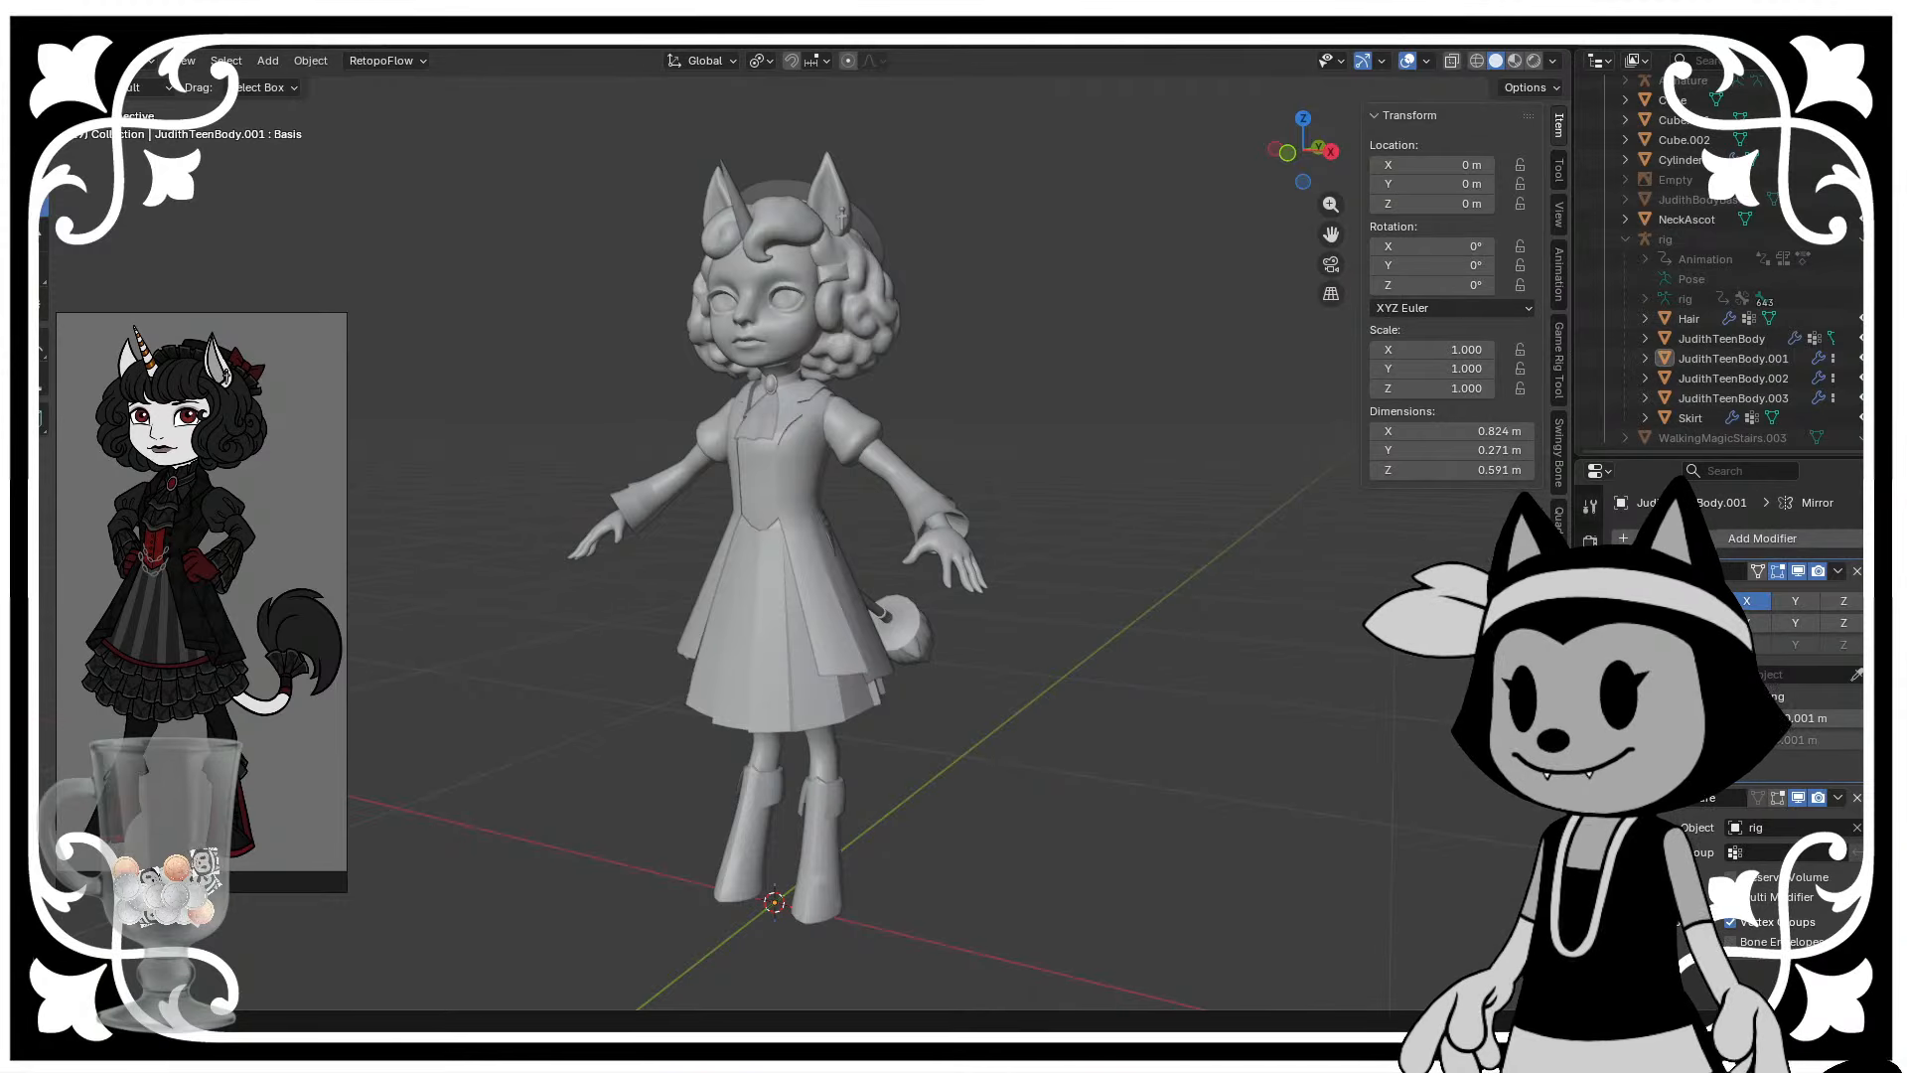
- Position the character reference image beside the 3D model and frame the full figure in it
{"action": "left_click_drag", "start_coordinate": [347, 545], "coordinate": [338, 546]}
{"action": "mouse_move", "coordinate": [274, 562]}
{"action": "middle_mouse_down"}
{"action": "mouse_move", "coordinate": [264, 460]}
{"action": "mouse_move", "coordinate": [274, 598]}
{"action": "middle_mouse_up"}
{"action": "right_click_drag", "start_coordinate": [264, 590], "coordinate": [253, 476]}
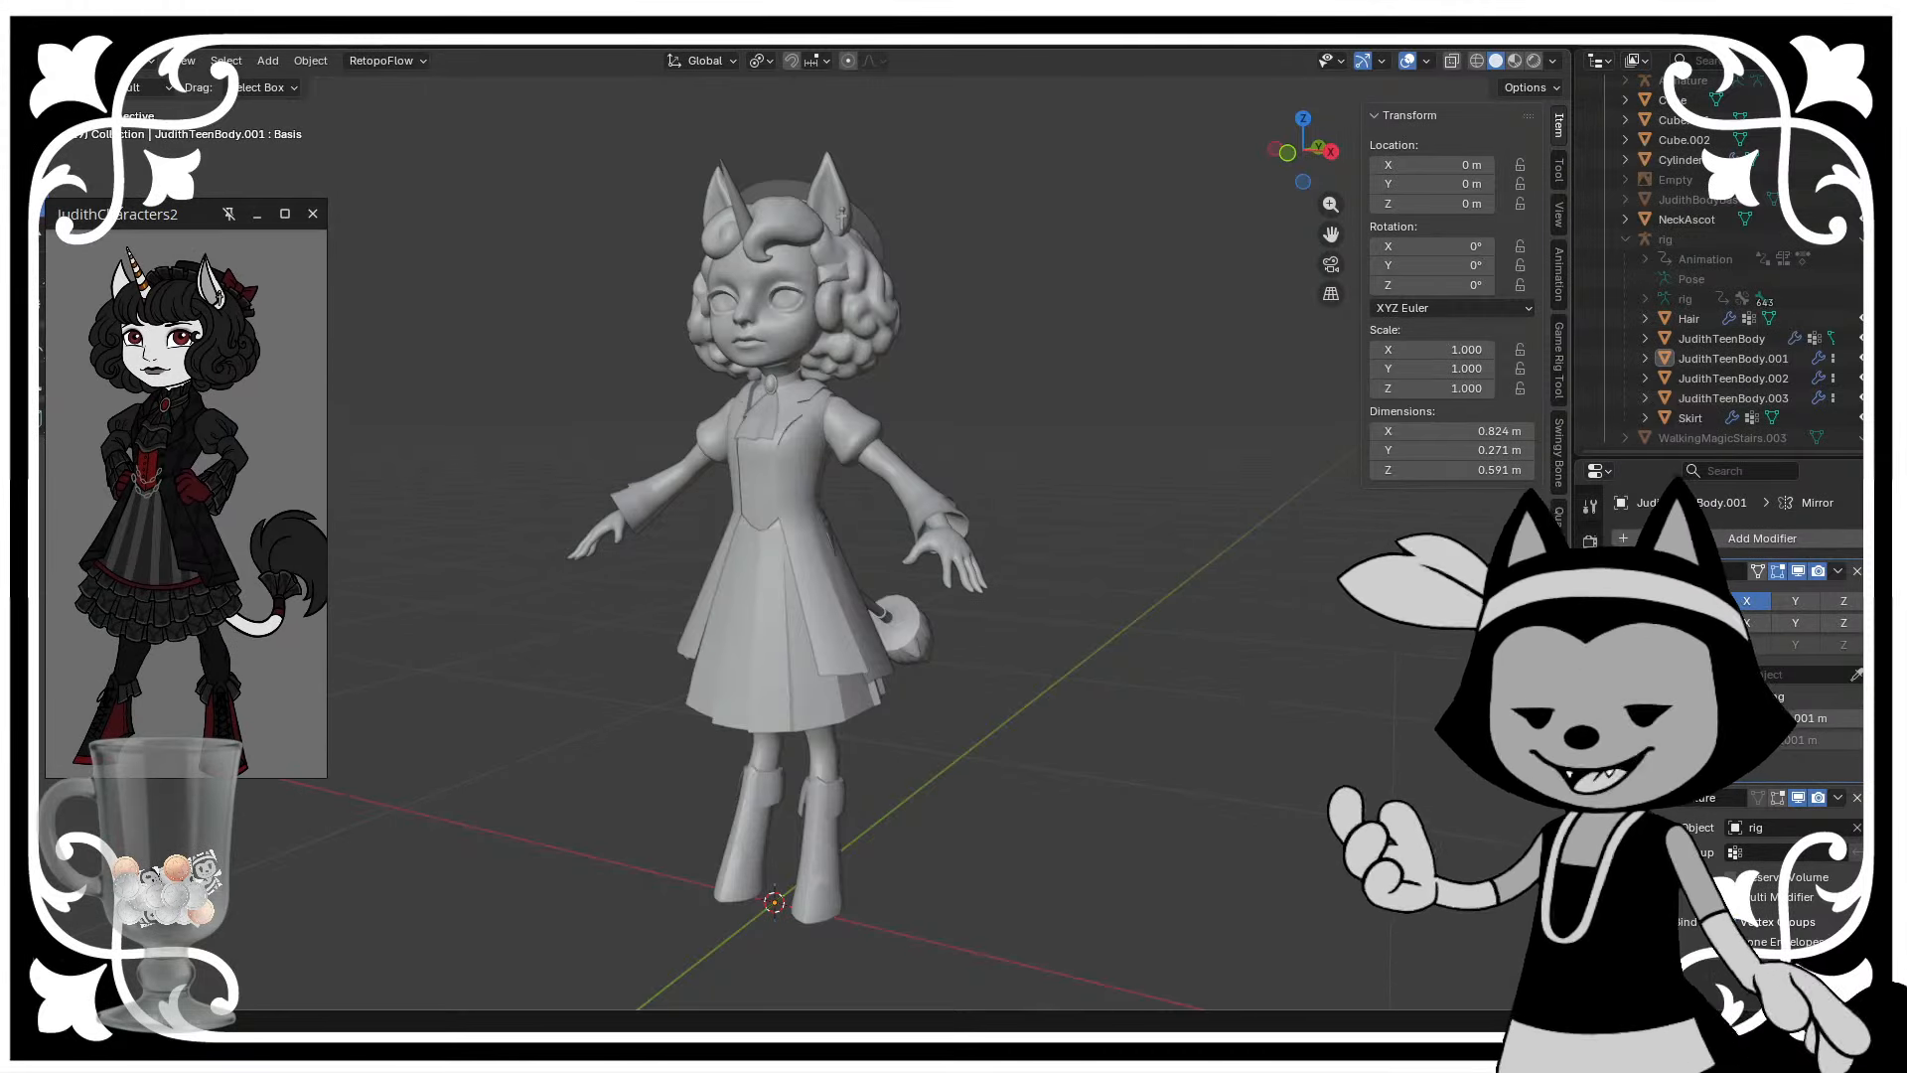
{"action": "left_click_drag", "start_coordinate": [143, 199], "coordinate": [142, 217]}
{"action": "mouse_move", "coordinate": [165, 492]}
{"action": "right_mouse_down"}
{"action": "mouse_move", "coordinate": [192, 504]}
{"action": "mouse_move", "coordinate": [169, 505]}
{"action": "right_mouse_up"}
{"action": "mouse_move", "coordinate": [182, 470]}
{"action": "middle_mouse_down"}
{"action": "mouse_move", "coordinate": [151, 465]}
{"action": "mouse_move", "coordinate": [181, 473]}
{"action": "middle_mouse_up"}
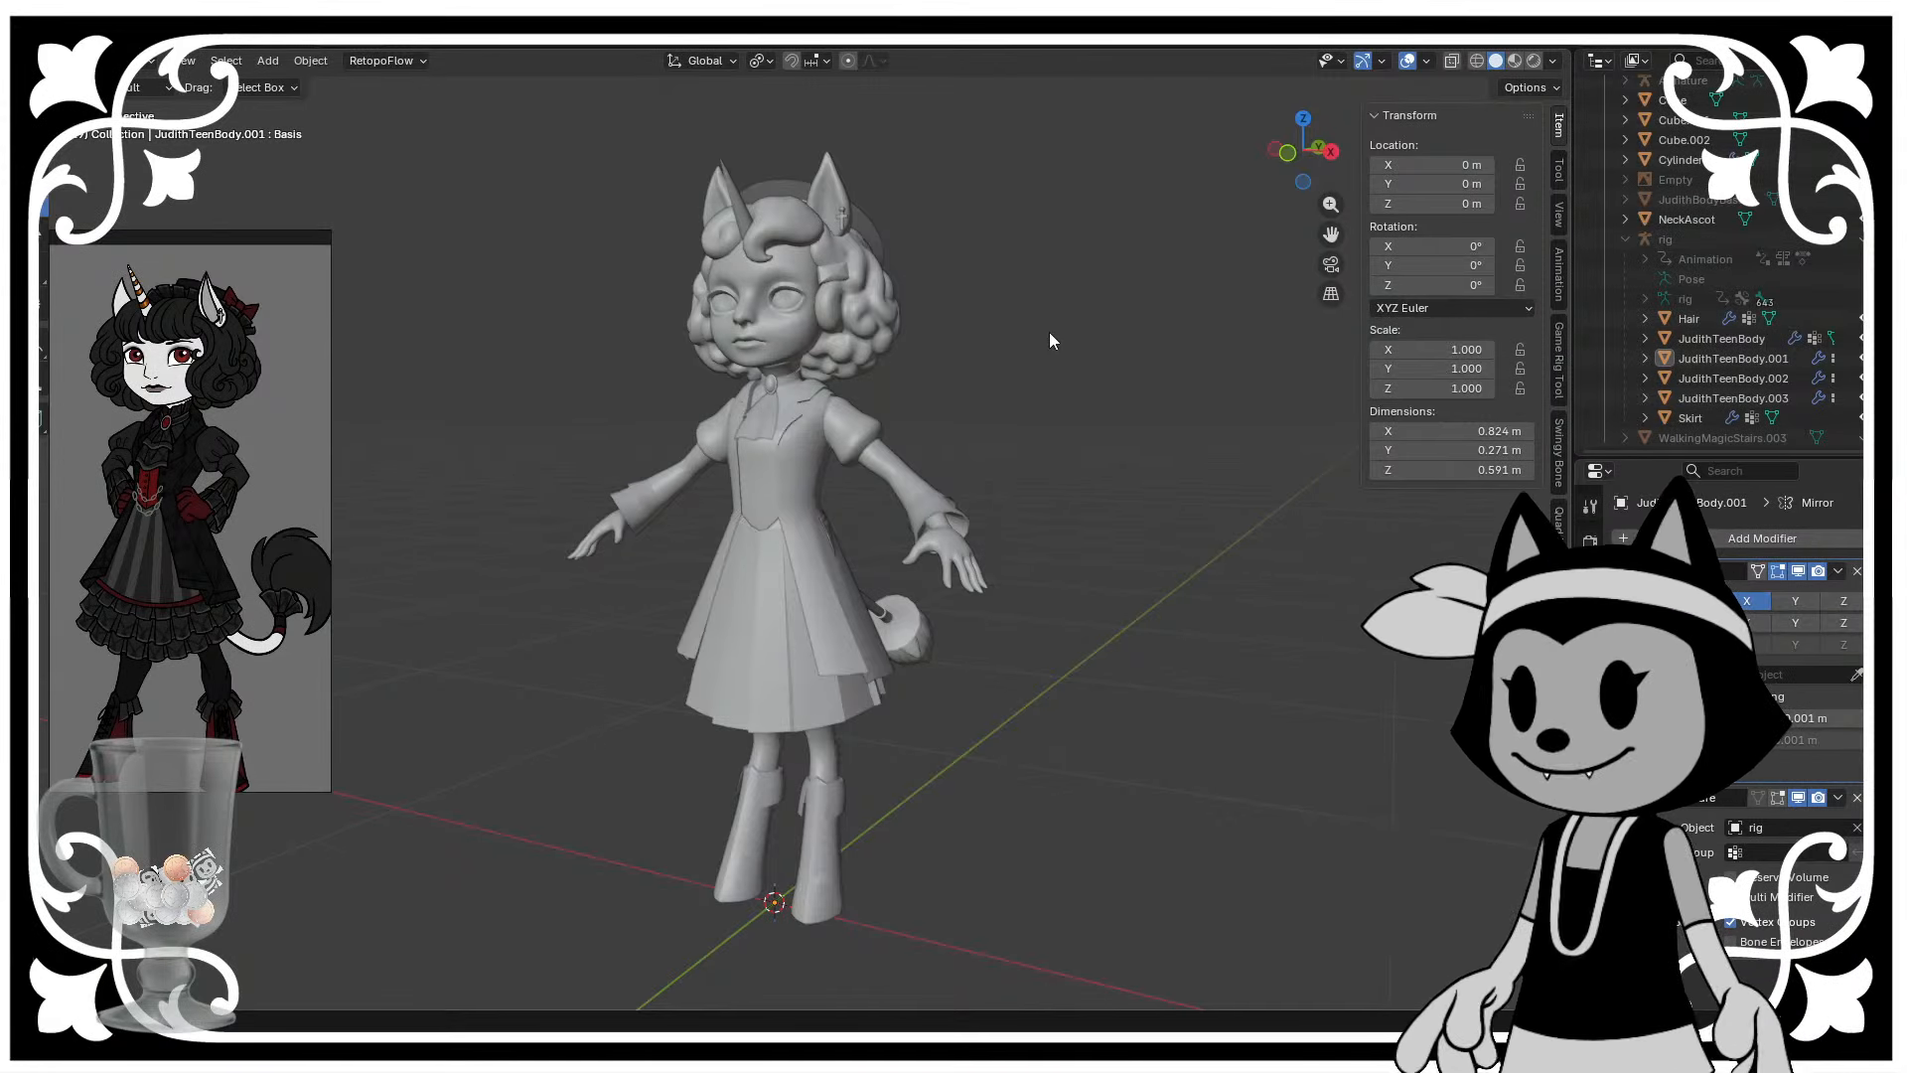
- Examine the character model's face, horn, curly hair and hat from behind and from the front
{"action": "scroll", "coordinate": [1008, 296], "scroll_direction": "up", "scroll_amount": 2}
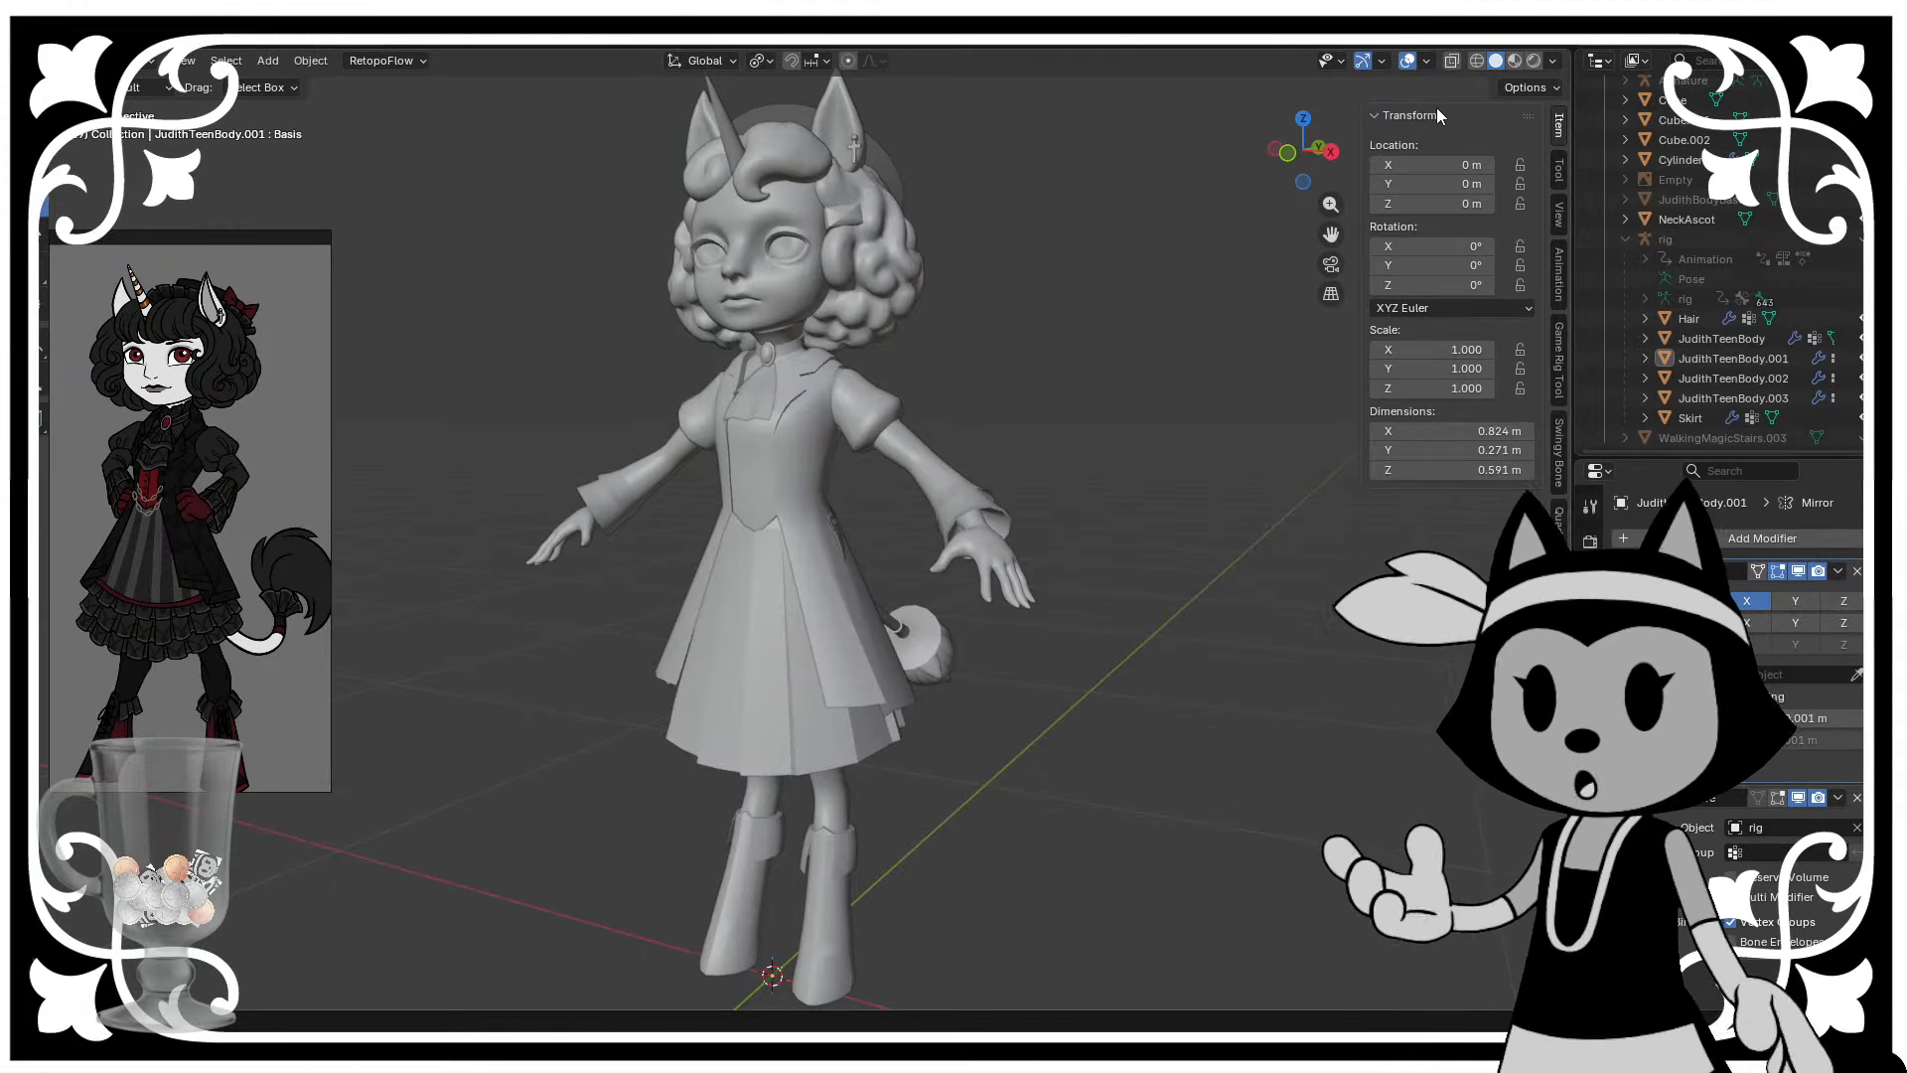
{"action": "middle_click_drag", "start_coordinate": [974, 629], "coordinate": [650, 492]}
{"action": "scroll", "coordinate": [531, 391], "scroll_direction": "up", "scroll_amount": 1}
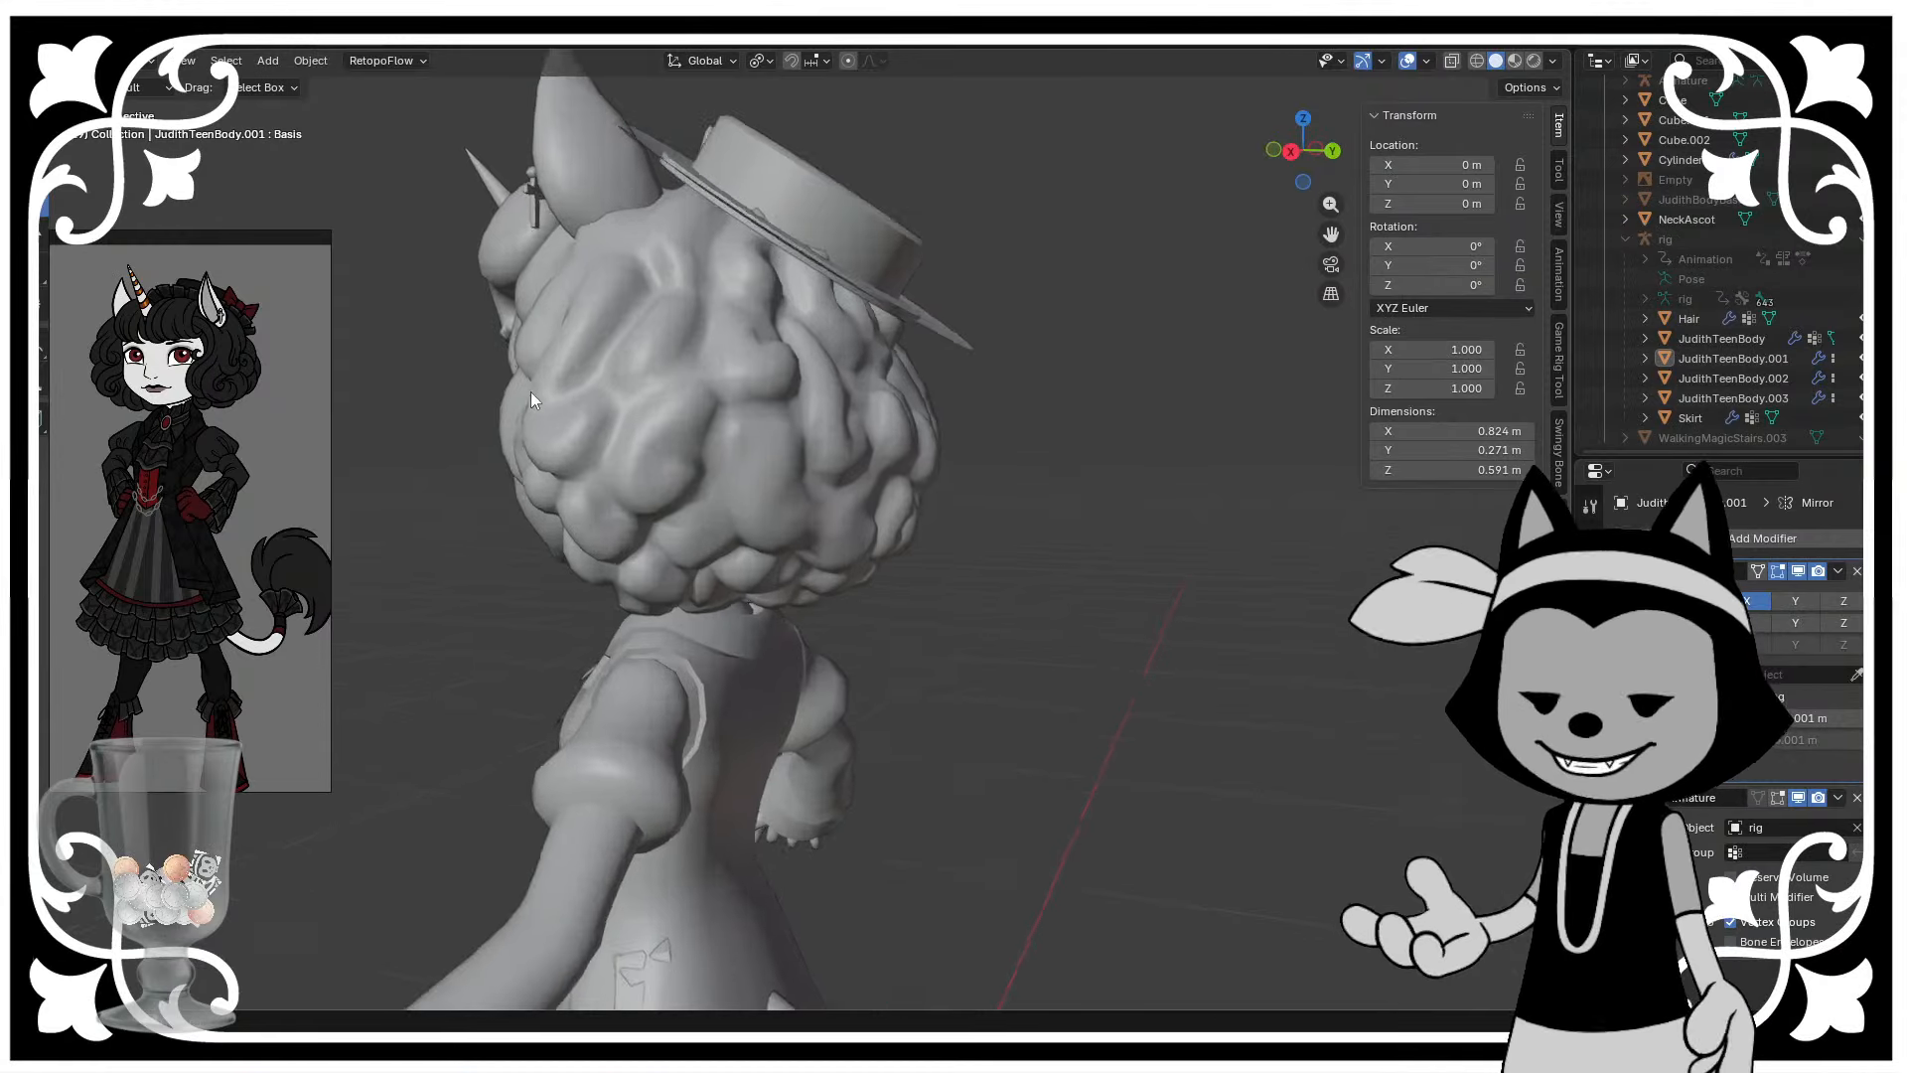
{"action": "middle_click_drag", "start_coordinate": [531, 392], "coordinate": [456, 320]}
{"action": "scroll", "coordinate": [141, 301], "scroll_direction": "up", "scroll_amount": 3}
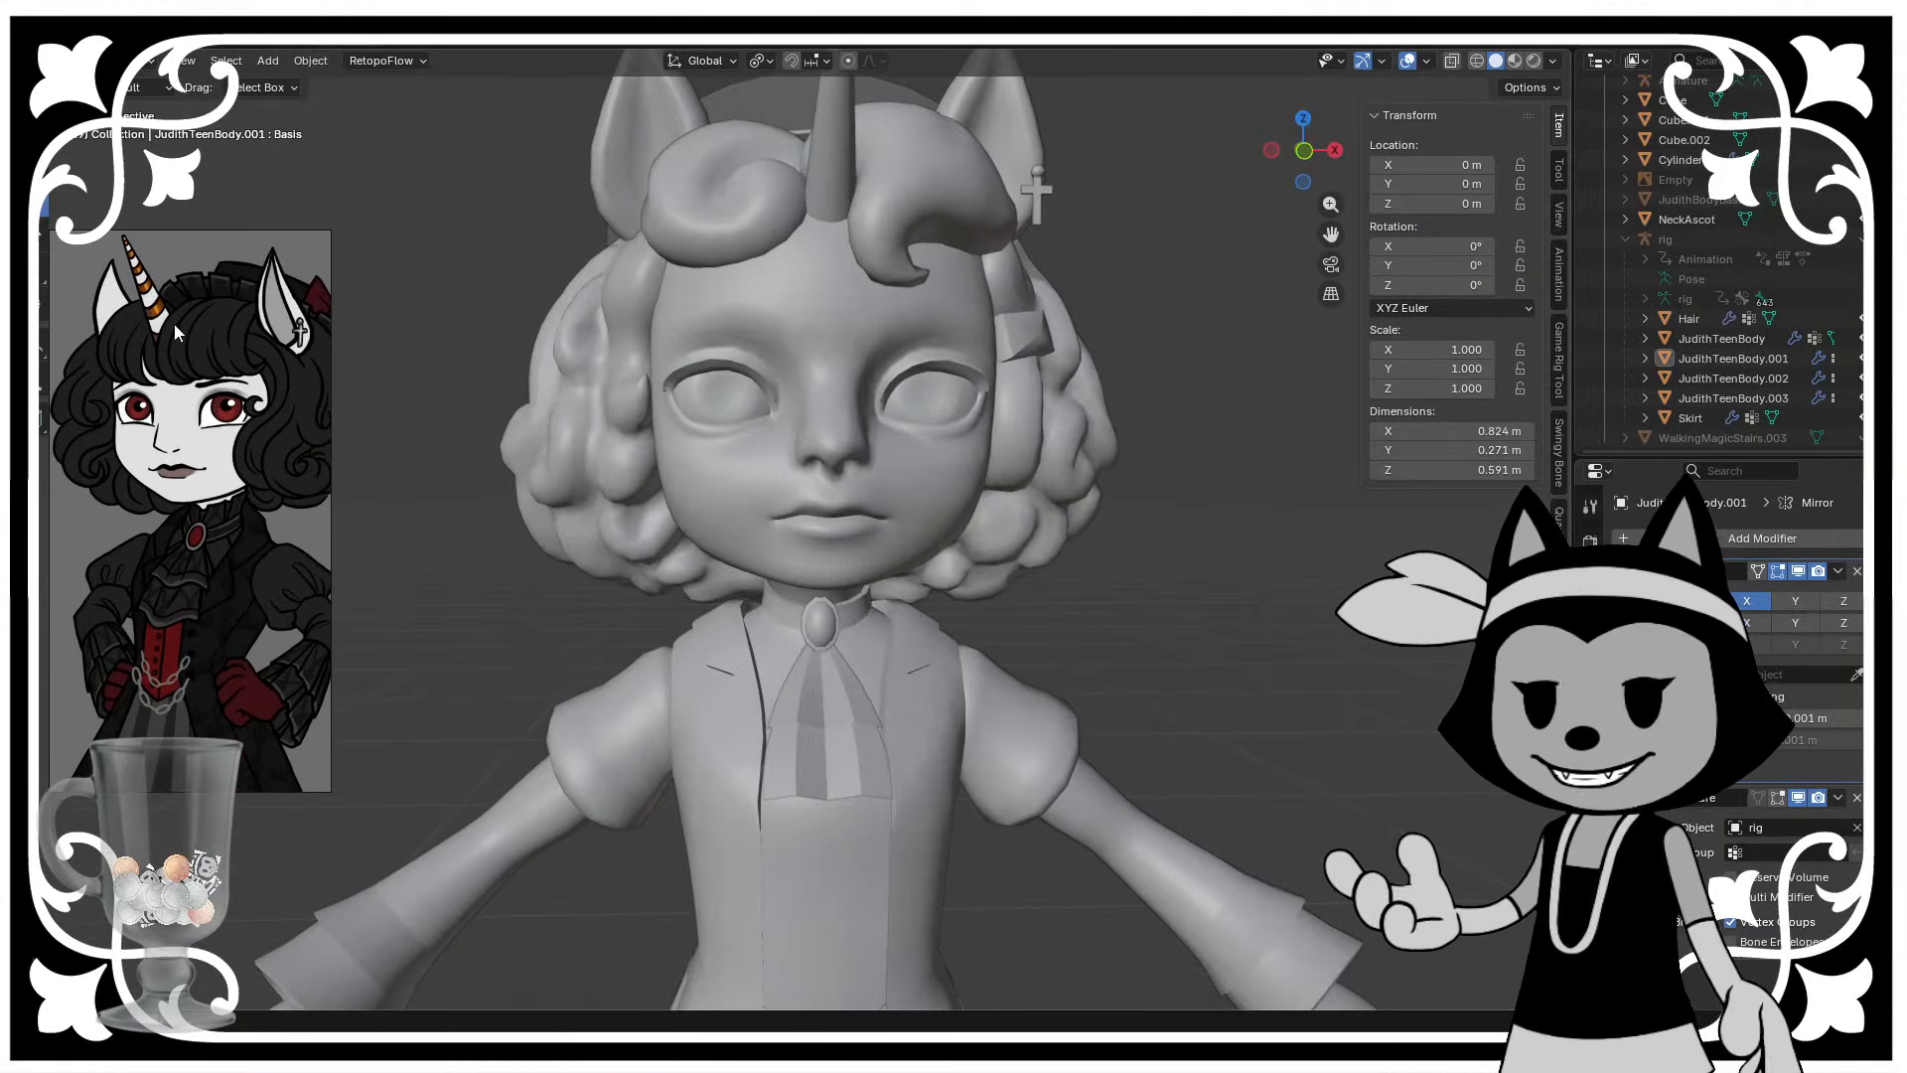
- Examine the face, eyes, horn, ears, bow and curly hair in the character reference image
{"action": "scroll", "coordinate": [181, 400], "scroll_direction": "up", "scroll_amount": 2}
{"action": "mouse_move", "coordinate": [181, 400]}
{"action": "middle_mouse_down"}
{"action": "mouse_move", "coordinate": [87, 391]}
{"action": "mouse_move", "coordinate": [193, 405]}
{"action": "middle_mouse_up"}
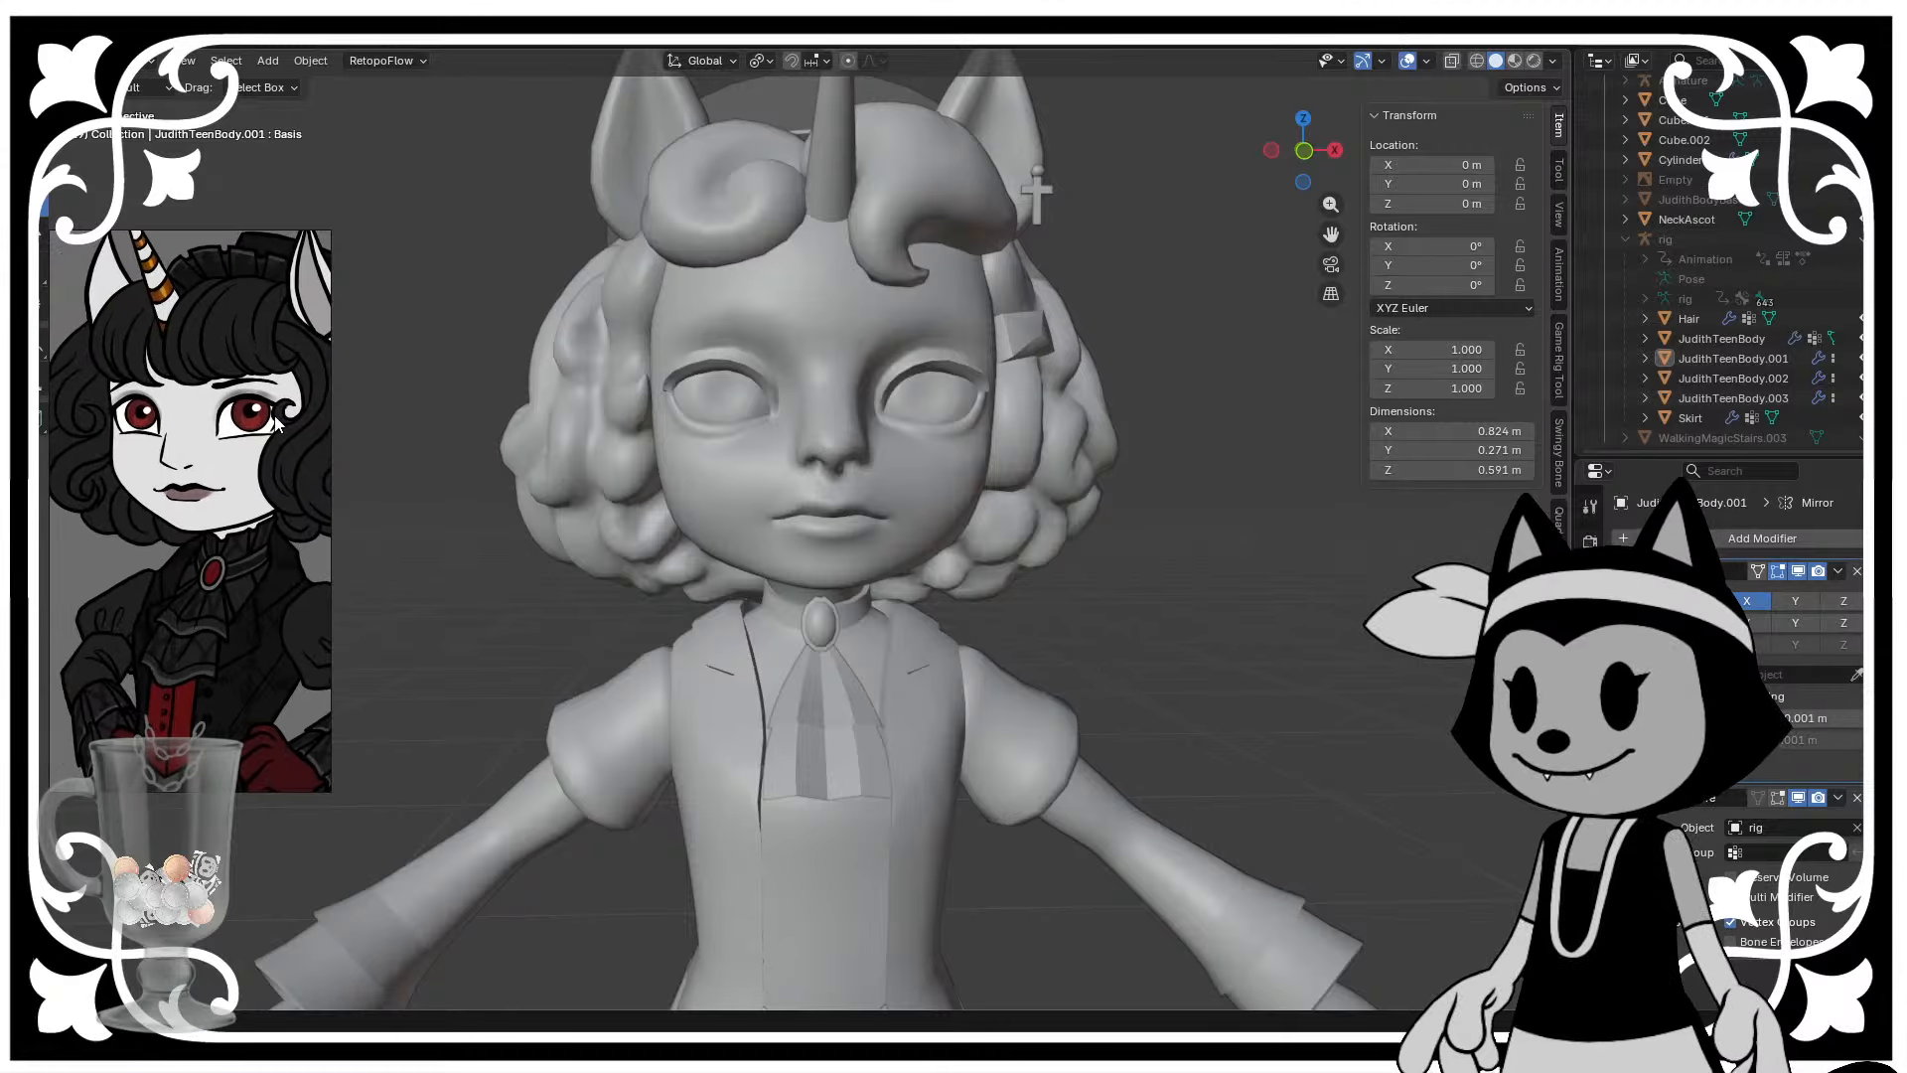
{"action": "scroll", "coordinate": [202, 407], "scroll_direction": "down", "scroll_amount": 2}
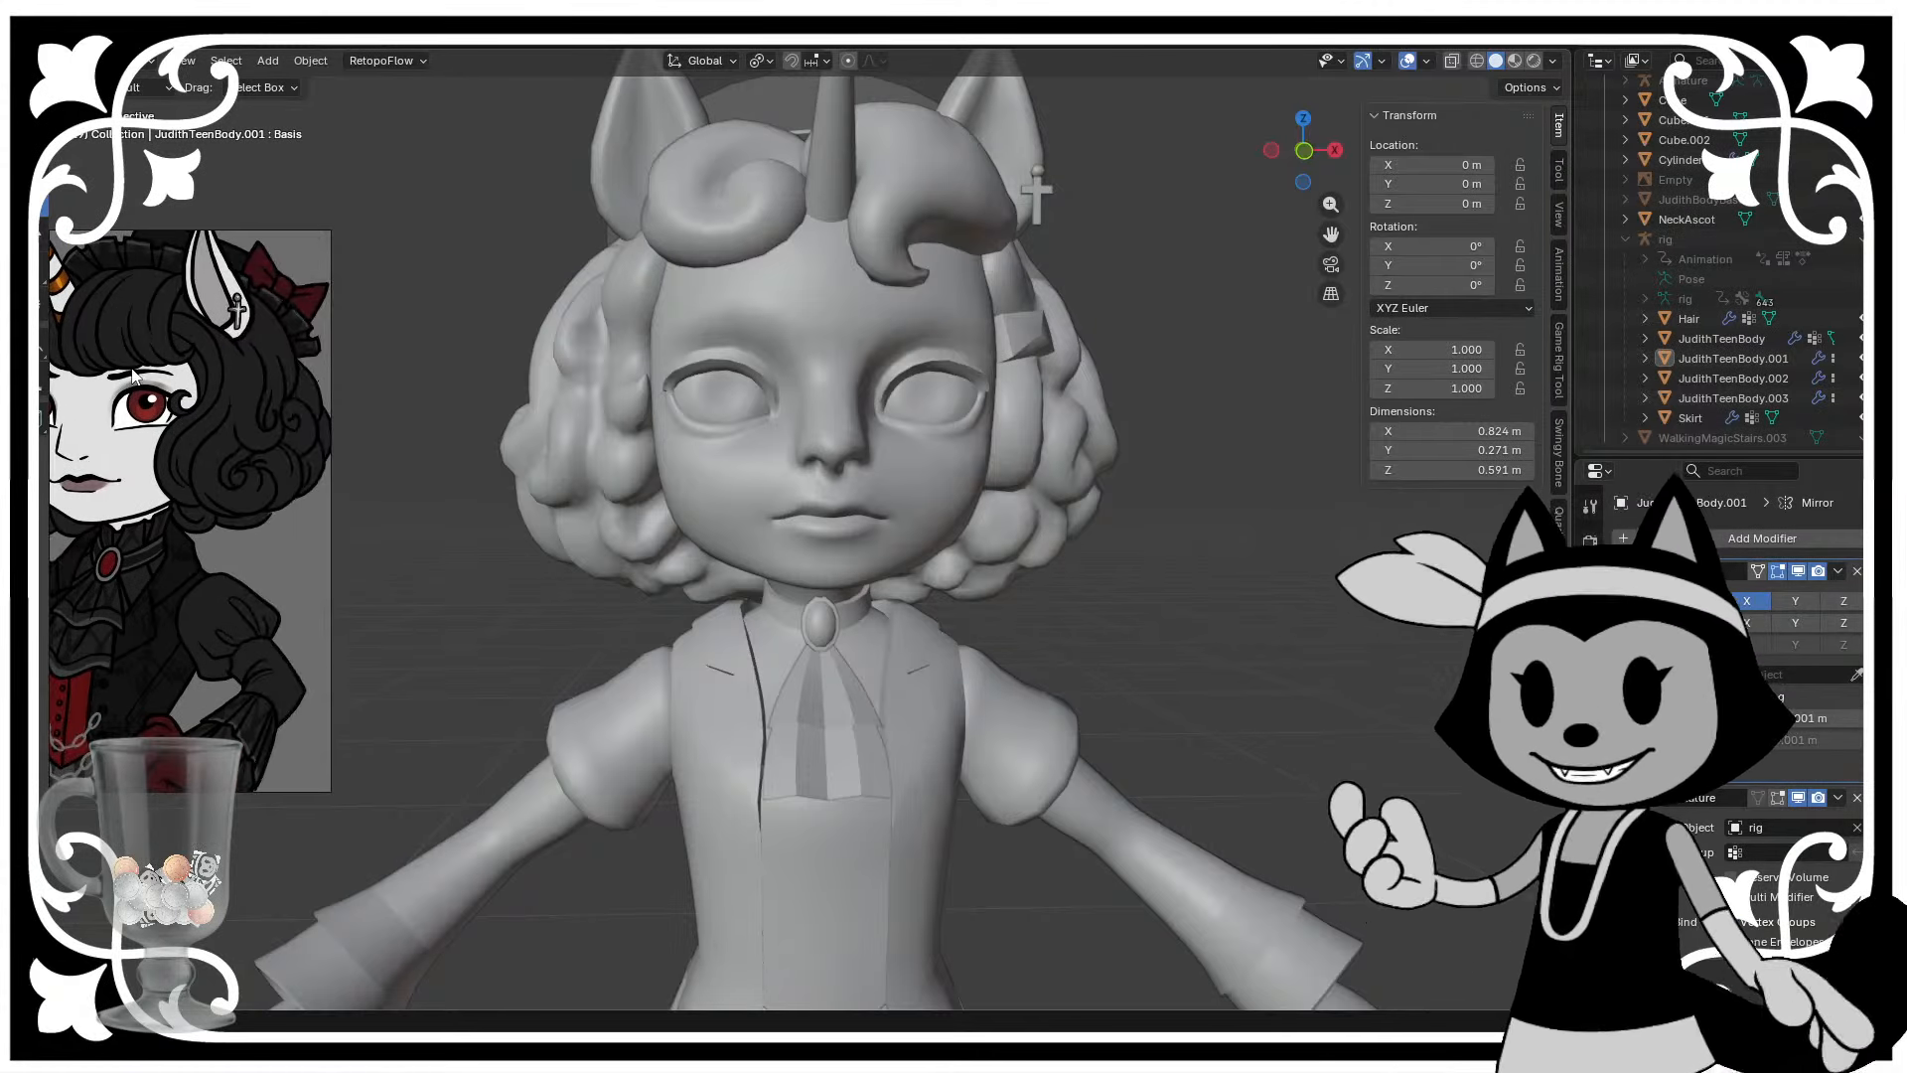
{"action": "scroll", "coordinate": [205, 425], "scroll_direction": "up", "scroll_amount": 2}
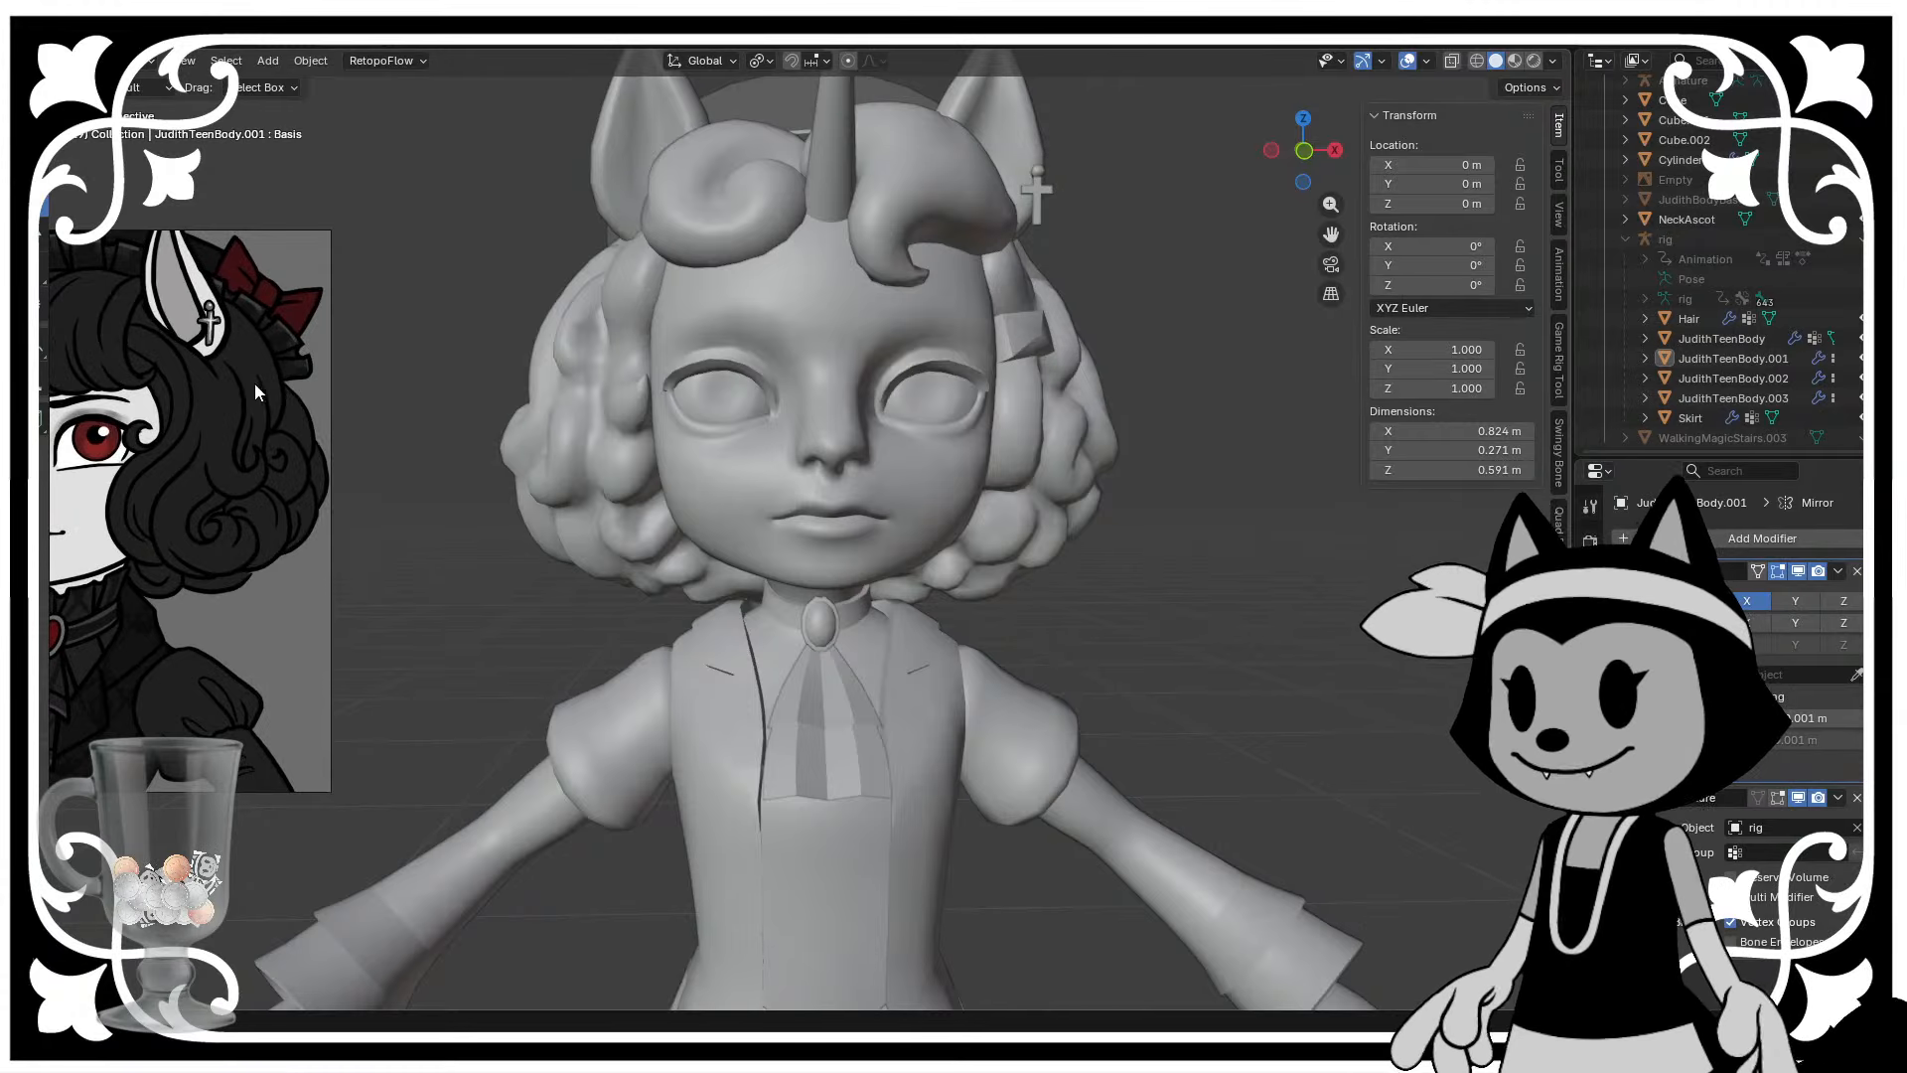
{"action": "scroll", "coordinate": [205, 509], "scroll_direction": "down", "scroll_amount": 2}
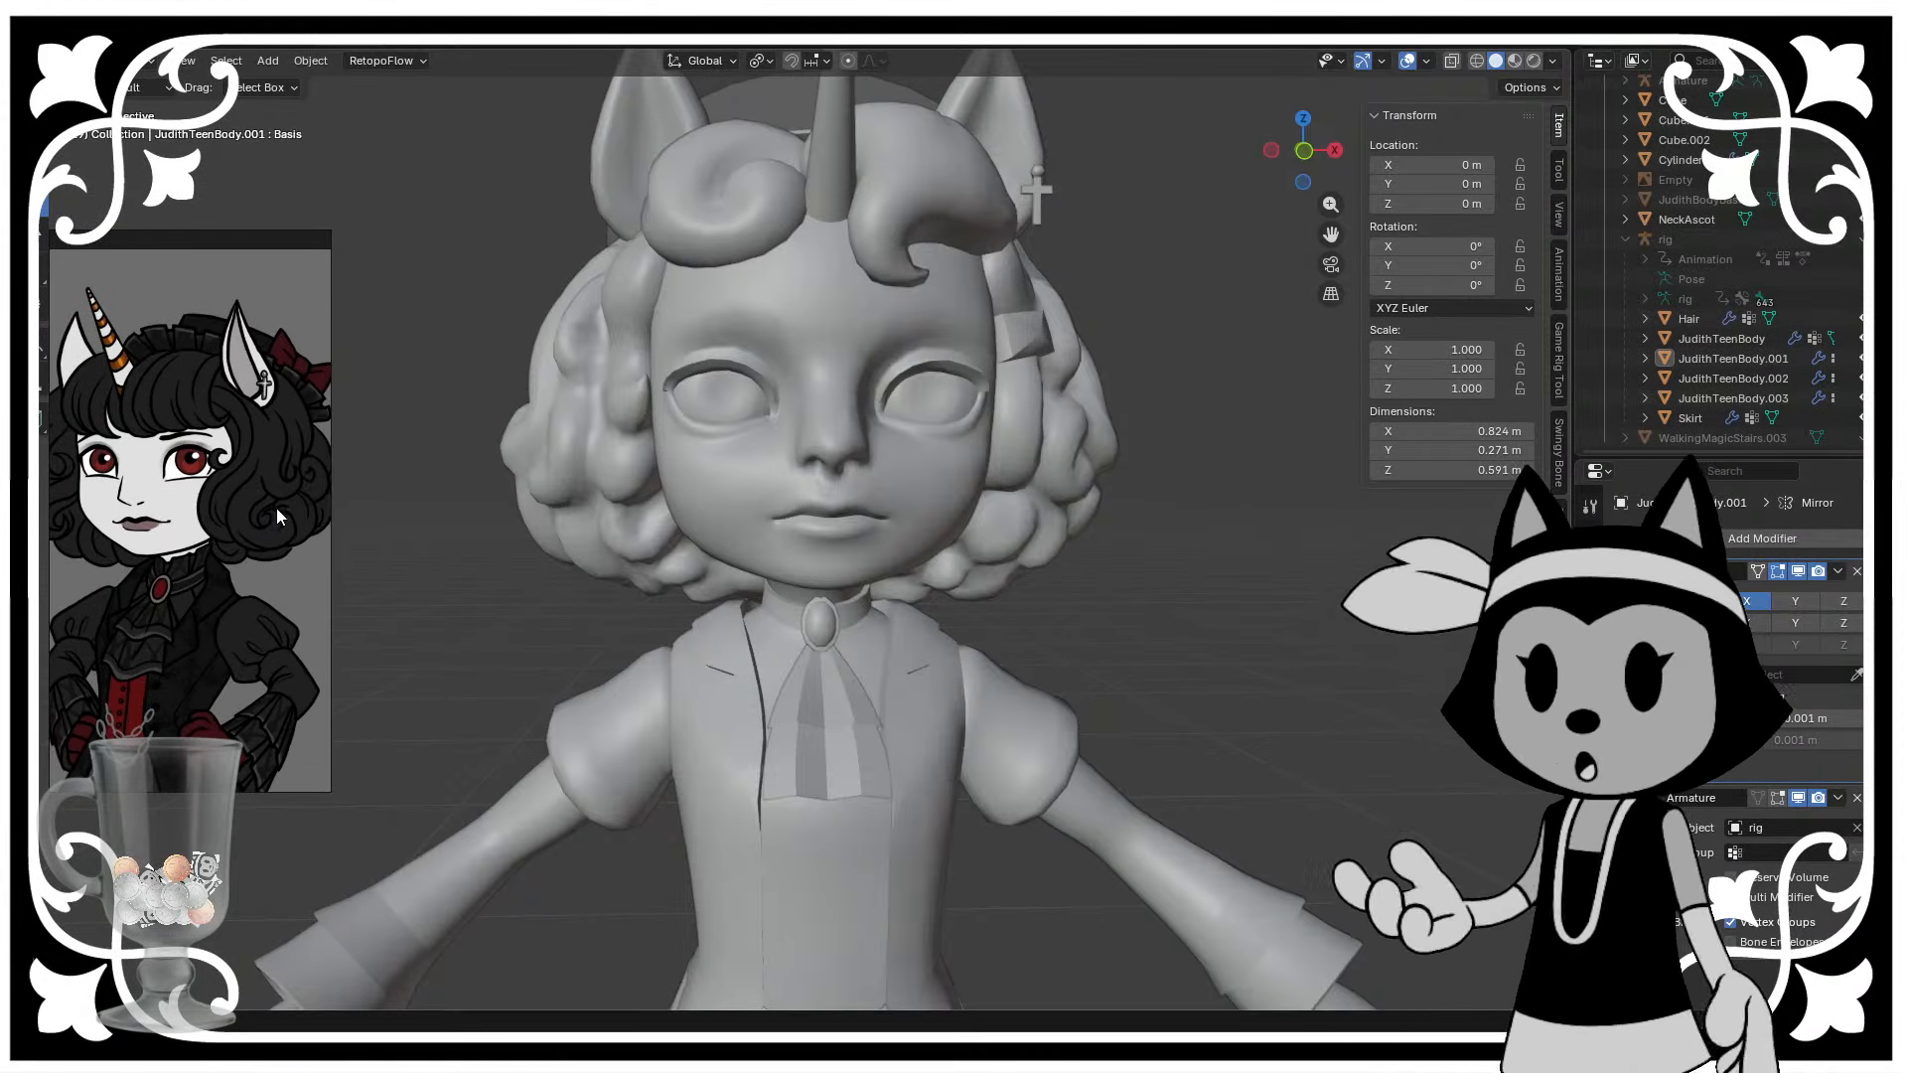
{"action": "middle_click_drag", "start_coordinate": [277, 509], "coordinate": [300, 503]}
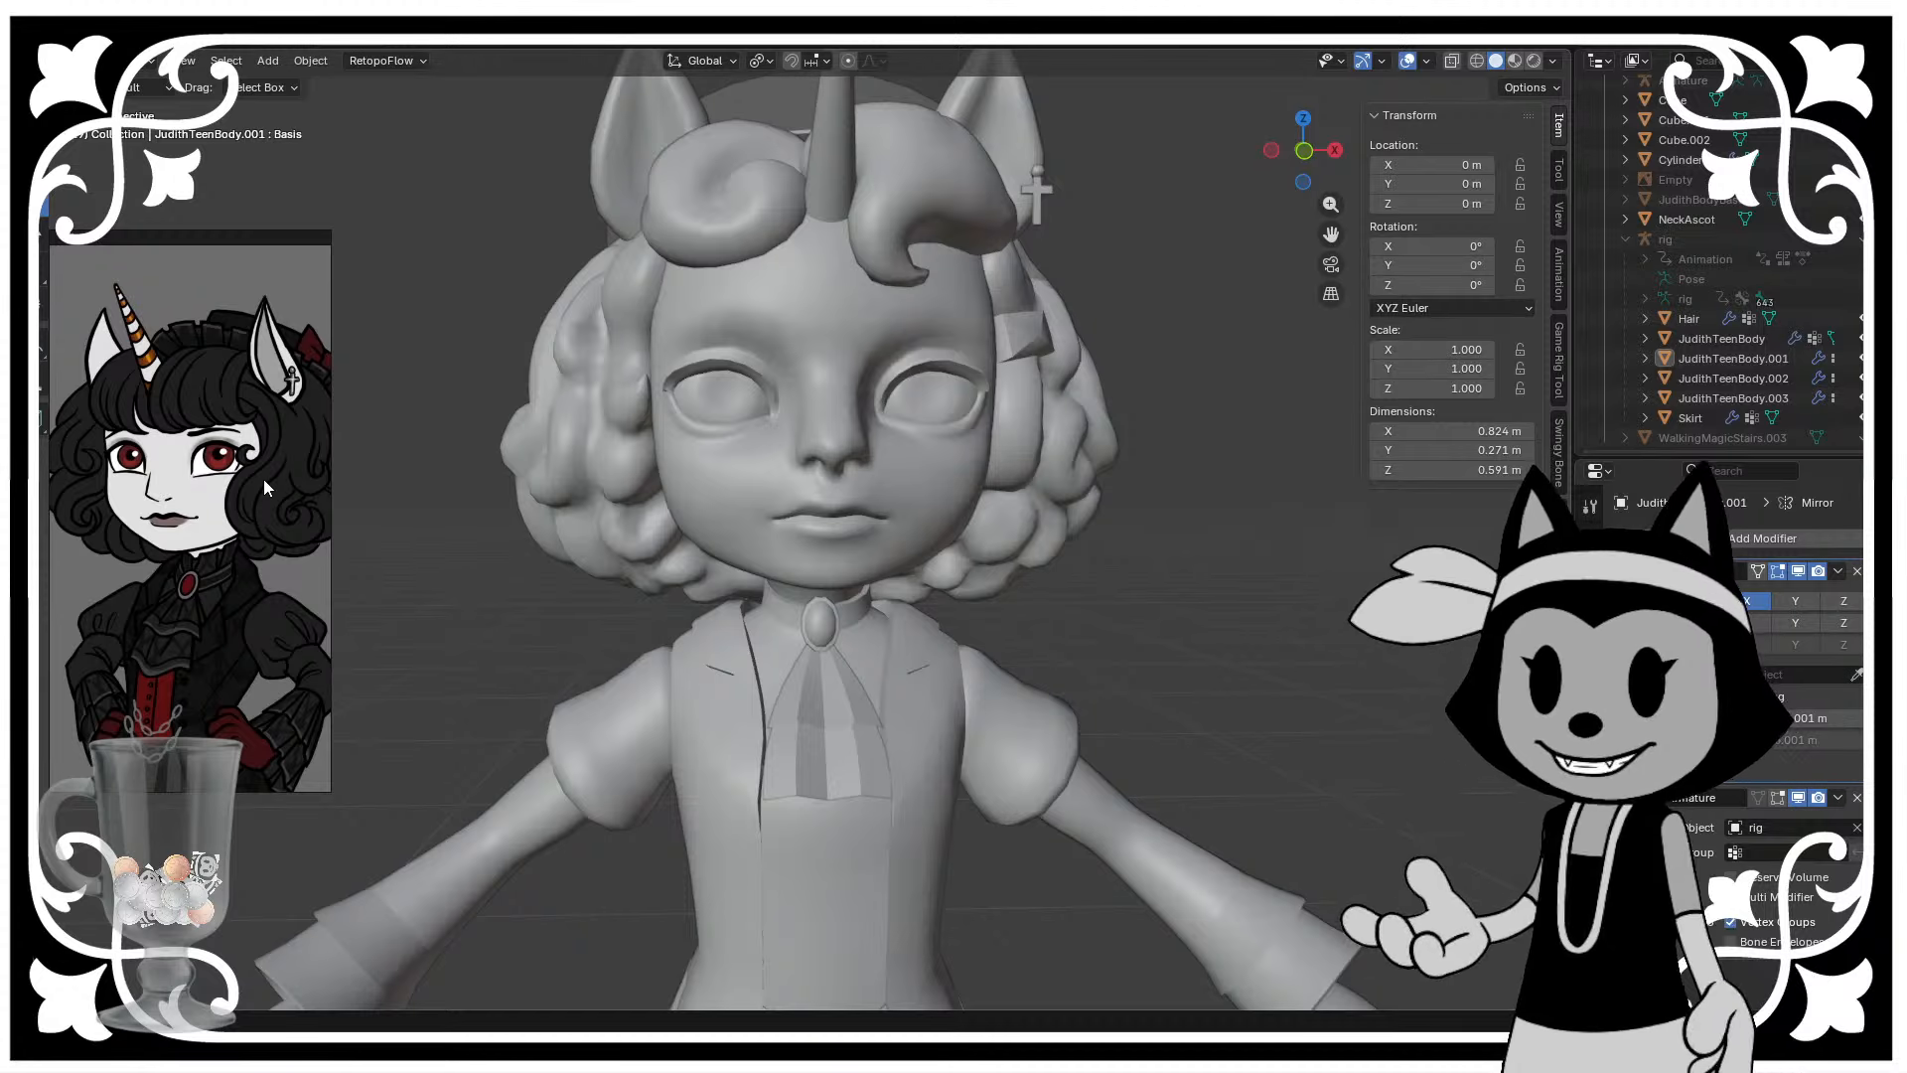
{"action": "scroll", "coordinate": [265, 479], "scroll_direction": "down", "scroll_amount": 3}
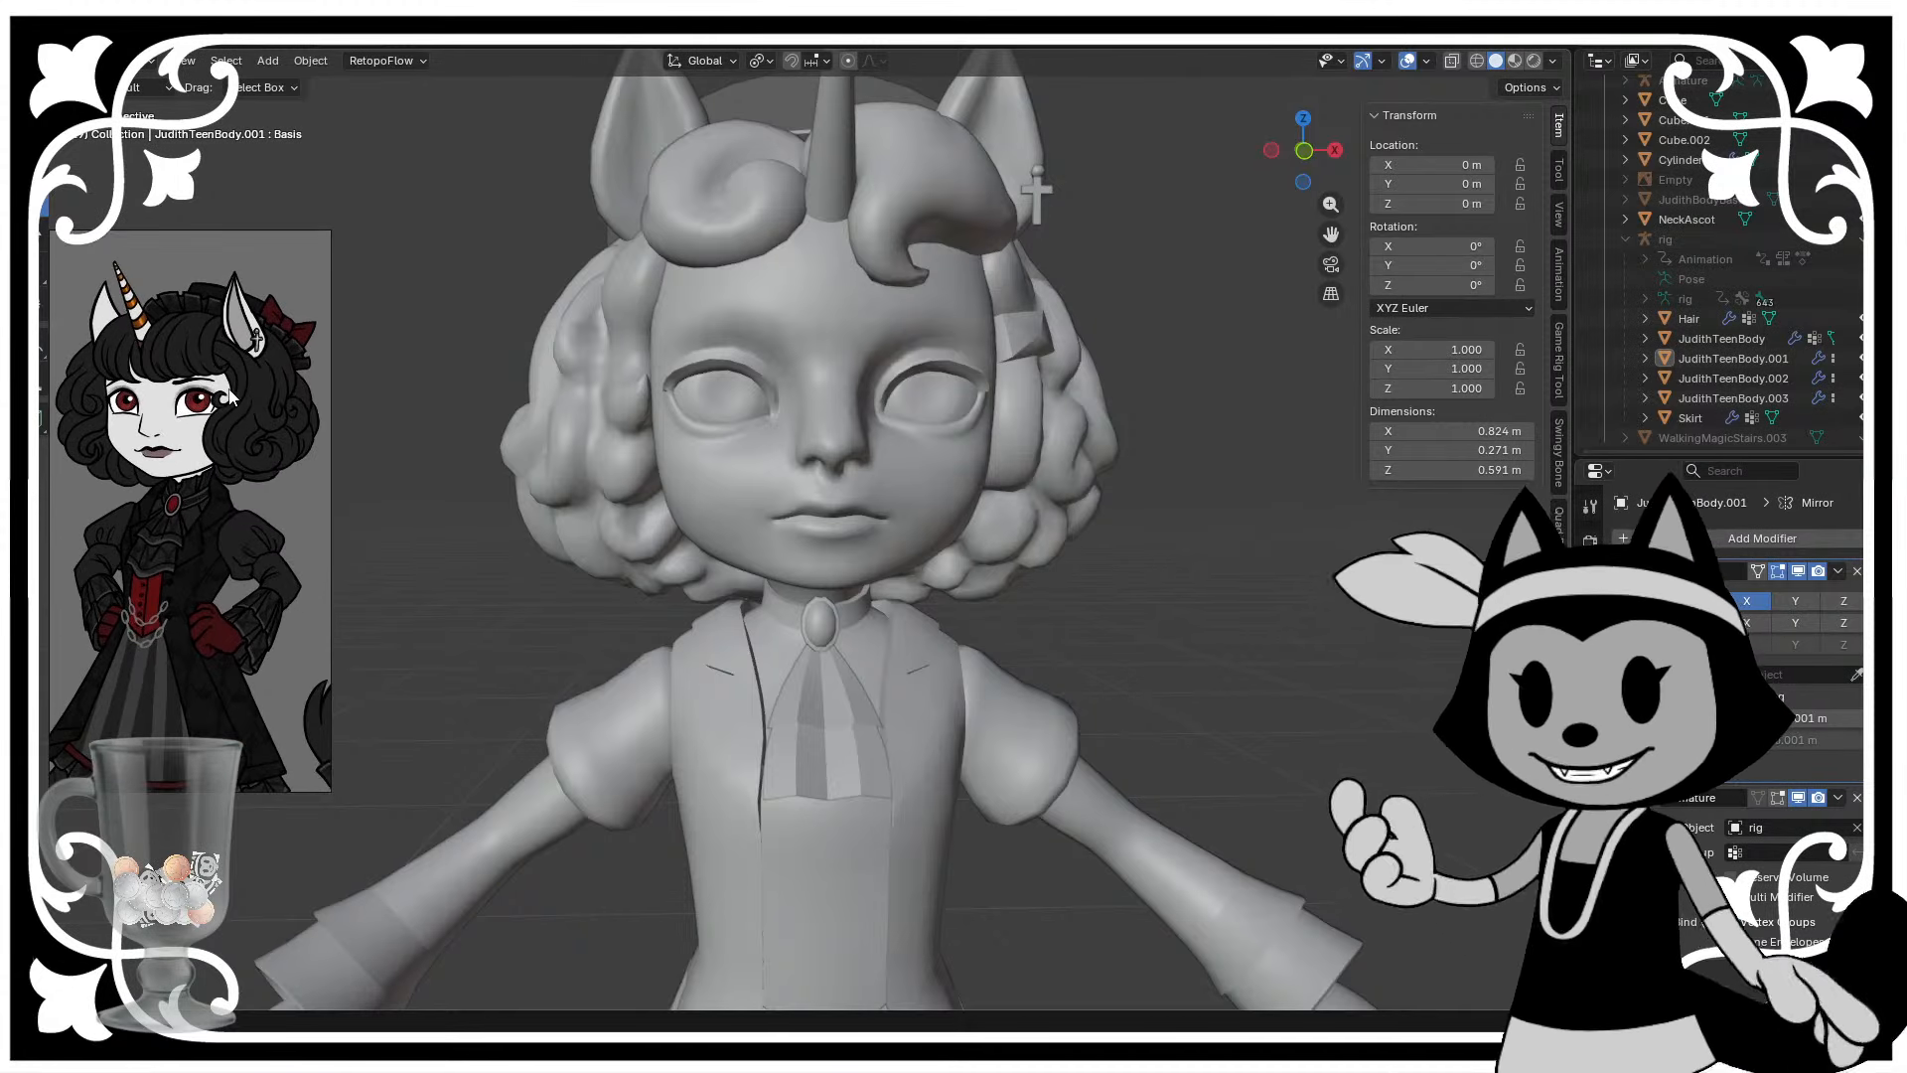
{"action": "mouse_move", "coordinate": [240, 389]}
{"action": "middle_mouse_down"}
{"action": "mouse_move", "coordinate": [236, 340]}
{"action": "mouse_move", "coordinate": [240, 371]}
{"action": "middle_mouse_up"}
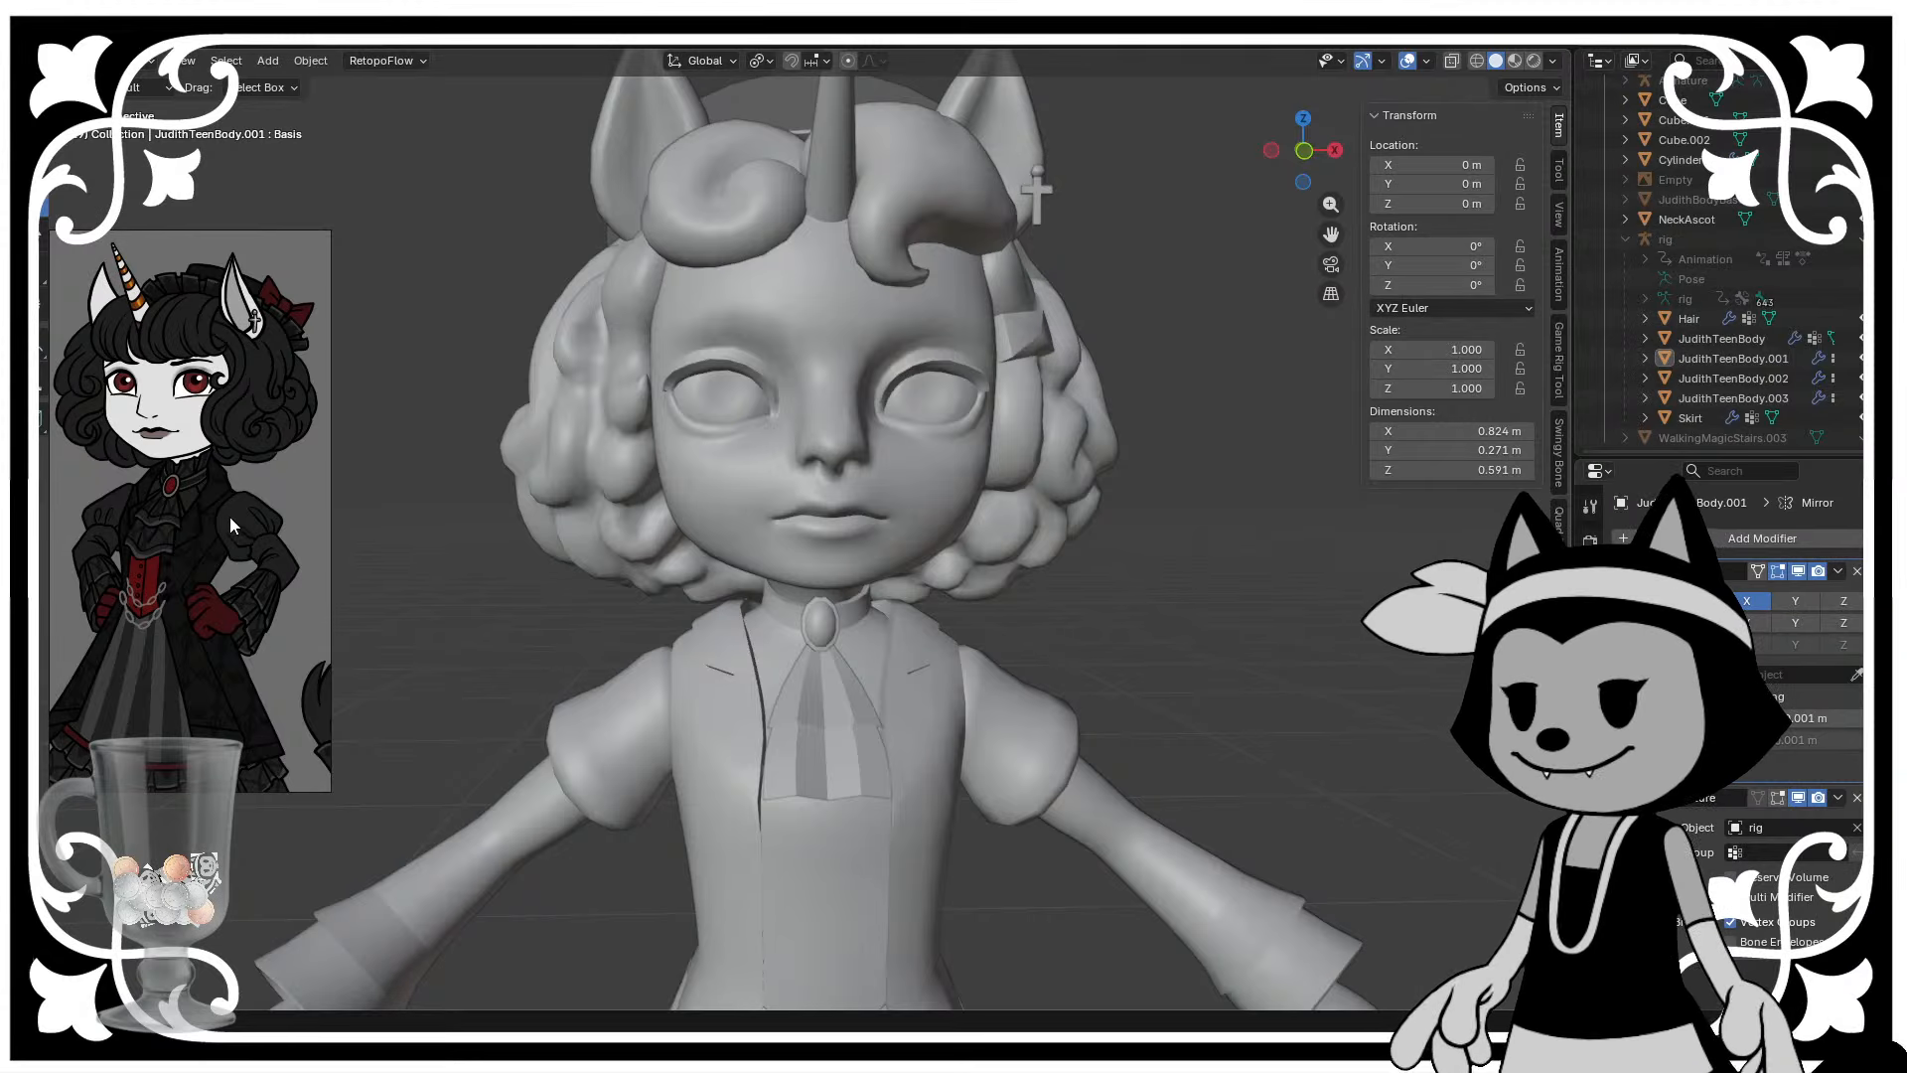
- Examine the outfit, ruffled skirt, boots and tail in the character reference image
{"action": "scroll", "coordinate": [229, 516], "scroll_direction": "down", "scroll_amount": 3}
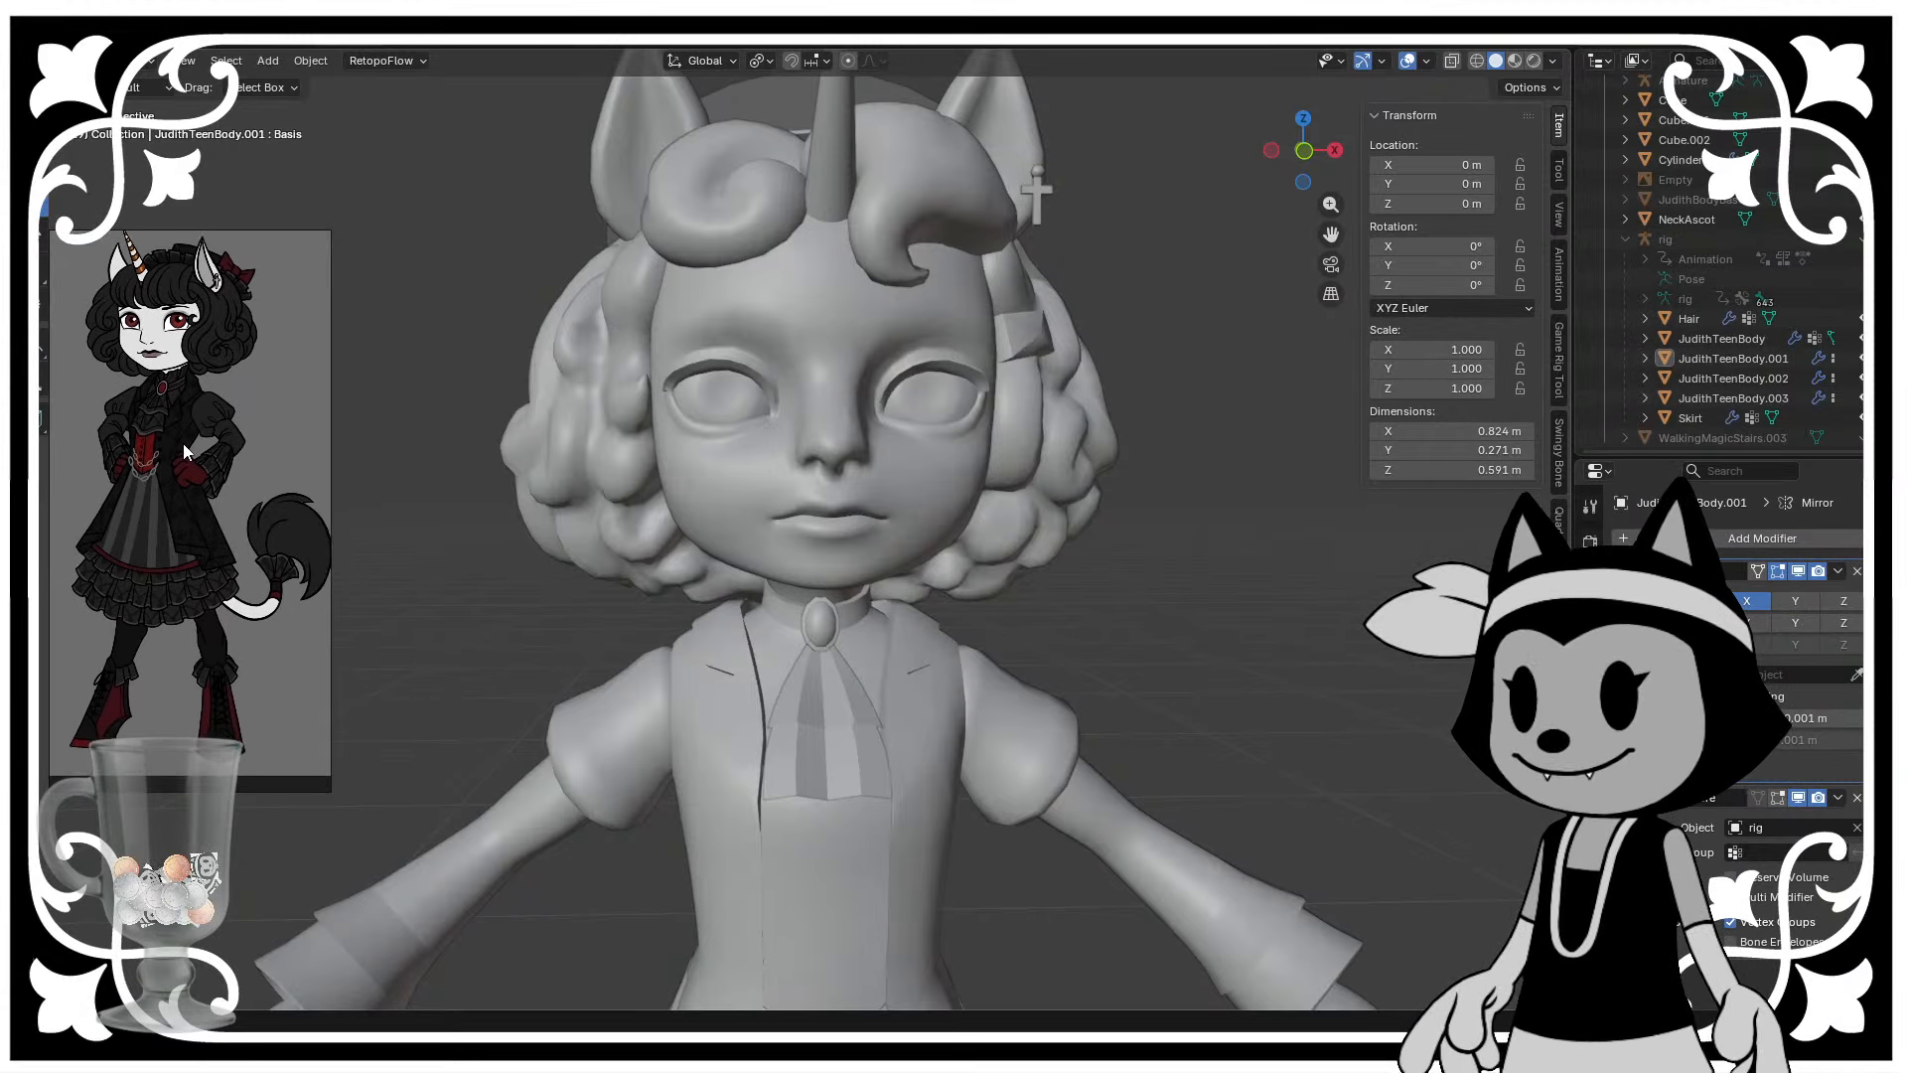
{"action": "scroll", "coordinate": [137, 396], "scroll_direction": "up", "scroll_amount": 1}
{"action": "scroll", "coordinate": [152, 403], "scroll_direction": "down", "scroll_amount": 2}
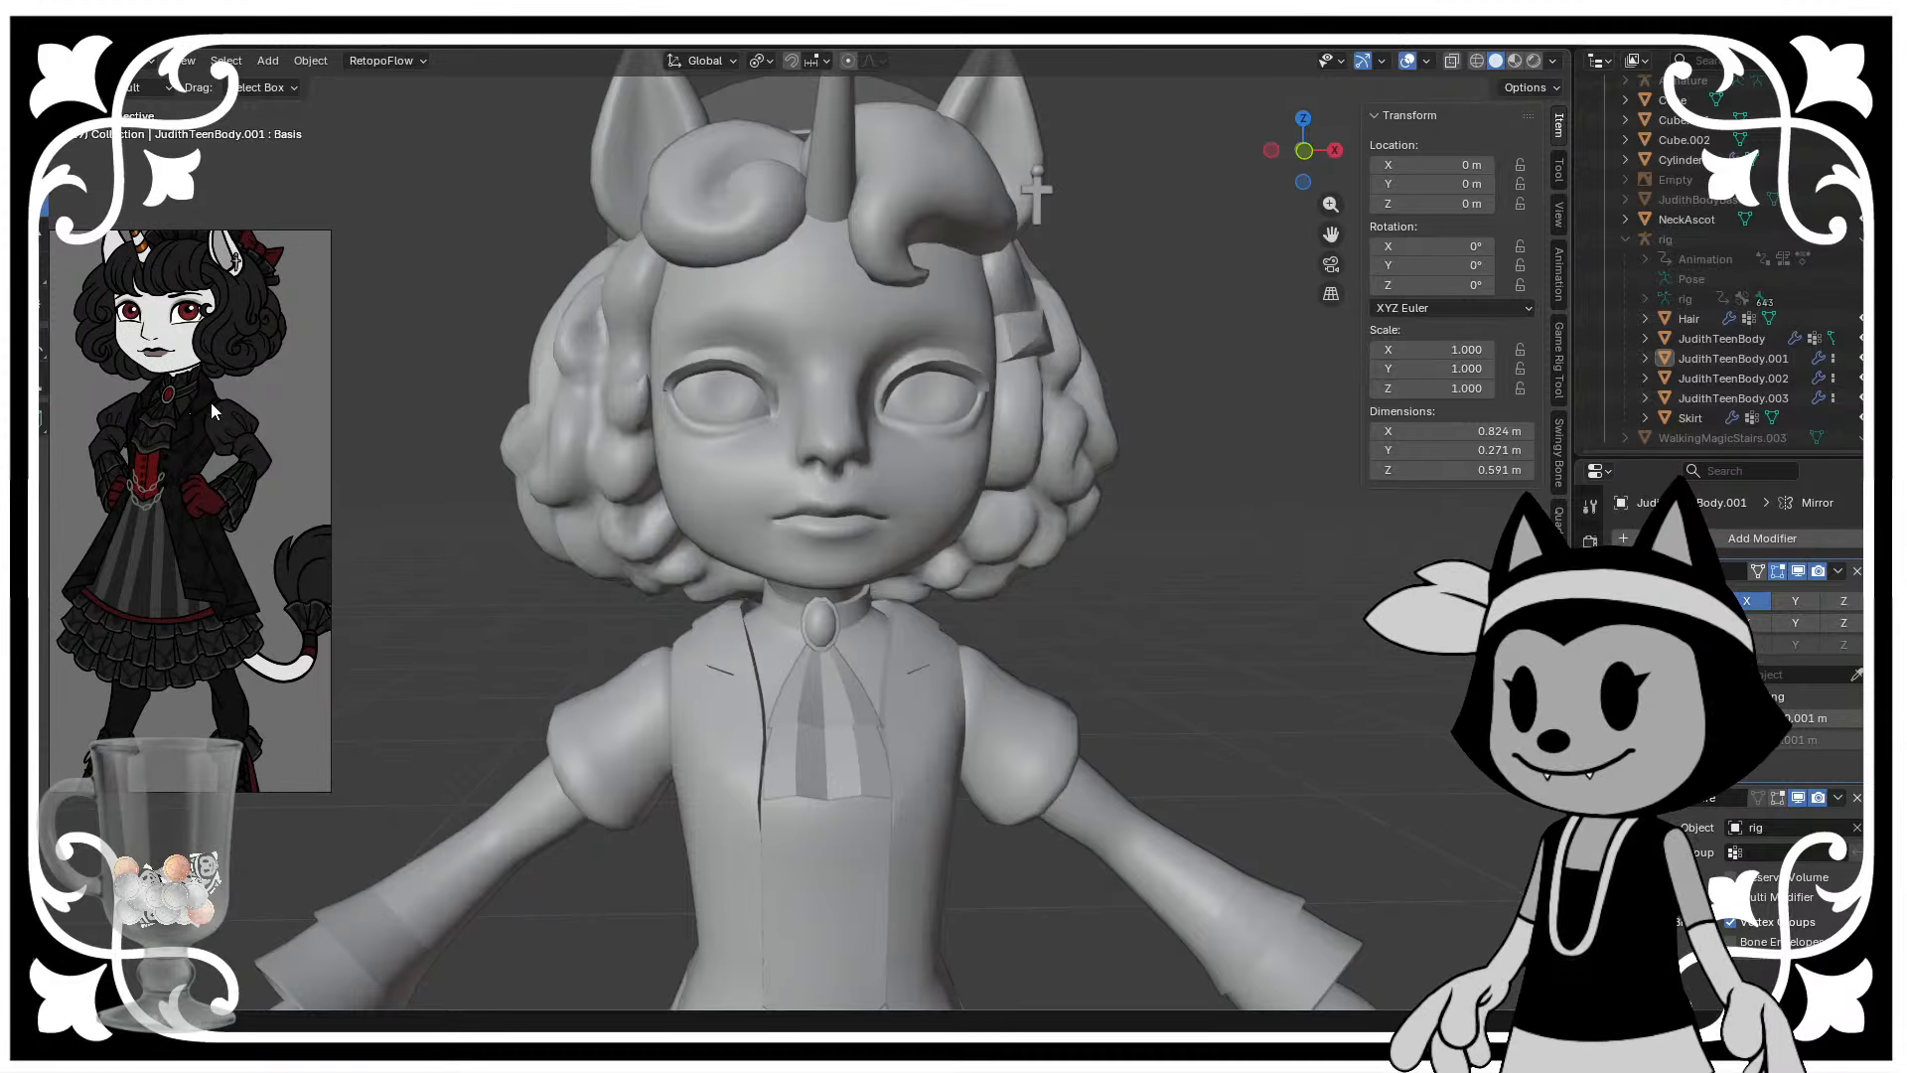
{"action": "scroll", "coordinate": [198, 432], "scroll_direction": "down", "scroll_amount": 2}
{"action": "scroll", "coordinate": [182, 624], "scroll_direction": "up", "scroll_amount": 1}
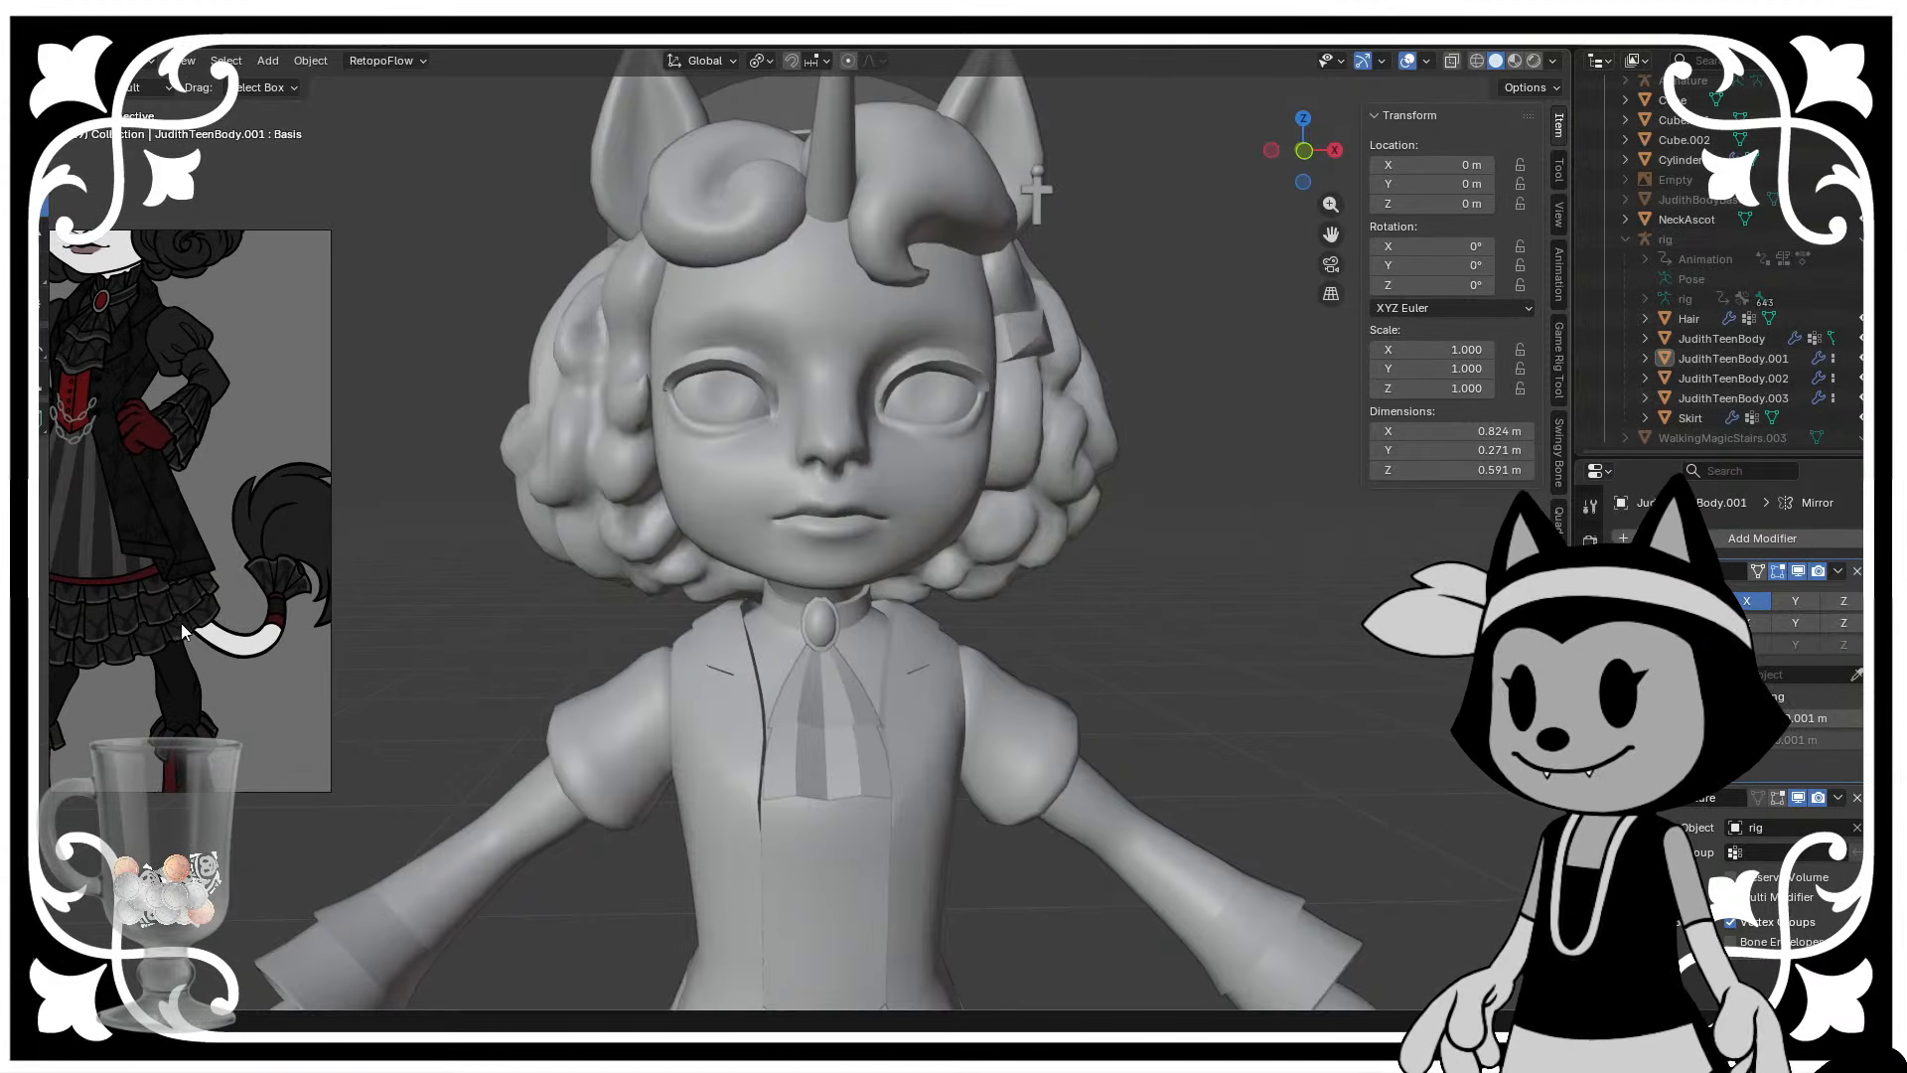
{"action": "mouse_move", "coordinate": [200, 622]}
{"action": "middle_mouse_down"}
{"action": "mouse_move", "coordinate": [254, 481]}
{"action": "mouse_move", "coordinate": [221, 616]}
{"action": "middle_mouse_up"}
{"action": "scroll", "coordinate": [199, 495], "scroll_direction": "down", "scroll_amount": 1}
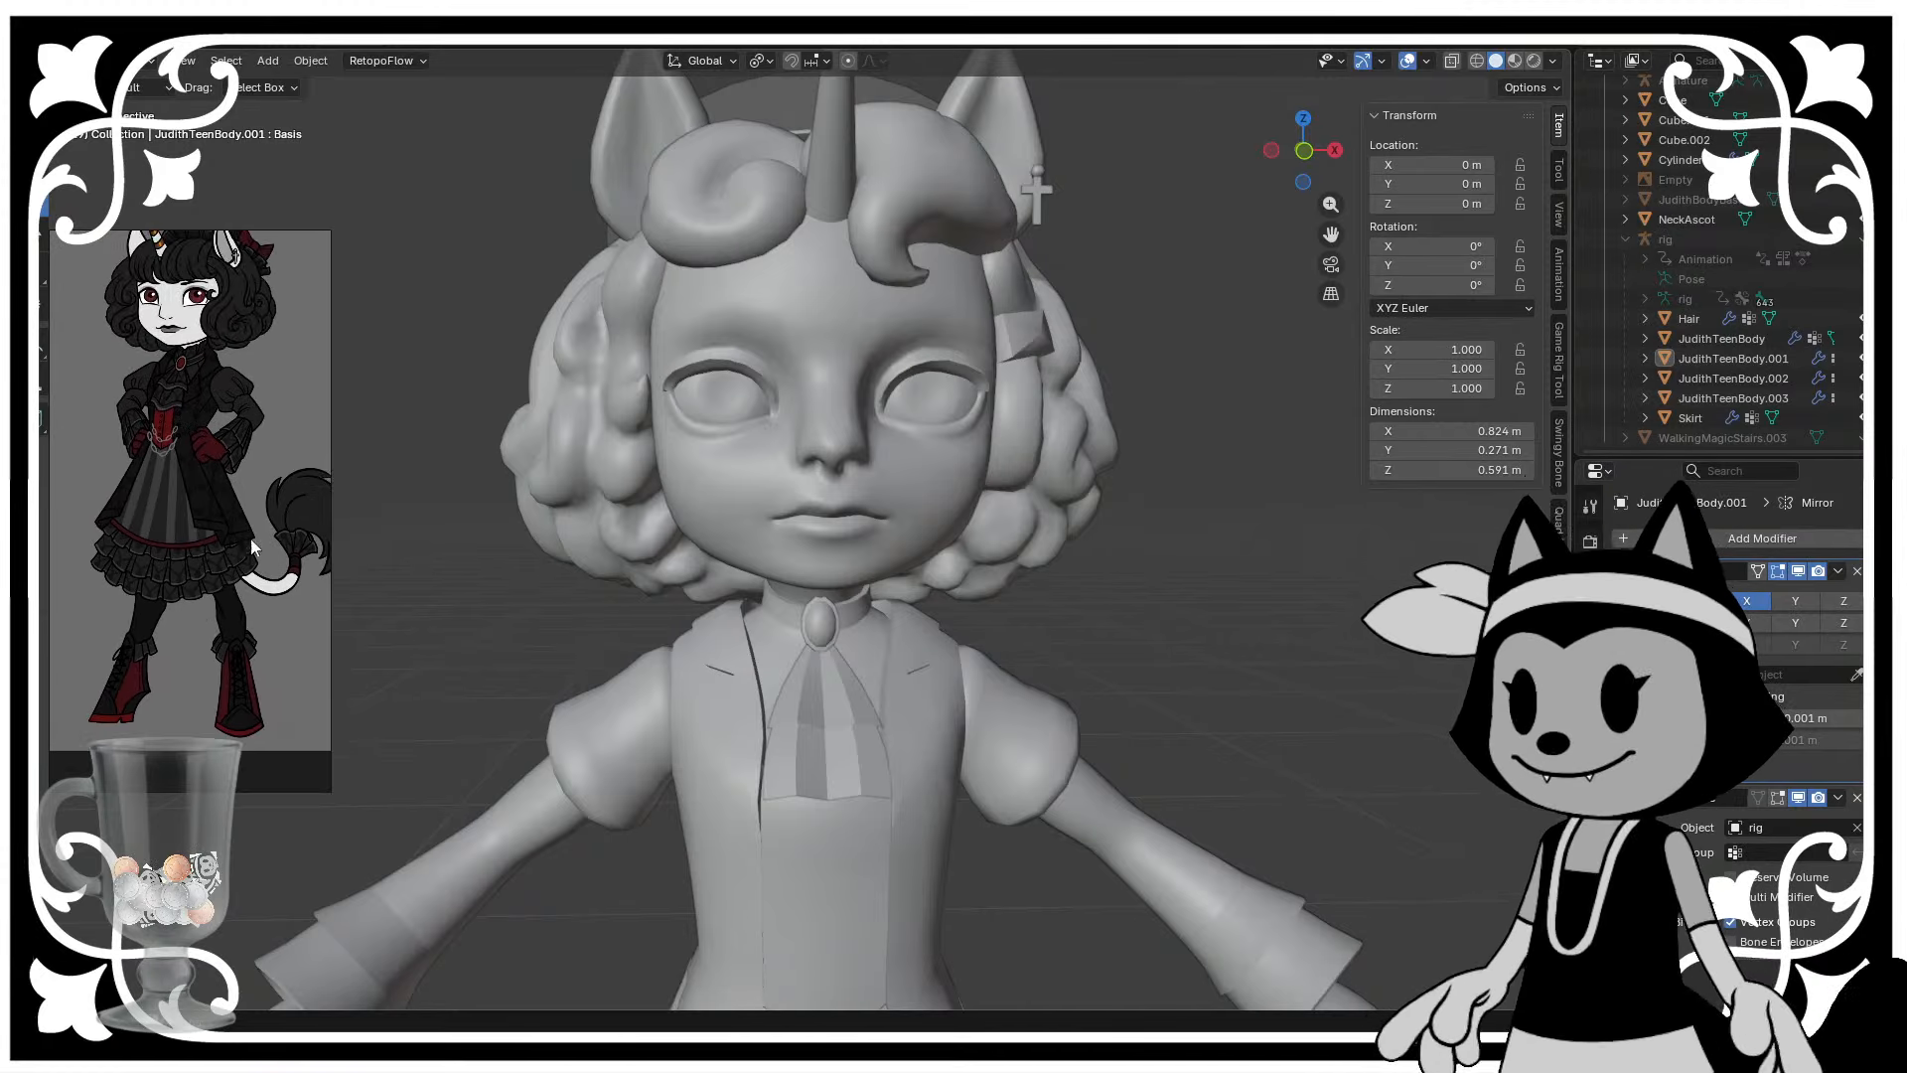
{"action": "scroll", "coordinate": [282, 487], "scroll_direction": "up", "scroll_amount": 1}
{"action": "middle_click_drag", "start_coordinate": [288, 477], "coordinate": [246, 446]}
{"action": "scroll", "coordinate": [284, 487], "scroll_direction": "down", "scroll_amount": 1}
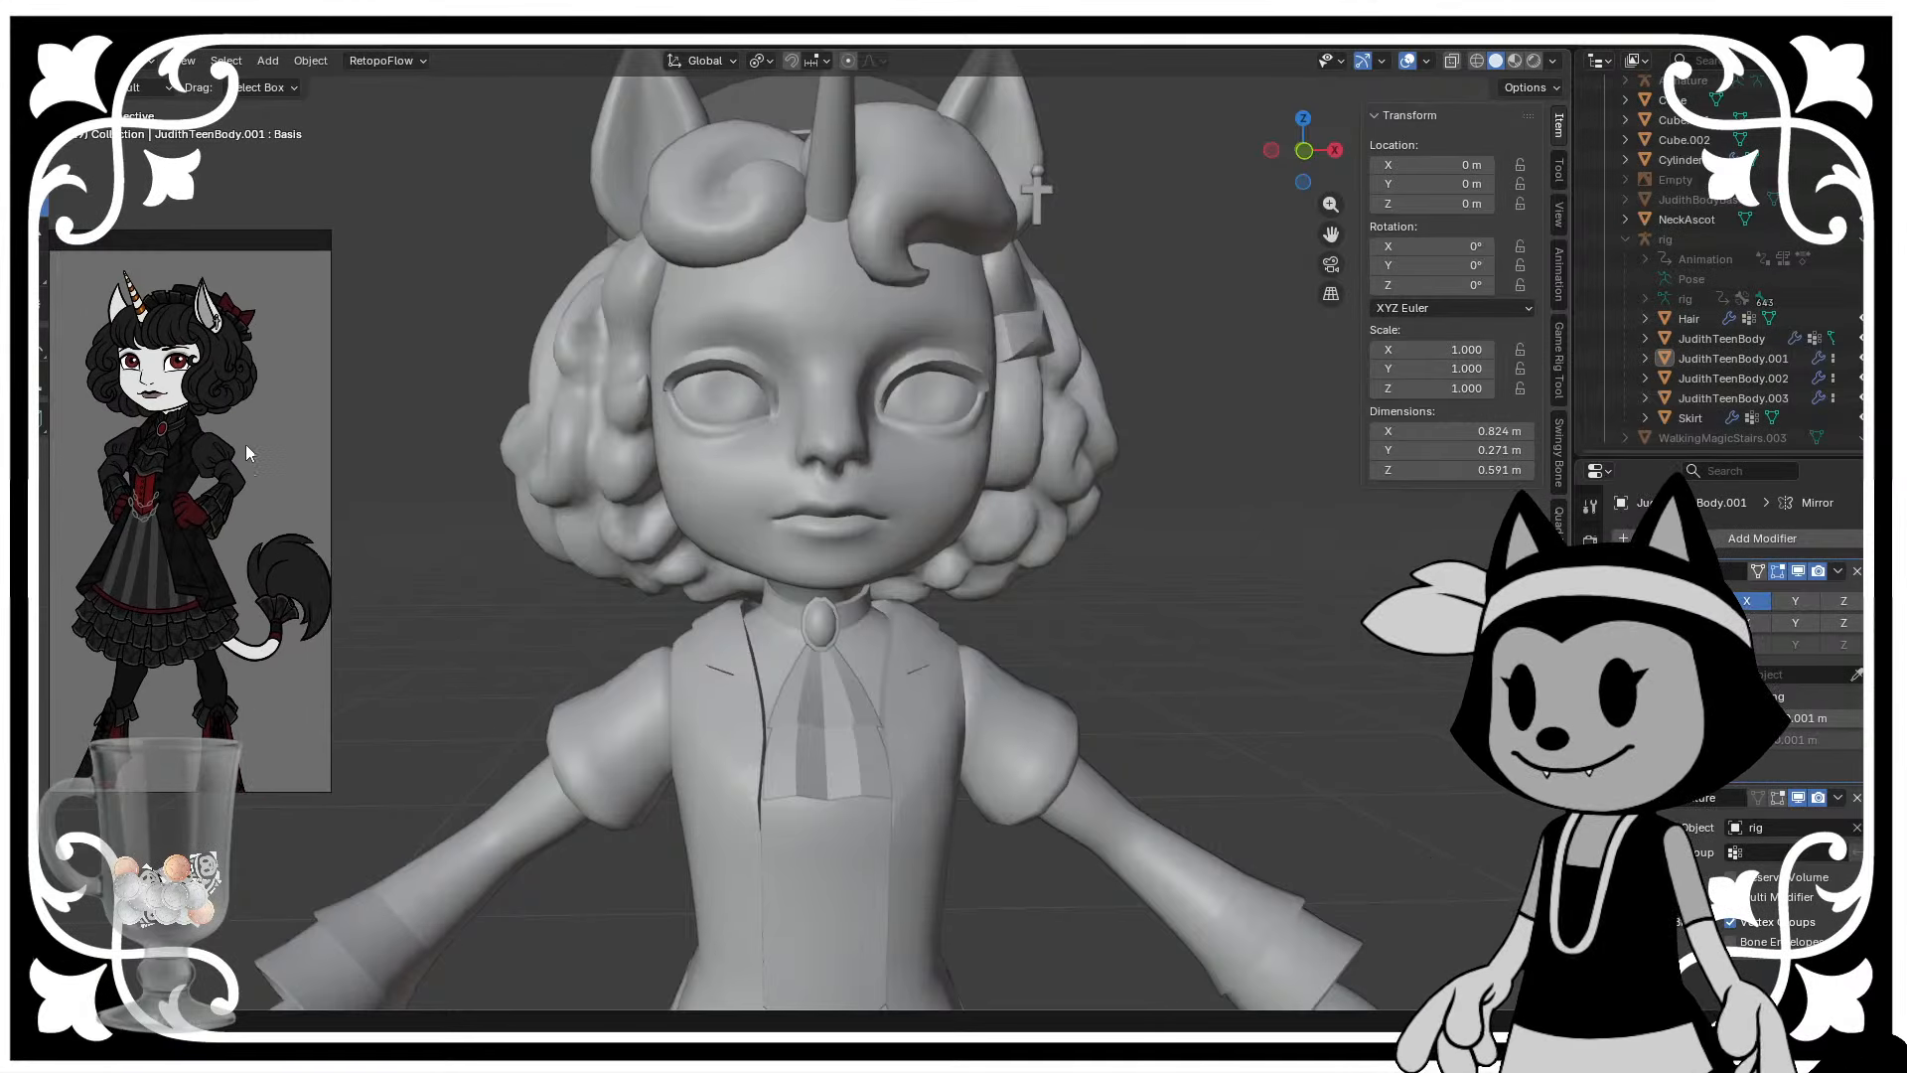
- Examine the model's hat, hair, skirt back and tail from behind and above
{"action": "scroll", "coordinate": [1135, 577], "scroll_direction": "down", "scroll_amount": 3}
{"action": "middle_click_drag", "start_coordinate": [1136, 576], "coordinate": [639, 503]}
{"action": "scroll", "coordinate": [755, 348], "scroll_direction": "up", "scroll_amount": 1}
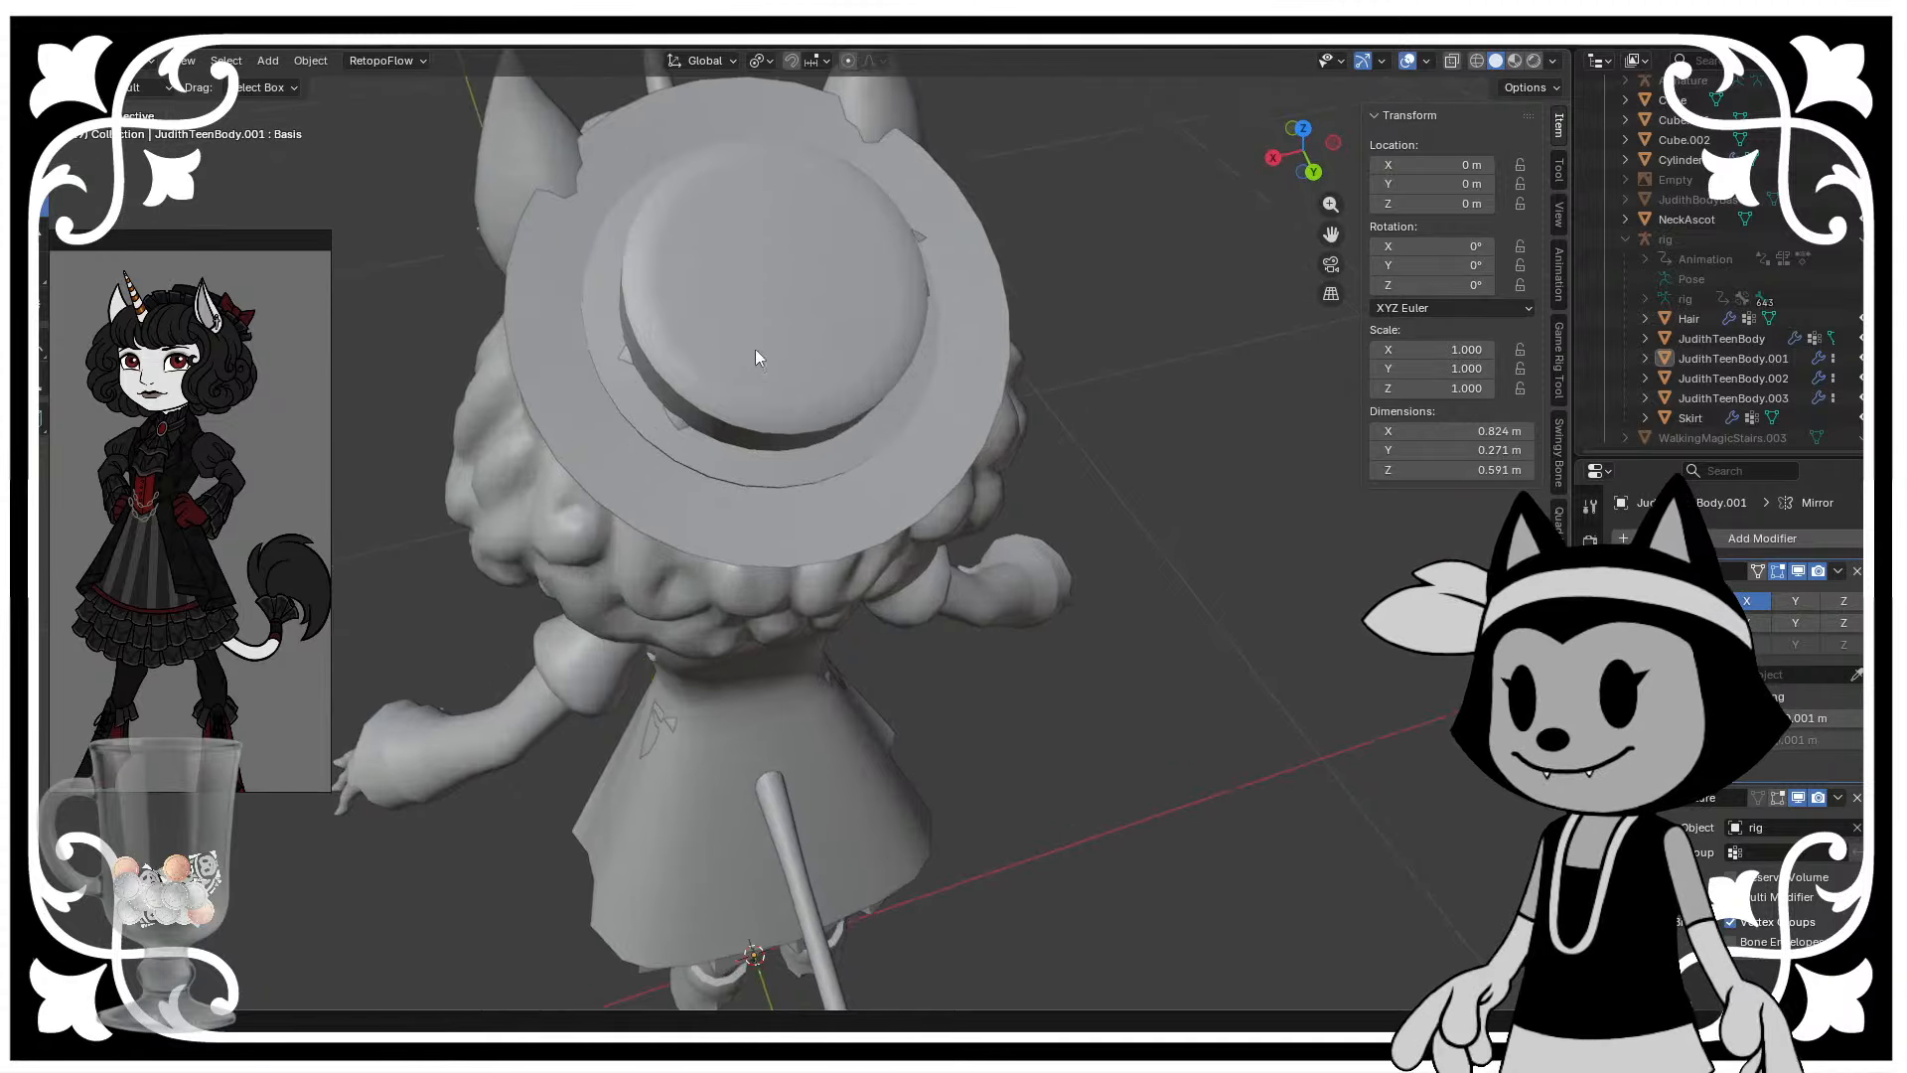
{"action": "middle_click_drag", "start_coordinate": [755, 349], "coordinate": [886, 706]}
{"action": "scroll", "coordinate": [886, 705], "scroll_direction": "up", "scroll_amount": 3}
{"action": "scroll", "coordinate": [776, 713], "scroll_direction": "up", "scroll_amount": 1}
{"action": "middle_click_drag", "start_coordinate": [821, 849], "coordinate": [805, 385], "text": "shift"}
{"action": "scroll", "coordinate": [904, 520], "scroll_direction": "down", "scroll_amount": 3}
{"action": "scroll", "coordinate": [804, 389], "scroll_direction": "down", "scroll_amount": 2}
- Examine the model's jacket, sleeves, pleated skirt and tail from the front and the side
{"action": "middle_click_drag", "start_coordinate": [747, 586], "coordinate": [976, 532]}
{"action": "scroll", "coordinate": [928, 606], "scroll_direction": "up", "scroll_amount": 1}
{"action": "middle_click_drag", "start_coordinate": [928, 606], "coordinate": [763, 634]}
{"action": "scroll", "coordinate": [747, 447], "scroll_direction": "down", "scroll_amount": 1}
{"action": "middle_click_drag", "start_coordinate": [745, 441], "coordinate": [757, 539], "text": "shift"}
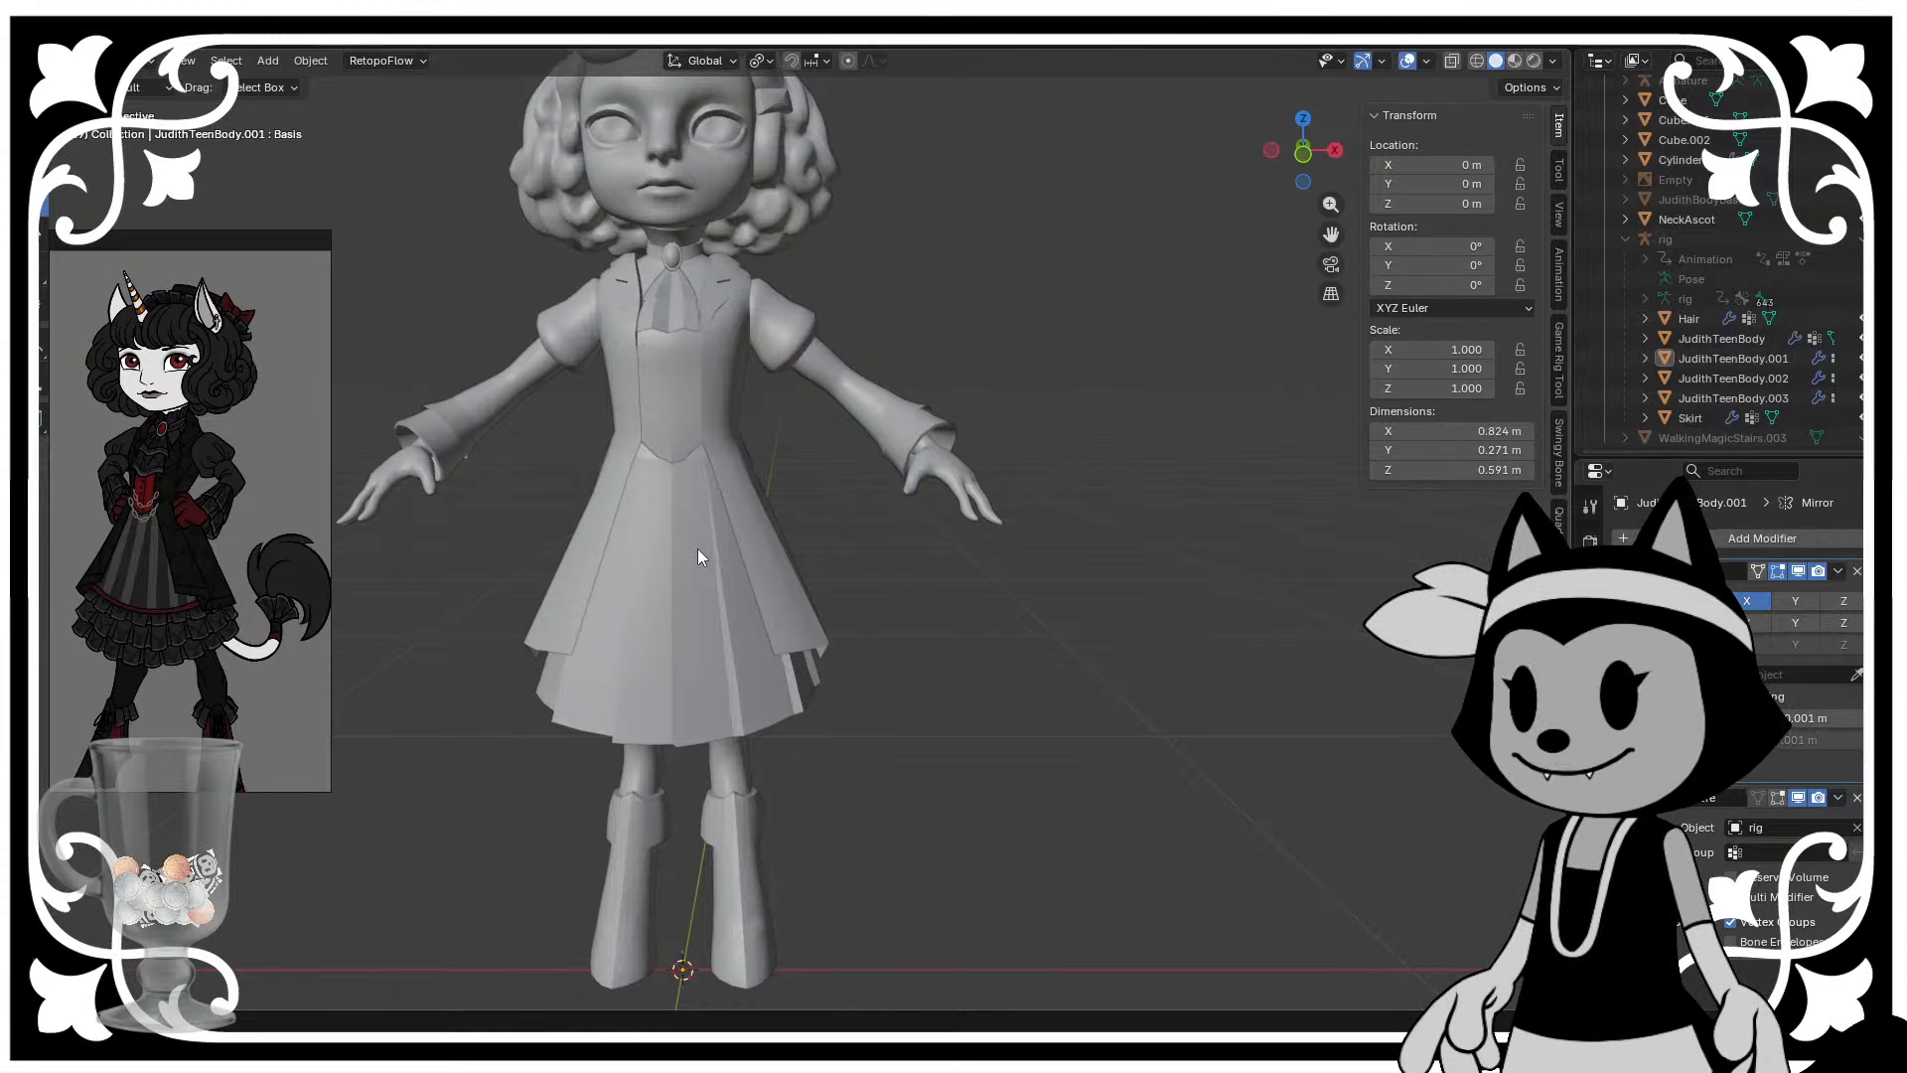
{"action": "scroll", "coordinate": [803, 556], "scroll_direction": "up", "scroll_amount": 3}
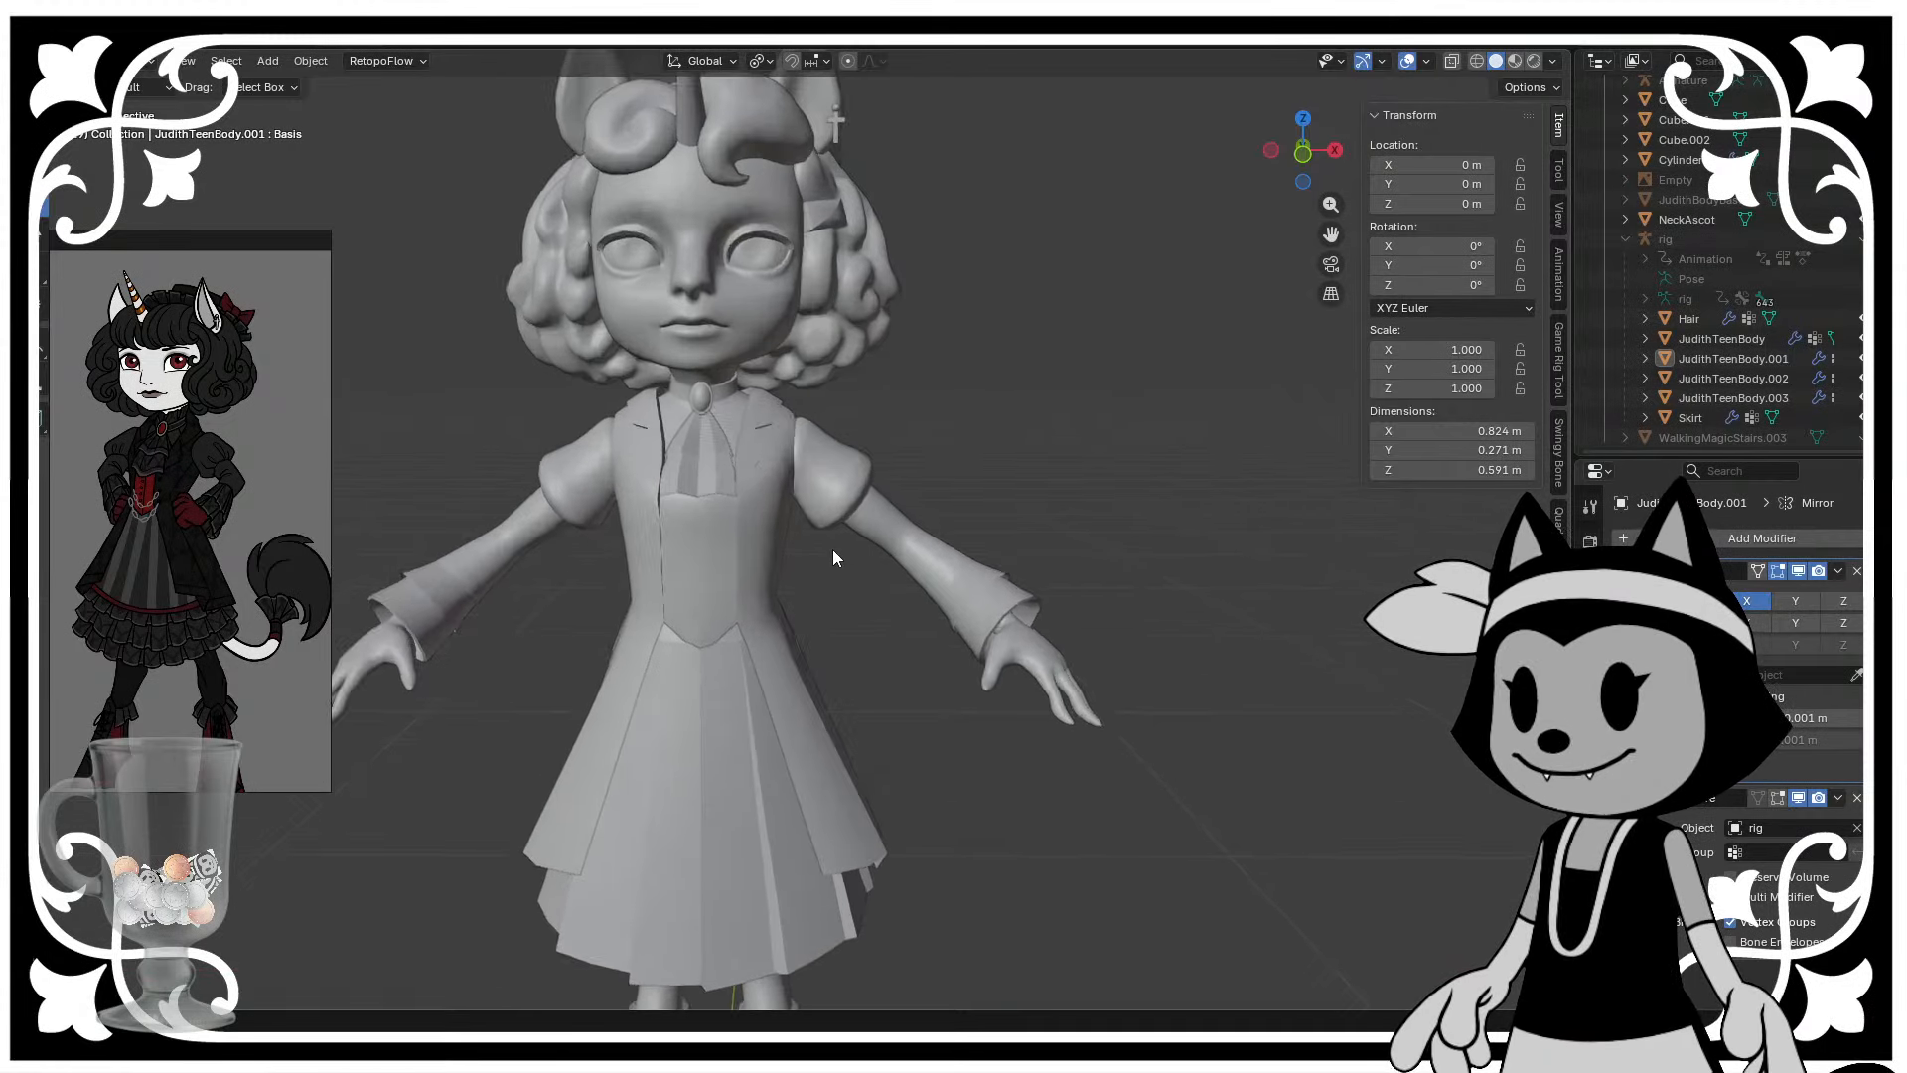
{"action": "mouse_move", "coordinate": [832, 550]}
{"action": "middle_mouse_down"}
{"action": "mouse_move", "coordinate": [791, 548]}
{"action": "mouse_move", "coordinate": [855, 547]}
{"action": "middle_mouse_up"}
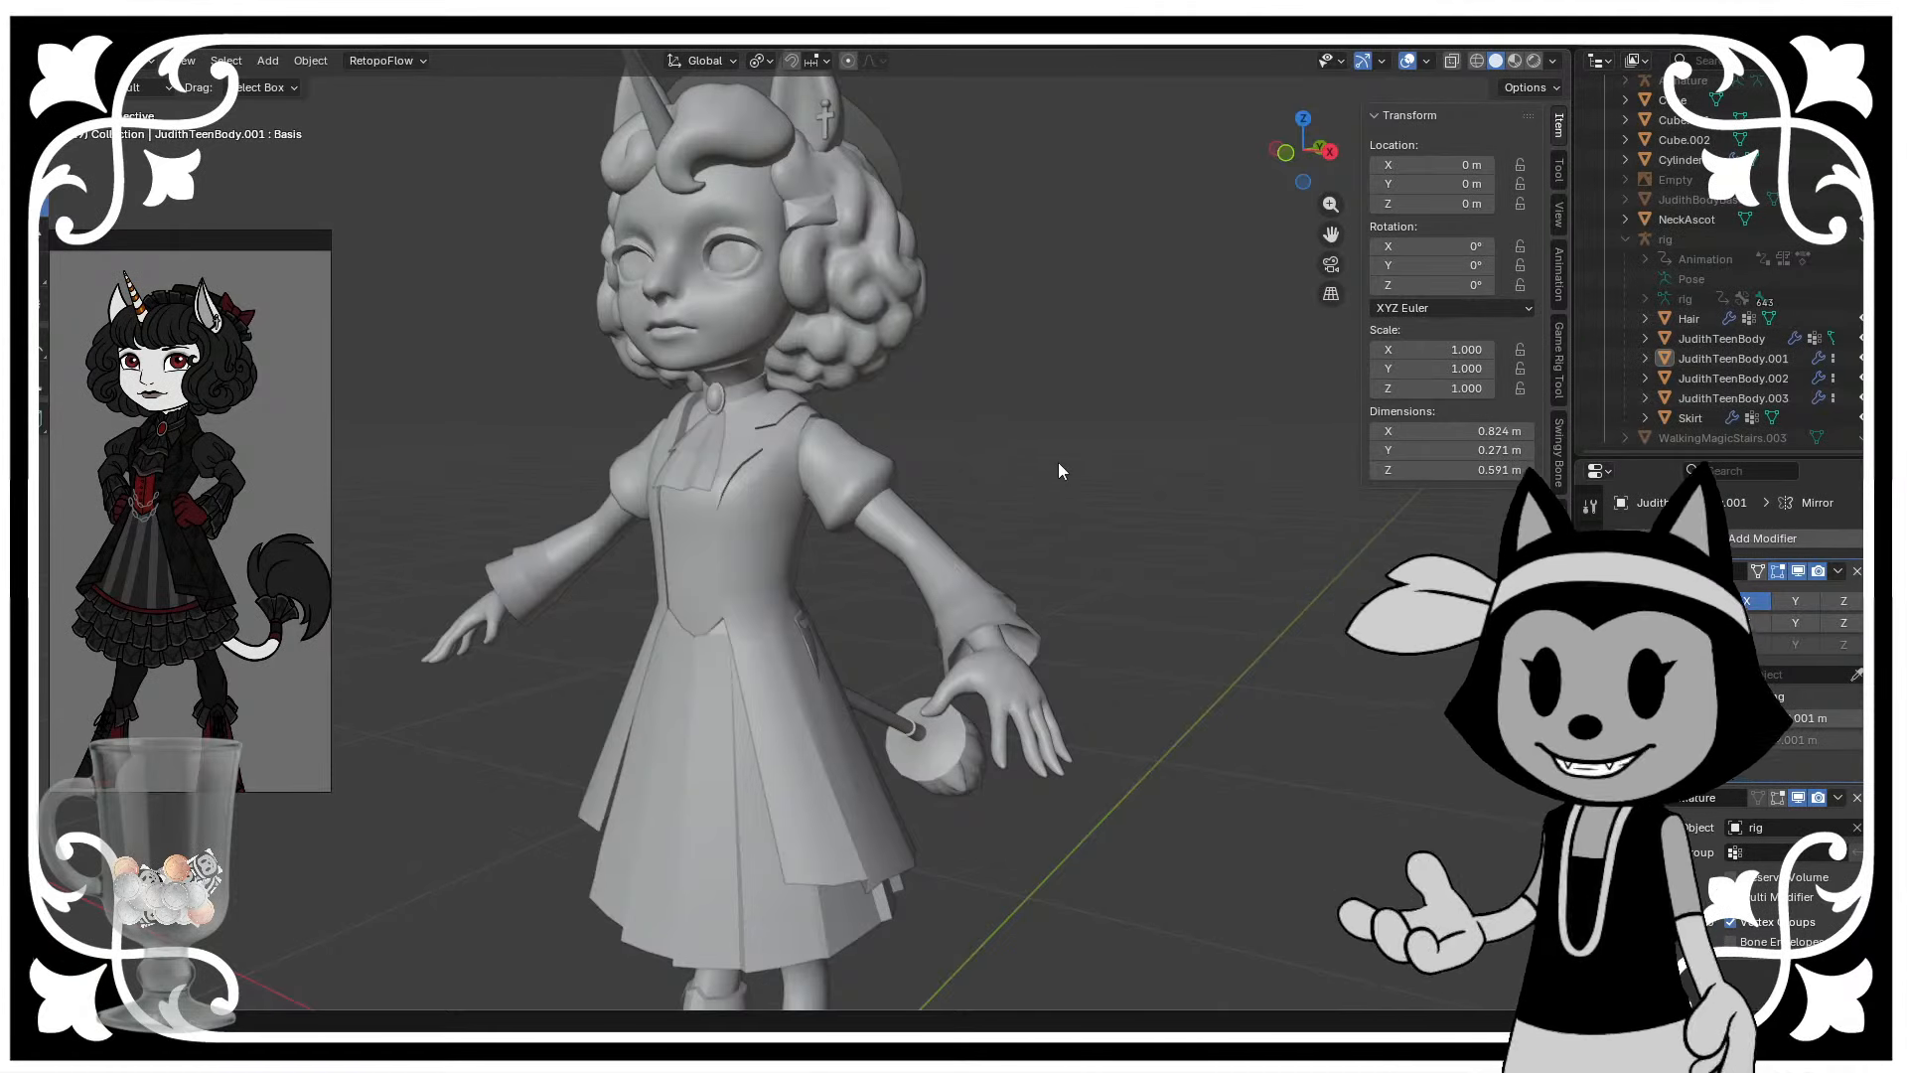
{"action": "middle_click_drag", "start_coordinate": [1056, 468], "coordinate": [970, 544]}
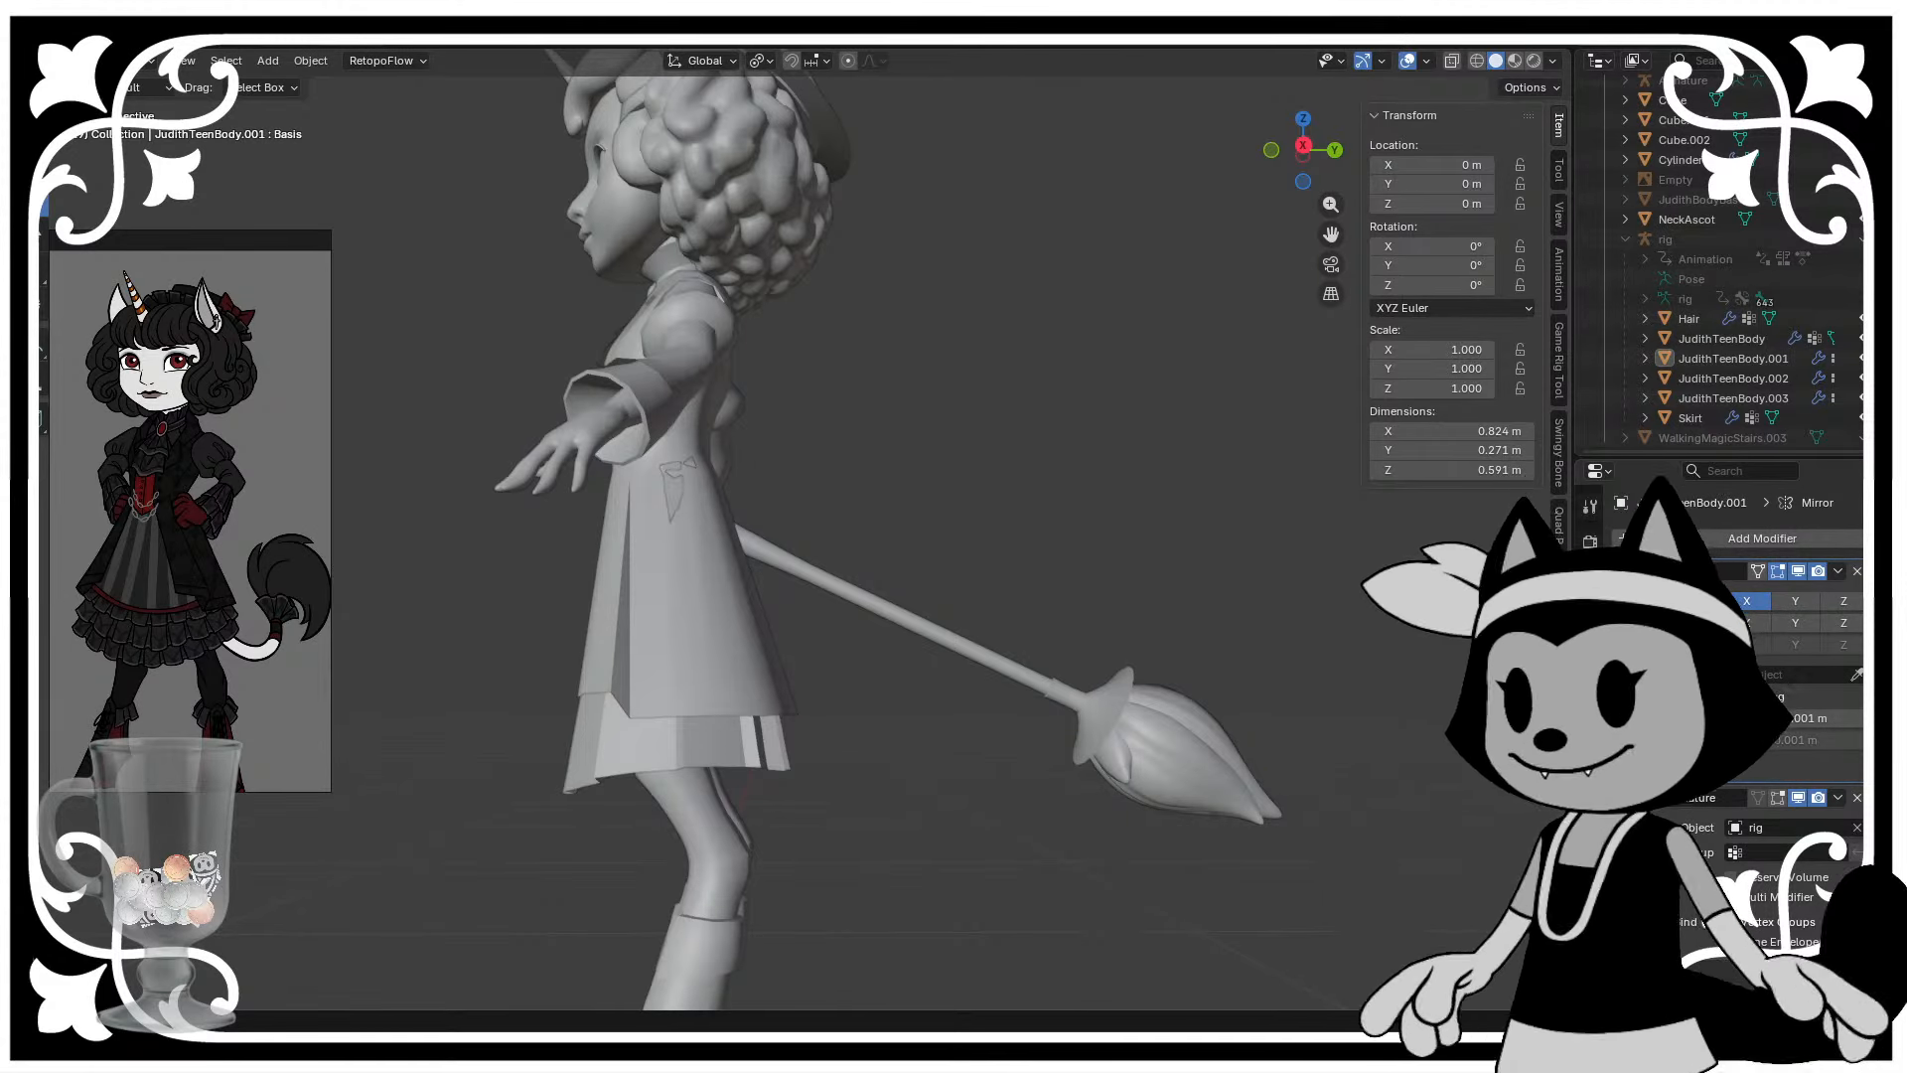
- Examine the whole model from the front, as well as the skirt underside, legs and boots from behind
{"action": "scroll", "coordinate": [916, 525], "scroll_direction": "down", "scroll_amount": 3}
{"action": "middle_click_drag", "start_coordinate": [916, 525], "coordinate": [1005, 452]}
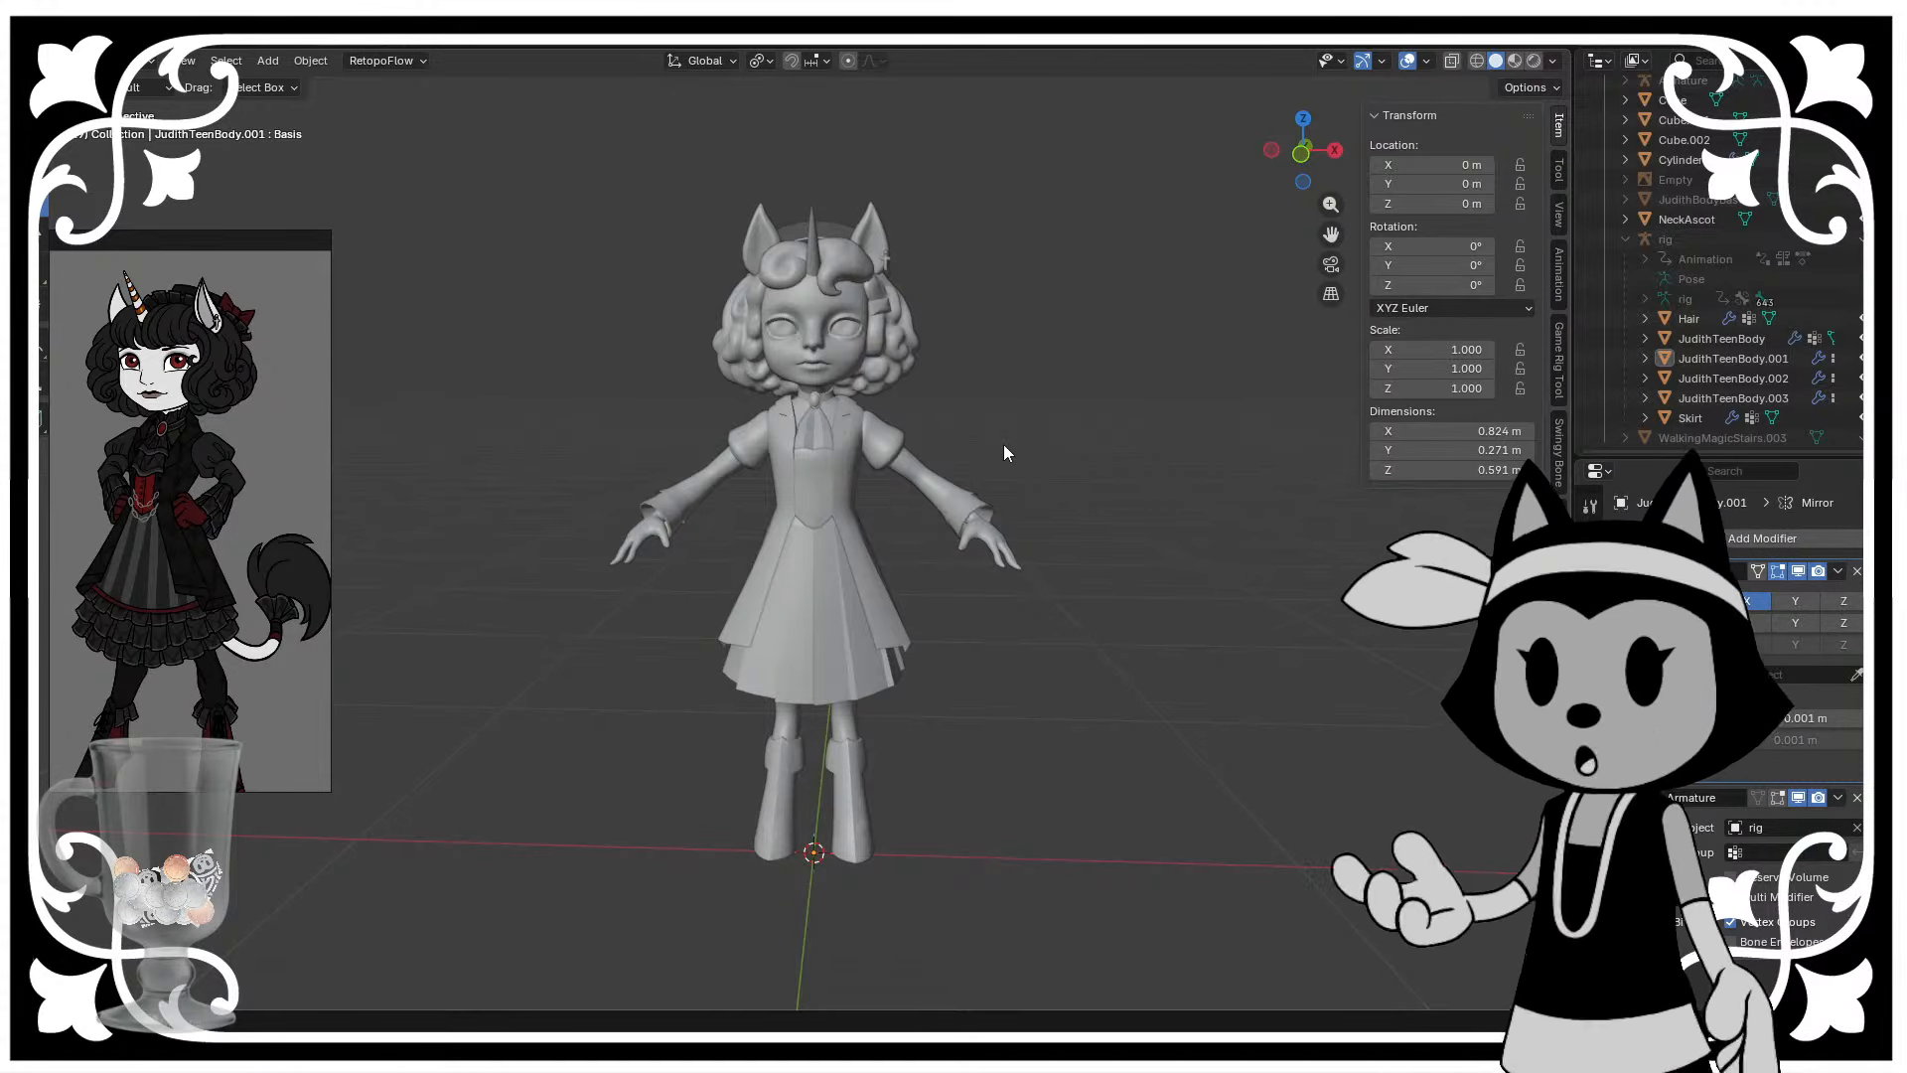
{"action": "scroll", "coordinate": [1043, 447], "scroll_direction": "up", "scroll_amount": 5}
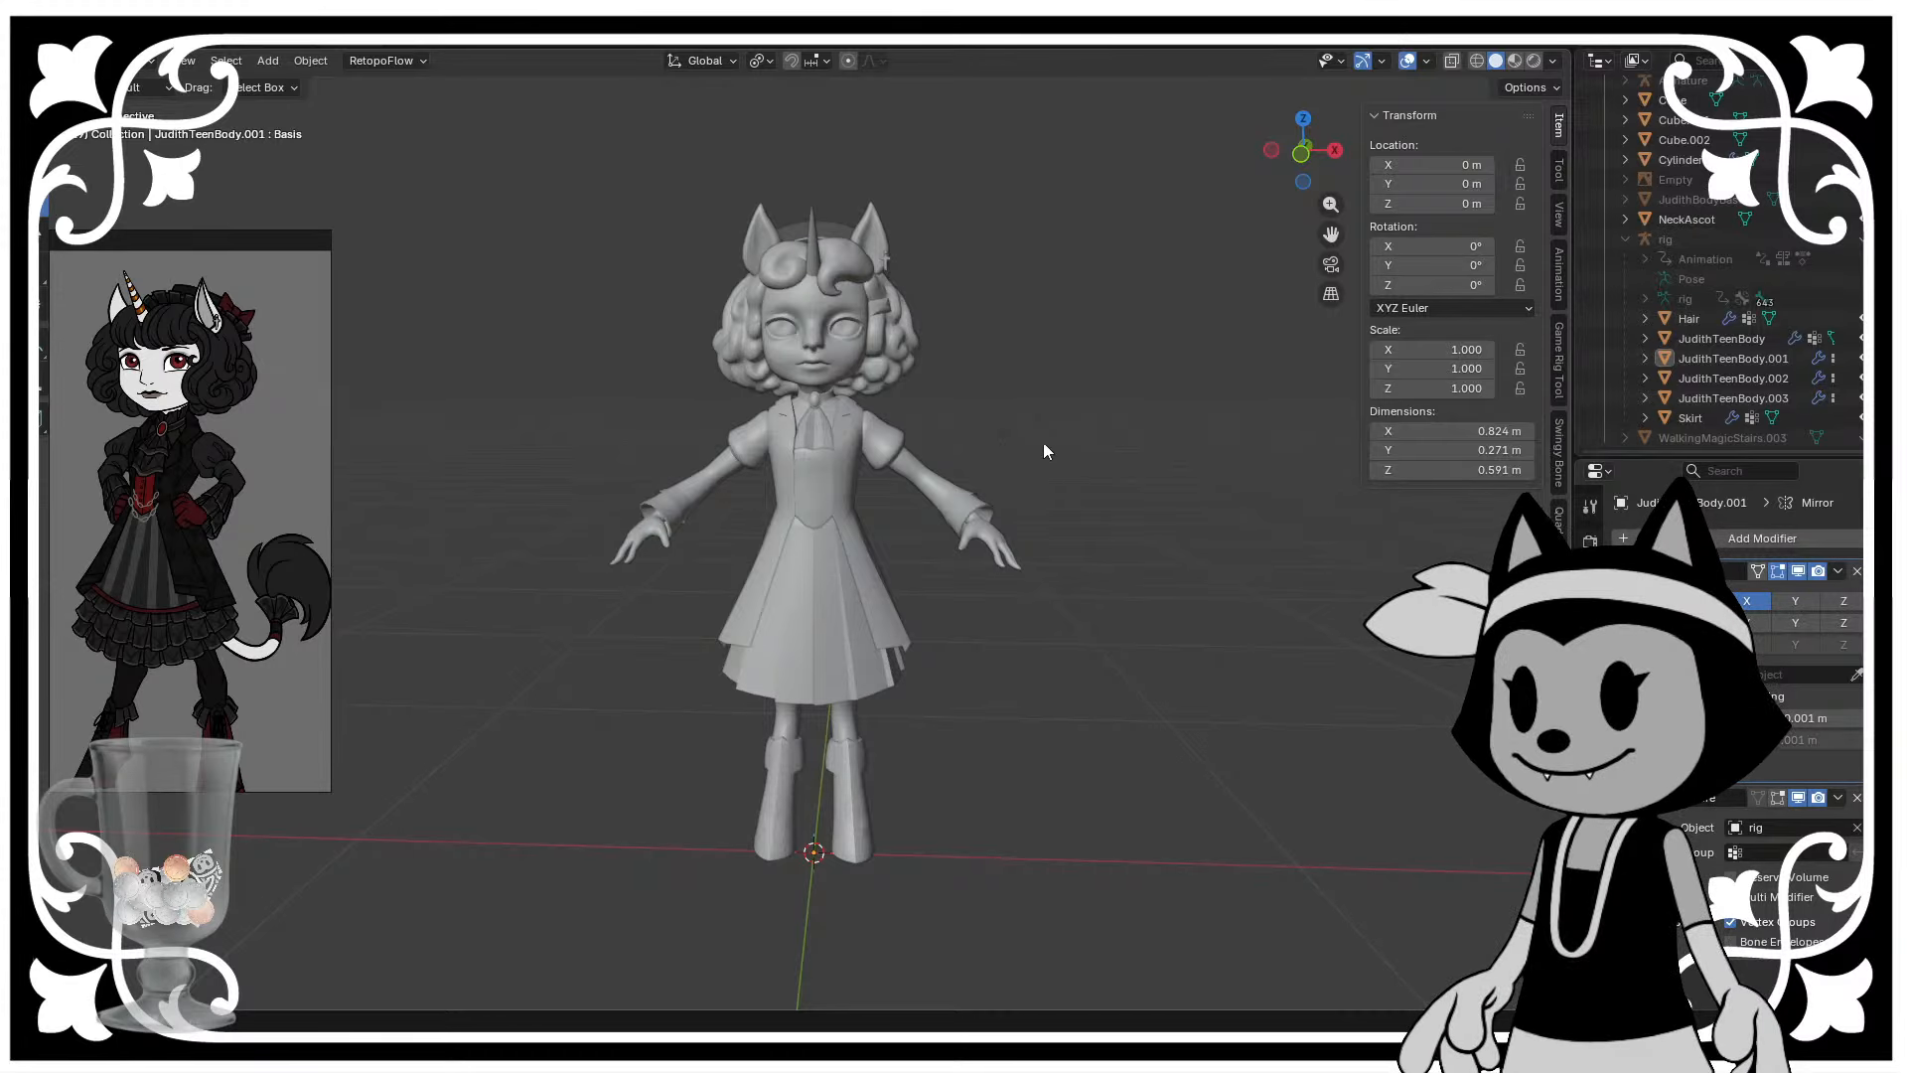
{"action": "middle_click_drag", "start_coordinate": [1045, 367], "coordinate": [630, 607]}
{"action": "scroll", "coordinate": [965, 511], "scroll_direction": "up", "scroll_amount": 3}
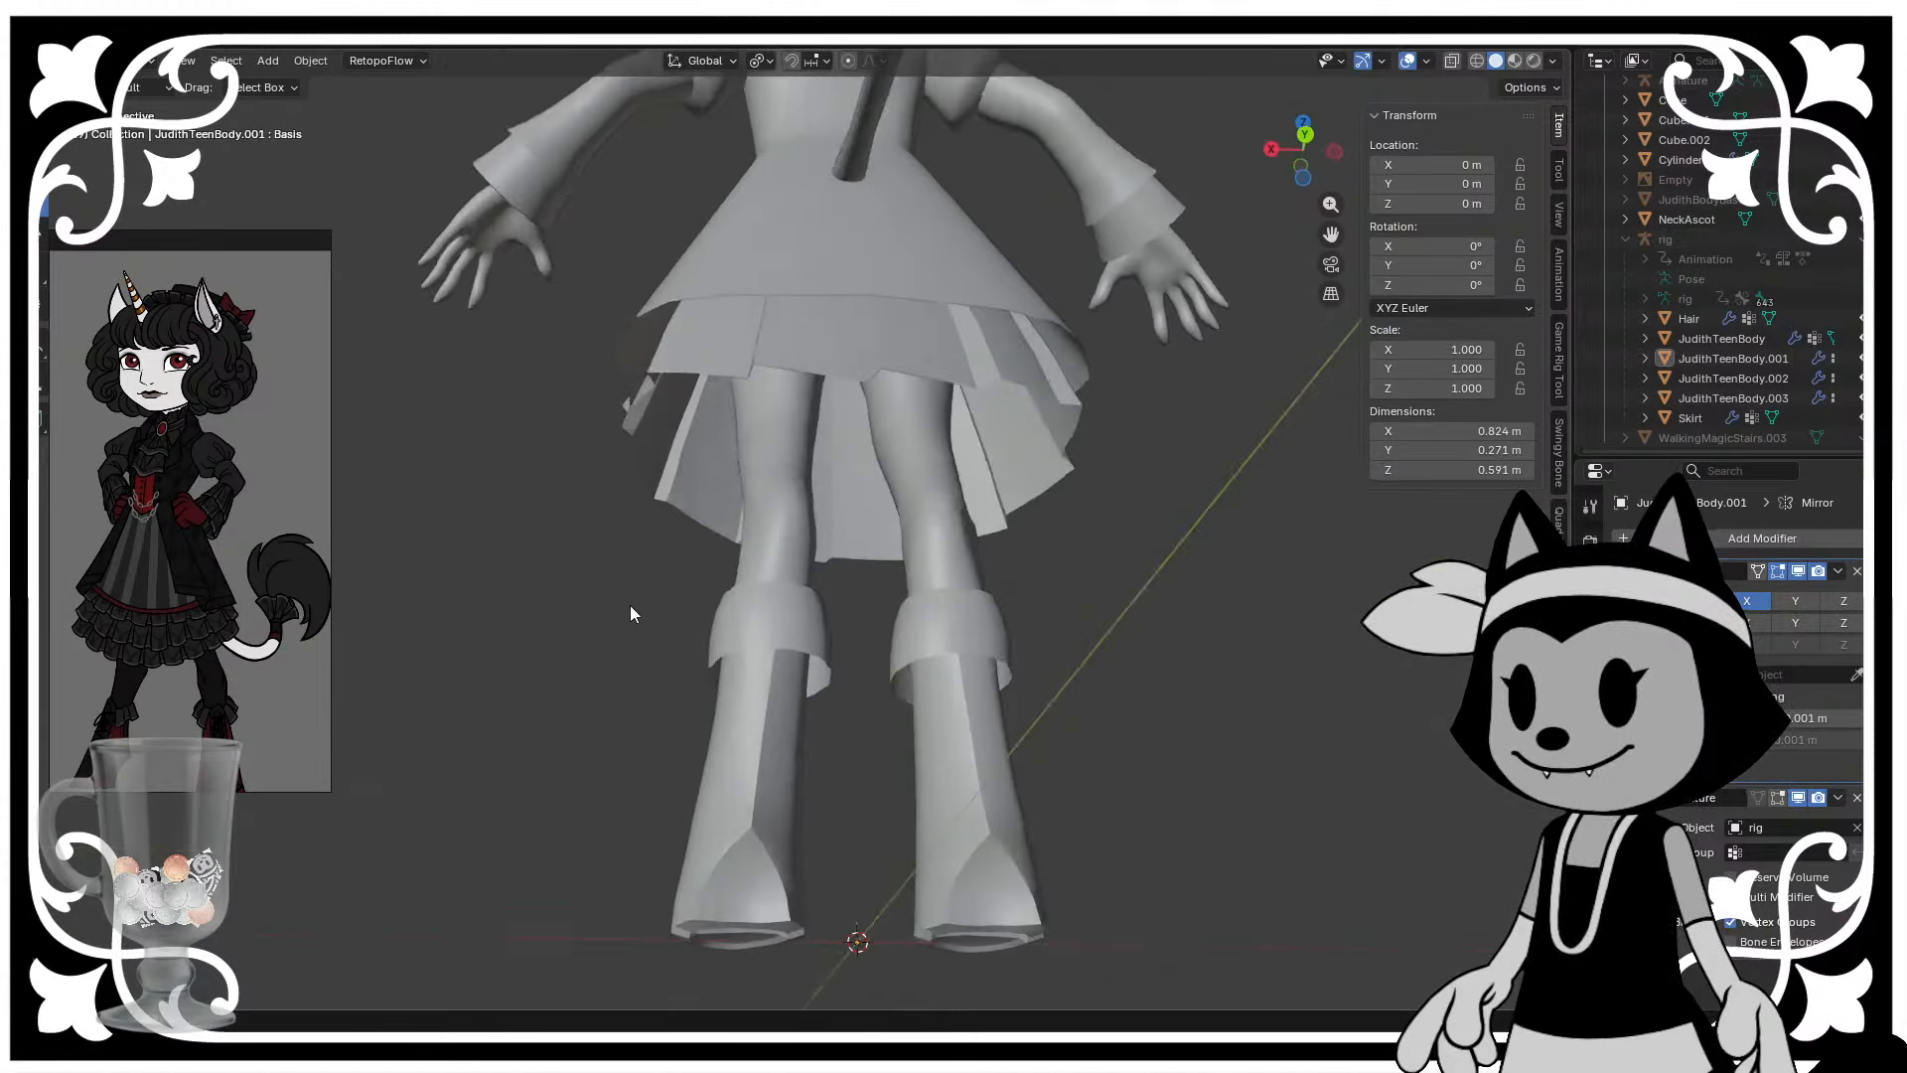
{"action": "scroll", "coordinate": [640, 596], "scroll_direction": "up", "scroll_amount": 4}
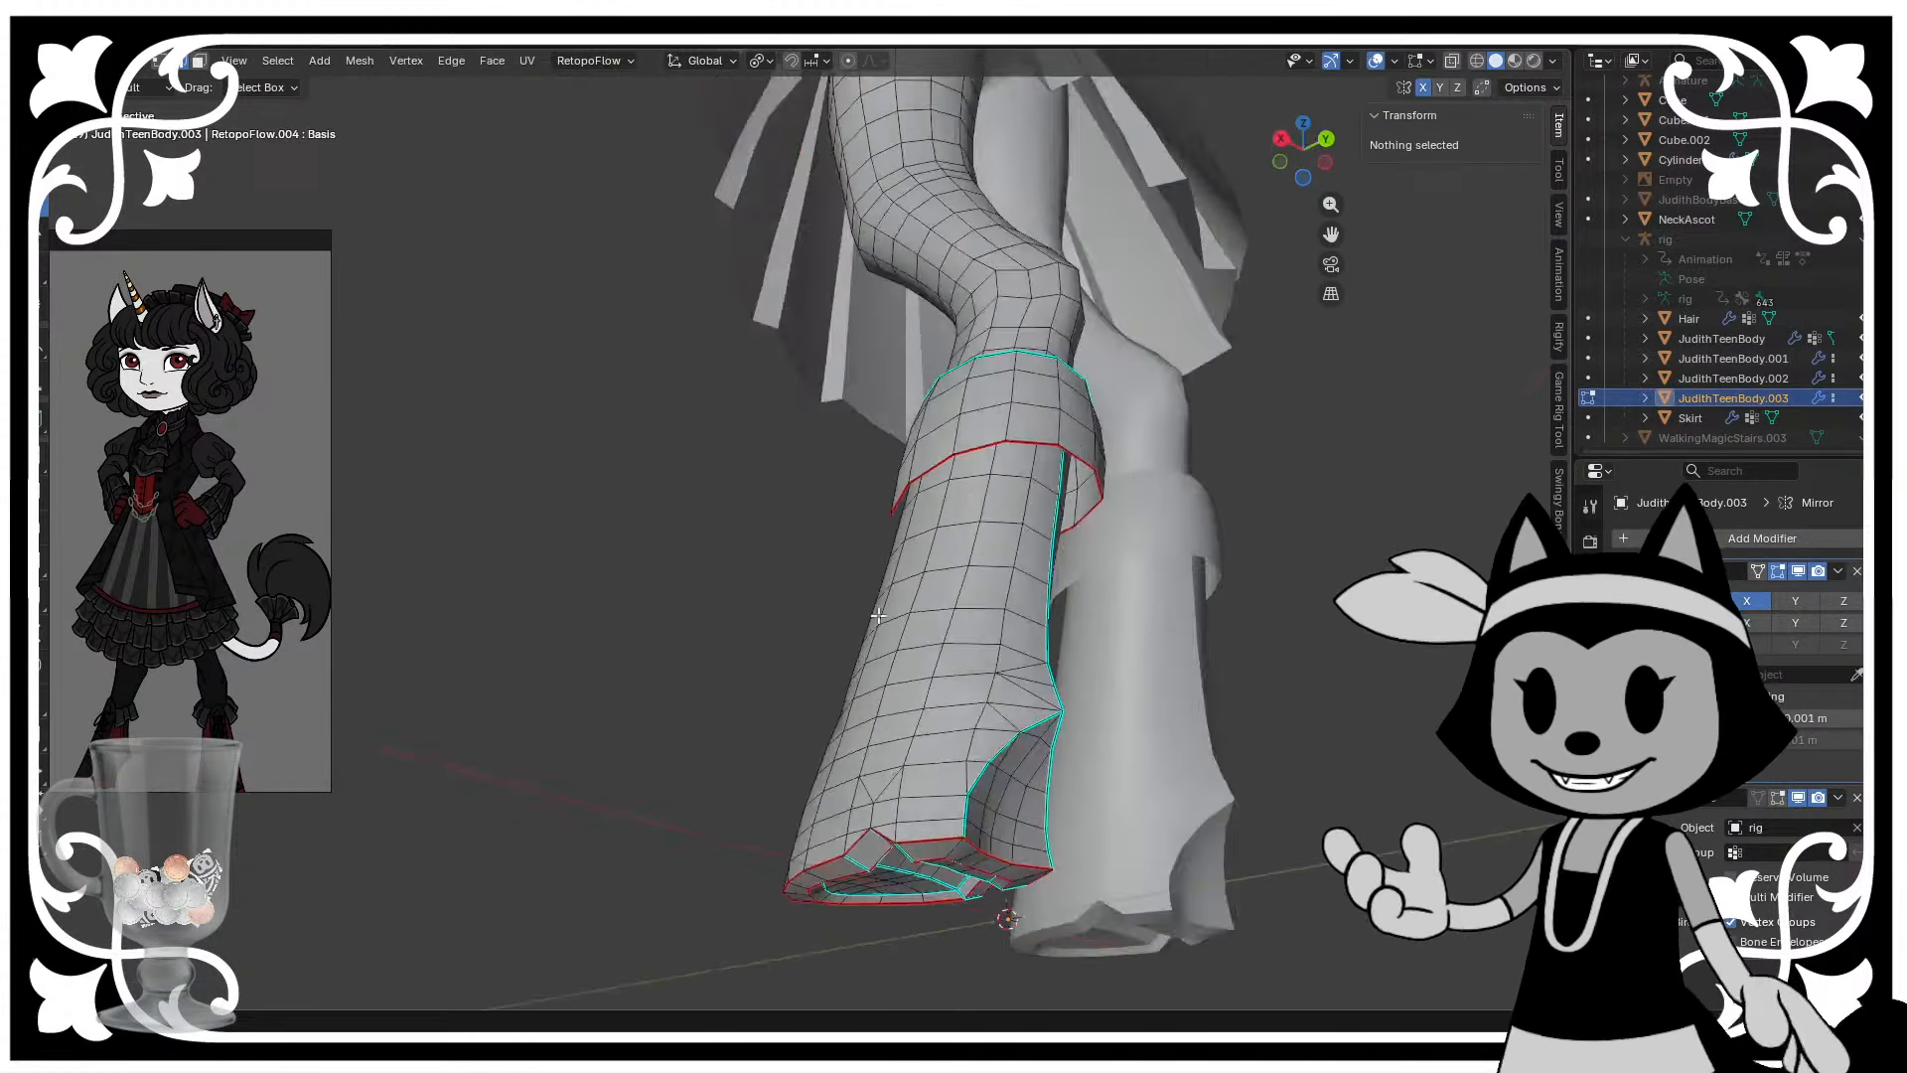
- Examine the leg and boot mesh up close, comparing its topology in Edit Mode with its shading in Object Mode
{"action": "middle_click_drag", "start_coordinate": [878, 615], "coordinate": [797, 592]}
{"action": "scroll", "coordinate": [1060, 821], "scroll_direction": "down", "scroll_amount": 2}
{"action": "scroll", "coordinate": [1003, 490], "scroll_direction": "up", "scroll_amount": 4}
{"action": "key", "text": "Tab"}
{"action": "key", "text": "Tab"}
{"action": "key", "text": "Tab"}
{"action": "key", "text": "Tab"}
{"action": "key", "text": "Tab"}
{"action": "middle_click_drag", "start_coordinate": [839, 368], "coordinate": [854, 444], "text": "shift"}
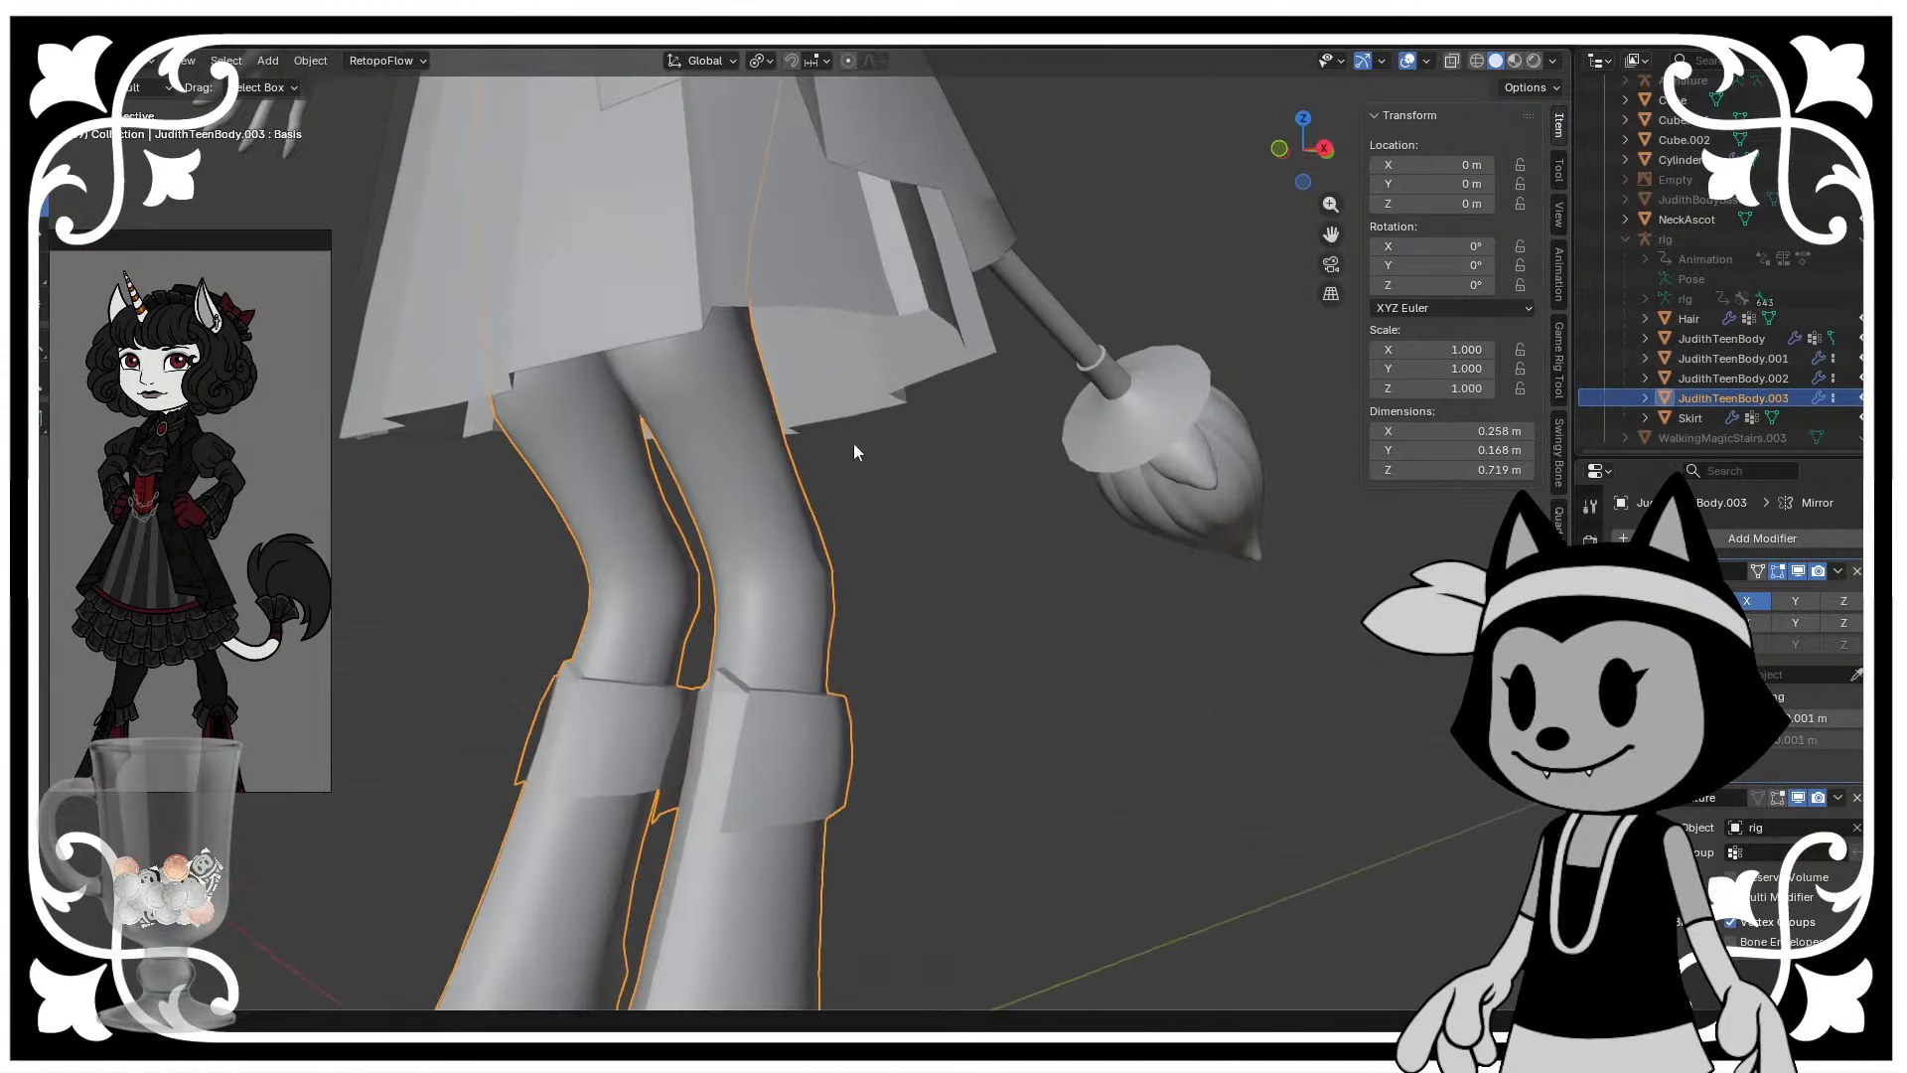
- Select the tail object and open its mesh in Edit Mode
{"action": "scroll", "coordinate": [894, 507], "scroll_direction": "down", "scroll_amount": 2}
{"action": "left_click", "coordinate": [928, 566]}
{"action": "middle_click_drag", "start_coordinate": [928, 566], "coordinate": [620, 610]}
{"action": "scroll", "coordinate": [635, 610], "scroll_direction": "up", "scroll_amount": 5}
{"action": "middle_click_drag", "start_coordinate": [745, 636], "coordinate": [602, 620]}
{"action": "left_click", "coordinate": [873, 743]}
{"action": "scroll", "coordinate": [834, 563], "scroll_direction": "up", "scroll_amount": 2}
{"action": "key", "text": "Tab"}
- Compare the tail's ruffle and tuft mesh with the tail in the reference image, and return to Object Mode
{"action": "scroll", "coordinate": [254, 570], "scroll_direction": "up", "scroll_amount": 5}
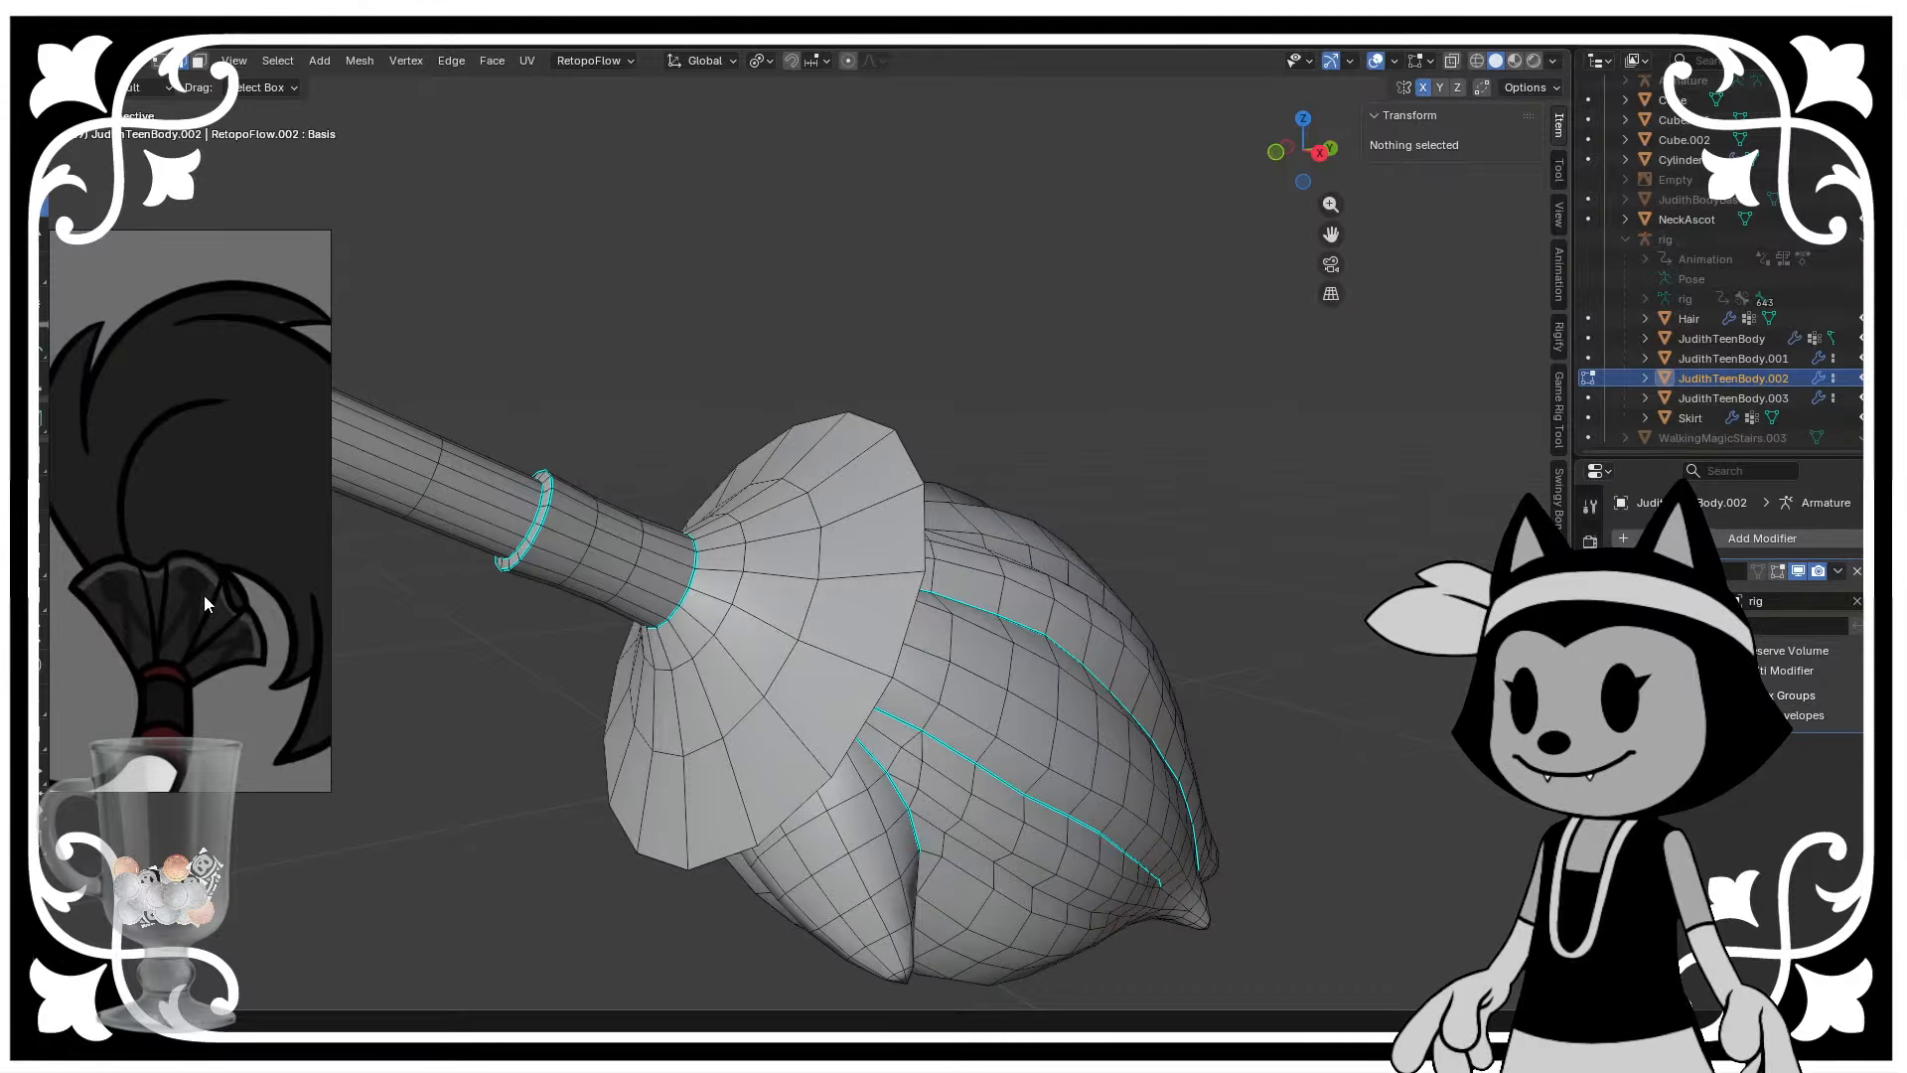
{"action": "middle_click_drag", "start_coordinate": [350, 630], "coordinate": [830, 573]}
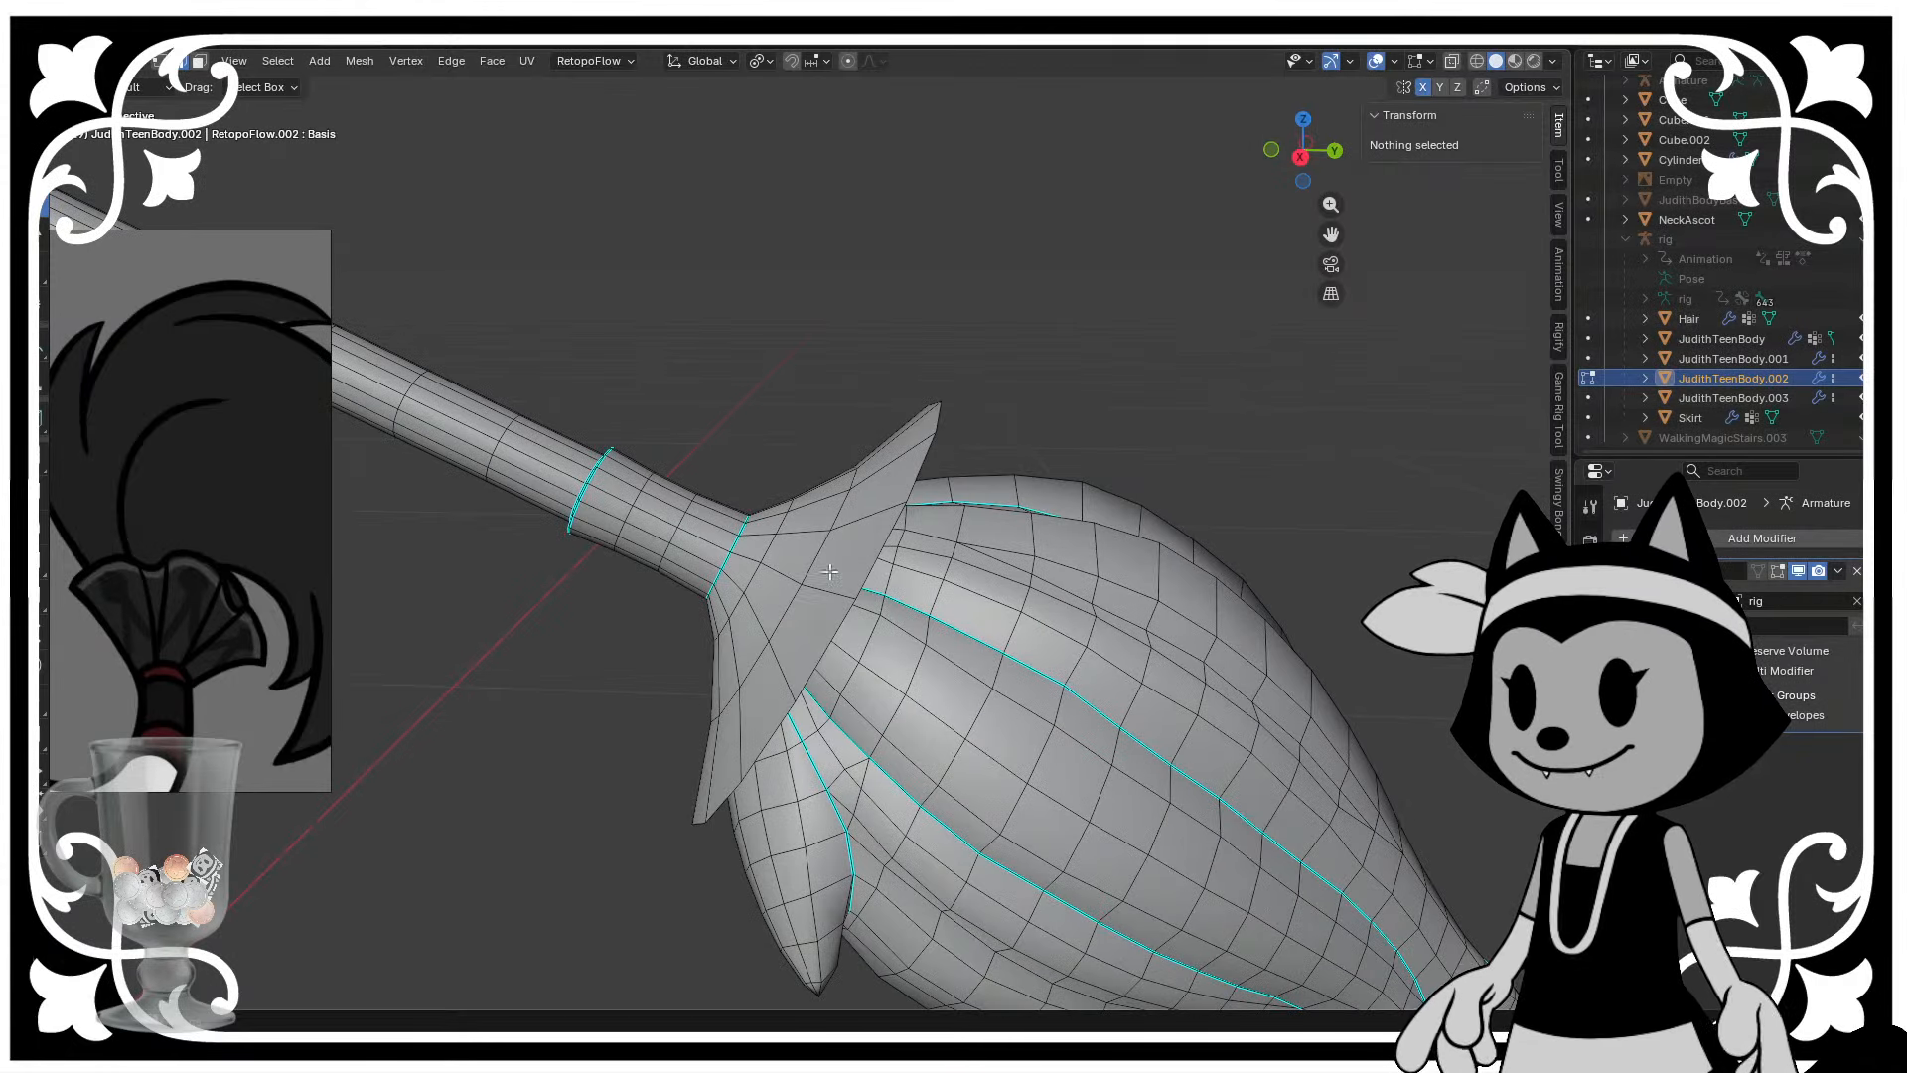
{"action": "scroll", "coordinate": [751, 611], "scroll_direction": "down", "scroll_amount": 4}
{"action": "scroll", "coordinate": [181, 508], "scroll_direction": "down", "scroll_amount": 4}
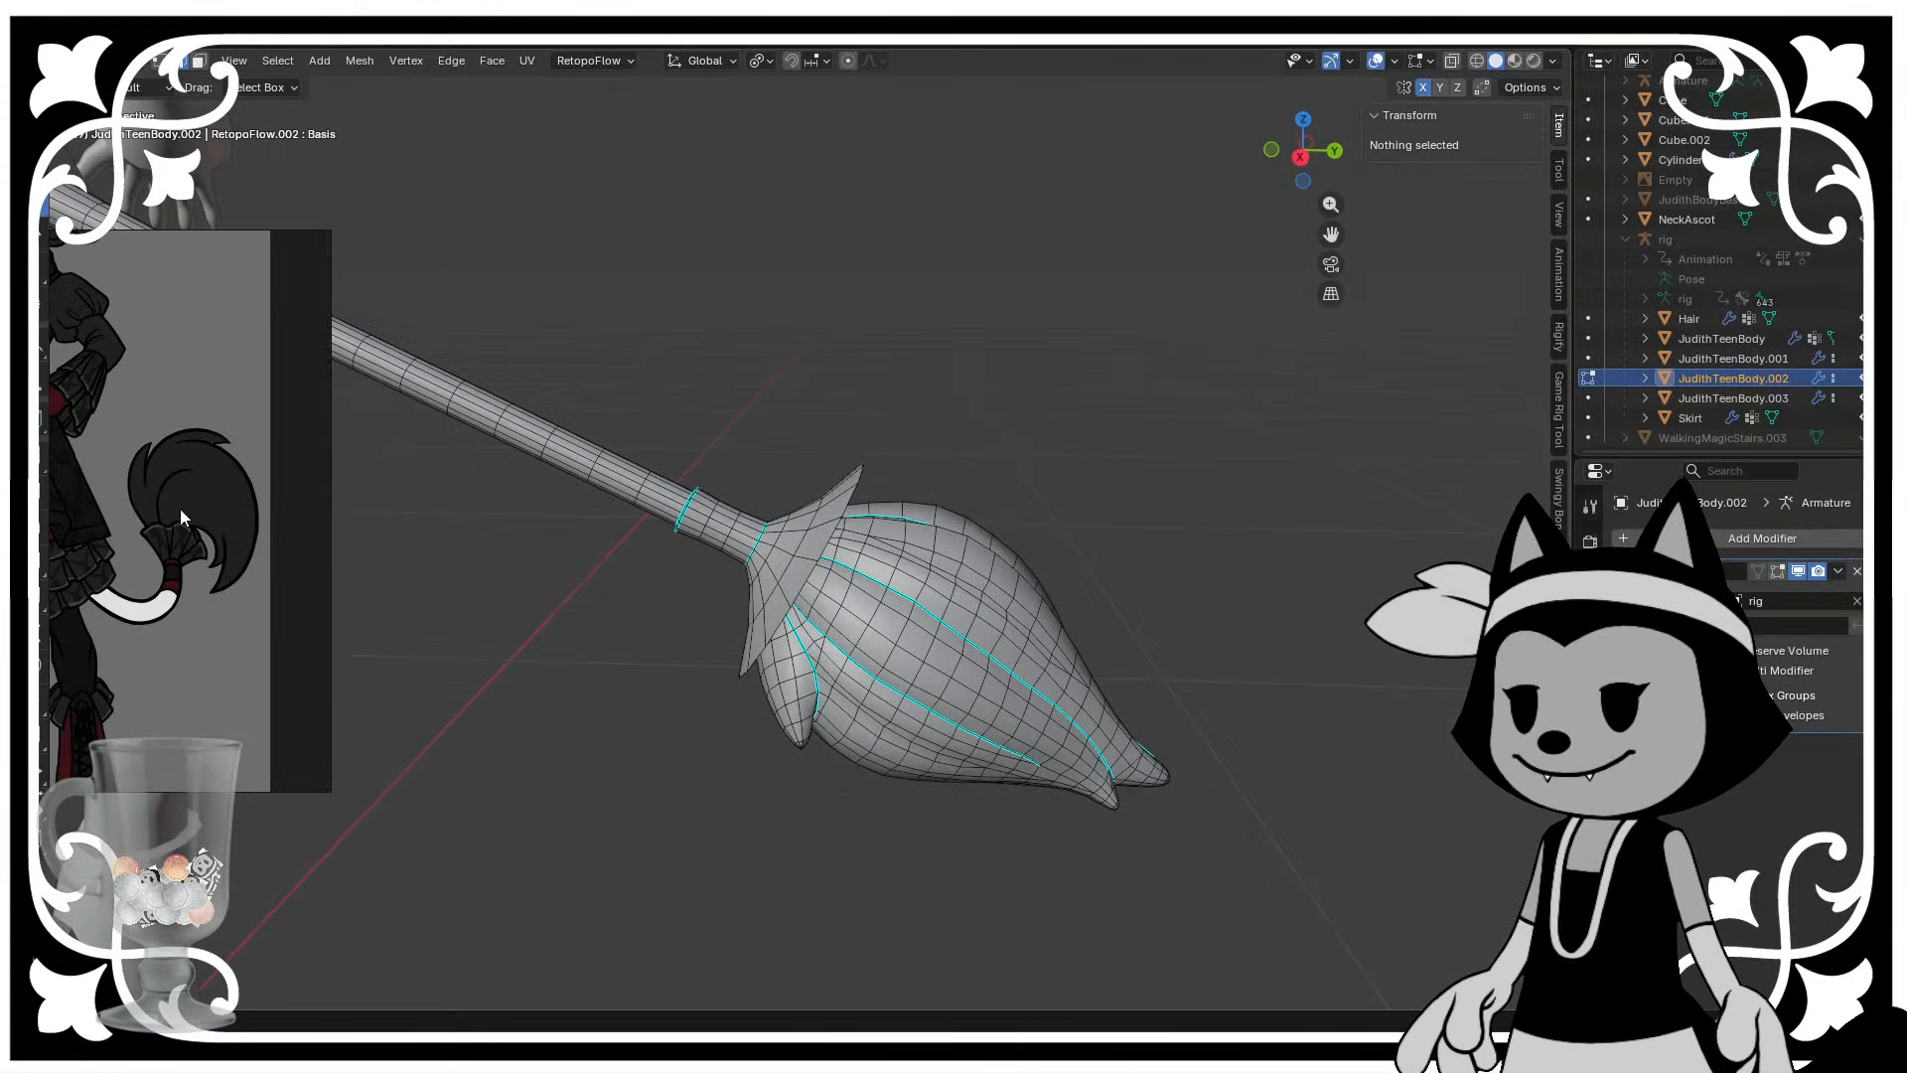
{"action": "scroll", "coordinate": [180, 509], "scroll_direction": "down", "scroll_amount": 4}
{"action": "scroll", "coordinate": [396, 438], "scroll_direction": "up", "scroll_amount": 1}
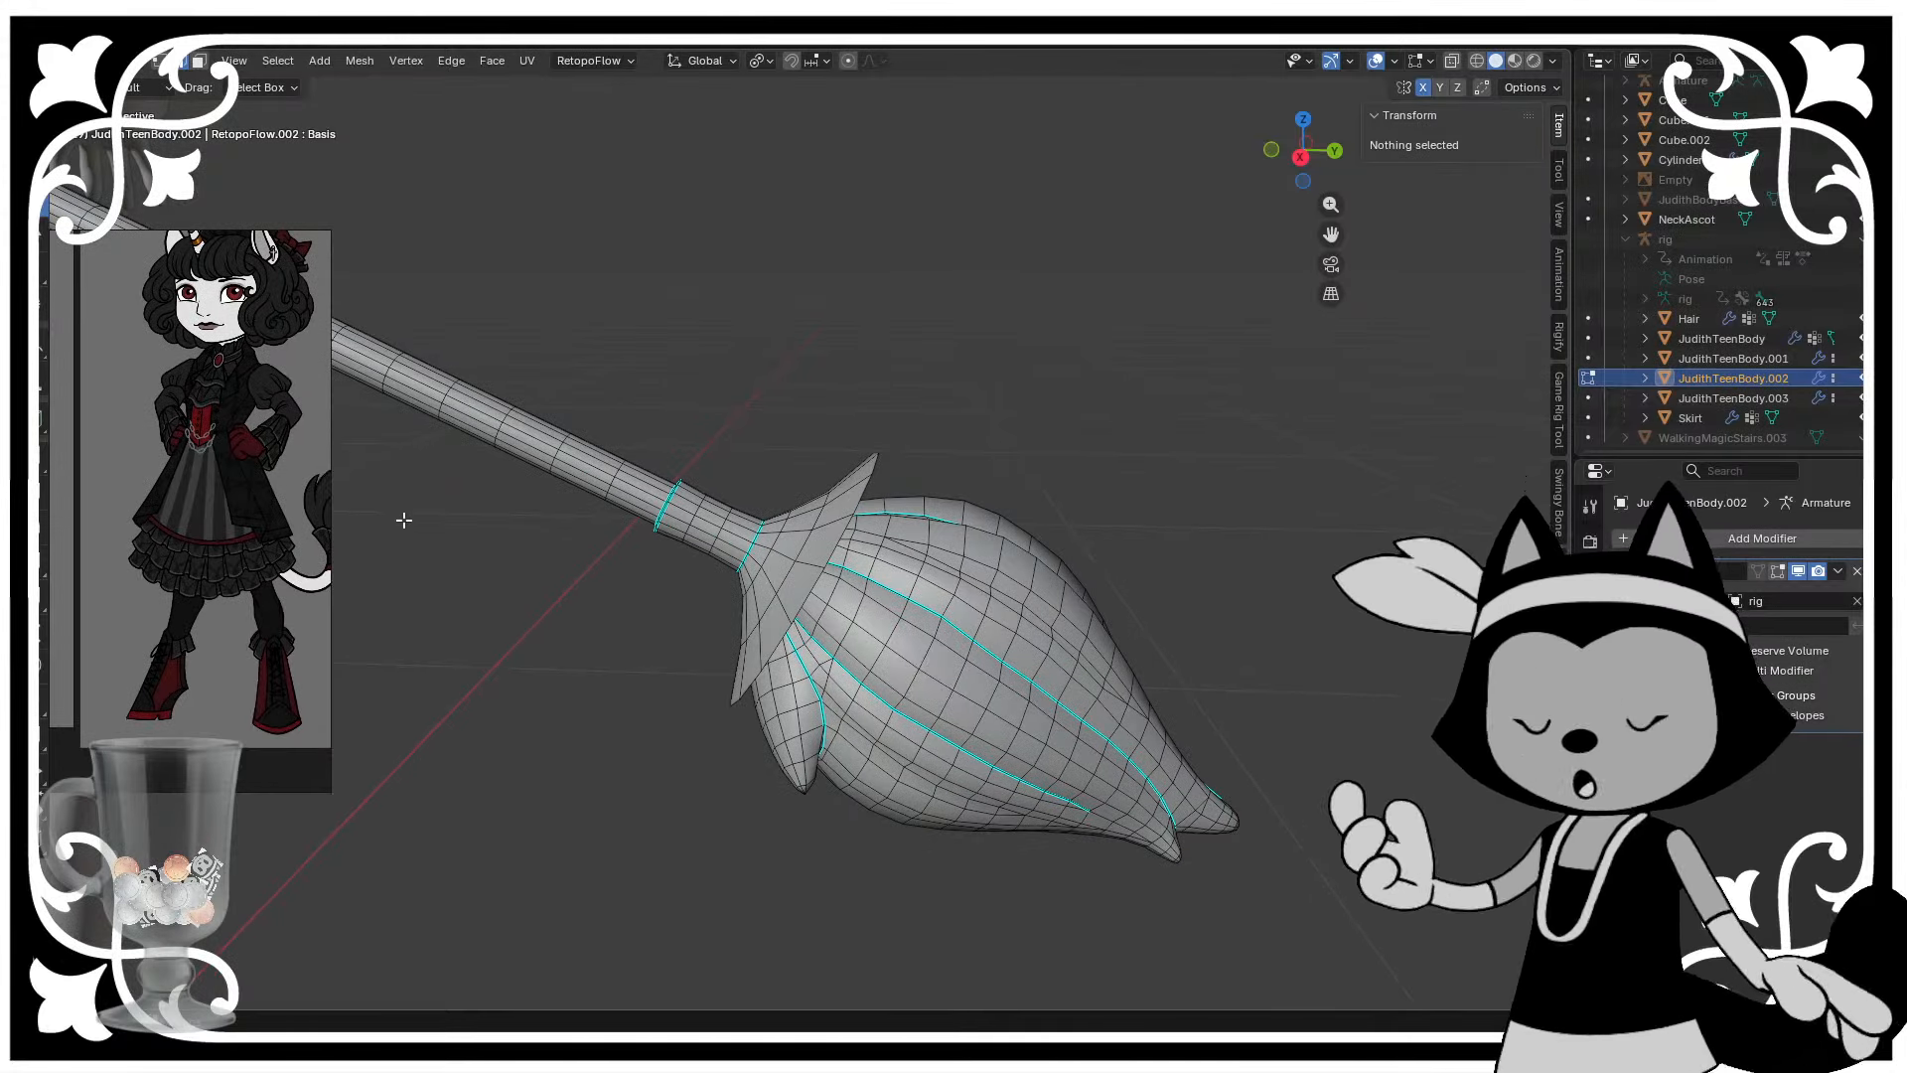
{"action": "middle_click_drag", "start_coordinate": [403, 521], "coordinate": [1009, 600]}
{"action": "key", "text": "Tab"}
{"action": "scroll", "coordinate": [678, 390], "scroll_direction": "down", "scroll_amount": 6}
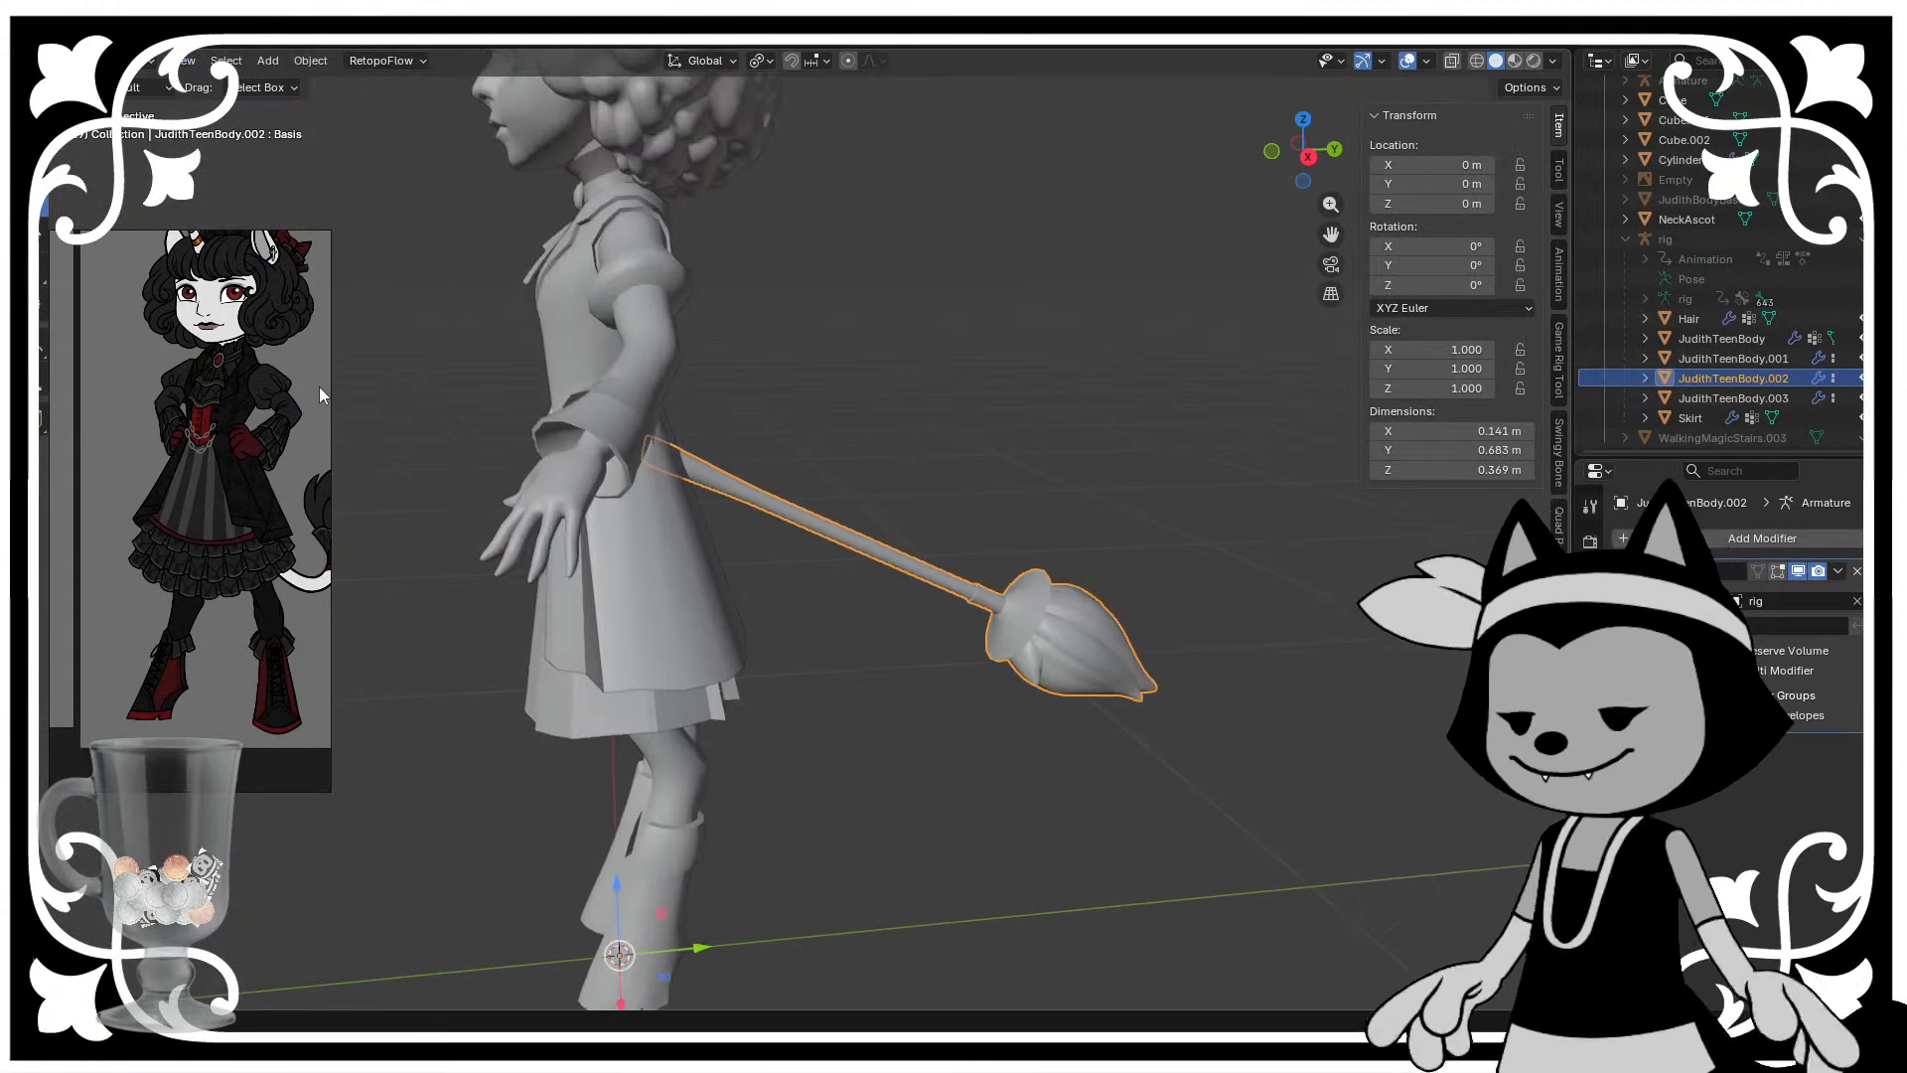
- Frame the full reference figure, and open the skirt mesh in Edit Mode to examine its pleats from the front
{"action": "scroll", "coordinate": [318, 386], "scroll_direction": "down", "scroll_amount": 2}
{"action": "middle_click_drag", "start_coordinate": [319, 385], "coordinate": [262, 405]}
{"action": "scroll", "coordinate": [279, 365], "scroll_direction": "up", "scroll_amount": 2}
{"action": "scroll", "coordinate": [586, 378], "scroll_direction": "up", "scroll_amount": 2}
{"action": "middle_click_drag", "start_coordinate": [596, 378], "coordinate": [743, 383]}
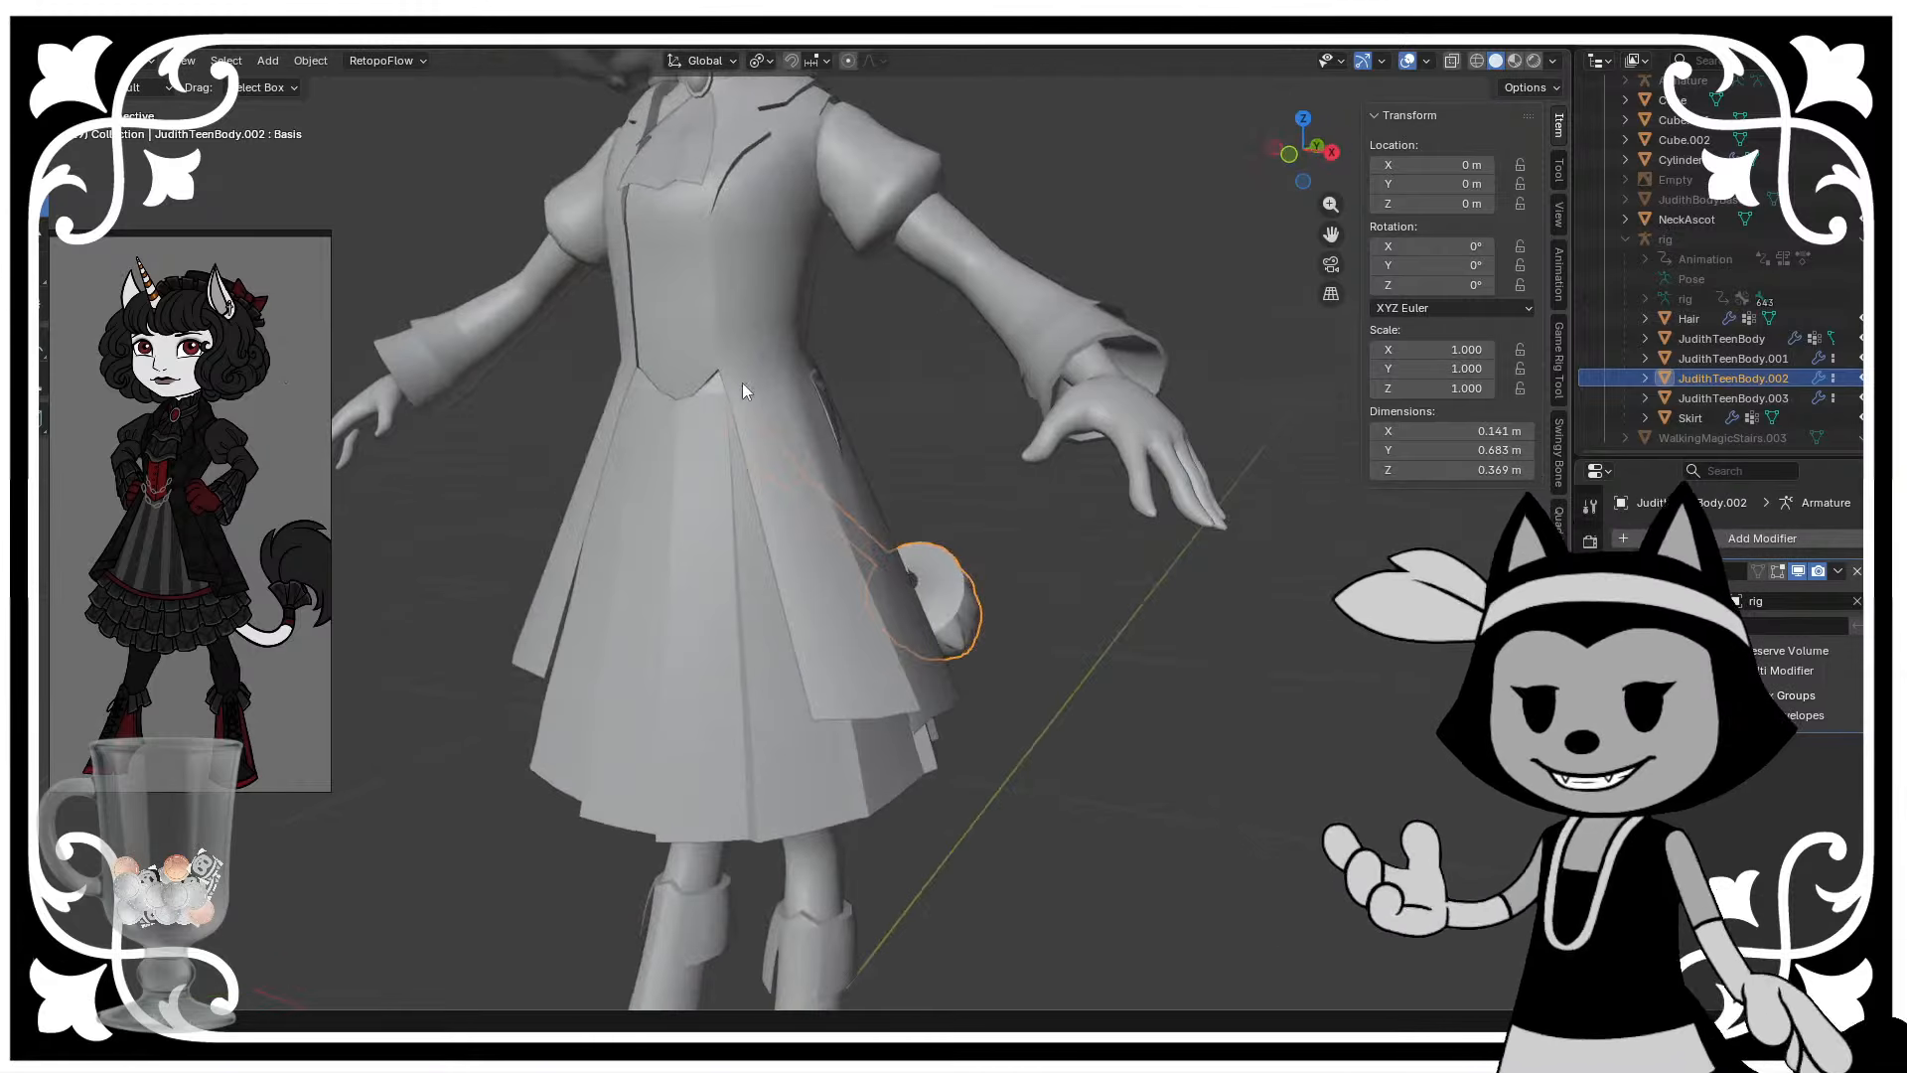
{"action": "middle_click_drag", "start_coordinate": [932, 265], "coordinate": [1034, 370]}
{"action": "scroll", "coordinate": [777, 677], "scroll_direction": "down", "scroll_amount": 3}
{"action": "left_click", "coordinate": [742, 730]}
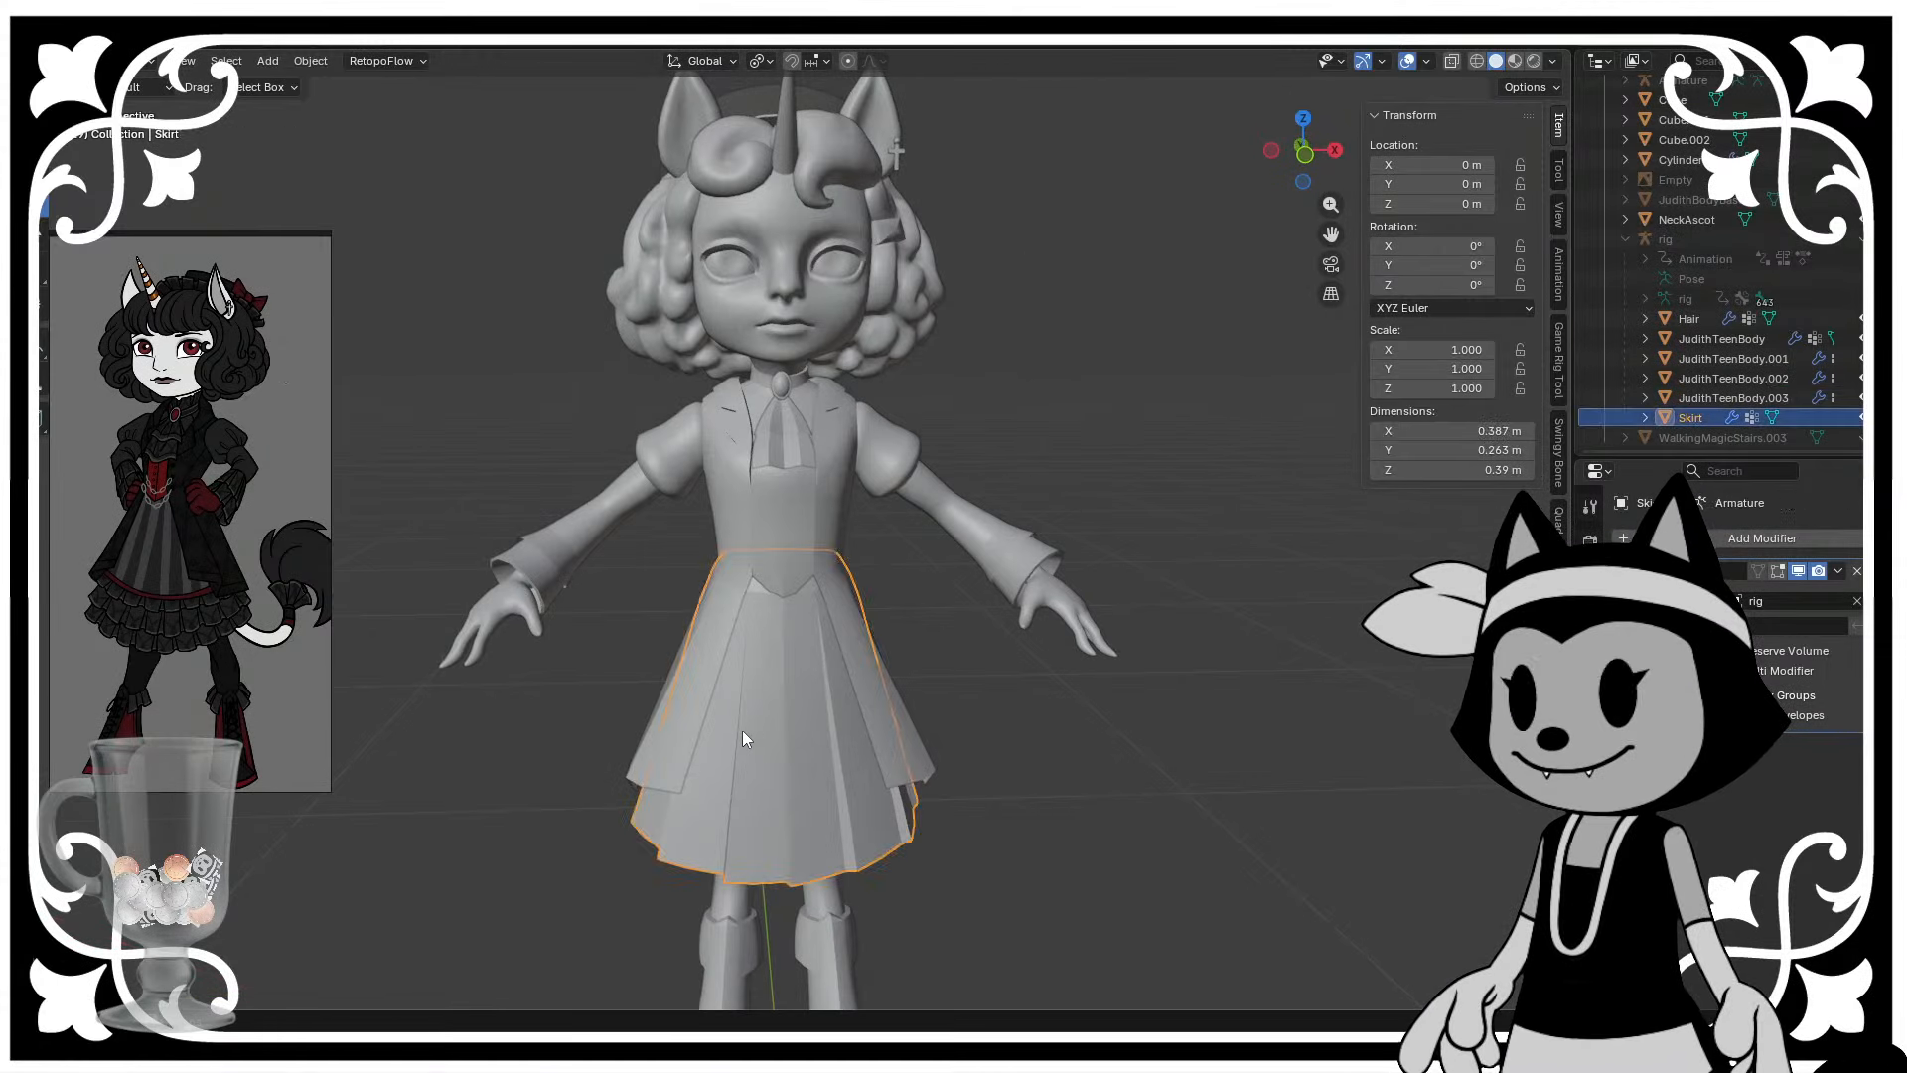
{"action": "key", "text": "Tab"}
{"action": "scroll", "coordinate": [755, 720], "scroll_direction": "up", "scroll_amount": 4}
{"action": "scroll", "coordinate": [801, 659], "scroll_direction": "down", "scroll_amount": 2}
{"action": "middle_click_drag", "start_coordinate": [801, 659], "coordinate": [805, 569]}
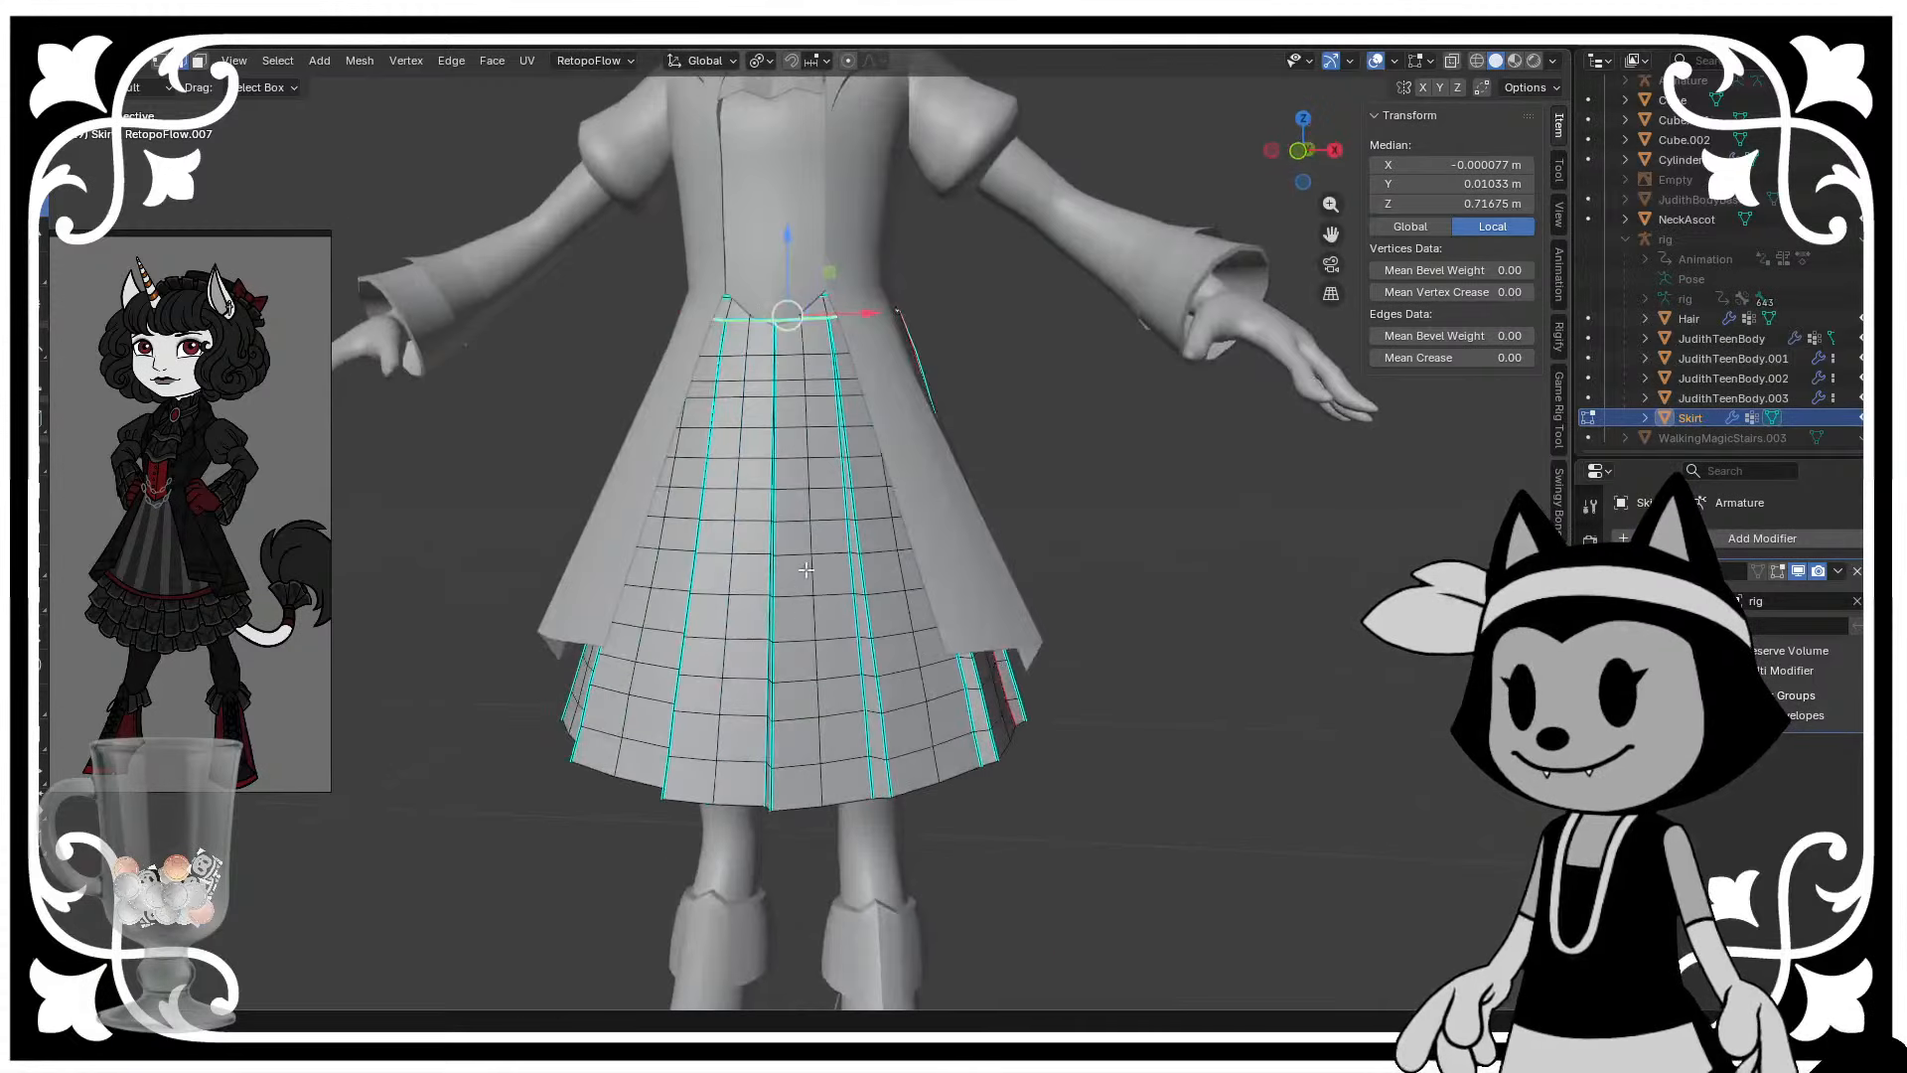
- Return the skirt to Object Mode, and examine the body mesh's flared sleeve cuff and hand up close
{"action": "key", "text": "Tab"}
{"action": "scroll", "coordinate": [805, 569], "scroll_direction": "down", "scroll_amount": 3}
{"action": "scroll", "coordinate": [813, 515], "scroll_direction": "up", "scroll_amount": 2}
{"action": "scroll", "coordinate": [945, 445], "scroll_direction": "up", "scroll_amount": 2}
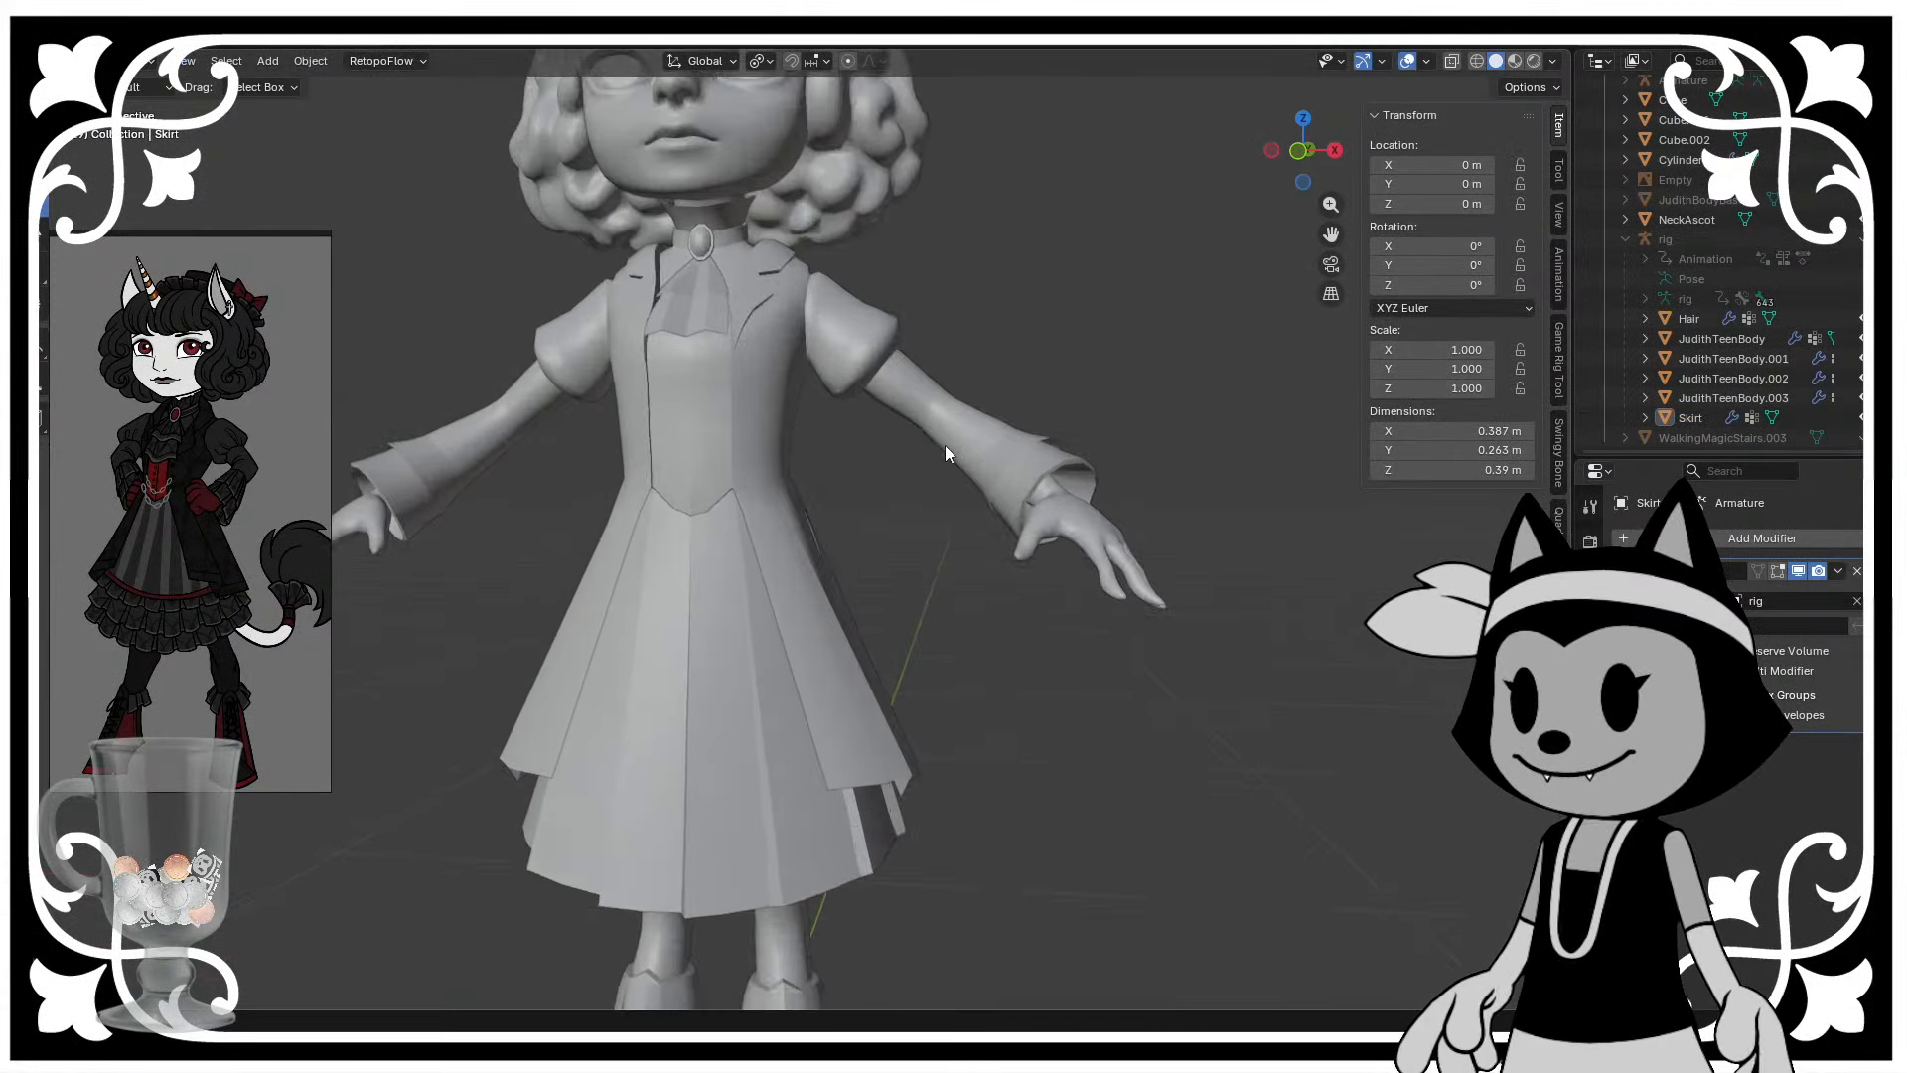
{"action": "middle_click_drag", "start_coordinate": [945, 445], "coordinate": [844, 469]}
{"action": "scroll", "coordinate": [979, 503], "scroll_direction": "up", "scroll_amount": 4}
{"action": "middle_click_drag", "start_coordinate": [980, 503], "coordinate": [610, 599]}
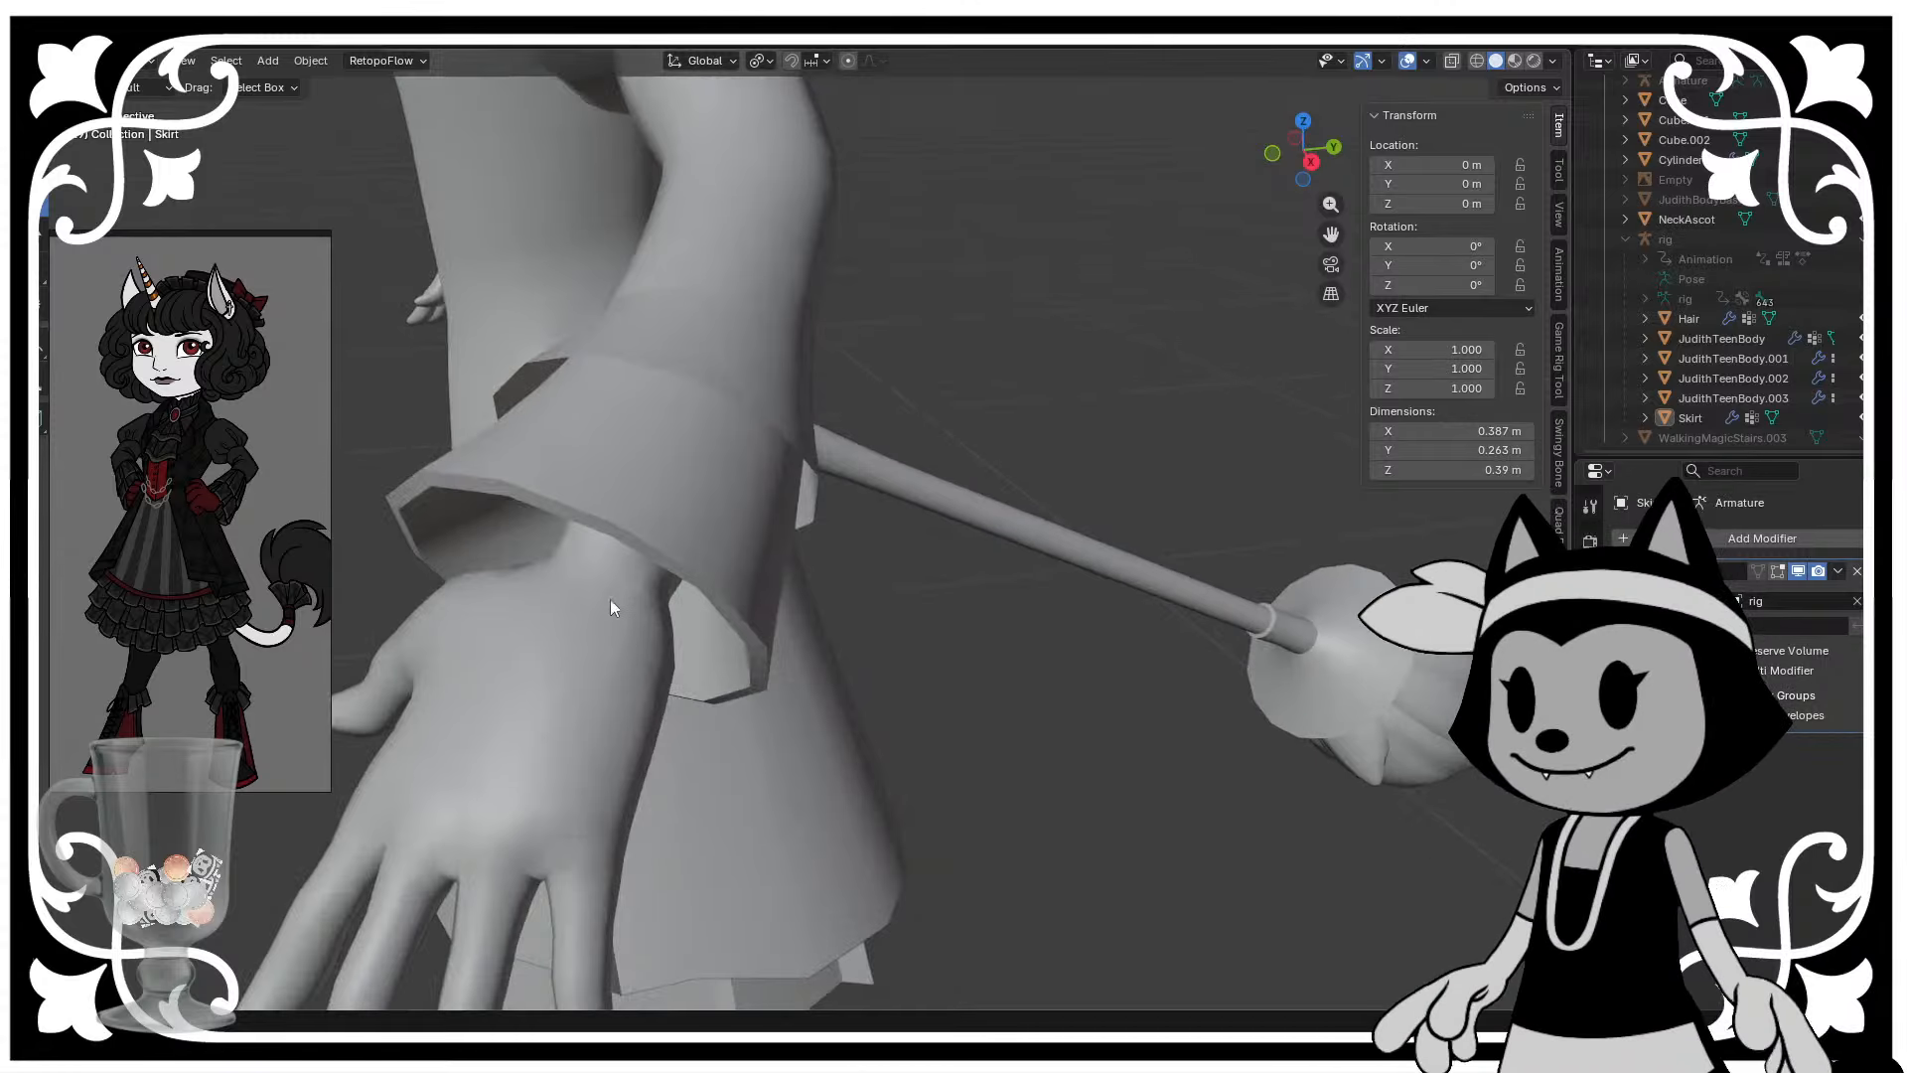
{"action": "left_click", "coordinate": [629, 521]}
{"action": "middle_click_drag", "start_coordinate": [755, 572], "coordinate": [884, 554]}
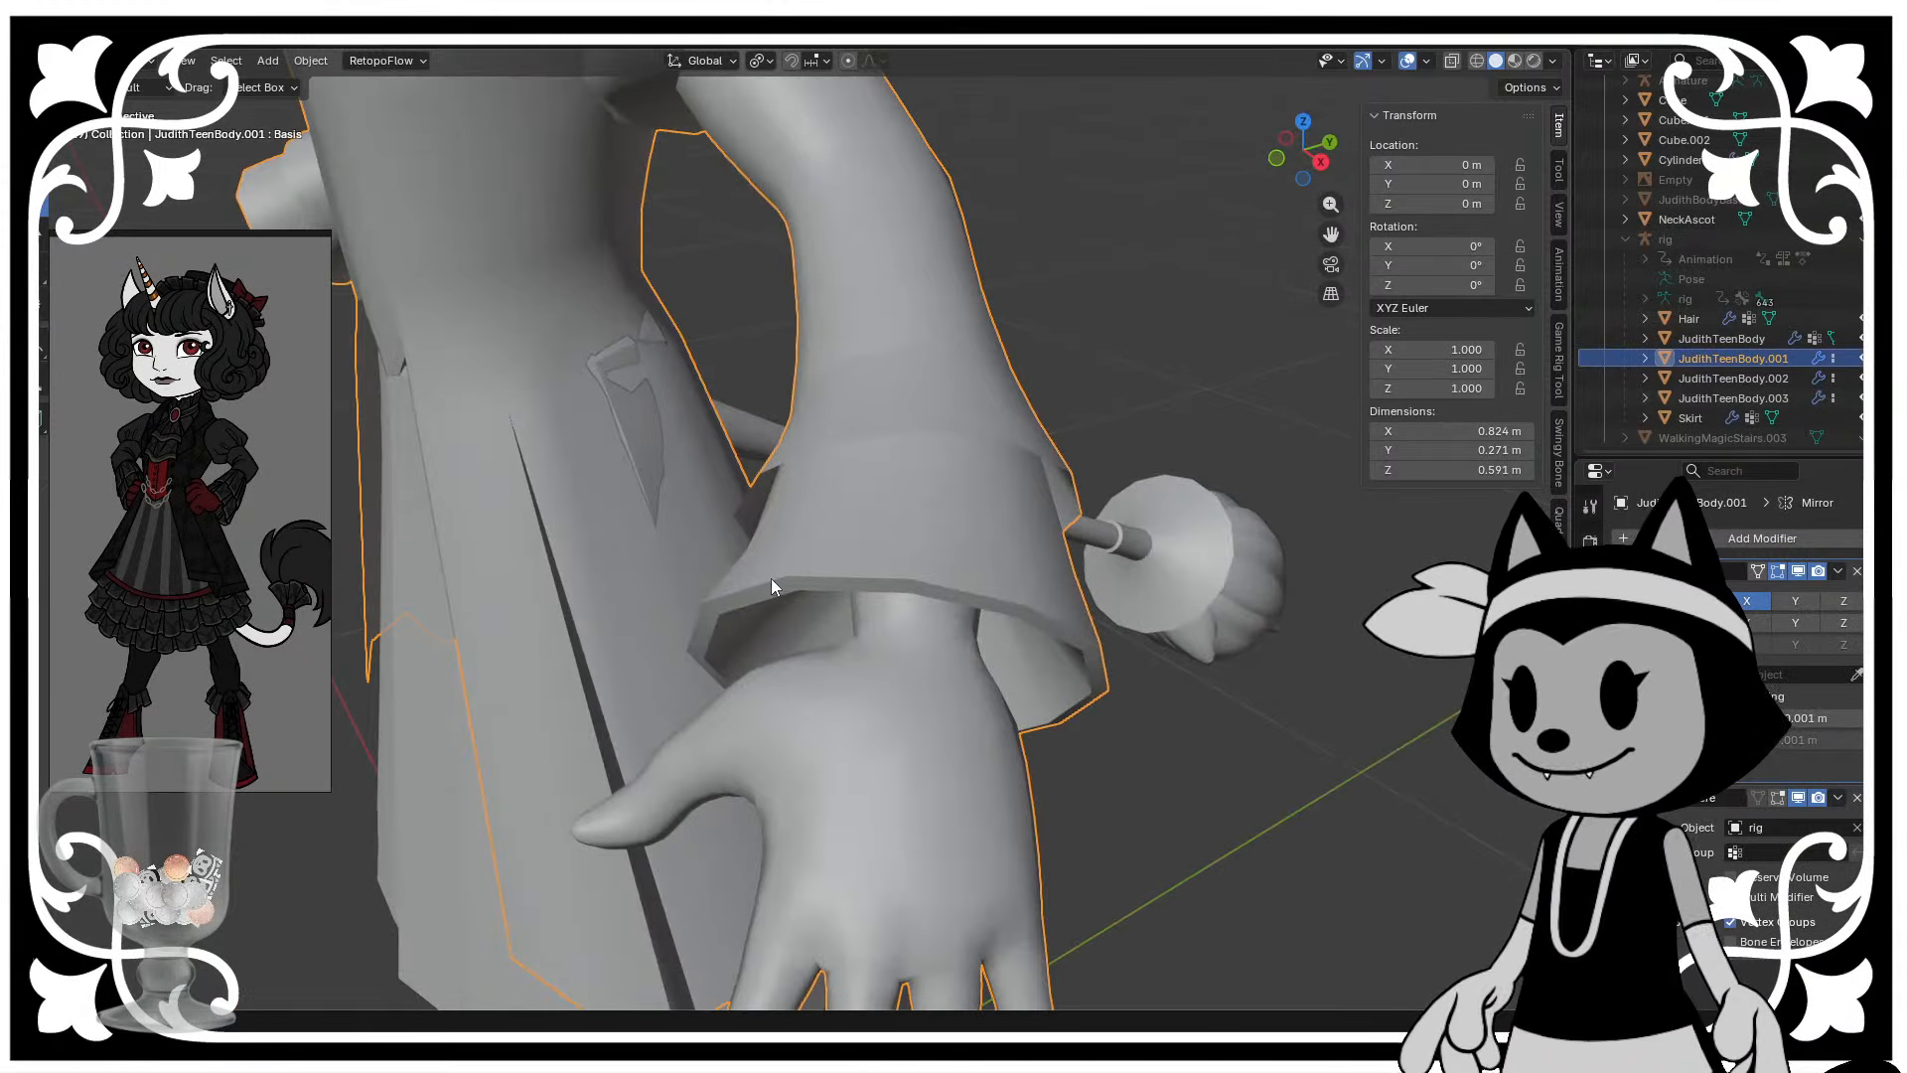
{"action": "scroll", "coordinate": [709, 620], "scroll_direction": "down", "scroll_amount": 6}
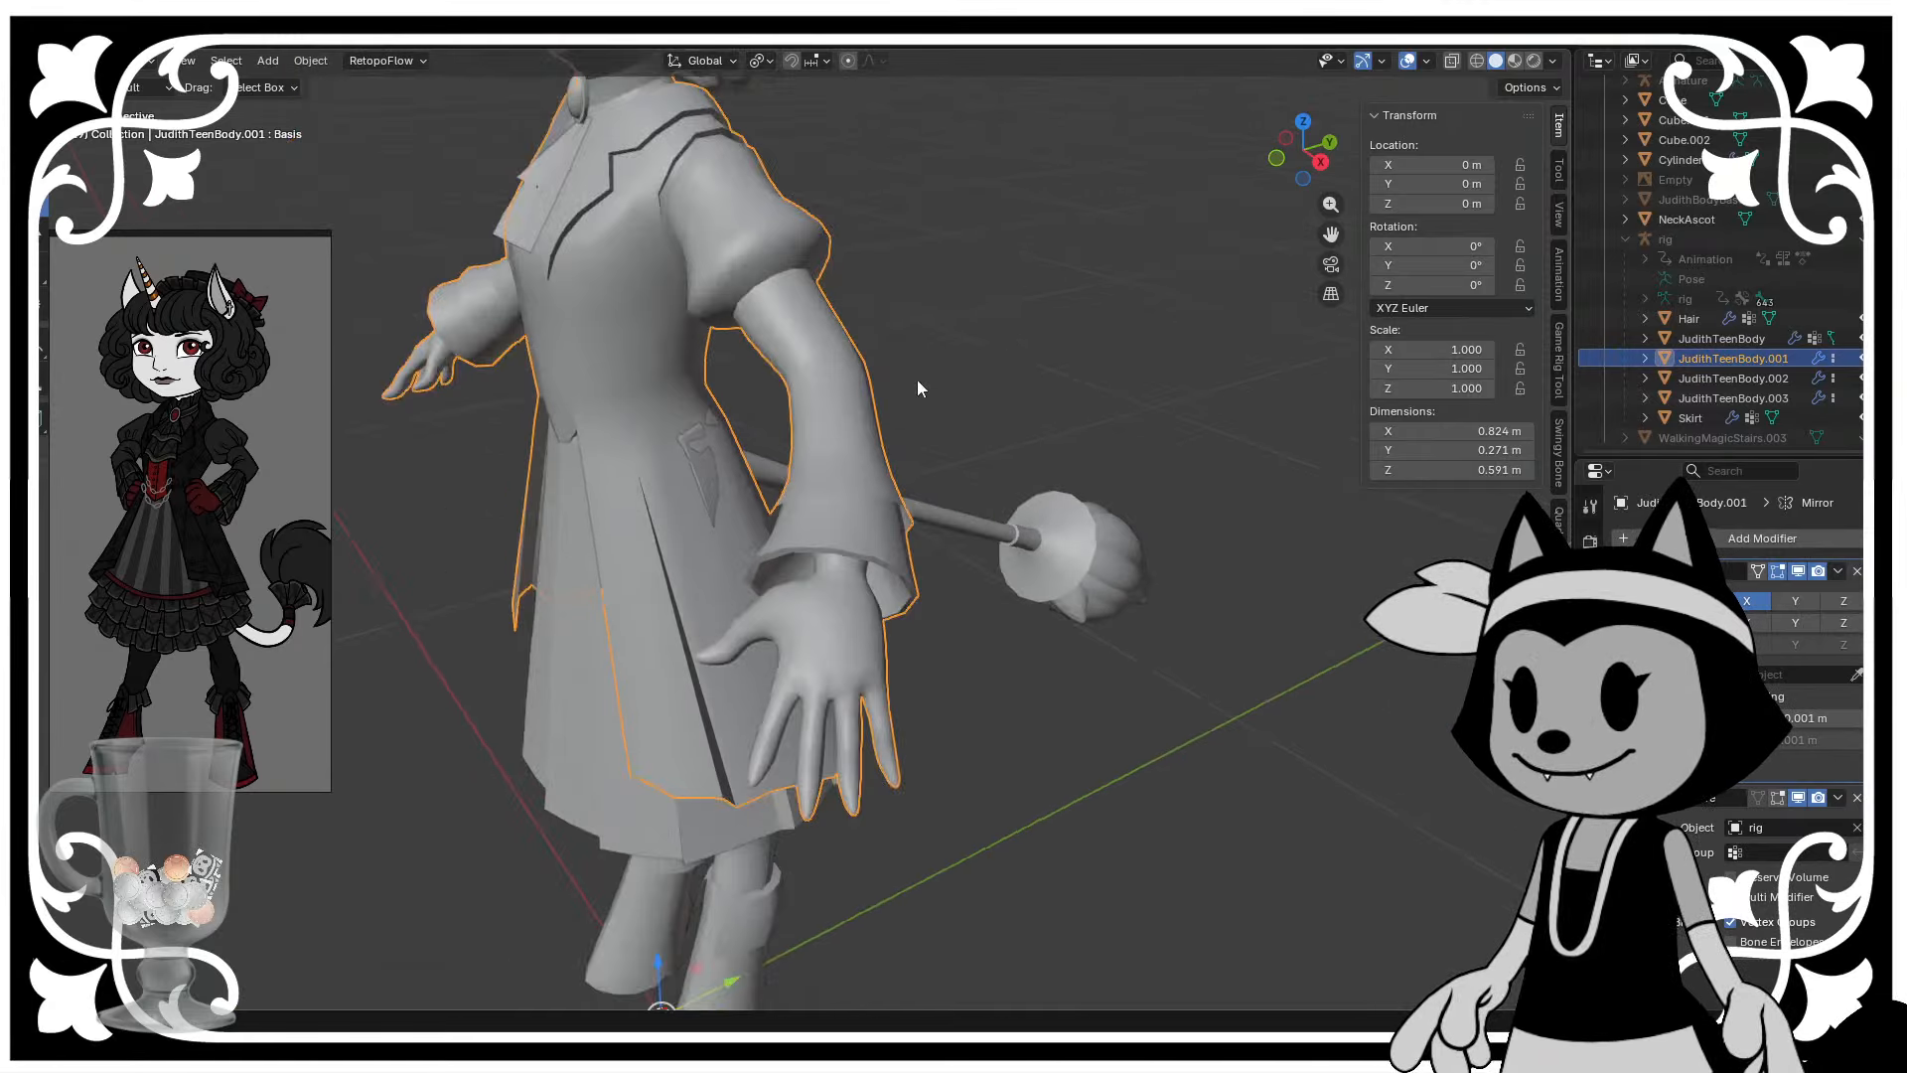
{"action": "left_click", "coordinate": [916, 379]}
- Examine the bodice, jacket front and skirt in Object Mode from the front and at close range
{"action": "scroll", "coordinate": [916, 379], "scroll_direction": "down", "scroll_amount": 3}
{"action": "scroll", "coordinate": [622, 534], "scroll_direction": "up", "scroll_amount": 5}
{"action": "middle_click_drag", "start_coordinate": [622, 534], "coordinate": [725, 665]}
{"action": "scroll", "coordinate": [620, 623], "scroll_direction": "down", "scroll_amount": 2}
{"action": "middle_click_drag", "start_coordinate": [681, 526], "coordinate": [782, 568]}
{"action": "scroll", "coordinate": [736, 515], "scroll_direction": "down", "scroll_amount": 3}
{"action": "scroll", "coordinate": [655, 554], "scroll_direction": "down", "scroll_amount": 2}
{"action": "scroll", "coordinate": [781, 586], "scroll_direction": "up", "scroll_amount": 3}
{"action": "scroll", "coordinate": [766, 573], "scroll_direction": "up", "scroll_amount": 1}
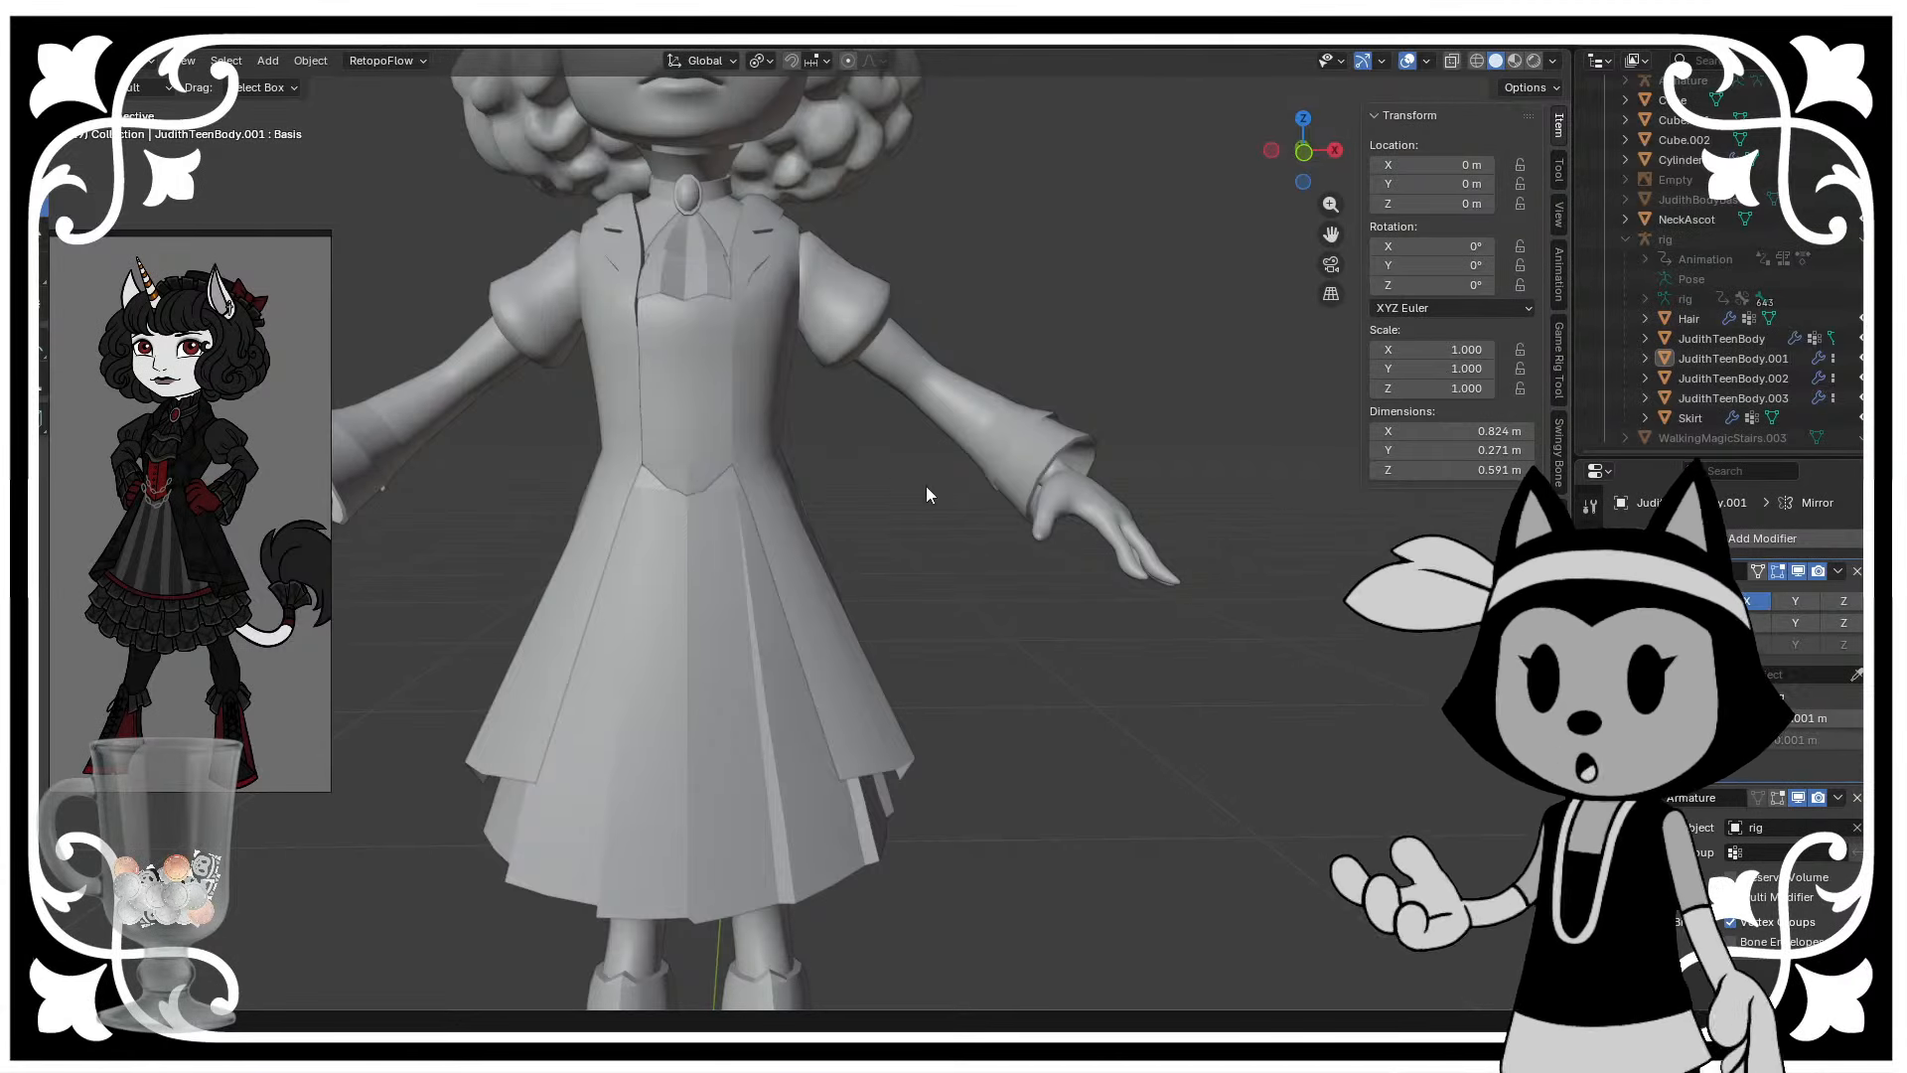
{"action": "middle_click_drag", "start_coordinate": [927, 487], "coordinate": [1010, 530]}
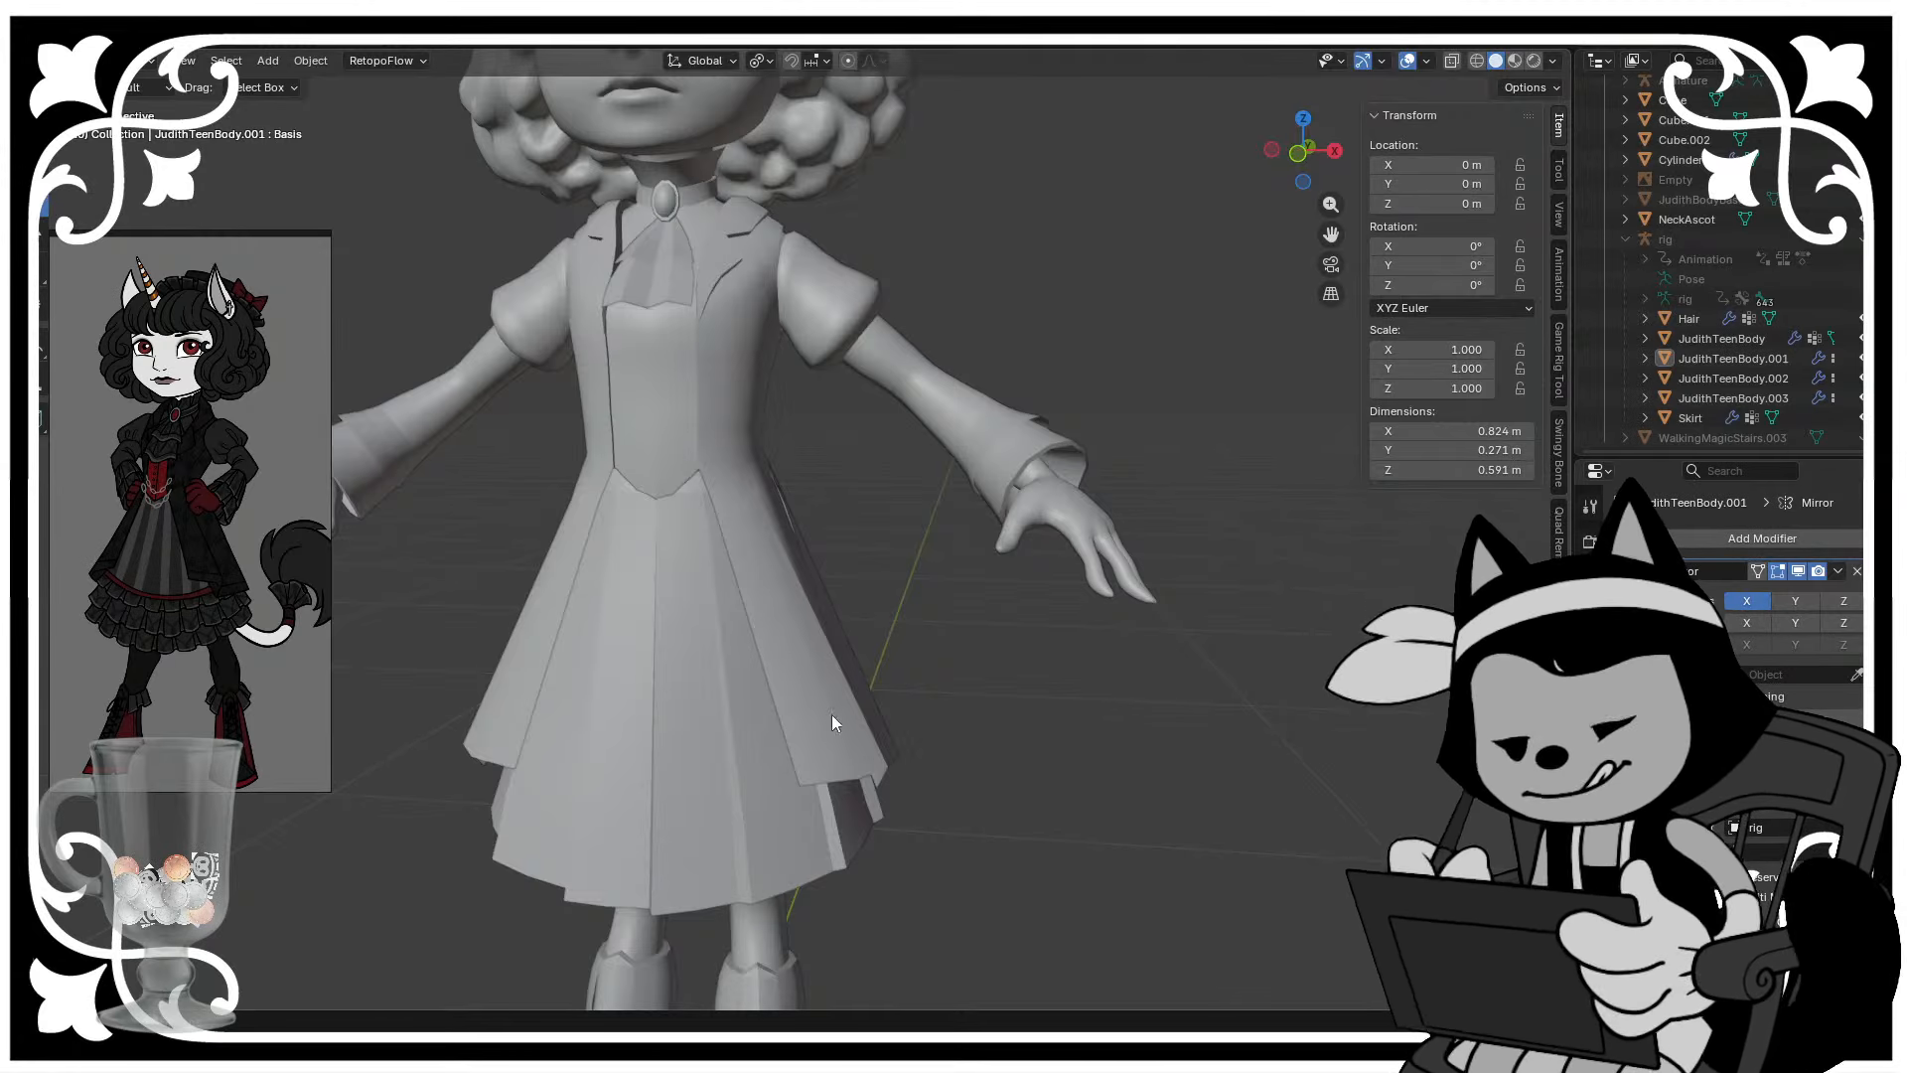
{"action": "middle_click_drag", "start_coordinate": [831, 713], "coordinate": [629, 540]}
{"action": "scroll", "coordinate": [718, 594], "scroll_direction": "down", "scroll_amount": 3}
{"action": "scroll", "coordinate": [701, 584], "scroll_direction": "up", "scroll_amount": 2}
{"action": "scroll", "coordinate": [749, 588], "scroll_direction": "up", "scroll_amount": 1}
{"action": "scroll", "coordinate": [904, 598], "scroll_direction": "up", "scroll_amount": 3}
{"action": "scroll", "coordinate": [795, 604], "scroll_direction": "down", "scroll_amount": 3}
{"action": "scroll", "coordinate": [679, 469], "scroll_direction": "up", "scroll_amount": 2}
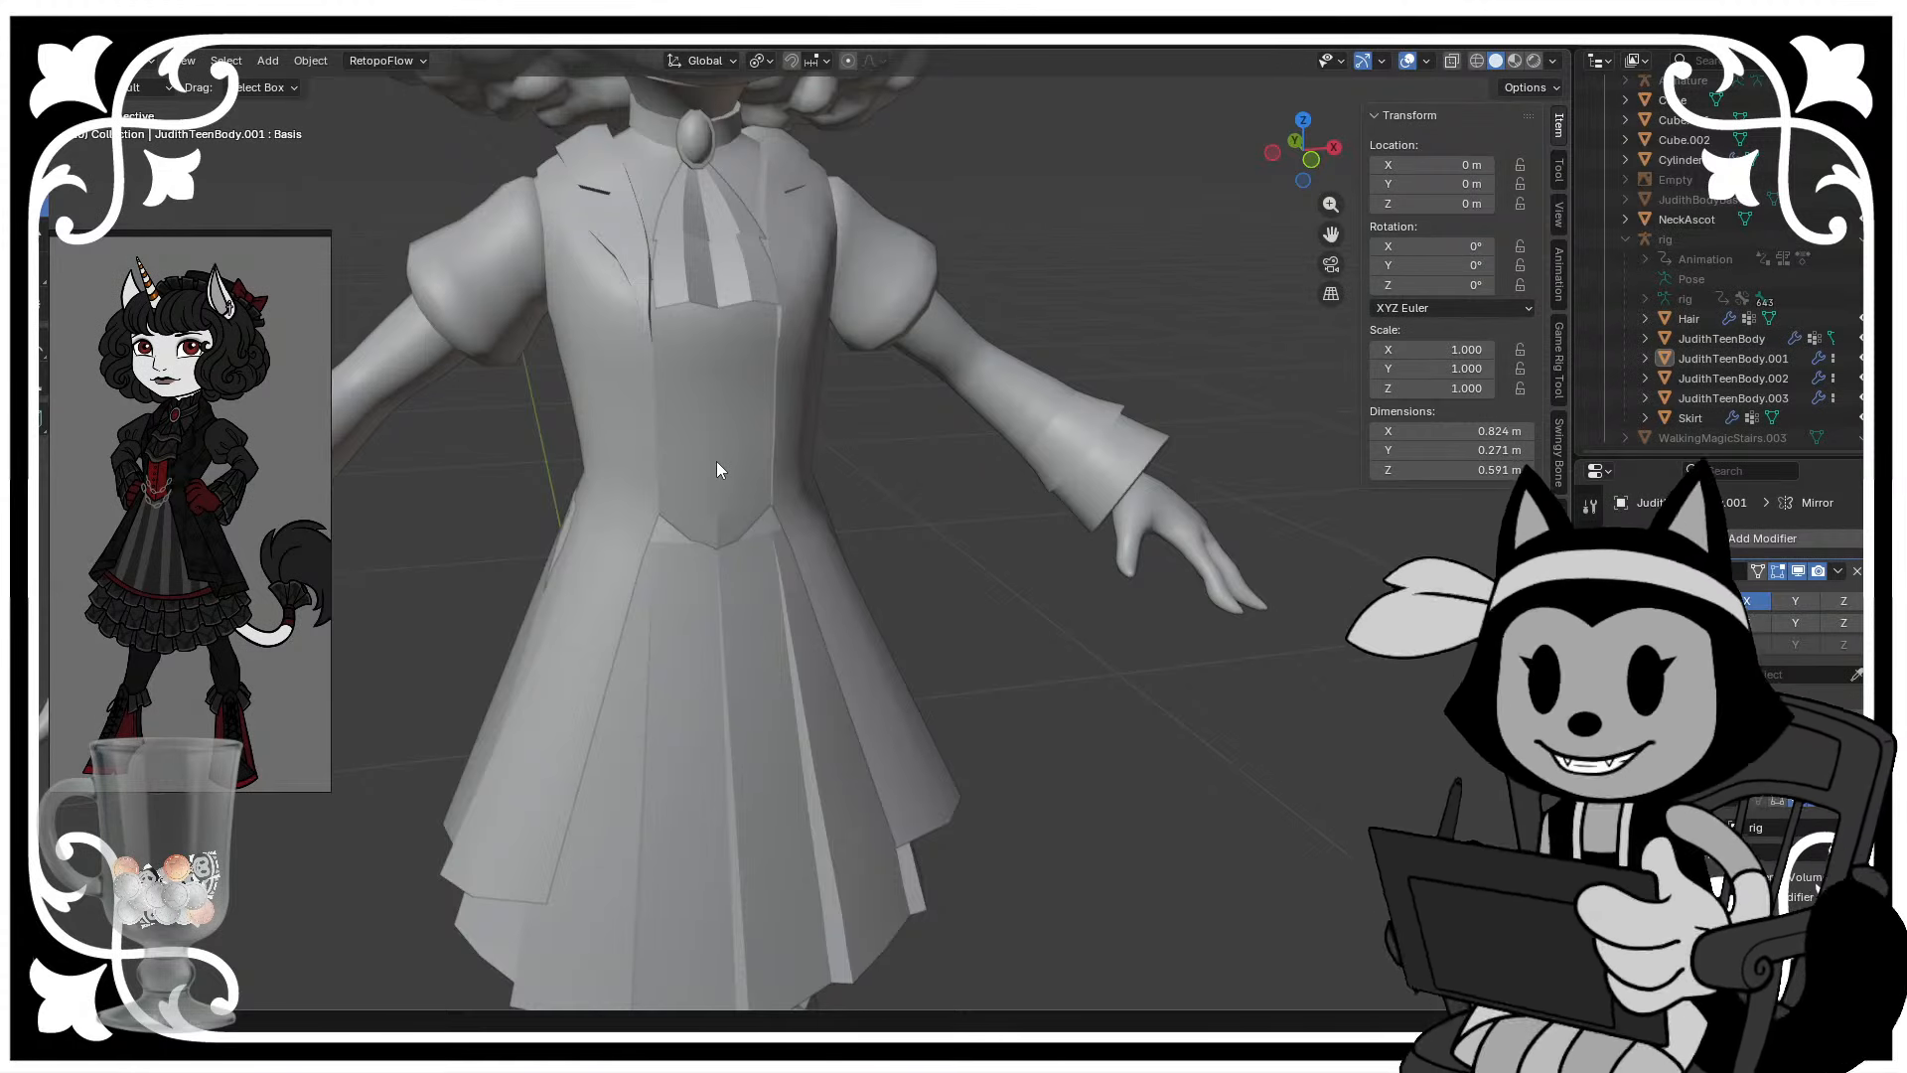
- View the whole figure from several front angles to compare its silhouette with the reference image
{"action": "scroll", "coordinate": [719, 461], "scroll_direction": "down", "scroll_amount": 5}
{"action": "middle_click_drag", "start_coordinate": [808, 337], "coordinate": [721, 380]}
{"action": "scroll", "coordinate": [680, 367], "scroll_direction": "up", "scroll_amount": 2}
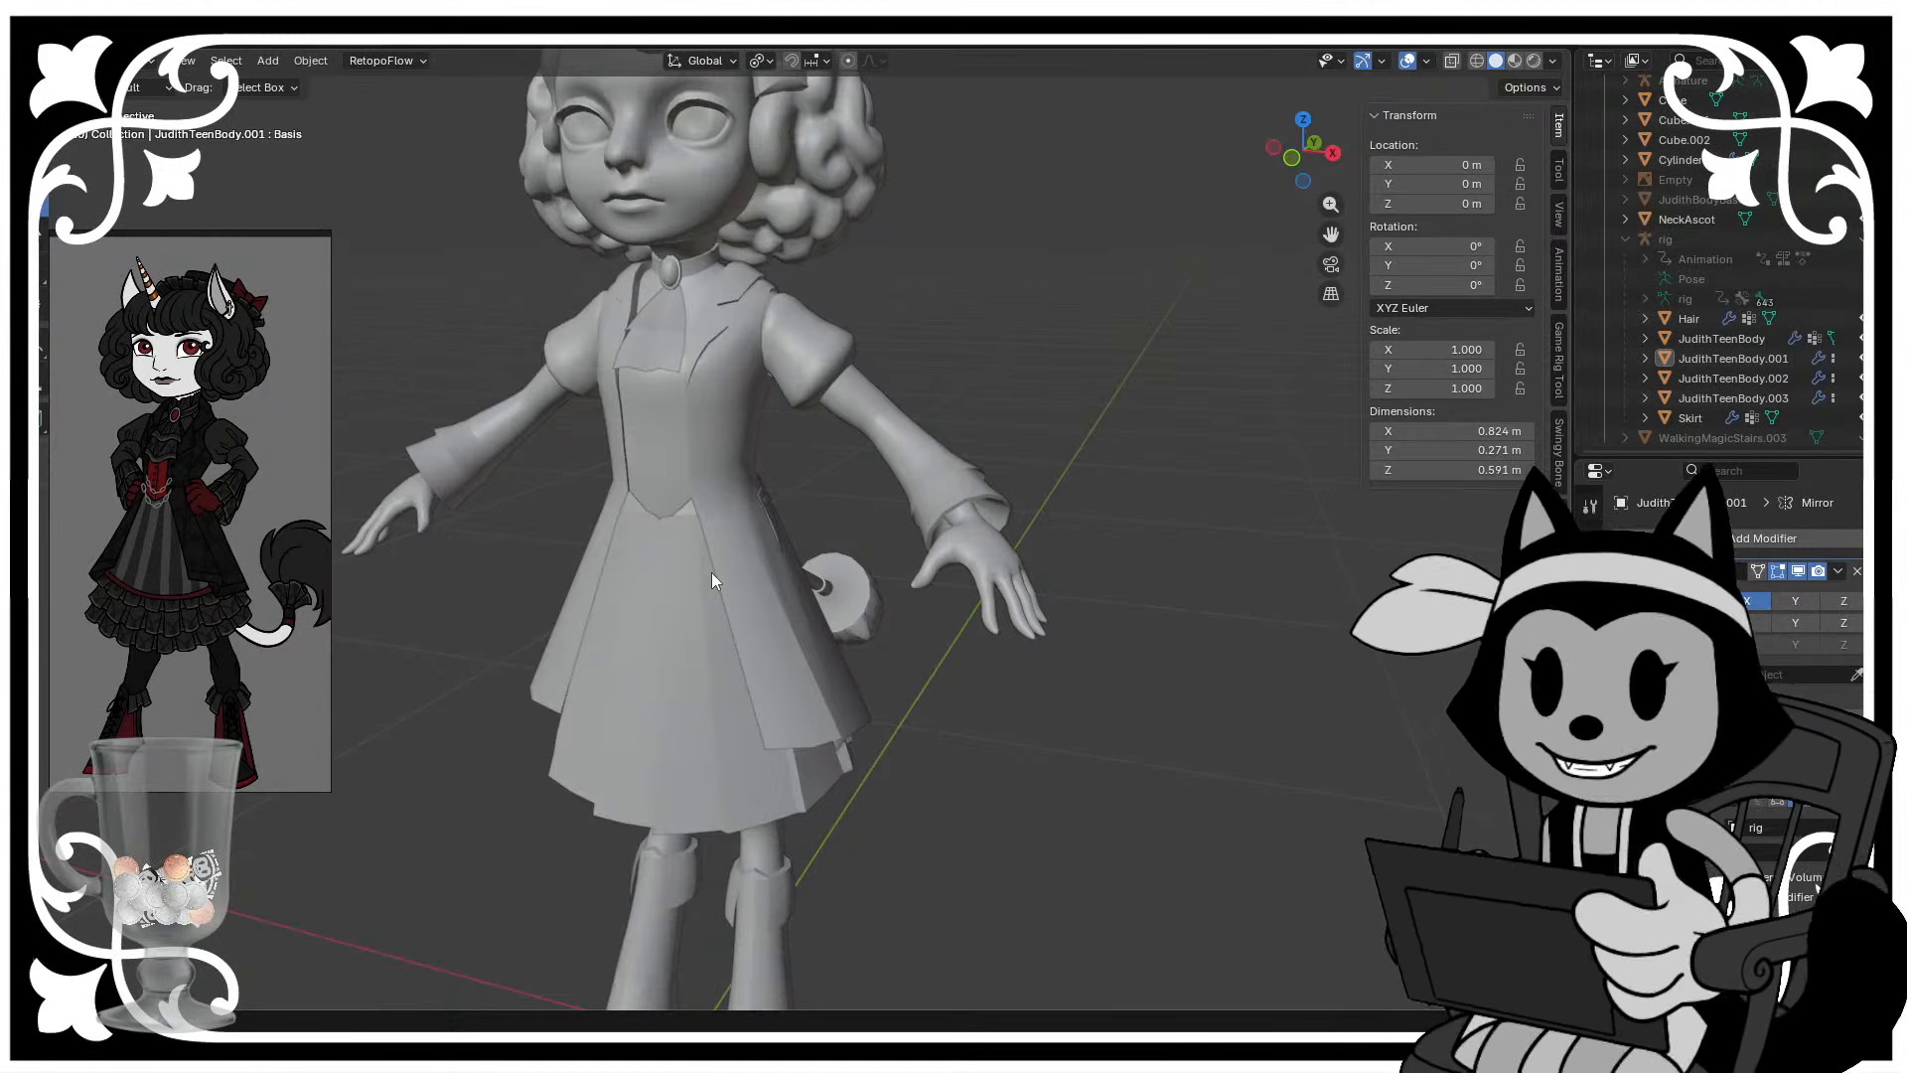
{"action": "middle_click_drag", "start_coordinate": [795, 566], "coordinate": [861, 558]}
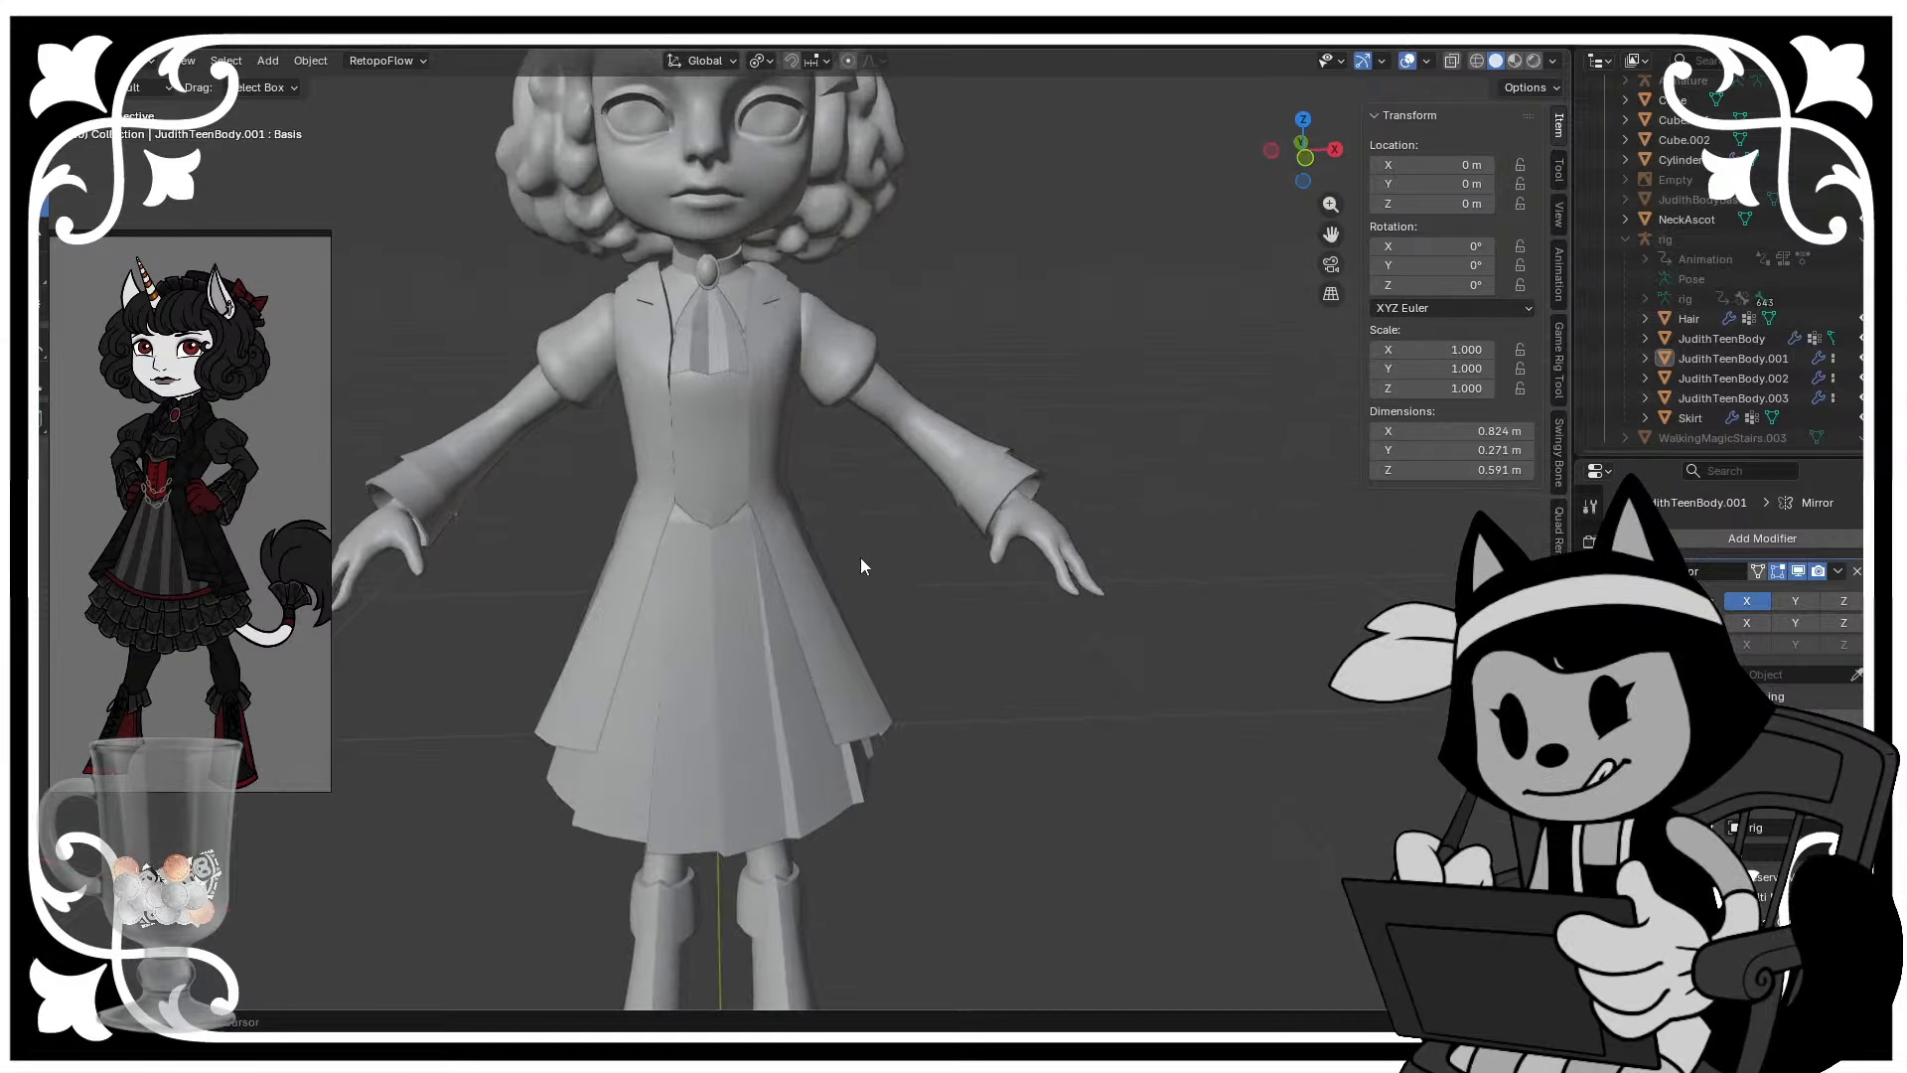
{"action": "middle_click_drag", "start_coordinate": [811, 491], "coordinate": [791, 566], "text": "shift"}
{"action": "scroll", "coordinate": [884, 490], "scroll_direction": "down", "scroll_amount": 4}
{"action": "scroll", "coordinate": [910, 497], "scroll_direction": "up", "scroll_amount": 2}
{"action": "scroll", "coordinate": [837, 552], "scroll_direction": "up", "scroll_amount": 2}
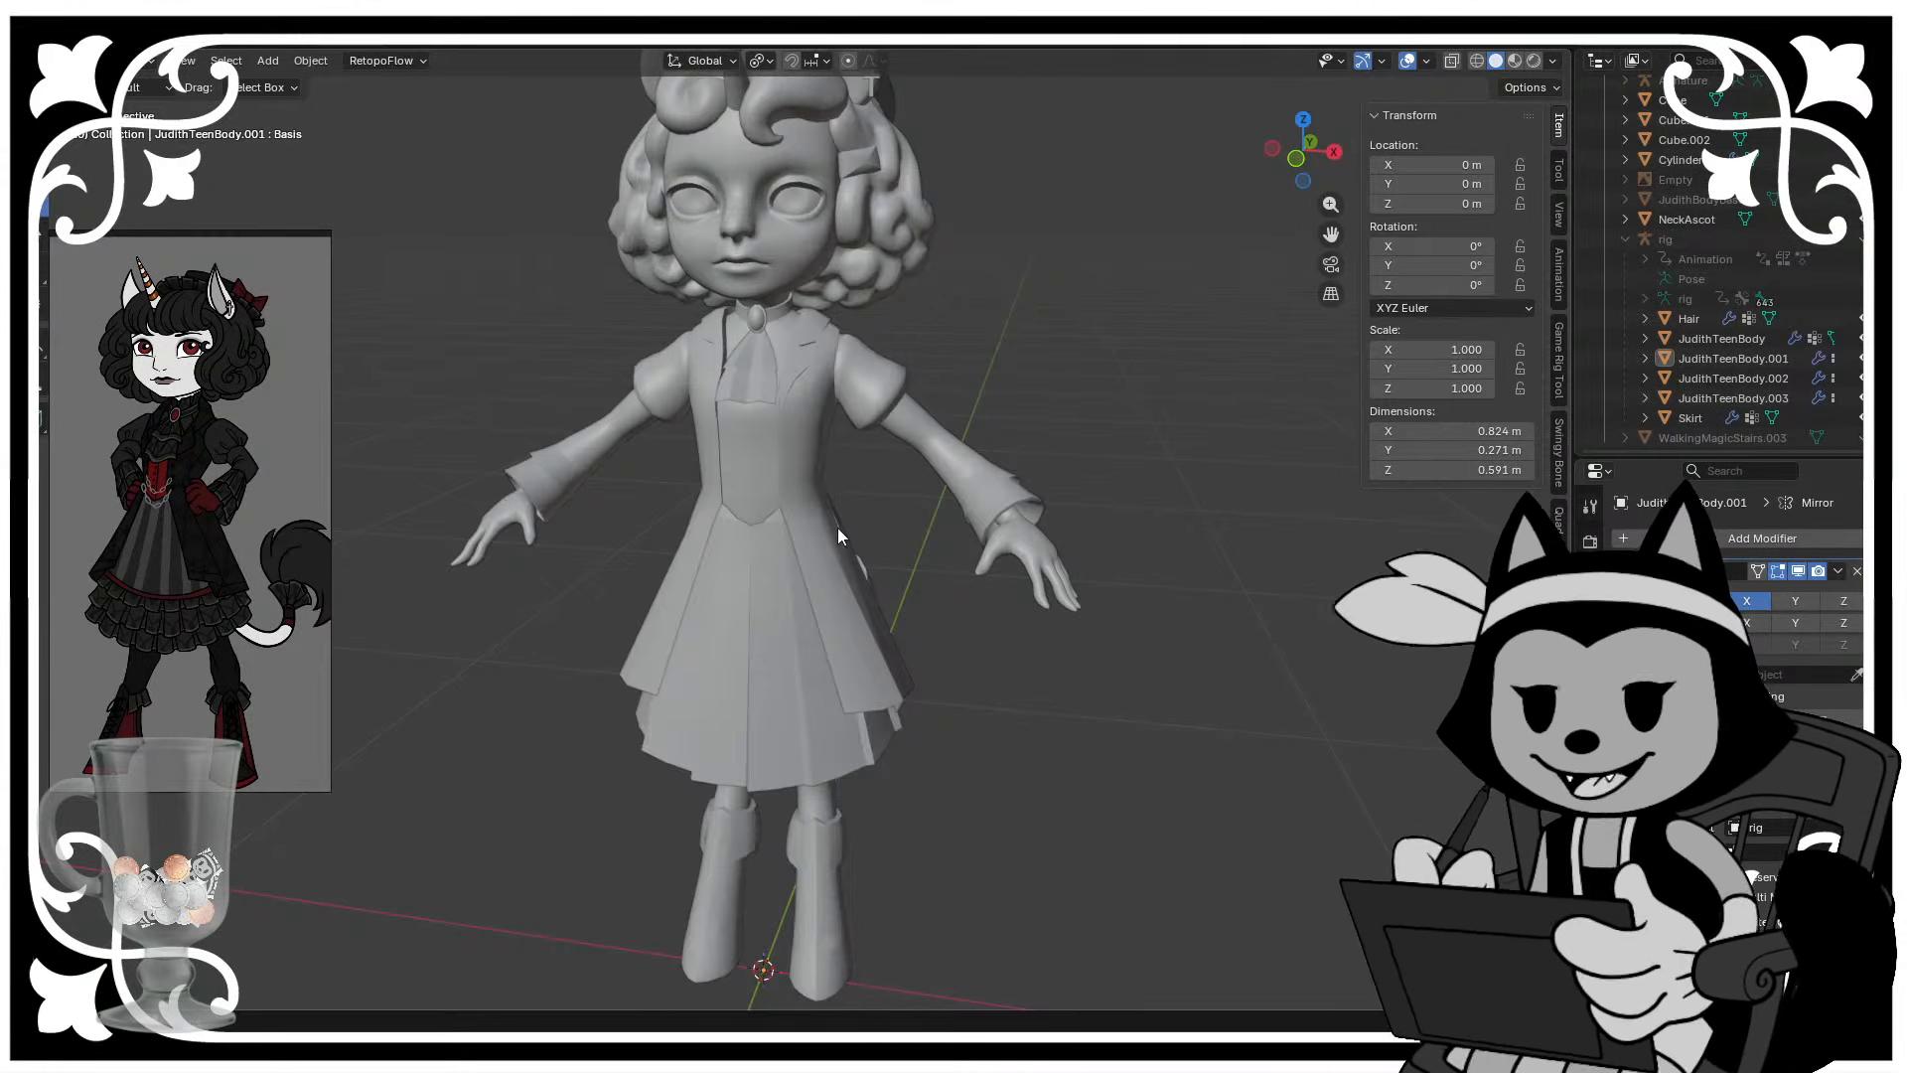
{"action": "scroll", "coordinate": [696, 573], "scroll_direction": "up", "scroll_amount": 1}
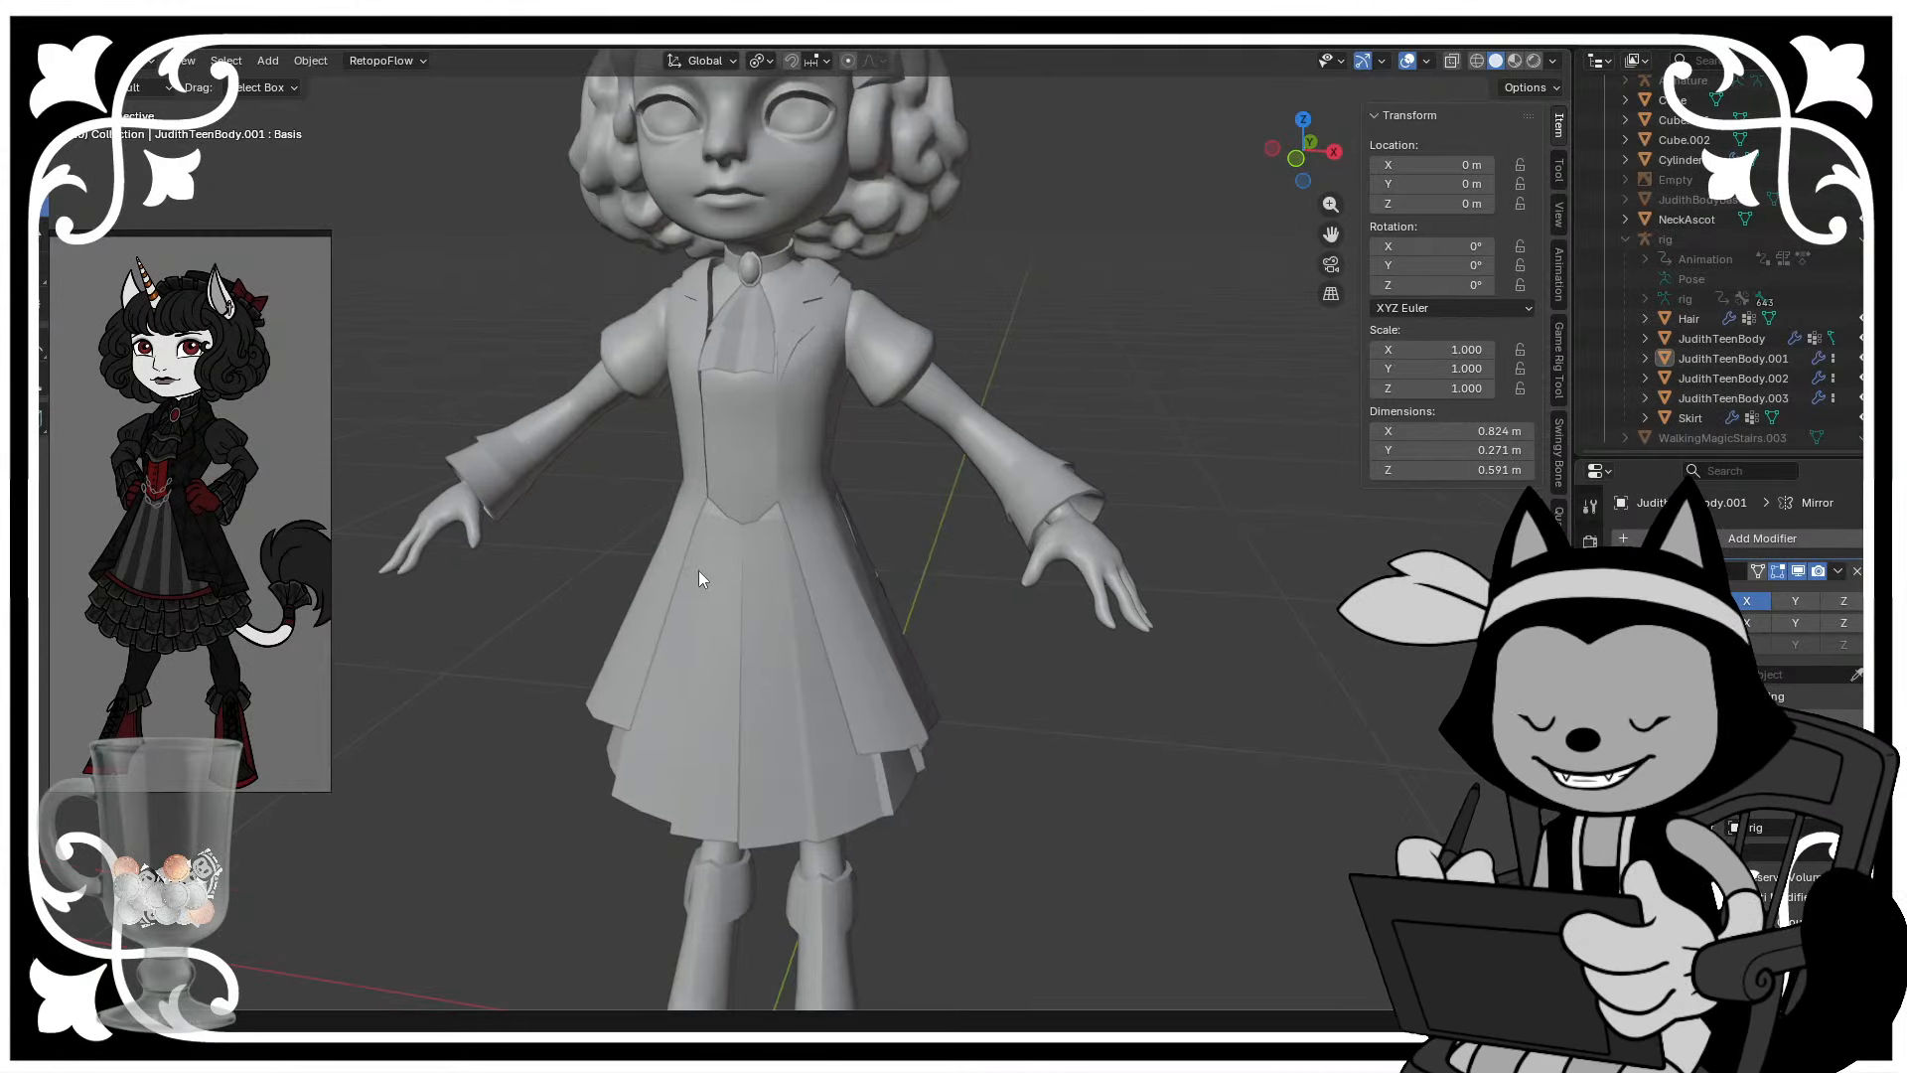
{"action": "scroll", "coordinate": [846, 521], "scroll_direction": "down", "scroll_amount": 1}
{"action": "middle_click_drag", "start_coordinate": [846, 521], "coordinate": [807, 560]}
{"action": "scroll", "coordinate": [902, 514], "scroll_direction": "up", "scroll_amount": 1}
- Enlarge the skirt in the reference image, and open the skirt mesh in Edit Mode with face selection
{"action": "left_click", "coordinate": [769, 588]}
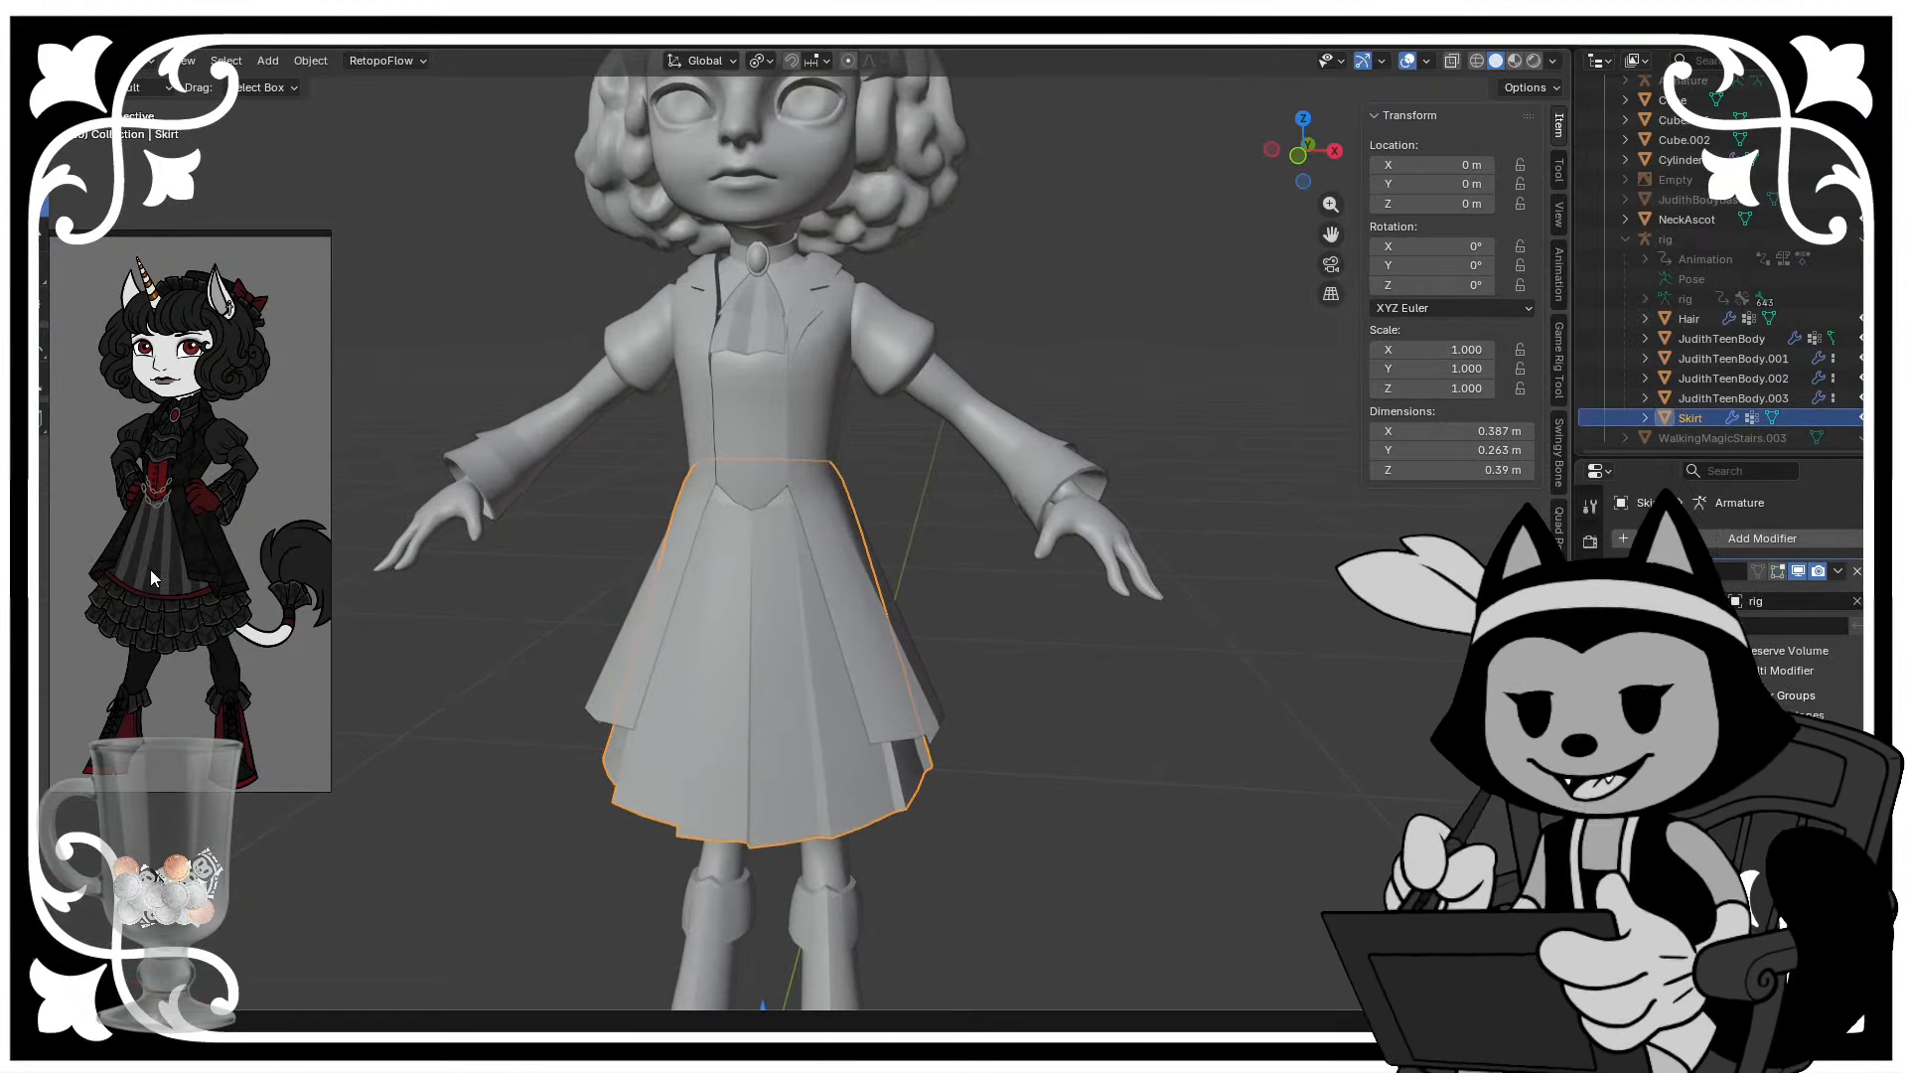
{"action": "scroll", "coordinate": [151, 569], "scroll_direction": "up", "scroll_amount": 3}
{"action": "key", "text": "Tab"}
{"action": "scroll", "coordinate": [818, 436], "scroll_direction": "up", "scroll_amount": 5}
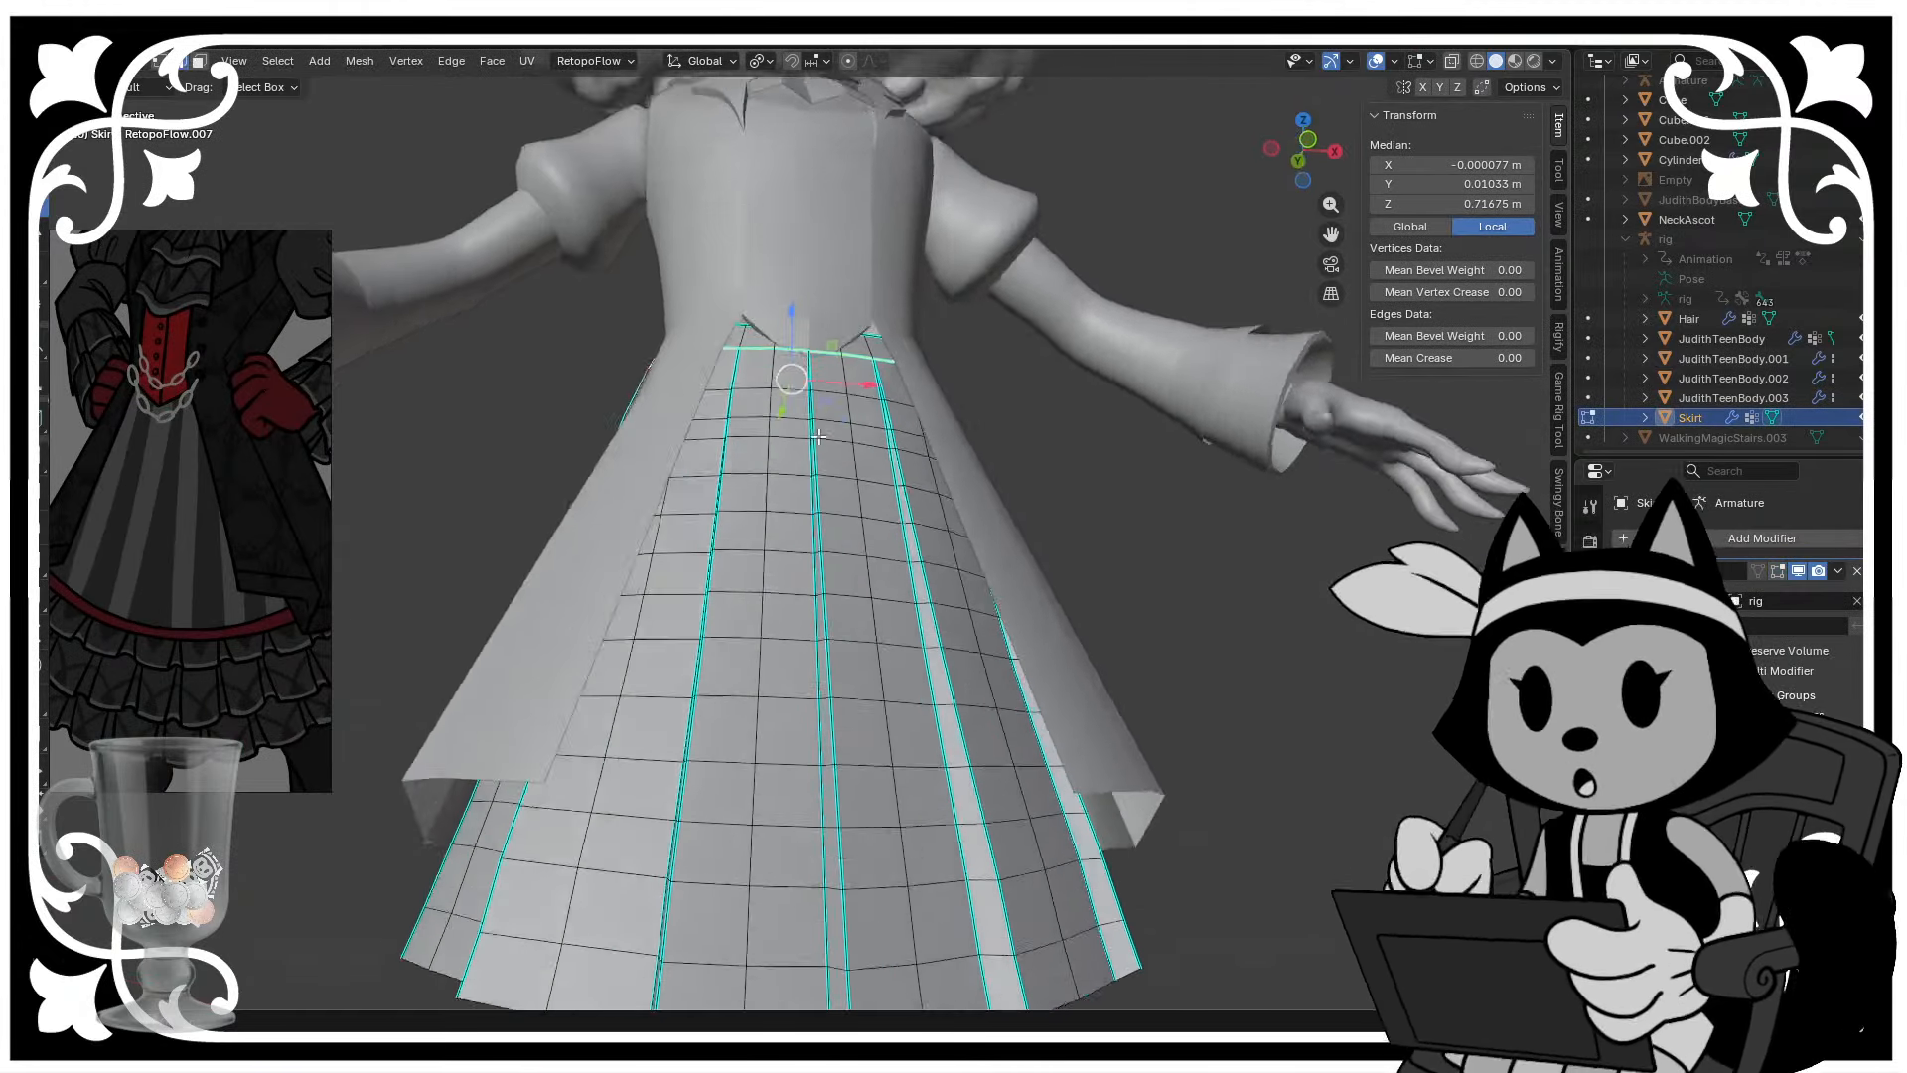
{"action": "middle_click_drag", "start_coordinate": [819, 436], "coordinate": [777, 481]}
{"action": "scroll", "coordinate": [780, 437], "scroll_direction": "up", "scroll_amount": 3}
{"action": "key", "text": "3"}
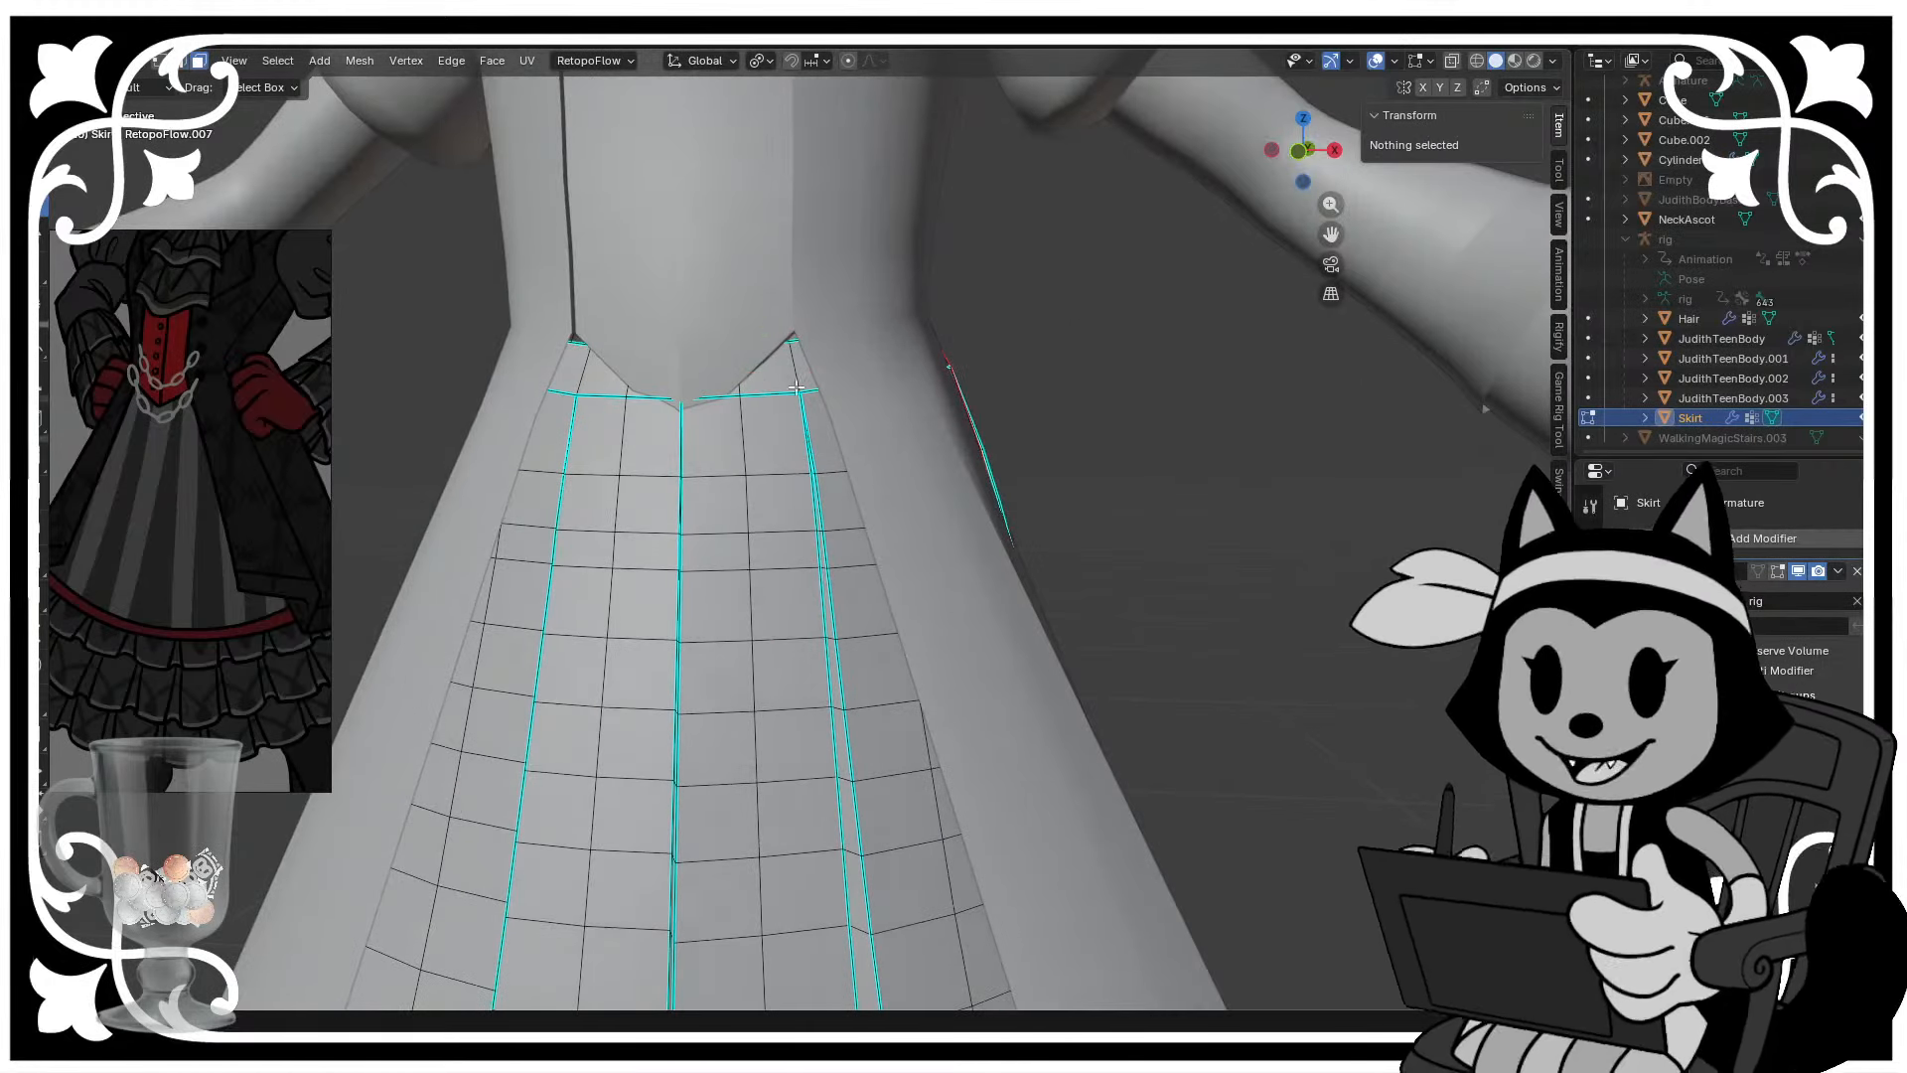
- Select the face loop of the skirt's waistband, and show the model in wireframe from the side
{"action": "left_click", "coordinate": [797, 384], "text": "alt"}
{"action": "left_click", "coordinate": [1477, 61]}
{"action": "middle_click_drag", "start_coordinate": [914, 368], "coordinate": [937, 468]}
{"action": "scroll", "coordinate": [660, 393], "scroll_direction": "down", "scroll_amount": 2}
{"action": "scroll", "coordinate": [937, 468], "scroll_direction": "down", "scroll_amount": 1}
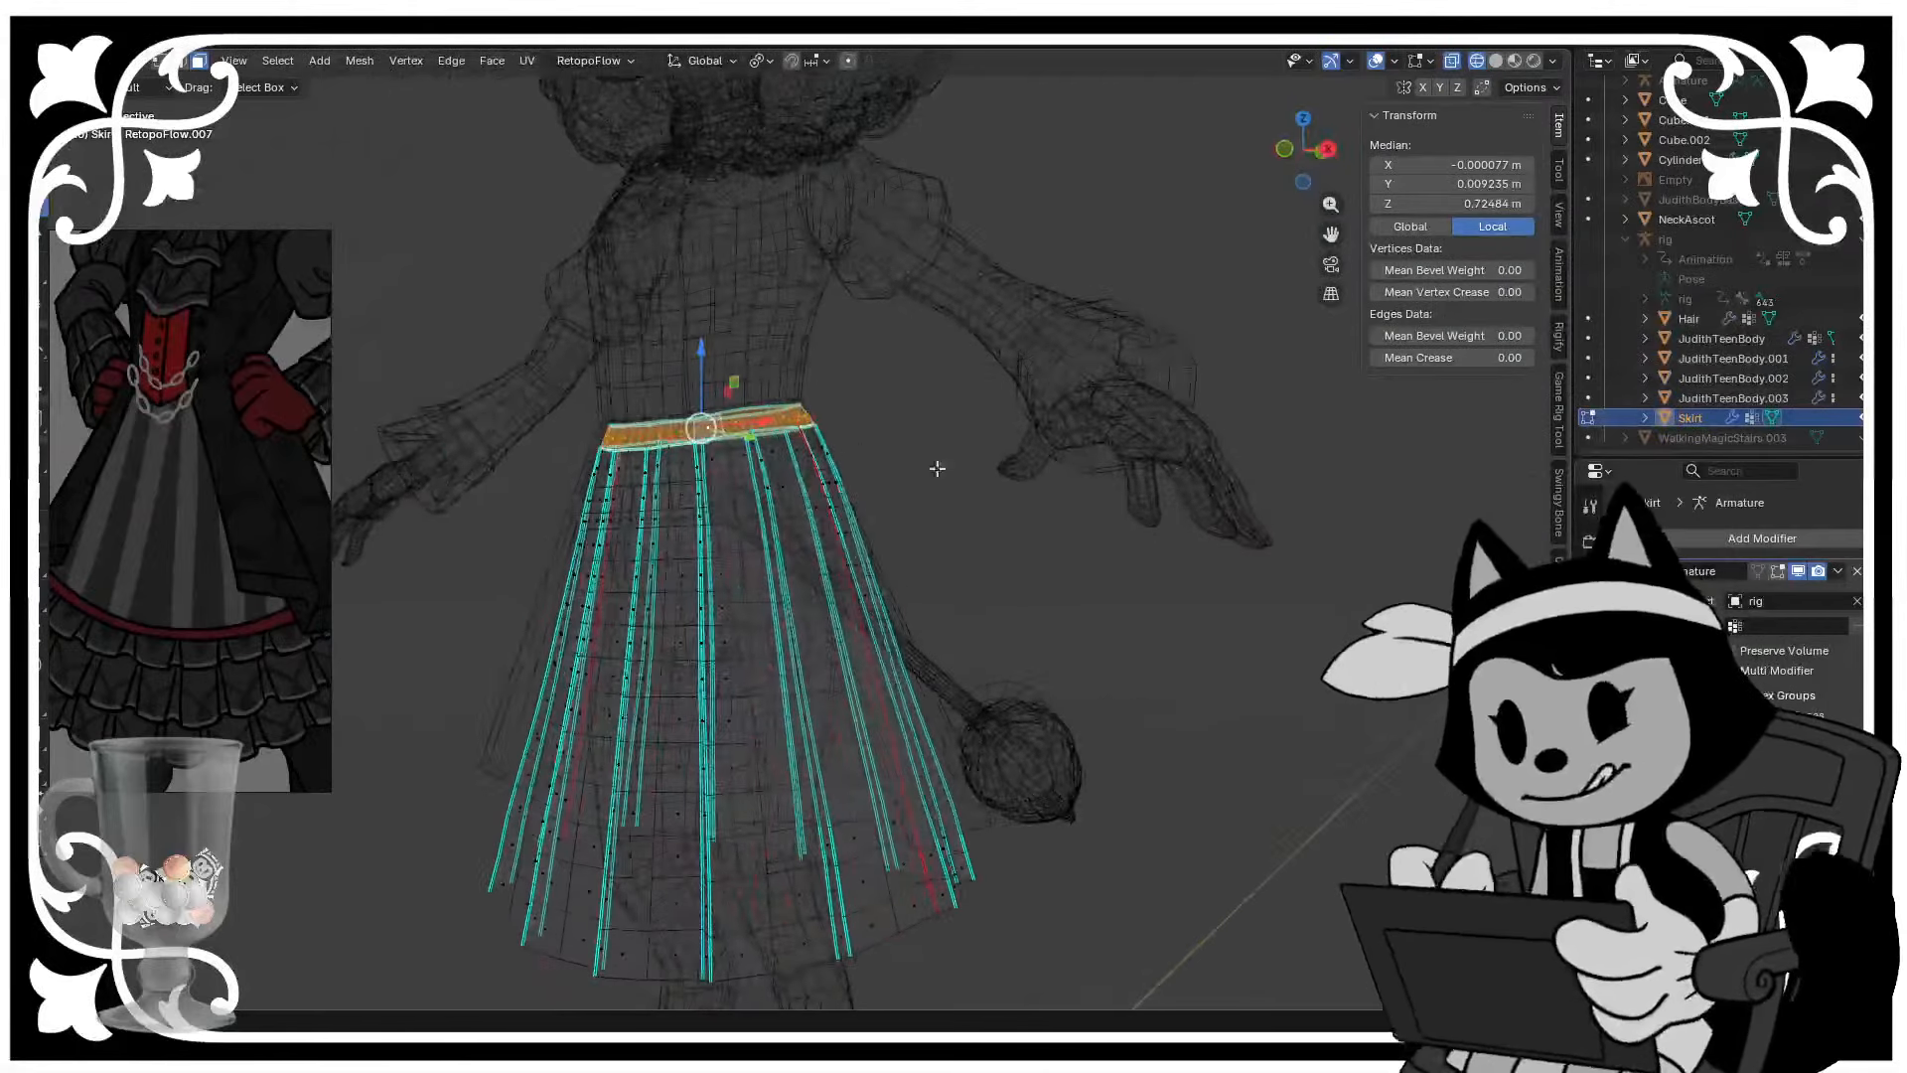
{"action": "left_click", "coordinate": [1327, 151]}
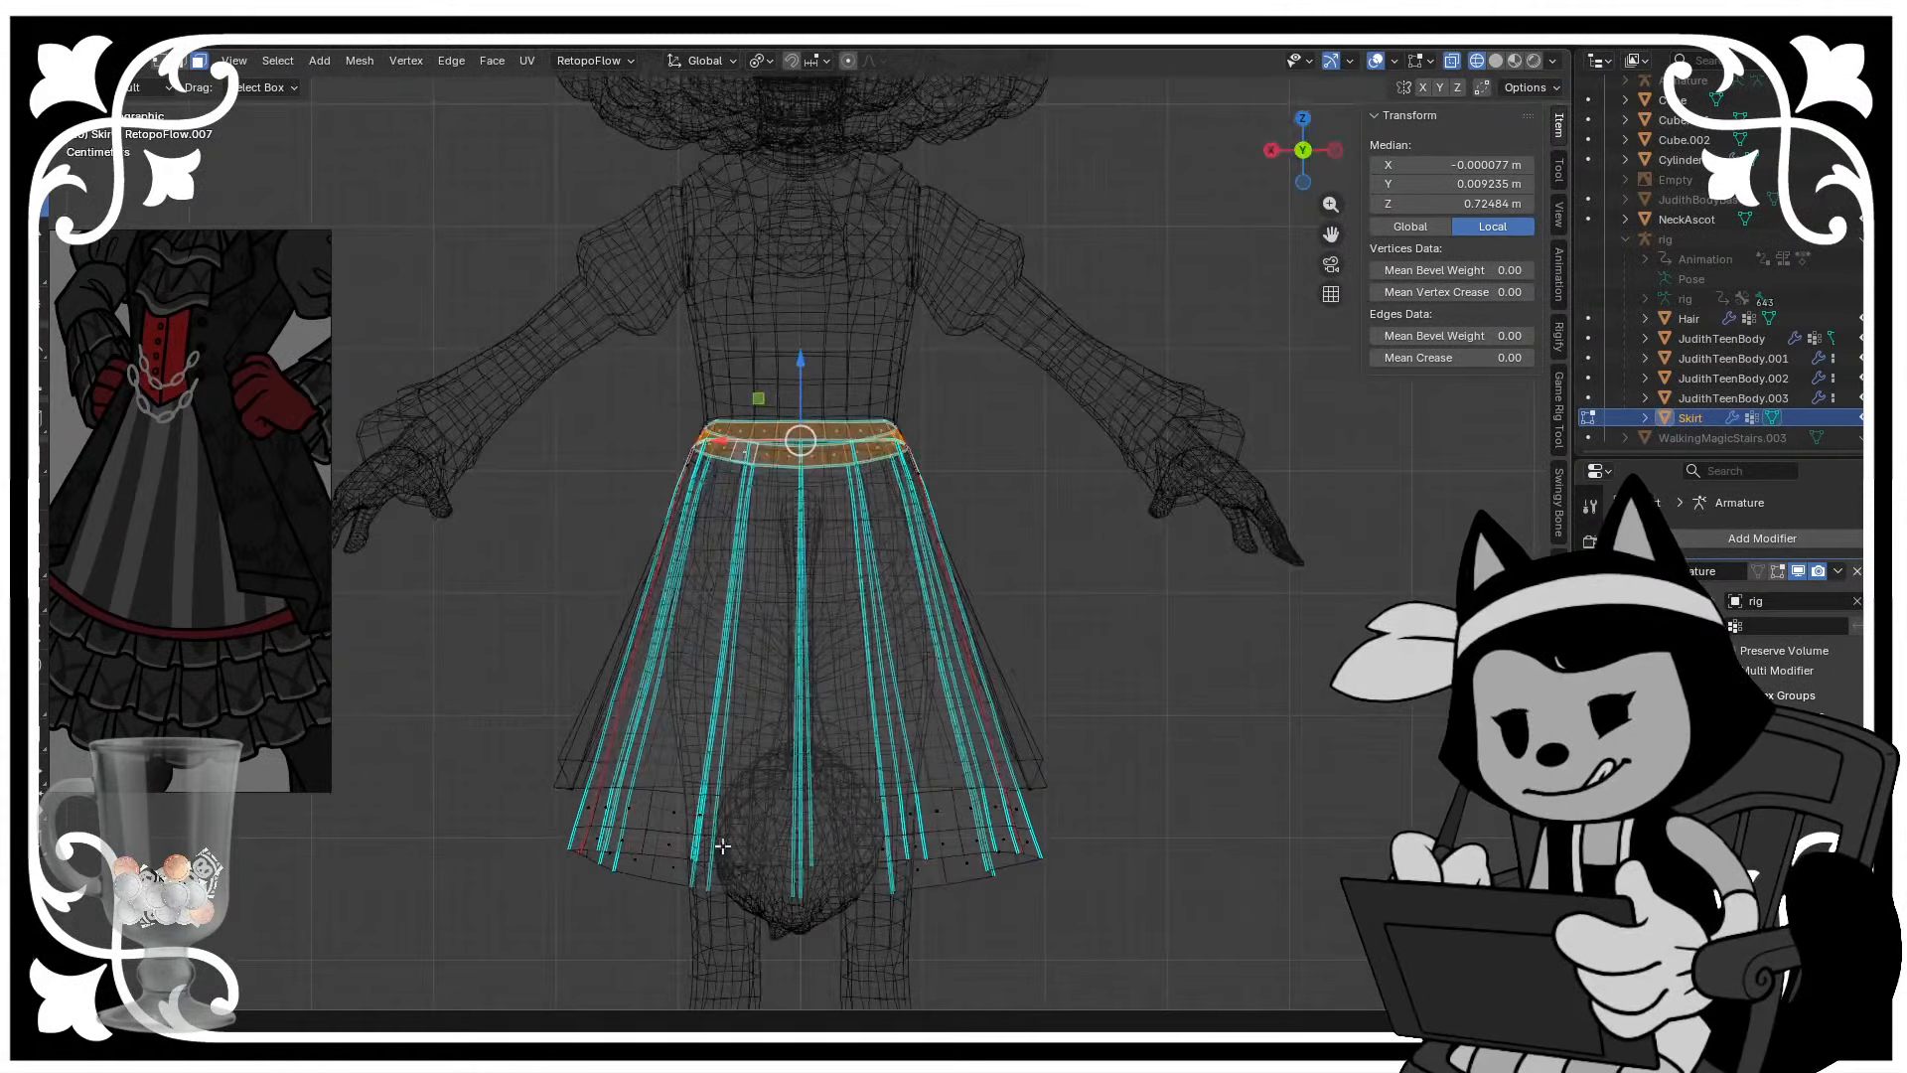
{"action": "left_click", "coordinate": [1273, 150]}
- Select the skirt's pleated faces between the waistband and the hem strip, and delete them
{"action": "left_click_drag", "start_coordinate": [889, 814], "coordinate": [499, 471]}
{"action": "scroll", "coordinate": [768, 510], "scroll_direction": "up", "scroll_amount": 2}
{"action": "left_click_drag", "start_coordinate": [837, 484], "coordinate": [596, 418], "text": "shift"}
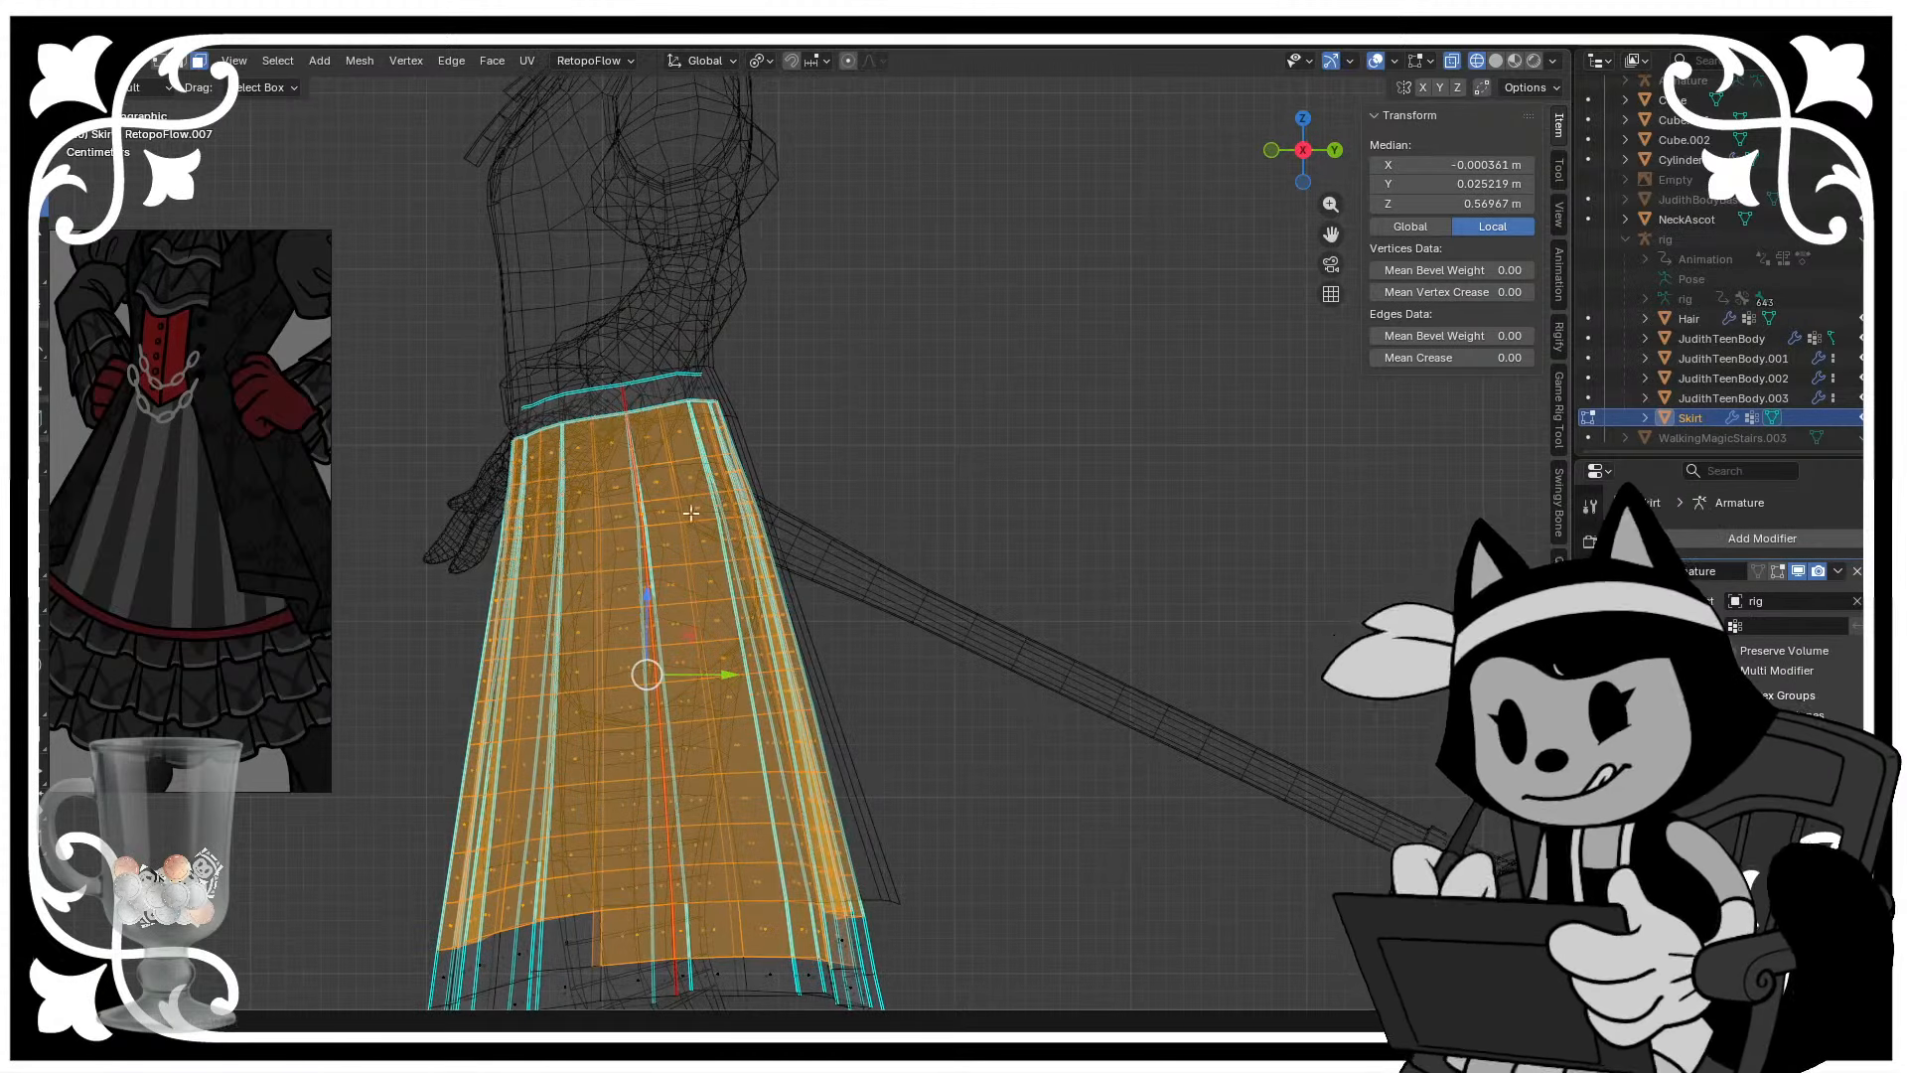
{"action": "middle_click_drag", "start_coordinate": [539, 909], "coordinate": [529, 644], "text": "shift"}
{"action": "left_click_drag", "start_coordinate": [398, 622], "coordinate": [583, 713], "text": "shift"}
{"action": "left_click_drag", "start_coordinate": [402, 669], "coordinate": [469, 746], "text": "shift"}
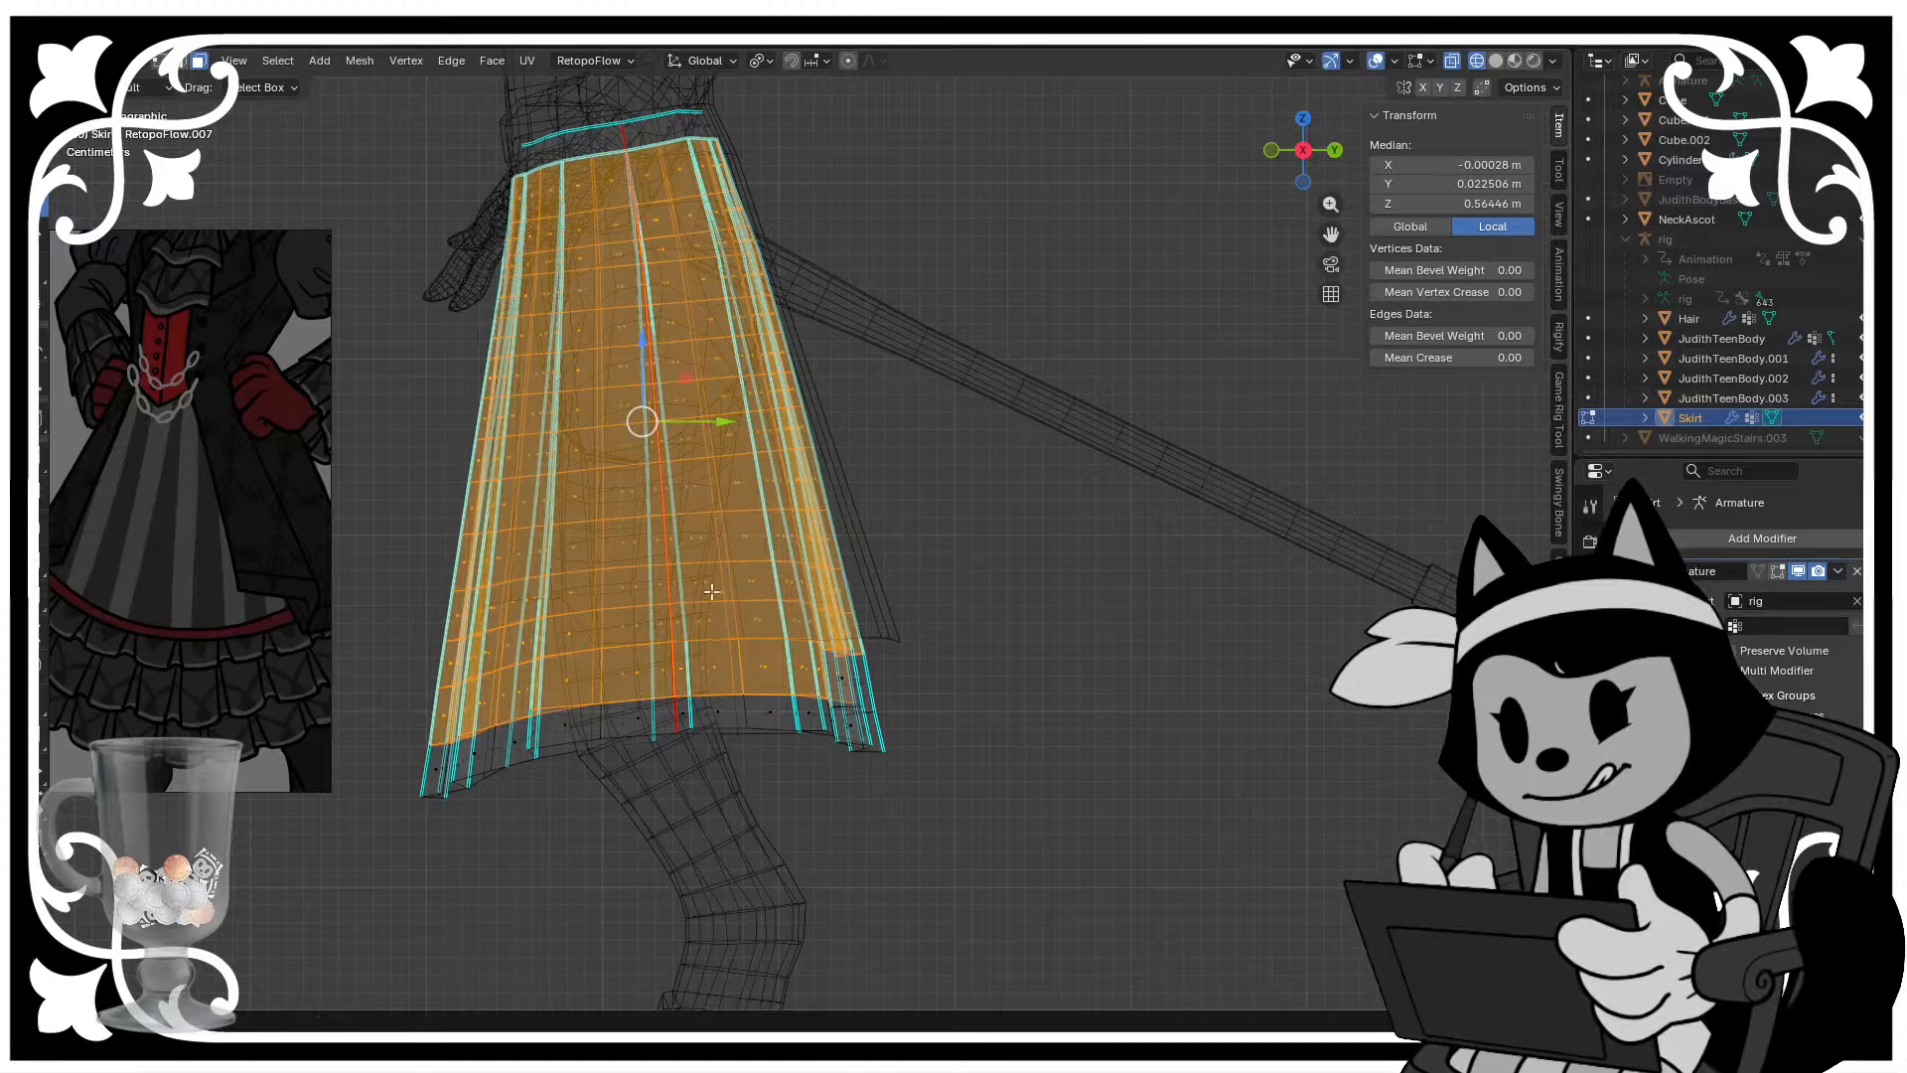
{"action": "key", "text": "x"}
{"action": "left_click", "coordinate": [815, 561]}
{"action": "key", "text": "ctrl+z"}
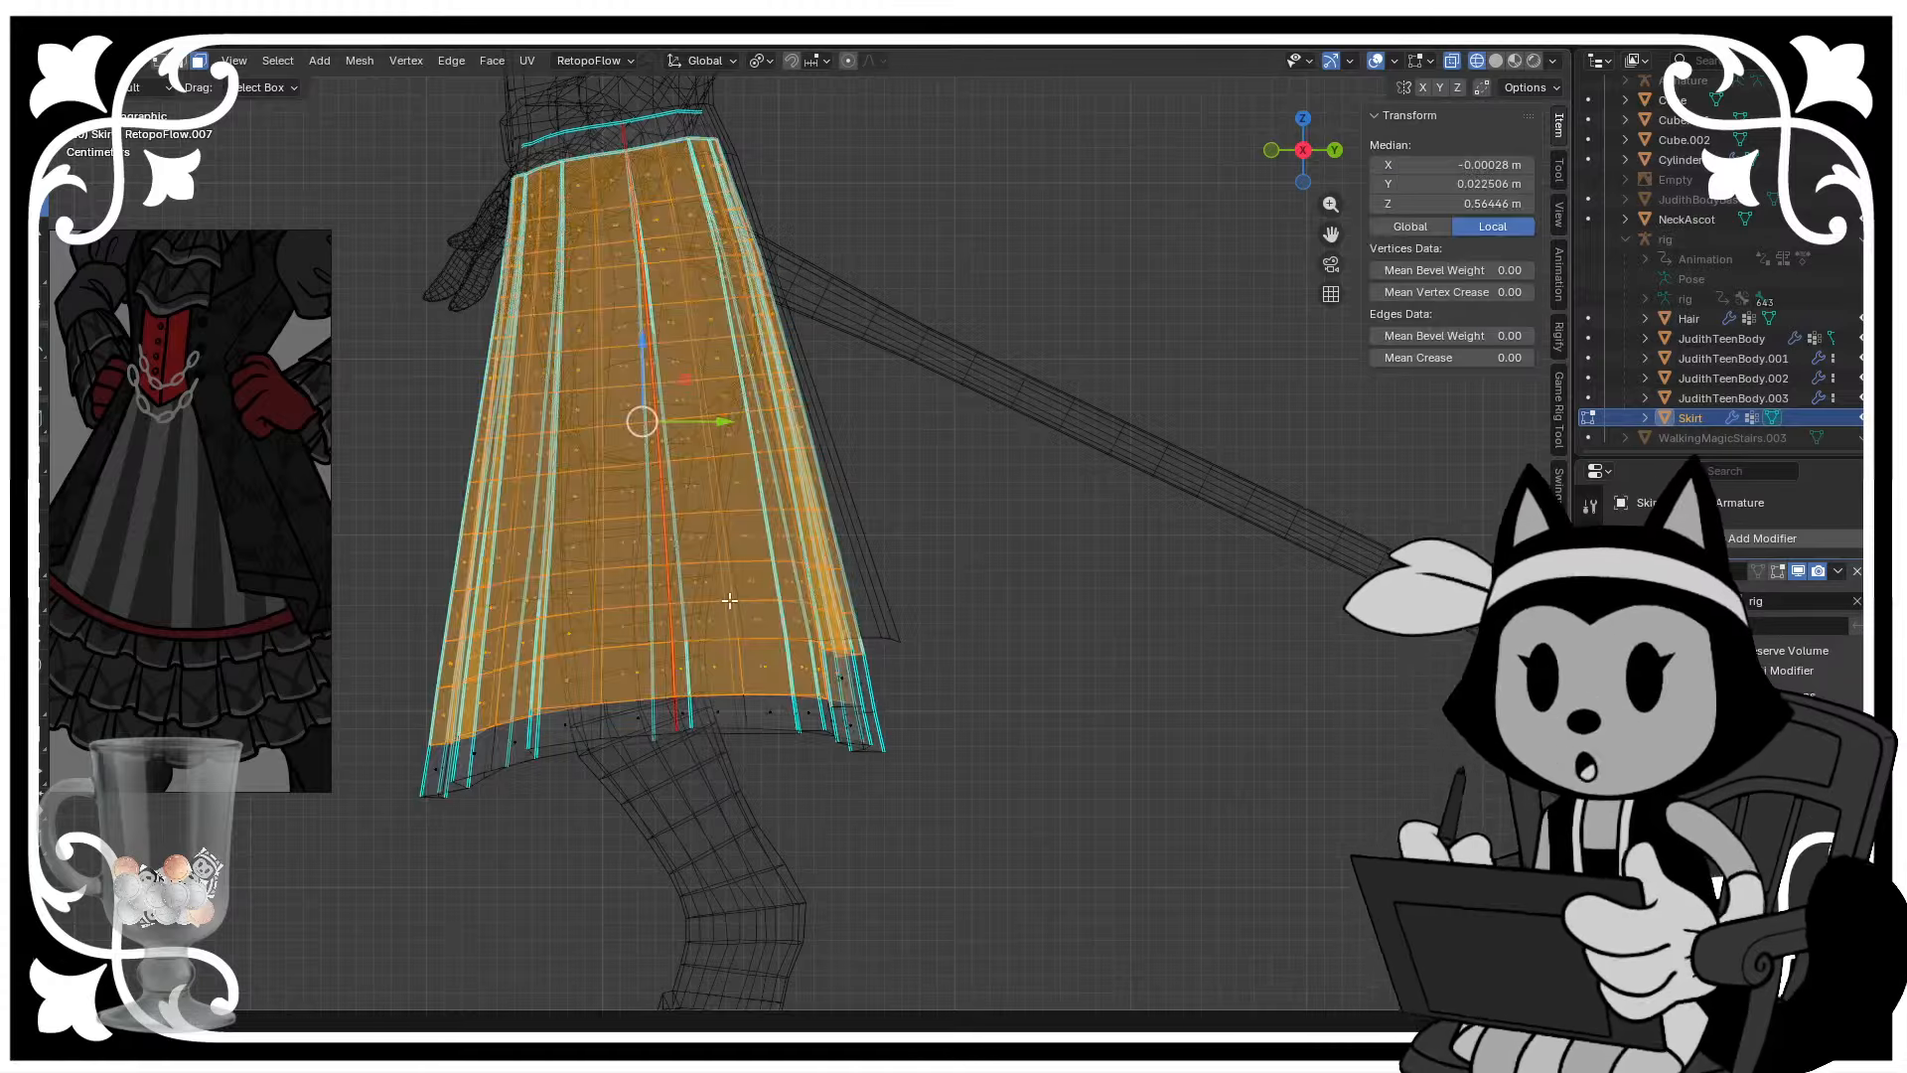
{"action": "key", "text": "x"}
{"action": "left_click", "coordinate": [682, 644]}
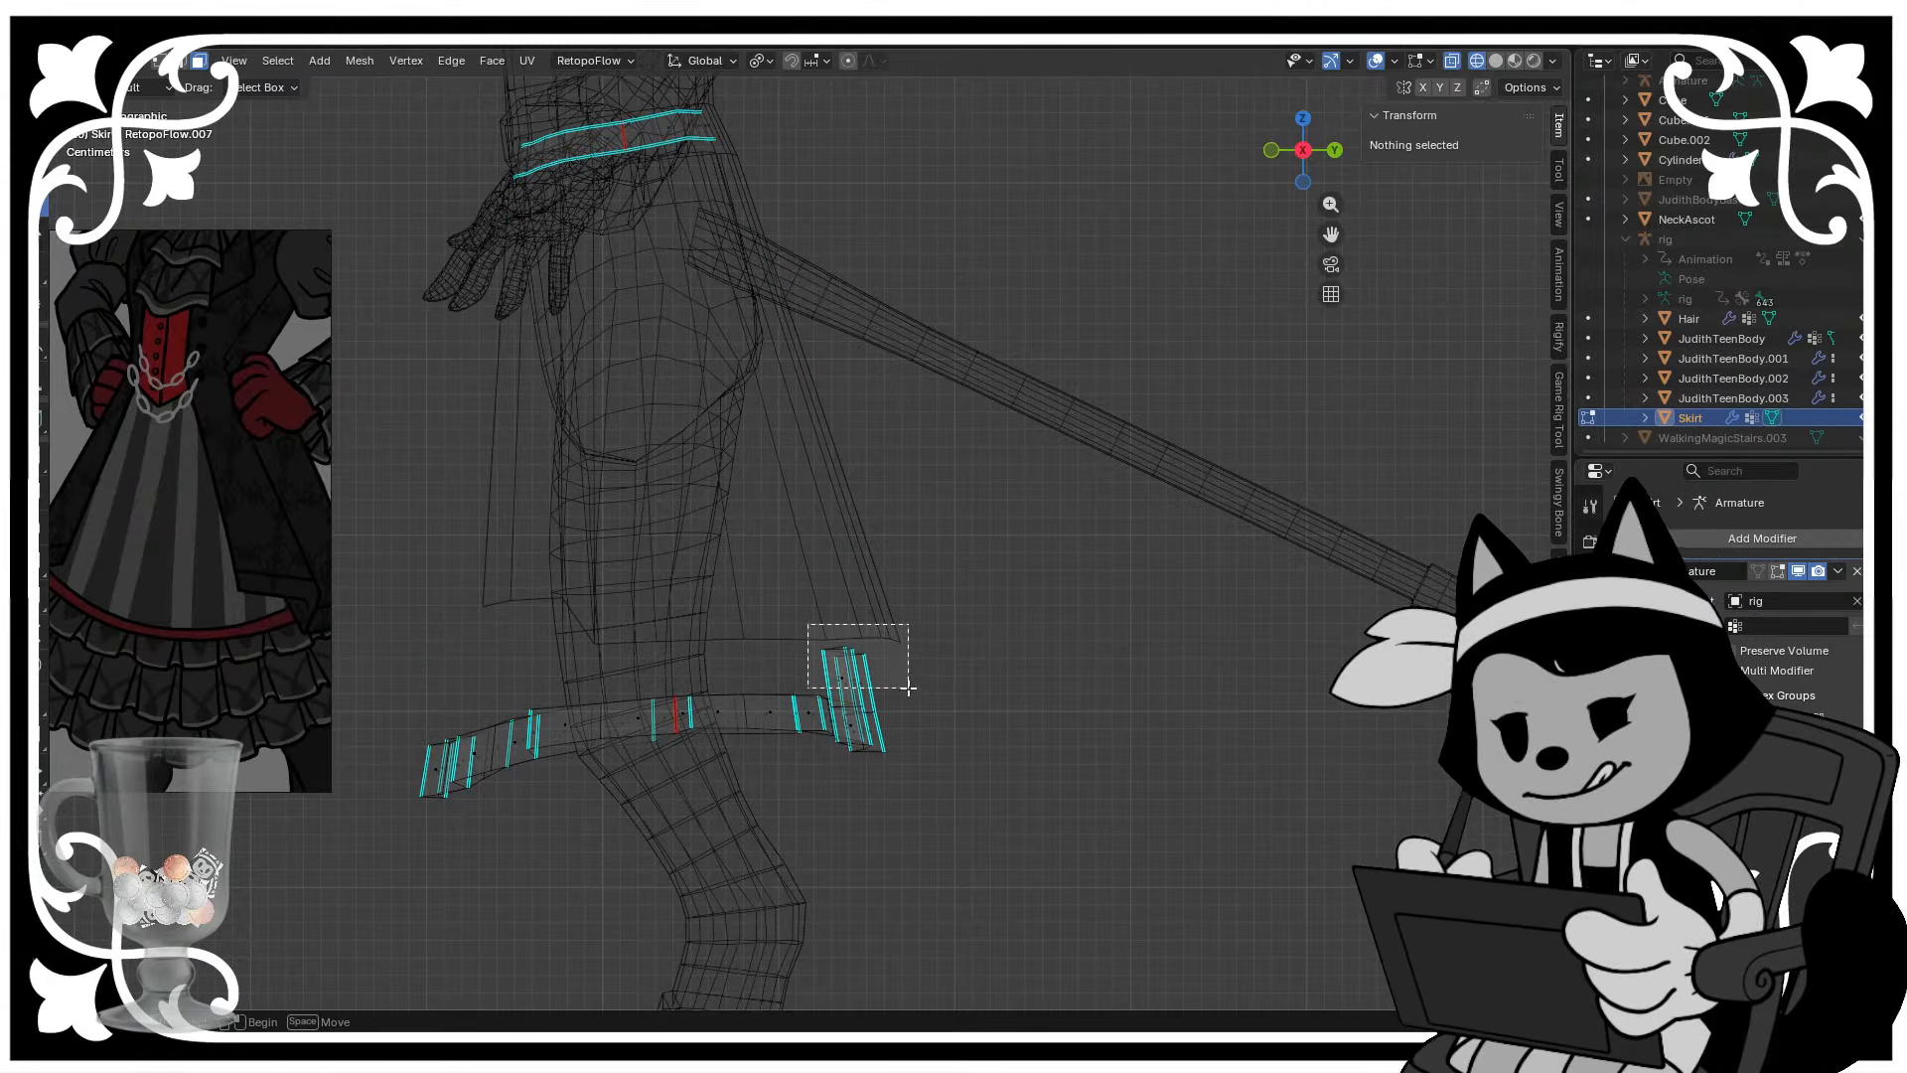
- Delete the leftover faces above the hem strip at the back of the skirt
{"action": "key", "text": "x"}
{"action": "left_click", "coordinate": [909, 695]}
{"action": "scroll", "coordinate": [715, 681], "scroll_direction": "down", "scroll_amount": 2}
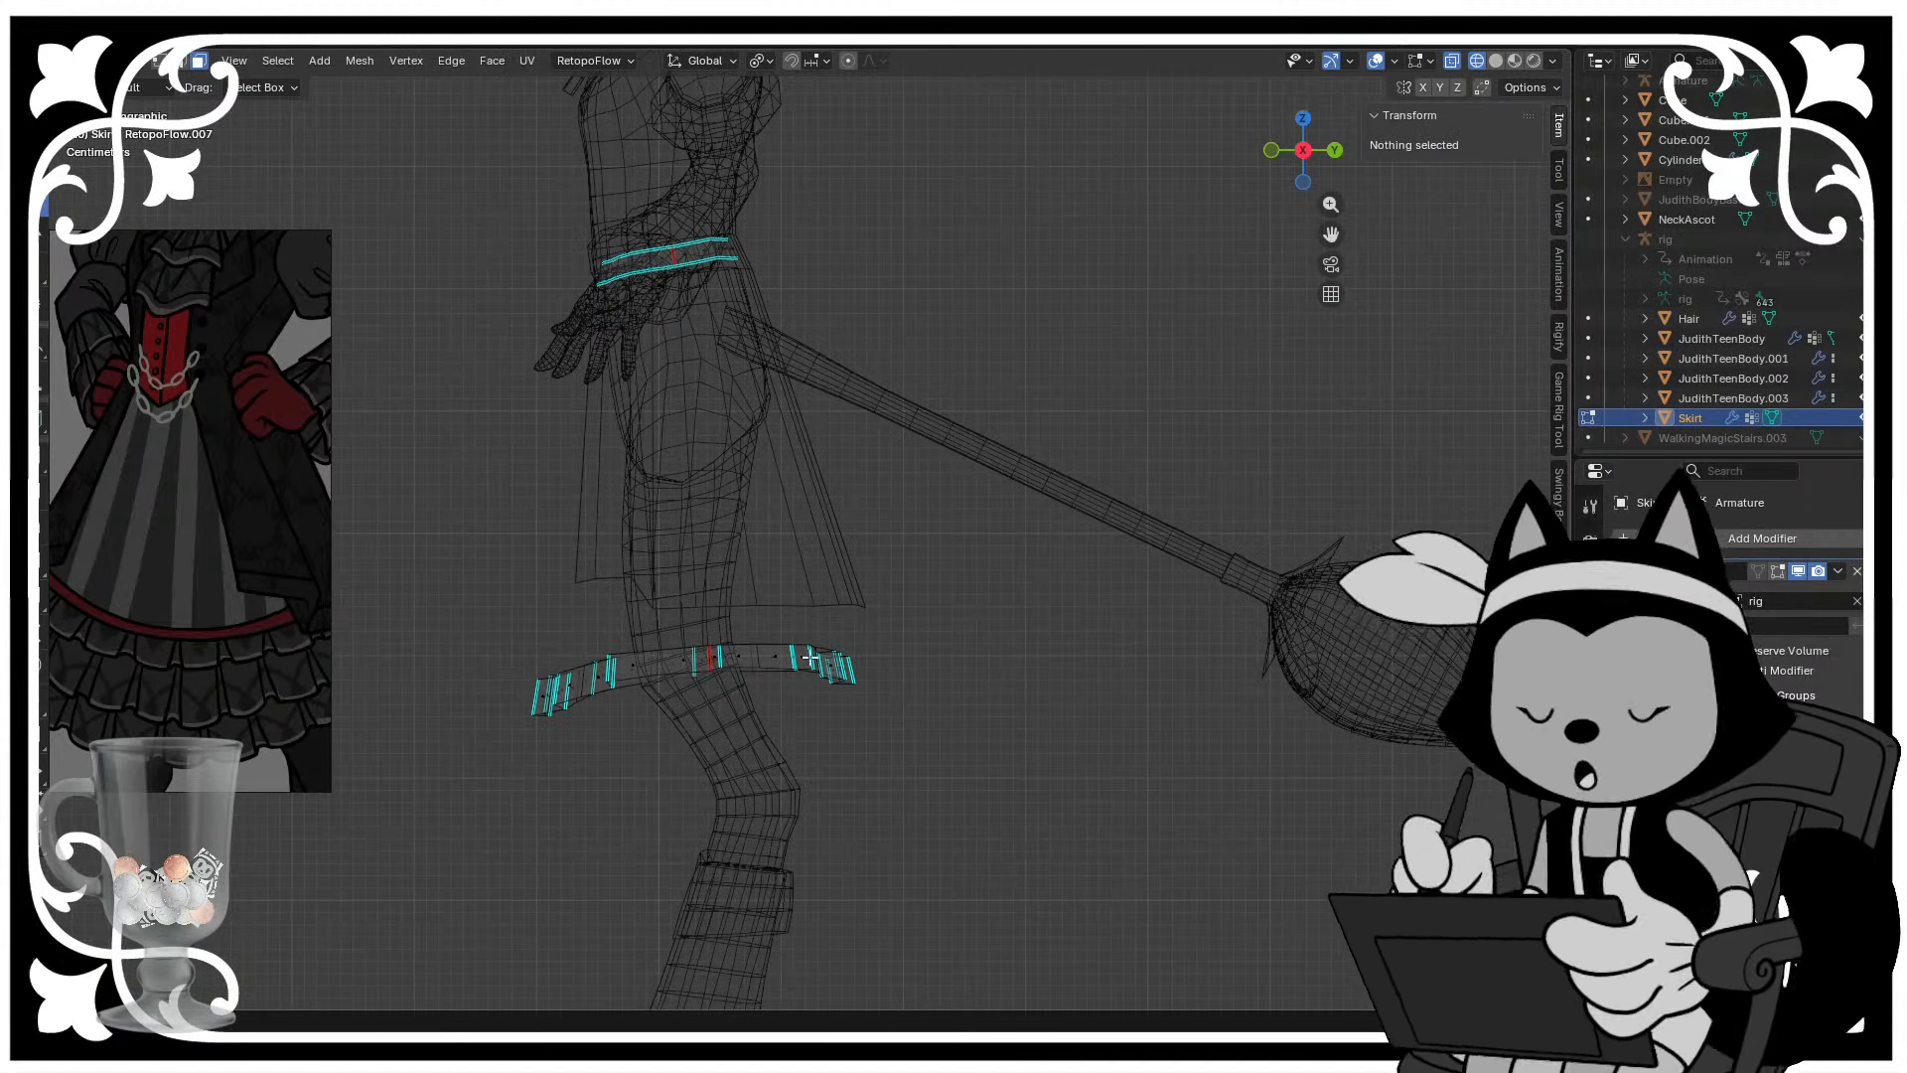
- Select the lower edge loop of the skirt's waistband
{"action": "middle_click_drag", "start_coordinate": [806, 659], "coordinate": [974, 559]}
{"action": "scroll", "coordinate": [973, 559], "scroll_direction": "up", "scroll_amount": 3}
{"action": "left_click", "coordinate": [811, 425], "text": "alt"}
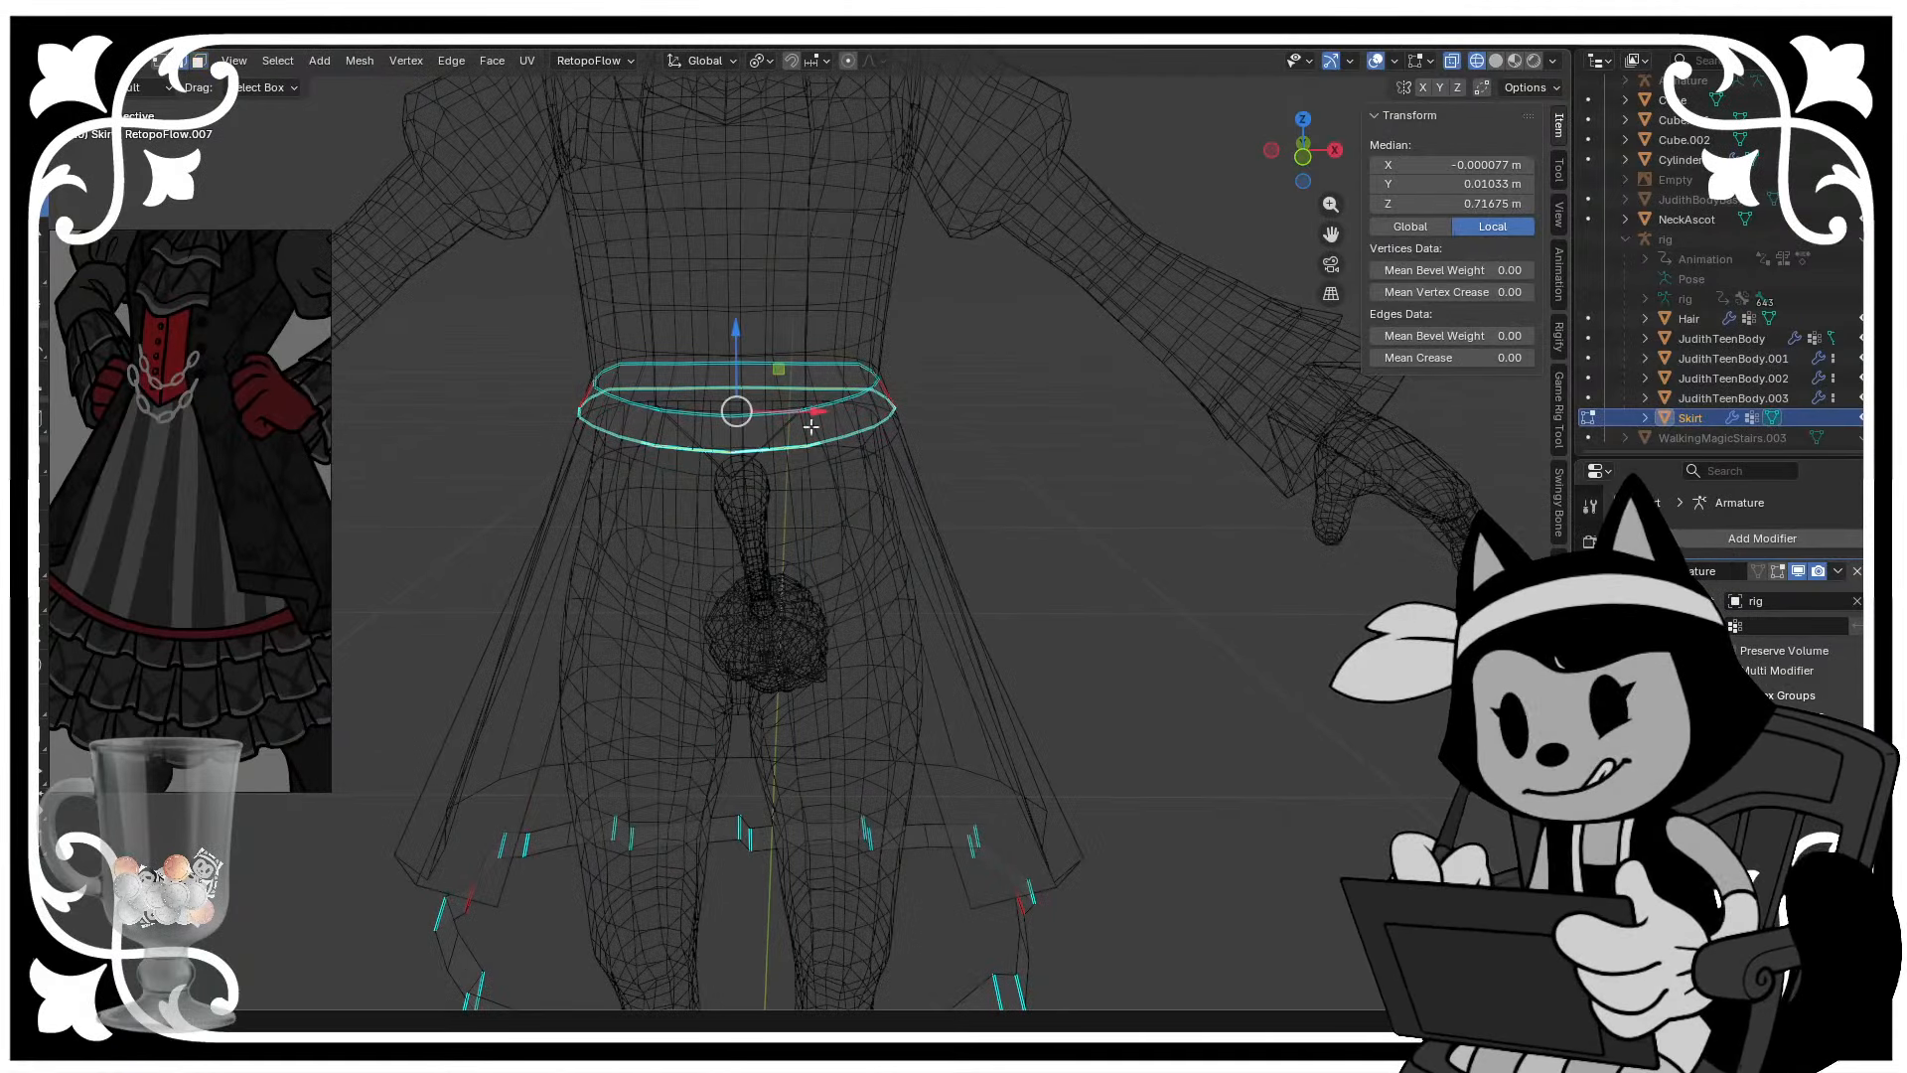
- Study the skirt's stripes, red trim and layered ruffles in the reference image
{"action": "scroll", "coordinate": [129, 550], "scroll_direction": "up", "scroll_amount": 2}
{"action": "middle_click_drag", "start_coordinate": [153, 404], "coordinate": [177, 388]}
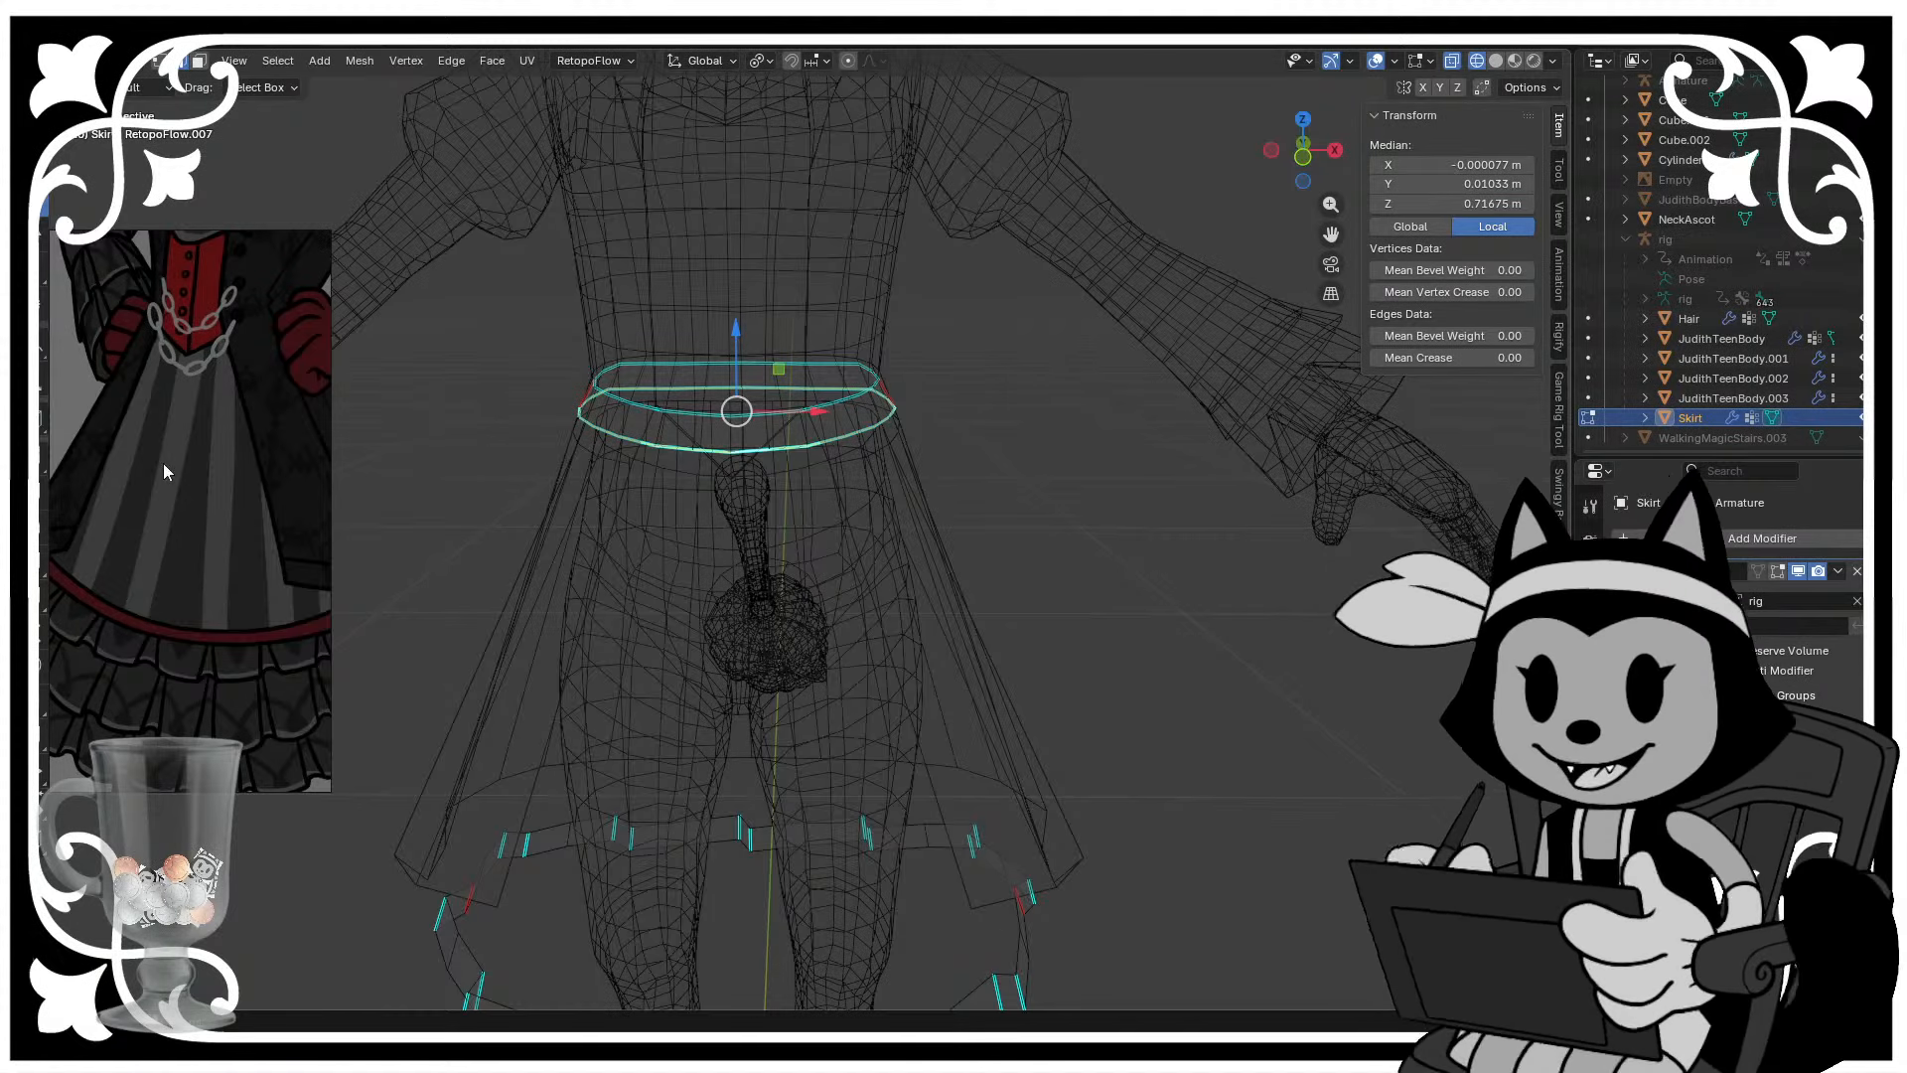
{"action": "scroll", "coordinate": [169, 583], "scroll_direction": "down", "scroll_amount": 3}
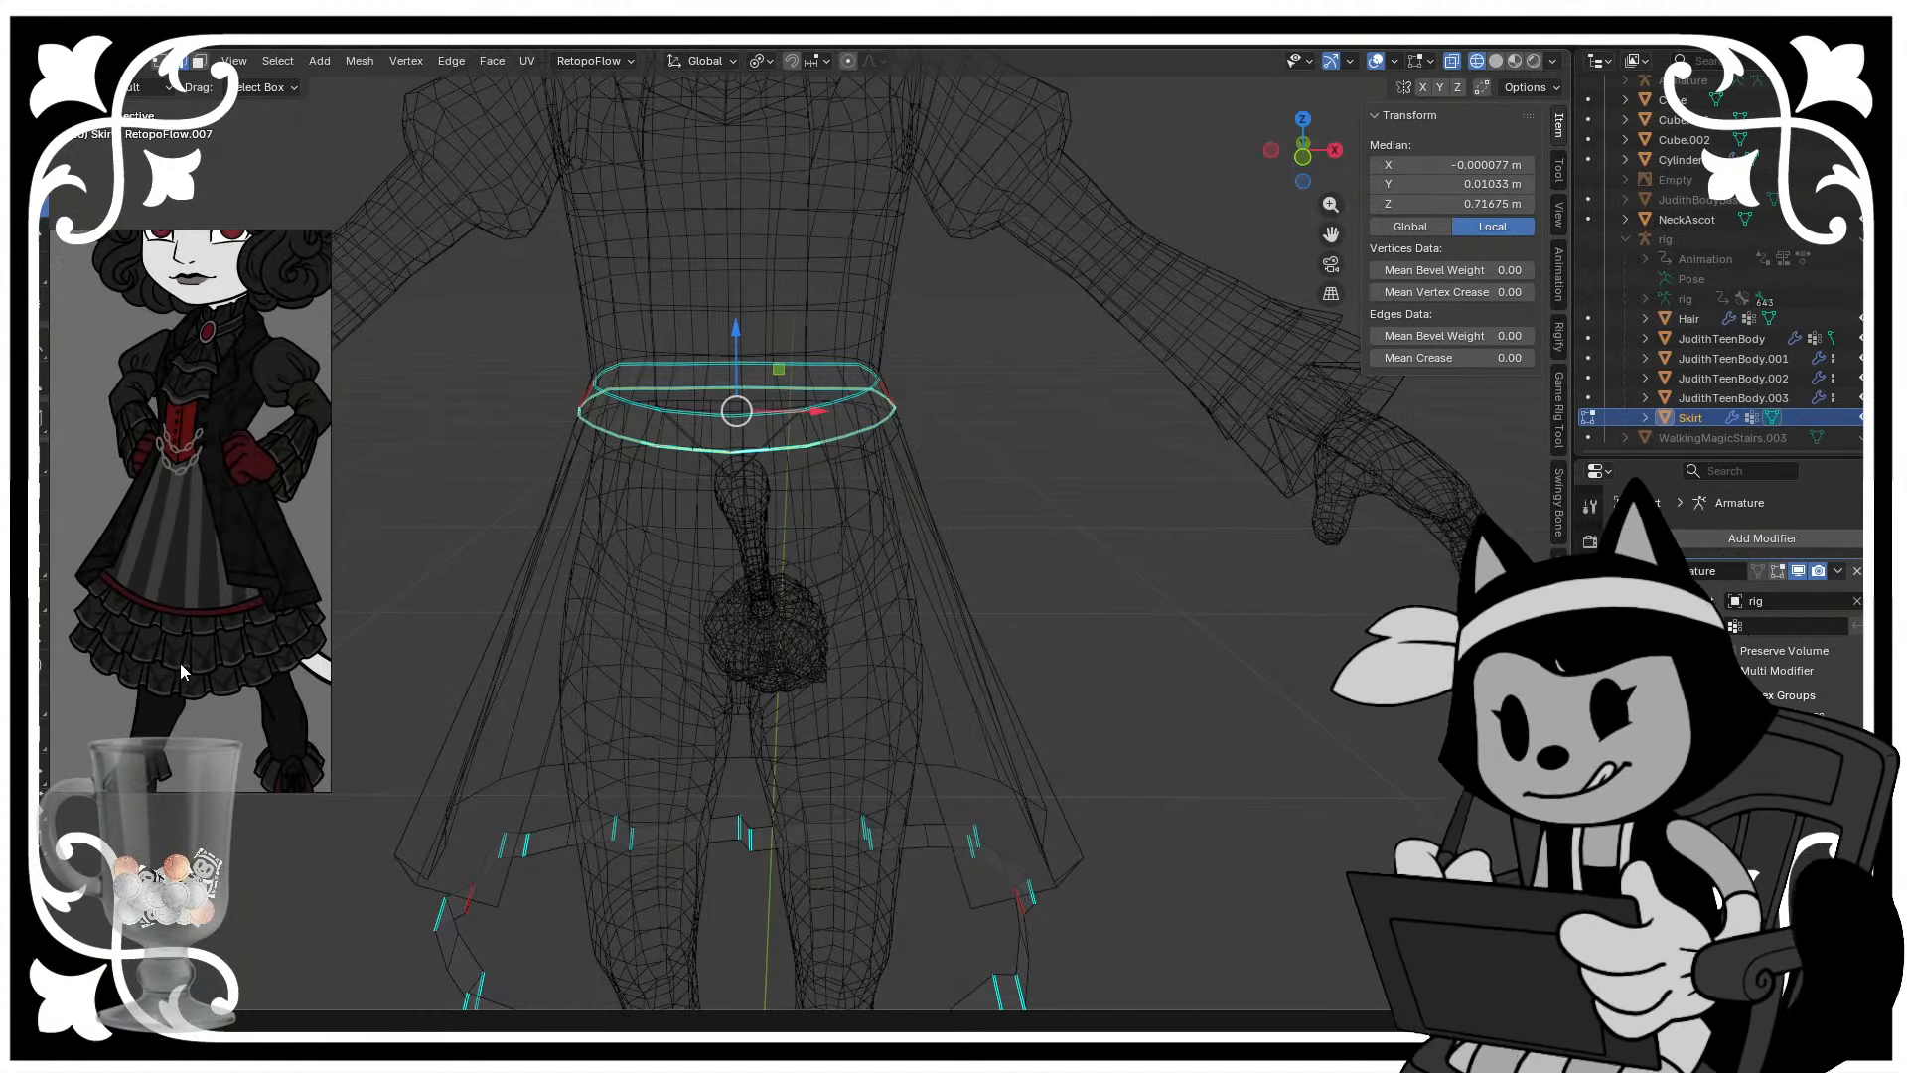
{"action": "scroll", "coordinate": [181, 664], "scroll_direction": "up", "scroll_amount": 3}
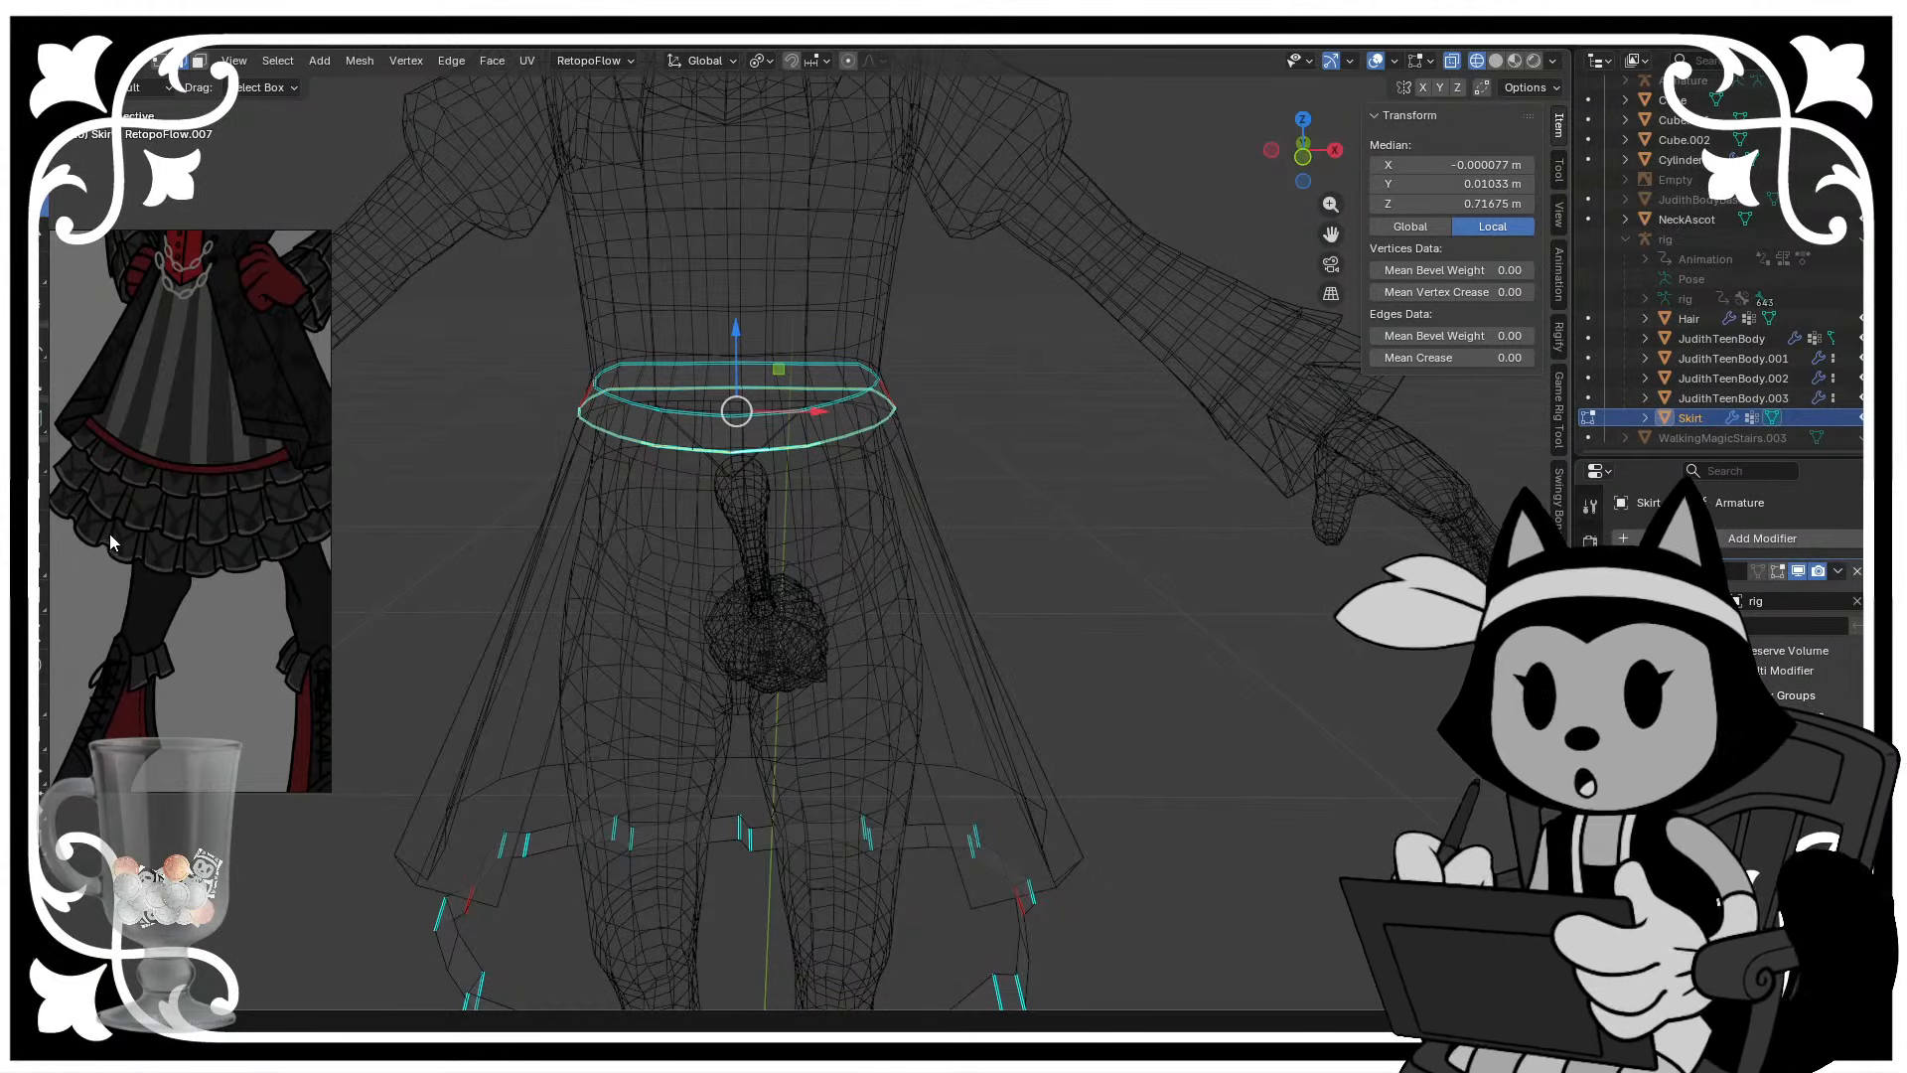
{"action": "scroll", "coordinate": [169, 413], "scroll_direction": "up", "scroll_amount": 2}
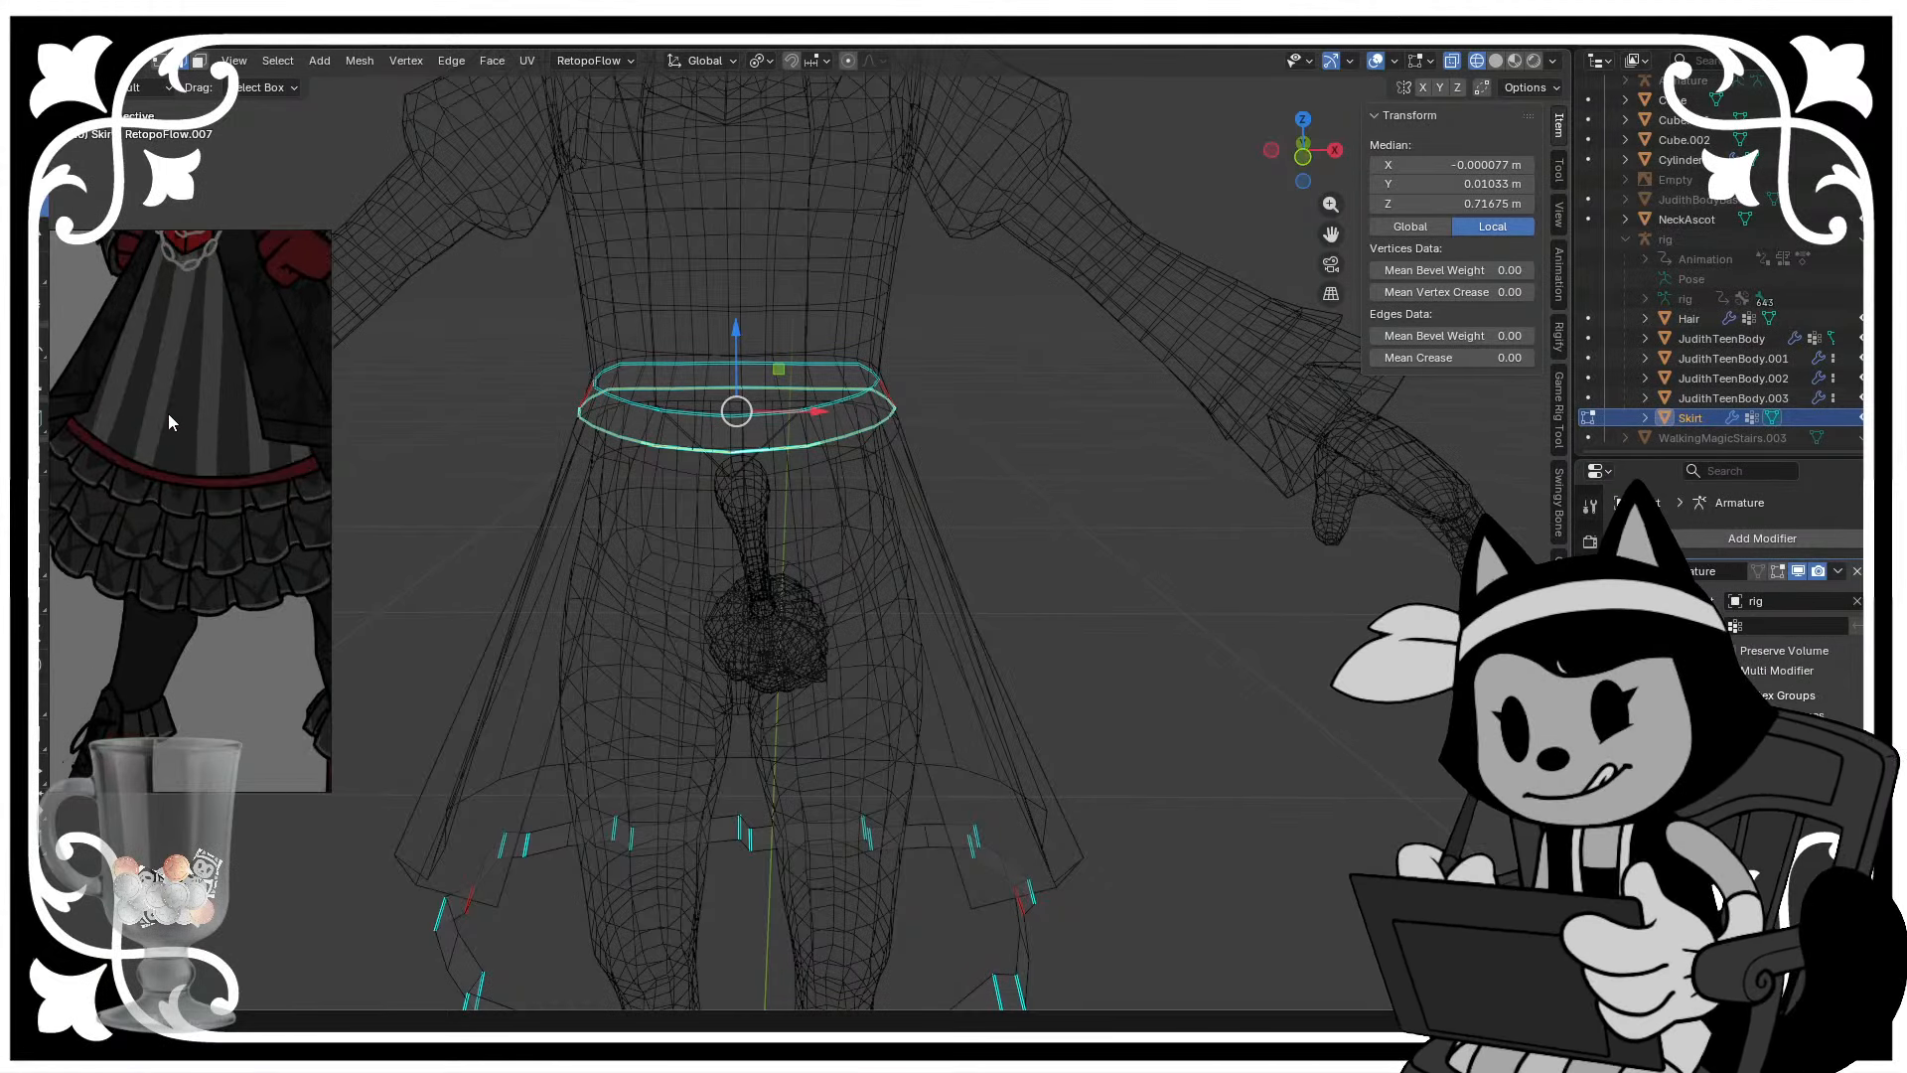
{"action": "scroll", "coordinate": [140, 481], "scroll_direction": "down", "scroll_amount": 2}
{"action": "scroll", "coordinate": [209, 516], "scroll_direction": "up", "scroll_amount": 1}
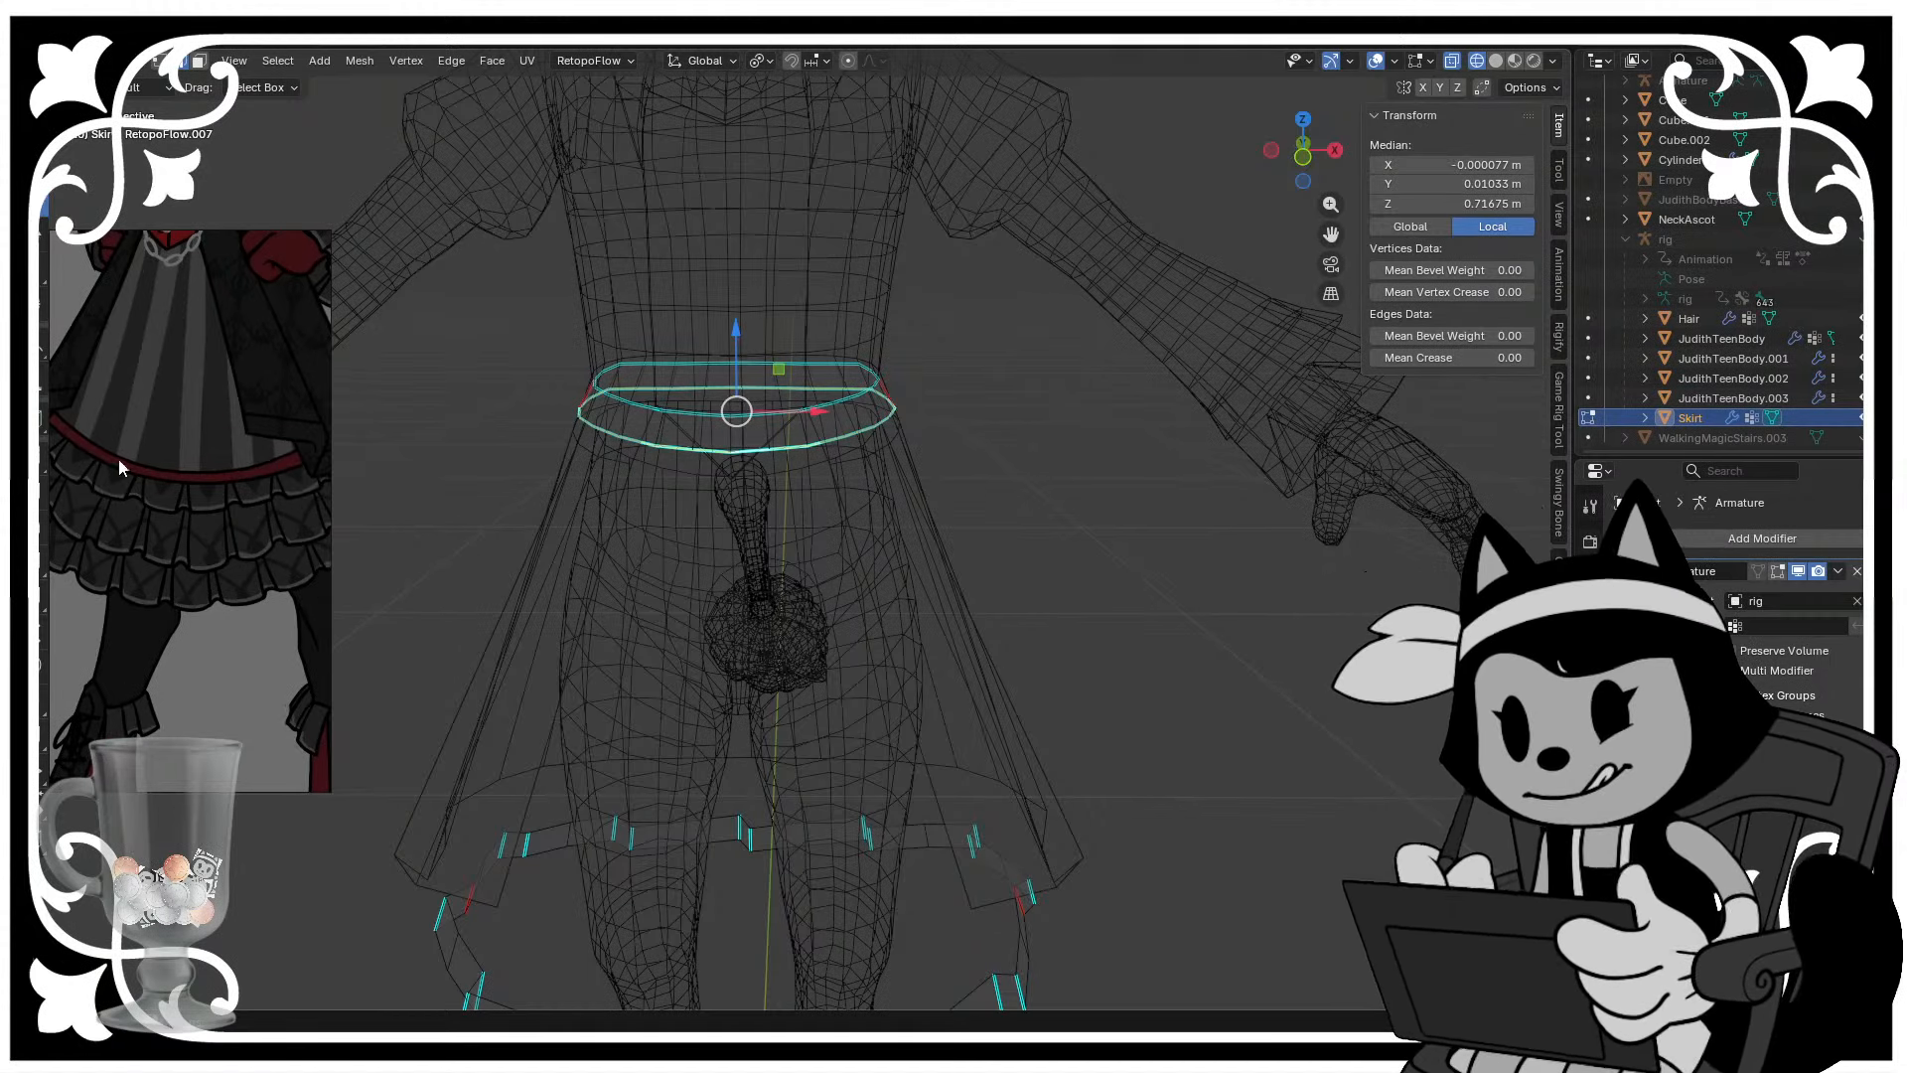
{"action": "middle_click_drag", "start_coordinate": [181, 512], "coordinate": [231, 541]}
{"action": "scroll", "coordinate": [191, 513], "scroll_direction": "down", "scroll_amount": 2}
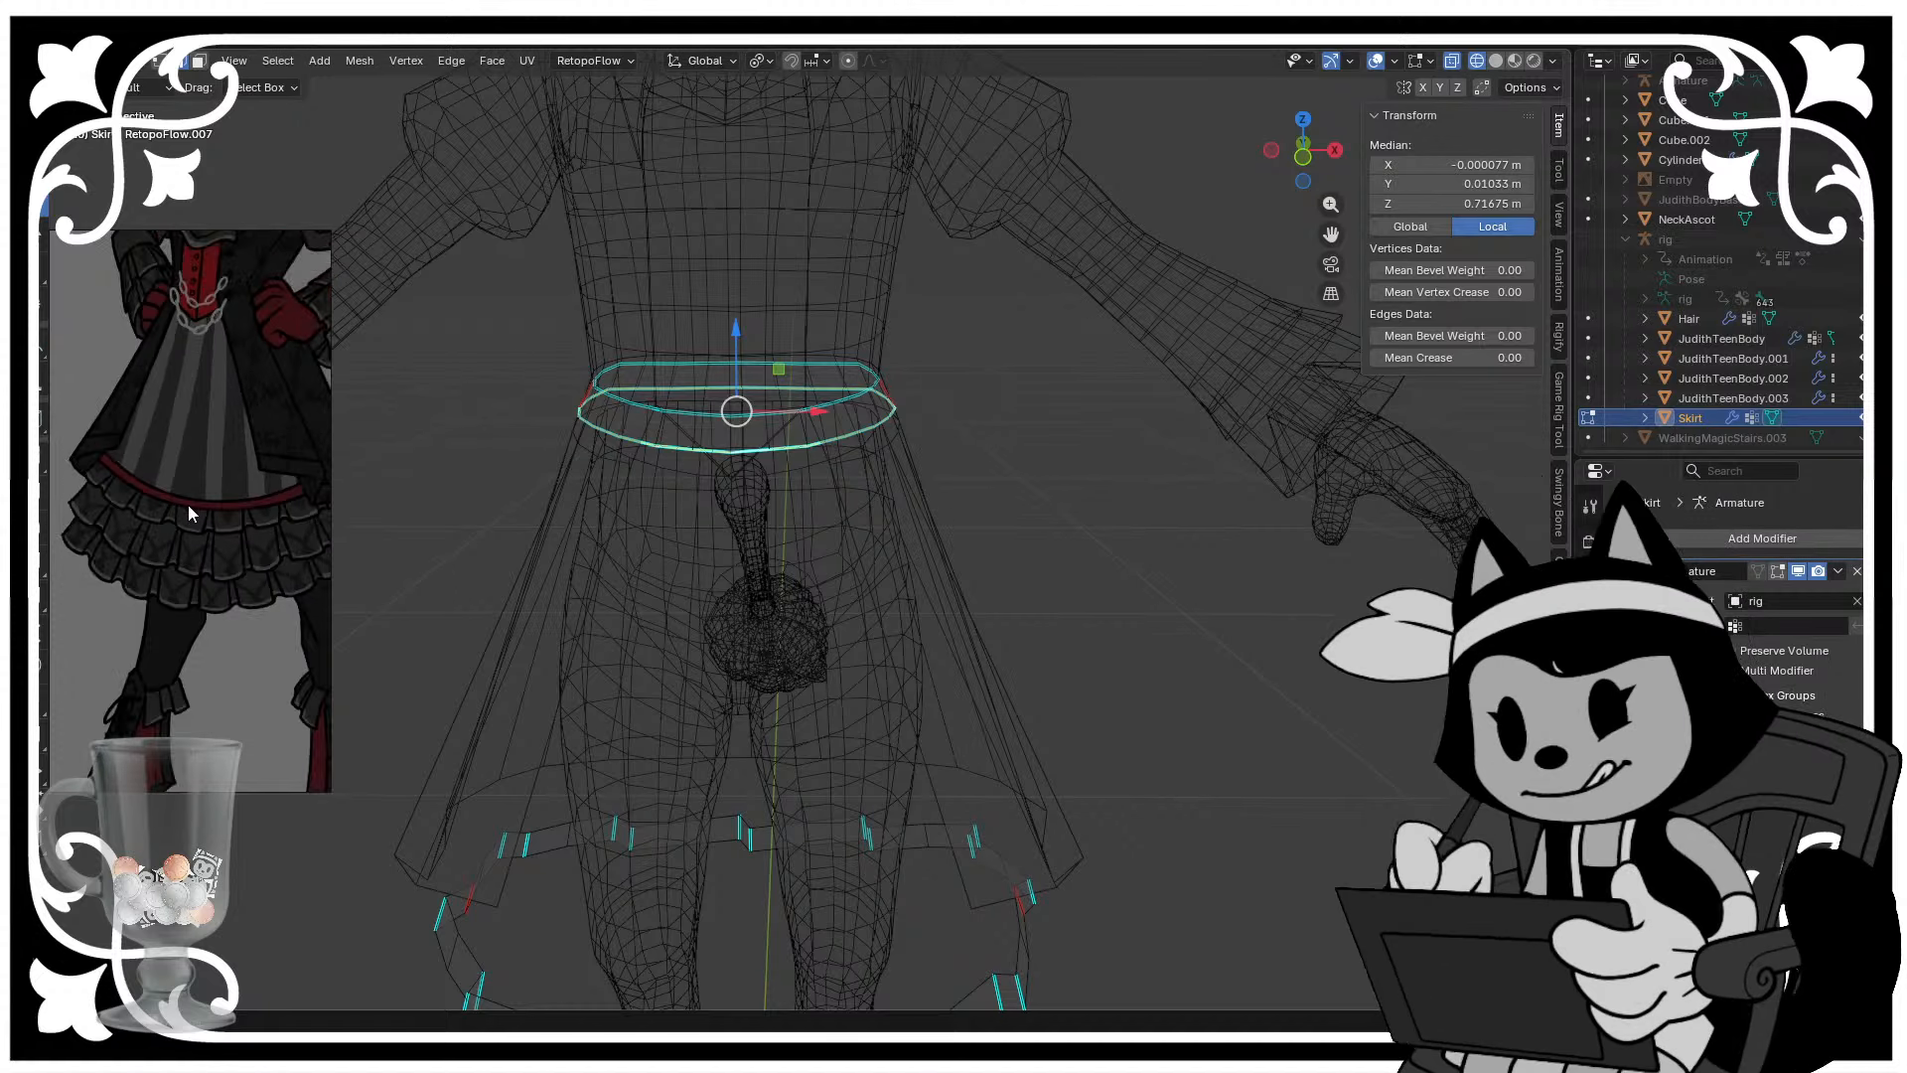
{"action": "scroll", "coordinate": [198, 472], "scroll_direction": "down", "scroll_amount": 4}
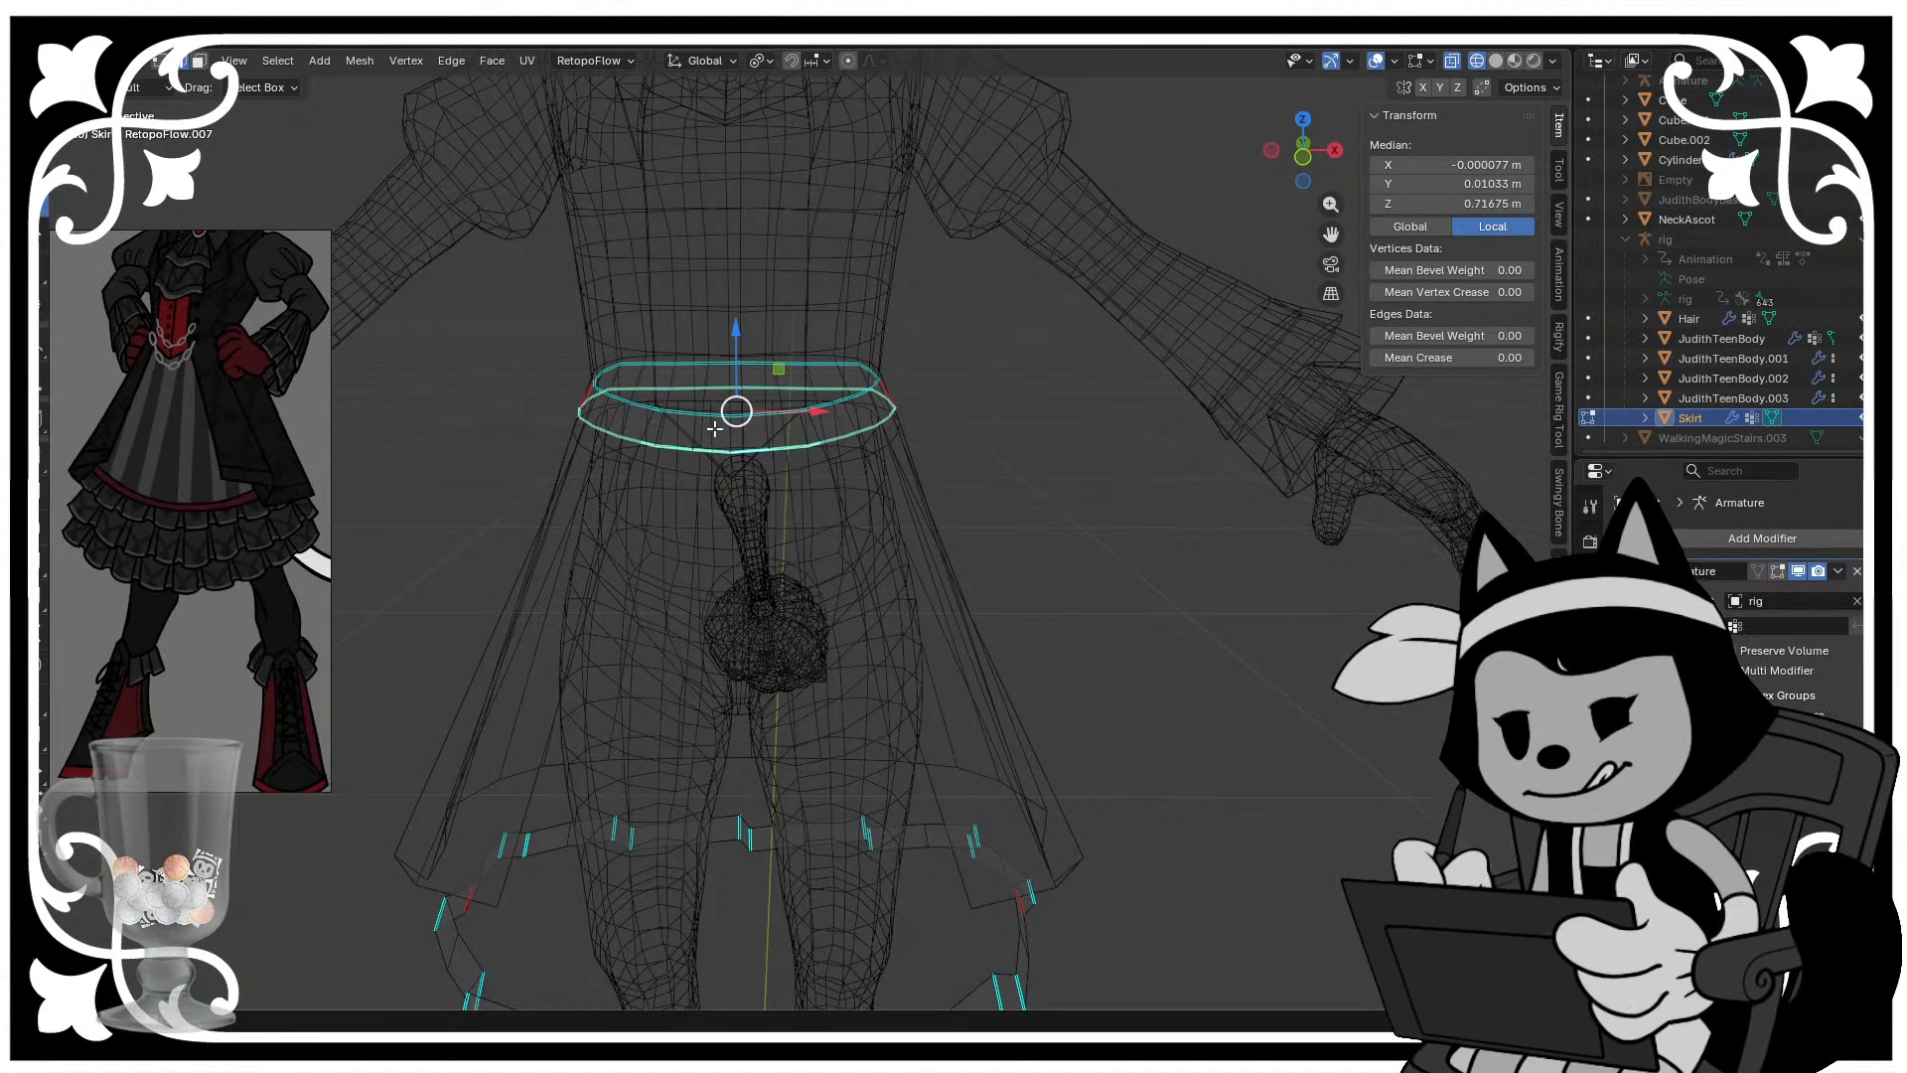
- Switch to the orthographic side view and save the file
{"action": "left_click", "coordinate": [1334, 150]}
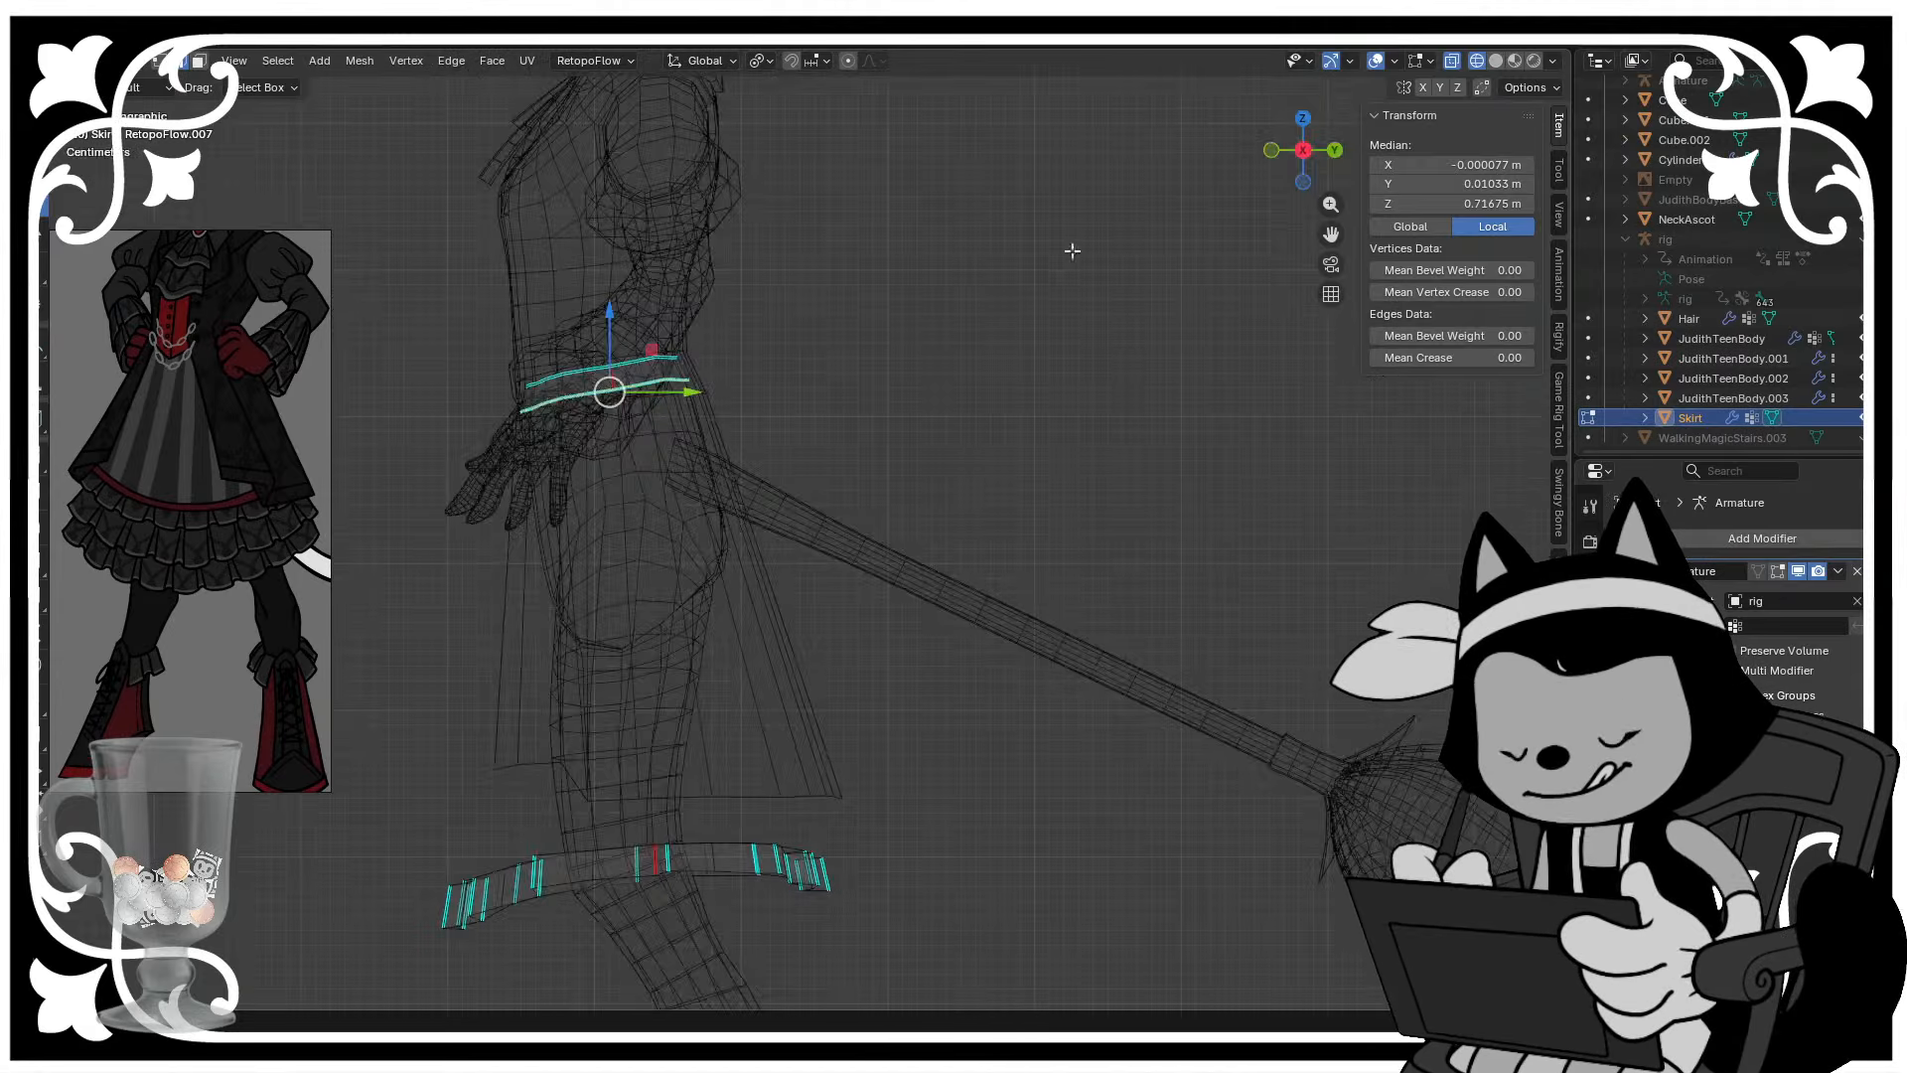
{"action": "key", "text": "ctrl+s"}
{"action": "middle_click_drag", "start_coordinate": [766, 359], "coordinate": [815, 346], "text": "shift"}
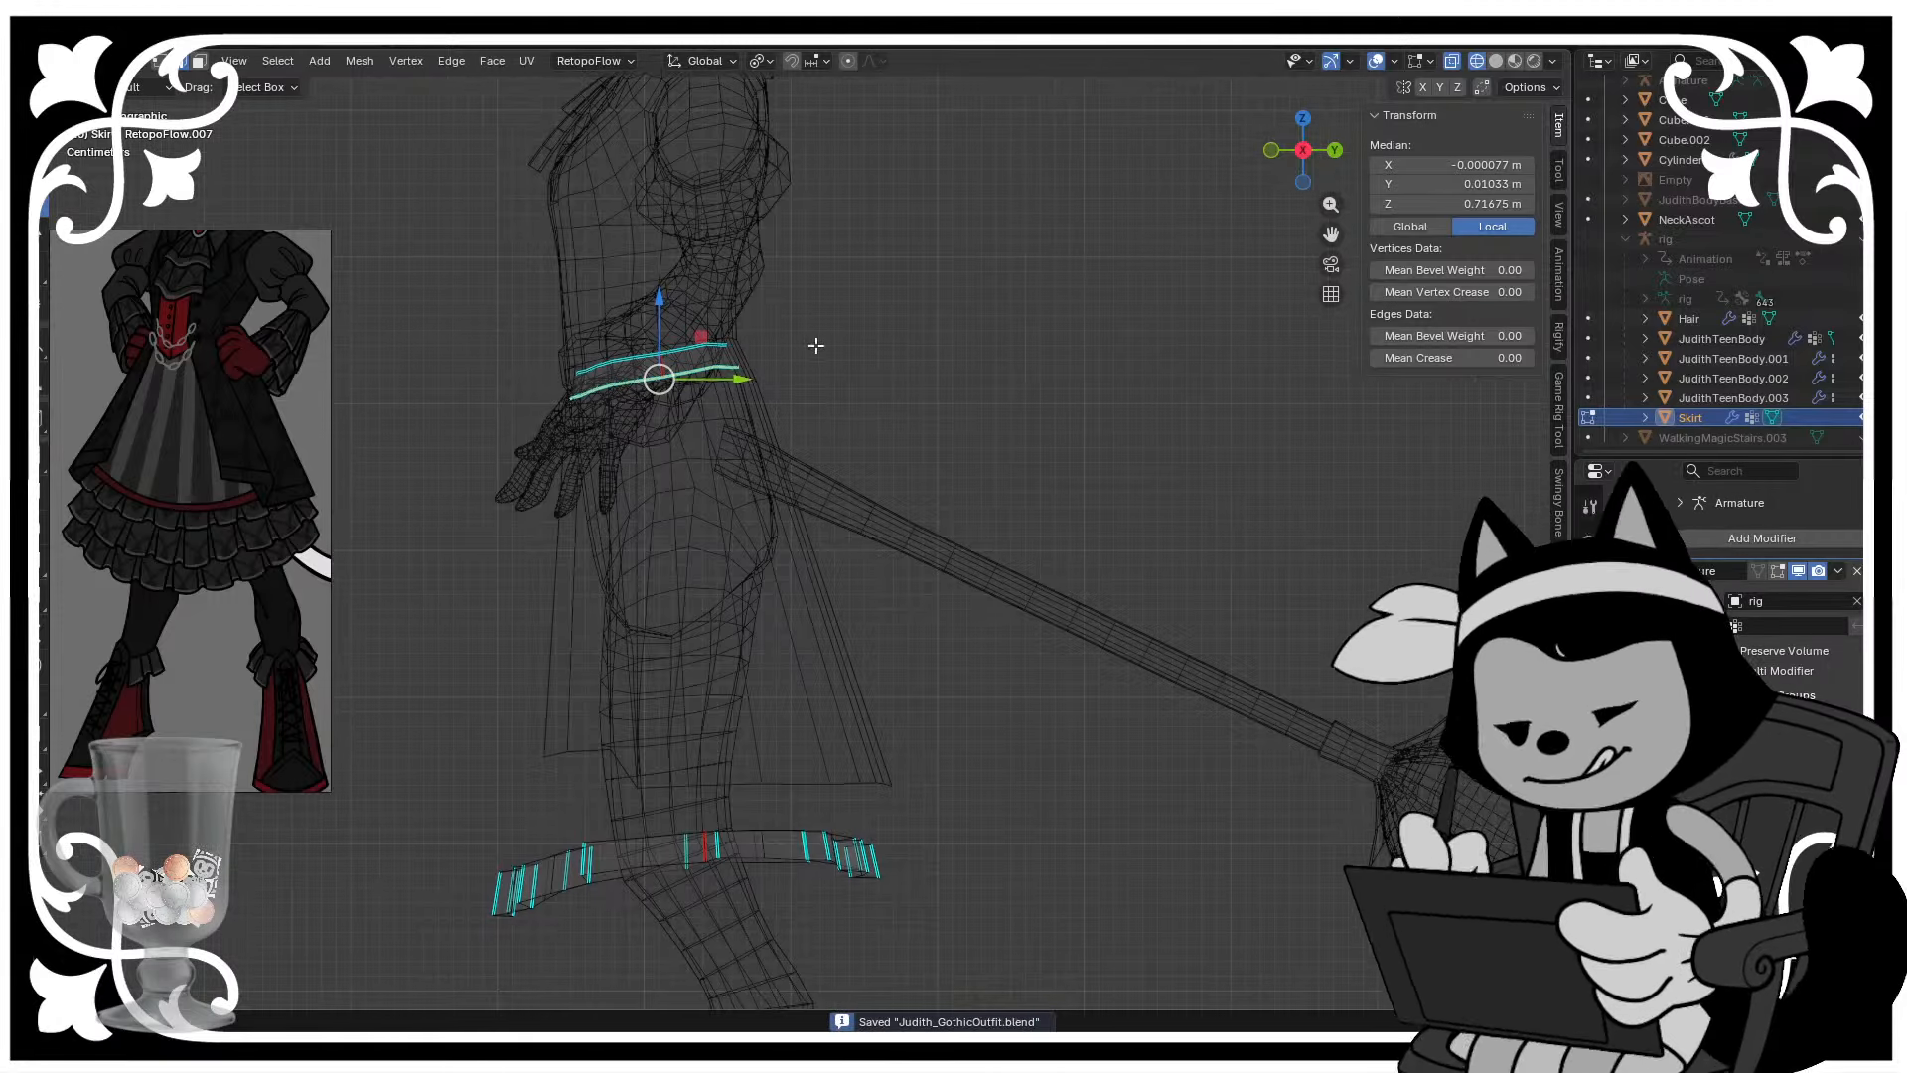
- Extrude the waistband's lower edge loop about 0.23 m down and 0.025 m back, and scale the new loop by 1.485
{"action": "key", "text": "e"}
{"action": "left_click", "coordinate": [830, 696]}
{"action": "key", "text": "s"}
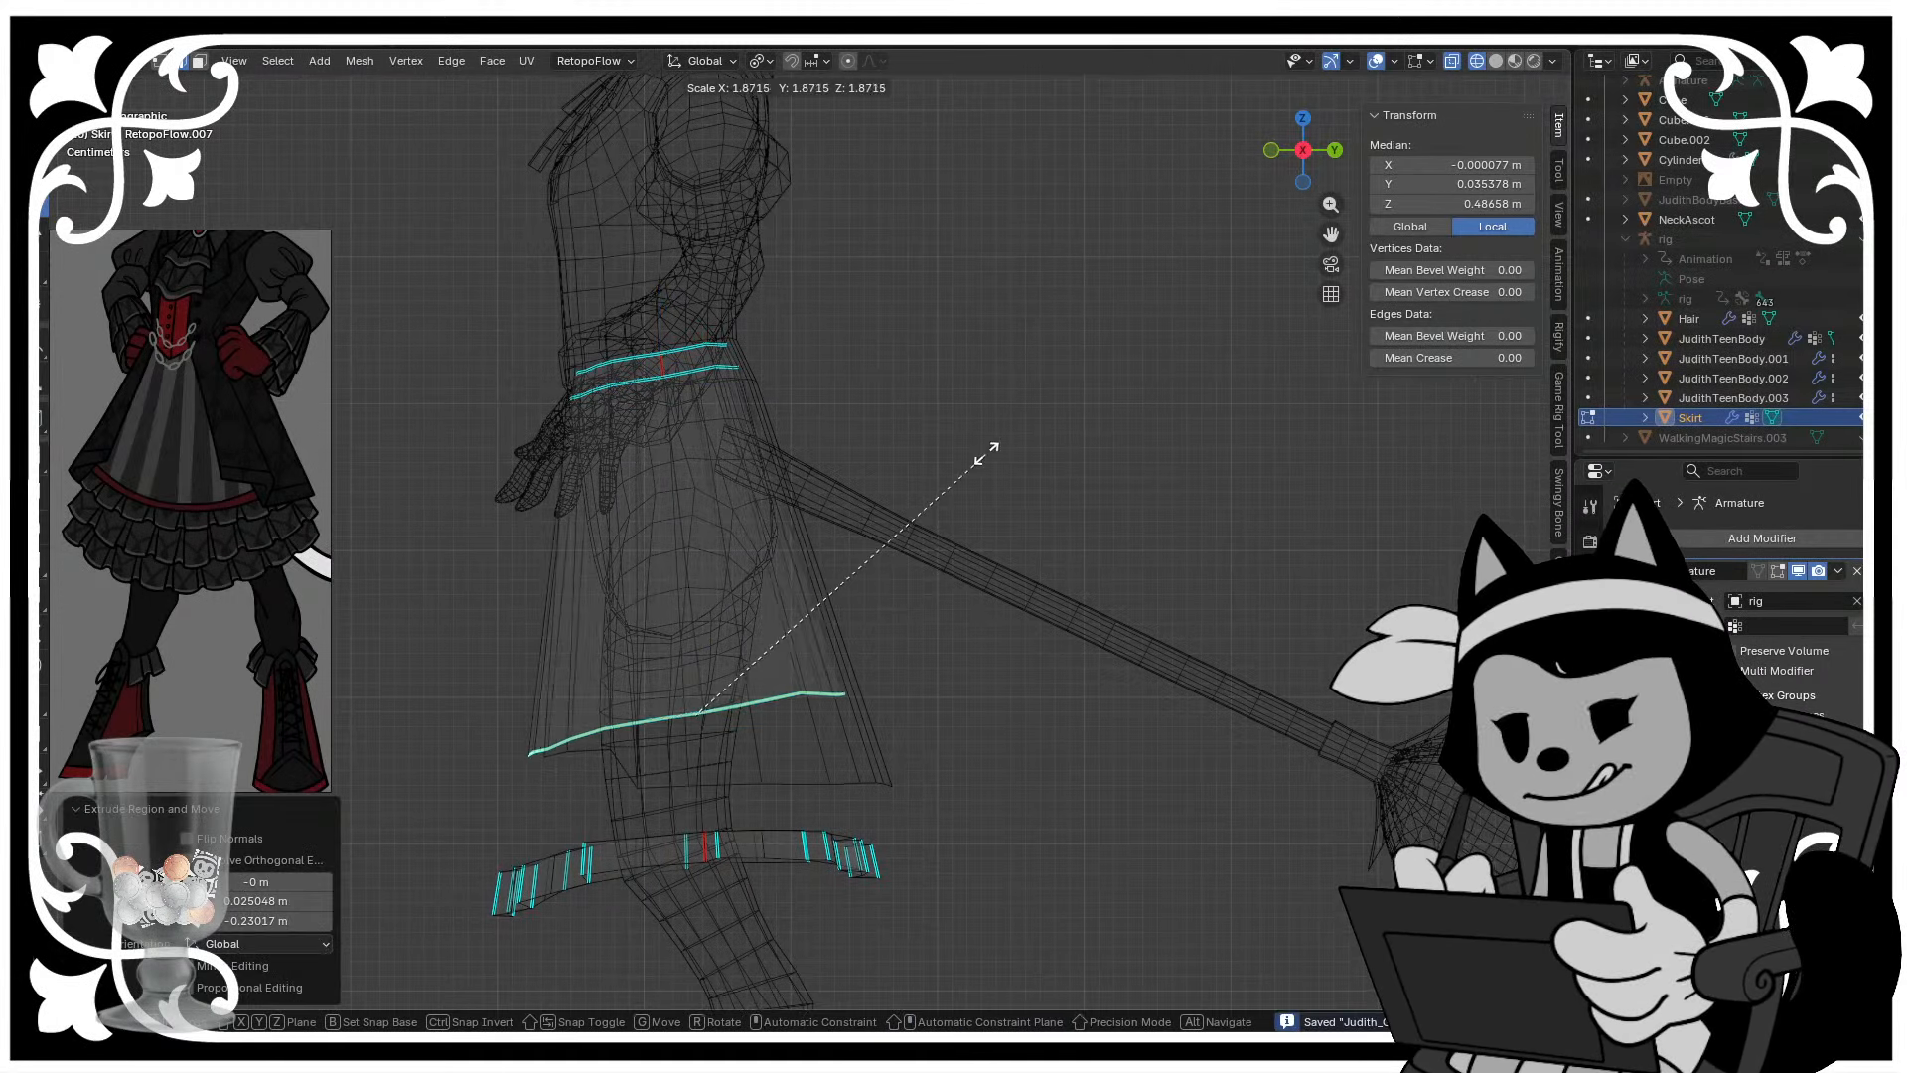
{"action": "left_click", "coordinate": [919, 488]}
- Flatten the extruded skirt loop by scaling it to 0.312 along Z
{"action": "key", "text": "shift+space"}
{"action": "left_click", "coordinate": [745, 503]}
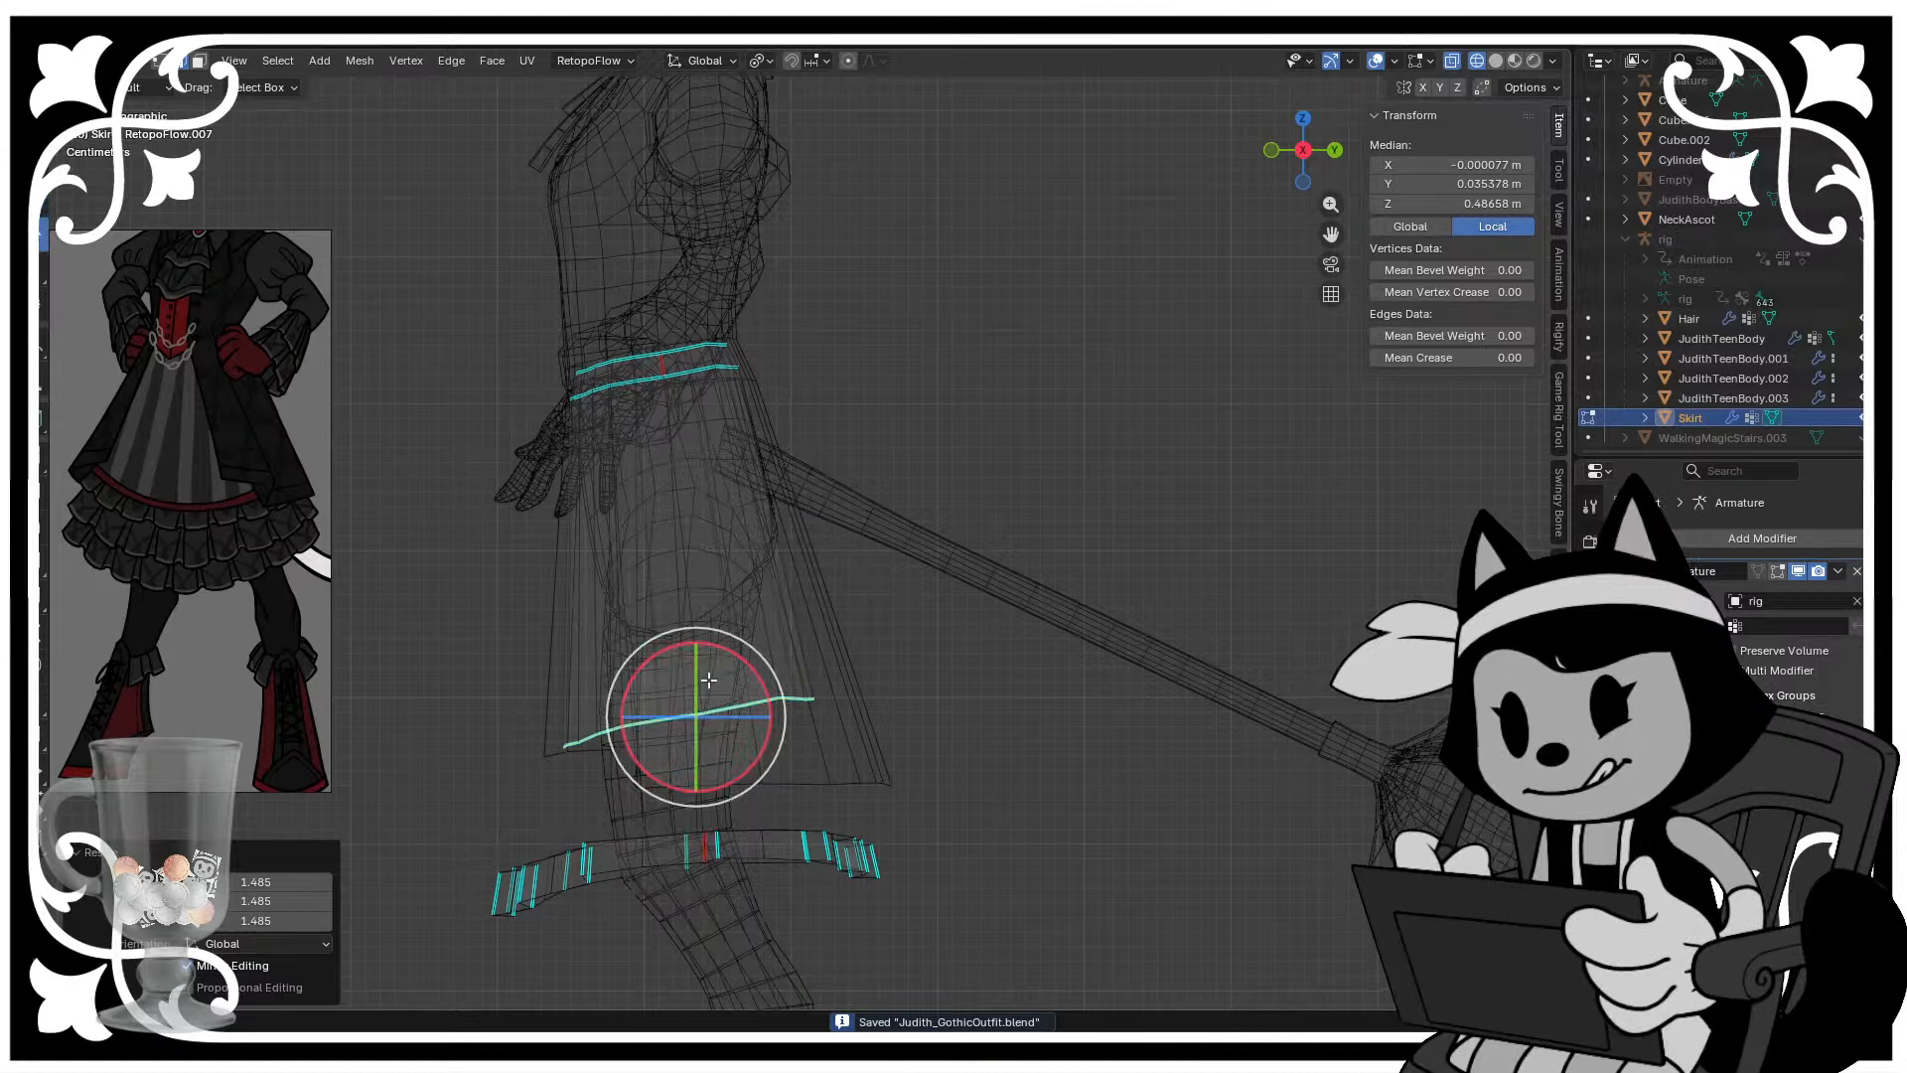
{"action": "key", "text": "shift+space"}
{"action": "left_click", "coordinate": [690, 641]}
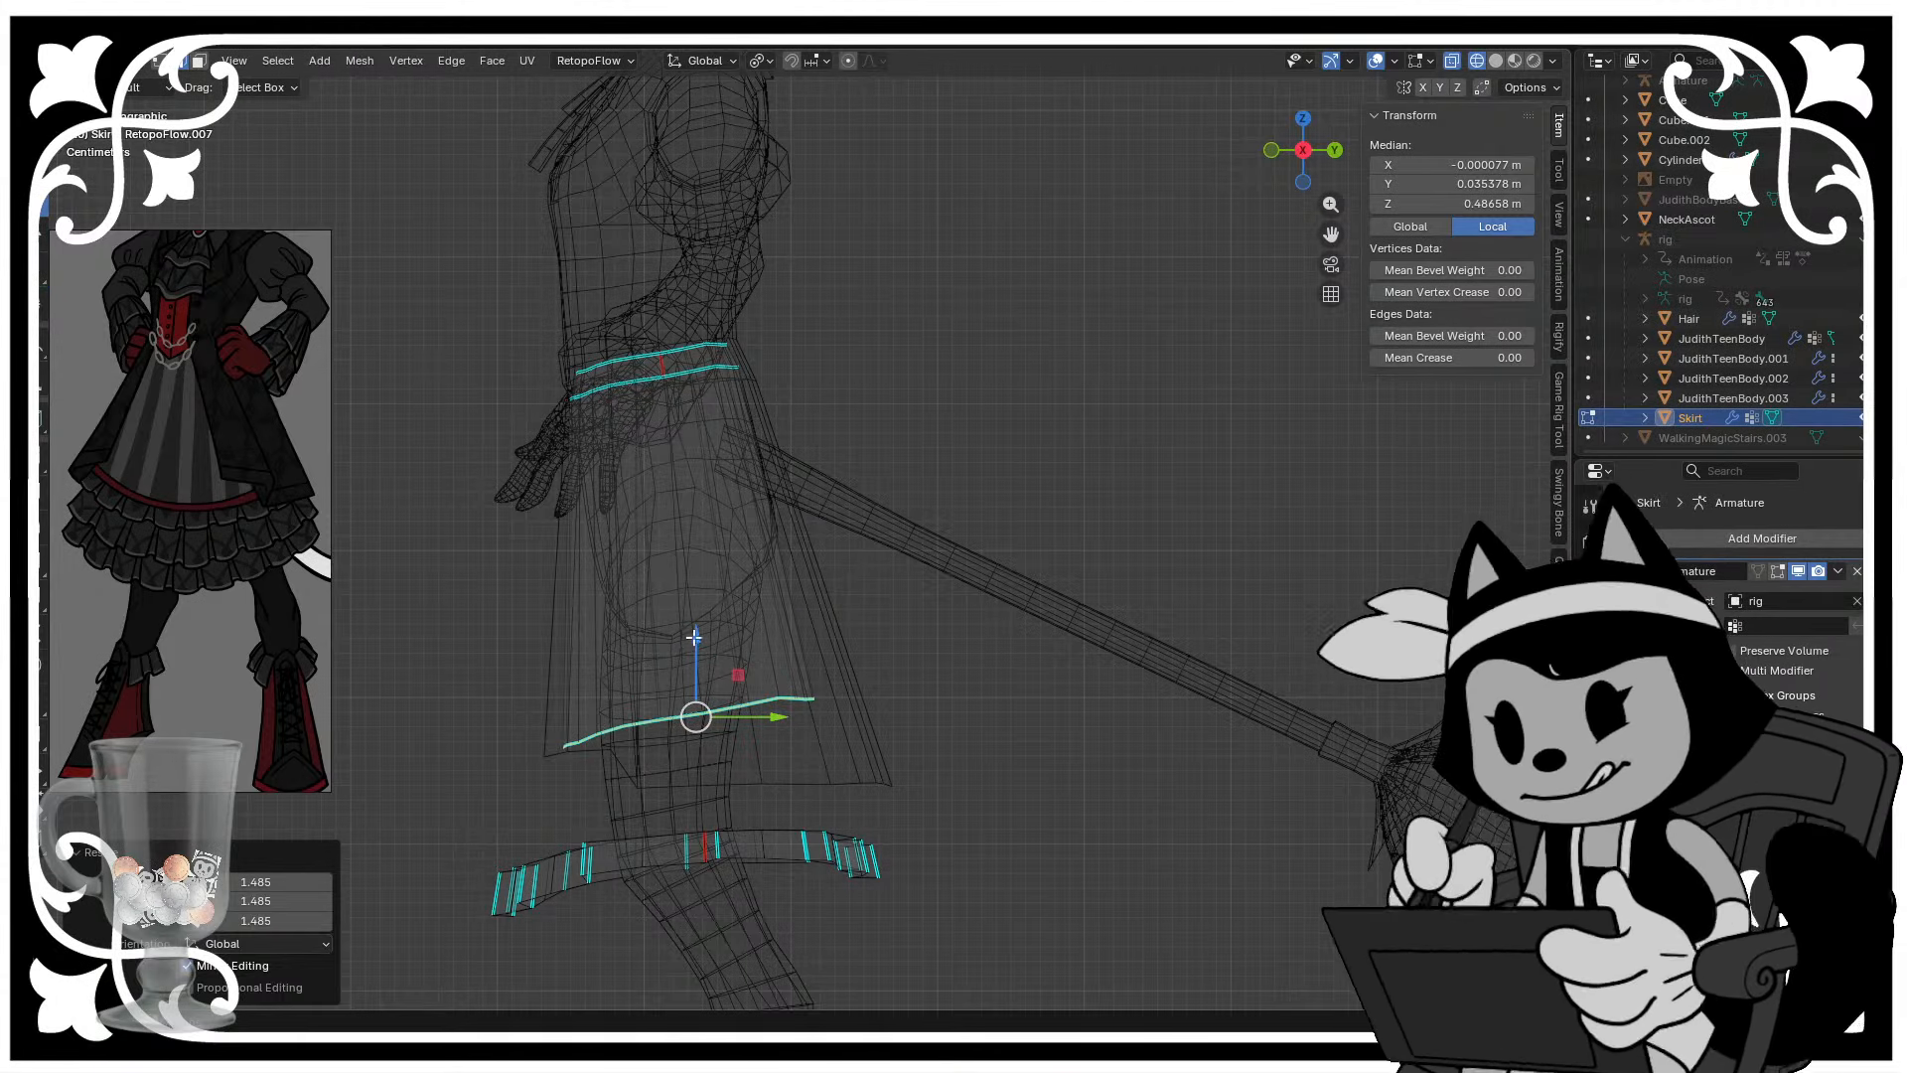
{"action": "key", "text": "shift+space"}
{"action": "key", "text": "s"}
{"action": "left_click_drag", "start_coordinate": [695, 639], "coordinate": [697, 692]}
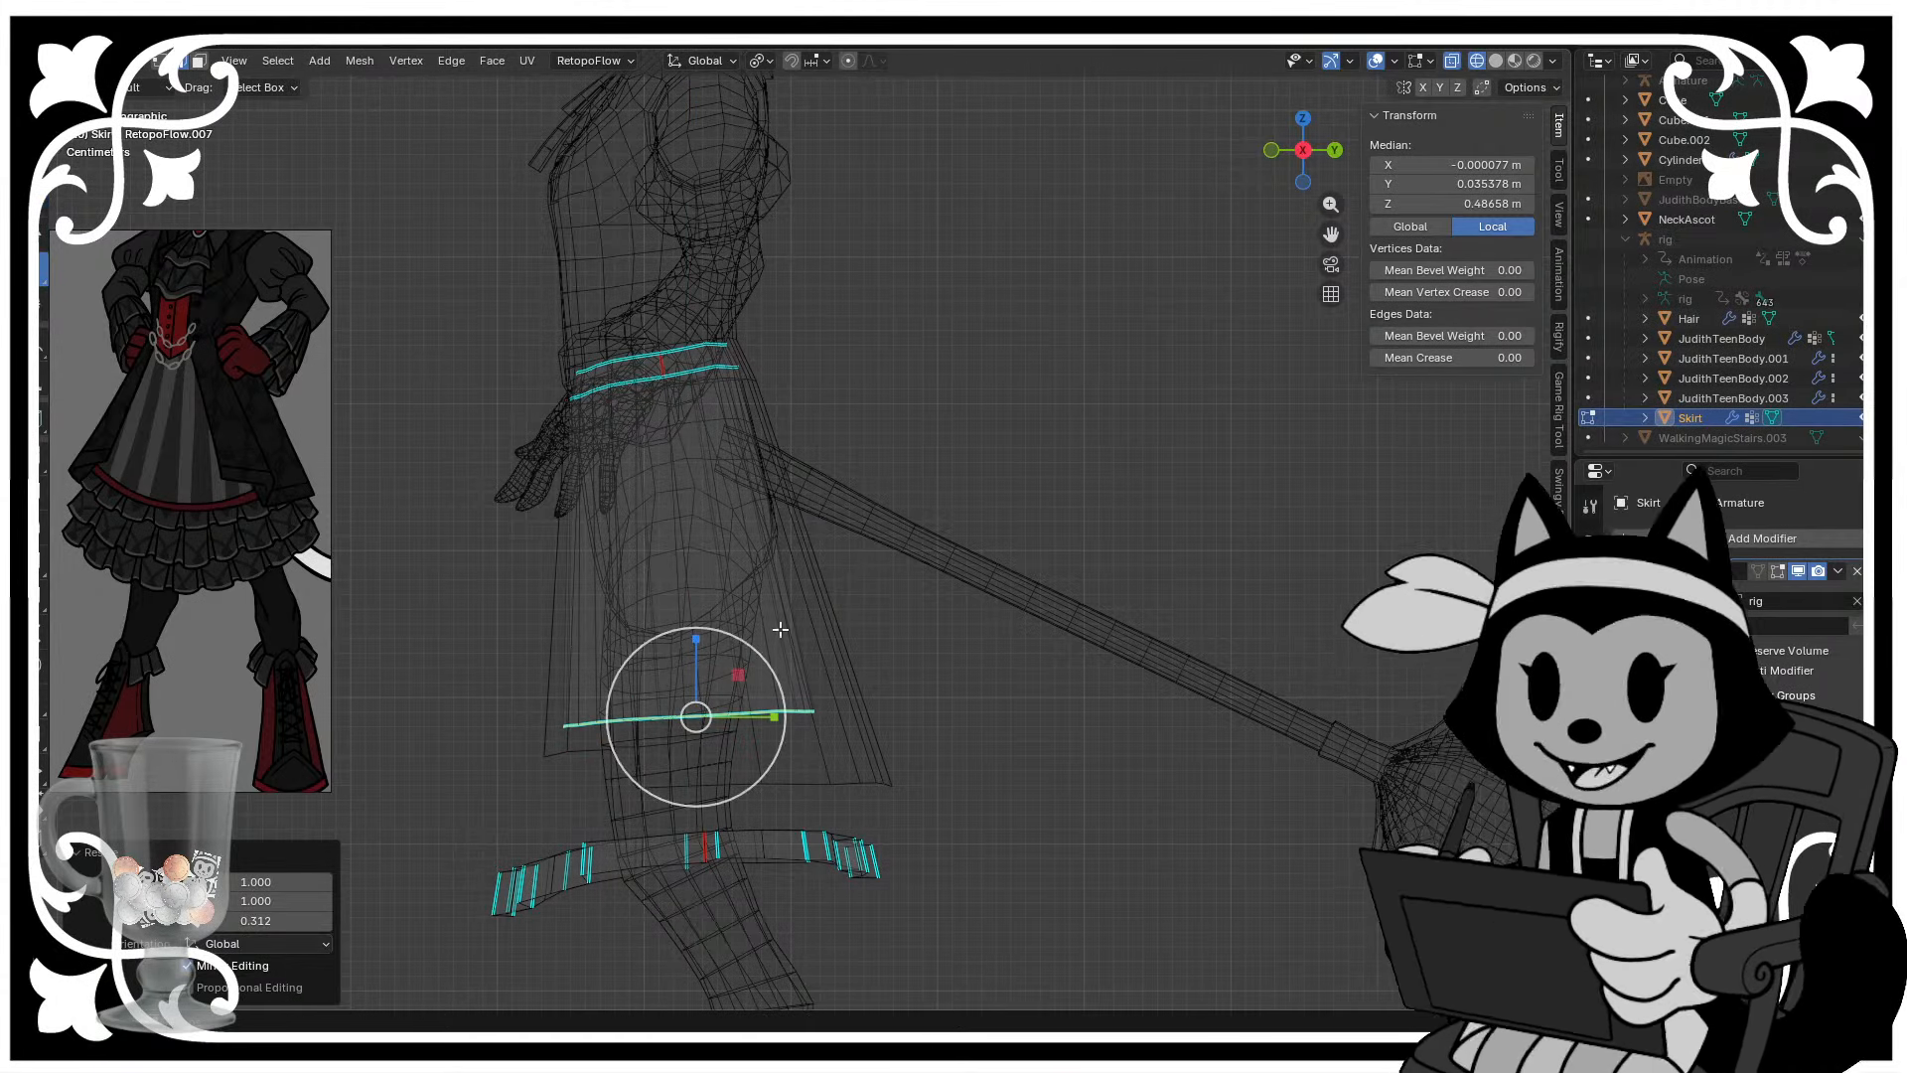
- Tilt the skirt's new lower loop and move it about 0.047 m down and 0.013 m forward
{"action": "key", "text": "r"}
{"action": "left_click", "coordinate": [804, 514]}
{"action": "key", "text": "g"}
{"action": "left_click", "coordinate": [788, 589]}
- Scale the skirt's lower loop by about 1.28, rotate it -1.76° and shift it about 0.015 m back
{"action": "key", "text": "s"}
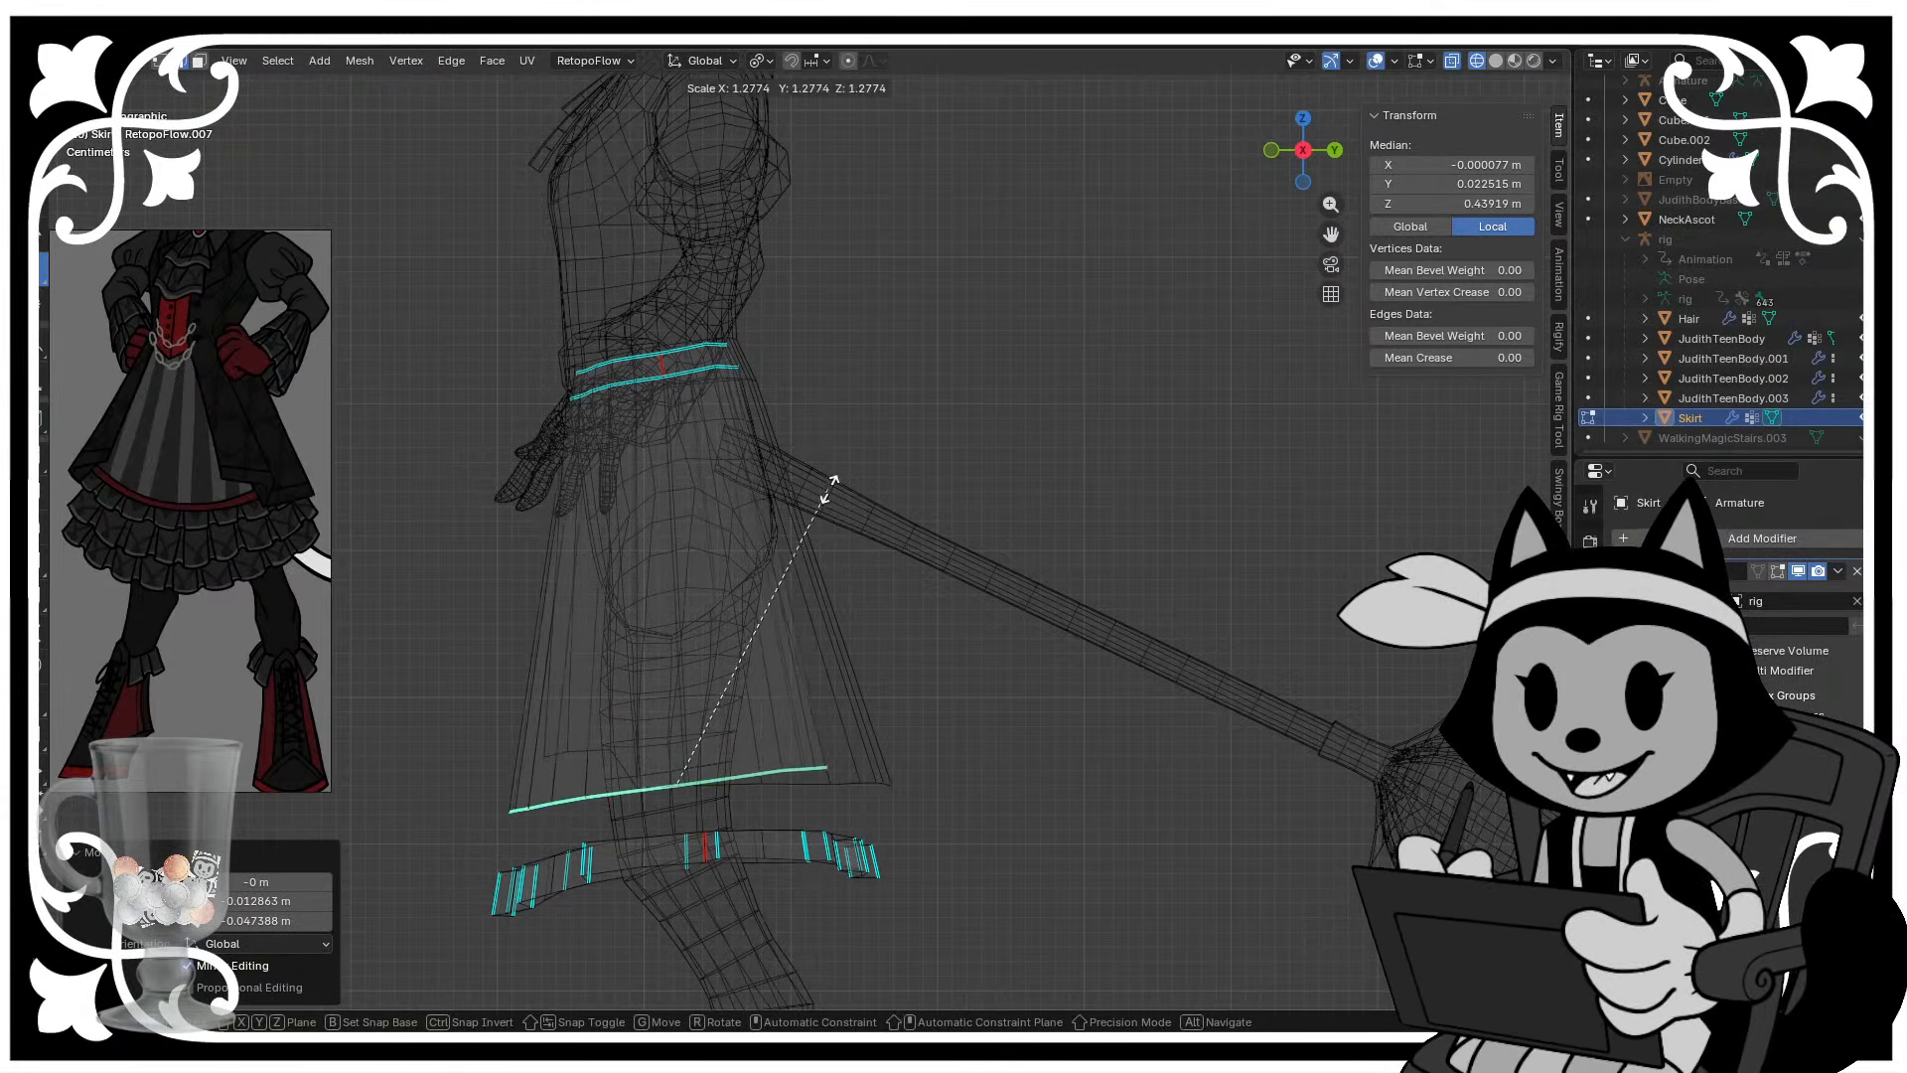
{"action": "left_click", "coordinate": [840, 458]}
{"action": "key", "text": "r"}
{"action": "left_click", "coordinate": [845, 486]}
{"action": "key", "text": "g"}
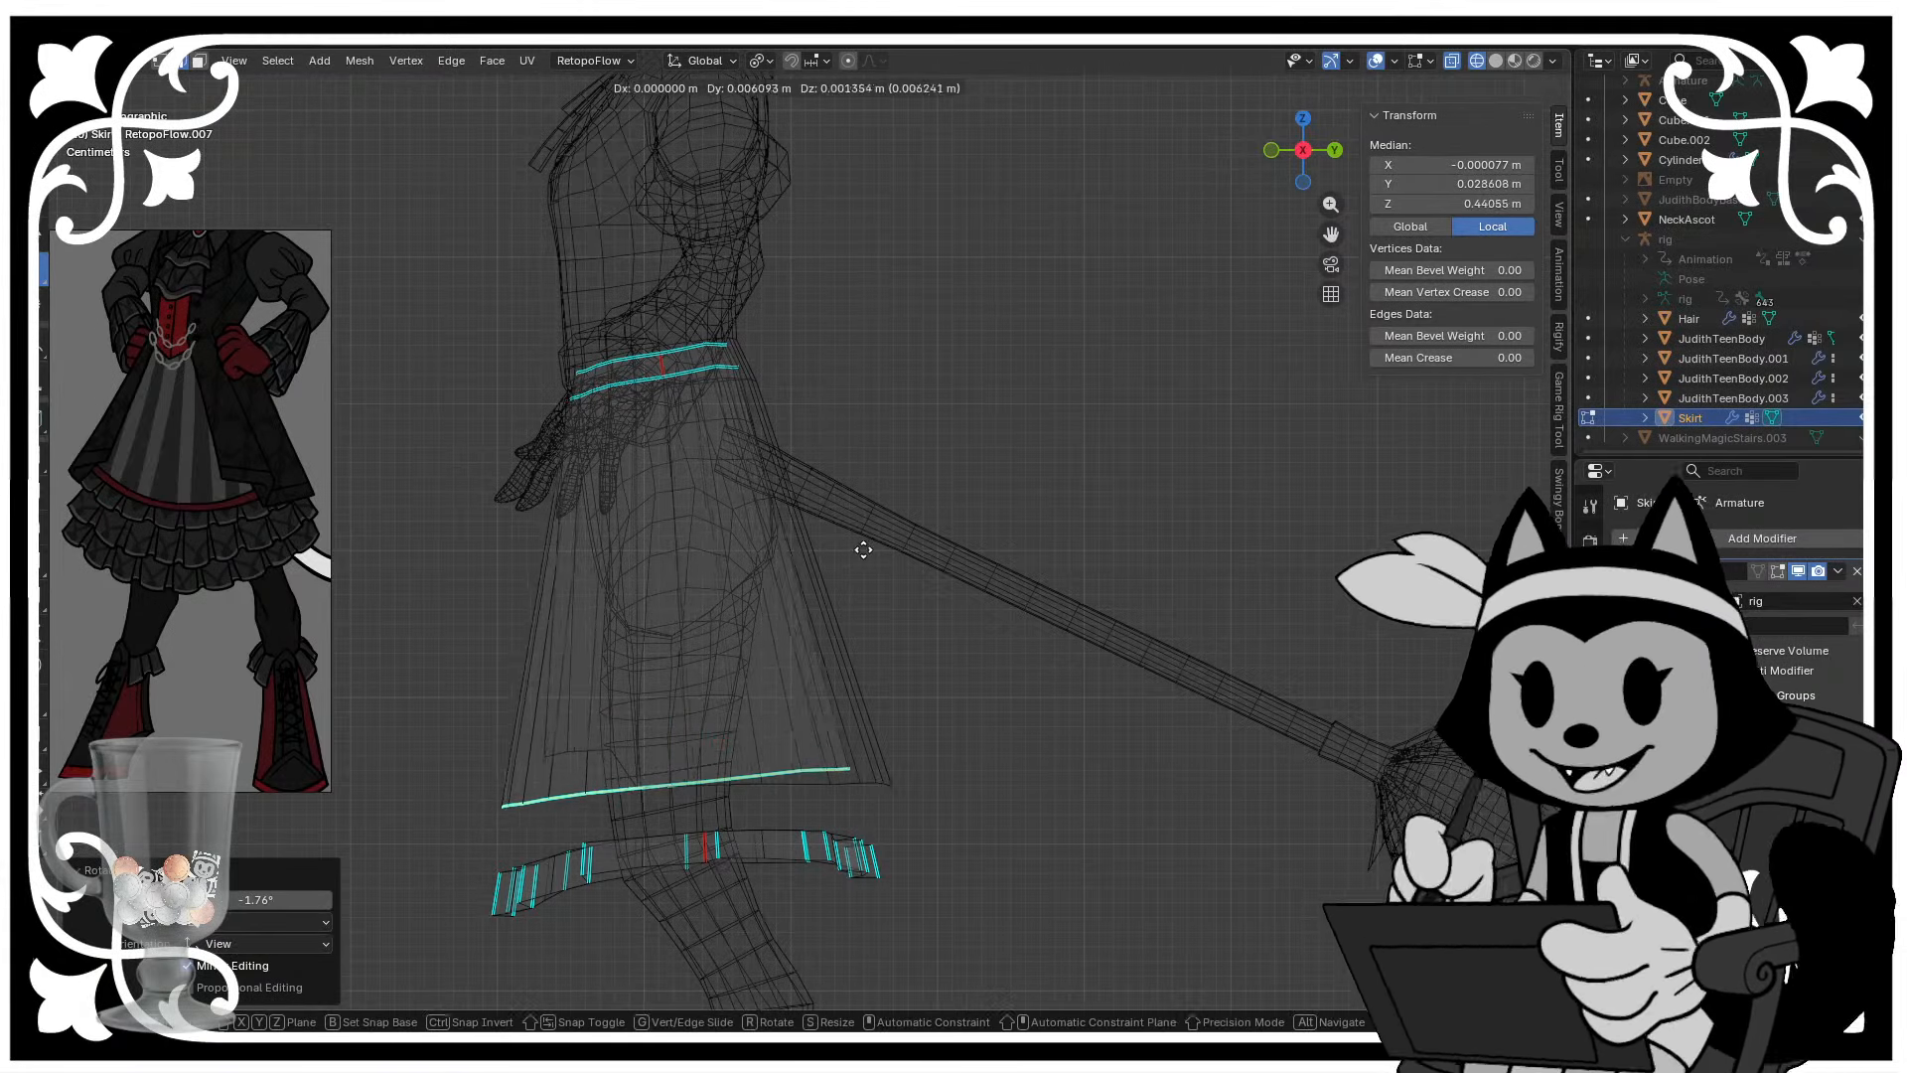
{"action": "left_click", "coordinate": [864, 549]}
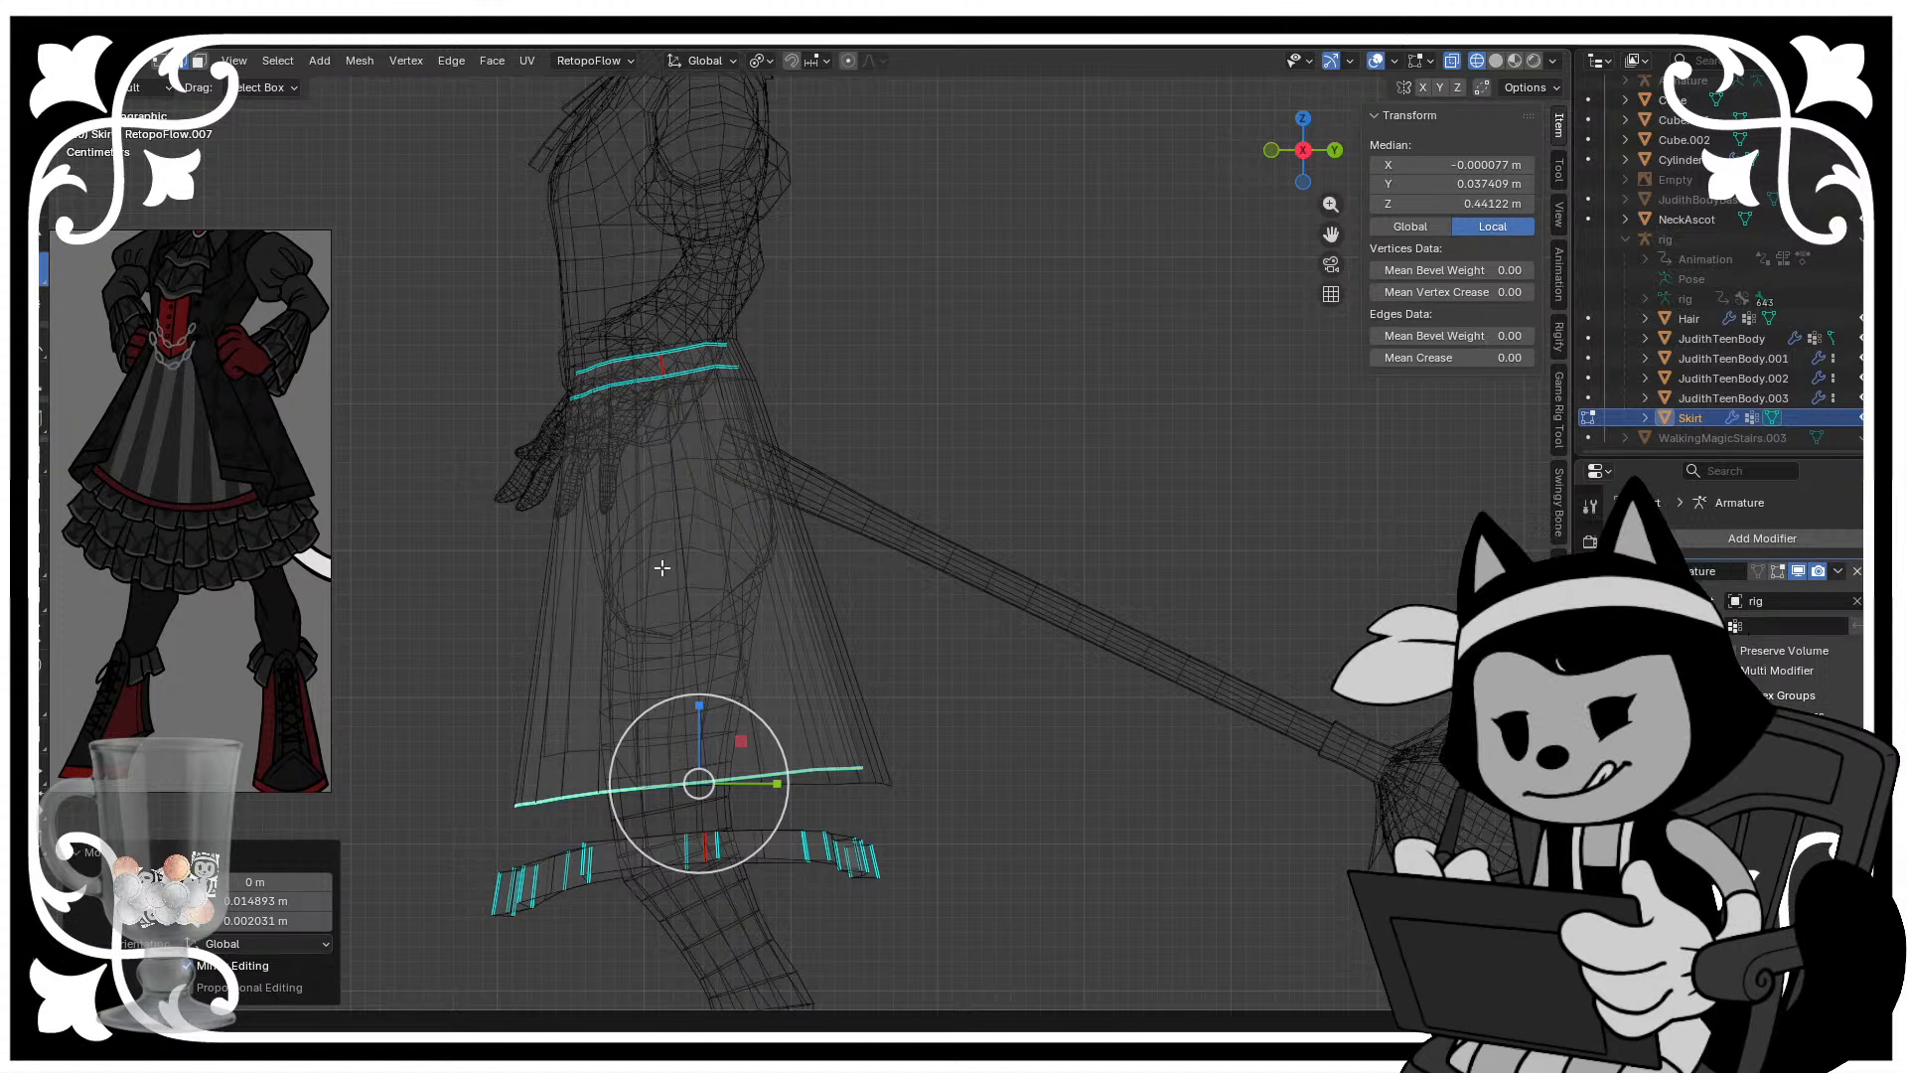
- Scale the skirt's lower loop by about 1.04 and lower it about 0.031 m
{"action": "key", "text": "s"}
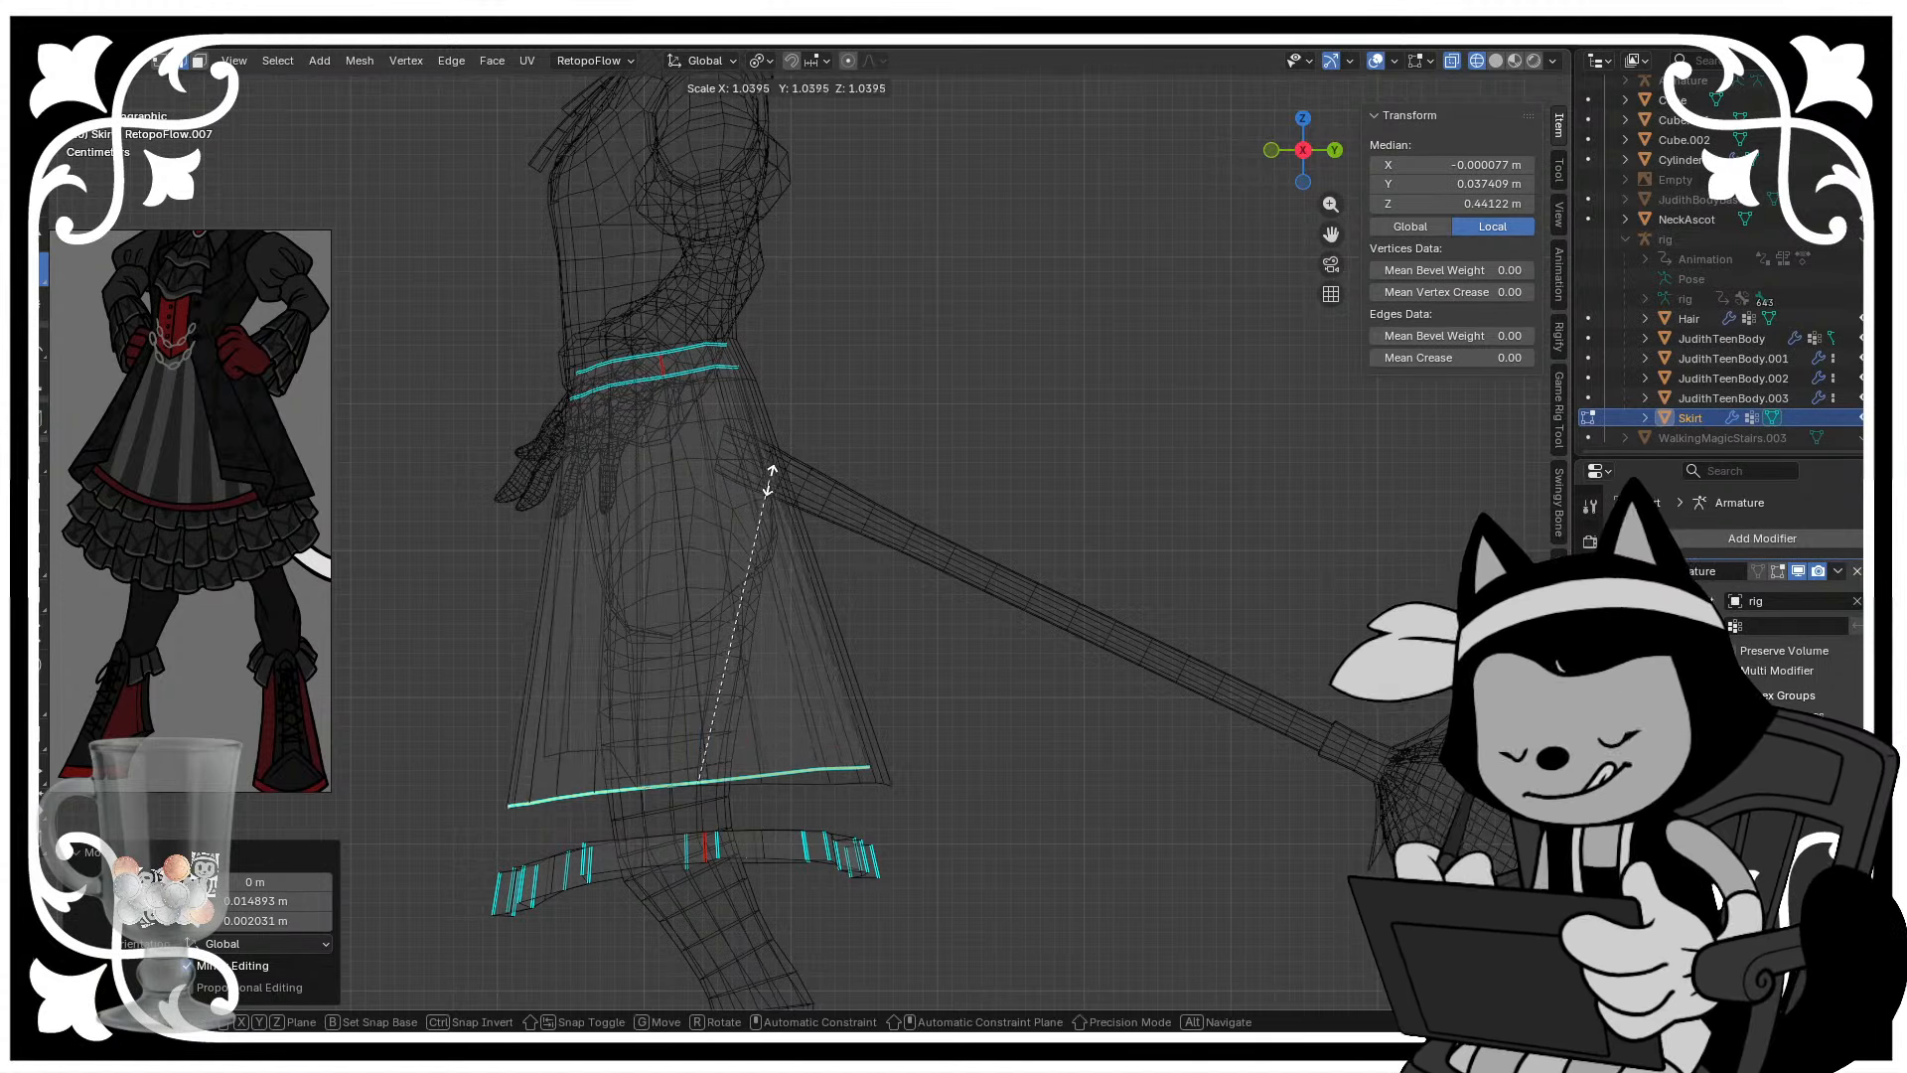
{"action": "left_click", "coordinate": [772, 465]}
{"action": "key", "text": "g"}
{"action": "left_click", "coordinate": [757, 536]}
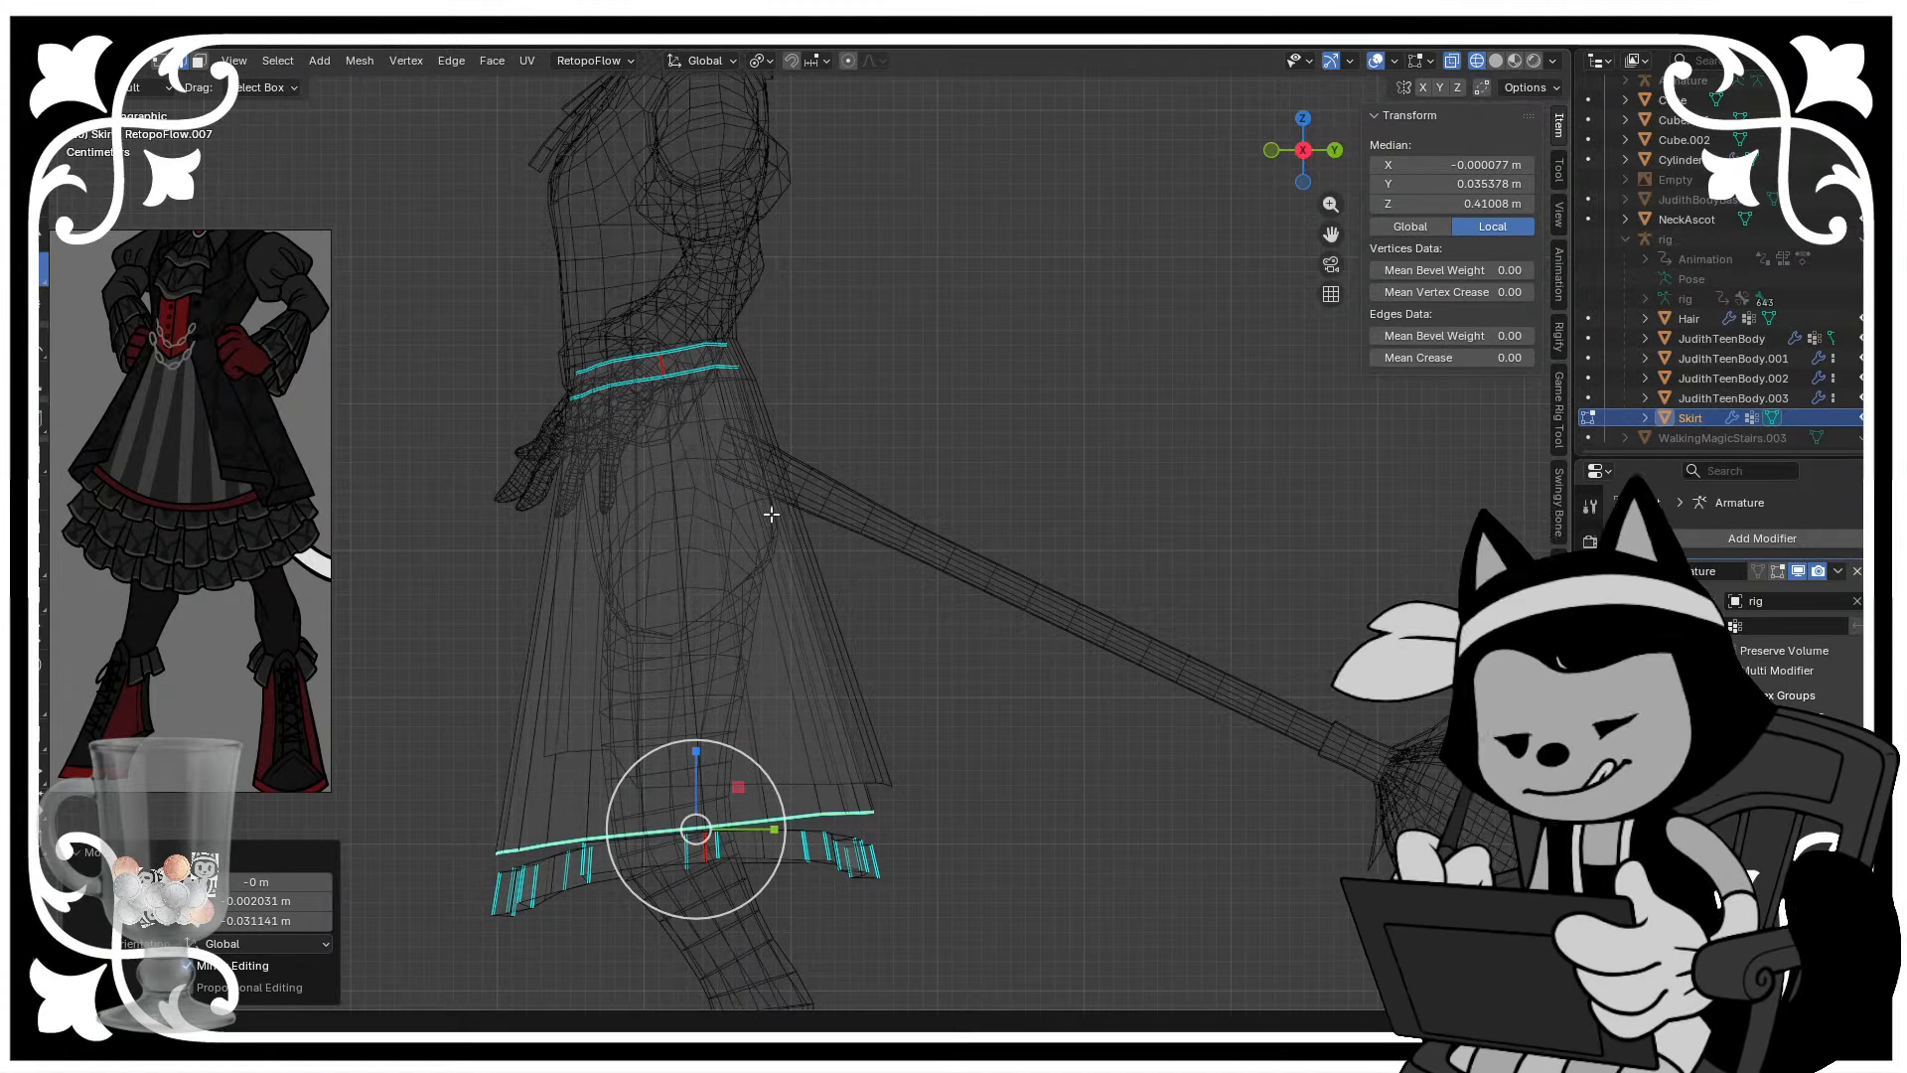
{"action": "key", "text": "g"}
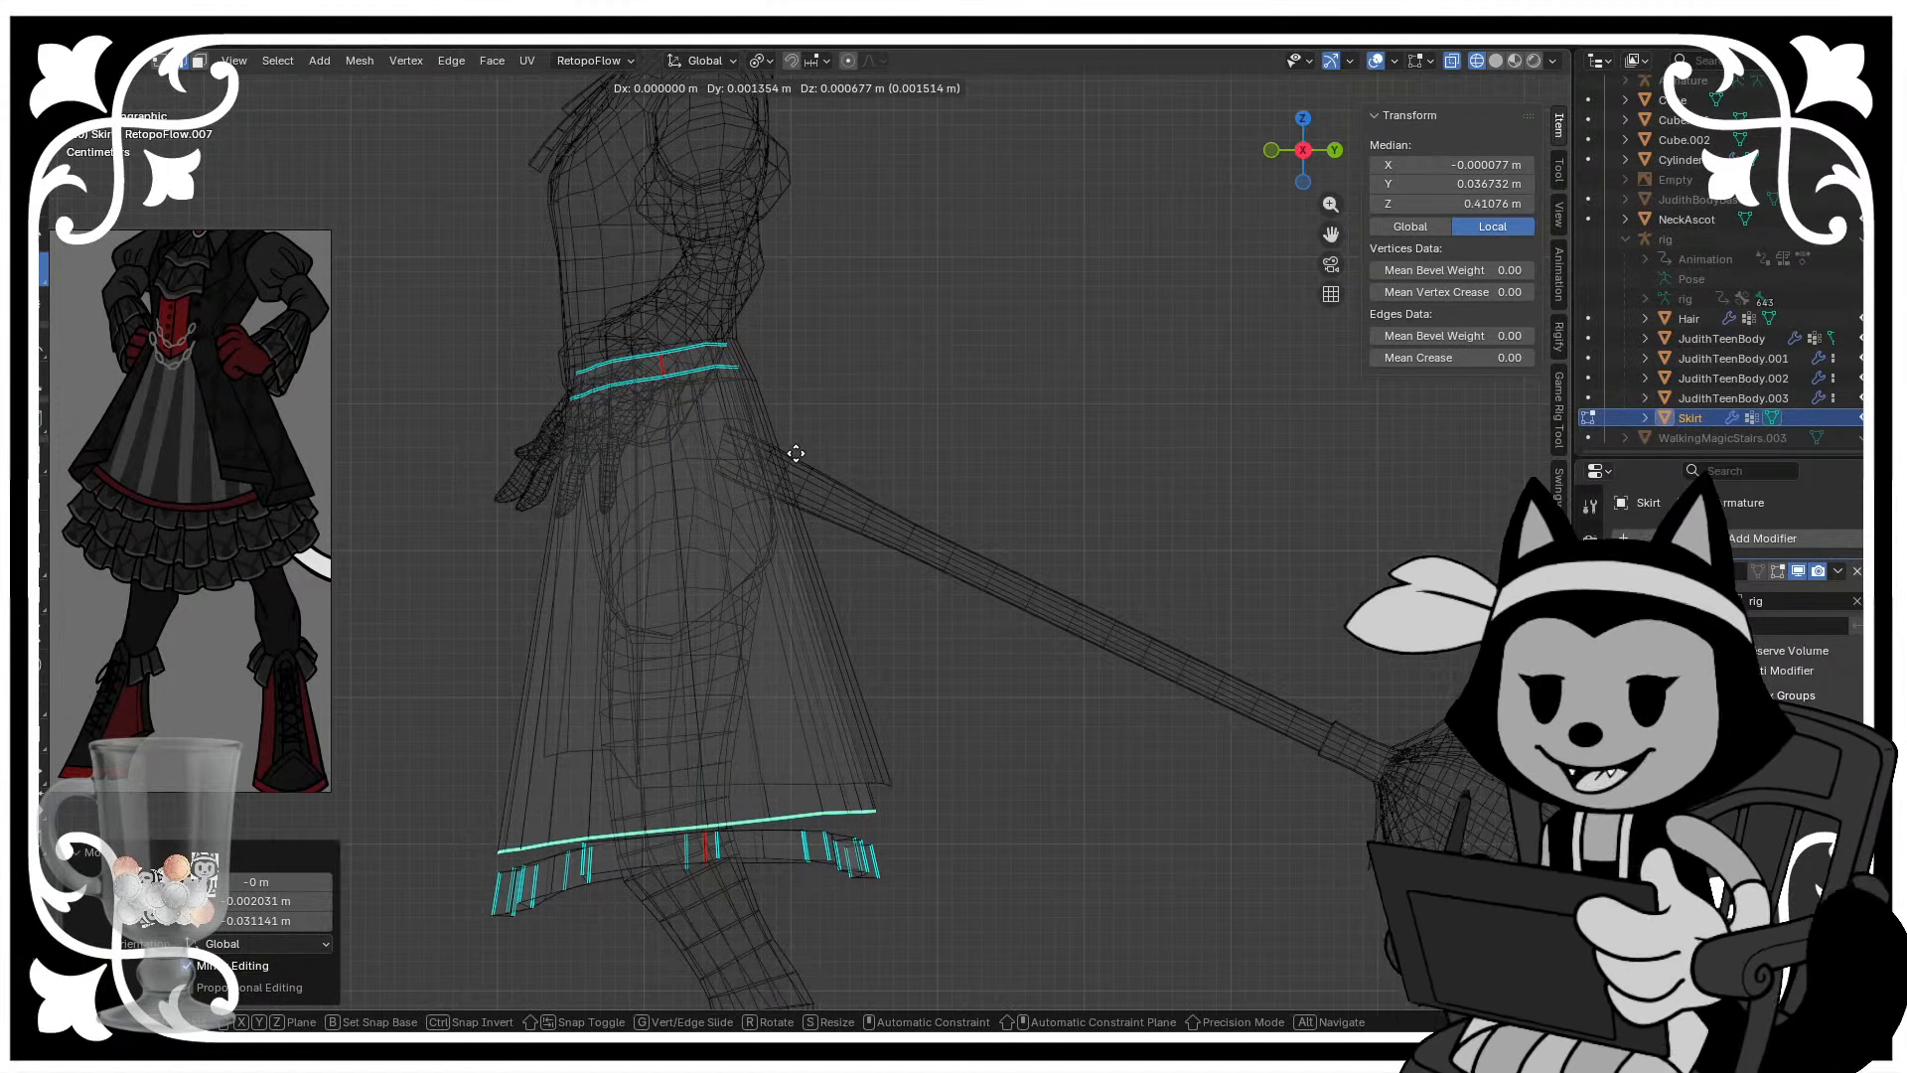
{"action": "left_click", "coordinate": [770, 453]}
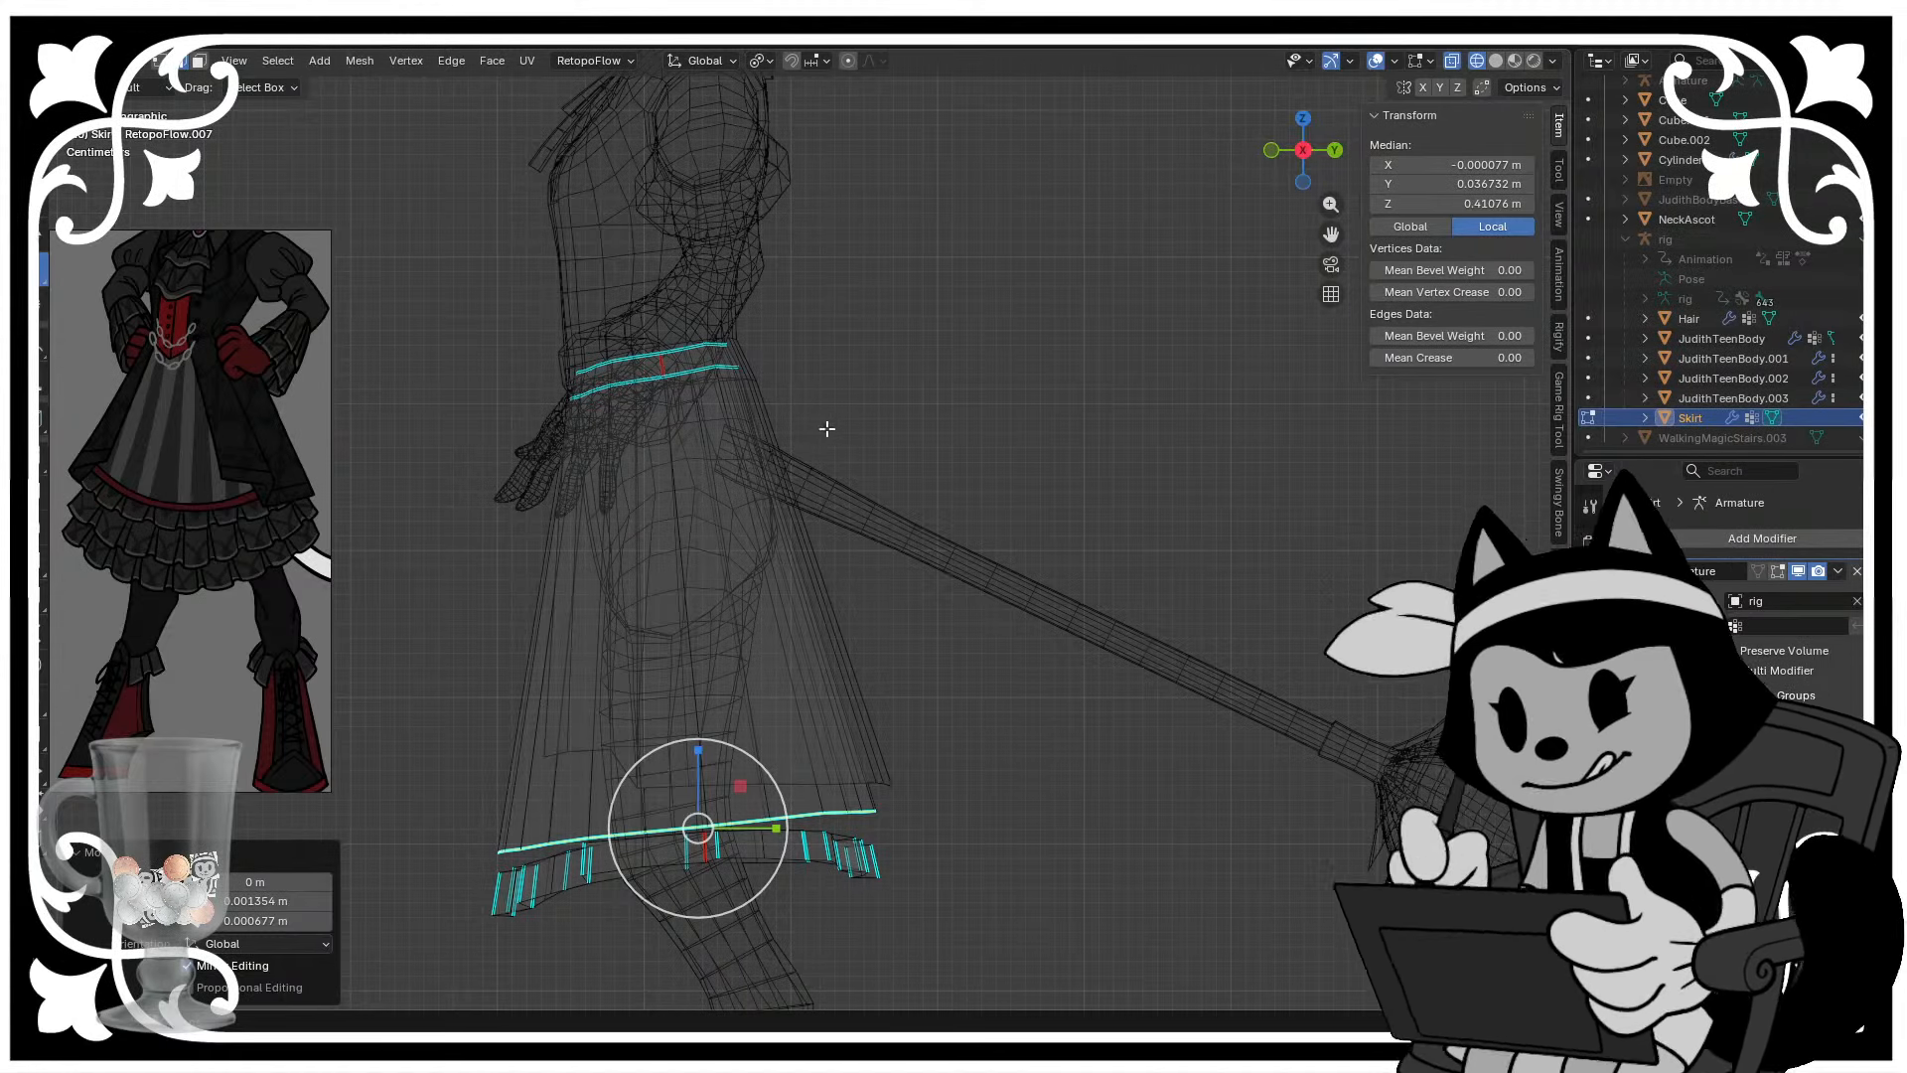
- Lower the skirt's bottom loop another 0.034 m or so, onto the old hem band
{"action": "scroll", "coordinate": [821, 711], "scroll_direction": "up", "scroll_amount": 1}
{"action": "middle_click_drag", "start_coordinate": [821, 711], "coordinate": [929, 448], "text": "shift"}
{"action": "scroll", "coordinate": [932, 397], "scroll_direction": "up", "scroll_amount": 1}
{"action": "key", "text": "g"}
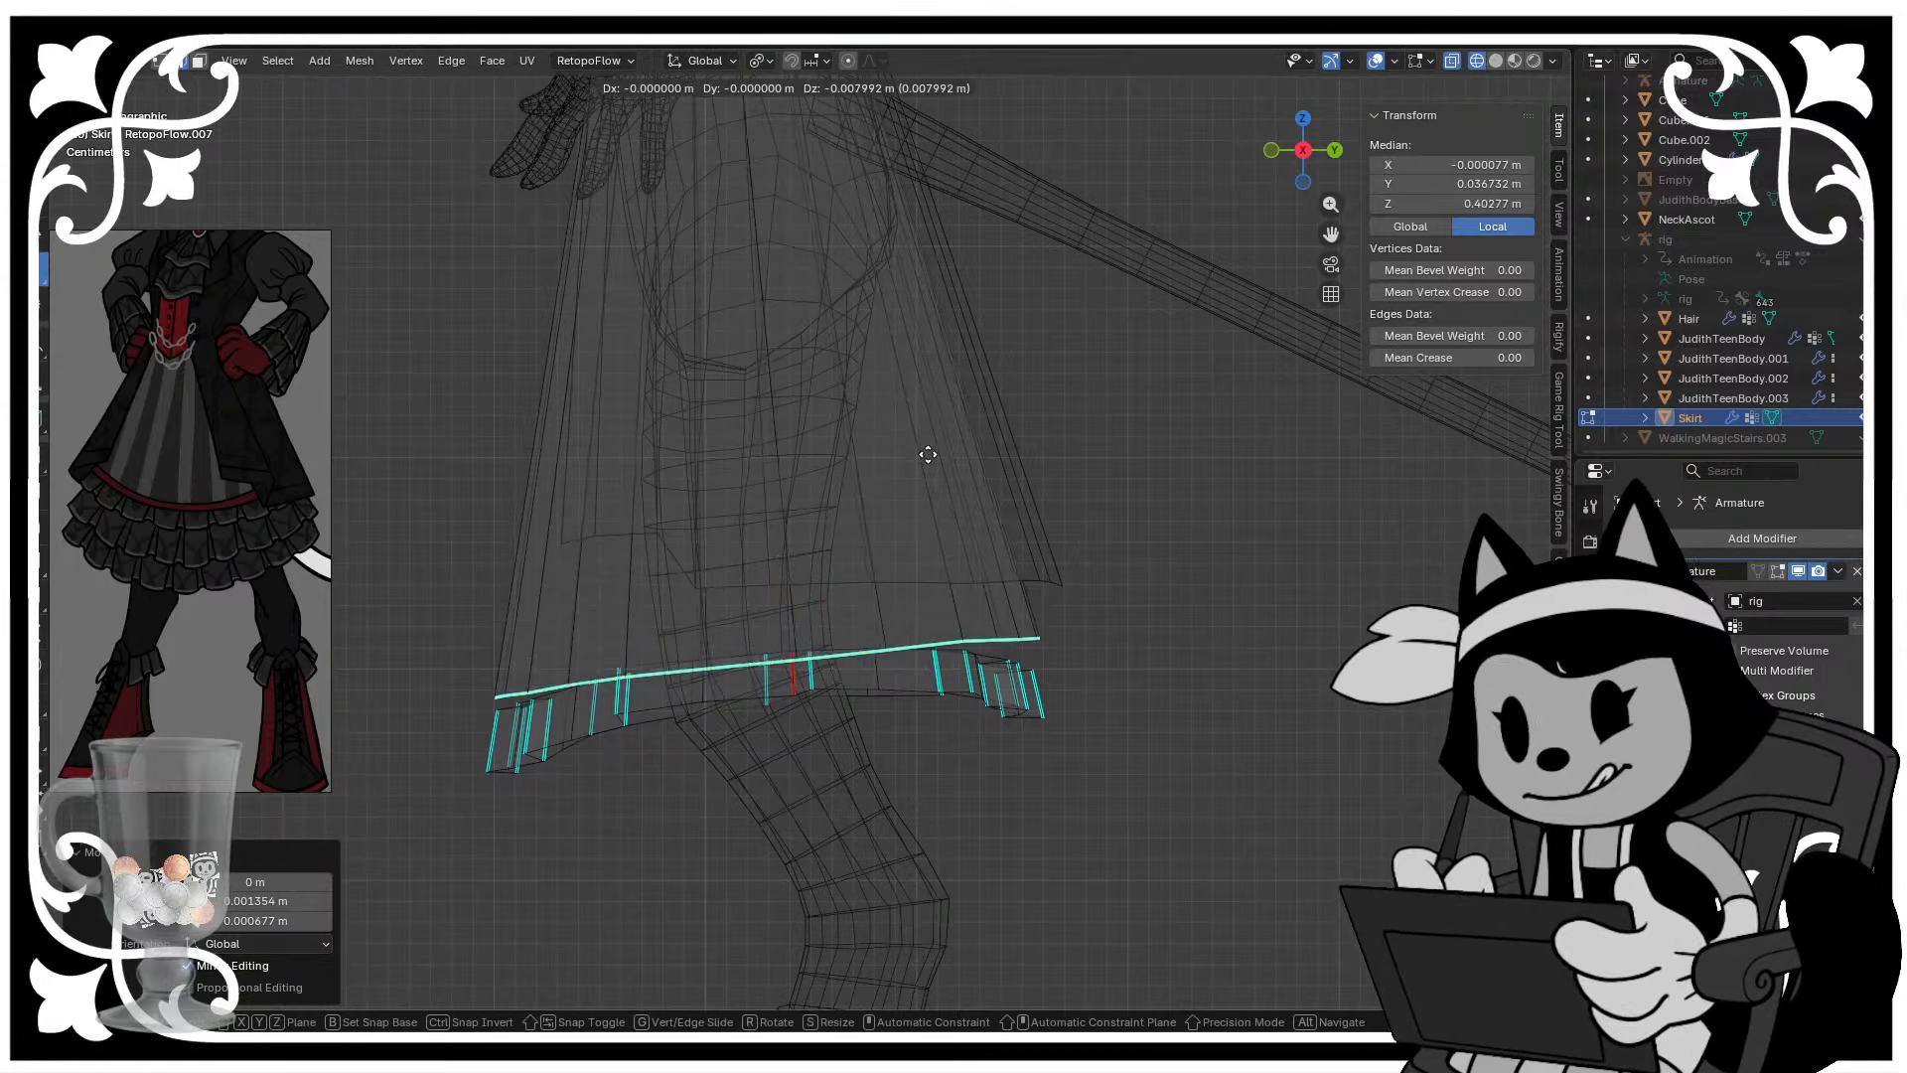
{"action": "left_click", "coordinate": [929, 507]}
- Delete the face loop of the old, separate hem band
{"action": "key", "text": "3"}
{"action": "left_click", "coordinate": [813, 667], "text": "alt"}
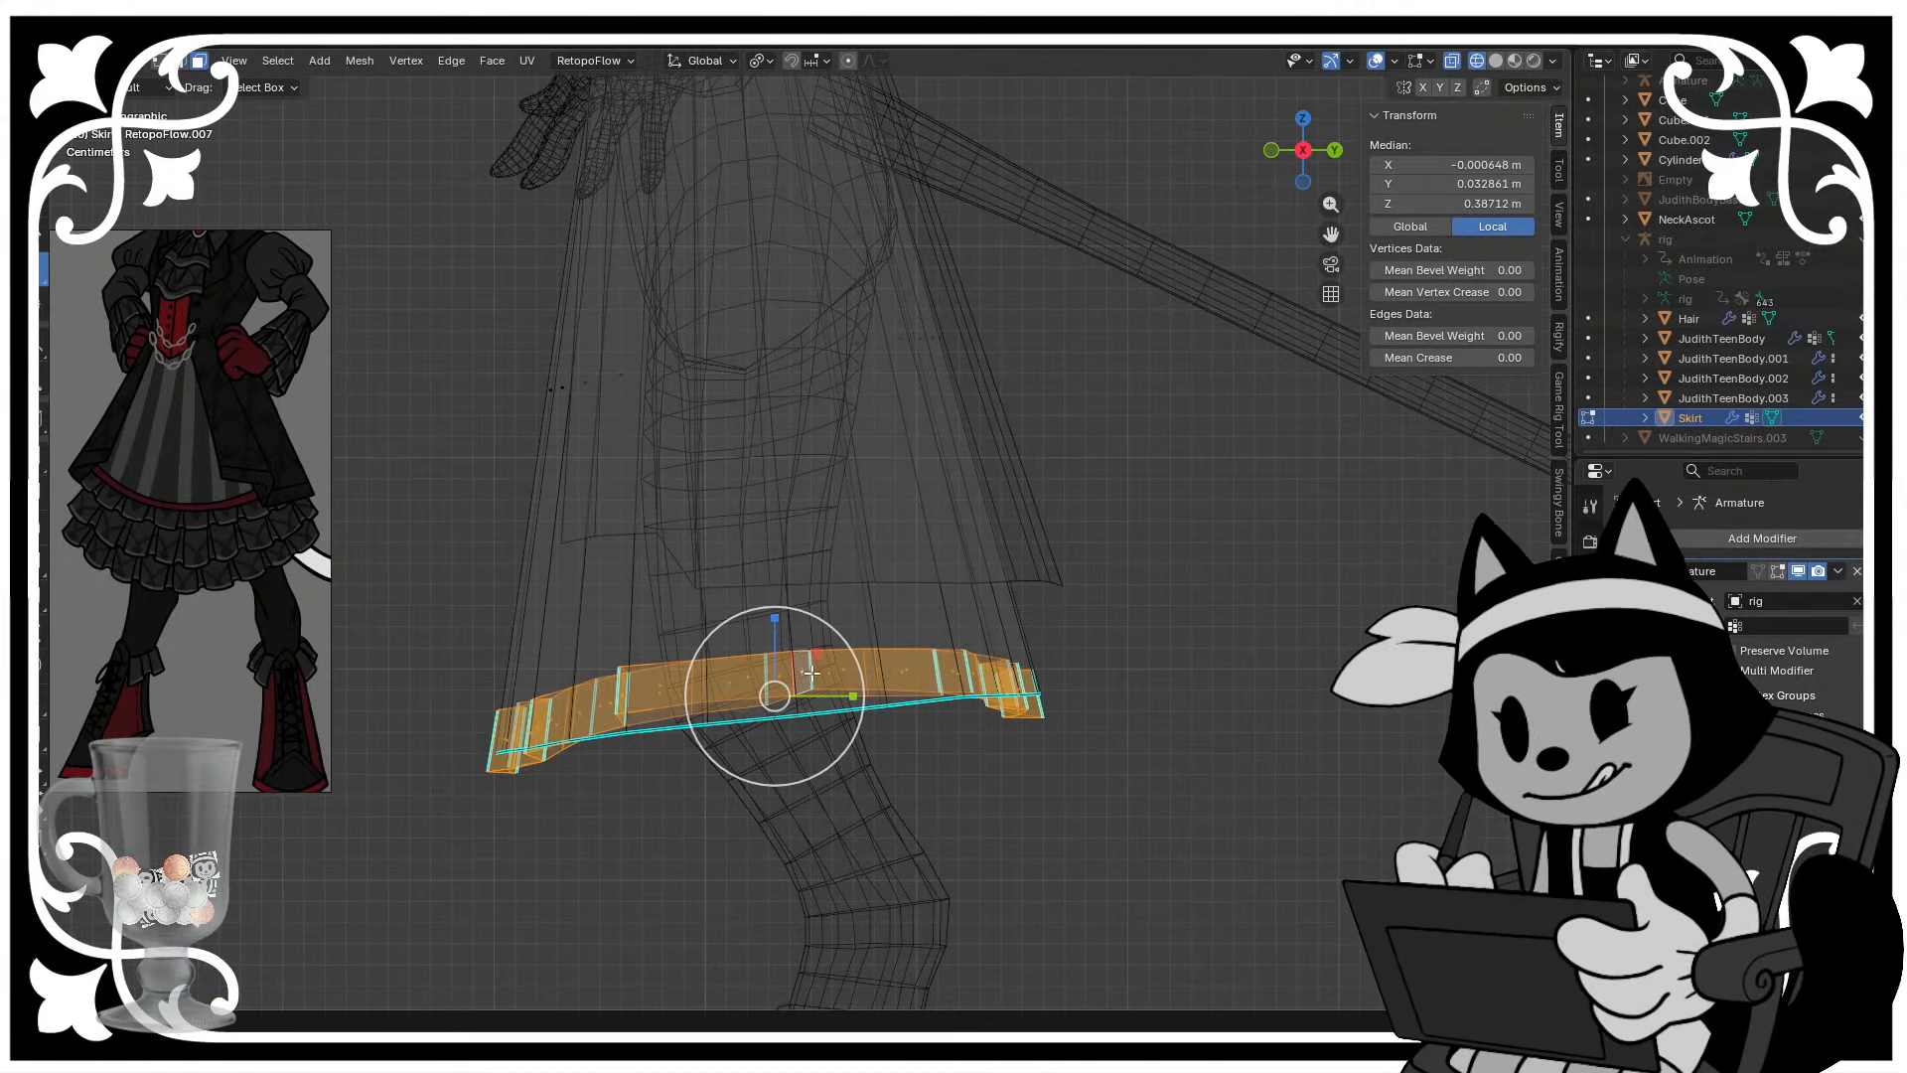
{"action": "key", "text": "x"}
{"action": "left_click", "coordinate": [815, 666]}
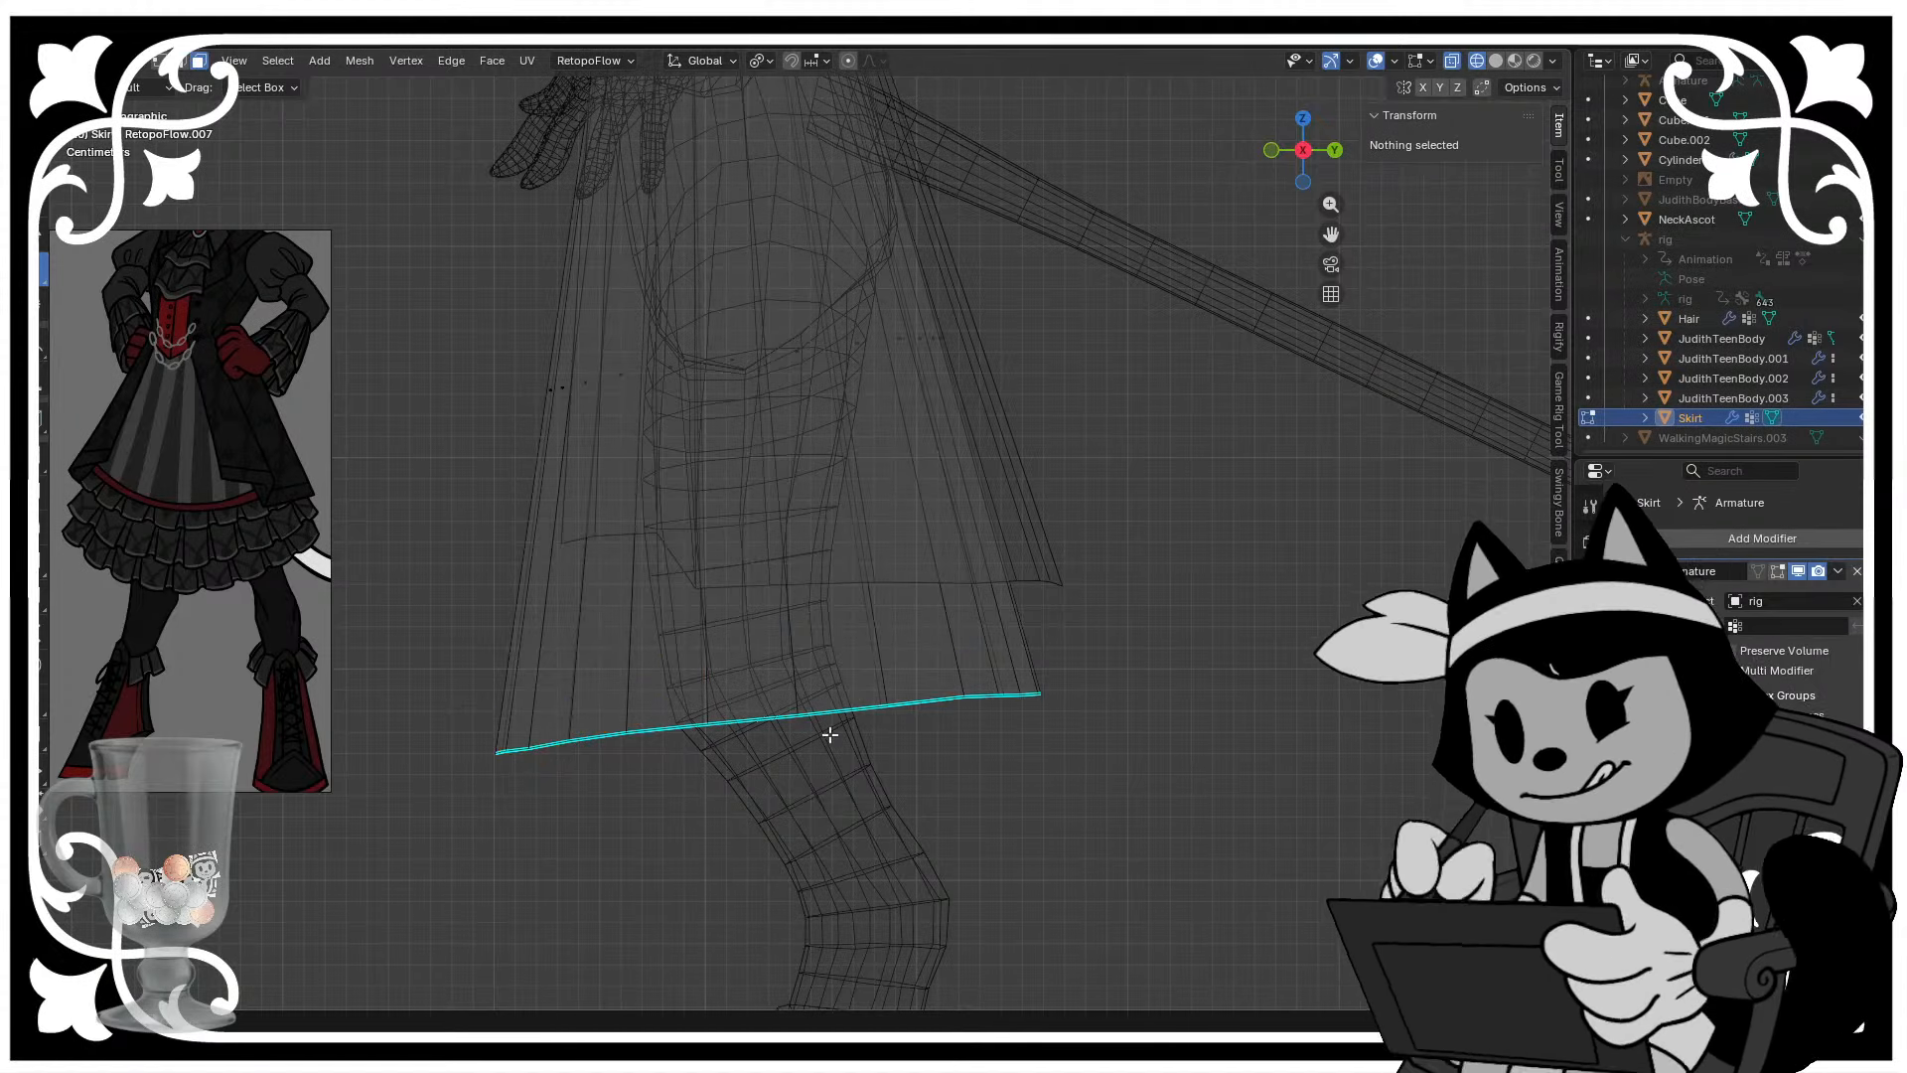
- Tilt the skirt's bottom edge loop slightly, shift it about 0.009 m back, and save the file
{"action": "key", "text": "2"}
{"action": "key", "text": "r"}
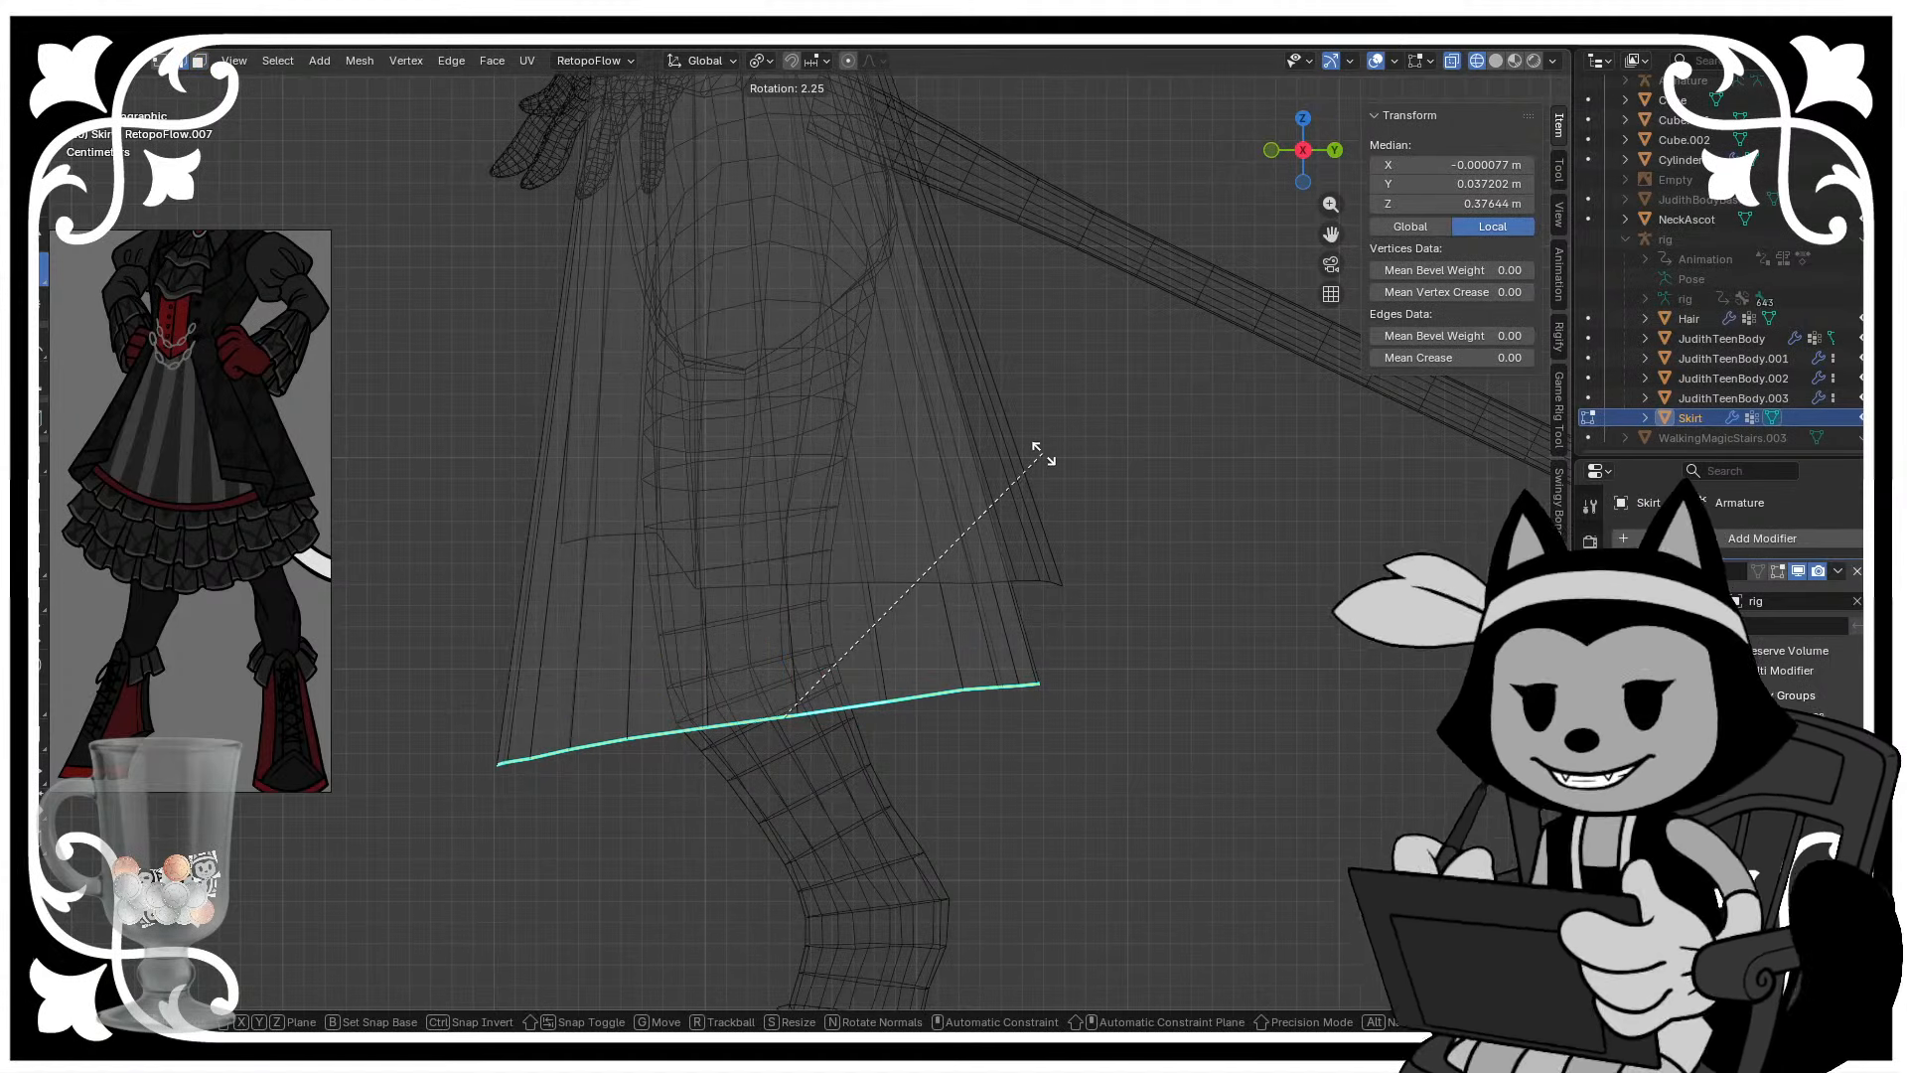
{"action": "left_click", "coordinate": [1038, 469]}
{"action": "key", "text": "g"}
{"action": "left_click", "coordinate": [967, 566]}
{"action": "scroll", "coordinate": [814, 520], "scroll_direction": "down", "scroll_amount": 4}
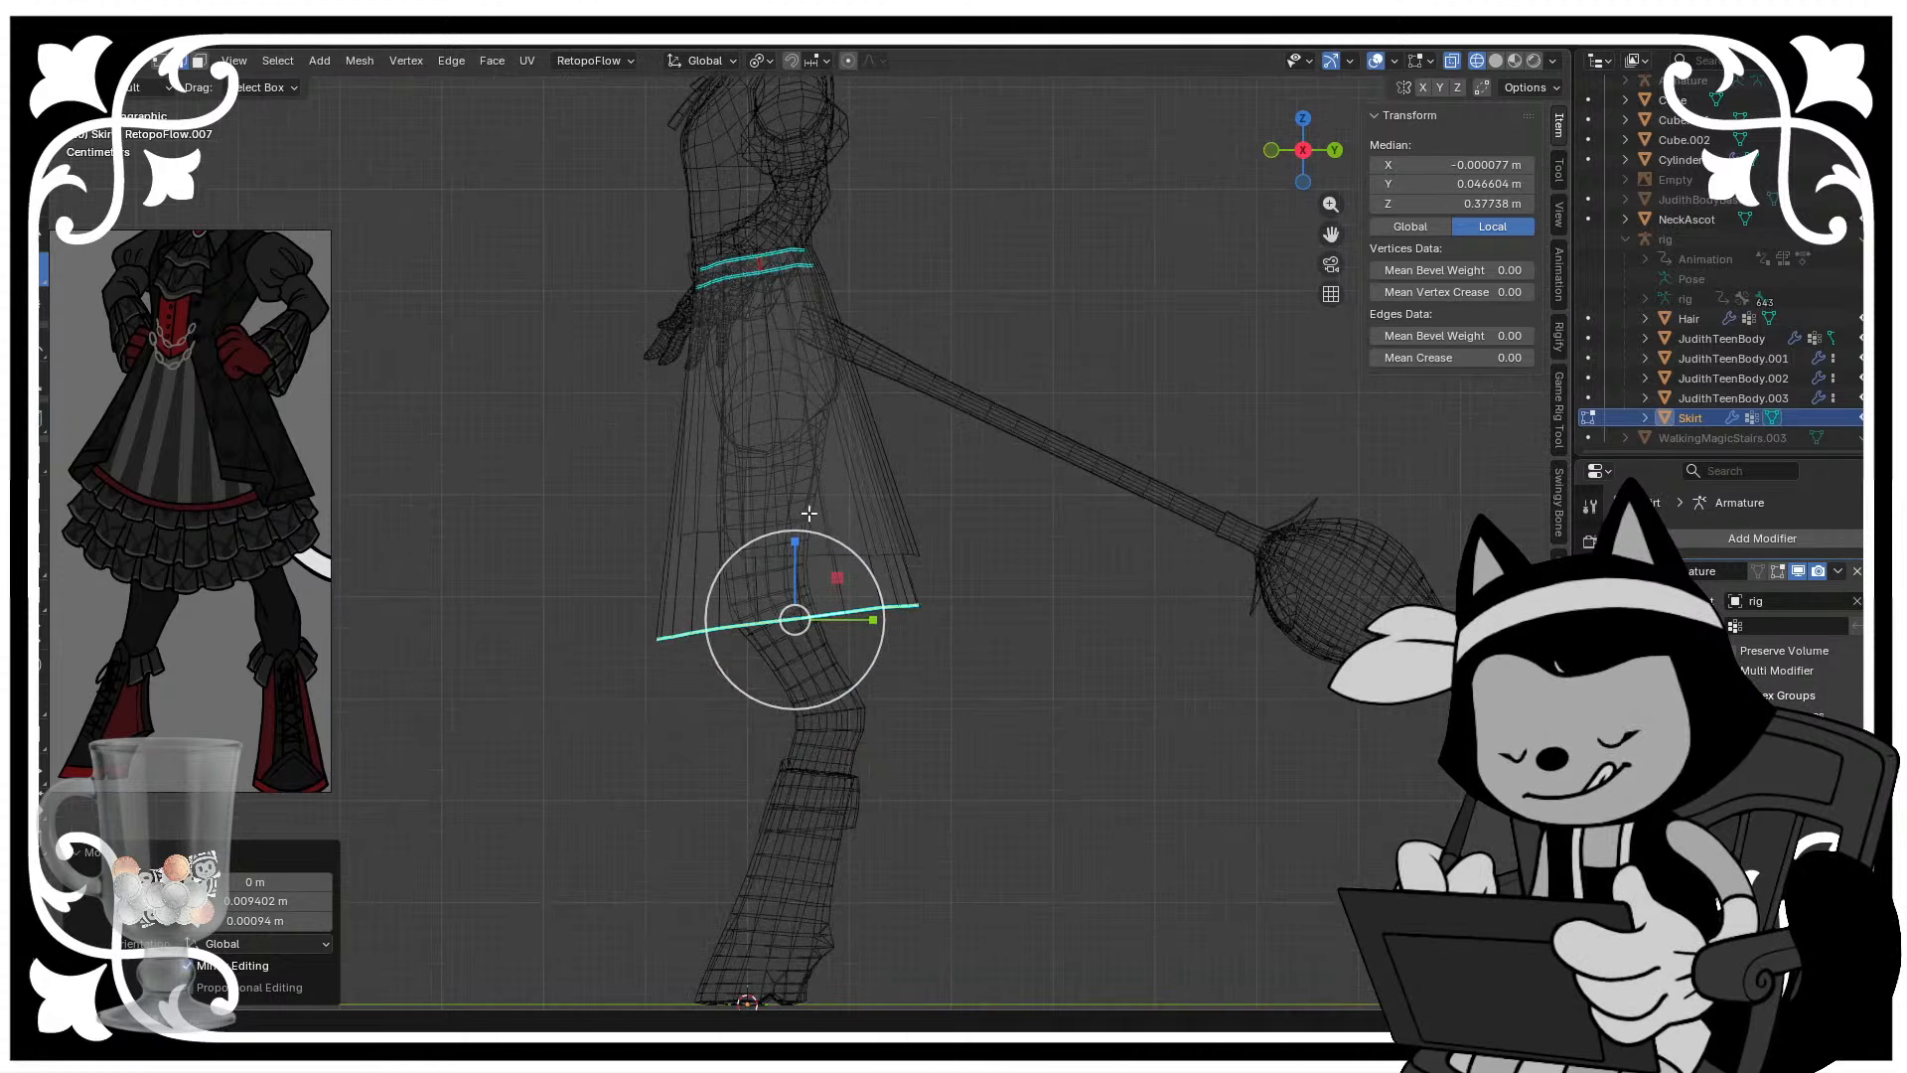
{"action": "middle_click_drag", "start_coordinate": [810, 517], "coordinate": [1049, 513]}
{"action": "scroll", "coordinate": [1043, 514], "scroll_direction": "down", "scroll_amount": 4}
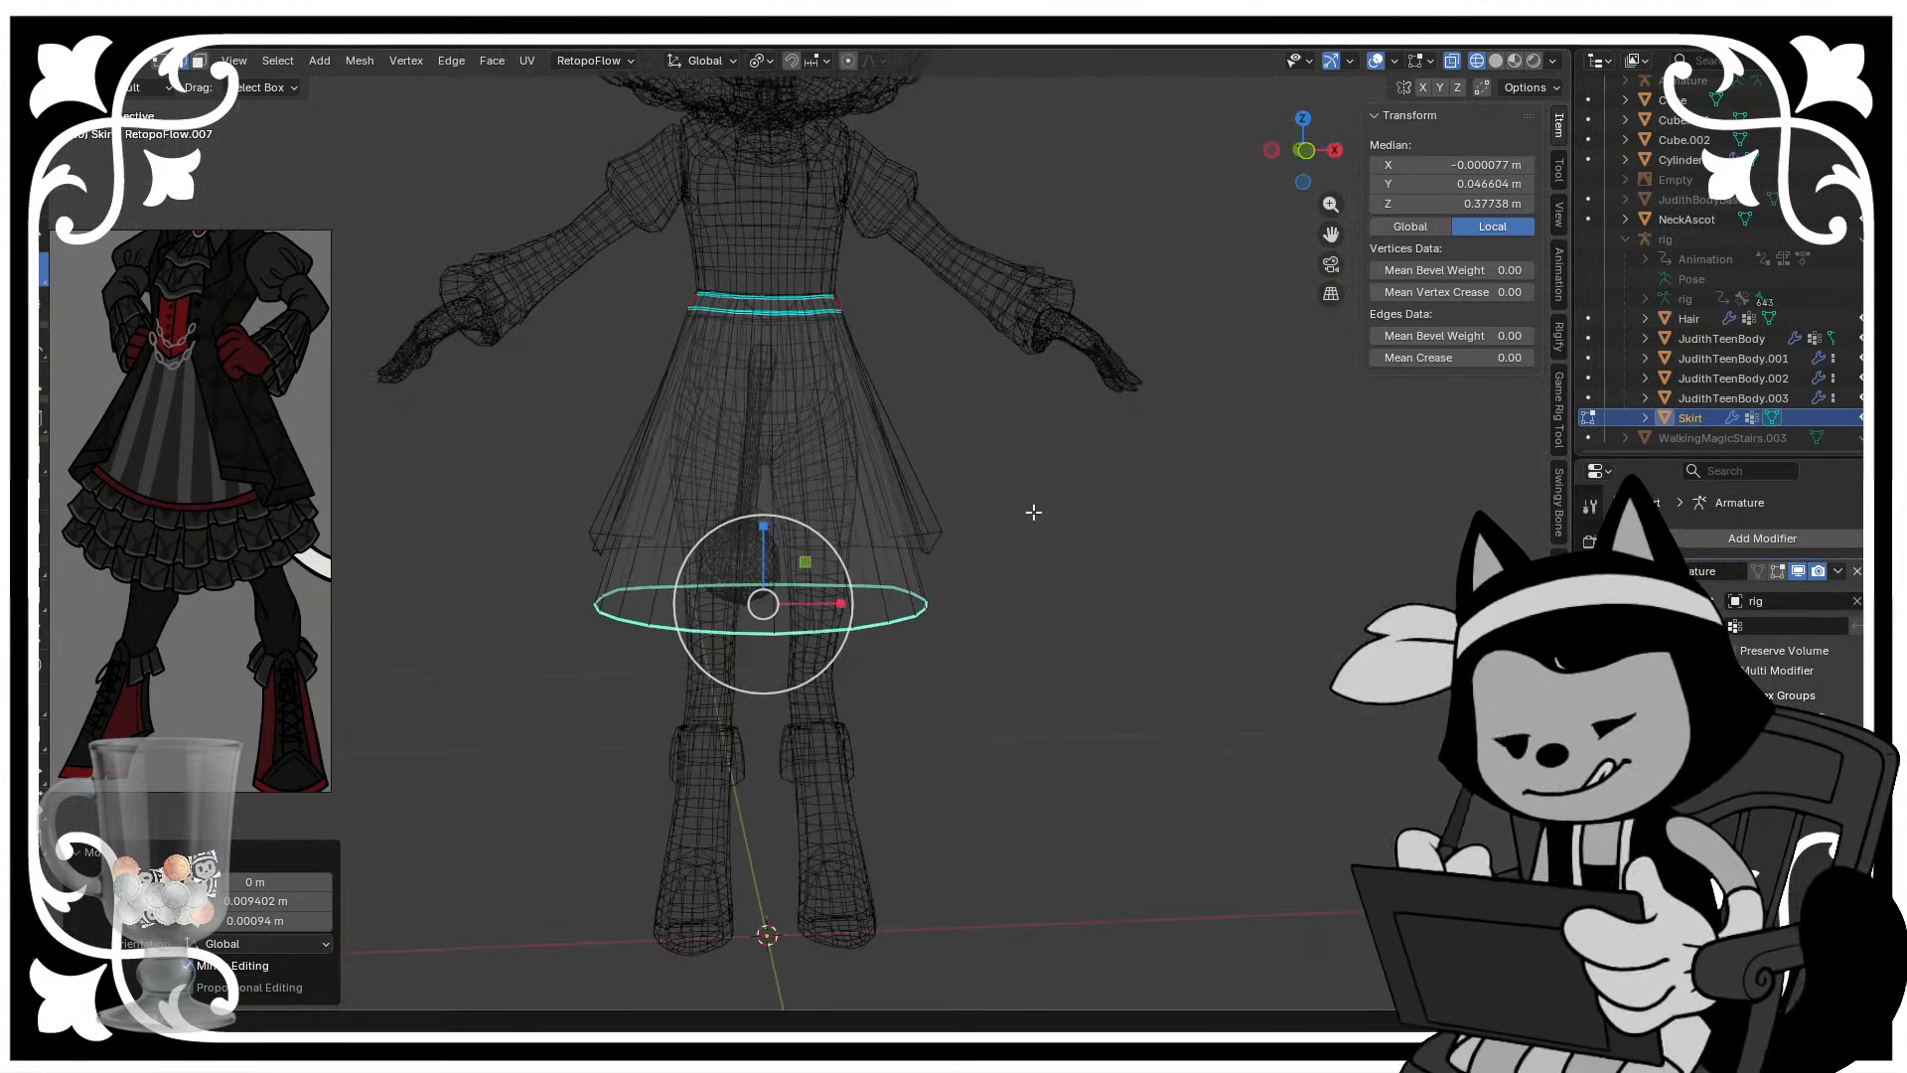
{"action": "key", "text": "ctrl+s"}
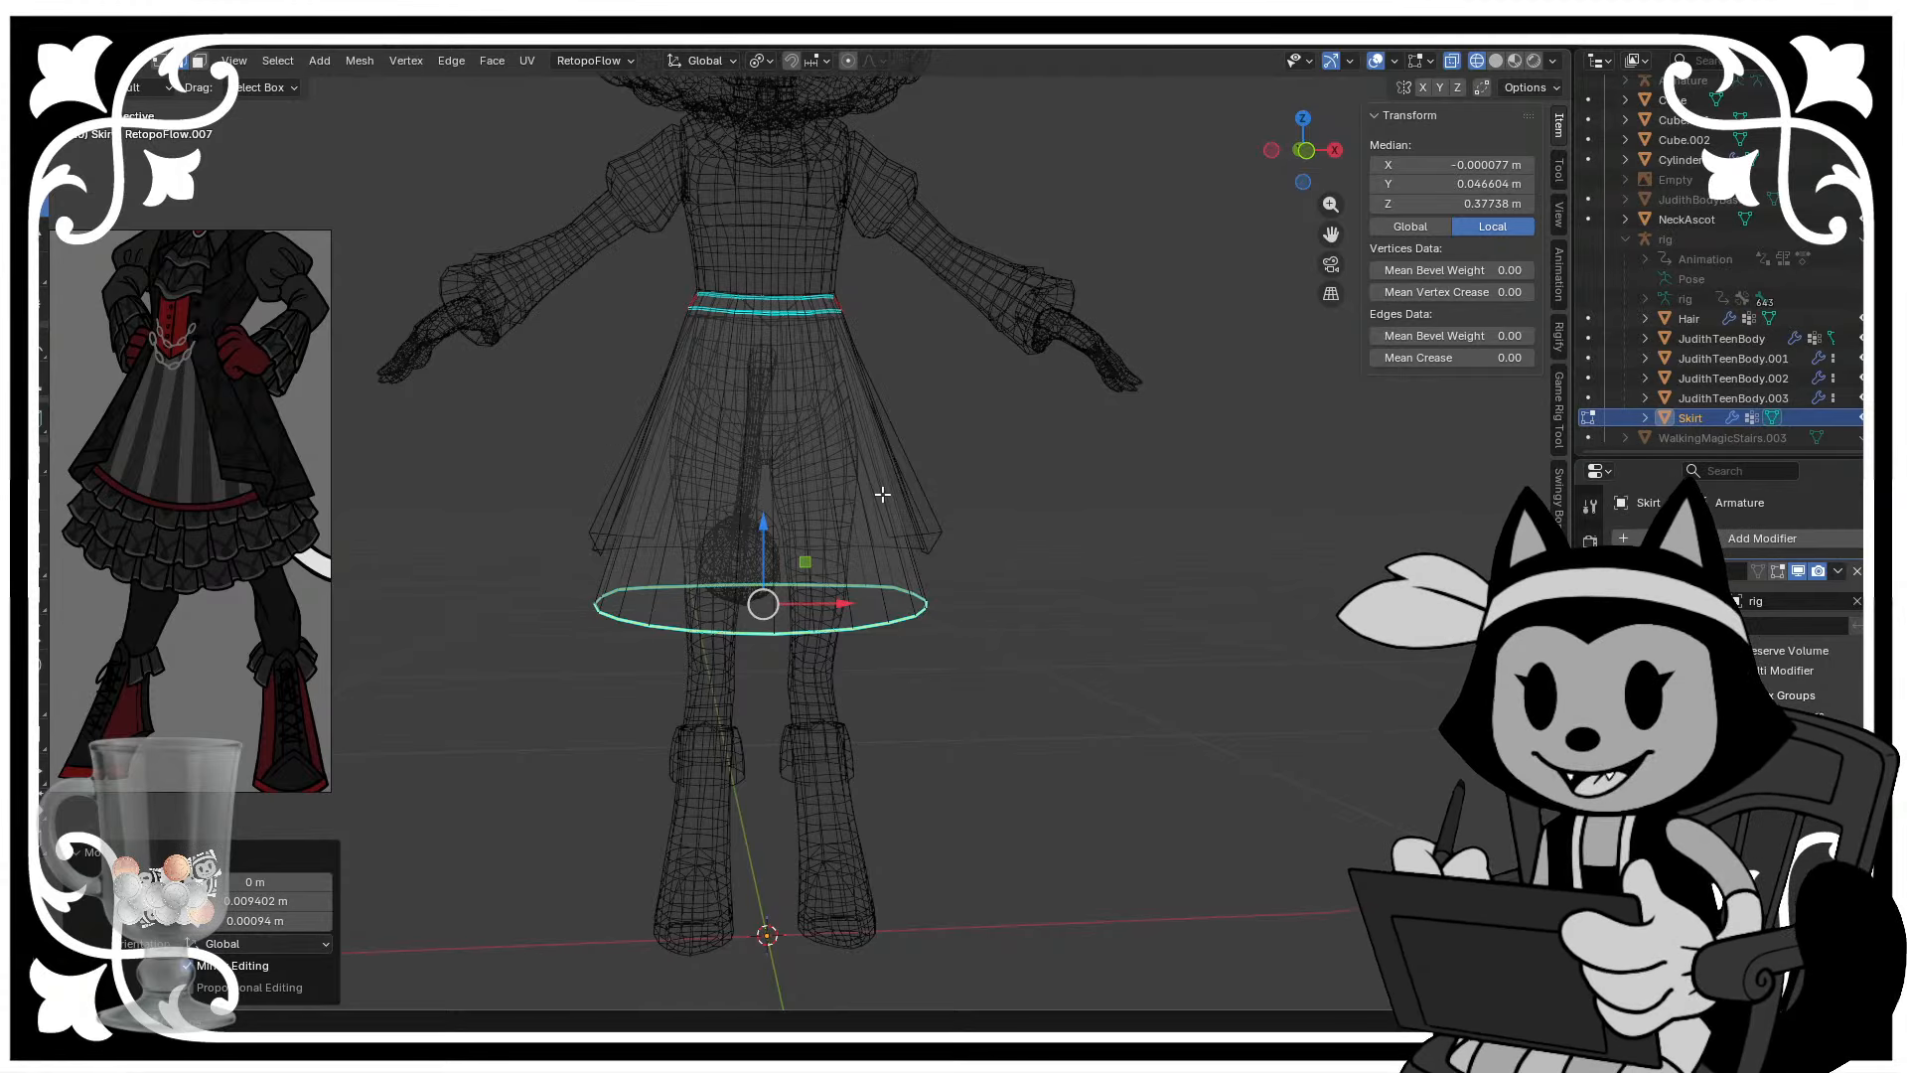
- In side view, rotate the bottom loop about 3.8° and raise it about 0.005 m along Z
{"action": "scroll", "coordinate": [1142, 451], "scroll_direction": "up", "scroll_amount": 4}
{"action": "middle_click_drag", "start_coordinate": [1014, 456], "coordinate": [1053, 591]}
{"action": "key", "text": "KP_1"}
{"action": "left_click", "coordinate": [1334, 150]}
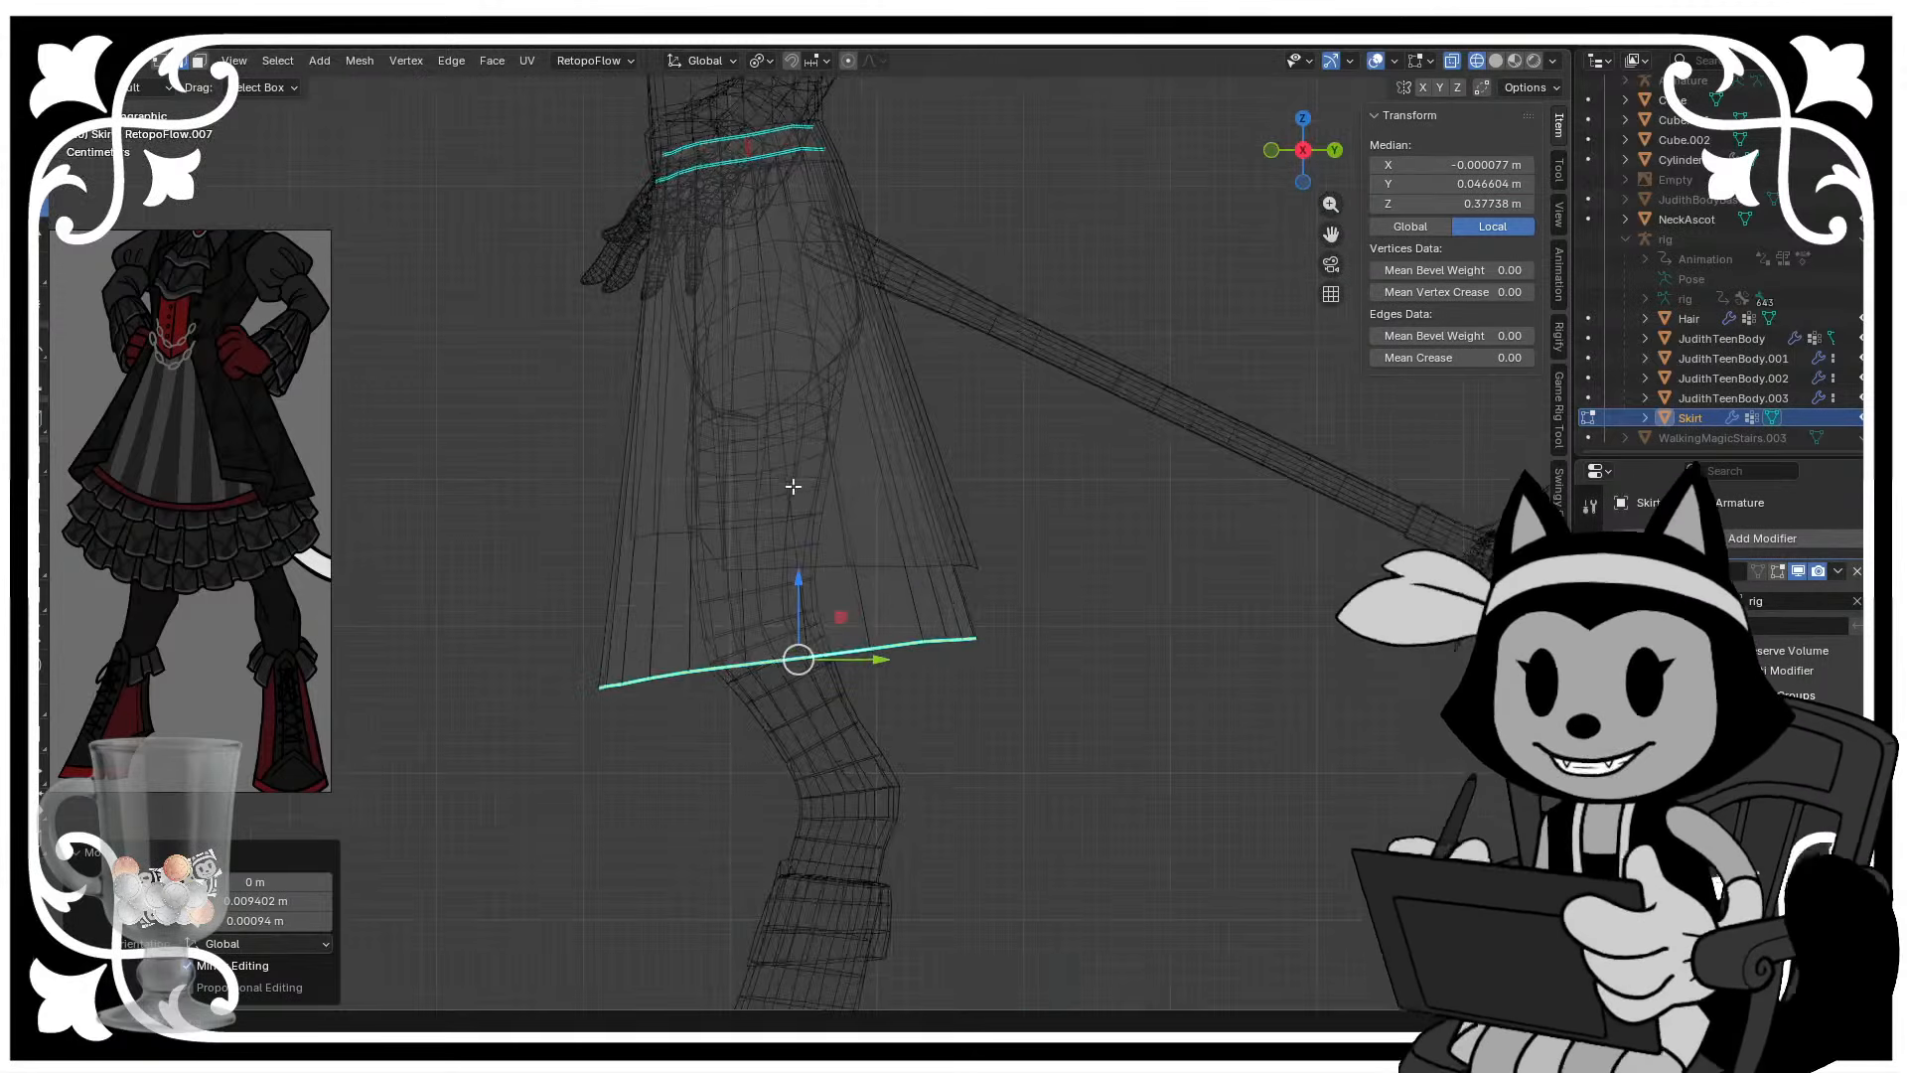
{"action": "key", "text": "r"}
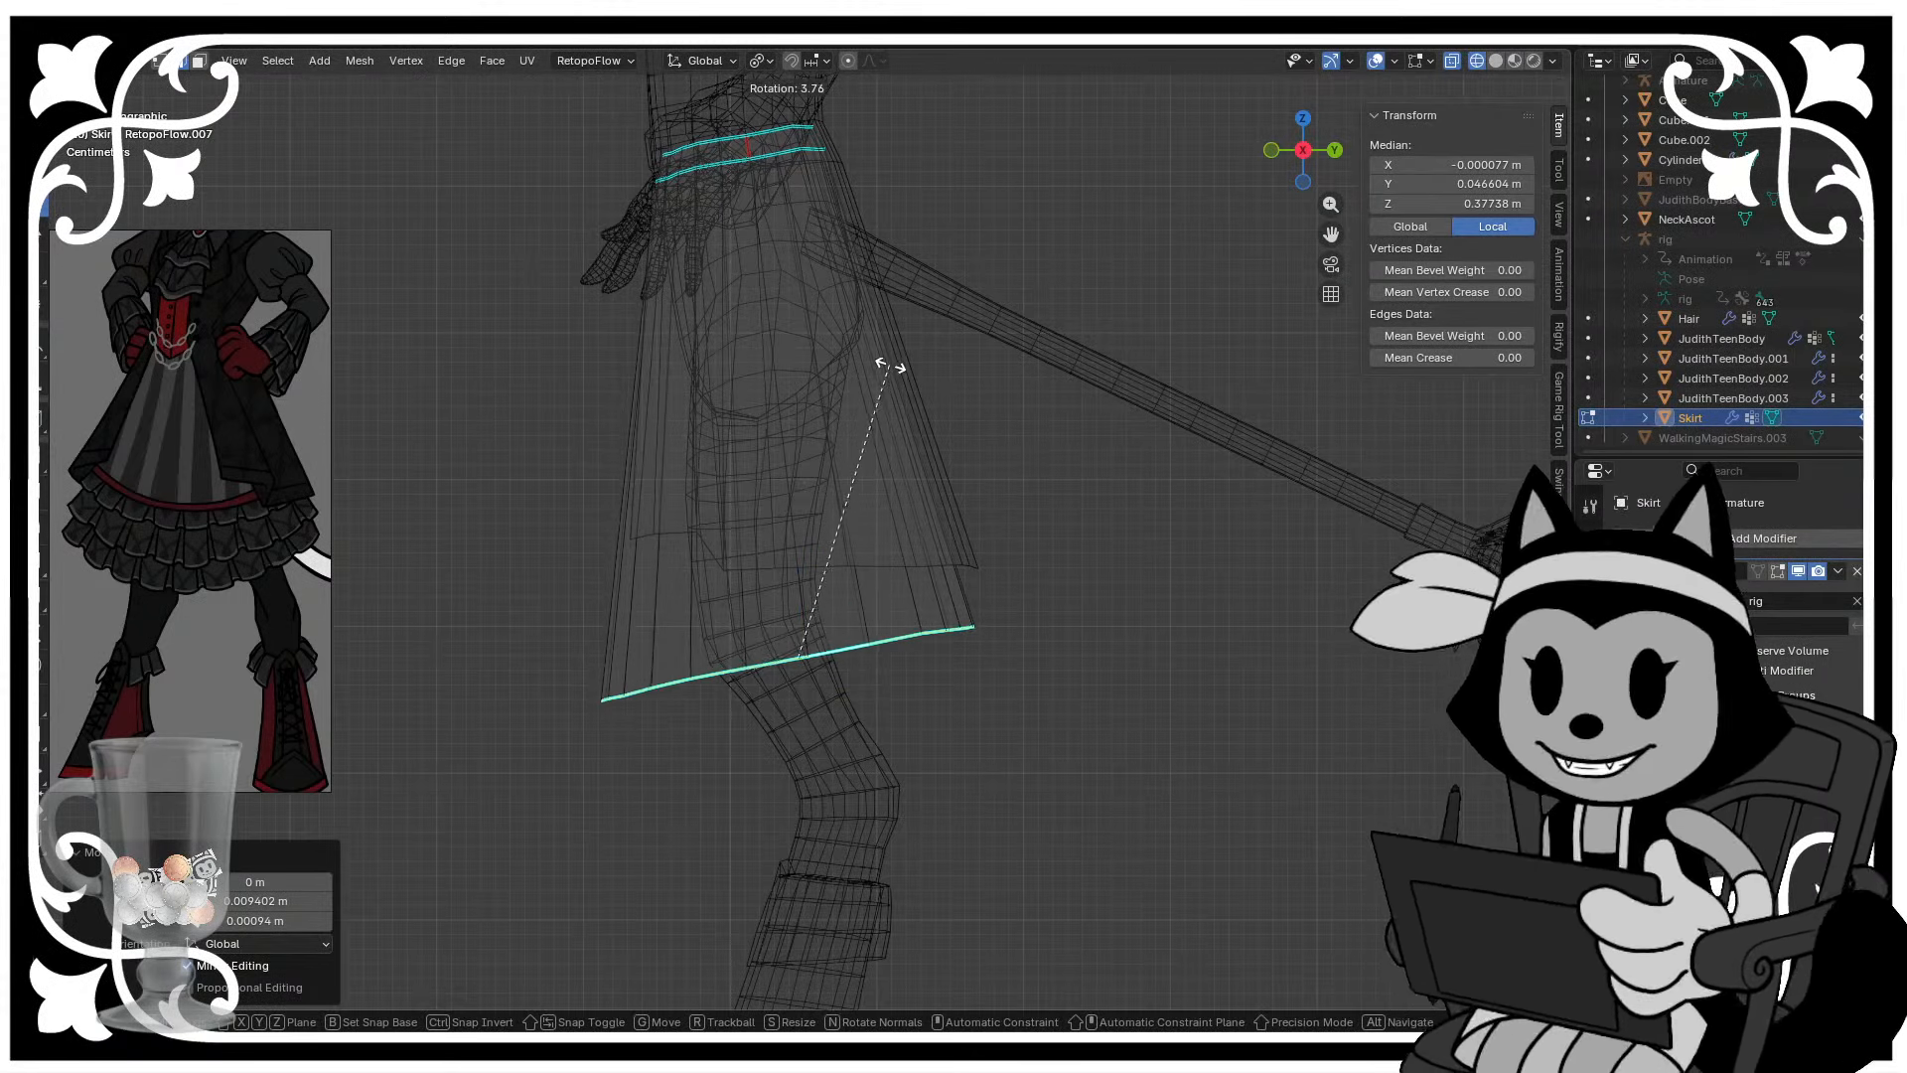
{"action": "left_click", "coordinate": [898, 372]}
{"action": "key", "text": "g"}
{"action": "key", "text": "z"}
{"action": "left_click", "coordinate": [898, 356]}
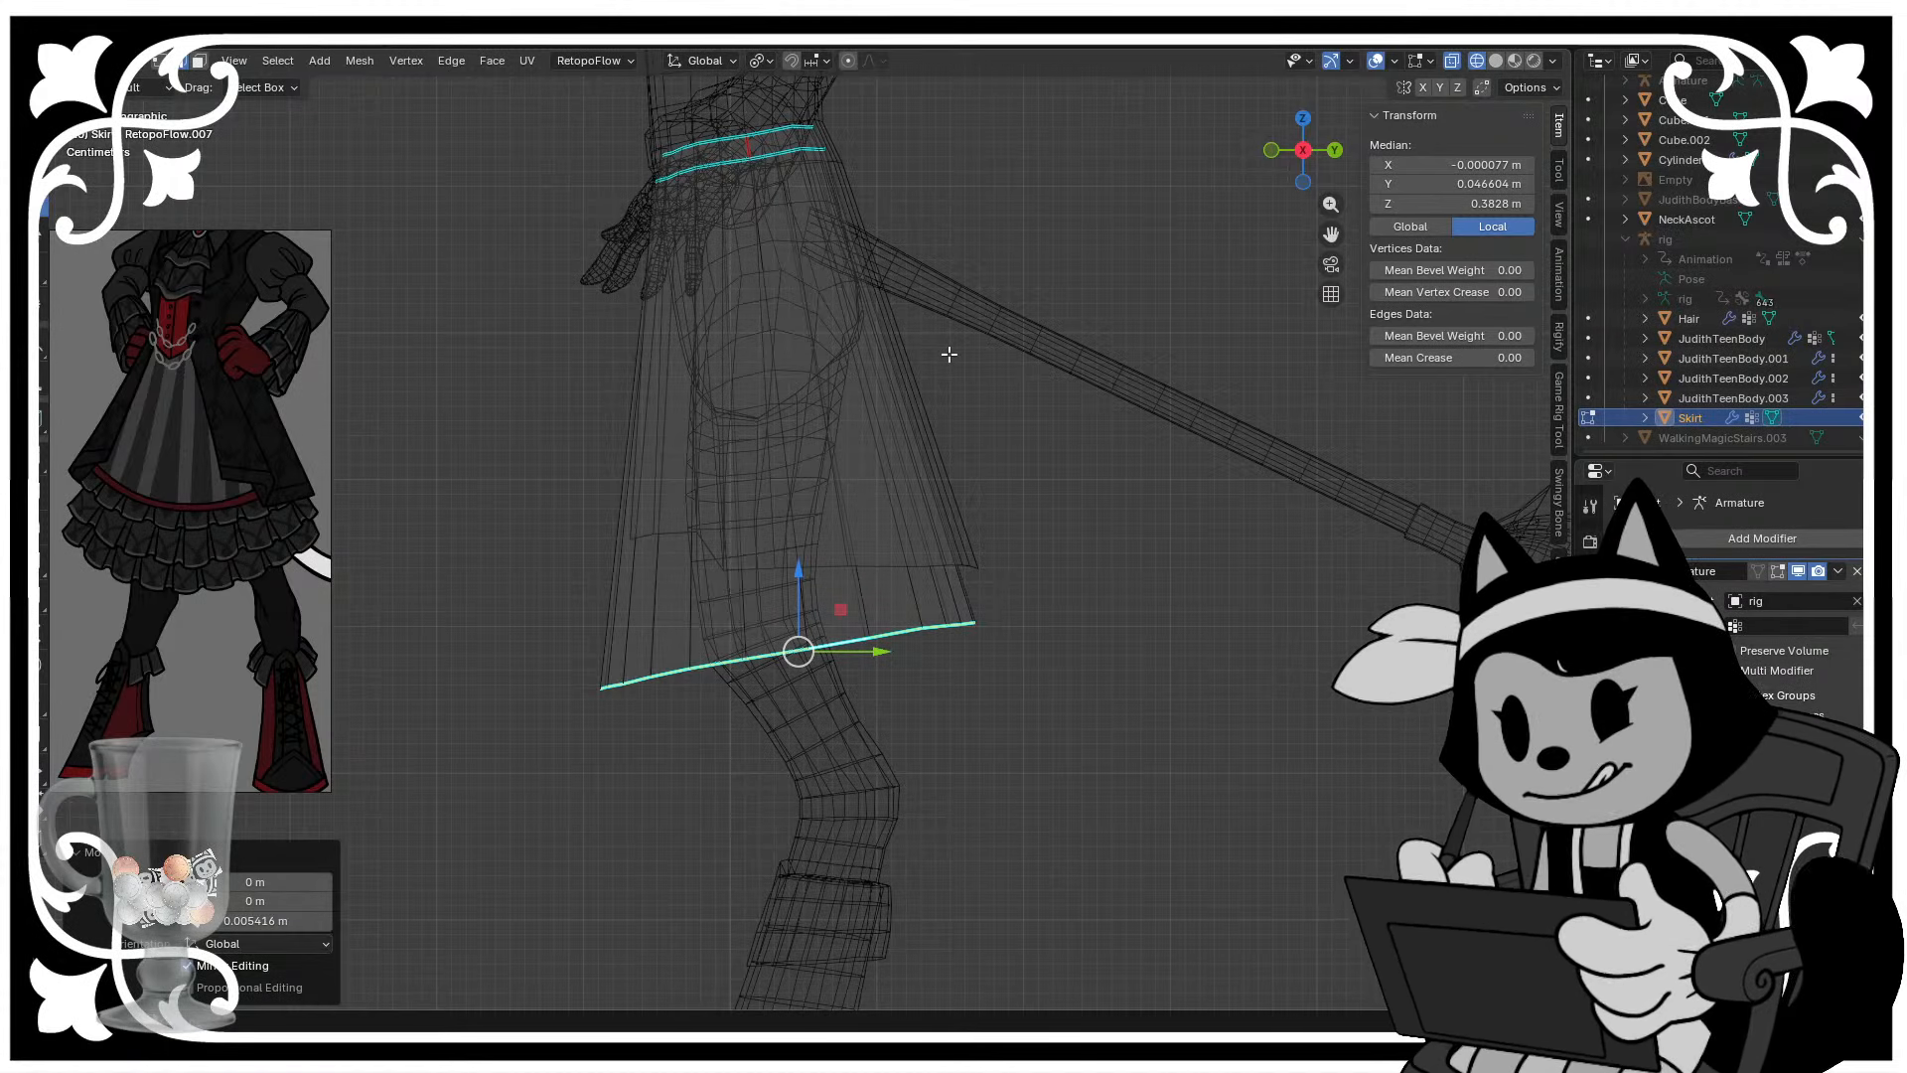
- Raise the bottom loop about 0.039 m, scale it by 0.943, and raise it another 0.022 m to match the reference length
{"action": "key", "text": "g"}
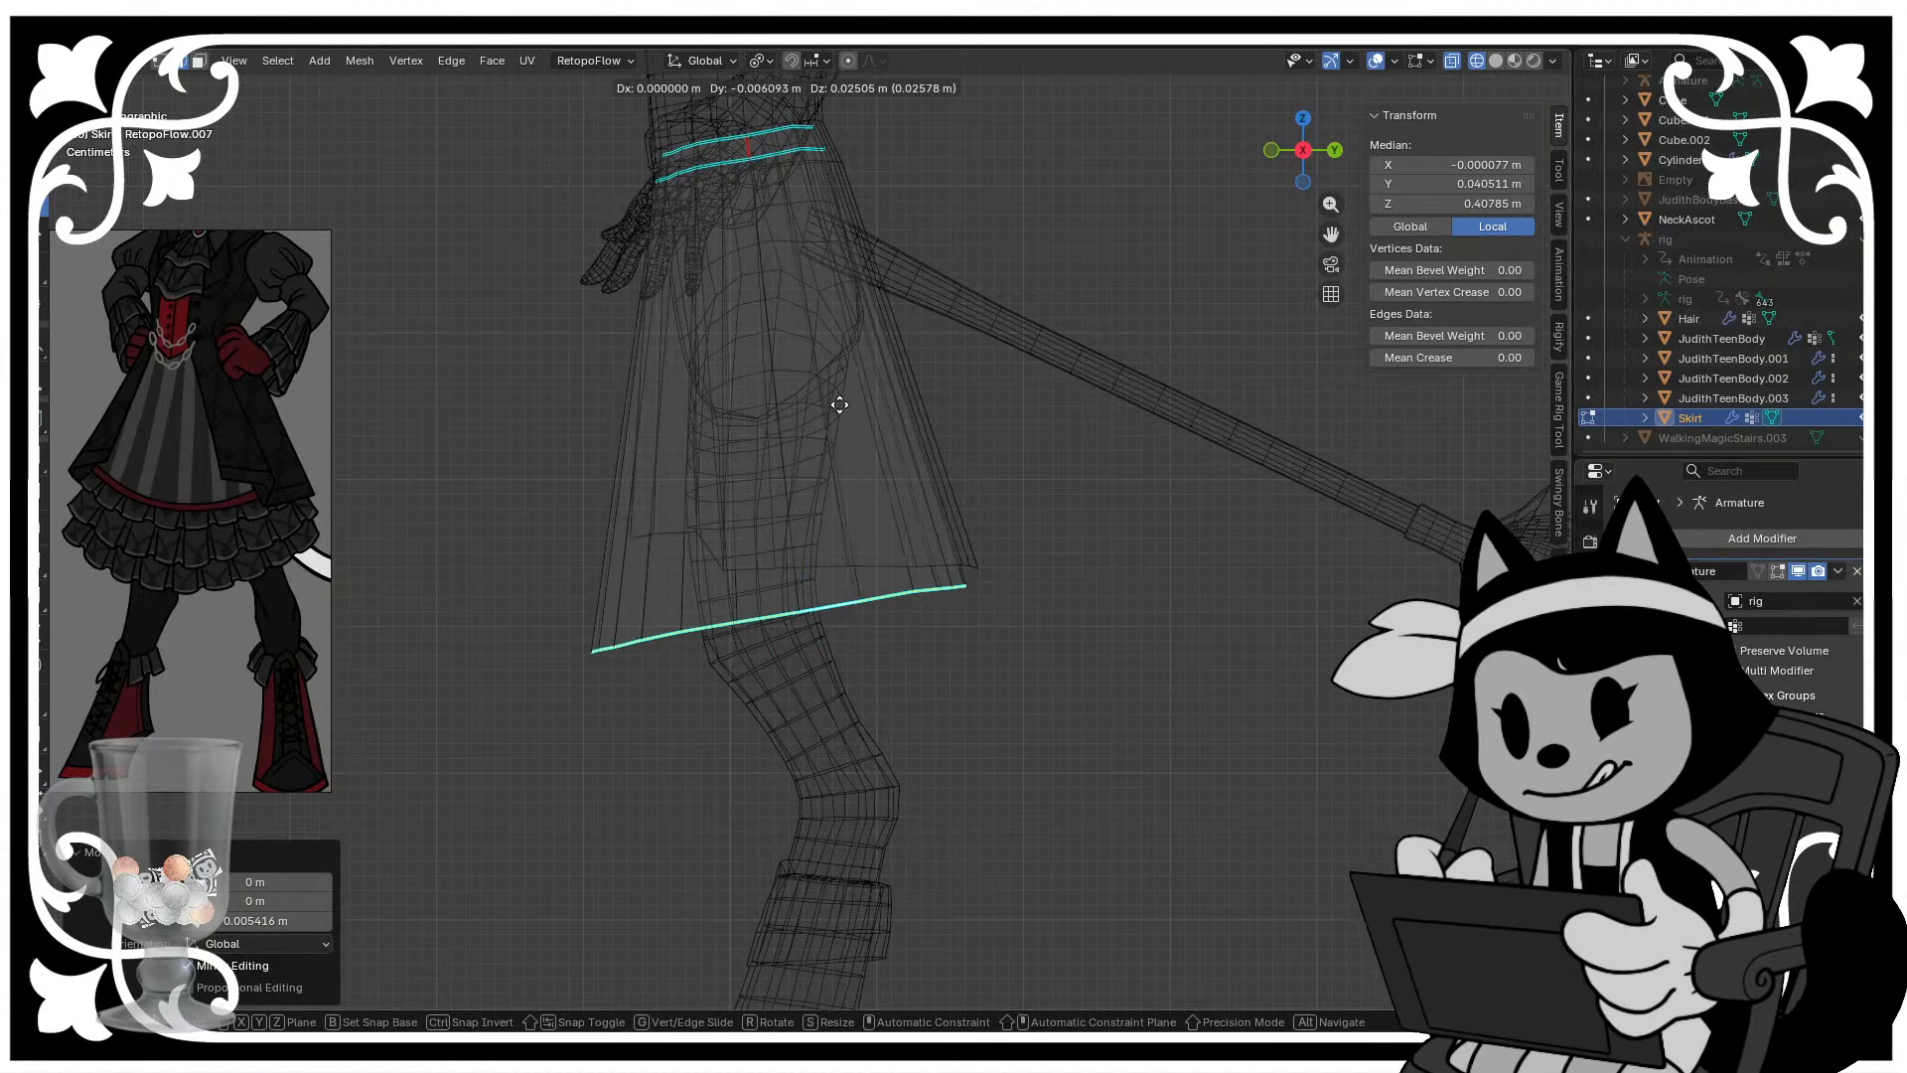
{"action": "left_click", "coordinate": [838, 385]}
{"action": "key", "text": "s"}
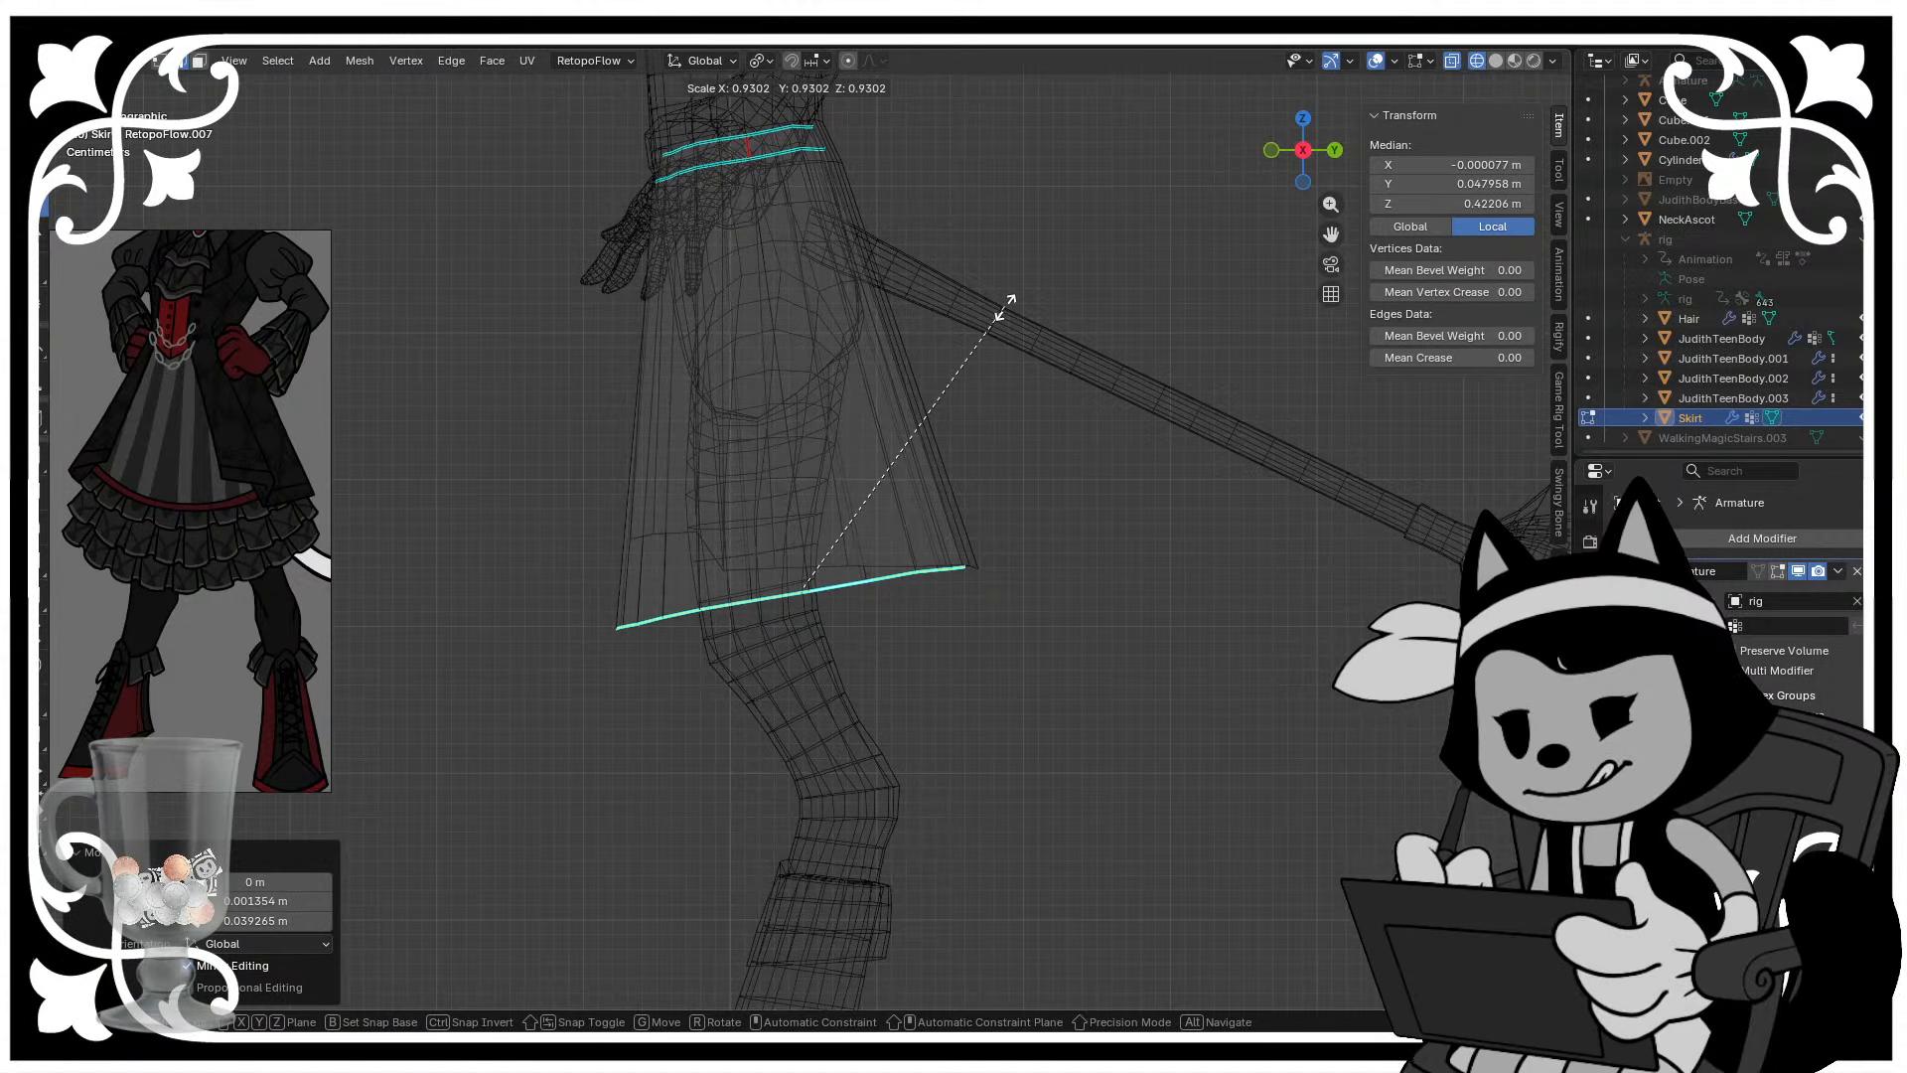
{"action": "left_click", "coordinate": [1008, 305]}
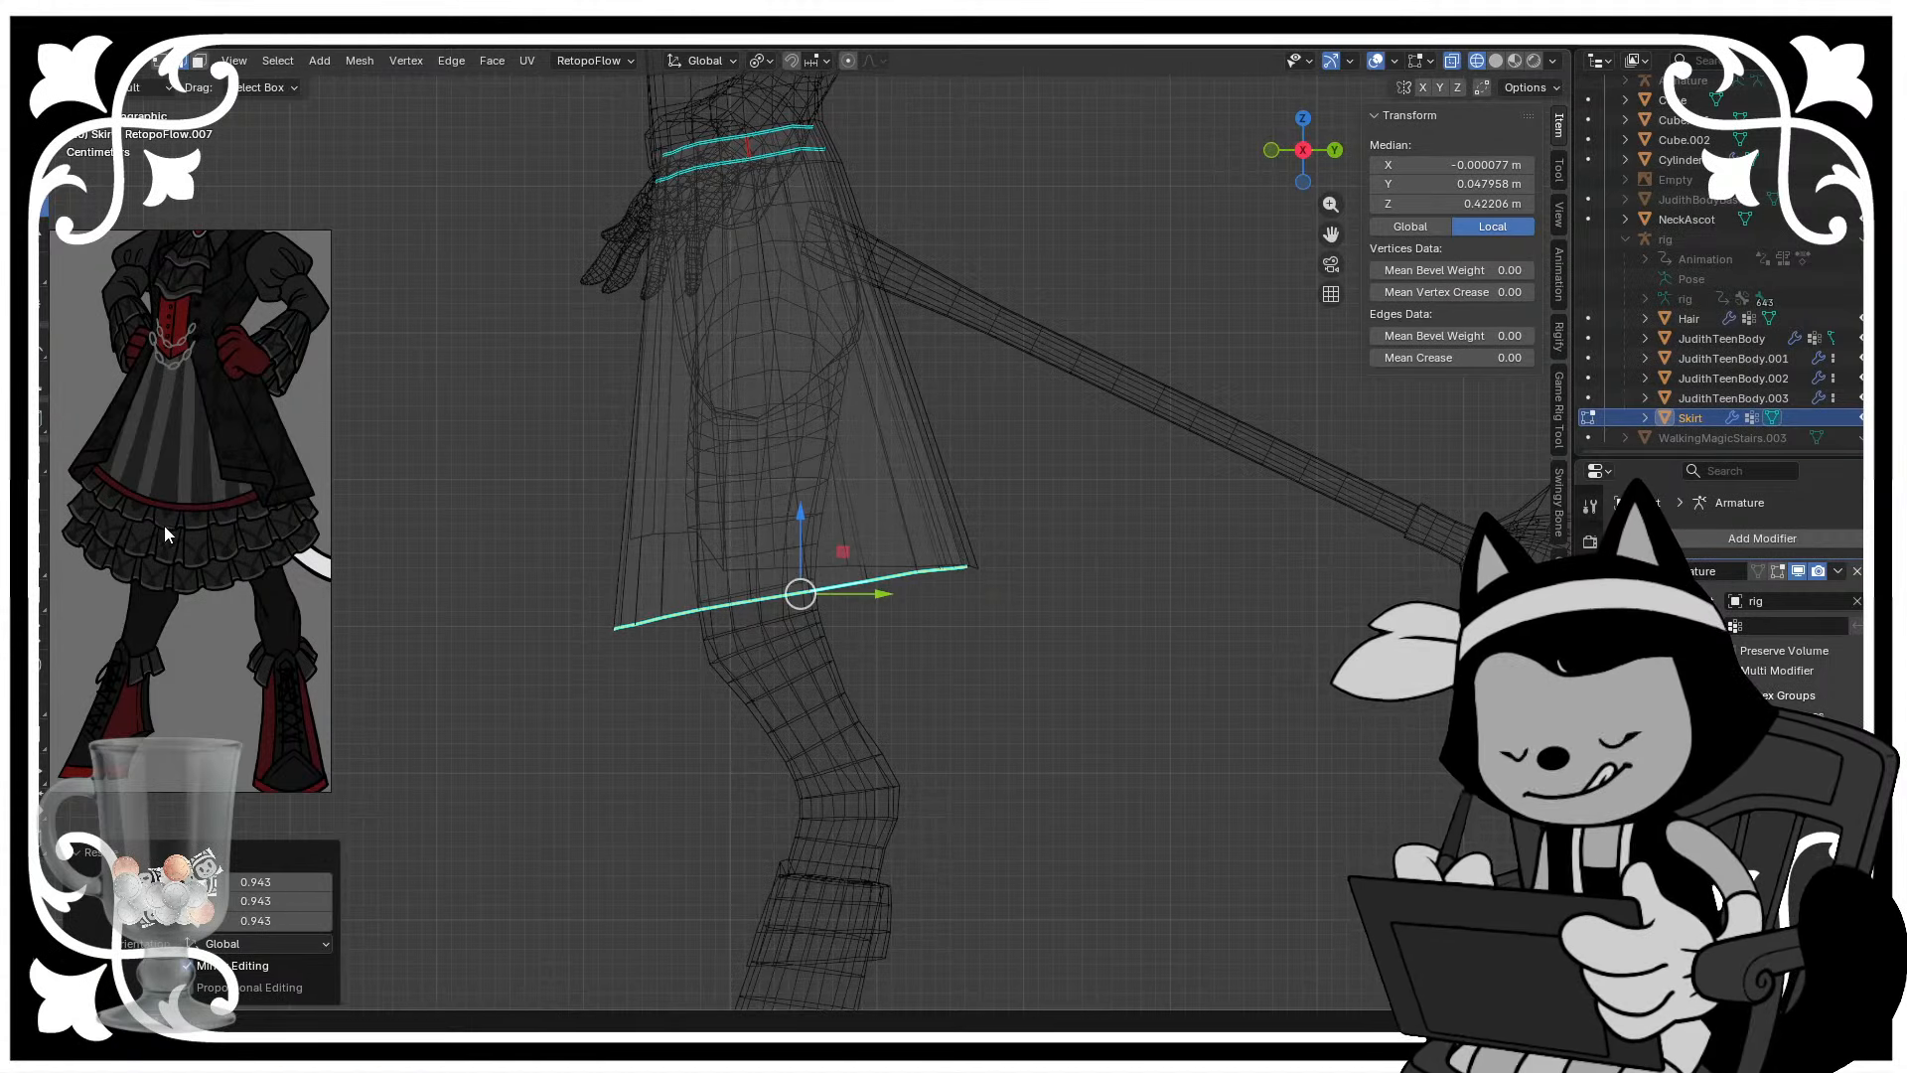
{"action": "scroll", "coordinate": [171, 529], "scroll_direction": "up", "scroll_amount": 4}
{"action": "scroll", "coordinate": [189, 545], "scroll_direction": "down", "scroll_amount": 4}
{"action": "key", "text": "g"}
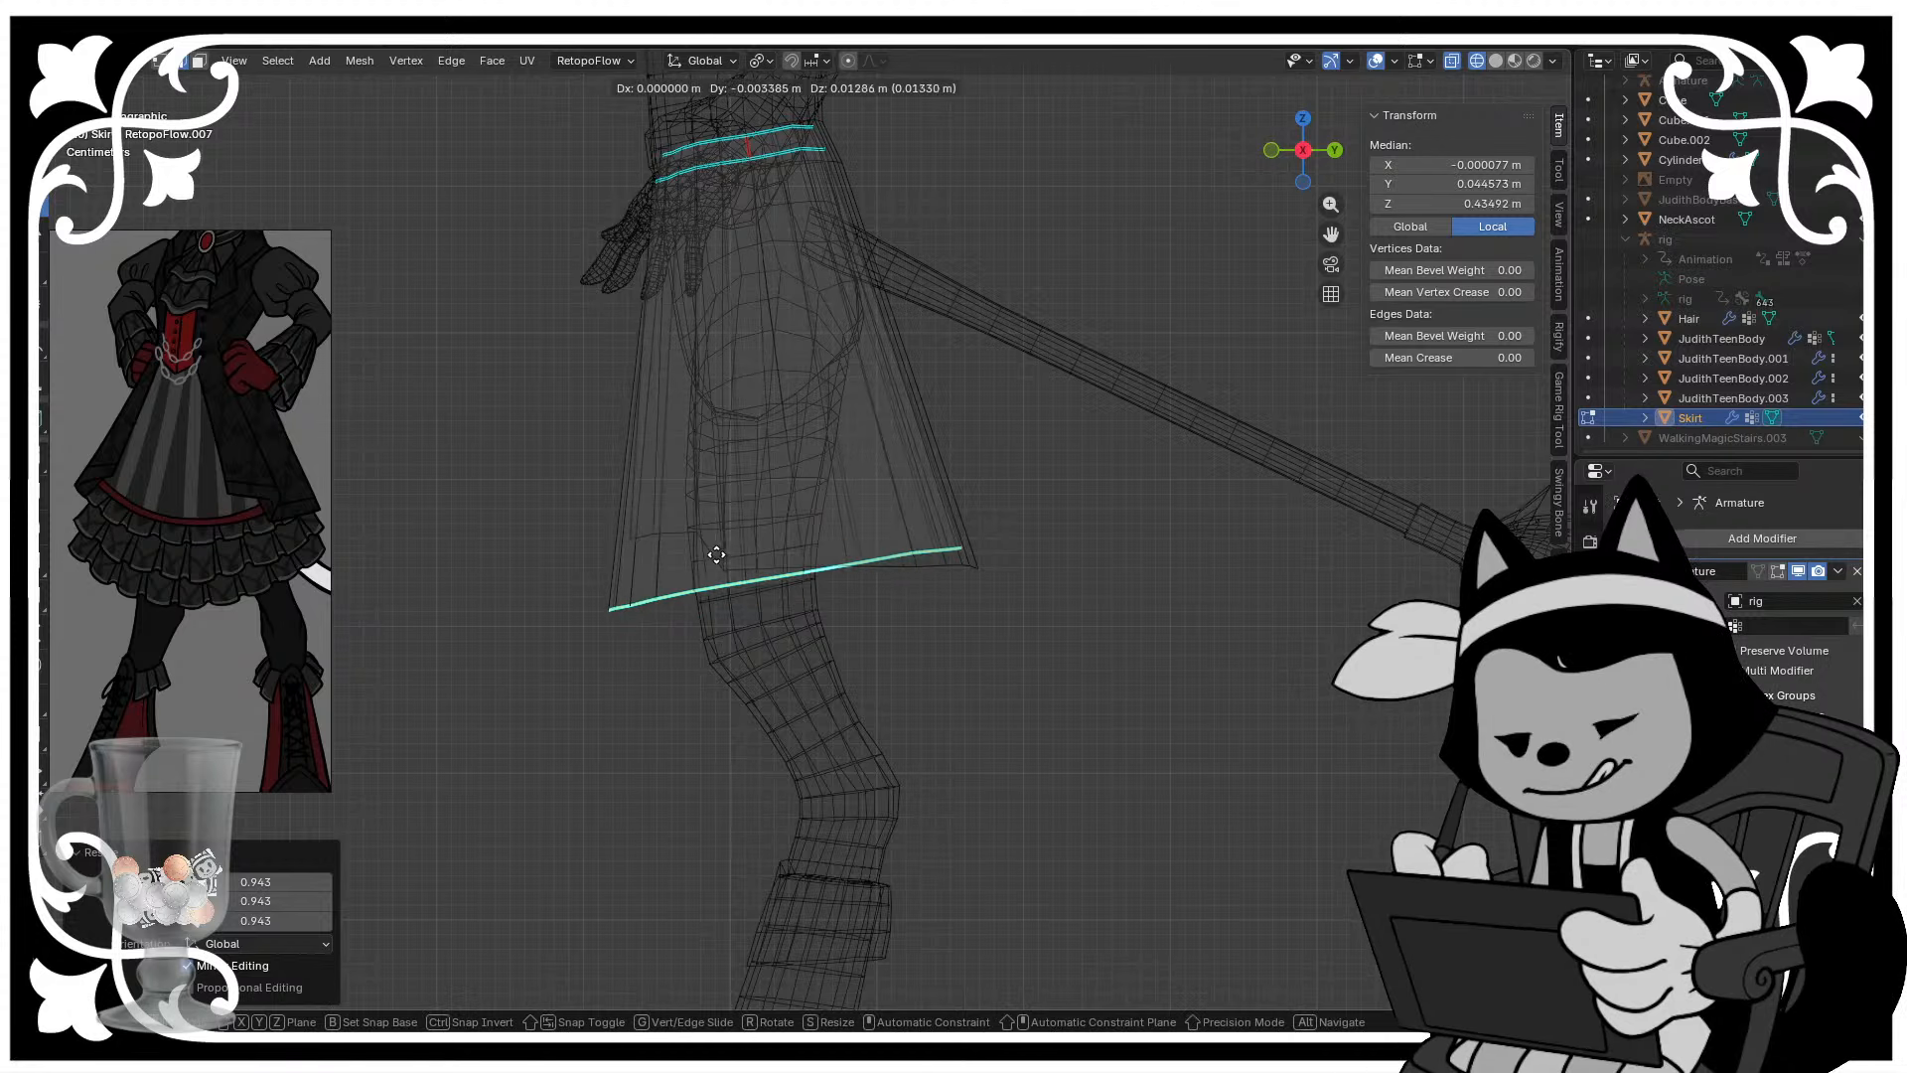
{"action": "left_click", "coordinate": [716, 541]}
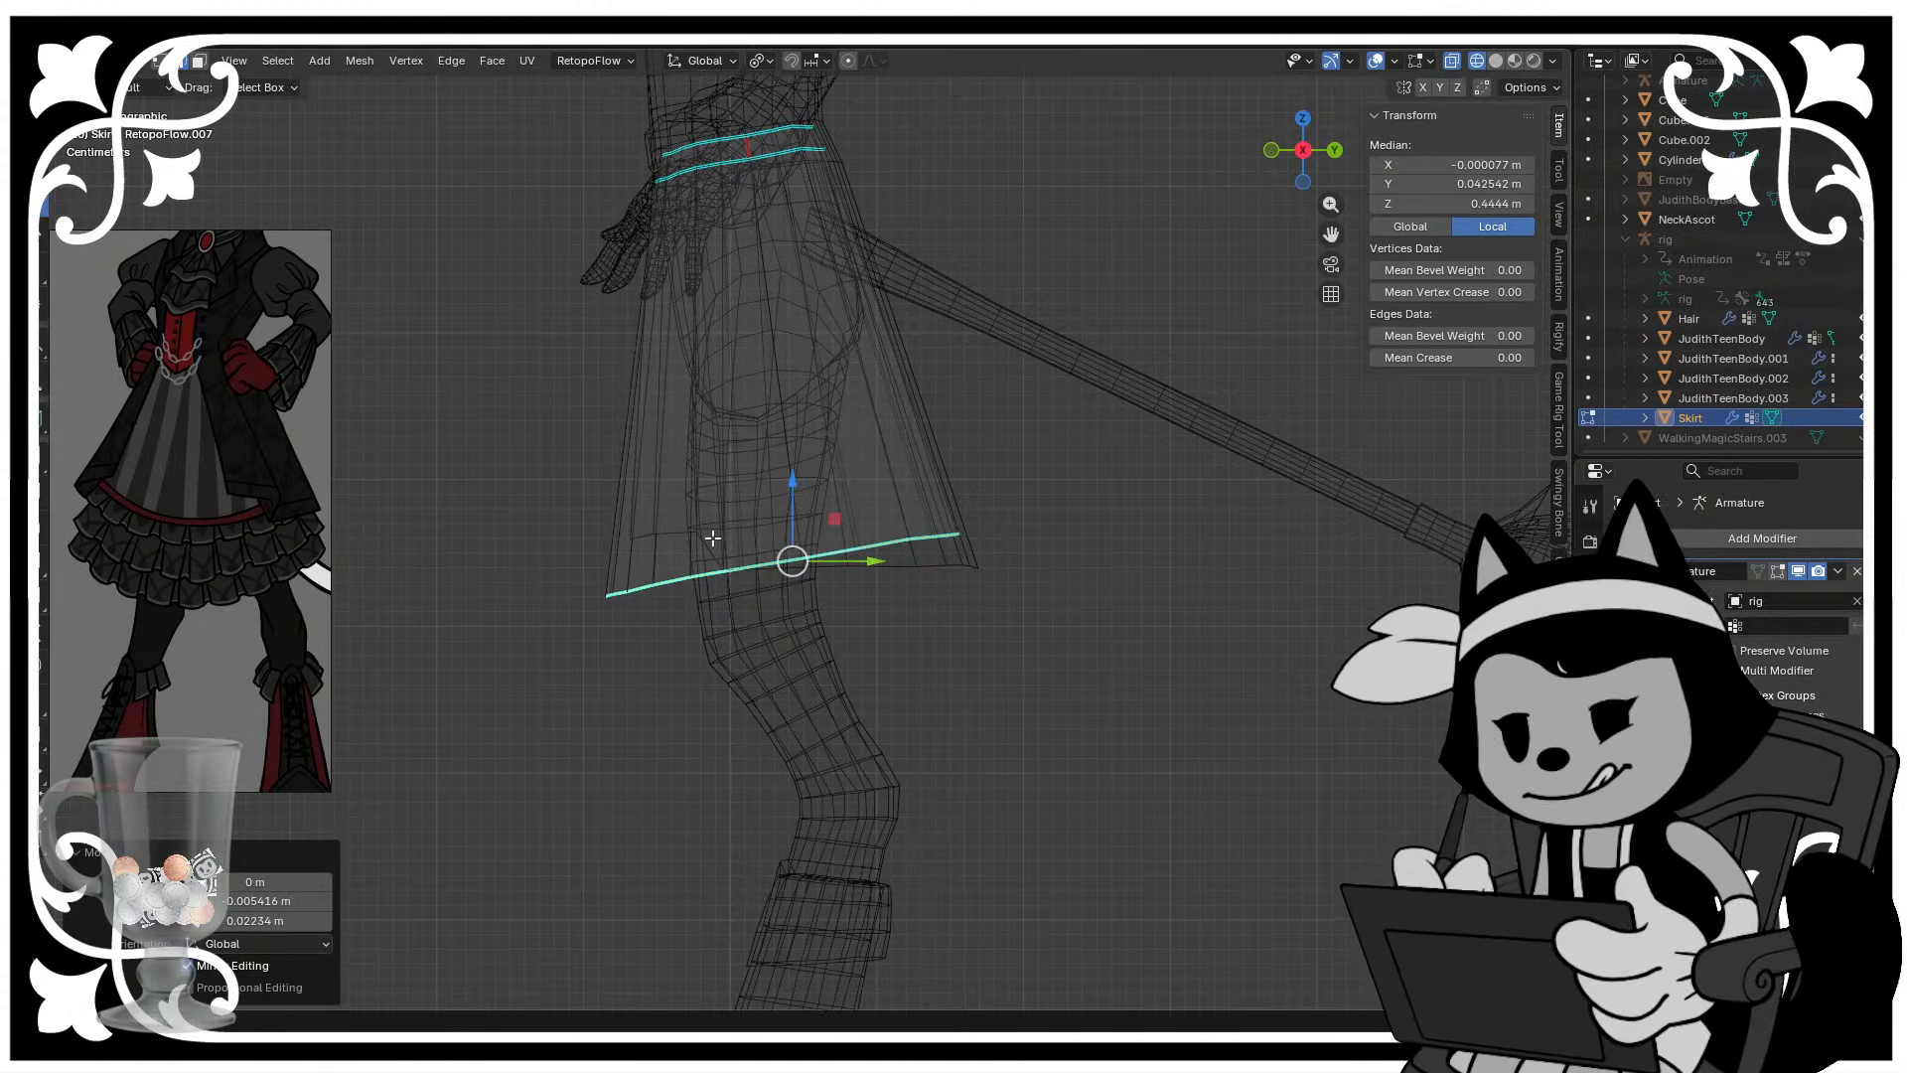
- Extrude the bottom loop about 0.09 m down, scale the new hem by 1.085, and tilt and shift it slightly back
{"action": "key", "text": "e"}
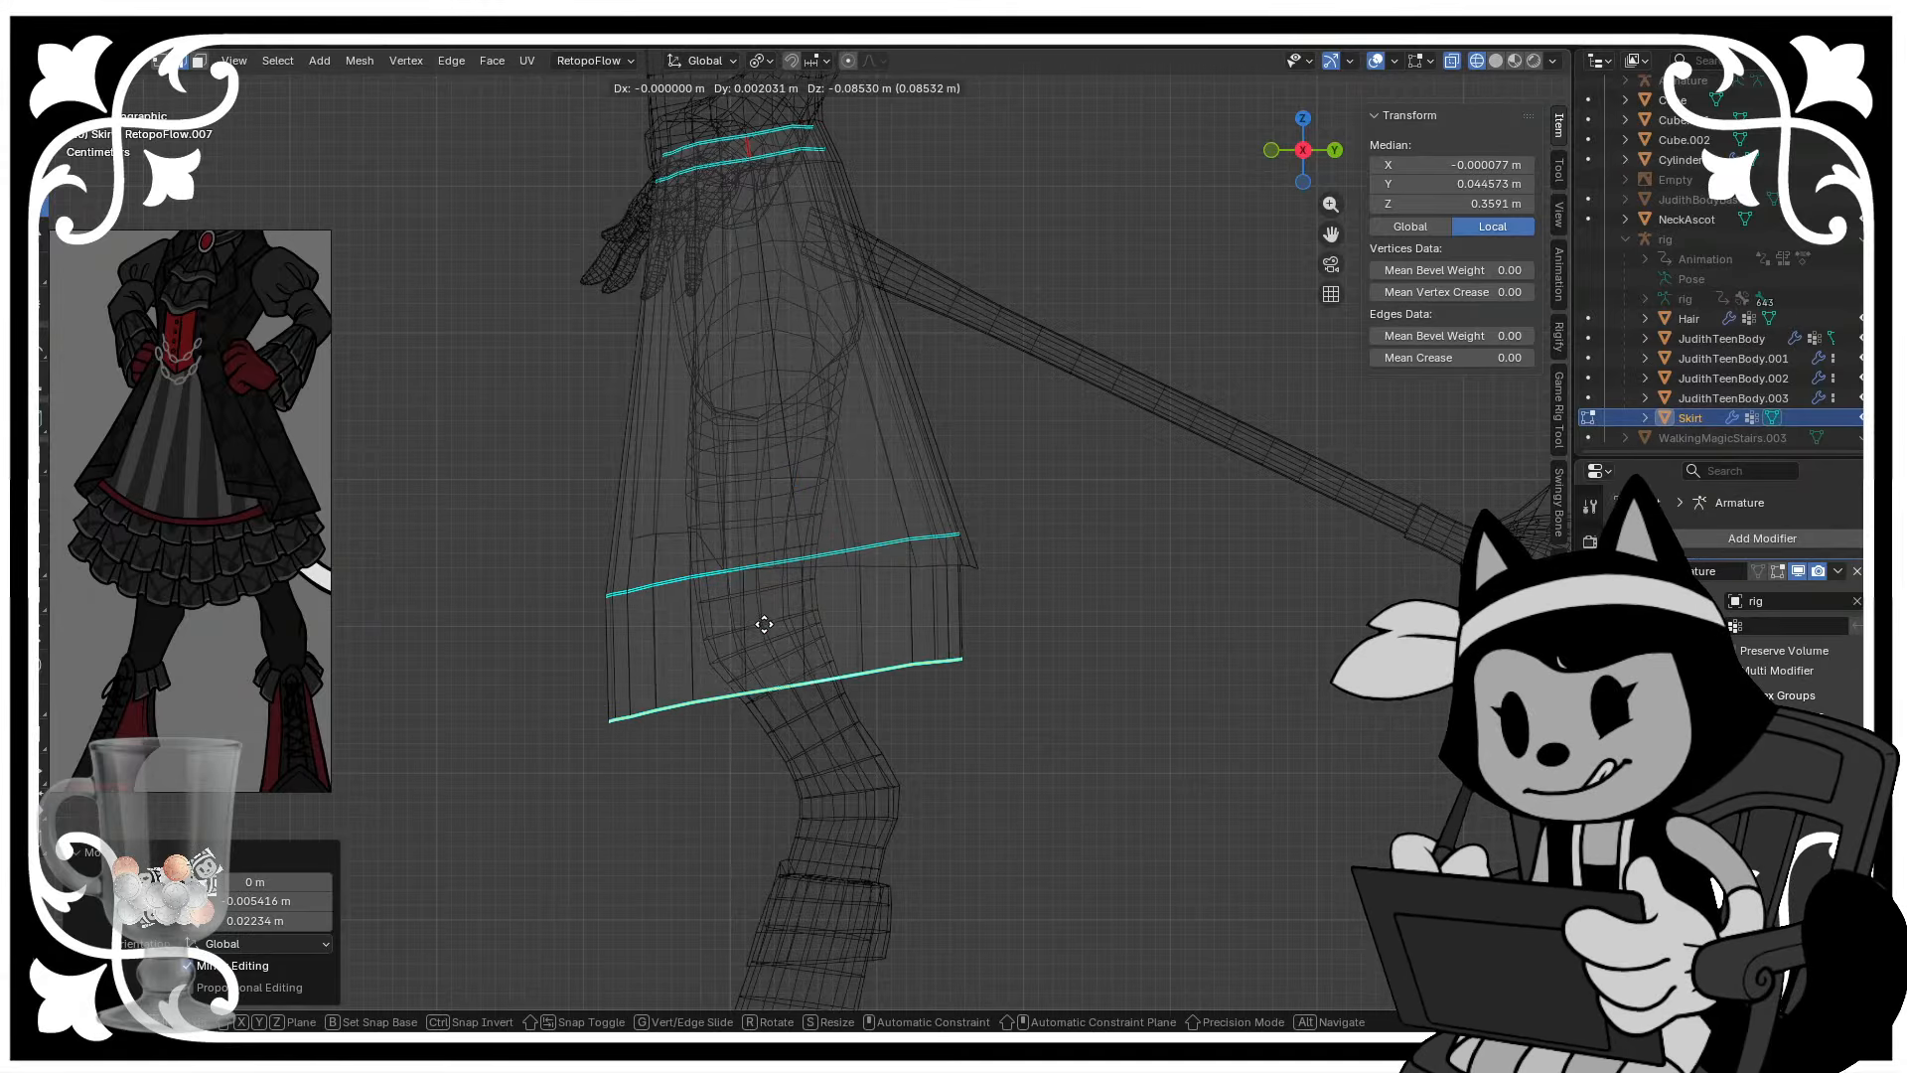
{"action": "left_click", "coordinate": [770, 616]}
{"action": "key", "text": "s"}
{"action": "left_click", "coordinate": [791, 508]}
{"action": "key", "text": "r"}
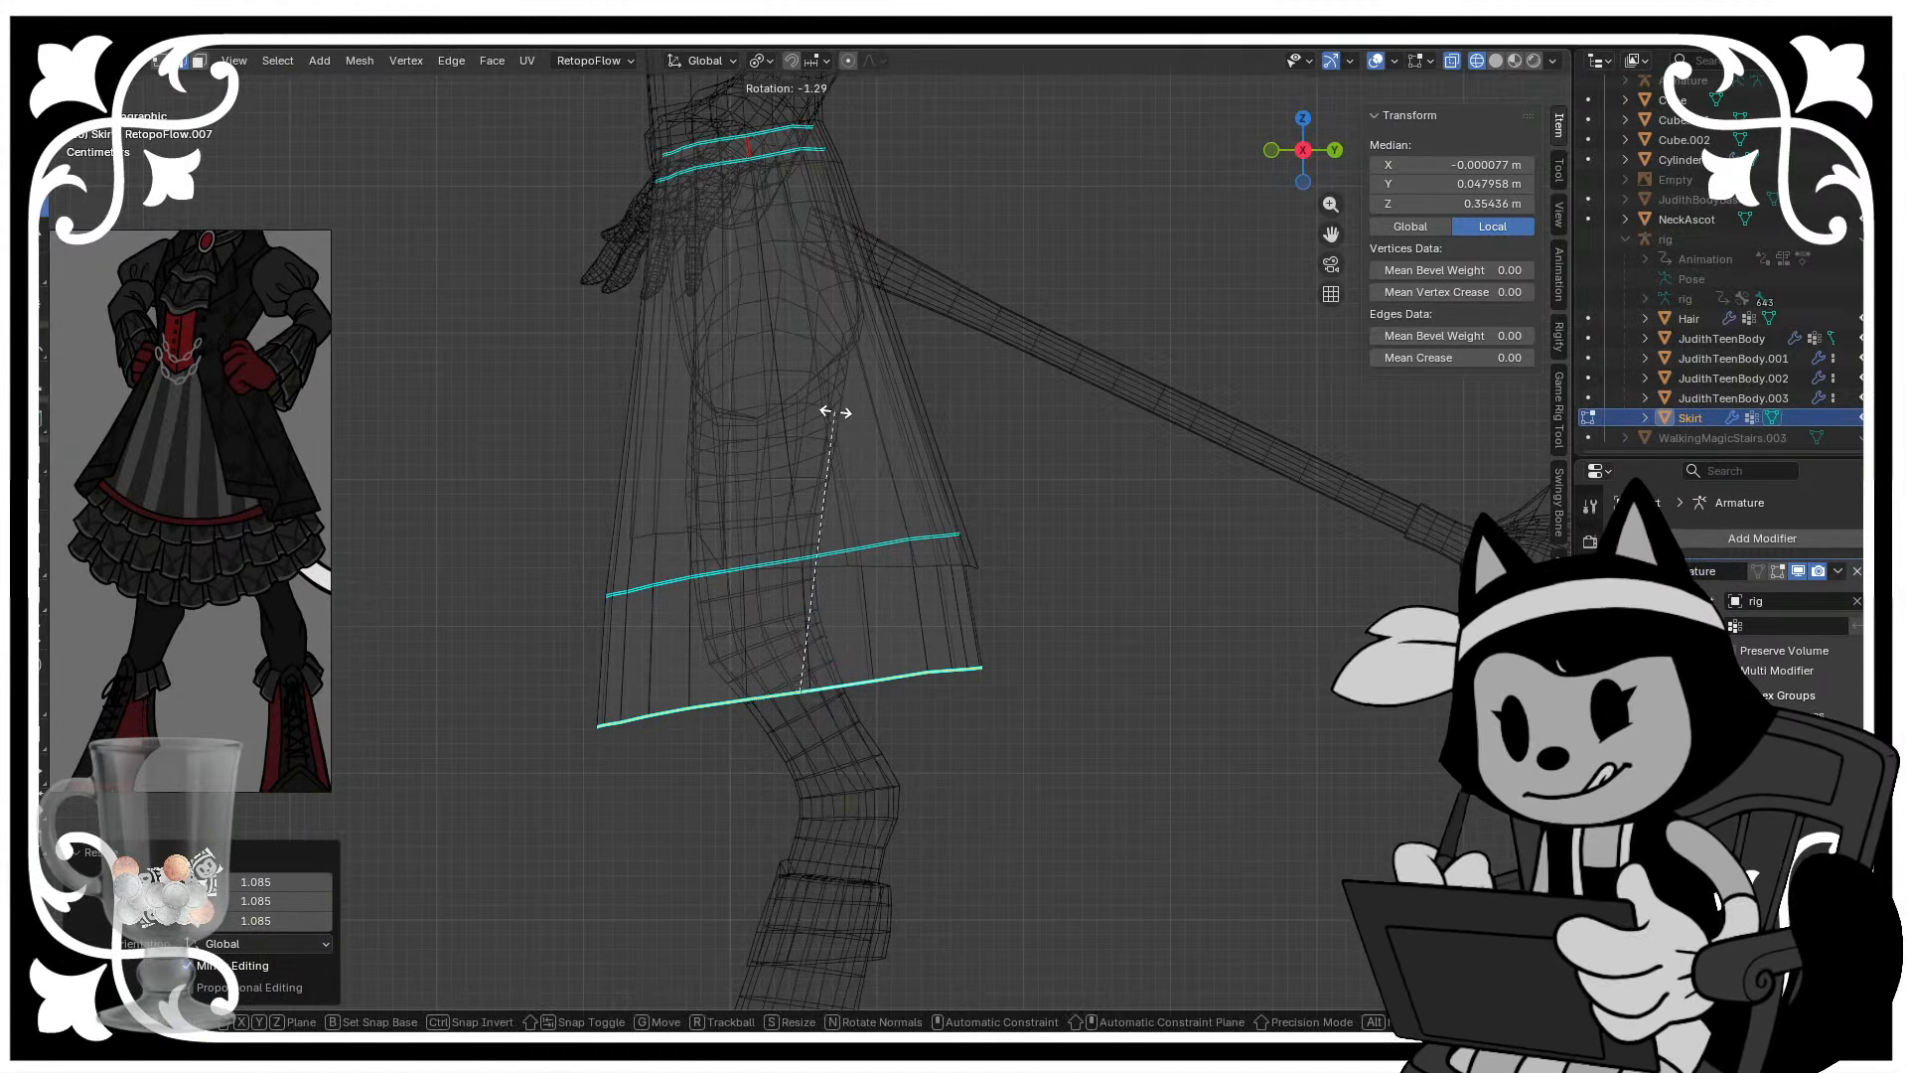
{"action": "left_click", "coordinate": [834, 414]}
{"action": "key", "text": "g"}
{"action": "left_click", "coordinate": [840, 410]}
{"action": "key", "text": "s"}
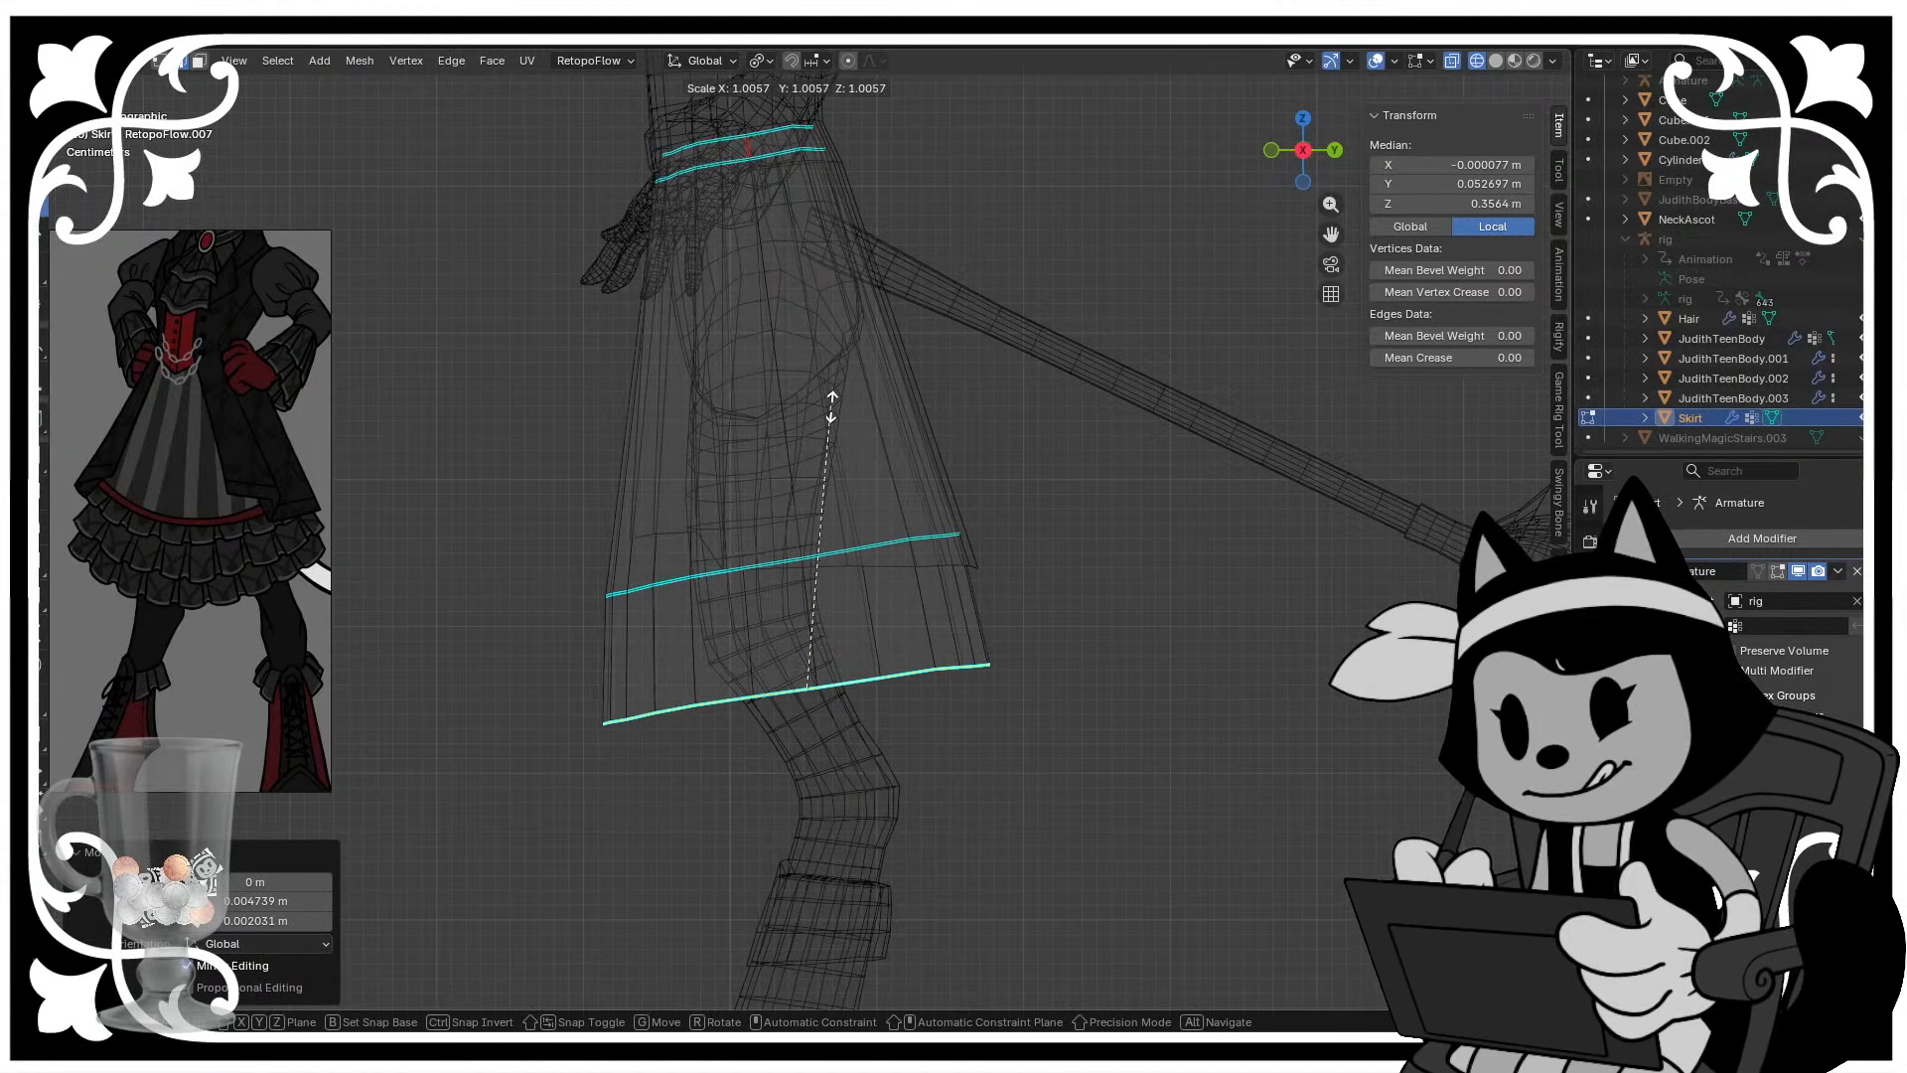
{"action": "left_click", "coordinate": [825, 406]}
- Select the edge loop above the hem and narrow it in front view, scaling by 0.973 and again by 0.959
{"action": "middle_click_drag", "start_coordinate": [788, 430], "coordinate": [882, 590]}
{"action": "left_click", "coordinate": [973, 559], "text": "alt"}
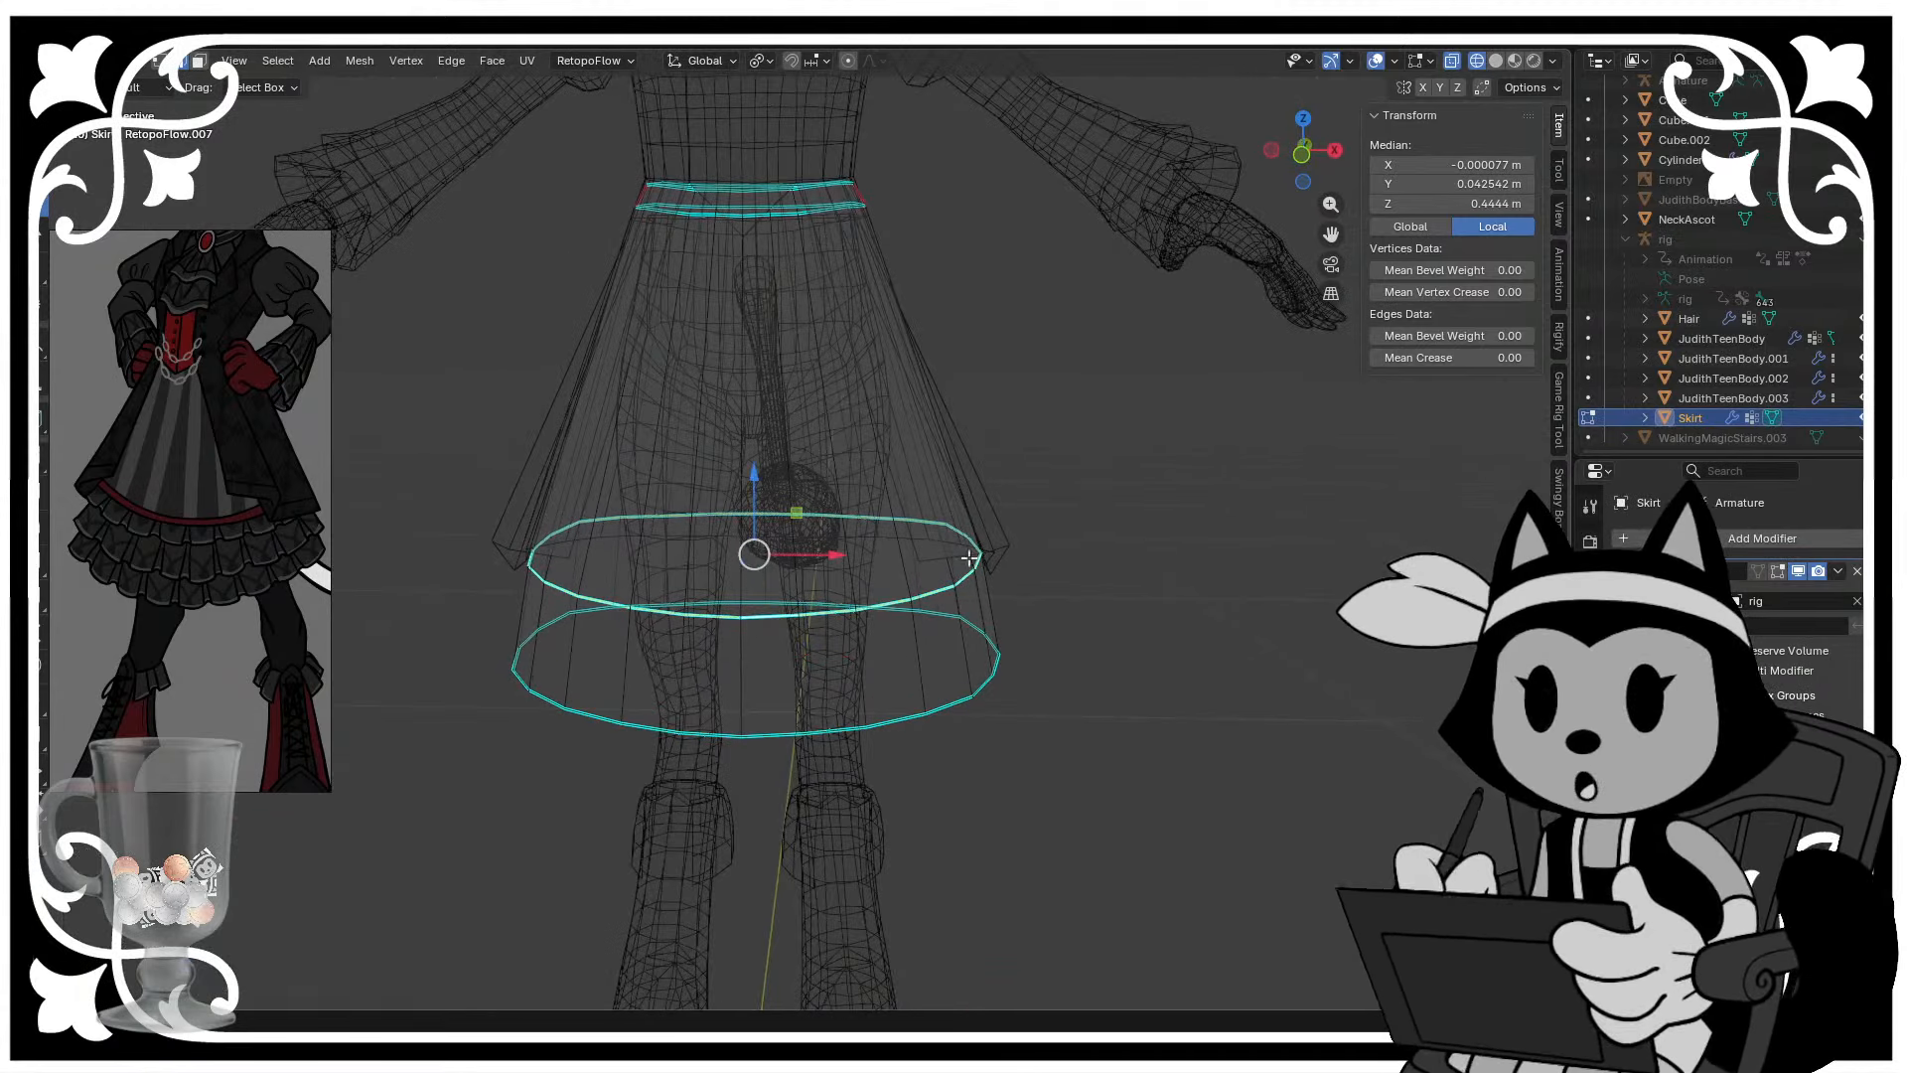
{"action": "scroll", "coordinate": [1237, 355], "scroll_direction": "up", "scroll_amount": 1}
{"action": "left_click", "coordinate": [1297, 157]}
{"action": "key", "text": "s"}
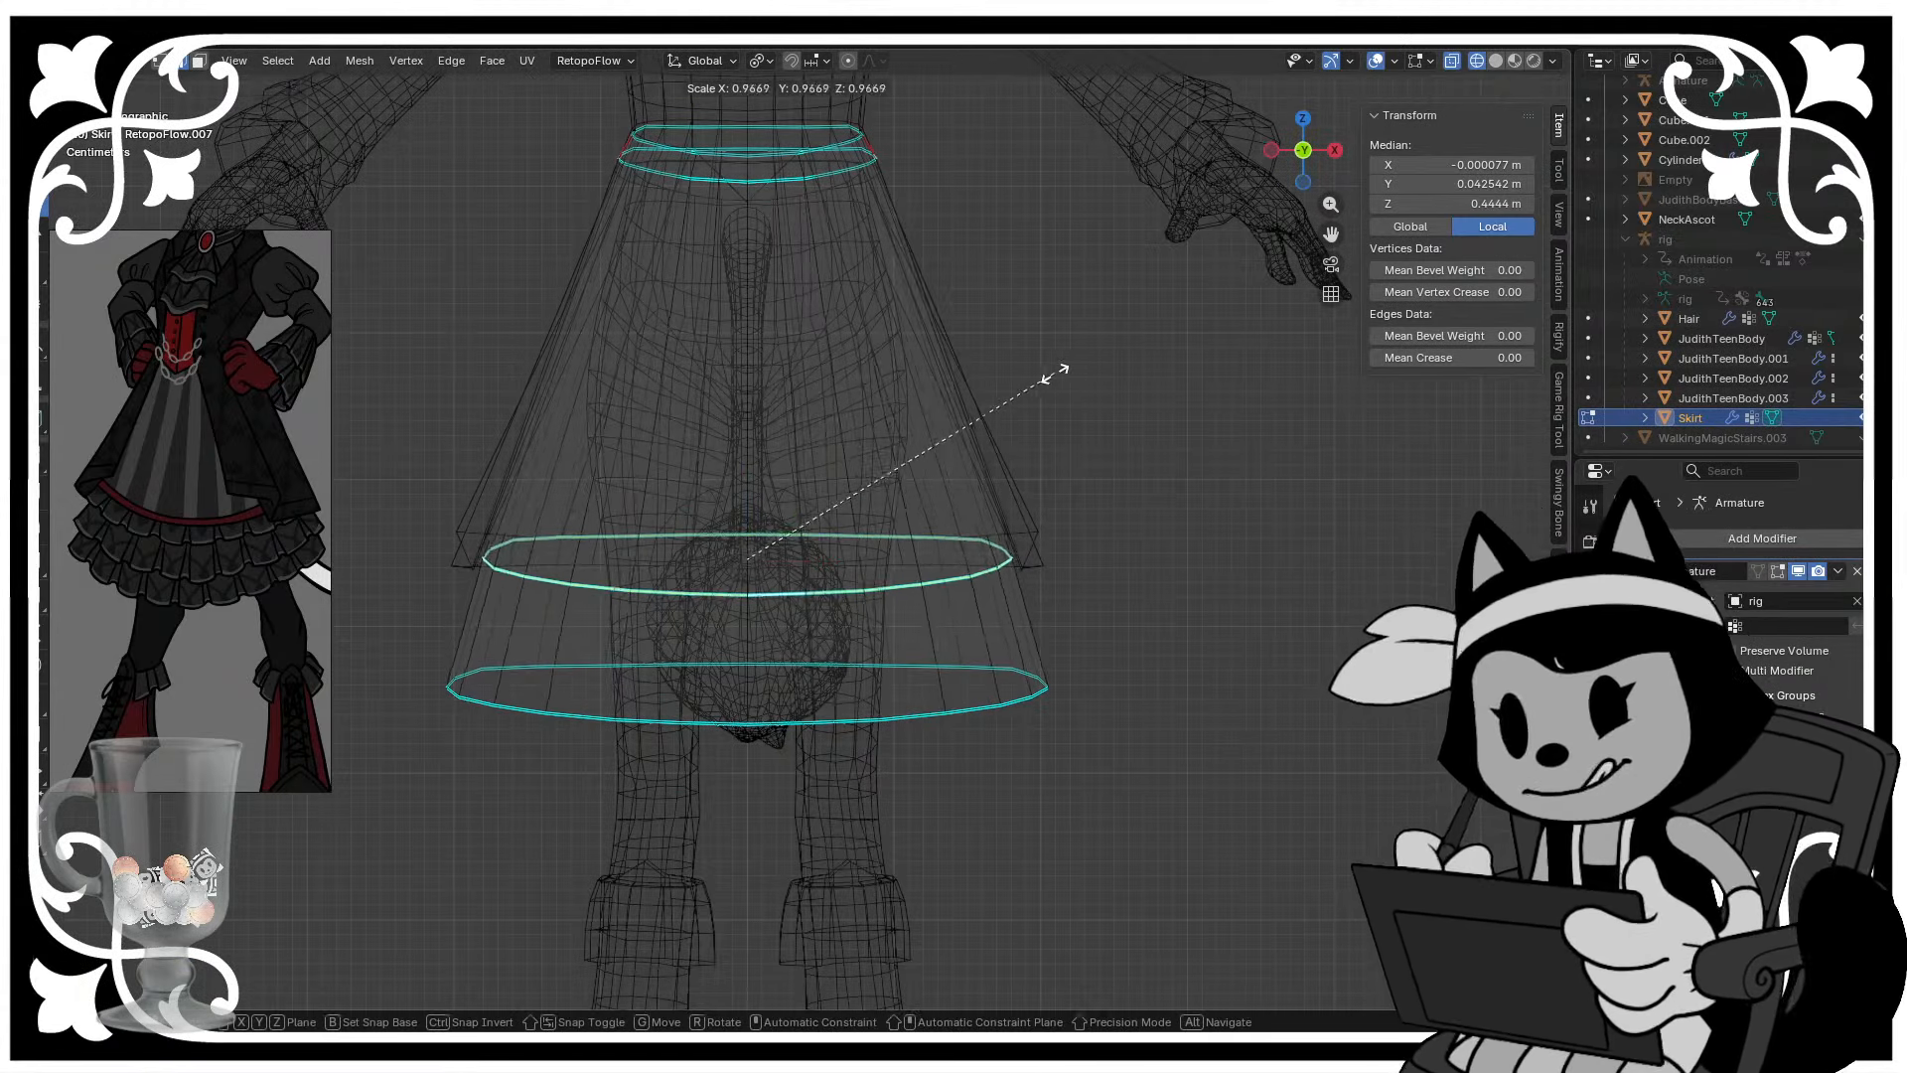
{"action": "left_click", "coordinate": [926, 592]}
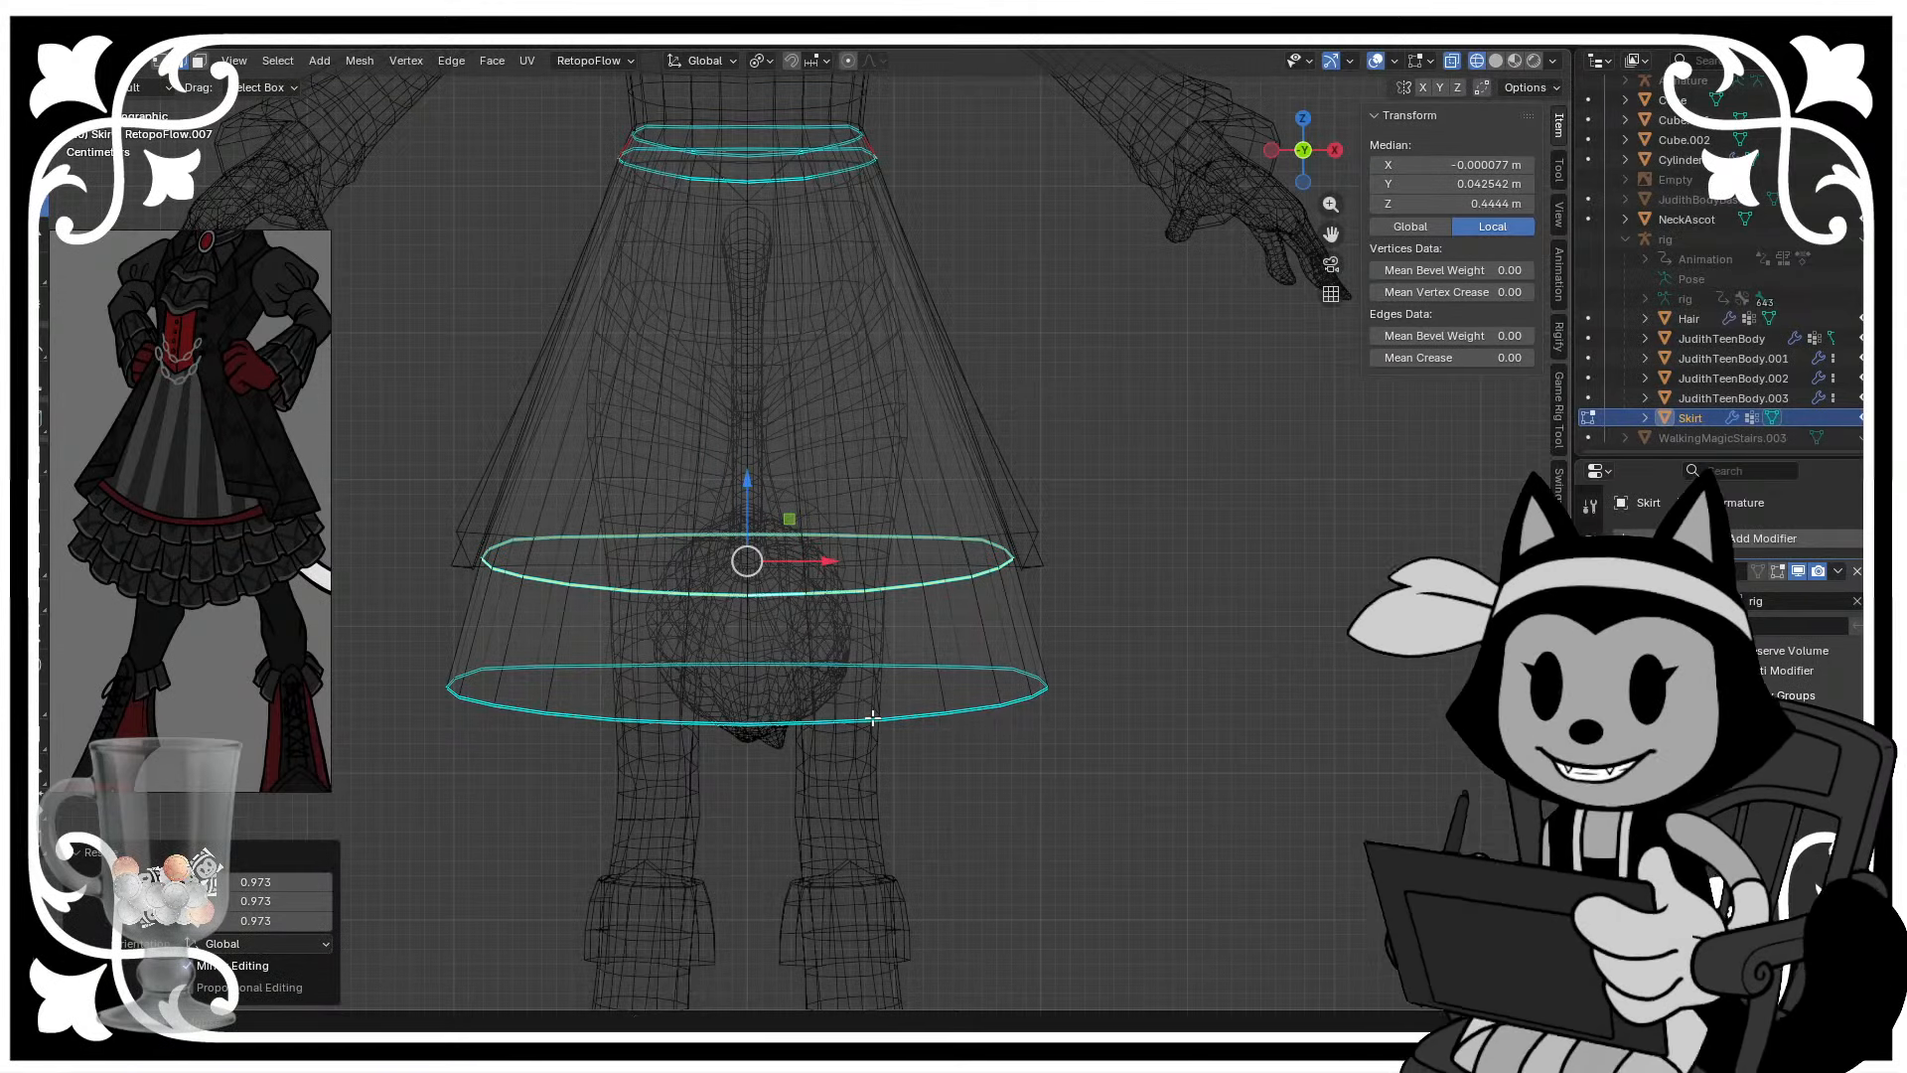
{"action": "middle_click_drag", "start_coordinate": [977, 493], "coordinate": [975, 585], "text": "shift"}
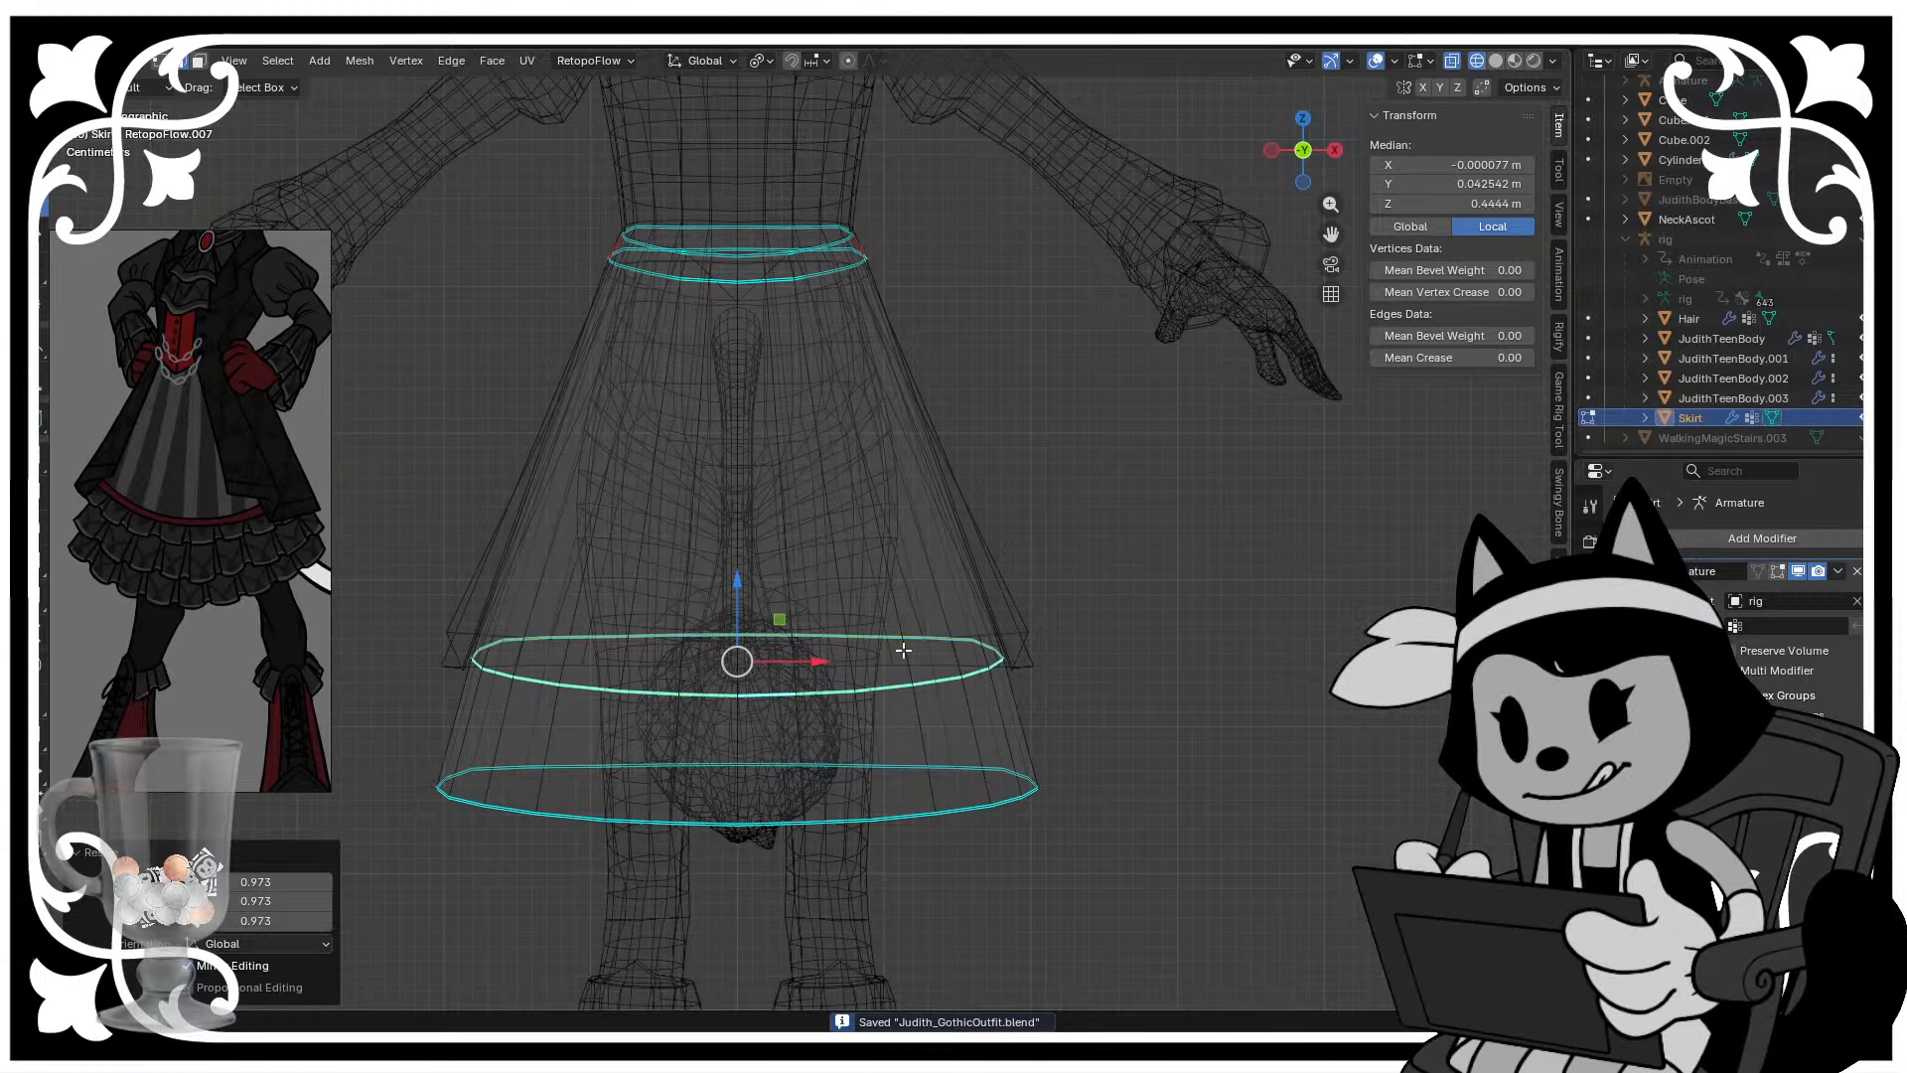
{"action": "scroll", "coordinate": [903, 651], "scroll_direction": "down", "scroll_amount": 1}
{"action": "scroll", "coordinate": [903, 651], "scroll_direction": "up", "scroll_amount": 1}
{"action": "key", "text": "s"}
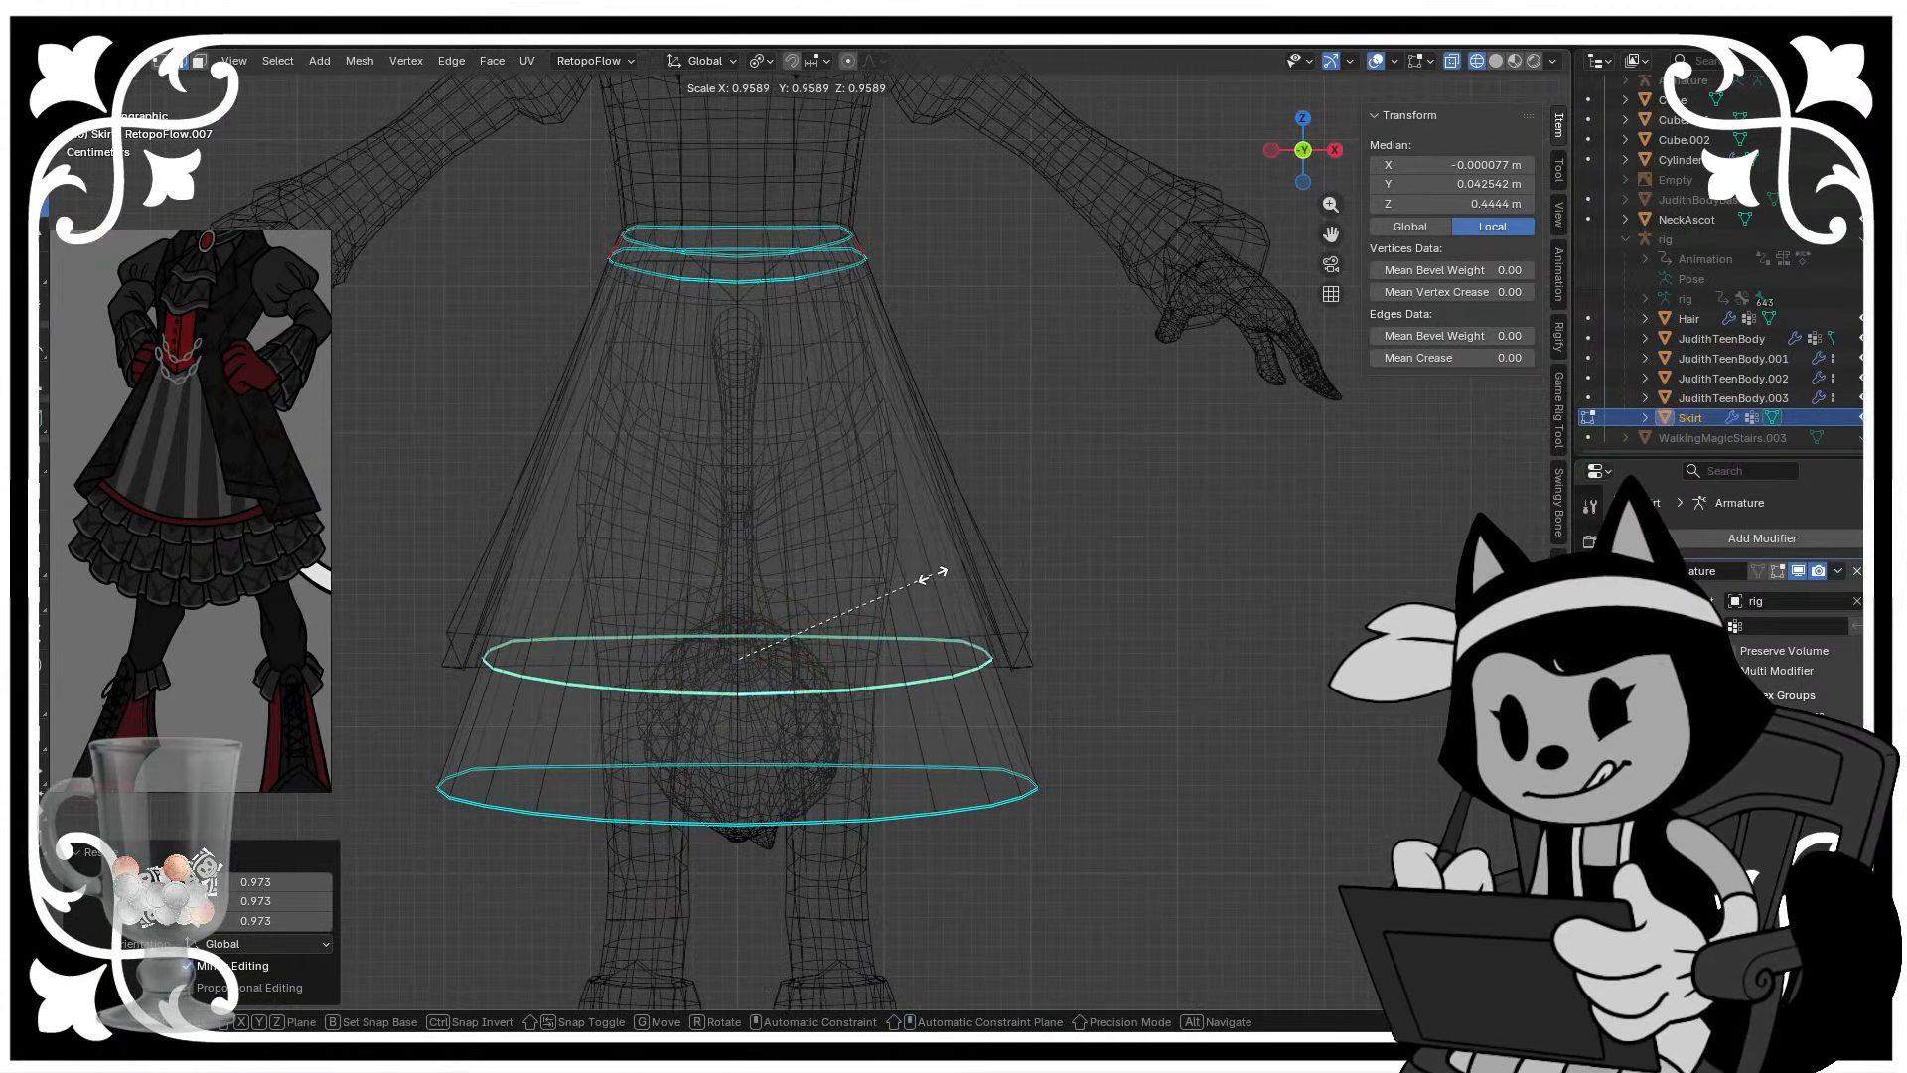
{"action": "left_click", "coordinate": [909, 576]}
- Add a loop cut just below the waistband at slide factor 0.714 and scale it by 1.004
{"action": "middle_click_drag", "start_coordinate": [890, 409], "coordinate": [825, 443], "text": "shift"}
{"action": "key", "text": "ctrl+r"}
{"action": "left_click", "coordinate": [792, 469]}
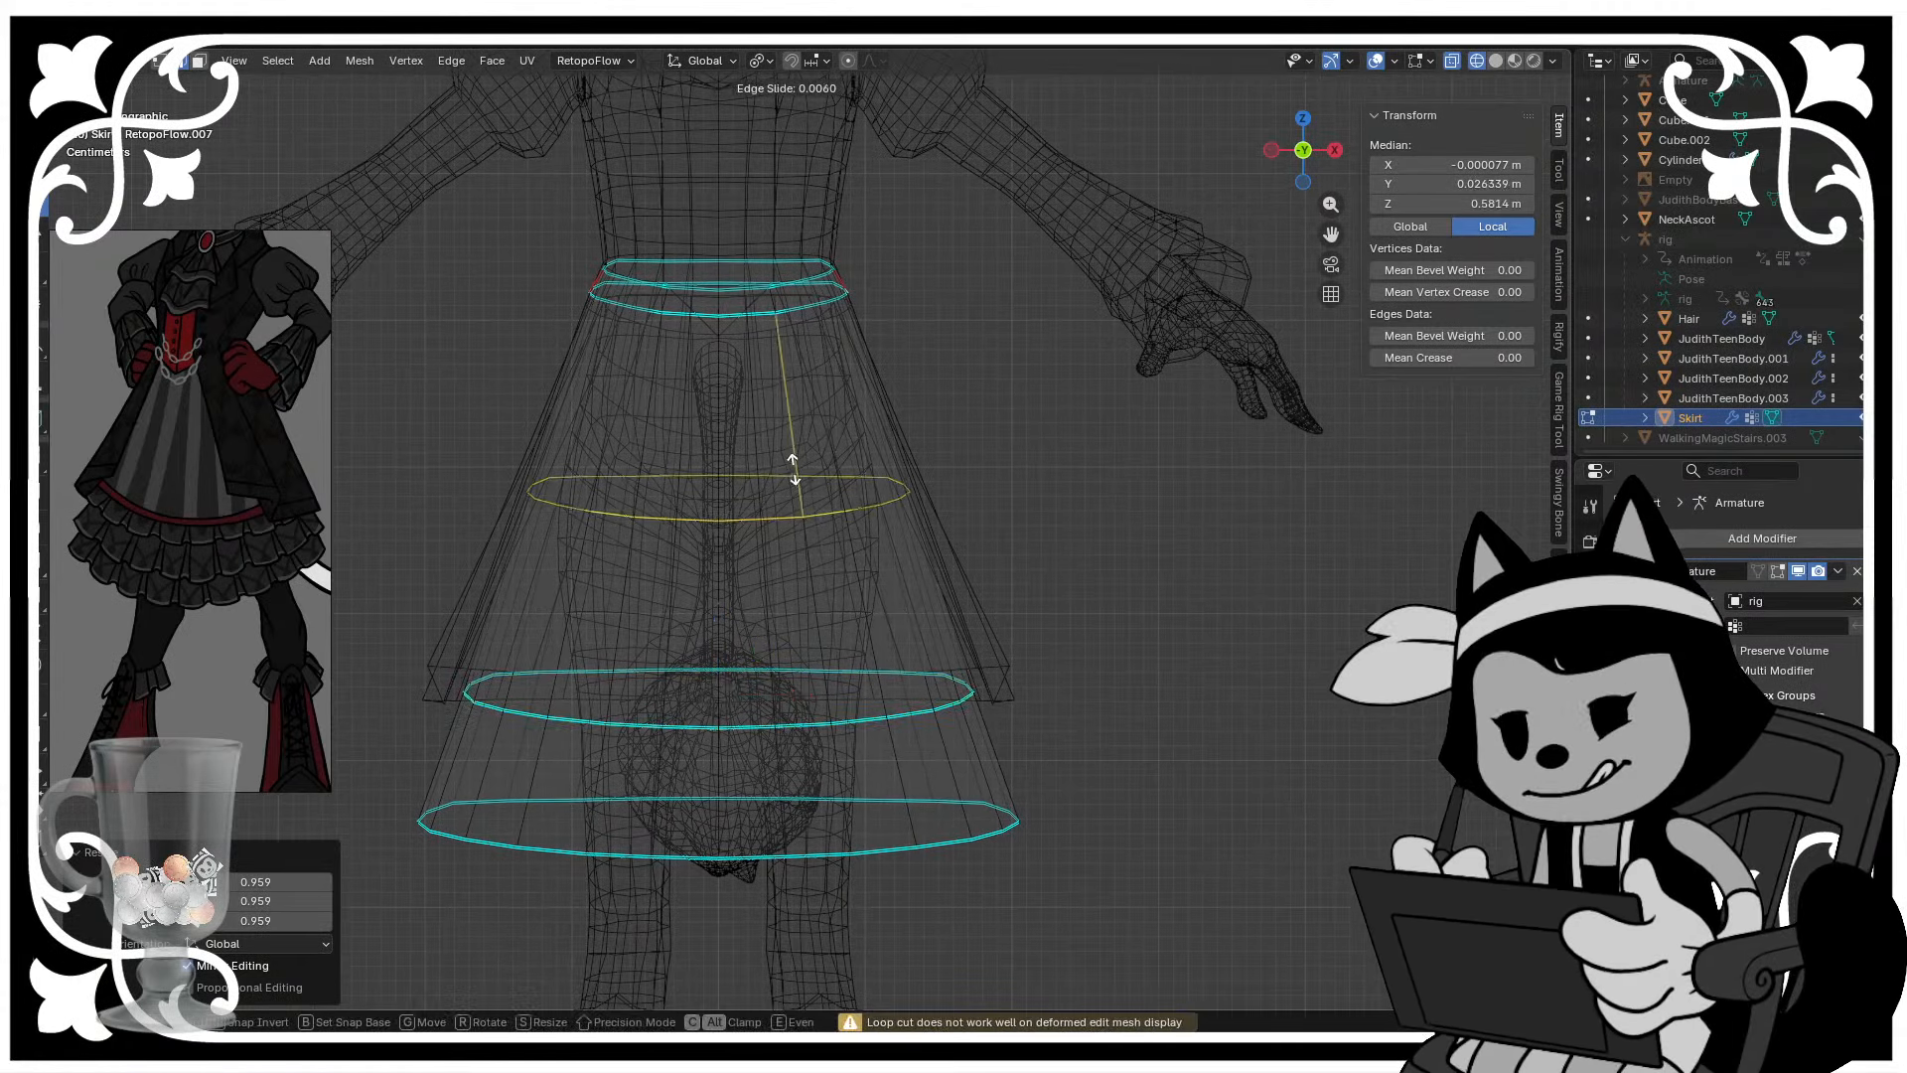
{"action": "left_click", "coordinate": [802, 321]}
{"action": "key", "text": "s"}
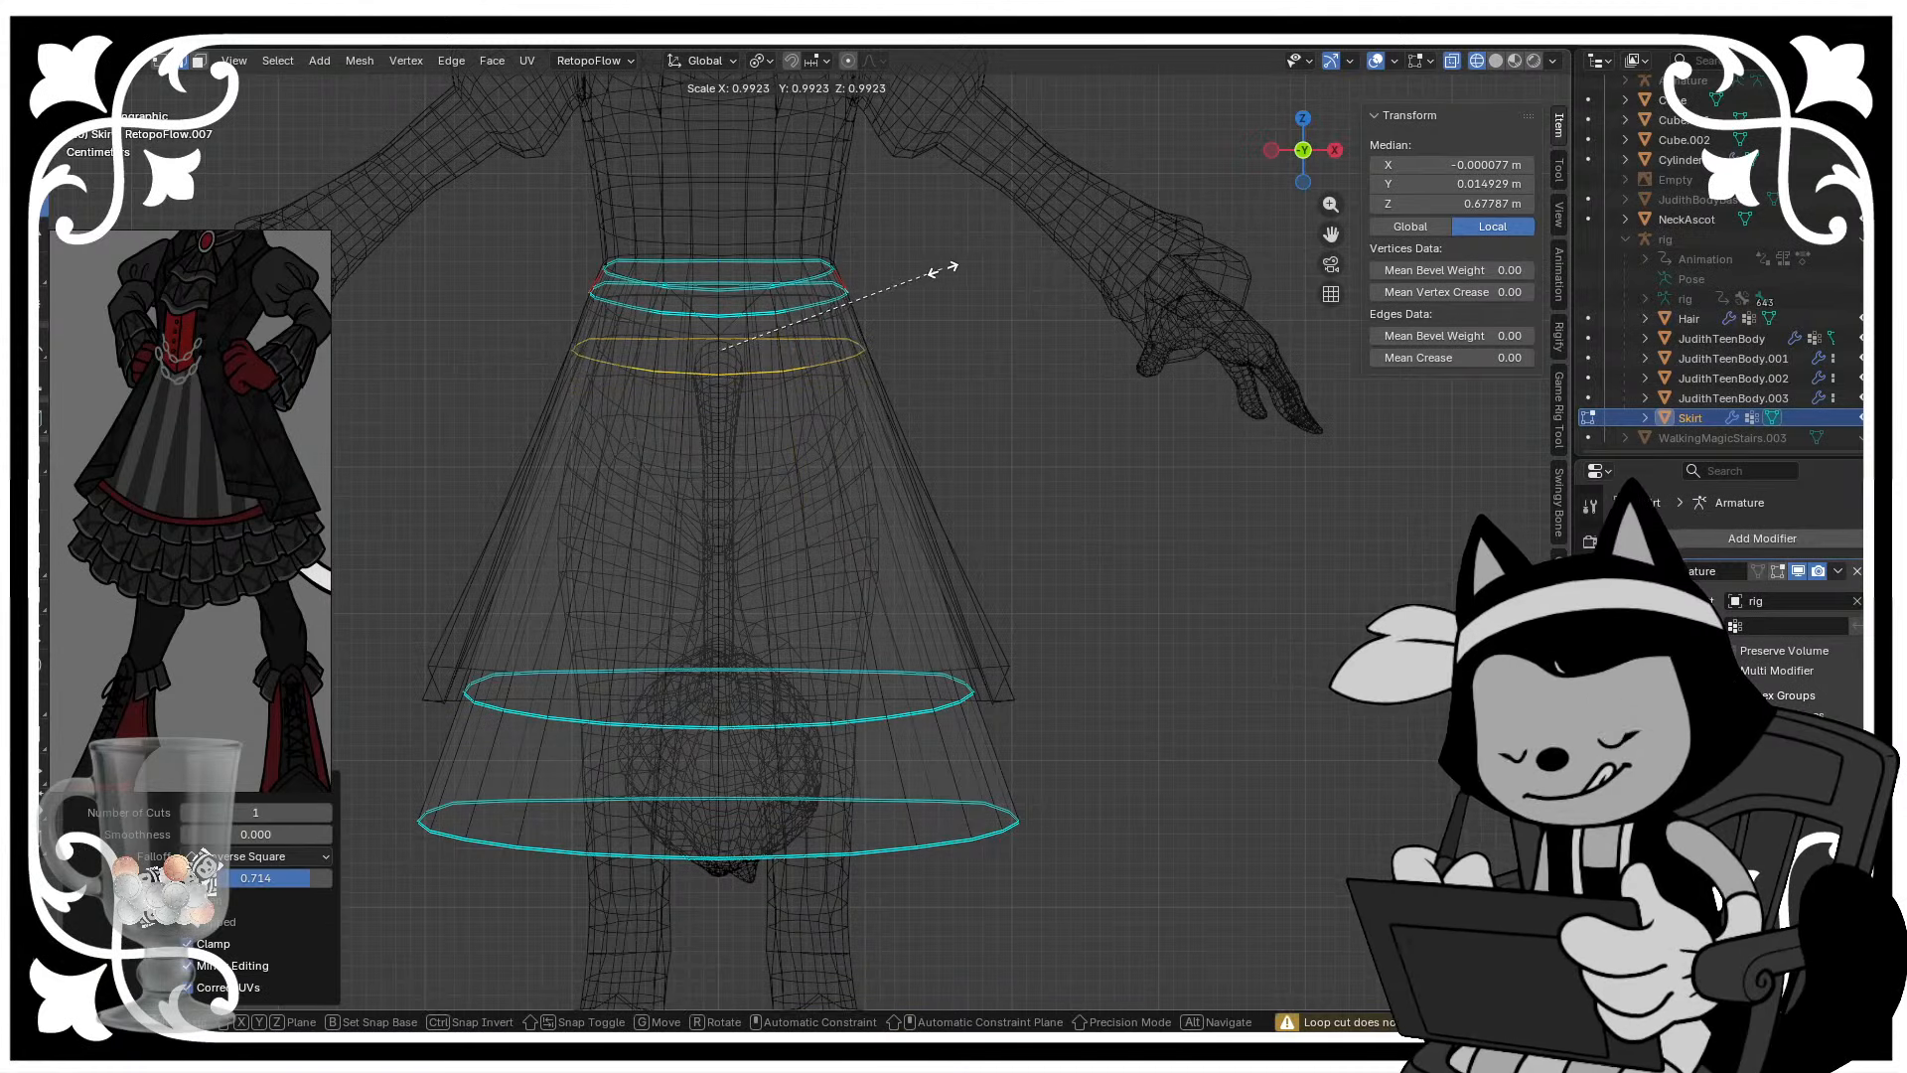
{"action": "left_click", "coordinate": [946, 272]}
- Add six evenly spaced loop cuts to the skirt between the upper cut and the loop above the hem
{"action": "key", "text": "ctrl+r"}
{"action": "scroll", "coordinate": [676, 497], "scroll_direction": "up", "scroll_amount": 5}
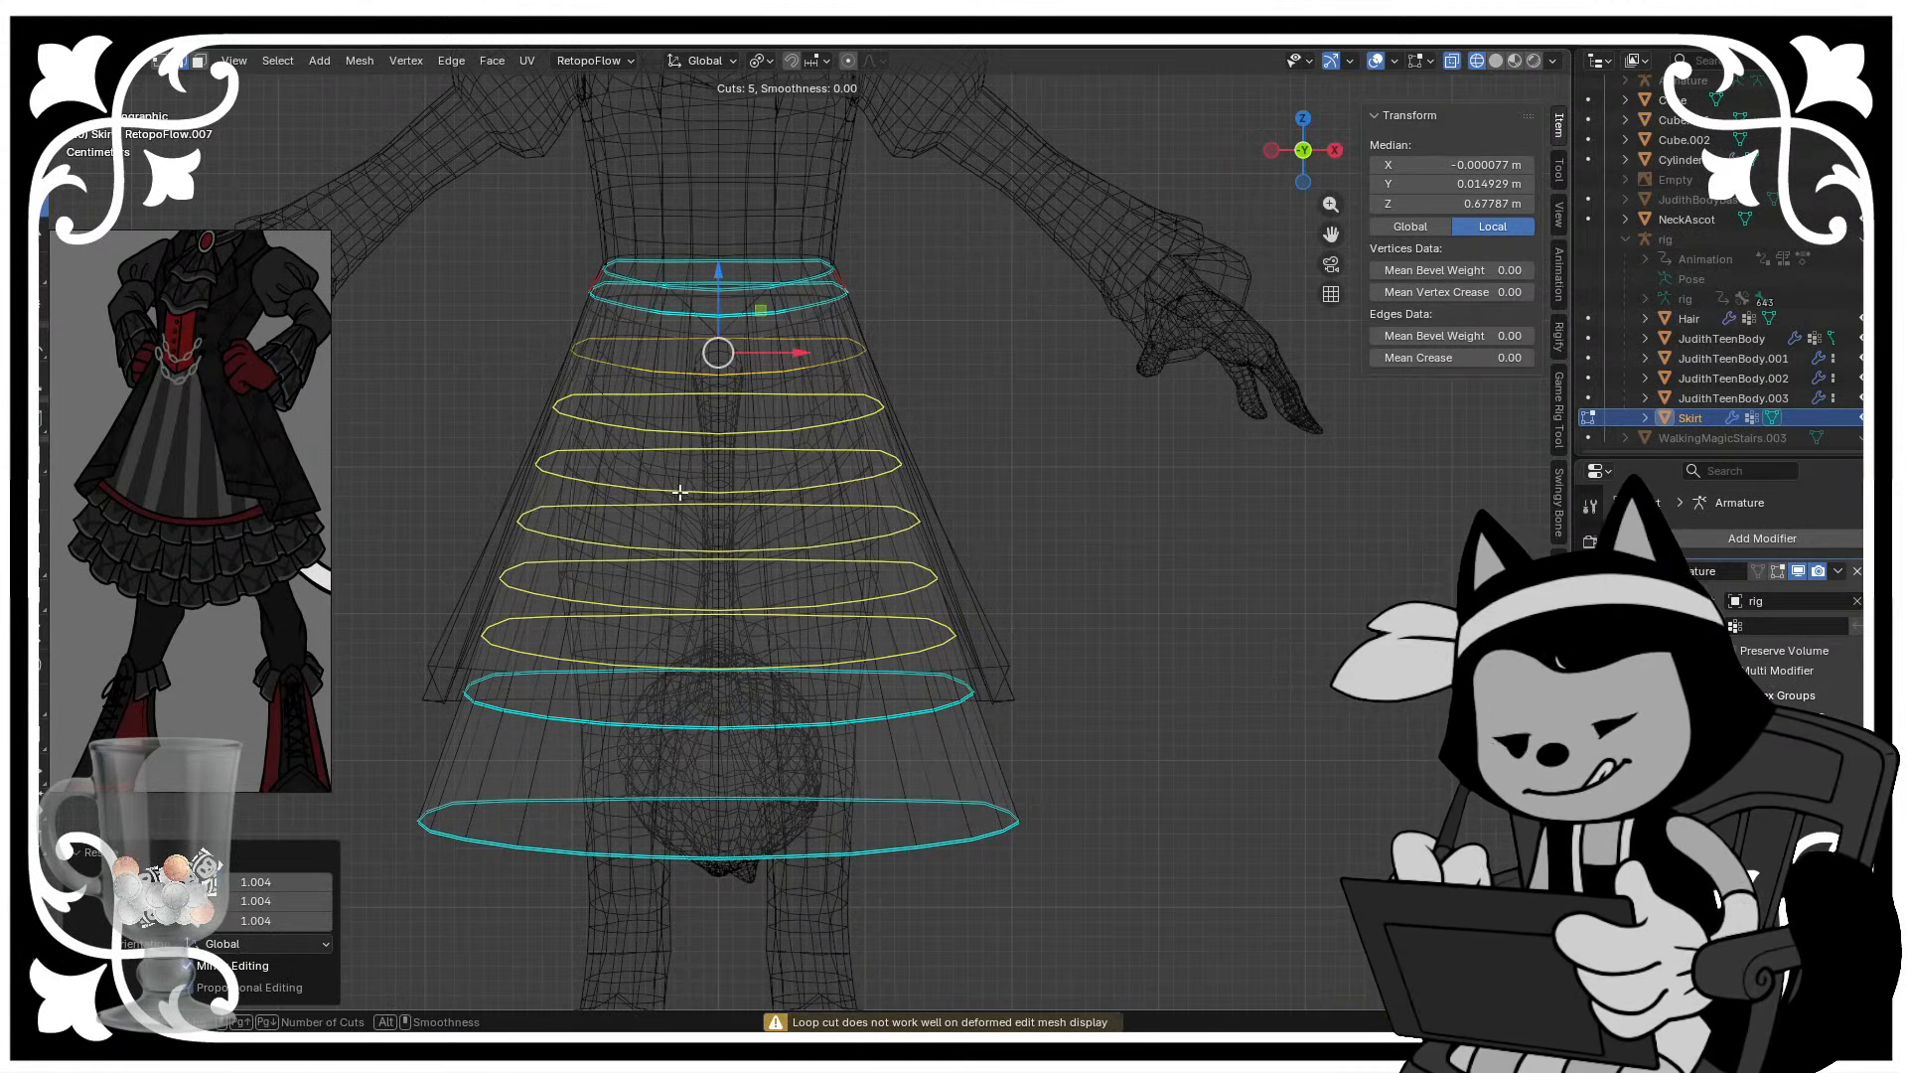
{"action": "left_click", "coordinate": [680, 493]}
{"action": "right_click", "coordinate": [680, 492]}
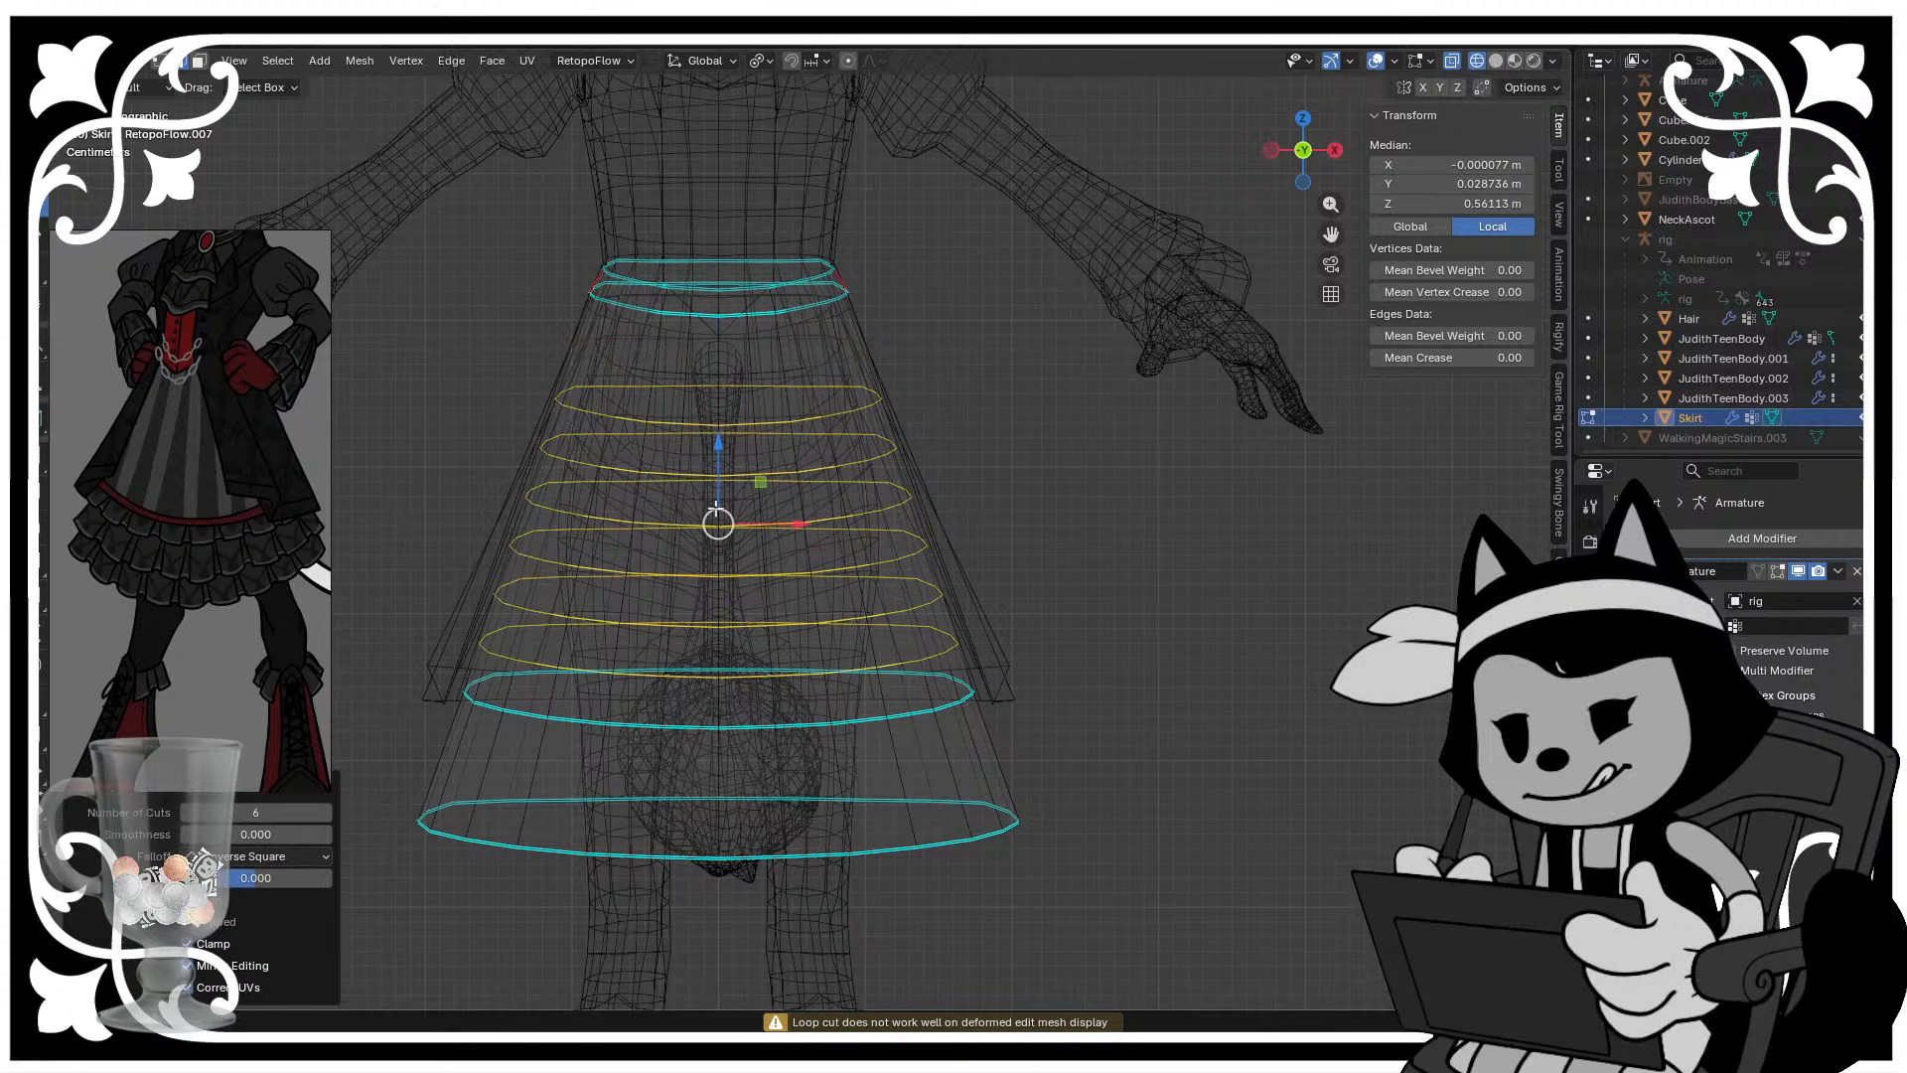
{"action": "middle_click_drag", "start_coordinate": [834, 505], "coordinate": [604, 814]}
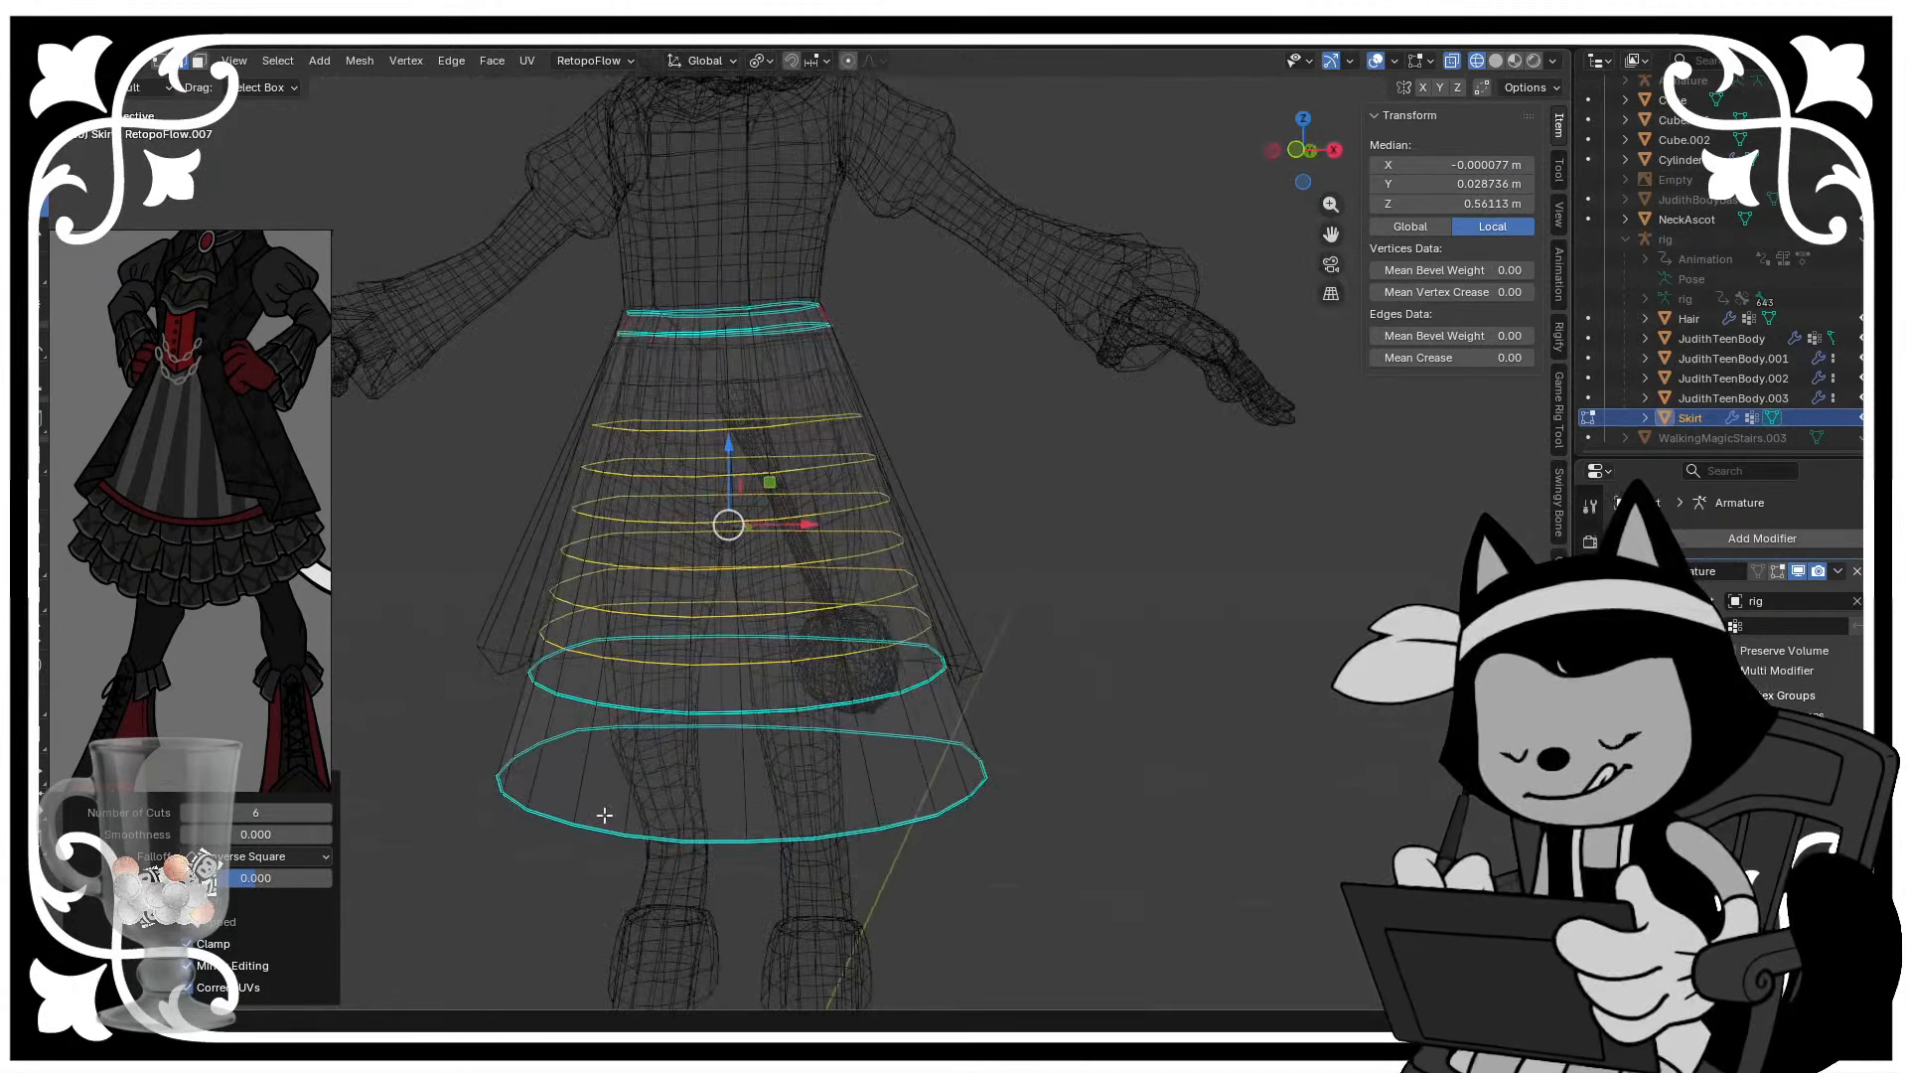
- Select the linked band of faces between the two lowest sharp loops of the skirt and separate it into its own object
{"action": "left_click", "coordinate": [652, 766]}
{"action": "key", "text": "l"}
{"action": "middle_click_drag", "start_coordinate": [717, 780], "coordinate": [747, 694], "text": "shift"}
{"action": "scroll", "coordinate": [746, 693], "scroll_direction": "up", "scroll_amount": 2}
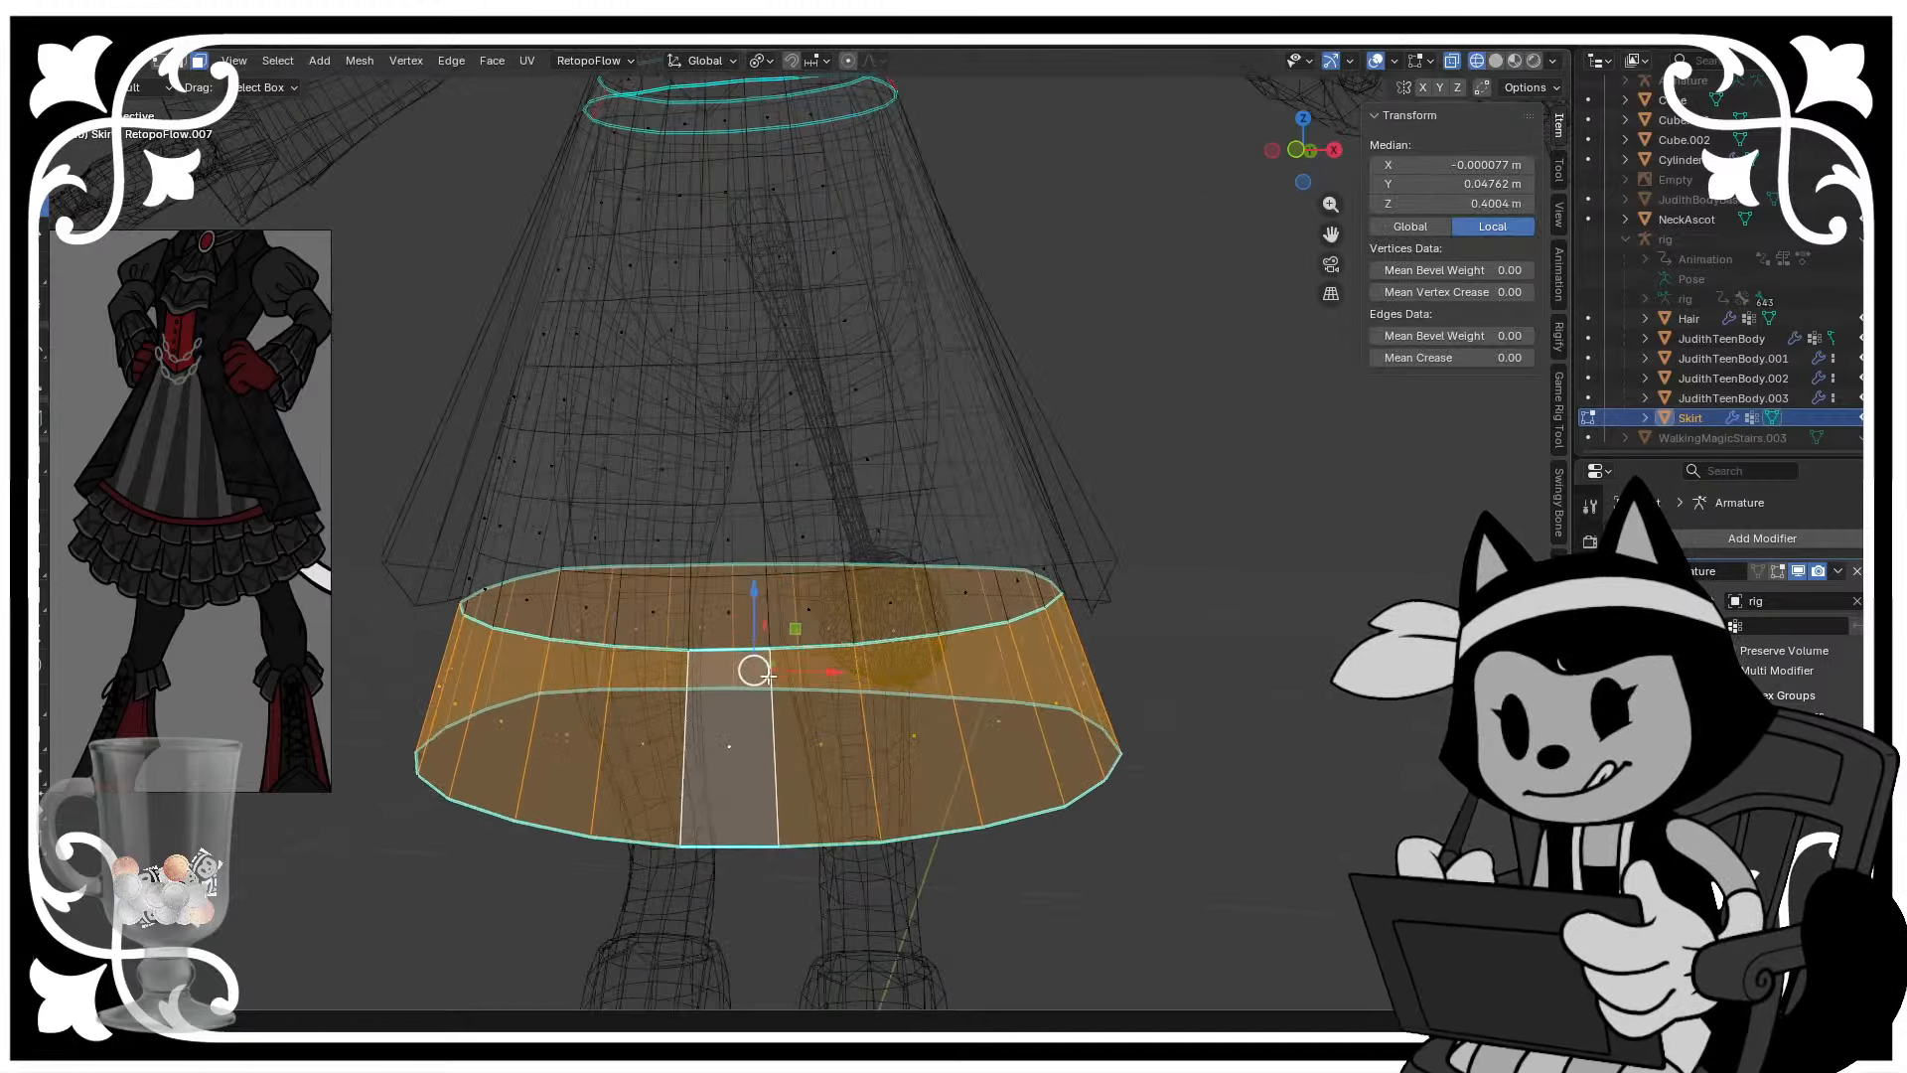
{"action": "right_click", "coordinate": [760, 790]}
{"action": "mouse_move", "coordinate": [827, 962]}
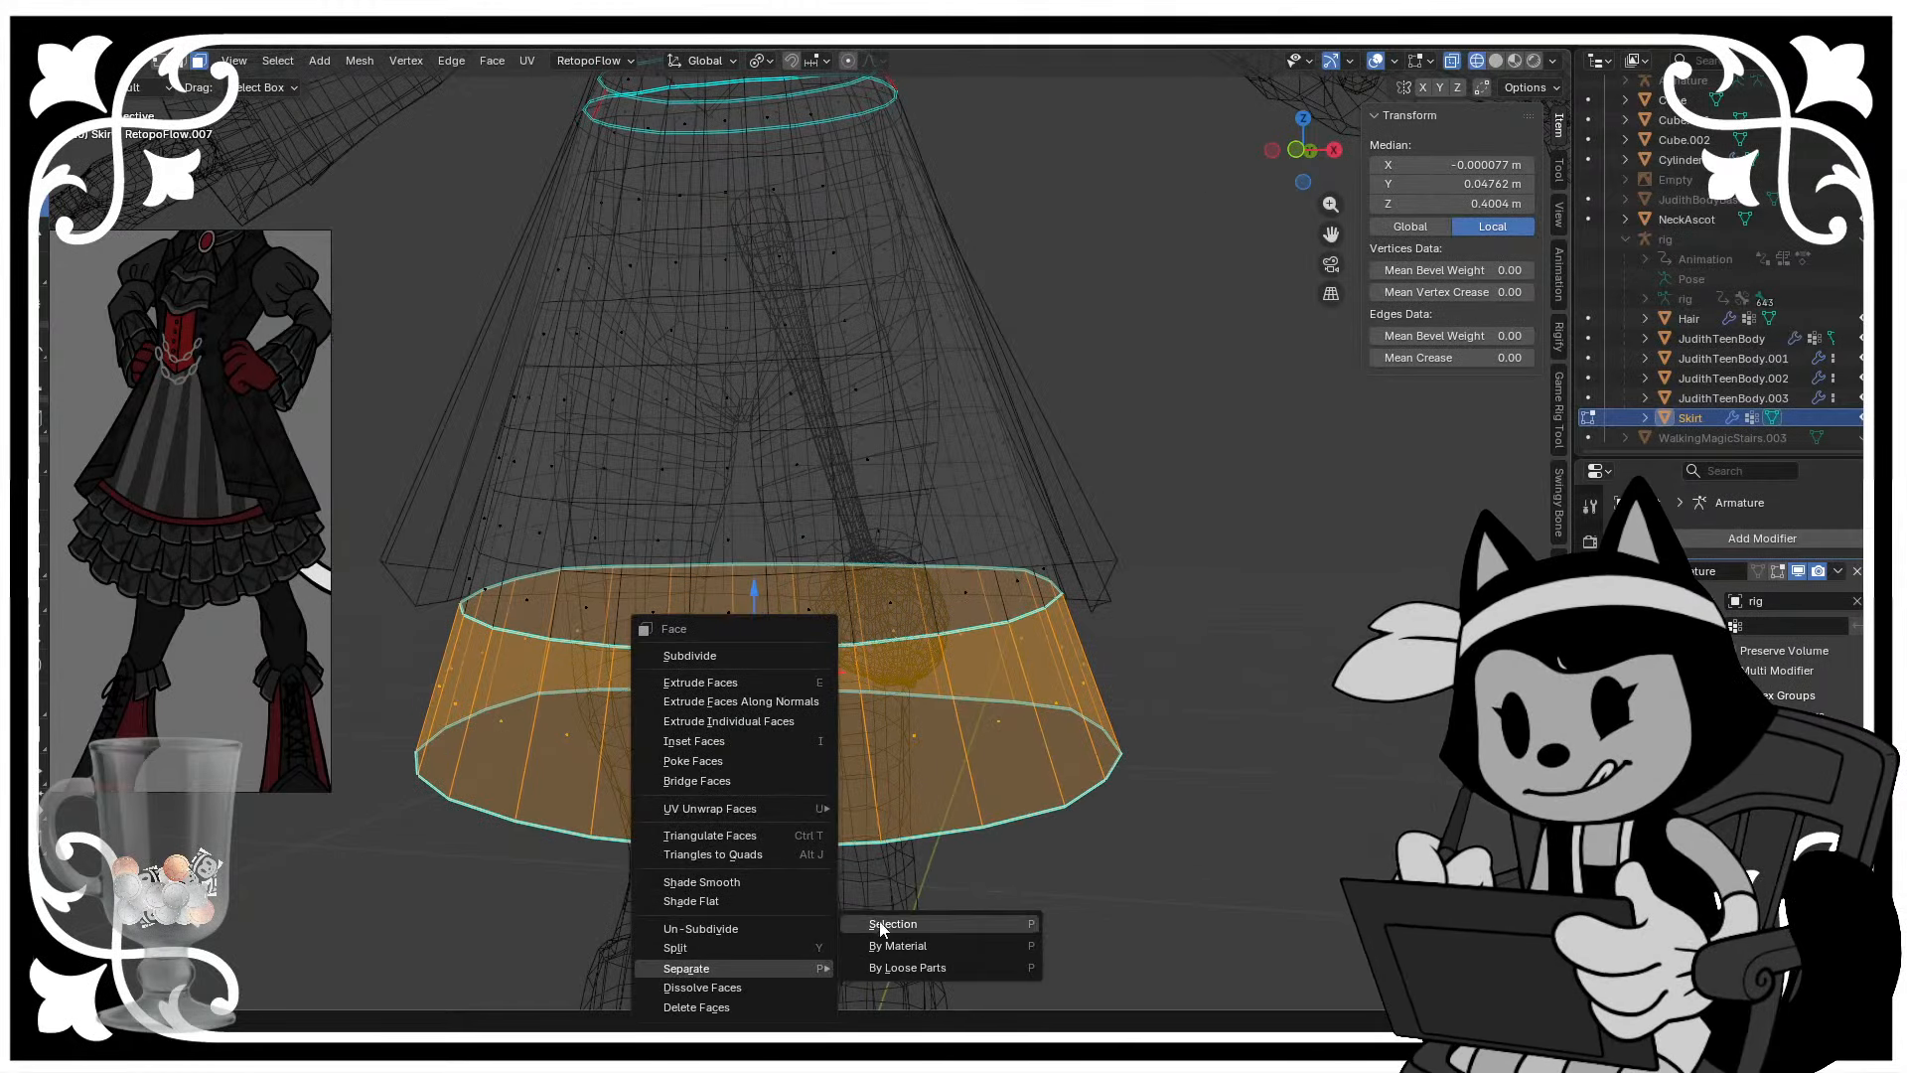
{"action": "left_click", "coordinate": [924, 927]}
{"action": "key", "text": "Tab"}
- Switch to solid shading, select the separated hem band's upper edge loop, scale it and nudge it slightly
{"action": "left_click", "coordinate": [914, 765]}
{"action": "left_click", "coordinate": [914, 765]}
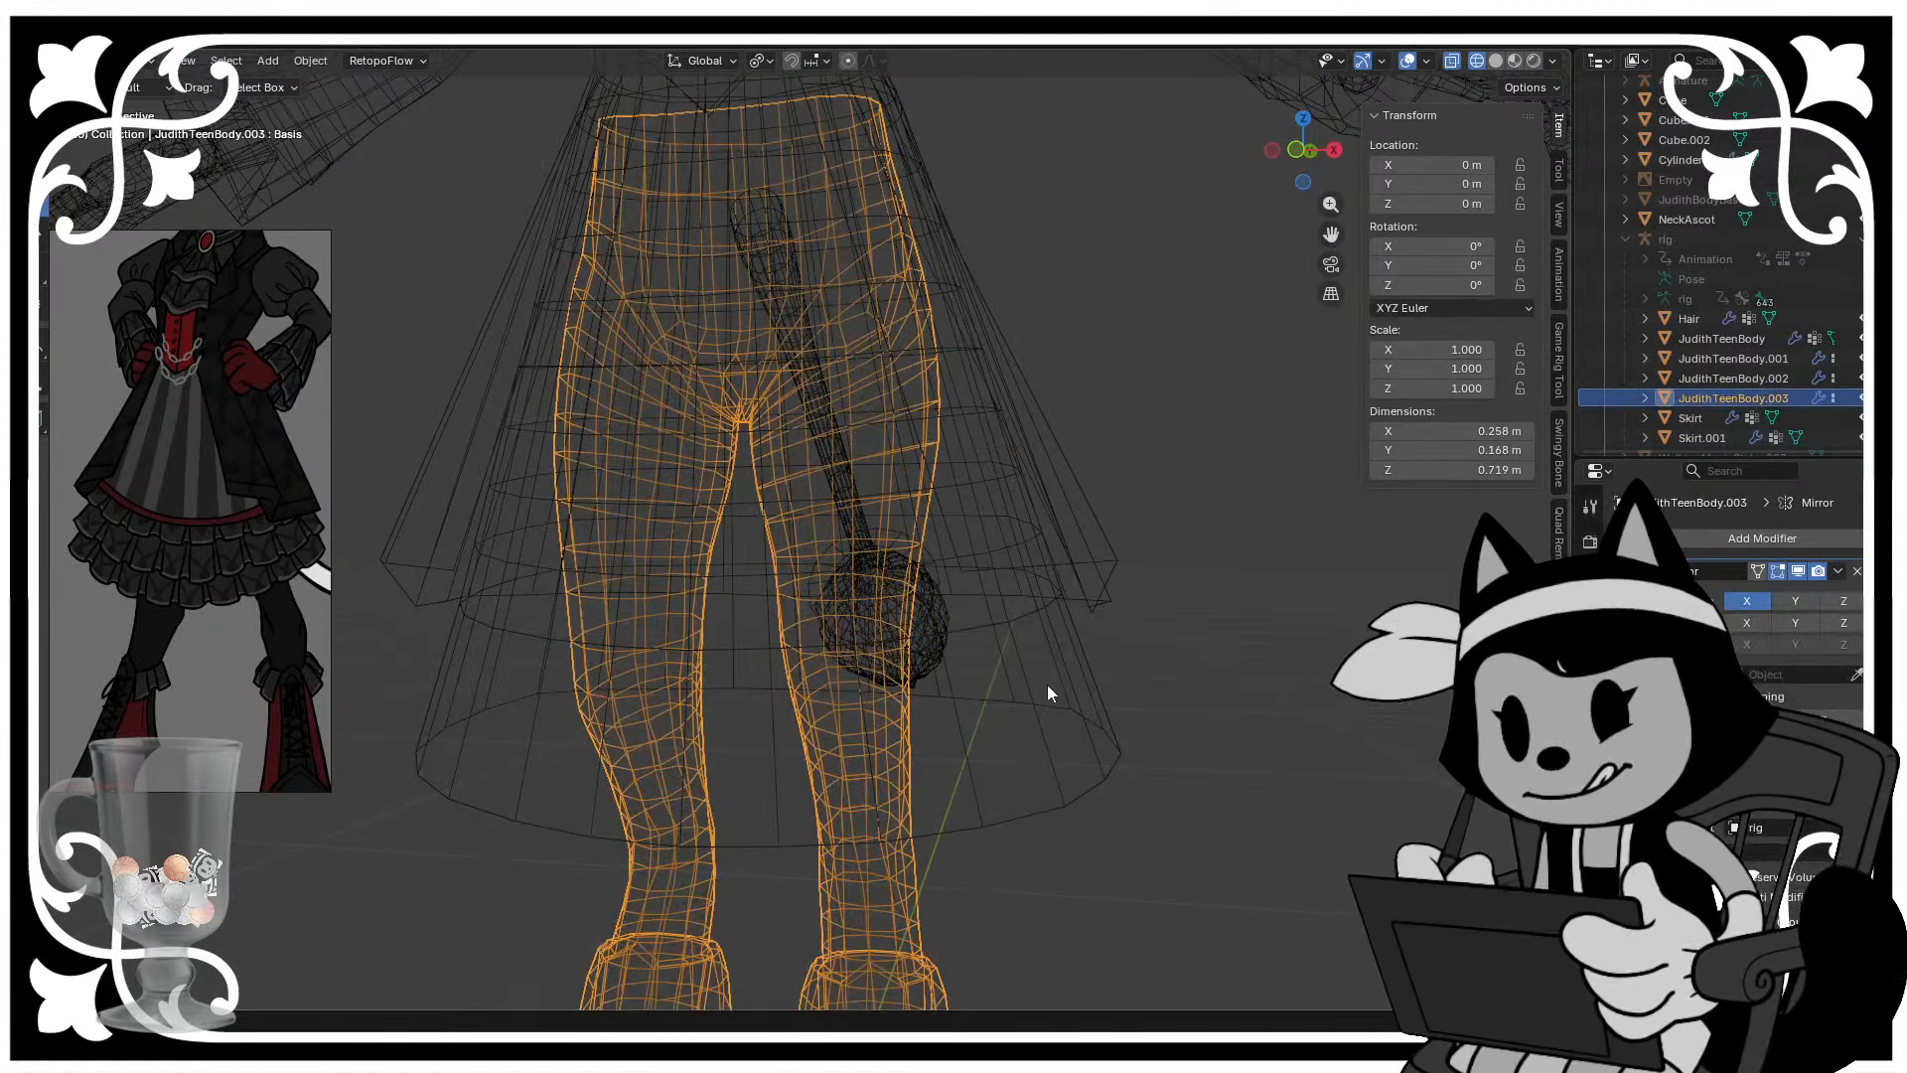
{"action": "left_click", "coordinate": [1047, 683]}
{"action": "left_click", "coordinate": [1496, 61]}
{"action": "key", "text": "Tab"}
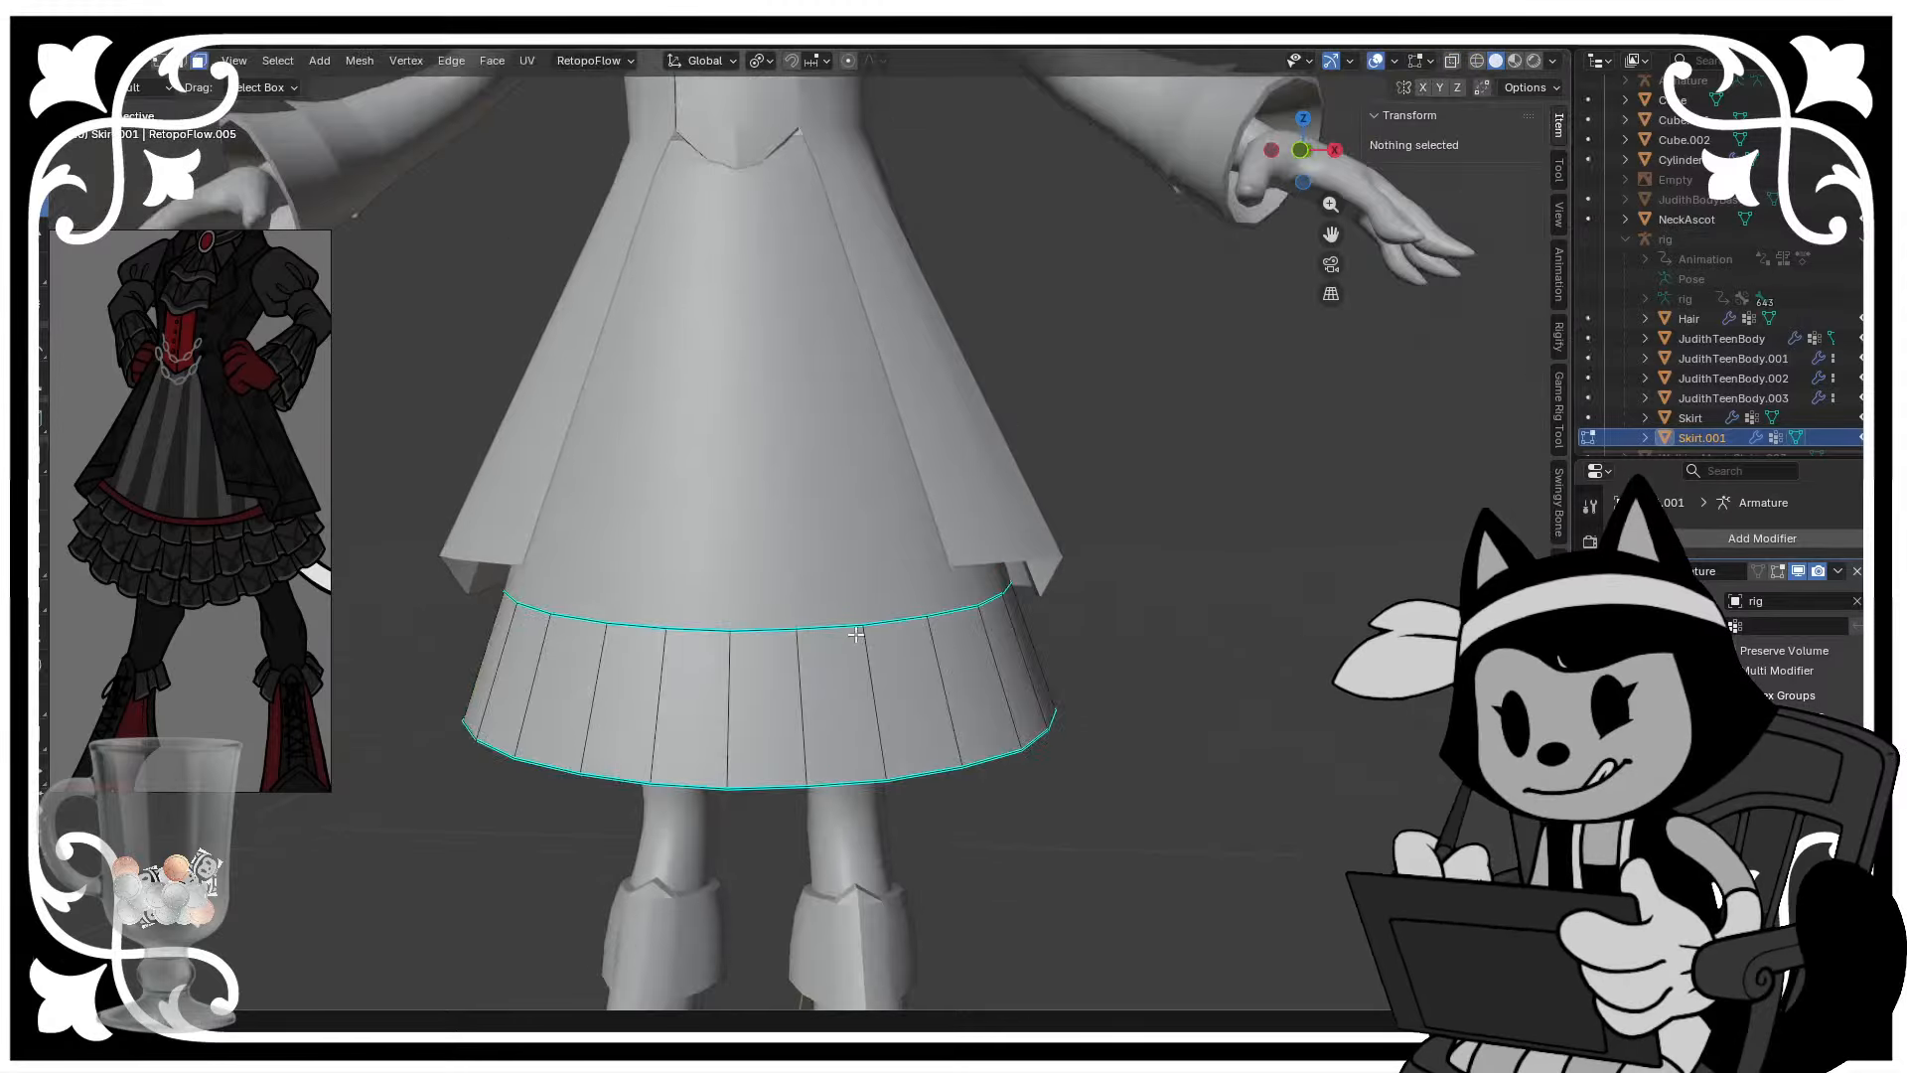
{"action": "left_click", "coordinate": [749, 625], "text": "alt"}
{"action": "scroll", "coordinate": [749, 596], "scroll_direction": "up", "scroll_amount": 2}
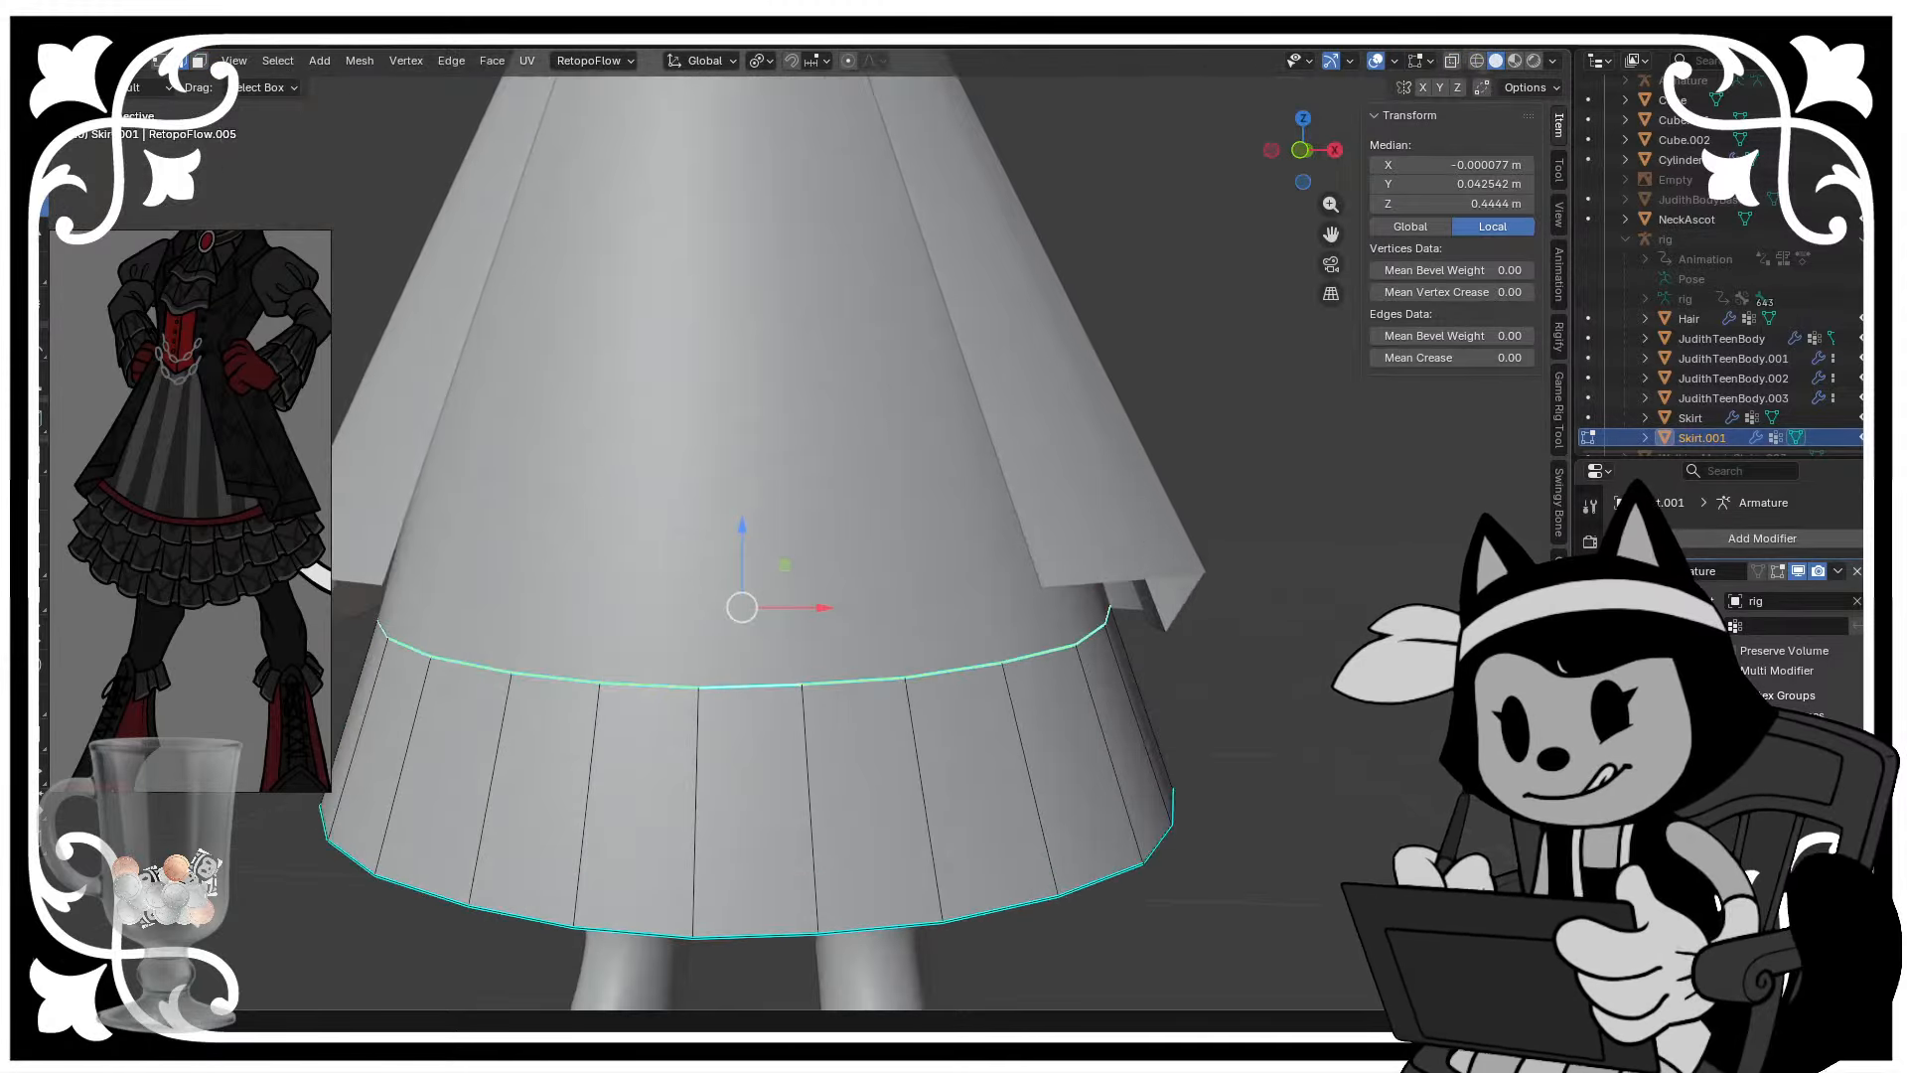
{"action": "key", "text": "s"}
{"action": "left_click", "coordinate": [870, 560]}
{"action": "middle_click_drag", "start_coordinate": [869, 559], "coordinate": [700, 547]}
{"action": "left_click_drag", "start_coordinate": [781, 542], "coordinate": [781, 536]}
- Add a loop cut just above the main skirt's bottom edge with a slide factor of -0.322
{"action": "key", "text": "Tab"}
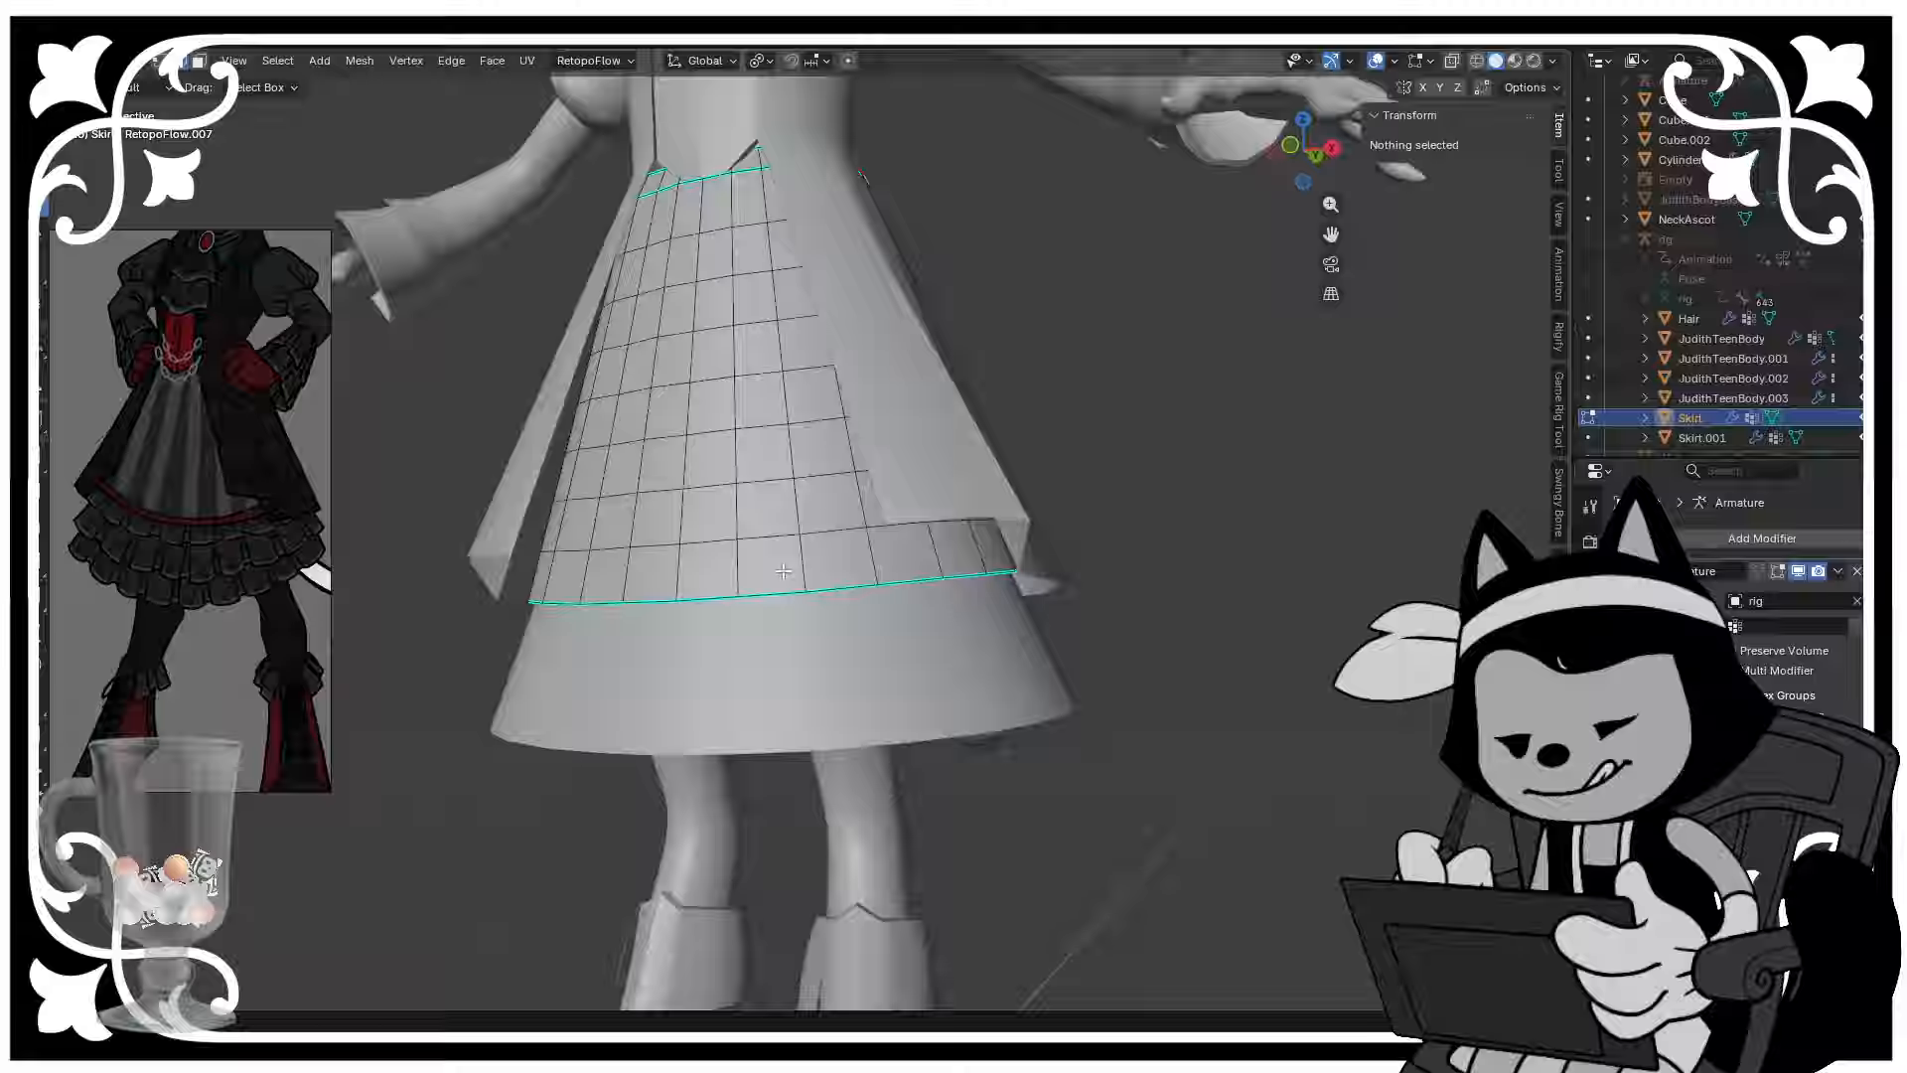
{"action": "key", "text": "ctrl+r"}
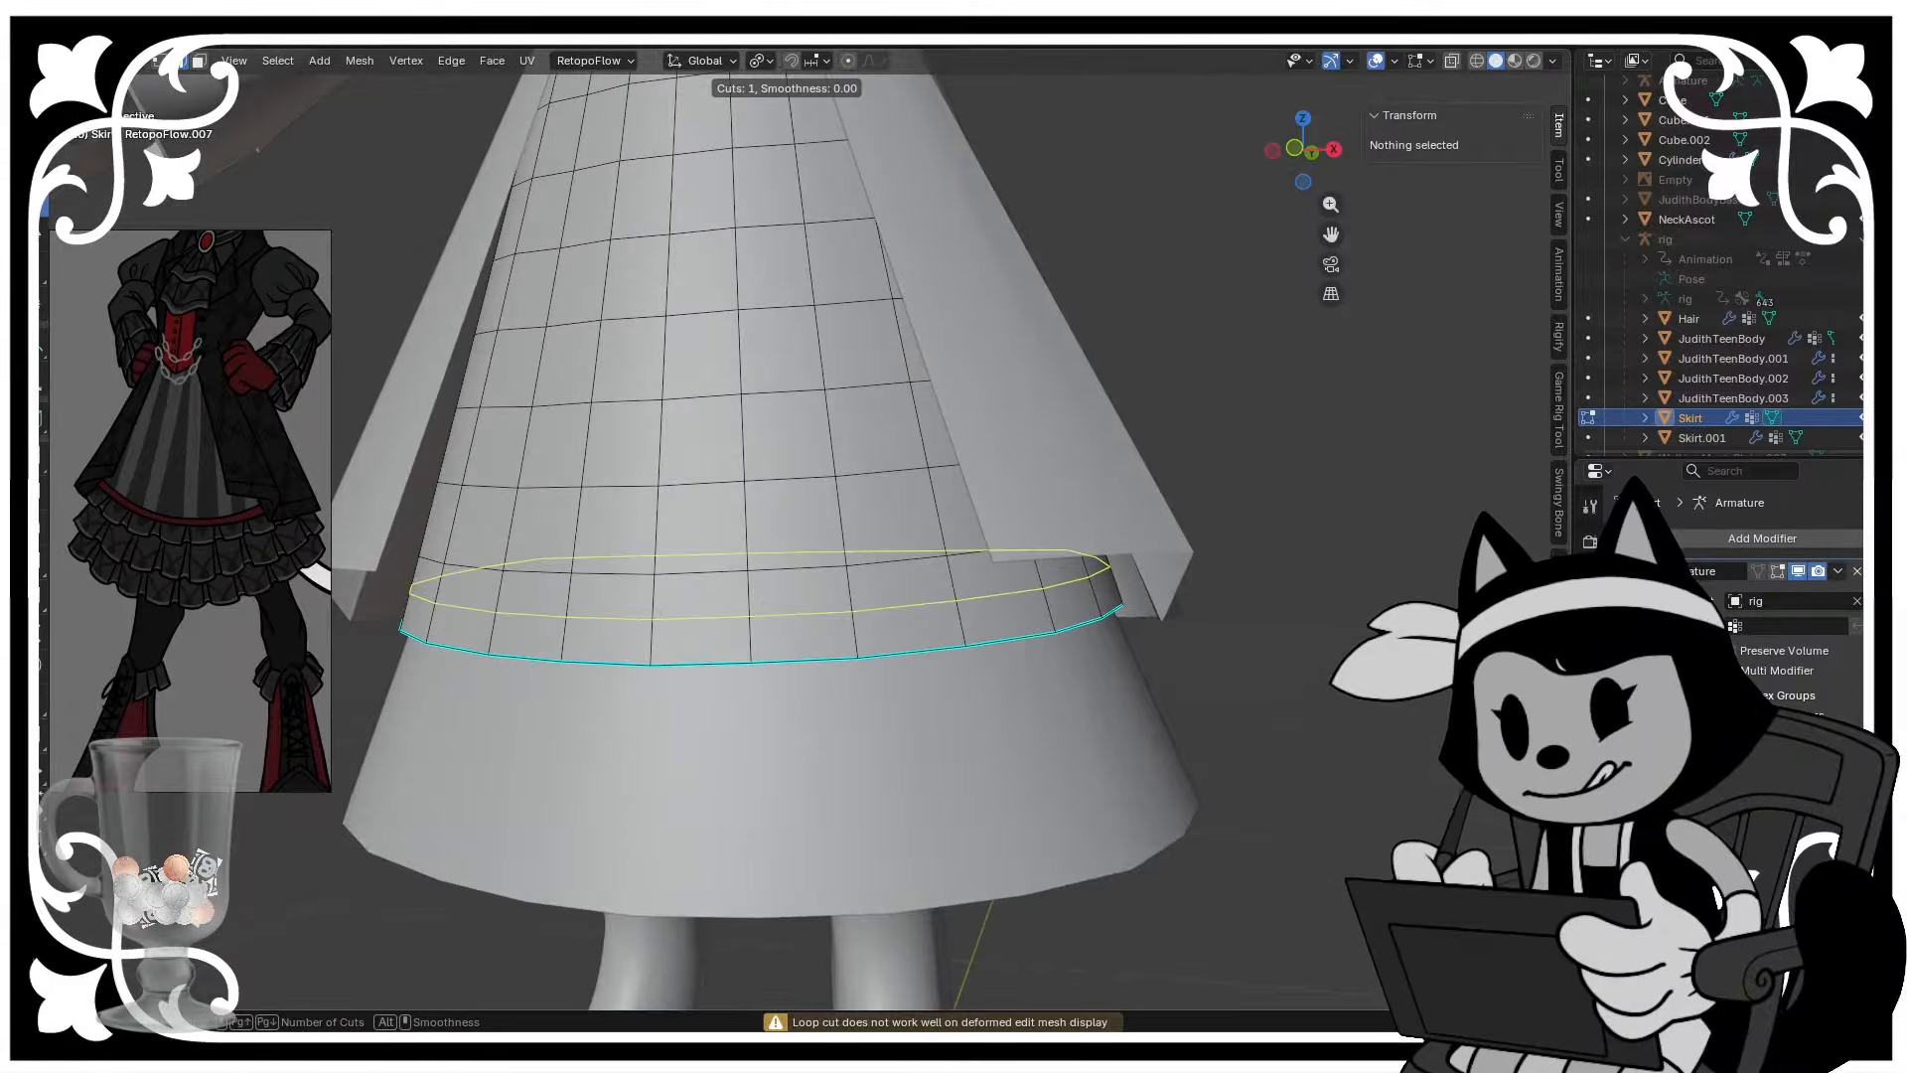
{"action": "left_click", "coordinate": [668, 608]}
{"action": "left_click", "coordinate": [678, 623]}
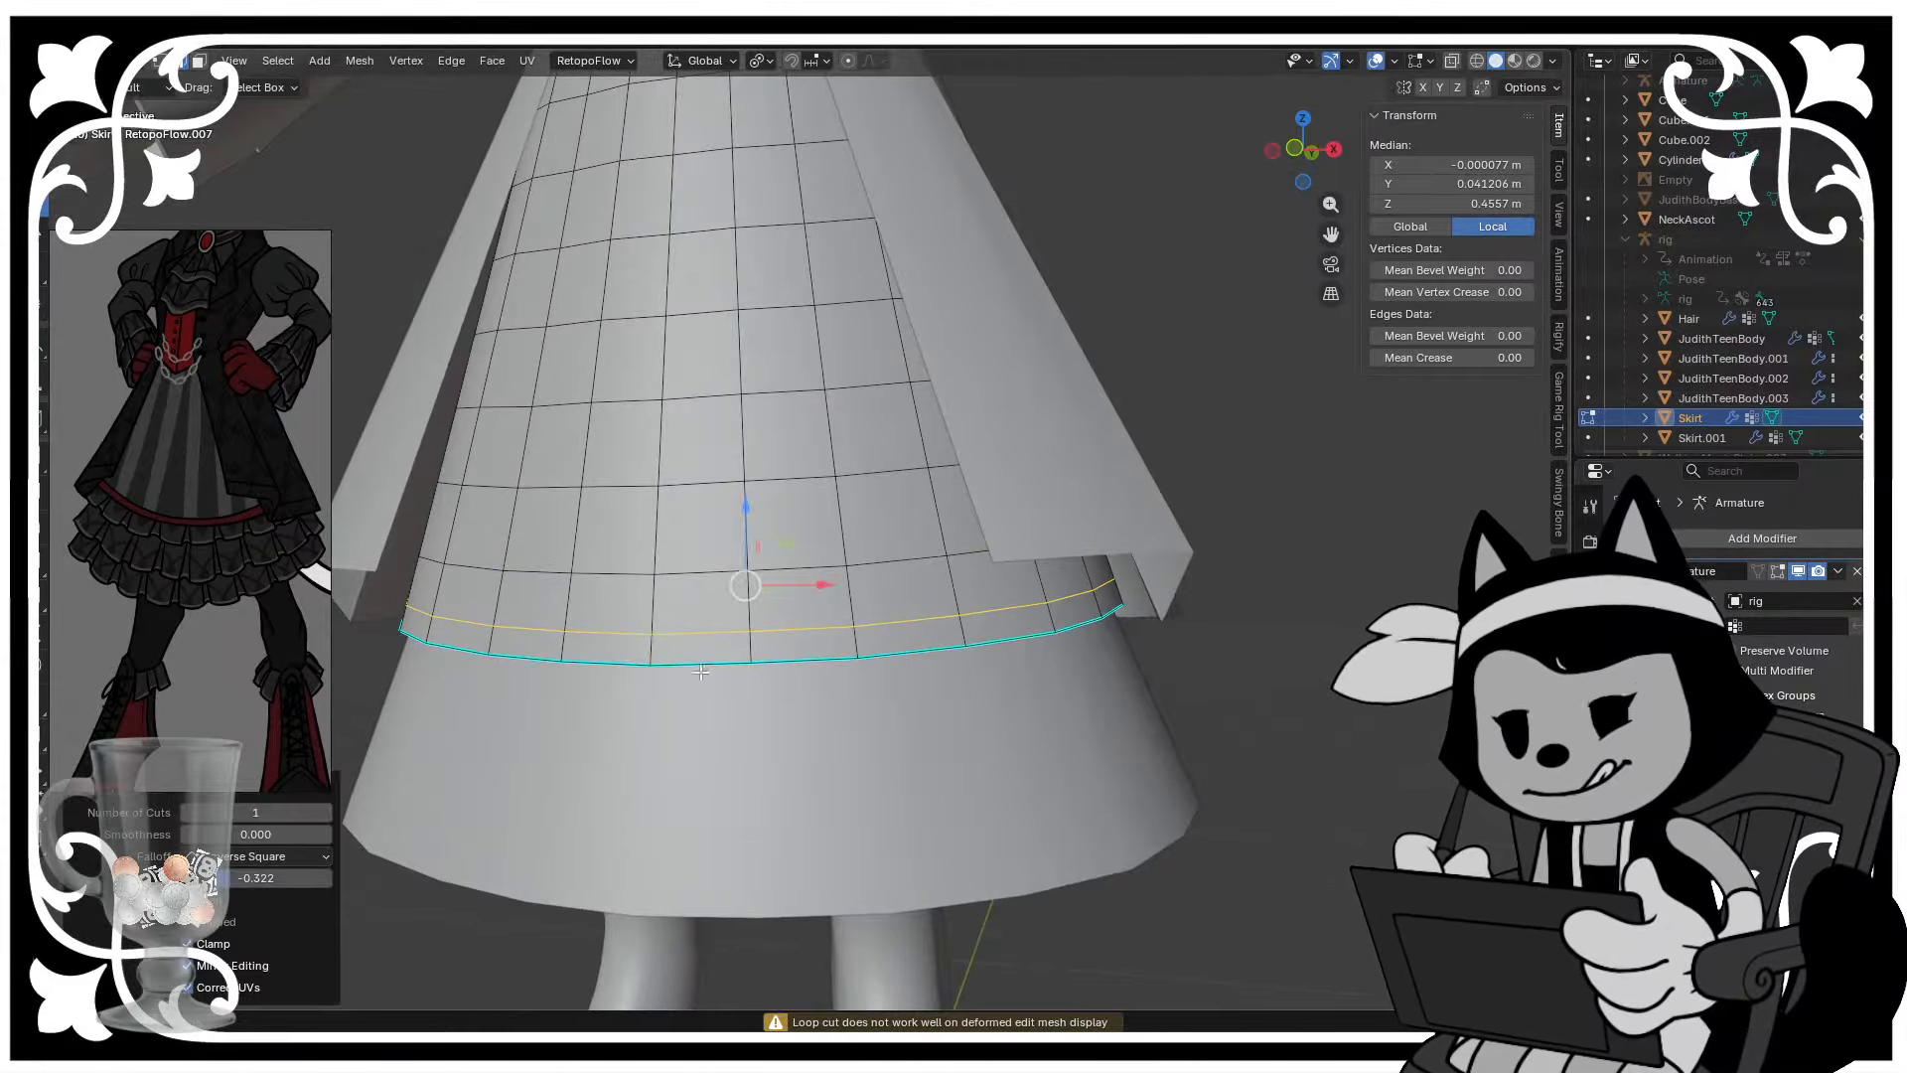
- Select the narrow face loop along the main skirt's bottom edge and separate it as a trim band object
{"action": "key", "text": "alt+a"}
{"action": "left_click", "coordinate": [647, 643], "text": "alt"}
{"action": "middle_click_drag", "start_coordinate": [646, 643], "coordinate": [1118, 488]}
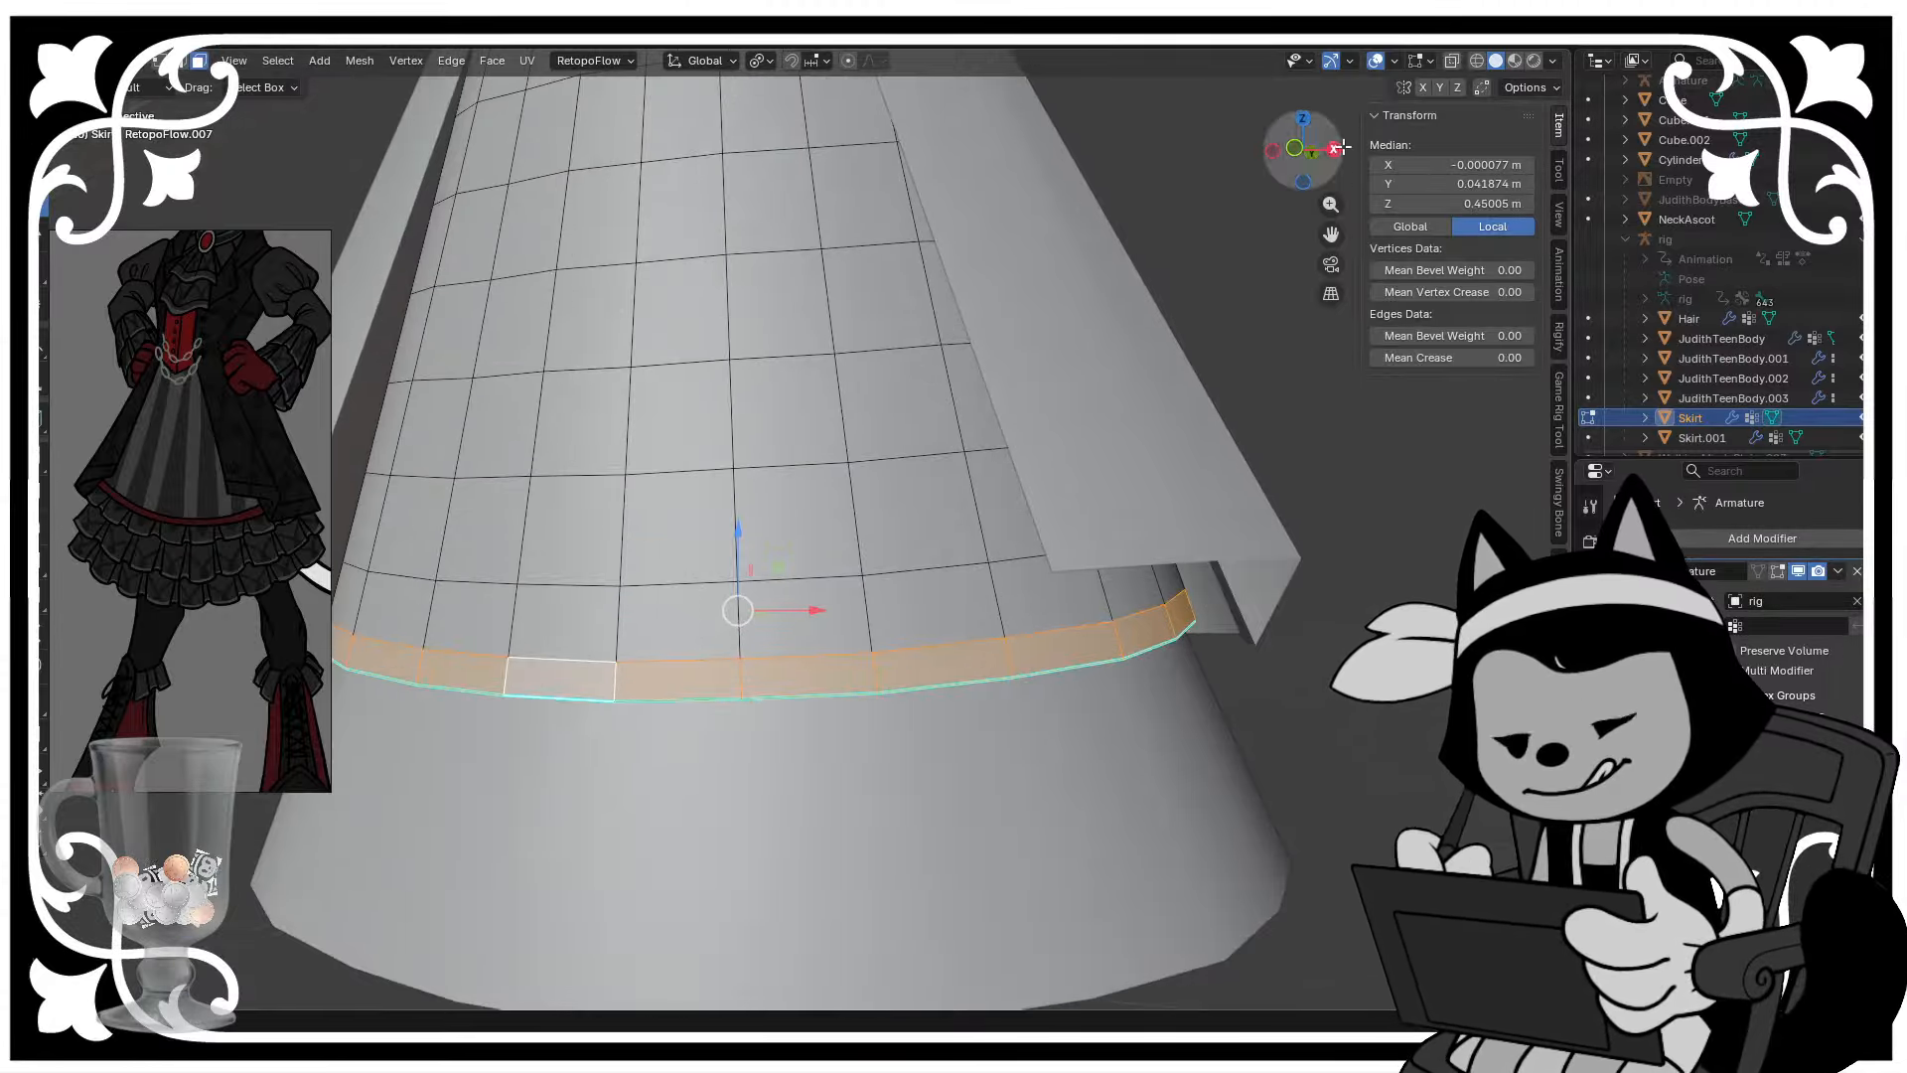
{"action": "key", "text": "ctrl+f"}
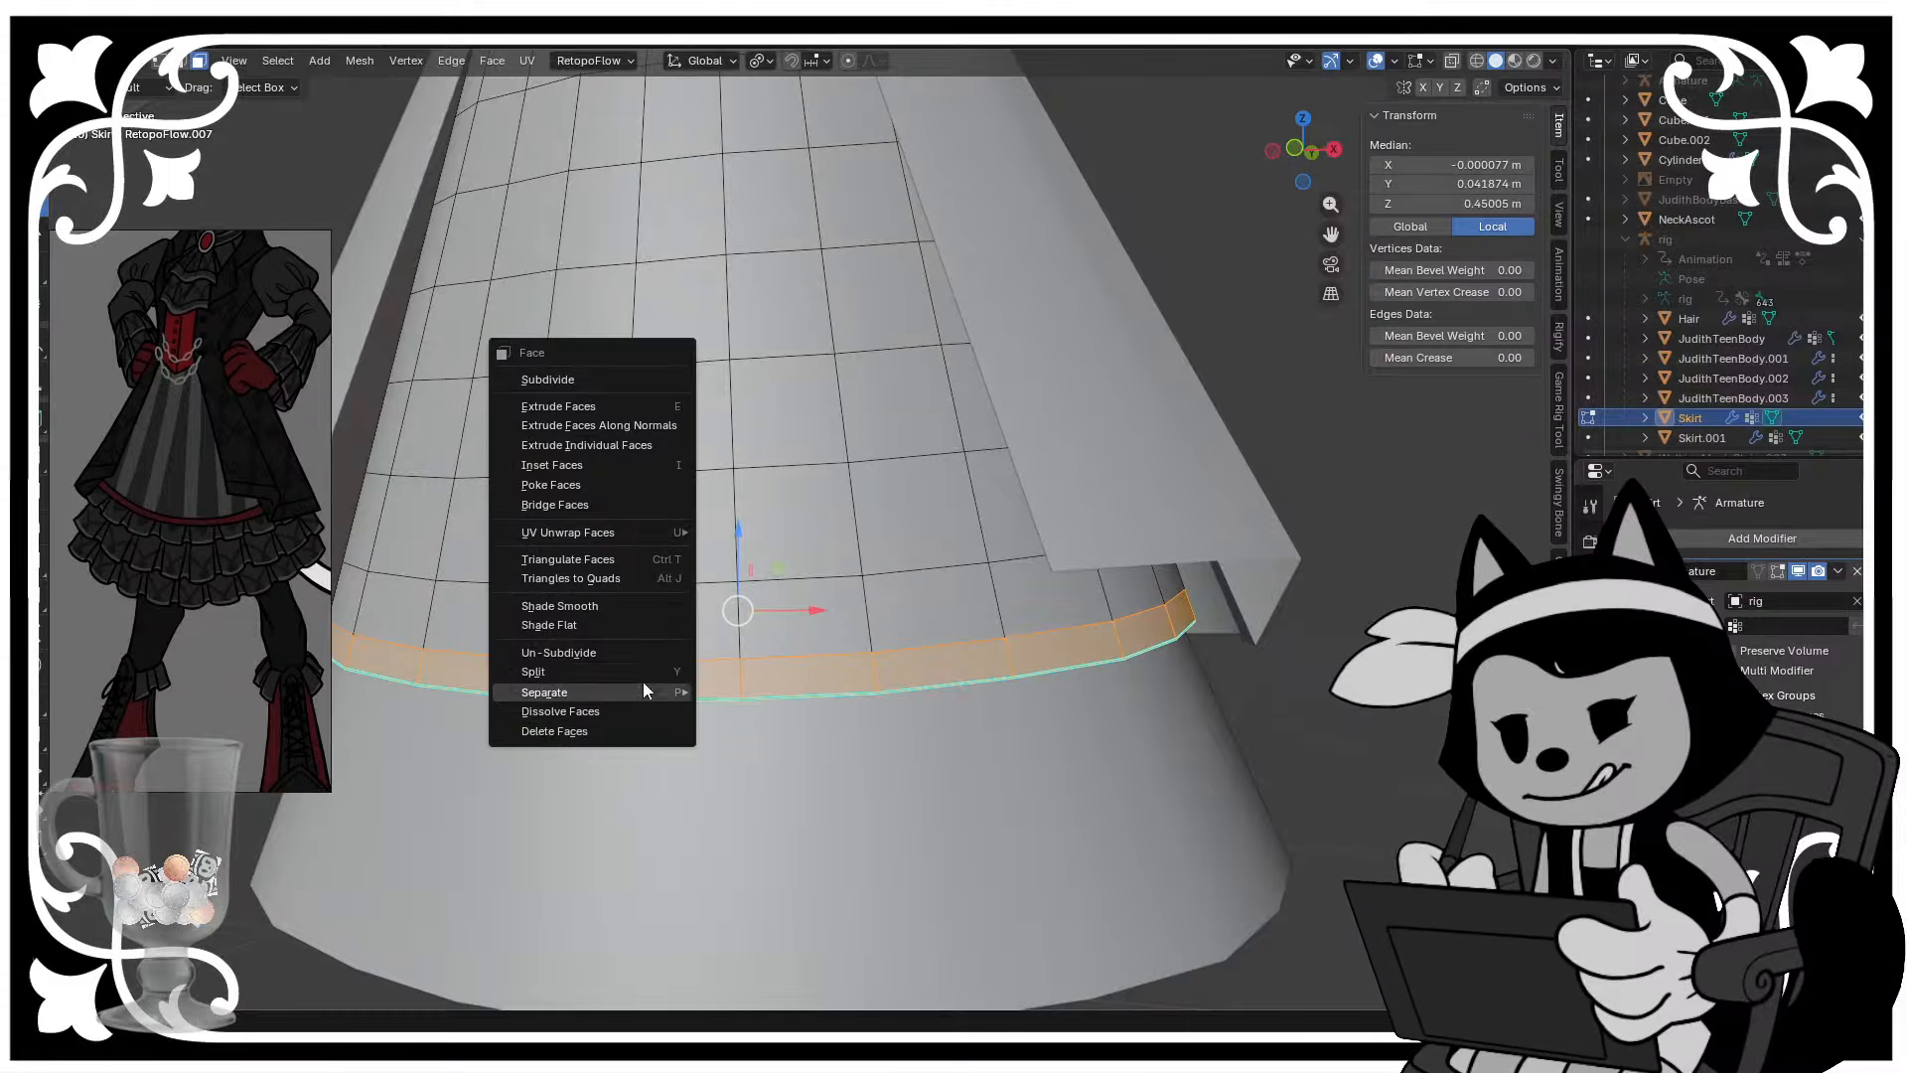
{"action": "mouse_move", "coordinate": [644, 690]}
{"action": "left_click", "coordinate": [736, 693]}
{"action": "scroll", "coordinate": [740, 690], "scroll_direction": "down", "scroll_amount": 2}
{"action": "middle_click_drag", "start_coordinate": [760, 675], "coordinate": [843, 663]}
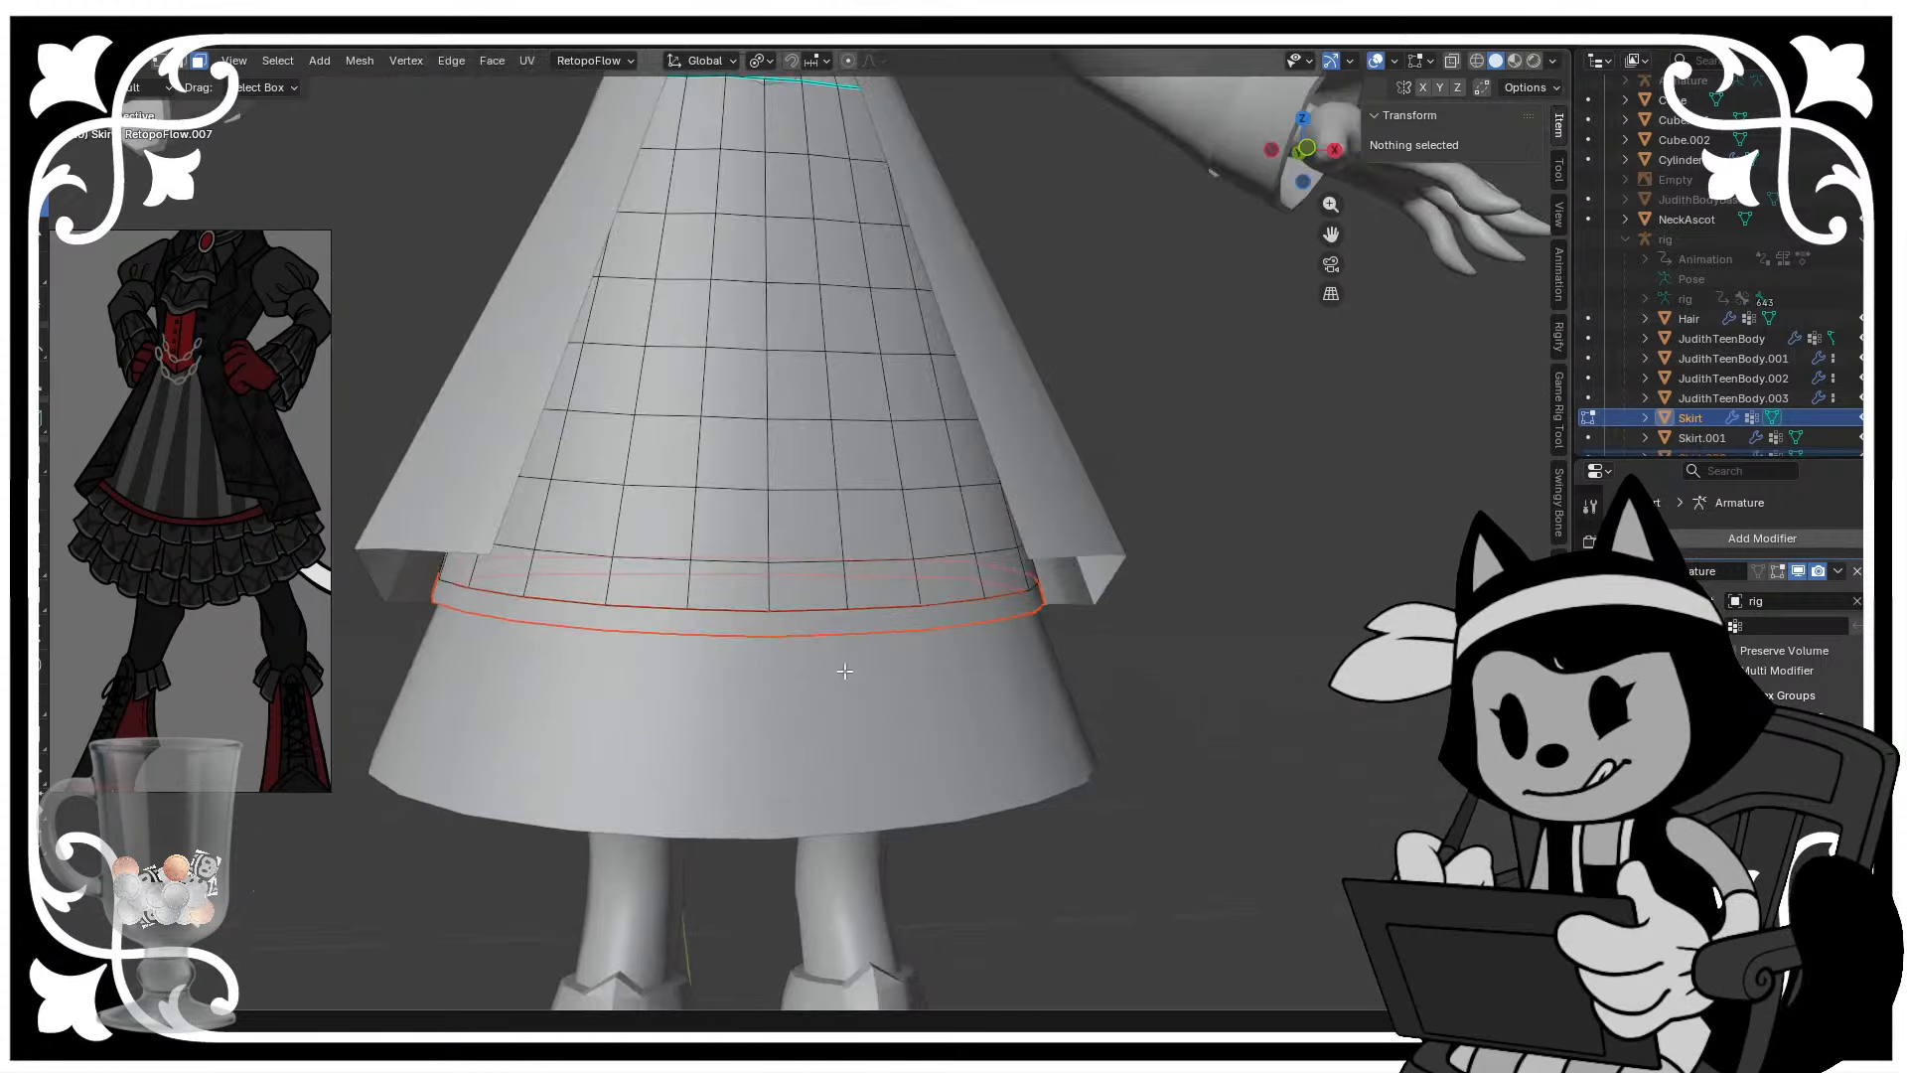
{"action": "key", "text": "Tab"}
- Remove the Armature modifier from the trim band and add a Solidify modifier
{"action": "left_click", "coordinate": [844, 632]}
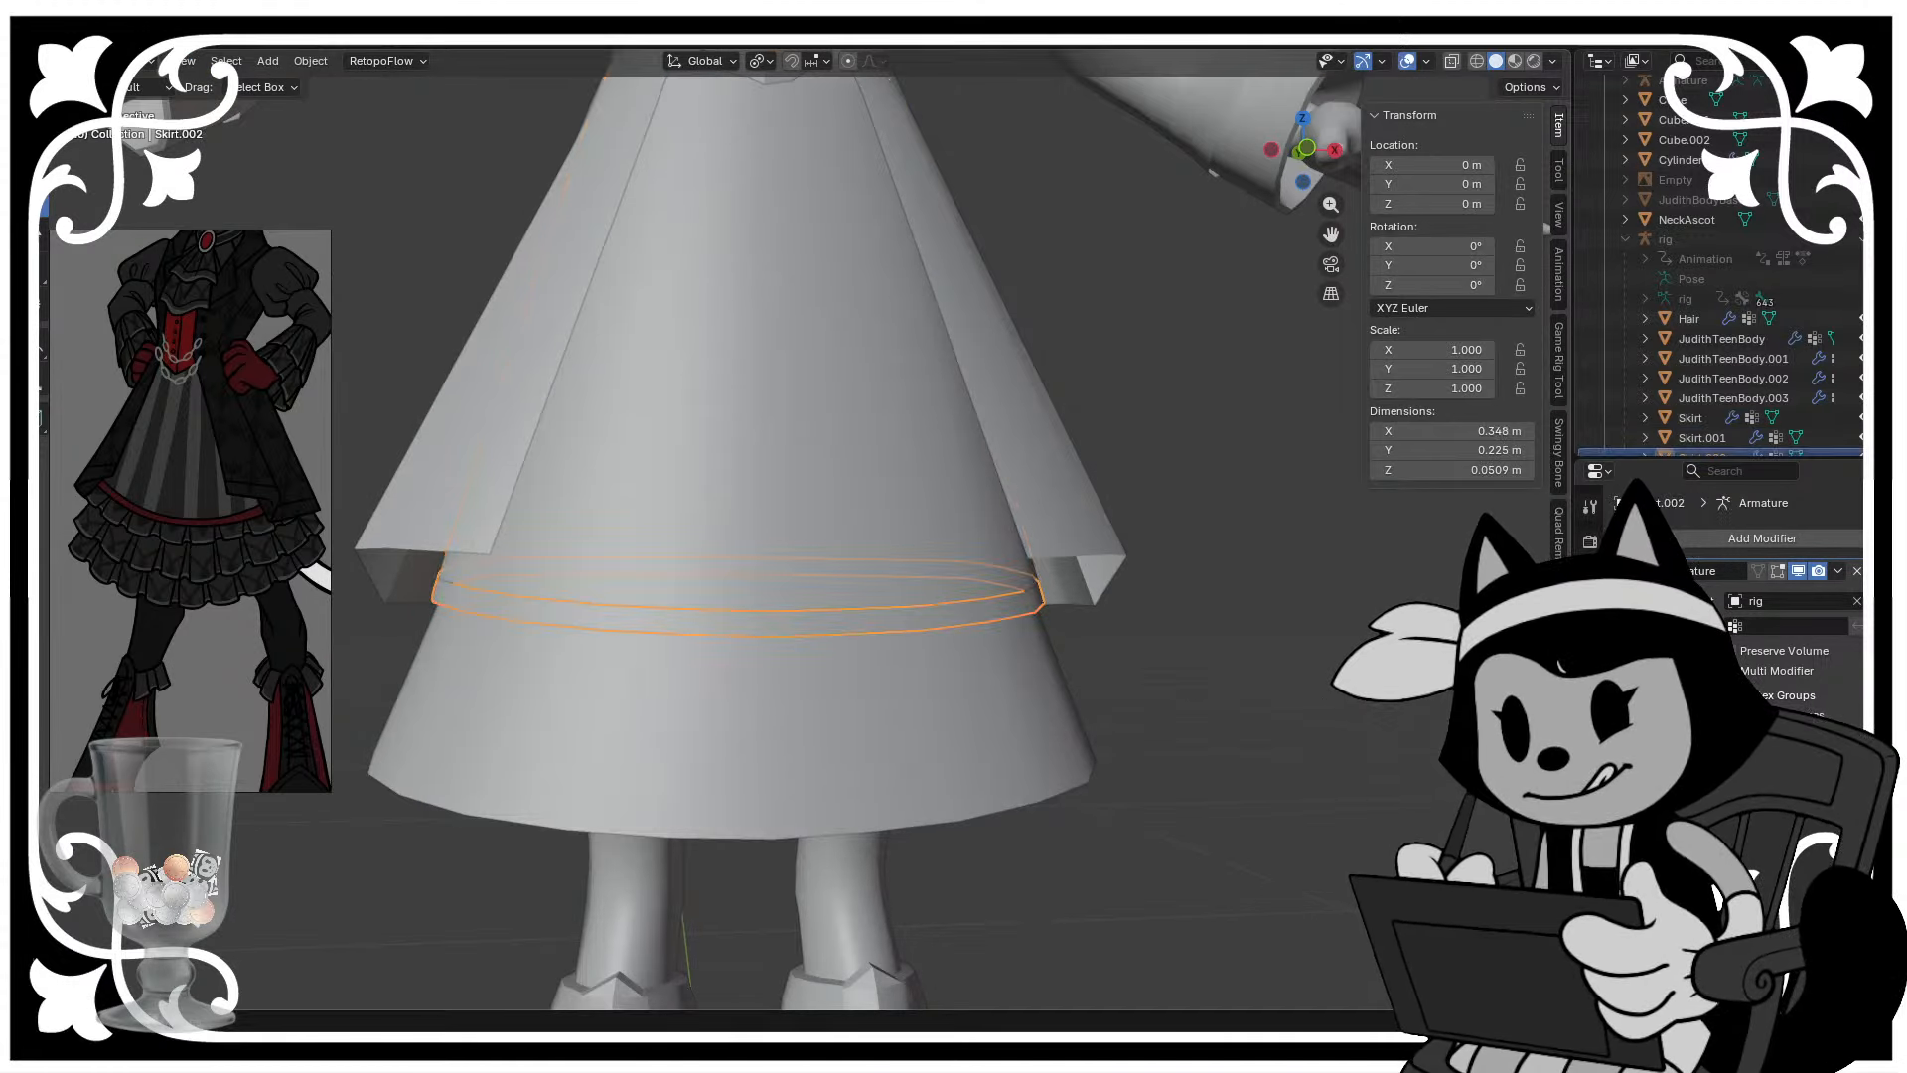
{"action": "left_click", "coordinate": [1857, 572]}
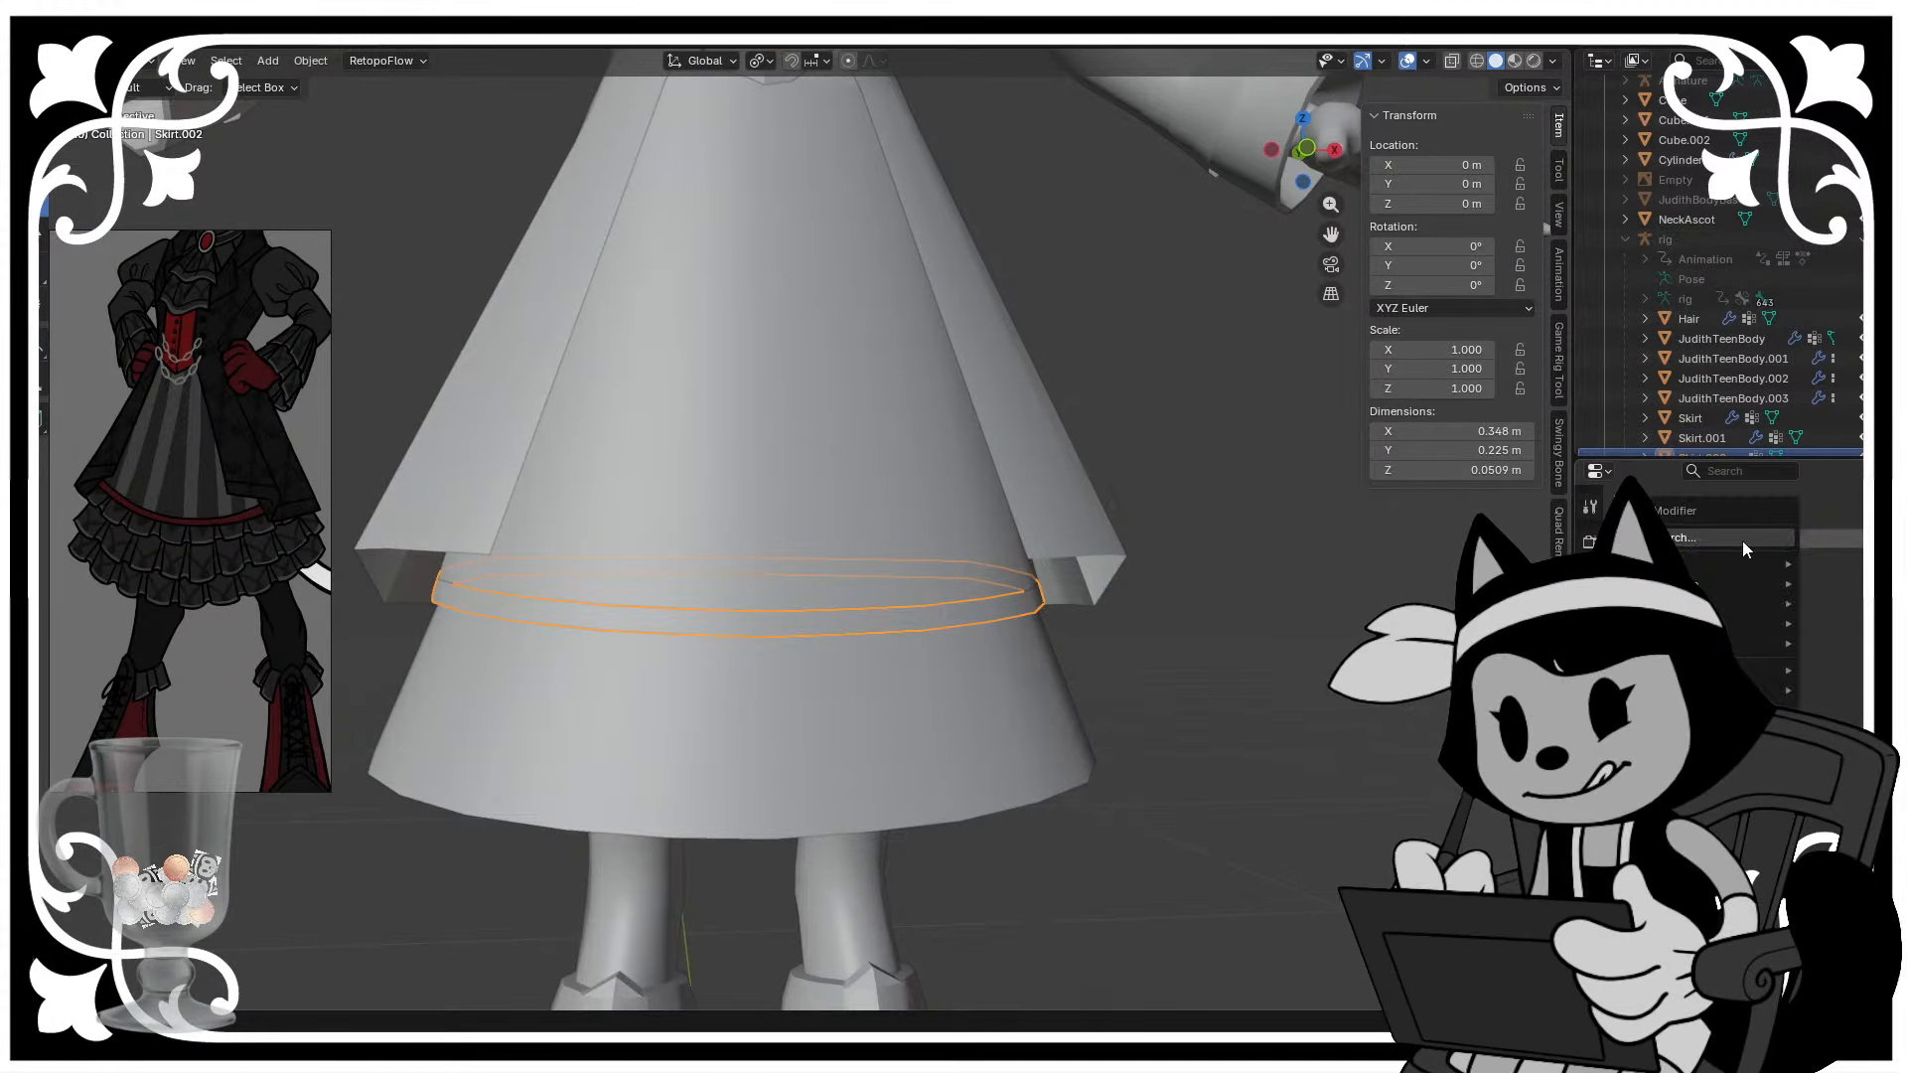
{"action": "left_click", "coordinate": [1743, 539]}
{"action": "left_click", "coordinate": [1743, 603]}
{"action": "scroll", "coordinate": [1148, 653], "scroll_direction": "up", "scroll_amount": 3}
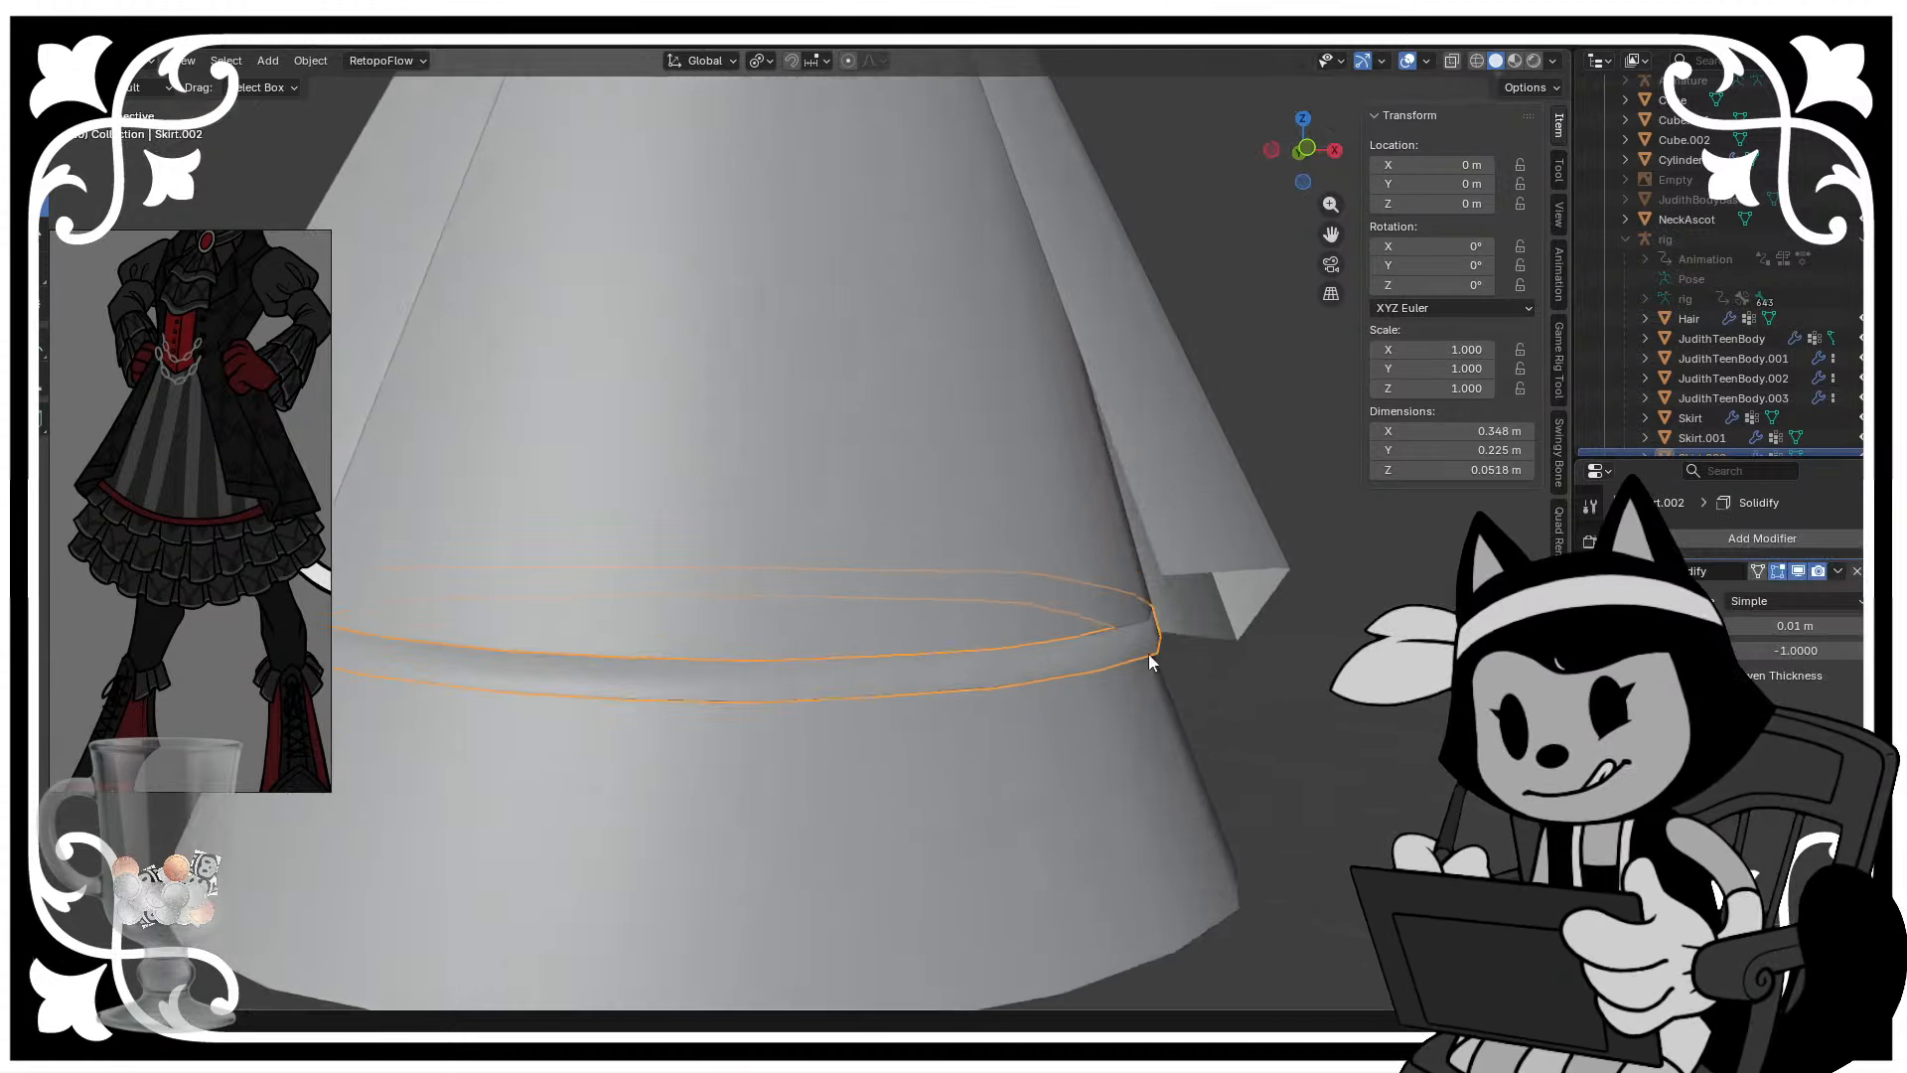
- Set the trim band's Solidify offset to 1.0000 so the thickness grows outward
{"action": "middle_click_drag", "start_coordinate": [1148, 653], "coordinate": [893, 741]}
{"action": "scroll", "coordinate": [941, 715], "scroll_direction": "up", "scroll_amount": 3}
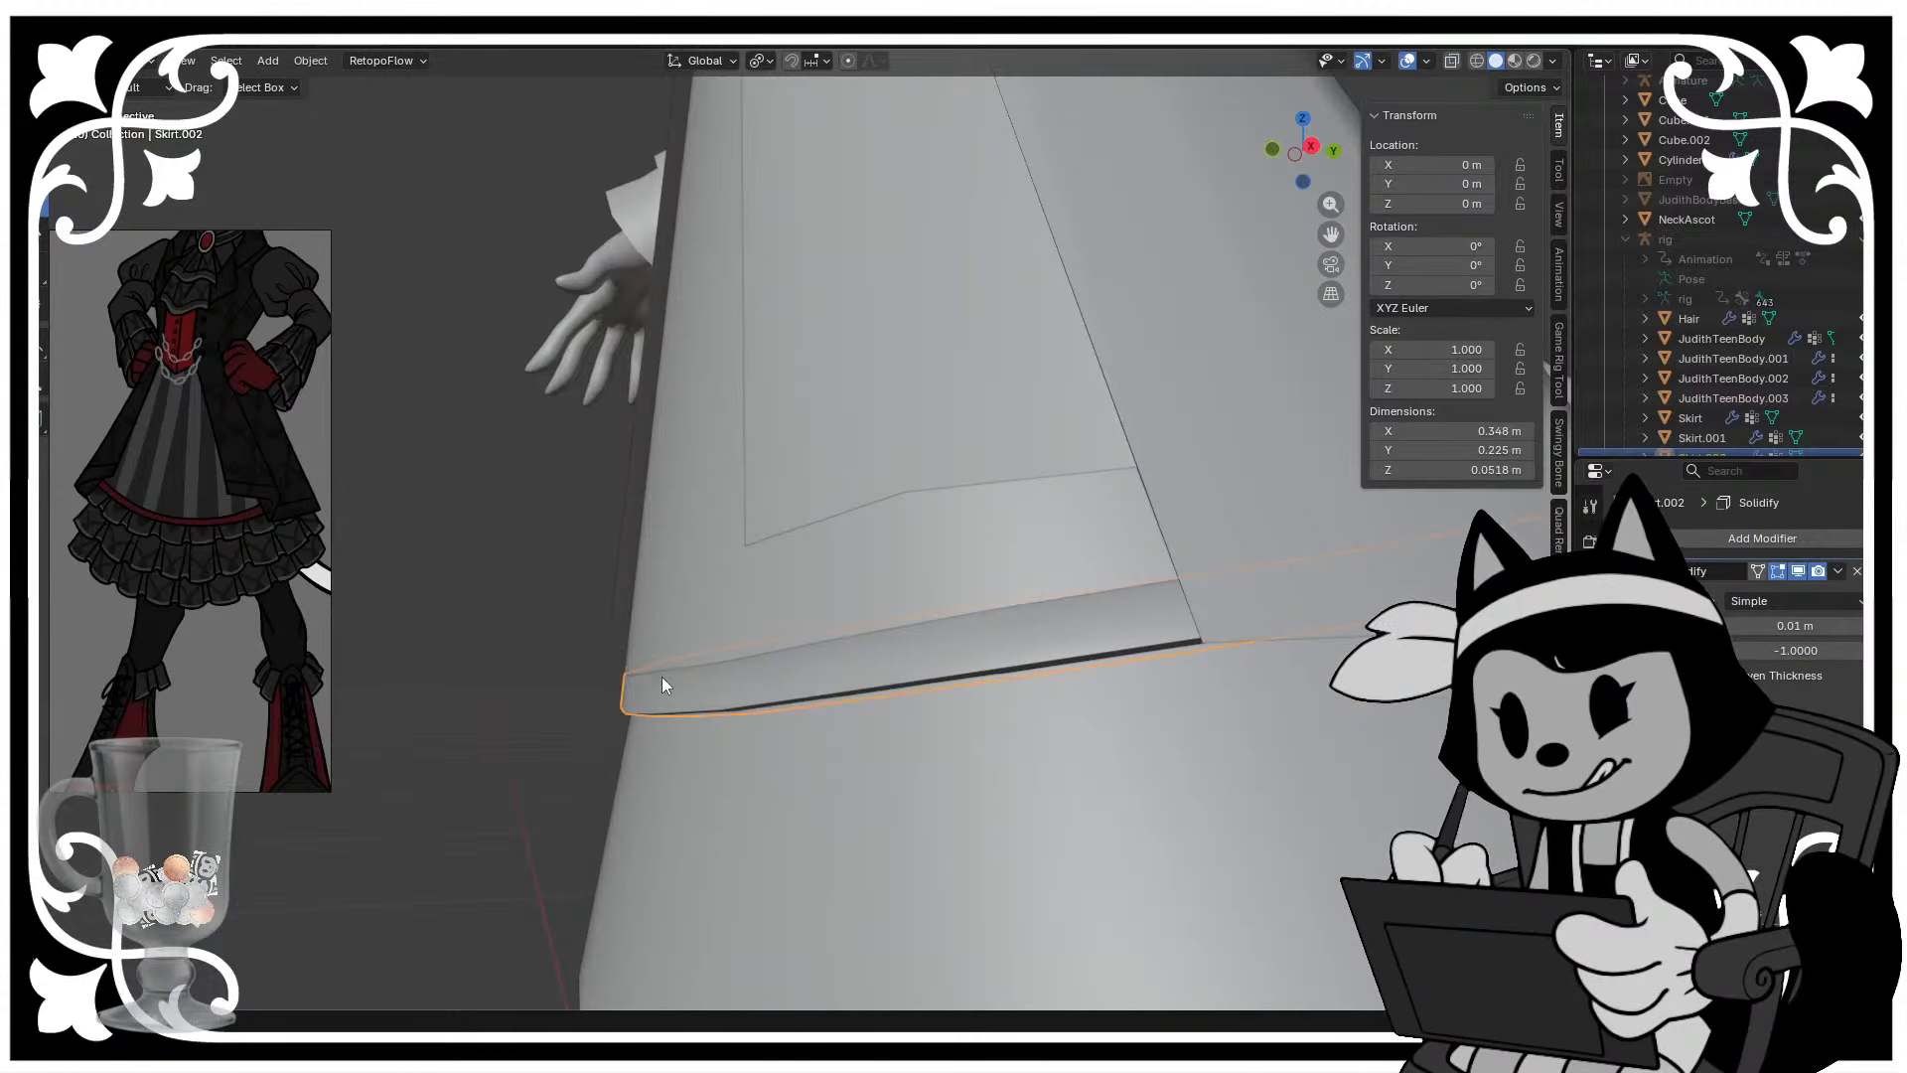
{"action": "middle_click_drag", "start_coordinate": [669, 682], "coordinate": [760, 760]}
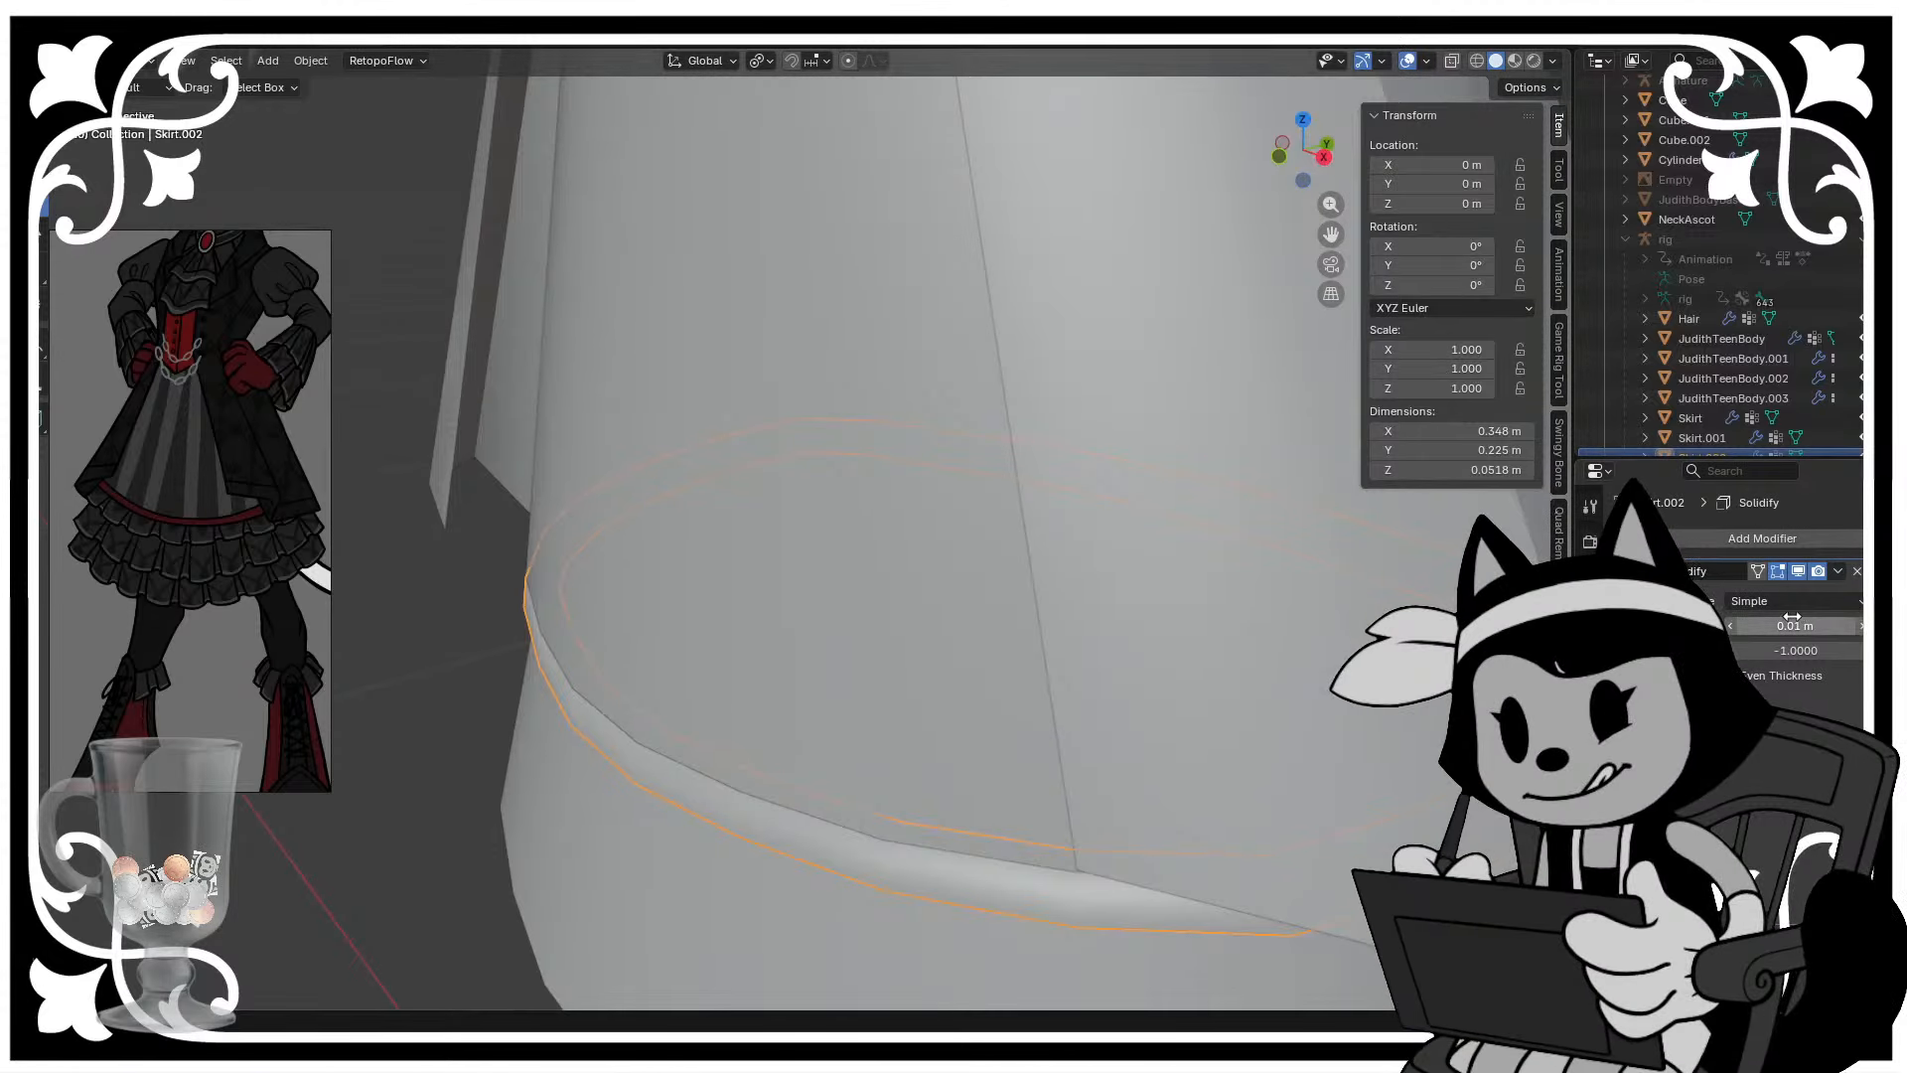
{"action": "left_click_drag", "start_coordinate": [1795, 626], "coordinate": [1855, 652]}
- Mark the trim band's upper edge loop as sharp
{"action": "middle_click_drag", "start_coordinate": [1206, 640], "coordinate": [1124, 576]}
{"action": "key", "text": "Tab"}
{"action": "middle_click_drag", "start_coordinate": [649, 732], "coordinate": [916, 709]}
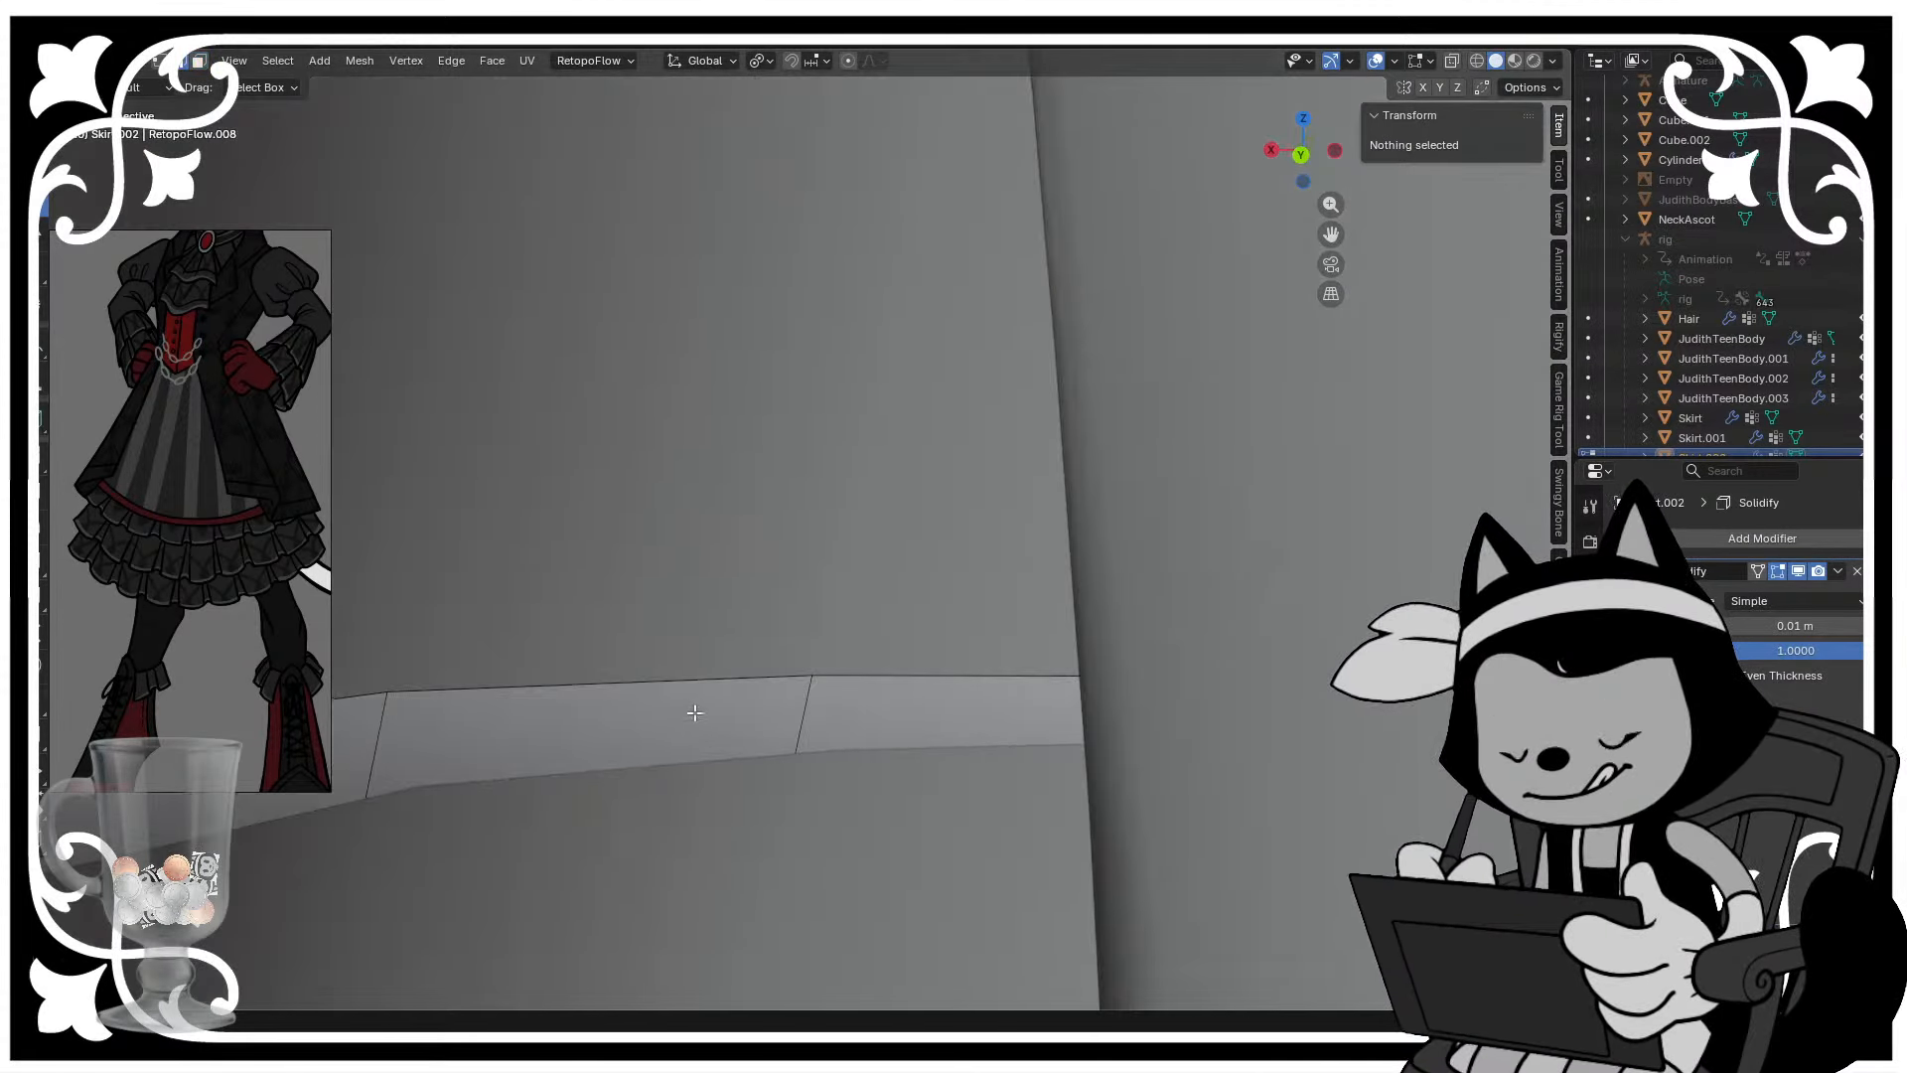
{"action": "key", "text": "2"}
{"action": "left_click", "coordinate": [658, 684], "text": "alt"}
{"action": "right_click", "coordinate": [656, 681]}
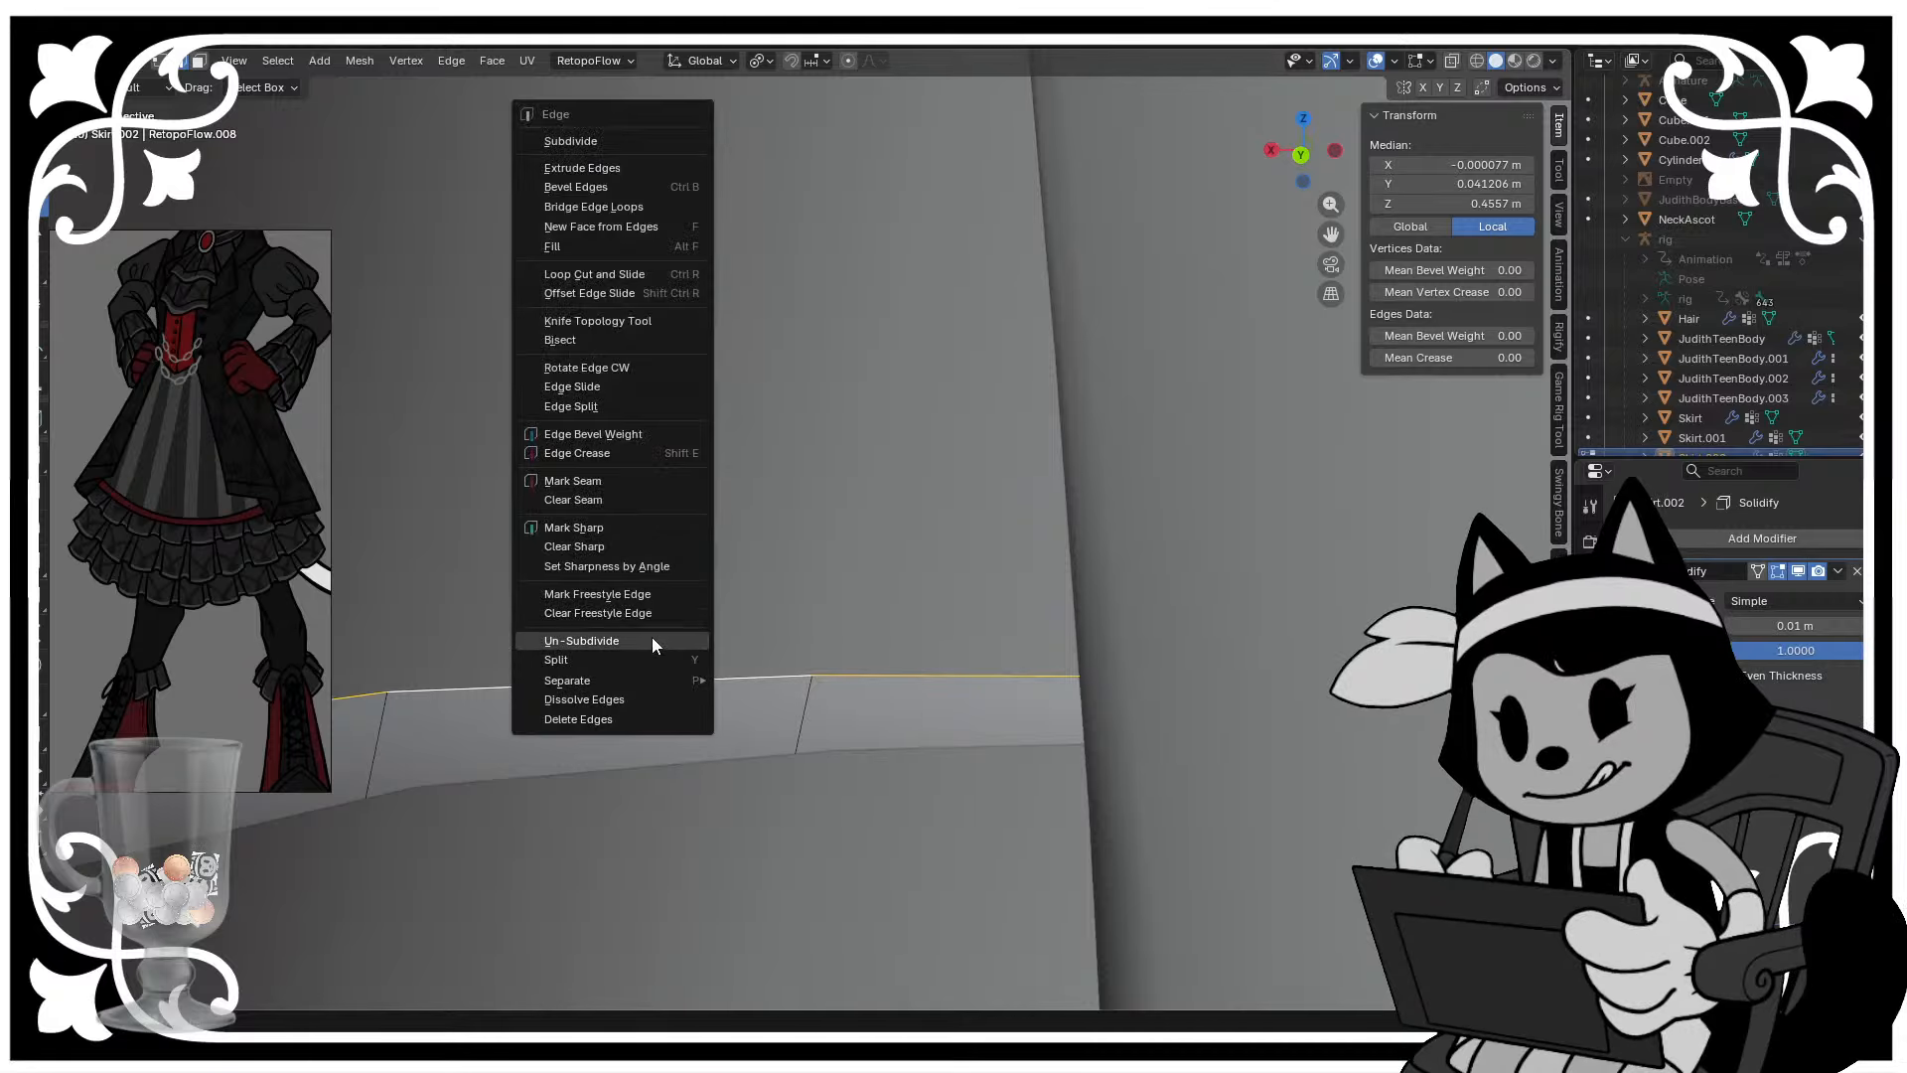
{"action": "left_click", "coordinate": [605, 527]}
{"action": "key", "text": "Tab"}
- Set the trim band's Solidify thickness to 0.005 m
{"action": "middle_click_drag", "start_coordinate": [587, 659], "coordinate": [1017, 742]}
{"action": "middle_click_drag", "start_coordinate": [867, 646], "coordinate": [1212, 713], "text": "shift"}
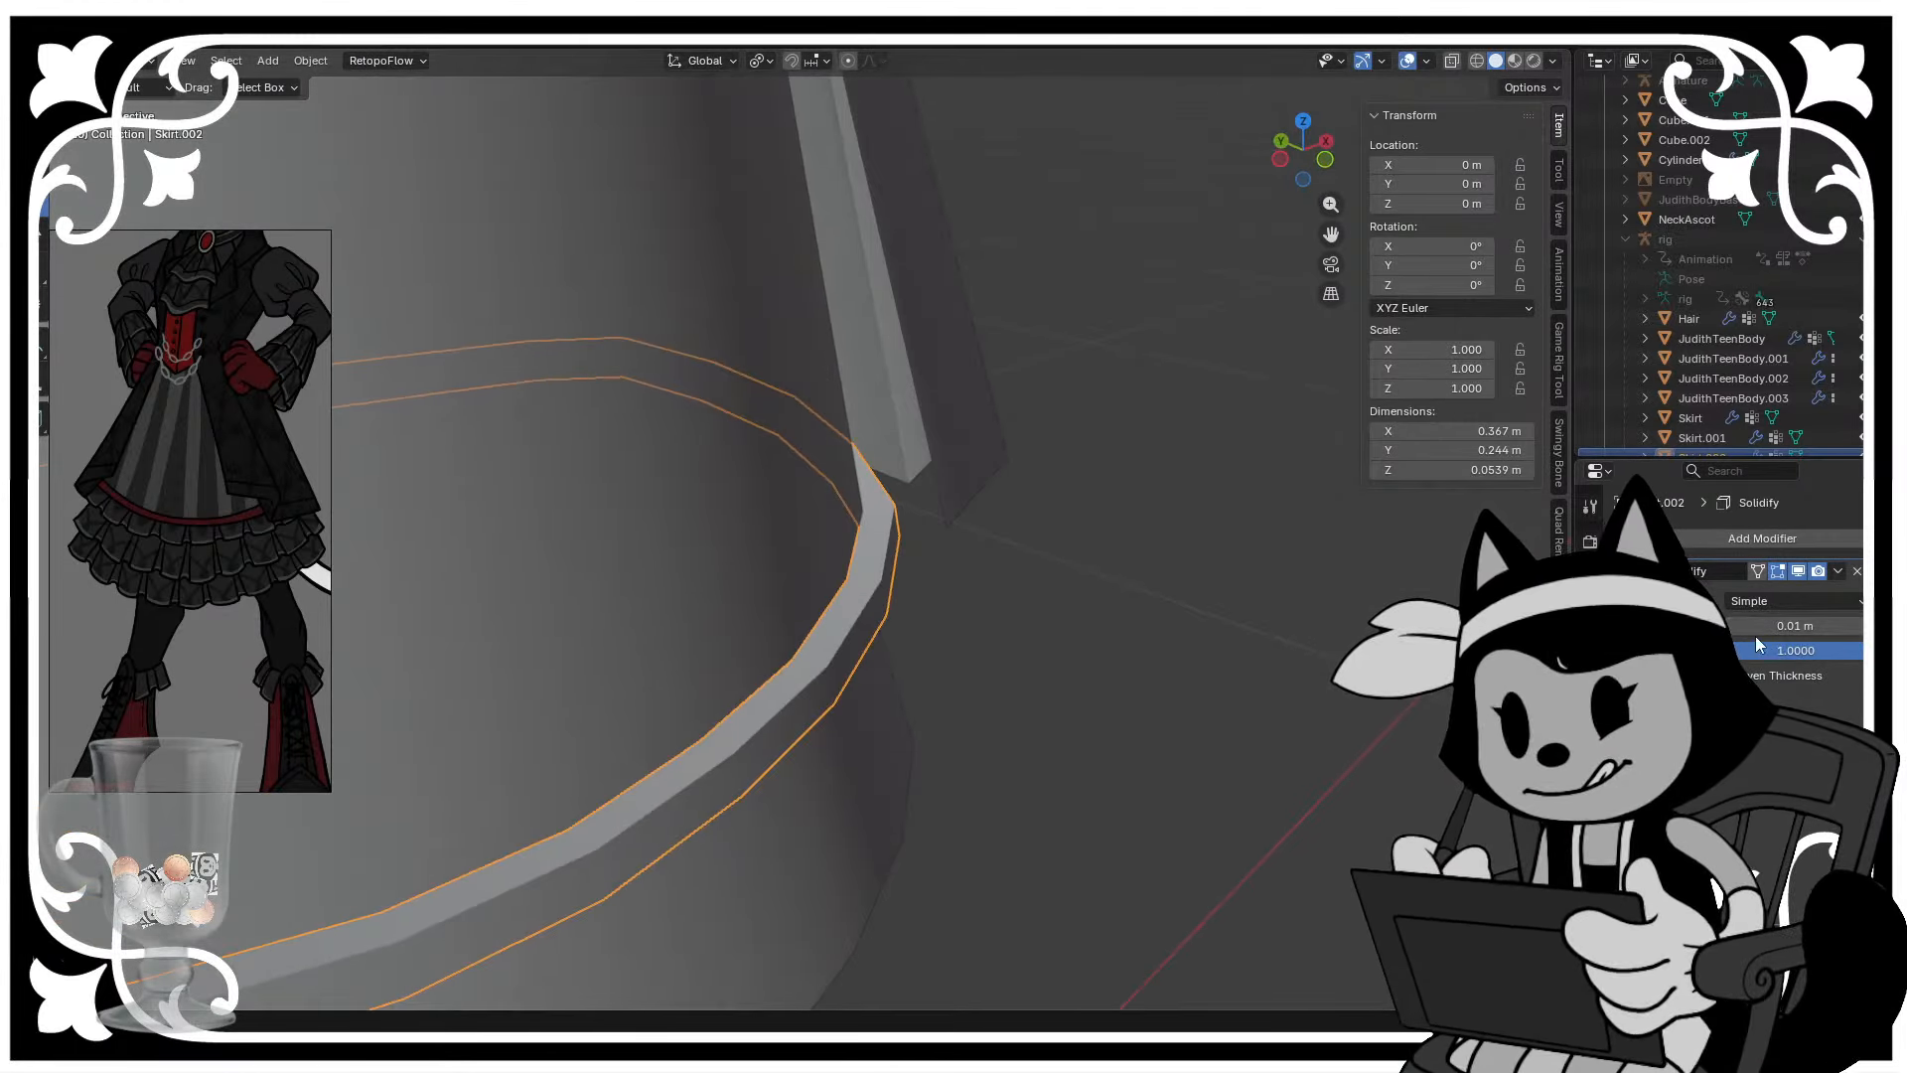
{"action": "left_click", "coordinate": [1730, 627]}
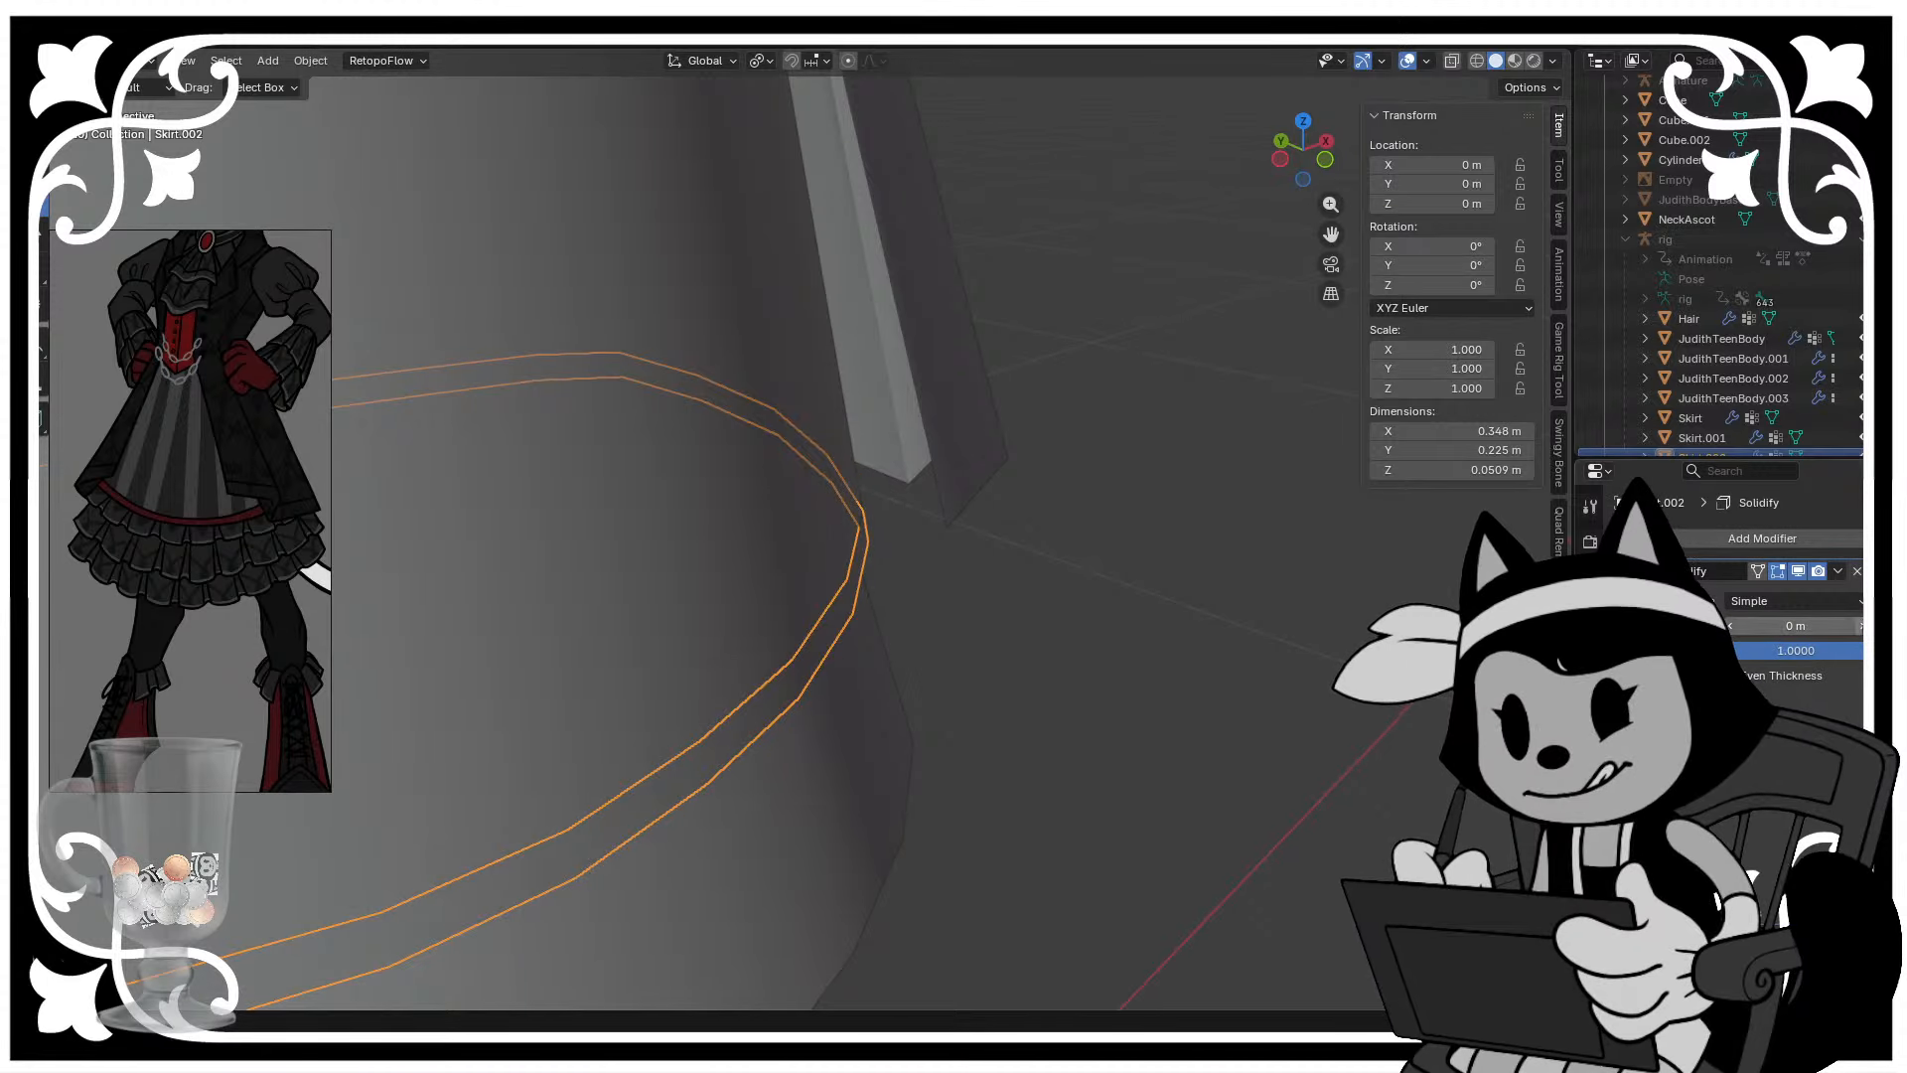
{"action": "left_click", "coordinate": [1854, 627]}
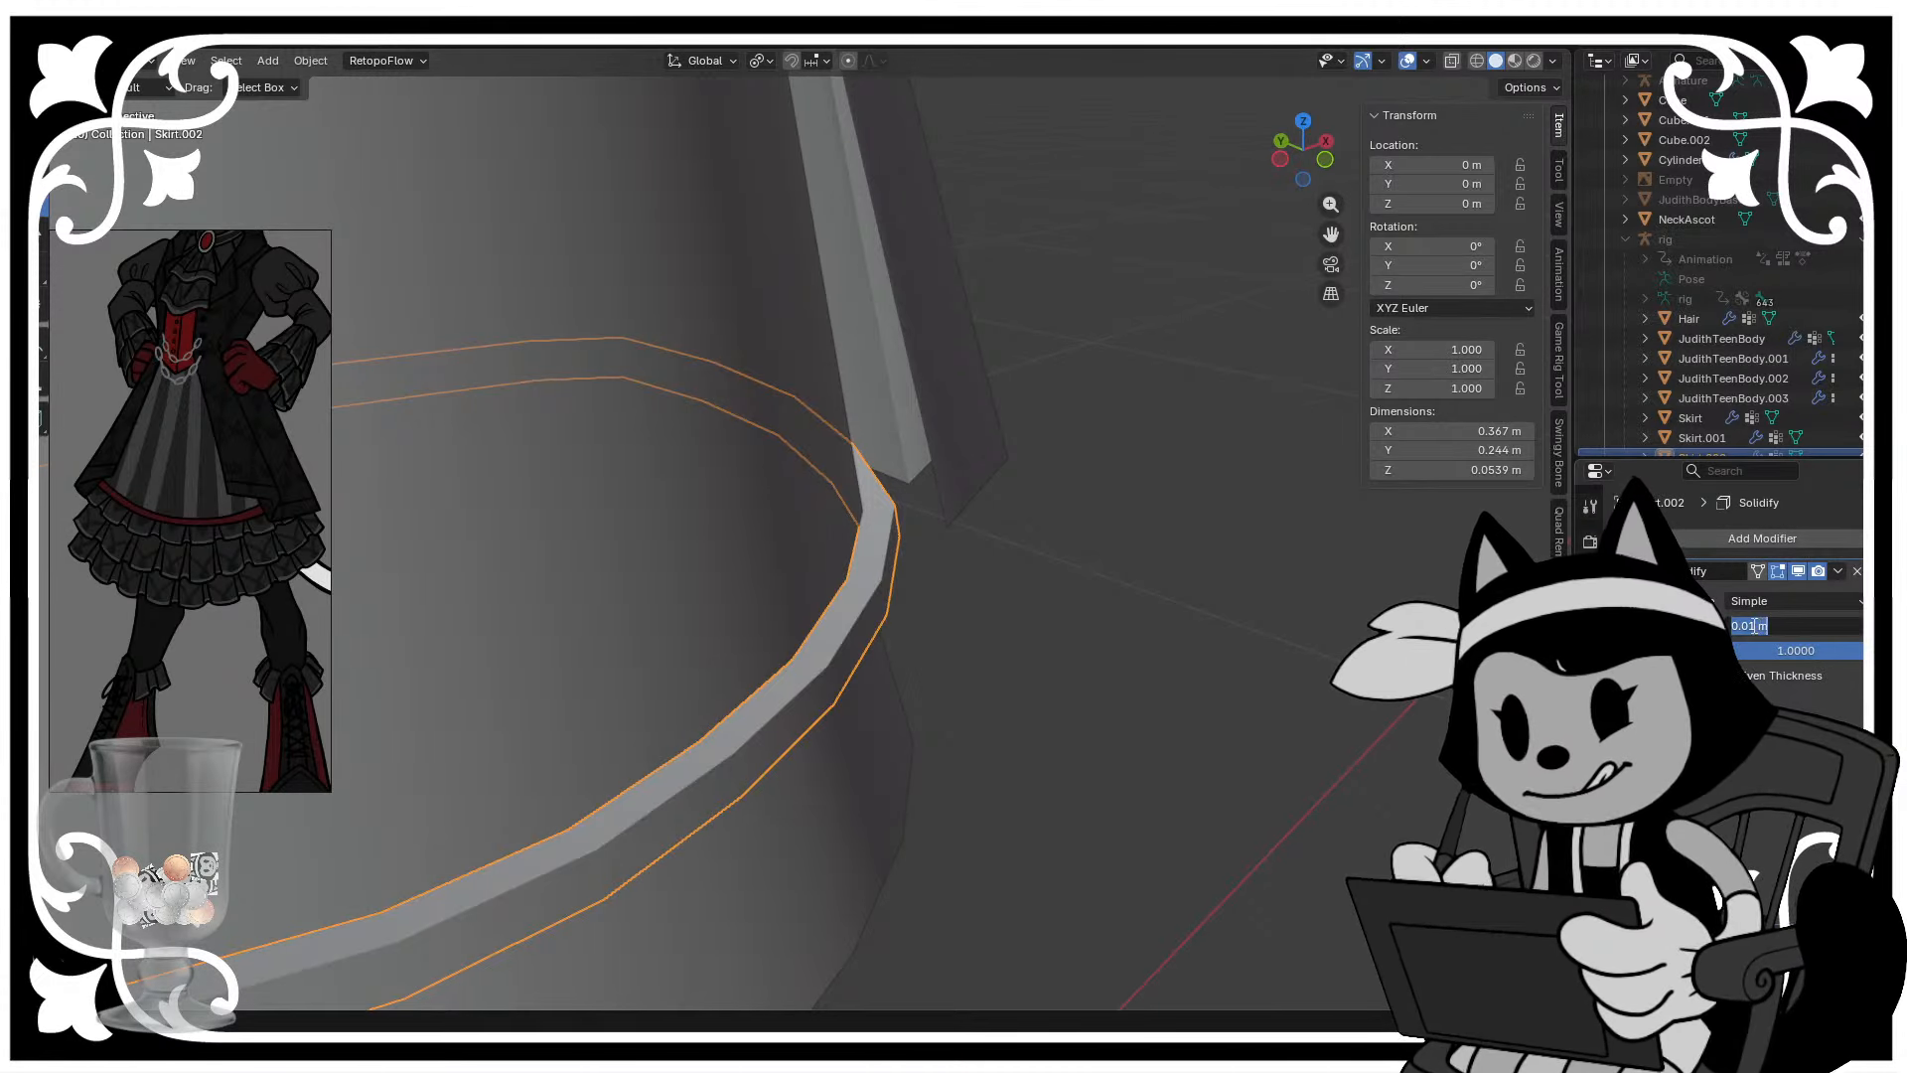
{"action": "type", "text": "05"}
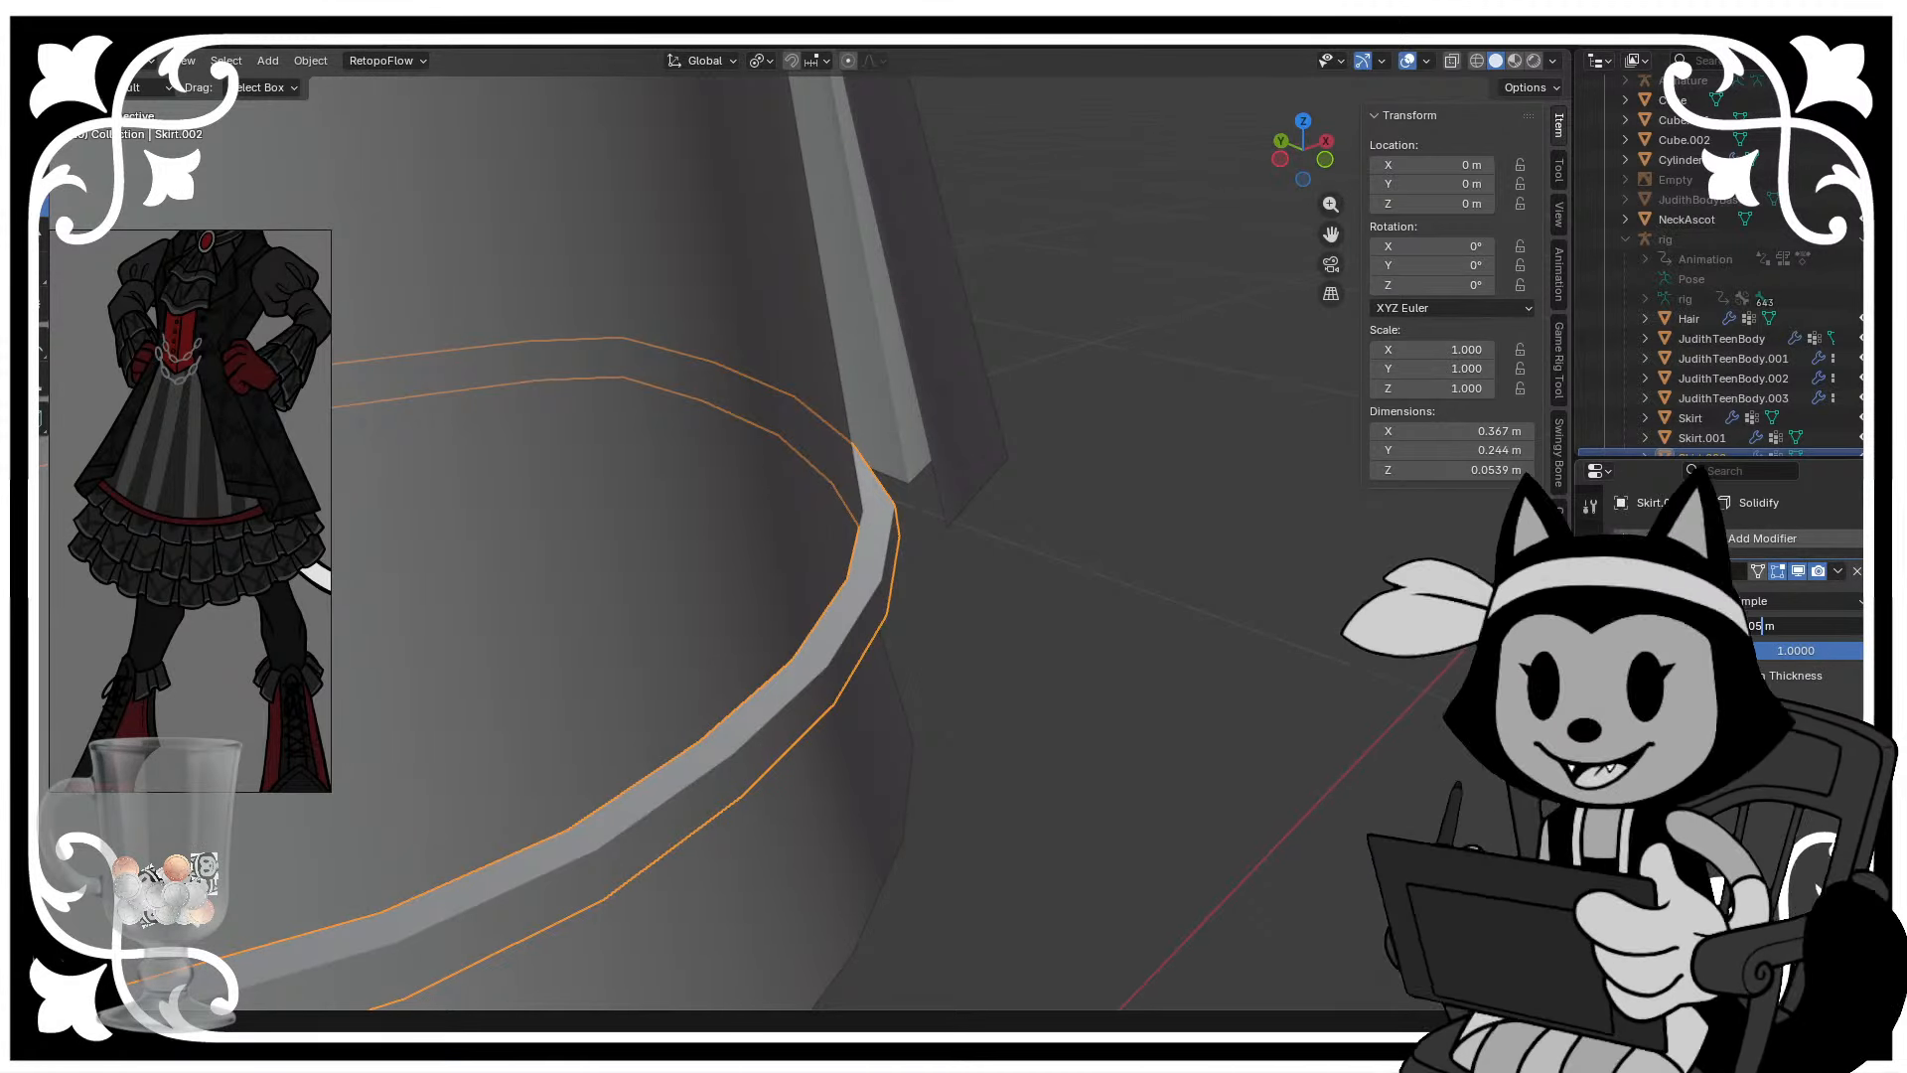
{"action": "key", "text": "Return"}
{"action": "scroll", "coordinate": [984, 570], "scroll_direction": "down", "scroll_amount": 2}
{"action": "middle_click_drag", "start_coordinate": [983, 570], "coordinate": [696, 596]}
{"action": "scroll", "coordinate": [986, 527], "scroll_direction": "down", "scroll_amount": 3}
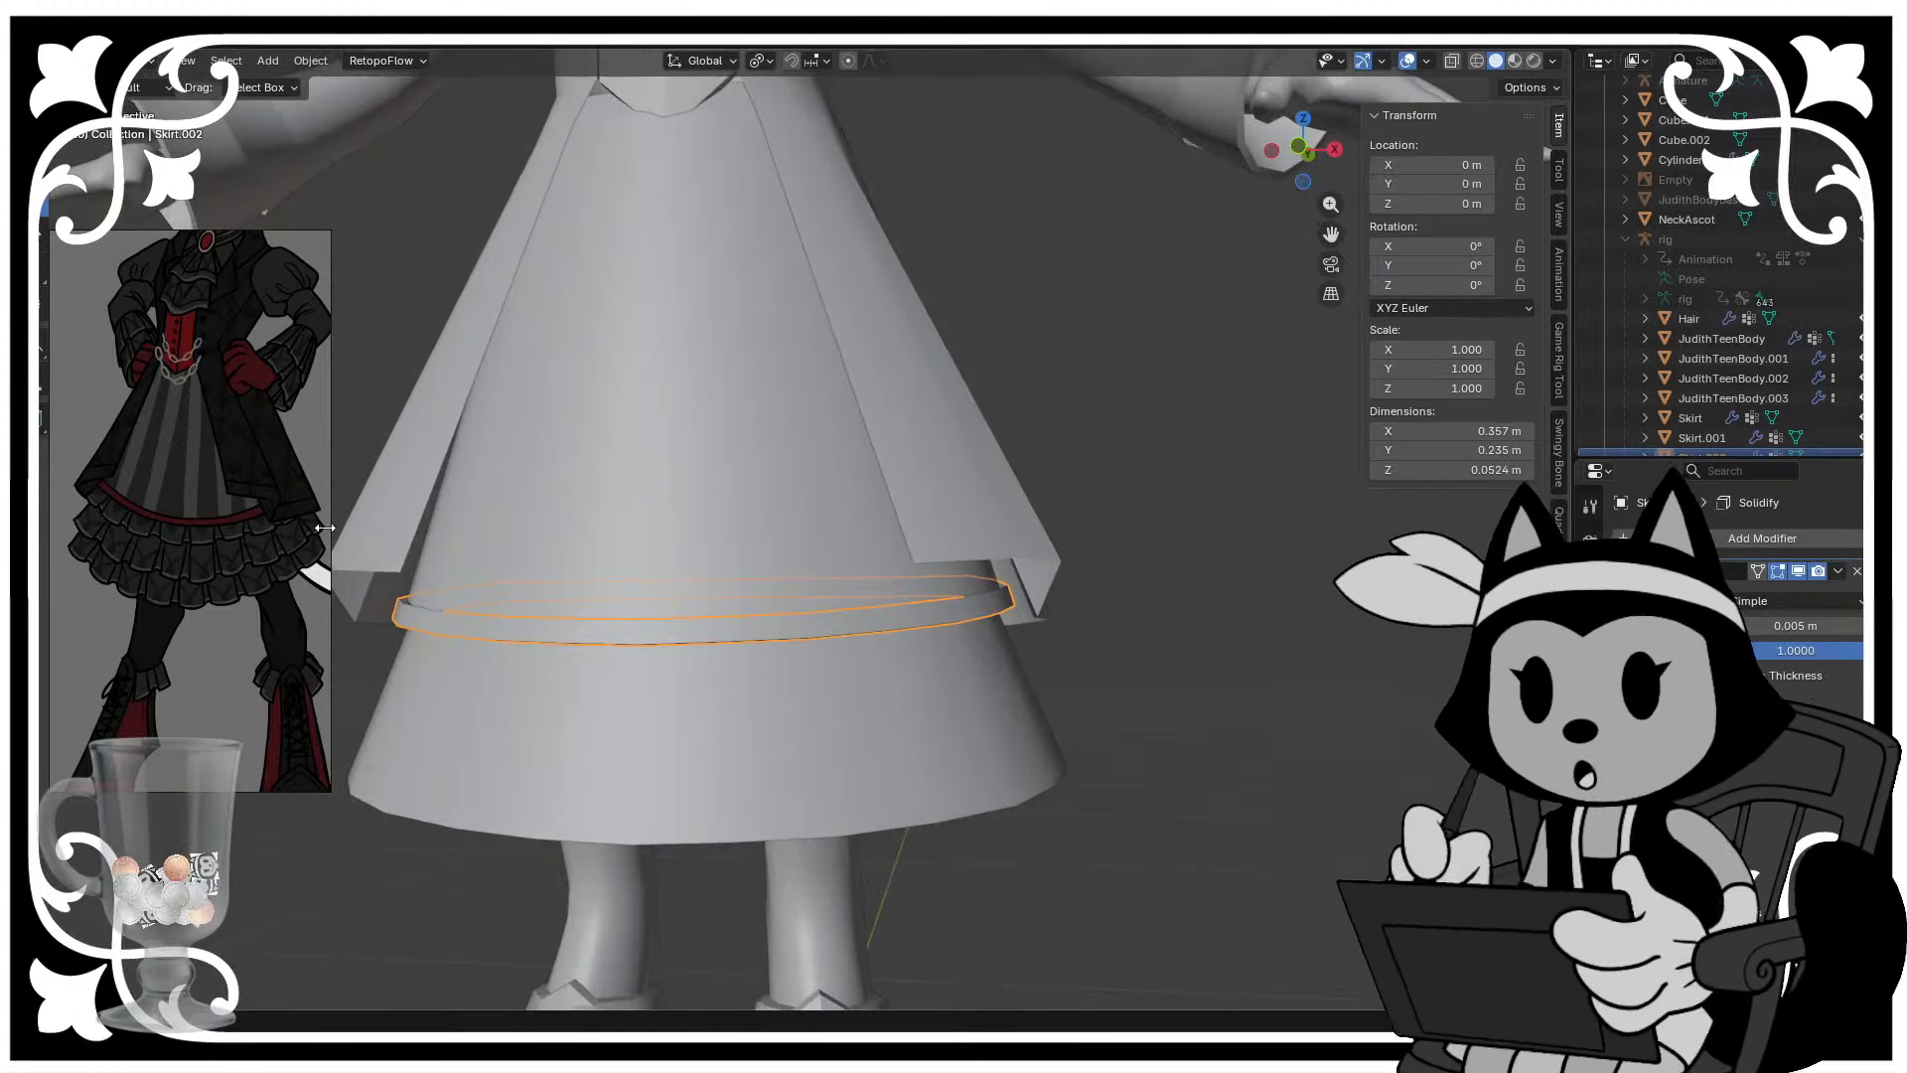
- Zoom the reference image in on the skirt trim and reduce the band's Solidify thickness to 0.003 m, finally settling on 0.0035 m
{"action": "scroll", "coordinate": [186, 504], "scroll_direction": "up", "scroll_amount": 3}
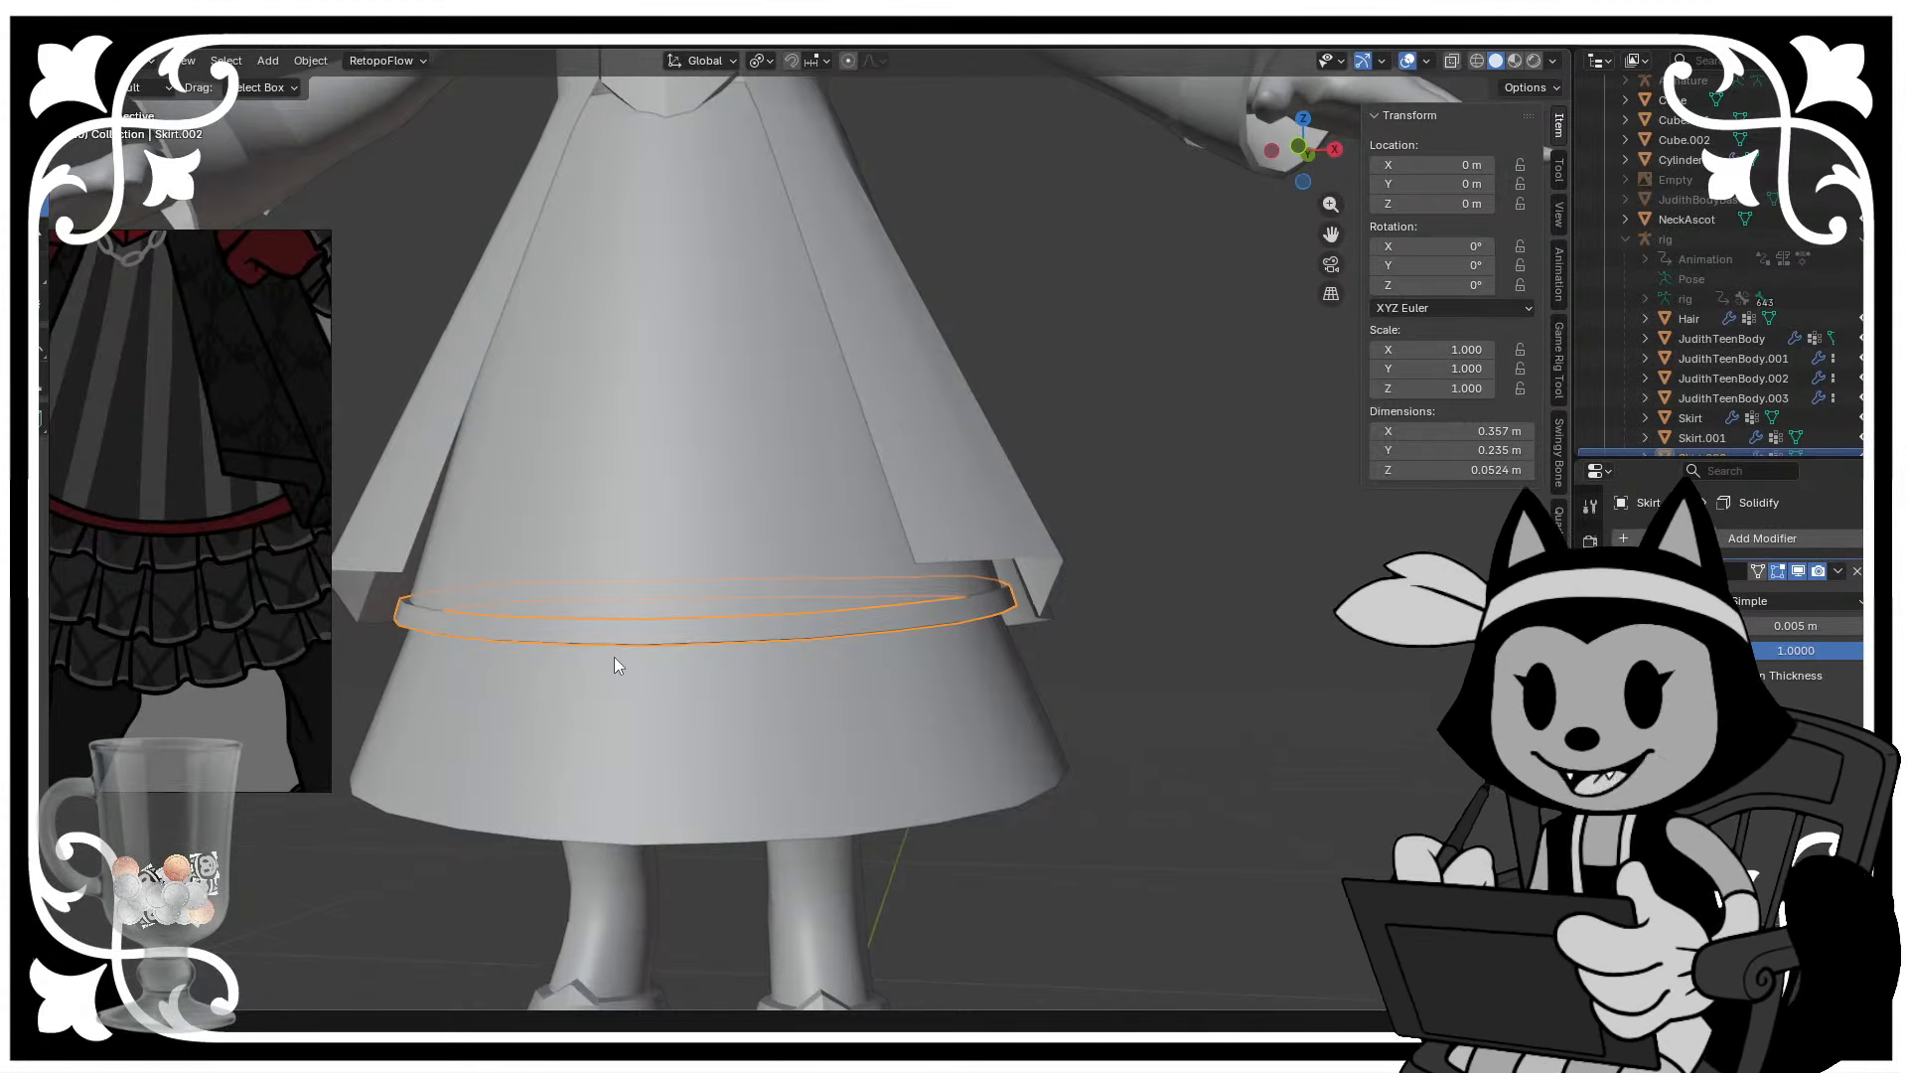
{"action": "middle_click_drag", "start_coordinate": [614, 658], "coordinate": [993, 641]}
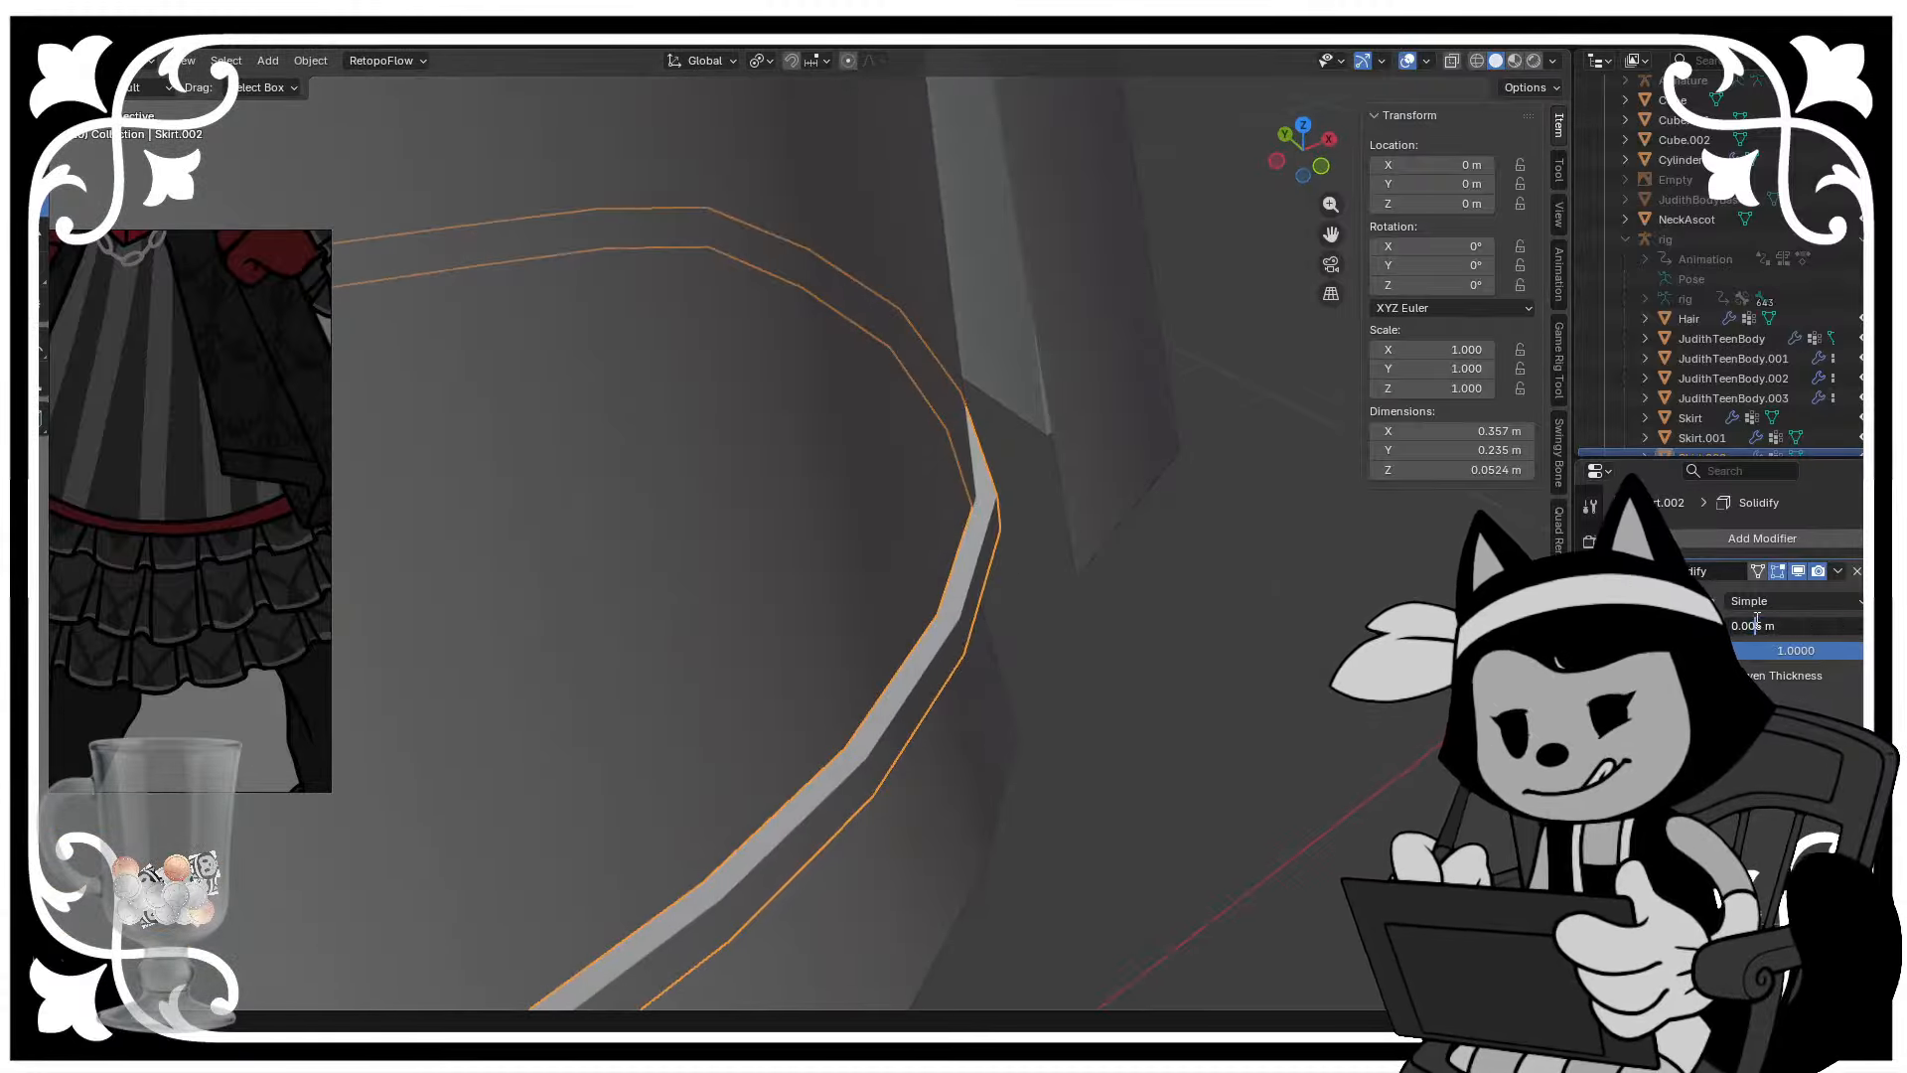
{"action": "key", "text": "Return"}
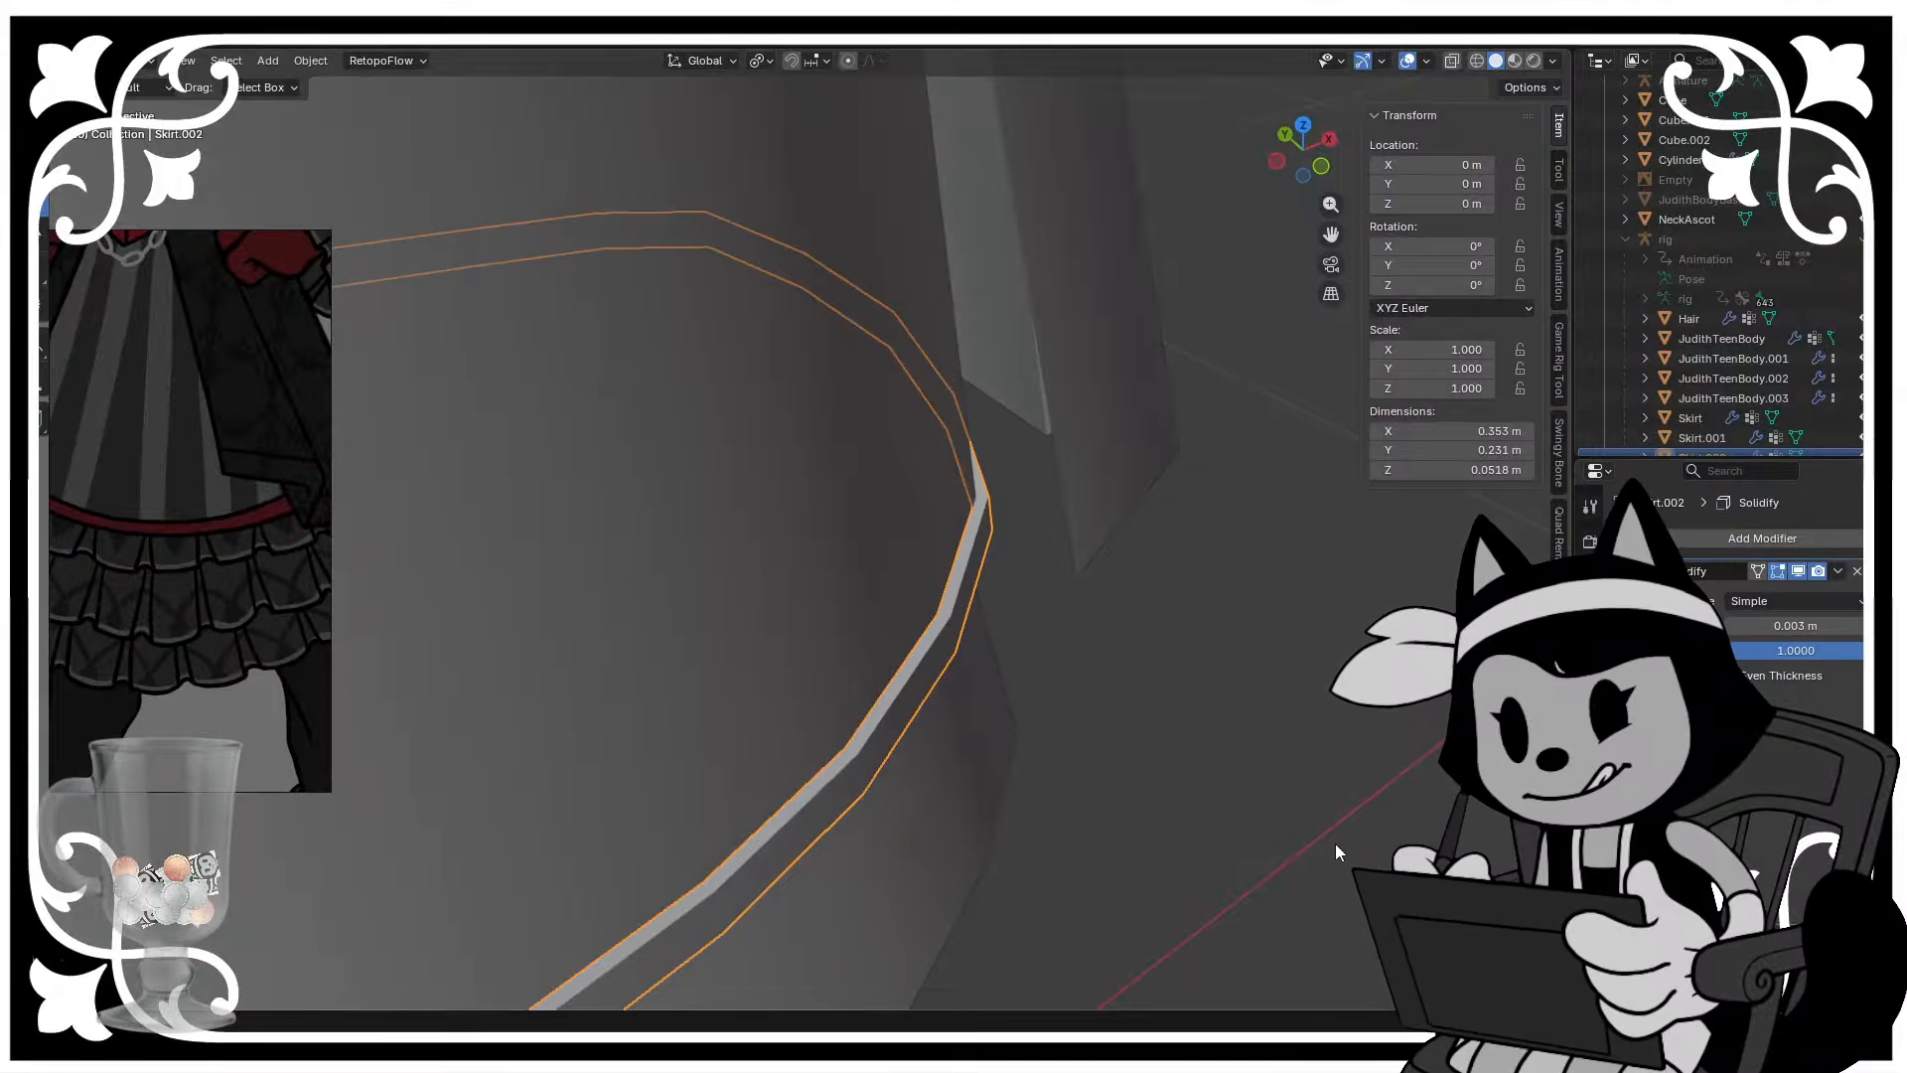
{"action": "mouse_move", "coordinate": [945, 678]}
{"action": "middle_mouse_down"}
{"action": "mouse_move", "coordinate": [1039, 671]}
{"action": "mouse_move", "coordinate": [1004, 668]}
{"action": "mouse_move", "coordinate": [983, 626]}
{"action": "mouse_move", "coordinate": [933, 639]}
{"action": "mouse_move", "coordinate": [915, 673]}
{"action": "mouse_move", "coordinate": [945, 684]}
{"action": "middle_mouse_up"}
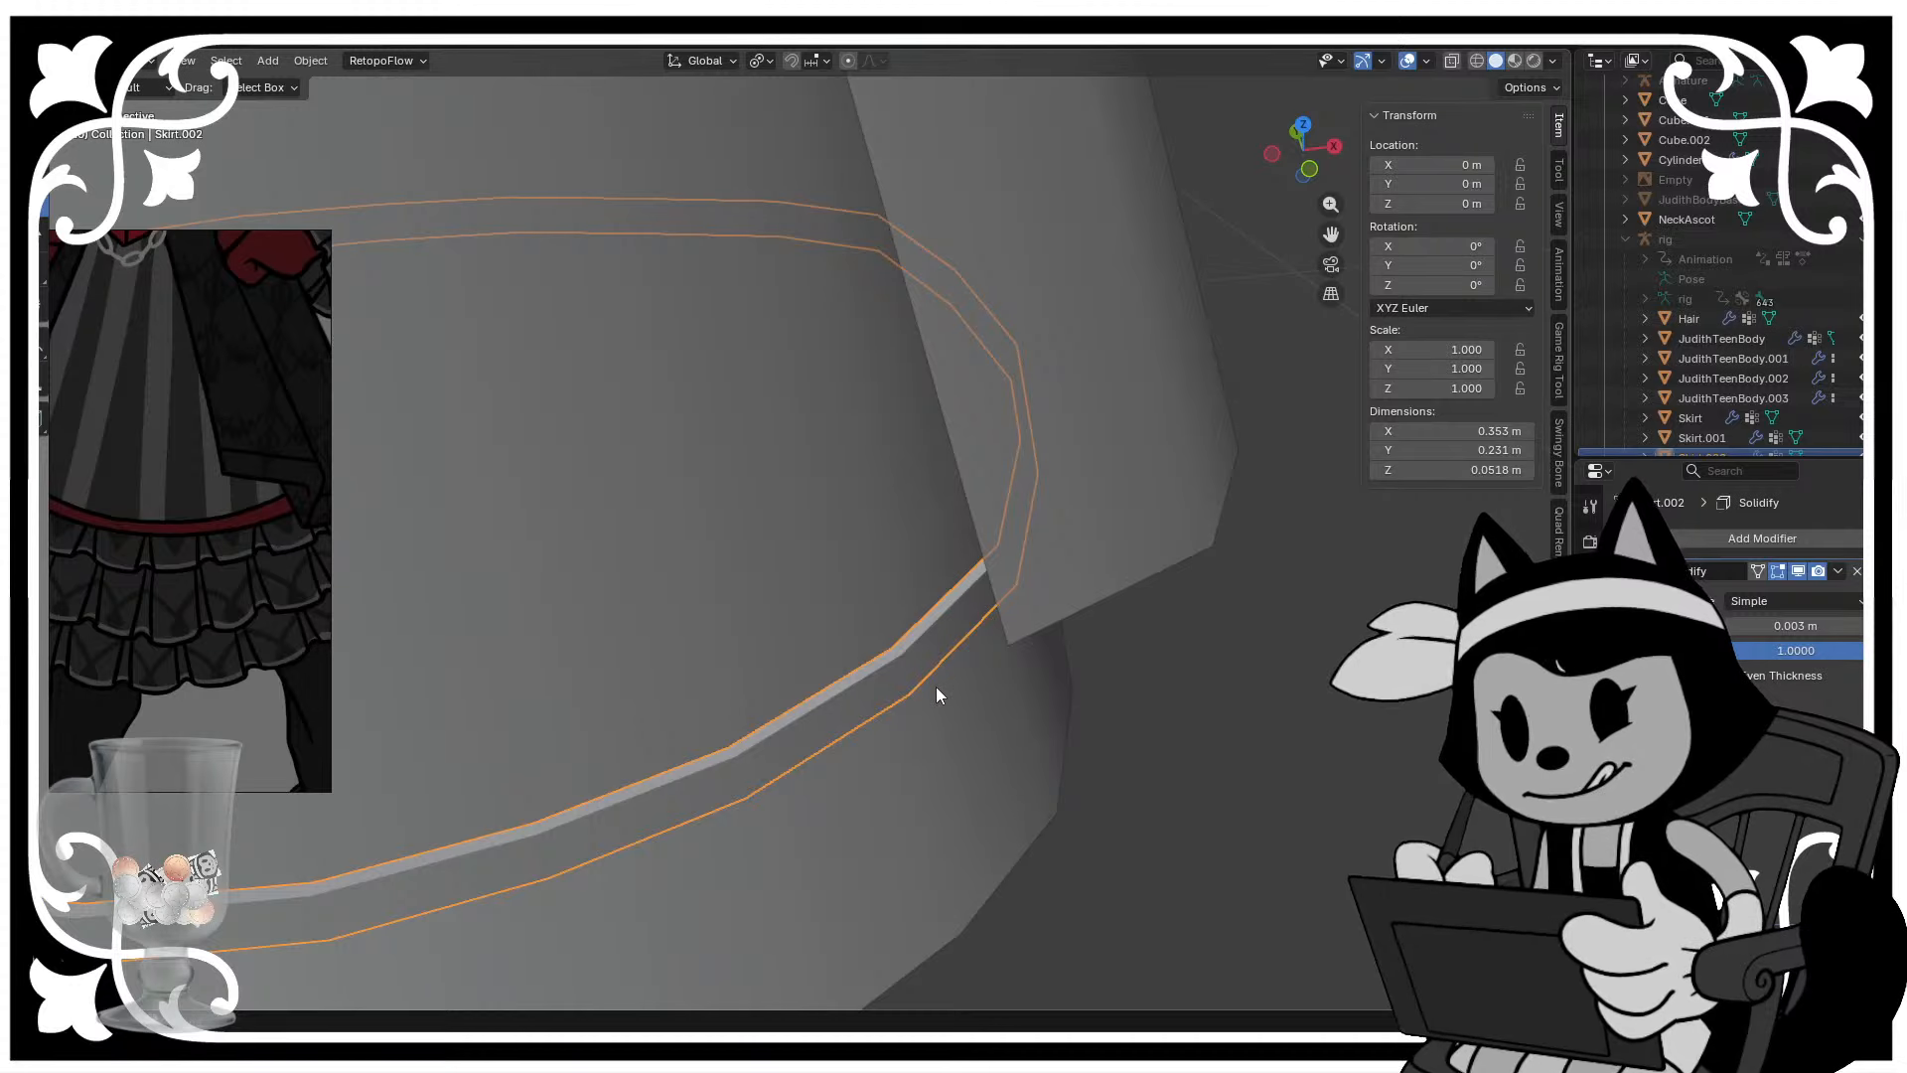
{"action": "middle_click_drag", "start_coordinate": [1051, 616], "coordinate": [1108, 636]}
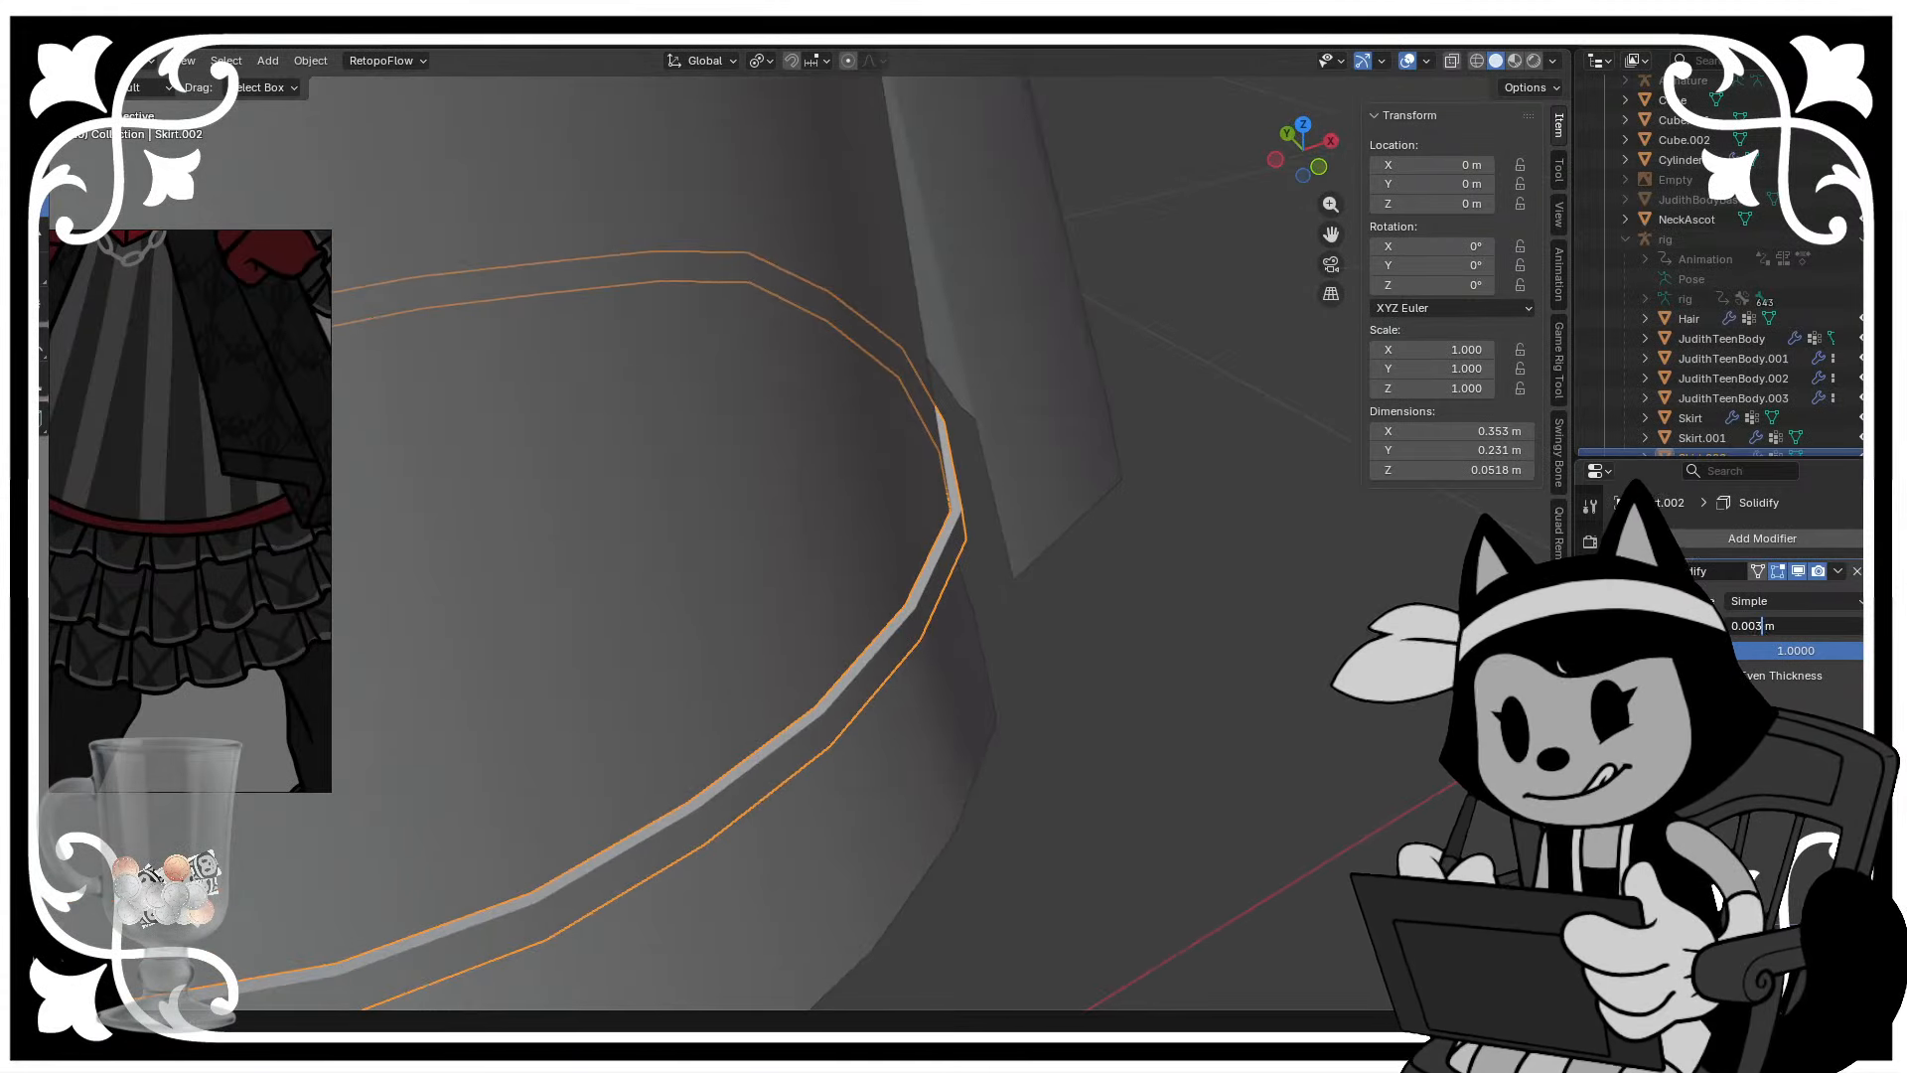
{"action": "type", "text": "5"}
{"action": "key", "text": "Return"}
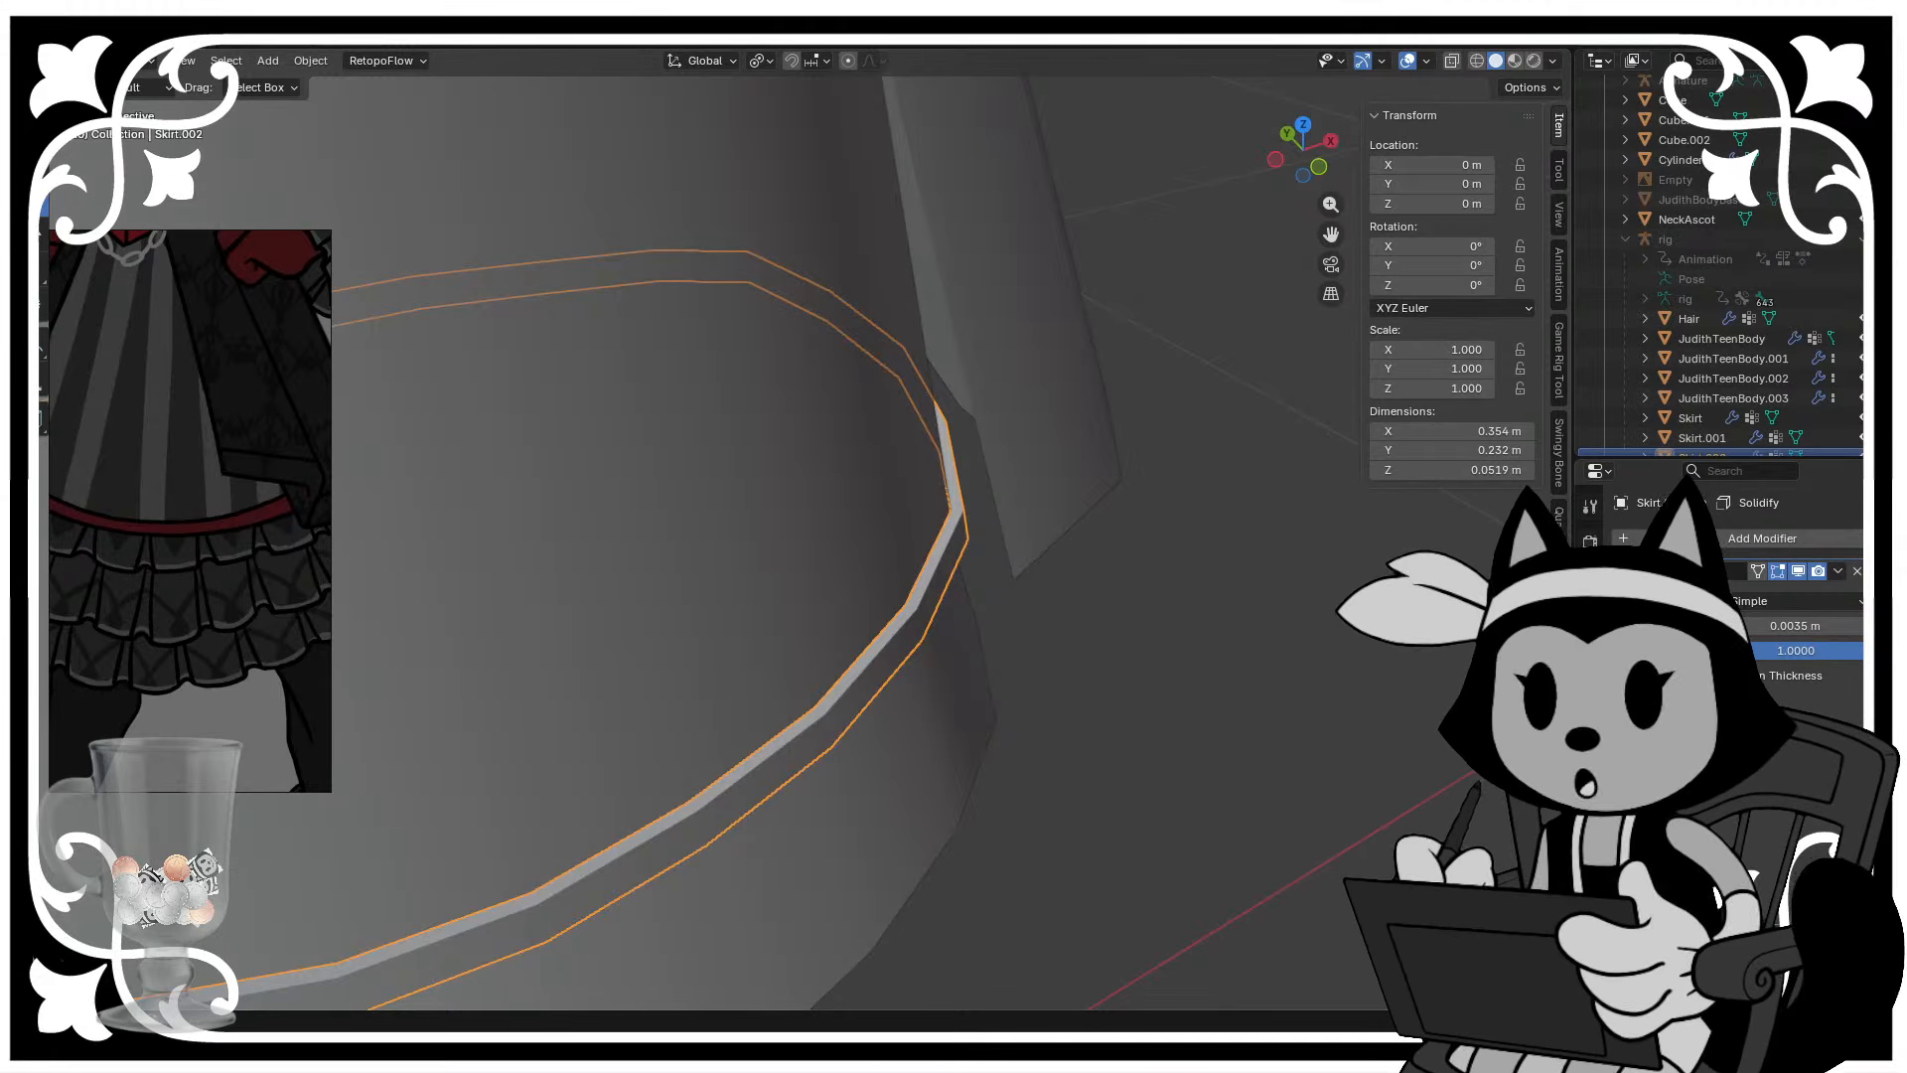
- Apply the Solidify modifier to the trim band
{"action": "middle_click_drag", "start_coordinate": [1055, 760], "coordinate": [1121, 757]}
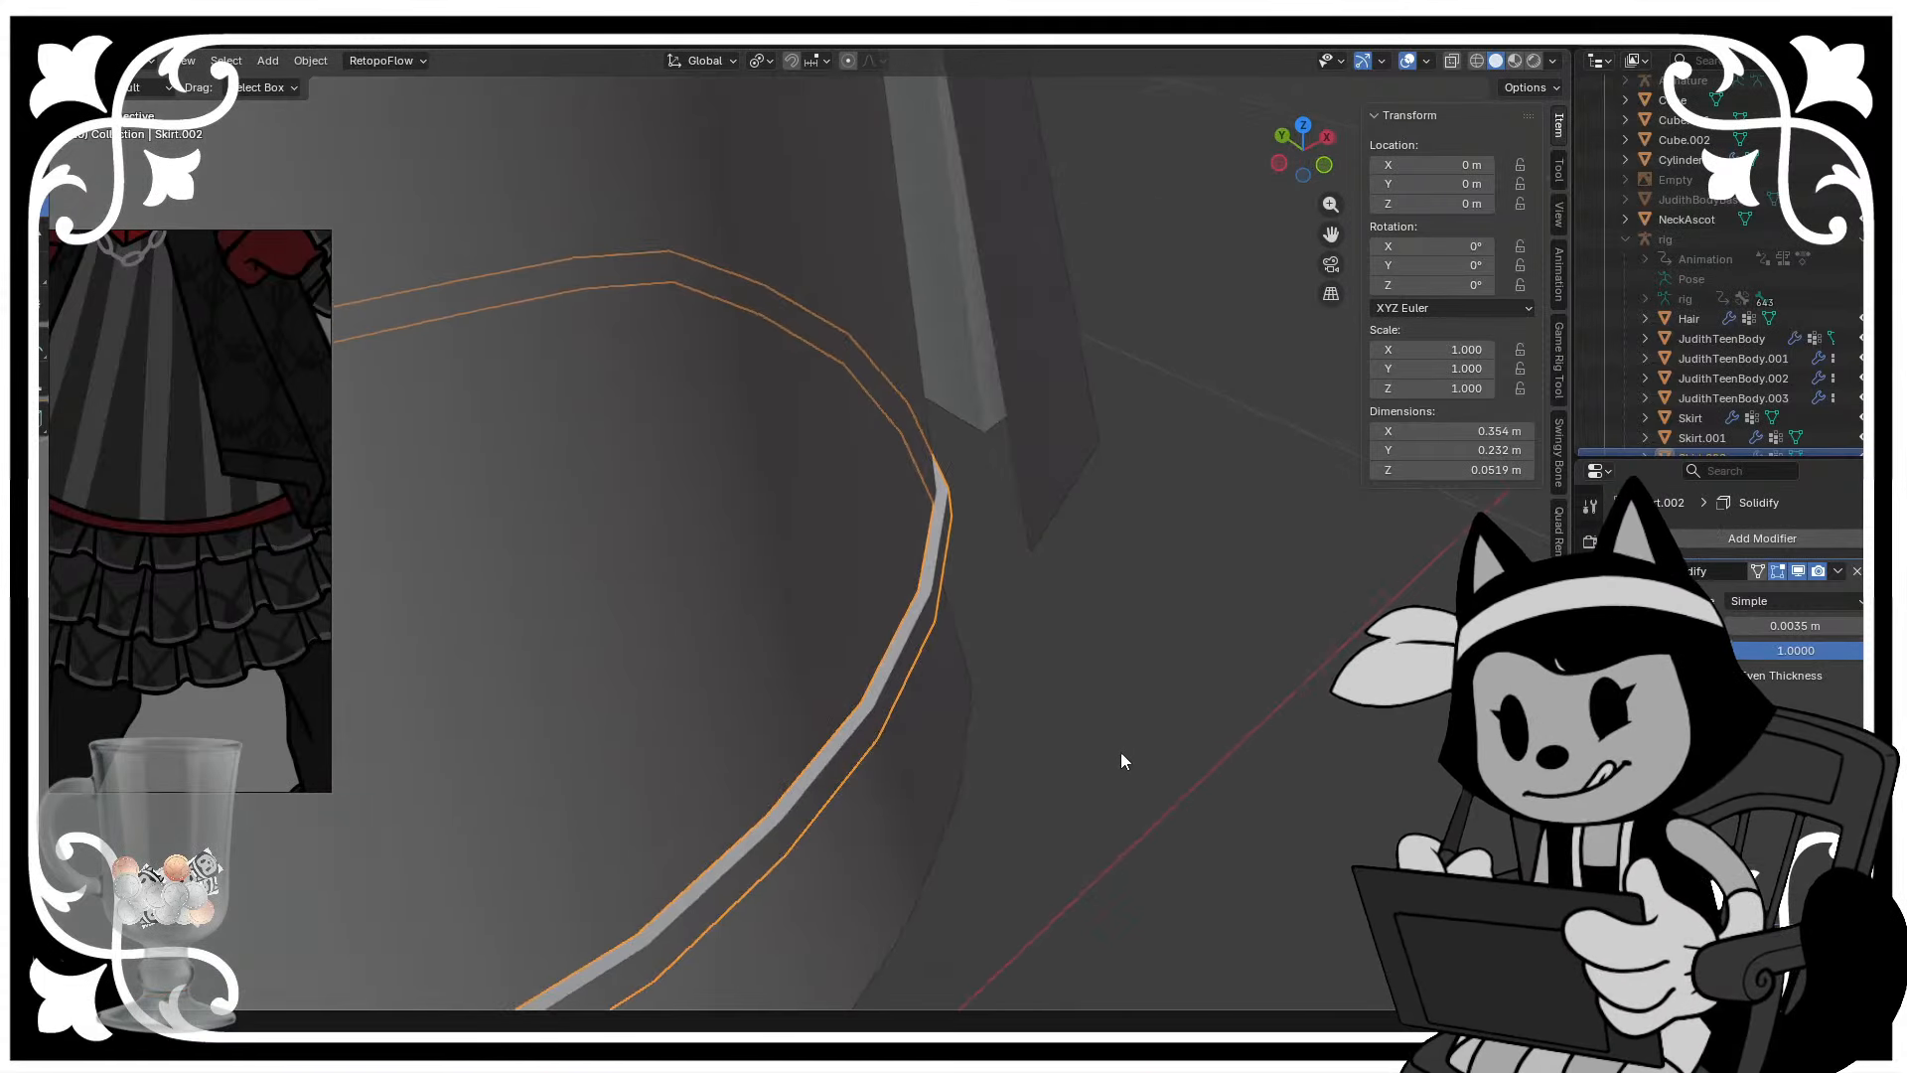
{"action": "scroll", "coordinate": [1121, 757], "scroll_direction": "down", "scroll_amount": 3}
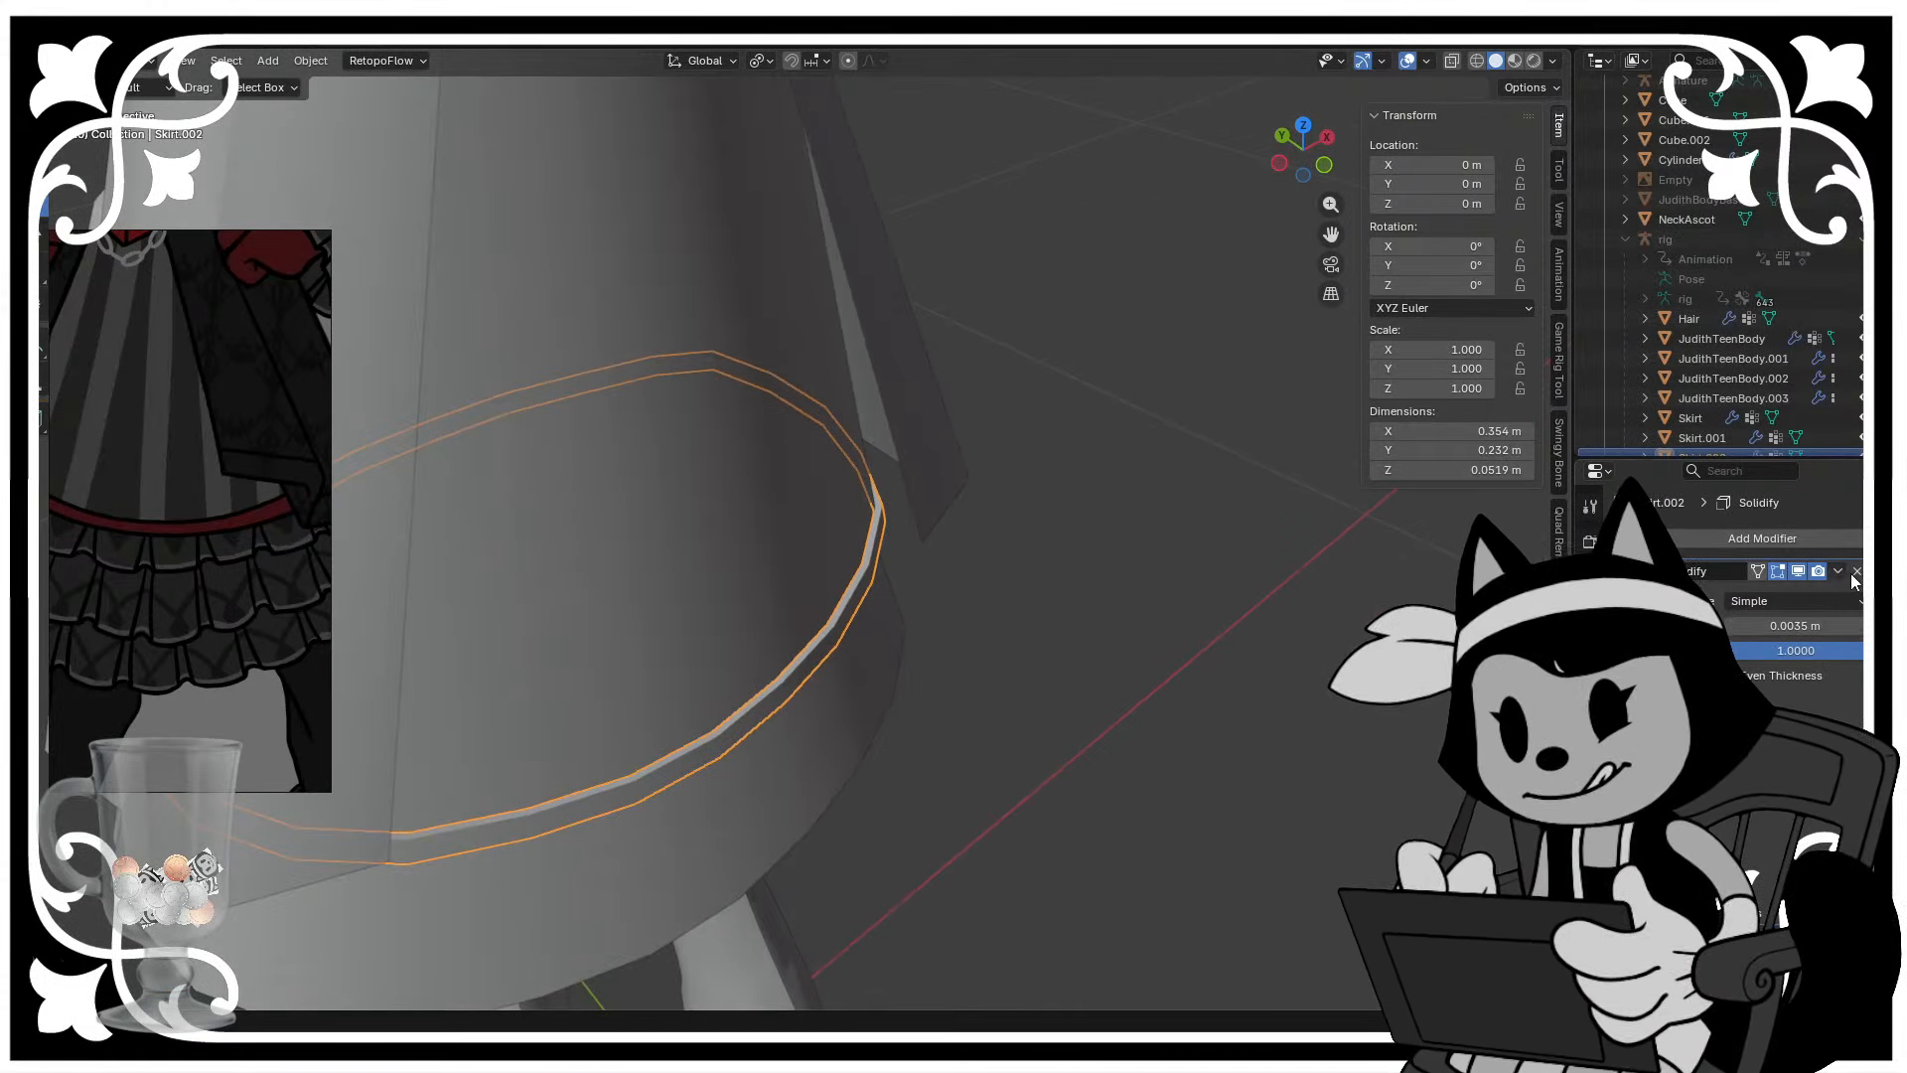
{"action": "left_click", "coordinate": [1856, 572]}
- Try deleting a face loop from the trim band's mesh and undo the deletion
{"action": "middle_click_drag", "start_coordinate": [1095, 636], "coordinate": [1171, 679]}
{"action": "key", "text": "Tab"}
{"action": "scroll", "coordinate": [1094, 638], "scroll_direction": "up", "scroll_amount": 3}
{"action": "left_click", "coordinate": [1051, 698]}
{"action": "left_click", "coordinate": [1120, 628], "text": "alt"}
{"action": "middle_click_drag", "start_coordinate": [1267, 628], "coordinate": [1008, 608]}
{"action": "key", "text": "x"}
{"action": "left_click", "coordinate": [940, 629]}
{"action": "key", "text": "ctrl+z"}
{"action": "left_click", "coordinate": [838, 579]}
{"action": "key", "text": "Tab"}
- Remove the Armature modifier from the main skirt and join the skirt with the trim band into one object
{"action": "left_click", "coordinate": [737, 411]}
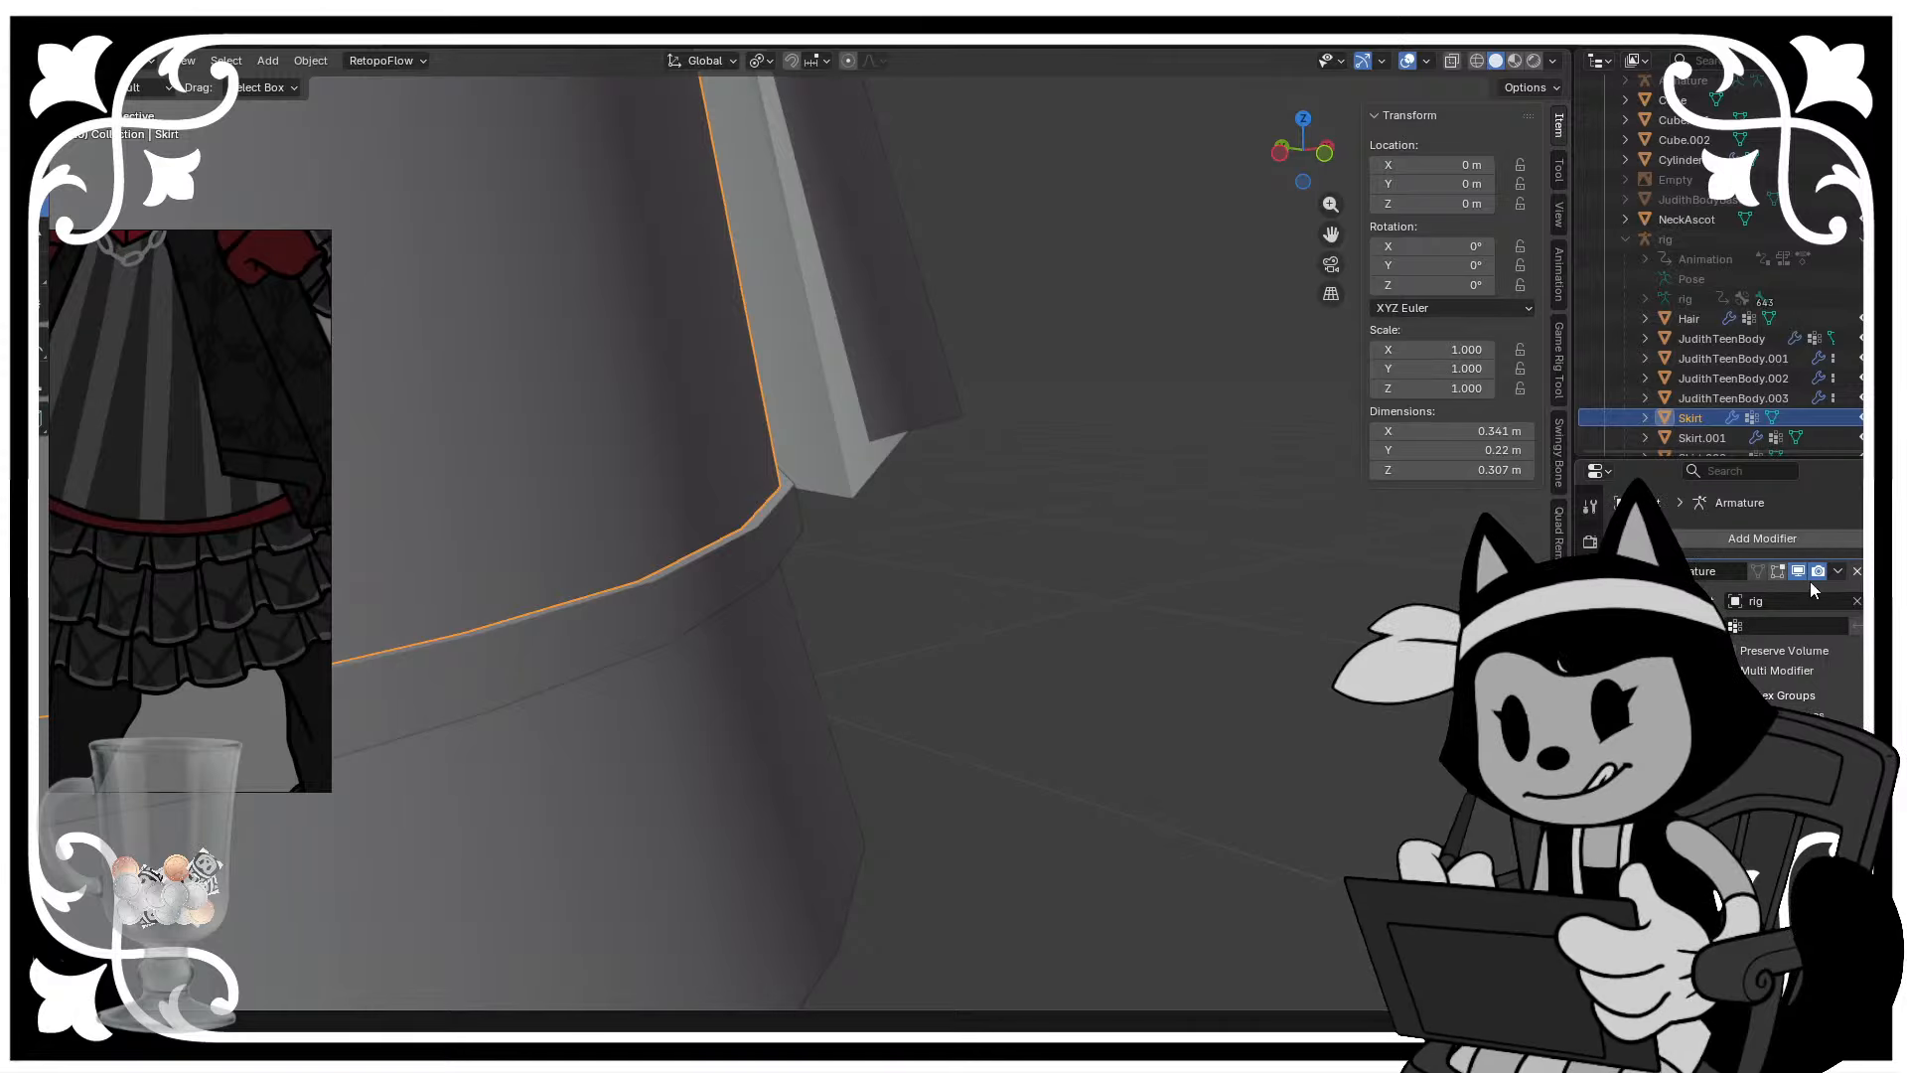
{"action": "middle_click_drag", "start_coordinate": [834, 572], "coordinate": [854, 576]}
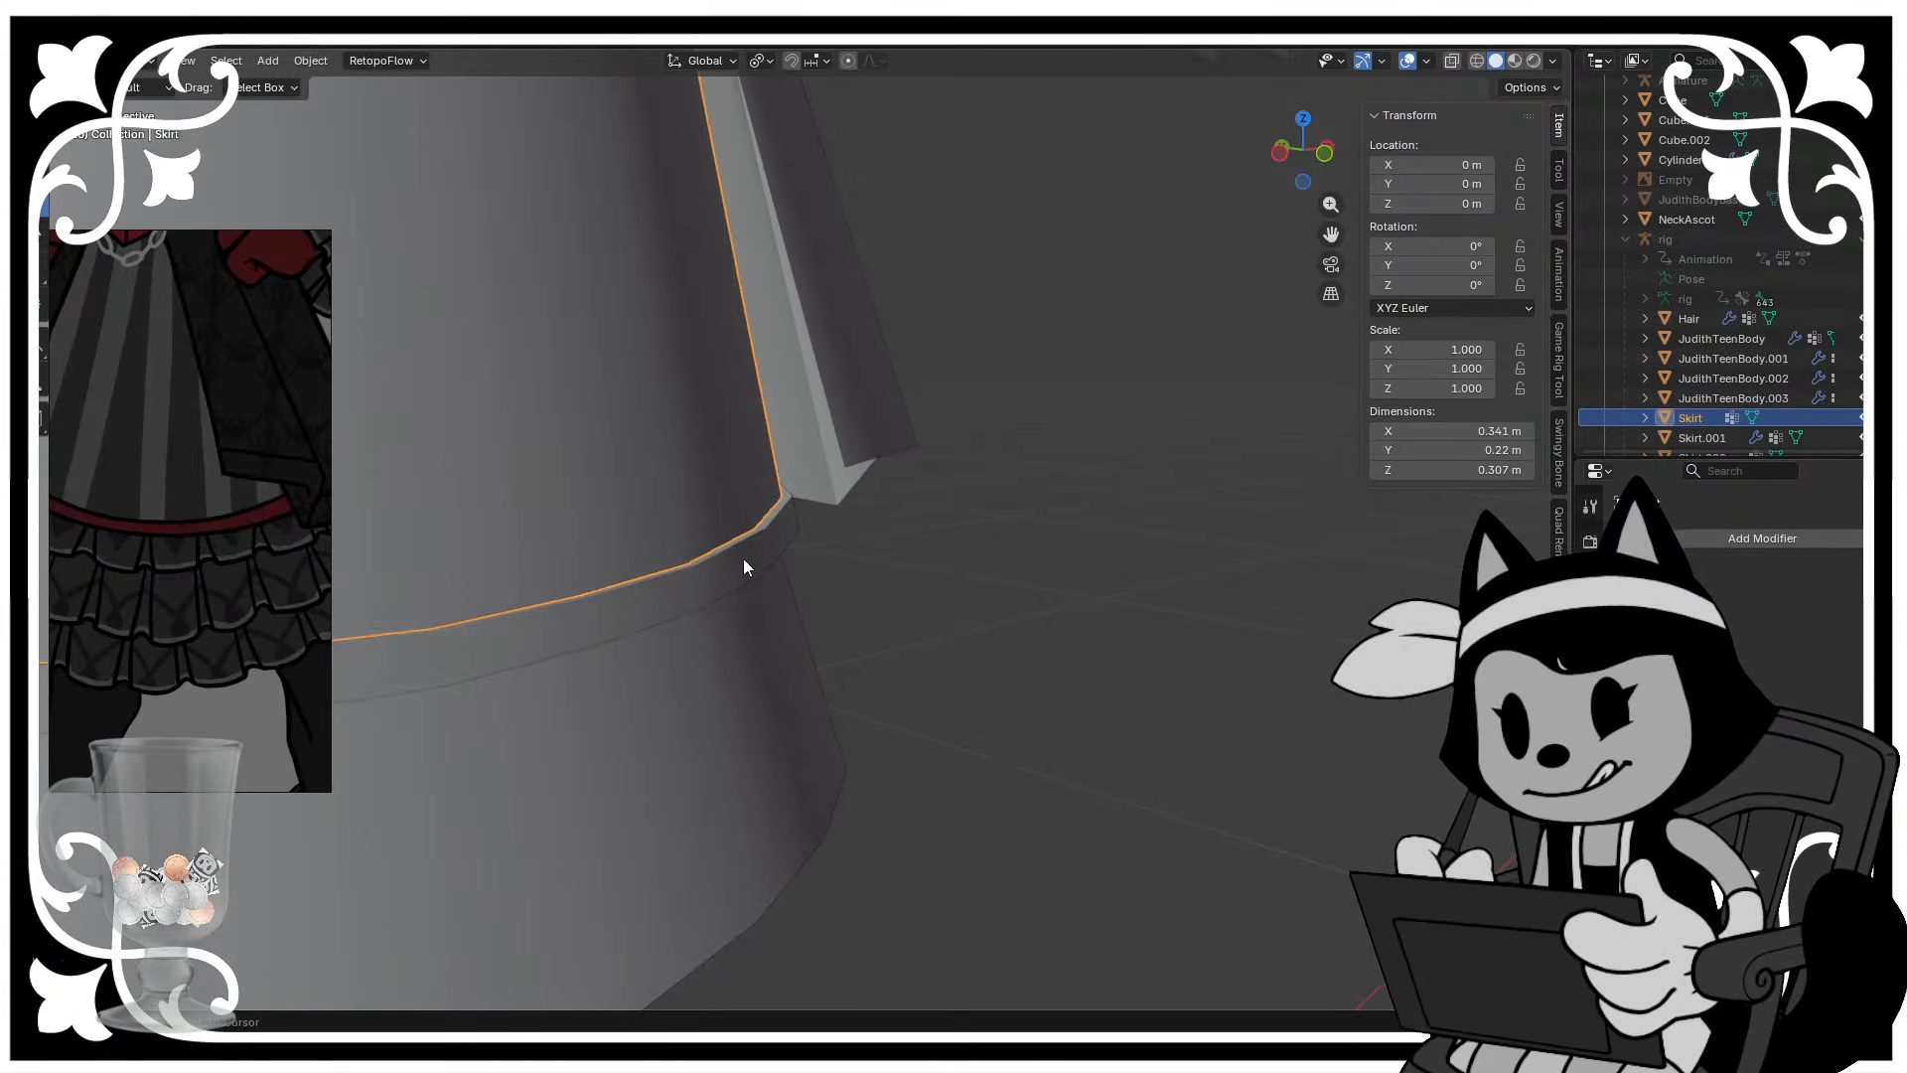
{"action": "left_click", "coordinate": [743, 558]}
{"action": "right_click", "coordinate": [879, 530]}
{"action": "left_click", "coordinate": [854, 593]}
- Merge the joined skirt's overlapping vertices by distance so the trim band is welded to the main skirt
{"action": "key", "text": "Tab"}
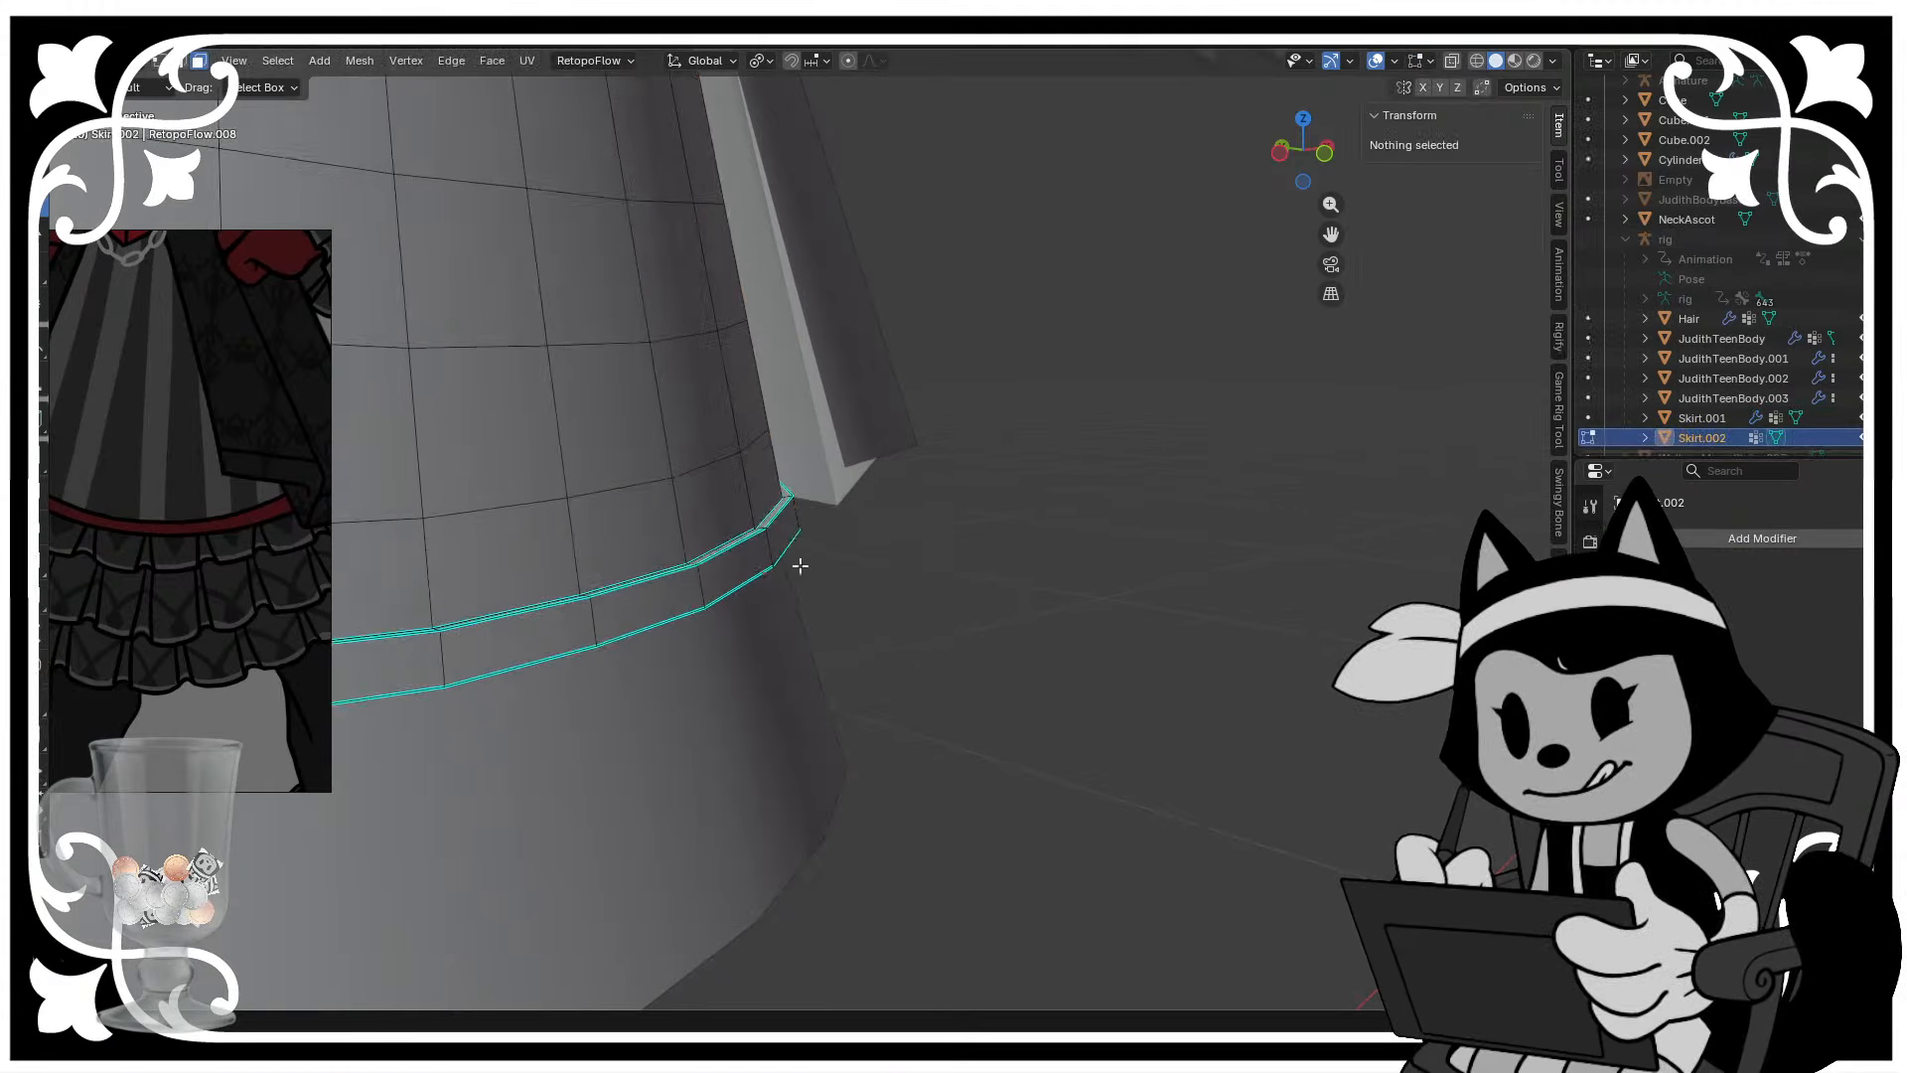
{"action": "key", "text": "a"}
{"action": "key", "text": "m"}
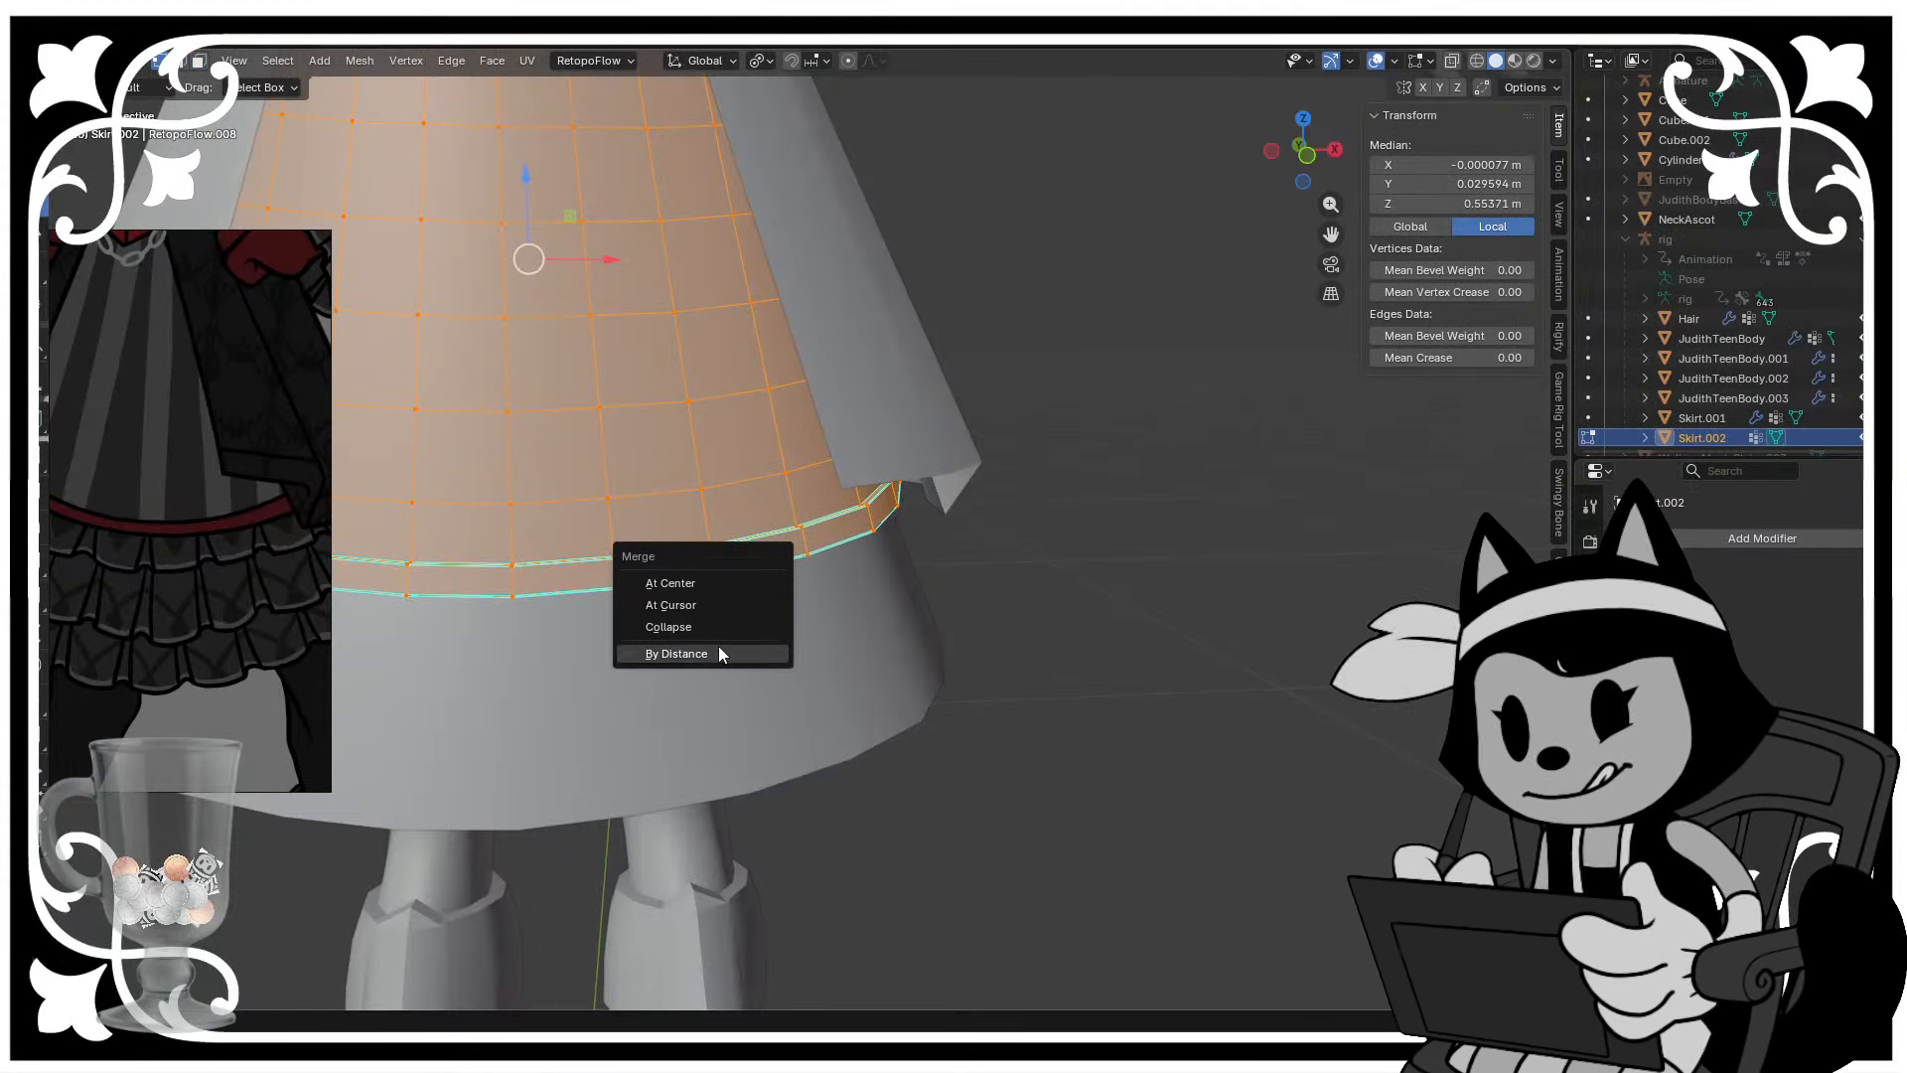
{"action": "left_click", "coordinate": [718, 648]}
{"action": "key", "text": "Tab"}
{"action": "left_click", "coordinate": [1039, 630]}
{"action": "scroll", "coordinate": [775, 688], "scroll_direction": "down", "scroll_amount": 3}
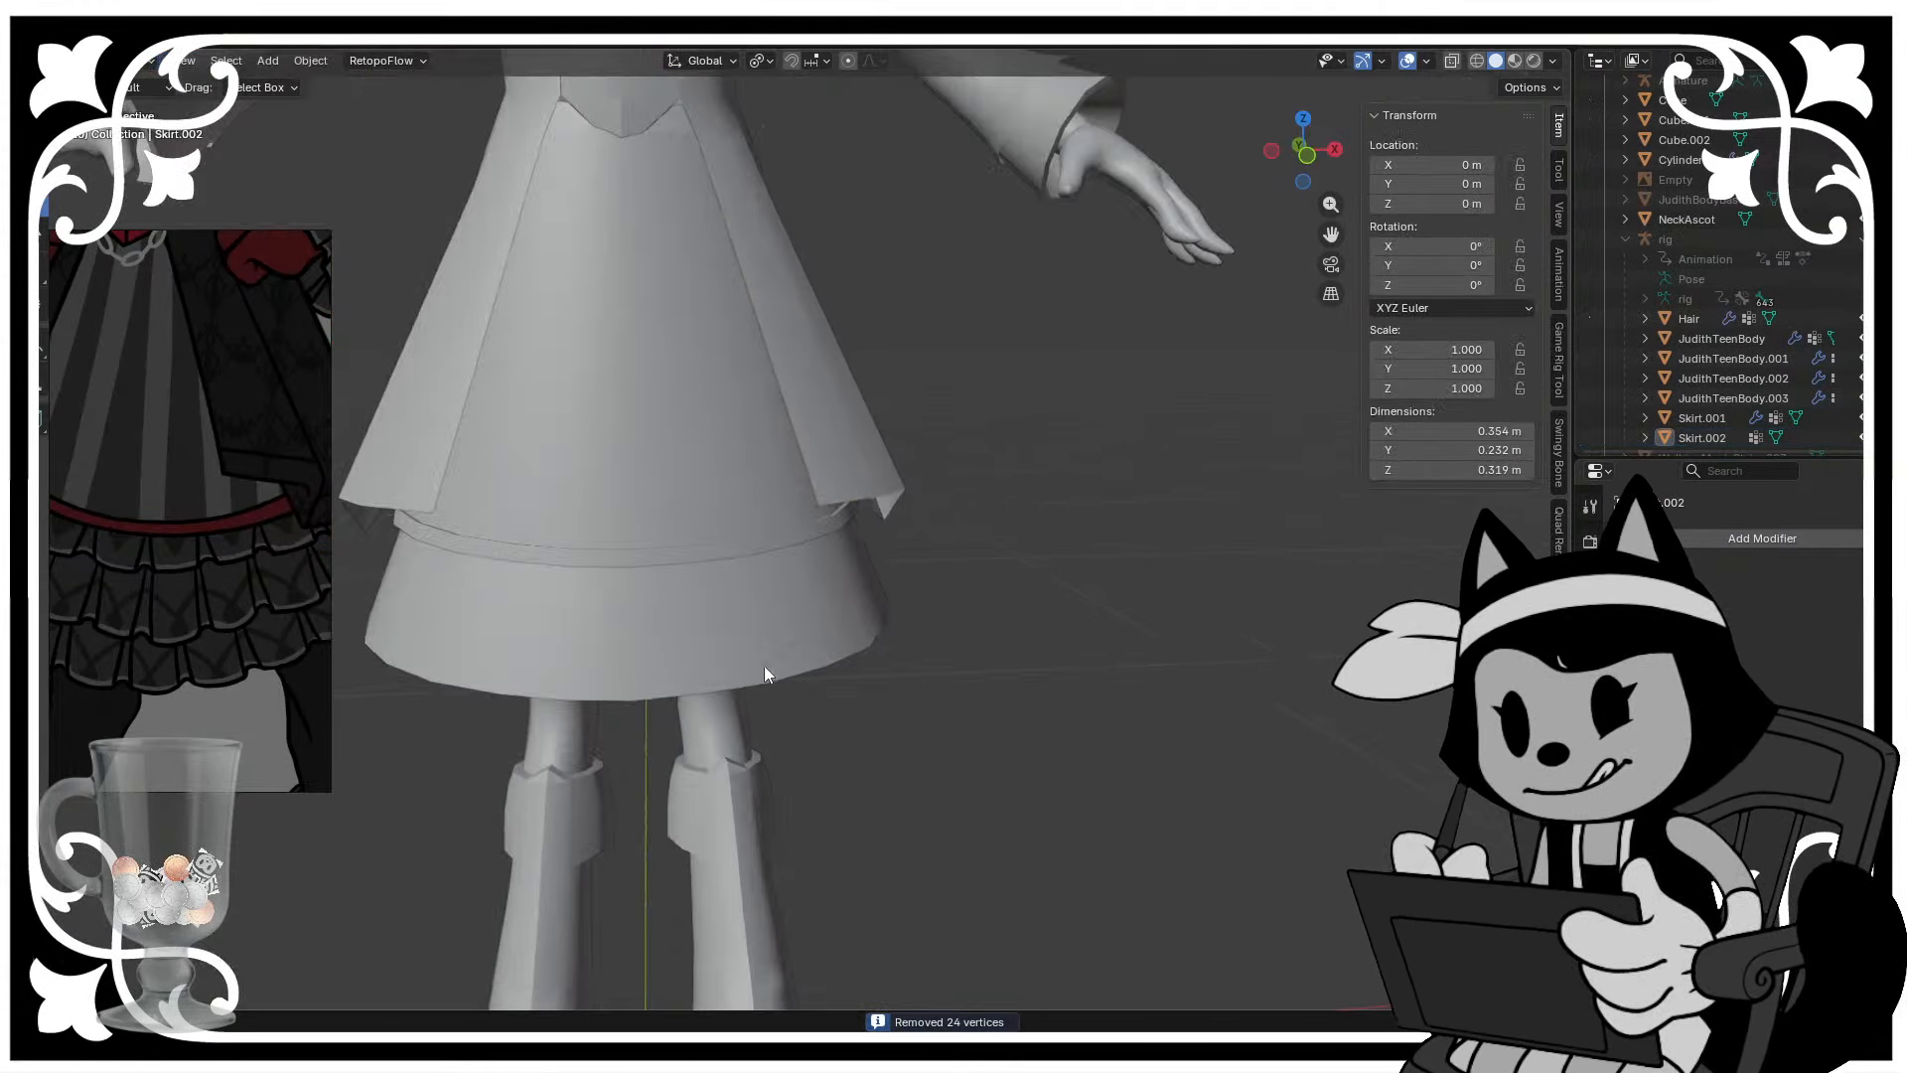
{"action": "middle_click_drag", "start_coordinate": [765, 665], "coordinate": [785, 574]}
{"action": "scroll", "coordinate": [870, 592], "scroll_direction": "up", "scroll_amount": 2}
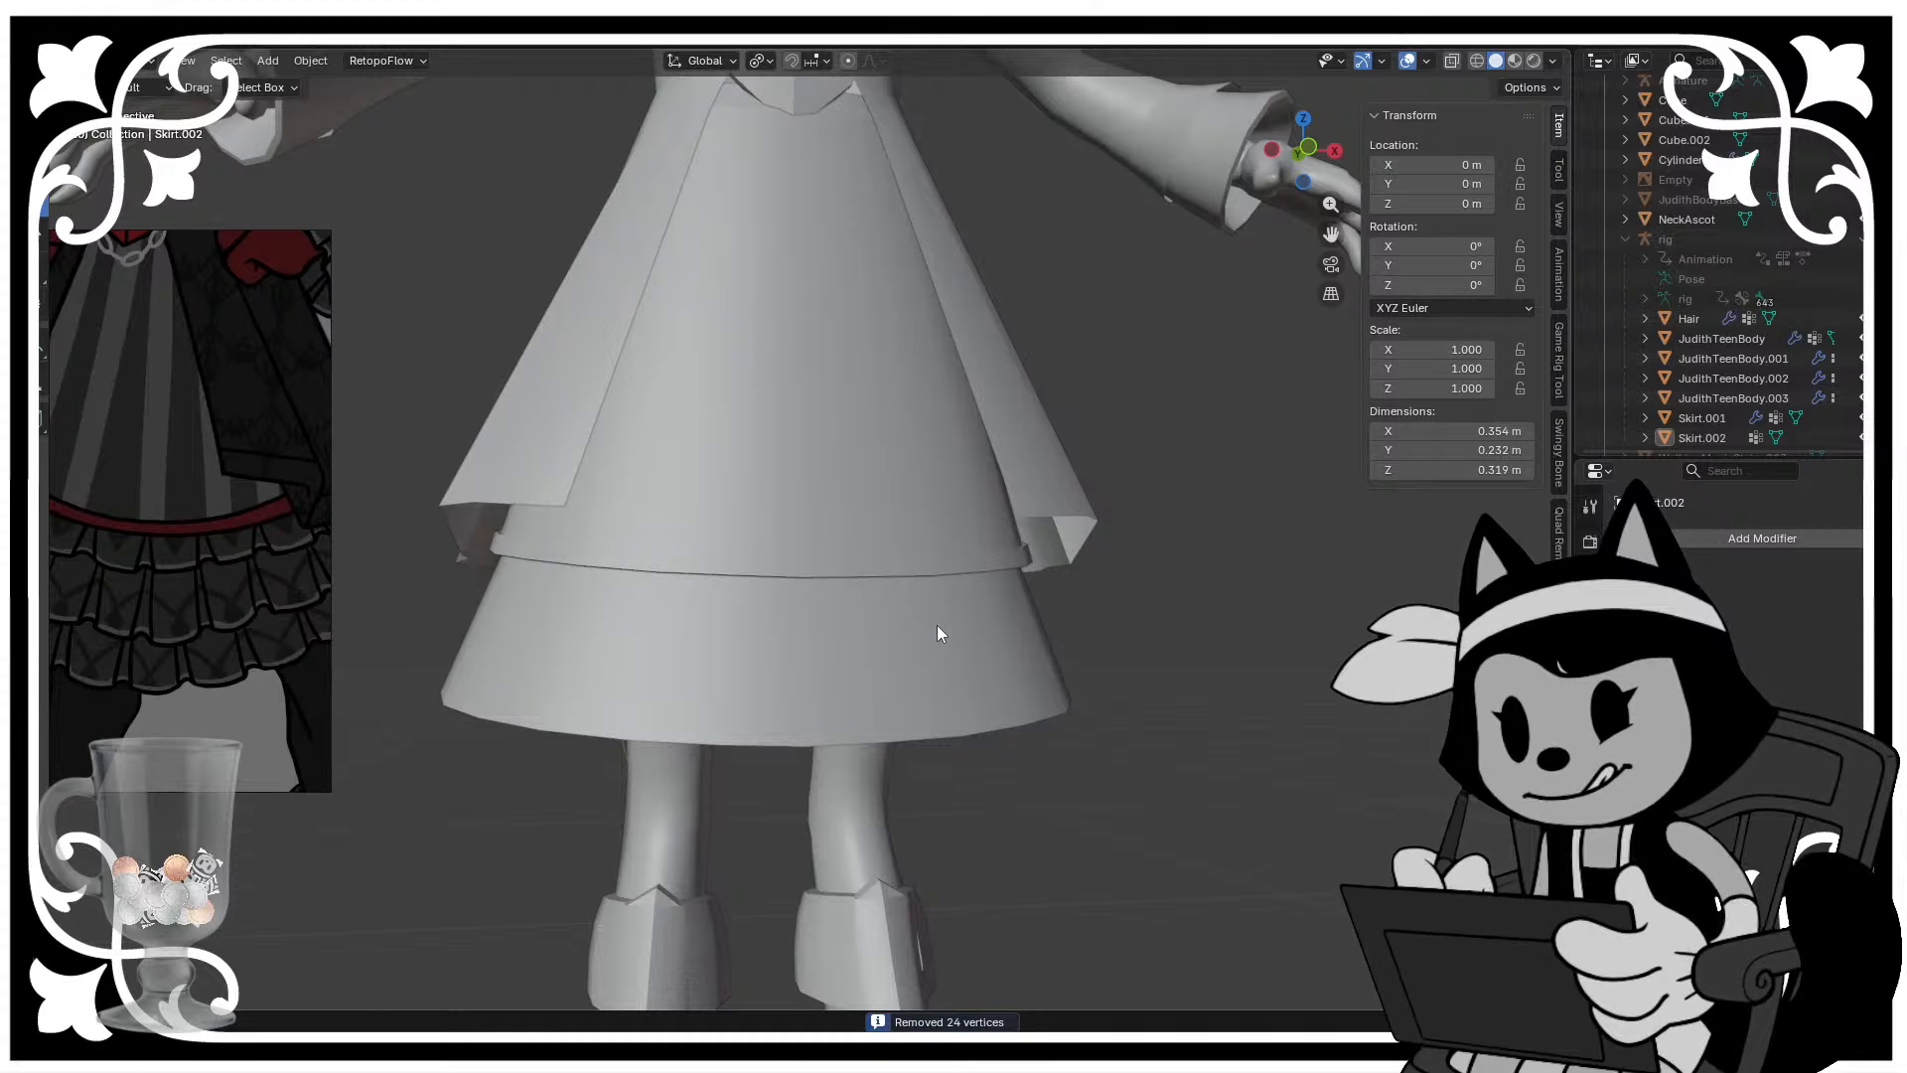
- Save the file and remove the Armature modifier from the separate lower hem piece
{"action": "left_click", "coordinate": [937, 628]}
{"action": "mouse_move", "coordinate": [919, 625]}
{"action": "middle_mouse_down"}
{"action": "mouse_move", "coordinate": [744, 608]}
{"action": "mouse_move", "coordinate": [948, 622]}
{"action": "middle_mouse_up"}
{"action": "key", "text": "ctrl+s"}
{"action": "scroll", "coordinate": [755, 611], "scroll_direction": "up", "scroll_amount": 3}
{"action": "scroll", "coordinate": [947, 622], "scroll_direction": "down", "scroll_amount": 5}
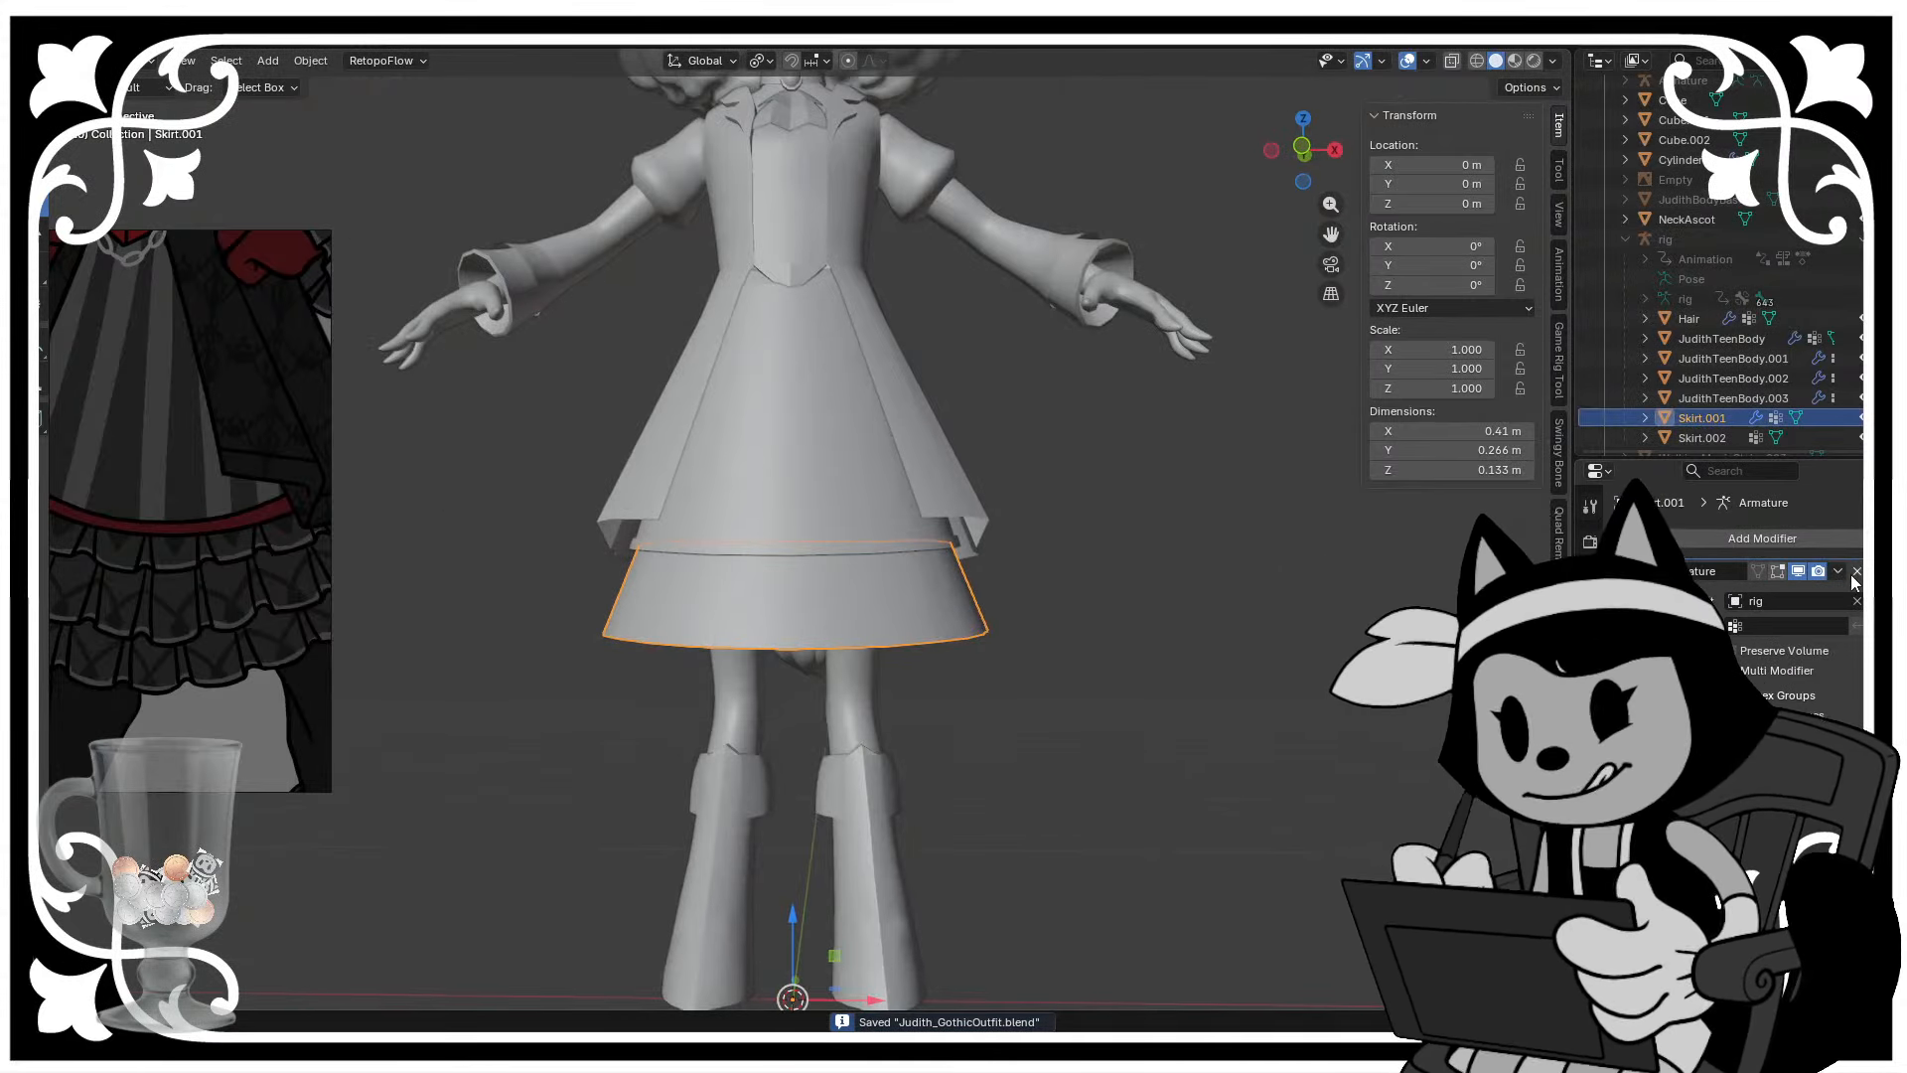
{"action": "left_click", "coordinate": [1857, 572]}
{"action": "scroll", "coordinate": [874, 542], "scroll_direction": "up", "scroll_amount": 2}
{"action": "middle_click_drag", "start_coordinate": [879, 531], "coordinate": [851, 546]}
{"action": "scroll", "coordinate": [840, 548], "scroll_direction": "down", "scroll_amount": 2}
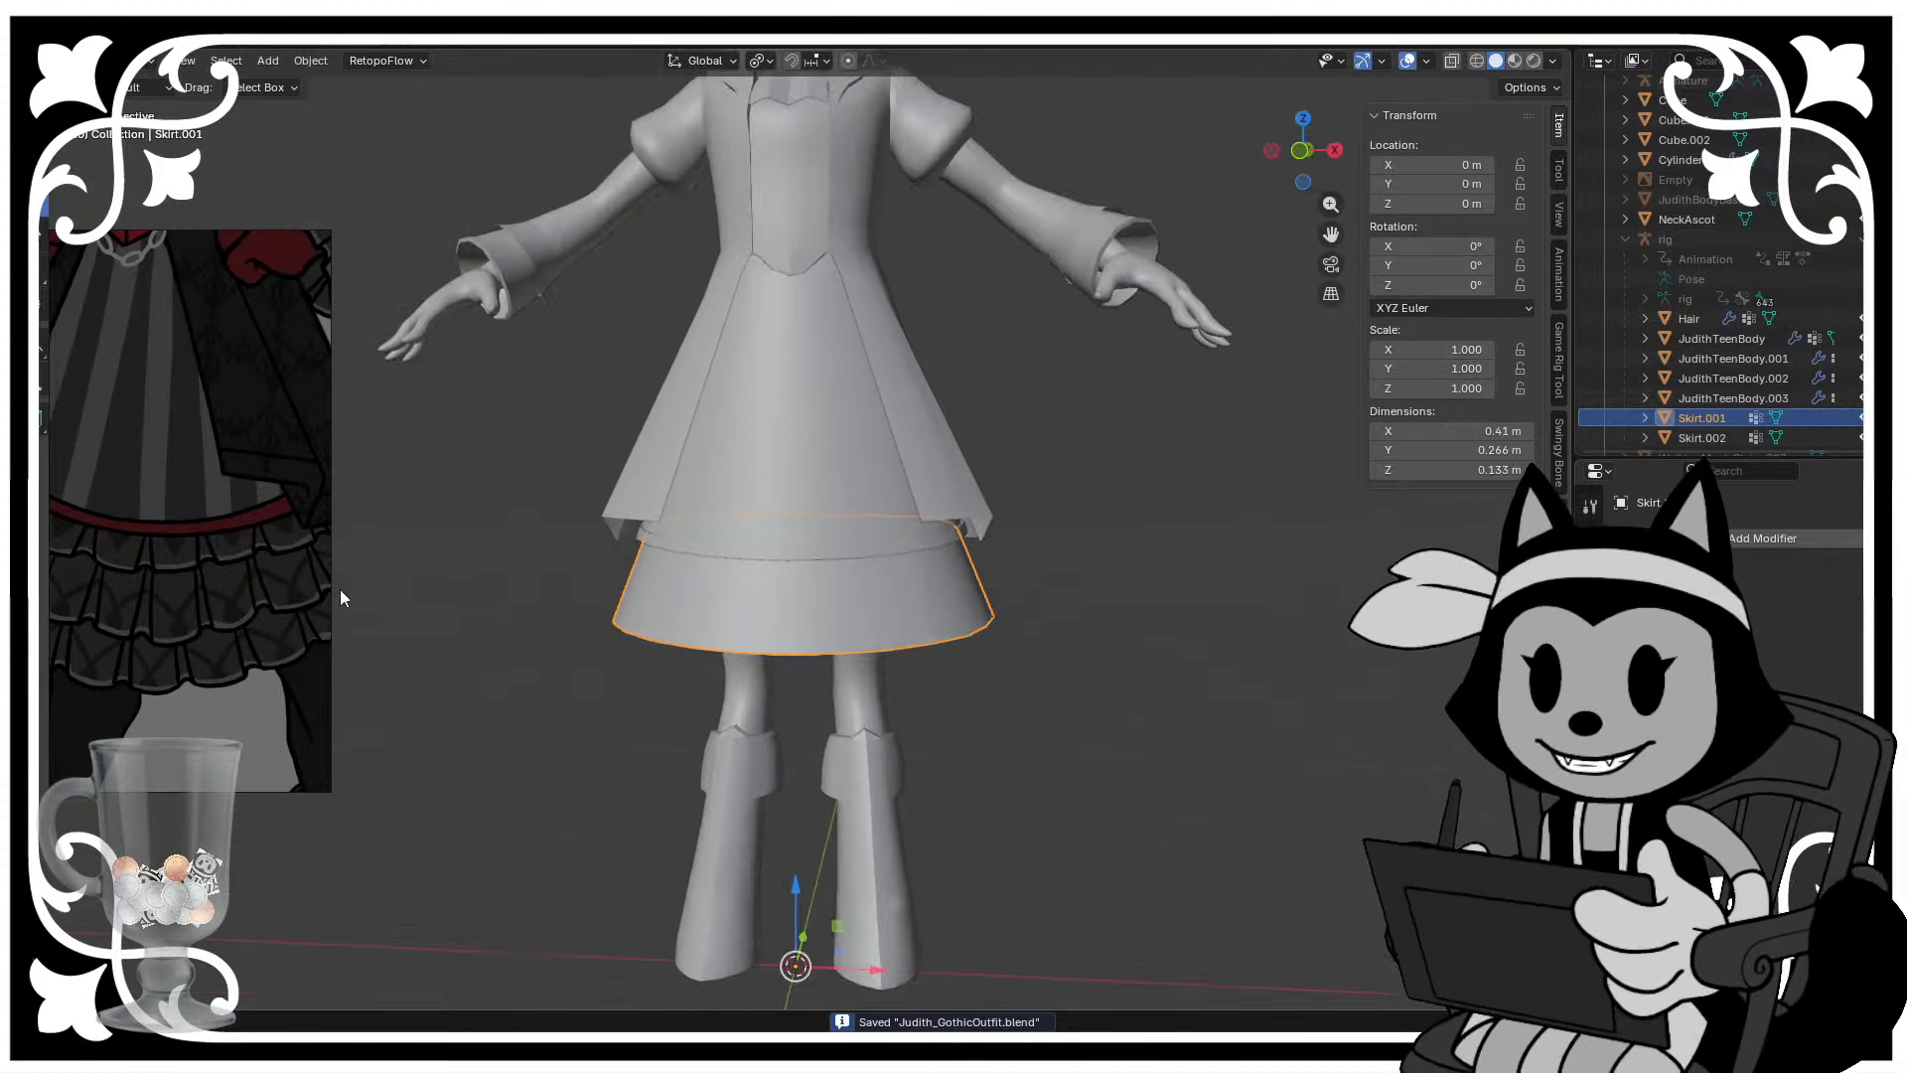
- Zoom the reference out to the full outfit, deselect the hem piece and put the coat body mesh into Sculpt Mode
{"action": "scroll", "coordinate": [131, 552], "scroll_direction": "down", "scroll_amount": 4}
{"action": "scroll", "coordinate": [135, 551], "scroll_direction": "up", "scroll_amount": 2}
{"action": "scroll", "coordinate": [944, 560], "scroll_direction": "down", "scroll_amount": 3}
{"action": "left_click", "coordinate": [949, 558]}
{"action": "scroll", "coordinate": [874, 559], "scroll_direction": "down", "scroll_amount": 2}
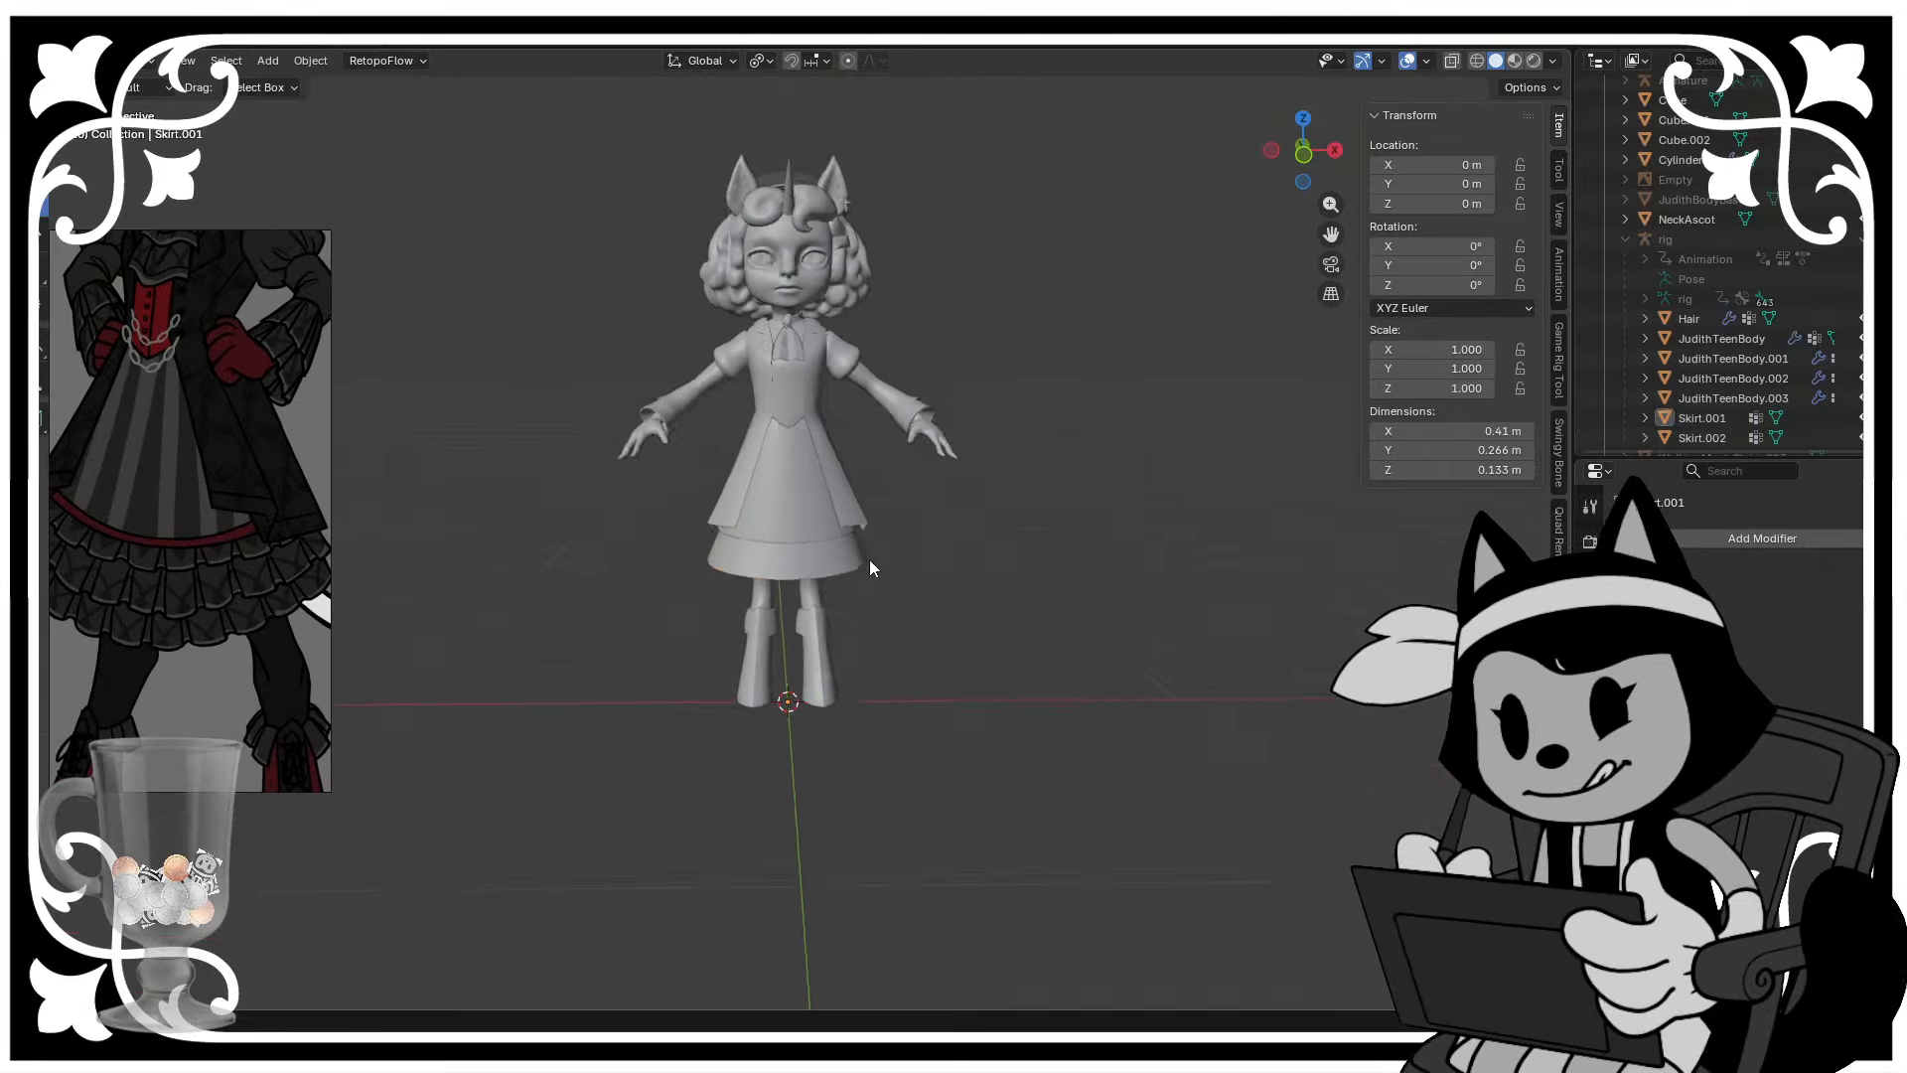
{"action": "scroll", "coordinate": [946, 538], "scroll_direction": "up", "scroll_amount": 2}
{"action": "middle_click_drag", "start_coordinate": [868, 558], "coordinate": [938, 502]}
{"action": "scroll", "coordinate": [914, 584], "scroll_direction": "up", "scroll_amount": 3}
{"action": "left_click", "coordinate": [896, 461]}
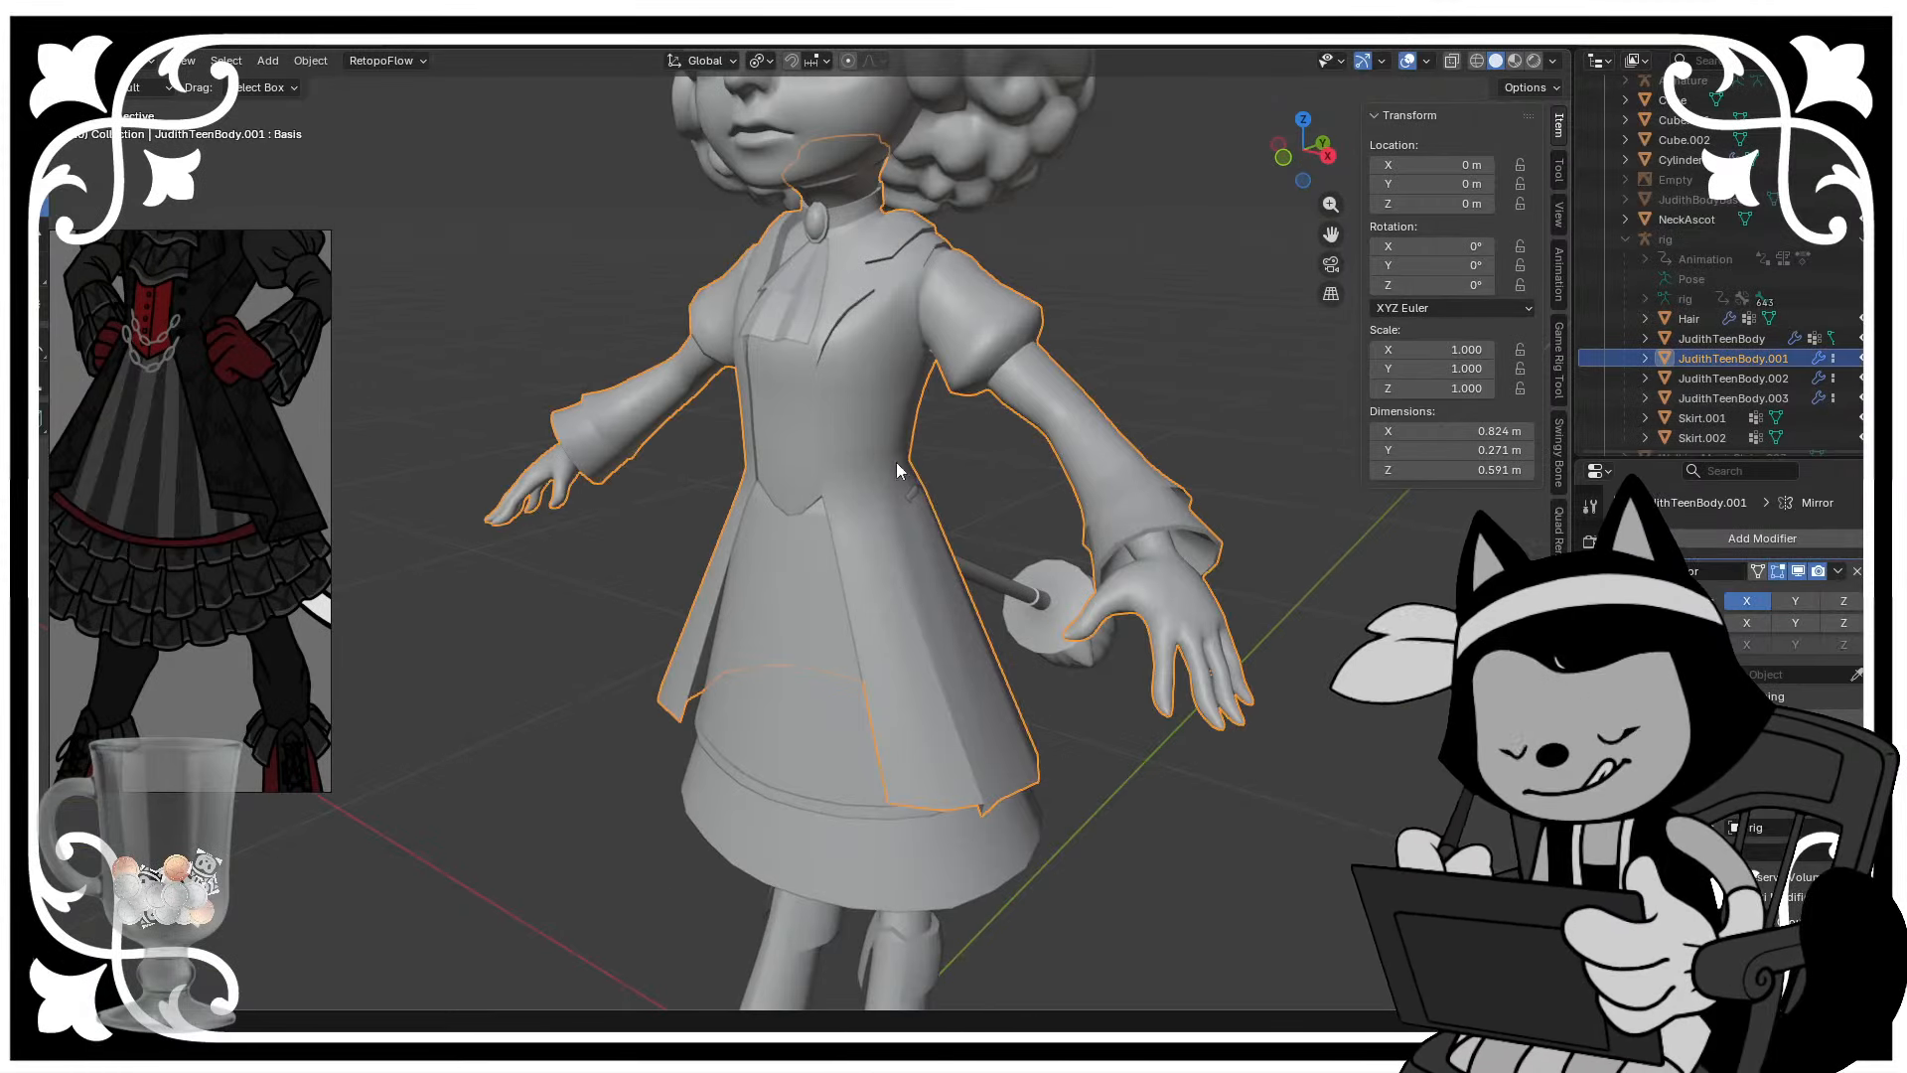
{"action": "left_click", "coordinate": [122, 61]}
{"action": "left_click", "coordinate": [124, 125]}
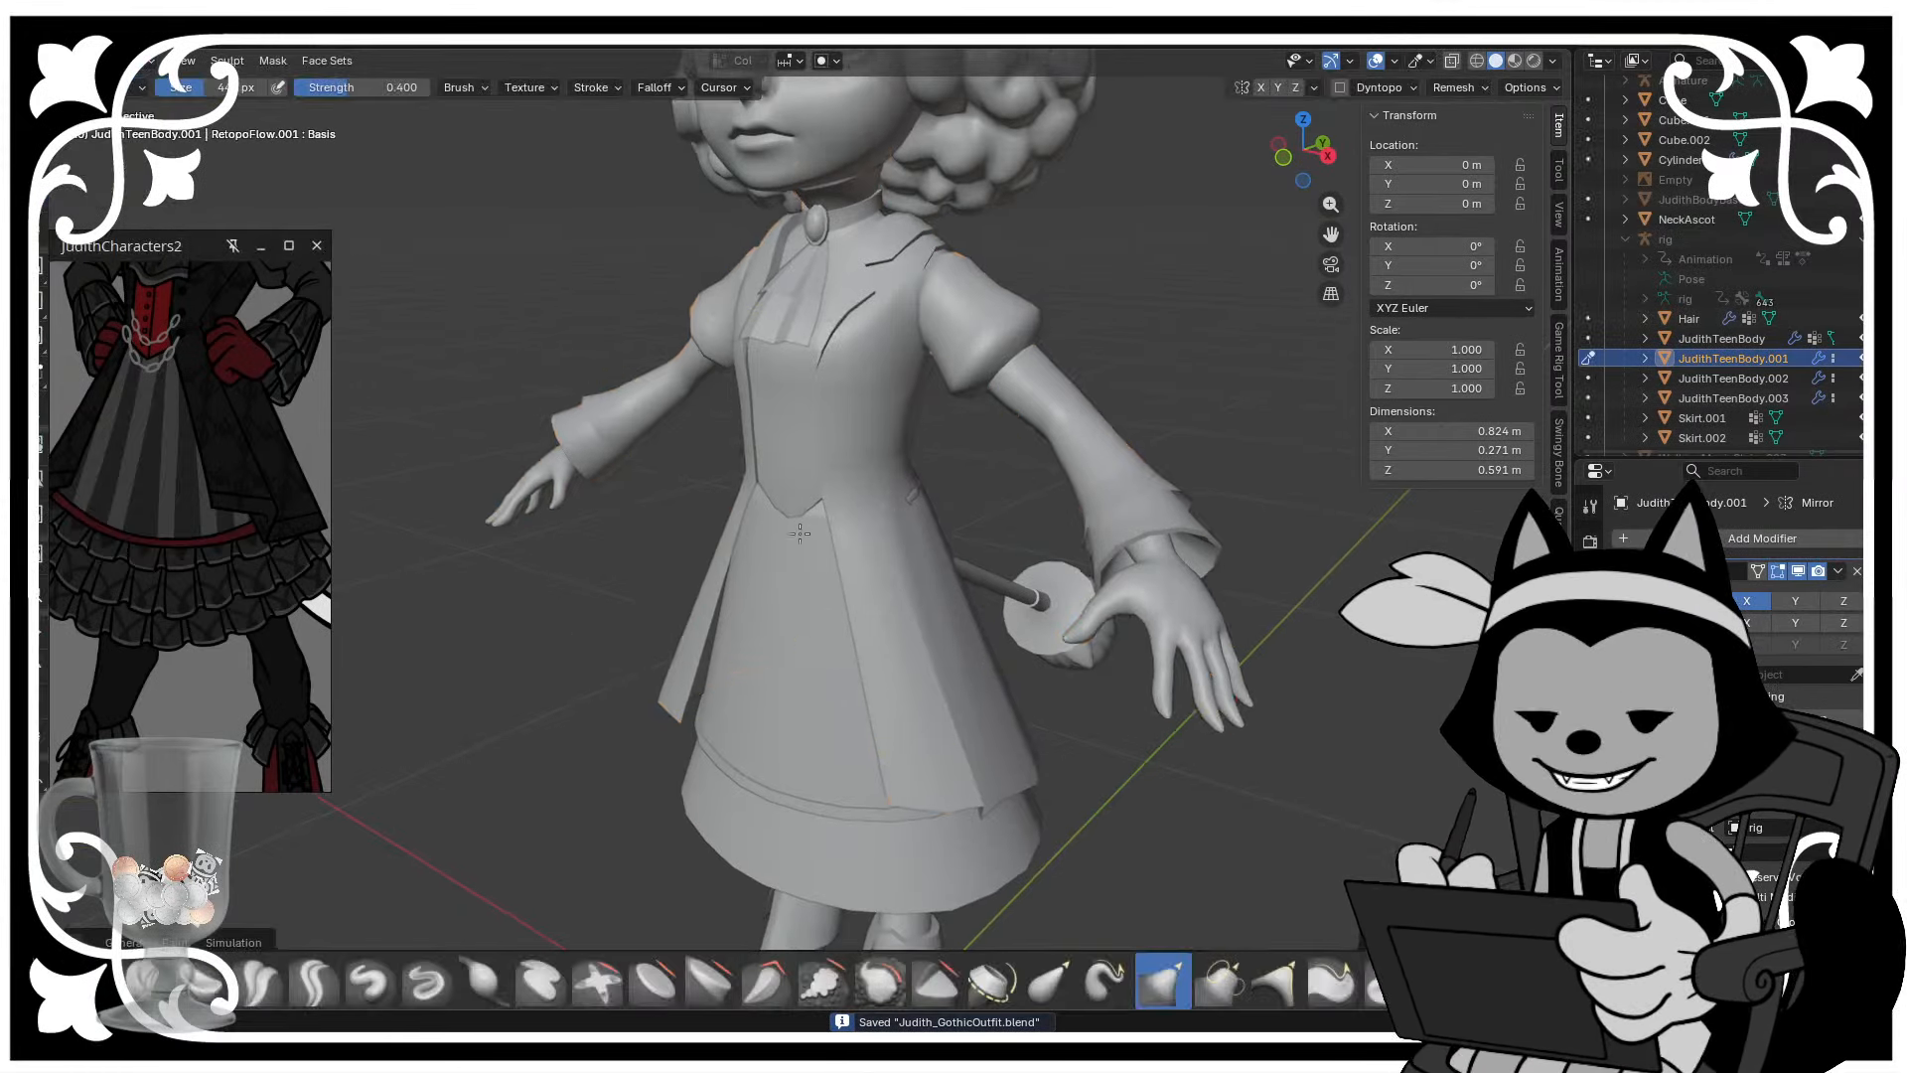
- Shrink the Grab brush slightly and pull the side of the coat's waist outward
{"action": "scroll", "coordinate": [906, 360], "scroll_direction": "up", "scroll_amount": 3}
{"action": "scroll", "coordinate": [854, 646], "scroll_direction": "up", "scroll_amount": 1}
{"action": "middle_click_drag", "start_coordinate": [943, 615], "coordinate": [1003, 584]}
{"action": "key", "text": "bracketleft"}
{"action": "key", "text": "bracketleft"}
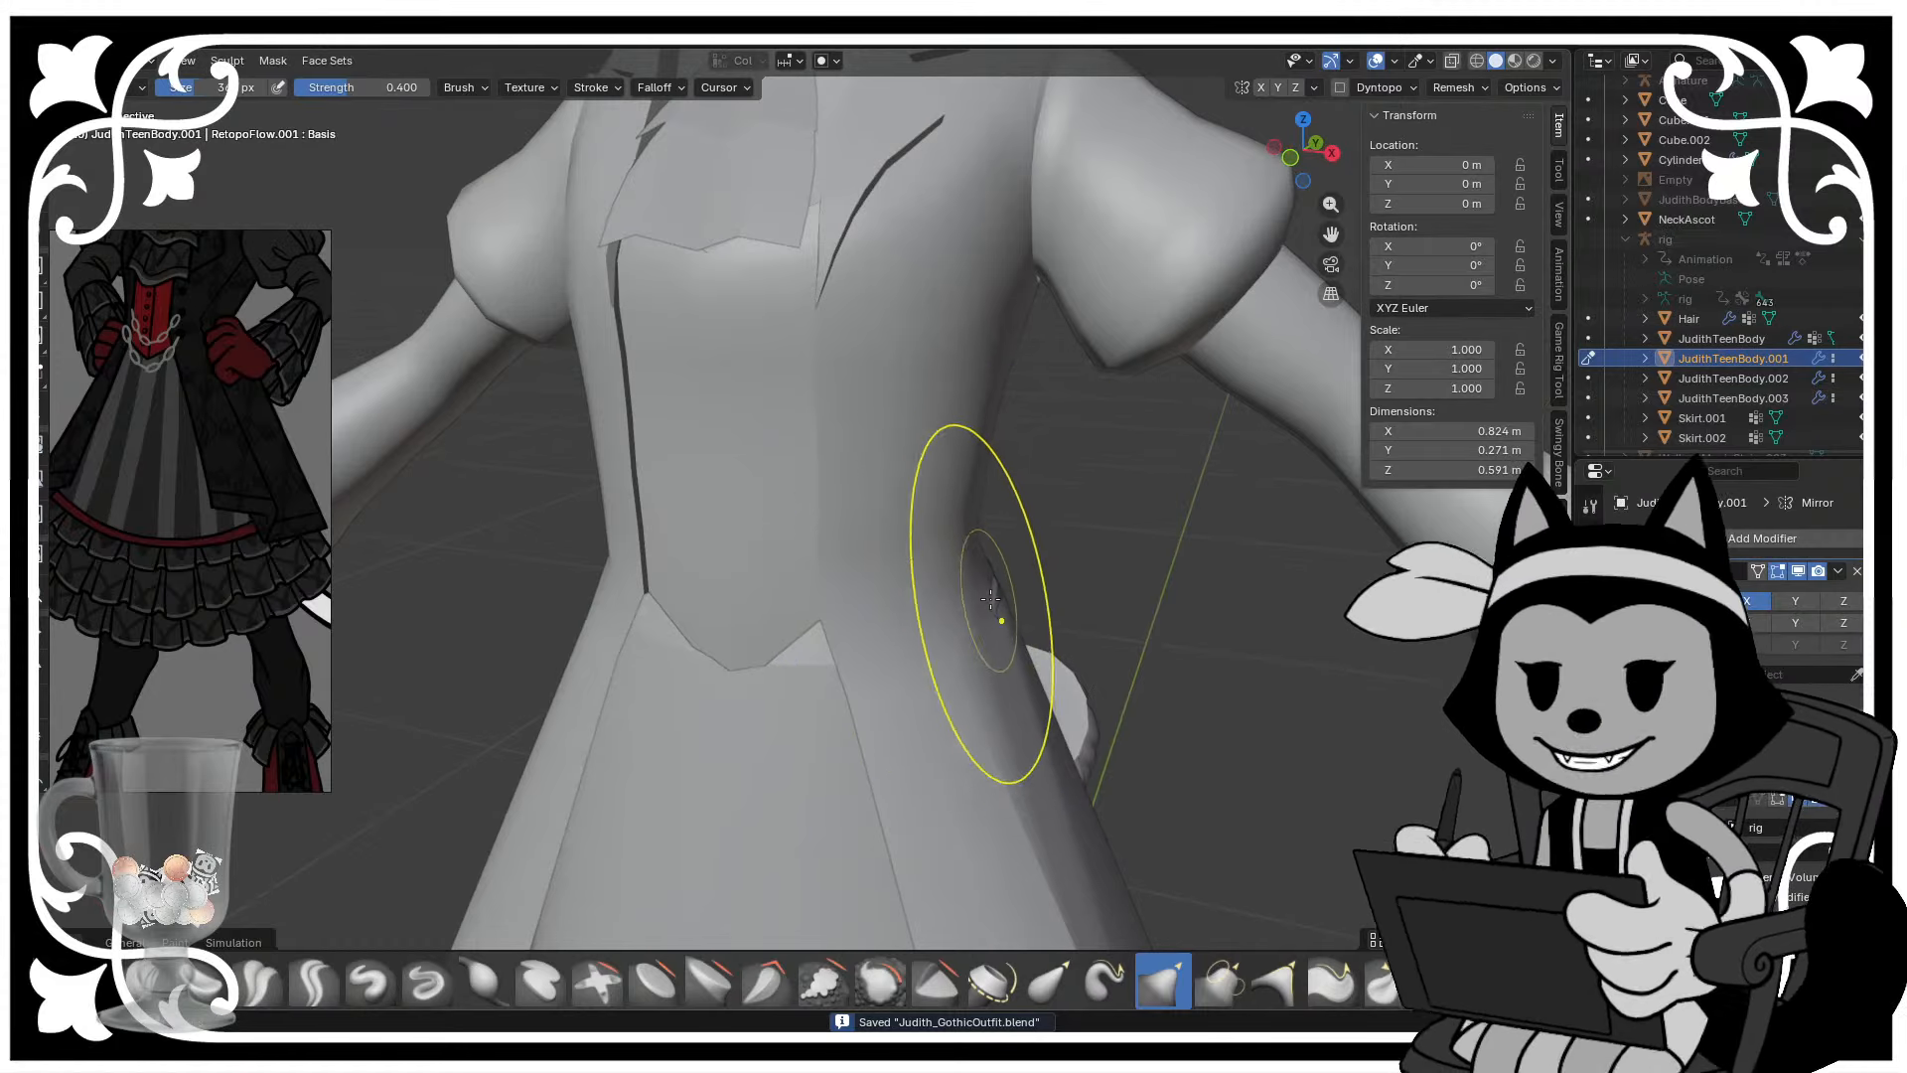
{"action": "left_click_drag", "start_coordinate": [1009, 605], "coordinate": [1031, 599]}
- Enlarge the Grab brush again and pull the coat tail's side panel outward near its hem from the rear
{"action": "mouse_move", "coordinate": [1030, 599]}
{"action": "middle_mouse_down"}
{"action": "mouse_move", "coordinate": [643, 613]}
{"action": "mouse_move", "coordinate": [664, 655]}
{"action": "middle_mouse_up"}
{"action": "scroll", "coordinate": [541, 722], "scroll_direction": "down", "scroll_amount": 2}
{"action": "middle_click_drag", "start_coordinate": [499, 706], "coordinate": [616, 598], "text": "shift"}
{"action": "mouse_move", "coordinate": [635, 566]}
{"action": "middle_mouse_down"}
{"action": "mouse_move", "coordinate": [694, 553]}
{"action": "mouse_move", "coordinate": [758, 596]}
{"action": "middle_mouse_up"}
{"action": "scroll", "coordinate": [758, 652], "scroll_direction": "up", "scroll_amount": 1}
{"action": "key", "text": "bracketright"}
{"action": "mouse_move", "coordinate": [668, 669]}
{"action": "middle_mouse_down"}
{"action": "mouse_move", "coordinate": [616, 636]}
{"action": "mouse_move", "coordinate": [1025, 627]}
{"action": "mouse_move", "coordinate": [873, 682]}
{"action": "middle_mouse_up"}
{"action": "key", "text": "bracketright"}
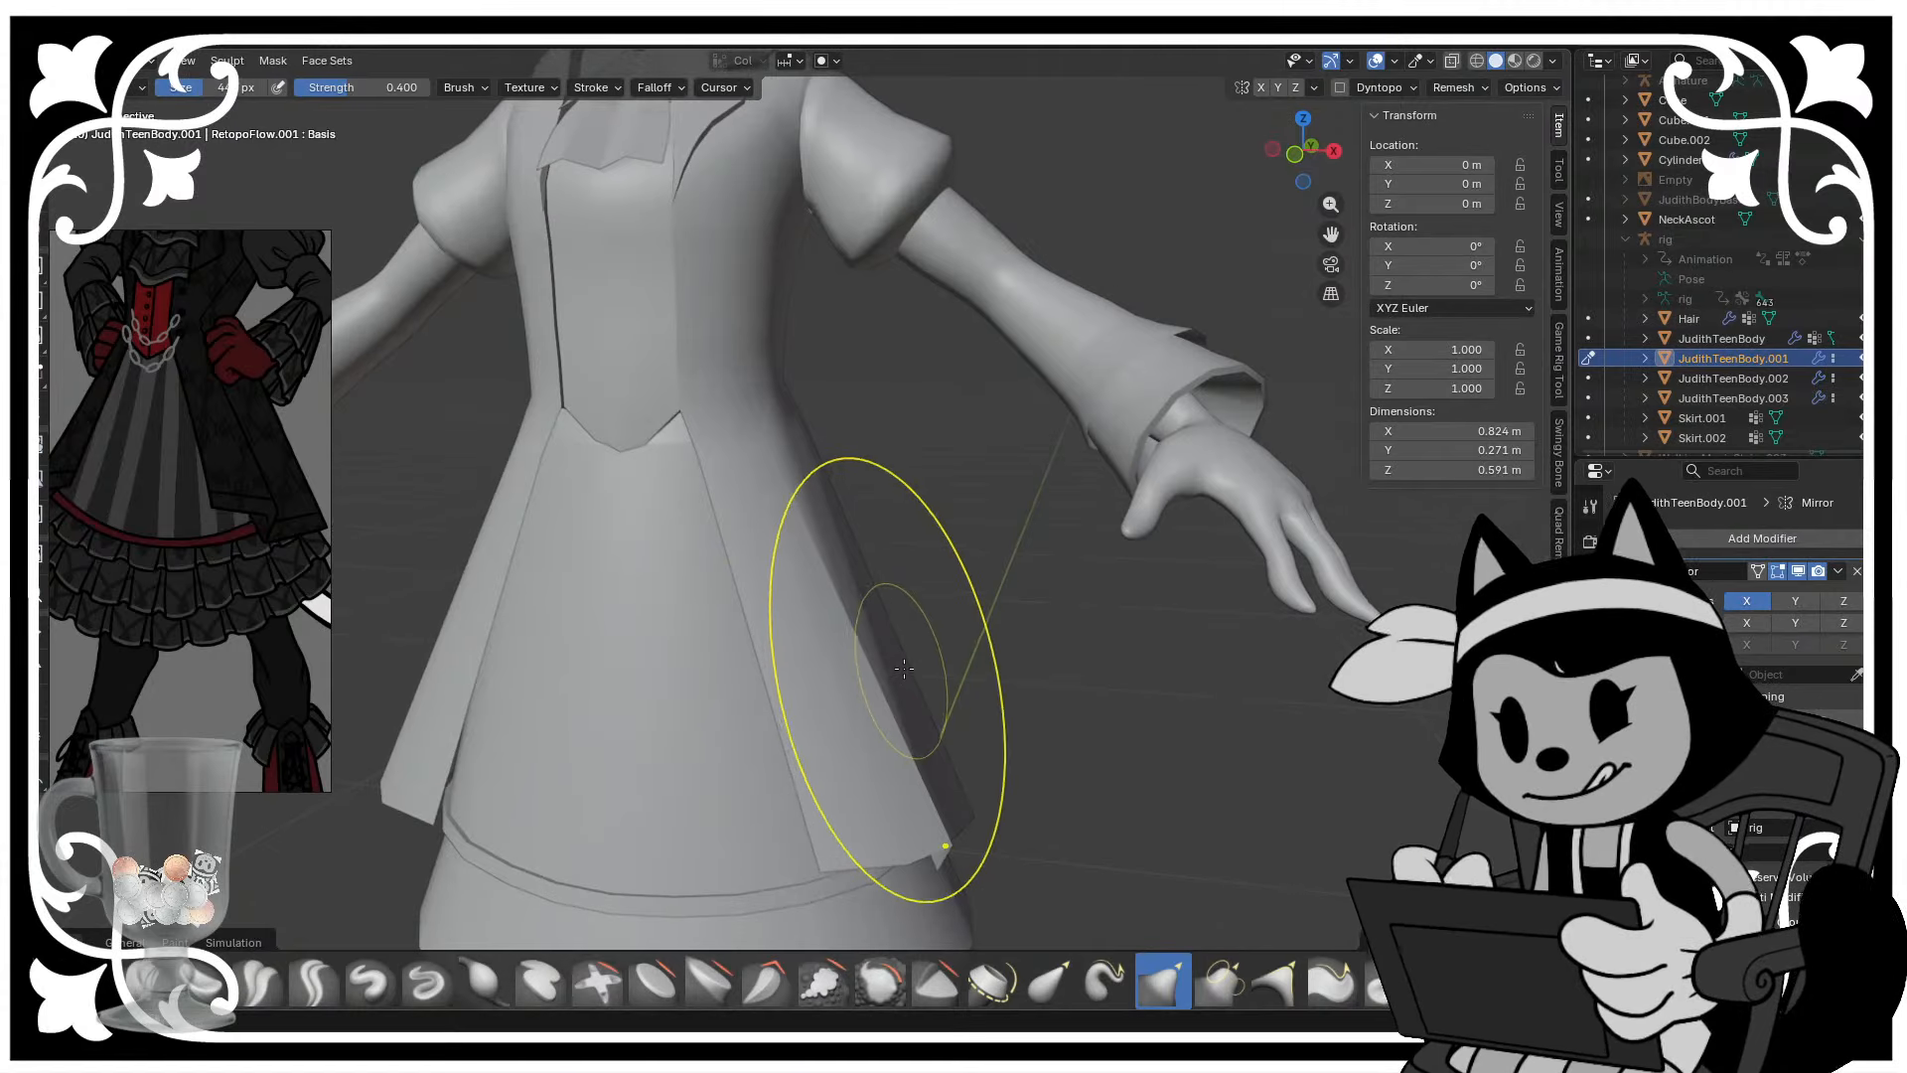
{"action": "key", "text": "grave"}
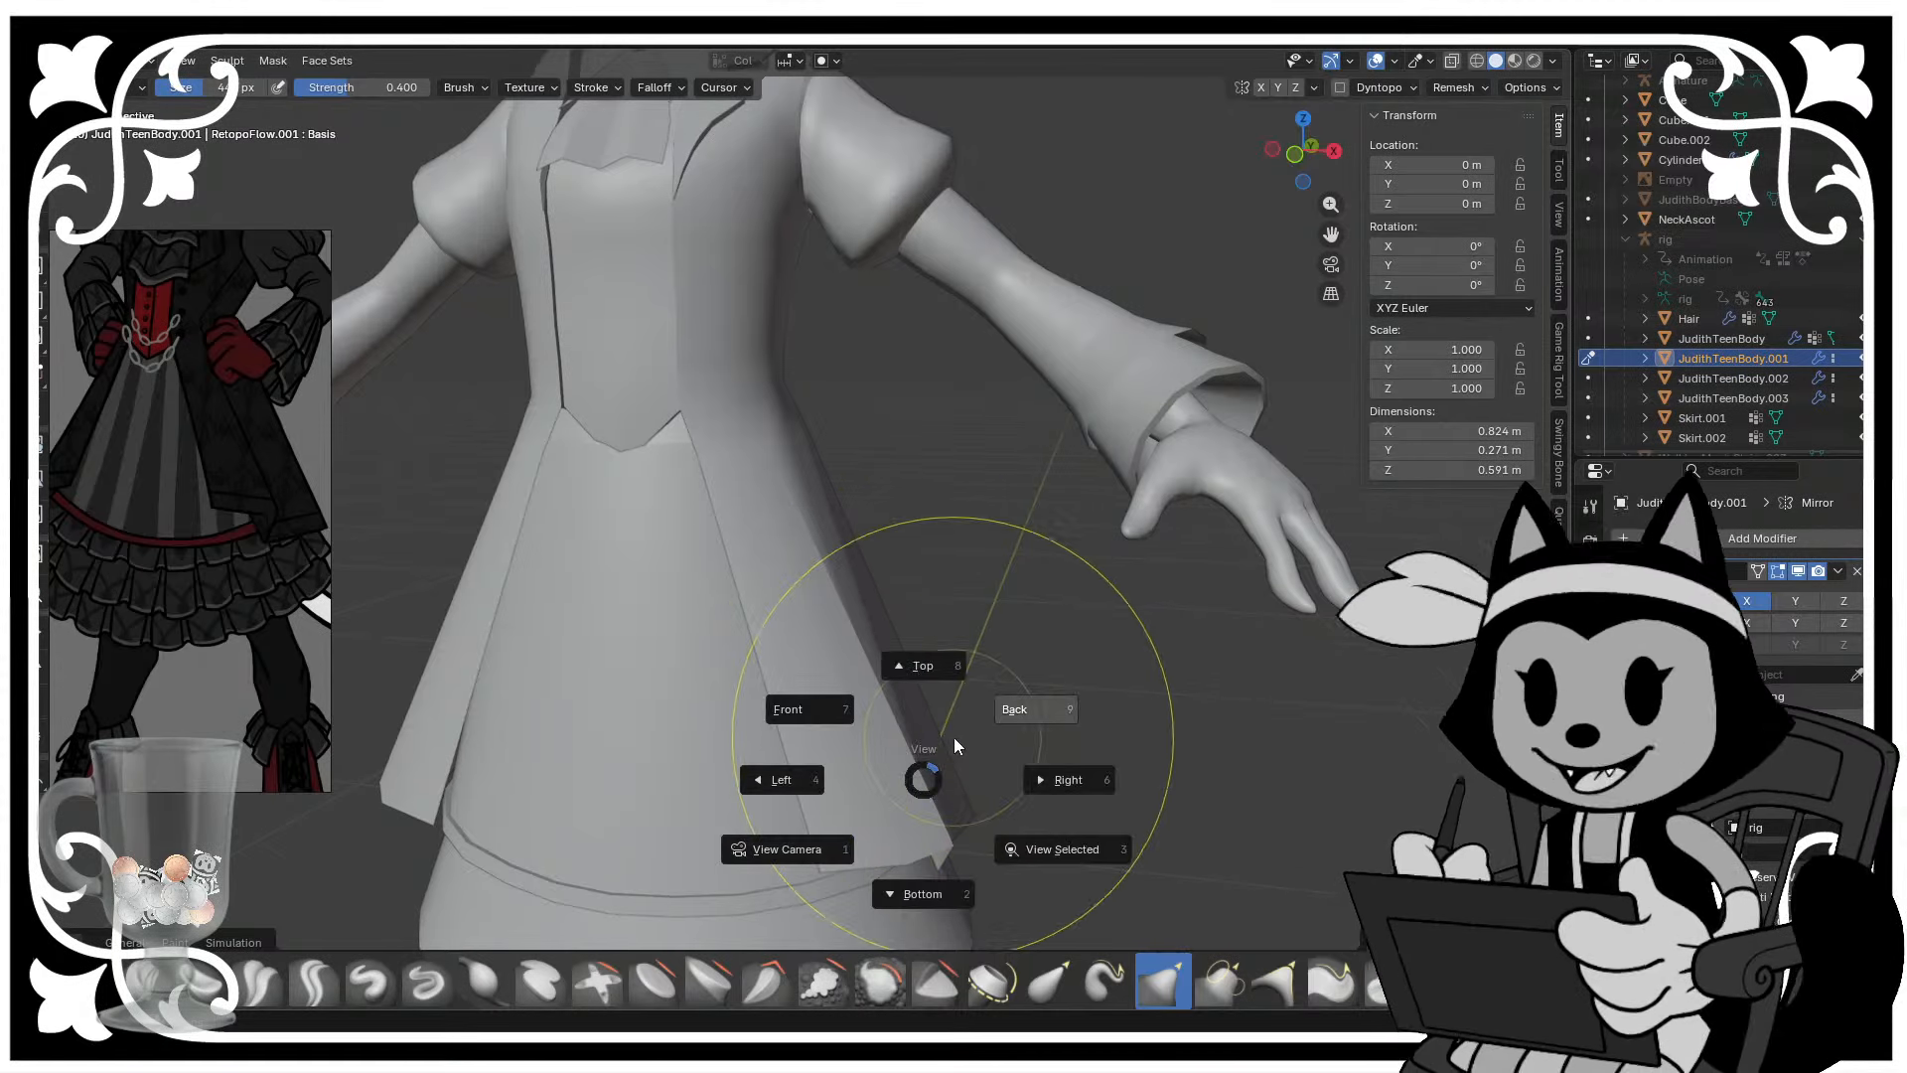
{"action": "key", "text": "Escape"}
{"action": "key", "text": "Tab"}
{"action": "mouse_move", "coordinate": [887, 695]}
{"action": "middle_mouse_down"}
{"action": "mouse_move", "coordinate": [698, 674]}
{"action": "mouse_move", "coordinate": [685, 616]}
{"action": "mouse_move", "coordinate": [761, 671]}
{"action": "mouse_move", "coordinate": [660, 636]}
{"action": "middle_mouse_up"}
{"action": "key", "text": "Tab"}
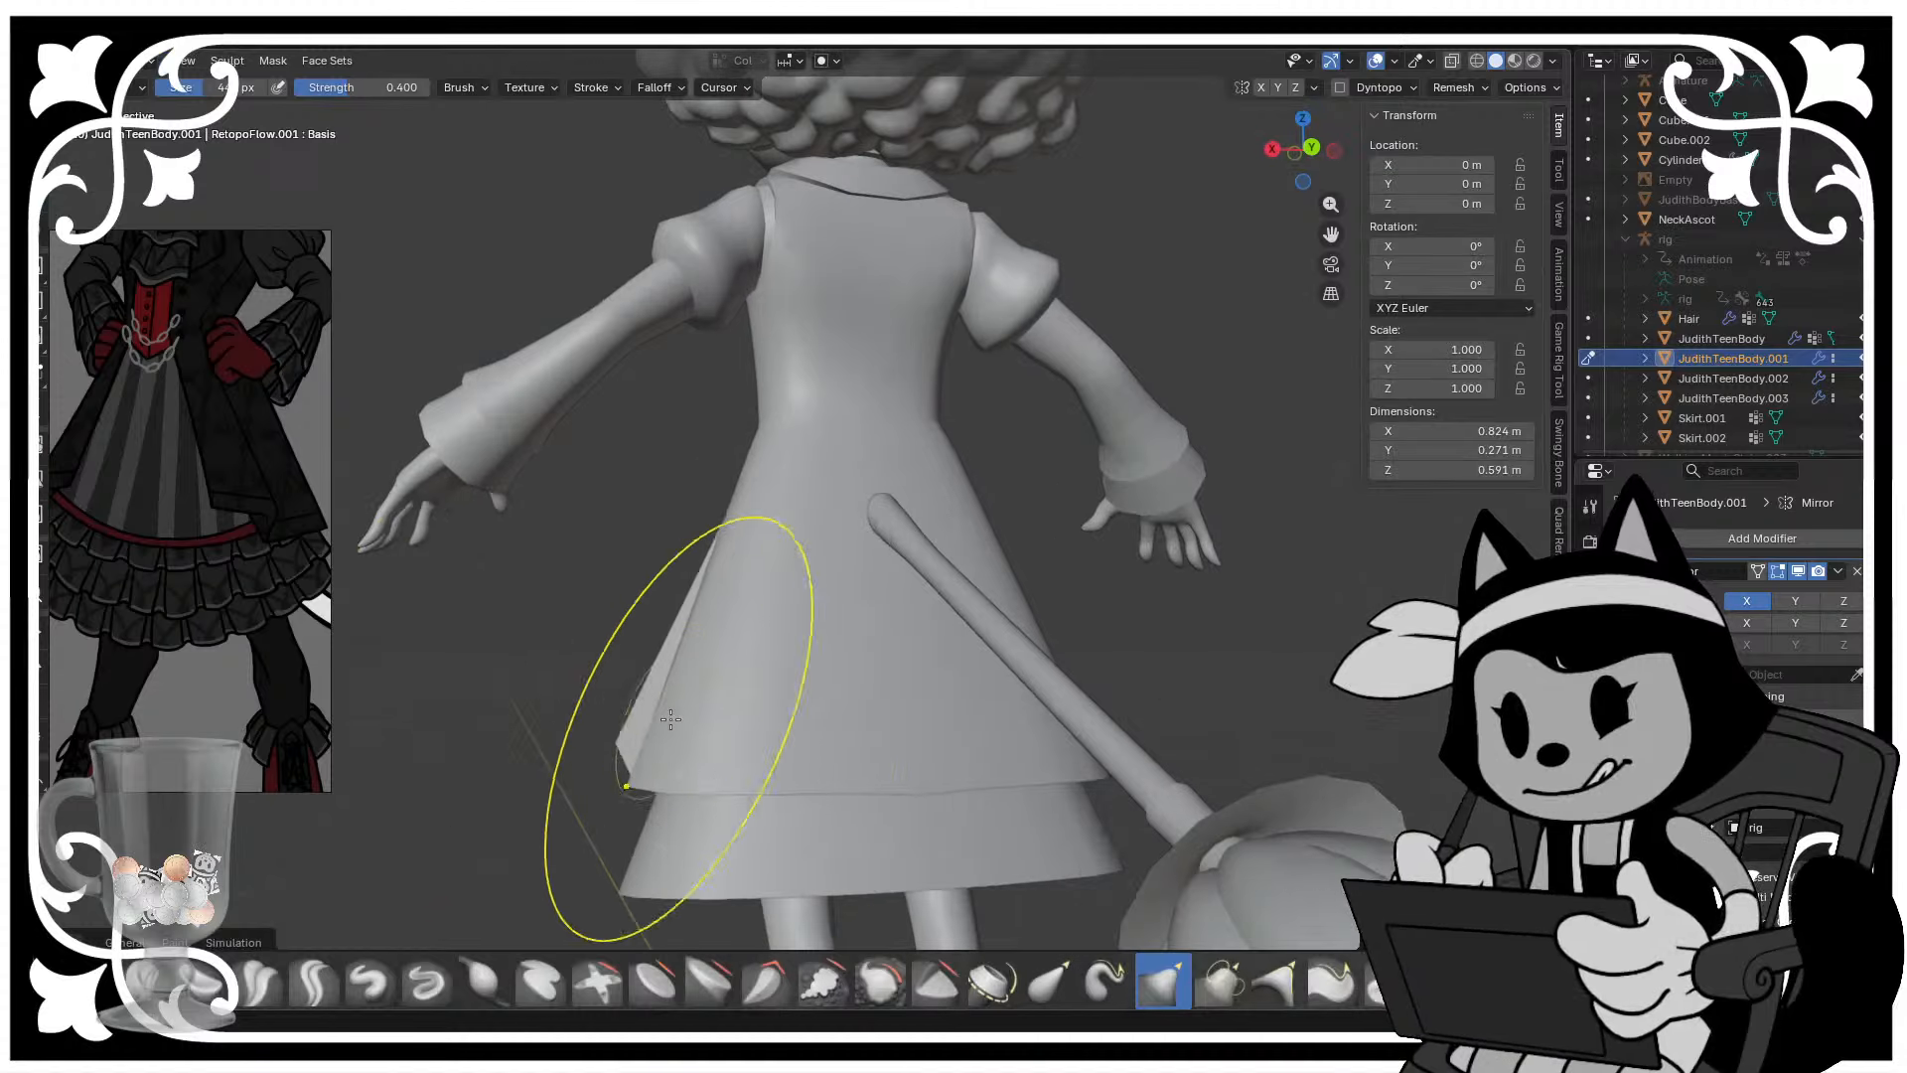
{"action": "middle_click_drag", "start_coordinate": [732, 733], "coordinate": [779, 796]}
{"action": "mouse_move", "coordinate": [729, 793]}
{"action": "left_mouse_down"}
{"action": "mouse_move", "coordinate": [738, 771]}
{"action": "mouse_move", "coordinate": [703, 786]}
{"action": "left_mouse_up"}
- Refine the lower corner of the coat's side slit with progressively smaller Grab brush strokes and save the file
{"action": "key", "text": "bracketleft"}
{"action": "key", "text": "bracketleft"}
{"action": "middle_click_drag", "start_coordinate": [668, 793], "coordinate": [755, 813]}
{"action": "key", "text": "bracketleft"}
{"action": "left_click_drag", "start_coordinate": [703, 800], "coordinate": [708, 821]}
{"action": "key", "text": "bracketleft"}
{"action": "key", "text": "bracketleft"}
{"action": "middle_click_drag", "start_coordinate": [703, 814], "coordinate": [882, 802]}
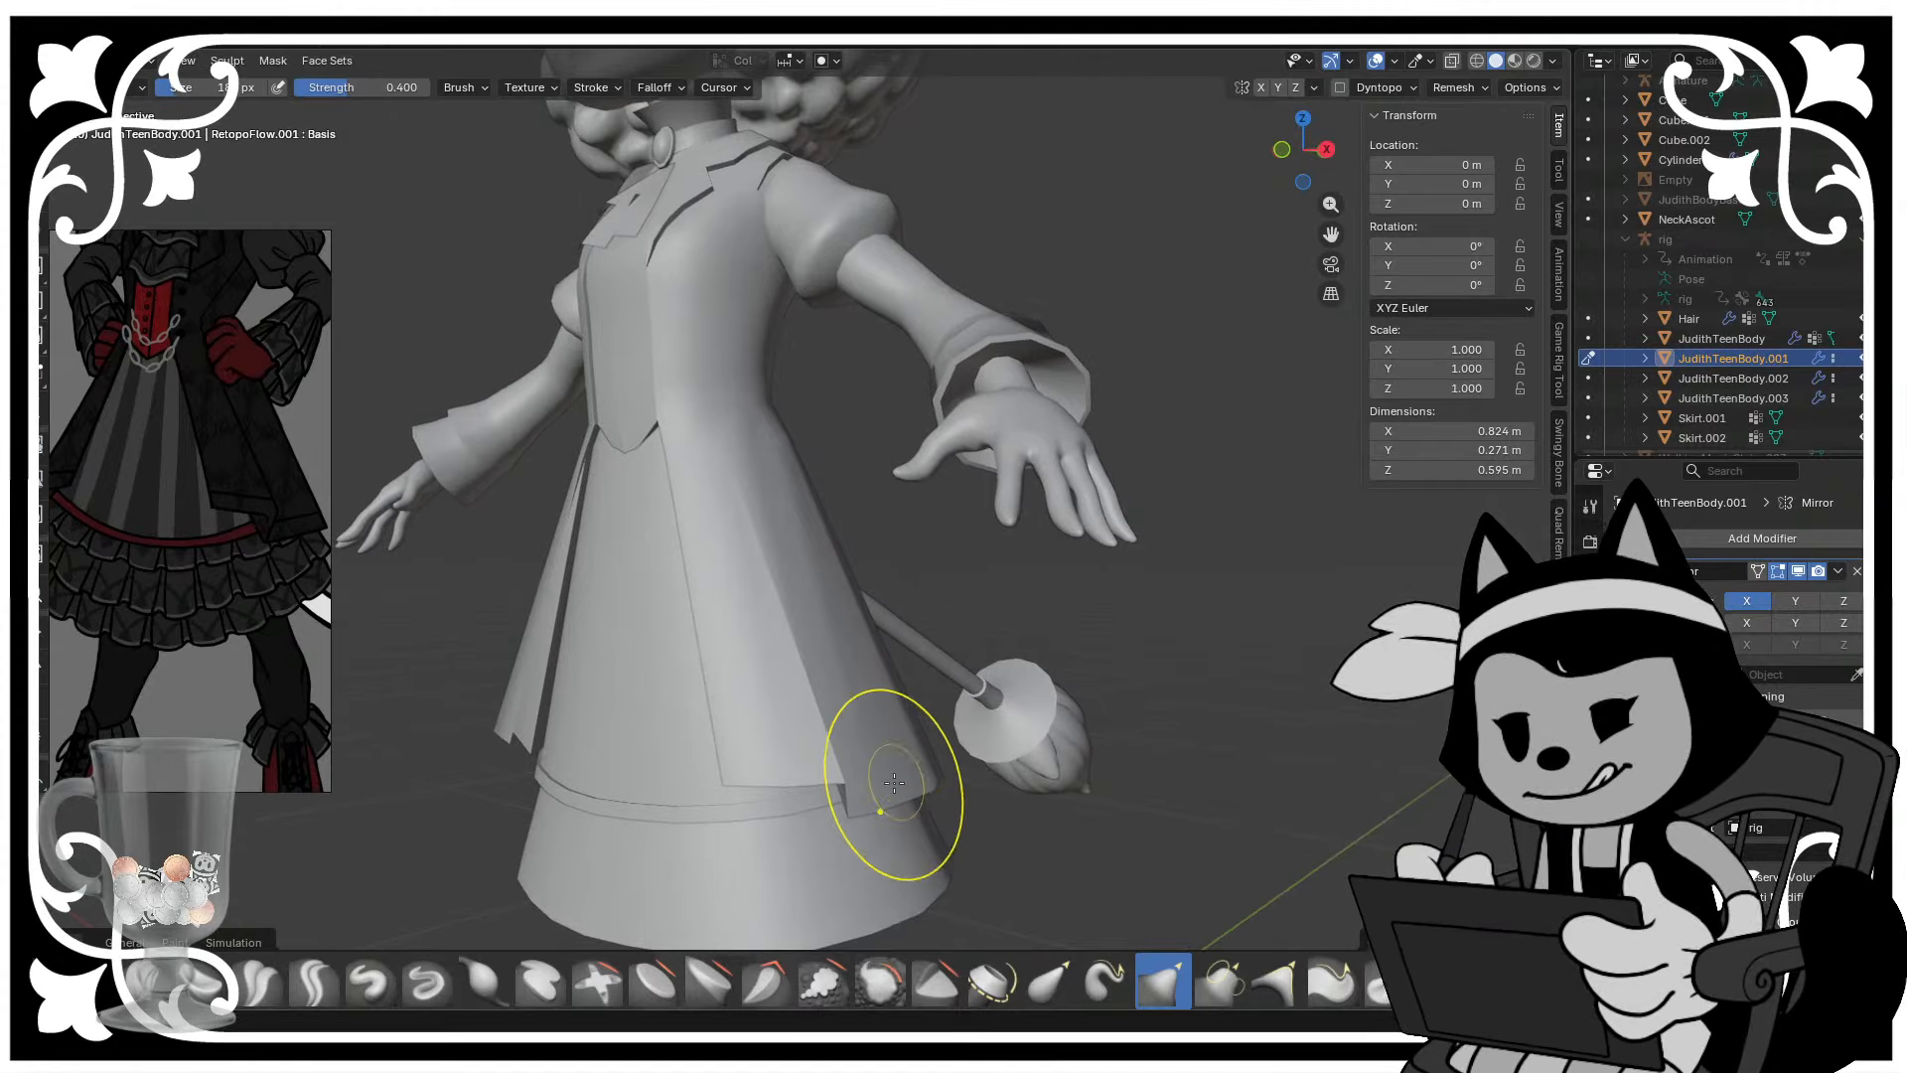
{"action": "left_click_drag", "start_coordinate": [889, 784], "coordinate": [900, 786]}
{"action": "scroll", "coordinate": [858, 772], "scroll_direction": "down", "scroll_amount": 2}
{"action": "middle_click_drag", "start_coordinate": [720, 676], "coordinate": [811, 691]}
{"action": "key", "text": "ctrl+s"}
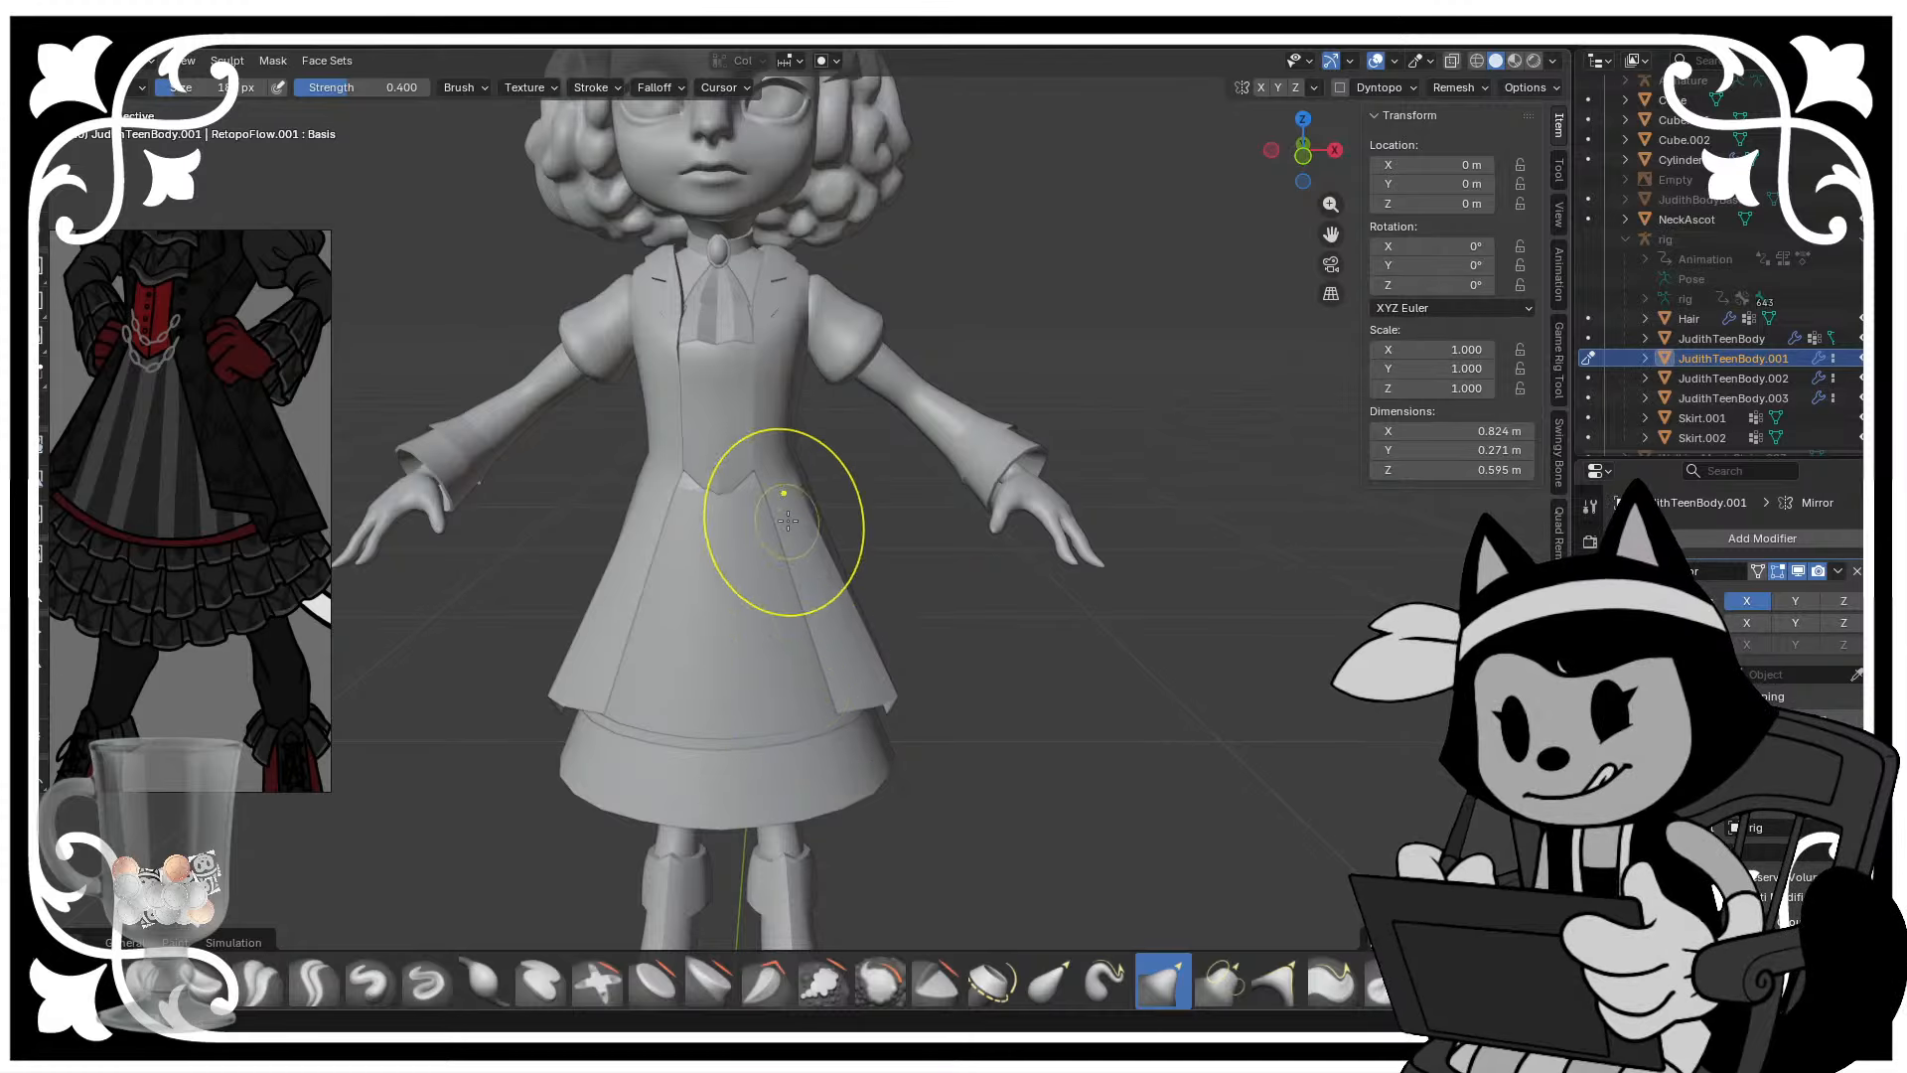
- Examine the coat's silhouette and hem from the front, back and side
{"action": "scroll", "coordinate": [785, 517], "scroll_direction": "up", "scroll_amount": 2}
{"action": "scroll", "coordinate": [813, 552], "scroll_direction": "down", "scroll_amount": 2}
{"action": "middle_click_drag", "start_coordinate": [823, 558], "coordinate": [556, 572]}
{"action": "scroll", "coordinate": [741, 673], "scroll_direction": "up", "scroll_amount": 3}
{"action": "scroll", "coordinate": [681, 617], "scroll_direction": "down", "scroll_amount": 3}
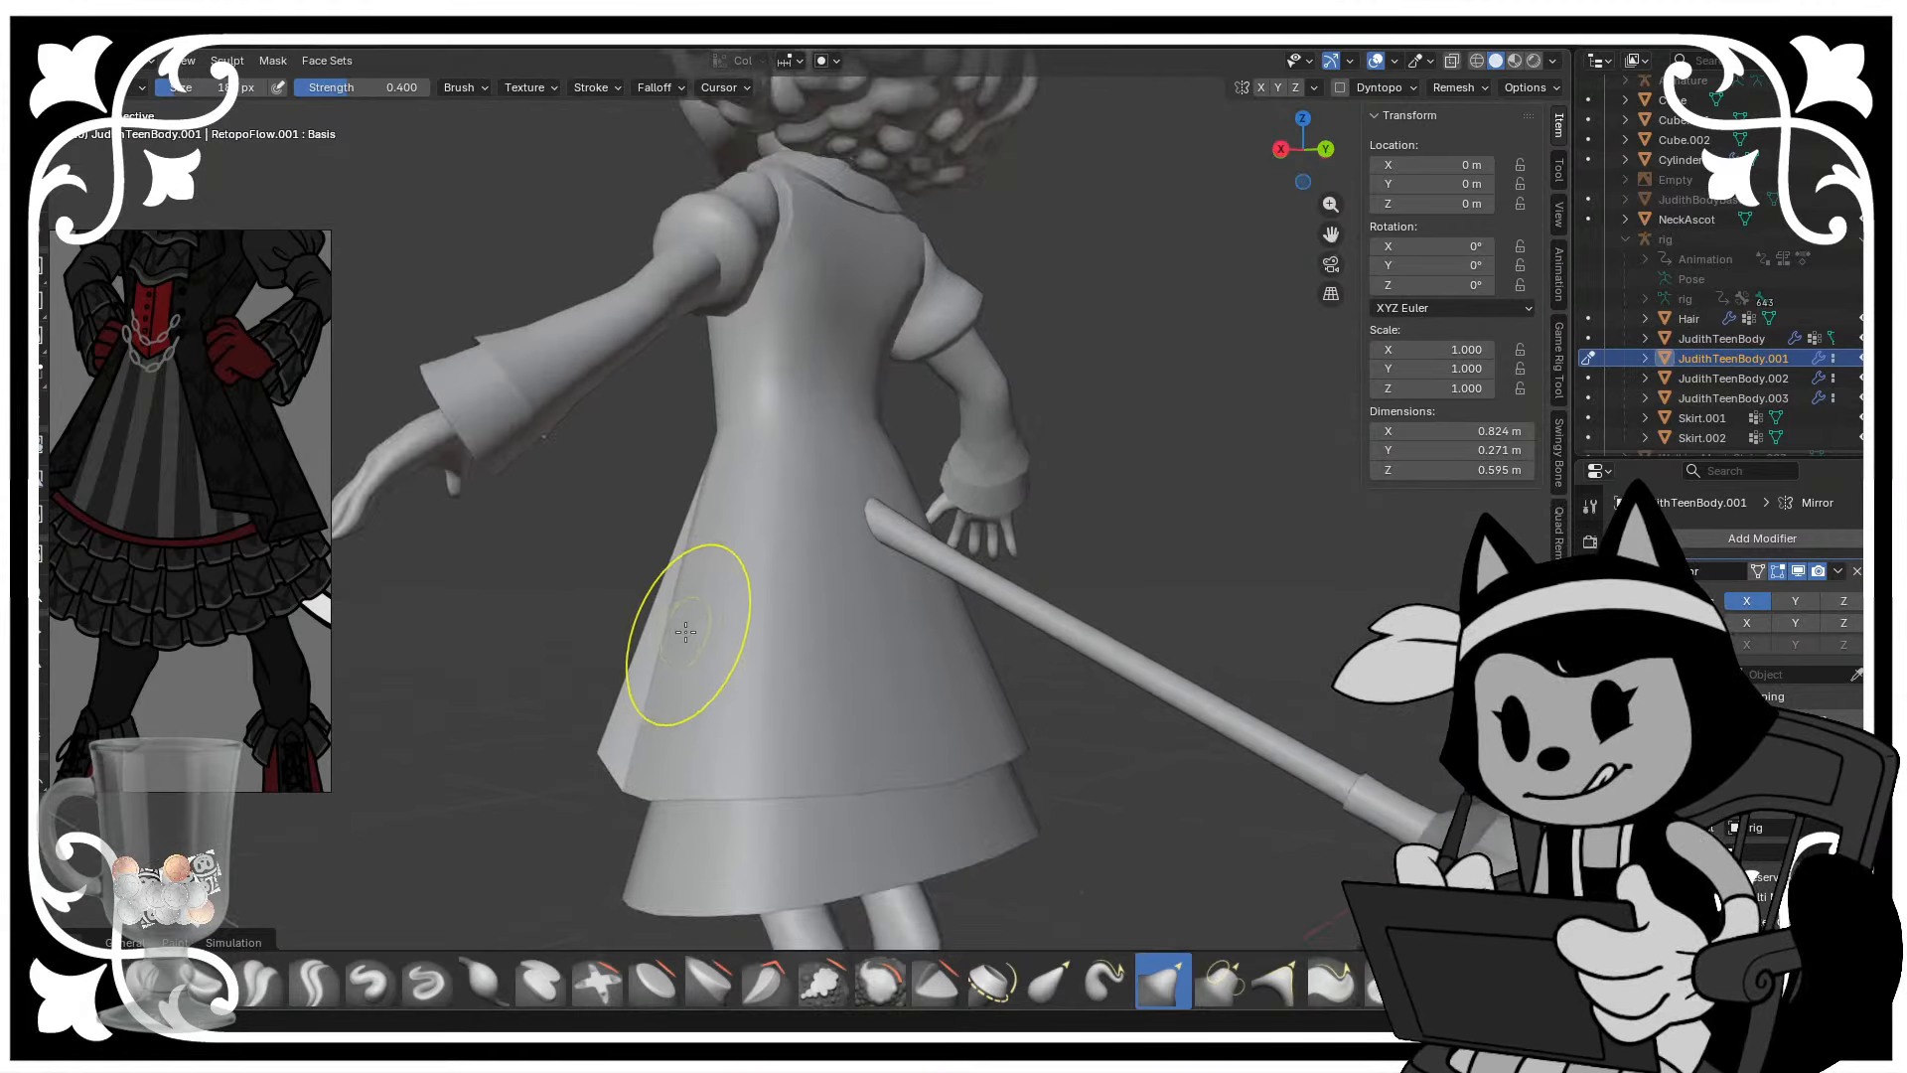
{"action": "scroll", "coordinate": [703, 631], "scroll_direction": "down", "scroll_amount": 2}
{"action": "scroll", "coordinate": [712, 628], "scroll_direction": "up", "scroll_amount": 5}
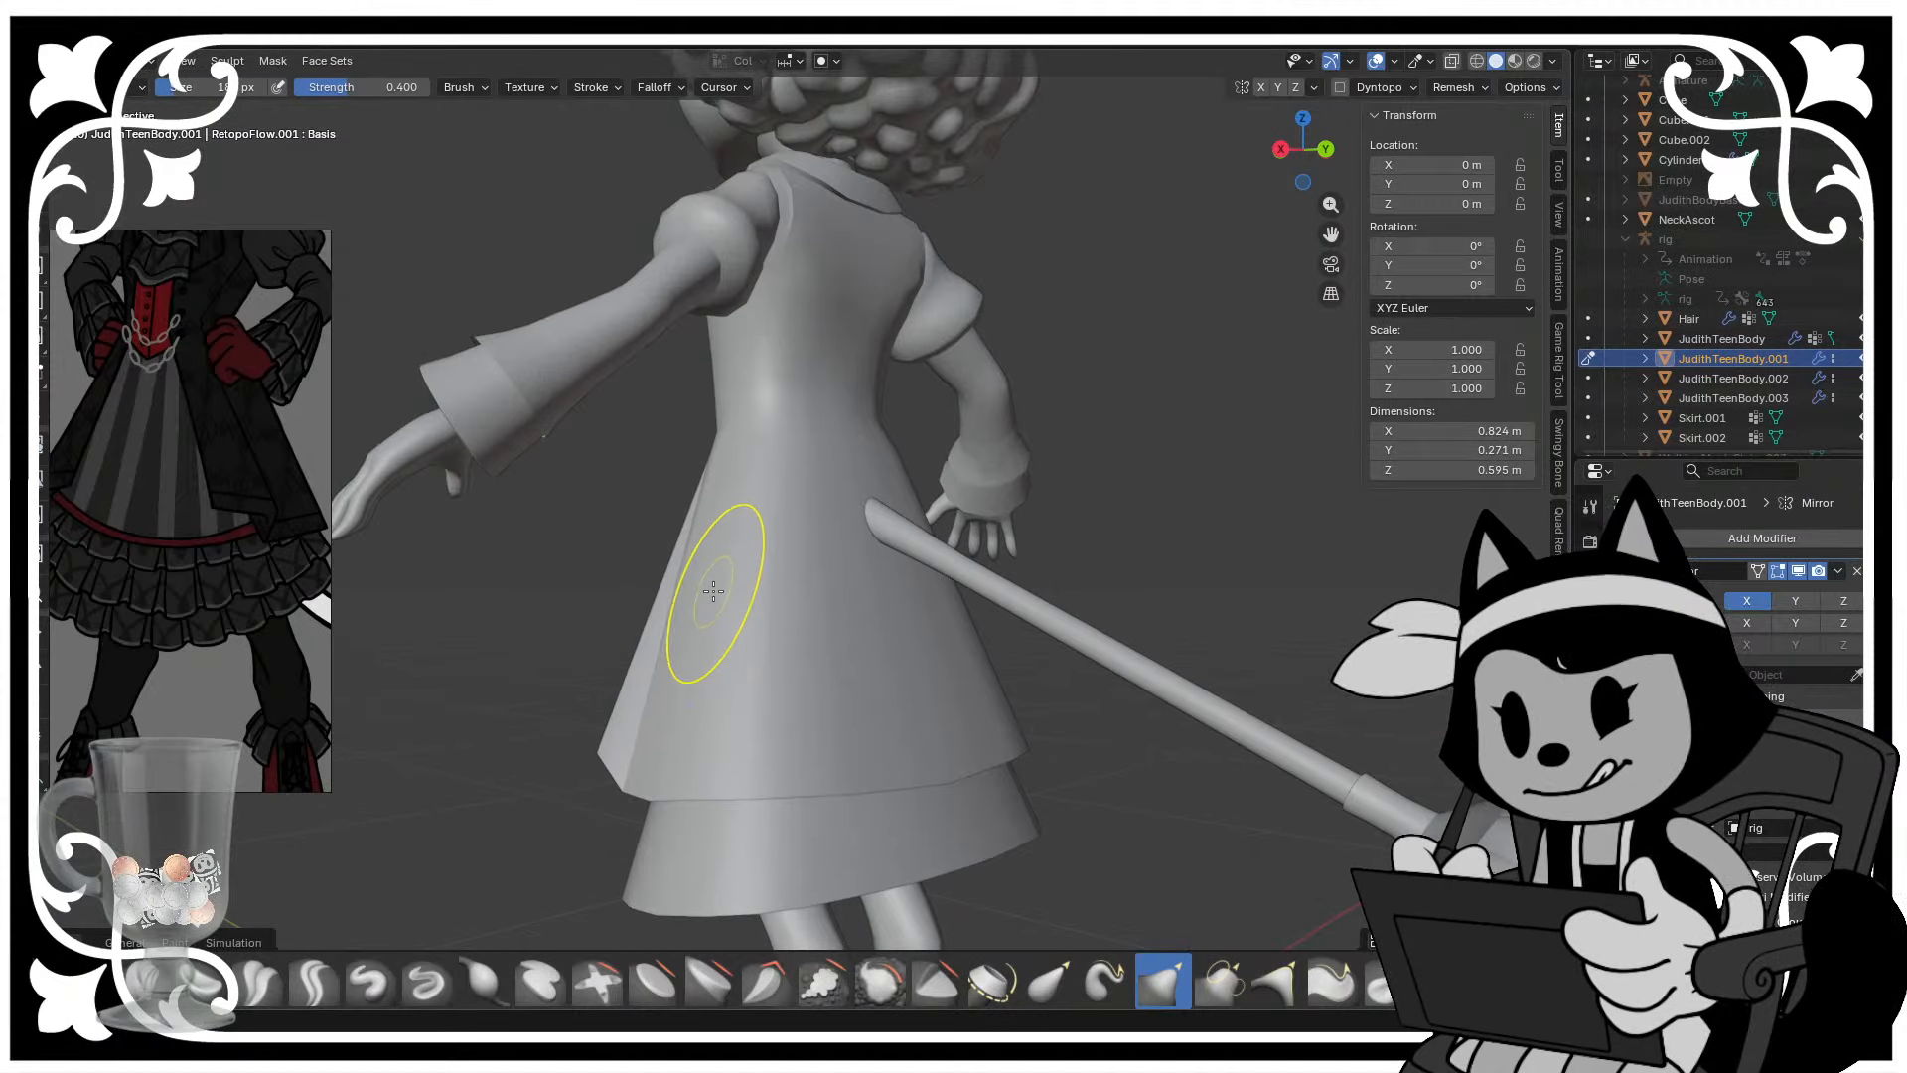
{"action": "middle_click_drag", "start_coordinate": [755, 662], "coordinate": [1014, 723]}
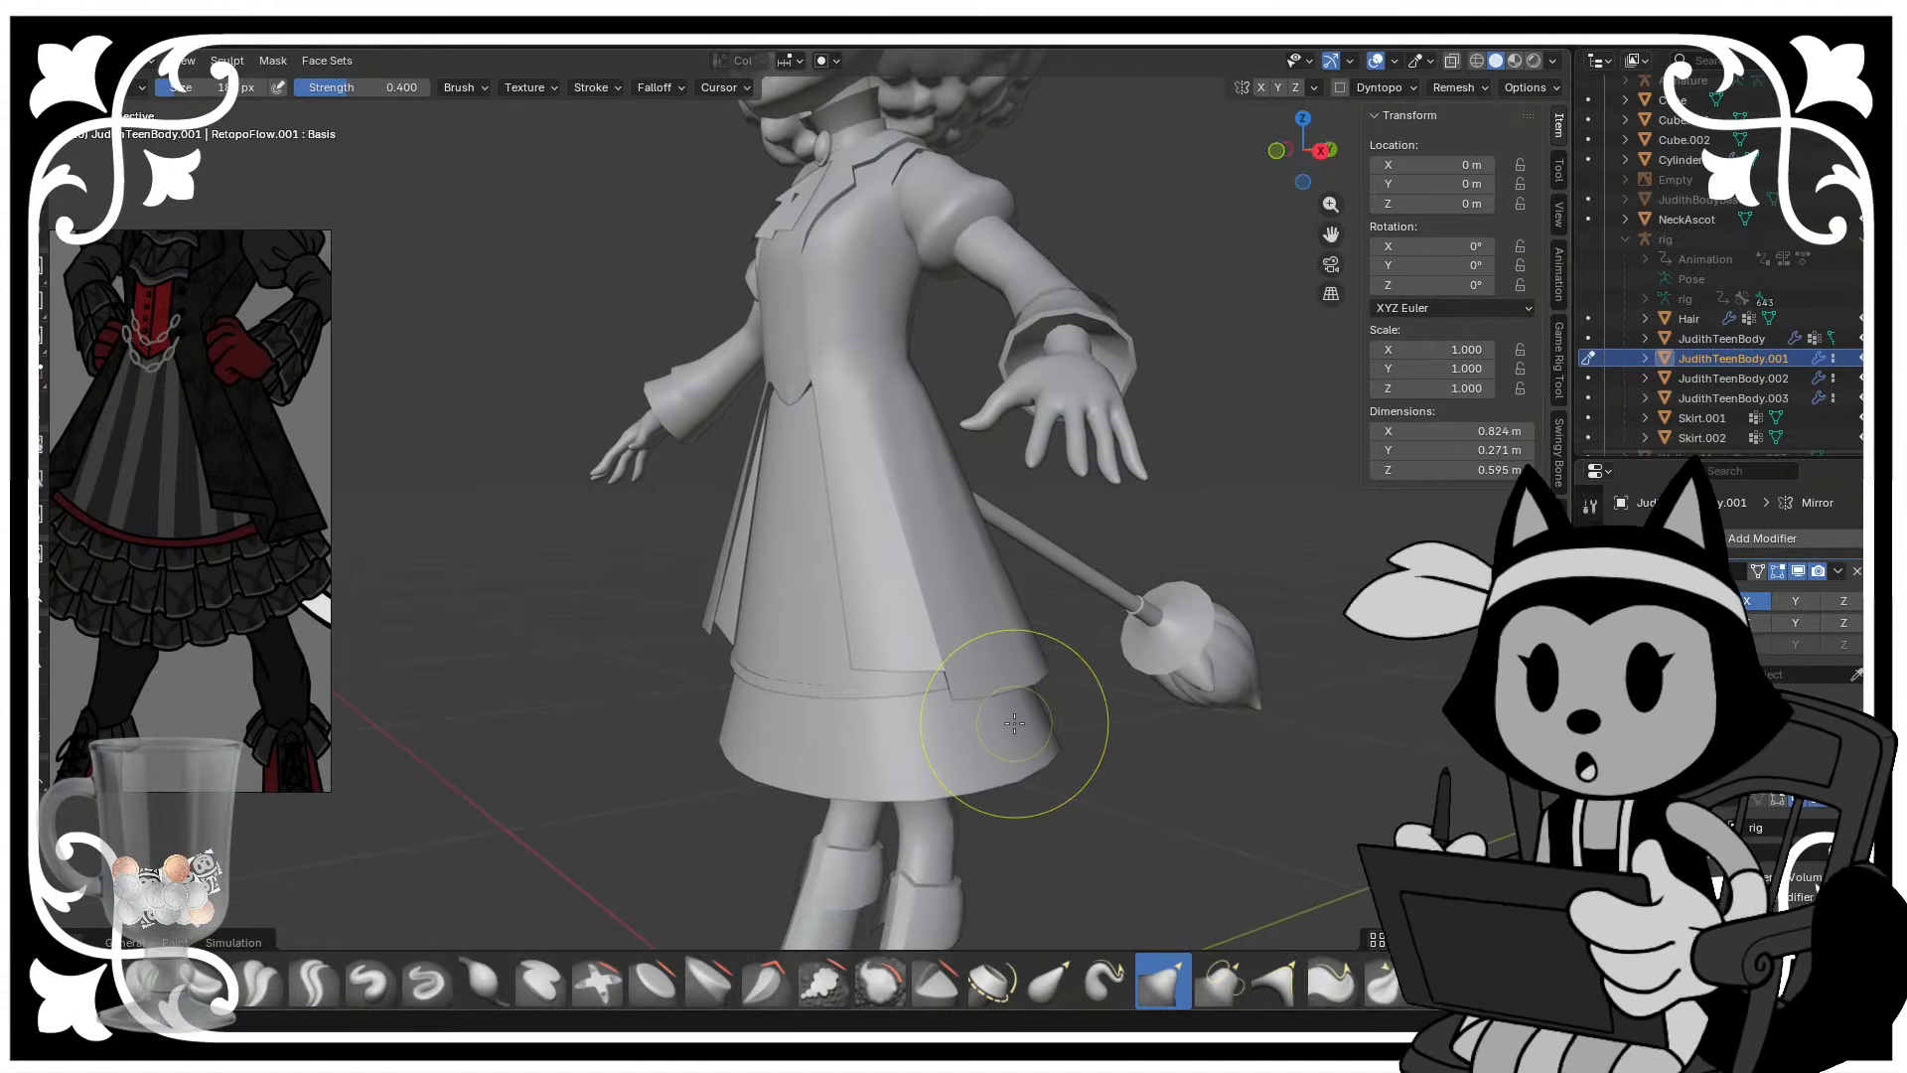
- Enlarge the Grab brush and pull the lower back of the coat slightly outward
{"action": "mouse_move", "coordinate": [1014, 713]}
{"action": "middle_mouse_down"}
{"action": "mouse_move", "coordinate": [1029, 685]}
{"action": "mouse_move", "coordinate": [1000, 603]}
{"action": "mouse_move", "coordinate": [968, 717]}
{"action": "middle_mouse_up"}
{"action": "key", "text": "bracketright"}
{"action": "key", "text": "bracketright"}
{"action": "key", "text": "bracketright"}
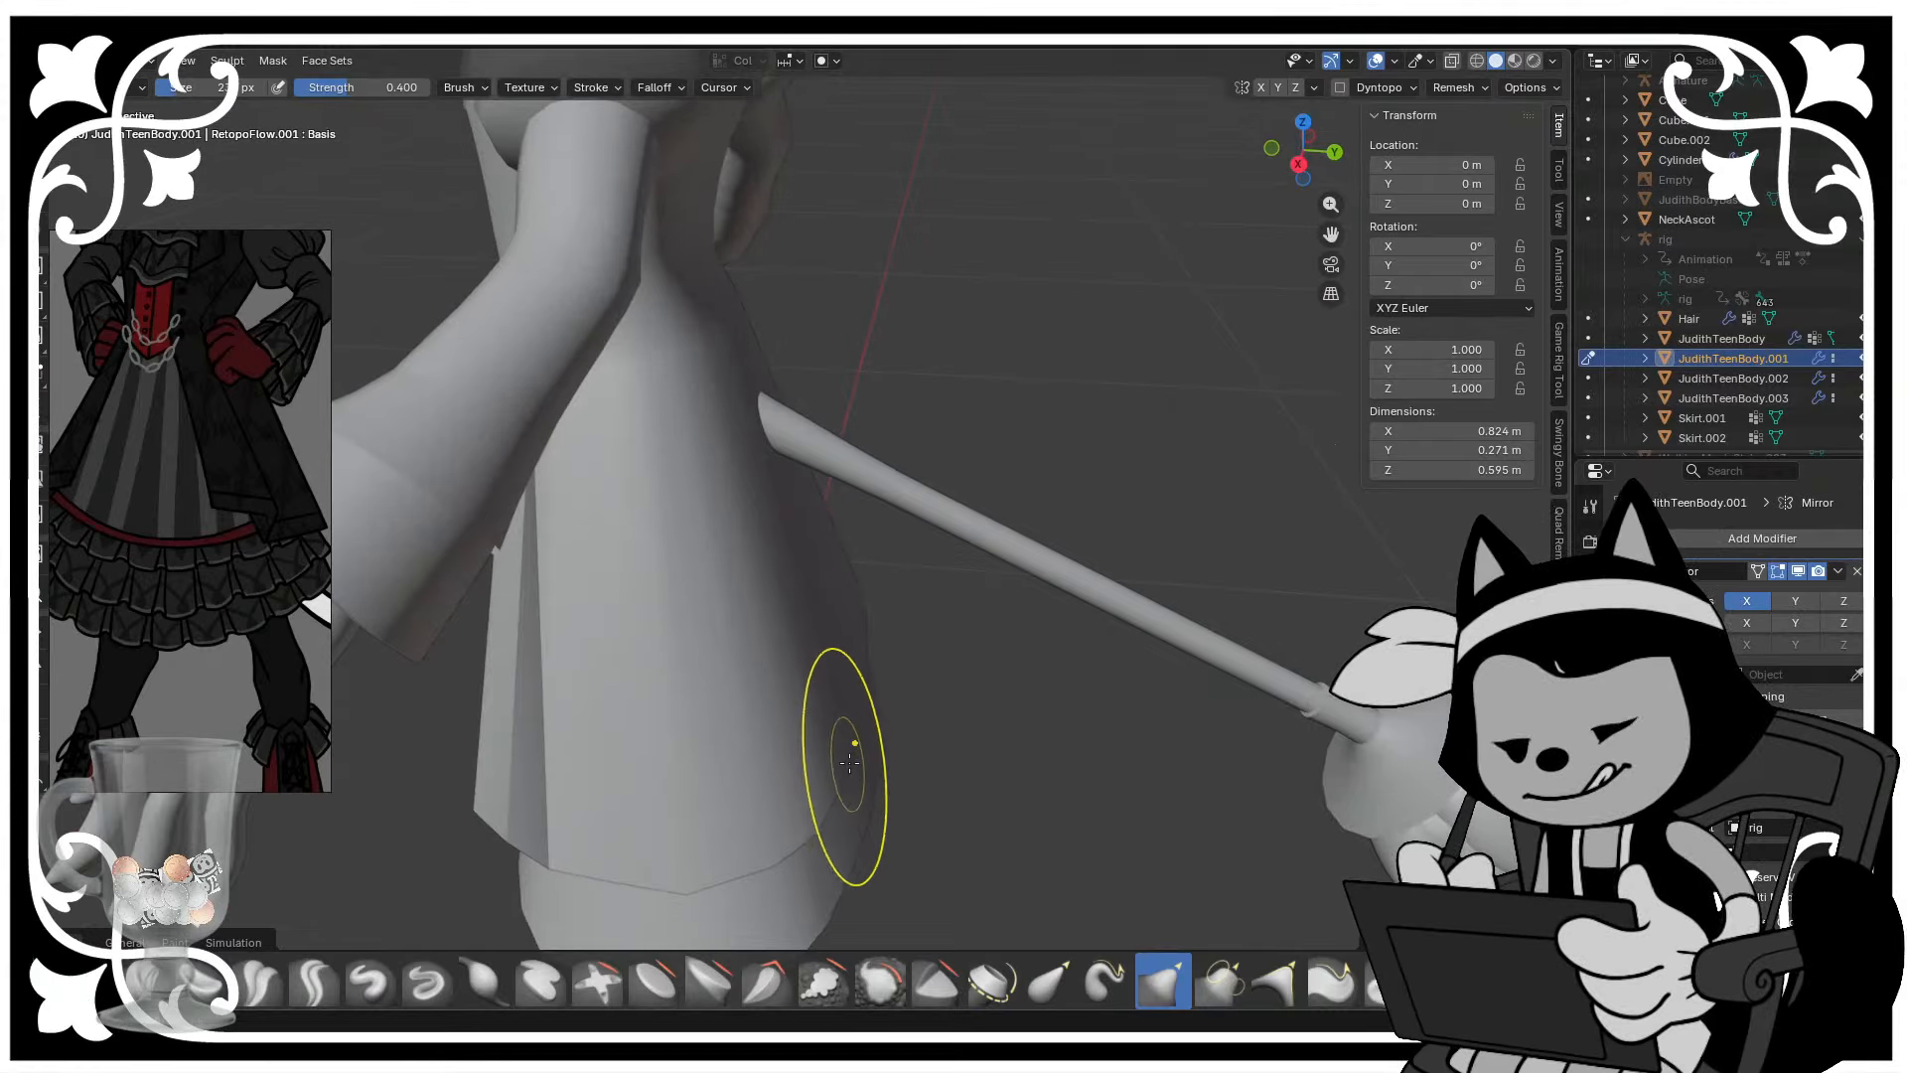
{"action": "left_click_drag", "start_coordinate": [847, 775], "coordinate": [856, 763]}
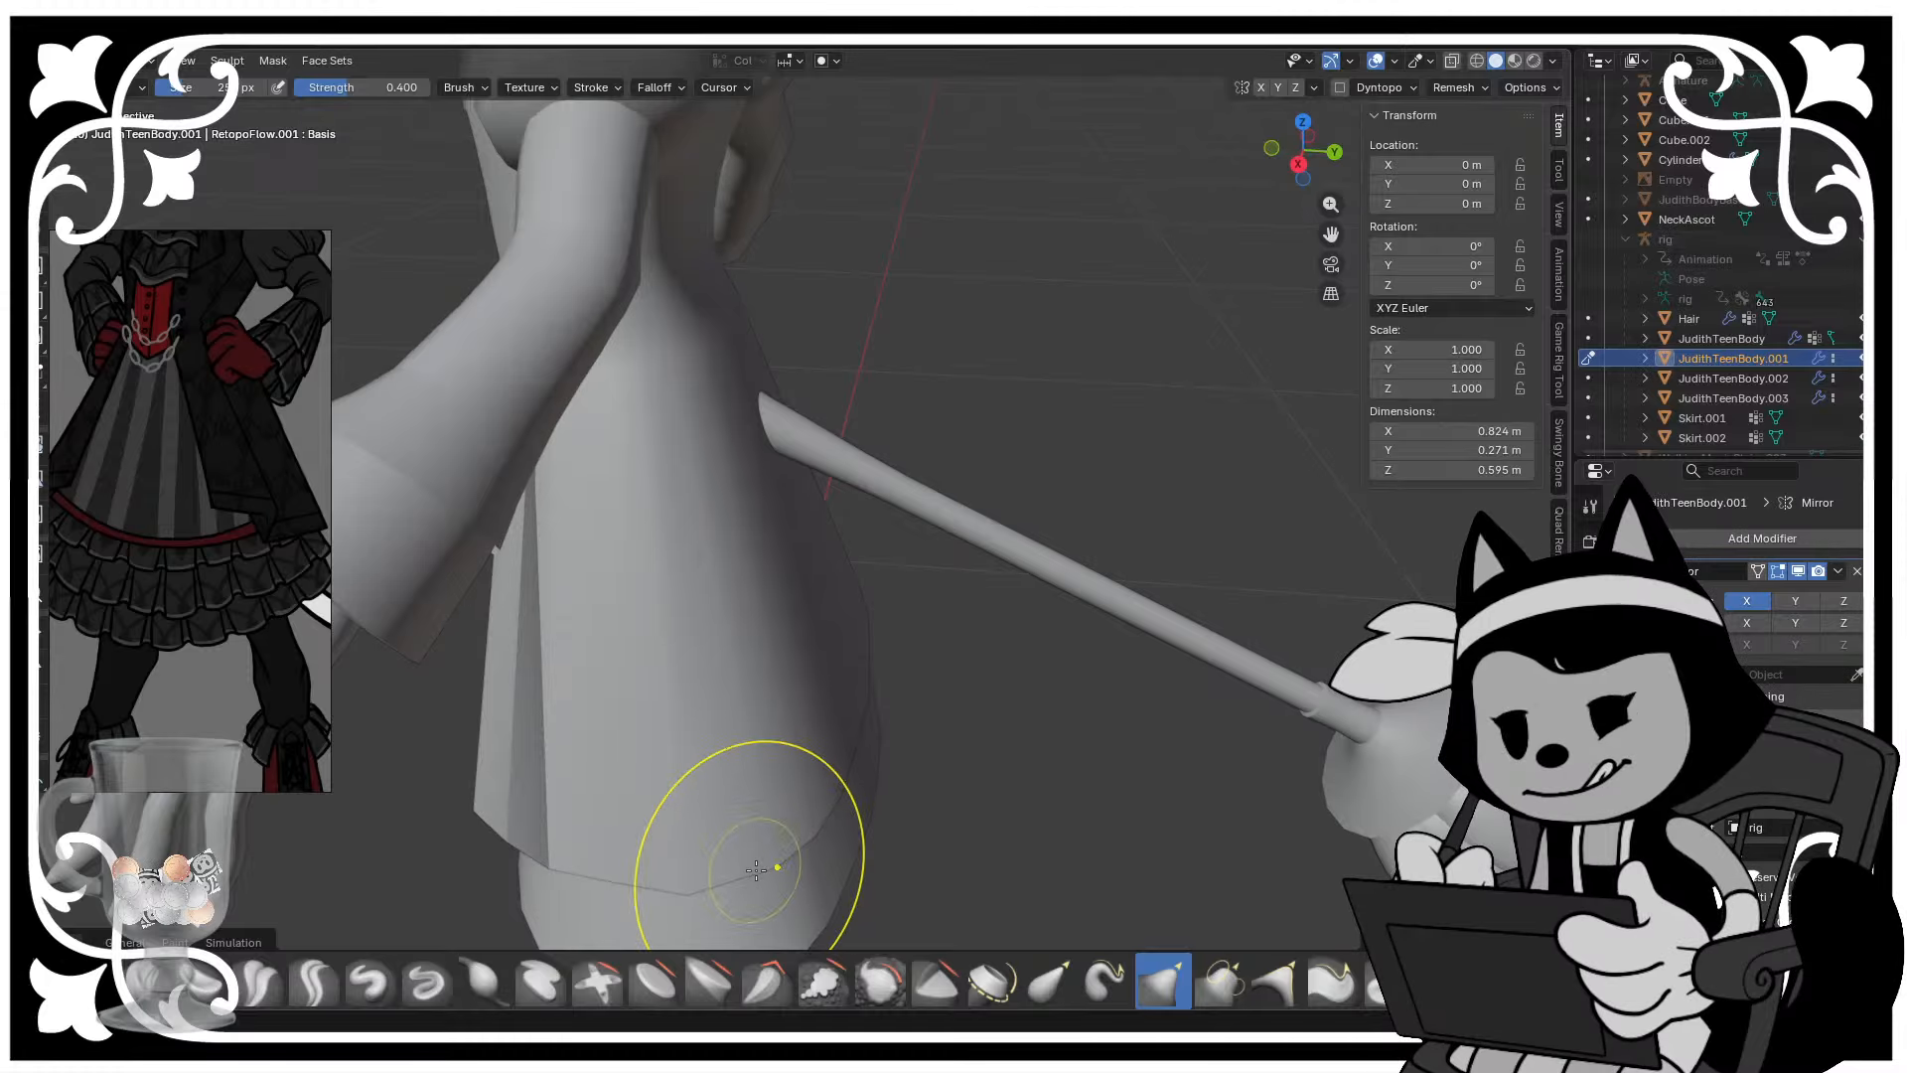
{"action": "middle_click_drag", "start_coordinate": [757, 869], "coordinate": [891, 807]}
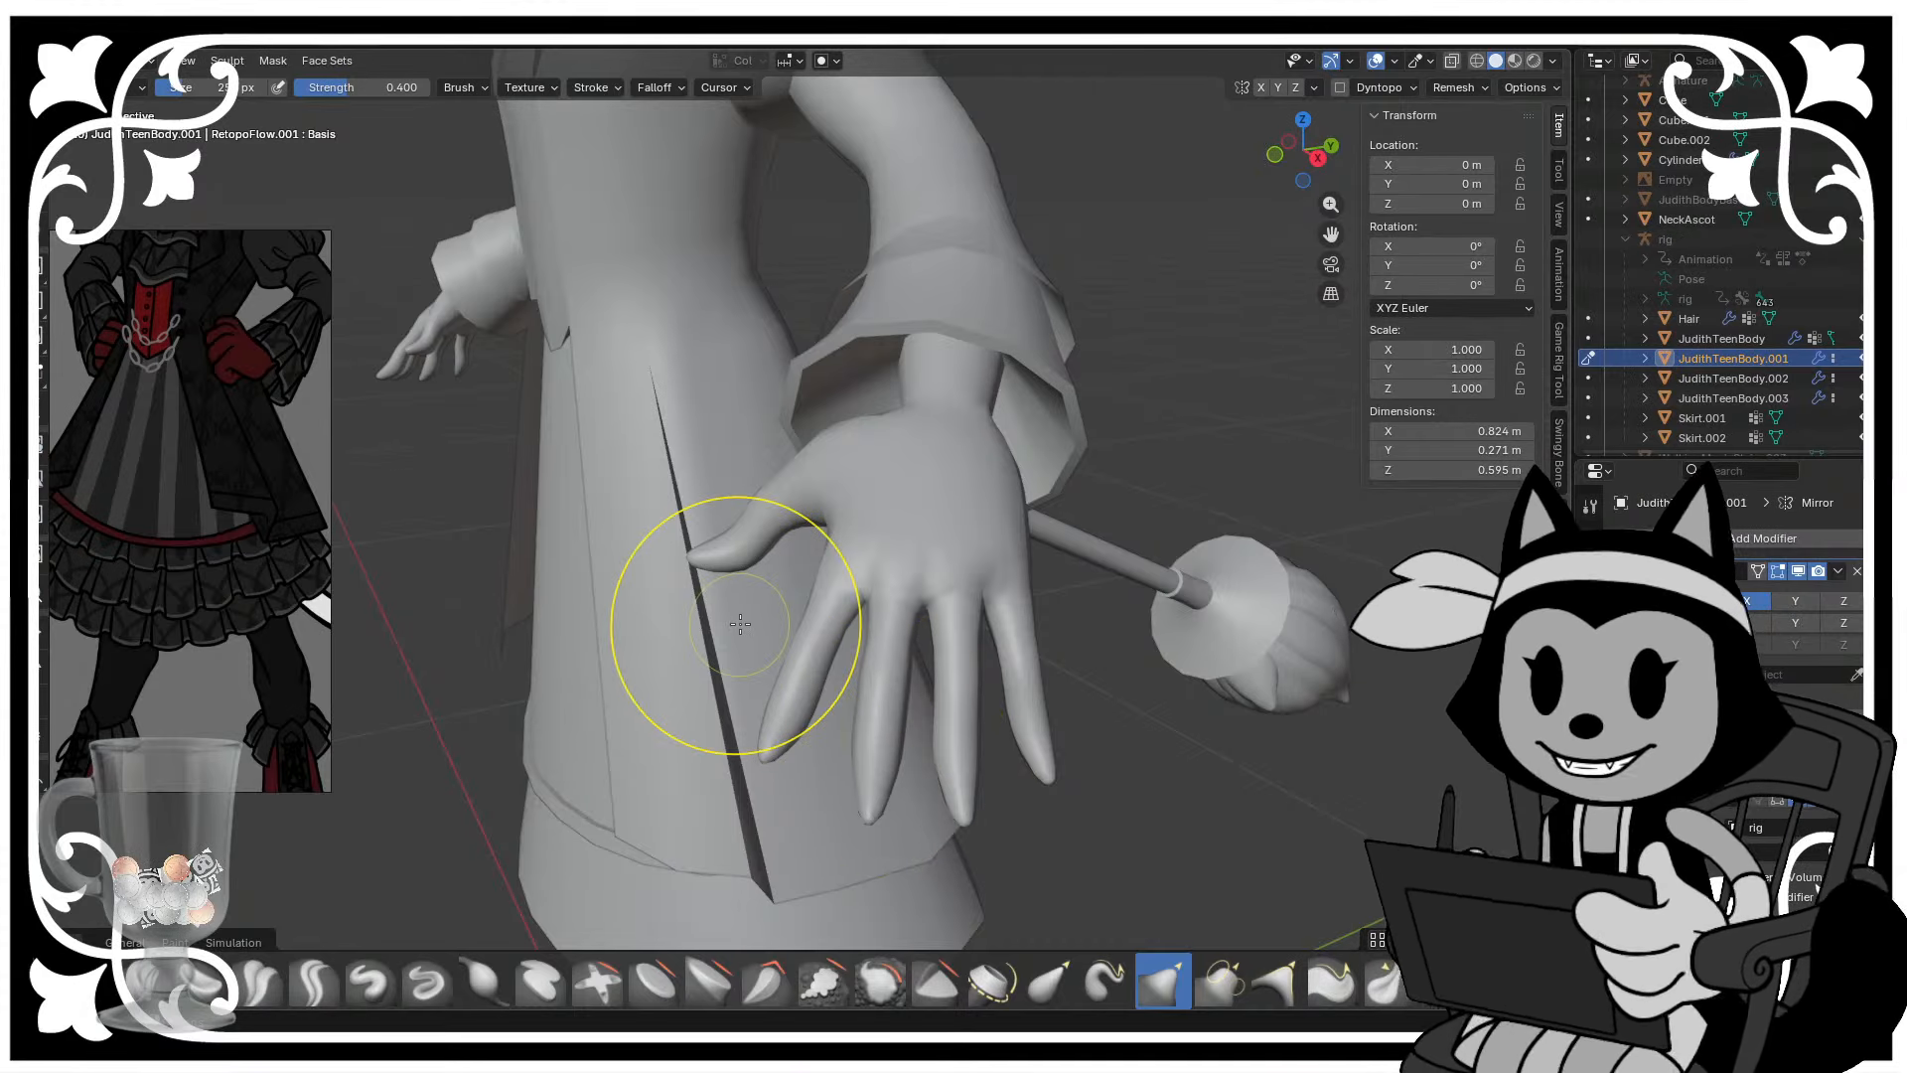
- Check the coat's slit and back, return to Object Mode, deselect everything and save the file
{"action": "middle_click_drag", "start_coordinate": [1353, 786], "coordinate": [1226, 706]}
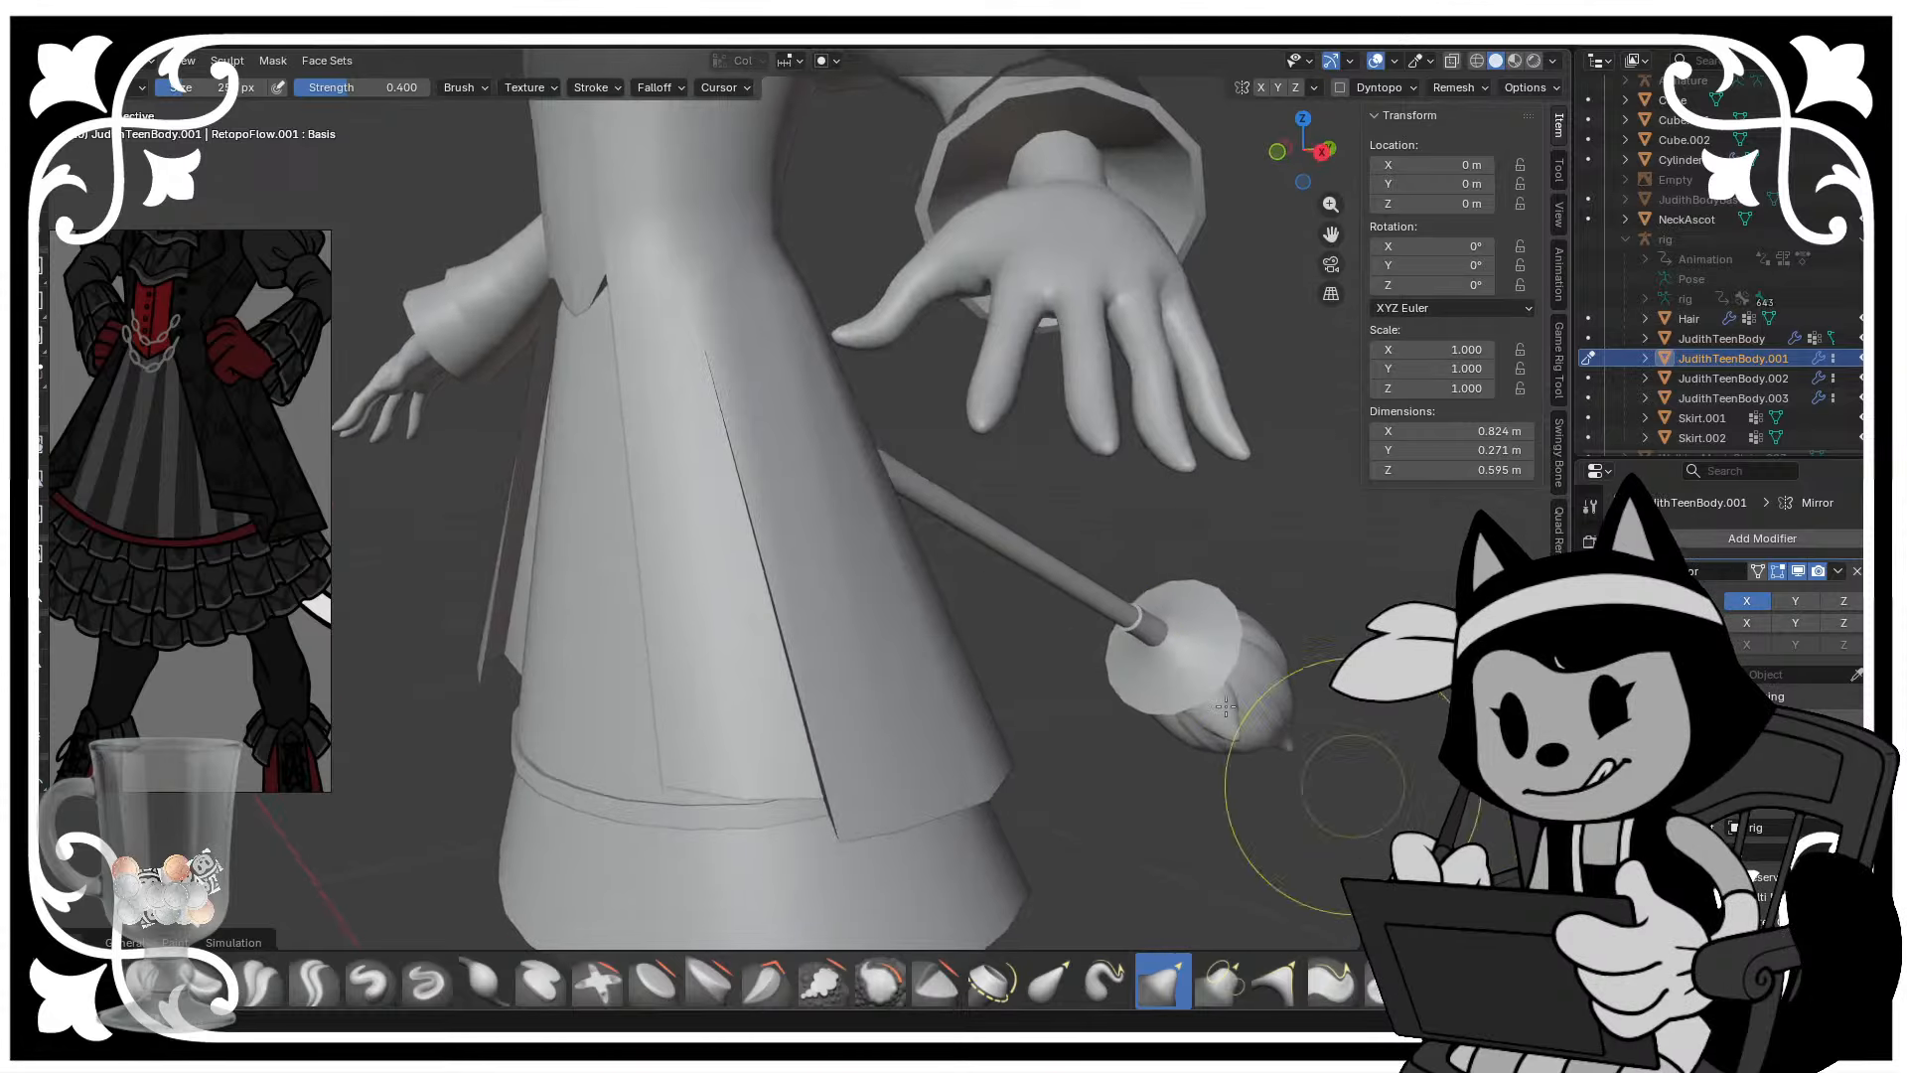
{"action": "middle_click_drag", "start_coordinate": [1057, 664], "coordinate": [1071, 447], "text": "shift"}
{"action": "middle_click_drag", "start_coordinate": [795, 556], "coordinate": [709, 576]}
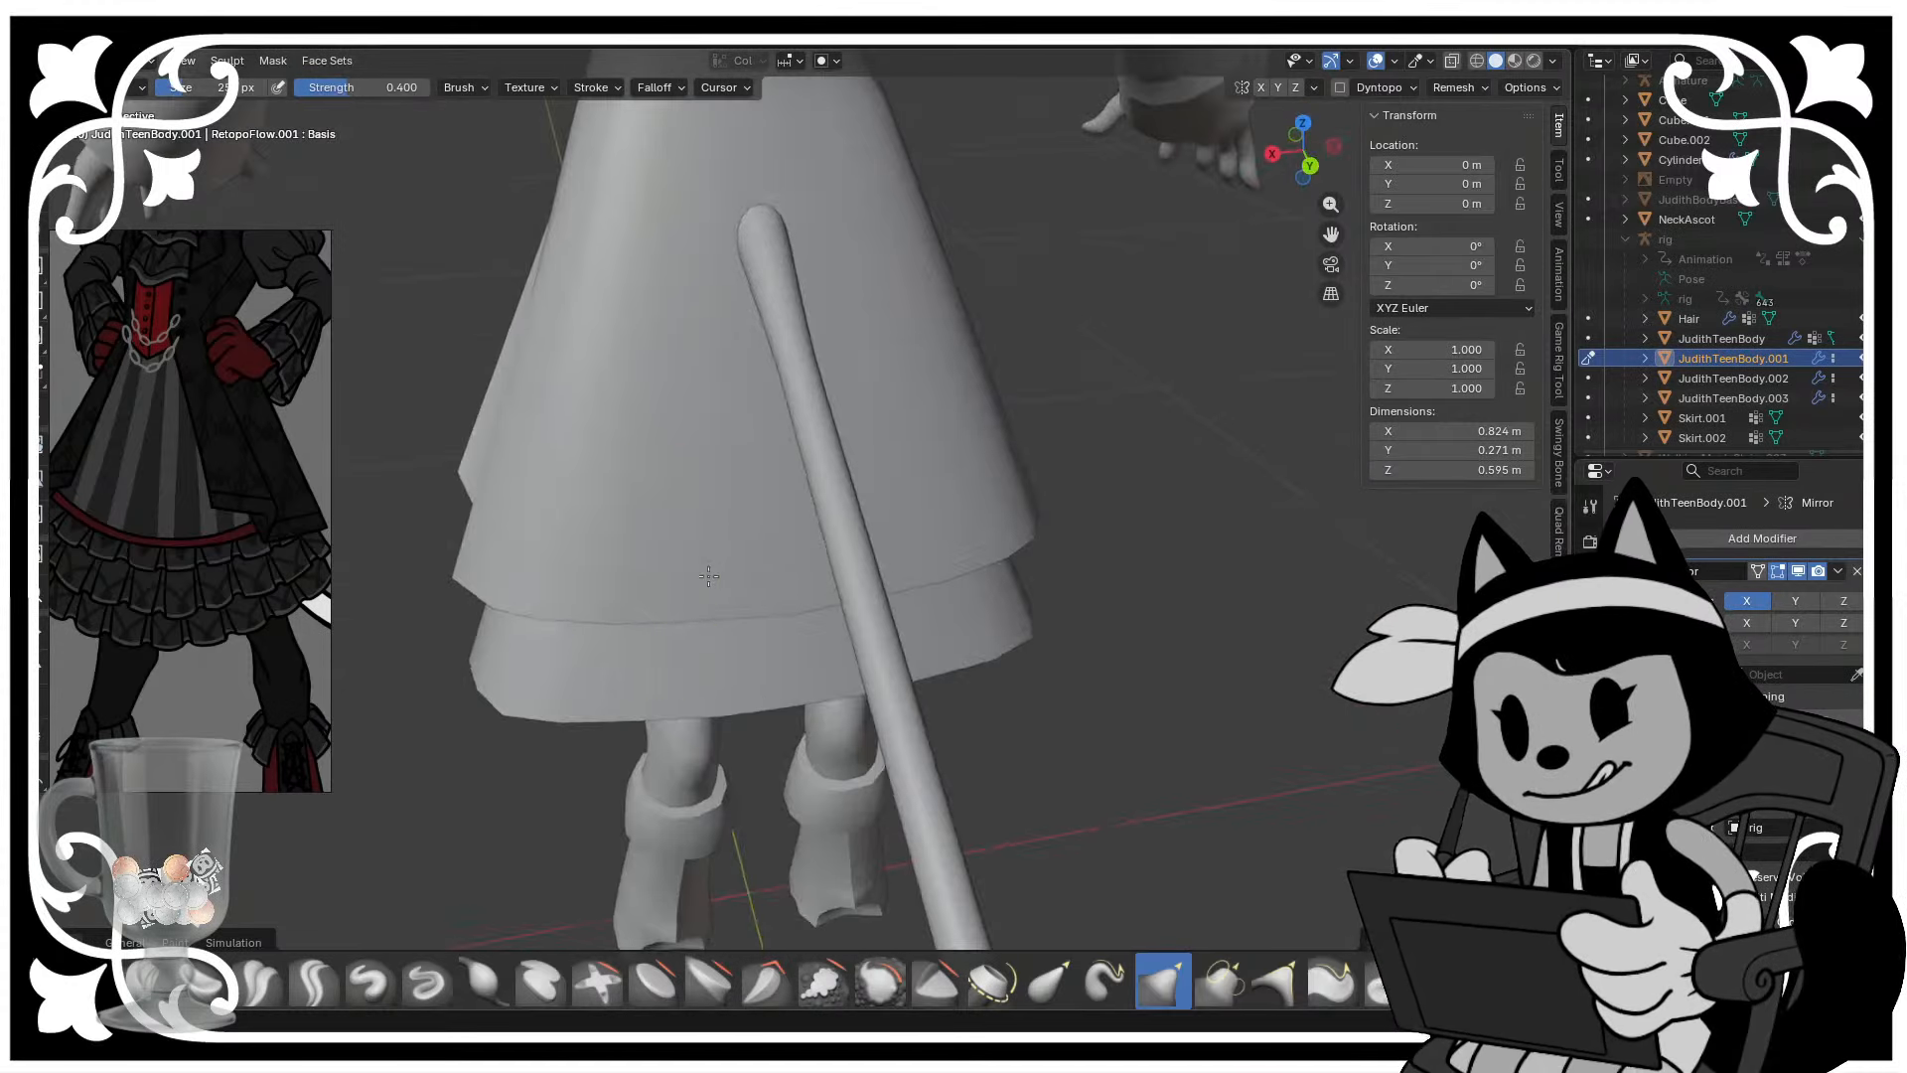
{"action": "mouse_move", "coordinate": [568, 590]}
{"action": "middle_mouse_down"}
{"action": "mouse_move", "coordinate": [681, 520]}
{"action": "mouse_move", "coordinate": [757, 517]}
{"action": "middle_mouse_up"}
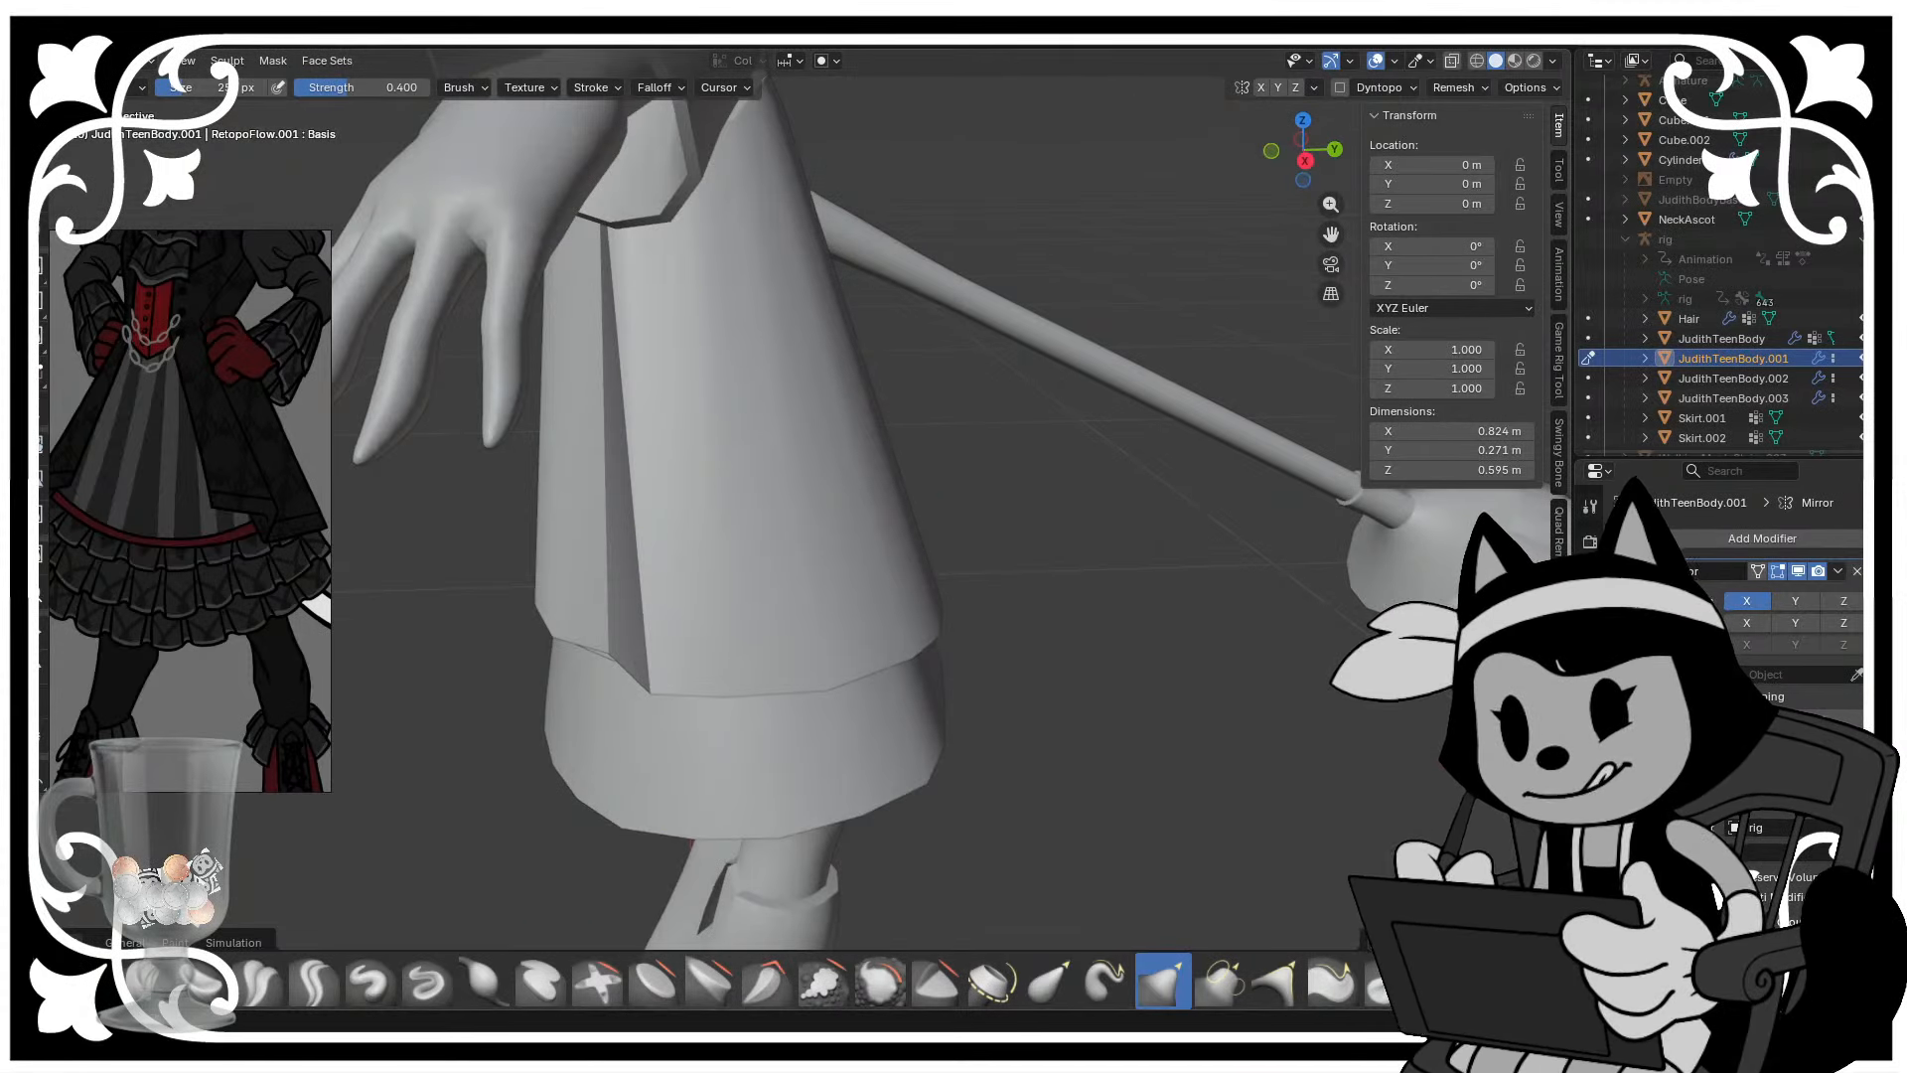
{"action": "left_click", "coordinate": [111, 61]}
{"action": "left_click", "coordinate": [124, 90]}
{"action": "key", "text": "alt+a"}
{"action": "scroll", "coordinate": [797, 636], "scroll_direction": "down", "scroll_amount": 6}
{"action": "middle_click_drag", "start_coordinate": [797, 635], "coordinate": [1005, 545]}
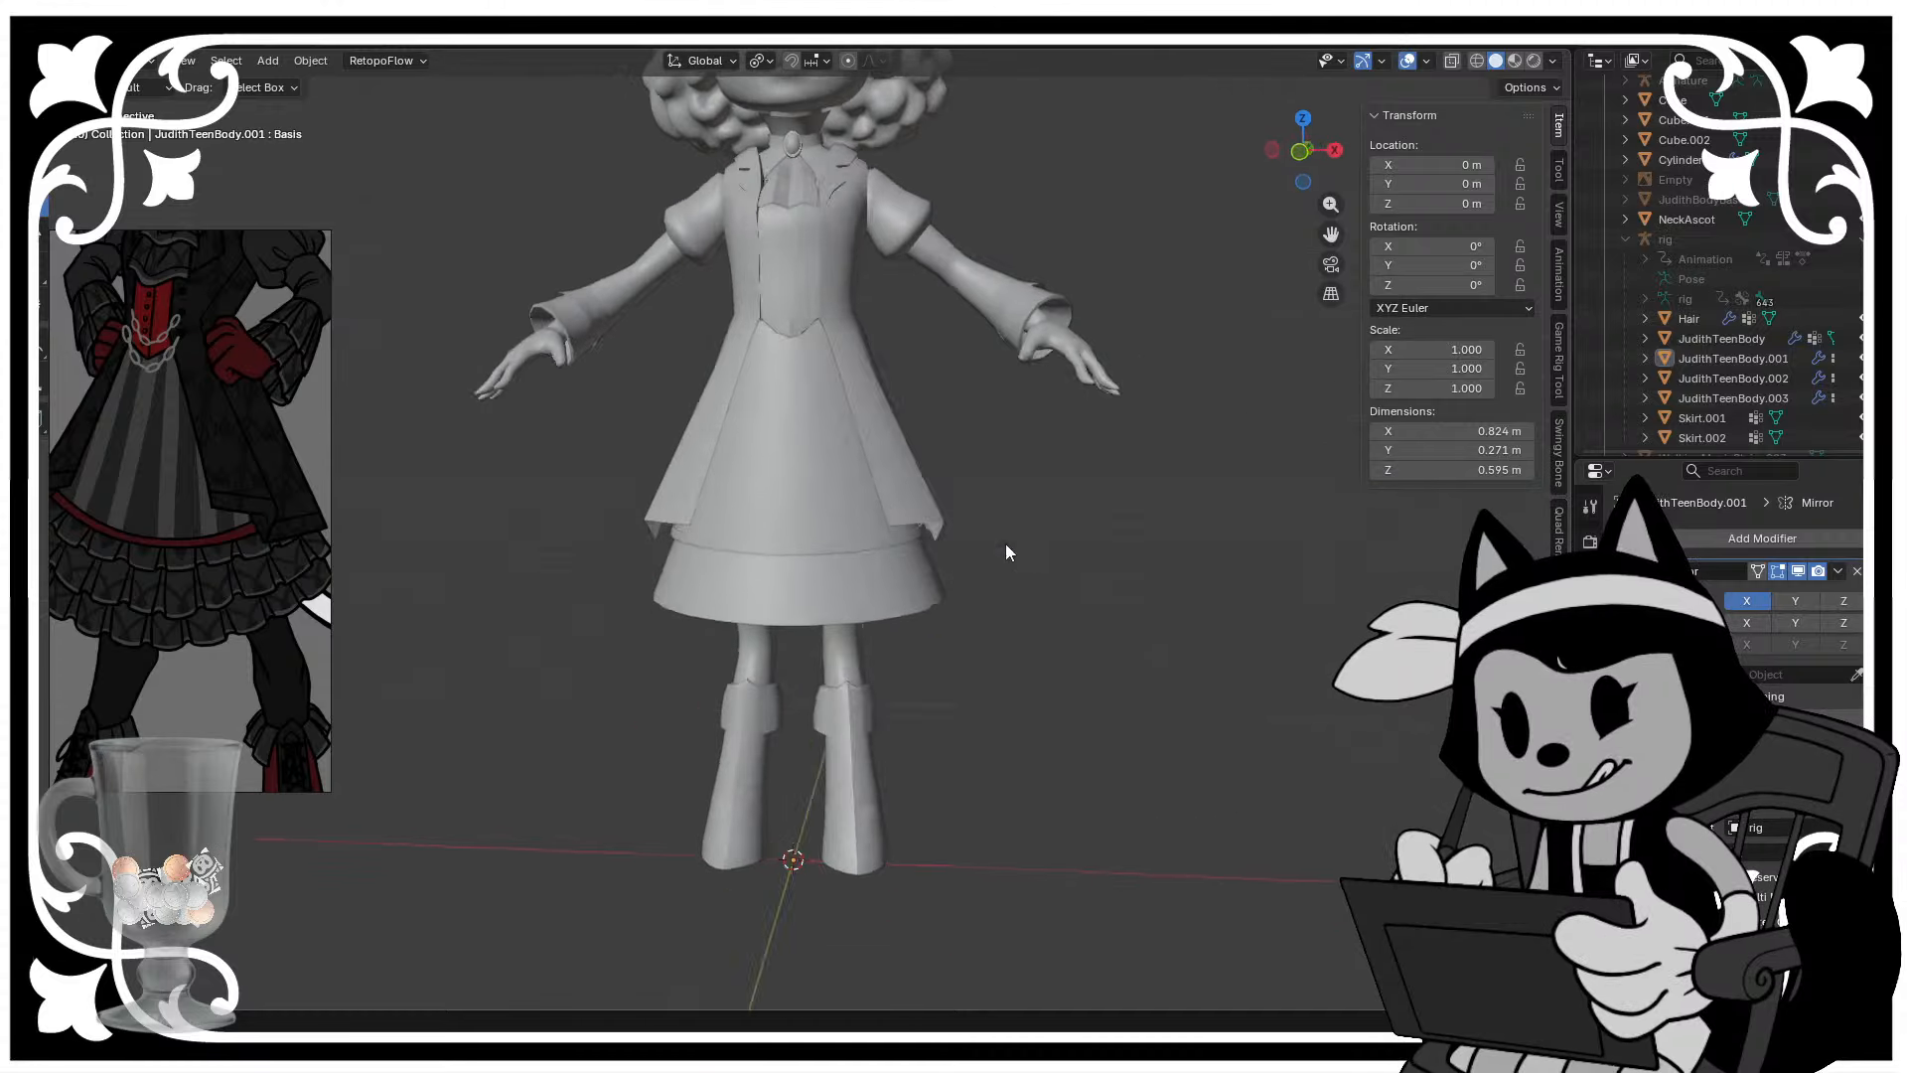
{"action": "scroll", "coordinate": [874, 526], "scroll_direction": "up", "scroll_amount": 3}
{"action": "key", "text": "ctrl+s"}
- Raise the lower hem piece's bottom edge loop about 0.059 m along the Z axis
{"action": "left_click", "coordinate": [888, 646]}
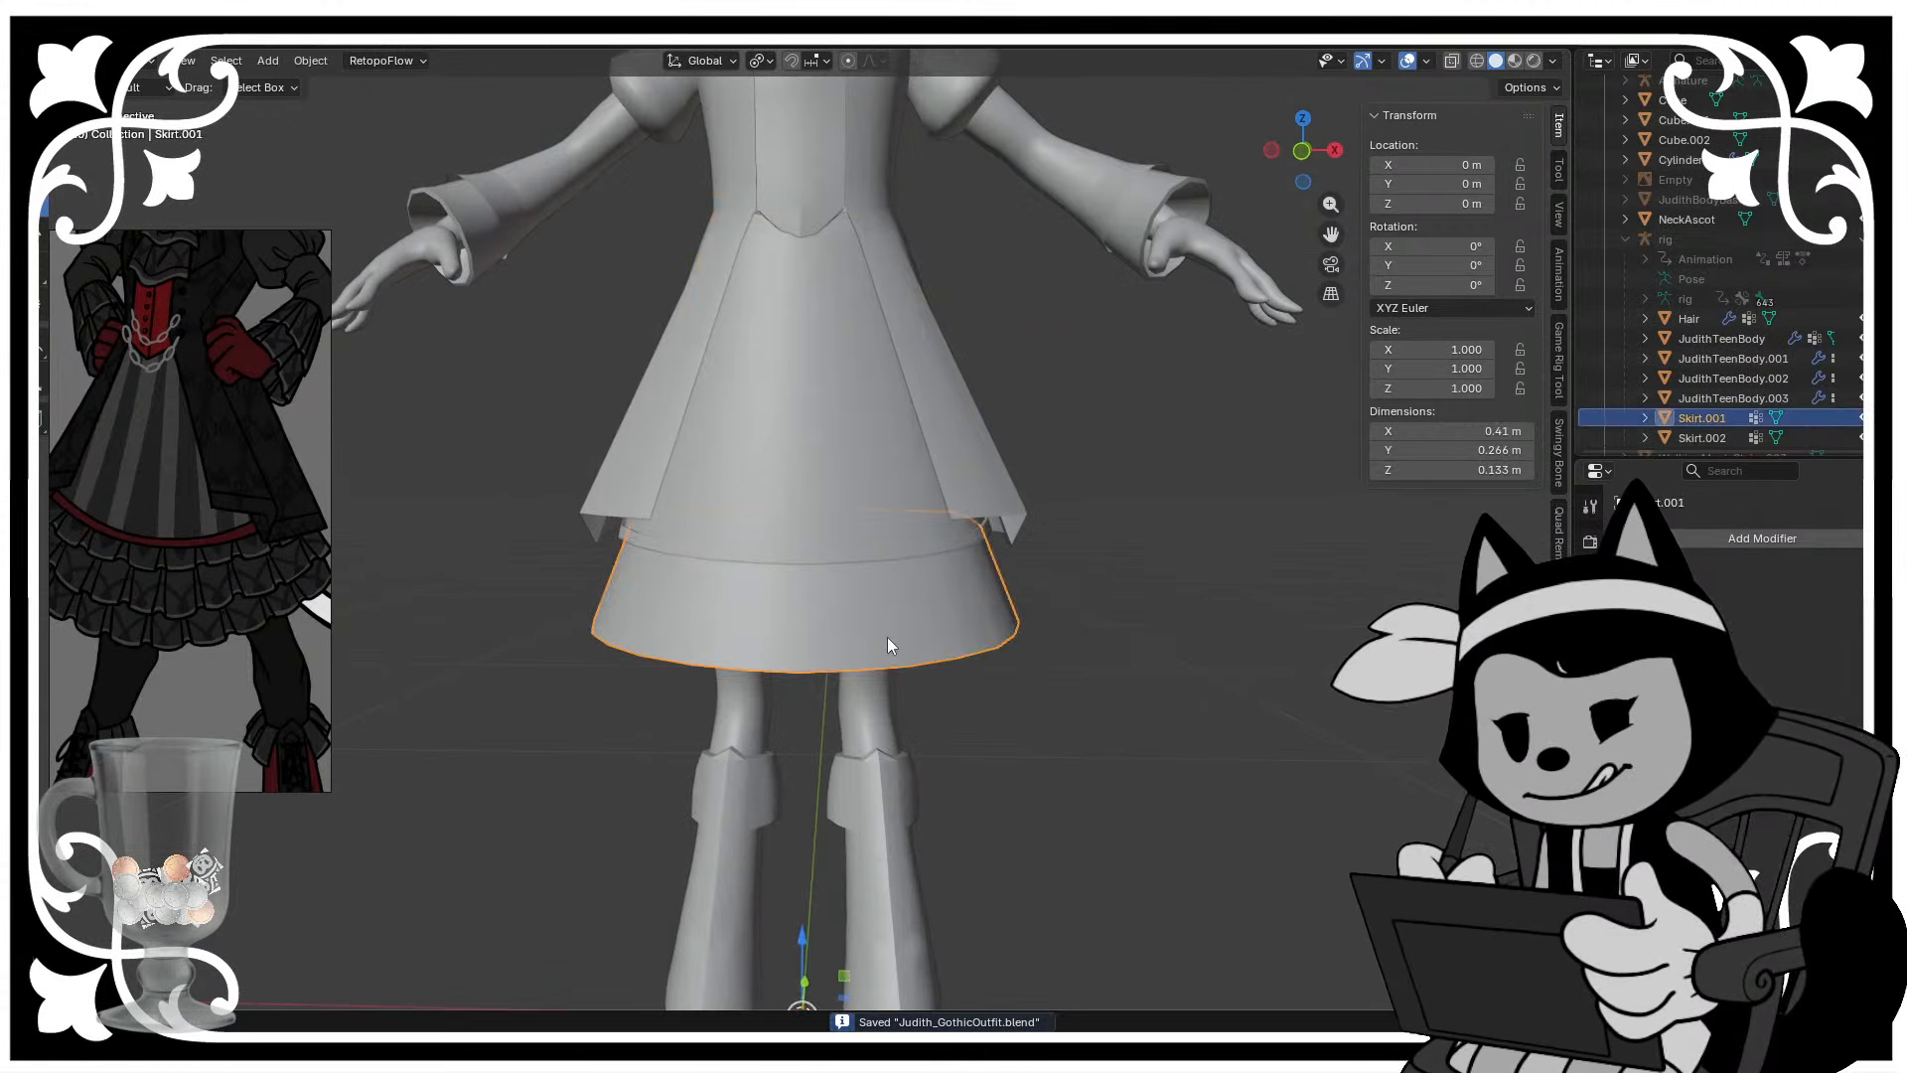
{"action": "key", "text": "Tab"}
{"action": "middle_click_drag", "start_coordinate": [888, 646], "coordinate": [836, 695]}
{"action": "scroll", "coordinate": [836, 695], "scroll_direction": "down", "scroll_amount": 2}
{"action": "scroll", "coordinate": [834, 697], "scroll_direction": "up", "scroll_amount": 1}
{"action": "key", "text": "2"}
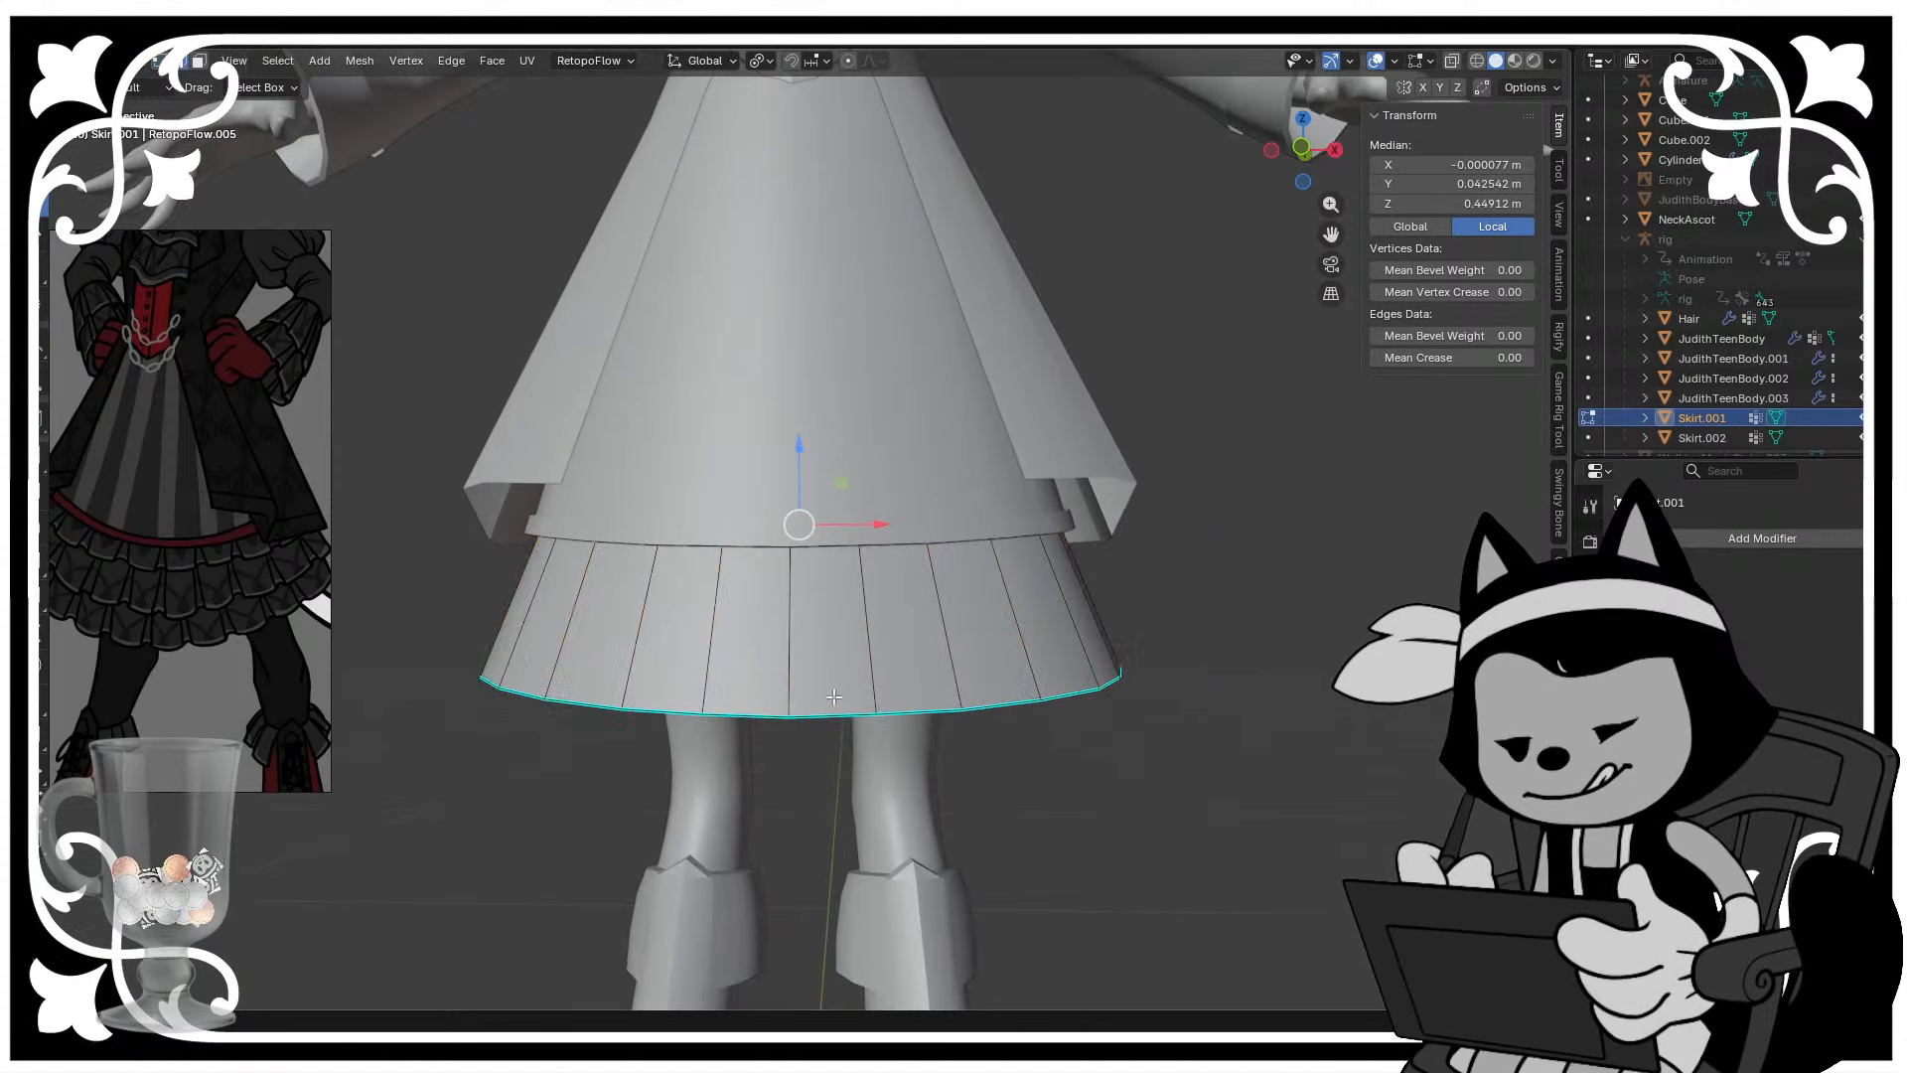
{"action": "key", "text": "g"}
{"action": "key", "text": "z"}
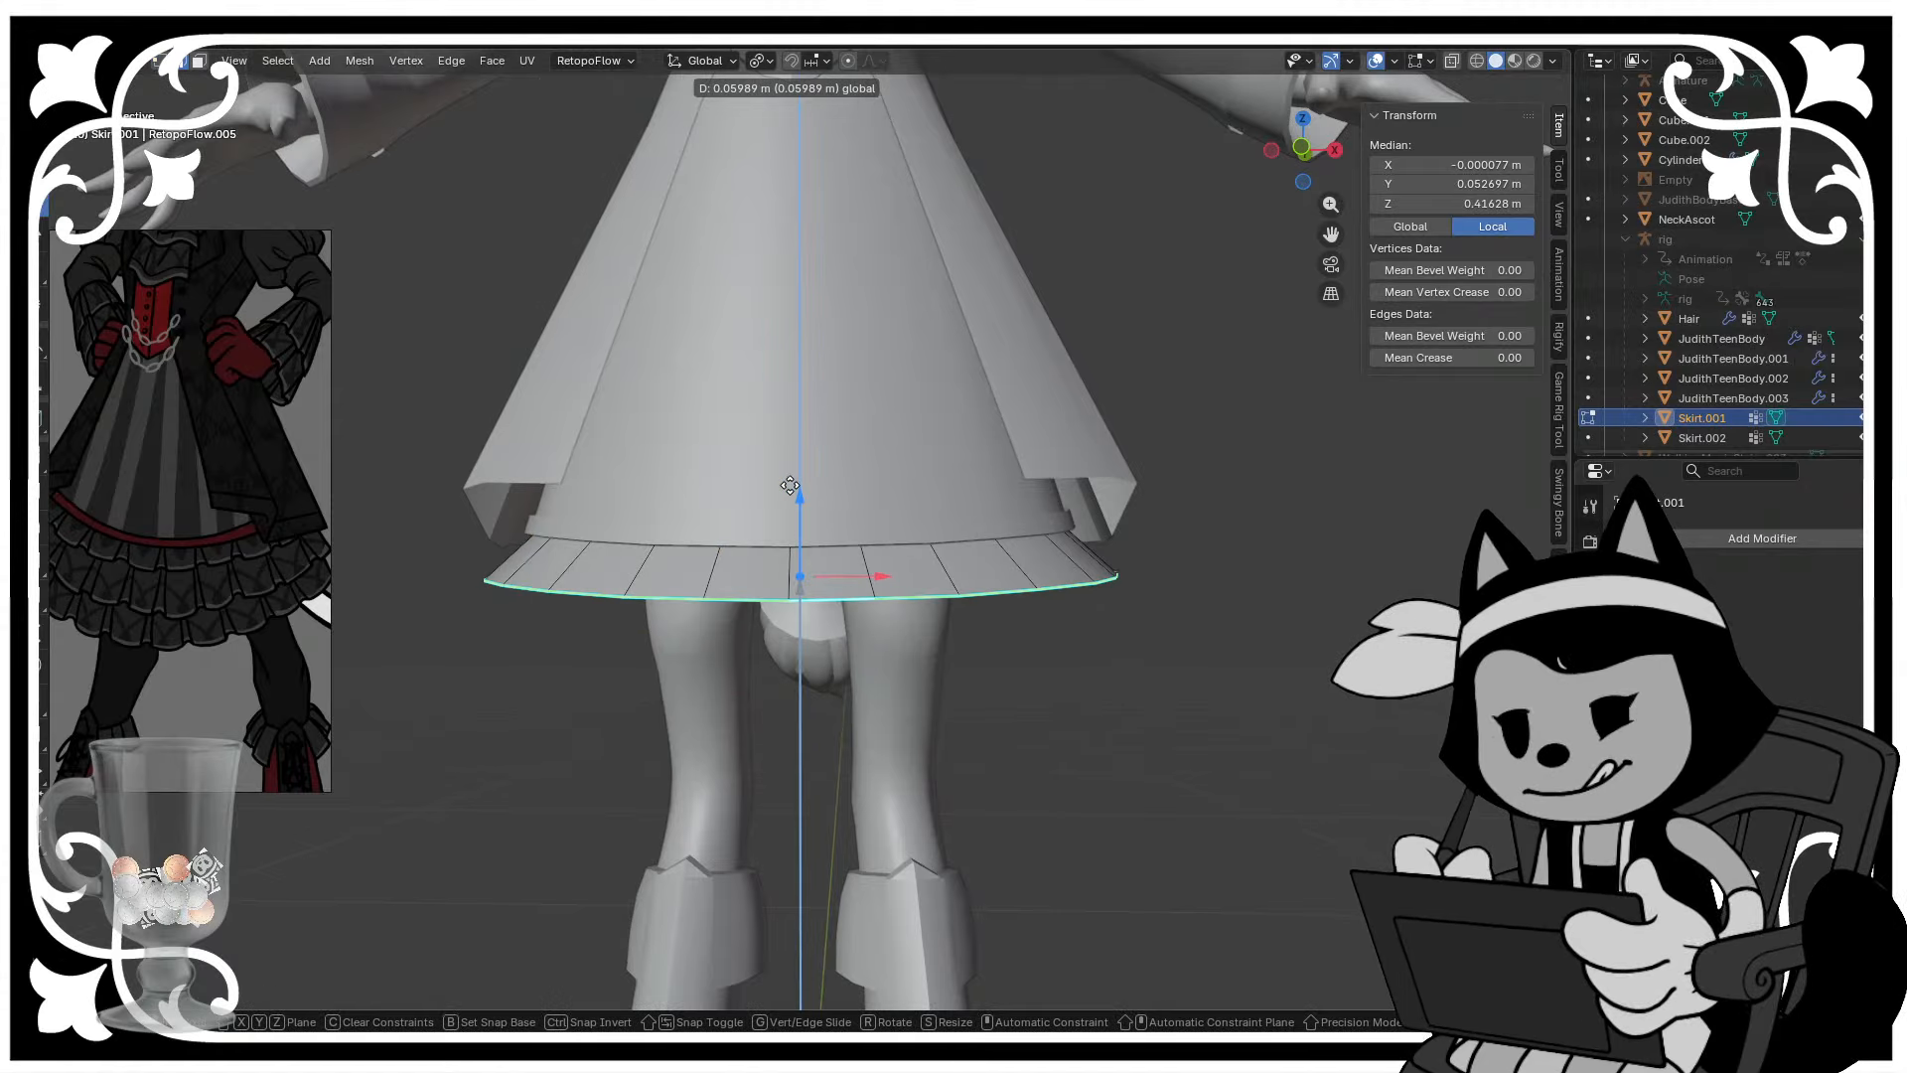
{"action": "left_click", "coordinate": [792, 489]}
{"action": "scroll", "coordinate": [672, 442], "scroll_direction": "up", "scroll_amount": 1}
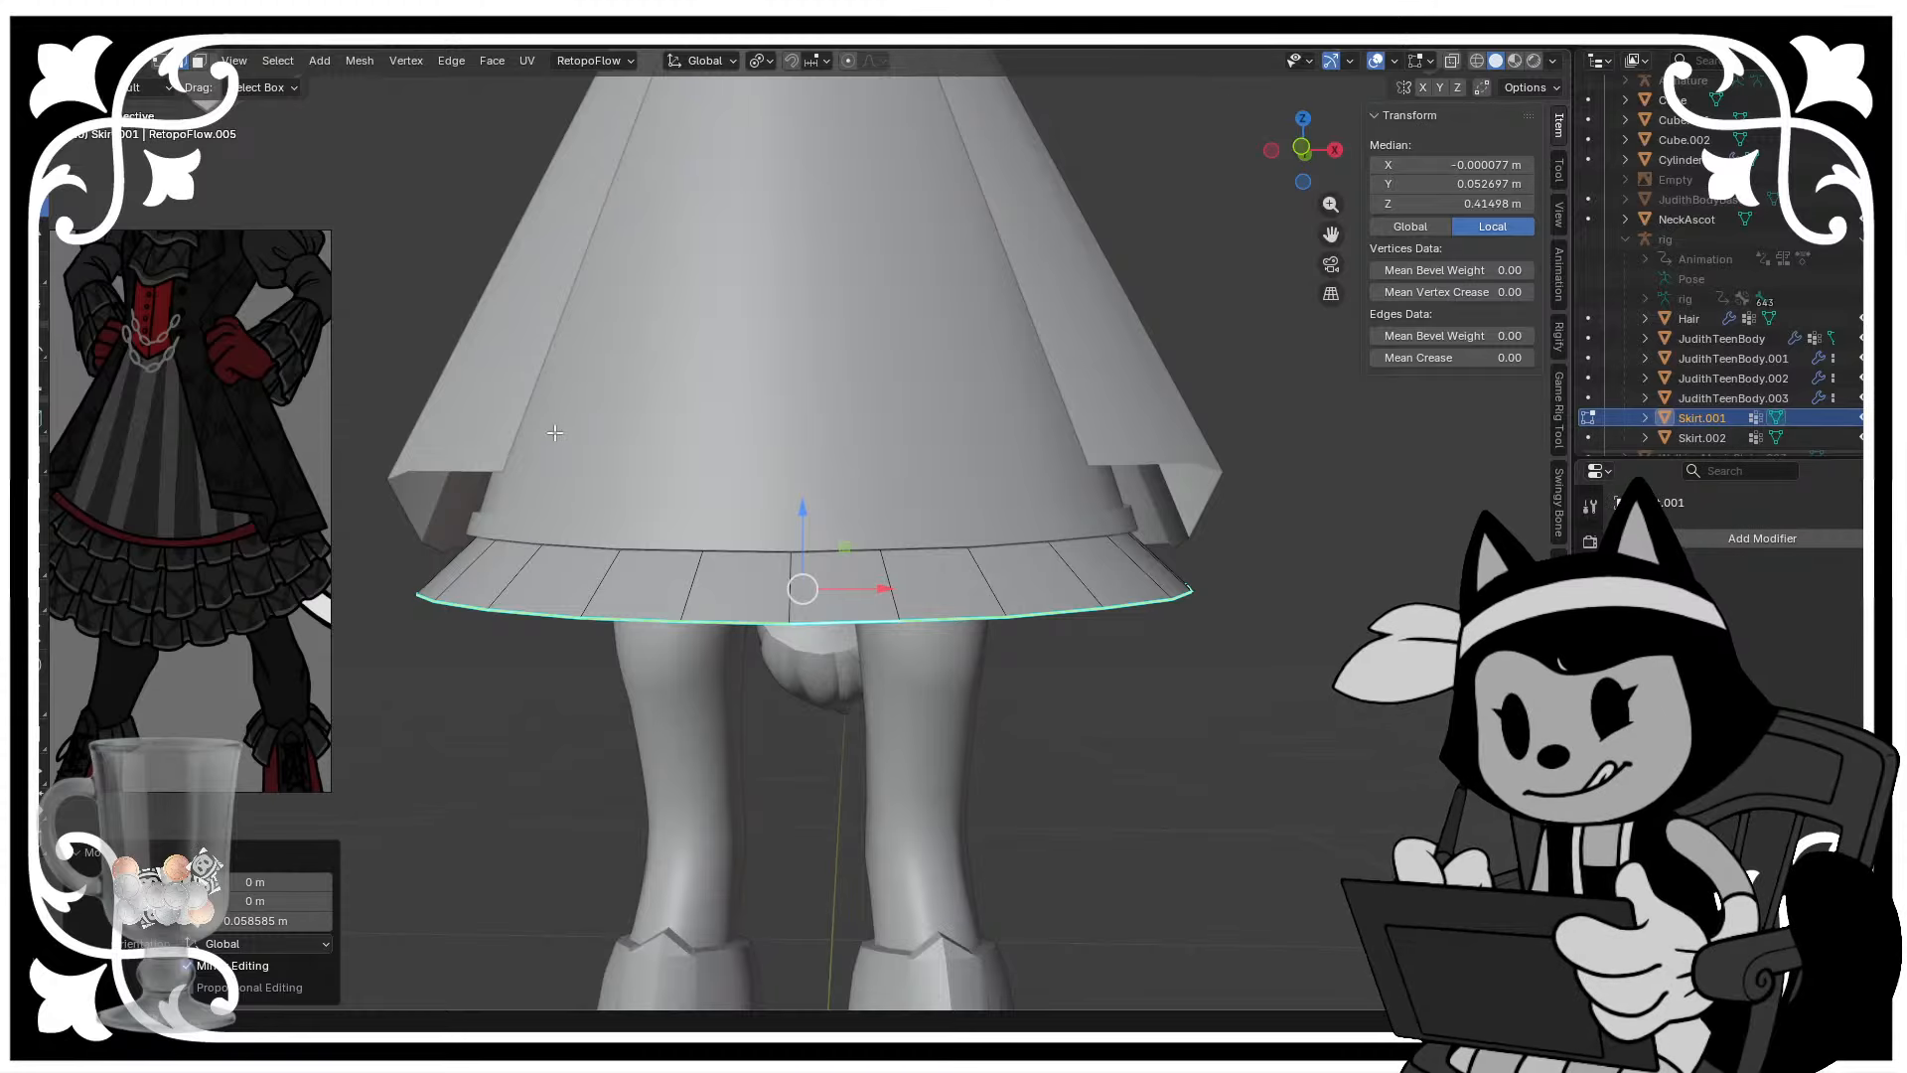
- Narrow the hem piece's bottom edge loop by scaling it inward, lower it slightly, and fine-tune its scale by 1.011
{"action": "key", "text": "s"}
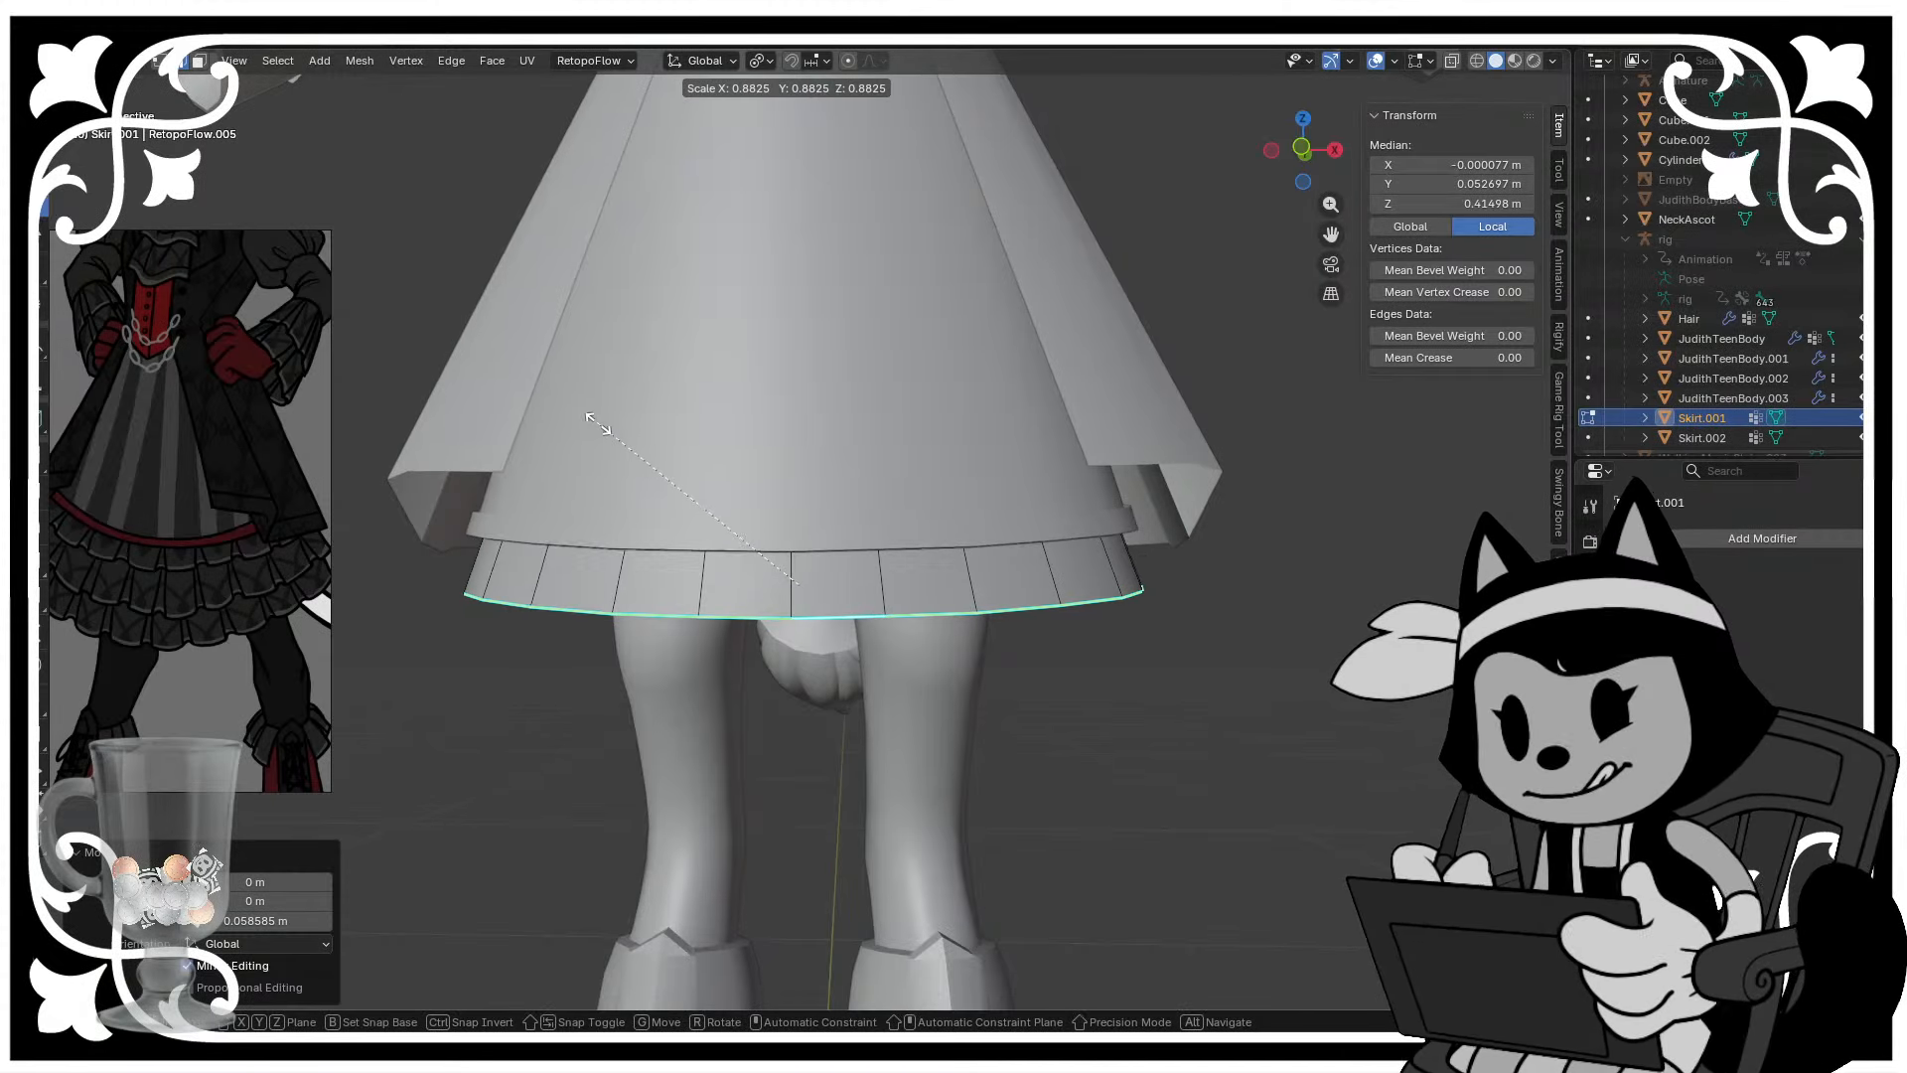
{"action": "left_click", "coordinate": [598, 424]}
{"action": "left_click_drag", "start_coordinate": [805, 511], "coordinate": [804, 518]}
{"action": "key", "text": "s"}
{"action": "left_click", "coordinate": [553, 378]}
{"action": "scroll", "coordinate": [720, 588], "scroll_direction": "down", "scroll_amount": 1}
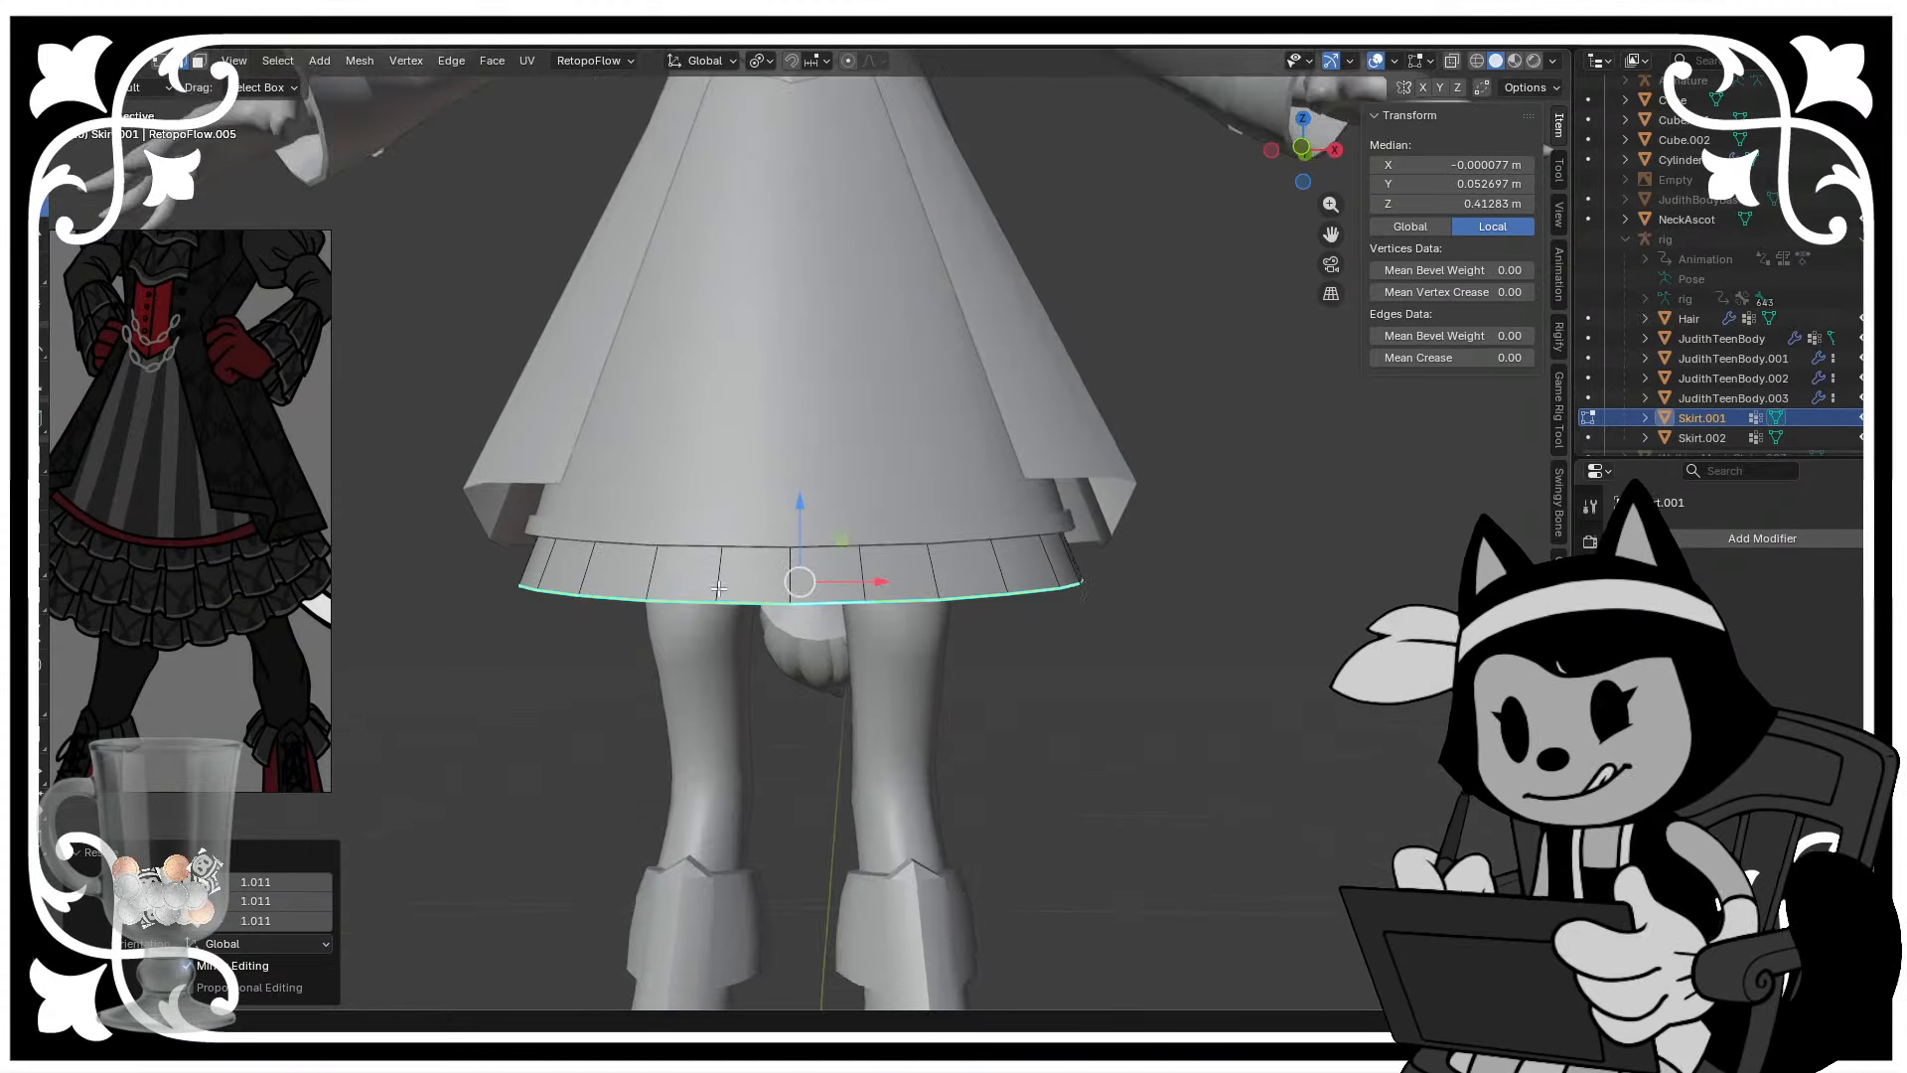
{"action": "scroll", "coordinate": [728, 609], "scroll_direction": "up", "scroll_amount": 2}
{"action": "middle_click_drag", "start_coordinate": [745, 571], "coordinate": [763, 576]}
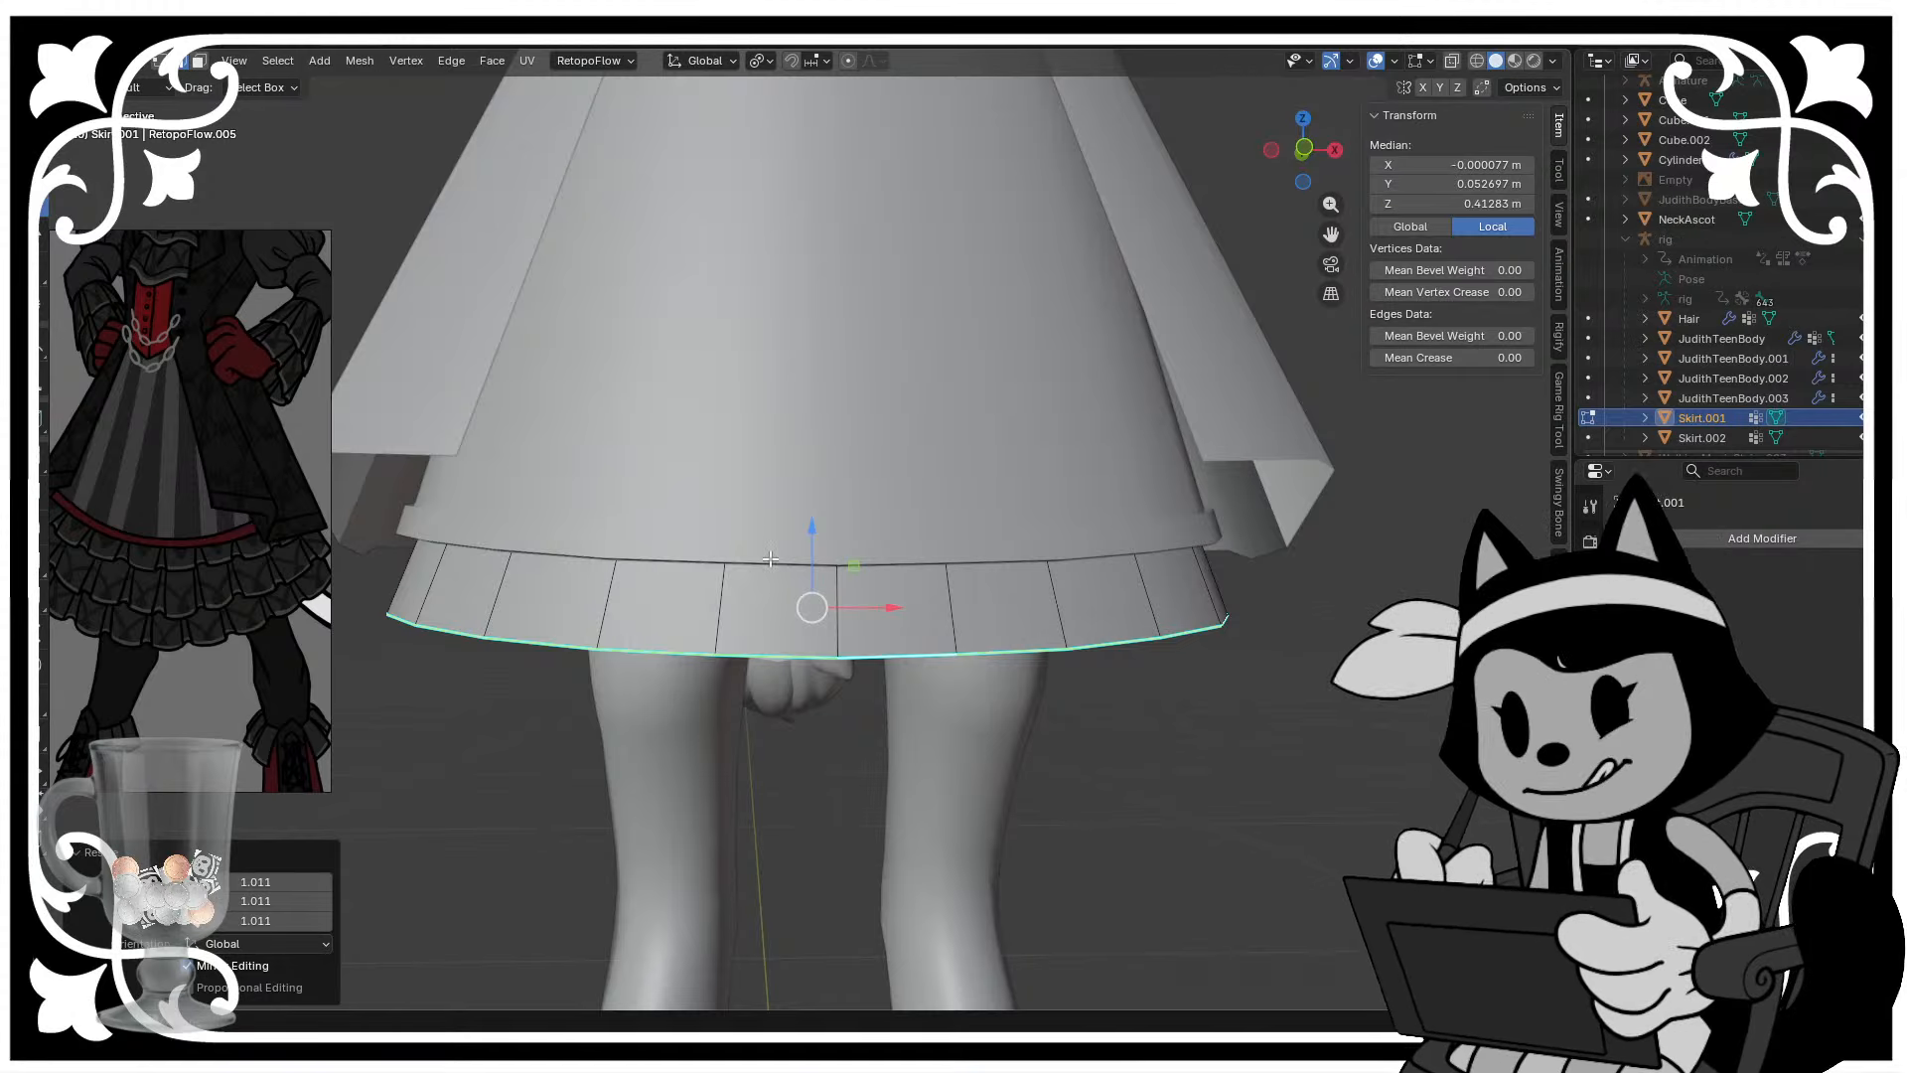
{"action": "middle_click_drag", "start_coordinate": [770, 558], "coordinate": [777, 617]}
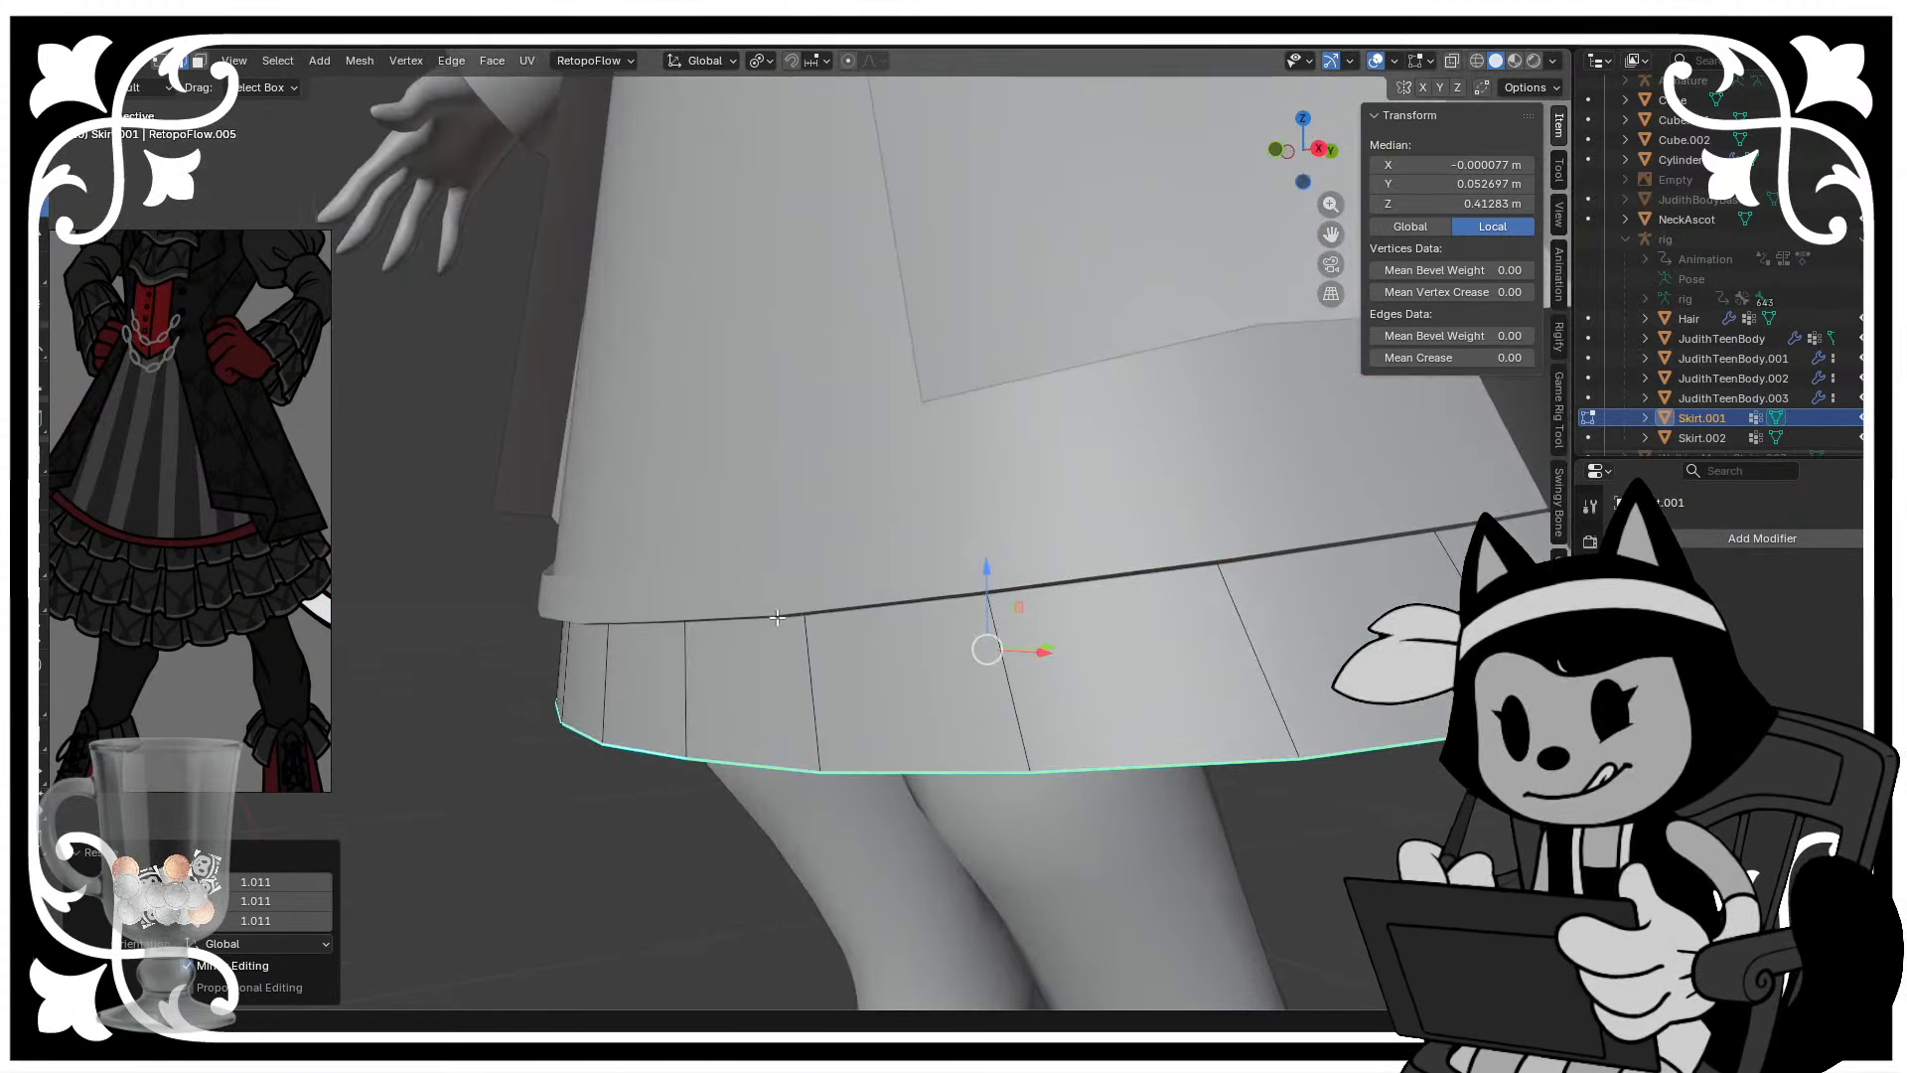
{"action": "key", "text": "ctrl+r"}
{"action": "right_click", "coordinate": [677, 677]}
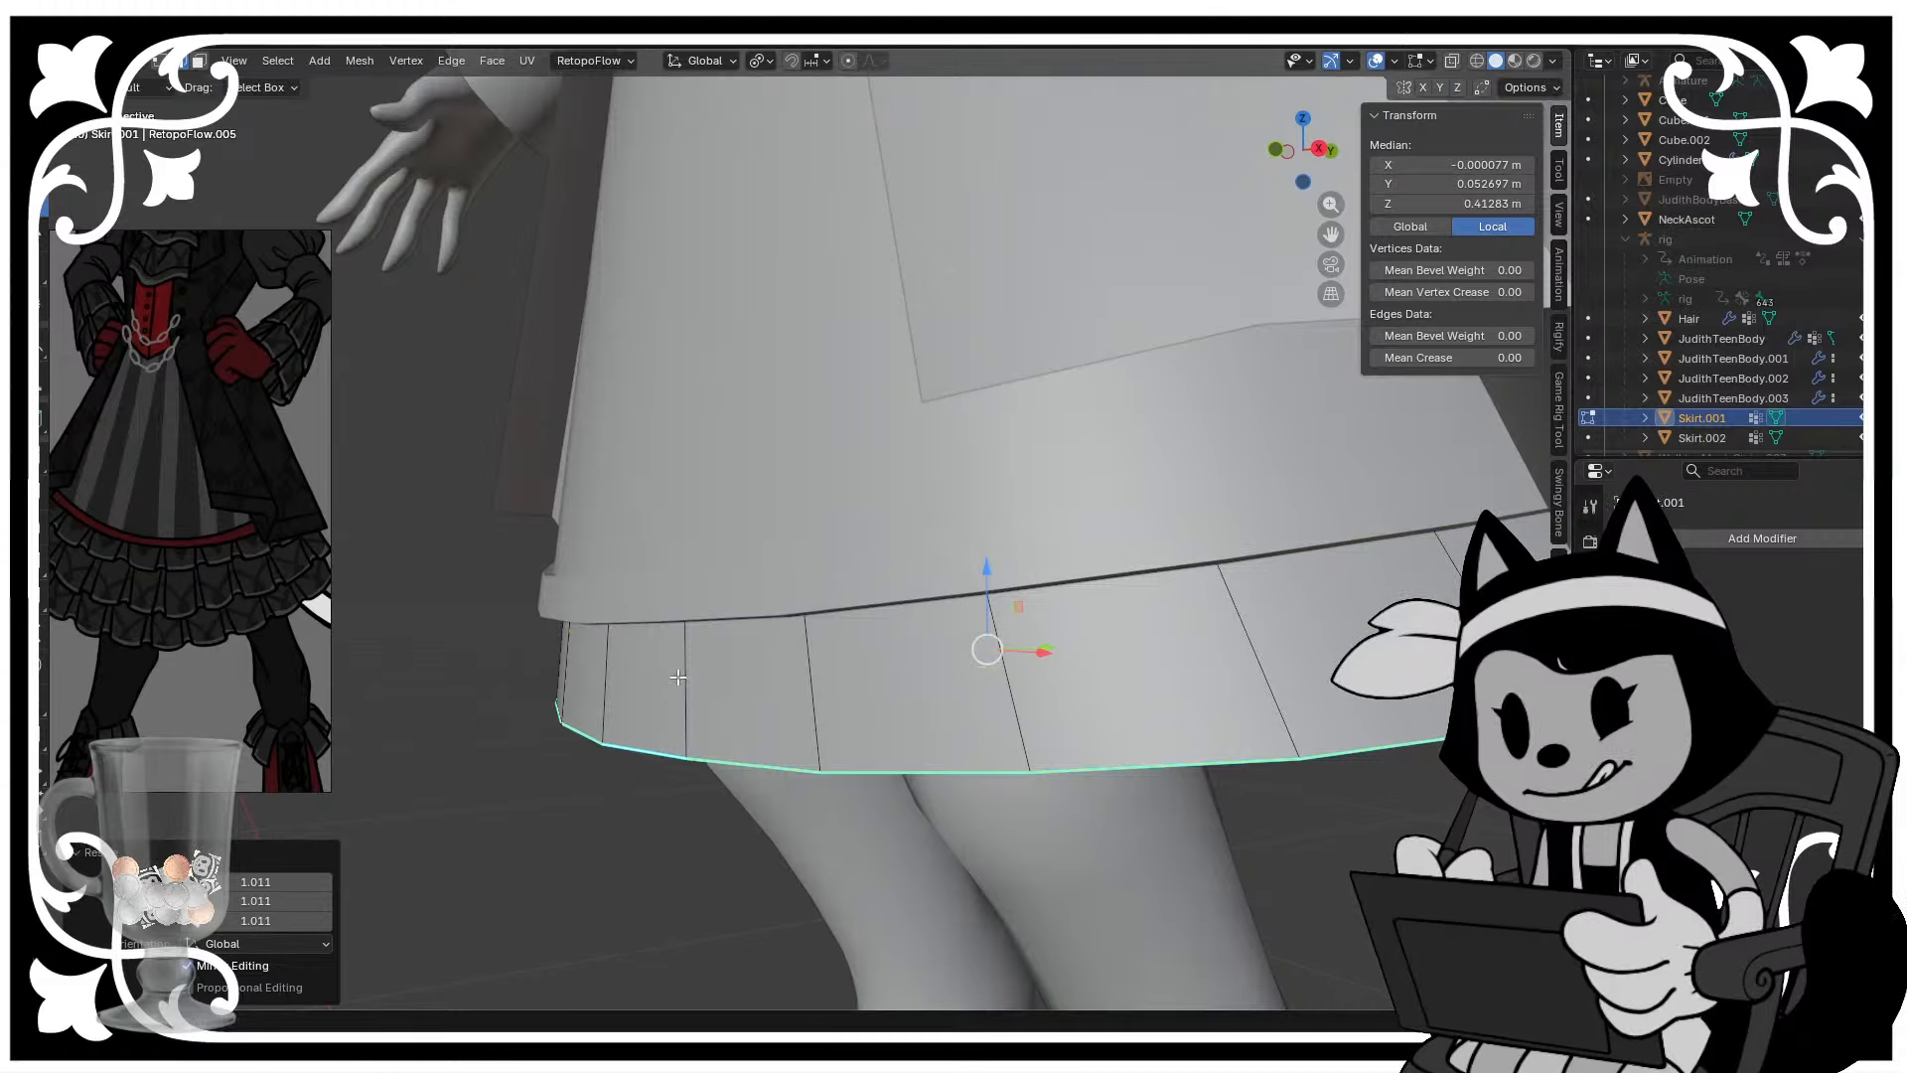
- Select the vertical edges across the front of the lower hem piece, from one side around to the other
{"action": "middle_click_drag", "start_coordinate": [678, 676], "coordinate": [817, 657]}
{"action": "left_click", "coordinate": [871, 642]}
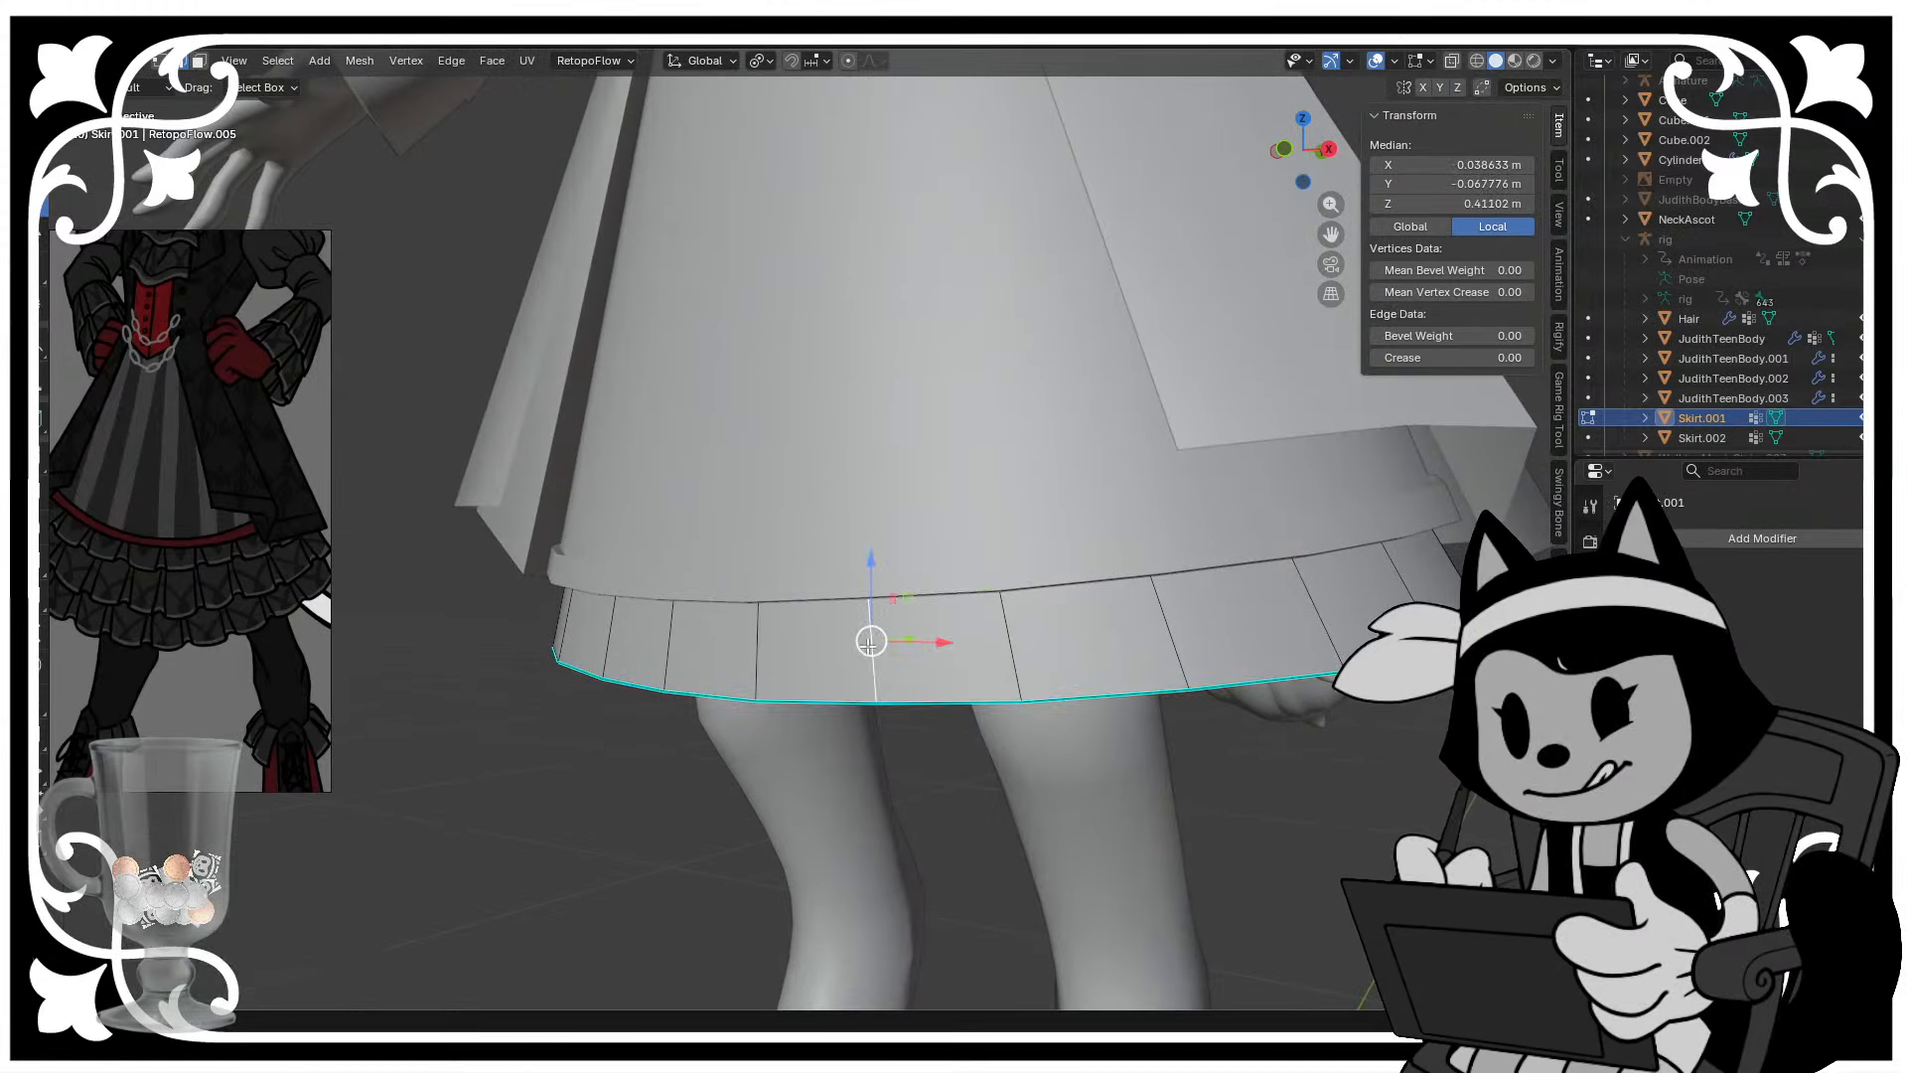
{"action": "left_click", "coordinate": [758, 661], "text": "shift"}
{"action": "left_click", "coordinate": [668, 648], "text": "shift"}
{"action": "left_click", "coordinate": [610, 638], "text": "shift"}
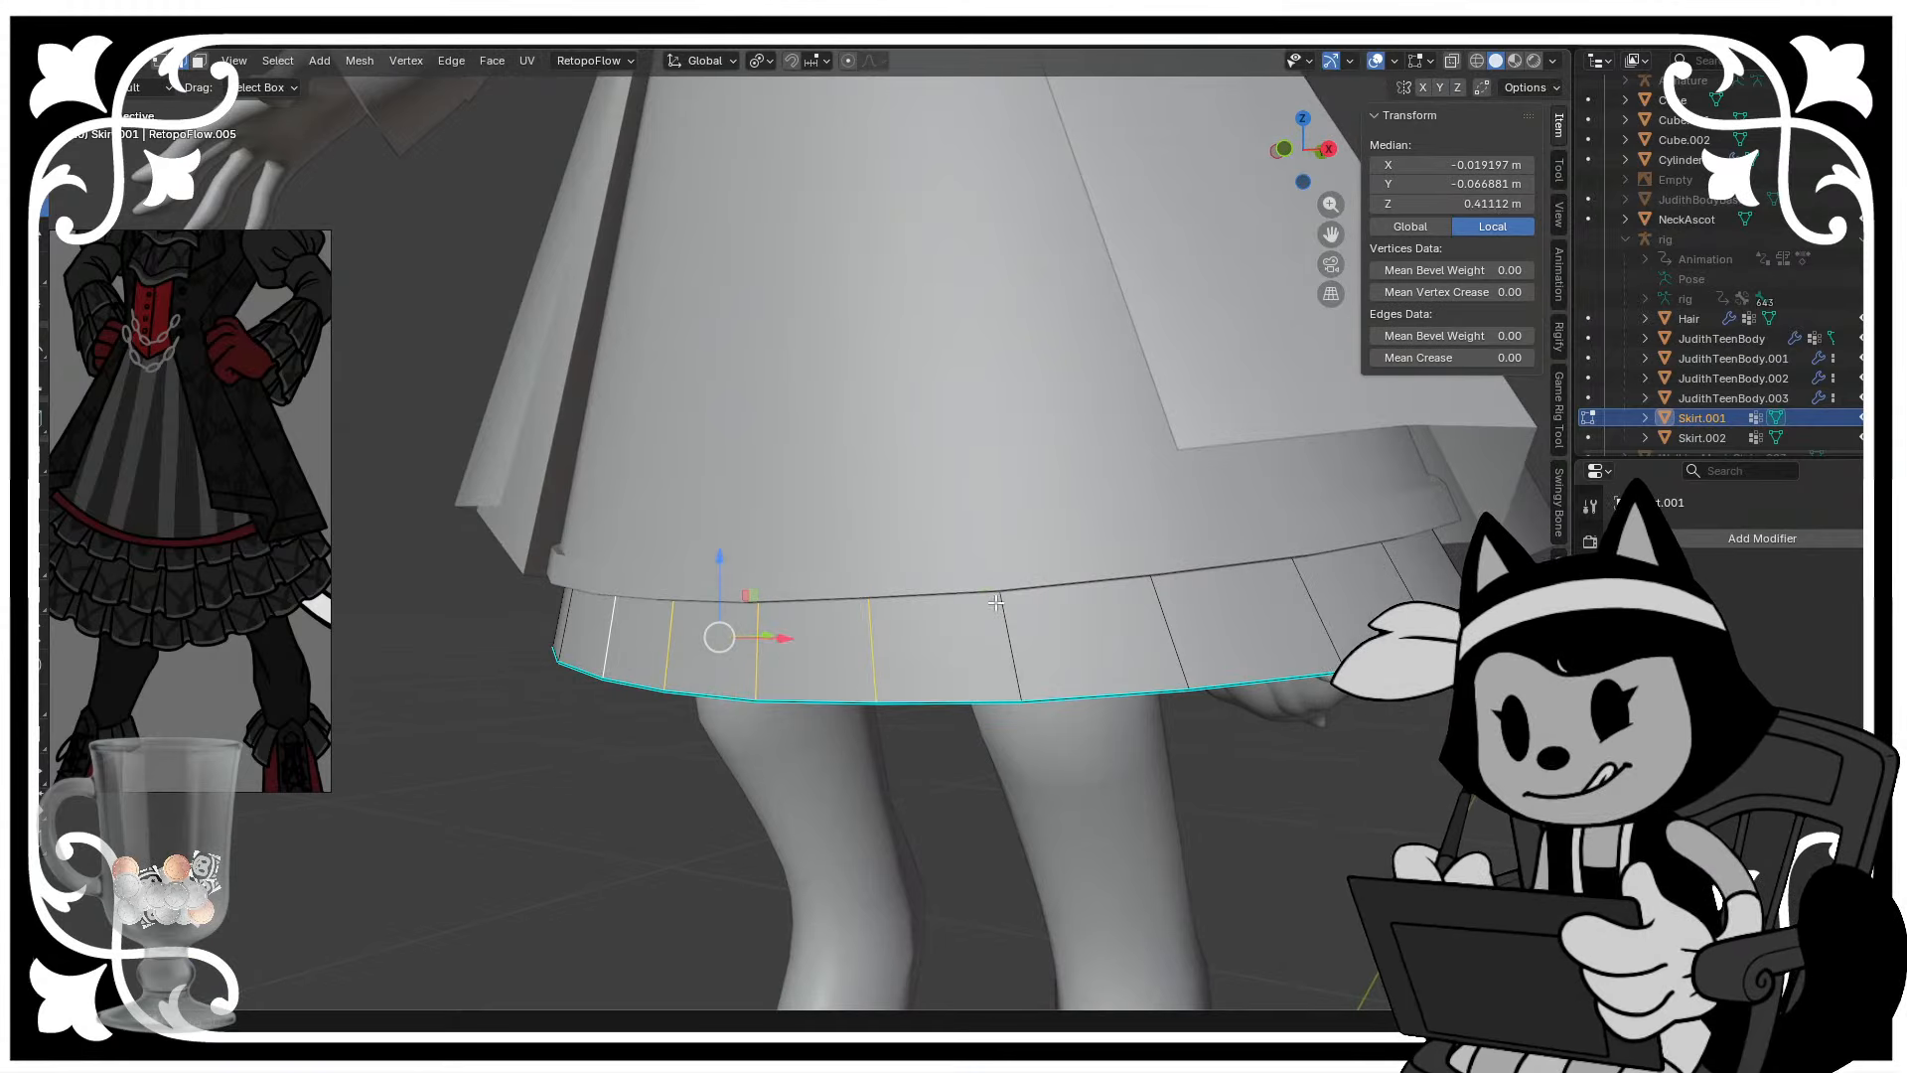
{"action": "left_click", "coordinate": [1011, 646], "text": "shift"}
{"action": "left_click", "coordinate": [1170, 636], "text": "shift"}
{"action": "left_click", "coordinate": [1319, 618], "text": "shift"}
{"action": "left_click", "coordinate": [1412, 599], "text": "shift"}
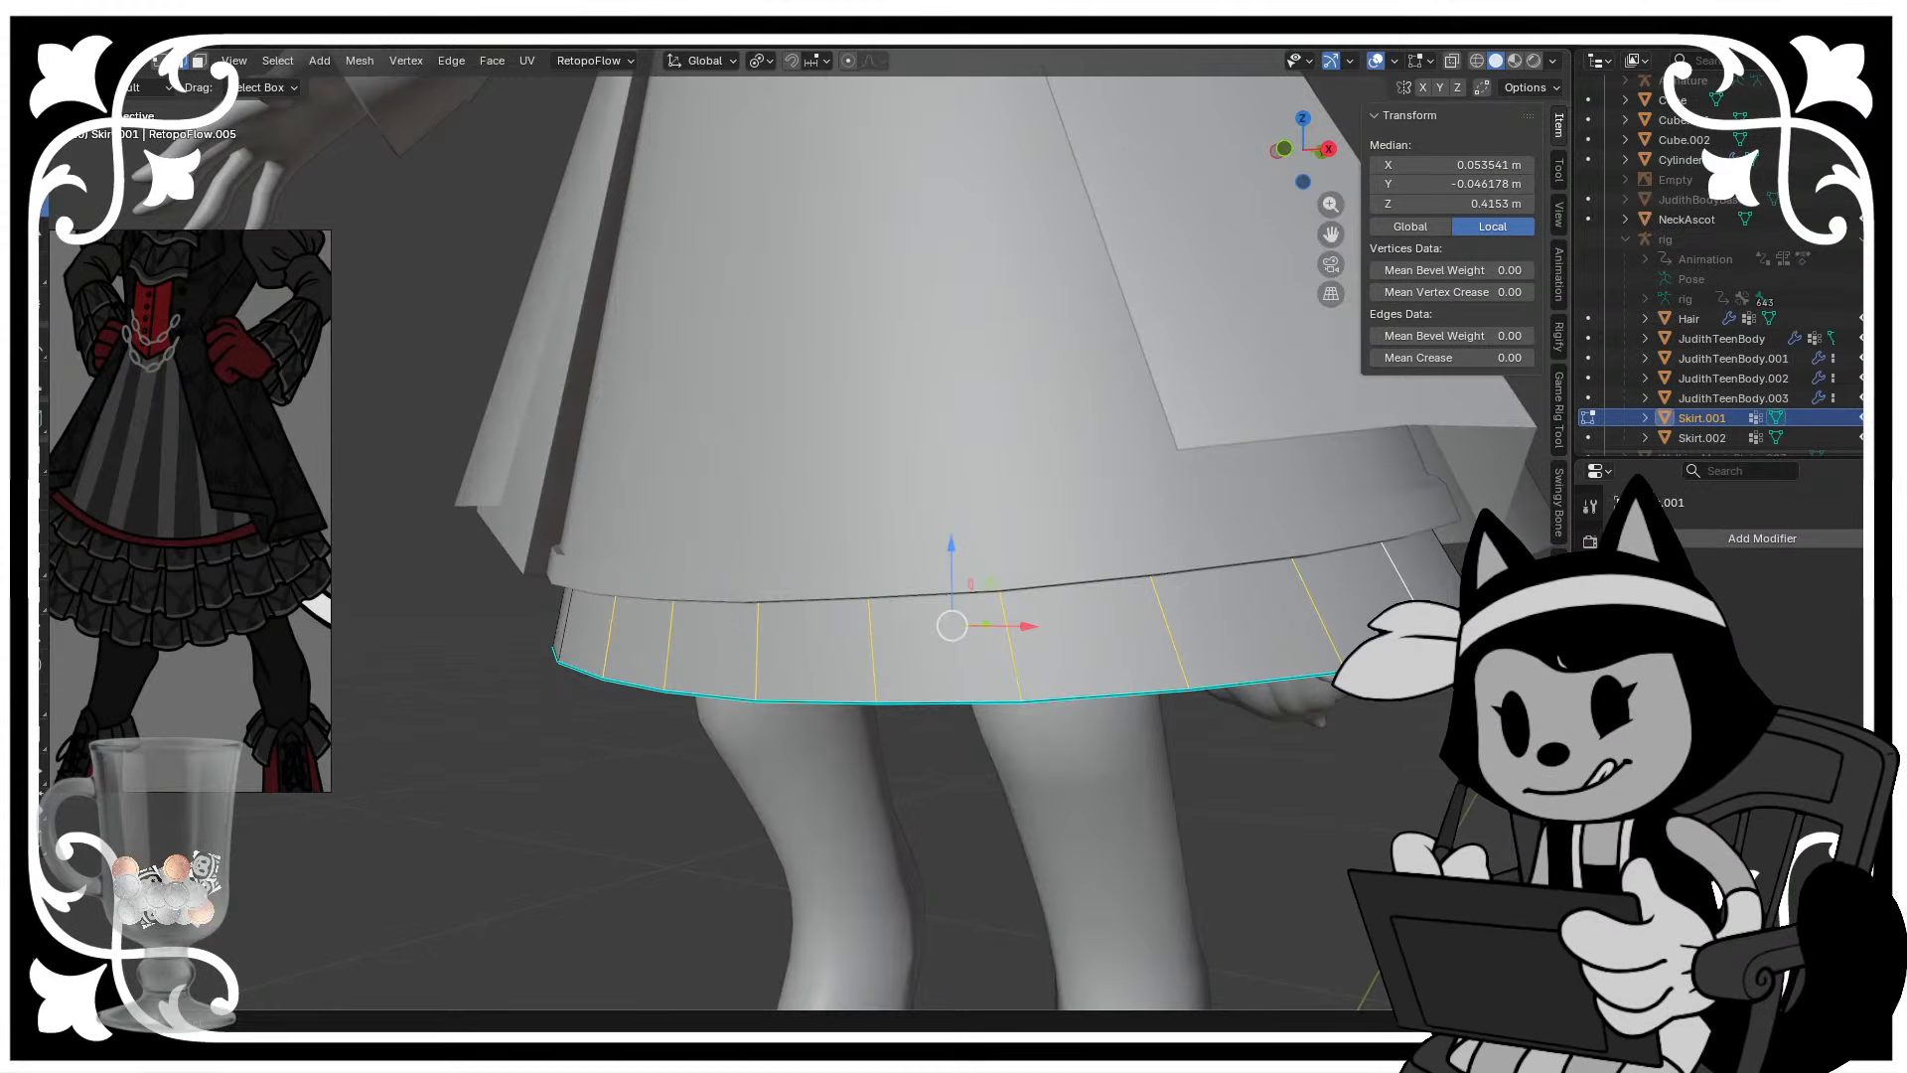
- Add the hem piece's vertical edges around the side and along the back to the selection
{"action": "middle_click_drag", "start_coordinate": [1192, 599], "coordinate": [1024, 573]}
{"action": "left_click", "coordinate": [843, 423], "text": "shift"}
{"action": "left_click", "coordinate": [944, 410], "text": "shift"}
{"action": "middle_click_drag", "start_coordinate": [945, 467], "coordinate": [790, 499]}
{"action": "left_click", "coordinate": [517, 458], "text": "shift"}
{"action": "left_click", "coordinate": [603, 463], "text": "shift"}
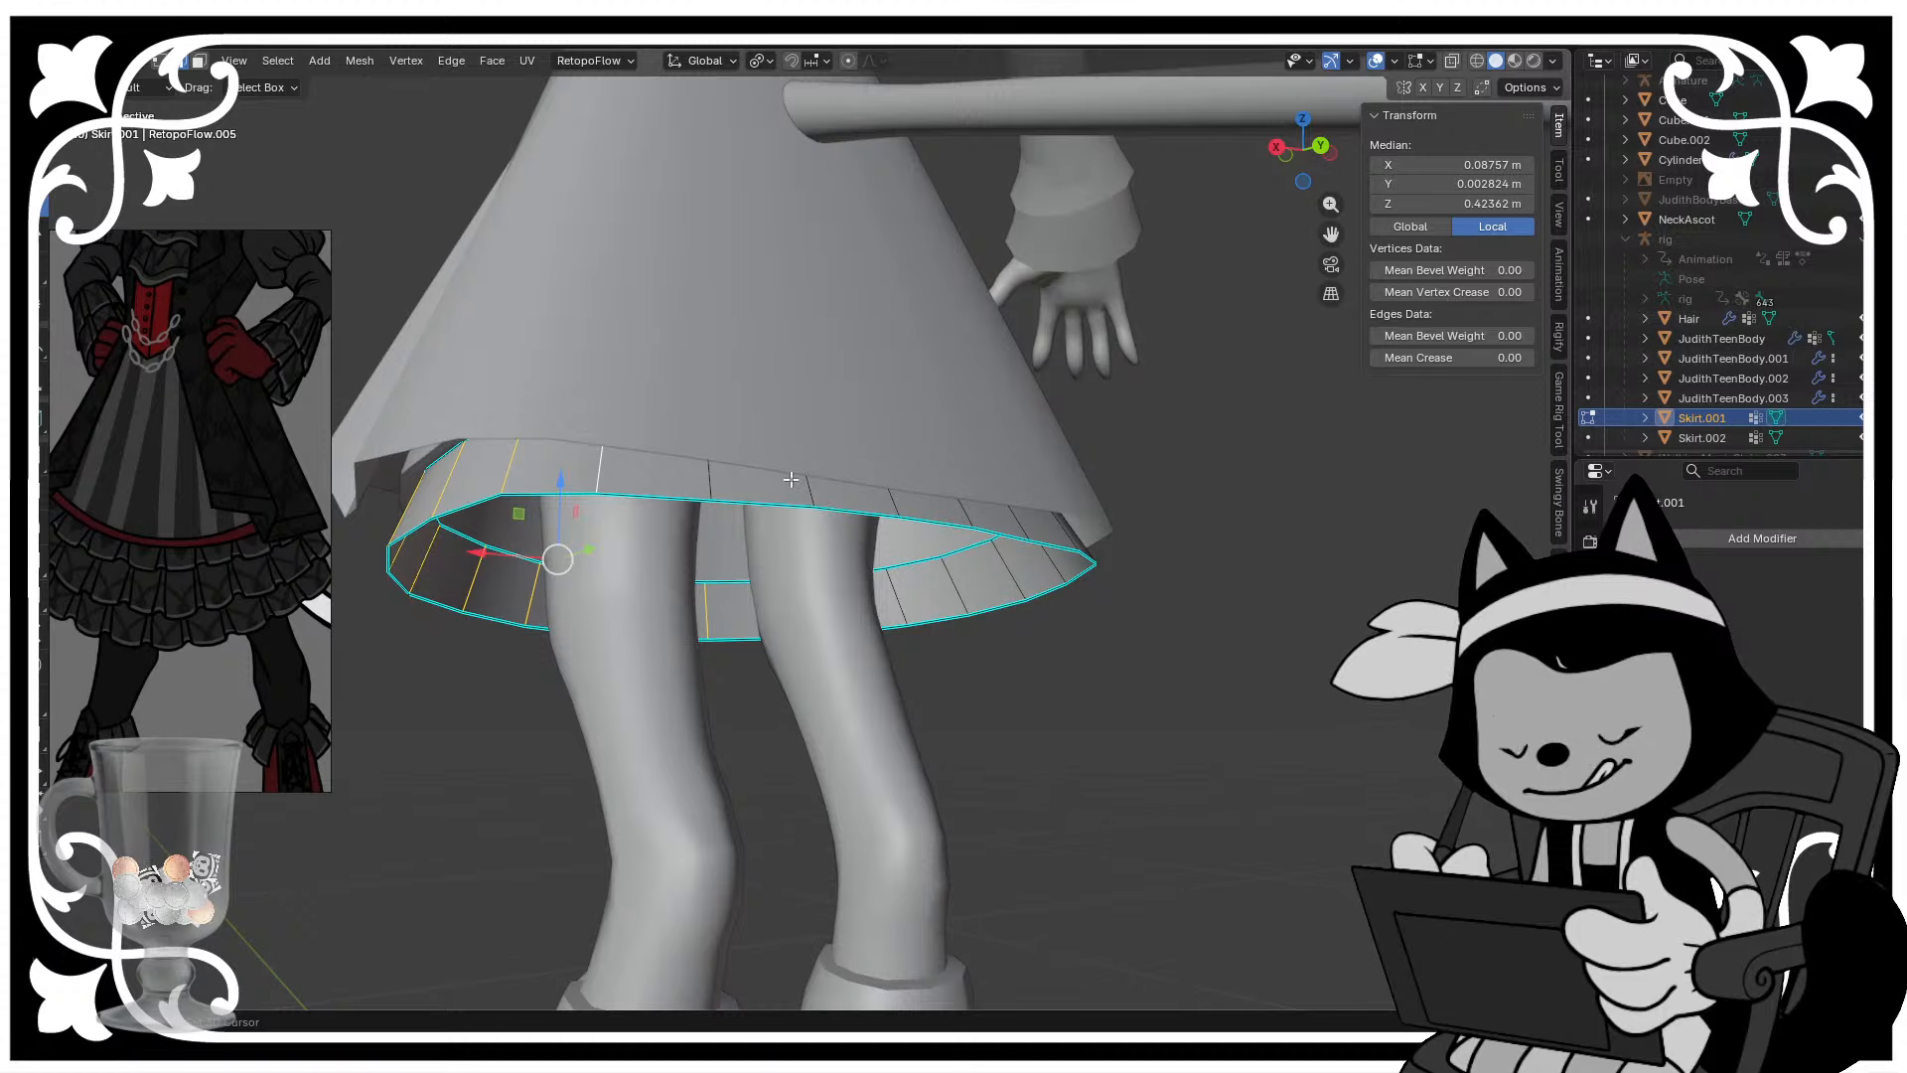
{"action": "left_click", "coordinate": [718, 477], "text": "shift"}
{"action": "left_click", "coordinate": [795, 489], "text": "shift"}
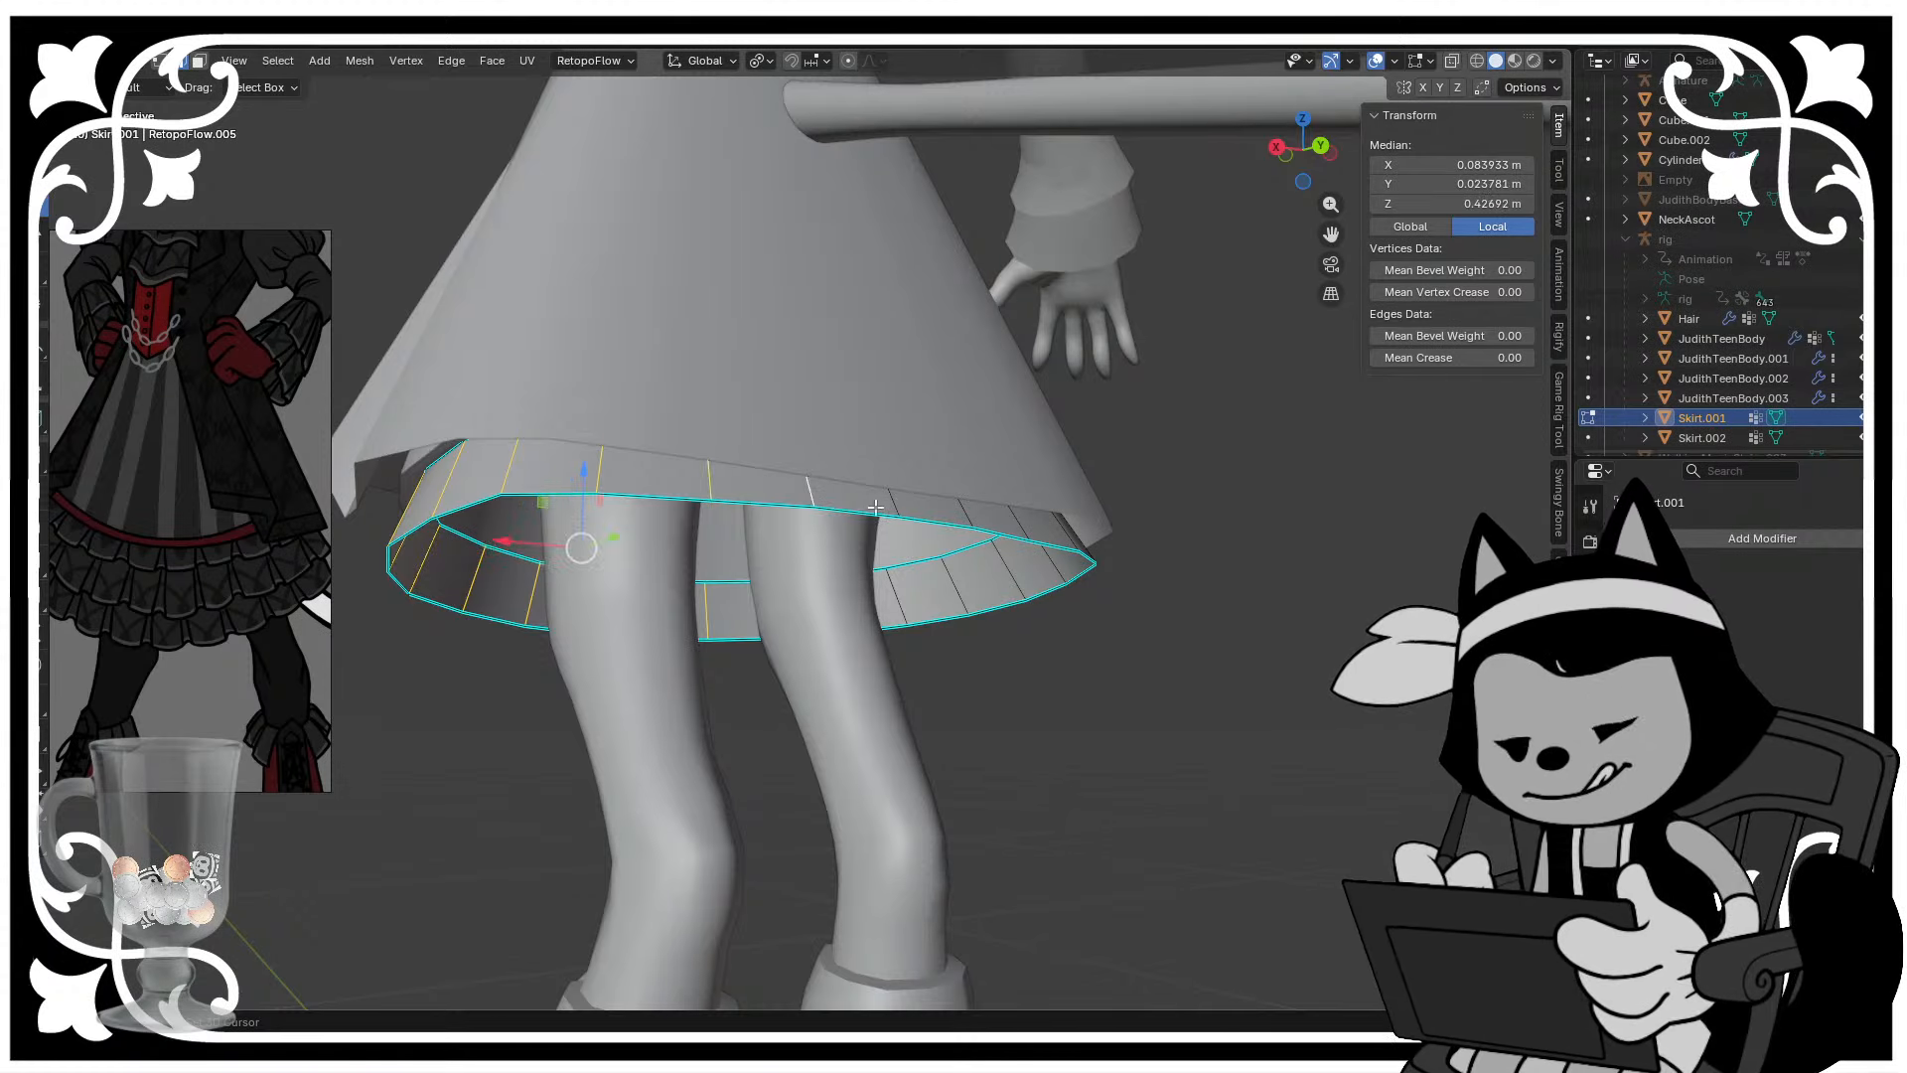
{"action": "left_click", "coordinate": [912, 484], "text": "shift"}
{"action": "left_click", "coordinate": [971, 514], "text": "shift"}
{"action": "left_click", "coordinate": [1013, 516], "text": "shift"}
{"action": "left_click", "coordinate": [1073, 534], "text": "shift"}
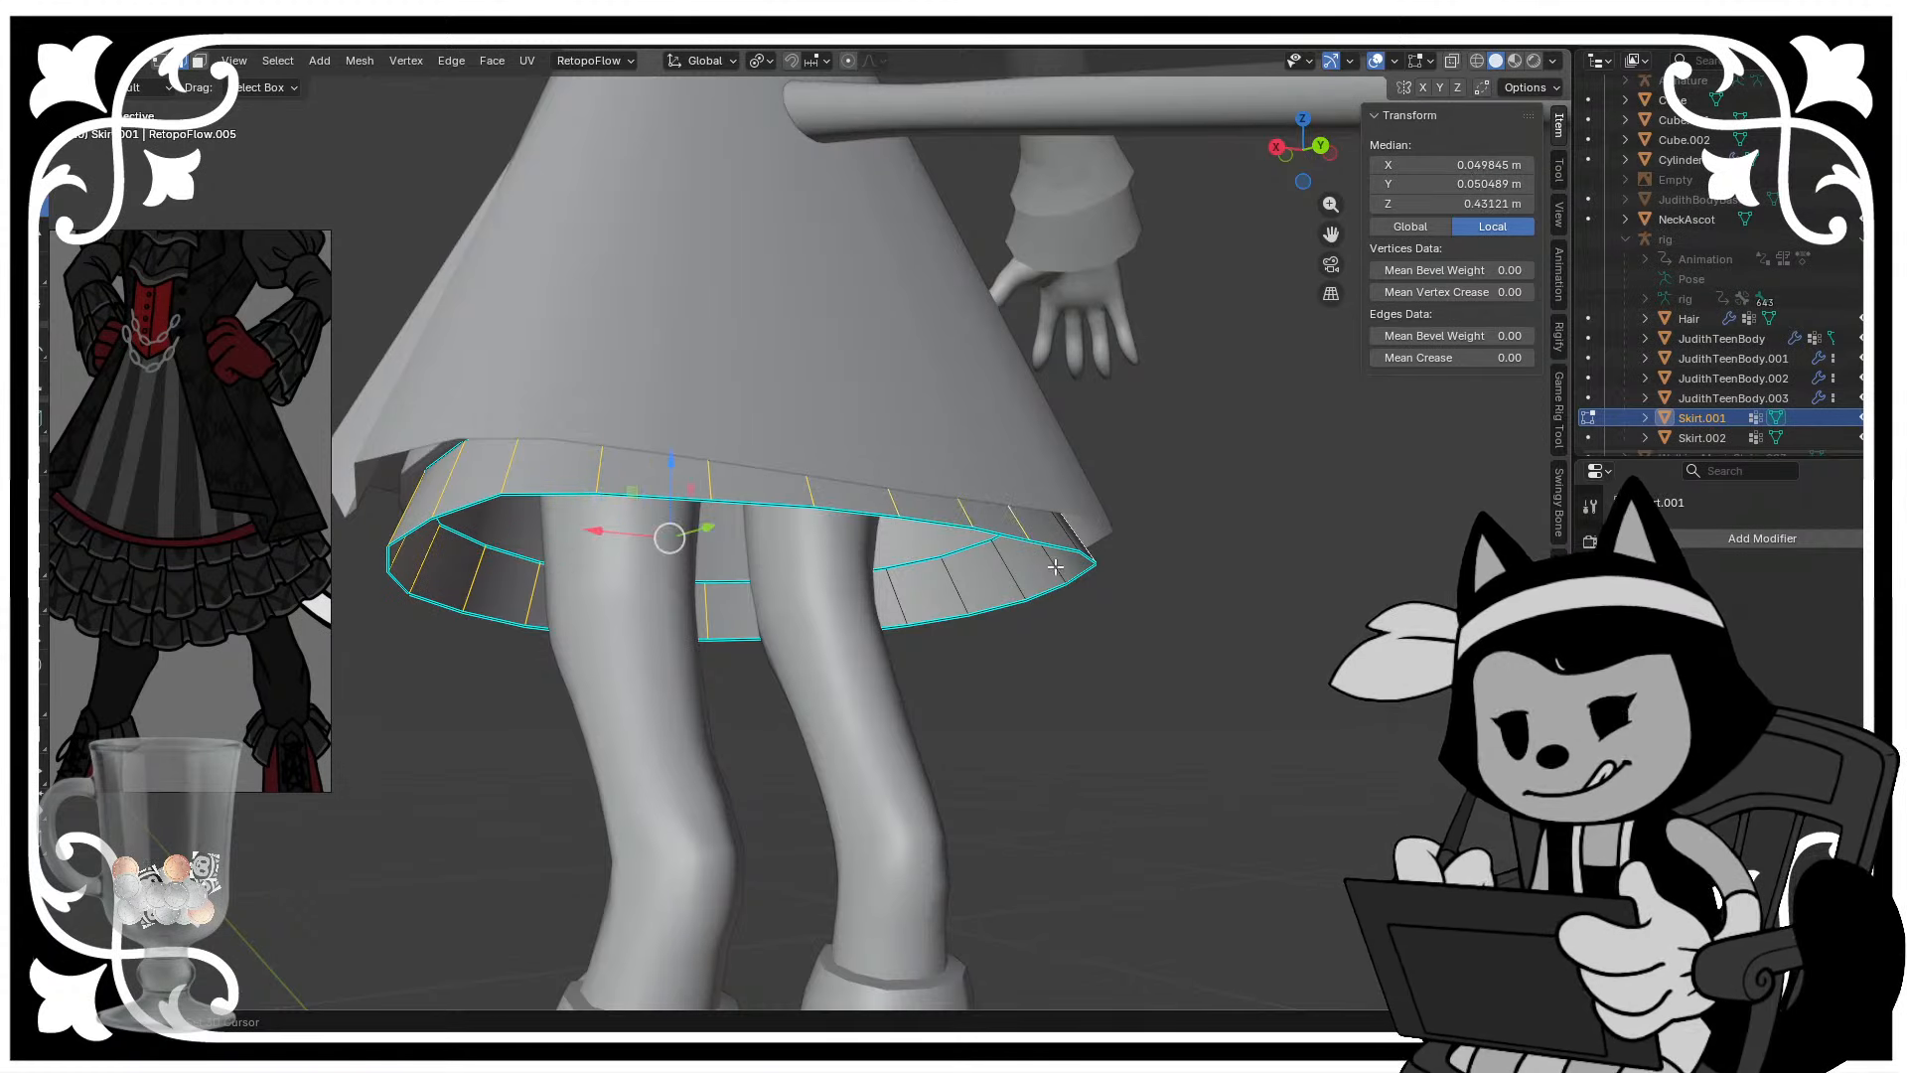
- Add the remaining vertical edges on the far side so the whole hem ring is selected
{"action": "left_click", "coordinate": [1021, 567], "text": "shift"}
{"action": "left_click", "coordinate": [978, 572], "text": "shift"}
{"action": "left_click", "coordinate": [956, 581], "text": "shift"}
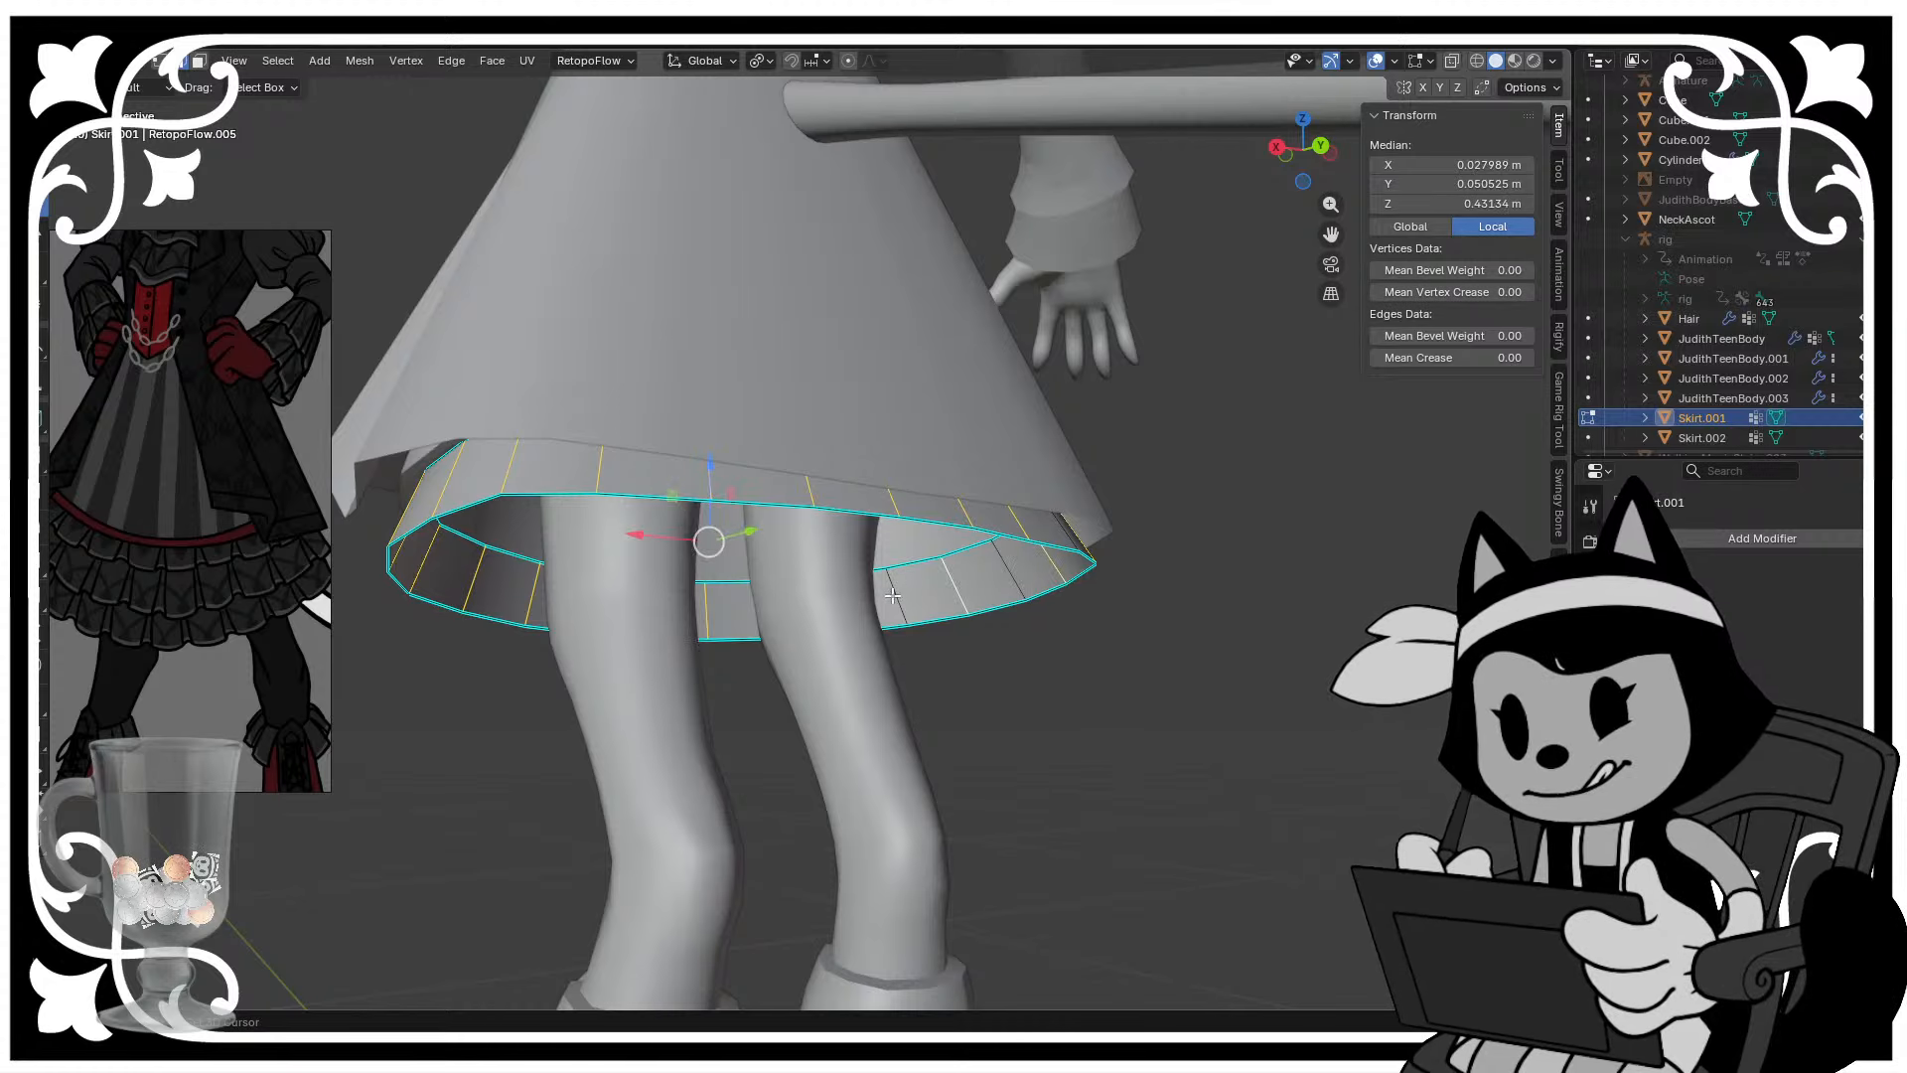
{"action": "left_click", "coordinate": [904, 597], "text": "shift"}
{"action": "left_click", "coordinate": [1021, 565], "text": "shift"}
{"action": "left_click", "coordinate": [1062, 532], "text": "shift"}
{"action": "scroll", "coordinate": [1065, 537], "scroll_direction": "up", "scroll_amount": 1}
{"action": "scroll", "coordinate": [1067, 540], "scroll_direction": "down", "scroll_amount": 1}
{"action": "middle_click_drag", "start_coordinate": [1068, 539], "coordinate": [678, 606]}
{"action": "left_click", "coordinate": [623, 602], "text": "shift"}
{"action": "scroll", "coordinate": [755, 588], "scroll_direction": "down", "scroll_amount": 1}
{"action": "middle_click_drag", "start_coordinate": [886, 576], "coordinate": [806, 601]}
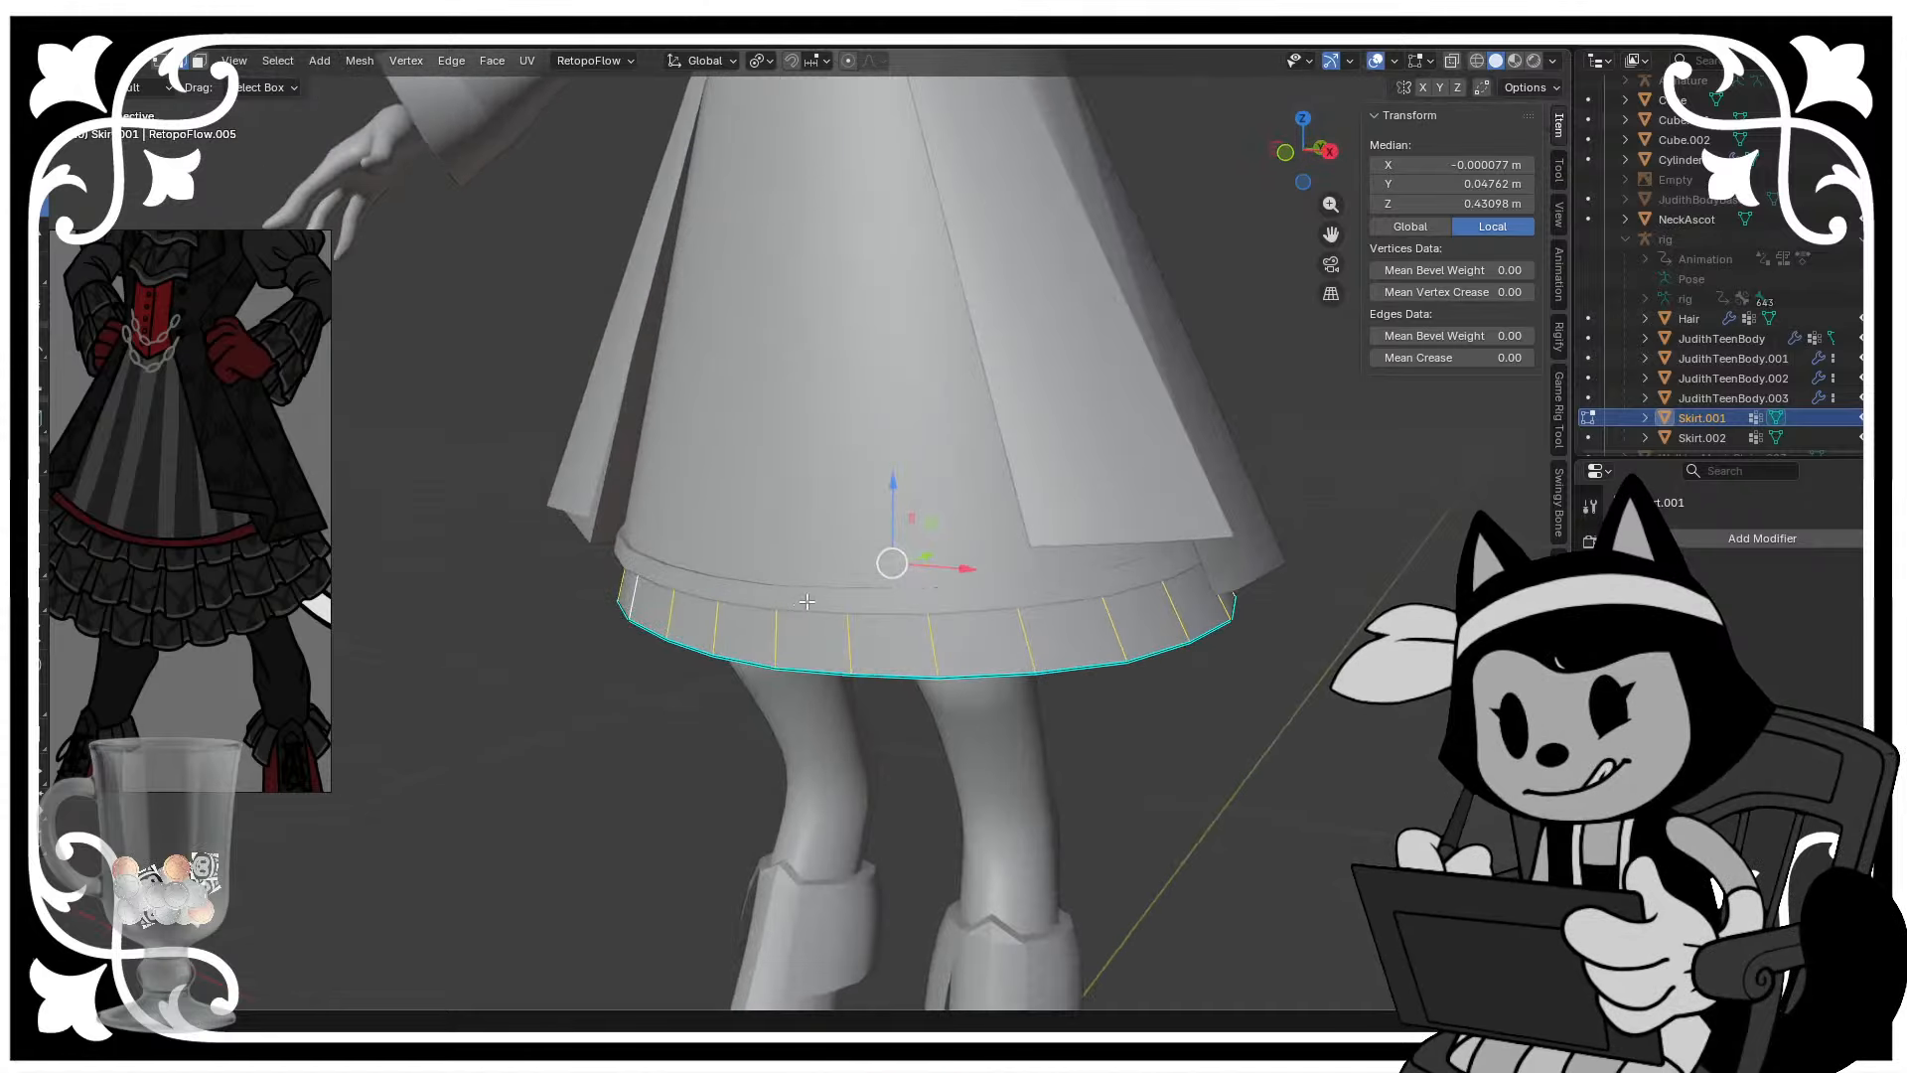
- Bevel the selected vertical edges with an offset of about 0.0149 m and 2 segments
{"action": "key", "text": "ctrl+b"}
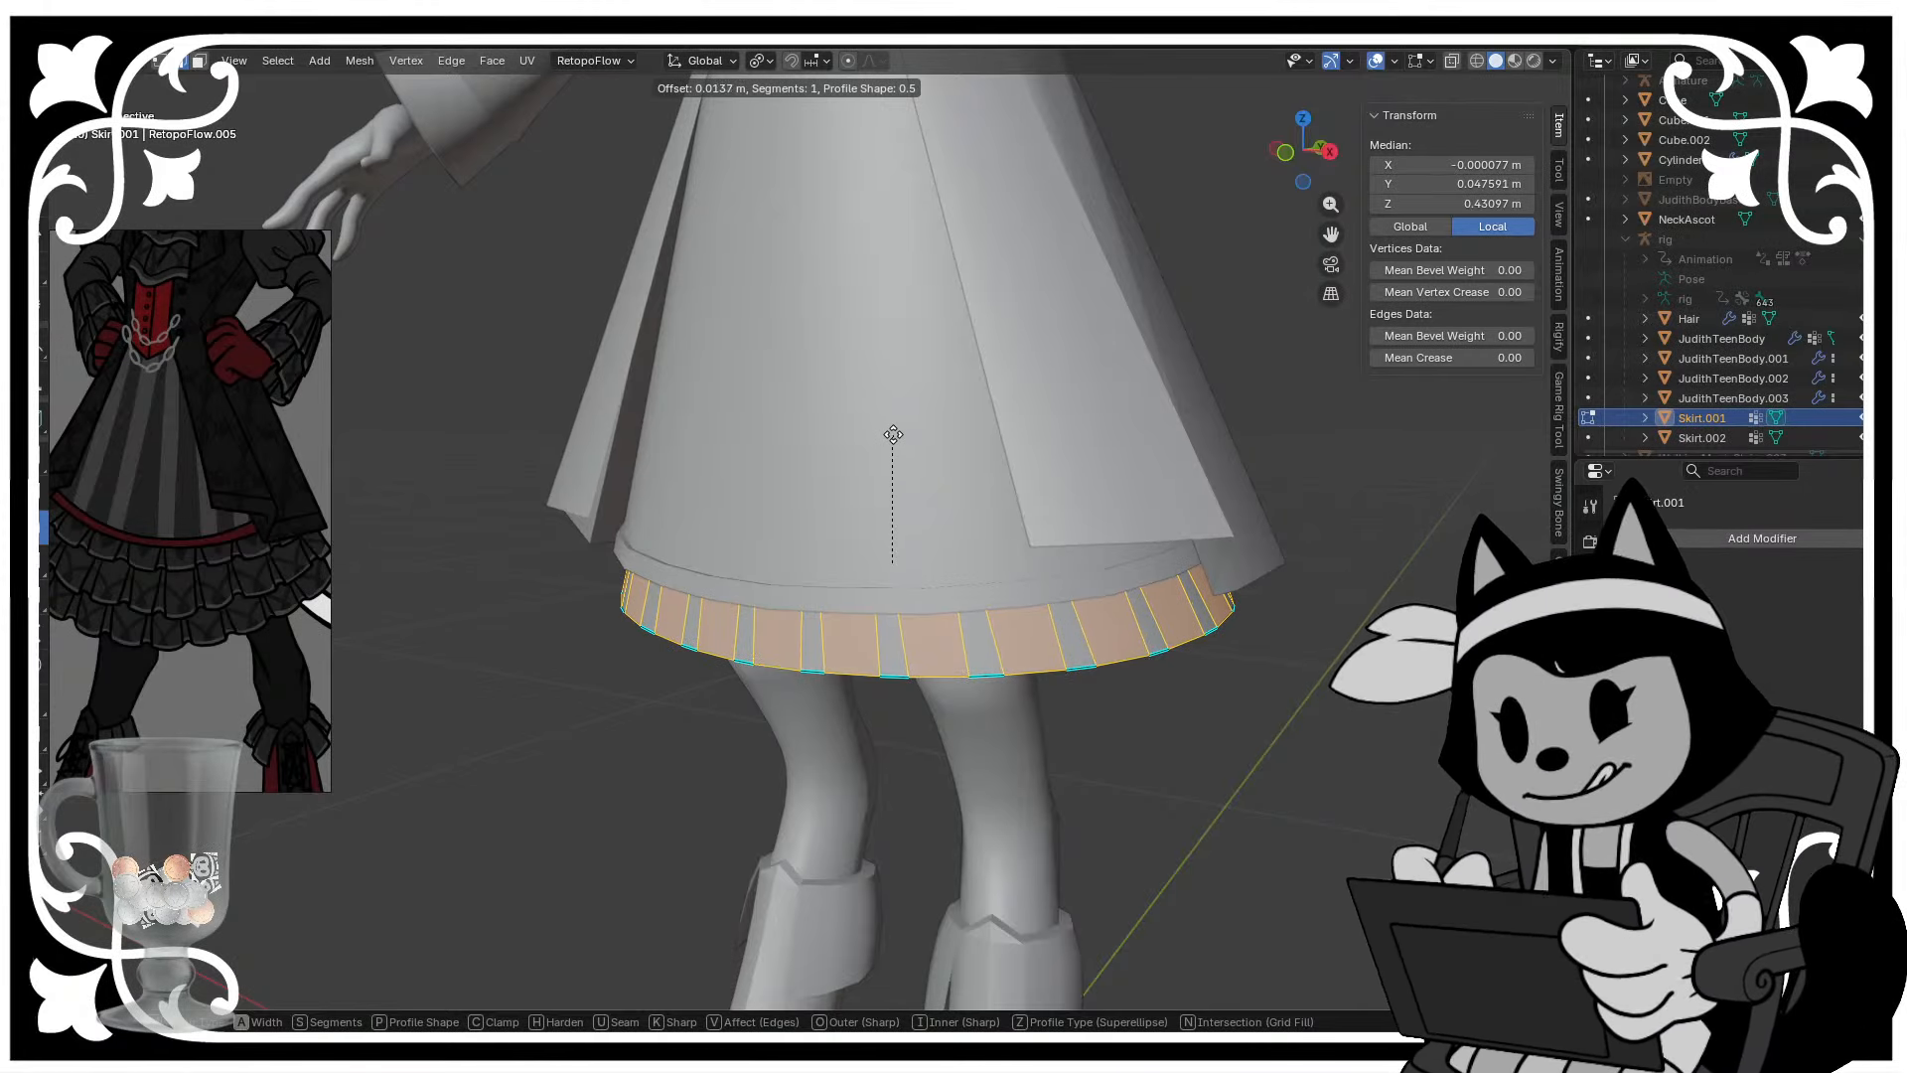
{"action": "scroll", "coordinate": [892, 432], "scroll_direction": "up", "scroll_amount": 1}
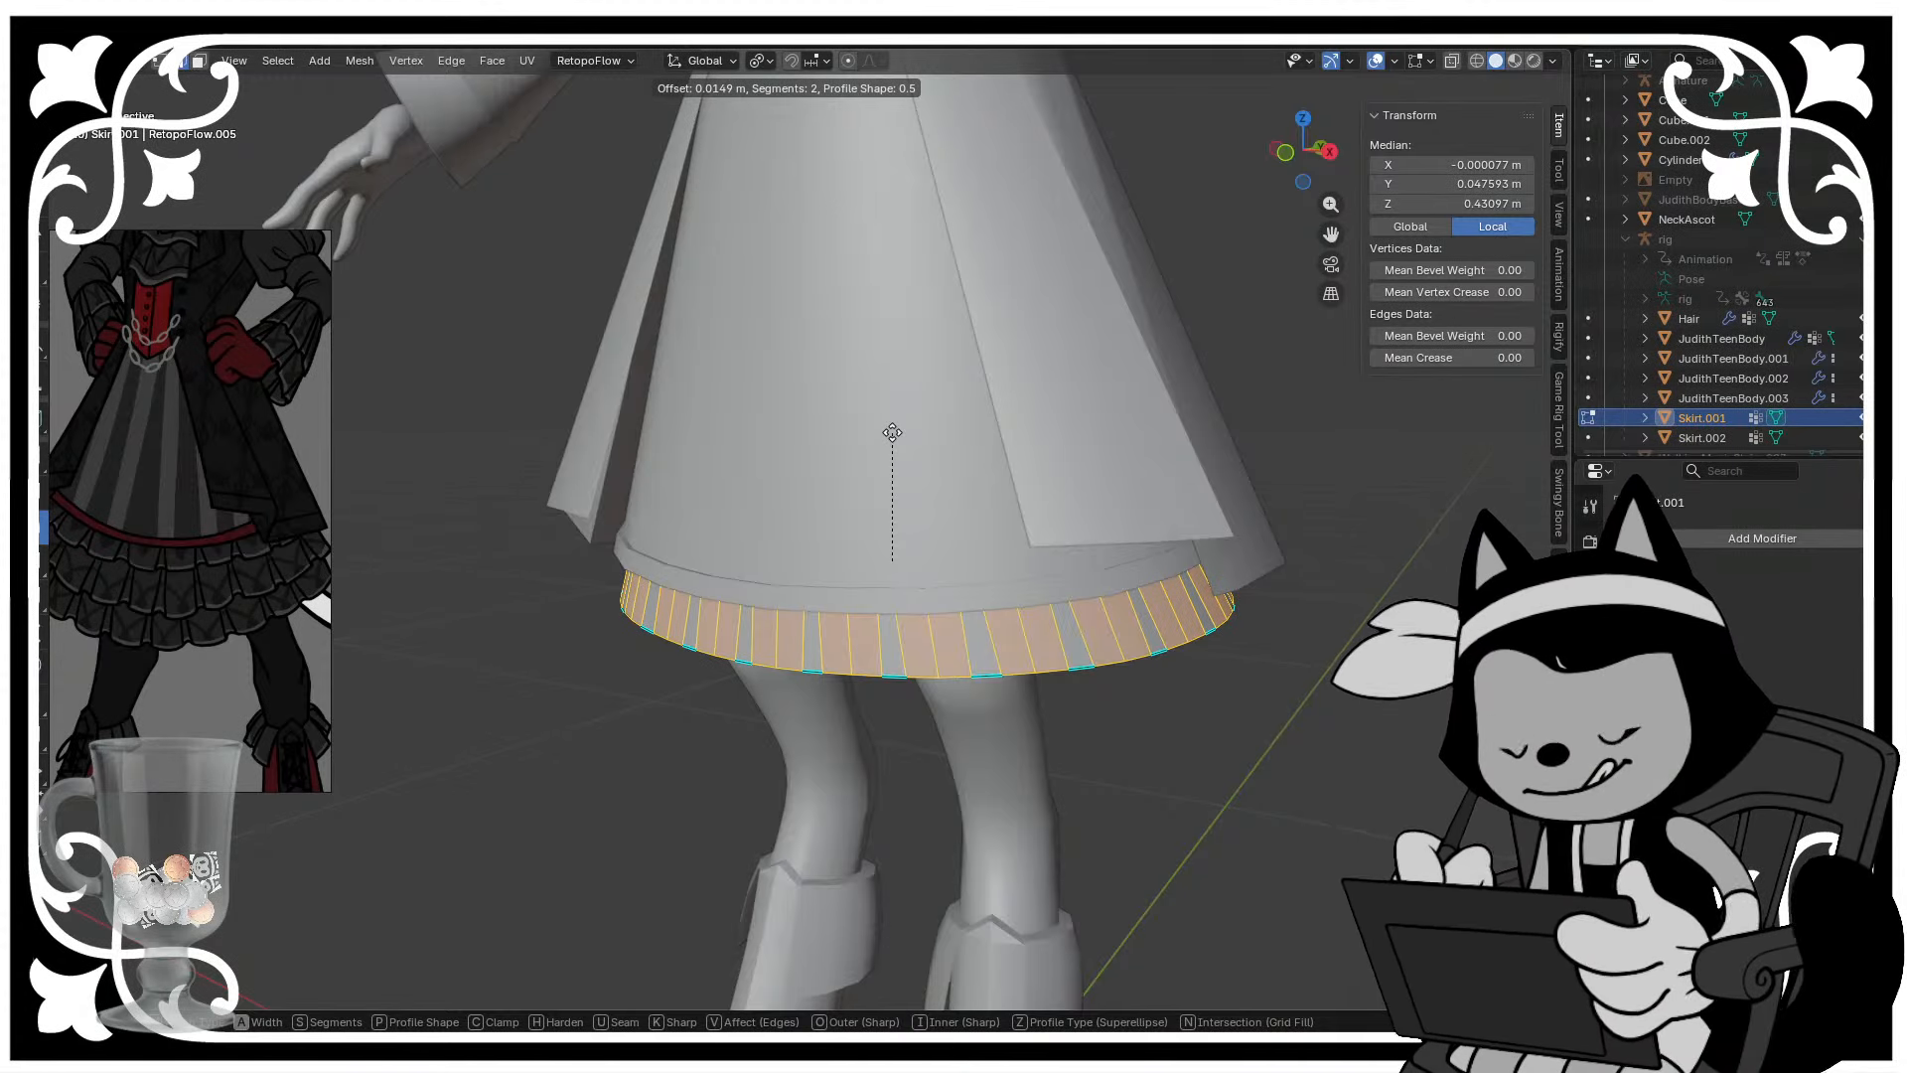
{"action": "left_click", "coordinate": [892, 433]}
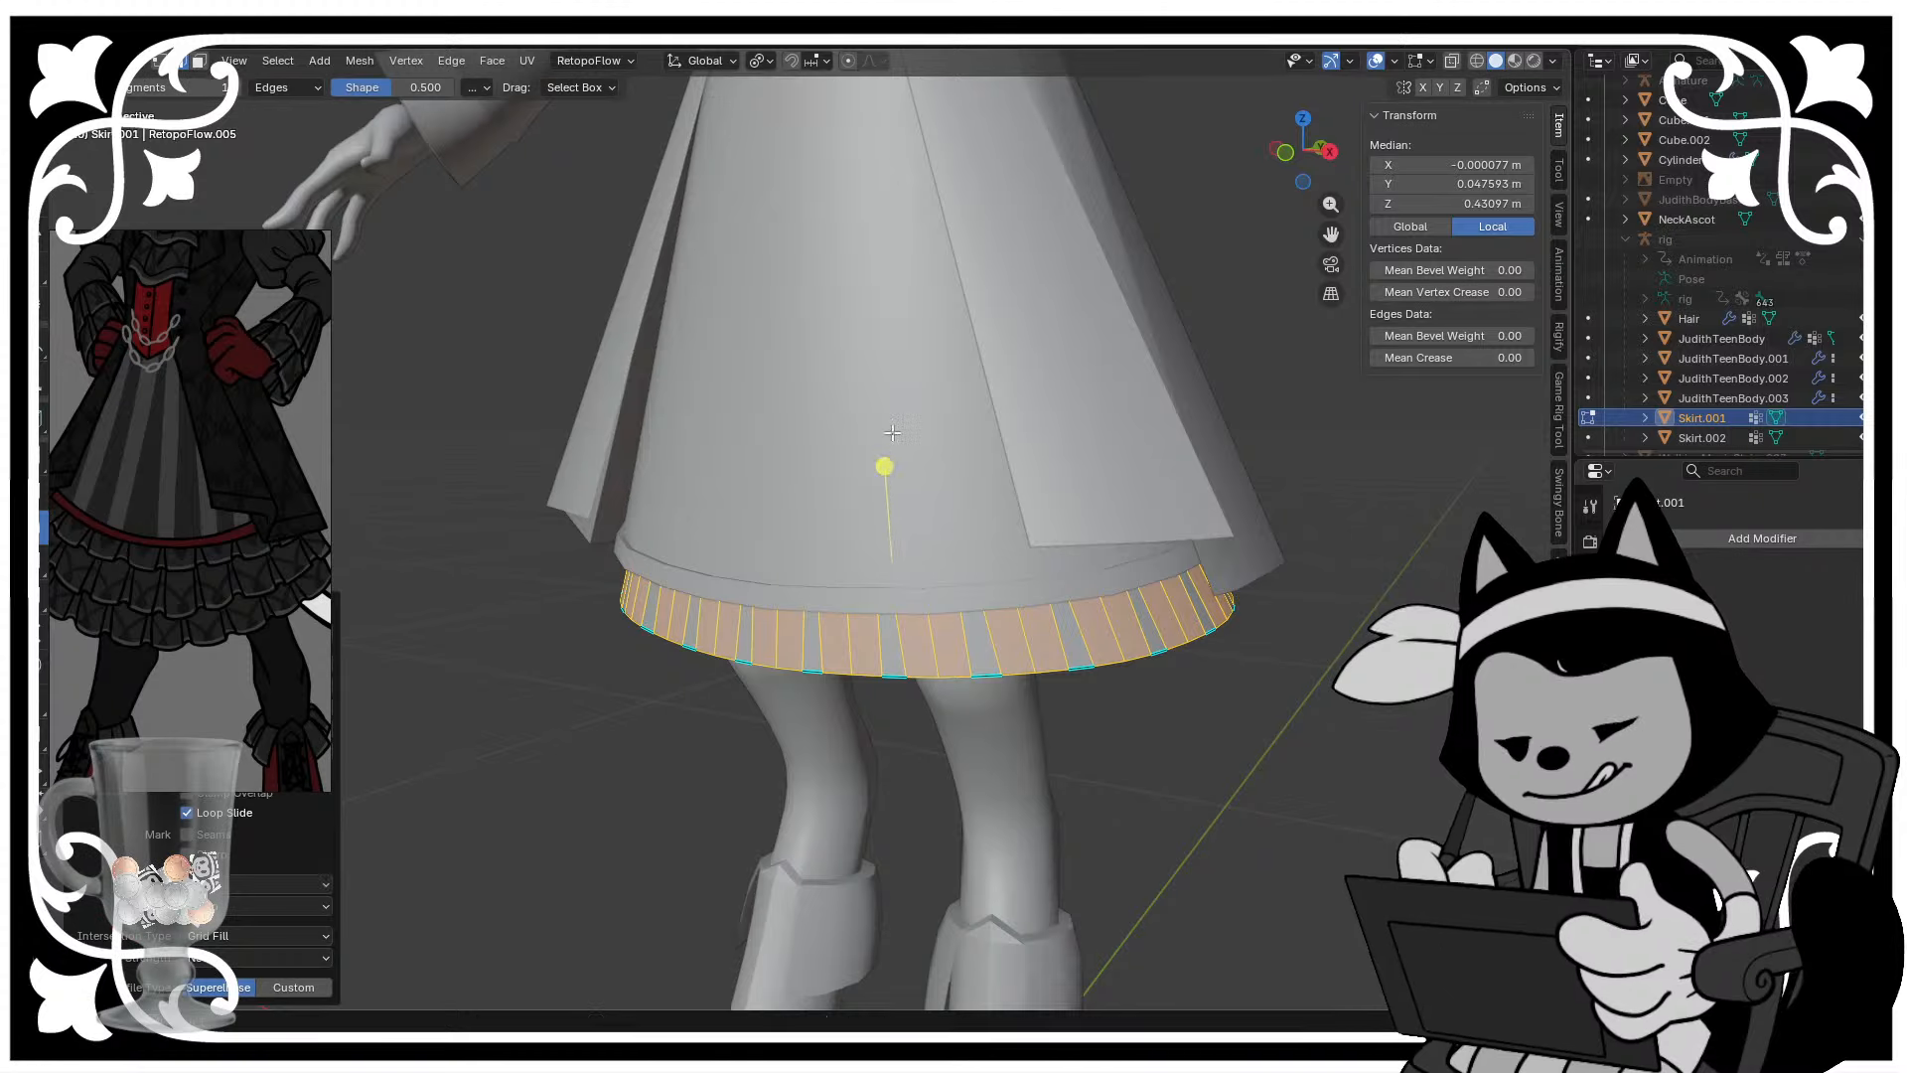
- Select the middle edges of four neighbouring bevels at the hem's front and pull them outward about 0.0058 m along Y
{"action": "scroll", "coordinate": [885, 467], "scroll_direction": "up", "scroll_amount": 2}
{"action": "left_click", "coordinate": [886, 692]}
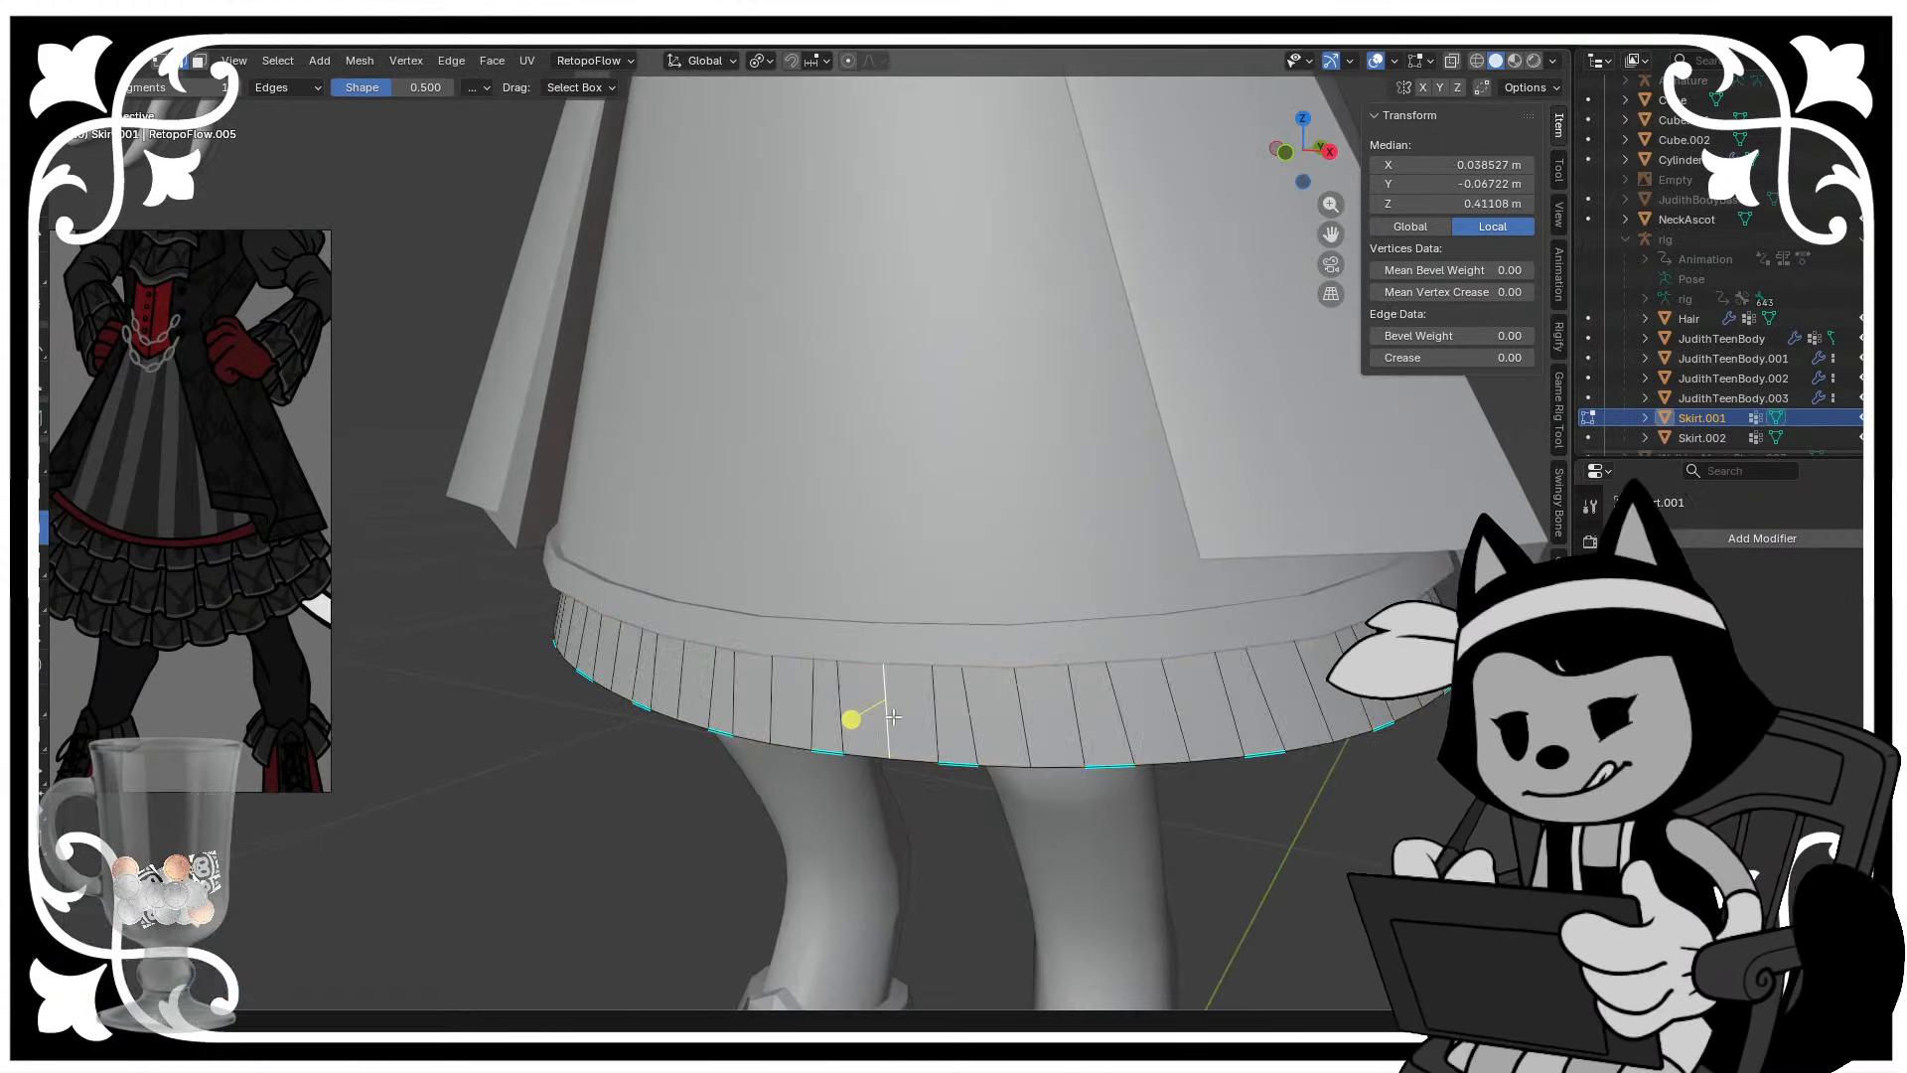
{"action": "middle_click_drag", "start_coordinate": [885, 692], "coordinate": [609, 566]}
{"action": "key", "text": "g"}
{"action": "scroll", "coordinate": [726, 690], "scroll_direction": "up", "scroll_amount": 1}
{"action": "left_click", "coordinate": [652, 674], "text": "shift"}
{"action": "left_click", "coordinate": [669, 675], "text": "shift"}
{"action": "left_click", "coordinate": [594, 671], "text": "shift"}
{"action": "key", "text": "g"}
{"action": "key", "text": "y"}
{"action": "left_click_drag", "start_coordinate": [632, 580], "coordinate": [624, 578]}
- Fine-tune the four front pleat edges by pulling them slightly farther outward along Y
{"action": "middle_click_drag", "start_coordinate": [635, 571], "coordinate": [801, 574]}
{"action": "middle_click_drag", "start_coordinate": [1140, 600], "coordinate": [1098, 655]}
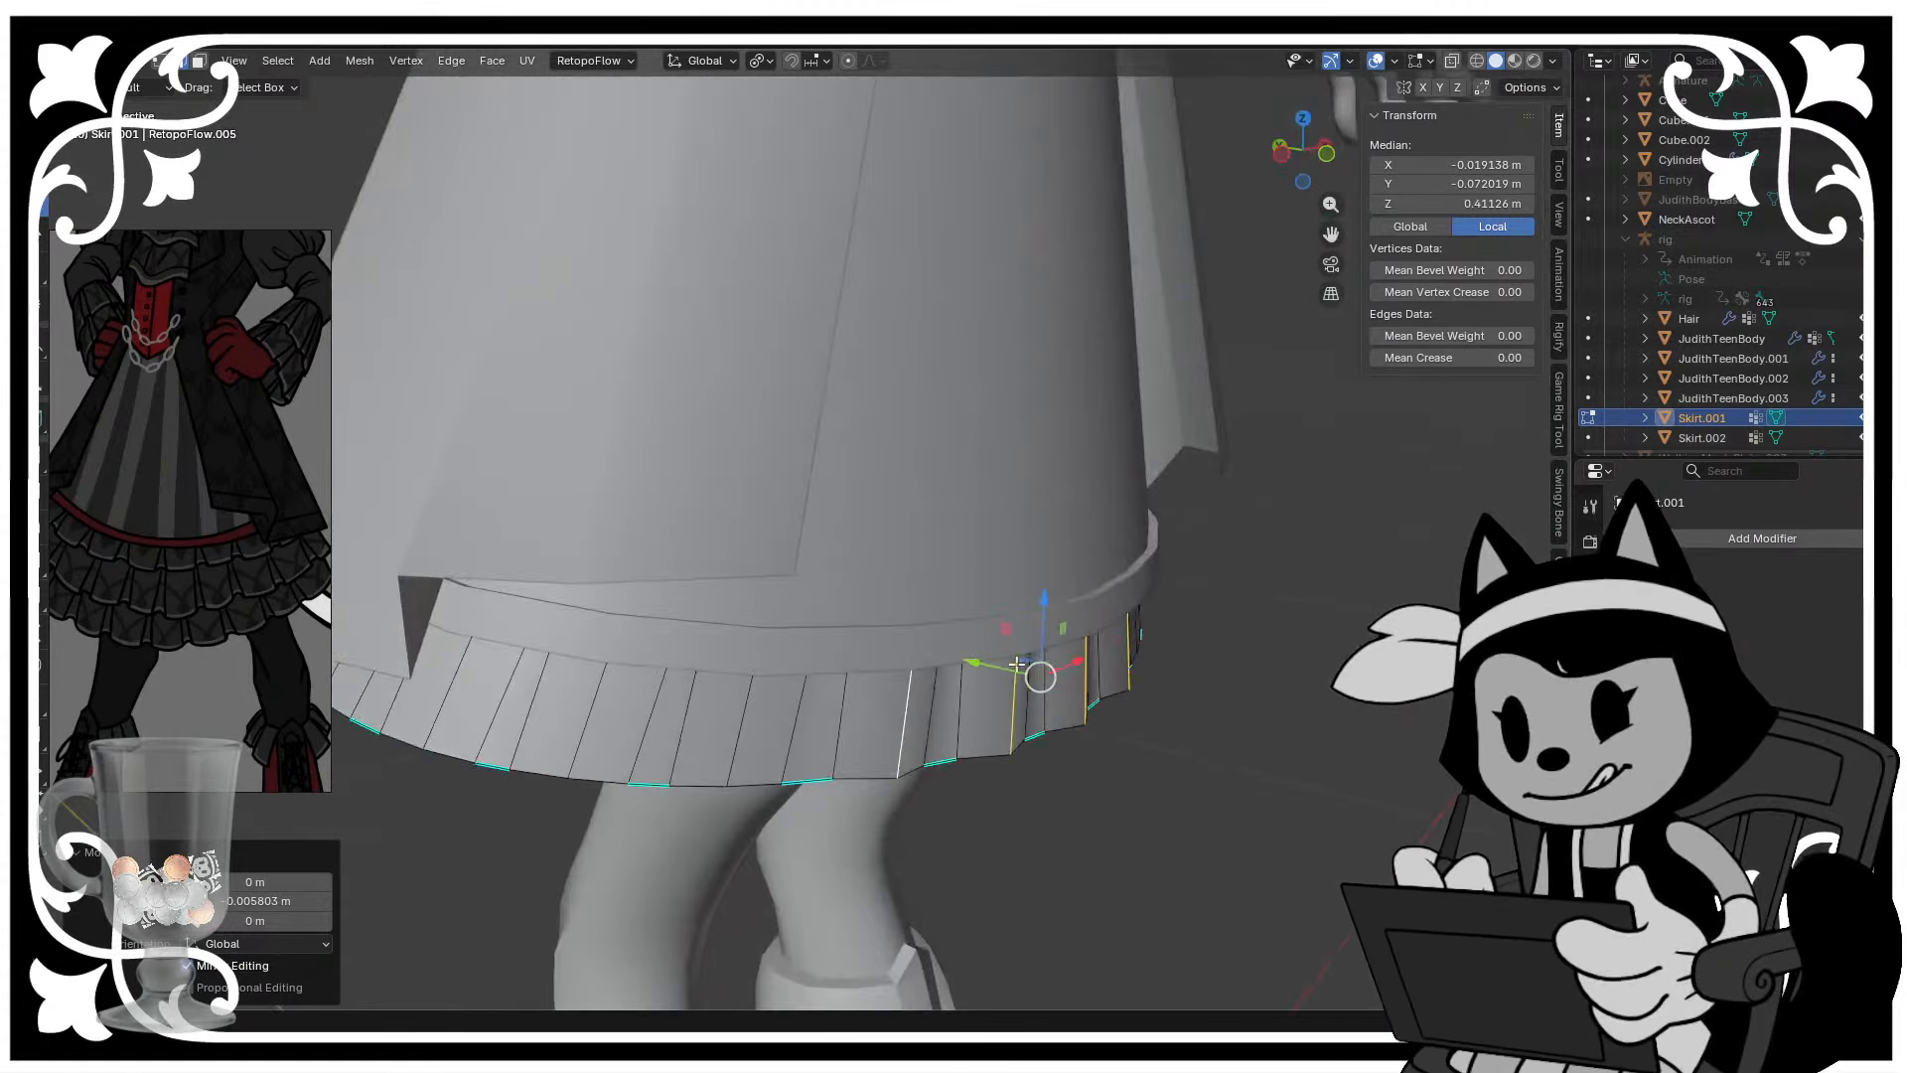
{"action": "left_click_drag", "start_coordinate": [996, 668], "coordinate": [1007, 665]}
{"action": "middle_click_drag", "start_coordinate": [1034, 653], "coordinate": [717, 659]}
{"action": "left_click_drag", "start_coordinate": [625, 659], "coordinate": [613, 661]}
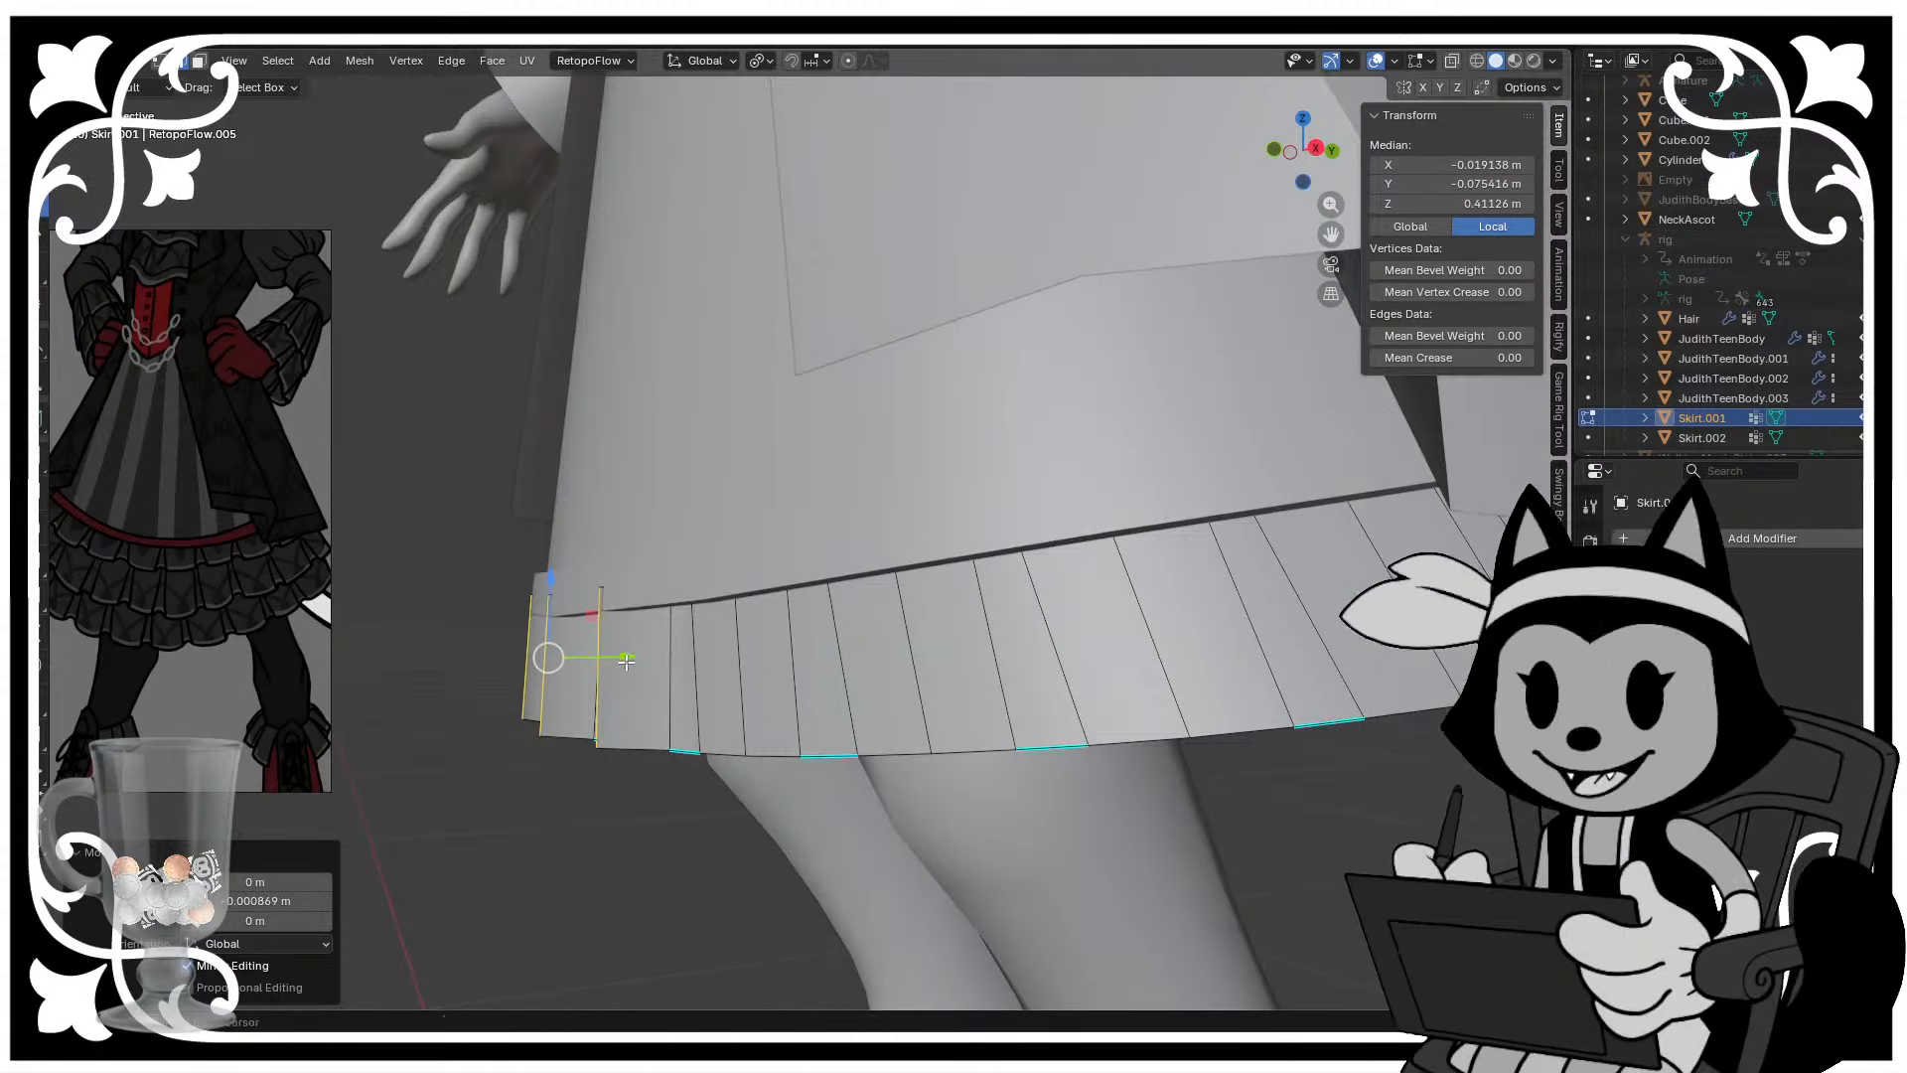
{"action": "middle_click_drag", "start_coordinate": [613, 660], "coordinate": [688, 619]}
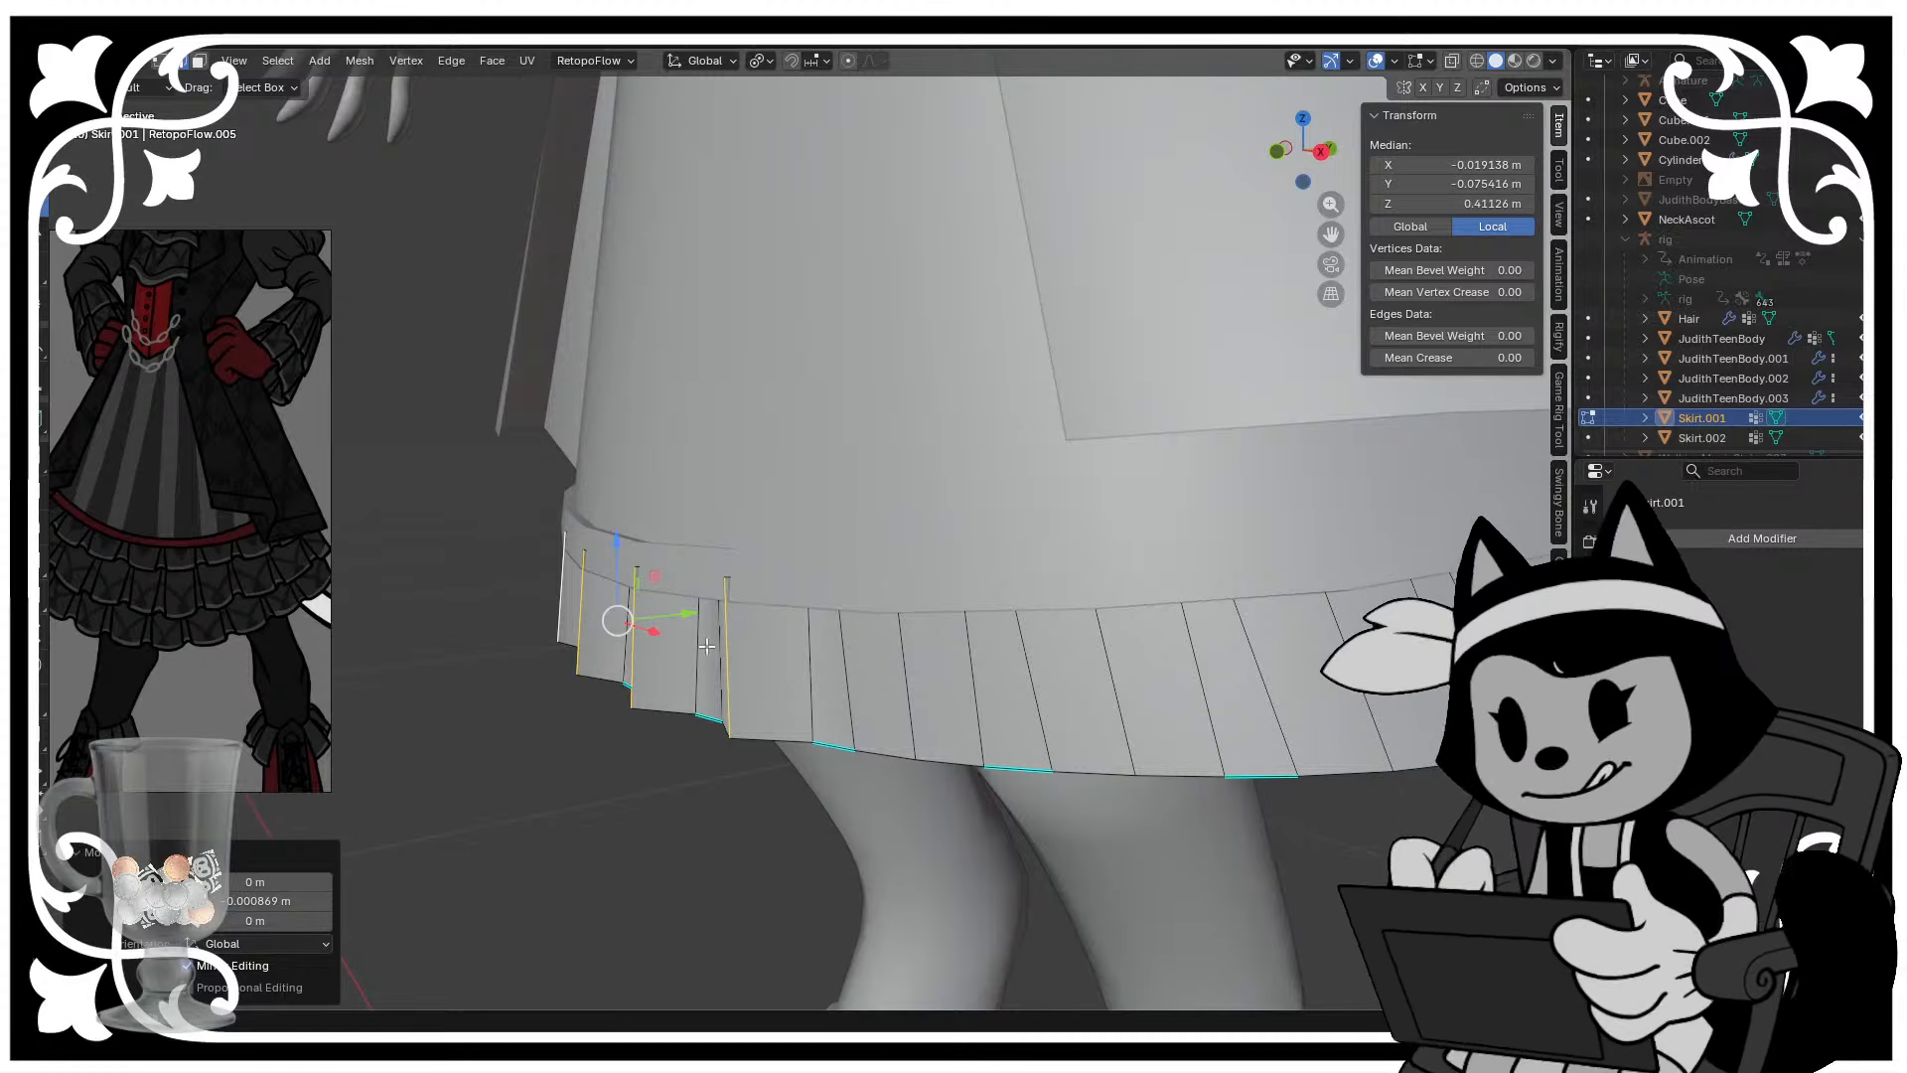
{"action": "middle_click_drag", "start_coordinate": [872, 703], "coordinate": [875, 552]}
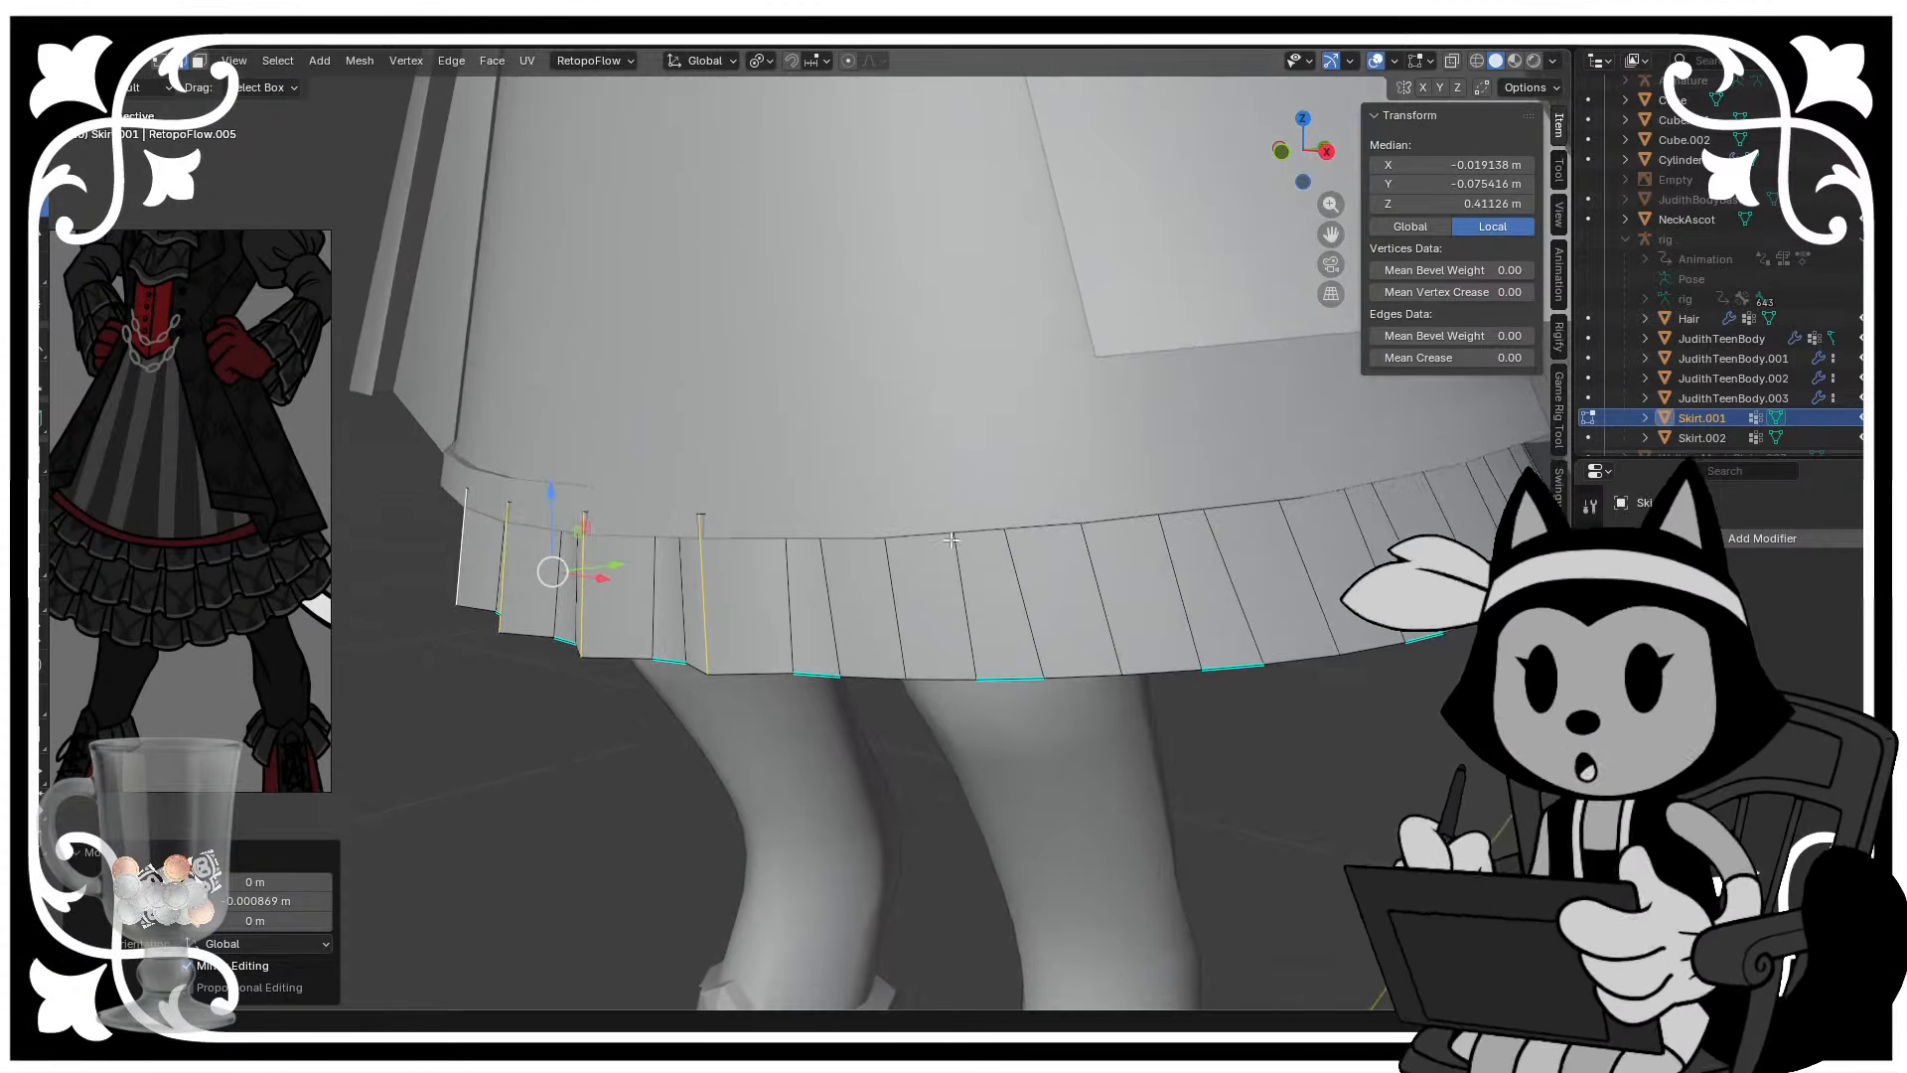
- Pull the next pleat edges beside the front group outward on X and Y, the first by about 0.0026 m and 0.0073 m
{"action": "left_click", "coordinate": [954, 618]}
{"action": "middle_click_drag", "start_coordinate": [954, 618], "coordinate": [946, 701]}
{"action": "left_click_drag", "start_coordinate": [911, 843], "coordinate": [897, 871]}
{"action": "middle_click_drag", "start_coordinate": [897, 871], "coordinate": [719, 695]}
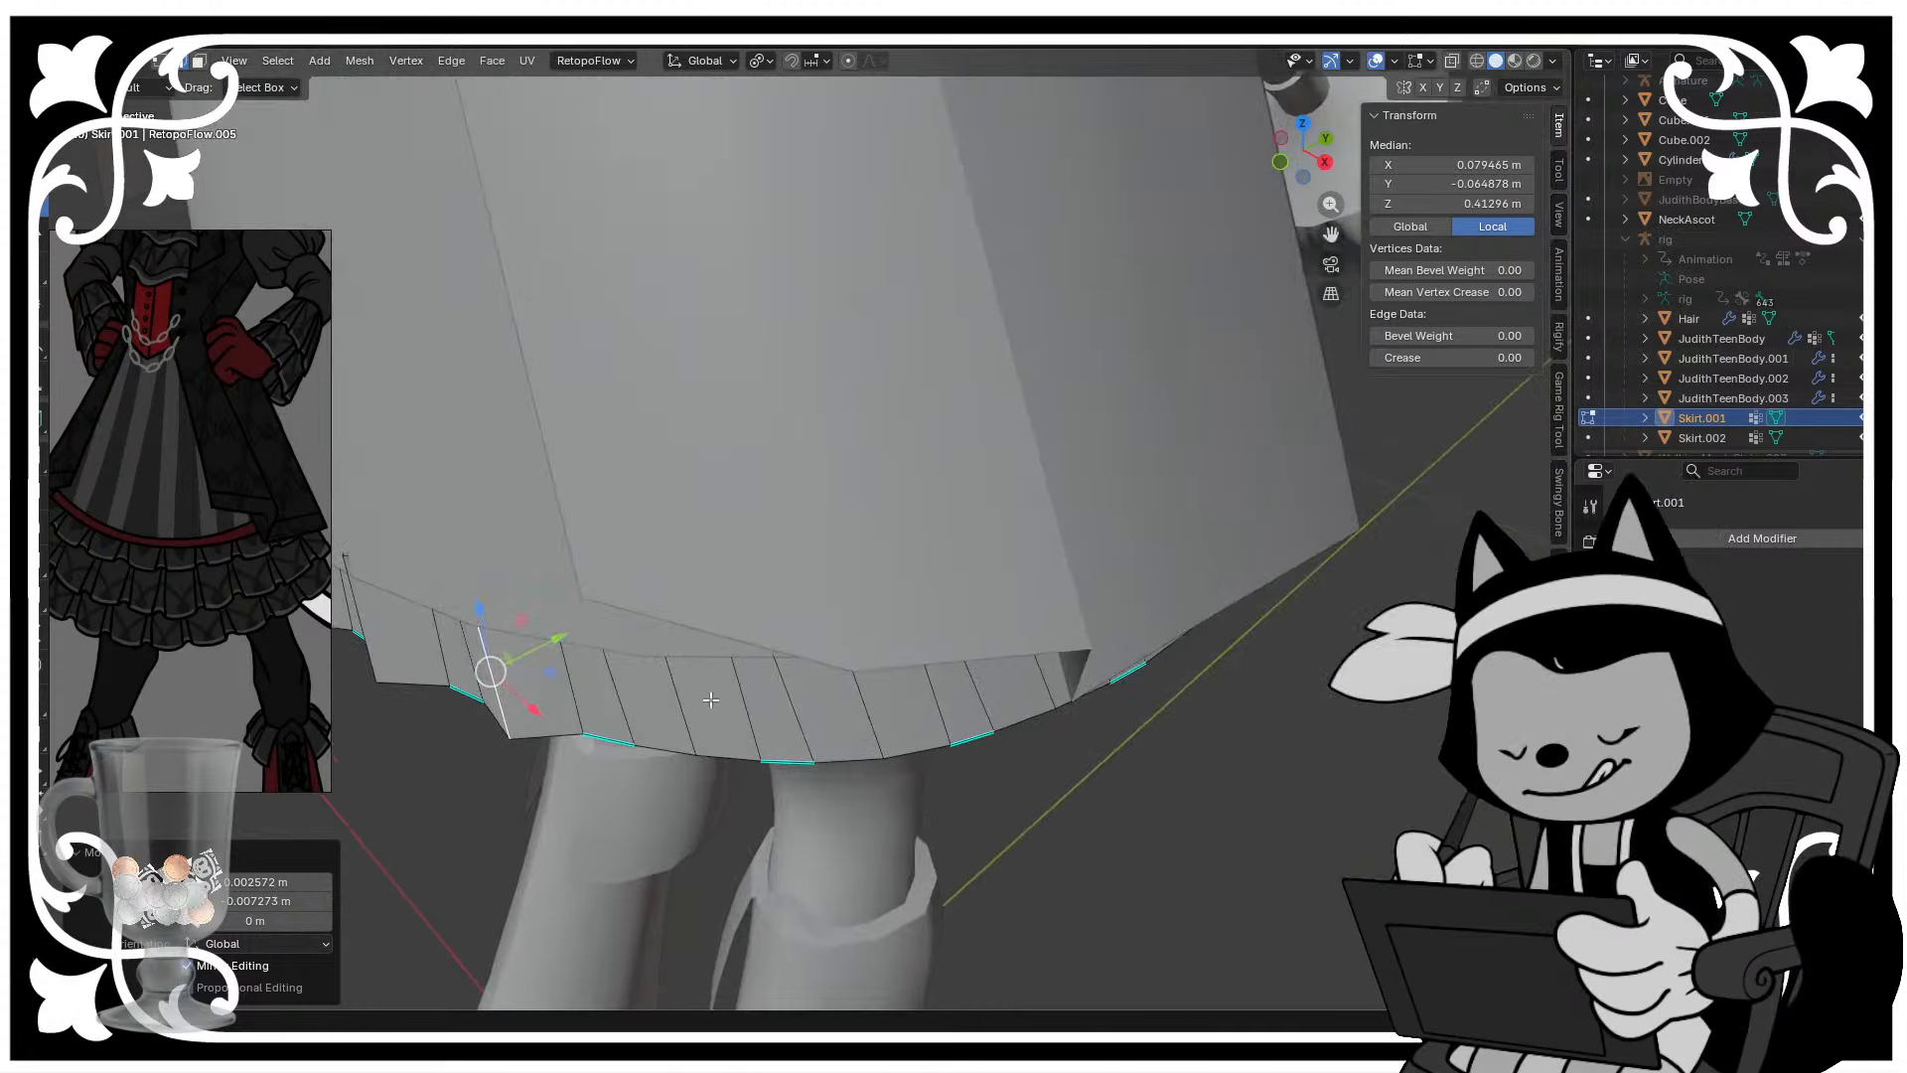
{"action": "left_click_drag", "start_coordinate": [733, 685], "coordinate": [729, 710]}
{"action": "middle_click_drag", "start_coordinate": [729, 709], "coordinate": [845, 707]}
- Try to pull the pleat edge near the ruffle's side outward
{"action": "left_click", "coordinate": [793, 650]}
{"action": "left_click_drag", "start_coordinate": [844, 609], "coordinate": [884, 655]}
{"action": "middle_click_drag", "start_coordinate": [884, 656], "coordinate": [784, 596]}
{"action": "key", "text": "ctrl+z"}
- Pull the pleat edge near the ruffle's side, below the coat flap, outward on X and Y and refine its position
{"action": "middle_click_drag", "start_coordinate": [645, 467], "coordinate": [794, 655]}
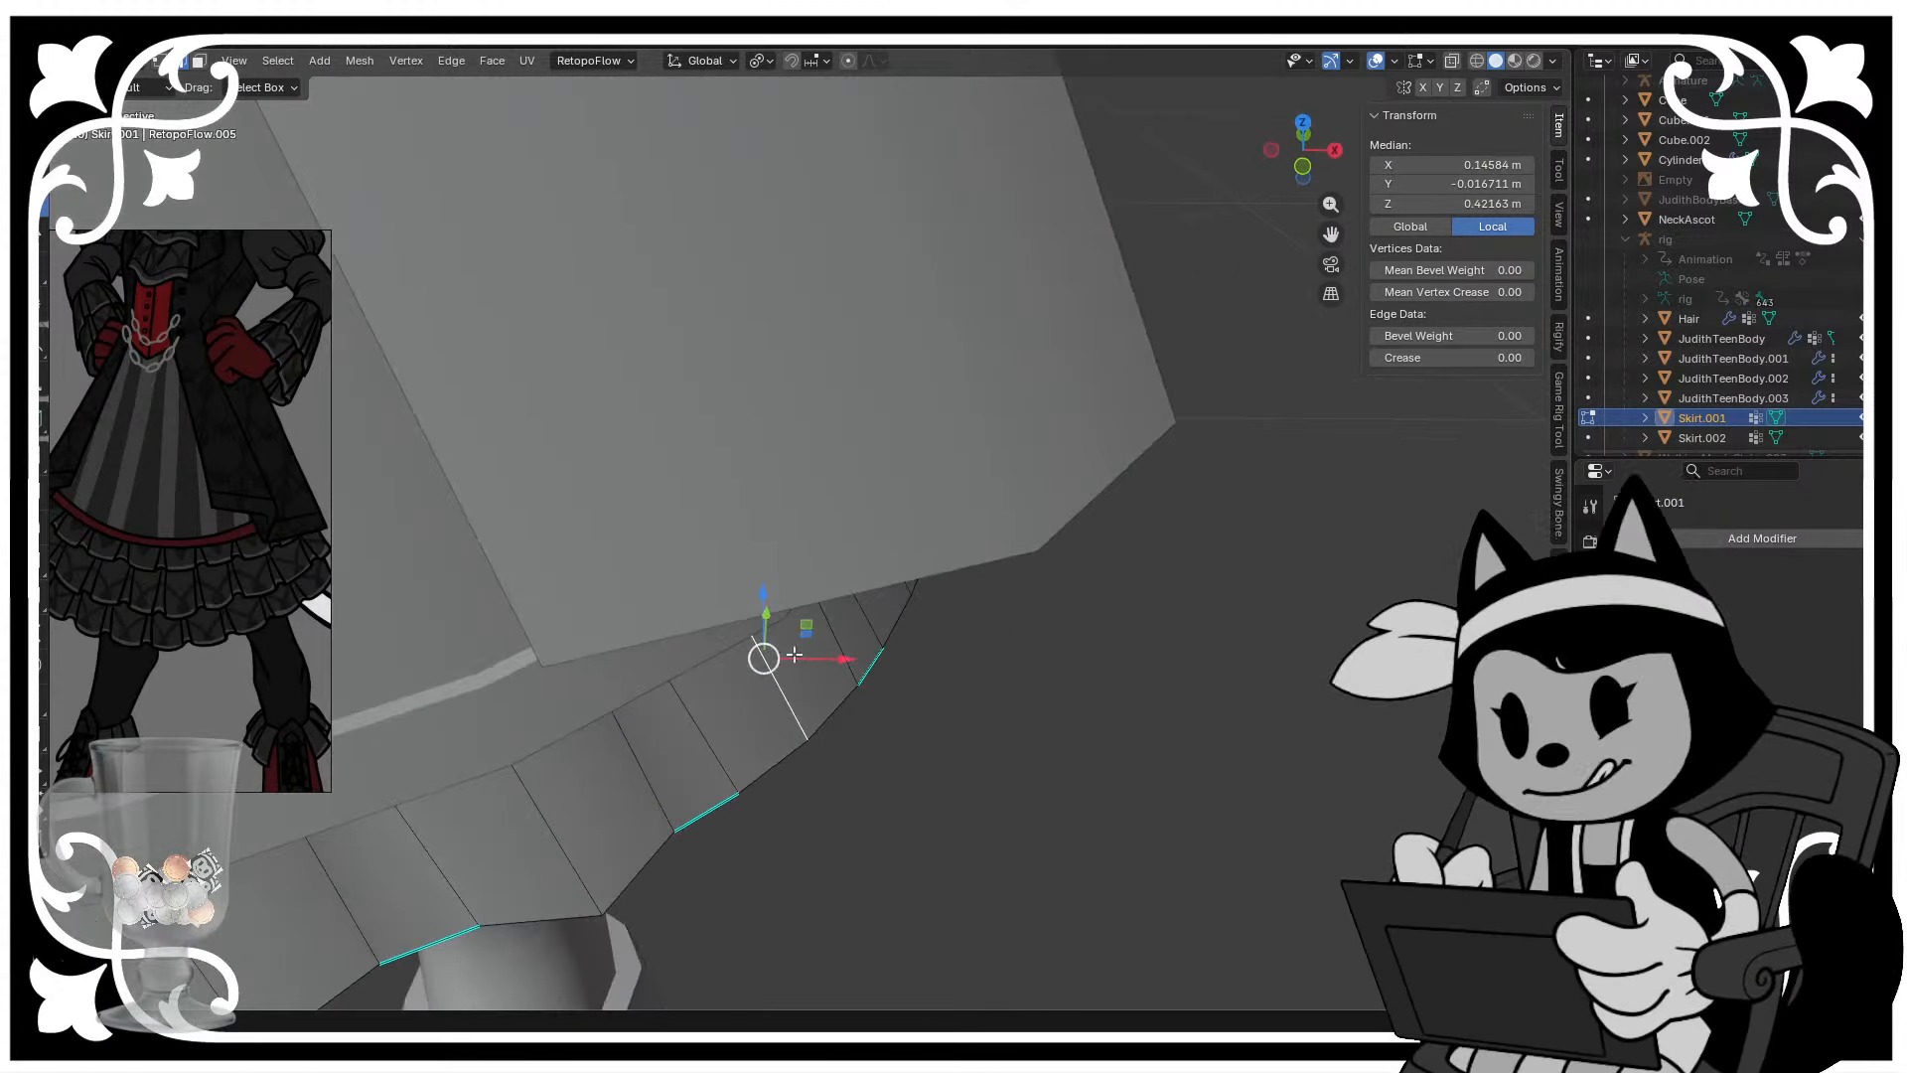
{"action": "left_click_drag", "start_coordinate": [807, 634], "coordinate": [841, 651]}
{"action": "middle_click_drag", "start_coordinate": [855, 656], "coordinate": [635, 635]}
{"action": "left_click_drag", "start_coordinate": [659, 701], "coordinate": [669, 697]}
{"action": "middle_click_drag", "start_coordinate": [537, 606], "coordinate": [996, 727]}
{"action": "middle_click_drag", "start_coordinate": [1168, 683], "coordinate": [978, 752]}
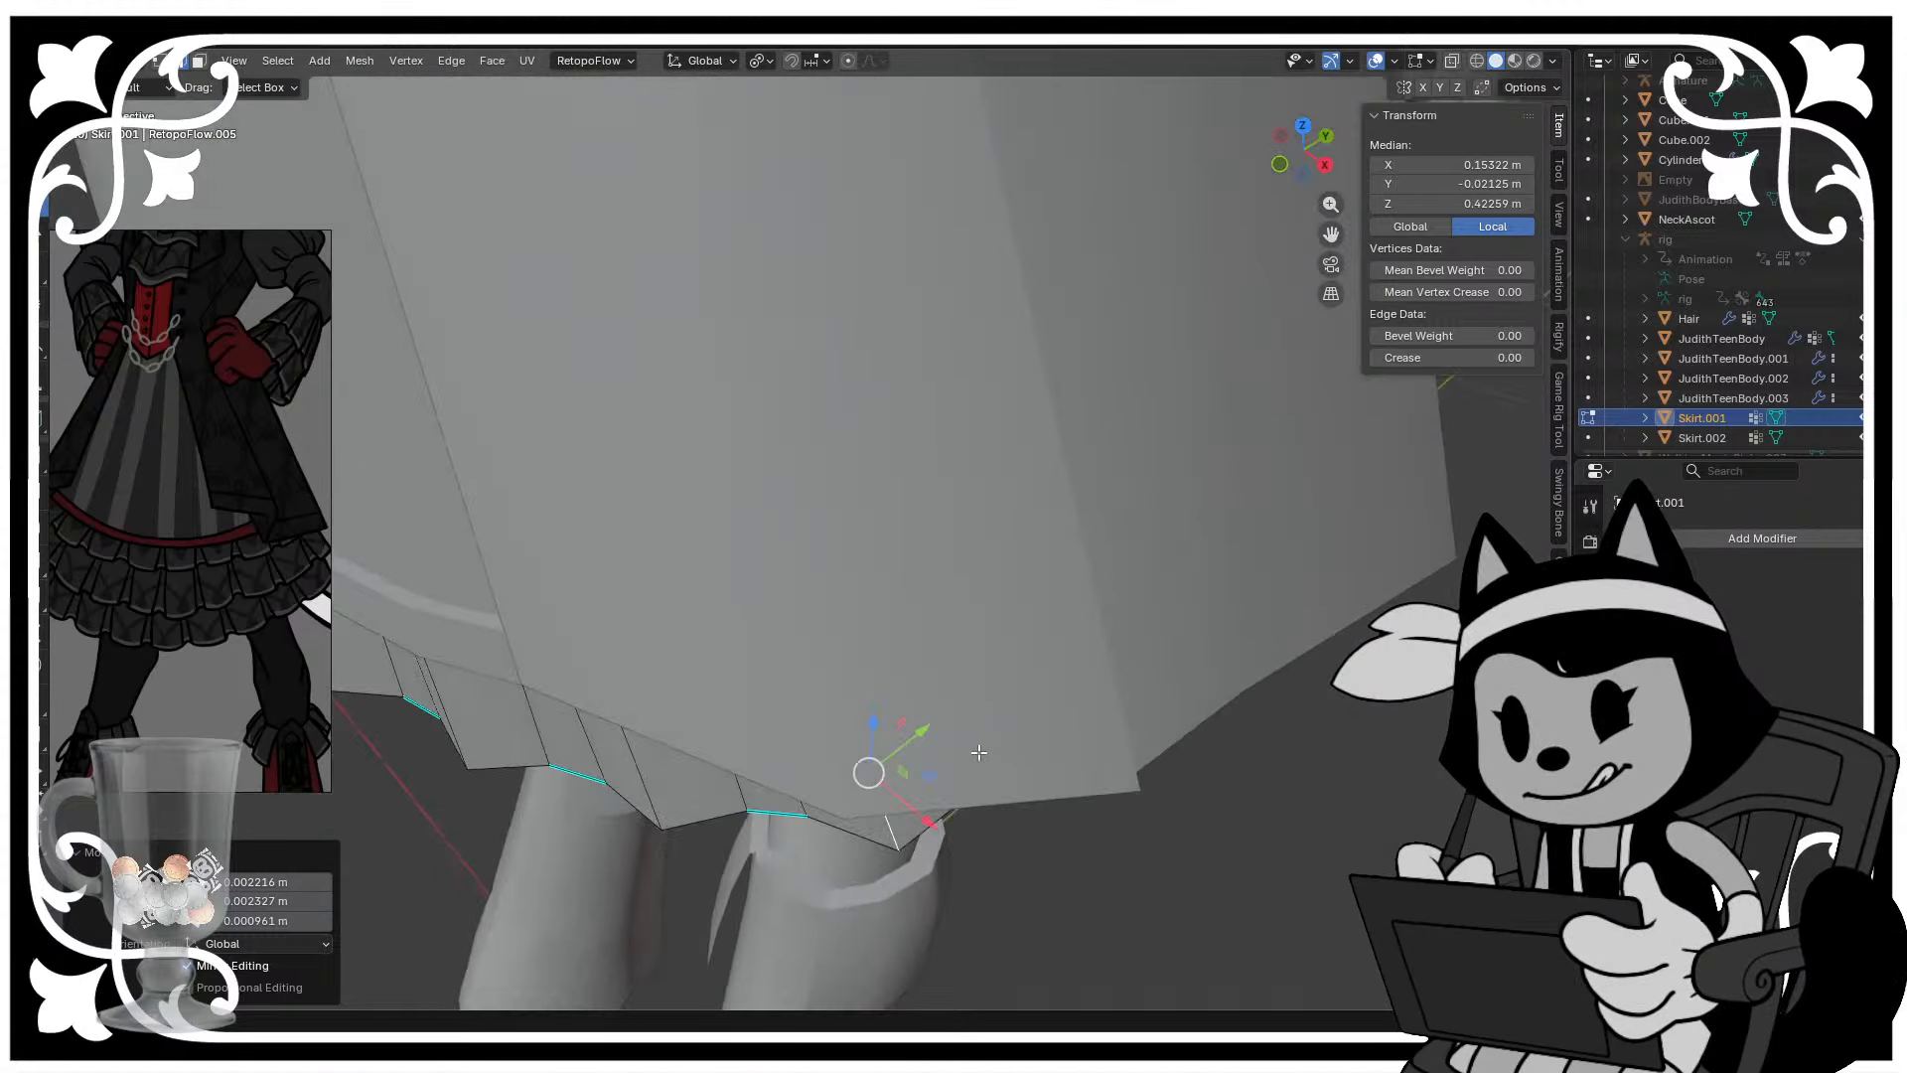
{"action": "left_click_drag", "start_coordinate": [931, 772], "coordinate": [933, 779]}
{"action": "scroll", "coordinate": [955, 759], "scroll_direction": "down", "scroll_amount": 3}
{"action": "middle_click_drag", "start_coordinate": [958, 758], "coordinate": [1030, 605]}
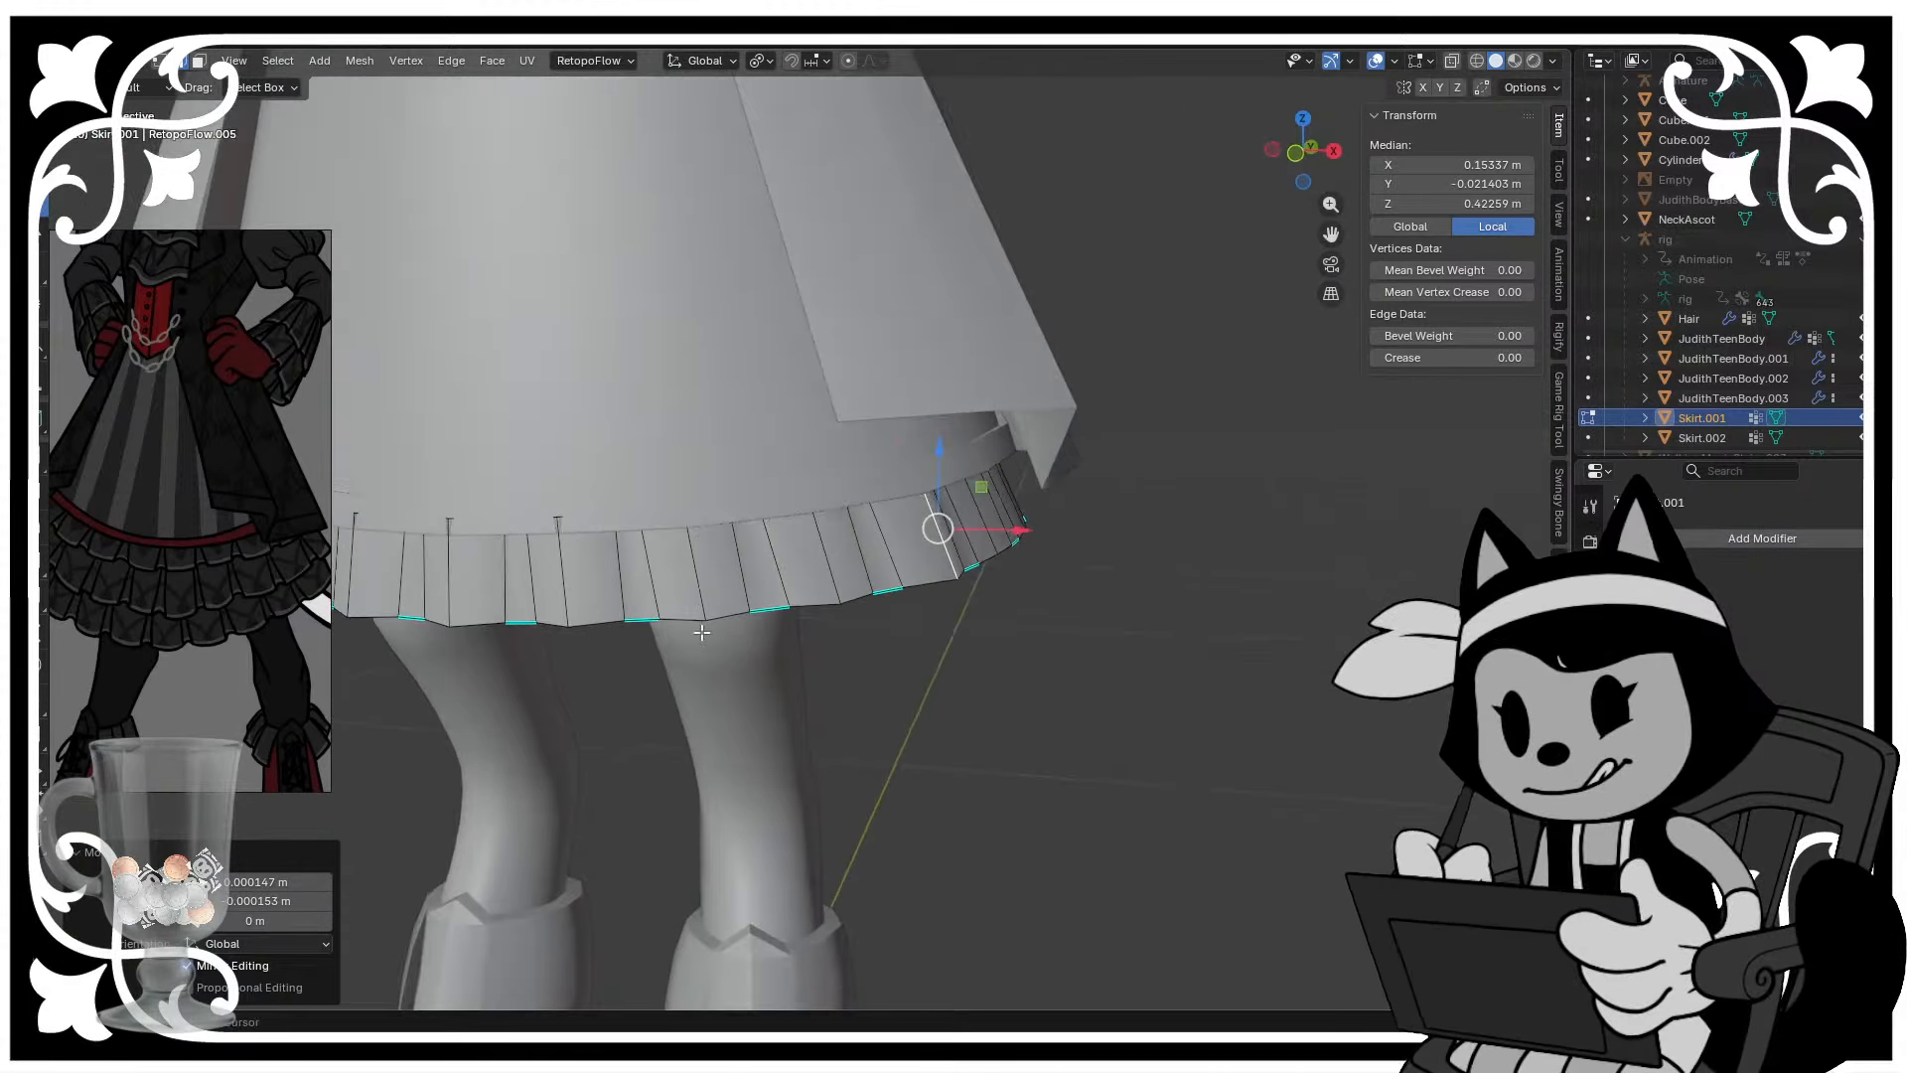
- Check the pleated ruffle from the front view and save the file
{"action": "middle_click_drag", "start_coordinate": [701, 632], "coordinate": [752, 645]}
{"action": "middle_click_drag", "start_coordinate": [590, 638], "coordinate": [856, 591]}
{"action": "scroll", "coordinate": [937, 647], "scroll_direction": "down", "scroll_amount": 4}
{"action": "key", "text": "KP_1"}
{"action": "scroll", "coordinate": [857, 591], "scroll_direction": "up", "scroll_amount": 3}
{"action": "key", "text": "ctrl+s"}
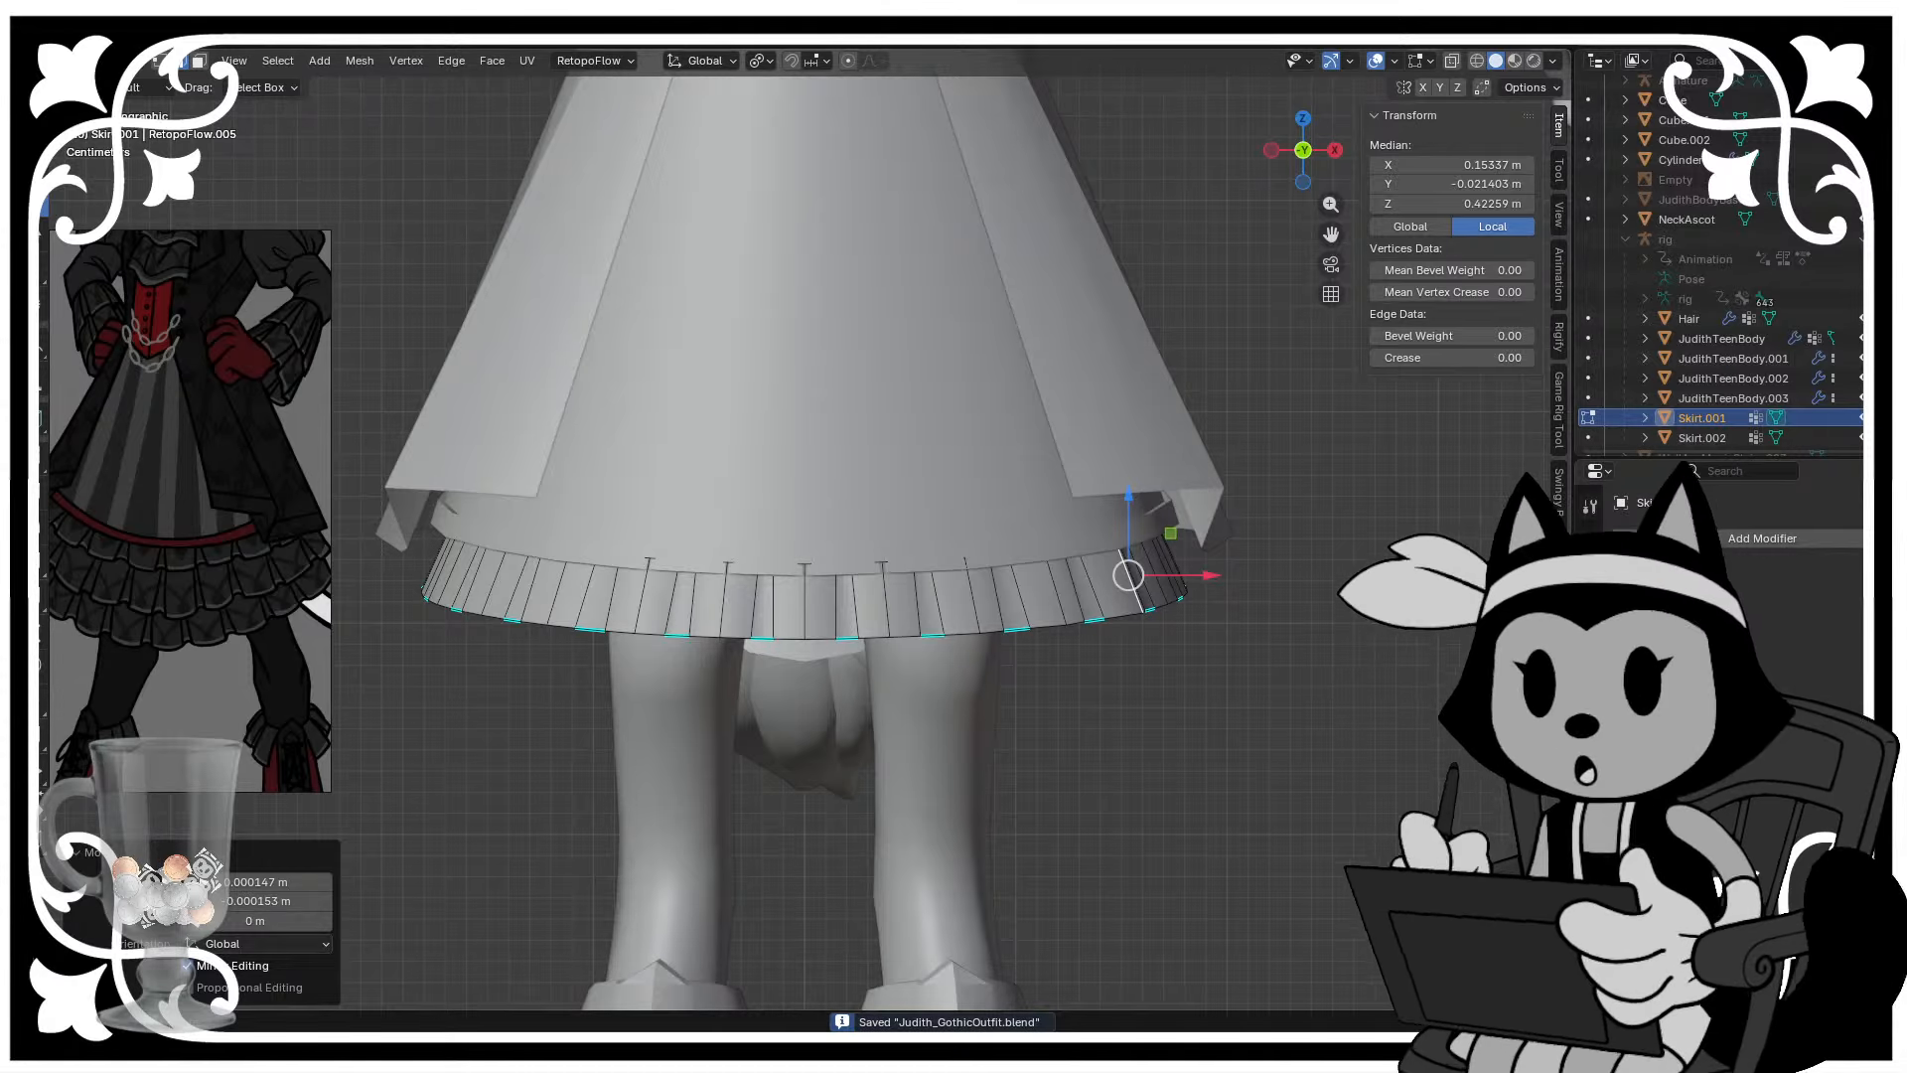
- Delete the ruffle's negative-X half using wireframe display, and return to Object Mode with solid shading
{"action": "left_click", "coordinate": [1478, 60]}
{"action": "left_click", "coordinate": [334, 384]}
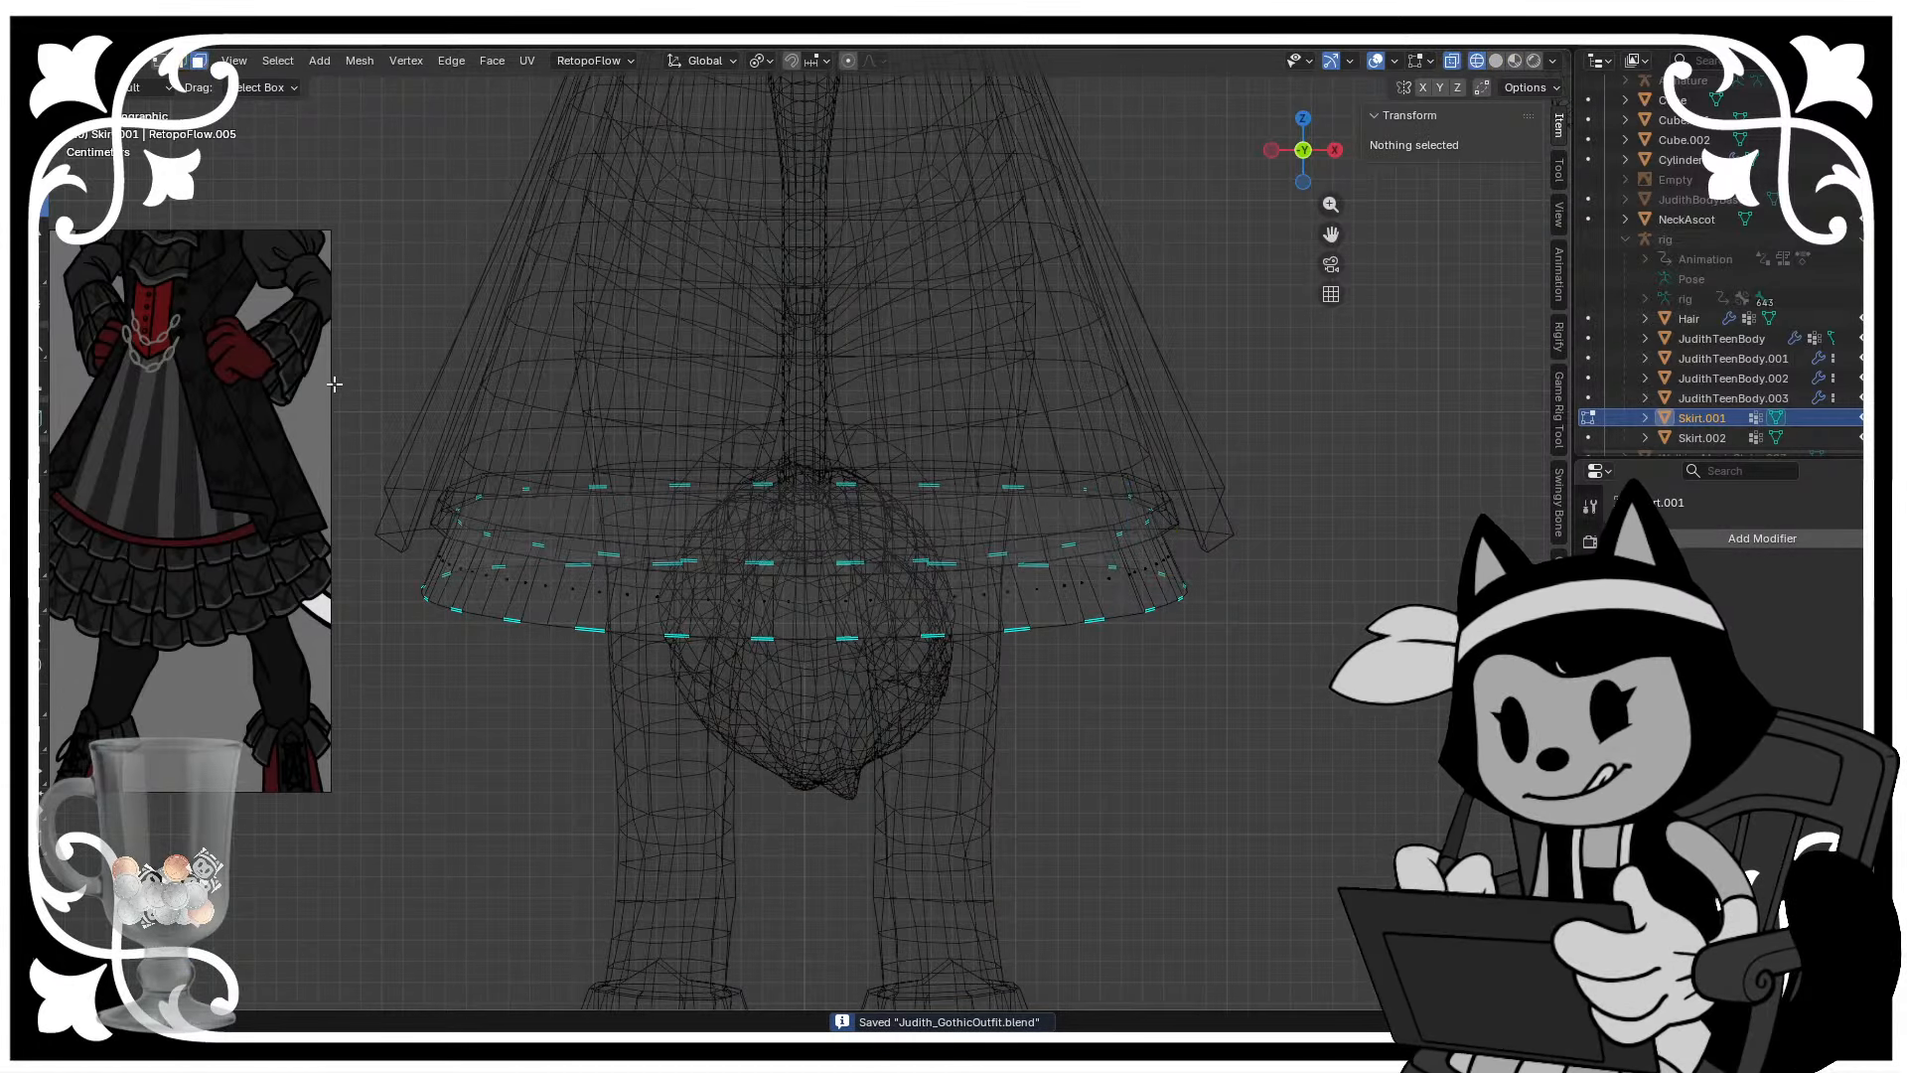
{"action": "left_click_drag", "start_coordinate": [334, 383], "coordinate": [807, 739]}
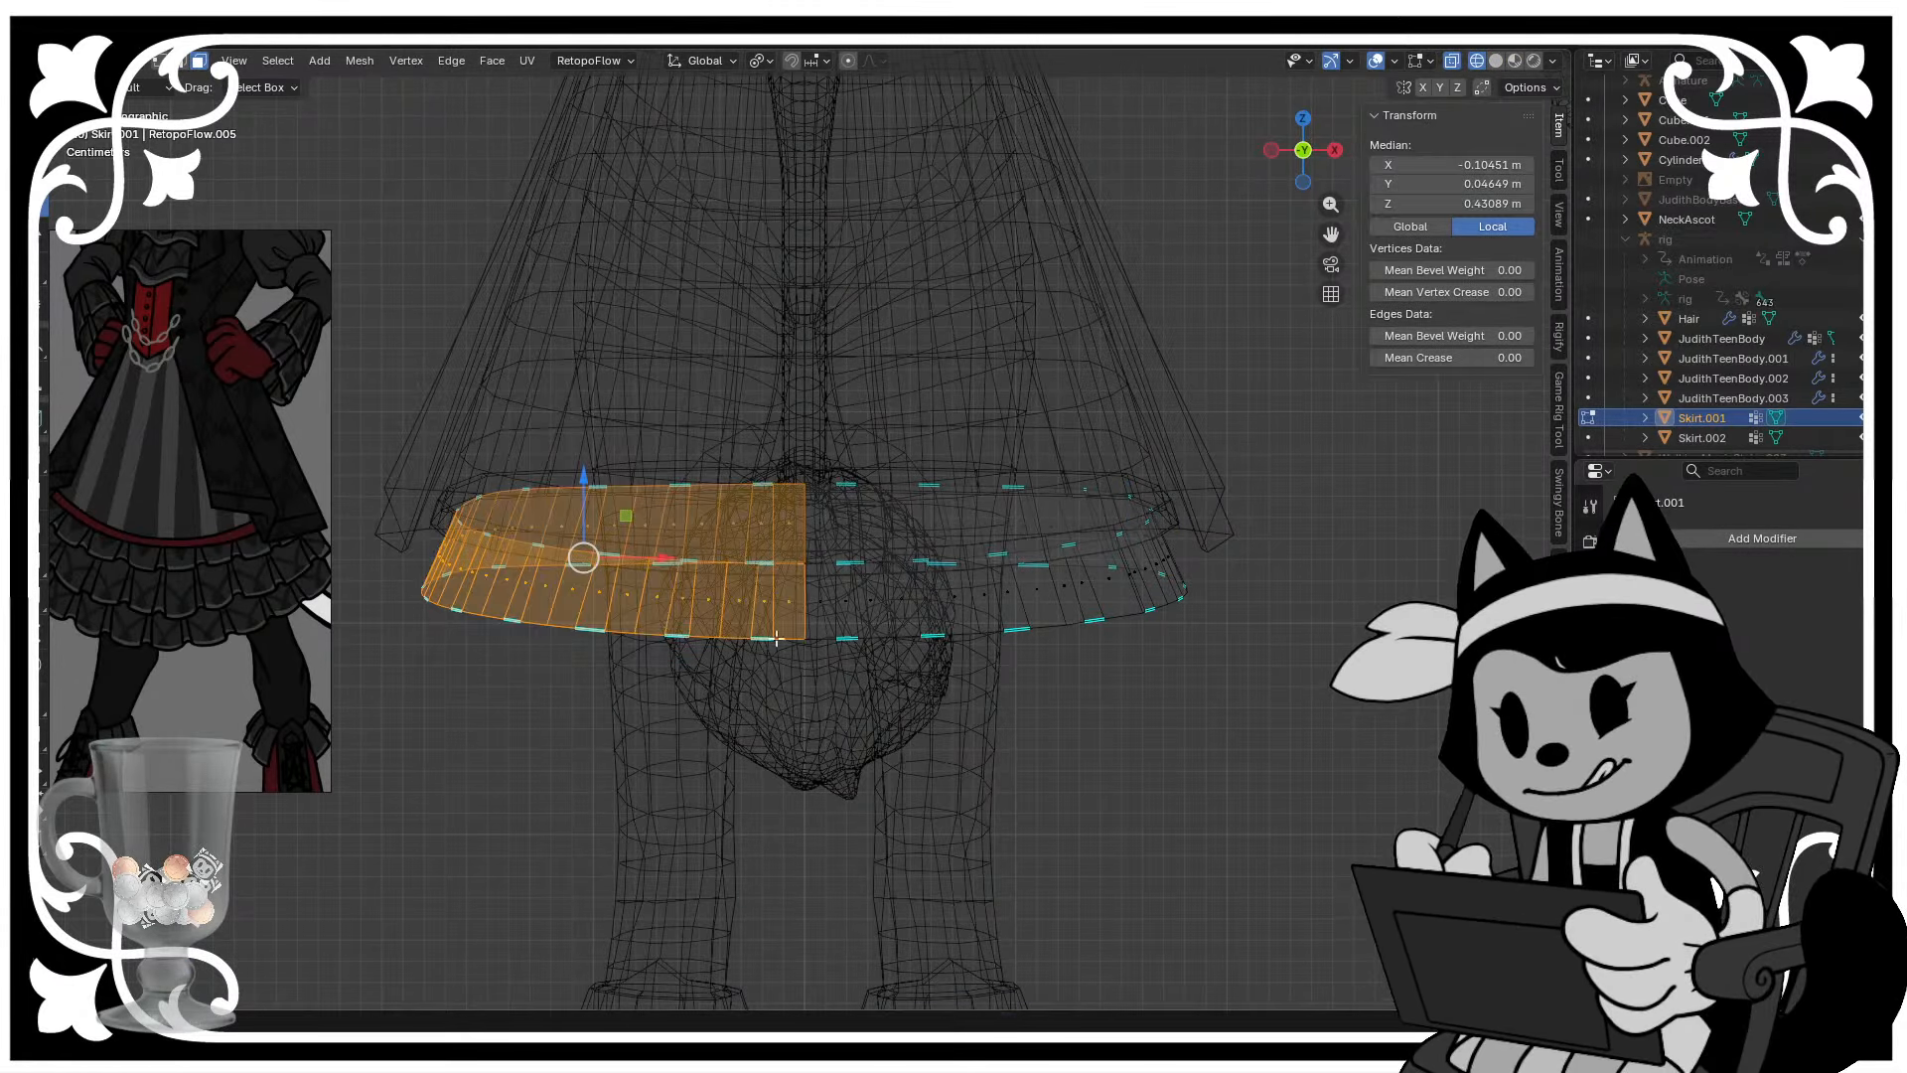
{"action": "key", "text": "x"}
{"action": "left_click", "coordinate": [884, 495]}
{"action": "key", "text": "Tab"}
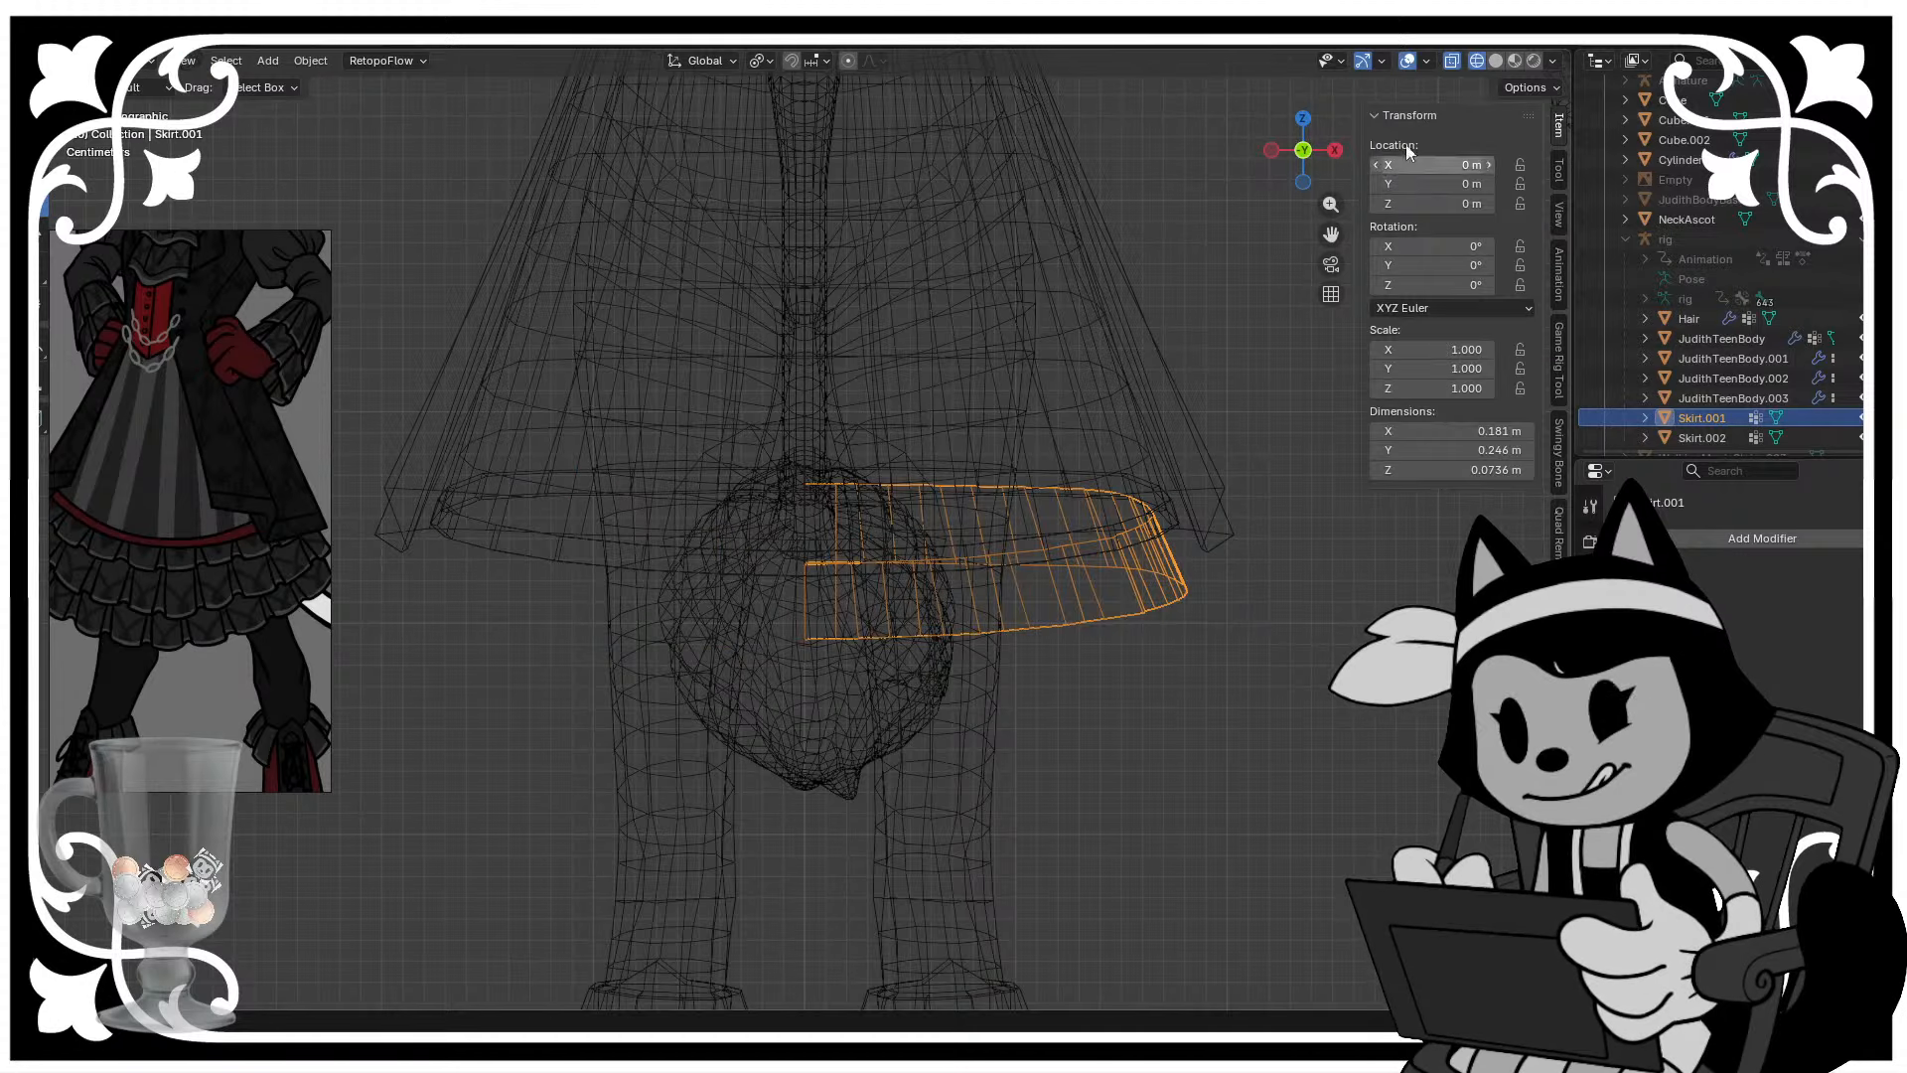
{"action": "left_click", "coordinate": [1514, 62]}
{"action": "left_click", "coordinate": [1495, 63]}
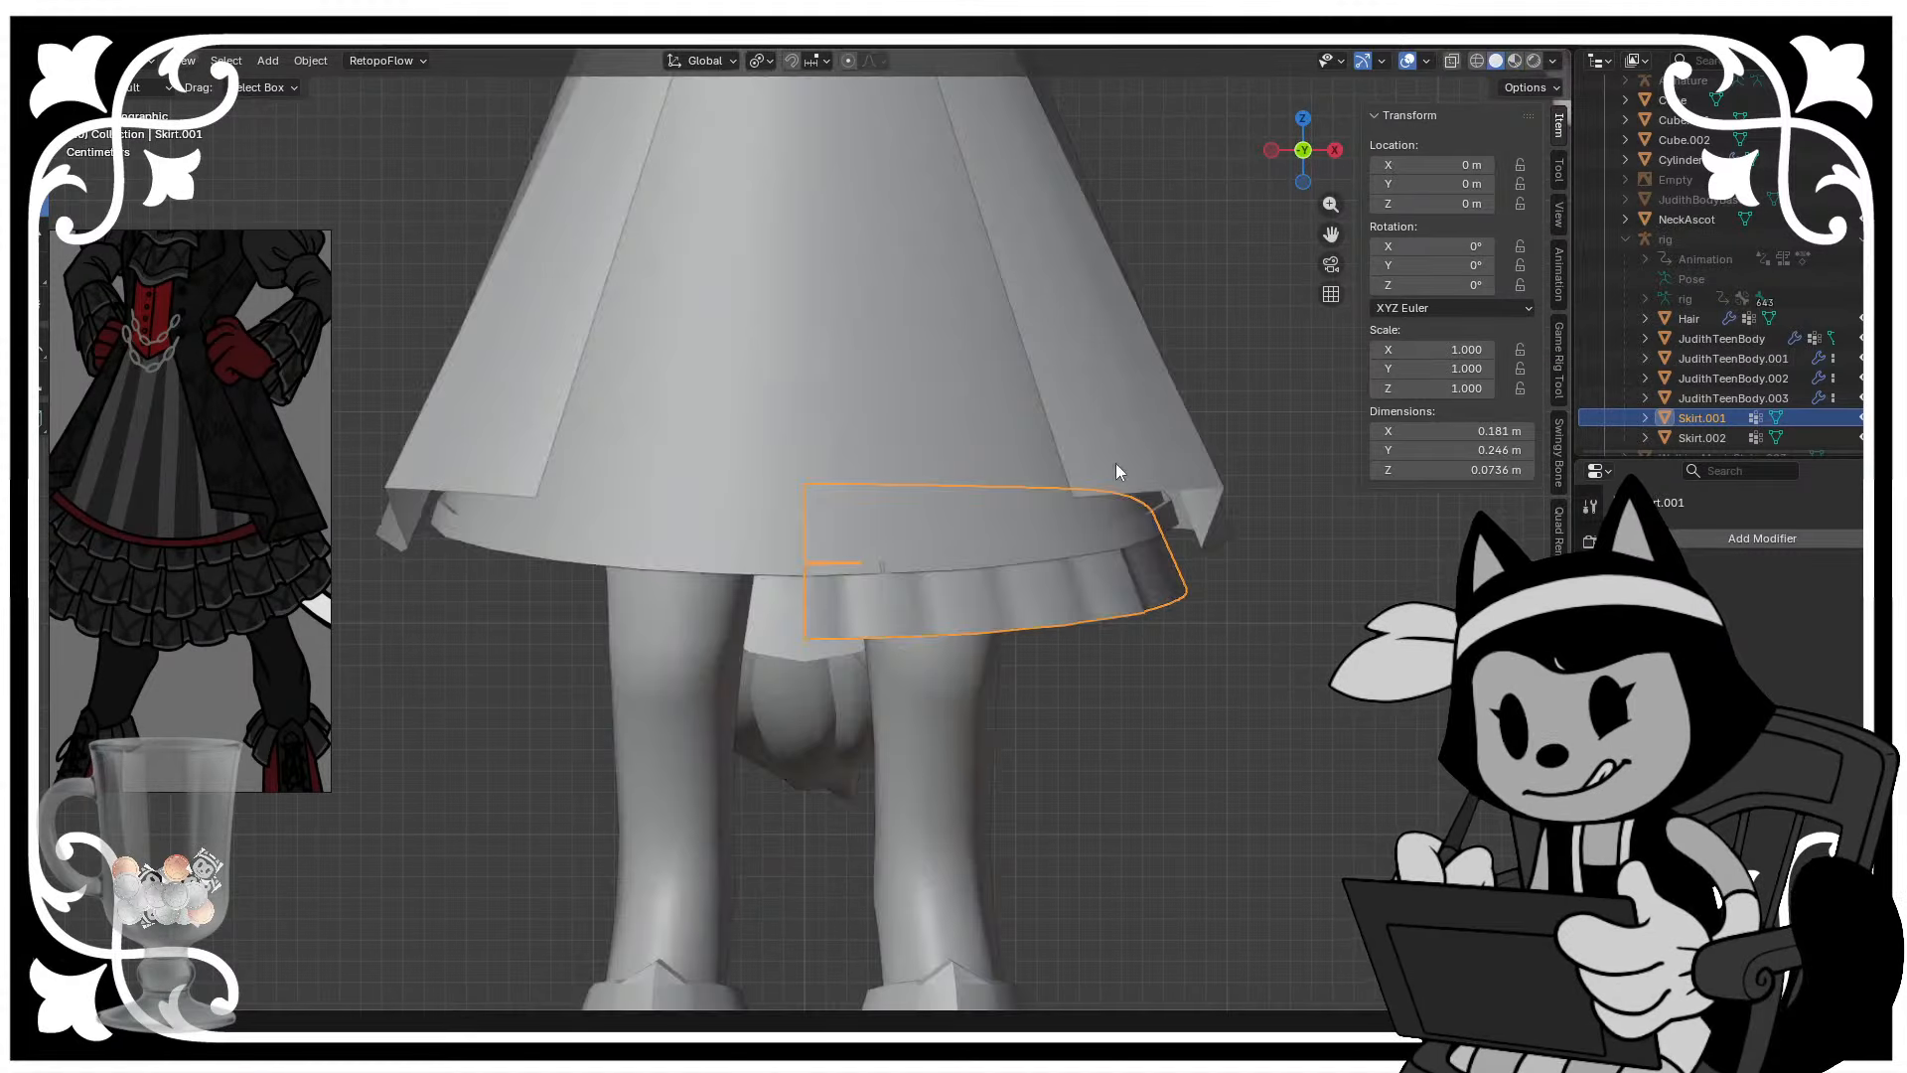
- Add a Mirror modifier on the X axis to the half ruffle and keep the piece selected
{"action": "middle_click_drag", "start_coordinate": [1117, 471], "coordinate": [1516, 491]}
{"action": "left_click", "coordinate": [1762, 538]}
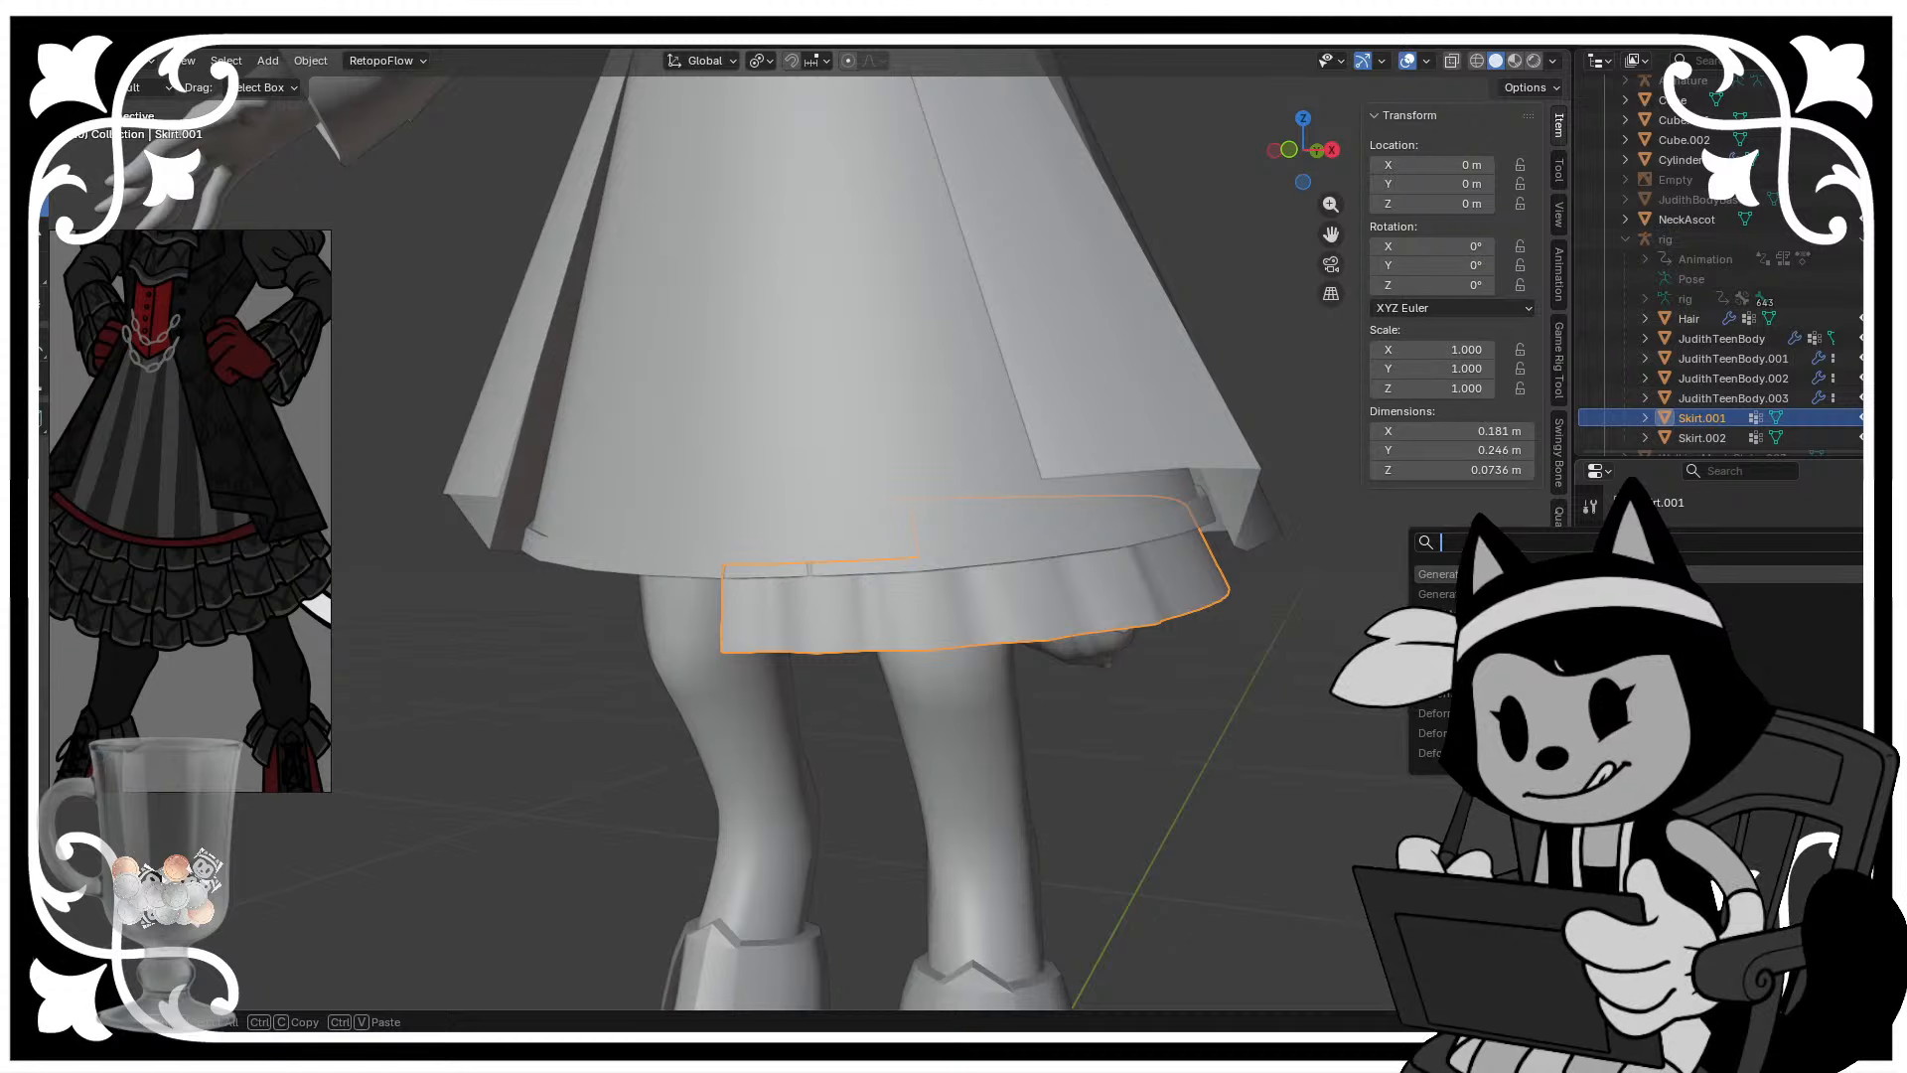
{"action": "type", "text": "mir"}
{"action": "key", "text": "Return"}
{"action": "left_click", "coordinate": [1188, 731]}
{"action": "scroll", "coordinate": [1142, 703], "scroll_direction": "down", "scroll_amount": 3}
{"action": "left_click", "coordinate": [886, 568]}
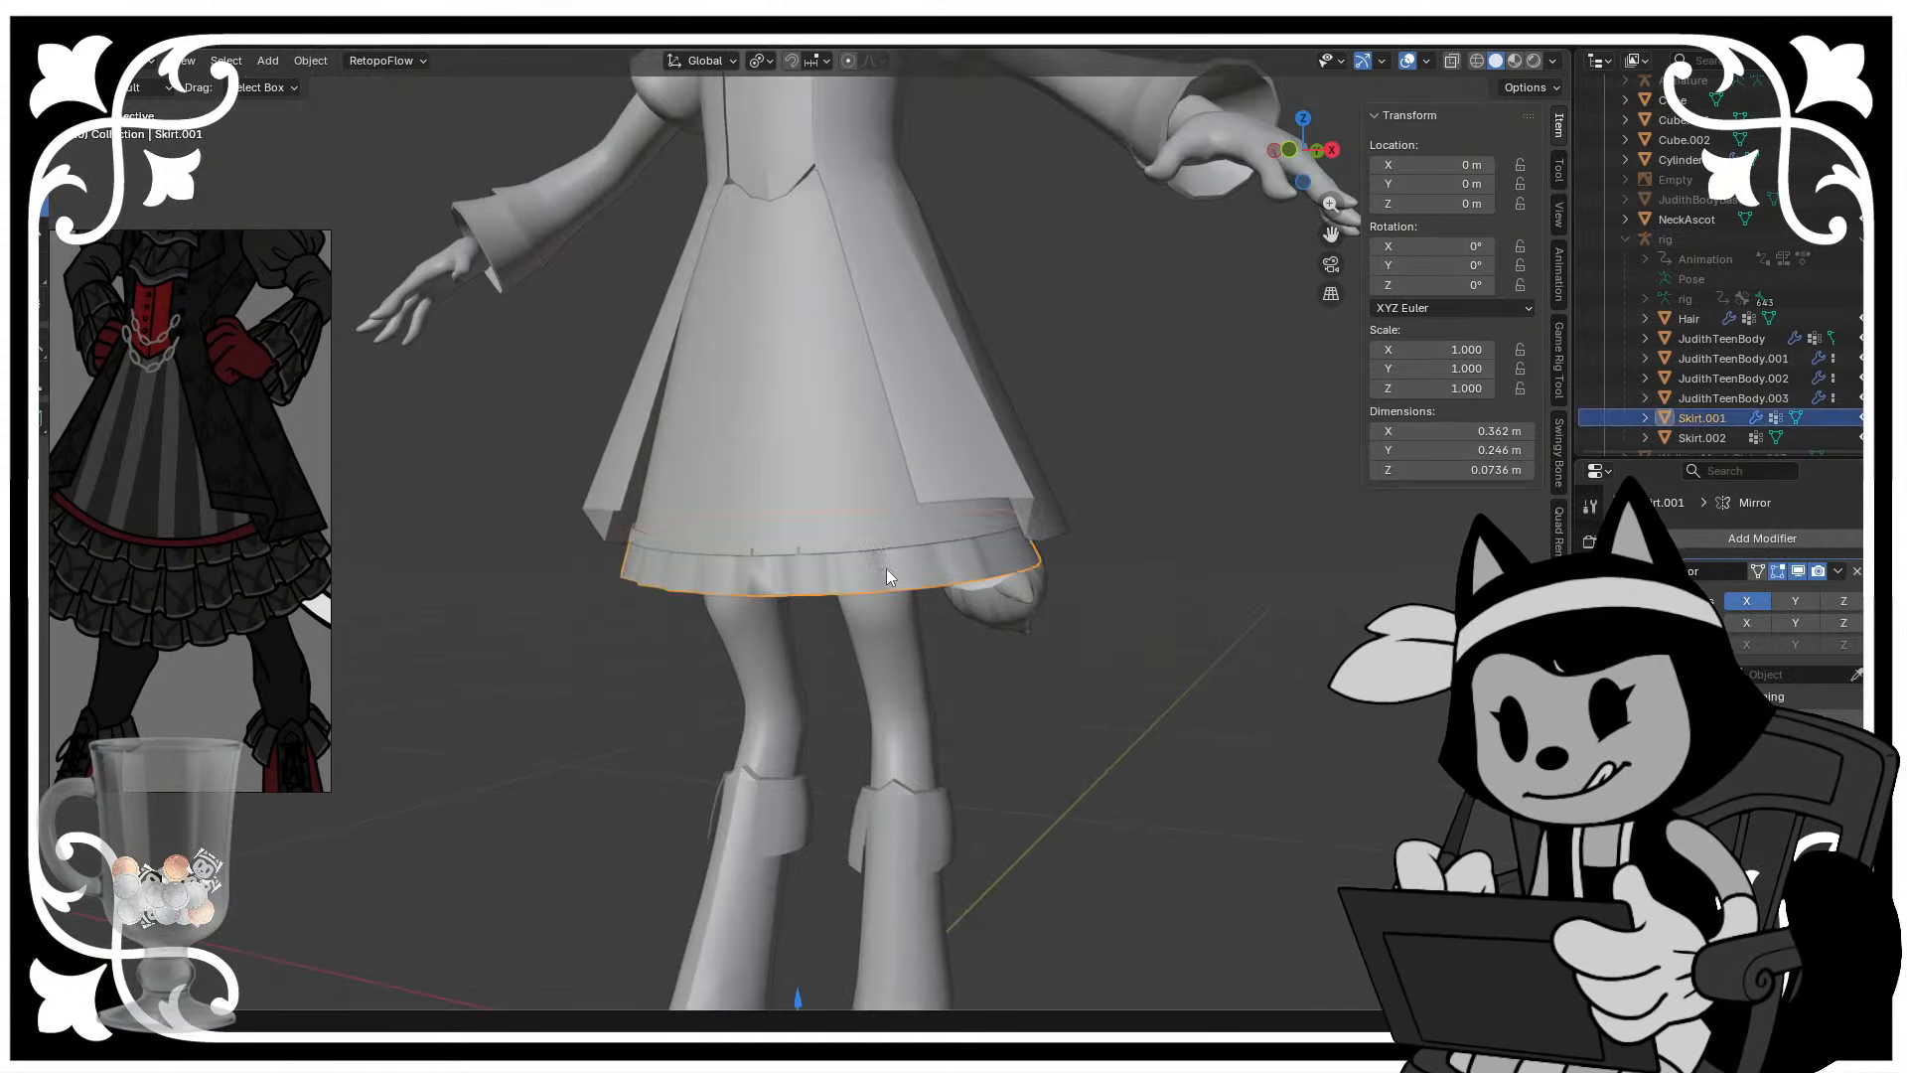
- In vertex editing, push the ruffle's protruding top centre vertex back along Y behind the skirt hem
{"action": "key", "text": "Tab"}
{"action": "scroll", "coordinate": [886, 570], "scroll_direction": "up", "scroll_amount": 3}
{"action": "middle_click_drag", "start_coordinate": [807, 664], "coordinate": [860, 677]}
{"action": "scroll", "coordinate": [862, 685], "scroll_direction": "up", "scroll_amount": 2}
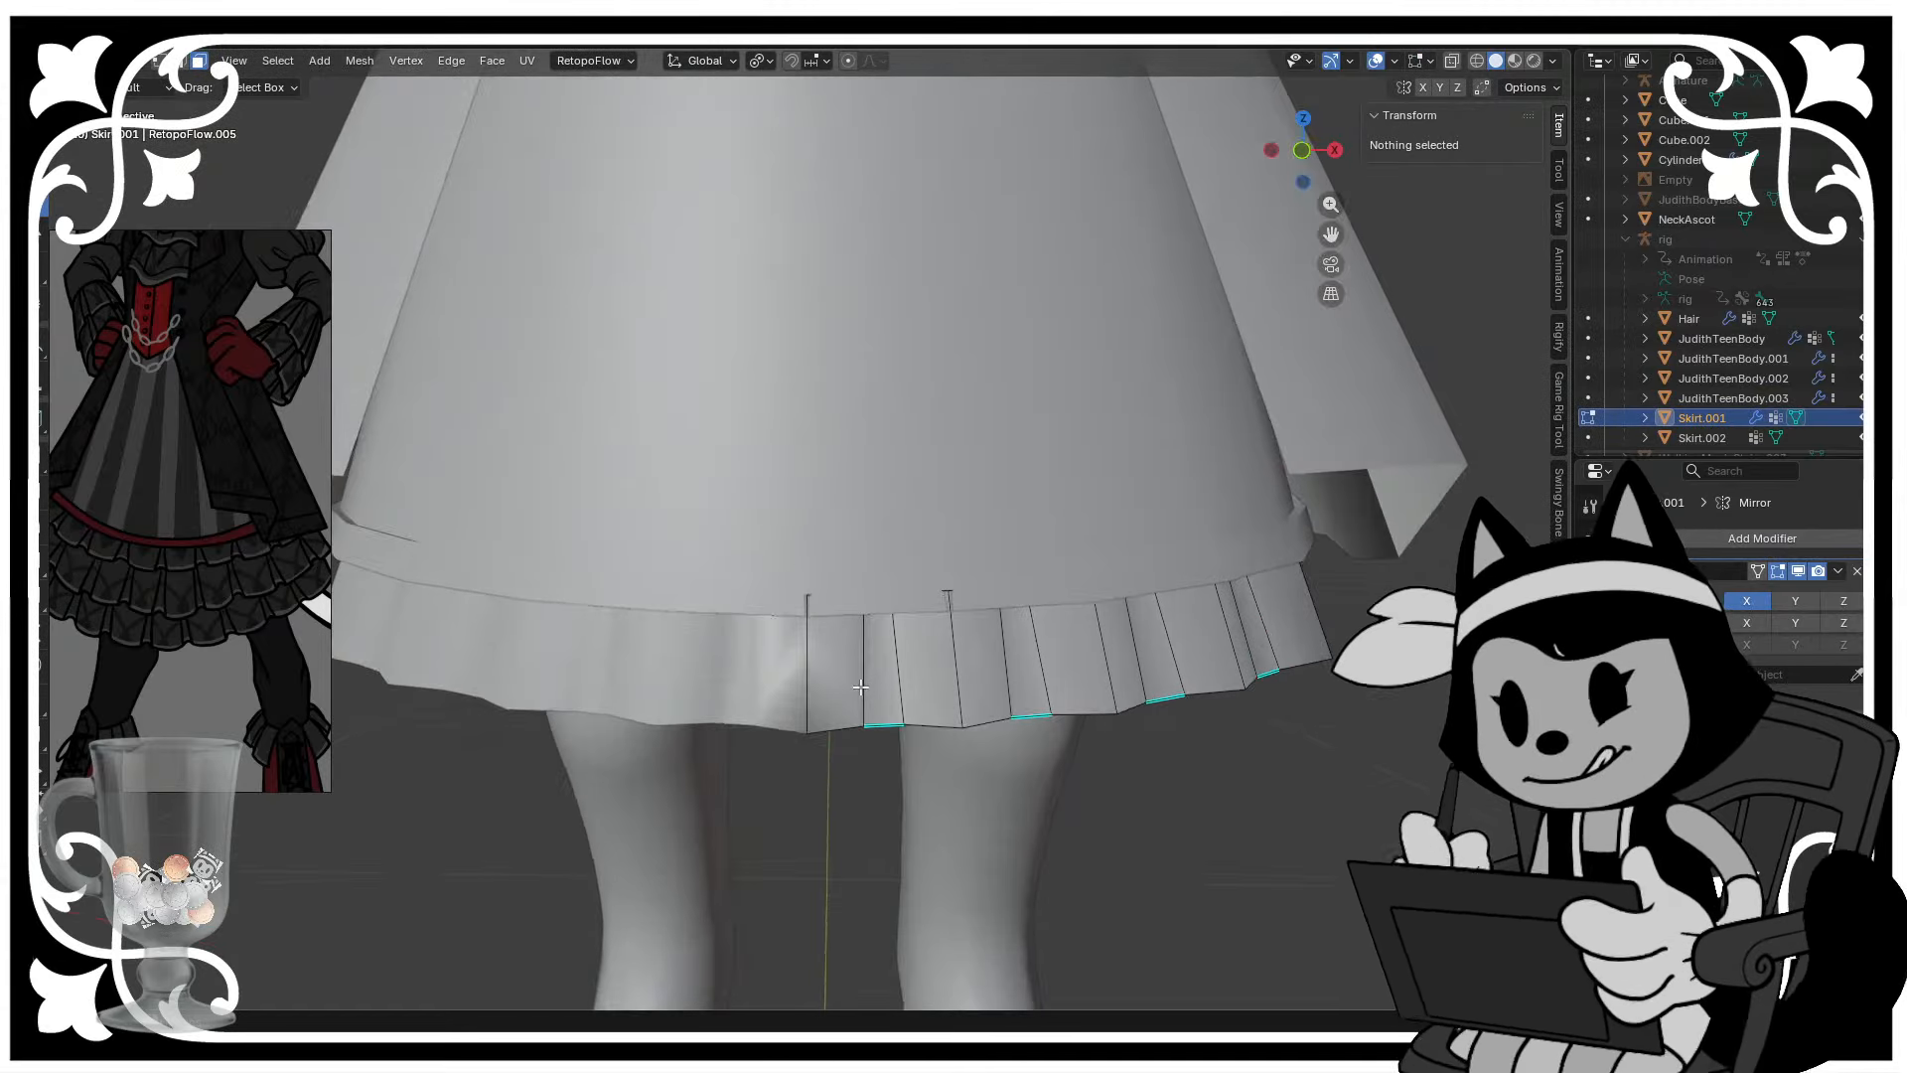
{"action": "key", "text": "1"}
{"action": "left_click", "coordinate": [809, 598]}
{"action": "scroll", "coordinate": [808, 600], "scroll_direction": "up", "scroll_amount": 2}
{"action": "middle_click_drag", "start_coordinate": [809, 600], "coordinate": [651, 603]}
{"action": "left_click_drag", "start_coordinate": [539, 612], "coordinate": [563, 608]}
- Move the neighbouring protruding top vertex inward about 0.0038 m along Y
{"action": "left_click", "coordinate": [527, 627]}
{"action": "middle_click_drag", "start_coordinate": [528, 629], "coordinate": [526, 699]}
{"action": "left_click", "coordinate": [537, 798]}
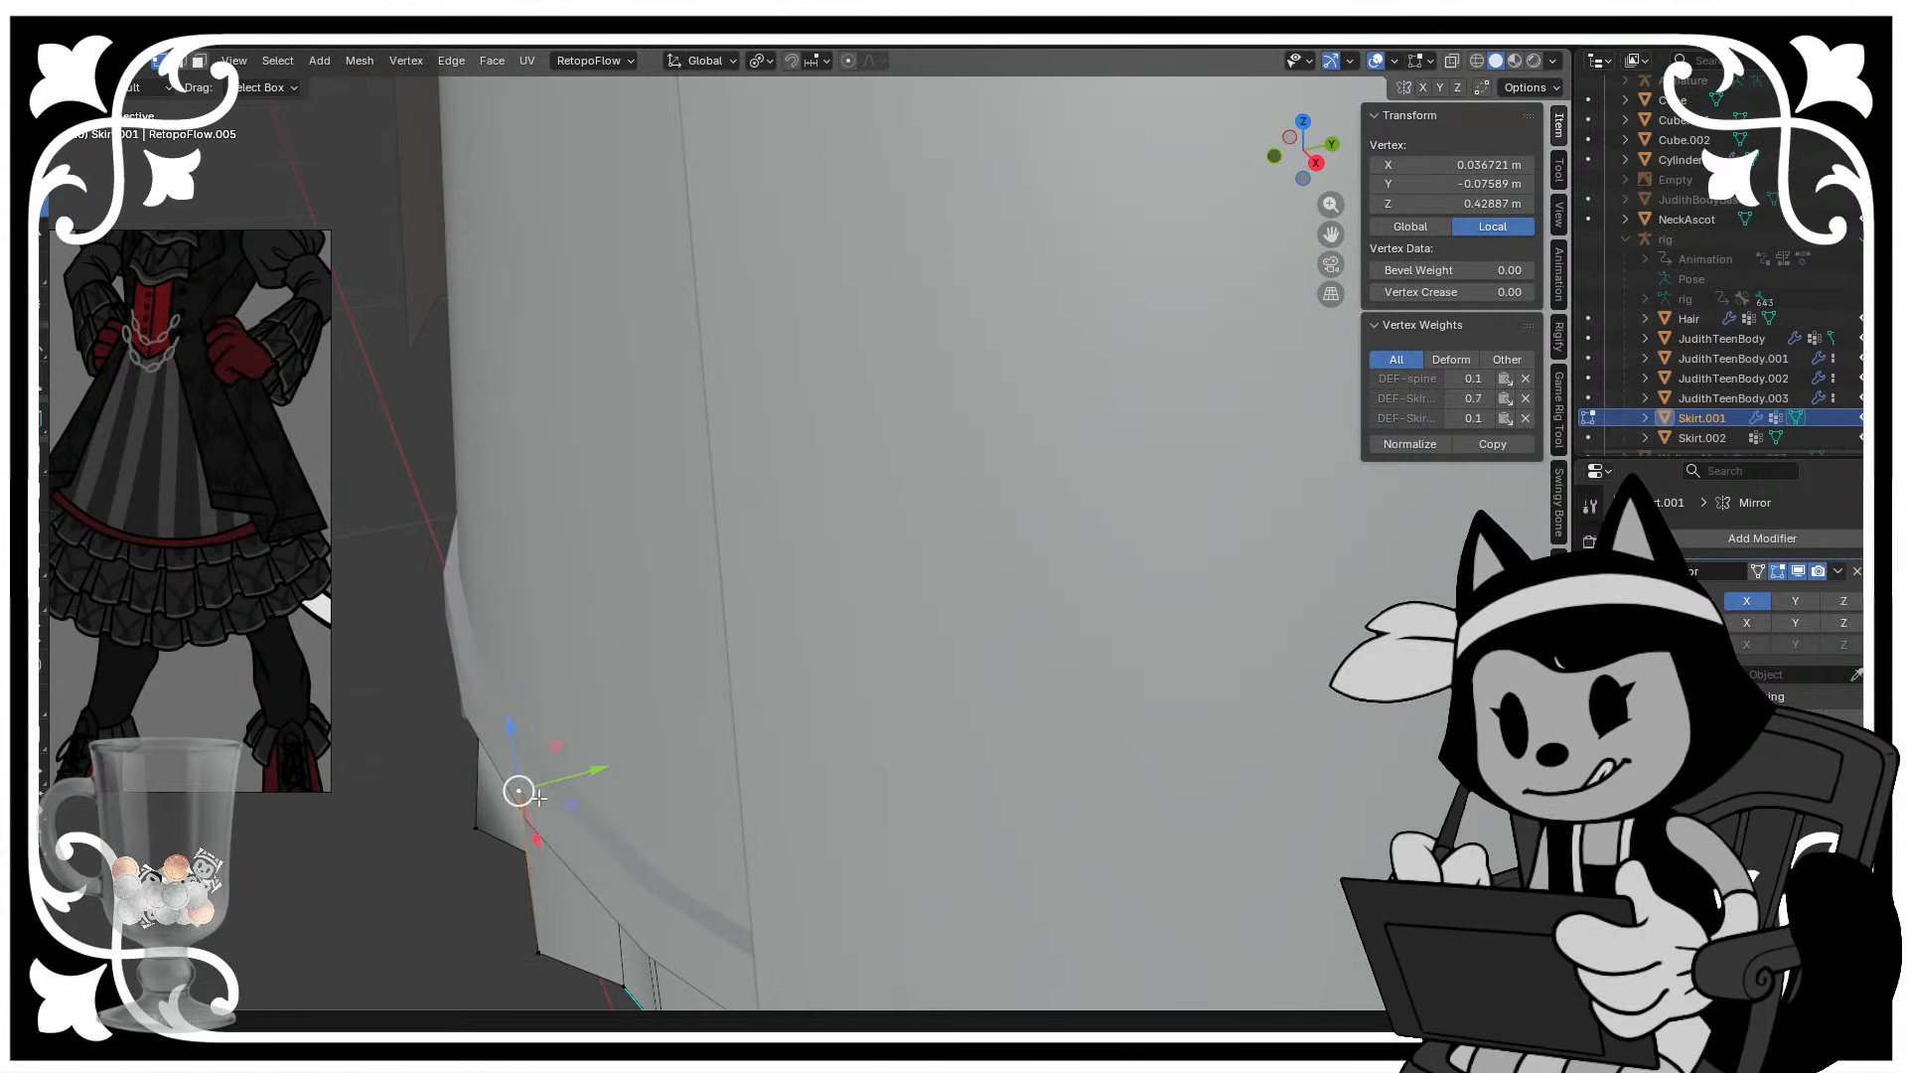
{"action": "left_click_drag", "start_coordinate": [583, 773], "coordinate": [605, 769]}
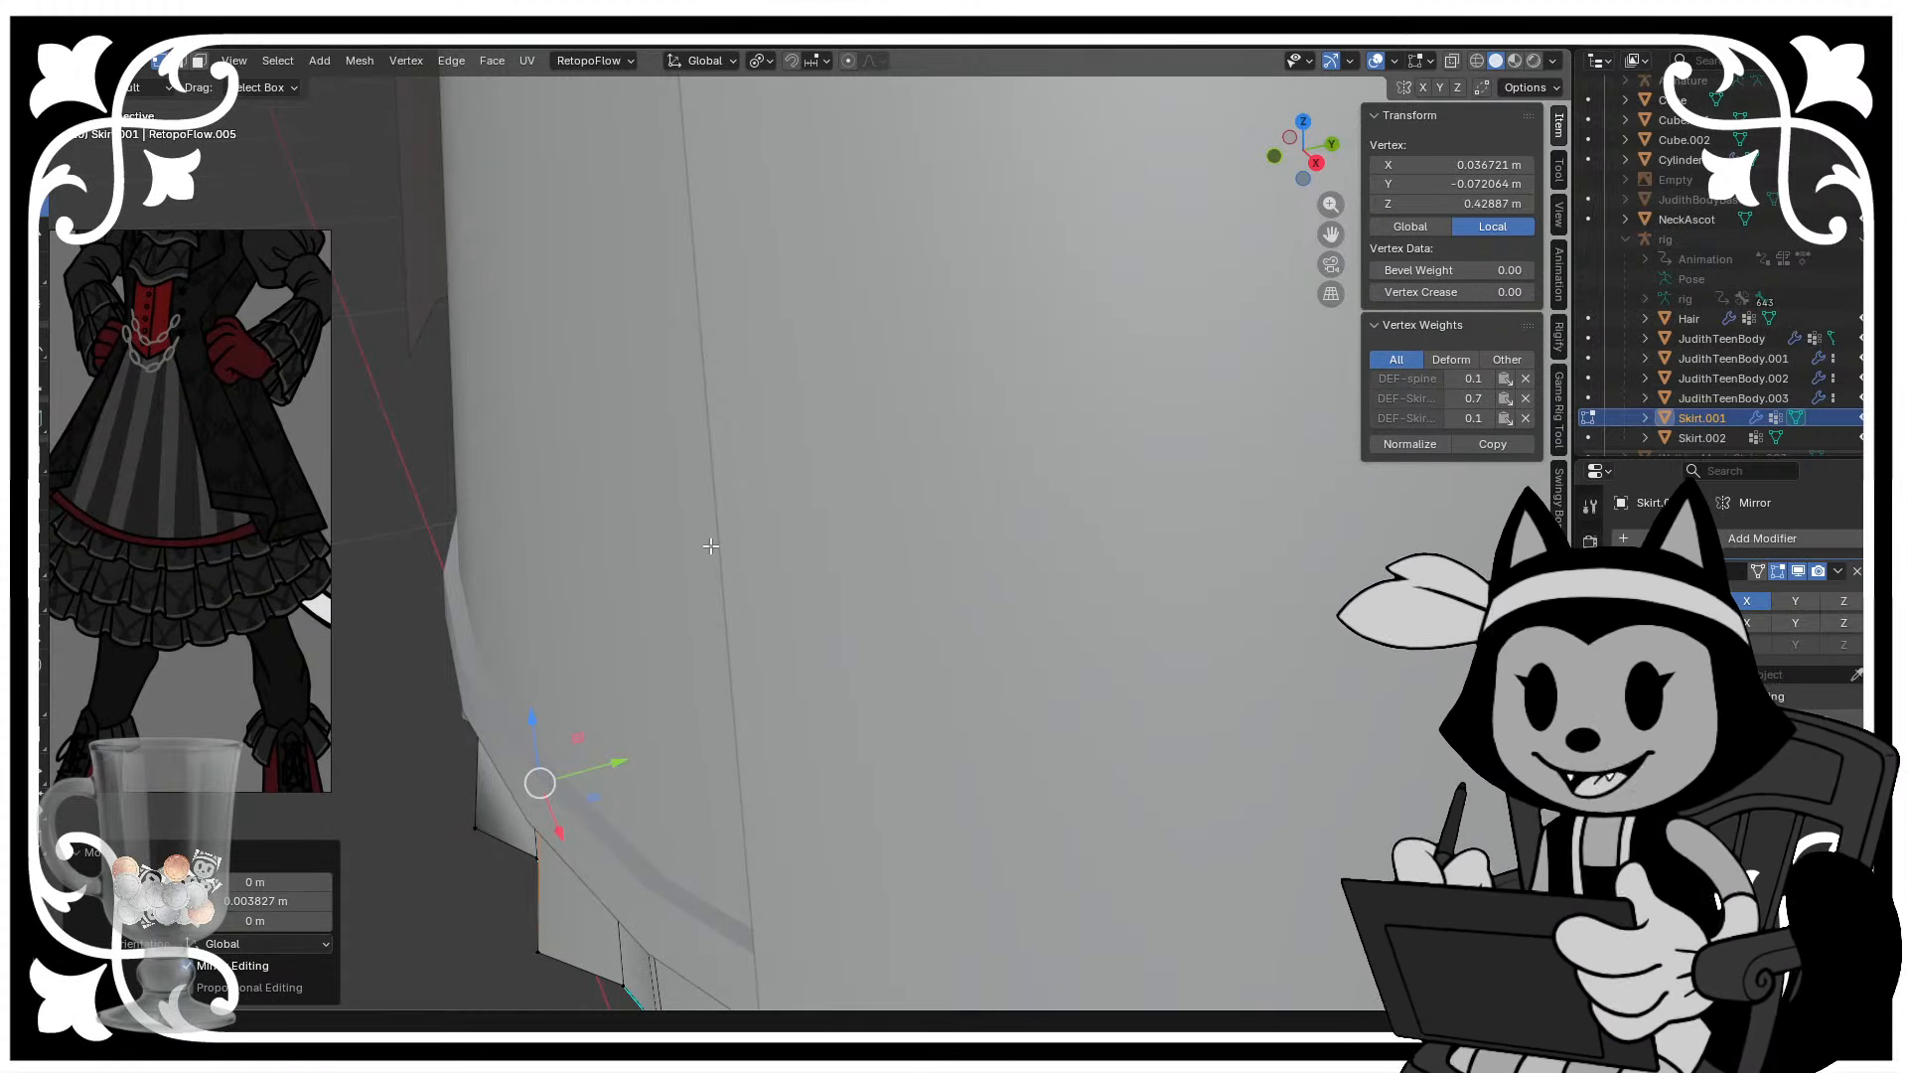
- Move the next top vertex toward the side inward, by about 0.0023 m on Y, to tuck it under the skirt hem
{"action": "middle_click_drag", "start_coordinate": [711, 547], "coordinate": [855, 556]}
{"action": "left_click", "coordinate": [754, 613]}
{"action": "key", "text": "KP_Decimal"}
{"action": "scroll", "coordinate": [895, 517], "scroll_direction": "down", "scroll_amount": 8}
{"action": "middle_click_drag", "start_coordinate": [954, 476], "coordinate": [770, 457]}
{"action": "scroll", "coordinate": [757, 442], "scroll_direction": "up", "scroll_amount": 3}
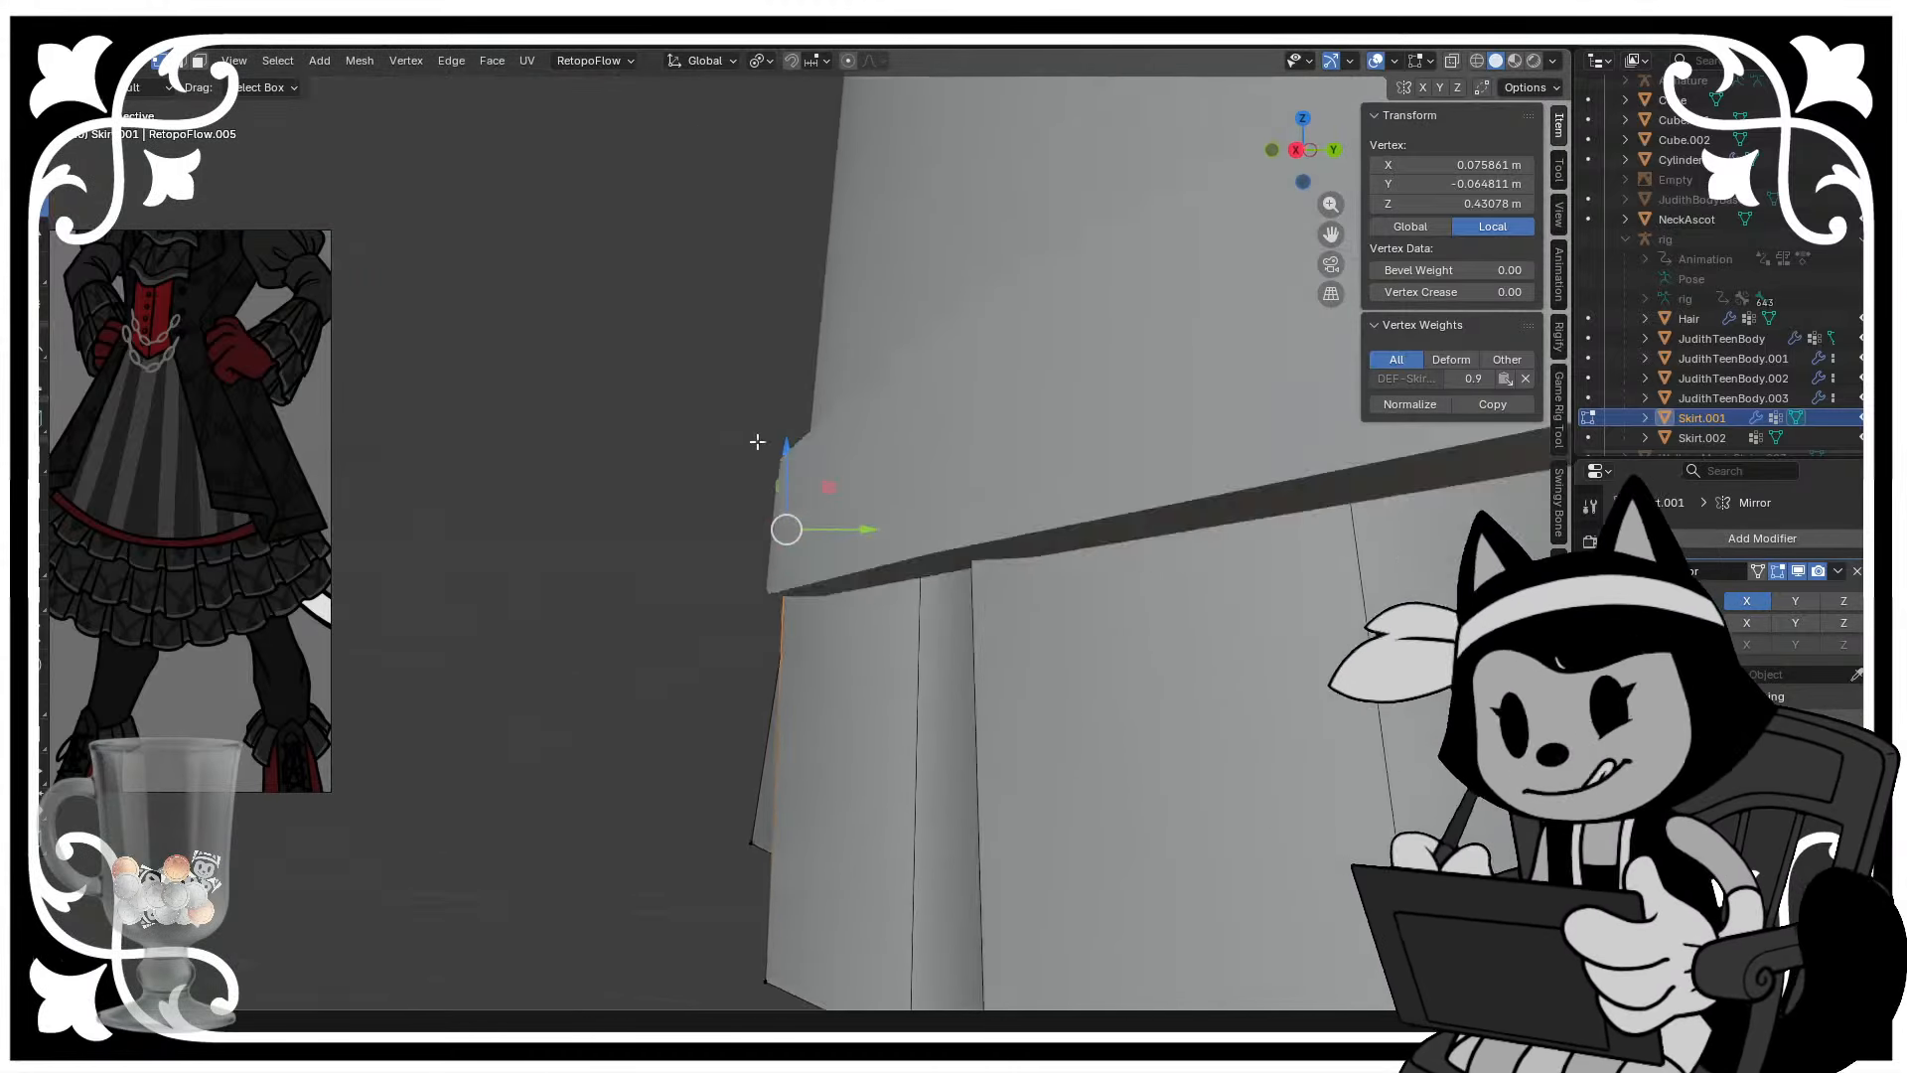
{"action": "key", "text": "g"}
{"action": "left_click", "coordinate": [785, 449]}
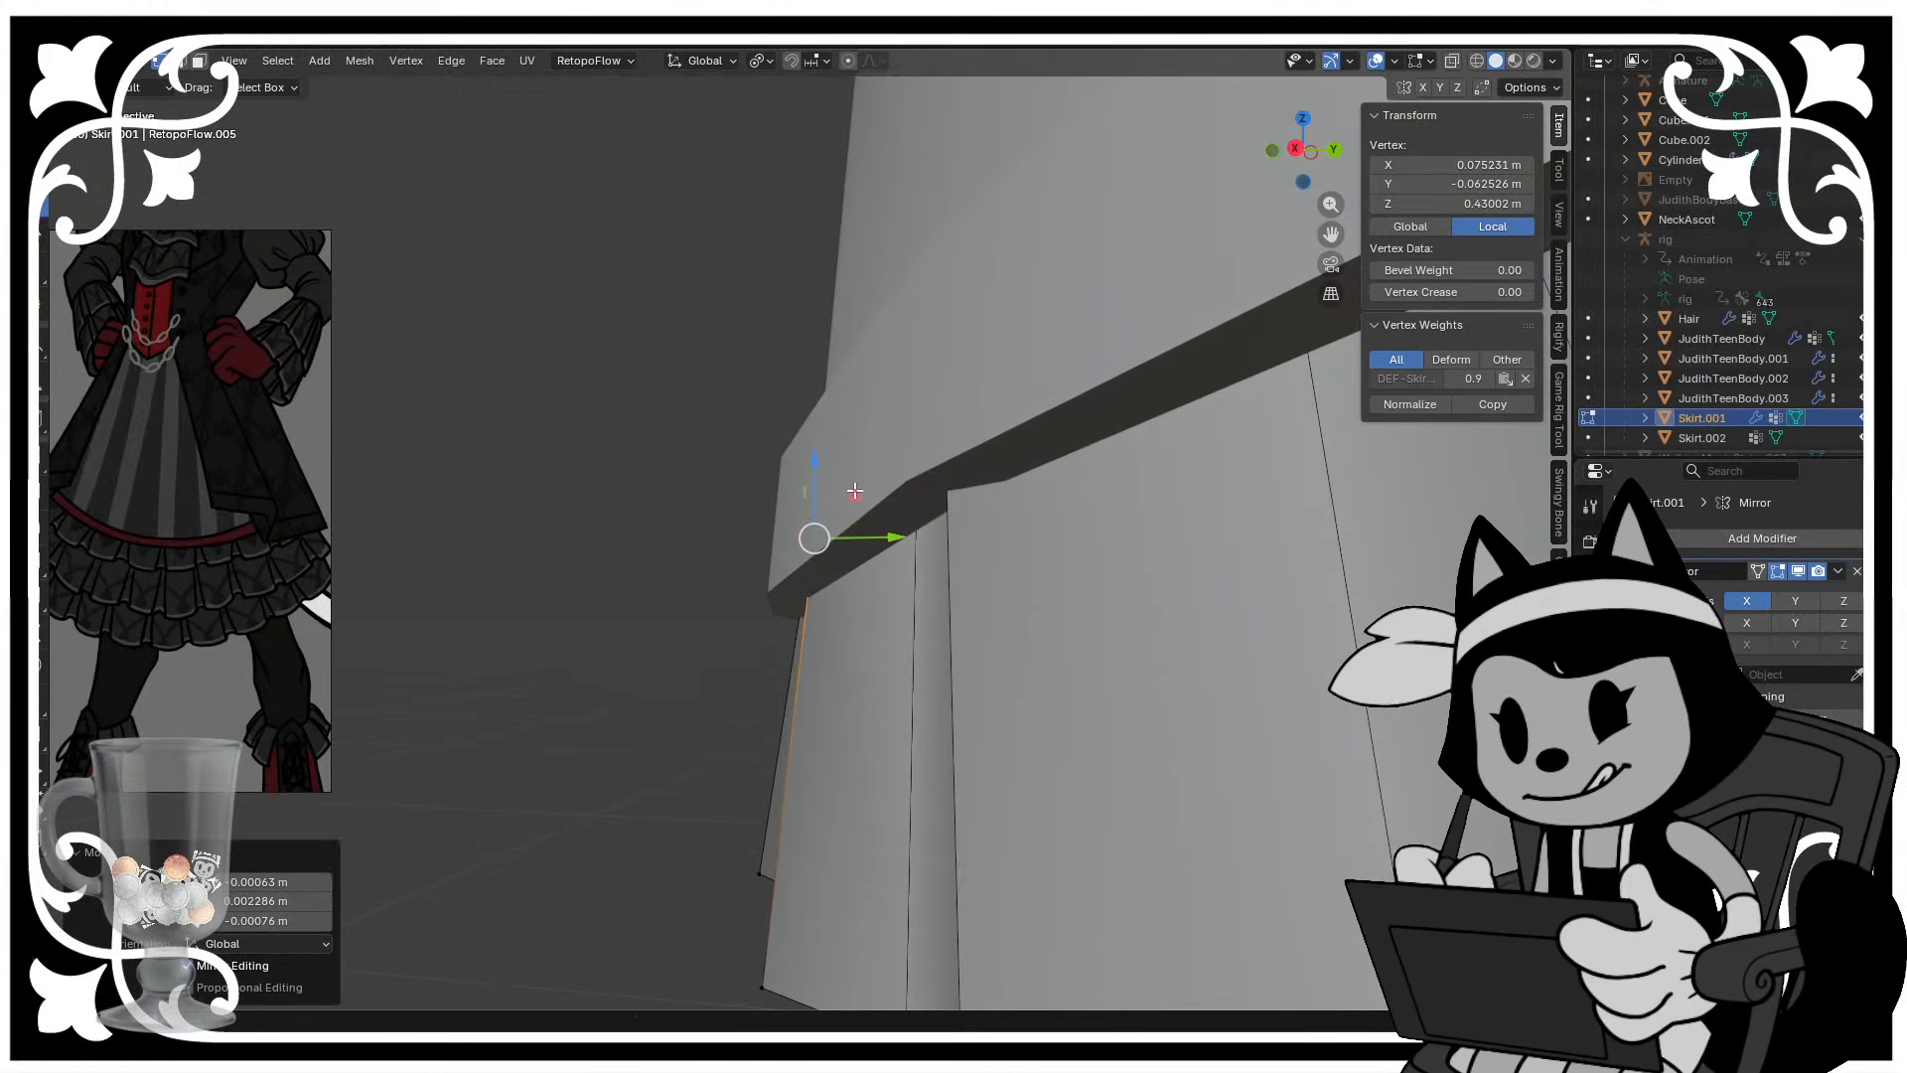
- Select the following top vertices along the ruffle and tuck the one near the side inward by about 0.0016 m on Y
{"action": "left_click", "coordinate": [953, 440]}
{"action": "scroll", "coordinate": [953, 435], "scroll_direction": "down", "scroll_amount": 4}
{"action": "middle_click_drag", "start_coordinate": [954, 435], "coordinate": [830, 412]}
{"action": "scroll", "coordinate": [884, 427], "scroll_direction": "up", "scroll_amount": 3}
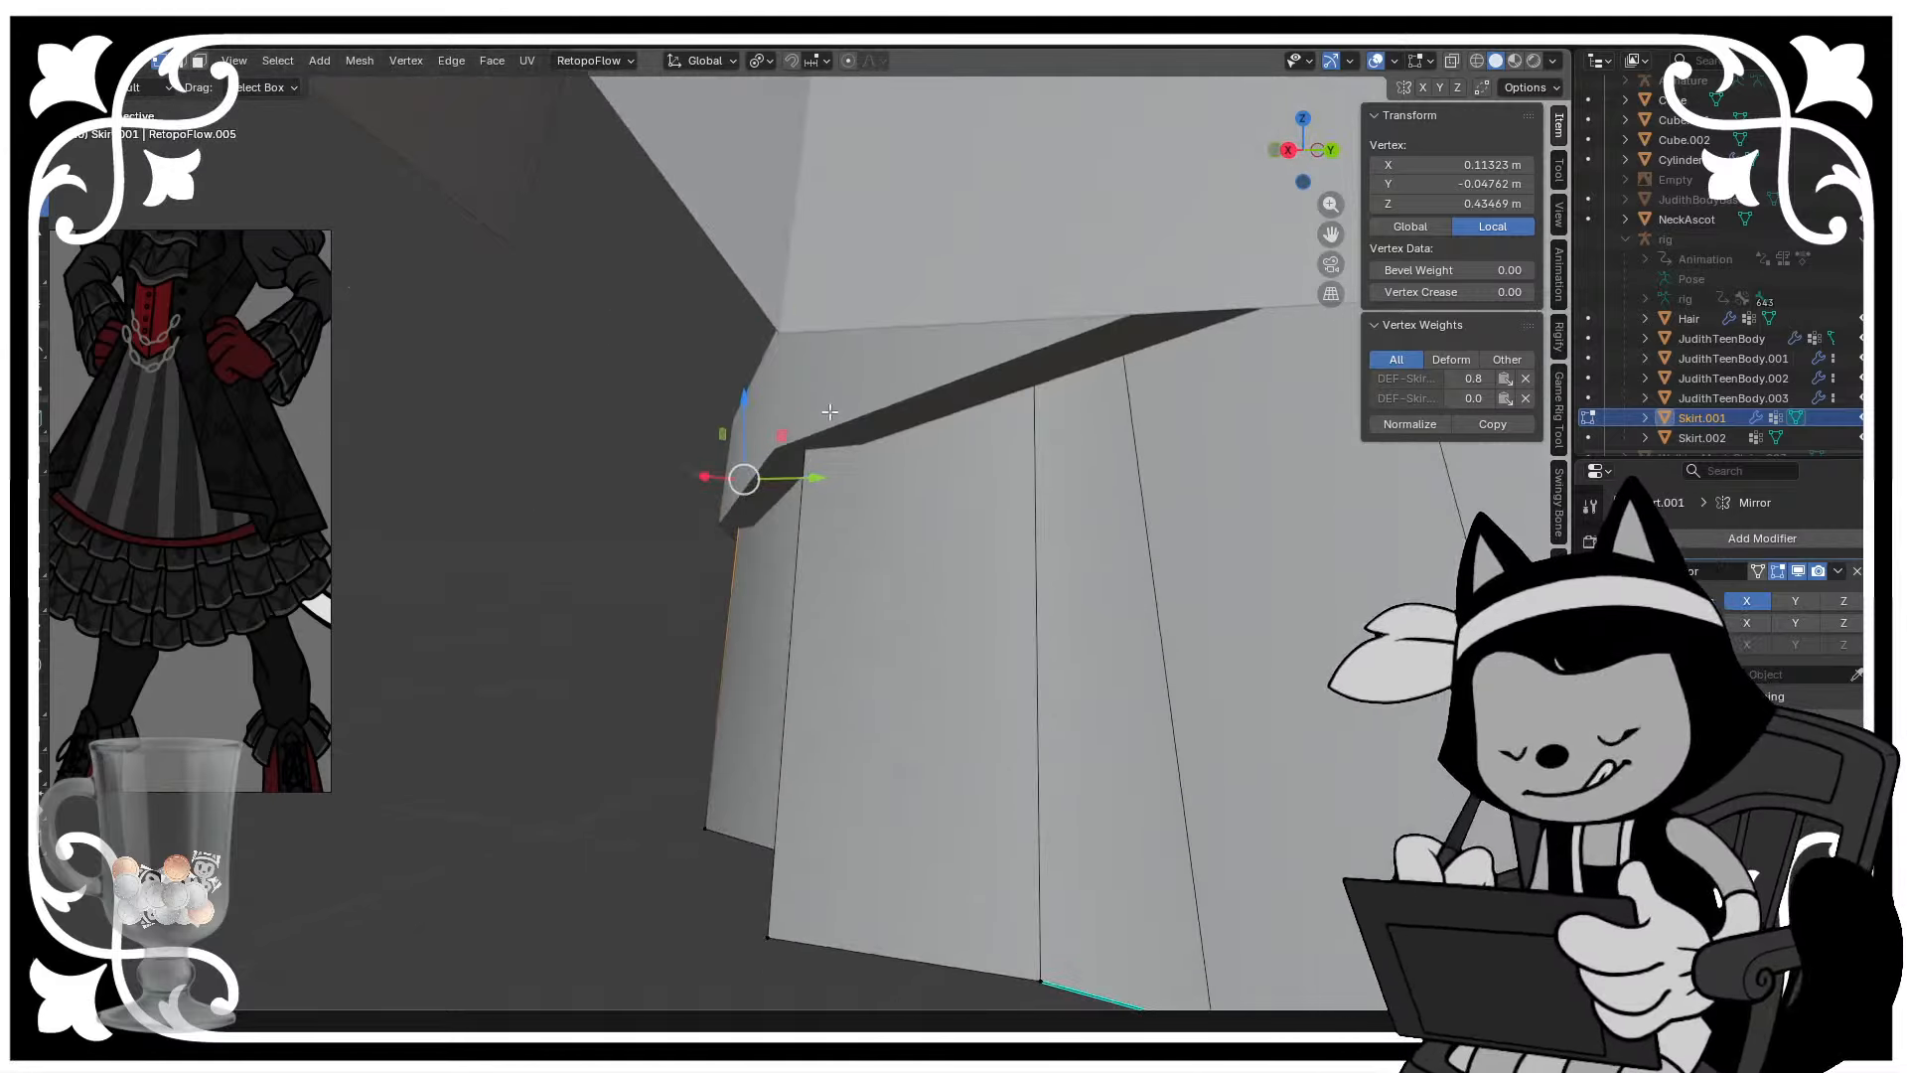
{"action": "left_click", "coordinate": [813, 430]}
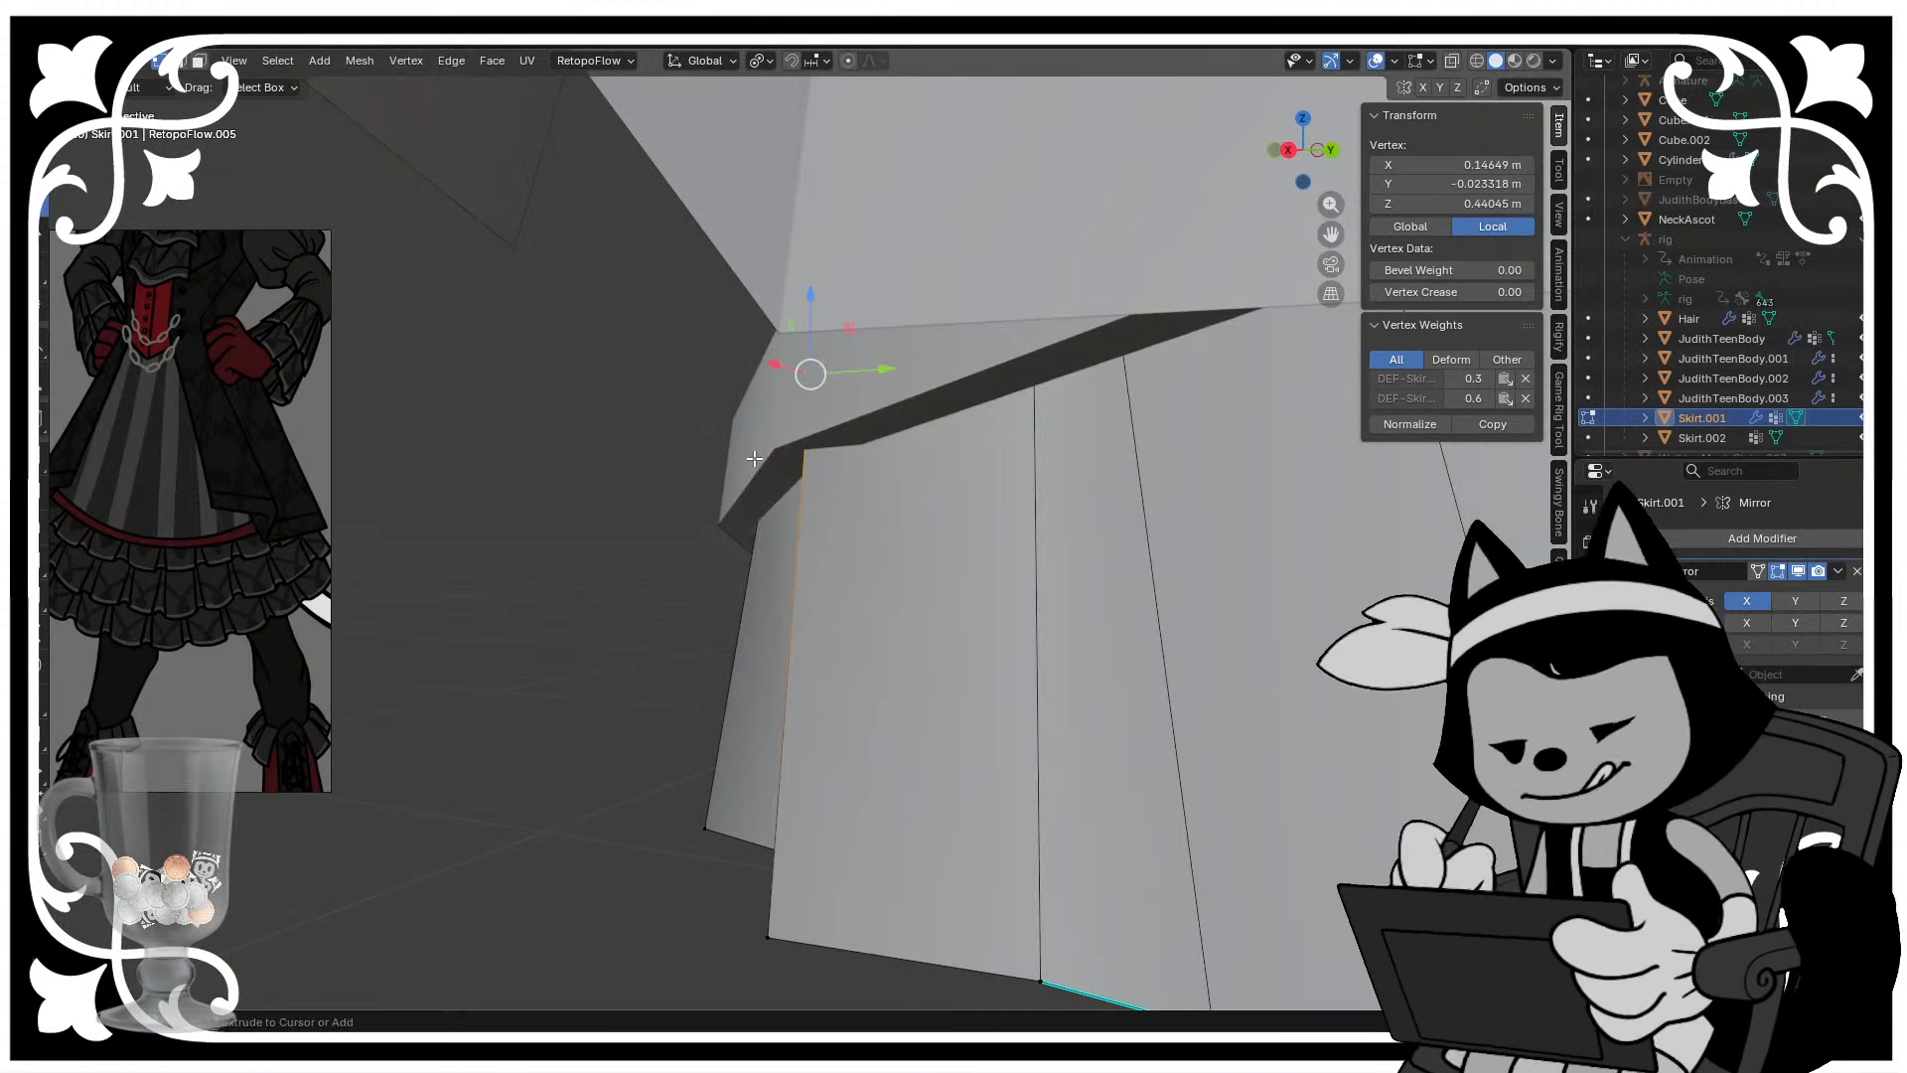
{"action": "middle_click_drag", "start_coordinate": [755, 458], "coordinate": [998, 438]}
{"action": "scroll", "coordinate": [822, 496], "scroll_direction": "down", "scroll_amount": 5}
{"action": "key", "text": "g"}
{"action": "left_click", "coordinate": [821, 520]}
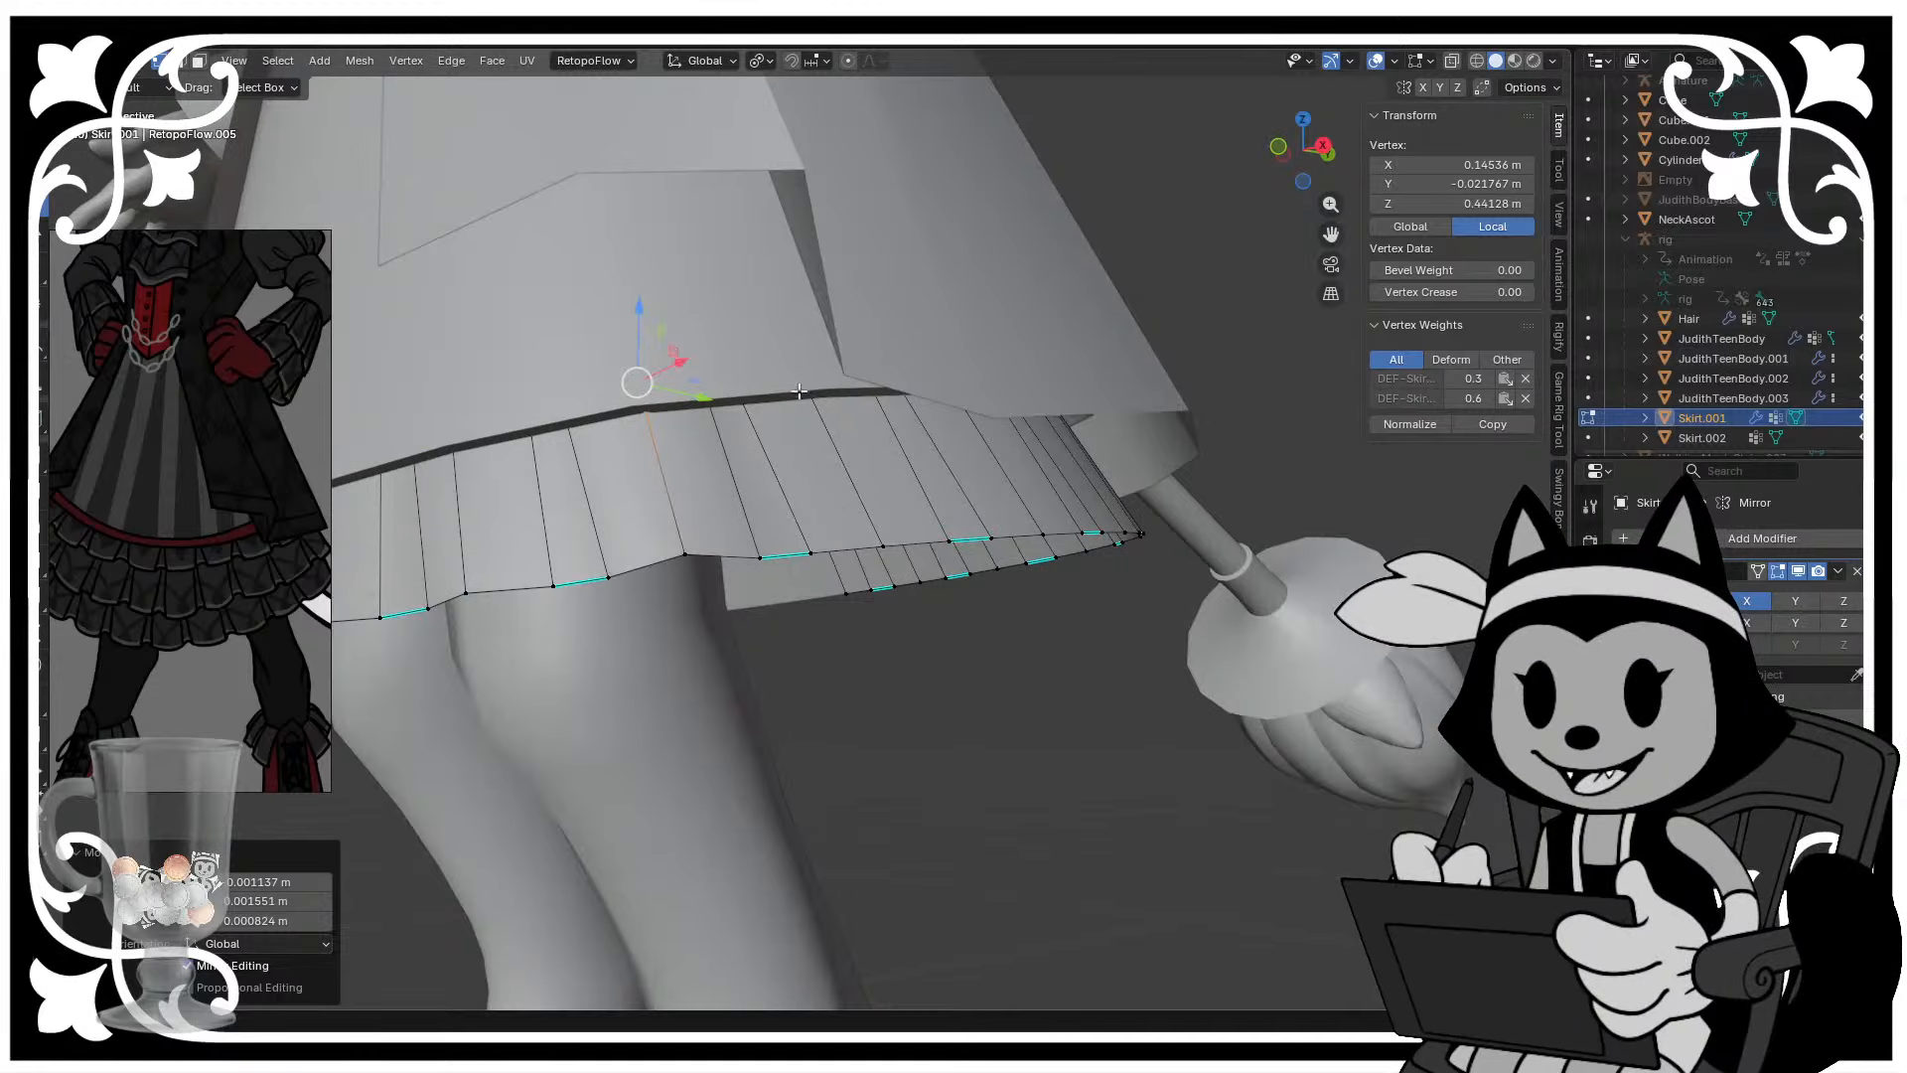
- In edge editing, move the pleat edge at the ruffle's side about 0.008 m in the XZ plane
{"action": "key", "text": "2"}
{"action": "left_click", "coordinate": [818, 479]}
{"action": "middle_click_drag", "start_coordinate": [818, 479], "coordinate": [951, 504]}
{"action": "key", "text": "g"}
{"action": "key", "text": "shift+y"}
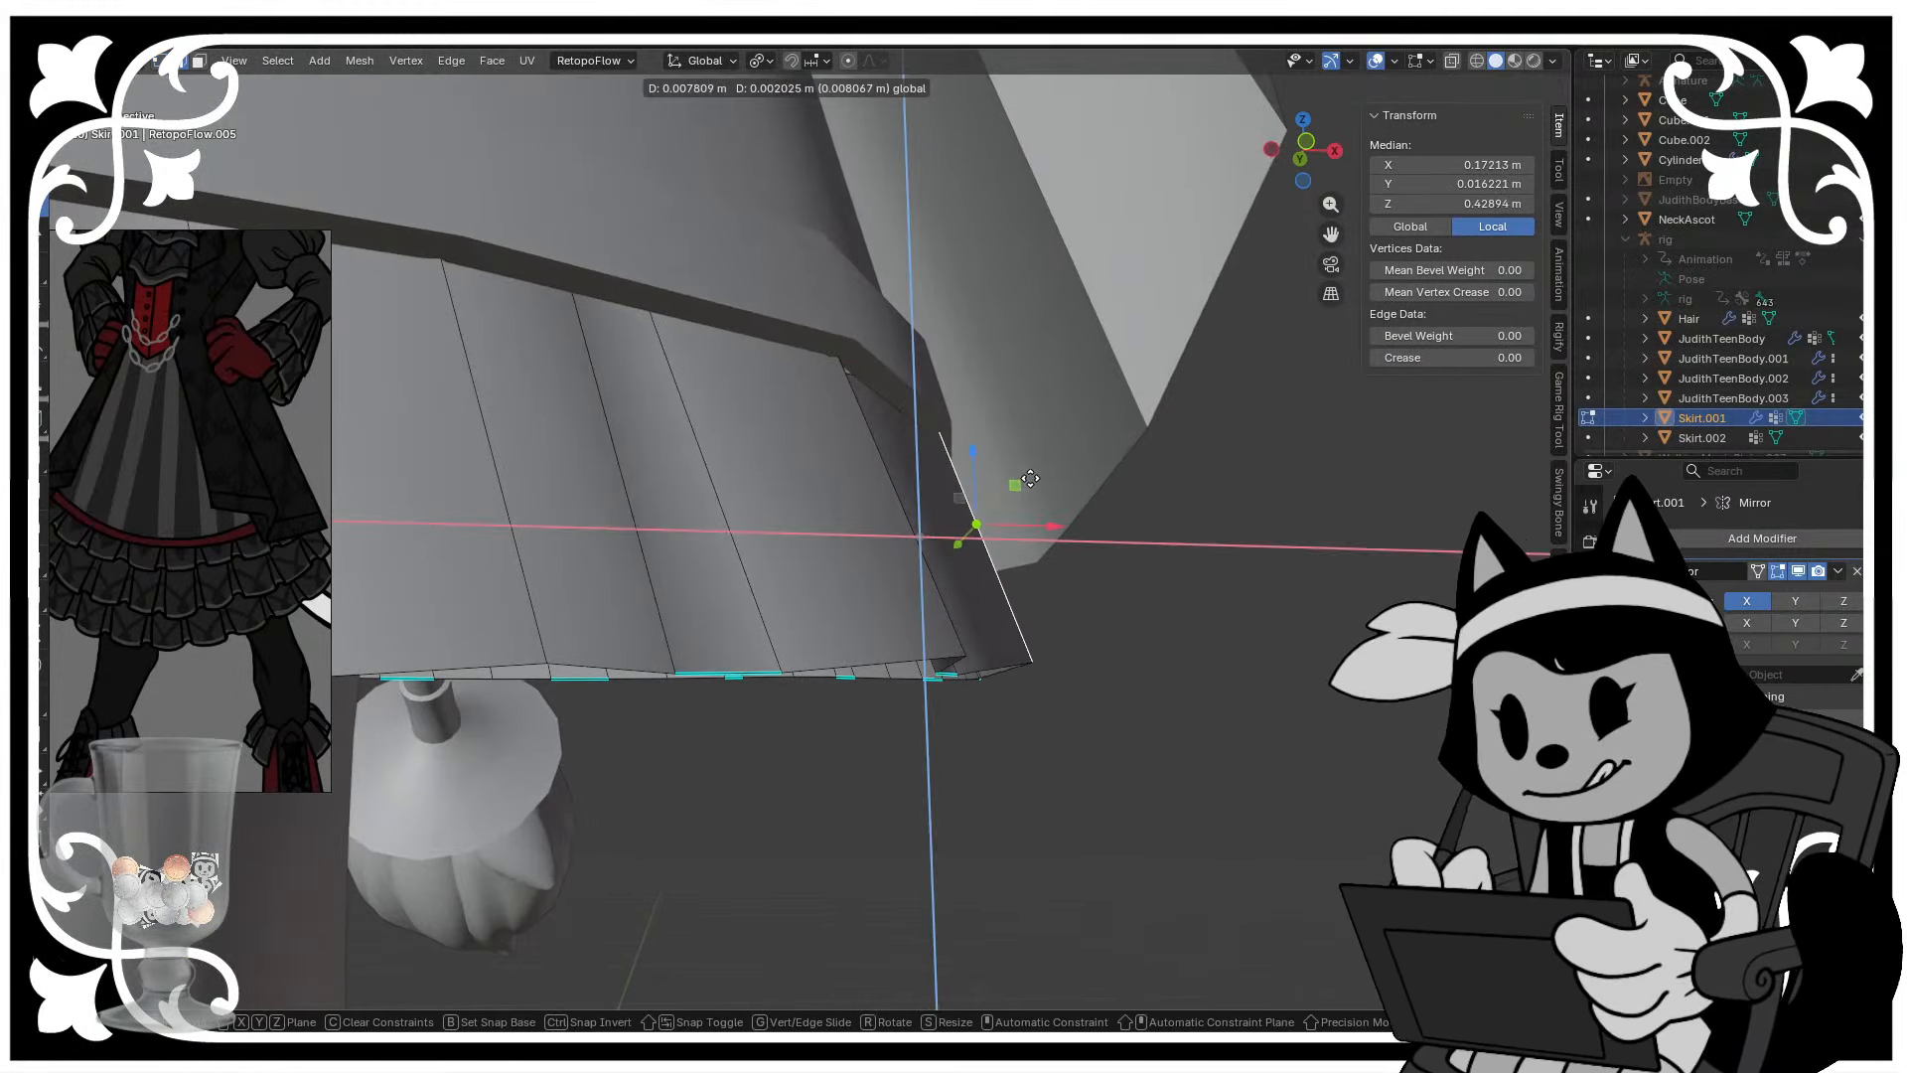
{"action": "left_click", "coordinate": [1030, 478]}
- Move the top vertex at the ruffle's side along X to line it up under the skirt hem
{"action": "key", "text": "1"}
{"action": "left_click", "coordinate": [936, 391]}
{"action": "key", "text": "g"}
{"action": "key", "text": "x"}
{"action": "left_click", "coordinate": [965, 388]}
- In edge editing, shift a pleat edge on the ruffle's side slightly to adjust its spacing
{"action": "middle_click_drag", "start_coordinate": [966, 388], "coordinate": [795, 423]}
{"action": "key", "text": "2"}
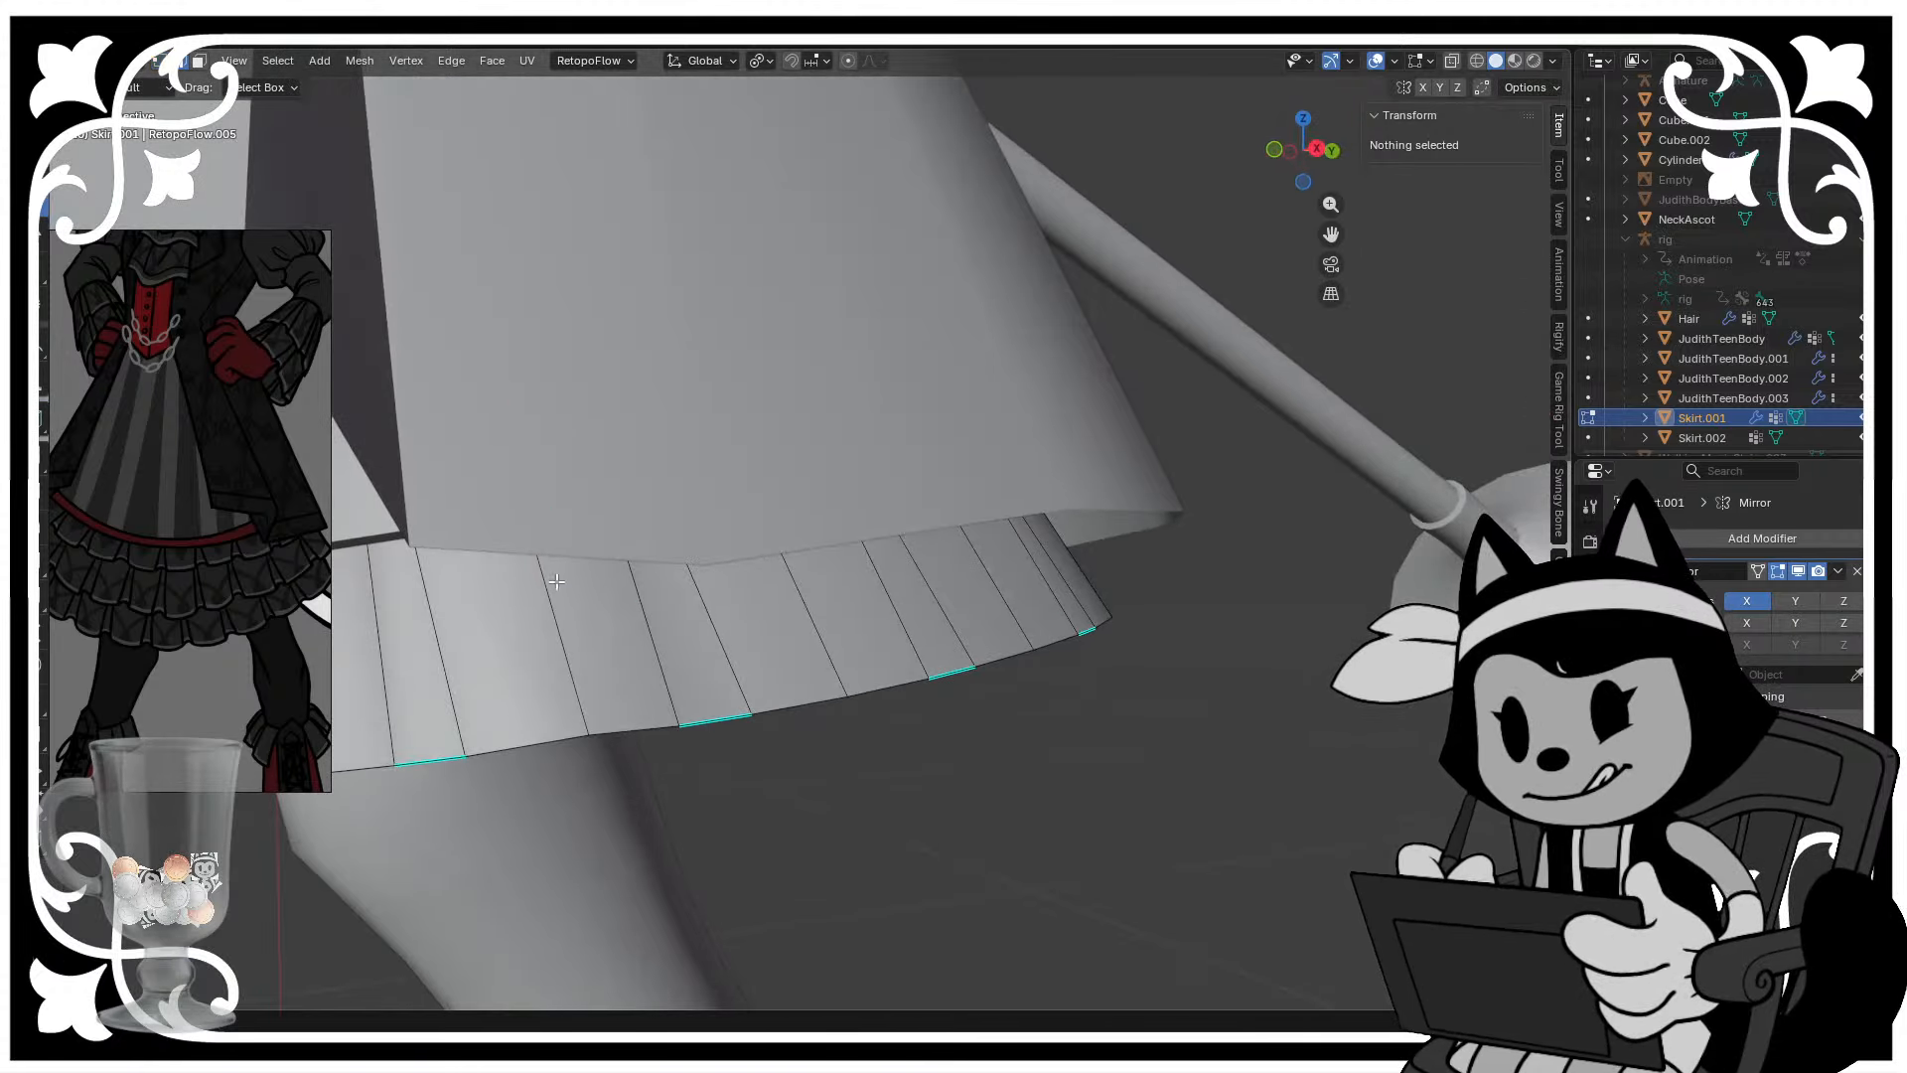
{"action": "left_click", "coordinate": [554, 585]}
{"action": "key", "text": "g"}
{"action": "left_click", "coordinate": [530, 587]}
- Move the pleat edge at the ruffle's rear side along X, and refine its placement with small free moves
{"action": "middle_click_drag", "start_coordinate": [529, 587], "coordinate": [622, 520]}
{"action": "left_click", "coordinate": [726, 490]}
{"action": "key", "text": "g"}
{"action": "key", "text": "x"}
{"action": "left_click", "coordinate": [566, 554]}
{"action": "key", "text": "g"}
{"action": "left_click", "coordinate": [734, 433]}
{"action": "key", "text": "g"}
{"action": "left_click", "coordinate": [611, 522]}
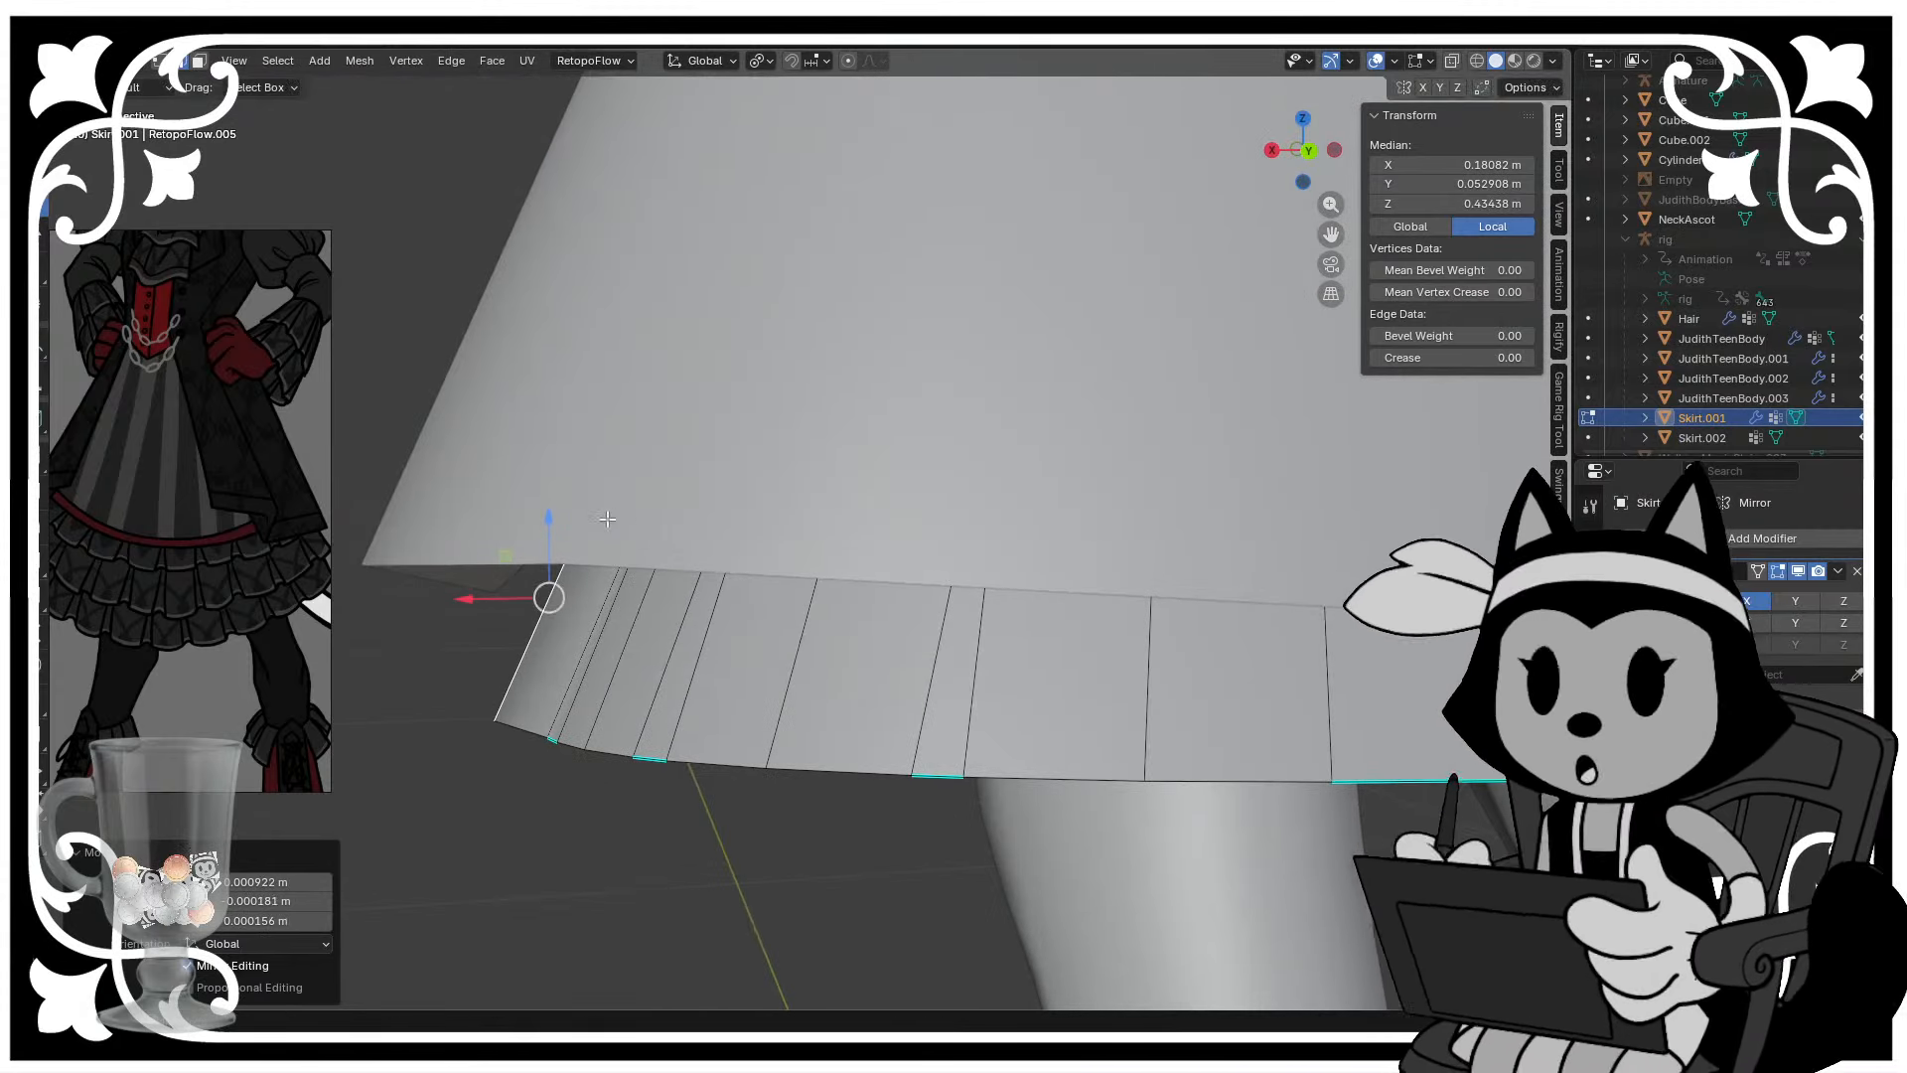
- Nudge a neighbouring pleat edge at the rear side of the ruffle slightly into place beneath the skirt hem
{"action": "middle_click_drag", "start_coordinate": [614, 616], "coordinate": [636, 556]}
{"action": "left_click", "coordinate": [672, 564]}
{"action": "left_click", "coordinate": [602, 621]}
{"action": "key", "text": "g"}
{"action": "left_click", "coordinate": [608, 616]}
- Reposition the next pleat edge along the ruffle's back under the skirt hem, and save the file
{"action": "left_click", "coordinate": [753, 596]}
{"action": "key", "text": "ctrl+s"}
{"action": "middle_click_drag", "start_coordinate": [808, 579], "coordinate": [862, 544]}
{"action": "key", "text": "g"}
{"action": "left_click", "coordinate": [760, 518]}
{"action": "key", "text": "ctrl+s"}
- Adjust the following pleat edge toward the back centre in two small moves
{"action": "left_click", "coordinate": [894, 568]}
{"action": "key", "text": "g"}
{"action": "left_click", "coordinate": [953, 466]}
{"action": "key", "text": "g"}
{"action": "left_click", "coordinate": [837, 529]}
{"action": "left_click", "coordinate": [1049, 461]}
- In vertex editing, nudge a back vertex of the ruffle into place and save the file
{"action": "key", "text": "1"}
{"action": "left_click", "coordinate": [715, 660]}
{"action": "left_click_drag", "start_coordinate": [668, 622], "coordinate": [652, 608]}
{"action": "key", "text": "ctrl+s"}
- Move the ruffle's back-centre vertex about 0.0046 m along Y and 0.0018 m along Z, and return to Object Mode
{"action": "middle_click_drag", "start_coordinate": [652, 608], "coordinate": [866, 676]}
{"action": "left_click", "coordinate": [811, 685]}
{"action": "key", "text": "2"}
{"action": "key", "text": "1"}
{"action": "middle_click_drag", "start_coordinate": [694, 601], "coordinate": [736, 600]}
{"action": "left_click", "coordinate": [692, 672]}
{"action": "left_click_drag", "start_coordinate": [732, 615], "coordinate": [773, 599]}
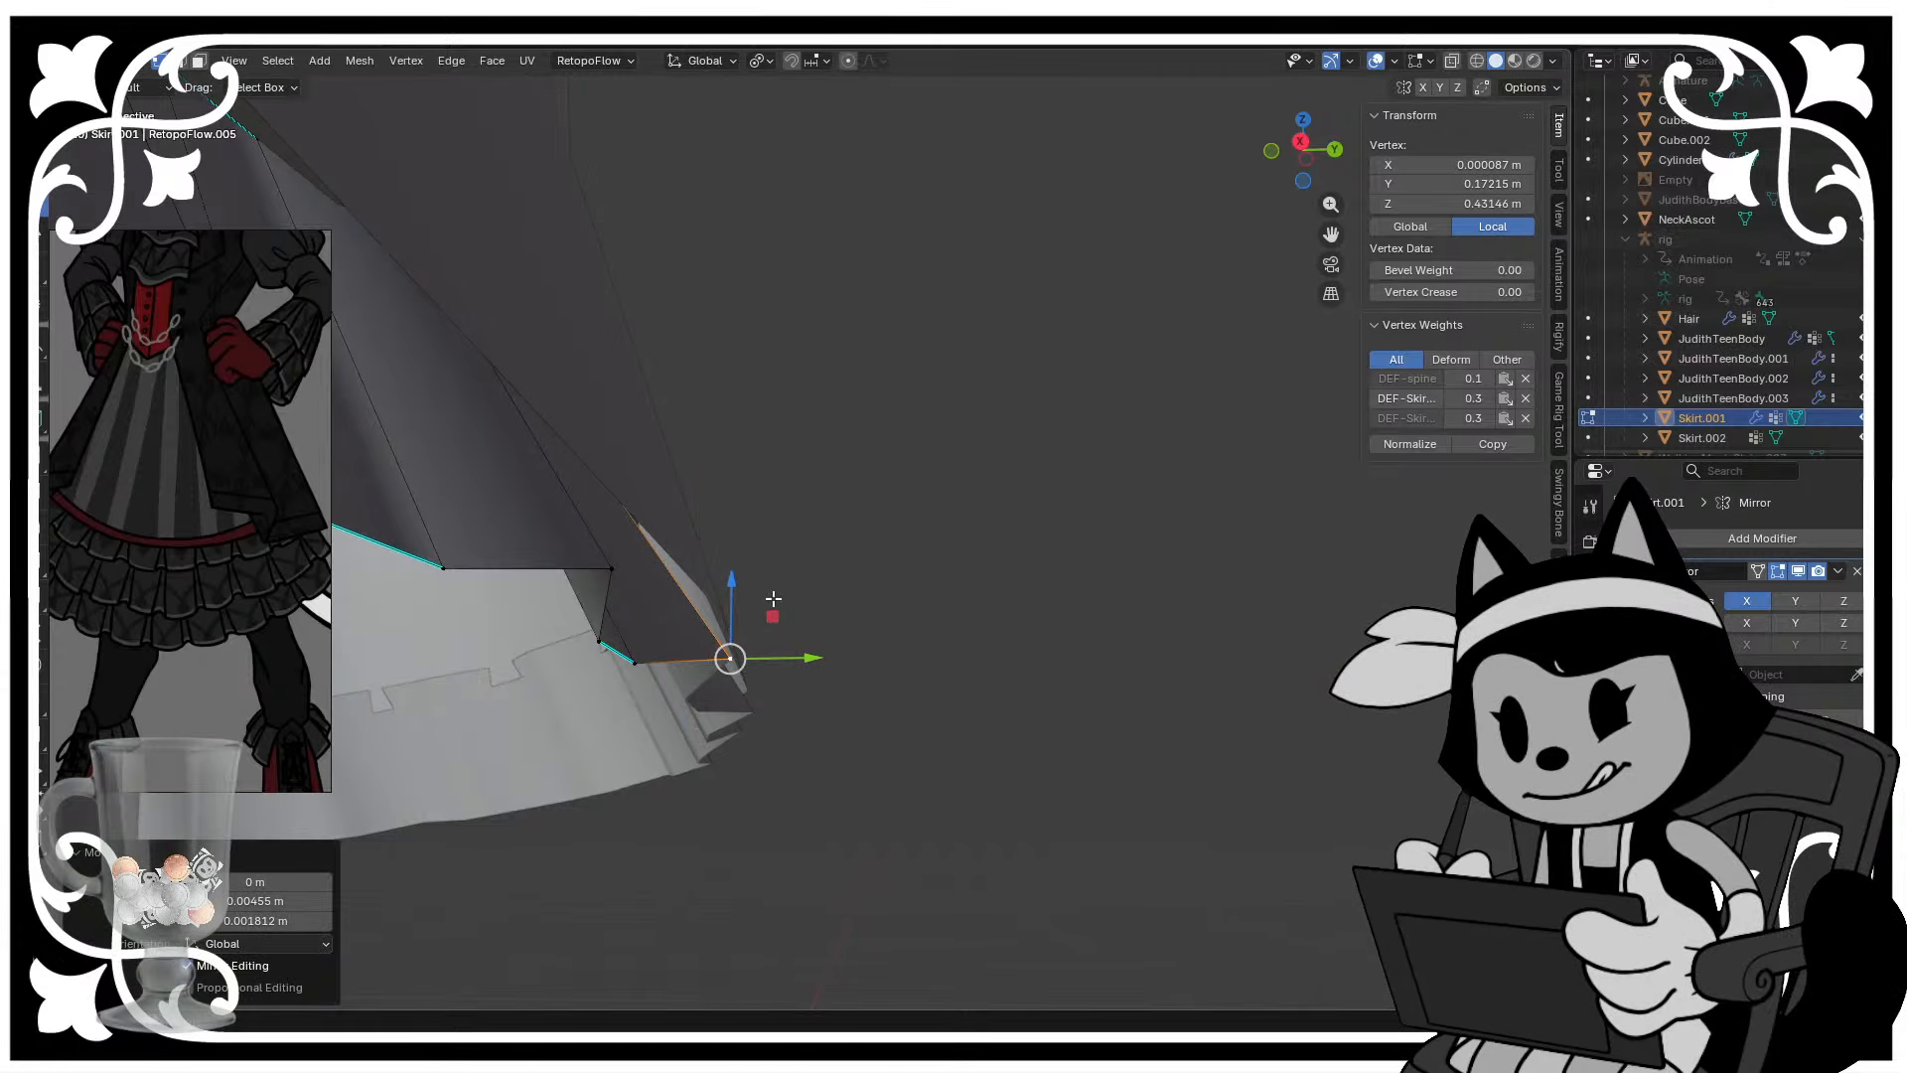
{"action": "middle_click_drag", "start_coordinate": [774, 599], "coordinate": [775, 616]}
{"action": "scroll", "coordinate": [765, 626], "scroll_direction": "up", "scroll_amount": 4}
{"action": "key", "text": "Tab"}
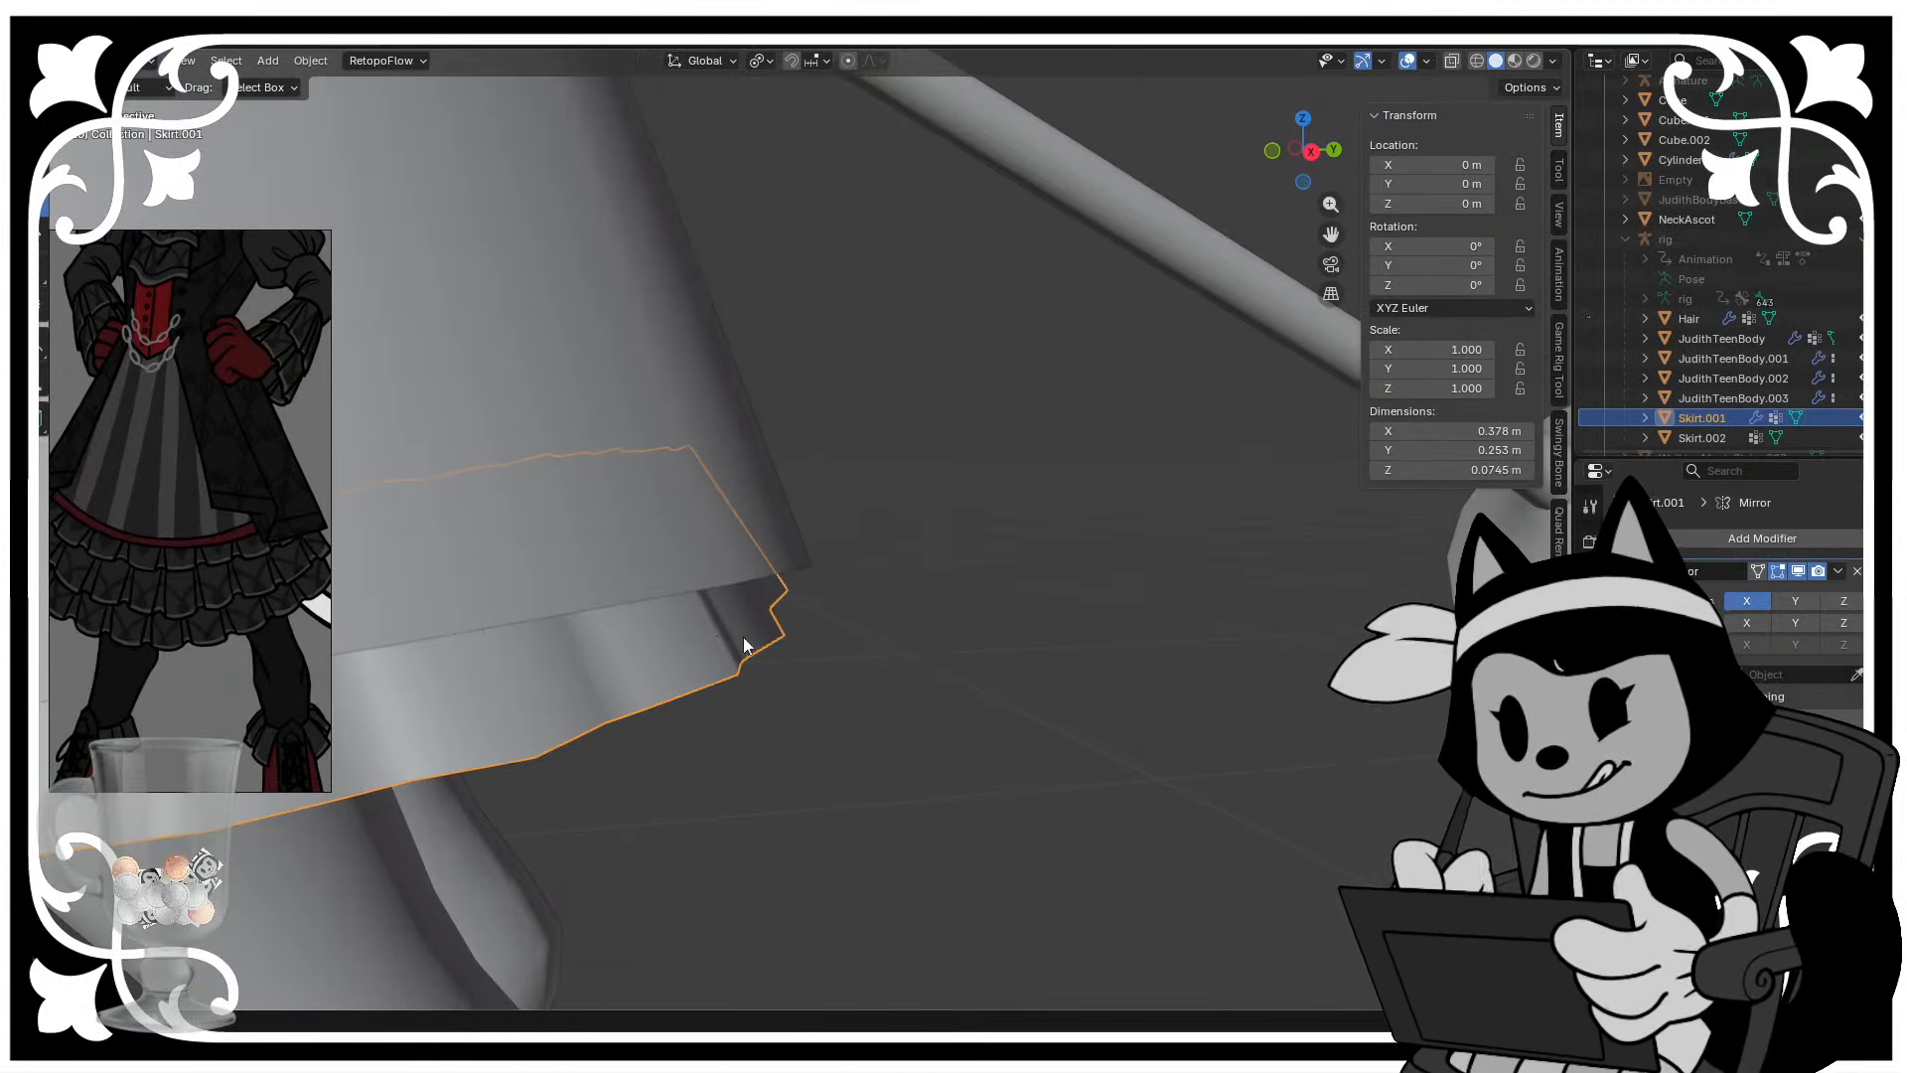
{"action": "left_click", "coordinate": [826, 766]}
{"action": "scroll", "coordinate": [831, 685], "scroll_direction": "down", "scroll_amount": 3}
{"action": "middle_click_drag", "start_coordinate": [698, 585], "coordinate": [770, 515]}
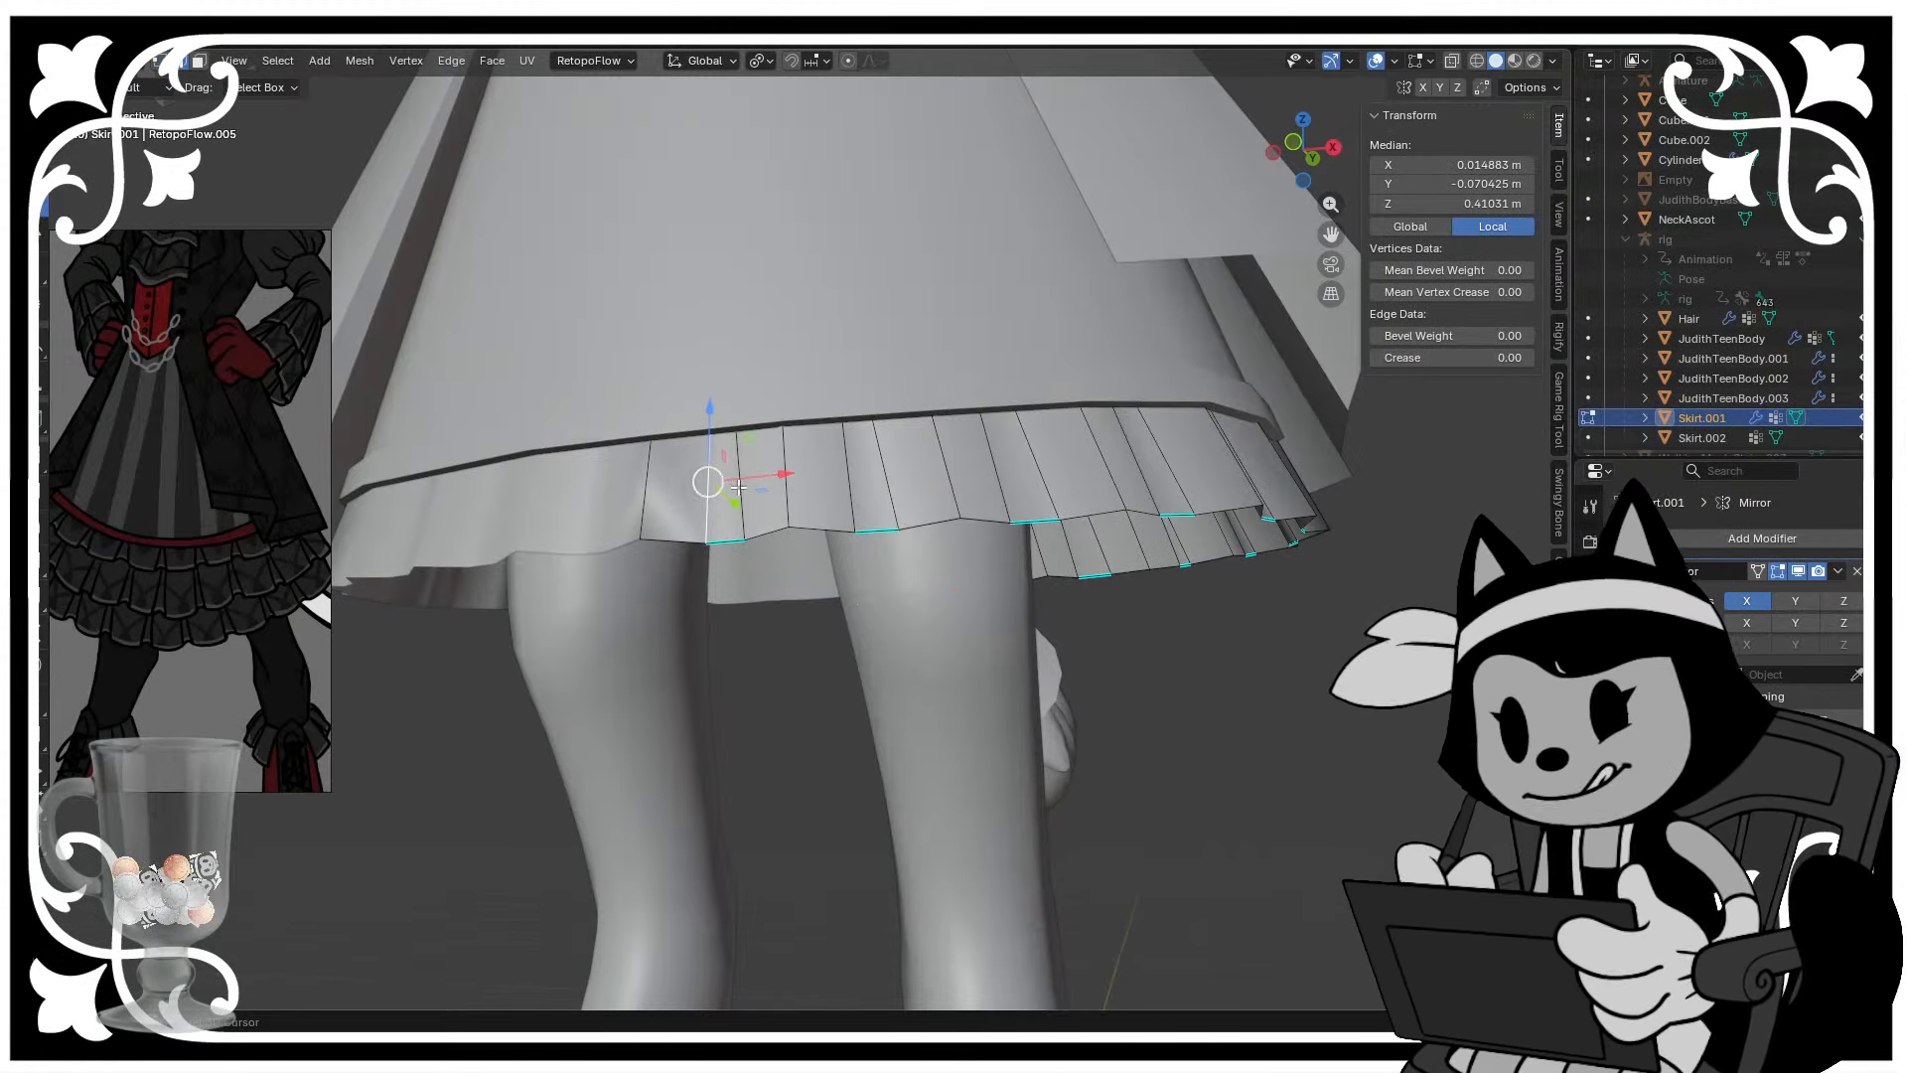
- Select the paired fold edges of the pleats across the front and side of the ruffle
{"action": "left_click", "coordinate": [739, 487], "text": "shift"}
{"action": "left_click", "coordinate": [849, 491], "text": "shift"}
{"action": "left_click", "coordinate": [888, 484], "text": "shift"}
{"action": "left_click", "coordinate": [995, 467], "text": "shift"}
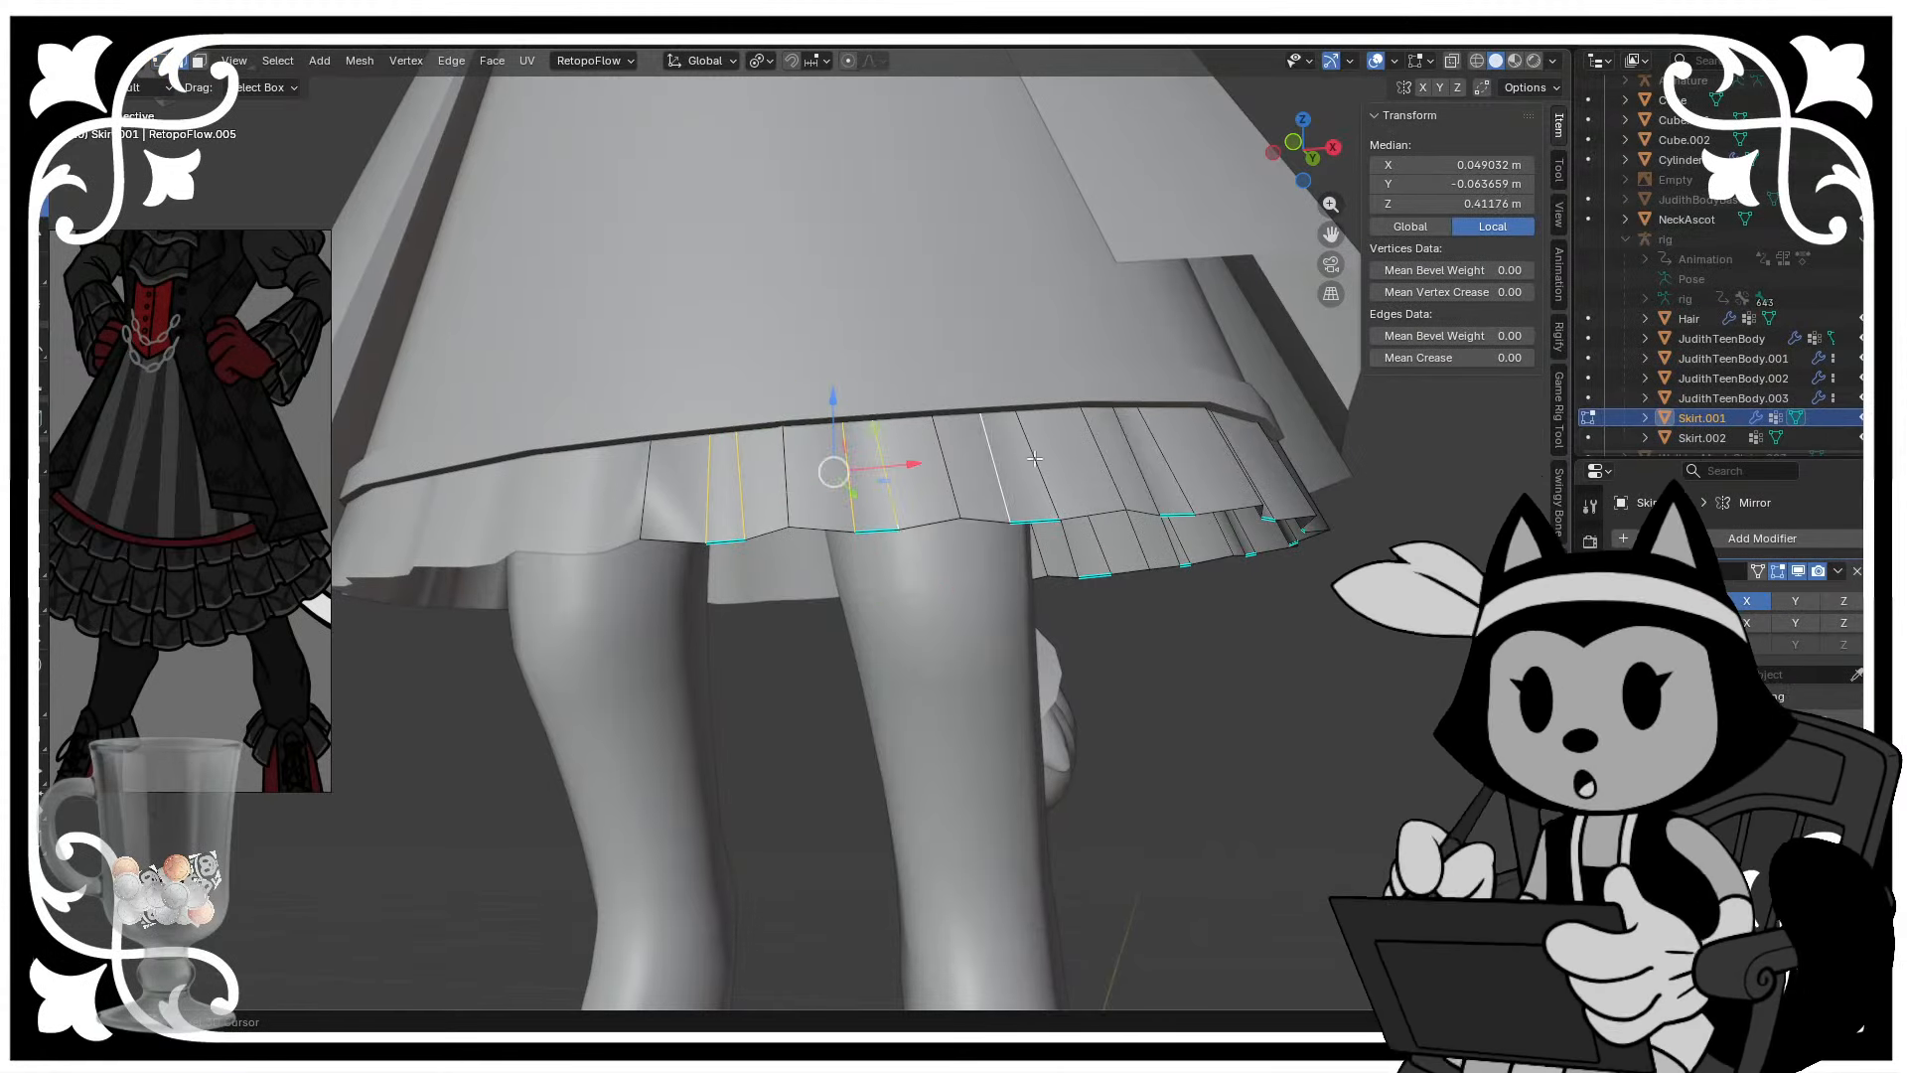
{"action": "left_click", "coordinate": [1035, 460], "text": "shift"}
{"action": "left_click", "coordinate": [1143, 471], "text": "shift"}
{"action": "left_click", "coordinate": [1168, 470], "text": "shift"}
{"action": "middle_click_drag", "start_coordinate": [1168, 470], "coordinate": [861, 410]}
{"action": "left_click", "coordinate": [860, 410], "text": "shift"}
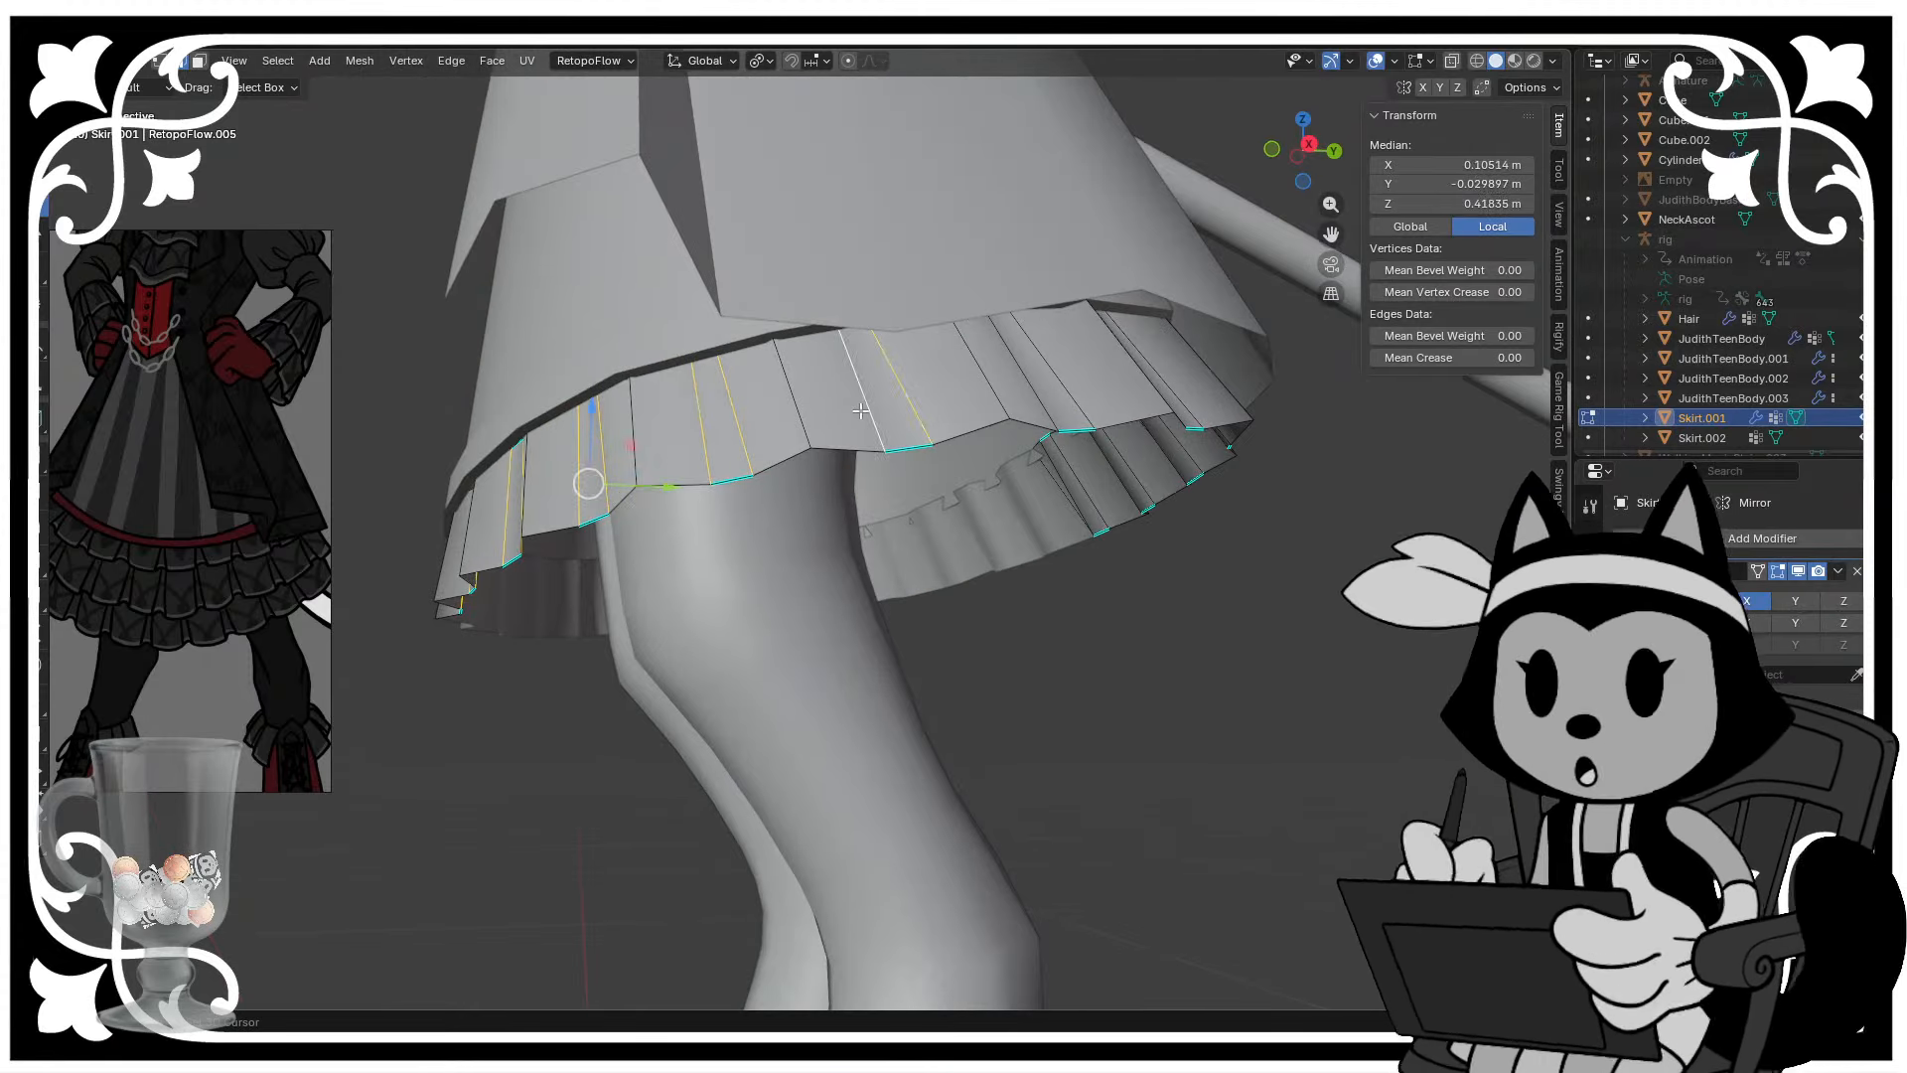
{"action": "left_click", "coordinate": [1035, 377], "text": "shift"}
{"action": "left_click", "coordinate": [1052, 379], "text": "shift"}
- Add the fold edges of the back pleats to the selection and mark all the selected edges as sharp
{"action": "middle_click_drag", "start_coordinate": [1052, 379], "coordinate": [804, 409]}
{"action": "left_click", "coordinate": [893, 428], "text": "shift"}
{"action": "left_click", "coordinate": [924, 442], "text": "shift"}
{"action": "left_click", "coordinate": [884, 424], "text": "shift"}
{"action": "left_click", "coordinate": [917, 440], "text": "shift"}
{"action": "left_click", "coordinate": [684, 427], "text": "shift"}
{"action": "left_click", "coordinate": [701, 429], "text": "shift"}
{"action": "left_click", "coordinate": [844, 452], "text": "shift"}
{"action": "left_click", "coordinate": [896, 442], "text": "shift"}
- Return to Object Mode, deselect the ruffle, check its pleats from several angles, and save the file
{"action": "key", "text": "Tab"}
{"action": "left_click", "coordinate": [1122, 715]}
{"action": "scroll", "coordinate": [844, 566], "scroll_direction": "down", "scroll_amount": 6}
{"action": "middle_click_drag", "start_coordinate": [844, 567], "coordinate": [739, 621]}
{"action": "scroll", "coordinate": [914, 586], "scroll_direction": "up", "scroll_amount": 4}
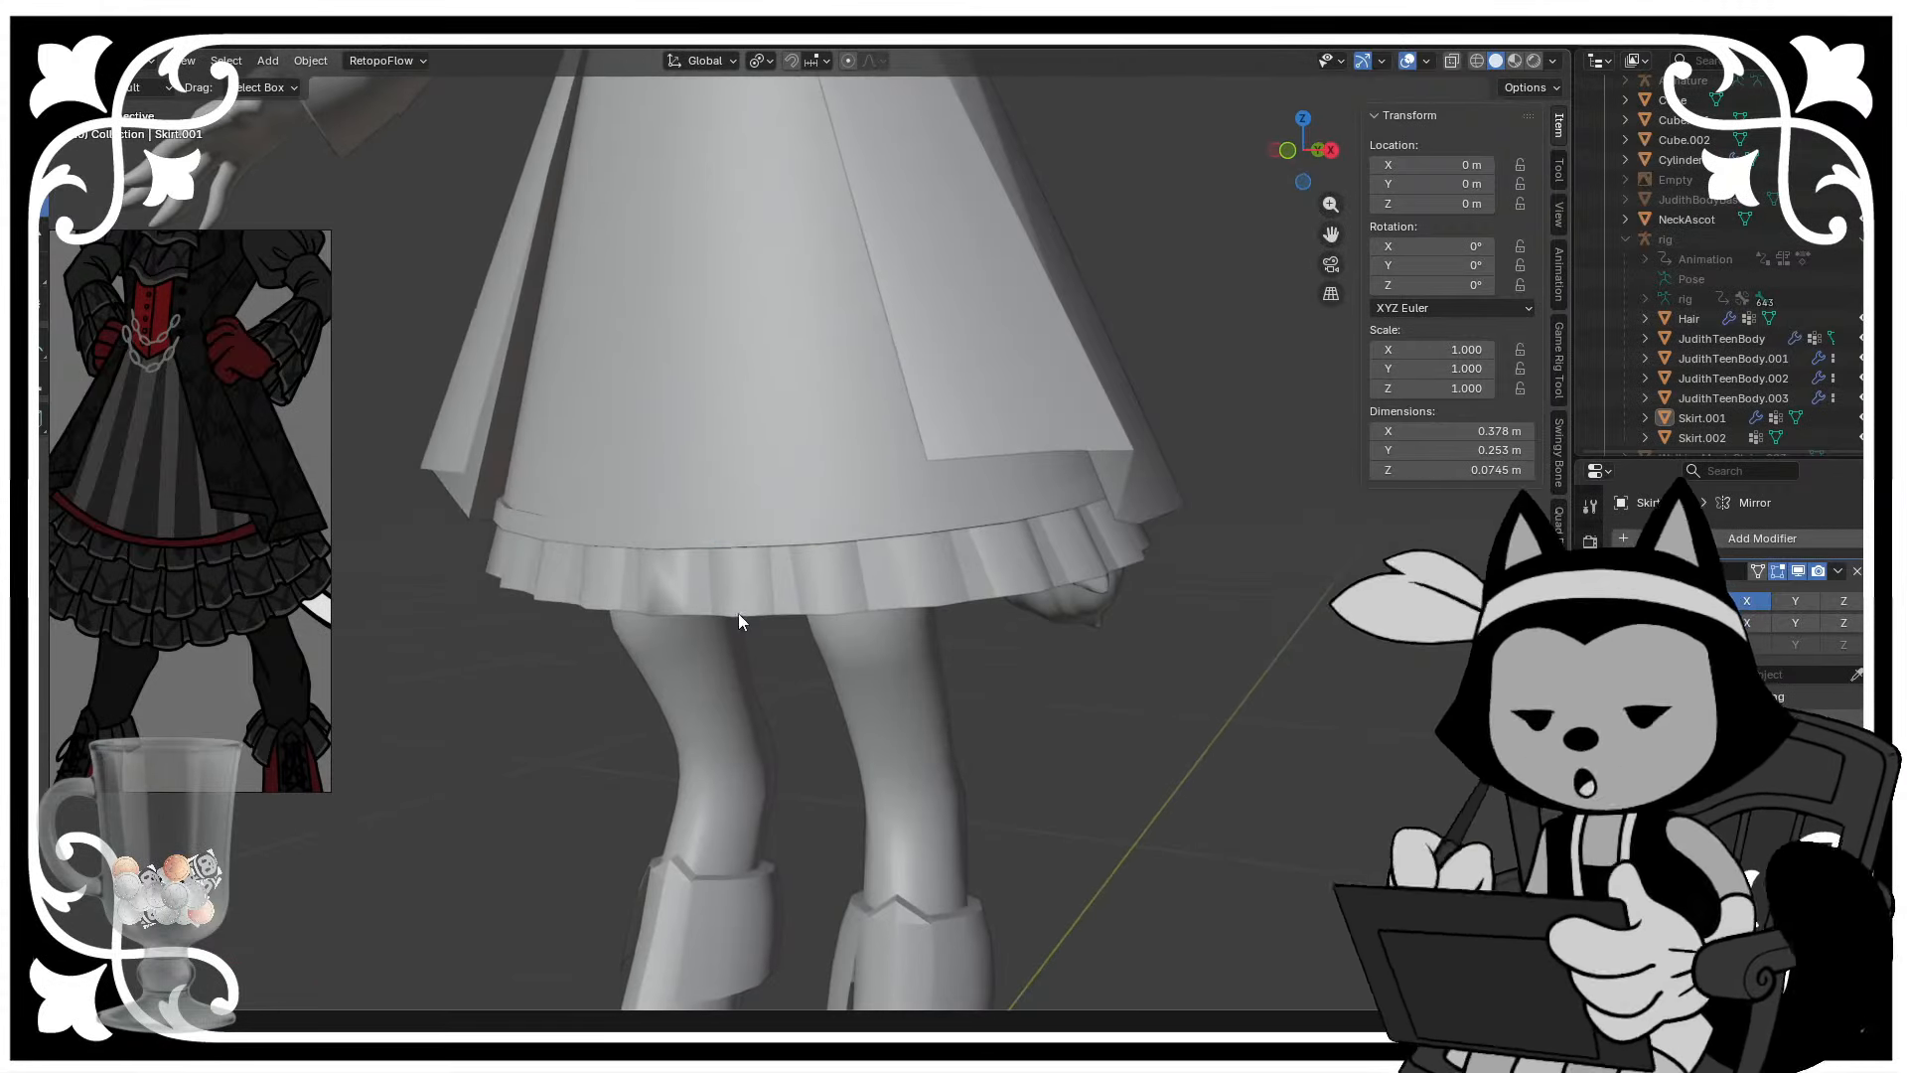
{"action": "key", "text": "ctrl+s"}
{"action": "middle_click_drag", "start_coordinate": [715, 539], "coordinate": [884, 468]}
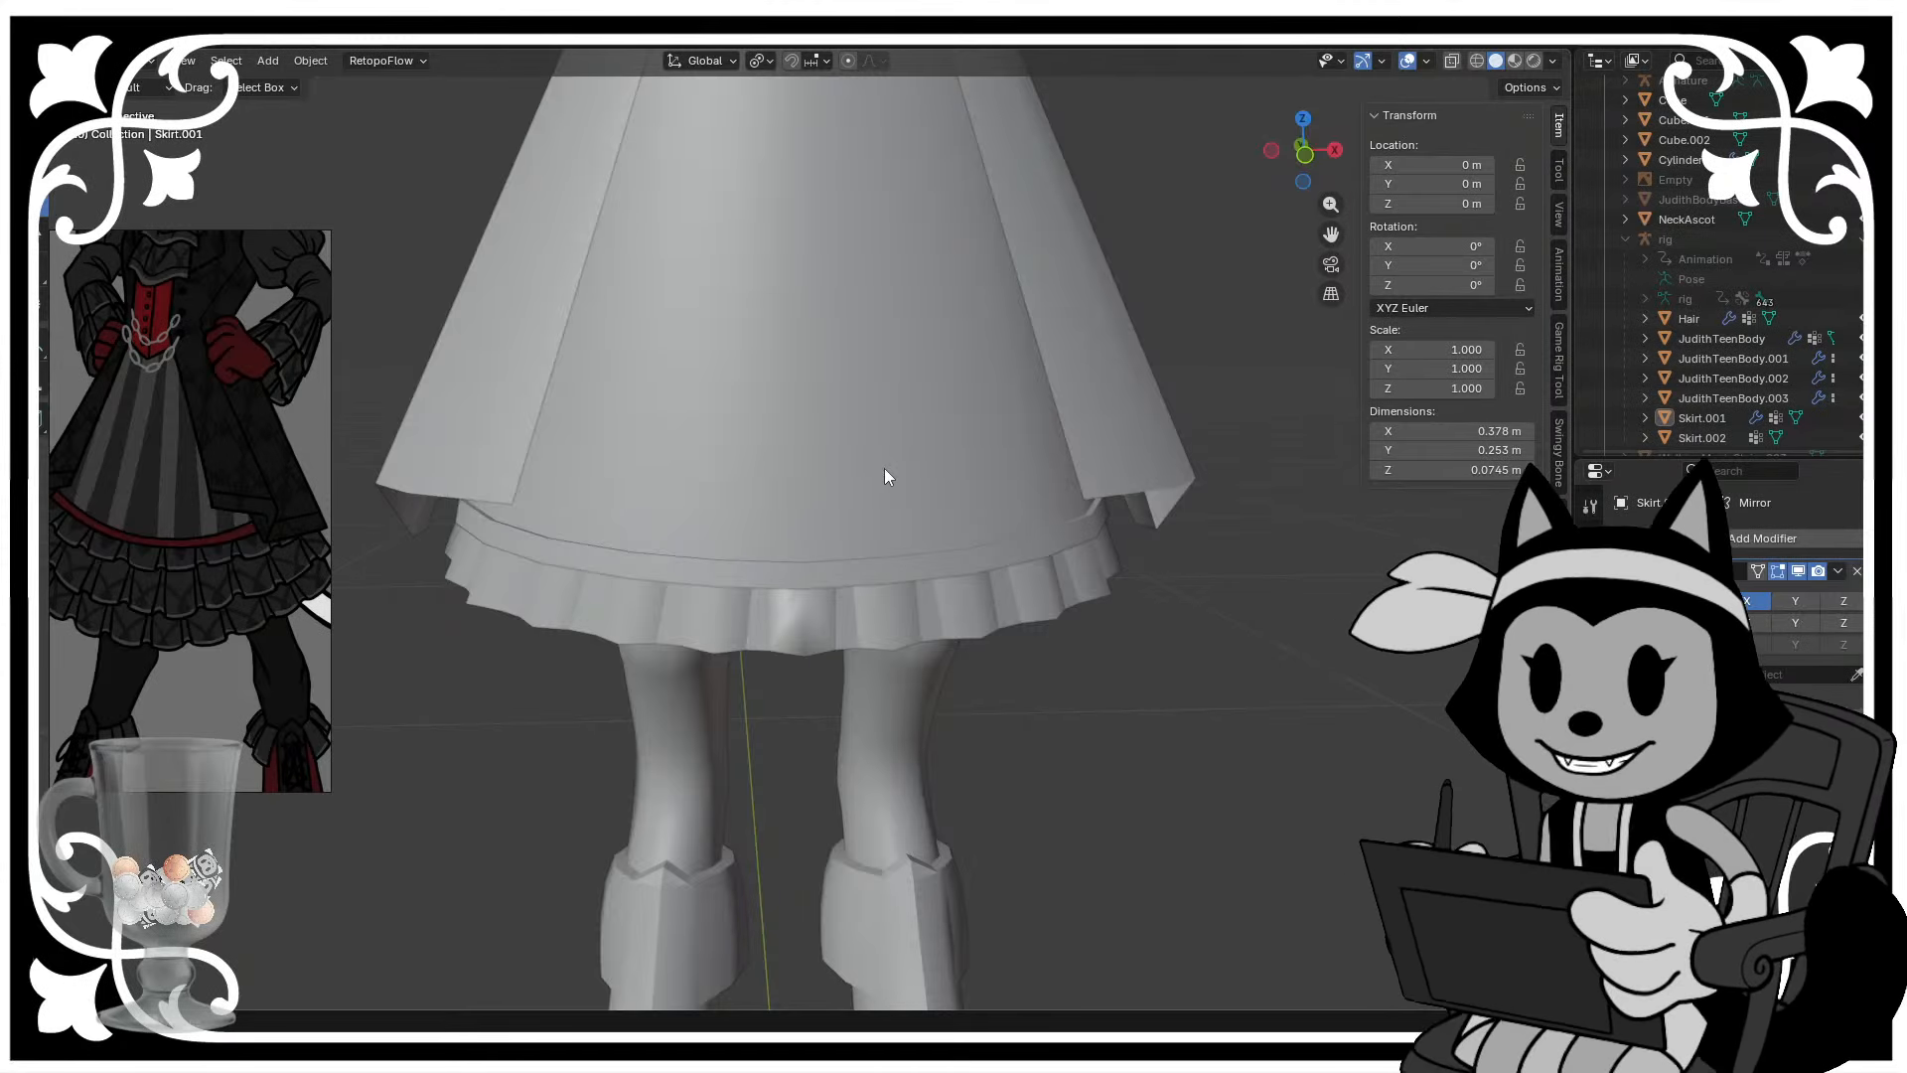
{"action": "key", "text": "ctrl+s"}
{"action": "mouse_move", "coordinate": [884, 468]}
{"action": "middle_mouse_down"}
{"action": "mouse_move", "coordinate": [725, 568]}
{"action": "mouse_move", "coordinate": [867, 501]}
{"action": "middle_mouse_up"}
- Open the ruffle for editing again, select its whole bottom edge loop, mark it sharp, and deselect everything
{"action": "left_click", "coordinate": [726, 563]}
{"action": "left_click", "coordinate": [733, 541]}
{"action": "key", "text": "Tab"}
{"action": "scroll", "coordinate": [757, 543], "scroll_direction": "up", "scroll_amount": 3}
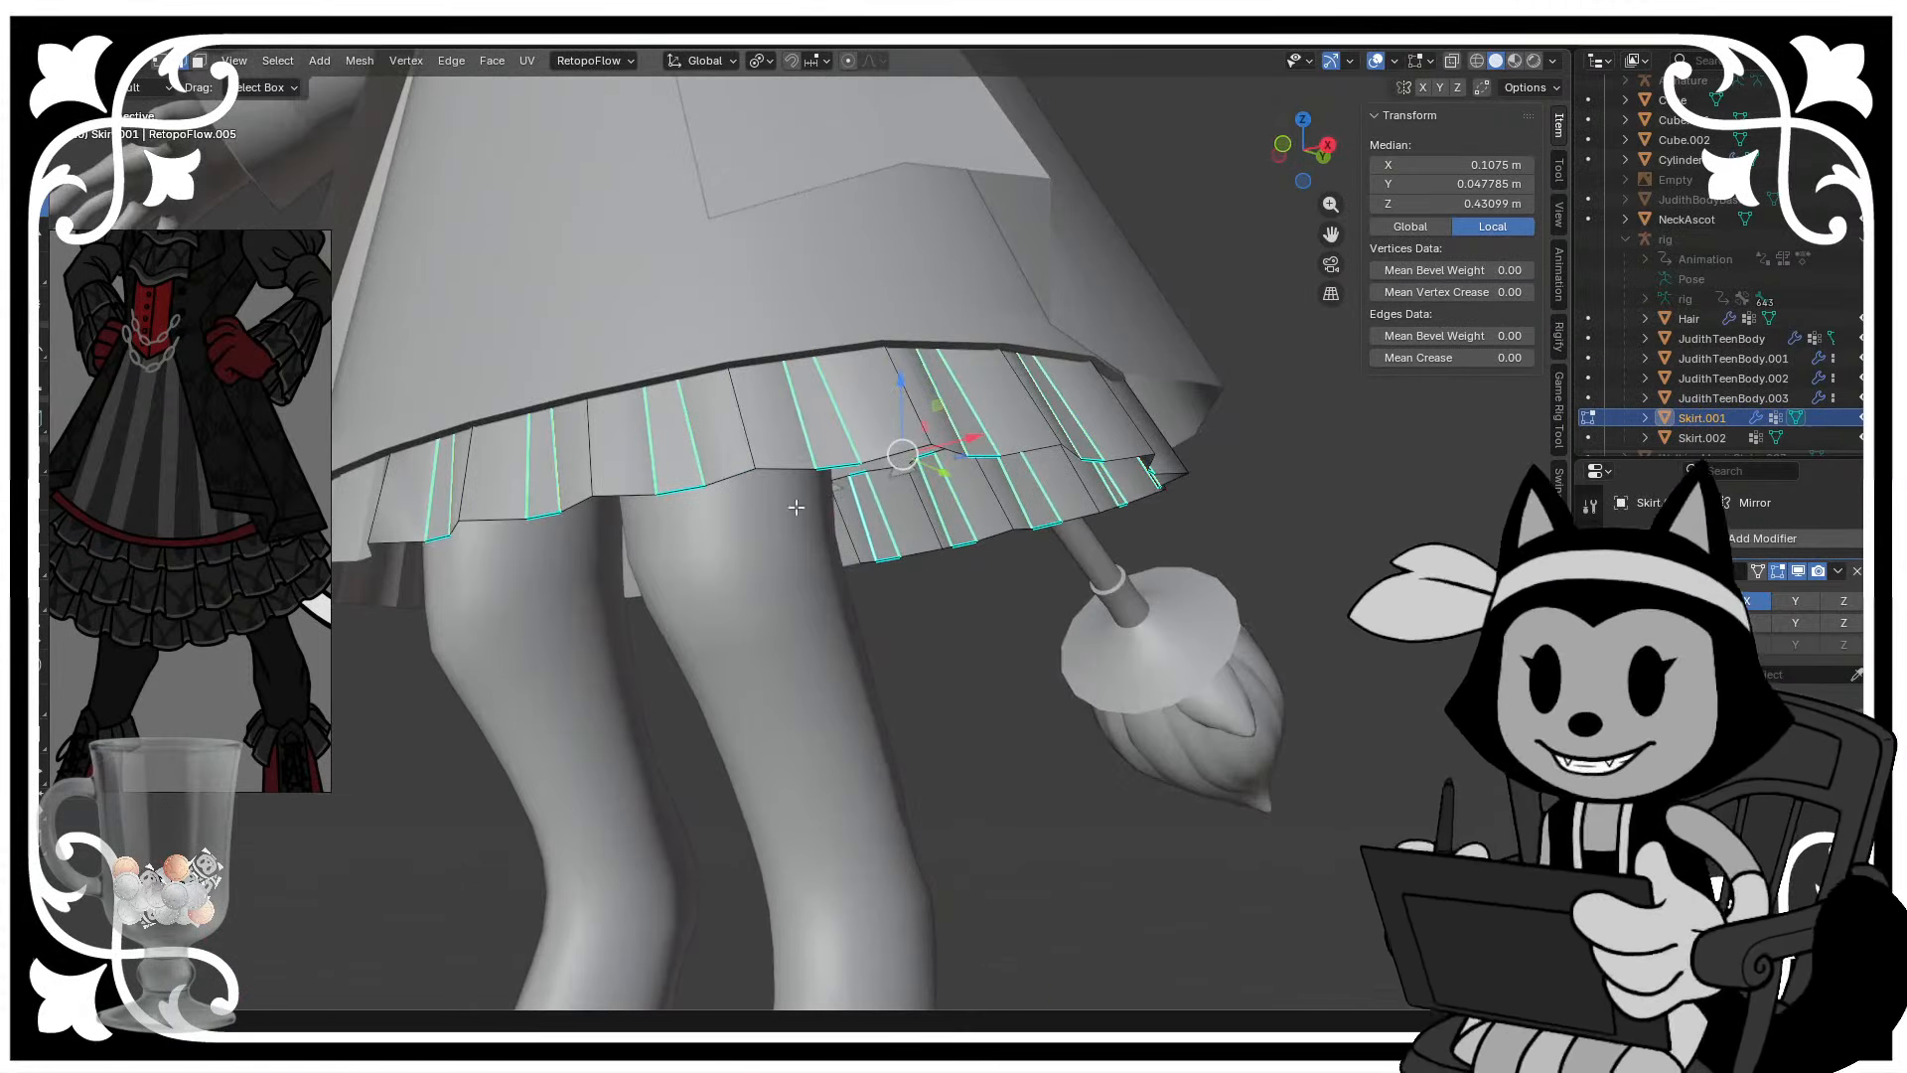
{"action": "left_click", "coordinate": [614, 501], "text": "alt"}
{"action": "right_click", "coordinate": [675, 562]}
{"action": "left_click", "coordinate": [664, 563]}
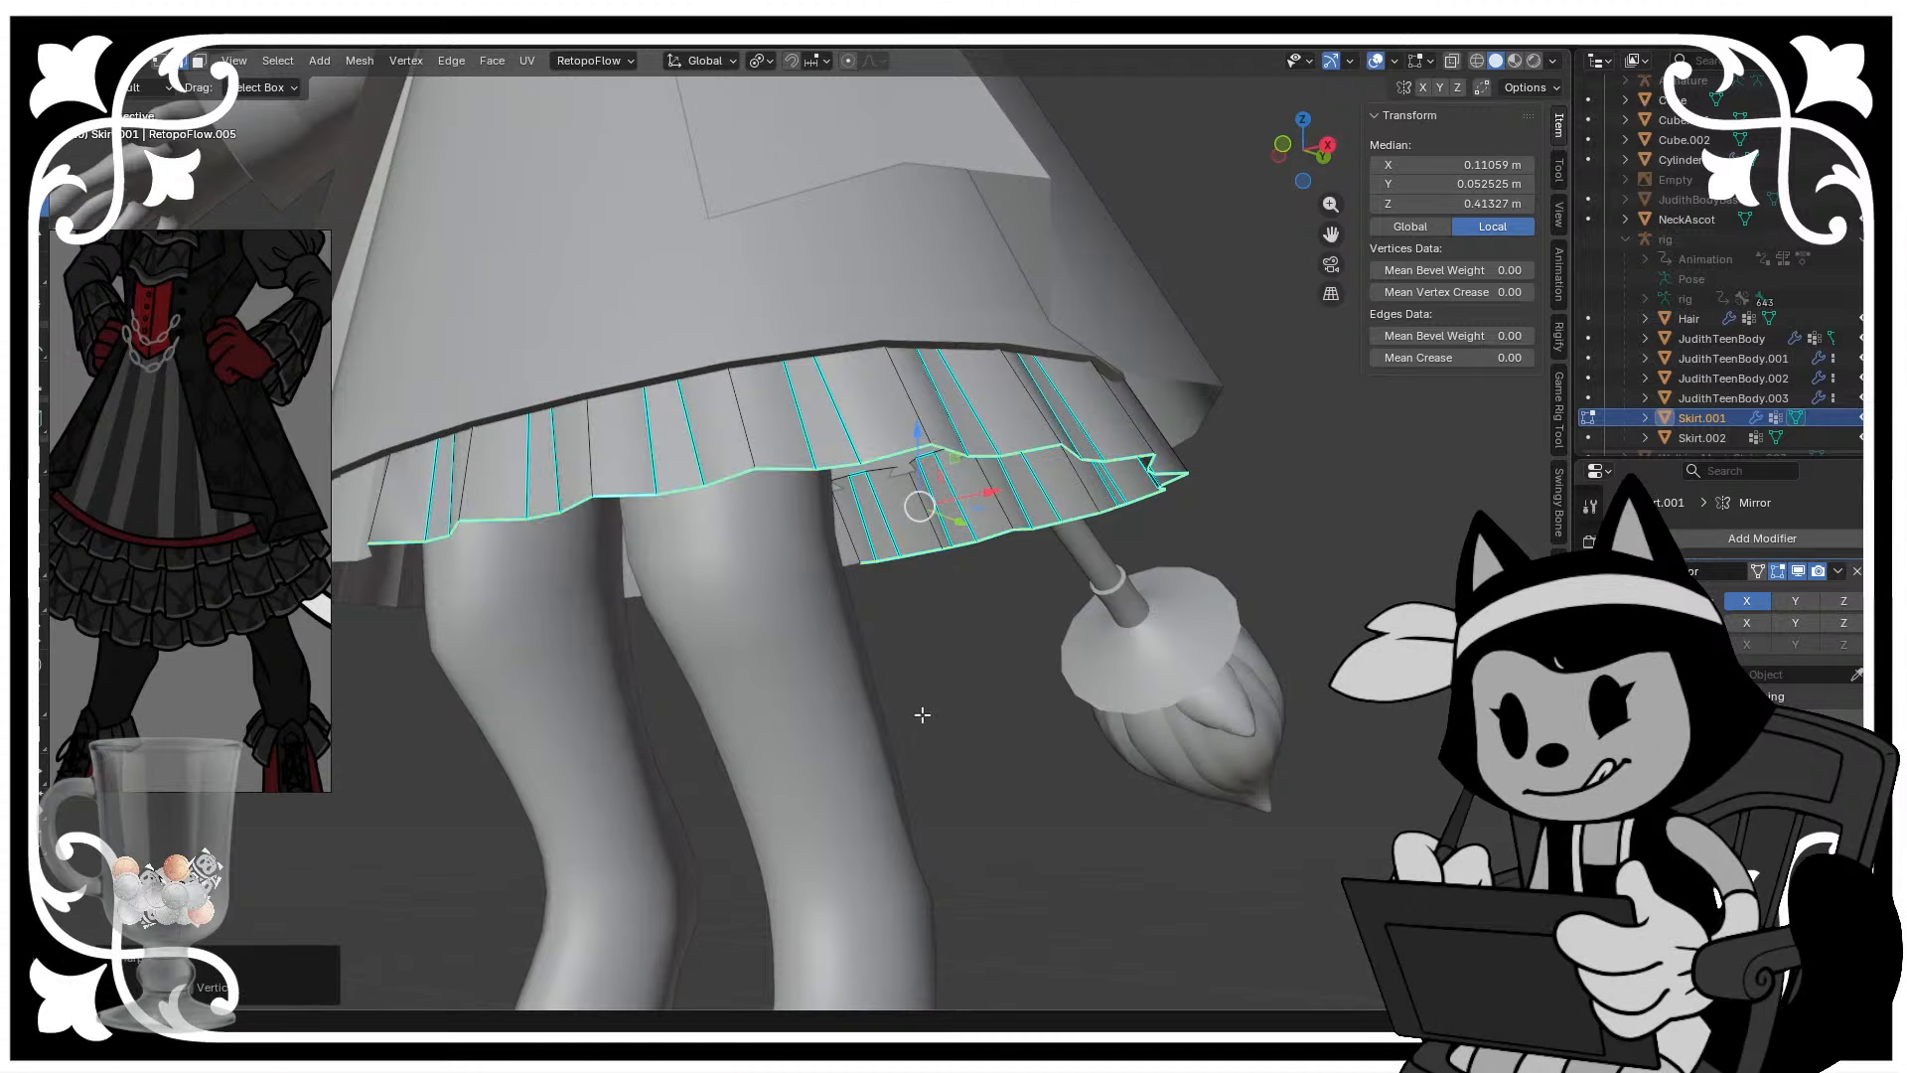
{"action": "key", "text": "alt+a"}
{"action": "key", "text": "KP_1"}
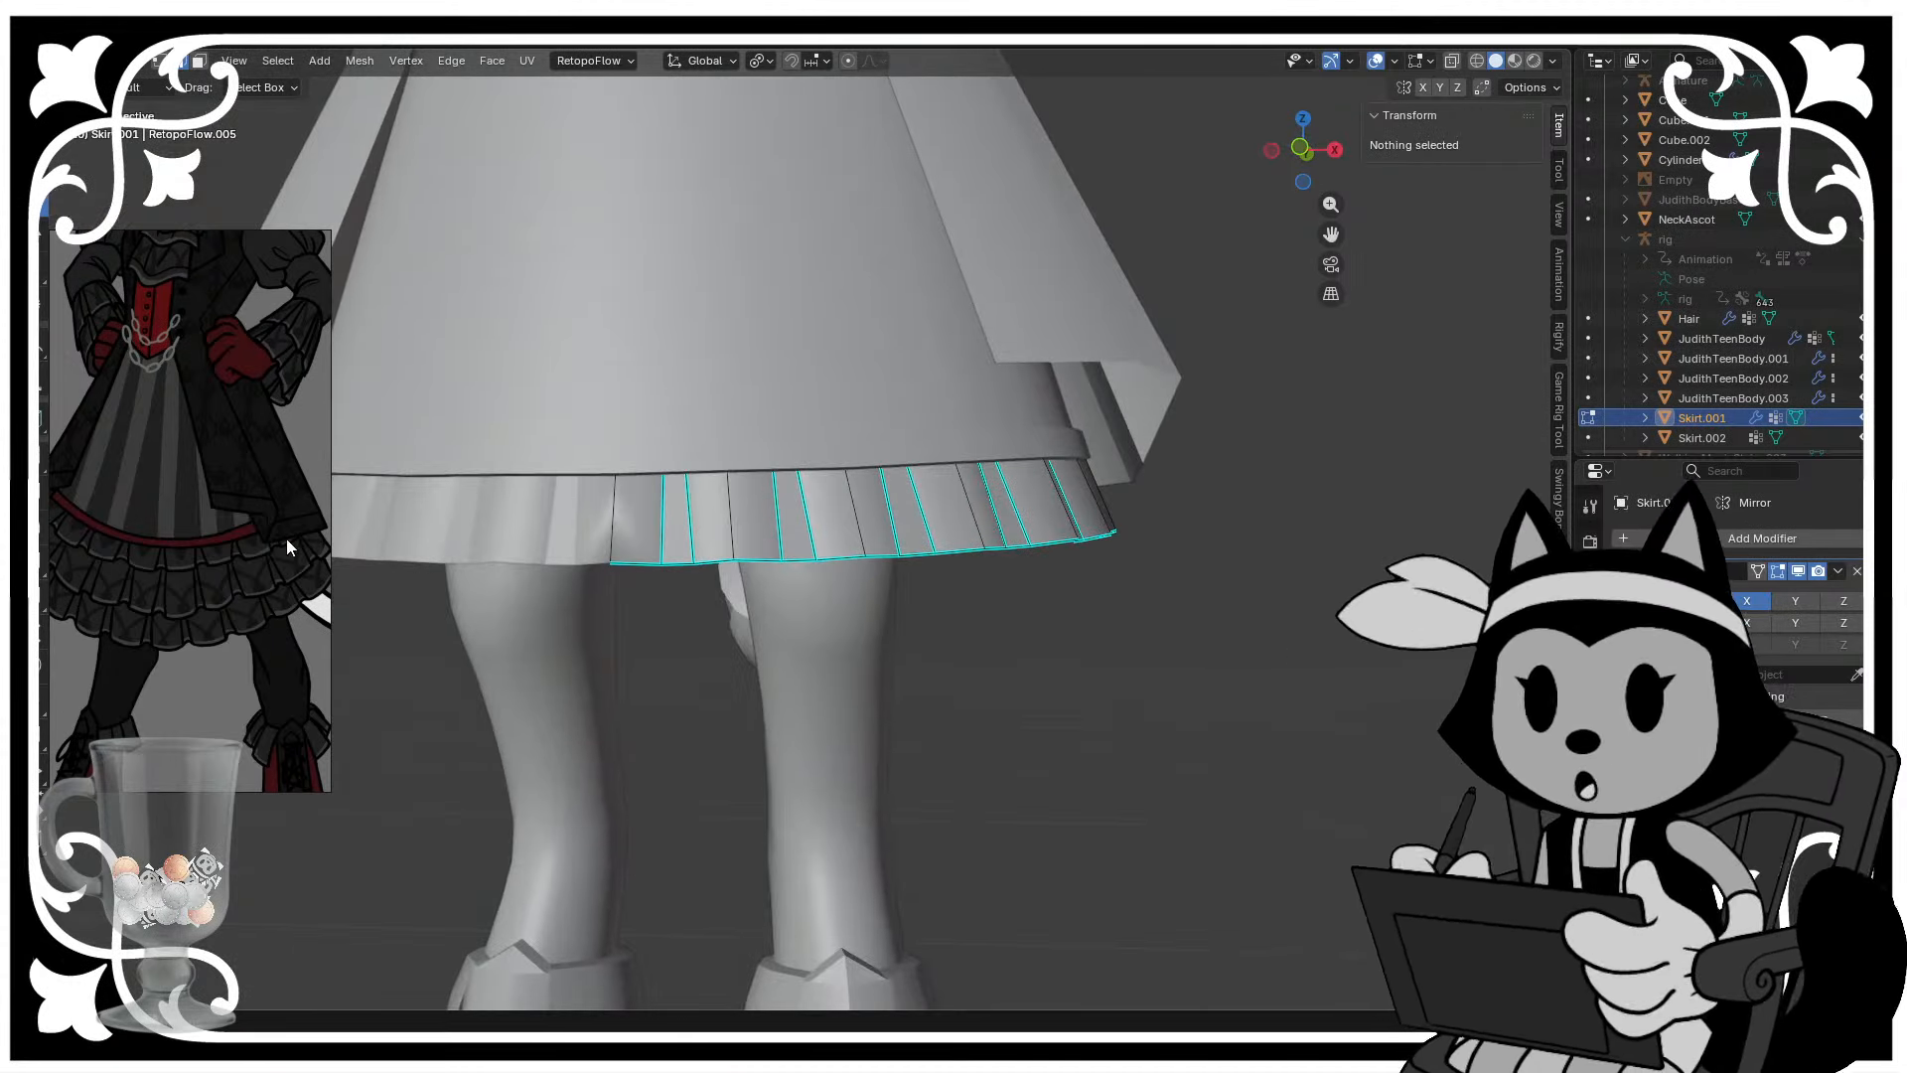
{"action": "mouse_move", "coordinate": [960, 576]}
{"action": "middle_mouse_down"}
{"action": "mouse_move", "coordinate": [872, 589]}
{"action": "mouse_move", "coordinate": [854, 635]}
{"action": "mouse_move", "coordinate": [878, 551]}
{"action": "mouse_move", "coordinate": [707, 566]}
{"action": "mouse_move", "coordinate": [891, 585]}
{"action": "mouse_move", "coordinate": [914, 547]}
{"action": "mouse_move", "coordinate": [783, 554]}
{"action": "mouse_move", "coordinate": [821, 579]}
{"action": "mouse_move", "coordinate": [981, 572]}
{"action": "middle_mouse_up"}
{"action": "key", "text": "ctrl+r"}
{"action": "left_click", "coordinate": [829, 540]}
{"action": "right_click", "coordinate": [829, 539]}
{"action": "key", "text": "alt+a"}
{"action": "scroll", "coordinate": [760, 645], "scroll_direction": "up", "scroll_amount": 1}
{"action": "middle_click_drag", "start_coordinate": [758, 631], "coordinate": [732, 602]}
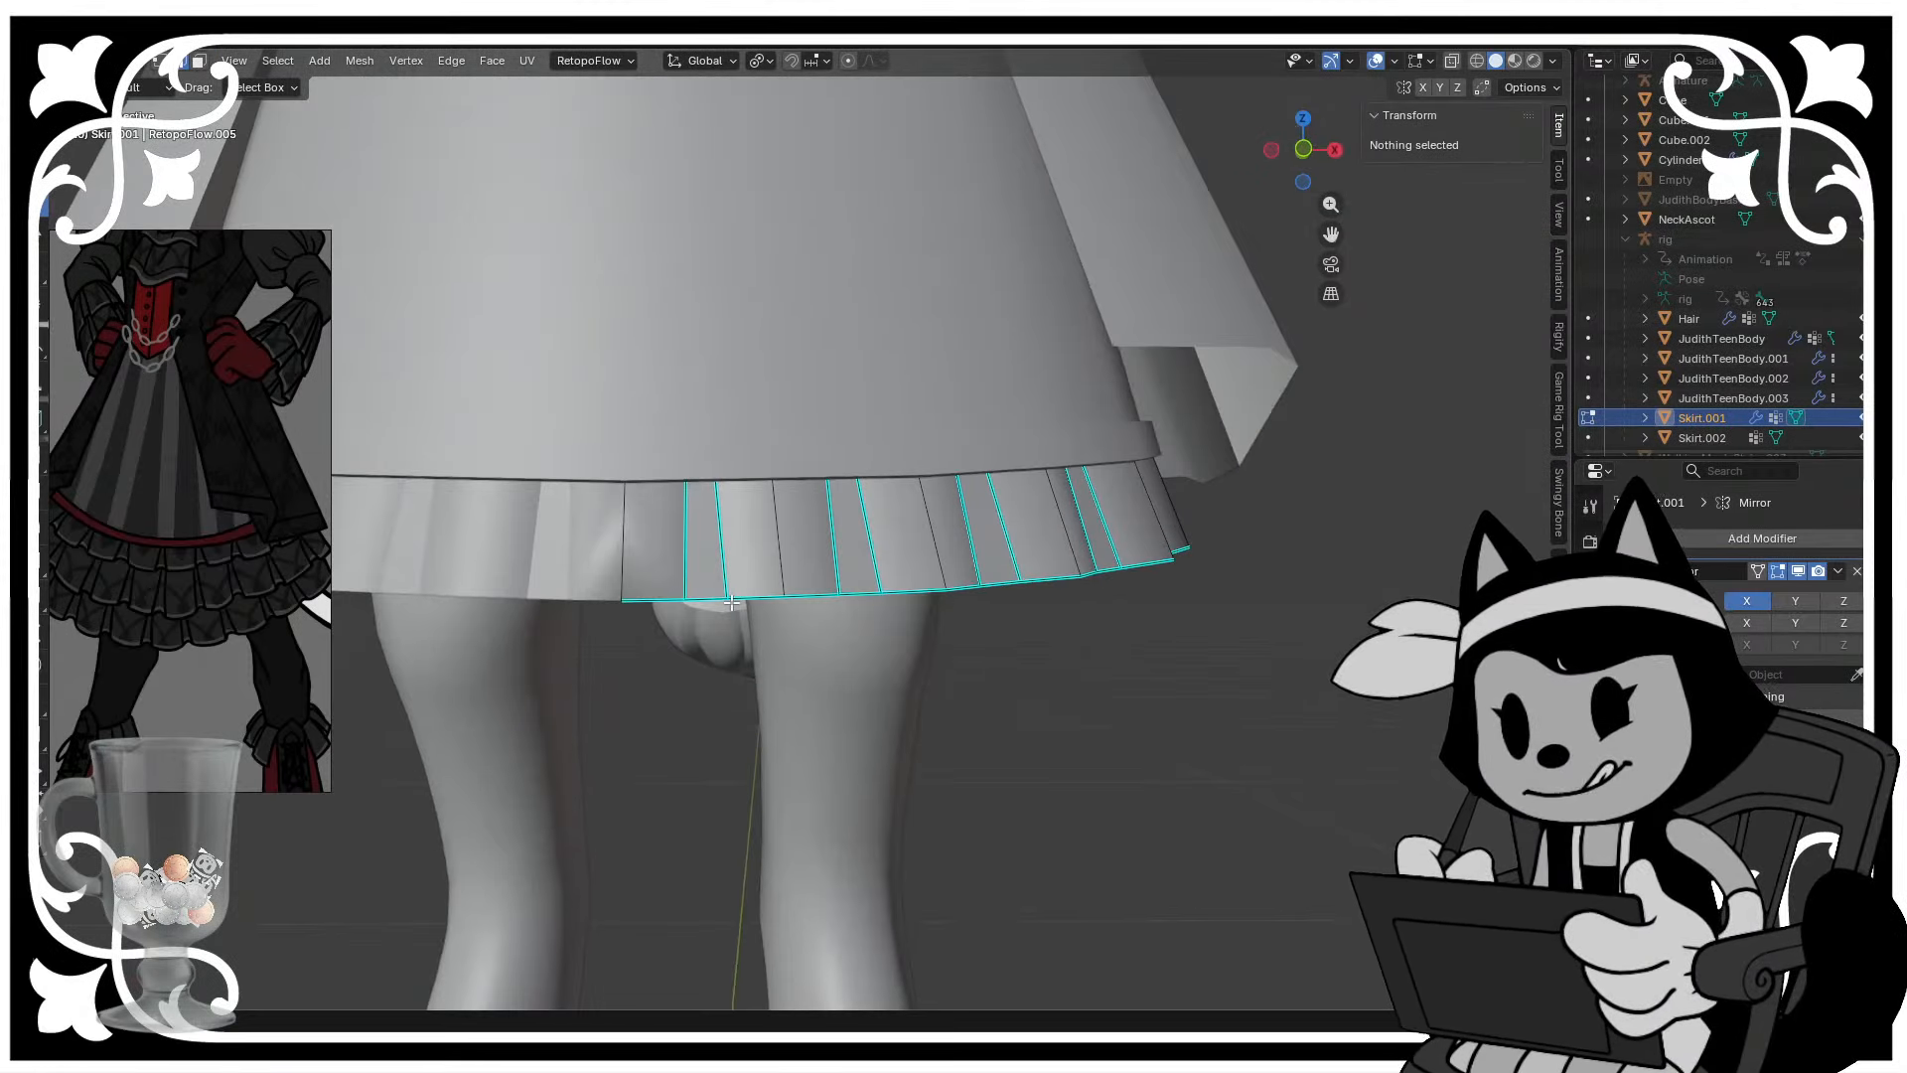
- Average the normals of all the ruffle's faces by Face Area, check the shading, and save the file
{"action": "key", "text": "3"}
{"action": "key", "text": "a"}
{"action": "left_click", "coordinate": [360, 60]}
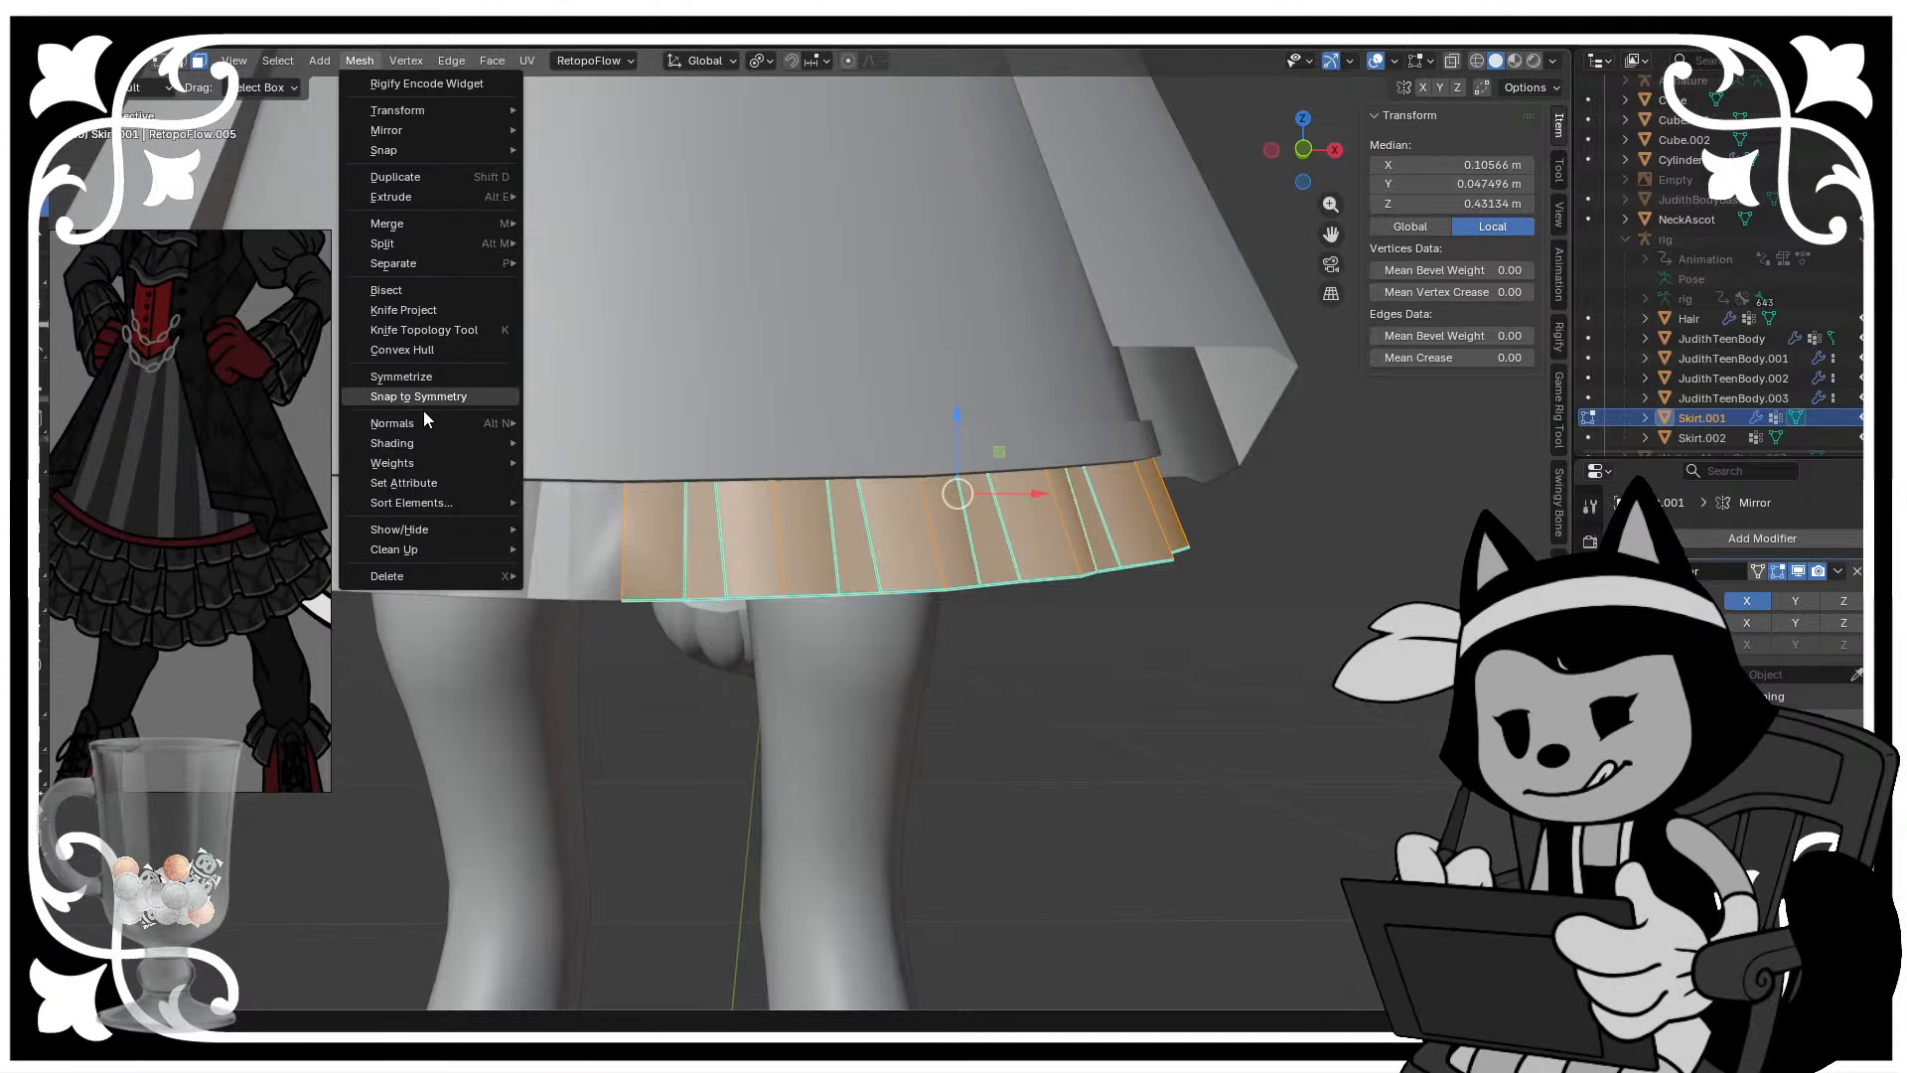
{"action": "mouse_move", "coordinate": [421, 427]}
{"action": "mouse_move", "coordinate": [637, 586]}
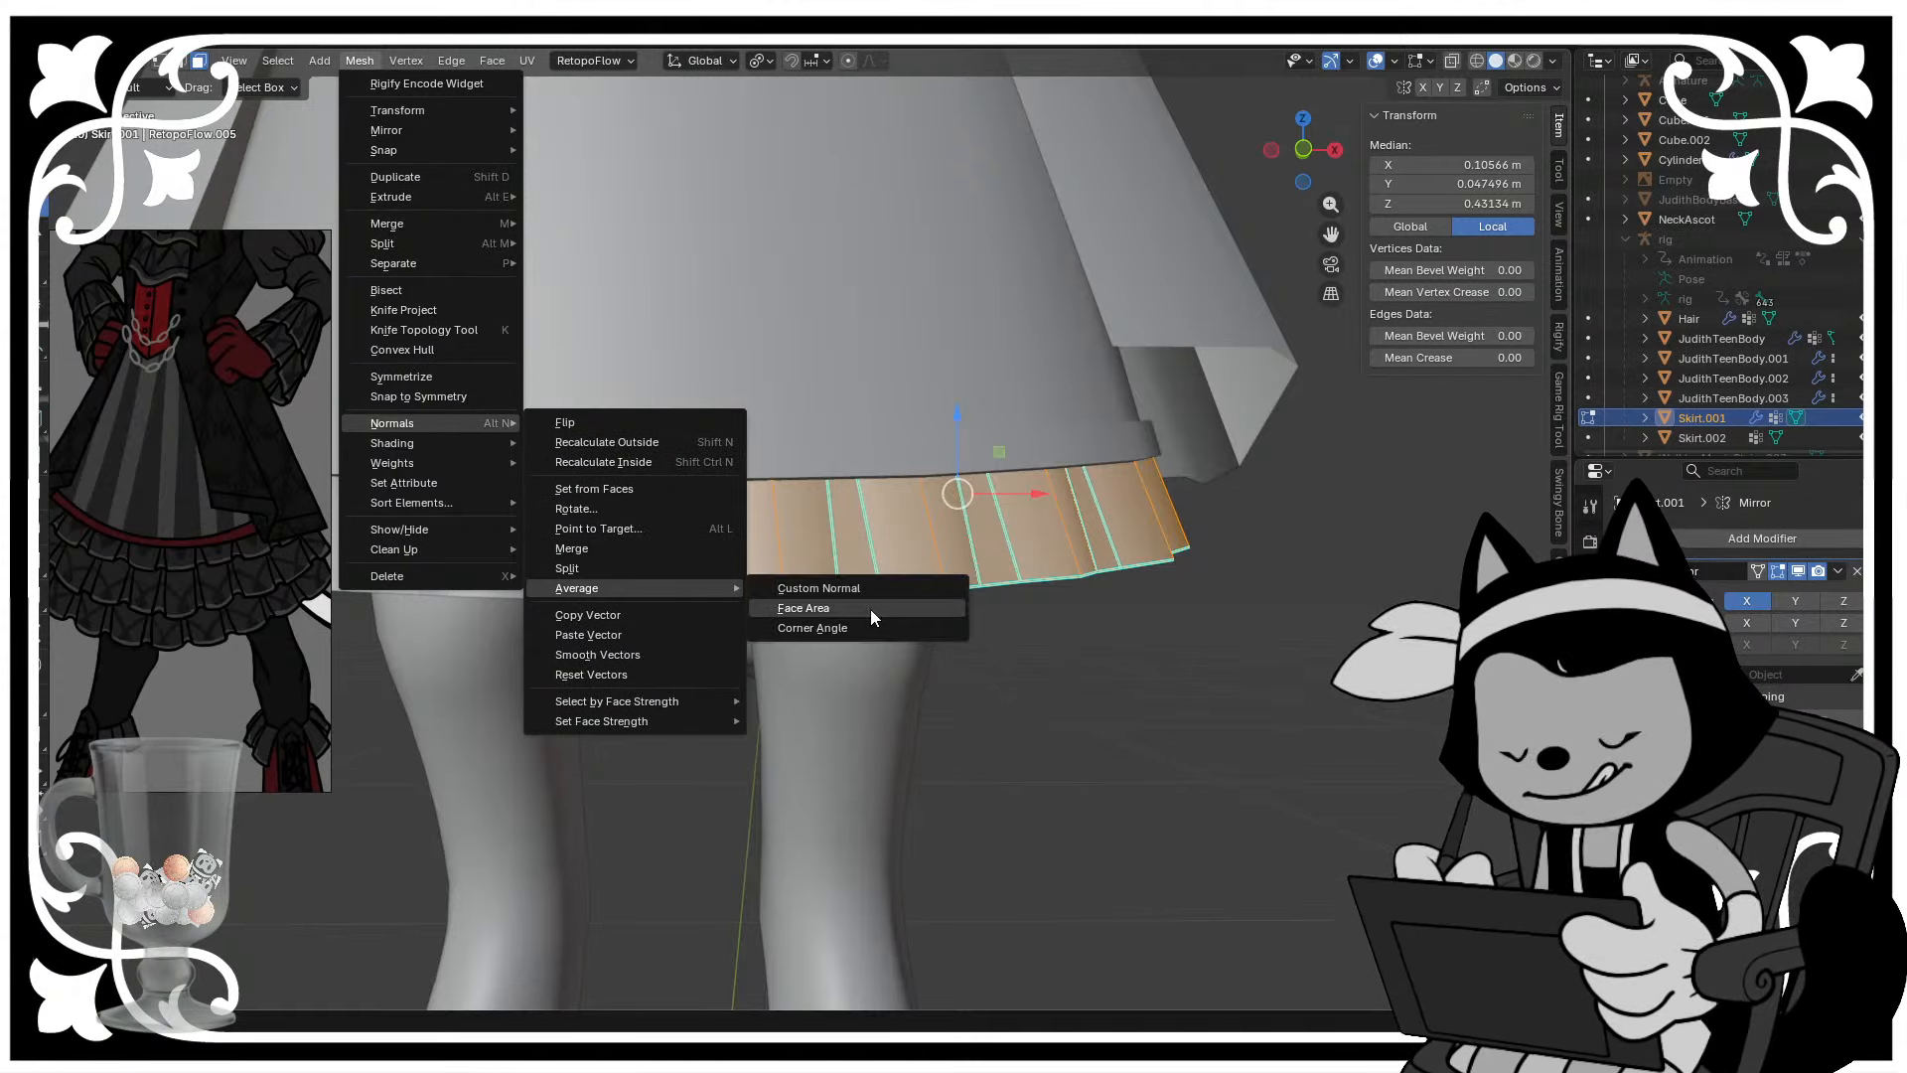
{"action": "left_click", "coordinate": [870, 610]}
{"action": "key", "text": "Tab"}
{"action": "middle_click_drag", "start_coordinate": [1106, 700], "coordinate": [744, 535]}
{"action": "left_click", "coordinate": [663, 525]}
{"action": "key", "text": "Tab"}
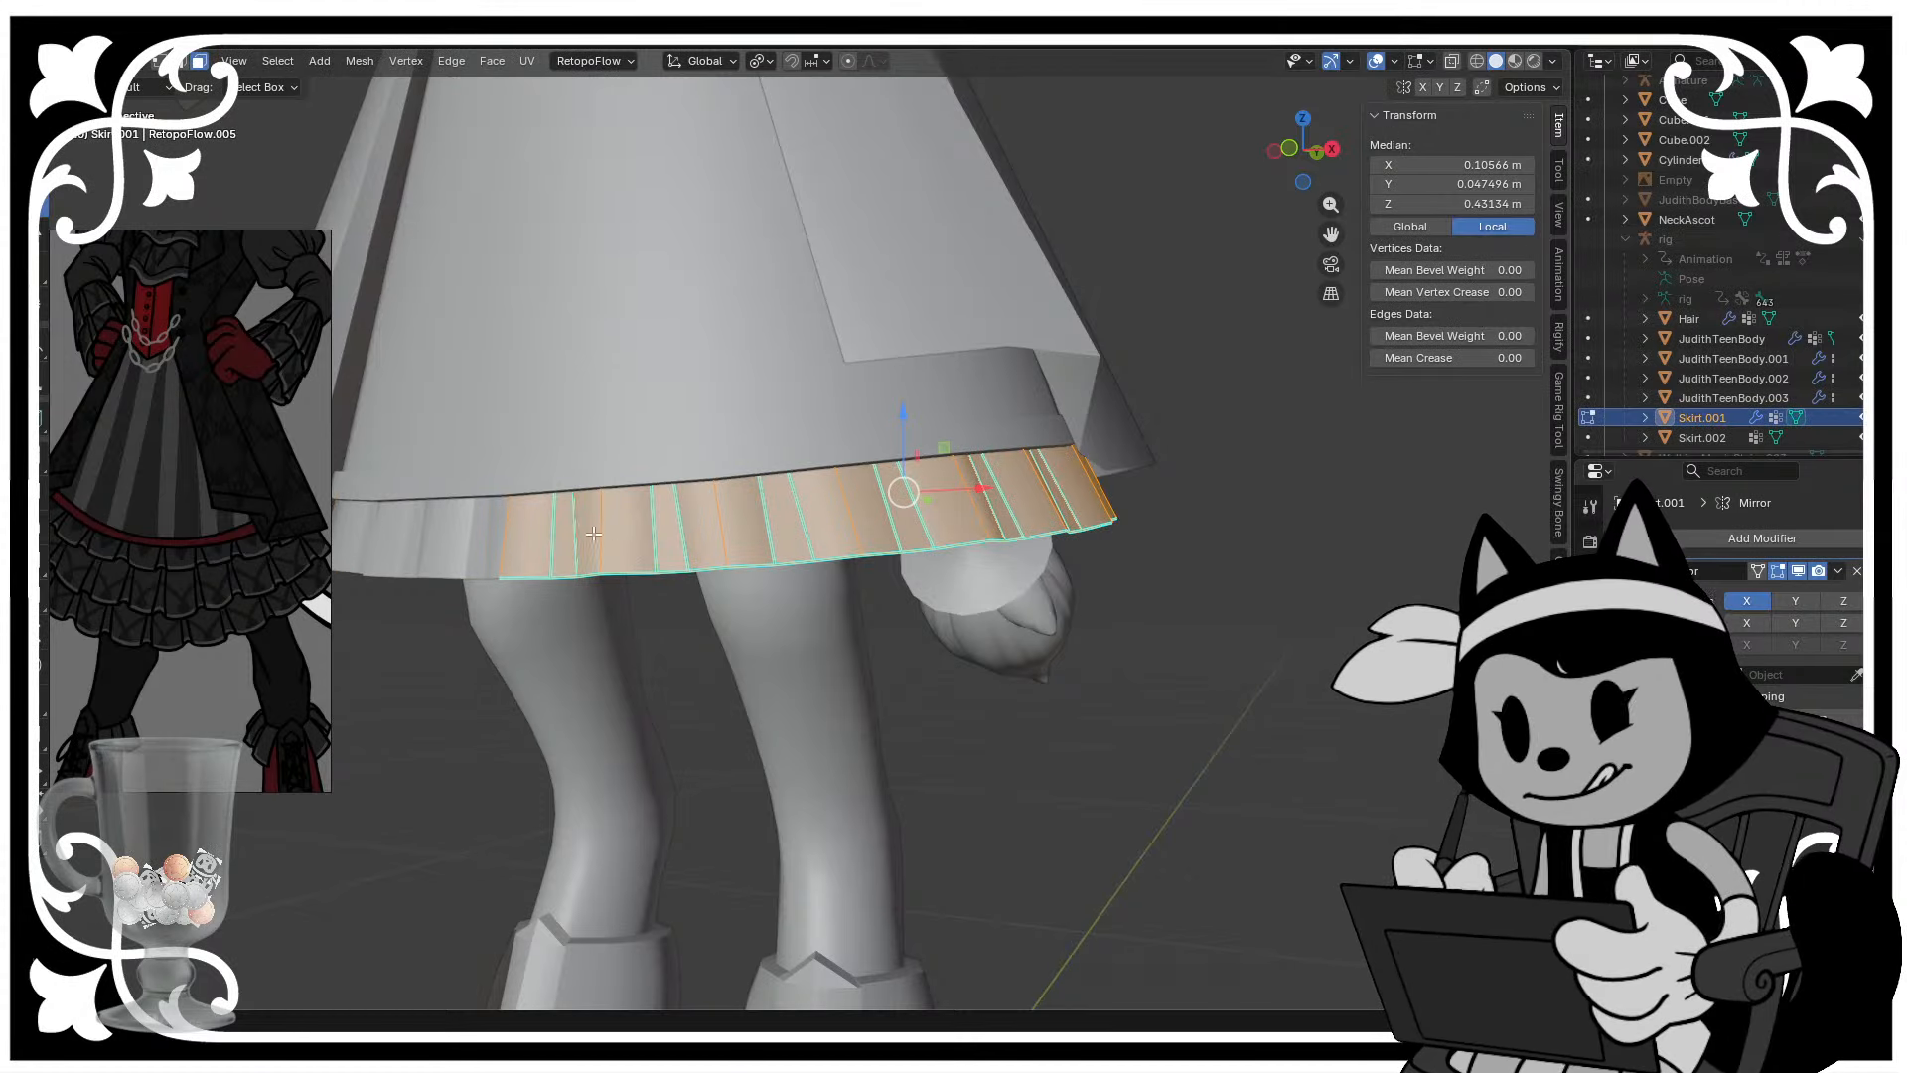
{"action": "key", "text": "ctrl+s"}
{"action": "middle_click_drag", "start_coordinate": [586, 517], "coordinate": [747, 567]}
{"action": "scroll", "coordinate": [747, 567], "scroll_direction": "up", "scroll_amount": 2}
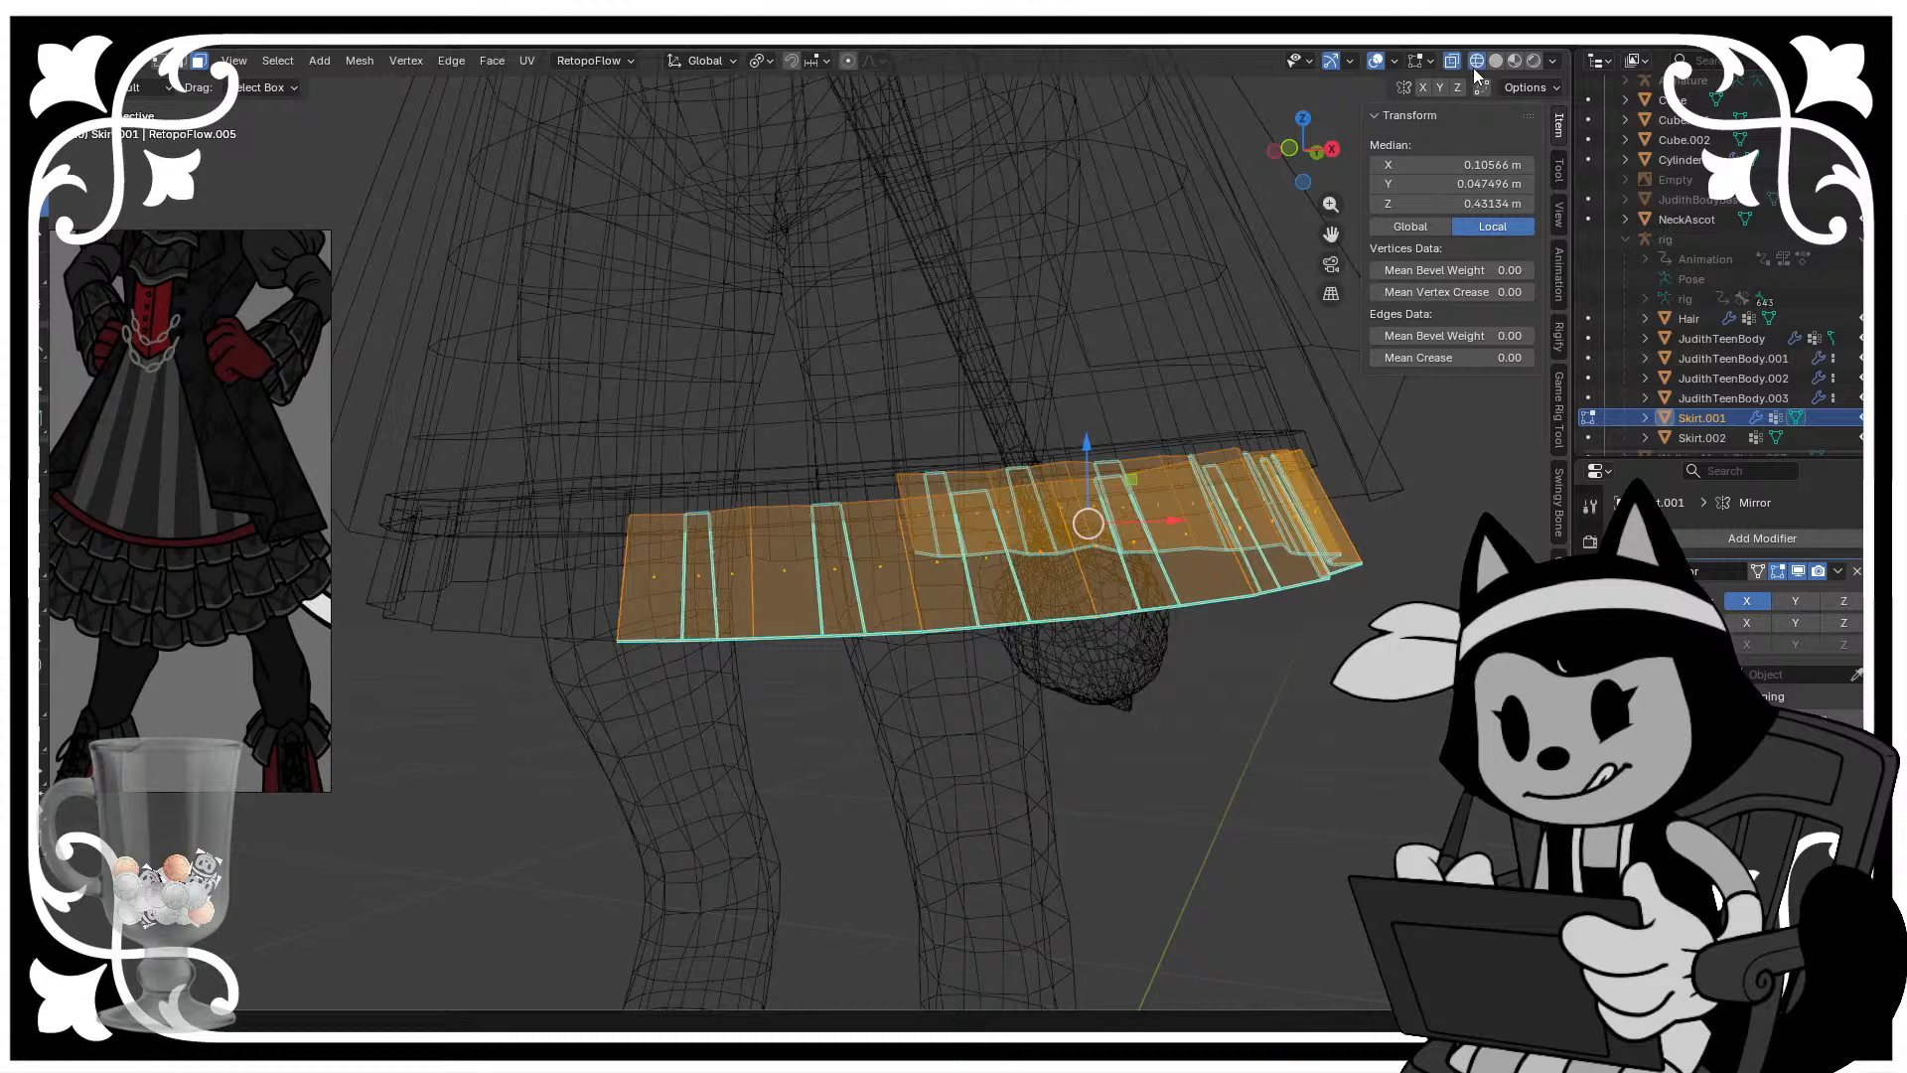
- In wireframe display, scale the short top edge of a back pleat by 2.236, and return to solid shading
{"action": "key", "text": "shift+z"}
{"action": "middle_click_drag", "start_coordinate": [1072, 473], "coordinate": [715, 562]}
{"action": "left_click", "coordinate": [718, 544]}
{"action": "key", "text": "s"}
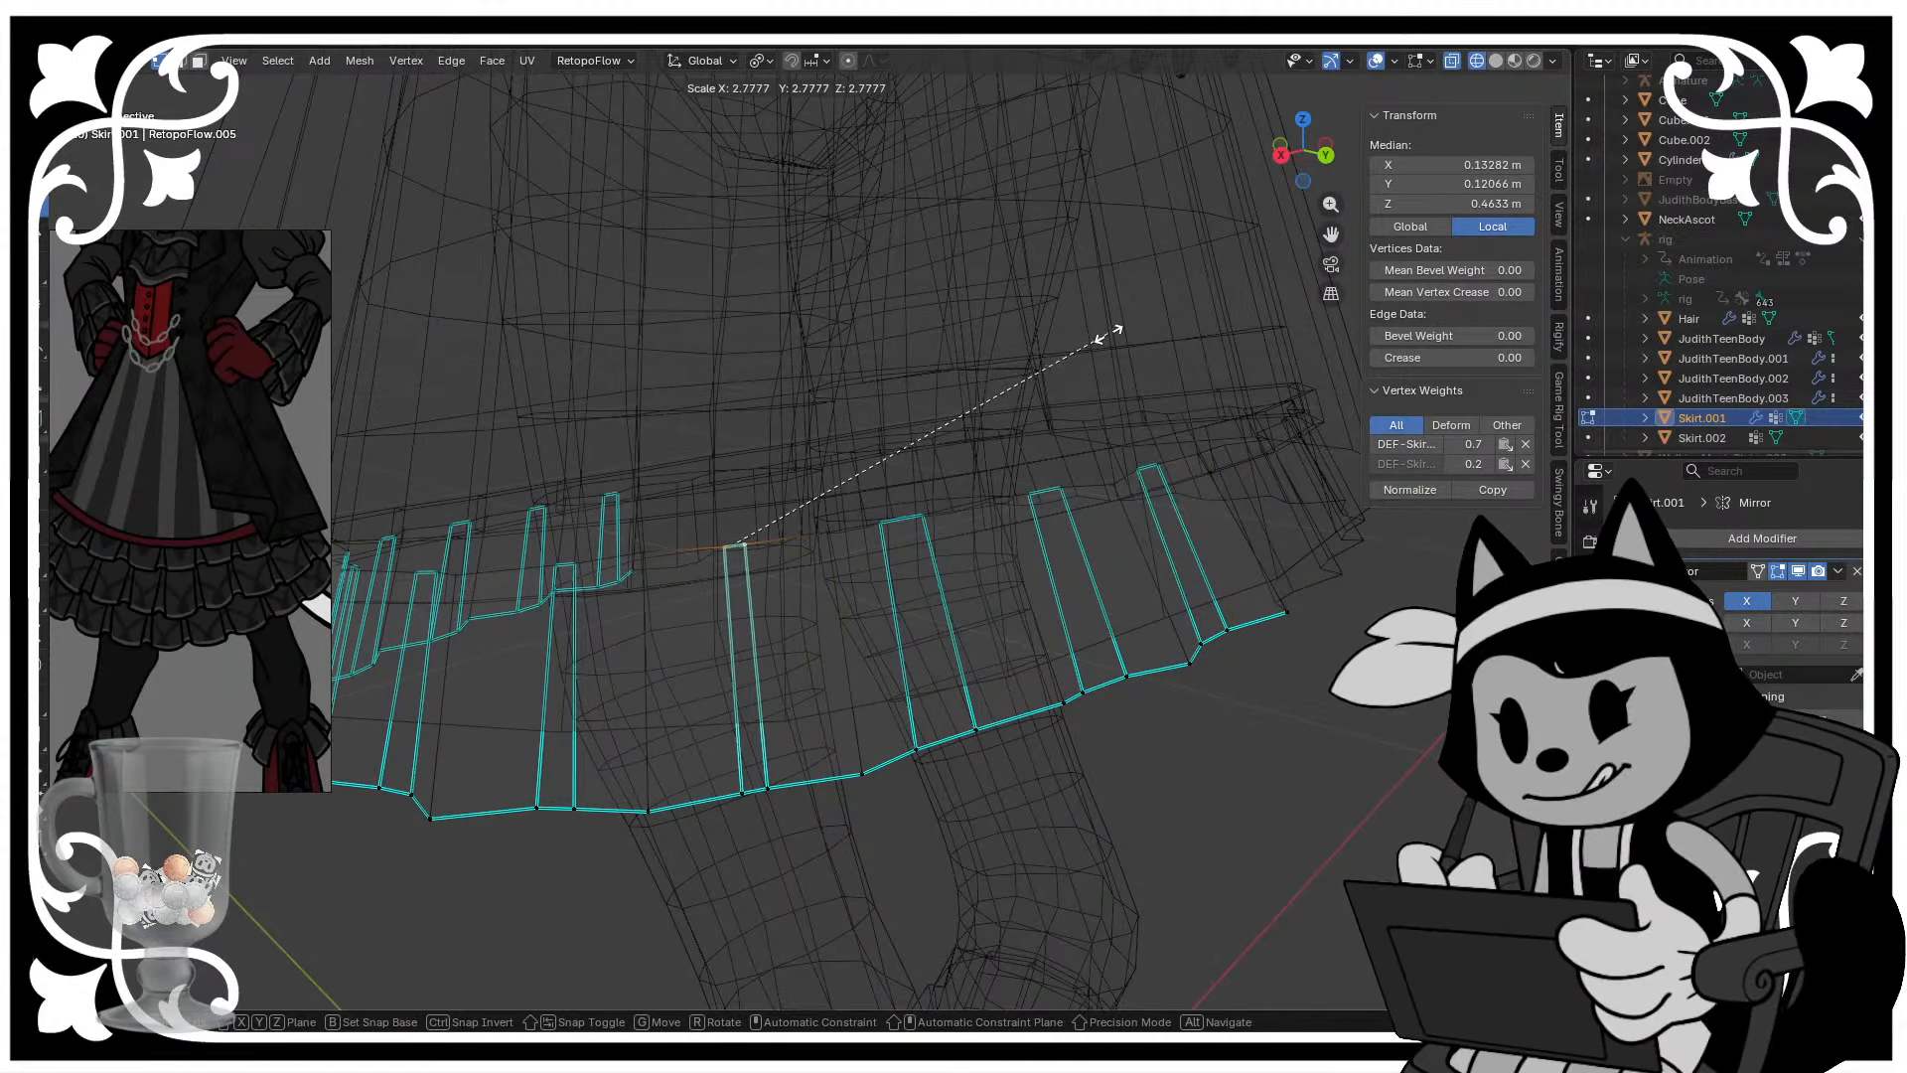
{"action": "left_click", "coordinate": [1033, 371]}
{"action": "middle_click_drag", "start_coordinate": [1034, 370], "coordinate": [759, 527]}
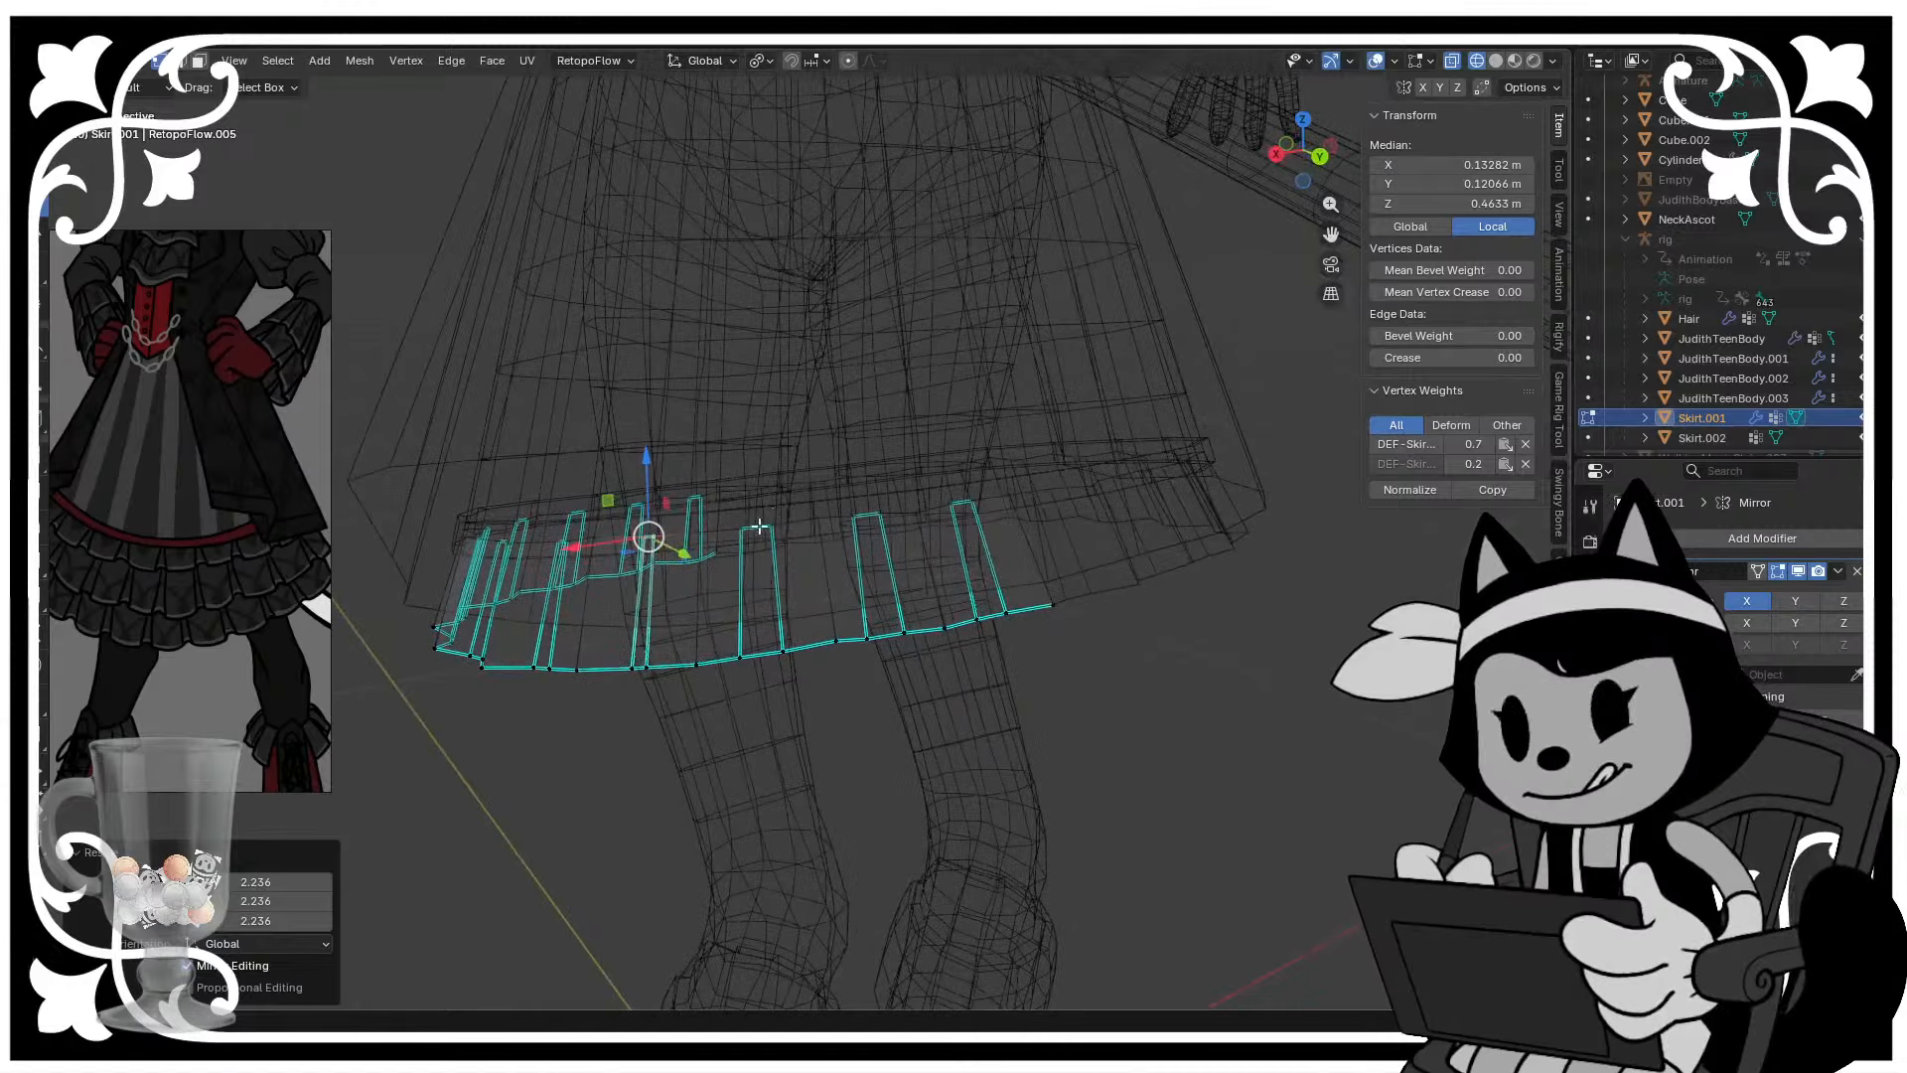
{"action": "left_click", "coordinate": [1496, 61]}
- Move the ruffle's front hem vertex between the first two sharp folds about 0.0011 m on X, and save the file
{"action": "middle_click_drag", "start_coordinate": [735, 551], "coordinate": [1024, 530]}
{"action": "scroll", "coordinate": [730, 659], "scroll_direction": "up", "scroll_amount": 5}
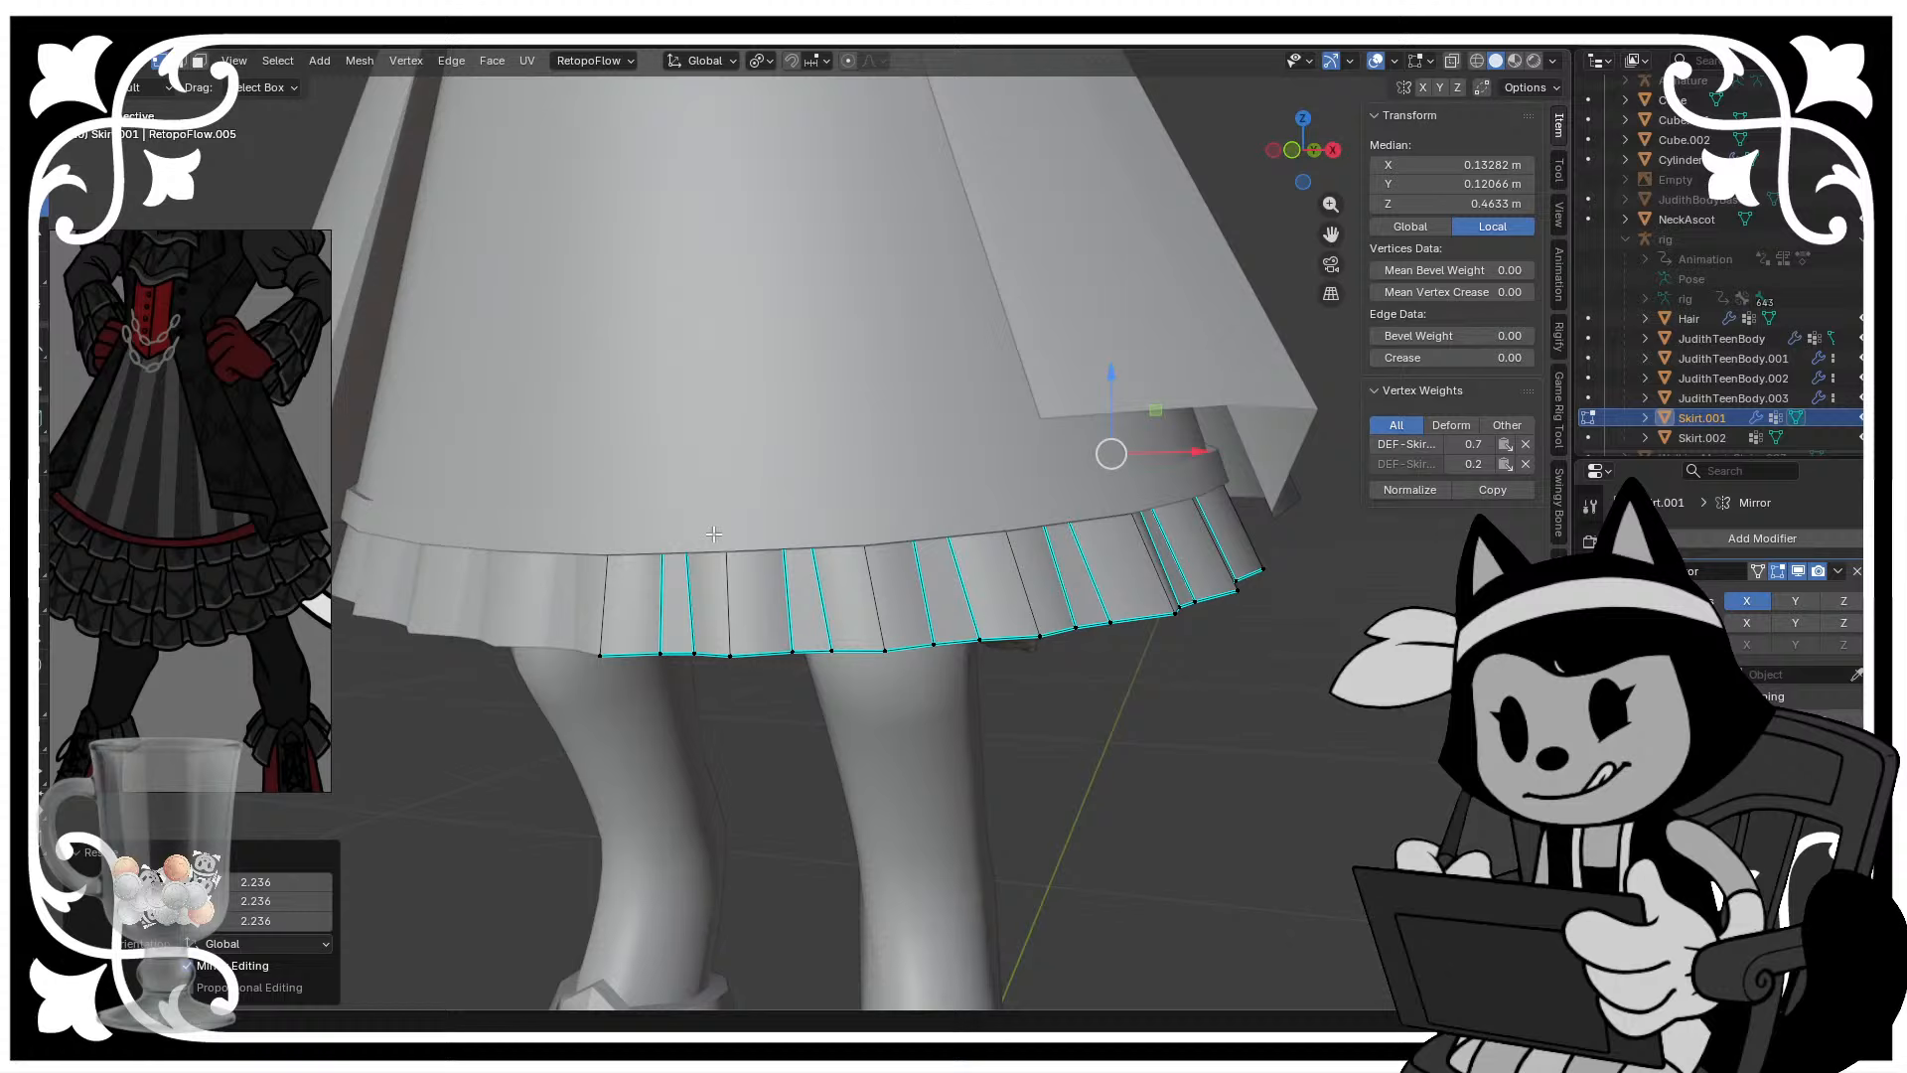
{"action": "left_click", "coordinate": [731, 658]}
{"action": "scroll", "coordinate": [871, 579], "scroll_direction": "up", "scroll_amount": 1}
{"action": "middle_click_drag", "start_coordinate": [844, 593], "coordinate": [872, 513]}
{"action": "key", "text": "g"}
{"action": "left_click", "coordinate": [878, 578]}
{"action": "key", "text": "ctrl+s"}
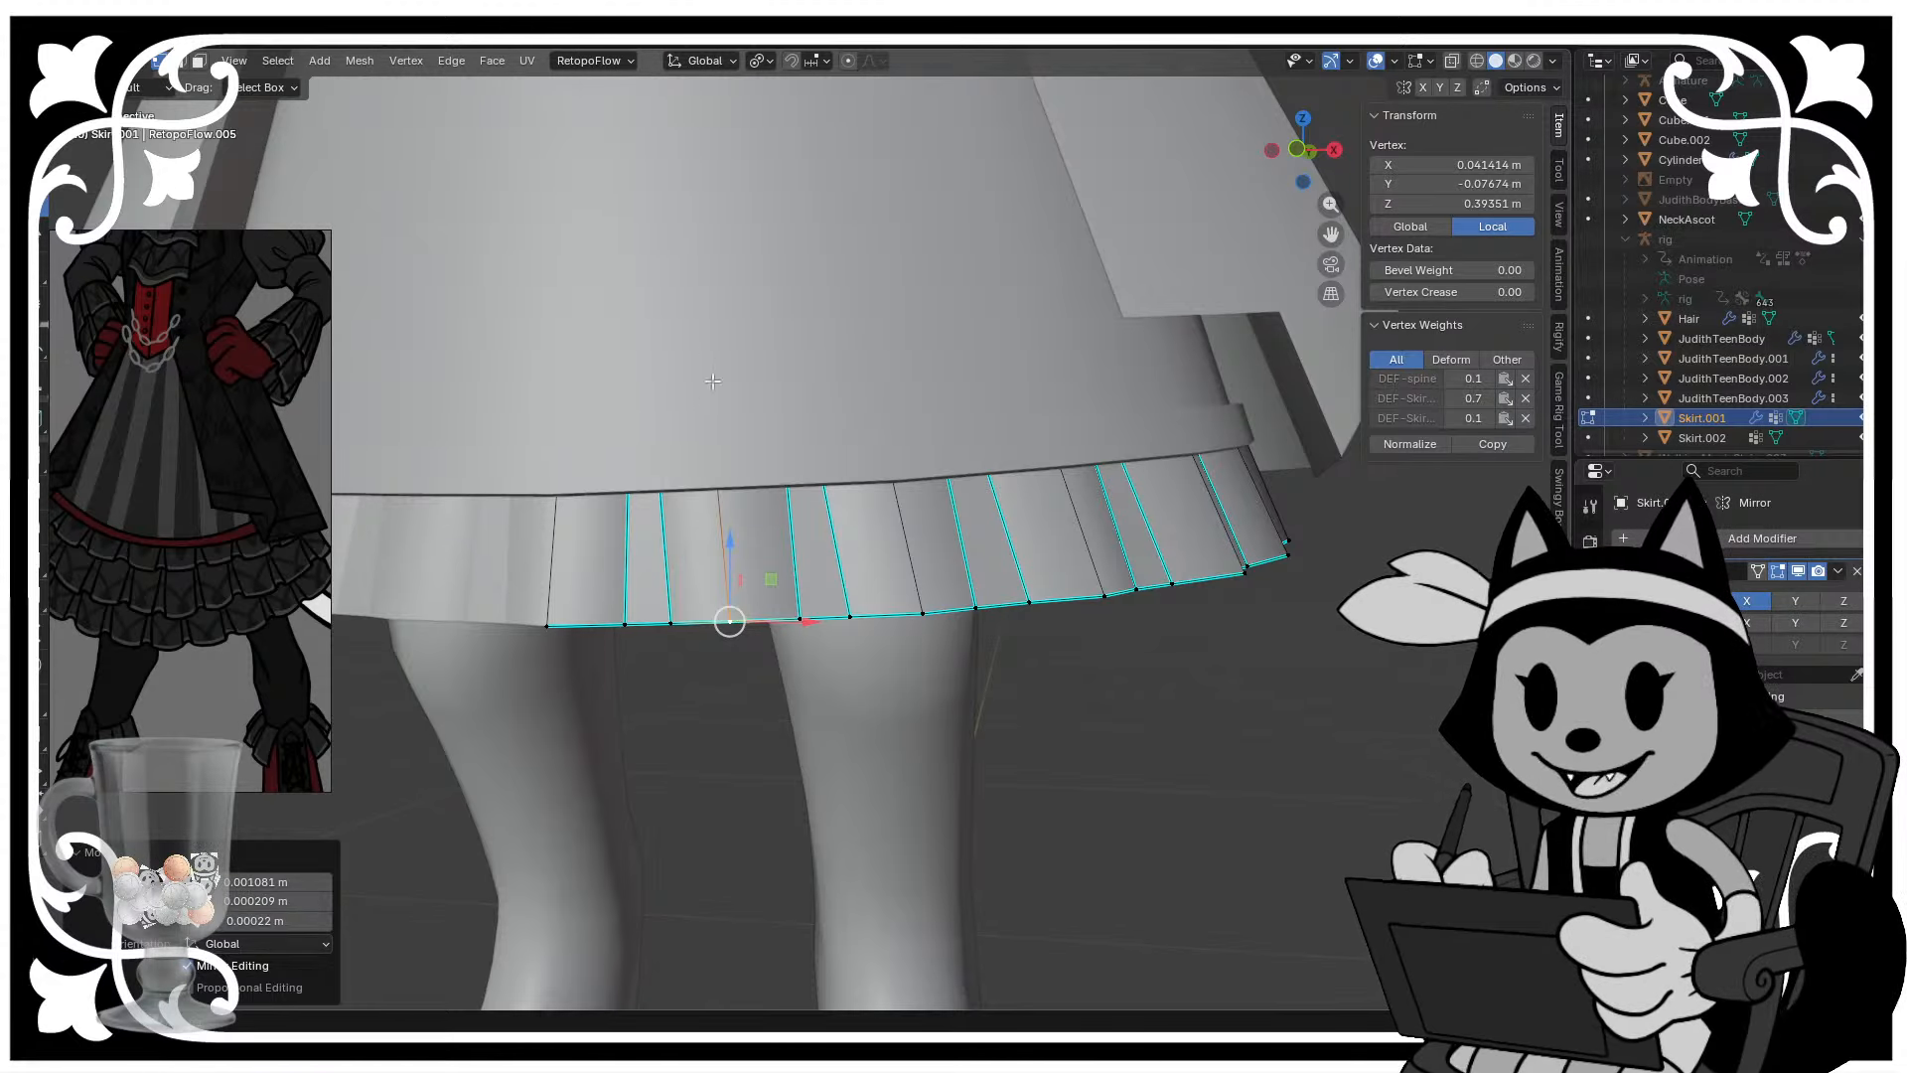
{"action": "key", "text": "ctrl+s"}
- Select a hem vertex farther toward the side and examine the ruffle's side pleats
{"action": "left_click", "coordinate": [923, 613], "text": "shift"}
{"action": "scroll", "coordinate": [961, 587], "scroll_direction": "down", "scroll_amount": 2}
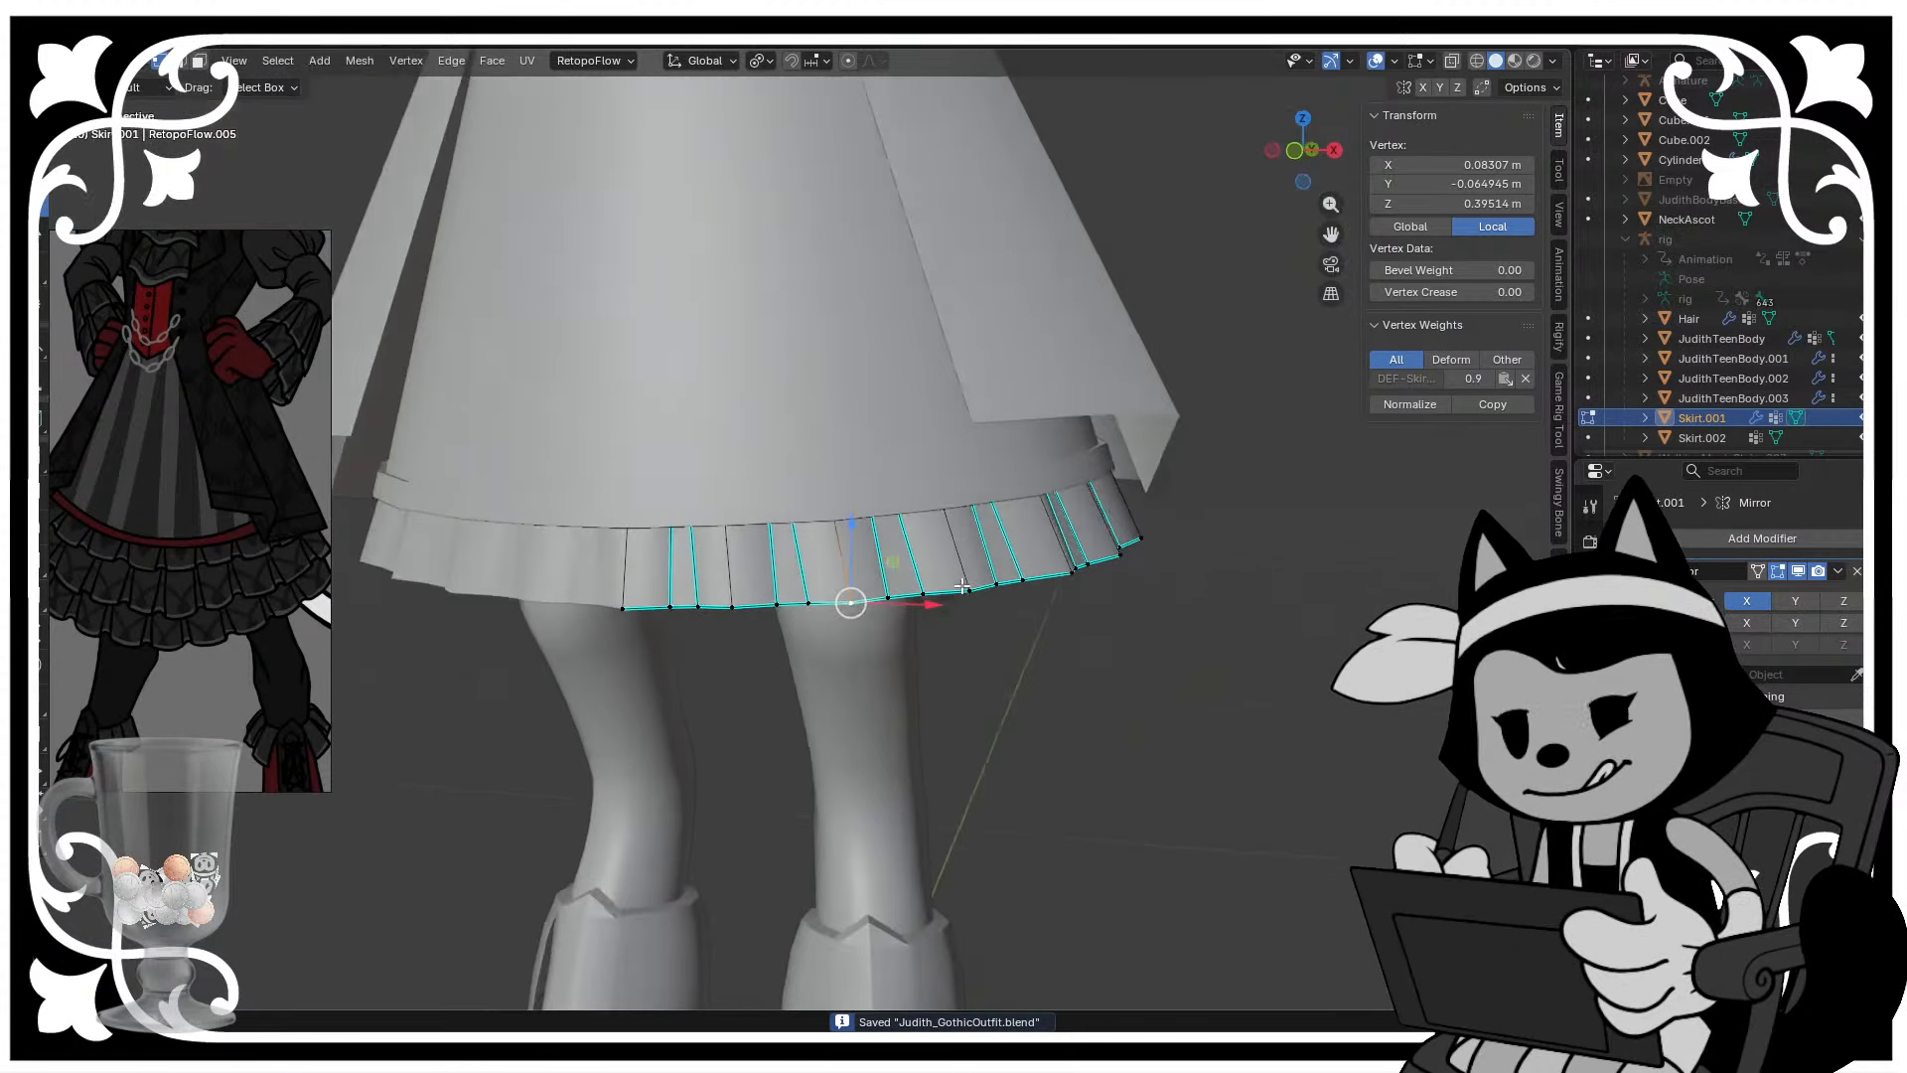
{"action": "middle_click_drag", "start_coordinate": [961, 587], "coordinate": [785, 530]}
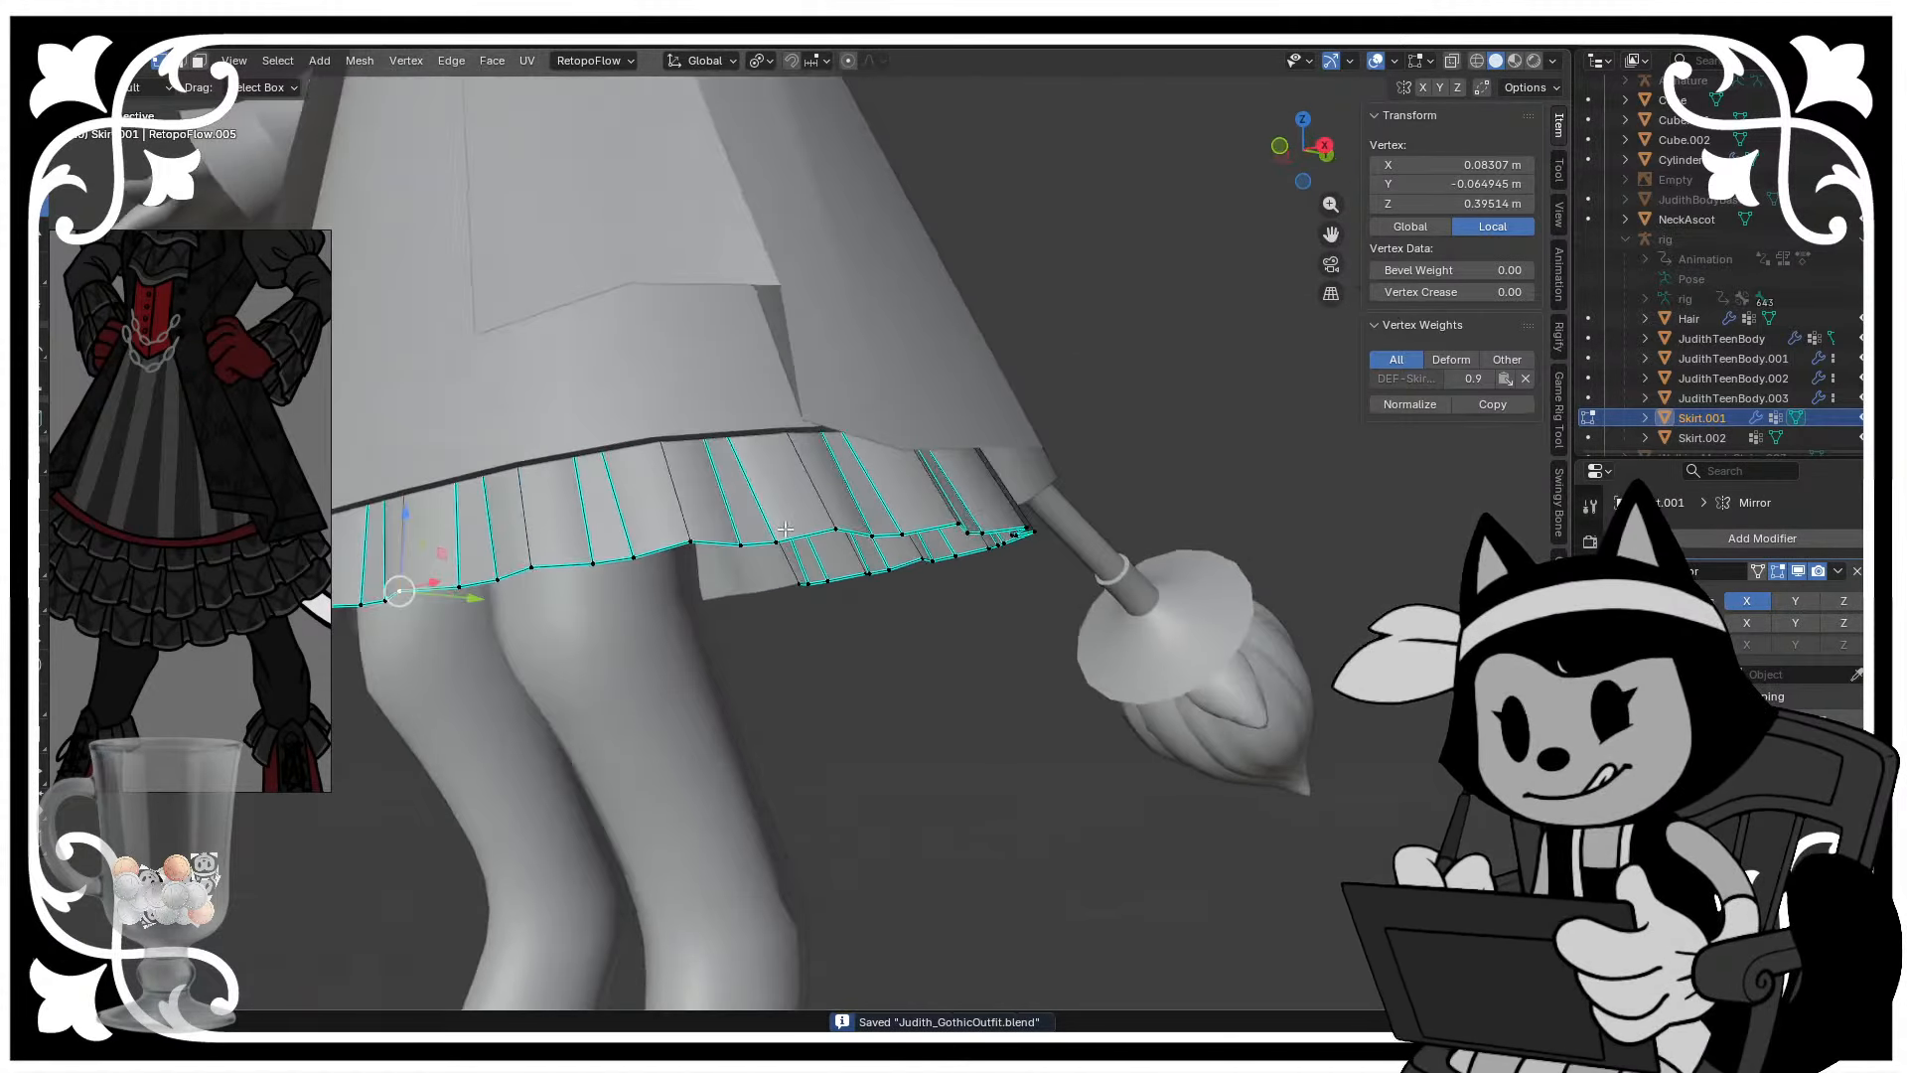
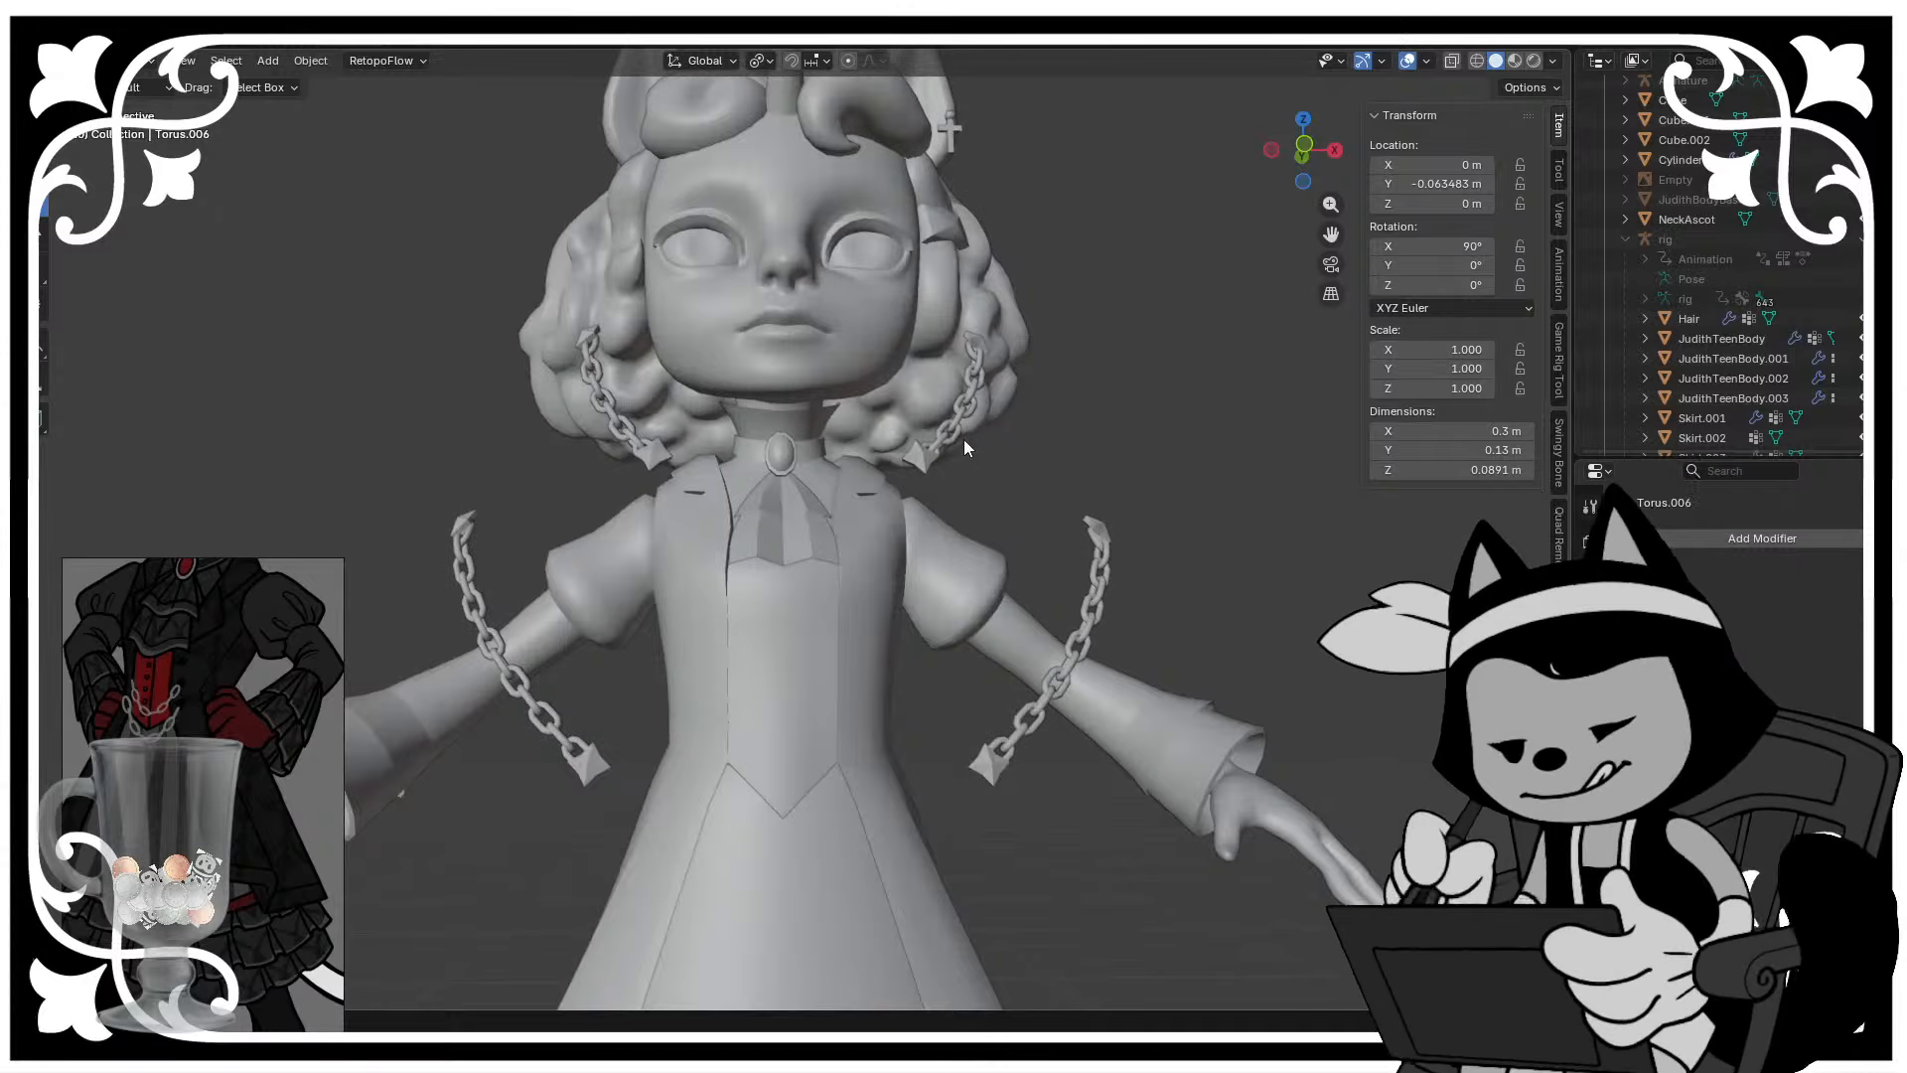
- Select the pair of chains beside the face, save the file, and briefly check their mesh in Edit Mode
{"action": "left_click", "coordinate": [956, 429]}
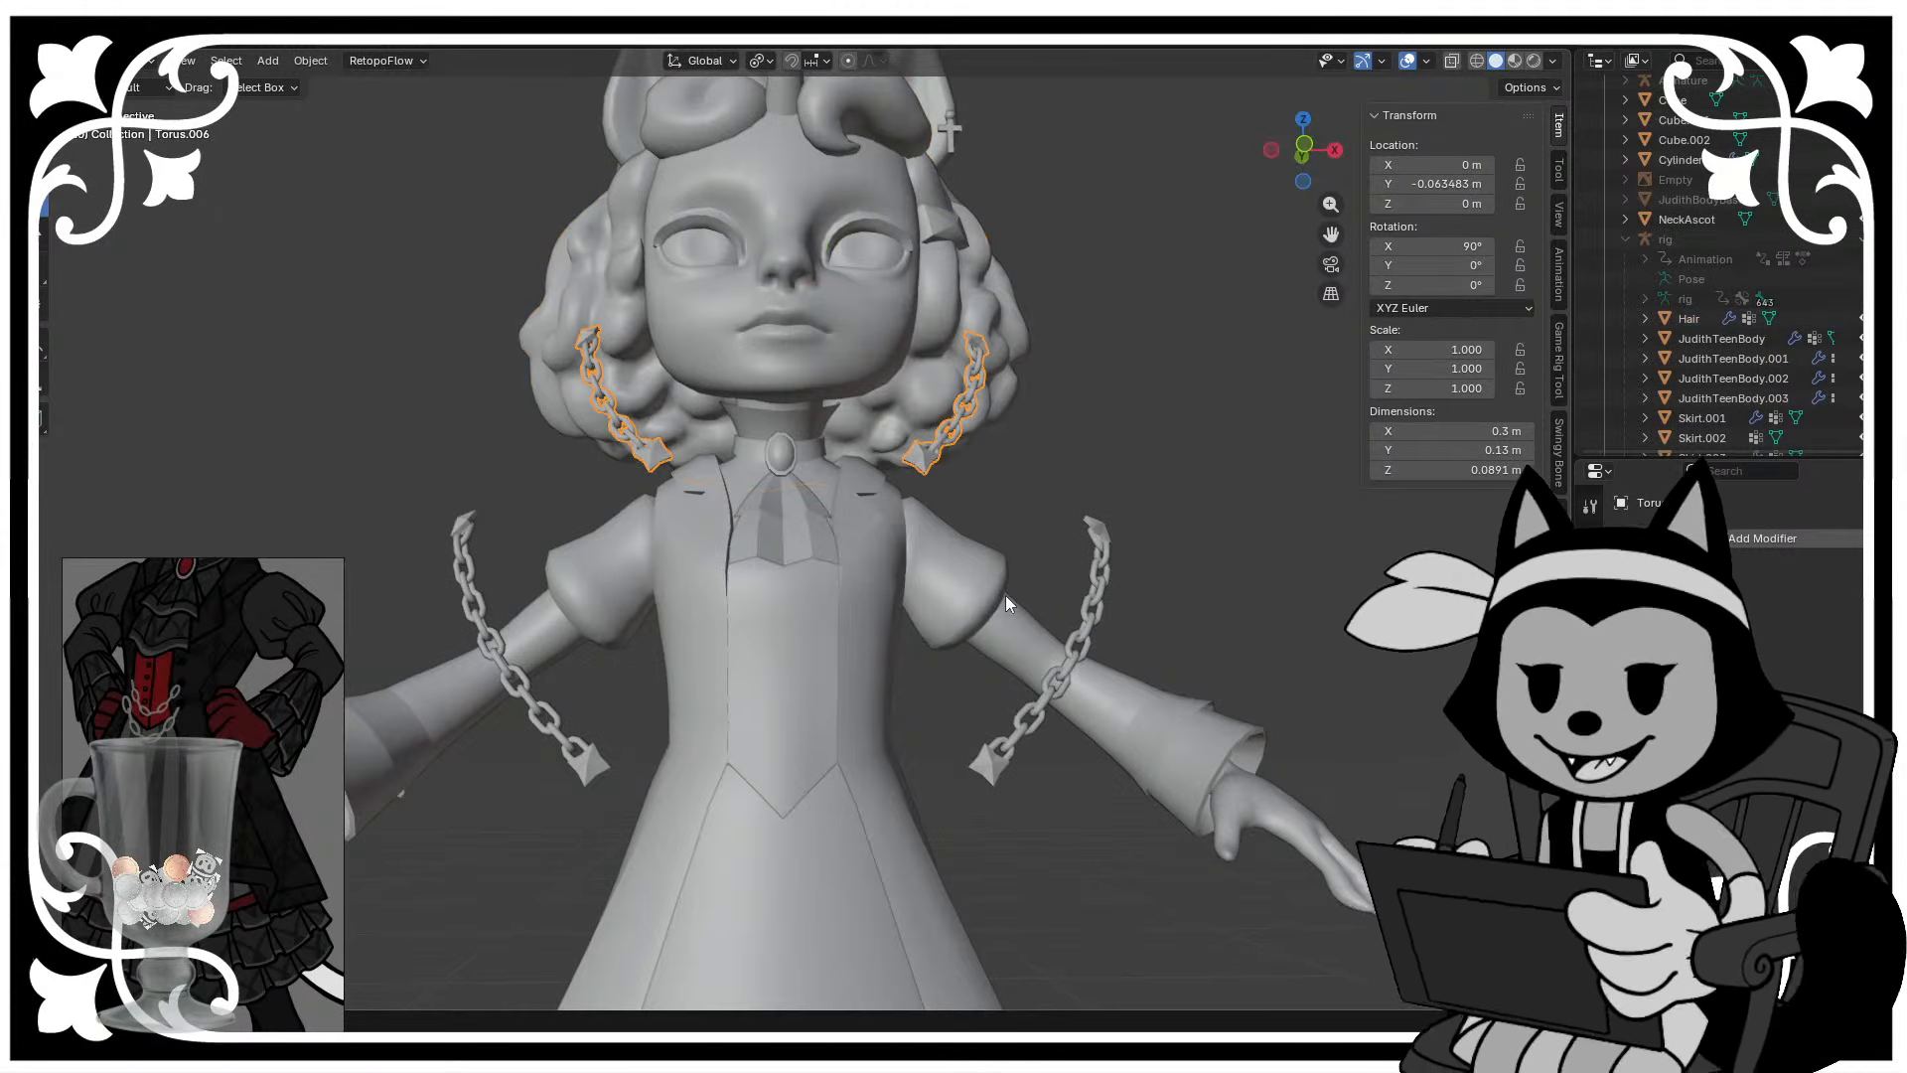
{"action": "key", "text": "ctrl+s"}
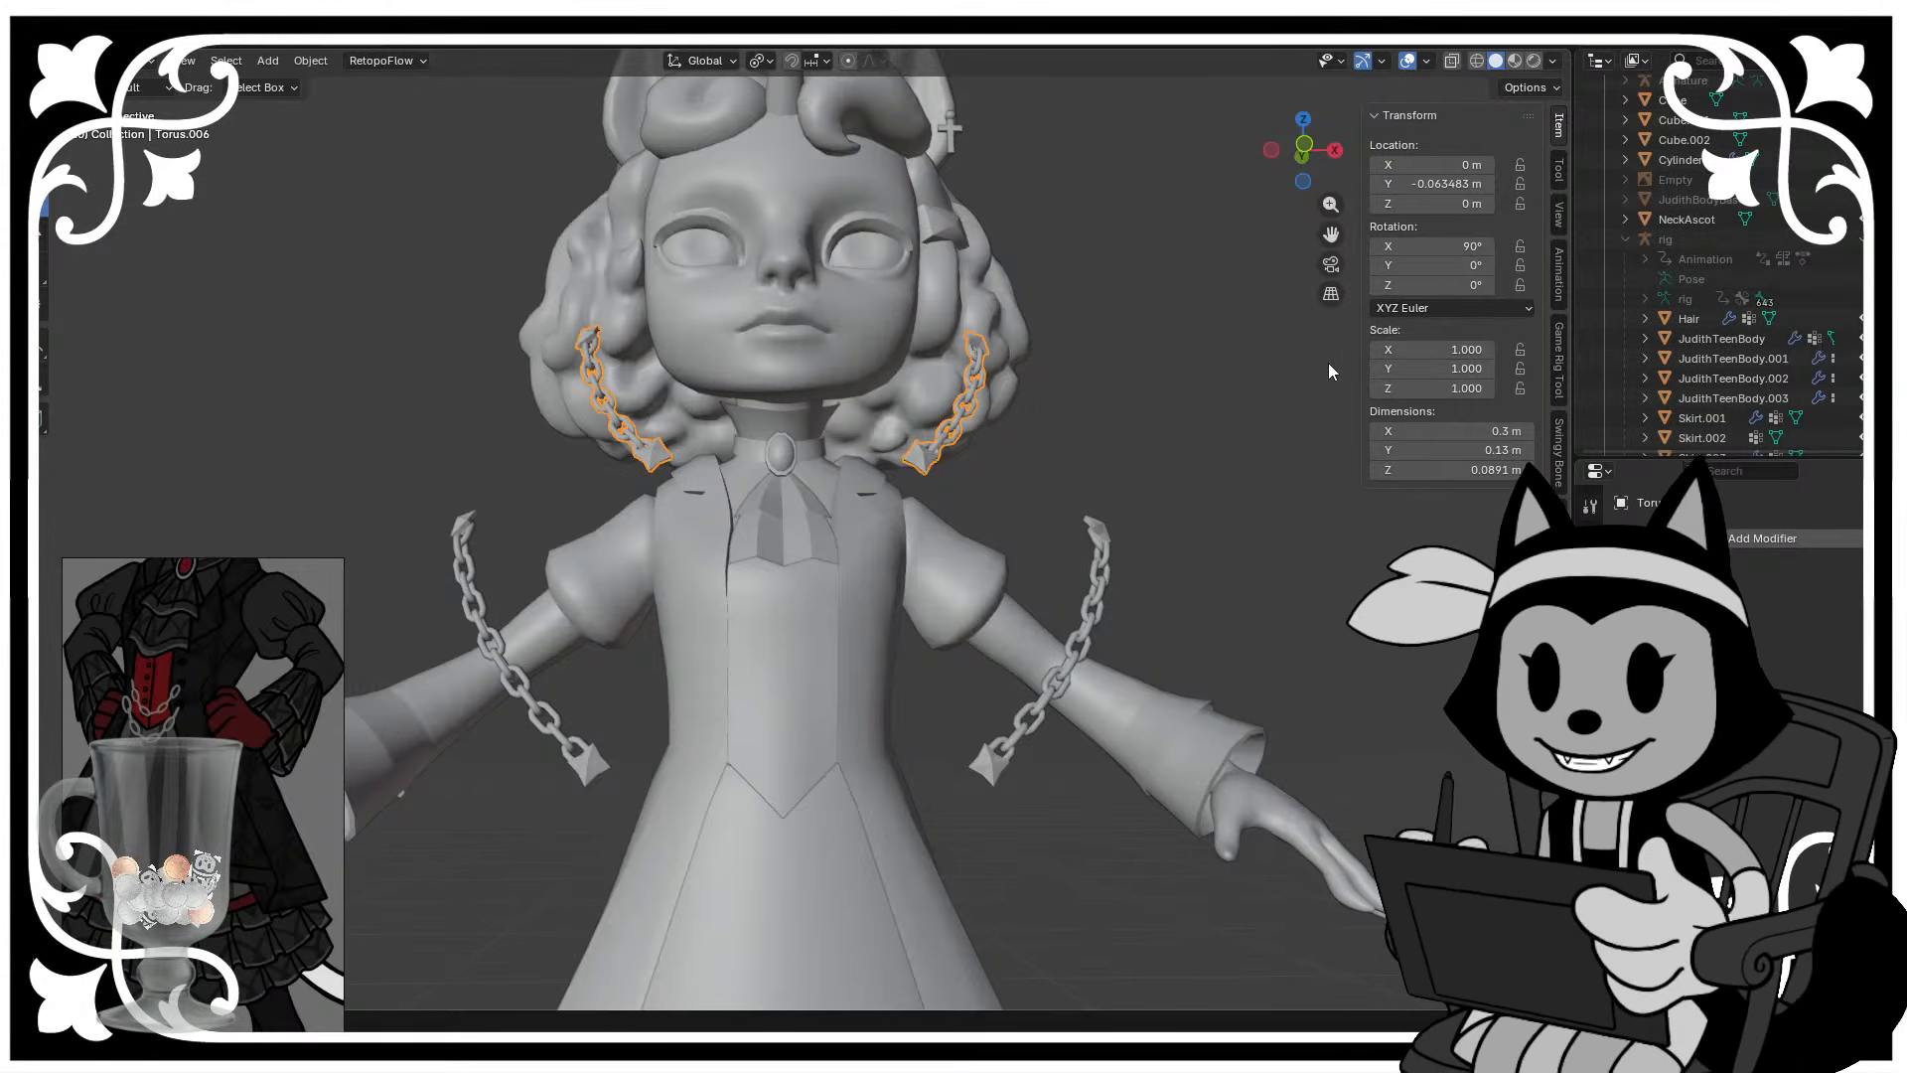
{"action": "key", "text": "Tab"}
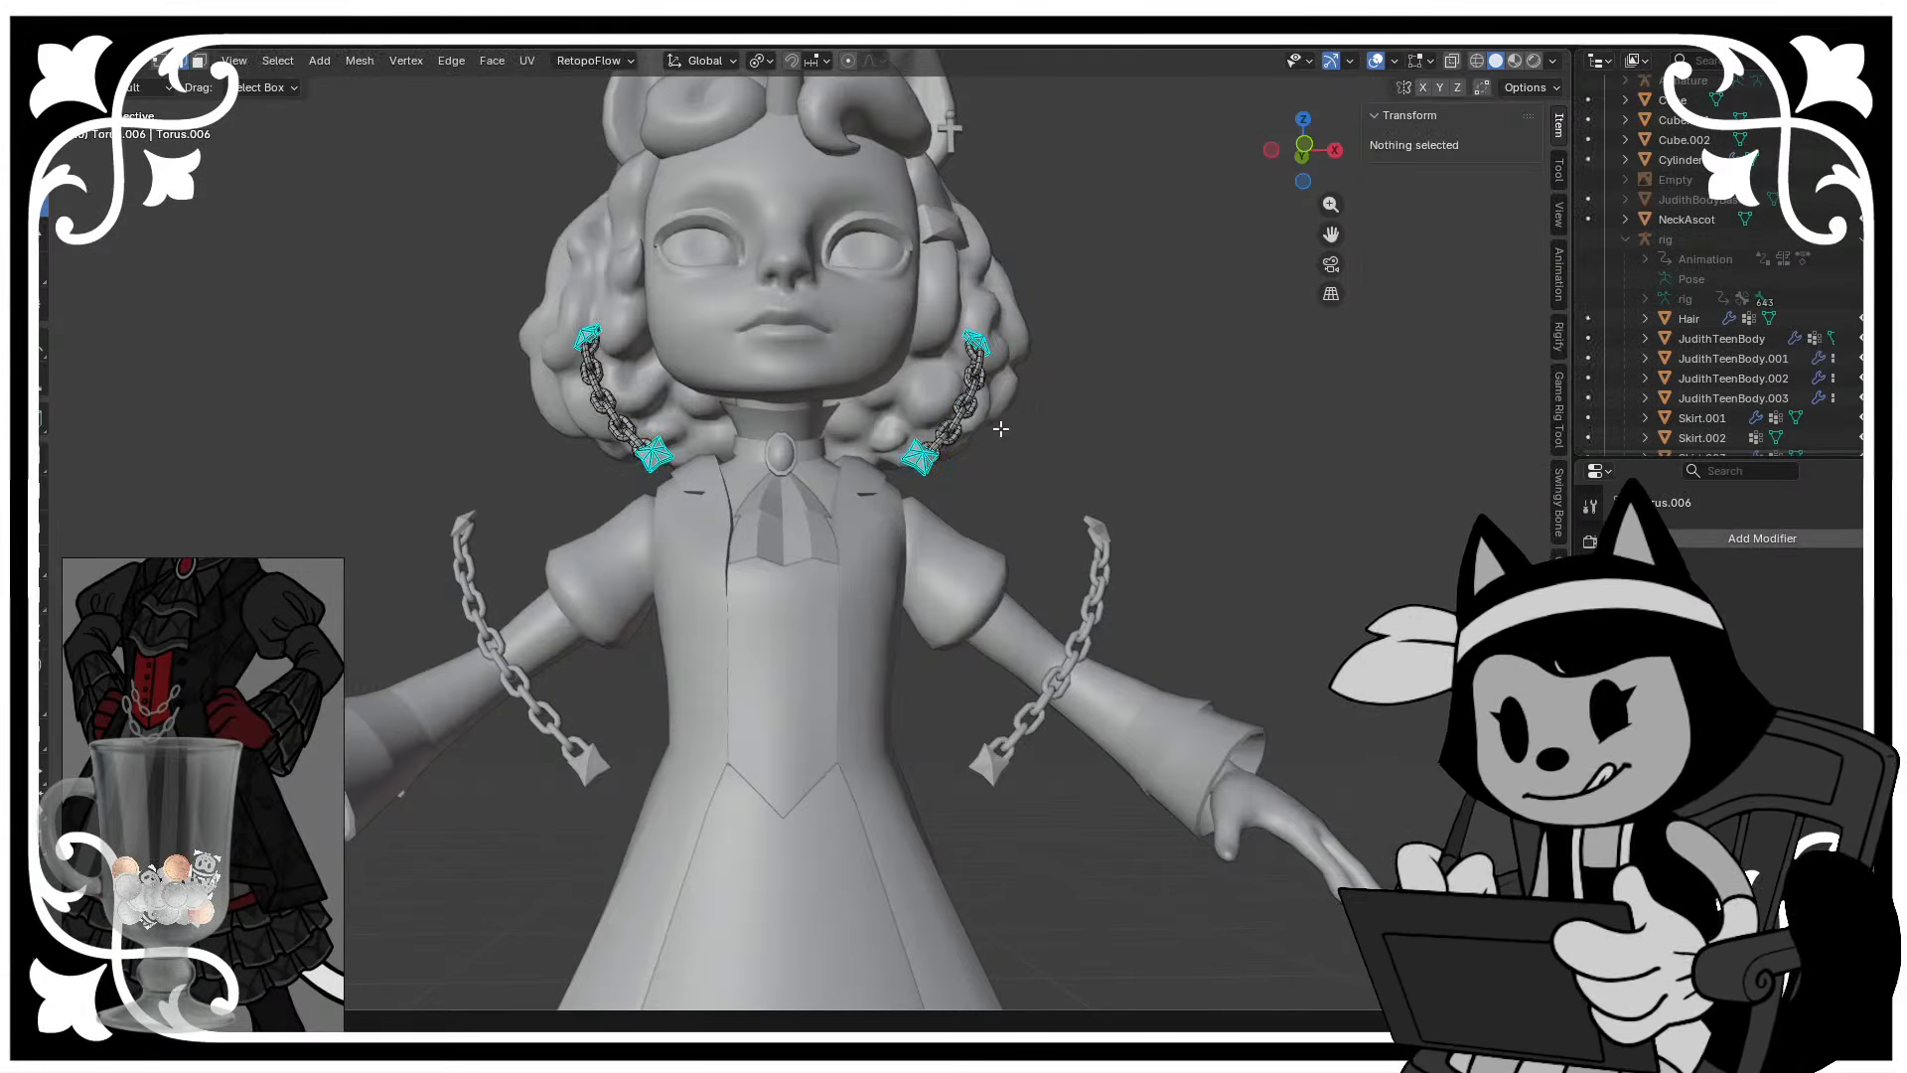
{"action": "key", "text": "Tab"}
- Open the clothed body mesh for editing and move the front coat flap's middle hem vertex in the XY plane
{"action": "left_click", "coordinate": [1104, 587], "text": "shift"}
{"action": "scroll", "coordinate": [1105, 586], "scroll_direction": "down", "scroll_amount": 4}
{"action": "middle_click_drag", "start_coordinate": [1104, 586], "coordinate": [990, 549]}
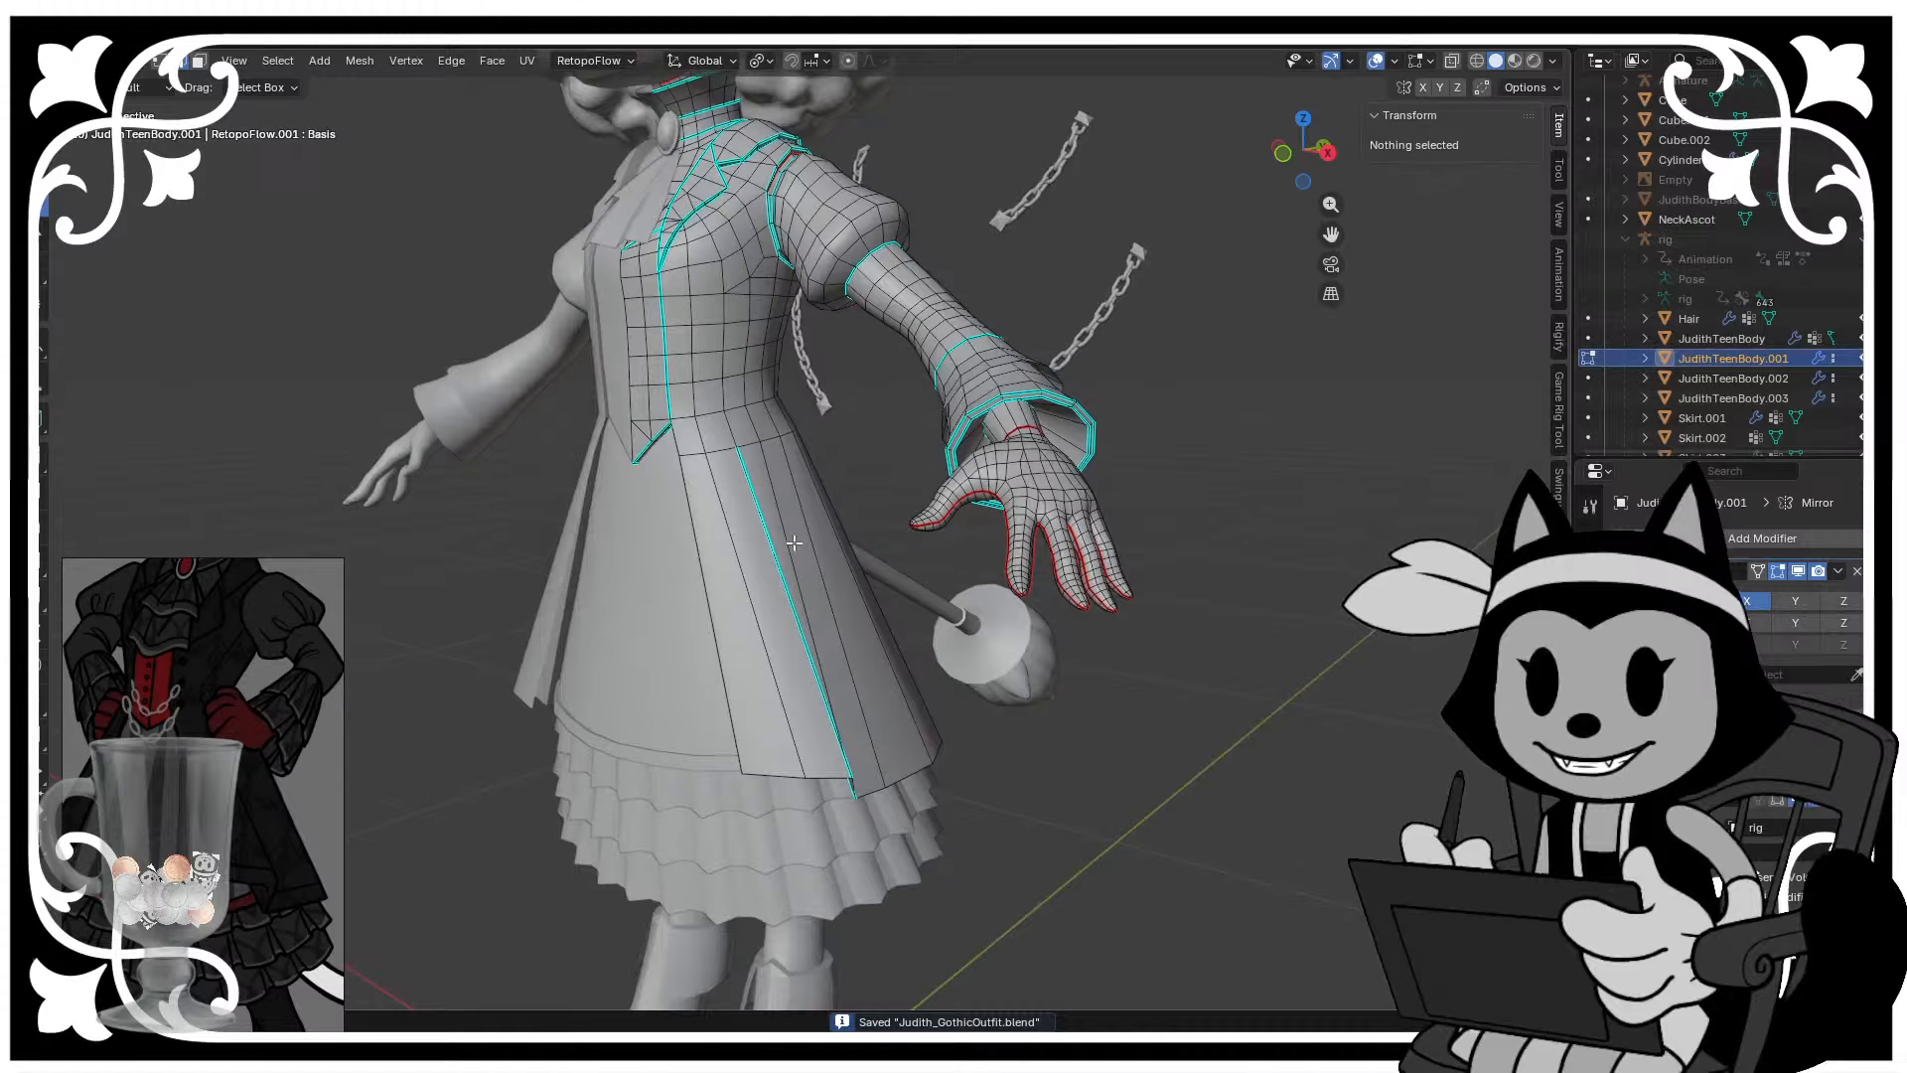
{"action": "scroll", "coordinate": [773, 629], "scroll_direction": "up", "scroll_amount": 3}
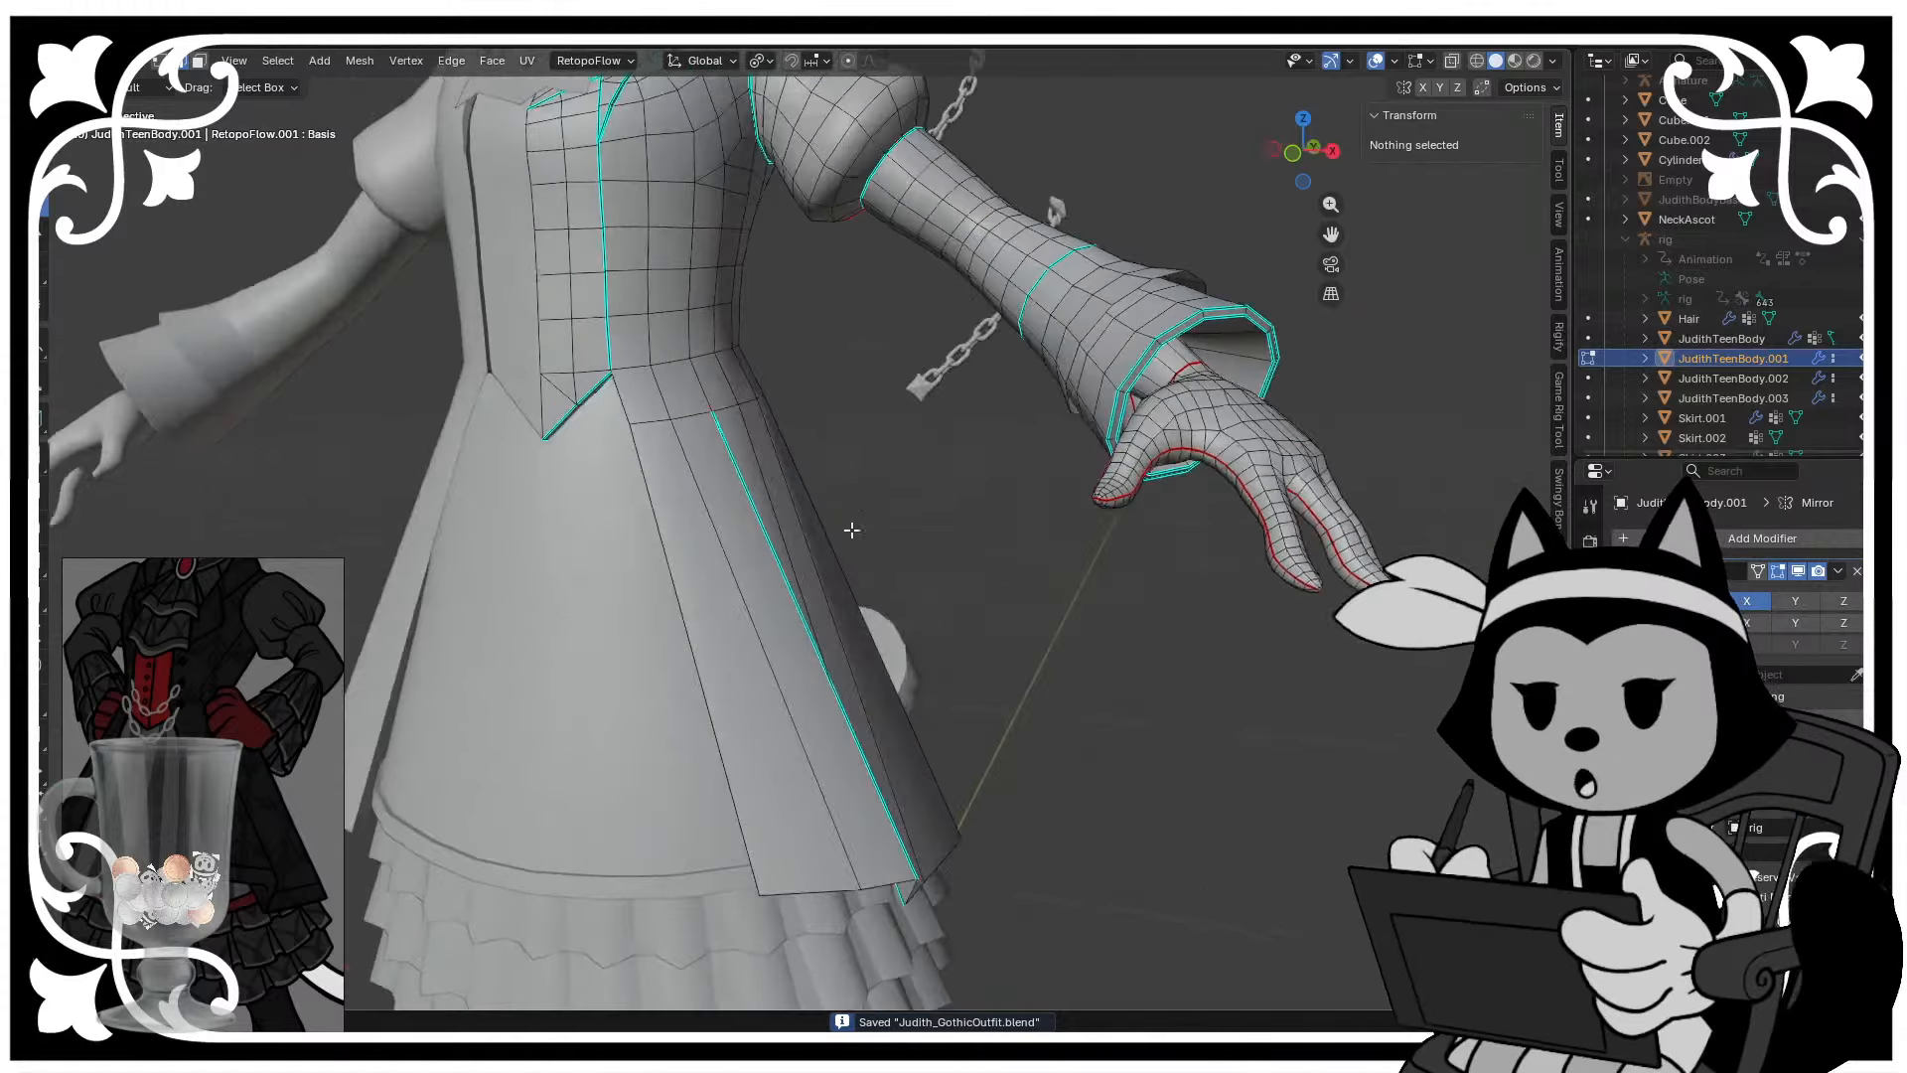
{"action": "middle_click_drag", "start_coordinate": [695, 596], "coordinate": [736, 657]}
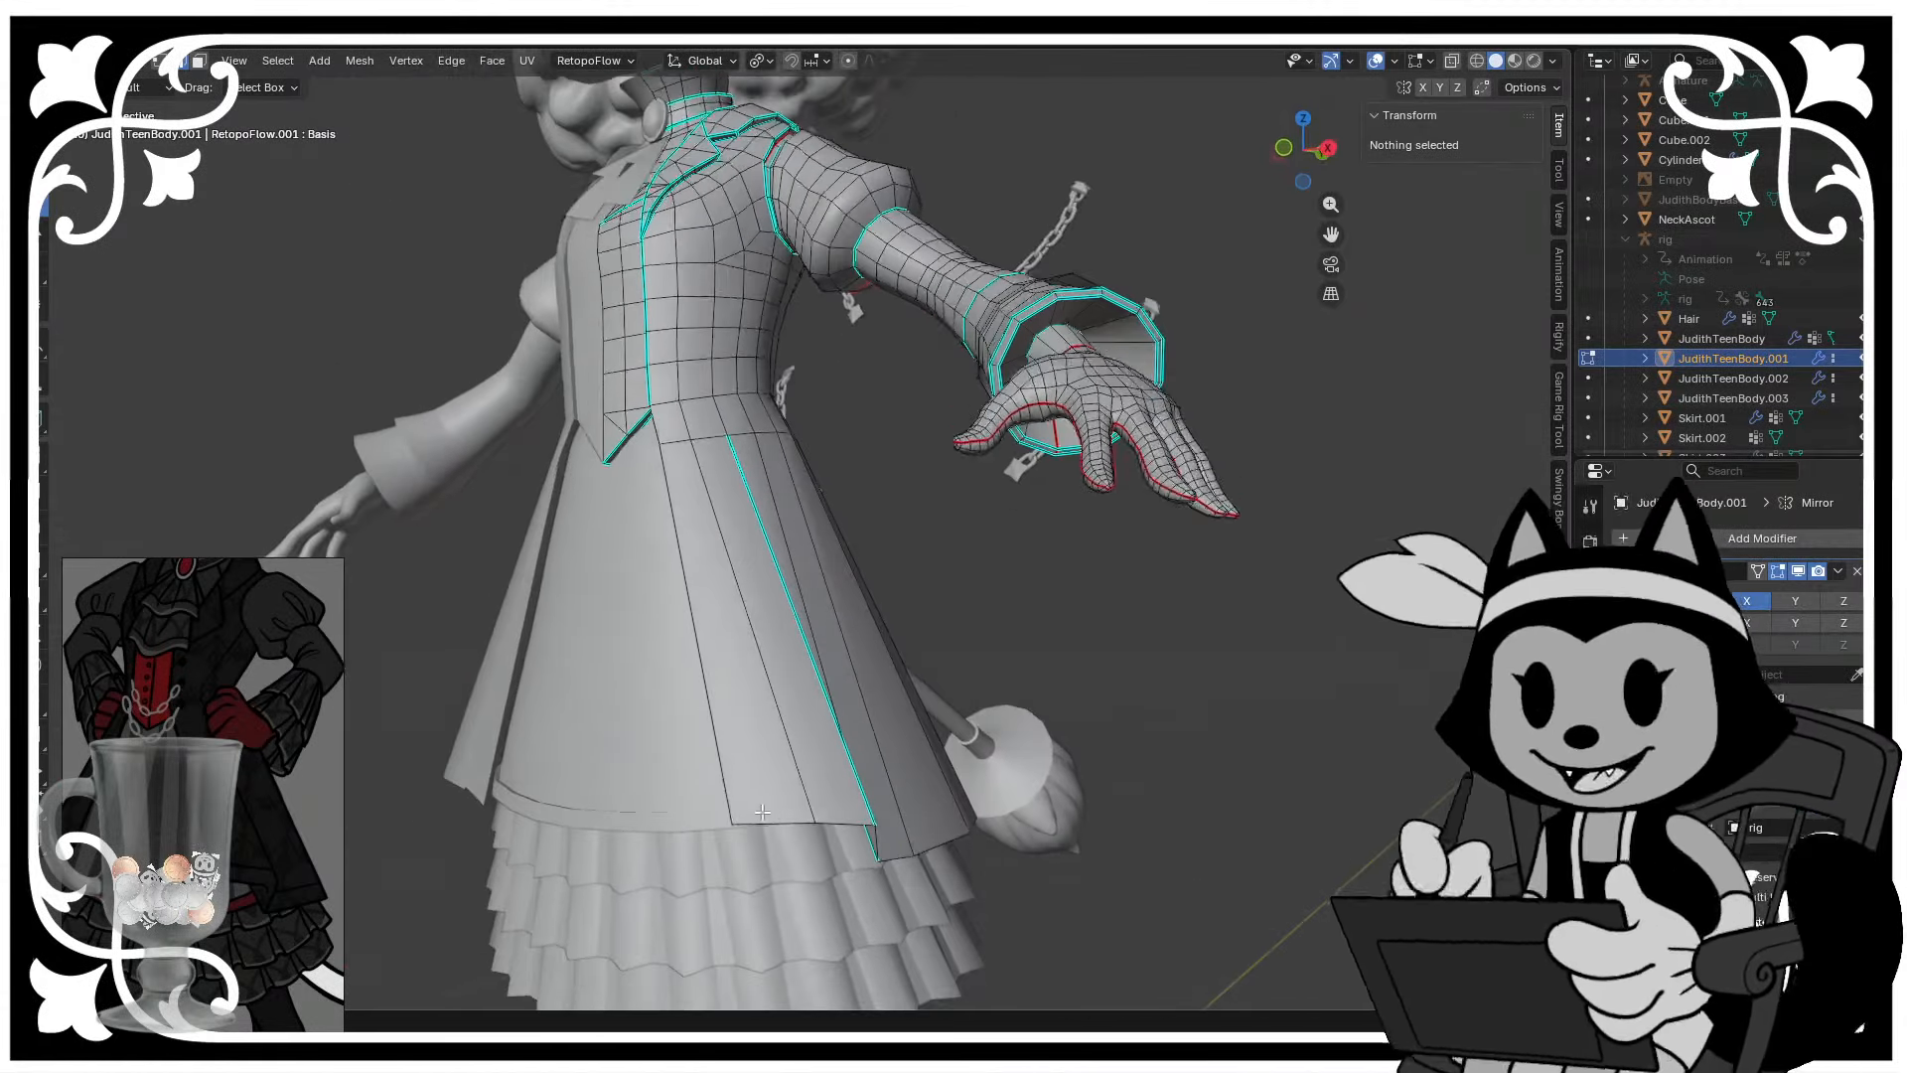
{"action": "key", "text": "1"}
{"action": "left_click", "coordinate": [802, 817]}
{"action": "key", "text": "g"}
{"action": "key", "text": "shift+z"}
{"action": "left_click", "coordinate": [793, 815]}
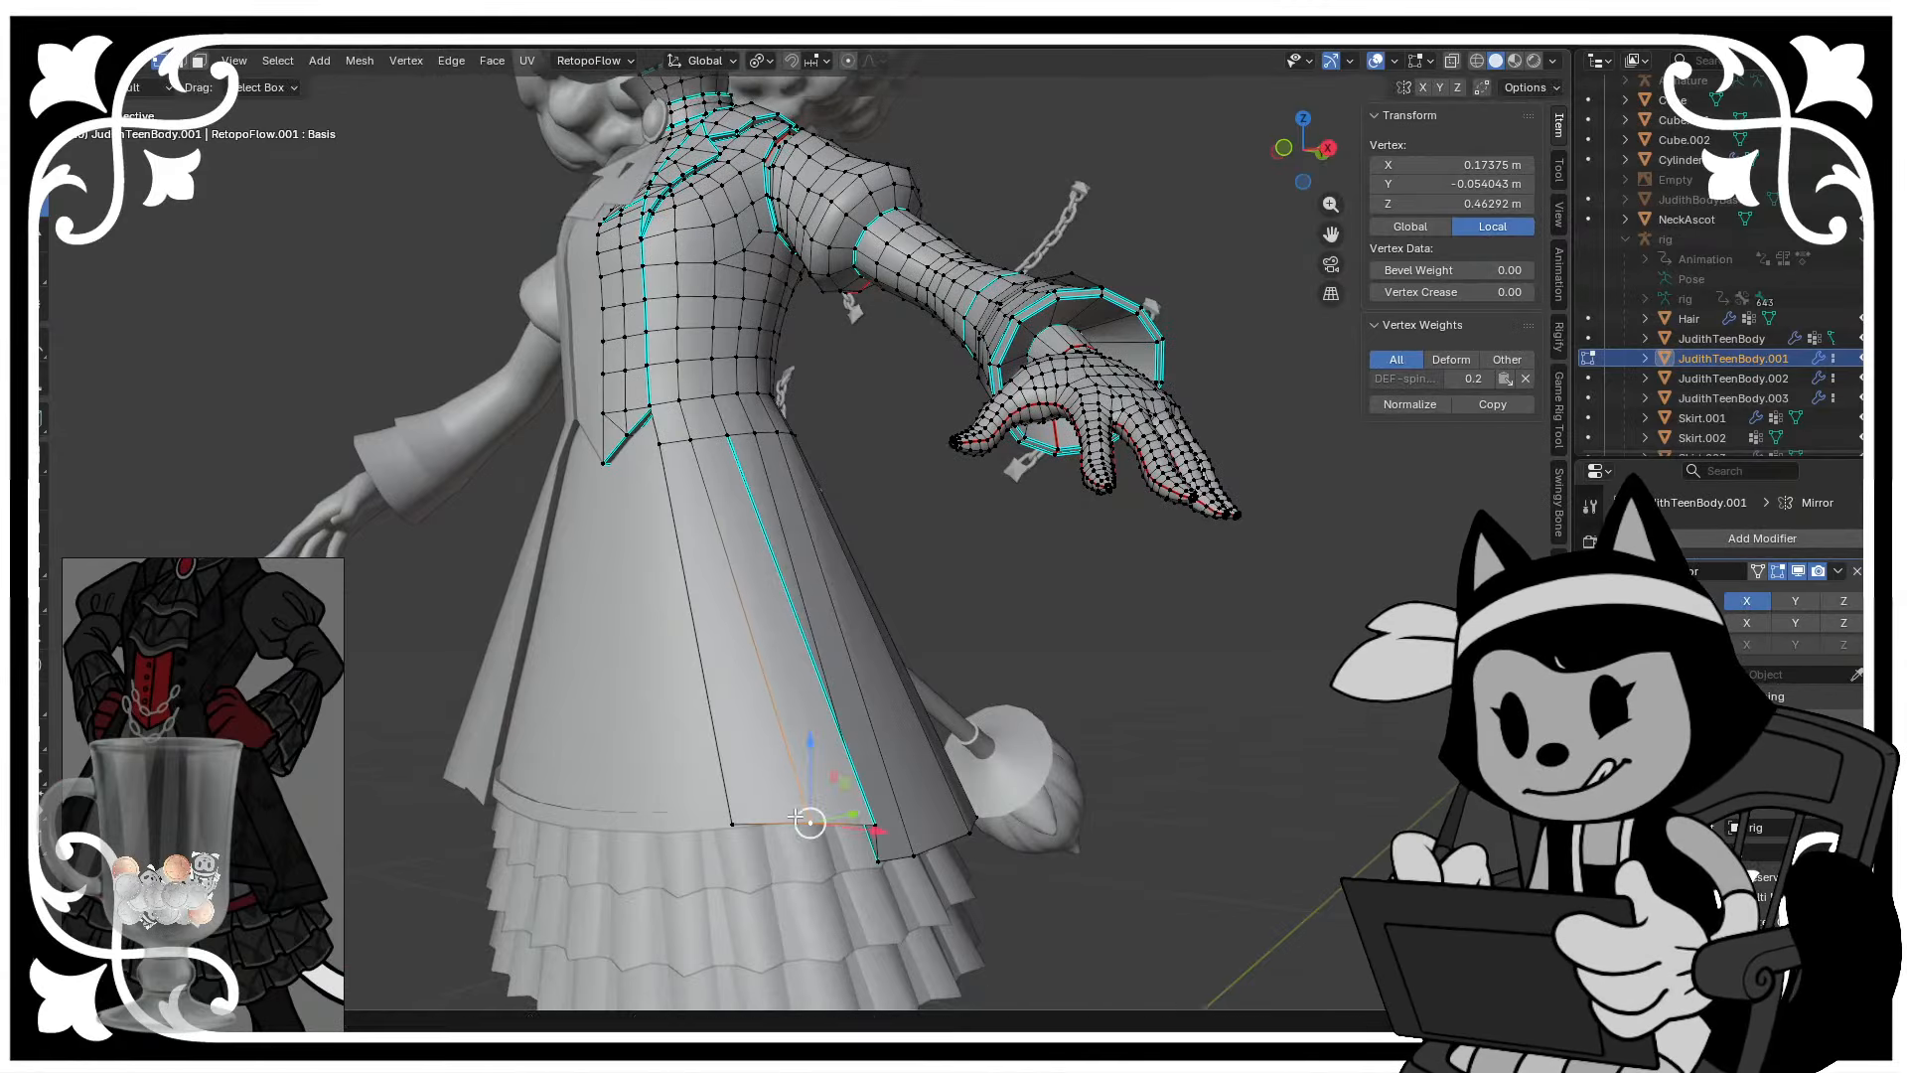
- Save the file and reposition a vertex on the side of the coat flap within the XY plane
{"action": "middle_click_drag", "start_coordinate": [794, 815], "coordinate": [1003, 596]}
{"action": "left_click", "coordinate": [1023, 532]}
{"action": "middle_click_drag", "start_coordinate": [993, 496], "coordinate": [795, 298]}
{"action": "key", "text": "ctrl+s"}
{"action": "left_click", "coordinate": [852, 413]}
{"action": "scroll", "coordinate": [864, 427], "scroll_direction": "up", "scroll_amount": 3}
{"action": "key", "text": "g"}
{"action": "key", "text": "shift+z"}
{"action": "left_click", "coordinate": [963, 426]}
- Move another vertex on the side of the coat flap along the X axis
{"action": "scroll", "coordinate": [966, 424], "scroll_direction": "down", "scroll_amount": 2}
{"action": "scroll", "coordinate": [794, 397], "scroll_direction": "up", "scroll_amount": 3}
{"action": "left_click", "coordinate": [758, 514]}
{"action": "left_click", "coordinate": [974, 471]}
{"action": "left_click_drag", "start_coordinate": [994, 542], "coordinate": [1001, 563]}
{"action": "middle_click_drag", "start_coordinate": [1001, 562], "coordinate": [703, 544]}
{"action": "key", "text": "g"}
{"action": "key", "text": "x"}
{"action": "left_click", "coordinate": [917, 780]}
- Add eight evenly spaced horizontal loop cuts down the length of the front coat flap
{"action": "key", "text": "ctrl+r"}
{"action": "scroll", "coordinate": [703, 545], "scroll_direction": "up", "scroll_amount": 4}
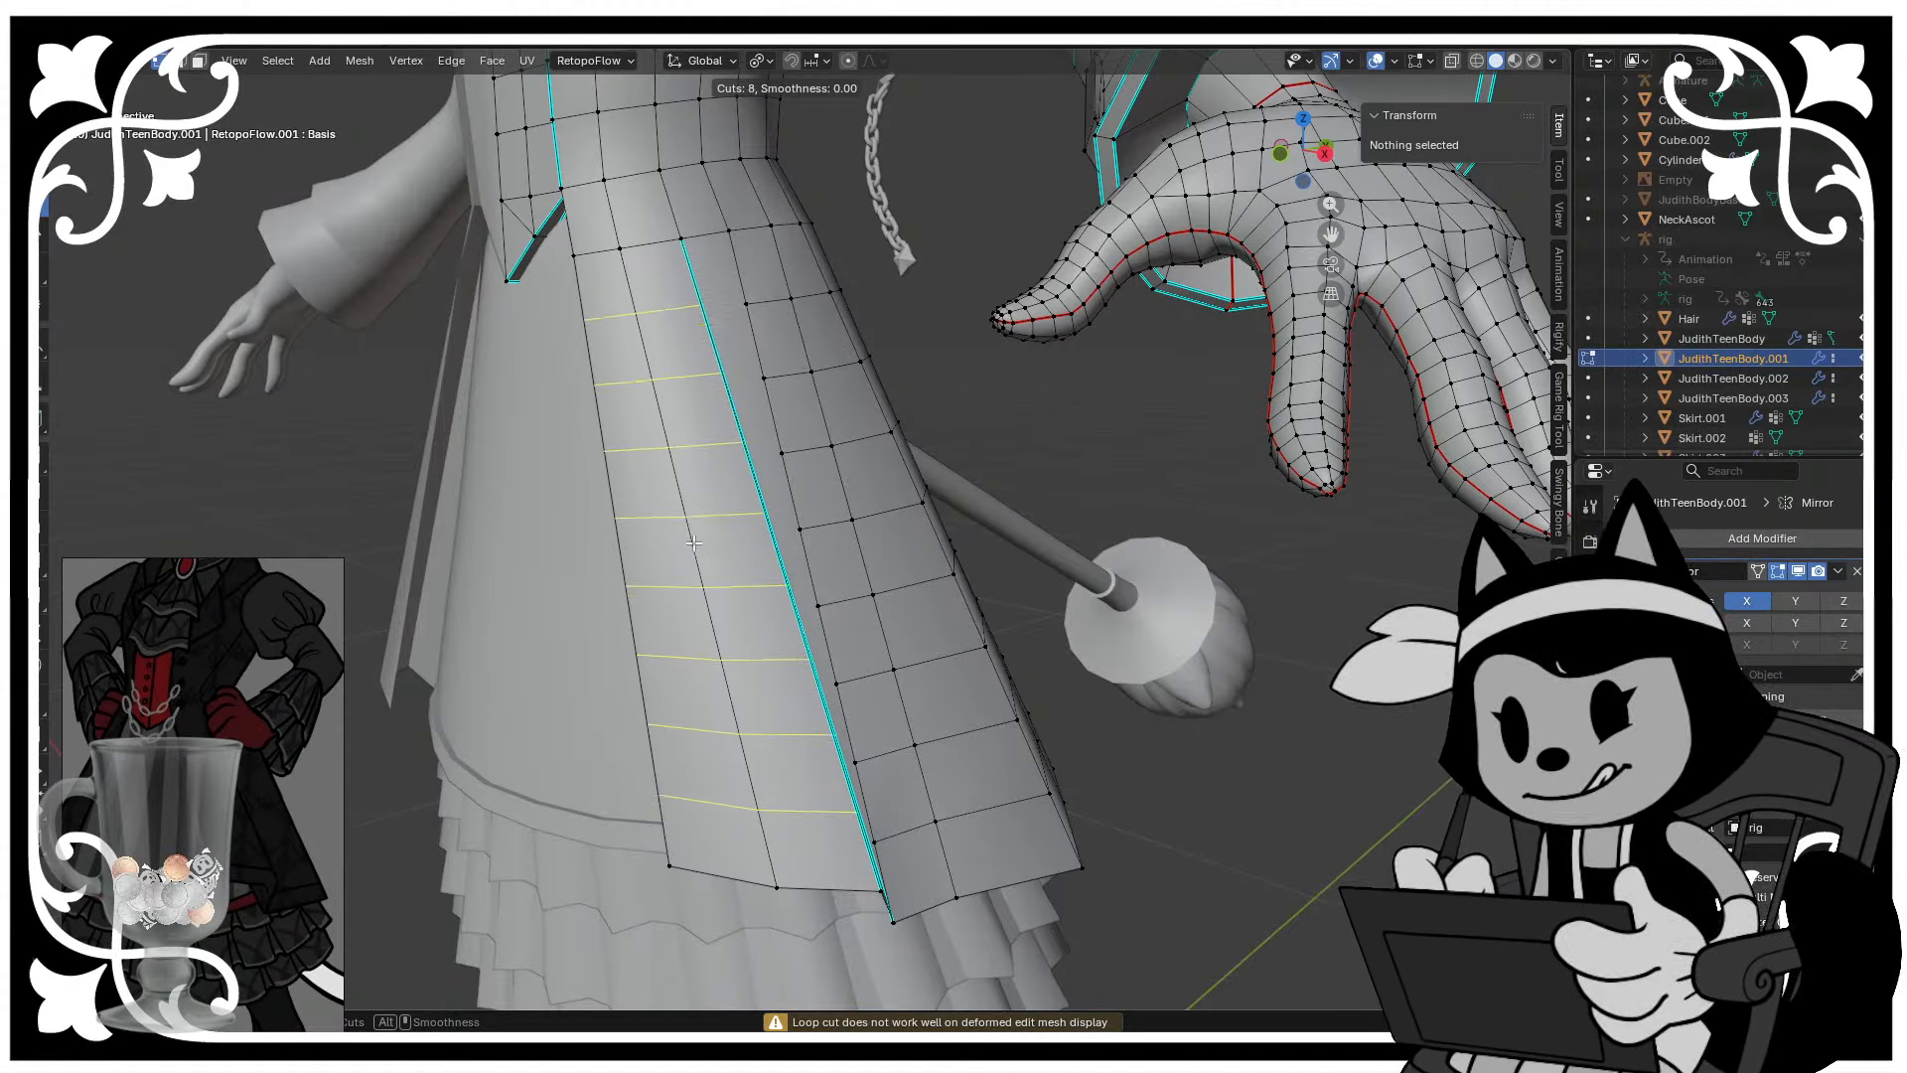
{"action": "left_click", "coordinate": [704, 544]}
- Connect the three upper vertex pairs across the sharp side fold between the front flap and the rear panel
{"action": "middle_click_drag", "start_coordinate": [703, 545], "coordinate": [661, 508]}
{"action": "left_click", "coordinate": [634, 406]}
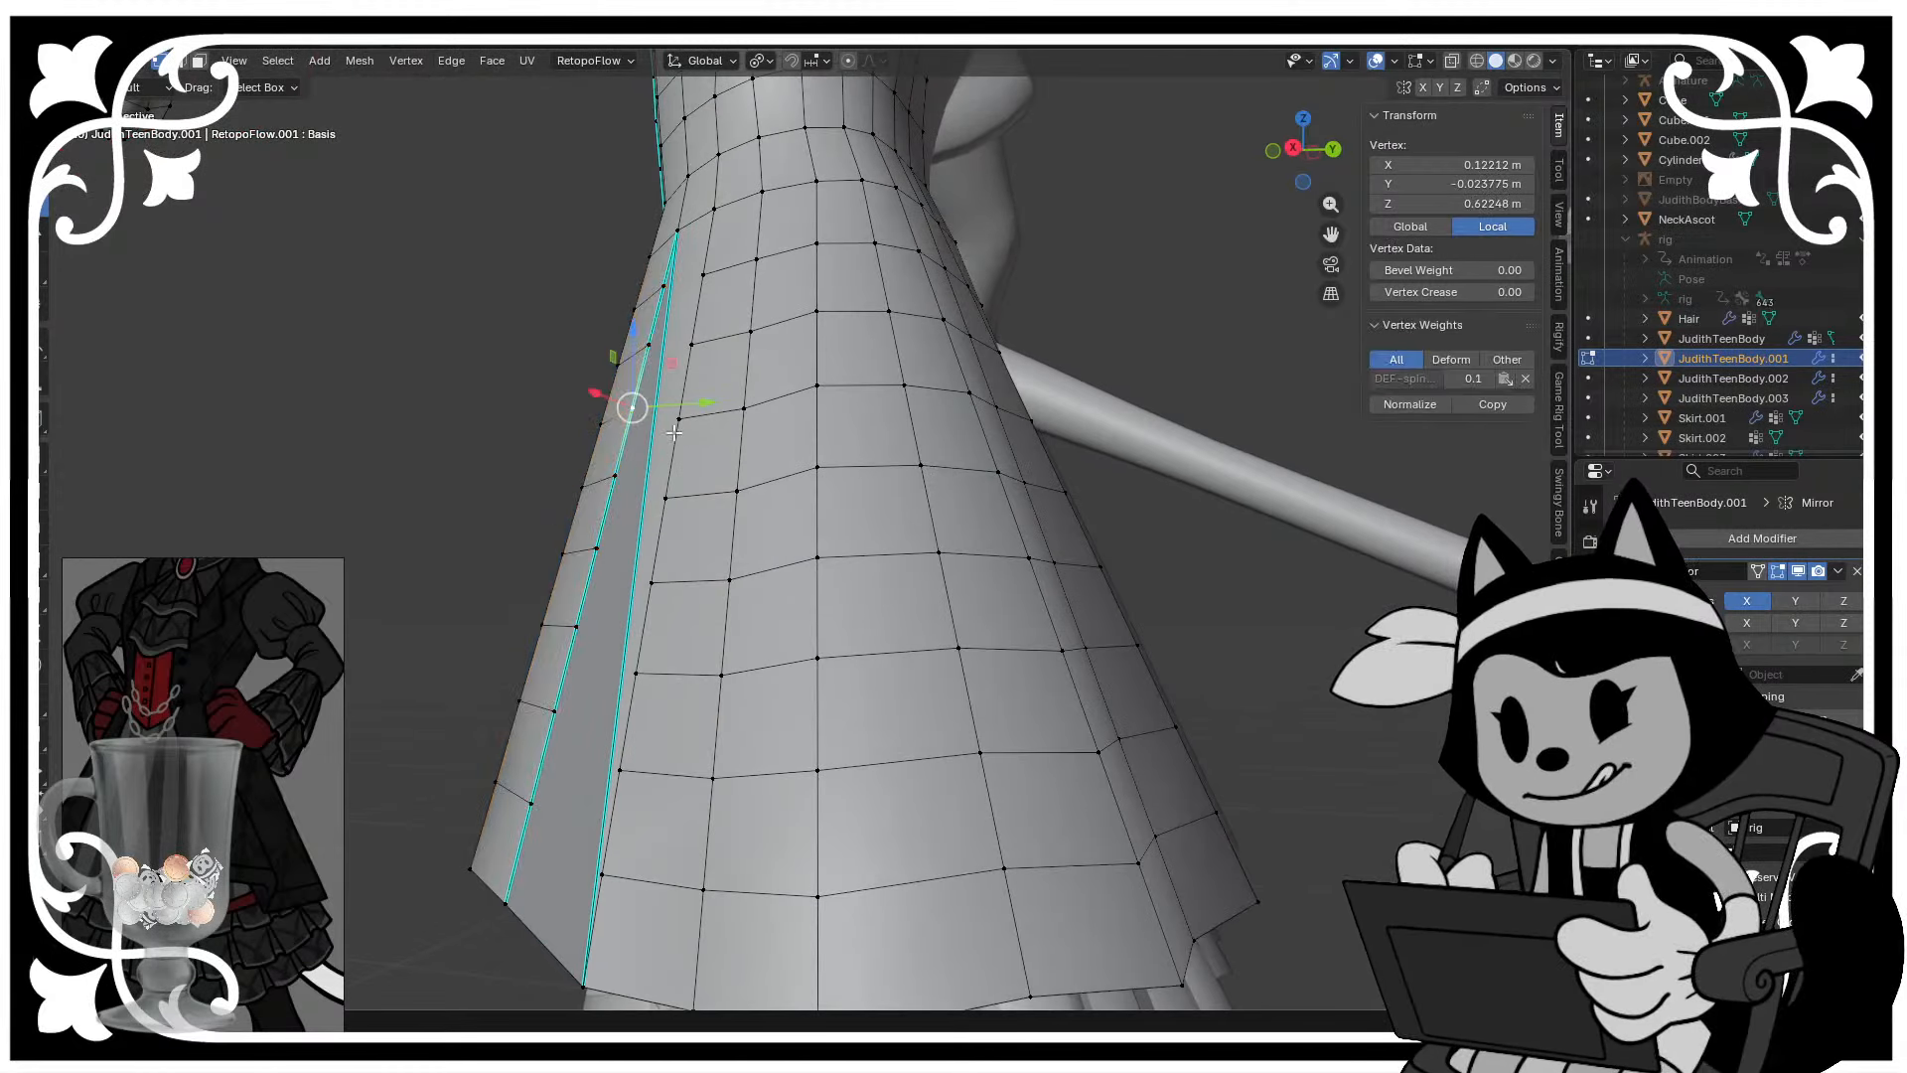
{"action": "left_click", "coordinate": [679, 414], "text": "shift"}
{"action": "key", "text": "f"}
{"action": "left_click", "coordinate": [652, 345]}
{"action": "left_click", "coordinate": [691, 345], "text": "shift"}
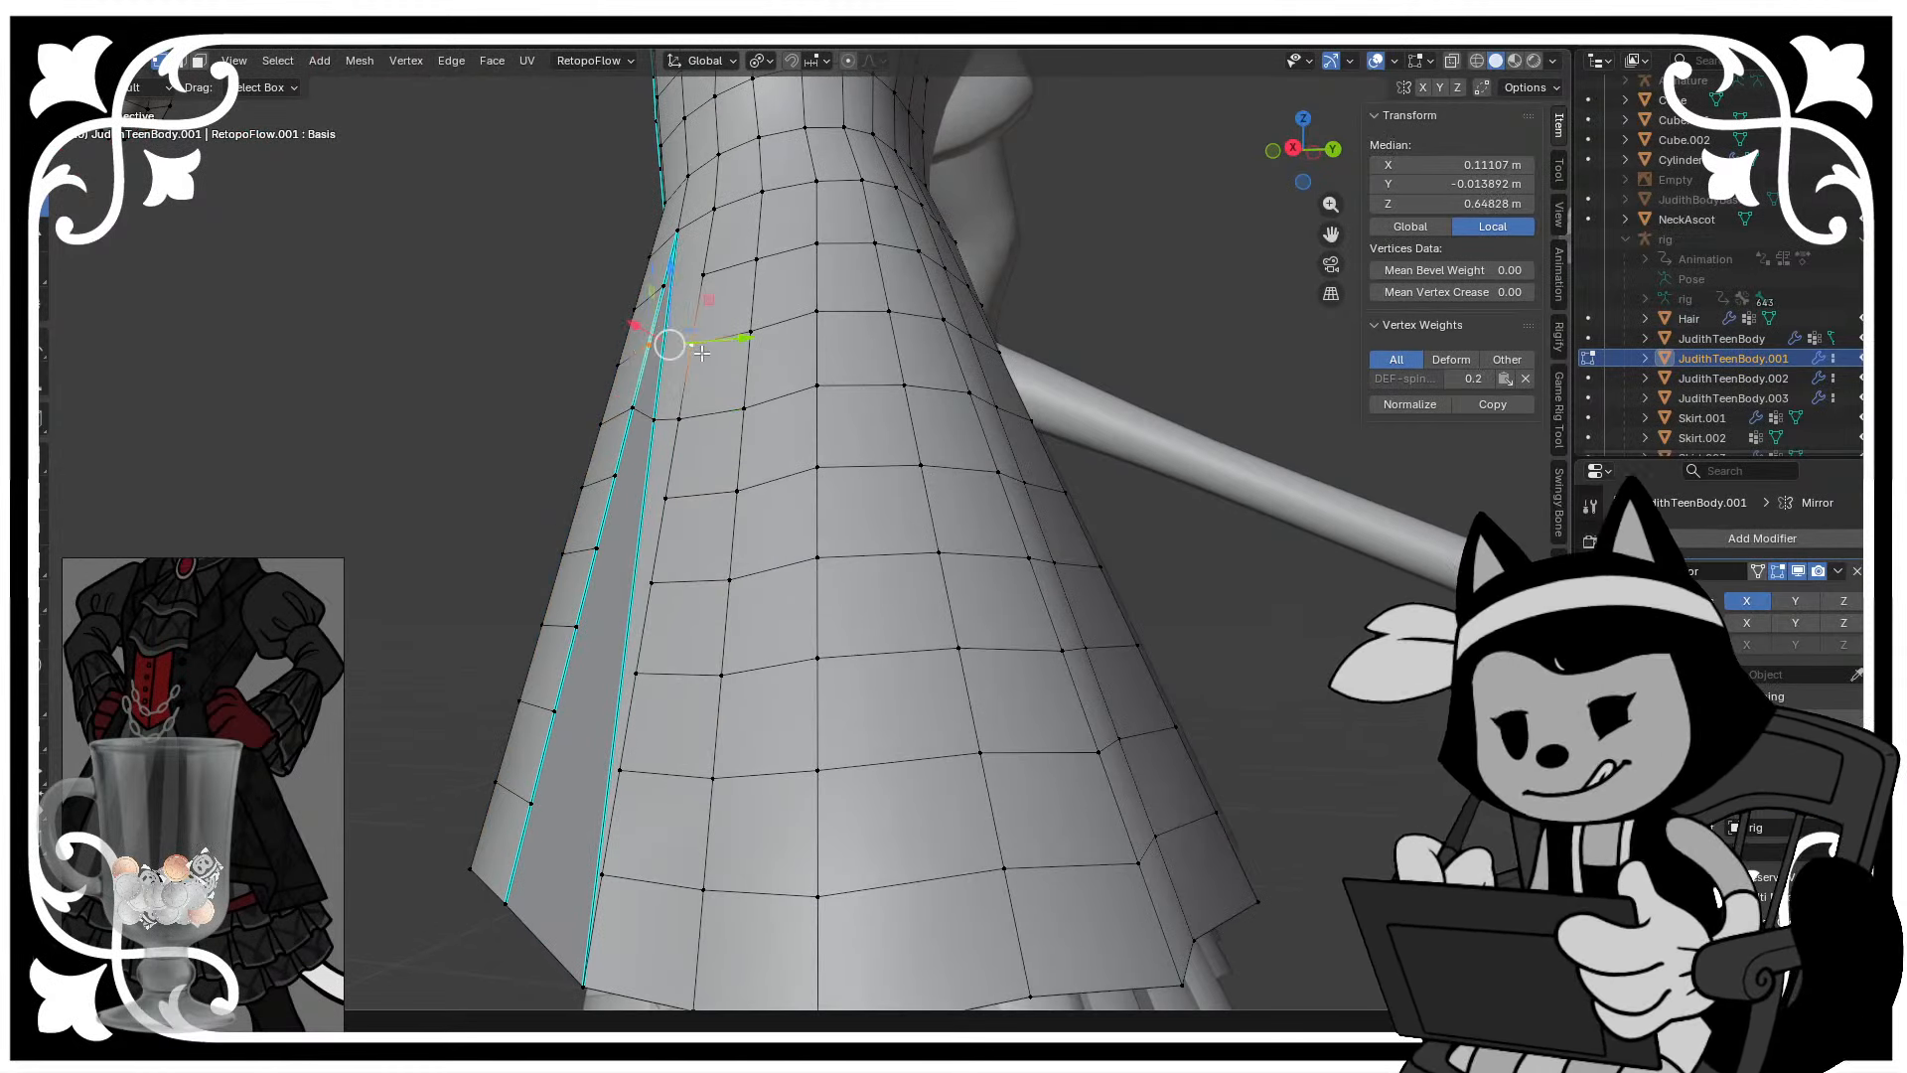
{"action": "key", "text": "j"}
{"action": "left_click", "coordinate": [664, 285]}
{"action": "left_click", "coordinate": [702, 276], "text": "shift"}
{"action": "key", "text": "j"}
- Reposition the vertex beside the lower part of the coat's sharp side fold to even out the panel
{"action": "middle_click_drag", "start_coordinate": [704, 556], "coordinate": [736, 398], "text": "shift"}
{"action": "left_click", "coordinate": [703, 695]}
{"action": "left_click", "coordinate": [702, 809], "text": "shift"}
{"action": "scroll", "coordinate": [725, 635], "scroll_direction": "up", "scroll_amount": 1}
{"action": "left_click", "coordinate": [706, 610]}
{"action": "scroll", "coordinate": [729, 590], "scroll_direction": "up", "scroll_amount": 1}
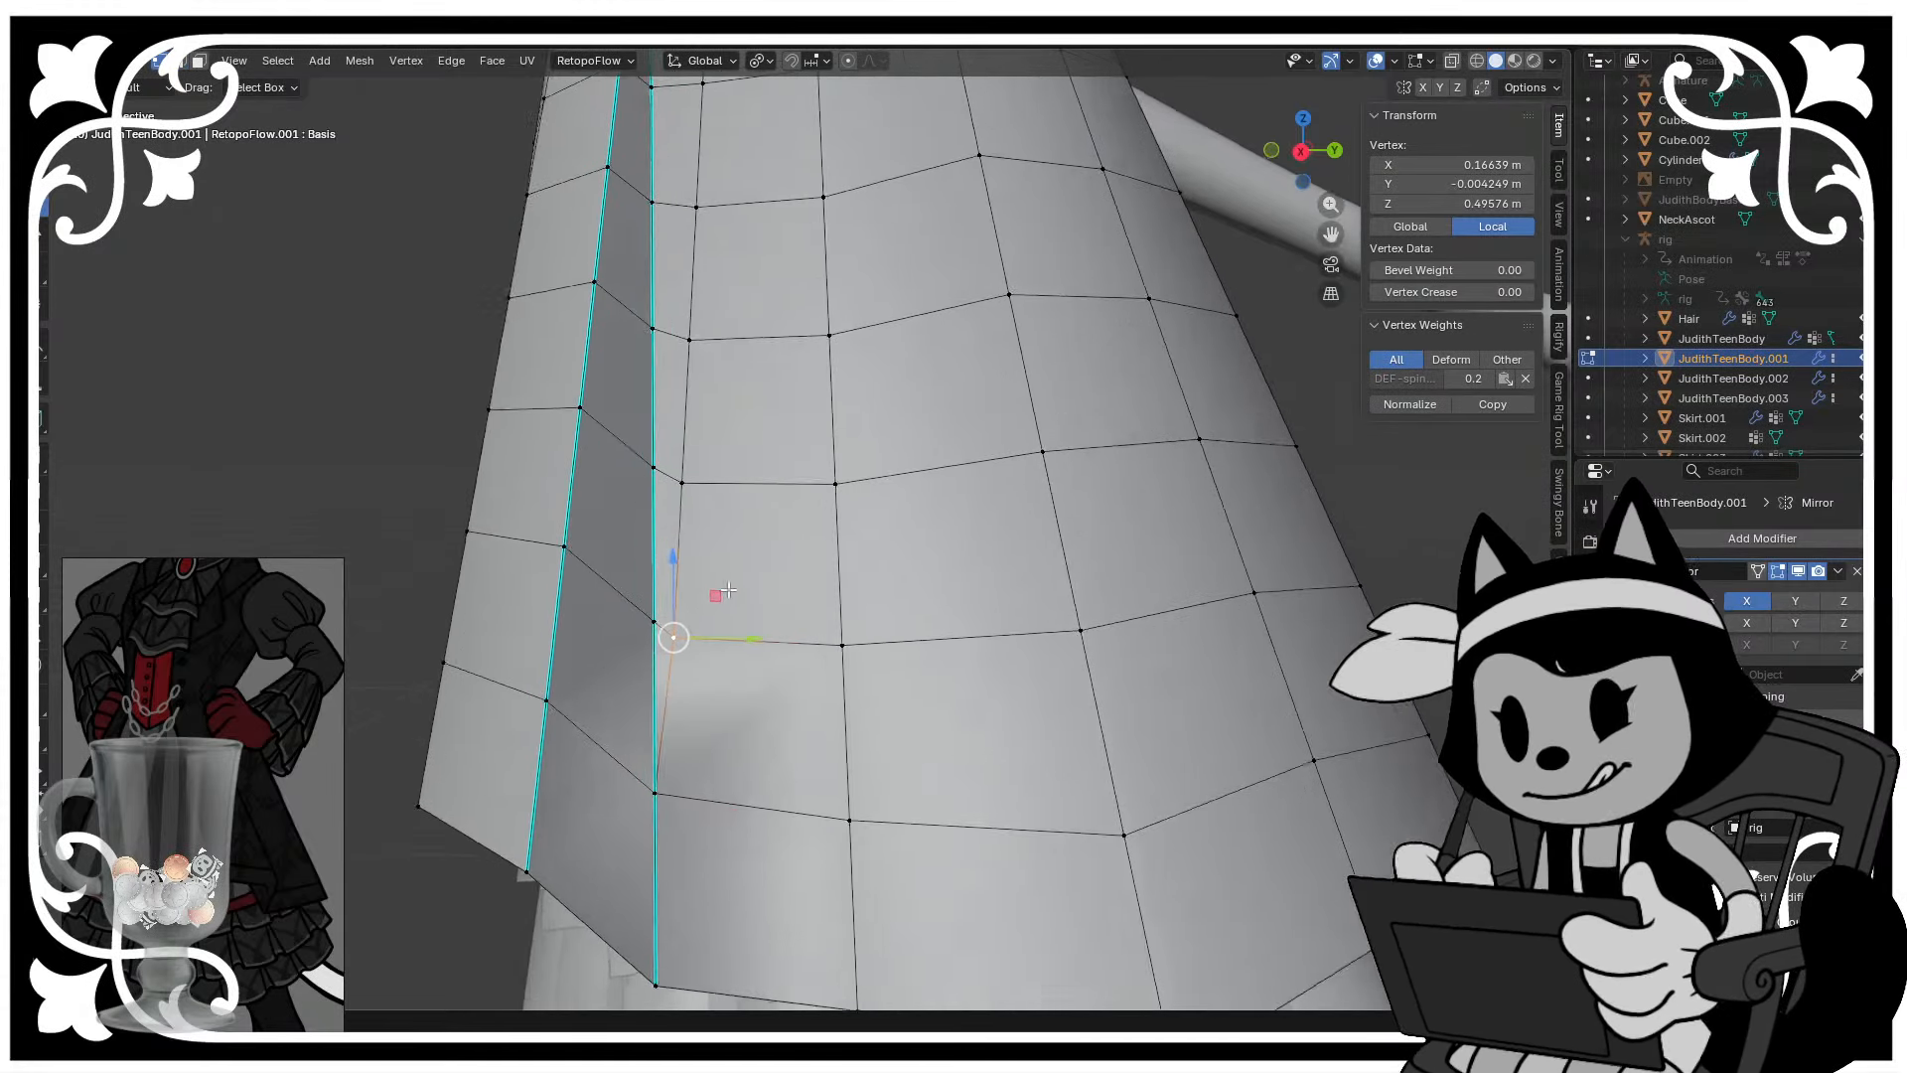
{"action": "middle_click_drag", "start_coordinate": [729, 590], "coordinate": [765, 556]}
{"action": "key", "text": "g"}
{"action": "left_click", "coordinate": [694, 560]}
{"action": "scroll", "coordinate": [695, 560], "scroll_direction": "down", "scroll_amount": 6}
- Adjust two higher vertices along the rear panel's column beside the side fold, and save the file
{"action": "scroll", "coordinate": [759, 556], "scroll_direction": "up", "scroll_amount": 5}
{"action": "left_click", "coordinate": [732, 567]}
{"action": "left_click", "coordinate": [730, 439]}
{"action": "key", "text": "g"}
{"action": "left_click", "coordinate": [728, 423]}
{"action": "left_click", "coordinate": [729, 327]}
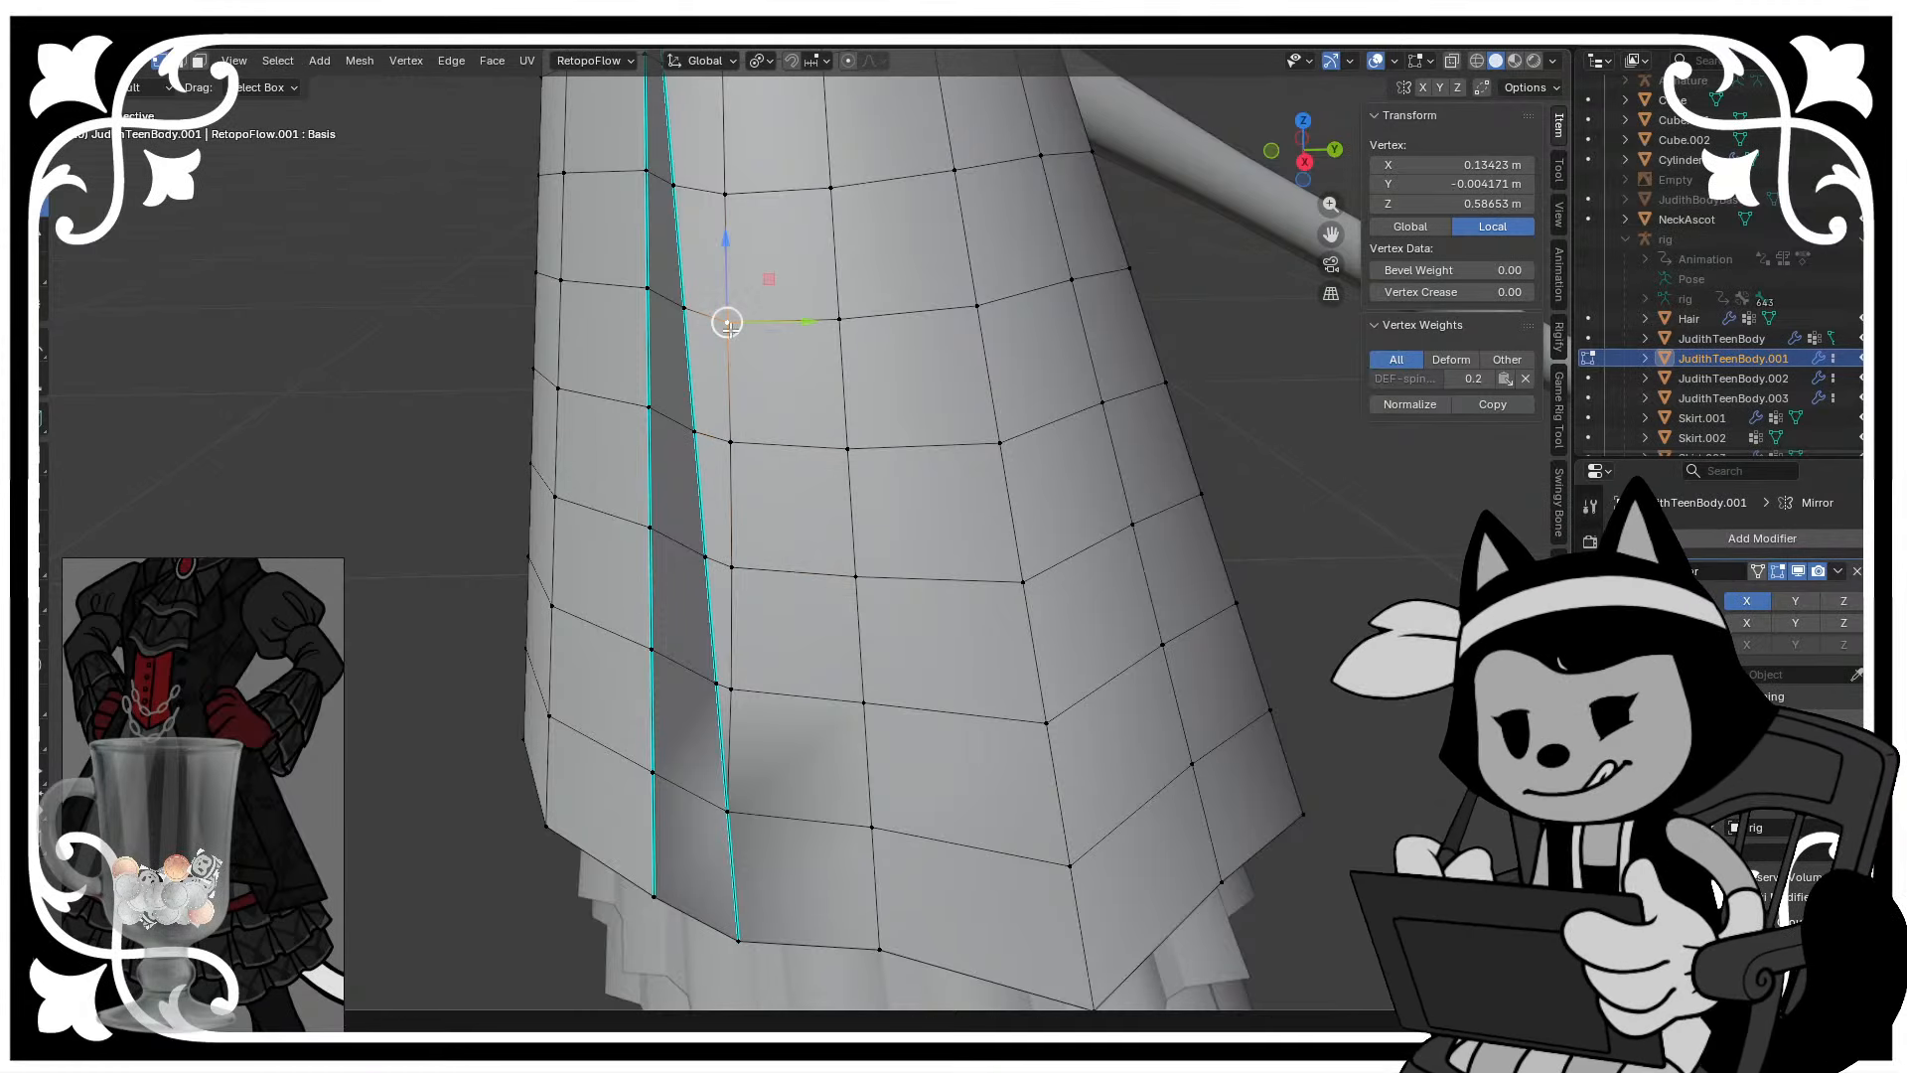
{"action": "middle_click_drag", "start_coordinate": [728, 325], "coordinate": [732, 311]}
{"action": "key", "text": "g"}
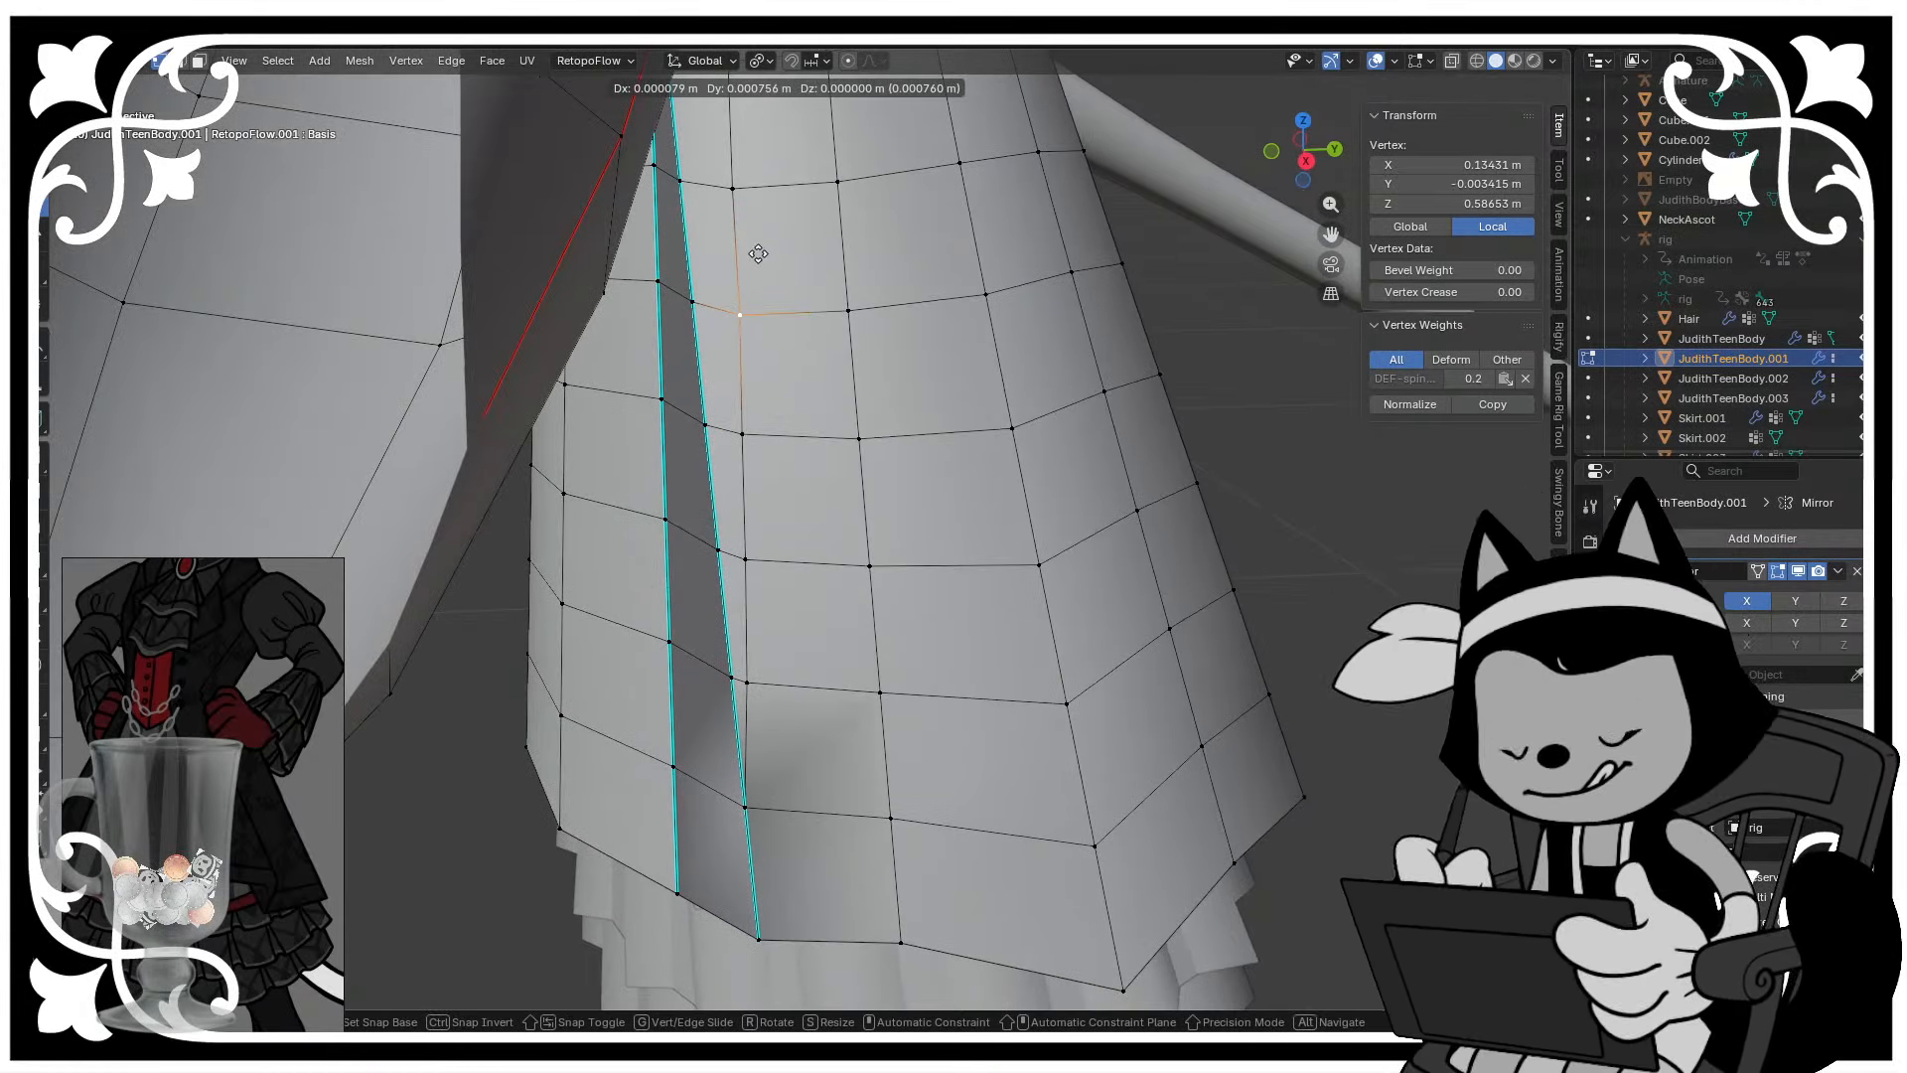
{"action": "left_click", "coordinate": [737, 311]}
{"action": "middle_click_drag", "start_coordinate": [736, 311], "coordinate": [766, 654]}
{"action": "key", "text": "ctrl+s"}
- Average the normals of the whole clothed body mesh by Face Area, clear the selection, and save the file
{"action": "key", "text": "a"}
{"action": "left_click", "coordinate": [360, 61]}
{"action": "mouse_move", "coordinate": [461, 453]}
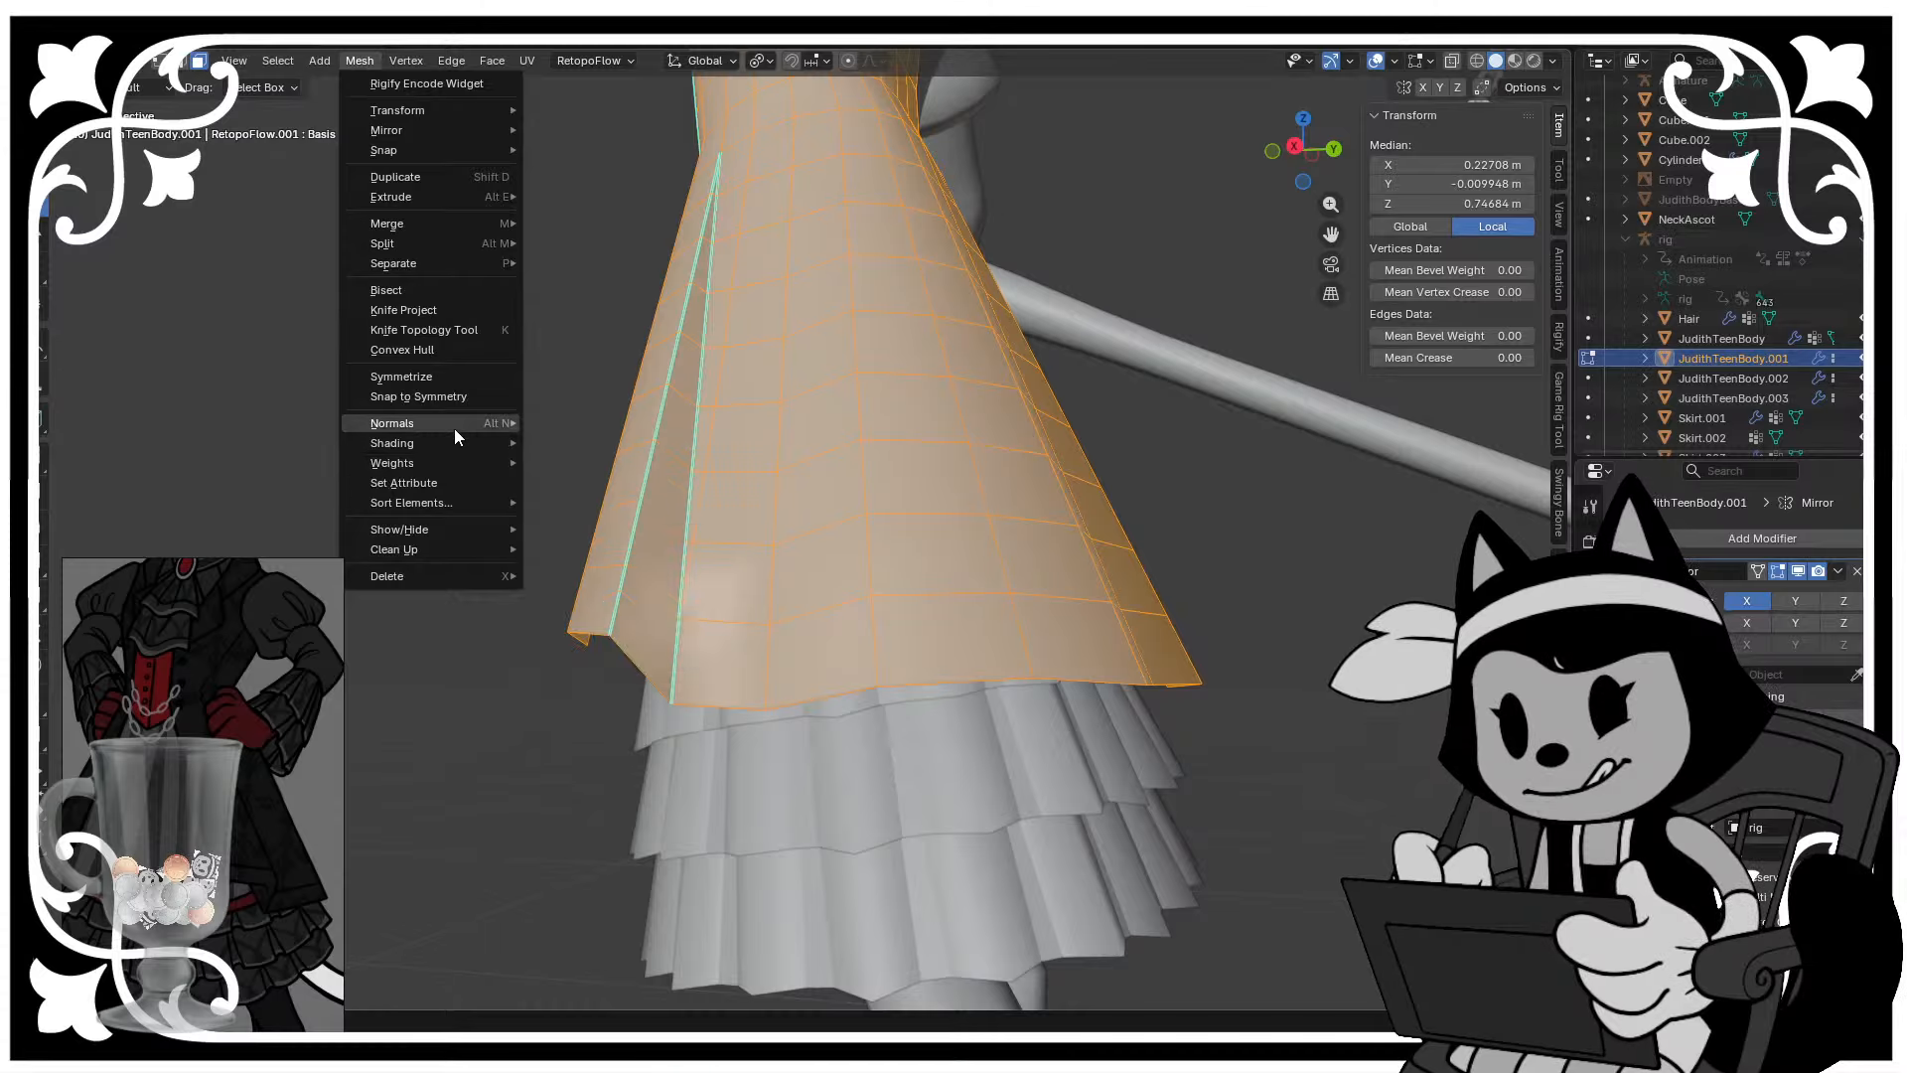
{"action": "mouse_move", "coordinate": [608, 592]}
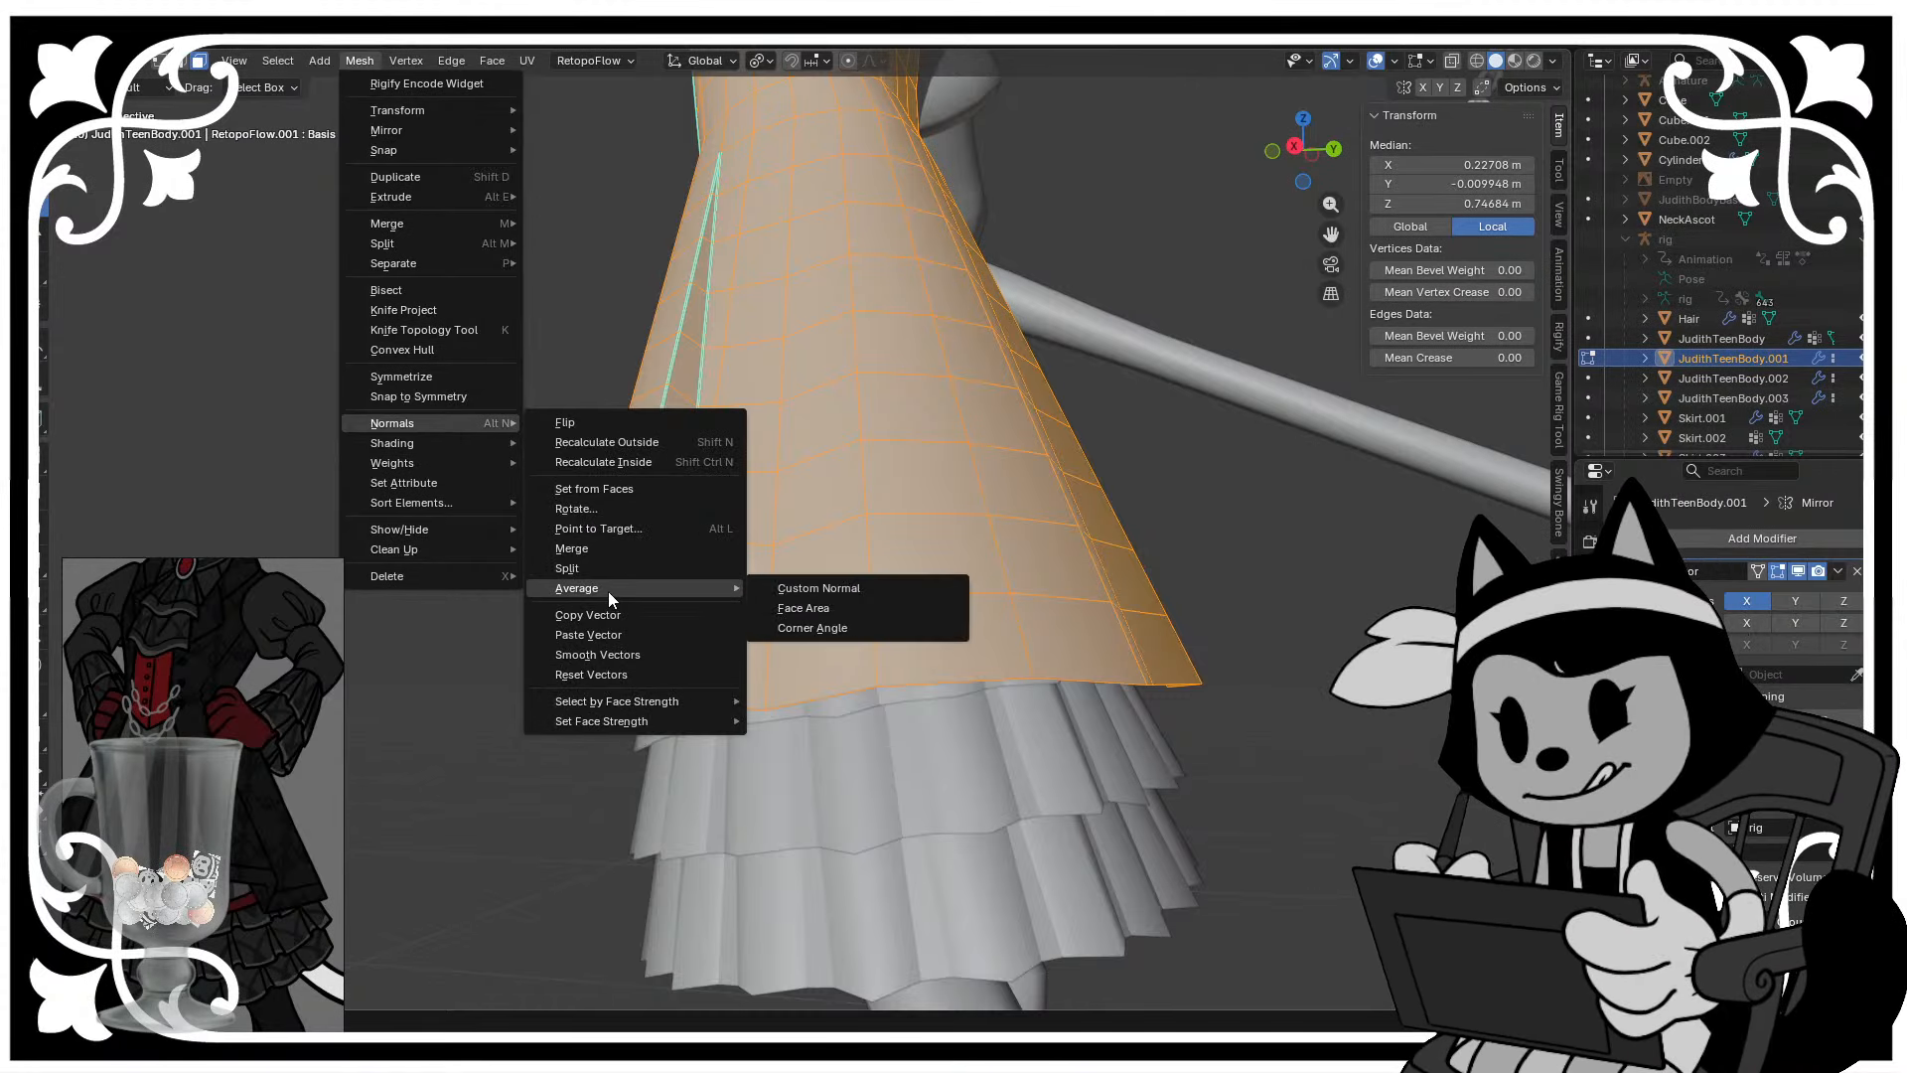
{"action": "left_click", "coordinate": [791, 610]}
{"action": "left_click", "coordinate": [559, 617]}
{"action": "middle_click_drag", "start_coordinate": [558, 616], "coordinate": [413, 587]}
{"action": "scroll", "coordinate": [413, 588], "scroll_direction": "down", "scroll_amount": 3}
{"action": "middle_click_drag", "start_coordinate": [559, 547], "coordinate": [851, 554]}
{"action": "key", "text": "ctrl+s"}
{"action": "middle_click_drag", "start_coordinate": [953, 496], "coordinate": [1005, 581], "text": "shift"}
{"action": "scroll", "coordinate": [1013, 581], "scroll_direction": "down", "scroll_amount": 2}
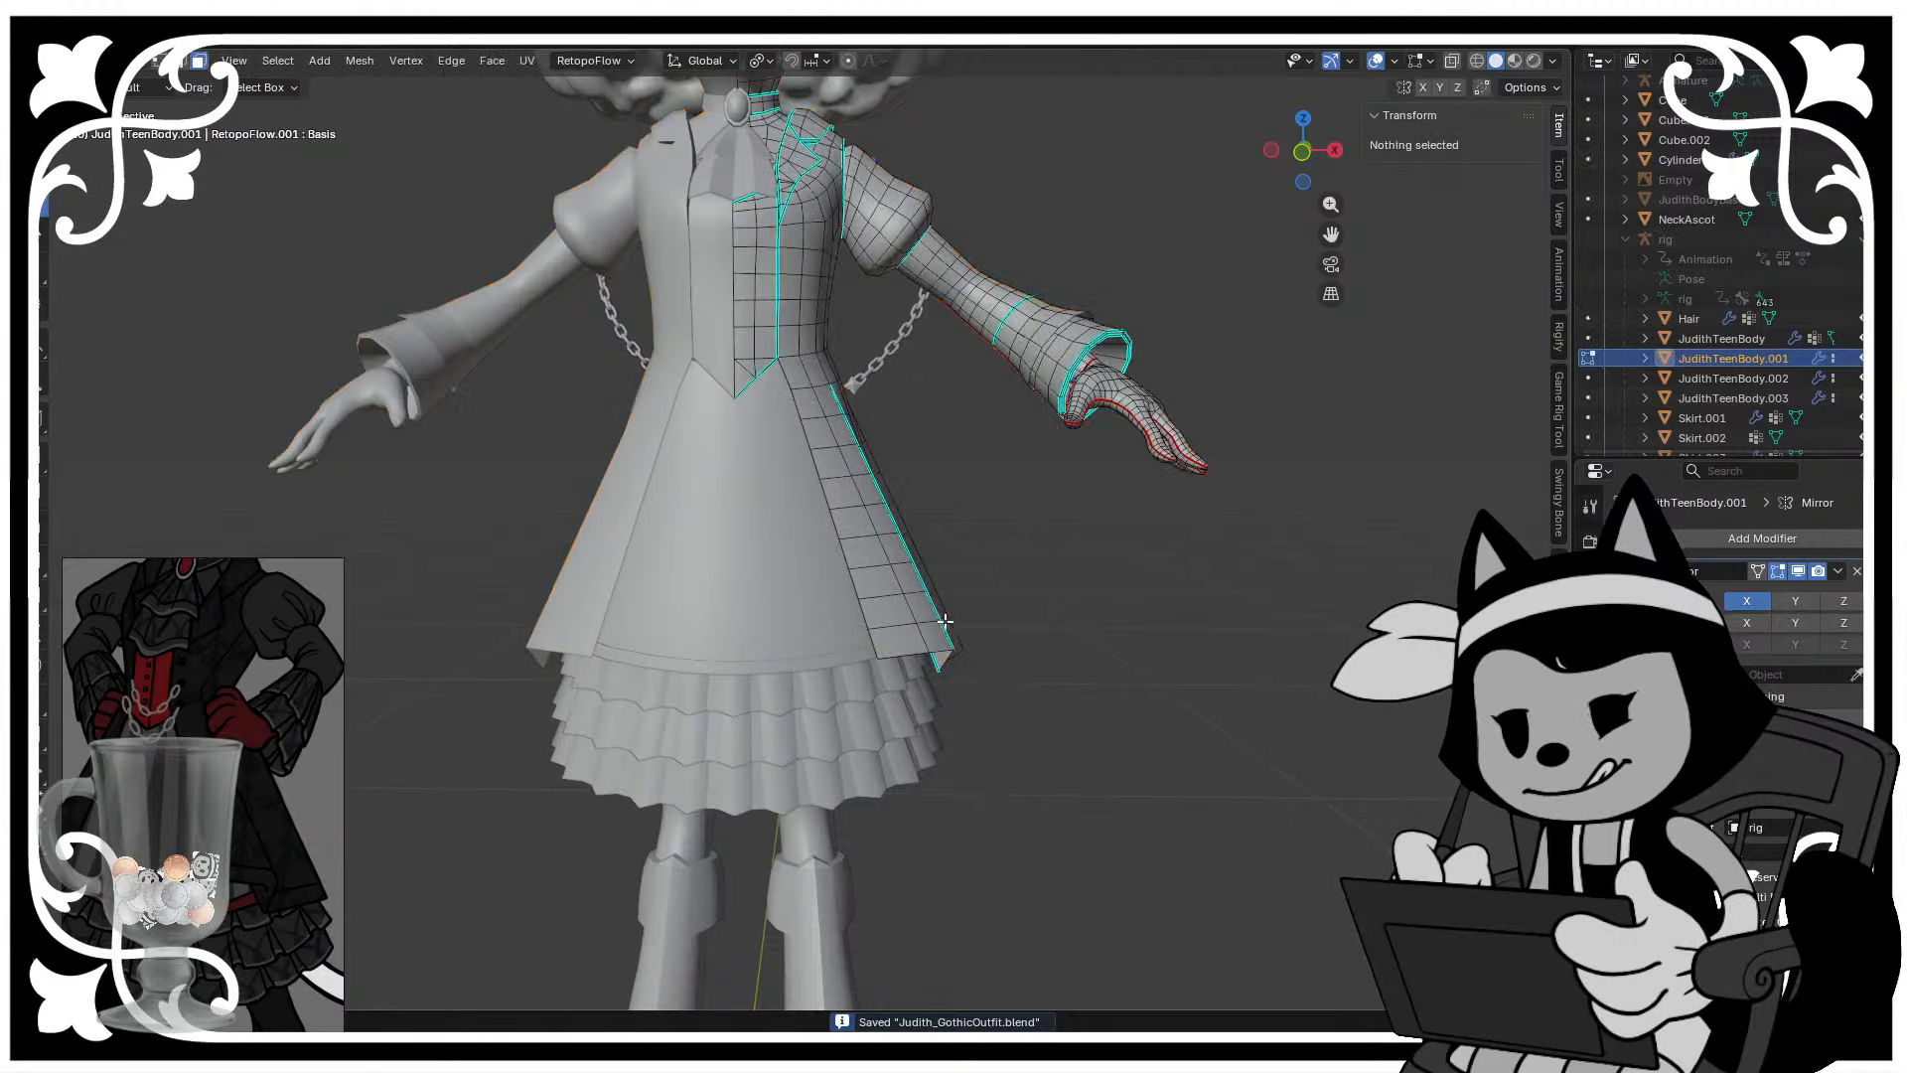
- Leave mesh editing, reselect the clothed body mesh, and switch it to Sculpt Mode
{"action": "scroll", "coordinate": [1153, 641], "scroll_direction": "up", "scroll_amount": 3}
{"action": "middle_click_drag", "start_coordinate": [1153, 641], "coordinate": [1139, 648]}
{"action": "key", "text": "Tab"}
{"action": "left_click", "coordinate": [1138, 642]}
{"action": "scroll", "coordinate": [1132, 637], "scroll_direction": "down", "scroll_amount": 4}
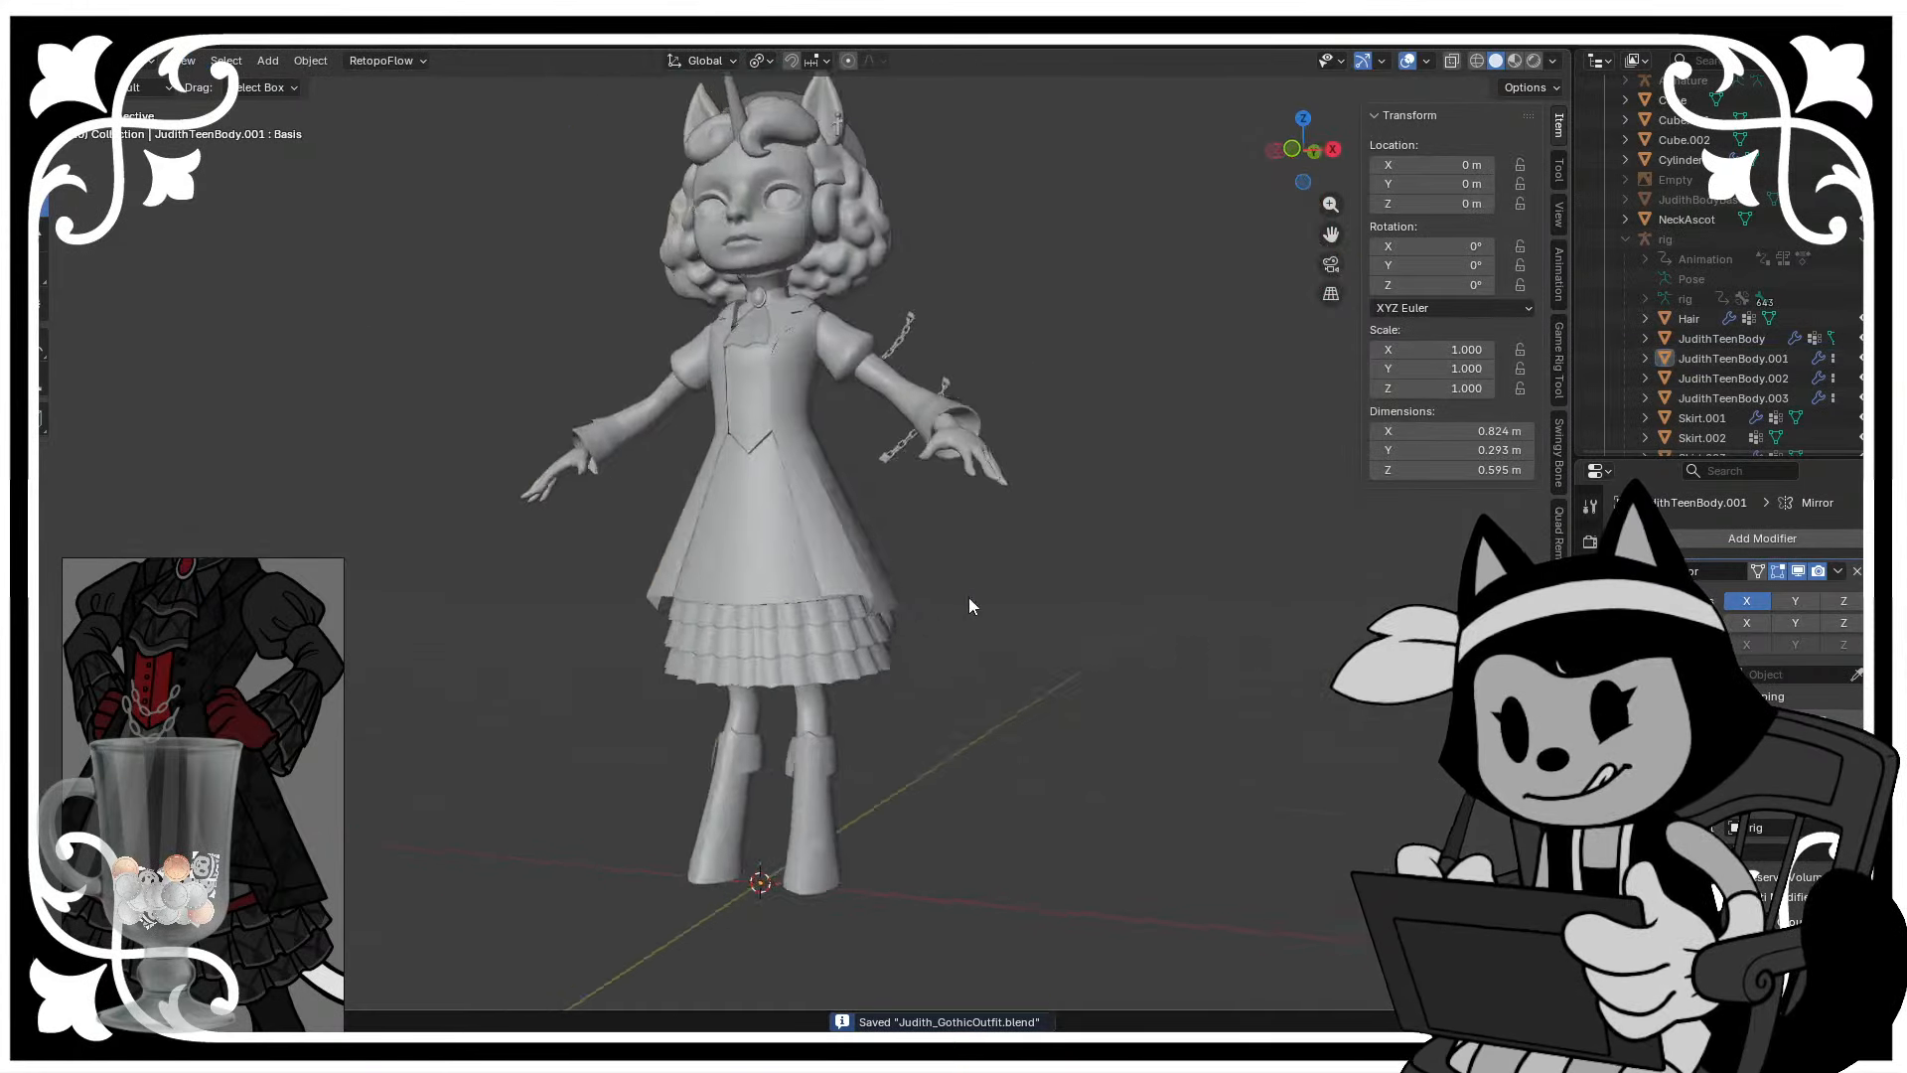
{"action": "middle_click_drag", "start_coordinate": [795, 608], "coordinate": [718, 540]}
{"action": "left_click", "coordinate": [790, 519]}
{"action": "scroll", "coordinate": [789, 519], "scroll_direction": "up", "scroll_amount": 2}
{"action": "left_click", "coordinate": [107, 60]}
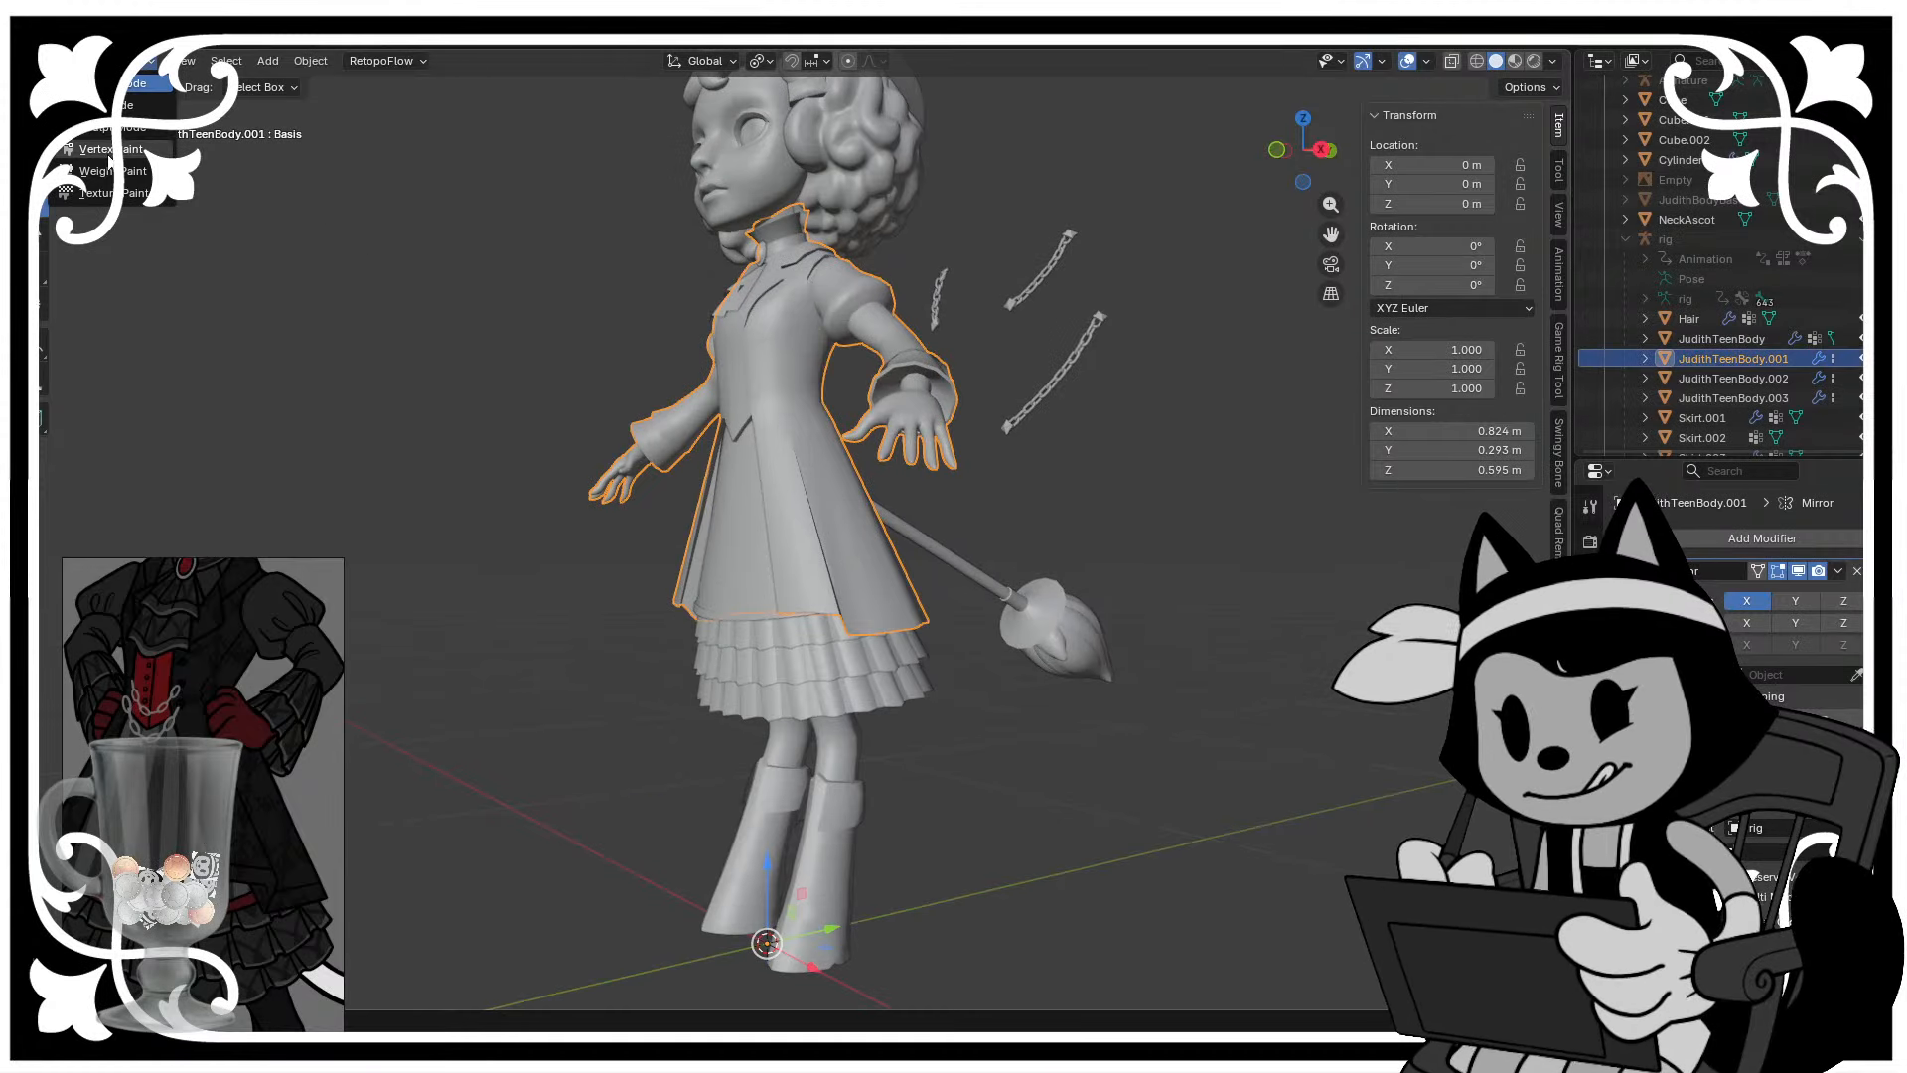
{"action": "left_click", "coordinate": [108, 137]}
- Sculpt the coat's hip and waist contour slightly outward with 0.400 strength, using a smaller brush at the waist
{"action": "scroll", "coordinate": [1040, 556], "scroll_direction": "up", "scroll_amount": 3}
{"action": "middle_click_drag", "start_coordinate": [1092, 636], "coordinate": [987, 596]}
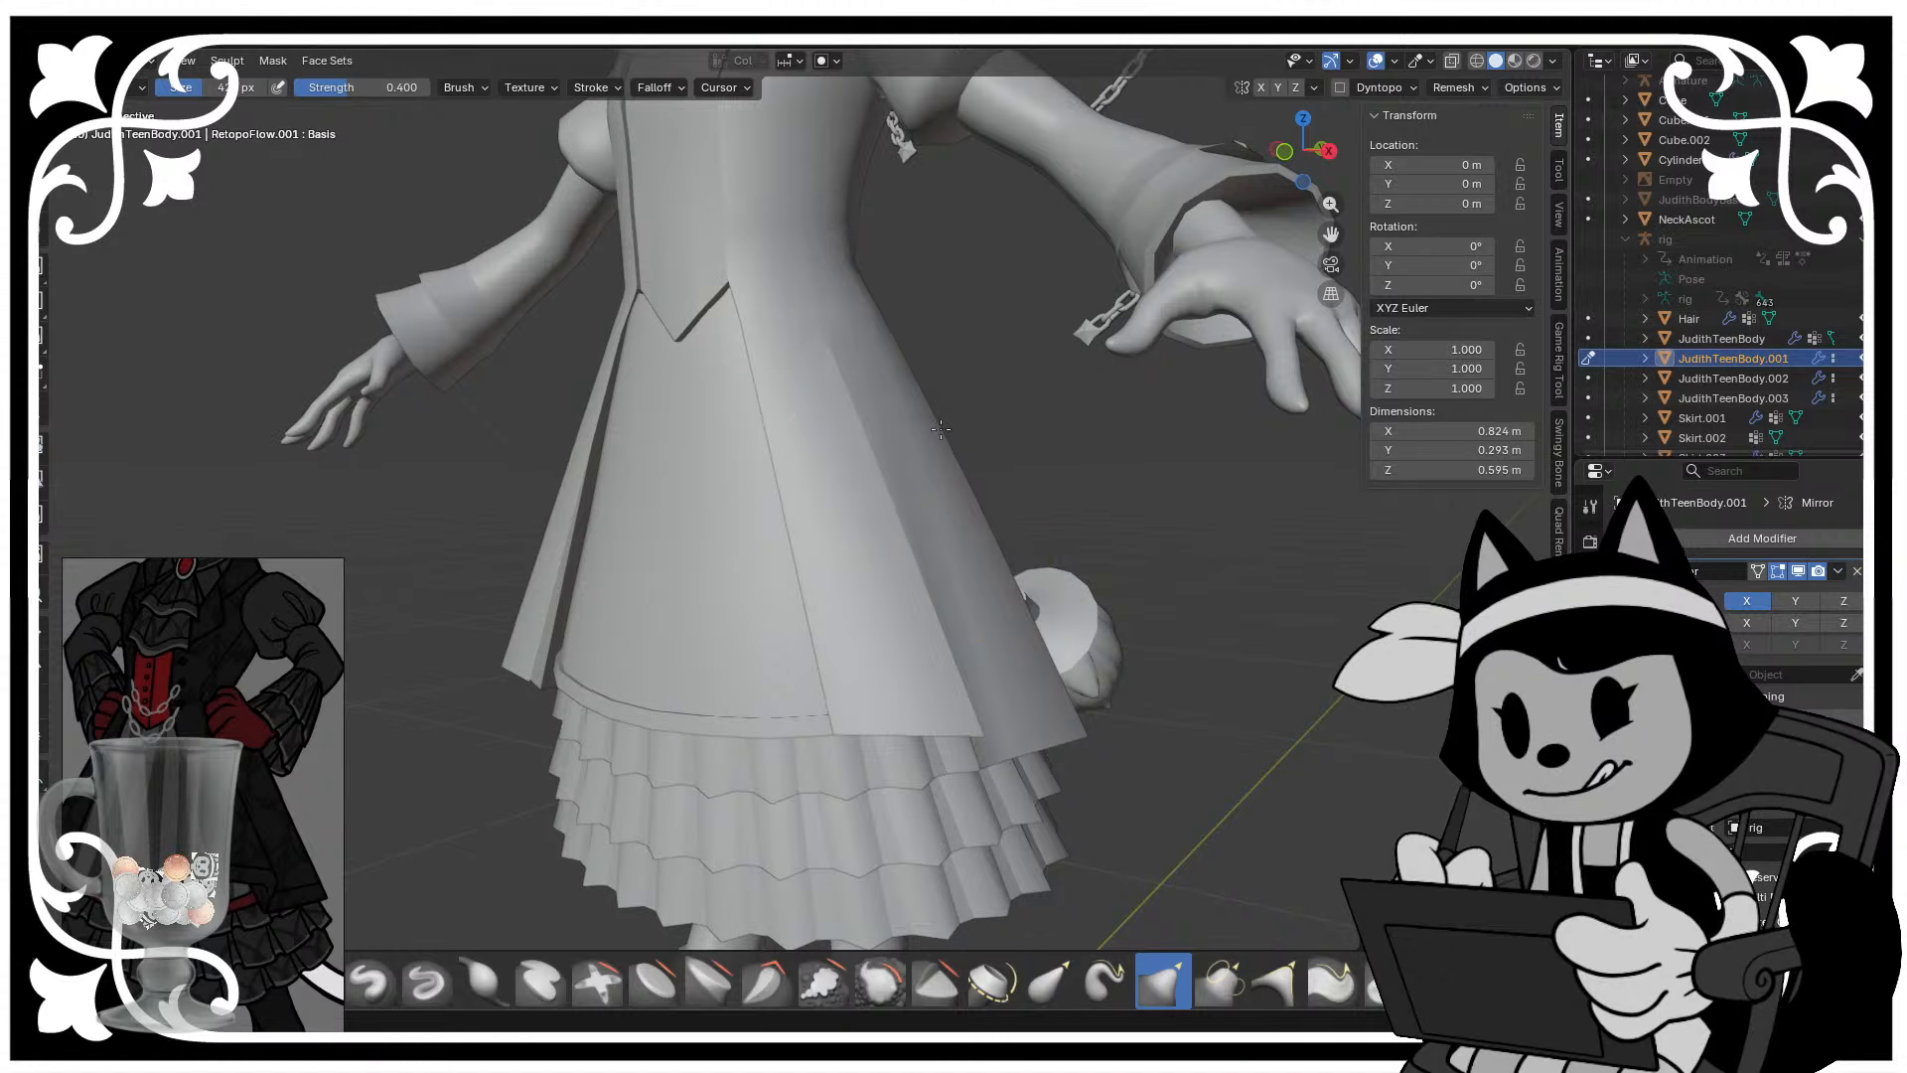
{"action": "middle_click_drag", "start_coordinate": [927, 430], "coordinate": [896, 402]}
{"action": "left_click_drag", "start_coordinate": [901, 365], "coordinate": [913, 367]}
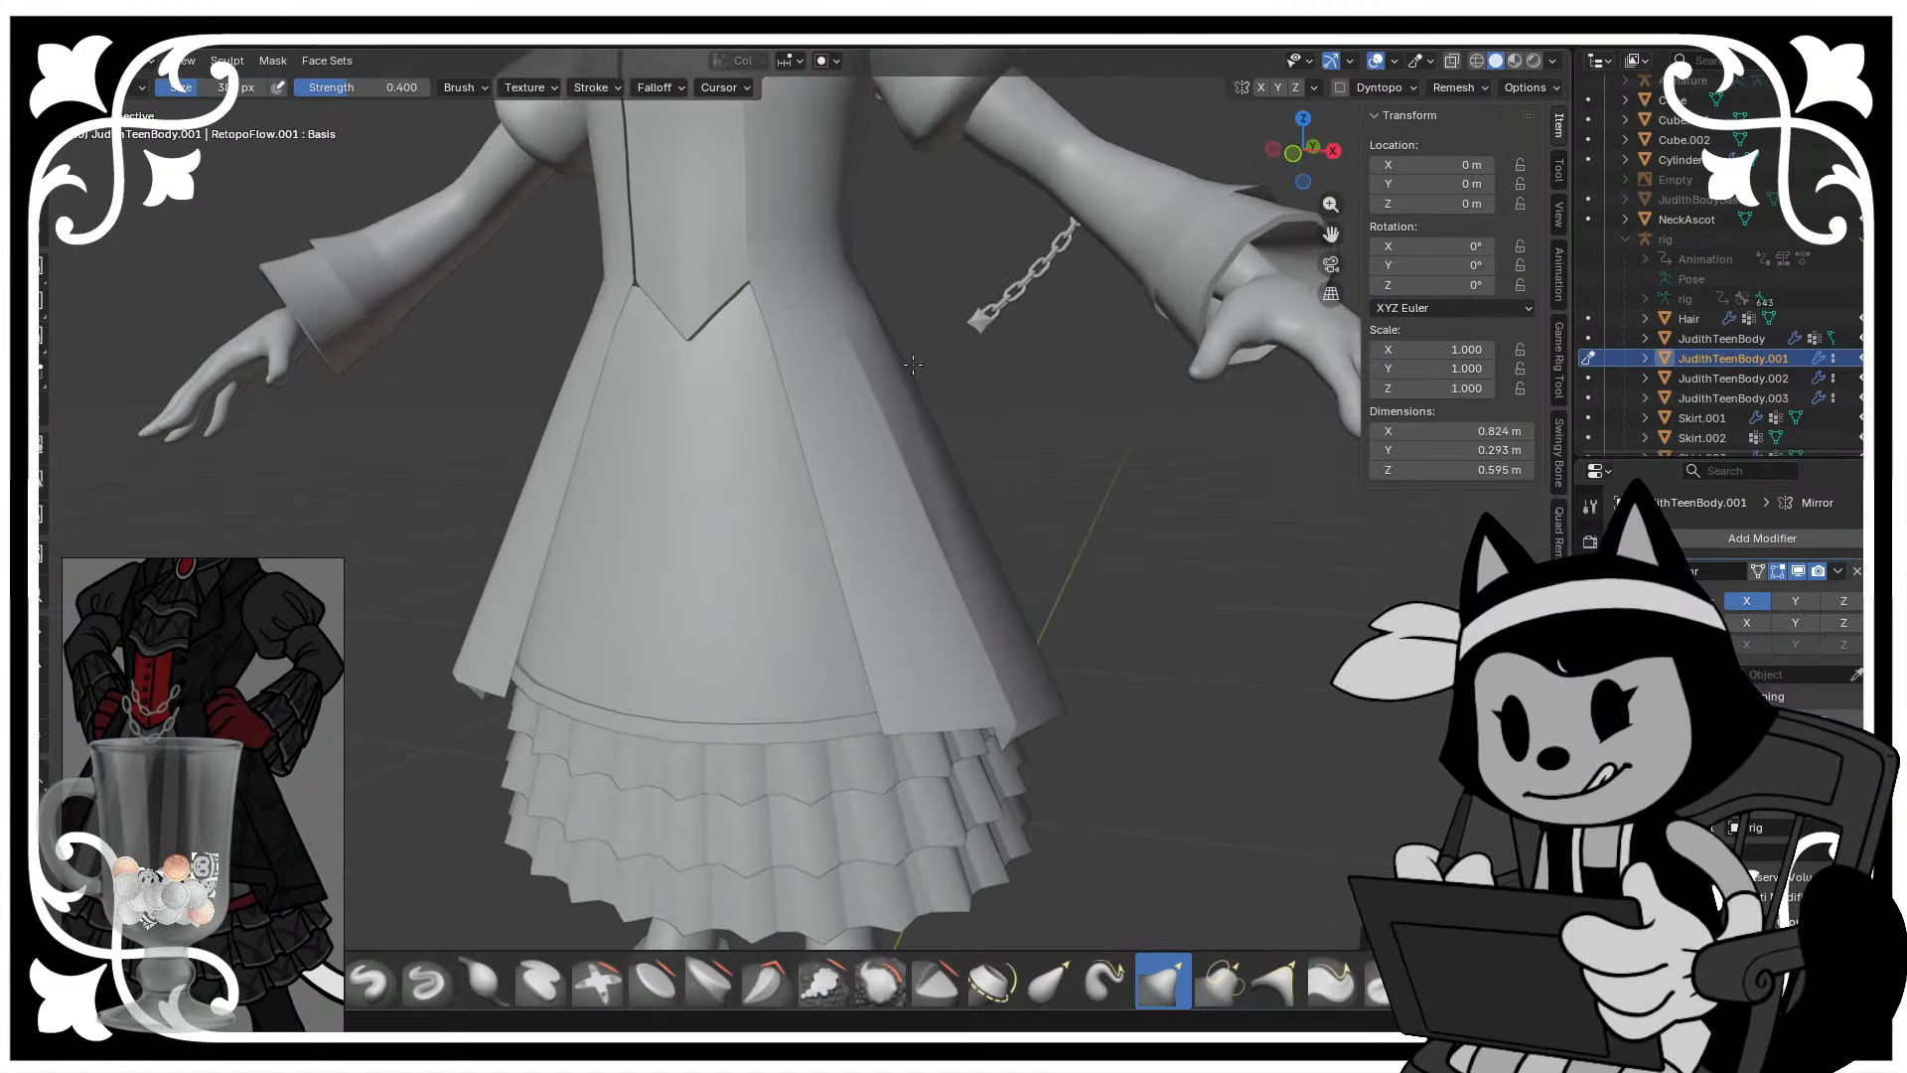
{"action": "middle_click_drag", "start_coordinate": [914, 366], "coordinate": [959, 372]}
{"action": "key", "text": "bracketleft"}
{"action": "key", "text": "bracketleft"}
{"action": "key", "text": "bracketleft"}
{"action": "key", "text": "bracketleft"}
{"action": "middle_click_drag", "start_coordinate": [874, 269], "coordinate": [922, 271]}
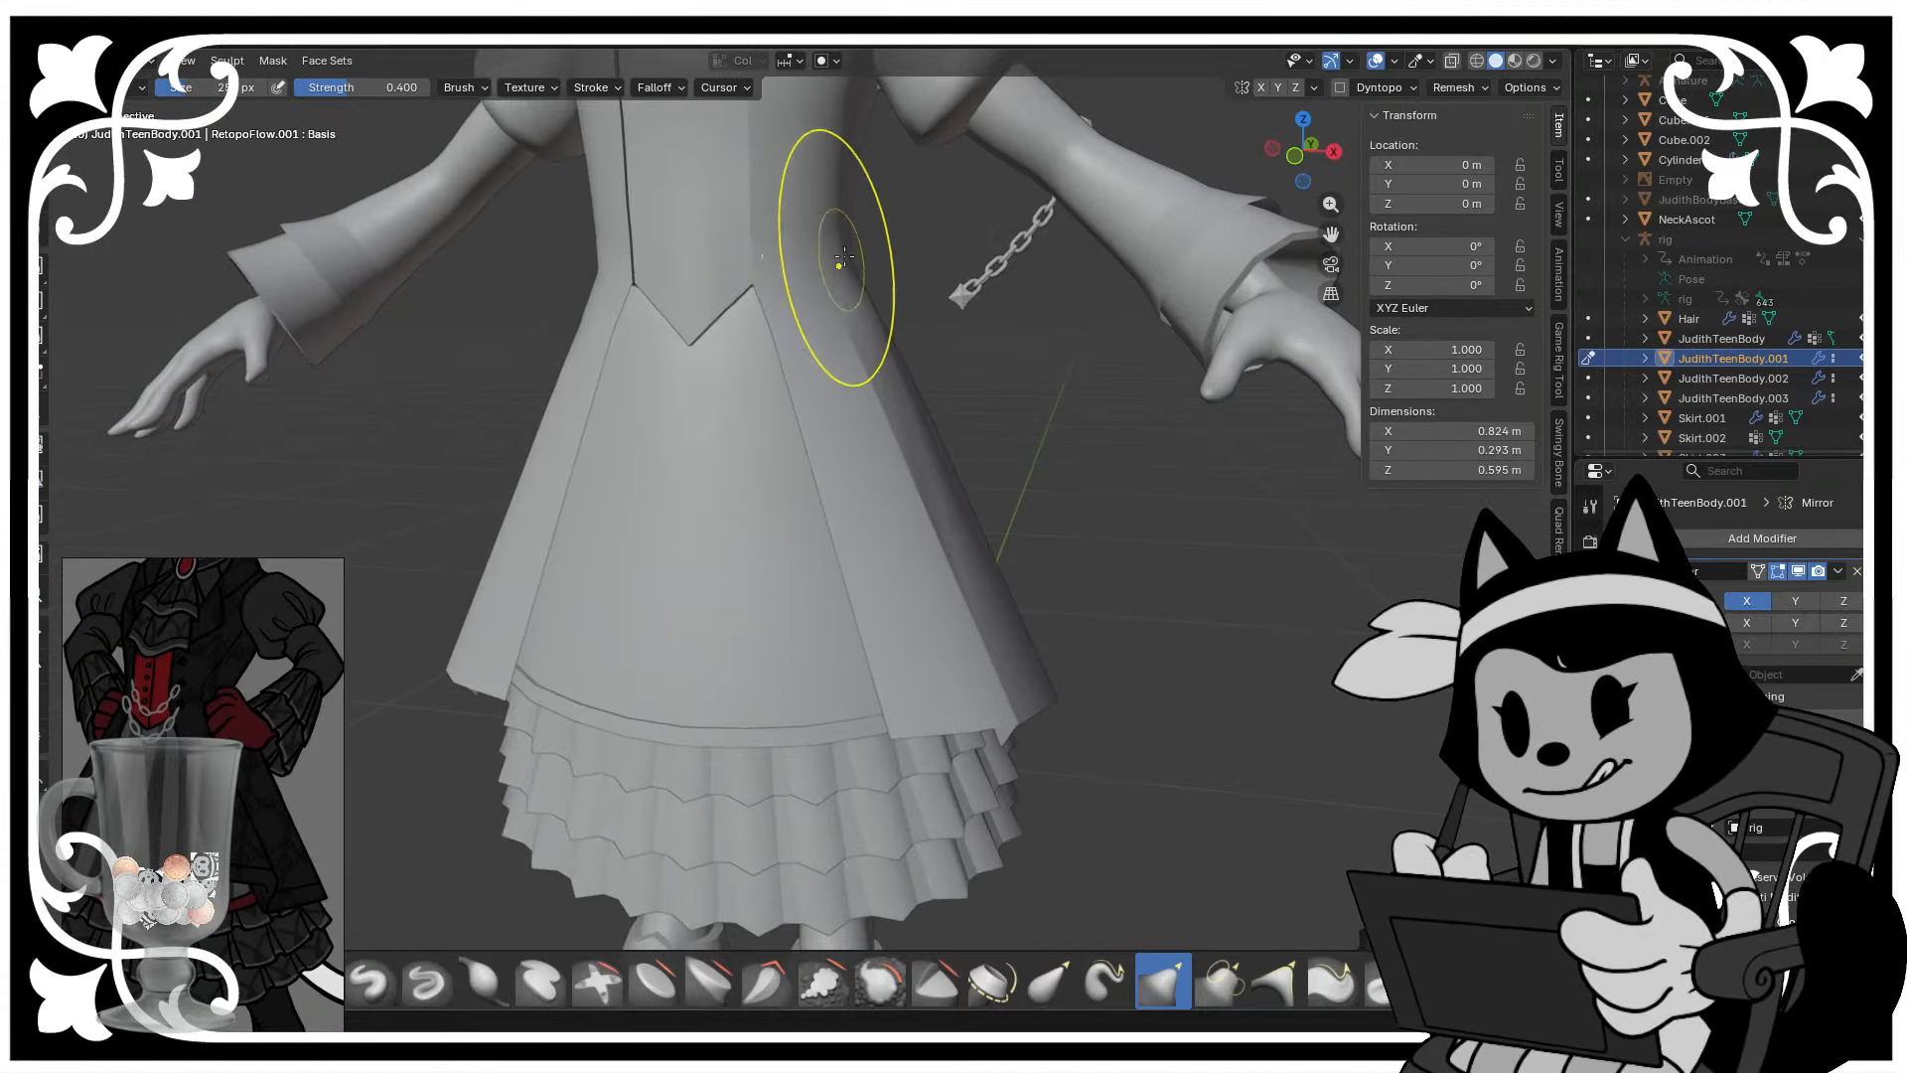
{"action": "left_click_drag", "start_coordinate": [839, 256], "coordinate": [850, 258]}
- Sculpt the coat's side silhouette from the hip down to the lower flap with a progressively larger brush
{"action": "scroll", "coordinate": [894, 337], "scroll_direction": "down", "scroll_amount": 2}
{"action": "middle_click_drag", "start_coordinate": [922, 356], "coordinate": [908, 338]}
{"action": "scroll", "coordinate": [907, 344], "scroll_direction": "up", "scroll_amount": 2}
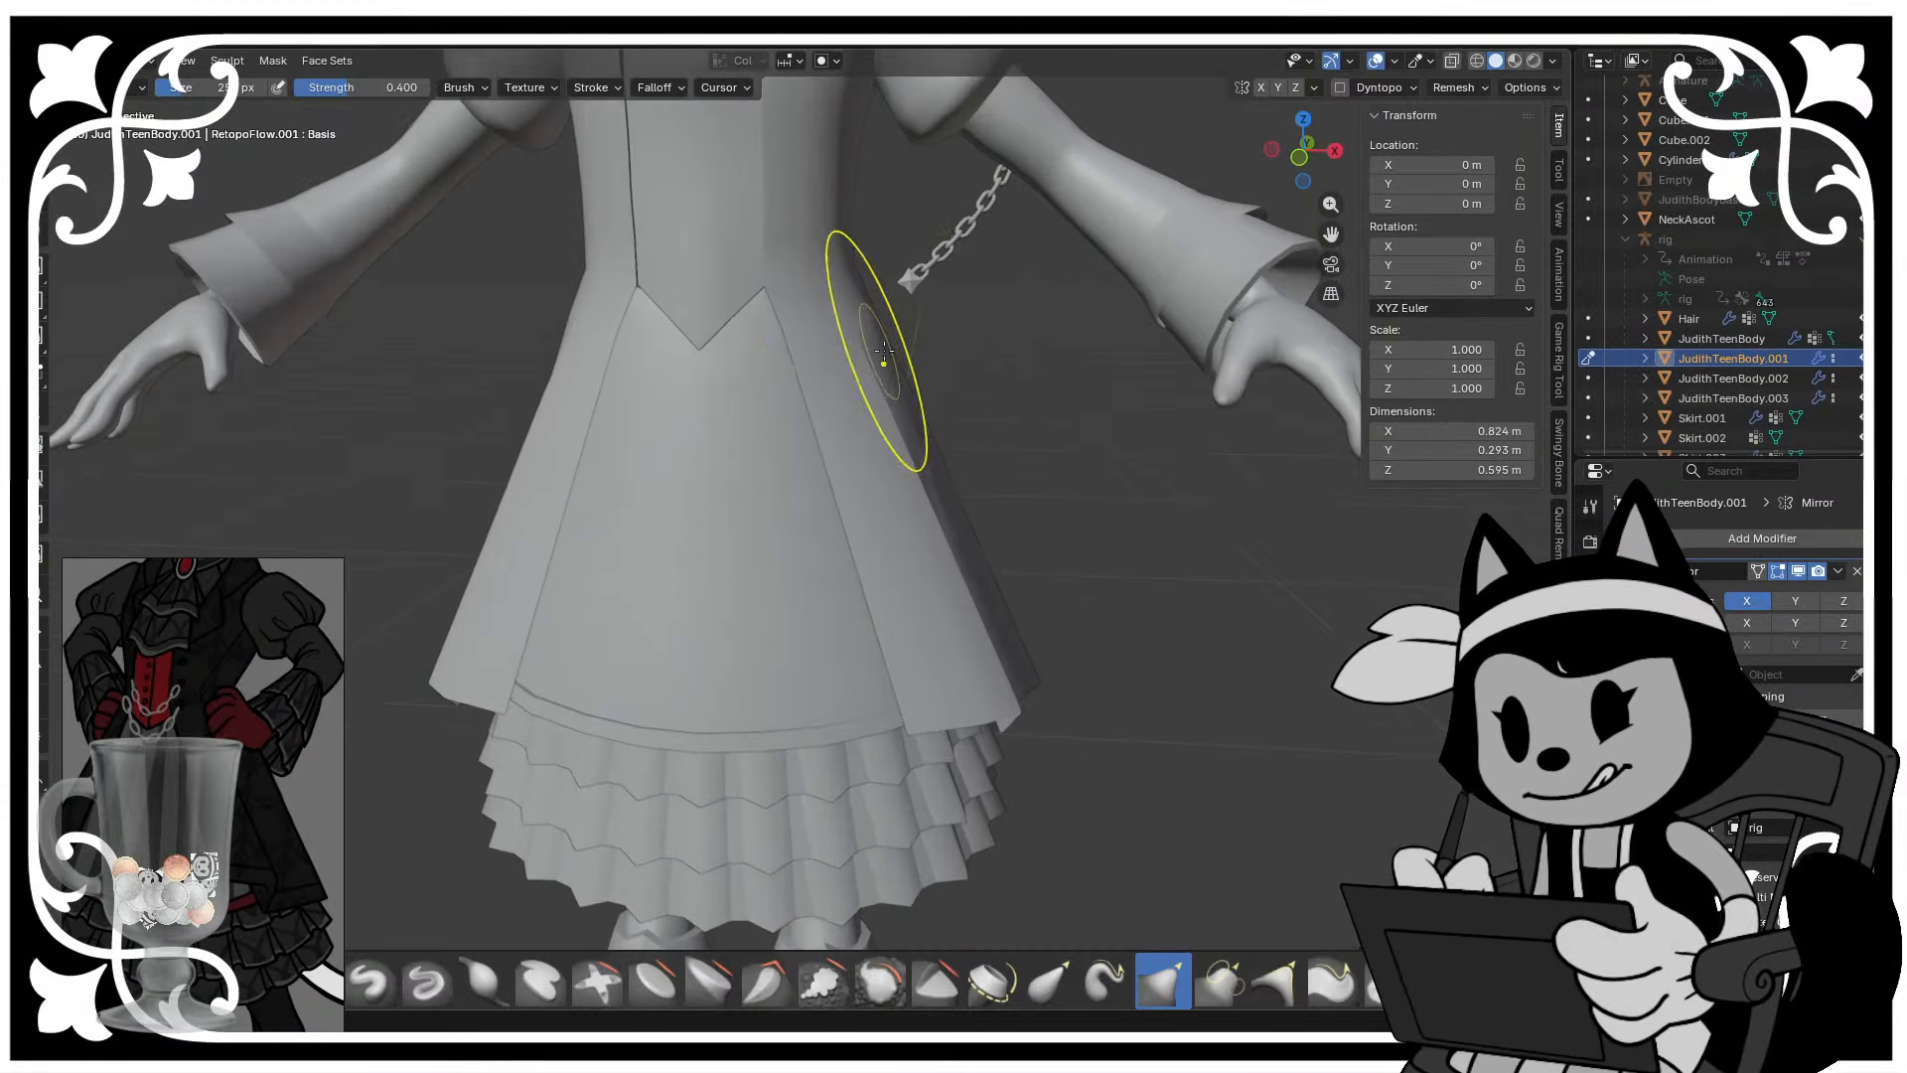
{"action": "key", "text": "bracketright"}
{"action": "left_click_drag", "start_coordinate": [887, 376], "coordinate": [896, 377]}
{"action": "scroll", "coordinate": [941, 487], "scroll_direction": "down", "scroll_amount": 1}
{"action": "middle_click_drag", "start_coordinate": [942, 487], "coordinate": [948, 464]}
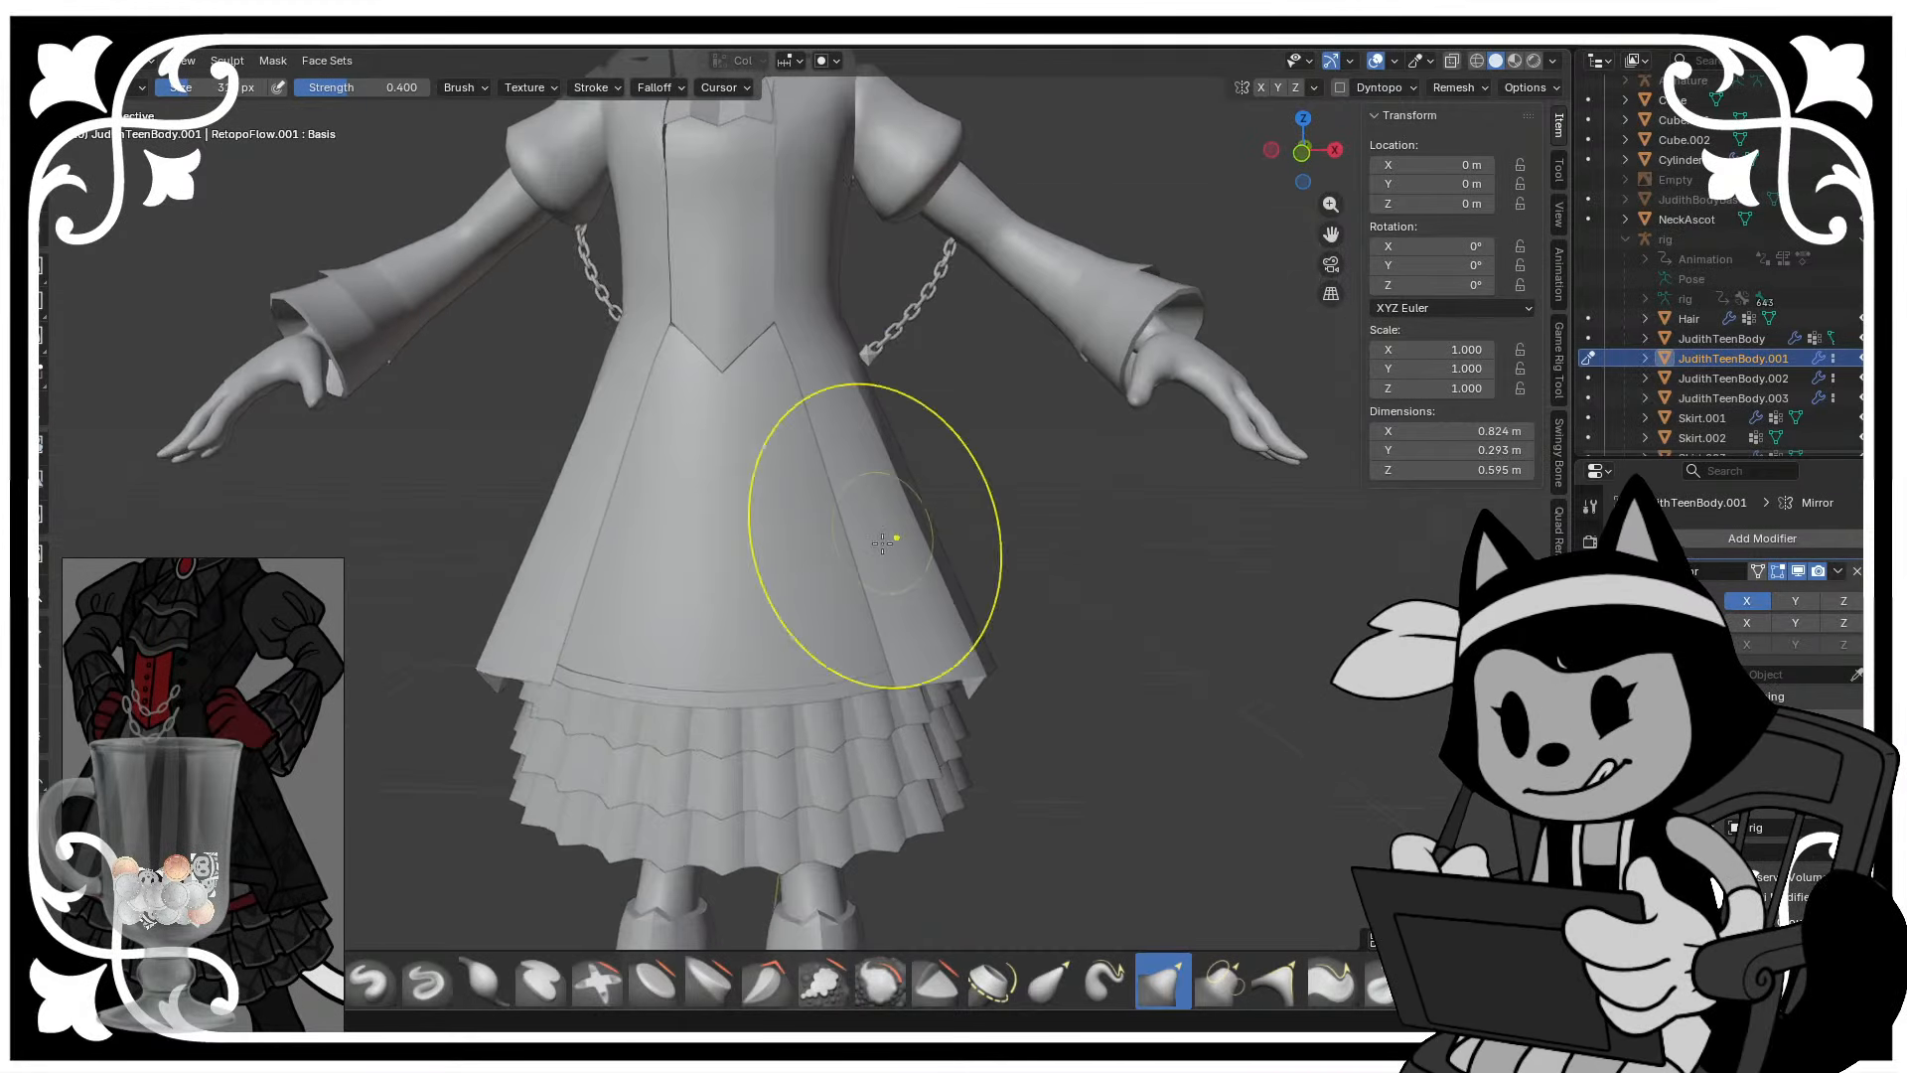
{"action": "key", "text": "bracketright"}
{"action": "left_click_drag", "start_coordinate": [928, 558], "coordinate": [938, 558]}
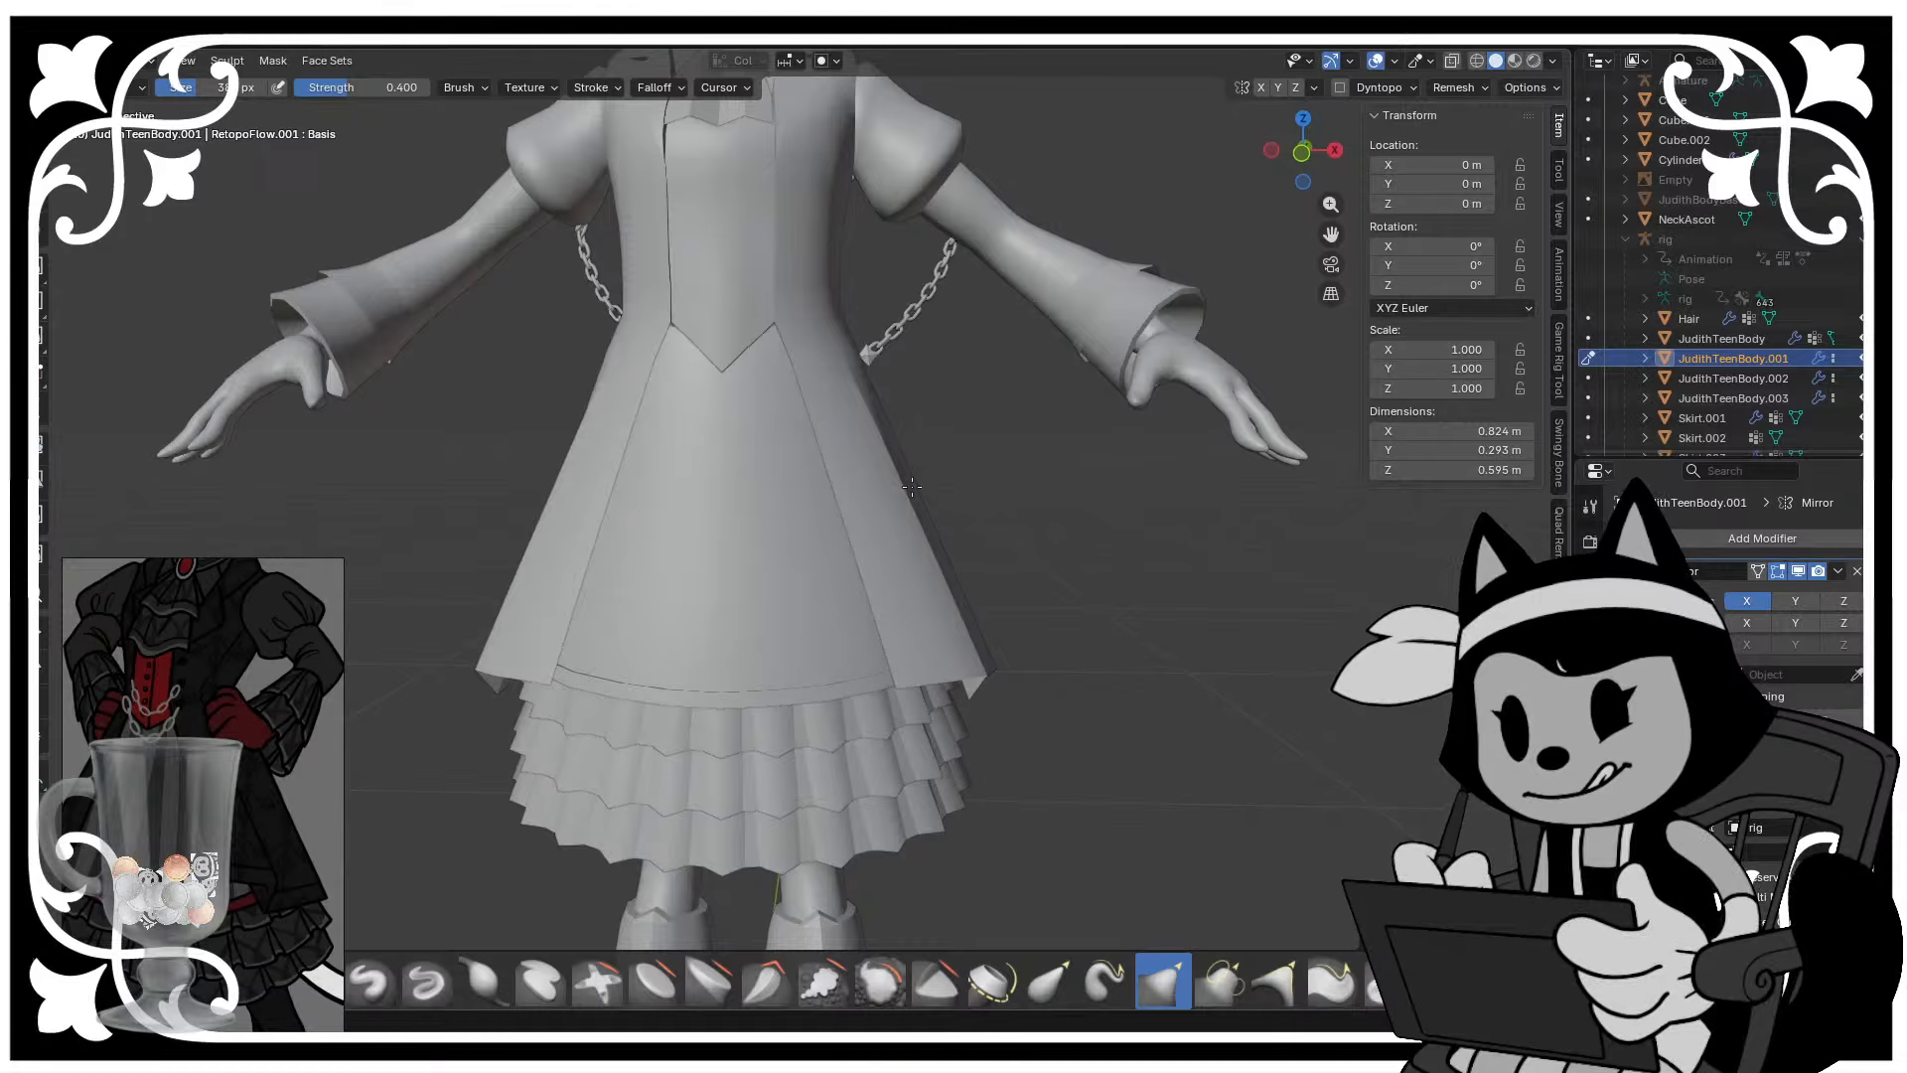
{"action": "scroll", "coordinate": [914, 491], "scroll_direction": "down", "scroll_amount": 2}
{"action": "middle_click_drag", "start_coordinate": [917, 494], "coordinate": [892, 460]}
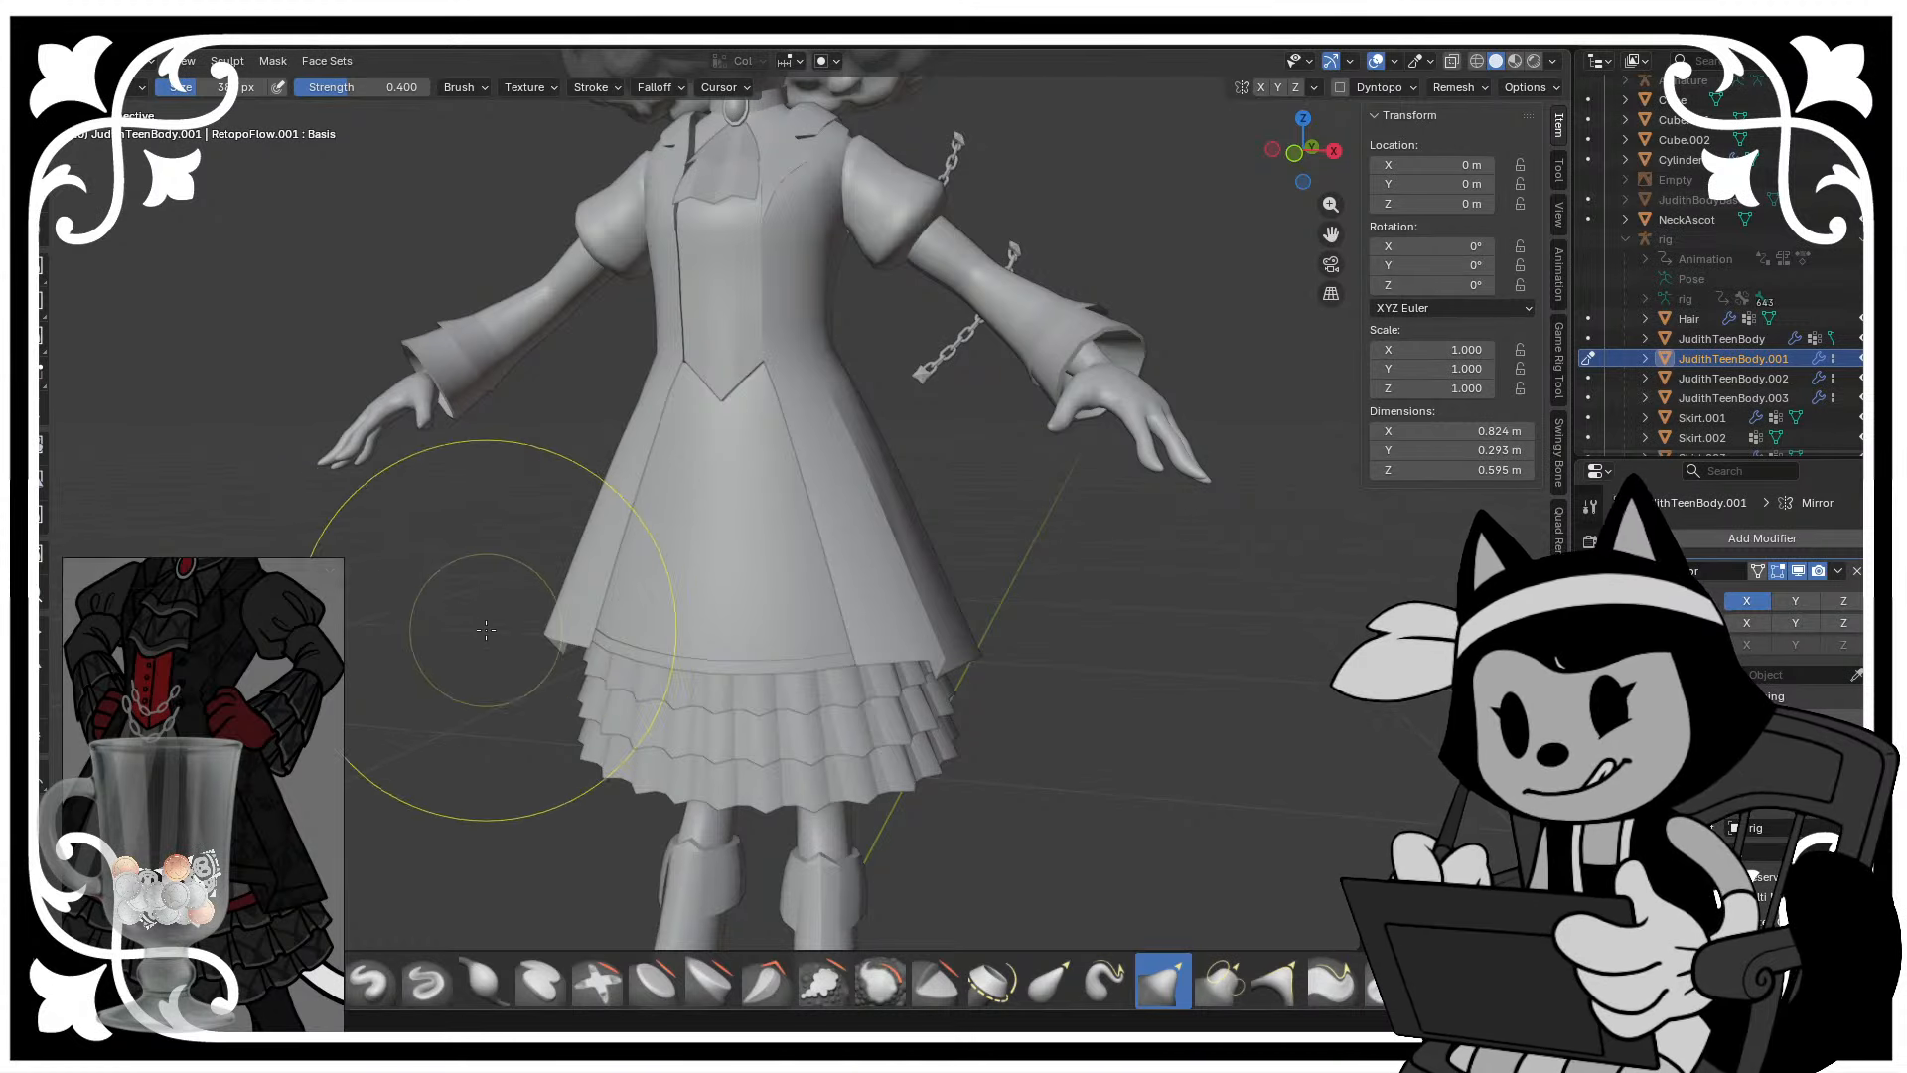
- Examine the coat skirt's silhouette from the front, side and back
{"action": "scroll", "coordinate": [614, 653], "scroll_direction": "down", "scroll_amount": 1}
{"action": "middle_click_drag", "start_coordinate": [626, 646], "coordinate": [946, 595]}
{"action": "scroll", "coordinate": [863, 586], "scroll_direction": "up", "scroll_amount": 1}
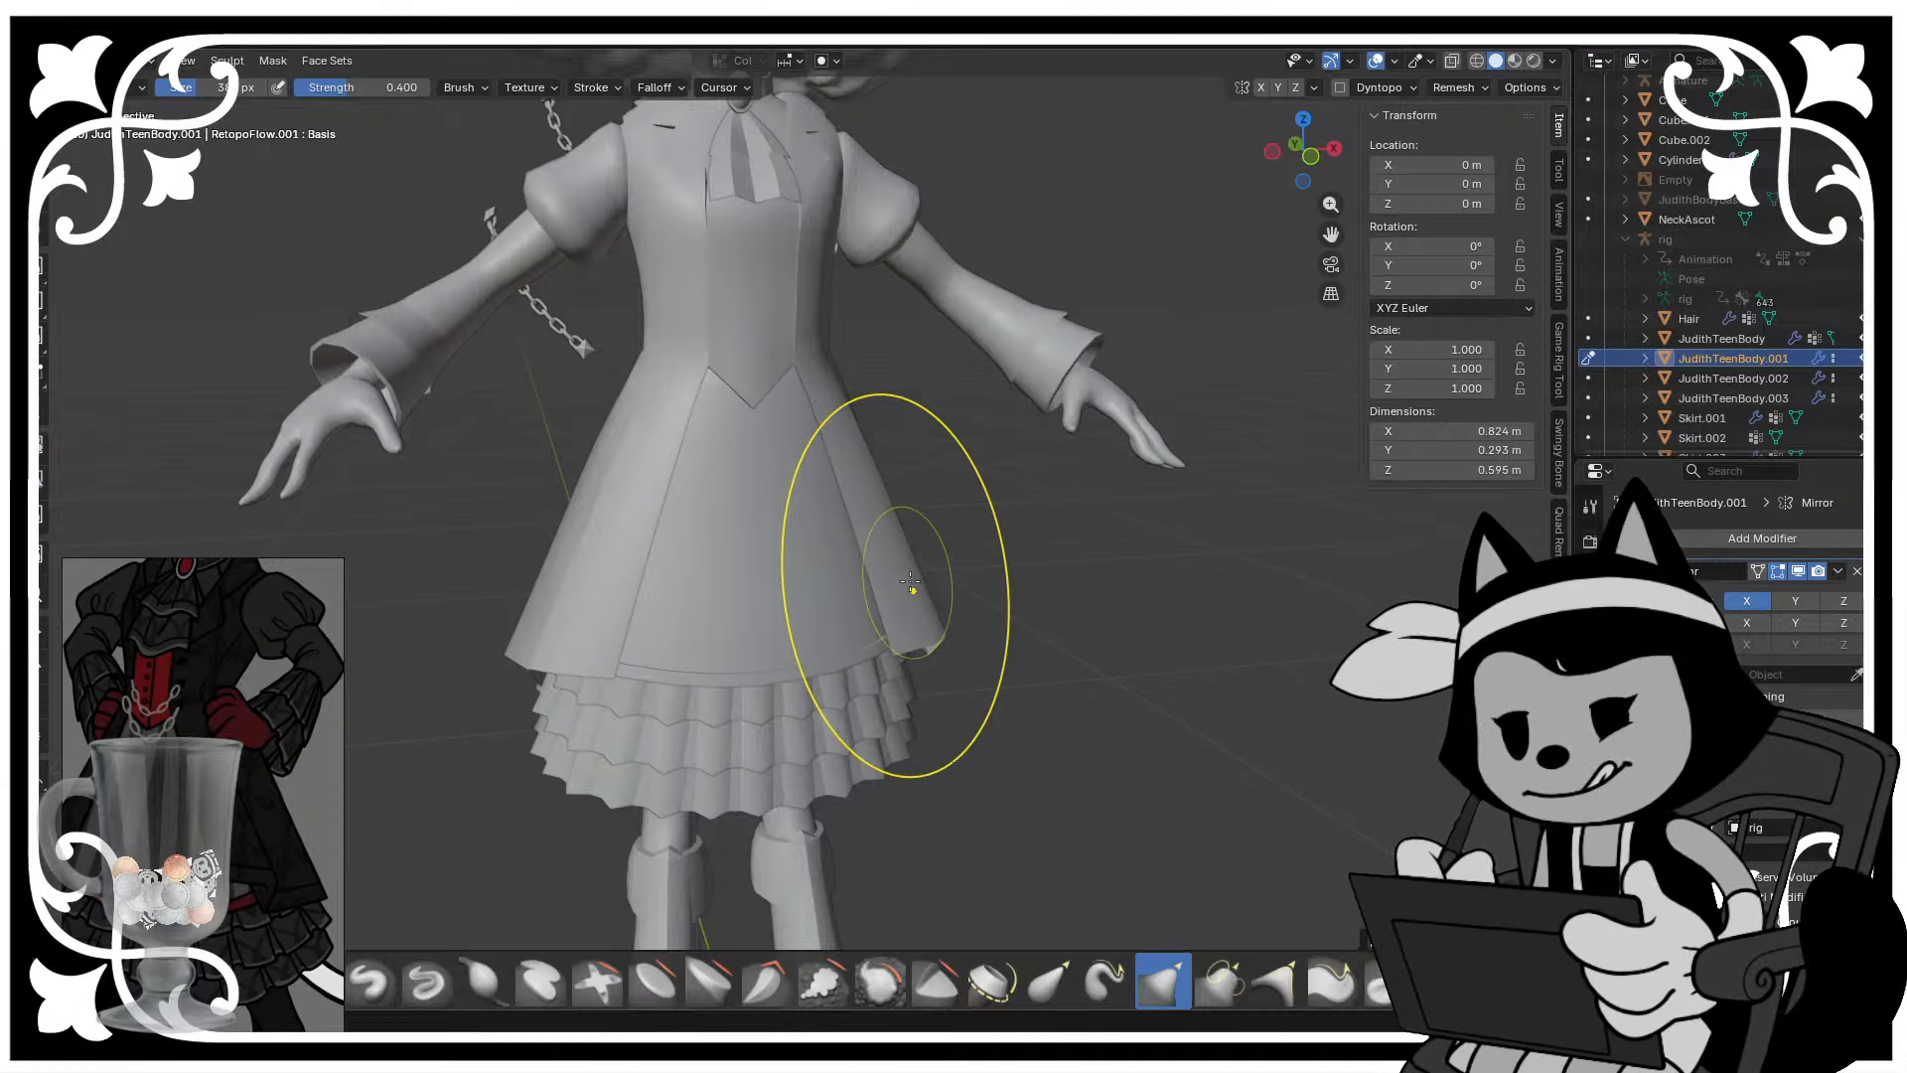
{"action": "scroll", "coordinate": [797, 320], "scroll_direction": "up", "scroll_amount": 2}
{"action": "middle_click_drag", "start_coordinate": [804, 320], "coordinate": [731, 337]}
{"action": "key", "text": "bracketleft"}
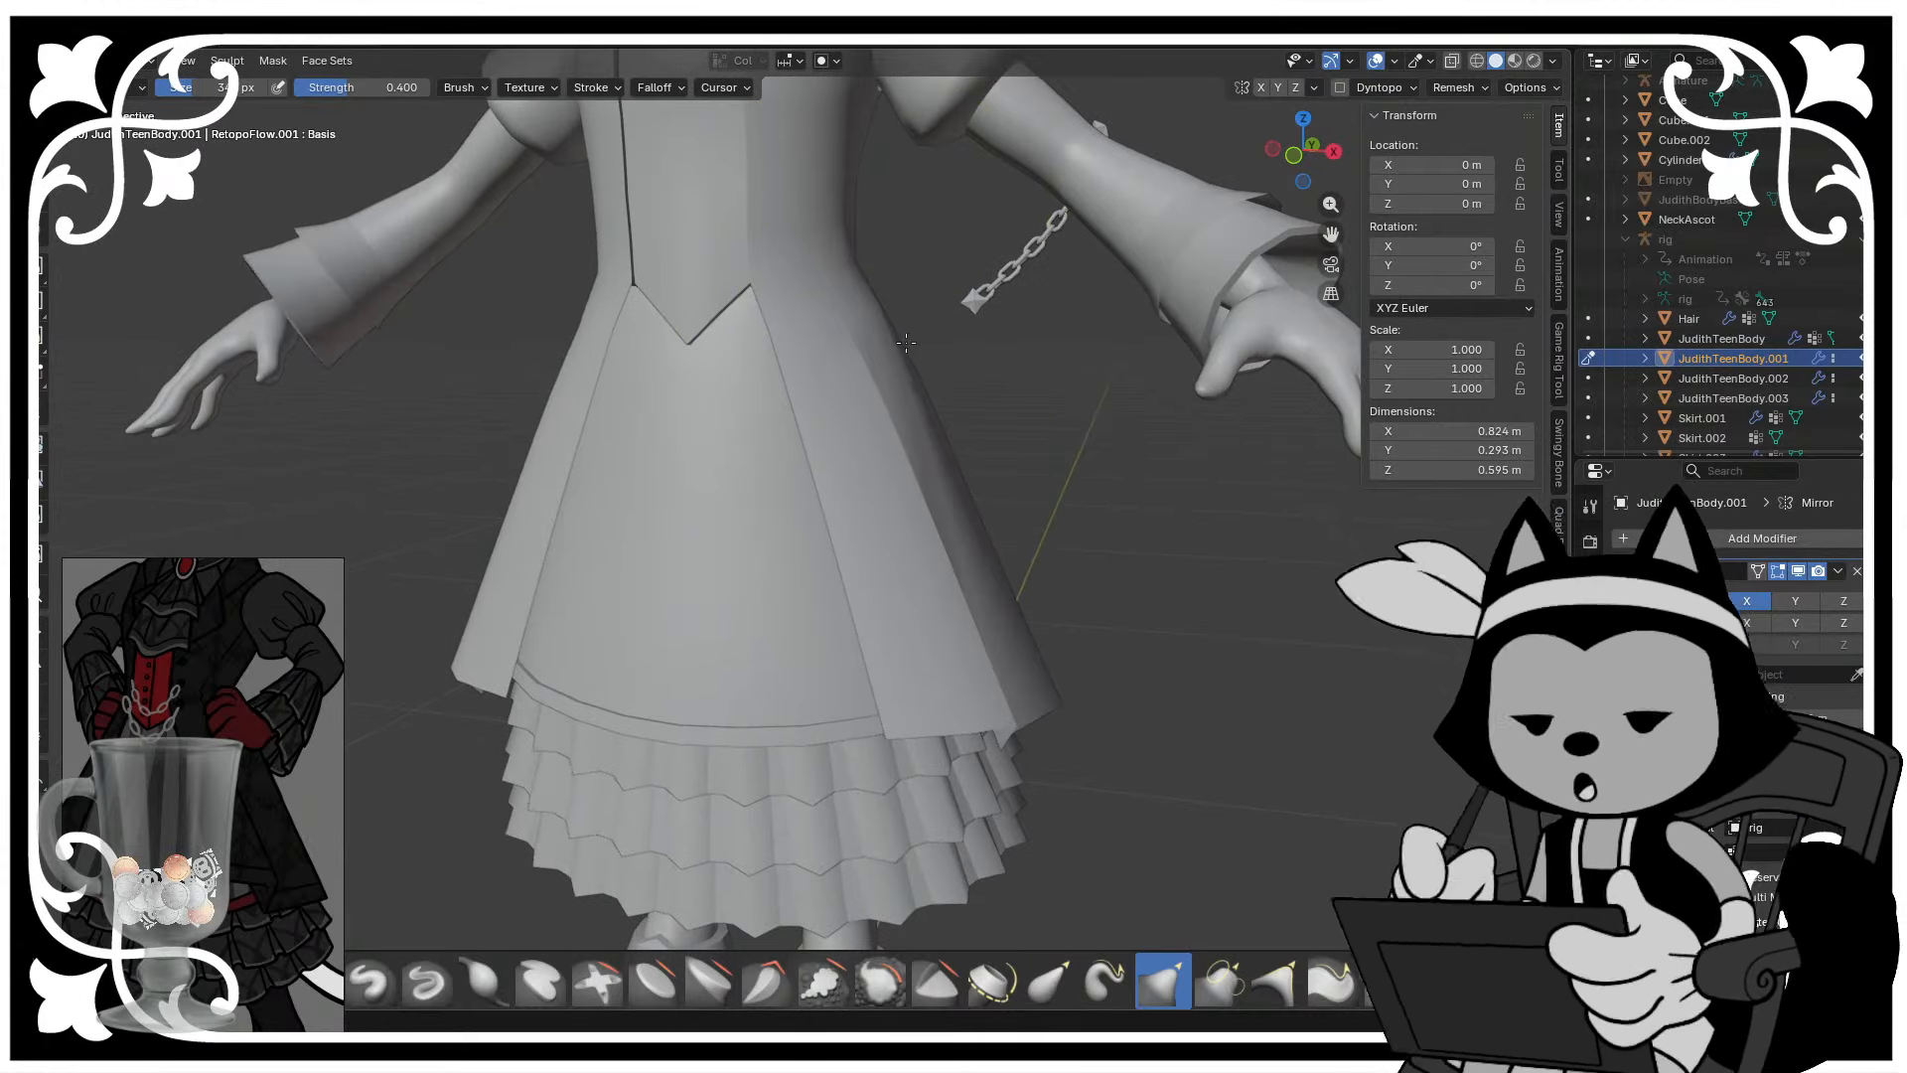
{"action": "mouse_move", "coordinate": [906, 342]}
{"action": "middle_mouse_down"}
{"action": "mouse_move", "coordinate": [963, 390]}
{"action": "mouse_move", "coordinate": [1321, 397]}
{"action": "middle_mouse_up"}
{"action": "key", "text": "bracketright"}
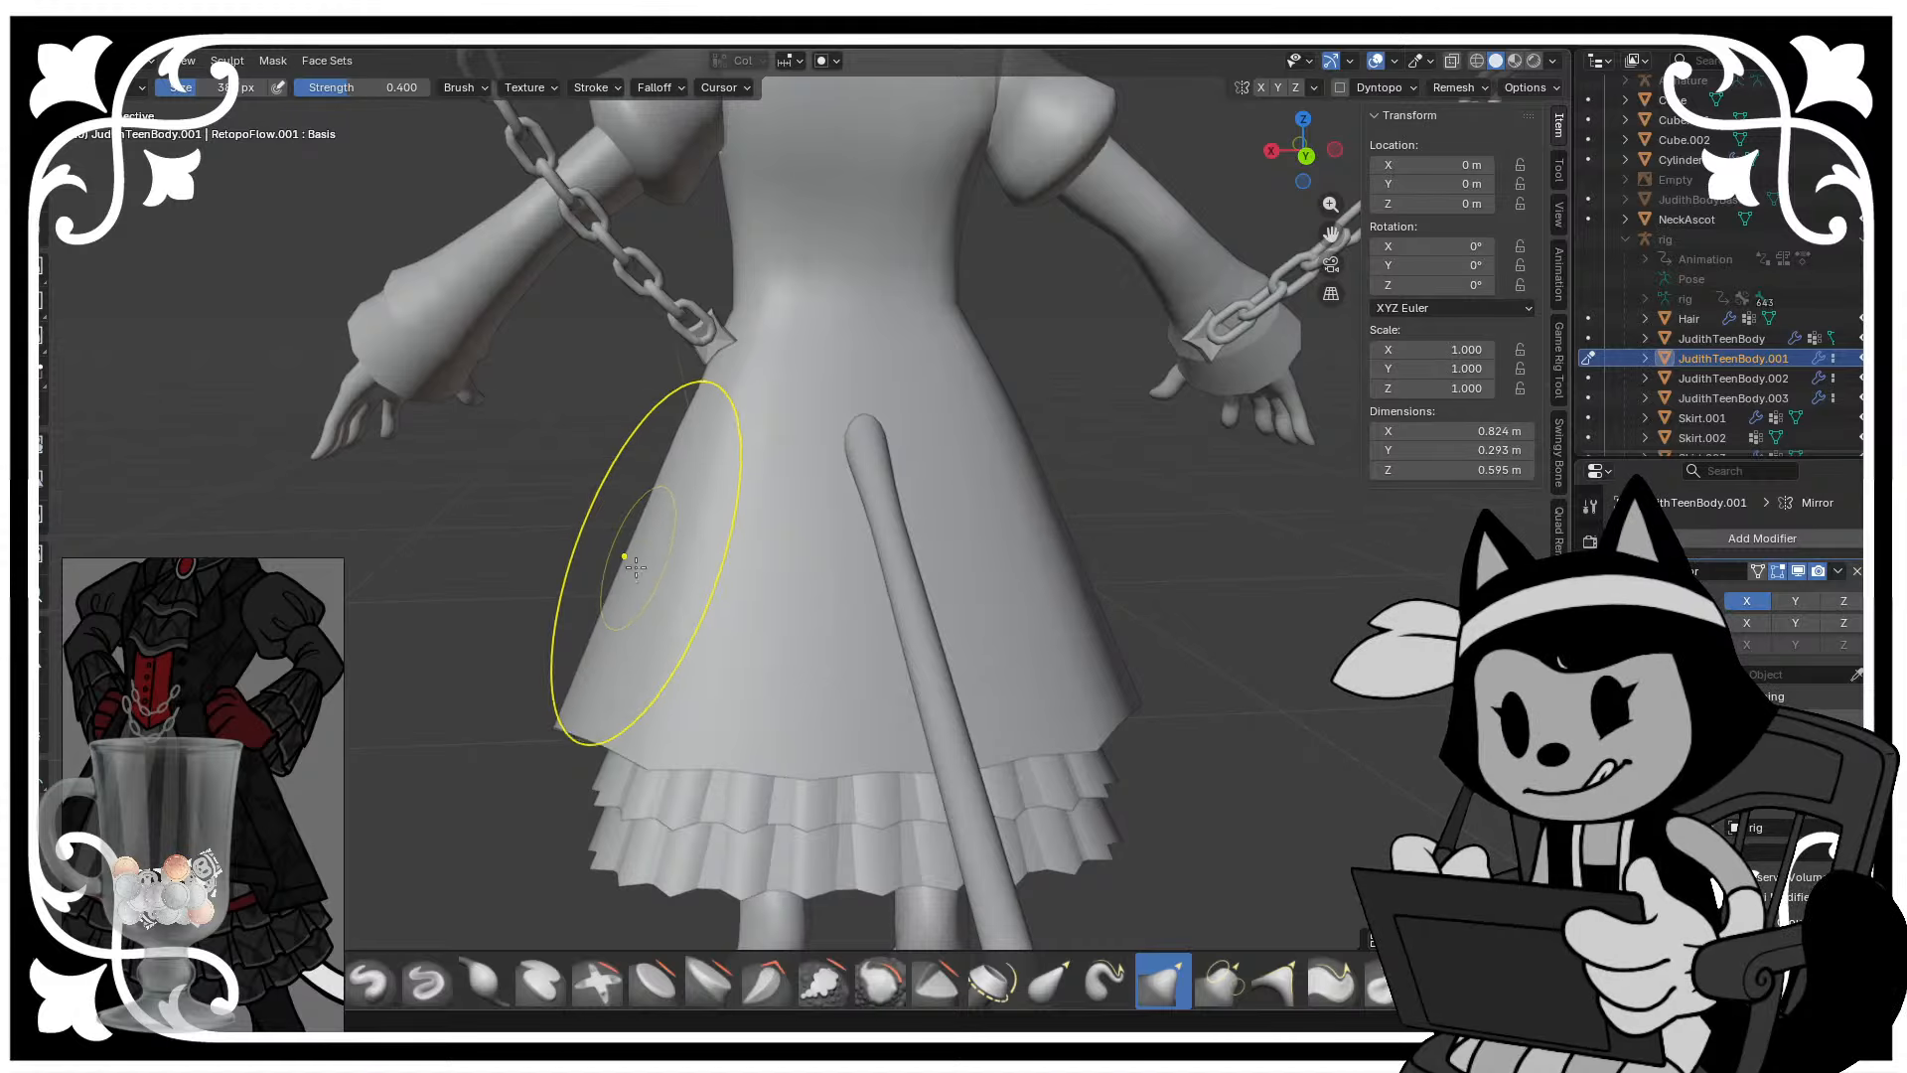
{"action": "middle_click_drag", "start_coordinate": [661, 597], "coordinate": [812, 607]}
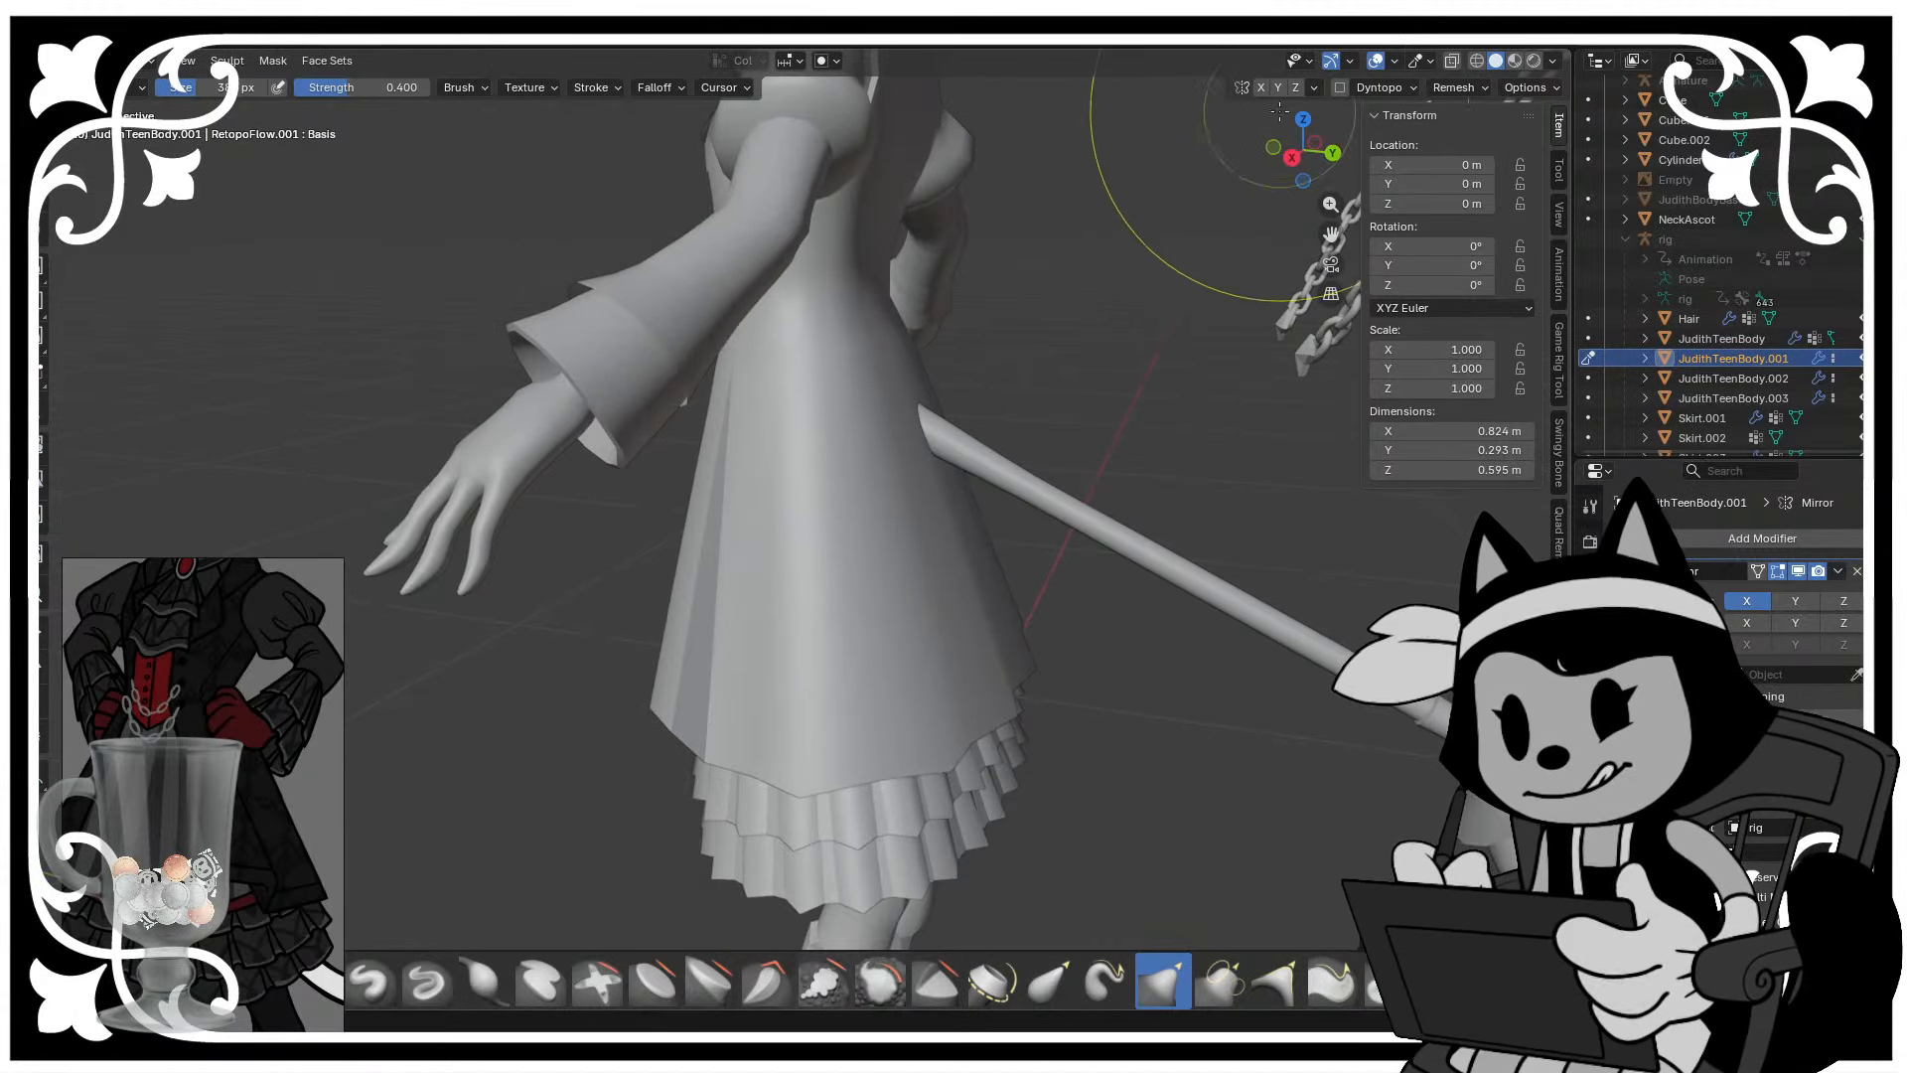
- Sculpt the coat's back contour near the tail base from a side orthographic view, using a resized brush
{"action": "left_click_drag", "start_coordinate": [1296, 153], "coordinate": [1278, 139]}
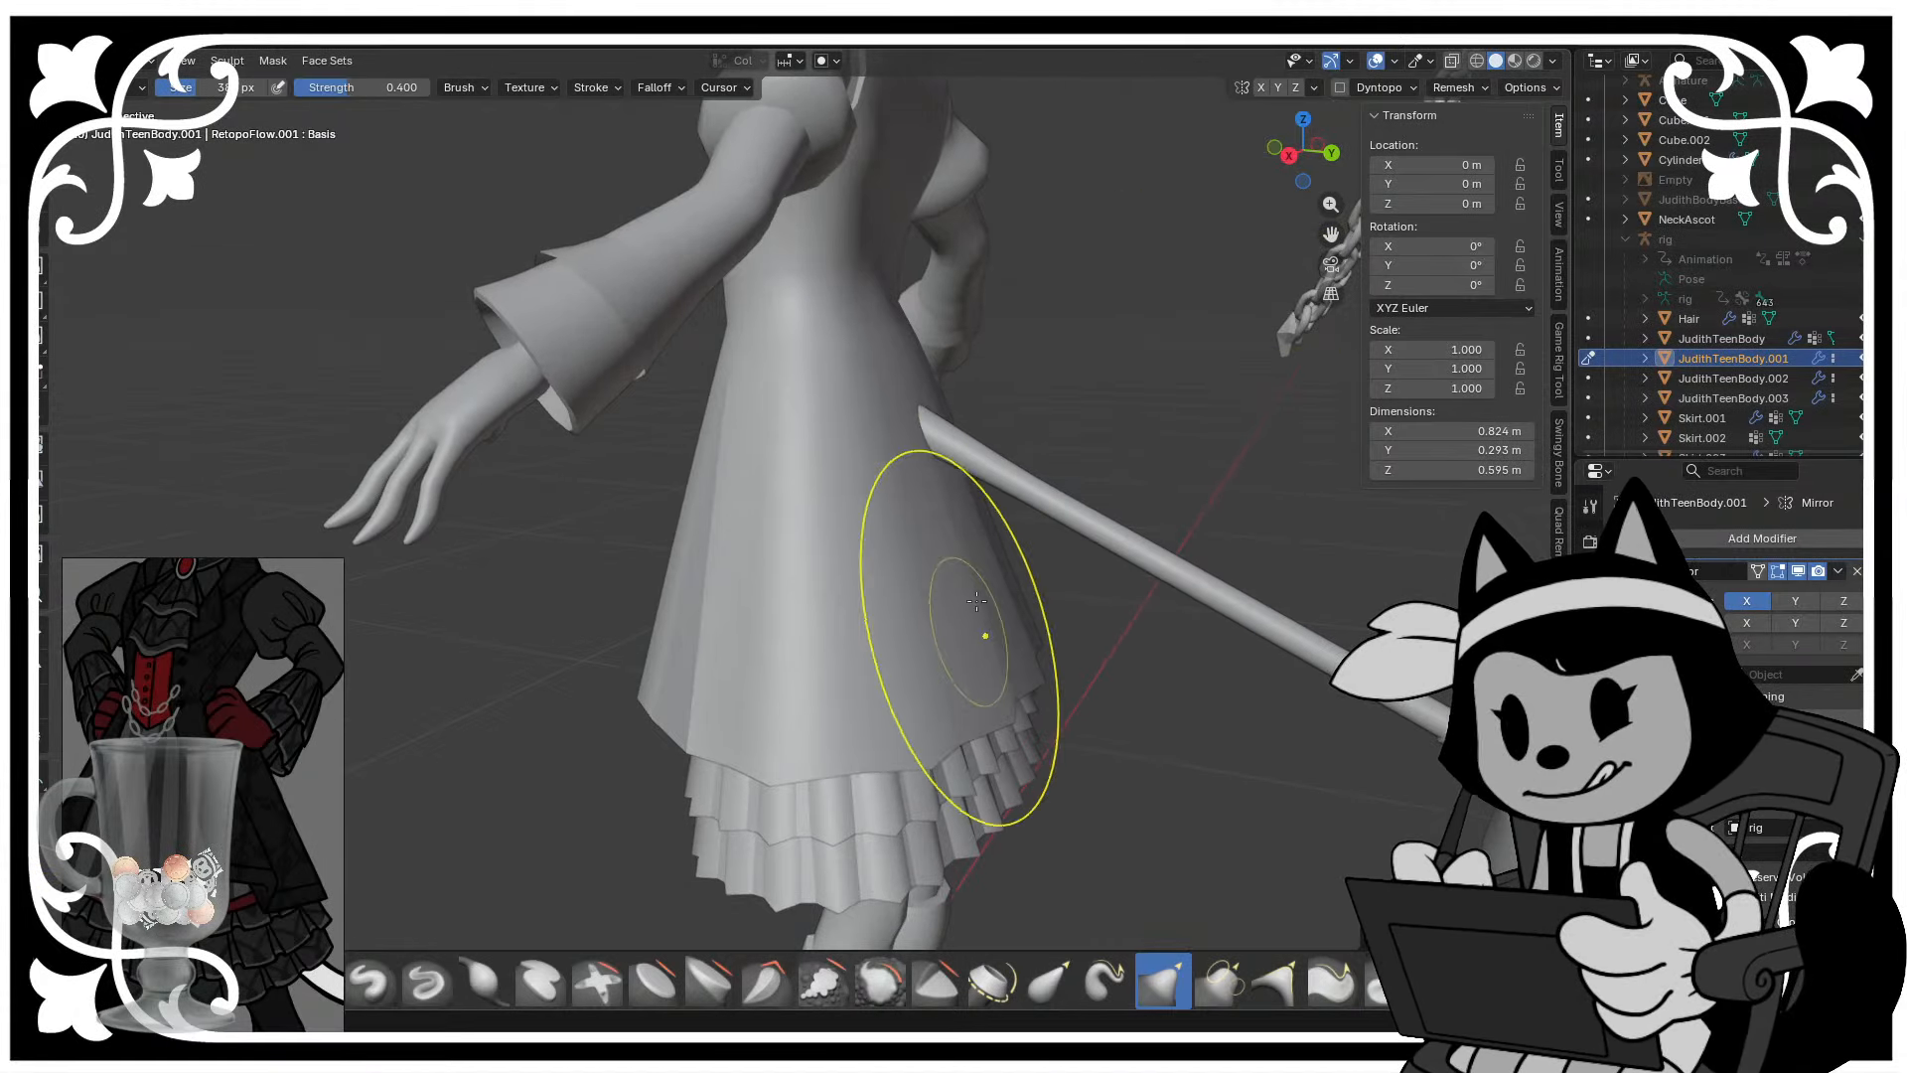
{"action": "left_click", "coordinate": [1289, 157]}
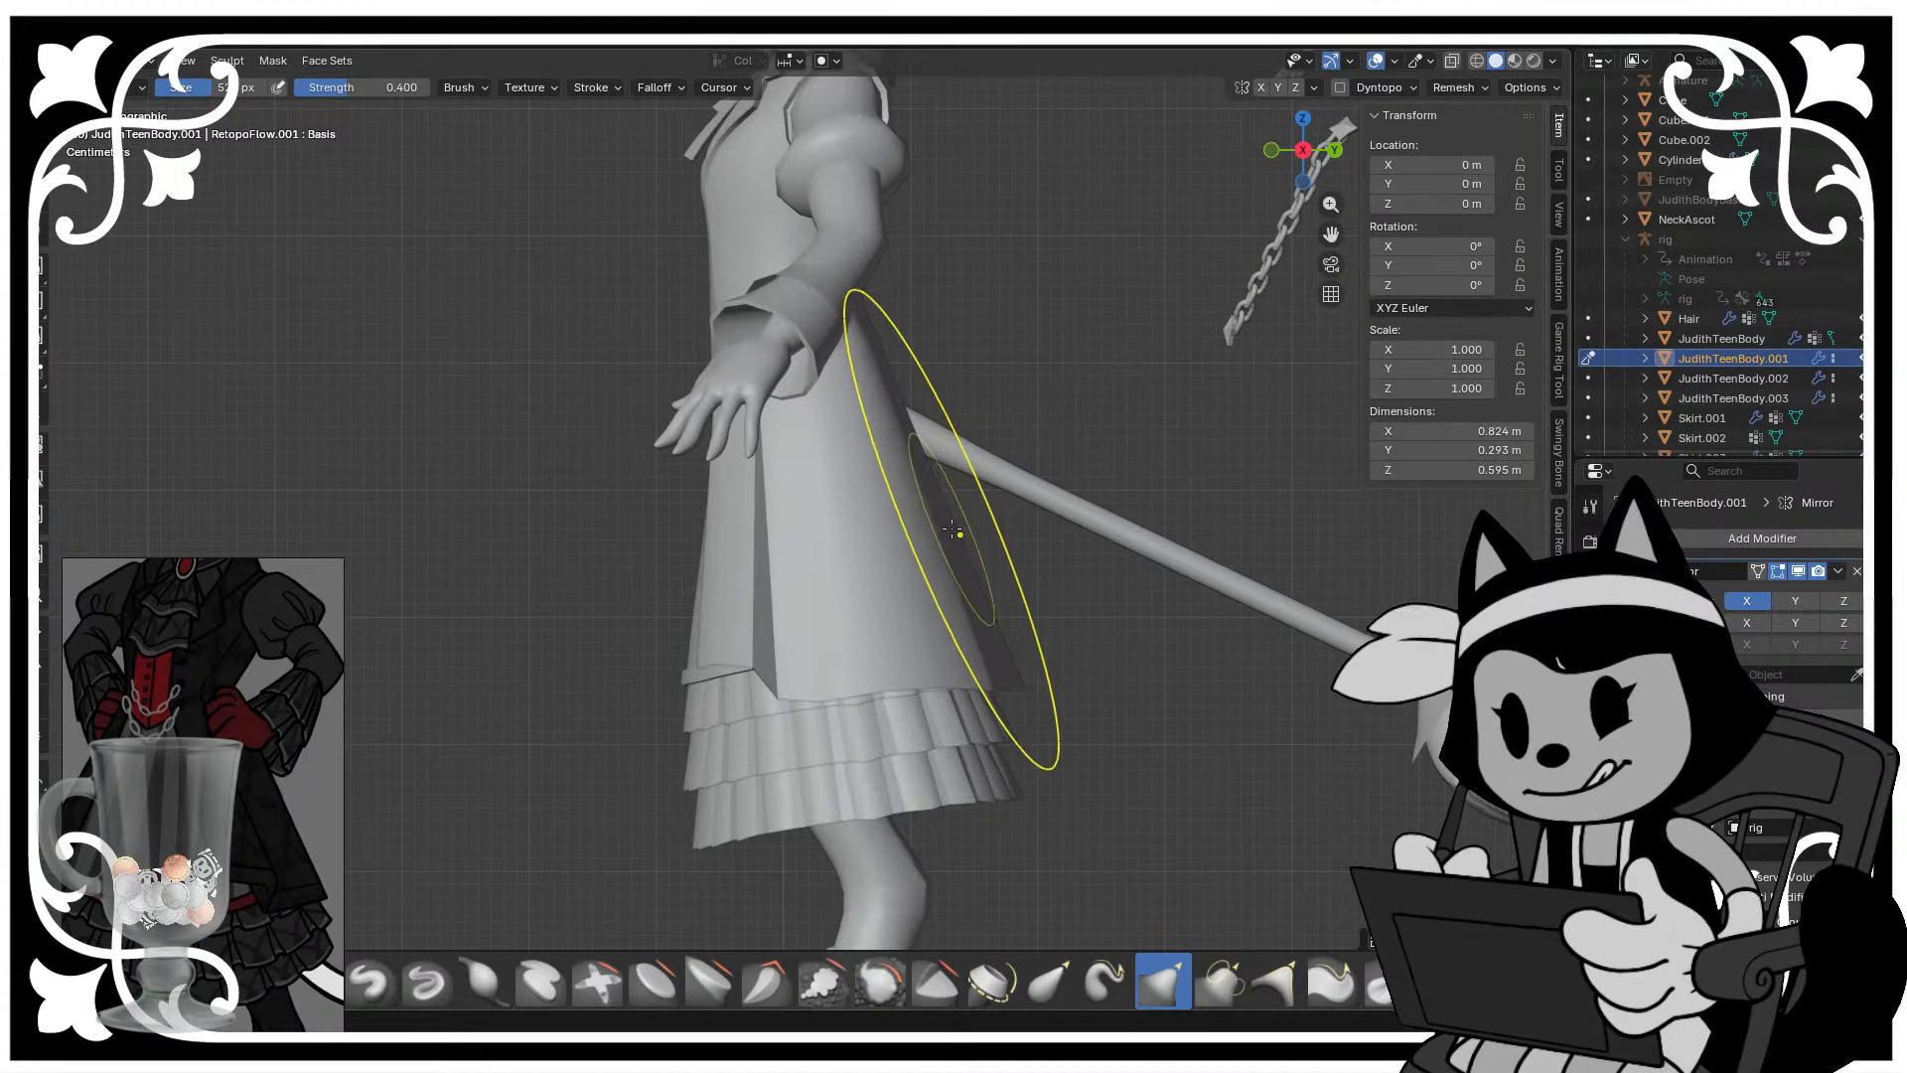
{"action": "key", "text": "f"}
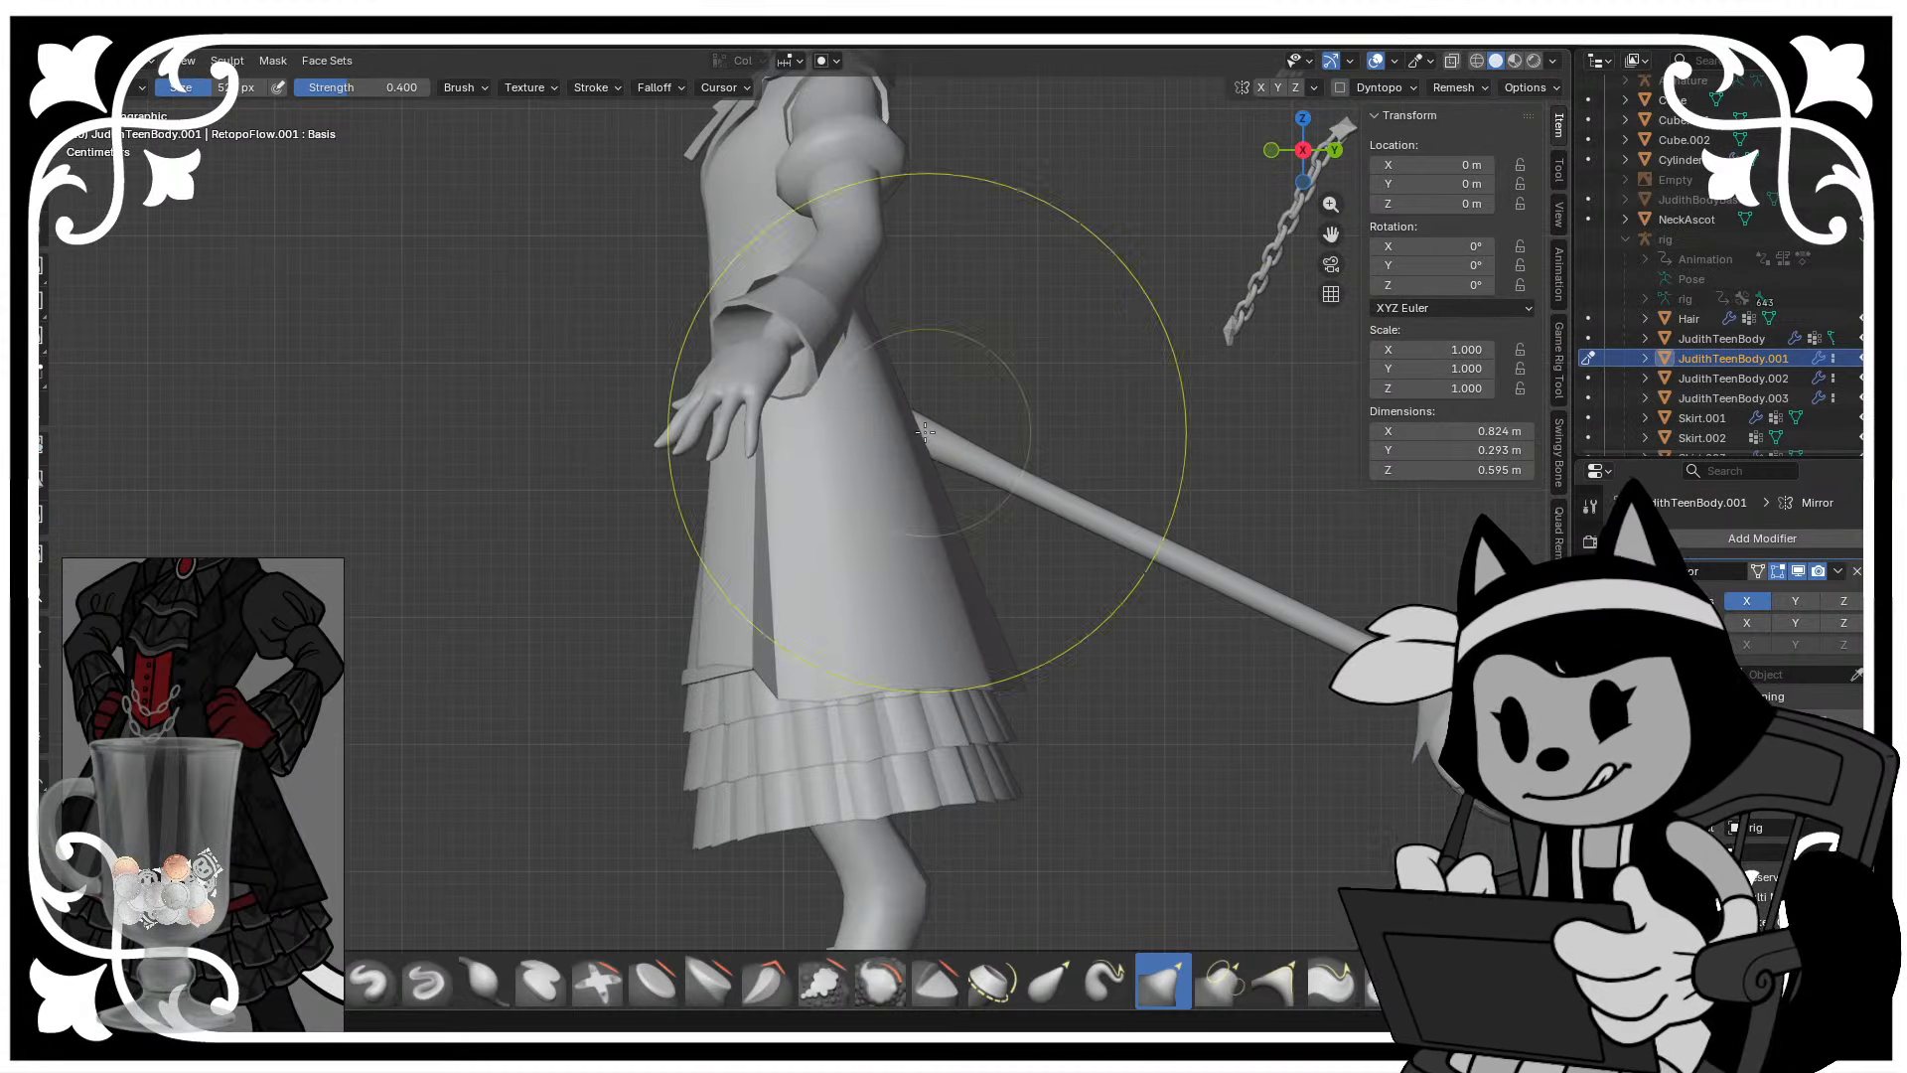
{"action": "left_click", "coordinate": [924, 431]}
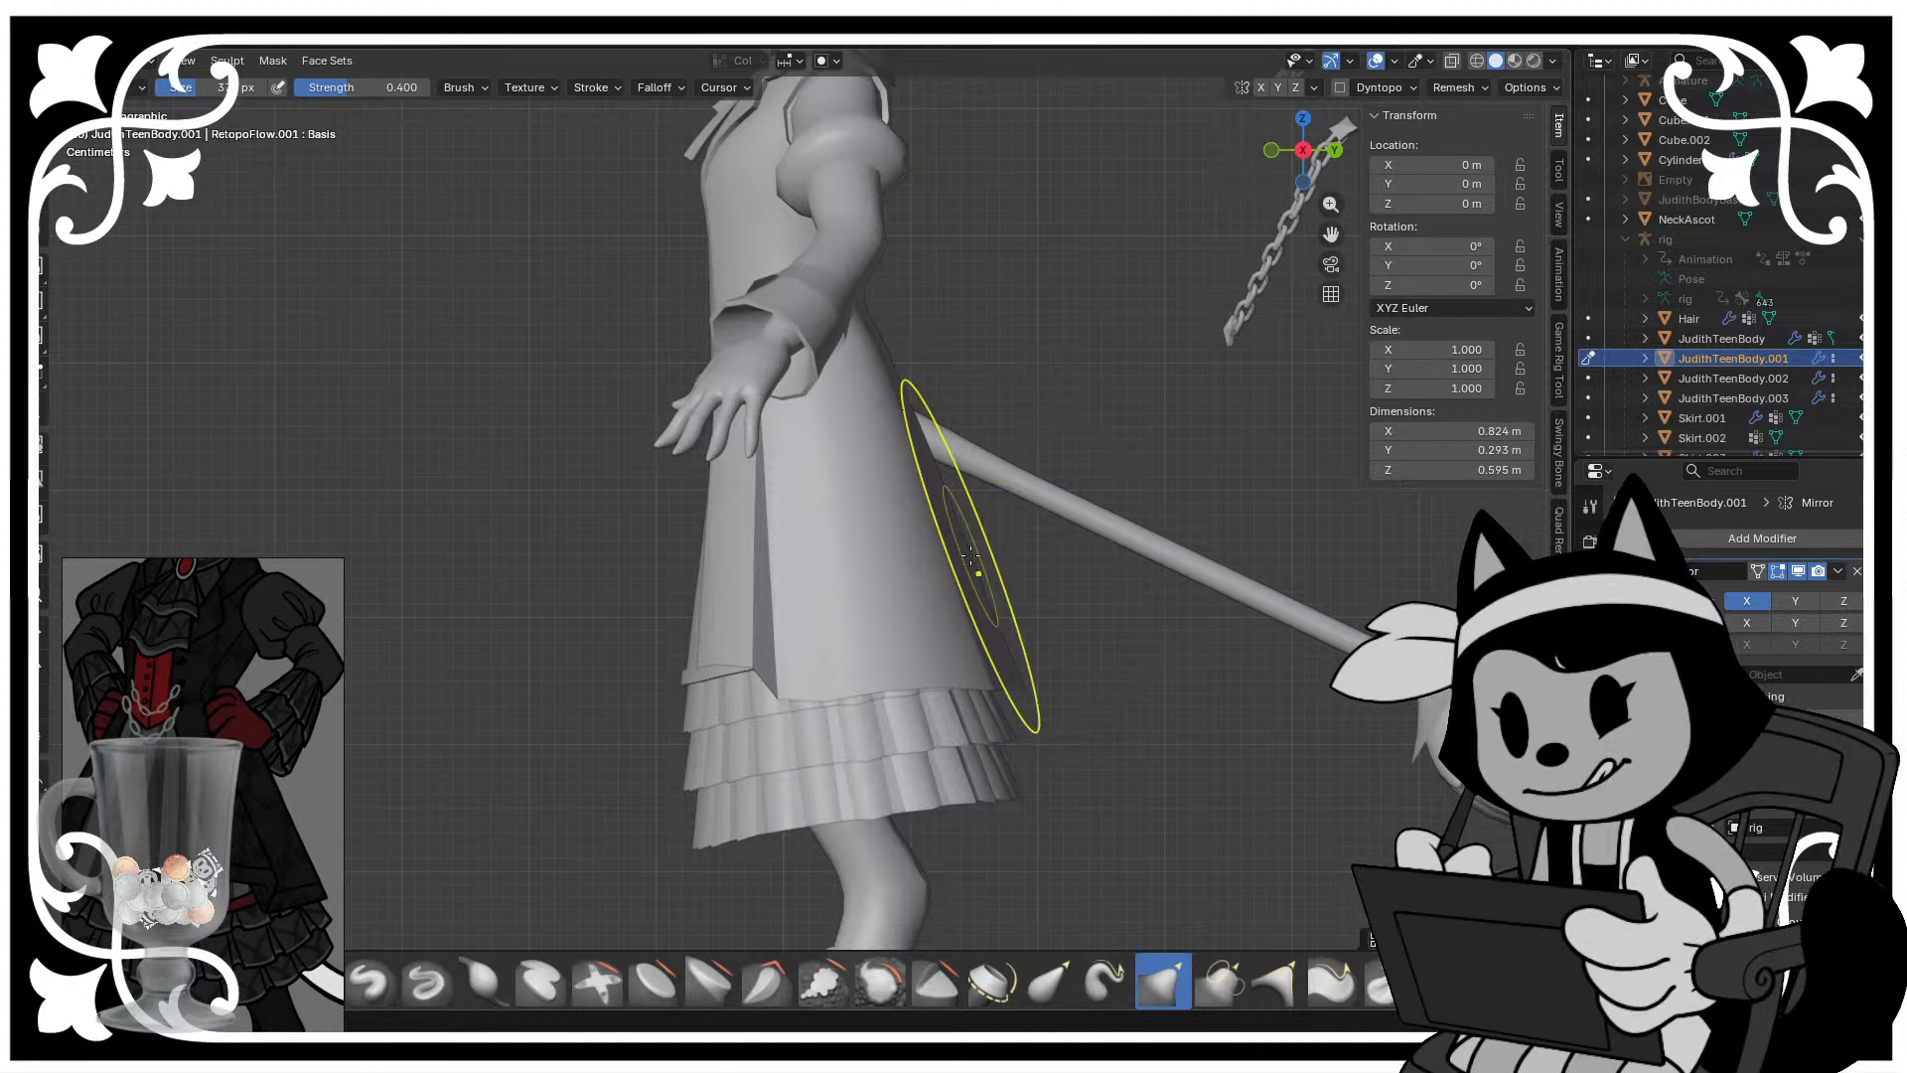
{"action": "scroll", "coordinate": [855, 489], "scroll_direction": "down", "scroll_amount": 3}
{"action": "scroll", "coordinate": [855, 489], "scroll_direction": "up", "scroll_amount": 3}
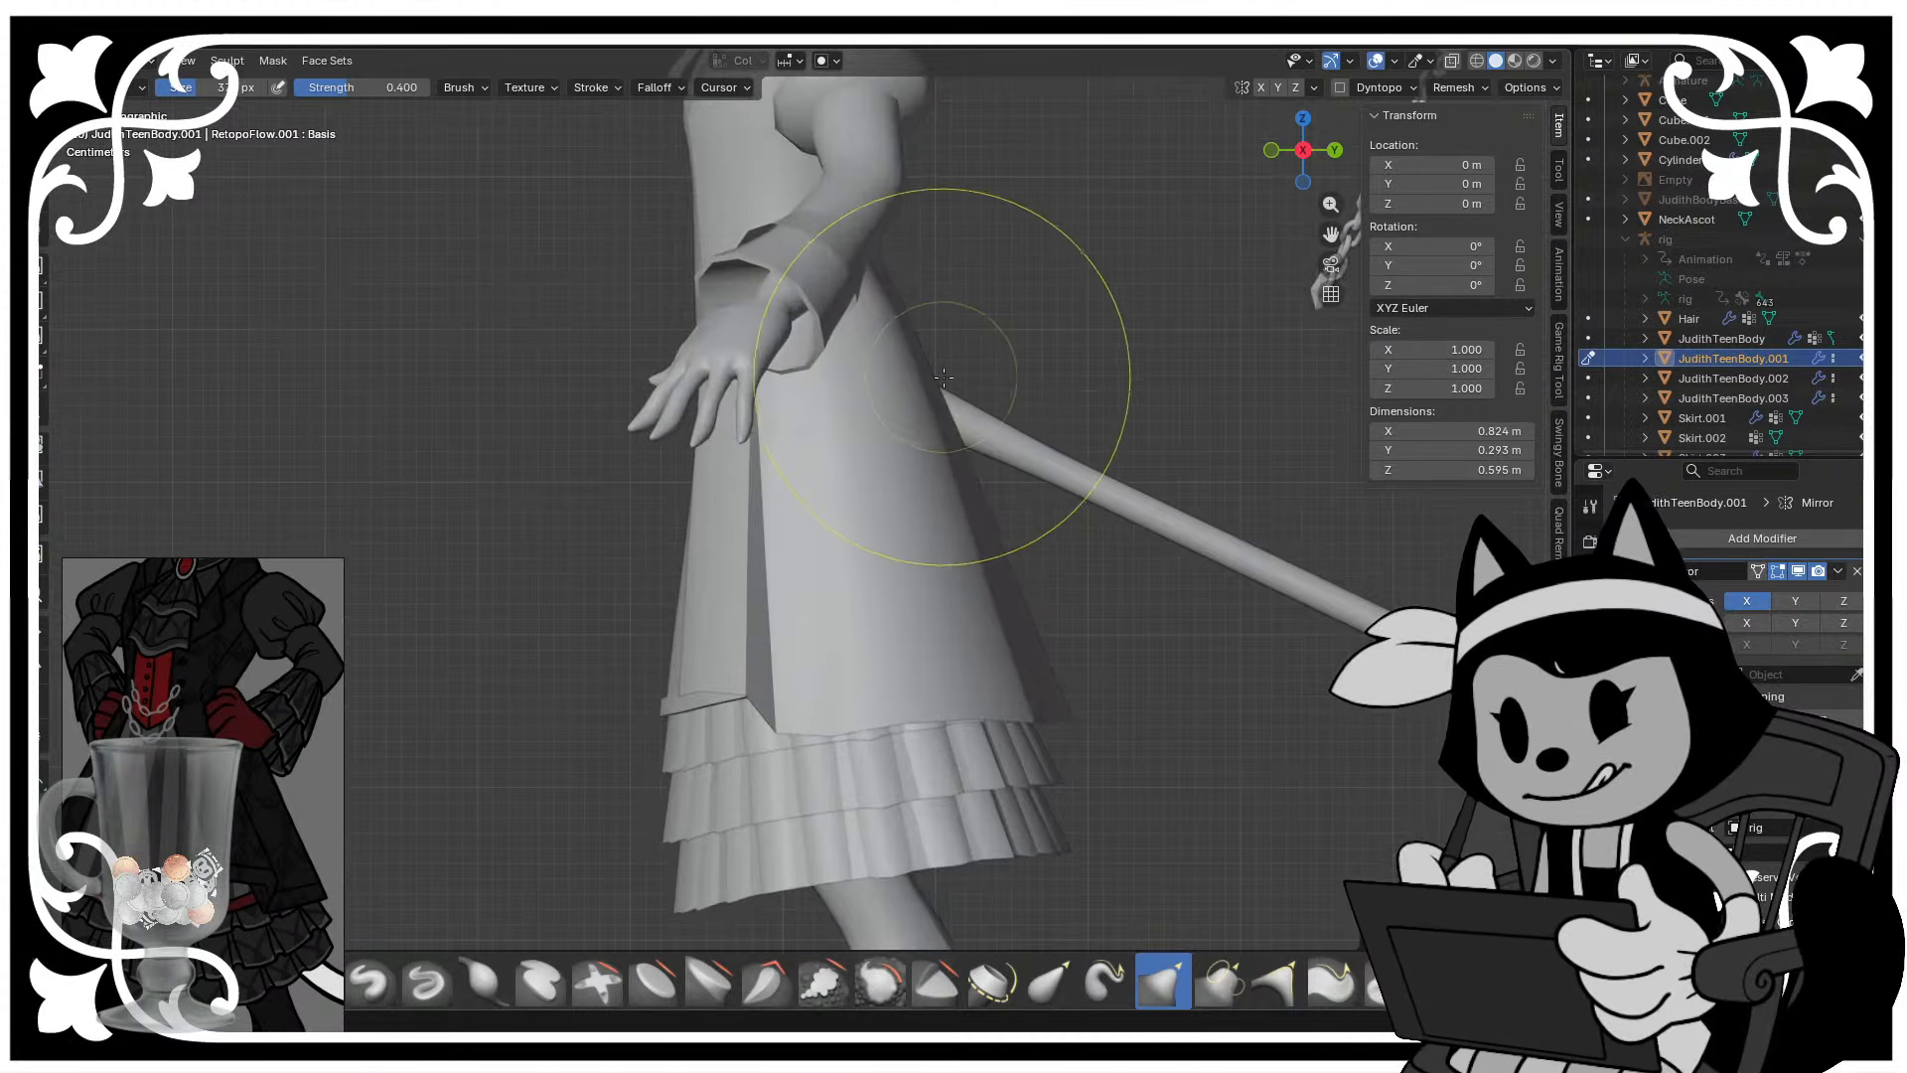
{"action": "left_click_drag", "start_coordinate": [938, 377], "coordinate": [946, 378]}
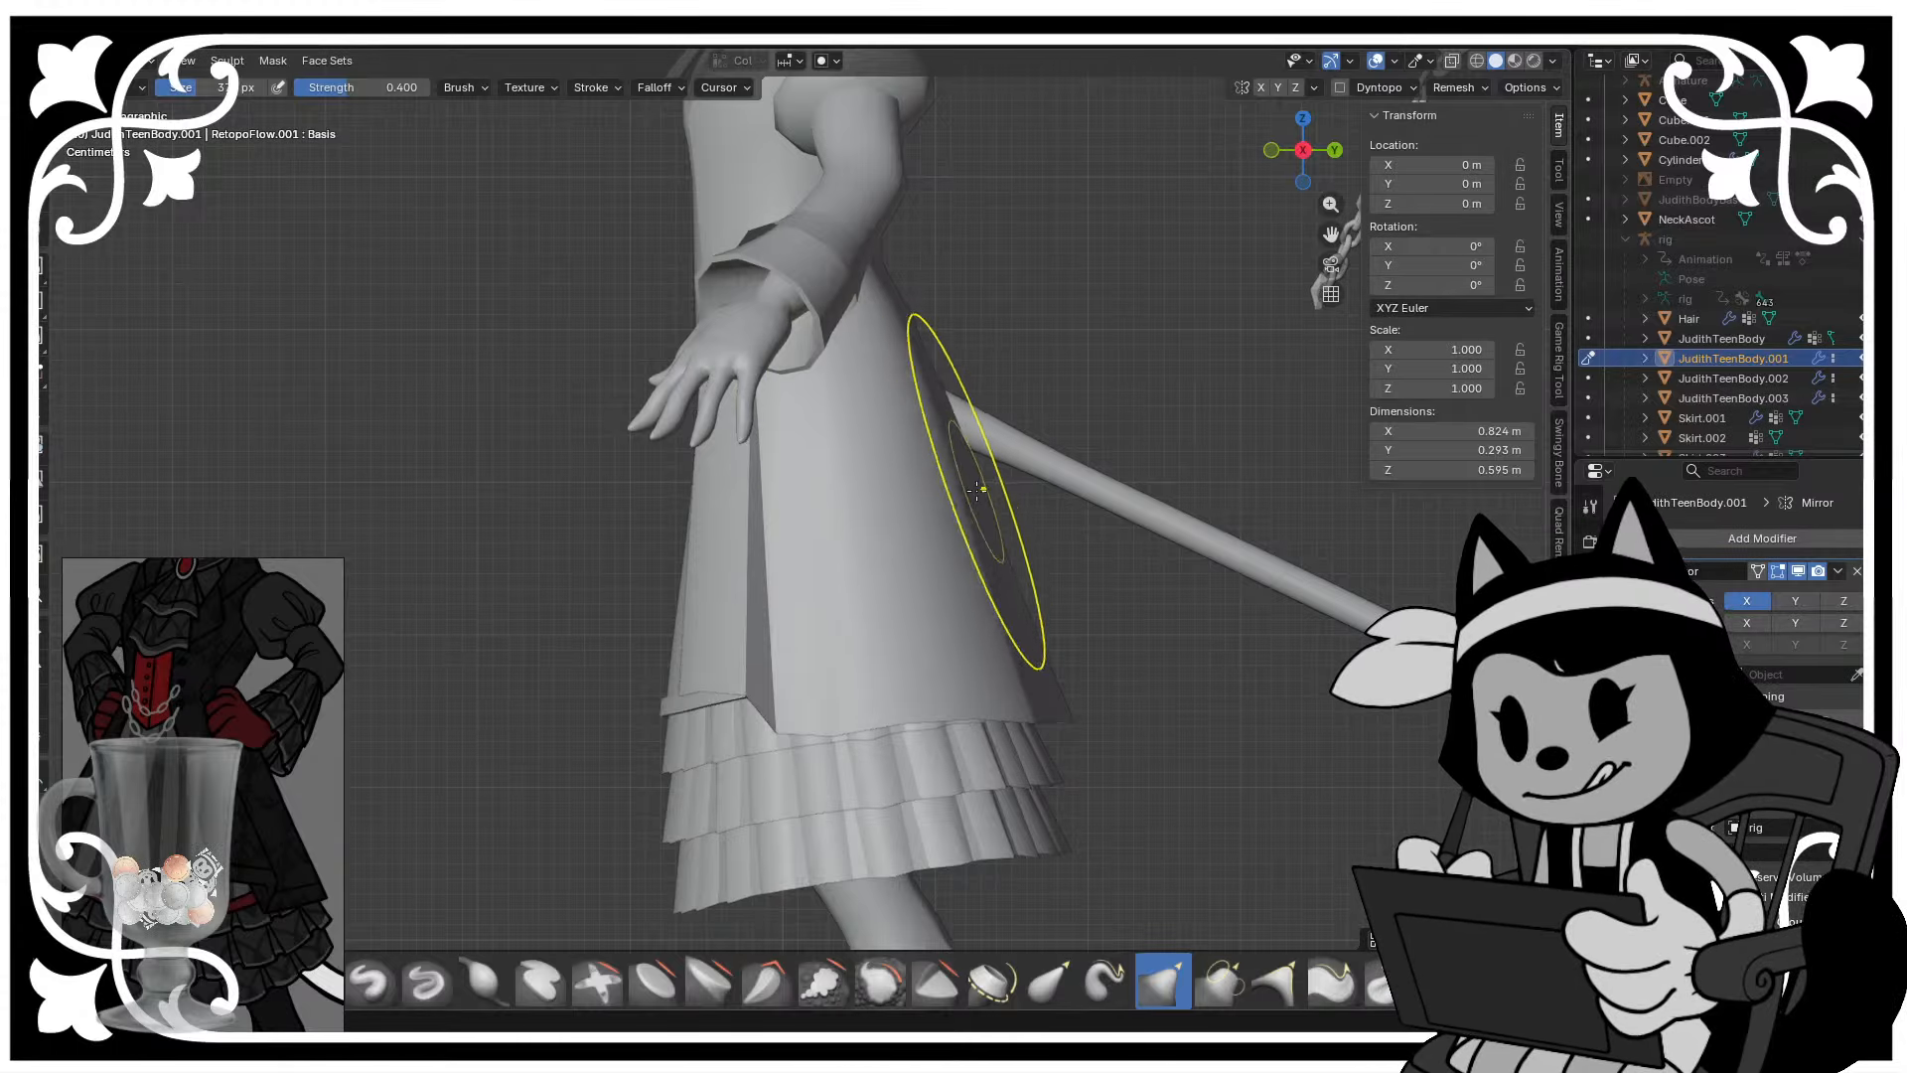
{"action": "scroll", "coordinate": [956, 476], "scroll_direction": "down", "scroll_amount": 2}
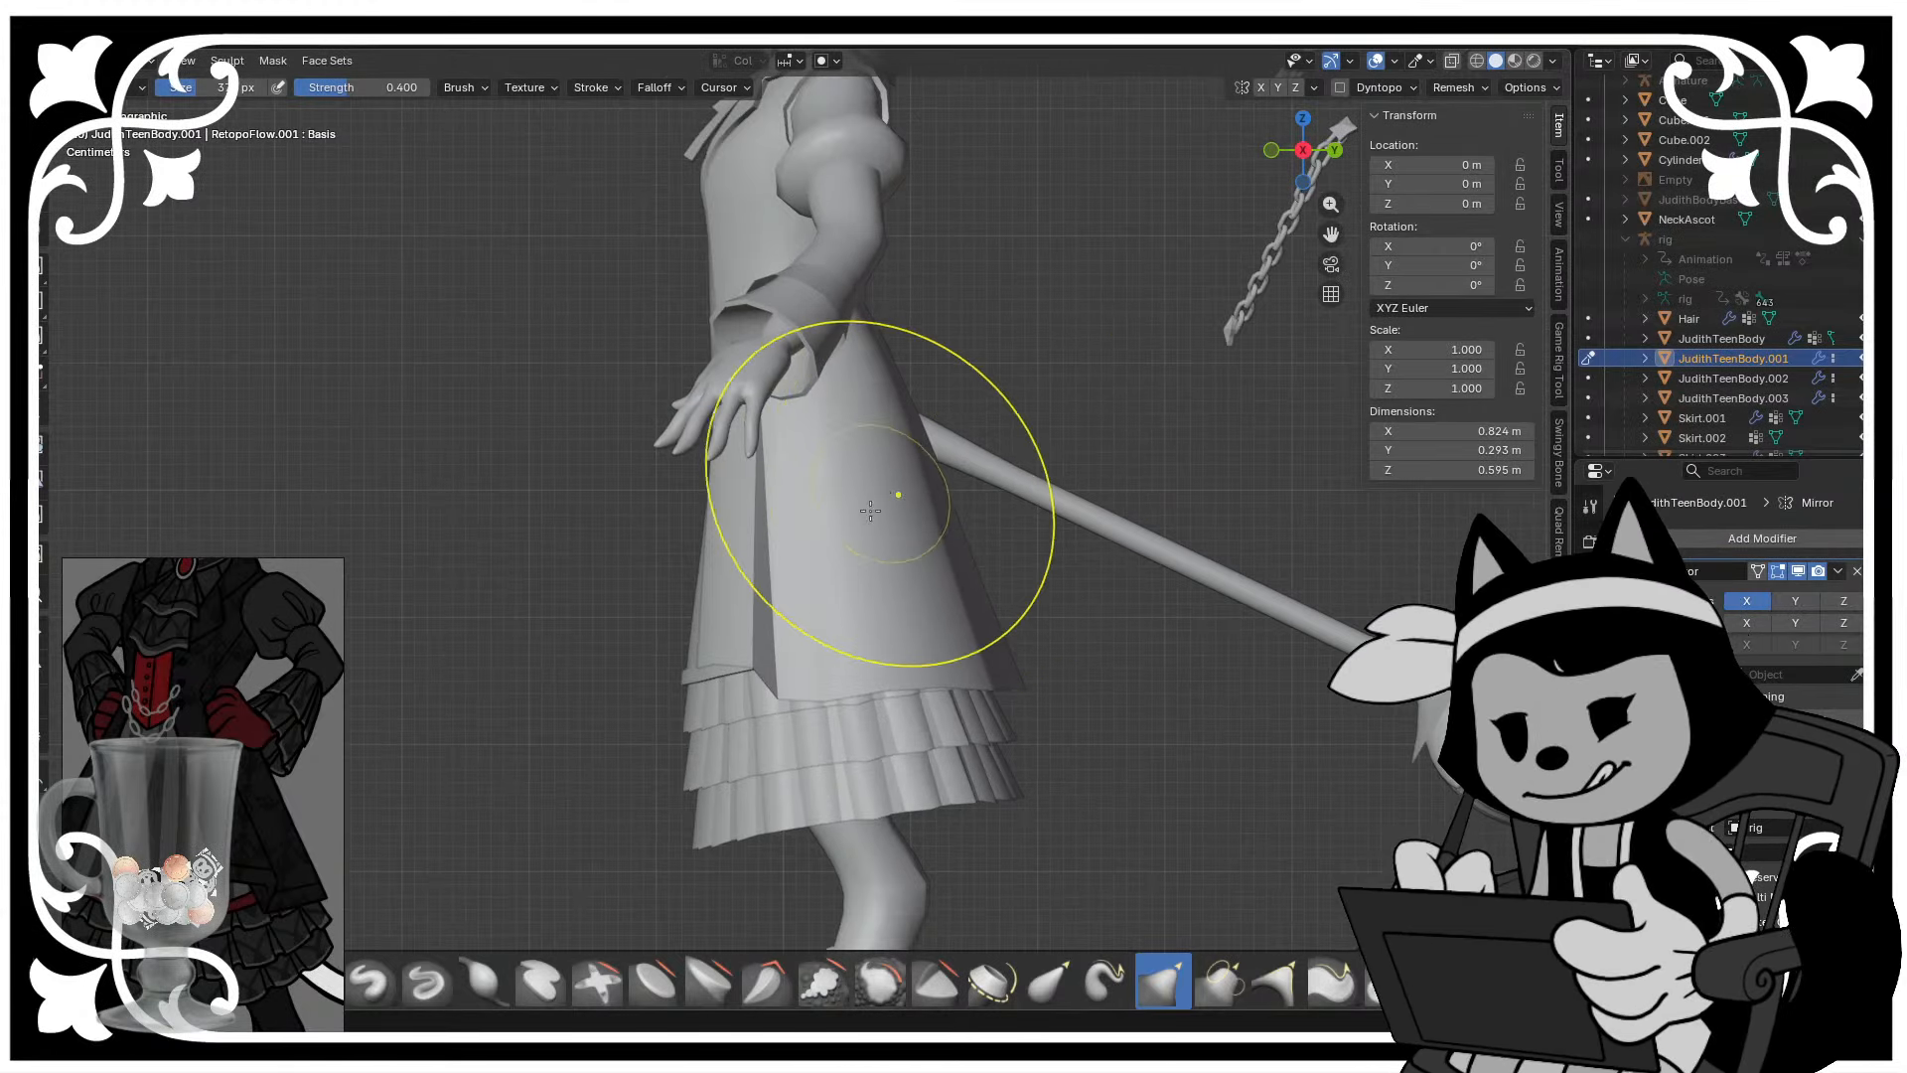
{"action": "mouse_move", "coordinate": [885, 502]}
{"action": "middle_mouse_down"}
{"action": "mouse_move", "coordinate": [916, 625]}
{"action": "mouse_move", "coordinate": [1034, 591]}
{"action": "mouse_move", "coordinate": [626, 468]}
{"action": "mouse_move", "coordinate": [635, 524]}
{"action": "mouse_move", "coordinate": [1008, 625]}
{"action": "mouse_move", "coordinate": [759, 566]}
{"action": "mouse_move", "coordinate": [699, 504]}
{"action": "middle_mouse_up"}
- Return the clothed body to Edit Mode, save the file, and delete a face high on the coat's rear side panel
{"action": "key", "text": "ctrl+s"}
{"action": "key", "text": "Tab"}
{"action": "scroll", "coordinate": [699, 505], "scroll_direction": "up", "scroll_amount": 2}
{"action": "key", "text": "ctrl+s"}
{"action": "middle_click_drag", "start_coordinate": [829, 532], "coordinate": [676, 554]}
{"action": "scroll", "coordinate": [675, 554], "scroll_direction": "up", "scroll_amount": 1}
{"action": "left_click", "coordinate": [652, 406]}
{"action": "key", "text": "alt+a"}
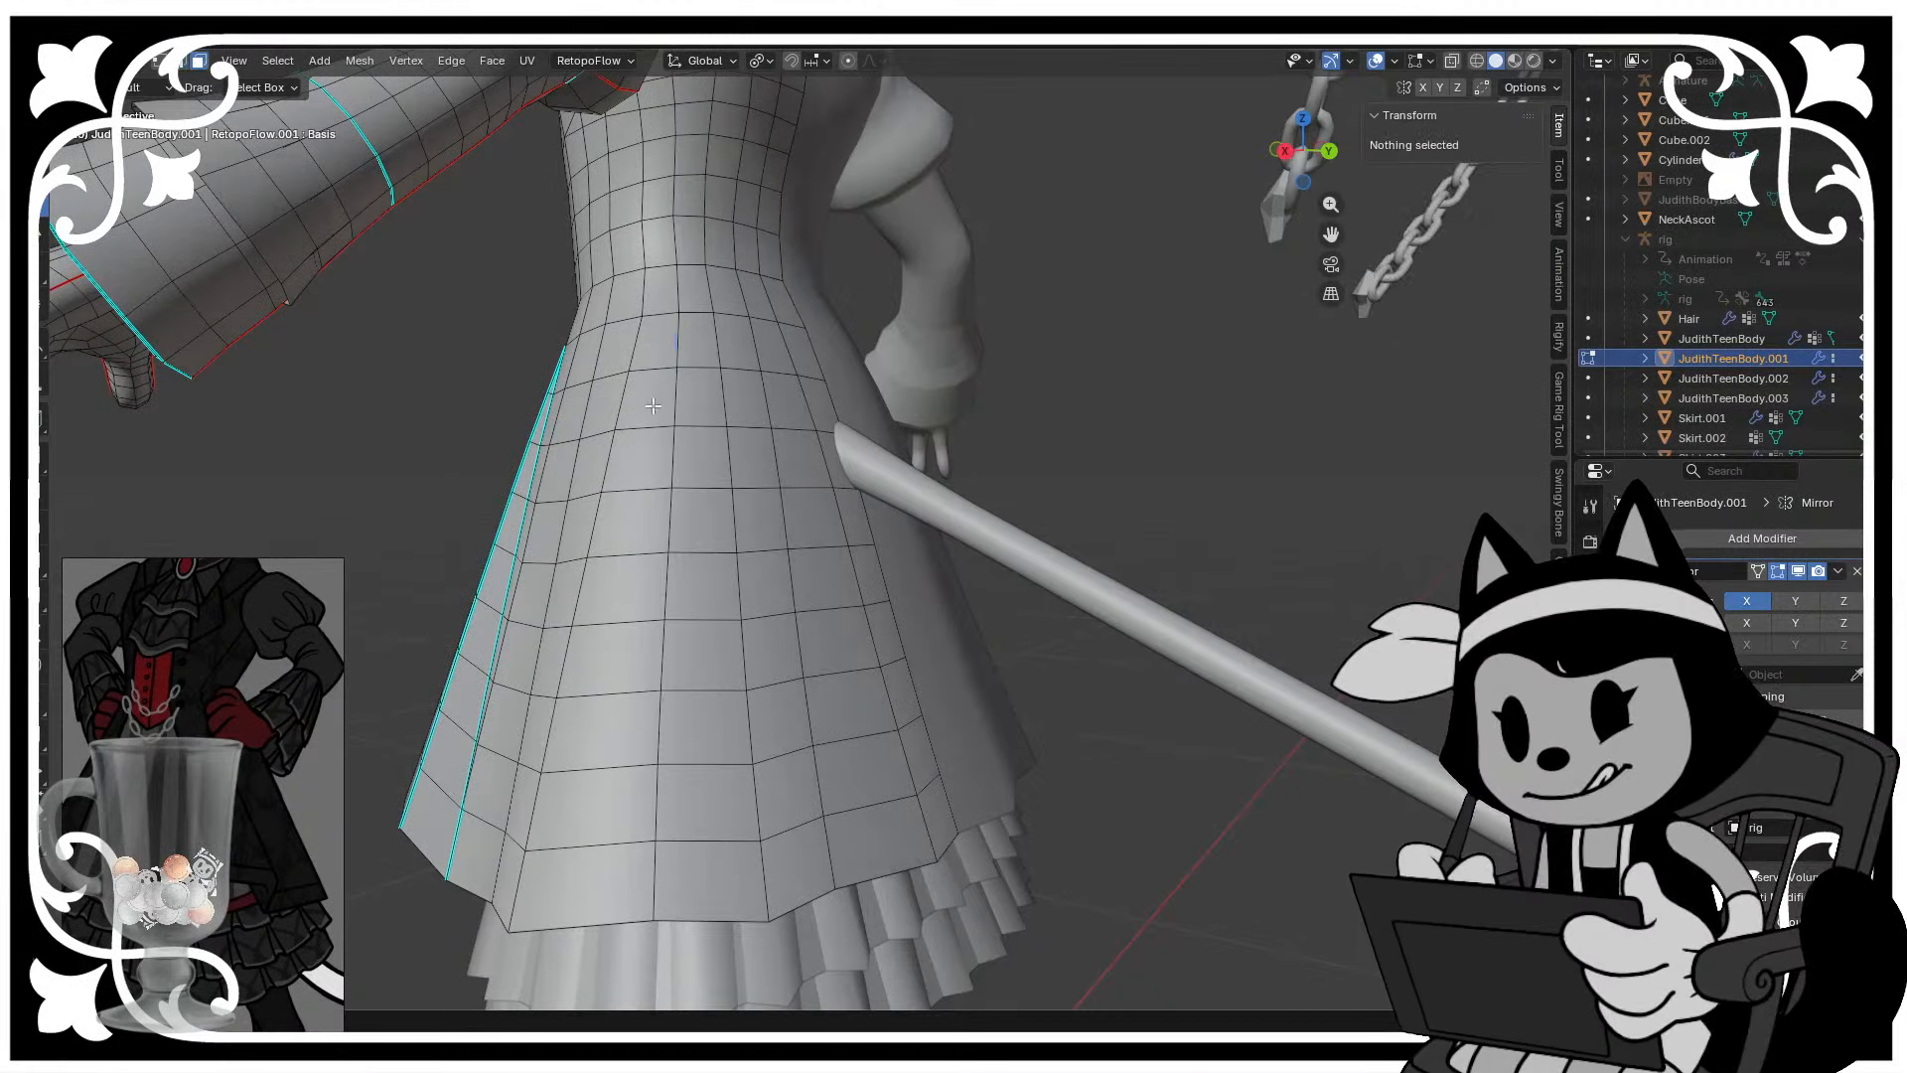
{"action": "left_click", "coordinate": [652, 406]}
{"action": "key", "text": "x"}
{"action": "left_click", "coordinate": [633, 410]}
- Add a lengthwise loop cut from the deleted face down to the hem of the rear side panel, and save
{"action": "middle_click_drag", "start_coordinate": [604, 588], "coordinate": [676, 698], "text": "shift"}
{"action": "key", "text": "ctrl+r"}
{"action": "left_click", "coordinate": [686, 522]}
{"action": "left_click", "coordinate": [682, 523]}
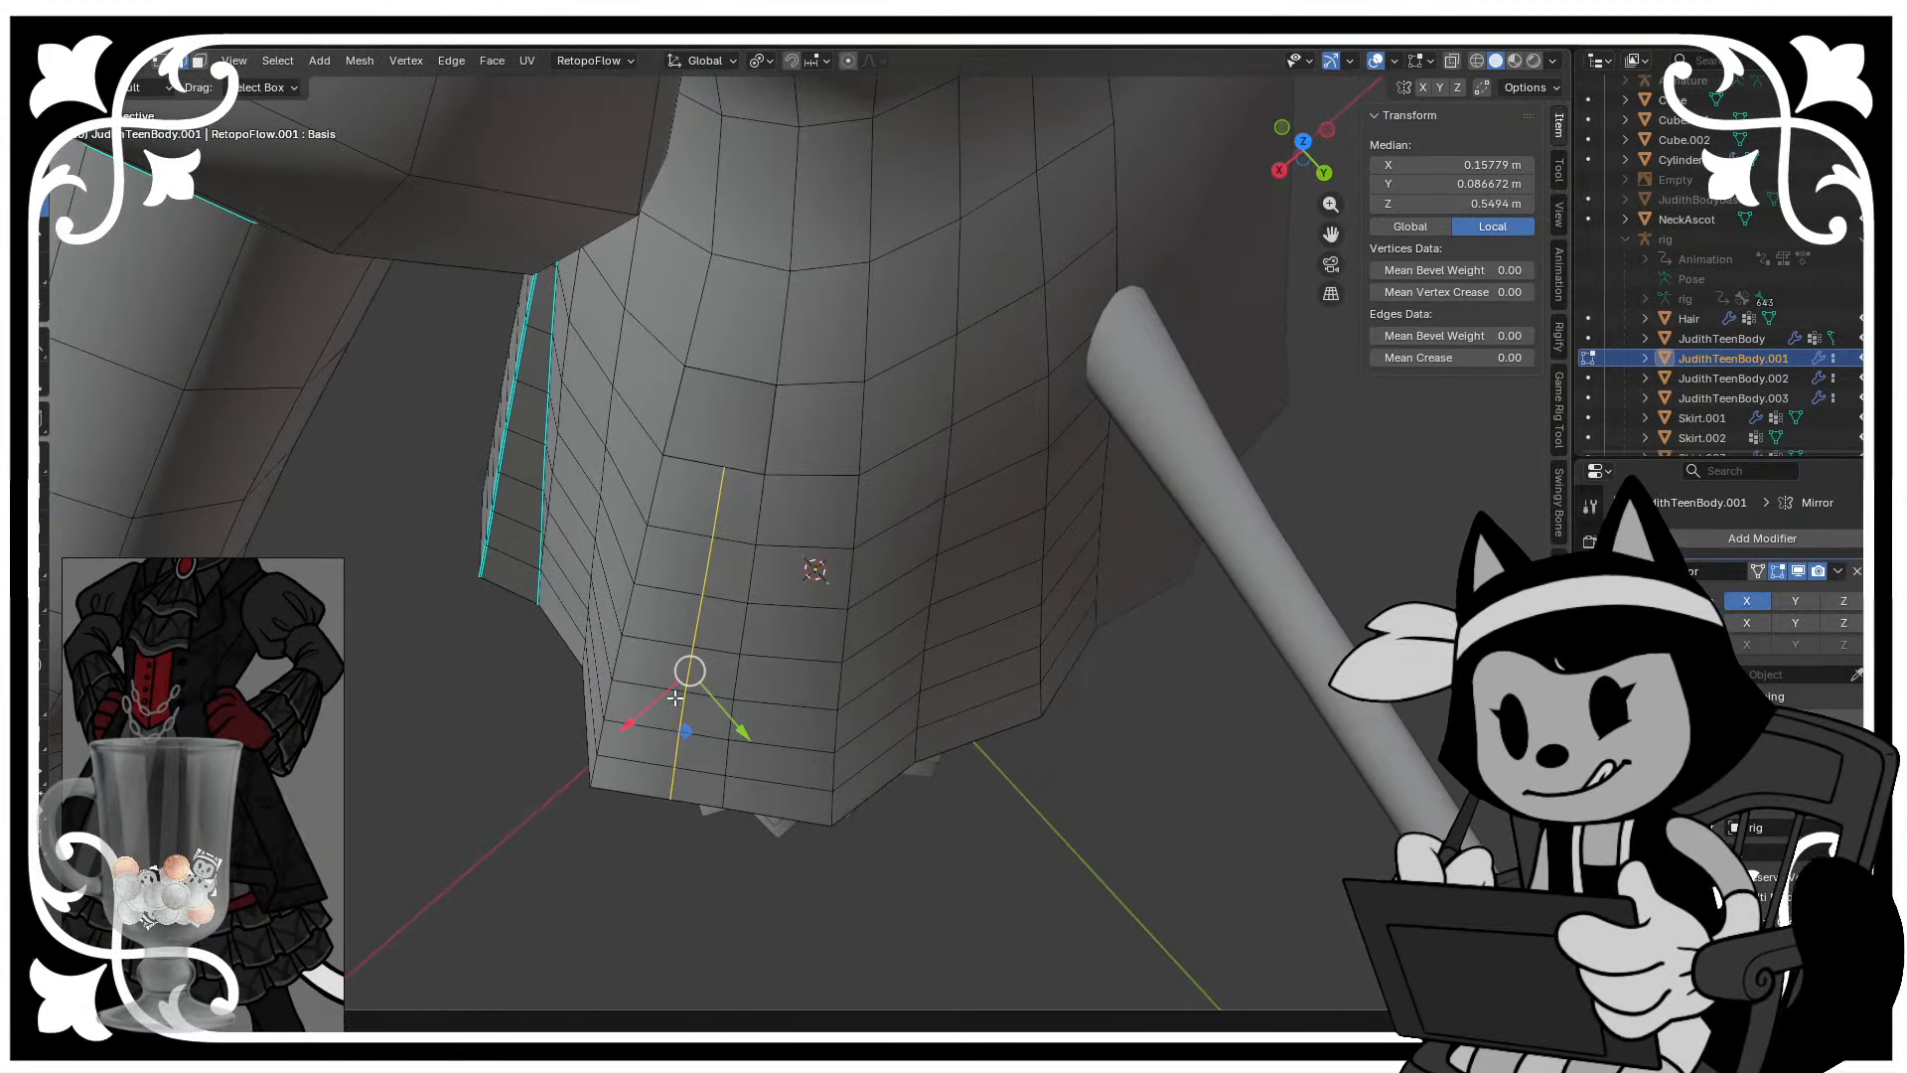
{"action": "key", "text": "ctrl+s"}
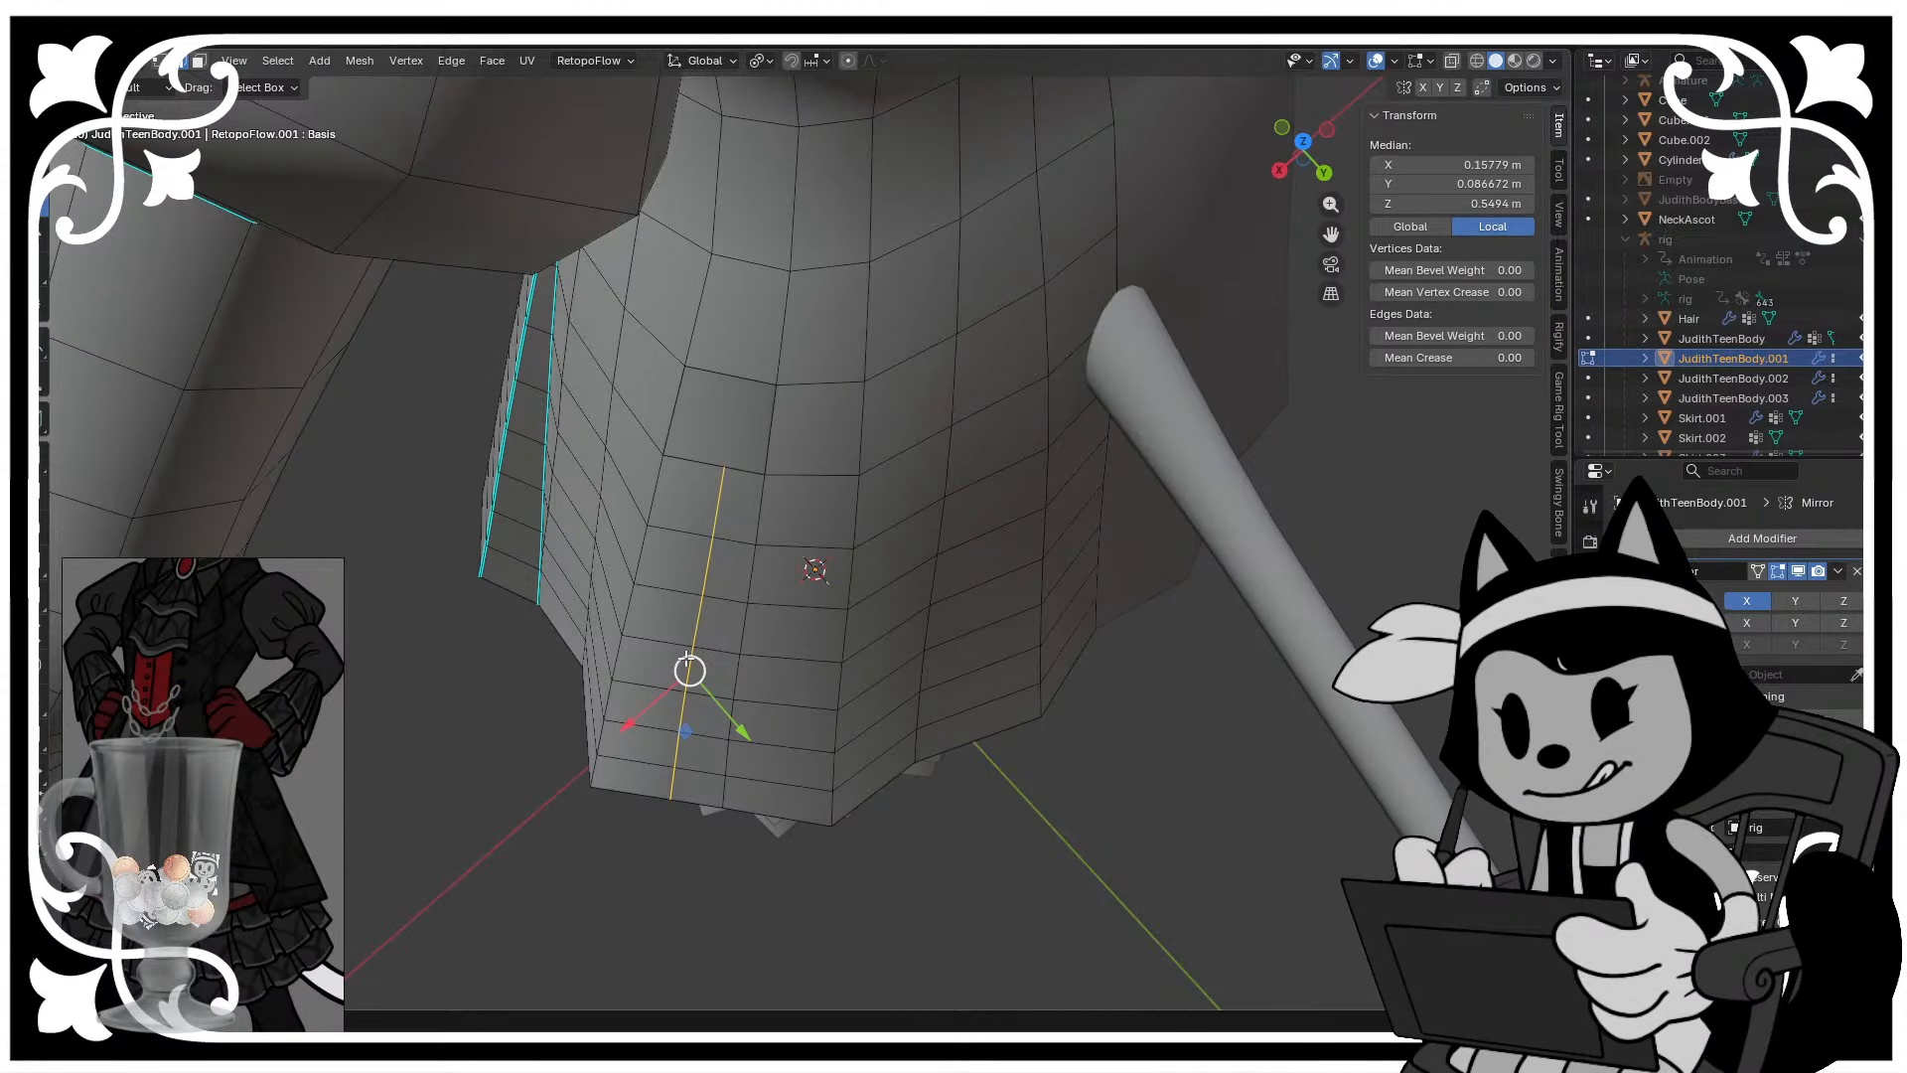
- Move the new lengthwise edge loop outward about 0.007 m on X and rotate it slightly to follow the panel
{"action": "middle_click_drag", "start_coordinate": [685, 658], "coordinate": [596, 586]}
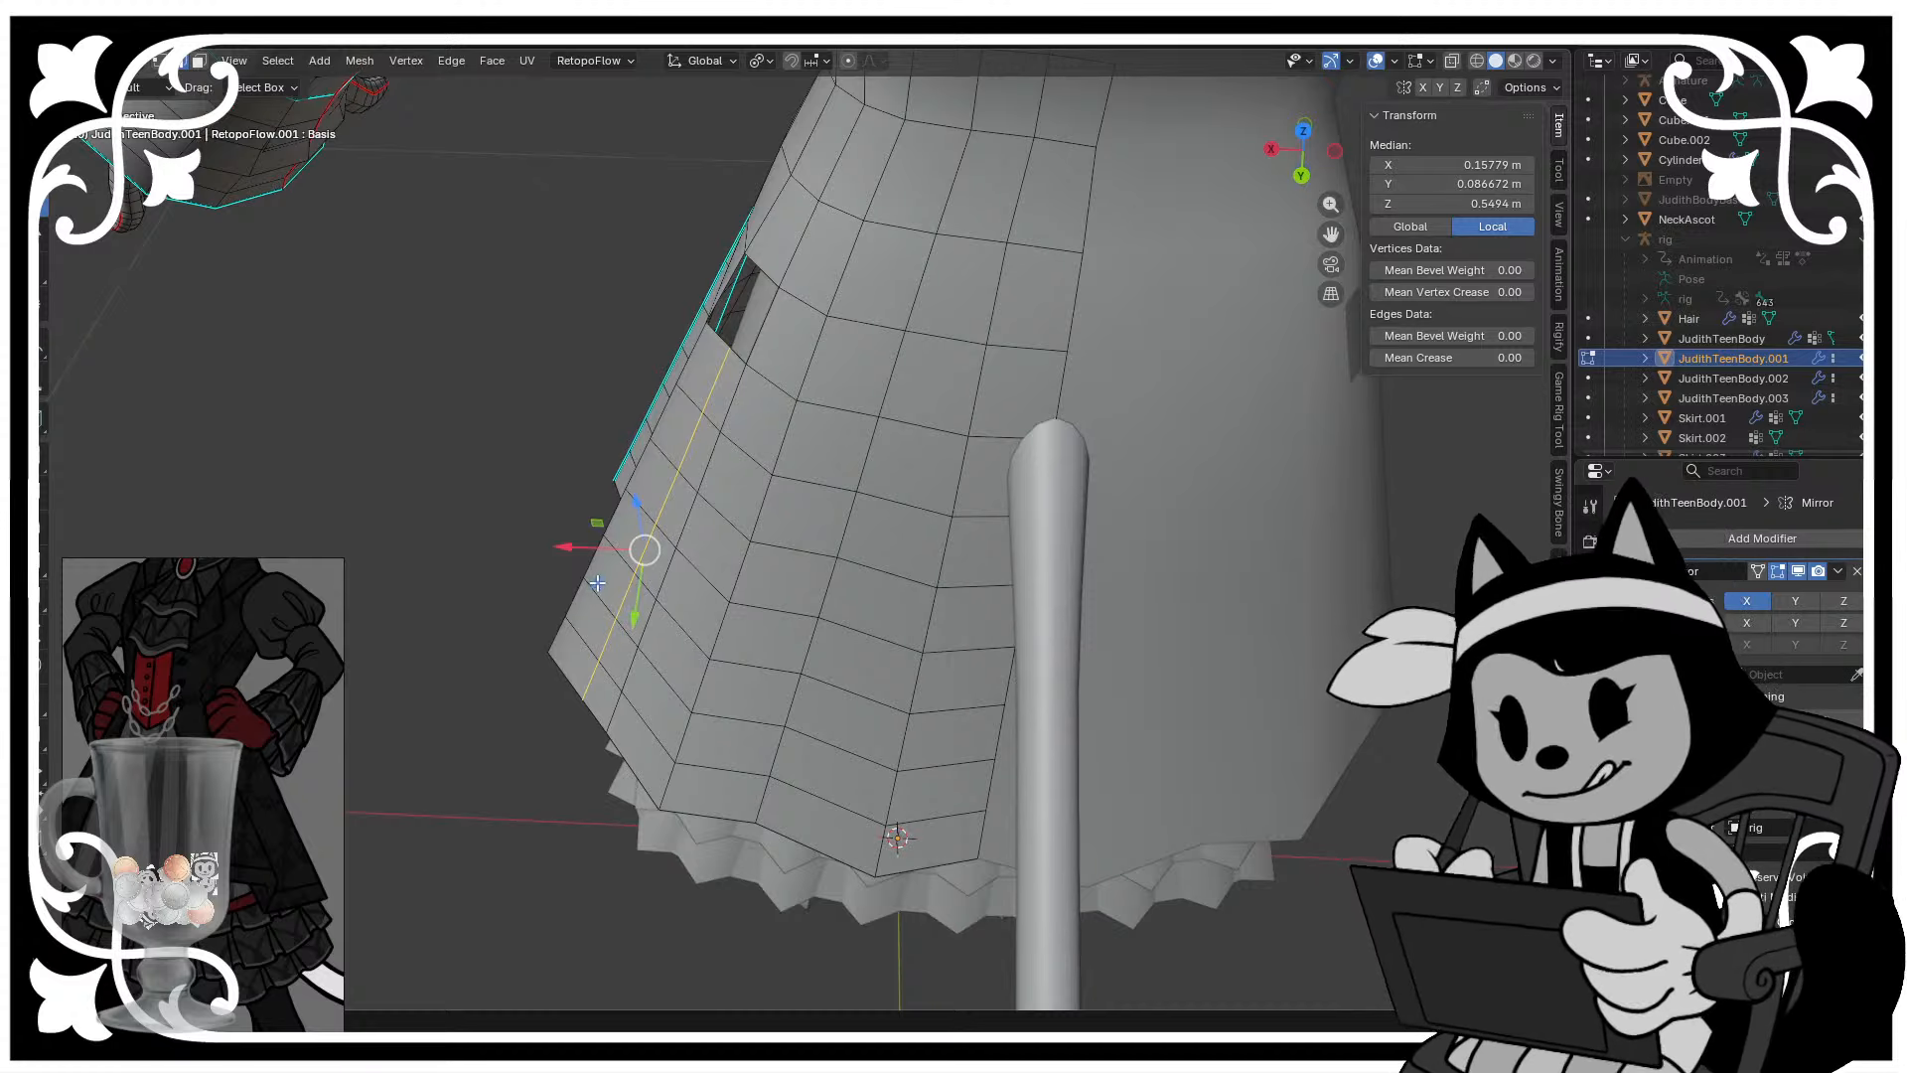
{"action": "left_click_drag", "start_coordinate": [602, 584], "coordinate": [588, 584]}
{"action": "middle_click_drag", "start_coordinate": [588, 582], "coordinate": [638, 268]}
{"action": "key", "text": "r"}
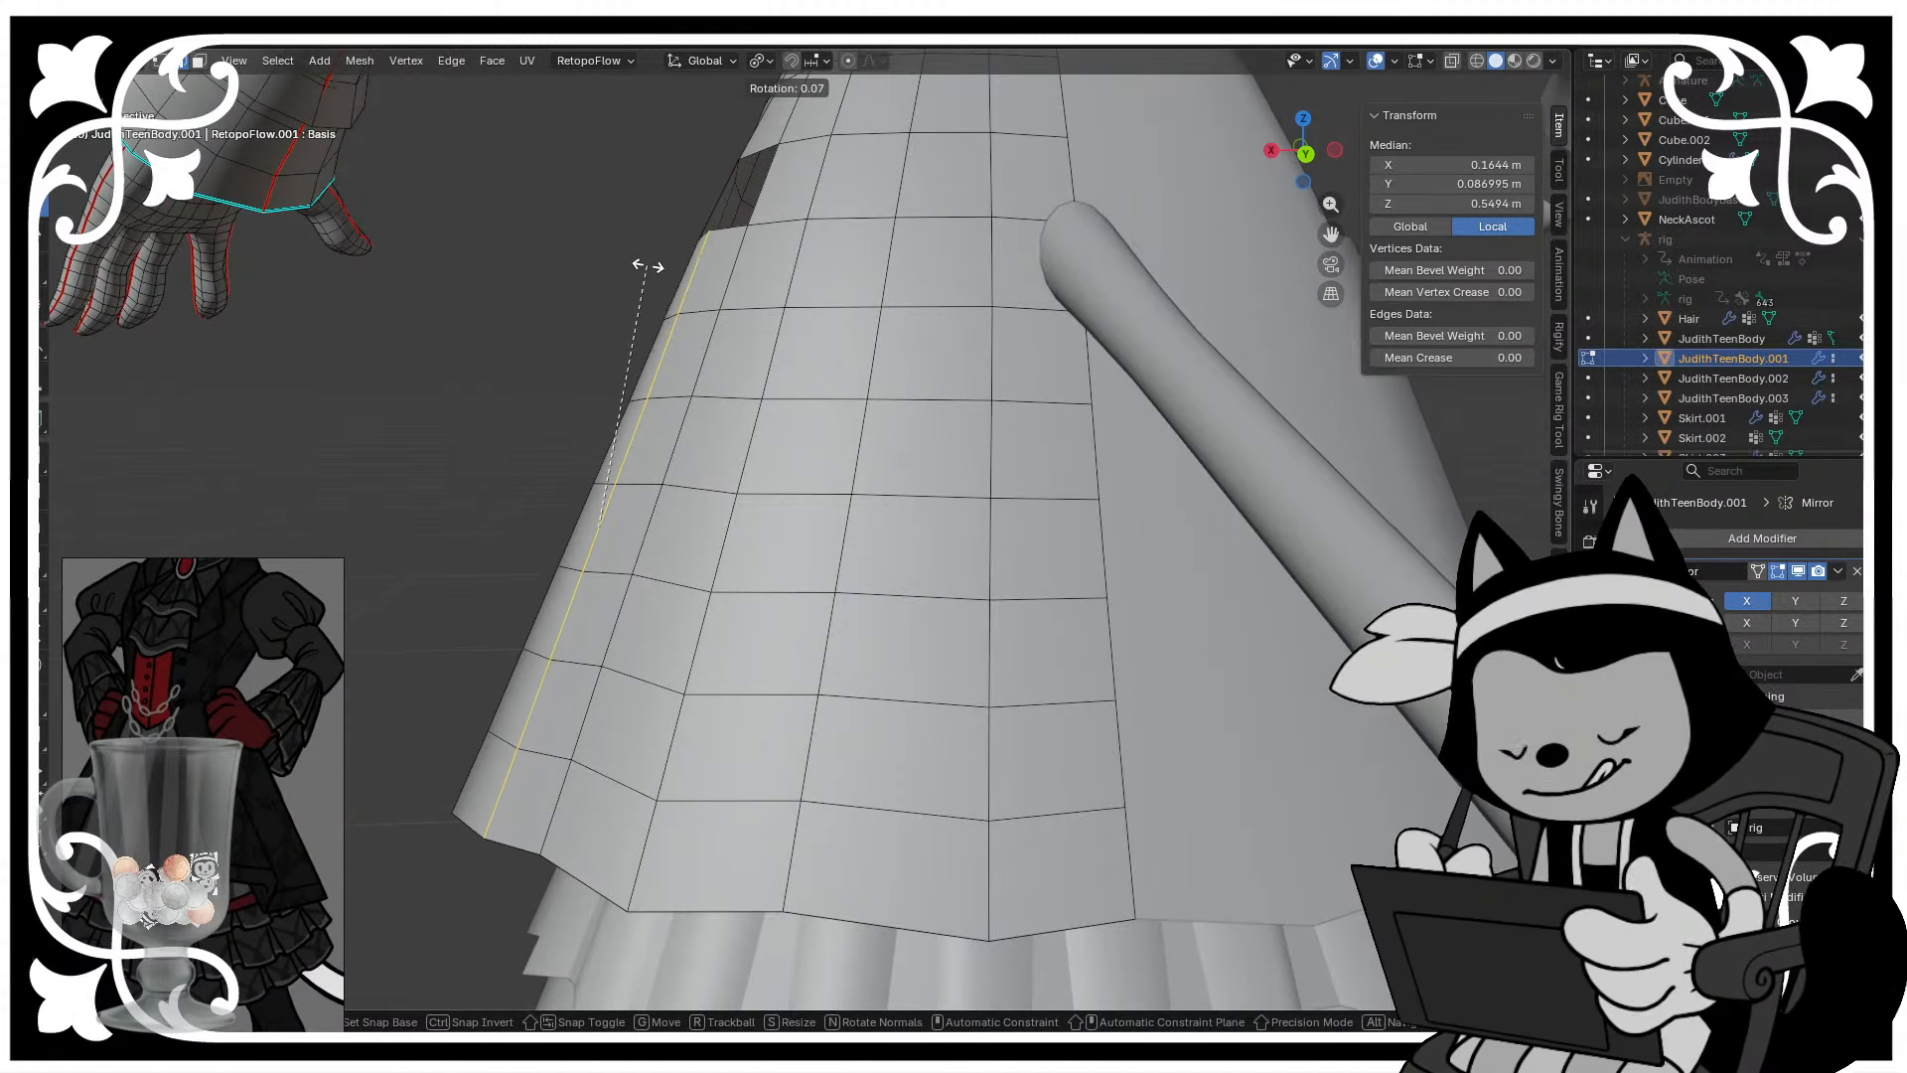
{"action": "left_click", "coordinate": [652, 268]}
- Try to bridge the boundary edges of the gap high on the coat's rear side panel
{"action": "scroll", "coordinate": [647, 323], "scroll_direction": "down", "scroll_amount": 3}
{"action": "middle_click_drag", "start_coordinate": [708, 471], "coordinate": [855, 517]}
{"action": "scroll", "coordinate": [735, 496], "scroll_direction": "up", "scroll_amount": 3}
{"action": "left_click", "coordinate": [703, 439], "text": "alt"}
{"action": "right_click", "coordinate": [789, 466]}
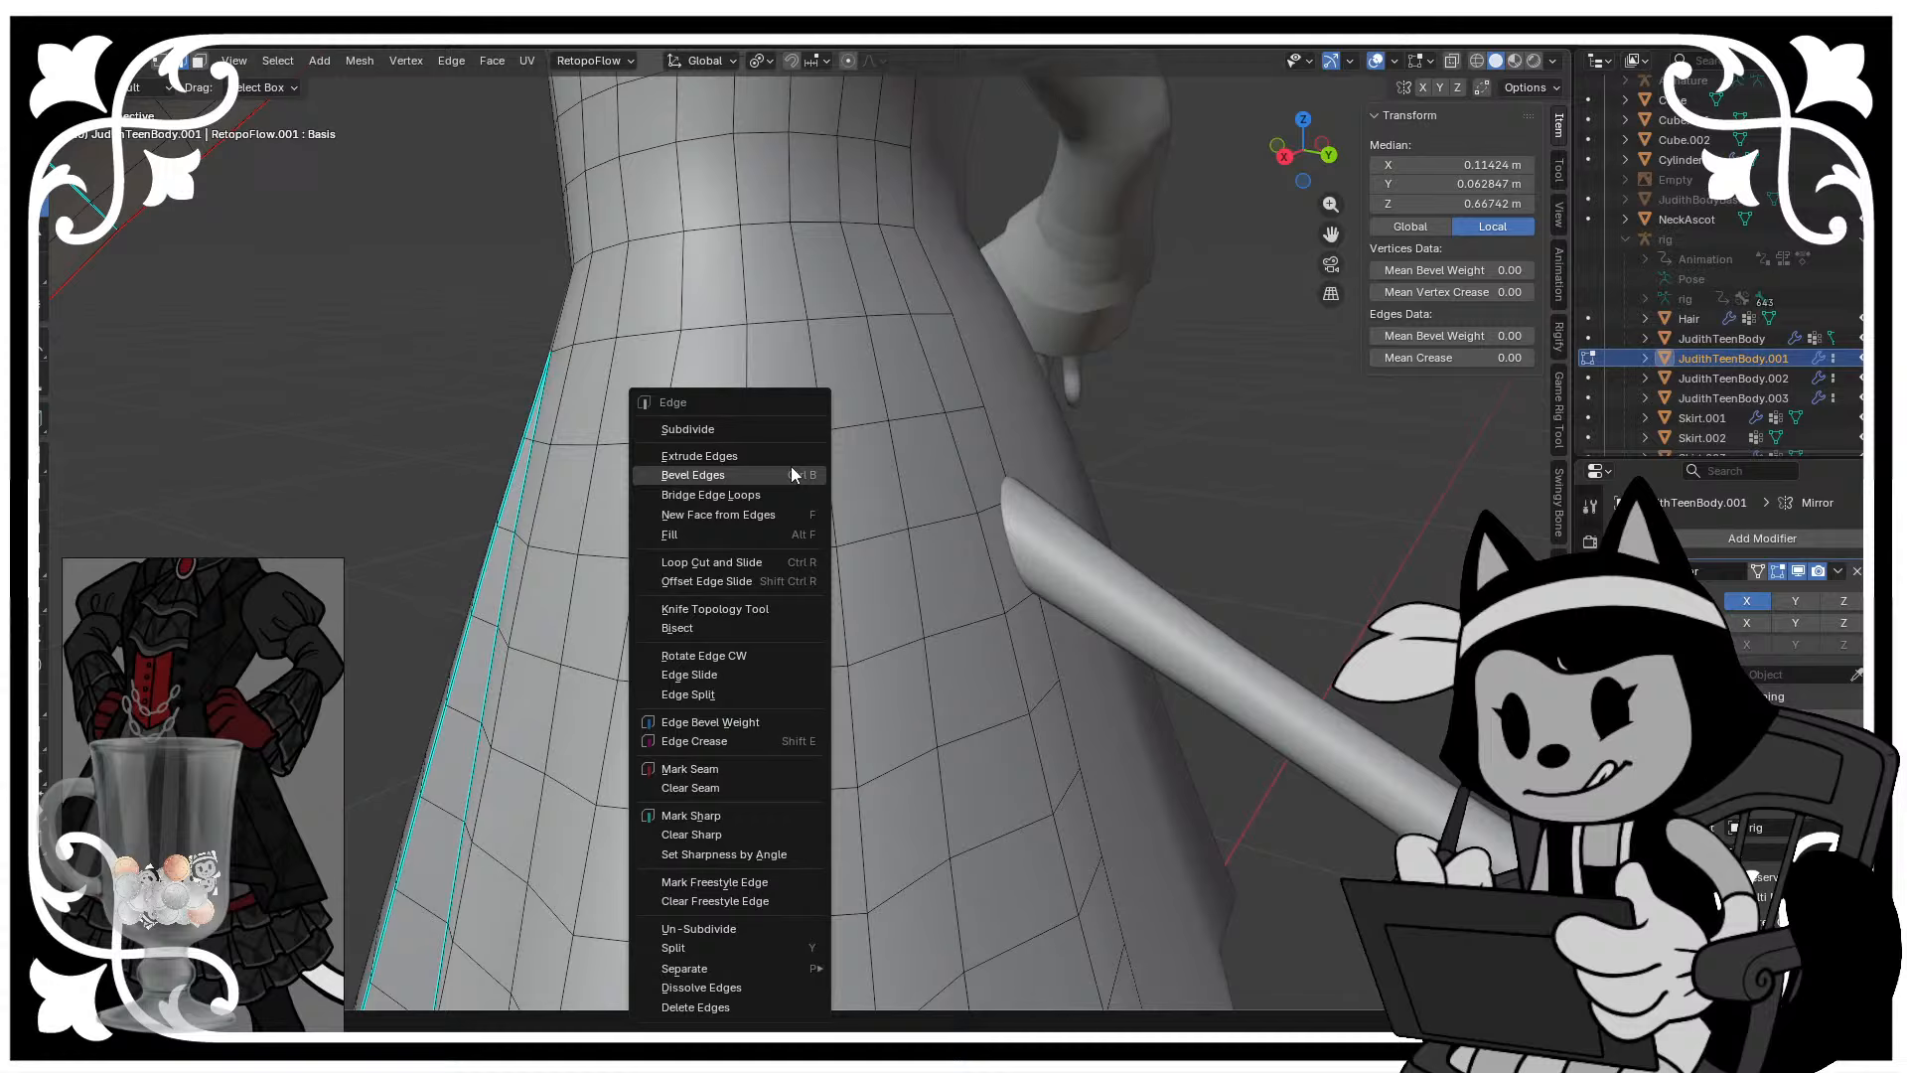
{"action": "left_click", "coordinate": [749, 501]}
{"action": "key", "text": "ctrl+e"}
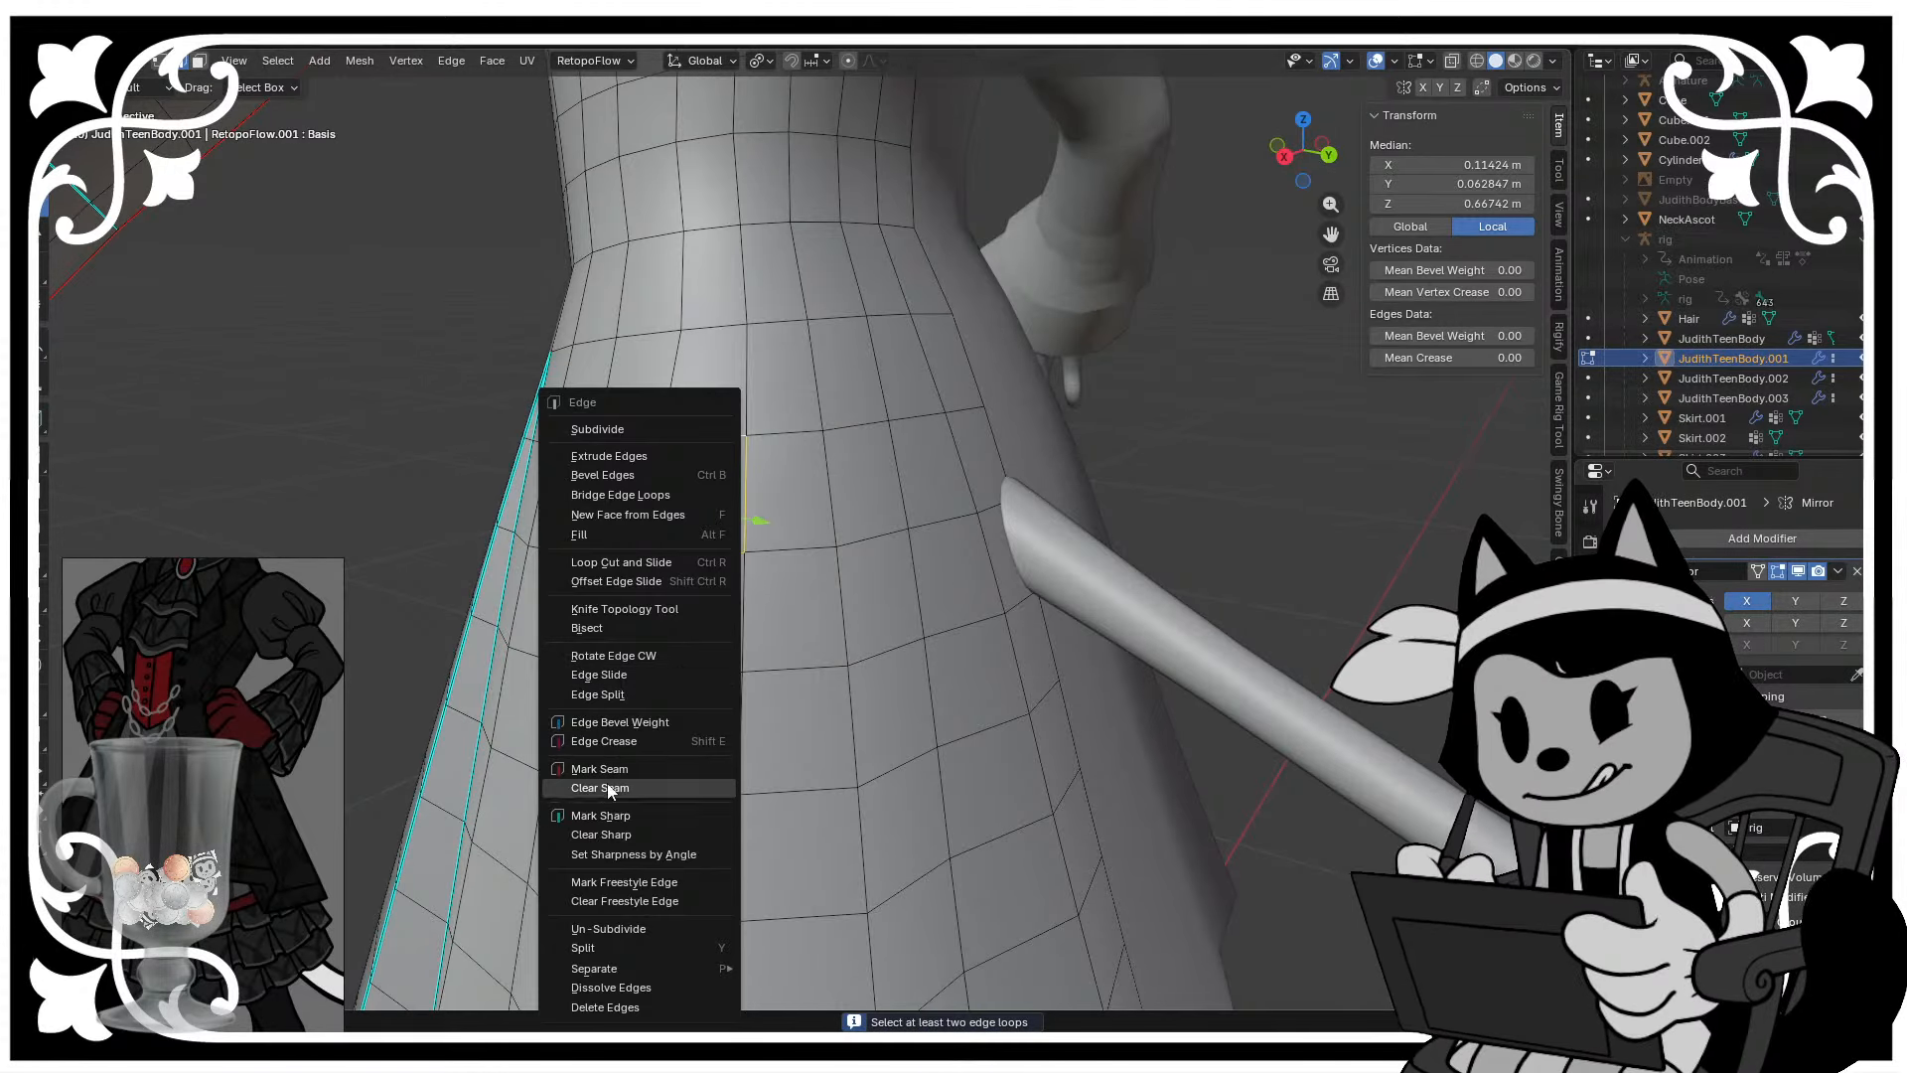
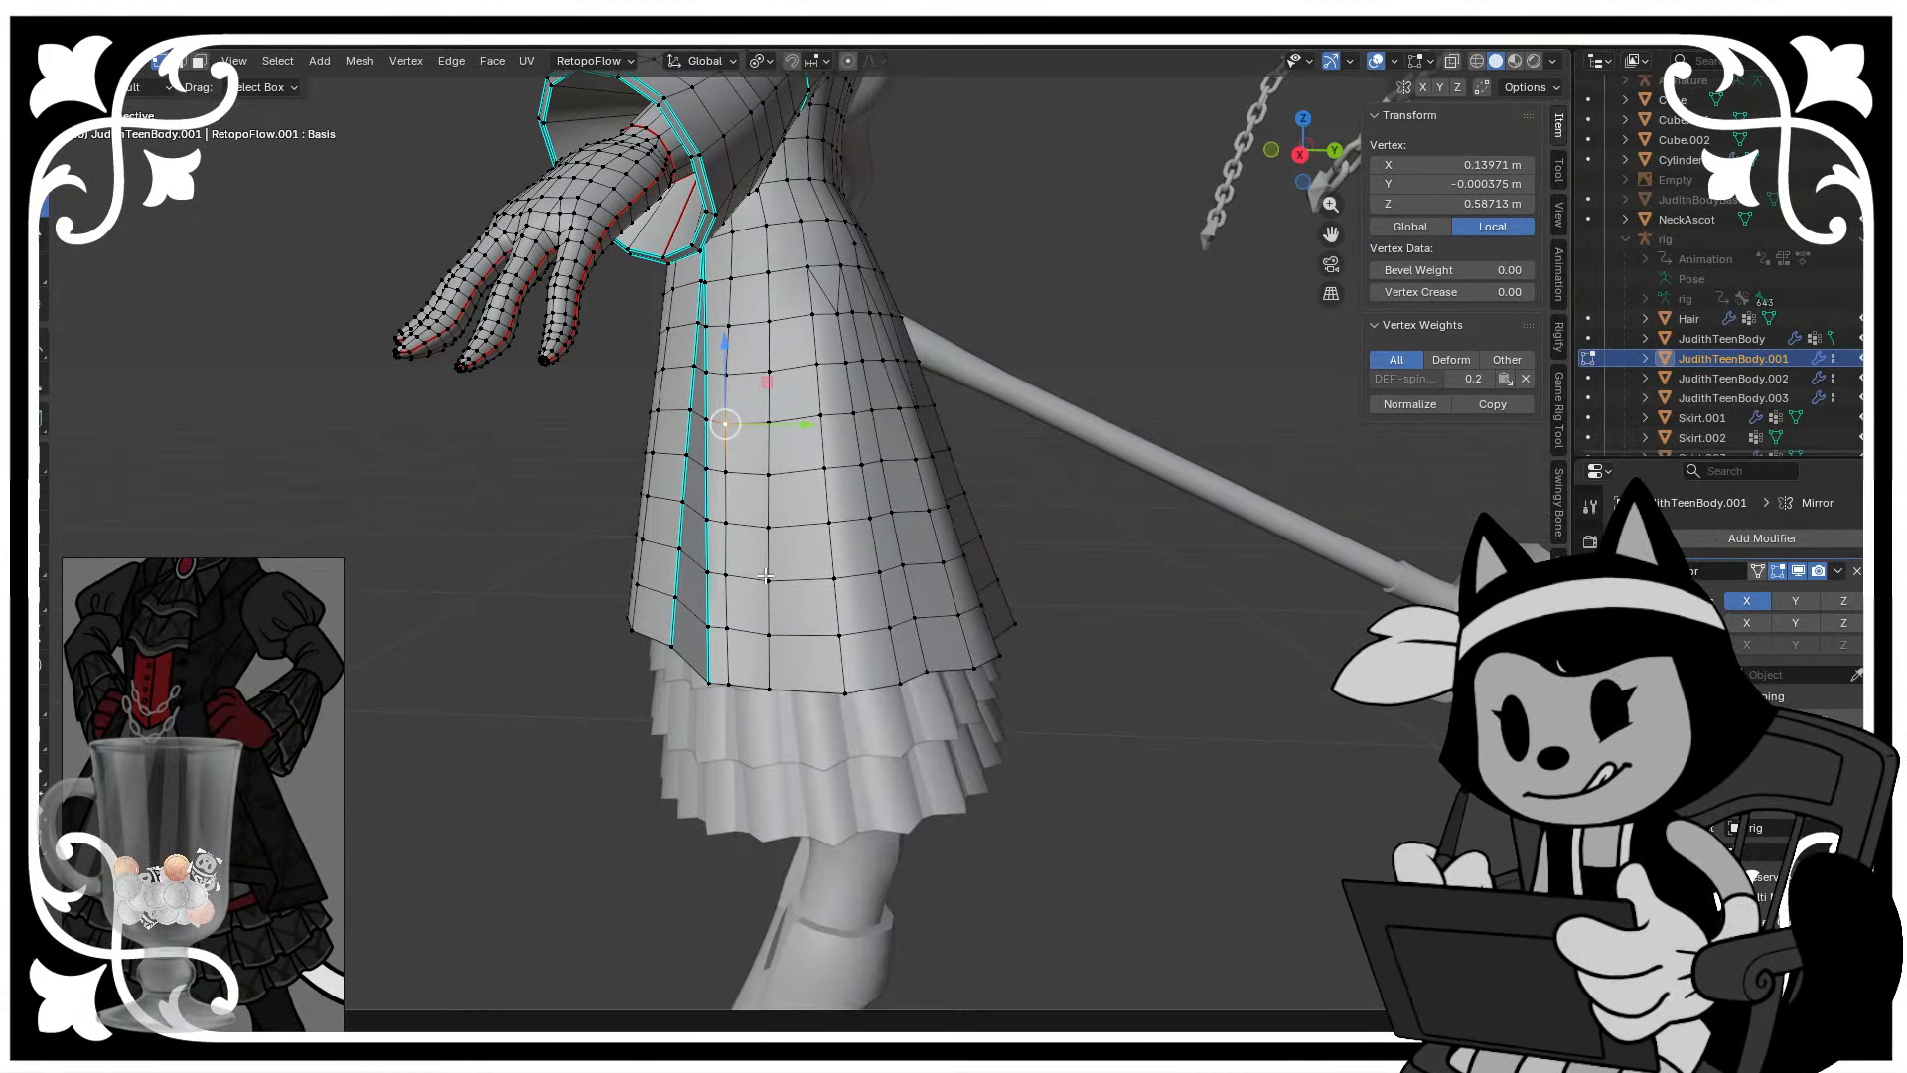
- Examine the coat's side and rear panels against the whole outfit from several angles
{"action": "middle_click_drag", "start_coordinate": [1133, 724], "coordinate": [1004, 708]}
{"action": "scroll", "coordinate": [1003, 707], "scroll_direction": "up", "scroll_amount": 1}
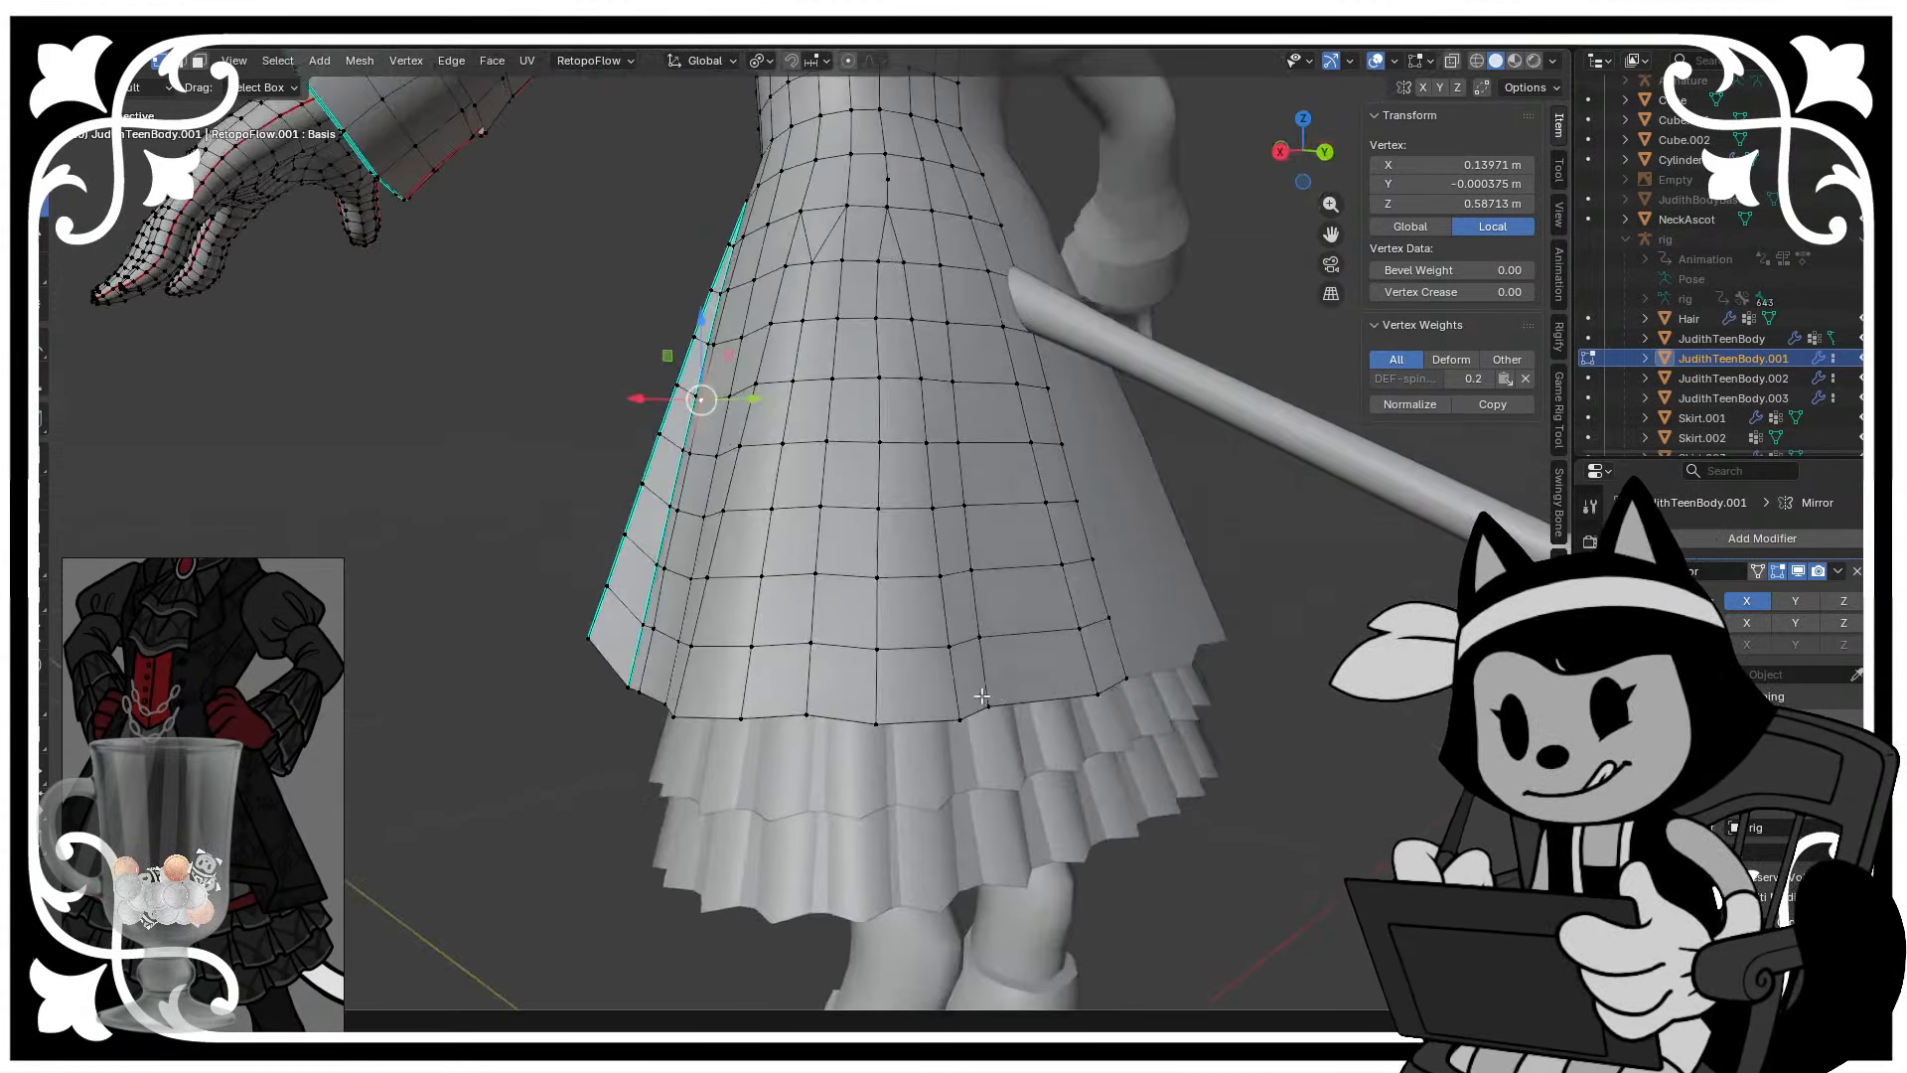
{"action": "scroll", "coordinate": [994, 685], "scroll_direction": "down", "scroll_amount": 3}
{"action": "scroll", "coordinate": [855, 452], "scroll_direction": "up", "scroll_amount": 2}
{"action": "middle_click_drag", "start_coordinate": [855, 452], "coordinate": [874, 511]}
{"action": "scroll", "coordinate": [1044, 516], "scroll_direction": "down", "scroll_amount": 4}
{"action": "scroll", "coordinate": [875, 511], "scroll_direction": "down", "scroll_amount": 2}
{"action": "scroll", "coordinate": [874, 512], "scroll_direction": "up", "scroll_amount": 2}
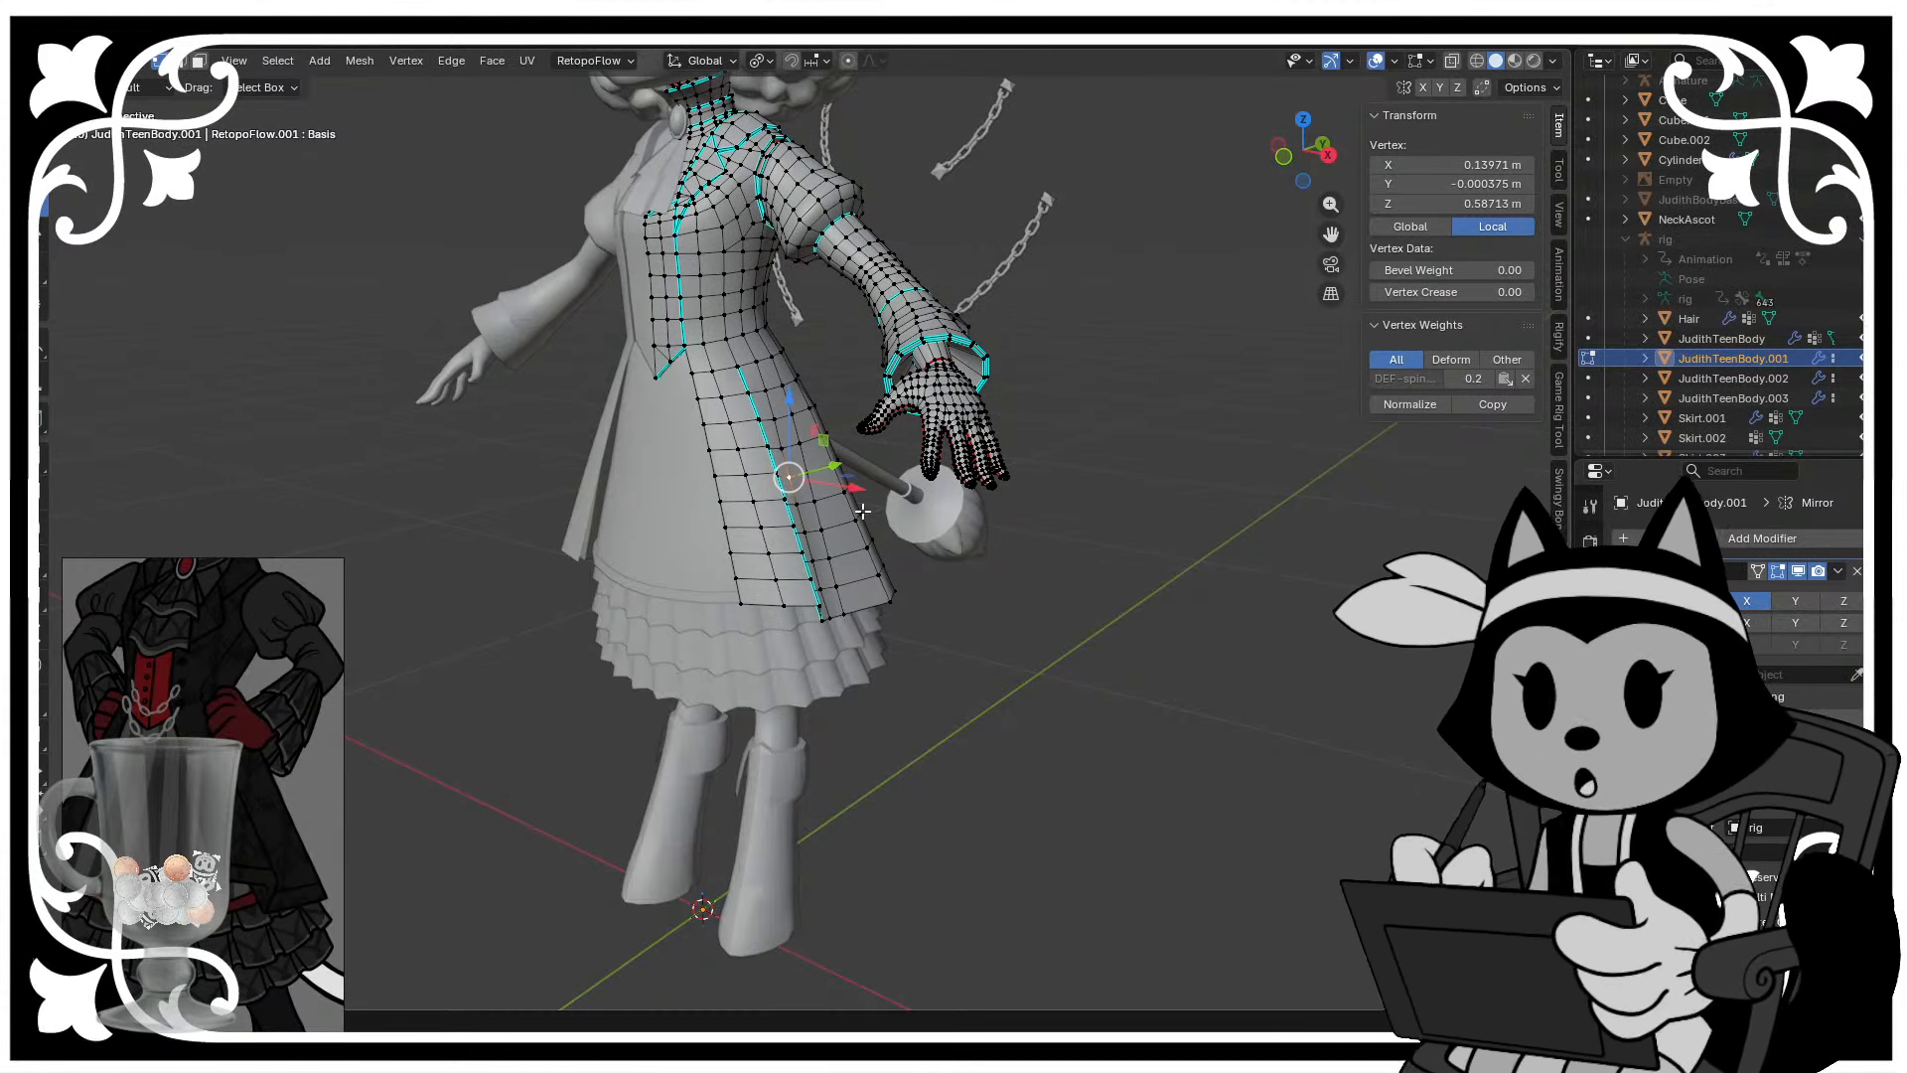
- Slide the lengthwise column of vertices behind the coat's side slit sideways along its crosswise edges
{"action": "middle_click_drag", "start_coordinate": [862, 510], "coordinate": [656, 506]}
{"action": "scroll", "coordinate": [830, 497], "scroll_direction": "up", "scroll_amount": 5}
{"action": "left_click", "coordinate": [712, 229]}
{"action": "left_click", "coordinate": [787, 901], "text": "ctrl"}
{"action": "key", "text": "g"}
{"action": "key", "text": "g"}
{"action": "left_click", "coordinate": [828, 225]}
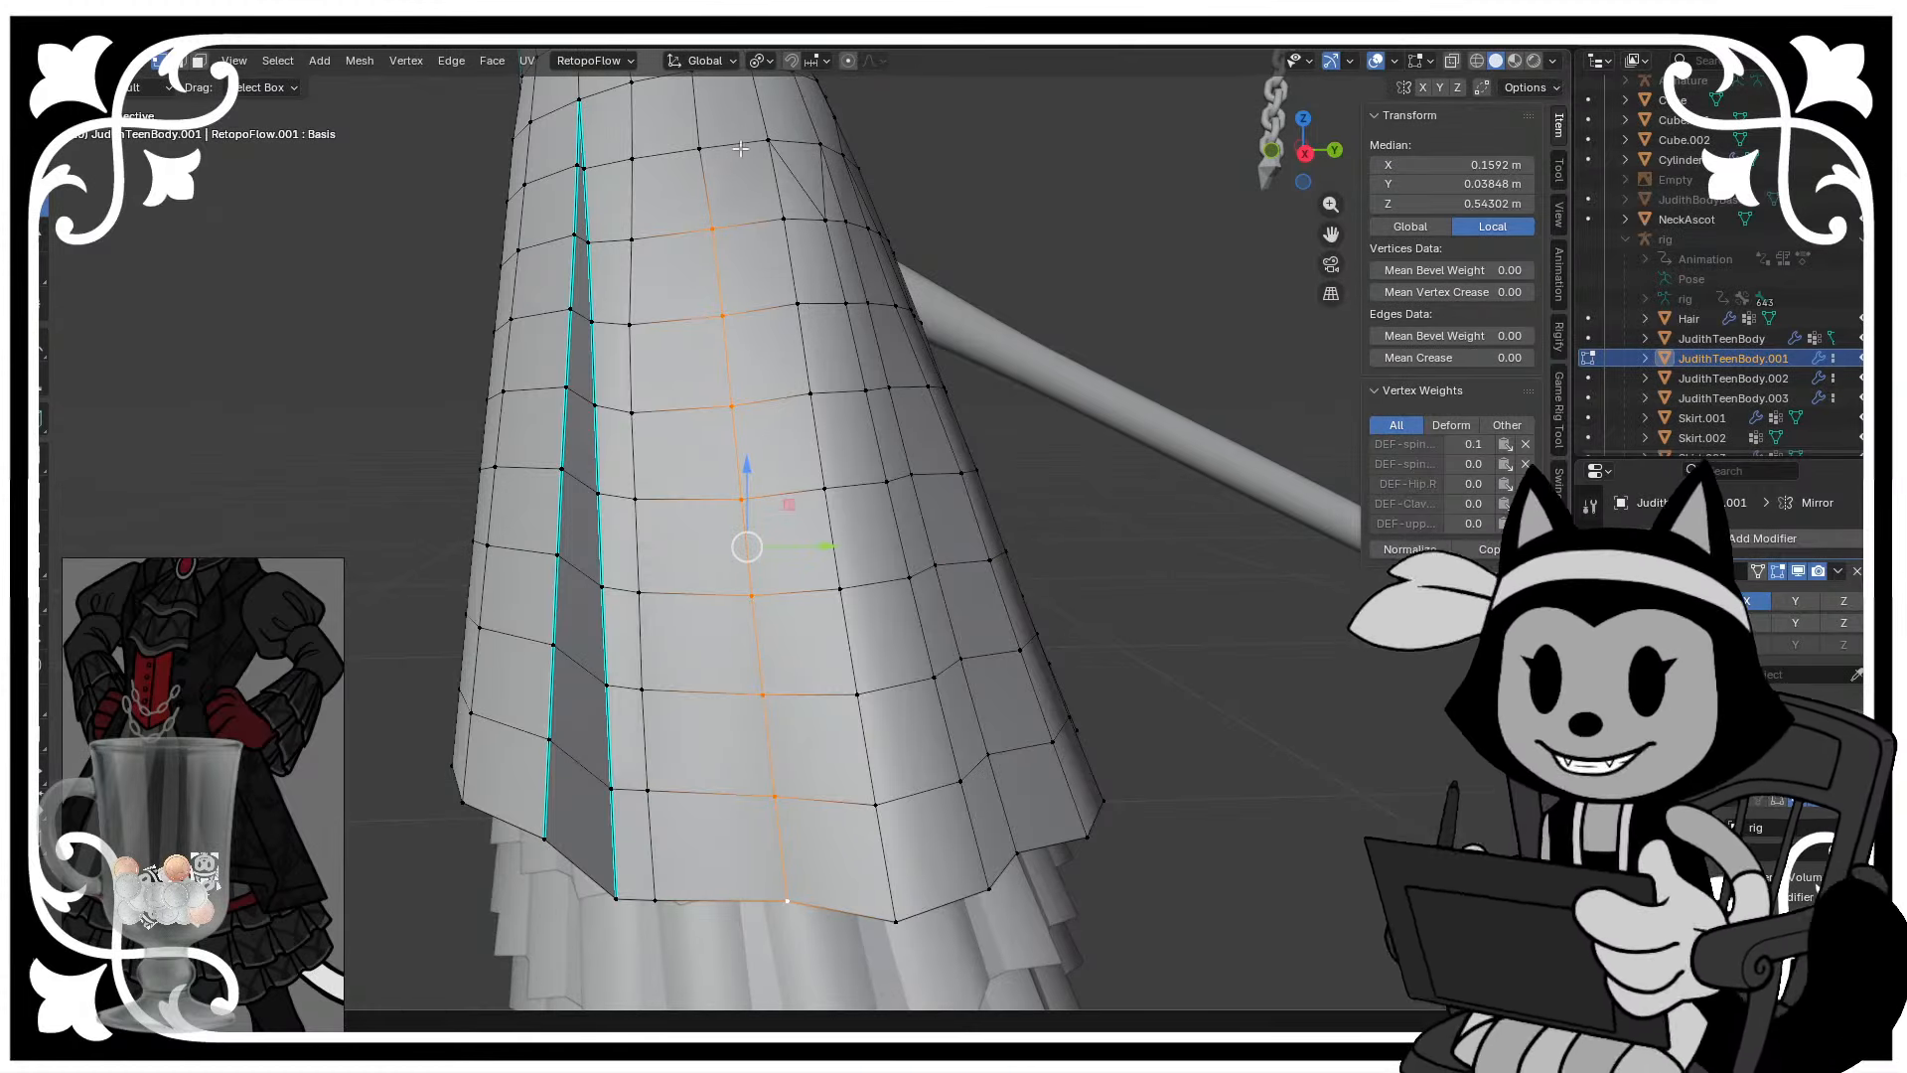
- Try moving a vertex just above the lengthwise column, undo the move and select the neighbouring vertex
{"action": "left_click", "coordinate": [766, 143]}
{"action": "key", "text": "g"}
{"action": "left_click", "coordinate": [775, 140]}
{"action": "key", "text": "ctrl+z"}
{"action": "left_click", "coordinate": [707, 149]}
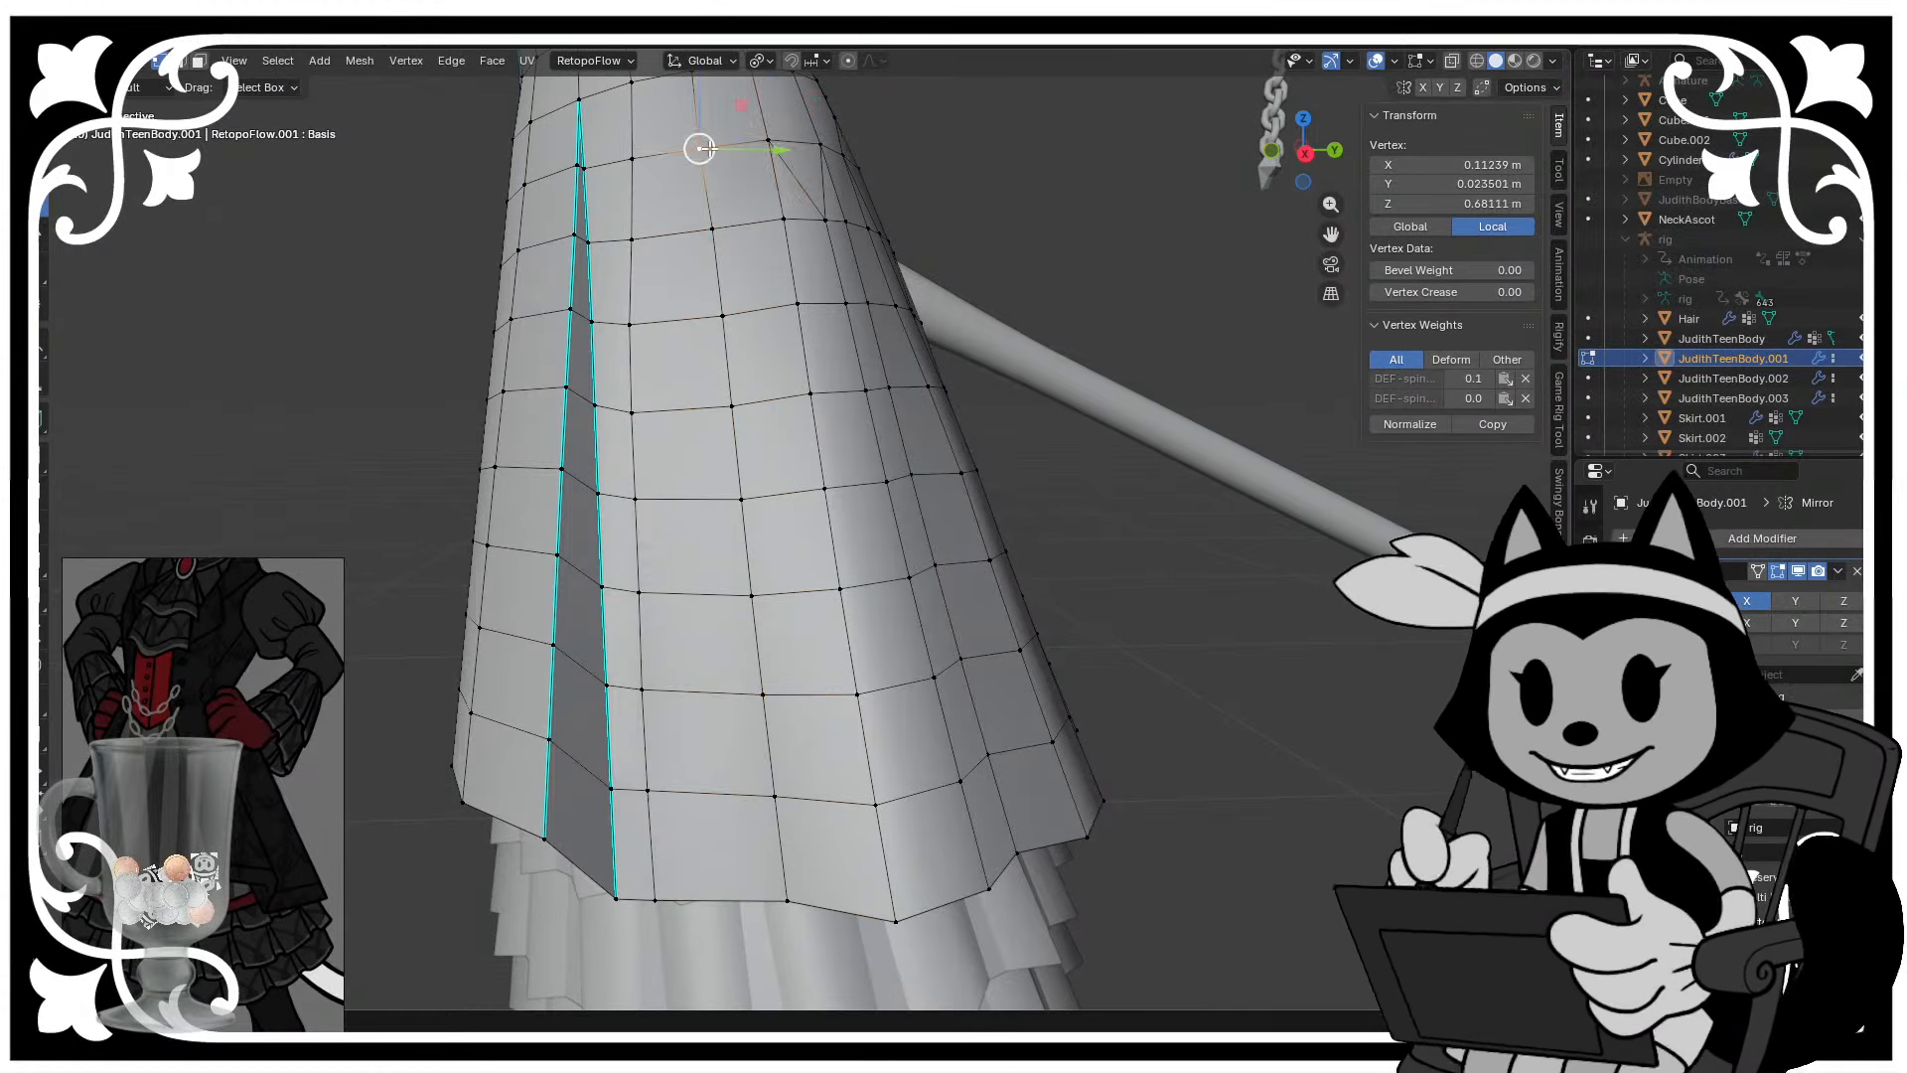
- Inspect the quad above the triangulated patch on the rear side panel in face selection mode, and save the file
{"action": "middle_click_drag", "start_coordinate": [707, 149], "coordinate": [556, 417]}
{"action": "key", "text": "ctrl+s"}
{"action": "scroll", "coordinate": [775, 467], "scroll_direction": "up", "scroll_amount": 3}
{"action": "key", "text": "3"}
{"action": "left_click", "coordinate": [775, 477]}
{"action": "middle_click_drag", "start_coordinate": [785, 298], "coordinate": [820, 514], "text": "shift"}
{"action": "left_click", "coordinate": [825, 487]}
{"action": "scroll", "coordinate": [832, 493], "scroll_direction": "up", "scroll_amount": 2}
{"action": "scroll", "coordinate": [820, 515], "scroll_direction": "down", "scroll_amount": 2}
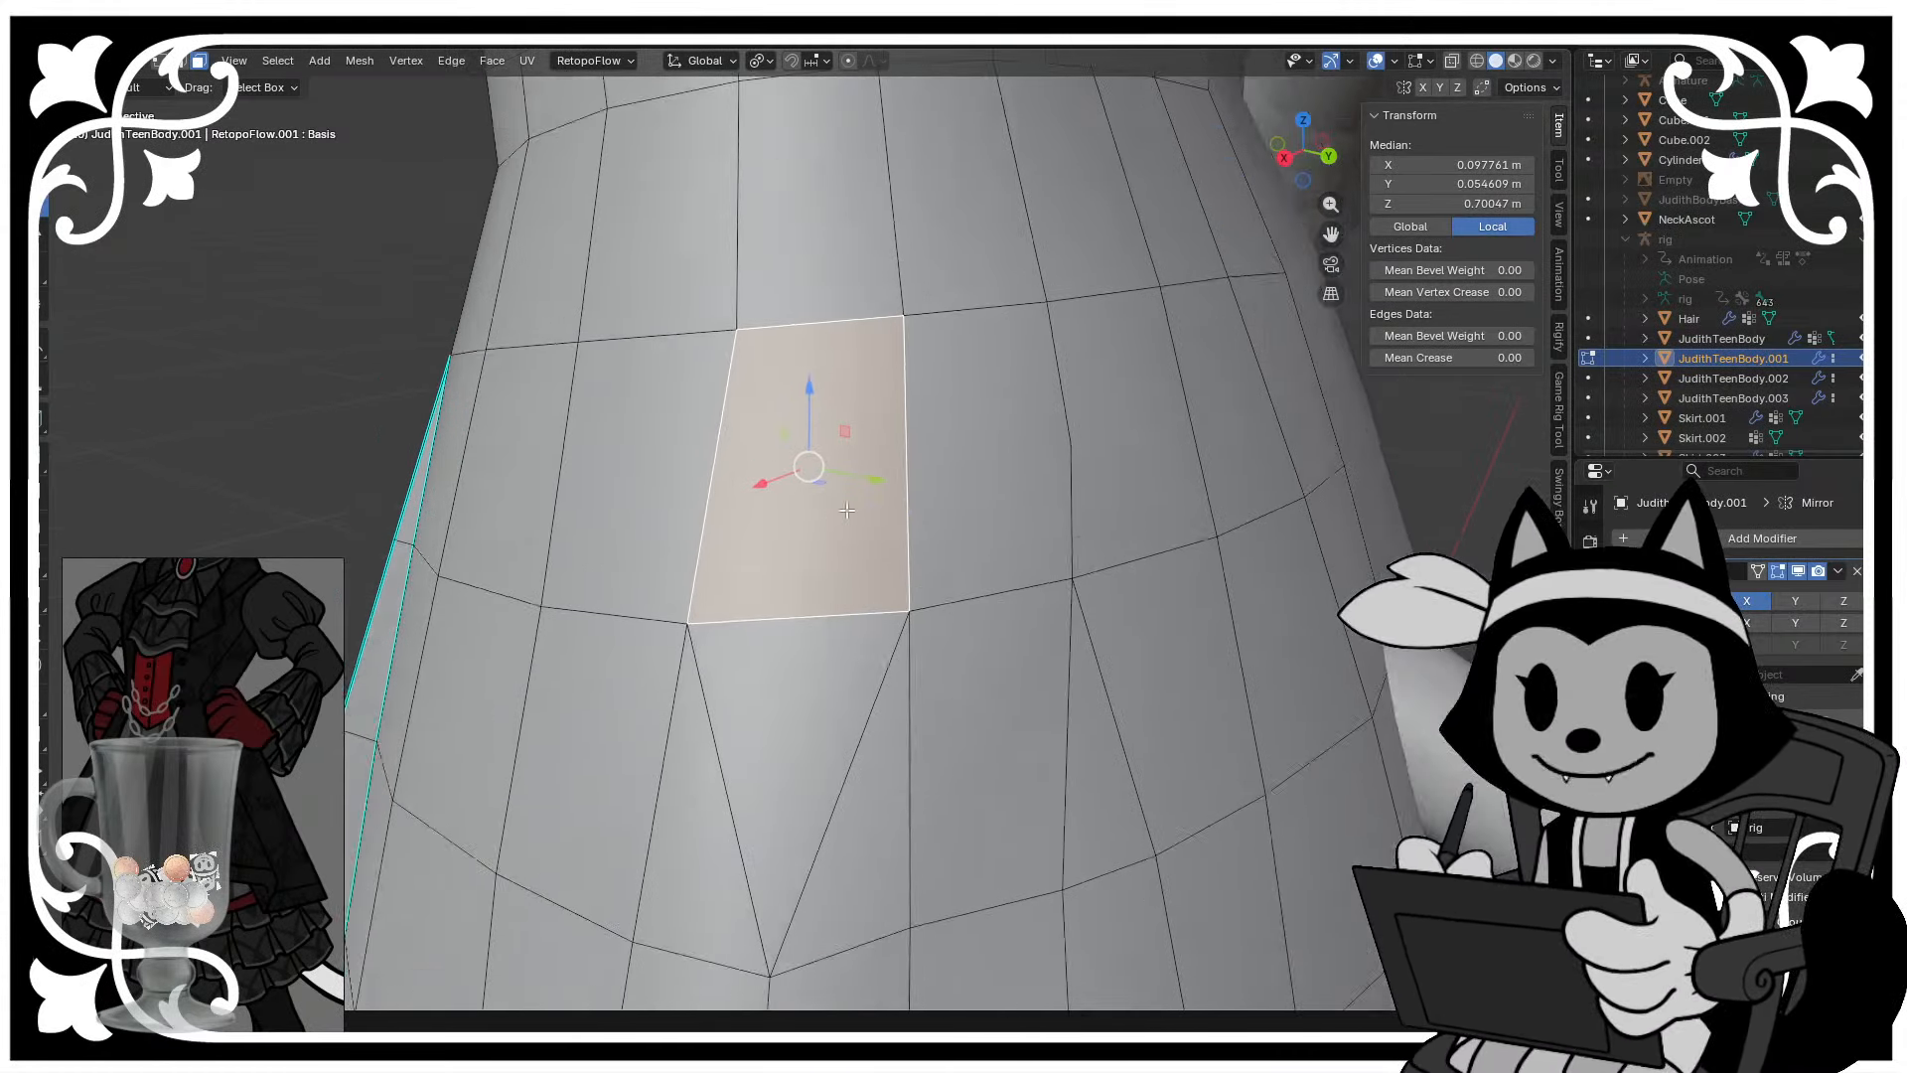
{"action": "key", "text": "ctrl+s"}
- Examine the three triangles under the quad by selecting them and their neighbouring faces, clear the selection and save
{"action": "left_click", "coordinate": [786, 760]}
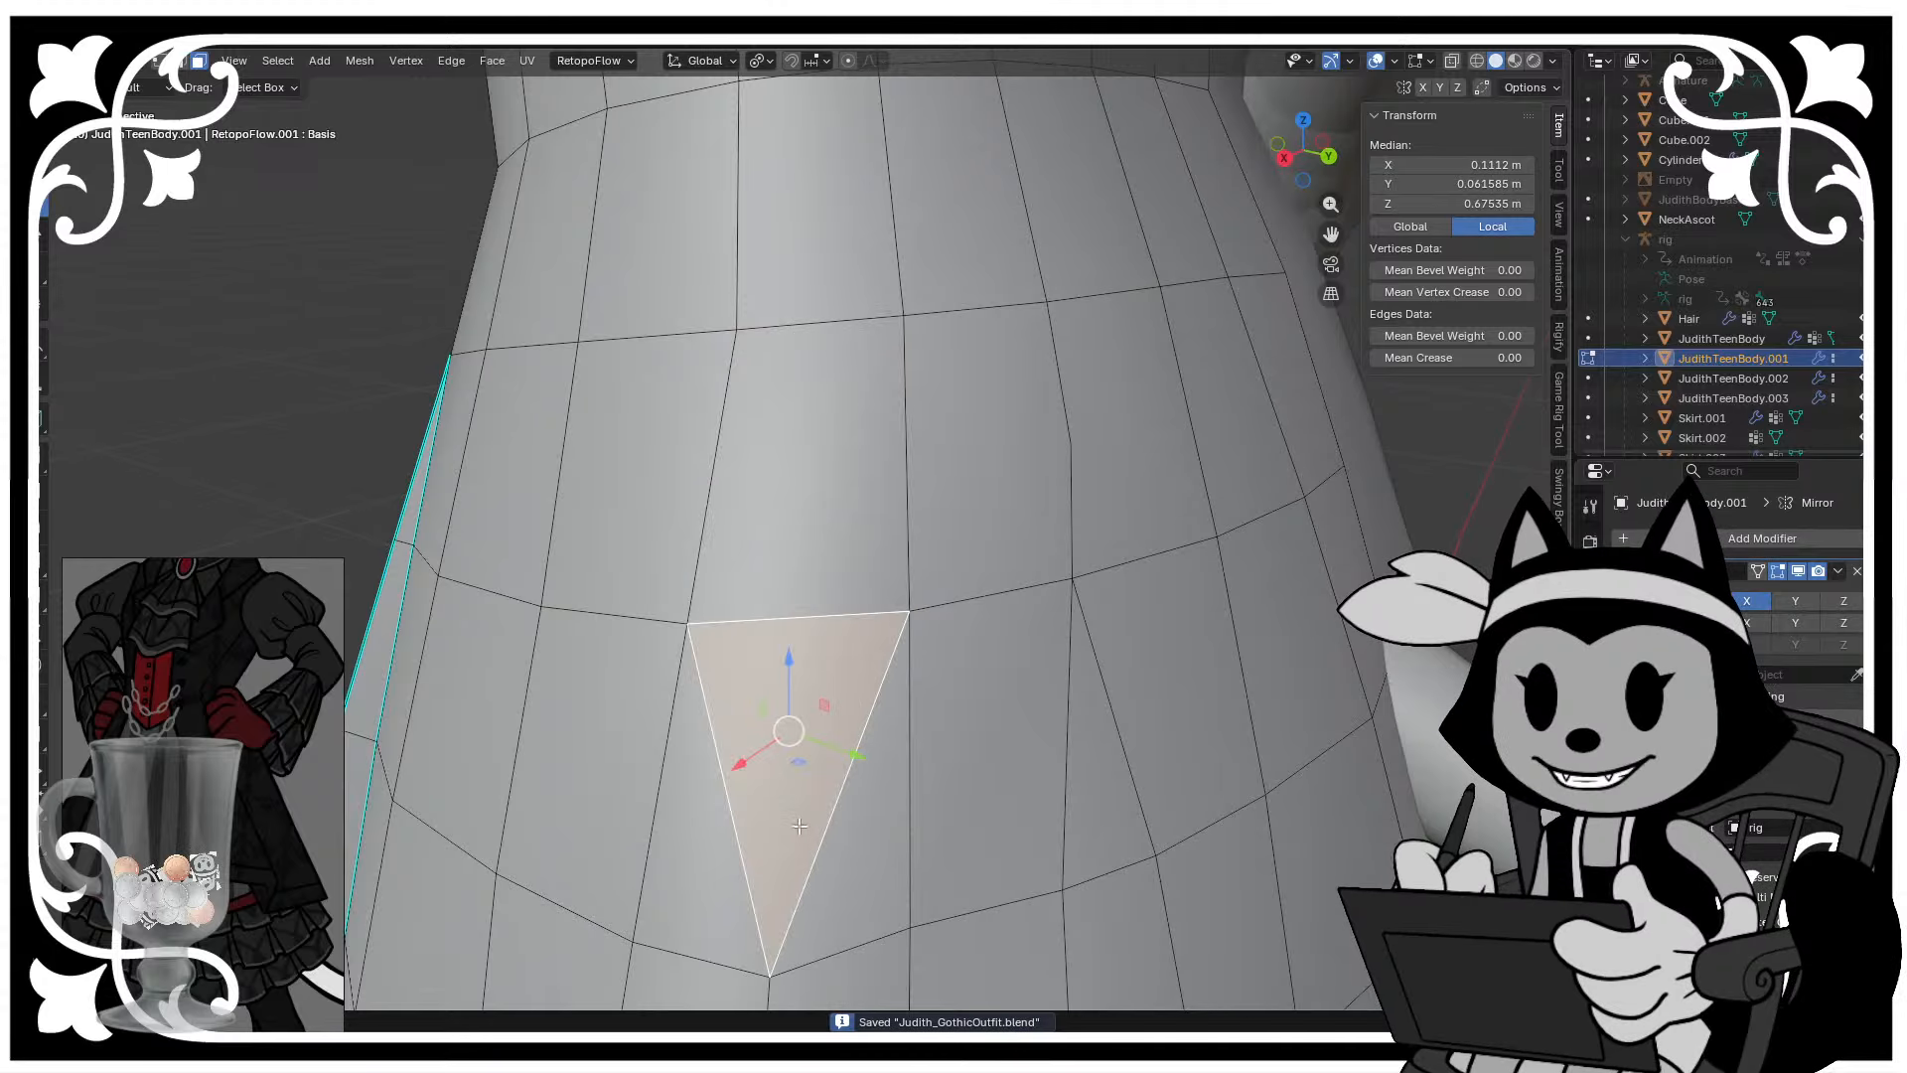
{"action": "middle_click_drag", "start_coordinate": [788, 760], "coordinate": [817, 532], "text": "shift"}
{"action": "left_click", "coordinate": [730, 621], "text": "shift"}
{"action": "left_click", "coordinate": [869, 648], "text": "shift"}
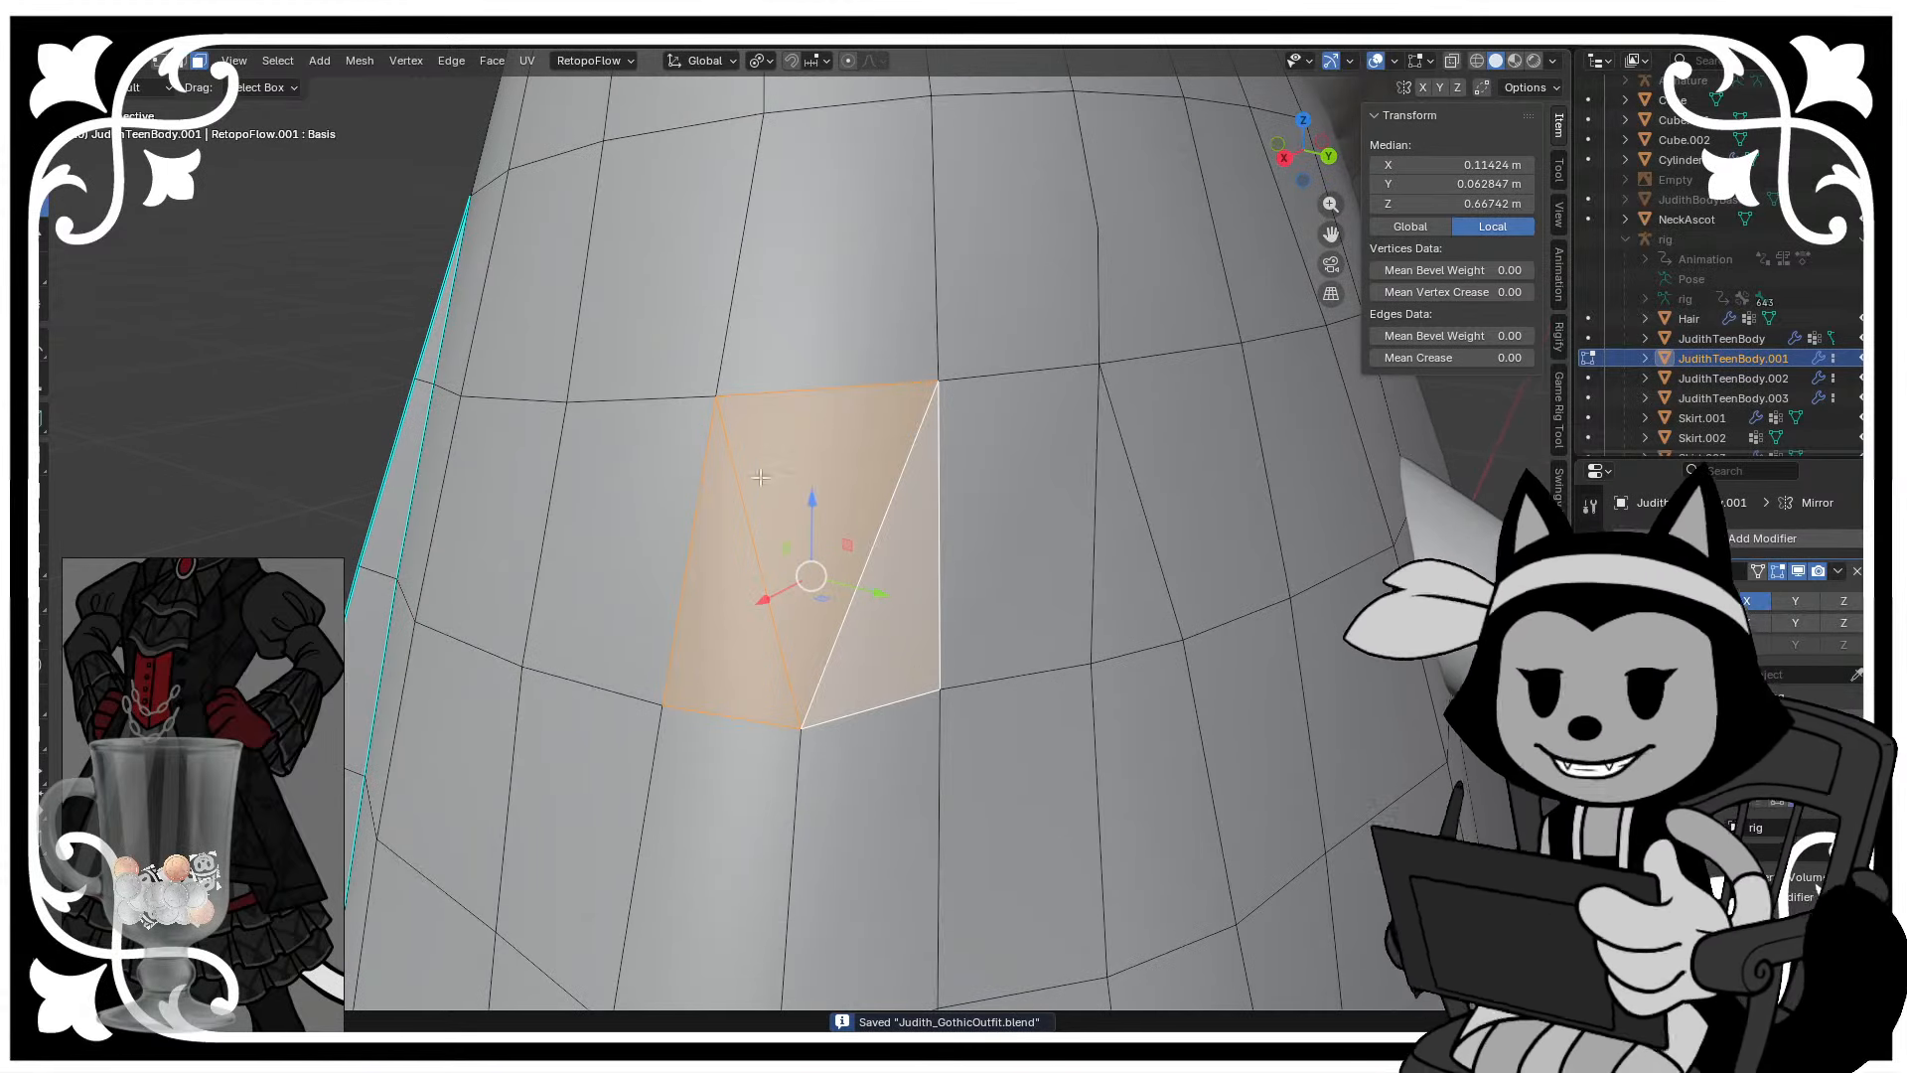
{"action": "left_click", "coordinate": [803, 359]}
{"action": "middle_click_drag", "start_coordinate": [802, 359], "coordinate": [783, 560], "text": "shift"}
{"action": "scroll", "coordinate": [784, 559], "scroll_direction": "up", "scroll_amount": 2}
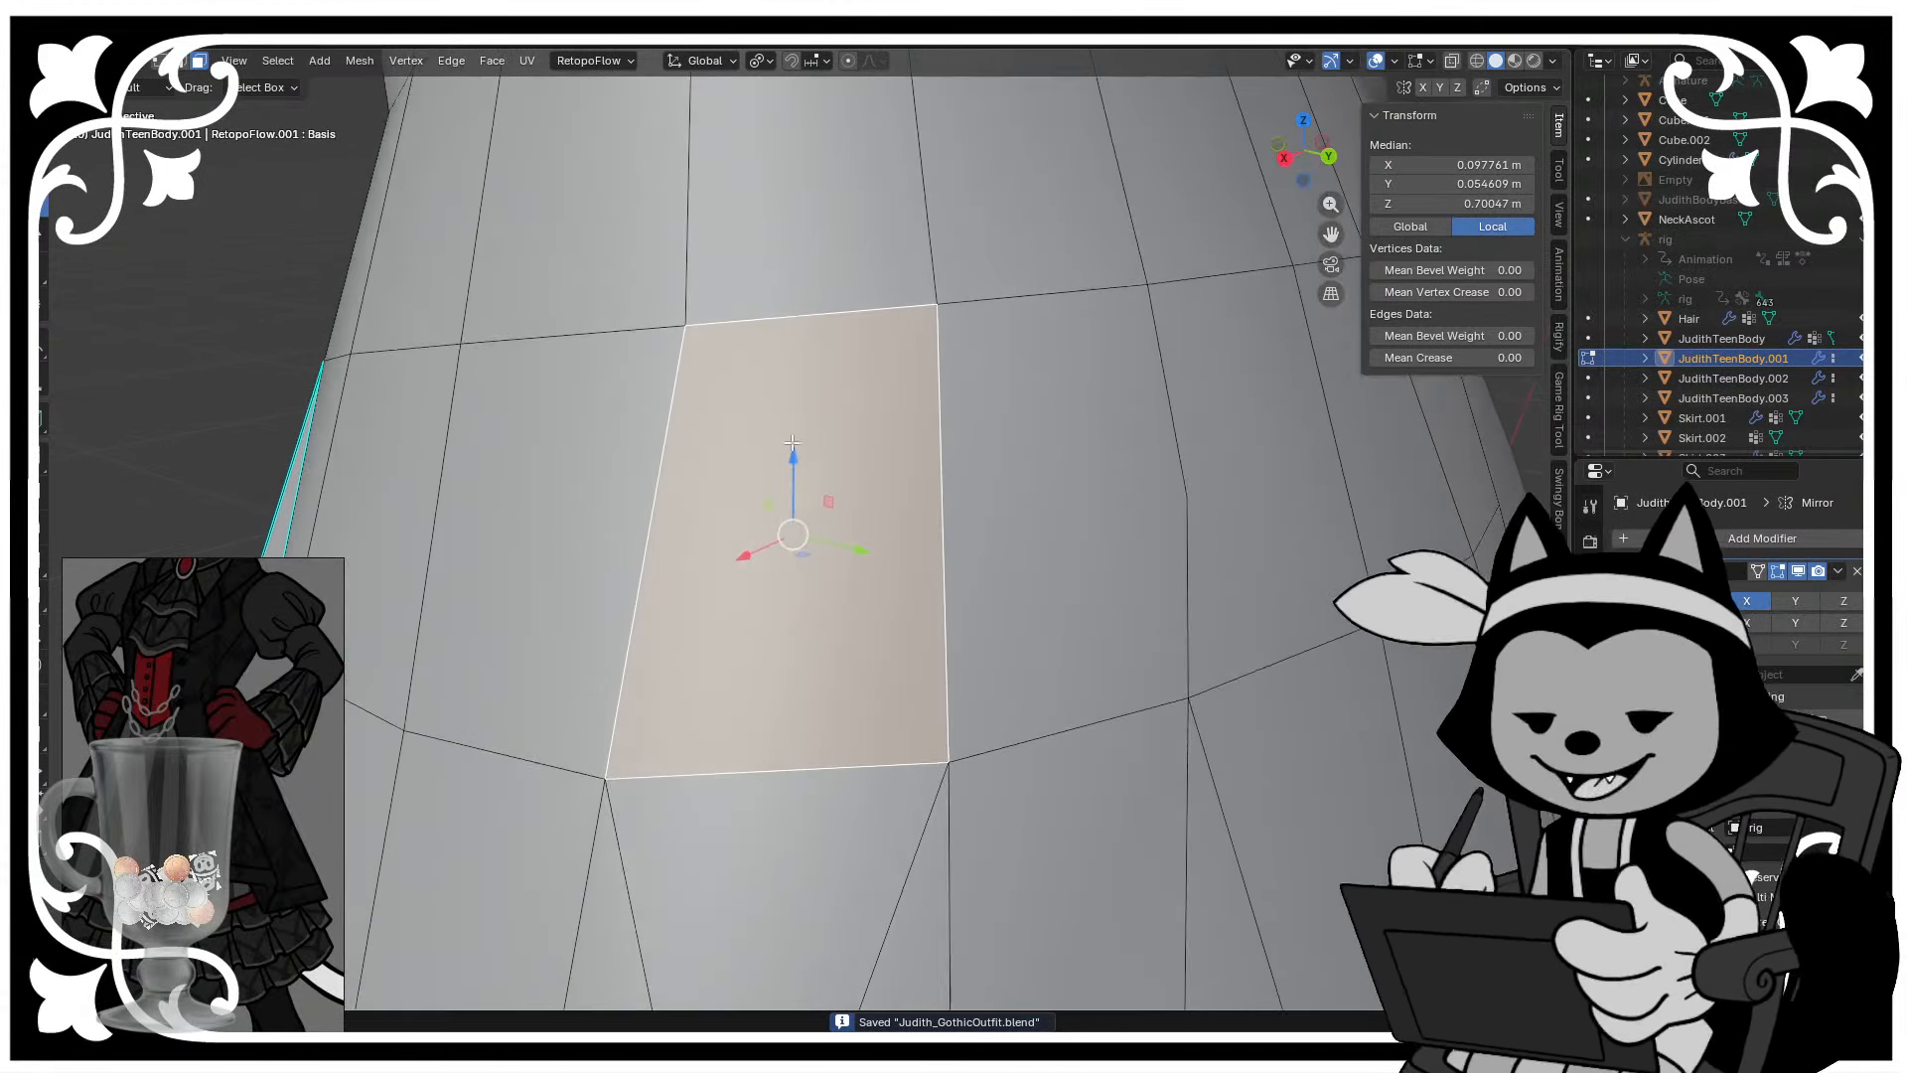
{"action": "scroll", "coordinate": [837, 508], "scroll_direction": "down", "scroll_amount": 4}
{"action": "left_click", "coordinate": [771, 843]}
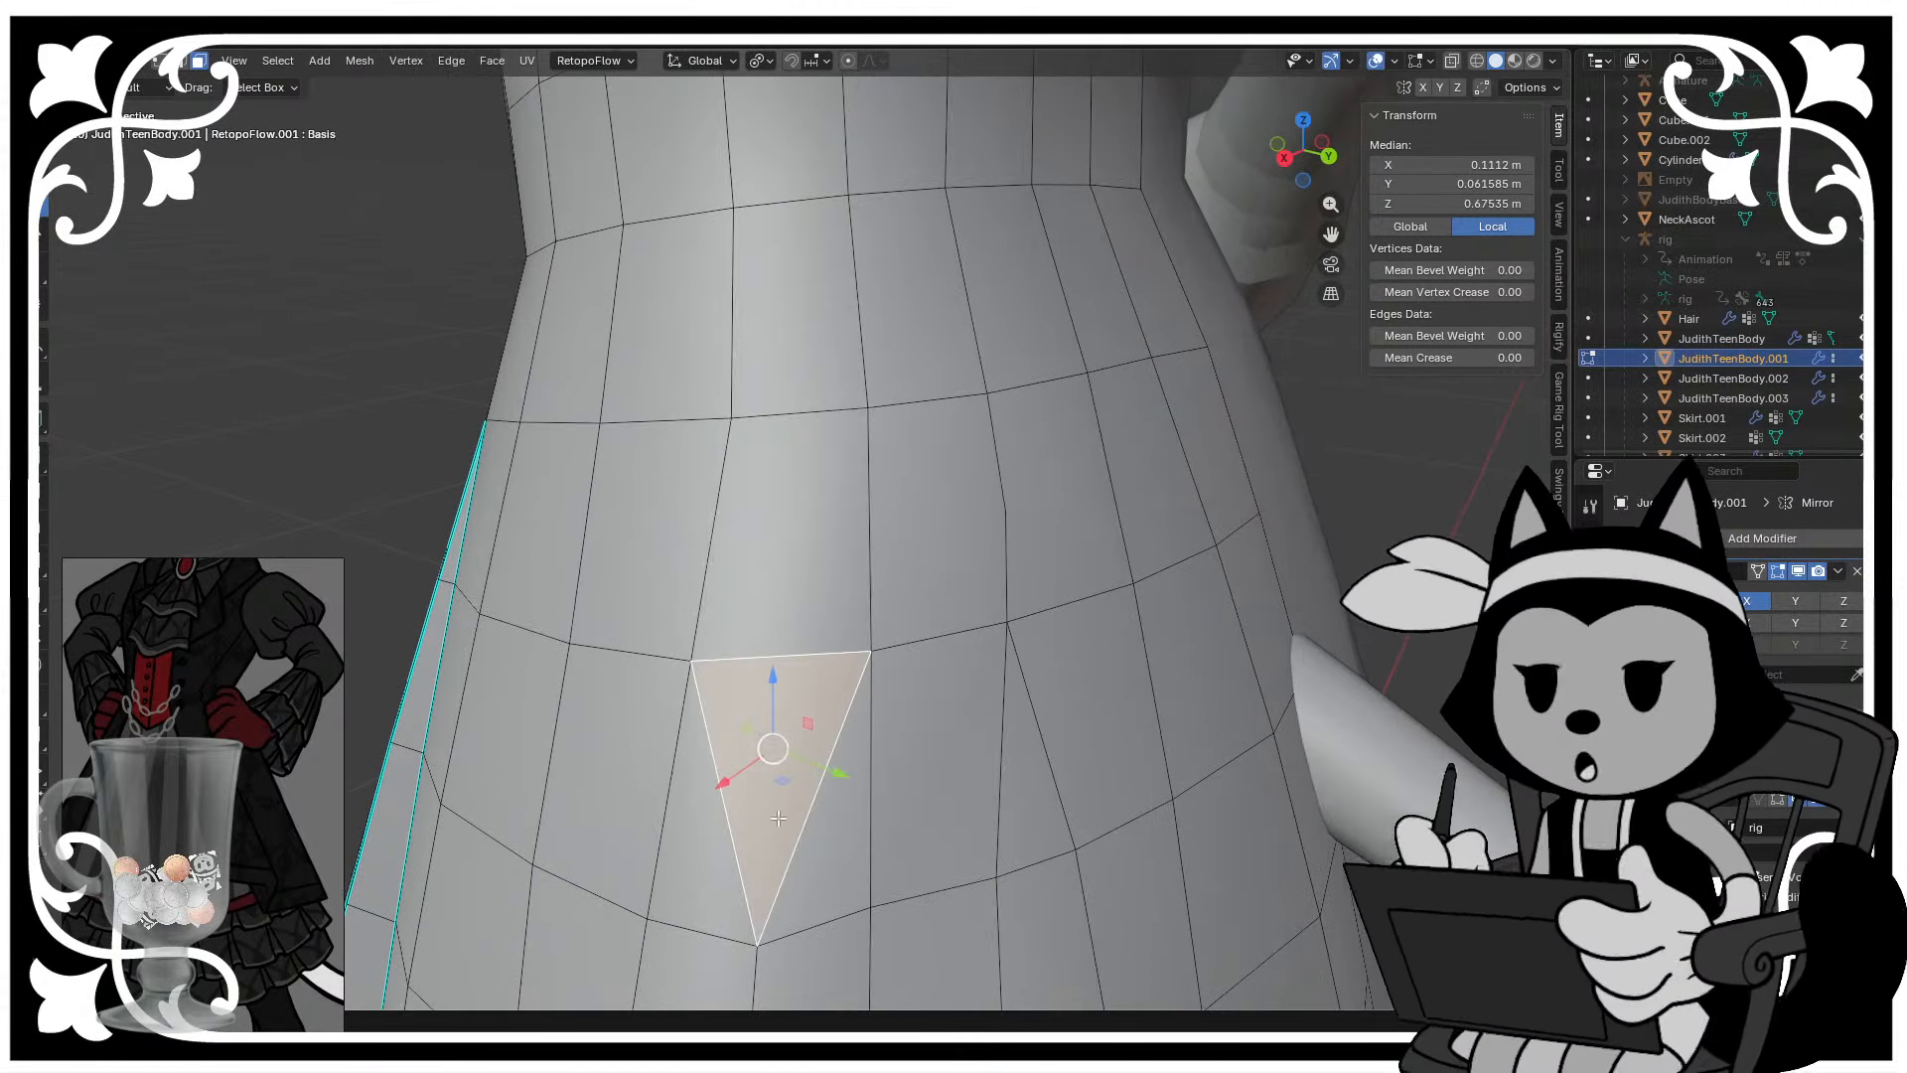
{"action": "middle_click_drag", "start_coordinate": [771, 842], "coordinate": [799, 633], "text": "shift"}
{"action": "scroll", "coordinate": [799, 633], "scroll_direction": "up", "scroll_amount": 1}
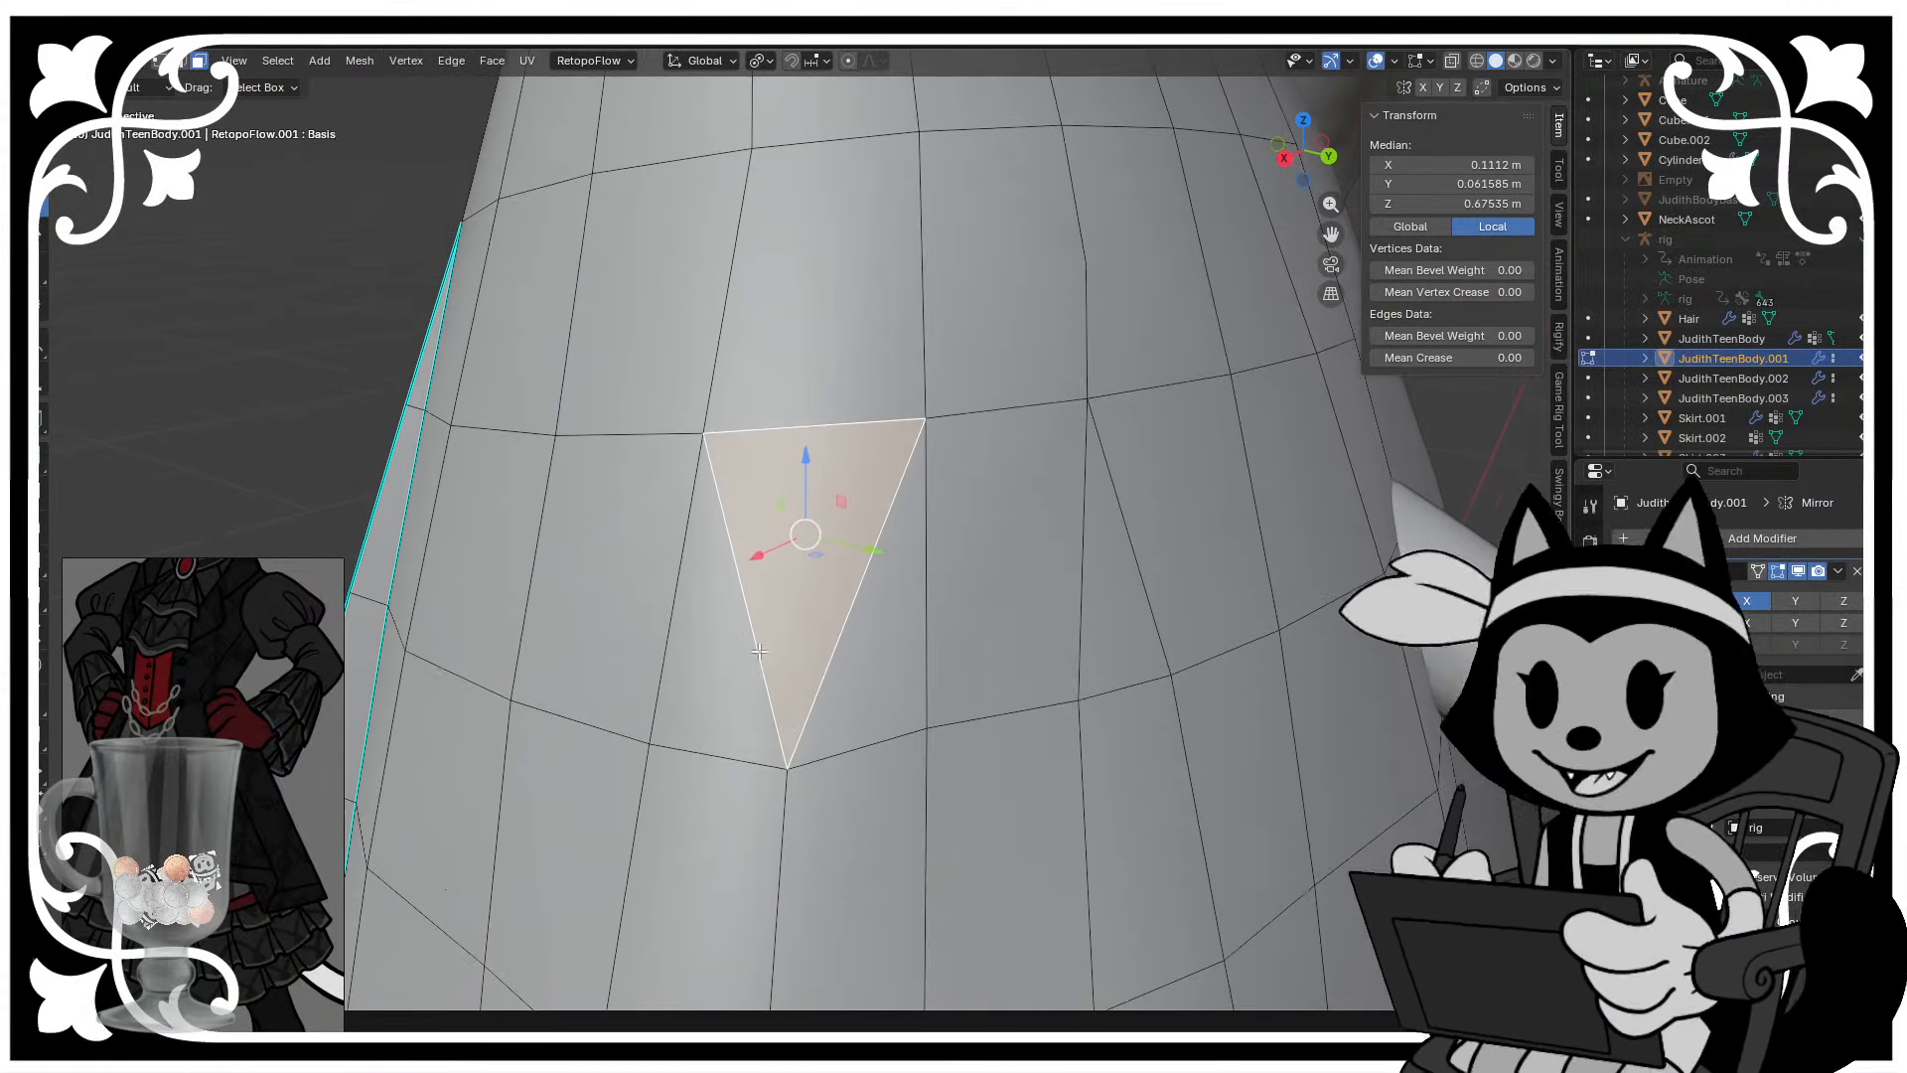
{"action": "left_click", "coordinate": [711, 701]}
{"action": "left_click", "coordinate": [881, 528]}
{"action": "left_click", "coordinate": [916, 632]}
{"action": "key", "text": "alt+a"}
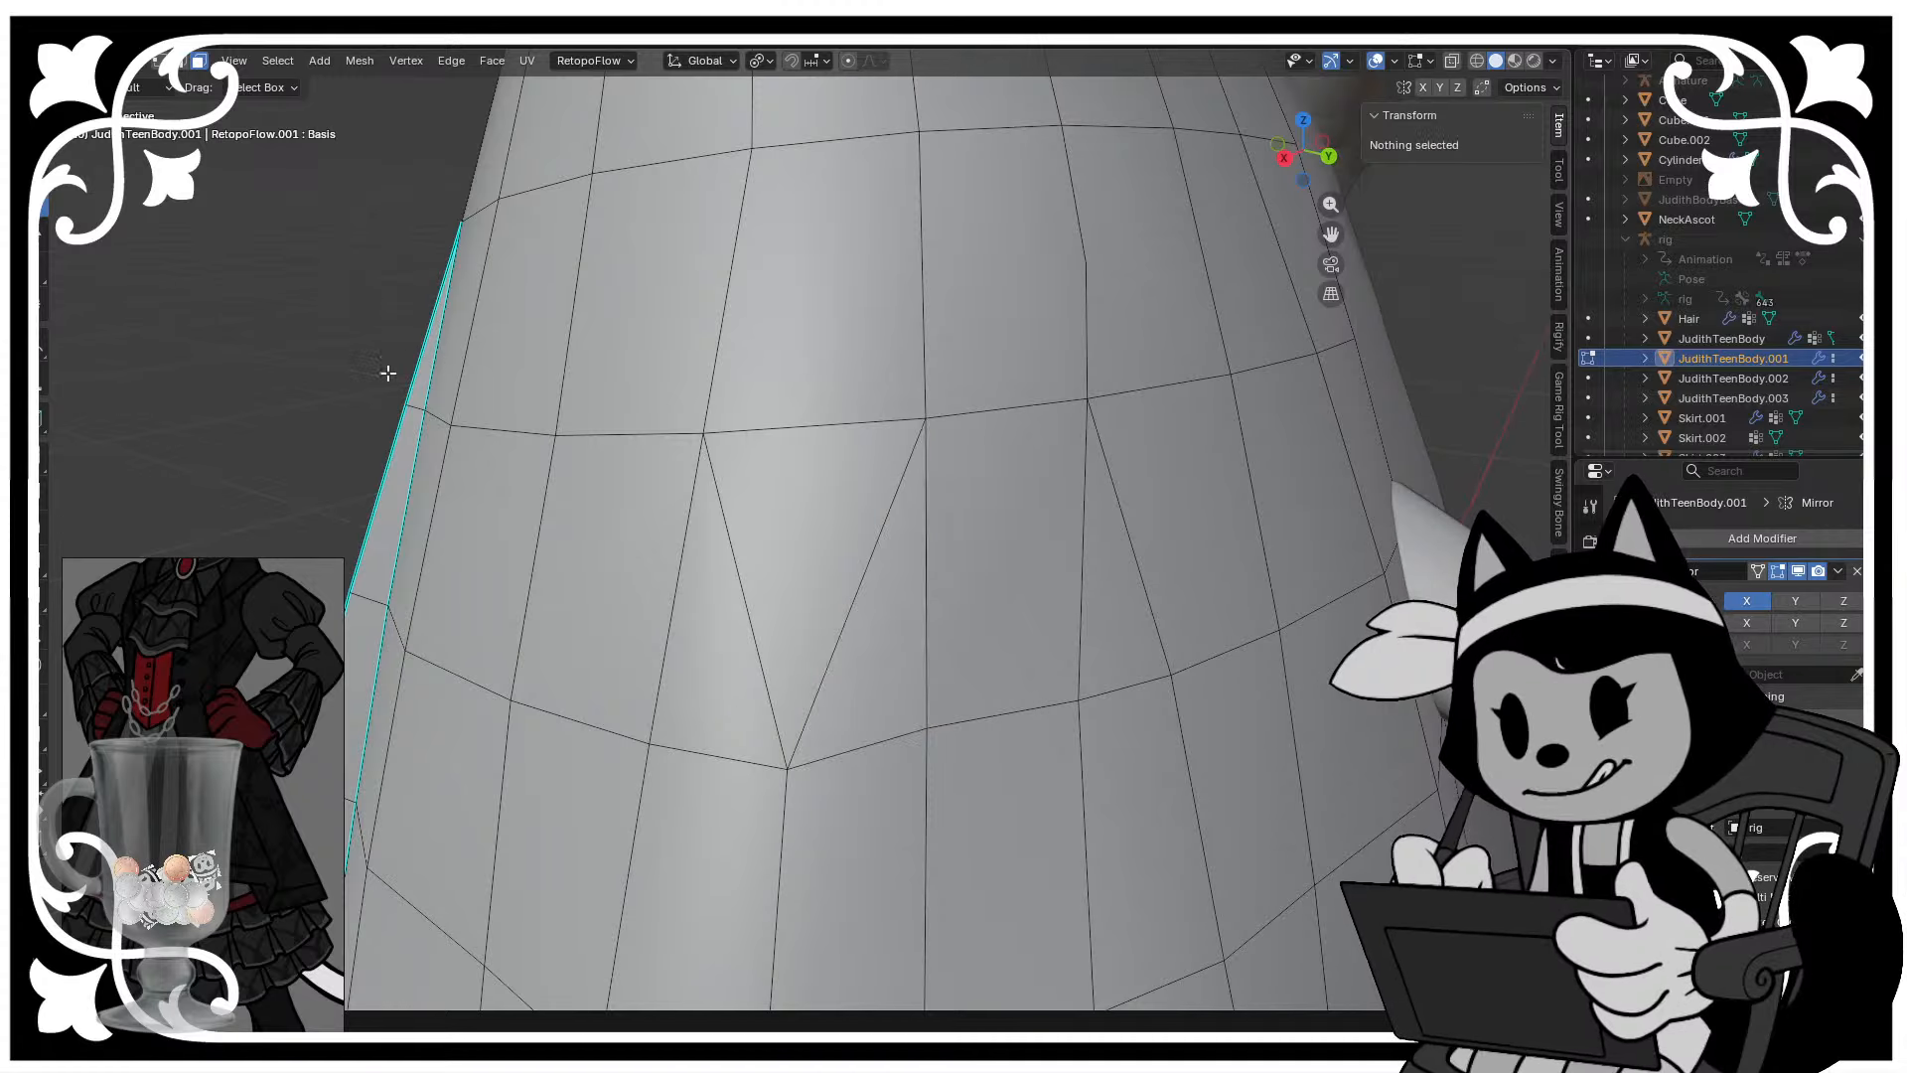
{"action": "scroll", "coordinate": [736, 724], "scroll_direction": "down", "scroll_amount": 3}
{"action": "key", "text": "ctrl+s"}
- Delete a face high on the panel behind the side slit and add a lengthwise loop cut from the gap to the hem
{"action": "scroll", "coordinate": [788, 425], "scroll_direction": "down", "scroll_amount": 3}
{"action": "middle_click_drag", "start_coordinate": [765, 759], "coordinate": [844, 422], "text": "shift"}
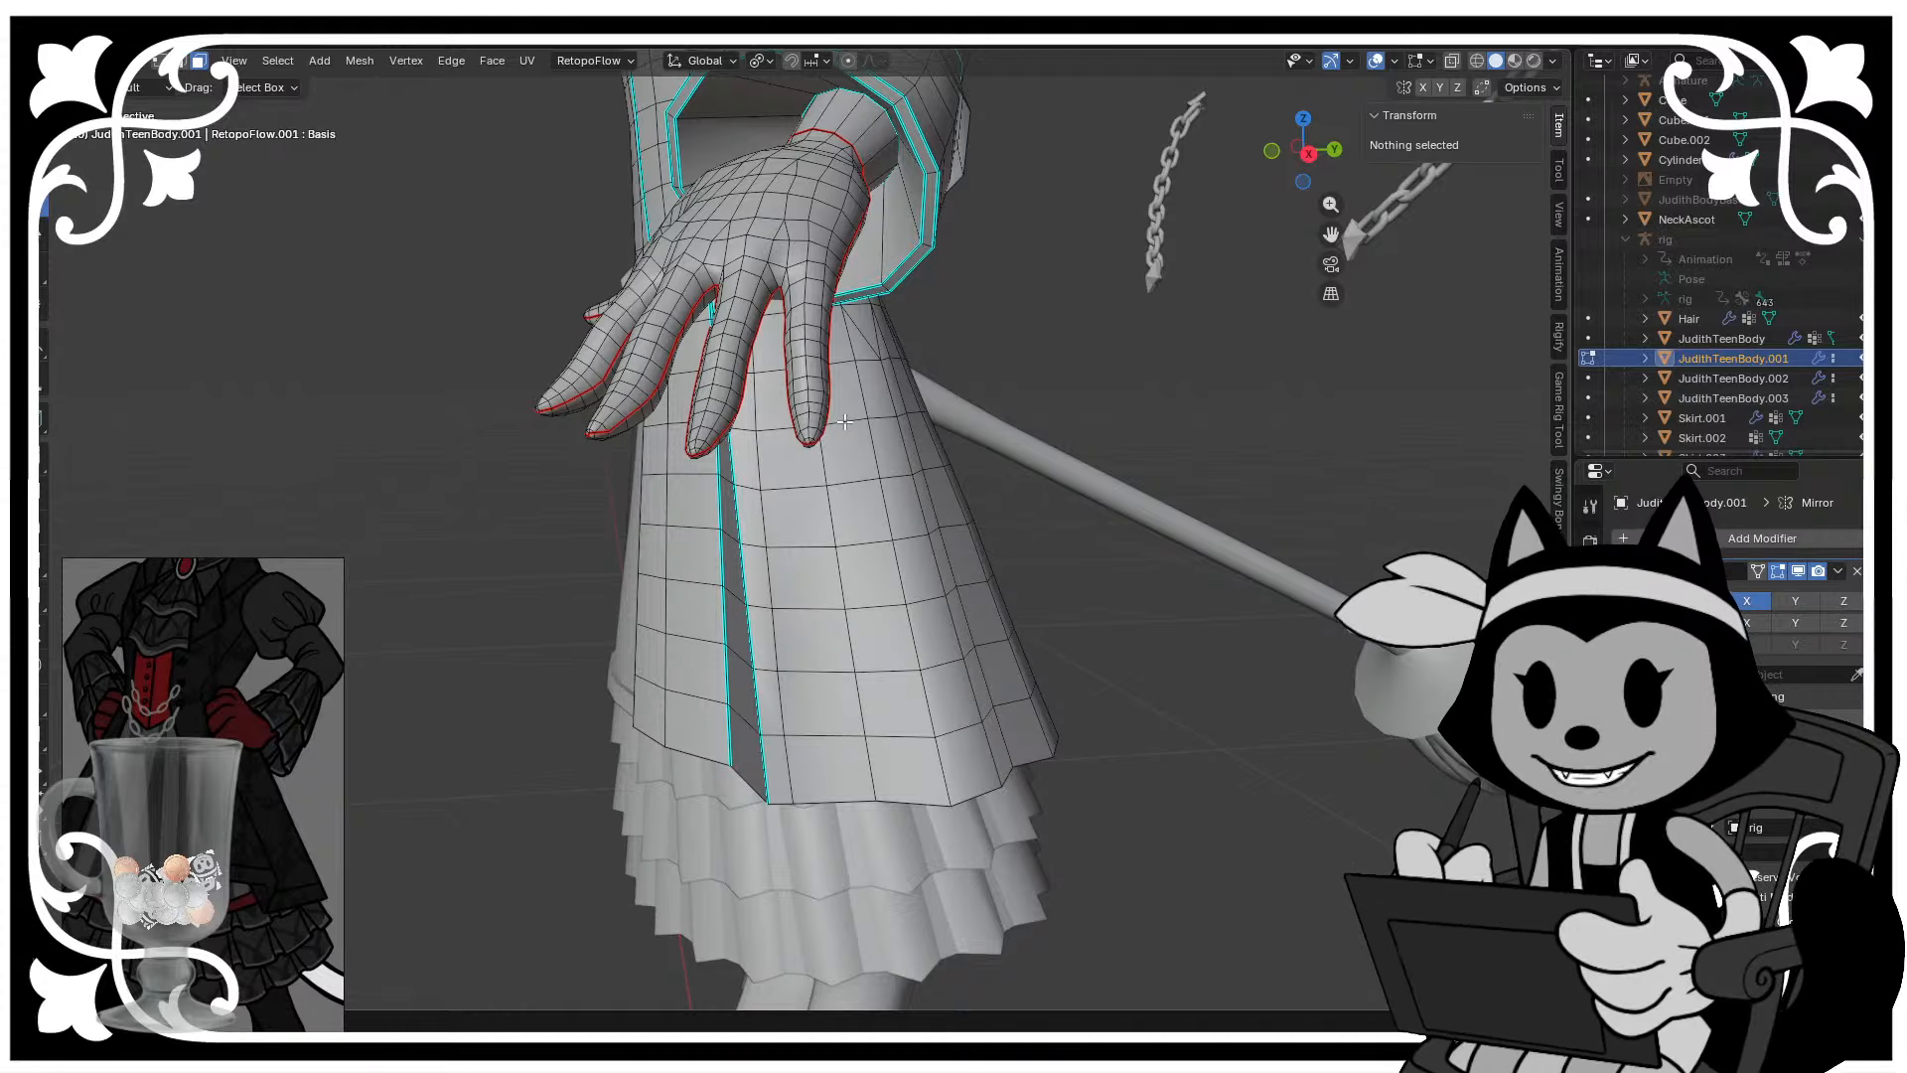
{"action": "scroll", "coordinate": [844, 421], "scroll_direction": "up", "scroll_amount": 3}
{"action": "middle_click_drag", "start_coordinate": [845, 422], "coordinate": [821, 483]}
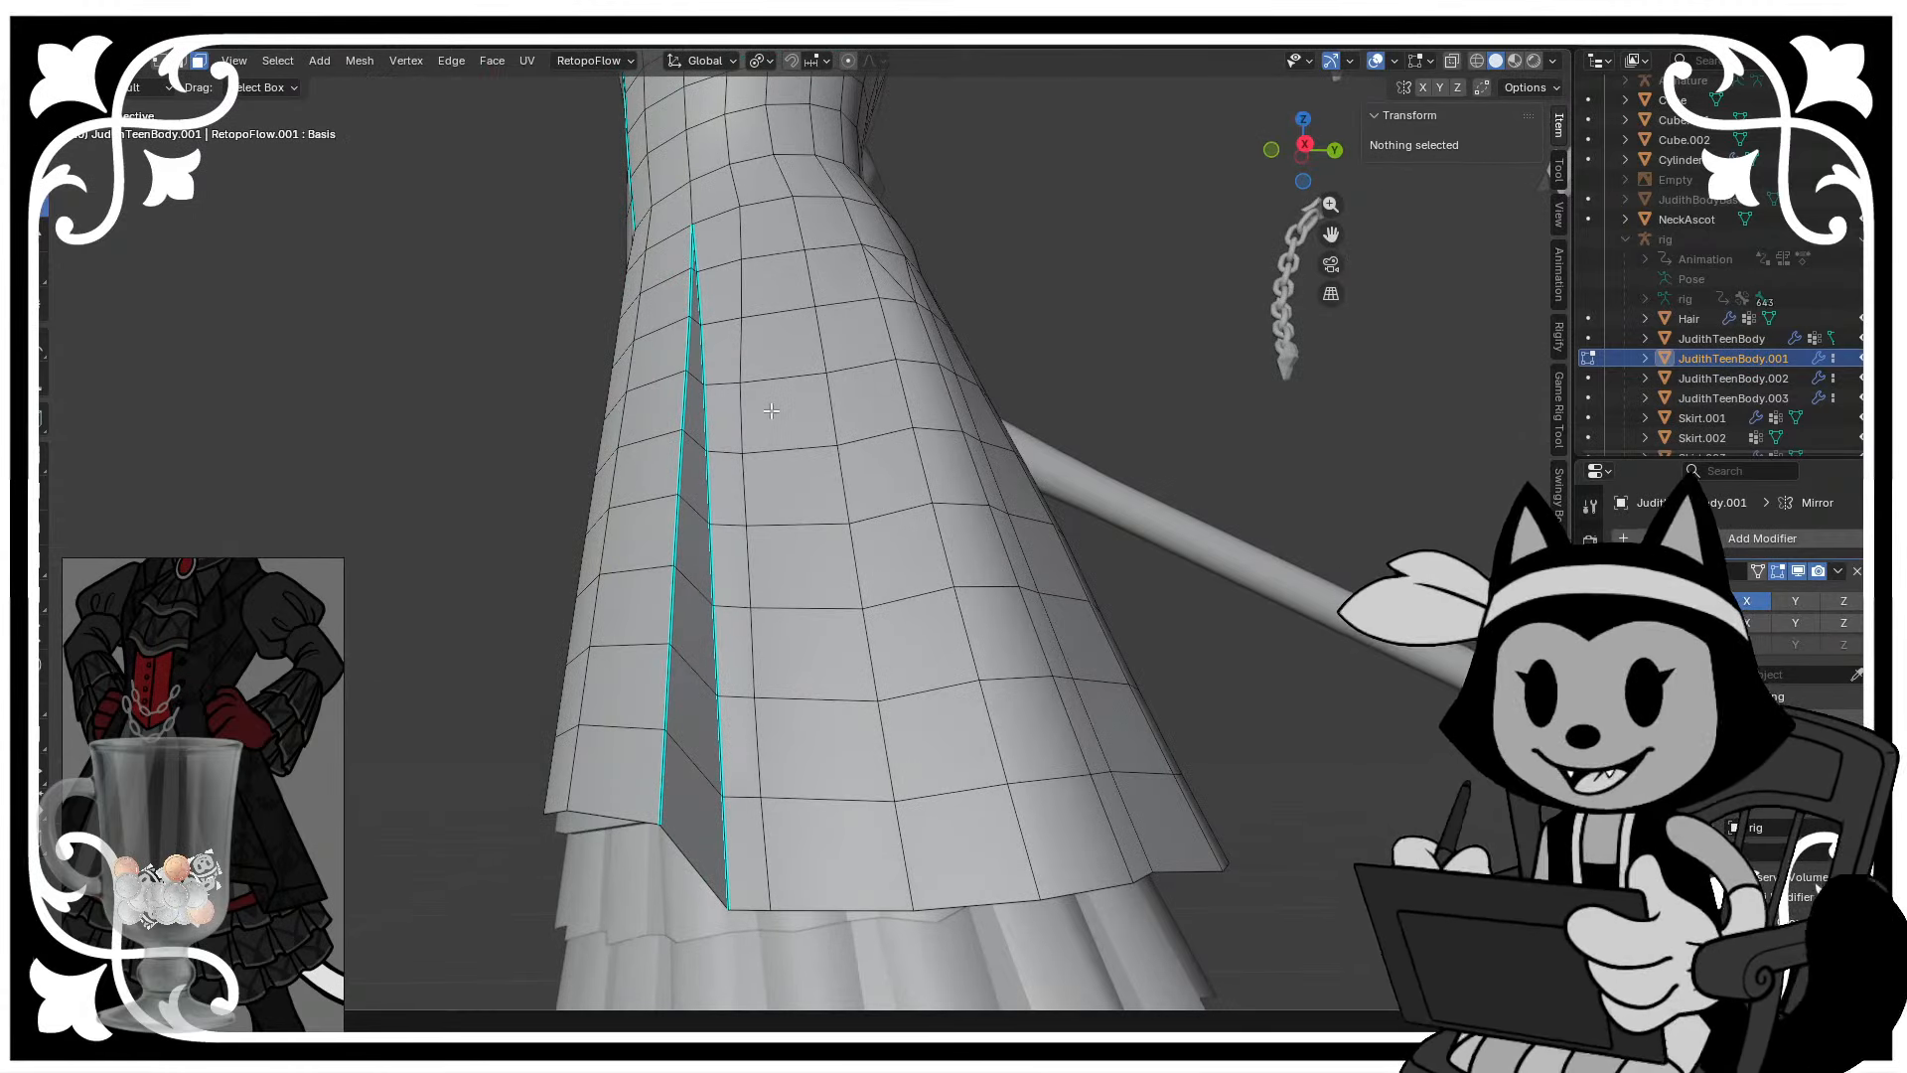
{"action": "middle_click_drag", "start_coordinate": [771, 410], "coordinate": [821, 394]}
{"action": "key", "text": "ctrl+s"}
{"action": "left_click", "coordinate": [775, 212]}
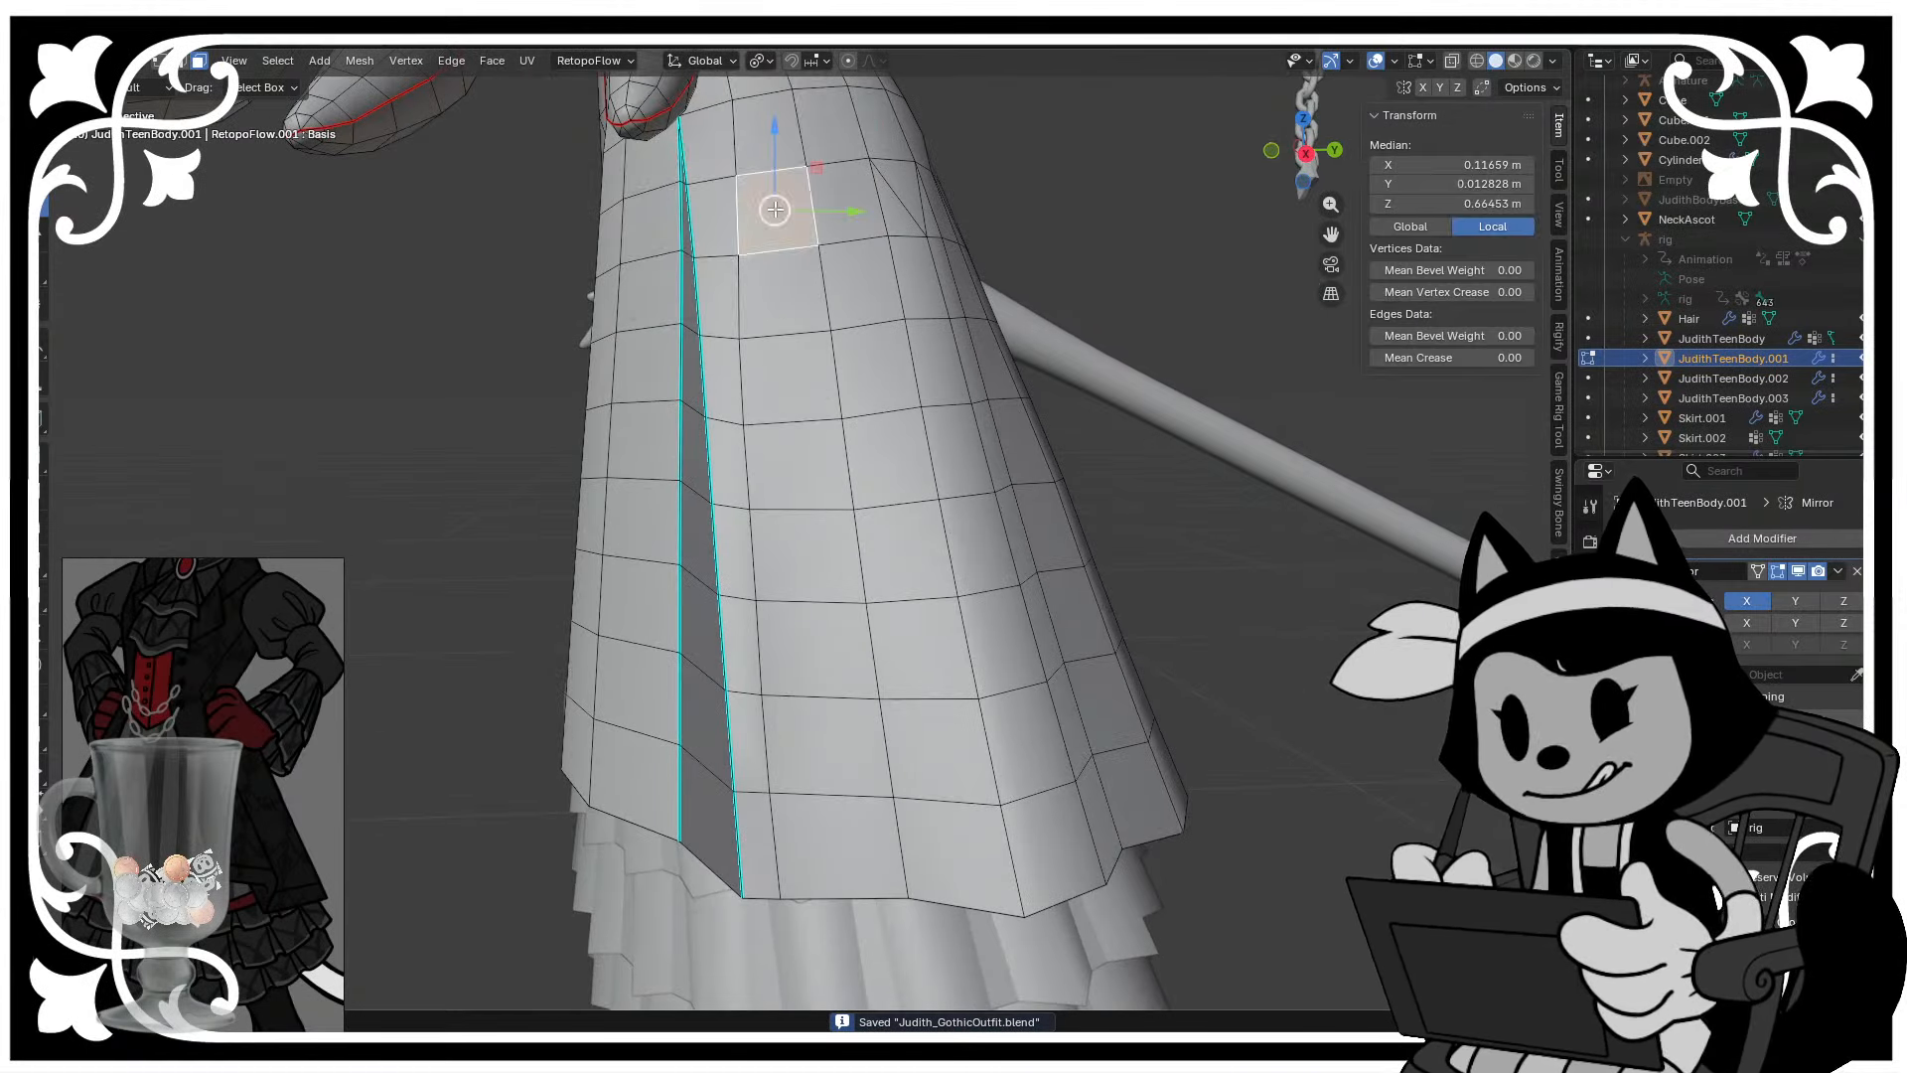
{"action": "key", "text": "x"}
{"action": "left_click", "coordinate": [712, 120]}
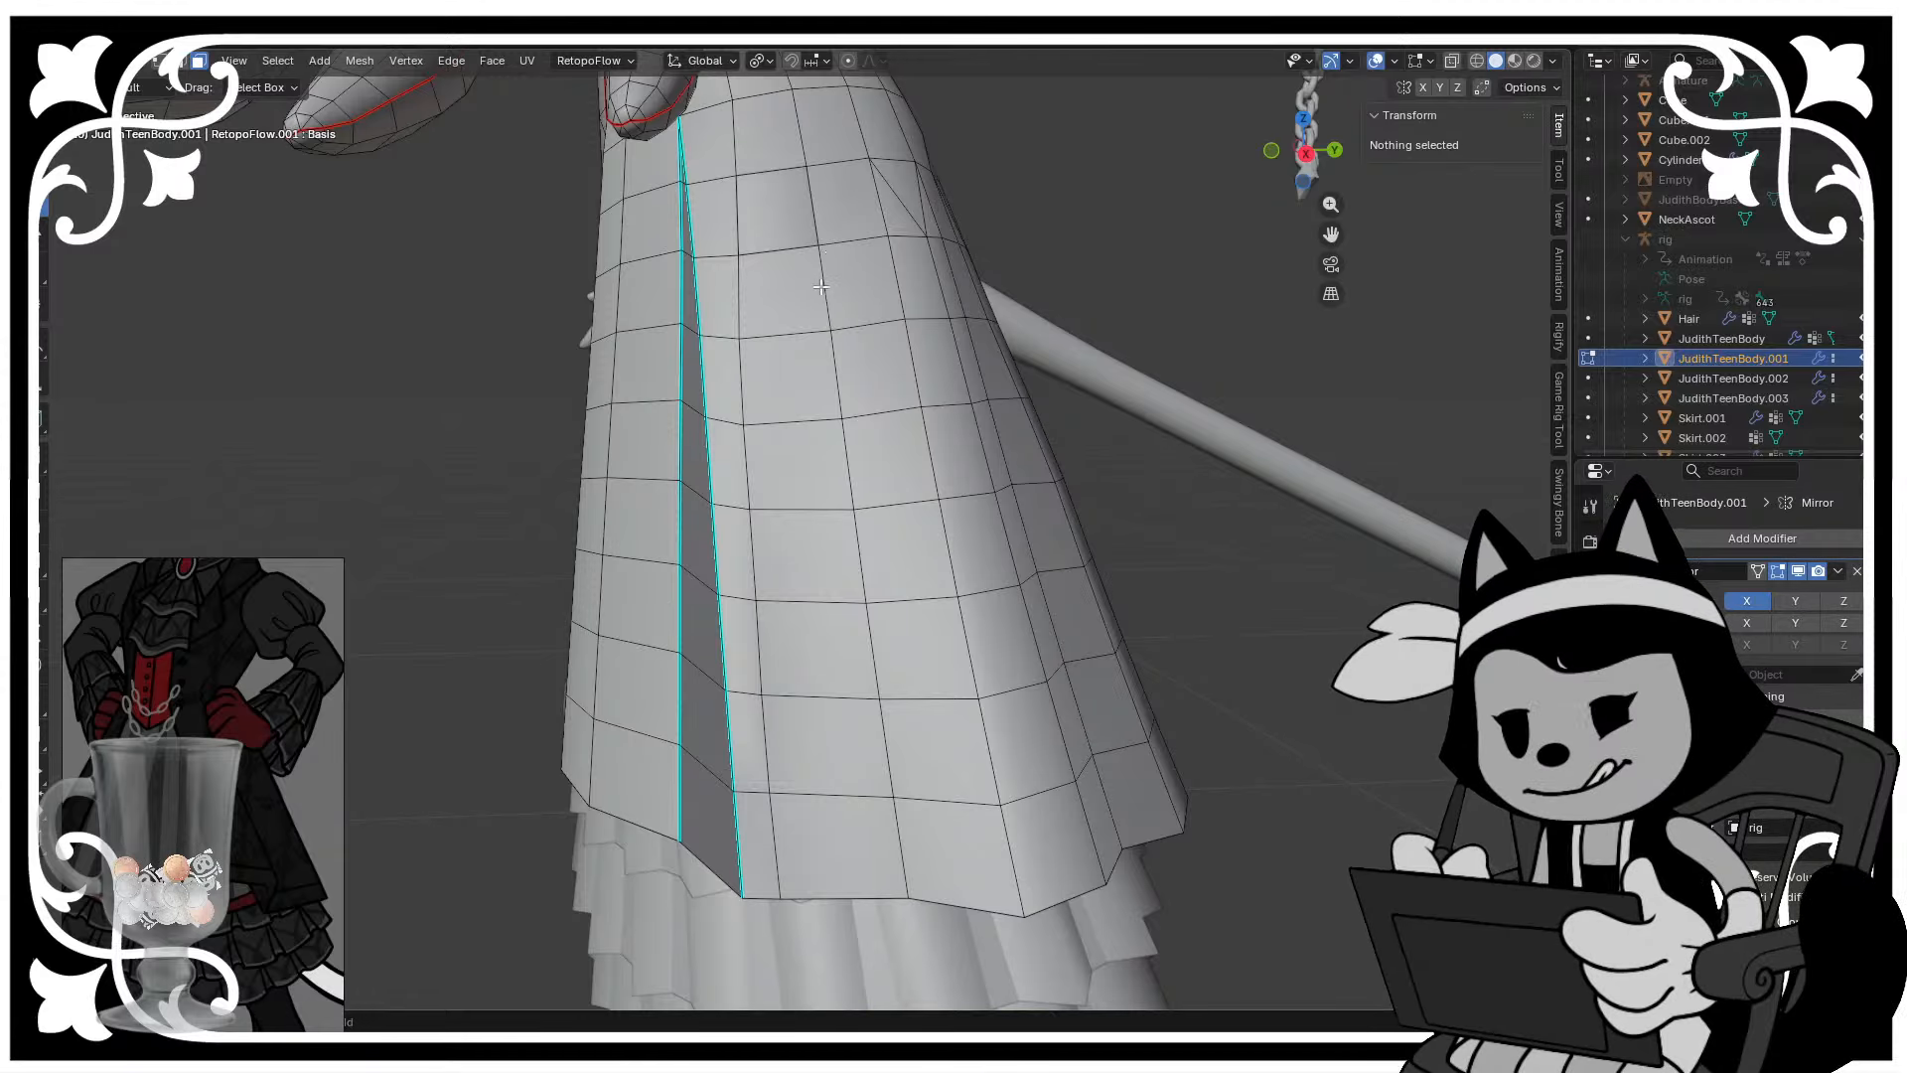
{"action": "key", "text": "ctrl+r"}
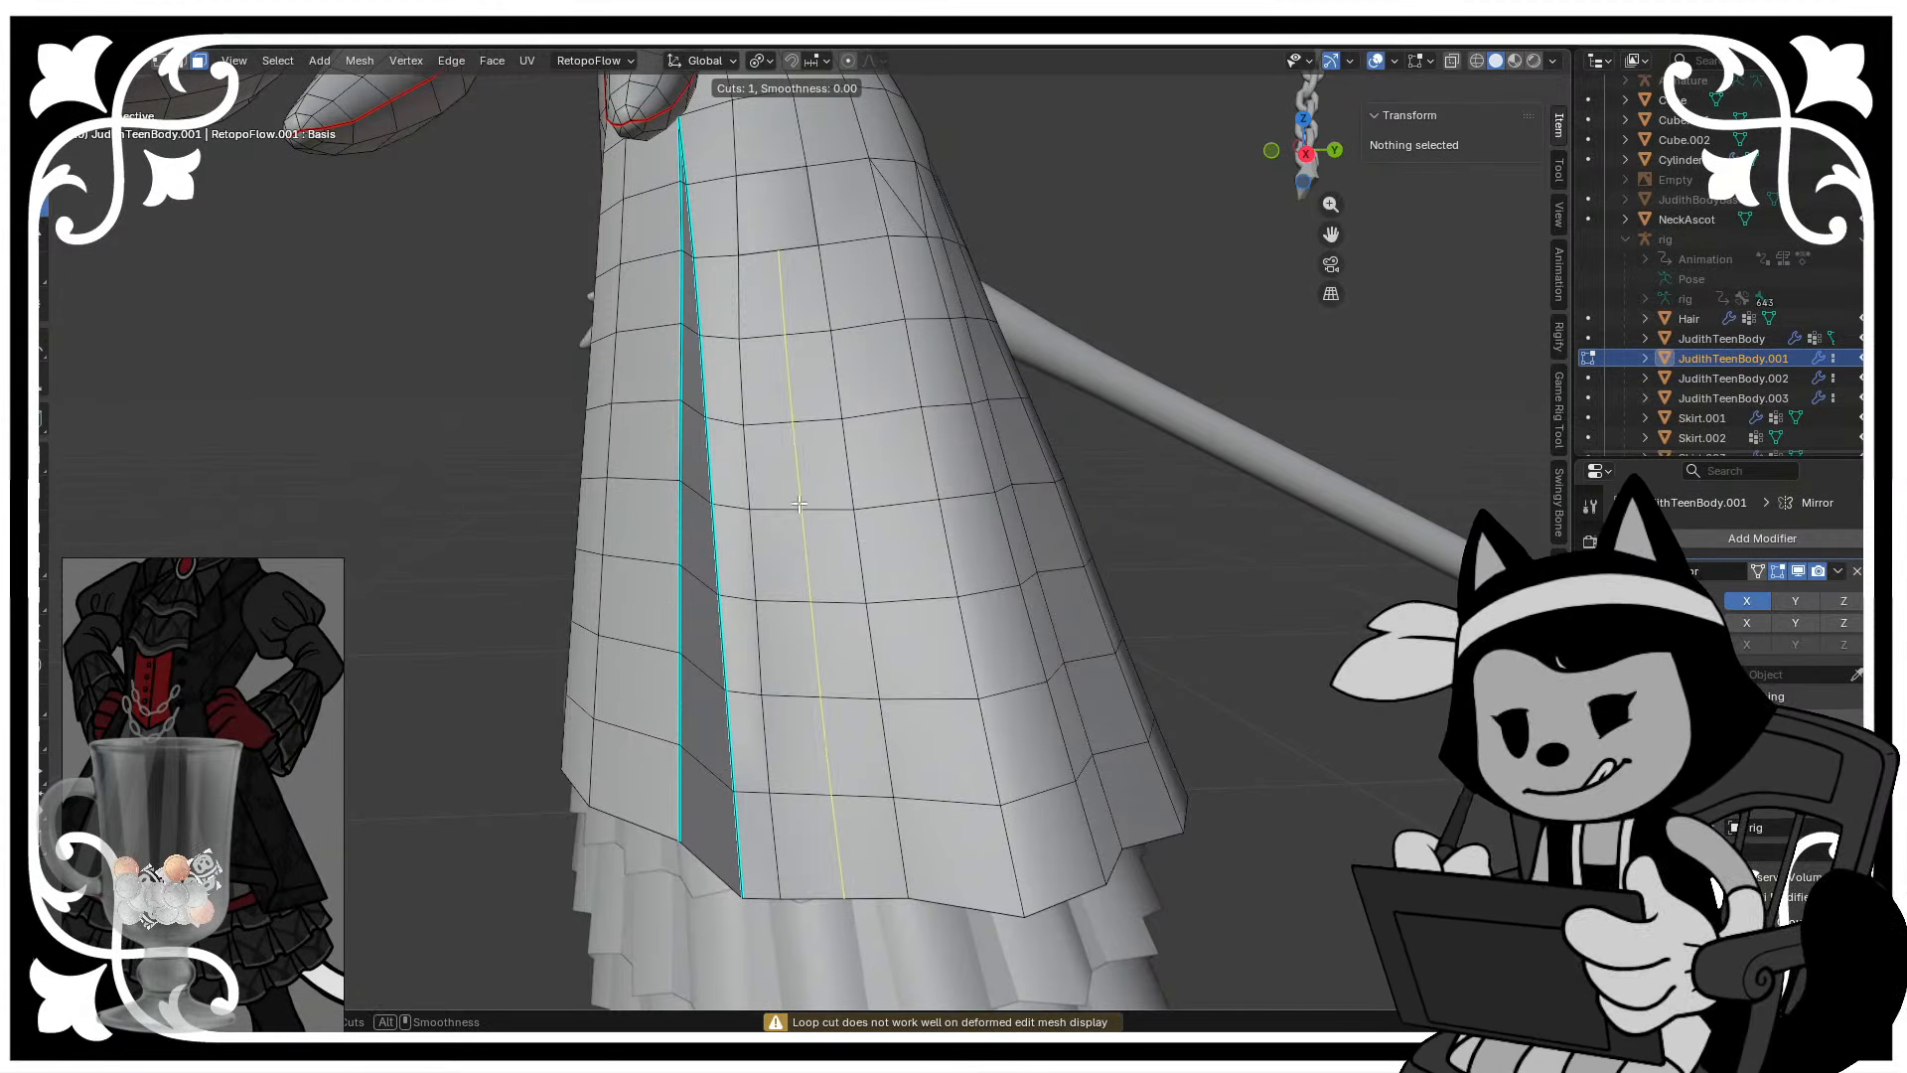
- Average the normals of the whole clothed body mesh by face area, clear the selection and save the file
{"action": "left_click", "coordinate": [360, 61]}
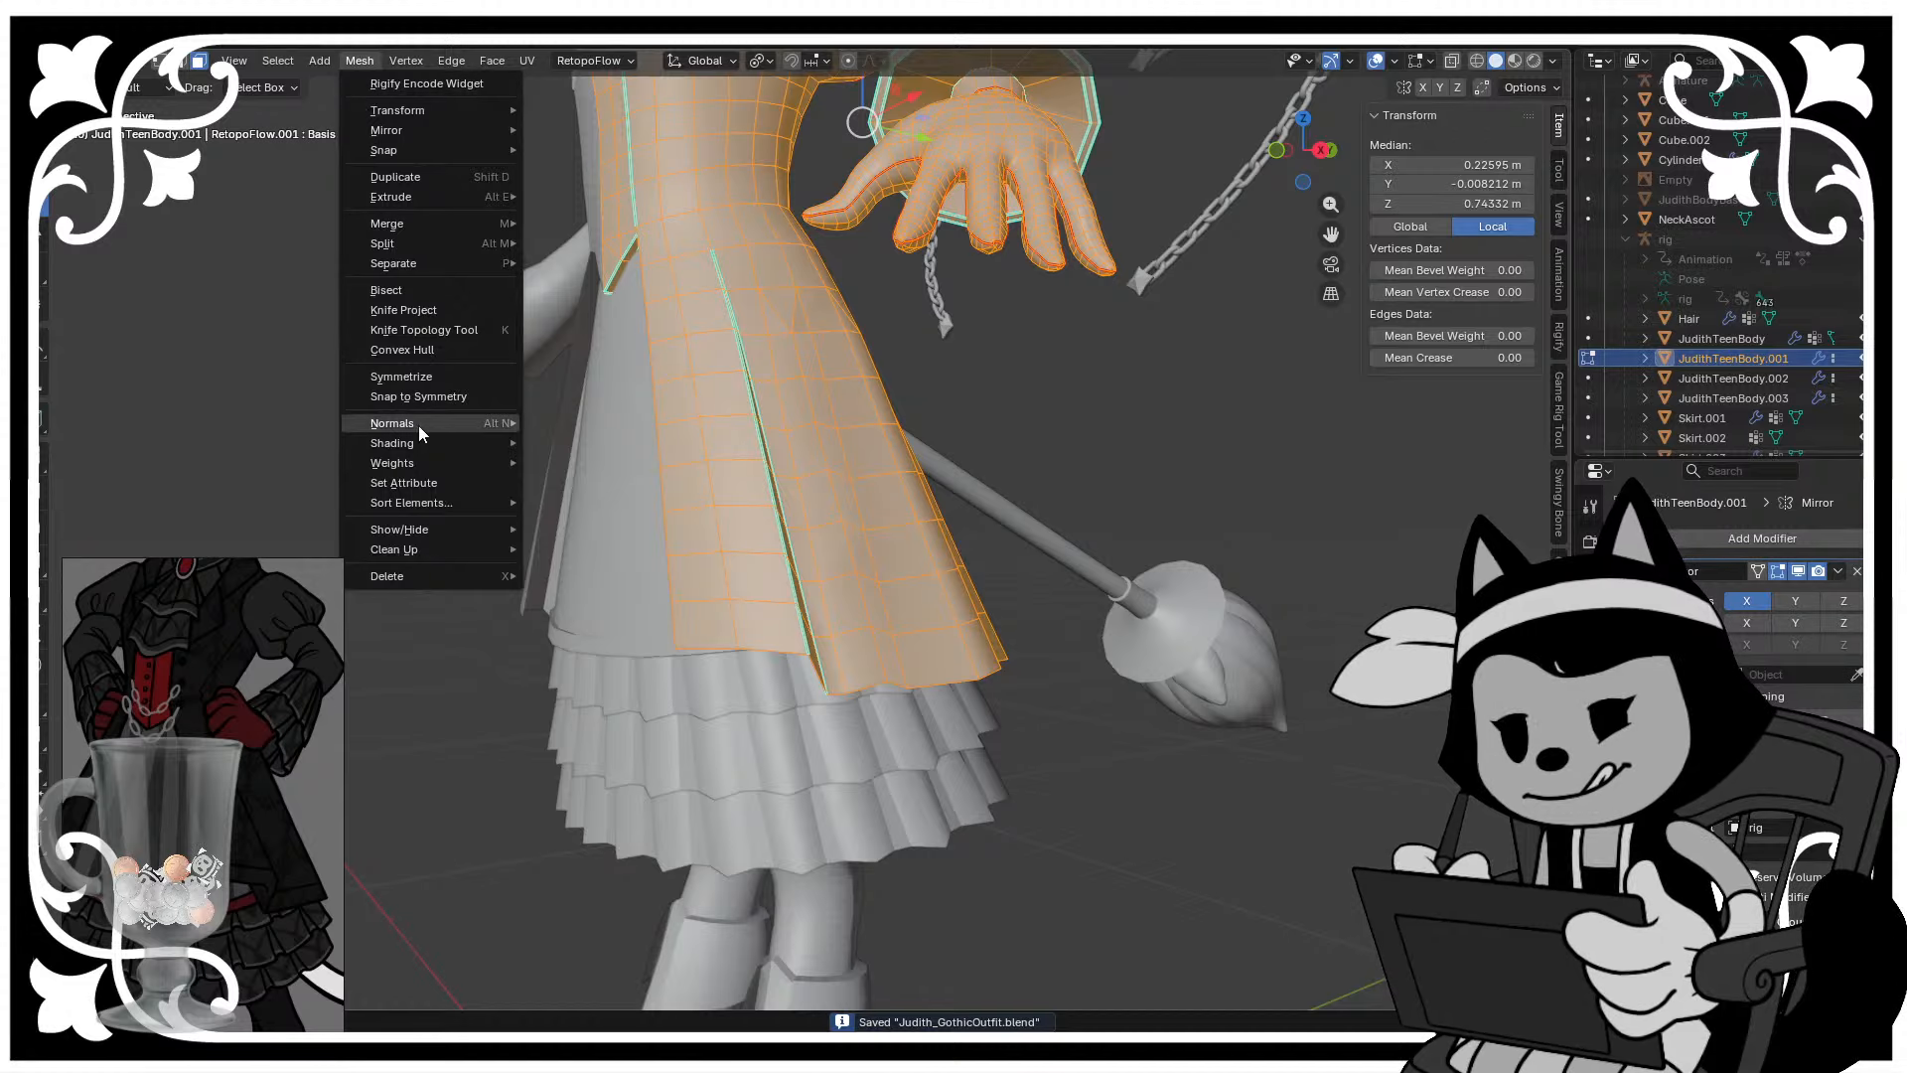
{"action": "mouse_move", "coordinate": [419, 424]}
{"action": "mouse_move", "coordinate": [576, 588]}
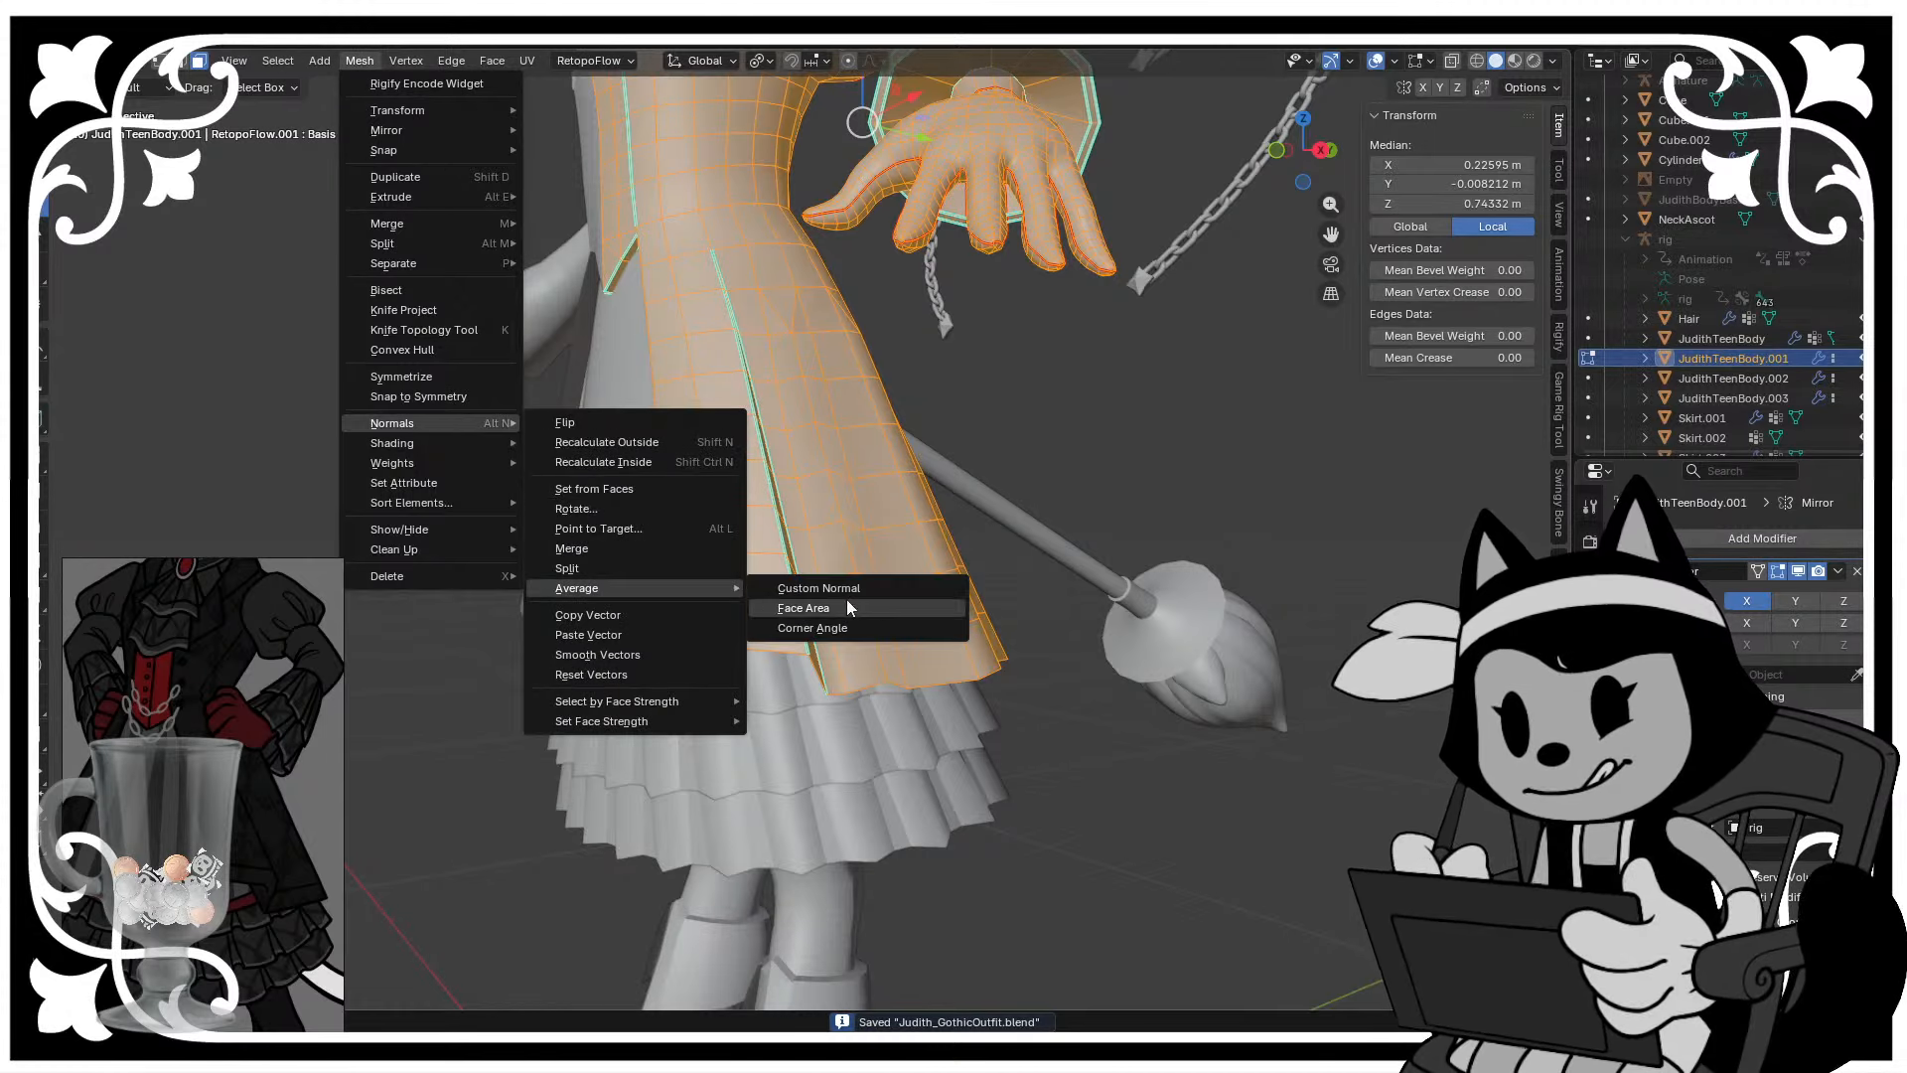
{"action": "left_click", "coordinate": [846, 607]}
{"action": "key", "text": "alt+a"}
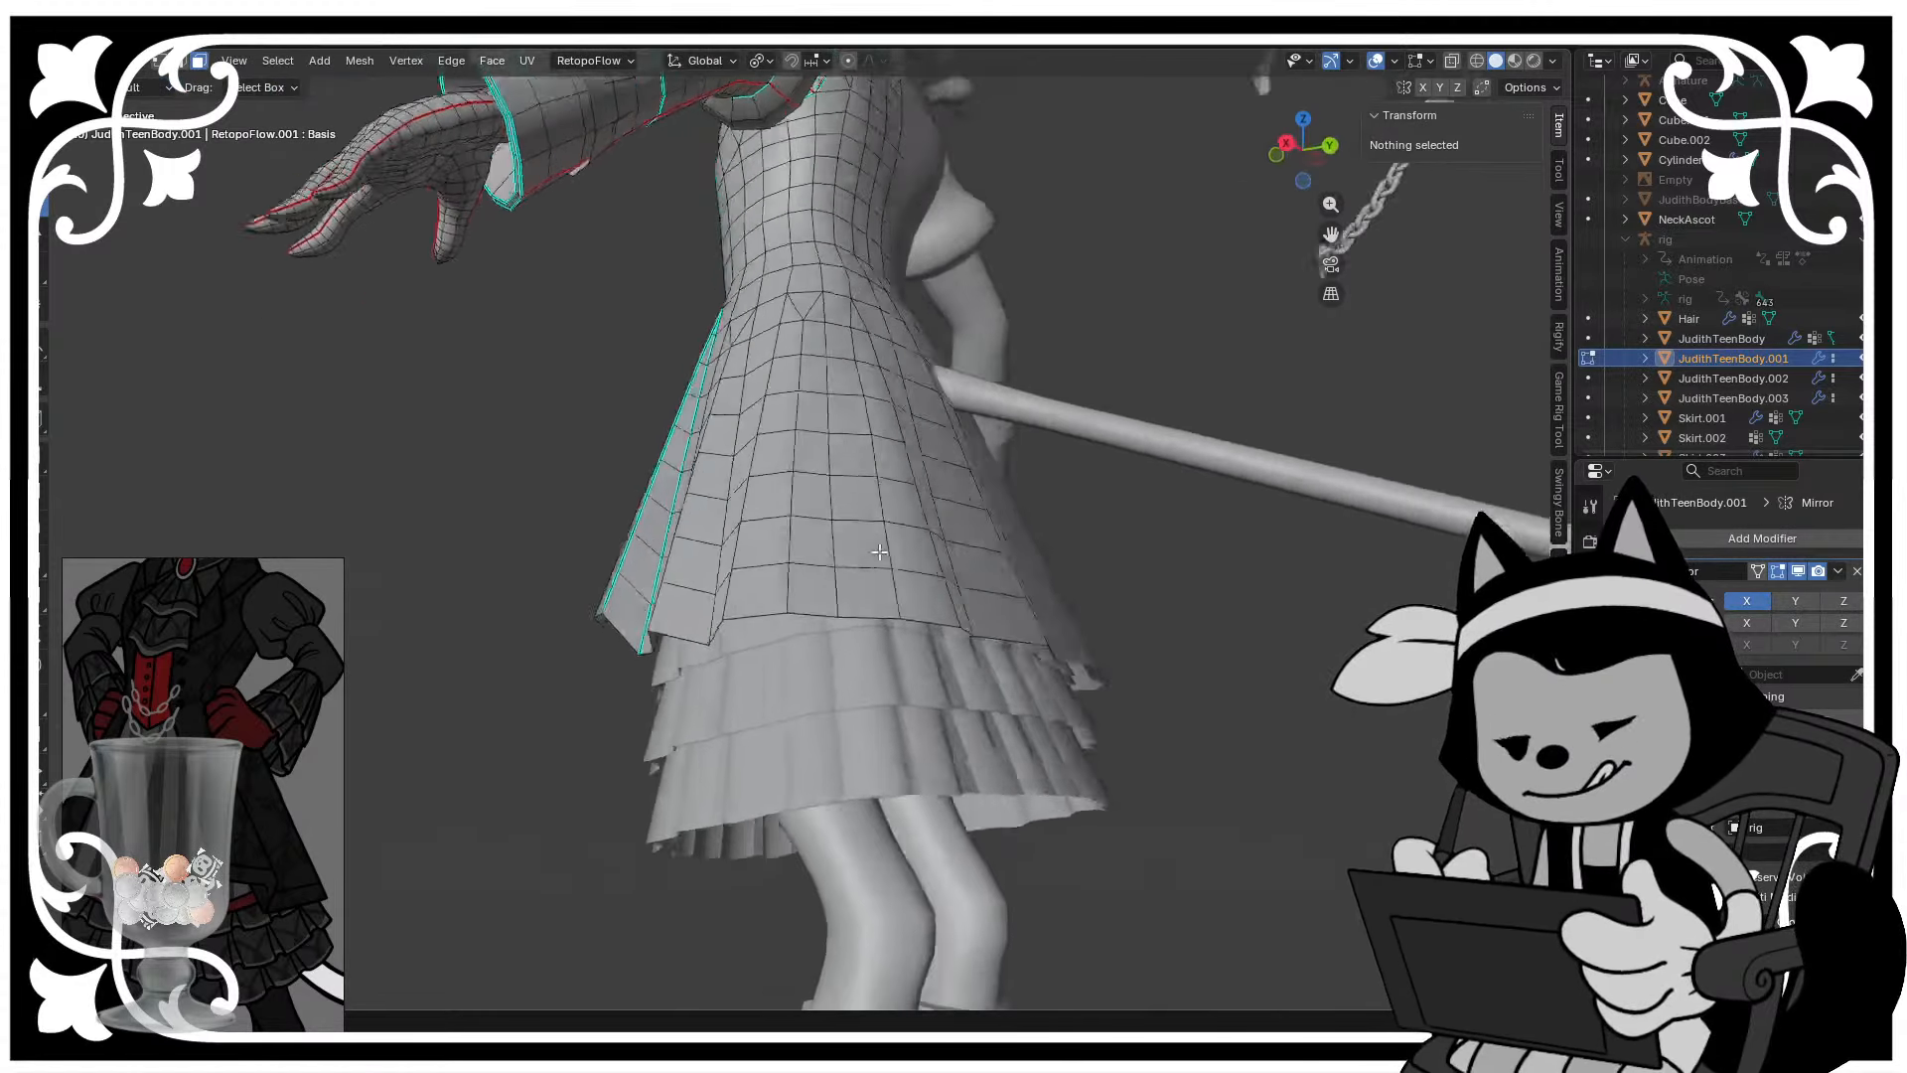
{"action": "key", "text": "ctrl+s"}
- Nudge a short crosswise edge on the coat's rear panel and scale it down slightly
{"action": "scroll", "coordinate": [741, 603], "scroll_direction": "up", "scroll_amount": 3}
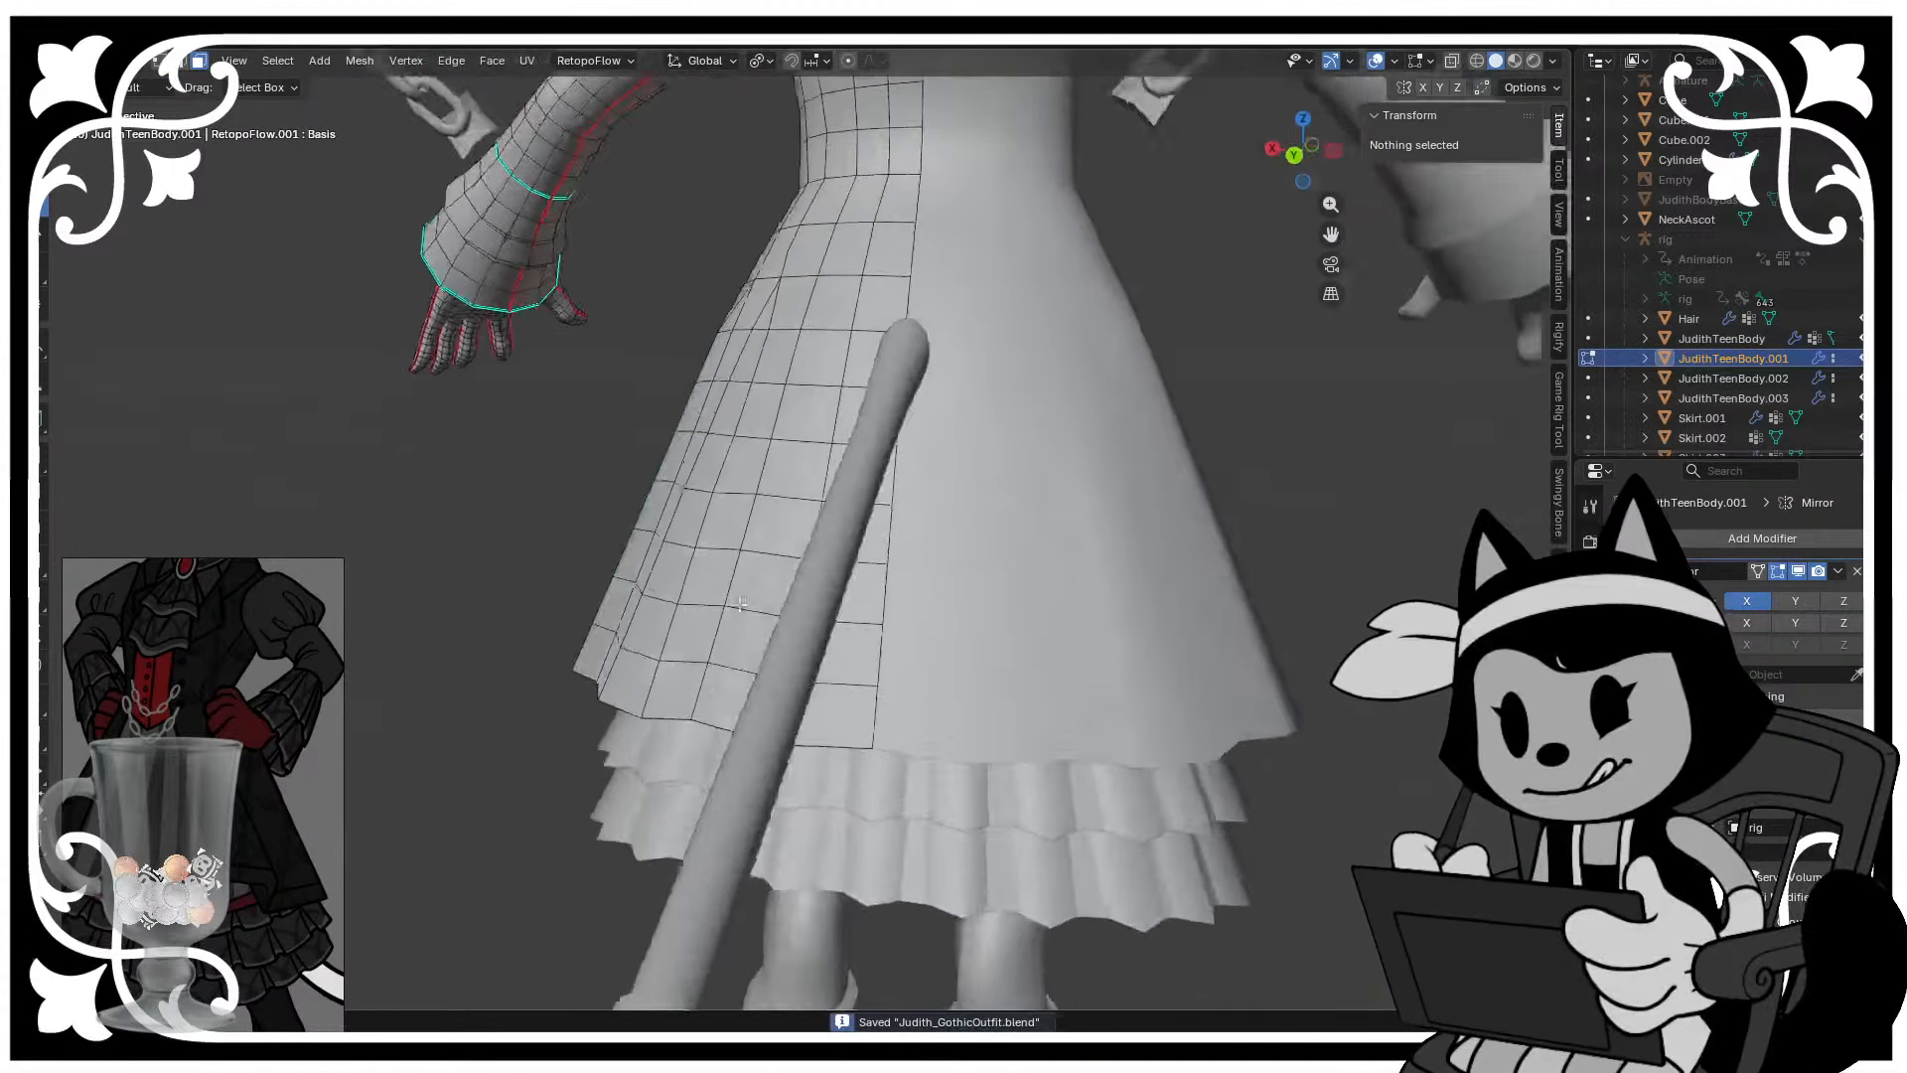
{"action": "middle_click_drag", "start_coordinate": [741, 603], "coordinate": [829, 596]}
{"action": "scroll", "coordinate": [790, 427], "scroll_direction": "up", "scroll_amount": 3}
{"action": "key", "text": "2"}
{"action": "left_click", "coordinate": [802, 467]}
{"action": "key", "text": "g"}
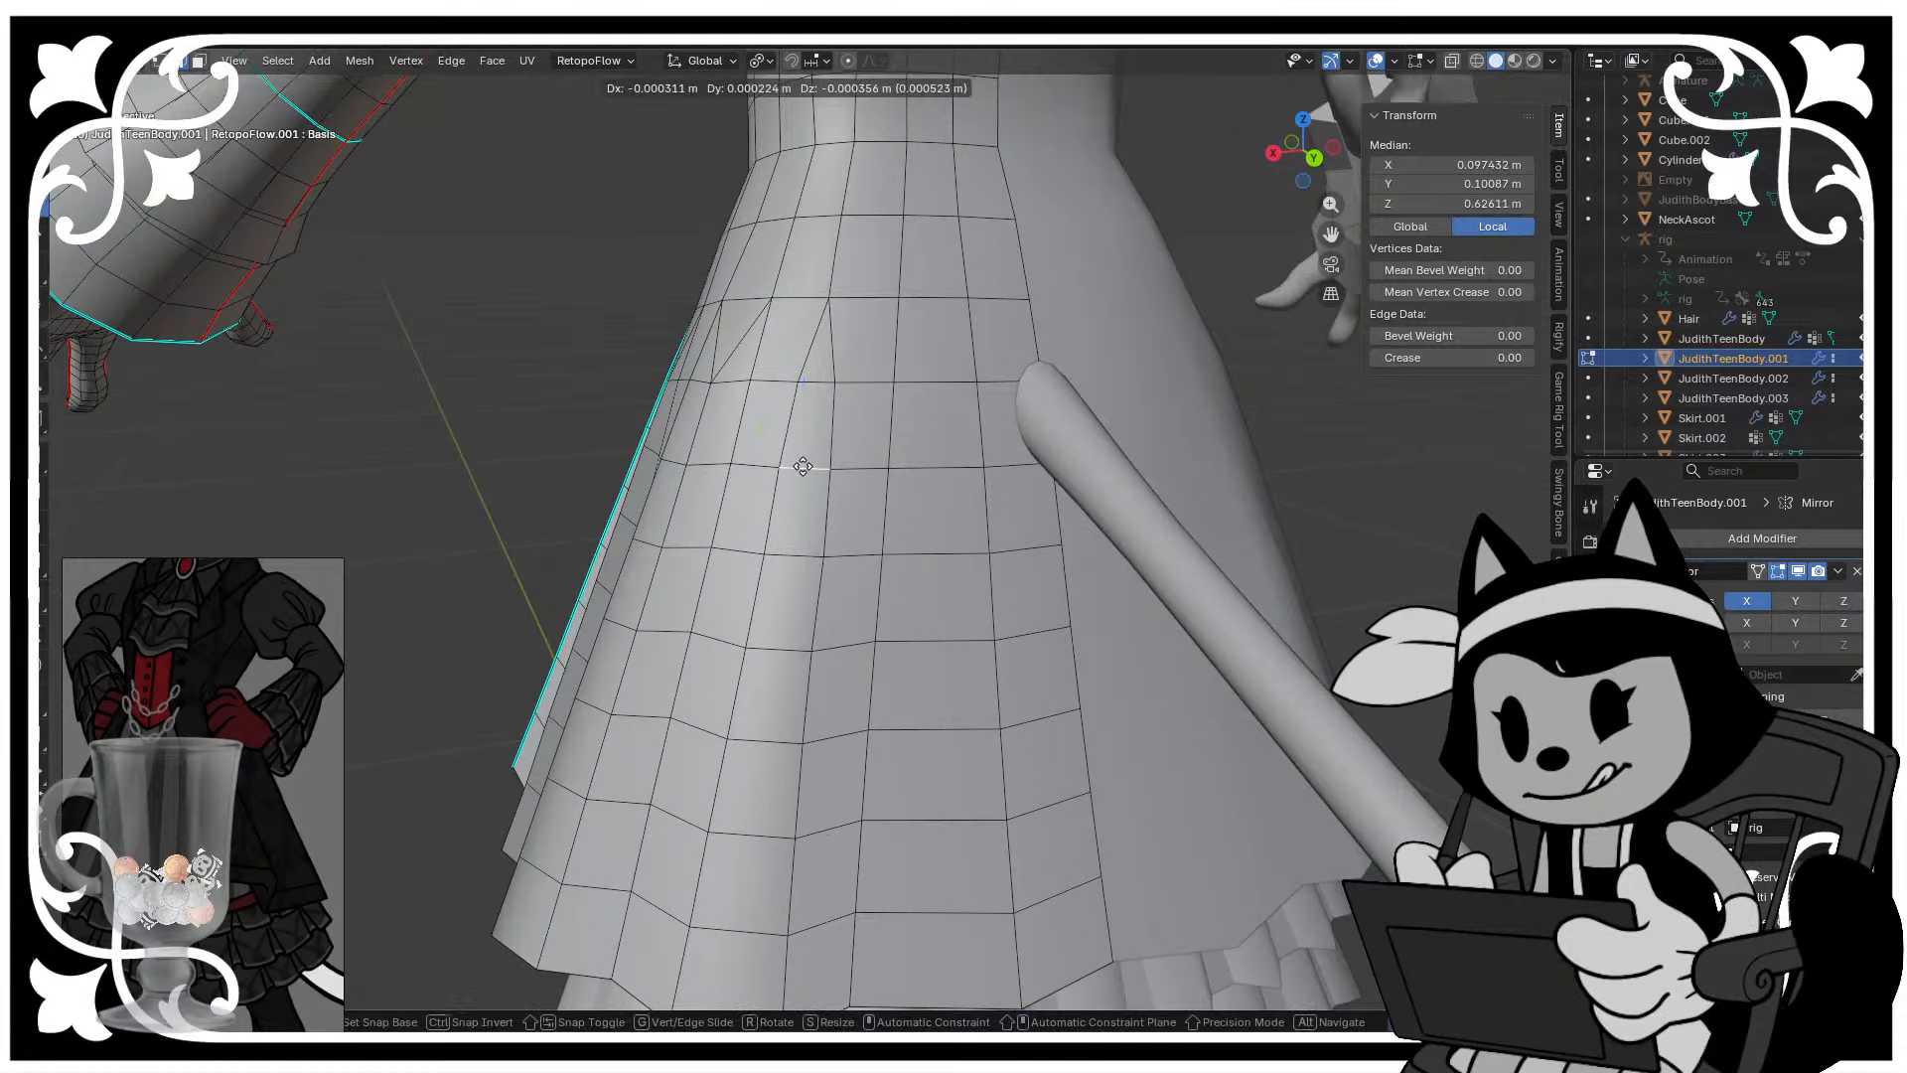
{"action": "left_click", "coordinate": [807, 465]}
{"action": "key", "text": "s"}
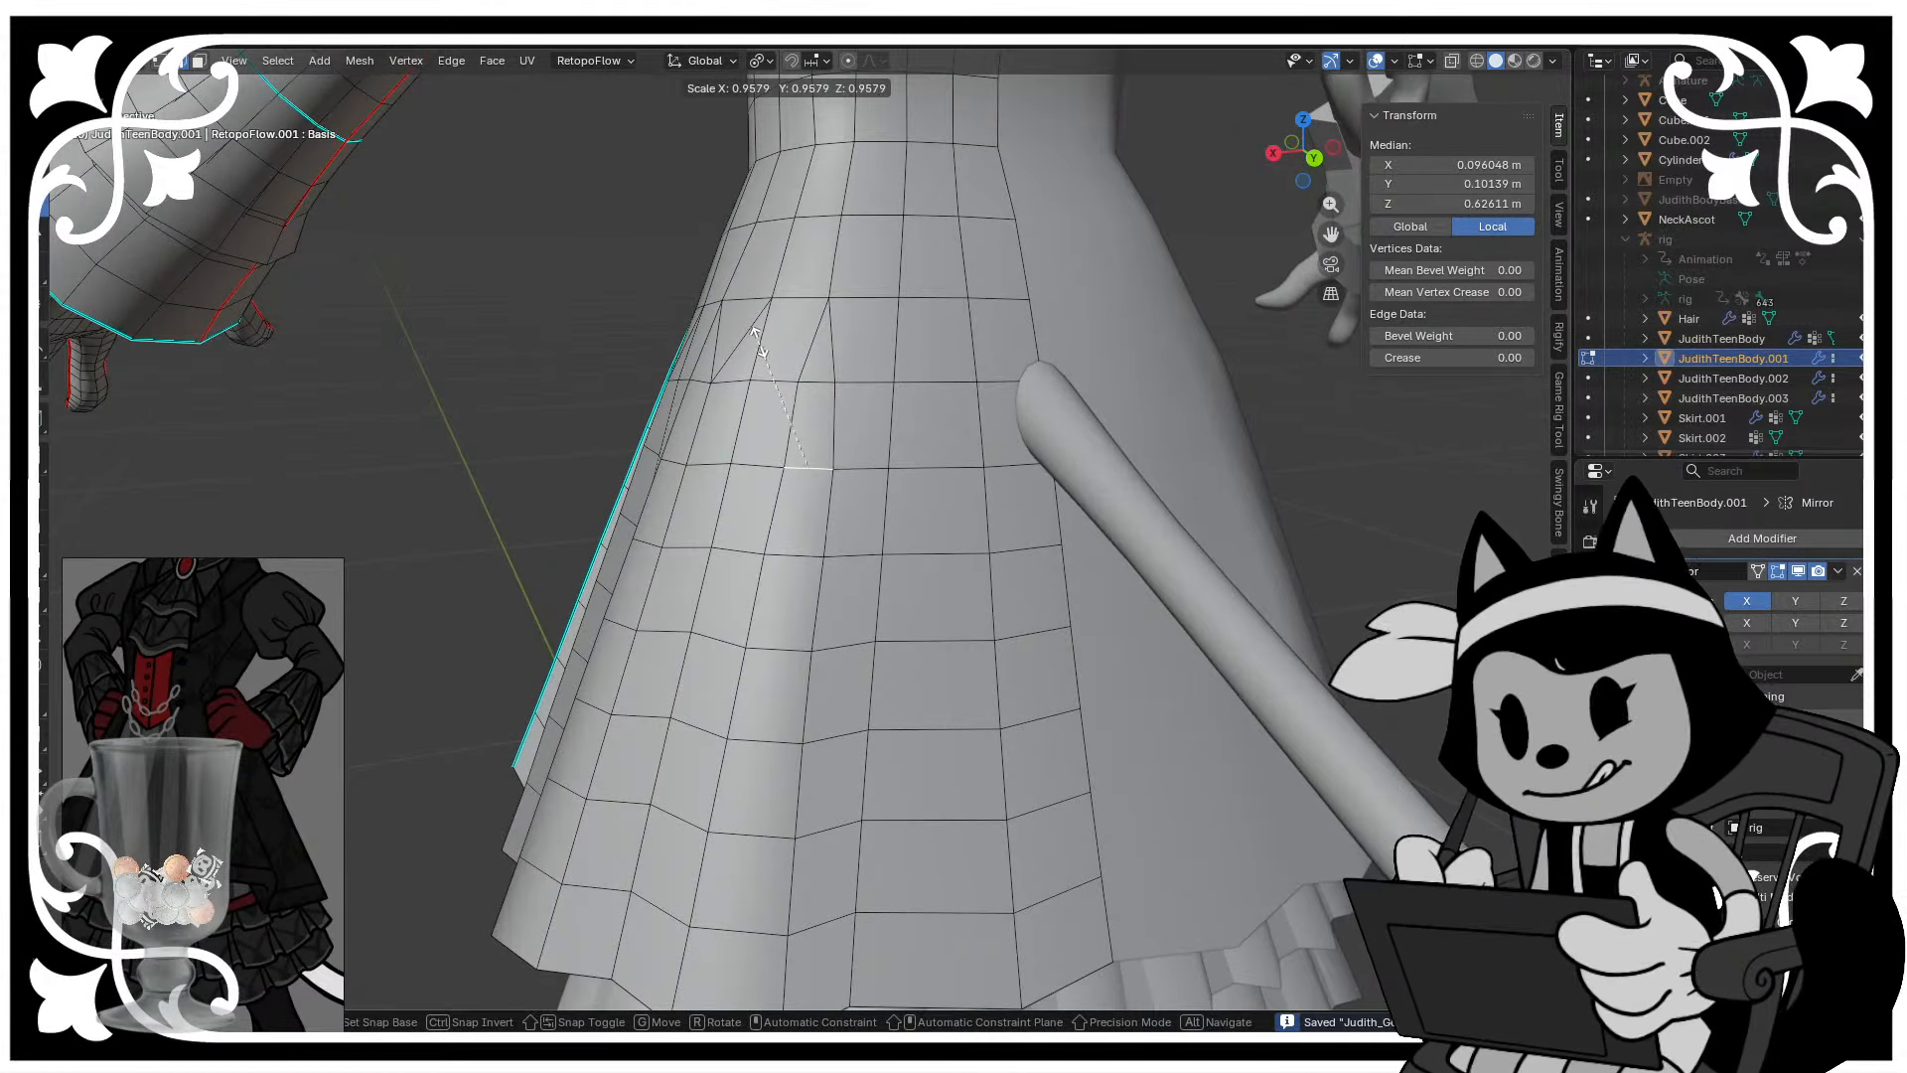
{"action": "left_click", "coordinate": [760, 342]}
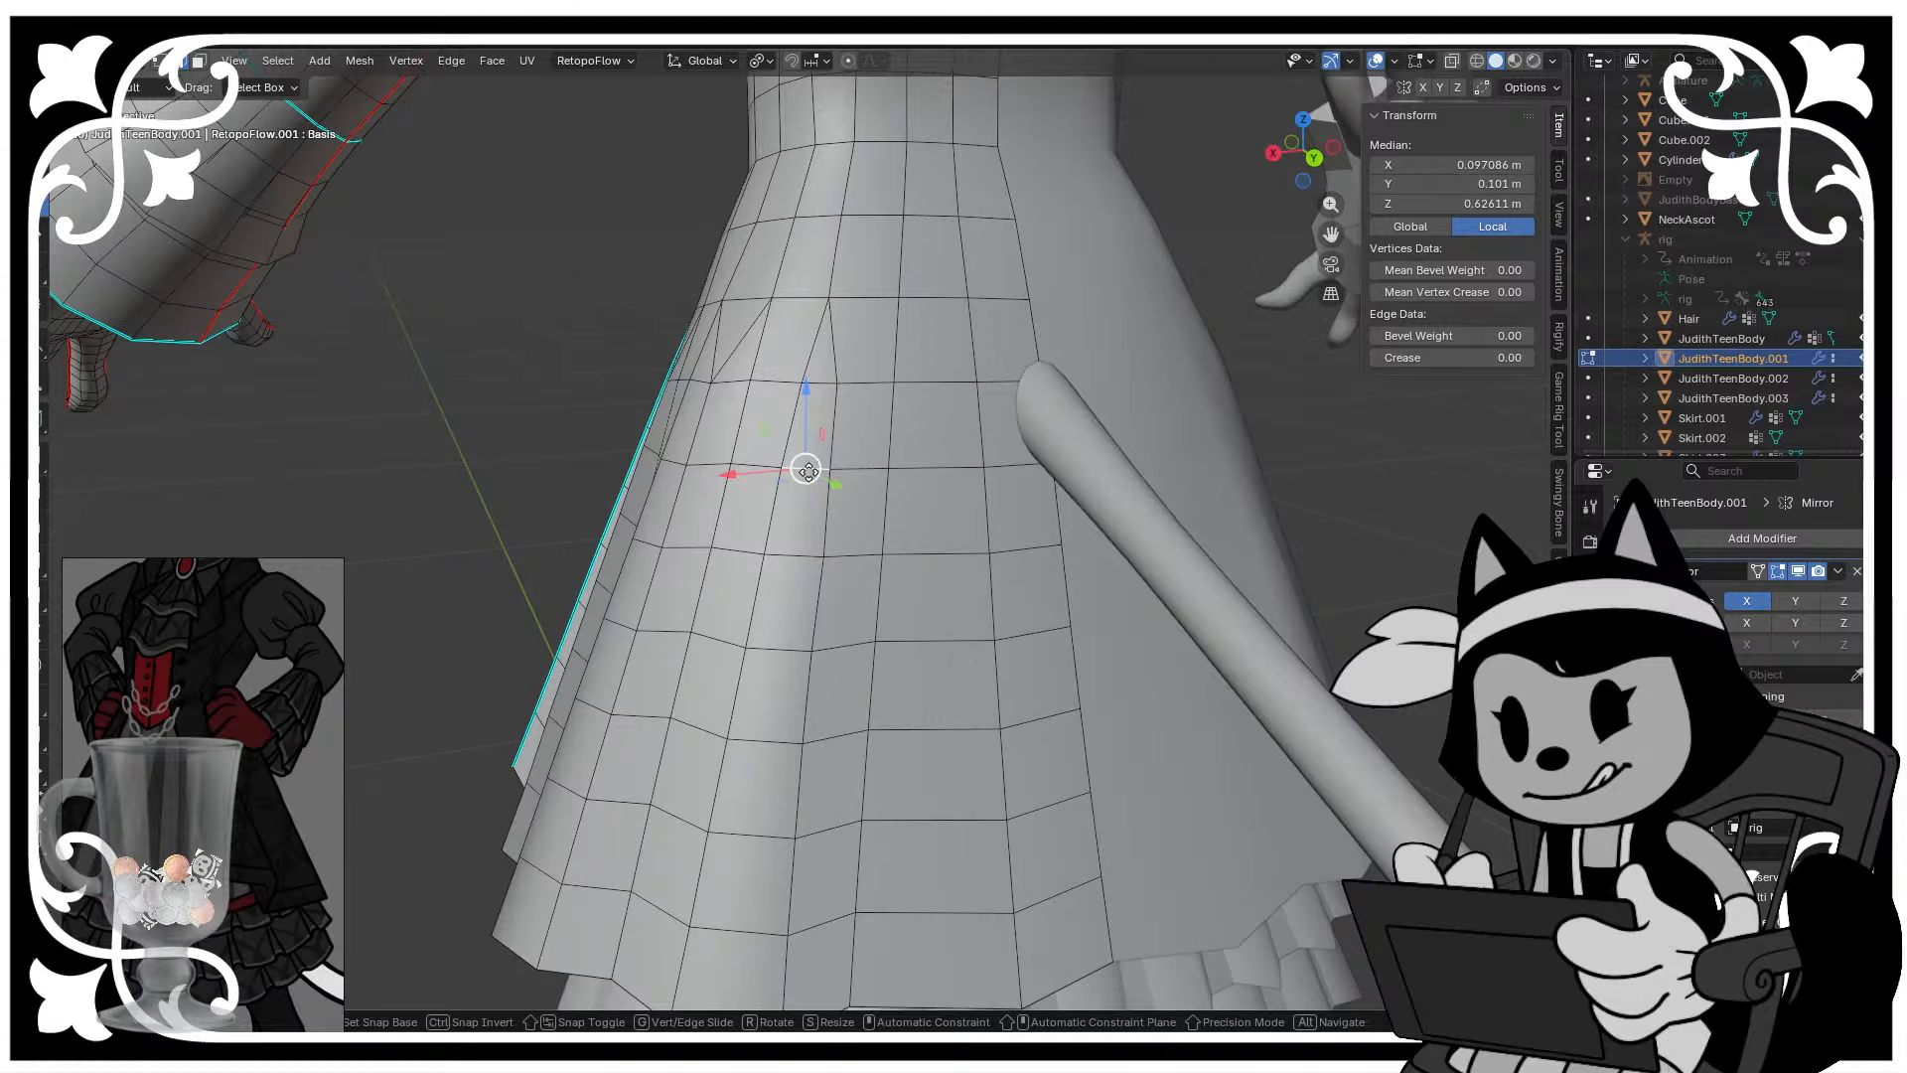
- Fine-tune the position of the same crosswise edge on the rear panel and save the file
{"action": "key", "text": "g"}
{"action": "left_click", "coordinate": [834, 394]}
{"action": "scroll", "coordinate": [844, 404], "scroll_direction": "down", "scroll_amount": 2}
{"action": "key", "text": "ctrl+s"}
{"action": "scroll", "coordinate": [844, 404], "scroll_direction": "up", "scroll_amount": 1}
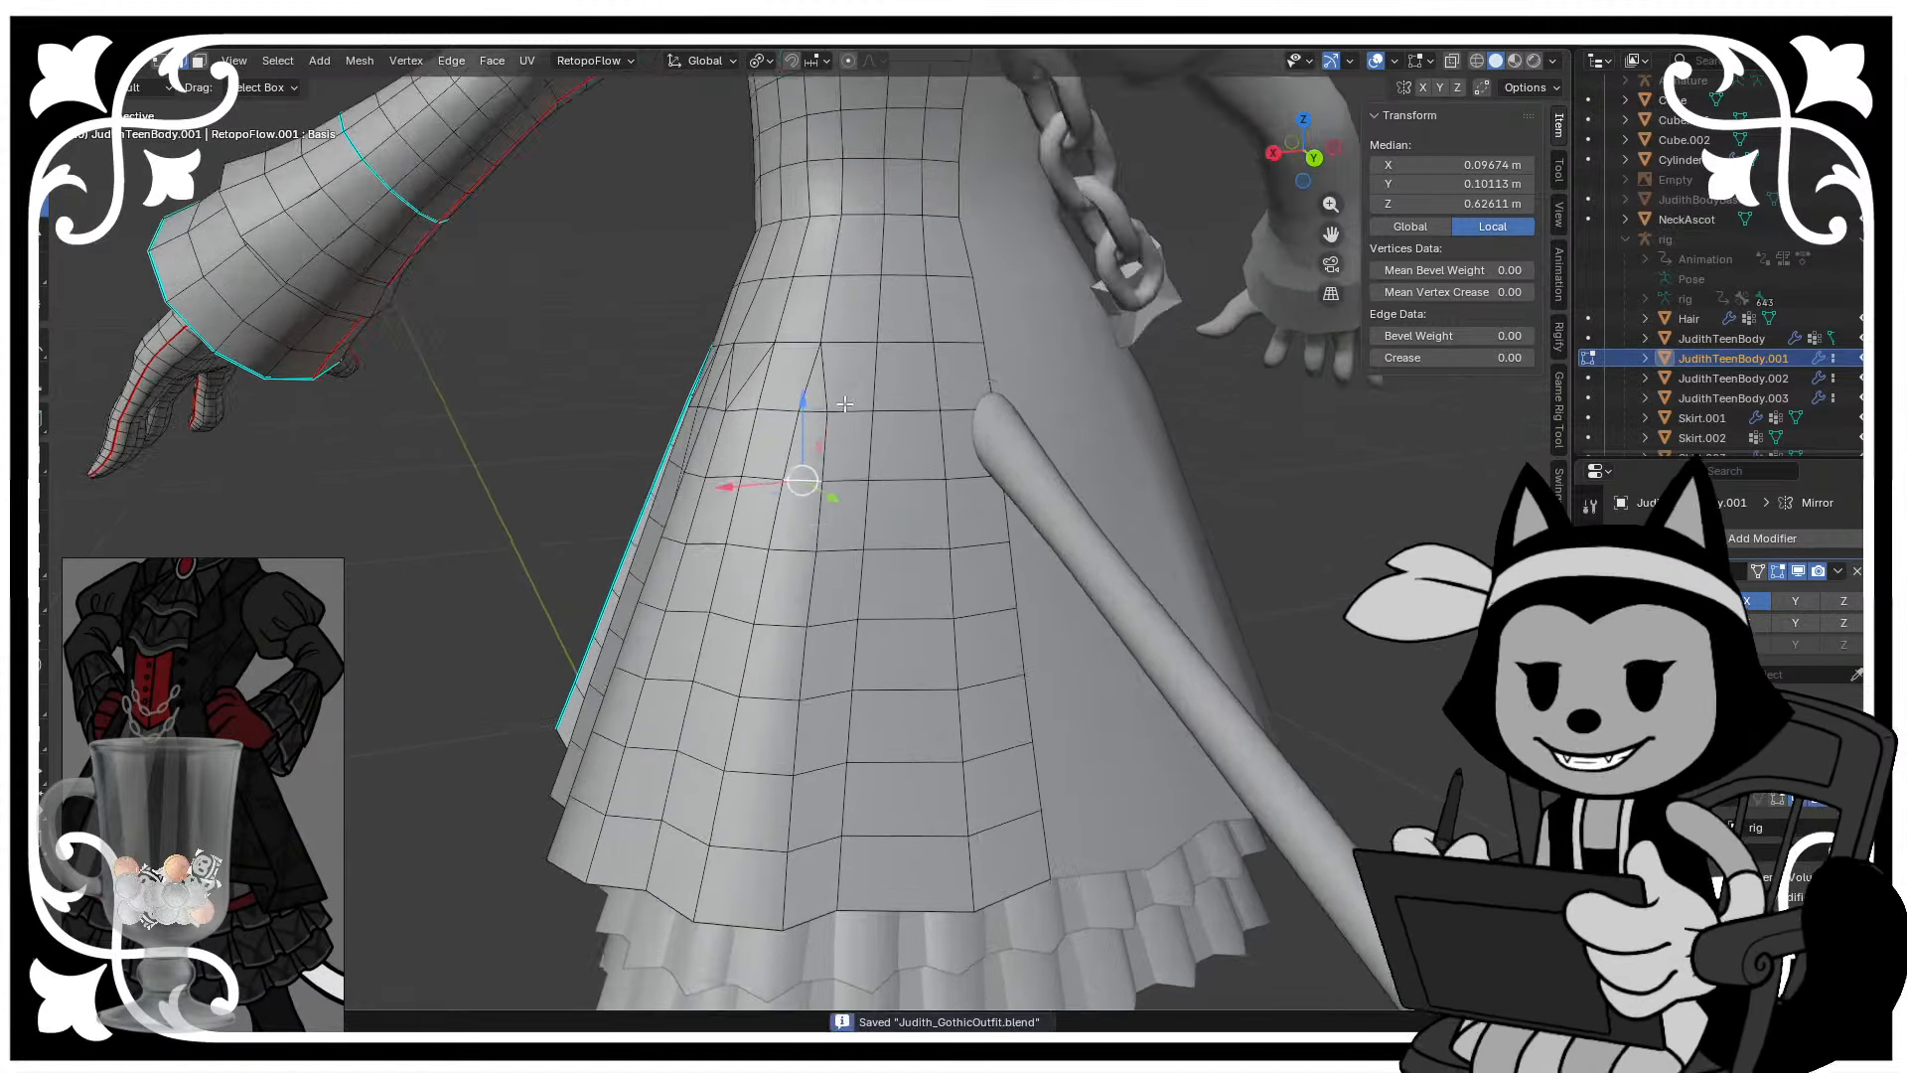
- Reposition the vertices of the rear panel's lengthwise column one by one below the pleat's top, saving along the way
{"action": "scroll", "coordinate": [845, 404], "scroll_direction": "up", "scroll_amount": 1}
{"action": "left_click", "coordinate": [894, 383]}
{"action": "left_click", "coordinate": [836, 384]}
{"action": "key", "text": "g"}
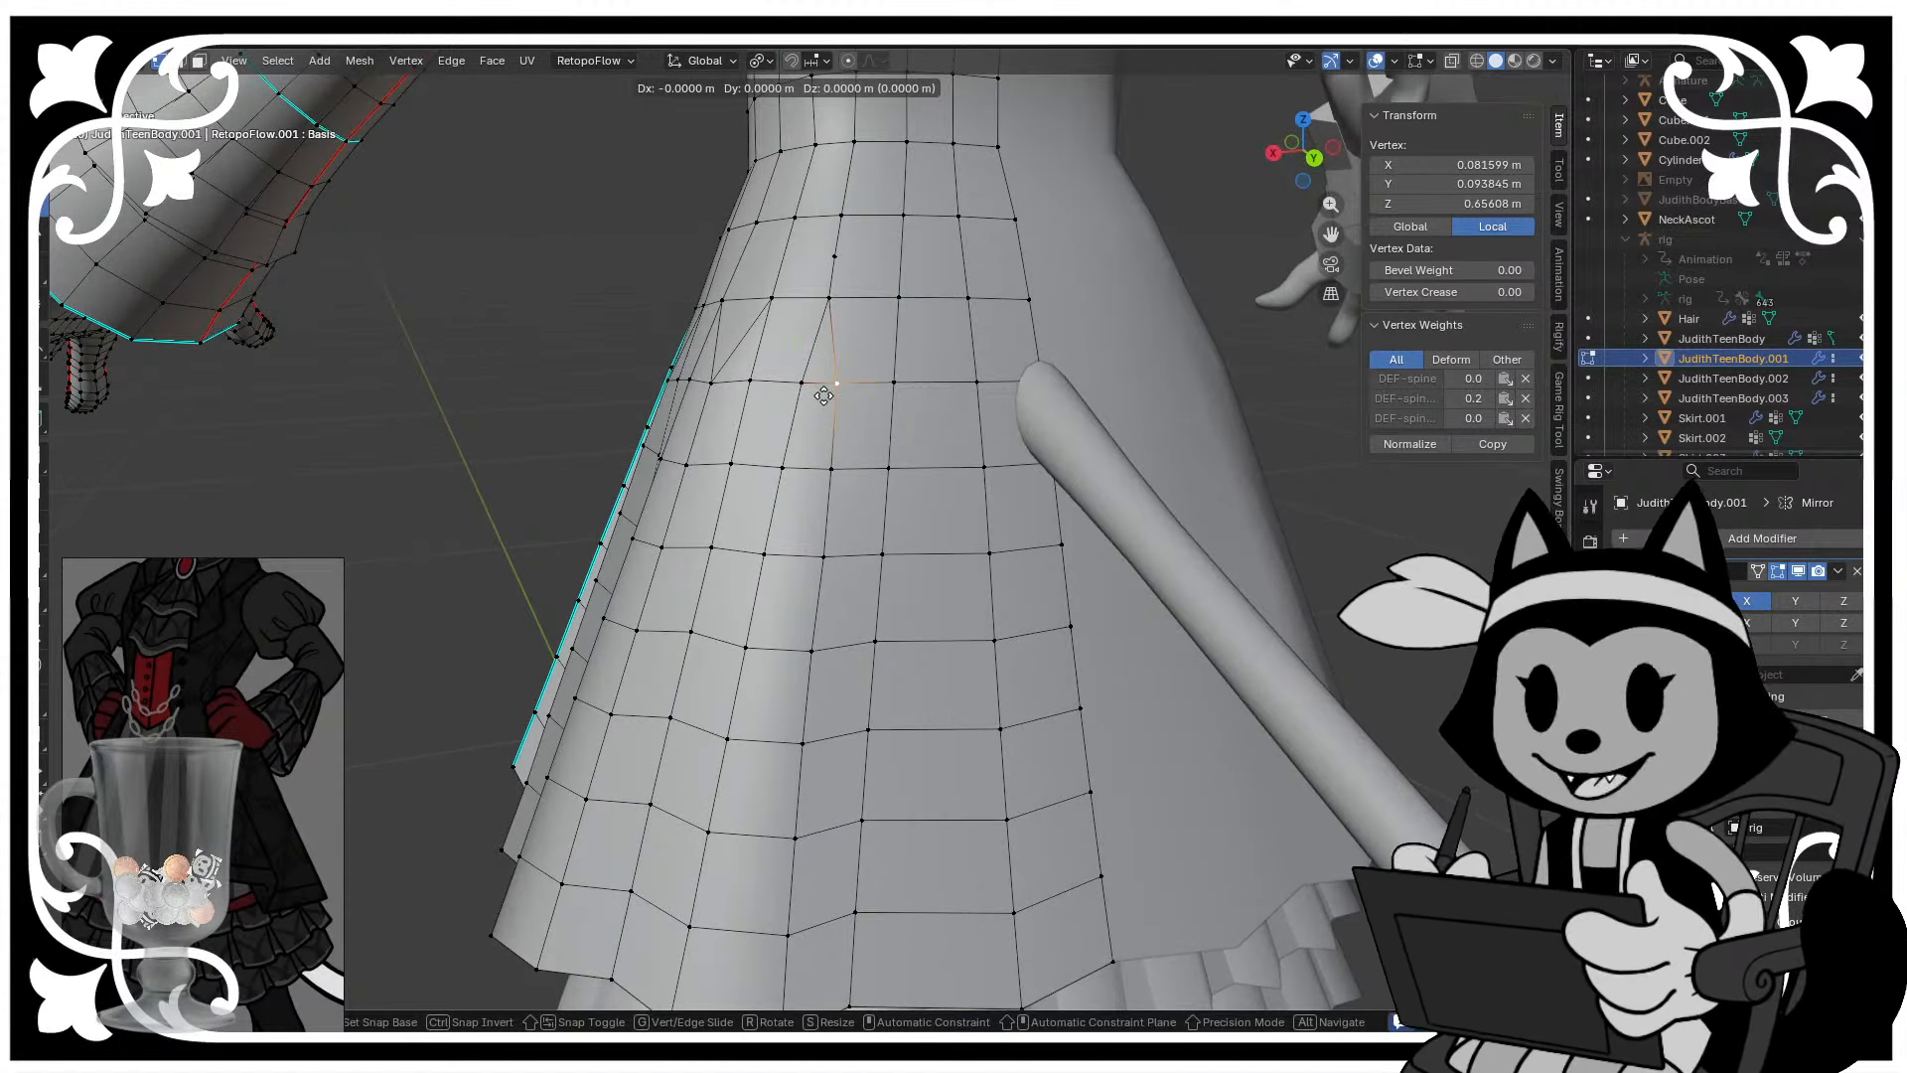
{"action": "left_click", "coordinate": [819, 481]}
{"action": "key", "text": "ctrl+s"}
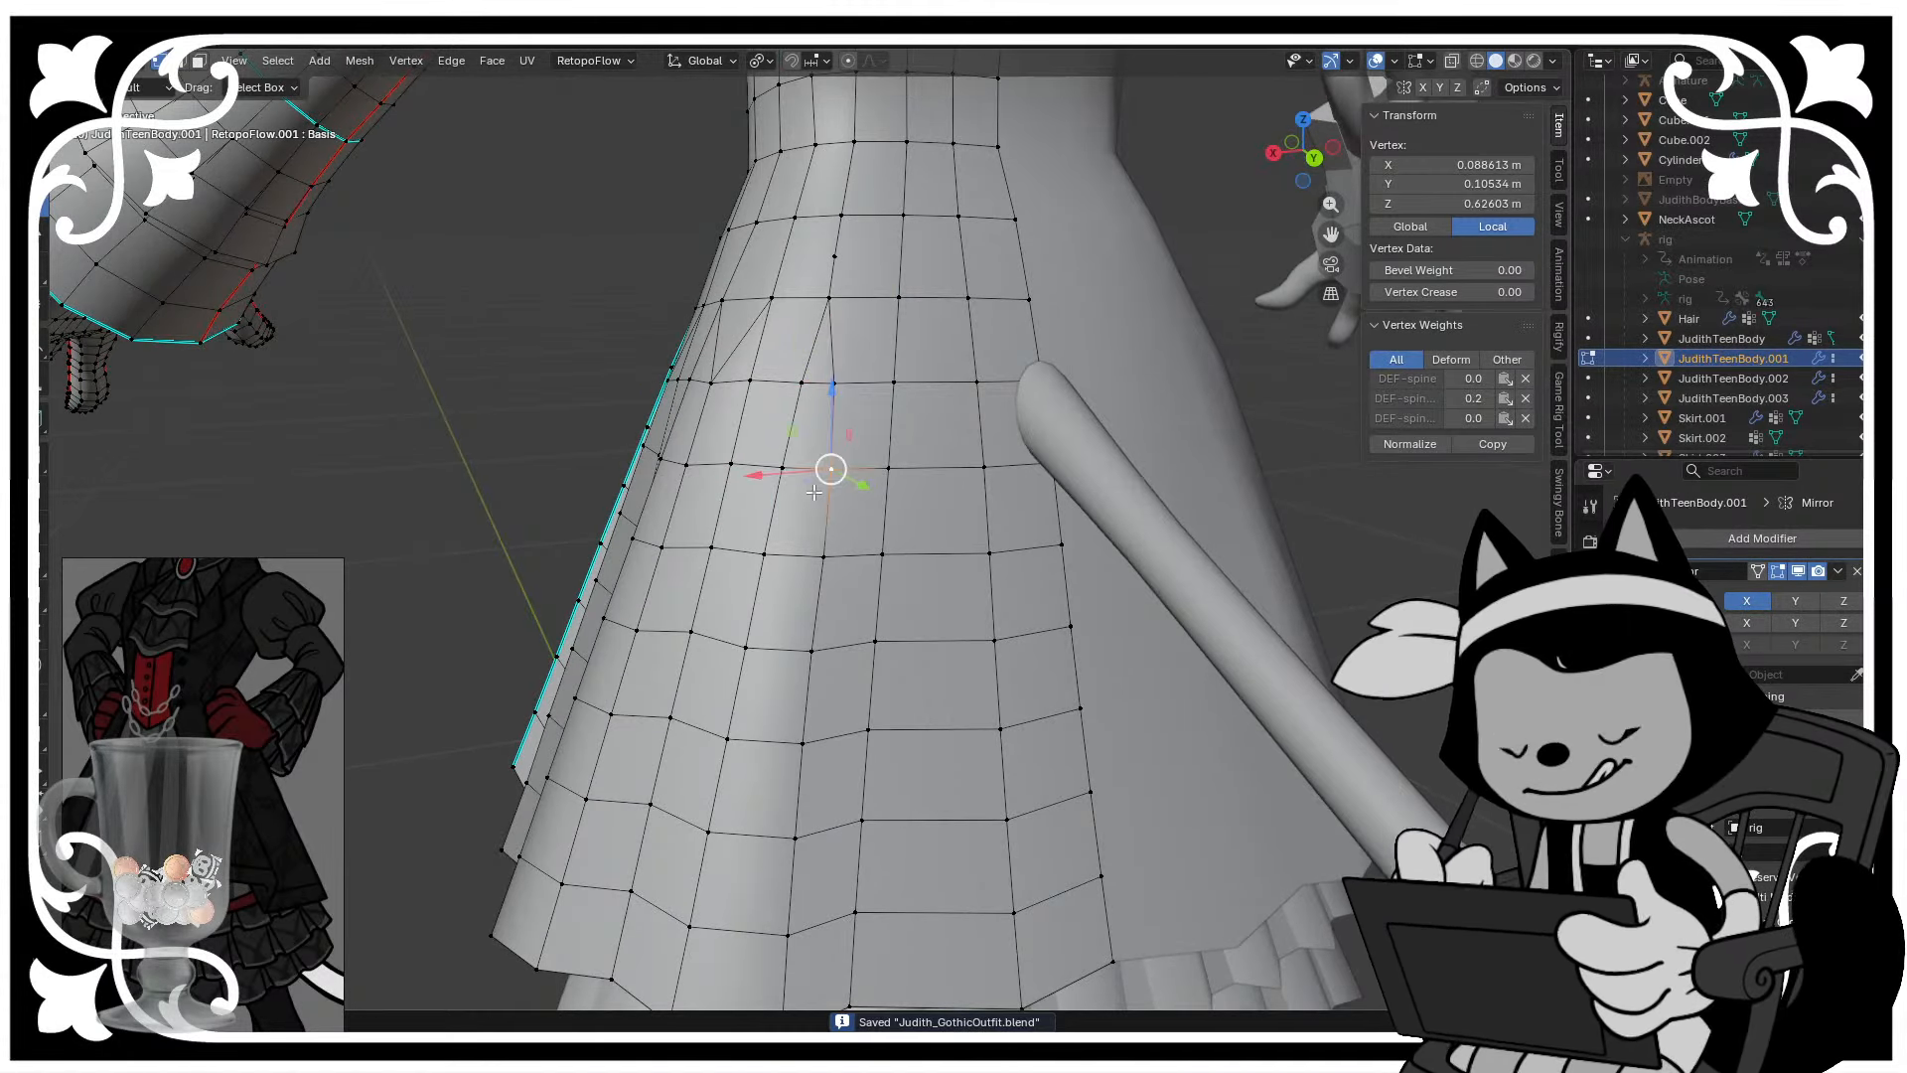
{"action": "left_click", "coordinate": [819, 552]}
{"action": "key", "text": "g"}
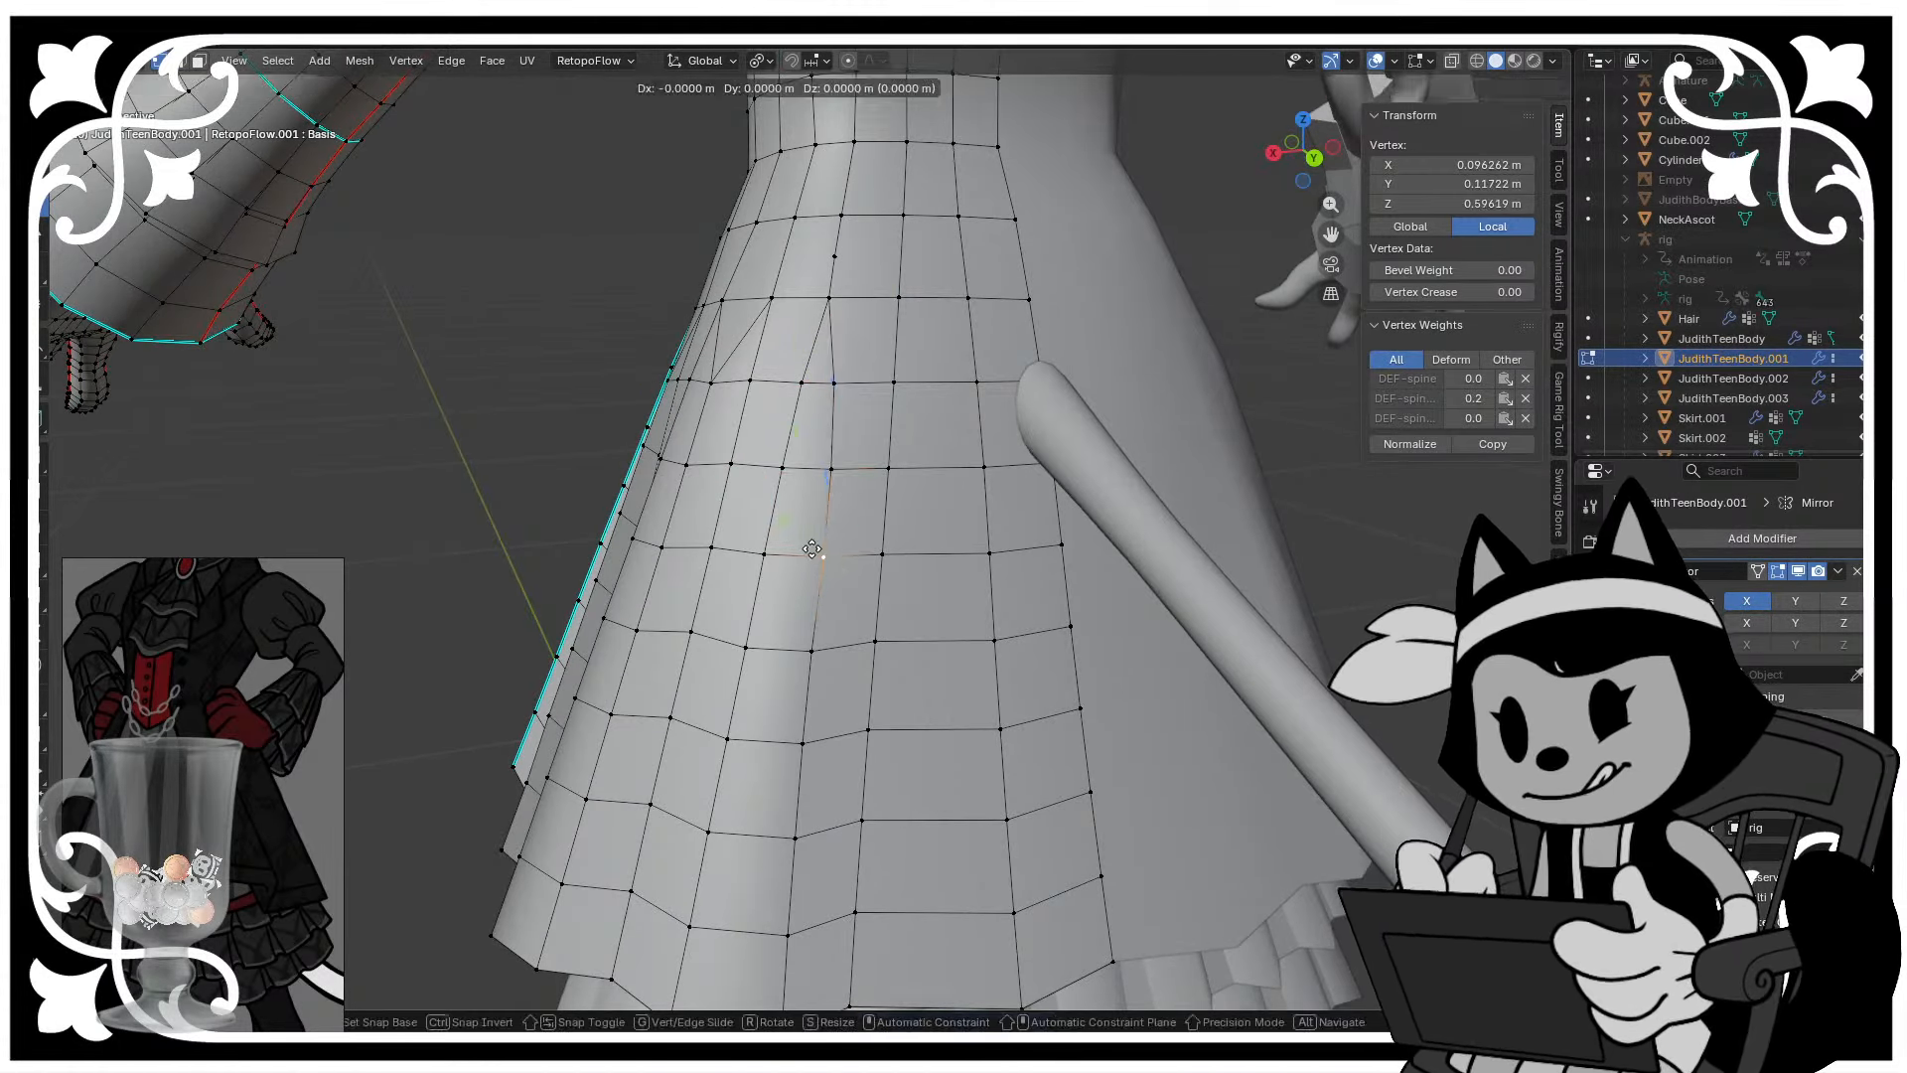
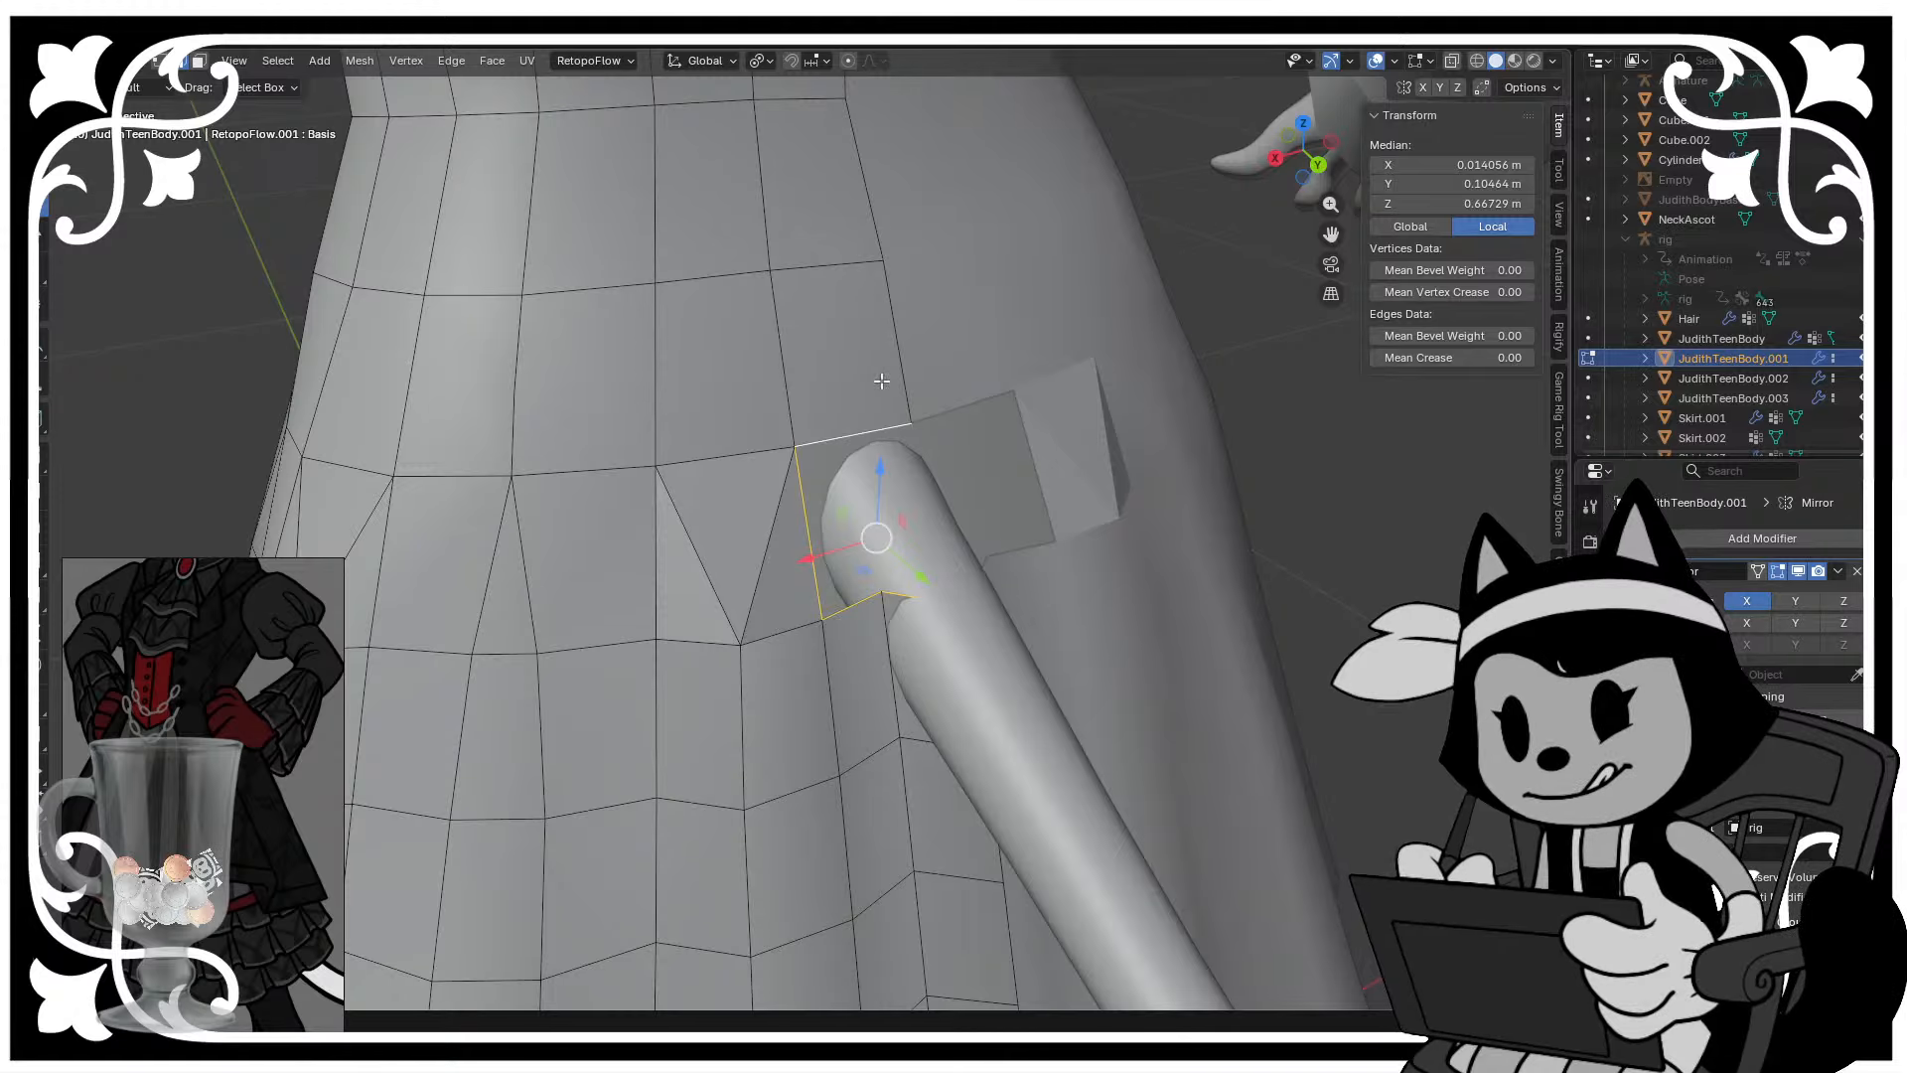
- Close the gap in the coat at the tail base with new faces between its boundary edges, and save the file
{"action": "left_click", "coordinate": [864, 422]}
{"action": "key", "text": "ctrl+e"}
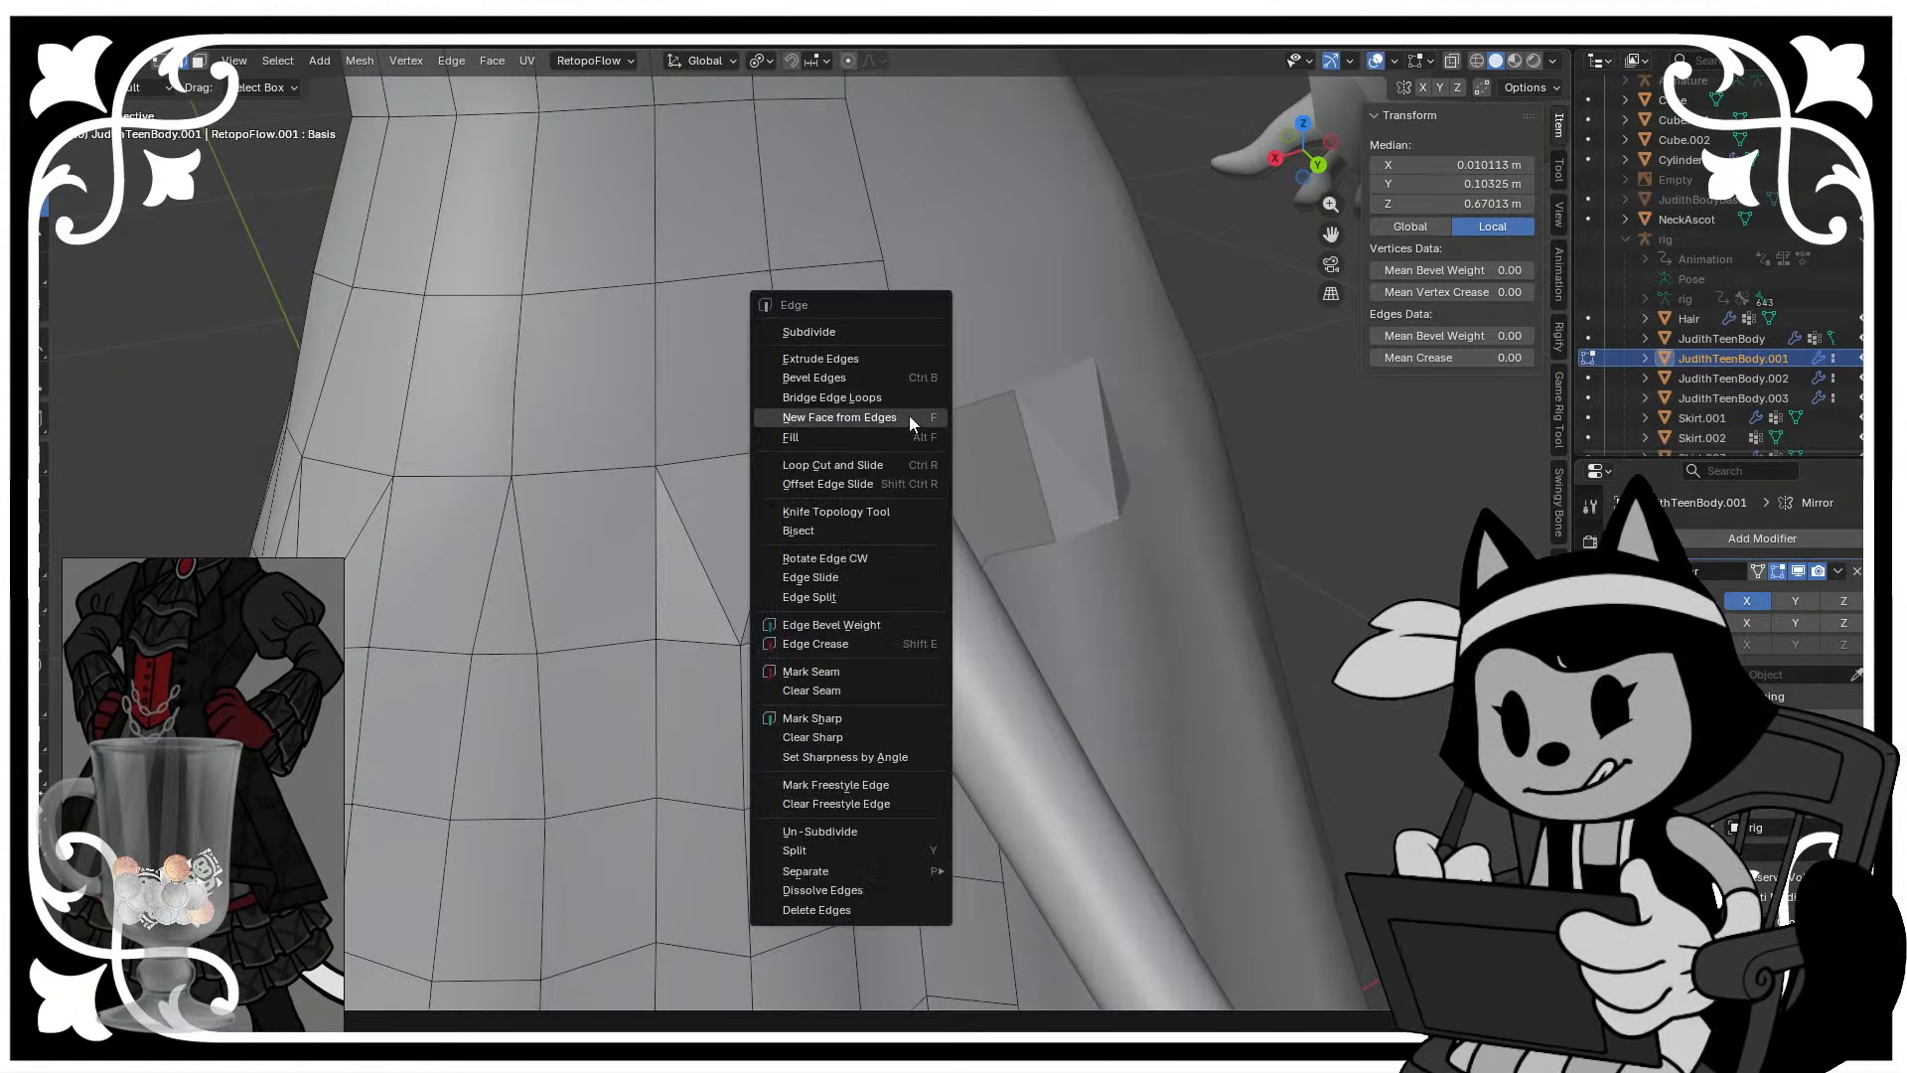
{"action": "left_click", "coordinate": [906, 402]}
{"action": "key", "text": "ctrl+e"}
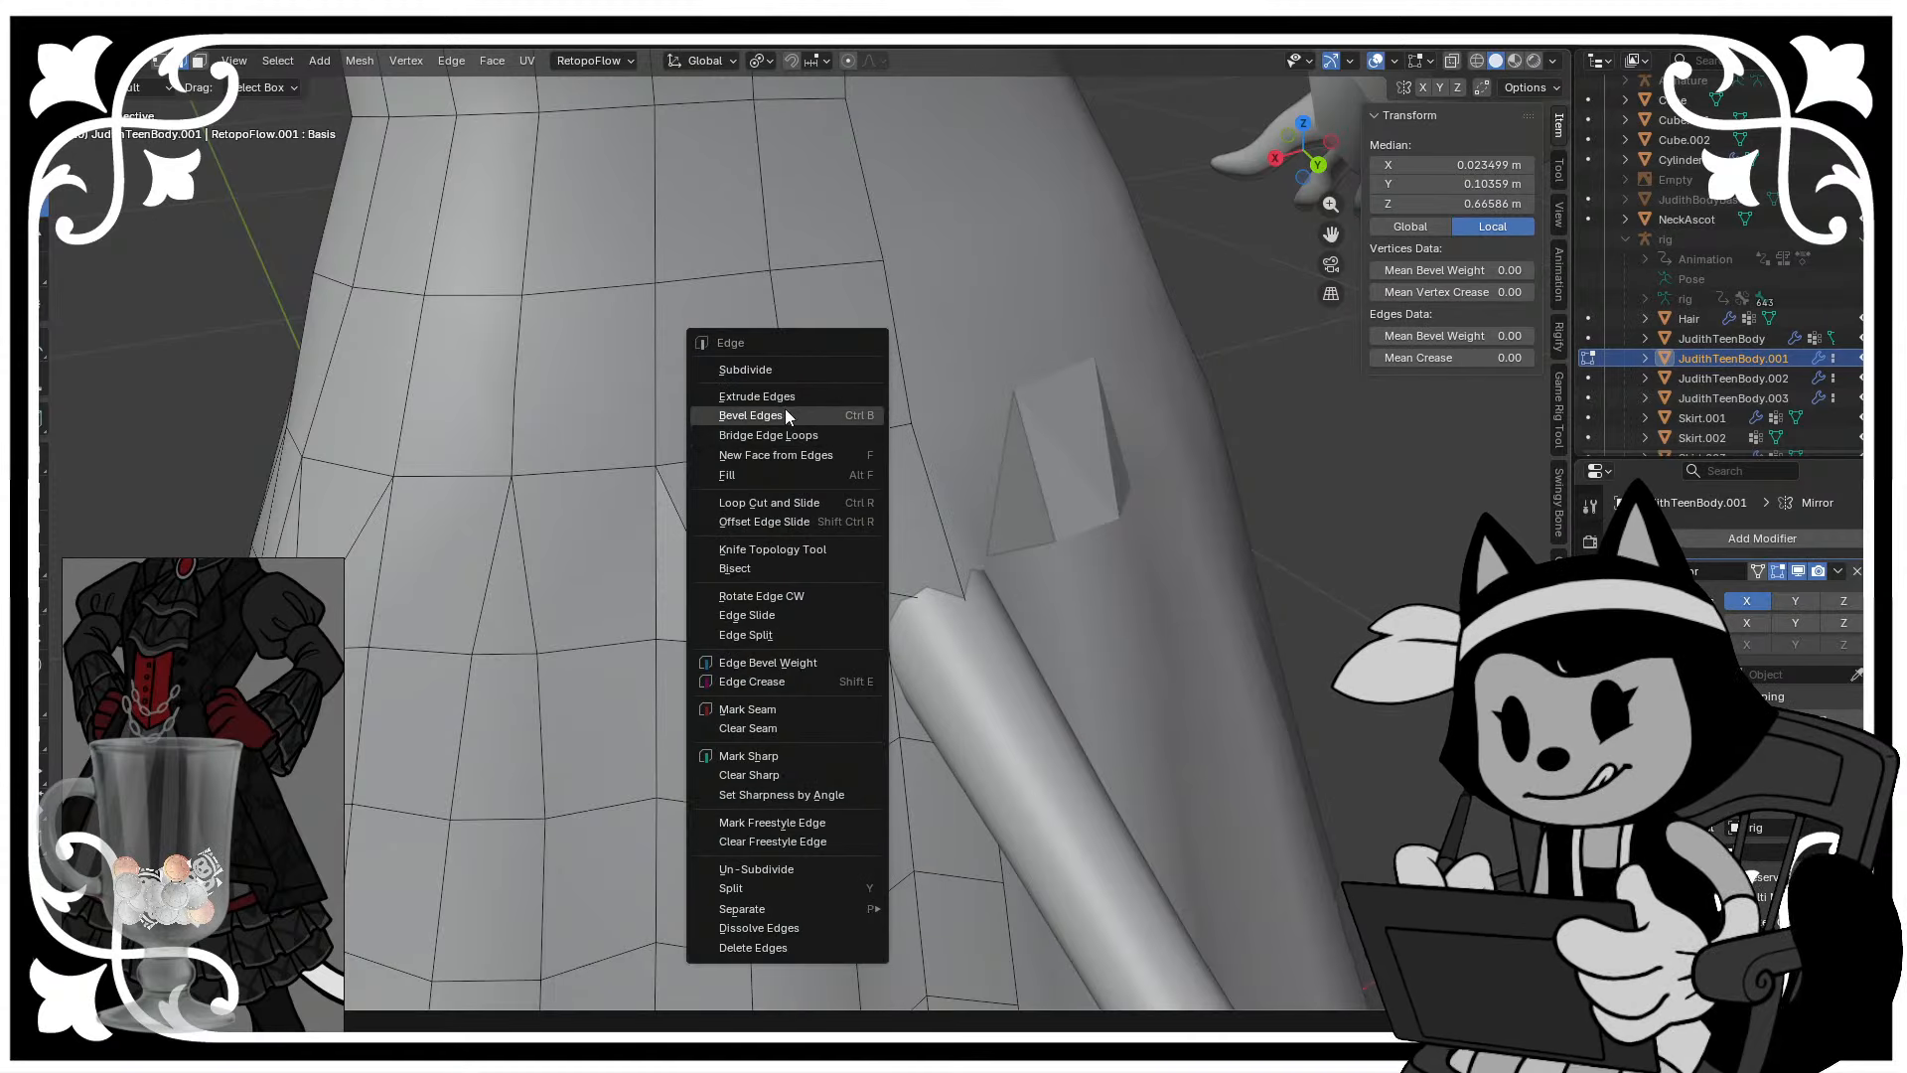
{"action": "left_click", "coordinate": [772, 477]}
{"action": "key", "text": "1"}
{"action": "left_click", "coordinate": [926, 596]}
{"action": "key", "text": "ctrl+s"}
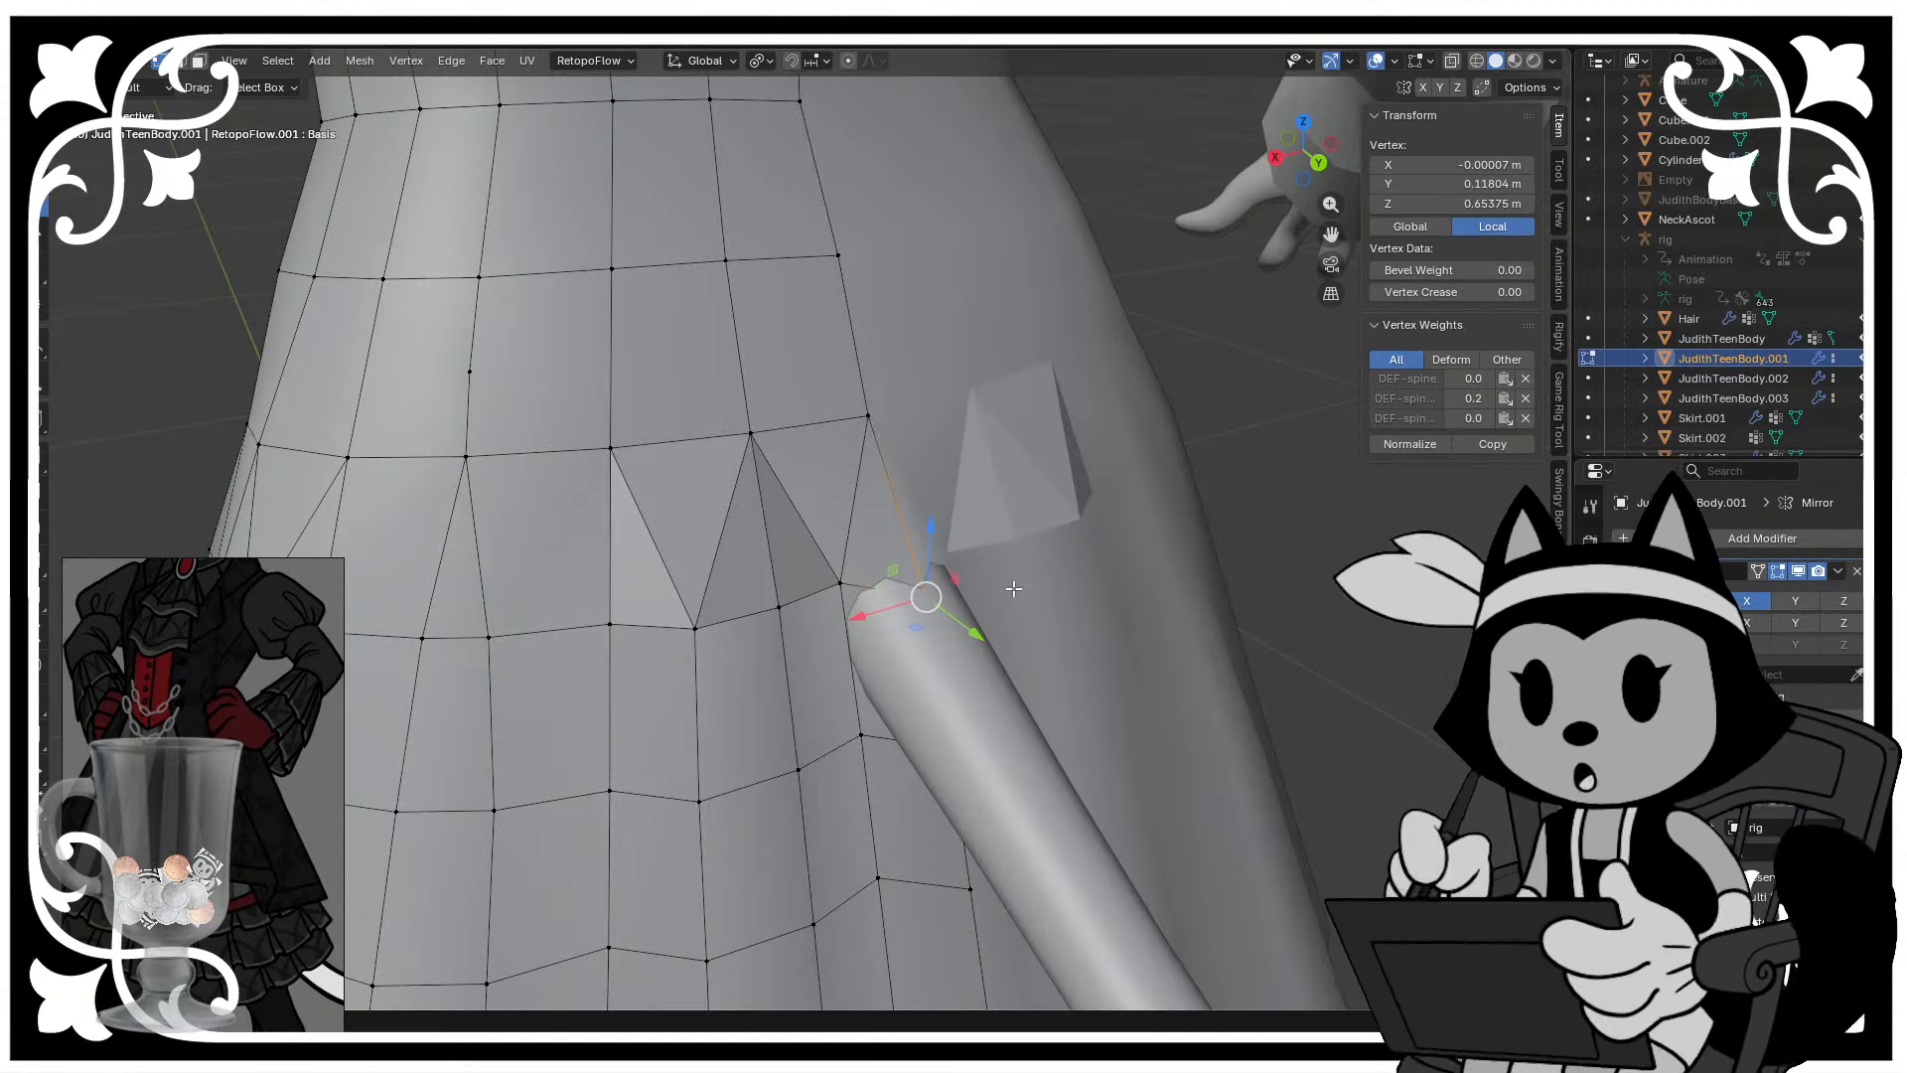
- Move the reference image up to reveal the full skirt and coat hem
{"action": "left_click_drag", "start_coordinate": [233, 828], "coordinate": [223, 503]}
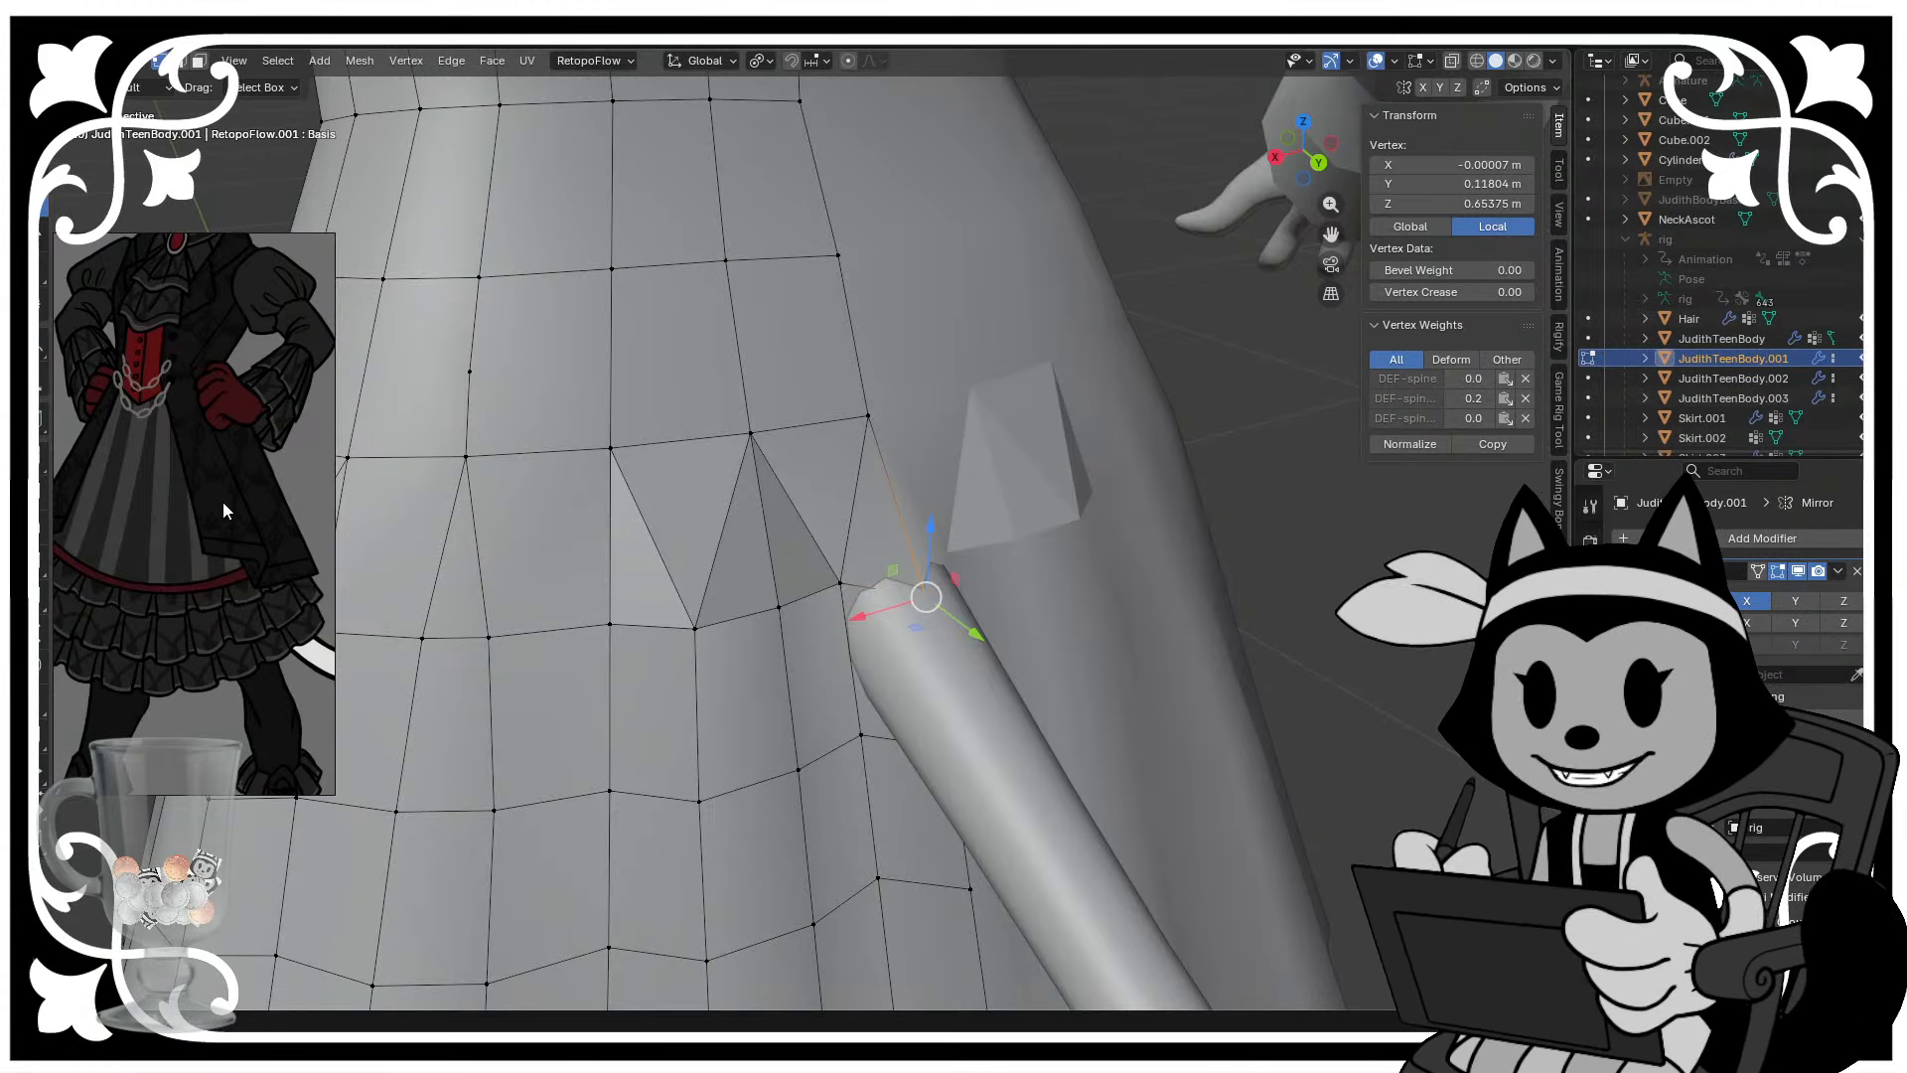
- Reposition two vertices along the rear panel's centre edge at and below the tail base, and save the file
{"action": "middle_click_drag", "start_coordinate": [894, 596], "coordinate": [994, 596]}
{"action": "left_click", "coordinate": [1204, 571]}
{"action": "left_click_drag", "start_coordinate": [1254, 538], "coordinate": [1247, 519]}
{"action": "left_click", "coordinate": [1236, 695]}
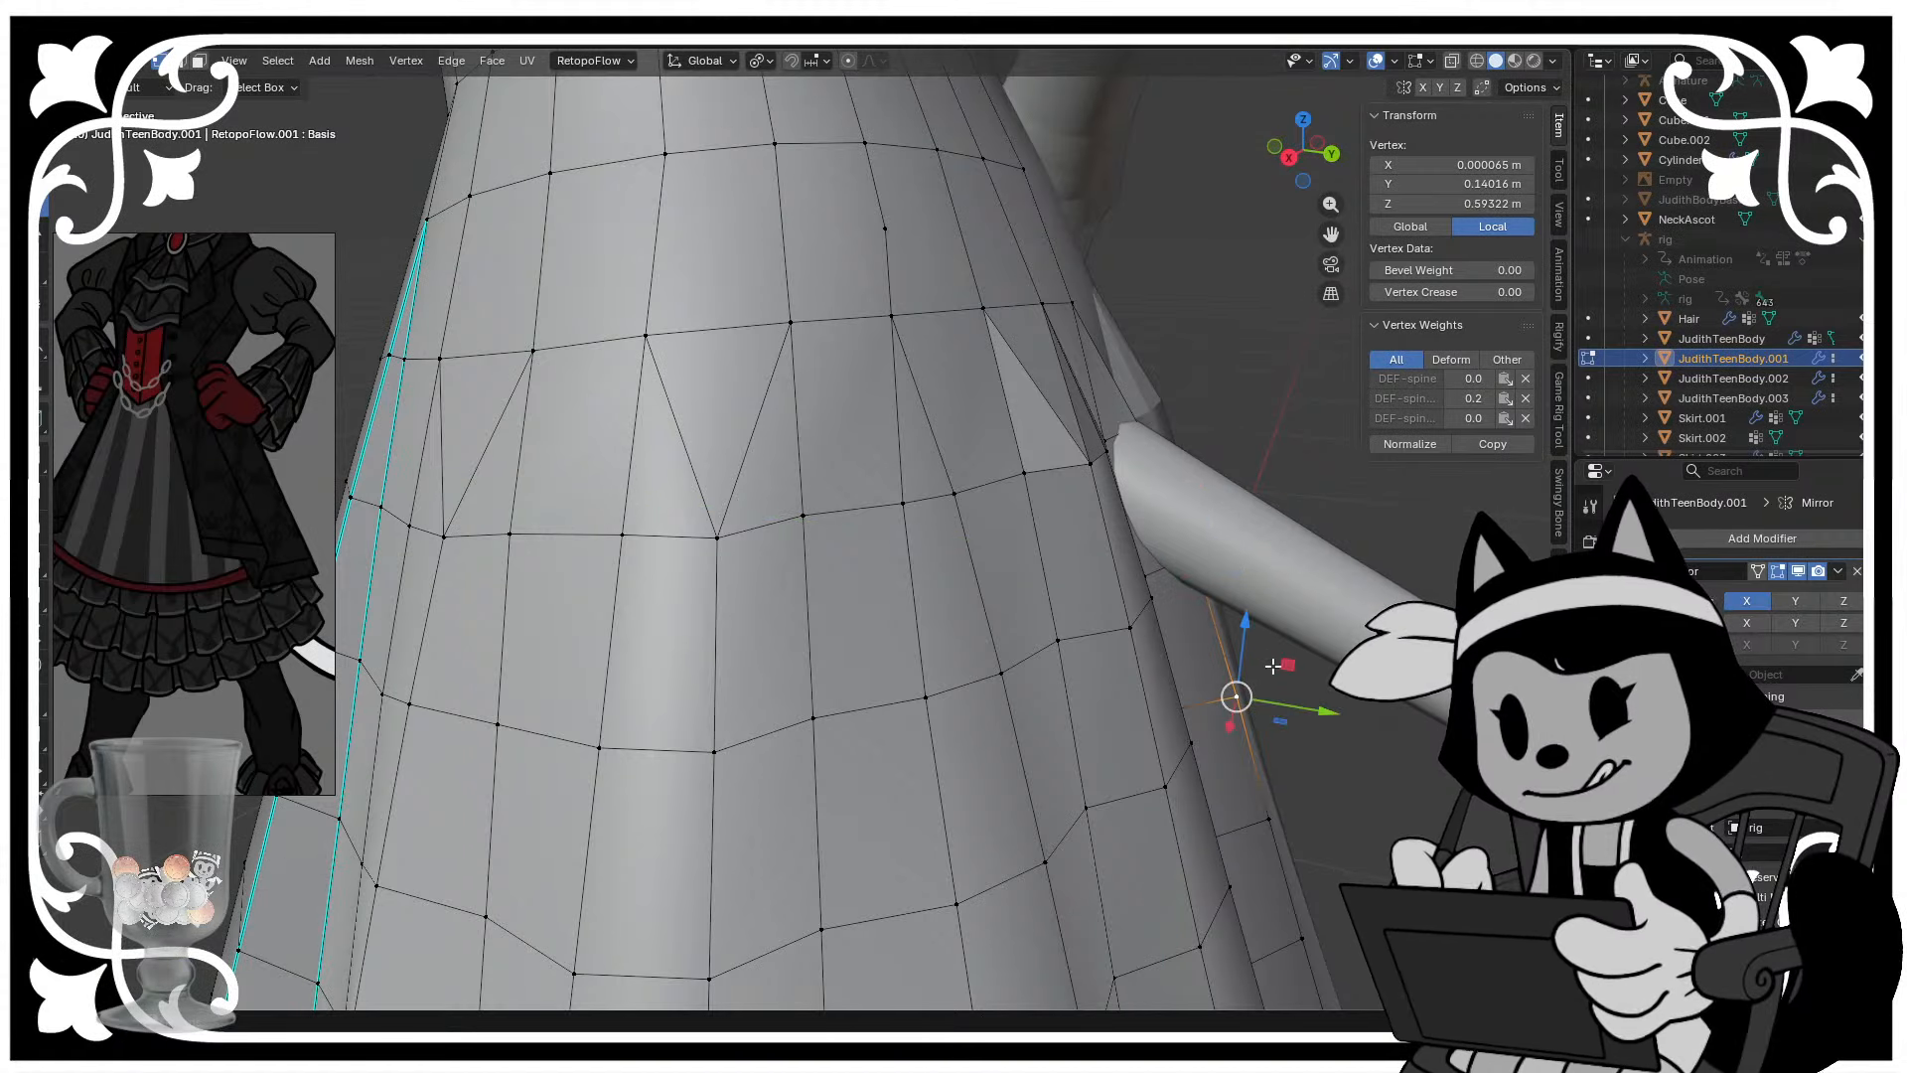
{"action": "left_click_drag", "start_coordinate": [1272, 666], "coordinate": [1271, 655]}
{"action": "scroll", "coordinate": [900, 435], "scroll_direction": "down", "scroll_amount": 3}
{"action": "key", "text": "ctrl+s"}
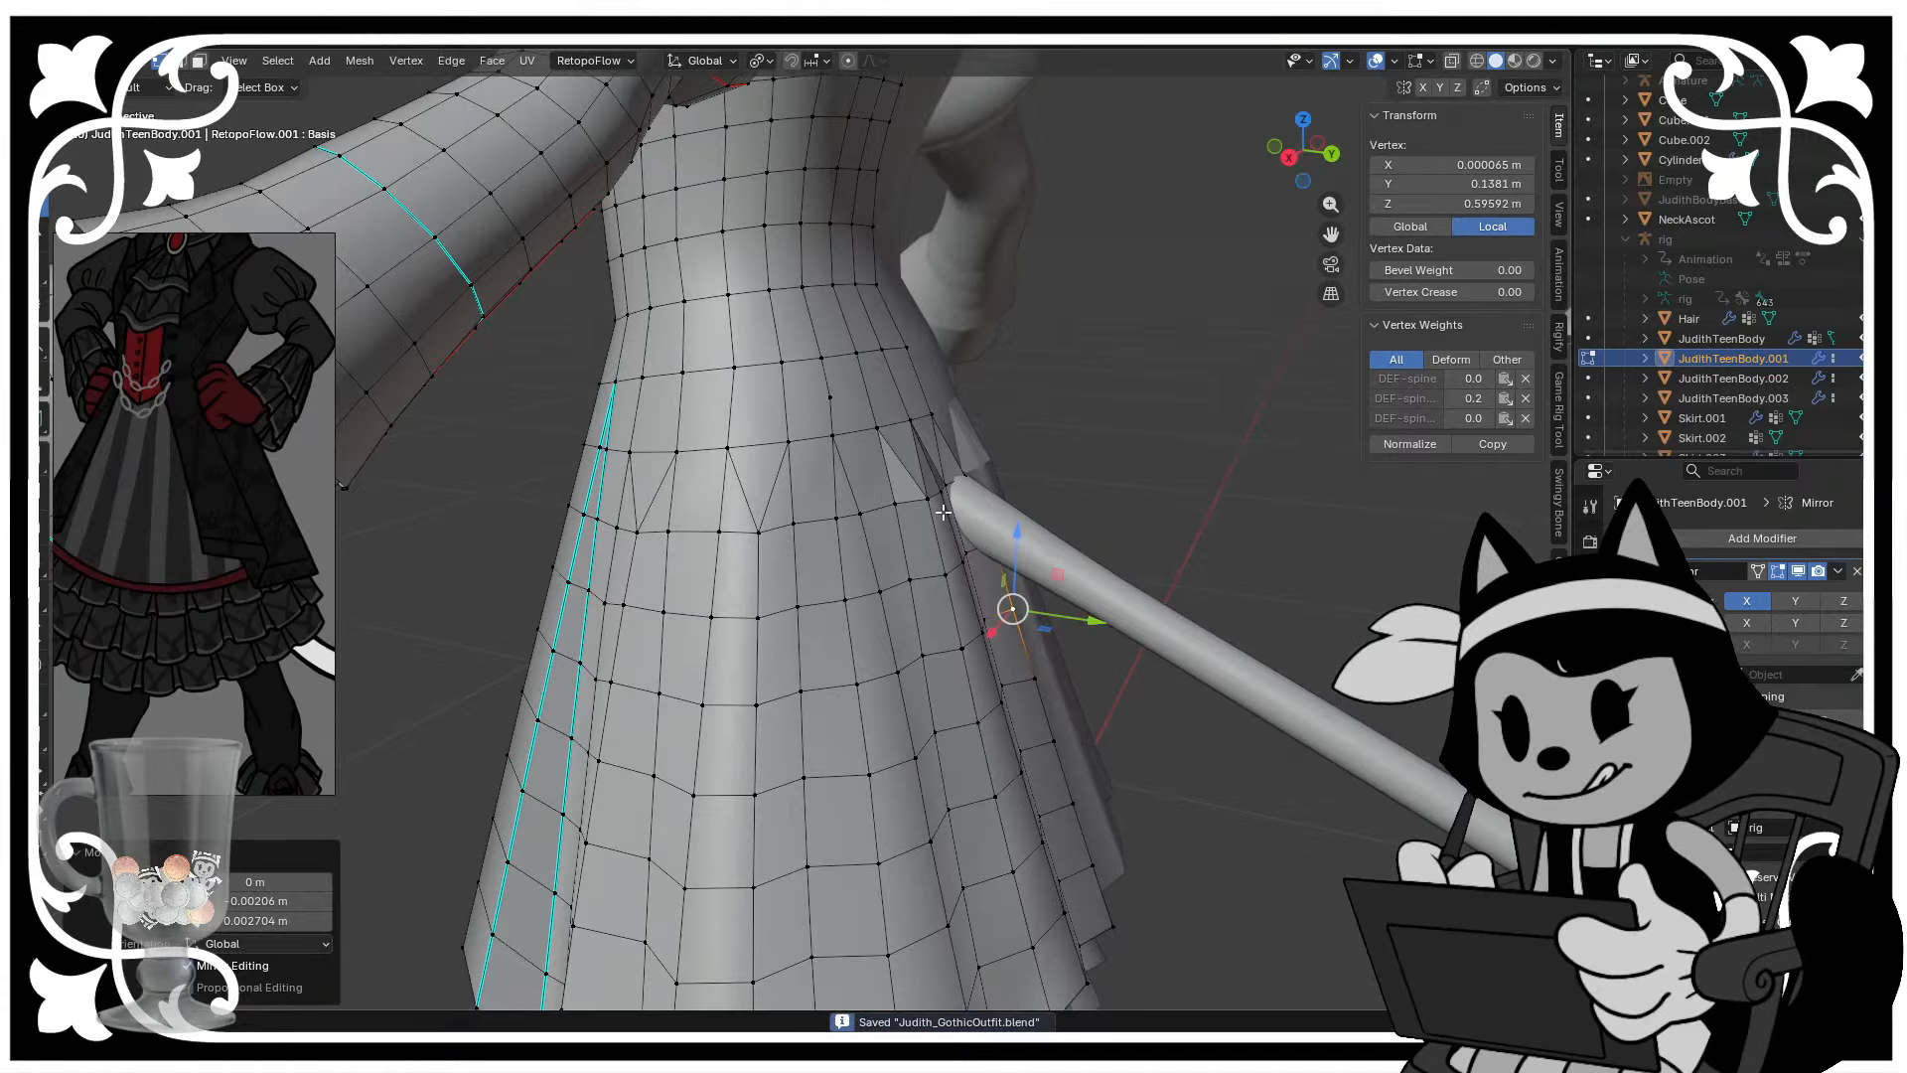
- Select two neighbouring vertices on the rear panel just above the tail base and shift them slightly
{"action": "left_click", "coordinate": [909, 422]}
{"action": "left_click", "coordinate": [932, 415], "text": "shift"}
{"action": "scroll", "coordinate": [935, 413], "scroll_direction": "up", "scroll_amount": 2}
{"action": "left_click_drag", "start_coordinate": [1075, 365], "coordinate": [1082, 367]}
- Merge two neighbouring vertices on the coat's upper side, above the pleats and ahead of the tail
{"action": "left_click", "coordinate": [942, 370]}
{"action": "middle_click_drag", "start_coordinate": [943, 383], "coordinate": [958, 468]}
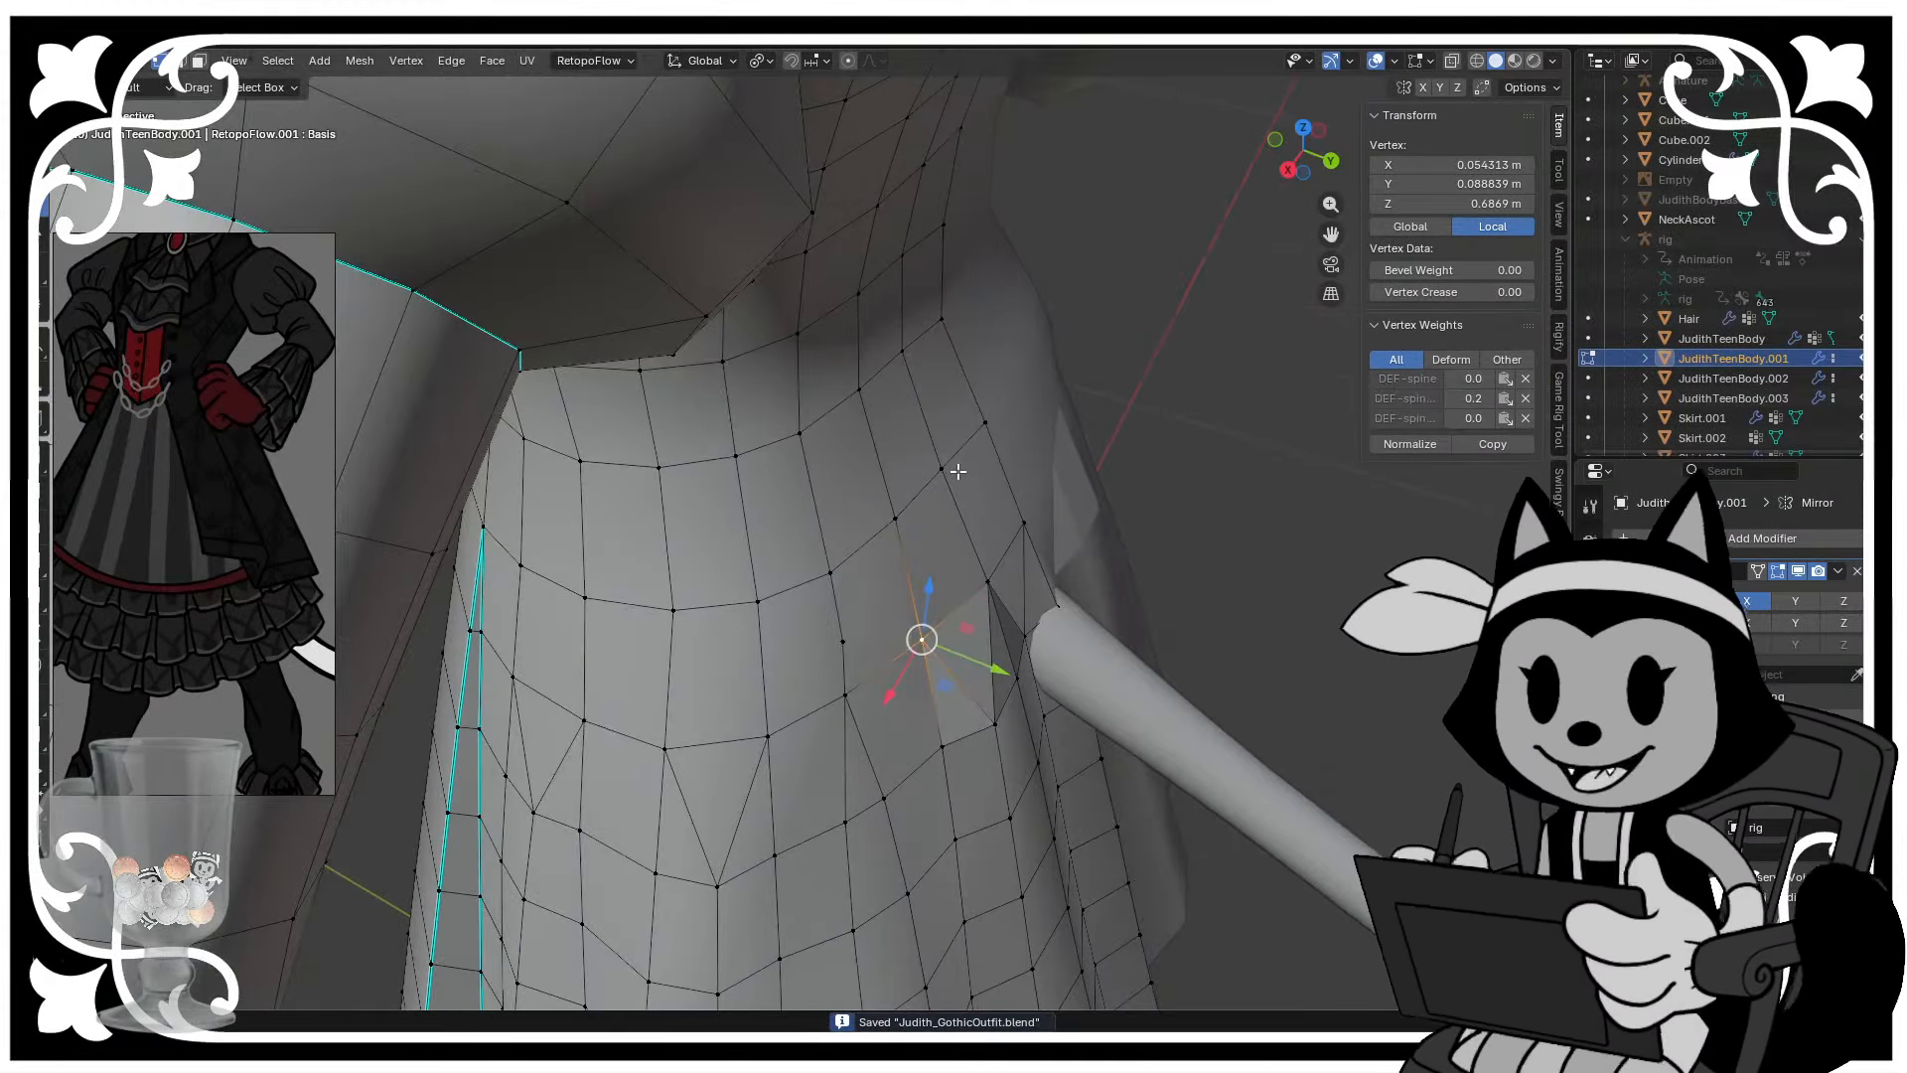
{"action": "left_click", "coordinate": [846, 644]}
{"action": "left_click", "coordinate": [847, 695], "text": "shift"}
{"action": "key", "text": "m"}
{"action": "left_click", "coordinate": [849, 761]}
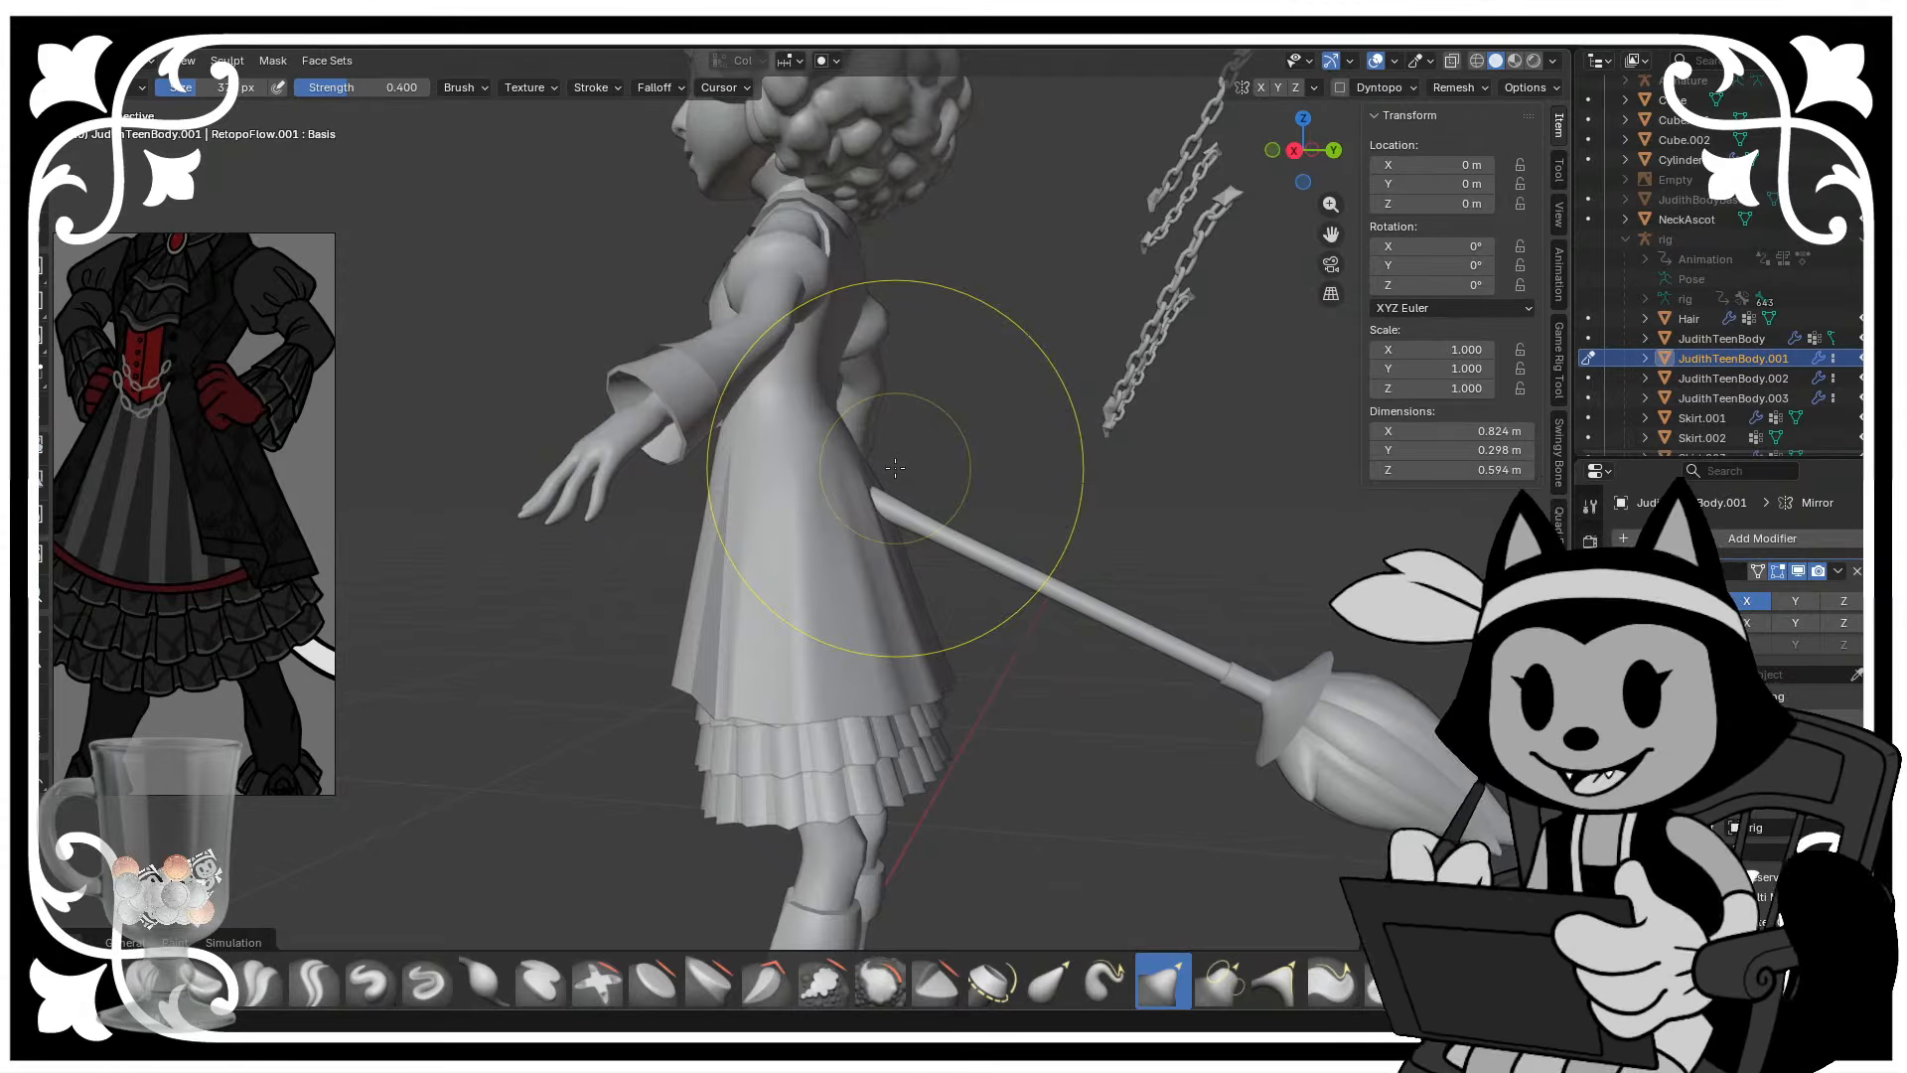
- Check the coat's shape and side slit from several angles in and out of Sculpt Mode, saving the file
{"action": "key", "text": "ctrl+s"}
{"action": "scroll", "coordinate": [566, 489], "scroll_direction": "up", "scroll_amount": 2}
{"action": "mouse_move", "coordinate": [824, 527]}
{"action": "middle_mouse_down"}
{"action": "mouse_move", "coordinate": [702, 592]}
{"action": "mouse_move", "coordinate": [795, 608]}
{"action": "mouse_move", "coordinate": [736, 636]}
{"action": "mouse_move", "coordinate": [732, 724]}
{"action": "mouse_move", "coordinate": [699, 680]}
{"action": "mouse_move", "coordinate": [700, 700]}
{"action": "mouse_move", "coordinate": [805, 743]}
{"action": "mouse_move", "coordinate": [911, 732]}
{"action": "middle_mouse_up"}
{"action": "key", "text": "Tab"}
{"action": "scroll", "coordinate": [695, 593], "scroll_direction": "down", "scroll_amount": 1}
{"action": "key", "text": "Tab"}
{"action": "key", "text": "ctrl+s"}
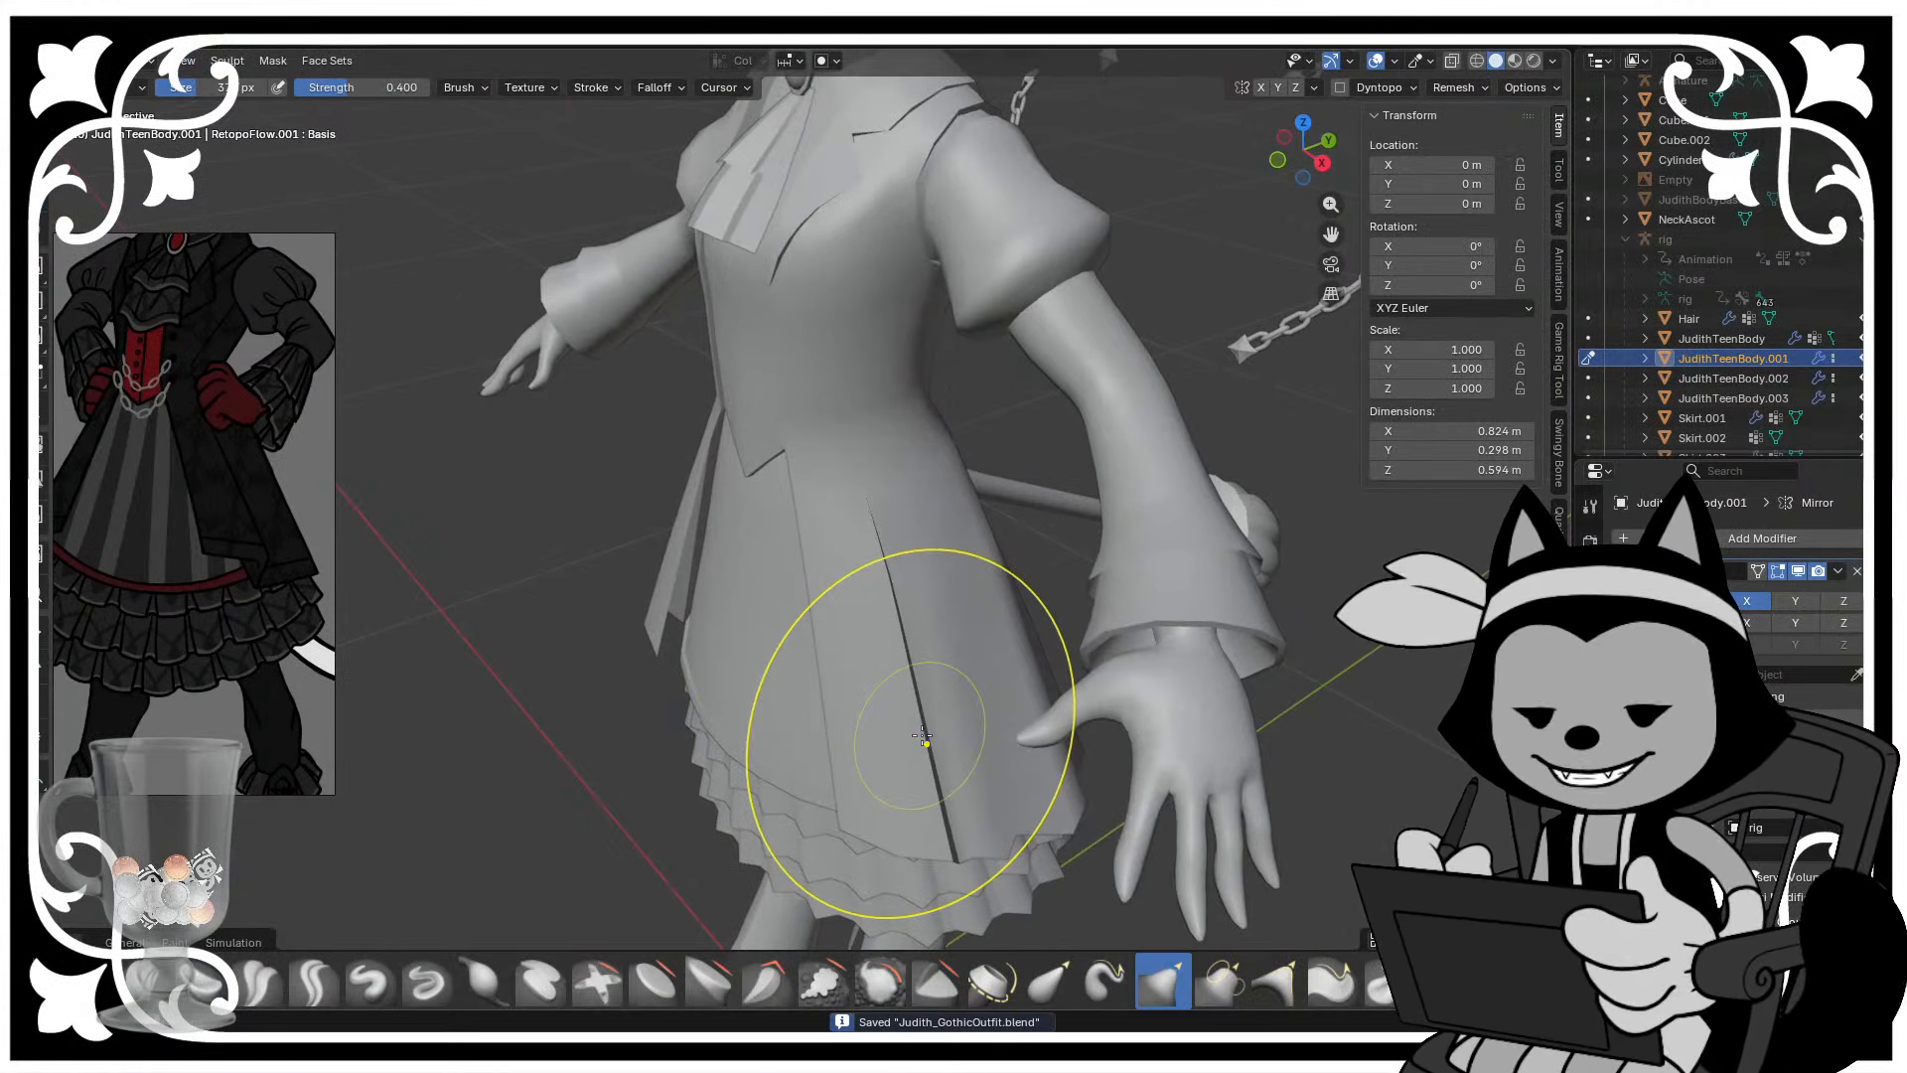
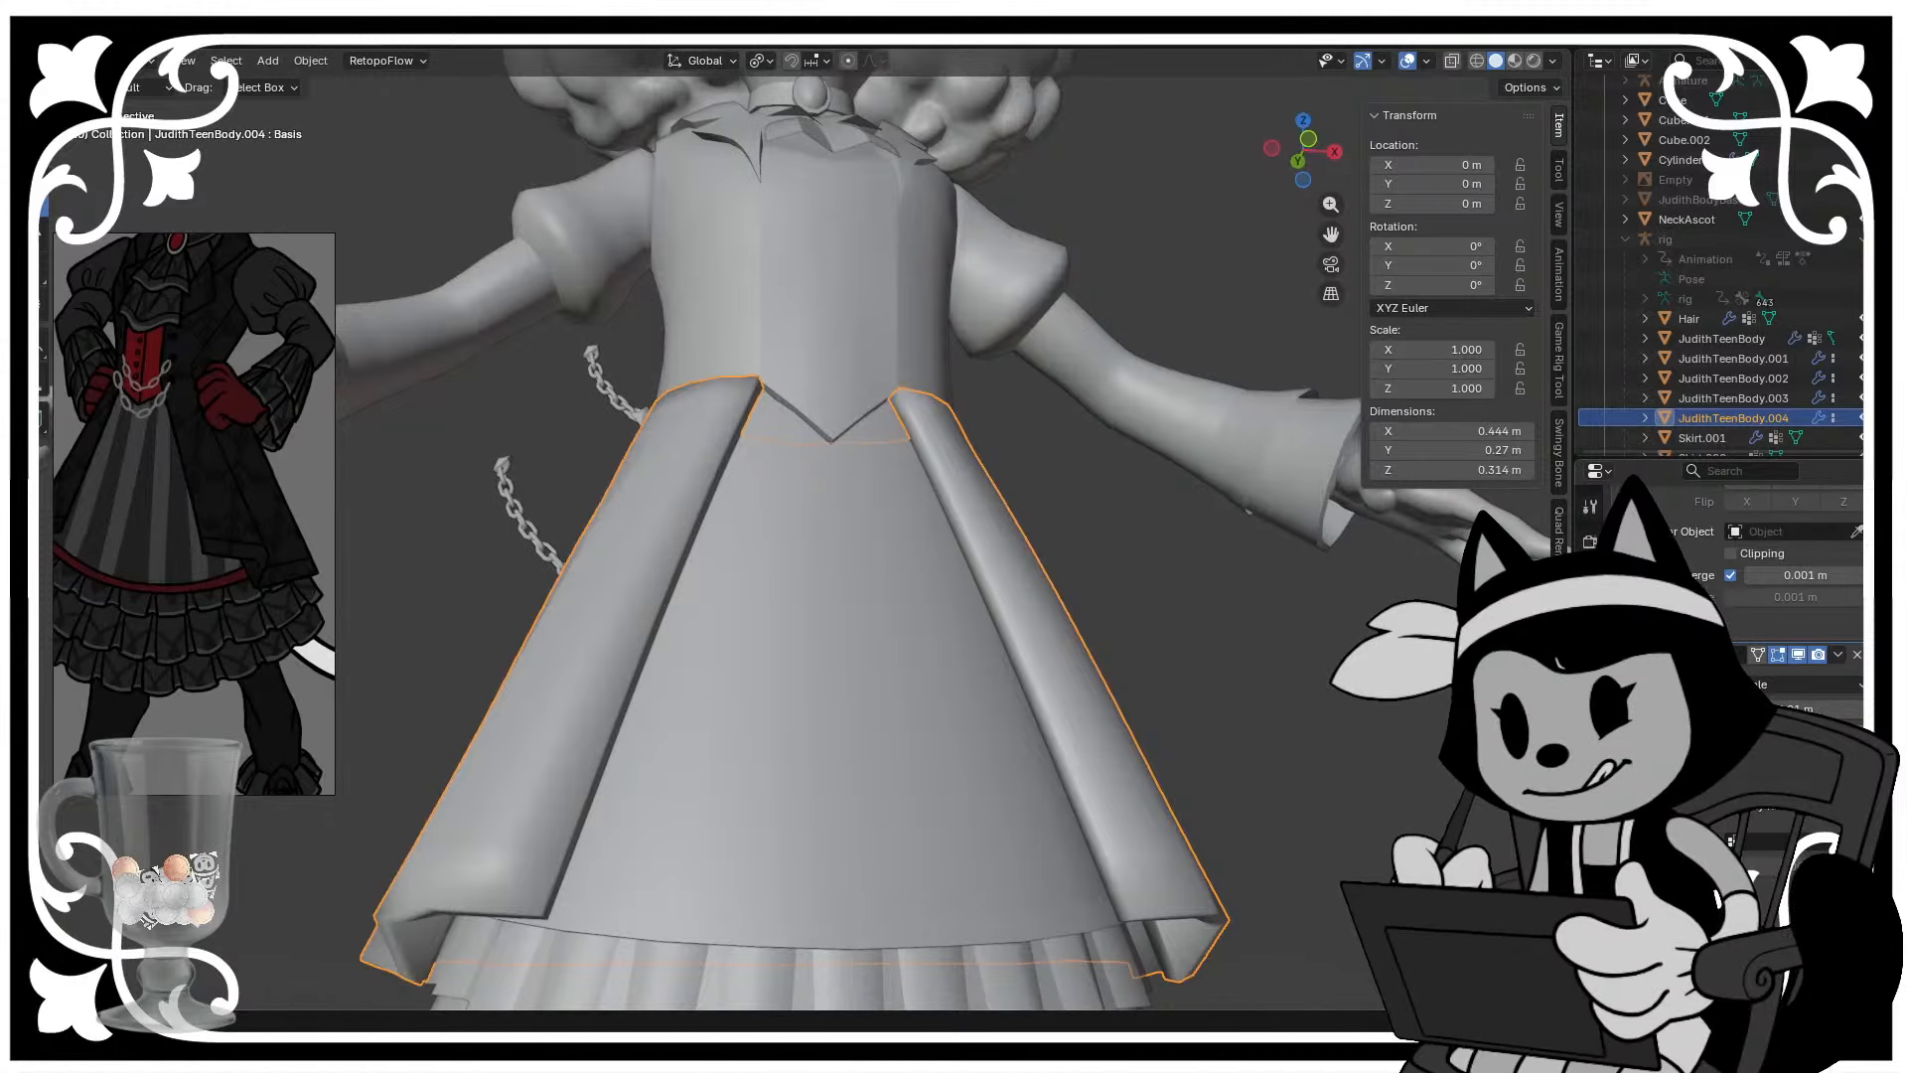
- Adjust the Solidify modifier's offset on the coat skirt and check its folded front edges
{"action": "mouse_move", "coordinate": [1794, 731]}
{"action": "left_mouse_down"}
{"action": "mouse_move", "coordinate": [1820, 731]}
{"action": "mouse_move", "coordinate": [1794, 731]}
{"action": "left_mouse_up"}
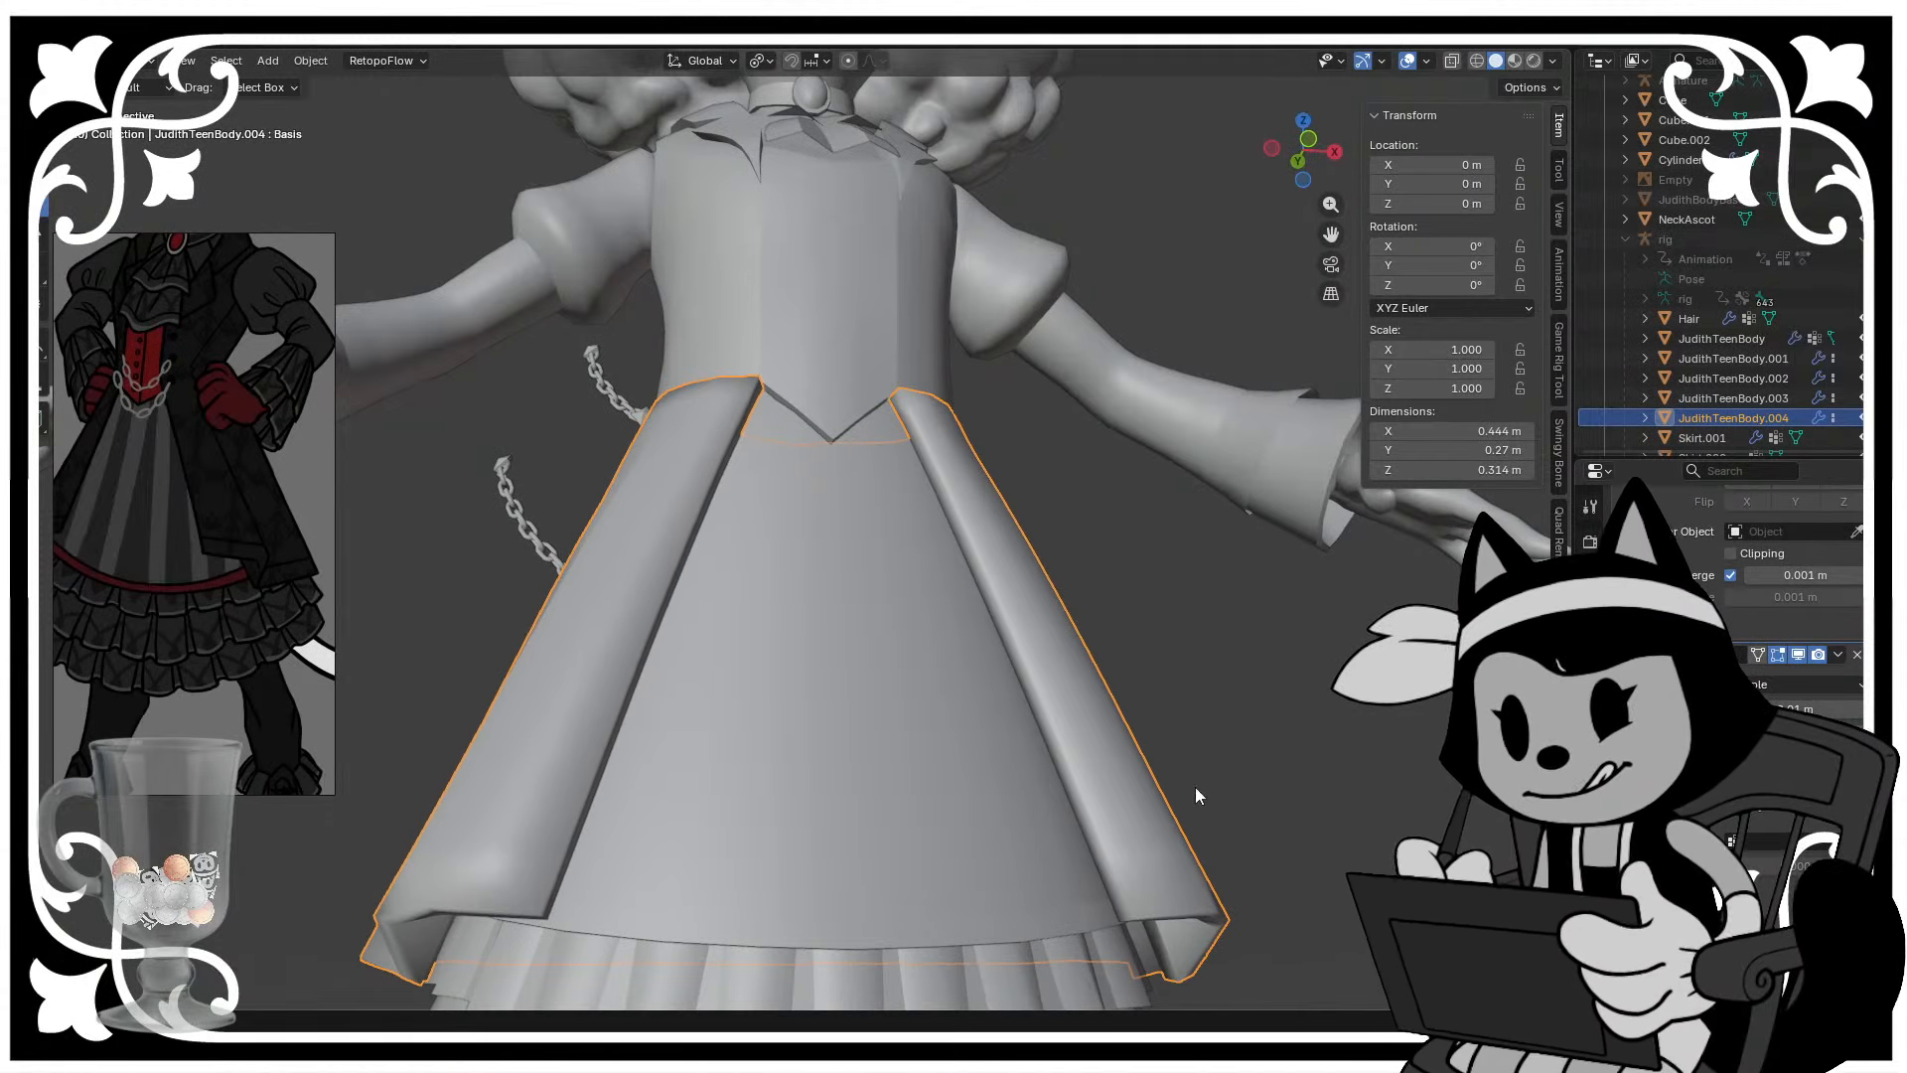
{"action": "scroll", "coordinate": [1015, 502], "scroll_direction": "down", "scroll_amount": 1}
{"action": "middle_click_drag", "start_coordinate": [1015, 503], "coordinate": [951, 644]}
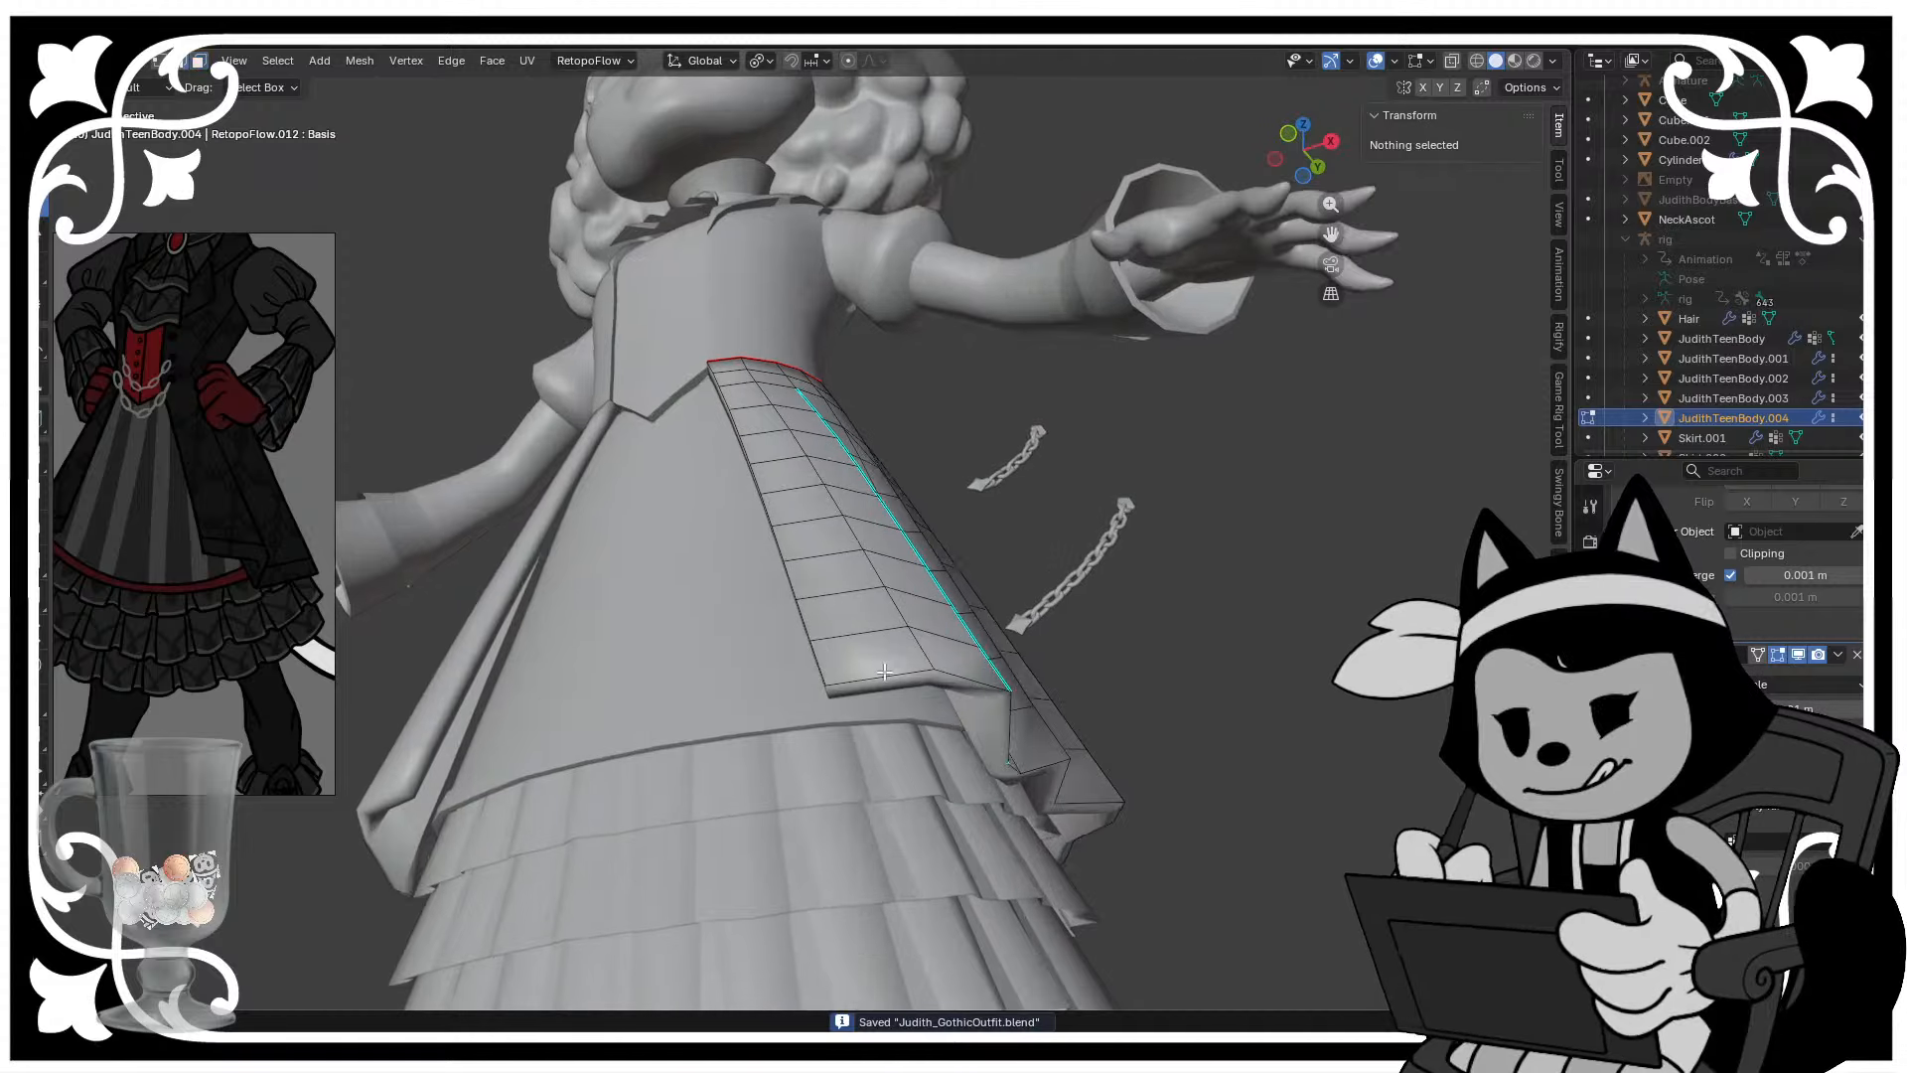
- Mark the front coat panel's hem edges and its inner lengthwise edge as sharp, and leave Edit Mode
{"action": "middle_click_drag", "start_coordinate": [993, 695], "coordinate": [936, 604]}
{"action": "right_click", "coordinate": [900, 764]}
{"action": "left_click", "coordinate": [891, 785]}
{"action": "left_click", "coordinate": [936, 604], "text": "alt"}
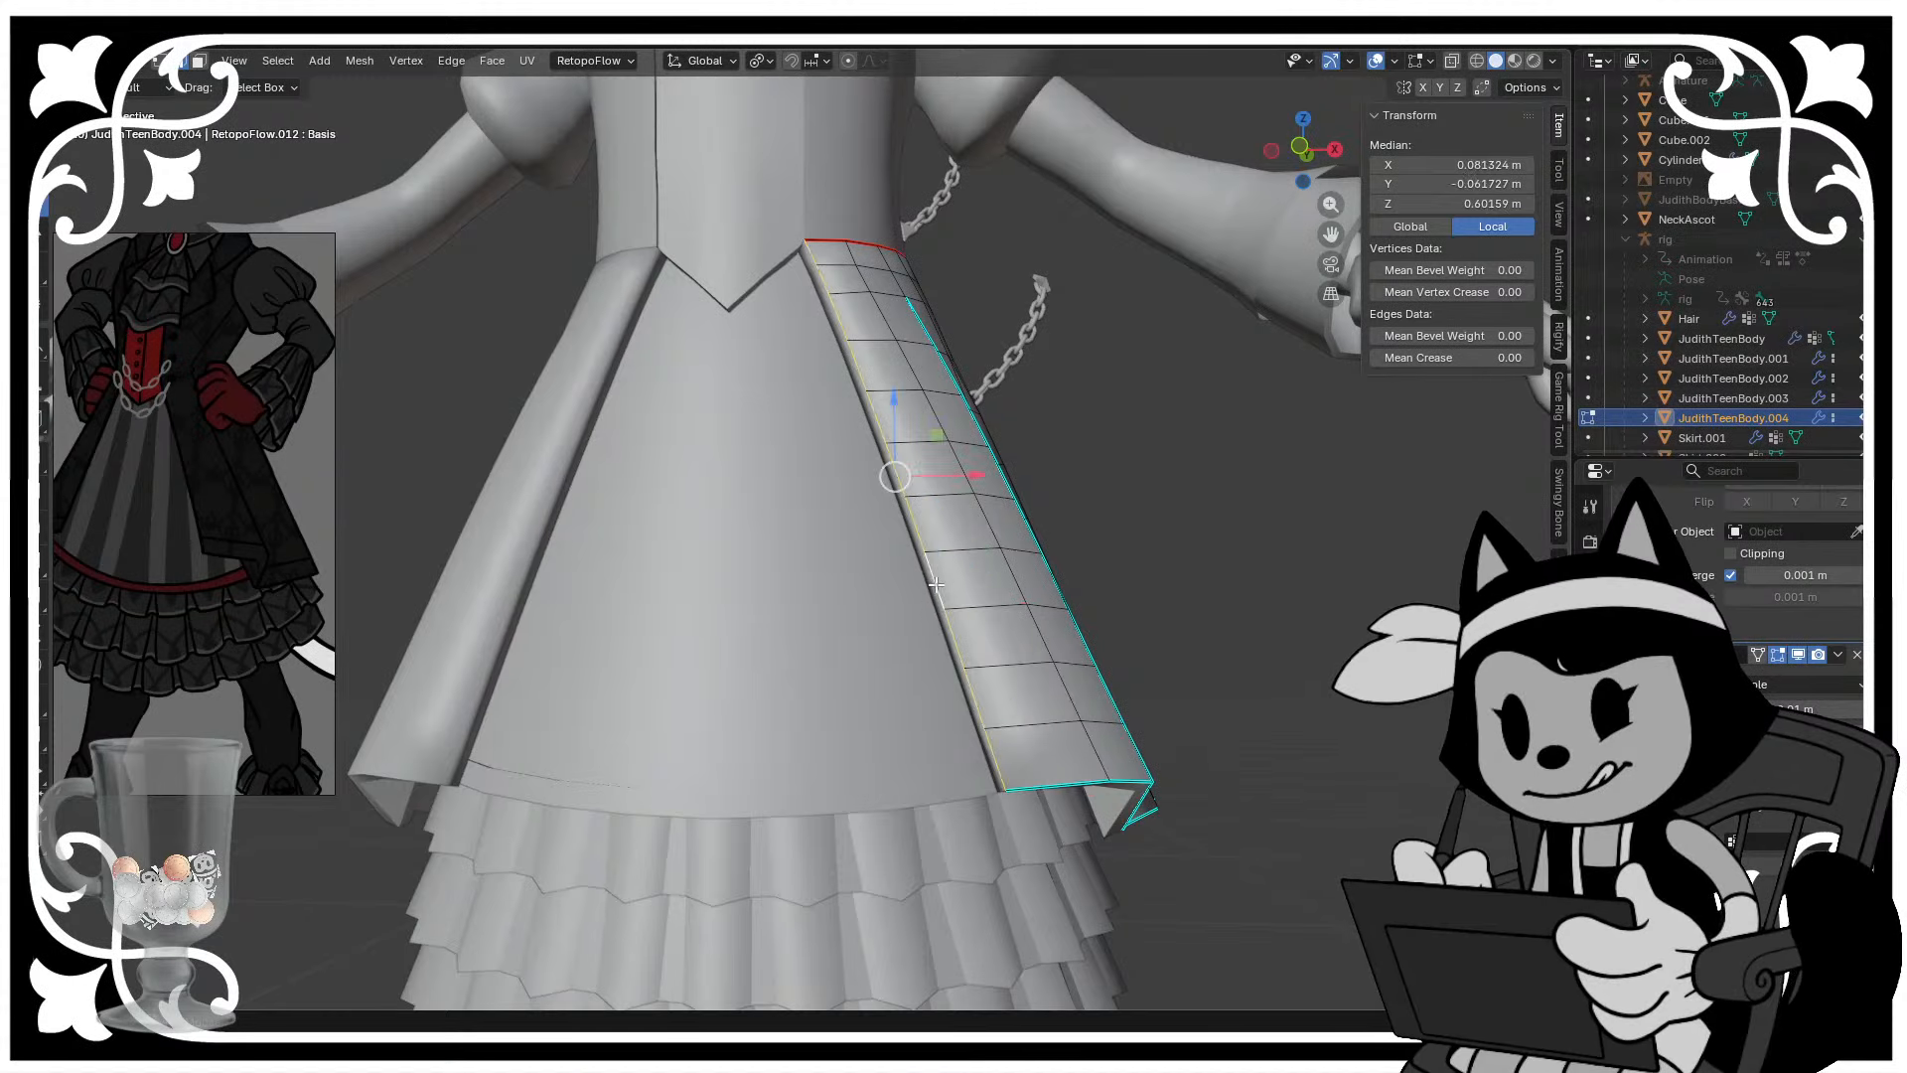
{"action": "right_click", "coordinate": [972, 572]}
{"action": "left_click", "coordinate": [973, 572]}
{"action": "scroll", "coordinate": [973, 572], "scroll_direction": "down", "scroll_amount": 6}
{"action": "key", "text": "Tab"}
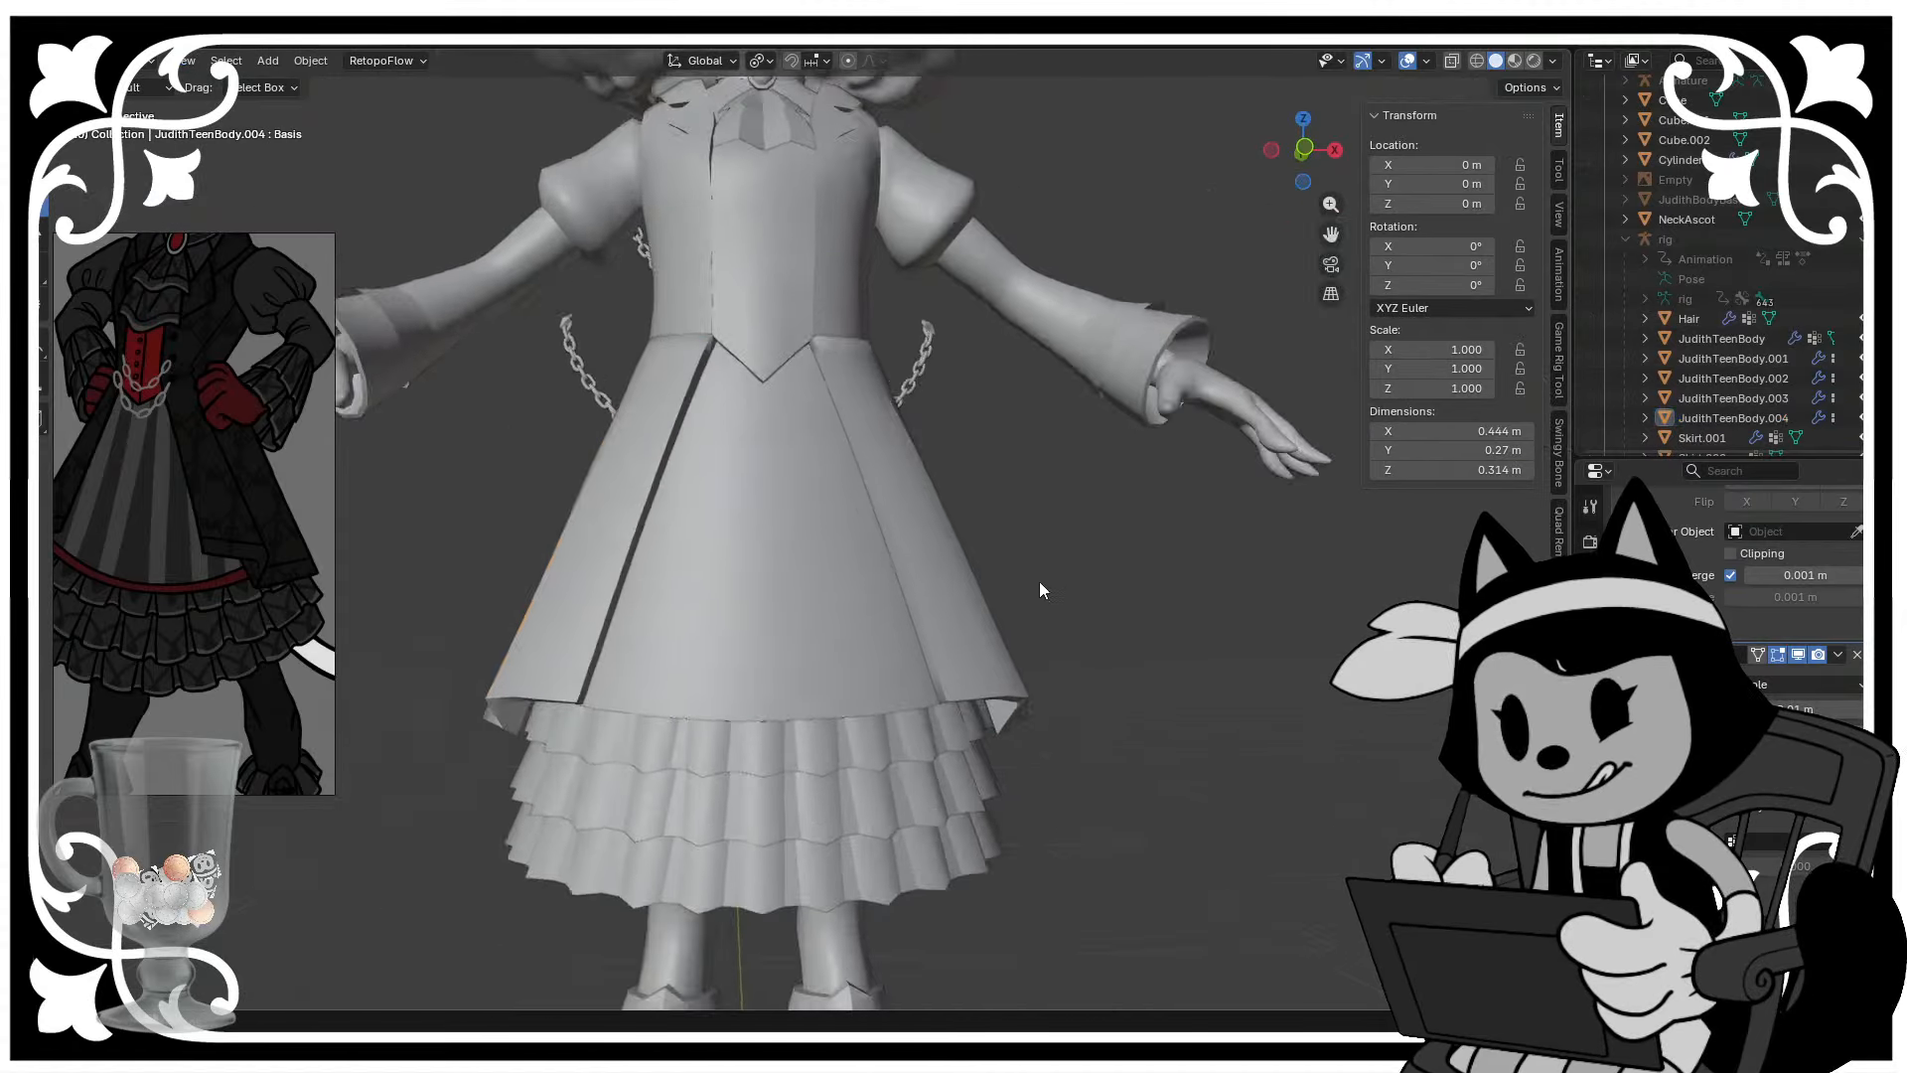
- Set the coat skirt's Solidify thickness to 0.006 m, deselect it, and save the file
{"action": "middle_click_drag", "start_coordinate": [1039, 582], "coordinate": [606, 507]}
{"action": "left_click", "coordinate": [787, 566]}
{"action": "scroll", "coordinate": [787, 566], "scroll_direction": "up", "scroll_amount": 5}
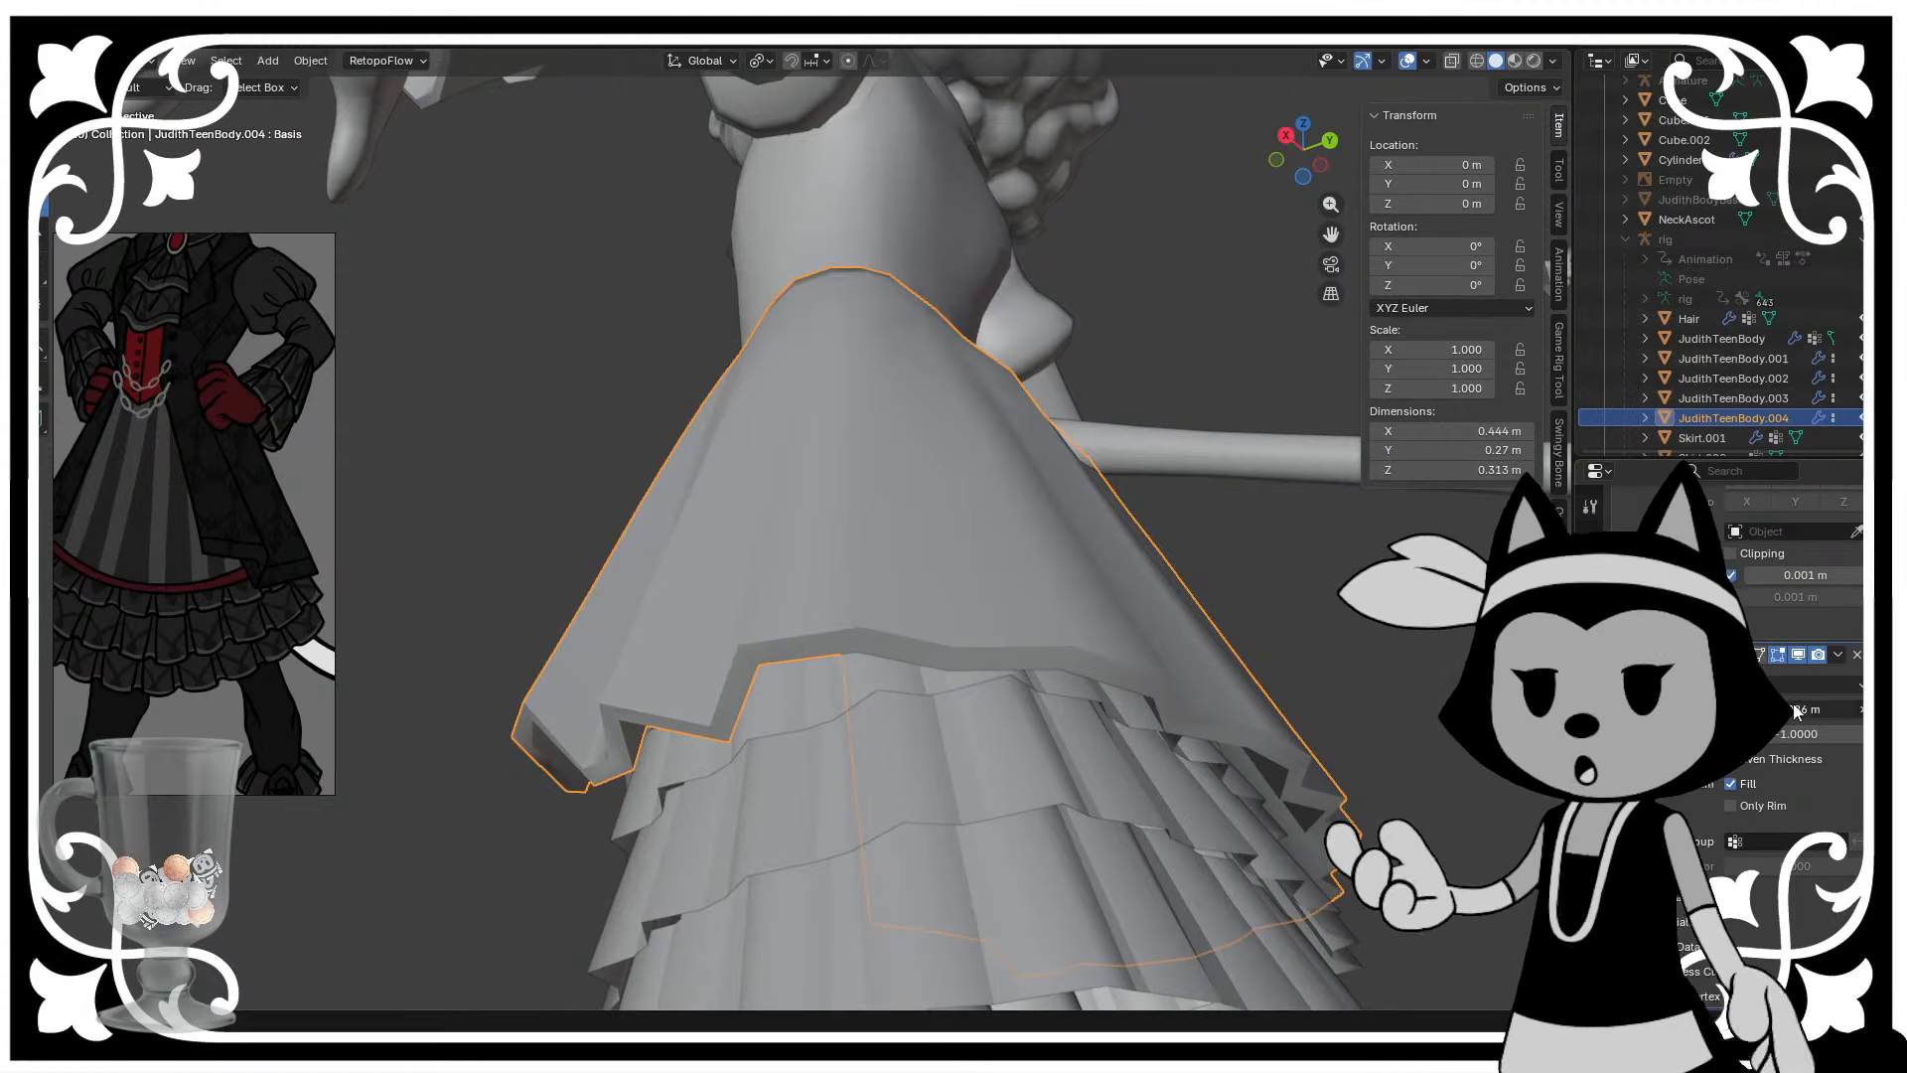
{"action": "left_click_drag", "start_coordinate": [1789, 709], "coordinate": [1800, 710]}
{"action": "left_click", "coordinate": [477, 636]}
{"action": "middle_click_drag", "start_coordinate": [696, 686], "coordinate": [855, 729]}
{"action": "scroll", "coordinate": [856, 729], "scroll_direction": "down", "scroll_amount": 3}
{"action": "key", "text": "ctrl+s"}
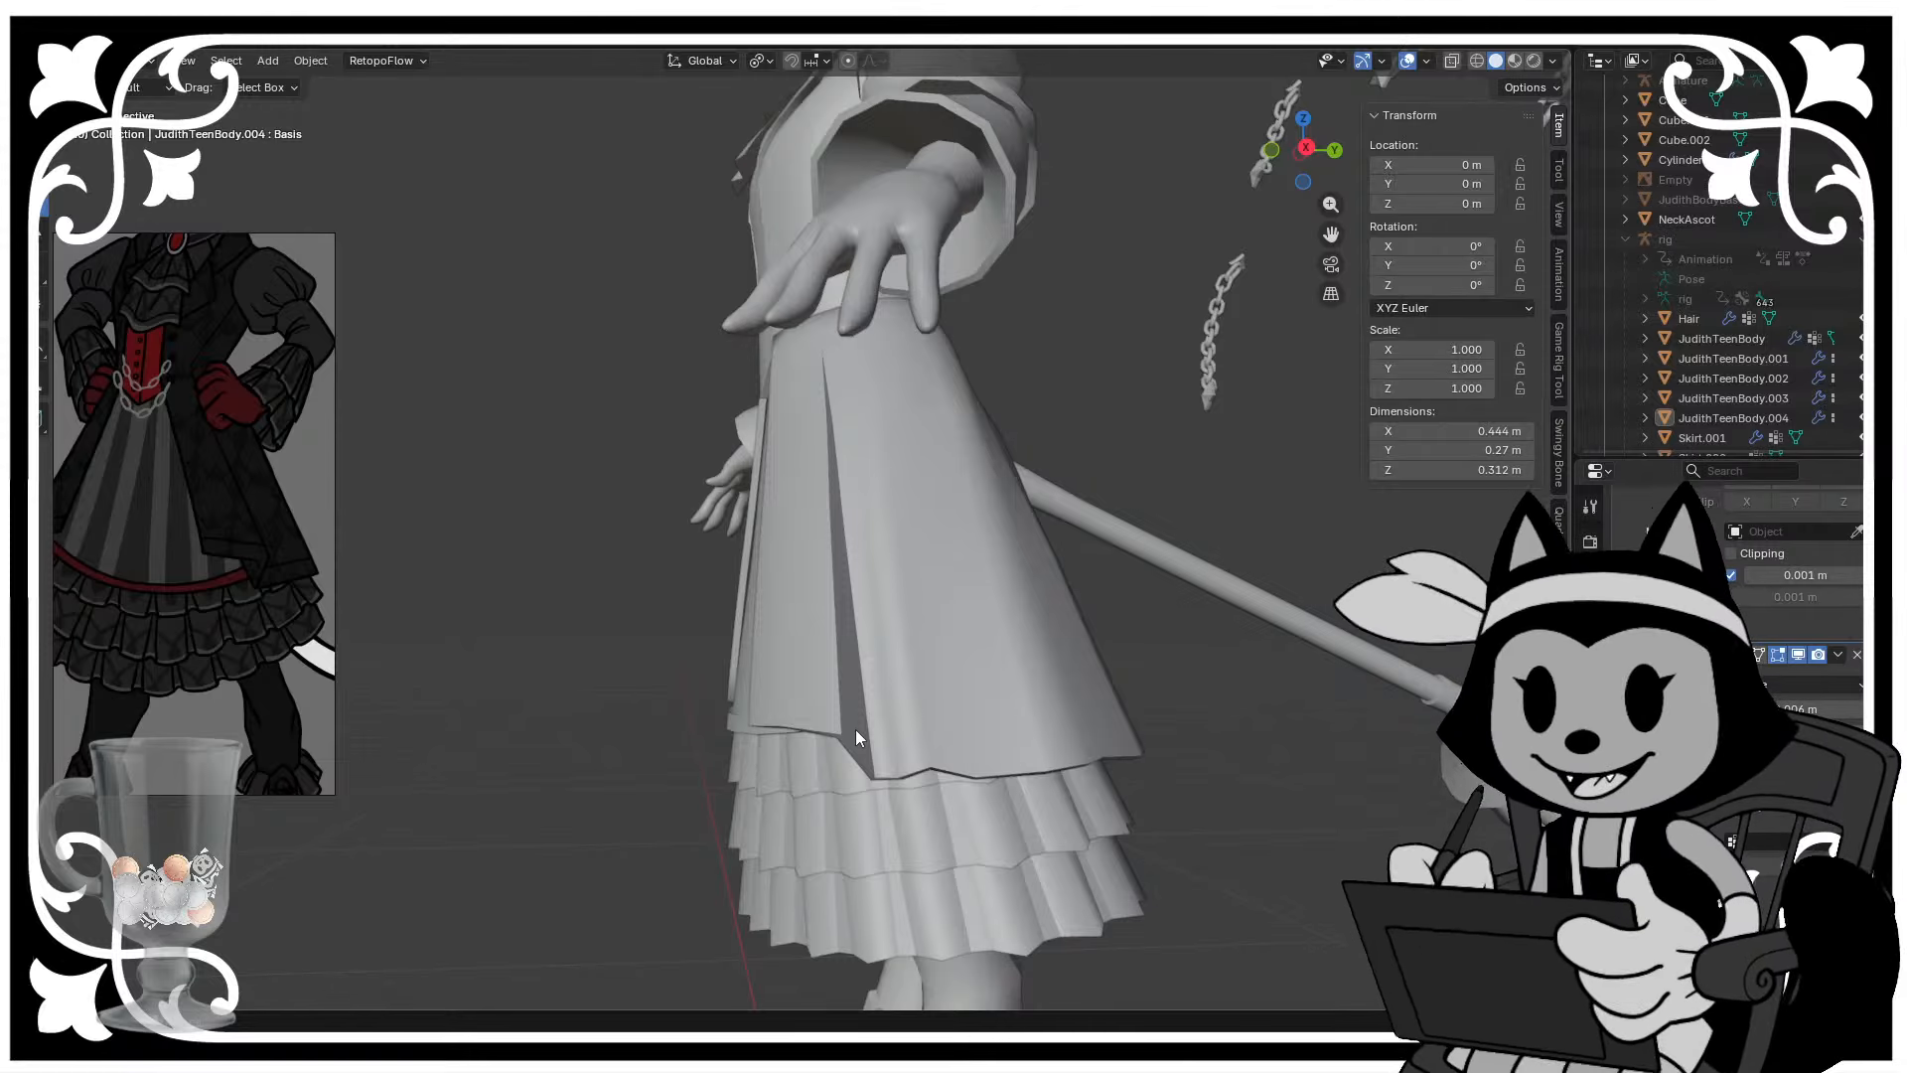
- Examine the coat skirt from the front and side, and select it for further editing
{"action": "middle_click_drag", "start_coordinate": [796, 803], "coordinate": [861, 450]}
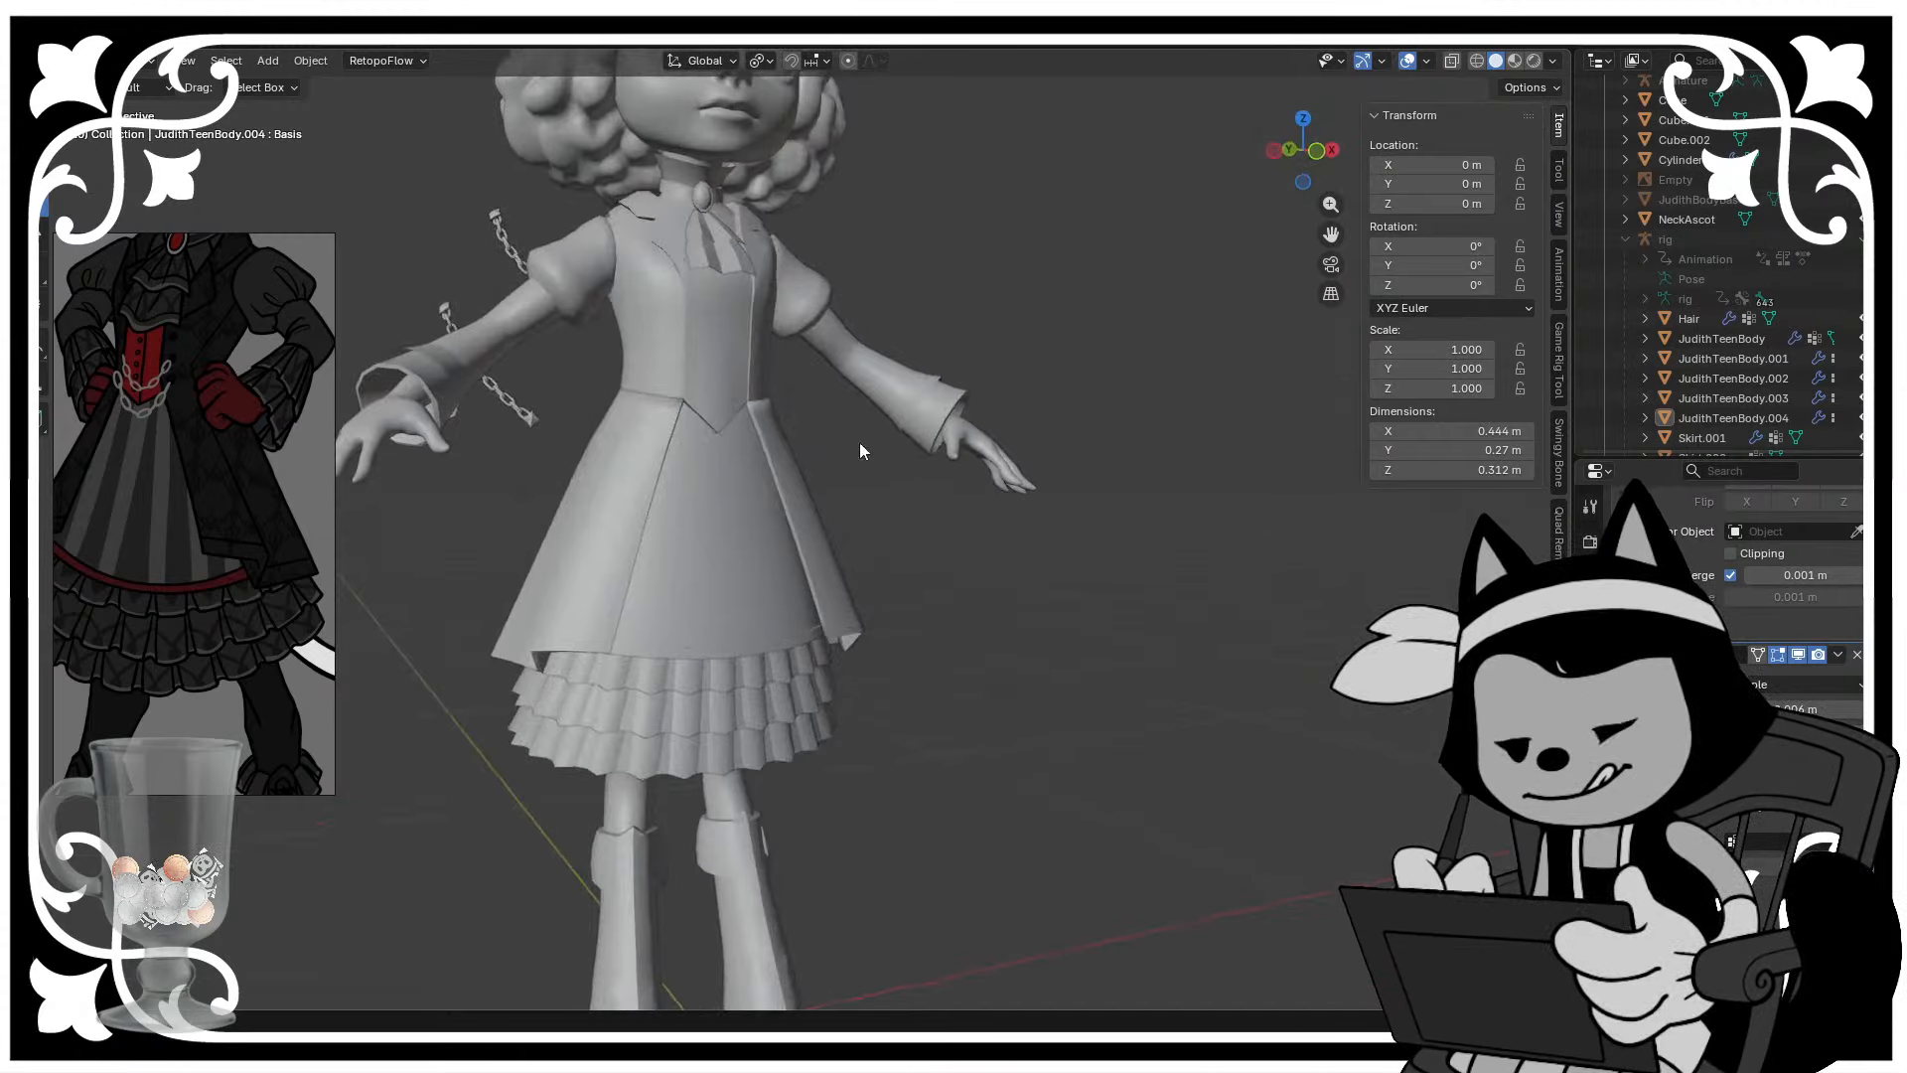
{"action": "scroll", "coordinate": [855, 497], "scroll_direction": "up", "scroll_amount": 2}
{"action": "middle_click_drag", "start_coordinate": [846, 544], "coordinate": [954, 522]}
{"action": "left_click", "coordinate": [759, 562]}
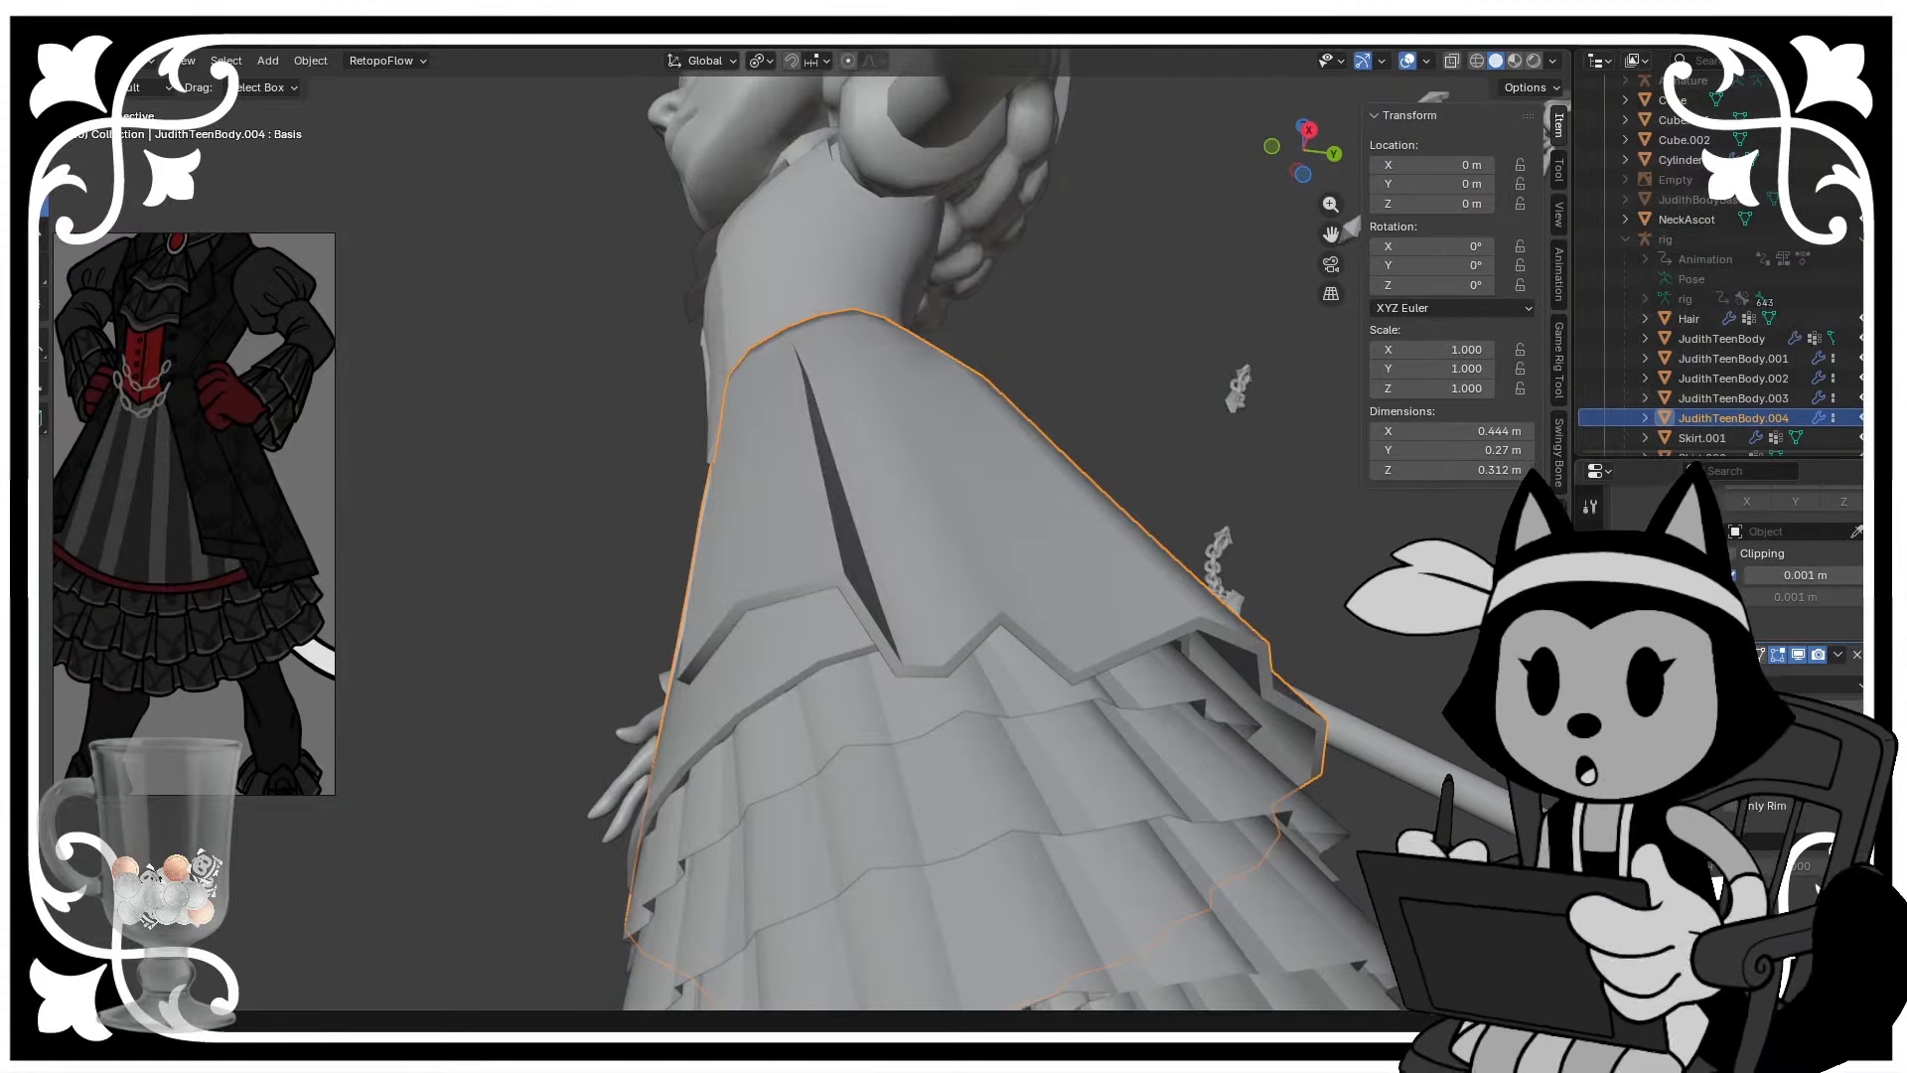
- Remove all shape keys from the coat skirt object JudithTeenBody.004
{"action": "middle_click_drag", "start_coordinate": [1272, 541], "coordinate": [1192, 596]}
{"action": "left_click", "coordinate": [1368, 550]}
{"action": "scroll", "coordinate": [1093, 596], "scroll_direction": "up", "scroll_amount": 3}
{"action": "left_click", "coordinate": [994, 596]}
{"action": "left_click", "coordinate": [1589, 770]}
{"action": "left_click", "coordinate": [1689, 606]}
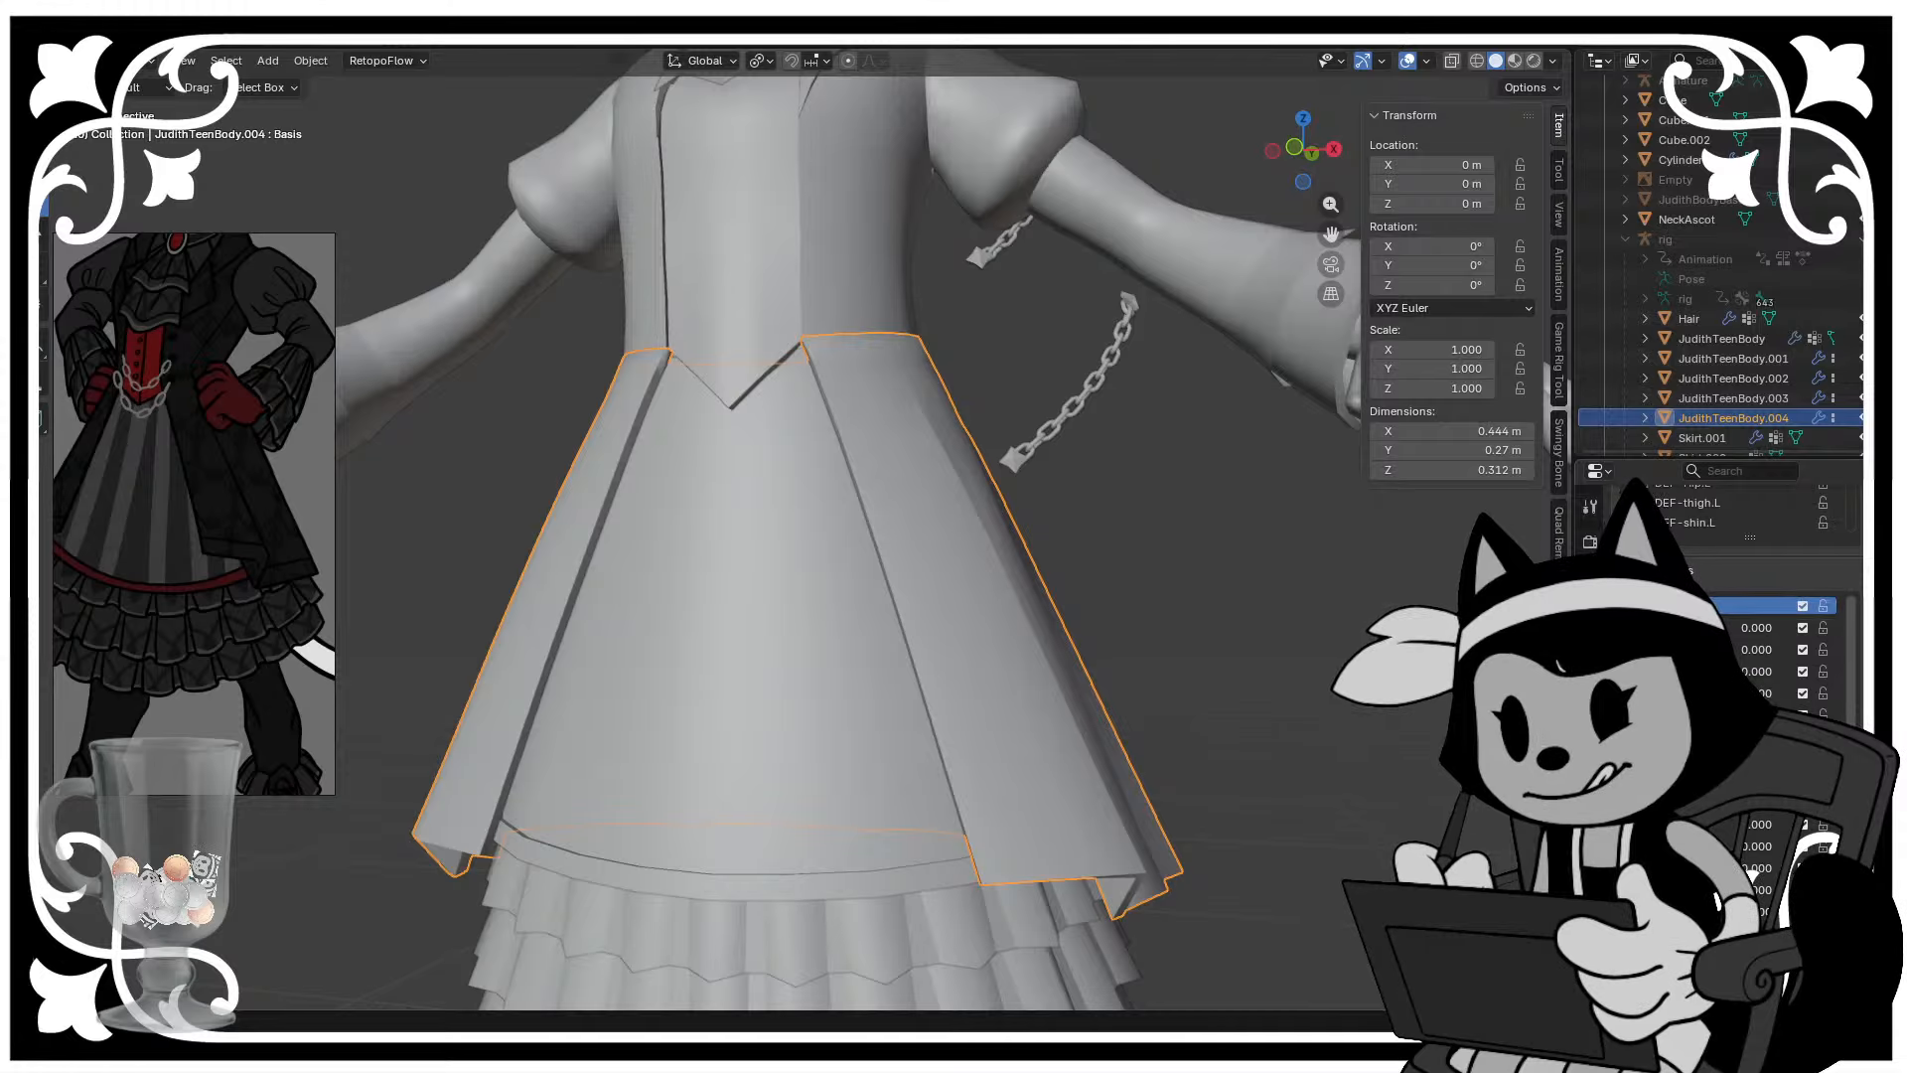
{"action": "left_click", "coordinate": [1873, 649]}
{"action": "left_click", "coordinate": [1729, 776]}
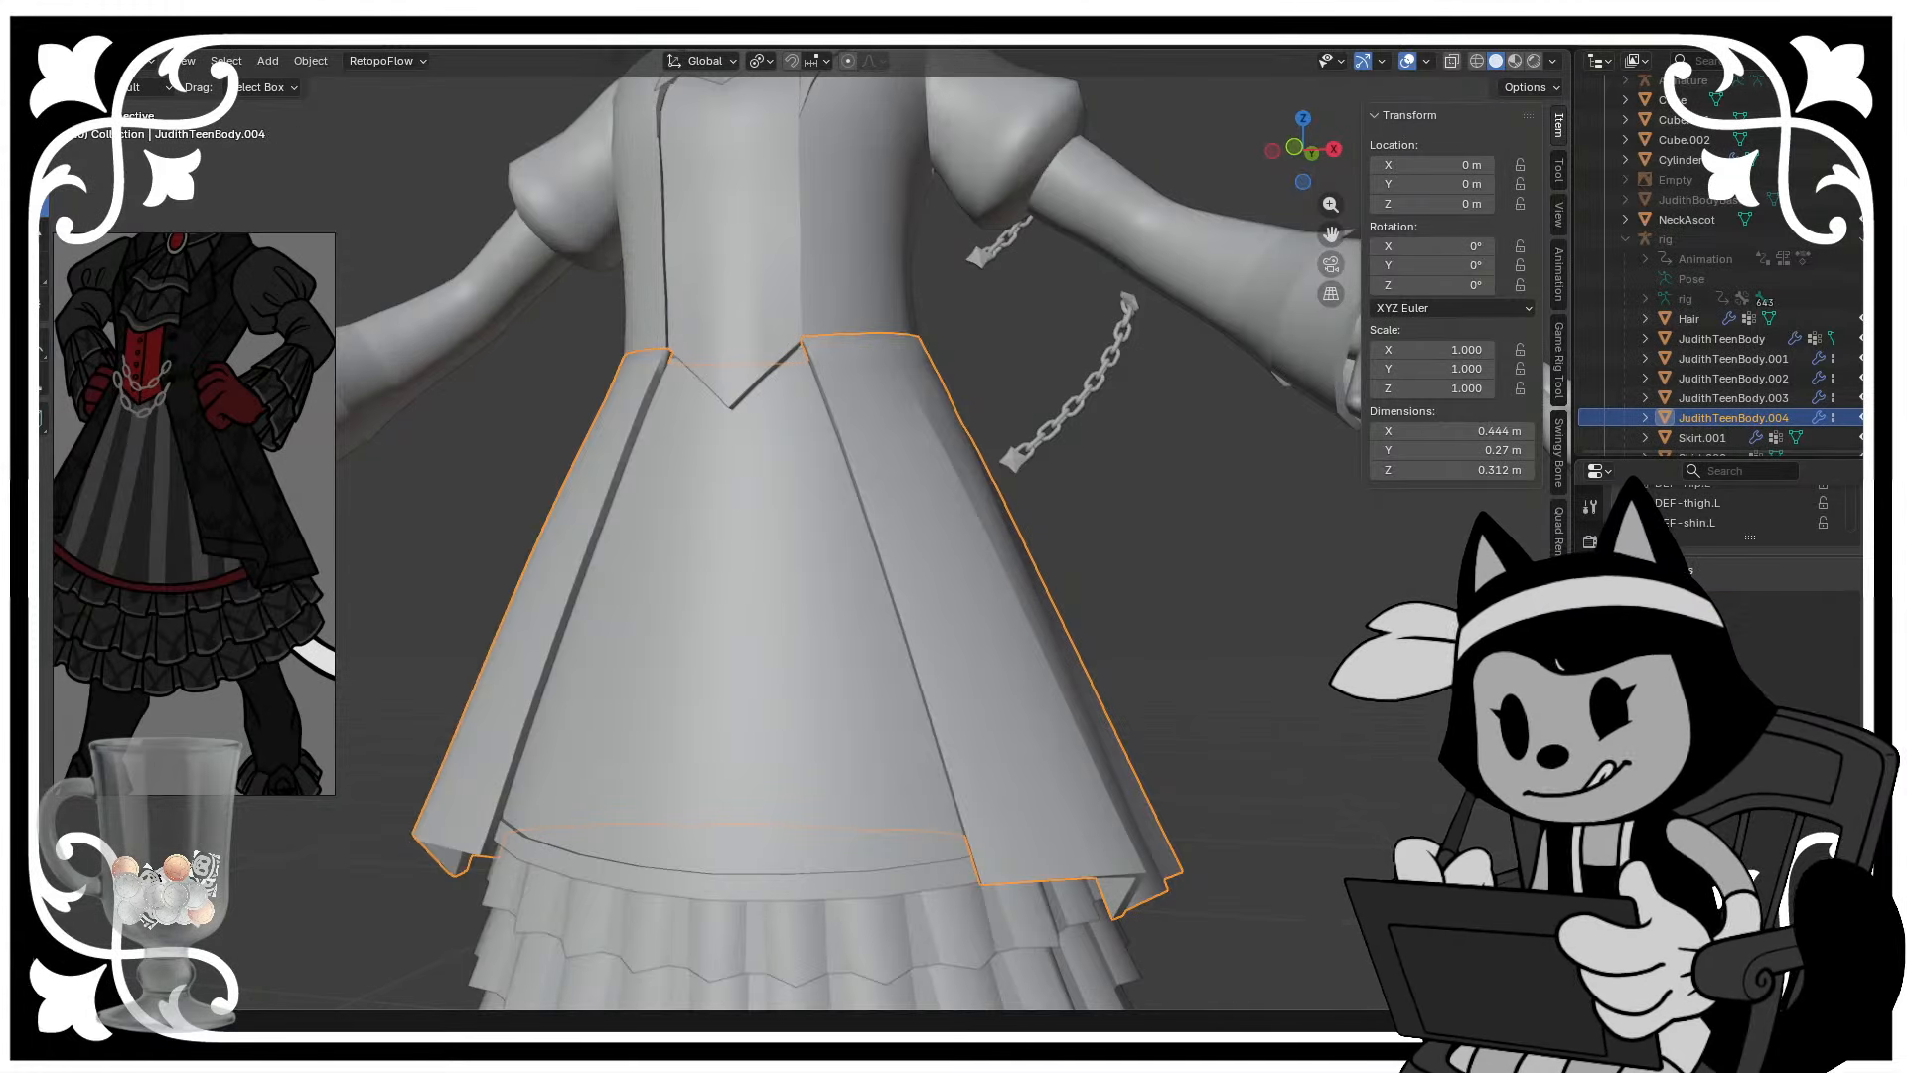
- Apply the Mirror and Solidify modifiers on the coat skirt, making the full thickened mesh editable
{"action": "left_click", "coordinate": [1589, 685]}
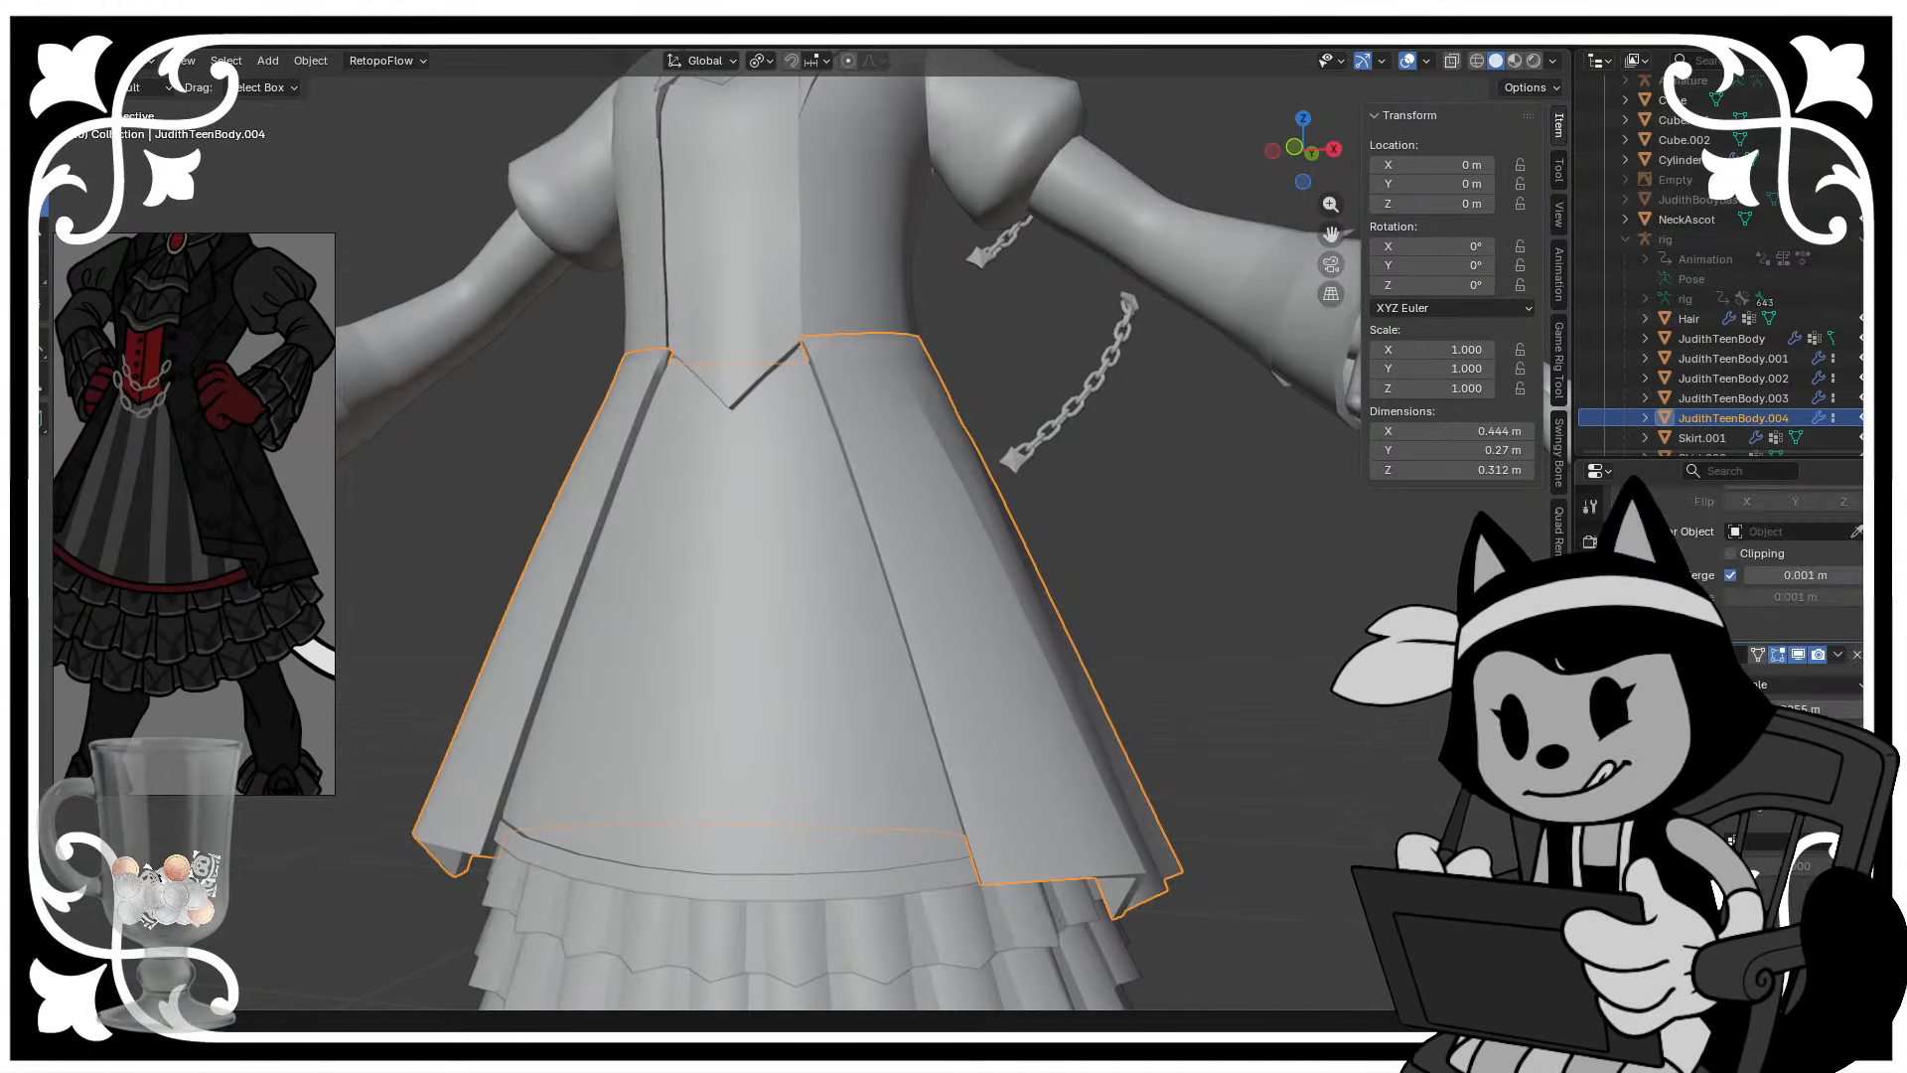
{"action": "scroll", "coordinate": [1810, 526], "scroll_direction": "up", "scroll_amount": 4}
{"action": "left_click", "coordinate": [1835, 575]}
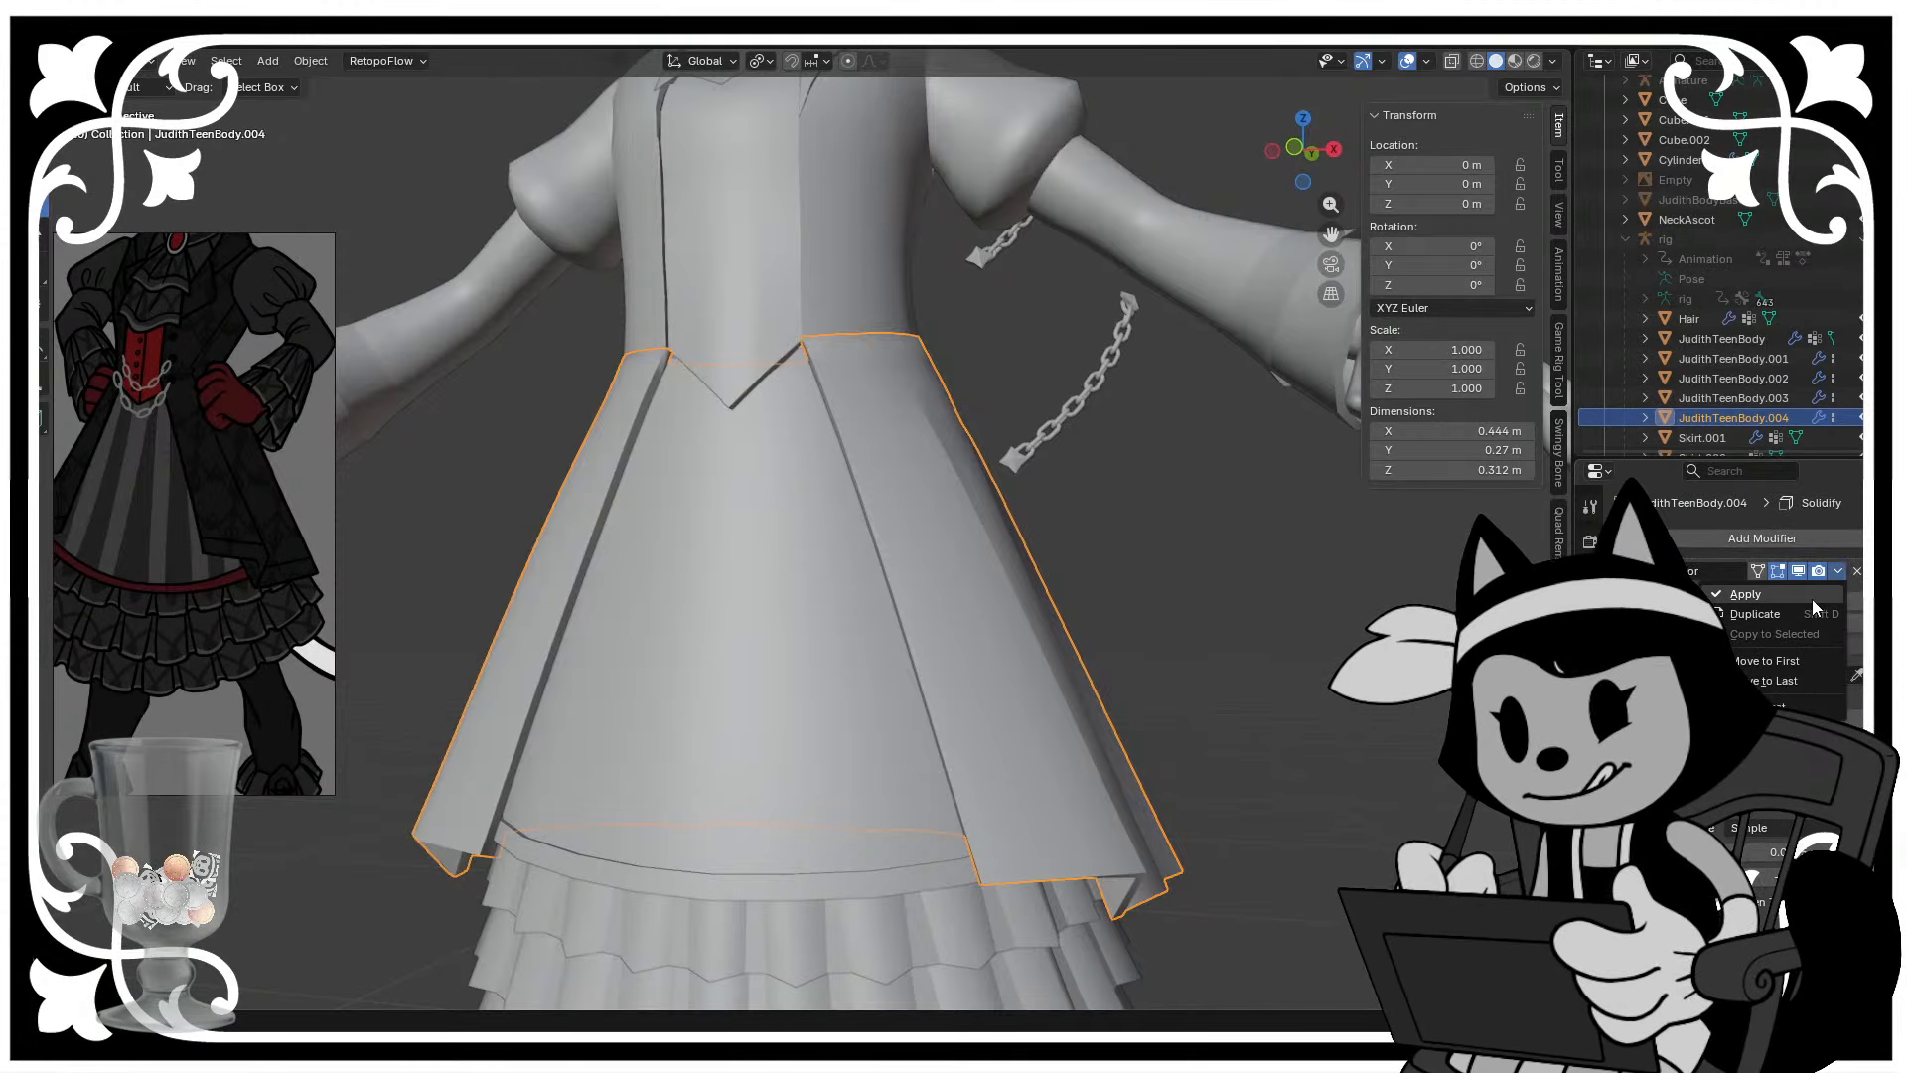
{"action": "left_click", "coordinate": [1812, 598]}
{"action": "left_click", "coordinate": [1837, 575]}
{"action": "left_click", "coordinate": [1793, 599]}
{"action": "left_click", "coordinate": [1173, 640]}
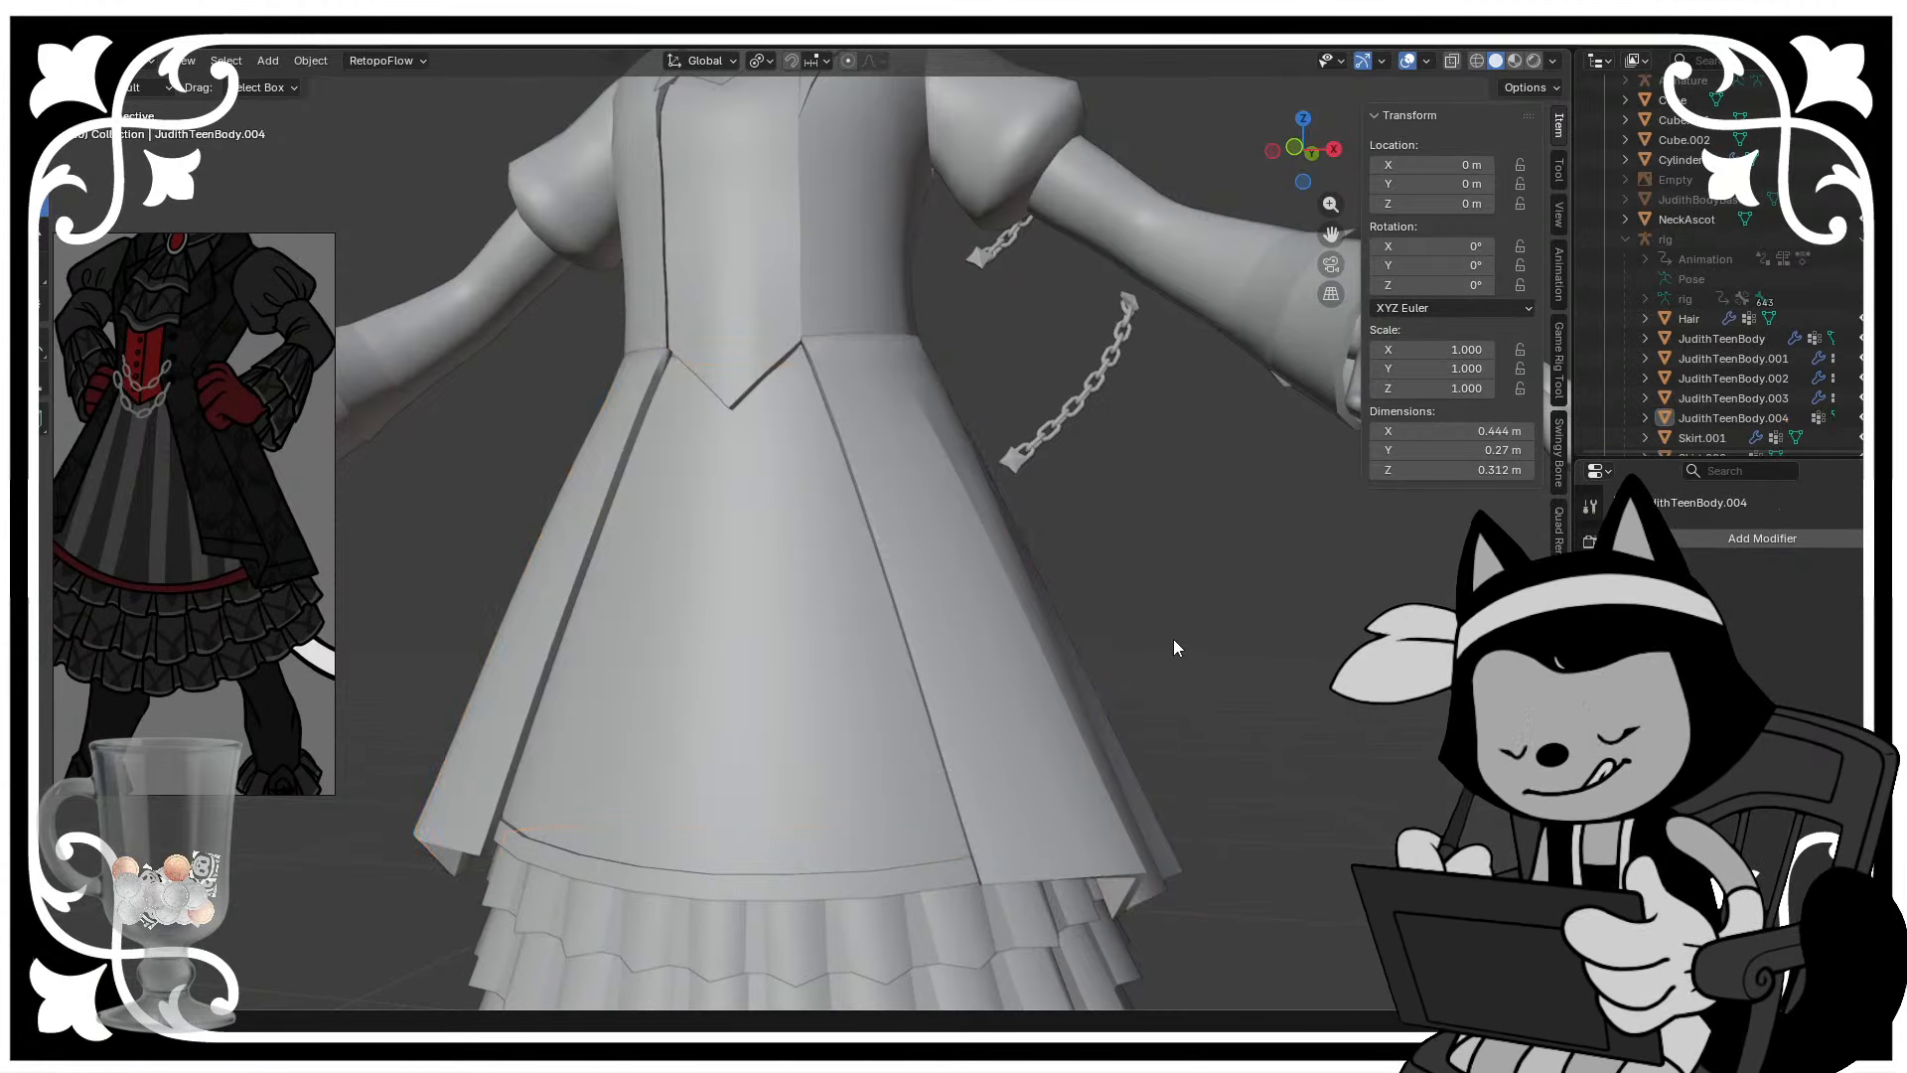
- Mark the edges along the coat skirt's front opening as sharp
{"action": "left_click", "coordinate": [970, 625]}
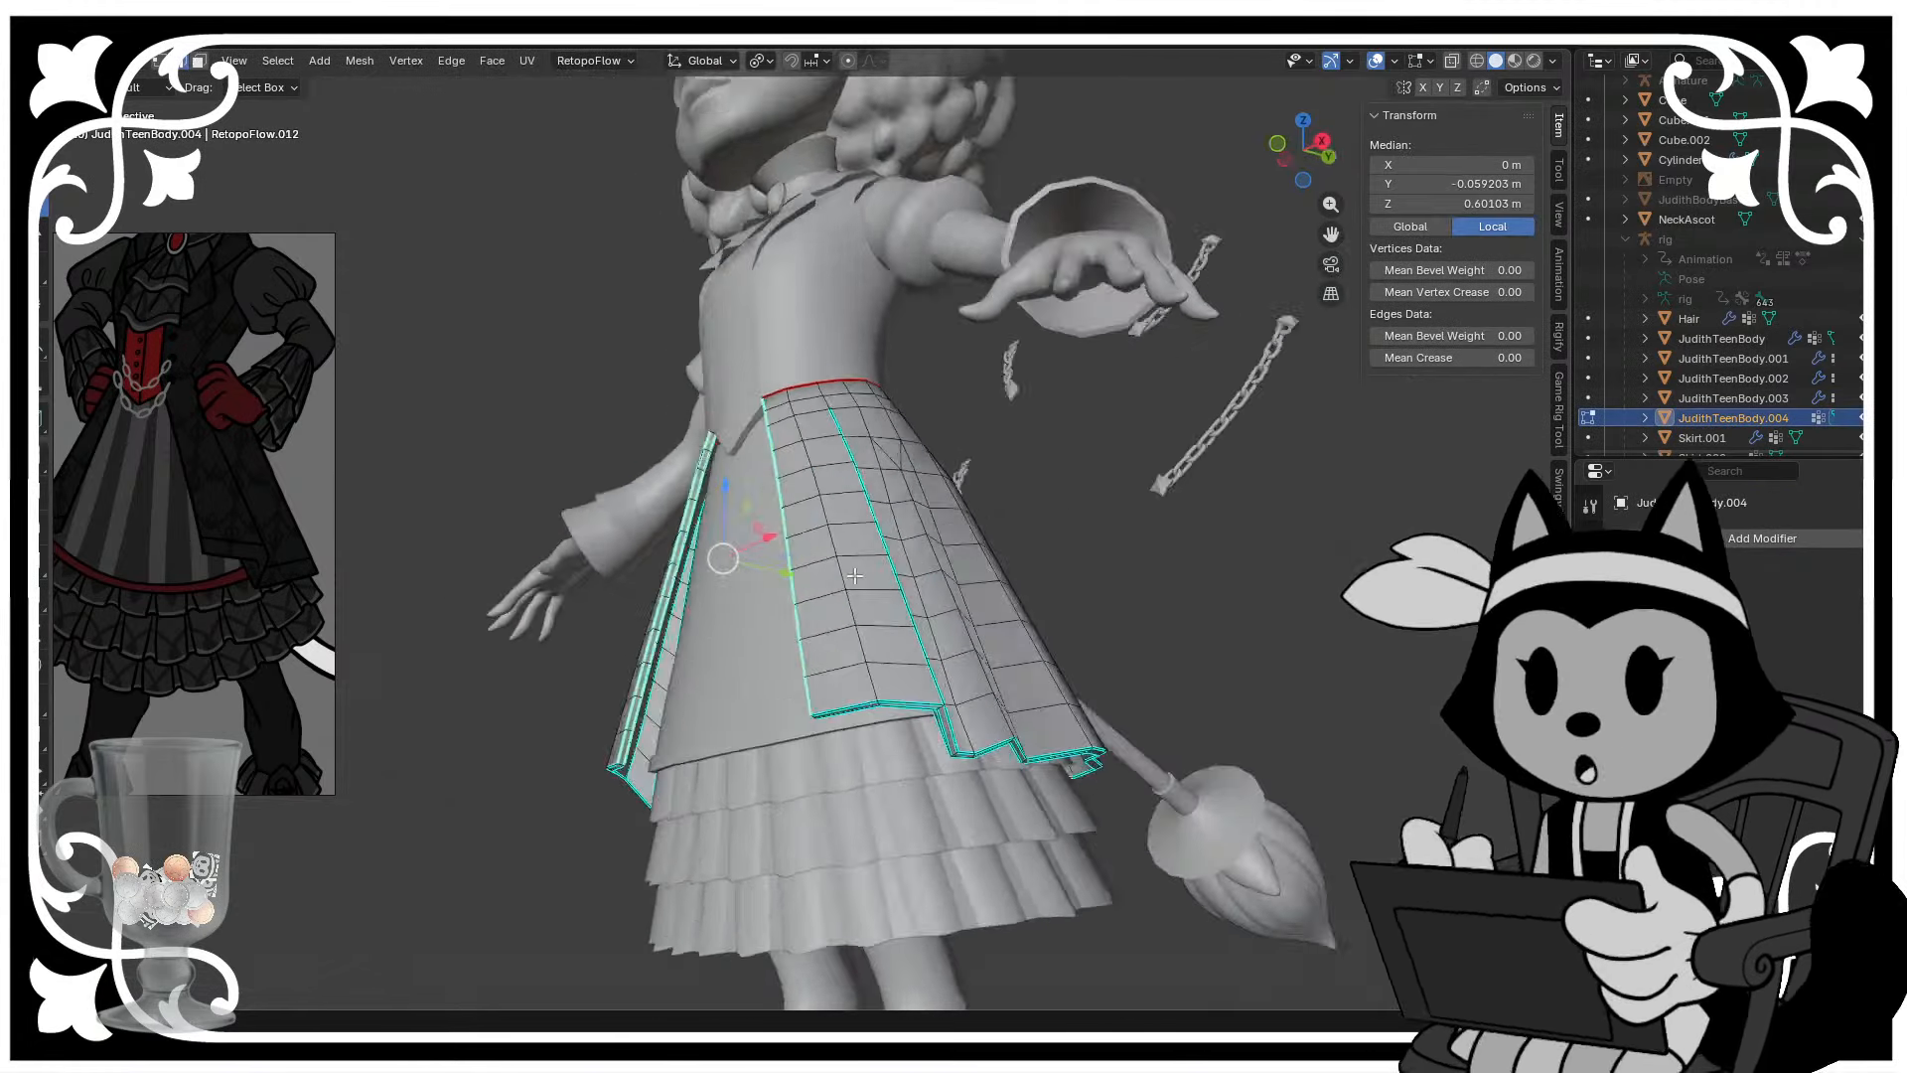
{"action": "middle_click_drag", "start_coordinate": [855, 575], "coordinate": [770, 547]}
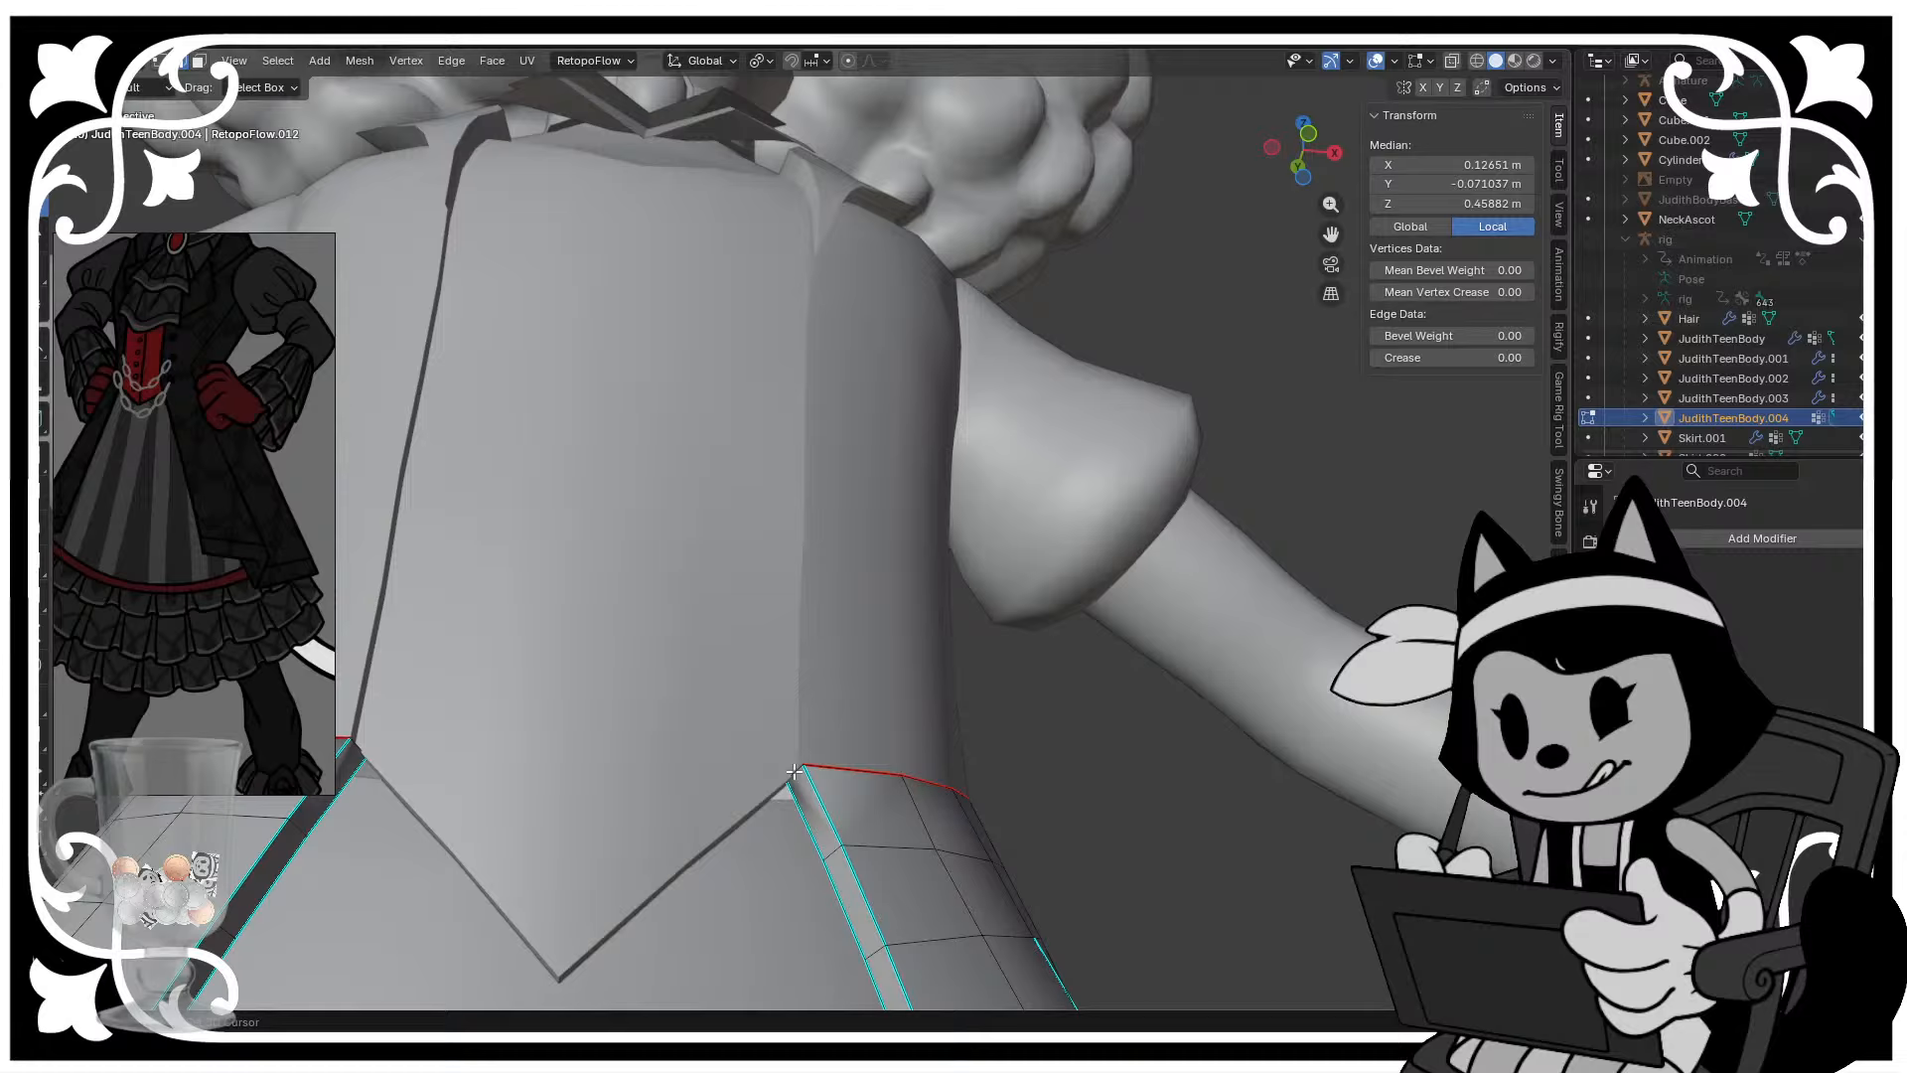
{"action": "right_click", "coordinate": [897, 680]}
{"action": "left_click", "coordinate": [832, 811]}
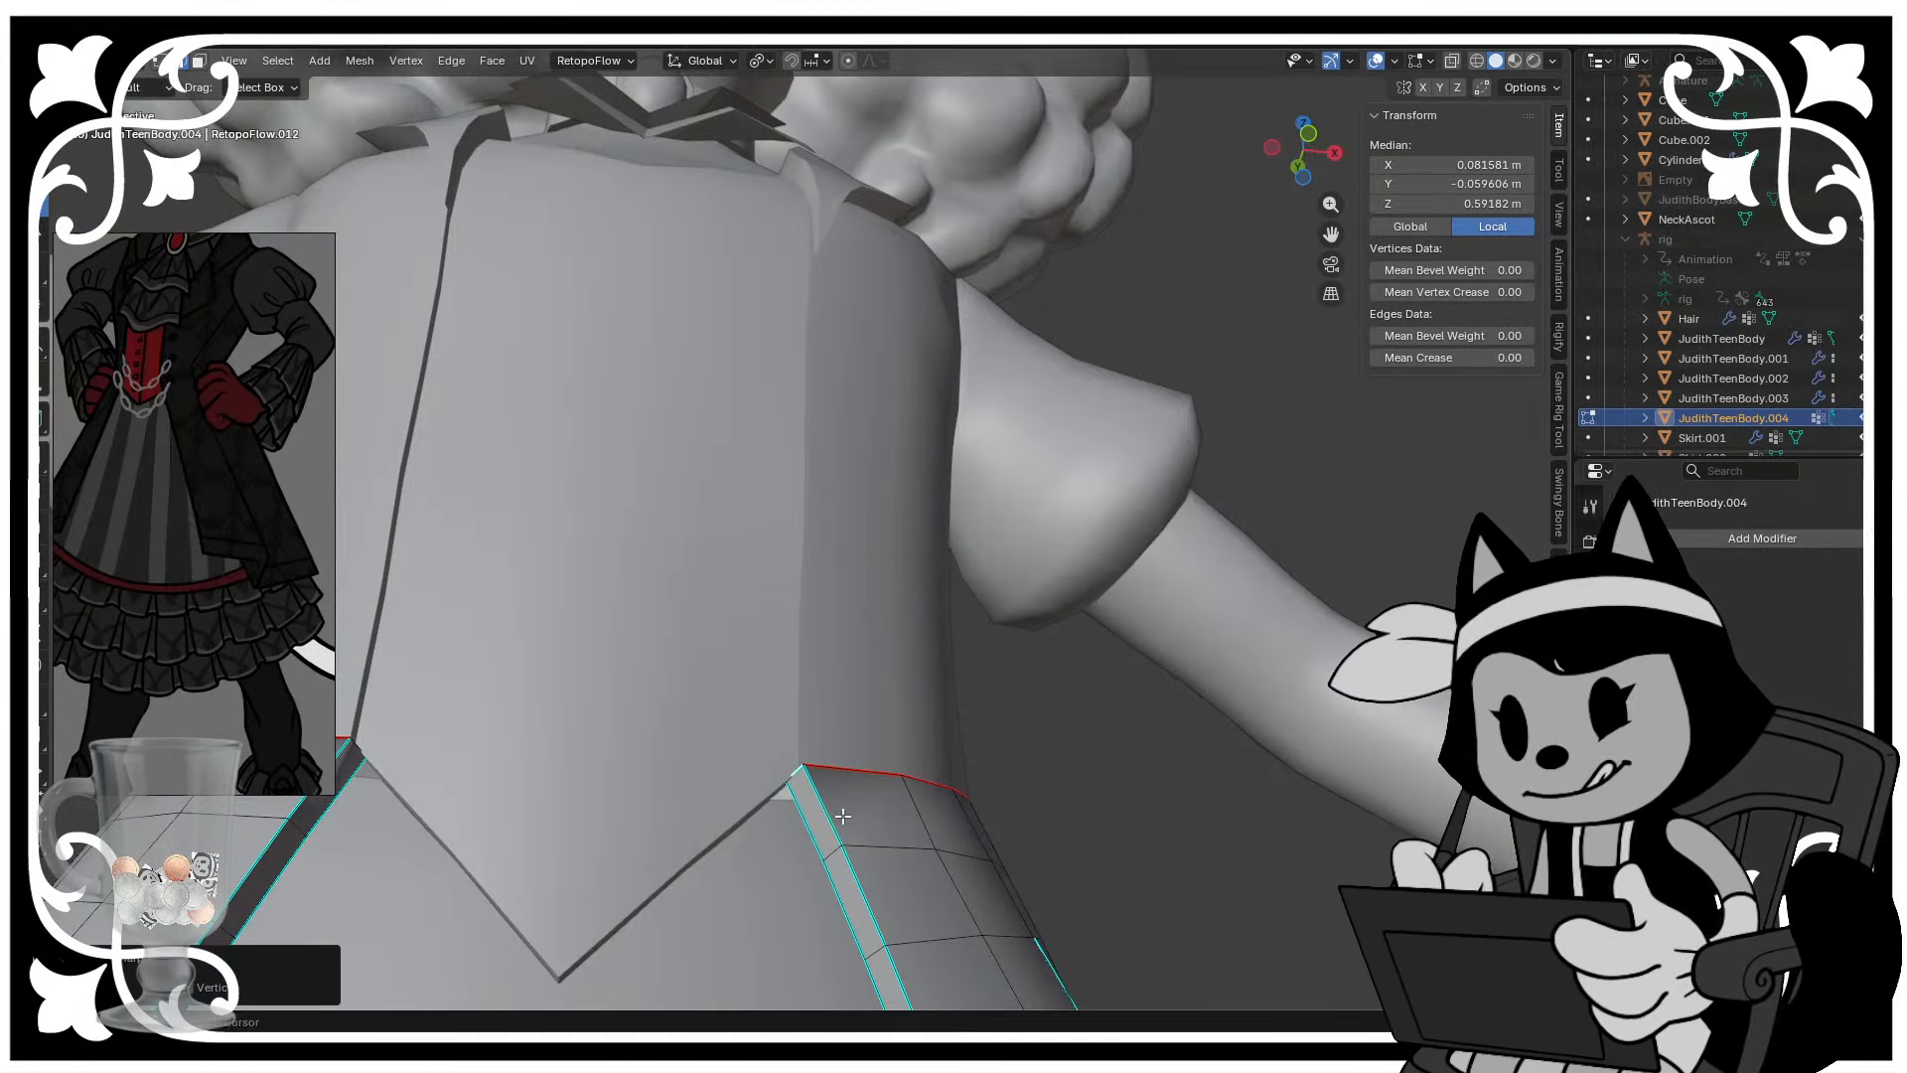
- Delete the faces of the coat skirt's negative-X half, selecting them through the mesh in front wireframe view
{"action": "key", "text": "KP_1"}
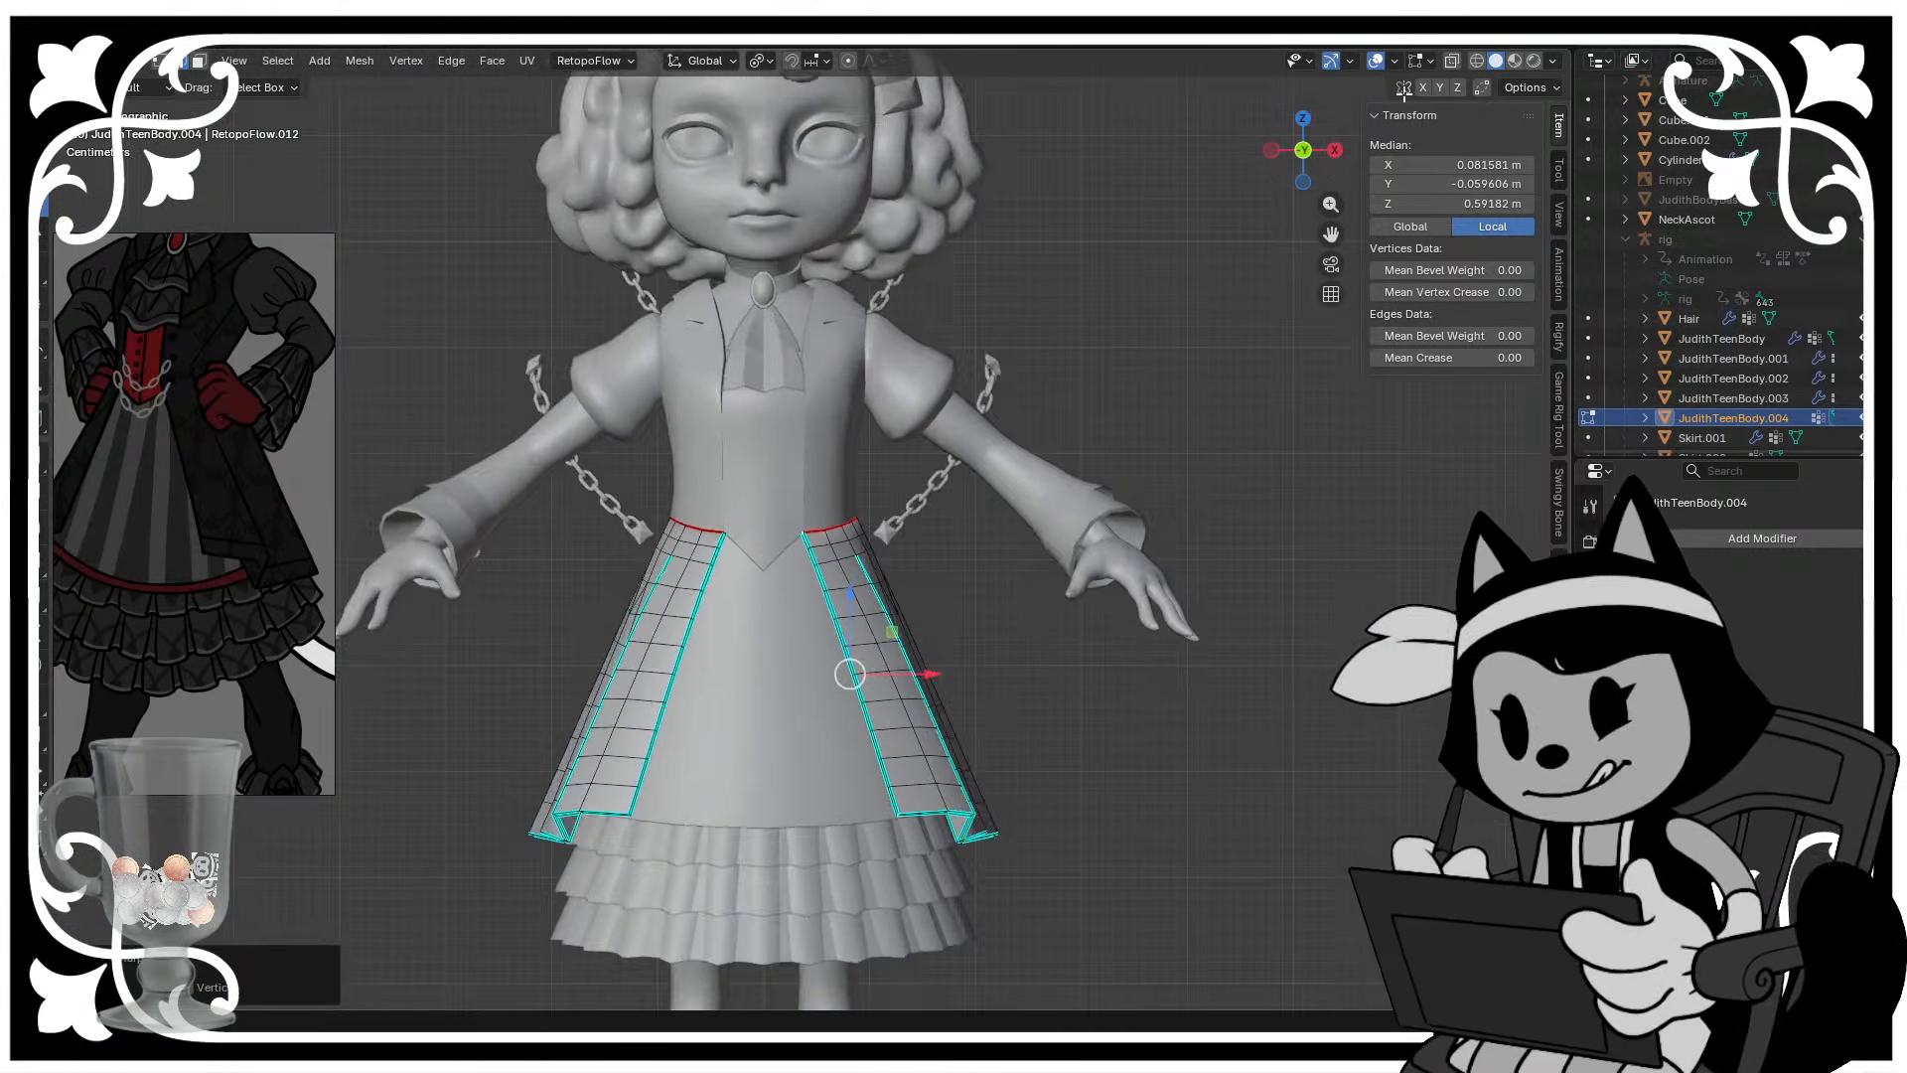
{"action": "left_click", "coordinate": [1477, 61]}
{"action": "scroll", "coordinate": [794, 338], "scroll_direction": "up", "scroll_amount": 1}
{"action": "key", "text": "3"}
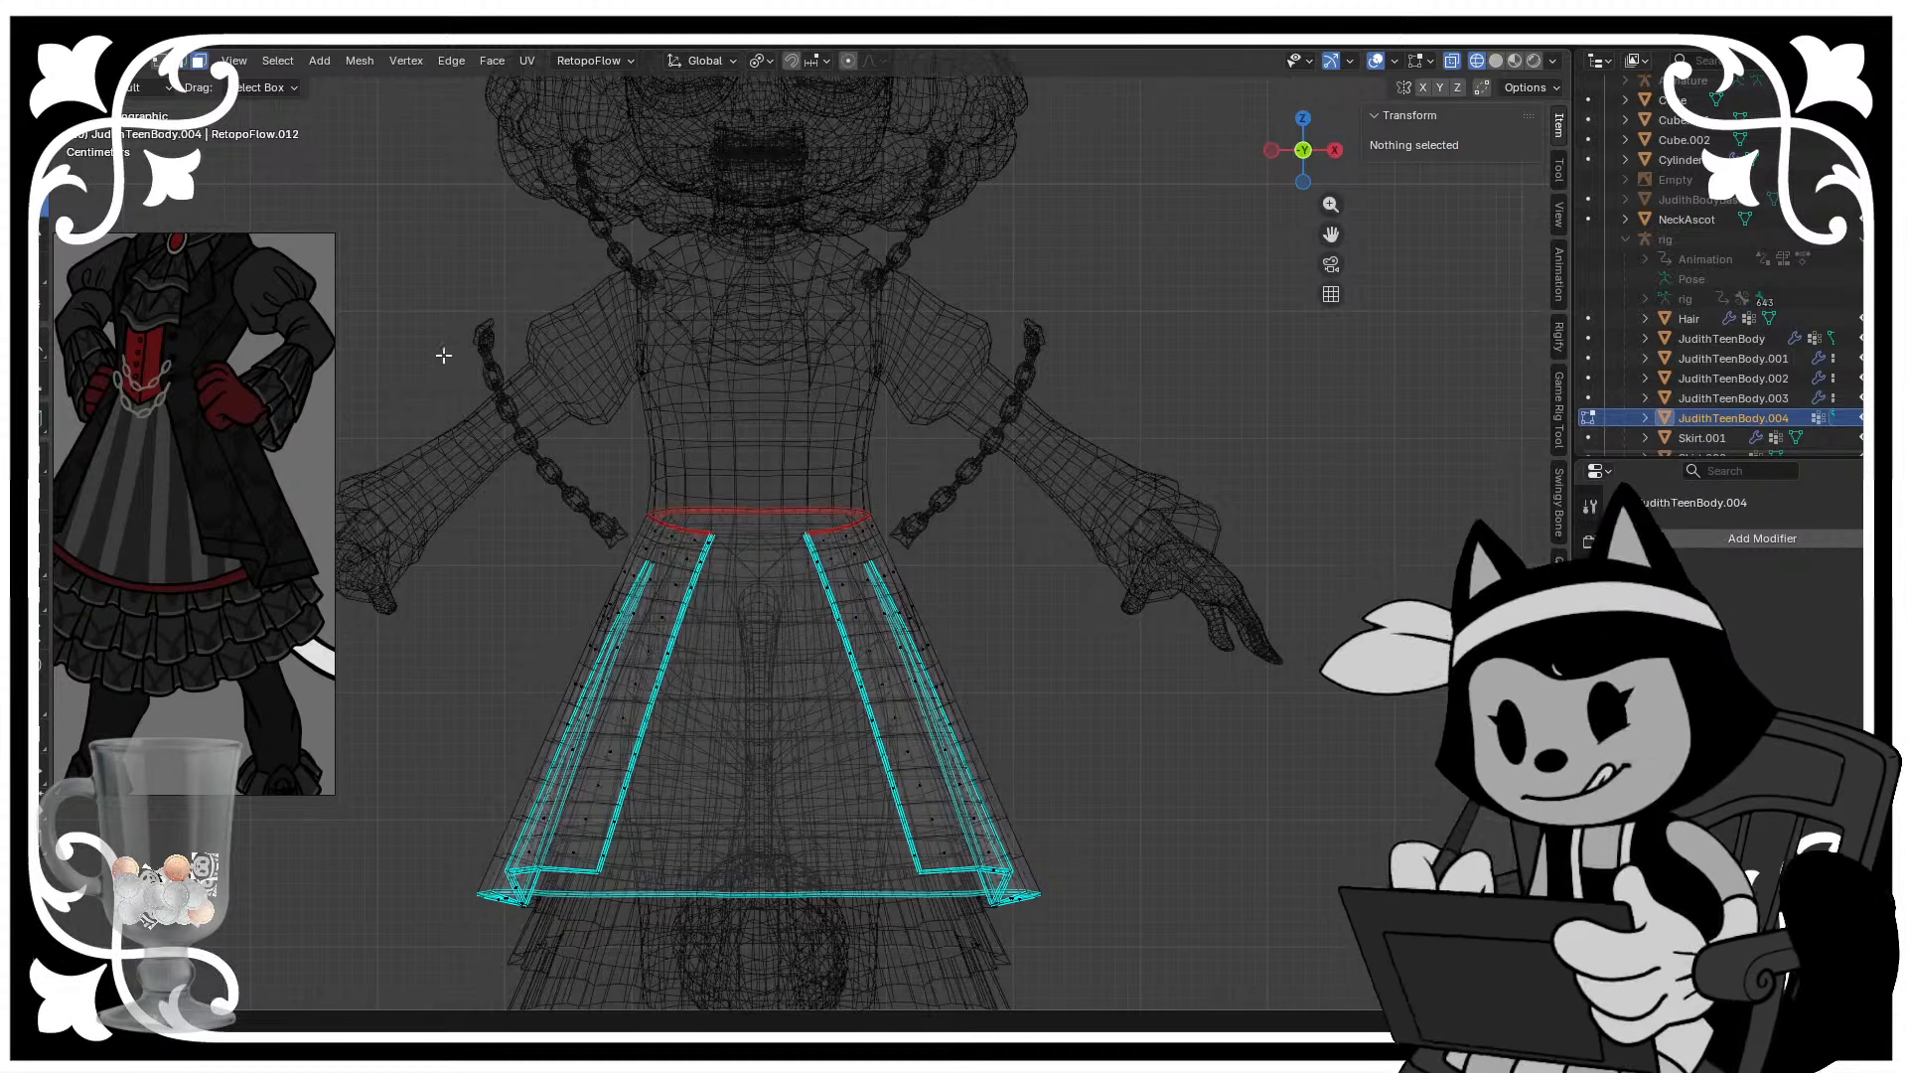
{"action": "left_click_drag", "start_coordinate": [443, 355], "coordinate": [768, 980]}
{"action": "key", "text": "x"}
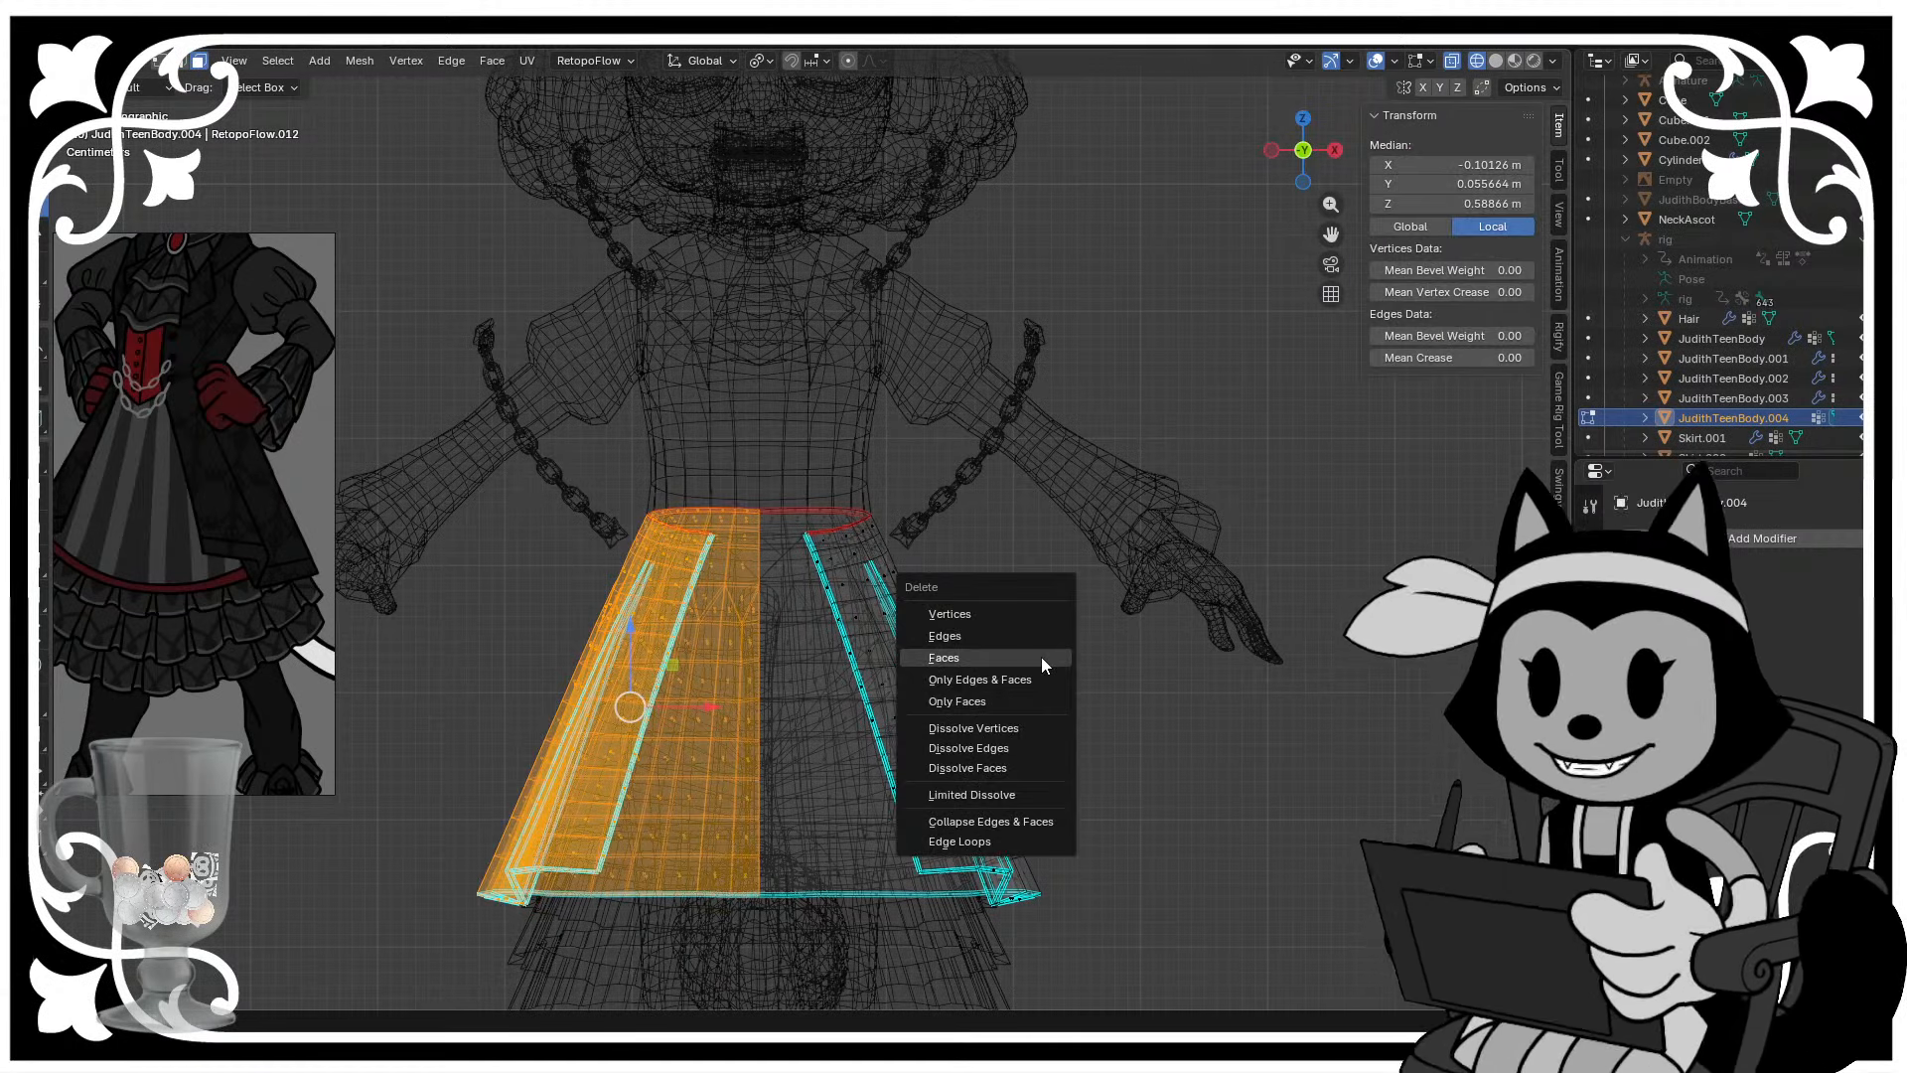
{"action": "left_click", "coordinate": [1041, 658]}
{"action": "key", "text": "Tab"}
- Add a Mirror modifier to the remaining coat skirt half and return to solid shading
{"action": "left_click", "coordinate": [1738, 538]}
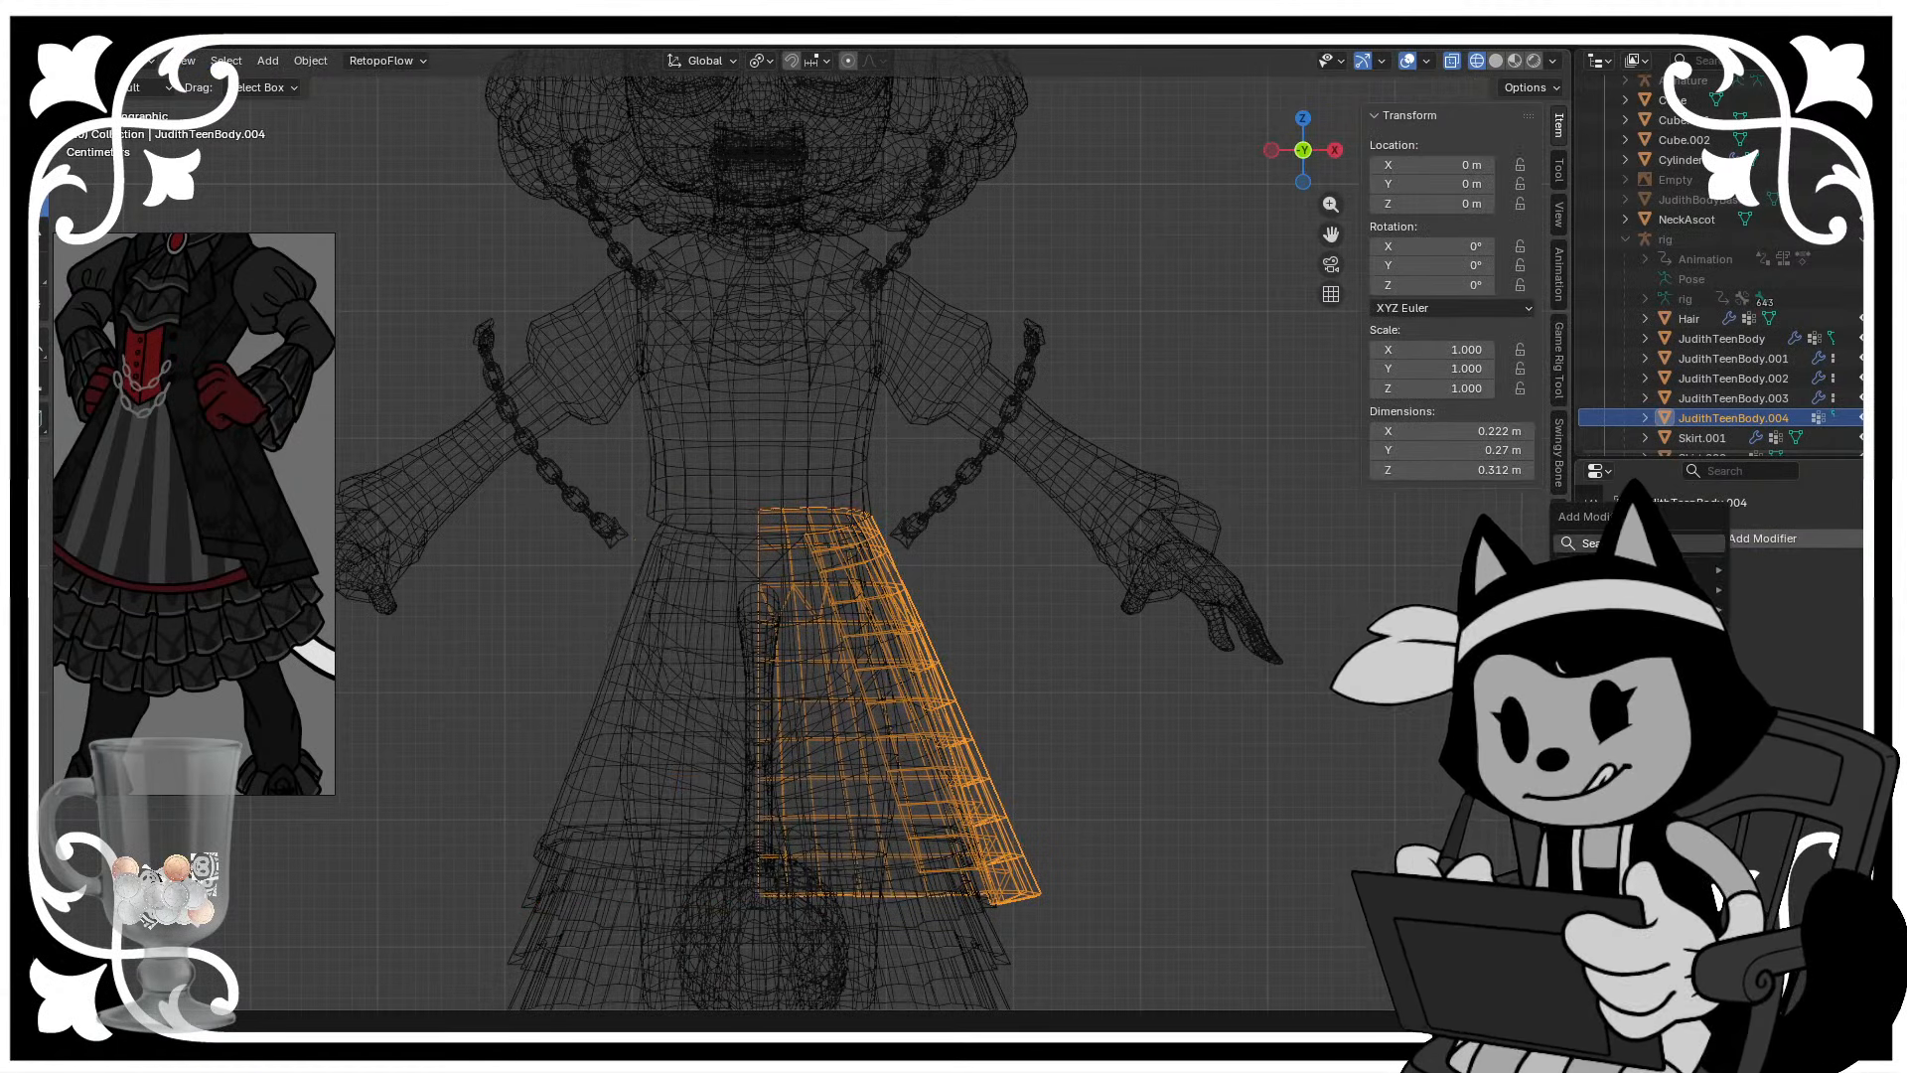
{"action": "left_click", "coordinate": [1690, 544]}
{"action": "type", "text": "mirror"}
{"action": "key", "text": "Return"}
{"action": "key", "text": "shift+z"}
{"action": "middle_click_drag", "start_coordinate": [1093, 557], "coordinate": [994, 581]}
{"action": "key", "text": "alt+a"}
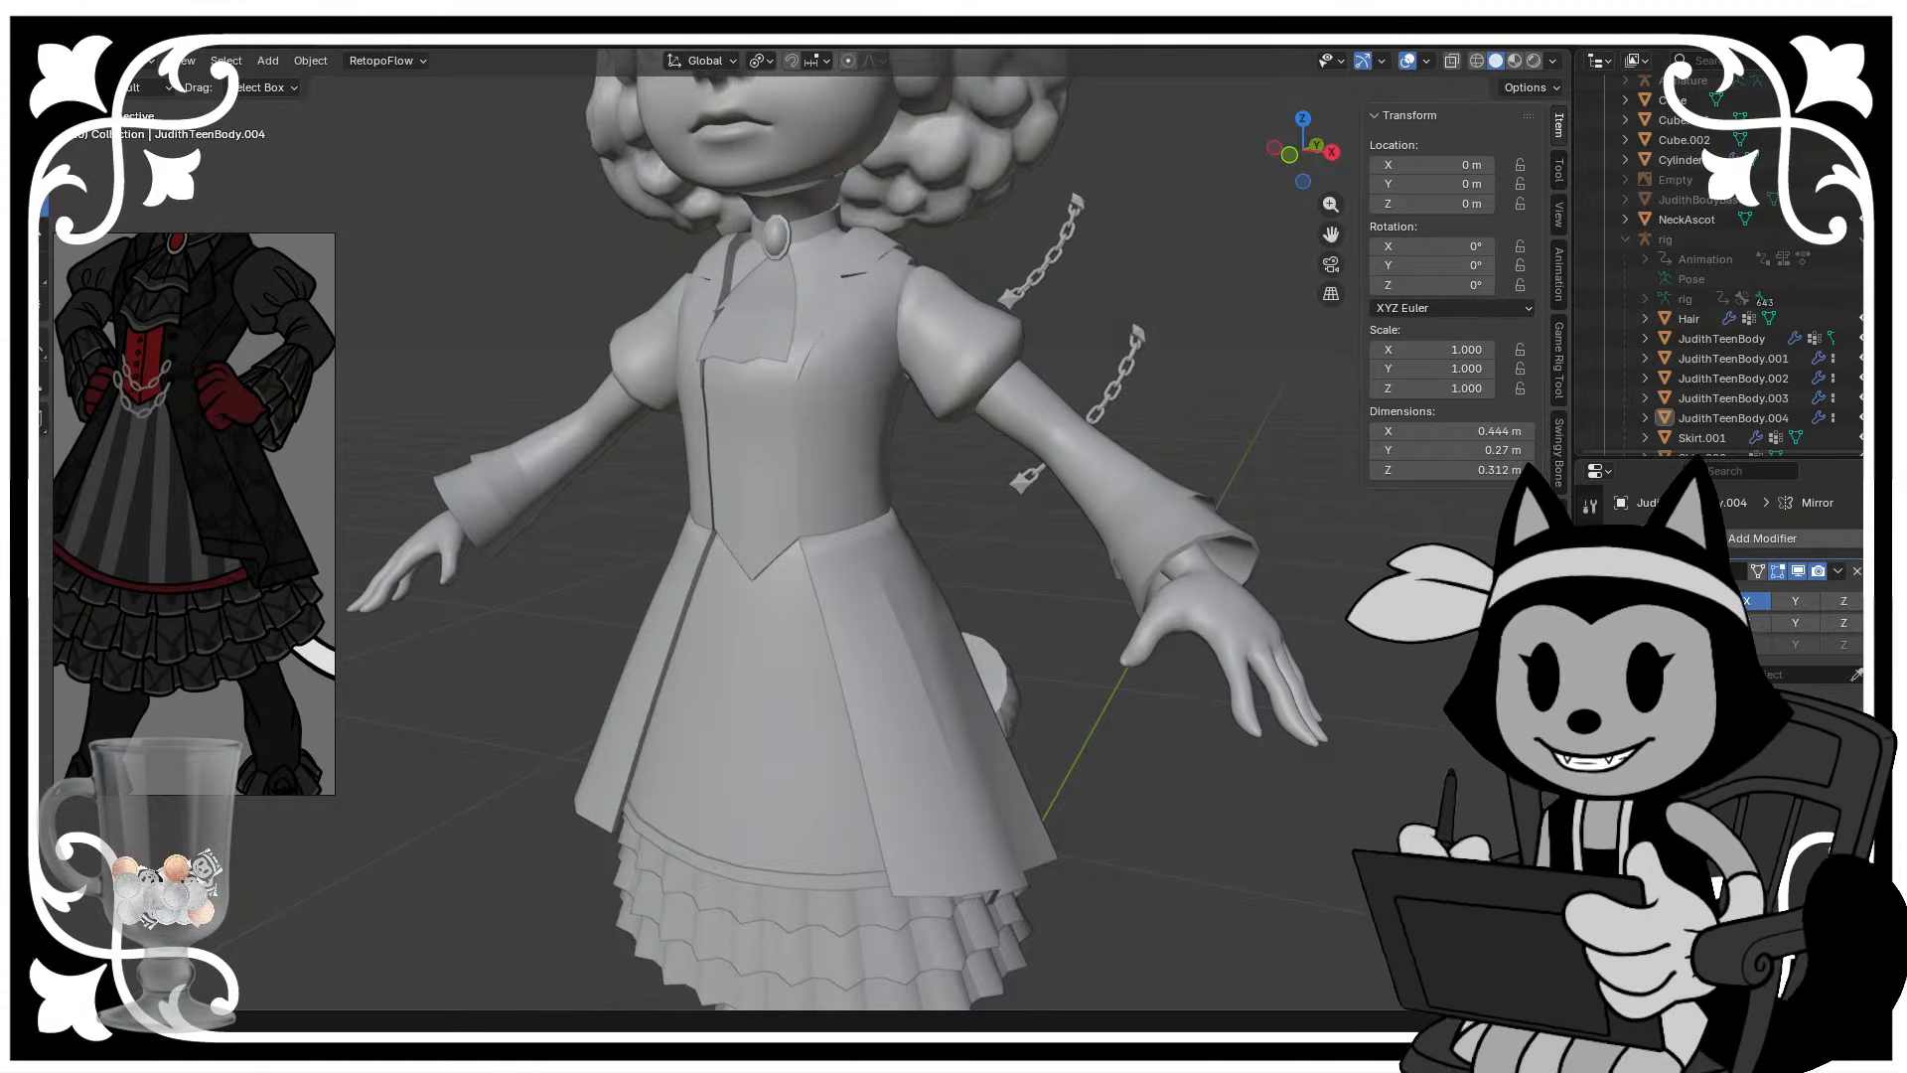
- Join the coat skirt into the upper coat object JudithTeenBody.001
{"action": "middle_click_drag", "start_coordinate": [855, 556], "coordinate": [909, 557]}
{"action": "left_click", "coordinate": [862, 626]}
{"action": "left_click", "coordinate": [800, 405], "text": "shift"}
{"action": "right_click", "coordinate": [843, 444]}
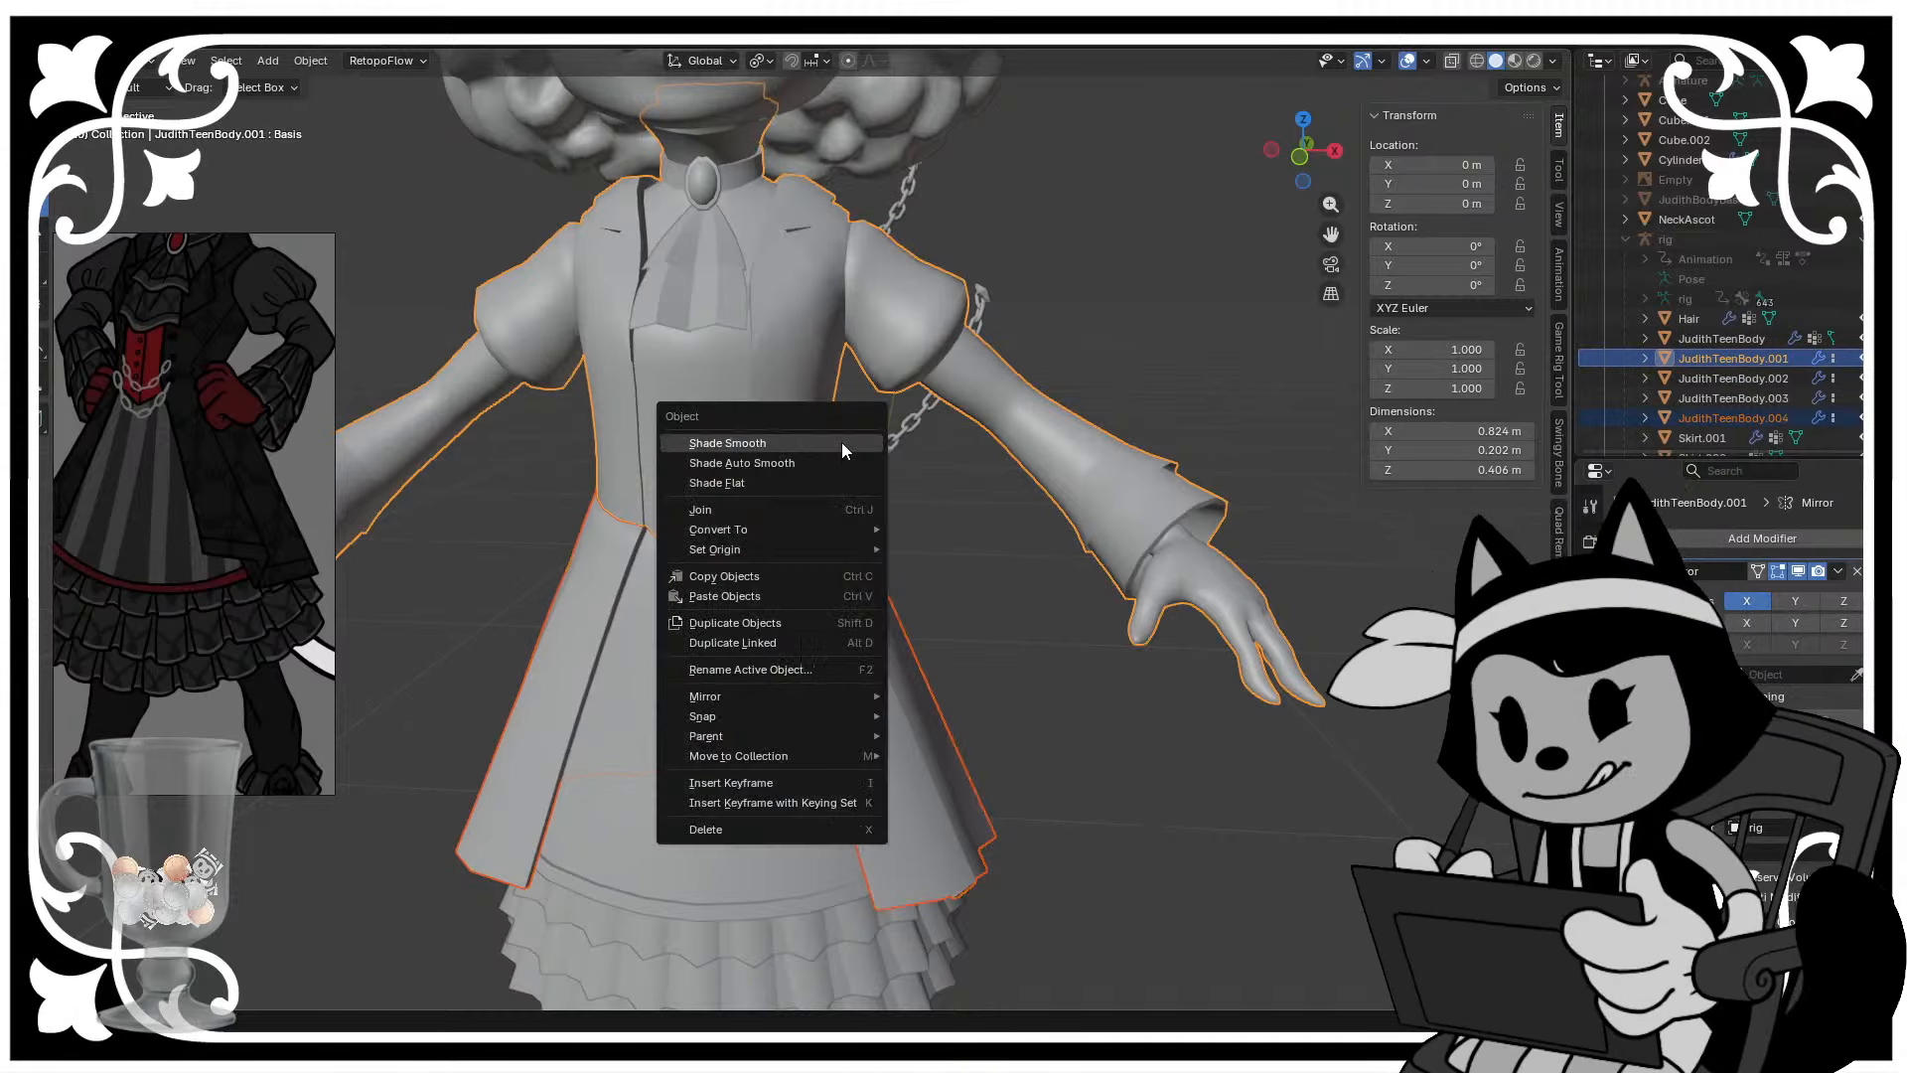
{"action": "left_click", "coordinate": [797, 508]}
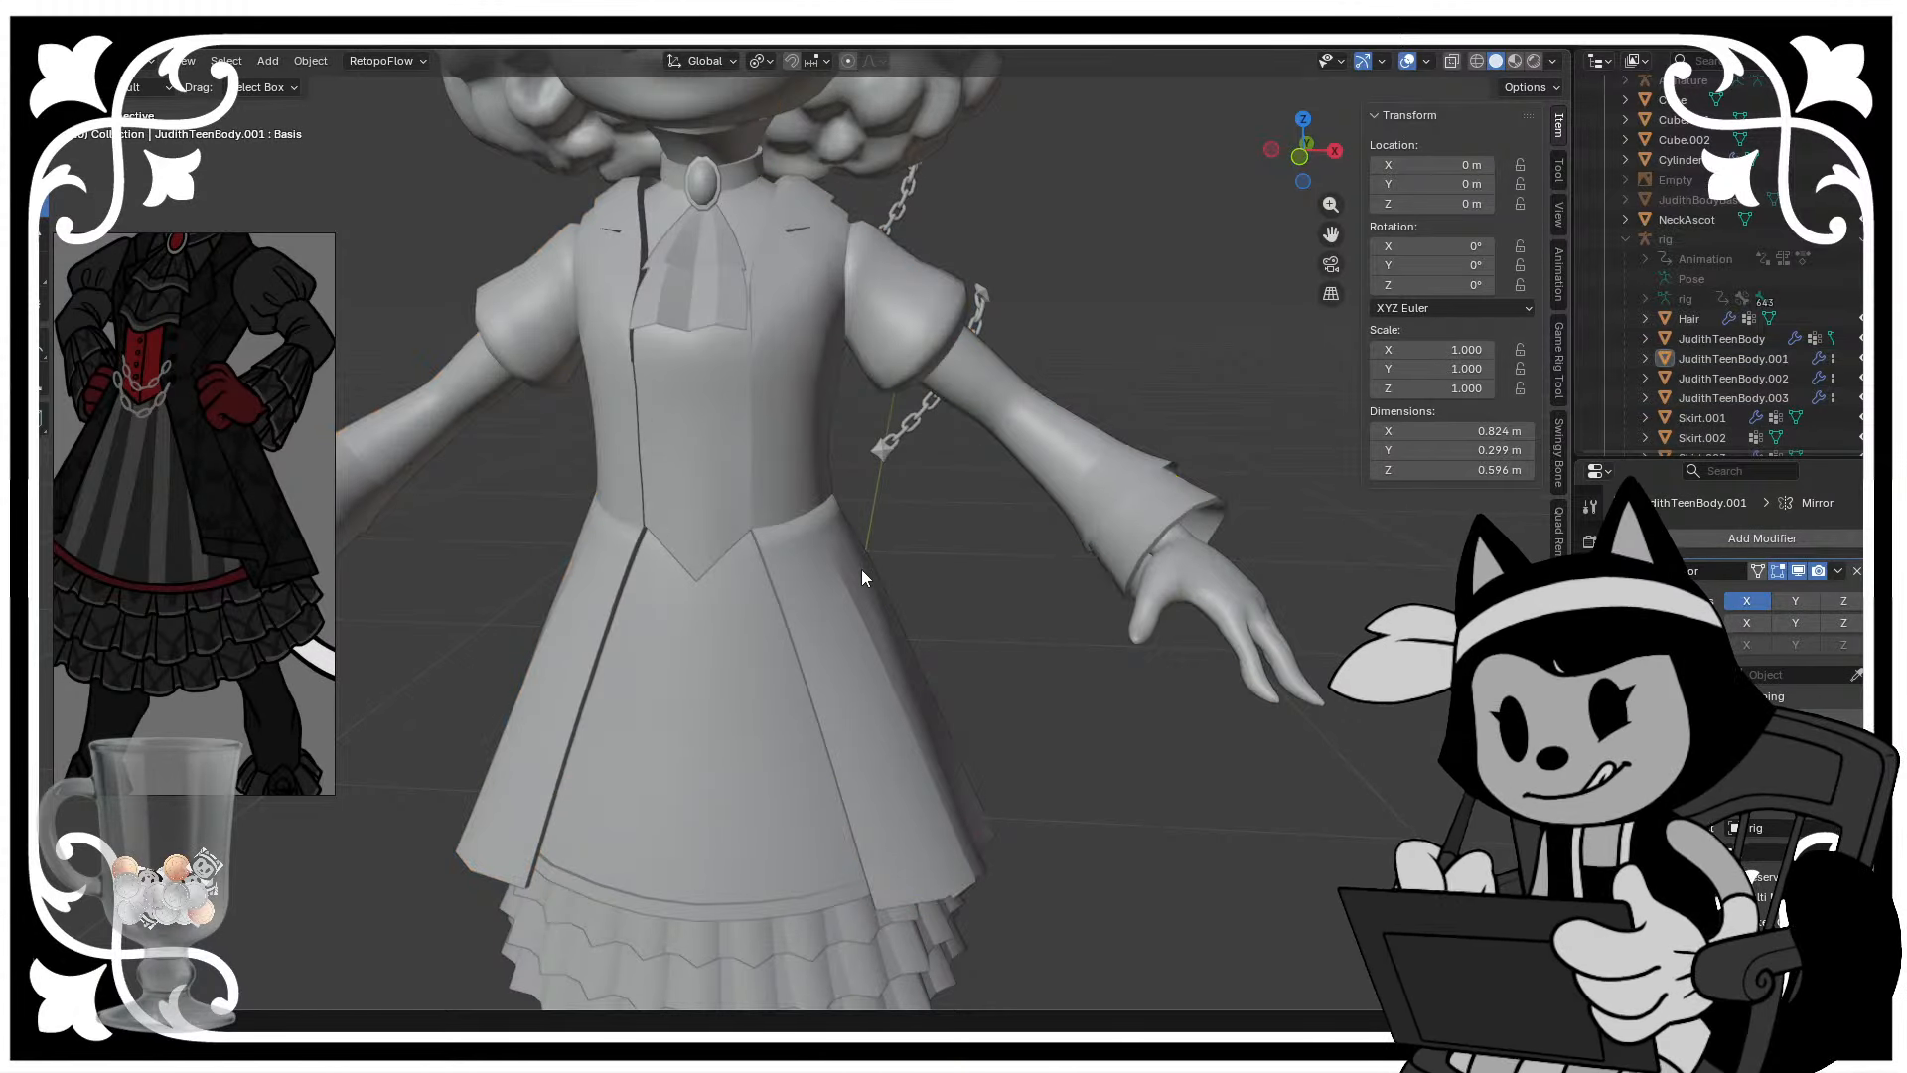
- Merge all vertices of the joined coat by distance to weld the skirt to the waist
{"action": "key", "text": "Tab"}
{"action": "scroll", "coordinate": [865, 561], "scroll_direction": "up", "scroll_amount": 4}
{"action": "key", "text": "a"}
{"action": "key", "text": "m"}
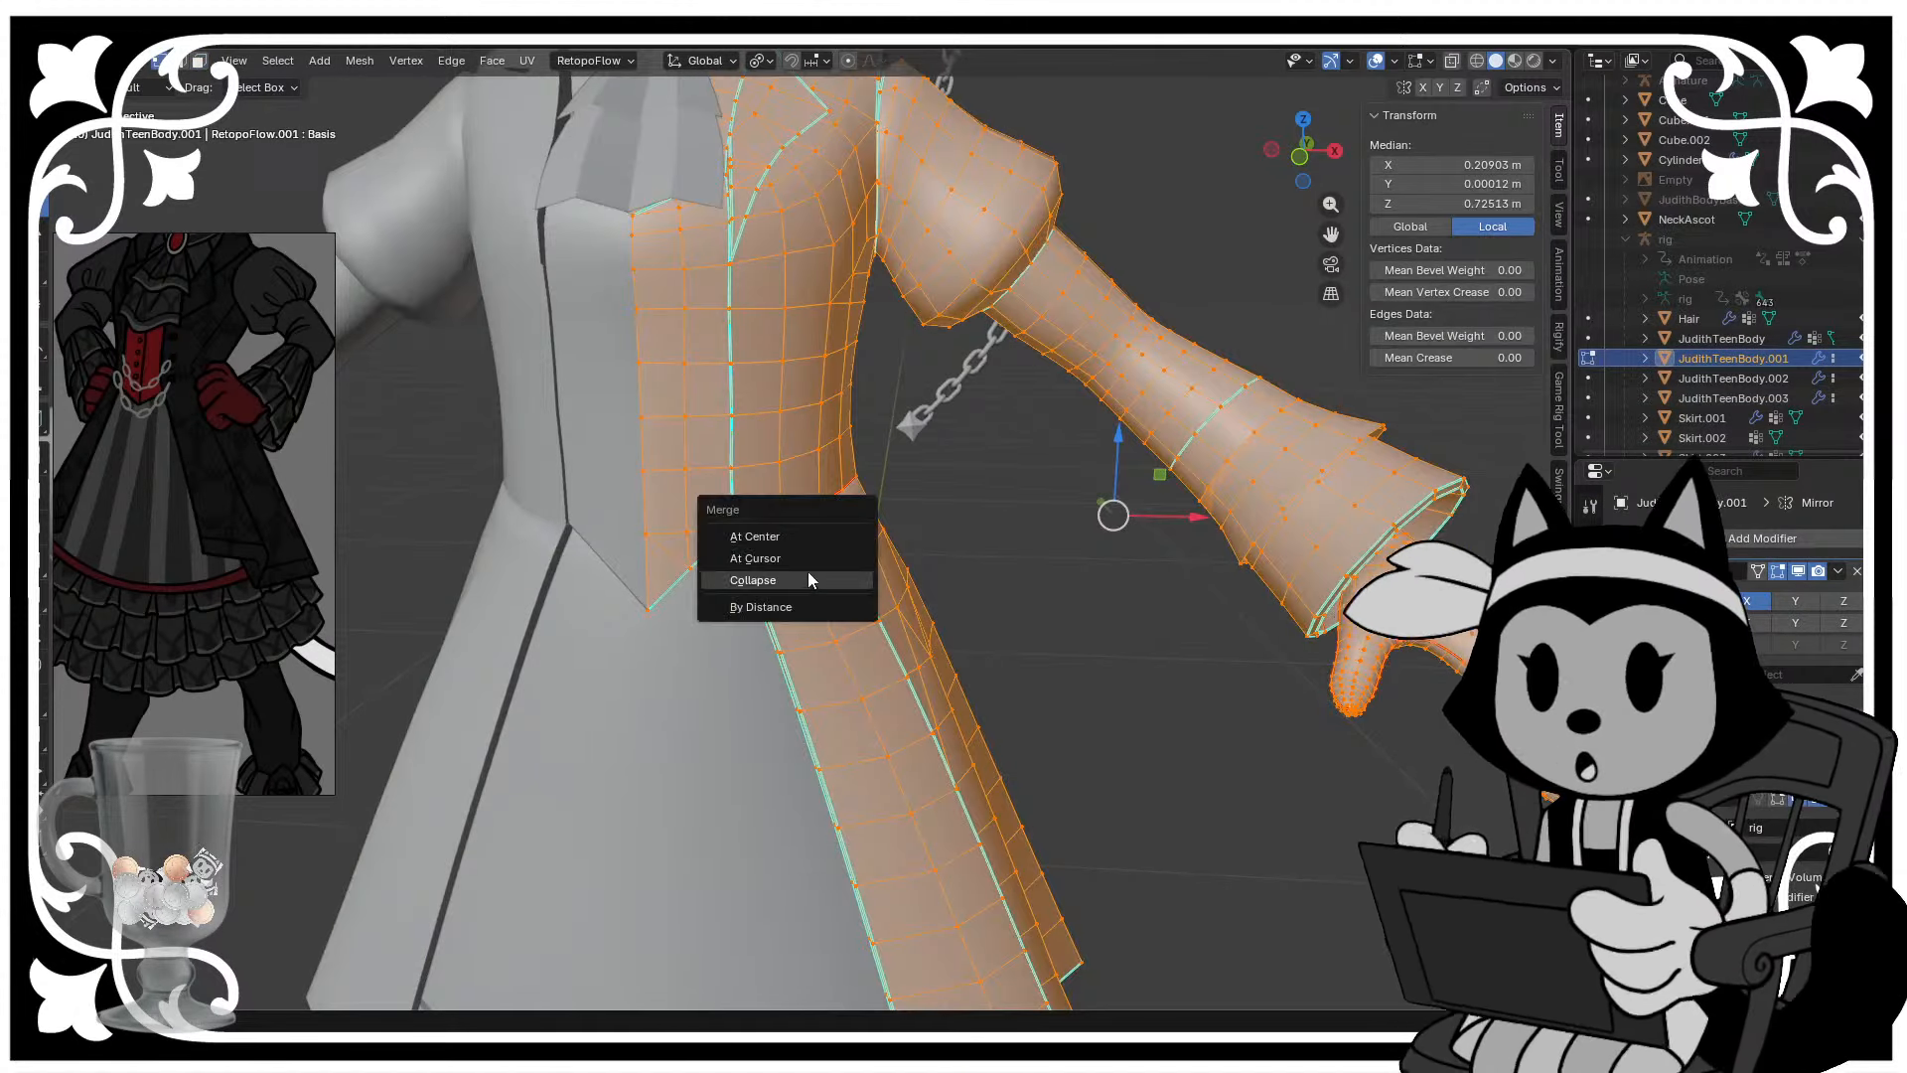
{"action": "left_click", "coordinate": [789, 608]}
{"action": "scroll", "coordinate": [787, 545], "scroll_direction": "down", "scroll_amount": 5}
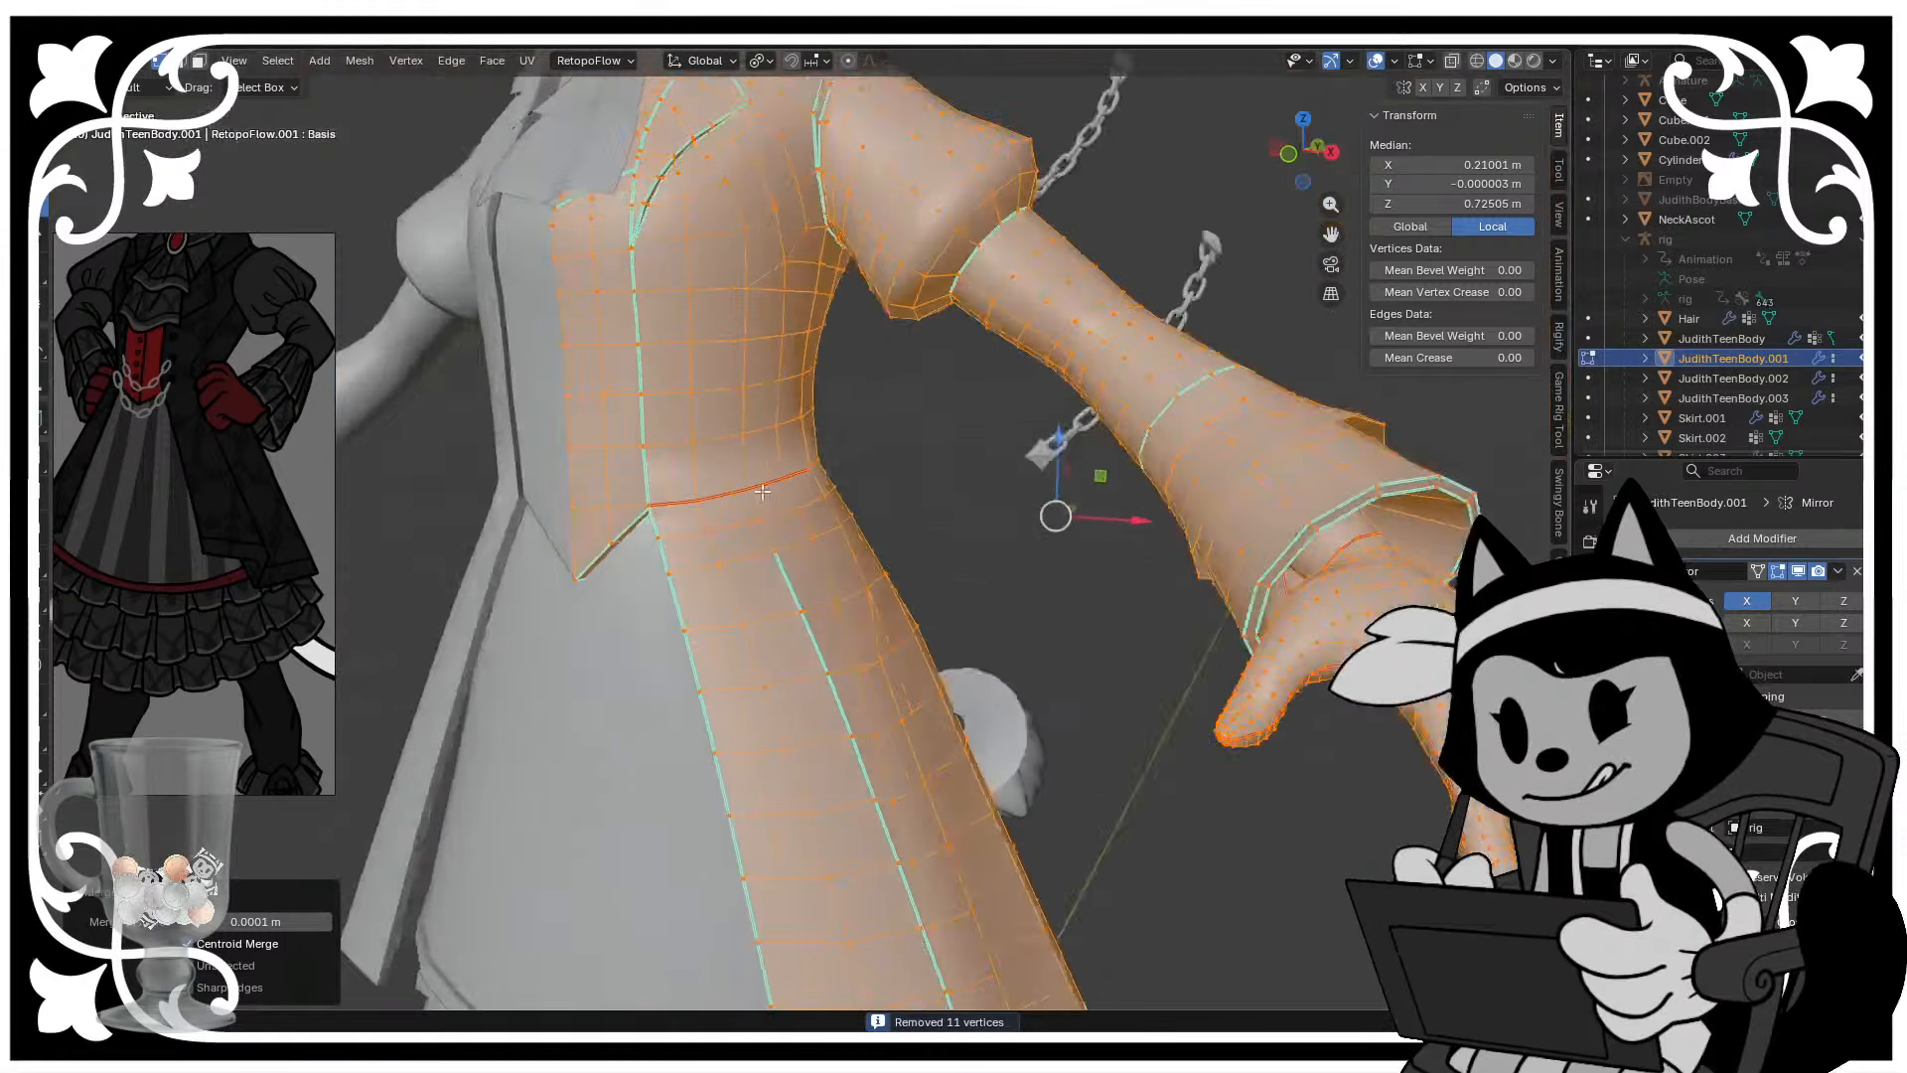
{"action": "key", "text": "Tab"}
{"action": "left_click", "coordinate": [812, 475]}
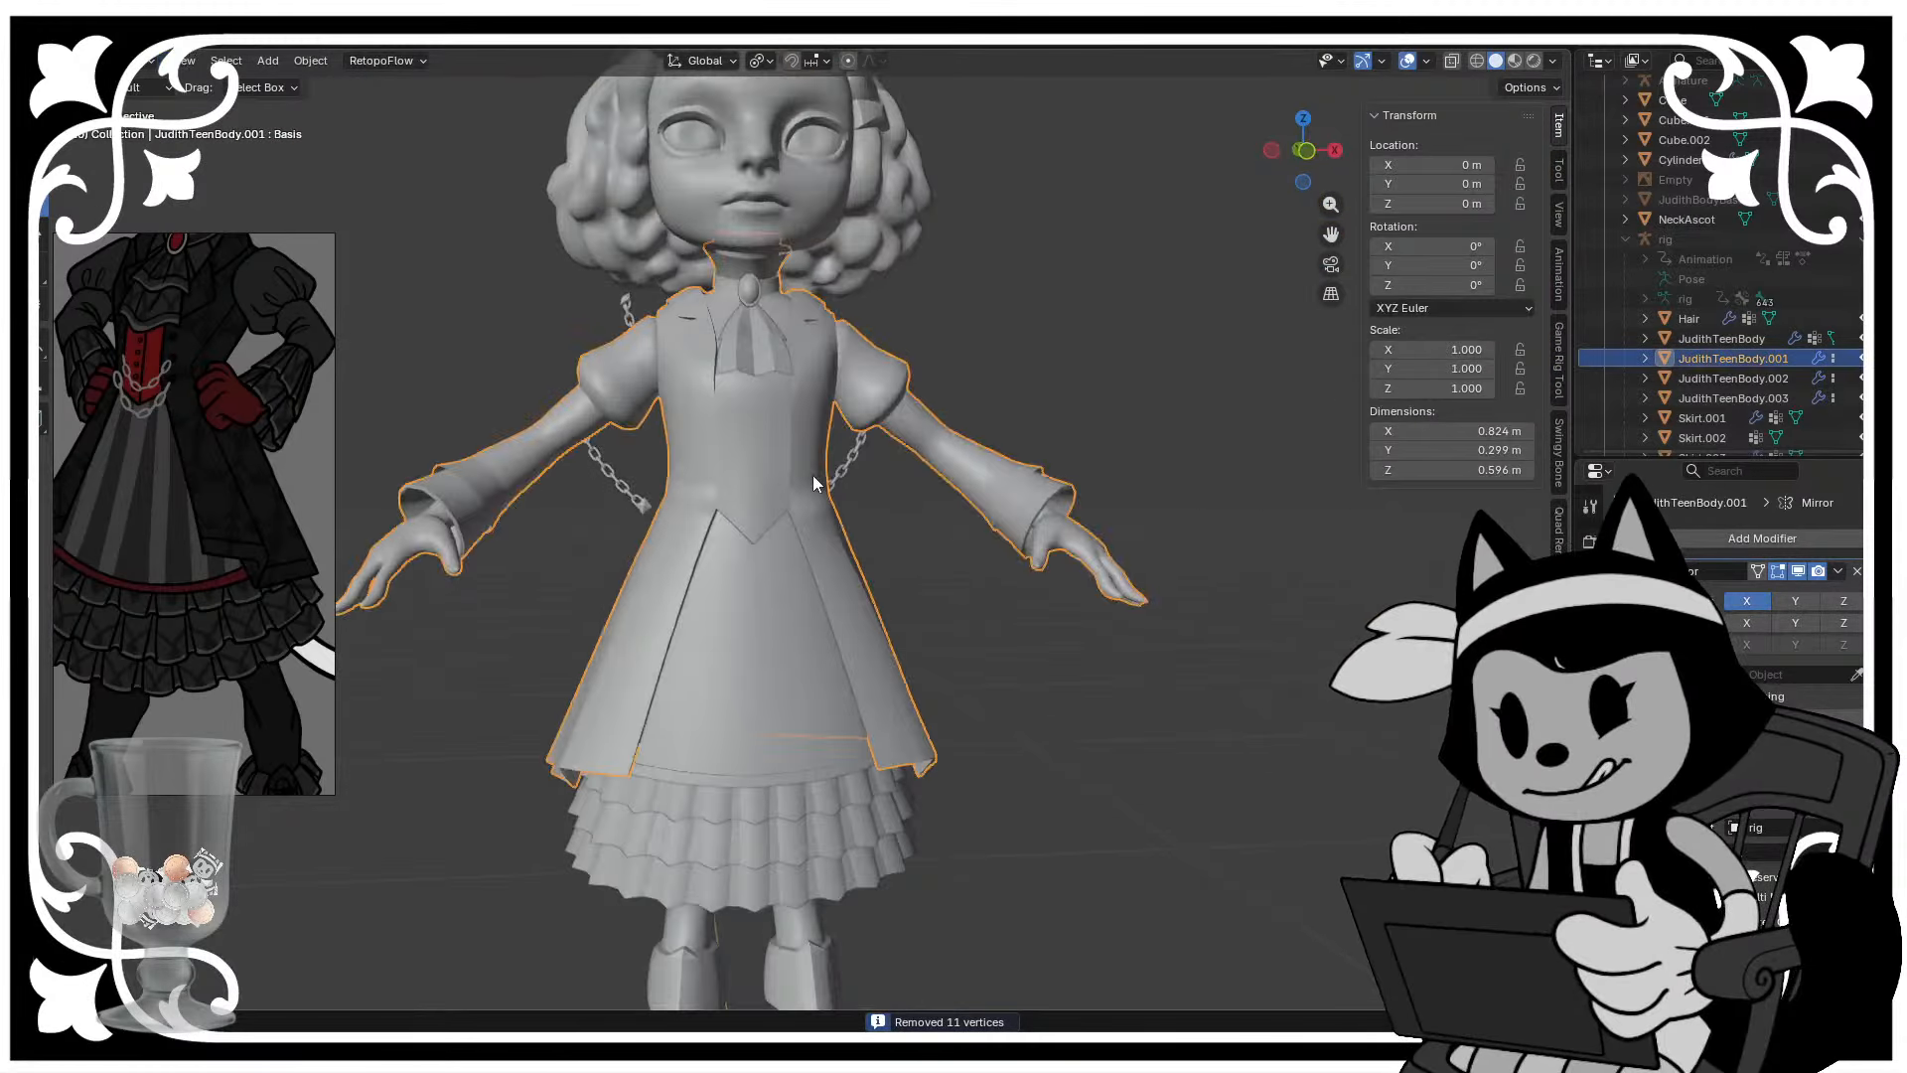
{"action": "key", "text": "Tab"}
{"action": "scroll", "coordinate": [824, 477], "scroll_direction": "up", "scroll_amount": 5}
{"action": "scroll", "coordinate": [843, 478], "scroll_direction": "up", "scroll_amount": 5}
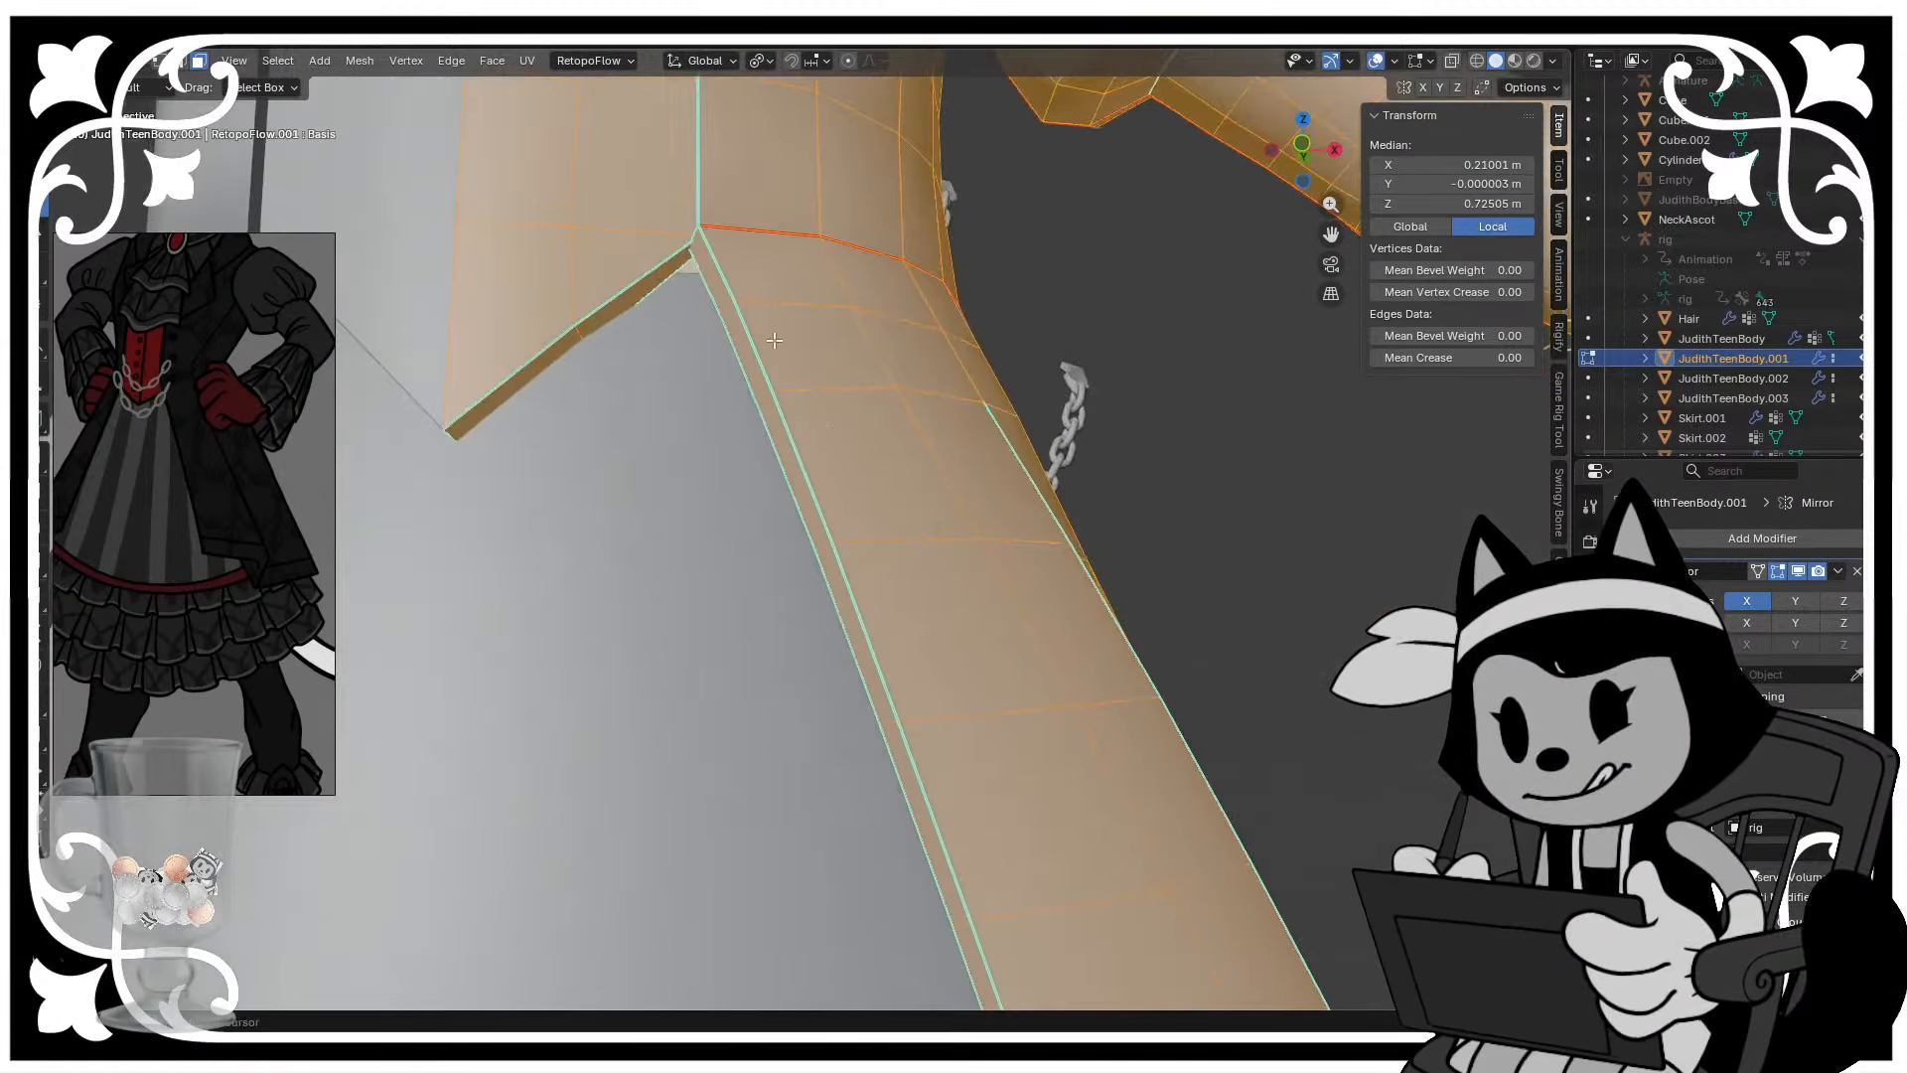
- Try to merge two vertices at the front corner where the coat skirt meets the bodice
{"action": "left_click", "coordinate": [709, 463]}
{"action": "middle_click_drag", "start_coordinate": [715, 464], "coordinate": [801, 556]}
{"action": "scroll", "coordinate": [733, 537], "scroll_direction": "up", "scroll_amount": 3}
{"action": "left_click", "coordinate": [732, 536], "text": "shift"}
{"action": "key", "text": "m"}
{"action": "left_click", "coordinate": [765, 556]}
{"action": "middle_click_drag", "start_coordinate": [800, 635], "coordinate": [739, 688]}
{"action": "scroll", "coordinate": [553, 549], "scroll_direction": "down", "scroll_amount": 2}
{"action": "scroll", "coordinate": [740, 477], "scroll_direction": "up", "scroll_amount": 3}
{"action": "key", "text": "ctrl+z"}
- Merge two pairs of loose vertices at the inner front waist corner, joining the second pair at the last selected vertex
{"action": "scroll", "coordinate": [667, 565], "scroll_direction": "up", "scroll_amount": 2}
{"action": "left_click", "coordinate": [584, 508]}
{"action": "left_click", "coordinate": [414, 474], "text": "shift"}
{"action": "key", "text": "m"}
{"action": "left_click", "coordinate": [583, 560]}
{"action": "scroll", "coordinate": [755, 596], "scroll_direction": "down", "scroll_amount": 4}
{"action": "scroll", "coordinate": [794, 616], "scroll_direction": "up", "scroll_amount": 4}
{"action": "left_click", "coordinate": [736, 686]}
{"action": "left_click", "coordinate": [721, 690], "text": "shift"}
{"action": "key", "text": "m"}
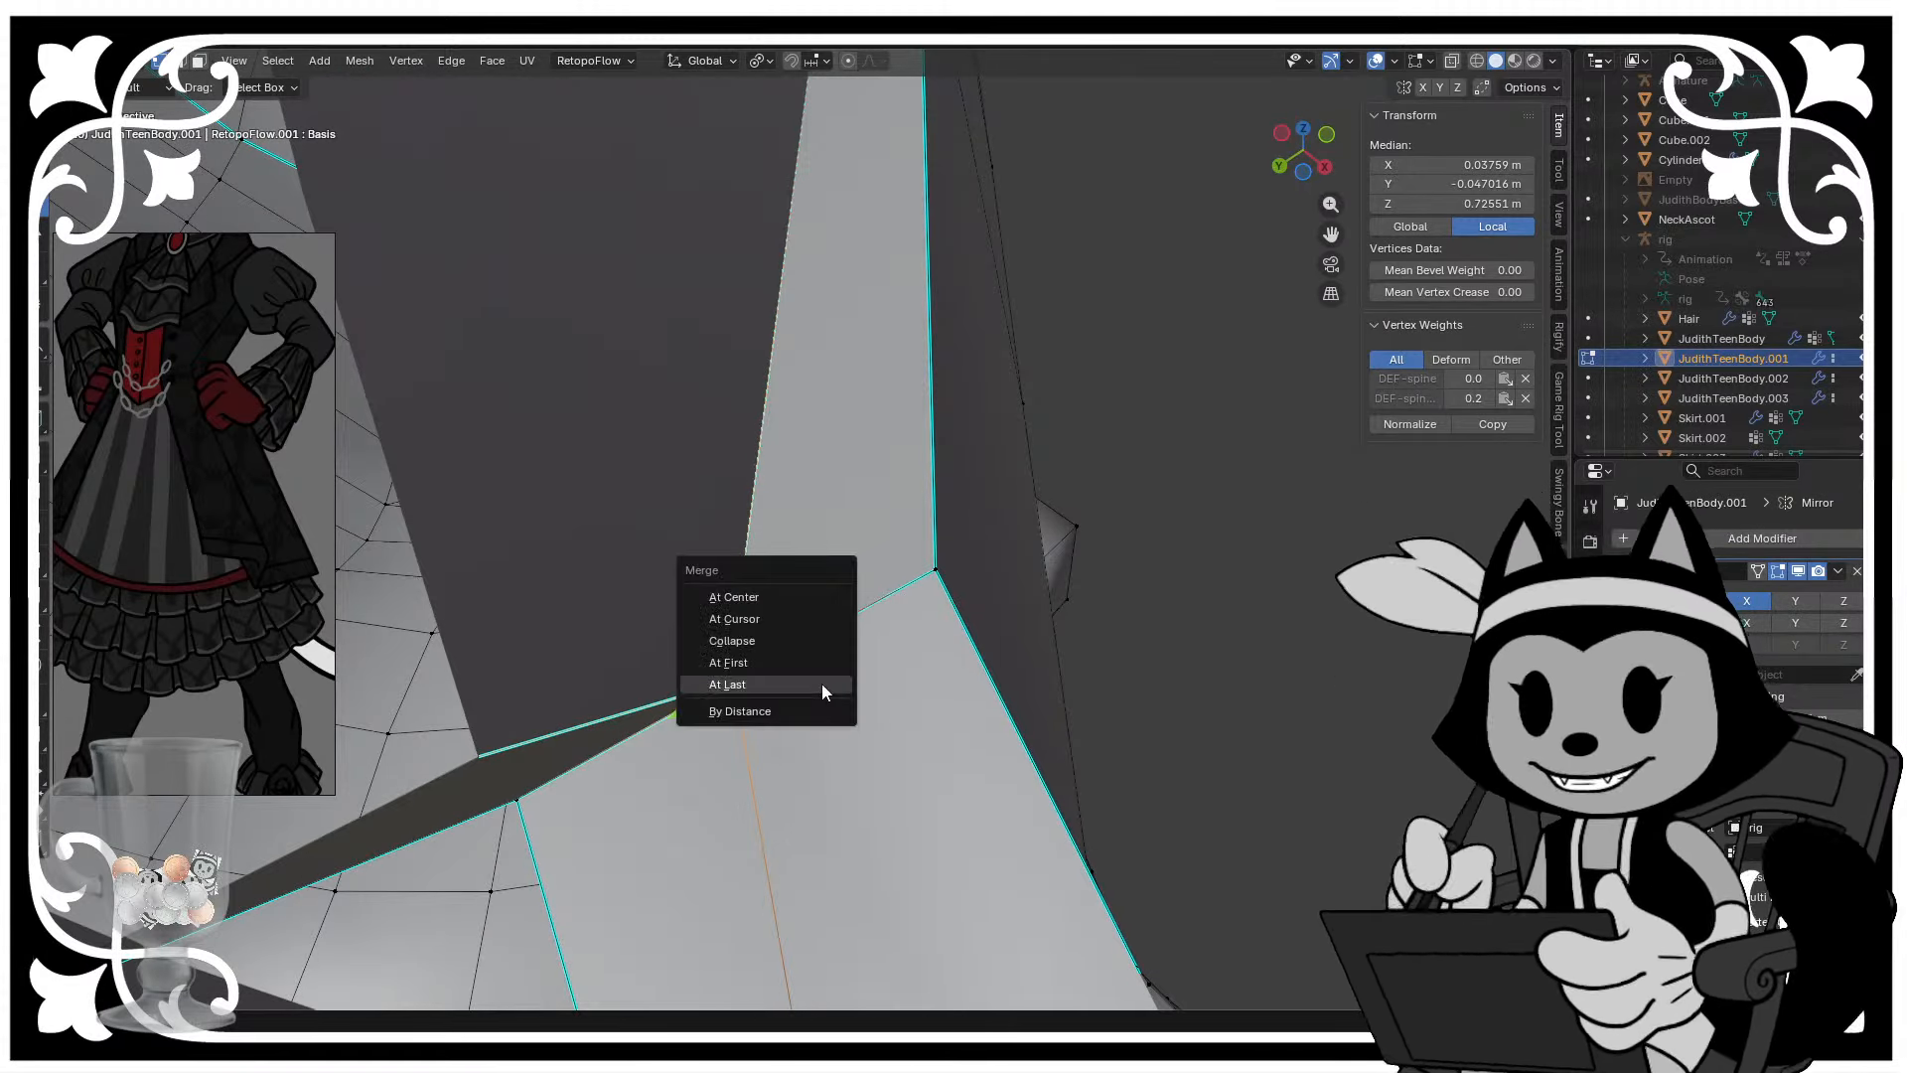
{"action": "left_click", "coordinate": [820, 683]}
{"action": "left_click", "coordinate": [1189, 563]}
- Mark the short edge at the inner front waist corner as sharp
{"action": "scroll", "coordinate": [894, 611], "scroll_direction": "down", "scroll_amount": 5}
{"action": "key", "text": "2"}
{"action": "left_click", "coordinate": [730, 608]}
{"action": "right_click", "coordinate": [820, 594]}
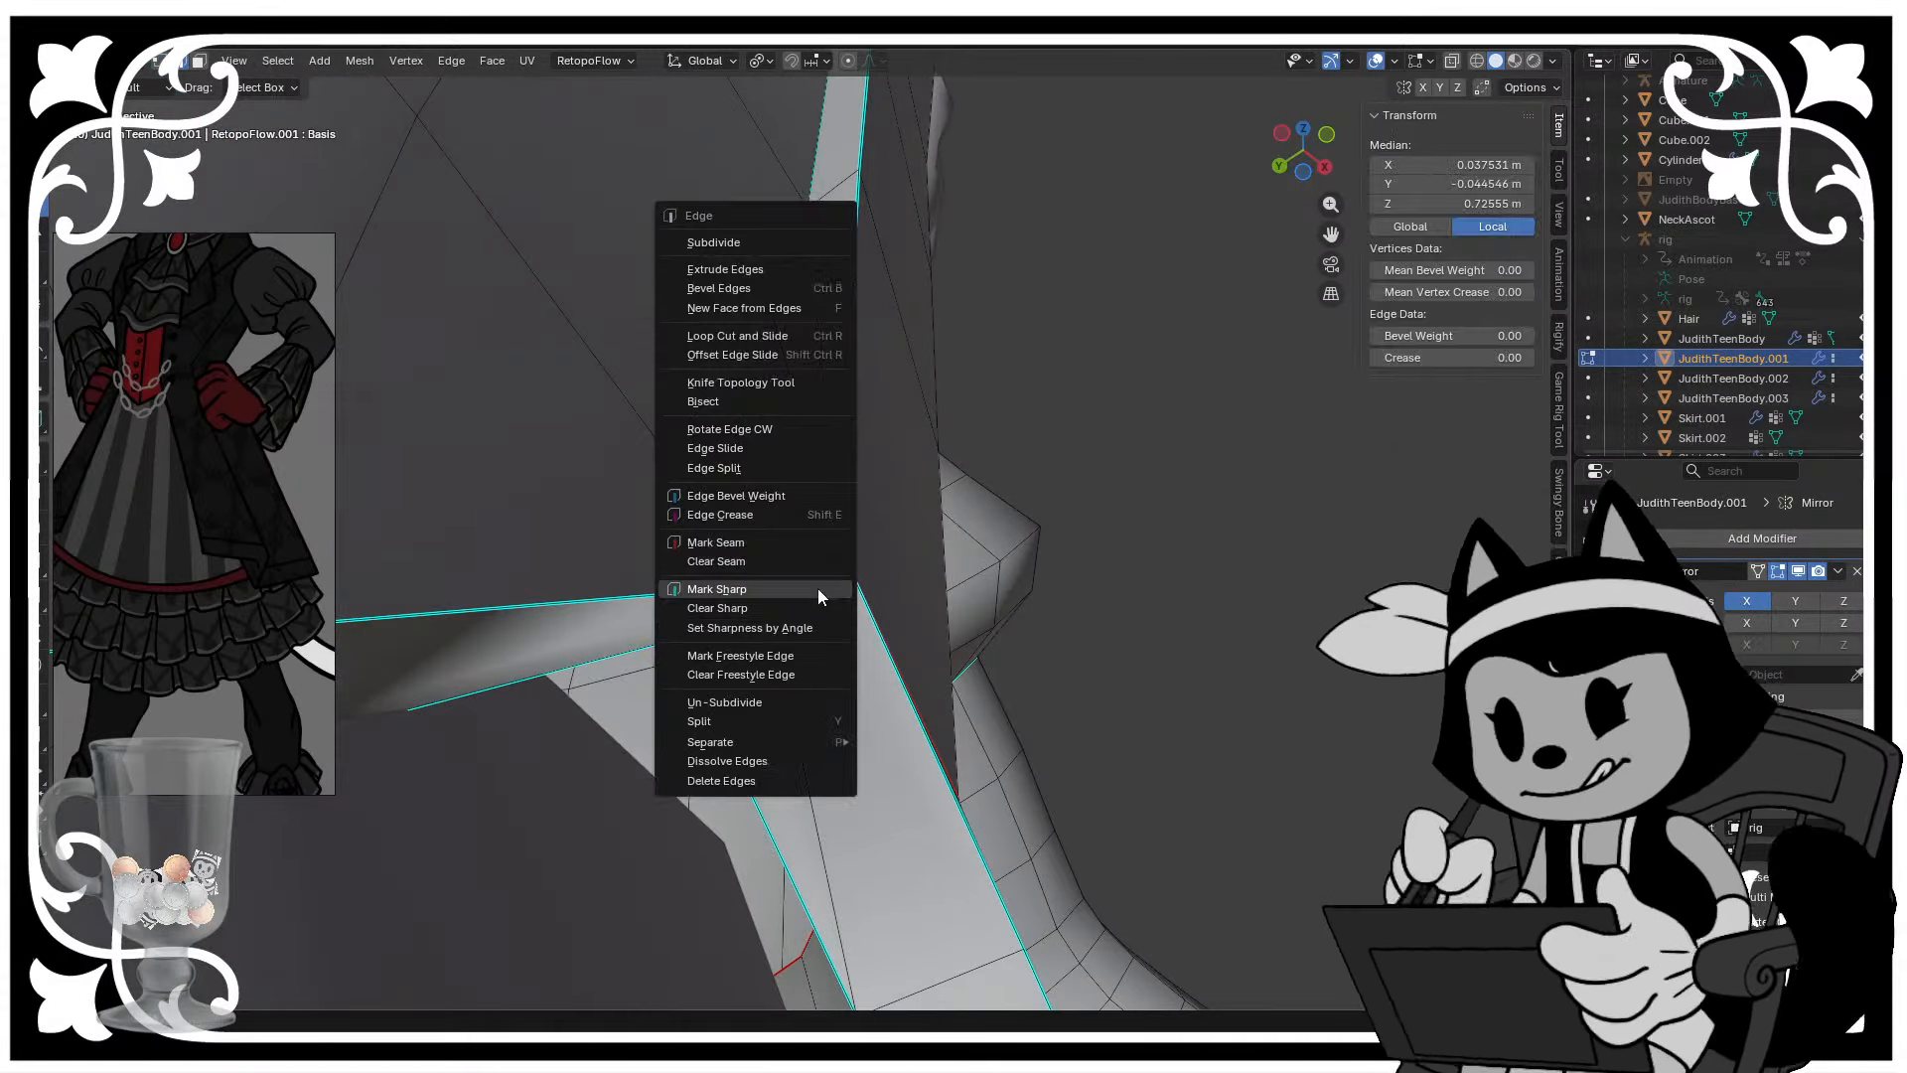
{"action": "left_click", "coordinate": [742, 593]}
- Reposition the vertices around the inner front waist corner to clean up the join between bodice and skirt
{"action": "scroll", "coordinate": [740, 608], "scroll_direction": "down", "scroll_amount": 2}
{"action": "middle_click_drag", "start_coordinate": [740, 608], "coordinate": [864, 546]}
{"action": "left_click", "coordinate": [734, 691]}
{"action": "key", "text": "g"}
{"action": "left_click", "coordinate": [721, 702]}
{"action": "key", "text": "g"}
{"action": "left_click", "coordinate": [899, 566]}
{"action": "key", "text": "g"}
{"action": "left_click", "coordinate": [902, 554]}
- Move the inner front waist corner vertex into line with its neighbours and save the file
{"action": "scroll", "coordinate": [770, 561], "scroll_direction": "down", "scroll_amount": 3}
{"action": "key", "text": "g"}
{"action": "left_click", "coordinate": [882, 432]}
{"action": "key", "text": "ctrl+s"}
{"action": "scroll", "coordinate": [890, 557], "scroll_direction": "up", "scroll_amount": 5}
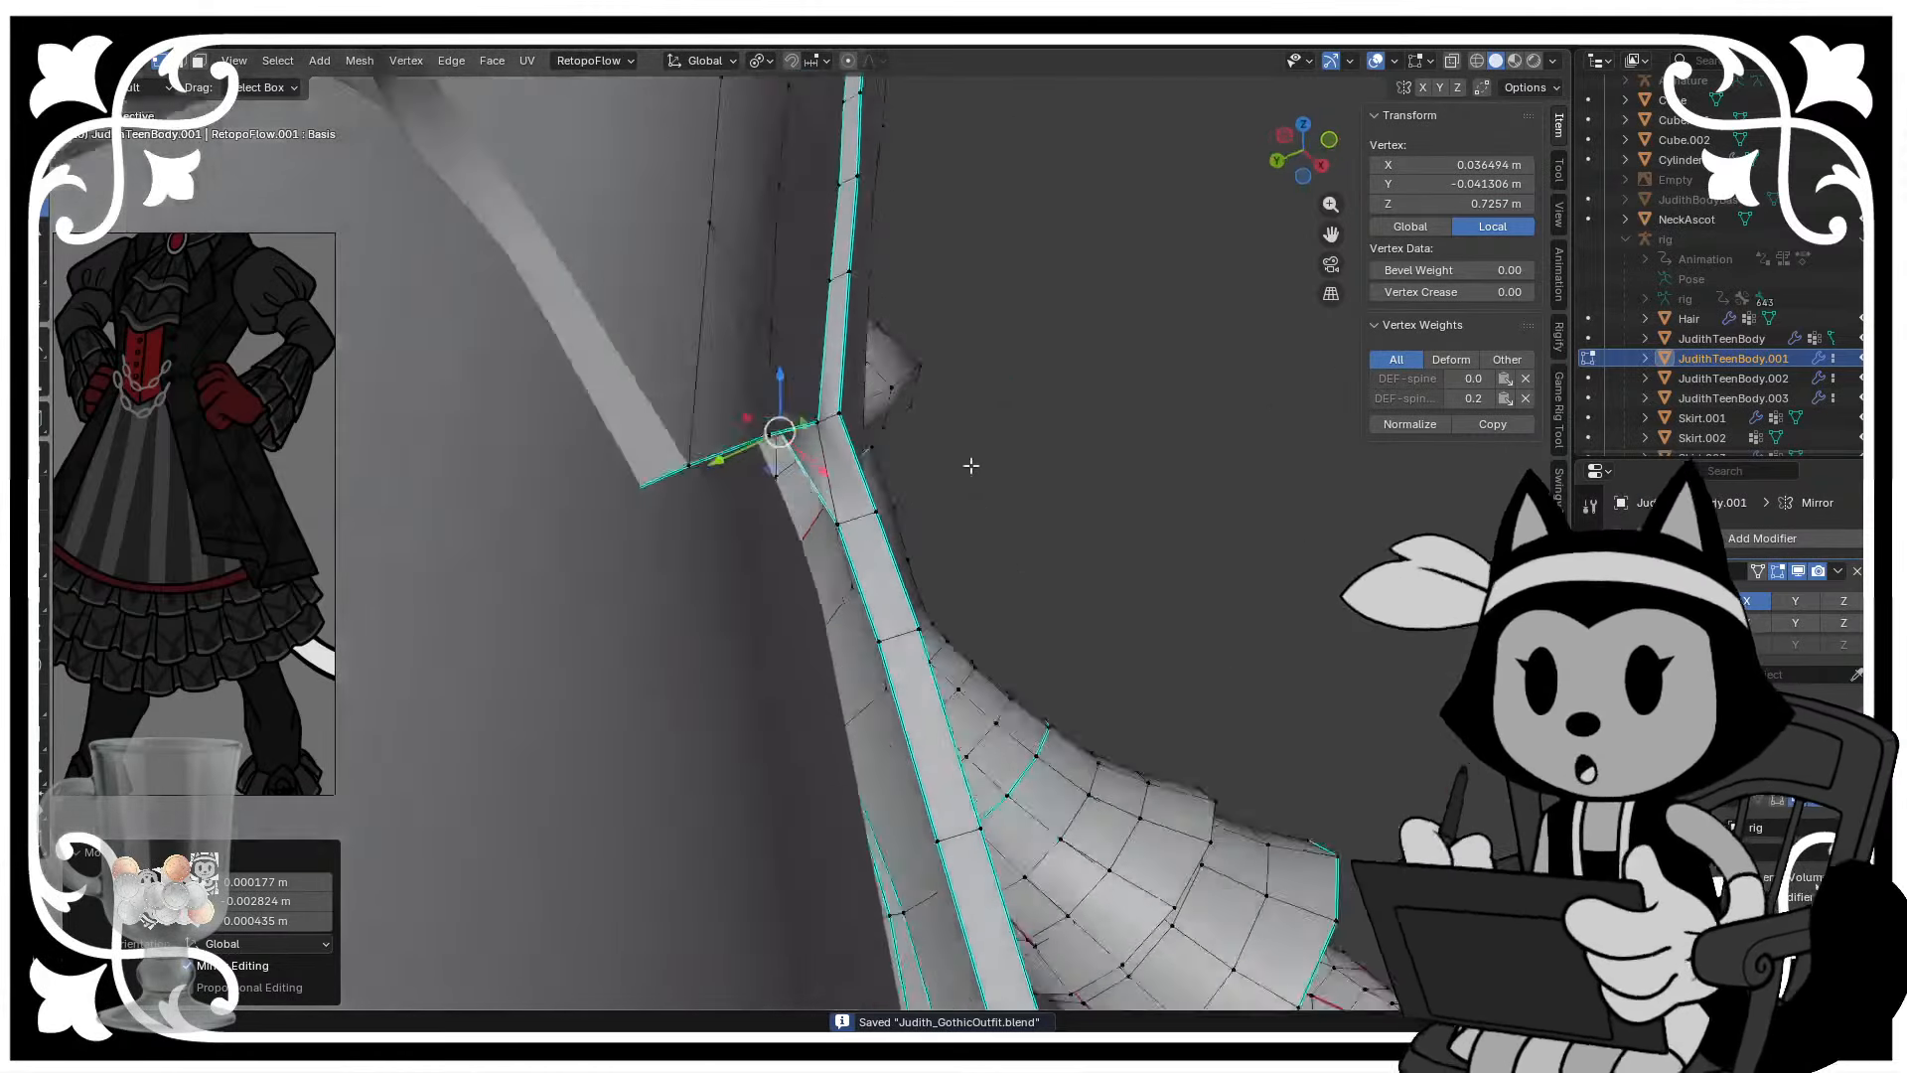
{"action": "middle_click_drag", "start_coordinate": [971, 465], "coordinate": [795, 533]}
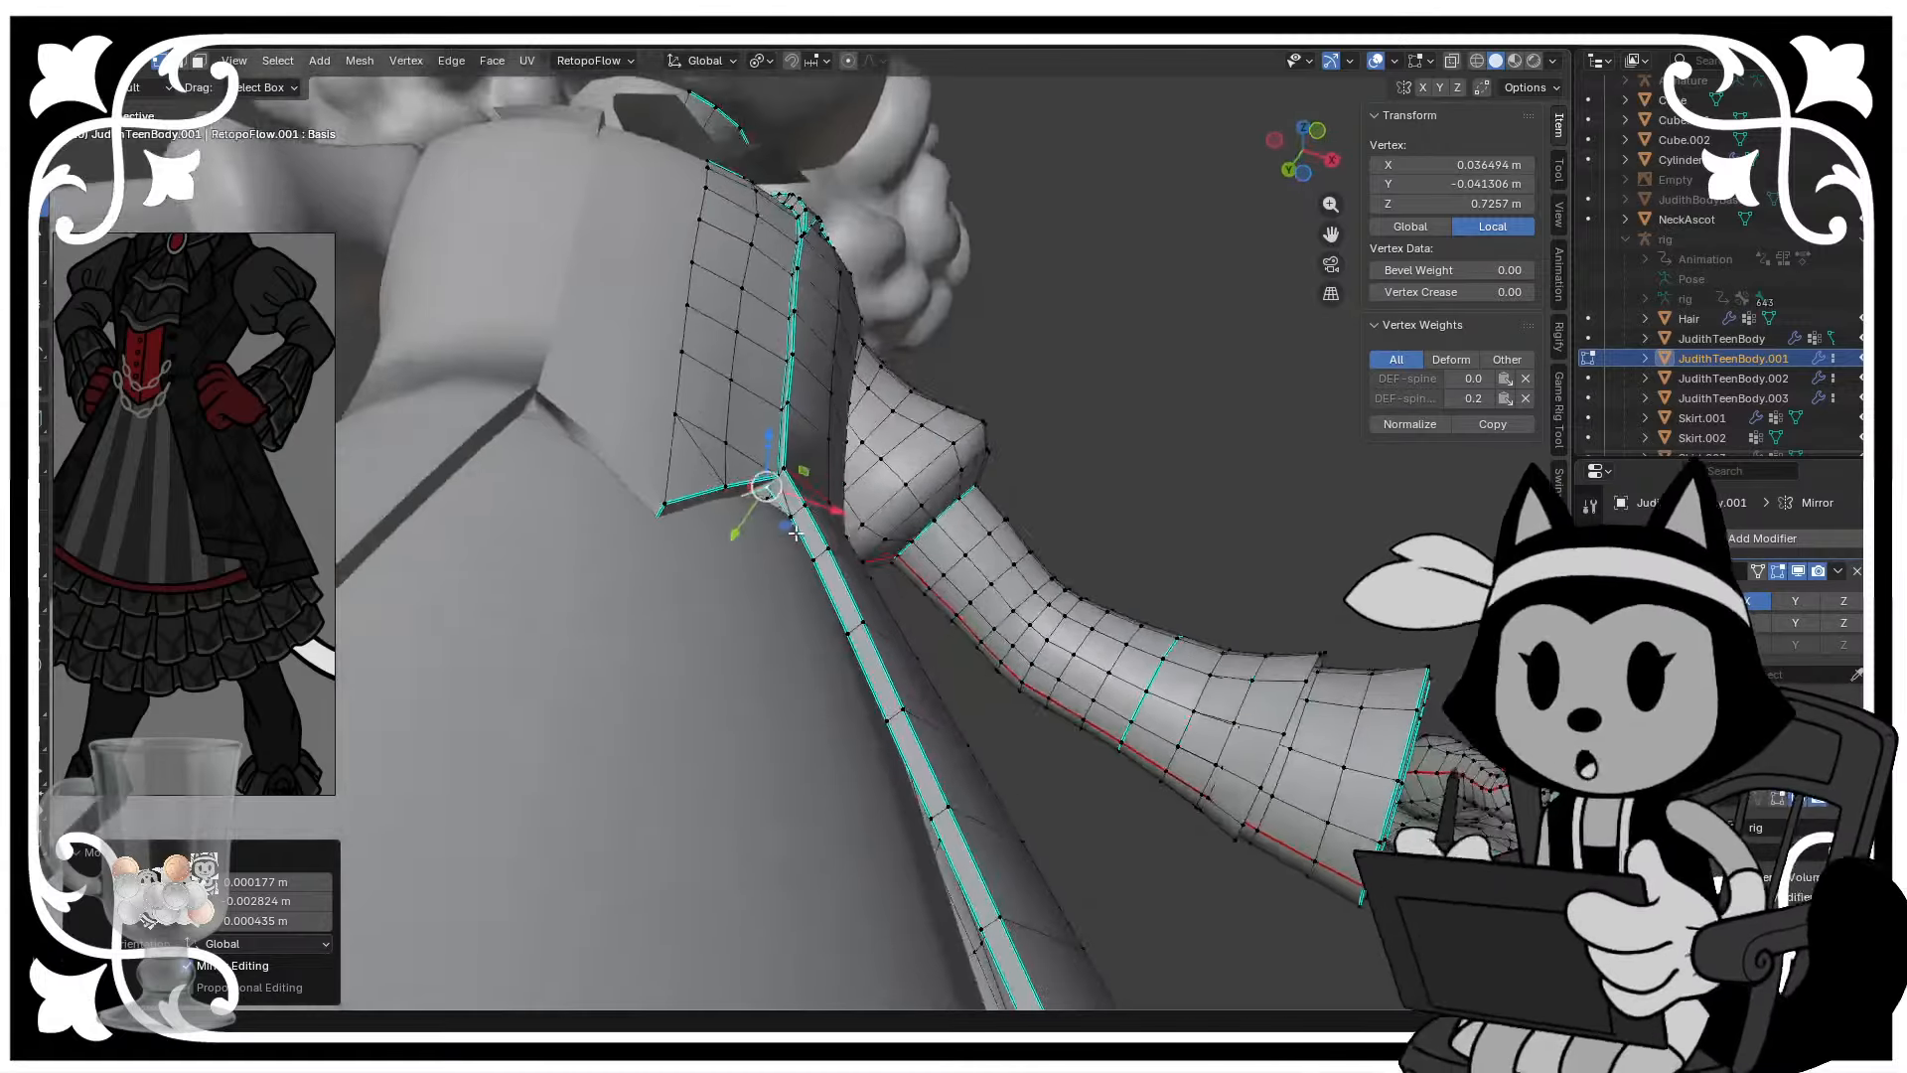
{"action": "scroll", "coordinate": [794, 534], "scroll_direction": "up", "scroll_amount": 4}
{"action": "key", "text": "shift+space"}
{"action": "key", "text": "Escape"}
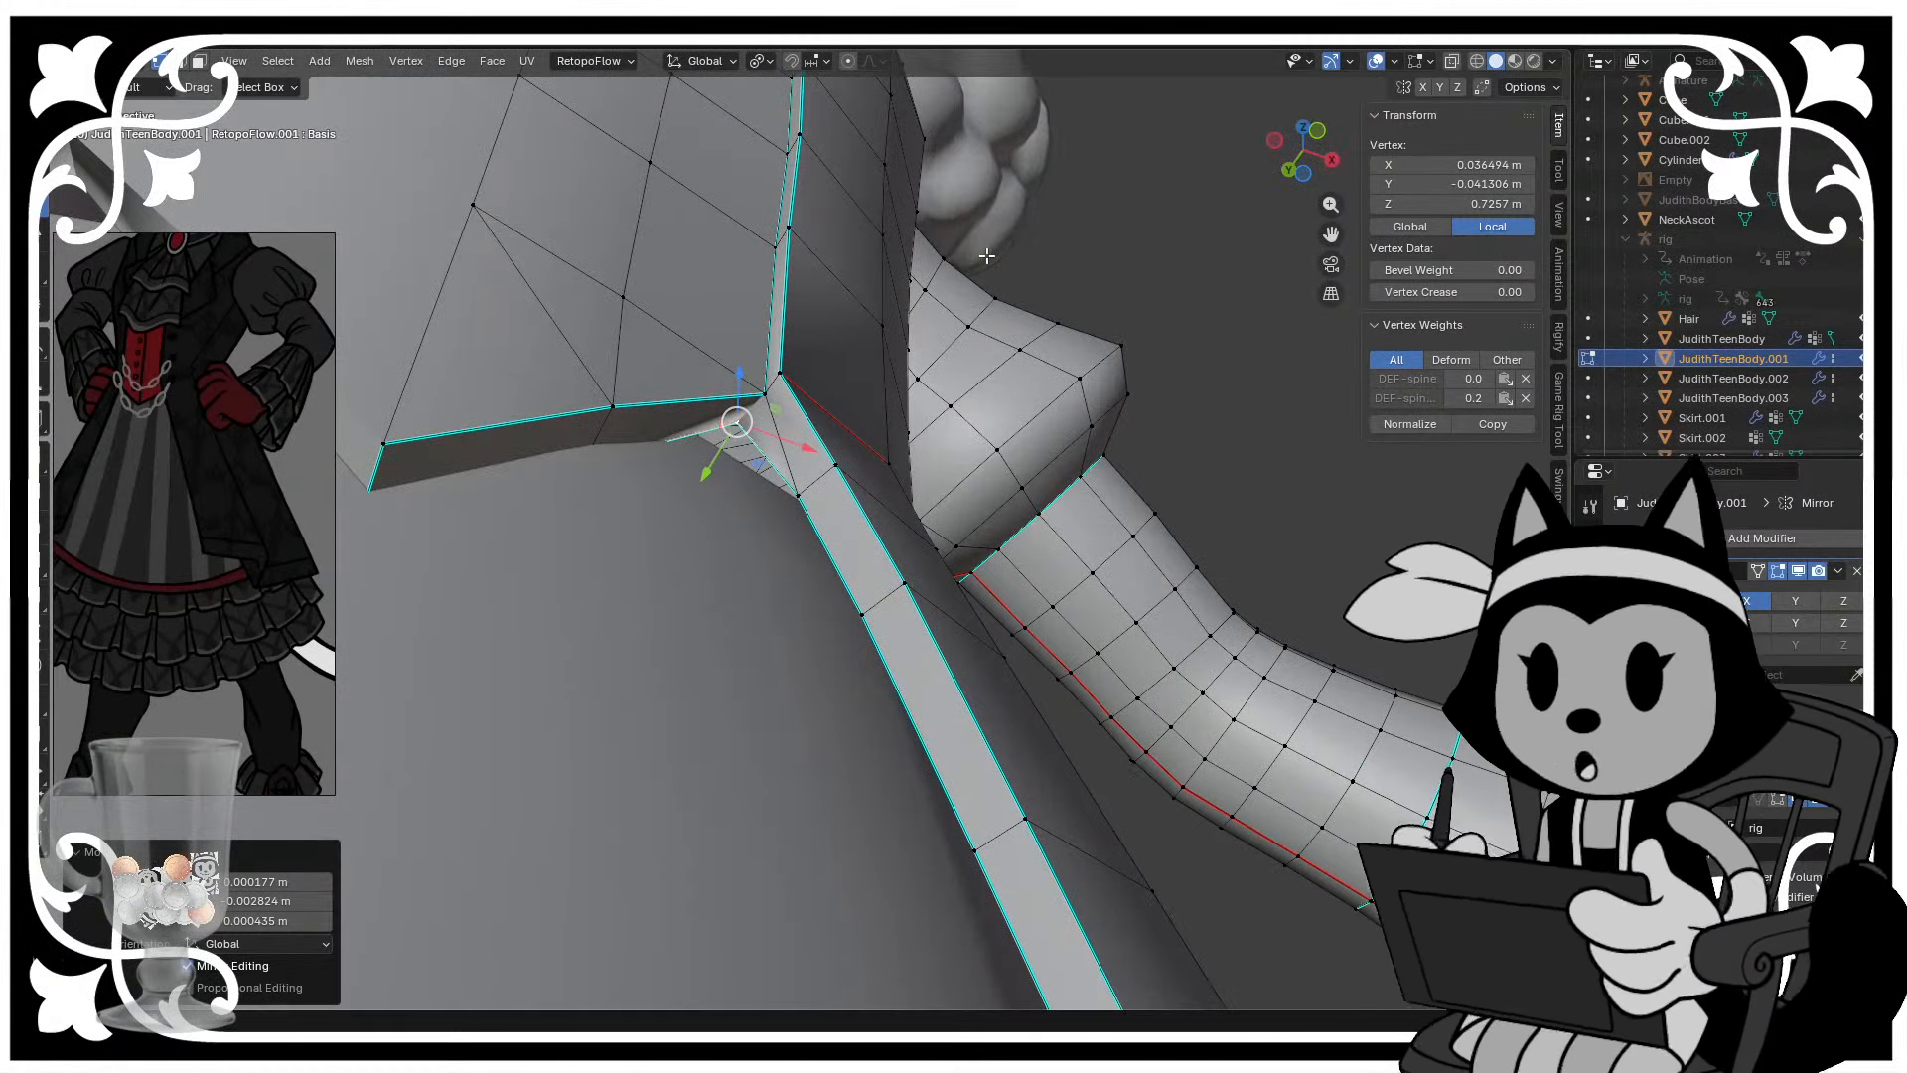
{"action": "key", "text": "ctrl+s"}
- Reposition the first vertex of the coat's inner waist rim, working from below inside the skirt
{"action": "middle_click_drag", "start_coordinate": [959, 413], "coordinate": [894, 586]}
{"action": "scroll", "coordinate": [879, 418], "scroll_direction": "up", "scroll_amount": 3}
{"action": "key", "text": "Tab"}
{"action": "left_click", "coordinate": [886, 519]}
{"action": "key", "text": "Tab"}
{"action": "key", "text": "Tab"}
{"action": "left_click", "coordinate": [1001, 497]}
{"action": "key", "text": "Tab"}
{"action": "left_click", "coordinate": [984, 568]}
{"action": "key", "text": "g"}
{"action": "left_click", "coordinate": [849, 624]}
- Adjust three neighbouring vertices along the inner waist rim to even out its thickness
{"action": "left_click", "coordinate": [856, 435]}
{"action": "key", "text": "g"}
{"action": "left_click", "coordinate": [858, 439]}
{"action": "left_click", "coordinate": [698, 474]}
{"action": "key", "text": "g"}
{"action": "left_click", "coordinate": [711, 490]}
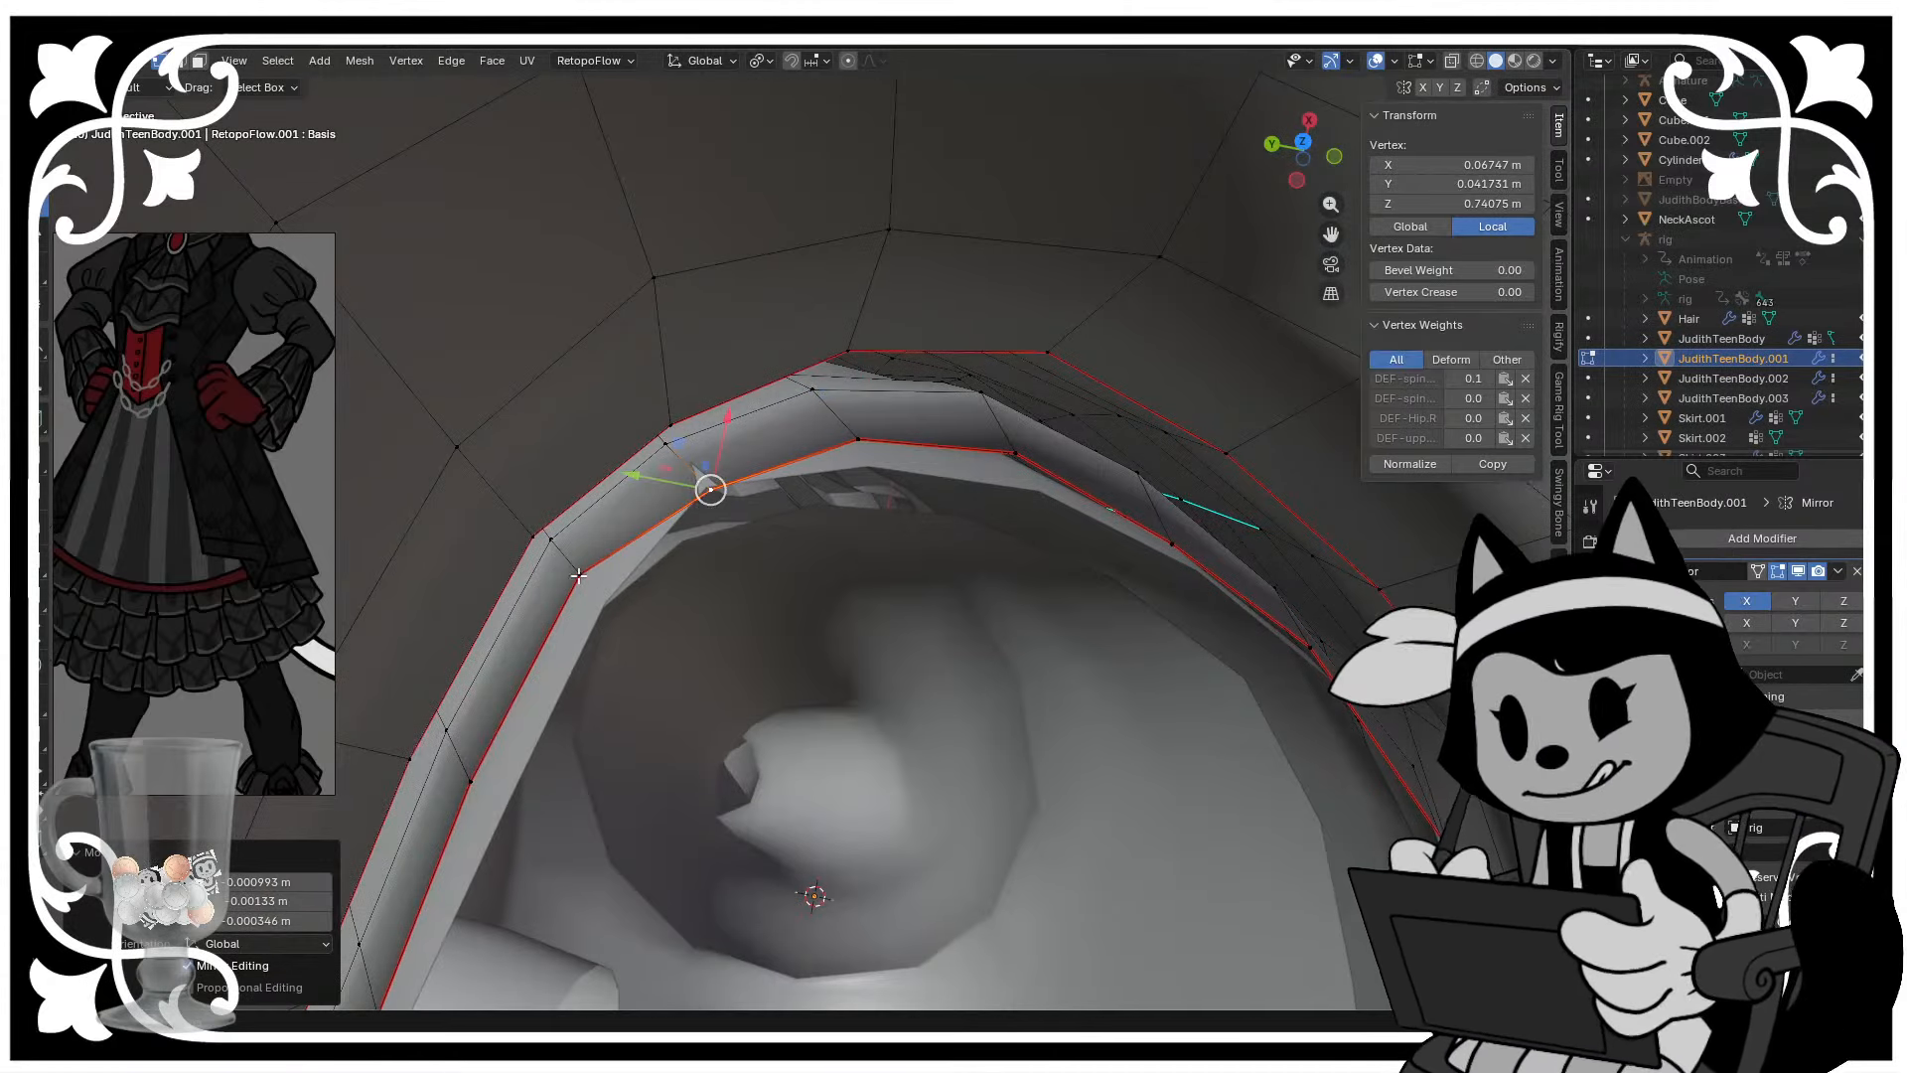
{"action": "left_click", "coordinate": [579, 576]}
{"action": "key", "text": "g"}
{"action": "left_click", "coordinate": [628, 570]}
- Reposition vertices of the inner waist rim around towards the coat's centre back
{"action": "middle_click_drag", "start_coordinate": [627, 570], "coordinate": [919, 273], "text": "shift"}
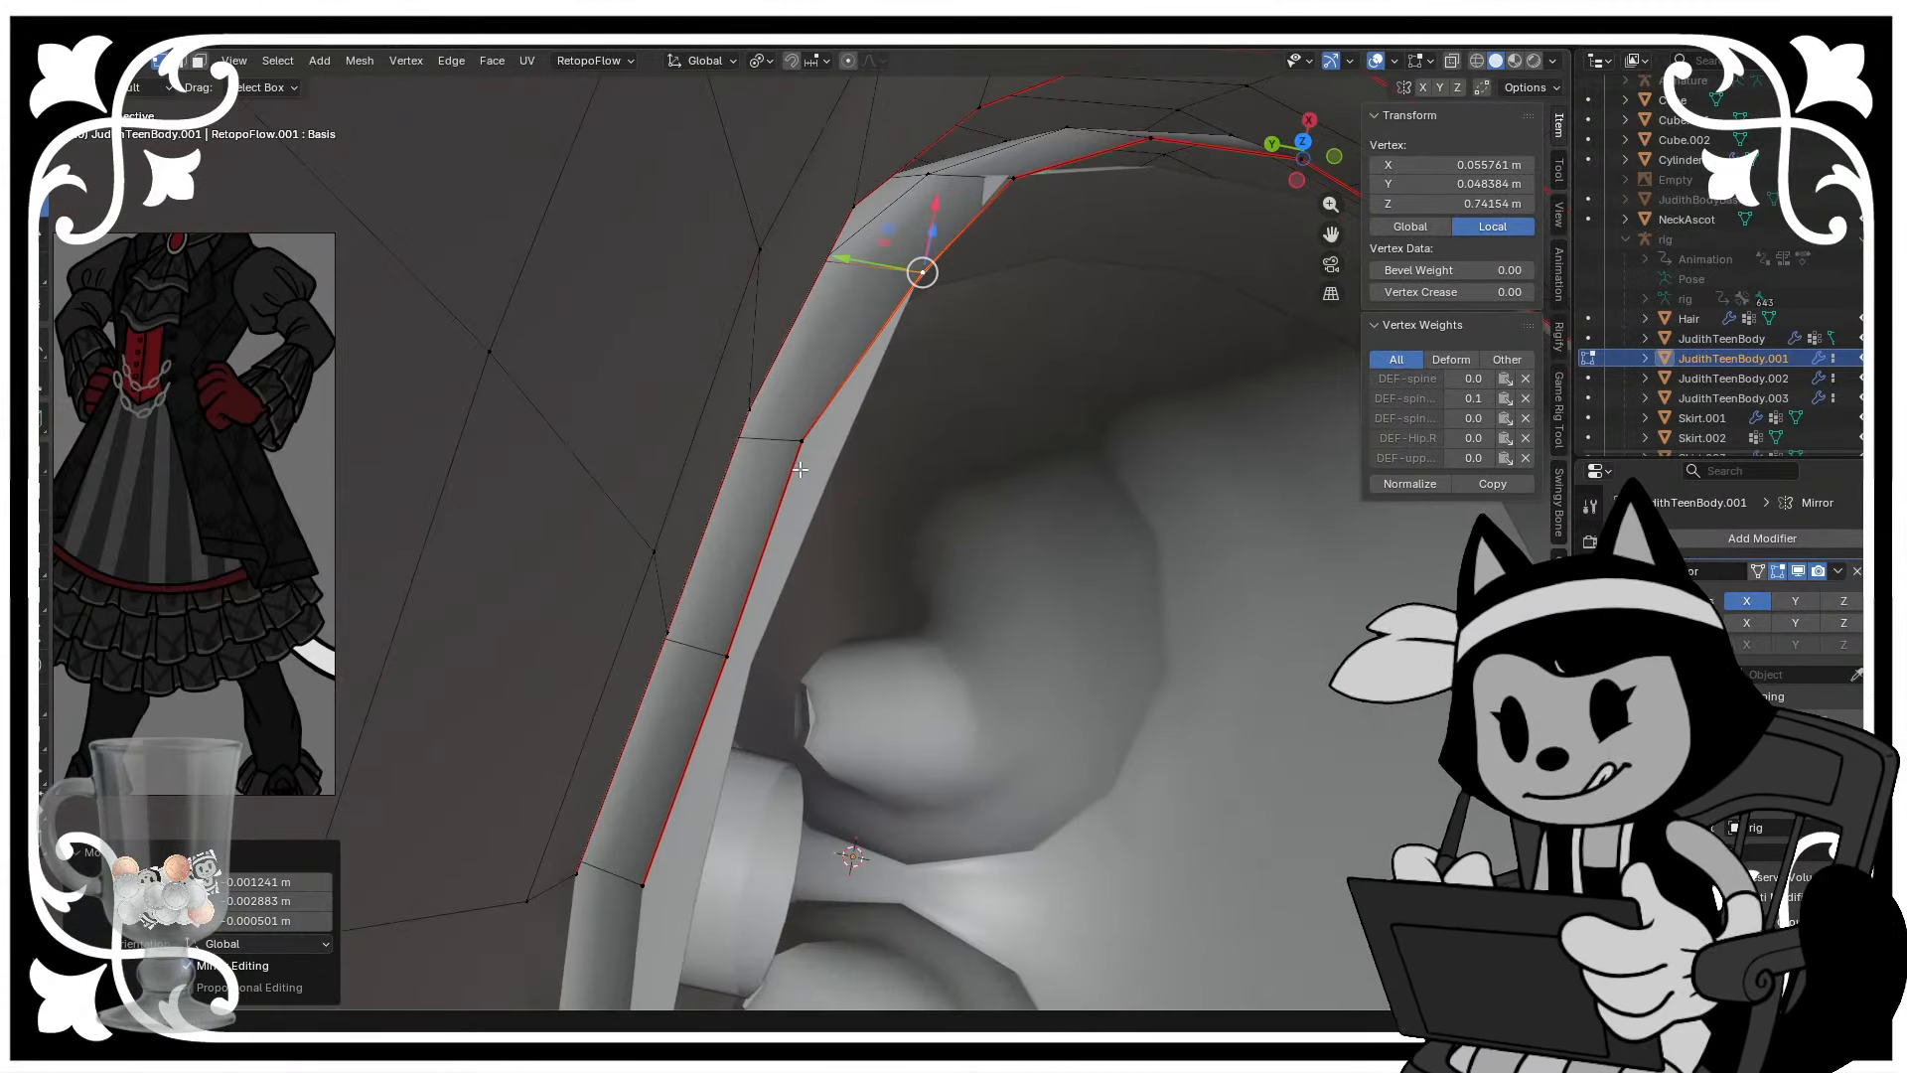
{"action": "left_click", "coordinate": [801, 447]}
{"action": "middle_click_drag", "start_coordinate": [800, 447], "coordinate": [845, 437]}
{"action": "key", "text": "g"}
{"action": "left_click", "coordinate": [849, 348]}
{"action": "left_click", "coordinate": [760, 508]}
{"action": "left_click", "coordinate": [839, 471]}
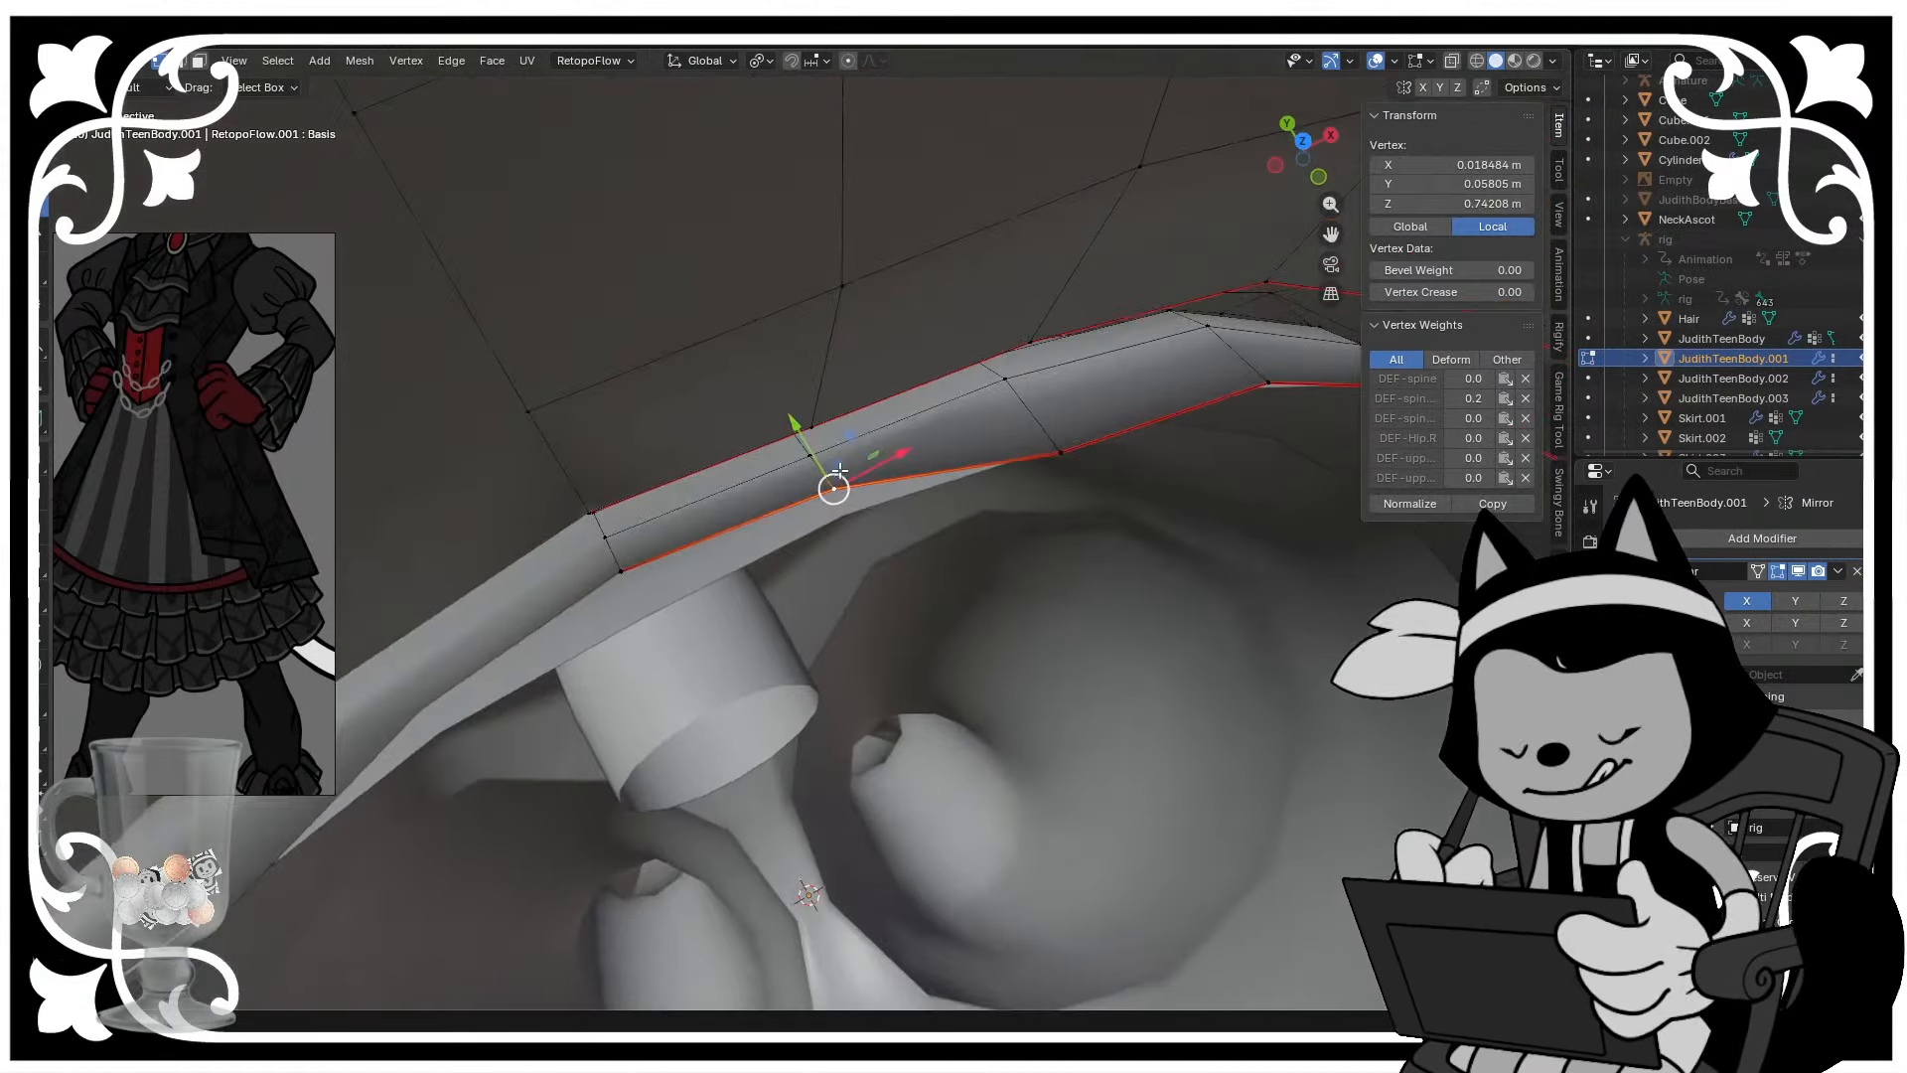
{"action": "key", "text": "g"}
{"action": "left_click", "coordinate": [853, 518]}
- Move the inner corner vertex at the top of the coat's front opening slightly downward
{"action": "middle_click_drag", "start_coordinate": [853, 517], "coordinate": [845, 328]}
{"action": "left_click", "coordinate": [788, 526]}
{"action": "key", "text": "g"}
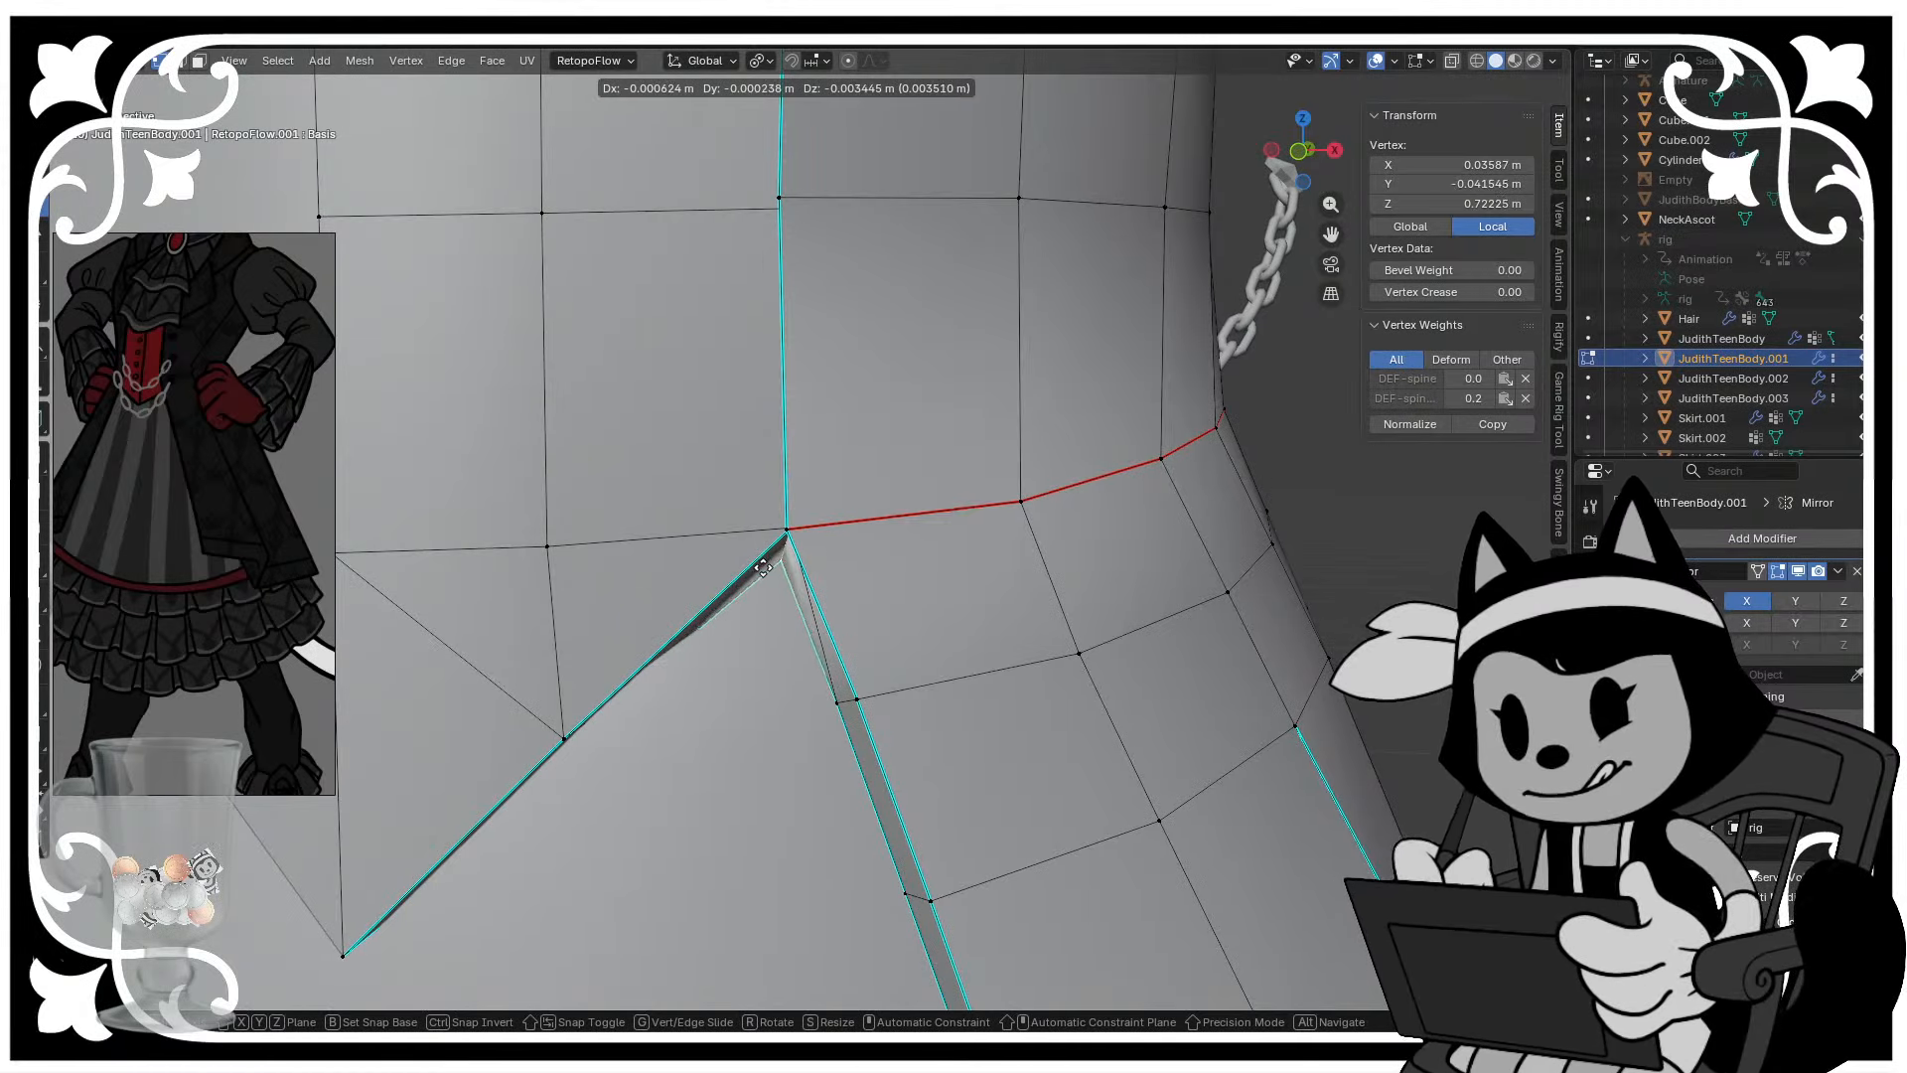
{"action": "left_click", "coordinate": [764, 560]}
- Reposition the middle vertex on the bodice's diagonal pointed hem and save the file
{"action": "middle_click_drag", "start_coordinate": [765, 559], "coordinate": [735, 646]}
{"action": "left_click", "coordinate": [674, 682]}
{"action": "key", "text": "g"}
{"action": "left_click", "coordinate": [708, 702]}
{"action": "scroll", "coordinate": [712, 692], "scroll_direction": "down", "scroll_amount": 3}
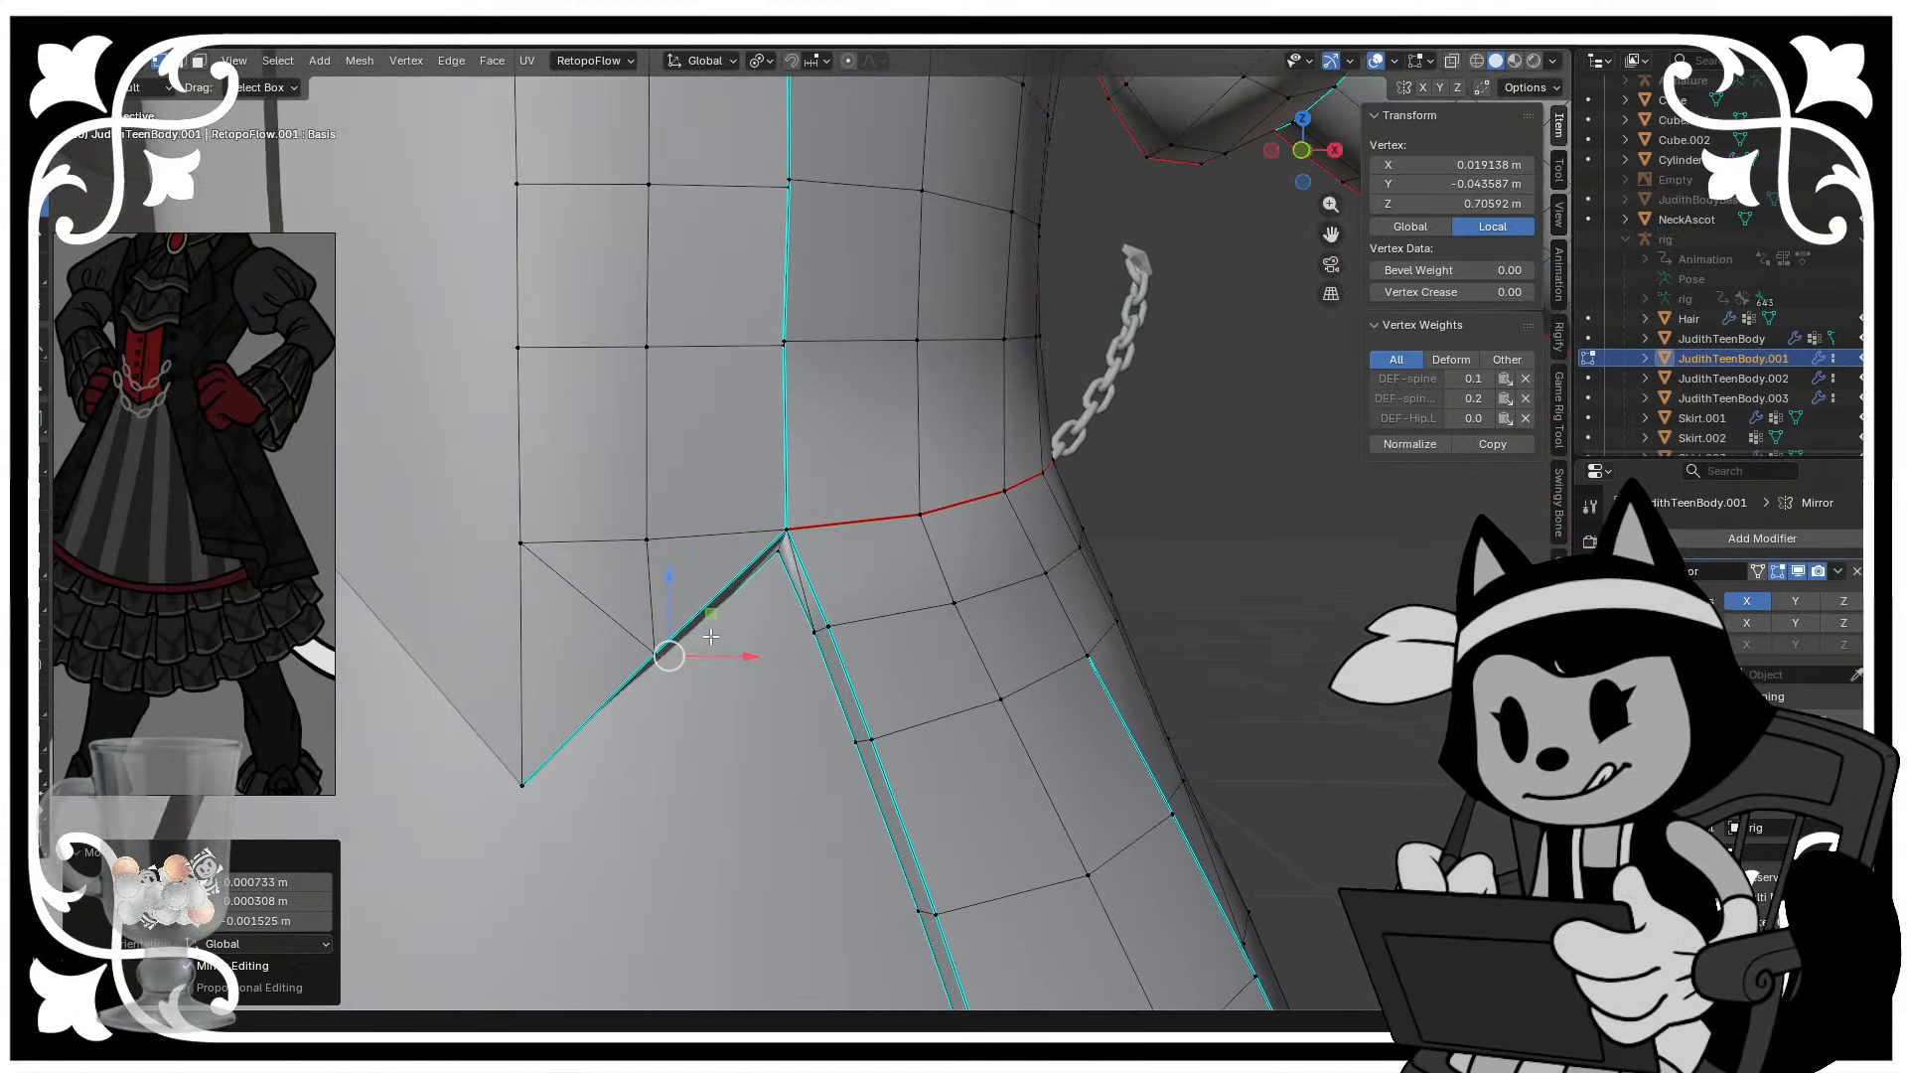
{"action": "key", "text": "g"}
{"action": "left_click", "coordinate": [745, 634]}
{"action": "key", "text": "ctrl+s"}
- Straighten the bodice's vertical sharp edge above the waist corner by shifting three of its vertices slightly sideways
{"action": "middle_click_drag", "start_coordinate": [894, 538], "coordinate": [839, 686], "text": "shift"}
{"action": "scroll", "coordinate": [830, 571], "scroll_direction": "down", "scroll_amount": 4}
{"action": "scroll", "coordinate": [780, 636], "scroll_direction": "up", "scroll_amount": 3}
{"action": "left_click", "coordinate": [703, 623]}
{"action": "scroll", "coordinate": [733, 617], "scroll_direction": "up", "scroll_amount": 2}
{"action": "middle_click_drag", "start_coordinate": [741, 615], "coordinate": [707, 557]}
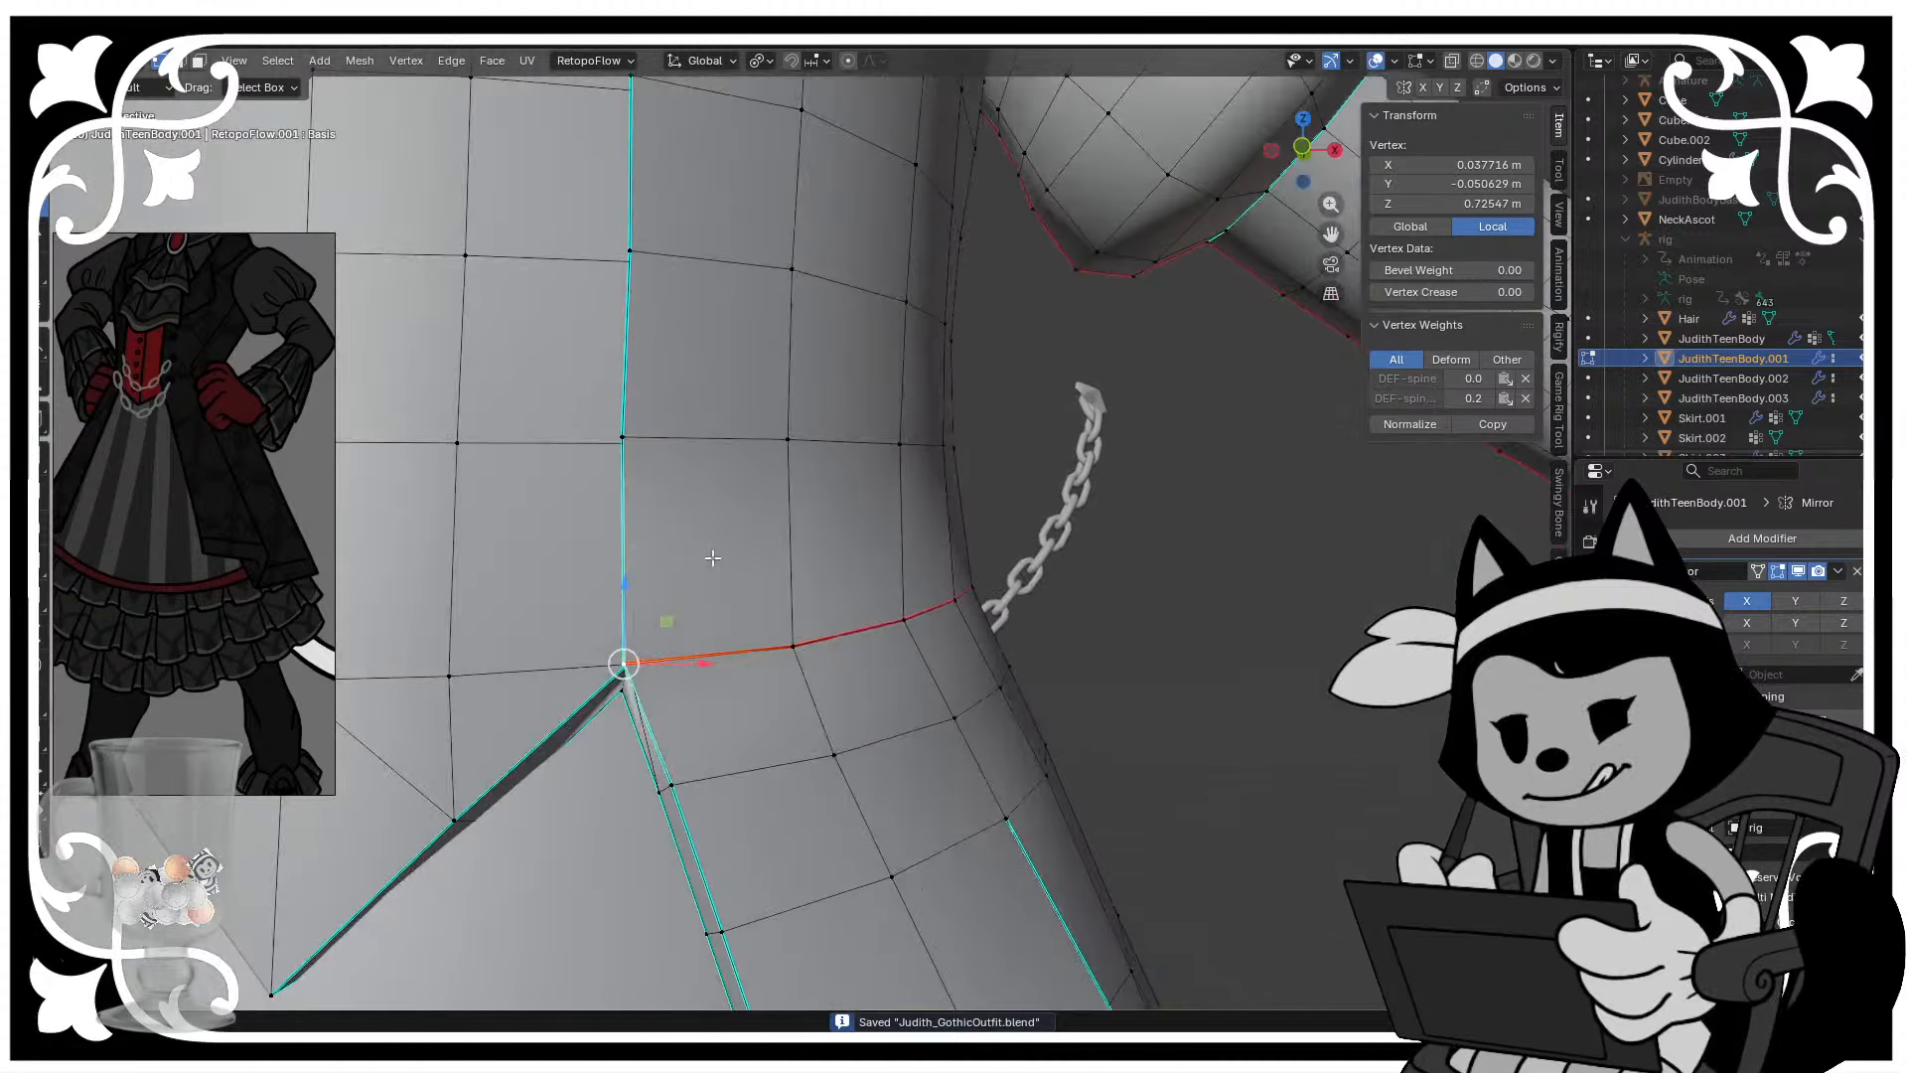
{"action": "key", "text": "g"}
{"action": "left_click", "coordinate": [721, 556]}
{"action": "left_click", "coordinate": [616, 431]}
{"action": "key", "text": "g"}
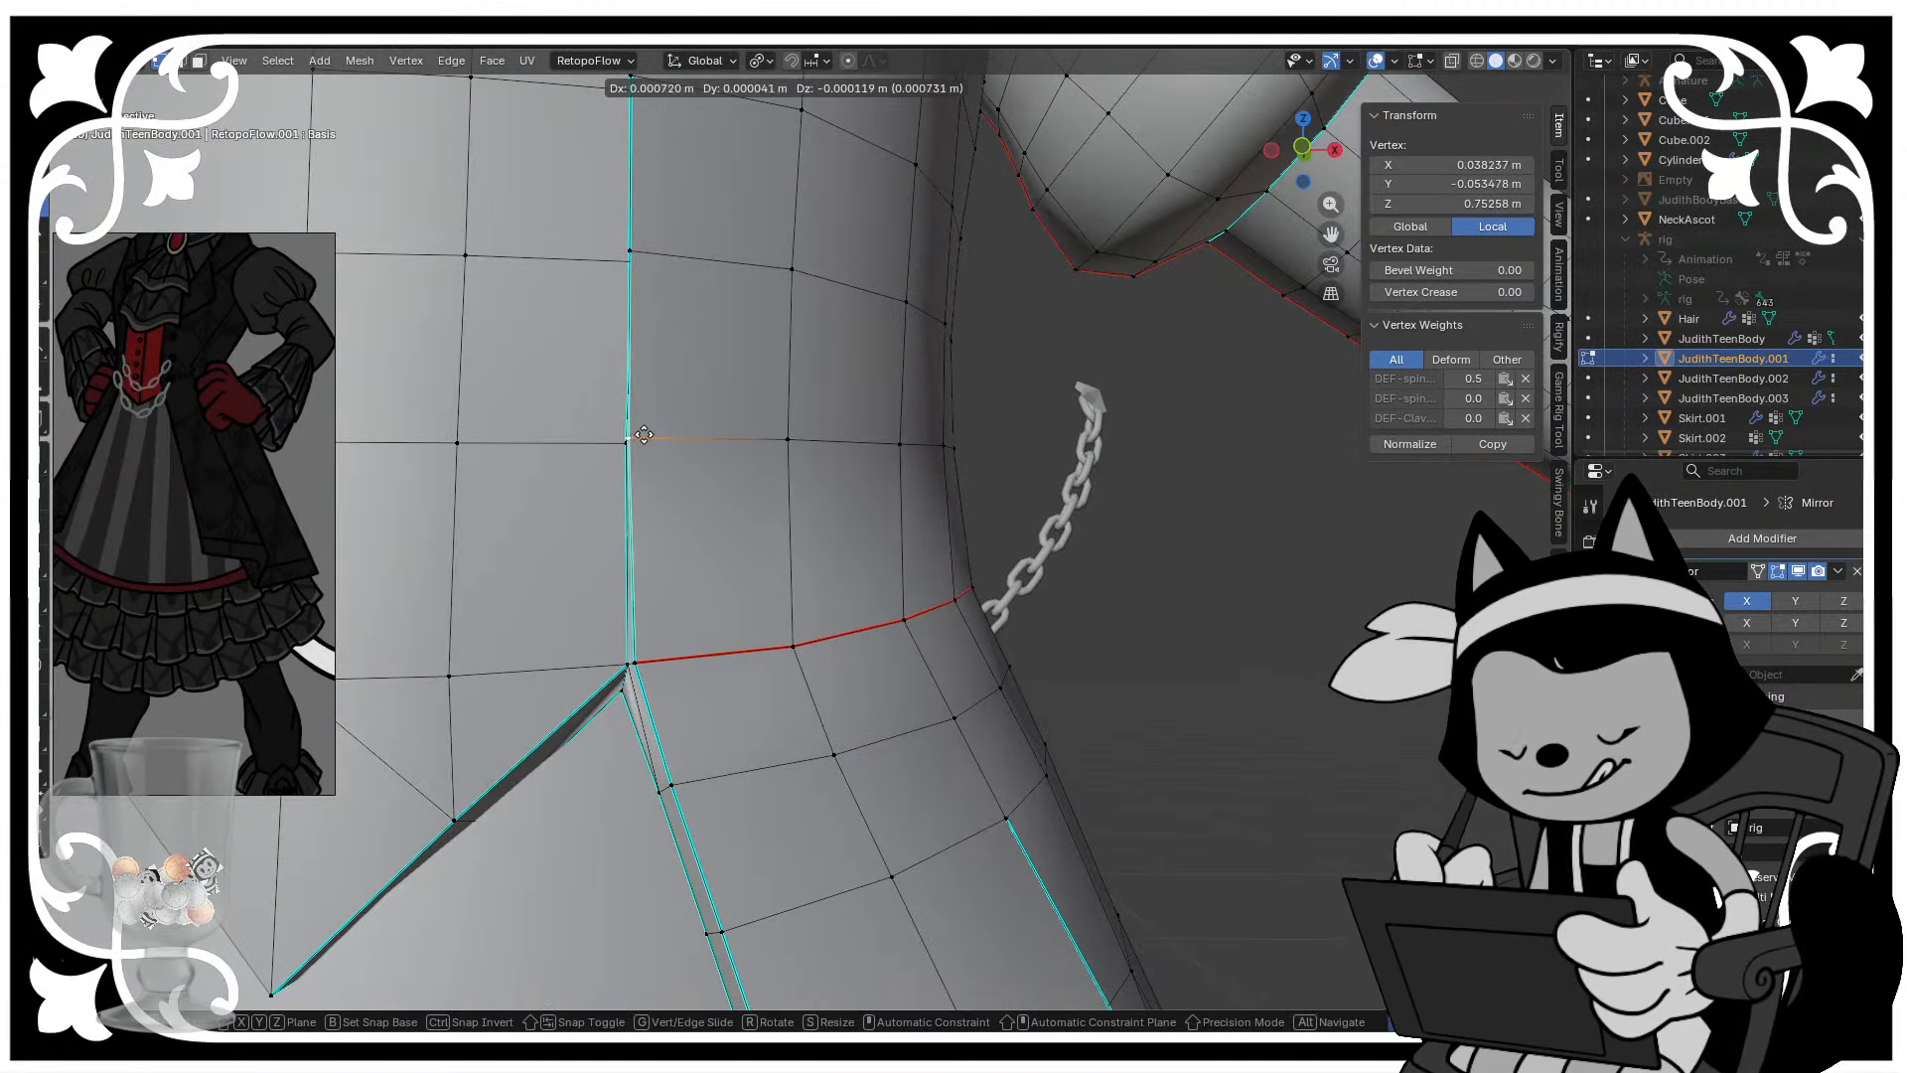
{"action": "left_click", "coordinate": [627, 431]}
{"action": "middle_click_drag", "start_coordinate": [663, 433], "coordinate": [690, 495], "text": "shift"}
{"action": "left_click", "coordinate": [685, 483]}
{"action": "key", "text": "g"}
{"action": "left_click", "coordinate": [690, 485]}
{"action": "scroll", "coordinate": [750, 610], "scroll_direction": "down", "scroll_amount": 9}
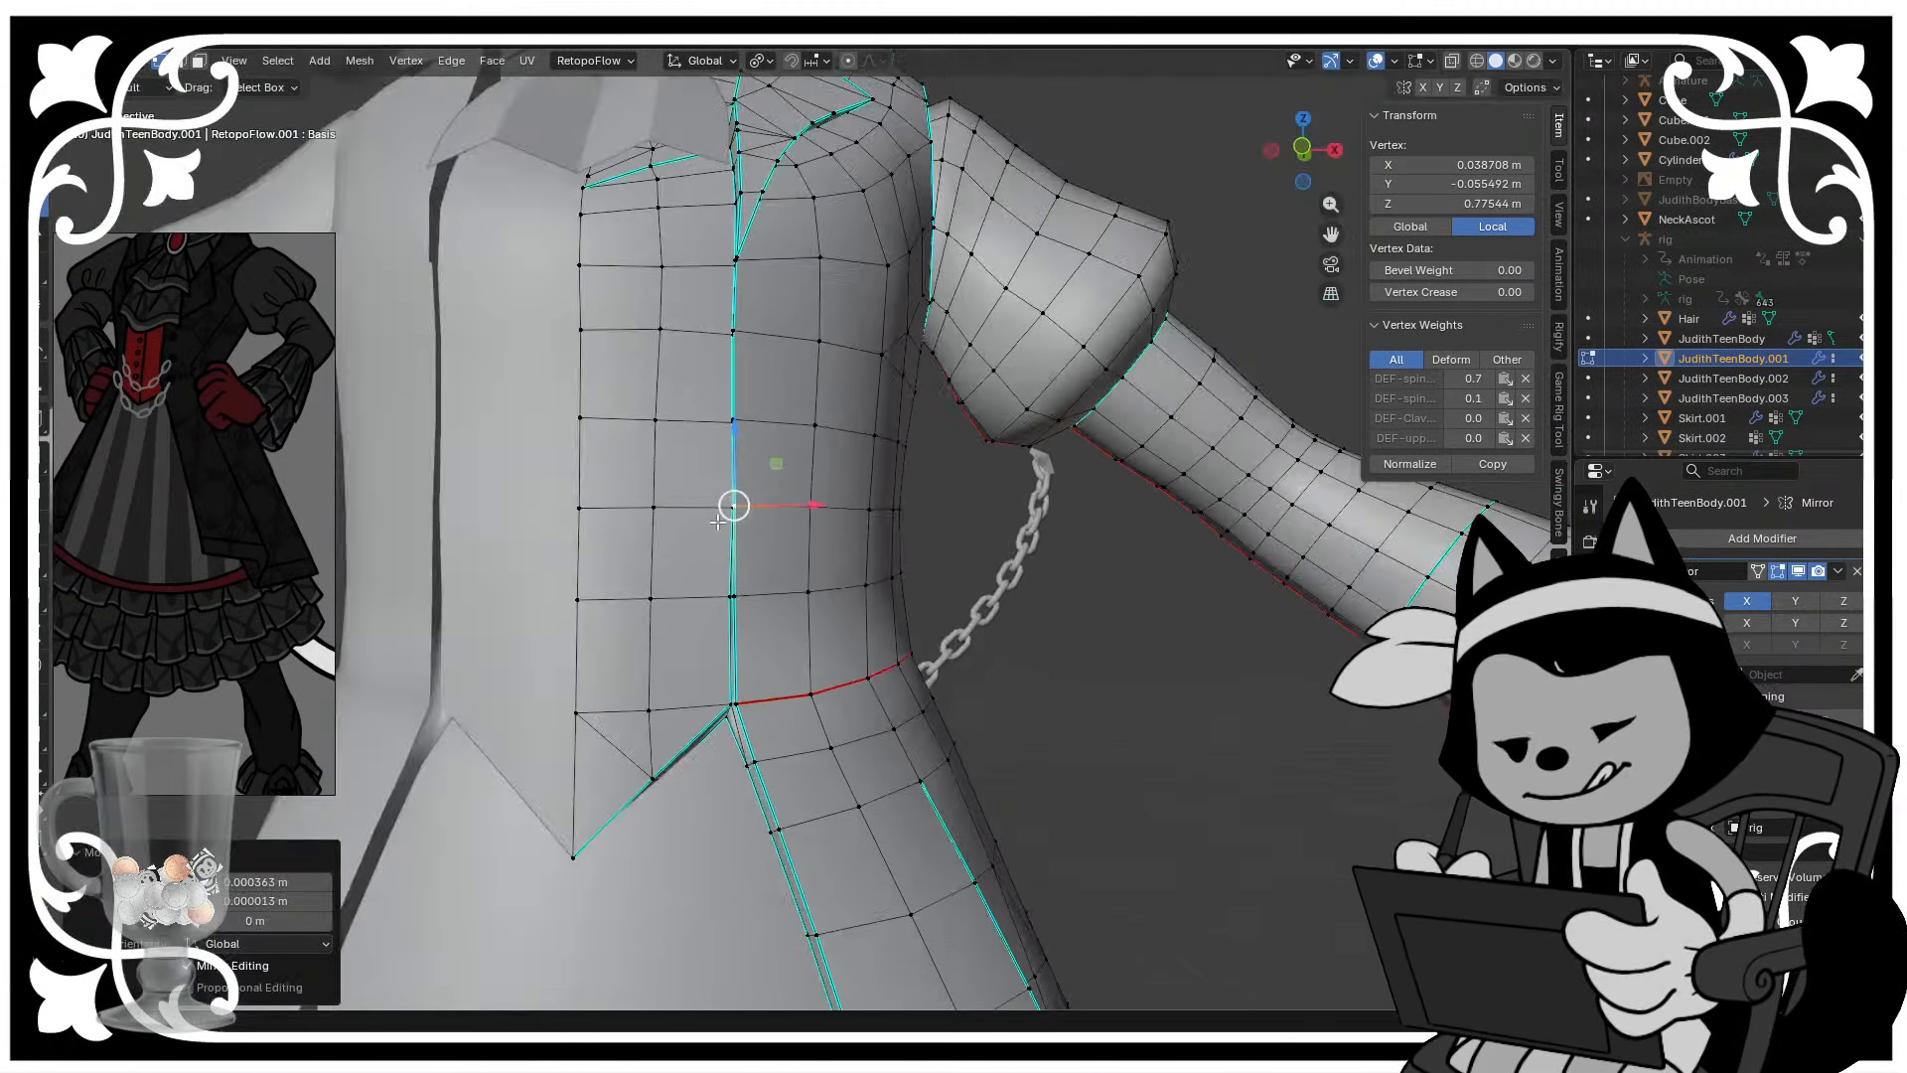
- Average the normals of the entire coat mesh by face area and save the file
{"action": "middle_click_drag", "start_coordinate": [879, 677], "coordinate": [760, 689]}
{"action": "key", "text": "3"}
{"action": "key", "text": "a"}
{"action": "left_click", "coordinate": [359, 60]}
{"action": "mouse_move", "coordinate": [396, 422]}
{"action": "mouse_move", "coordinate": [634, 593]}
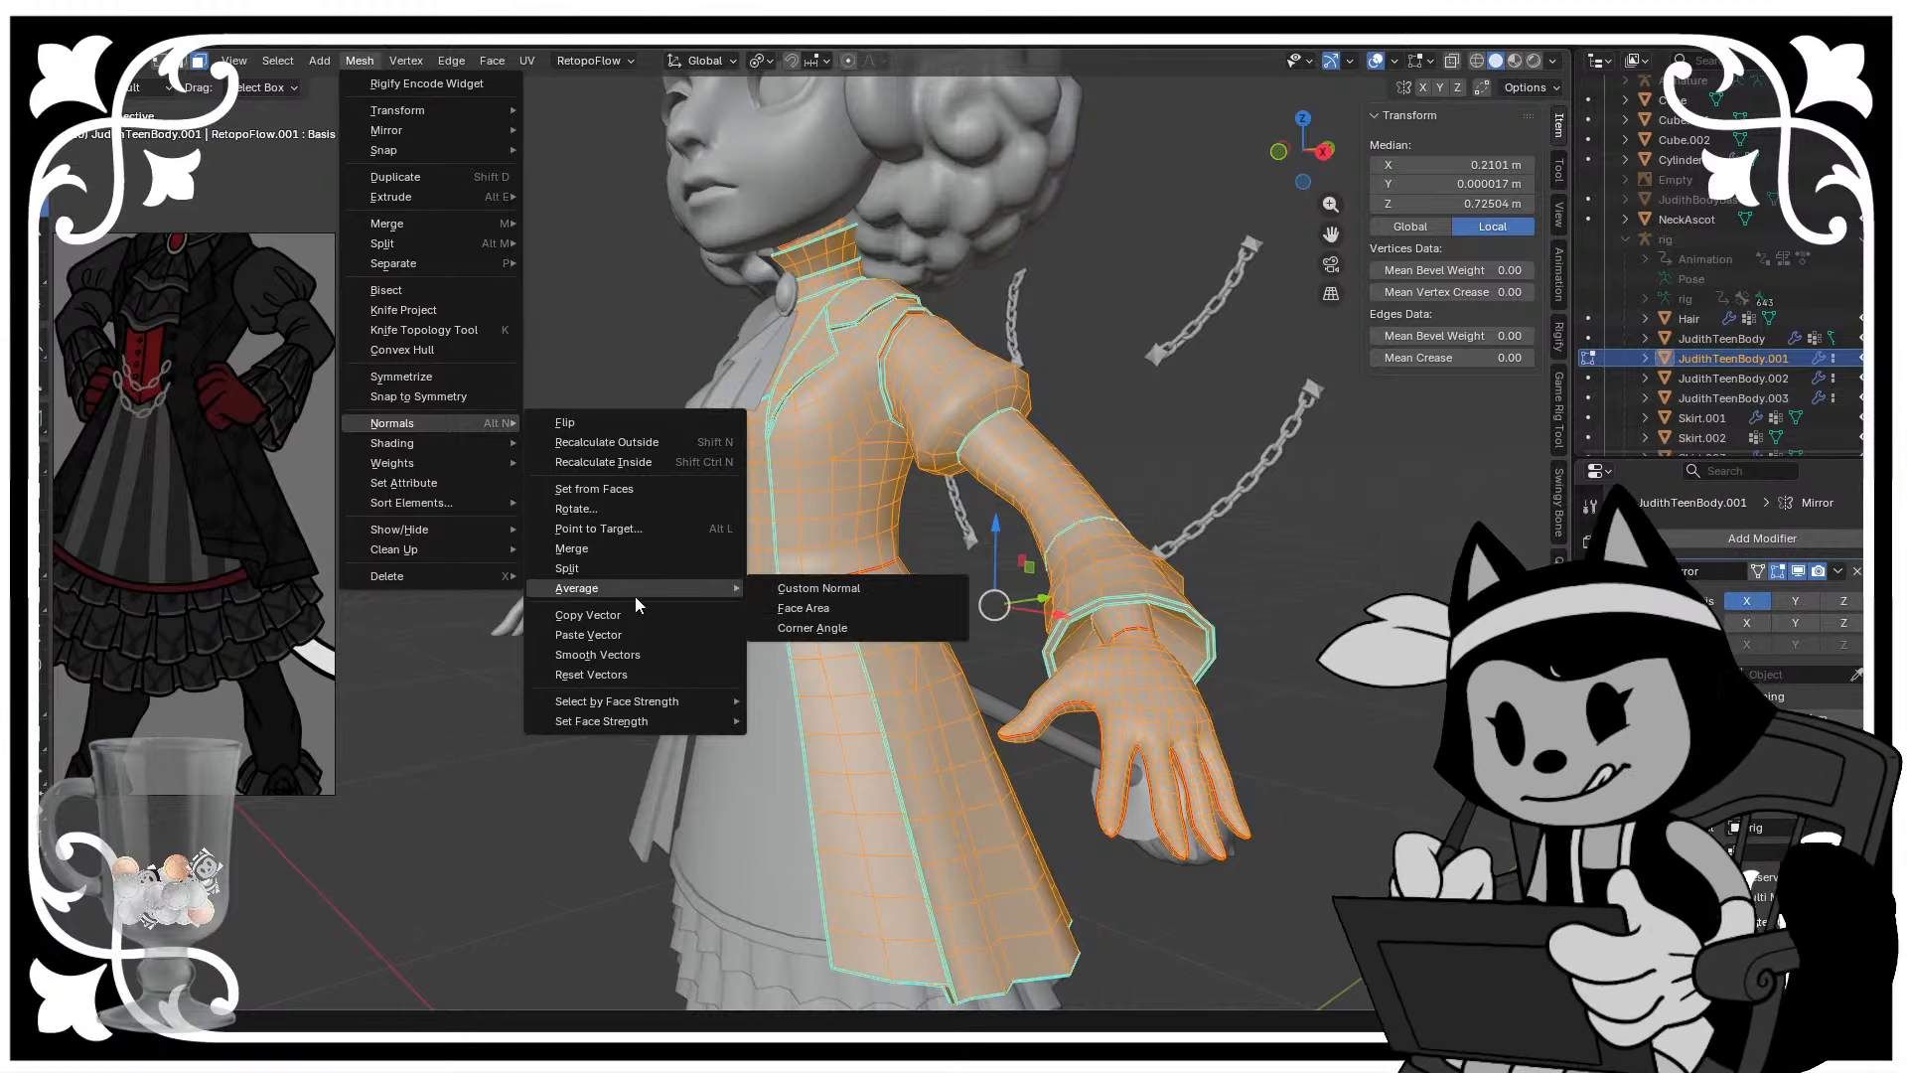
{"action": "left_click", "coordinate": [850, 604]}
{"action": "key", "text": "Tab"}
{"action": "left_click", "coordinate": [618, 677]}
{"action": "scroll", "coordinate": [696, 640], "scroll_direction": "down", "scroll_amount": 4}
{"action": "middle_click_drag", "start_coordinate": [751, 598], "coordinate": [897, 580]}
{"action": "key", "text": "ctrl+s"}
- Reposition the corner vertex of the coat's inner waist rim beside the front opening
{"action": "scroll", "coordinate": [872, 602], "scroll_direction": "up", "scroll_amount": 3}
{"action": "scroll", "coordinate": [878, 507], "scroll_direction": "down", "scroll_amount": 3}
{"action": "scroll", "coordinate": [1069, 592], "scroll_direction": "up", "scroll_amount": 4}
{"action": "scroll", "coordinate": [1071, 594], "scroll_direction": "down", "scroll_amount": 3}
{"action": "scroll", "coordinate": [898, 637], "scroll_direction": "down", "scroll_amount": 2}
{"action": "scroll", "coordinate": [950, 516], "scroll_direction": "up", "scroll_amount": 3}
{"action": "scroll", "coordinate": [946, 467], "scroll_direction": "up", "scroll_amount": 3}
{"action": "left_click", "coordinate": [950, 463]}
{"action": "middle_click_drag", "start_coordinate": [949, 463], "coordinate": [884, 587], "text": "shift"}
{"action": "key", "text": "Tab"}
{"action": "scroll", "coordinate": [936, 523], "scroll_direction": "up", "scroll_amount": 7}
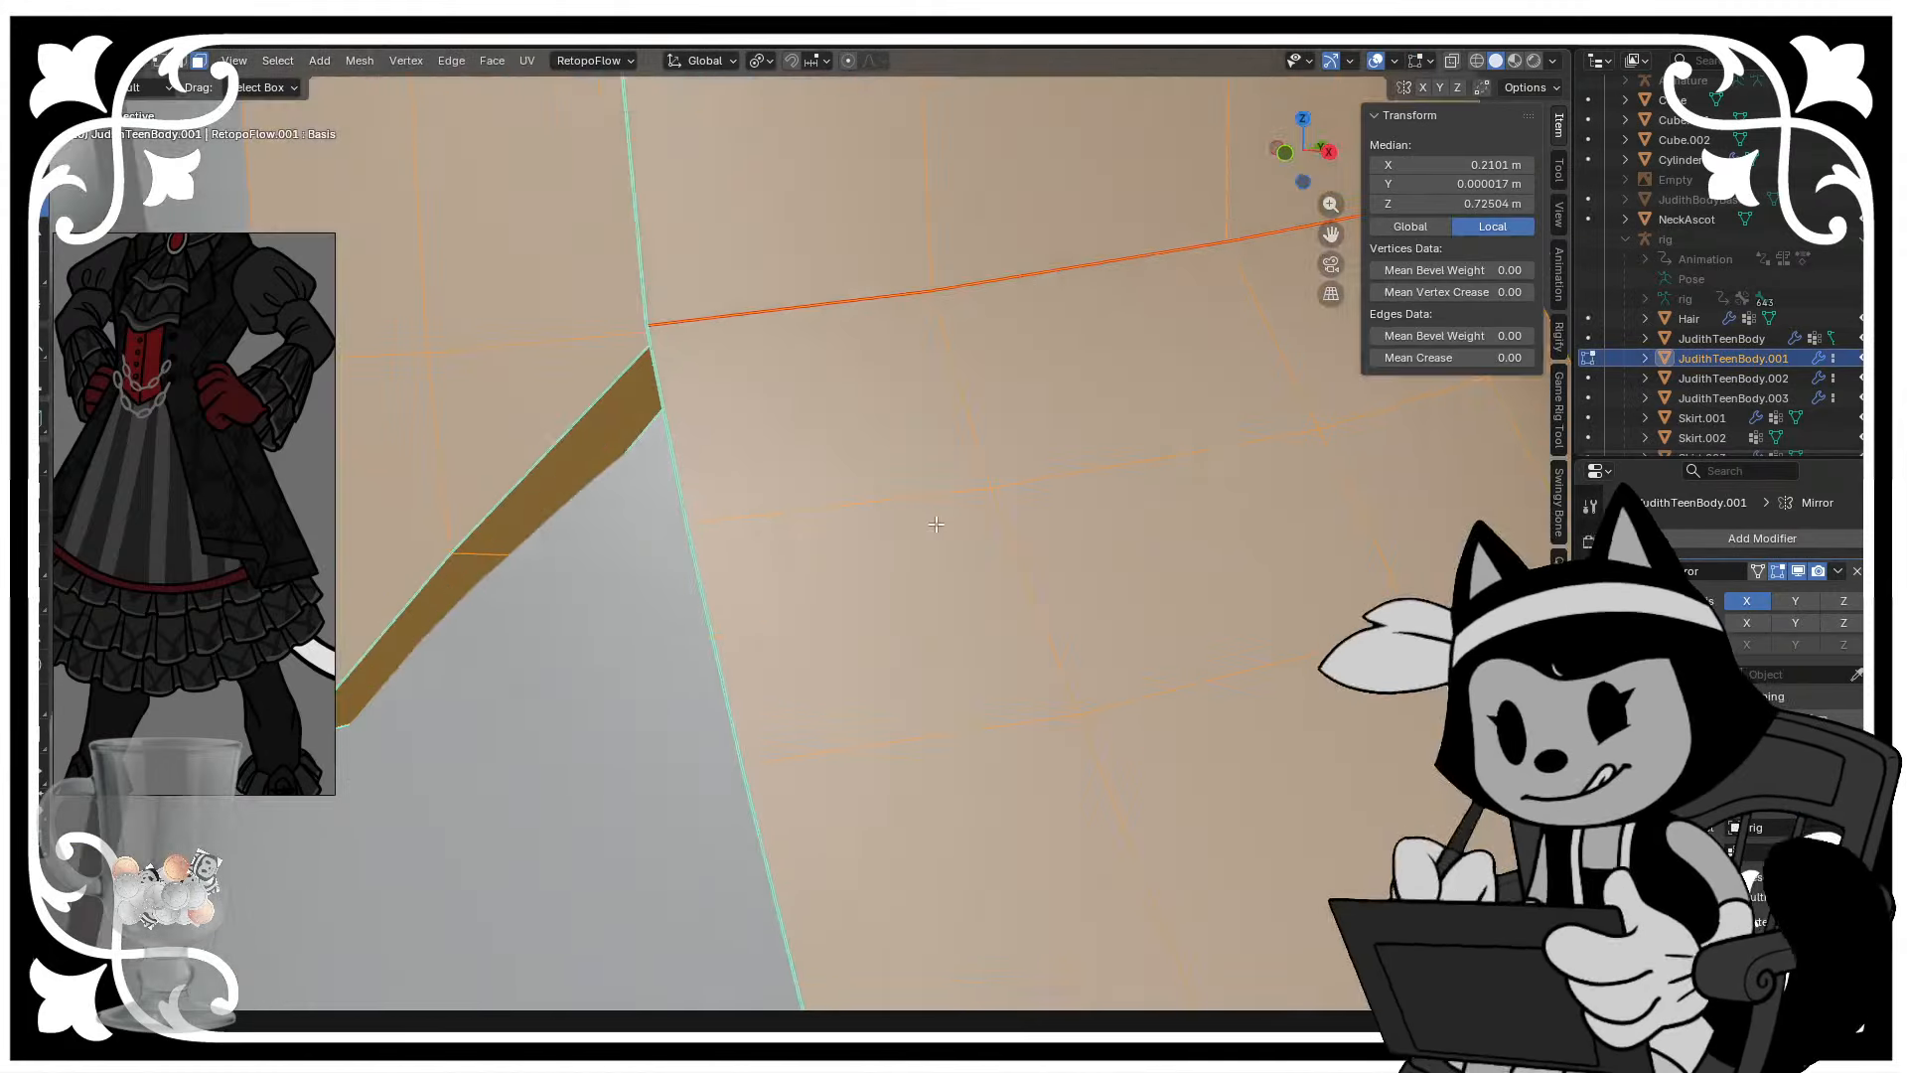
{"action": "middle_click_drag", "start_coordinate": [936, 523], "coordinate": [1003, 636]}
{"action": "scroll", "coordinate": [1043, 784], "scroll_direction": "up", "scroll_amount": 2}
{"action": "key", "text": "1"}
{"action": "left_click", "coordinate": [1196, 809]}
{"action": "key", "text": "g"}
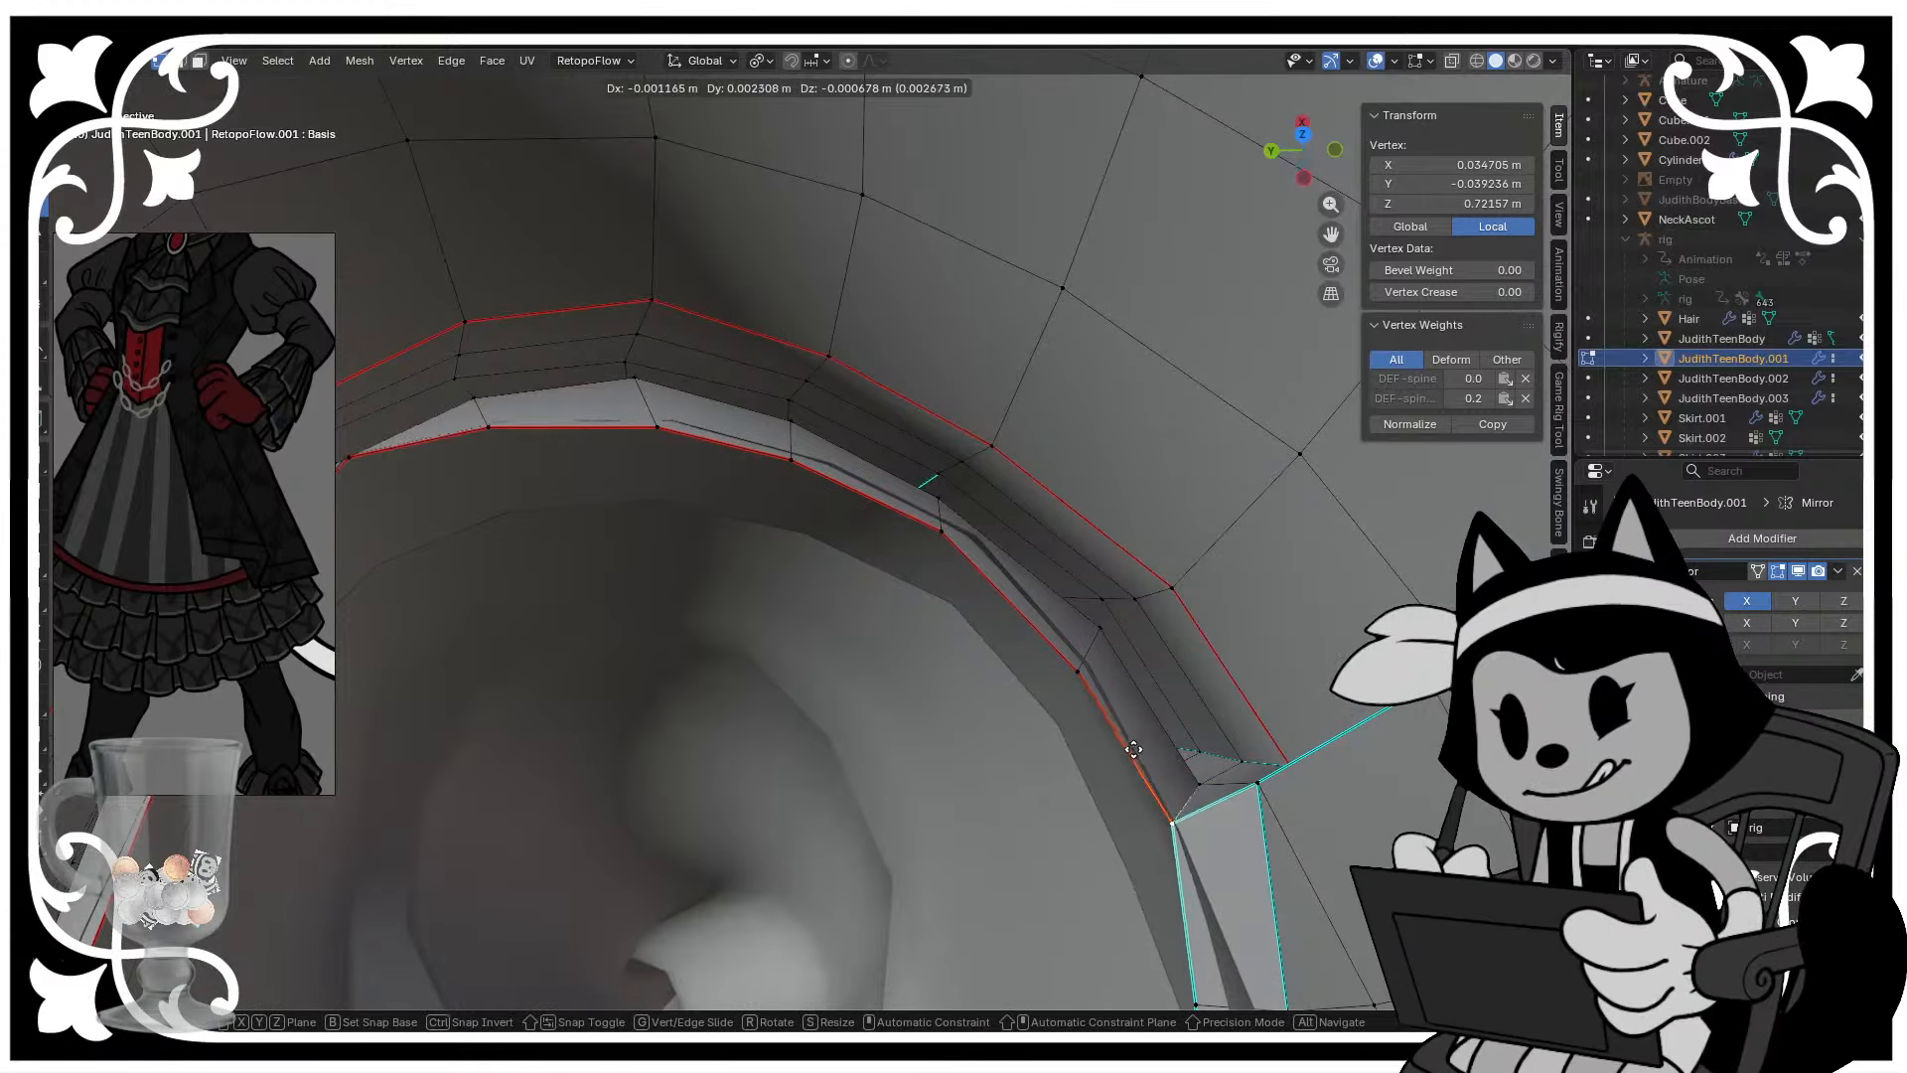
{"action": "left_click", "coordinate": [1166, 822]}
- Shift three vertices along the back curve of the inner waist rim slightly inward to smooth its outline
{"action": "middle_click_drag", "start_coordinate": [1166, 822], "coordinate": [659, 523]}
{"action": "left_click", "coordinate": [586, 487]}
{"action": "key", "text": "g"}
{"action": "left_click", "coordinate": [597, 497]}
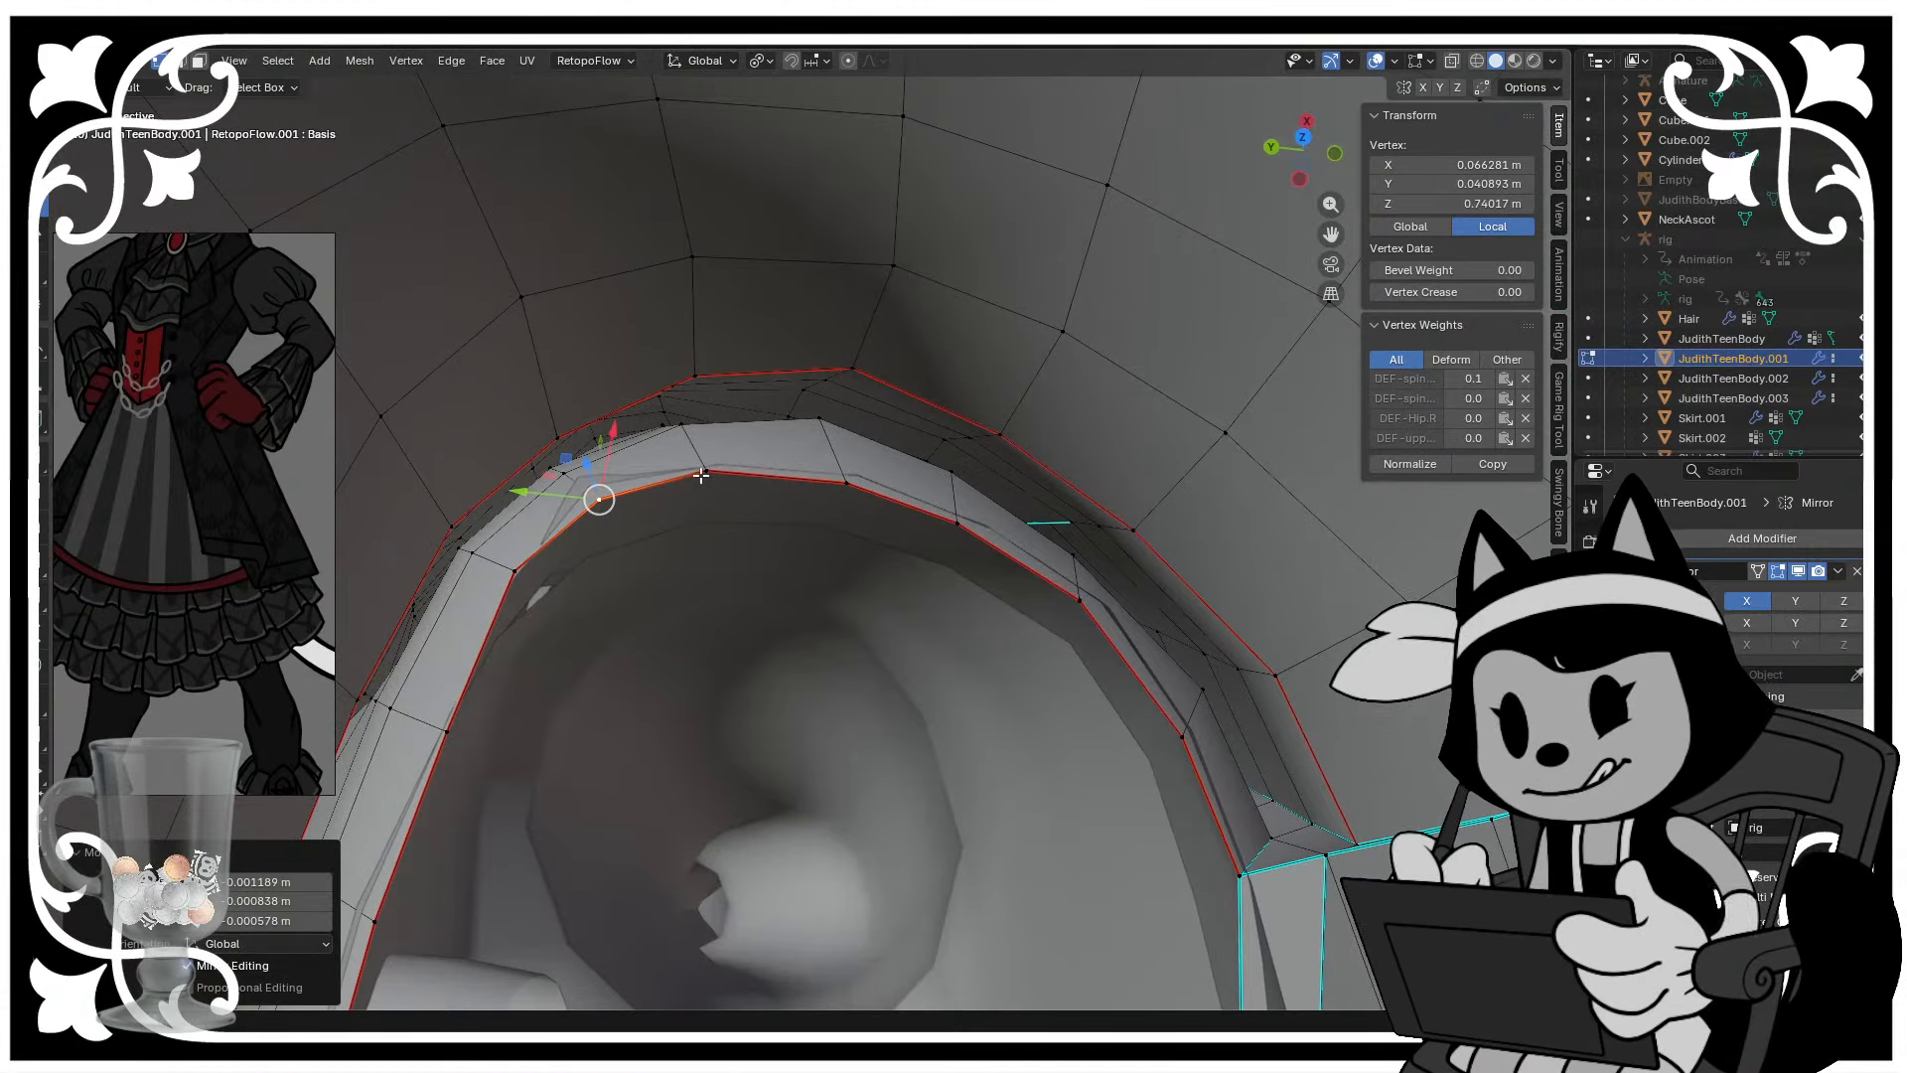
{"action": "left_click", "coordinate": [700, 472]}
{"action": "key", "text": "g"}
{"action": "left_click", "coordinate": [703, 480]}
{"action": "left_click", "coordinate": [527, 567]}
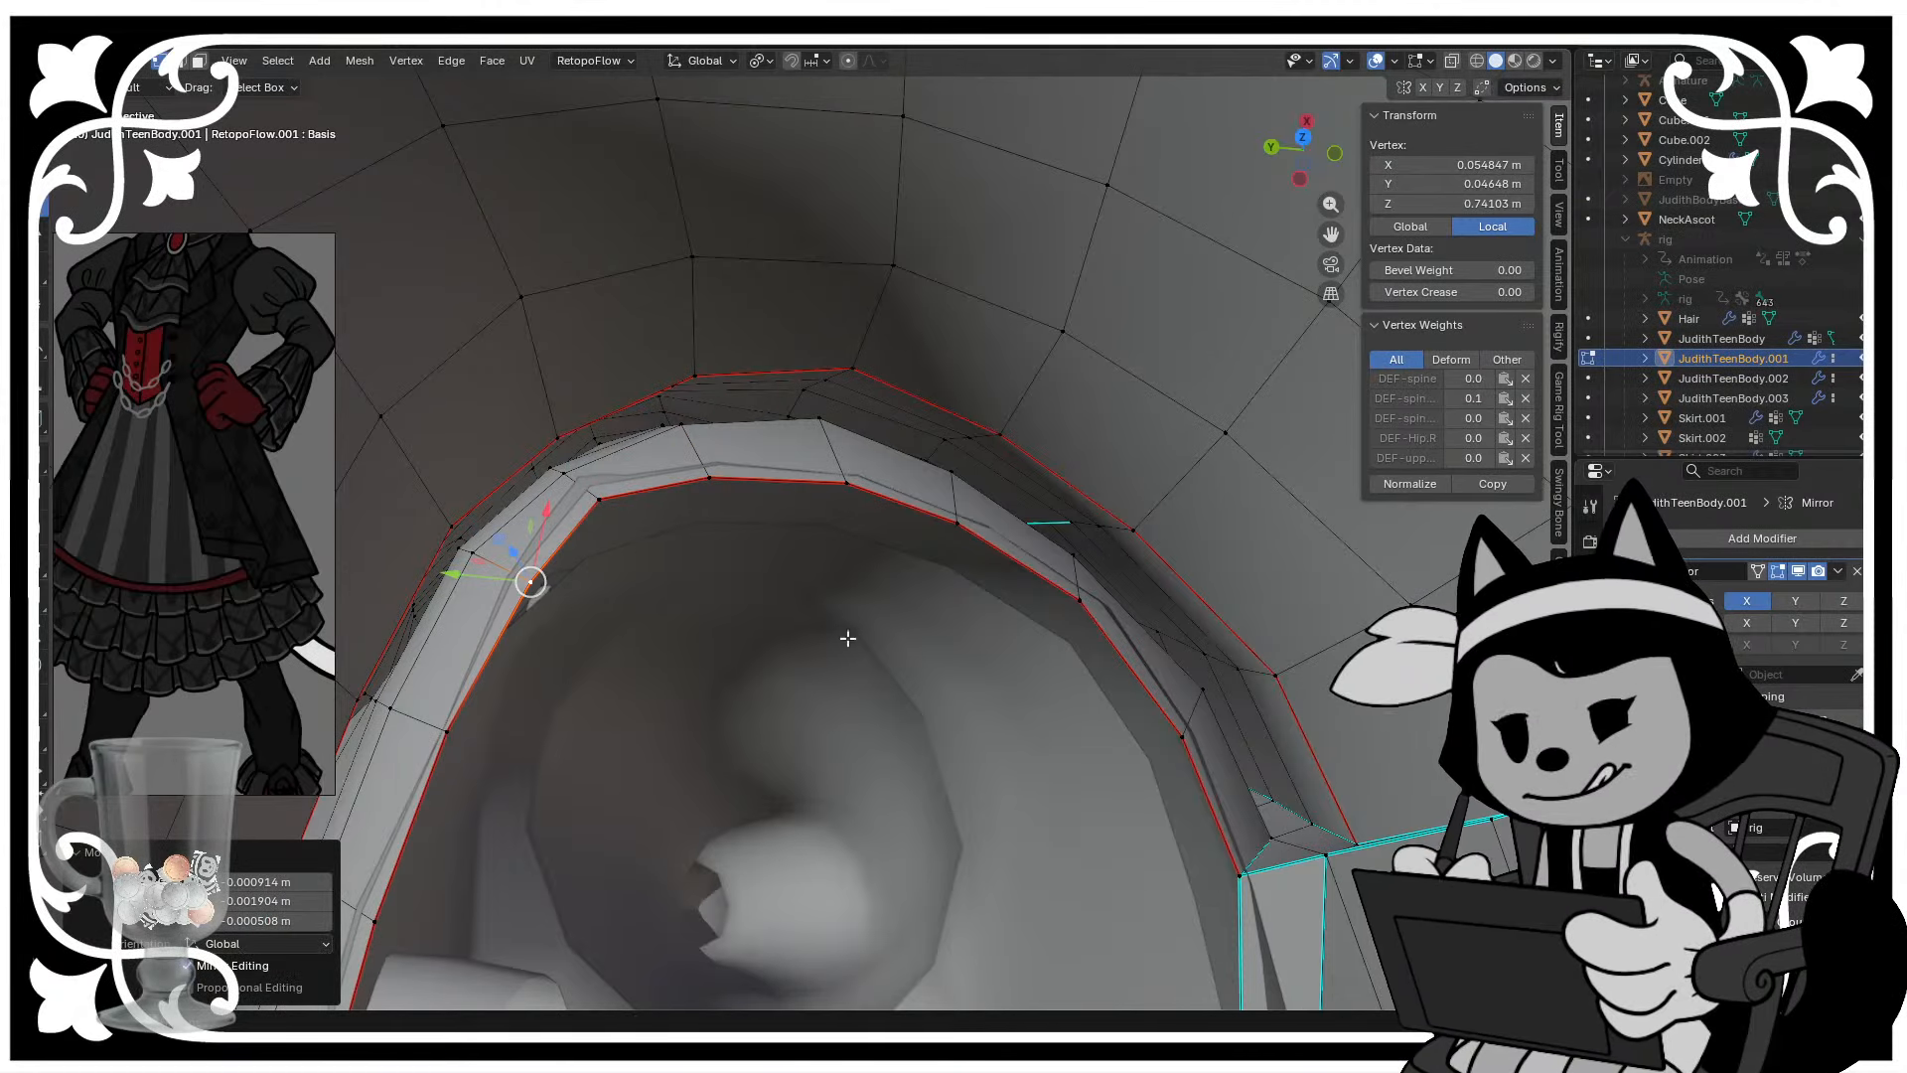
{"action": "middle_click_drag", "start_coordinate": [852, 630], "coordinate": [831, 596]}
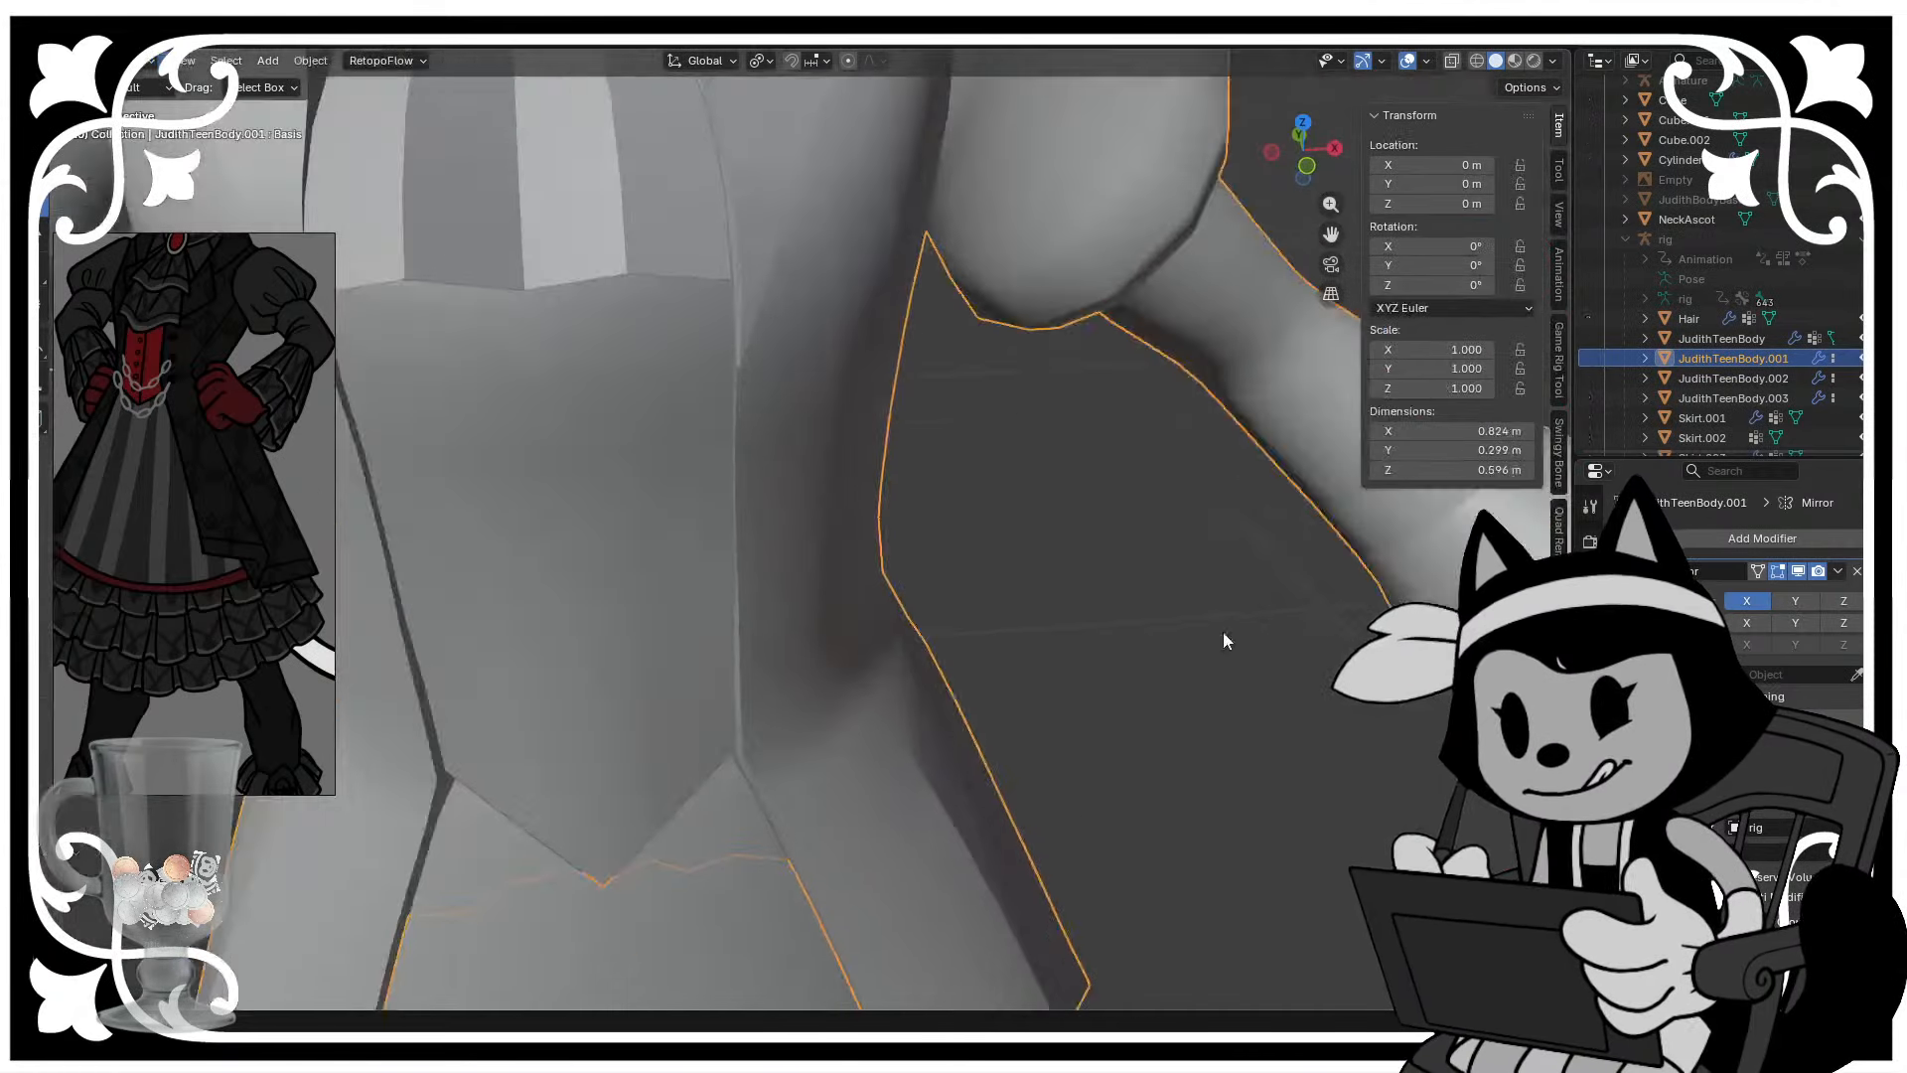
- Nudge the vertex on the skirt's front opening edge just below the waist and save the file
{"action": "scroll", "coordinate": [1224, 631], "scroll_direction": "down", "scroll_amount": 1}
{"action": "left_click", "coordinate": [1075, 683]}
{"action": "middle_click_drag", "start_coordinate": [1074, 683], "coordinate": [1124, 480]}
{"action": "key", "text": "Tab"}
{"action": "key", "text": "ctrl+s"}
{"action": "left_click", "coordinate": [1077, 732]}
{"action": "key", "text": "g"}
{"action": "left_click", "coordinate": [1081, 733]}
{"action": "scroll", "coordinate": [1082, 516], "scroll_direction": "down", "scroll_amount": 5}
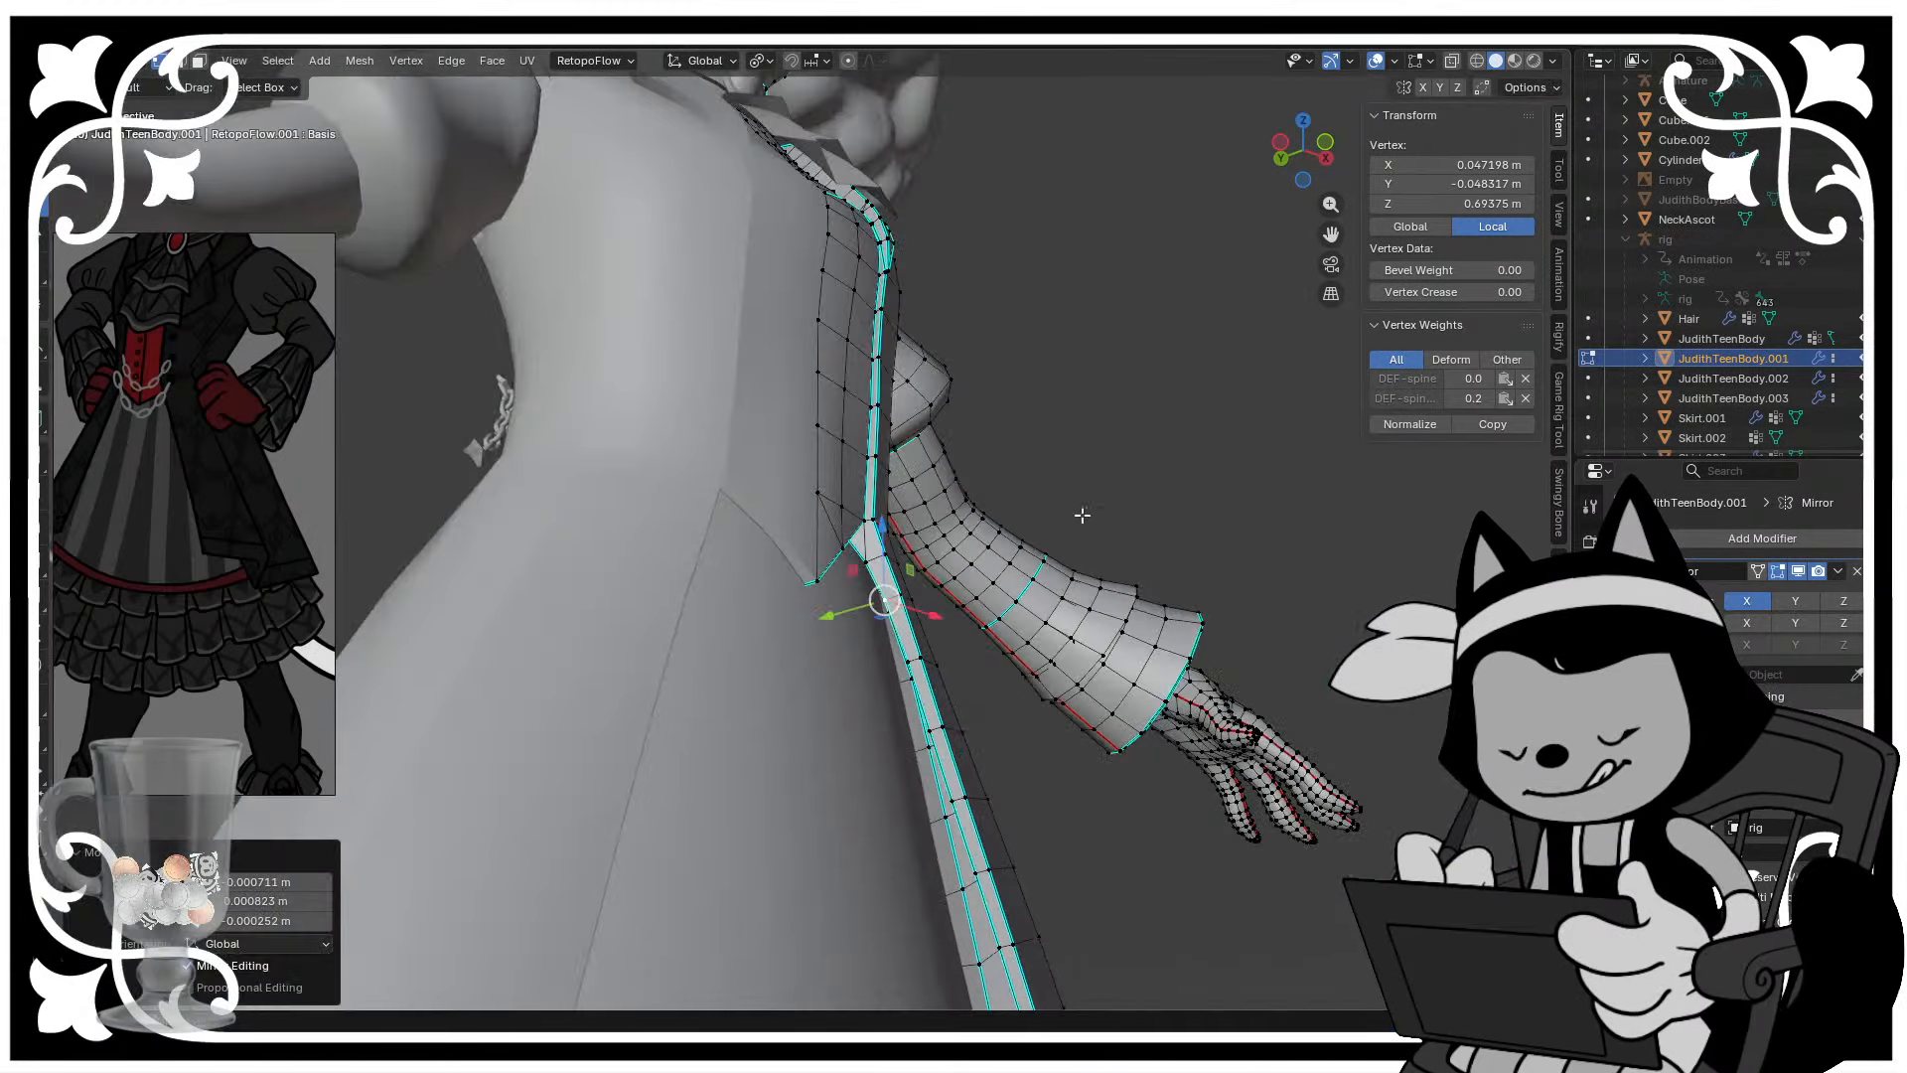
{"action": "key", "text": "Tab"}
{"action": "left_click", "coordinate": [1094, 455]}
{"action": "scroll", "coordinate": [1093, 459], "scroll_direction": "down", "scroll_amount": 5}
{"action": "middle_click_drag", "start_coordinate": [1053, 526], "coordinate": [737, 596]}
{"action": "key", "text": "ctrl+s"}
- Mark the vertical edges between the top of the skirt's slit and the waist seam as sharp
{"action": "scroll", "coordinate": [737, 596], "scroll_direction": "up", "scroll_amount": 5}
{"action": "middle_click_drag", "start_coordinate": [852, 629], "coordinate": [785, 573]}
{"action": "left_click", "coordinate": [812, 580]}
{"action": "key", "text": "Tab"}
{"action": "scroll", "coordinate": [813, 580], "scroll_direction": "up", "scroll_amount": 3}
{"action": "key", "text": "alt+a"}
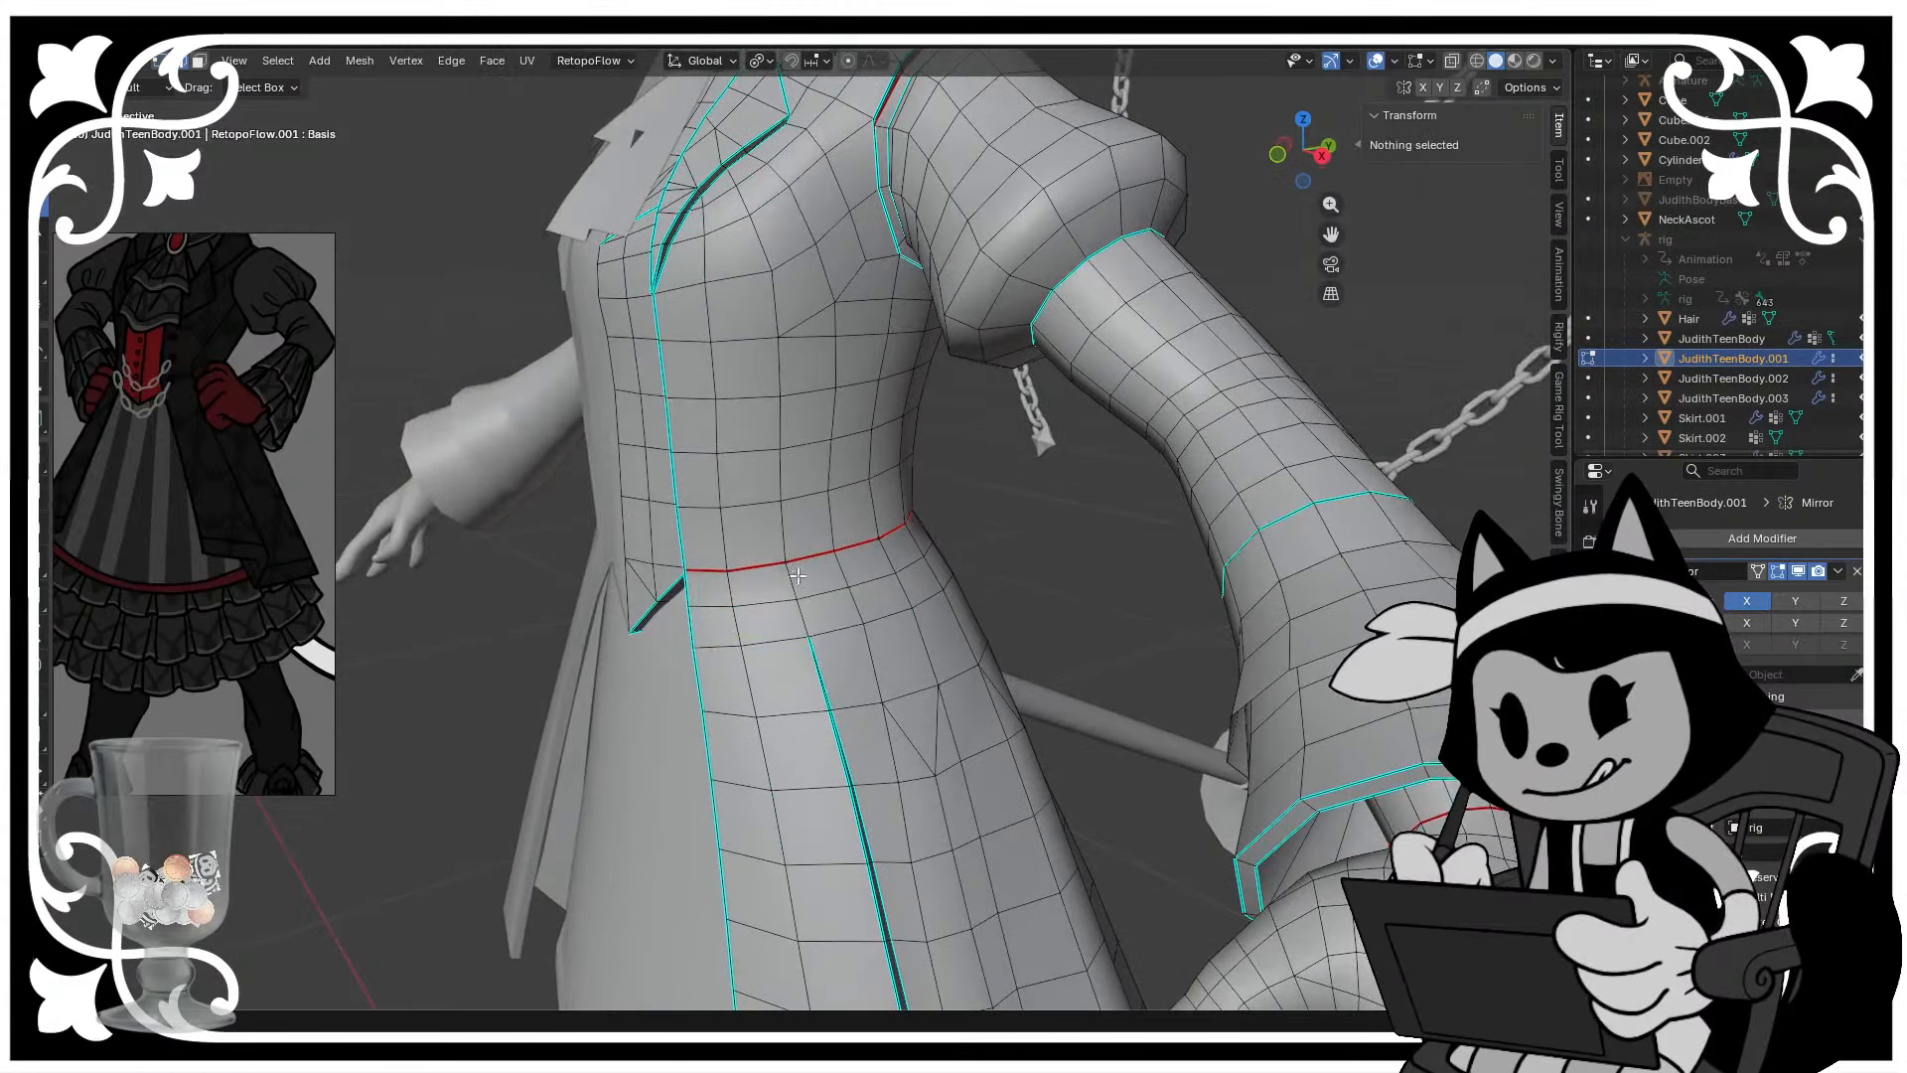
{"action": "left_click", "coordinate": [797, 576]}
{"action": "left_click", "coordinate": [800, 624]}
{"action": "left_click", "coordinate": [792, 577], "text": "ctrl"}
{"action": "right_click", "coordinate": [792, 576]}
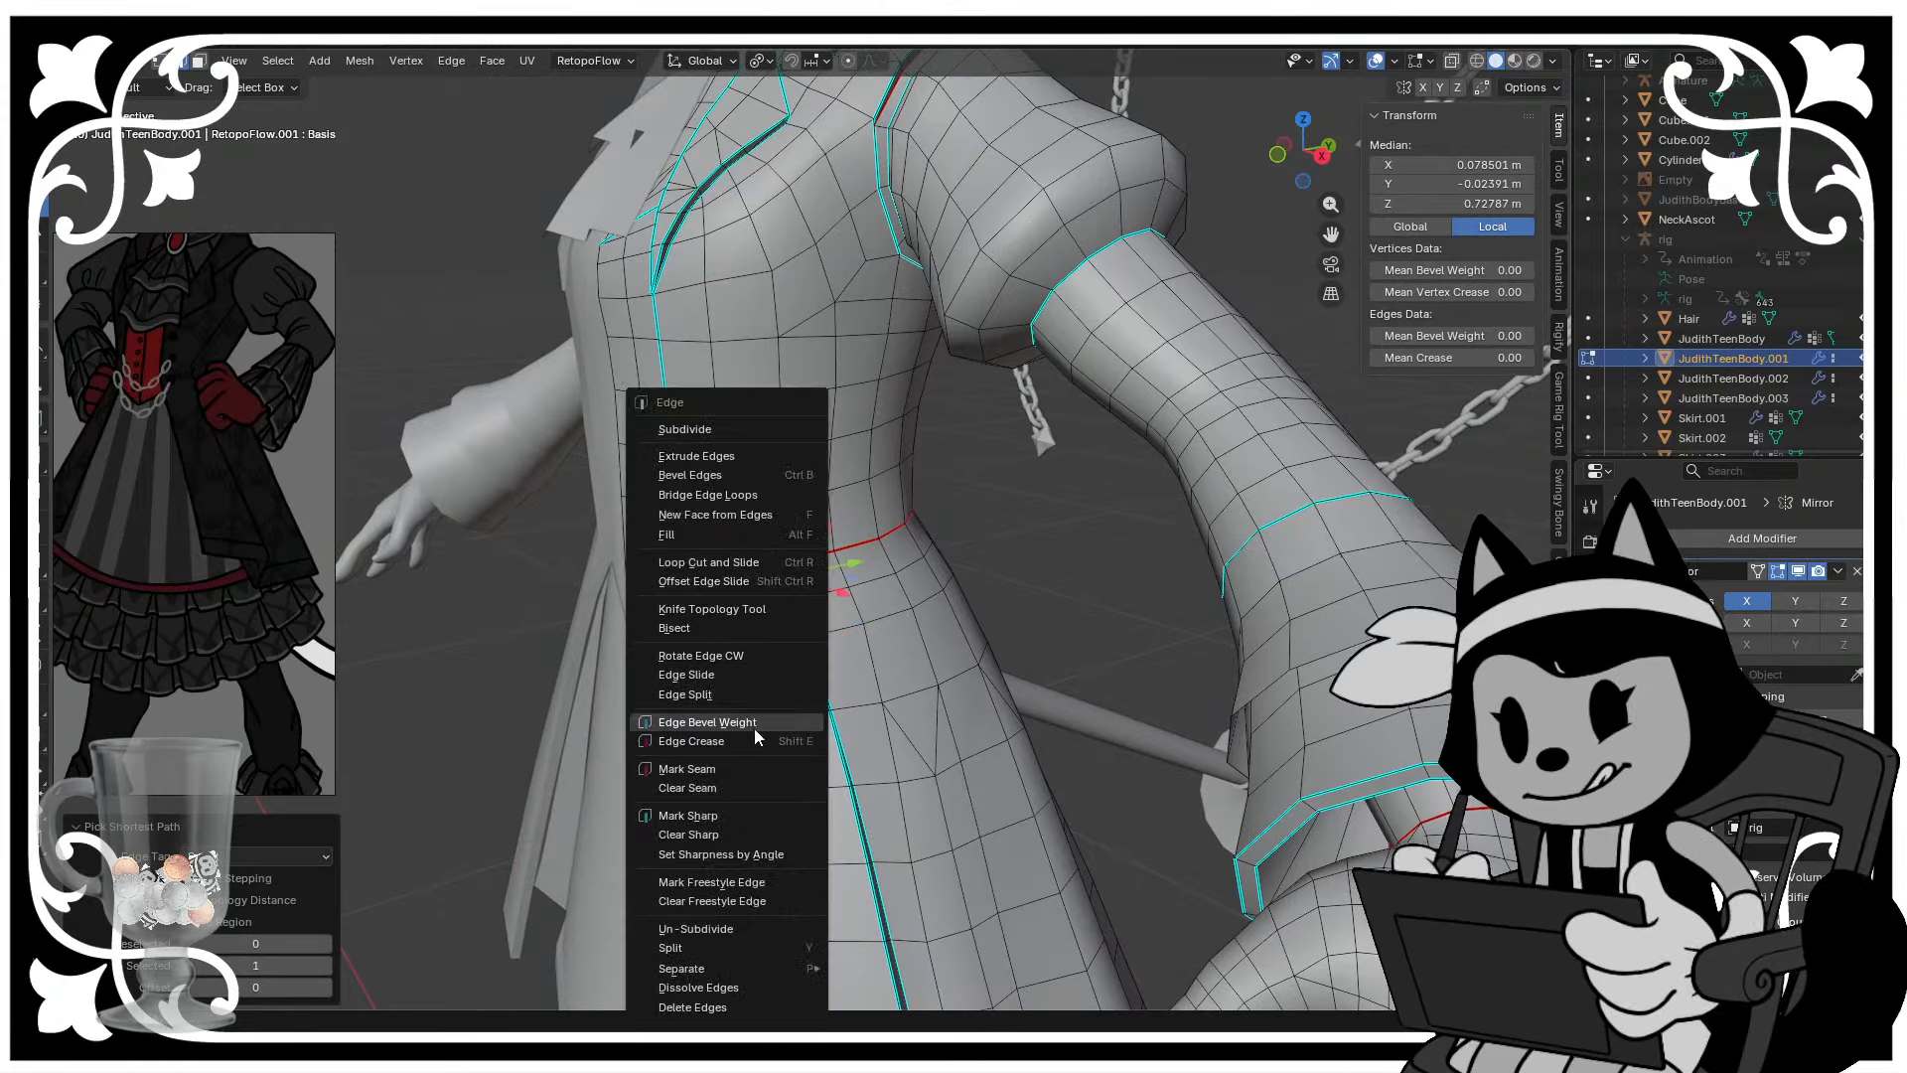
{"action": "left_click", "coordinate": [727, 814]}
- Nudge a single coat vertex near the waist seam slightly and save the file
{"action": "scroll", "coordinate": [795, 596], "scroll_direction": "up", "scroll_amount": 3}
{"action": "key", "text": "1"}
{"action": "left_click", "coordinate": [907, 486]}
{"action": "key", "text": "g"}
{"action": "left_click", "coordinate": [902, 492]}
{"action": "key", "text": "Tab"}
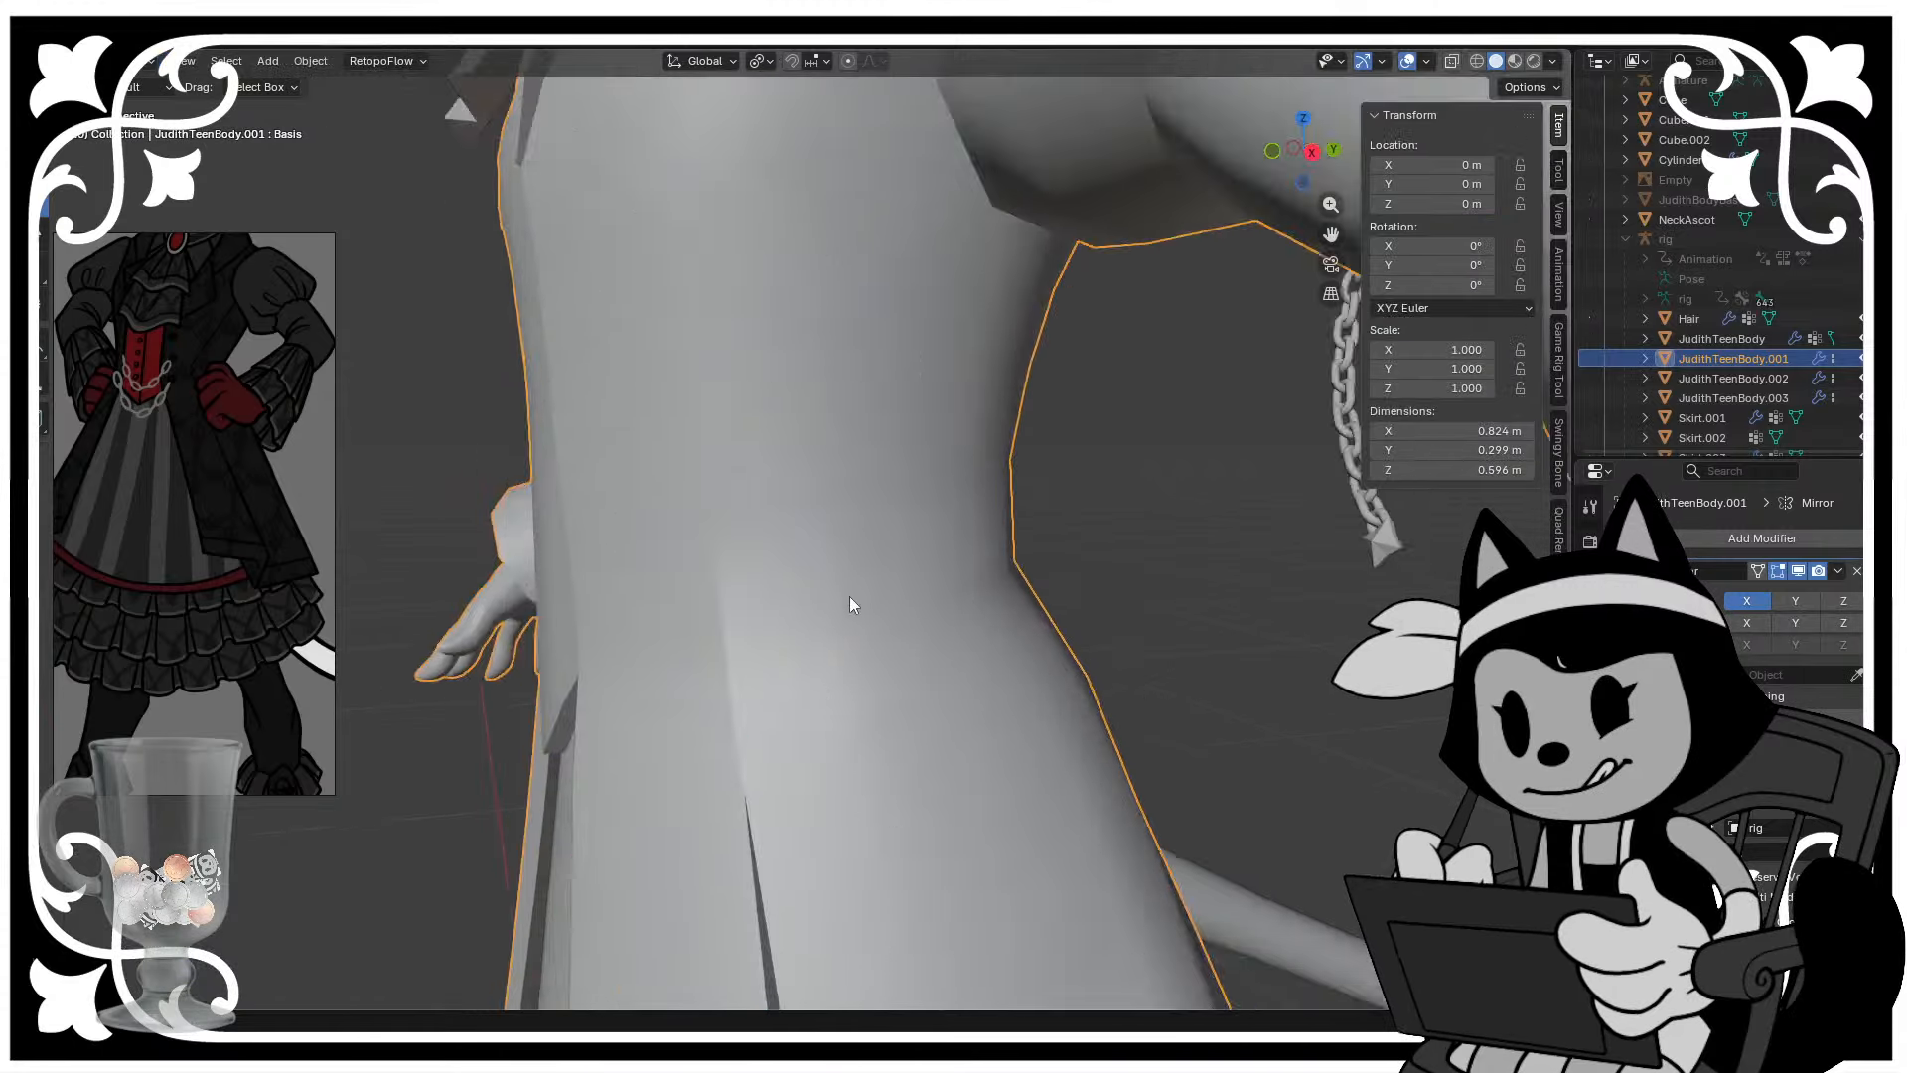
{"action": "scroll", "coordinate": [851, 599], "scroll_direction": "down", "scroll_amount": 3}
{"action": "middle_click_drag", "start_coordinate": [851, 599], "coordinate": [1044, 546]}
{"action": "left_click", "coordinate": [1039, 542]}
{"action": "key", "text": "ctrl+s"}
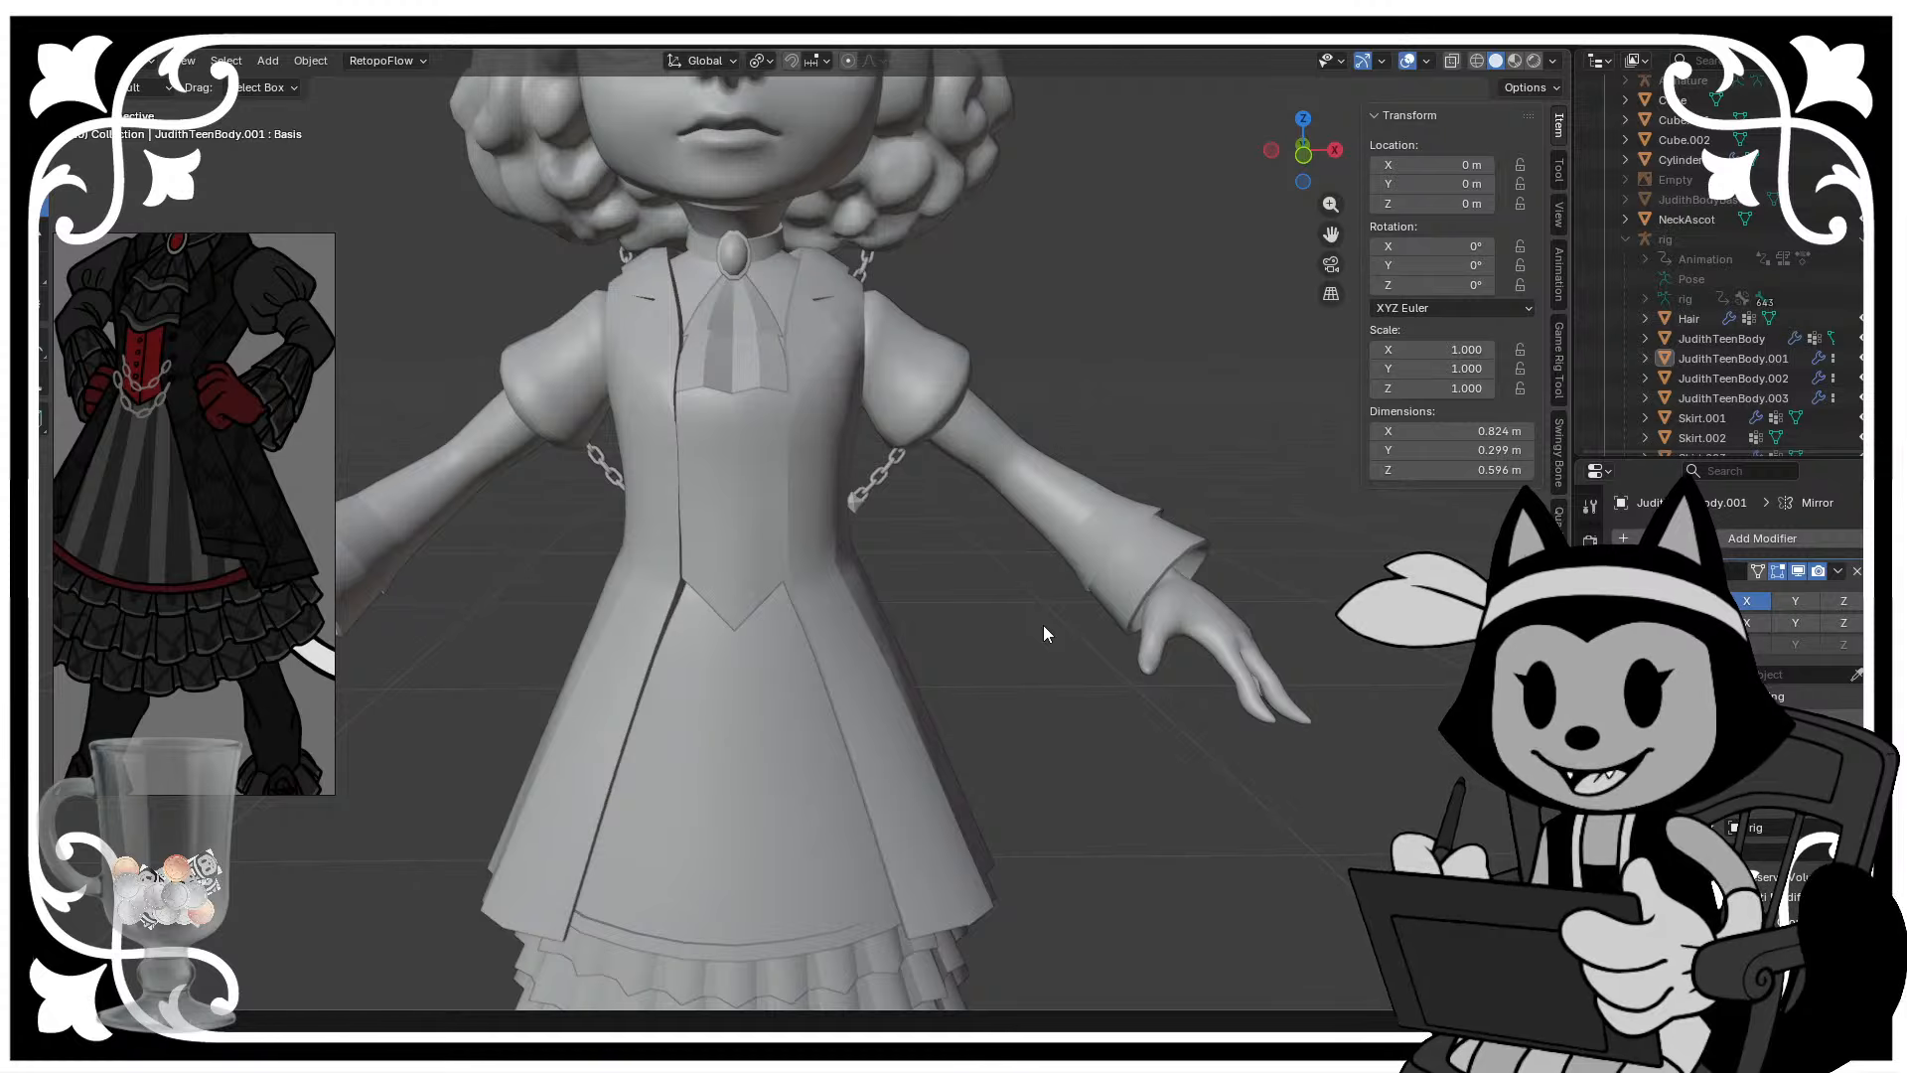
{"action": "scroll", "coordinate": [833, 543], "scroll_direction": "down", "scroll_amount": 5}
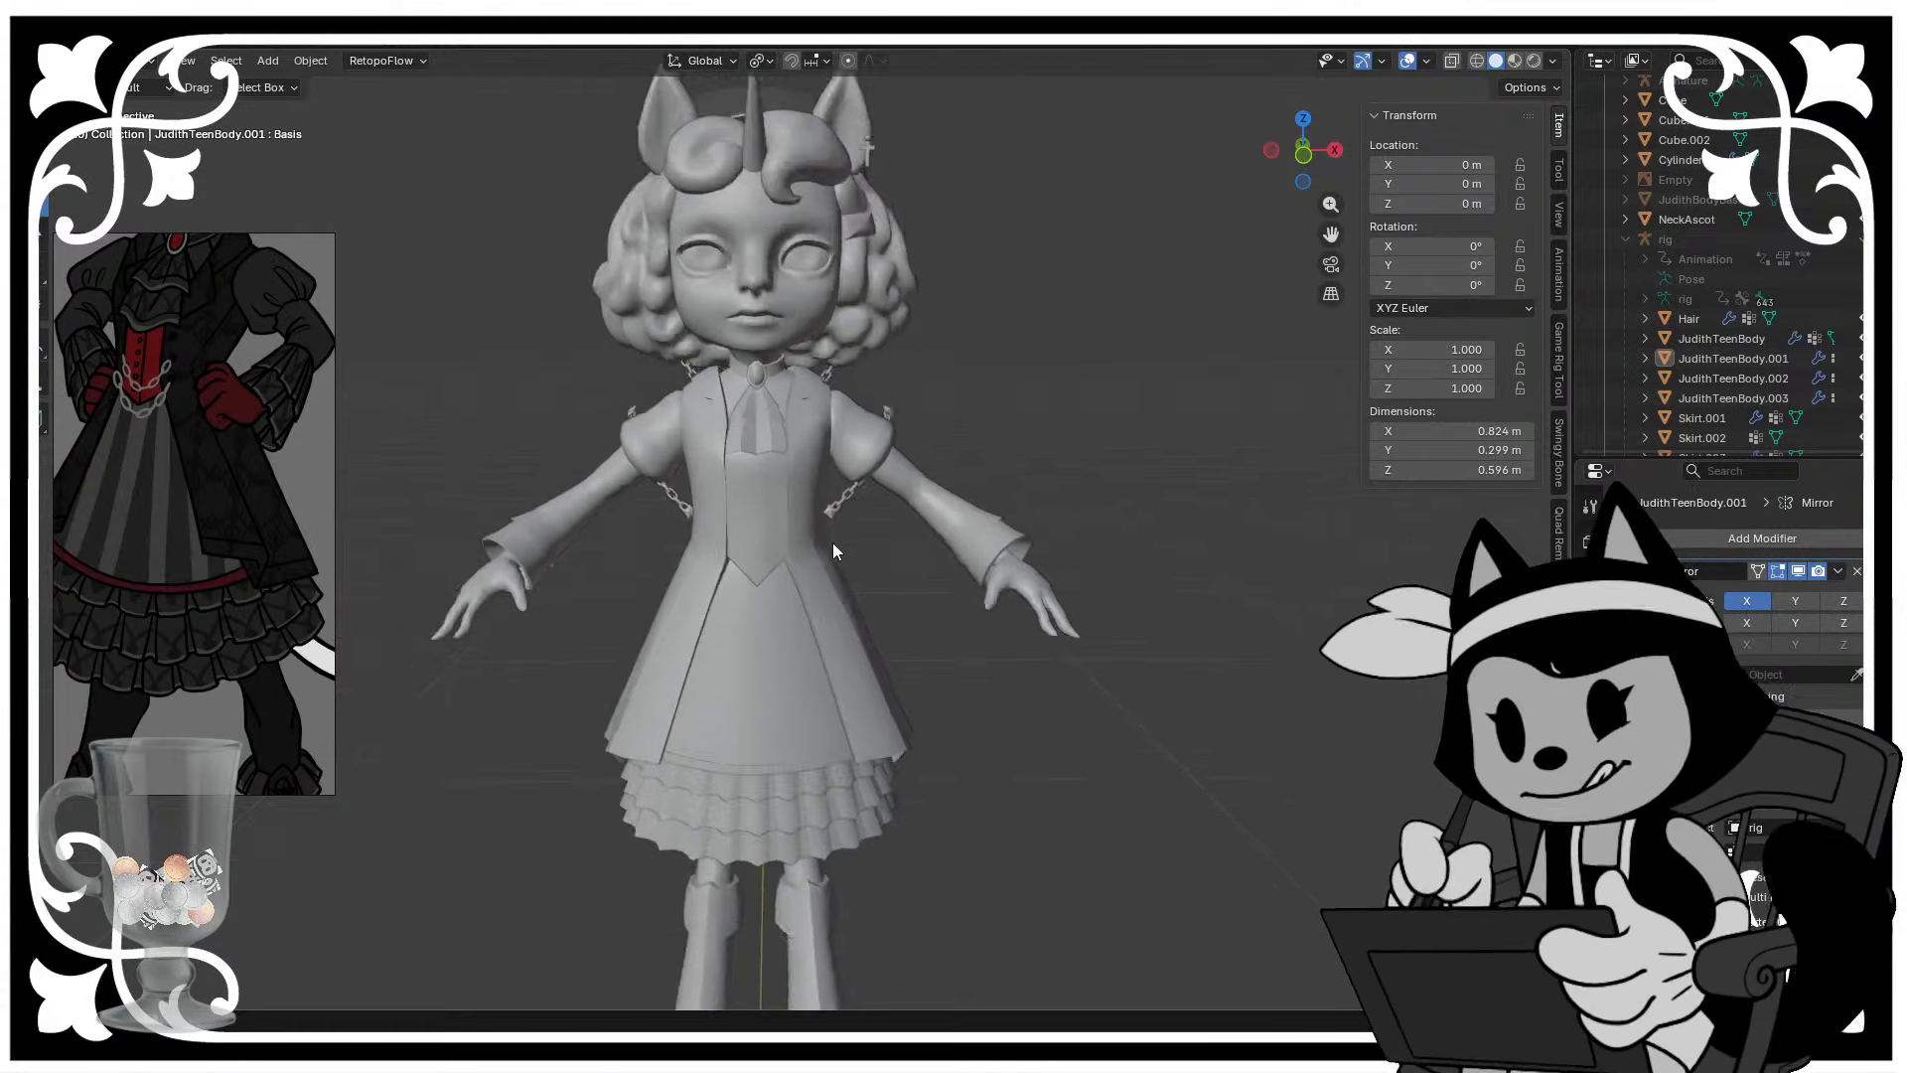
{"action": "middle_click_drag", "start_coordinate": [832, 542], "coordinate": [942, 545]}
{"action": "scroll", "coordinate": [1034, 664], "scroll_direction": "up", "scroll_amount": 3}
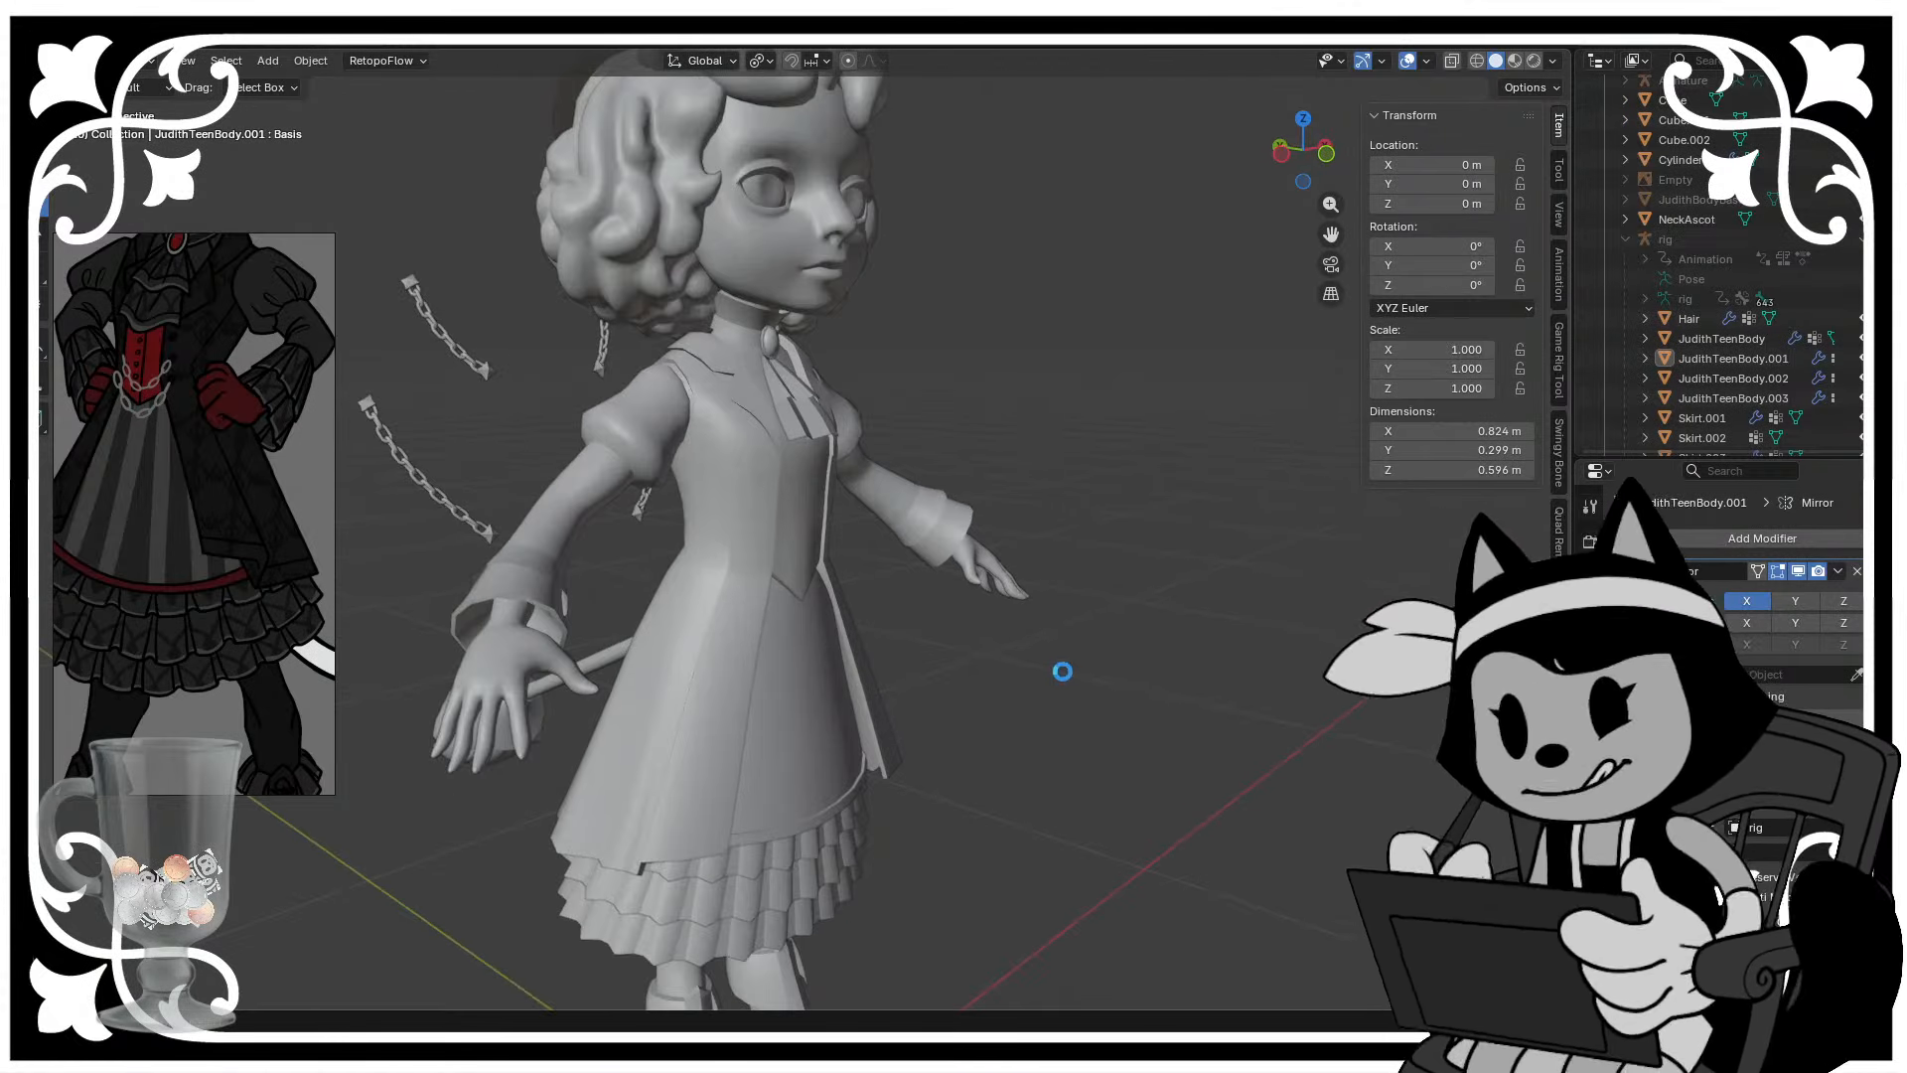
{"action": "middle_click_drag", "start_coordinate": [1060, 668], "coordinate": [850, 618]}
{"action": "key", "text": "ctrl+s"}
- Switch the coat to Sculpt Mode and pull its shoulder seam at the puff sleeve slightly outward
{"action": "left_click", "coordinate": [850, 618]}
{"action": "scroll", "coordinate": [850, 618], "scroll_direction": "up", "scroll_amount": 3}
{"action": "left_click", "coordinate": [119, 60]}
{"action": "left_click", "coordinate": [119, 124]}
{"action": "middle_click_drag", "start_coordinate": [755, 418], "coordinate": [845, 398]}
{"action": "scroll", "coordinate": [821, 375], "scroll_direction": "up", "scroll_amount": 3}
{"action": "key", "text": "bracketleft"}
{"action": "key", "text": "bracketleft"}
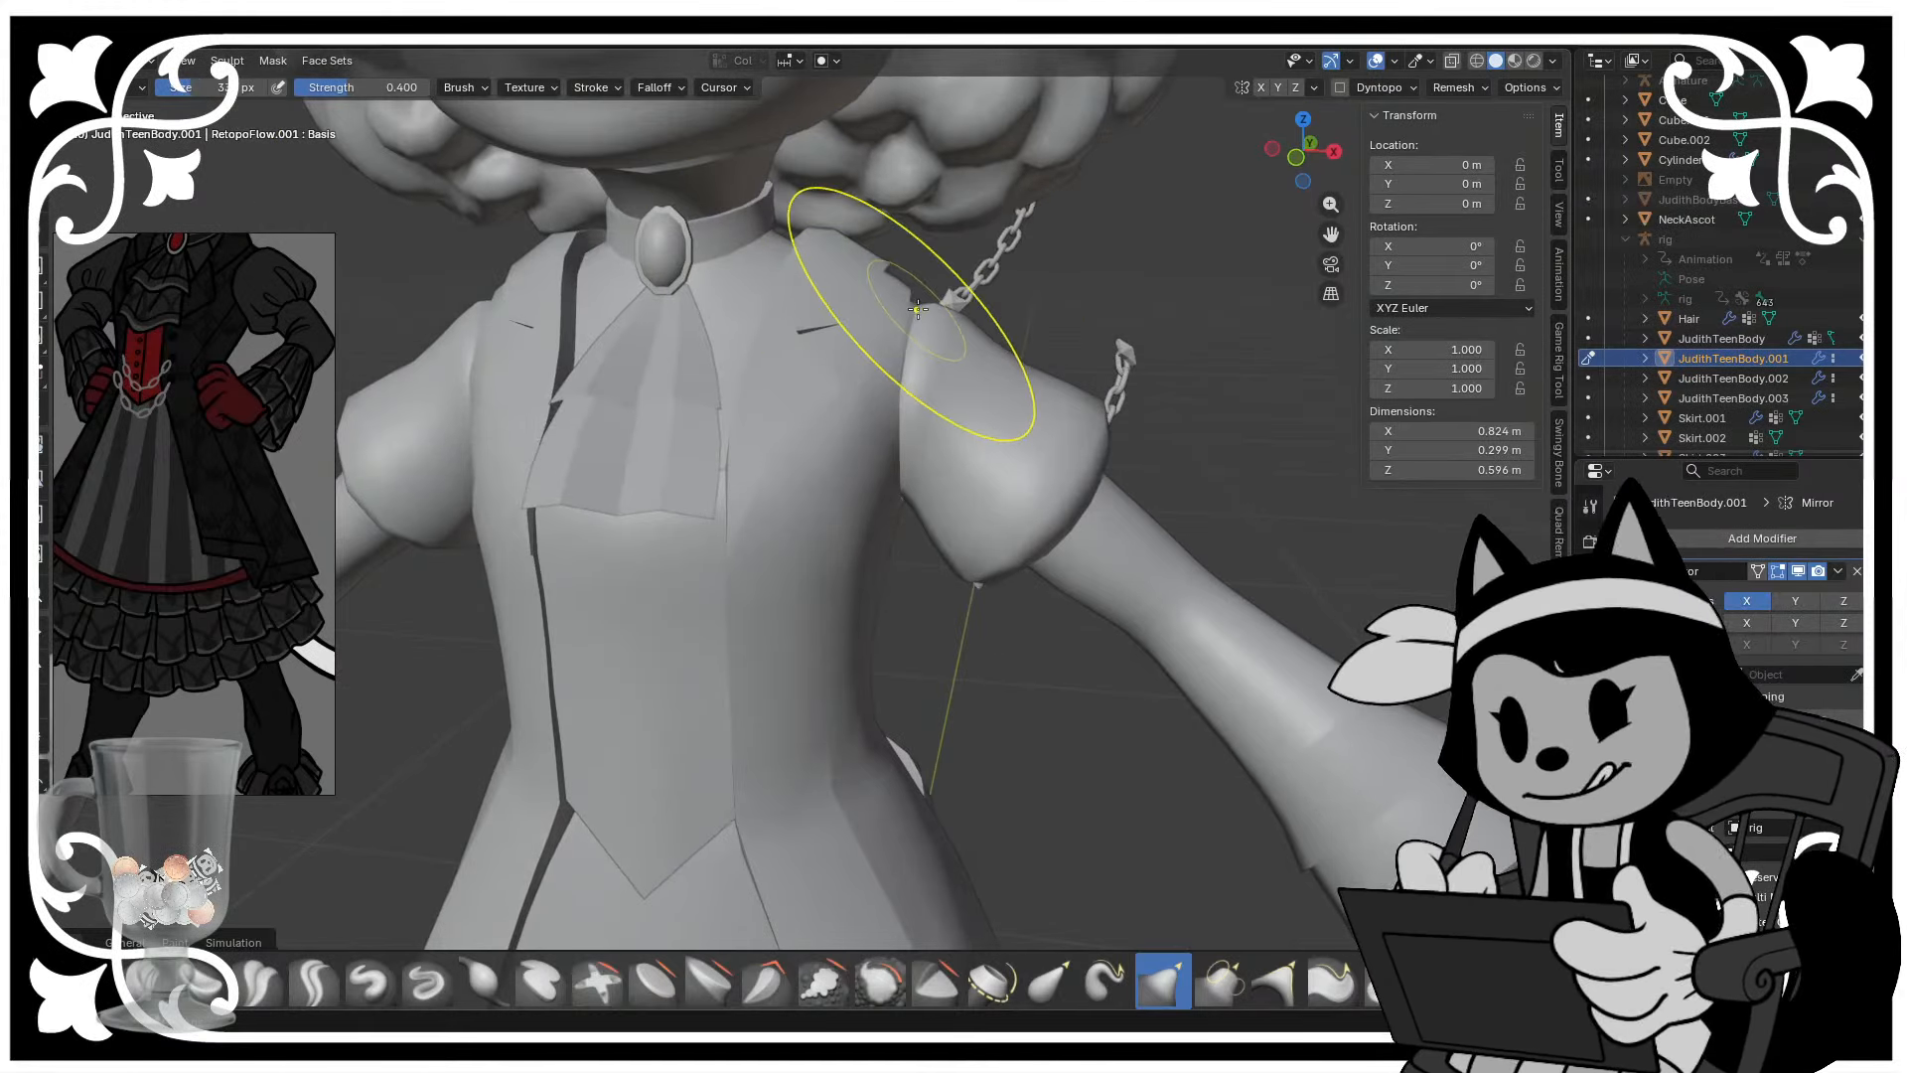
{"action": "left_click_drag", "start_coordinate": [916, 307], "coordinate": [952, 312]}
{"action": "scroll", "coordinate": [874, 383], "scroll_direction": "down", "scroll_amount": 1}
{"action": "middle_click_drag", "start_coordinate": [870, 387], "coordinate": [906, 404]}
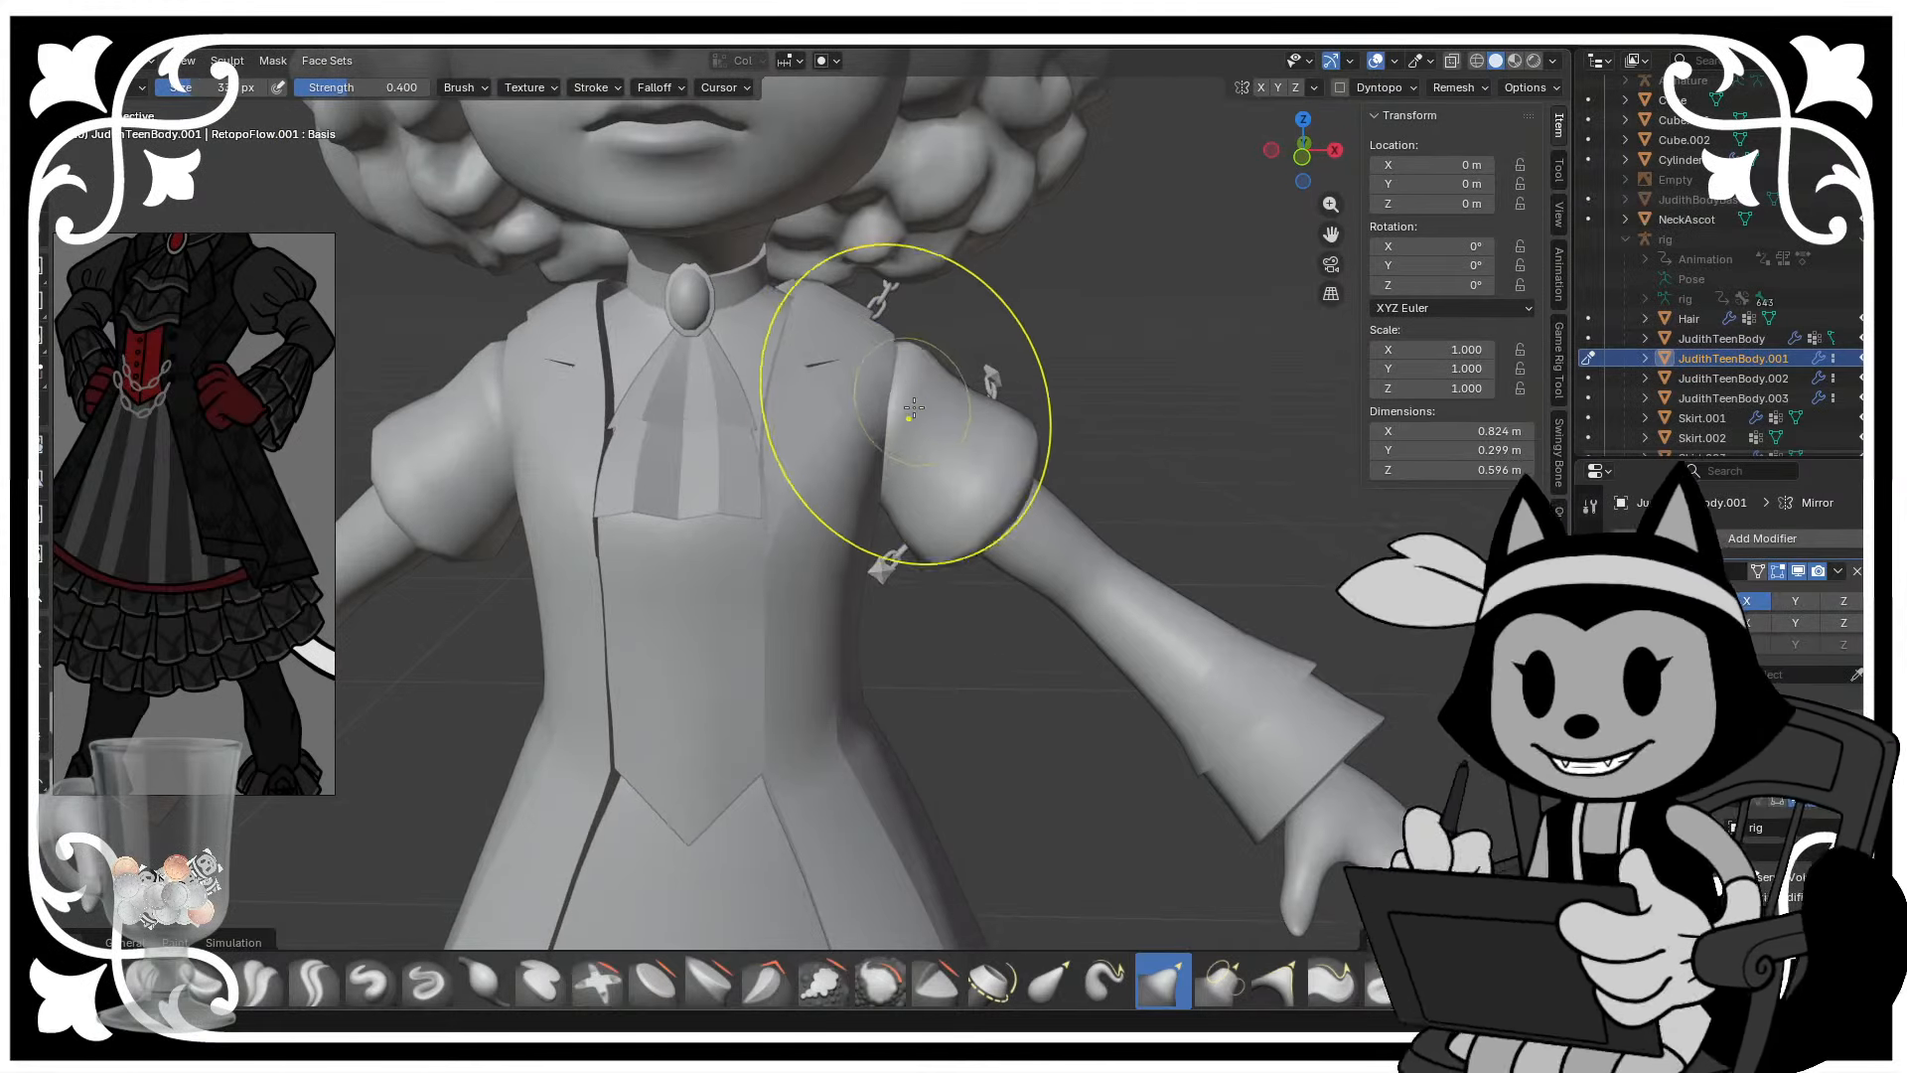
{"action": "left_click_drag", "start_coordinate": [892, 409], "coordinate": [919, 408]}
- Pull the shoulder seam a little further out, and with a smaller brush shift the shoulder top slightly towards the neck
{"action": "scroll", "coordinate": [884, 397], "scroll_direction": "down", "scroll_amount": 2}
{"action": "middle_click_drag", "start_coordinate": [884, 397], "coordinate": [875, 394]}
{"action": "key", "text": "bracketleft"}
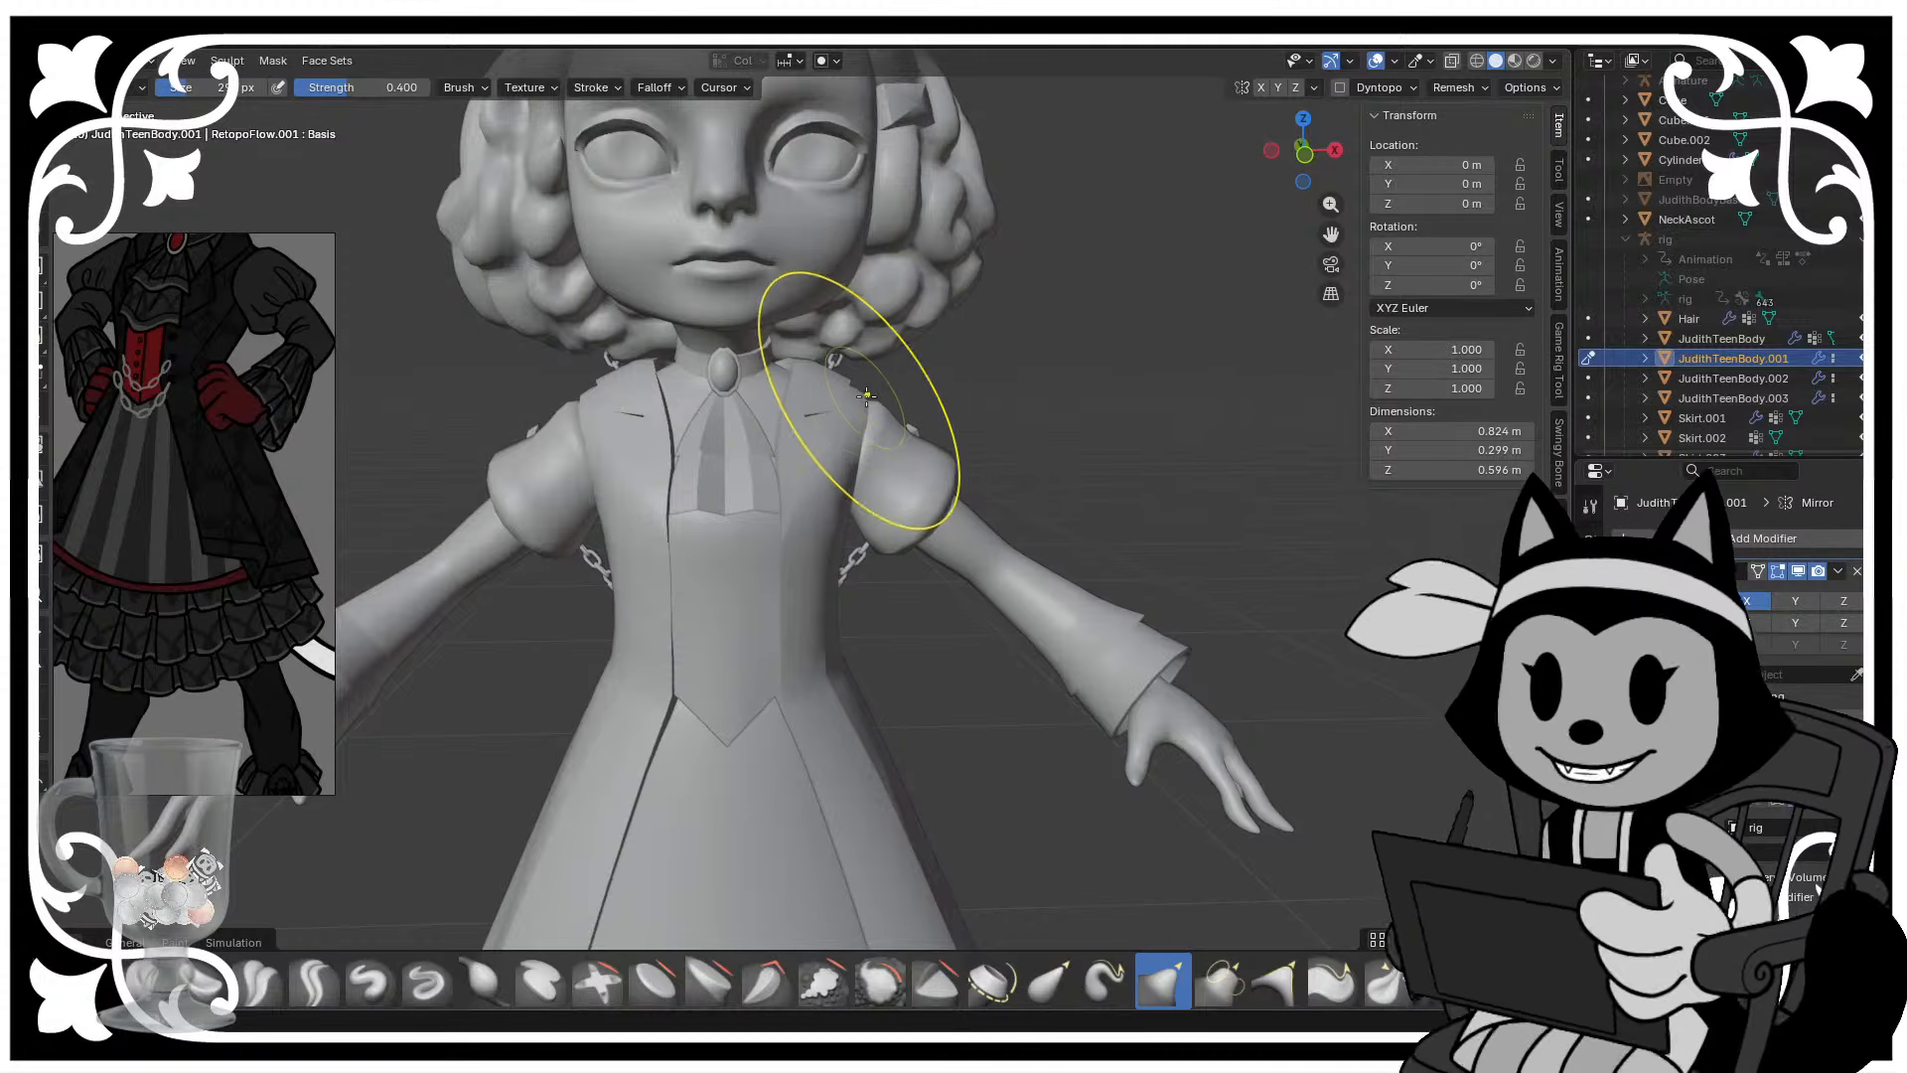
{"action": "left_click_drag", "start_coordinate": [863, 402], "coordinate": [880, 399]}
{"action": "scroll", "coordinate": [880, 398], "scroll_direction": "up", "scroll_amount": 2}
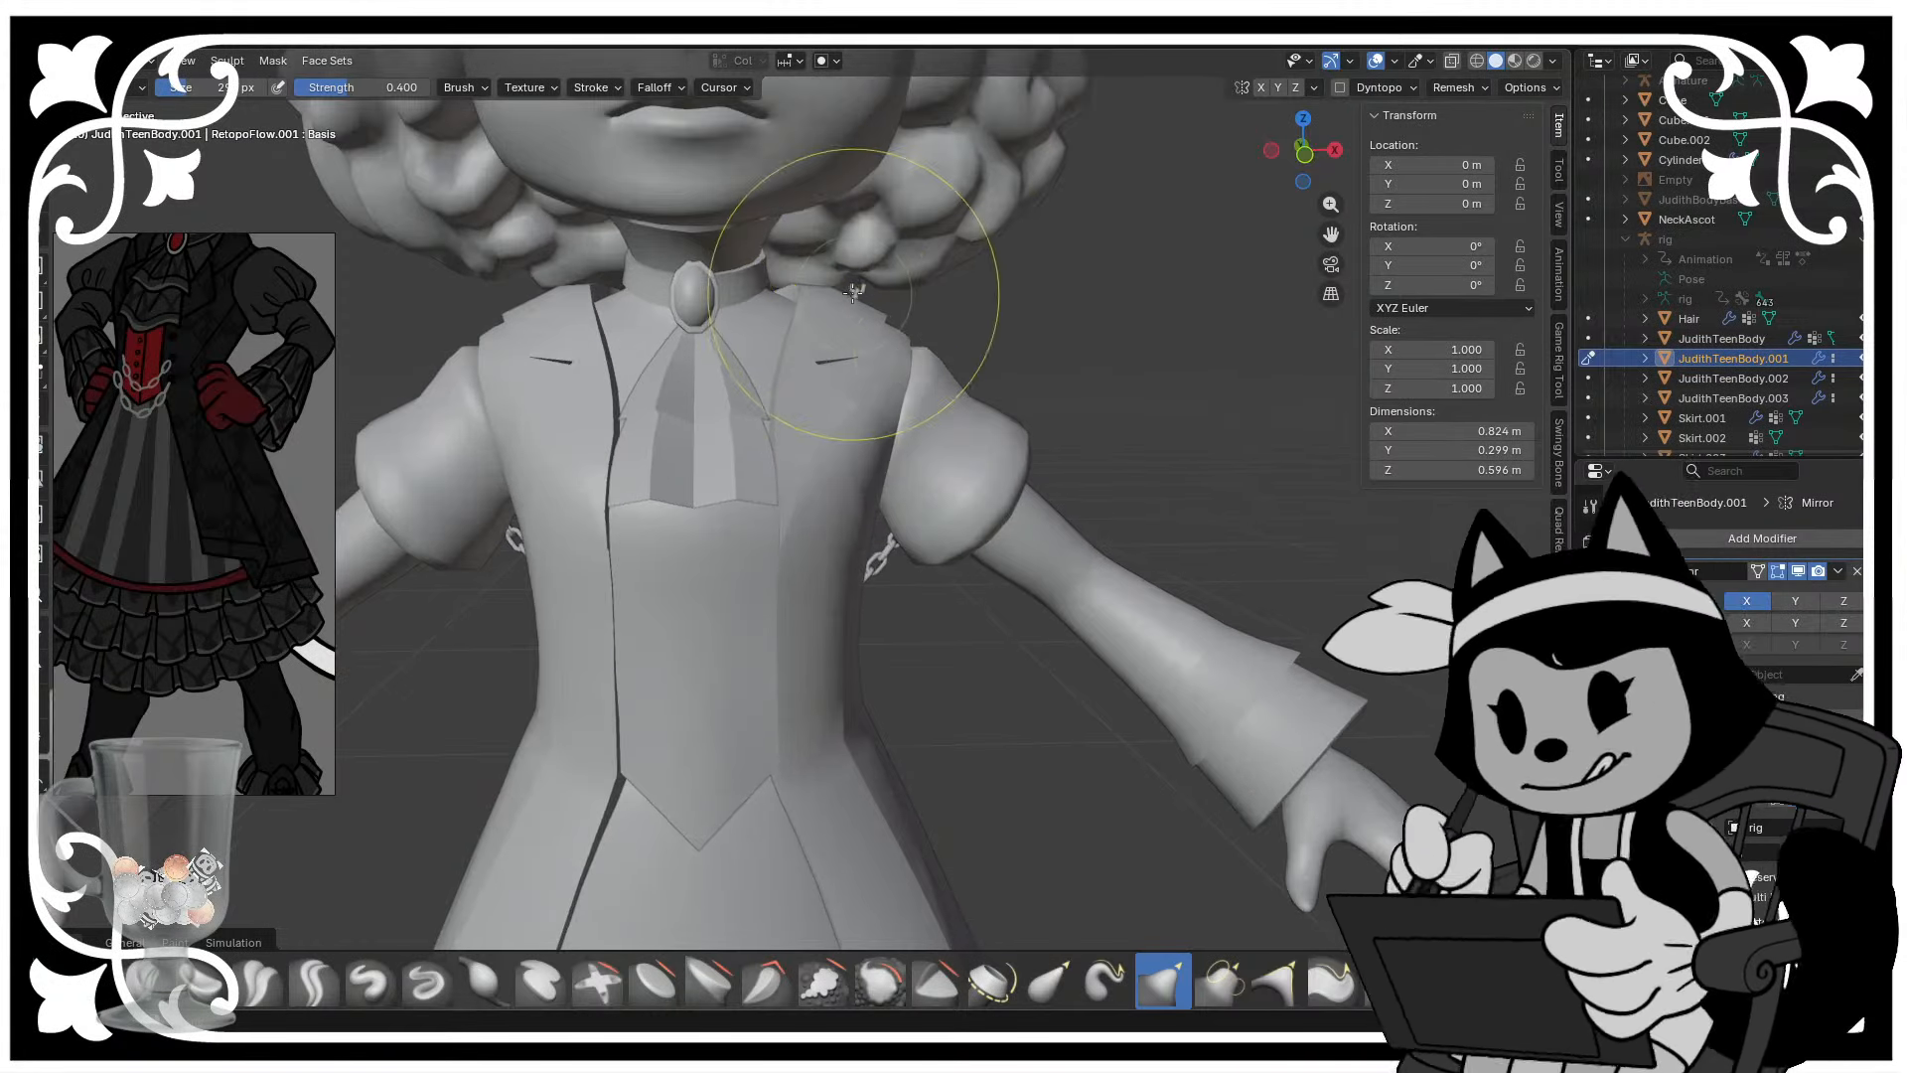
{"action": "key", "text": "bracketleft"}
{"action": "key", "text": "bracketleft"}
{"action": "key", "text": "bracketleft"}
{"action": "key", "text": "bracketleft"}
{"action": "left_click_drag", "start_coordinate": [803, 290], "coordinate": [795, 289]}
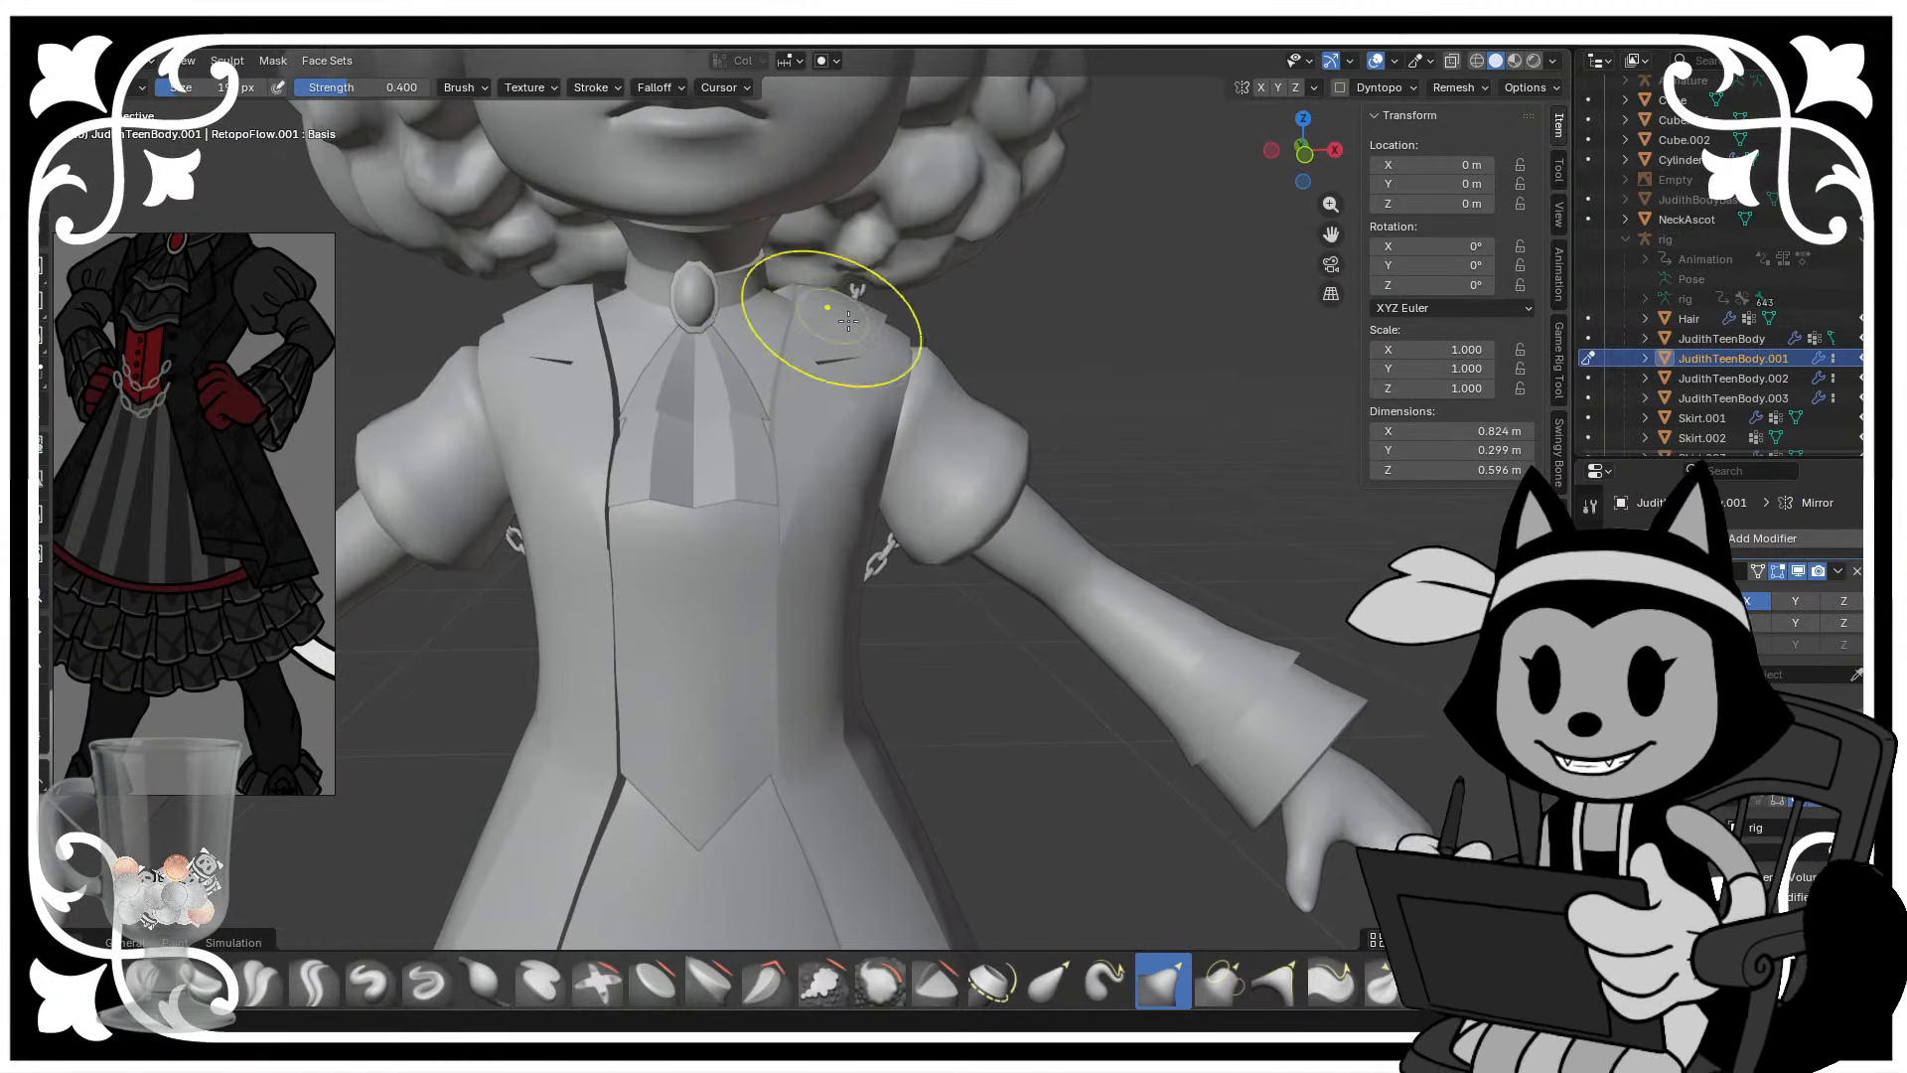
- Enlarge the sculpt brush and pull the bodice side below the armpit slightly outward
{"action": "middle_click_drag", "start_coordinate": [879, 322], "coordinate": [772, 332]}
{"action": "mouse_move", "coordinate": [815, 348]}
{"action": "middle_mouse_down", "text": "shift"}
{"action": "mouse_move", "coordinate": [838, 446]}
{"action": "mouse_move", "coordinate": [884, 511]}
{"action": "middle_mouse_up", "text": "shift"}
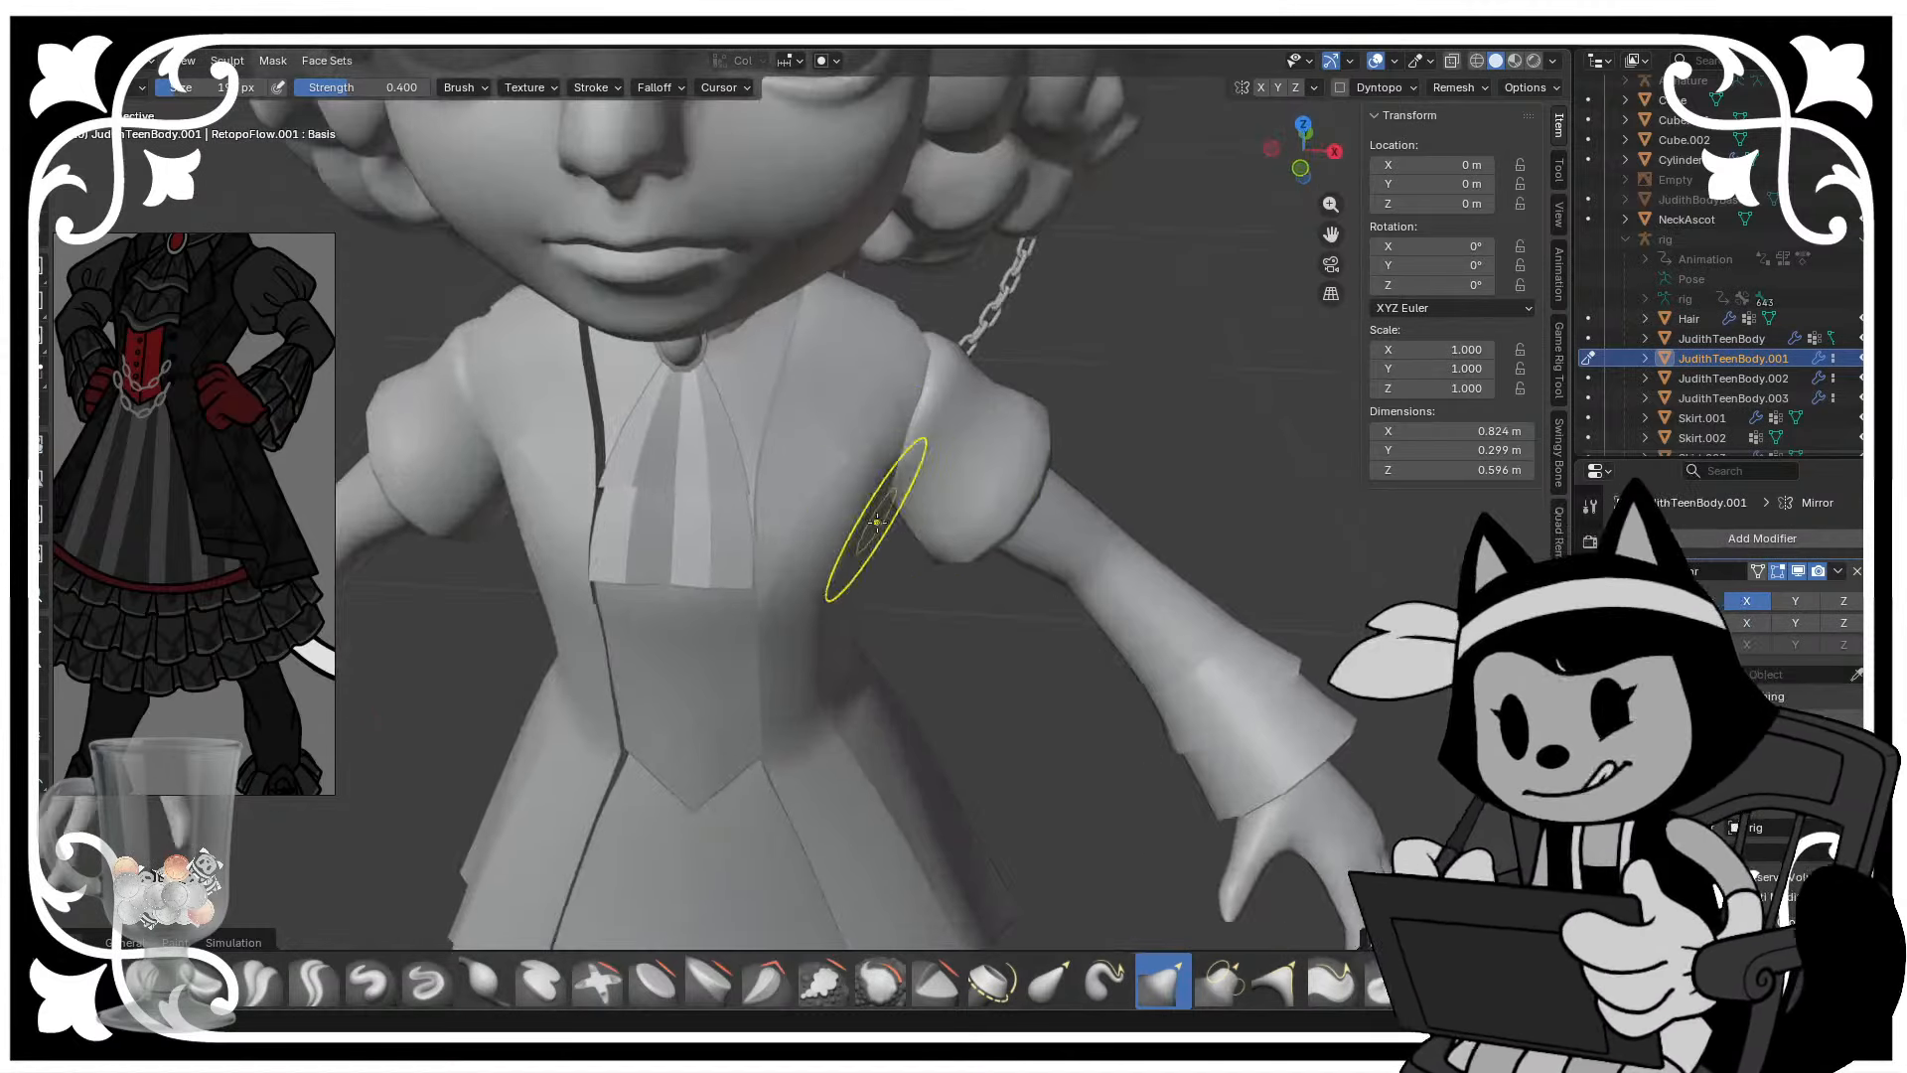
{"action": "key", "text": "bracketright"}
{"action": "key", "text": "bracketright"}
{"action": "key", "text": "bracketright"}
{"action": "key", "text": "bracketright"}
{"action": "left_click_drag", "start_coordinate": [877, 486], "coordinate": [888, 496]}
{"action": "scroll", "coordinate": [889, 491], "scroll_direction": "down", "scroll_amount": 3}
{"action": "middle_click_drag", "start_coordinate": [889, 490], "coordinate": [615, 393]}
{"action": "scroll", "coordinate": [765, 522], "scroll_direction": "up", "scroll_amount": 2}
{"action": "mouse_move", "coordinate": [785, 506]}
{"action": "middle_mouse_down"}
{"action": "mouse_move", "coordinate": [694, 401]}
{"action": "mouse_move", "coordinate": [1023, 425]}
{"action": "middle_mouse_up"}
{"action": "key", "text": "bracketleft"}
{"action": "key", "text": "bracketleft"}
{"action": "key", "text": "bracketleft"}
{"action": "key", "text": "bracketleft"}
{"action": "scroll", "coordinate": [694, 401], "scroll_direction": "down", "scroll_amount": 6}
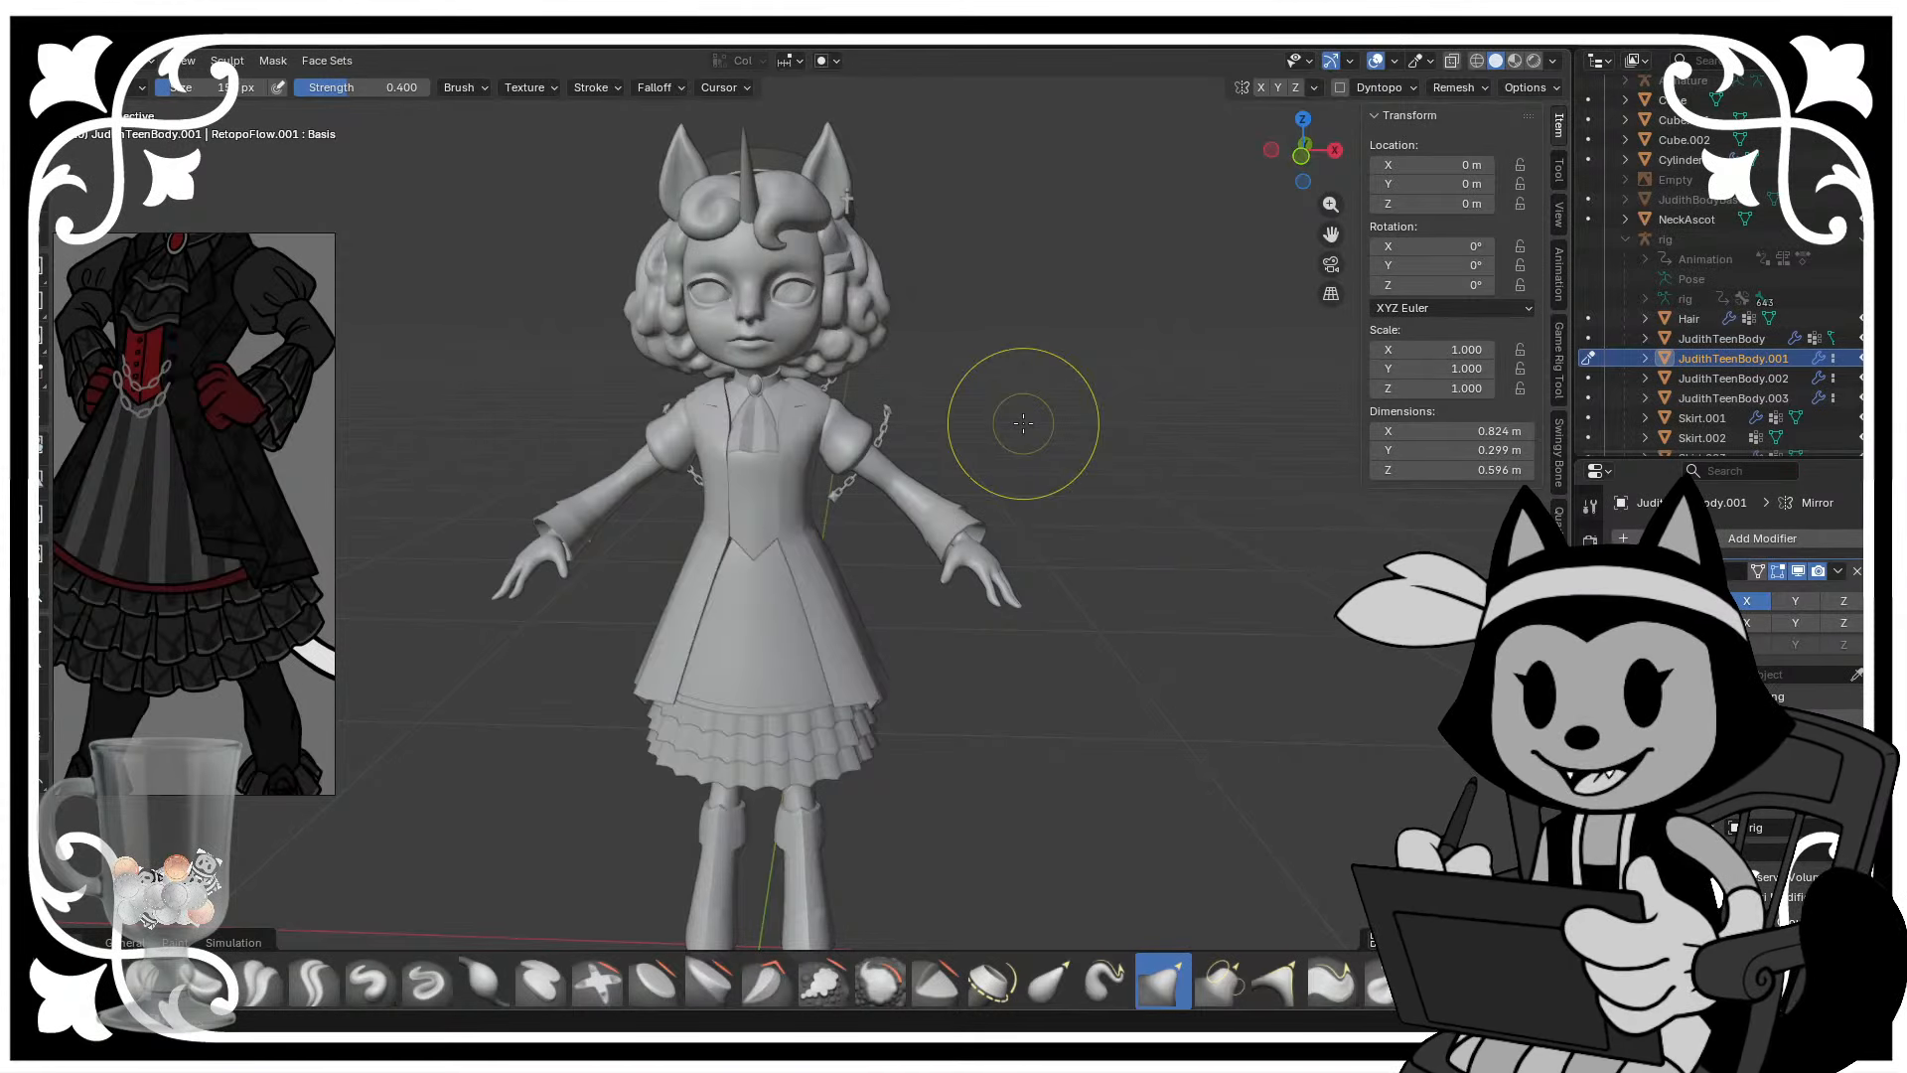
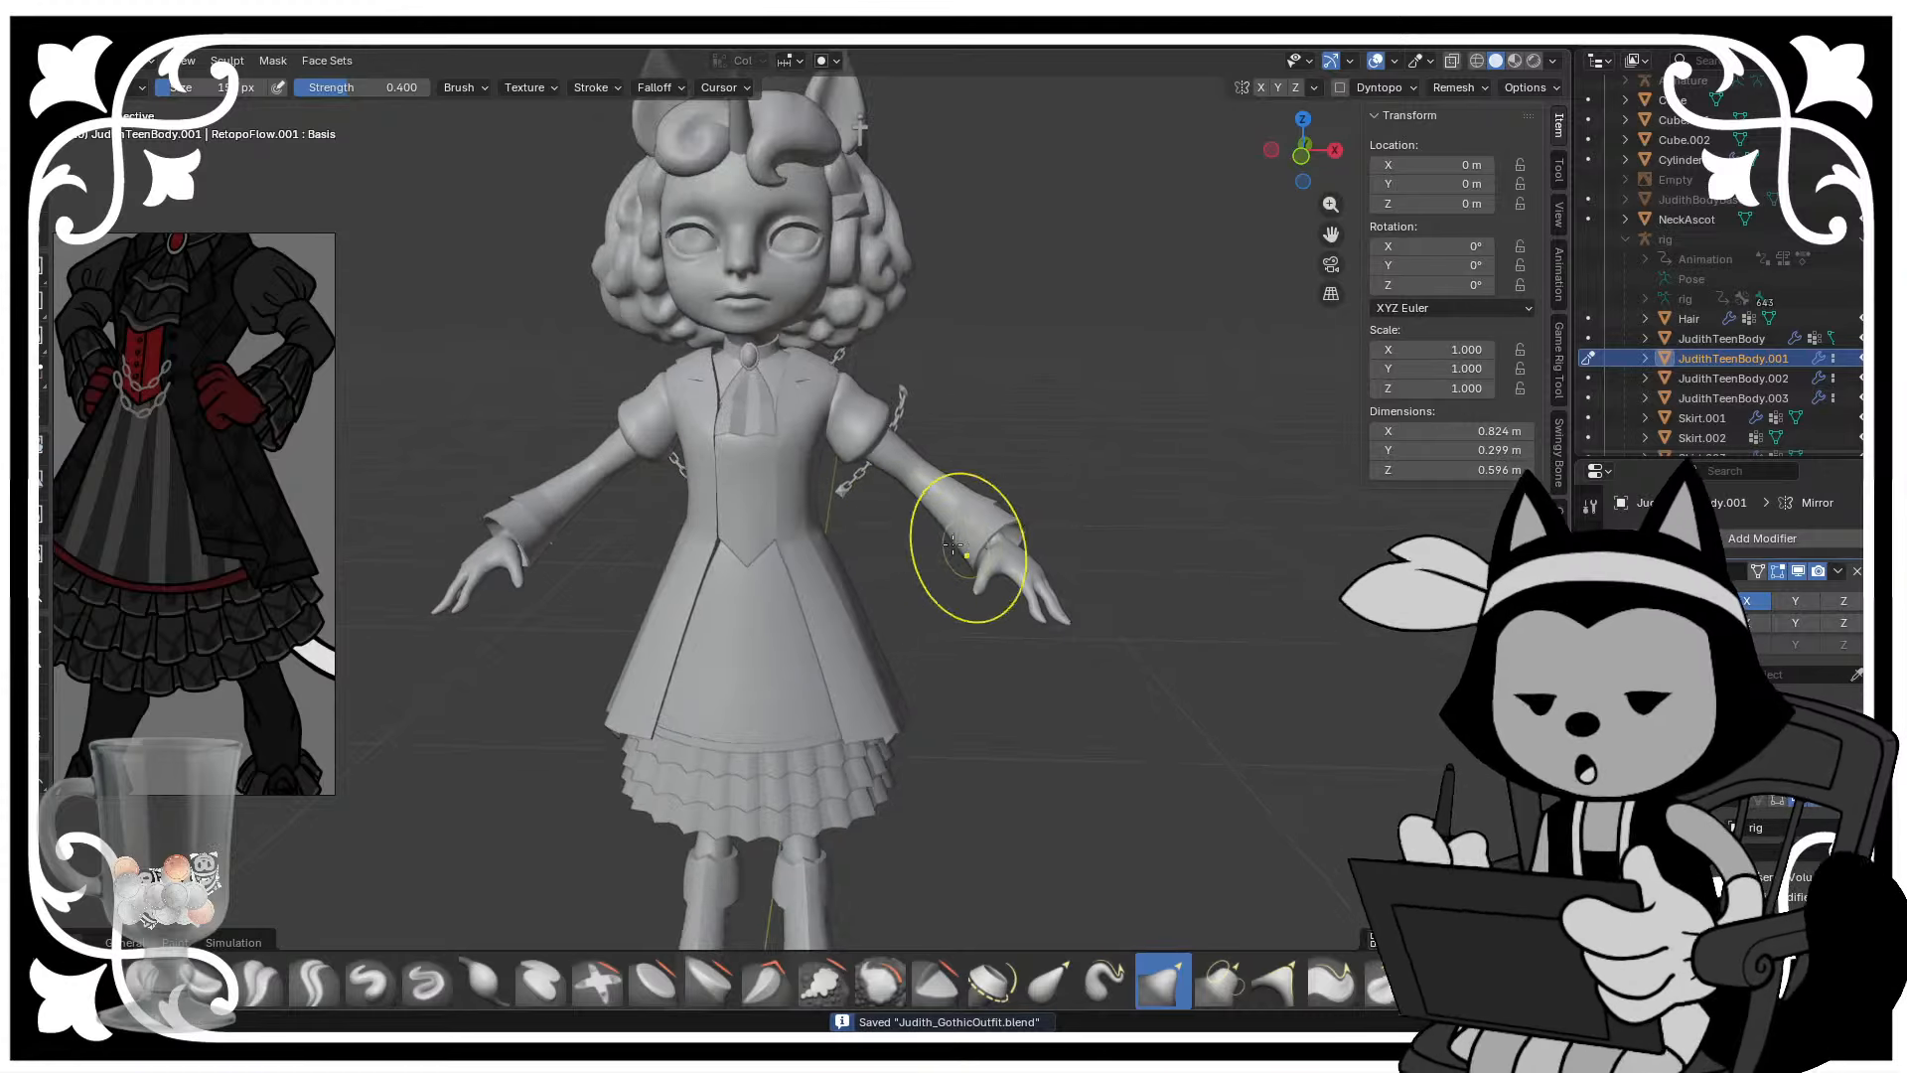
- Resize the sculpt brush, adjust the coat's neckline beside the brooch, and save the file
{"action": "mouse_move", "coordinate": [971, 553]}
{"action": "middle_mouse_down"}
{"action": "mouse_move", "coordinate": [1255, 515]}
{"action": "mouse_move", "coordinate": [1017, 481]}
{"action": "mouse_move", "coordinate": [872, 503]}
{"action": "mouse_move", "coordinate": [838, 413]}
{"action": "mouse_move", "coordinate": [854, 408]}
{"action": "middle_mouse_up"}
{"action": "scroll", "coordinate": [870, 402], "scroll_direction": "up", "scroll_amount": 4}
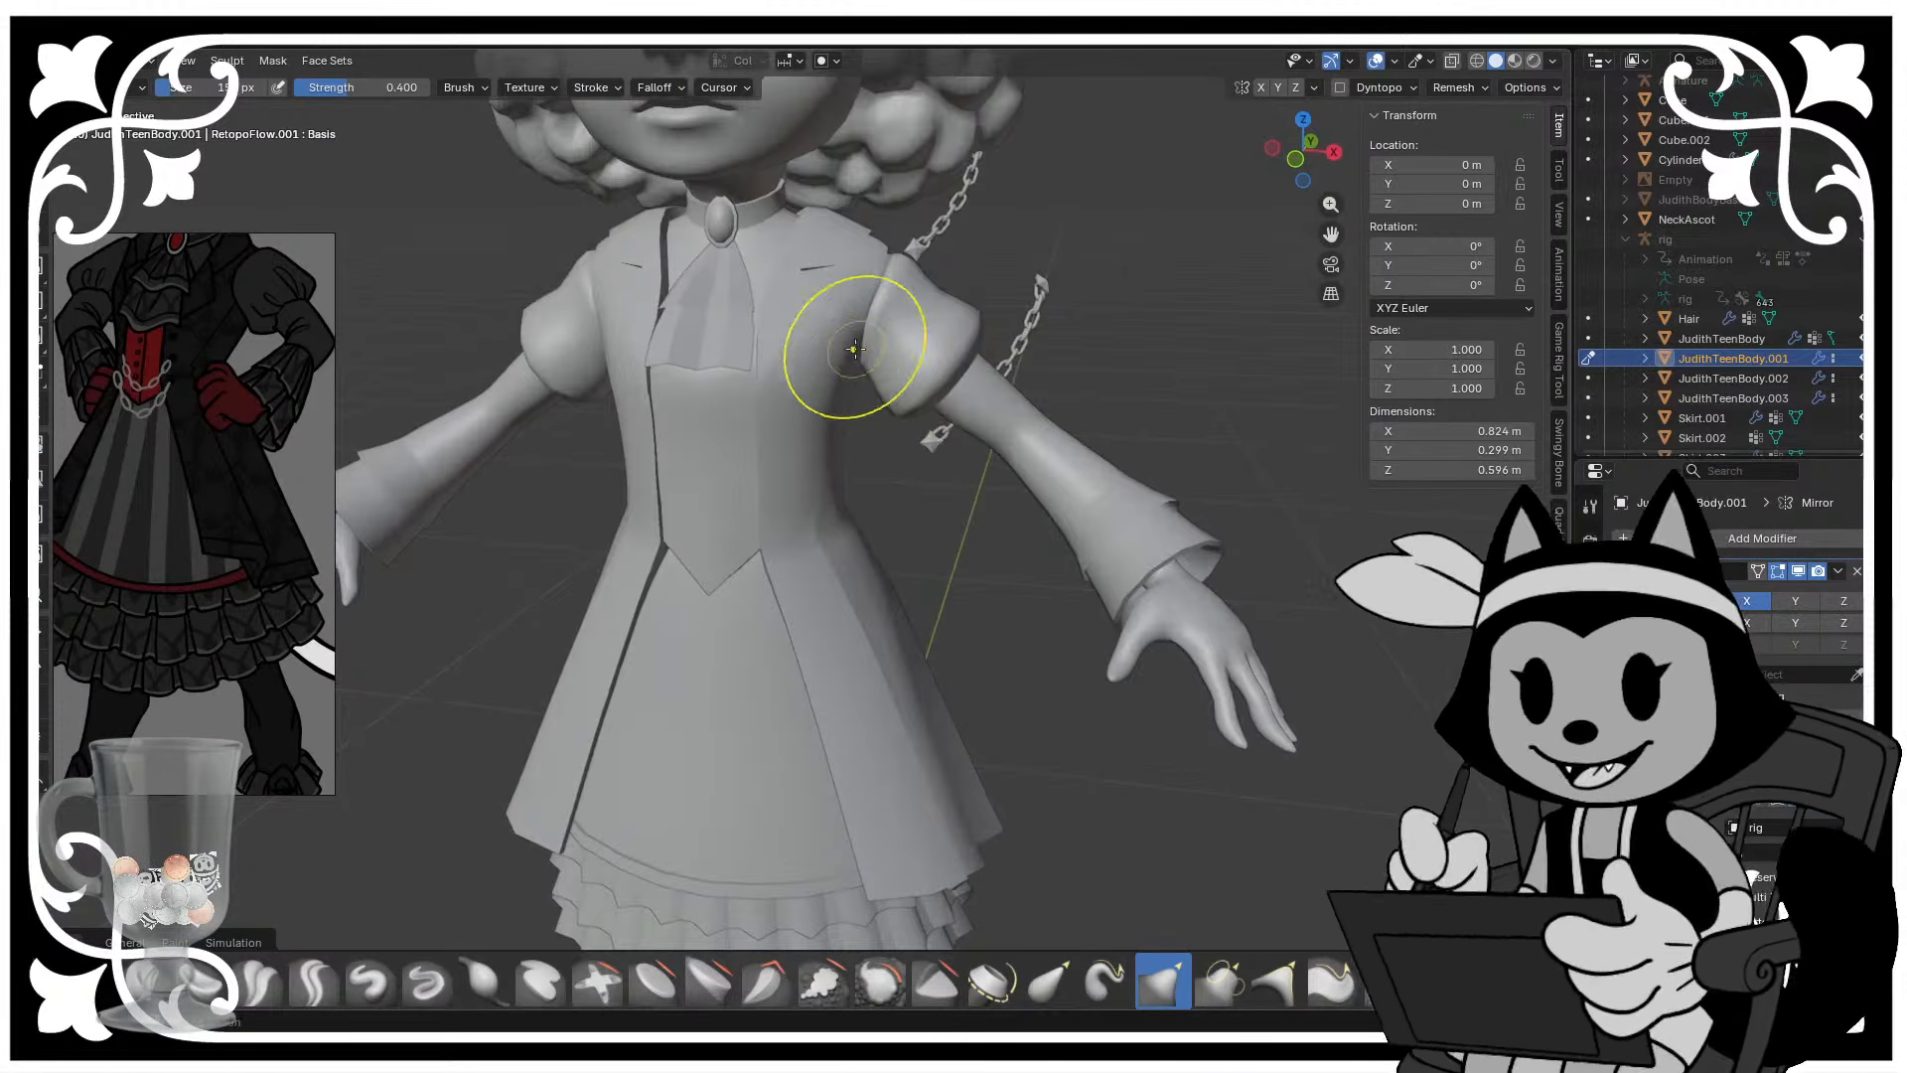
{"action": "scroll", "coordinate": [852, 349], "scroll_direction": "up", "scroll_amount": 2}
{"action": "scroll", "coordinate": [745, 404], "scroll_direction": "up", "scroll_amount": 2}
{"action": "middle_click_drag", "start_coordinate": [744, 357], "coordinate": [894, 323]}
{"action": "scroll", "coordinate": [831, 438], "scroll_direction": "up", "scroll_amount": 3}
{"action": "key", "text": "f"}
{"action": "left_click_drag", "start_coordinate": [831, 438], "coordinate": [861, 471]}
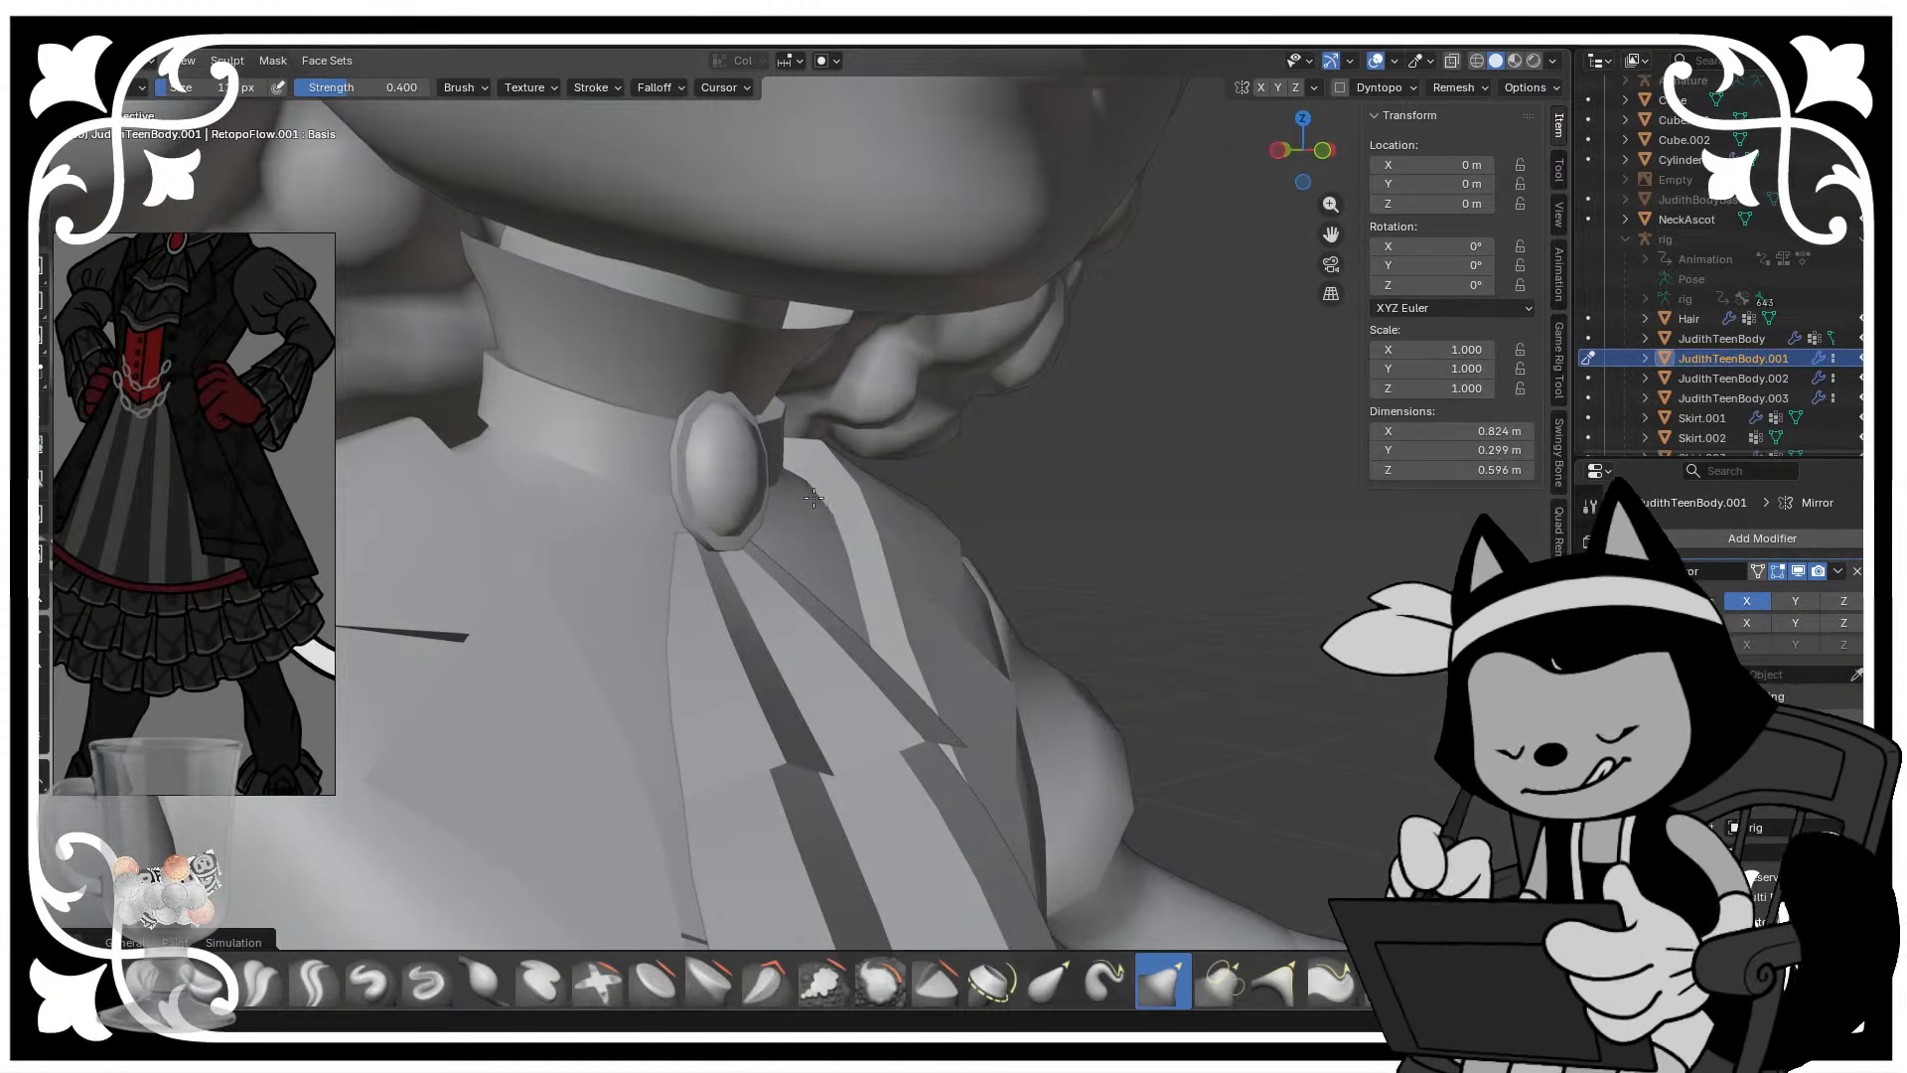
{"action": "middle_click_drag", "start_coordinate": [834, 486], "coordinate": [497, 475]}
{"action": "scroll", "coordinate": [735, 481], "scroll_direction": "down", "scroll_amount": 3}
{"action": "middle_click_drag", "start_coordinate": [776, 535], "coordinate": [1021, 562]}
{"action": "key", "text": "ctrl+s"}
{"action": "scroll", "coordinate": [828, 562], "scroll_direction": "down", "scroll_amount": 4}
{"action": "key", "text": "KP_1"}
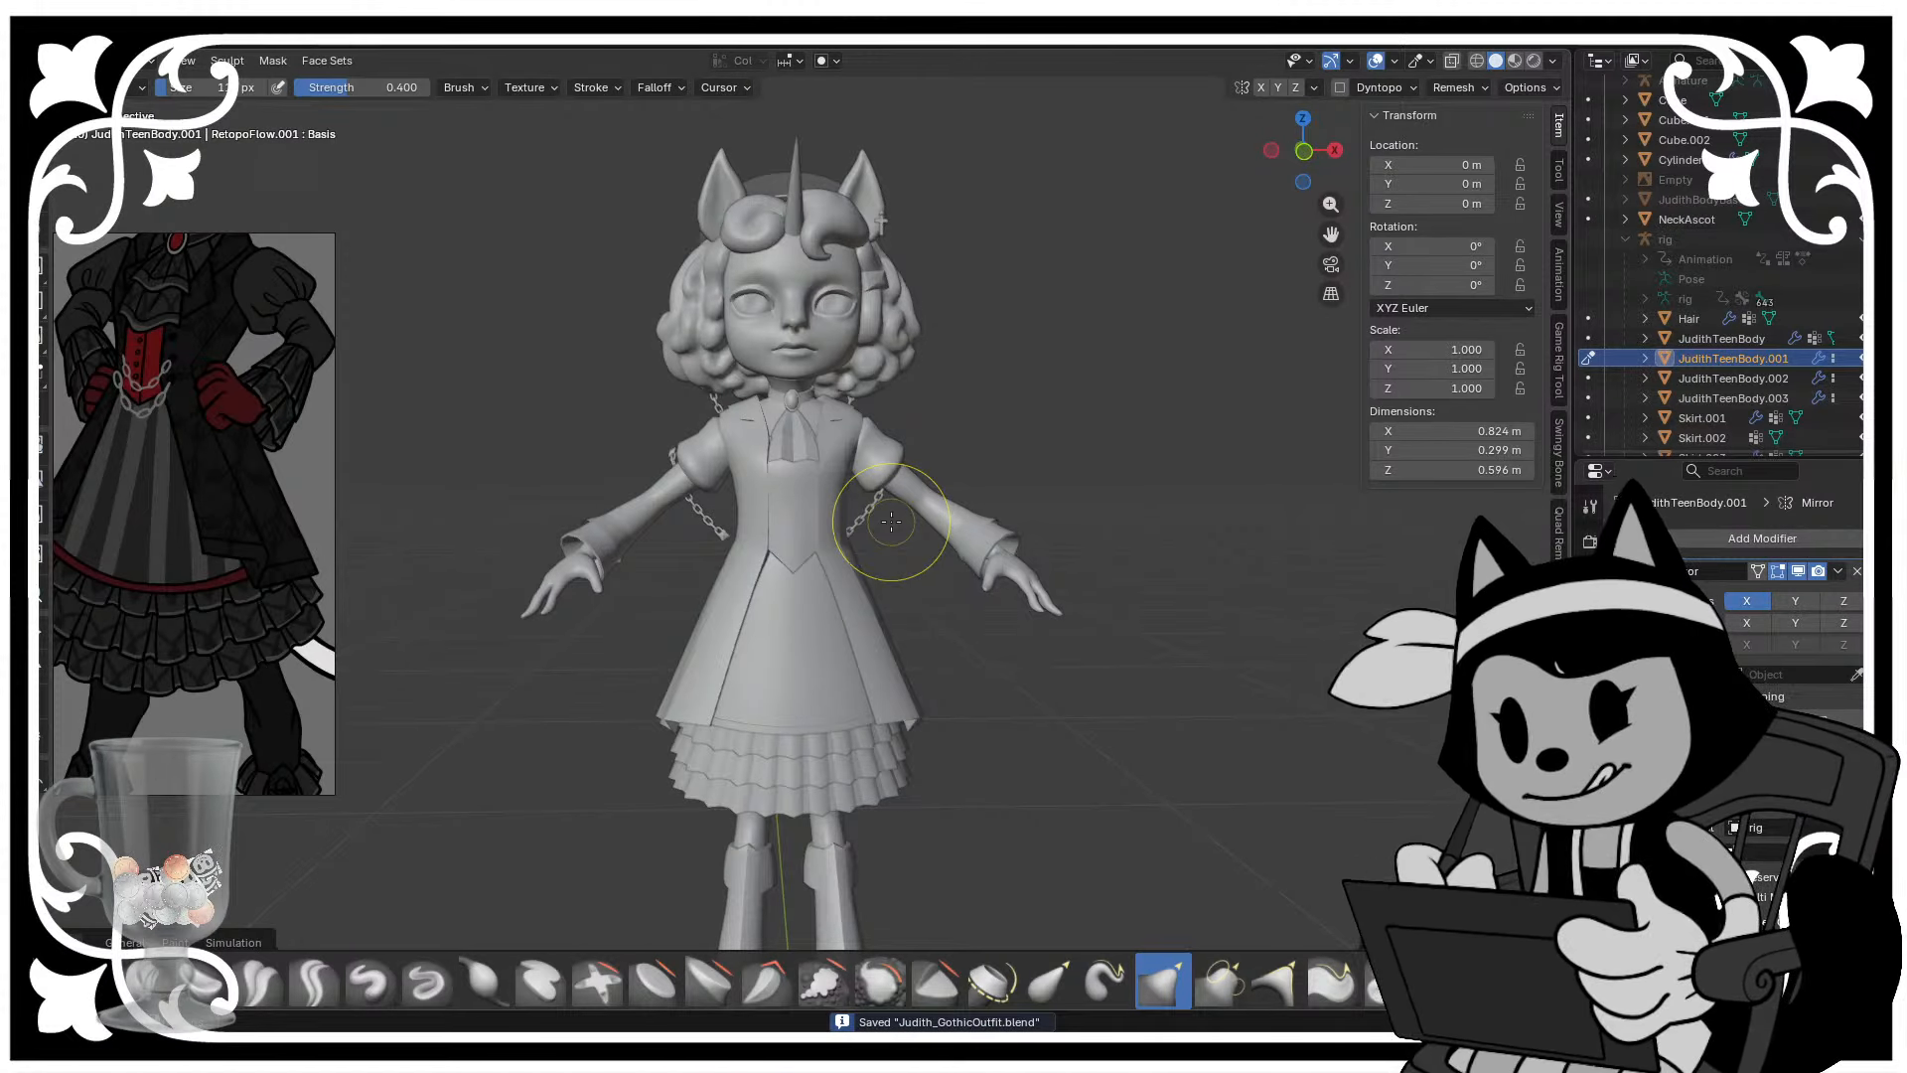
- Return to Object Mode and bring a chain from behind the character to the front of the coat
{"action": "scroll", "coordinate": [891, 521], "scroll_direction": "up", "scroll_amount": 2}
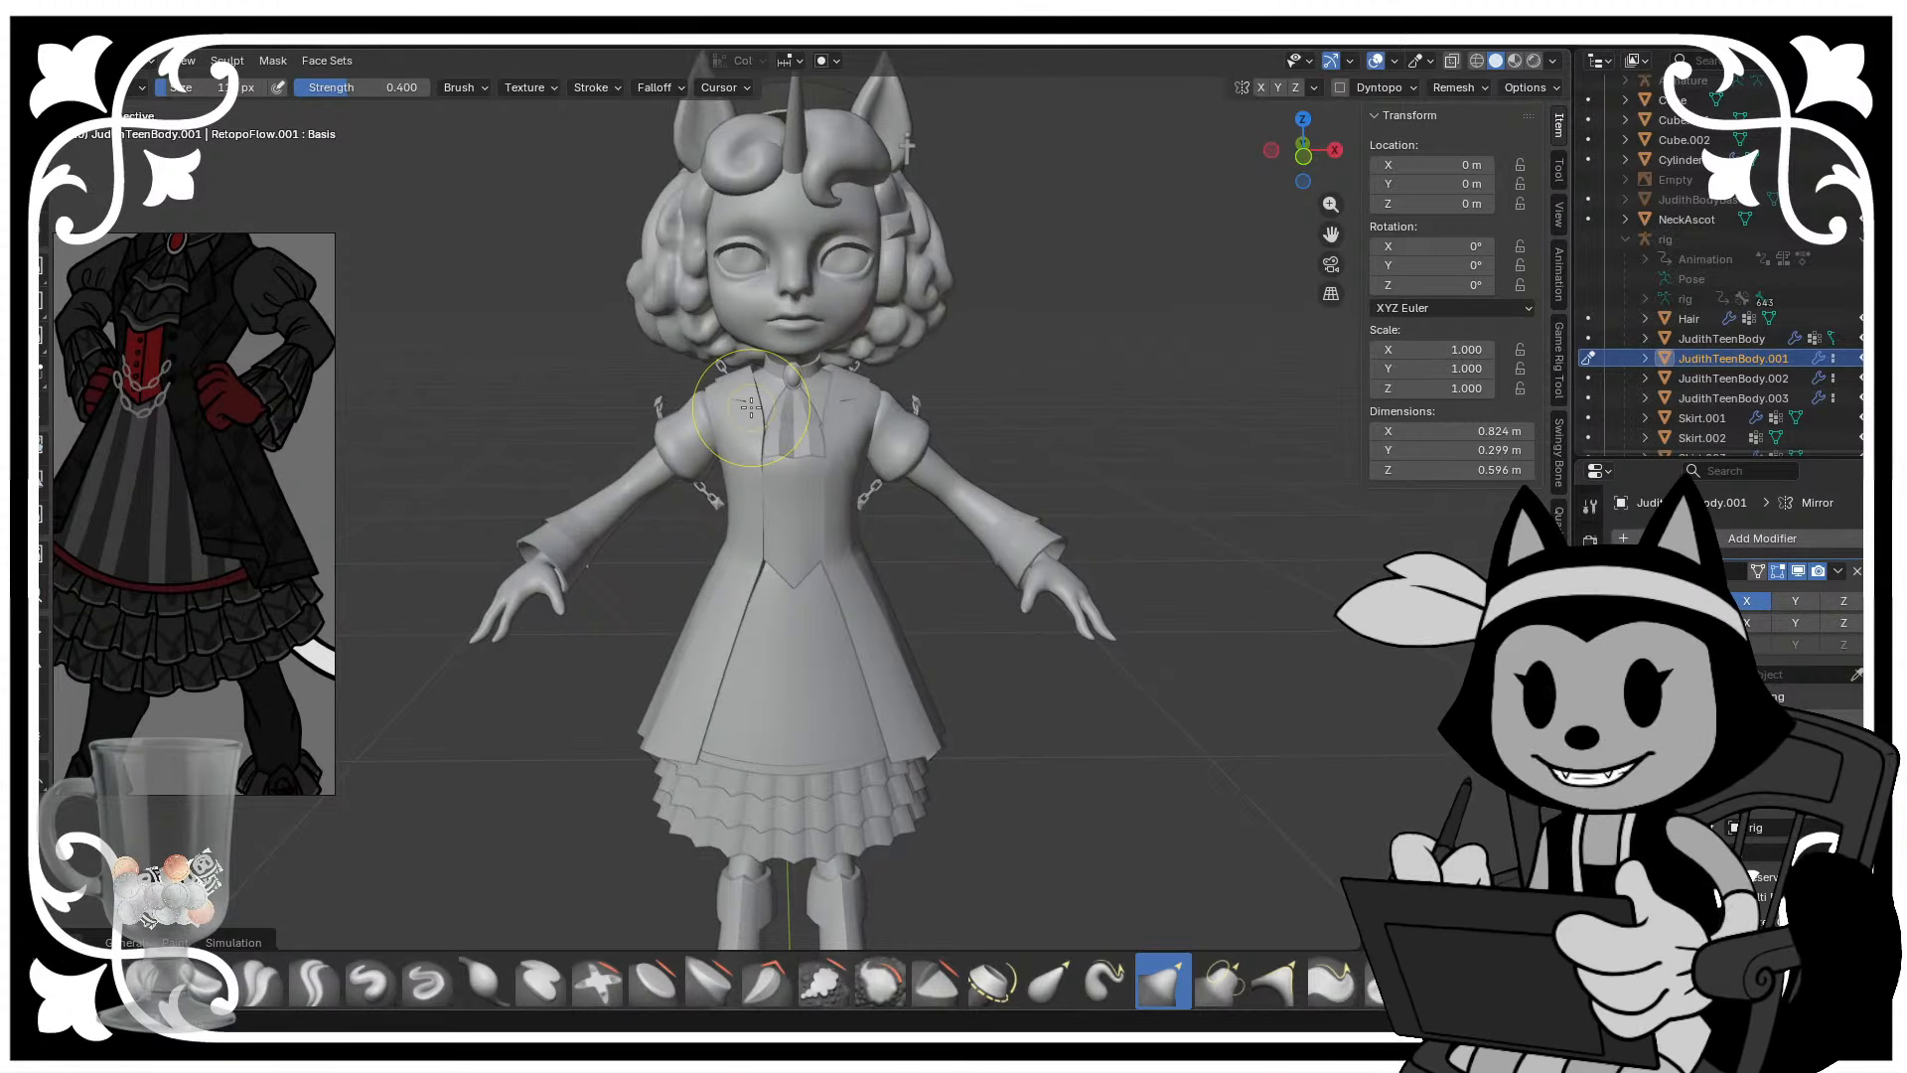
{"action": "key", "text": "ctrl+Tab"}
{"action": "middle_click_drag", "start_coordinate": [954, 427], "coordinate": [921, 425]}
{"action": "scroll", "coordinate": [921, 425], "scroll_direction": "up", "scroll_amount": 2}
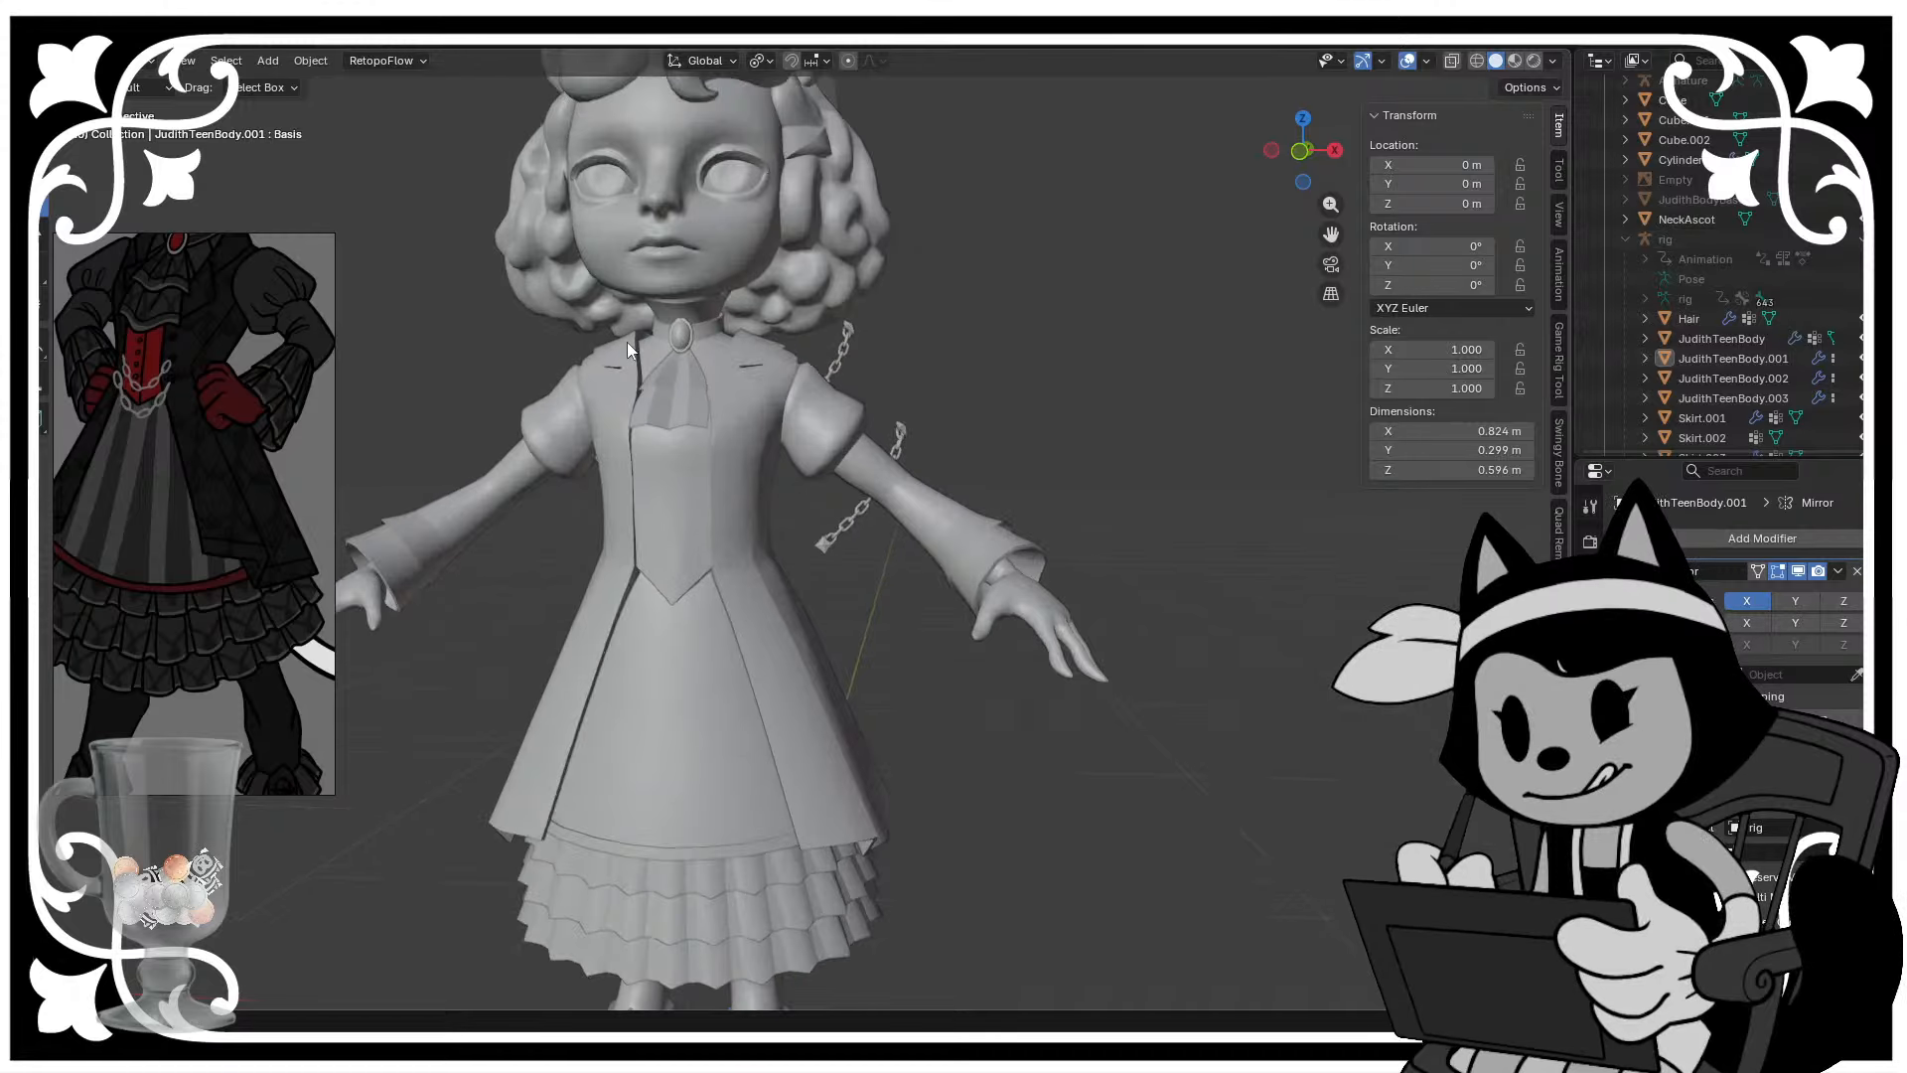
{"action": "left_click", "coordinate": [666, 368]}
{"action": "scroll", "coordinate": [711, 346], "scroll_direction": "up", "scroll_amount": 2}
{"action": "middle_click_drag", "start_coordinate": [706, 431], "coordinate": [861, 426]}
{"action": "left_click", "coordinate": [968, 431]}
{"action": "scroll", "coordinate": [962, 425], "scroll_direction": "up", "scroll_amount": 1}
{"action": "left_click", "coordinate": [1154, 371]}
{"action": "scroll", "coordinate": [1093, 370], "scroll_direction": "down", "scroll_amount": 3}
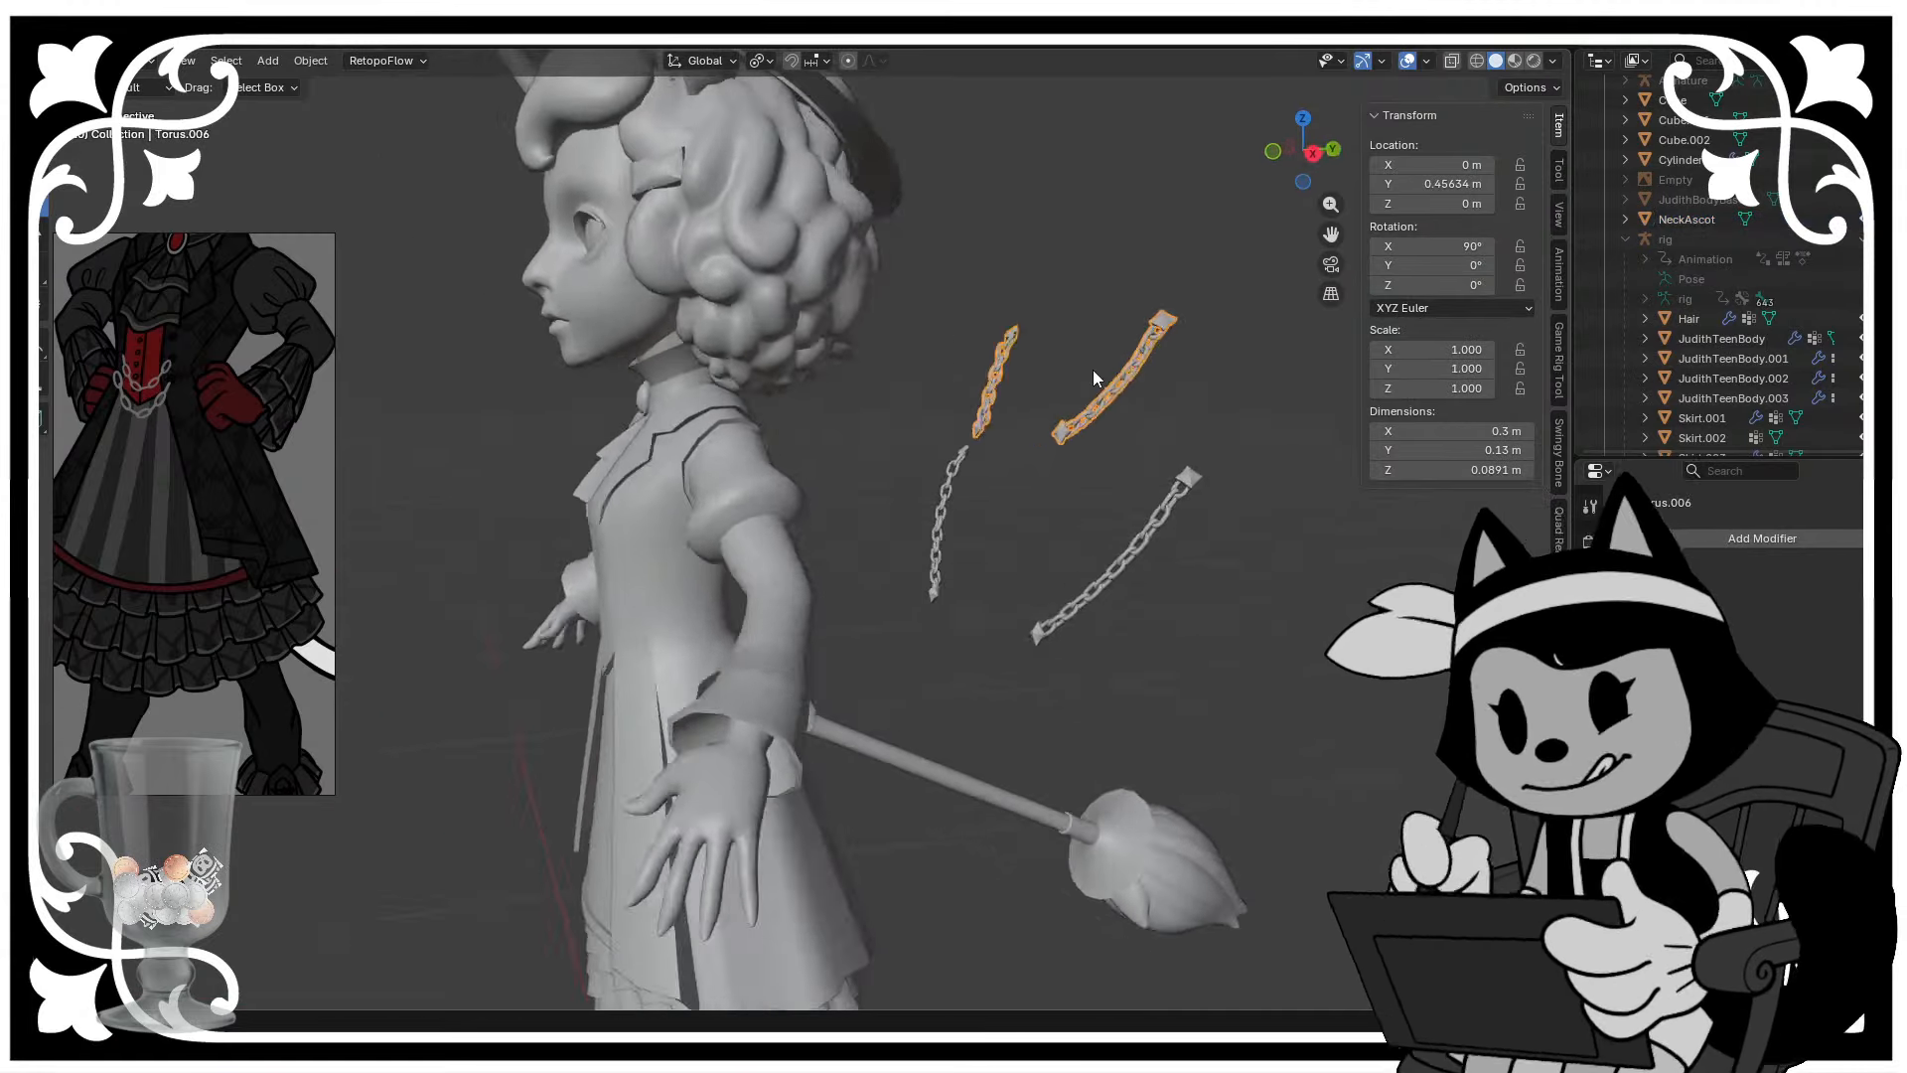
{"action": "middle_click_drag", "start_coordinate": [1093, 370], "coordinate": [1159, 395]}
{"action": "left_click", "coordinate": [1306, 155]}
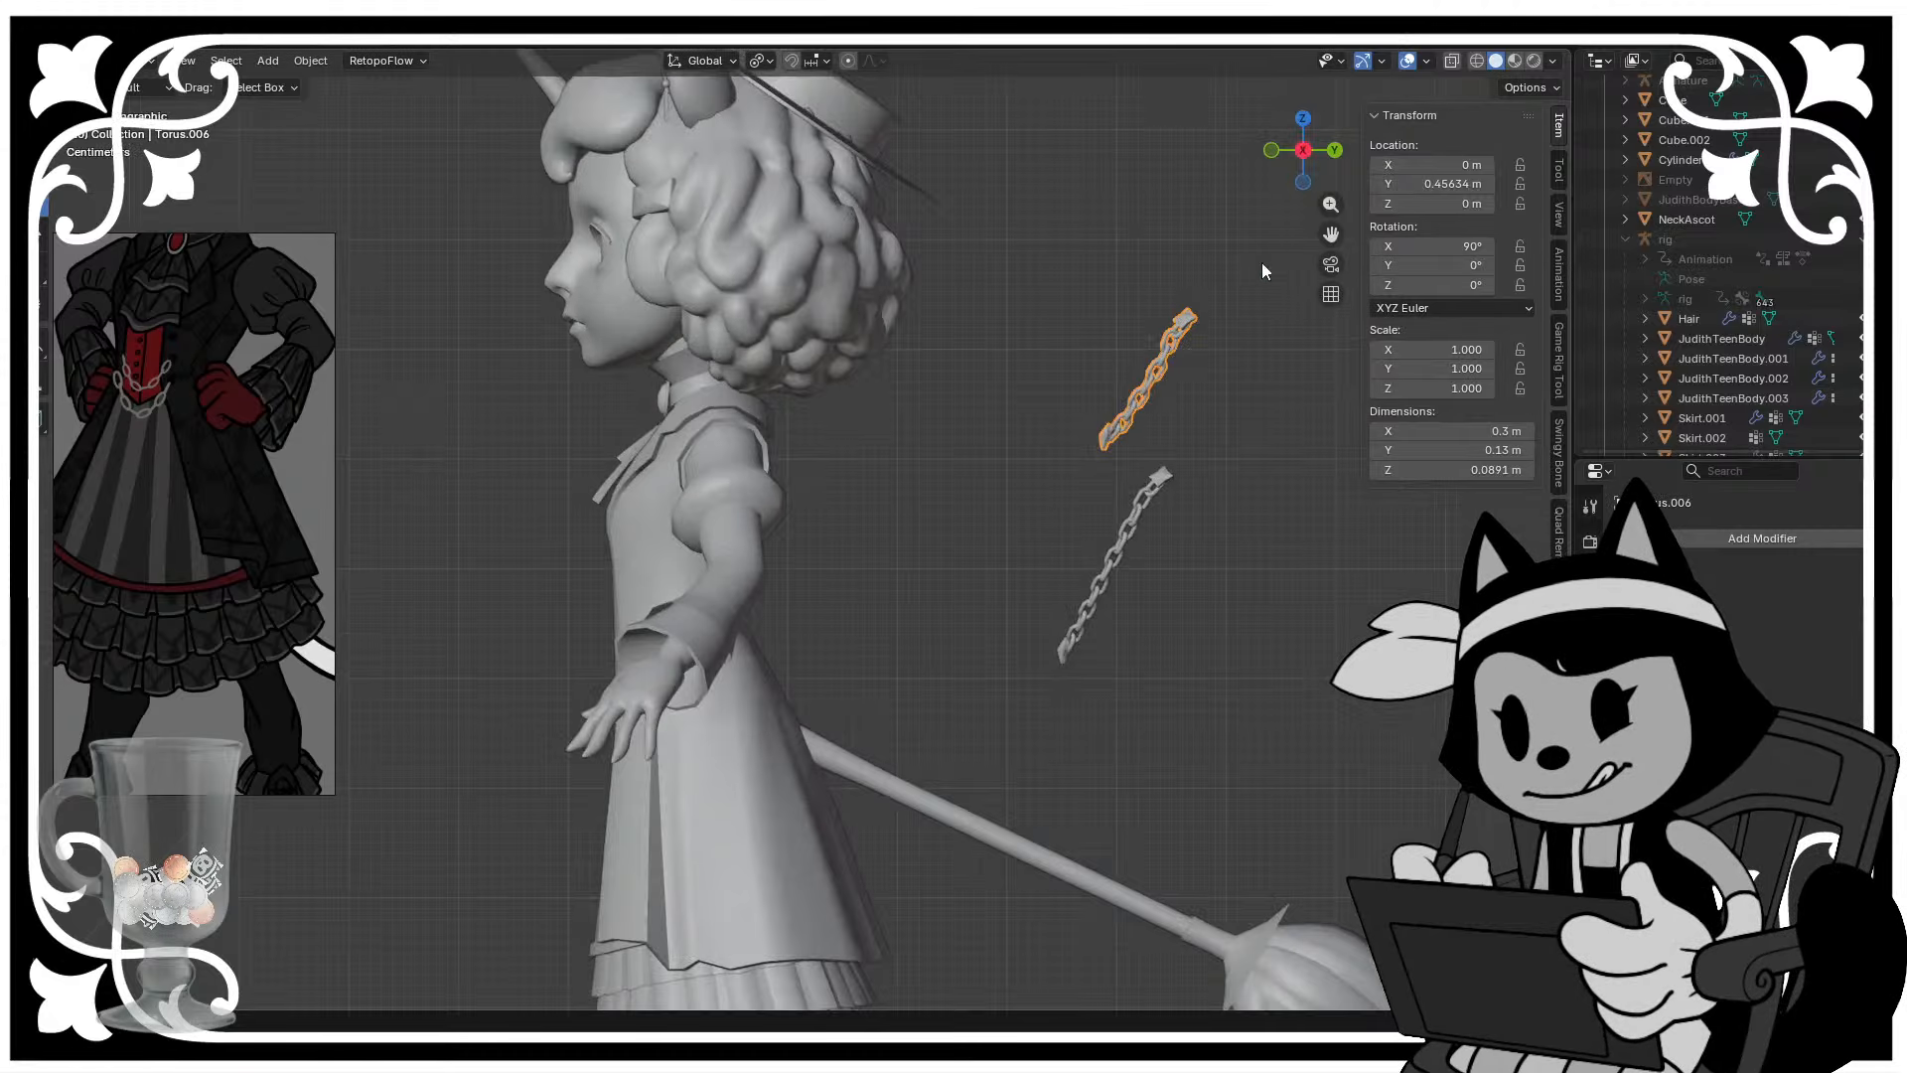
{"action": "left_click", "coordinate": [1177, 343]}
{"action": "key", "text": "g"}
{"action": "left_click", "coordinate": [648, 479]}
- Position and freely rotate the chain so it drapes across the front of the coat's waist
{"action": "middle_click_drag", "start_coordinate": [647, 480], "coordinate": [869, 380]}
{"action": "scroll", "coordinate": [938, 447], "scroll_direction": "up", "scroll_amount": 2}
{"action": "scroll", "coordinate": [940, 477], "scroll_direction": "up", "scroll_amount": 2}
{"action": "key", "text": "g"}
{"action": "key", "text": "r"}
{"action": "key", "text": "r"}
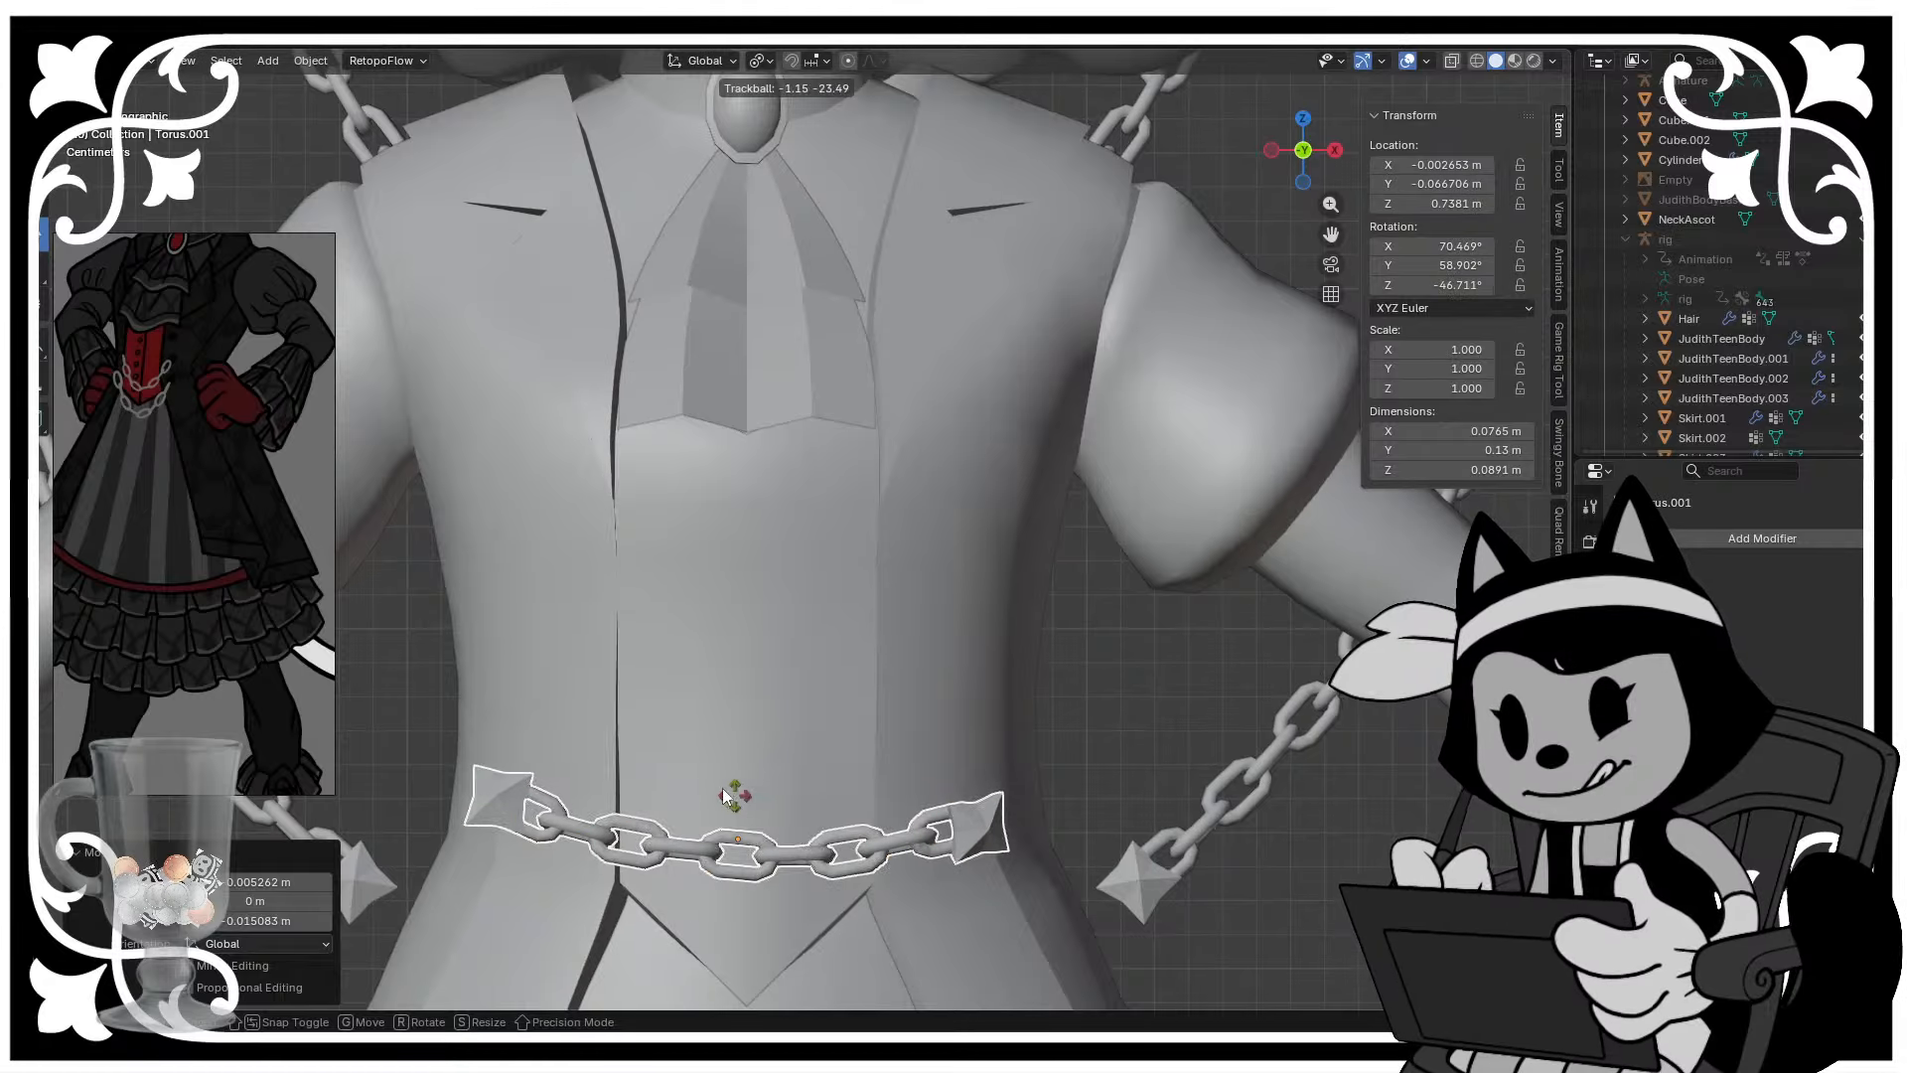
{"action": "left_click", "coordinate": [732, 796]}
- Delete the spiked ornaments from both ends of the waist chain, keeping only its links
{"action": "scroll", "coordinate": [724, 750], "scroll_direction": "down", "scroll_amount": 1}
{"action": "middle_click_drag", "start_coordinate": [719, 699], "coordinate": [631, 636], "text": "shift"}
{"action": "key", "text": "Tab"}
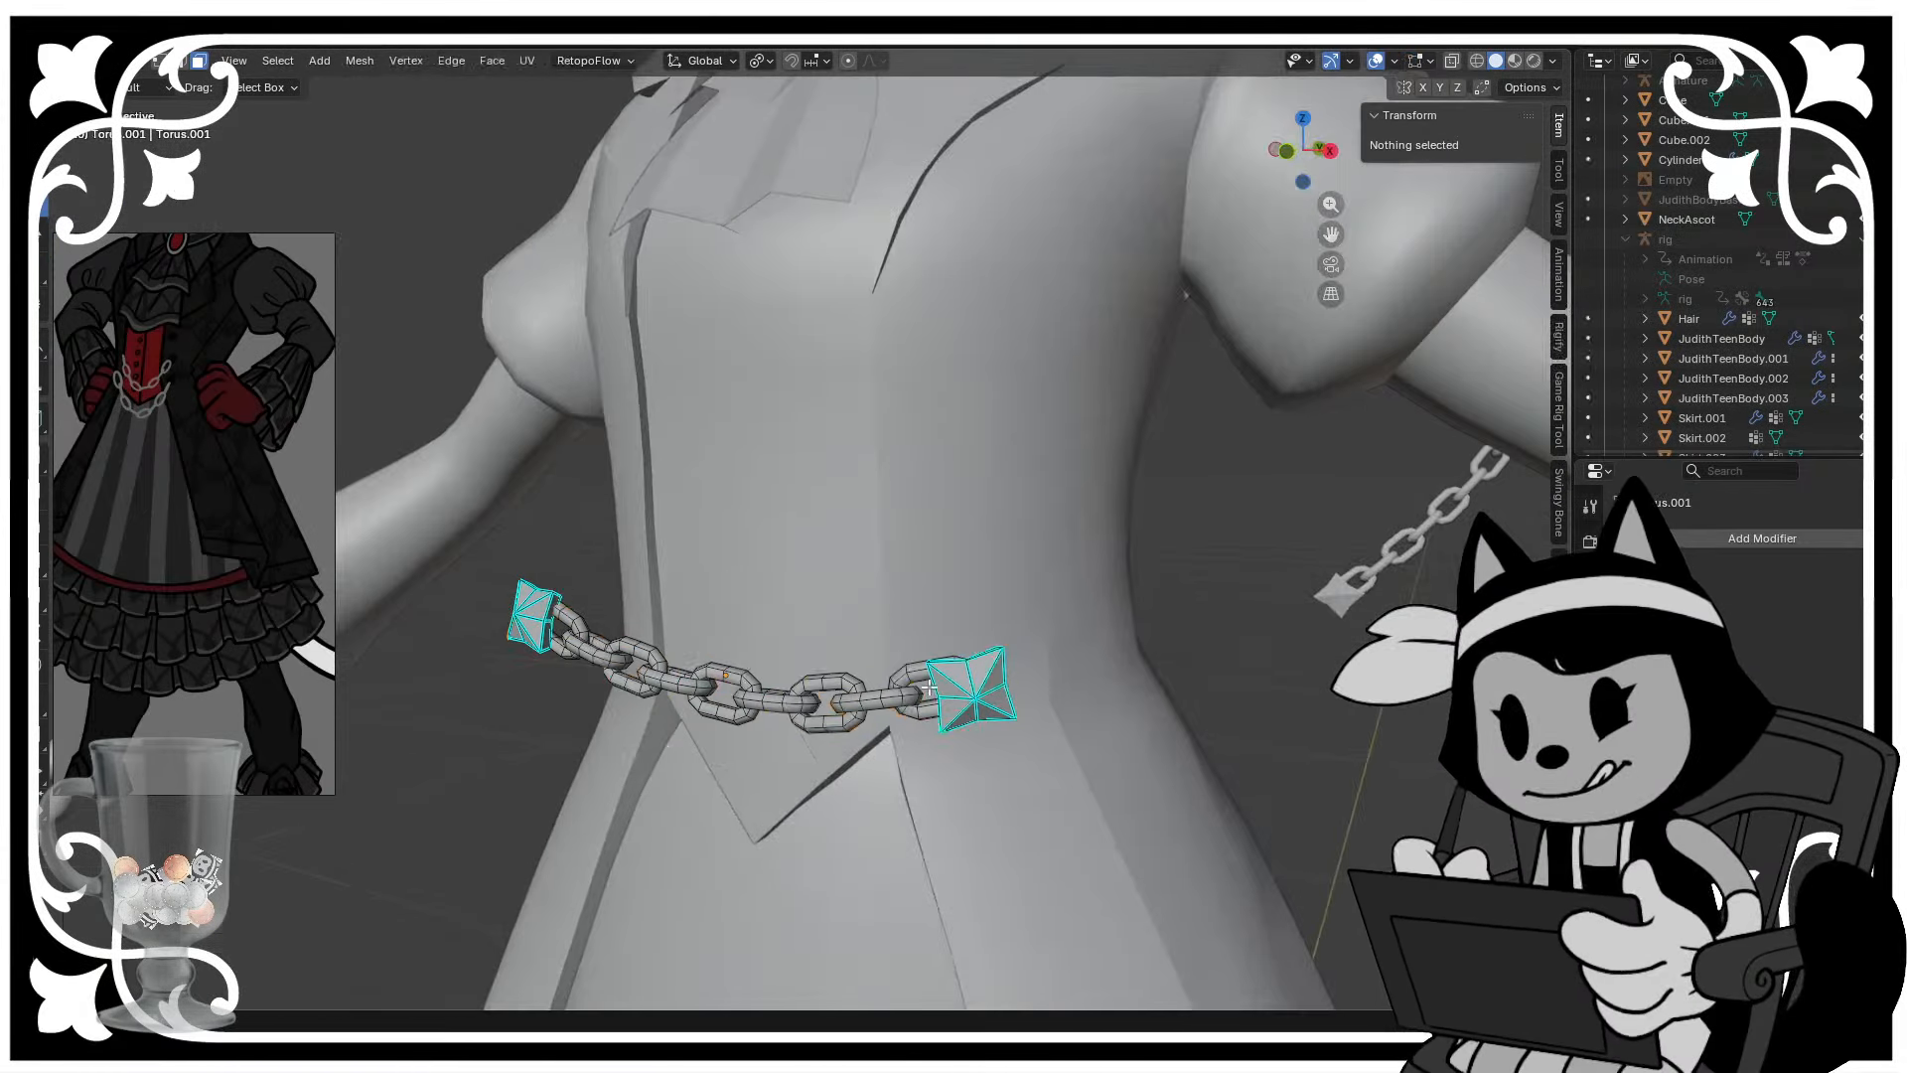
{"action": "key", "text": "l"}
{"action": "key", "text": "x"}
{"action": "left_click", "coordinate": [522, 626]}
{"action": "key", "text": "Tab"}
- Scale the chain down to 0.605 and shift it in depth to sit against the coat's waist
{"action": "middle_click_drag", "start_coordinate": [894, 596], "coordinate": [775, 596]}
{"action": "key", "text": "s"}
{"action": "left_click", "coordinate": [852, 542]}
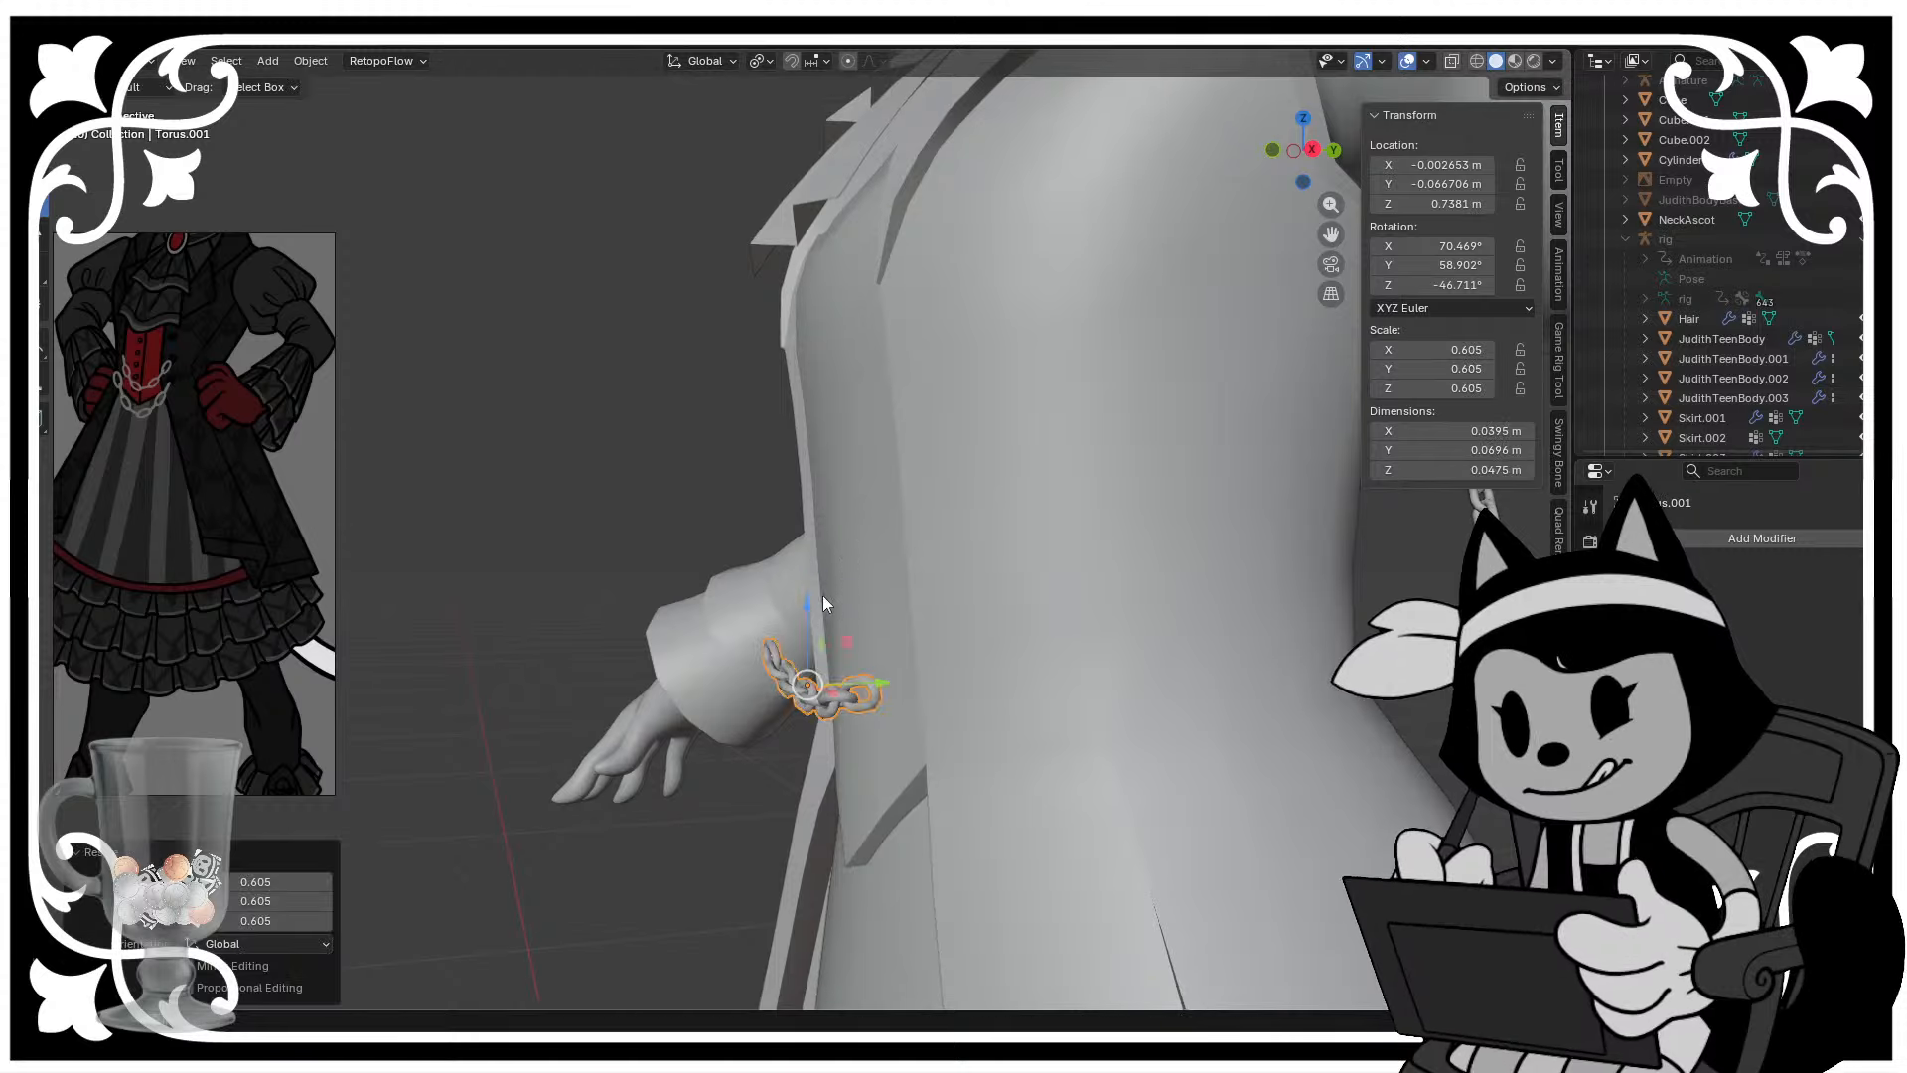
{"action": "middle_click_drag", "start_coordinate": [934, 586], "coordinate": [854, 596]}
{"action": "left_click_drag", "start_coordinate": [902, 641], "coordinate": [924, 652]}
{"action": "left_click", "coordinate": [924, 651]}
{"action": "middle_click_drag", "start_coordinate": [924, 652], "coordinate": [855, 592]}
{"action": "scroll", "coordinate": [856, 593], "scroll_direction": "up", "scroll_amount": 4}
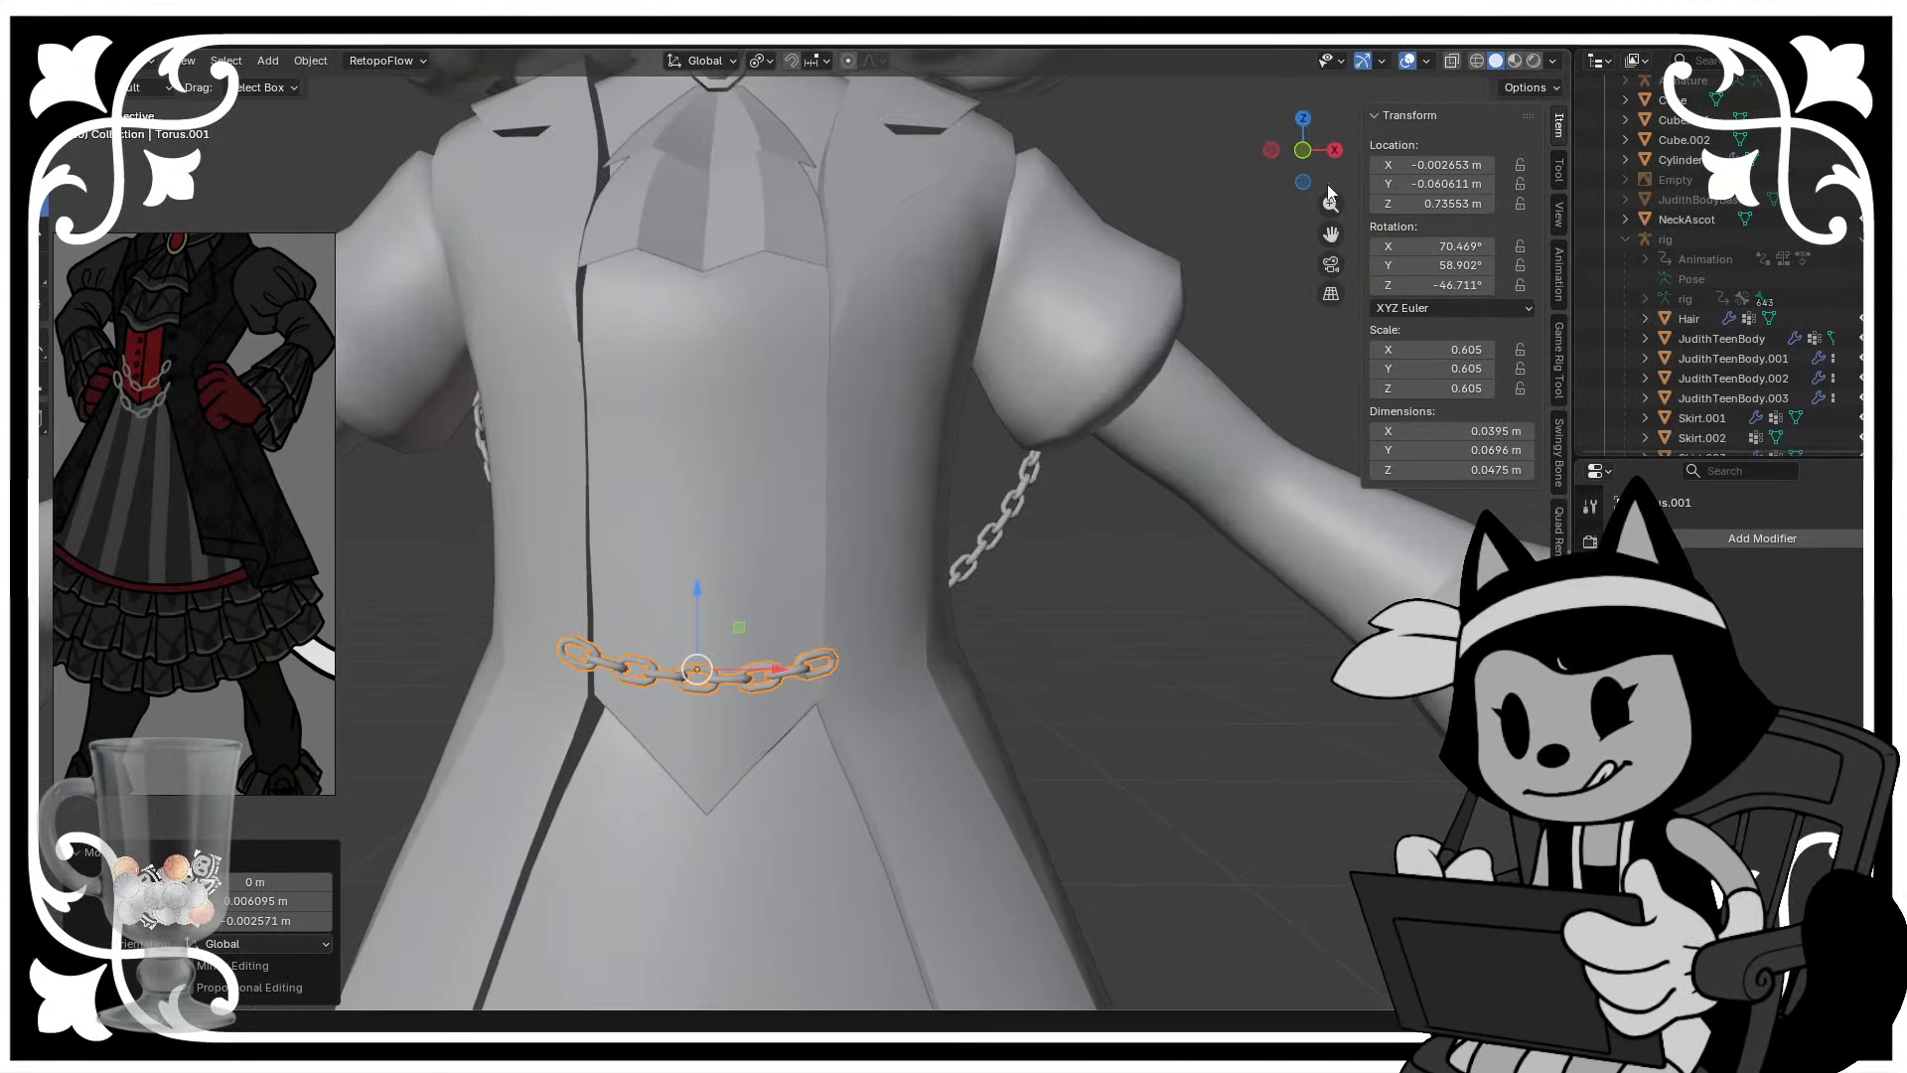
- From the front, rotate the chain level, enlarge it to scale 0.694, and center it across the waist
{"action": "left_click", "coordinate": [1304, 151]}
{"action": "key", "text": "r"}
{"action": "left_click", "coordinate": [908, 406]}
{"action": "key", "text": "g"}
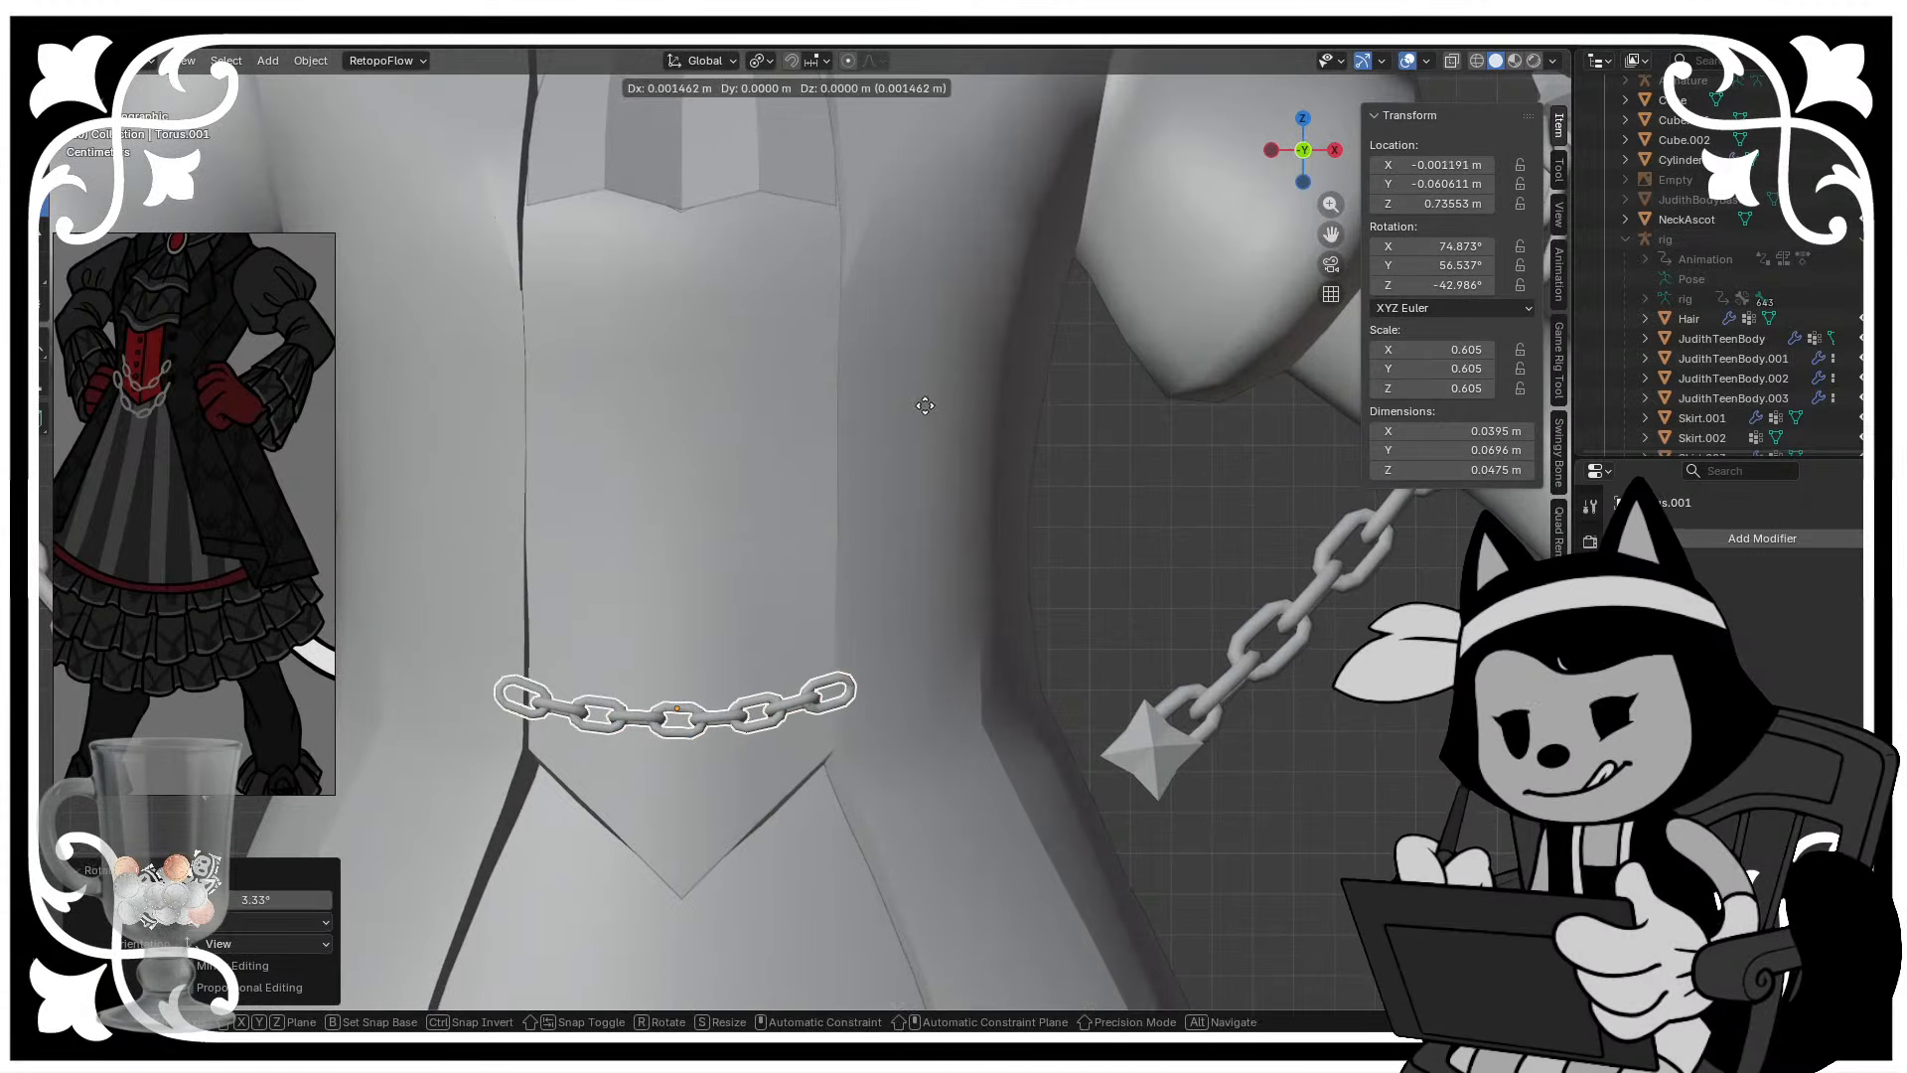
{"action": "left_click", "coordinate": [920, 404]}
{"action": "key", "text": "s"}
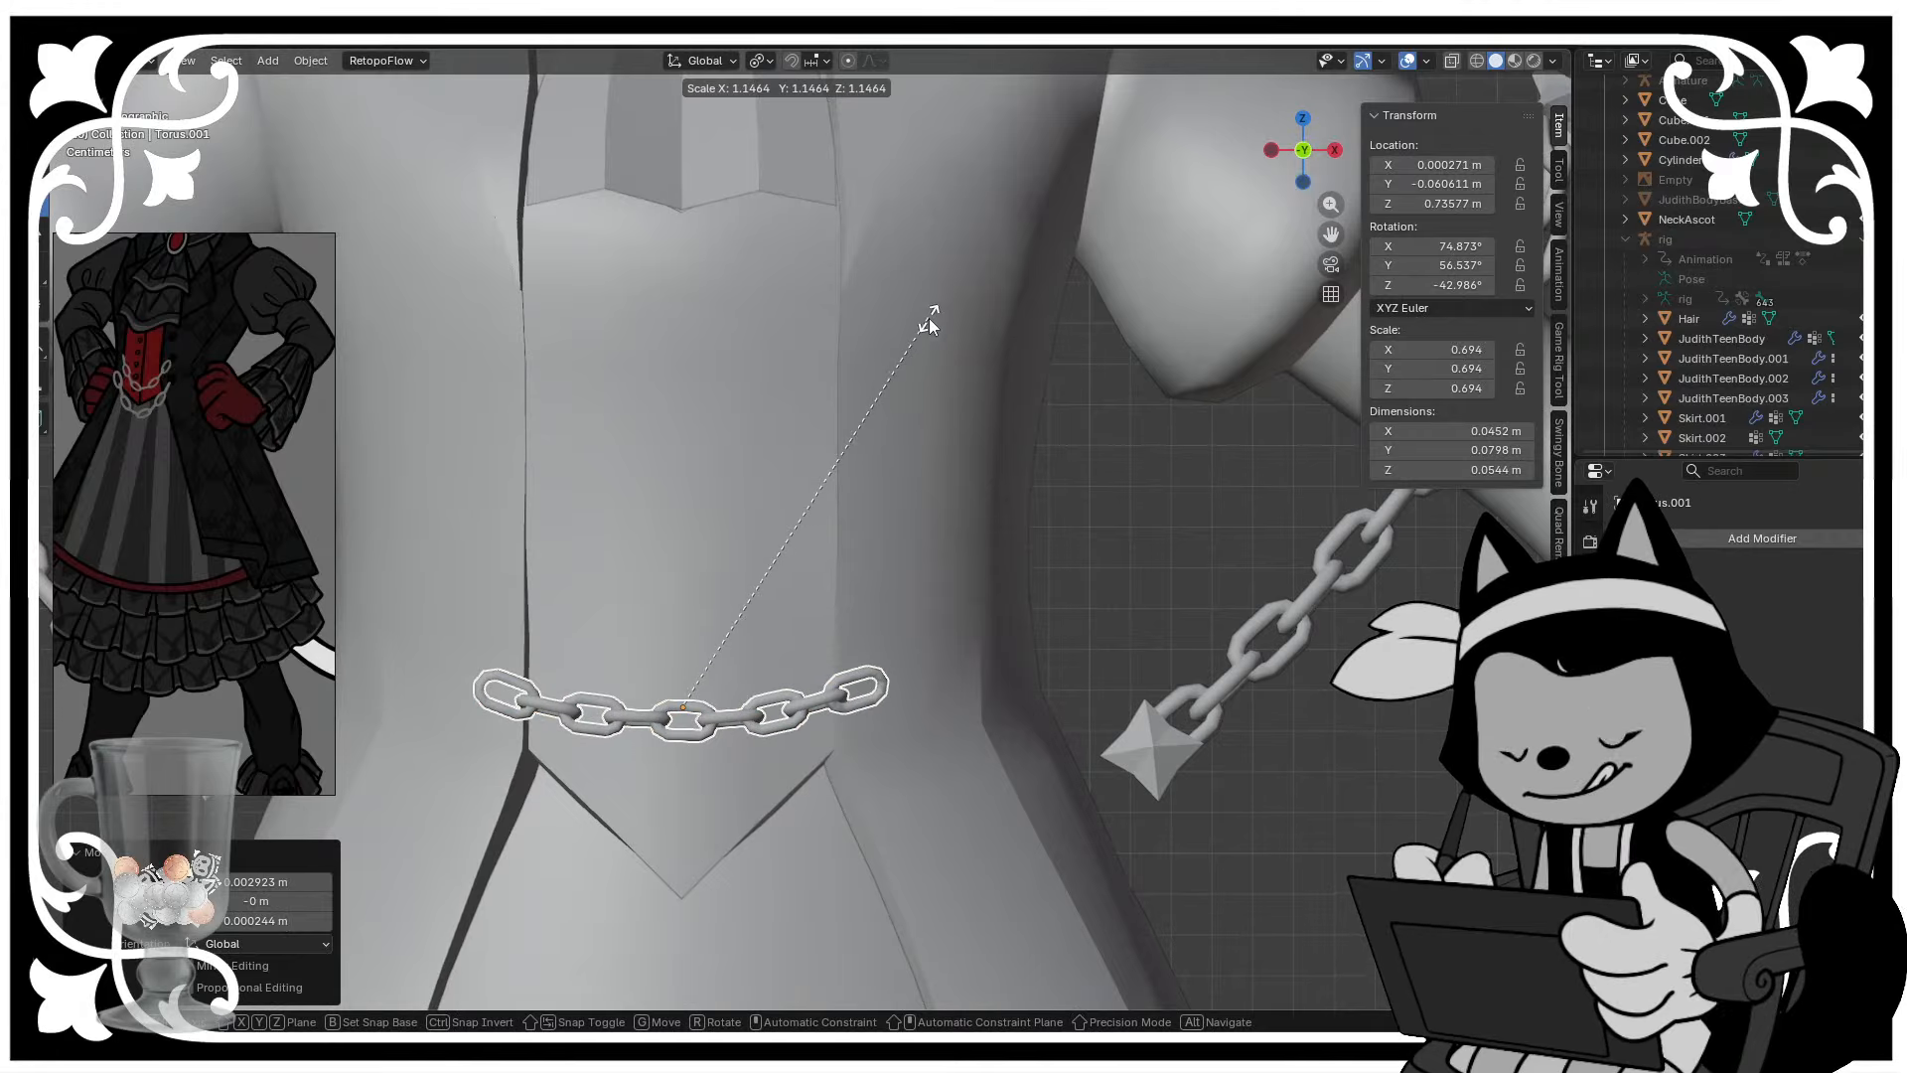
{"action": "left_click", "coordinate": [926, 320]}
{"action": "key", "text": "g"}
{"action": "left_click", "coordinate": [884, 373]}
{"action": "scroll", "coordinate": [874, 497], "scroll_direction": "down", "scroll_amount": 5}
{"action": "scroll", "coordinate": [872, 505], "scroll_direction": "up", "scroll_amount": 2}
- Adjust the chain's depth along the Y axis against the coat front, and save the file
{"action": "middle_click_drag", "start_coordinate": [872, 505], "coordinate": [783, 526]}
{"action": "key", "text": "g"}
{"action": "key", "text": "y"}
{"action": "left_click", "coordinate": [796, 560]}
{"action": "key", "text": "ctrl+s"}
{"action": "middle_click_drag", "start_coordinate": [852, 581], "coordinate": [987, 618]}
{"action": "scroll", "coordinate": [954, 575], "scroll_direction": "down", "scroll_amount": 2}
{"action": "scroll", "coordinate": [924, 564], "scroll_direction": "up", "scroll_amount": 1}
{"action": "scroll", "coordinate": [948, 604], "scroll_direction": "down", "scroll_amount": 2}
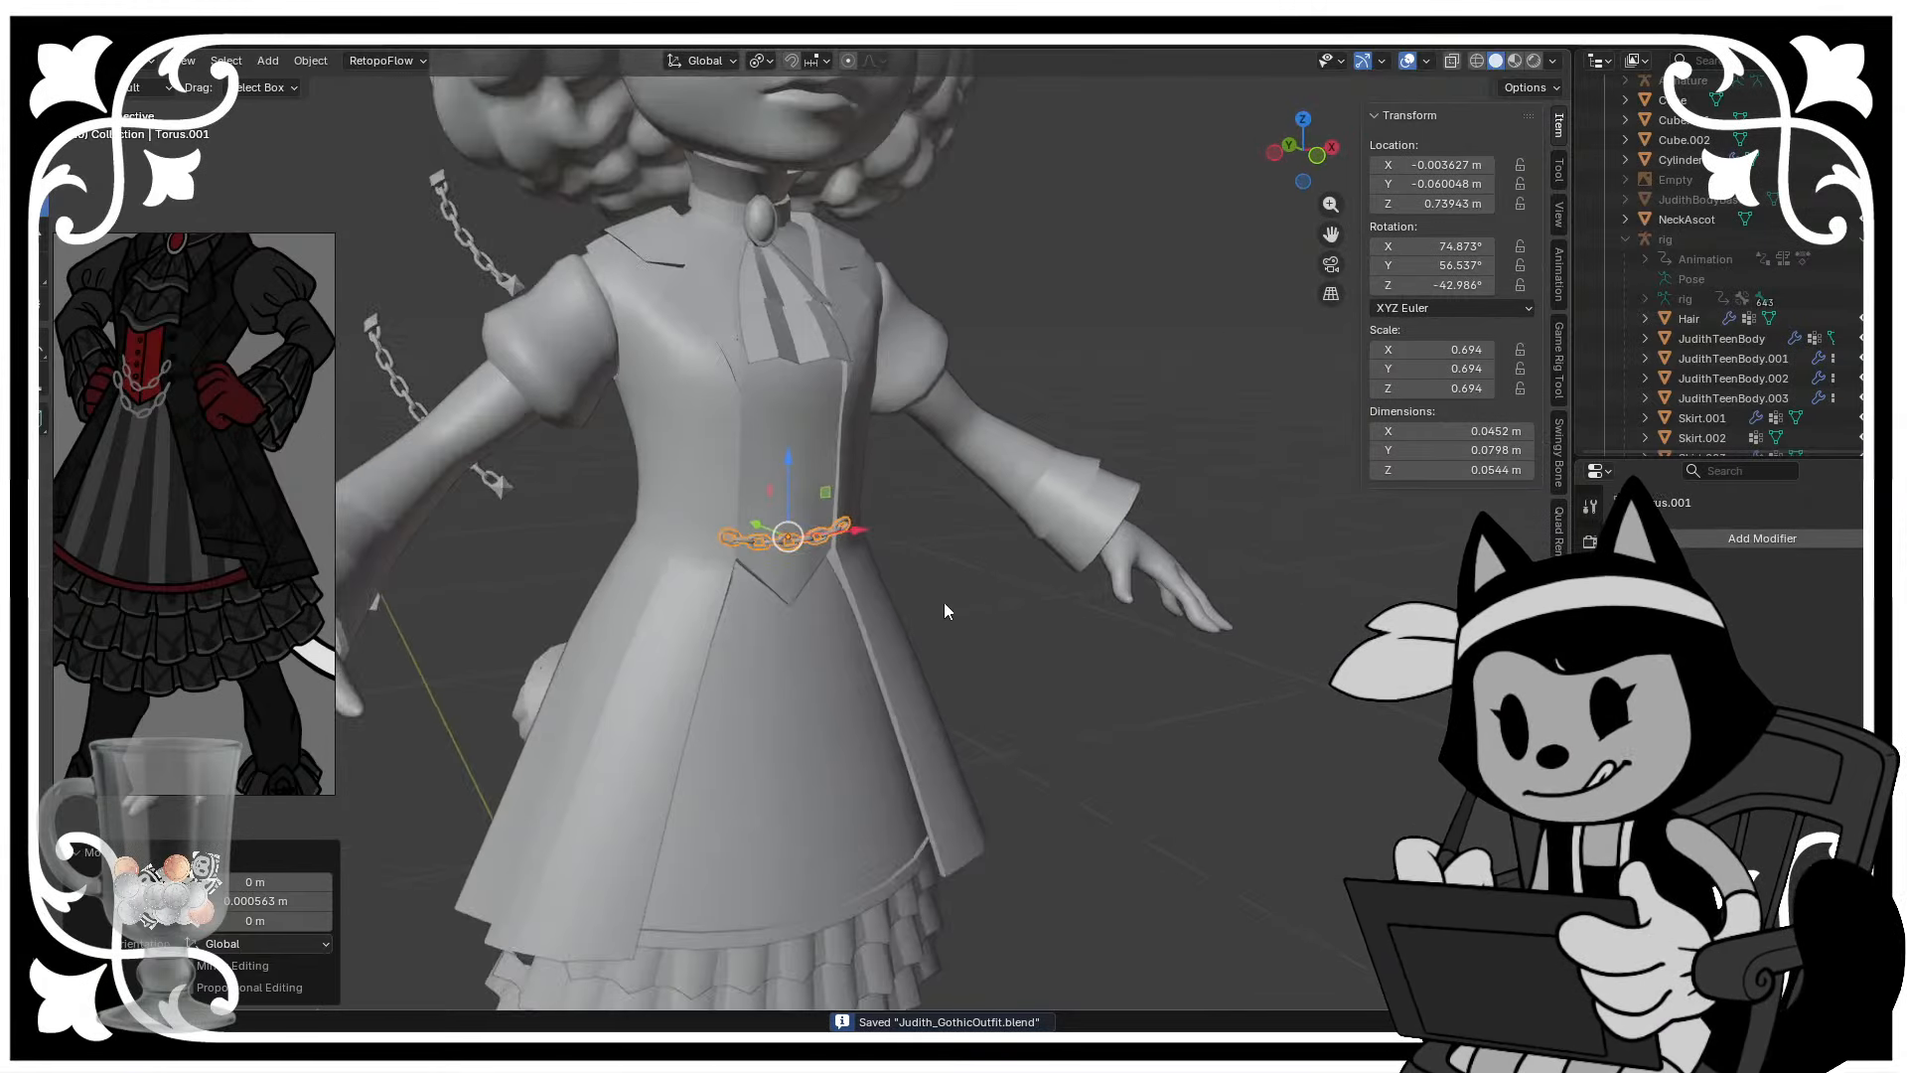
- In Edit Mode, select the whole link at the chain's right end and rotate it to a steeper angle
{"action": "scroll", "coordinate": [952, 594], "scroll_direction": "up", "scroll_amount": 8}
{"action": "key", "text": "Tab"}
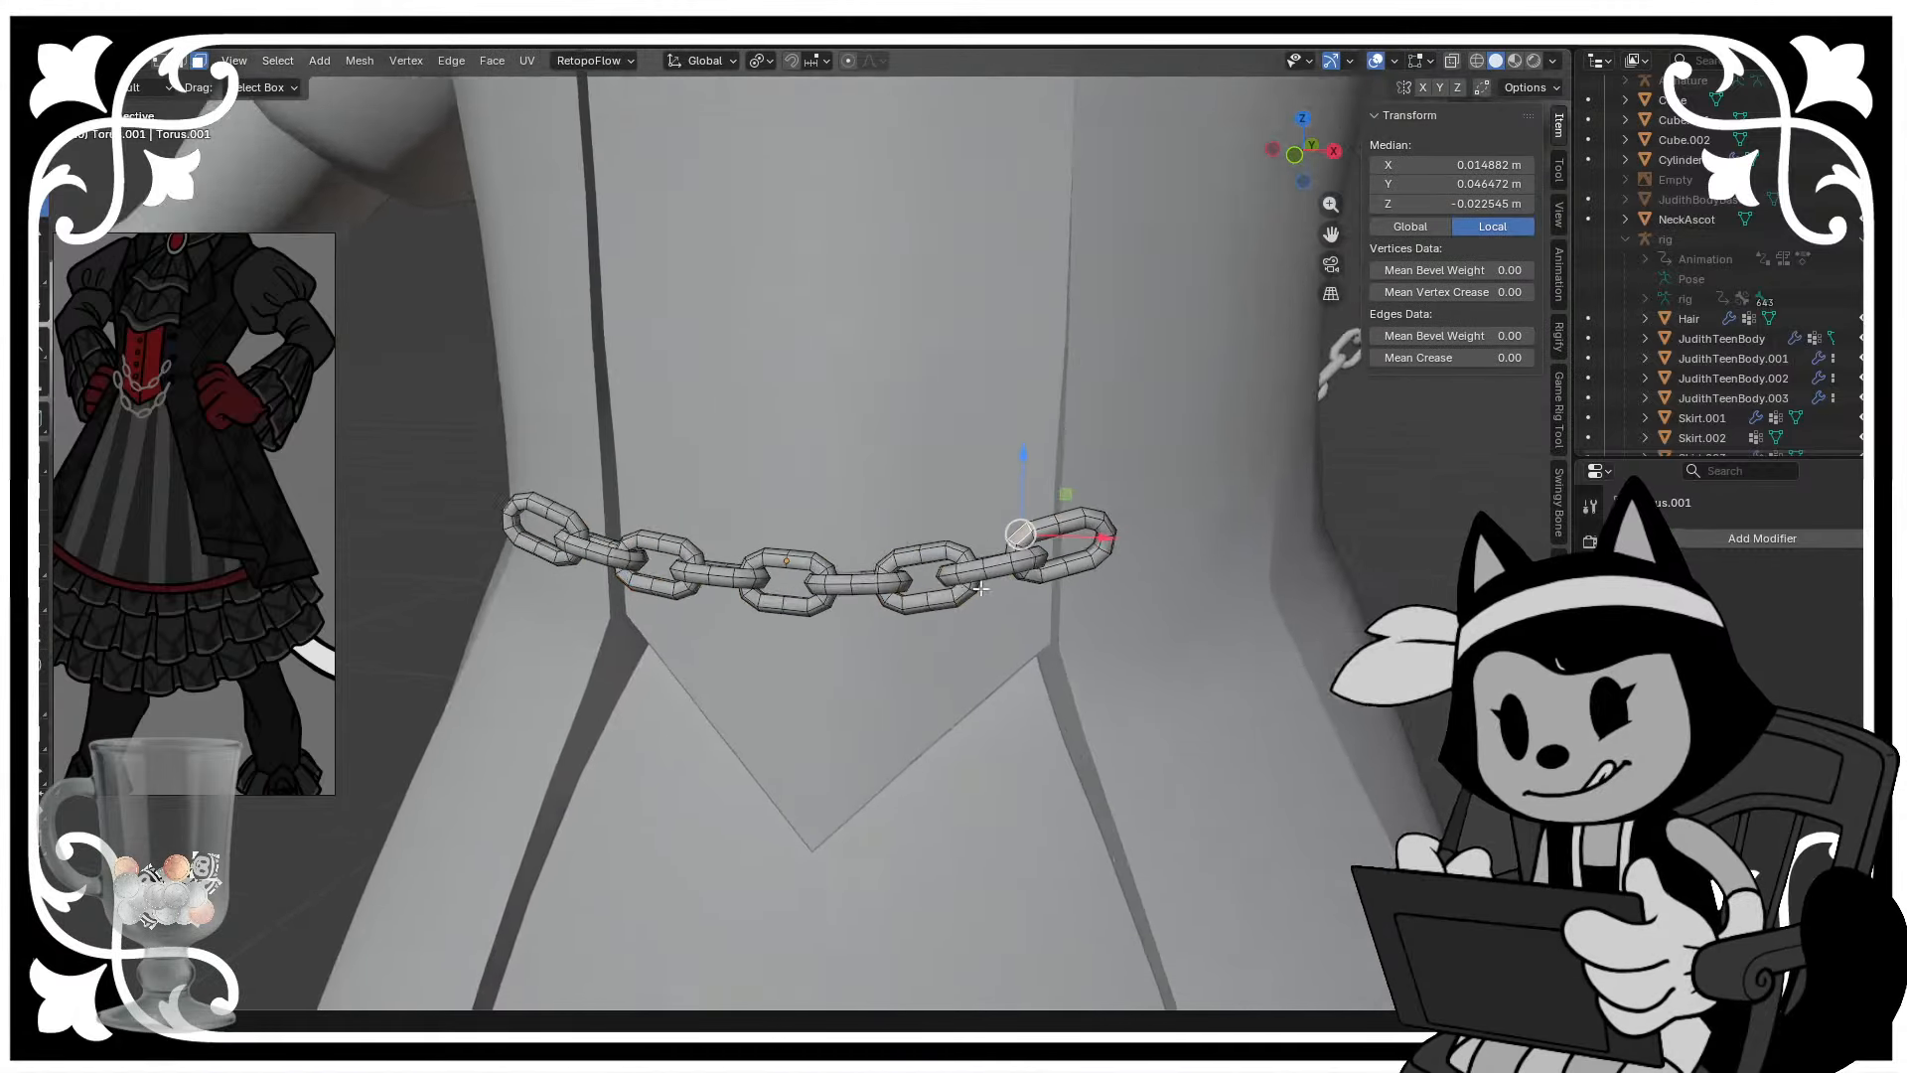
{"action": "scroll", "coordinate": [981, 589], "scroll_direction": "up", "scroll_amount": 1}
{"action": "middle_click_drag", "start_coordinate": [981, 590], "coordinate": [773, 613], "text": "shift"}
{"action": "left_click", "coordinate": [1293, 153]}
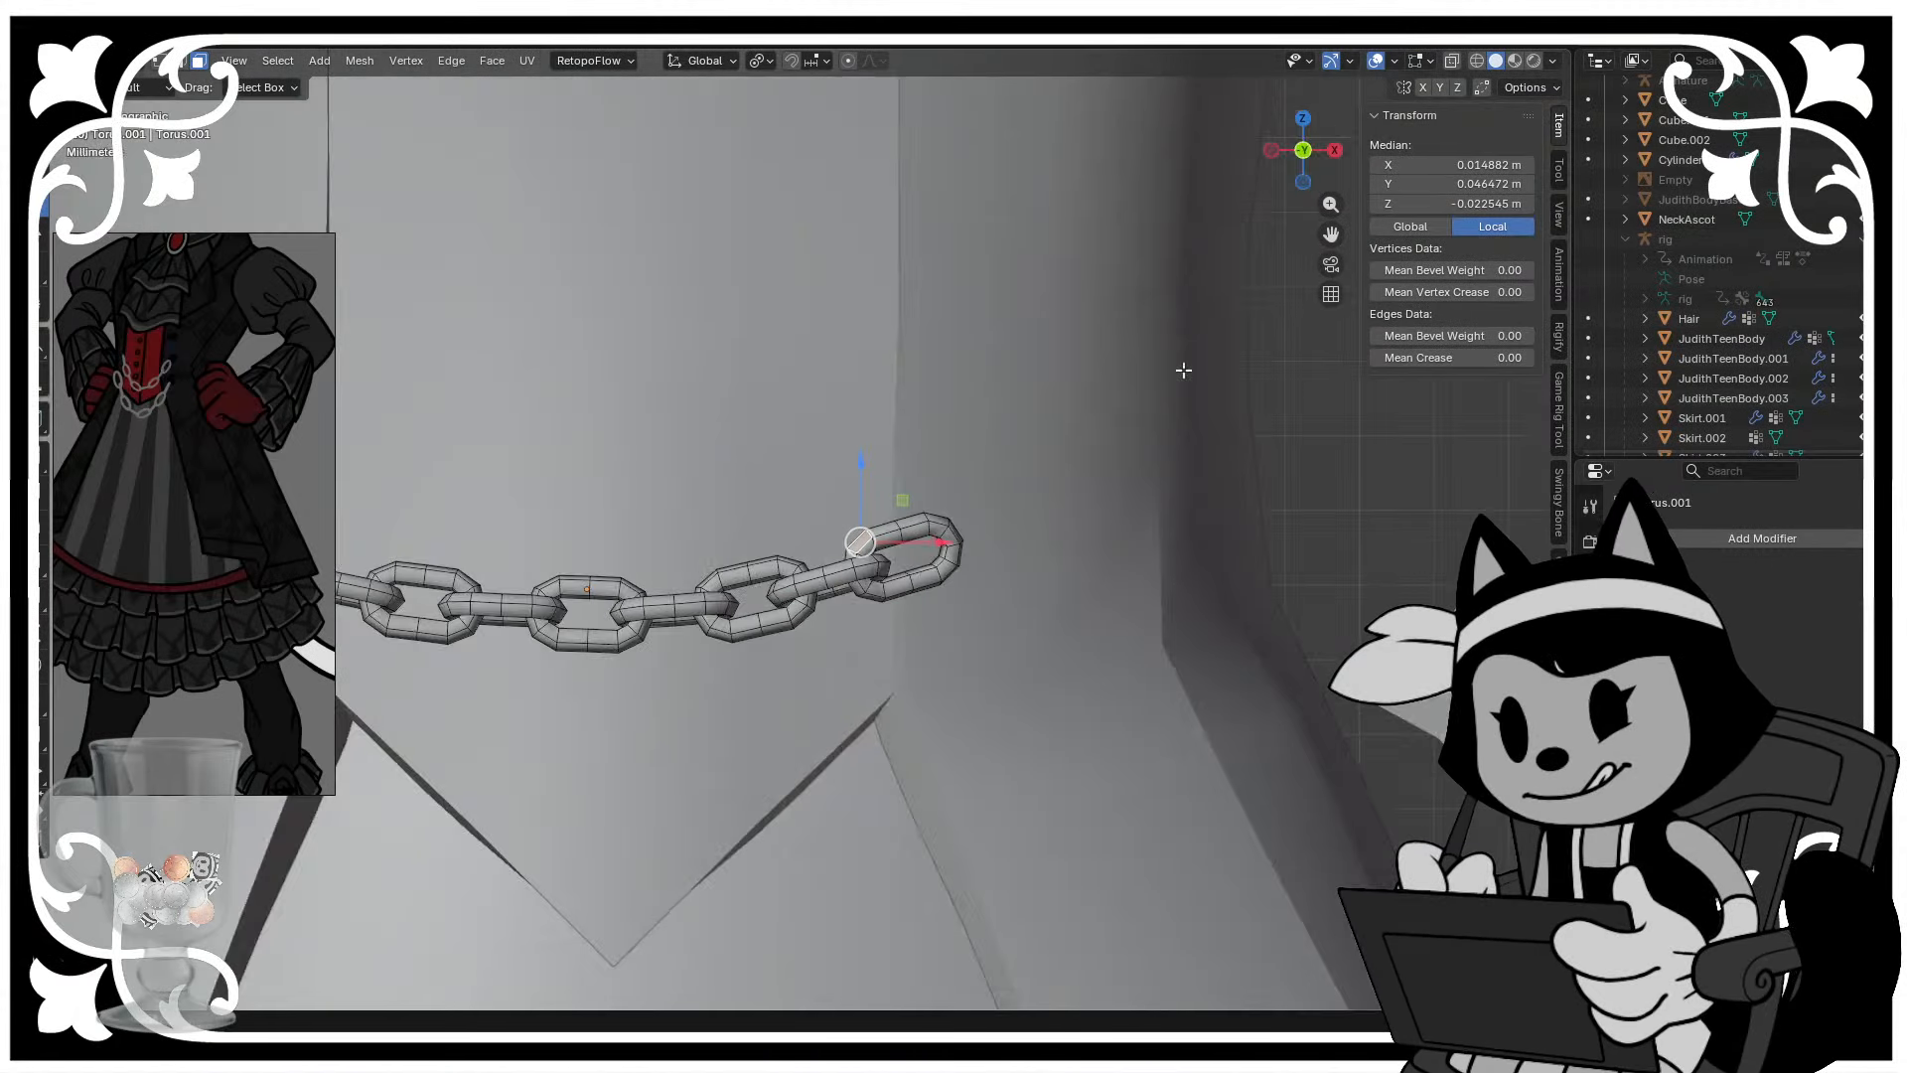
{"action": "key", "text": "ctrl+l"}
{"action": "middle_click_drag", "start_coordinate": [992, 287], "coordinate": [1022, 415], "text": "shift"}
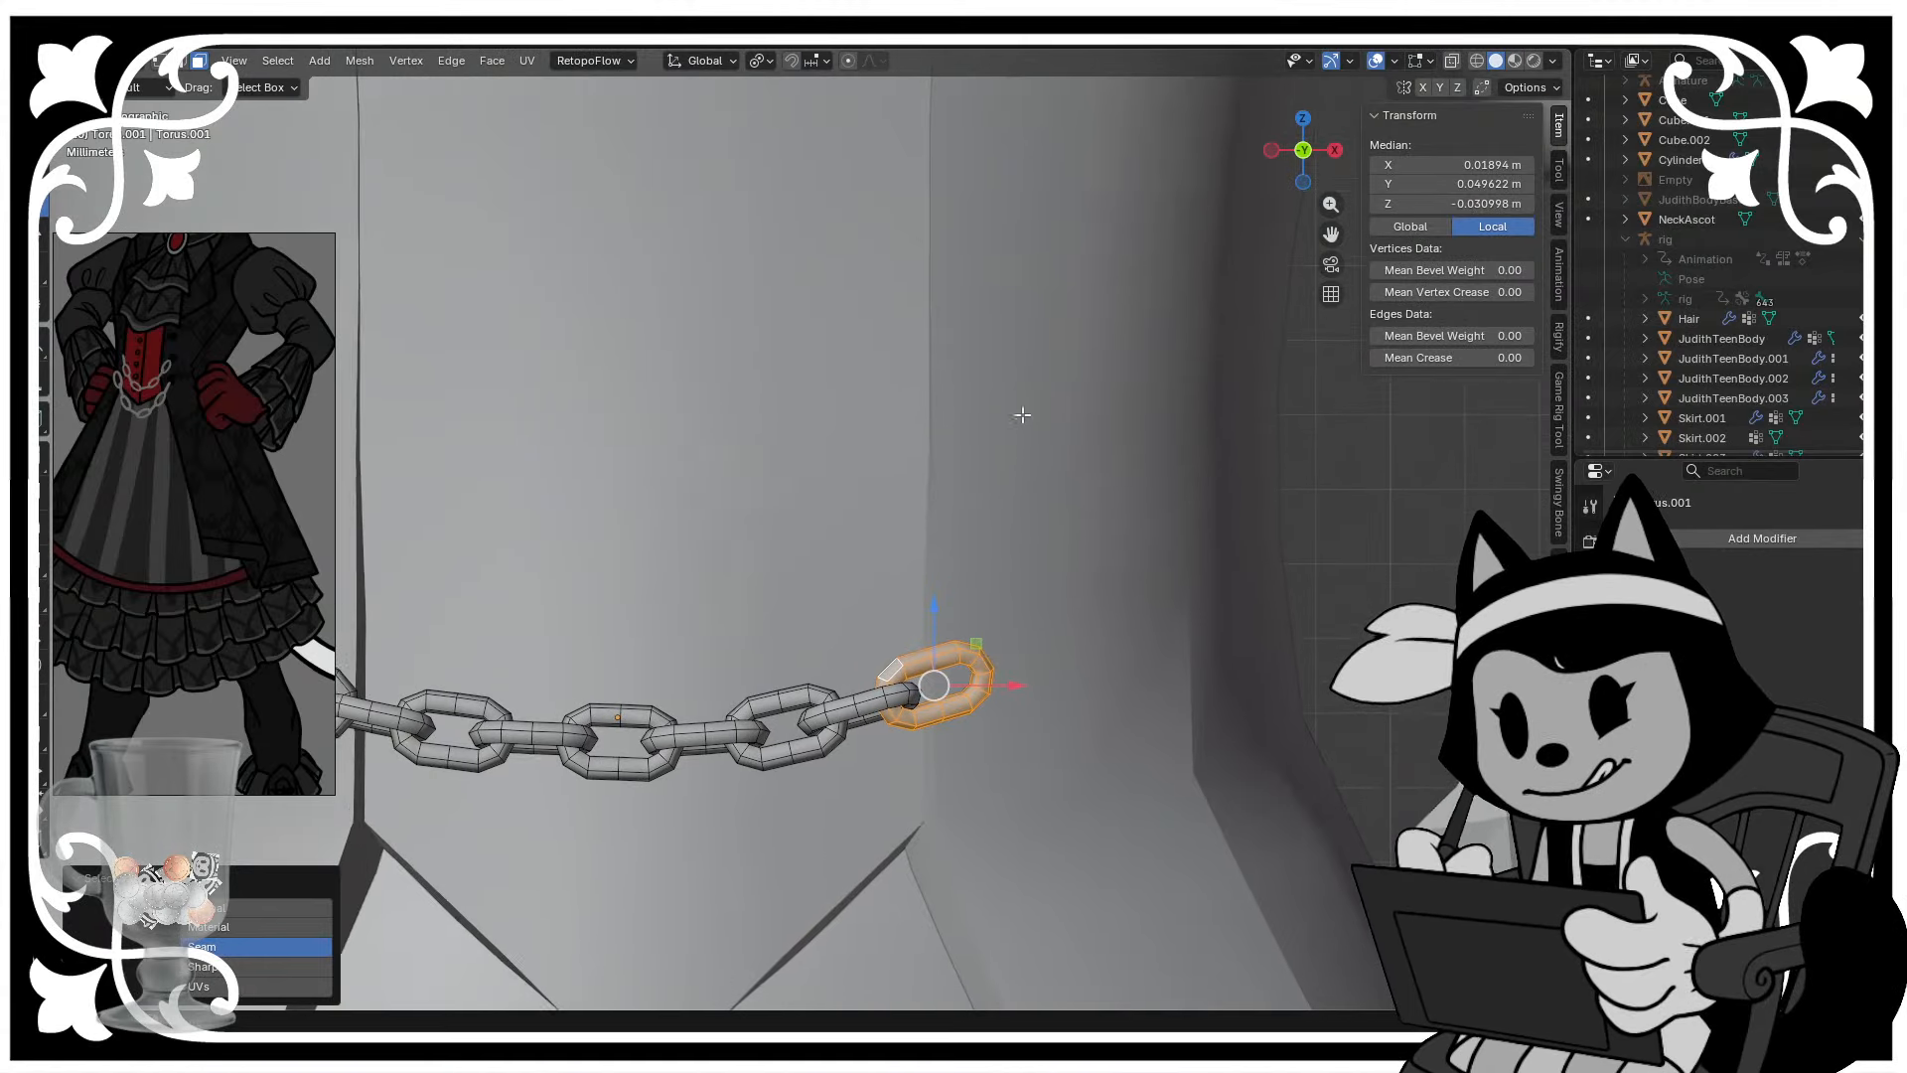
{"action": "key", "text": "r"}
{"action": "left_click", "coordinate": [878, 442]}
- Rotate the edge-on link right of the chain's center and hook it onto the lower end of the raised links
{"action": "scroll", "coordinate": [806, 544], "scroll_direction": "up", "scroll_amount": 1}
{"action": "left_click", "coordinate": [711, 775]}
{"action": "key", "text": "ctrl+l"}
{"action": "key", "text": "r"}
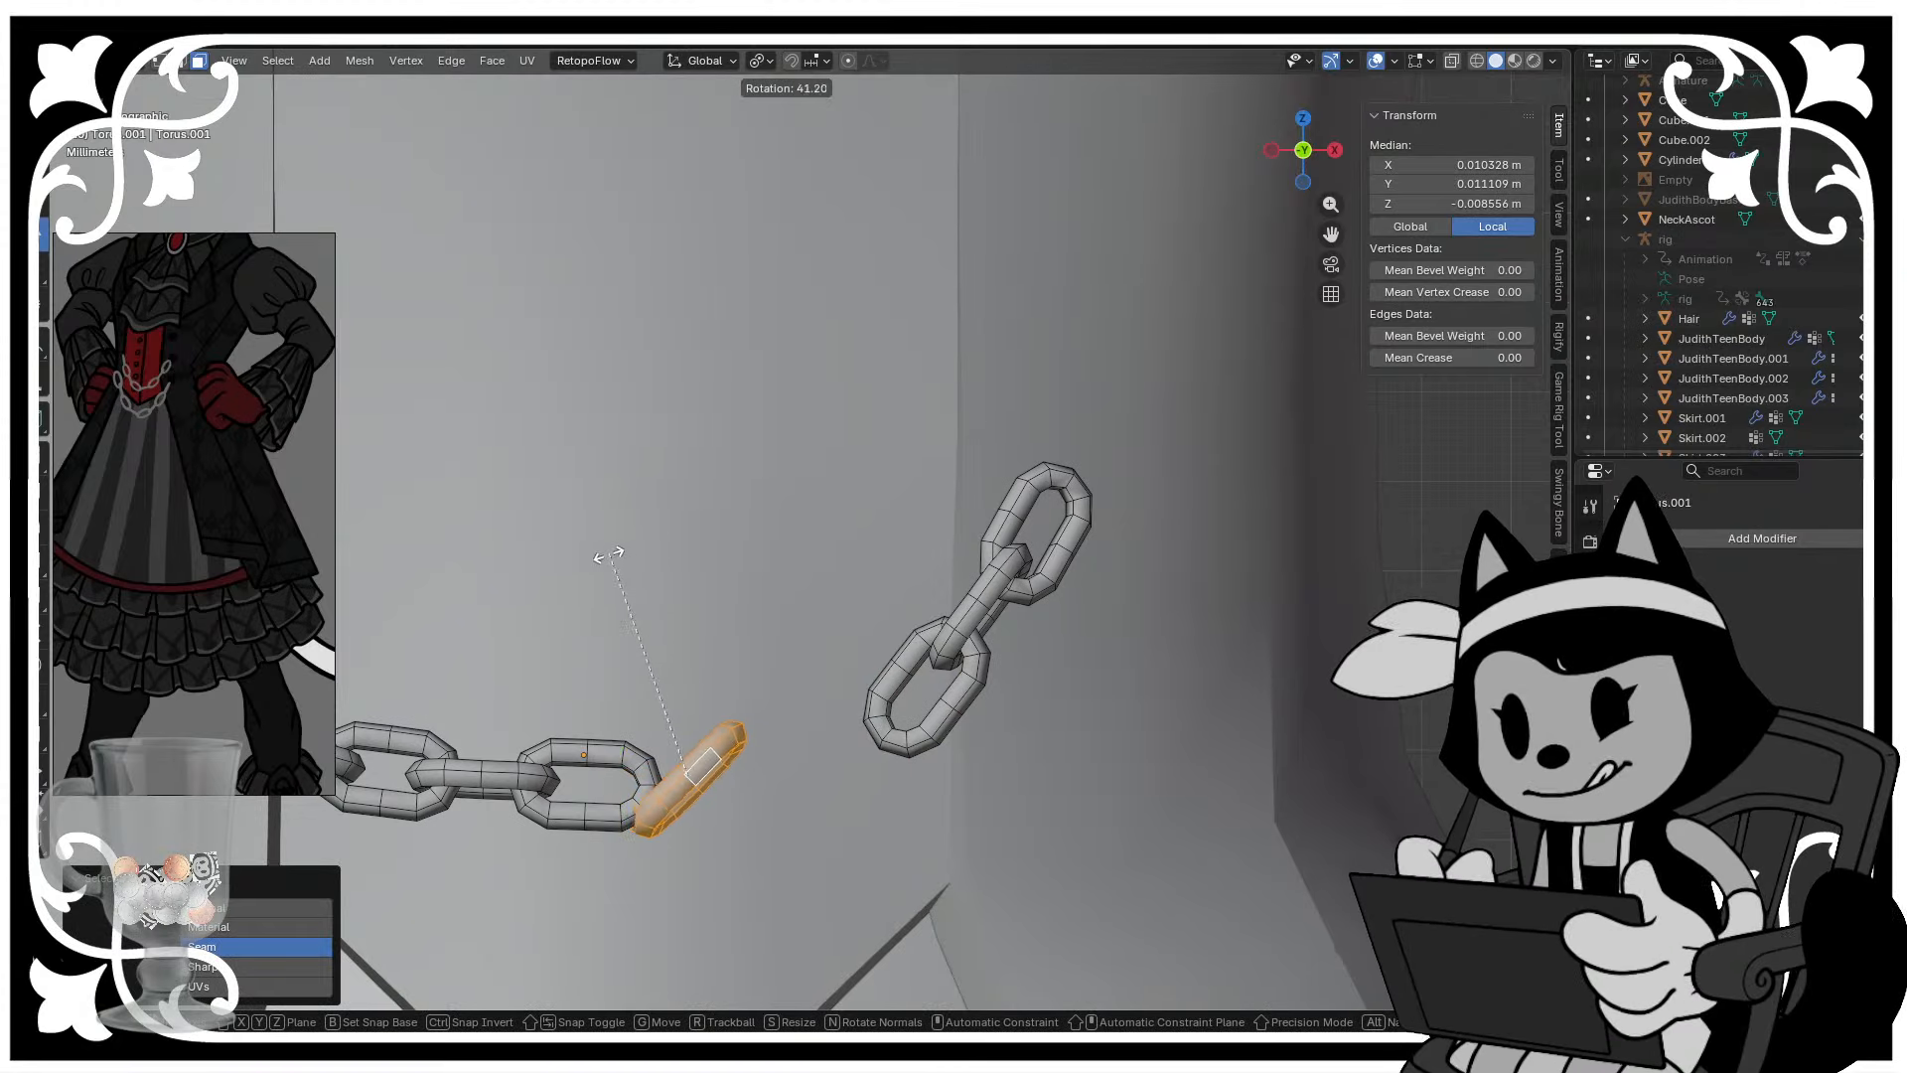
{"action": "left_click", "coordinate": [608, 554]}
{"action": "key", "text": "g"}
{"action": "left_click", "coordinate": [793, 558]}
{"action": "key", "text": "r"}
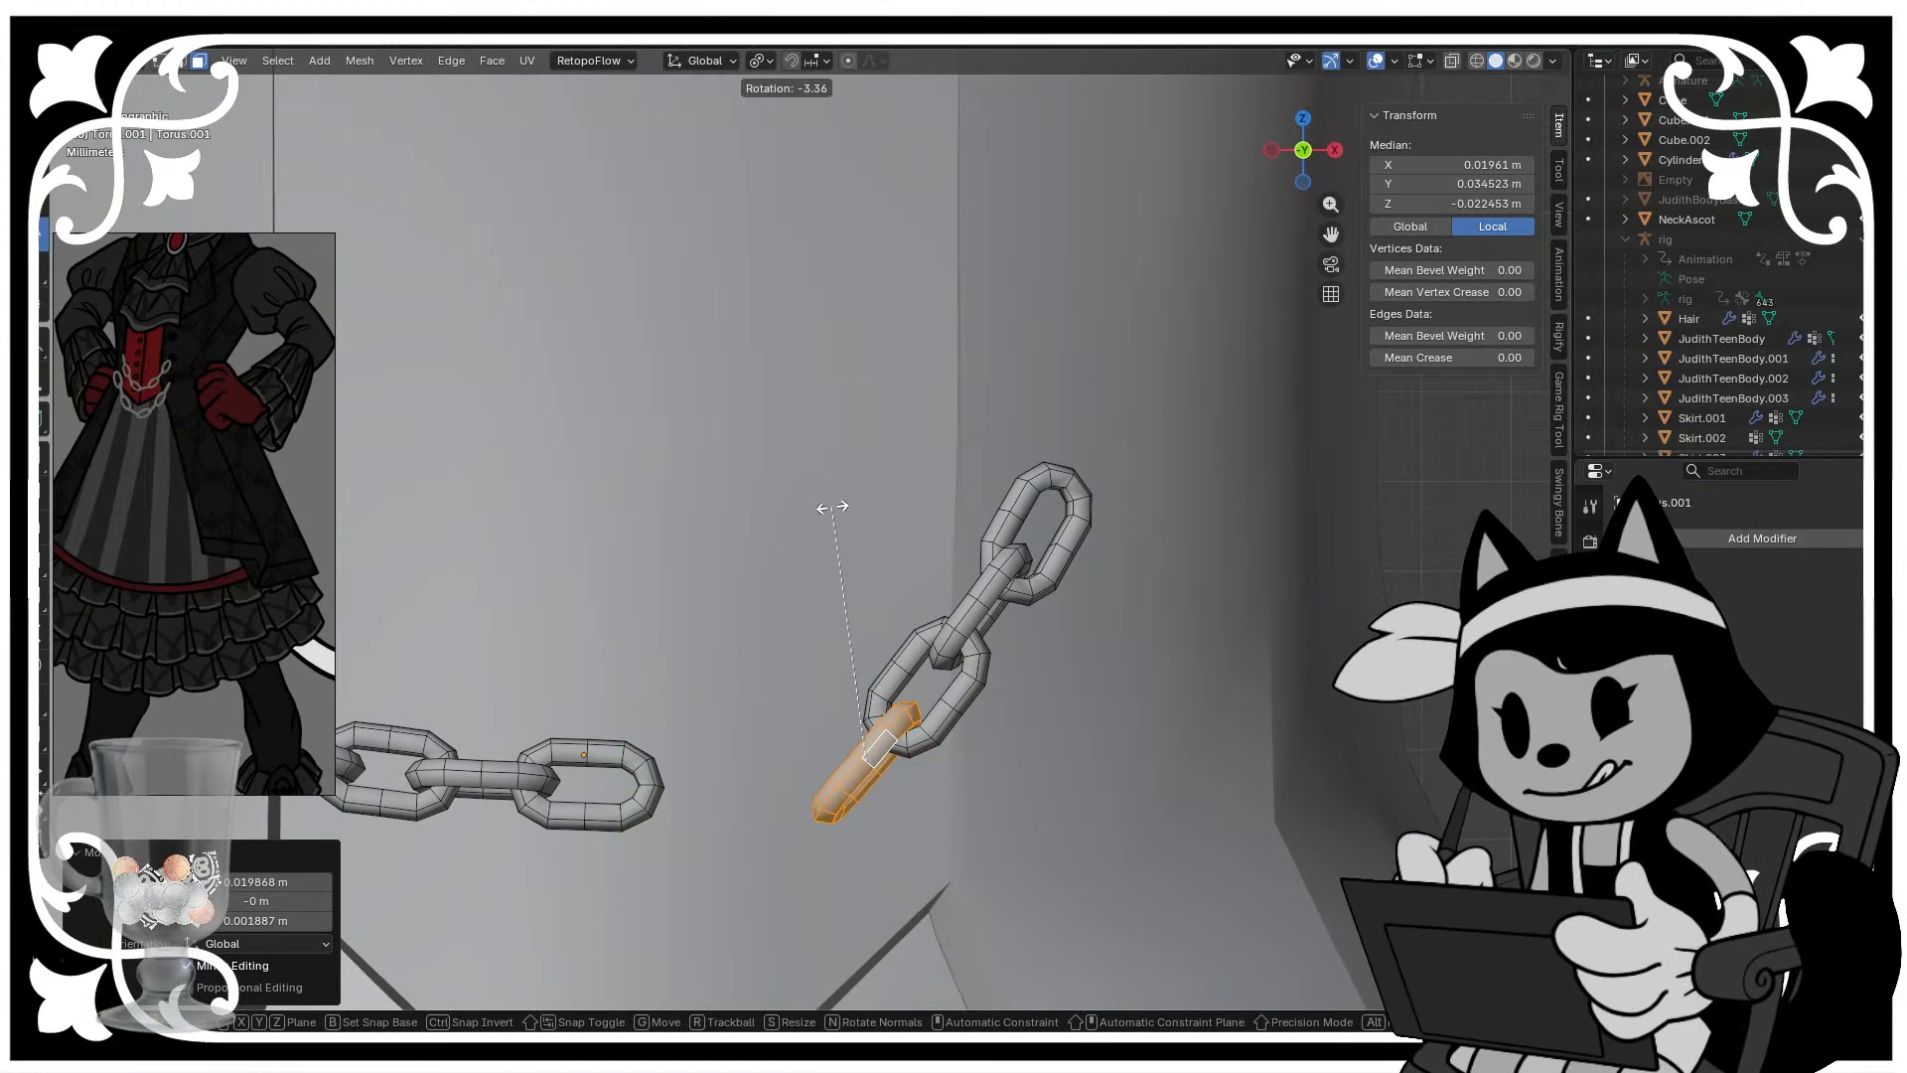
{"action": "left_click", "coordinate": [830, 509]}
- Refine the angle and position of the hooked edge-on link so it follows the drape's curve
{"action": "scroll", "coordinate": [787, 562], "scroll_direction": "down", "scroll_amount": 1}
{"action": "middle_click_drag", "start_coordinate": [785, 568], "coordinate": [855, 645], "text": "shift"}
{"action": "key", "text": "r"}
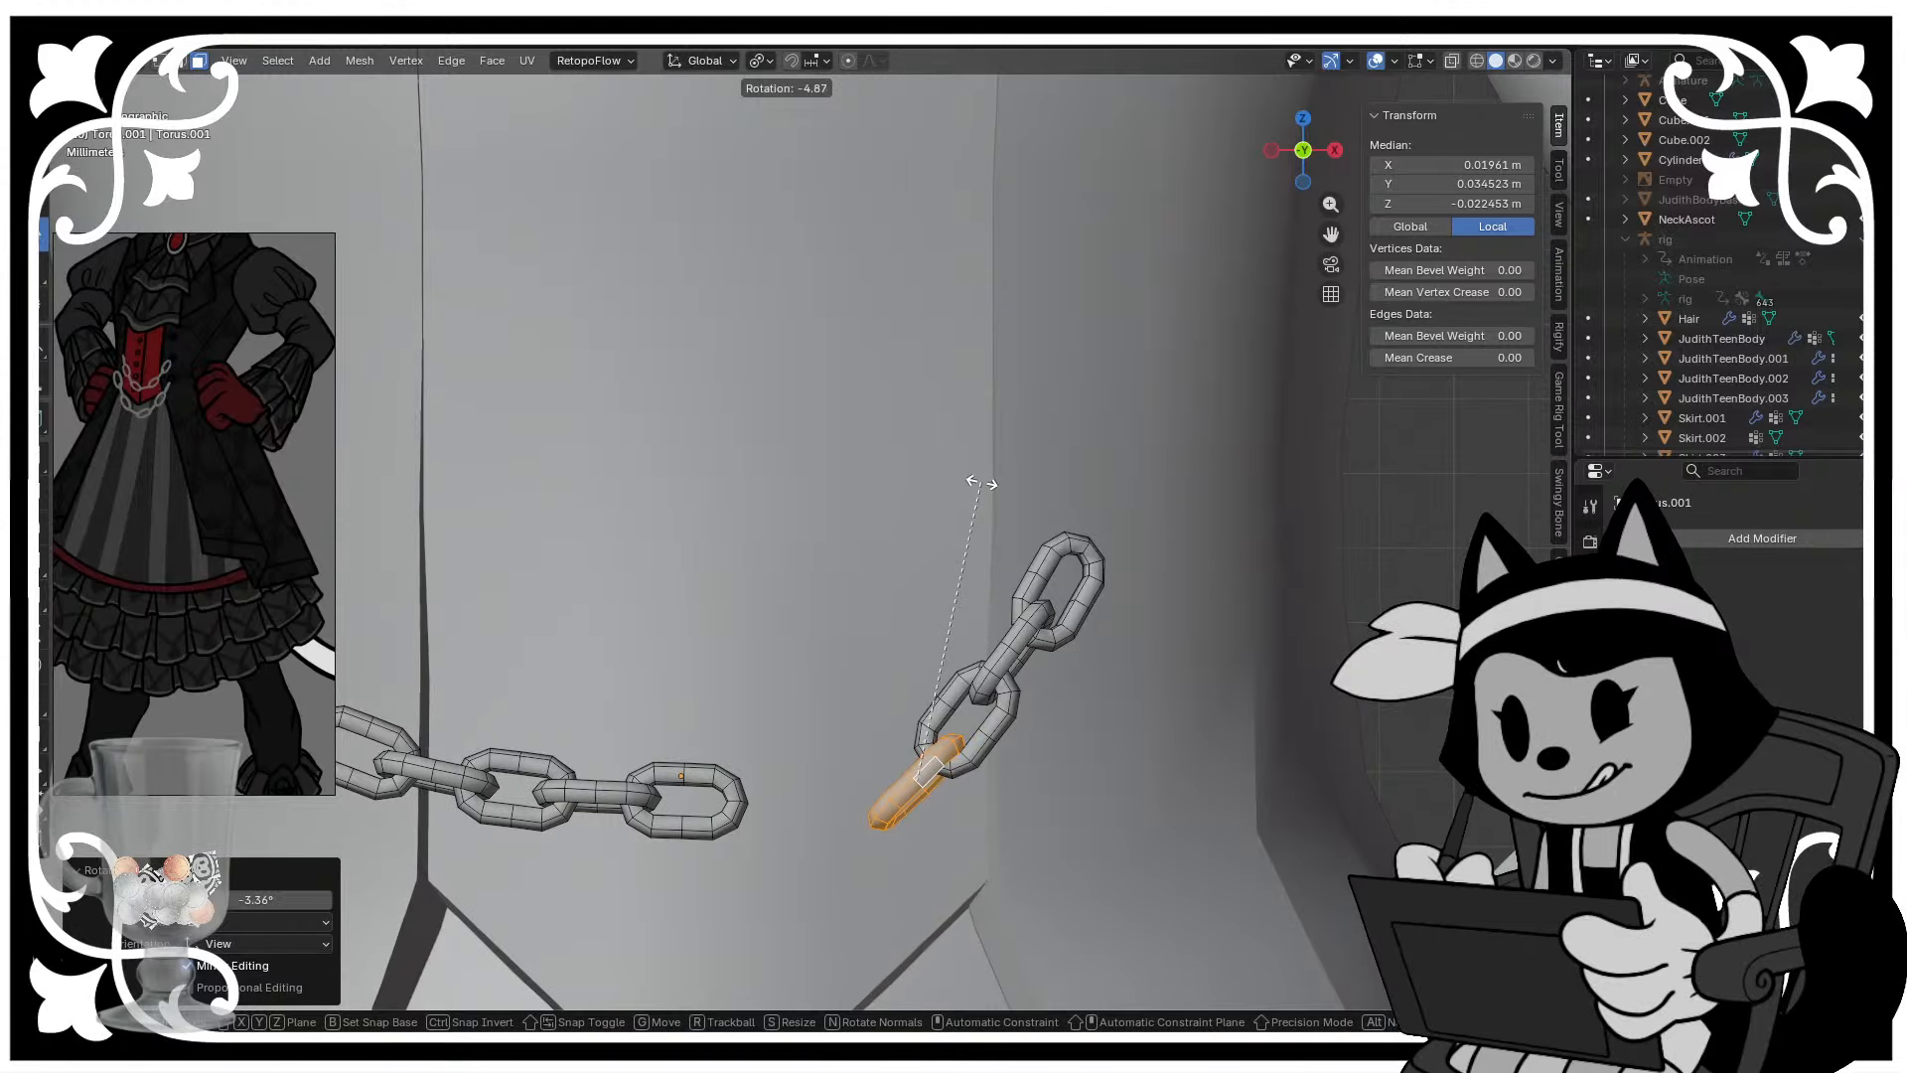
{"action": "left_click", "coordinate": [979, 483]}
{"action": "key", "text": "g"}
{"action": "left_click", "coordinate": [963, 487]}
{"action": "key", "text": "r"}
{"action": "left_click", "coordinate": [984, 494]}
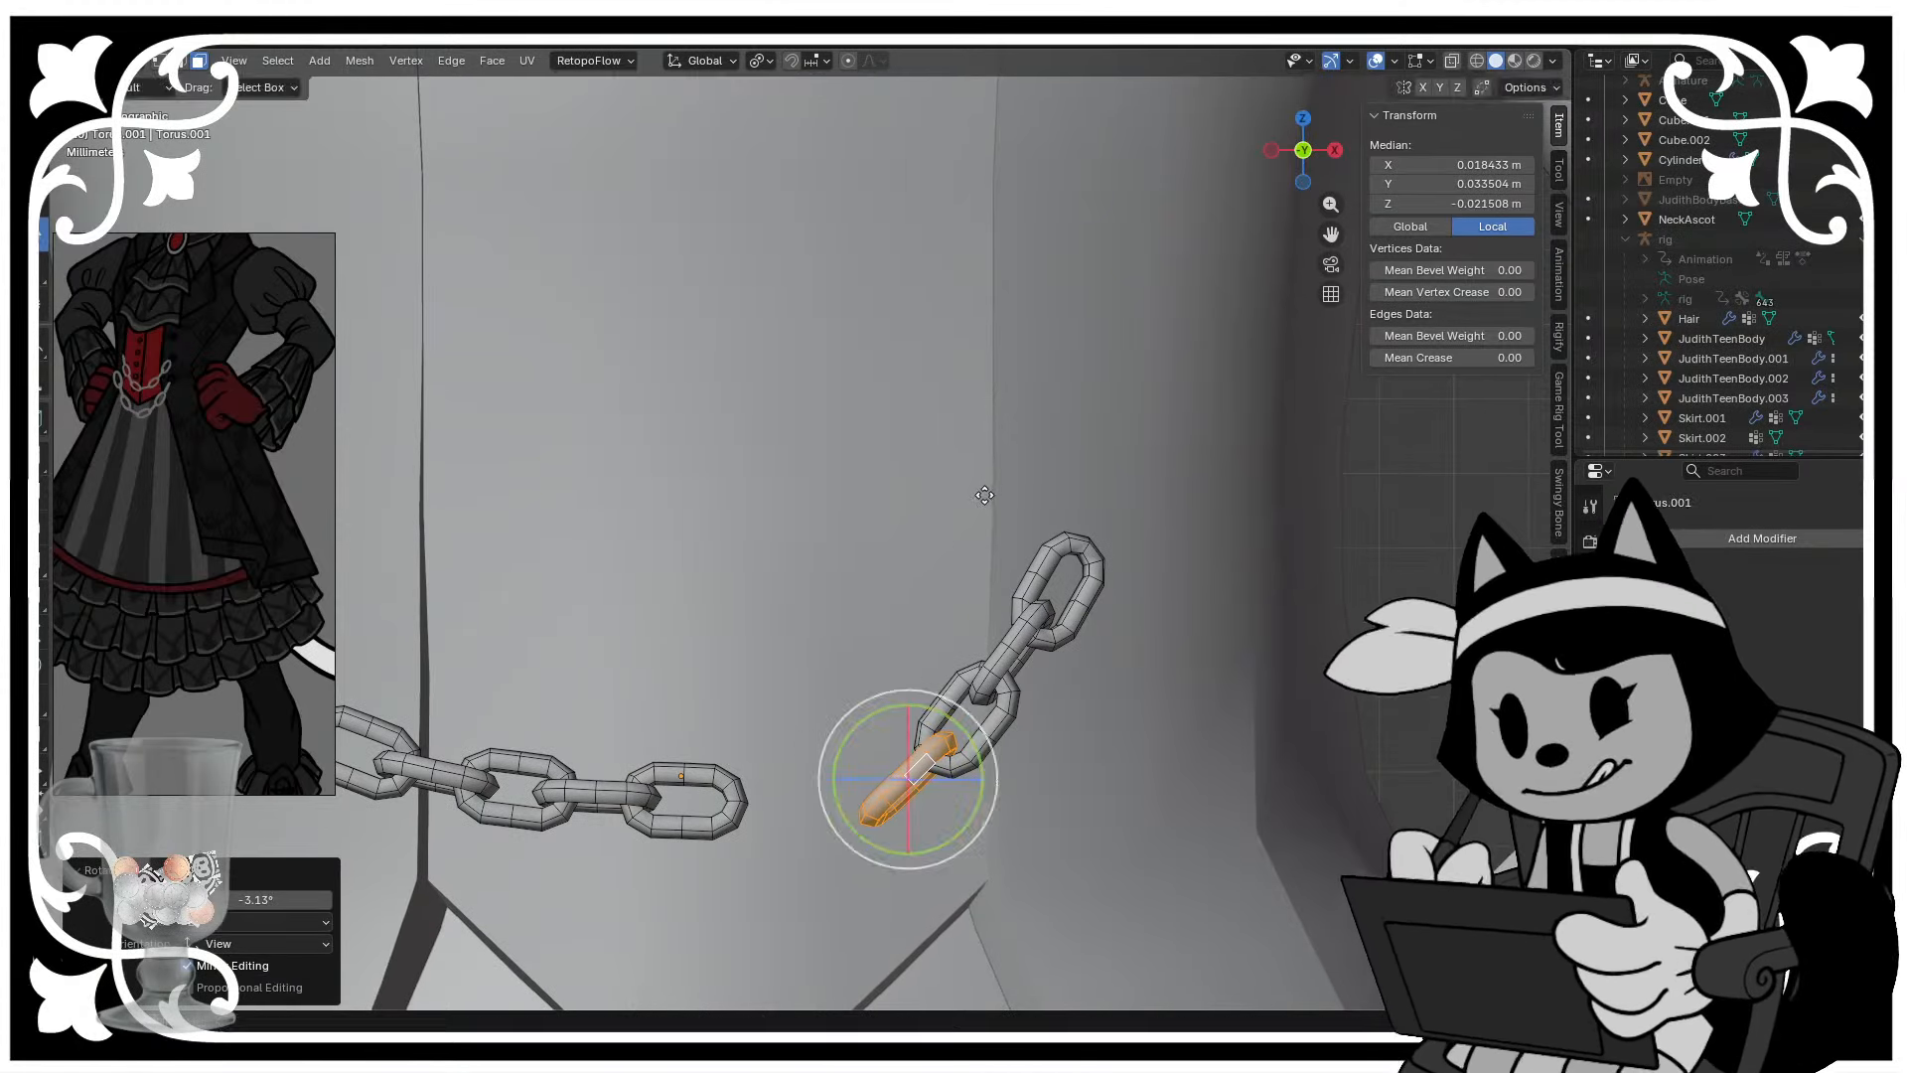
- Move the next open link onto the free end of the draped section and align its angle
{"action": "left_click", "coordinate": [731, 825]}
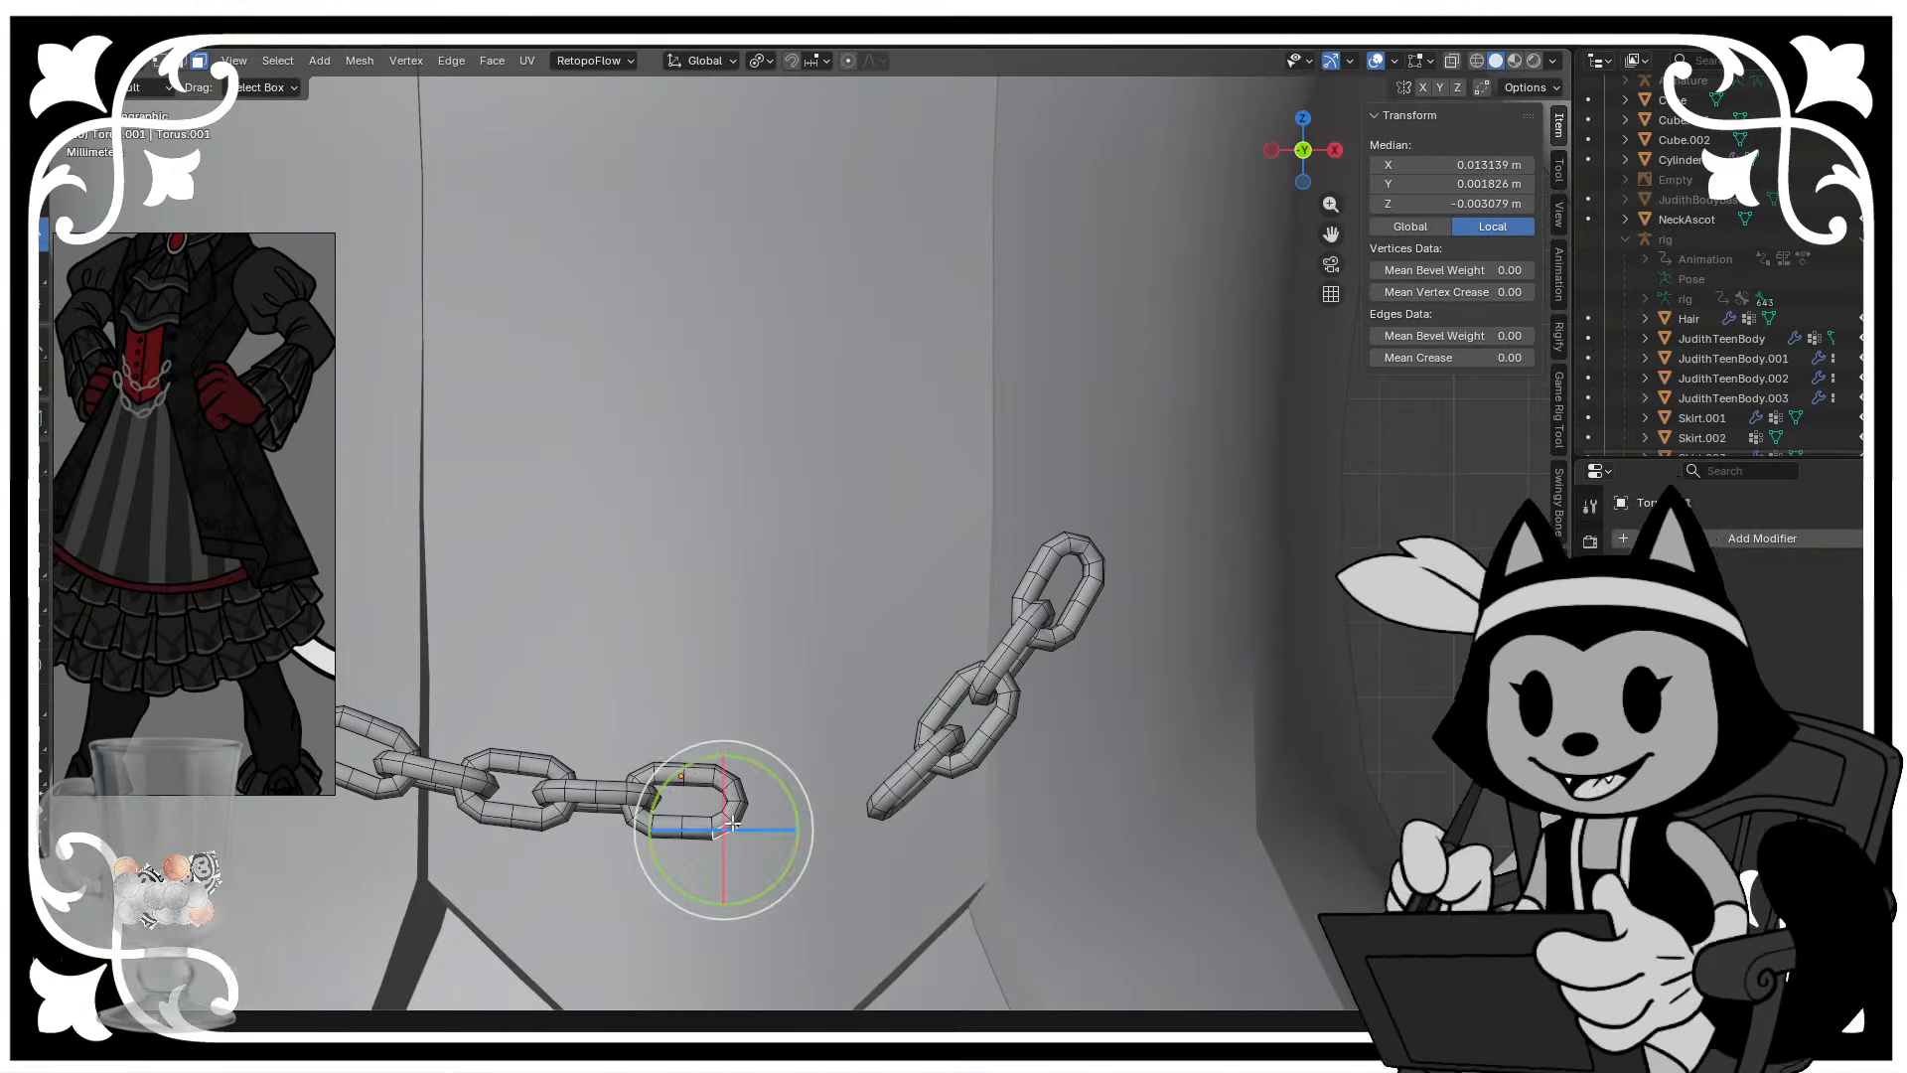
{"action": "key", "text": "ctrl+l"}
{"action": "key", "text": "g"}
{"action": "left_click", "coordinate": [956, 691]}
{"action": "key", "text": "r"}
- Rotate the following edge-on link and attach it below the newly placed open link, flattening the curve
{"action": "left_click", "coordinate": [641, 757]}
{"action": "key", "text": "ctrl+l"}
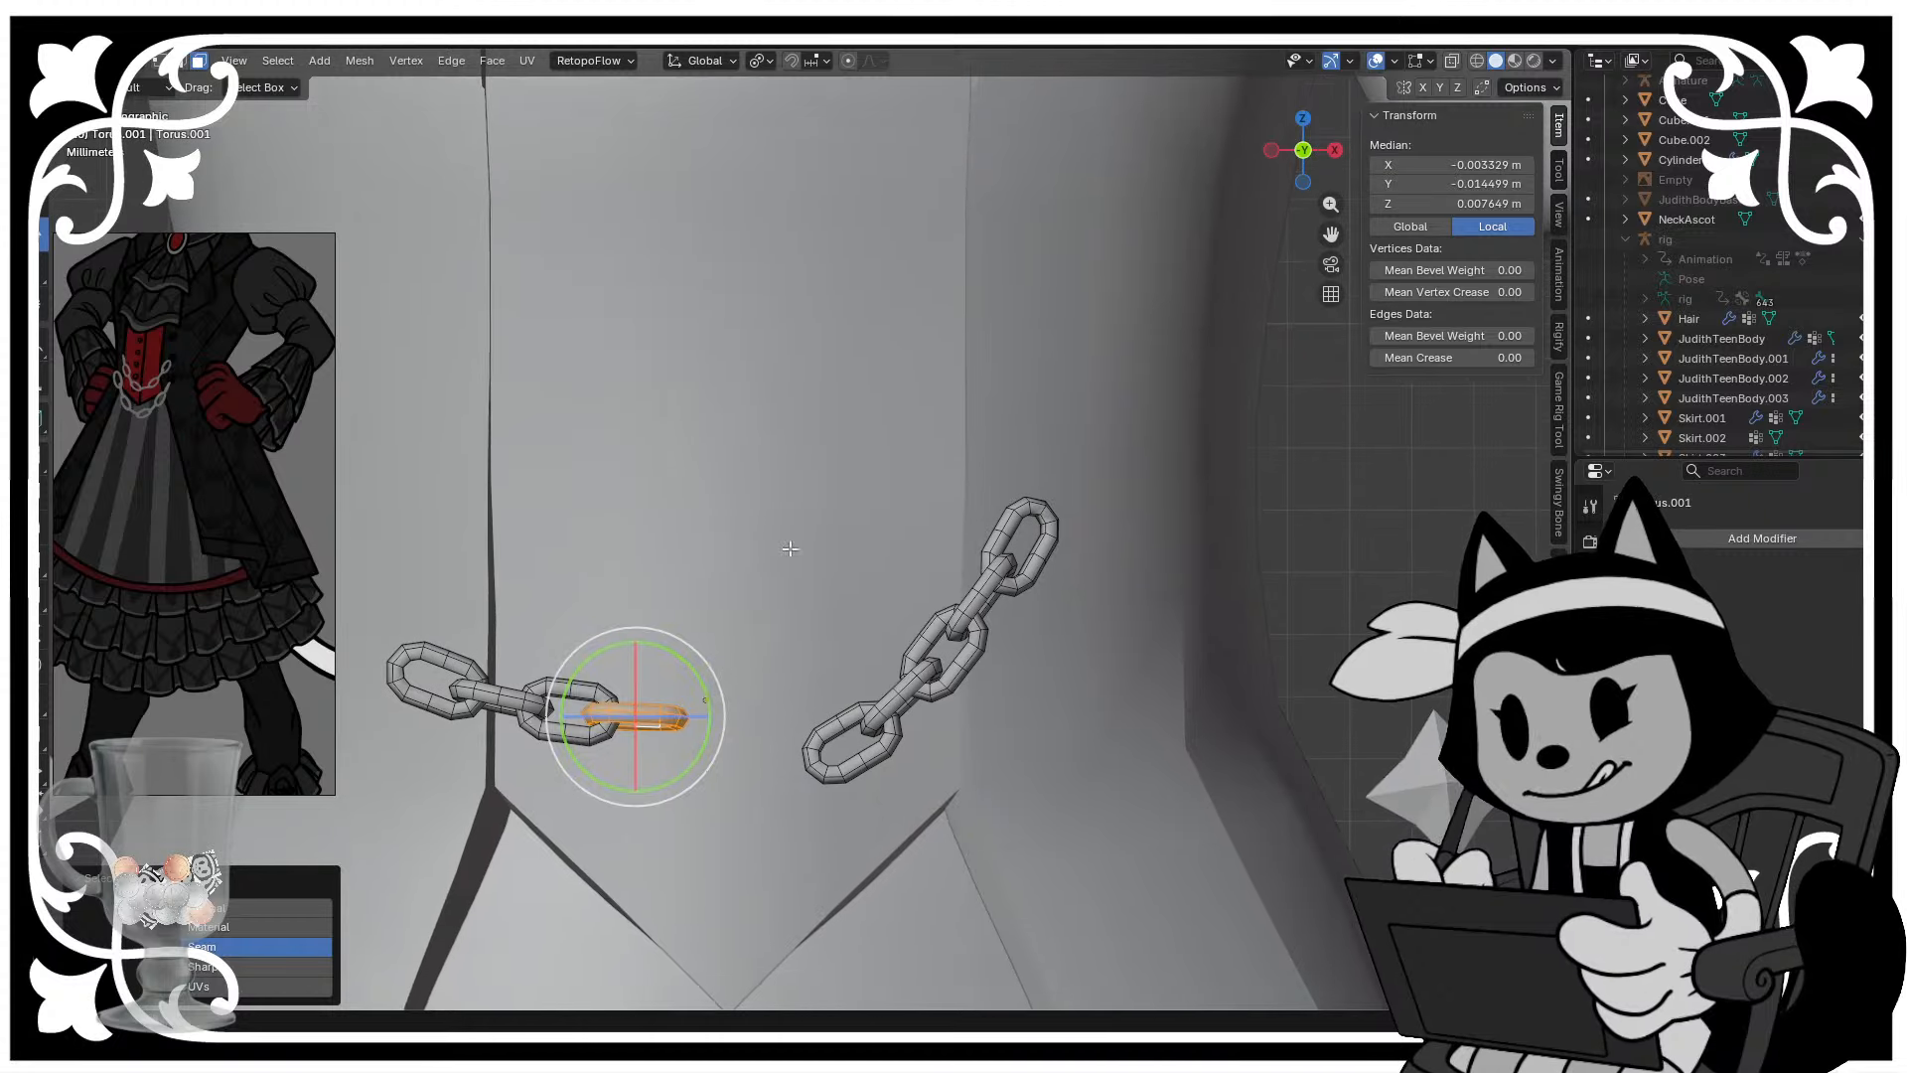
{"action": "key", "text": "r"}
{"action": "left_click", "coordinate": [656, 527]}
{"action": "key", "text": "g"}
{"action": "left_click", "coordinate": [823, 598]}
{"action": "key", "text": "r"}
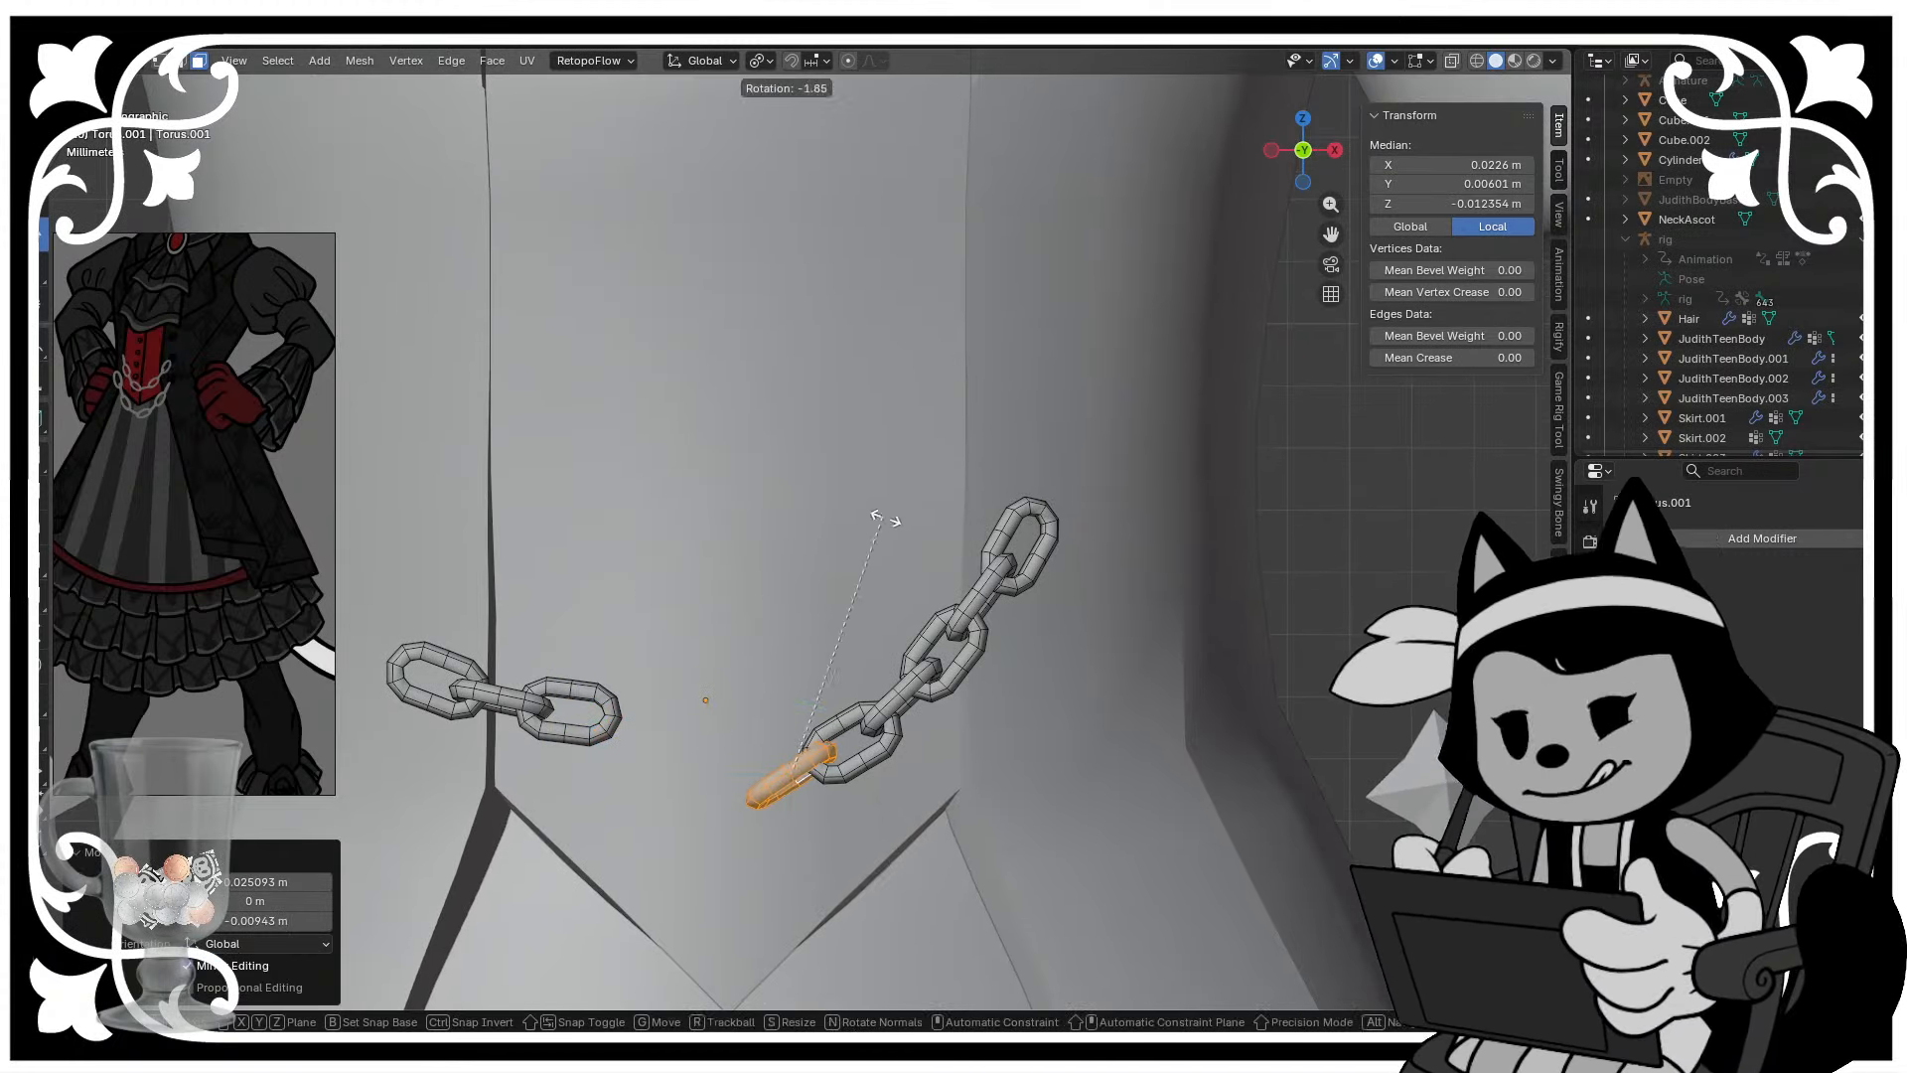
{"action": "left_click", "coordinate": [902, 546]}
{"action": "key", "text": "g"}
{"action": "left_click", "coordinate": [880, 551]}
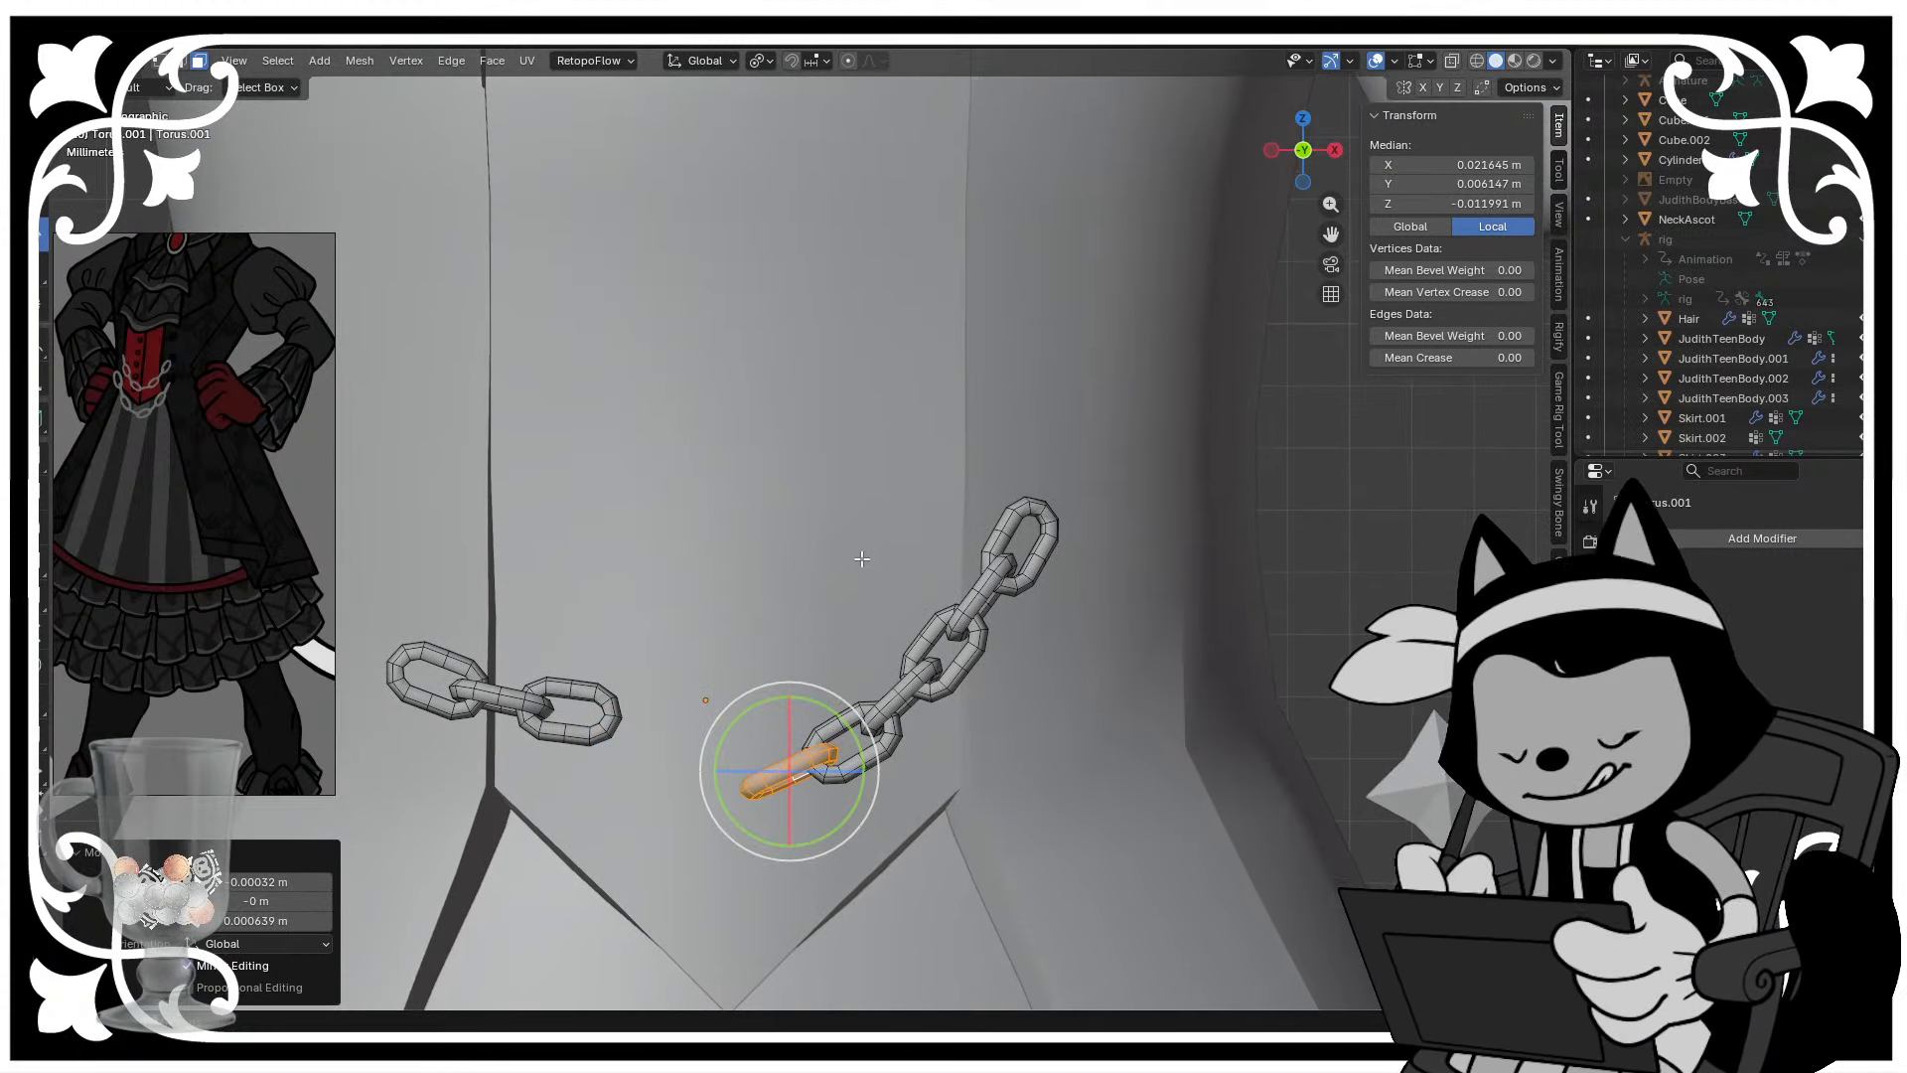
- Move the next open link to the lowest point of the drape and pick the edge-on link beside it
{"action": "left_click", "coordinate": [571, 688]}
{"action": "key", "text": "ctrl+l"}
{"action": "key", "text": "g"}
{"action": "left_click", "coordinate": [727, 766]}
{"action": "left_click", "coordinate": [500, 694]}
- Rotate the remaining loose open link, attach it to the chain's left end, and save the file
{"action": "left_click", "coordinate": [433, 657]}
{"action": "key", "text": "ctrl+l"}
{"action": "scroll", "coordinate": [423, 471], "scroll_direction": "up", "scroll_amount": 1}
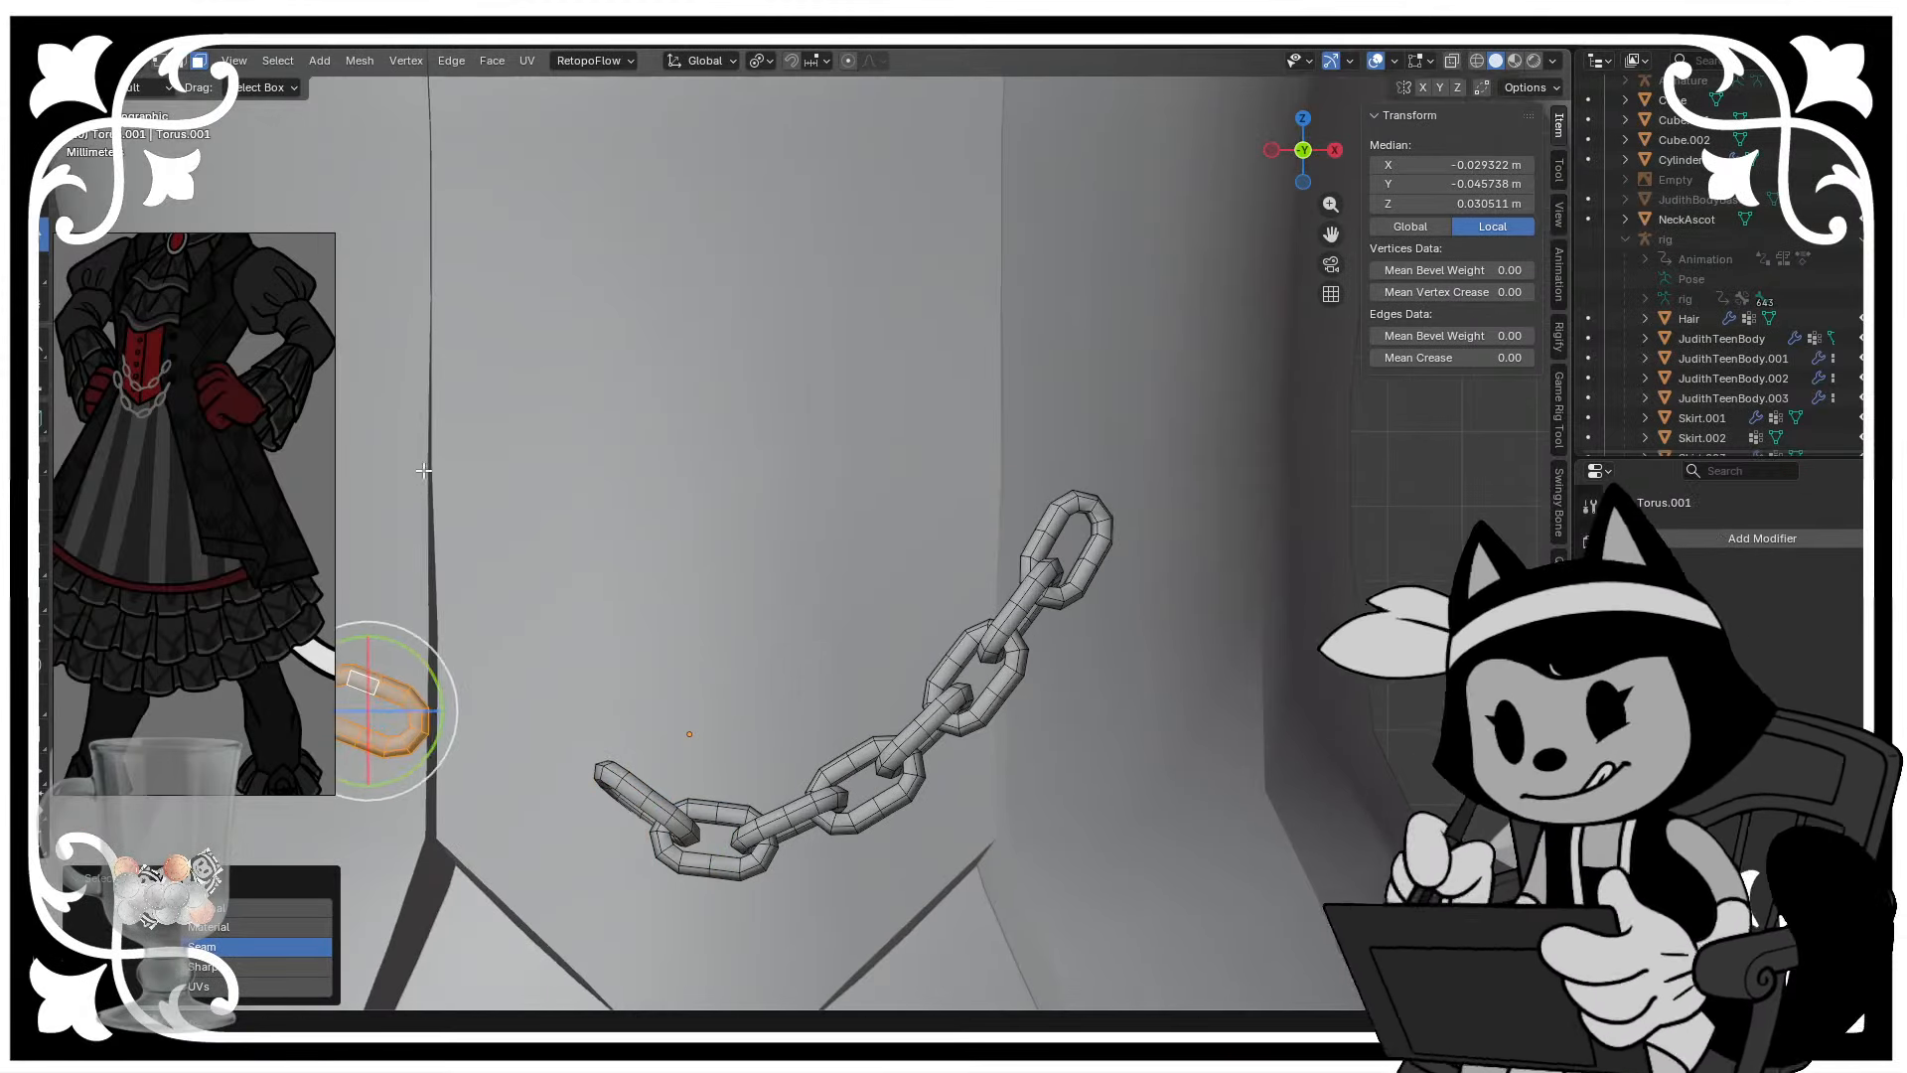
{"action": "key", "text": "r"}
{"action": "left_click", "coordinate": [432, 621]}
{"action": "key", "text": "g"}
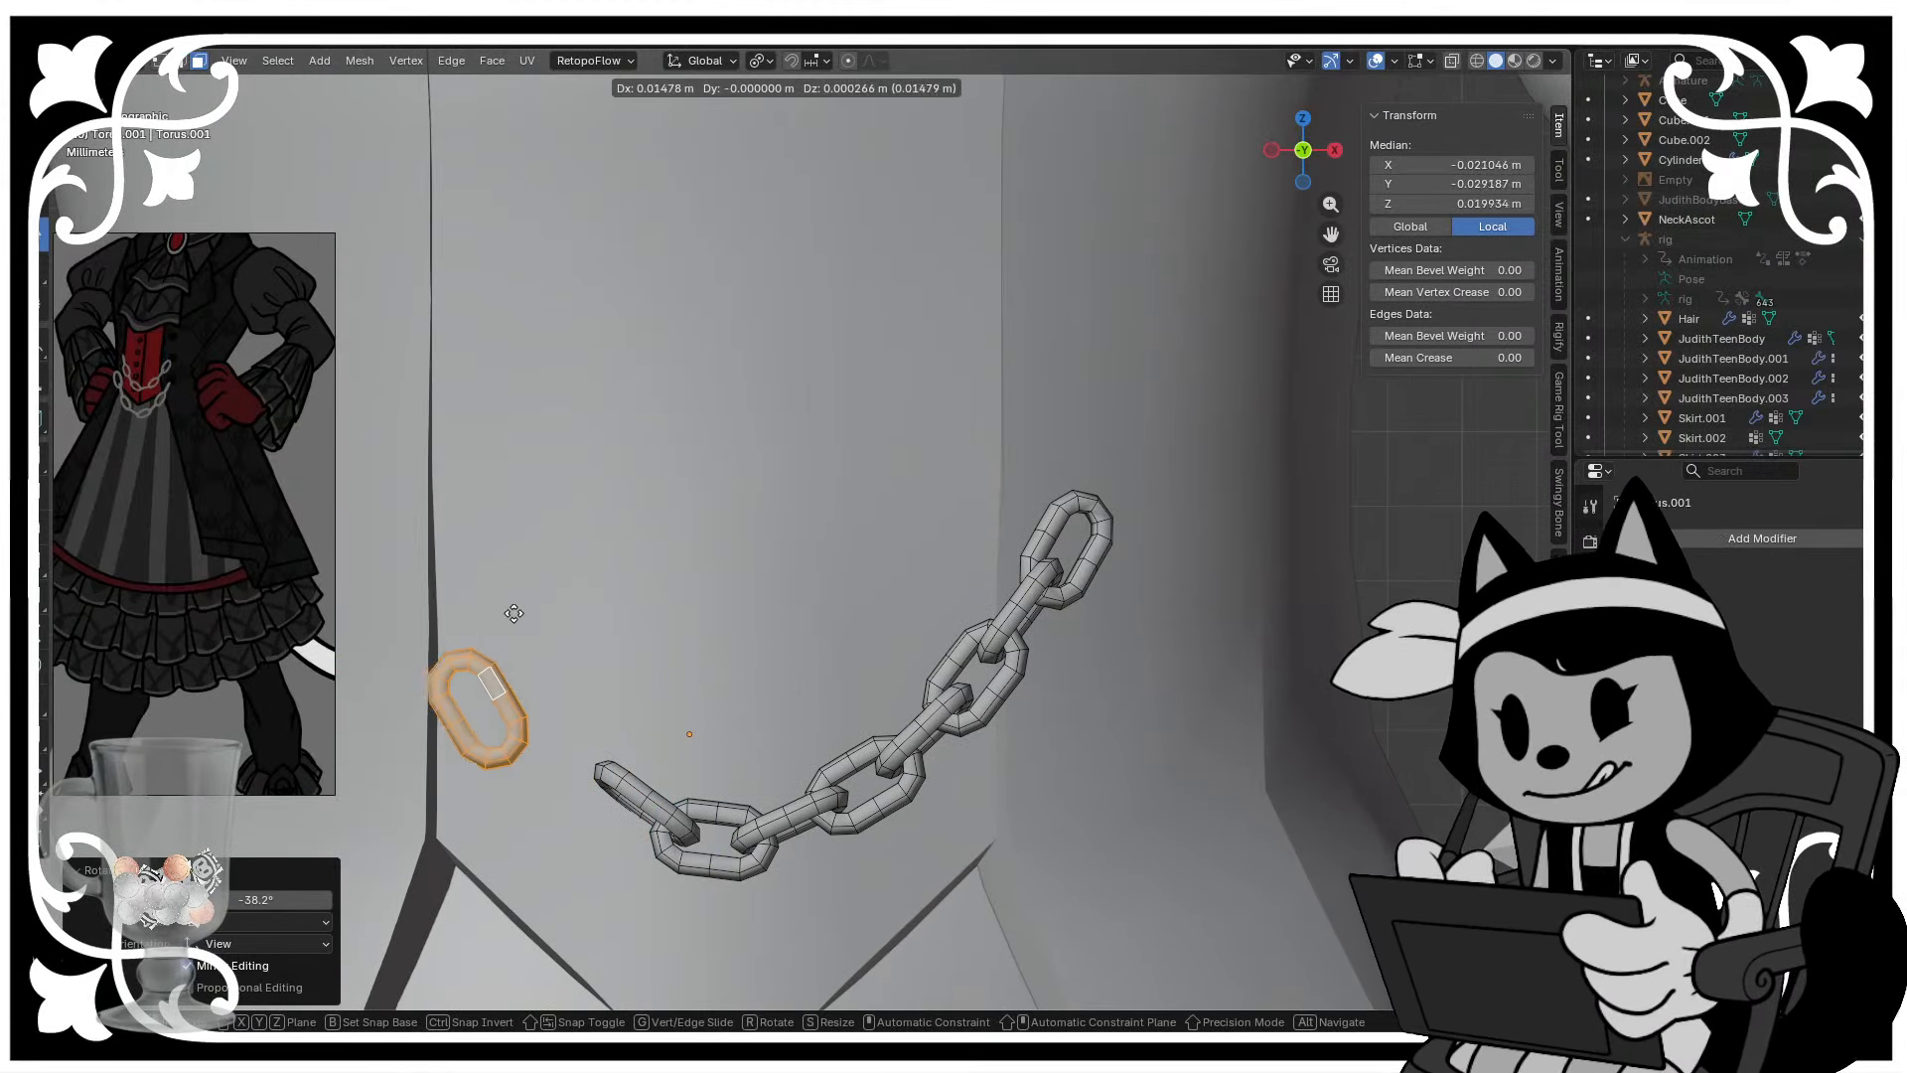
{"action": "left_click", "coordinate": [609, 650]}
{"action": "key", "text": "r"}
{"action": "left_click", "coordinate": [519, 542]}
{"action": "key", "text": "g"}
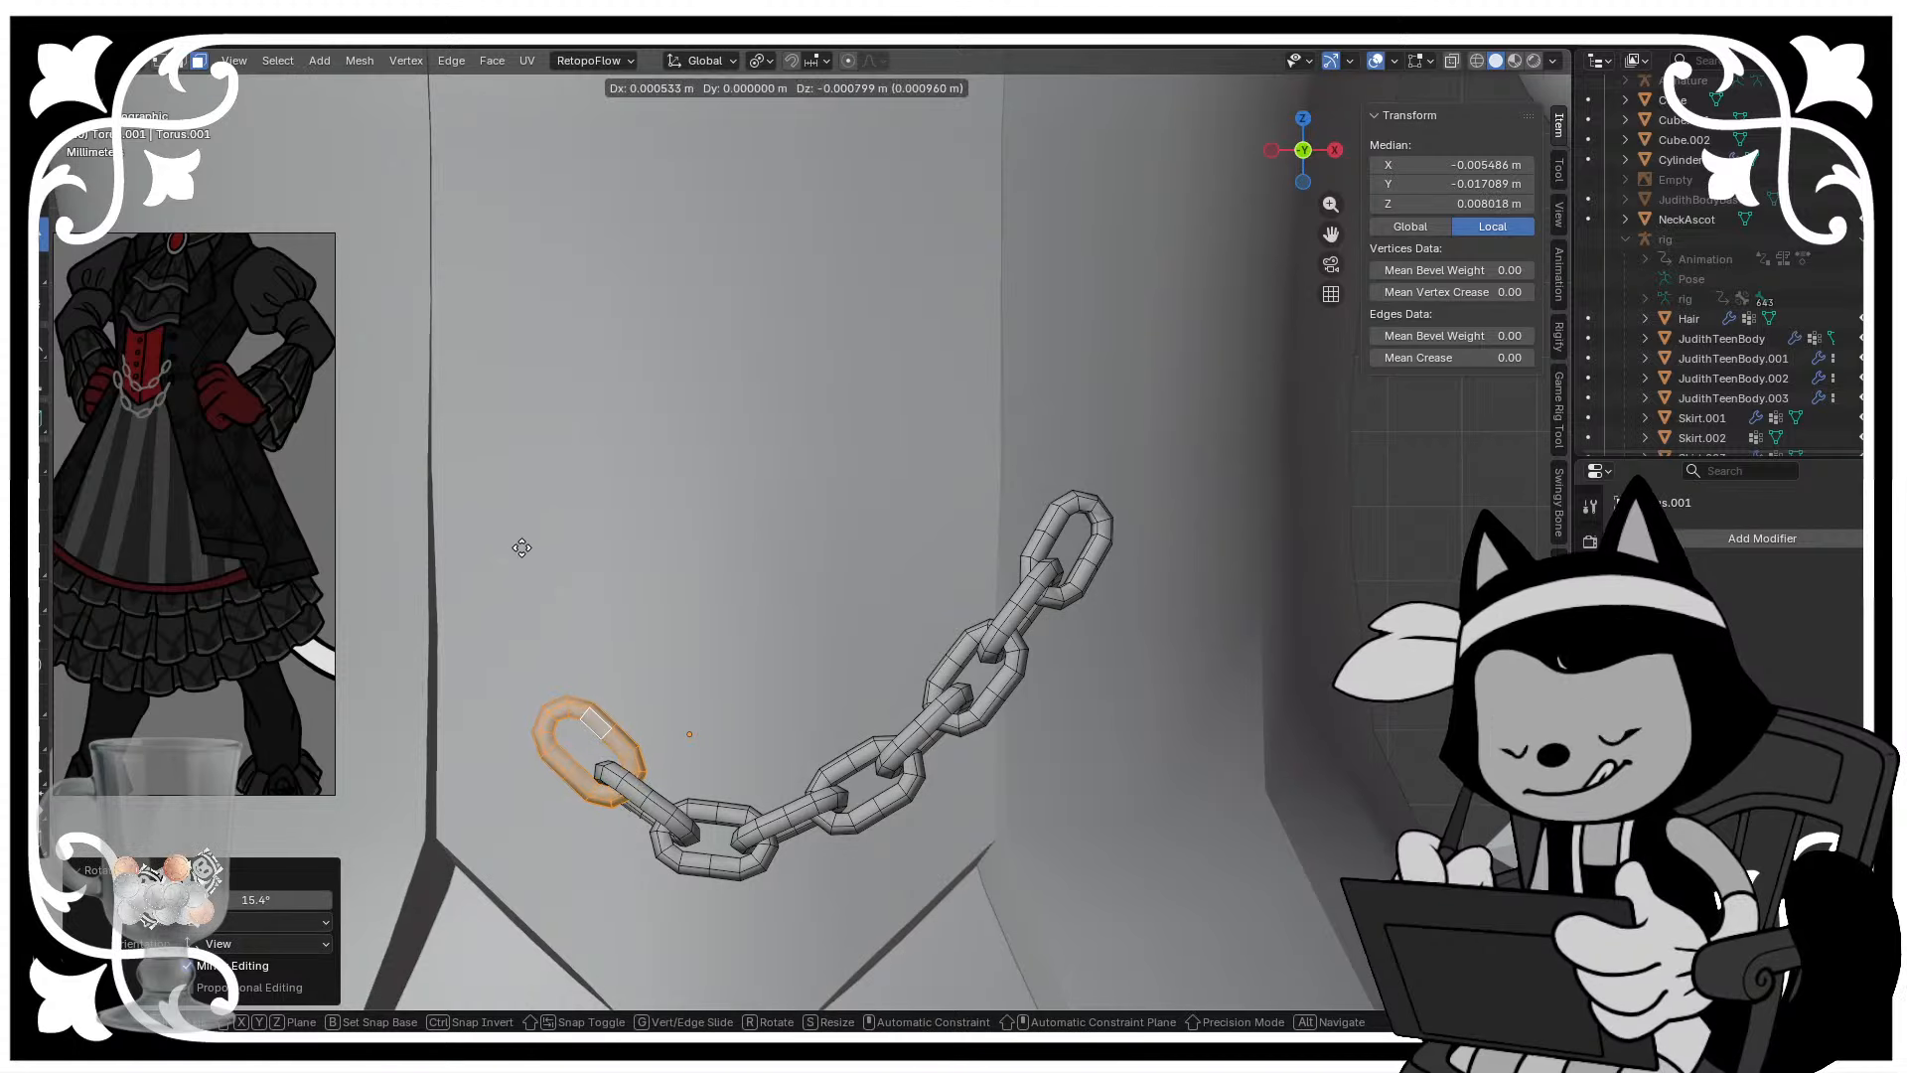
{"action": "left_click", "coordinate": [521, 548]}
{"action": "key", "text": "ctrl+s"}
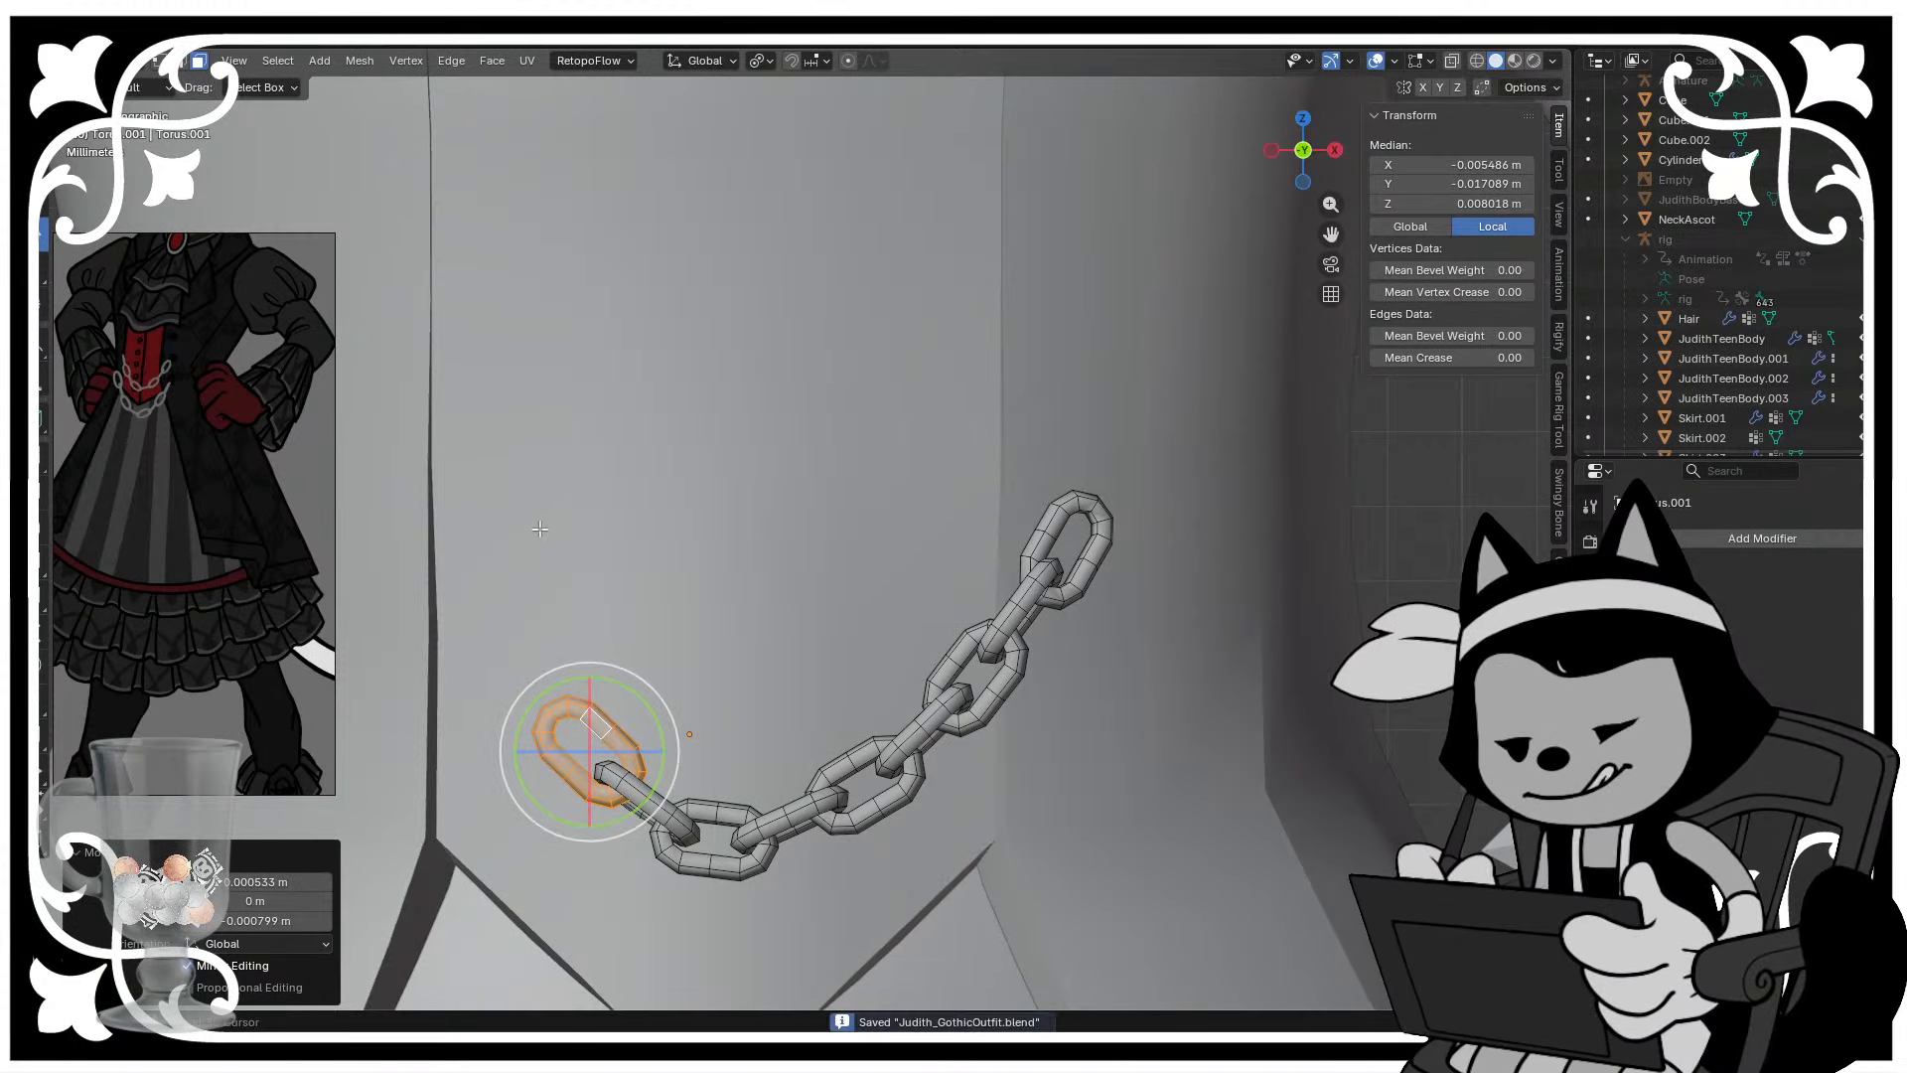
- Nudge the left end link slightly outward from its neighboring link
{"action": "middle_click_drag", "start_coordinate": [542, 519], "coordinate": [587, 561], "text": "shift"}
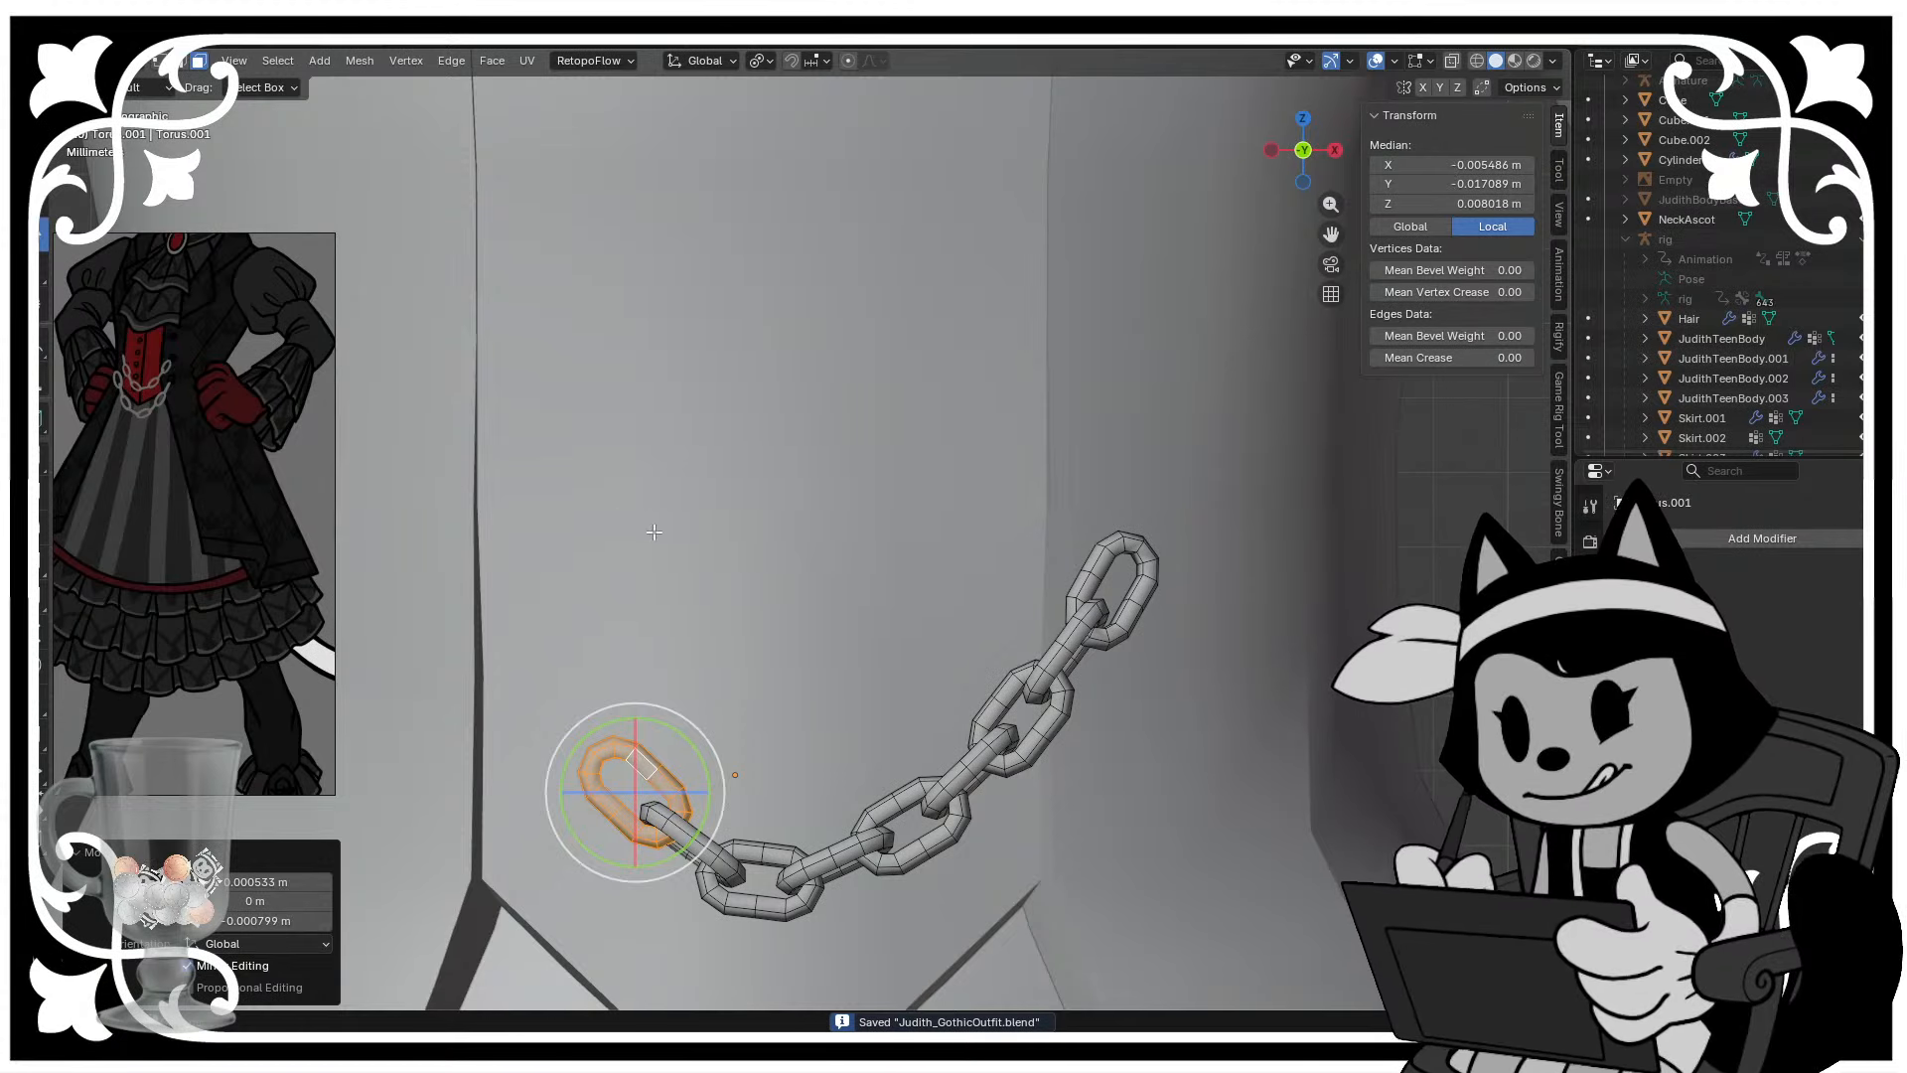
{"action": "key", "text": "g"}
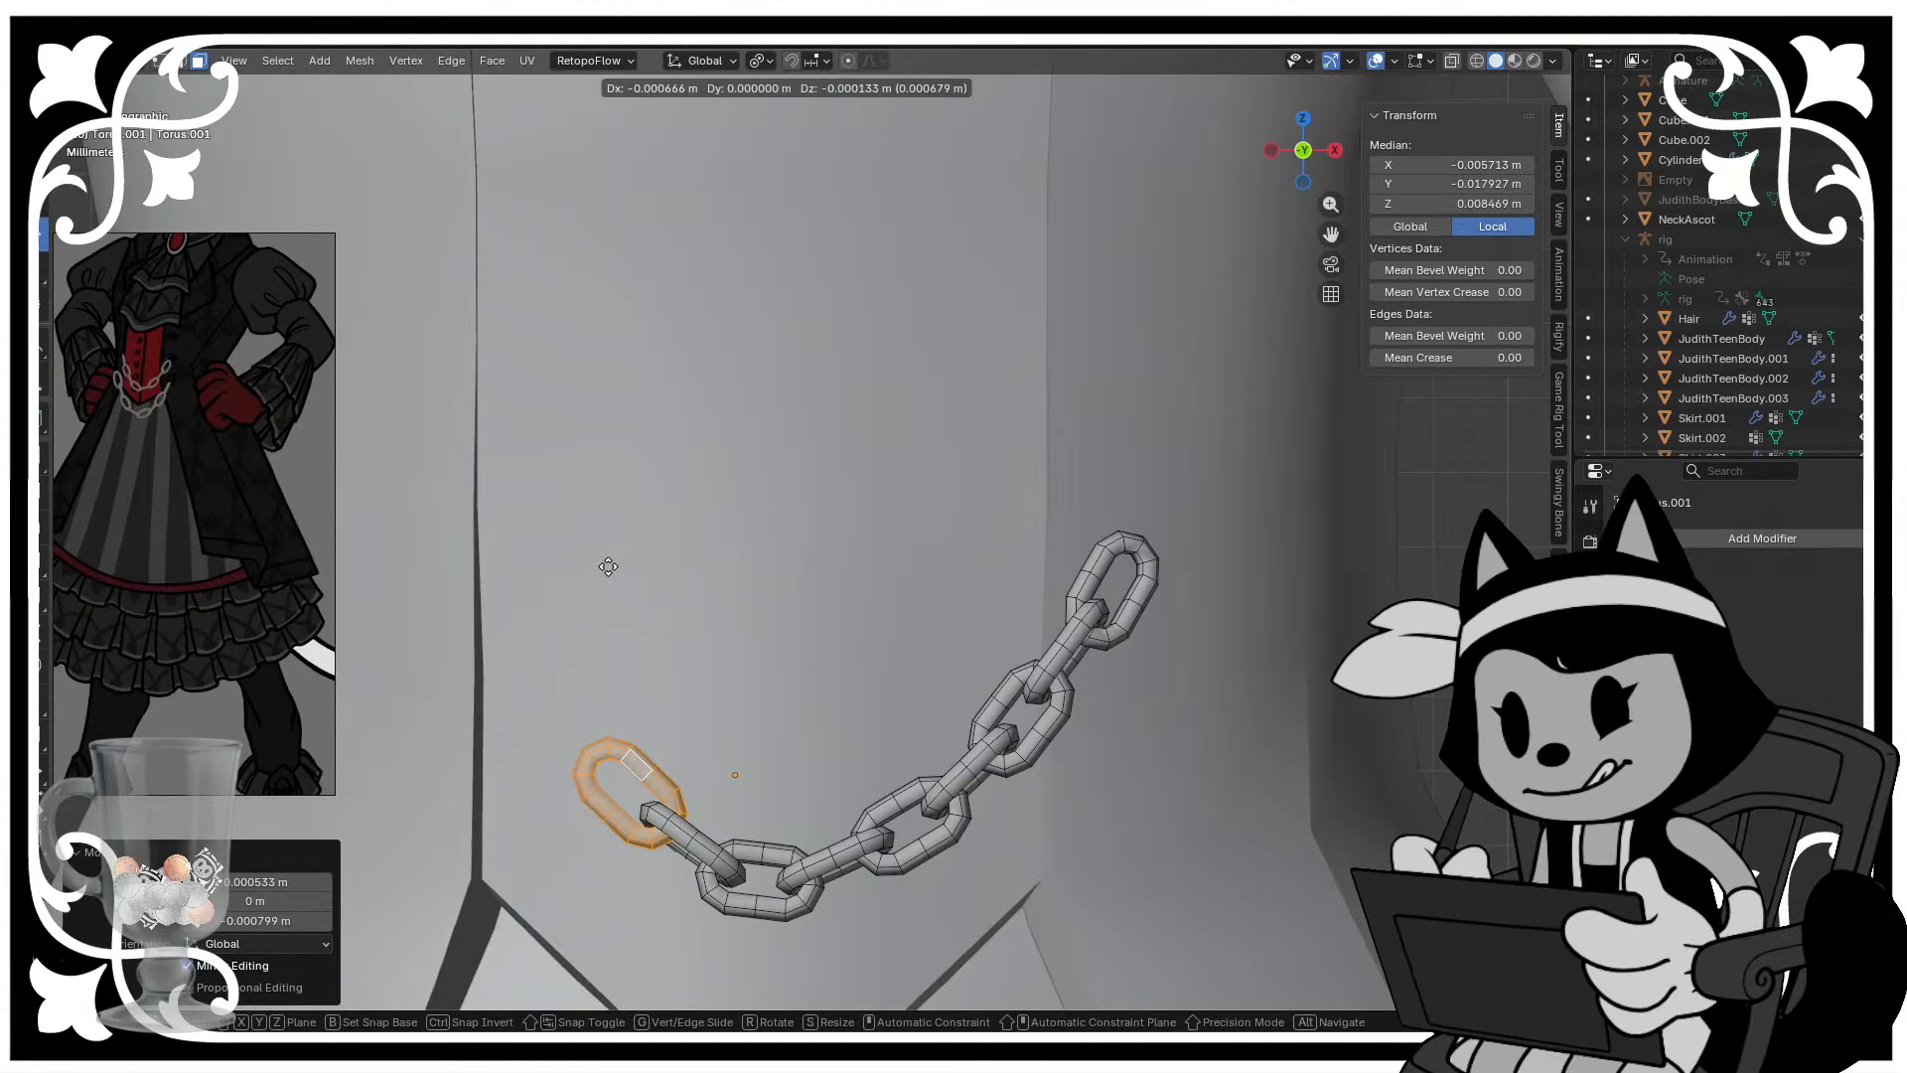
{"action": "left_click", "coordinate": [604, 569]}
- Duplicate the left edge-on link, attach the copy above the left end link, and rotate it steeper
{"action": "left_click", "coordinate": [701, 839]}
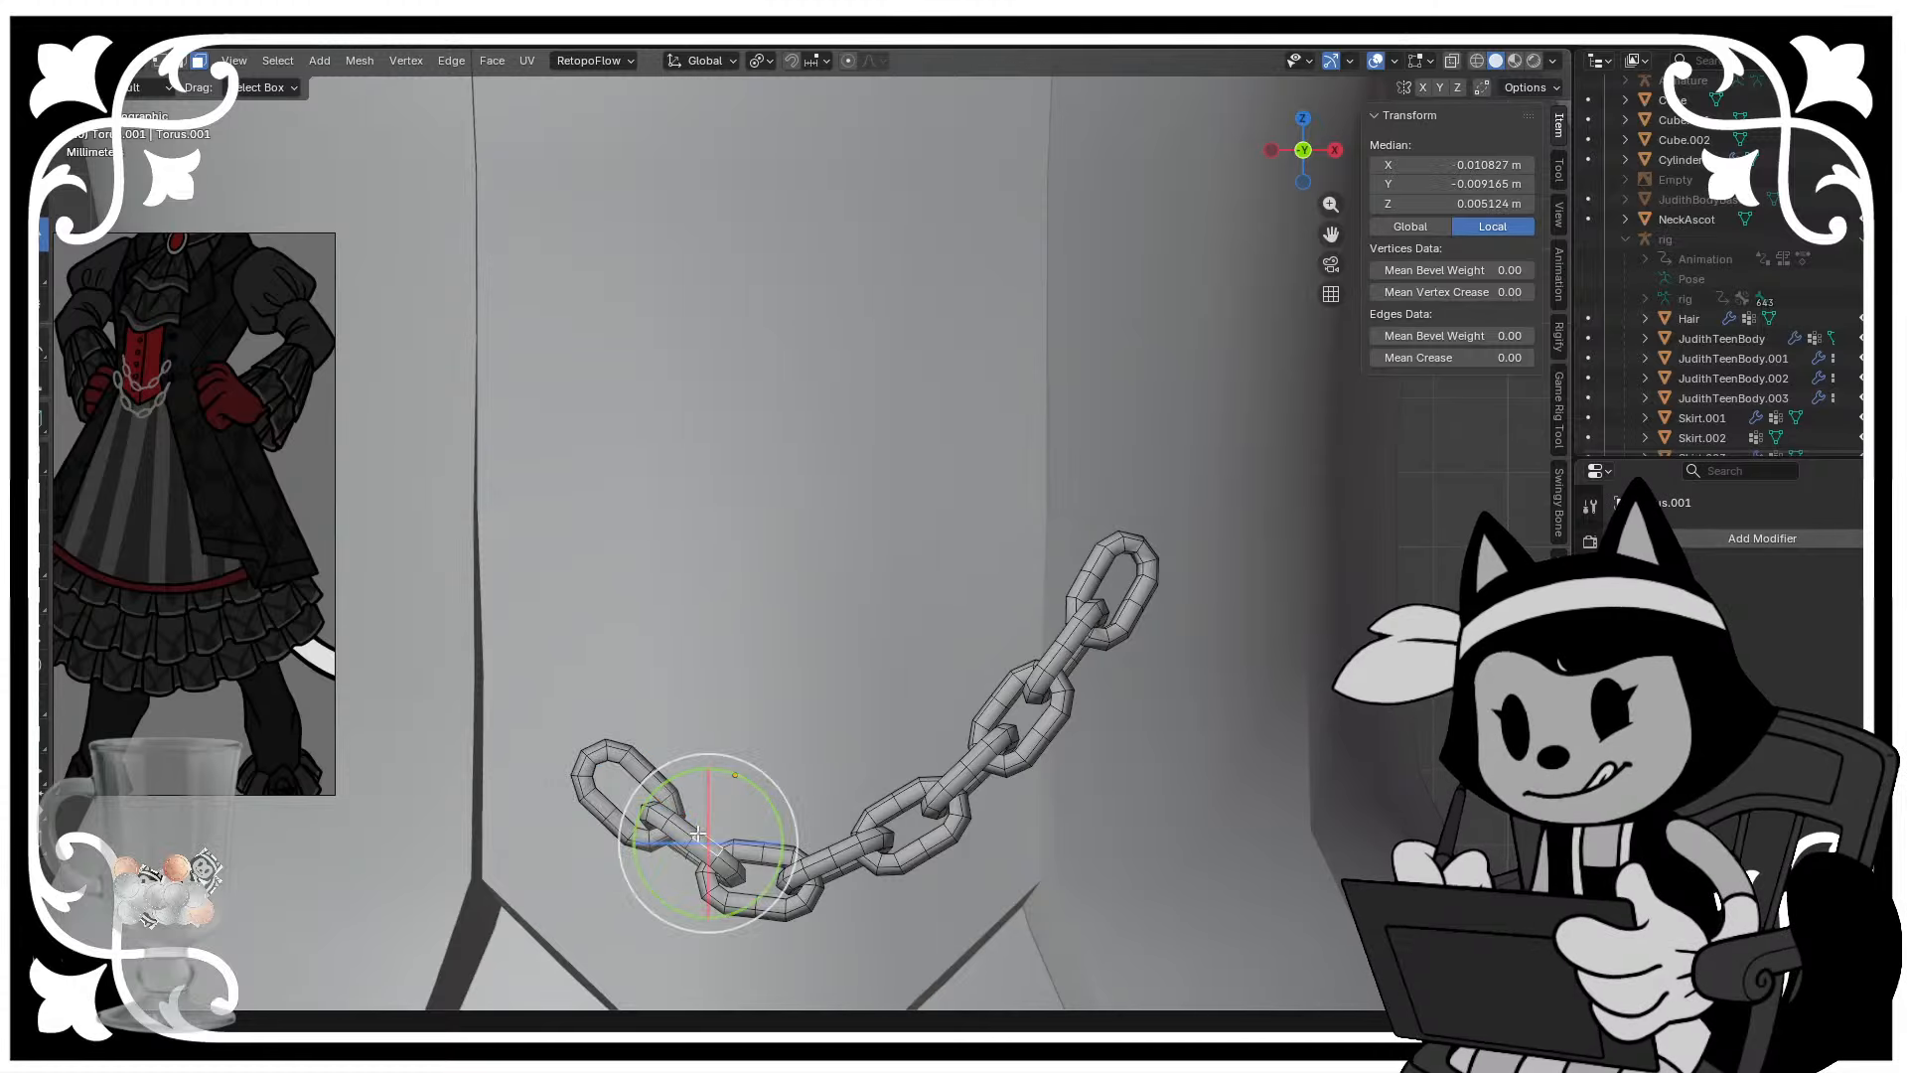
{"action": "key", "text": "ctrl+l"}
{"action": "key", "text": "shift+d"}
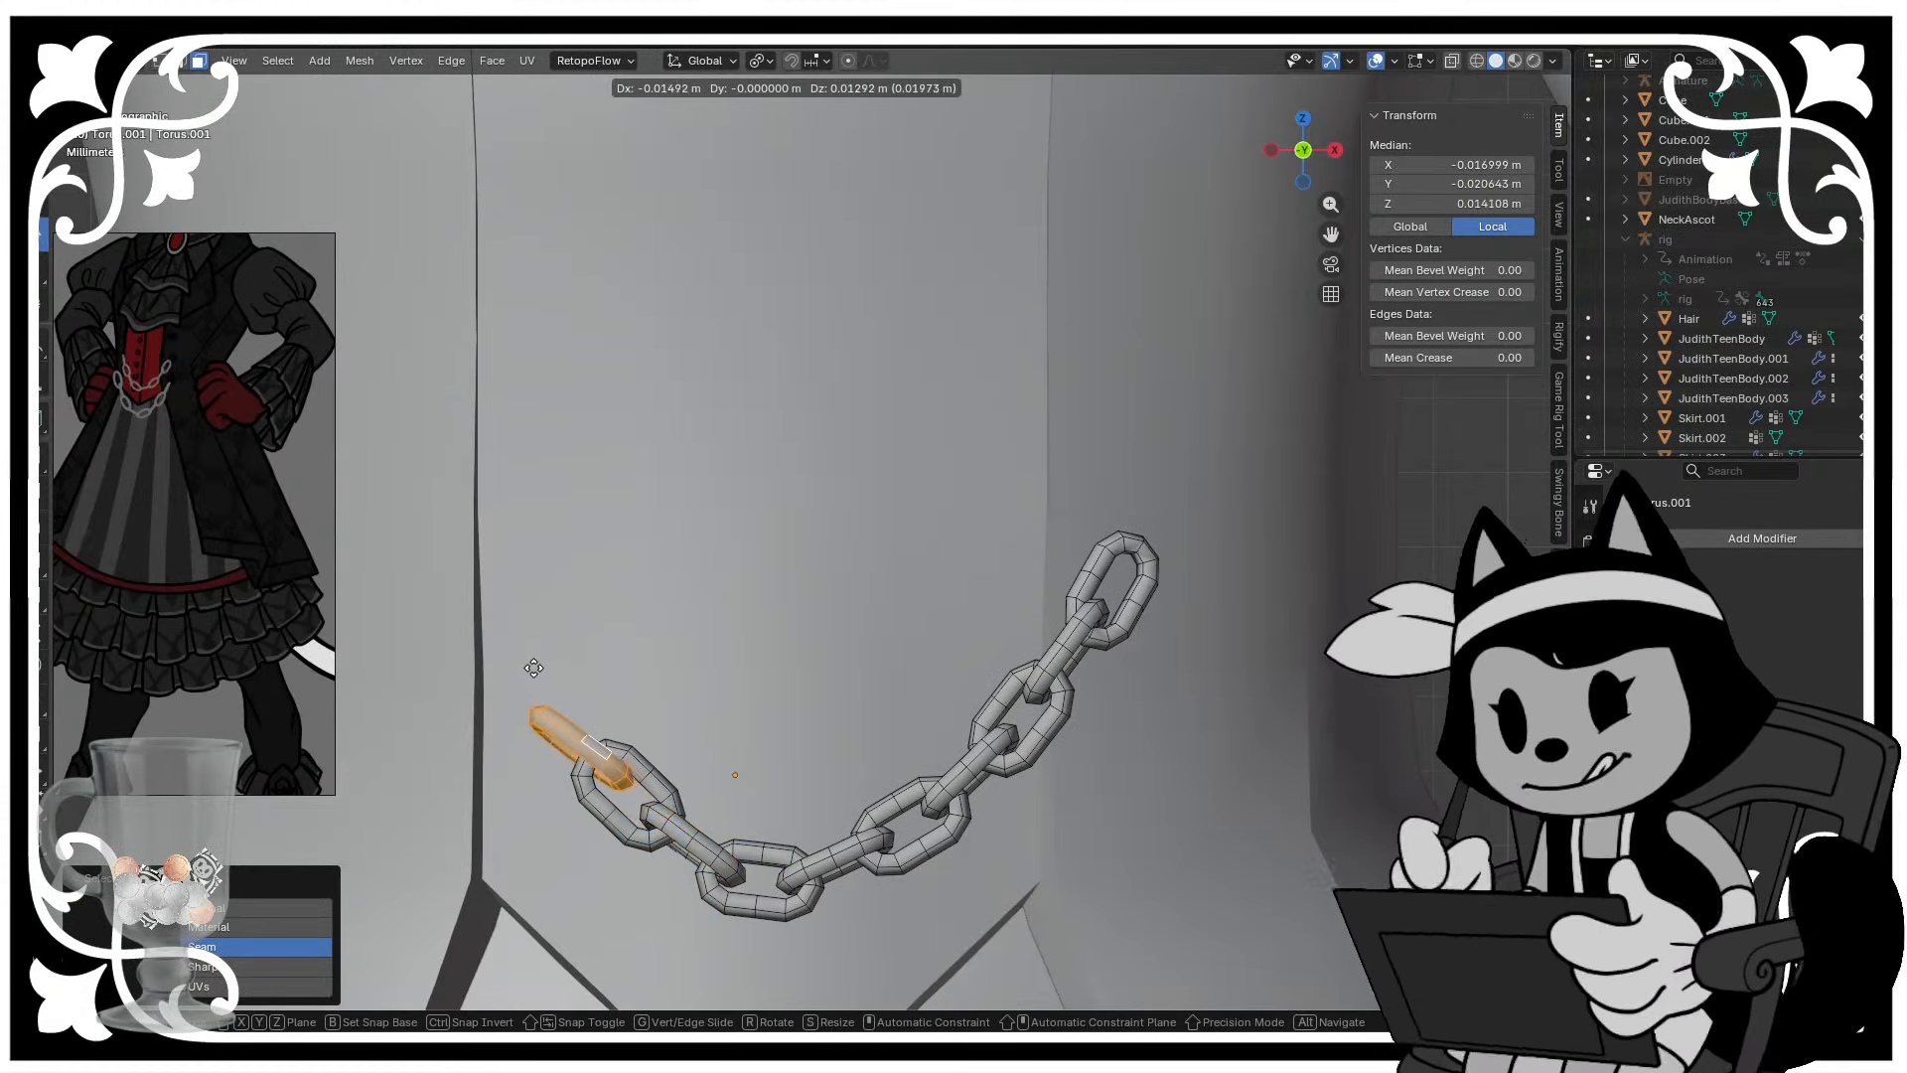
{"action": "left_click", "coordinate": [580, 735]}
{"action": "key", "text": "r"}
{"action": "left_click", "coordinate": [609, 546]}
{"action": "key", "text": "g"}
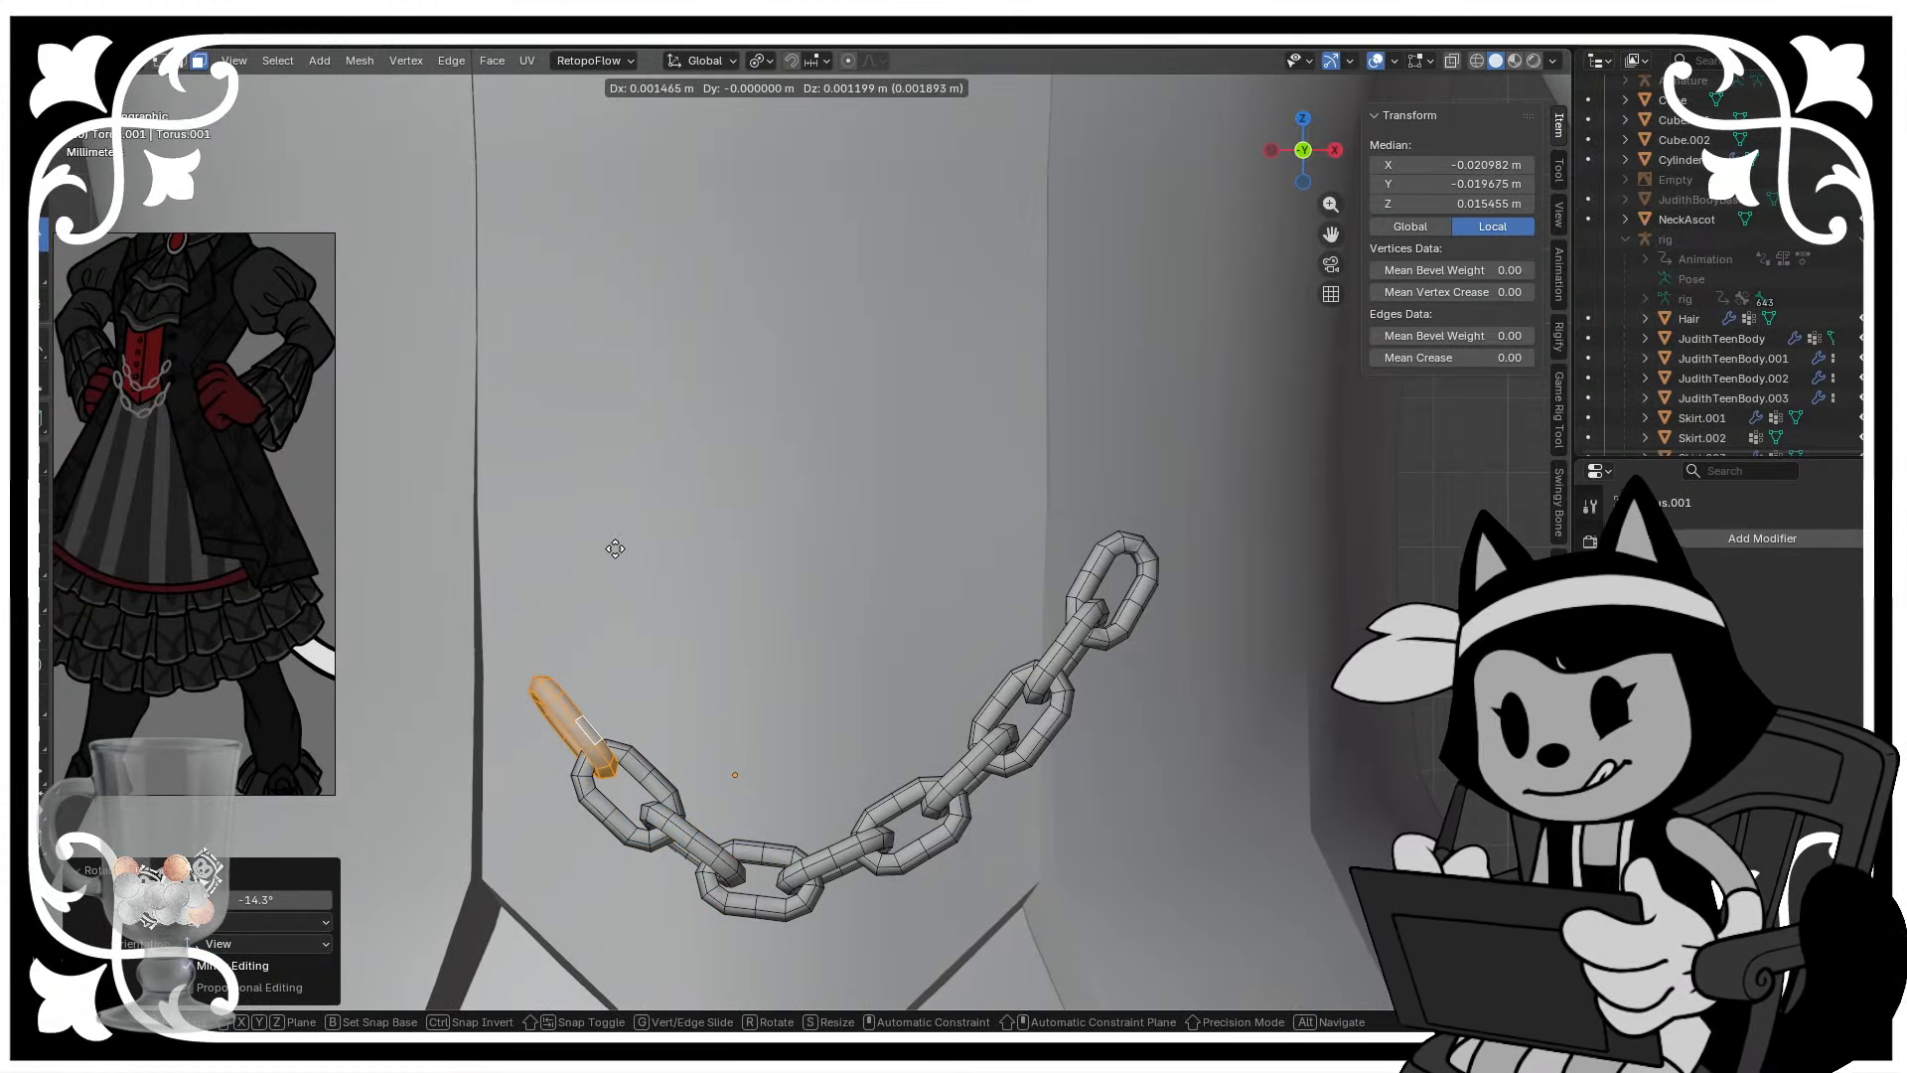
{"action": "left_click", "coordinate": [617, 554]}
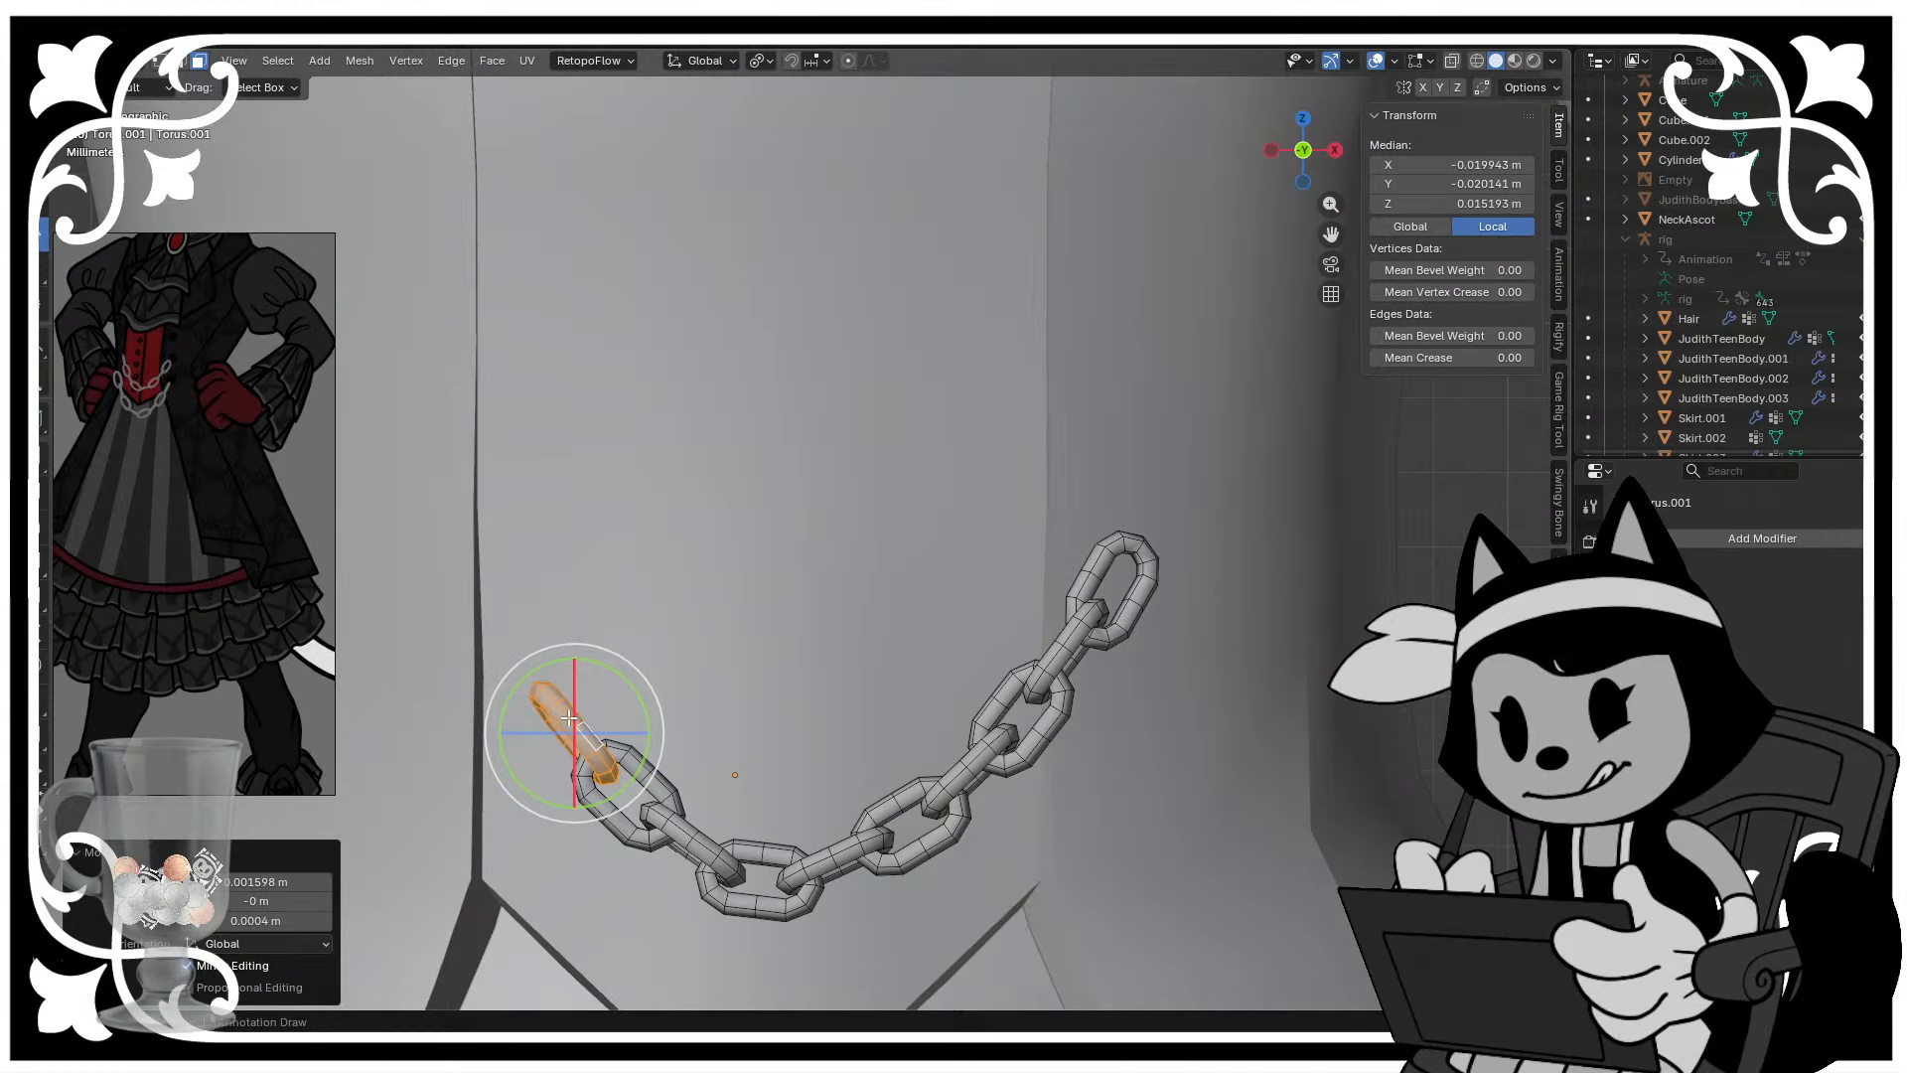
- Duplicate the left open link and rotate the copy to continue the chain's upward curve on the left
{"action": "left_click", "coordinate": [645, 752]}
{"action": "key", "text": "ctrl+l"}
{"action": "key", "text": "g"}
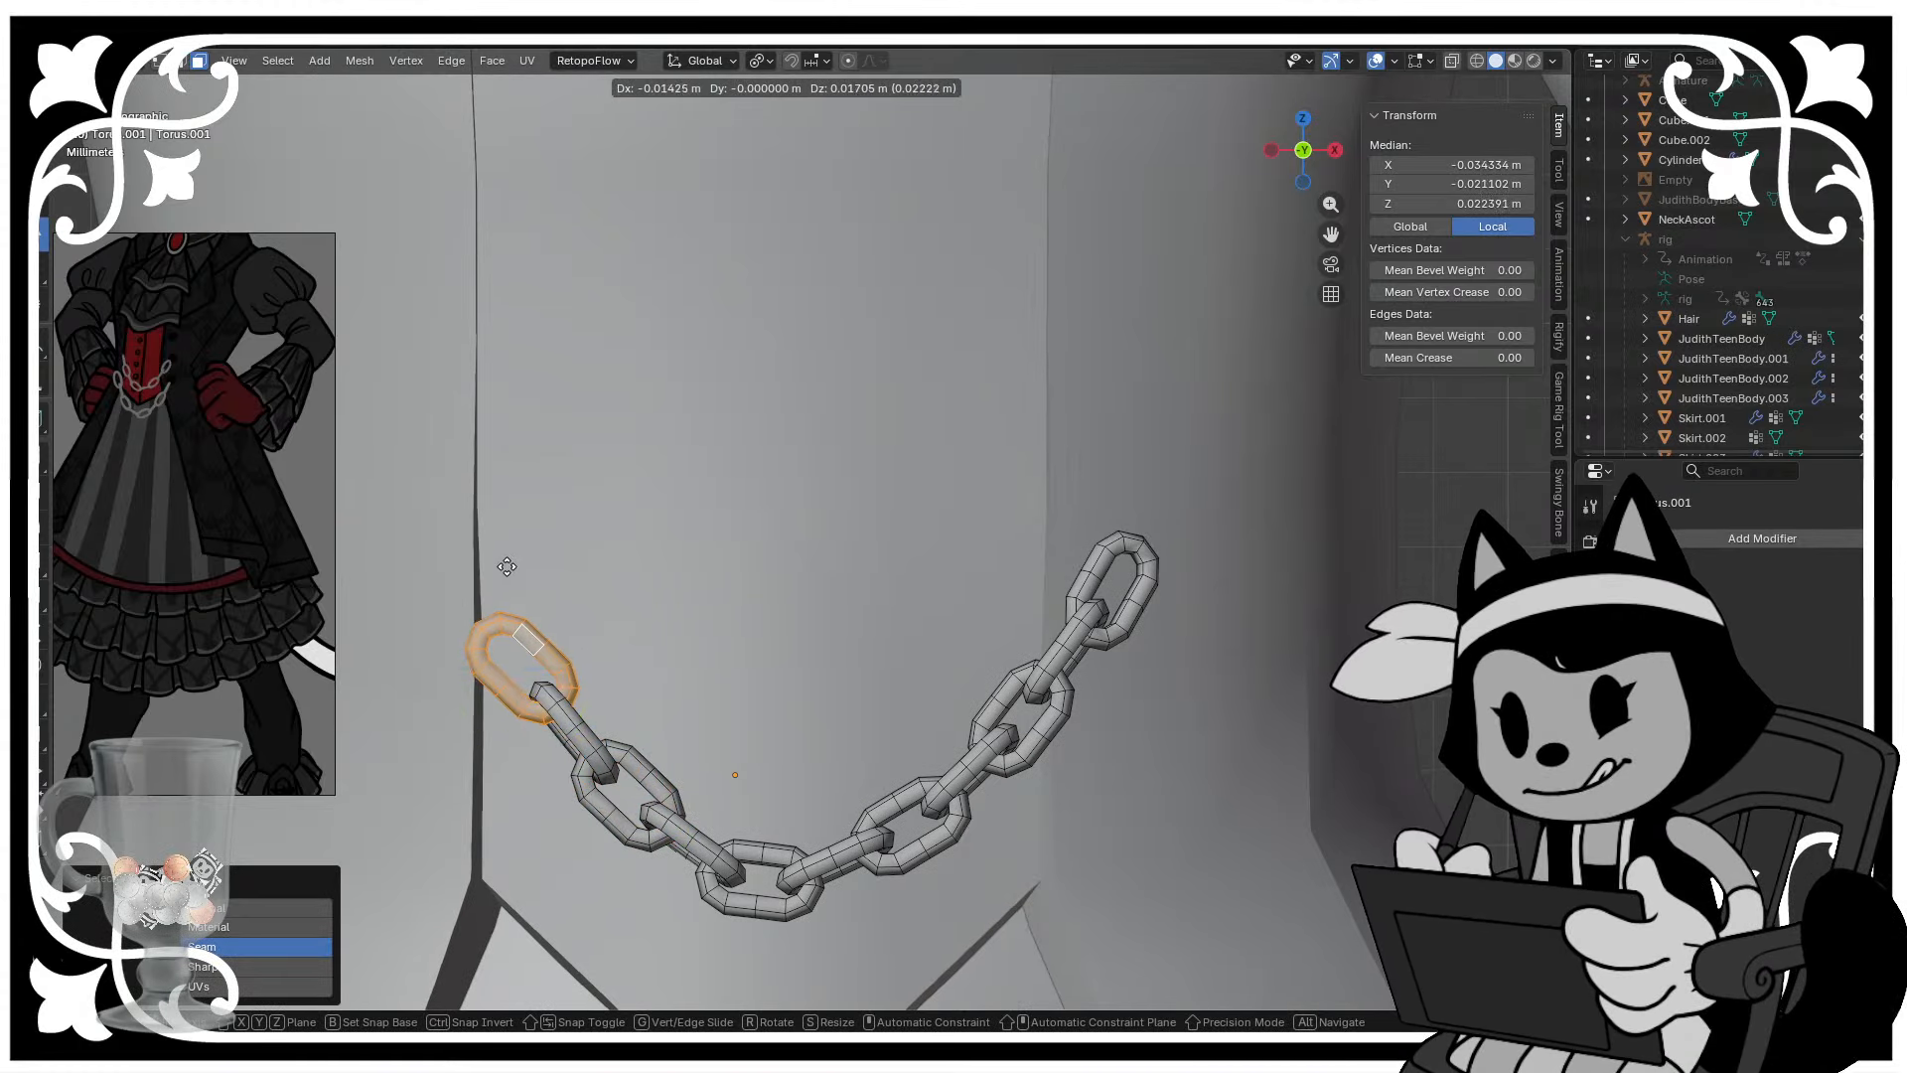
{"action": "left_click", "coordinate": [509, 564]}
{"action": "key", "text": "r"}
{"action": "left_click", "coordinate": [598, 498]}
{"action": "key", "text": "g"}
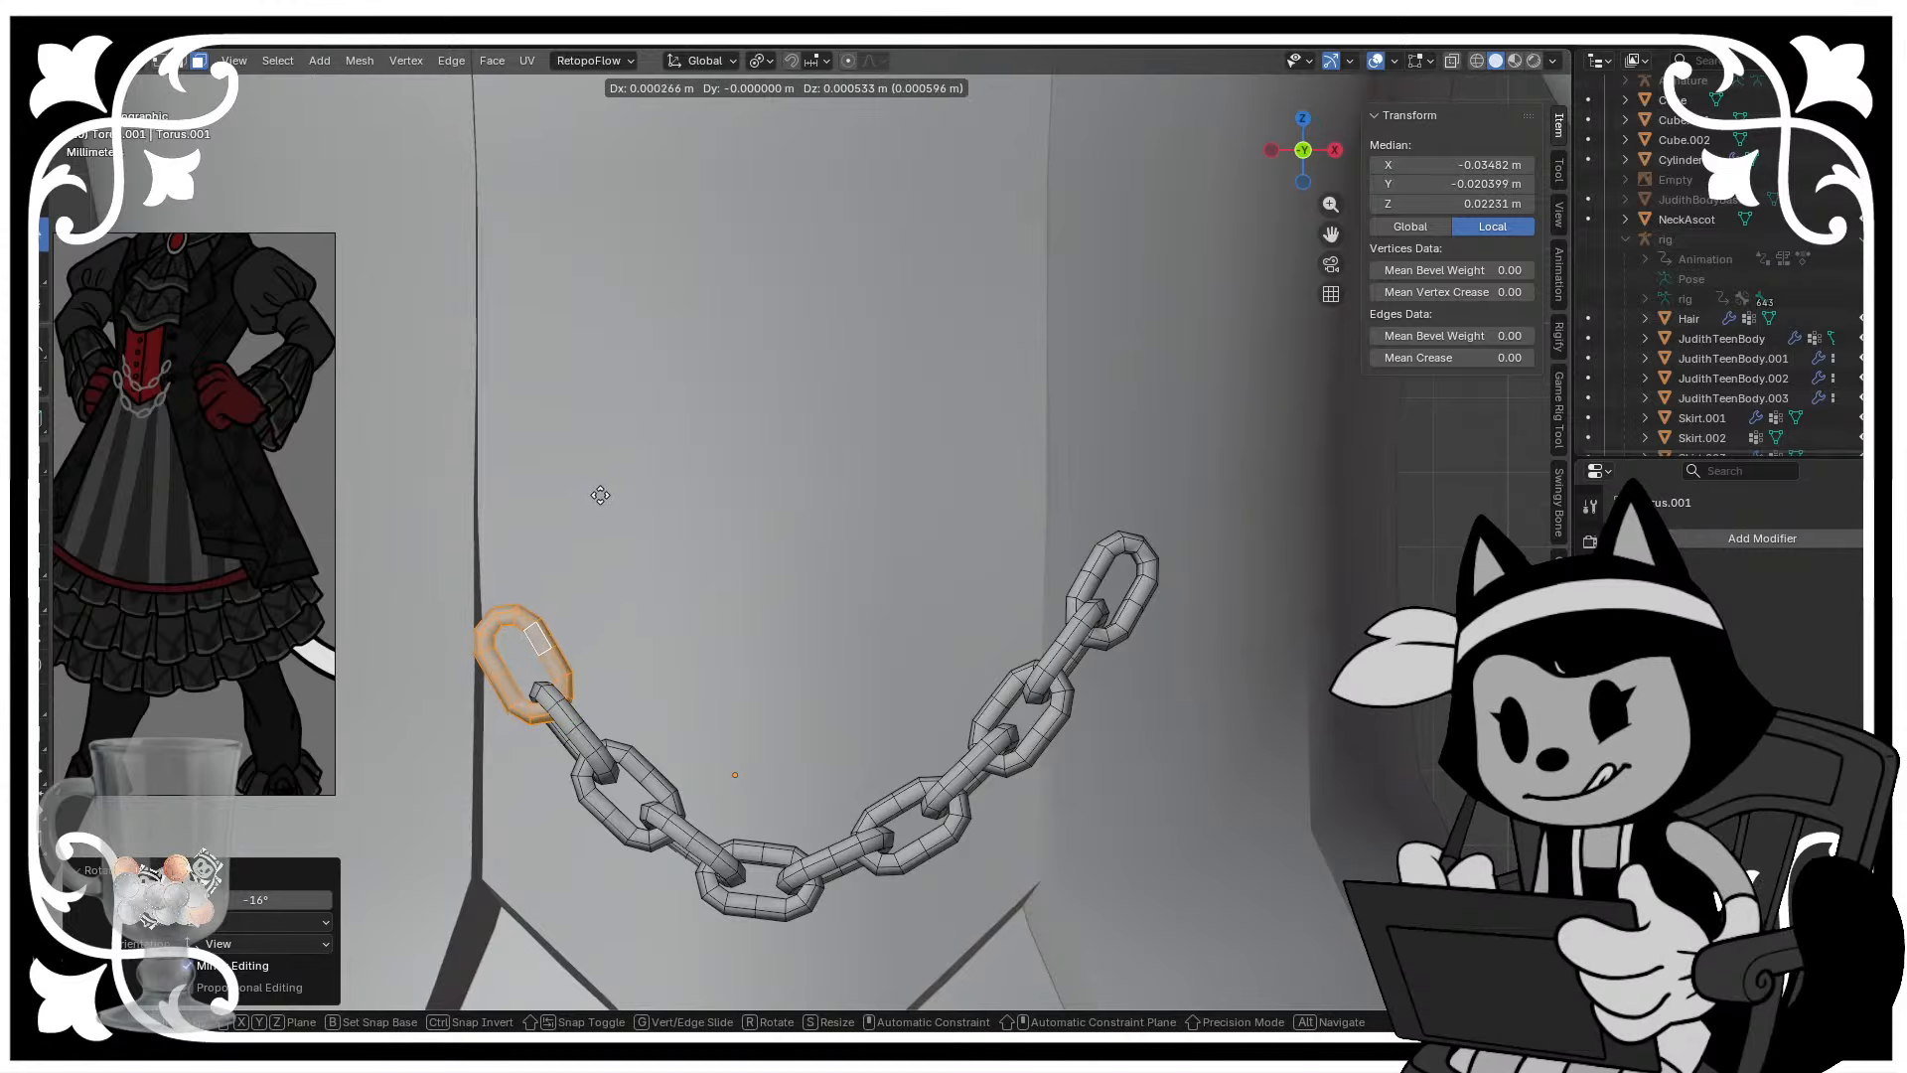
{"action": "left_click", "coordinate": [605, 495]}
- Duplicate the upper edge-on link and place the copy at the chain's left tip
{"action": "left_click", "coordinate": [573, 745]}
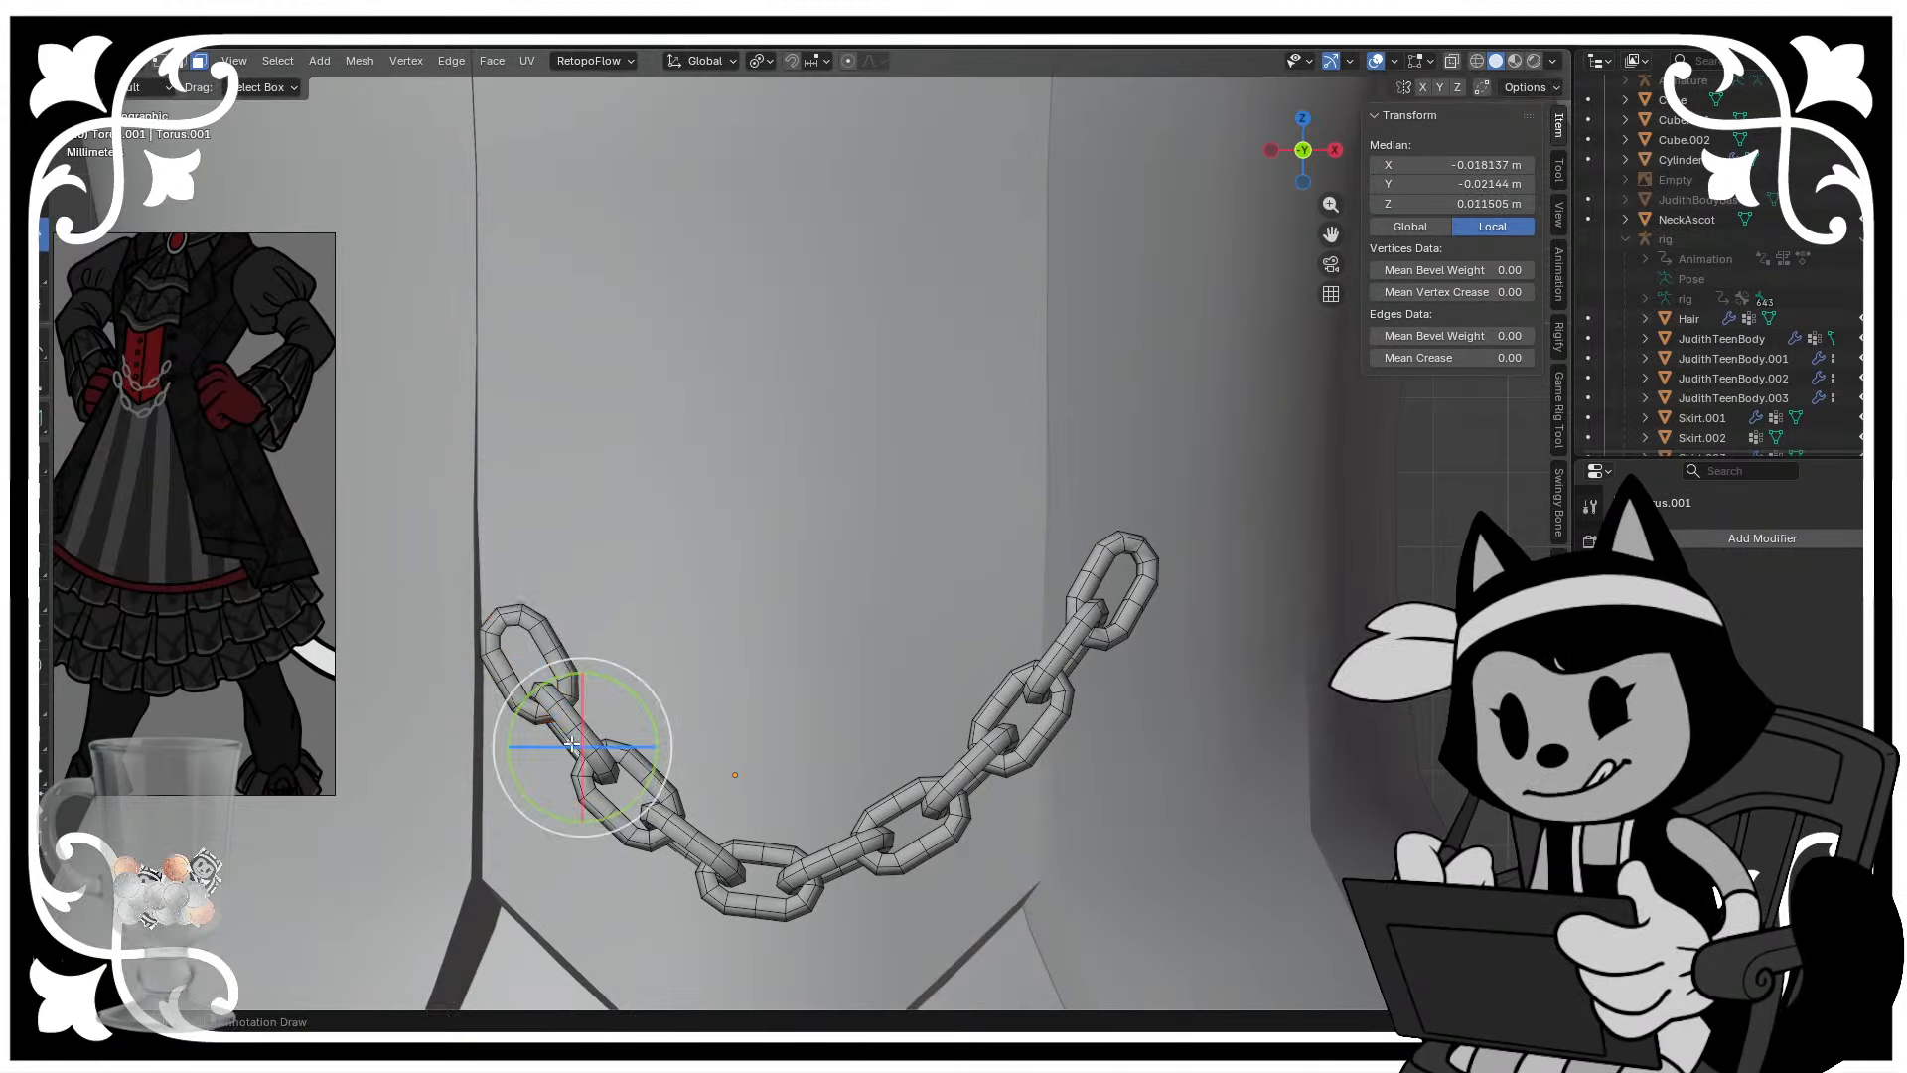
{"action": "key", "text": "ctrl+l"}
{"action": "key", "text": "g"}
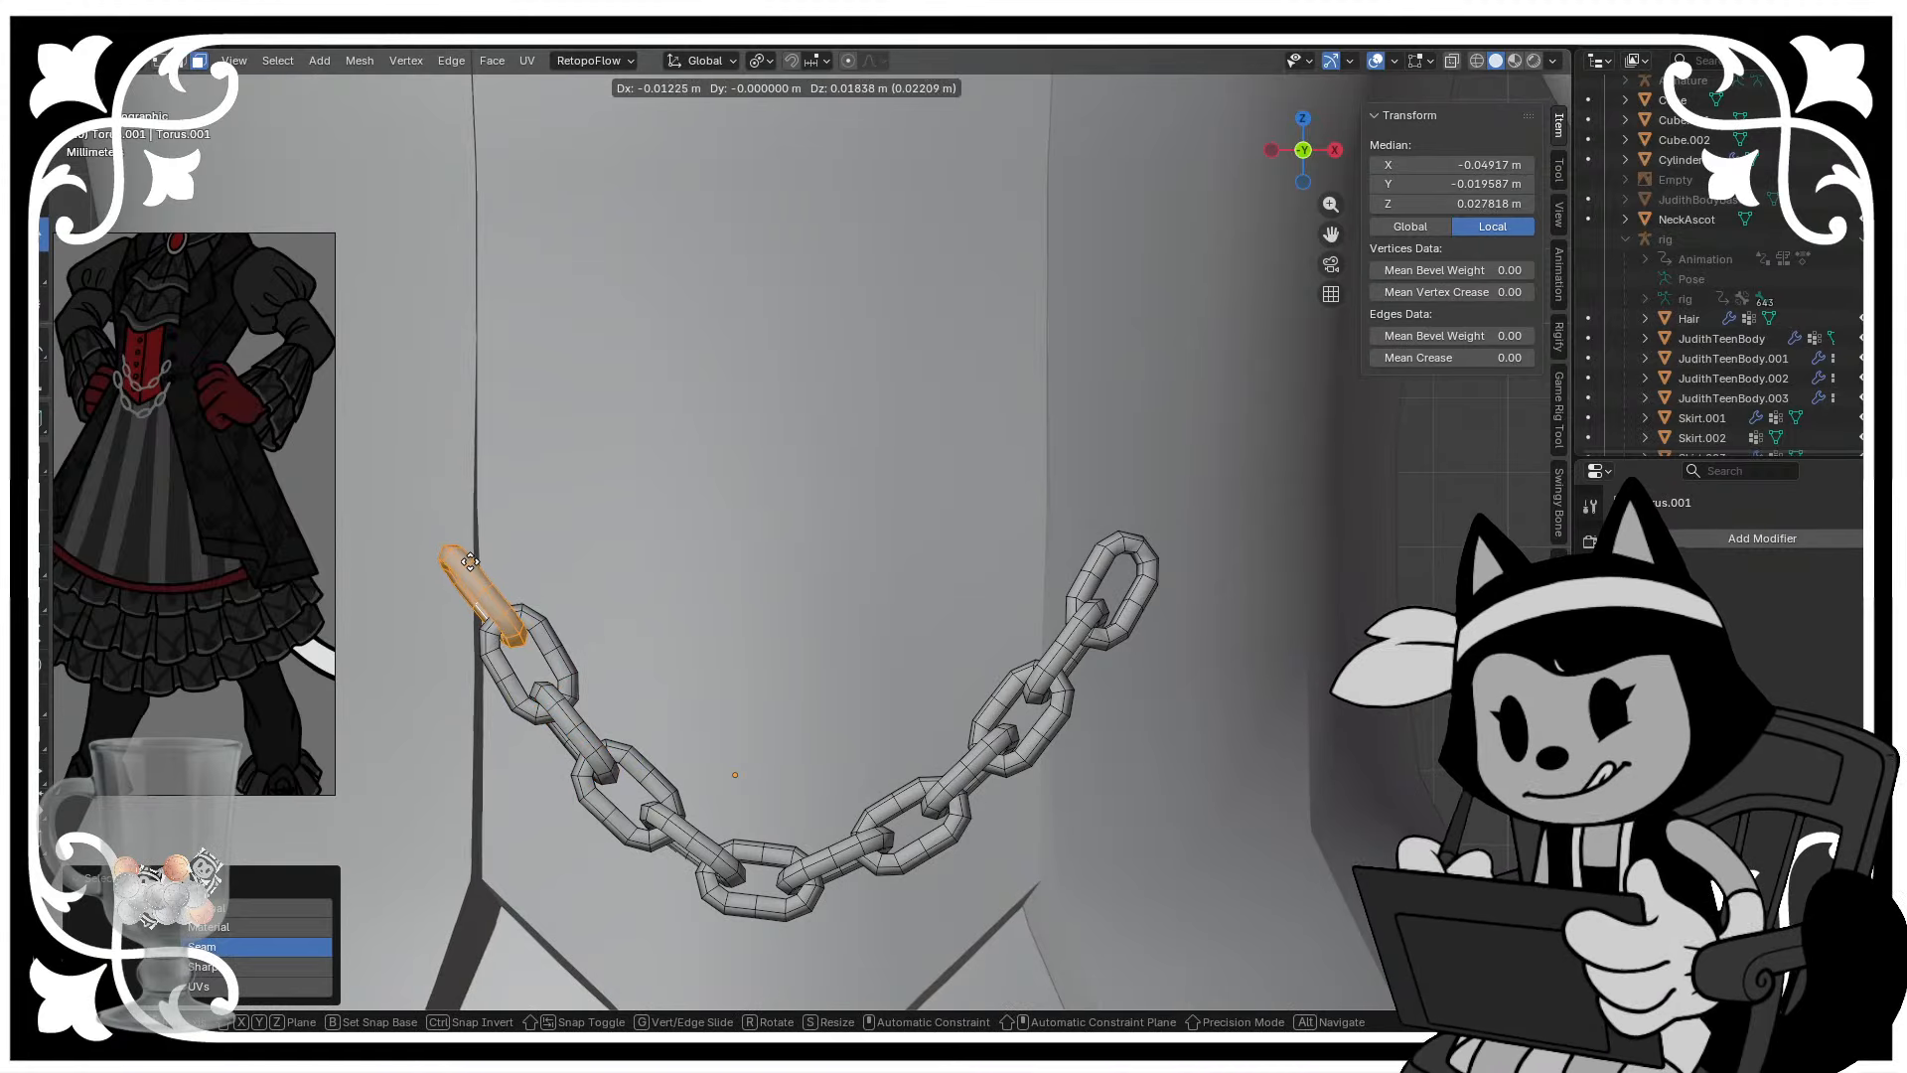
{"action": "left_click", "coordinate": [470, 563]}
- Examine how the draped chain fits across the coat's waist in Object Mode
{"action": "scroll", "coordinate": [711, 594], "scroll_direction": "down", "scroll_amount": 5}
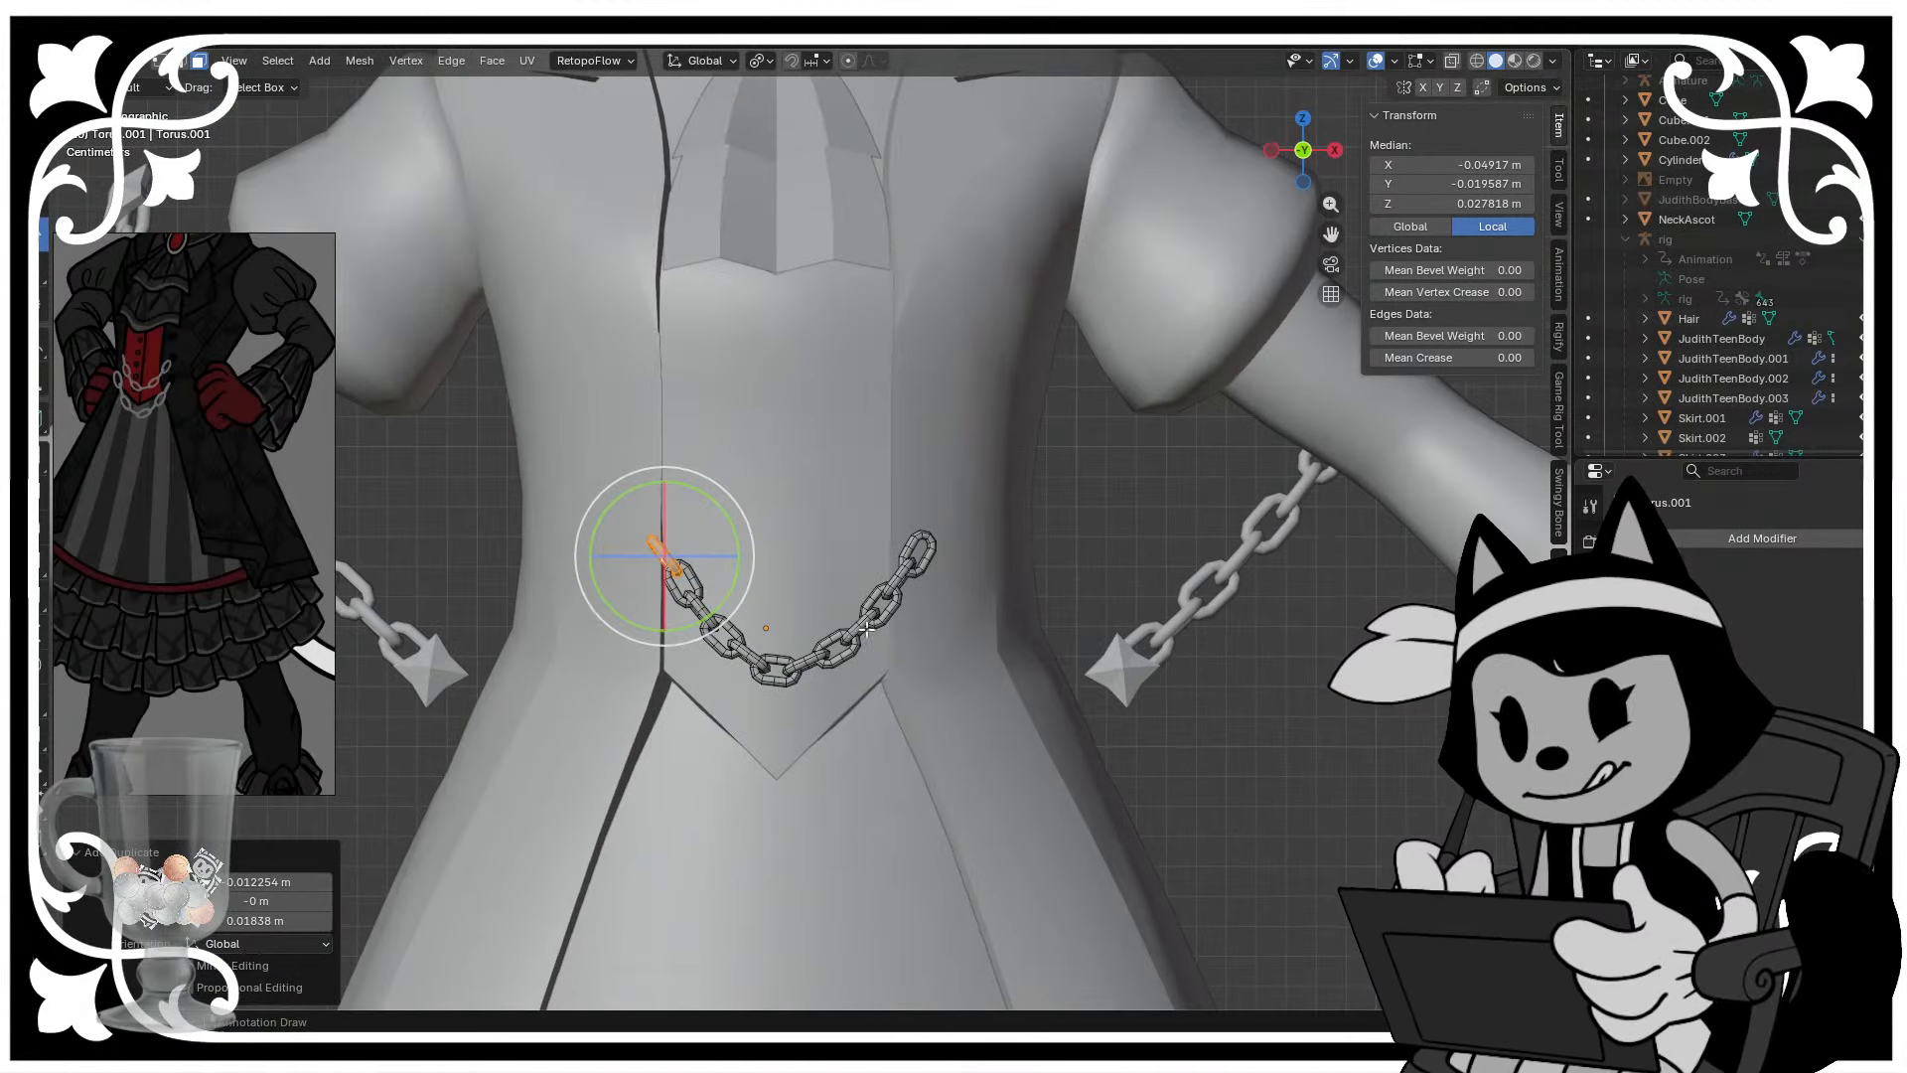
{"action": "key", "text": "Tab"}
{"action": "scroll", "coordinate": [866, 629], "scroll_direction": "down", "scroll_amount": 3}
{"action": "mouse_move", "coordinate": [866, 629]}
{"action": "middle_mouse_down"}
{"action": "mouse_move", "coordinate": [982, 636]}
{"action": "mouse_move", "coordinate": [926, 658]}
{"action": "mouse_move", "coordinate": [1021, 652]}
{"action": "mouse_move", "coordinate": [817, 630]}
{"action": "mouse_move", "coordinate": [1012, 578]}
{"action": "mouse_move", "coordinate": [776, 624]}
{"action": "mouse_move", "coordinate": [841, 610]}
{"action": "middle_mouse_up"}
{"action": "scroll", "coordinate": [816, 630], "scroll_direction": "up", "scroll_amount": 3}
{"action": "scroll", "coordinate": [816, 622], "scroll_direction": "up", "scroll_amount": 2}
{"action": "key", "text": "KP_1"}
- Delete all links left of the chain's lowest open link and return to Object Mode
{"action": "key", "text": "Tab"}
{"action": "left_click", "coordinate": [538, 588]}
{"action": "left_click", "coordinate": [546, 669], "text": "shift"}
{"action": "left_click", "coordinate": [614, 701], "text": "shift"}
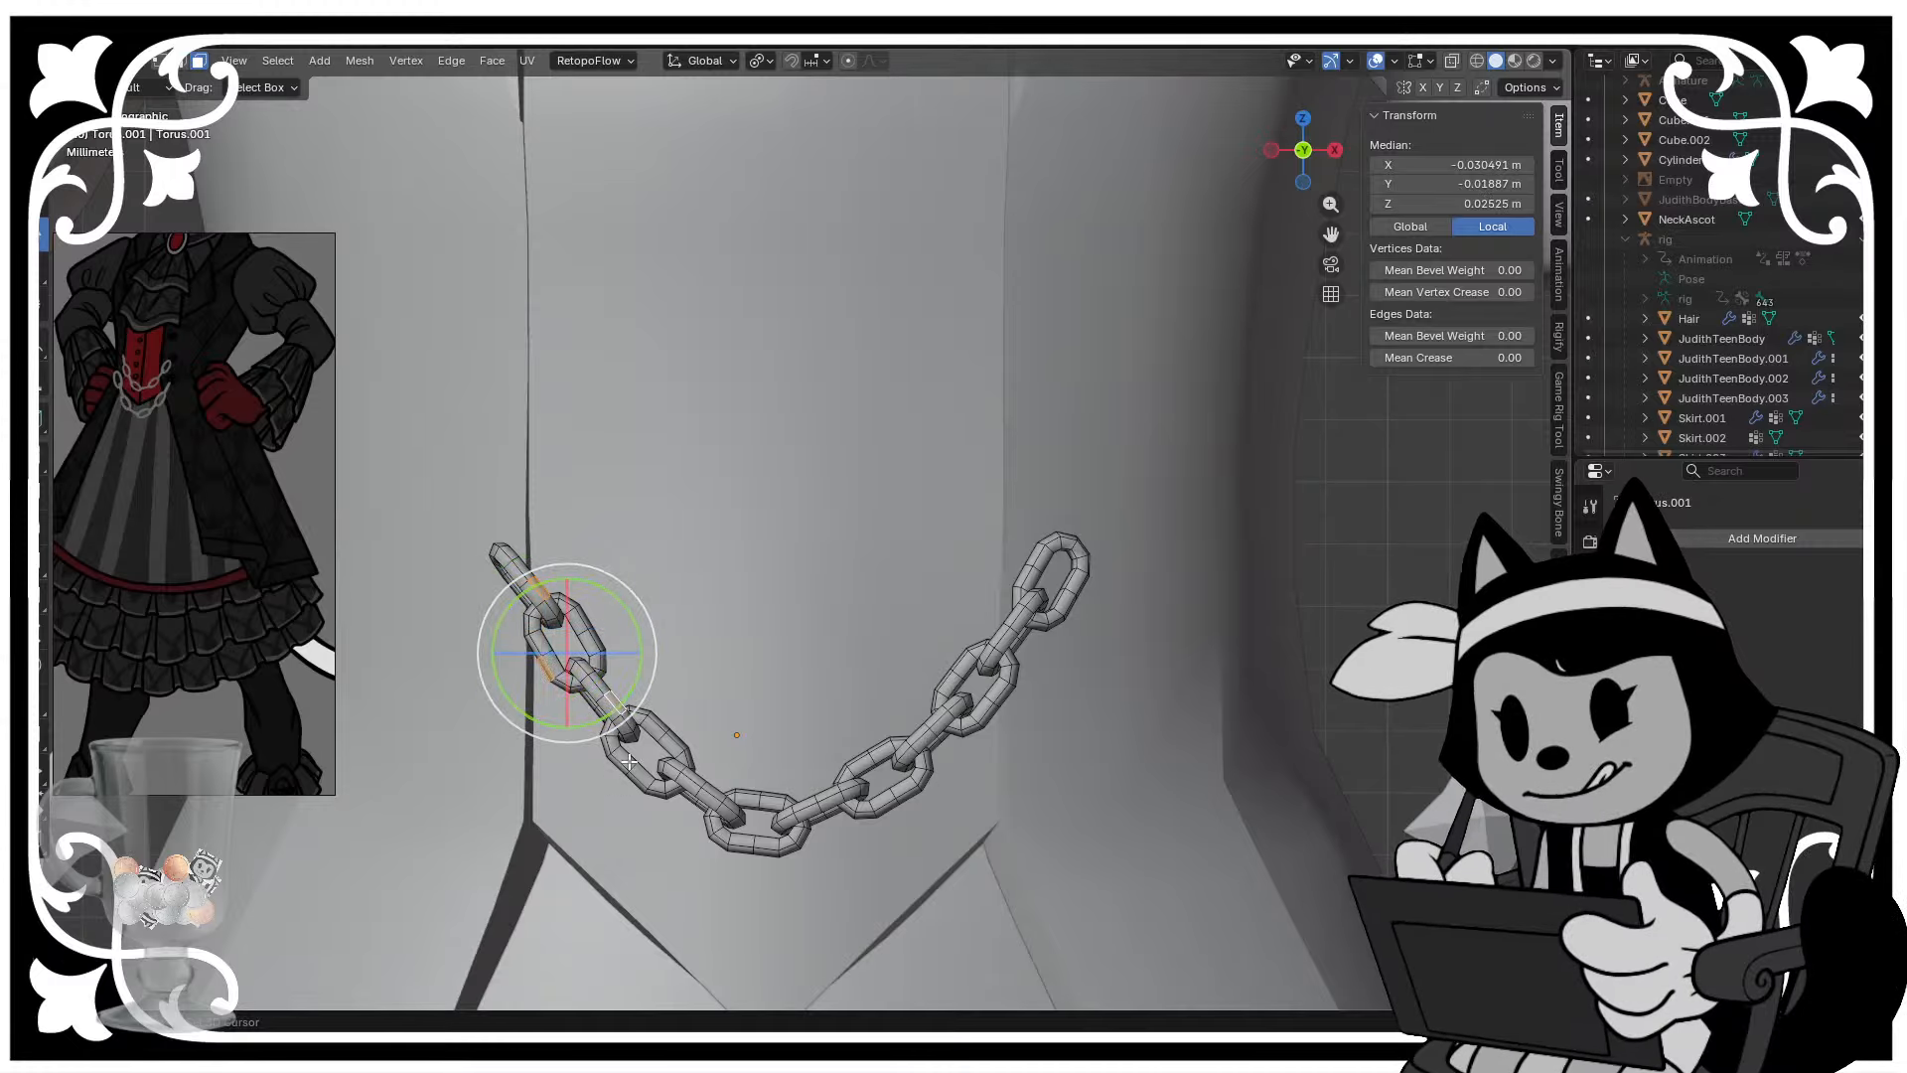
{"action": "left_click", "coordinate": [642, 775], "text": "shift"}
{"action": "left_click", "coordinate": [714, 791], "text": "shift"}
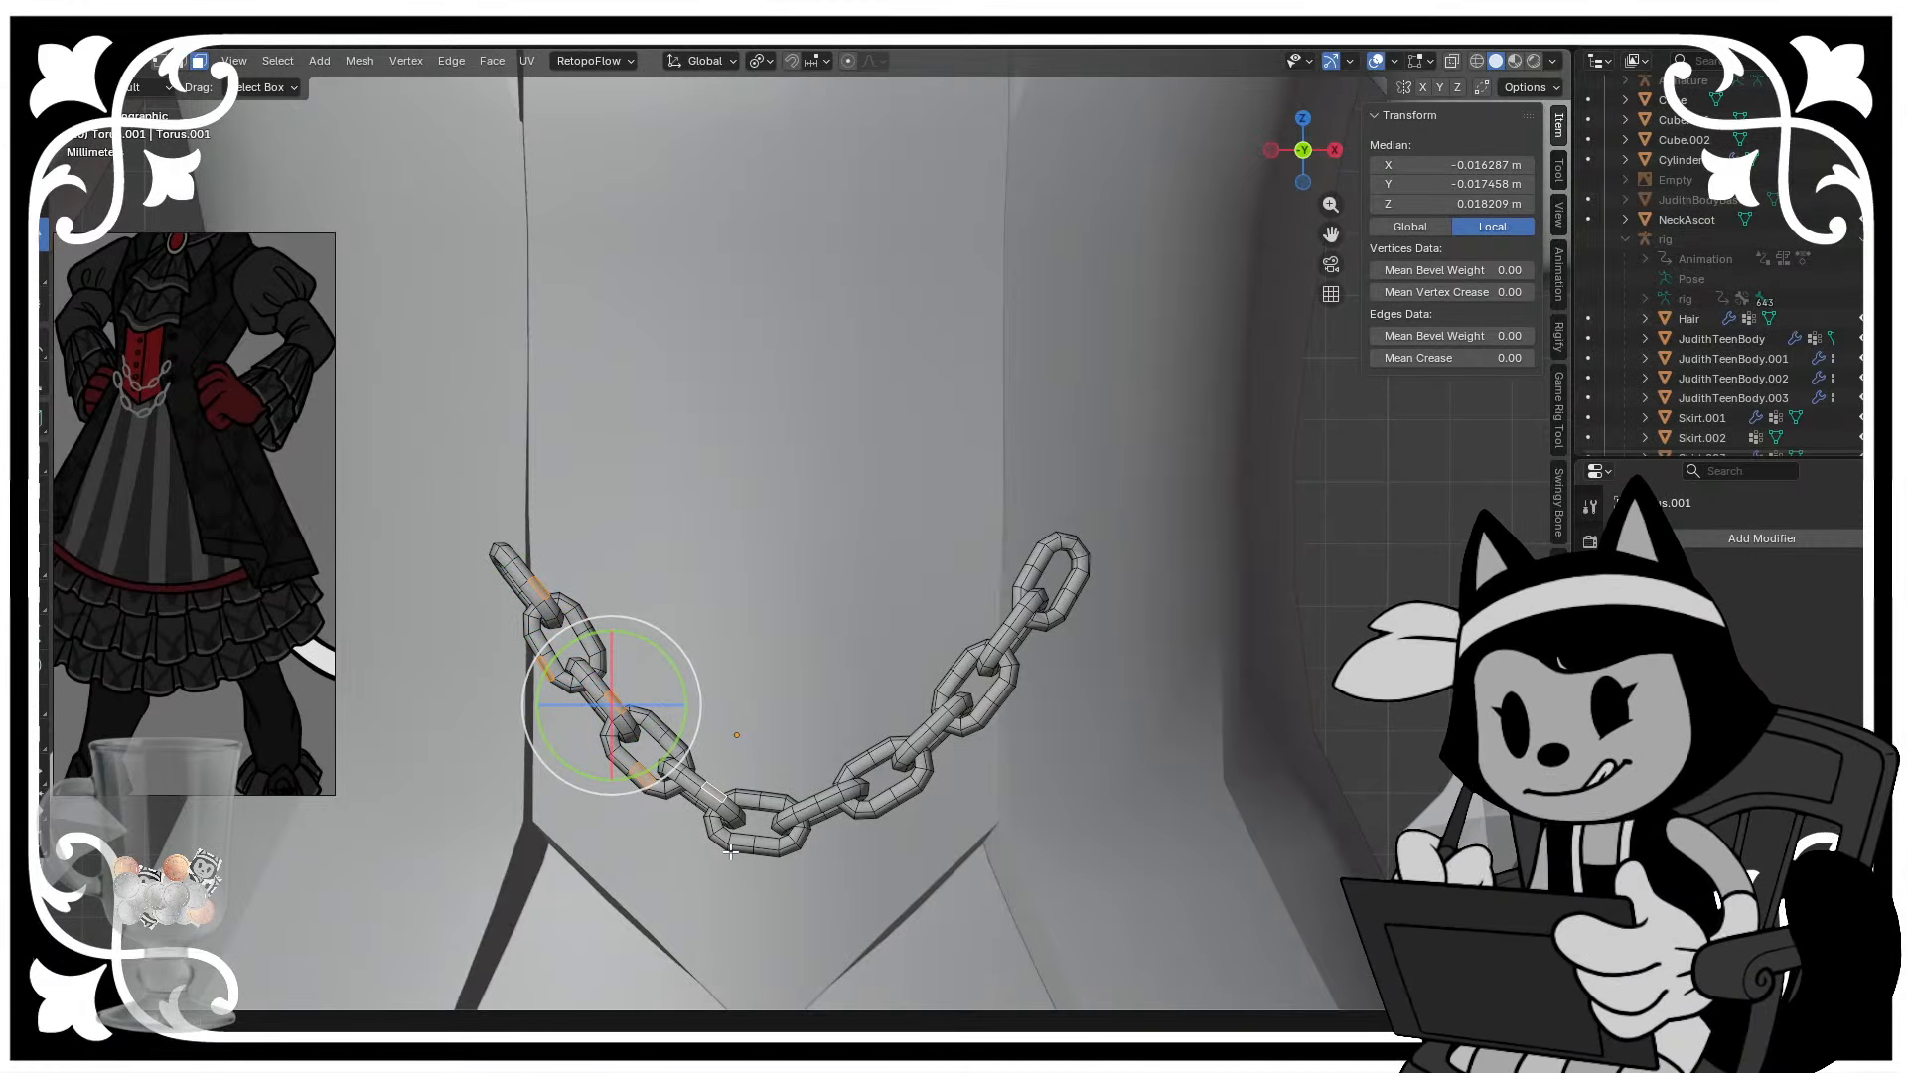
{"action": "key", "text": "ctrl+l"}
{"action": "key", "text": "x"}
{"action": "left_click", "coordinate": [821, 723]}
{"action": "key", "text": "Tab"}
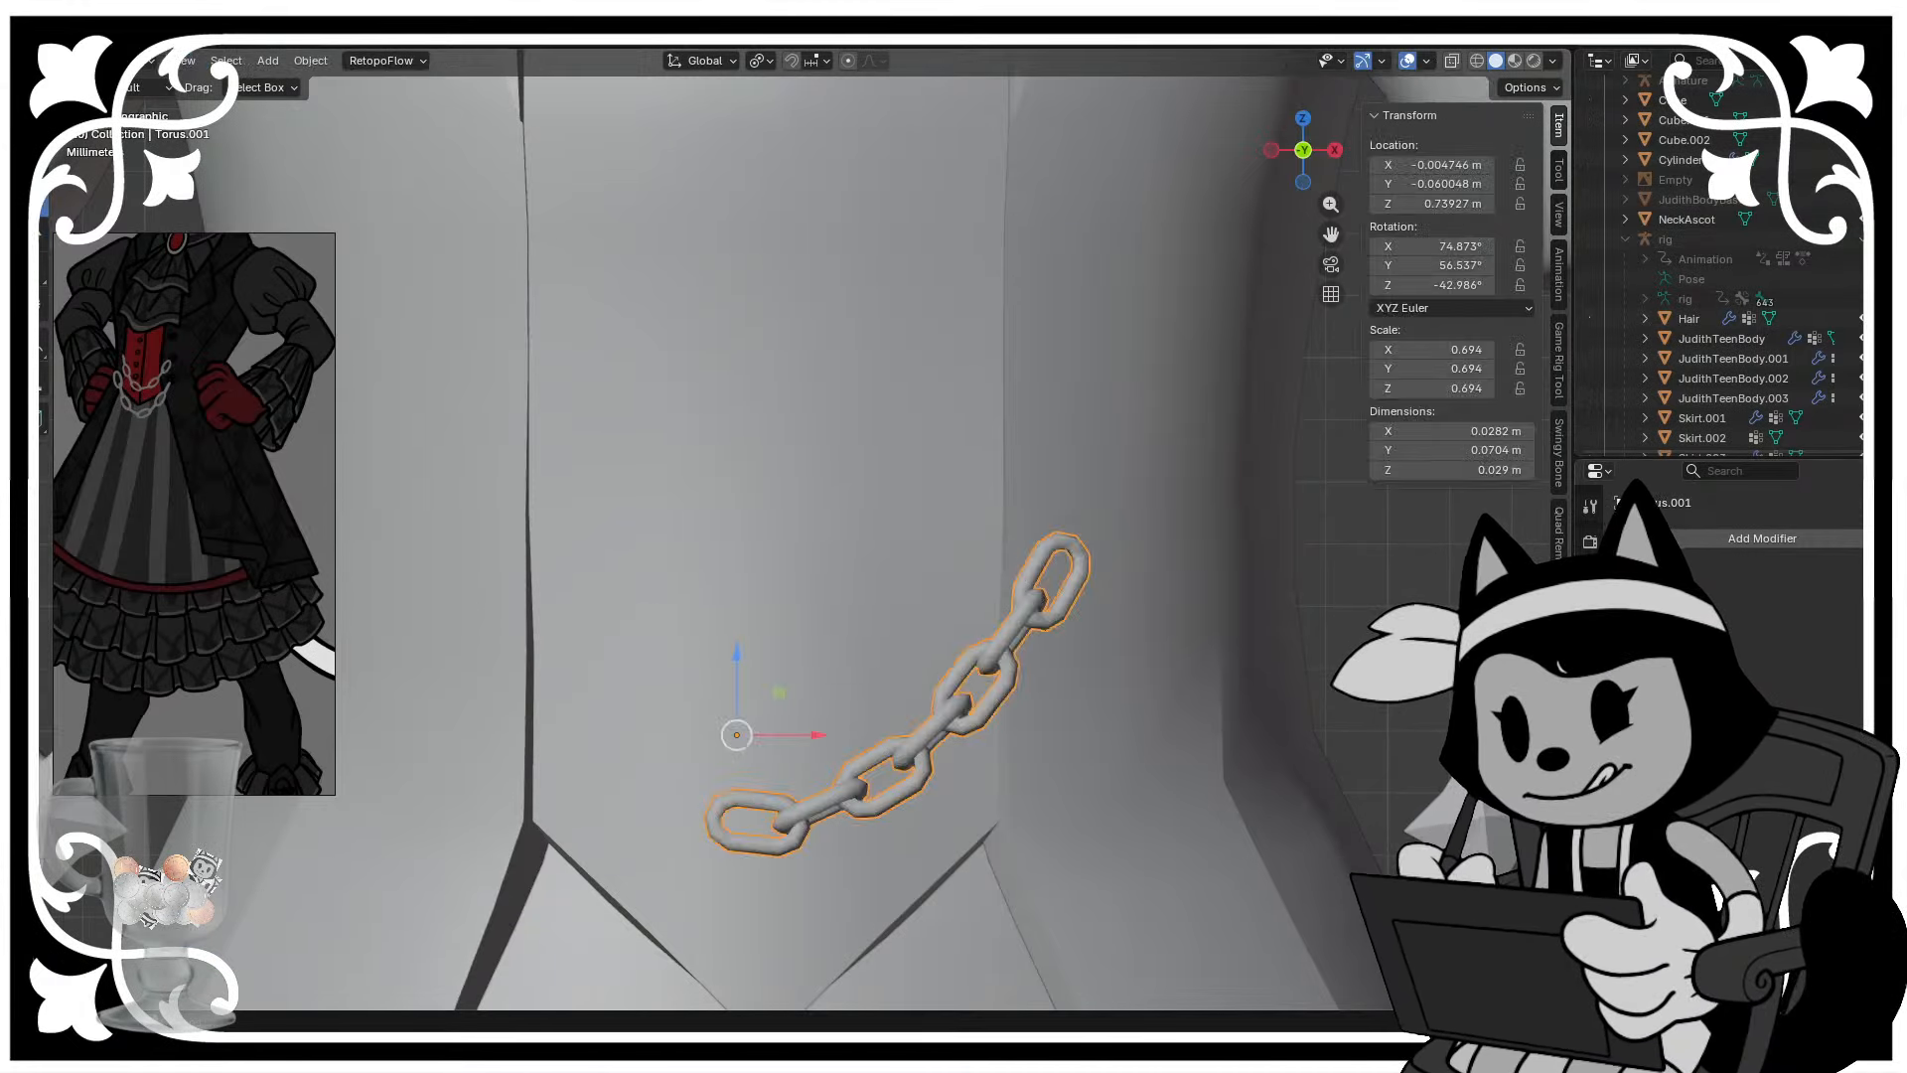
- Add a Mirror modifier to the half chain, mirroring on X with the body mesh as the mirror object
{"action": "type", "text": "mir"}
{"action": "key", "text": "Return"}
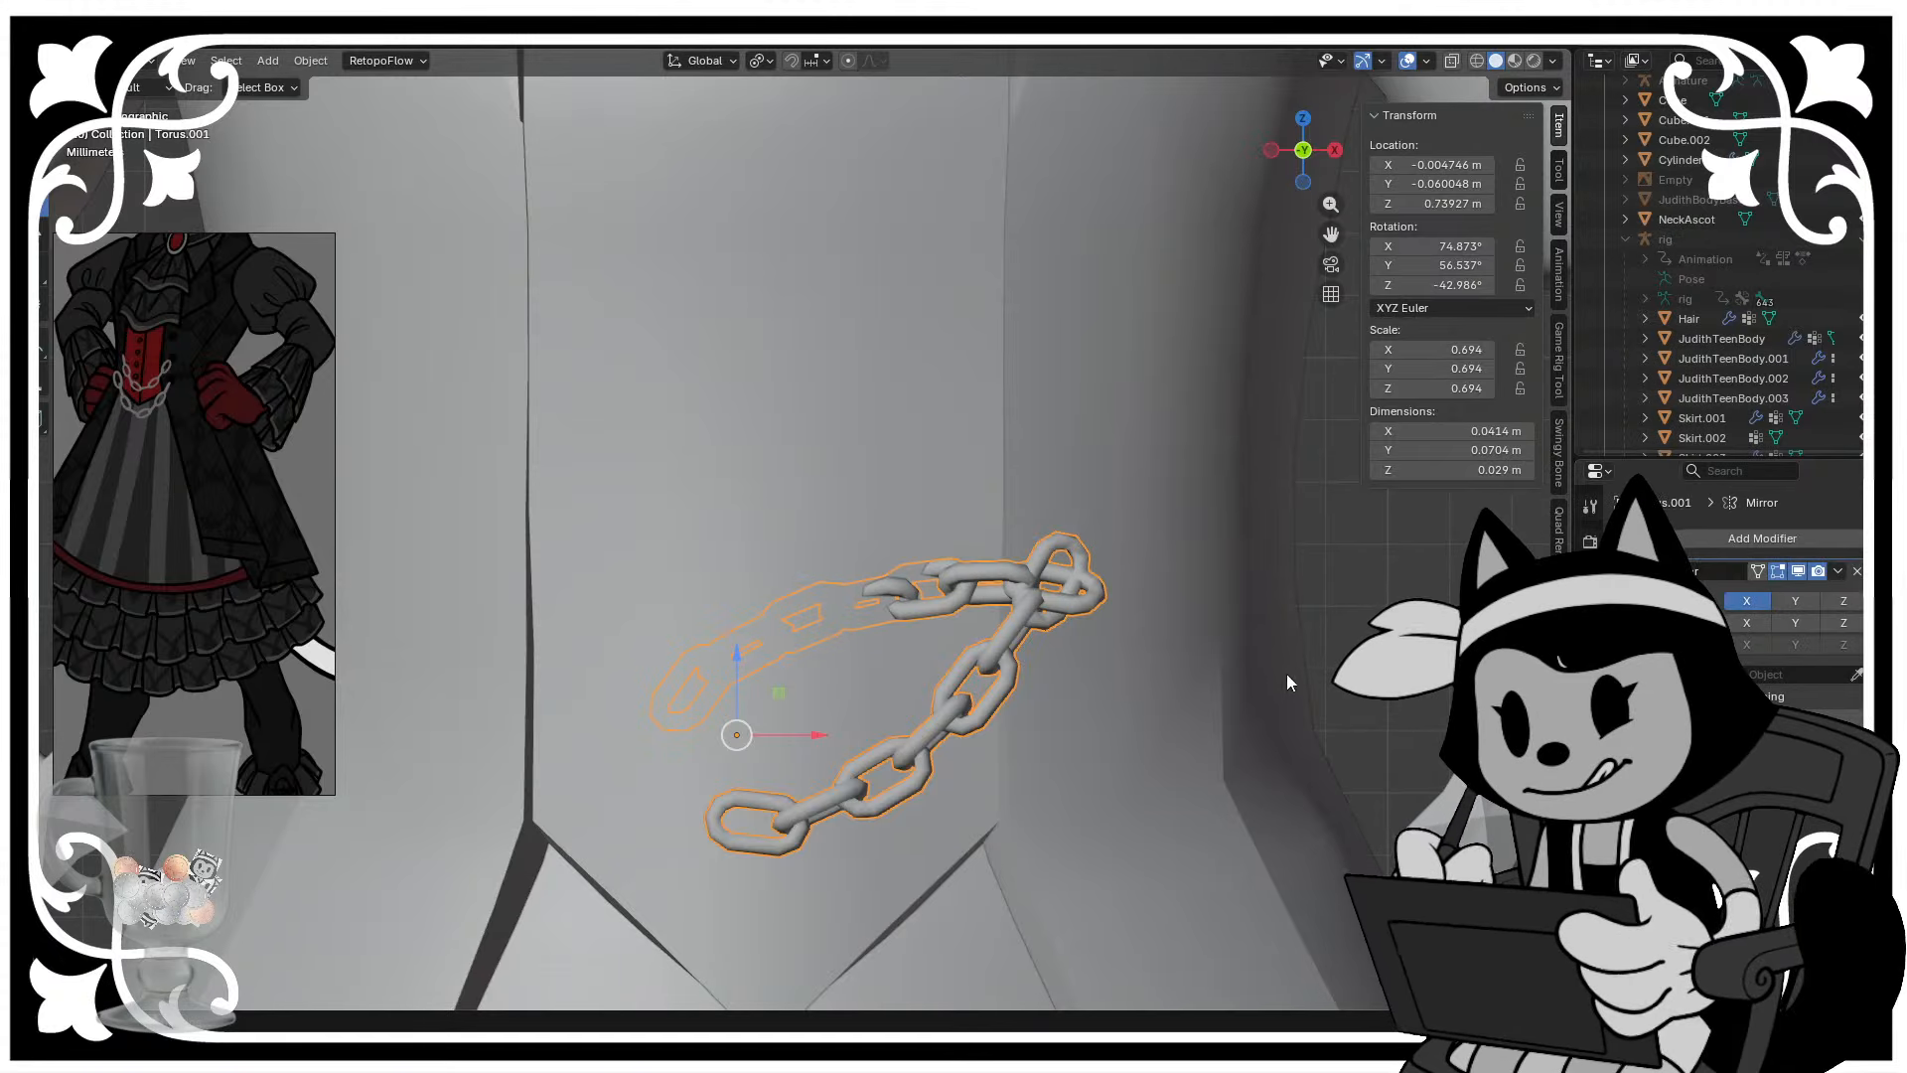
{"action": "scroll", "coordinate": [1286, 673], "scroll_direction": "down", "scroll_amount": 5}
{"action": "left_click", "coordinate": [1856, 674]}
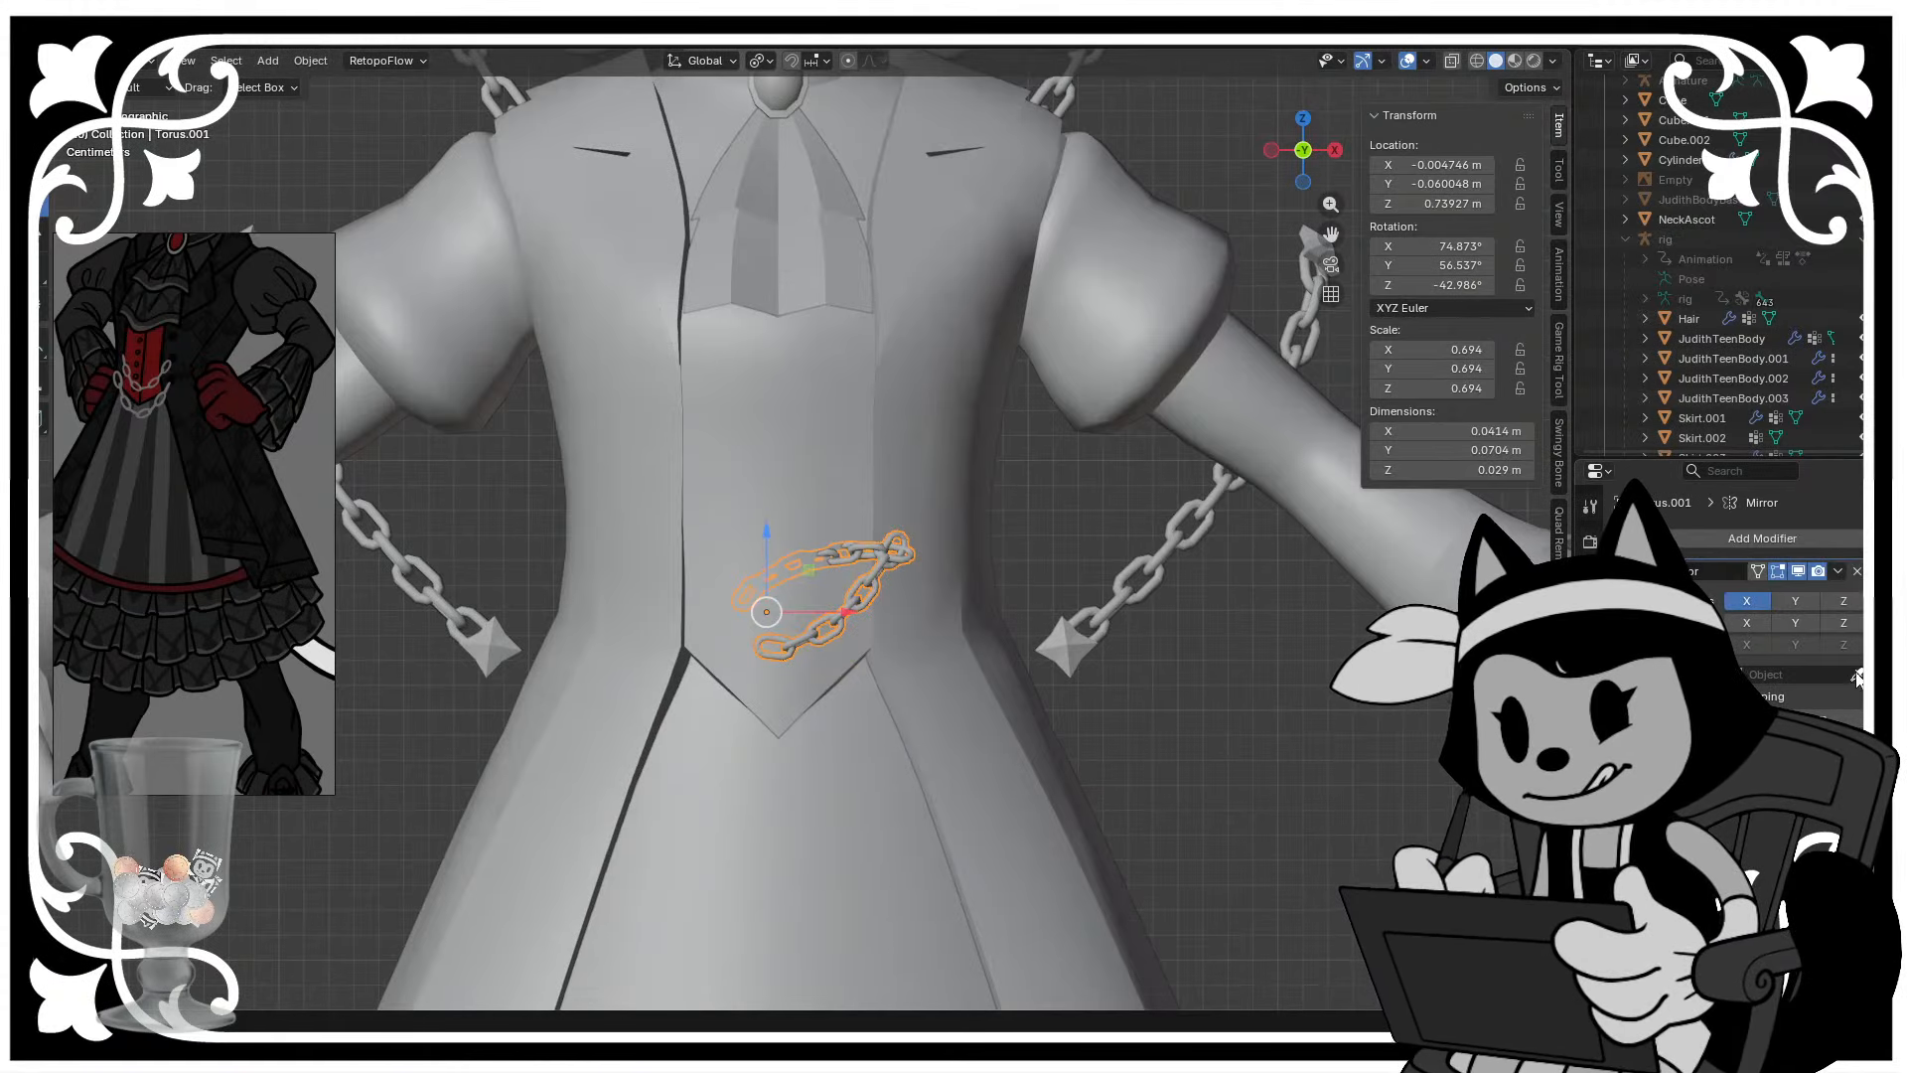
{"action": "left_click", "coordinate": [968, 477]}
- Move the mirrored chain horizontally, excluding Z, so it sits closer to the front of the waist
{"action": "scroll", "coordinate": [864, 616], "scroll_direction": "down", "scroll_amount": 2}
{"action": "scroll", "coordinate": [854, 606], "scroll_direction": "down", "scroll_amount": 3}
{"action": "middle_click_drag", "start_coordinate": [854, 606], "coordinate": [1001, 720]}
{"action": "scroll", "coordinate": [851, 641], "scroll_direction": "up", "scroll_amount": 5}
{"action": "left_click", "coordinate": [852, 640]}
{"action": "left_click", "coordinate": [837, 675]}
{"action": "scroll", "coordinate": [756, 563], "scroll_direction": "up", "scroll_amount": 1}
{"action": "key", "text": "g"}
{"action": "key", "text": "shift+z"}
{"action": "left_click", "coordinate": [797, 723]}
- In Edit Mode, rotate the chain's lowest link about Z and shift it along Y at the mirror centre
{"action": "key", "text": "Tab"}
{"action": "key", "text": "alt+a"}
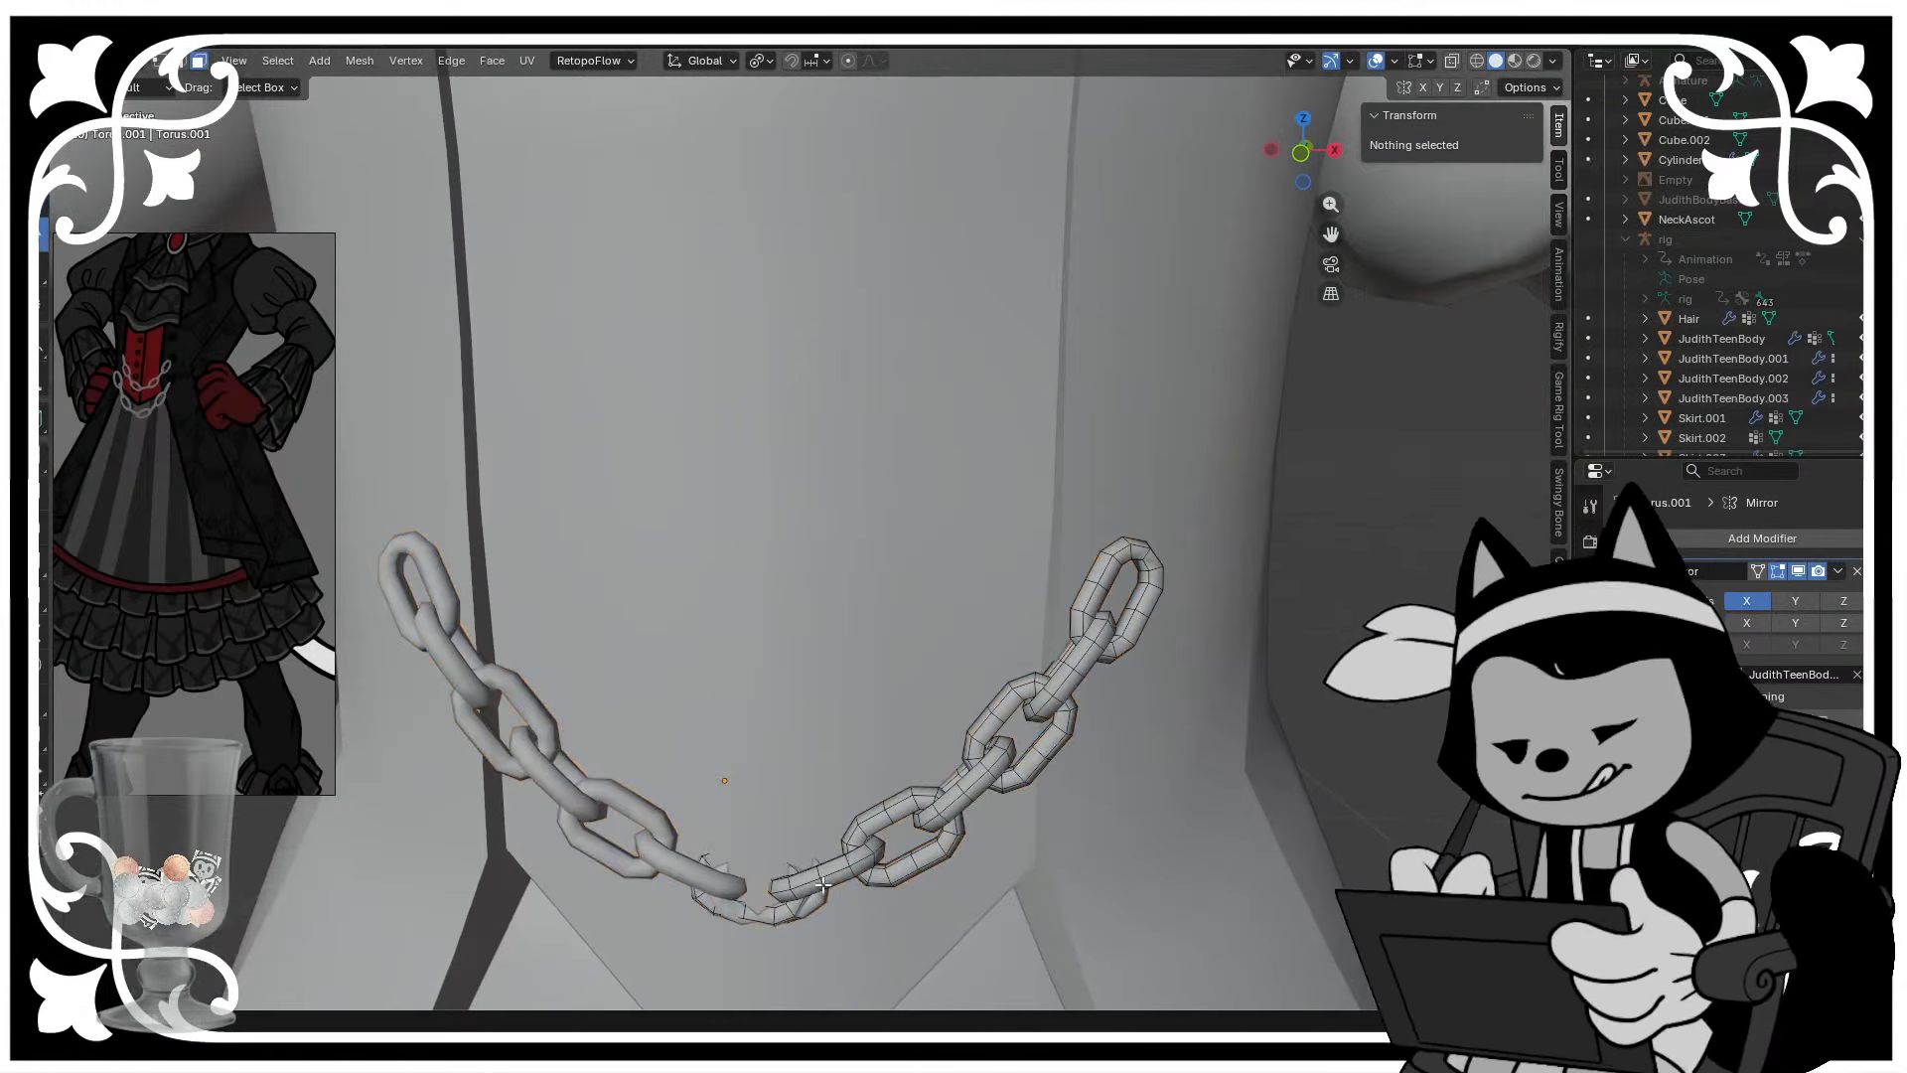
{"action": "scroll", "coordinate": [721, 811], "scroll_direction": "up", "scroll_amount": 4}
{"action": "key", "text": "l"}
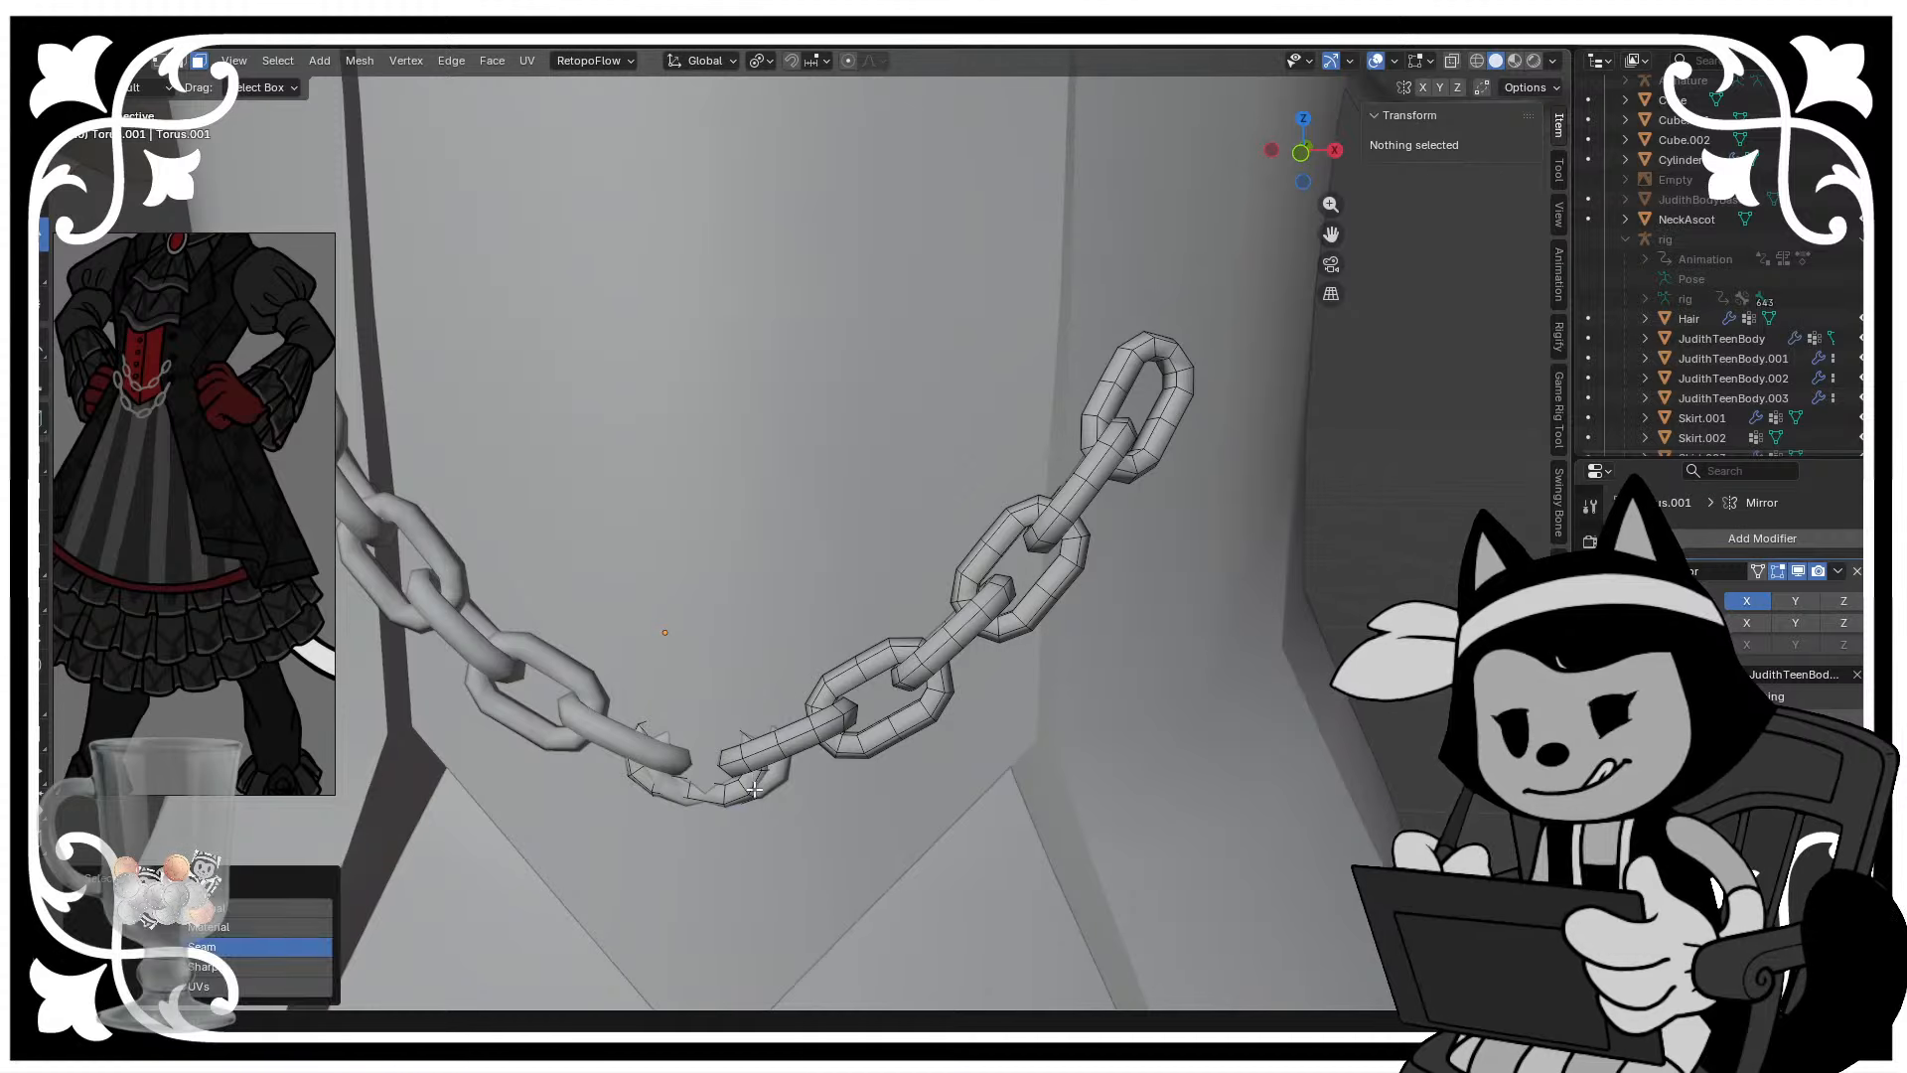
{"action": "mouse_move", "coordinate": [721, 811]}
{"action": "middle_mouse_down"}
{"action": "mouse_move", "coordinate": [753, 805]}
{"action": "mouse_move", "coordinate": [708, 817]}
{"action": "middle_mouse_up"}
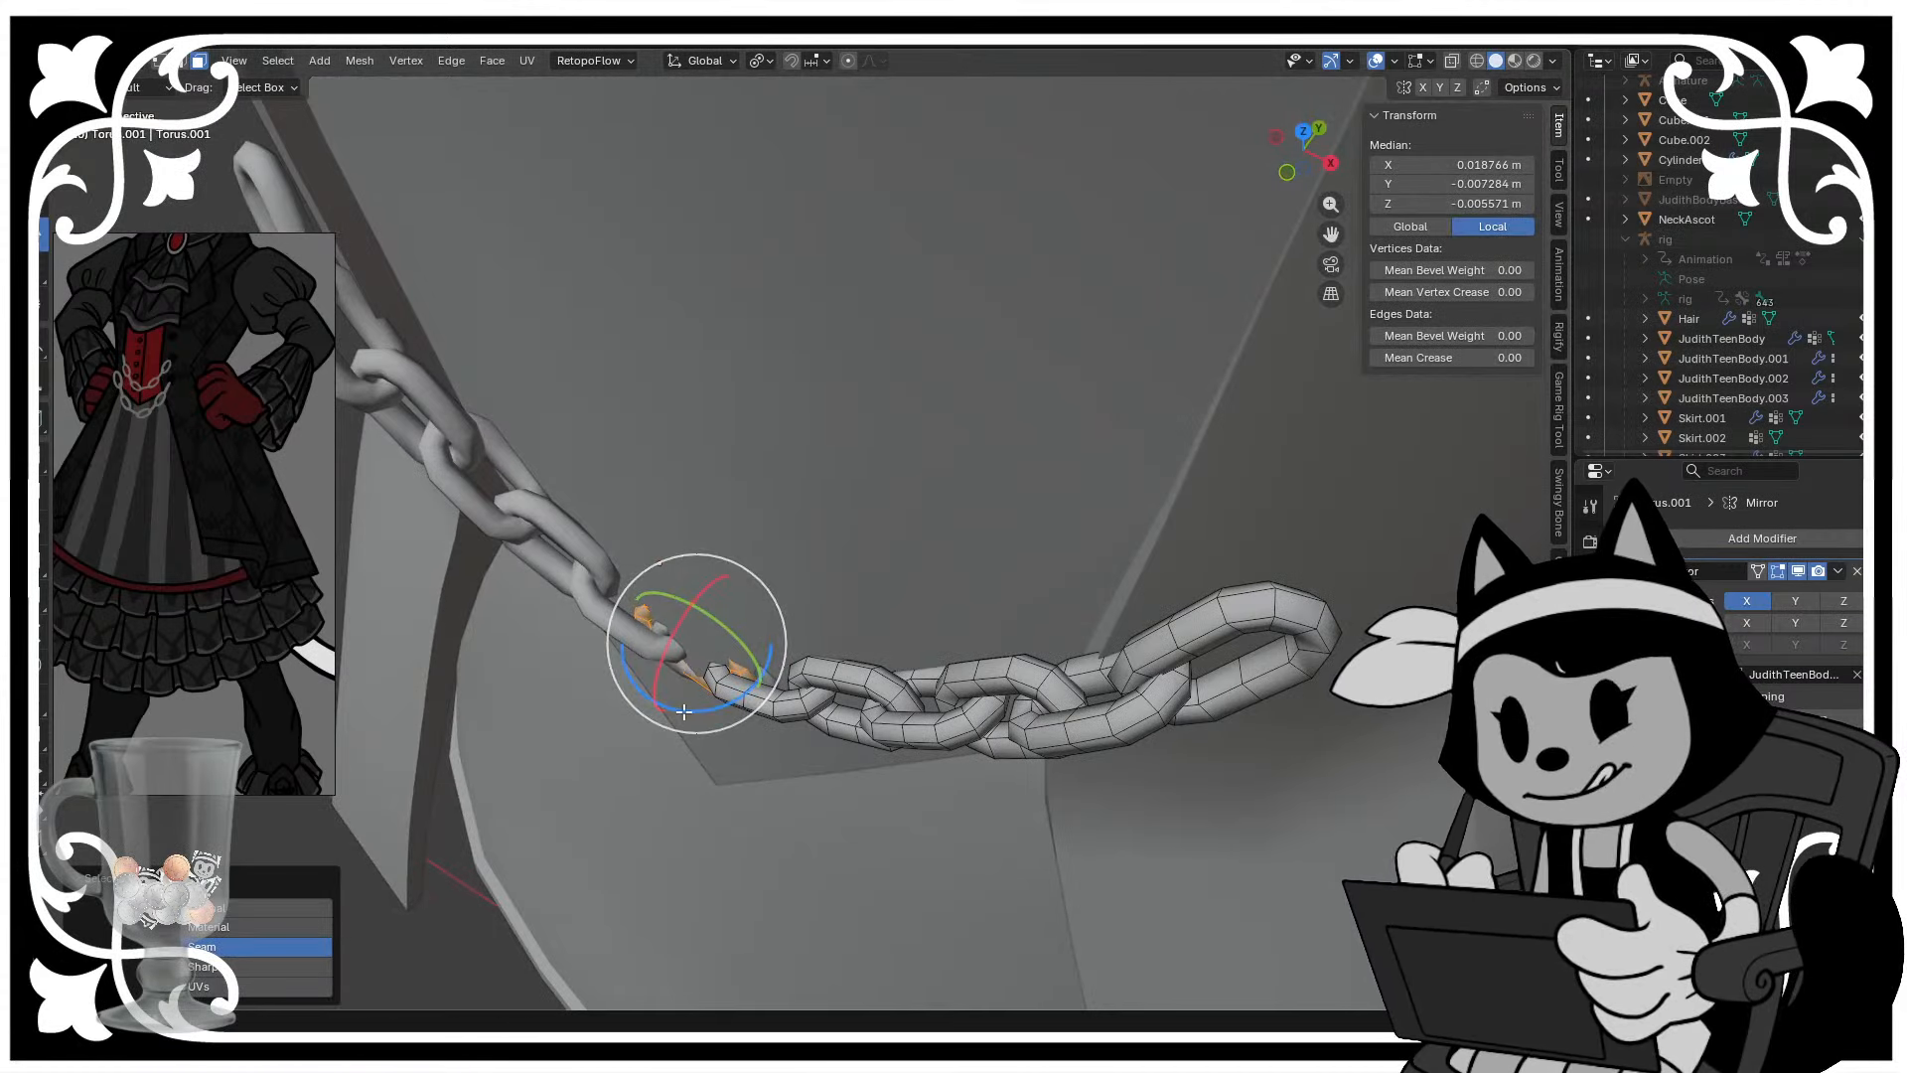
{"action": "left_click_drag", "start_coordinate": [681, 712], "coordinate": [704, 714]}
{"action": "middle_click_drag", "start_coordinate": [704, 713], "coordinate": [685, 686]}
{"action": "key", "text": "g"}
{"action": "key", "text": "y"}
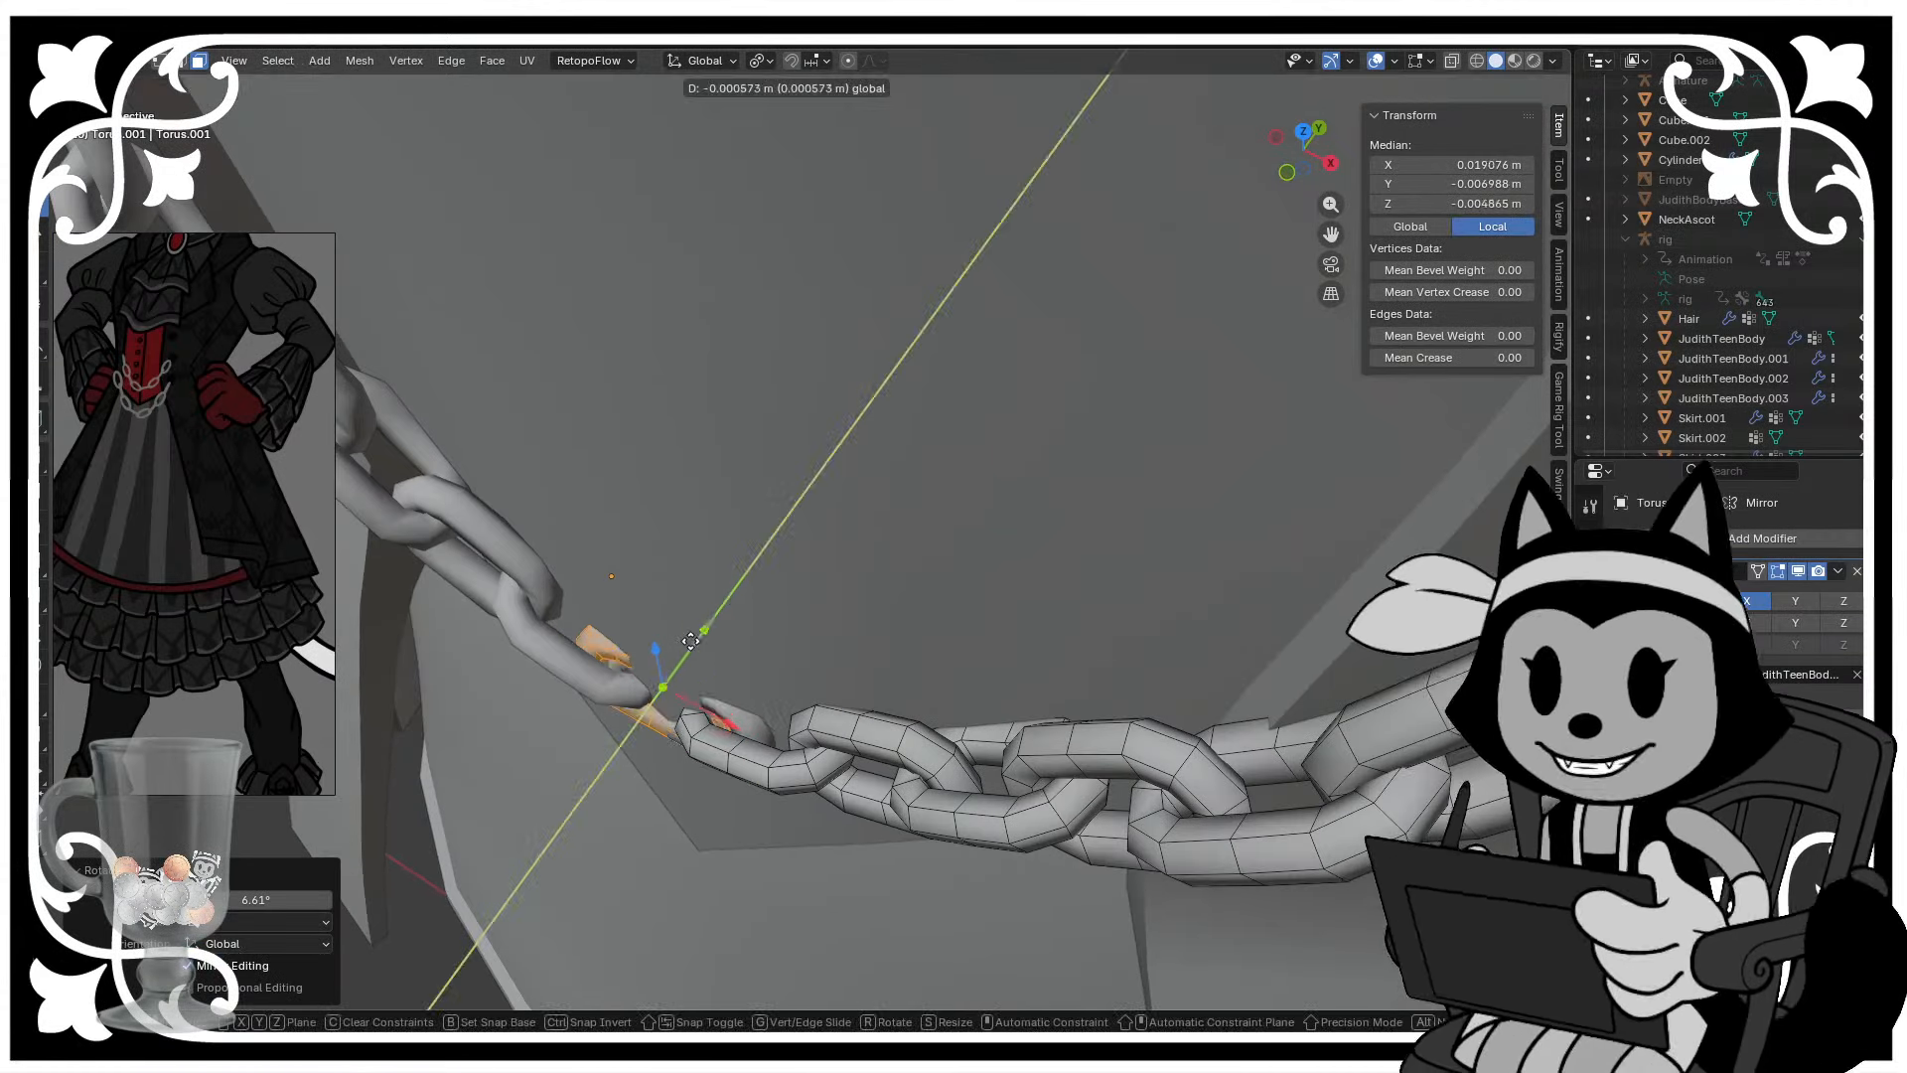
{"action": "left_click_drag", "start_coordinate": [641, 646], "coordinate": [638, 649]}
- Rotate and reposition the edge-on link beside the lowest link, then shift it together with its neighbour
{"action": "left_click", "coordinate": [762, 774]}
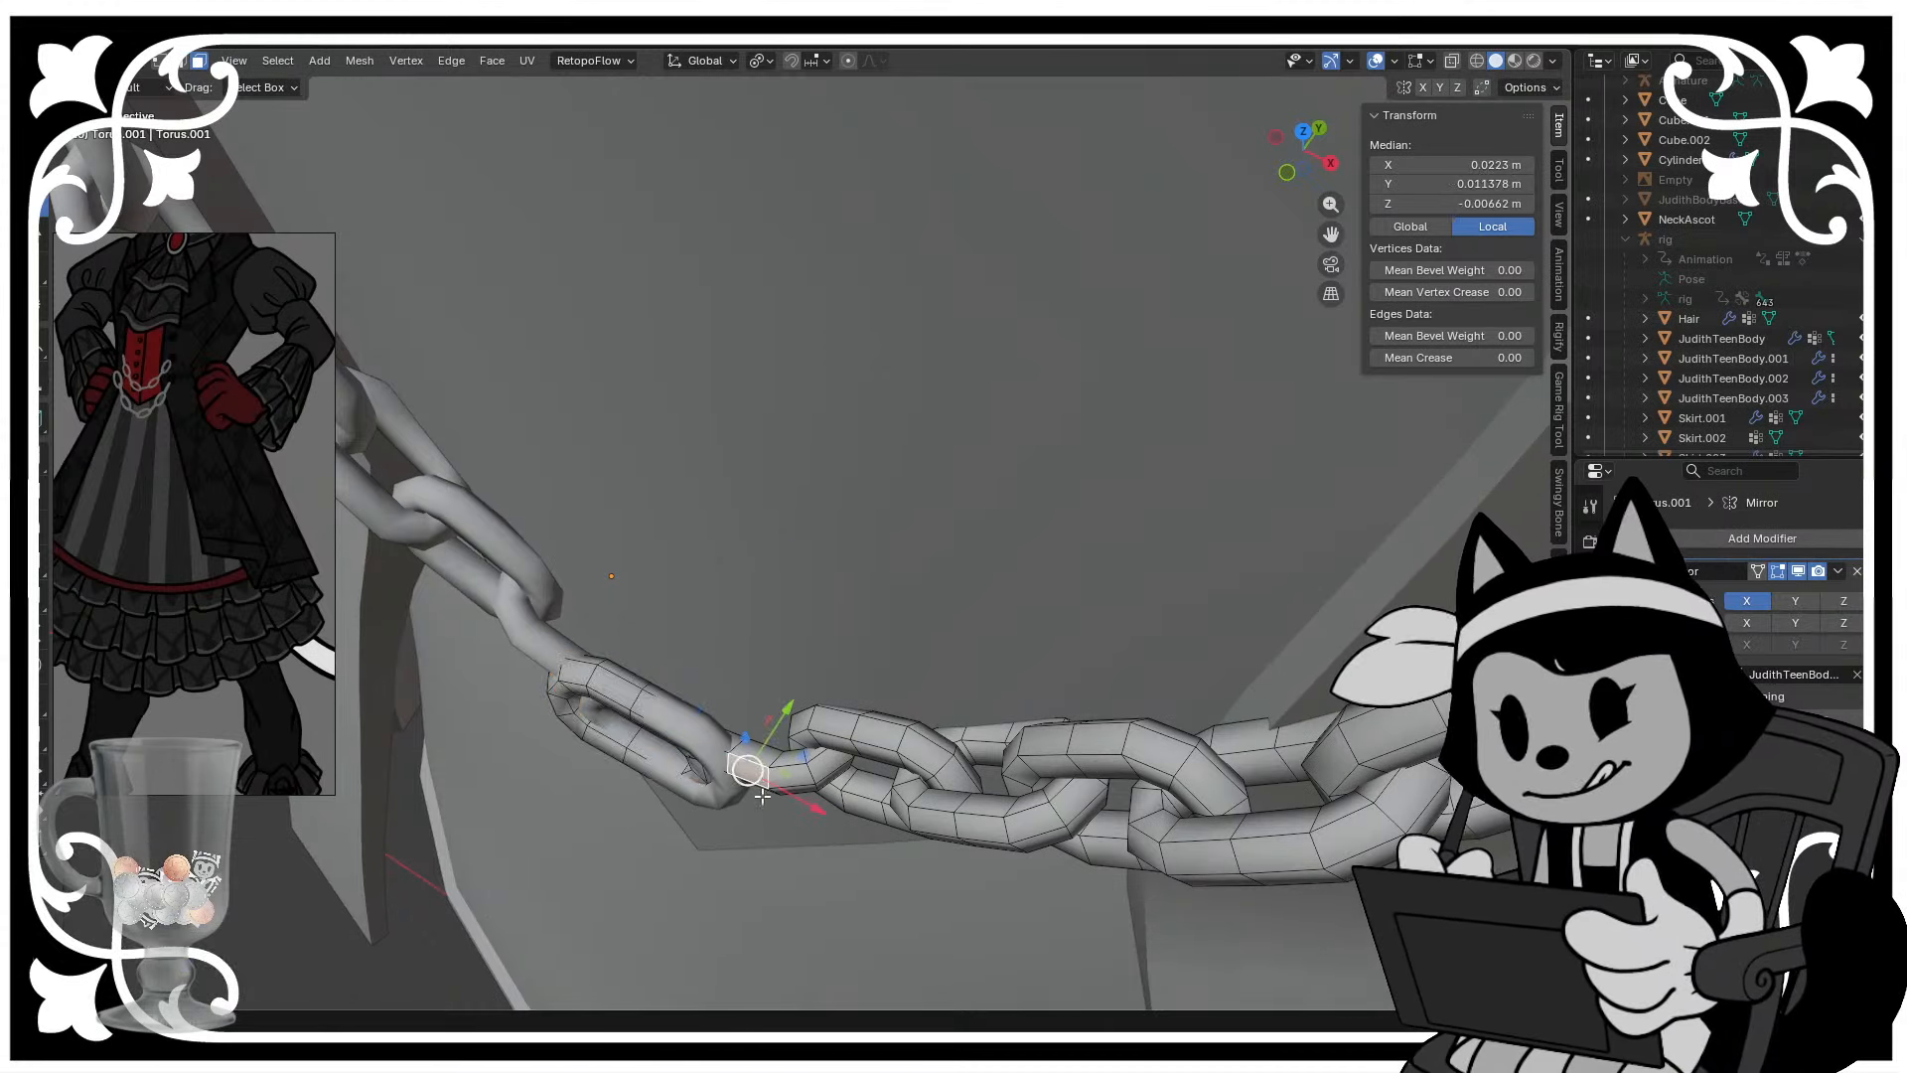
{"action": "key", "text": "ctrl+l"}
{"action": "left_click_drag", "start_coordinate": [790, 690], "coordinate": [777, 696]}
{"action": "middle_click_drag", "start_coordinate": [776, 696], "coordinate": [883, 702]}
{"action": "key", "text": "r"}
{"action": "left_click_drag", "start_coordinate": [901, 707], "coordinate": [895, 717]}
{"action": "key", "text": "g"}
{"action": "left_click", "coordinate": [696, 739], "text": "shift"}
{"action": "key", "text": "ctrl+l"}
{"action": "left_click_drag", "start_coordinate": [751, 651], "coordinate": [776, 689]}
{"action": "key", "text": "alt+a"}
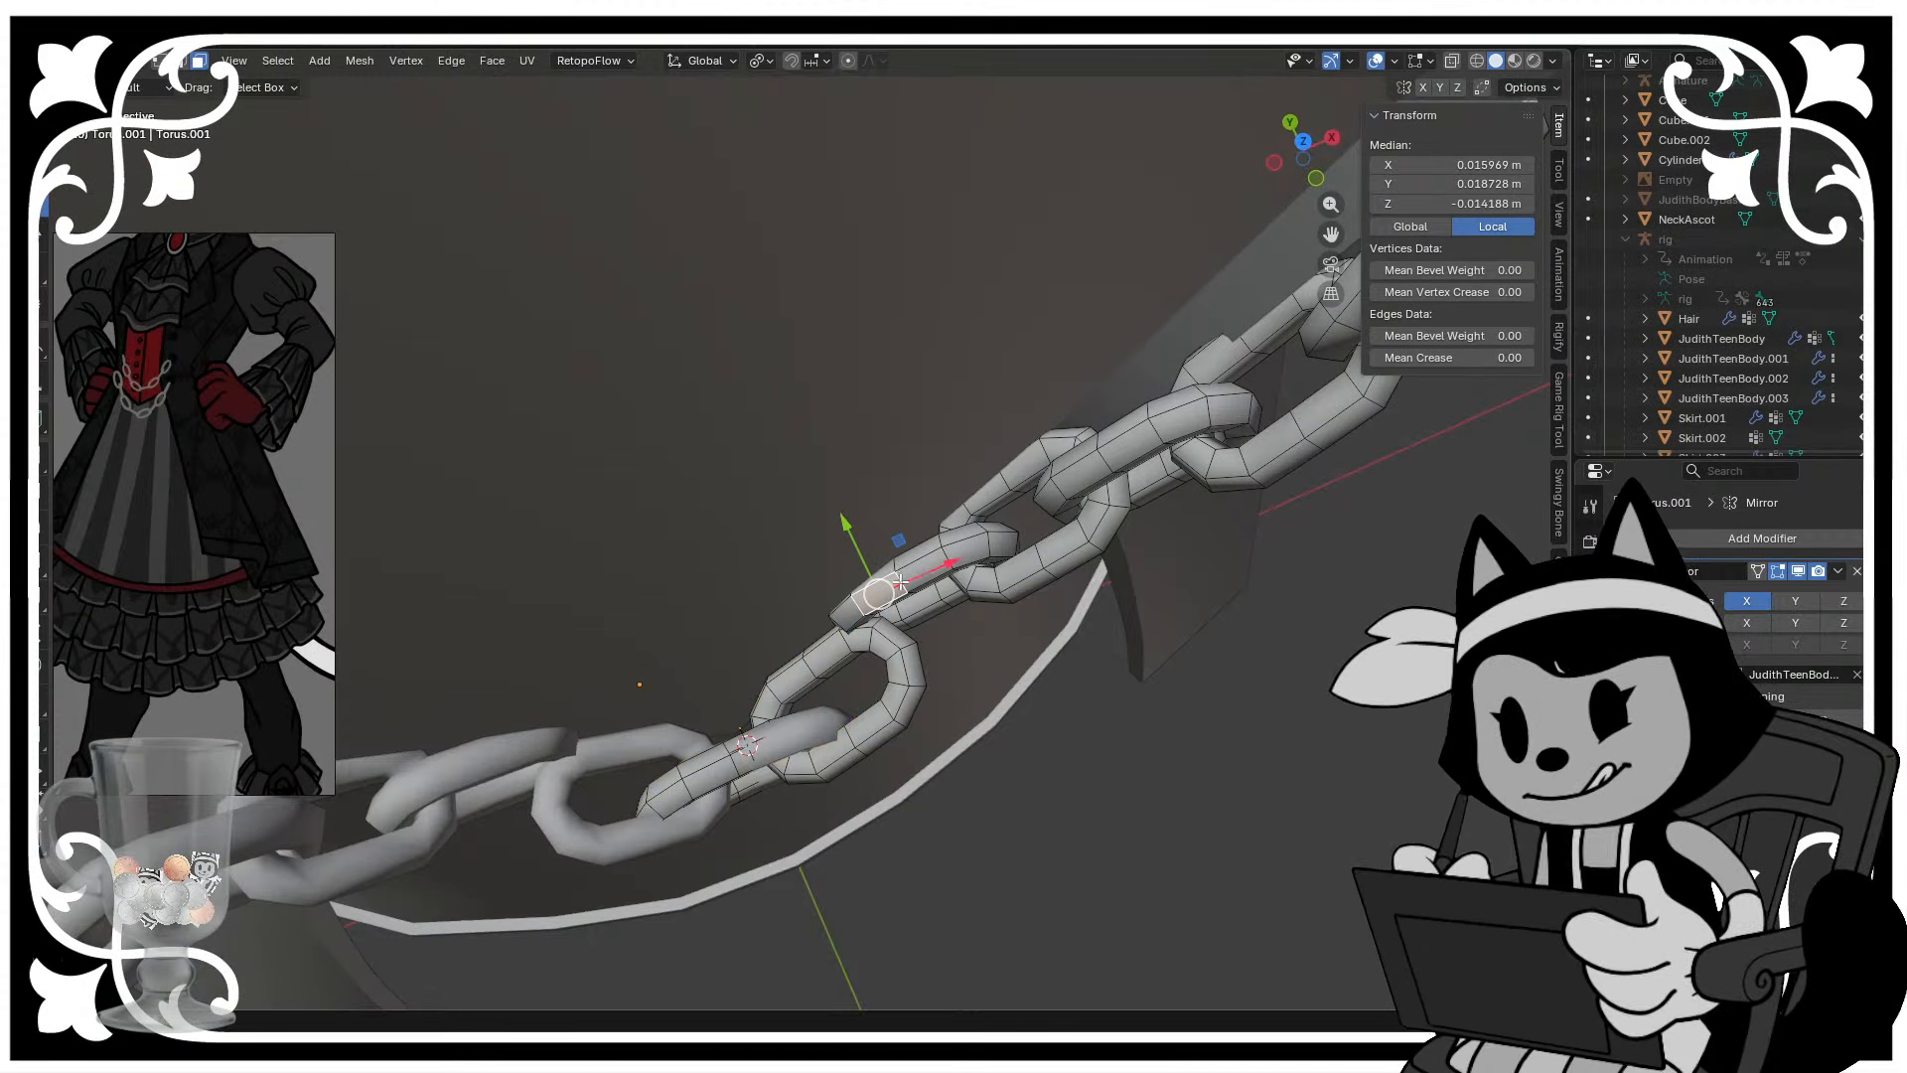
- Rotate and move the next edge-on link up the chain so it interlocks with the links around it
{"action": "key", "text": "l"}
{"action": "middle_click_drag", "start_coordinate": [904, 594], "coordinate": [928, 524]}
{"action": "key", "text": "r"}
{"action": "left_click", "coordinate": [904, 496]}
{"action": "middle_click_drag", "start_coordinate": [906, 495], "coordinate": [1022, 487]}
{"action": "key", "text": "g"}
{"action": "left_click", "coordinate": [989, 508]}
{"action": "key", "text": "g"}
{"action": "left_click", "coordinate": [1030, 490]}
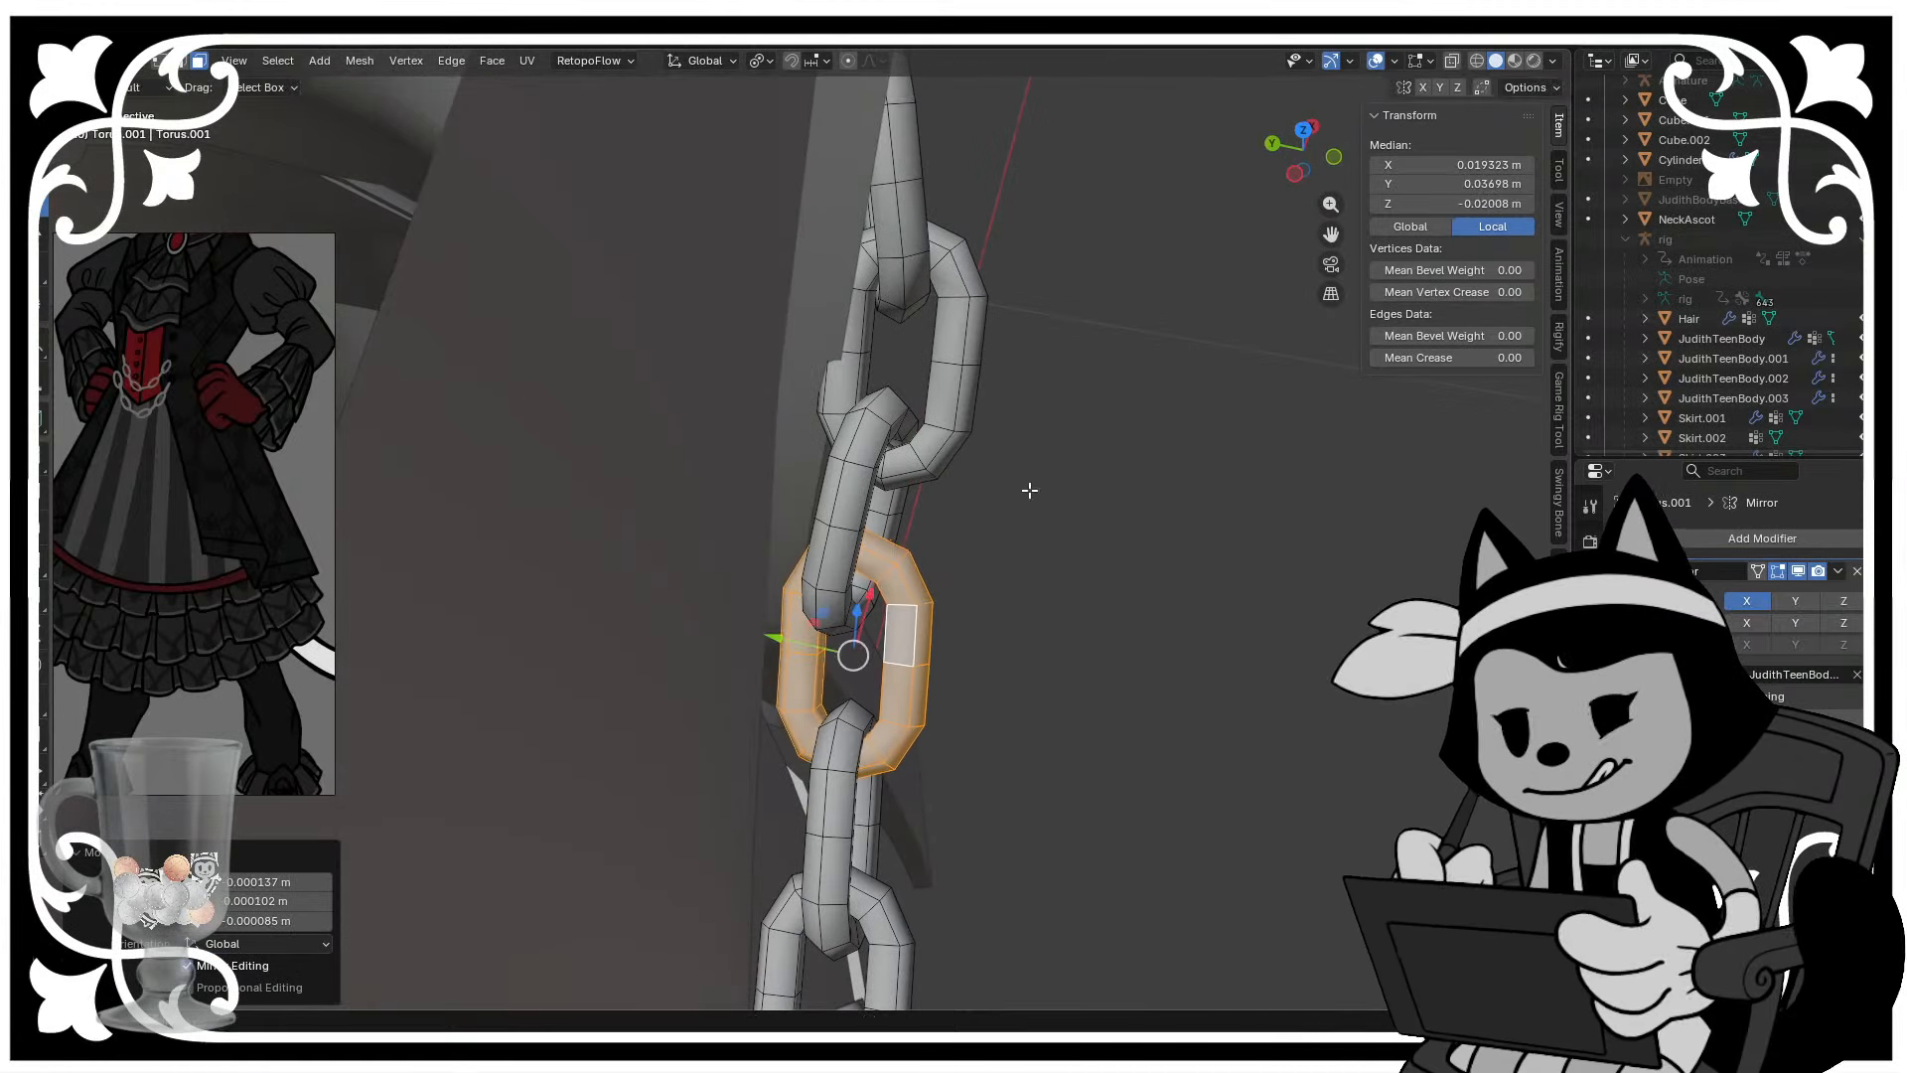
- Rotate and move the next open link further up the chain to follow the curve of the waist
{"action": "left_click", "coordinate": [856, 497]}
{"action": "key", "text": "ctrl+l"}
{"action": "middle_click_drag", "start_coordinate": [977, 426], "coordinate": [754, 362]}
{"action": "key", "text": "r"}
{"action": "left_click", "coordinate": [1013, 367]}
{"action": "key", "text": "g"}
{"action": "left_click", "coordinate": [1118, 405]}
{"action": "scroll", "coordinate": [1117, 405], "scroll_direction": "down", "scroll_amount": 2}
{"action": "scroll", "coordinate": [944, 404], "scroll_direction": "down", "scroll_amount": 3}
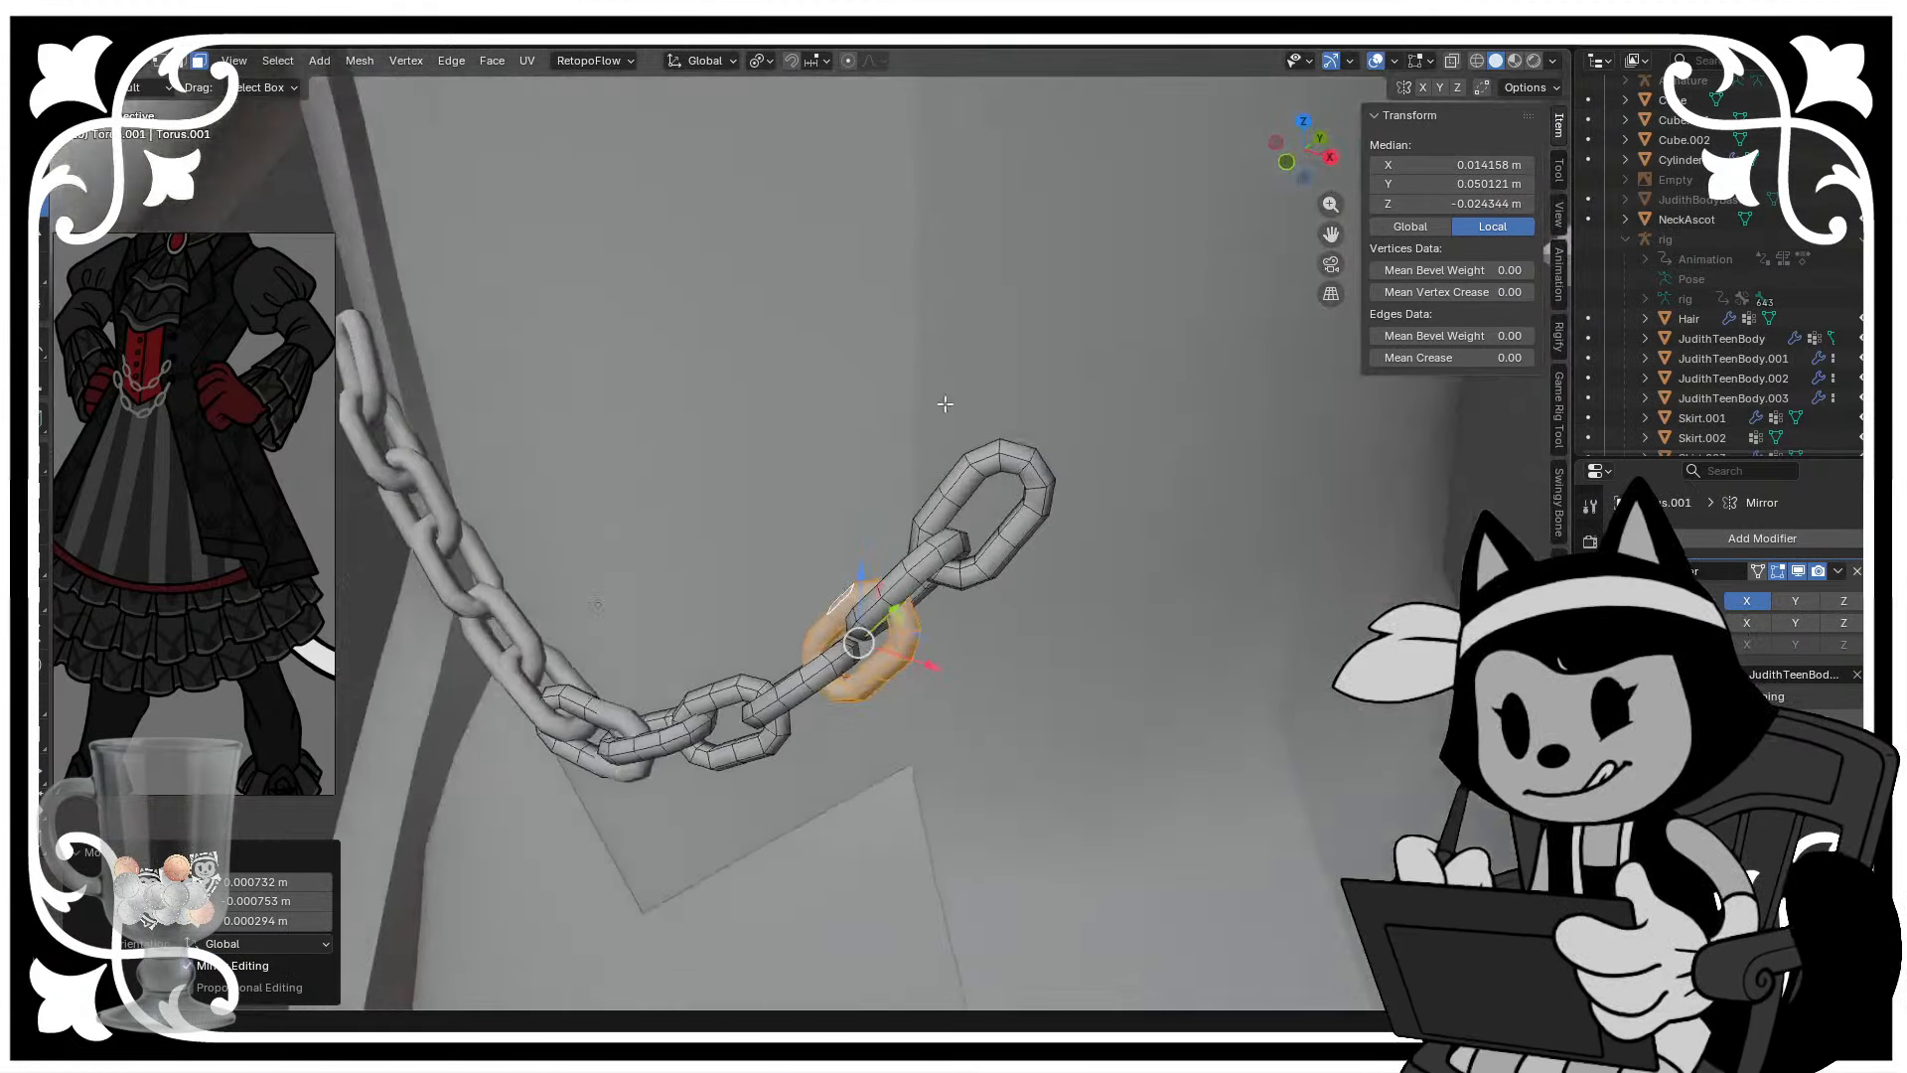
- From the front view, level and centre the lowest link on the mirror line, and save the file
{"action": "middle_click_drag", "start_coordinate": [945, 405], "coordinate": [1223, 293]}
{"action": "key", "text": "KP_1"}
{"action": "left_click", "coordinate": [559, 832]}
{"action": "key", "text": "ctrl+l"}
{"action": "key", "text": "r"}
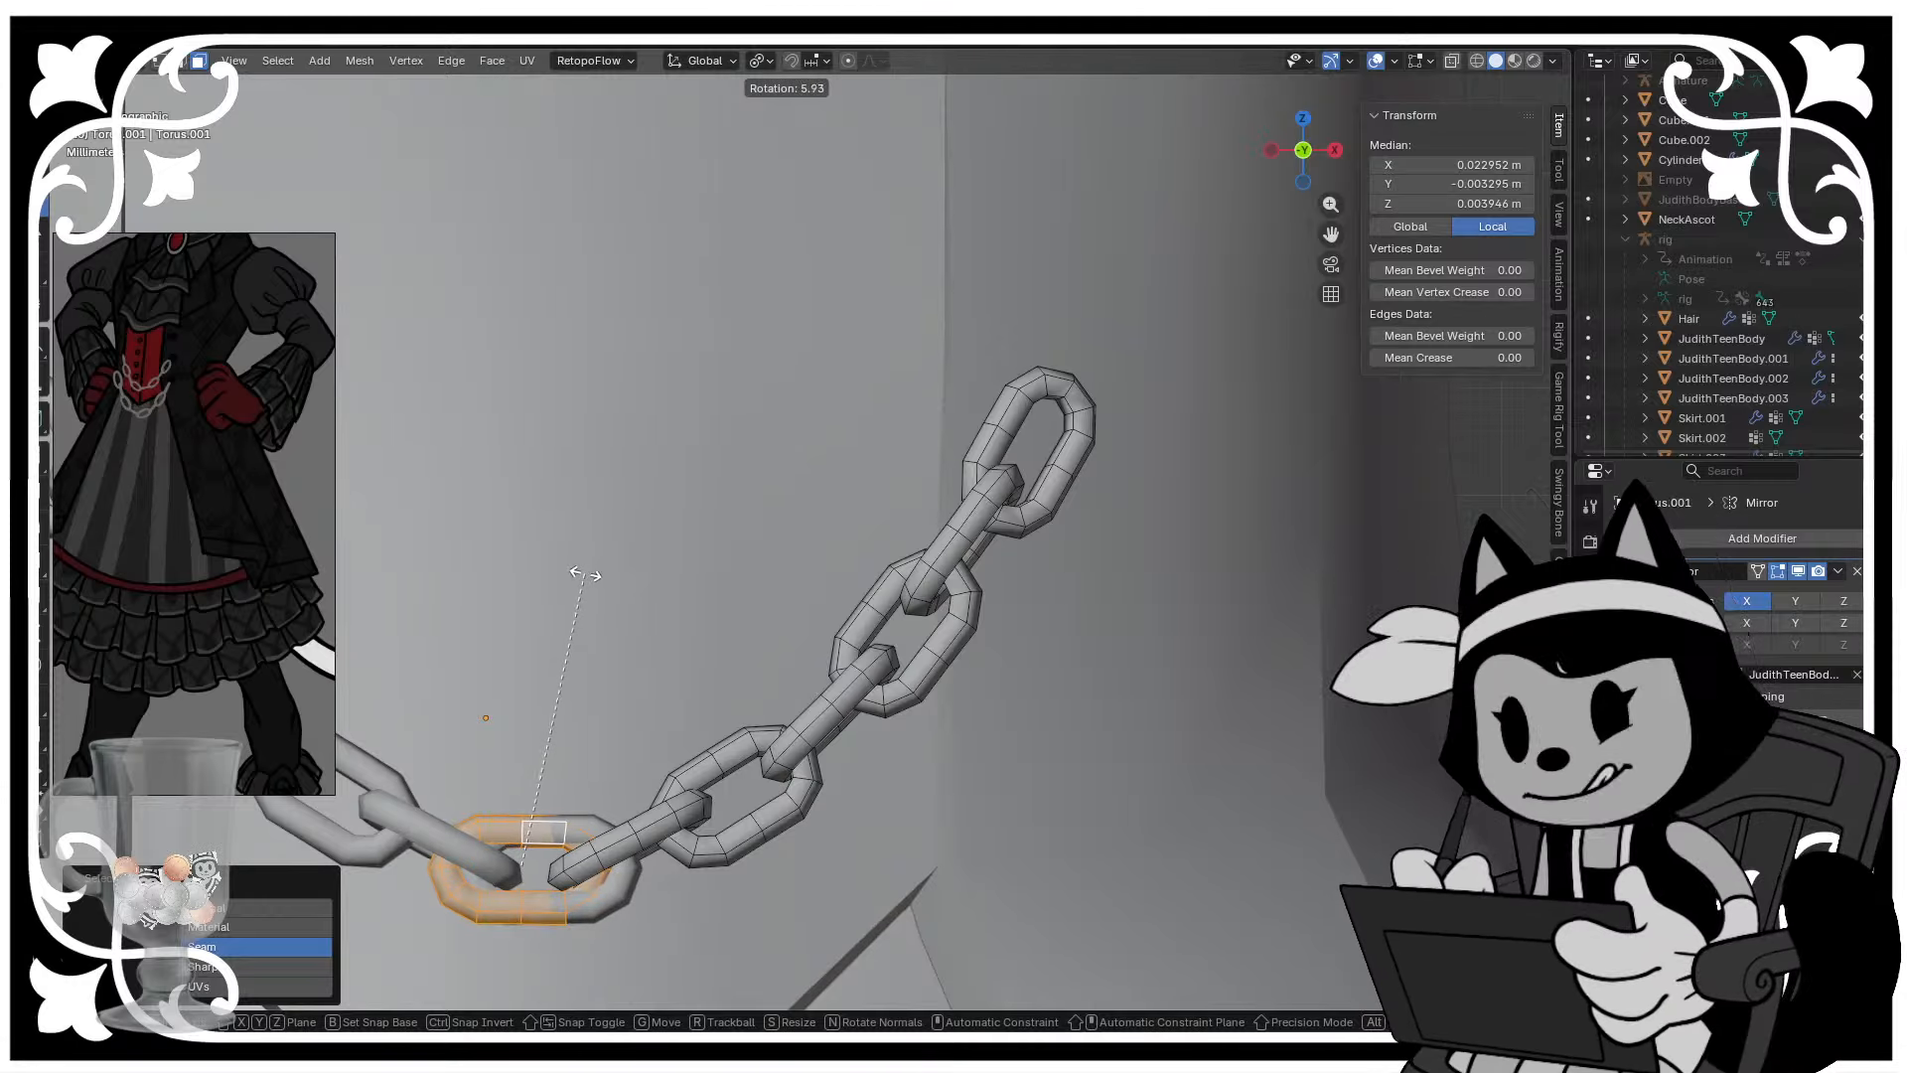
{"action": "left_click", "coordinate": [586, 573]}
{"action": "key", "text": "g"}
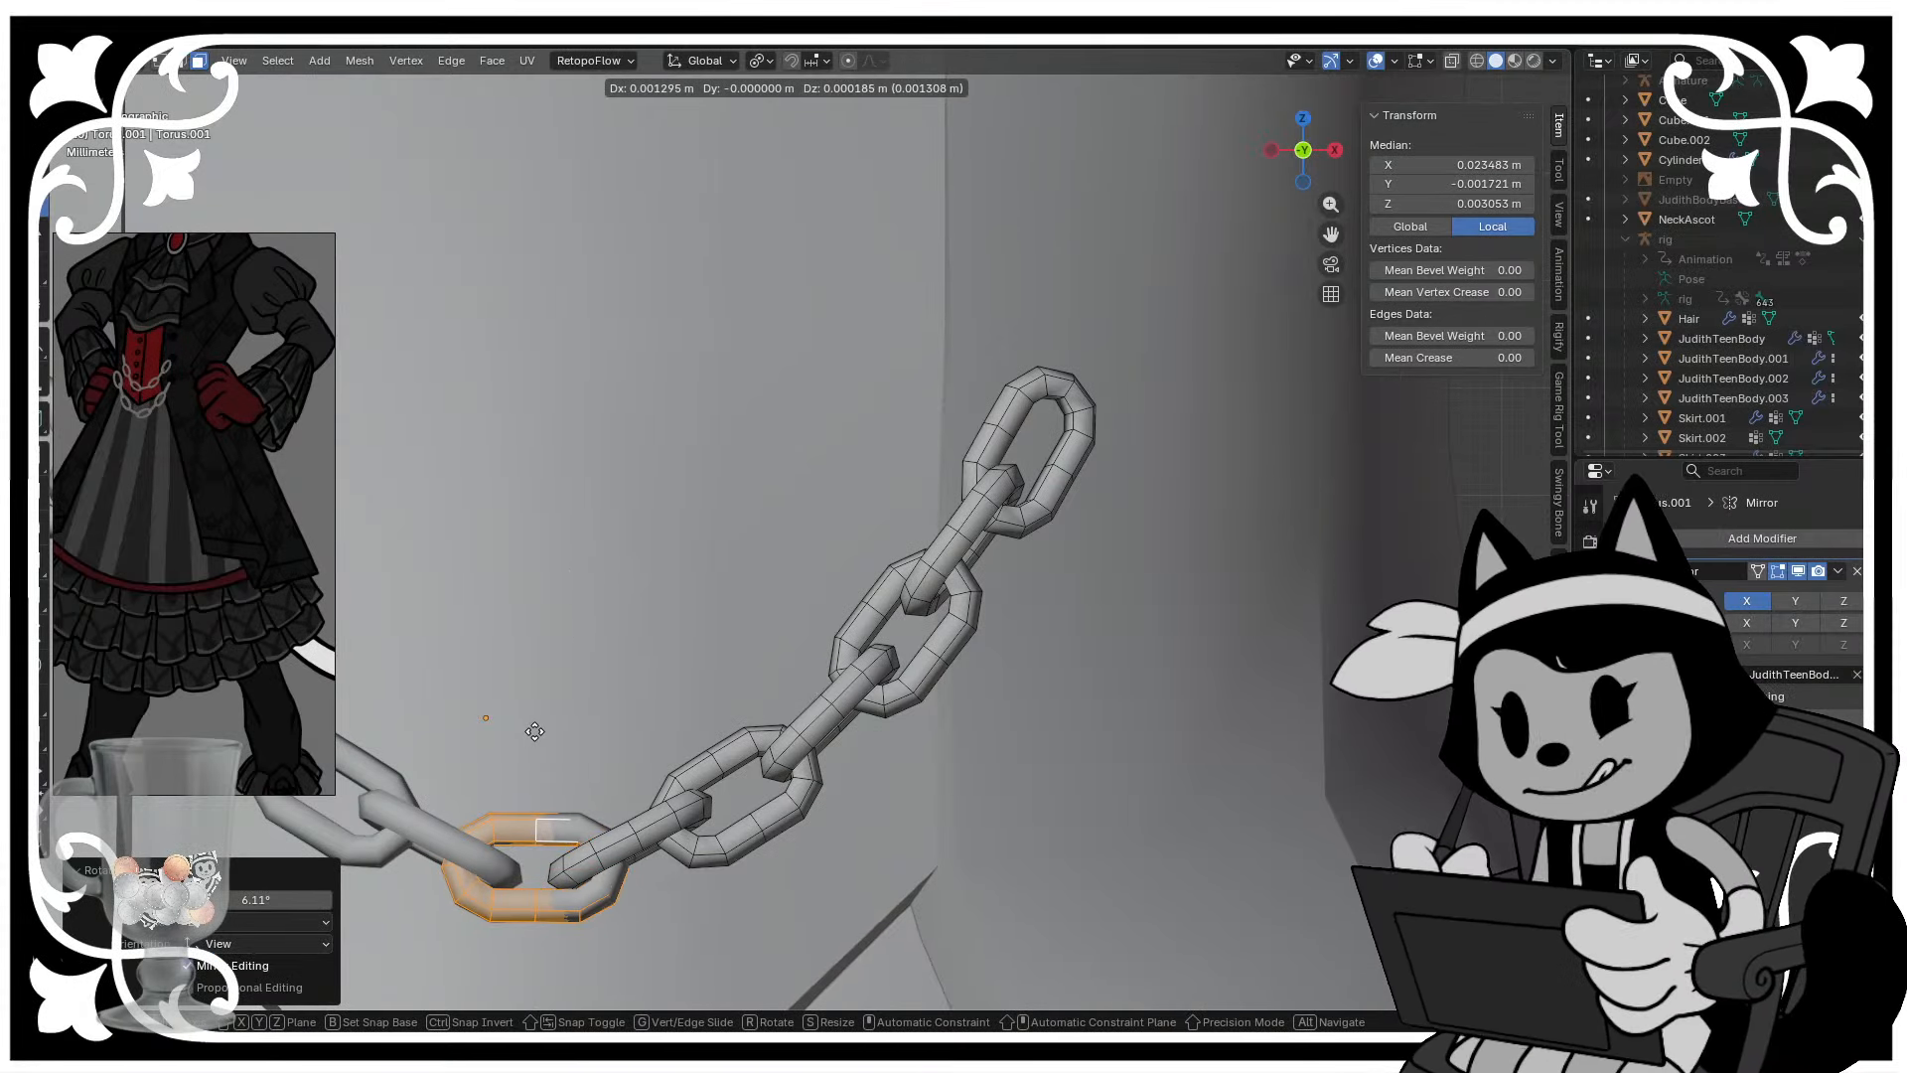
{"action": "left_click", "coordinate": [536, 733]}
{"action": "key", "text": "r"}
{"action": "left_click", "coordinate": [614, 584]}
{"action": "left_click_drag", "start_coordinate": [535, 786], "coordinate": [556, 801]}
{"action": "key", "text": "ctrl+s"}
- Rotate and shift the edge-on link just below the chain's top link, and save the file
{"action": "middle_click_drag", "start_coordinate": [1034, 386], "coordinate": [956, 534], "text": "shift"}
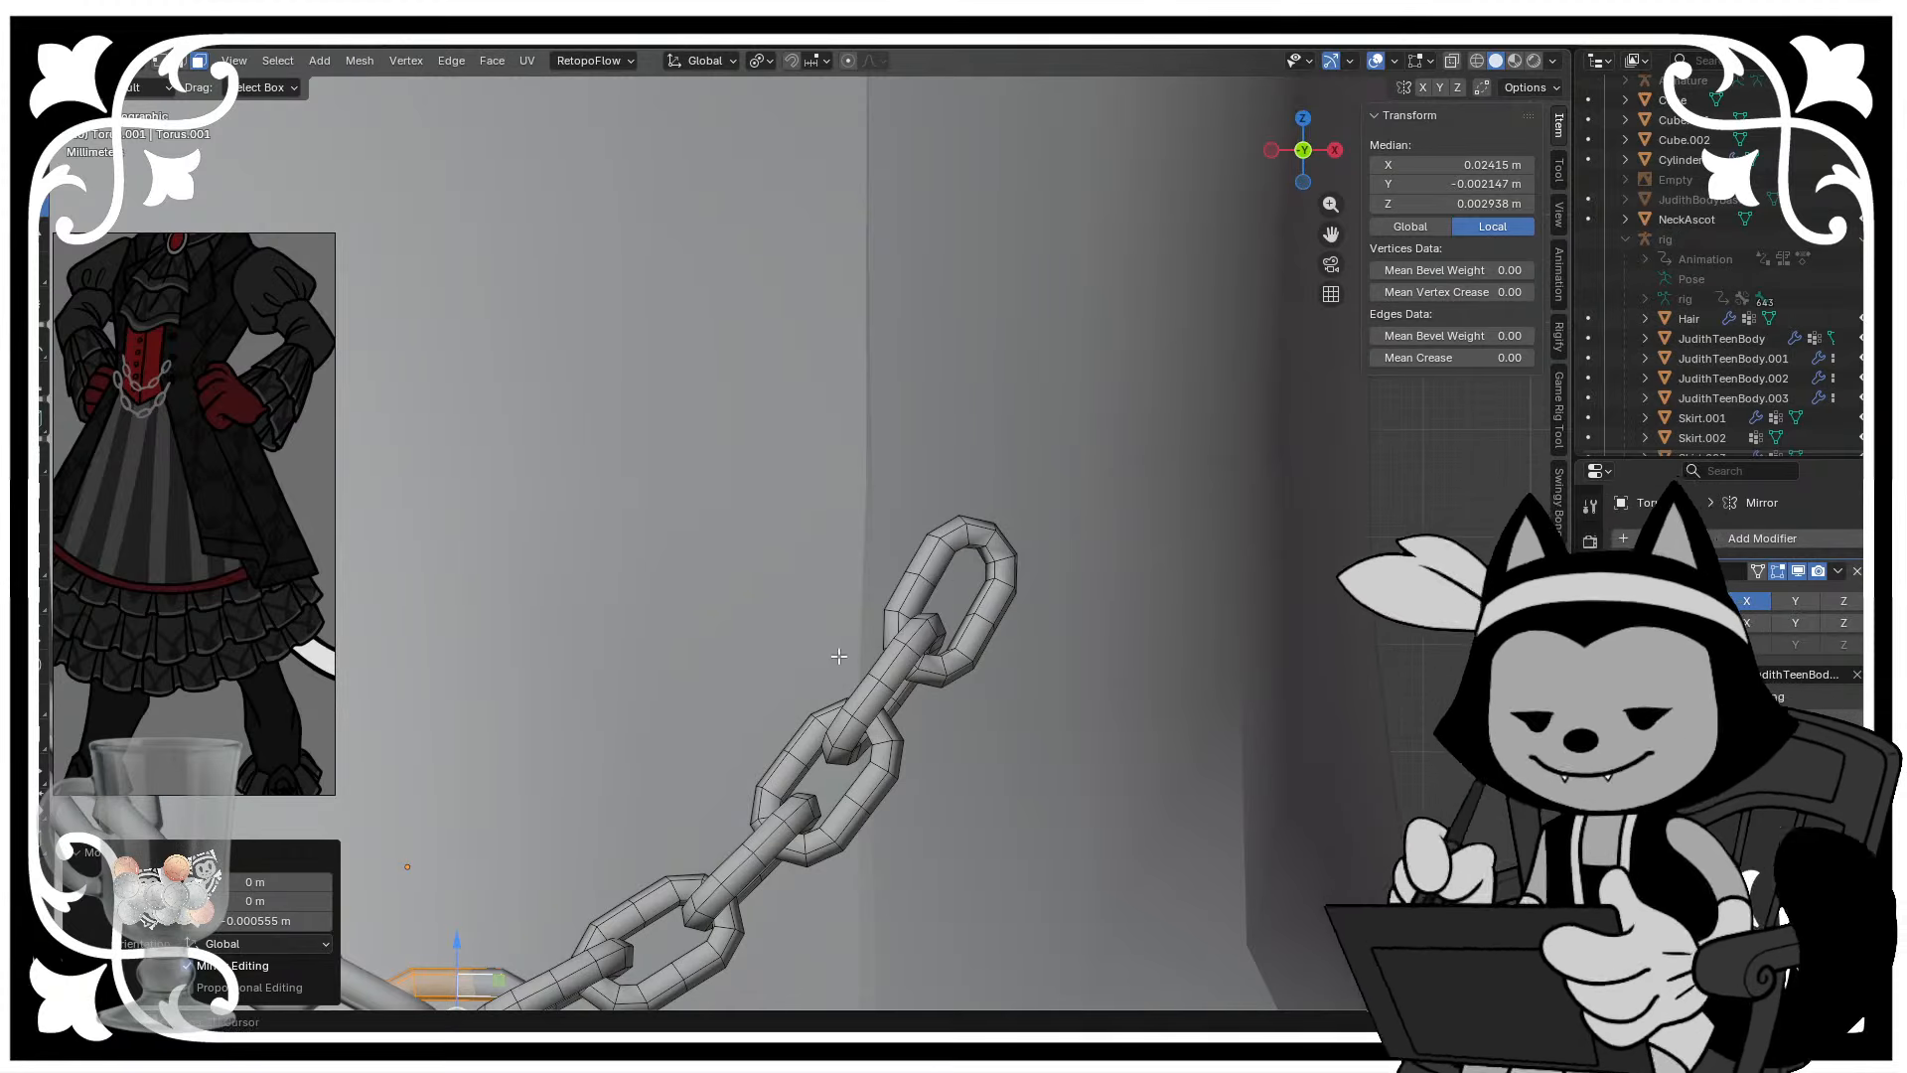
{"action": "middle_click_drag", "start_coordinate": [791, 738], "coordinate": [857, 689], "text": "shift"}
{"action": "left_click", "coordinate": [929, 645]}
{"action": "key", "text": "ctrl+l"}
{"action": "key", "text": "ctrl+s"}
{"action": "key", "text": "r"}
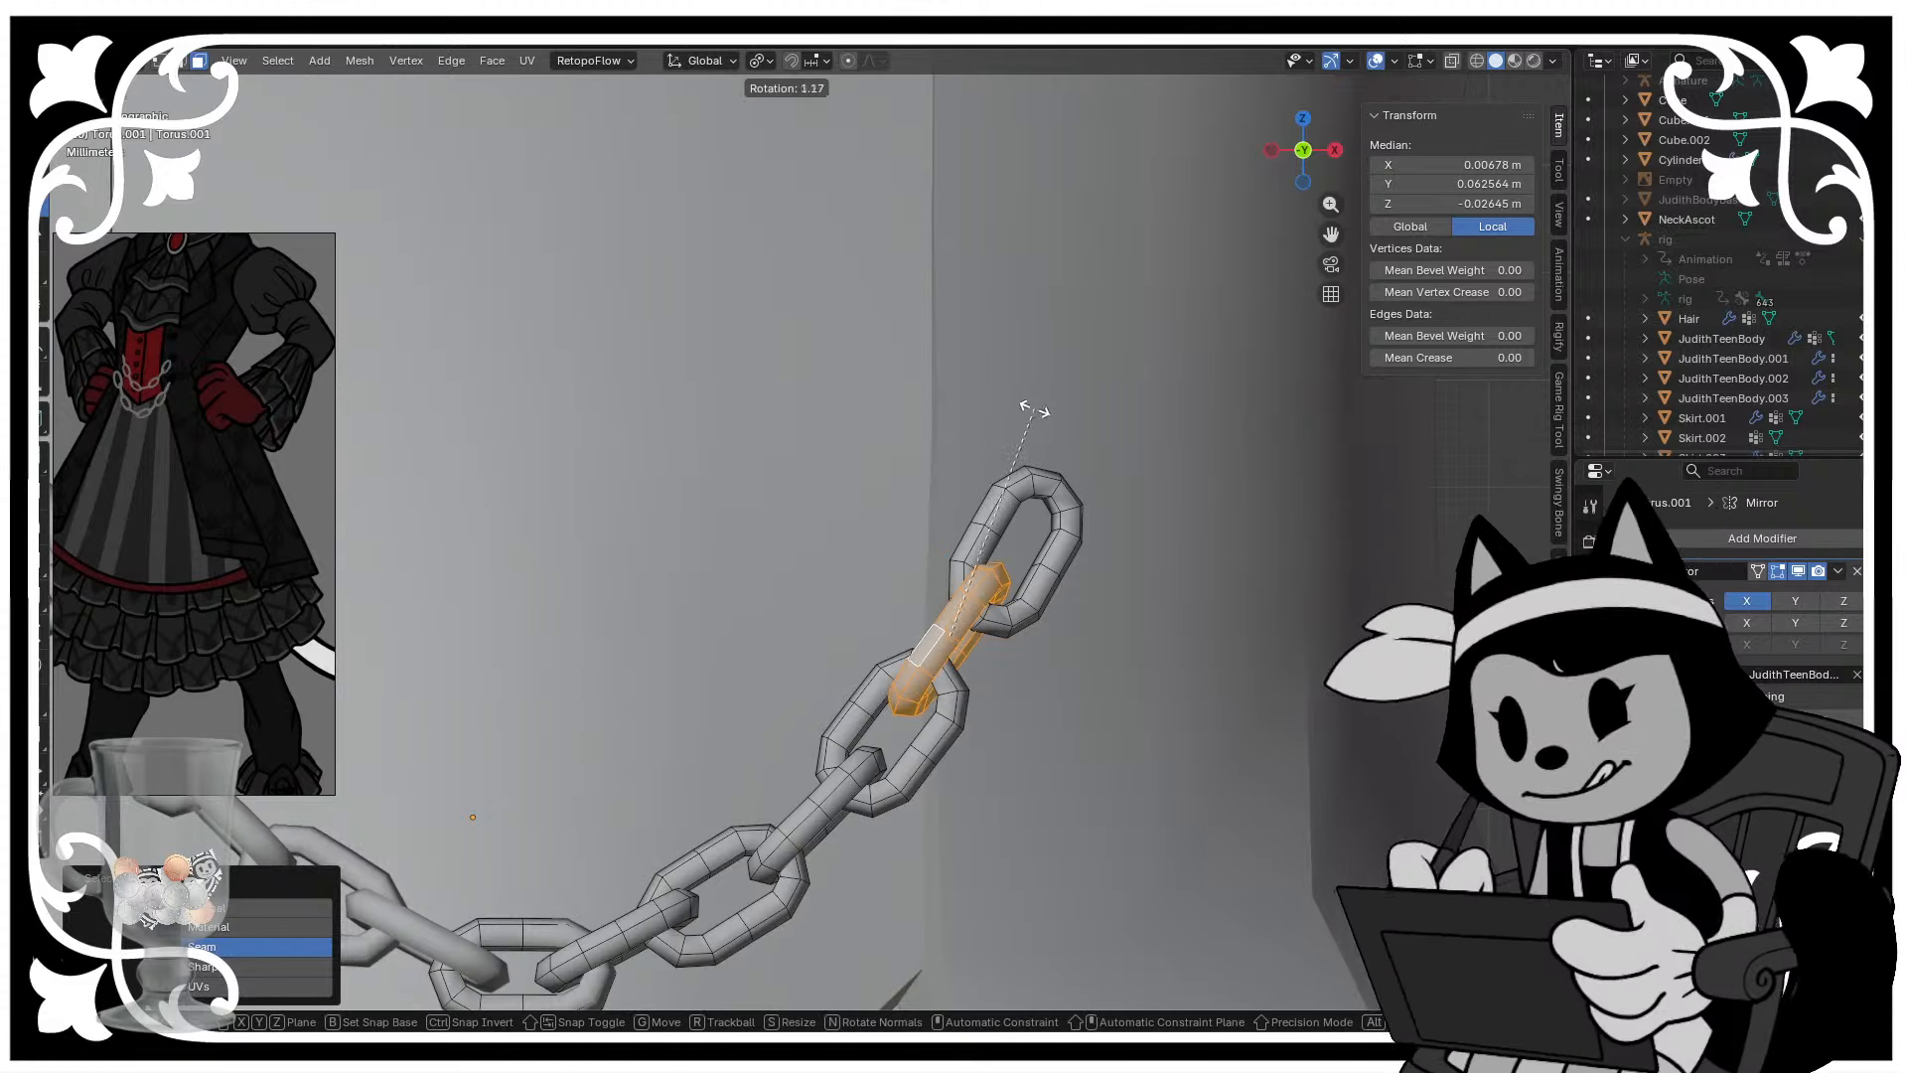
{"action": "left_click", "coordinate": [1010, 404]}
{"action": "key", "text": "g"}
{"action": "left_click", "coordinate": [1026, 399]}
{"action": "key", "text": "ctrl+s"}
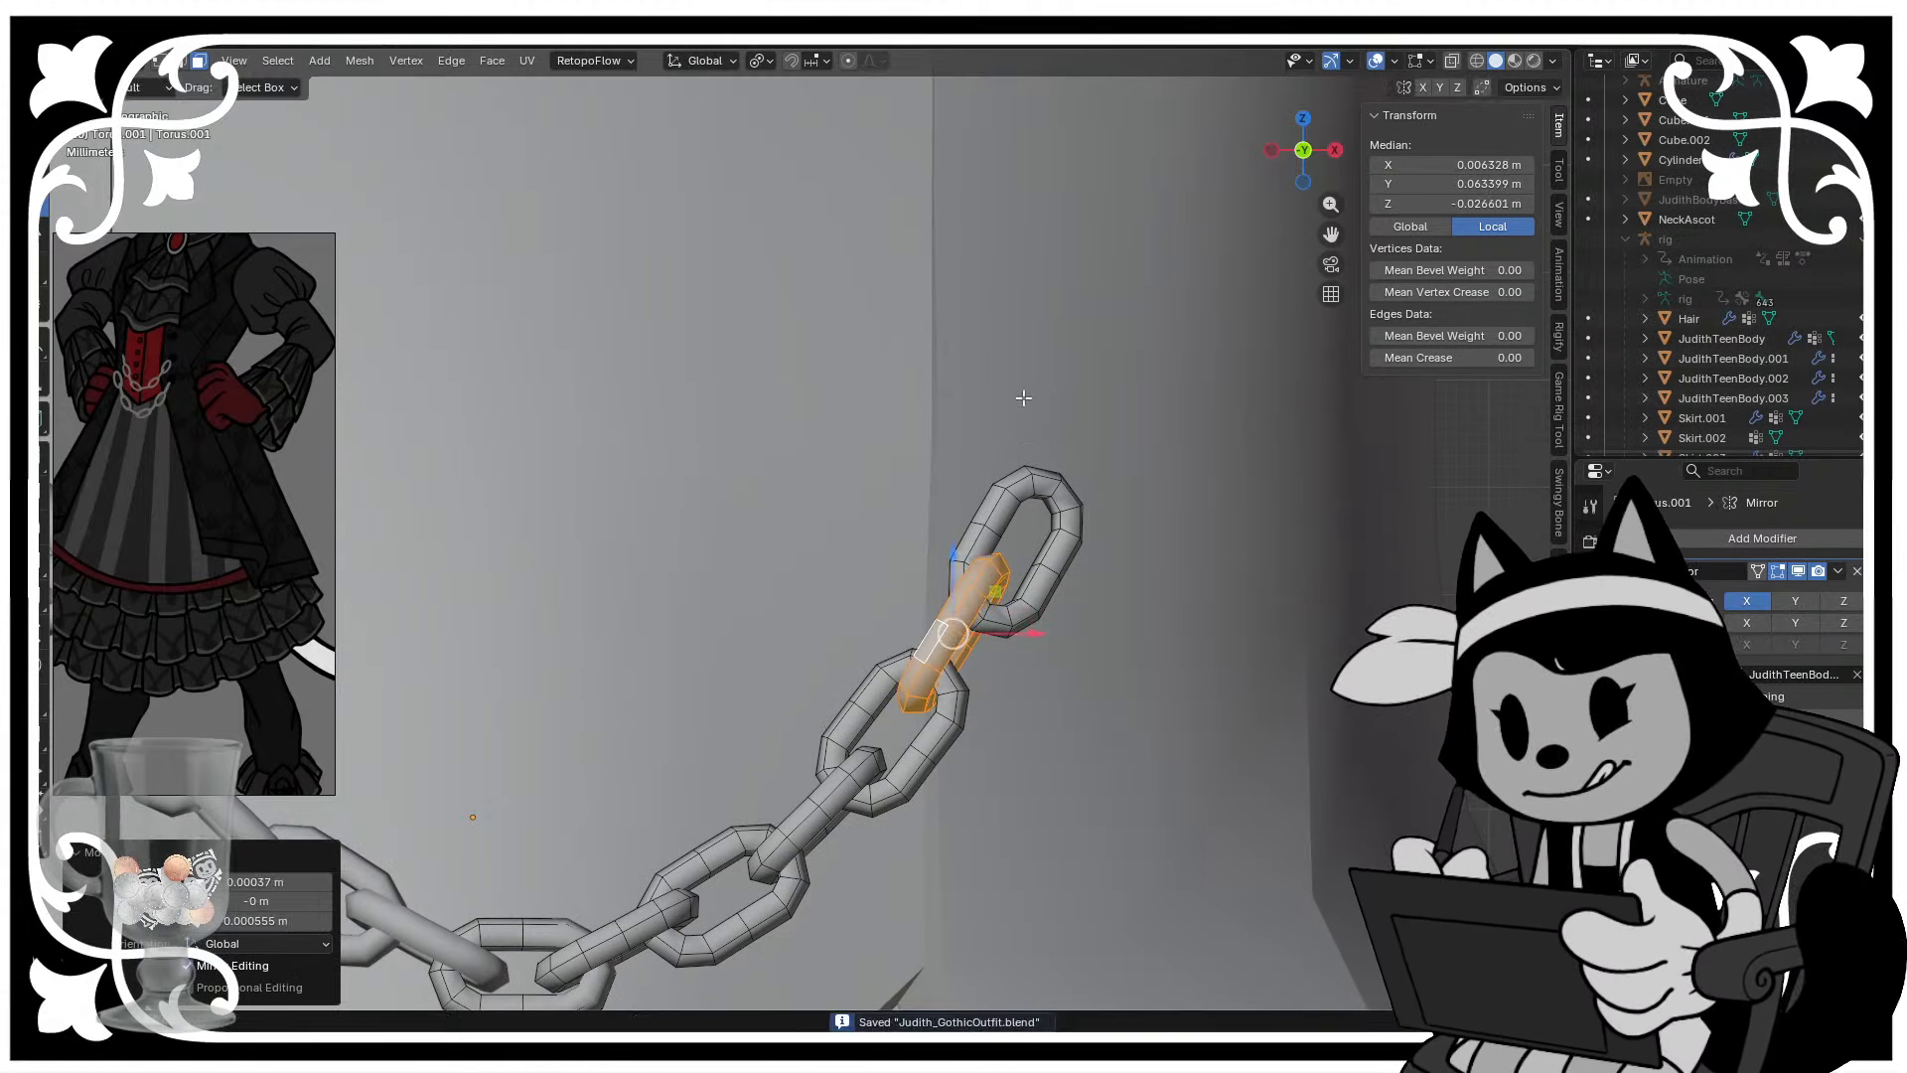
- Rotate the chain's top link more upright and move it back onto the link below
{"action": "left_click", "coordinate": [1033, 477]}
{"action": "key", "text": "ctrl+l"}
{"action": "key", "text": "r"}
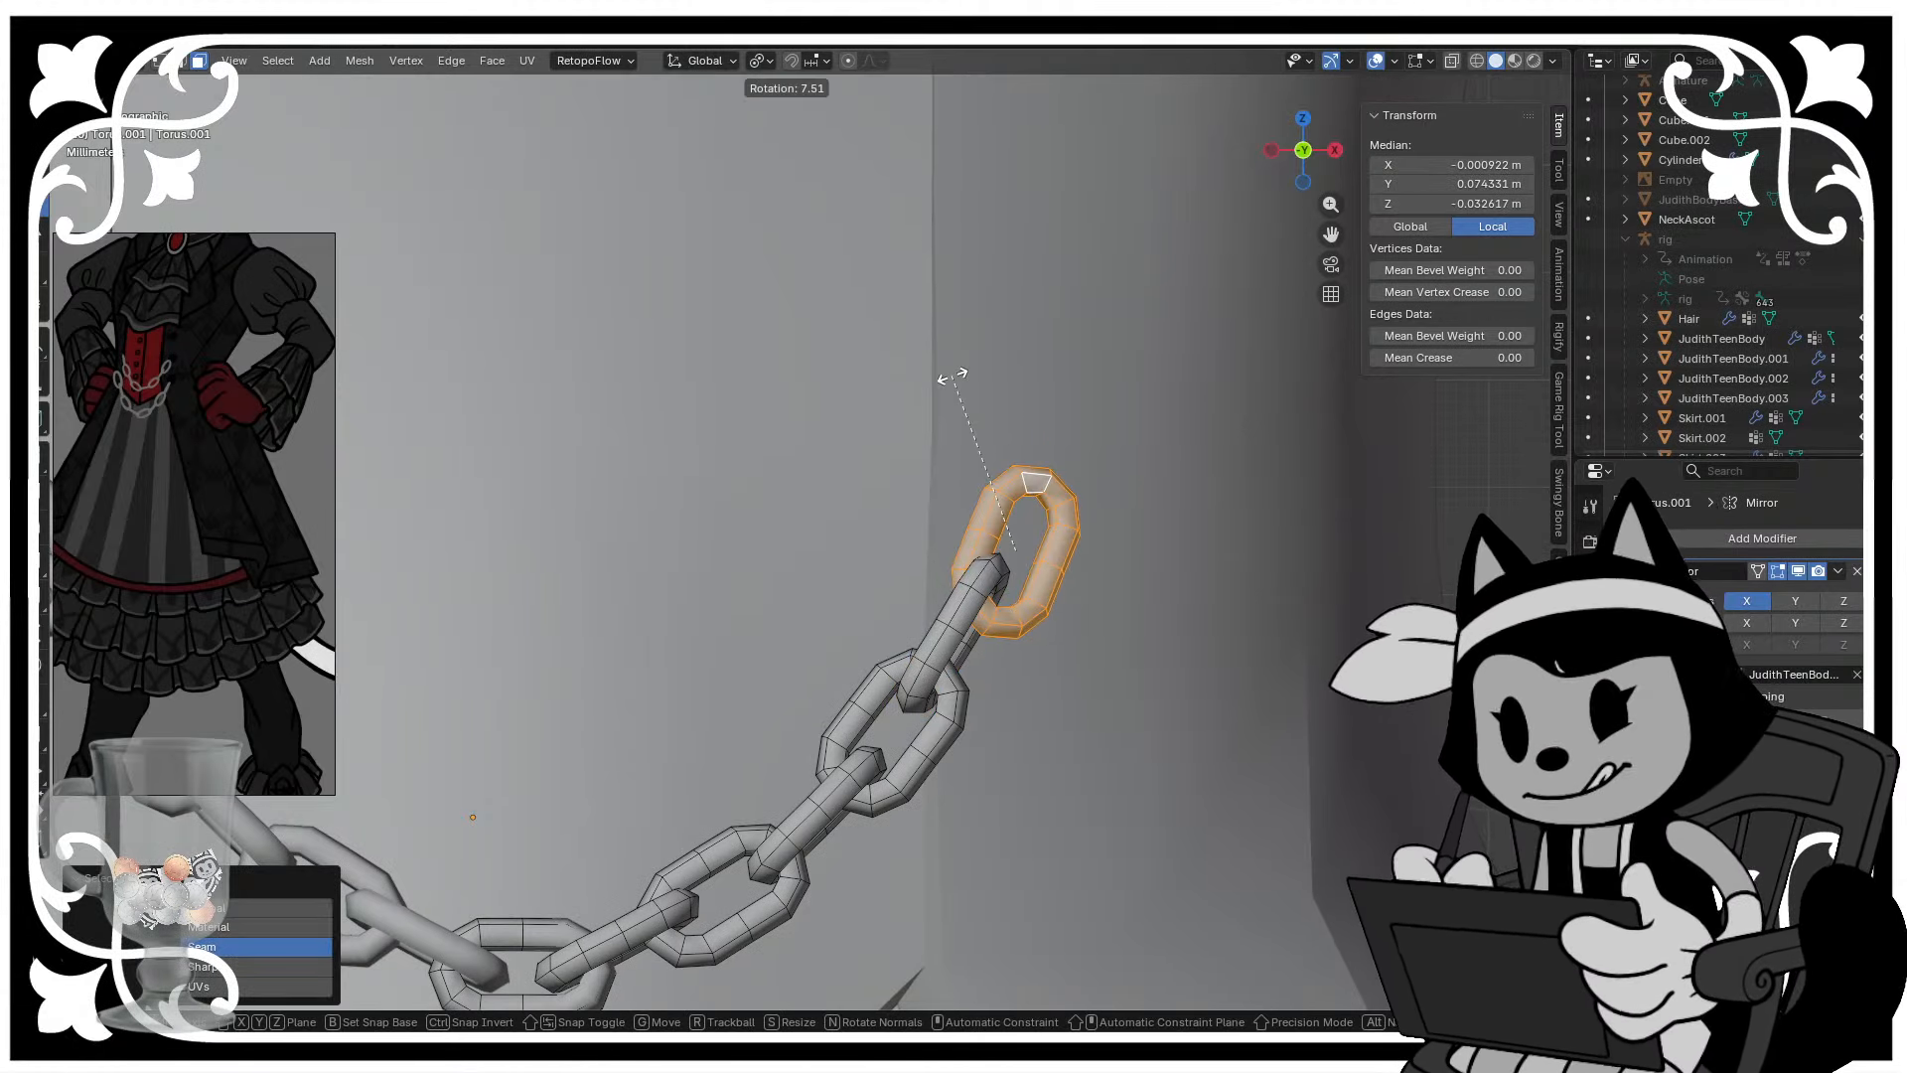
{"action": "left_click", "coordinate": [953, 376]}
{"action": "key", "text": "g"}
{"action": "left_click", "coordinate": [931, 349]}
- Check the chain's fit from several angles, return to Object Mode and save the file
{"action": "middle_click_drag", "start_coordinate": [977, 495], "coordinate": [781, 428]}
{"action": "scroll", "coordinate": [817, 559], "scroll_direction": "down", "scroll_amount": 4}
{"action": "middle_click_drag", "start_coordinate": [817, 558], "coordinate": [890, 704]}
{"action": "key", "text": "ctrl+s"}
{"action": "scroll", "coordinate": [736, 617], "scroll_direction": "down", "scroll_amount": 3}
{"action": "key", "text": "Tab"}
{"action": "left_click", "coordinate": [1042, 711]}
{"action": "scroll", "coordinate": [1042, 711], "scroll_direction": "down", "scroll_amount": 4}
{"action": "key", "text": "ctrl+s"}
{"action": "scroll", "coordinate": [888, 695], "scroll_direction": "up", "scroll_amount": 2}
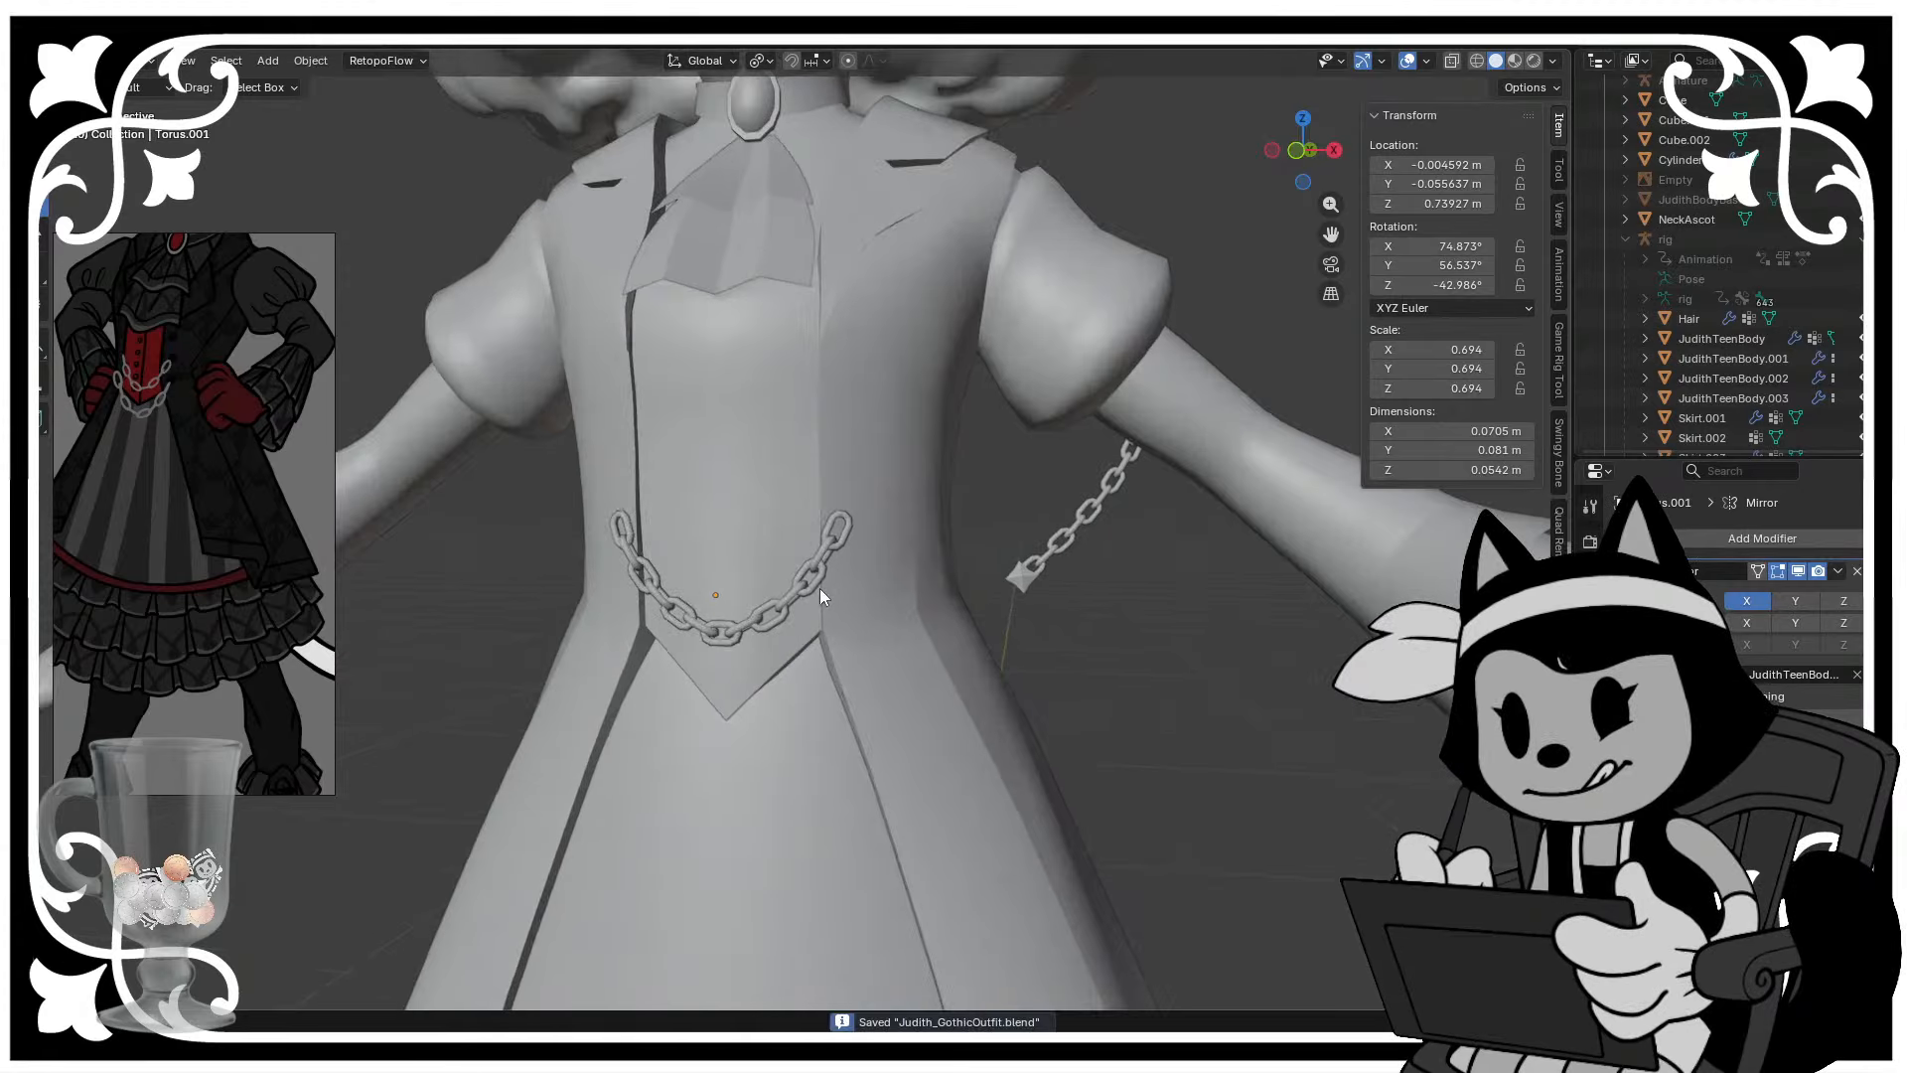
- Duplicate the chain, move the copy about 0.042 m down along Z, and nudge it along Y toward the coat
{"action": "left_click", "coordinate": [813, 586]}
{"action": "key", "text": "g"}
{"action": "right_click", "coordinate": [813, 586]}
{"action": "key", "text": "g"}
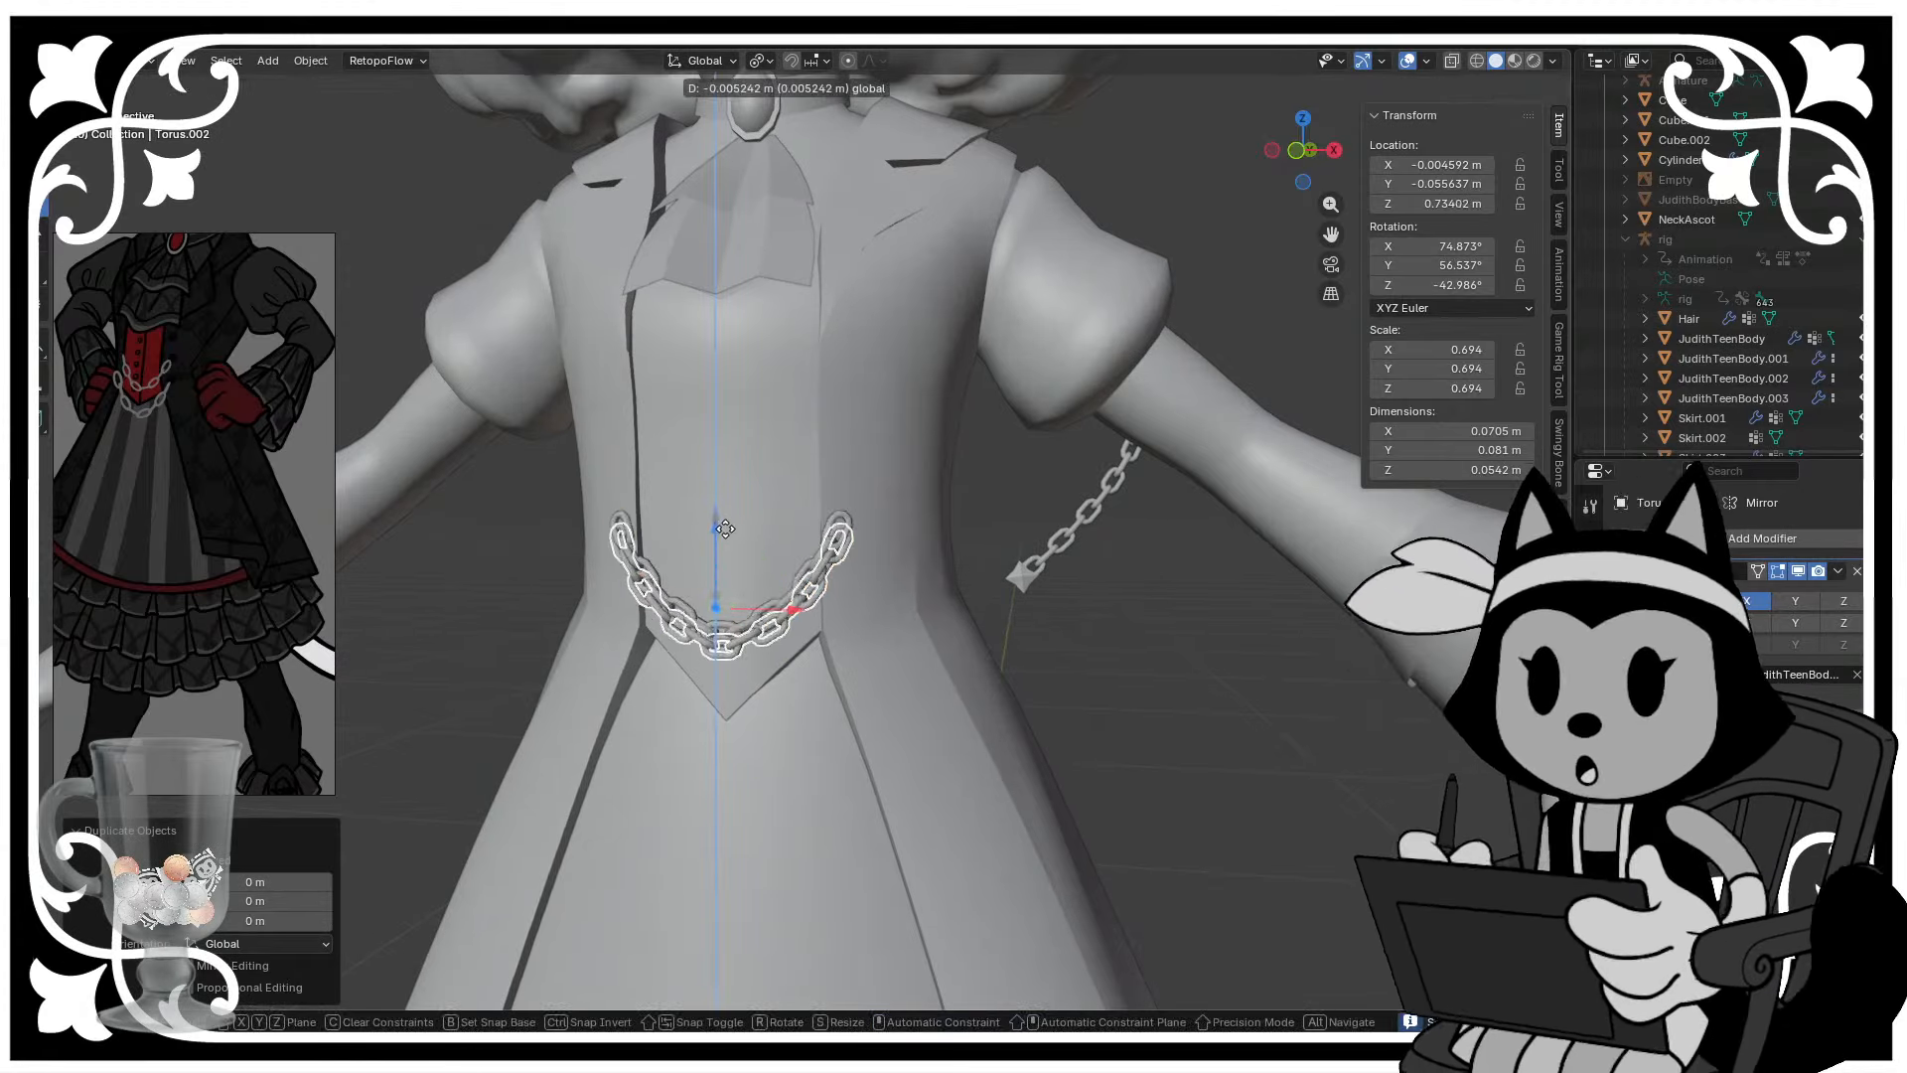
{"action": "key", "text": "z"}
{"action": "left_click", "coordinate": [715, 621]}
{"action": "middle_click_drag", "start_coordinate": [716, 621], "coordinate": [832, 824]}
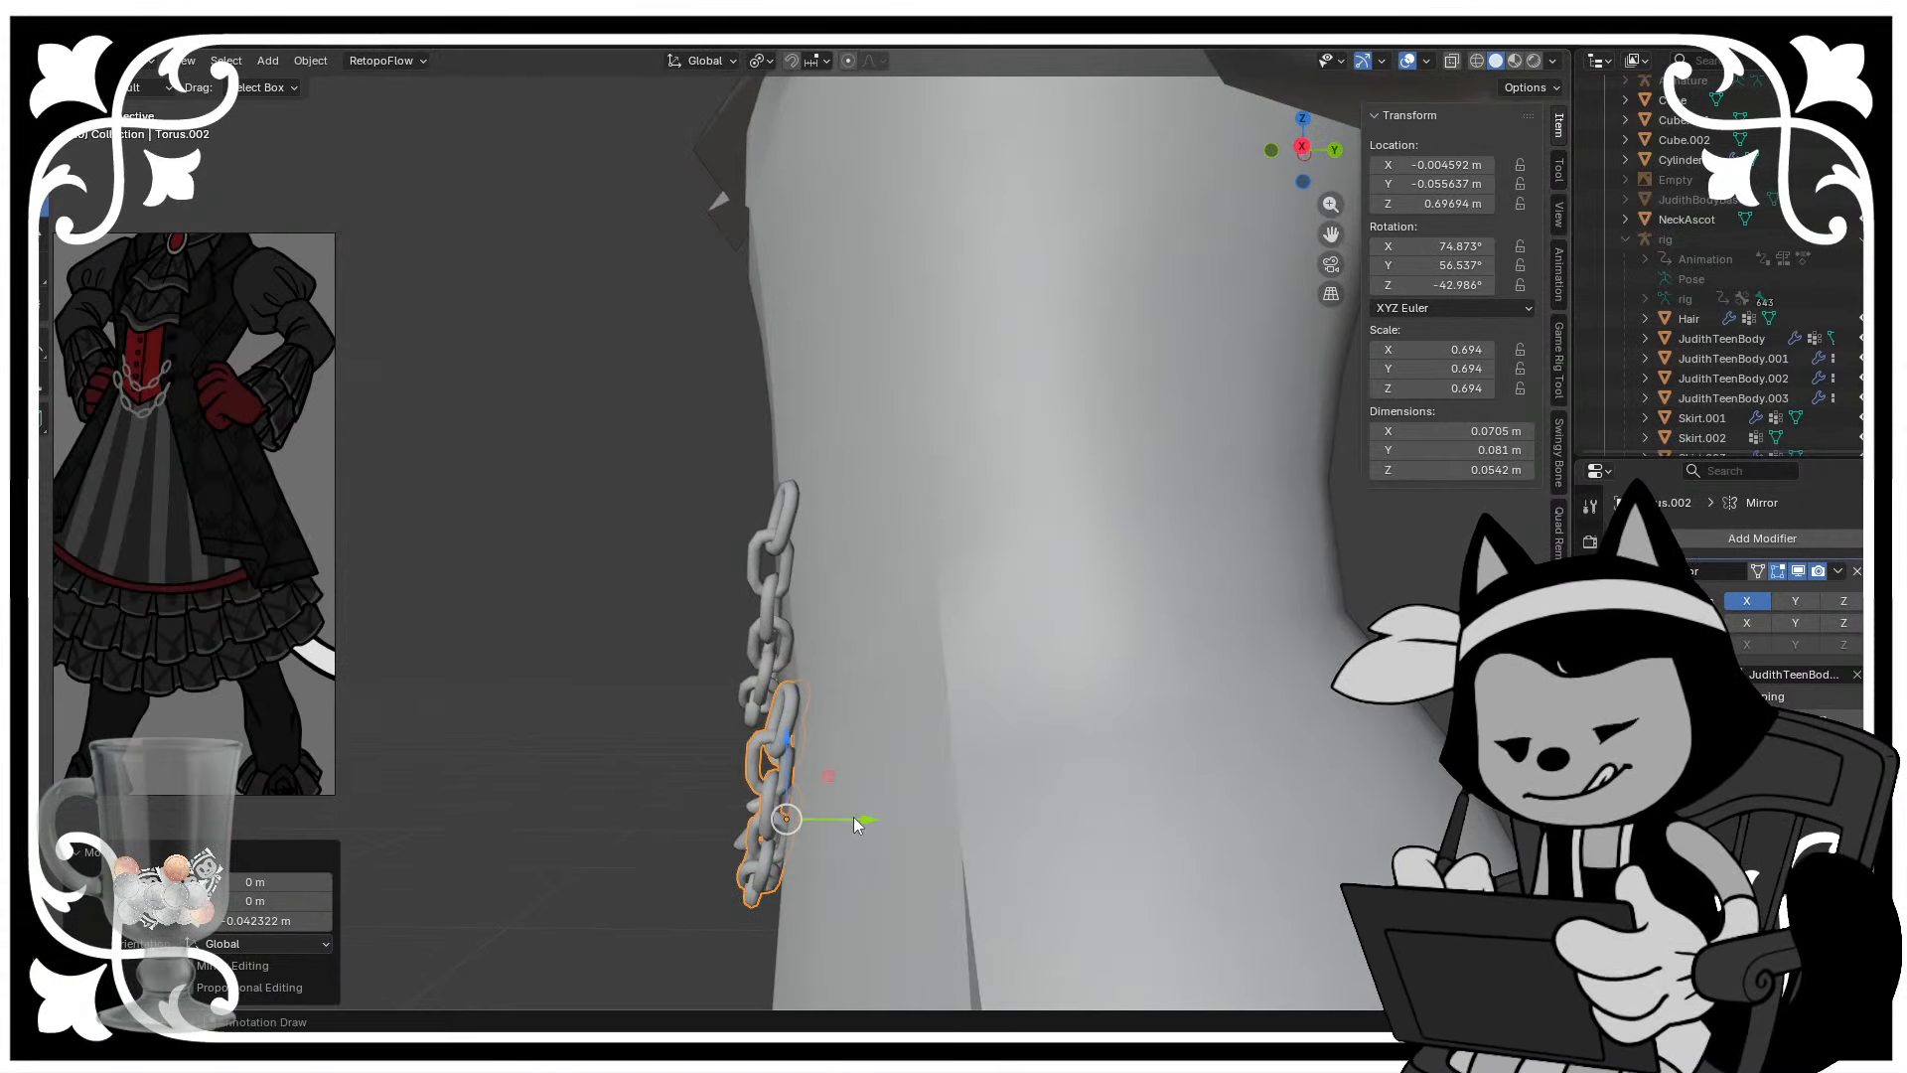
{"action": "left_click_drag", "start_coordinate": [856, 821], "coordinate": [856, 823]}
- In Edit Mode, reposition the links at the lowest point of the lower chain so they interlock closely
{"action": "middle_click_drag", "start_coordinate": [784, 843], "coordinate": [935, 680]}
{"action": "scroll", "coordinate": [936, 679], "scroll_direction": "up", "scroll_amount": 3}
{"action": "key", "text": "Tab"}
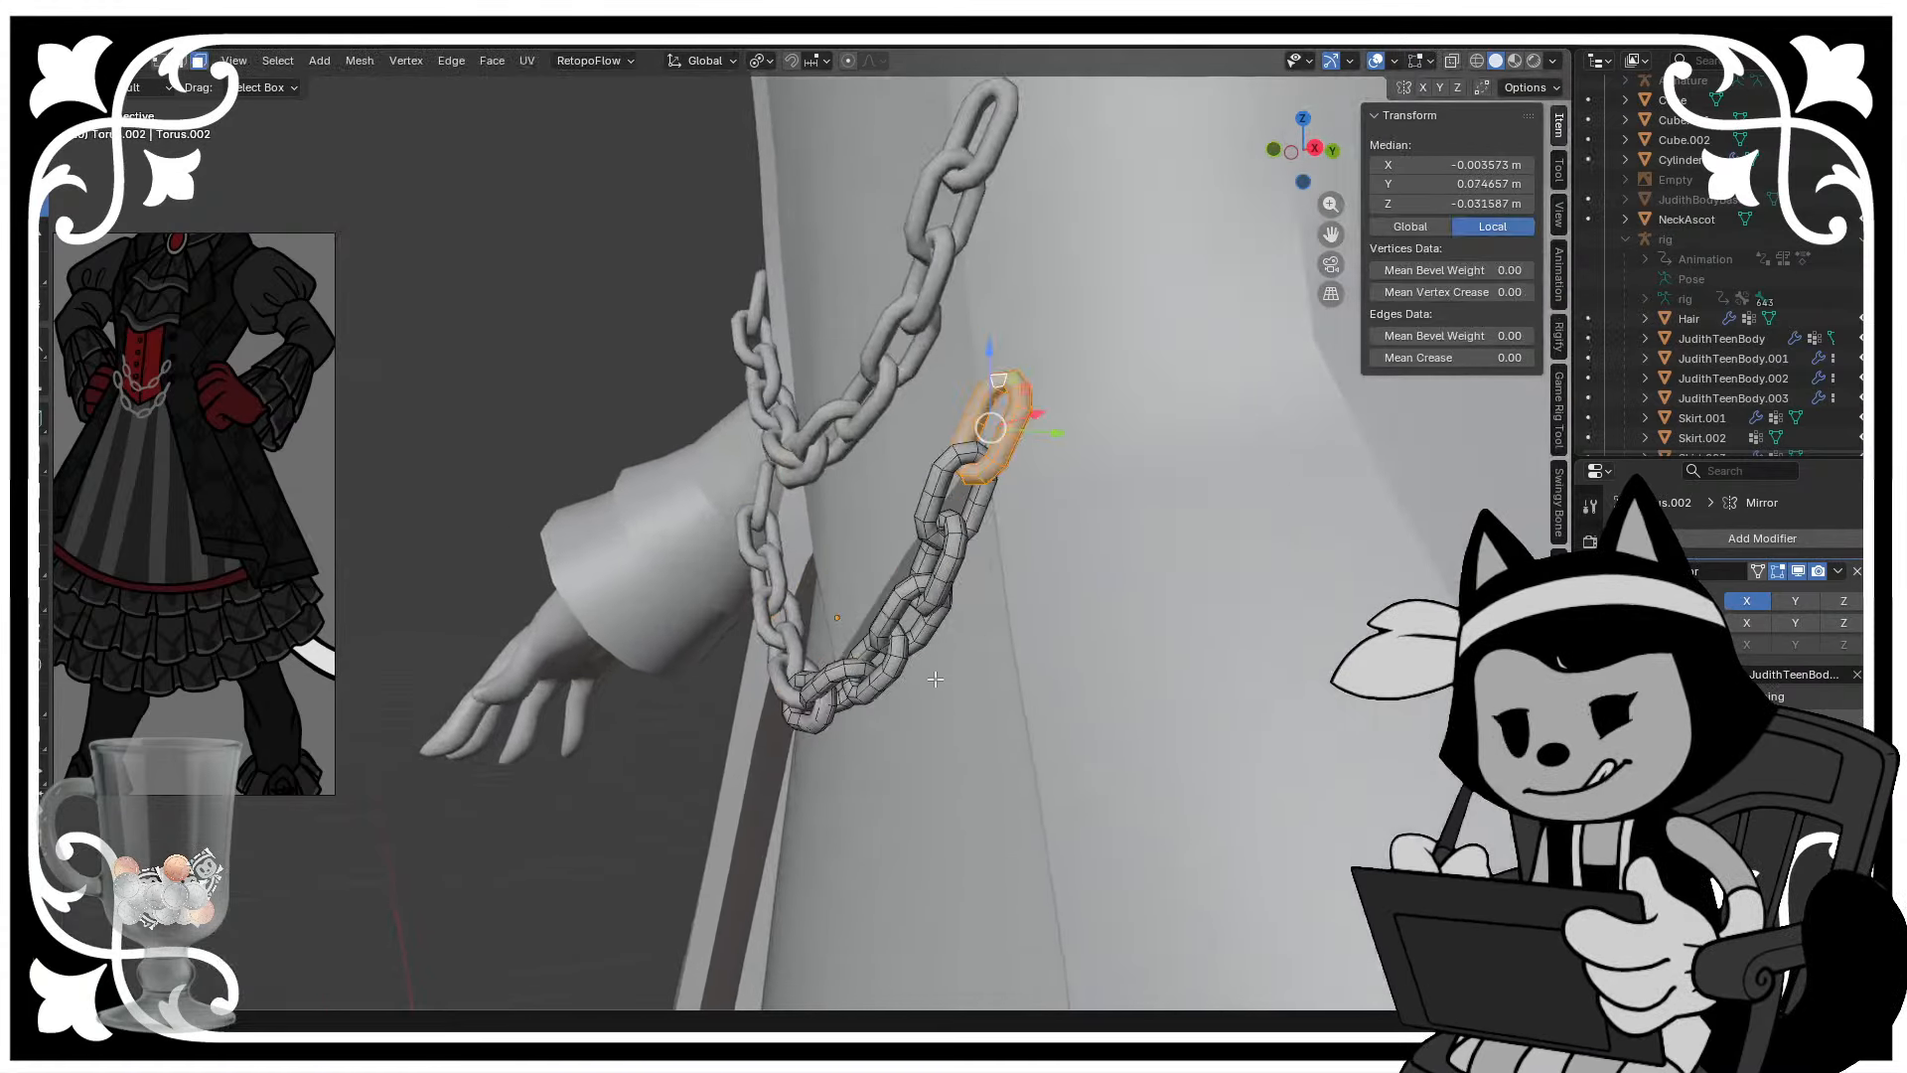
{"action": "scroll", "coordinate": [936, 680], "scroll_direction": "up", "scroll_amount": 2}
{"action": "middle_click_drag", "start_coordinate": [842, 763], "coordinate": [858, 650]}
{"action": "key", "text": "l"}
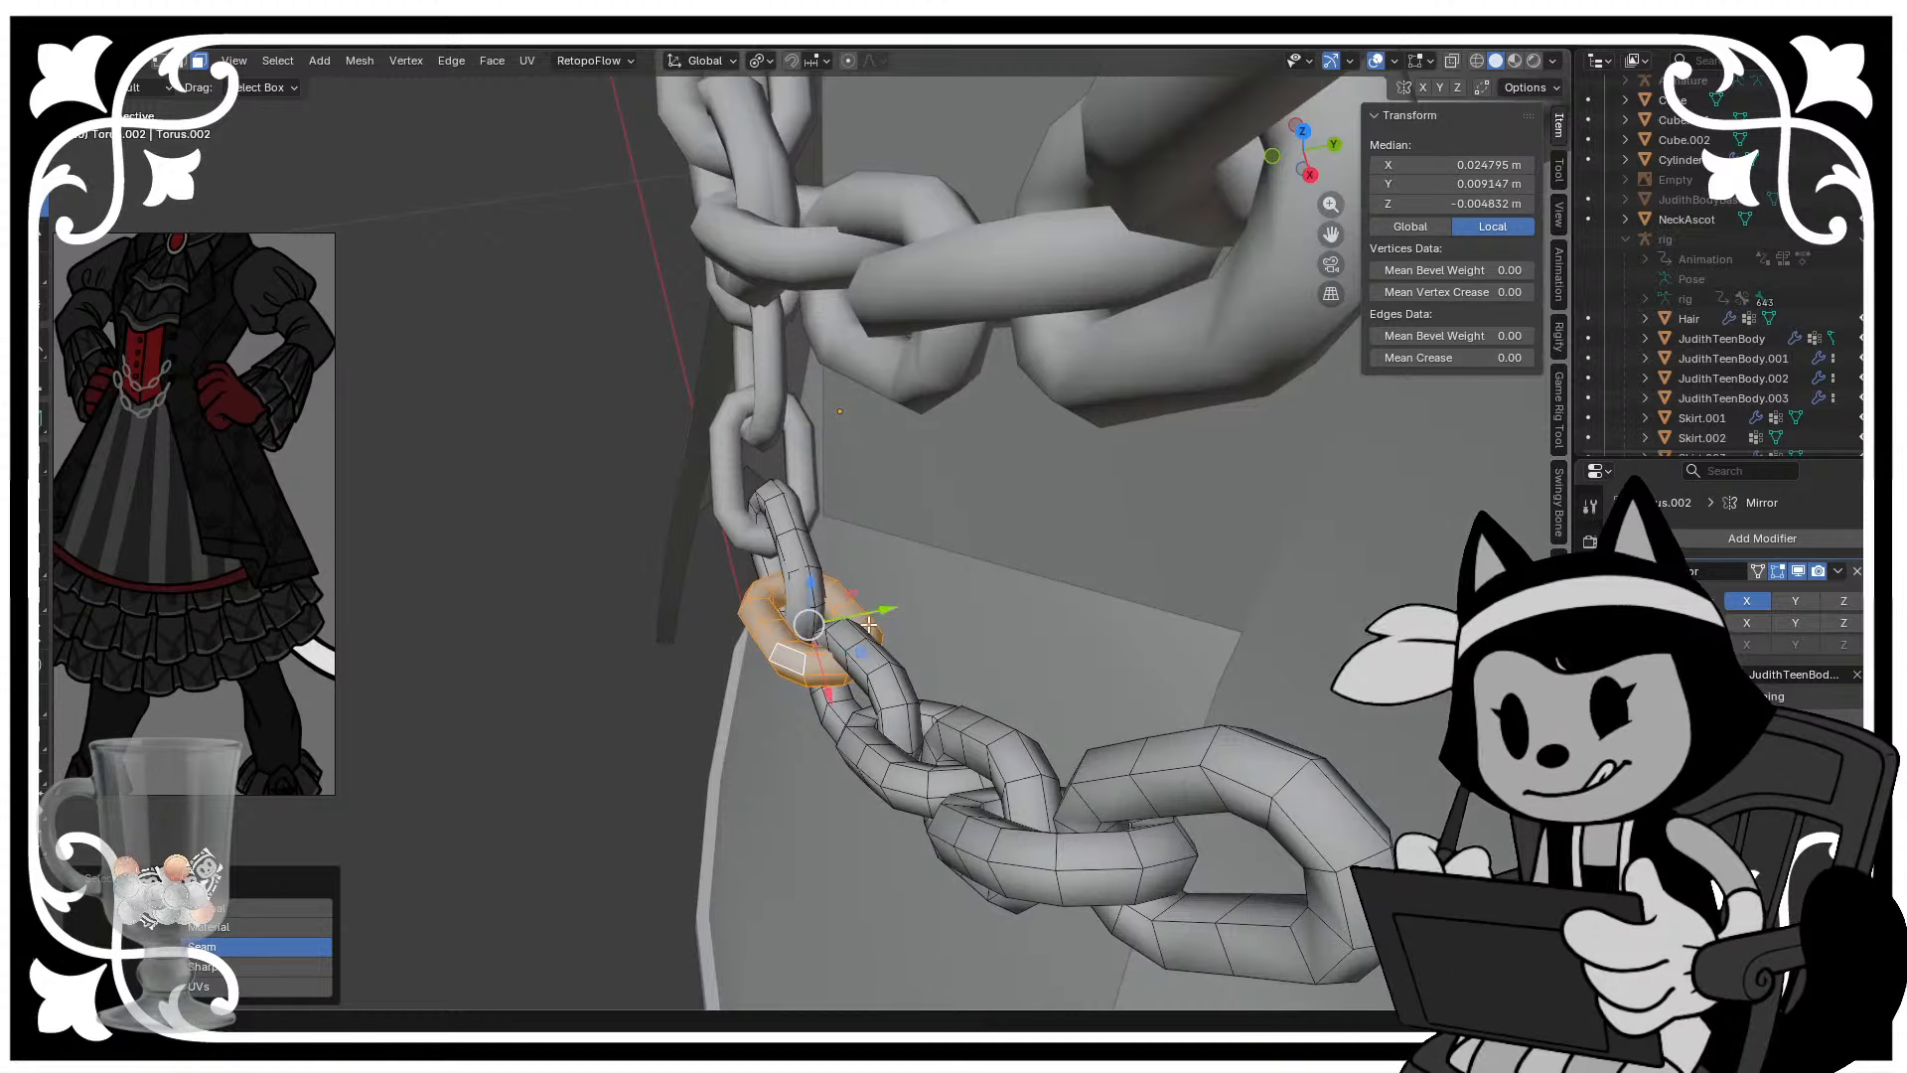
{"action": "left_click_drag", "start_coordinate": [869, 624], "coordinate": [874, 667]}
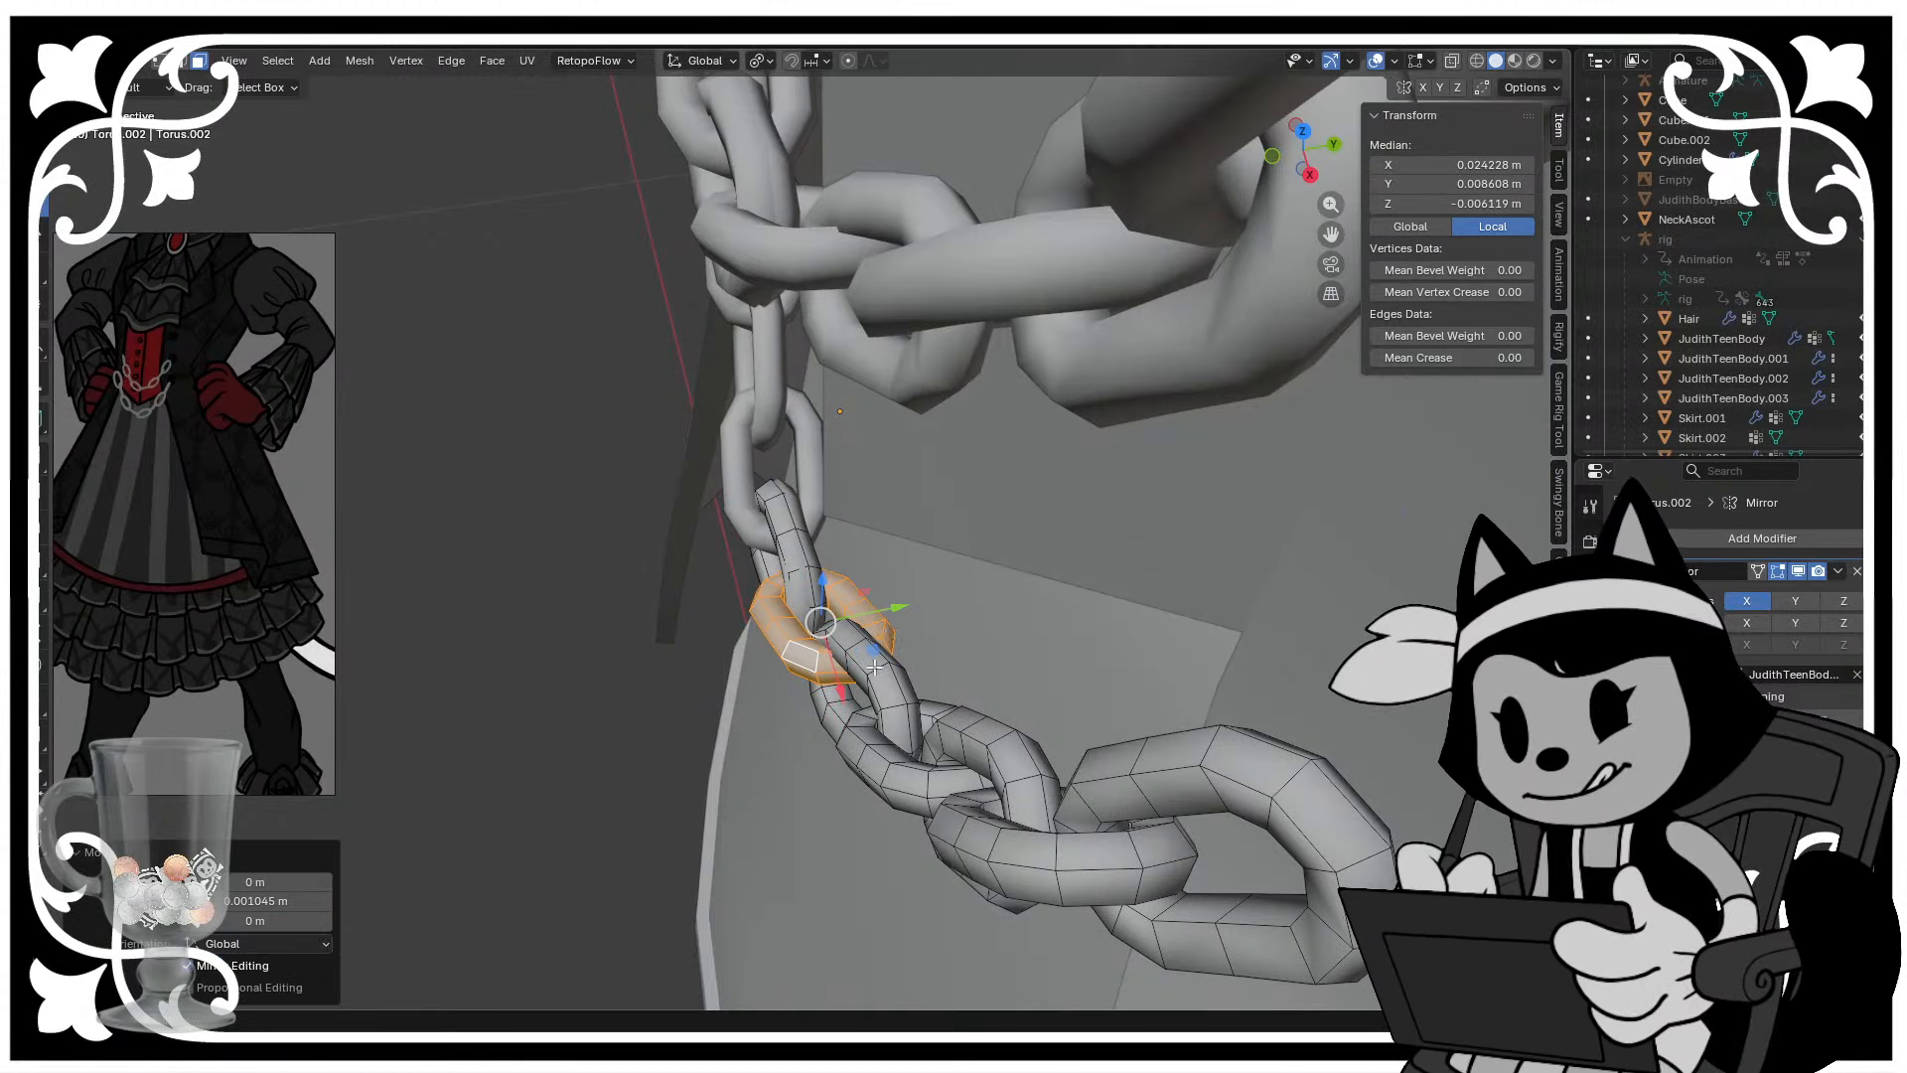
{"action": "left_click", "coordinate": [874, 667]}
{"action": "key", "text": "ctrl+l"}
{"action": "middle_click_drag", "start_coordinate": [884, 671], "coordinate": [862, 680]}
{"action": "left_click_drag", "start_coordinate": [945, 726], "coordinate": [954, 730]}
- Leave Edit Mode on the lower chain and save the file with both chains in place
{"action": "key", "text": "Tab"}
{"action": "left_click", "coordinate": [731, 642]}
{"action": "scroll", "coordinate": [737, 644], "scroll_direction": "down", "scroll_amount": 6}
{"action": "middle_click_drag", "start_coordinate": [797, 648], "coordinate": [1011, 348]}
{"action": "scroll", "coordinate": [943, 635], "scroll_direction": "down", "scroll_amount": 5}
{"action": "scroll", "coordinate": [949, 570], "scroll_direction": "down", "scroll_amount": 4}
{"action": "key", "text": "ctrl+s"}
- Delete the spare spiked chain objects beside the character and save the file
{"action": "left_click_drag", "start_coordinate": [1010, 347], "coordinate": [1092, 459]}
{"action": "key", "text": "Delete"}
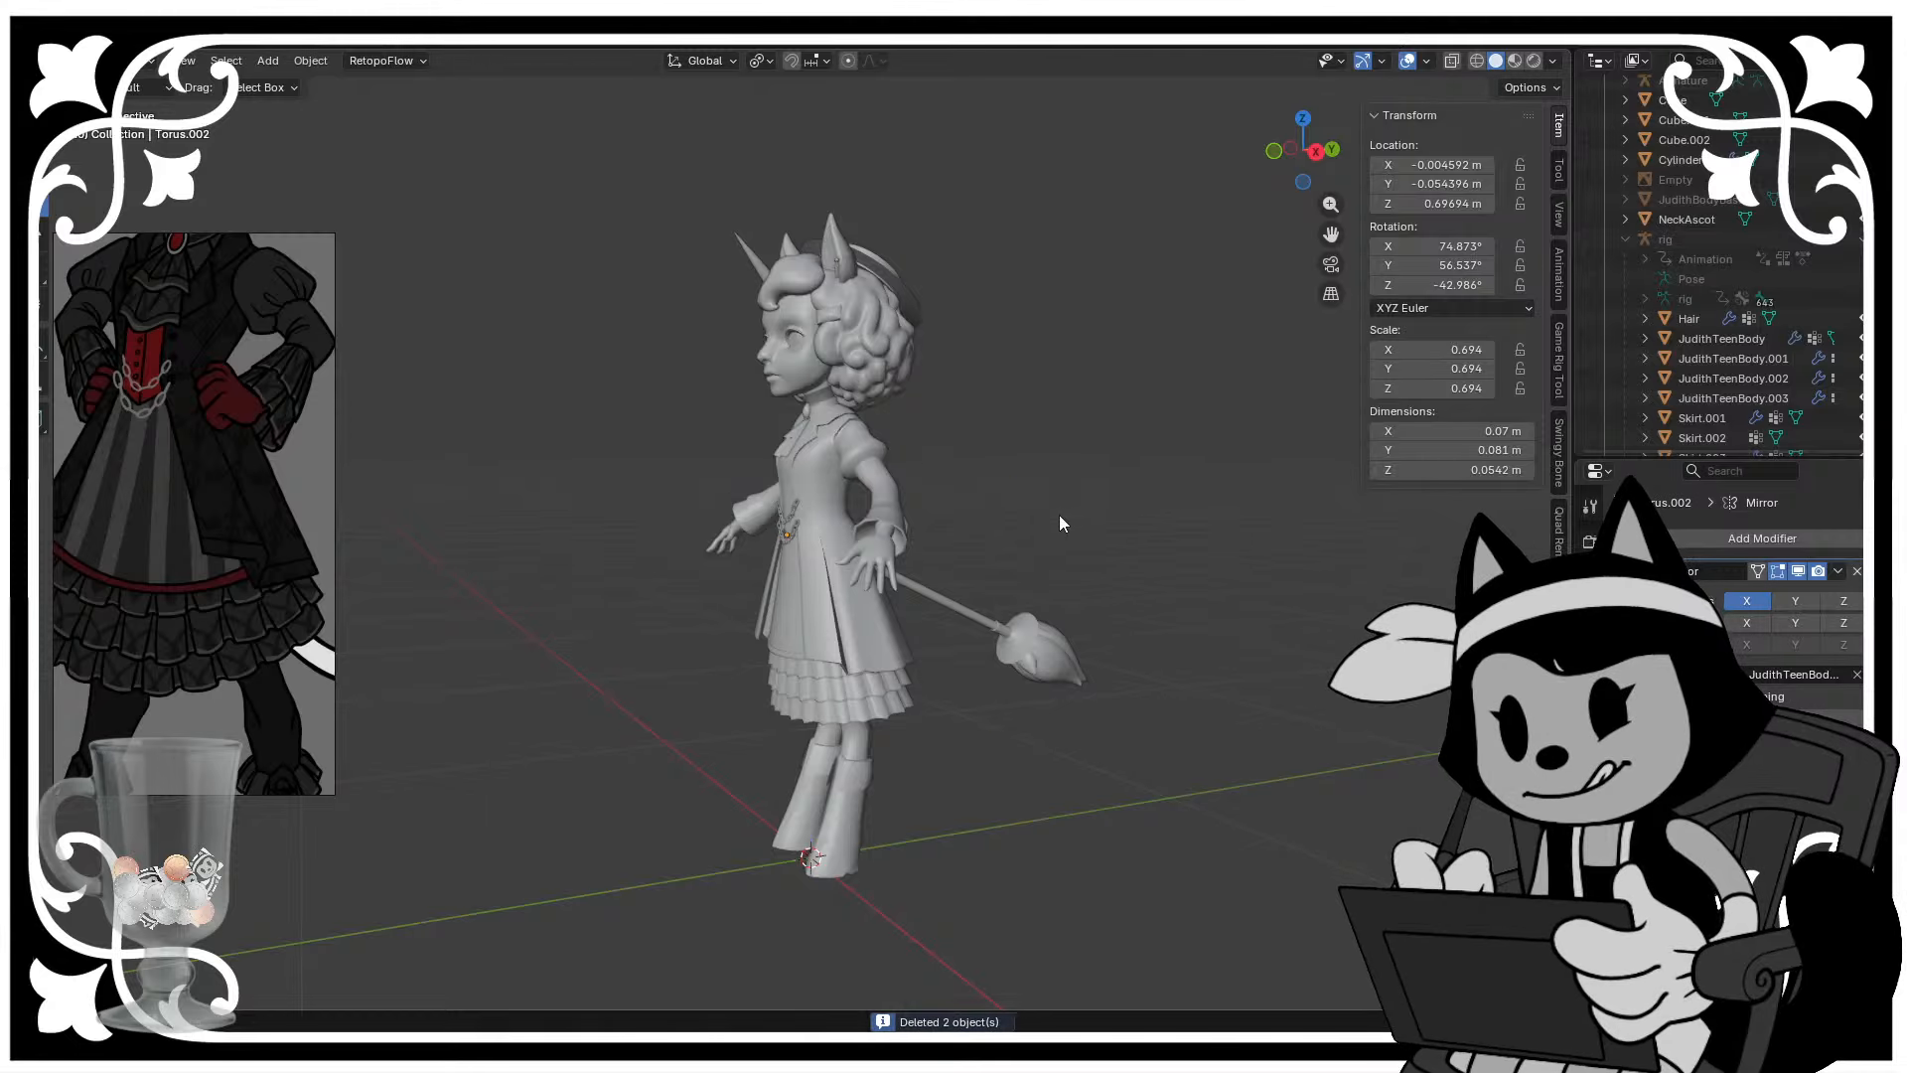
{"action": "scroll", "coordinate": [1059, 514], "scroll_direction": "up", "scroll_amount": 3}
{"action": "middle_click_drag", "start_coordinate": [1059, 515], "coordinate": [854, 539]}
{"action": "key", "text": "ctrl+s"}
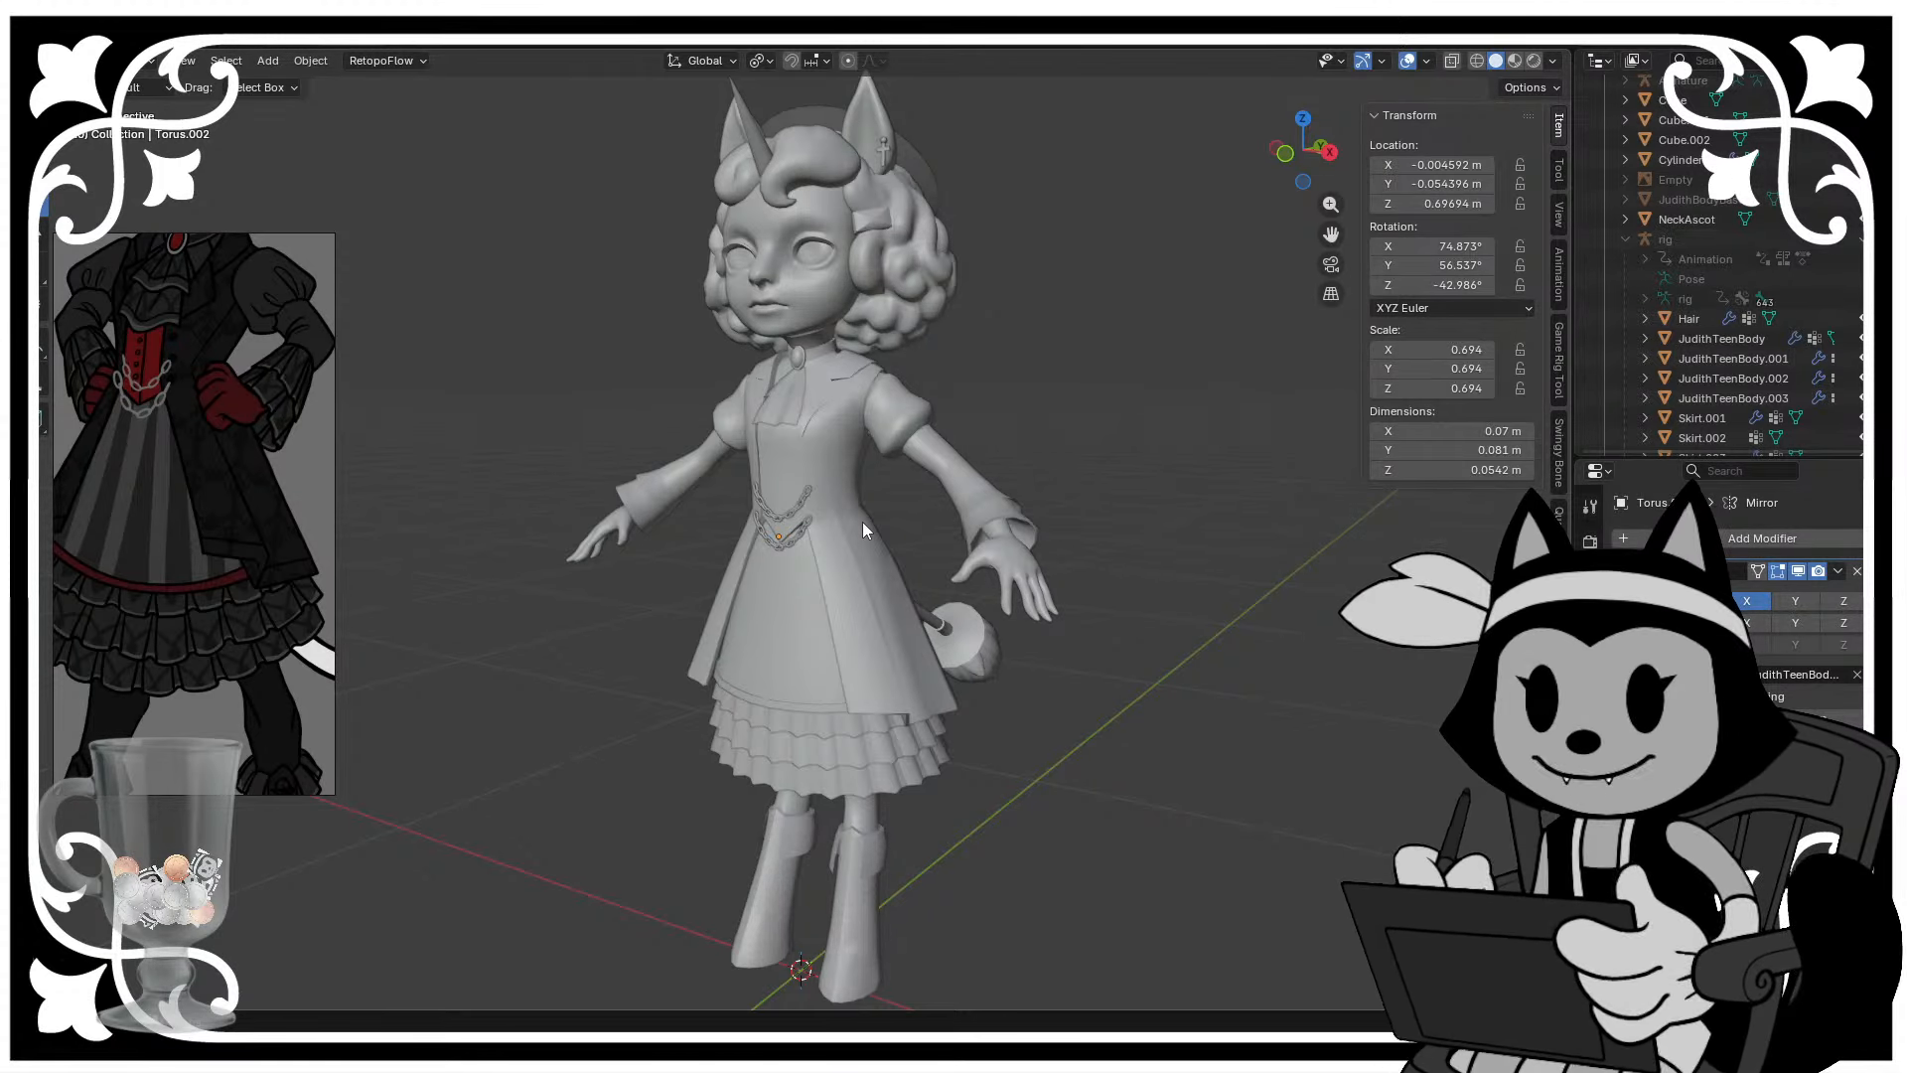
- Examine the chains and the whole outfit from several angles against the full-body reference, saving the file along the way
{"action": "middle_click_drag", "start_coordinate": [863, 521], "coordinate": [971, 587]}
{"action": "scroll", "coordinate": [971, 587], "scroll_direction": "up", "scroll_amount": 4}
{"action": "key", "text": "ctrl+s"}
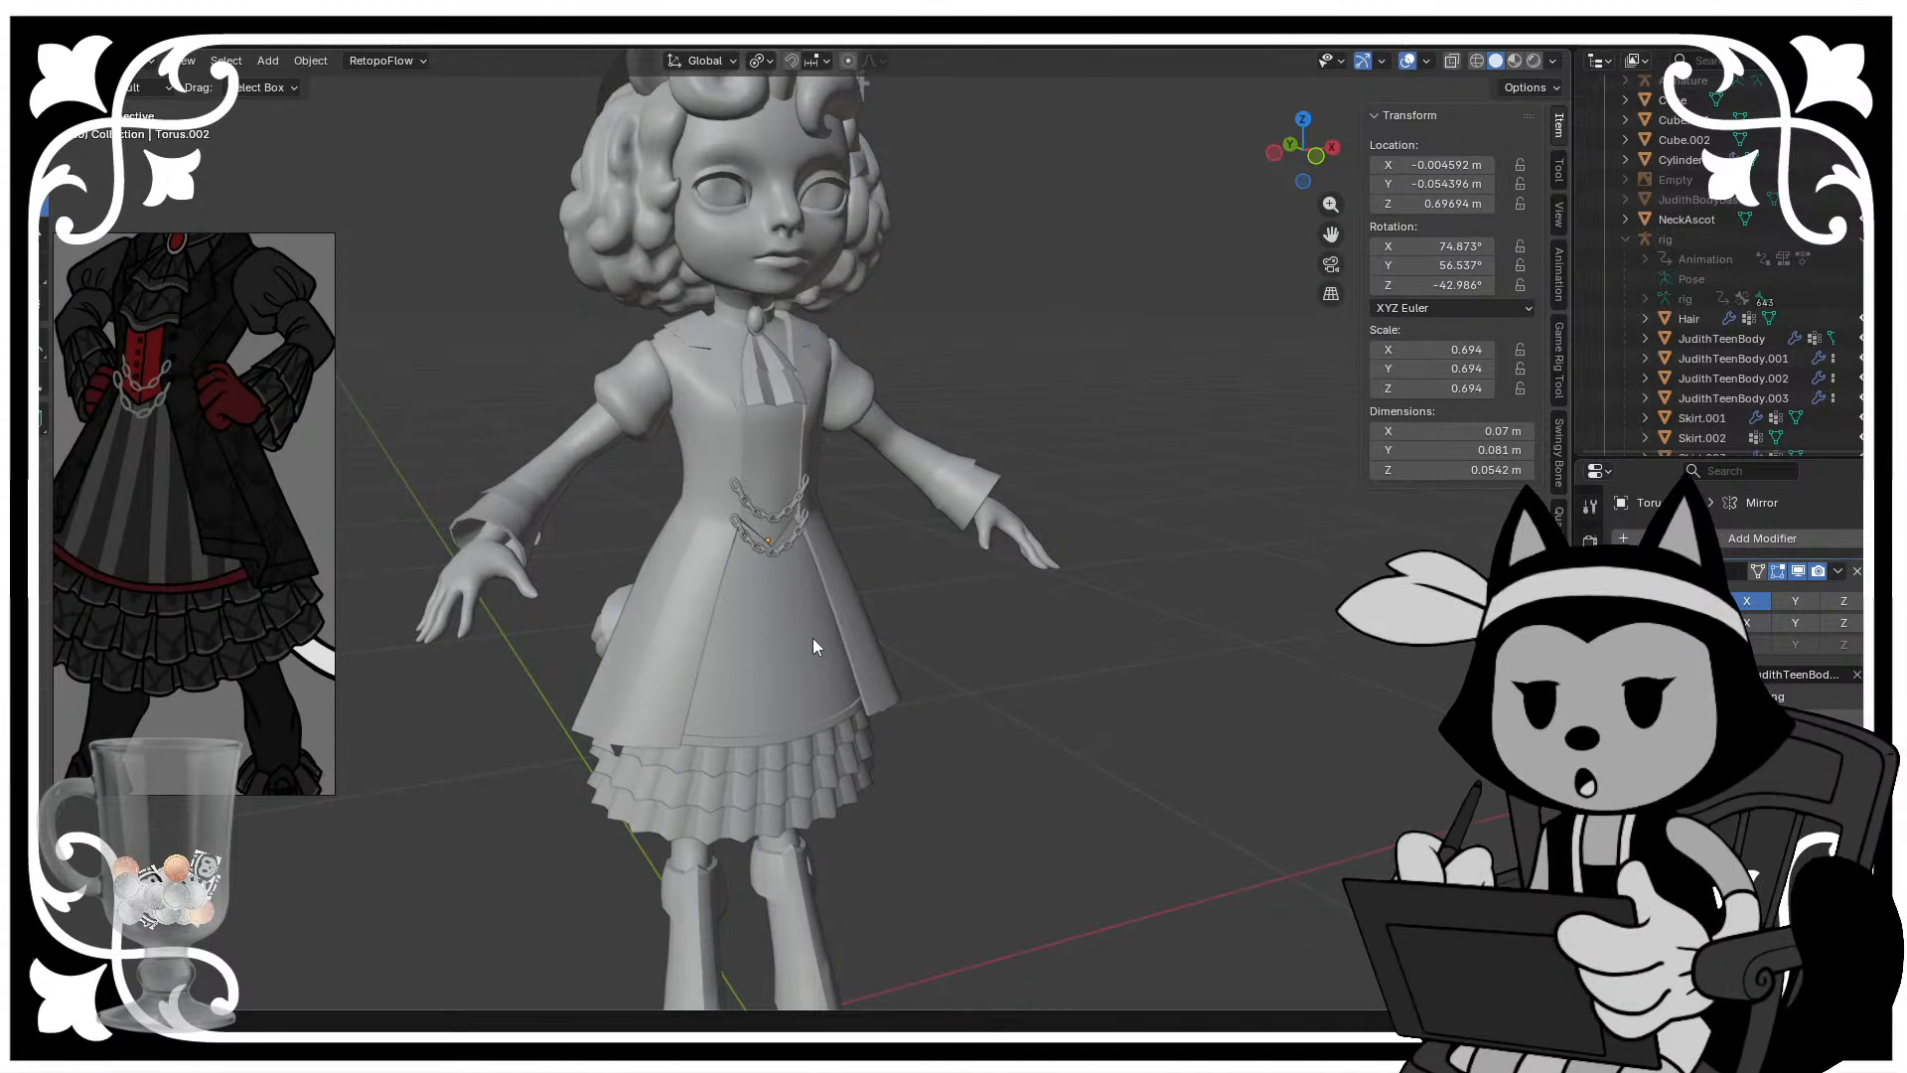
{"action": "middle_click_drag", "start_coordinate": [939, 511], "coordinate": [872, 527]}
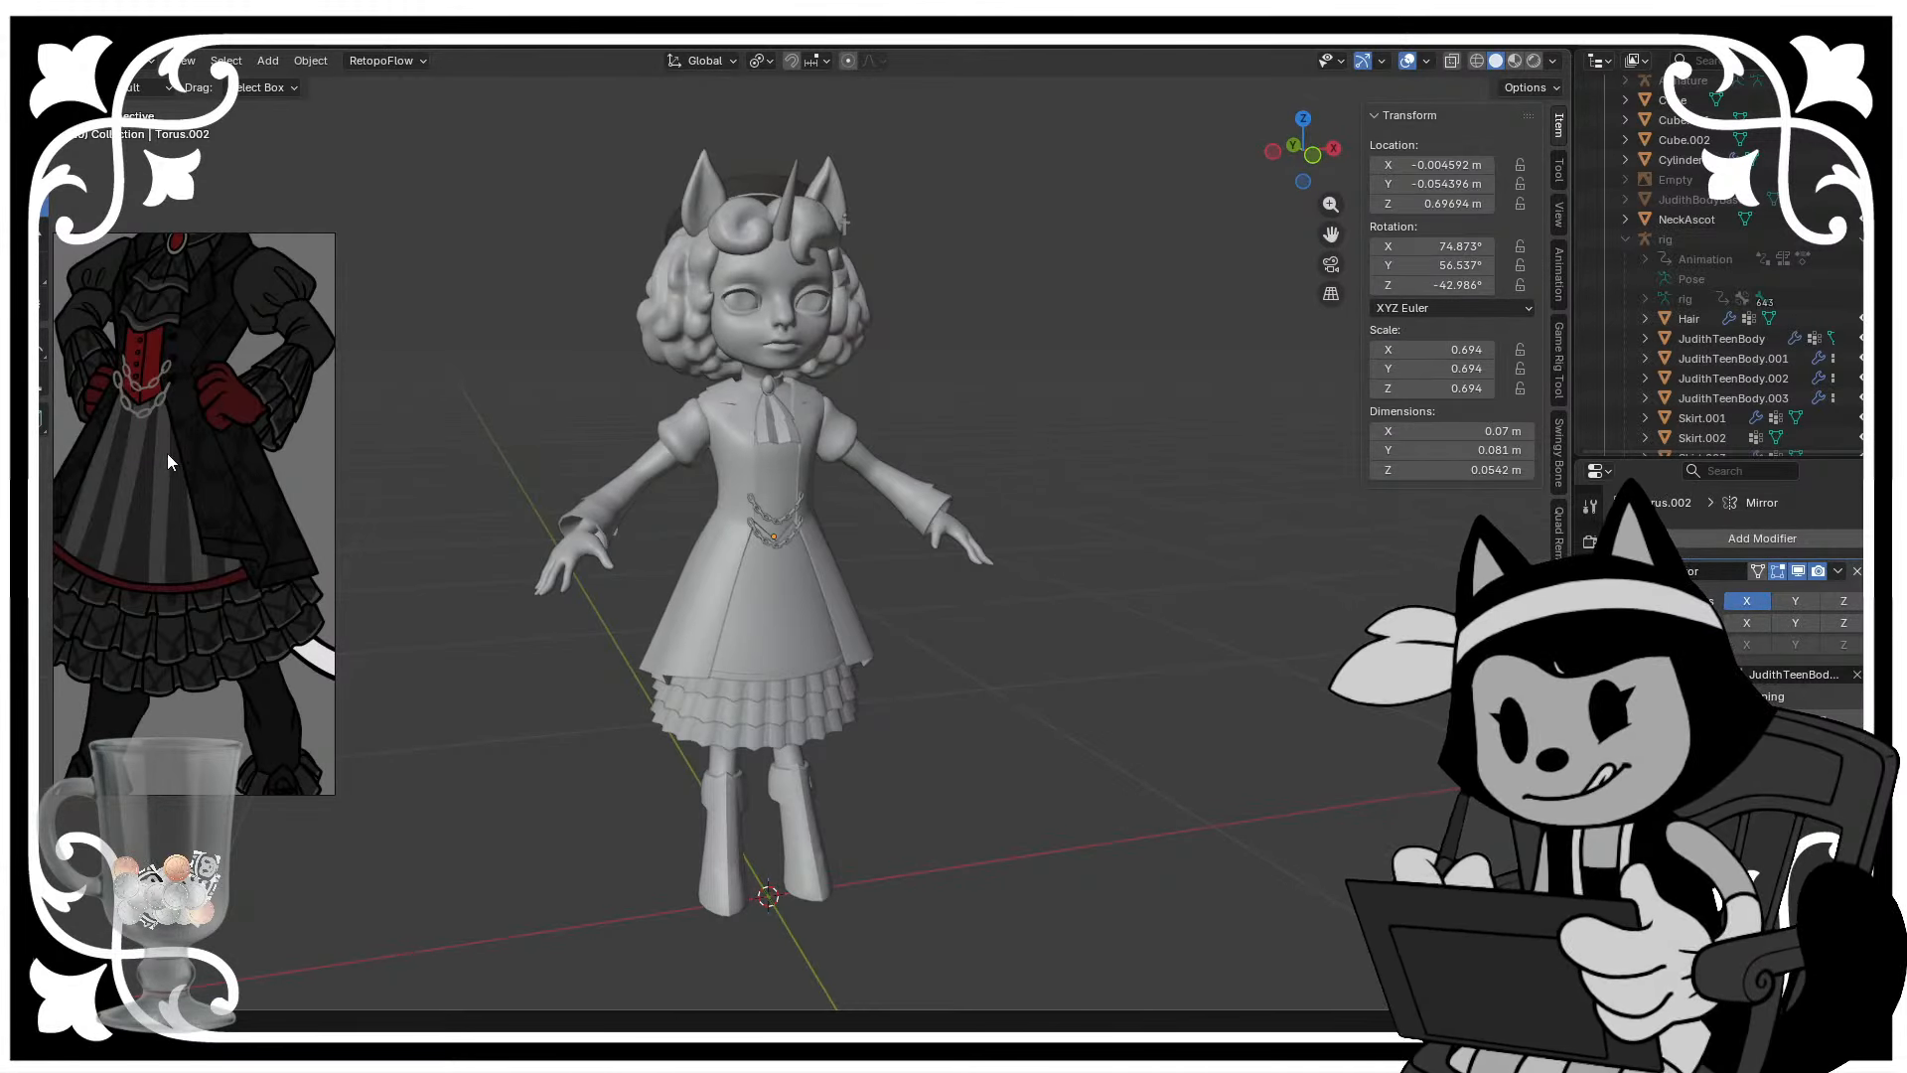
{"action": "scroll", "coordinate": [167, 453], "scroll_direction": "down", "scroll_amount": 4}
{"action": "scroll", "coordinate": [880, 622], "scroll_direction": "up", "scroll_amount": 3}
{"action": "key", "text": "ctrl+s"}
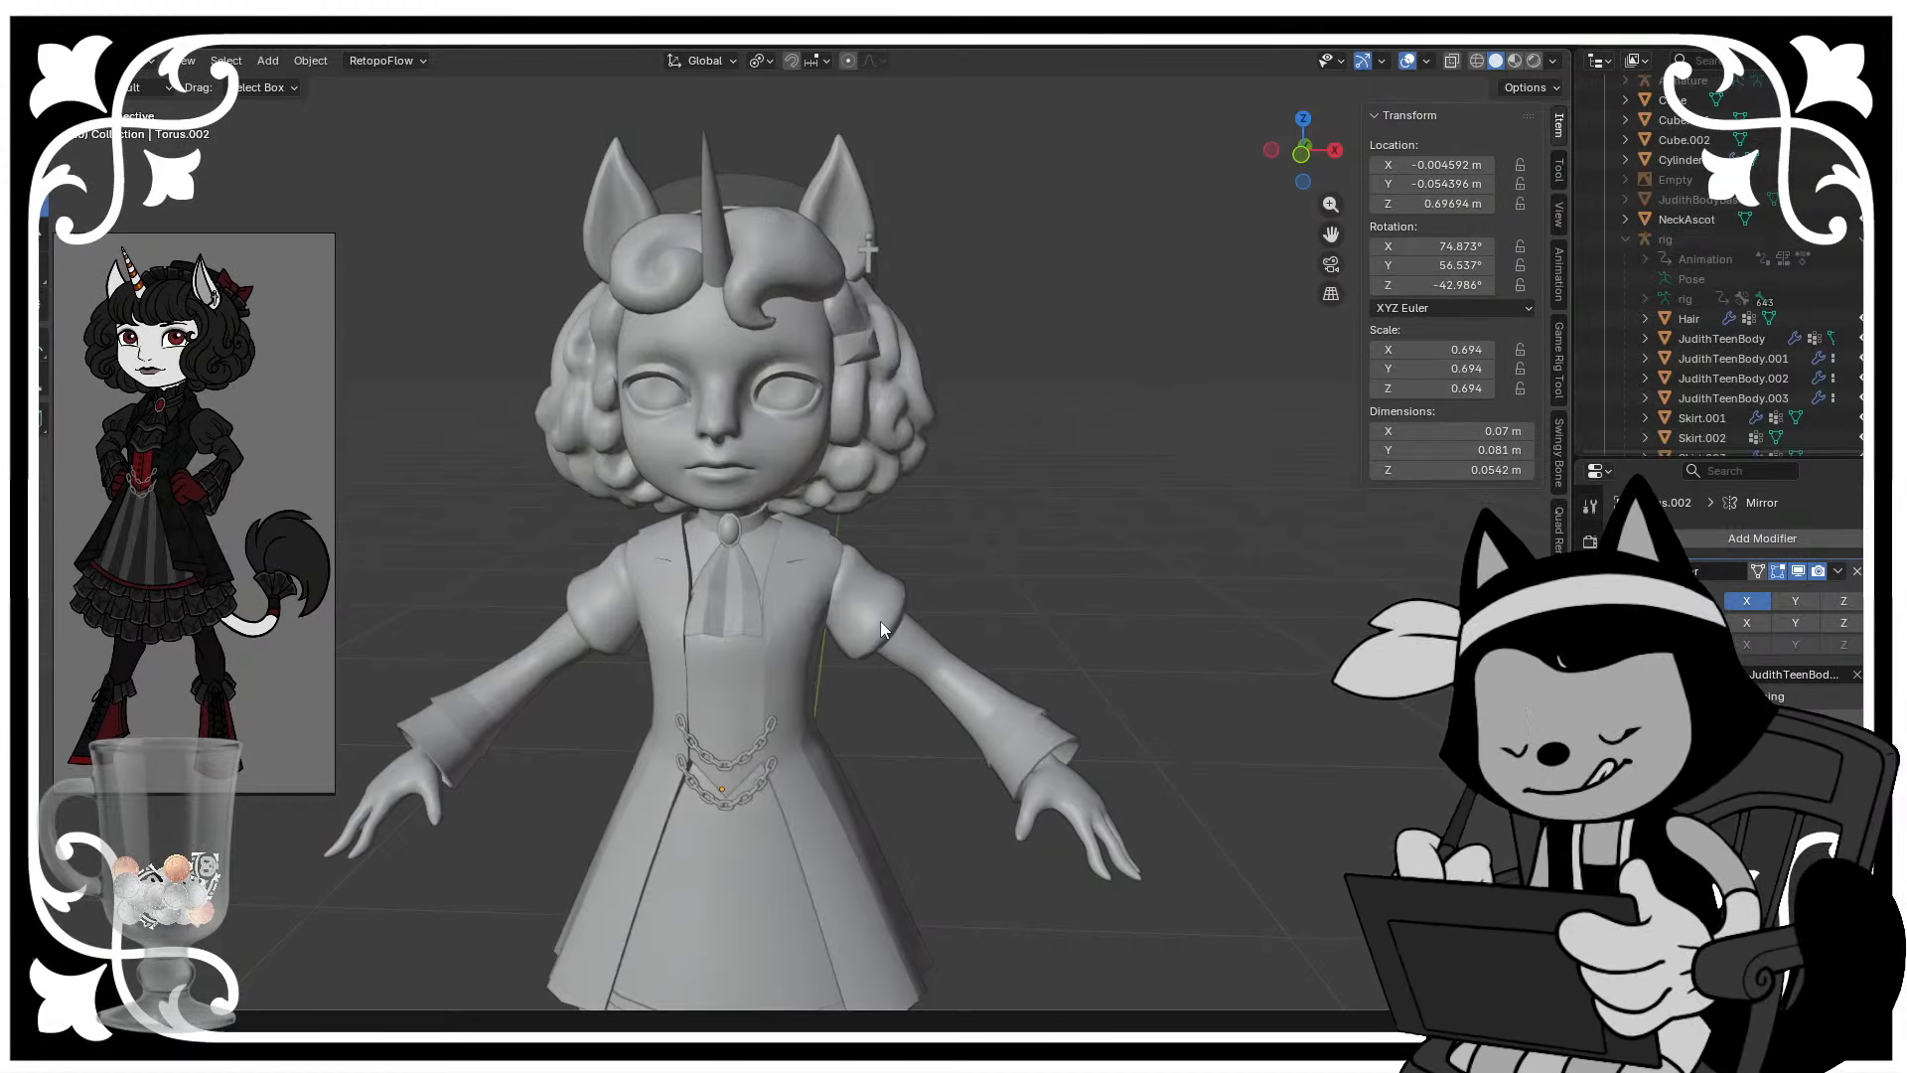
{"action": "scroll", "coordinate": [880, 622], "scroll_direction": "up", "scroll_amount": 3}
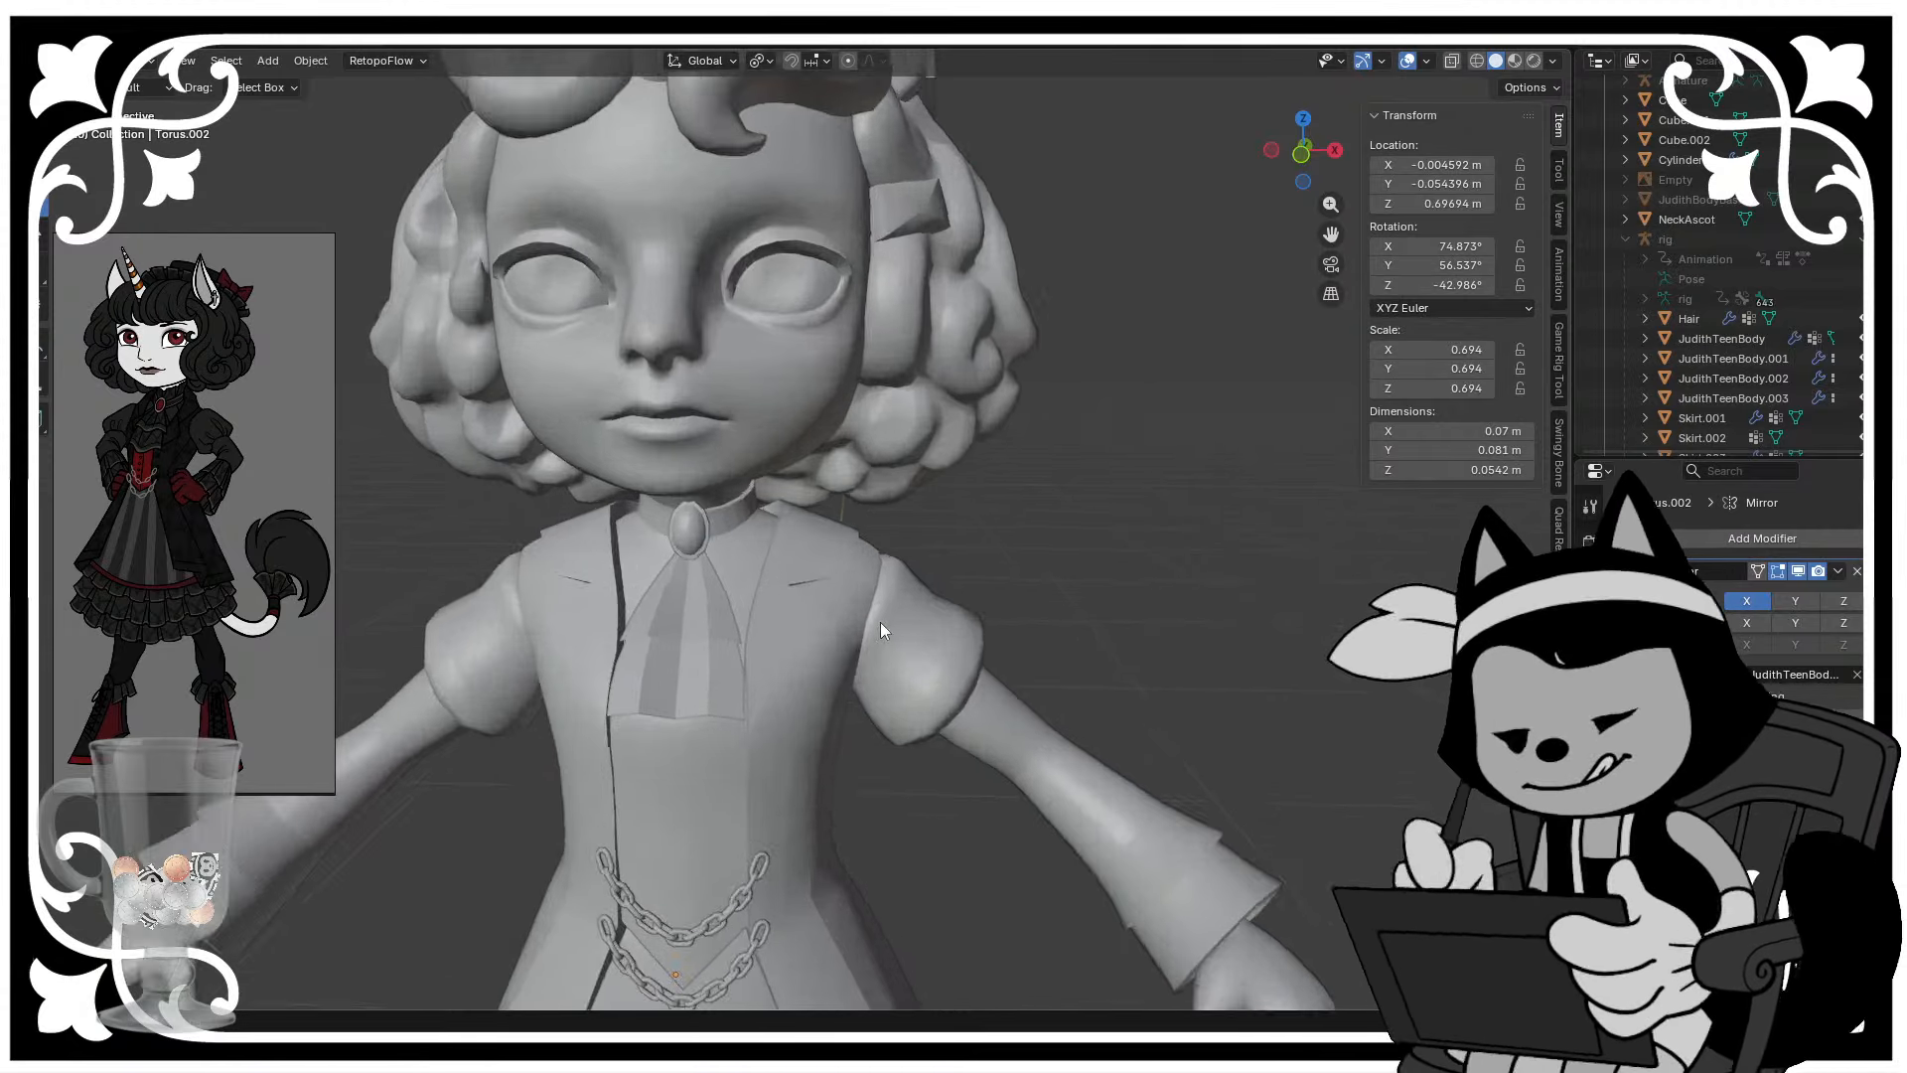
{"action": "middle_click_drag", "start_coordinate": [880, 622], "coordinate": [787, 593]}
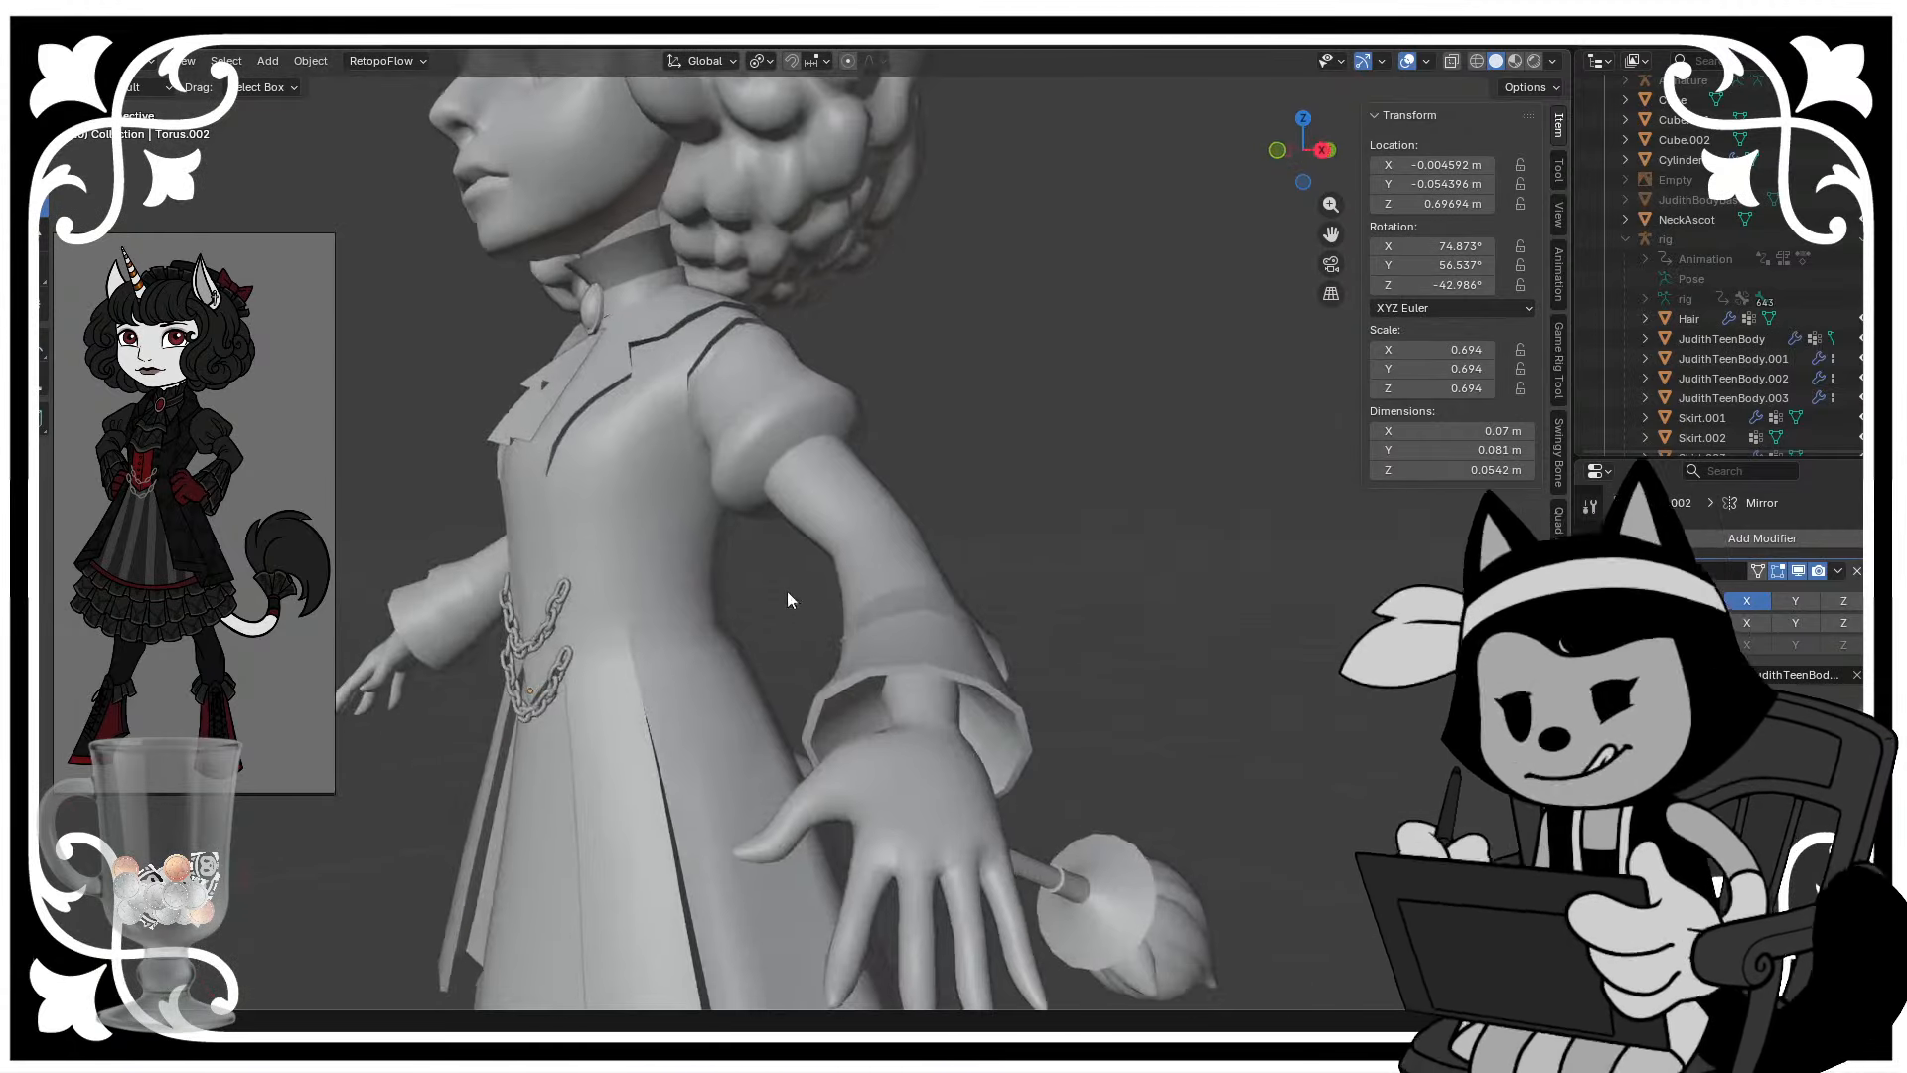
{"action": "scroll", "coordinate": [787, 592], "scroll_direction": "up", "scroll_amount": 3}
{"action": "scroll", "coordinate": [802, 582], "scroll_direction": "down", "scroll_amount": 6}
- Open the JudithTeenBody.003 mesh in Edit Mode and focus on the boot cuff
{"action": "left_click", "coordinate": [769, 730]}
{"action": "middle_click_drag", "start_coordinate": [769, 729], "coordinate": [875, 498], "text": "shift"}
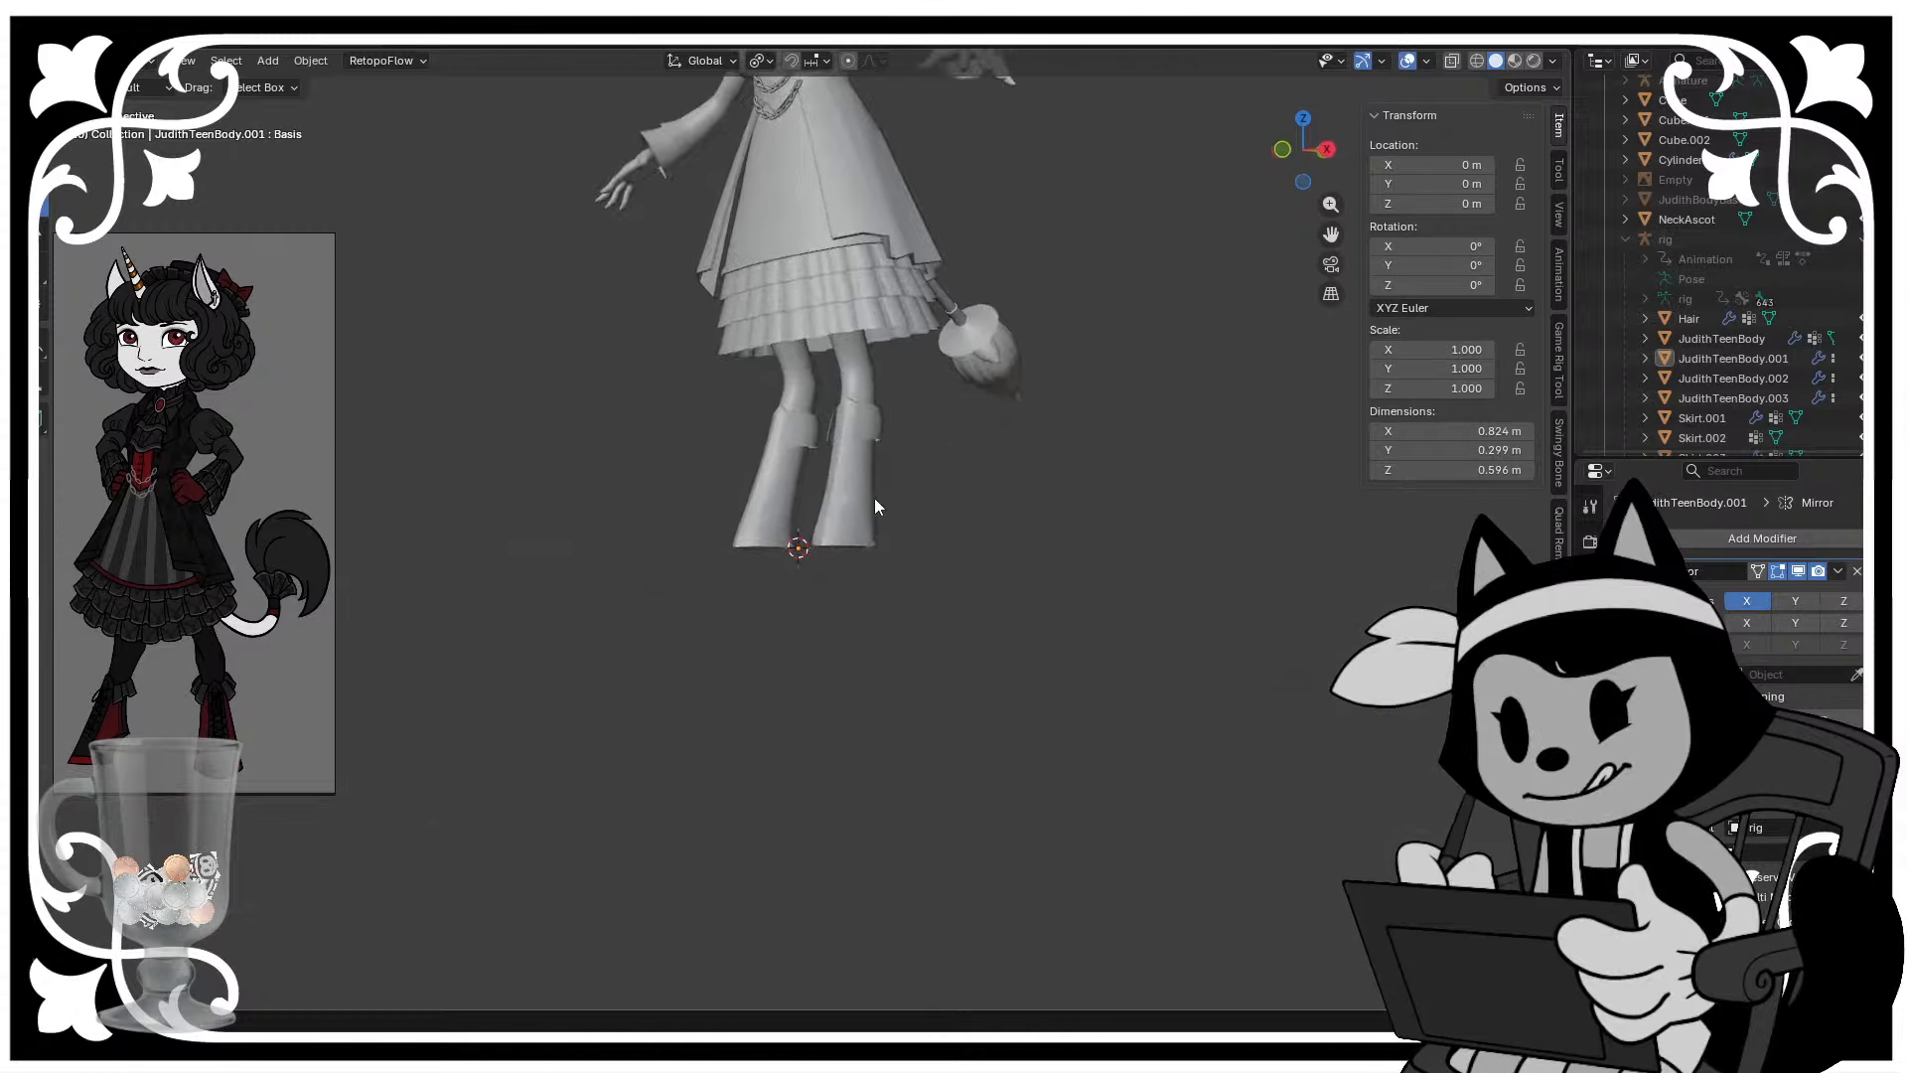
{"action": "scroll", "coordinate": [998, 313], "scroll_direction": "up", "scroll_amount": 5}
{"action": "key", "text": "Tab"}
{"action": "left_click", "coordinate": [1033, 257]}
{"action": "key", "text": "KP_Decimal"}
{"action": "scroll", "coordinate": [928, 387], "scroll_direction": "down", "scroll_amount": 8}
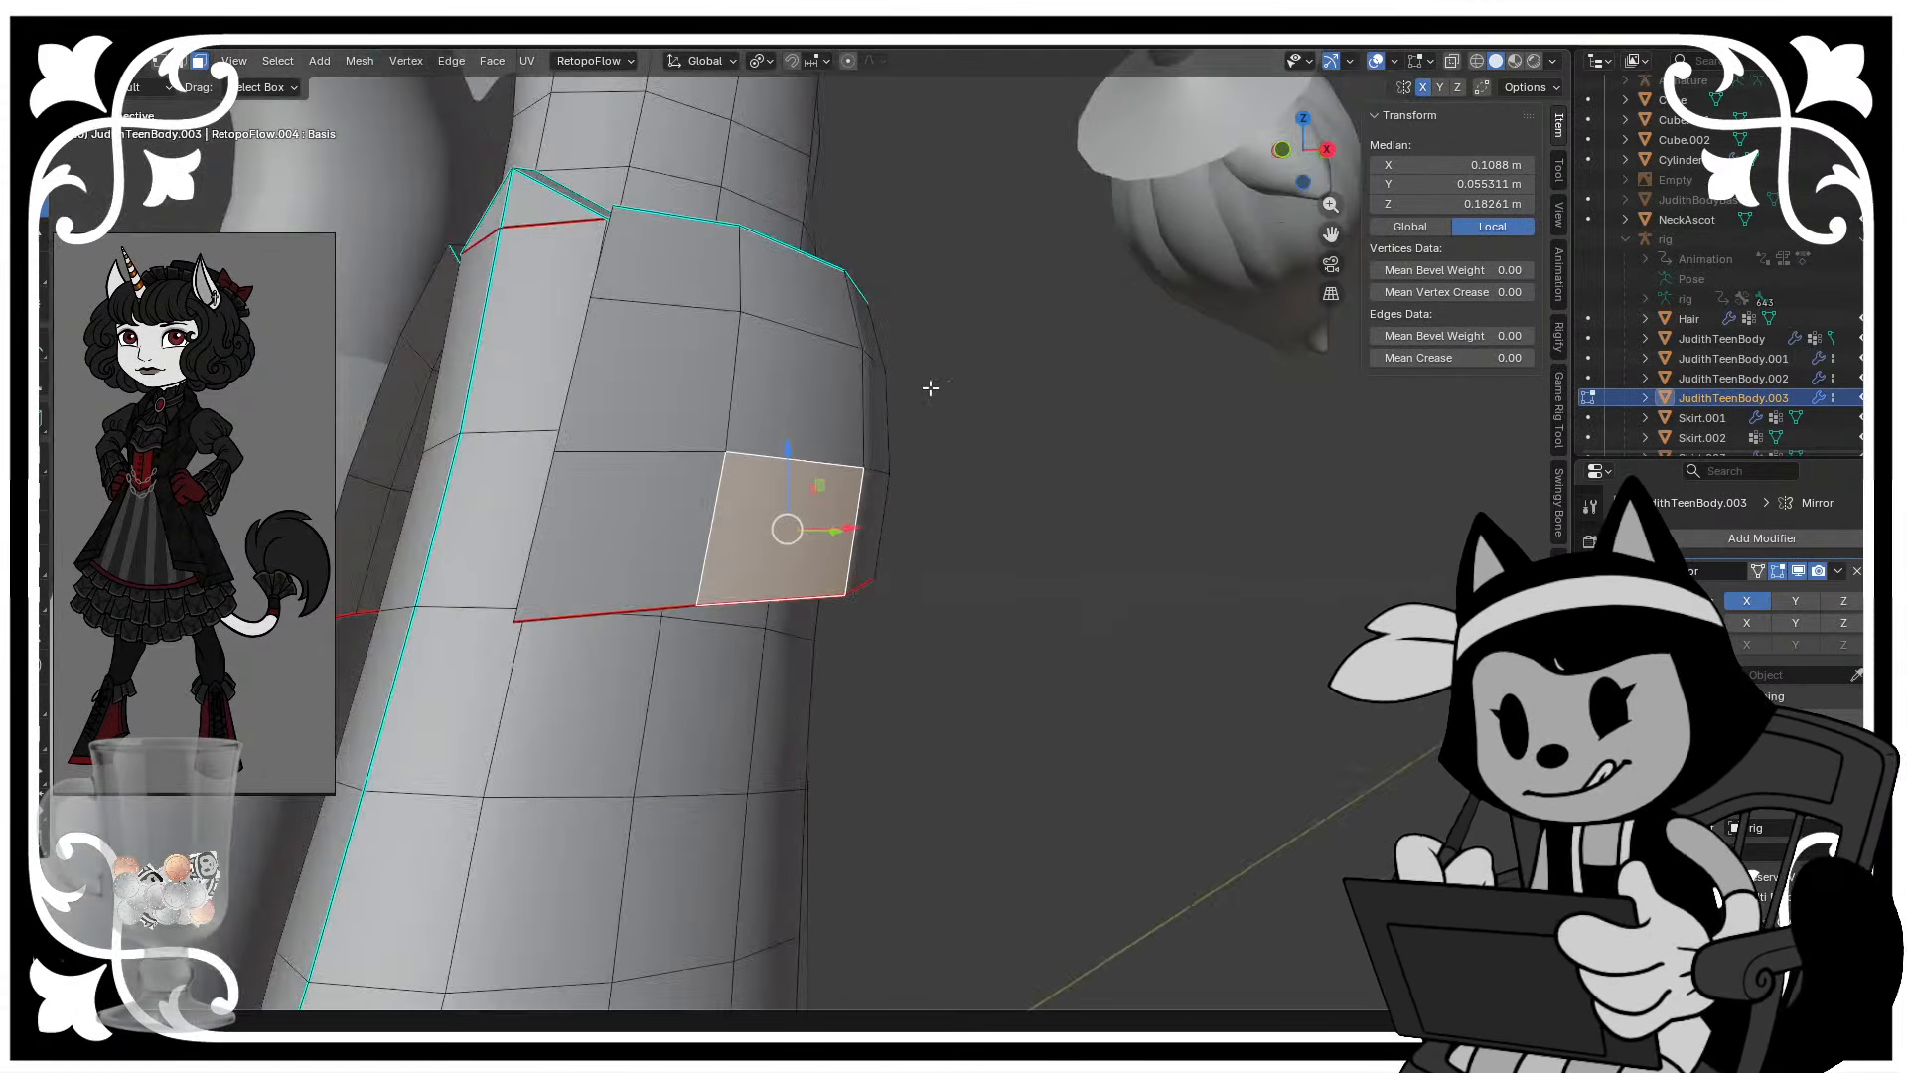
{"action": "middle_click_drag", "start_coordinate": [928, 388], "coordinate": [553, 532], "text": "shift"}
{"action": "scroll", "coordinate": [791, 460], "scroll_direction": "up", "scroll_amount": 1}
- Select the vertical edge loops around the boot cuff in edge select mode
{"action": "key", "text": "2"}
{"action": "left_click", "coordinate": [685, 502], "text": "alt"}
{"action": "scroll", "coordinate": [741, 524], "scroll_direction": "up", "scroll_amount": 1}
{"action": "left_click", "coordinate": [843, 481], "text": "alt+shift"}
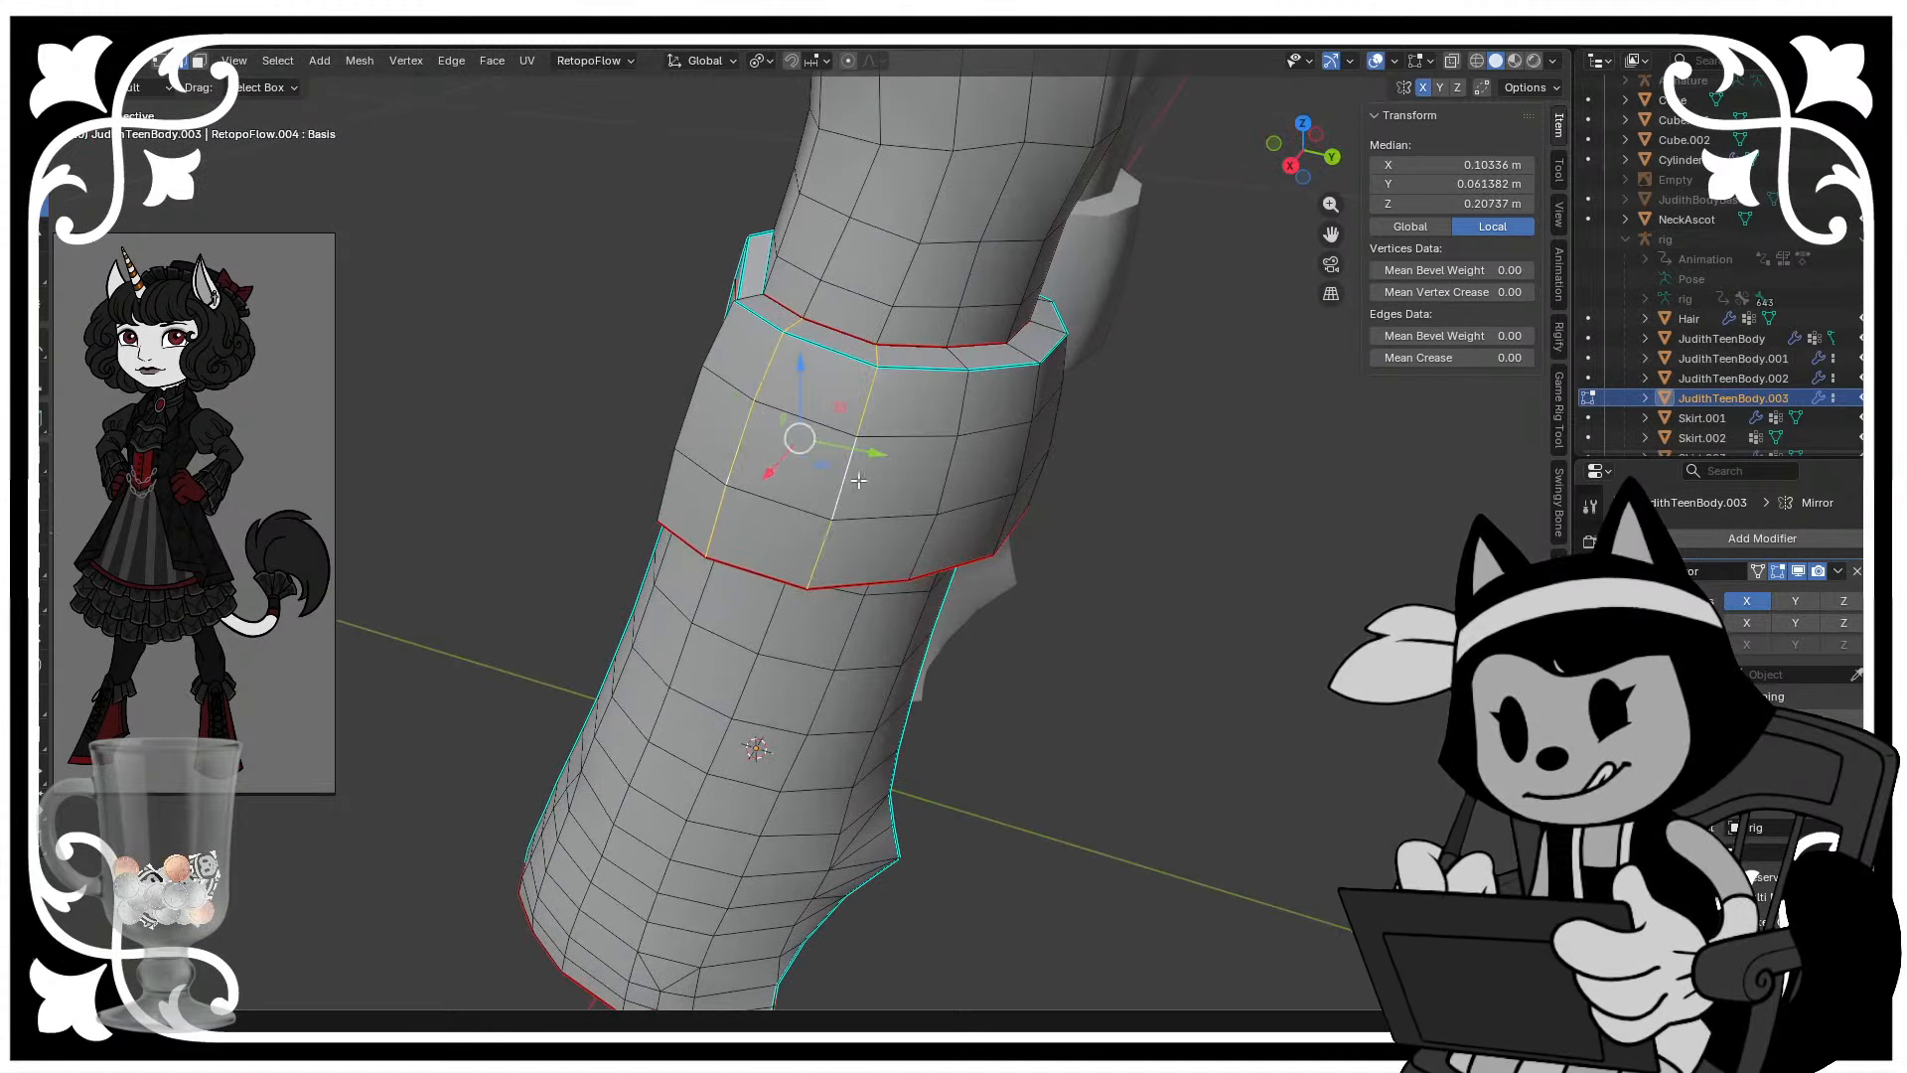
{"action": "left_click", "coordinate": [945, 481], "text": "alt+shift"}
{"action": "middle_click_drag", "start_coordinate": [1028, 441], "coordinate": [1126, 447]}
{"action": "scroll", "coordinate": [1126, 447], "scroll_direction": "up", "scroll_amount": 2}
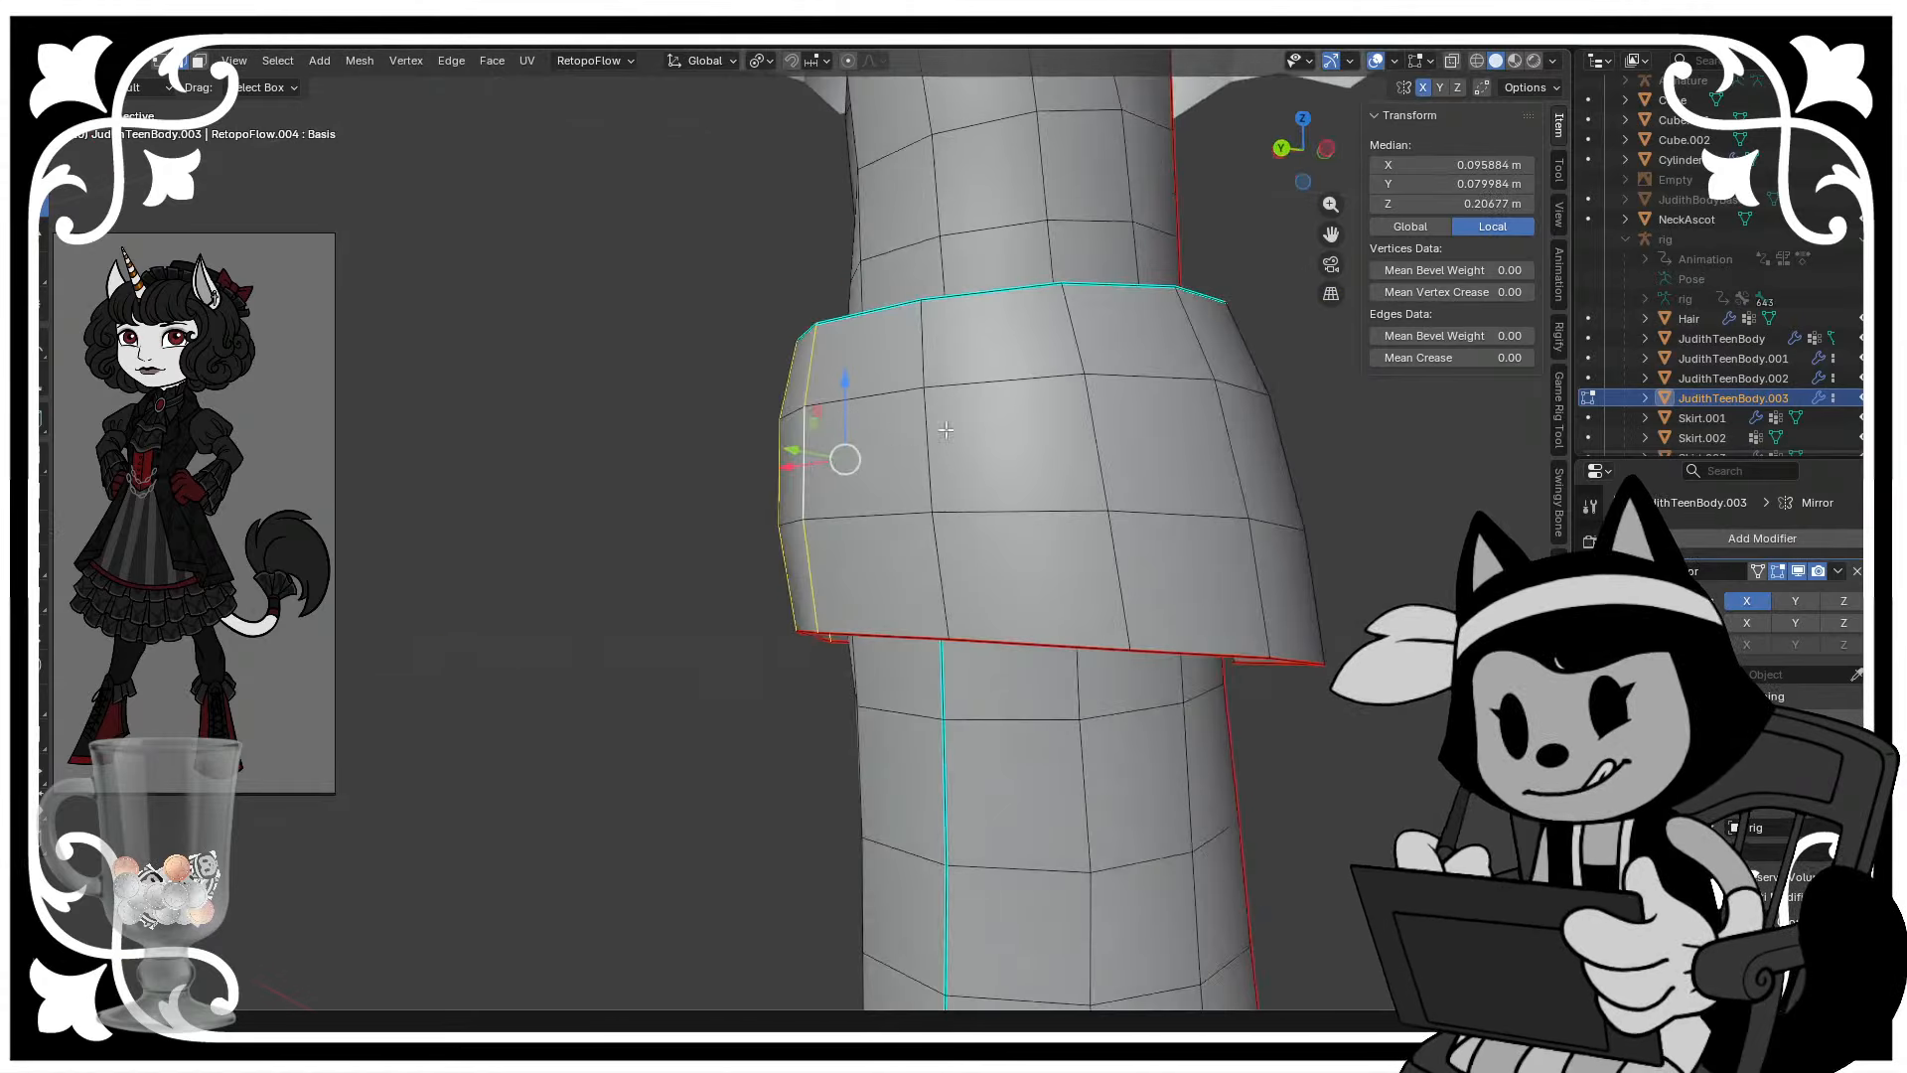
{"action": "left_click", "coordinate": [1125, 447], "text": "alt+shift"}
{"action": "left_click", "coordinate": [1234, 442], "text": "alt+shift"}
- Try to bevel the selected vertical edge loops around the boot cuff
{"action": "left_click", "coordinate": [43, 526]}
{"action": "left_click_drag", "start_coordinate": [890, 449], "coordinate": [864, 393]}
{"action": "middle_click_drag", "start_coordinate": [864, 447], "coordinate": [894, 413]}
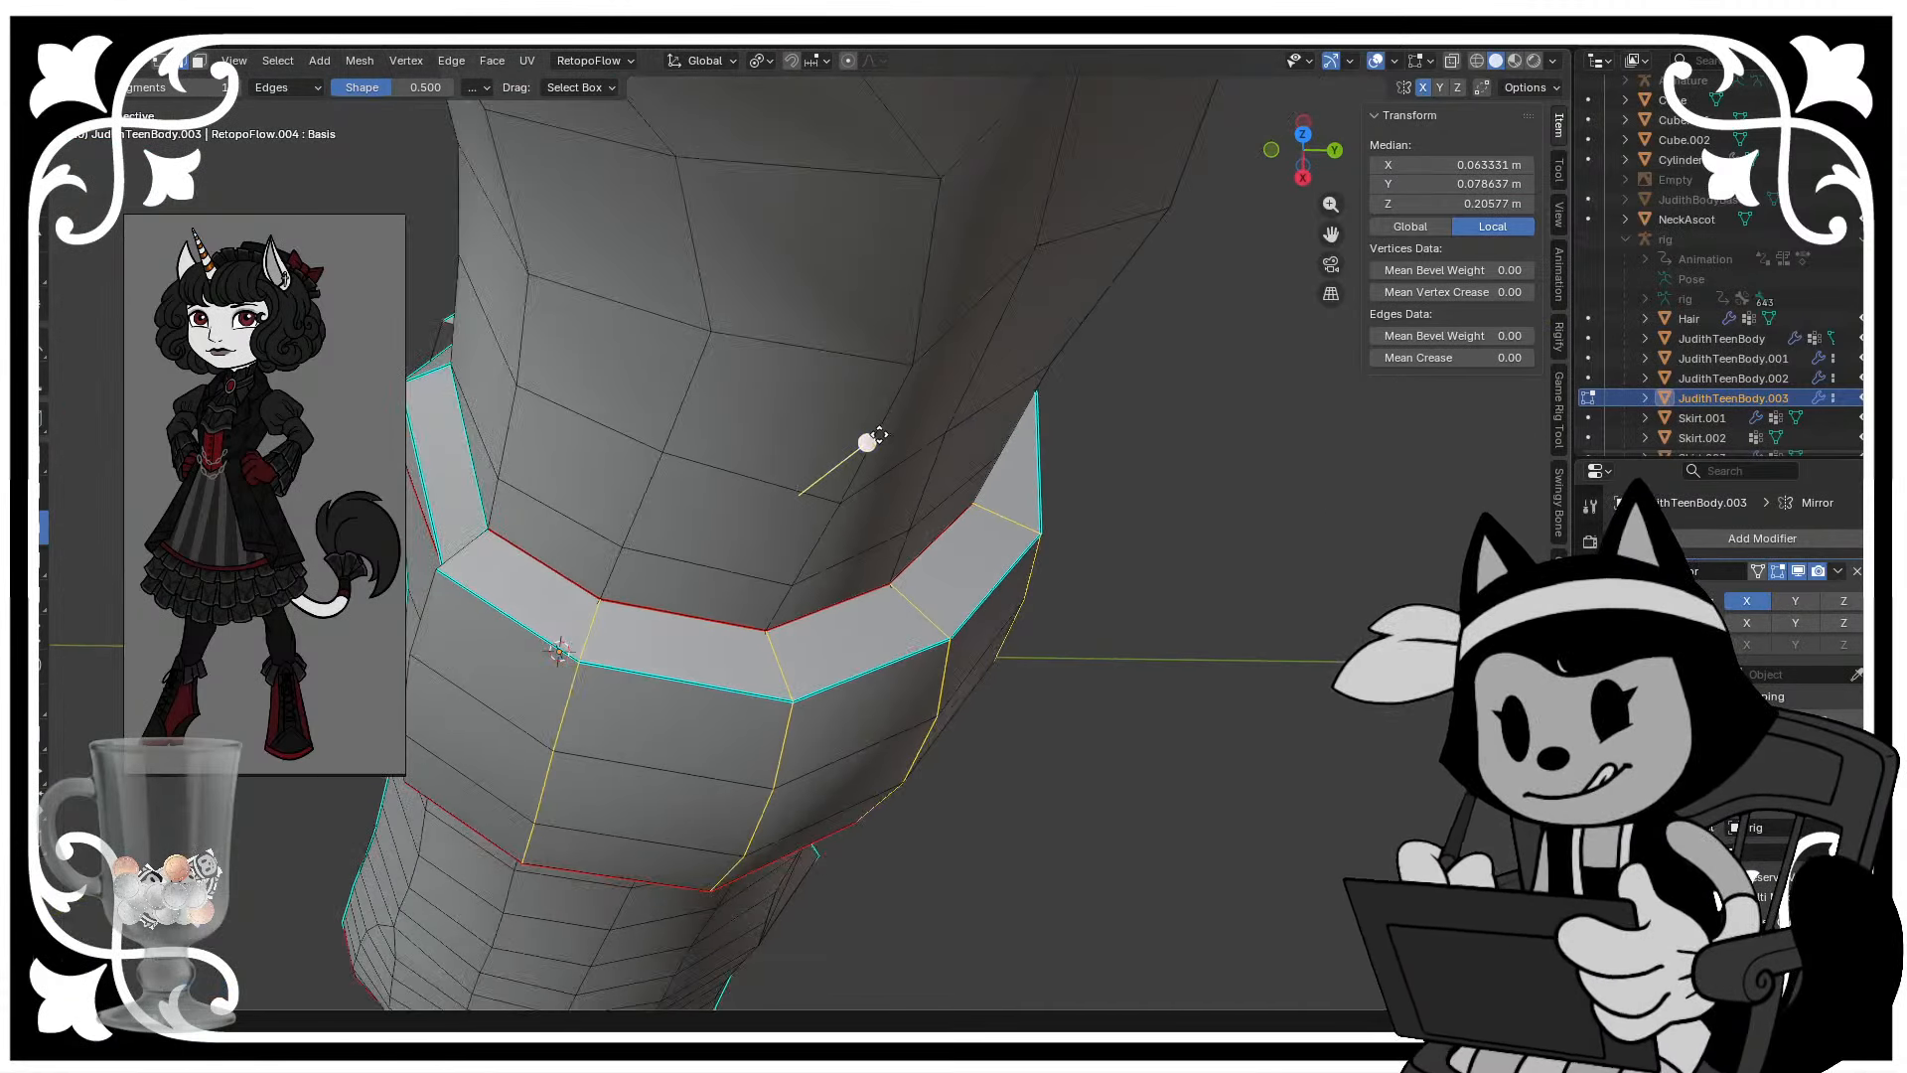
{"action": "left_click_drag", "start_coordinate": [879, 434], "coordinate": [936, 438]}
{"action": "mouse_move", "coordinate": [830, 497]}
{"action": "middle_mouse_down"}
{"action": "mouse_move", "coordinate": [805, 503]}
{"action": "mouse_move", "coordinate": [801, 398]}
{"action": "mouse_move", "coordinate": [821, 592]}
{"action": "mouse_move", "coordinate": [737, 617]}
{"action": "mouse_move", "coordinate": [801, 503]}
{"action": "mouse_move", "coordinate": [890, 630]}
{"action": "mouse_move", "coordinate": [882, 545]}
{"action": "mouse_move", "coordinate": [850, 556]}
{"action": "mouse_move", "coordinate": [913, 694]}
{"action": "mouse_move", "coordinate": [835, 566]}
{"action": "mouse_move", "coordinate": [822, 520]}
{"action": "mouse_move", "coordinate": [845, 541]}
{"action": "mouse_move", "coordinate": [852, 507]}
{"action": "mouse_move", "coordinate": [830, 490]}
{"action": "mouse_move", "coordinate": [860, 515]}
{"action": "middle_mouse_up"}
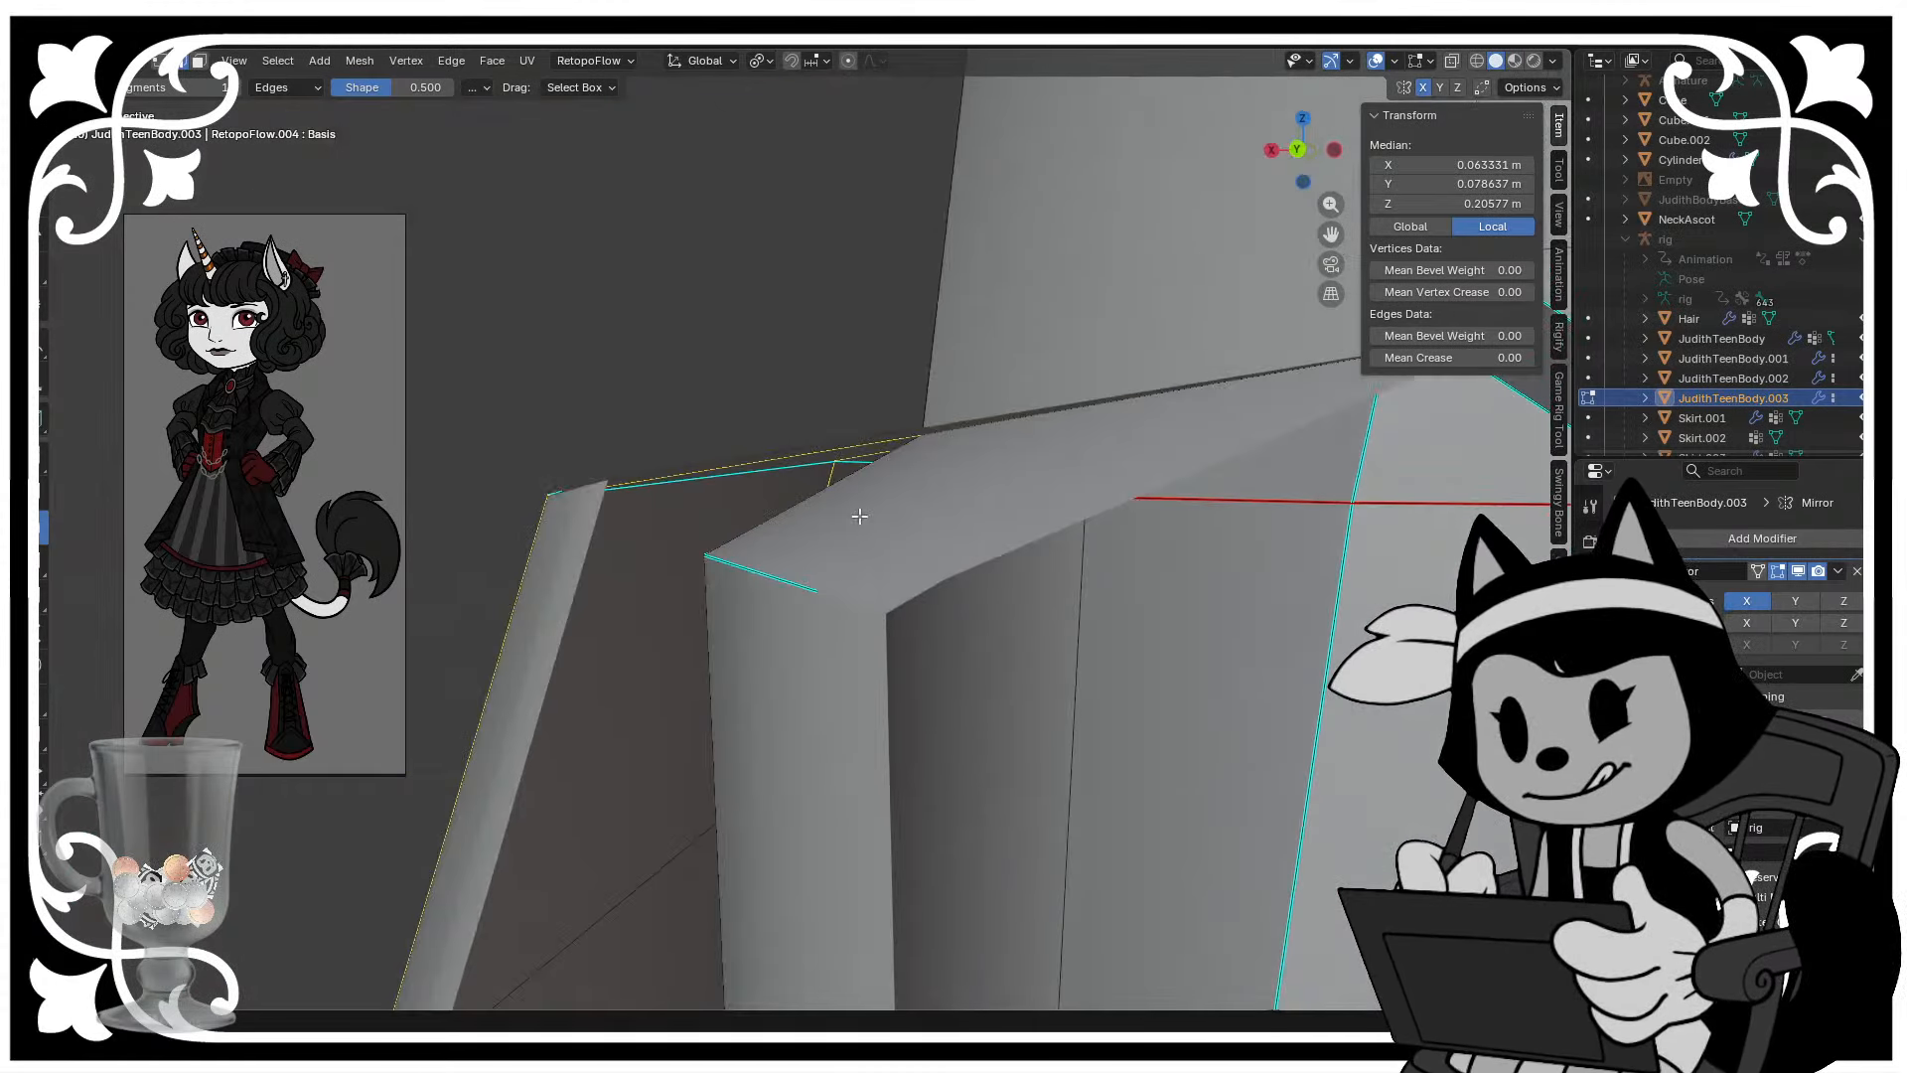
{"action": "scroll", "coordinate": [860, 516], "scroll_direction": "down", "scroll_amount": 8}
{"action": "middle_click_drag", "start_coordinate": [695, 532], "coordinate": [790, 565]}
{"action": "scroll", "coordinate": [791, 566], "scroll_direction": "down", "scroll_amount": 2}
- Select the vertical edge runs from rim to hem across the boot cuff's outer and rear sides
{"action": "left_click", "coordinate": [43, 206]}
{"action": "left_click", "coordinate": [747, 544]}
{"action": "left_click", "coordinate": [692, 717], "text": "ctrl"}
{"action": "left_click", "coordinate": [1017, 586], "text": "shift"}
{"action": "left_click", "coordinate": [996, 739], "text": "ctrl"}
{"action": "middle_click_drag", "start_coordinate": [996, 736], "coordinate": [874, 723]}
{"action": "left_click", "coordinate": [1002, 599], "text": "shift"}
{"action": "left_click", "coordinate": [1014, 784], "text": "ctrl"}
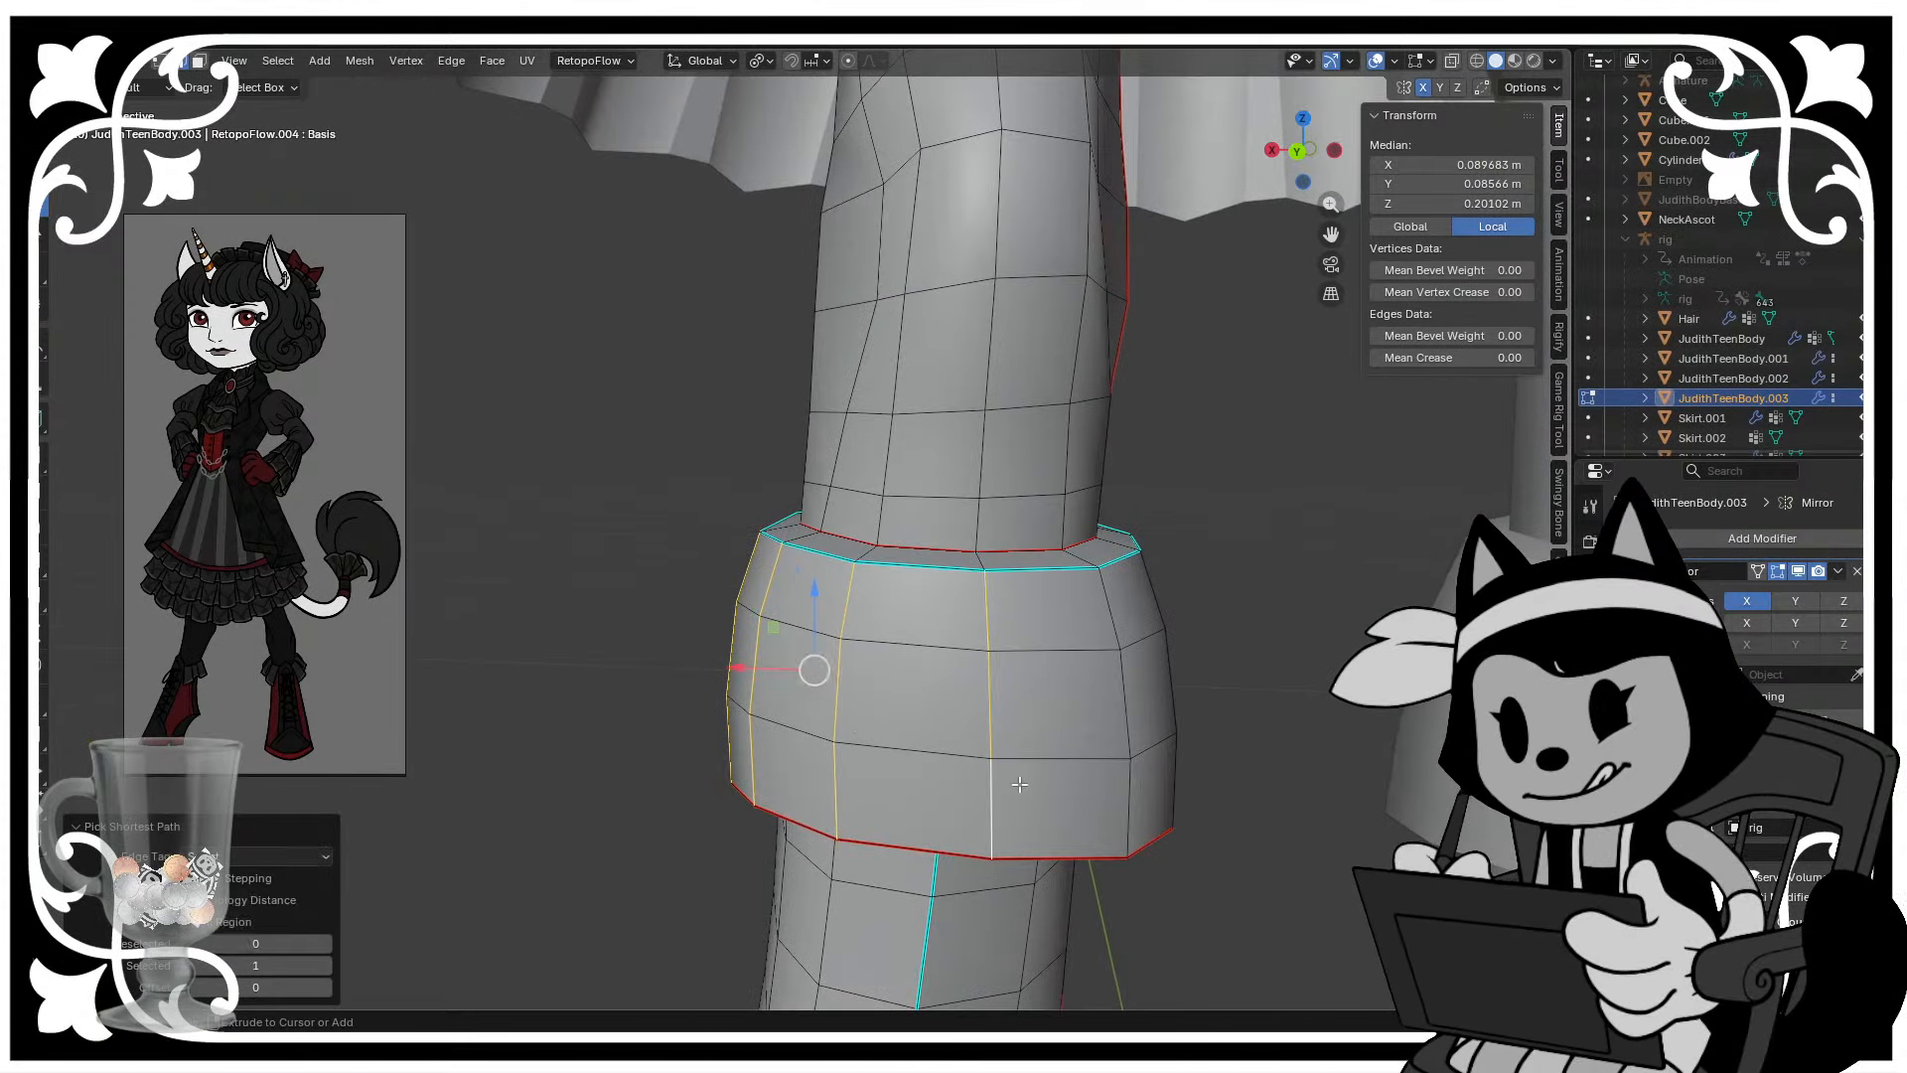
{"action": "left_click", "coordinate": [1114, 618], "text": "shift"}
{"action": "left_click", "coordinate": [1140, 789], "text": "ctrl"}
- Extend the selection with the vertical edge runs on the cuff's inner side
{"action": "middle_click_drag", "start_coordinate": [1153, 723], "coordinate": [968, 633]}
{"action": "left_click", "coordinate": [927, 621], "text": "shift"}
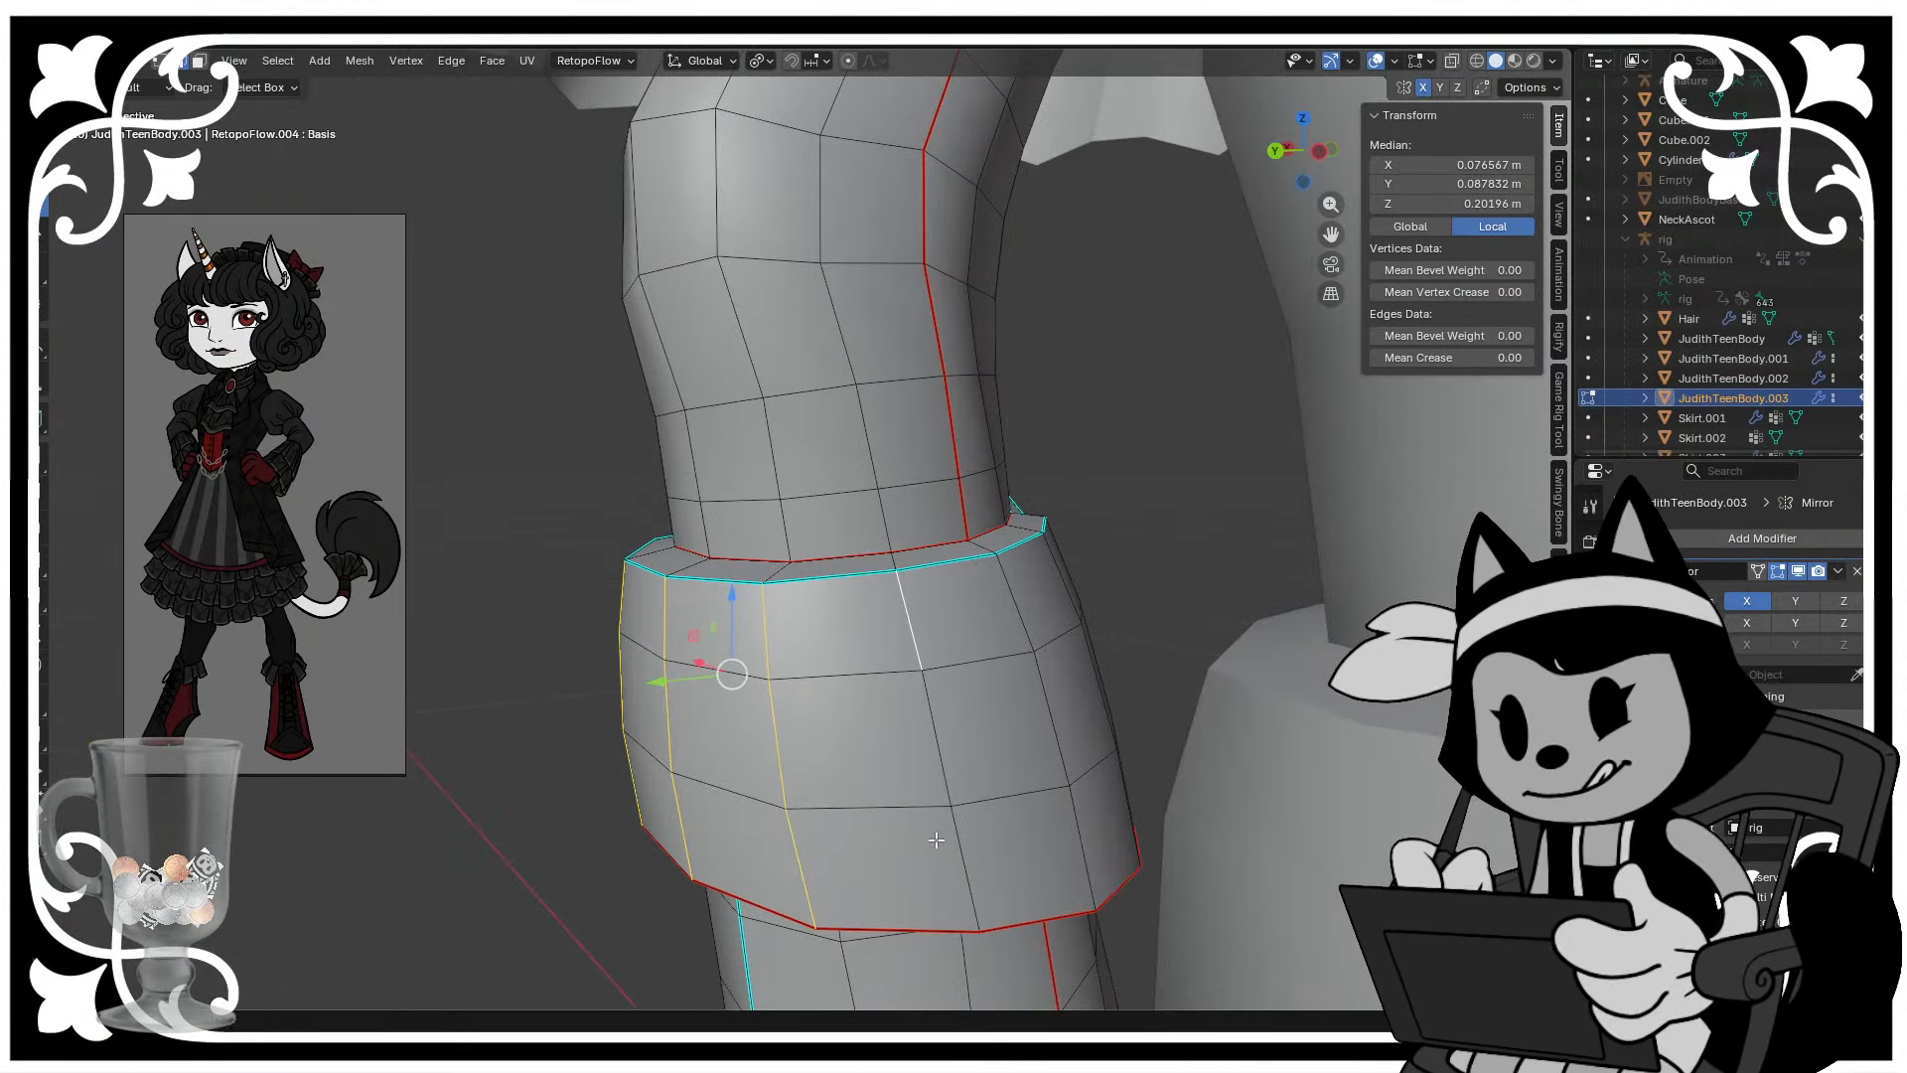
{"action": "left_click", "coordinate": [961, 862], "text": "ctrl"}
{"action": "middle_click_drag", "start_coordinate": [962, 862], "coordinate": [640, 557]}
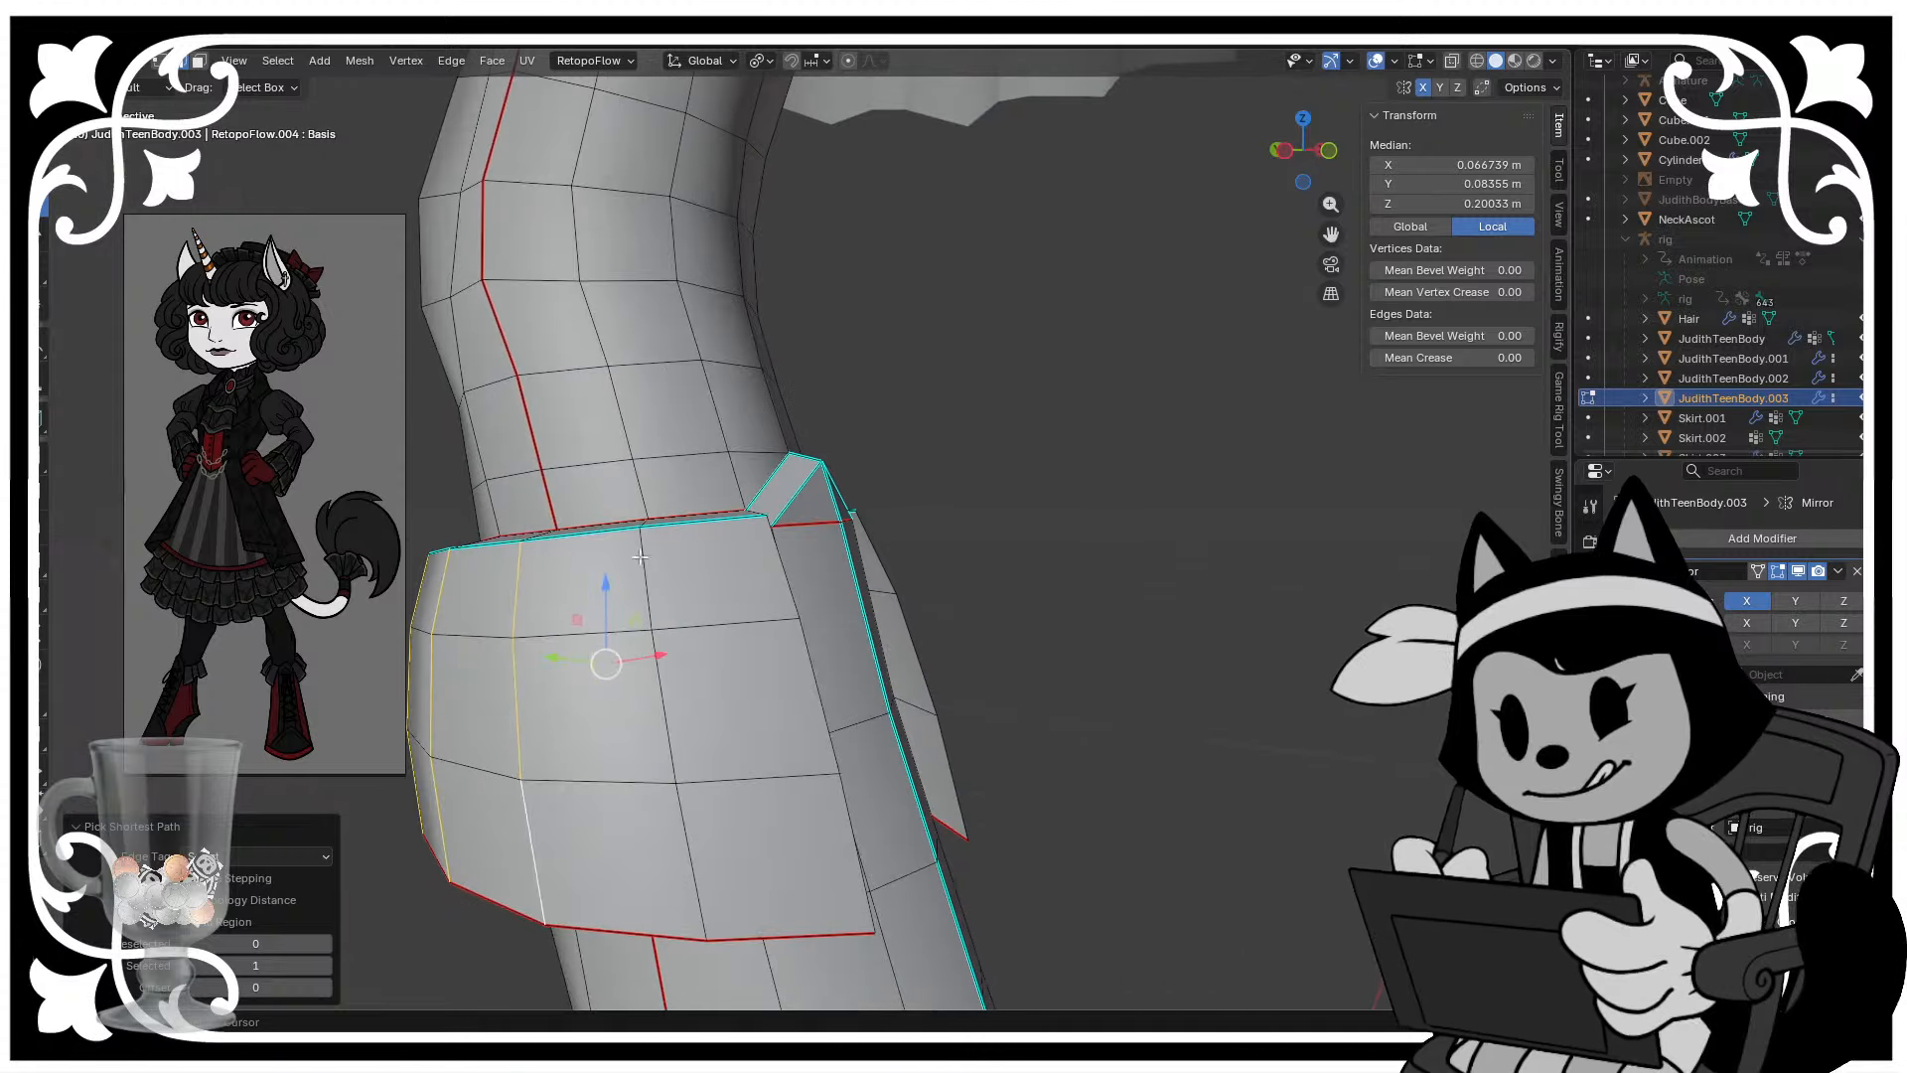
{"action": "left_click", "coordinate": [639, 558], "text": "shift"}
{"action": "key", "text": "ctrl+z"}
{"action": "left_click", "coordinate": [640, 585], "text": "shift"}
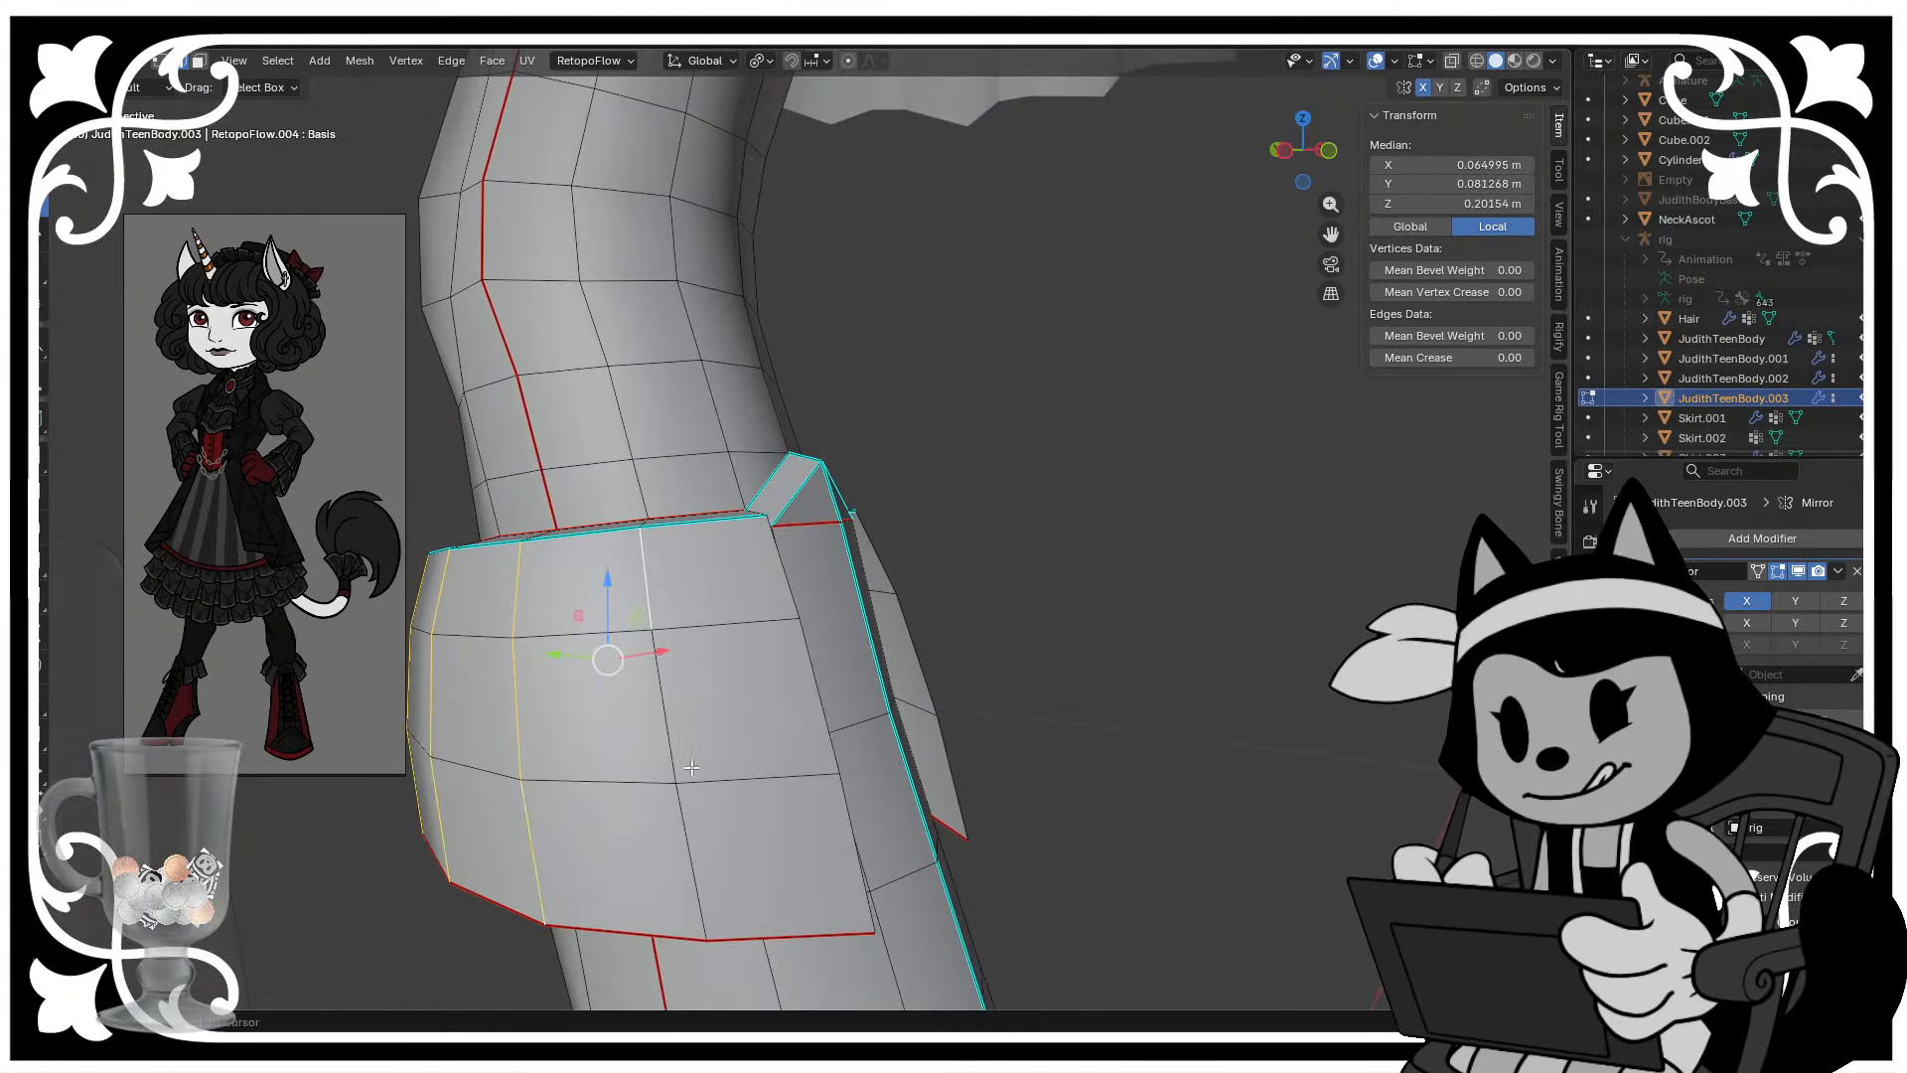
{"action": "left_click", "coordinate": [692, 767], "text": "ctrl"}
- Bevel the selected vertical cuff edges with one segment and clear the selection
{"action": "middle_click_drag", "start_coordinate": [691, 767], "coordinate": [171, 516]}
{"action": "left_click", "coordinate": [42, 521]}
{"action": "middle_click_drag", "start_coordinate": [527, 597], "coordinate": [610, 618], "text": "shift"}
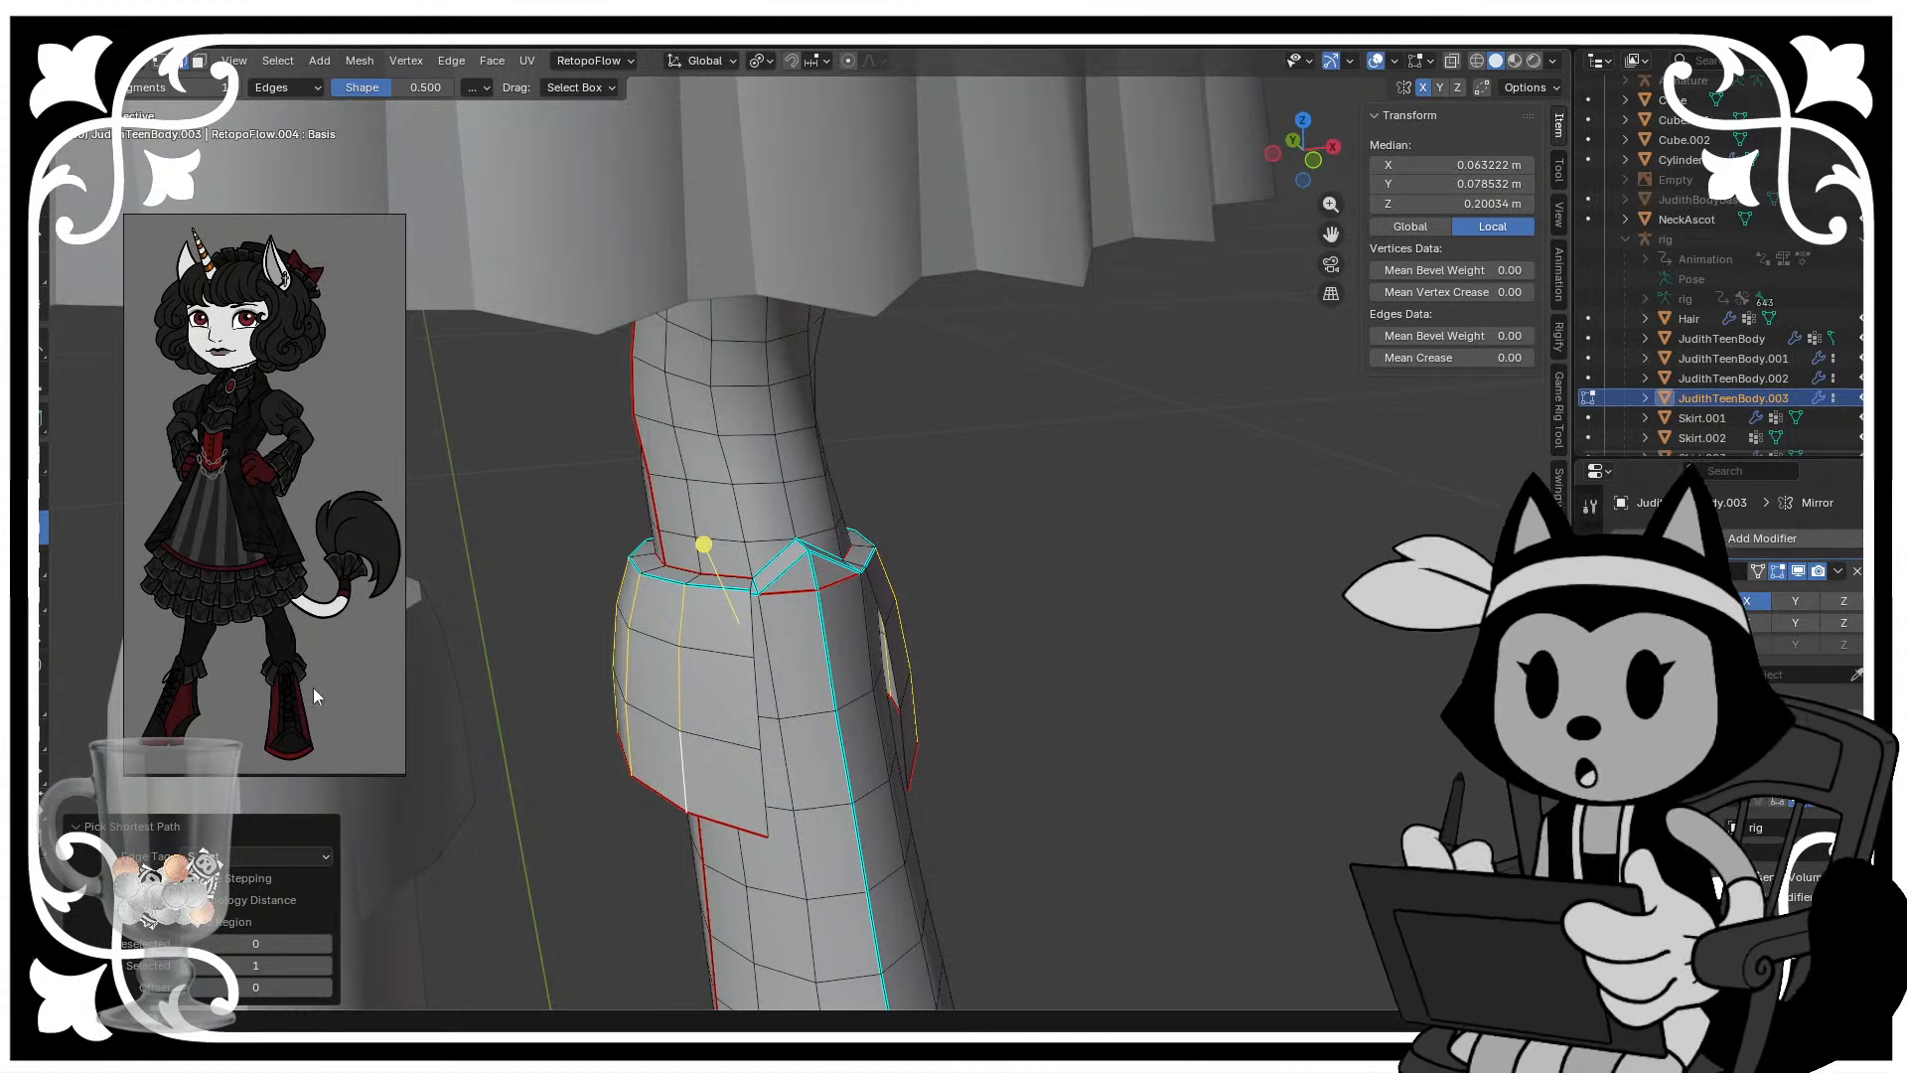
{"action": "scroll", "coordinate": [751, 560], "scroll_direction": "up", "scroll_amount": 2}
{"action": "middle_click_drag", "start_coordinate": [800, 535], "coordinate": [775, 535]}
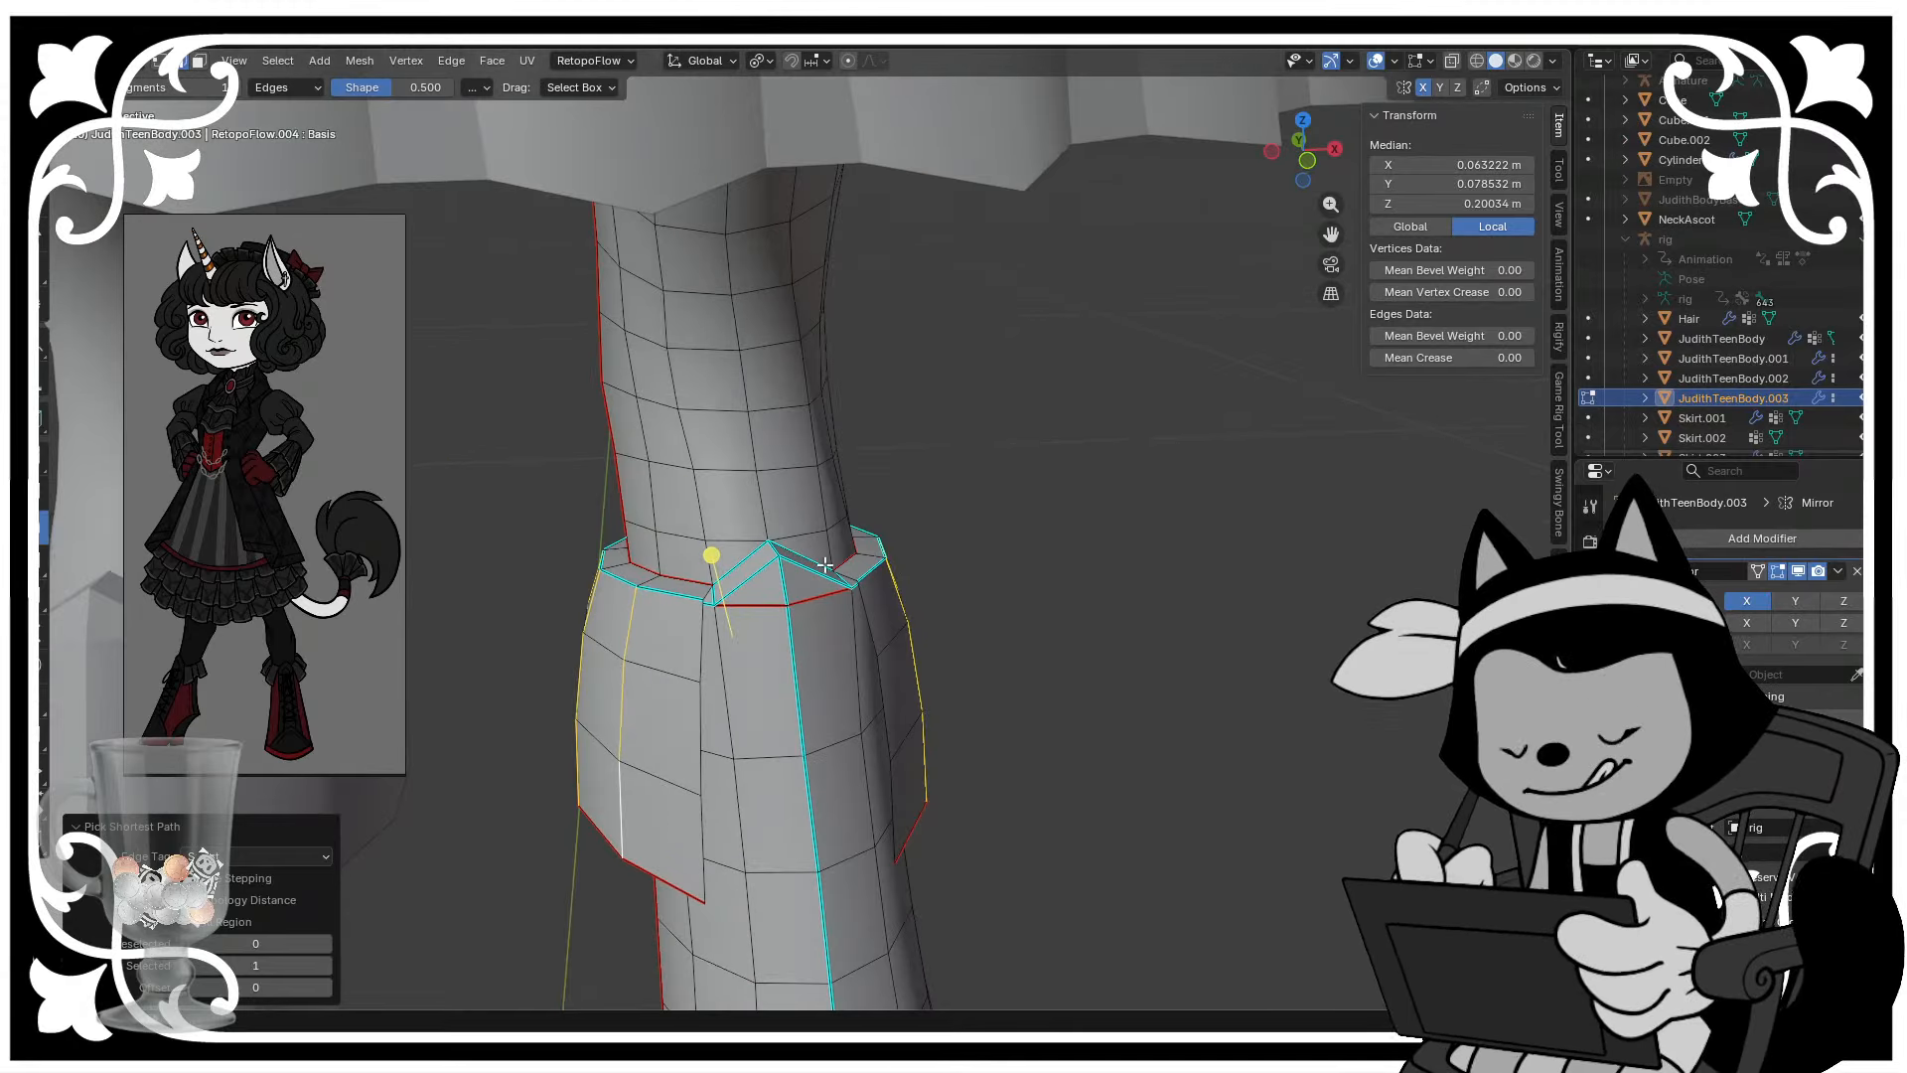
{"action": "left_click_drag", "start_coordinate": [706, 565], "coordinate": [661, 531]}
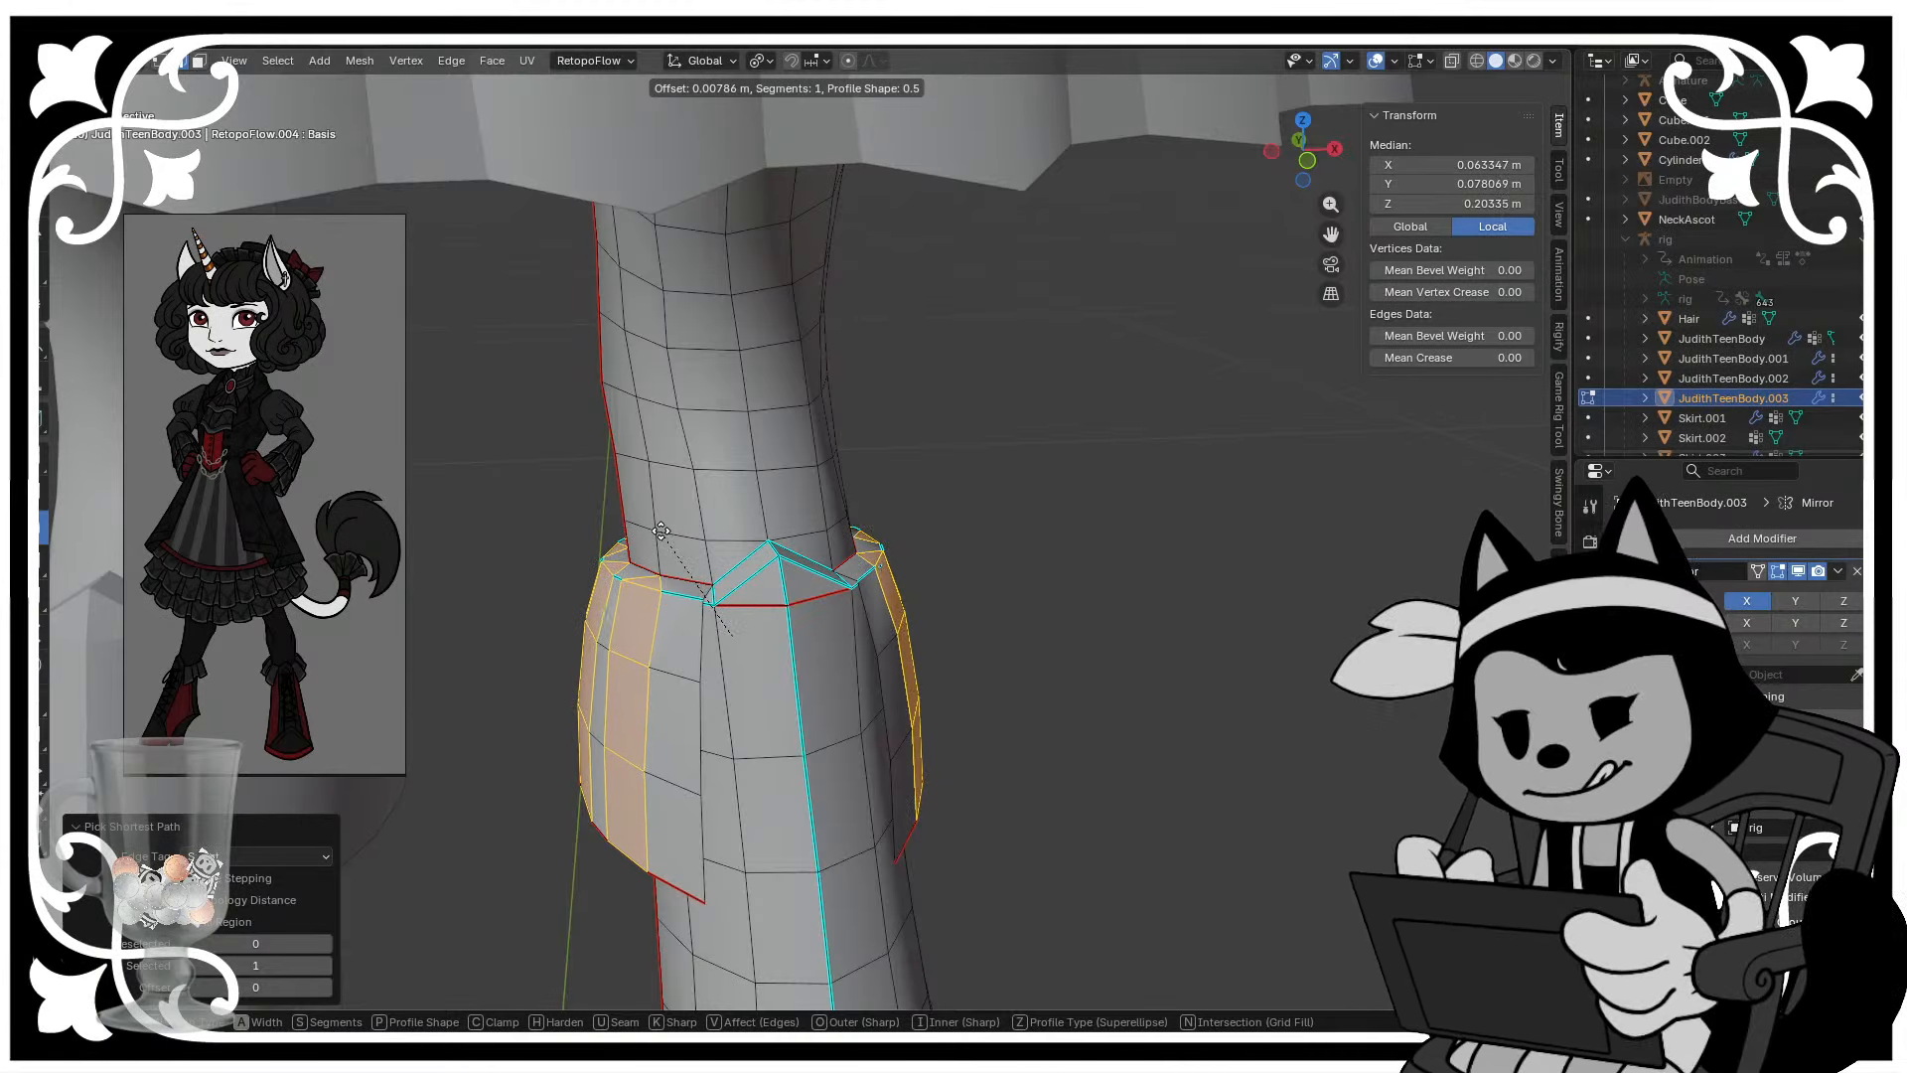
{"action": "middle_click_drag", "start_coordinate": [662, 531], "coordinate": [930, 574]}
{"action": "key", "text": "ctrl+z"}
{"action": "left_click_drag", "start_coordinate": [897, 599], "coordinate": [919, 606]}
{"action": "key", "text": "alt+a"}
{"action": "middle_click_drag", "start_coordinate": [660, 547], "coordinate": [783, 596]}
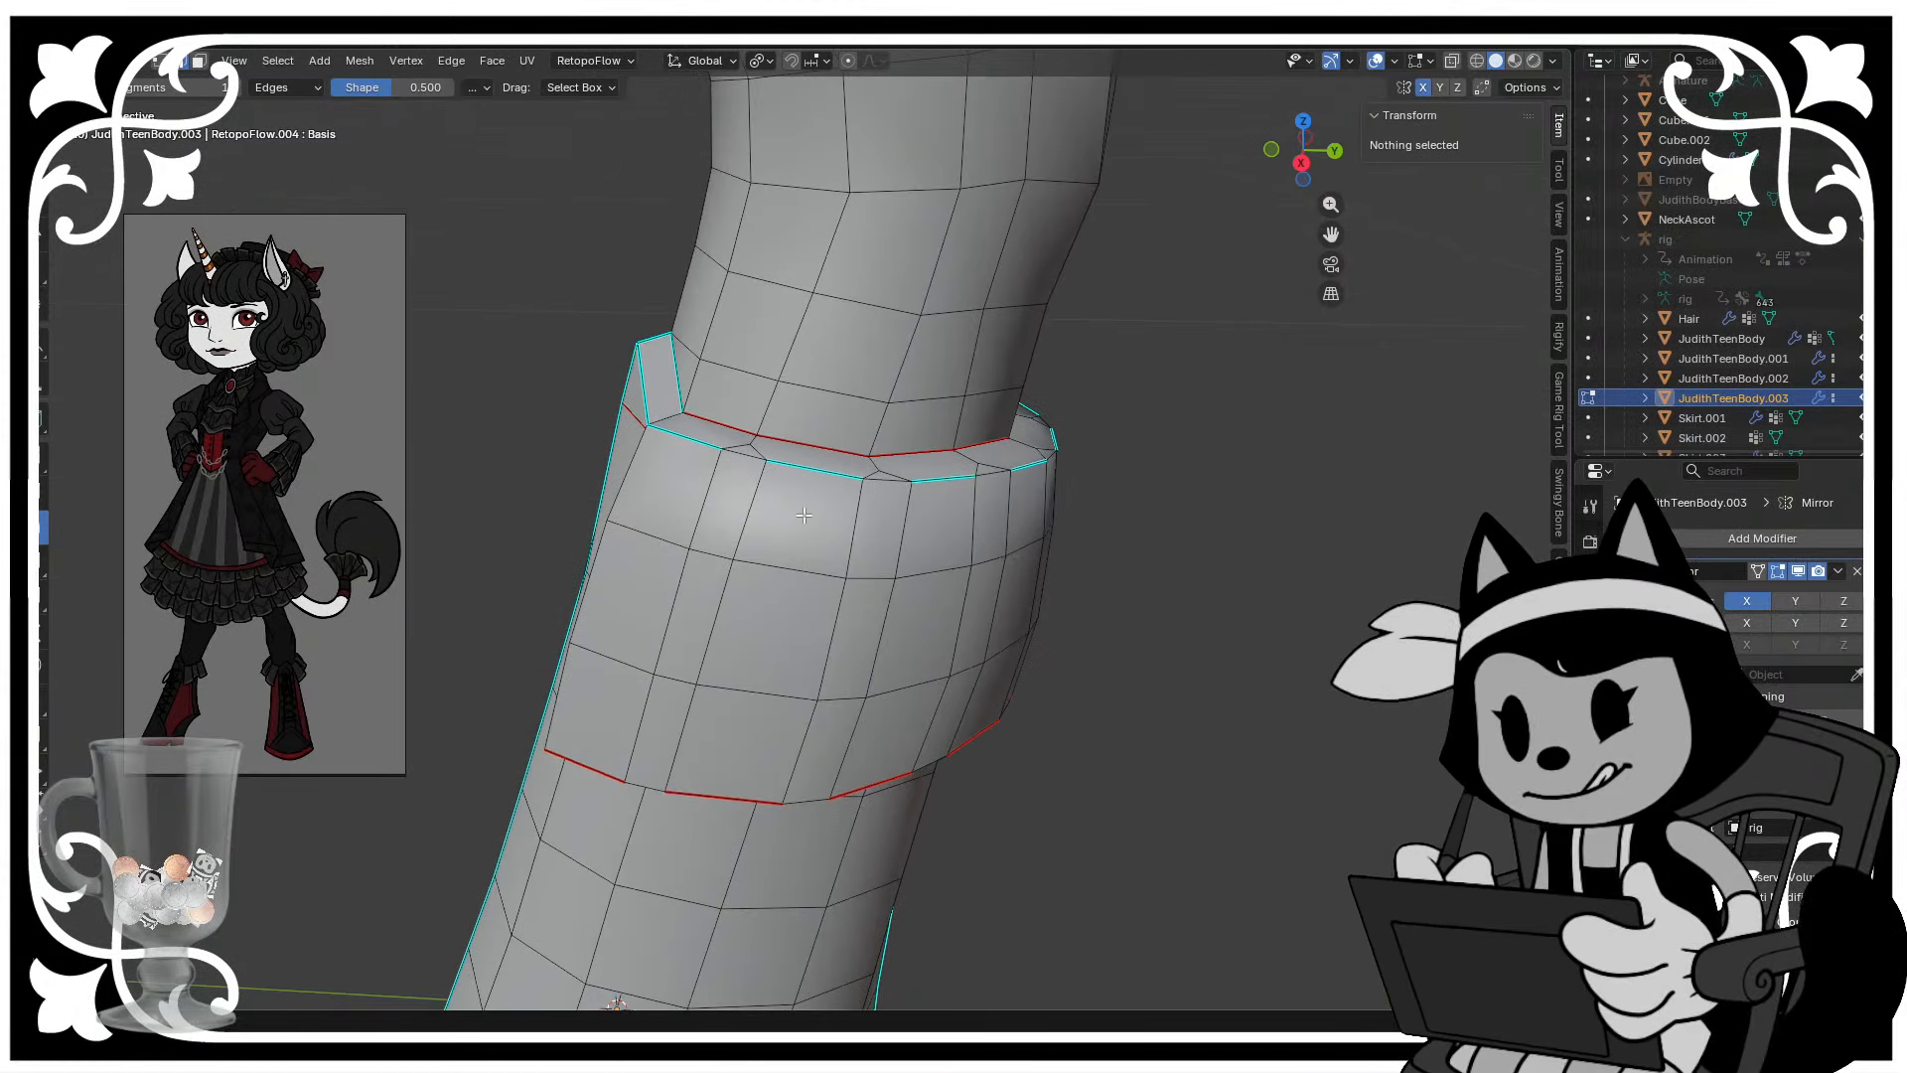
- Delete the ring of leg geometry directly above the cuff opening
{"action": "left_click", "coordinate": [865, 419], "text": "alt"}
{"action": "middle_click_drag", "start_coordinate": [865, 419], "coordinate": [740, 774]}
{"action": "key", "text": "x"}
{"action": "left_click", "coordinate": [668, 425]}
- Add a vertical loop cut on the cuff's outer rear side, rotate it about -3.4° and pull it outward as a pleat
{"action": "scroll", "coordinate": [669, 428], "scroll_direction": "up", "scroll_amount": 1}
{"action": "key", "text": "ctrl+r"}
{"action": "left_click", "coordinate": [803, 522]}
{"action": "left_click", "coordinate": [800, 524]}
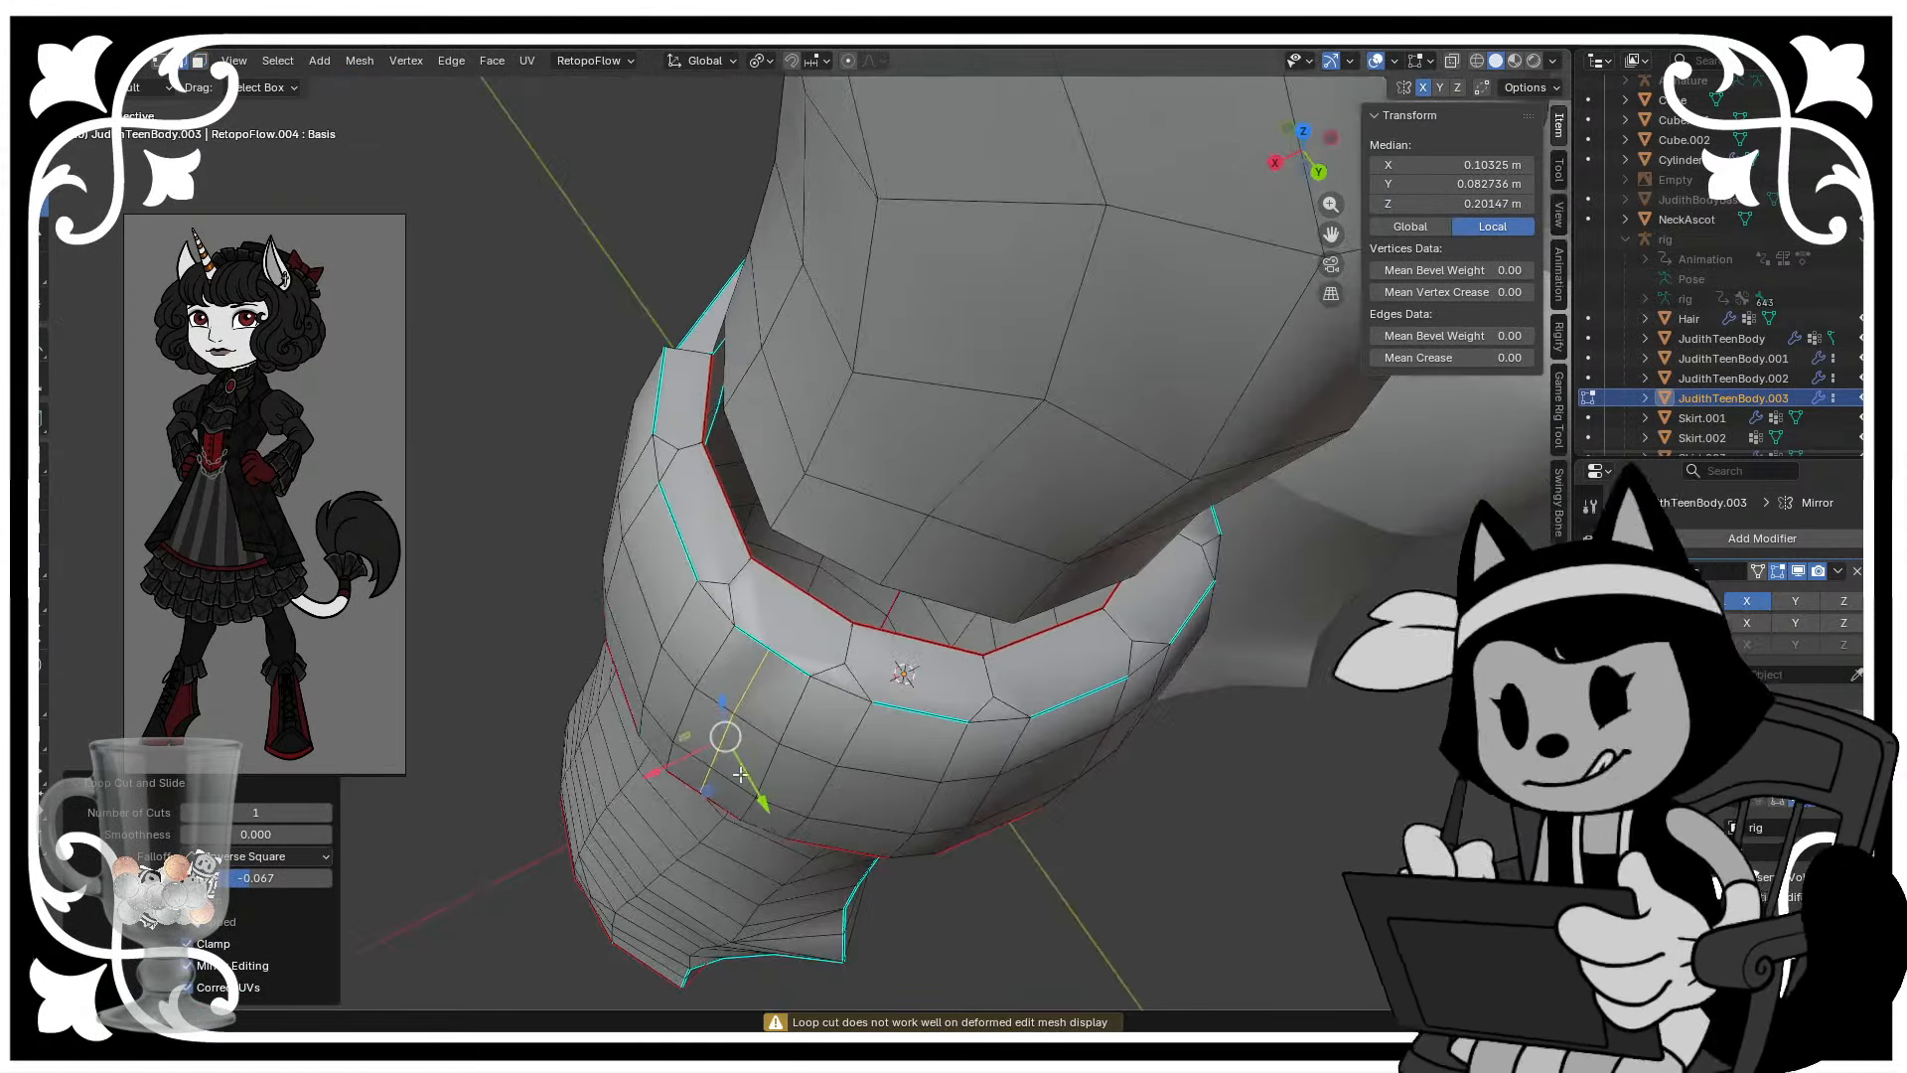
{"action": "left_click_drag", "start_coordinate": [709, 791], "coordinate": [699, 812]}
{"action": "middle_click_drag", "start_coordinate": [699, 813], "coordinate": [681, 341]}
{"action": "key", "text": "r"}
{"action": "left_click", "coordinate": [703, 356]}
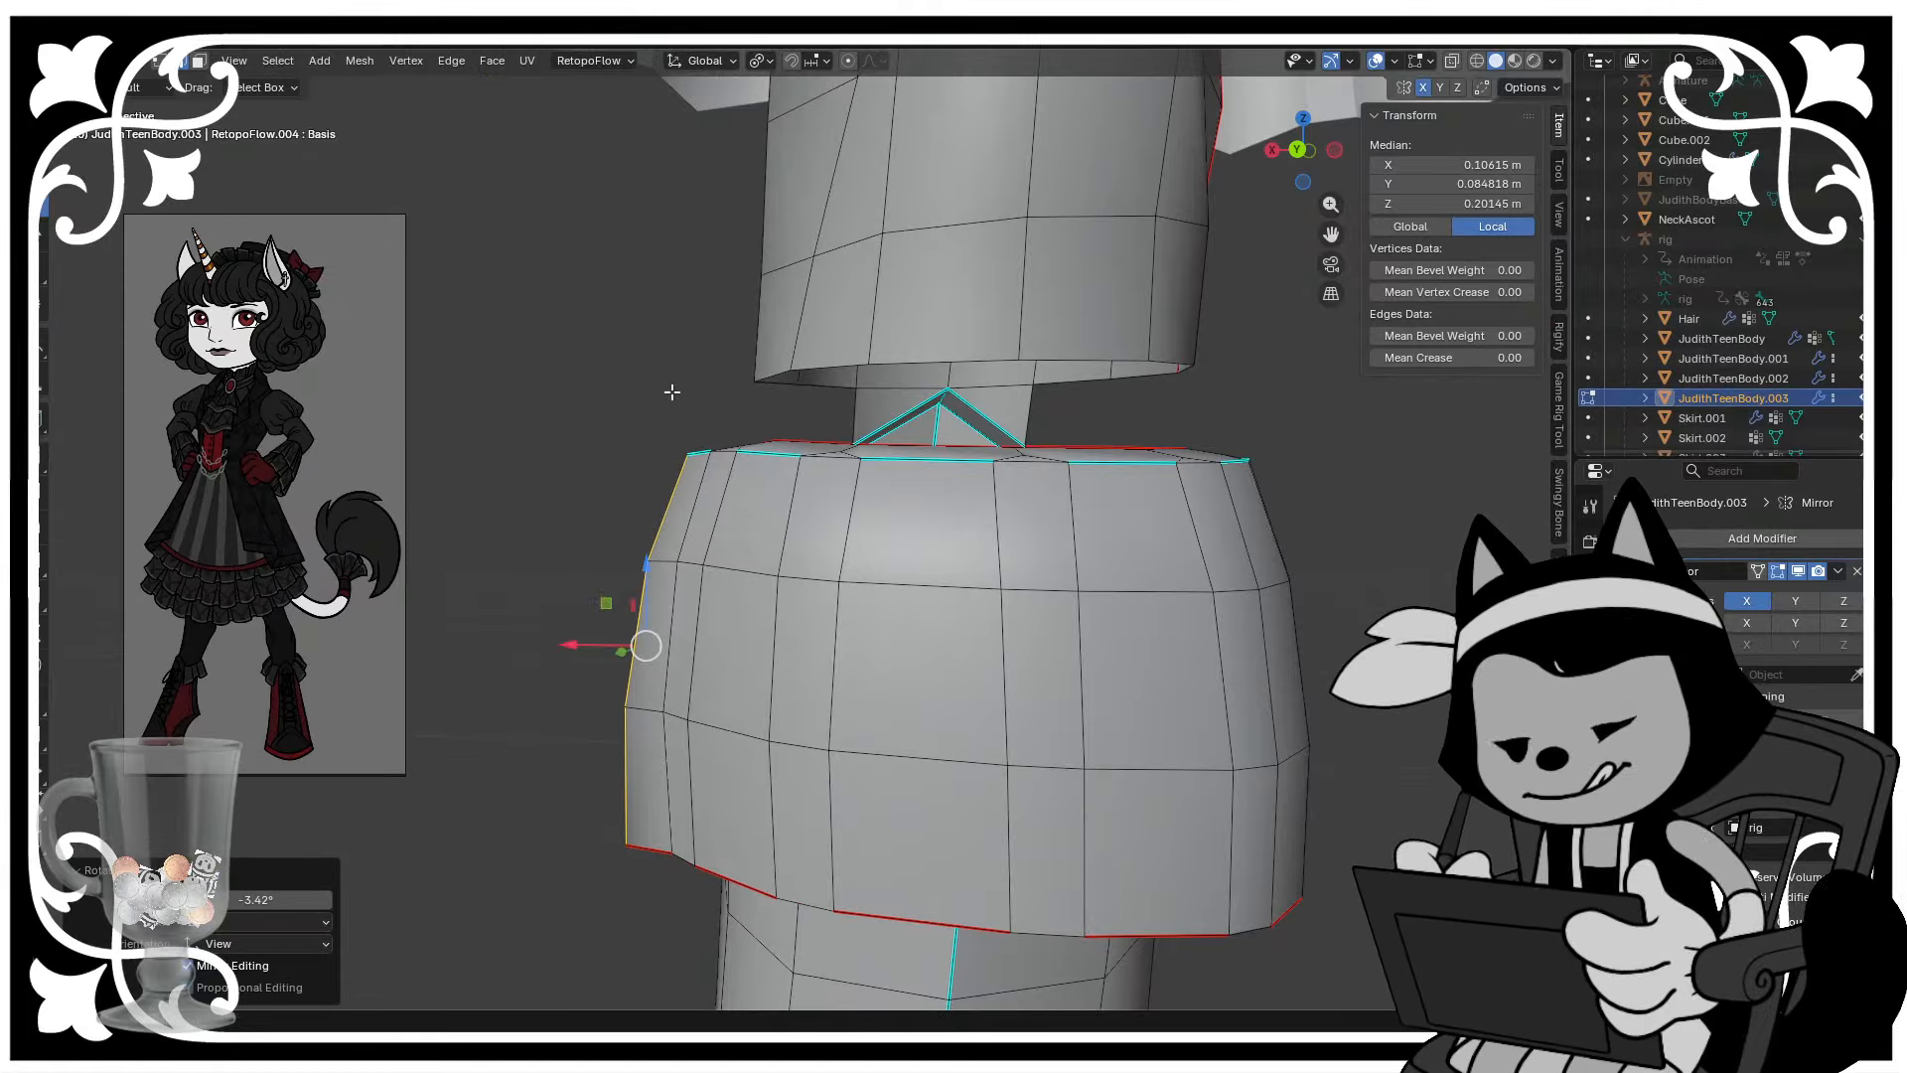
{"action": "key", "text": "g"}
{"action": "left_click", "coordinate": [671, 386]}
{"action": "middle_click_drag", "start_coordinate": [772, 603], "coordinate": [837, 687]}
{"action": "key", "text": "g"}
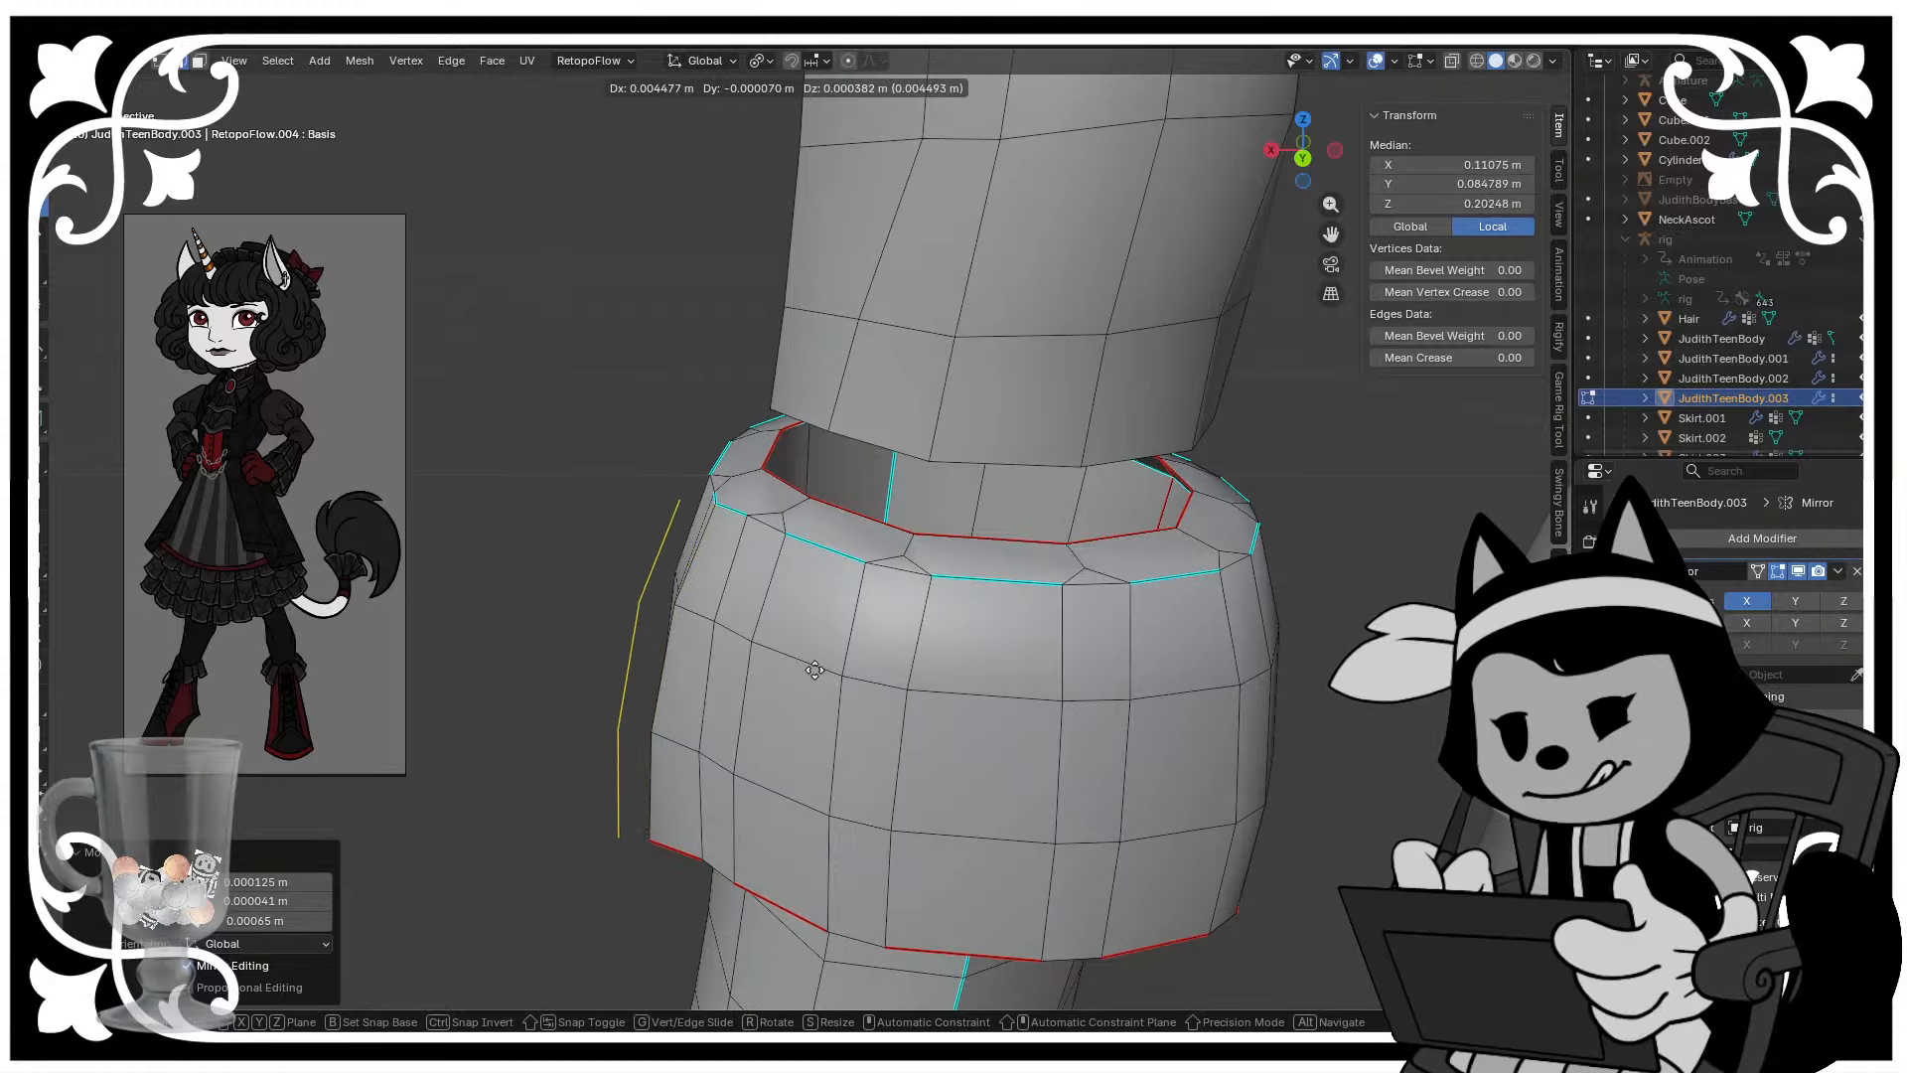
{"action": "left_click", "coordinate": [814, 670]}
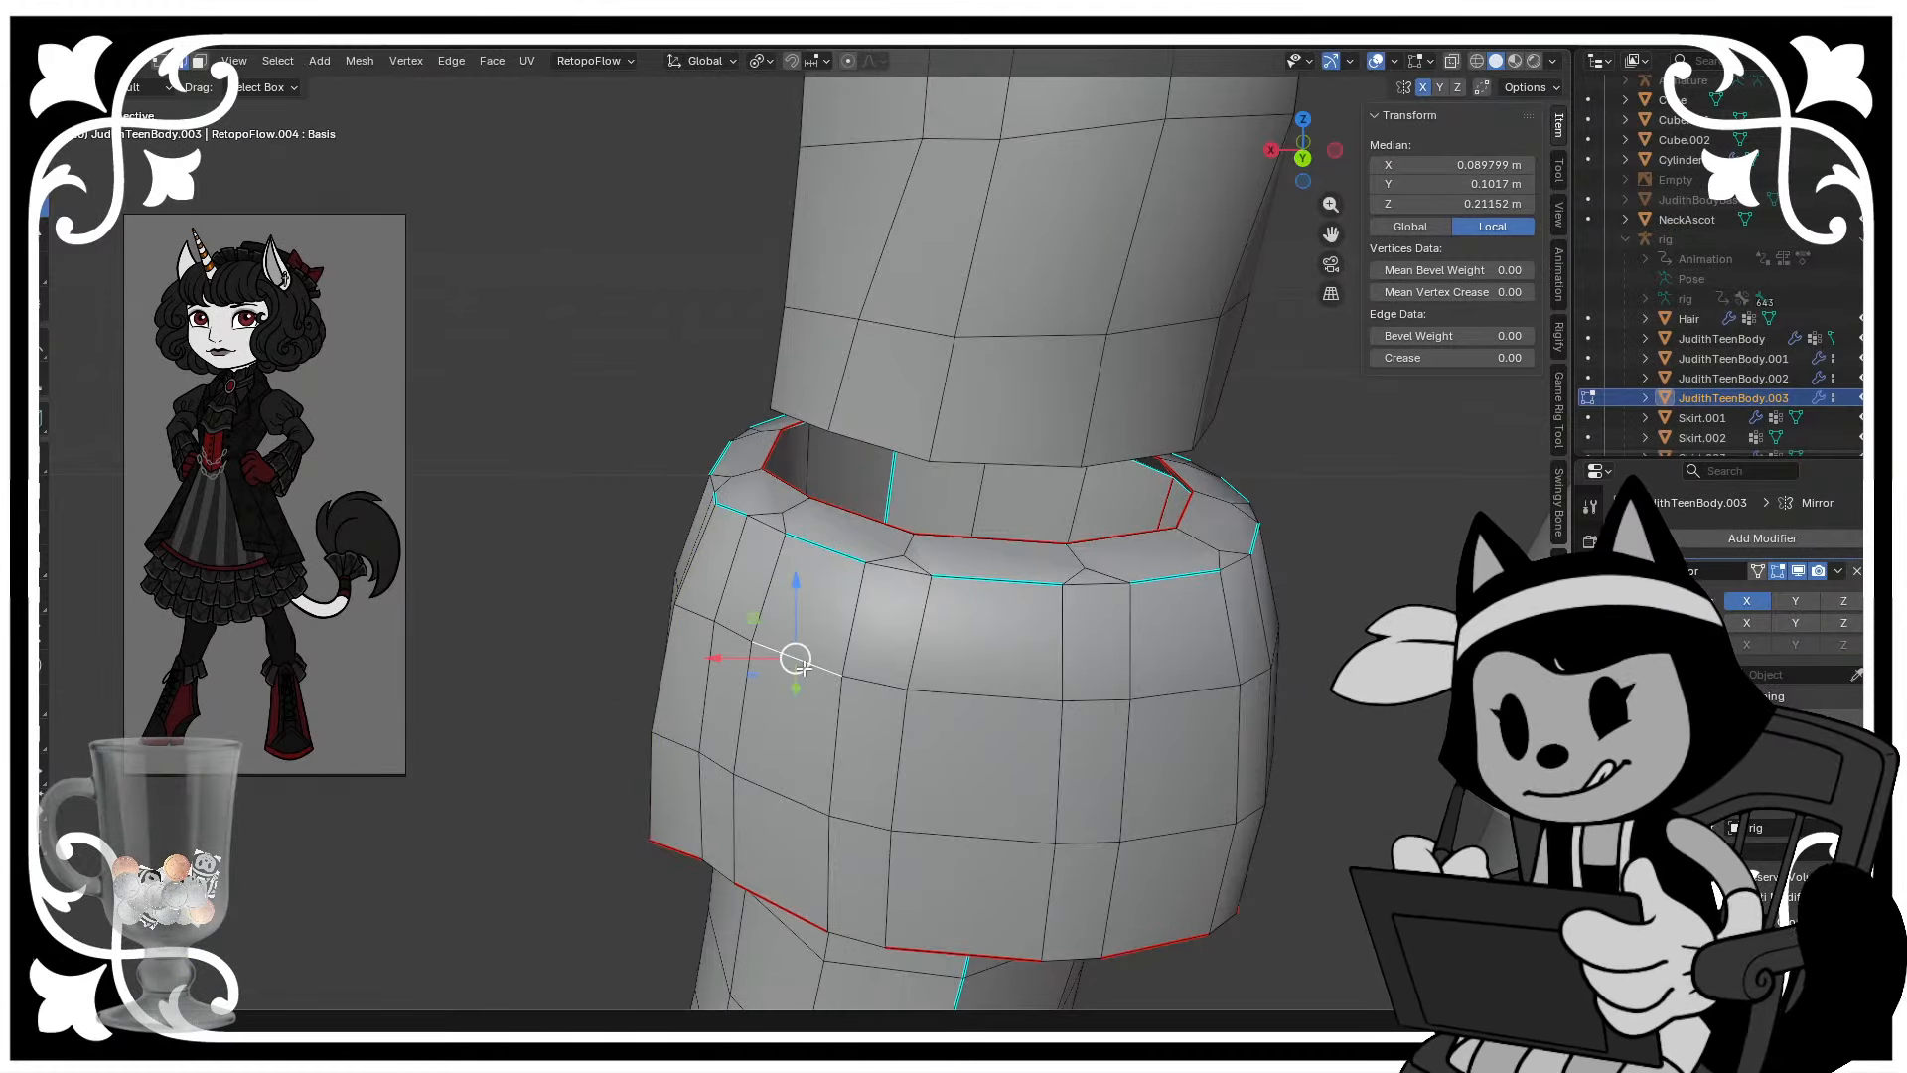
- Add a second centred vertical loop cut farther along the cuff's rear and pull it outward as another pleat
{"action": "middle_click_drag", "start_coordinate": [803, 668], "coordinate": [715, 676]}
{"action": "key", "text": "ctrl+r"}
{"action": "left_click", "coordinate": [750, 661]}
{"action": "right_click", "coordinate": [750, 661]}
{"action": "key", "text": "g"}
{"action": "left_click", "coordinate": [775, 755]}
{"action": "middle_click_drag", "start_coordinate": [822, 758], "coordinate": [1034, 639]}
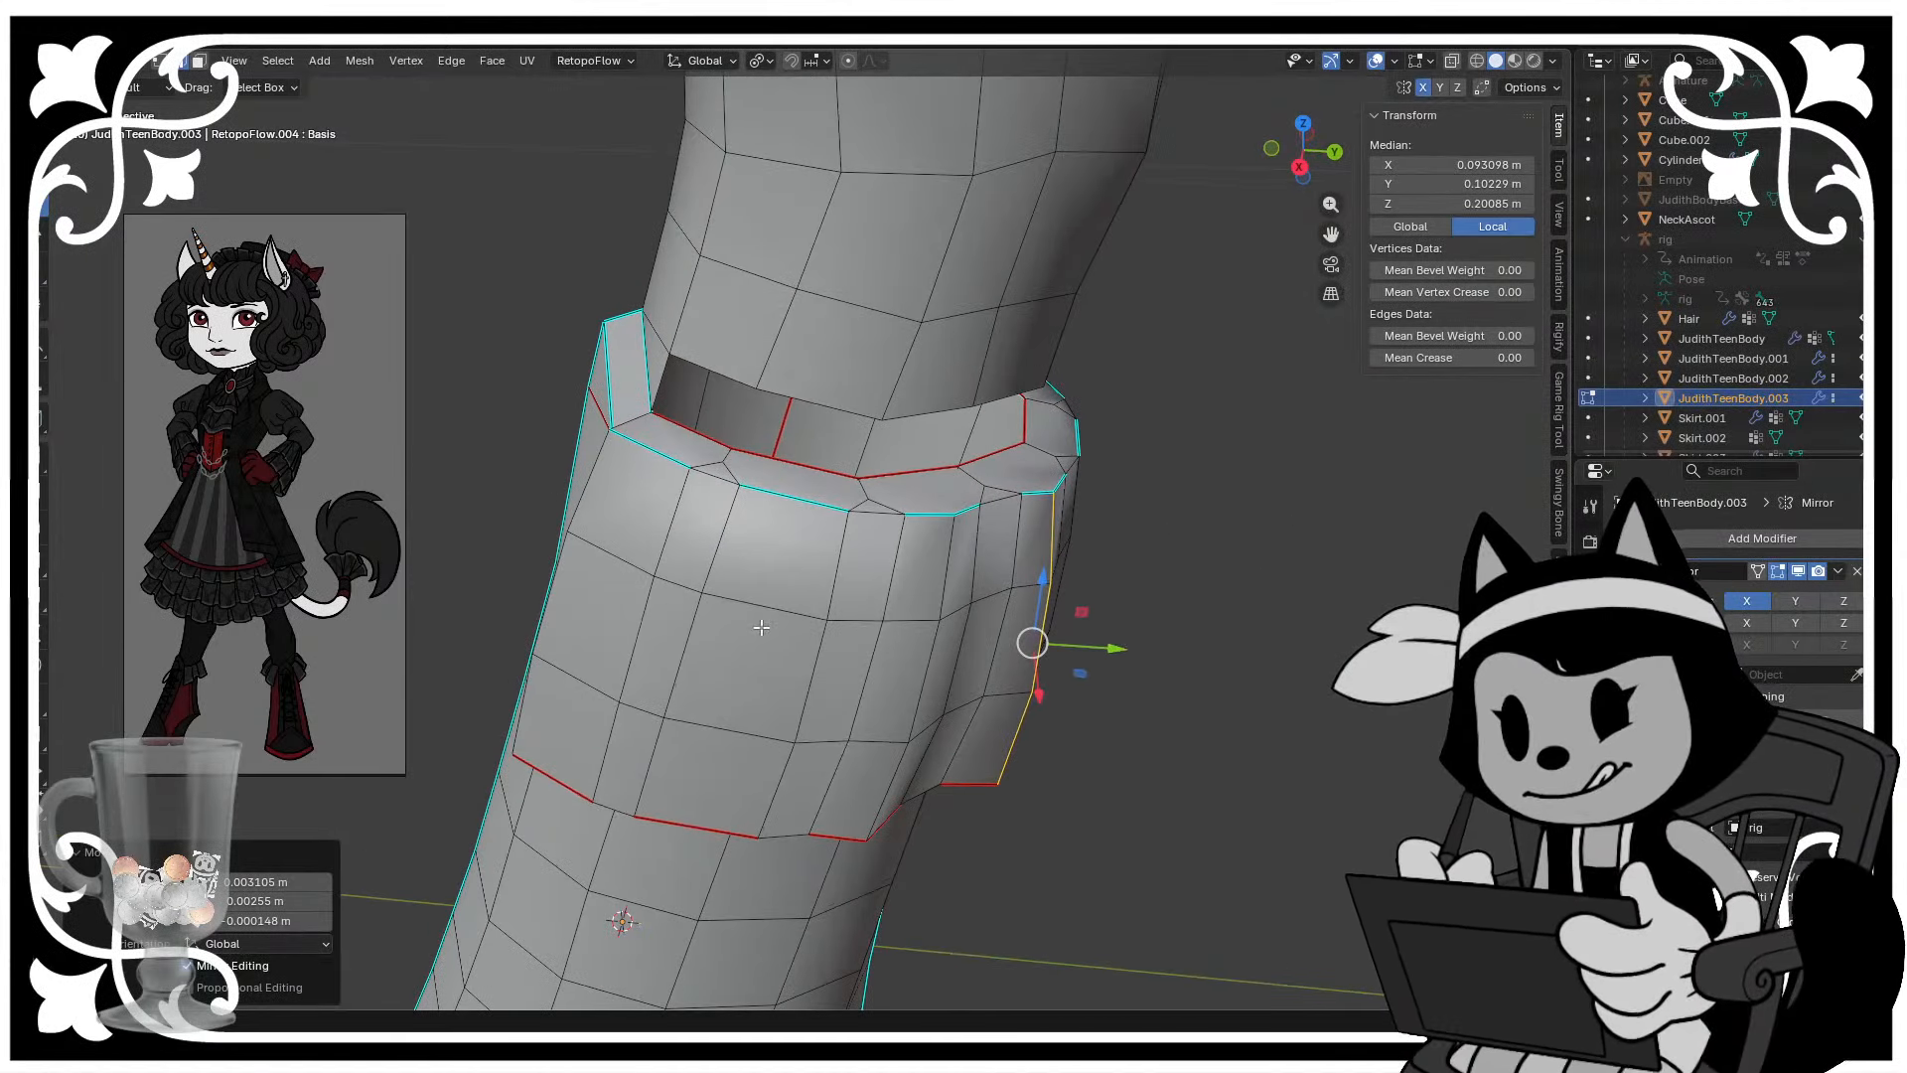
- Add a vertical loop cut on the cuff's outer side and check the pleats in Object Mode
{"action": "key", "text": "ctrl+r"}
{"action": "left_click", "coordinate": [750, 589]}
{"action": "left_click", "coordinate": [750, 588]}
{"action": "middle_click_drag", "start_coordinate": [750, 588], "coordinate": [657, 529]}
{"action": "scroll", "coordinate": [658, 529], "scroll_direction": "down", "scroll_amount": 4}
{"action": "key", "text": "Tab"}
{"action": "key", "text": "Tab"}
{"action": "middle_click_drag", "start_coordinate": [880, 702], "coordinate": [898, 650]}
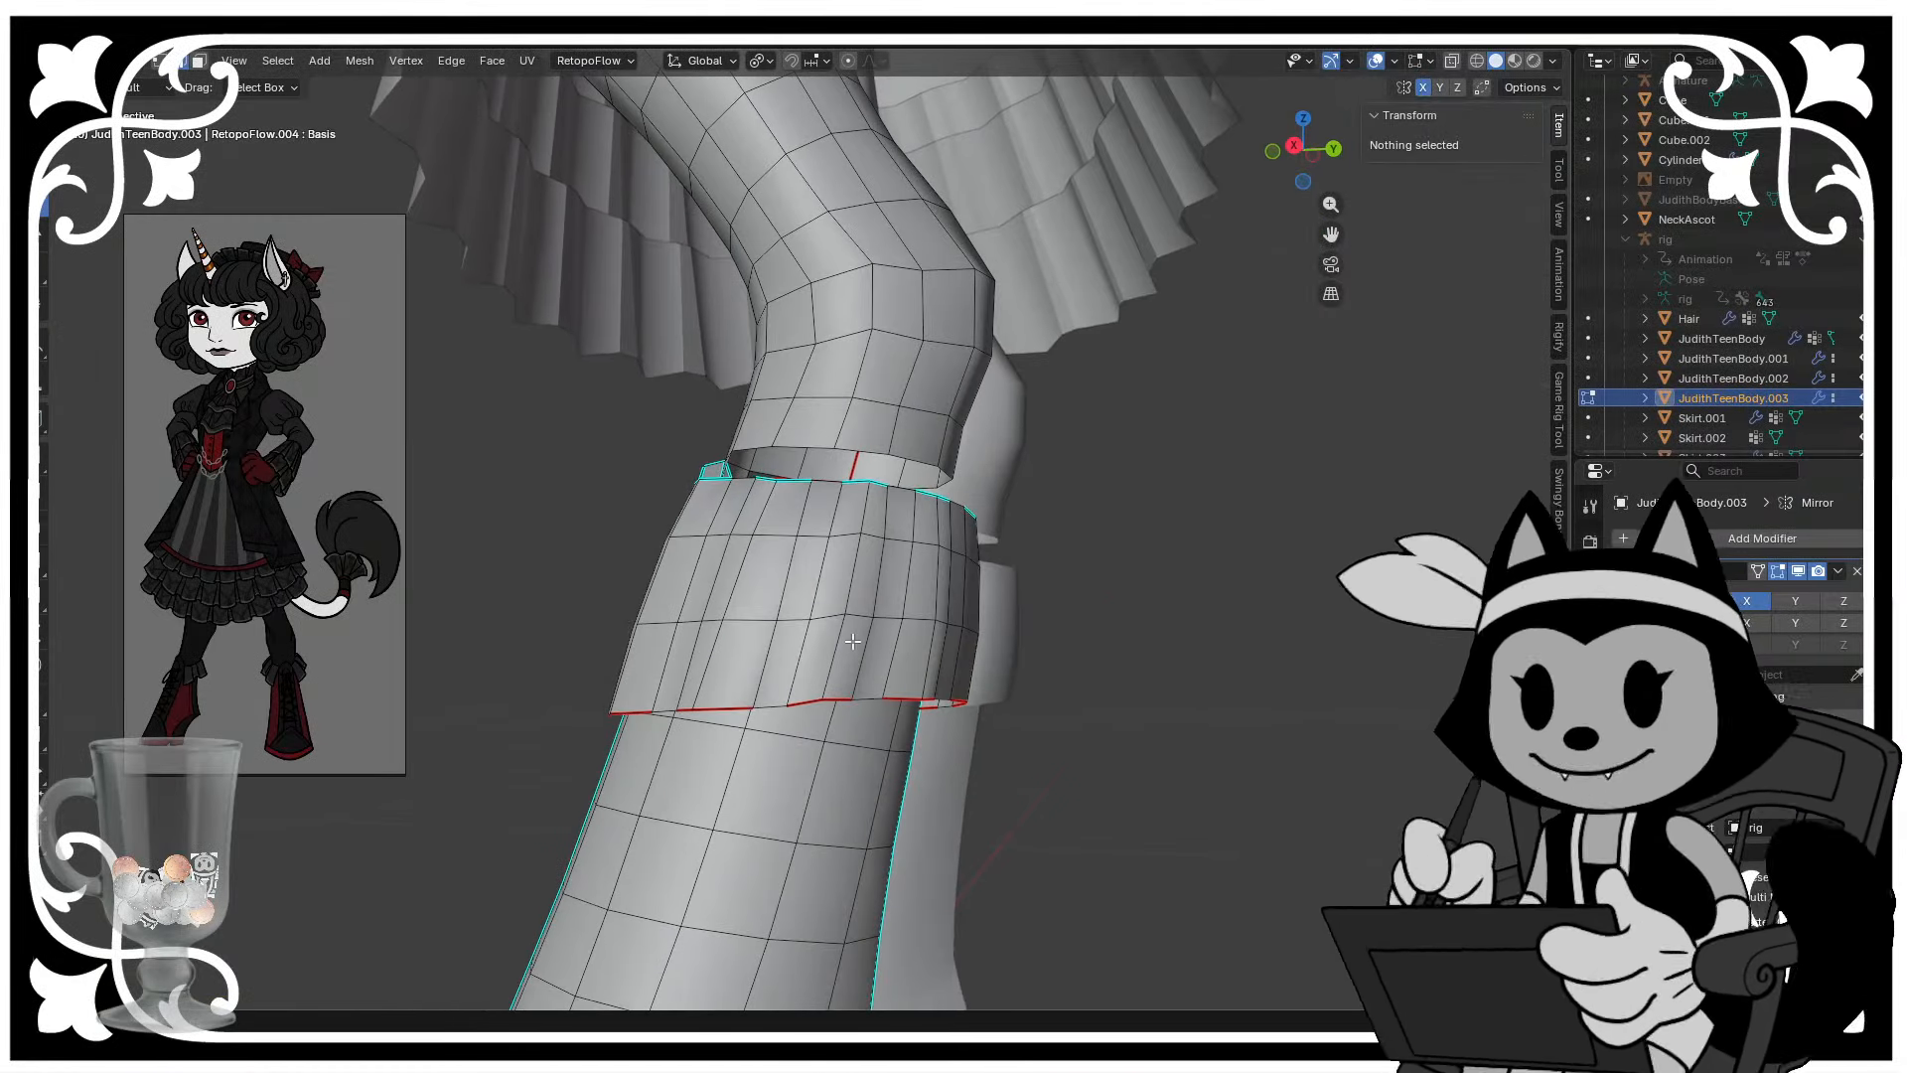
- Move the vertical edge run in the middle of the cuff's outer side slightly towards the back
{"action": "scroll", "coordinate": [833, 474], "scroll_direction": "up", "scroll_amount": 3}
{"action": "middle_click_drag", "start_coordinate": [832, 475], "coordinate": [809, 531]}
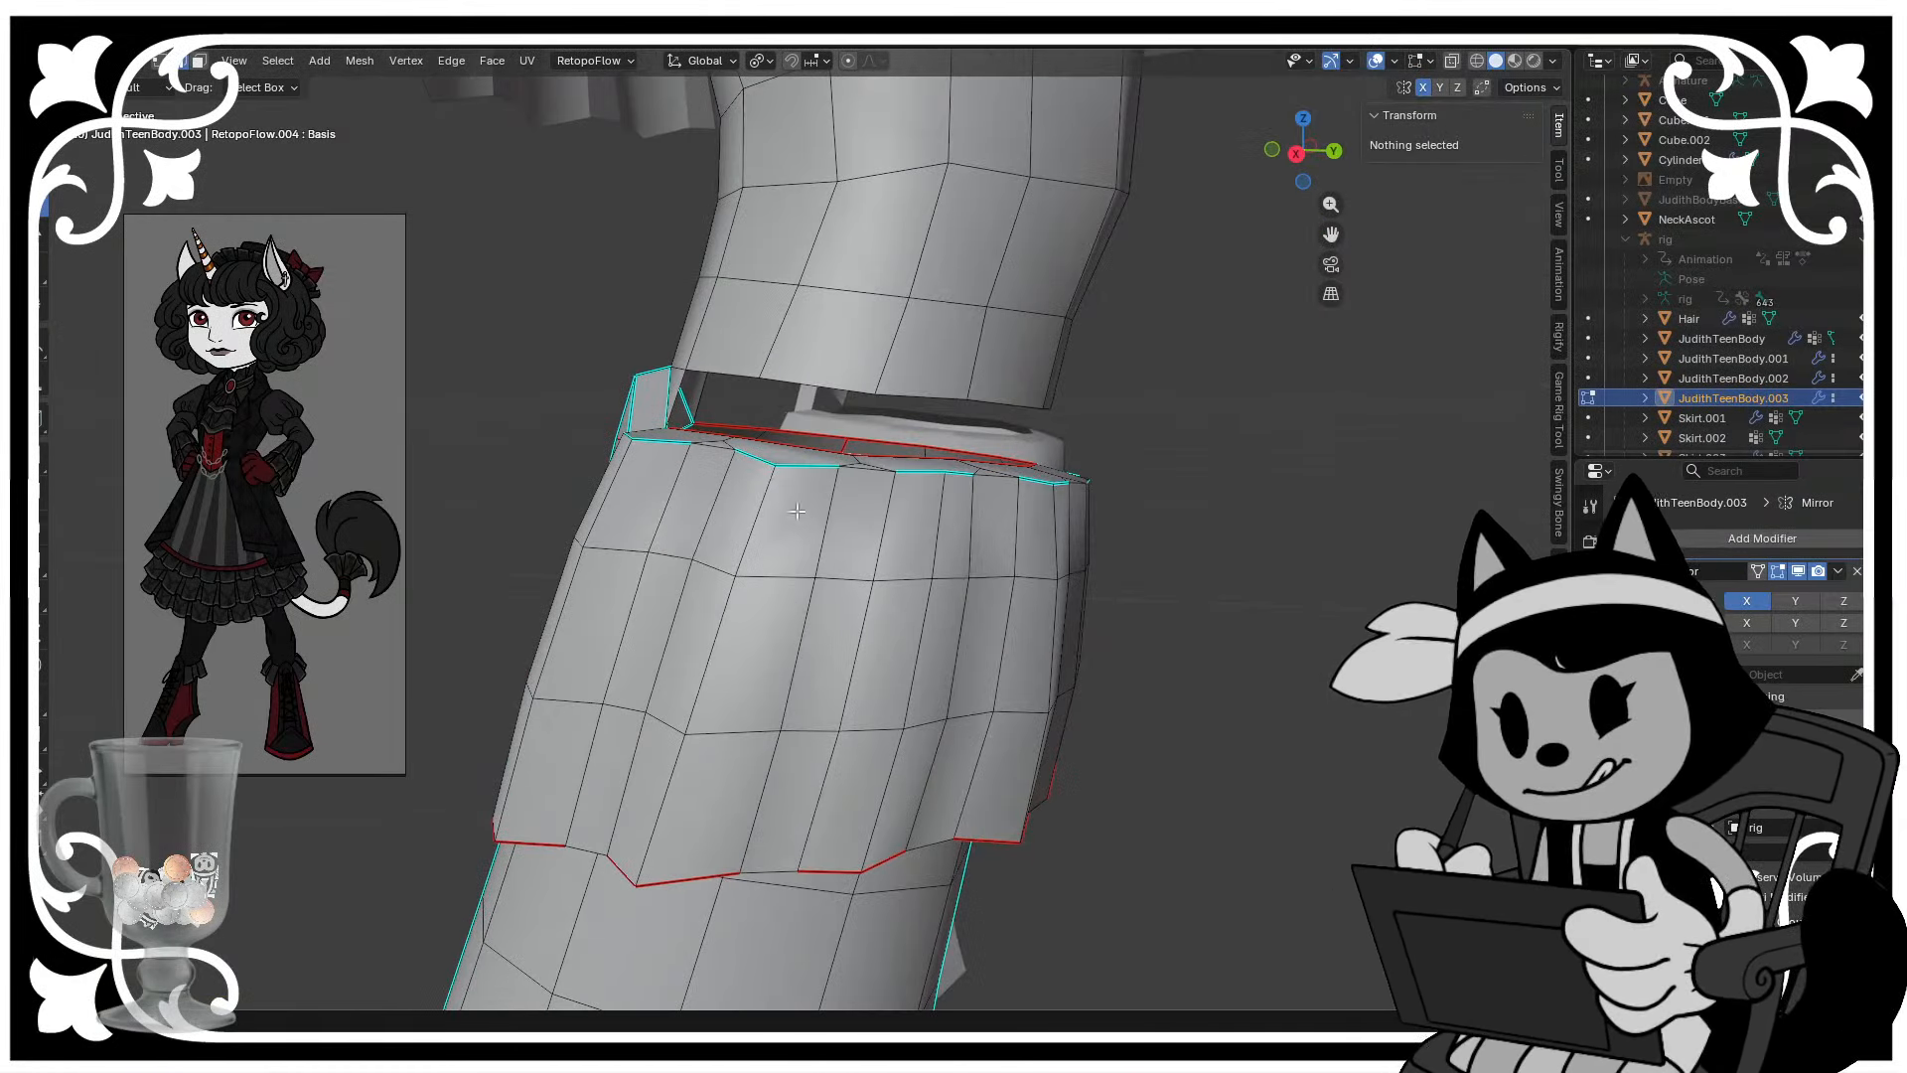
{"action": "left_click", "coordinate": [809, 533]}
{"action": "left_click", "coordinate": [728, 842], "text": "ctrl"}
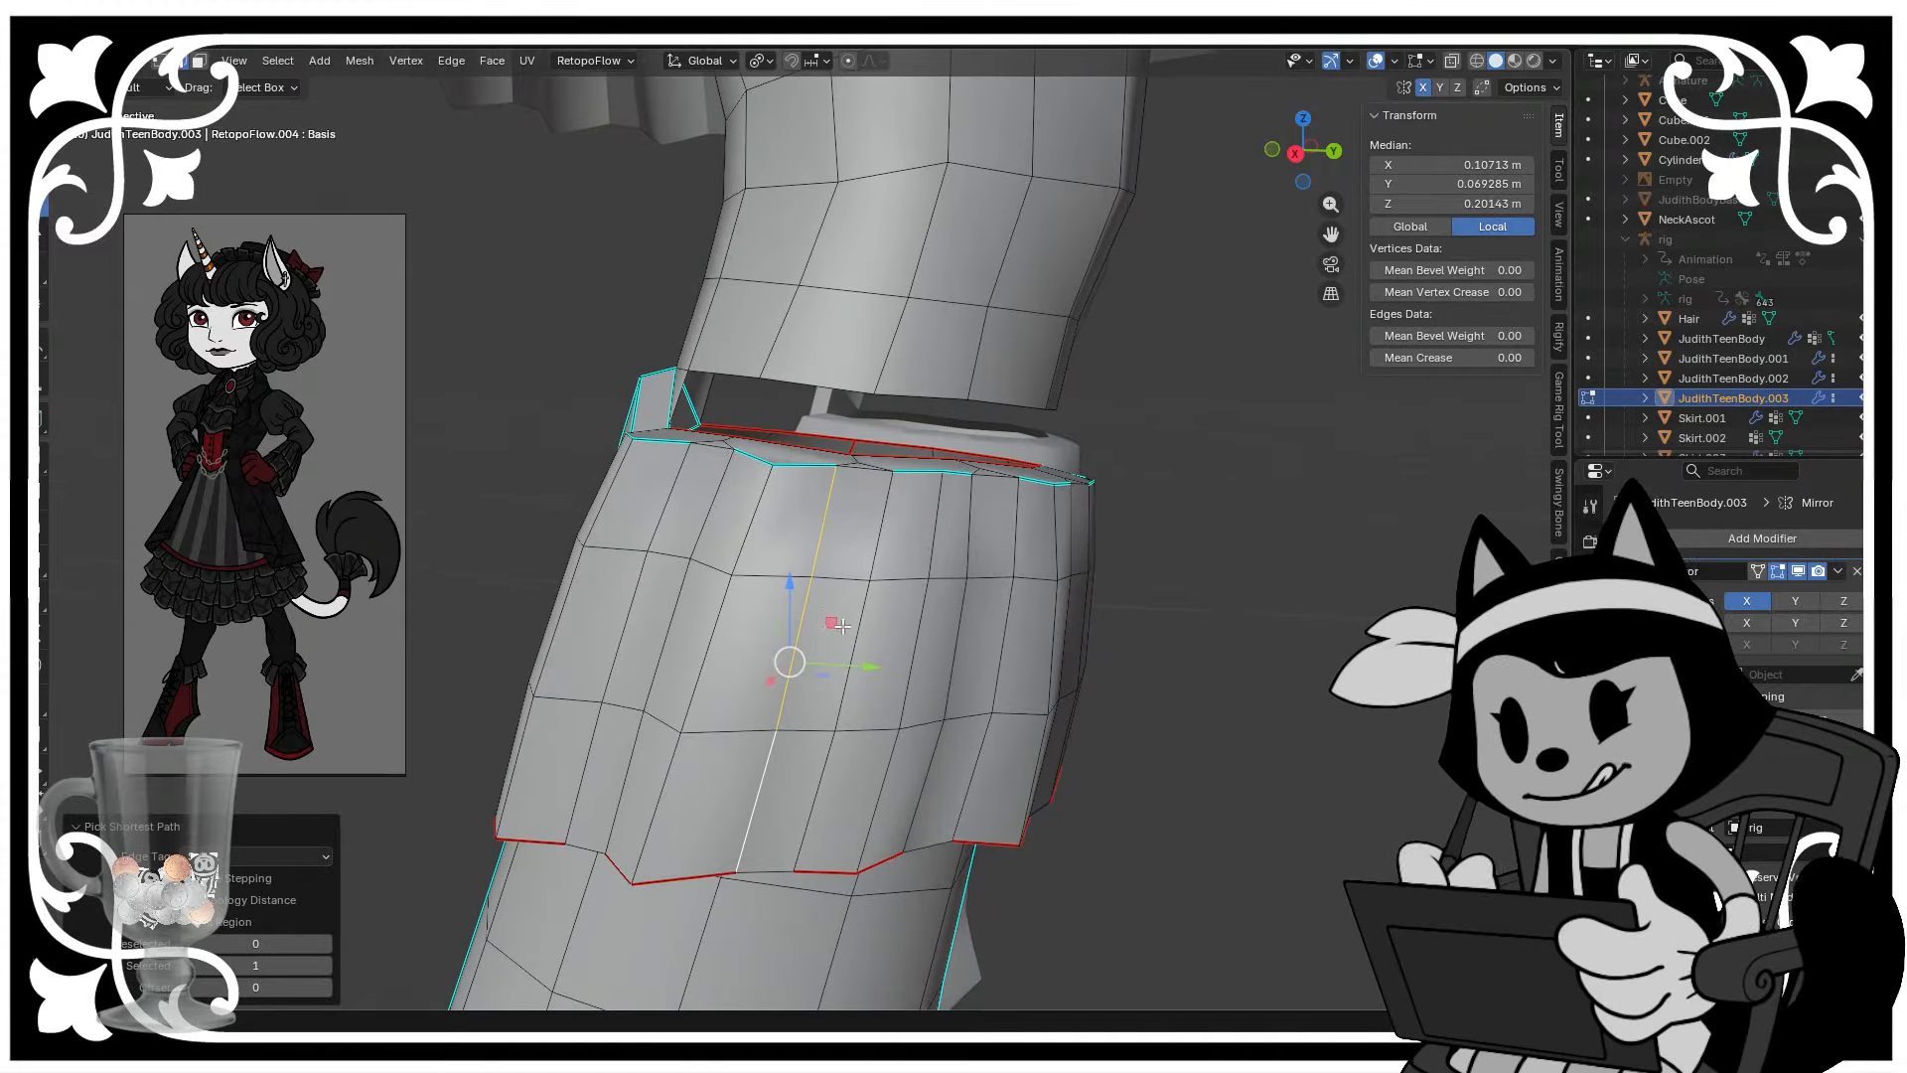
{"action": "key", "text": "g"}
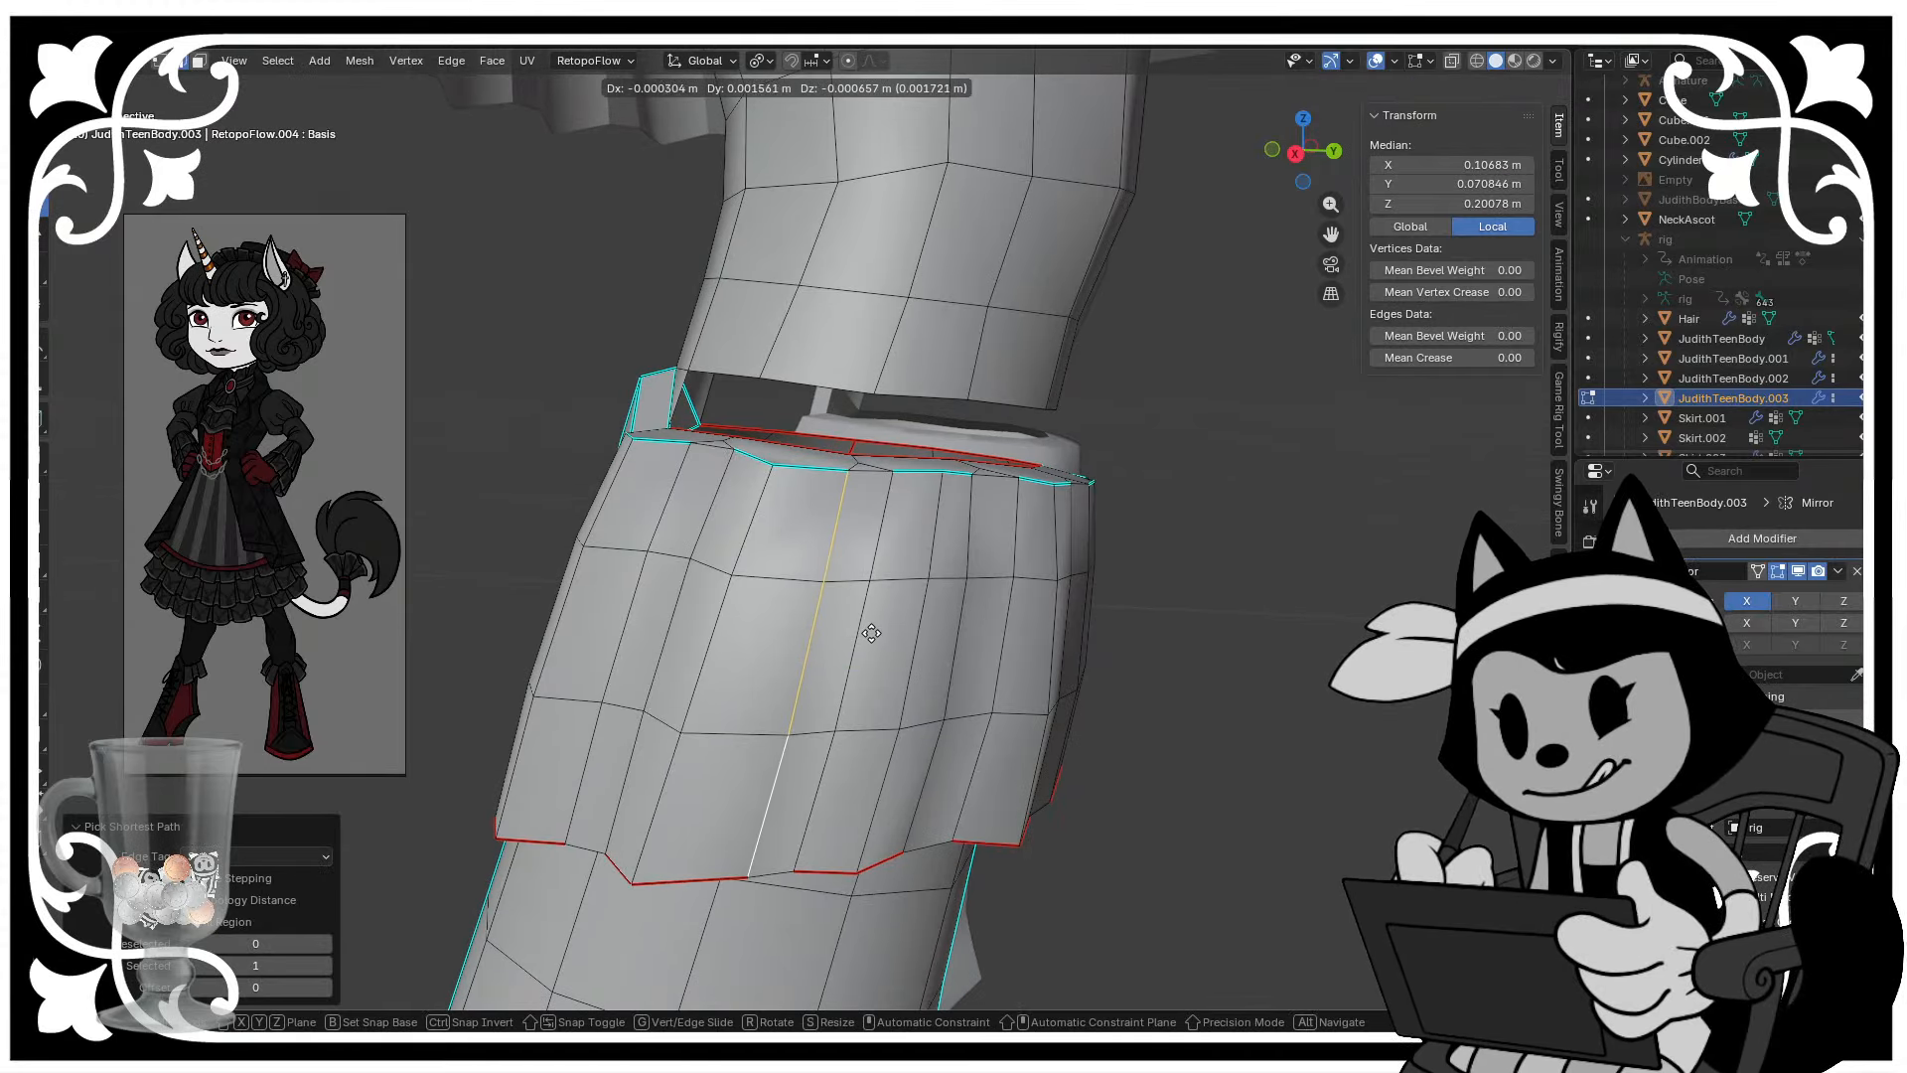
{"action": "left_click", "coordinate": [868, 629]}
- Nudge two more vertical edge runs on the outer side, one behind and one in front, to shape the pleats
{"action": "left_click", "coordinate": [869, 575]}
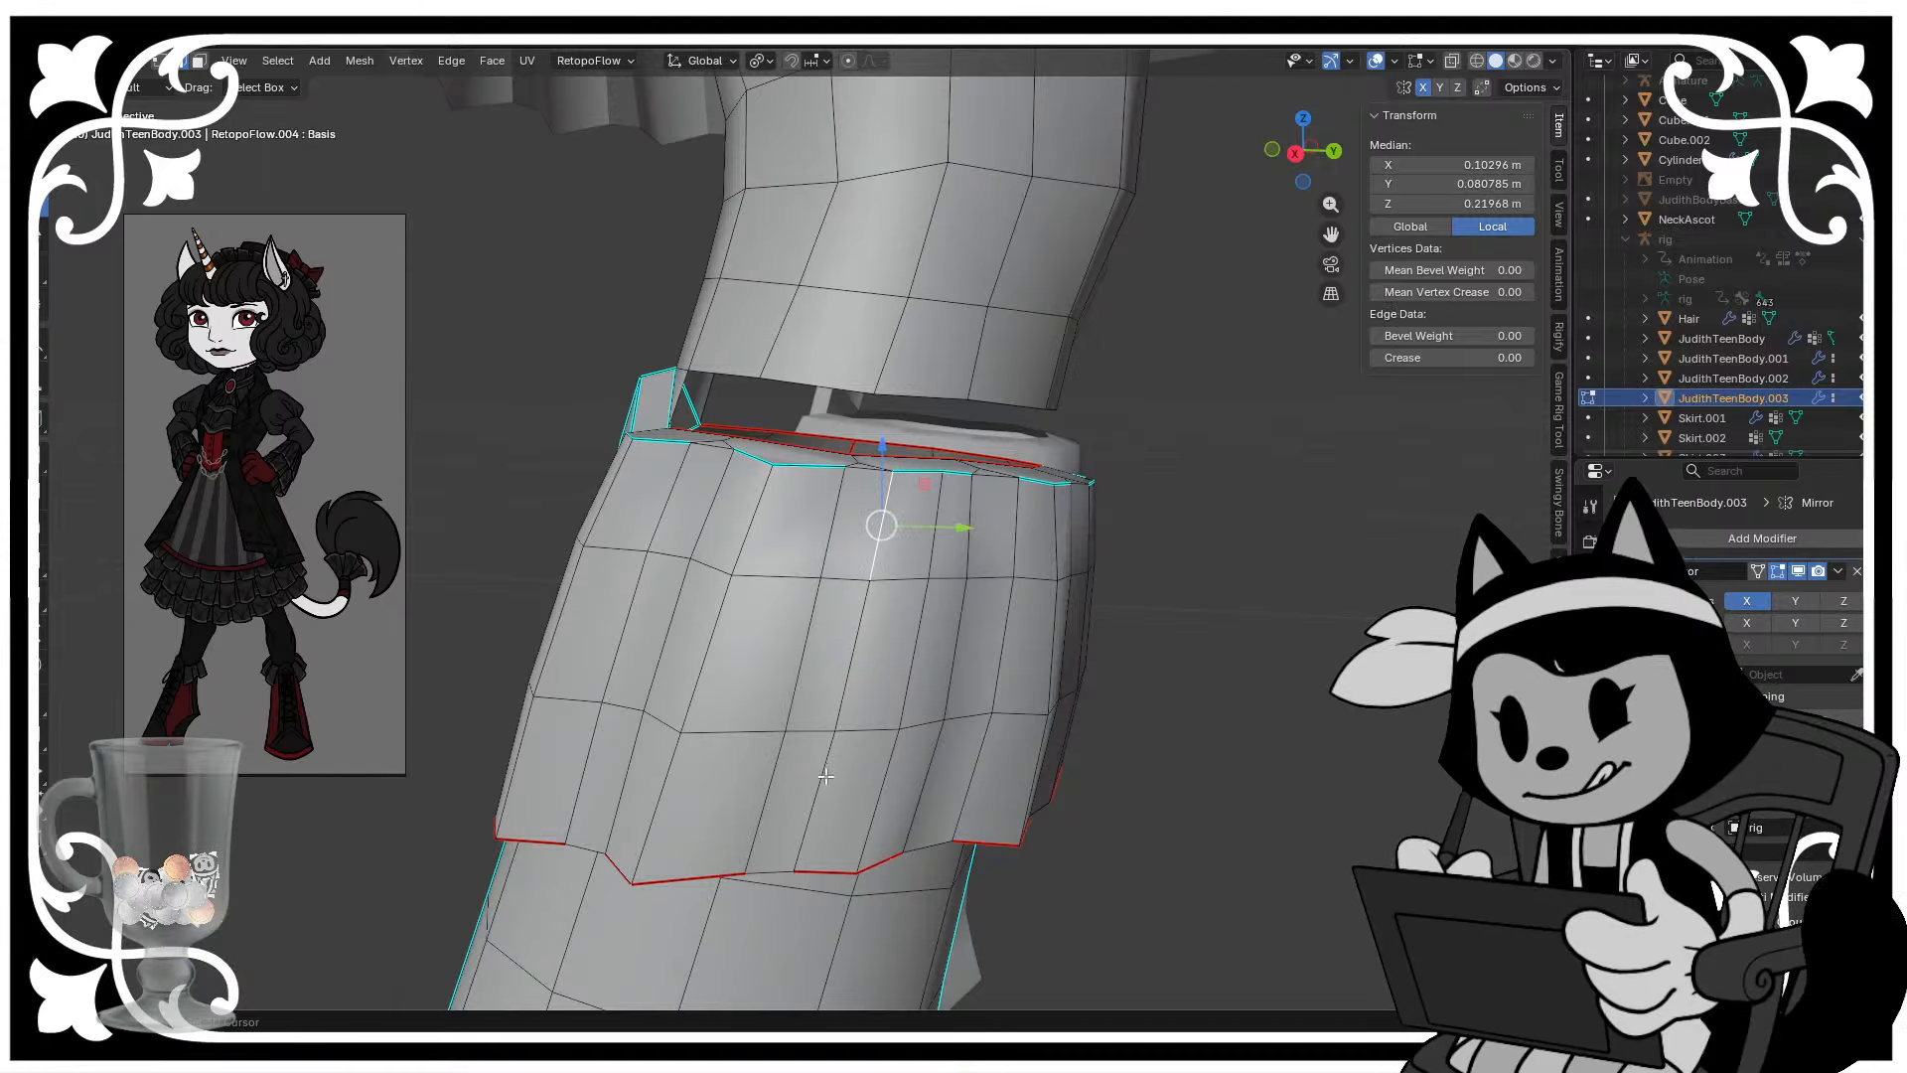
{"action": "left_click", "coordinate": [826, 778], "text": "ctrl"}
{"action": "middle_click_drag", "start_coordinate": [850, 644], "coordinate": [908, 627]}
{"action": "left_click", "coordinate": [837, 644], "text": "shift"}
{"action": "key", "text": "g"}
{"action": "left_click", "coordinate": [830, 624]}
{"action": "left_click", "coordinate": [752, 520]}
{"action": "left_click", "coordinate": [692, 763], "text": "shift"}
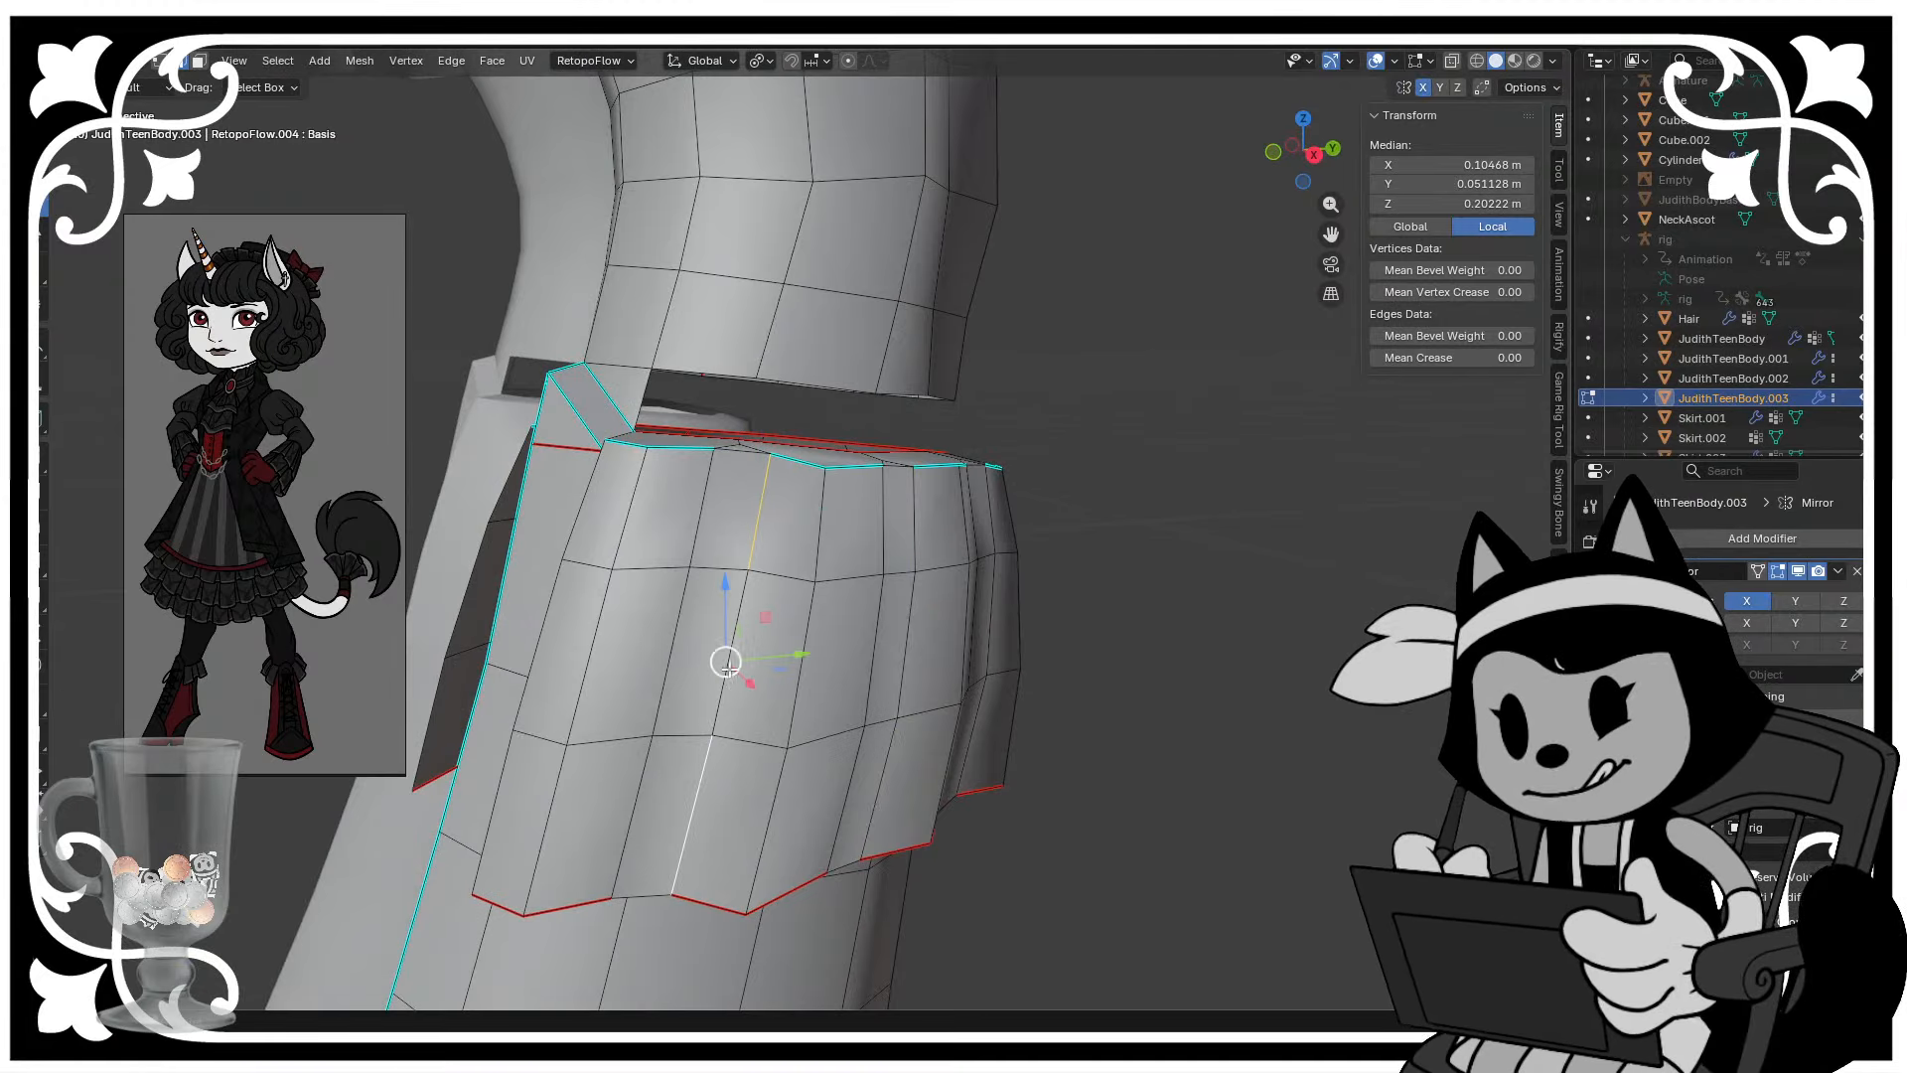
{"action": "left_click", "coordinate": [725, 666], "text": "shift"}
{"action": "key", "text": "g"}
{"action": "left_click", "coordinate": [717, 666]}
- Merge the extra bevel vertices on the outer side of the cuff's top into the adjacent inner-rim vertices, using At Last
{"action": "middle_click_drag", "start_coordinate": [730, 636], "coordinate": [750, 716]}
{"action": "key", "text": "1"}
{"action": "left_click", "coordinate": [749, 505]}
{"action": "left_click", "coordinate": [731, 485], "text": "shift"}
{"action": "key", "text": "m"}
{"action": "left_click", "coordinate": [729, 487]}
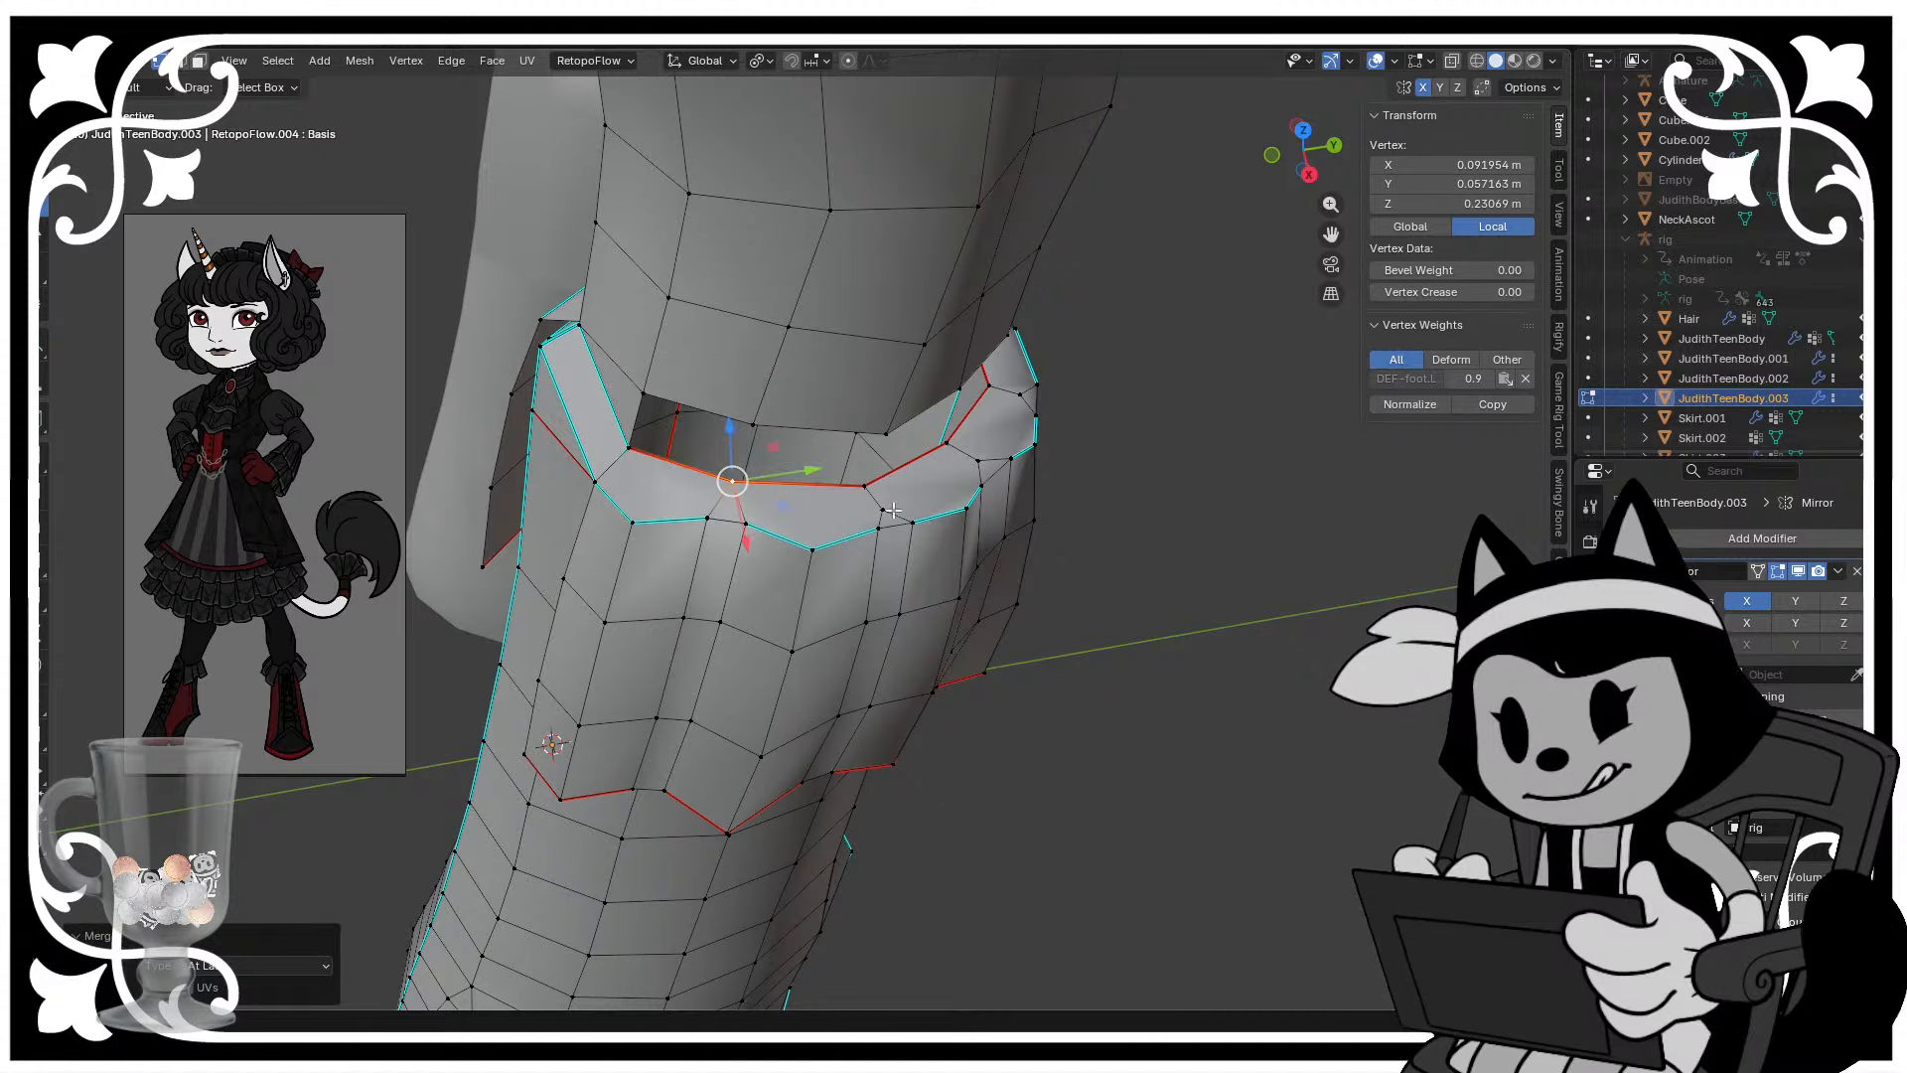
{"action": "left_click", "coordinate": [885, 510]}
{"action": "middle_click_drag", "start_coordinate": [862, 486], "coordinate": [858, 592]}
{"action": "left_click", "coordinate": [949, 584]}
{"action": "left_click", "coordinate": [964, 566]}
{"action": "left_click", "coordinate": [952, 538], "text": "shift"}
{"action": "key", "text": "m"}
{"action": "left_click", "coordinate": [944, 529]}
- Merge the remaining extra vertices along the rear and inner side of the cuff's top into the inner rim
{"action": "left_click", "coordinate": [936, 621]}
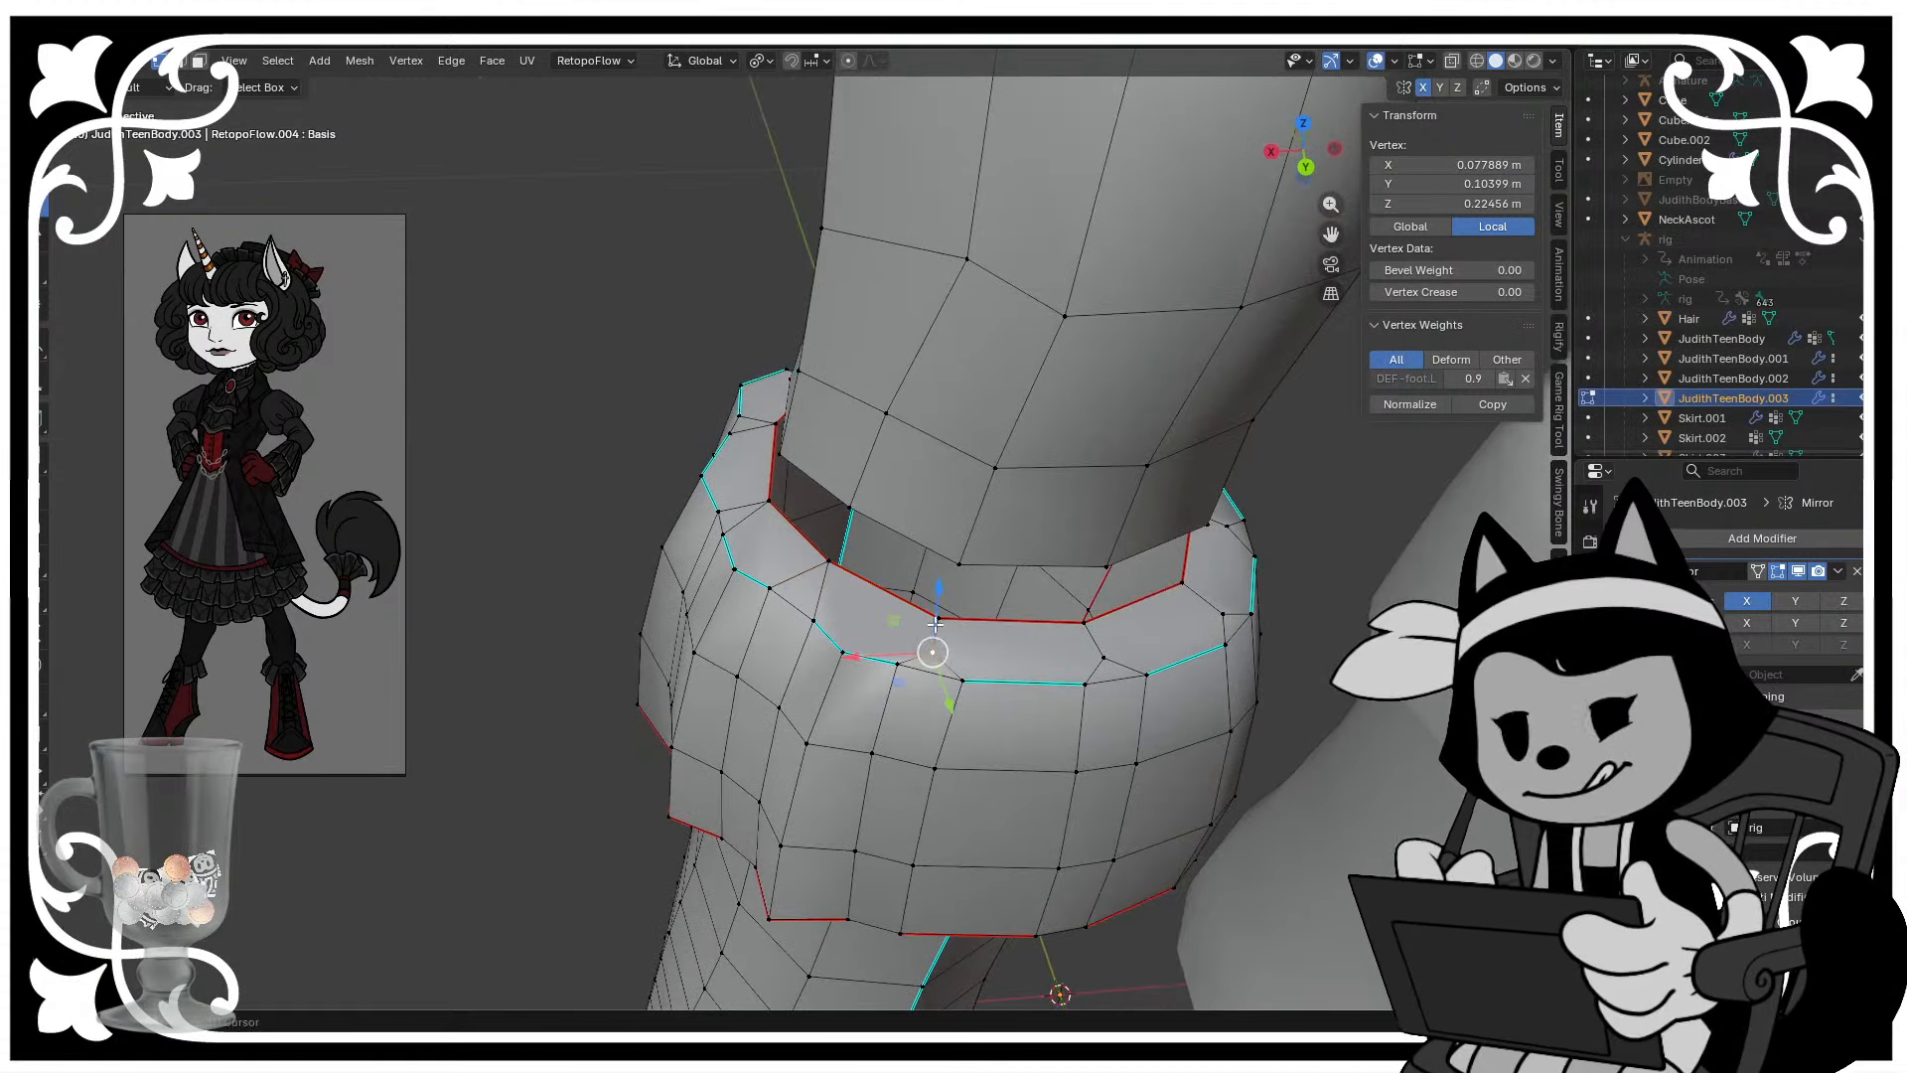
{"action": "left_click", "coordinate": [1096, 658]}
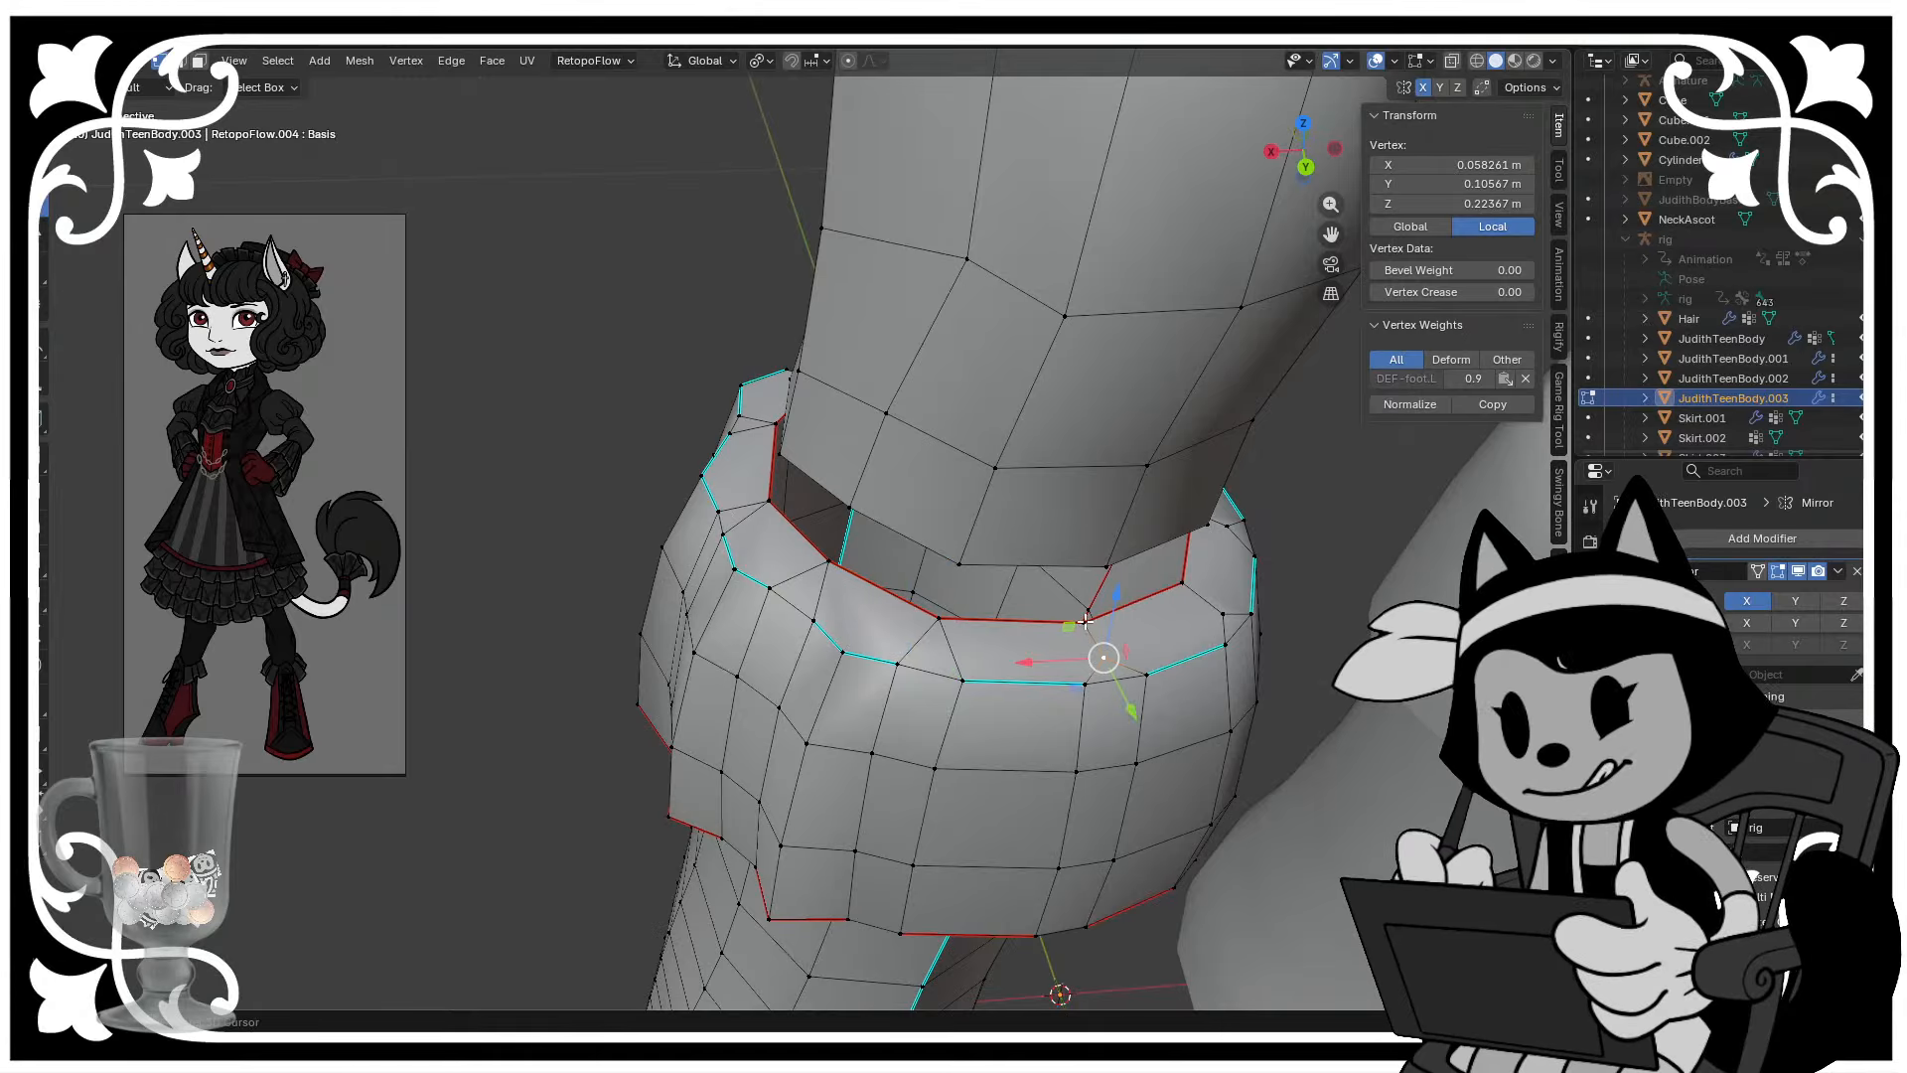
{"action": "left_click", "coordinate": [1086, 622], "text": "shift"}
{"action": "key", "text": "m"}
{"action": "left_click", "coordinate": [1085, 624]}
{"action": "middle_click_drag", "start_coordinate": [1085, 628], "coordinate": [981, 621]}
{"action": "left_click", "coordinate": [891, 605]}
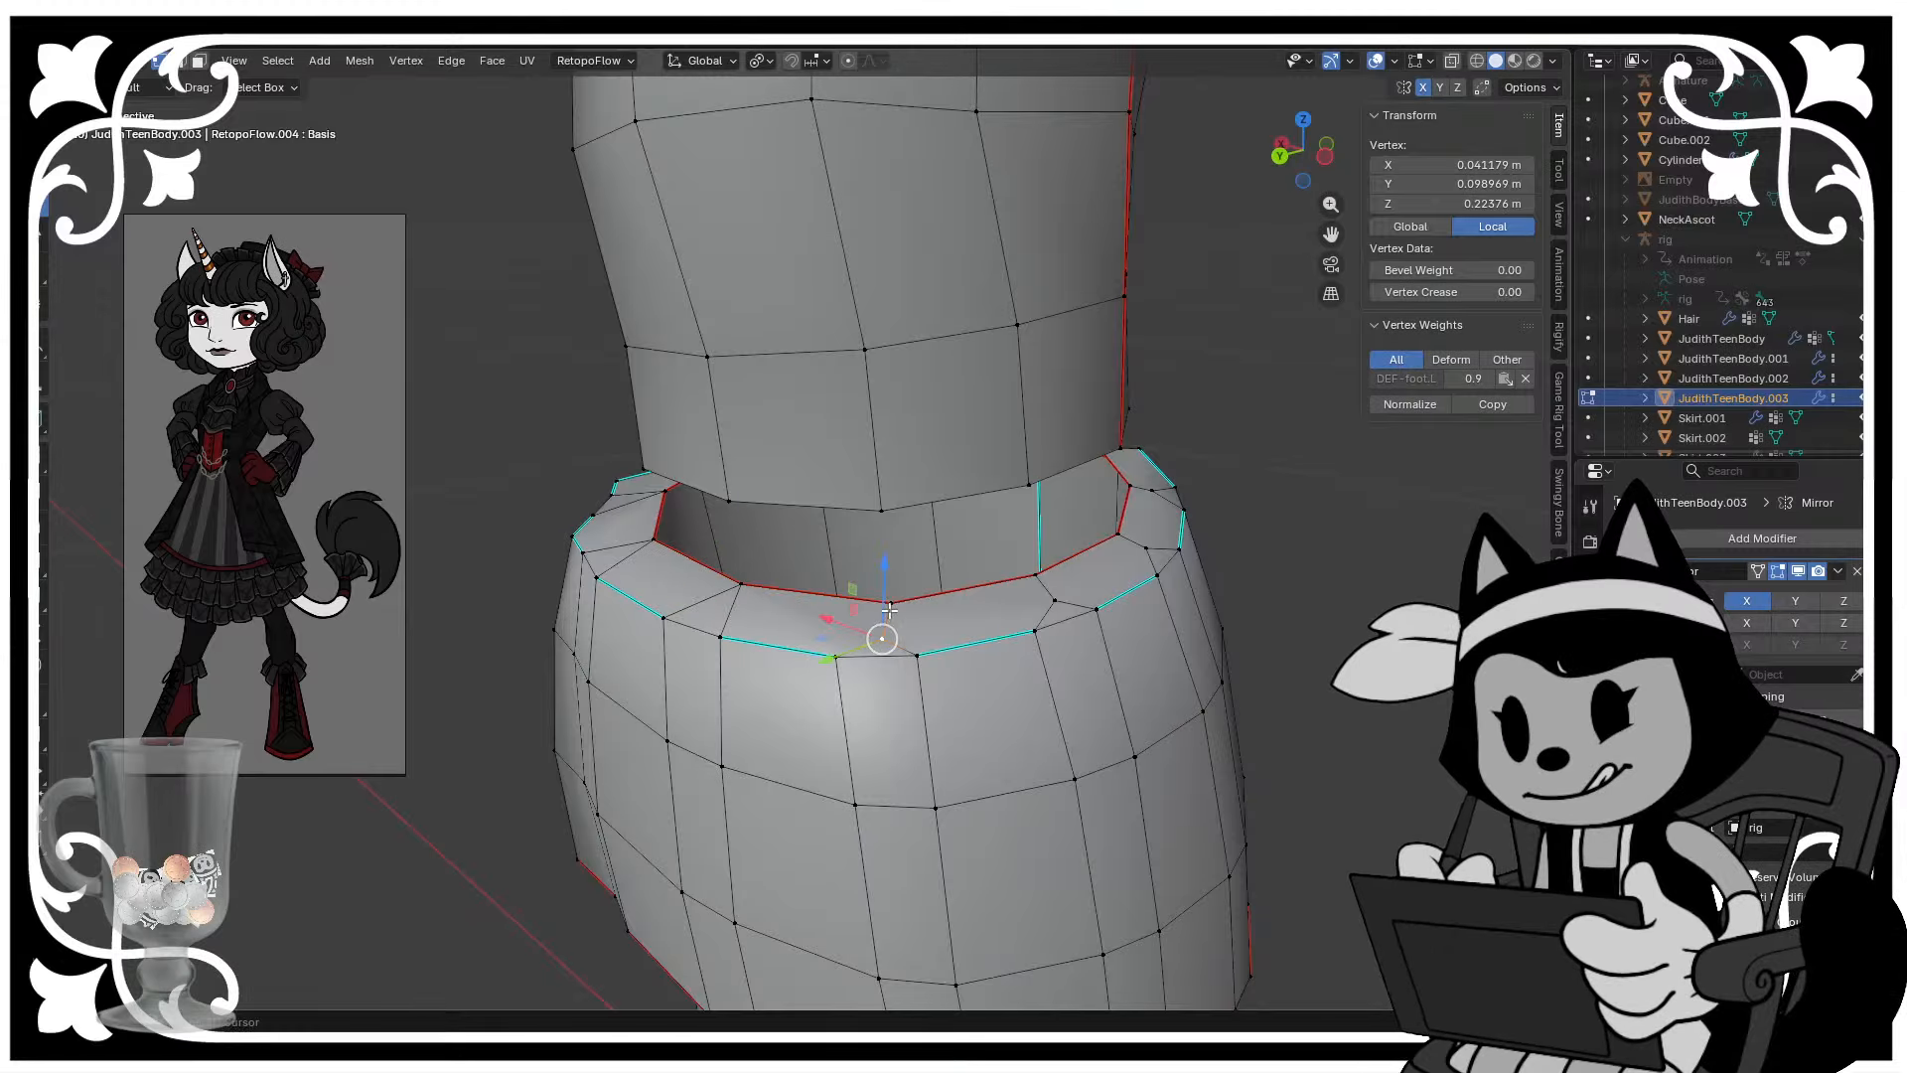
{"action": "left_click", "coordinate": [1056, 603]}
{"action": "left_click", "coordinate": [1036, 578], "text": "shift"}
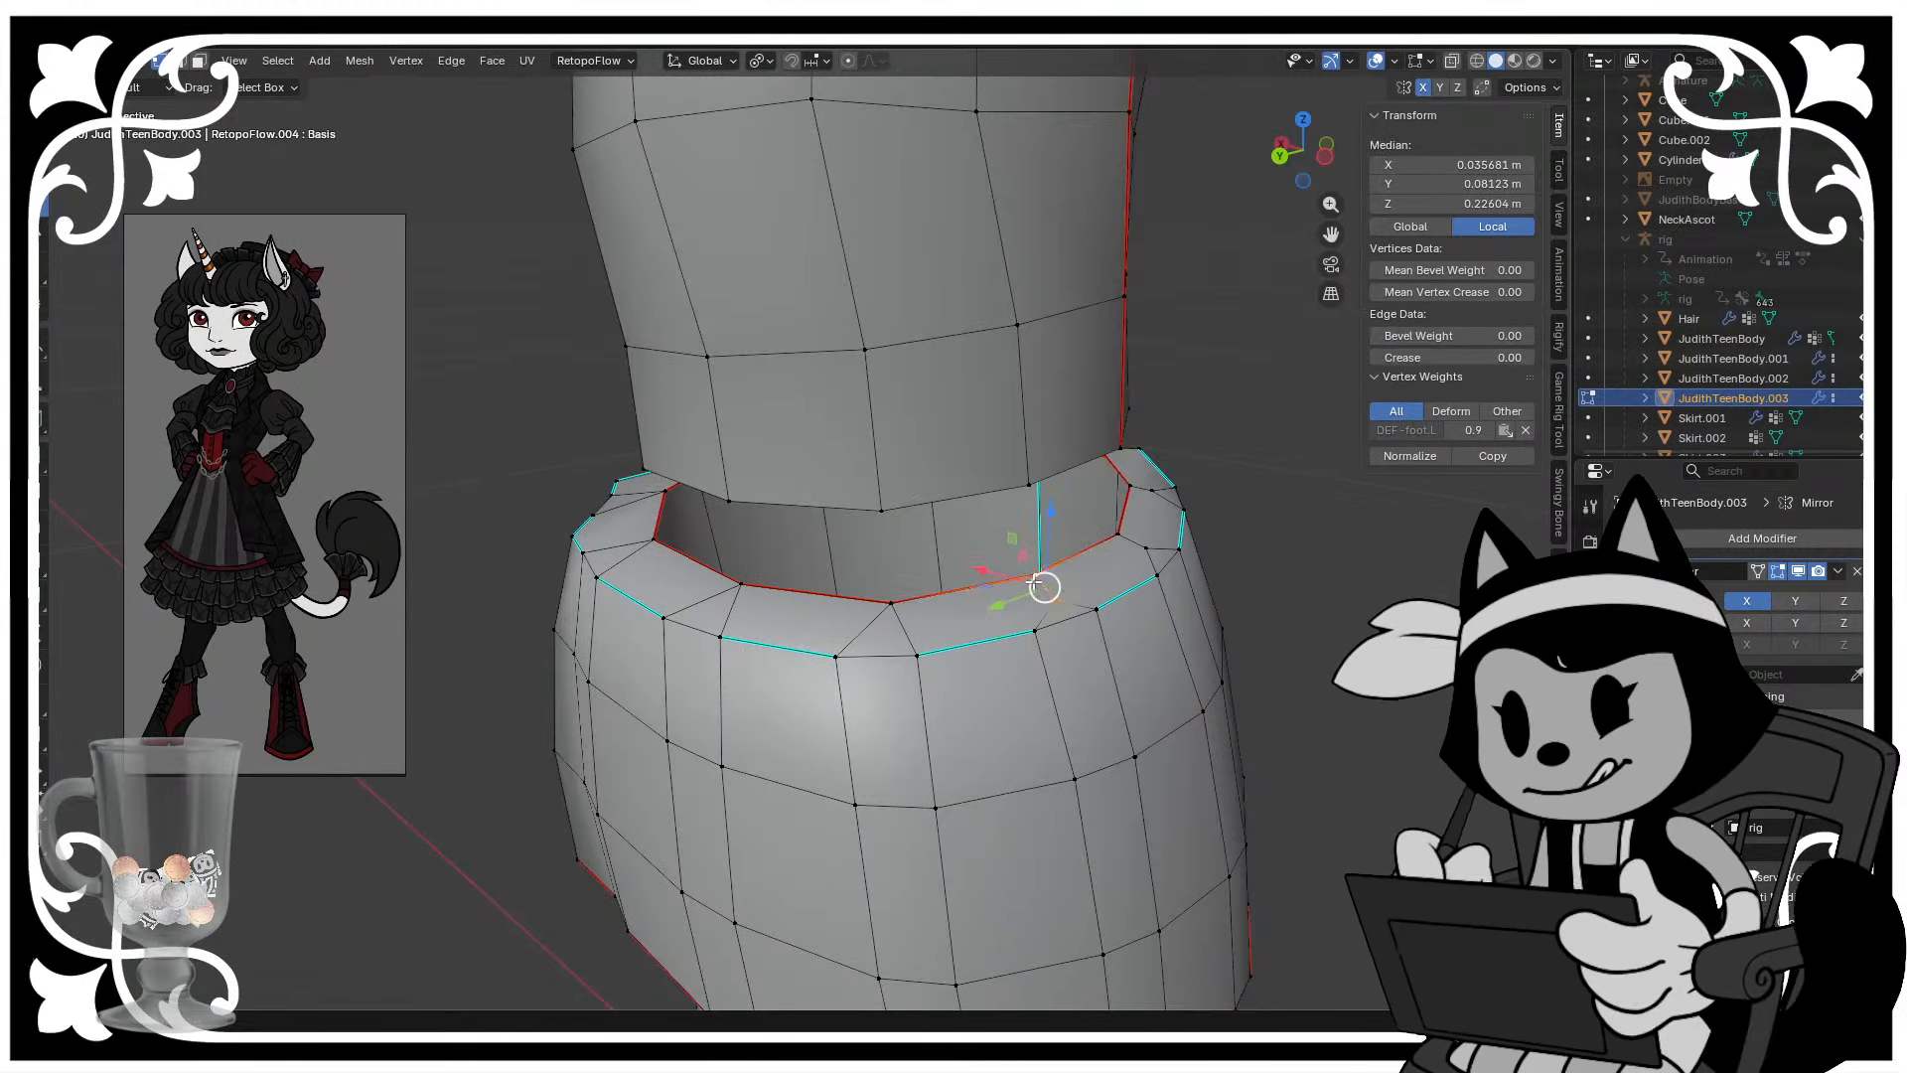
{"action": "key", "text": "m"}
{"action": "left_click", "coordinate": [1035, 579]}
- Add a centred vertical loop cut on the cuff's rear and pull it outward horizontally by about 0.0035 m
{"action": "scroll", "coordinate": [1019, 604], "scroll_direction": "down", "scroll_amount": 3}
{"action": "middle_click_drag", "start_coordinate": [942, 602], "coordinate": [865, 623]}
{"action": "key", "text": "ctrl+r"}
{"action": "middle_click_drag", "start_coordinate": [865, 622], "coordinate": [787, 668]}
{"action": "scroll", "coordinate": [944, 546], "scroll_direction": "down", "scroll_amount": 3}
{"action": "key", "text": "ctrl+r"}
{"action": "left_click", "coordinate": [892, 539]}
{"action": "right_click", "coordinate": [892, 539]}
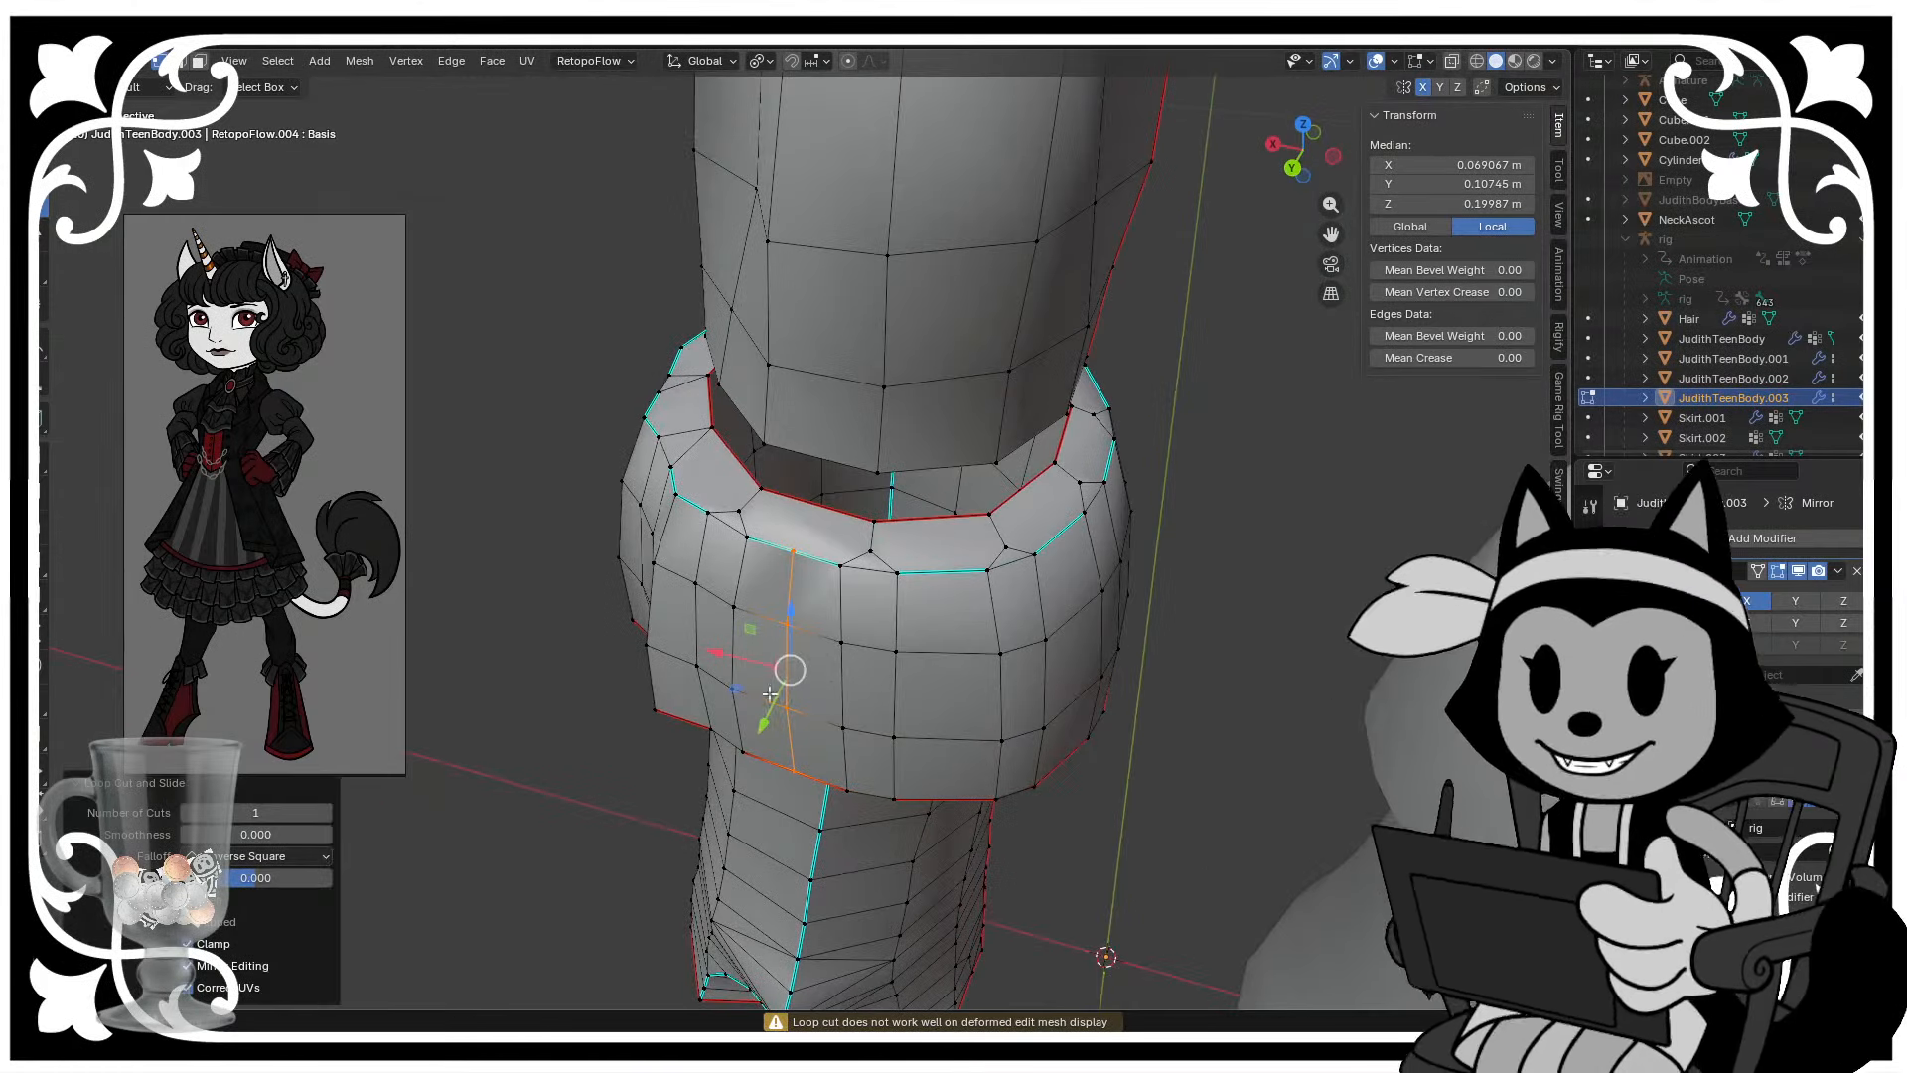
{"action": "key", "text": "g"}
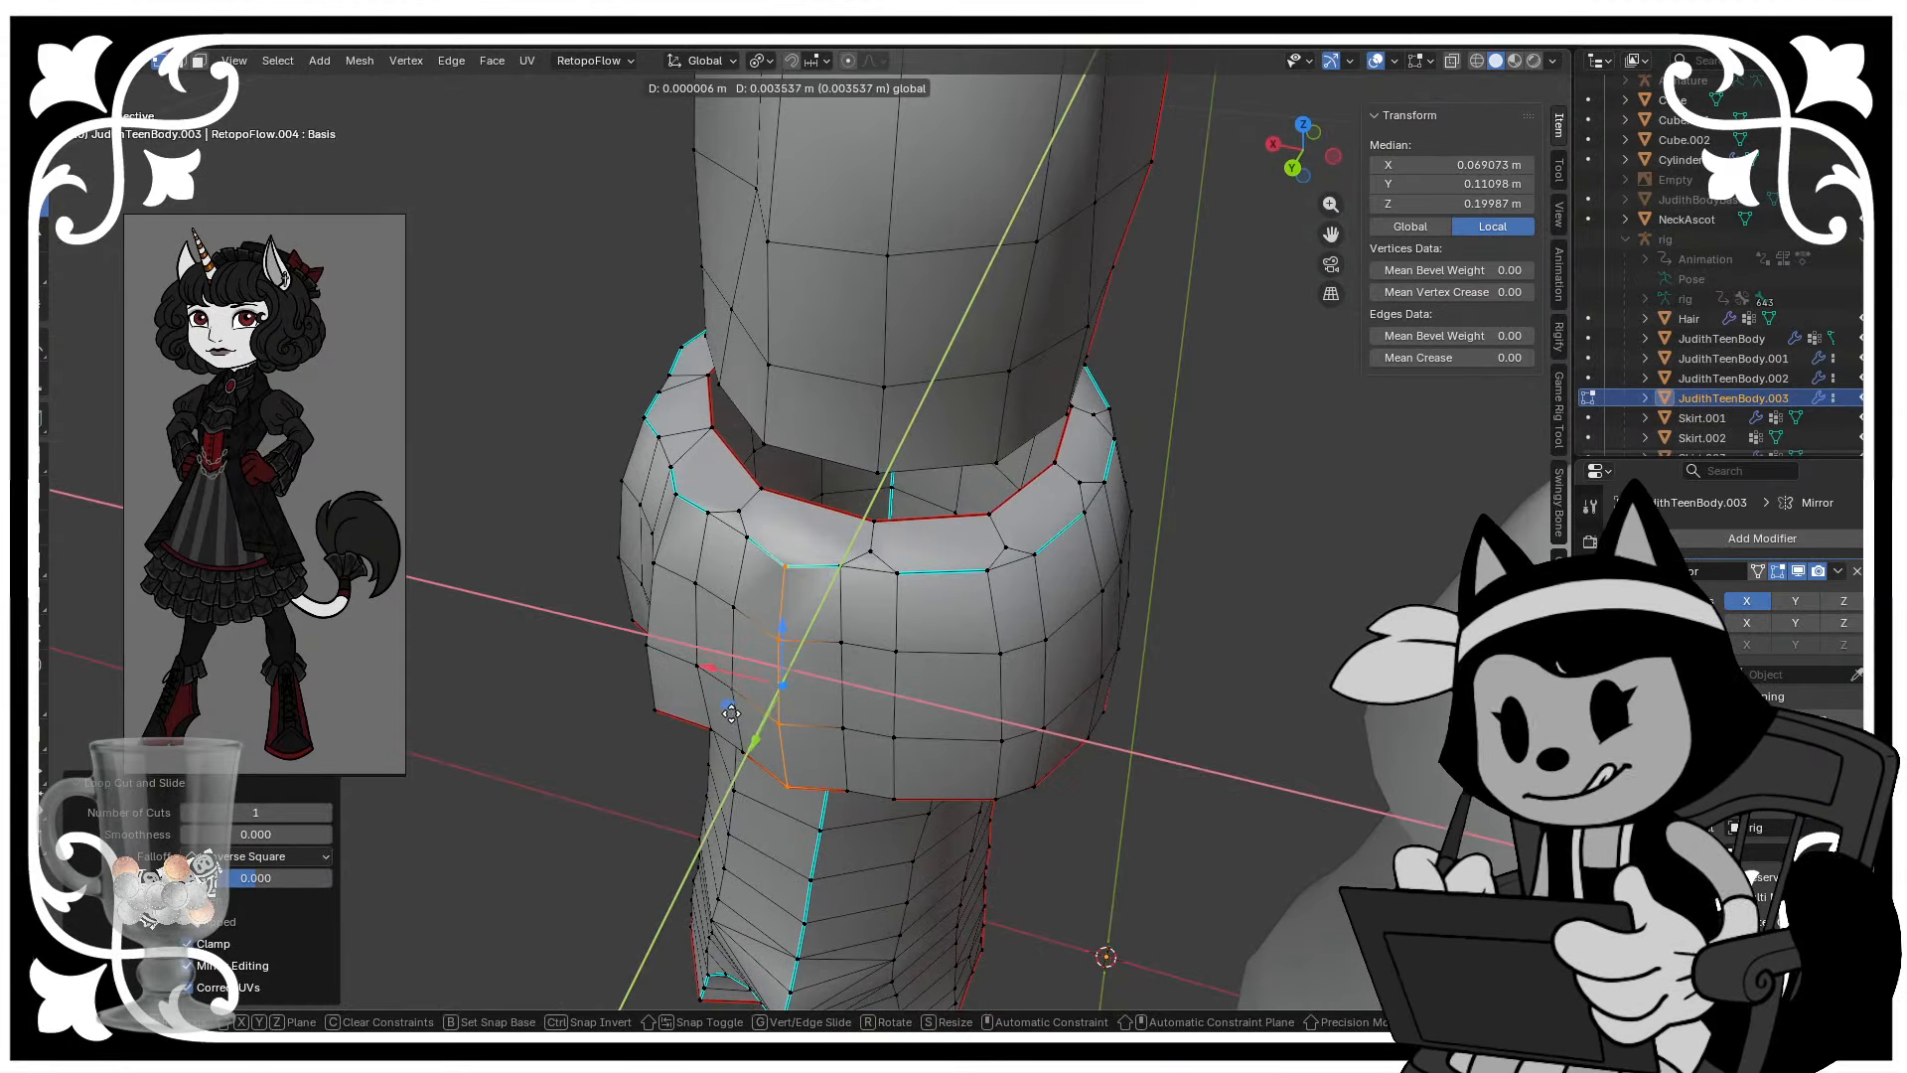
{"action": "left_click", "coordinate": [730, 711]}
- Add another centred vertical loop cut towards the cuff's rear inner side and pull it outward in the horizontal plane
{"action": "key", "text": "ctrl+r"}
{"action": "left_click", "coordinate": [944, 650]}
{"action": "right_click", "coordinate": [944, 650]}
{"action": "middle_click_drag", "start_coordinate": [944, 651], "coordinate": [778, 506]}
{"action": "key", "text": "g"}
{"action": "key", "text": "shift+z"}
{"action": "left_click", "coordinate": [848, 562]}
{"action": "key", "text": "r"}
{"action": "right_click", "coordinate": [968, 344]}
{"action": "key", "text": "g"}
{"action": "key", "text": "shift+z"}
{"action": "left_click", "coordinate": [967, 438]}
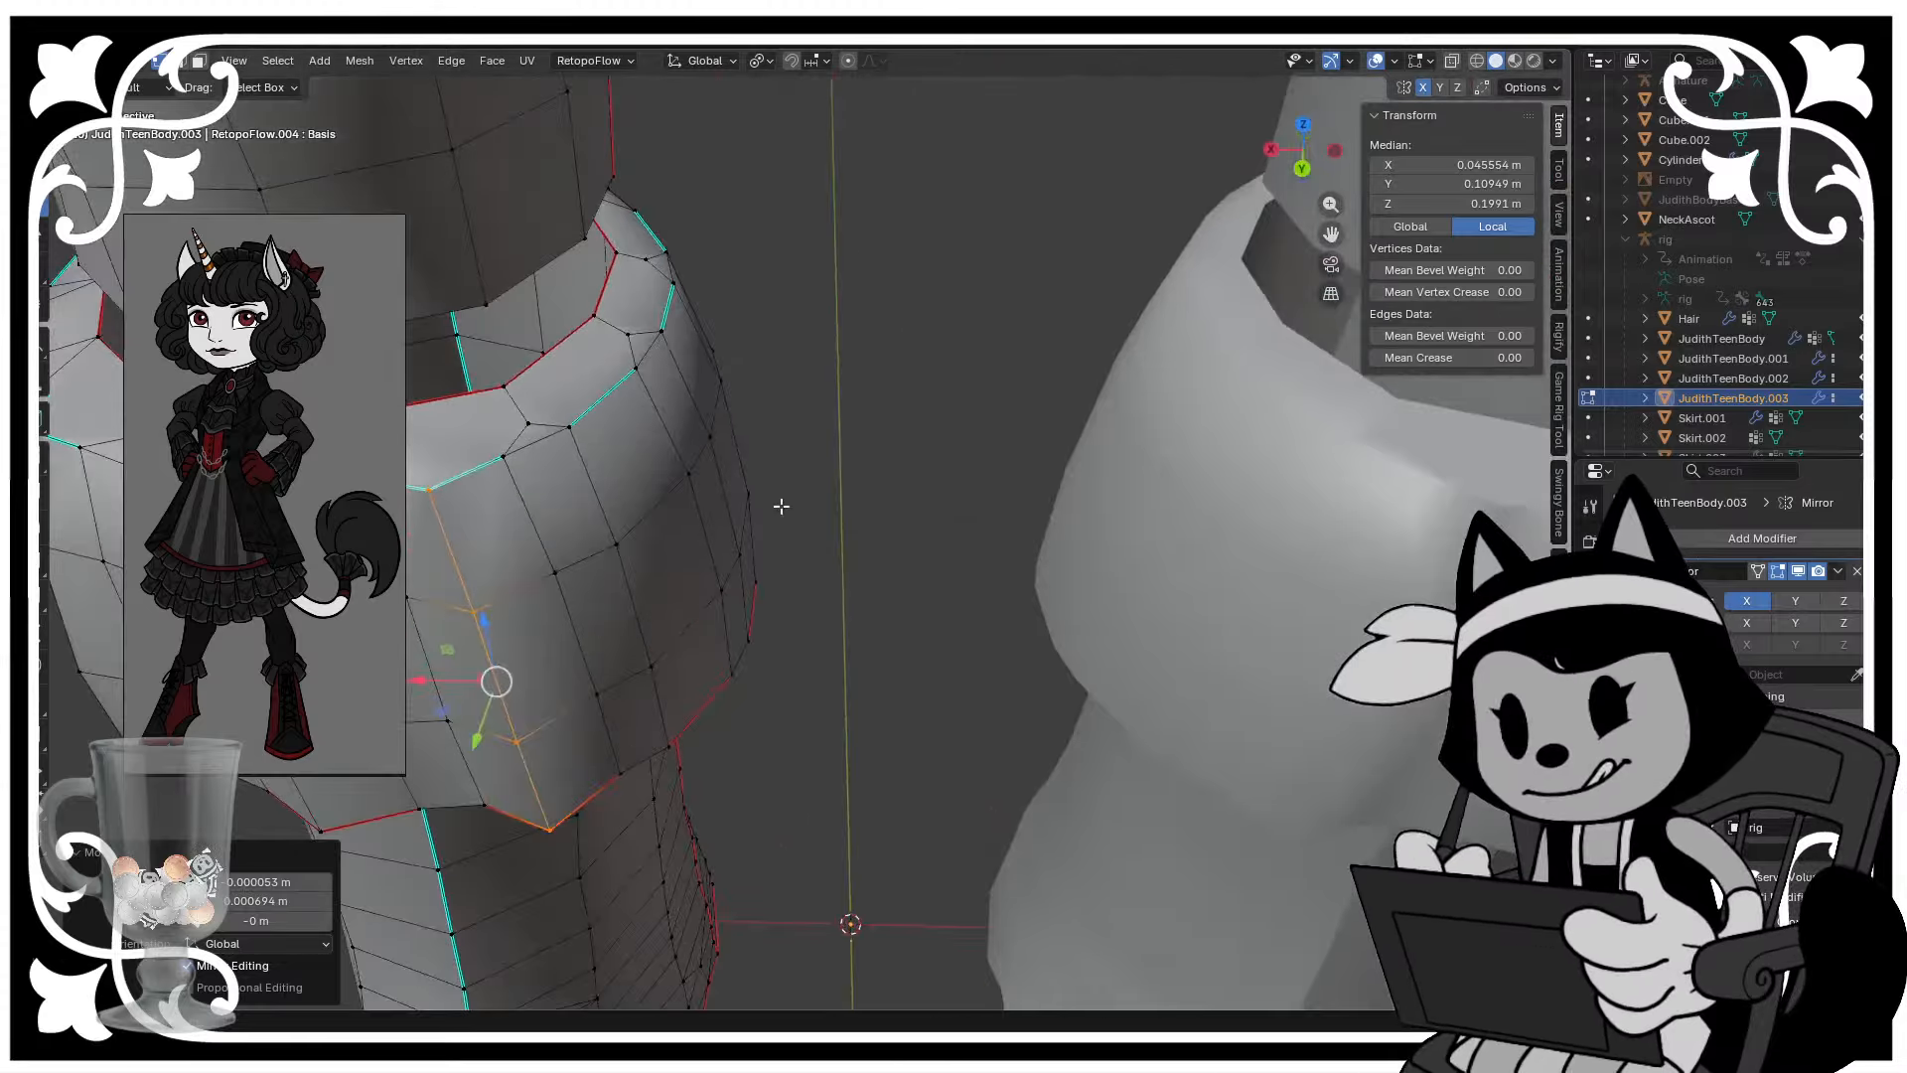
- Add a centred vertical loop cut on the cuff's inner side and move it outward horizontally
{"action": "key", "text": "ctrl+r"}
{"action": "left_click", "coordinate": [666, 536]}
{"action": "right_click", "coordinate": [666, 536]}
{"action": "middle_click_drag", "start_coordinate": [665, 536], "coordinate": [427, 397]}
{"action": "key", "text": "g"}
{"action": "key", "text": "shift+z"}
{"action": "left_click", "coordinate": [810, 364]}
- Add a vertical loop cut nearer the cuff's inner front, rotate it about -2° and move it outward
{"action": "key", "text": "ctrl+r"}
{"action": "left_click", "coordinate": [736, 485]}
{"action": "right_click", "coordinate": [736, 485]}
{"action": "key", "text": "r"}
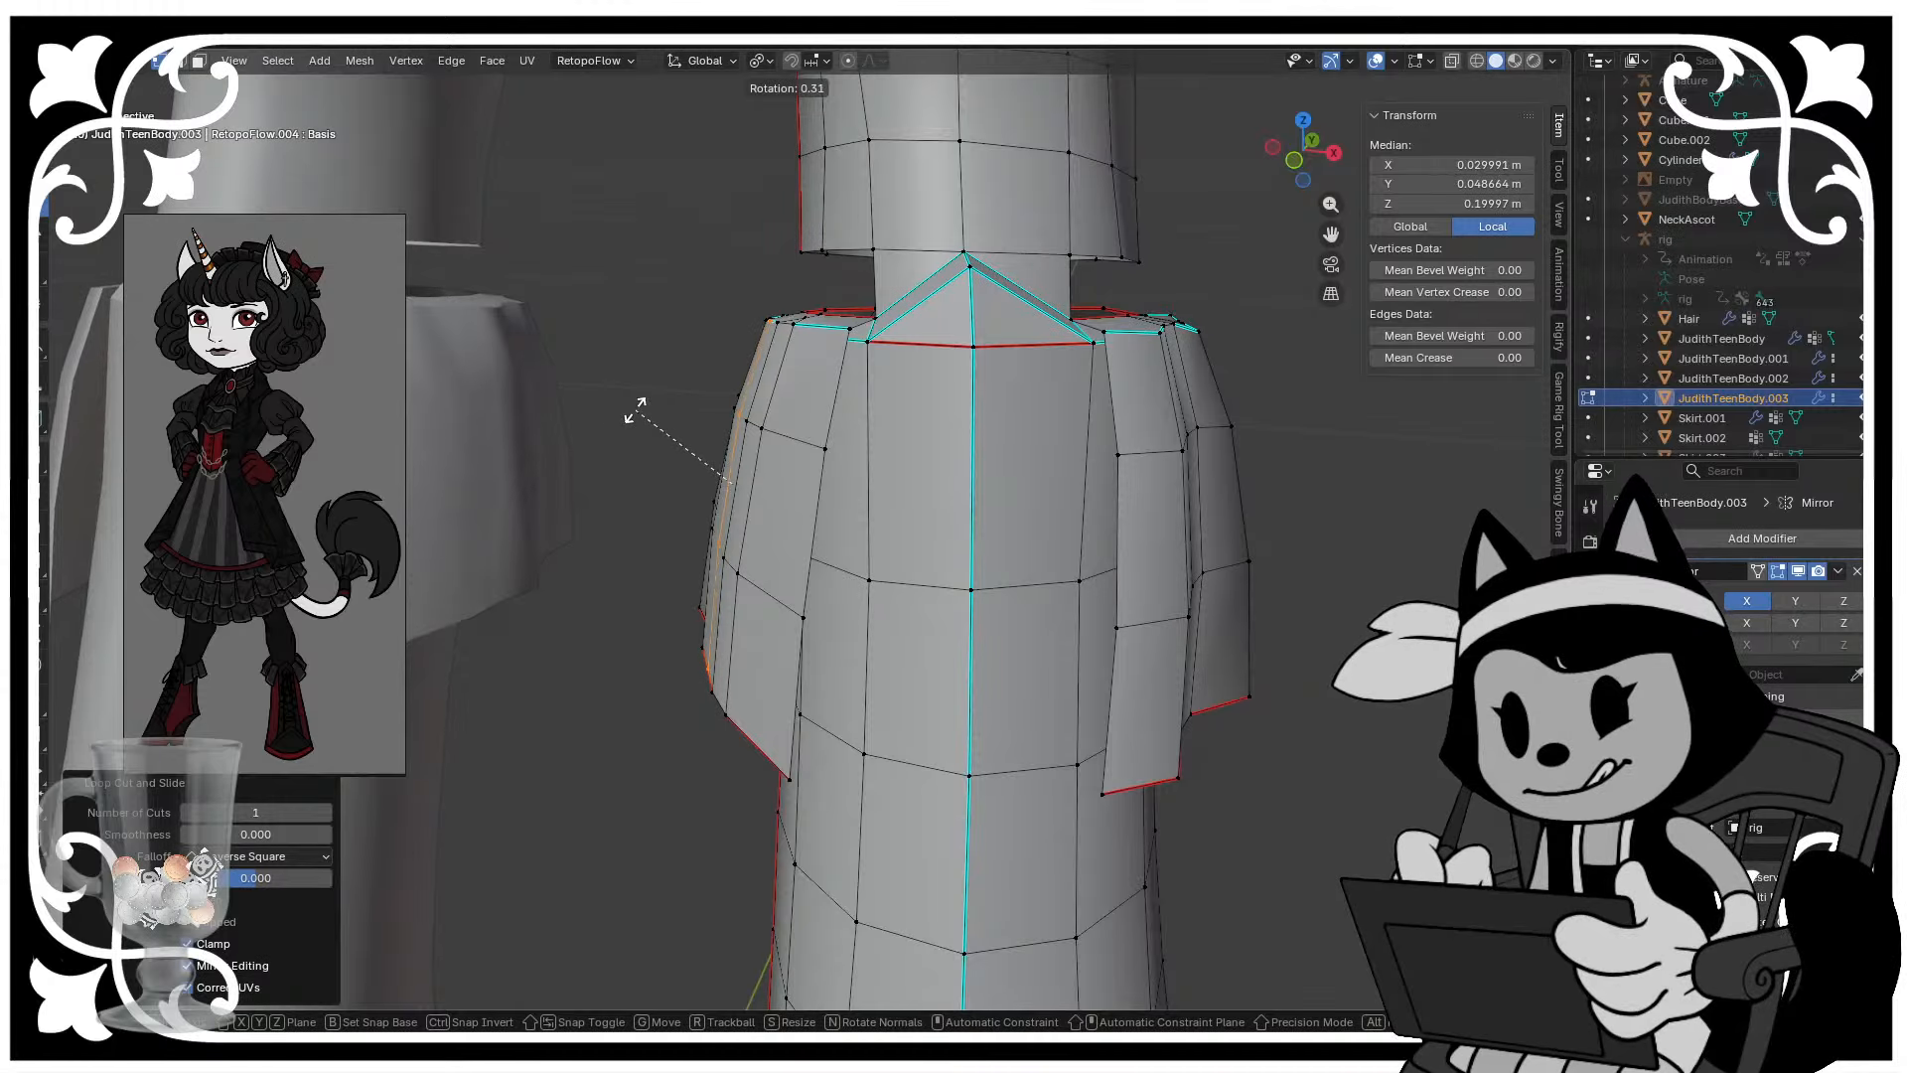
{"action": "left_click", "coordinate": [646, 409]}
{"action": "key", "text": "g"}
{"action": "left_click", "coordinate": [627, 407]}
- Add another vertical loop cut close to the cuff's inner front edge, move it outward horizontally and rotate it about -0.5°
{"action": "key", "text": "ctrl+r"}
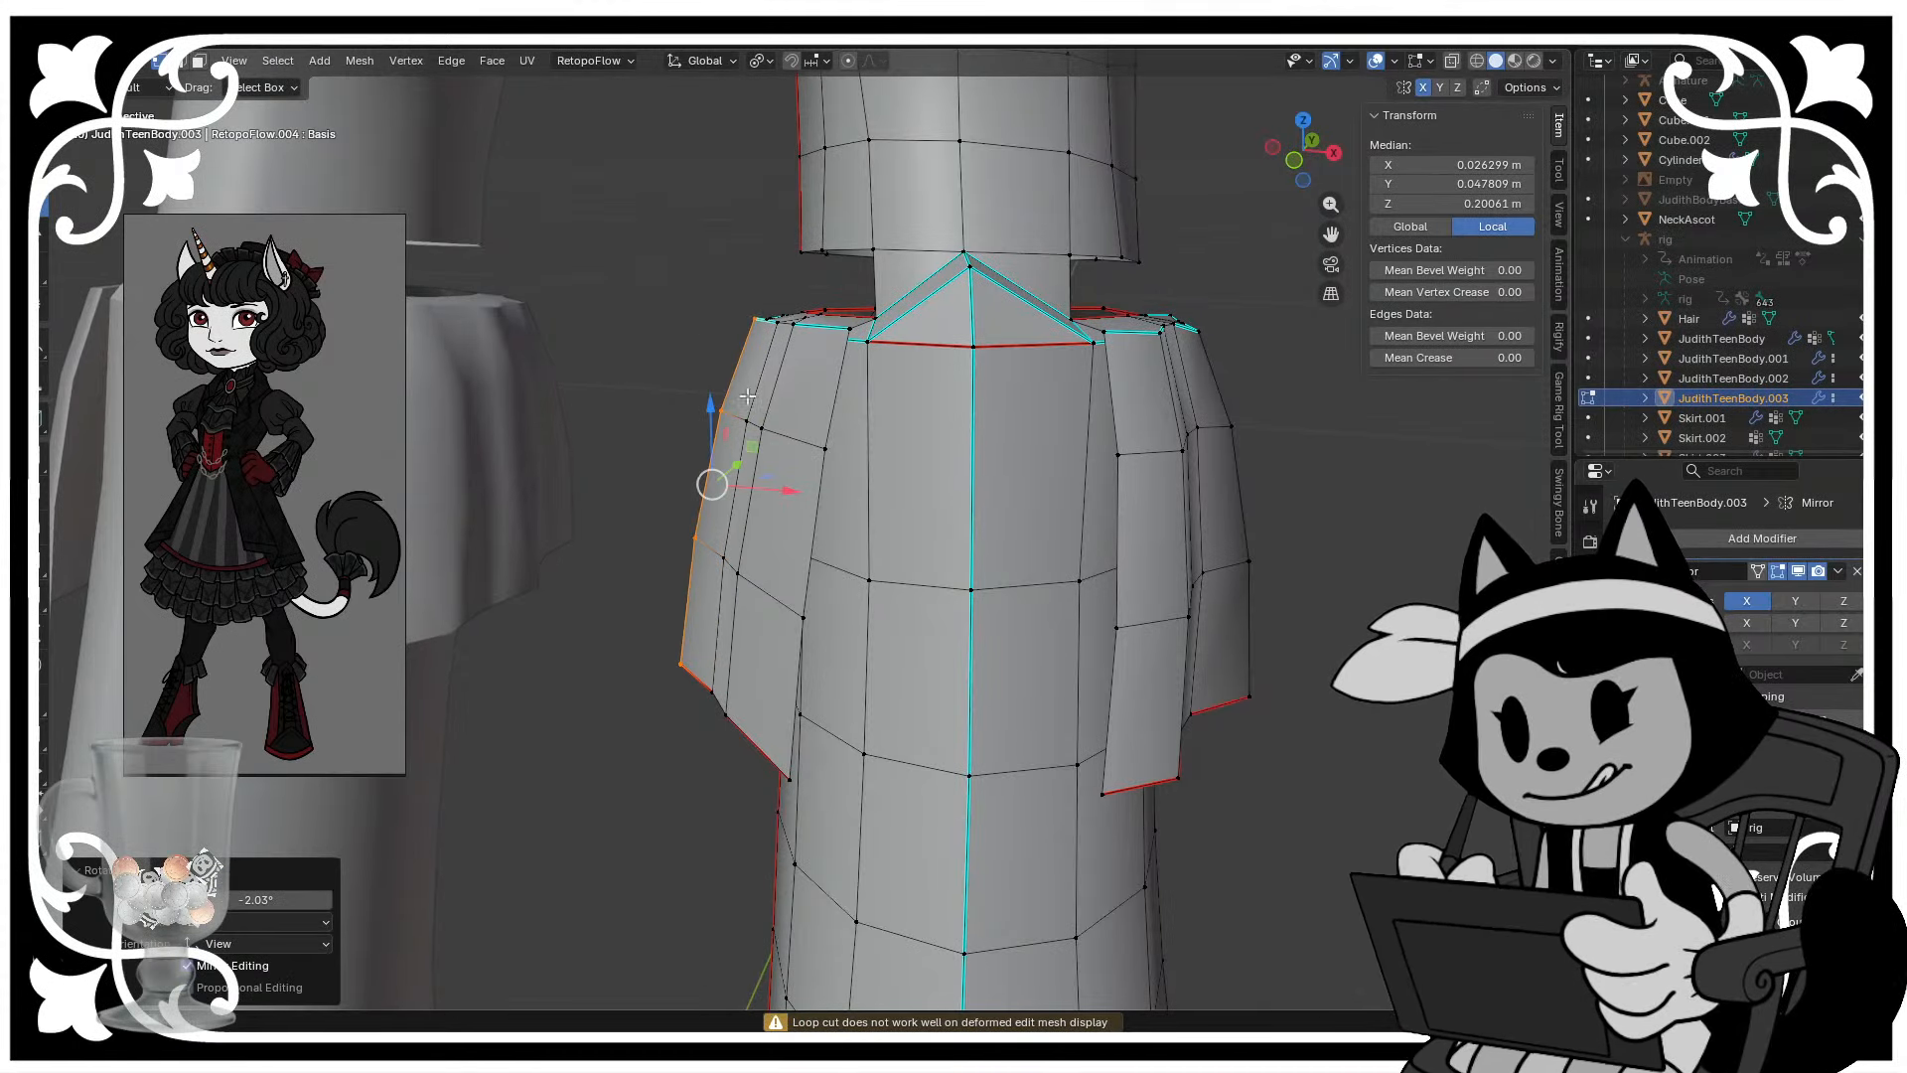
{"action": "left_click", "coordinate": [748, 398]}
{"action": "left_click", "coordinate": [747, 398]}
{"action": "middle_click_drag", "start_coordinate": [747, 398], "coordinate": [682, 385]}
{"action": "key", "text": "g"}
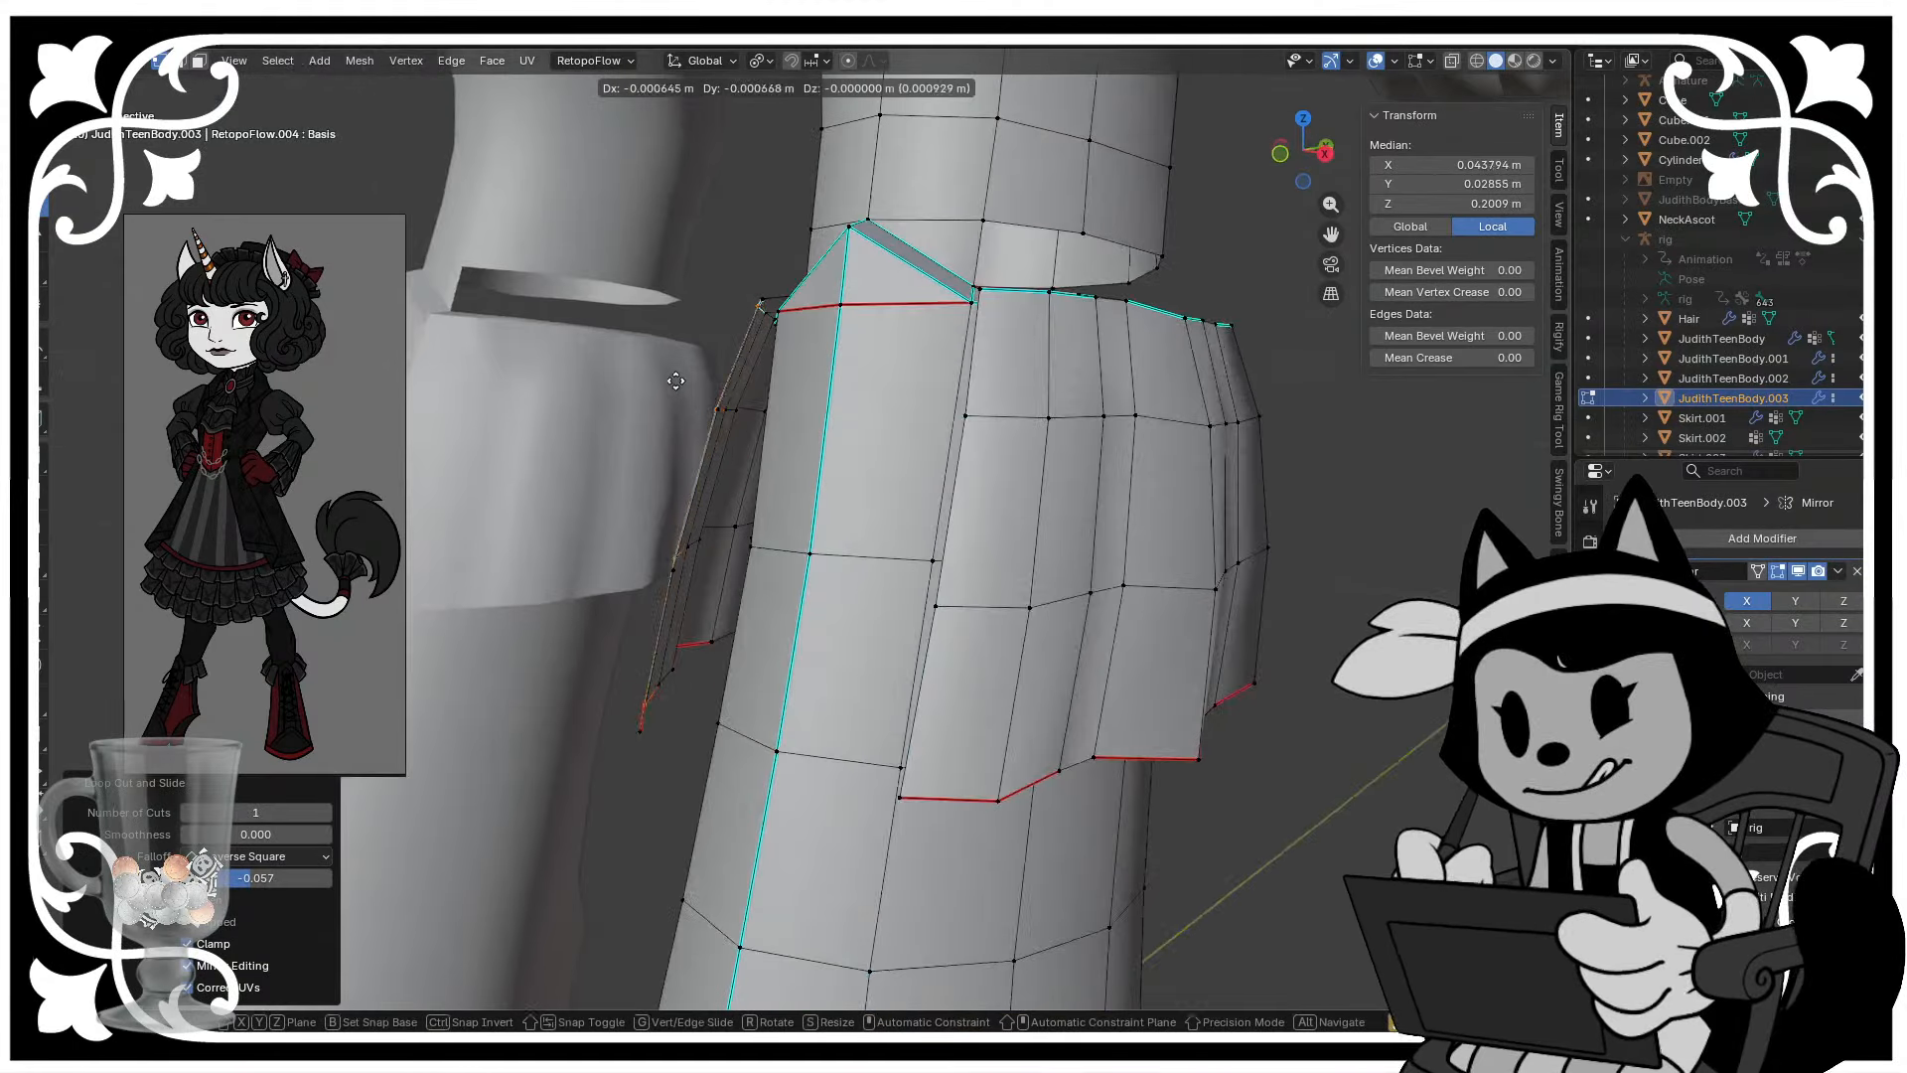
{"action": "left_click", "coordinate": [669, 384]}
{"action": "key", "text": "r"}
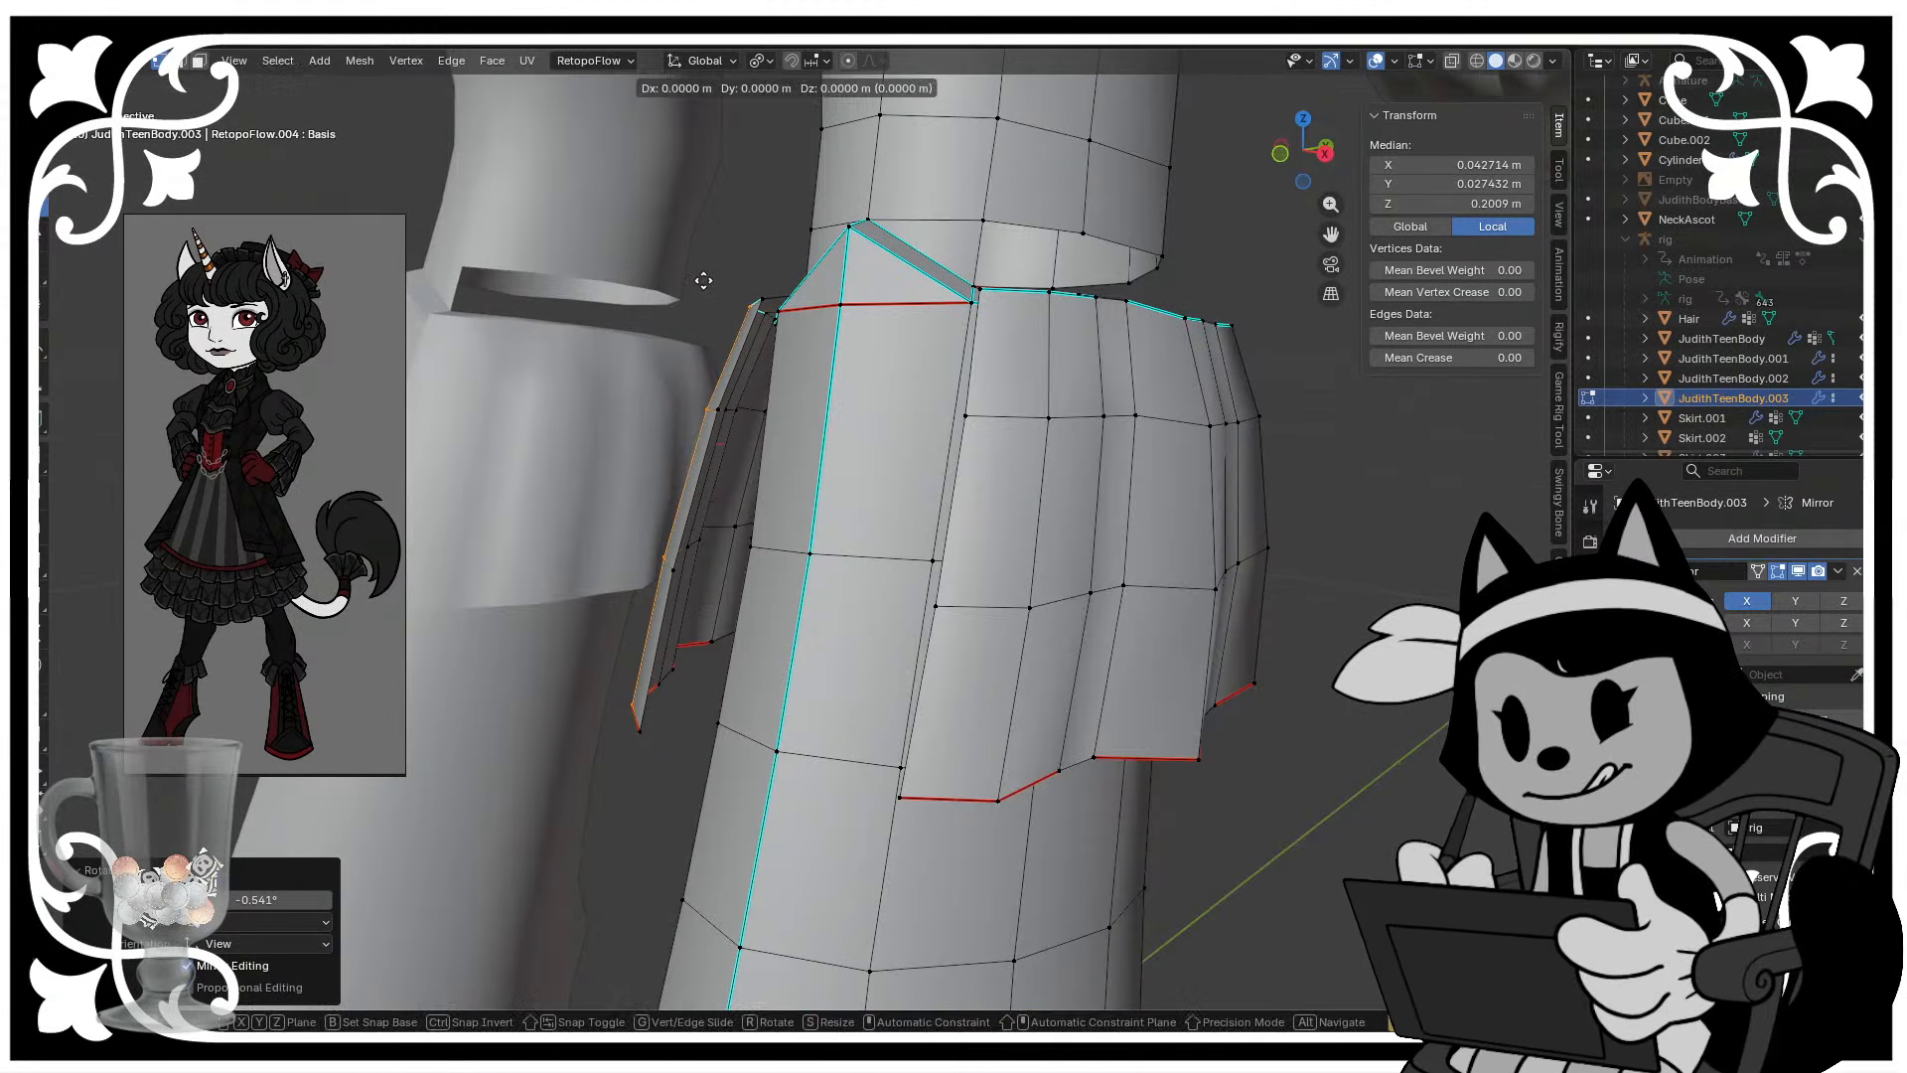
{"action": "left_click", "coordinate": [702, 280]}
- Merge two pairs of neighbouring vertices on the boot cuff and save the file
{"action": "middle_click_drag", "start_coordinate": [702, 279], "coordinate": [903, 520]}
{"action": "left_click", "coordinate": [587, 519]}
{"action": "left_click", "coordinate": [587, 494], "text": "shift"}
{"action": "middle_click_drag", "start_coordinate": [771, 438], "coordinate": [774, 592]}
{"action": "key", "text": "m"}
{"action": "left_click", "coordinate": [587, 494]}
{"action": "left_click", "coordinate": [620, 538]}
{"action": "left_click", "coordinate": [646, 576]}
{"action": "left_click", "coordinate": [643, 578], "text": "shift"}
{"action": "key", "text": "m"}
{"action": "left_click", "coordinate": [643, 578]}
{"action": "left_click", "coordinate": [546, 592]}
{"action": "key", "text": "ctrl+s"}
- Connect the outer pleat vertex near the cuff's front to the two adjacent inner-rim vertices across the top band
{"action": "scroll", "coordinate": [800, 672], "scroll_direction": "down", "scroll_amount": 4}
{"action": "scroll", "coordinate": [1136, 592], "scroll_direction": "down", "scroll_amount": 4}
{"action": "scroll", "coordinate": [837, 623], "scroll_direction": "up", "scroll_amount": 6}
{"action": "key", "text": "Tab"}
{"action": "scroll", "coordinate": [836, 623], "scroll_direction": "down", "scroll_amount": 4}
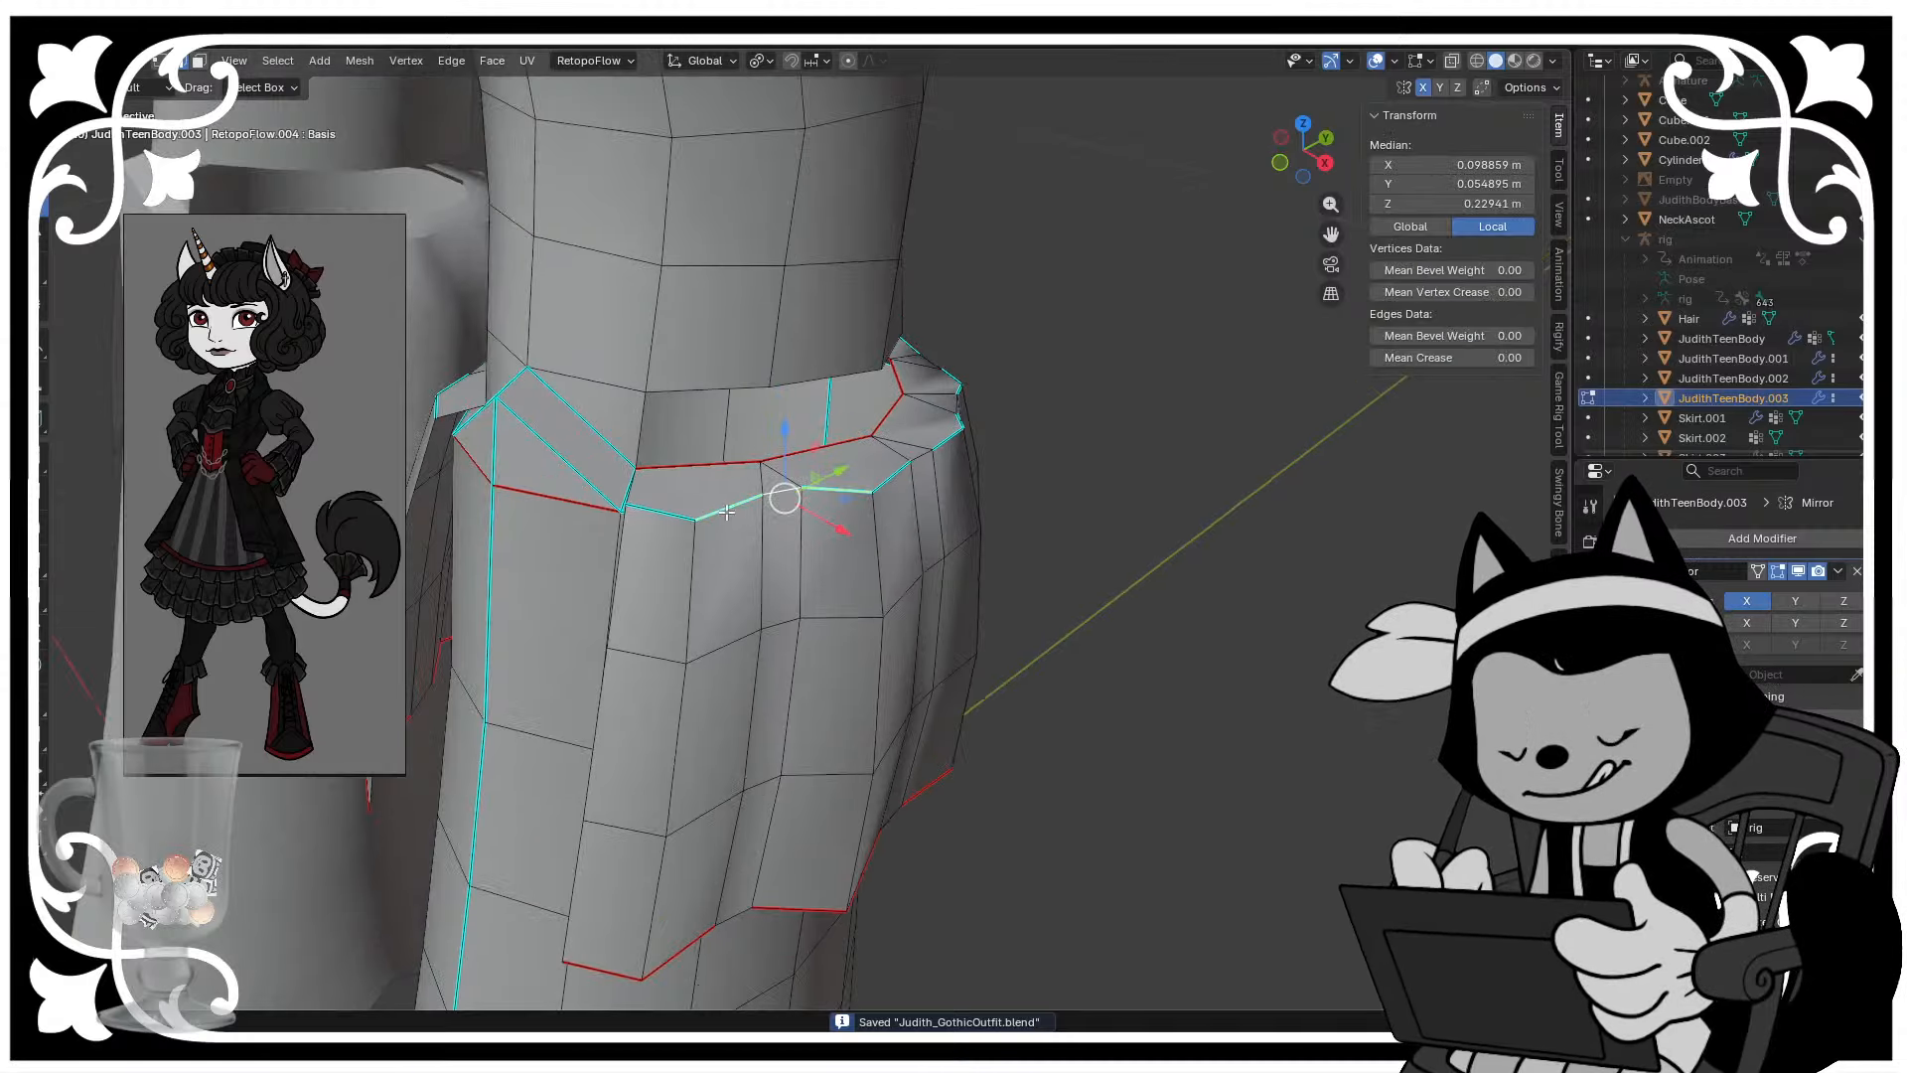
{"action": "key", "text": "1"}
{"action": "left_click", "coordinate": [698, 521]}
{"action": "middle_click_drag", "start_coordinate": [698, 520], "coordinate": [604, 538]}
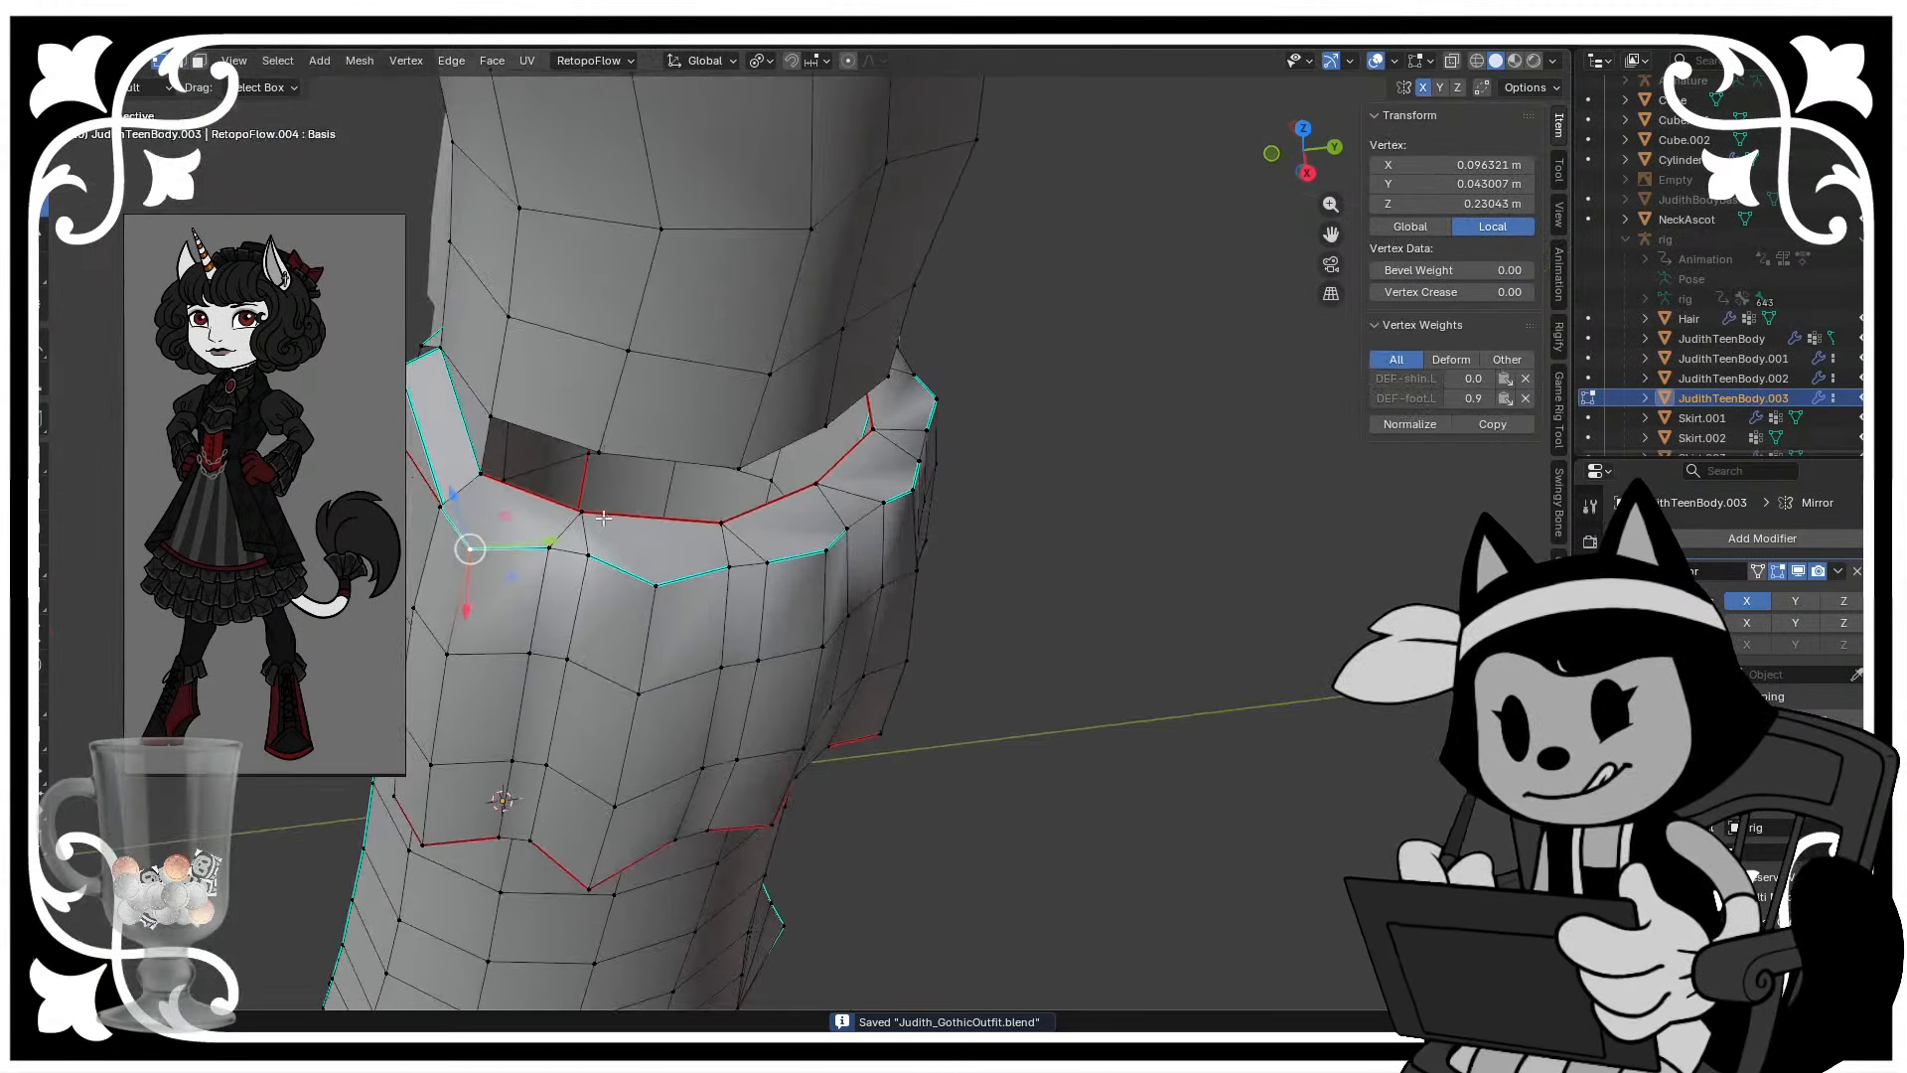
{"action": "left_click", "coordinate": [476, 483], "text": "shift"}
{"action": "middle_click_drag", "start_coordinate": [475, 483], "coordinate": [910, 614]}
{"action": "scroll", "coordinate": [641, 461], "scroll_direction": "up", "scroll_amount": 3}
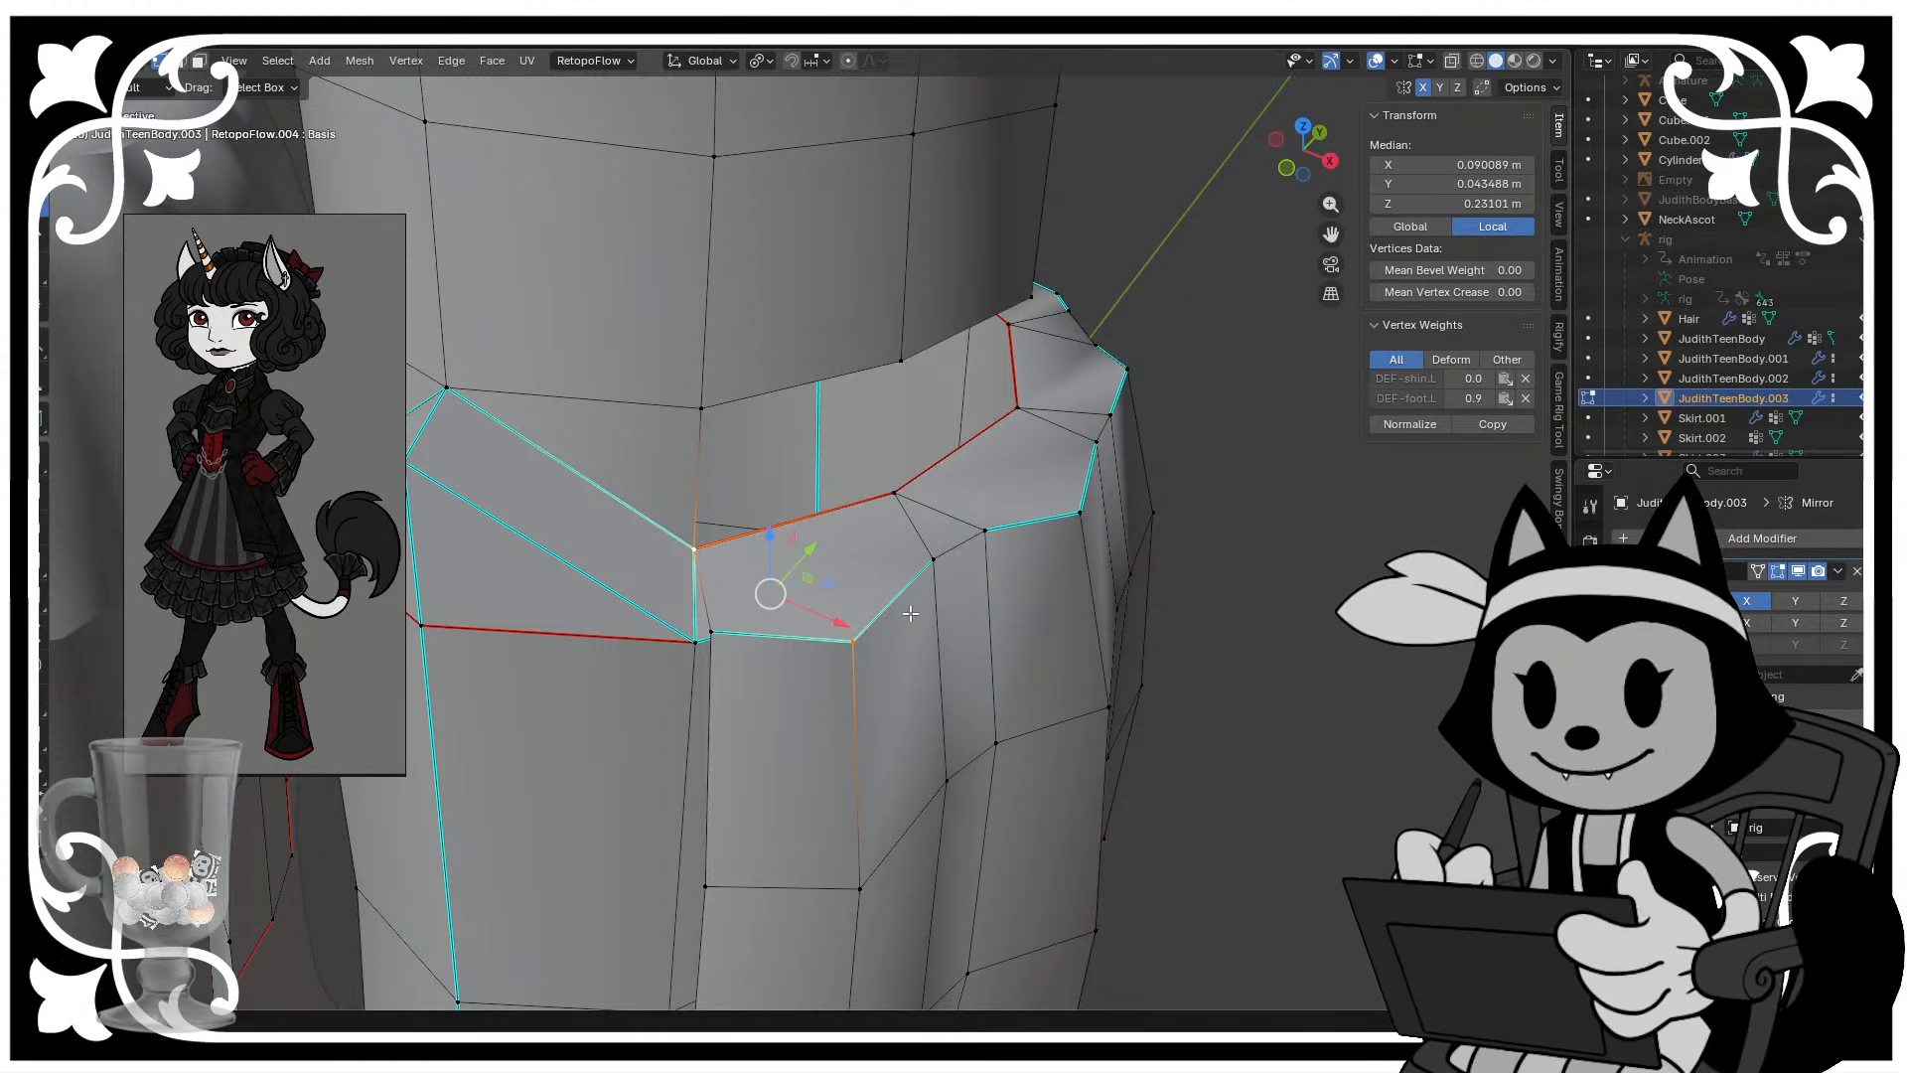
{"action": "key", "text": "ctrl+s"}
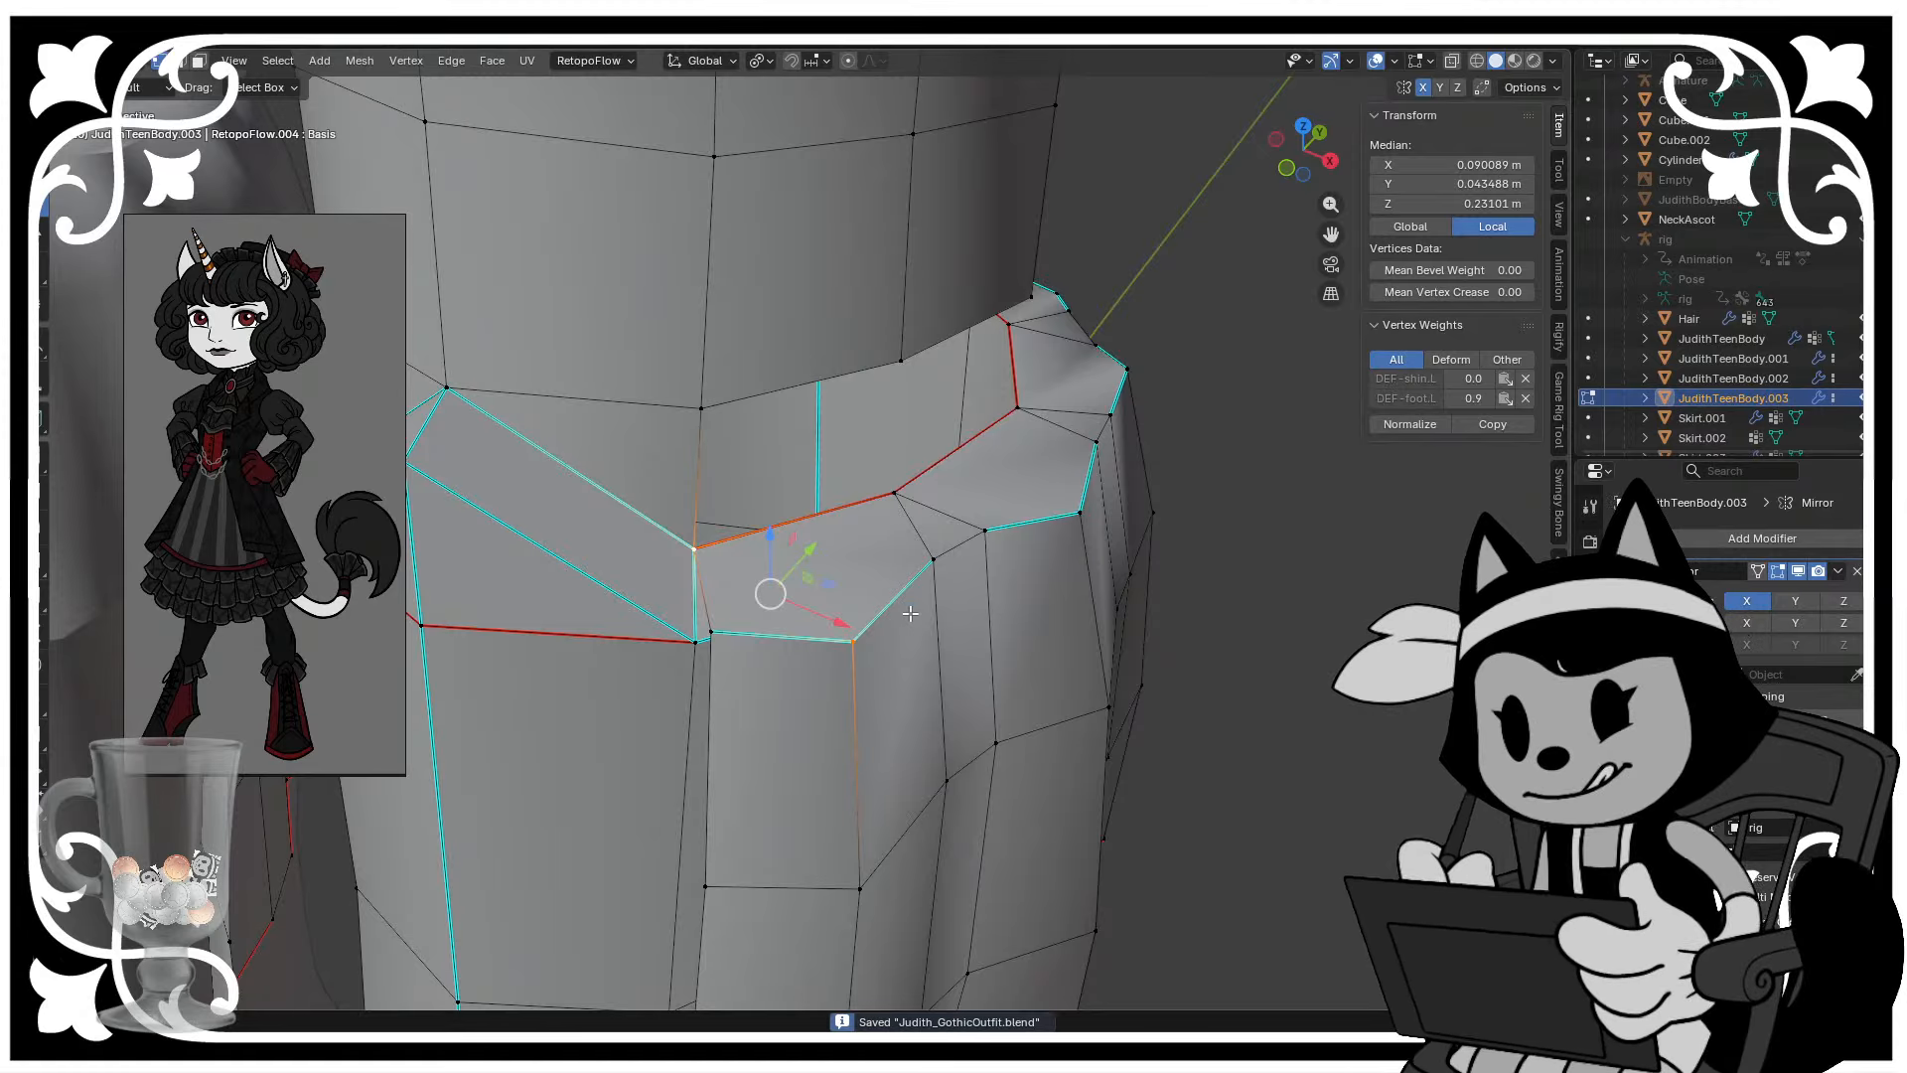
{"action": "key", "text": "j"}
{"action": "left_click", "coordinate": [855, 641]}
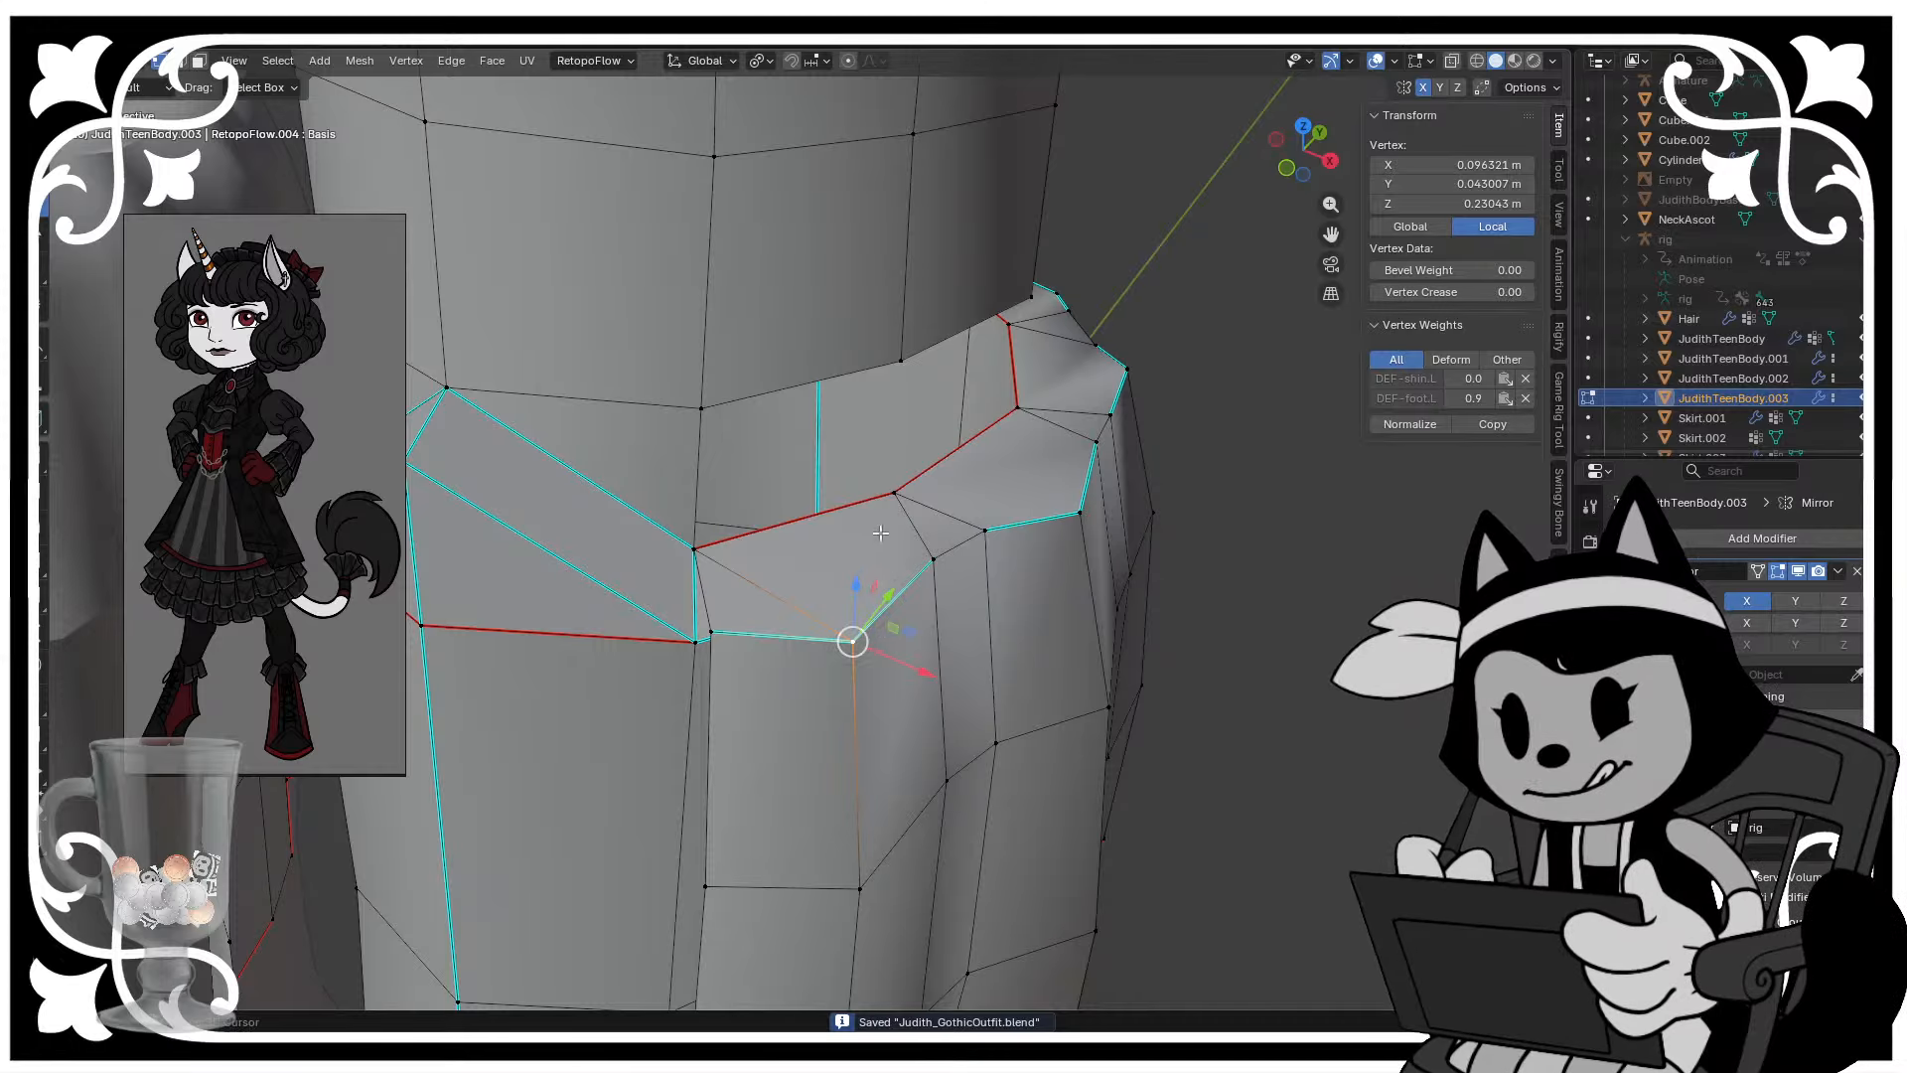
{"action": "left_click", "coordinate": [894, 493], "text": "shift"}
{"action": "key", "text": "j"}
- Connect the next outer pleat vertices to their adjacent inner-rim vertices in a zigzag along the top band's outer side
{"action": "middle_click_drag", "start_coordinate": [931, 559], "coordinate": [830, 587]}
{"action": "left_click", "coordinate": [491, 591]}
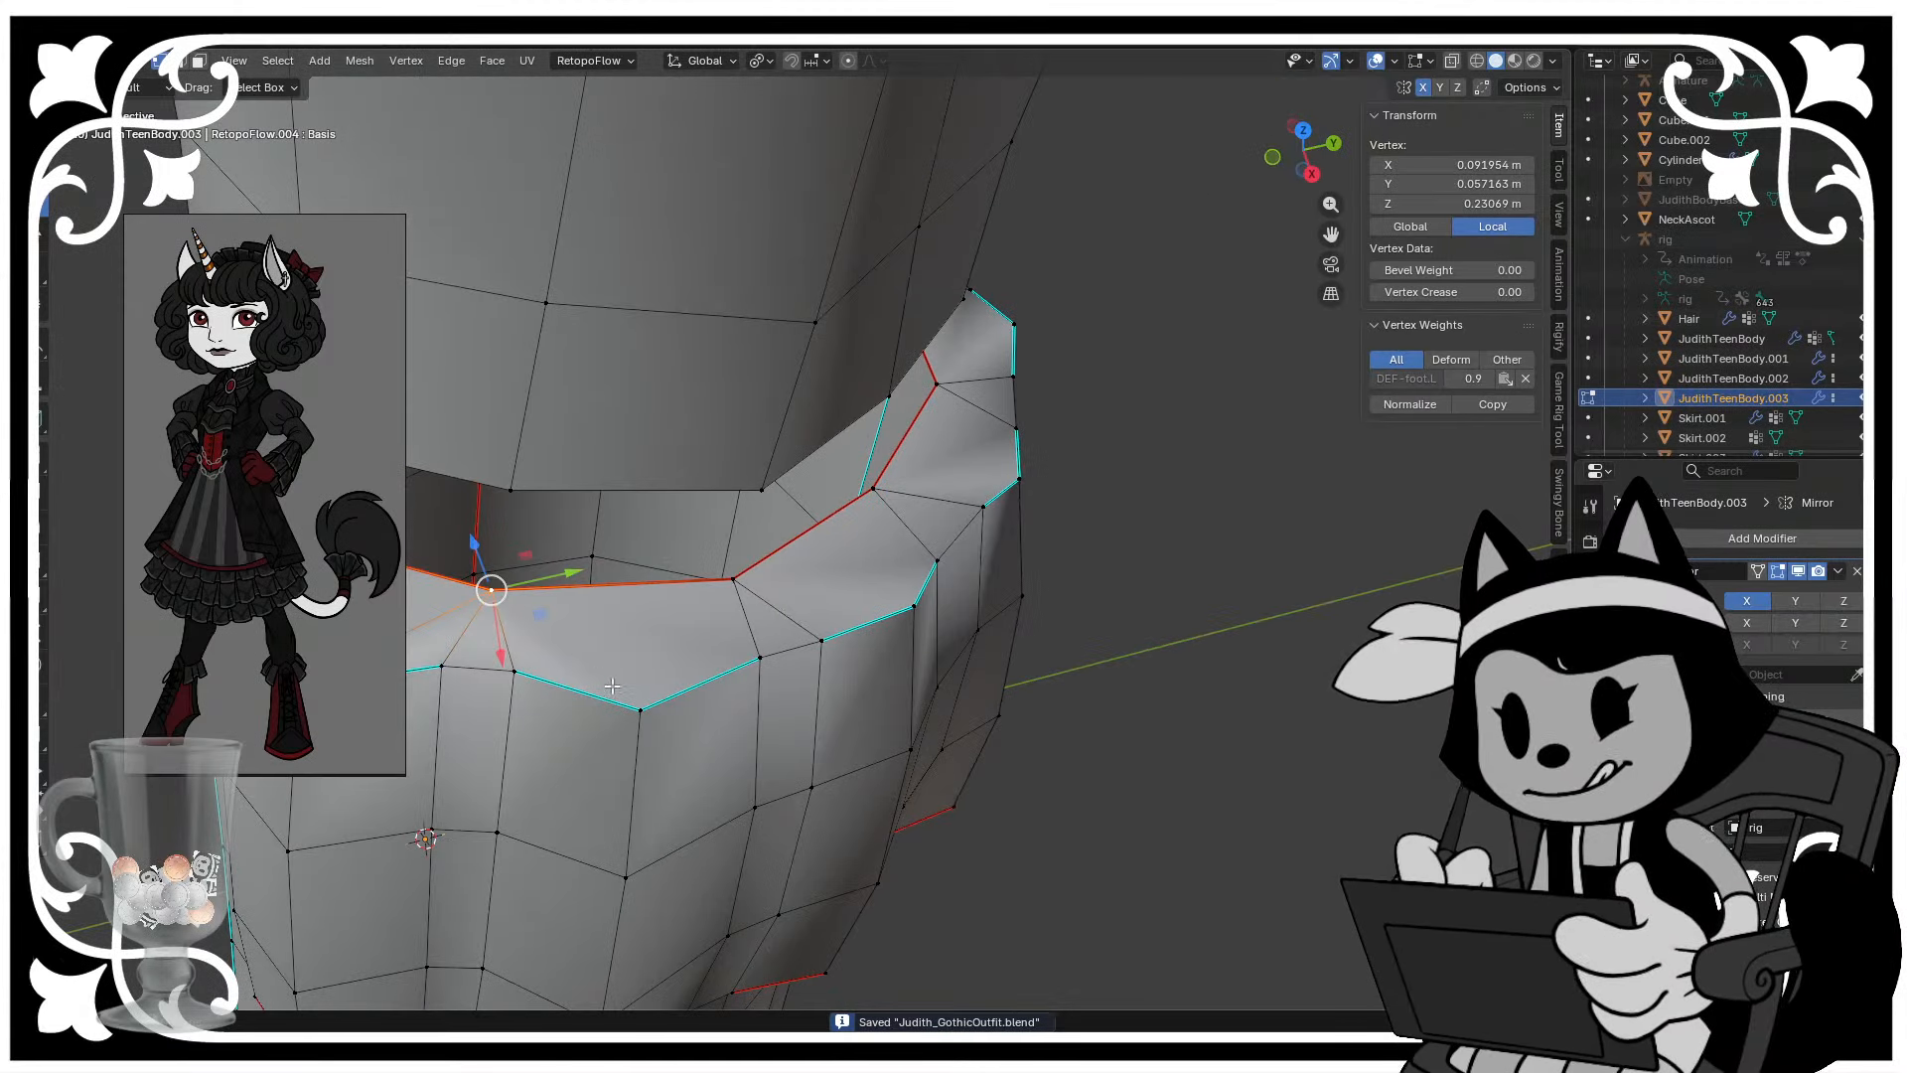
{"action": "left_click", "coordinate": [642, 710], "text": "shift"}
{"action": "left_click", "coordinate": [644, 714]}
{"action": "left_click", "coordinate": [733, 582], "text": "shift"}
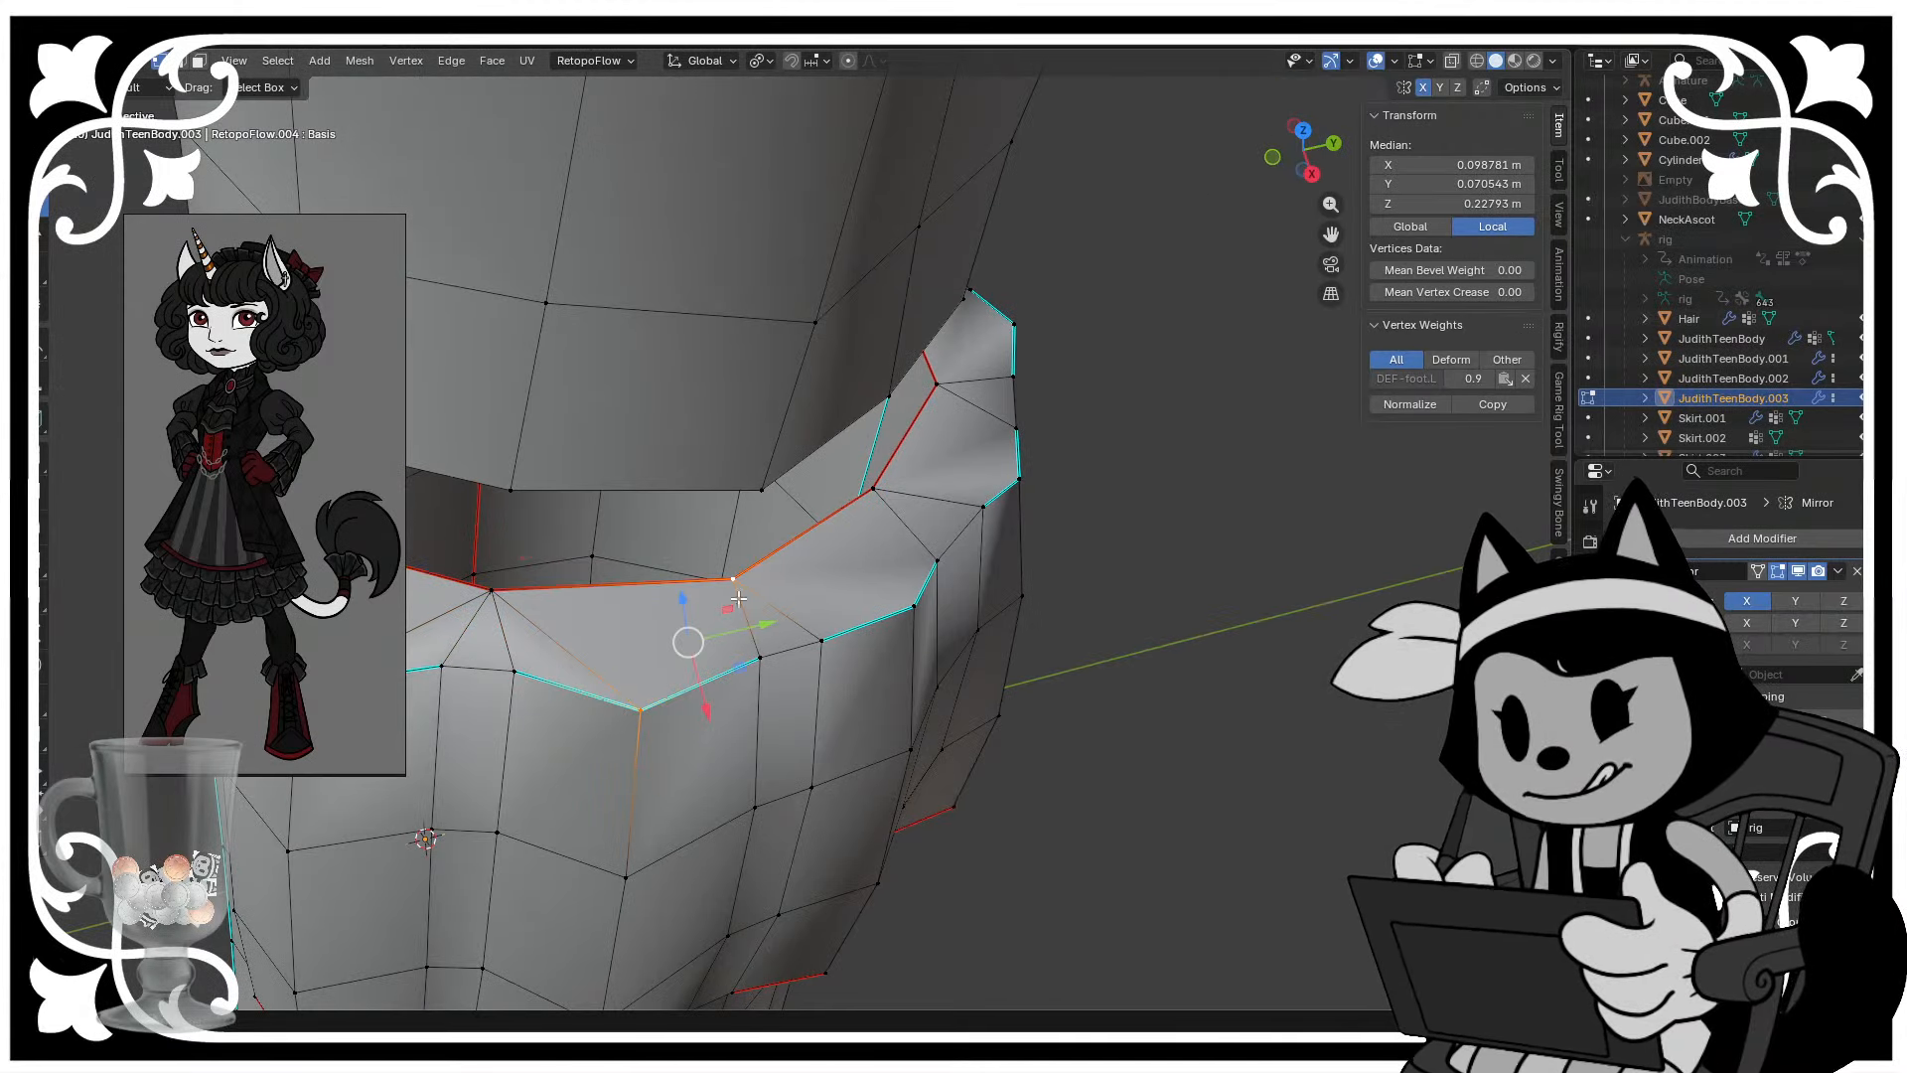
{"action": "key", "text": "j"}
{"action": "left_click", "coordinate": [733, 581]}
{"action": "left_click", "coordinate": [909, 602], "text": "shift"}
{"action": "key", "text": "j"}
{"action": "left_click", "coordinate": [910, 603]}
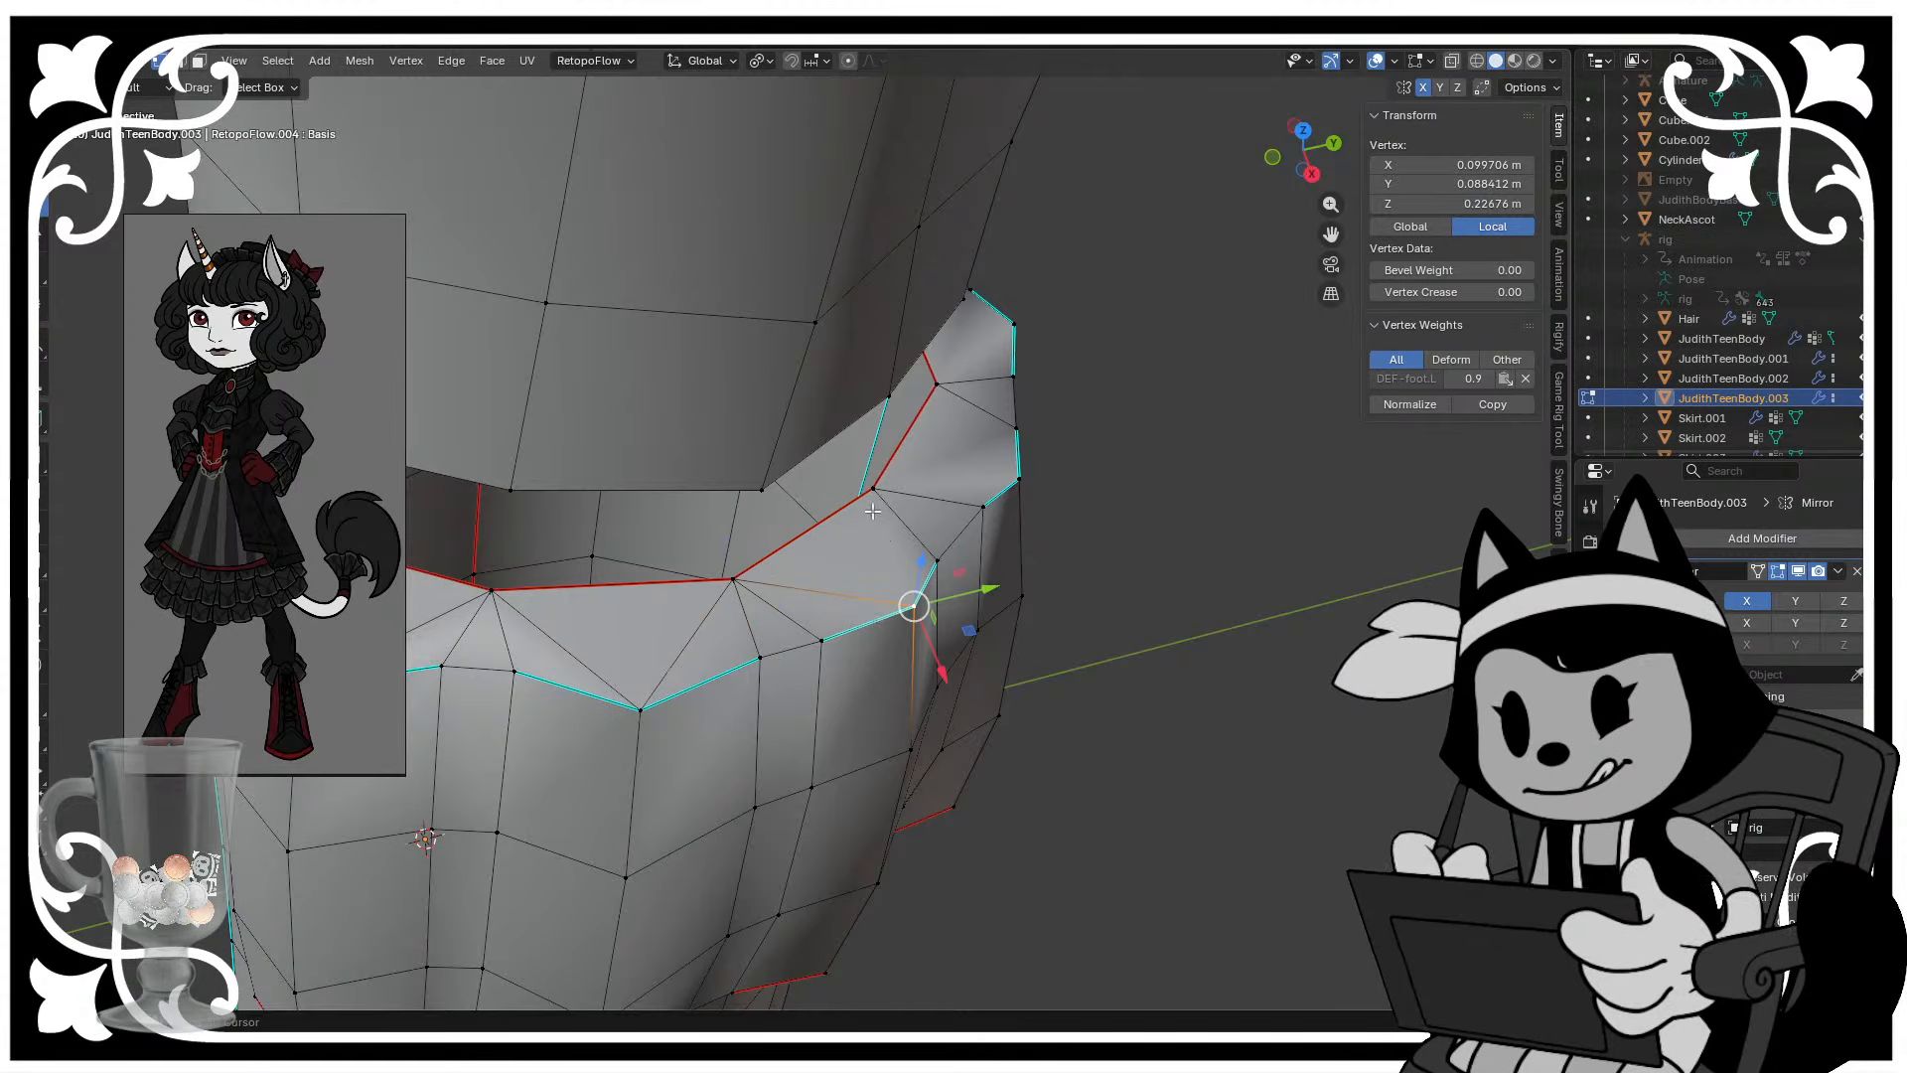
{"action": "left_click", "coordinate": [873, 489], "text": "shift"}
{"action": "key", "text": "j"}
- Continue the zigzag connections across the top band towards the cuff's rear, undoing the misplaced connection and joining the correct vertices
{"action": "scroll", "coordinate": [860, 567], "scroll_direction": "down", "scroll_amount": 3}
{"action": "middle_click_drag", "start_coordinate": [855, 574], "coordinate": [616, 621]}
{"action": "left_click", "coordinate": [824, 524]}
{"action": "left_click", "coordinate": [817, 612], "text": "shift"}
{"action": "key", "text": "j"}
{"action": "left_click", "coordinate": [758, 520]}
{"action": "left_click", "coordinate": [807, 663], "text": "shift"}
{"action": "key", "text": "j"}
{"action": "key", "text": "ctrl+z"}
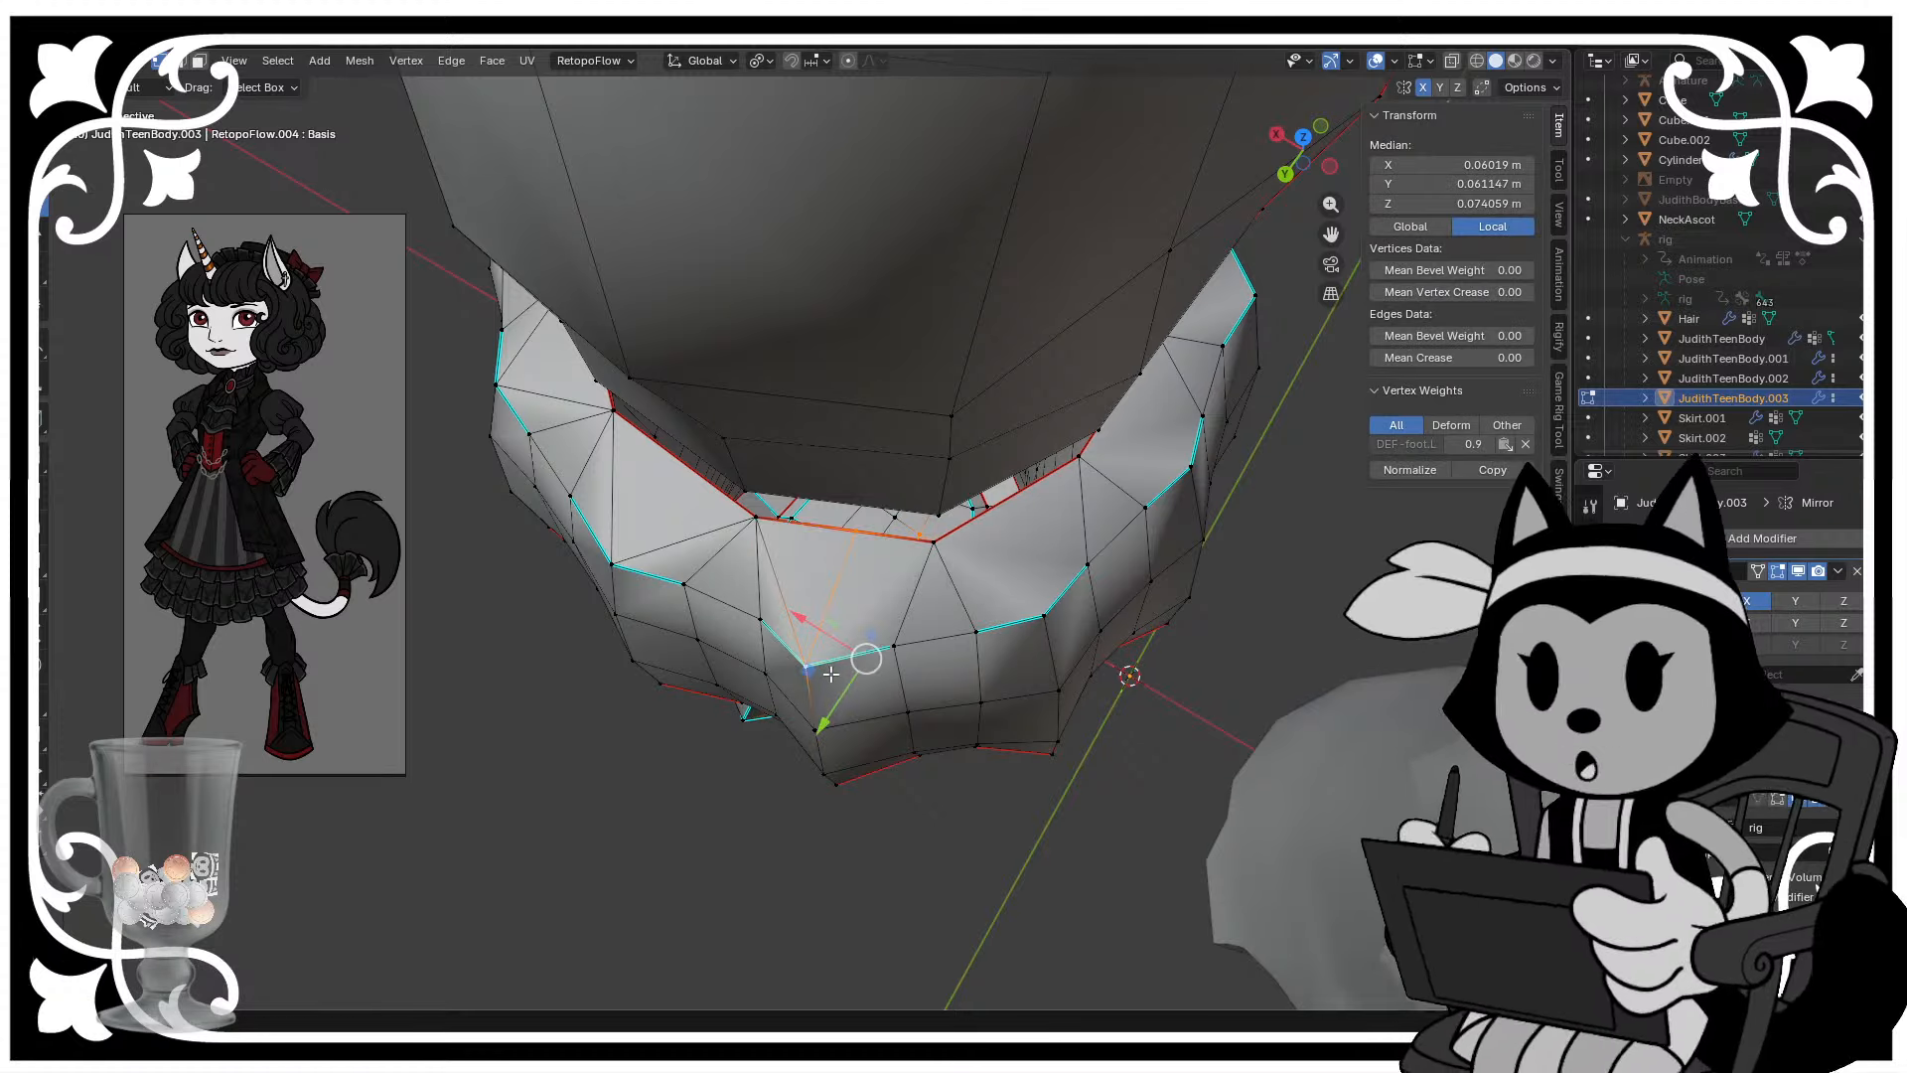
{"action": "key", "text": "ctrl+z"}
{"action": "left_click", "coordinate": [925, 553], "text": "shift"}
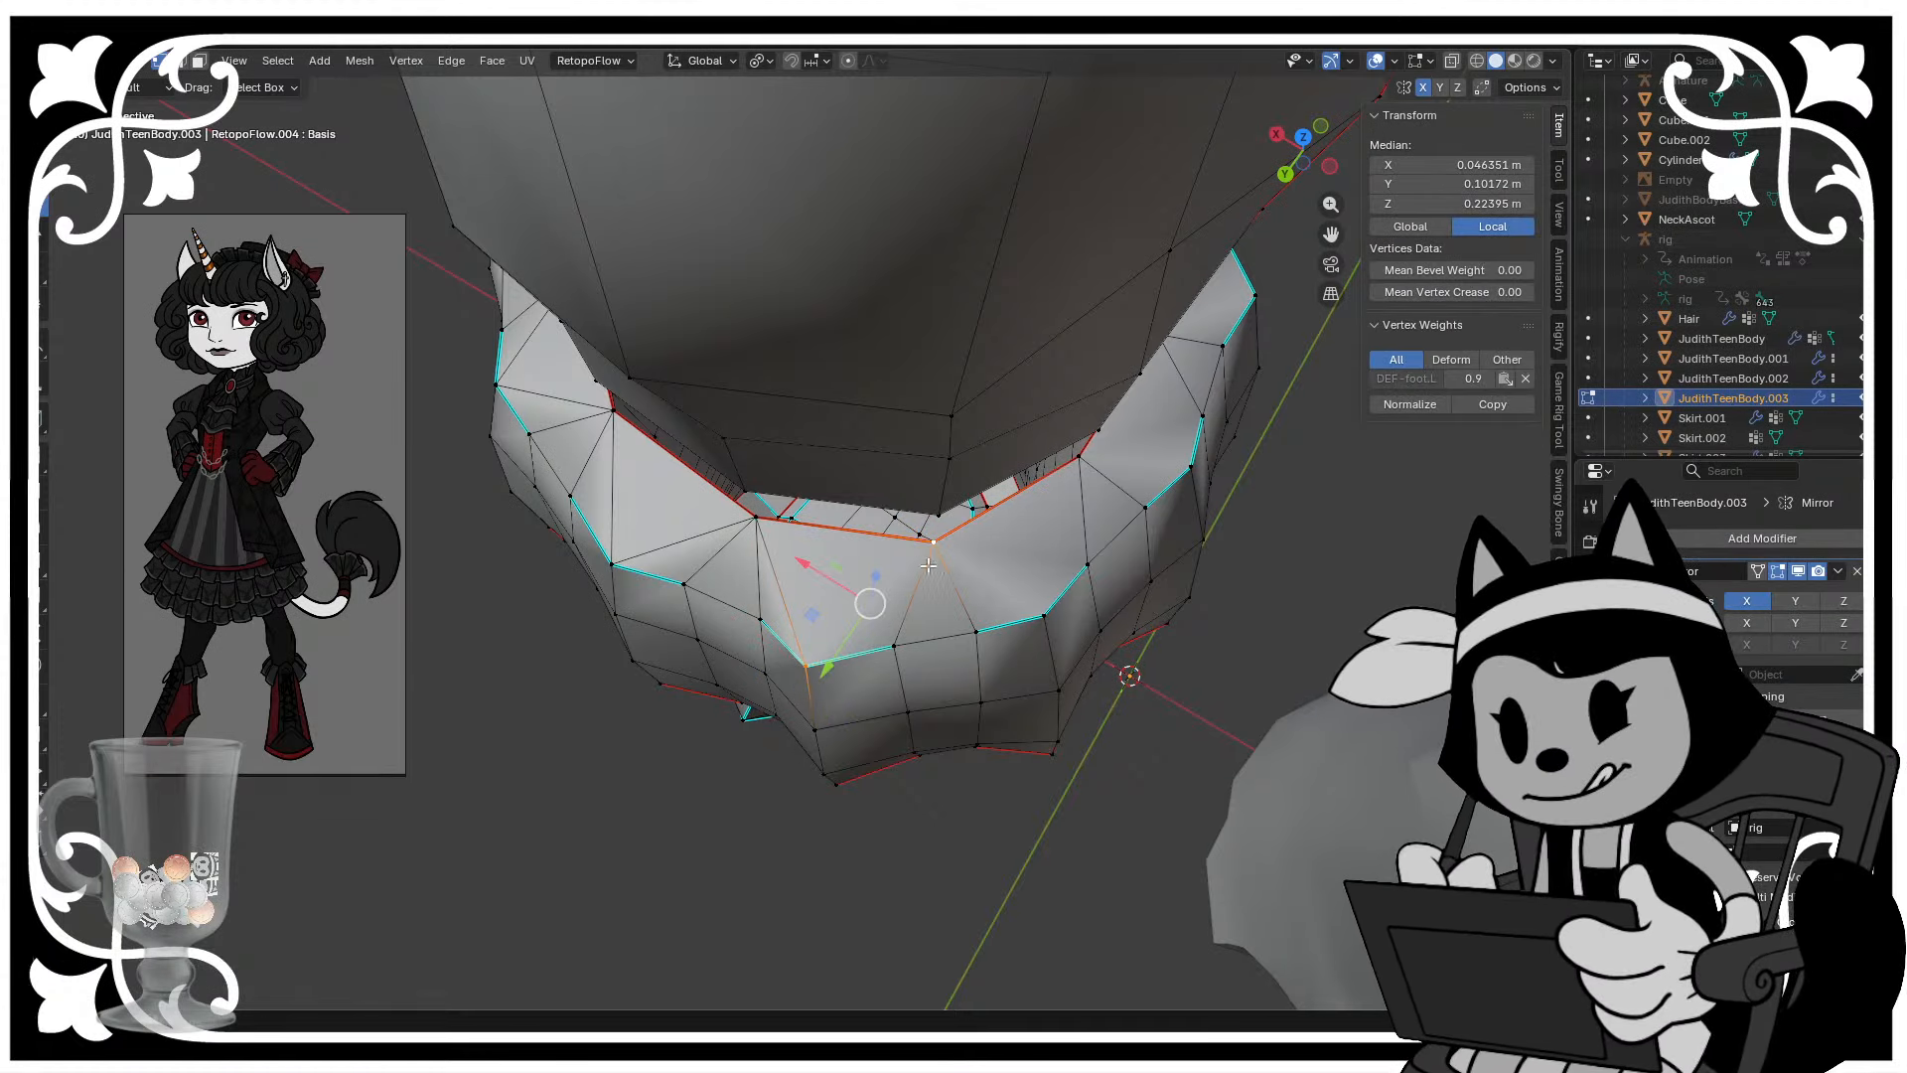
{"action": "key", "text": "j"}
- Shift two outer-rim vertices at the cuff's rear and inner rear by about 0.001 m and 0.0025 m
{"action": "left_click", "coordinate": [818, 657]}
{"action": "key", "text": "g"}
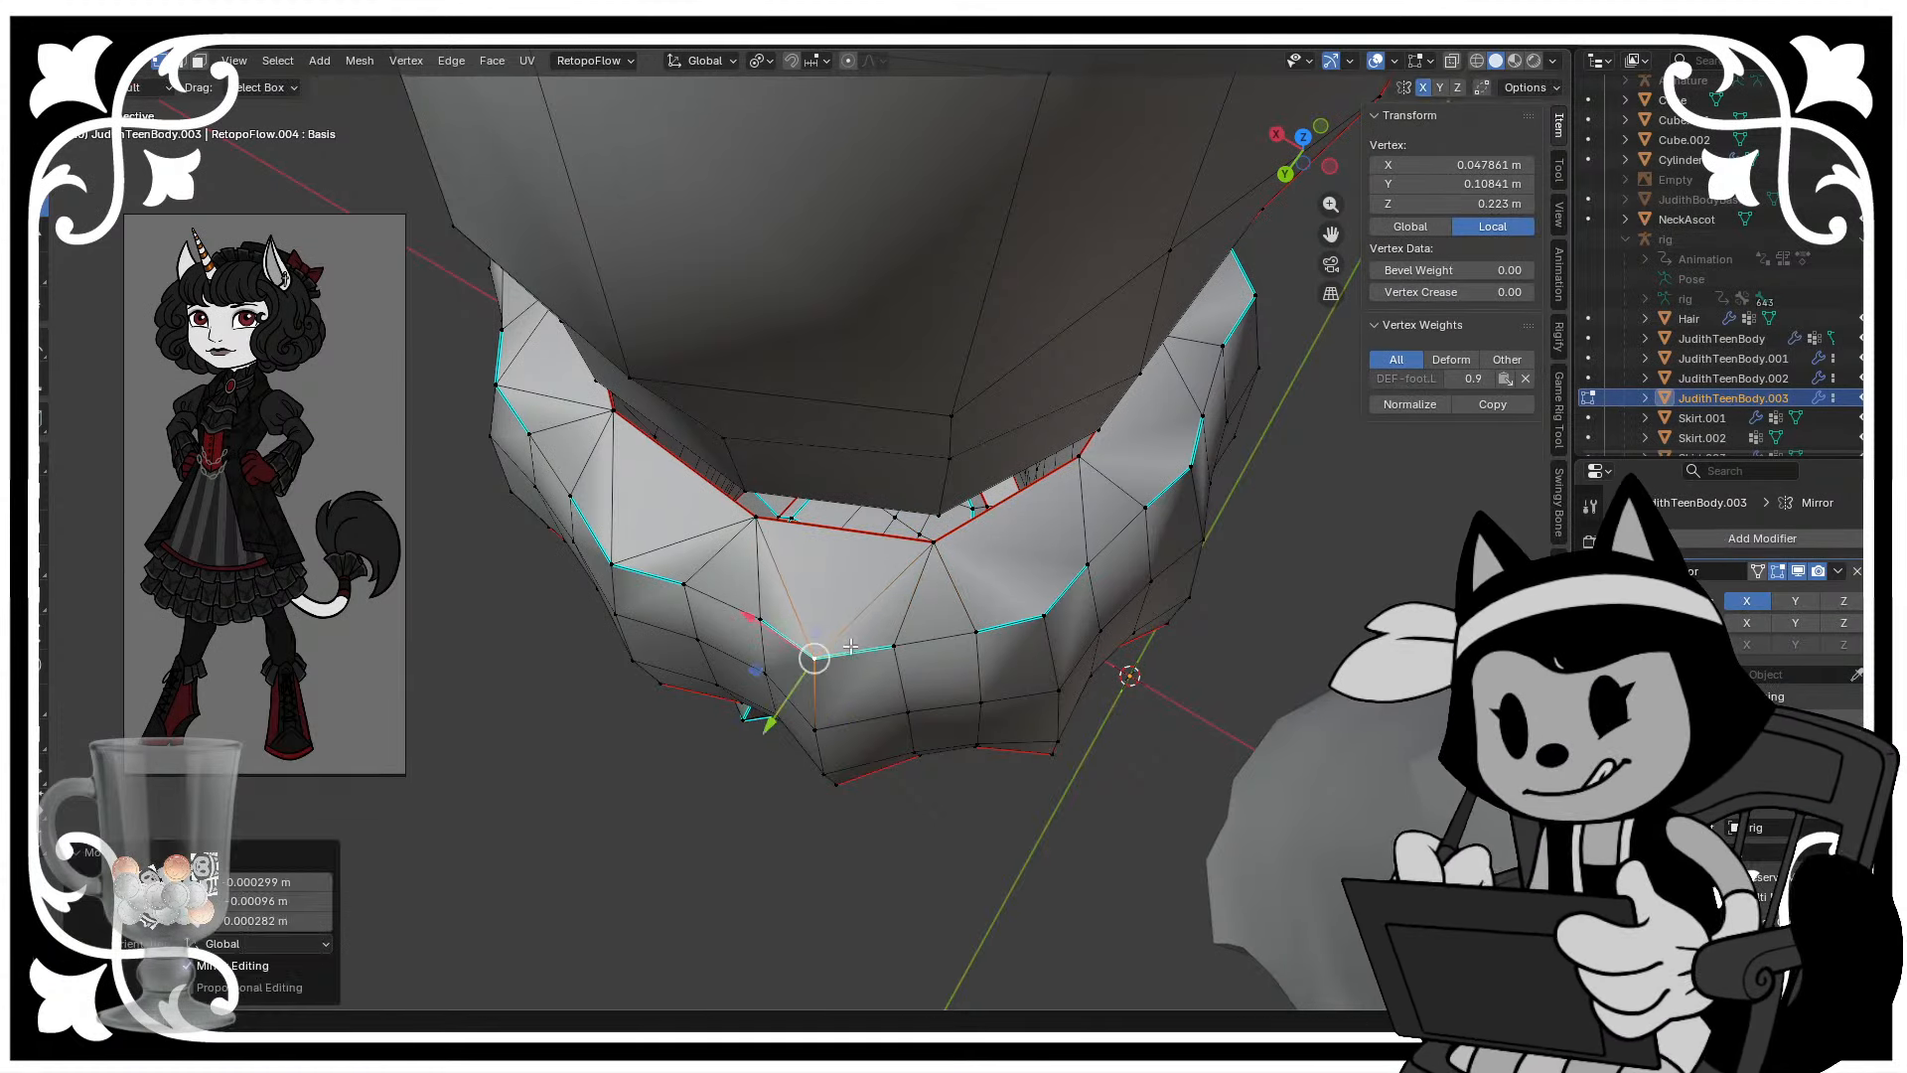
{"action": "left_click", "coordinate": [812, 659]}
{"action": "middle_click_drag", "start_coordinate": [811, 662], "coordinate": [790, 705]}
{"action": "left_click", "coordinate": [821, 647]}
{"action": "key", "text": "g"}
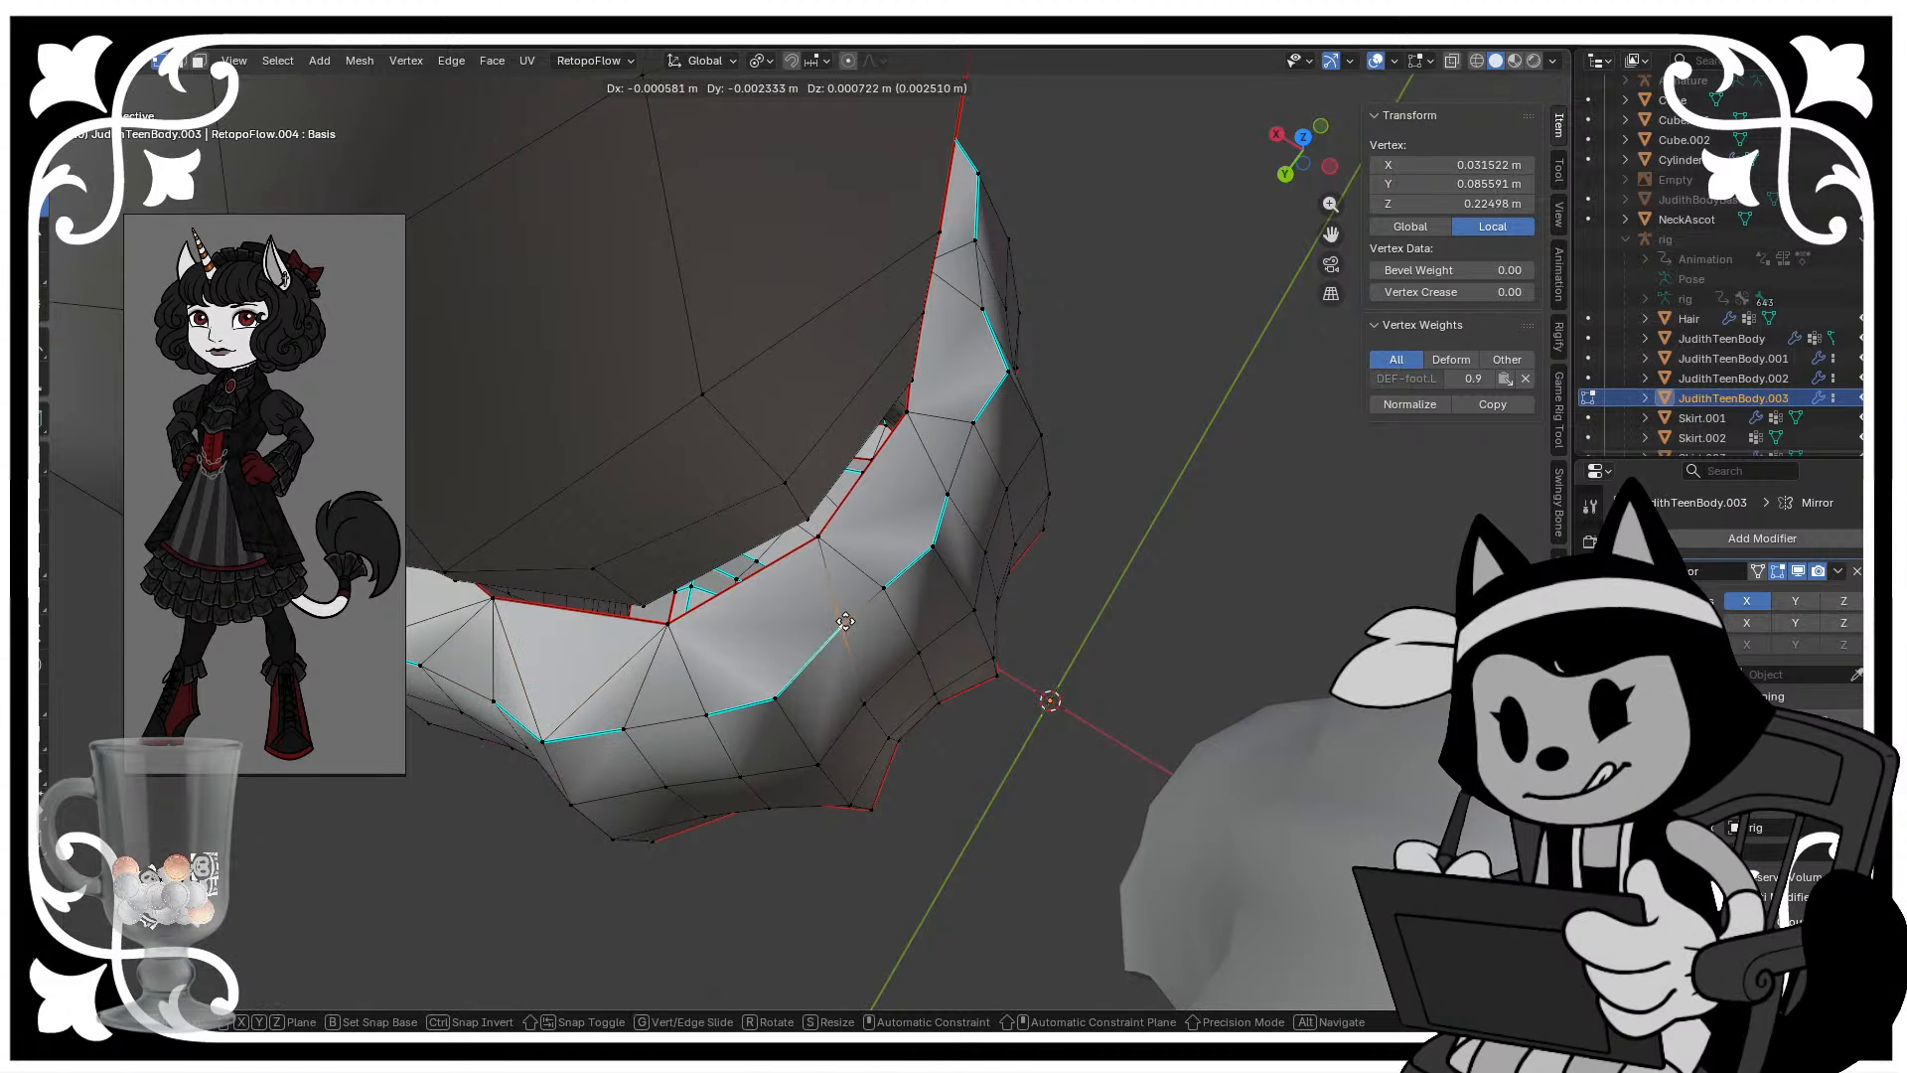
{"action": "left_click", "coordinate": [839, 627]}
- Connect the outer pleat vertices to their adjacent inner-rim vertices across the top band around the cuff's inner rear
{"action": "left_click", "coordinate": [823, 543]}
{"action": "left_click", "coordinate": [777, 702], "text": "shift"}
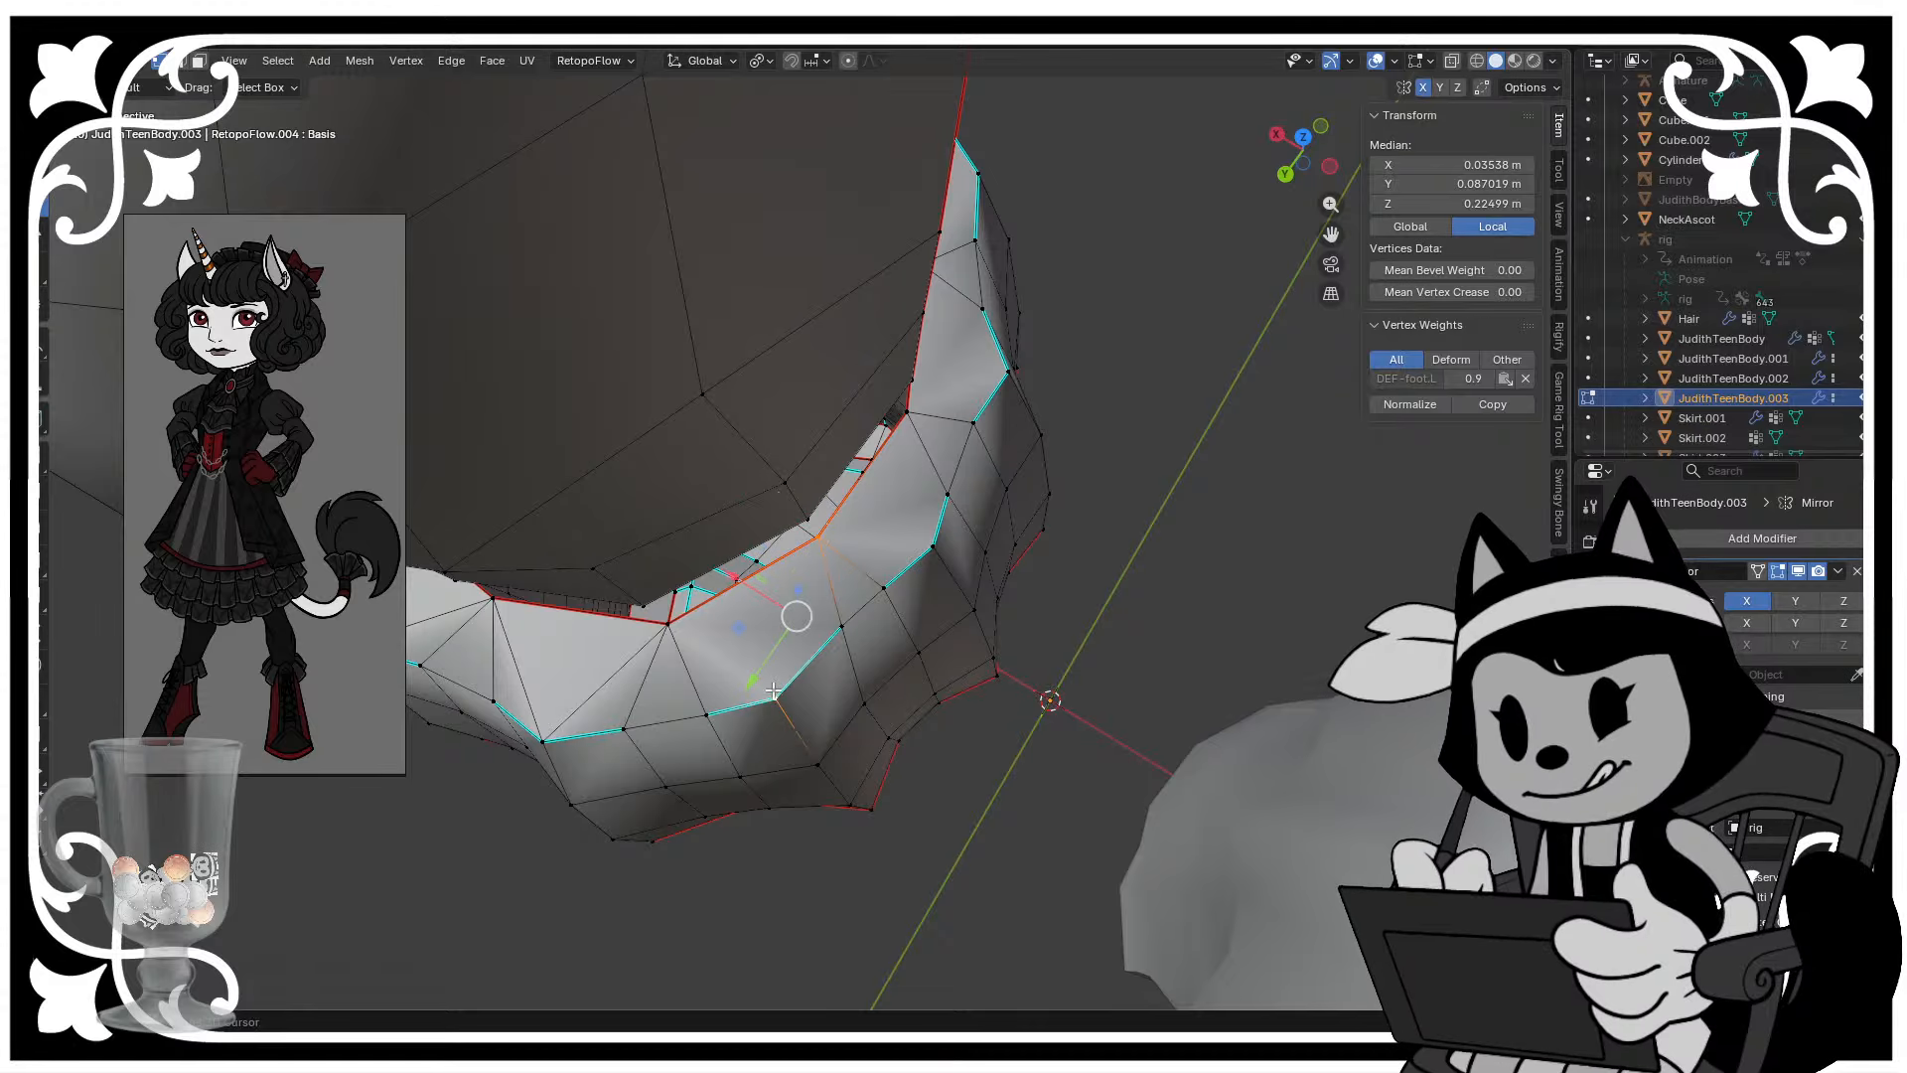
{"action": "key", "text": "j"}
{"action": "left_click", "coordinate": [777, 703]}
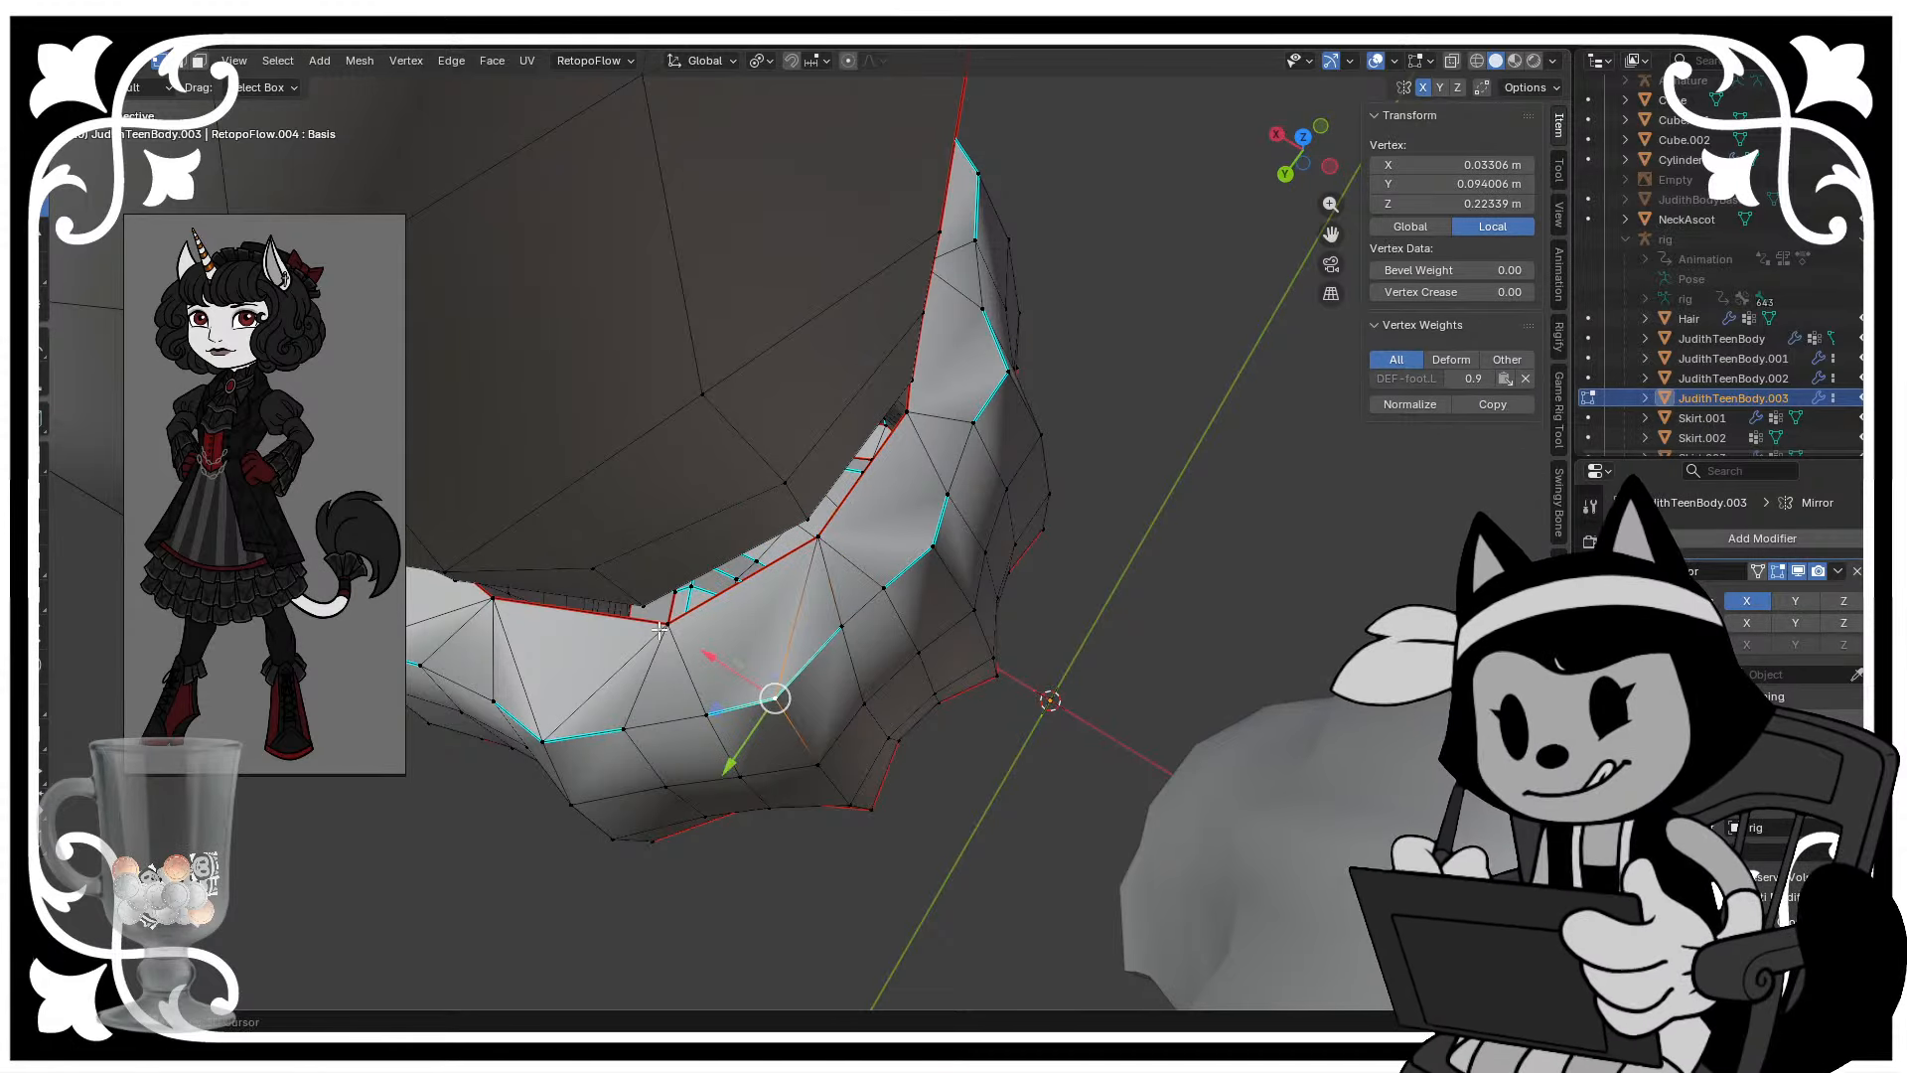
{"action": "left_click", "coordinate": [667, 629], "text": "shift"}
{"action": "key", "text": "j"}
{"action": "mouse_move", "coordinate": [666, 629]}
{"action": "middle_mouse_down"}
{"action": "mouse_move", "coordinate": [708, 637]}
{"action": "mouse_move", "coordinate": [686, 634]}
{"action": "middle_mouse_up"}
{"action": "left_click", "coordinate": [802, 551]}
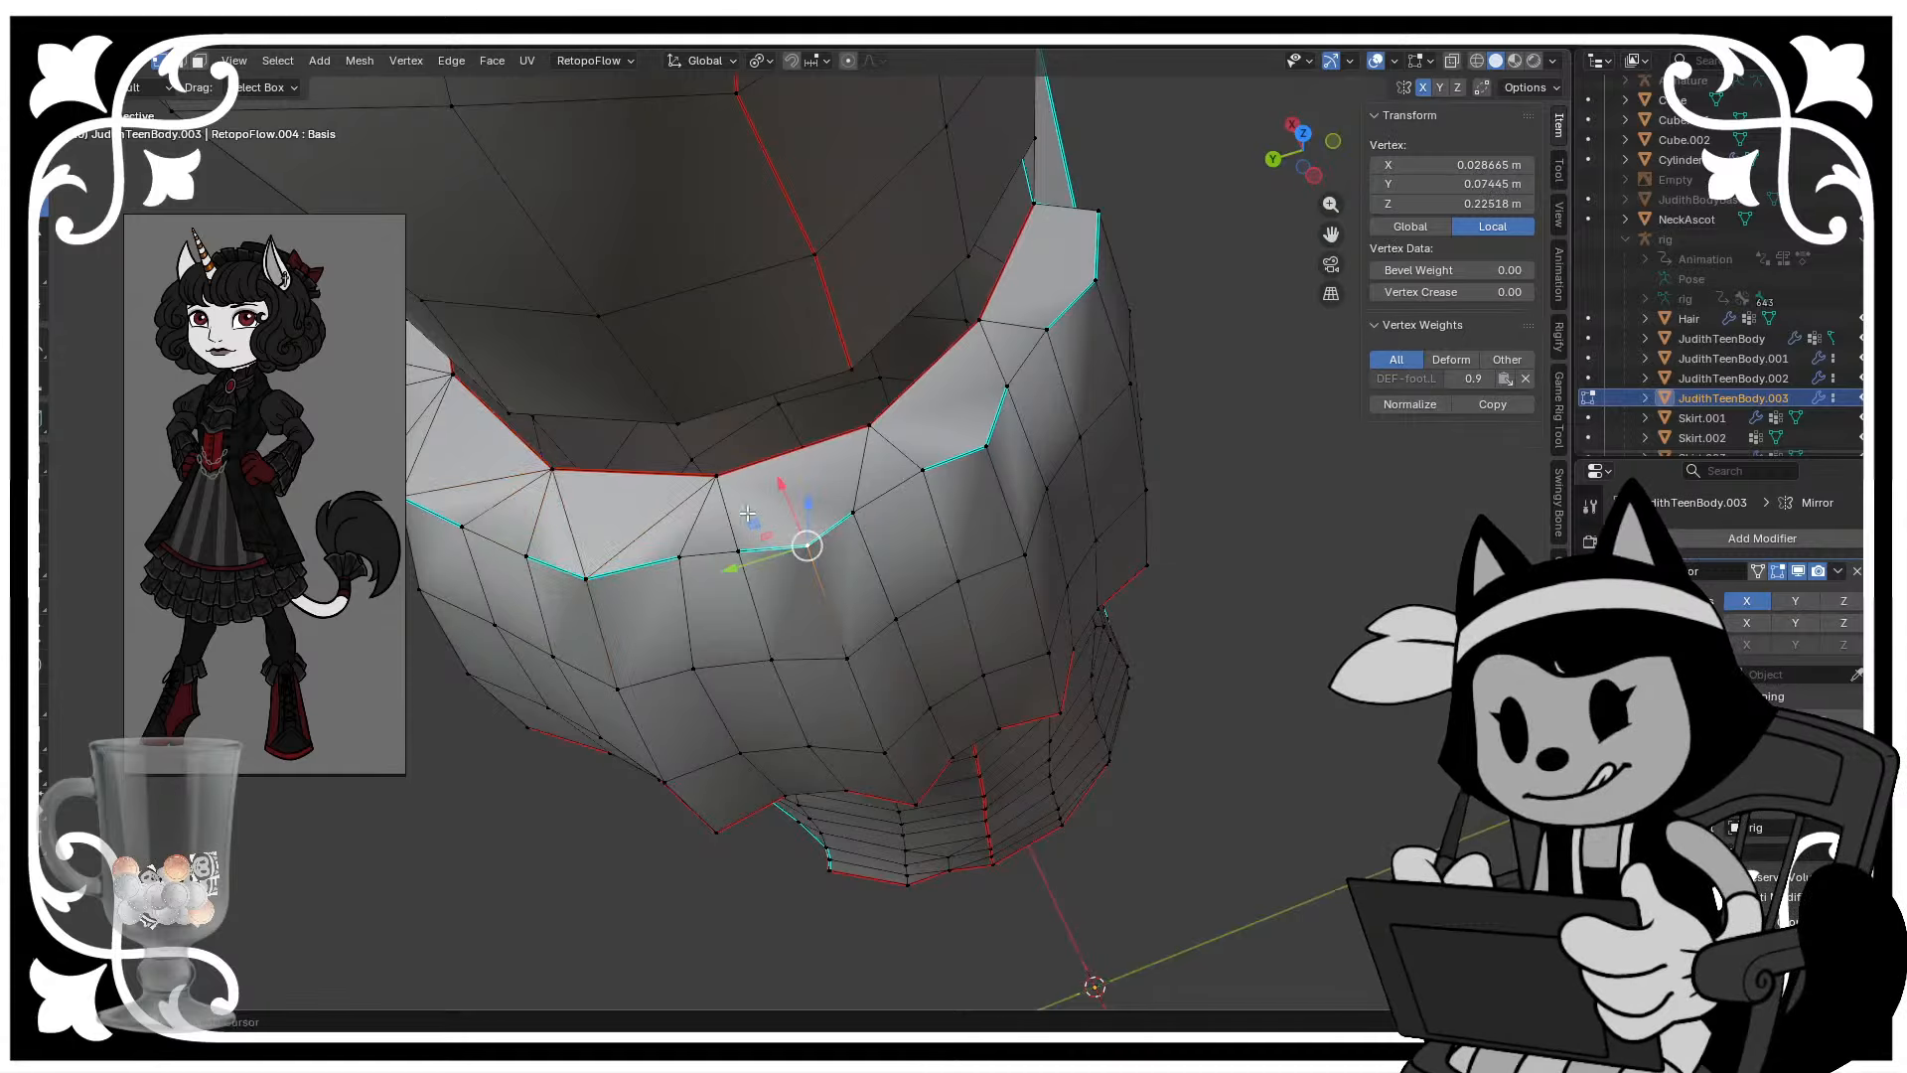
{"action": "left_click", "coordinate": [715, 487], "text": "shift"}
{"action": "key", "text": "j"}
{"action": "left_click", "coordinate": [865, 449]}
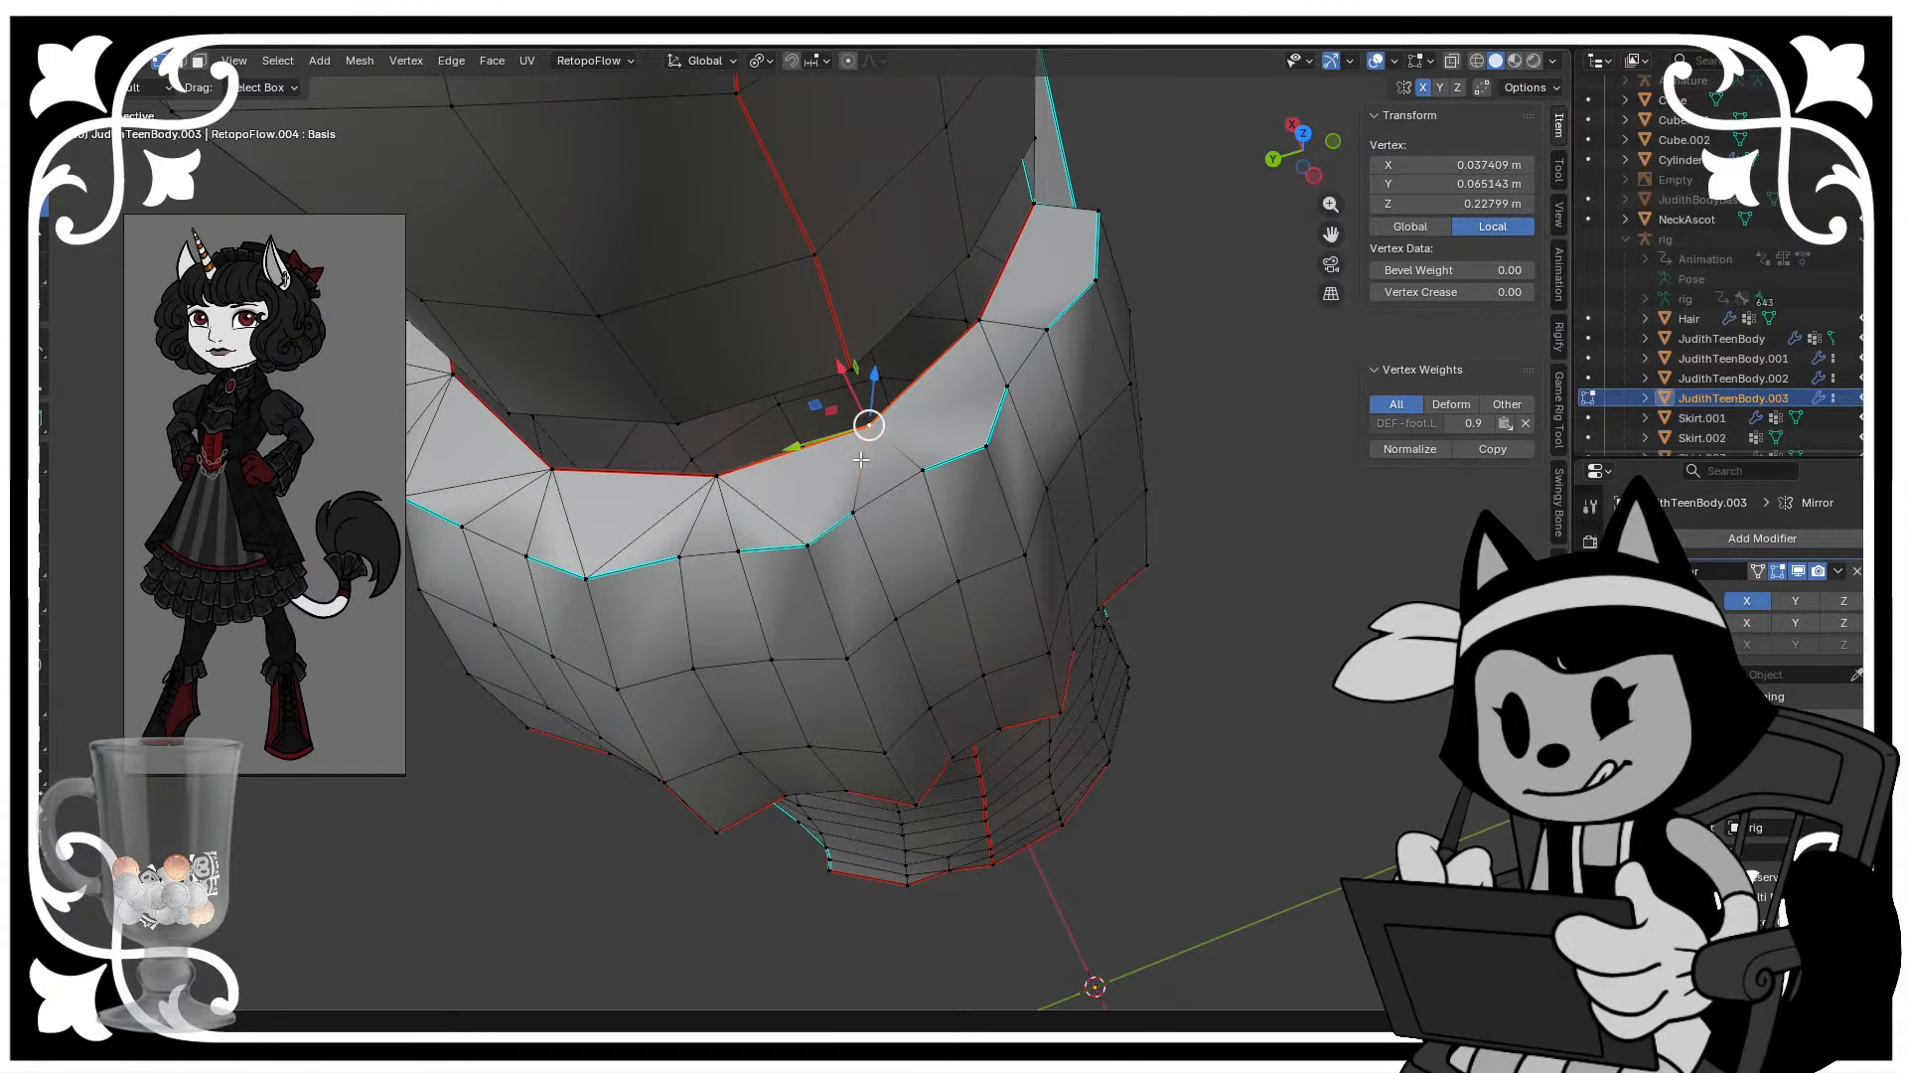
{"action": "left_click", "coordinate": [810, 544], "text": "shift"}
{"action": "key", "text": "j"}
- Move the outer-rim vertex on the cuff's inner rear by about 0.0025 m and save the file
{"action": "left_click", "coordinate": [860, 507]}
{"action": "middle_click_drag", "start_coordinate": [860, 507], "coordinate": [881, 694]}
{"action": "key", "text": "g"}
{"action": "left_click", "coordinate": [898, 538]}
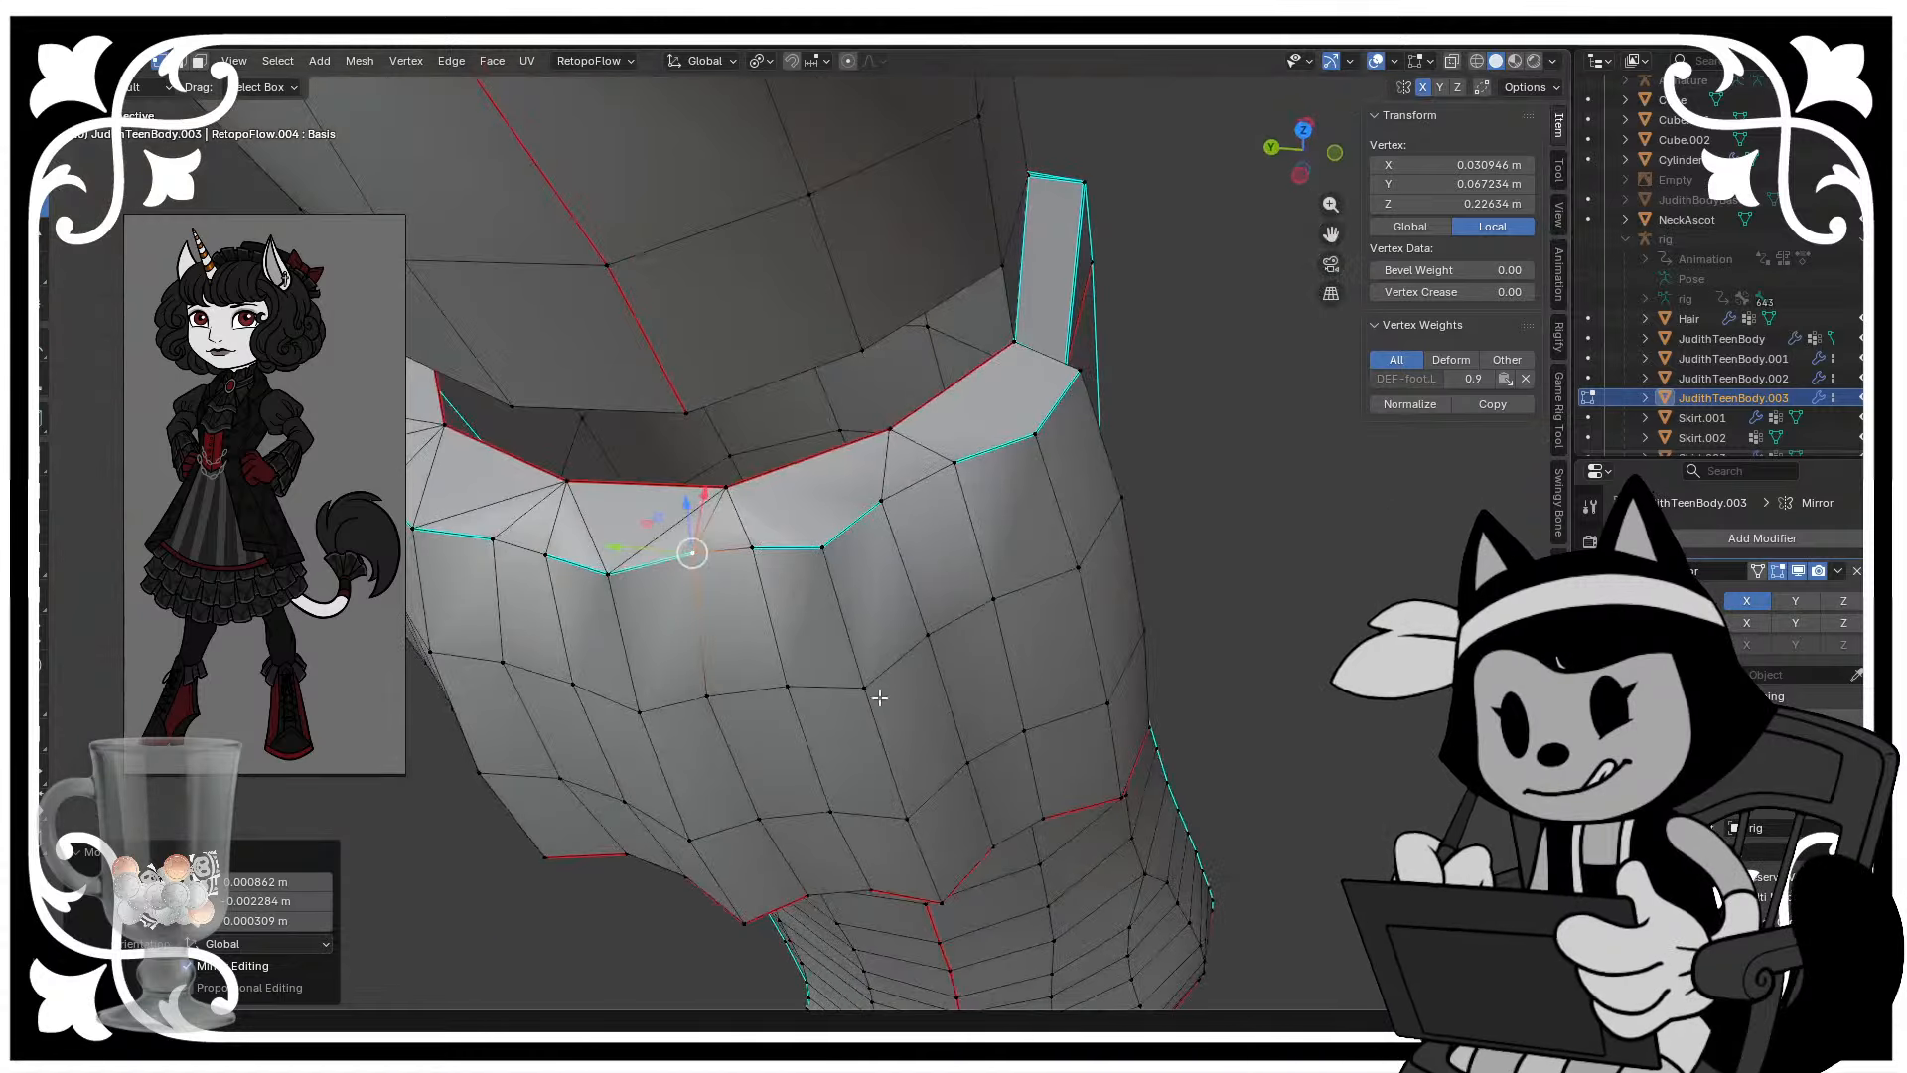
{"action": "key", "text": "ctrl+s"}
- Adjust the outer-rim vertices between the pleats on the cuff's inner side, moving the one nearest the front about 0.001 m
{"action": "middle_click_drag", "start_coordinate": [982, 624], "coordinate": [1061, 703], "text": "shift"}
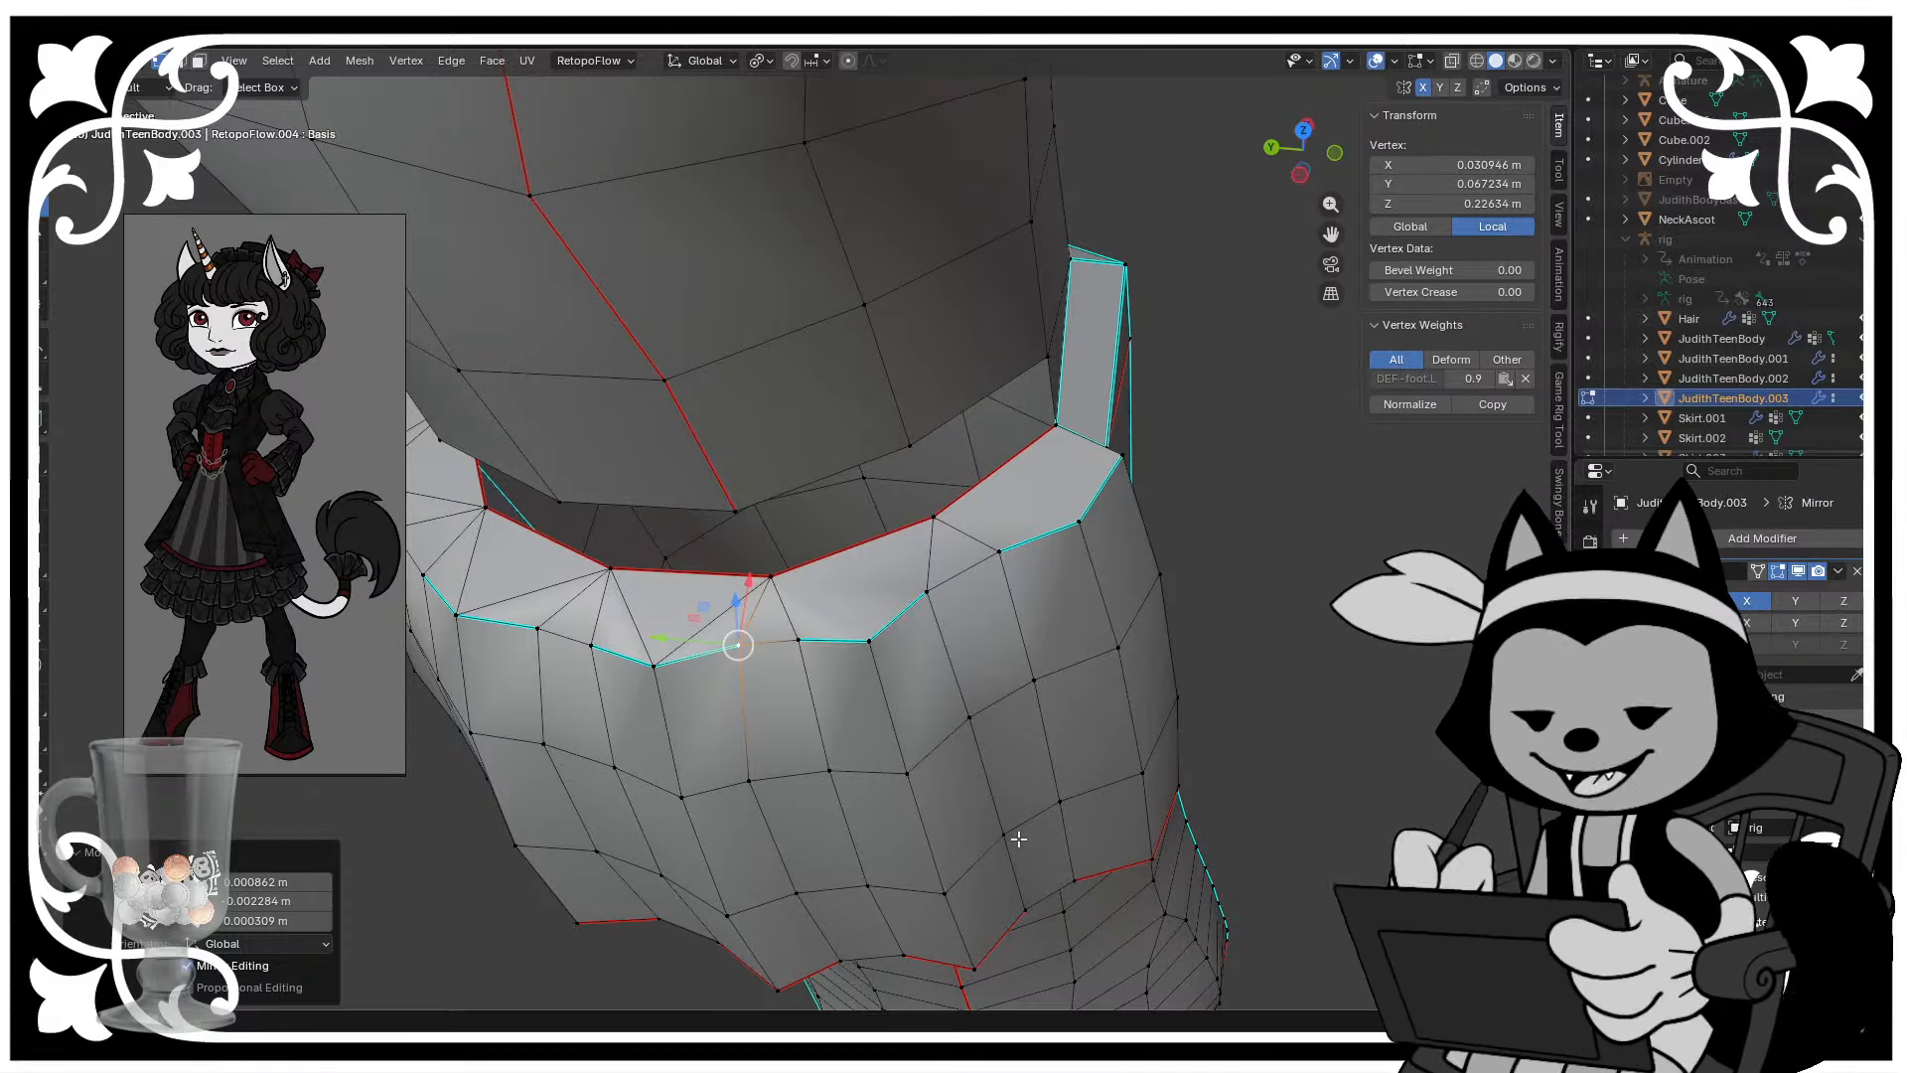
{"action": "scroll", "coordinate": [1013, 586], "scroll_direction": "up", "scroll_amount": 1}
{"action": "left_click", "coordinate": [971, 610]}
{"action": "middle_click_drag", "start_coordinate": [971, 610], "coordinate": [1039, 632]}
{"action": "key", "text": "g"}
{"action": "left_click", "coordinate": [1062, 607]}
{"action": "left_click", "coordinate": [1083, 601]}
{"action": "key", "text": "g"}
{"action": "left_click", "coordinate": [1072, 612]}
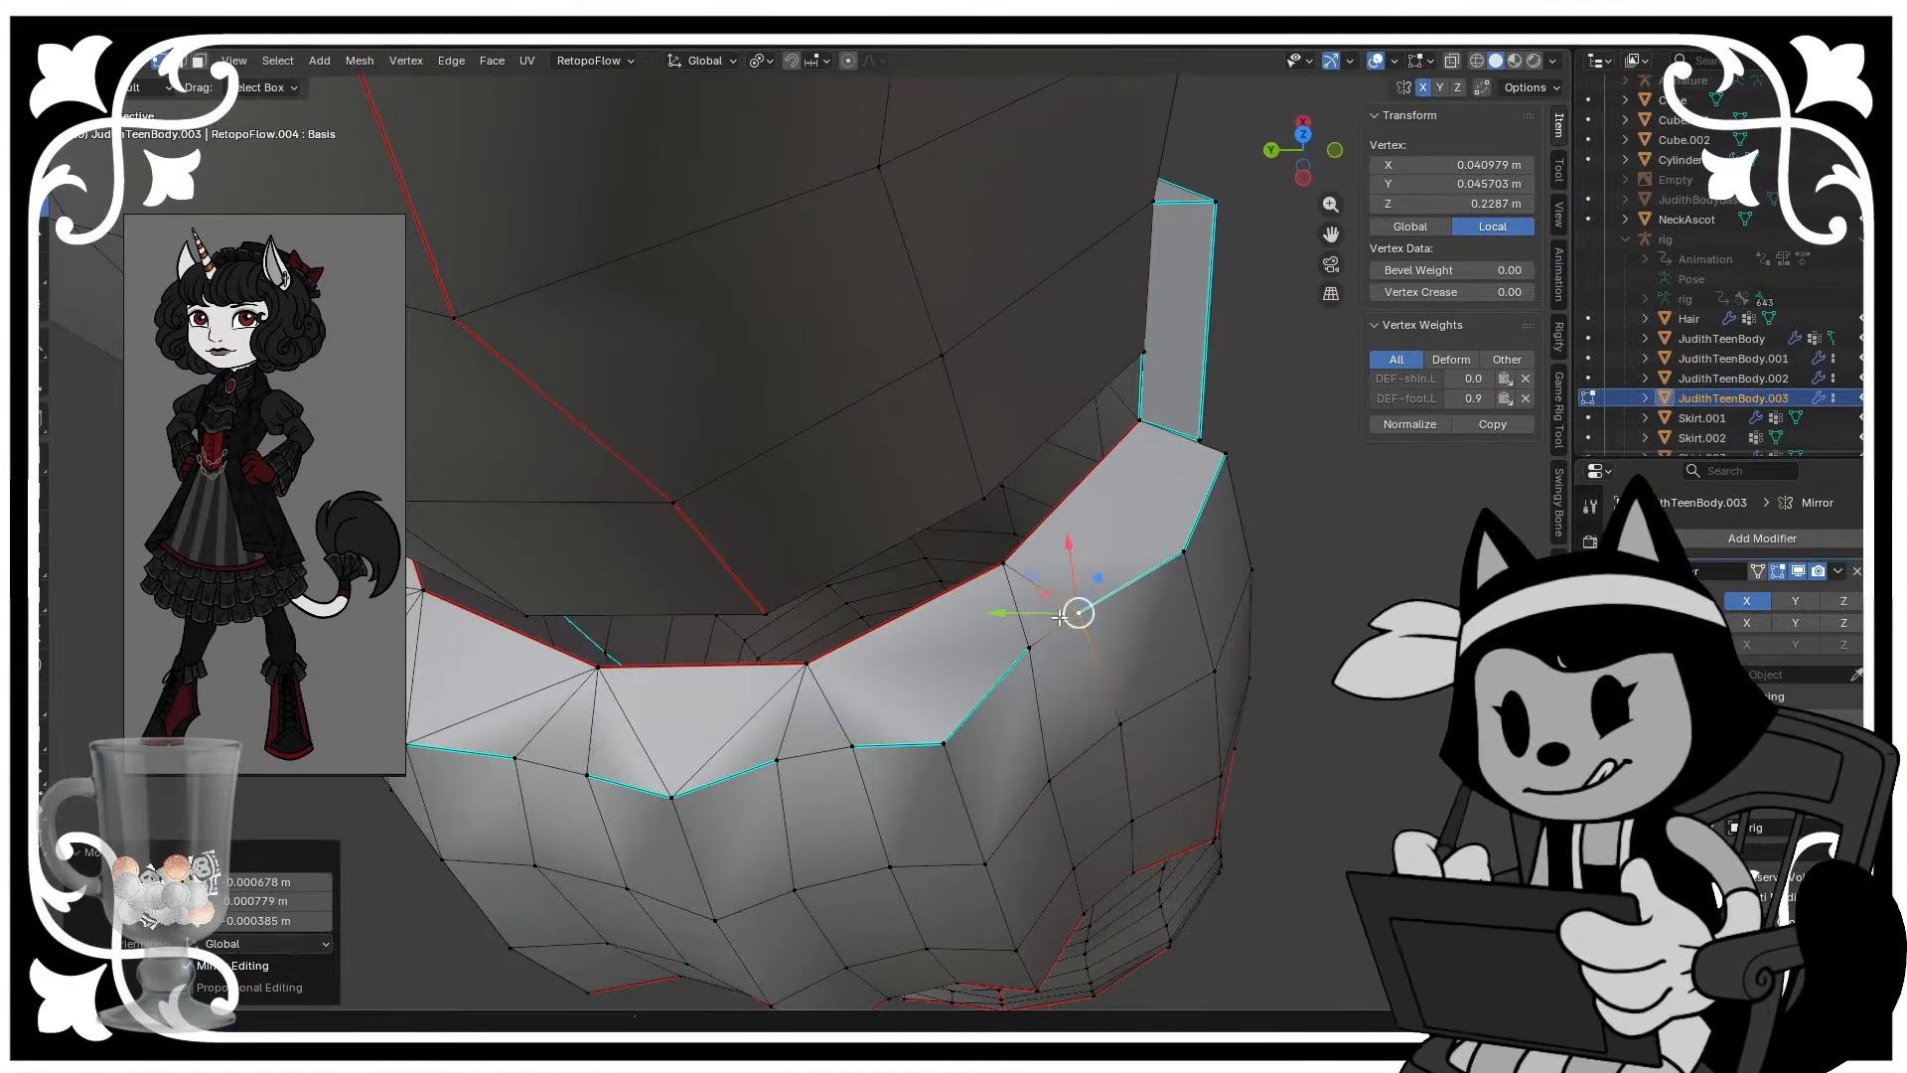
- Connect the remaining outer-rim pleat vertices to the inner rim across the top band on the cuff's inner side
{"action": "left_click", "coordinate": [805, 676]}
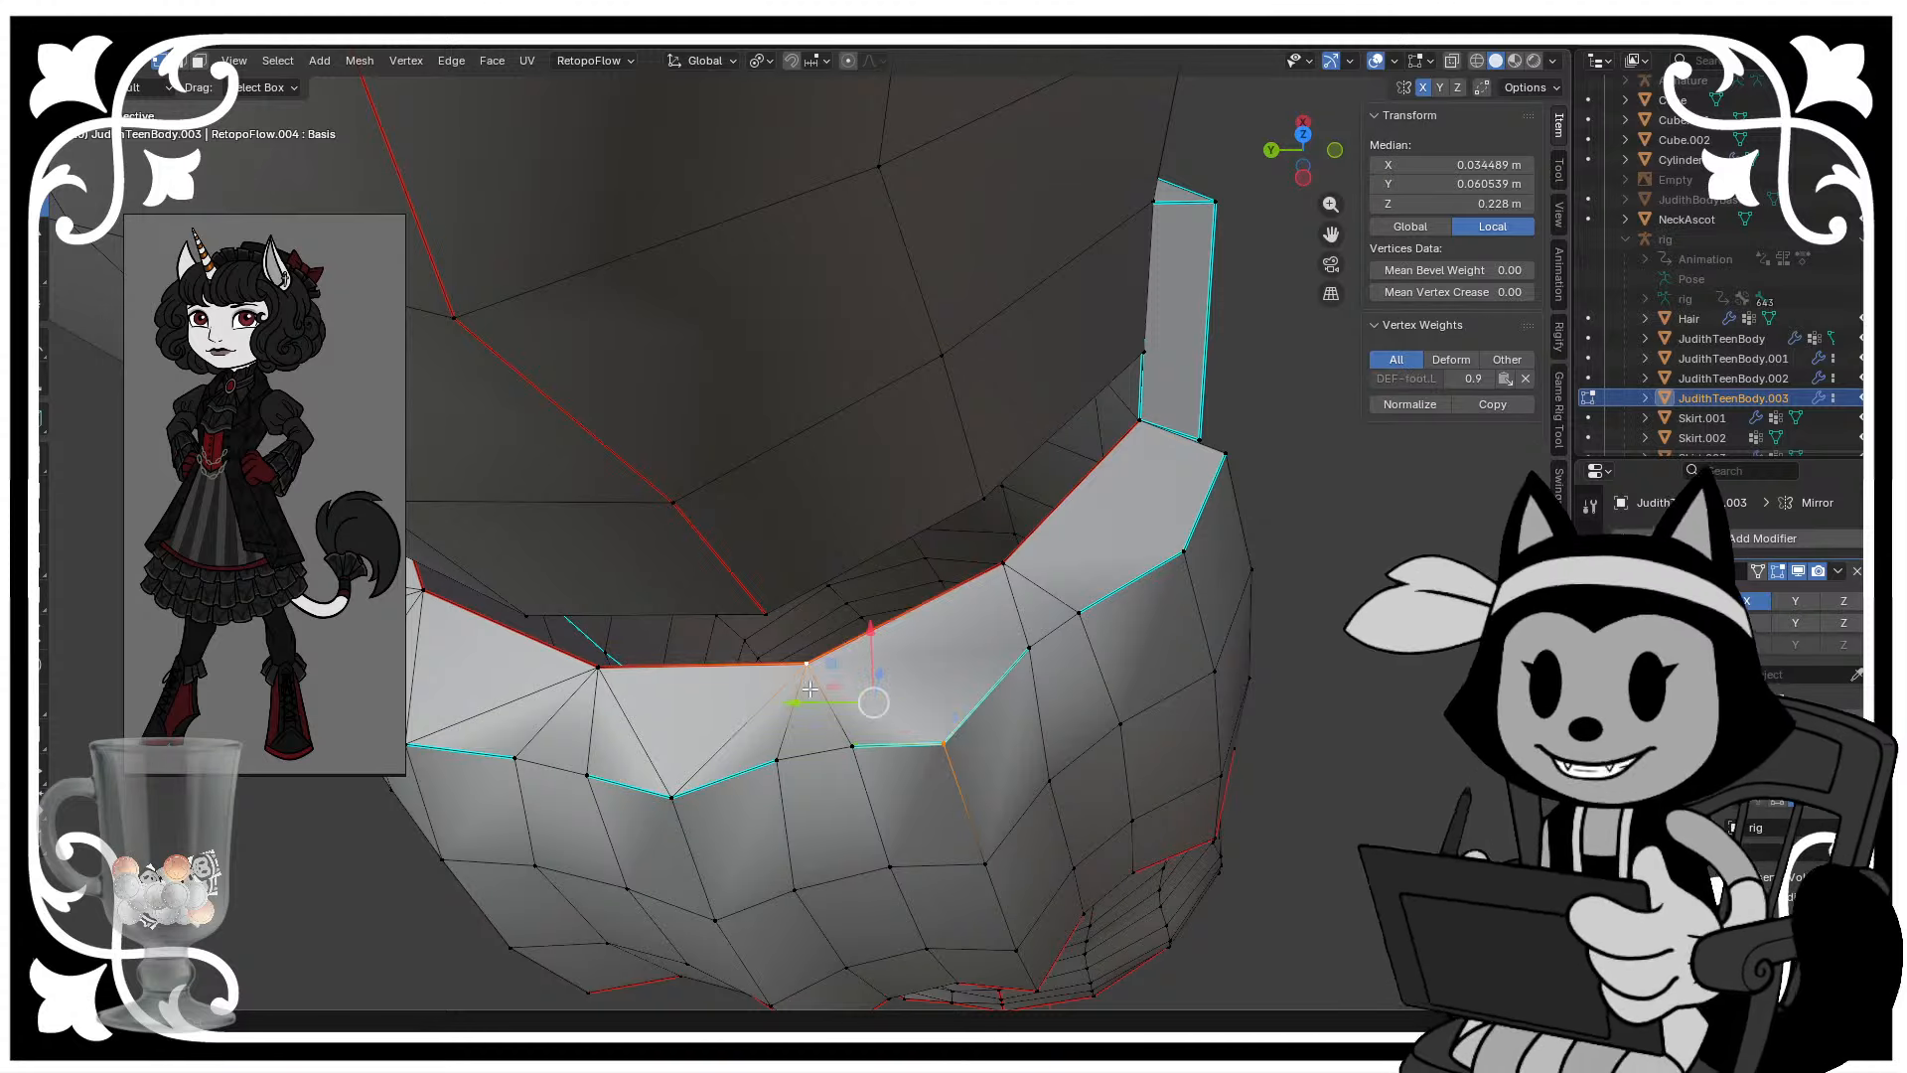
{"action": "left_click", "coordinate": [920, 737], "text": "shift"}
{"action": "left_click", "coordinate": [922, 737]}
{"action": "left_click", "coordinate": [1004, 585], "text": "shift"}
{"action": "key", "text": "j"}
{"action": "middle_click_drag", "start_coordinate": [1004, 585], "coordinate": [912, 596]}
{"action": "left_click", "coordinate": [976, 741]}
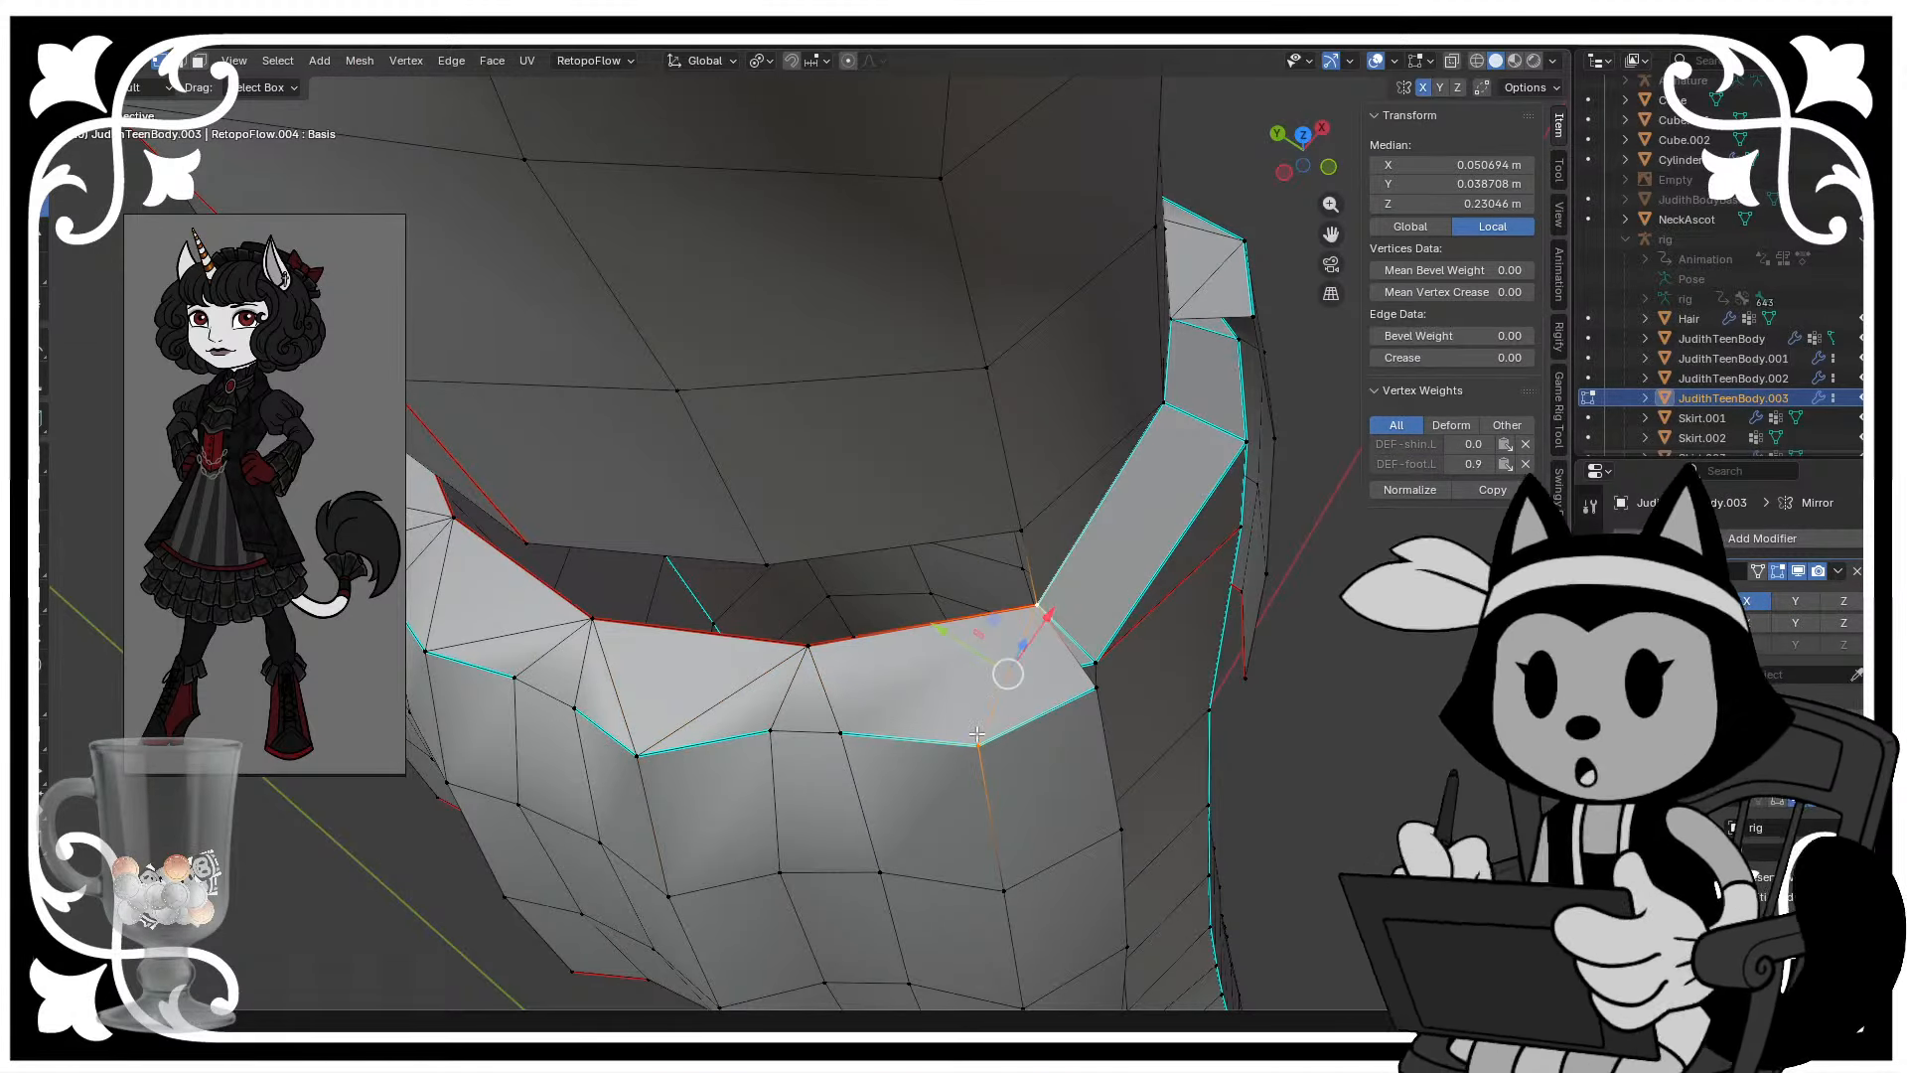
{"action": "left_click", "coordinate": [834, 643], "text": "shift"}
- Select the edges along the cuff's whole outer top rim and mark them sharp
{"action": "middle_click_drag", "start_coordinate": [847, 706], "coordinate": [784, 636]}
{"action": "scroll", "coordinate": [847, 706], "scroll_direction": "down", "scroll_amount": 5}
{"action": "key", "text": "2"}
{"action": "left_click", "coordinate": [948, 476]}
{"action": "left_click", "coordinate": [594, 580], "text": "ctrl"}
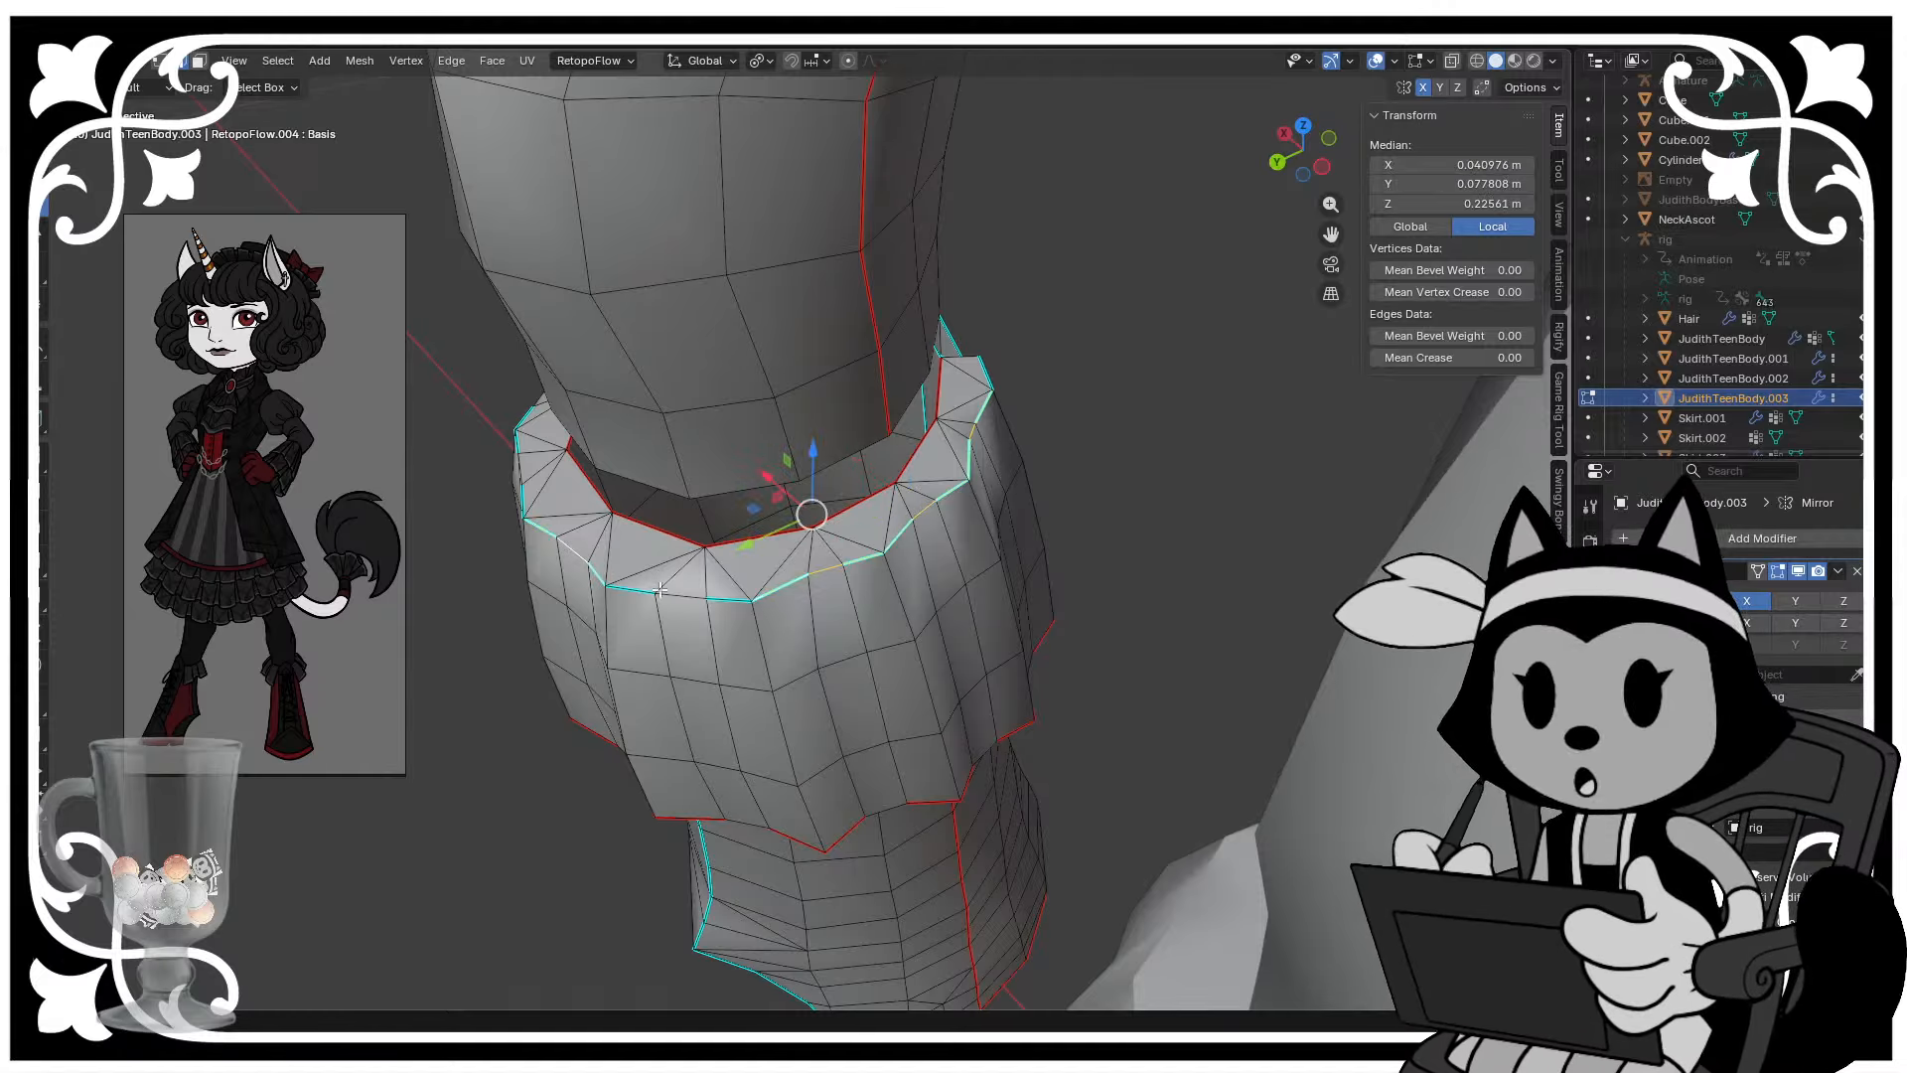
{"action": "left_click", "coordinate": [720, 598], "text": "ctrl"}
{"action": "middle_click_drag", "start_coordinate": [685, 596], "coordinate": [780, 596]}
{"action": "left_click", "coordinate": [706, 604], "text": "alt+shift"}
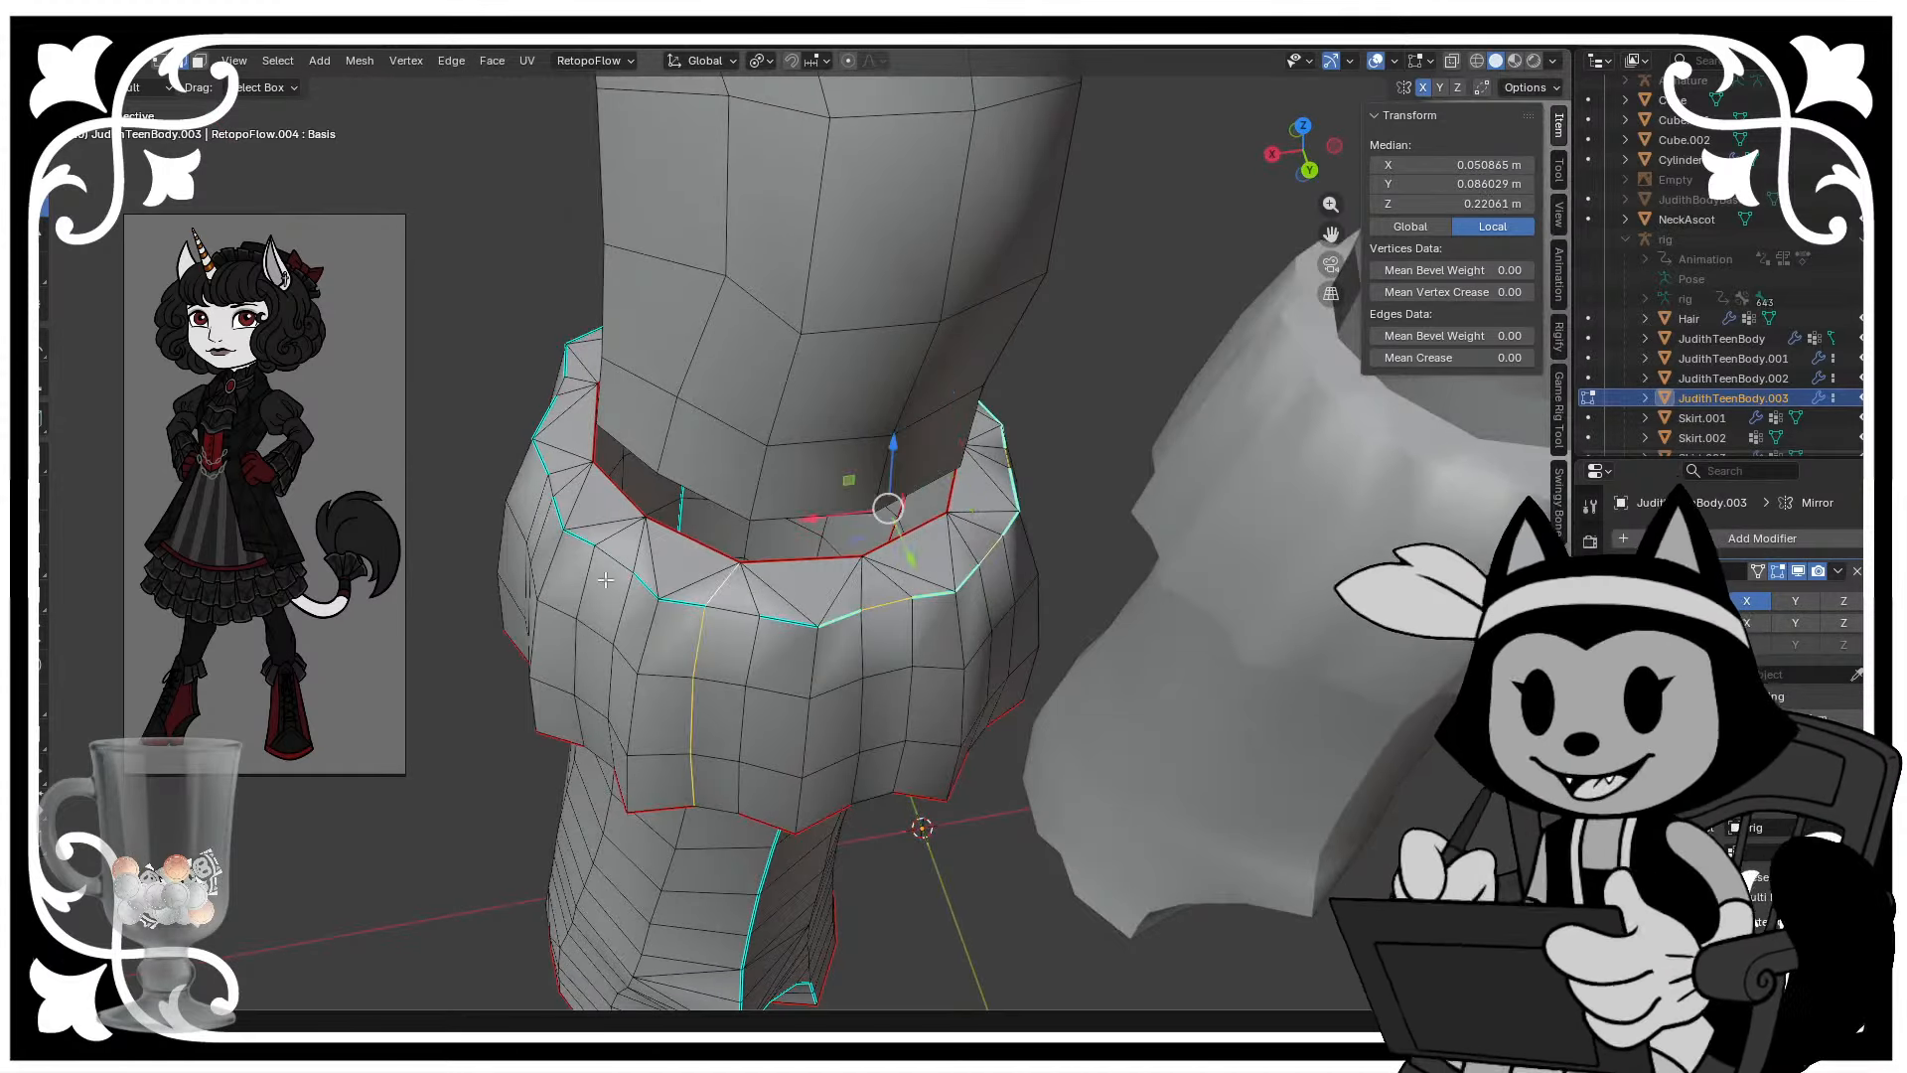
{"action": "key", "text": "ctrl+z"}
{"action": "left_click", "coordinate": [730, 614], "text": "alt+shift"}
{"action": "left_click", "coordinate": [604, 557], "text": "alt+shift"}
{"action": "middle_click_drag", "start_coordinate": [604, 558], "coordinate": [798, 606]}
{"action": "left_click", "coordinate": [651, 616], "text": "alt+shift"}
{"action": "key", "text": "ctrl+s"}
{"action": "left_click", "coordinate": [749, 585], "text": "alt+shift"}
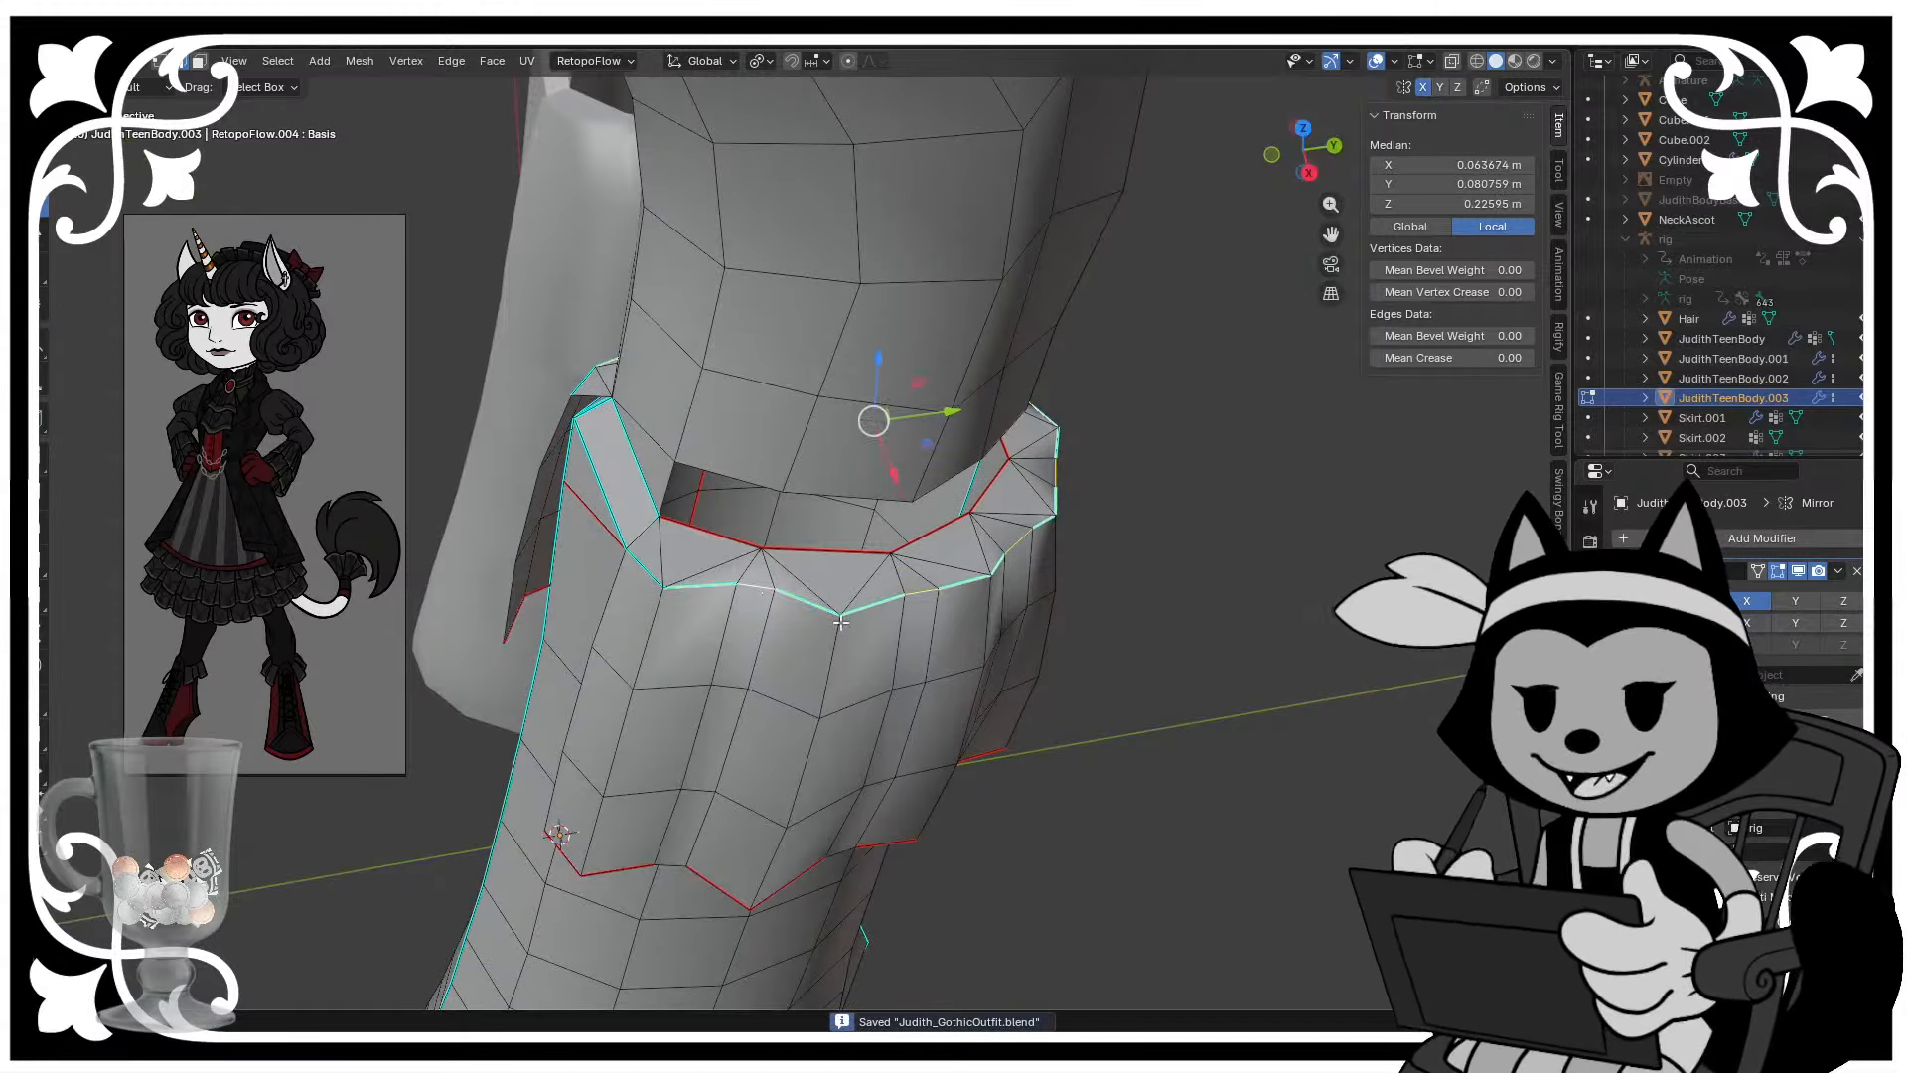
{"action": "right_click", "coordinate": [919, 624]}
{"action": "left_click", "coordinate": [872, 809]}
- Clear the selection, review the cuff's shading in Object Mode and save the file
{"action": "scroll", "coordinate": [875, 835], "scroll_direction": "down", "scroll_amount": 4}
{"action": "middle_click_drag", "start_coordinate": [874, 835], "coordinate": [913, 631]}
{"action": "left_click", "coordinate": [1100, 628]}
{"action": "key", "text": "Tab"}
{"action": "left_click", "coordinate": [1063, 605]}
{"action": "scroll", "coordinate": [933, 576], "scroll_direction": "down", "scroll_amount": 3}
{"action": "scroll", "coordinate": [916, 599], "scroll_direction": "up", "scroll_amount": 3}
{"action": "scroll", "coordinate": [909, 614], "scroll_direction": "up", "scroll_amount": 2}
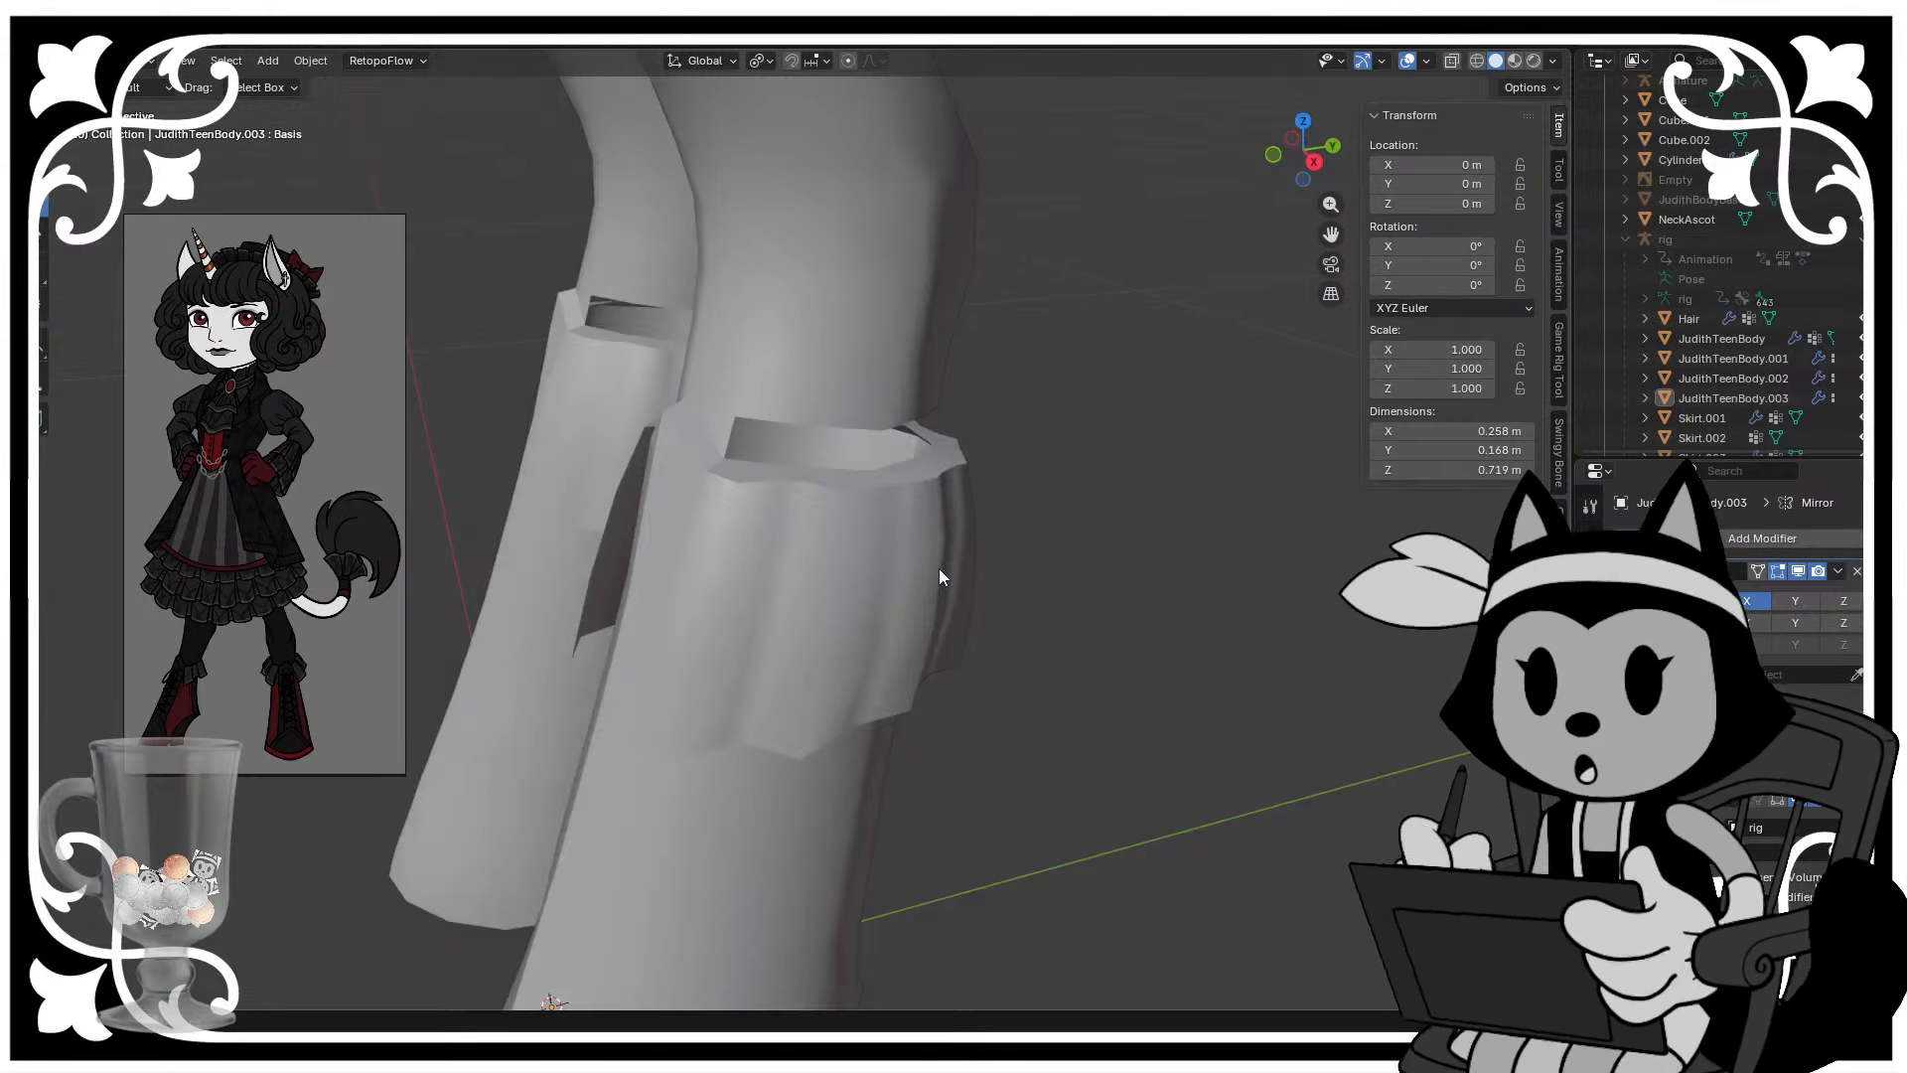
{"action": "key", "text": "ctrl+s"}
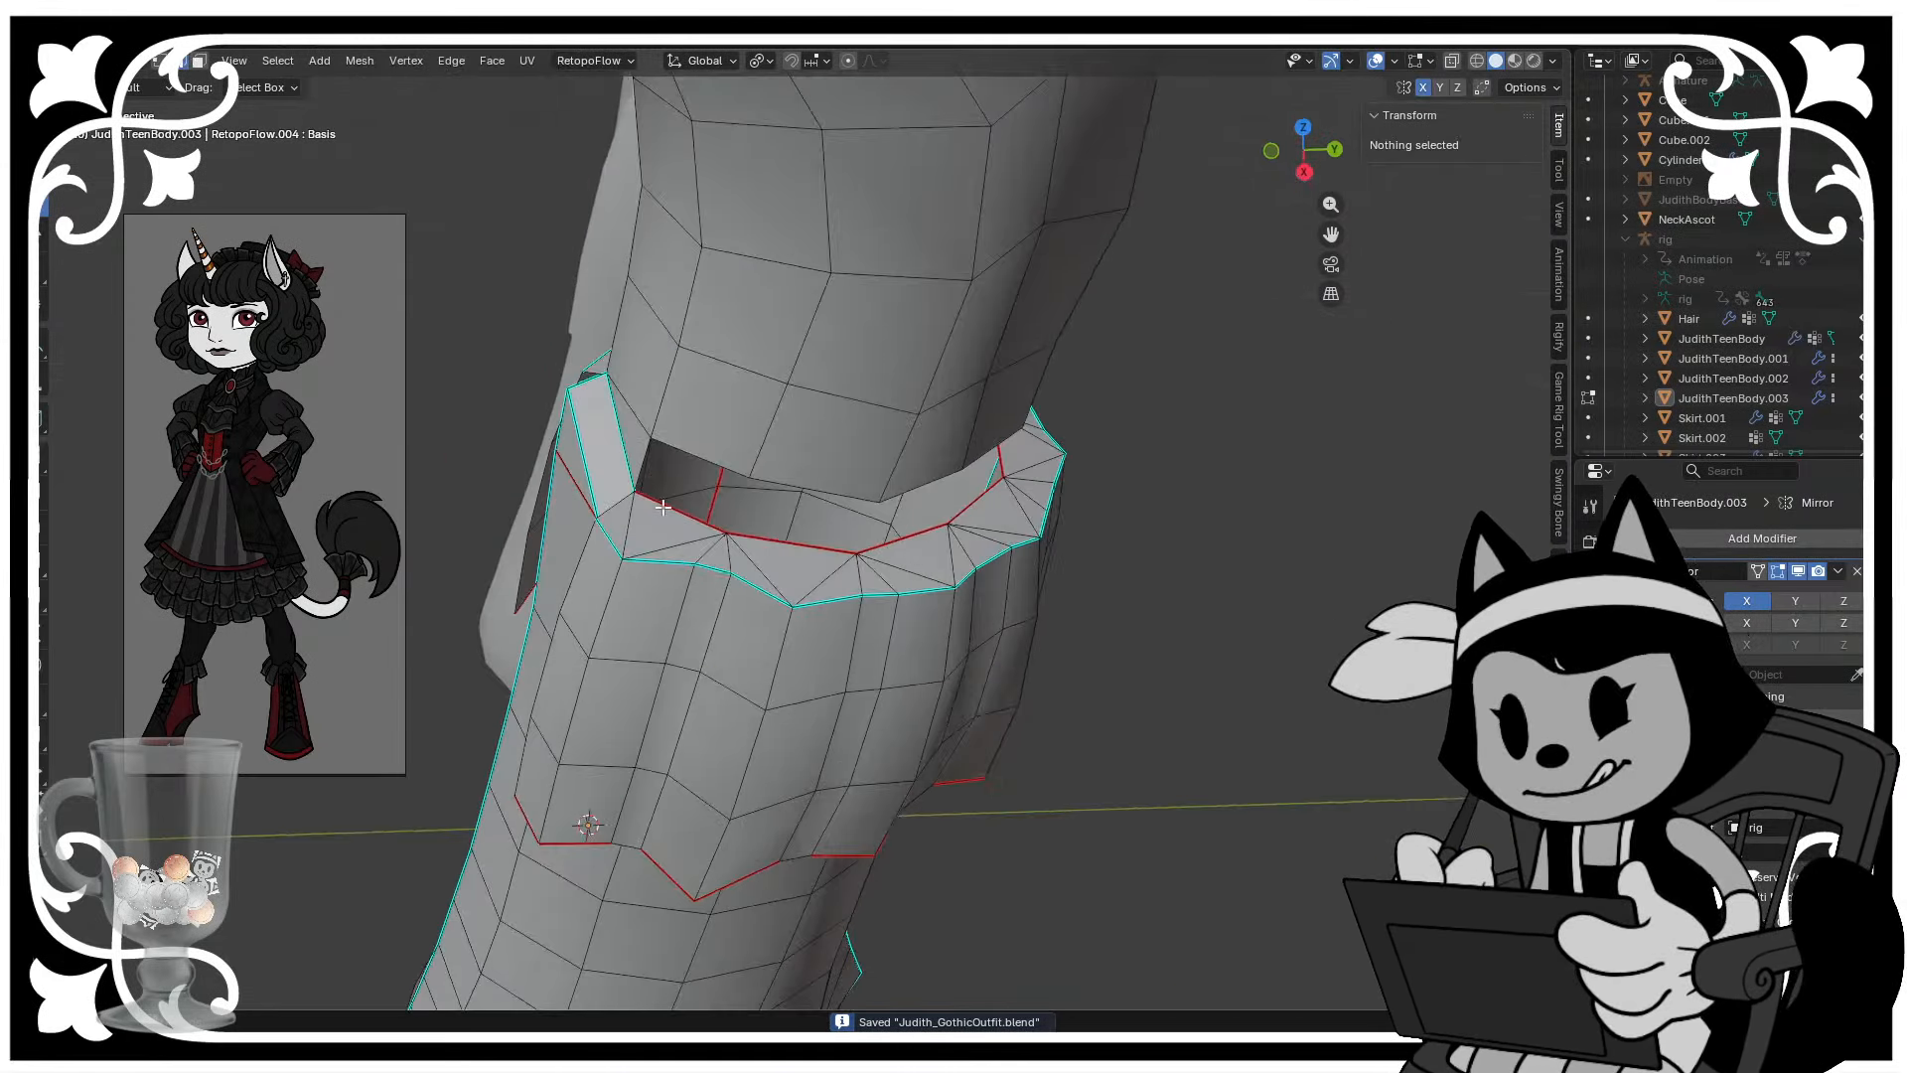
- Bridge the cuff's inner rim edges to the leg's lower edge loop to close the gap, and save the file
{"action": "middle_click_drag", "start_coordinate": [662, 507], "coordinate": [755, 557]}
{"action": "left_click", "coordinate": [1011, 509]}
{"action": "left_click", "coordinate": [944, 559], "text": "ctrl"}
{"action": "right_click", "coordinate": [924, 552]}
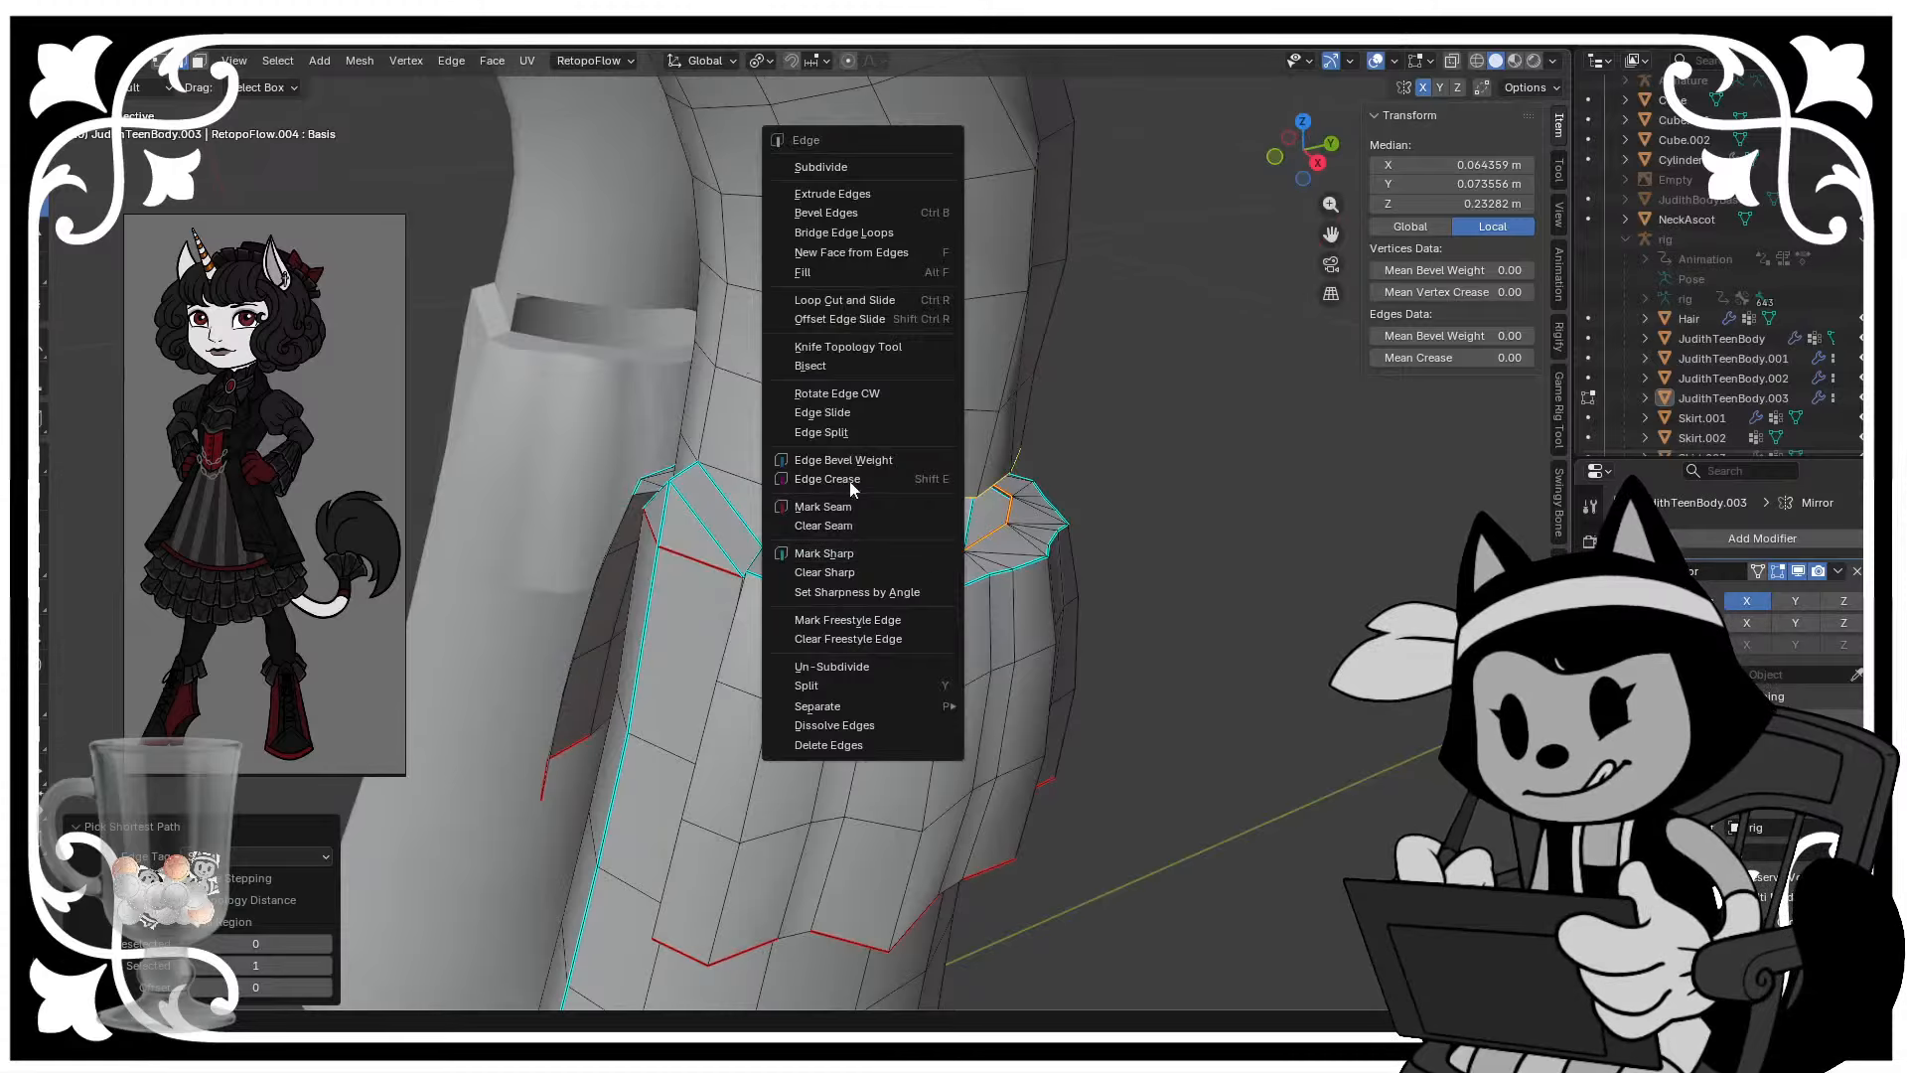
{"action": "left_click", "coordinate": [868, 248]}
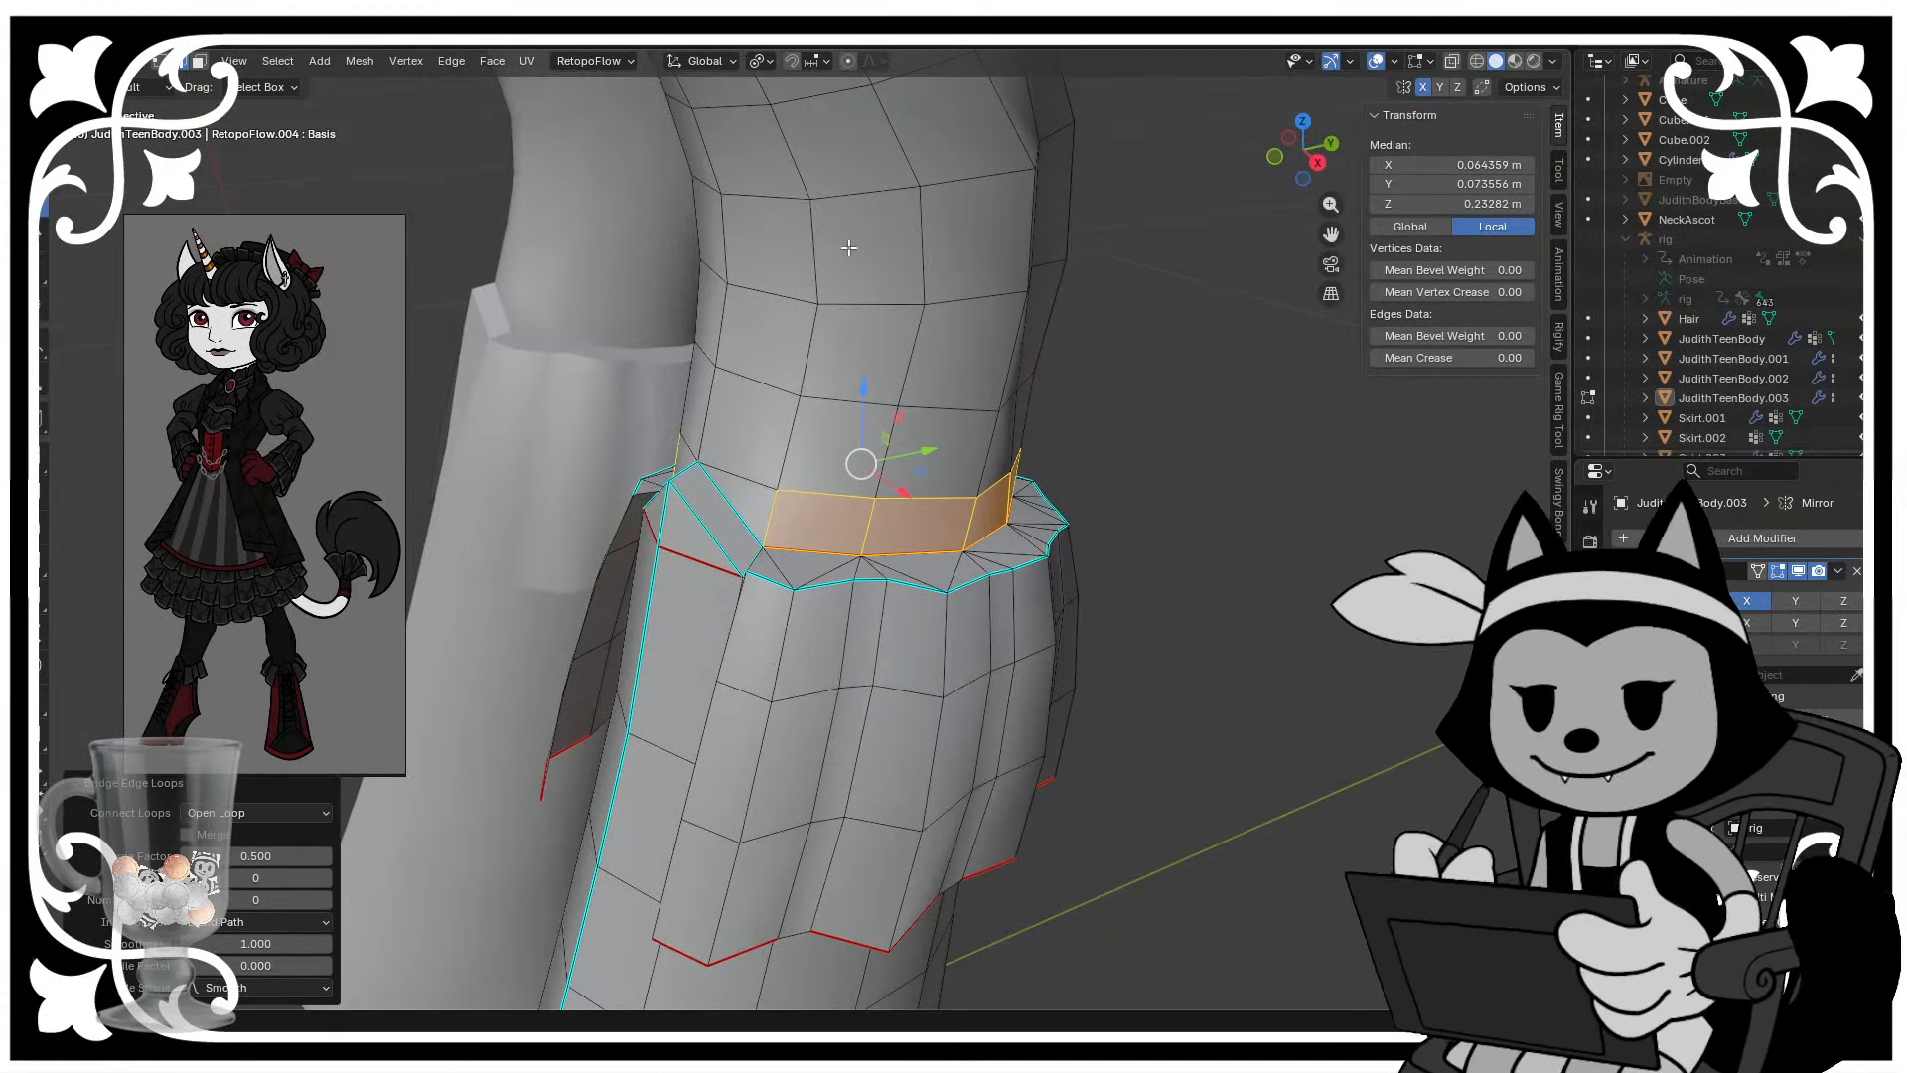
{"action": "left_click", "coordinate": [1045, 395]}
{"action": "middle_click_drag", "start_coordinate": [1045, 395], "coordinate": [1055, 563]}
{"action": "key", "text": "Tab"}
{"action": "key", "text": "ctrl+s"}
- Review the pleated boot cuffs and the full outfit in Object Mode against the reference, and save the file
{"action": "scroll", "coordinate": [690, 554], "scroll_direction": "down", "scroll_amount": 4}
{"action": "key", "text": "Tab"}
{"action": "scroll", "coordinate": [741, 557], "scroll_direction": "up", "scroll_amount": 2}
{"action": "scroll", "coordinate": [1054, 563], "scroll_direction": "down", "scroll_amount": 2}
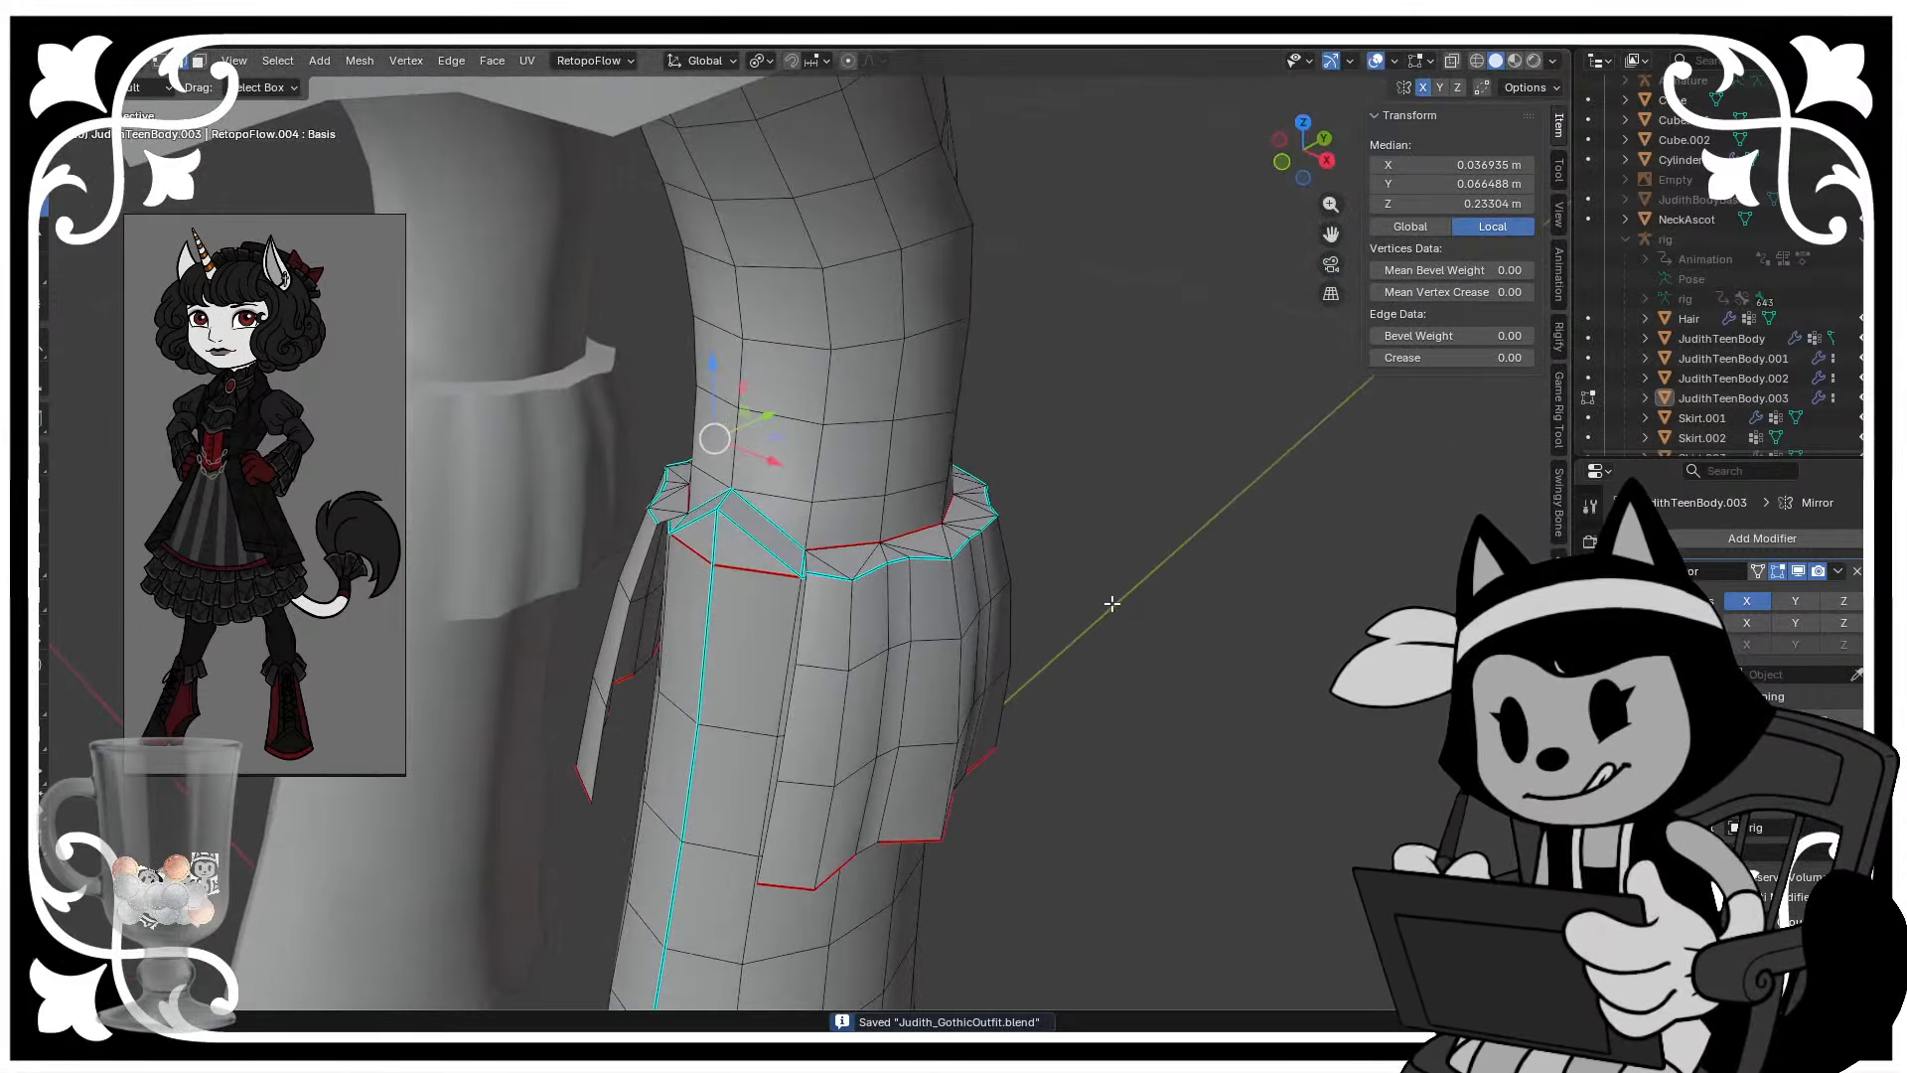
{"action": "key", "text": "Tab"}
{"action": "scroll", "coordinate": [1053, 675], "scroll_direction": "down", "scroll_amount": 4}
{"action": "scroll", "coordinate": [961, 630], "scroll_direction": "down", "scroll_amount": 3}
{"action": "middle_click_drag", "start_coordinate": [962, 630], "coordinate": [867, 654]}
{"action": "key", "text": "ctrl+s"}
{"action": "scroll", "coordinate": [940, 647], "scroll_direction": "down", "scroll_amount": 2}
{"action": "scroll", "coordinate": [811, 618], "scroll_direction": "up", "scroll_amount": 3}
{"action": "scroll", "coordinate": [906, 713], "scroll_direction": "down", "scroll_amount": 4}
{"action": "scroll", "coordinate": [874, 668], "scroll_direction": "up", "scroll_amount": 2}
{"action": "middle_click_drag", "start_coordinate": [914, 487], "coordinate": [950, 592]}
{"action": "key", "text": "ctrl+s"}
{"action": "scroll", "coordinate": [824, 644], "scroll_direction": "up", "scroll_amount": 3}
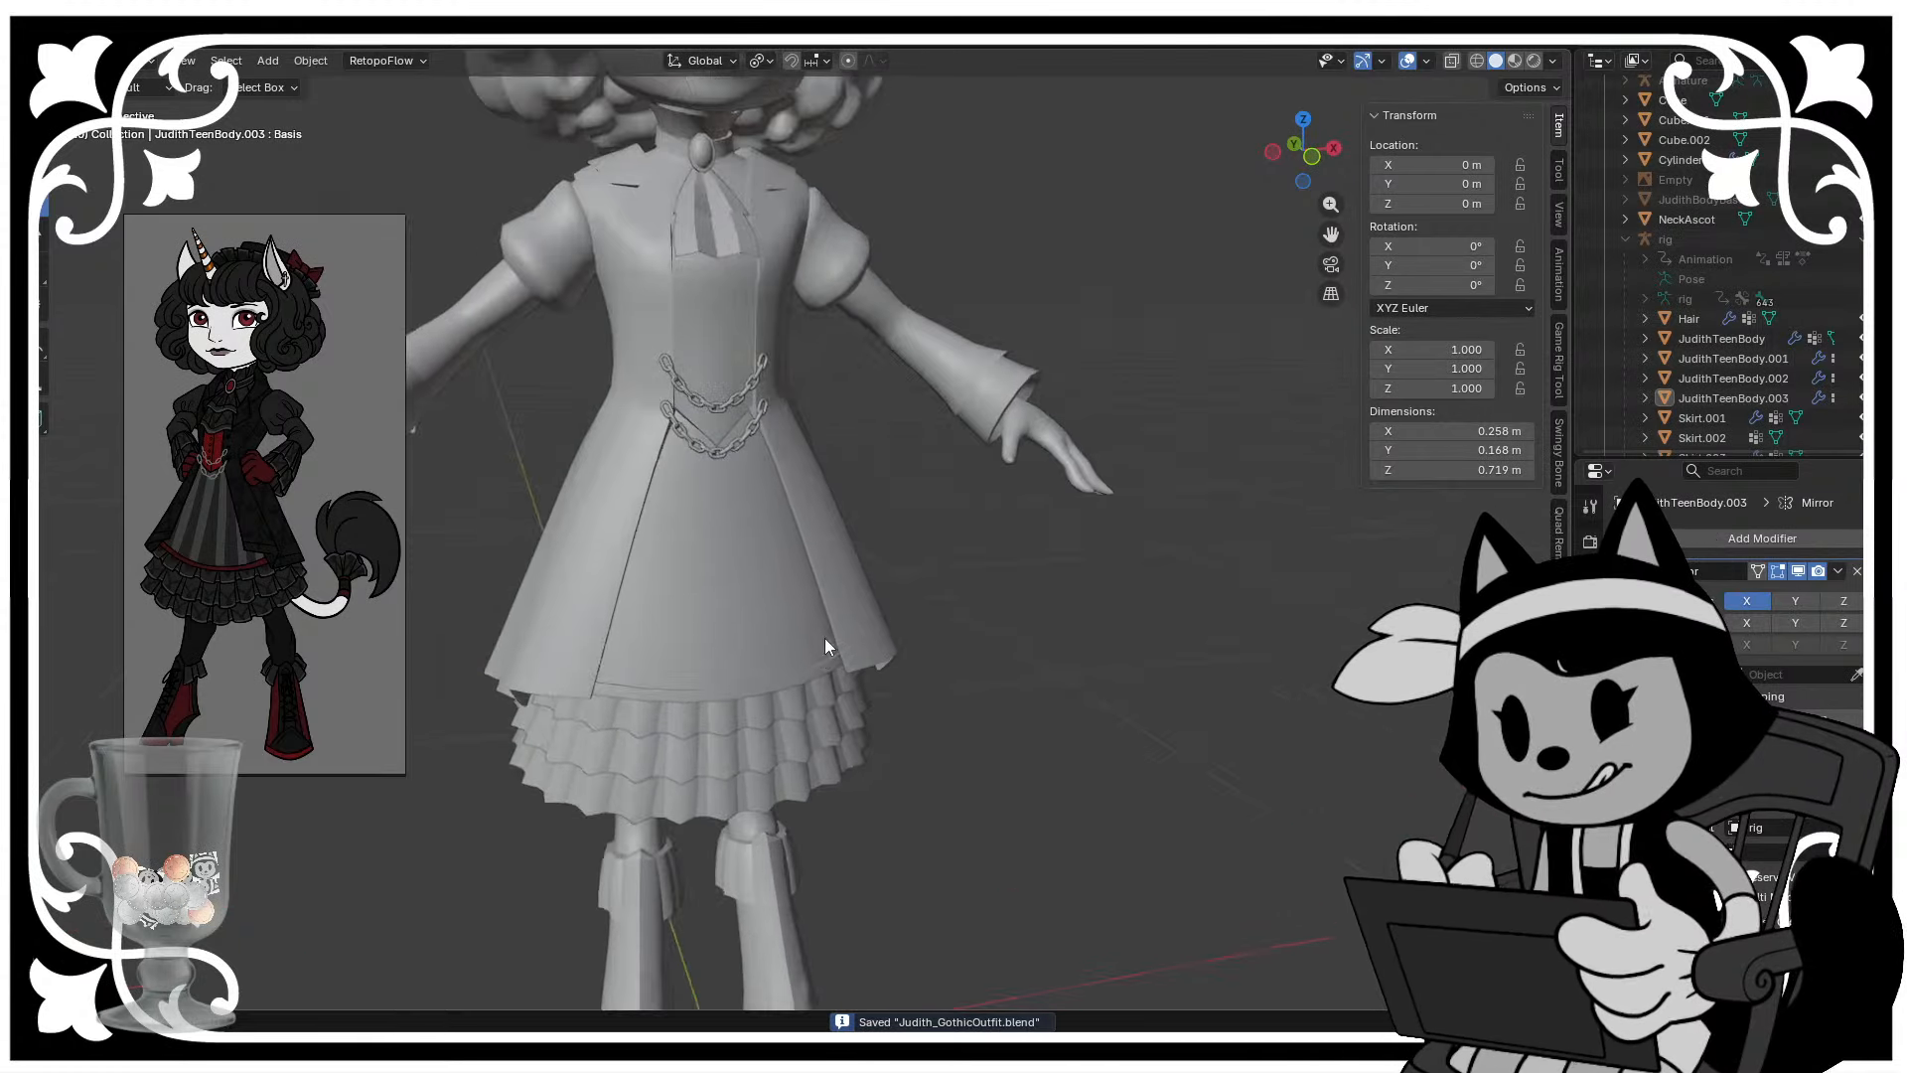
- Check the outfit from the front, save the file and hide the curly hair object
{"action": "scroll", "coordinate": [874, 656], "scroll_direction": "down", "scroll_amount": 4}
{"action": "scroll", "coordinate": [904, 646], "scroll_direction": "up", "scroll_amount": 2}
{"action": "middle_click_drag", "start_coordinate": [892, 624], "coordinate": [854, 687]}
{"action": "key", "text": "ctrl+s"}
{"action": "left_click", "coordinate": [862, 522]}
{"action": "key", "text": "h"}
- Rename the Cylinder object behind the head to "Hat" and hide it
{"action": "scroll", "coordinate": [928, 517], "scroll_direction": "up", "scroll_amount": 1}
{"action": "middle_click_drag", "start_coordinate": [922, 538], "coordinate": [706, 481]}
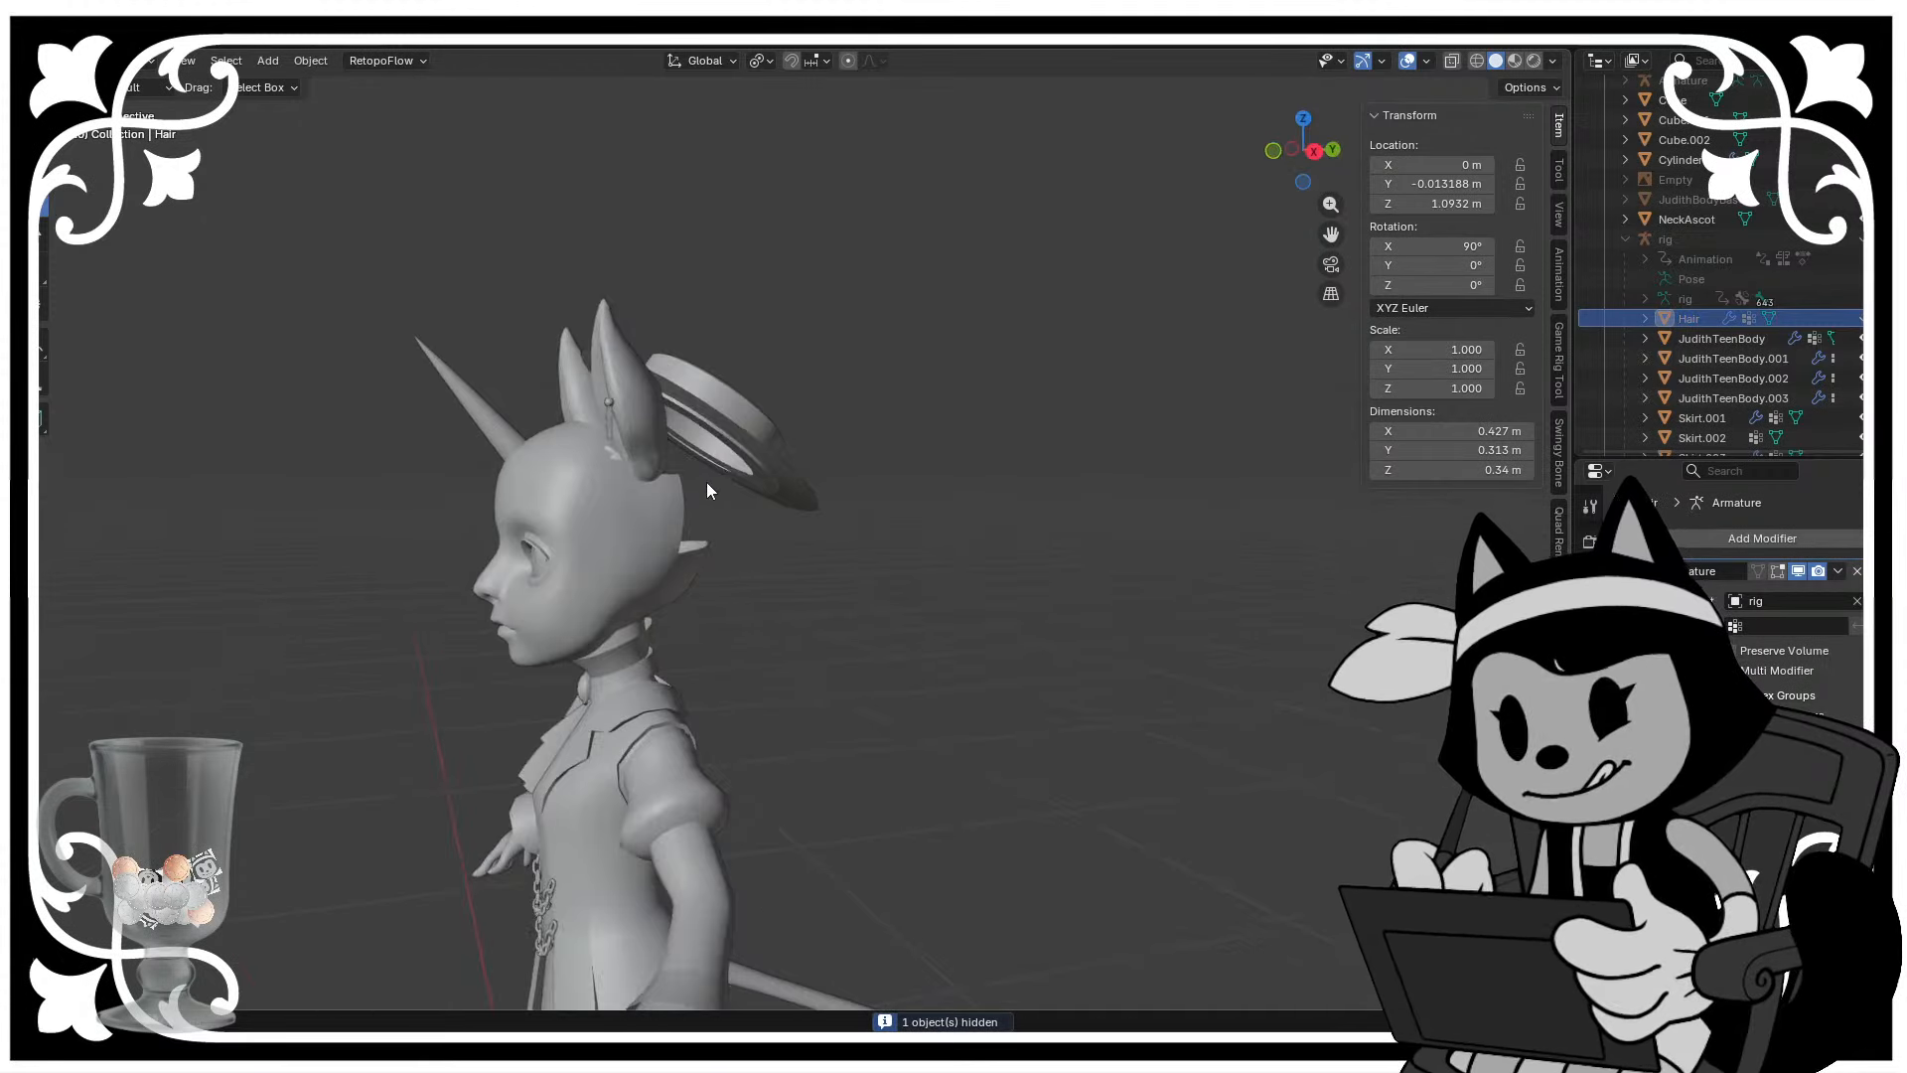
{"action": "left_click", "coordinate": [726, 425]}
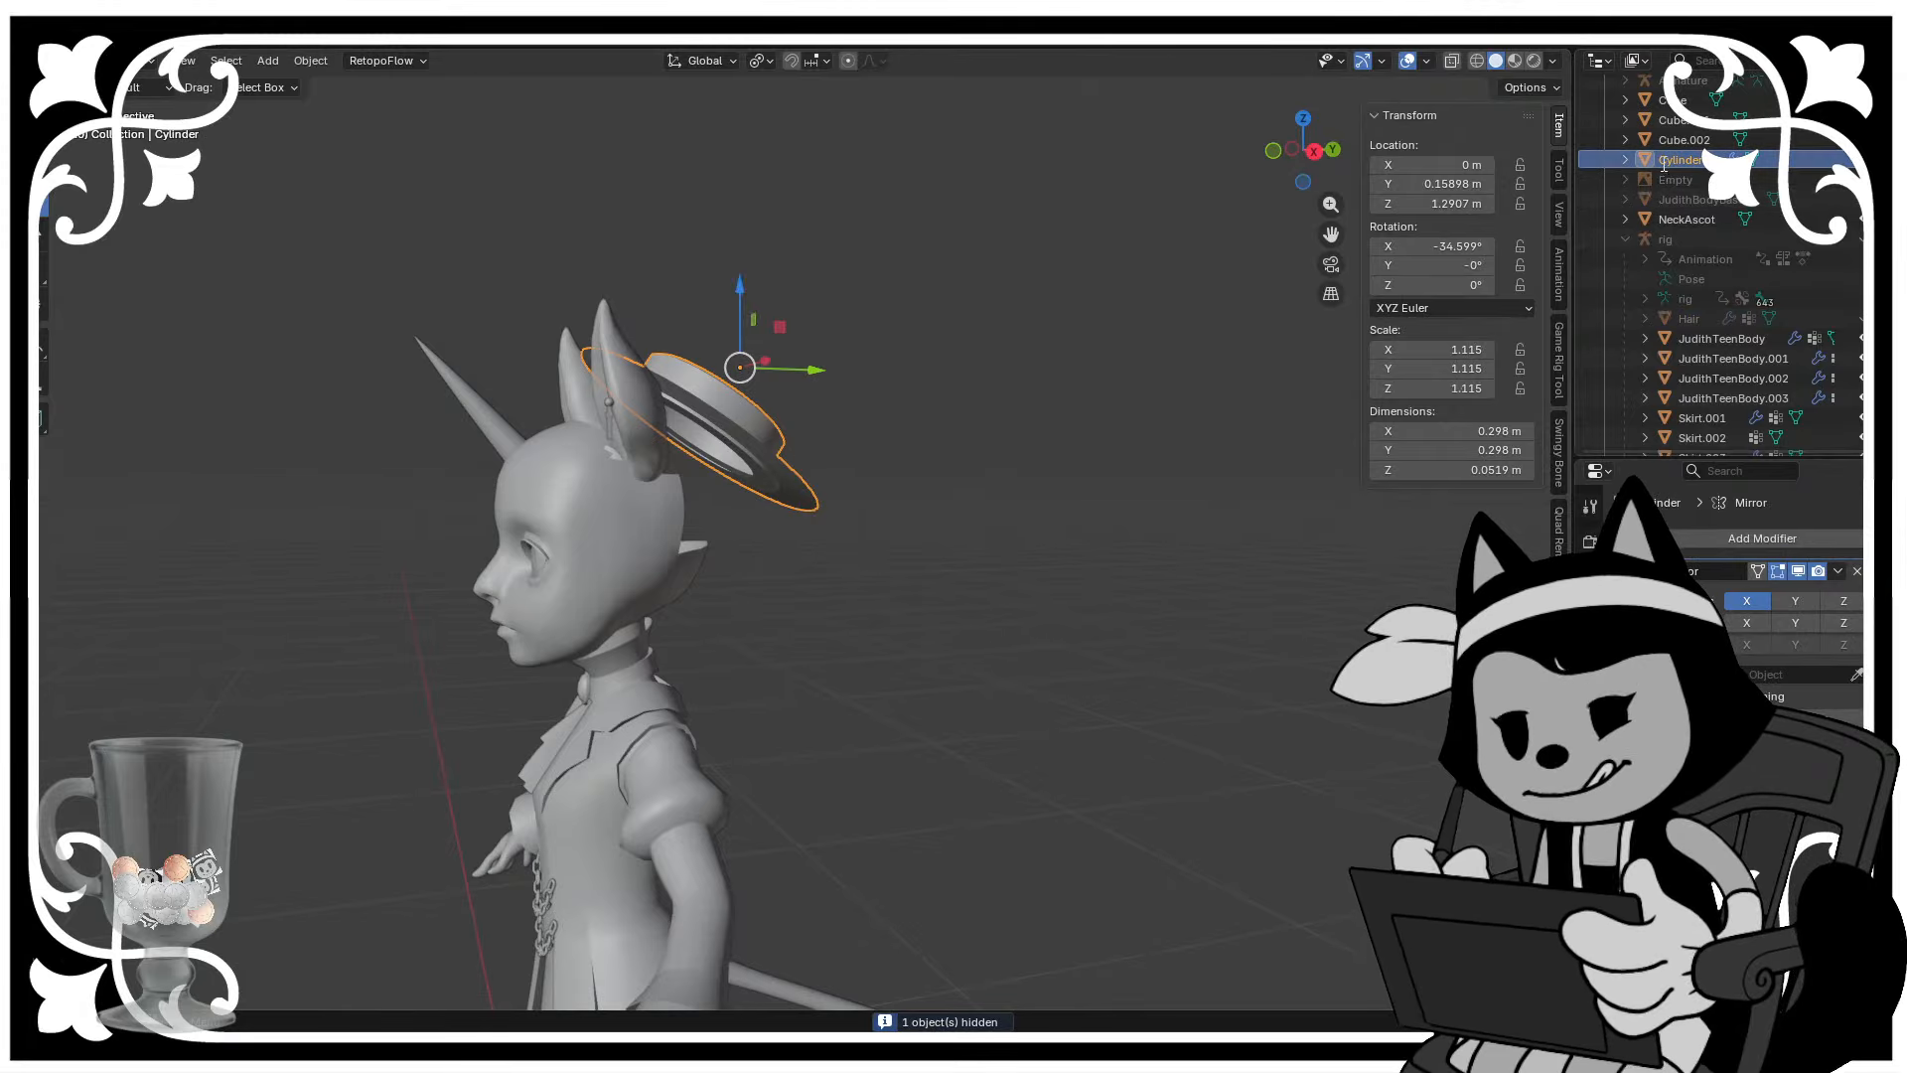
{"action": "type", "text": "Hat"}
{"action": "key", "text": "Return"}
{"action": "scroll", "coordinate": [1587, 181], "scroll_direction": "up", "scroll_amount": 3}
{"action": "key", "text": "h"}
- Select the head, the coat body and the front skirt panel together, and save the file
{"action": "left_click", "coordinate": [606, 516]}
{"action": "key", "text": "ctrl+s"}
{"action": "scroll", "coordinate": [695, 417], "scroll_direction": "down", "scroll_amount": 3}
{"action": "middle_click_drag", "start_coordinate": [685, 407], "coordinate": [918, 333]}
{"action": "scroll", "coordinate": [896, 323], "scroll_direction": "up", "scroll_amount": 4}
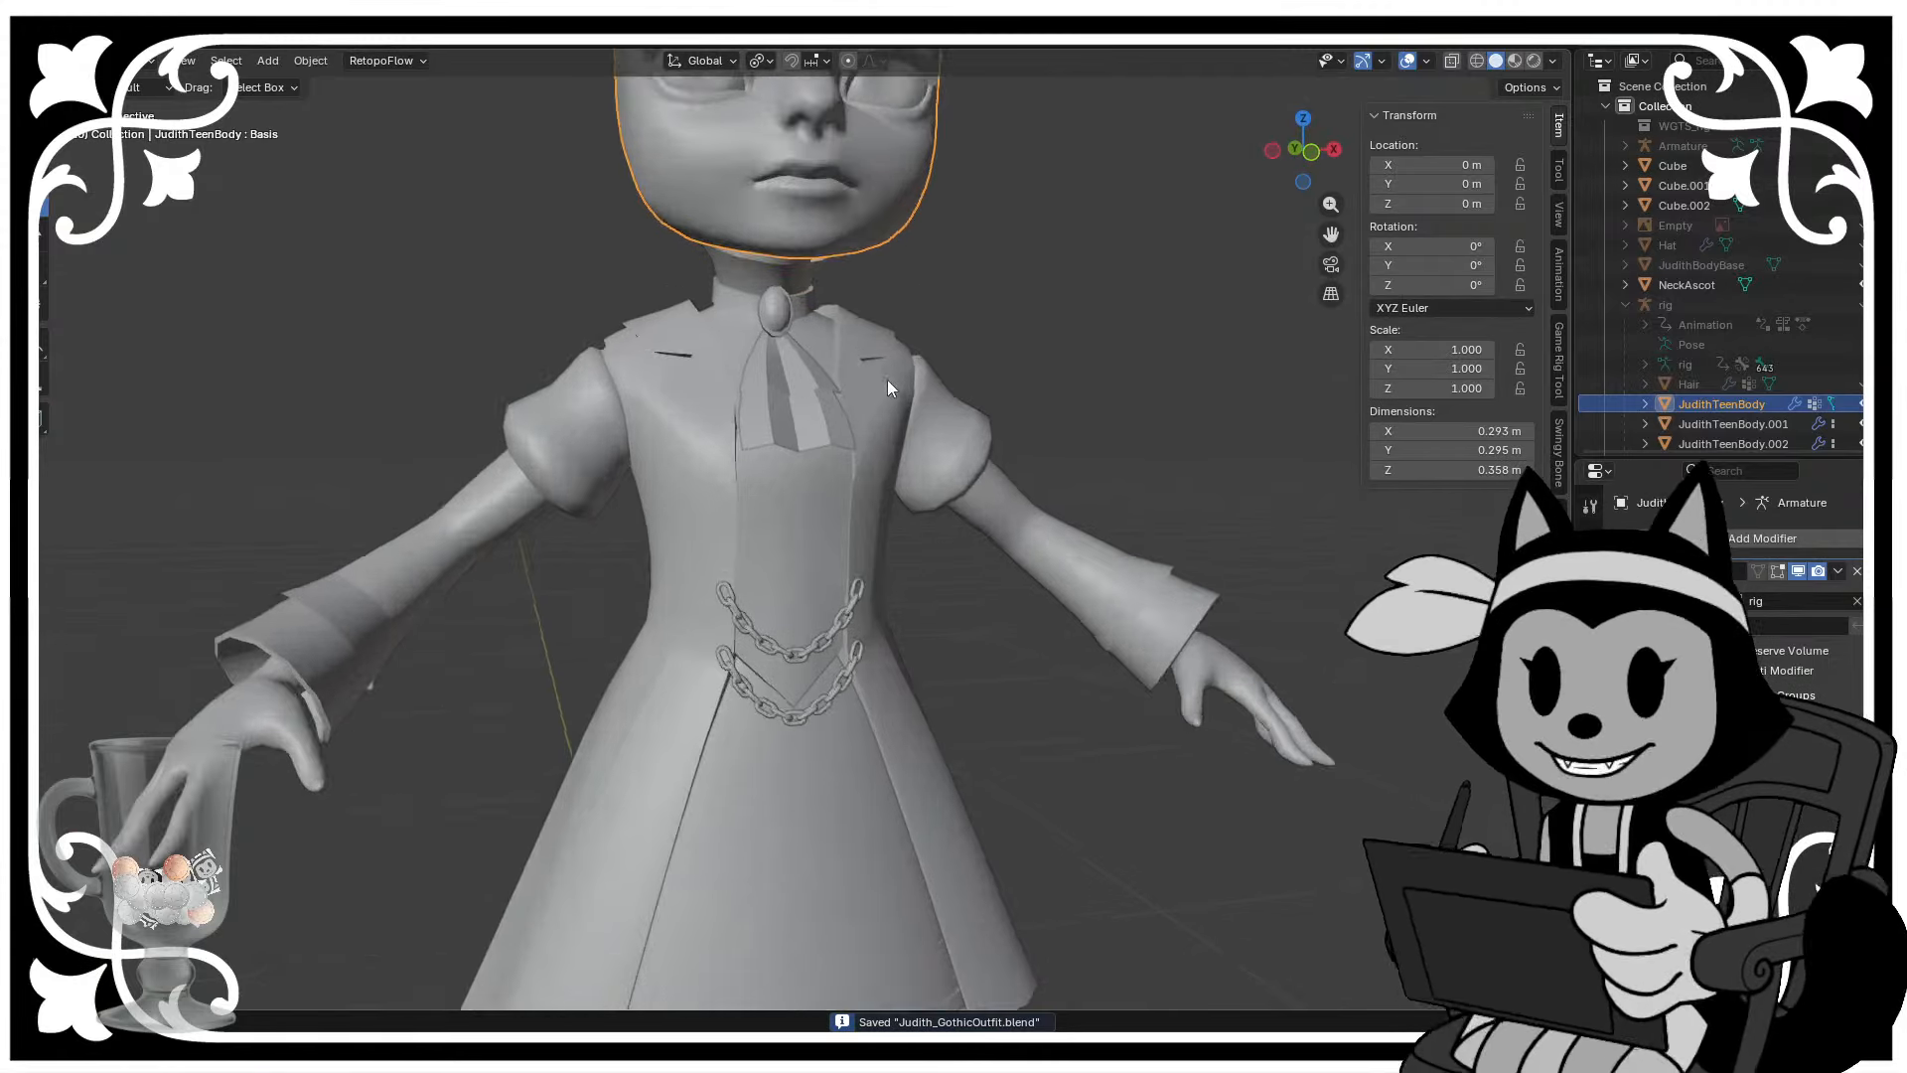
{"action": "scroll", "coordinate": [781, 360], "scroll_direction": "down", "scroll_amount": 3}
{"action": "left_click", "coordinate": [759, 342]}
{"action": "middle_click_drag", "start_coordinate": [759, 342], "coordinate": [830, 485]}
{"action": "scroll", "coordinate": [795, 410], "scroll_direction": "up", "scroll_amount": 2}
{"action": "scroll", "coordinate": [794, 418], "scroll_direction": "down", "scroll_amount": 2}
{"action": "scroll", "coordinate": [693, 522], "scroll_direction": "up", "scroll_amount": 3}
{"action": "scroll", "coordinate": [693, 521], "scroll_direction": "down", "scroll_amount": 6}
{"action": "left_click", "coordinate": [730, 795], "text": "shift"}
{"action": "key", "text": "ctrl+s"}
- Export the selected head, body and skirt meshes in FBX format
{"action": "left_click", "coordinate": [75, 40]}
{"action": "mouse_move", "coordinate": [84, 335]}
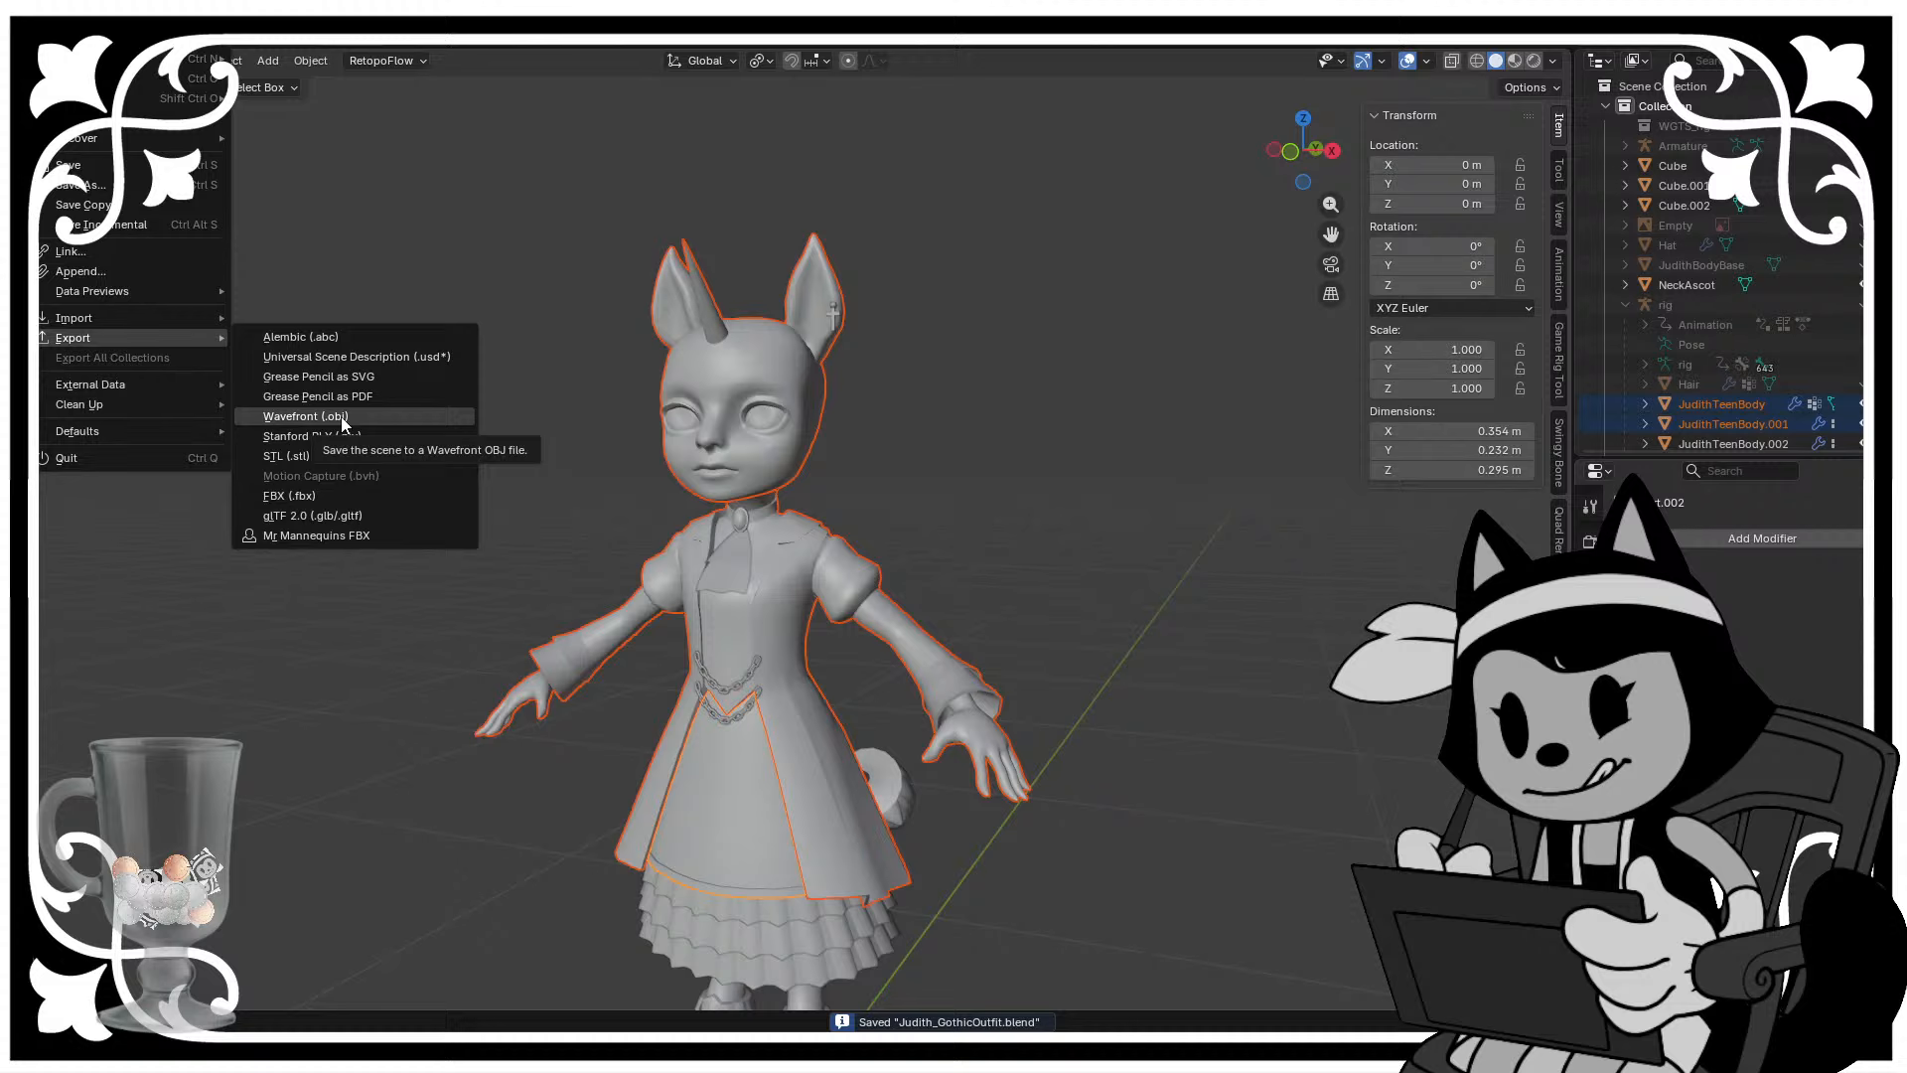
{"action": "left_click", "coordinate": [343, 495]}
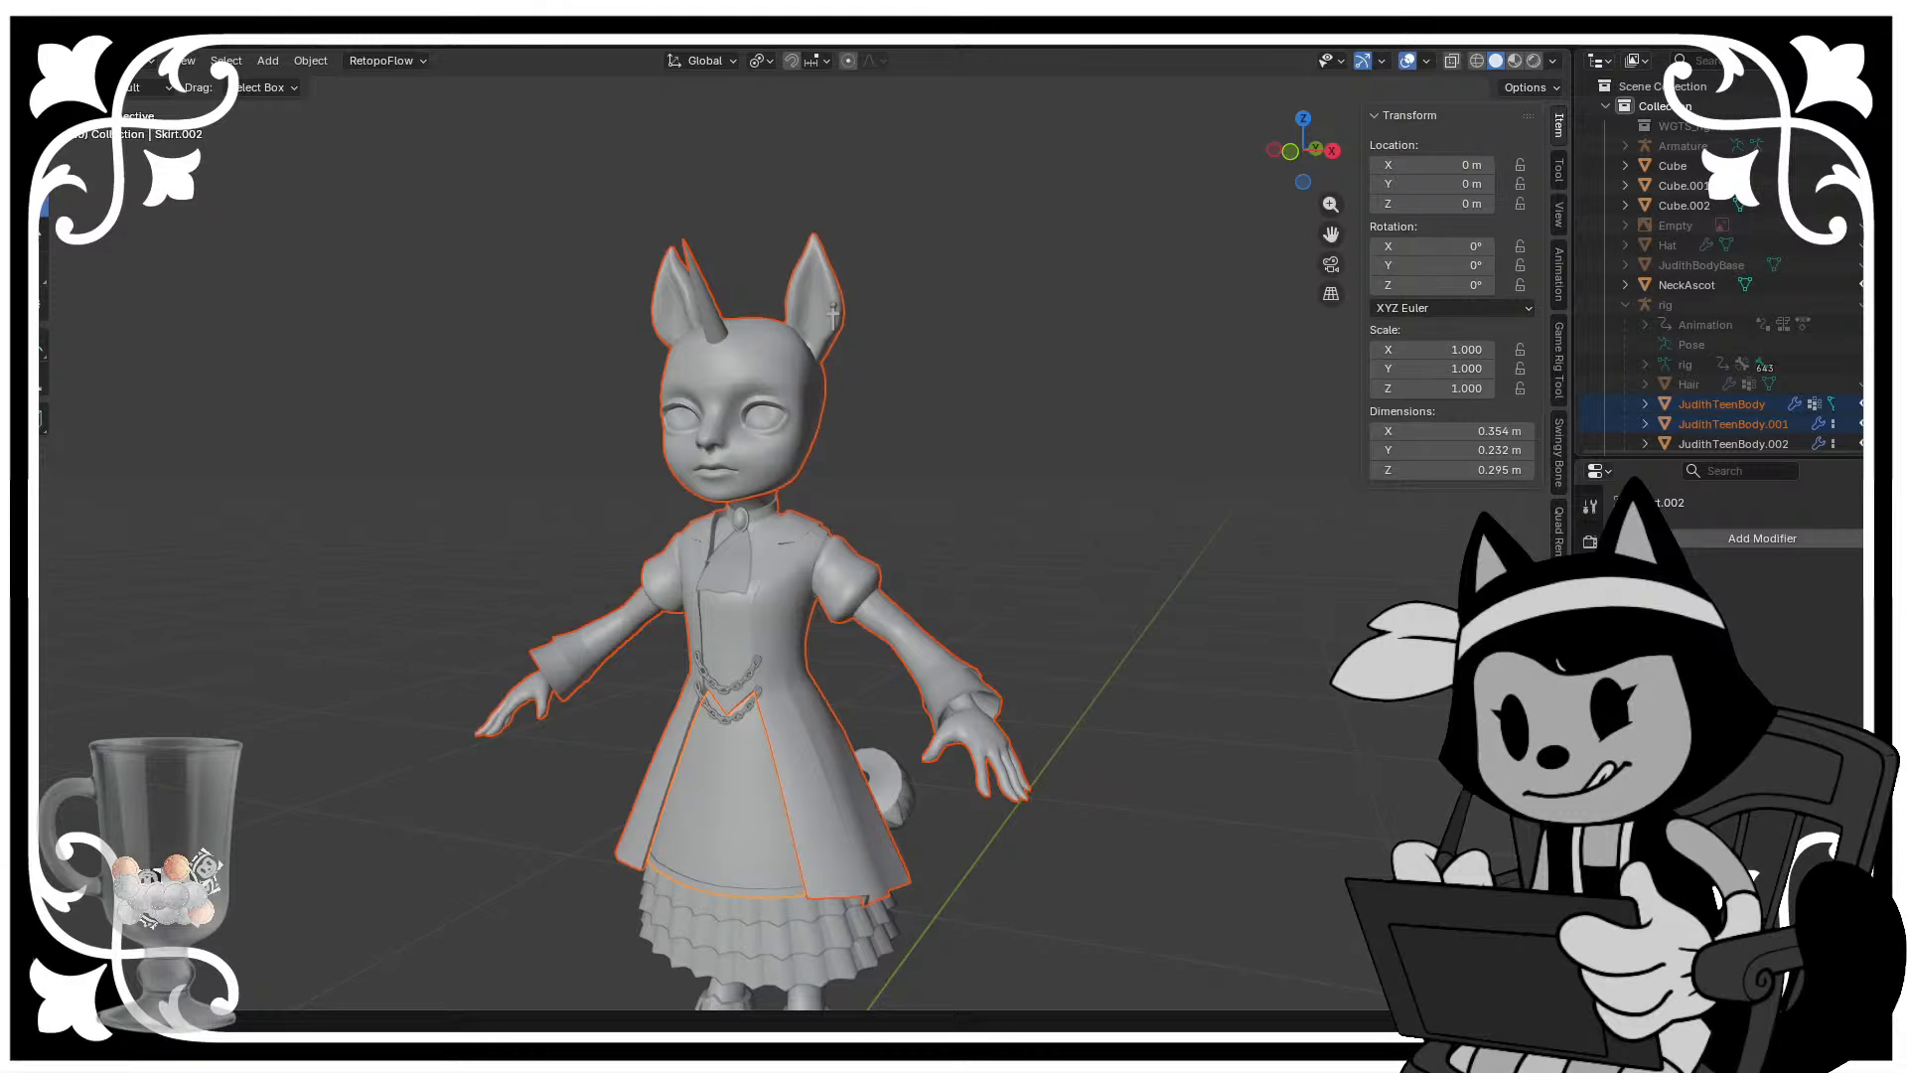
- Deselect the exported meshes and save the file
{"action": "scroll", "coordinate": [1005, 416], "scroll_direction": "up", "scroll_amount": 2}
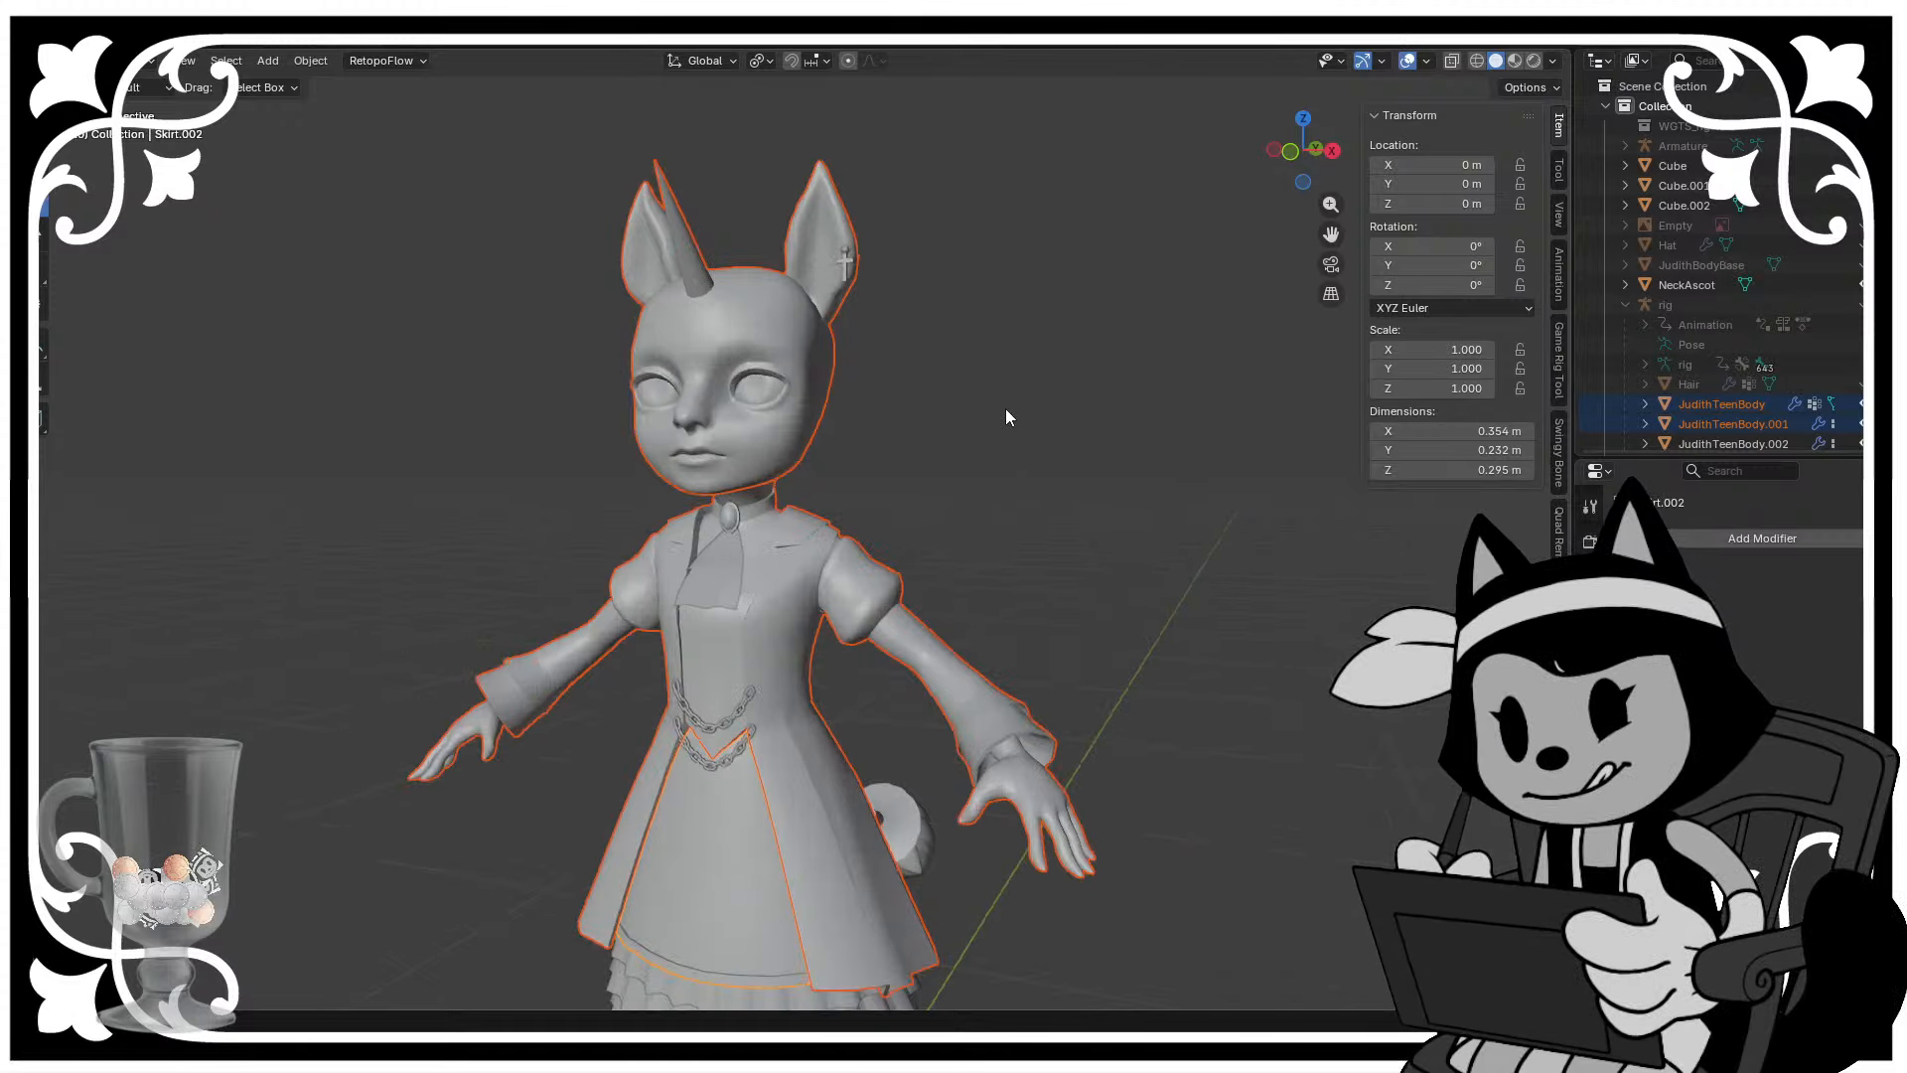
{"action": "middle_click_drag", "start_coordinate": [1006, 409], "coordinate": [1071, 522]}
{"action": "left_click", "coordinate": [994, 573]}
{"action": "scroll", "coordinate": [987, 576], "scroll_direction": "down", "scroll_amount": 2}
{"action": "middle_click_drag", "start_coordinate": [988, 576], "coordinate": [1021, 569]}
{"action": "key", "text": "ctrl+s"}
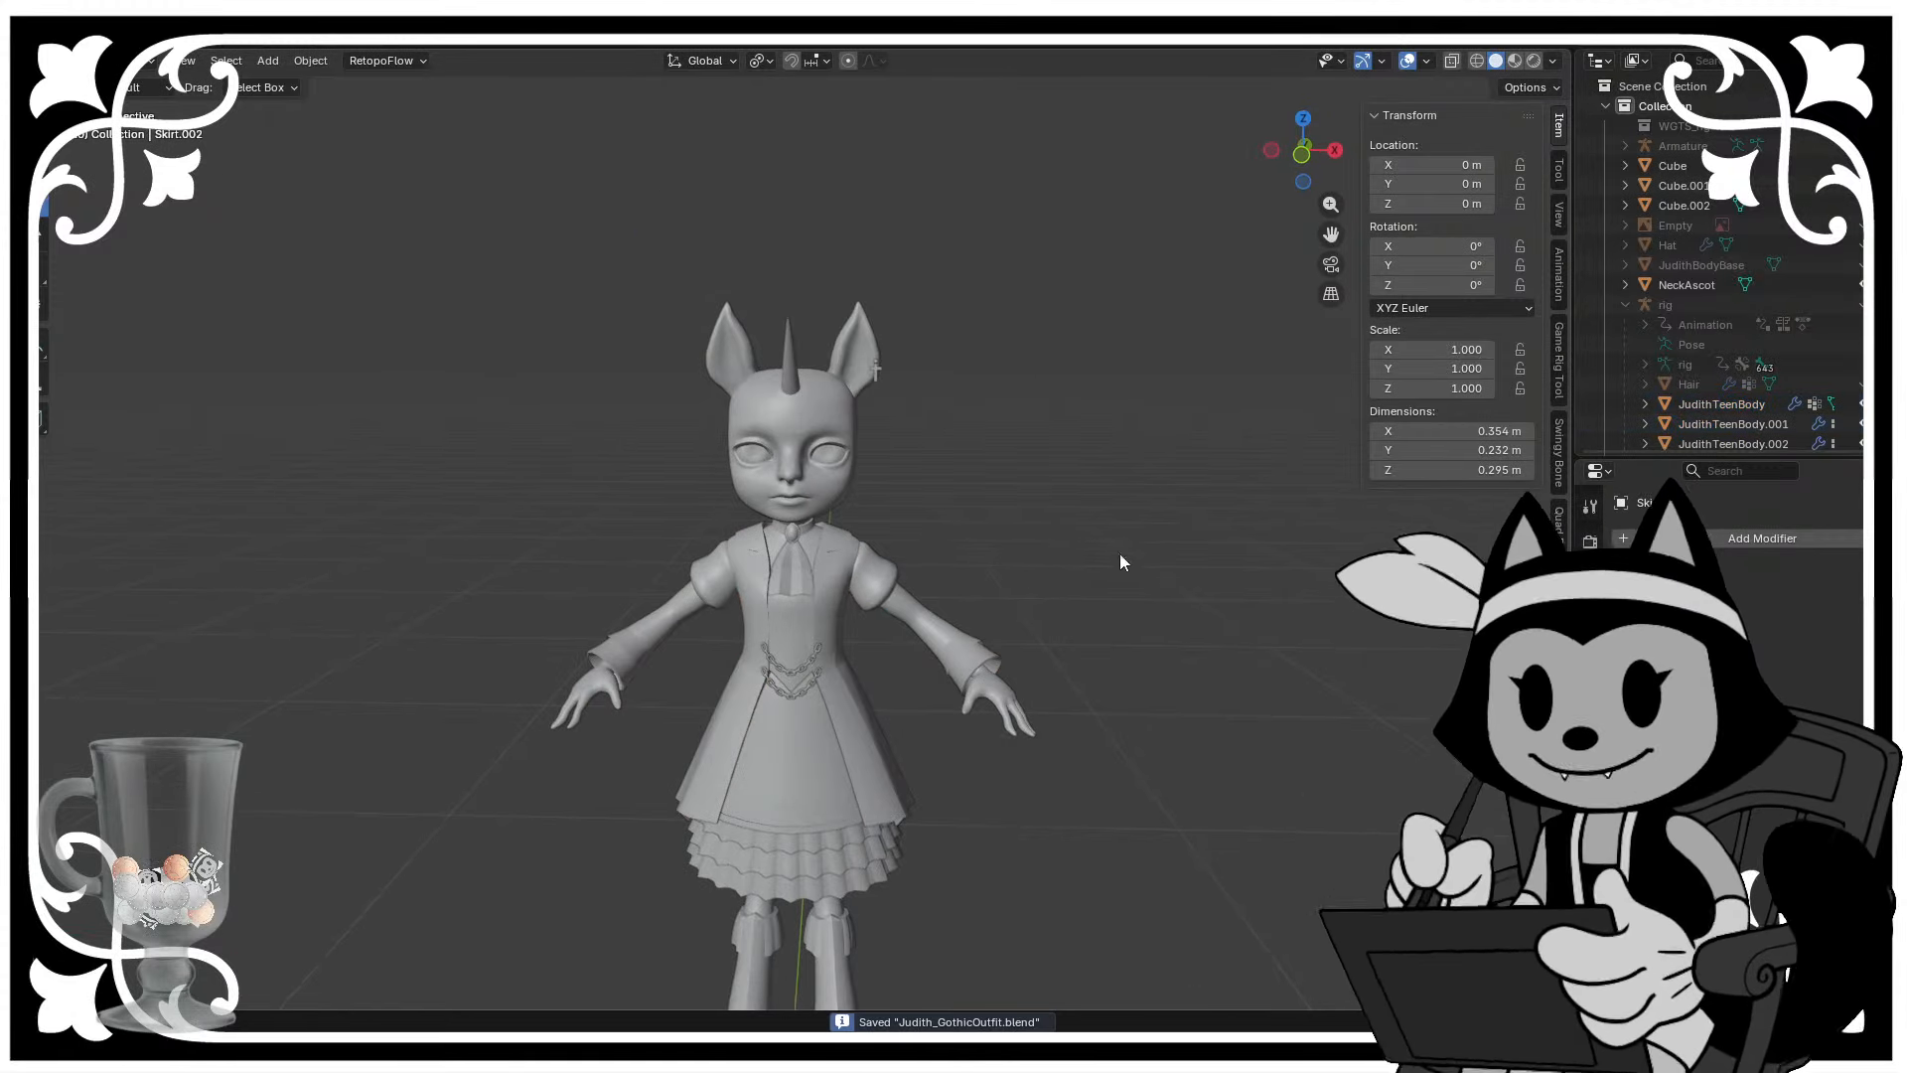
- Unhide the Hair and Hat objects
{"action": "left_click", "coordinate": [1867, 384]}
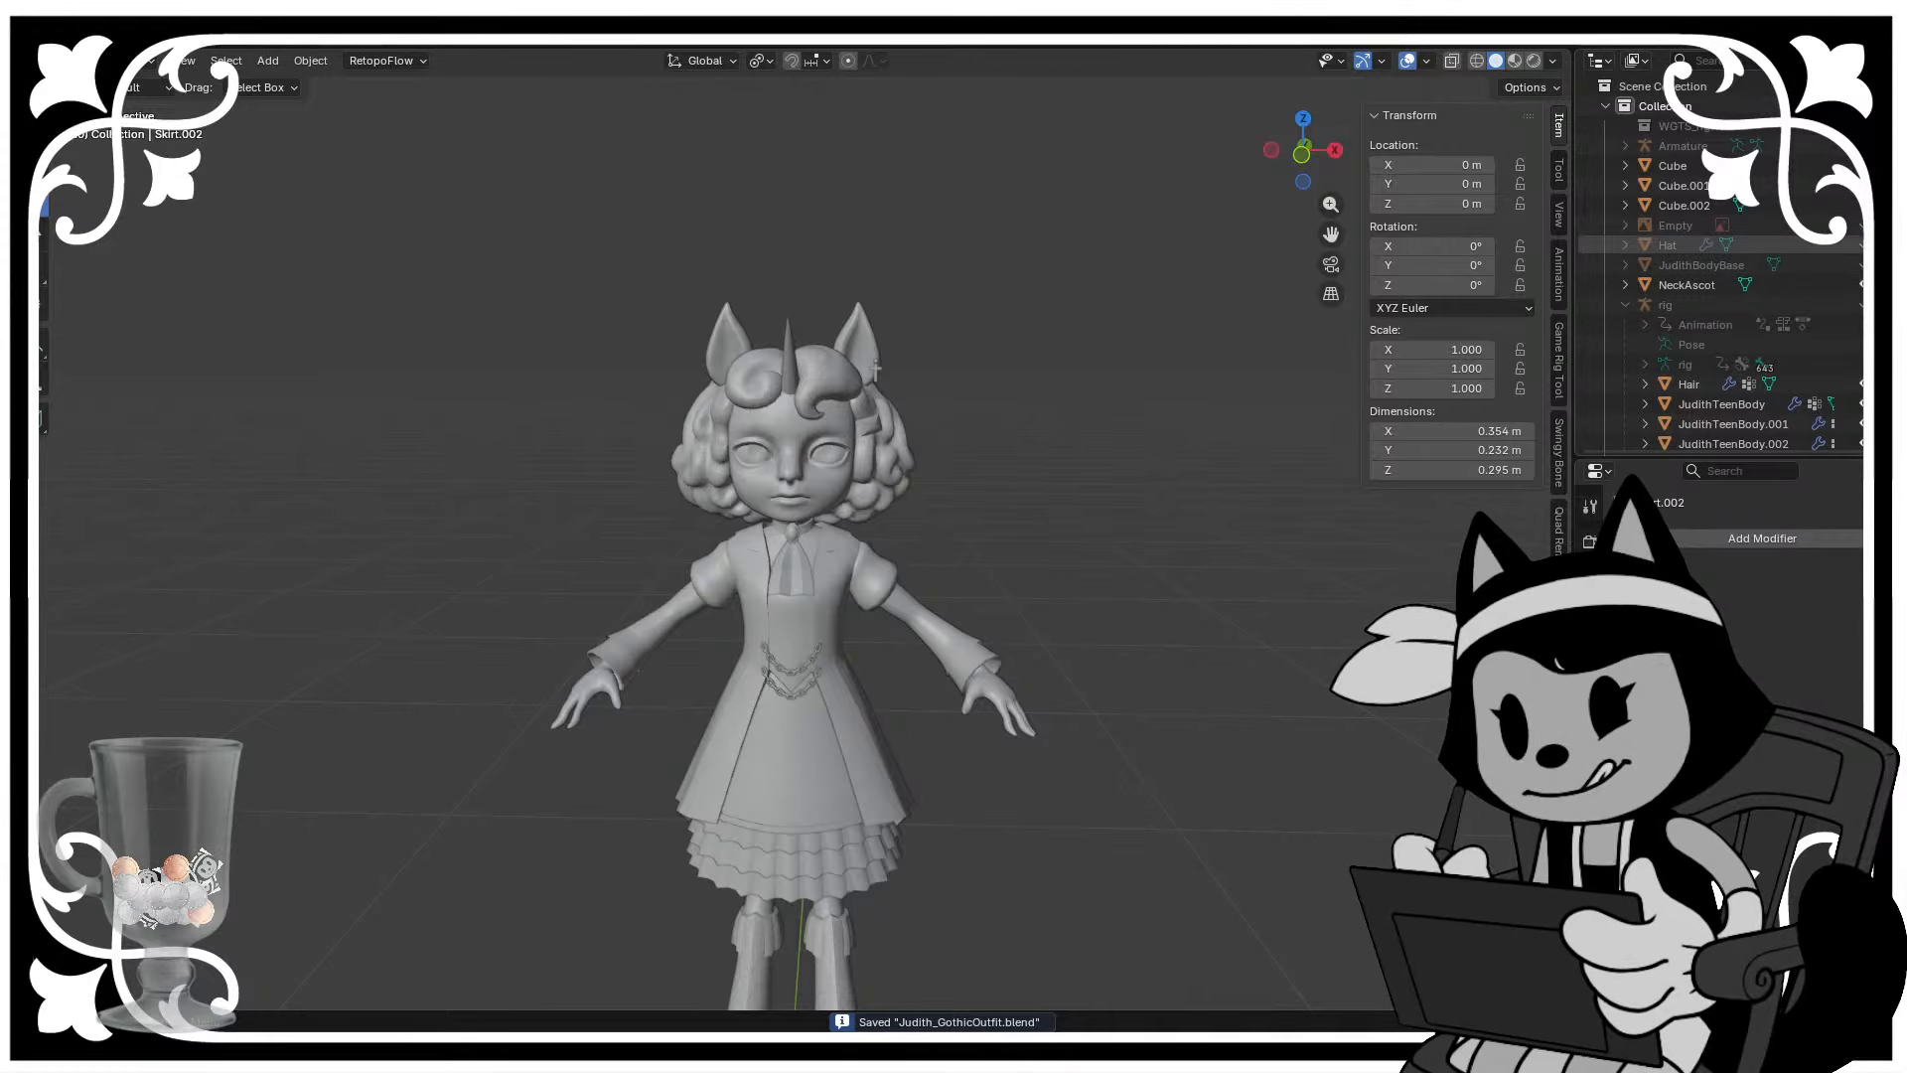
{"action": "left_click", "coordinate": [1864, 245]}
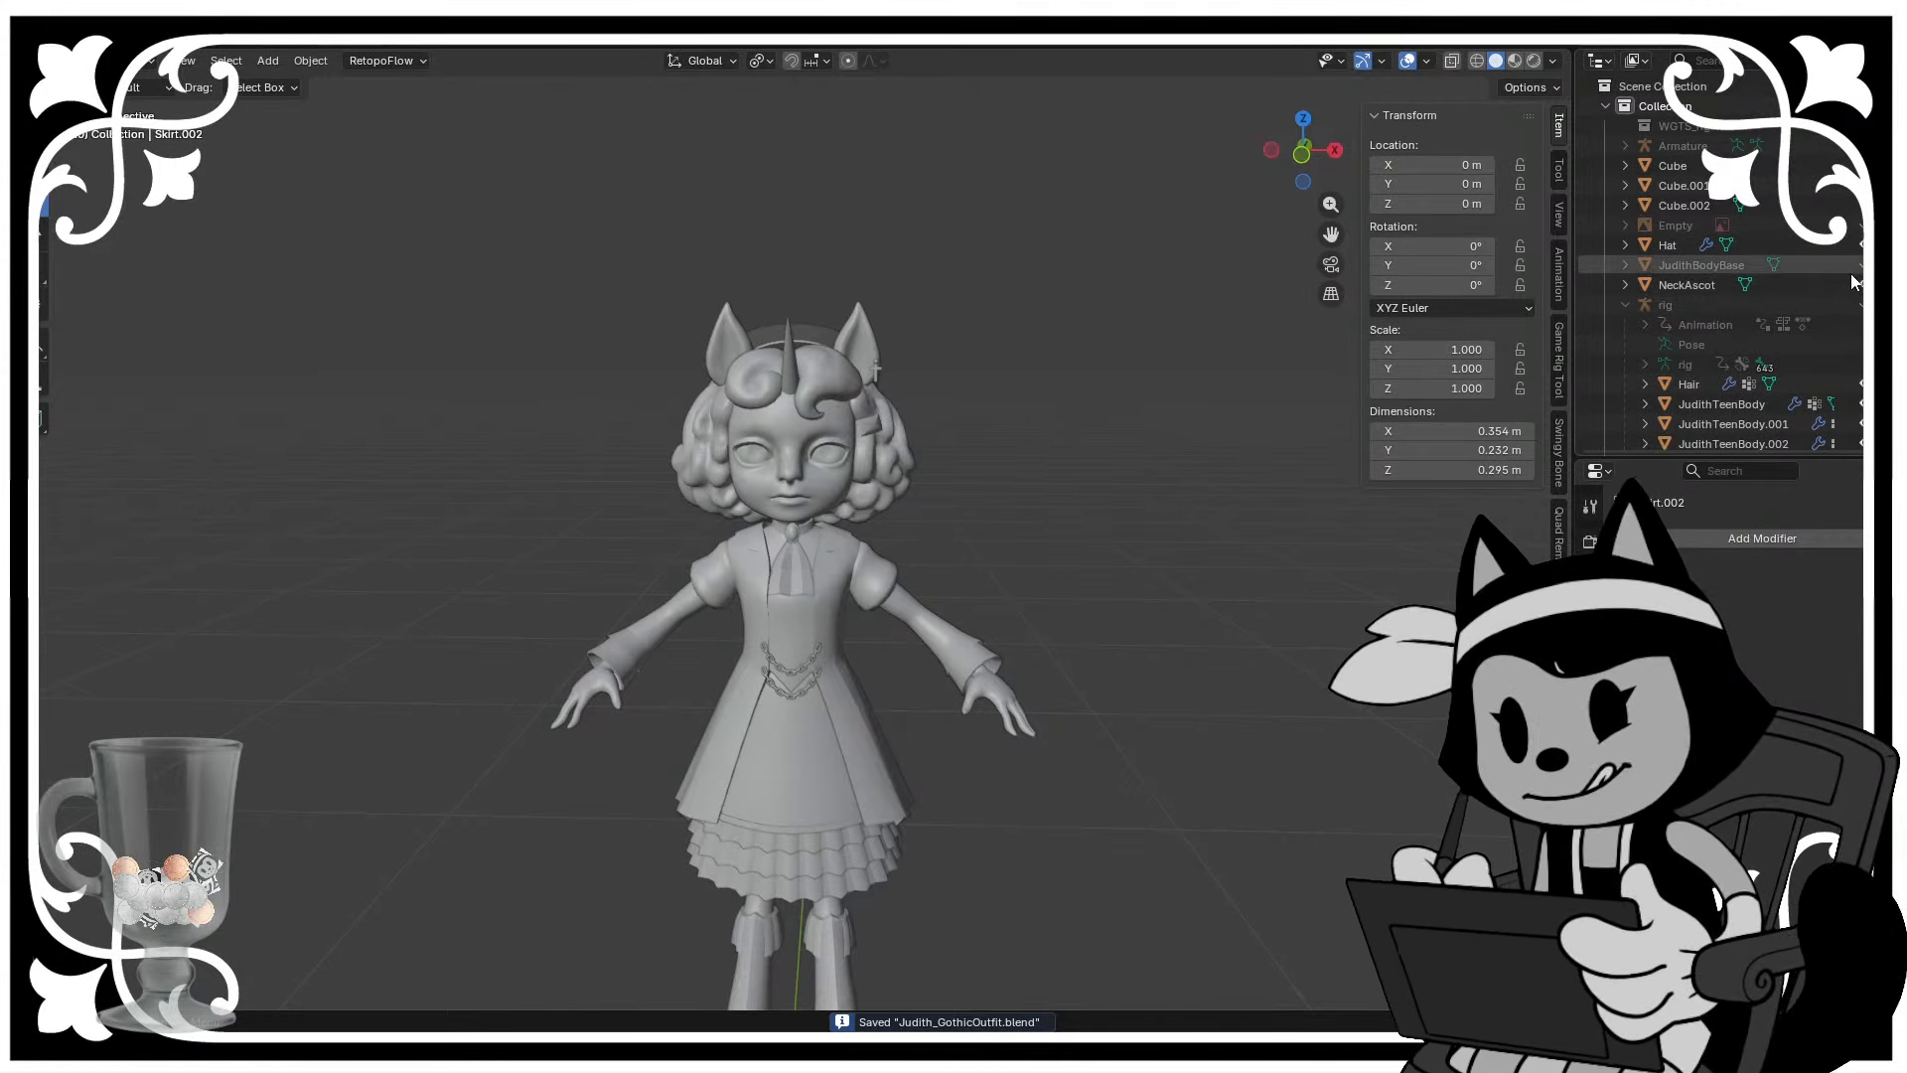
{"action": "scroll", "coordinate": [993, 341], "scroll_direction": "up", "scroll_amount": 1}
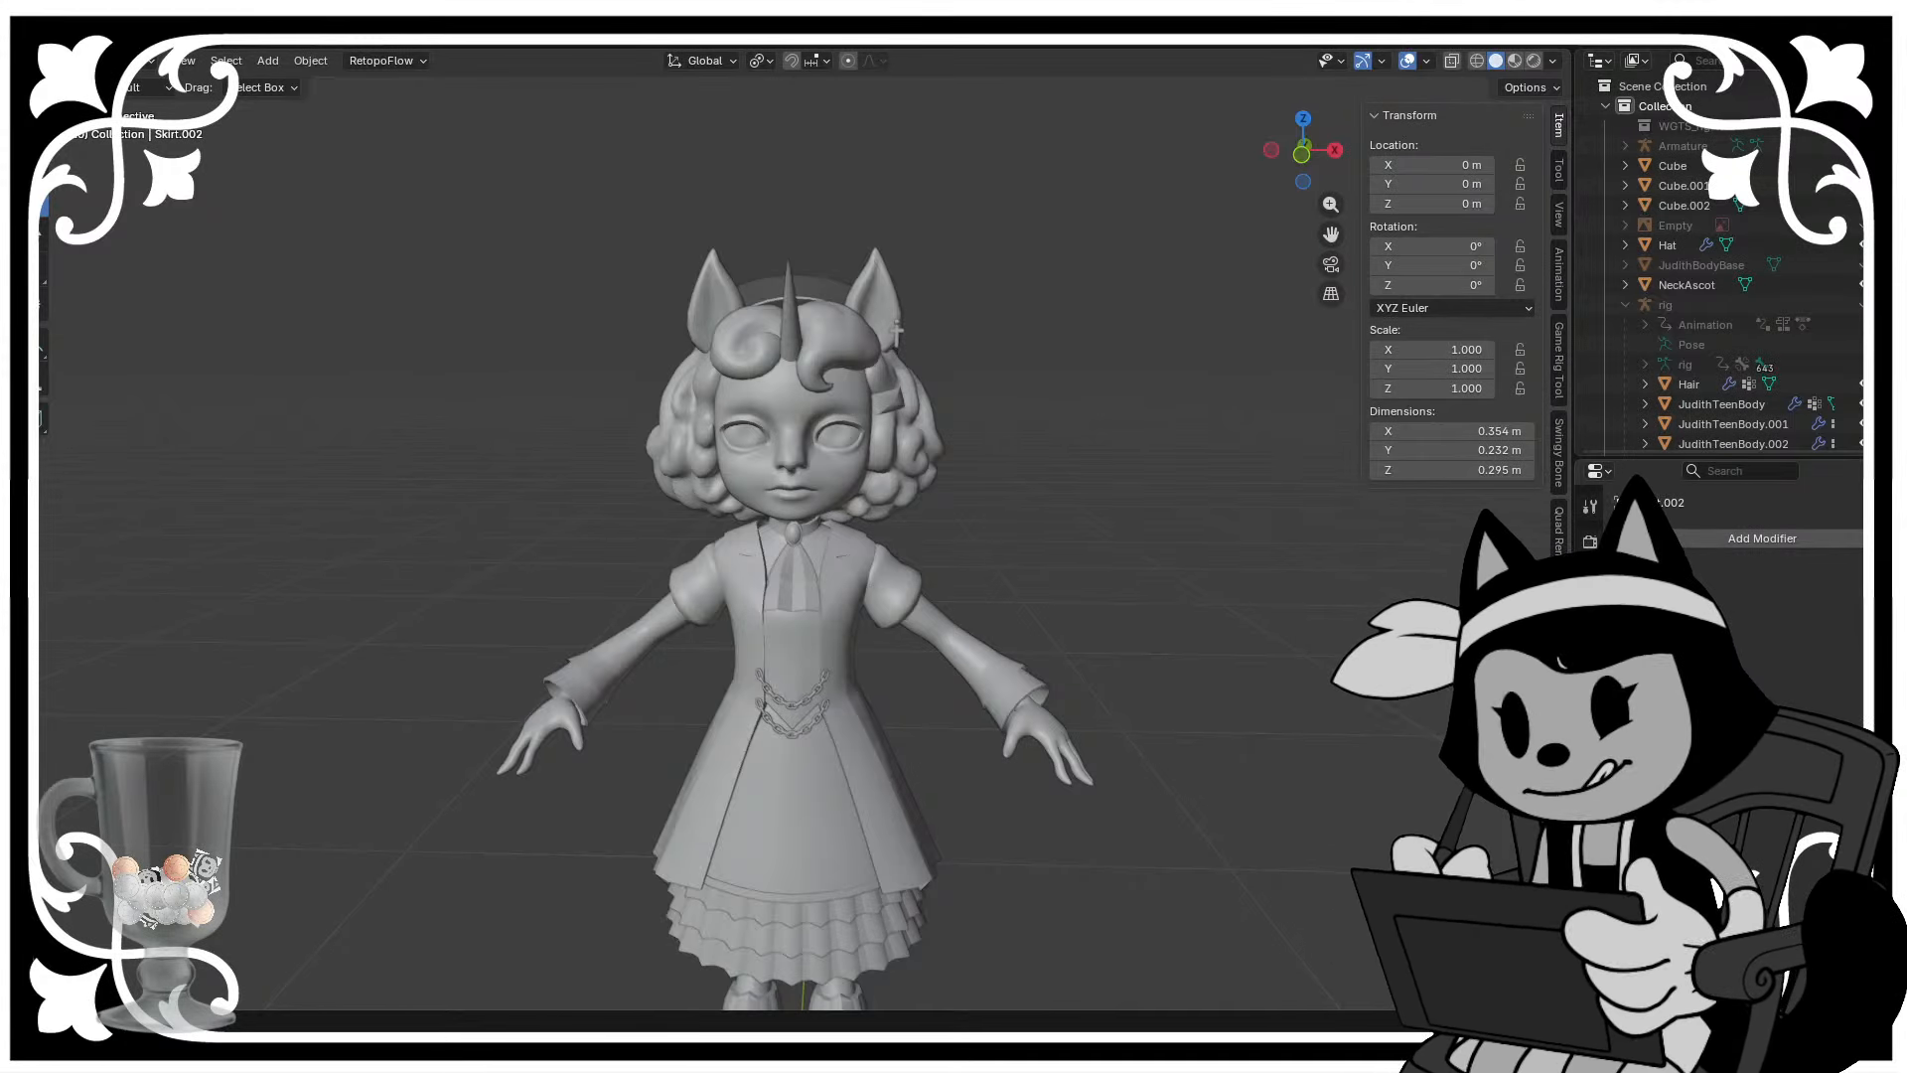
- Switch to ZBrush, dismiss its home page and open the FBX ExportImport plugin options
{"action": "right_click_drag", "start_coordinate": [41, 526], "coordinate": [87, 554]}
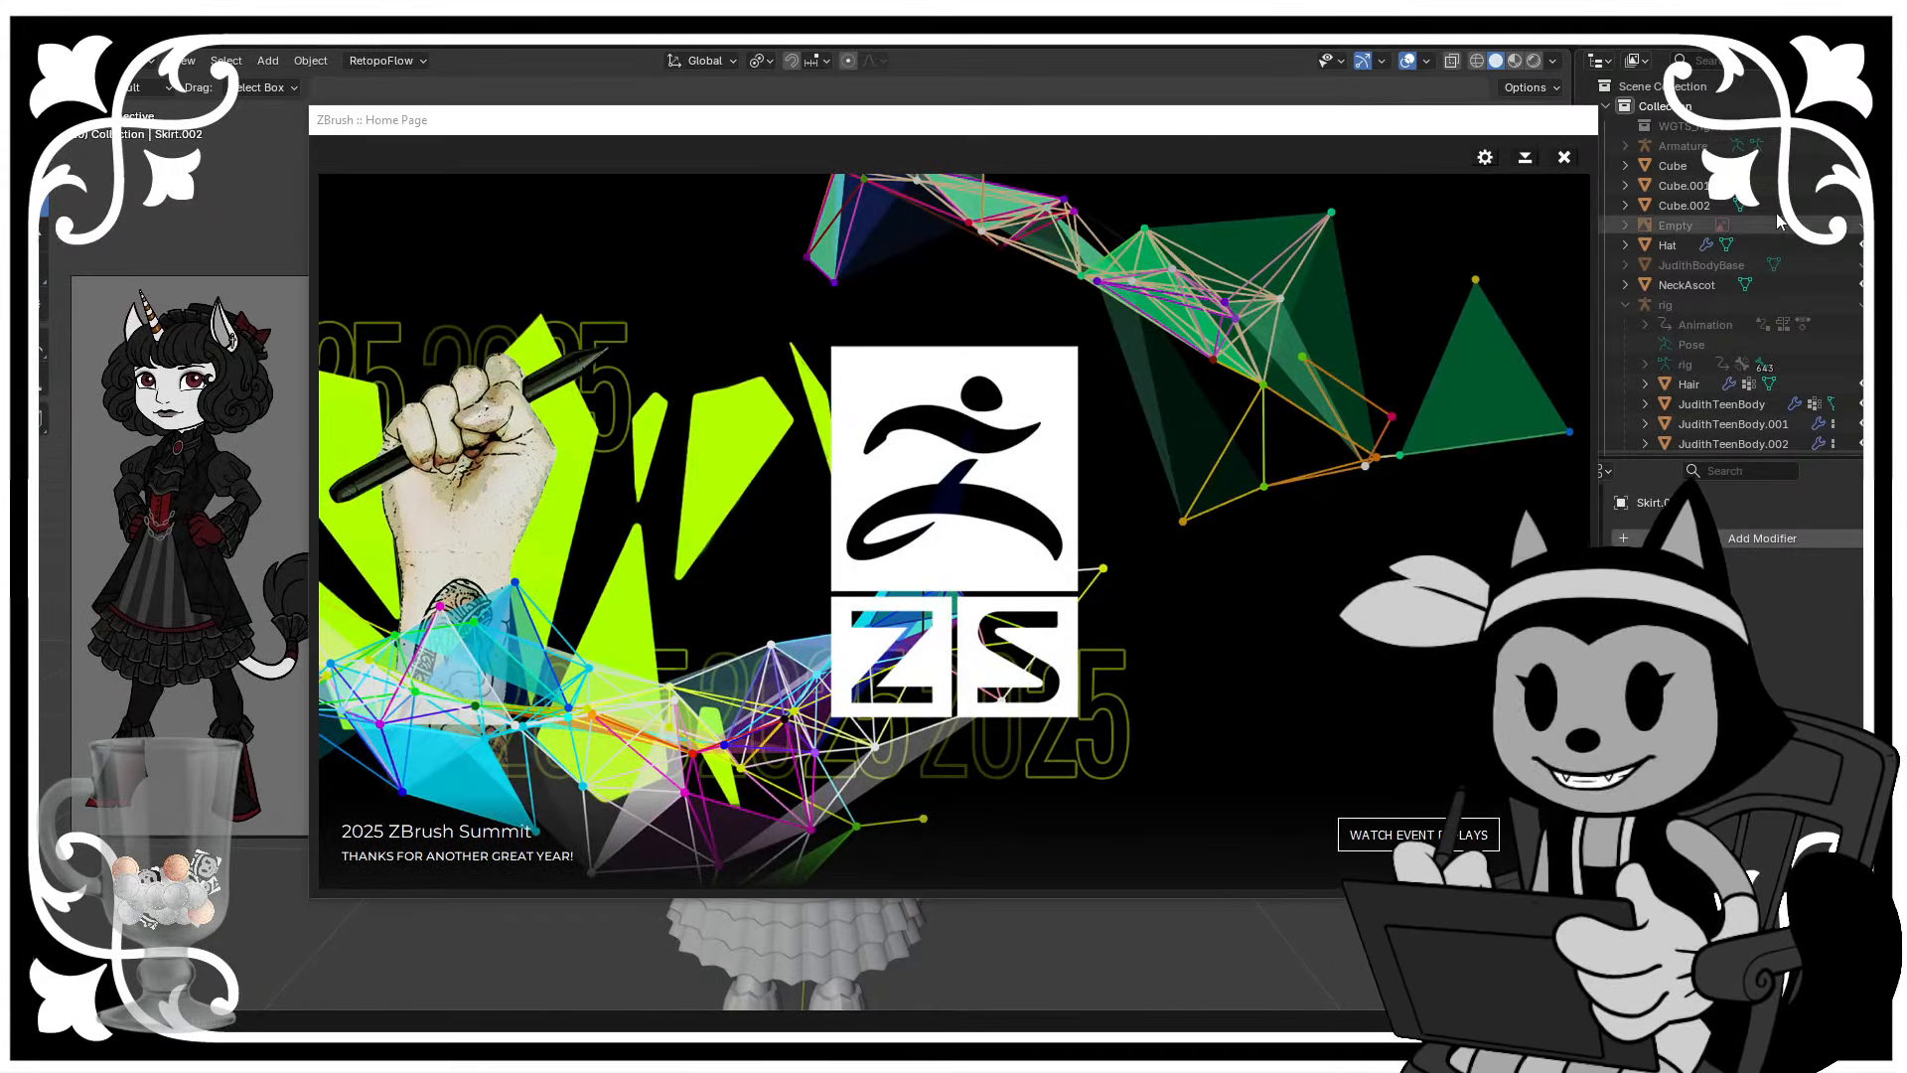
{"action": "left_click", "coordinate": [1564, 157]}
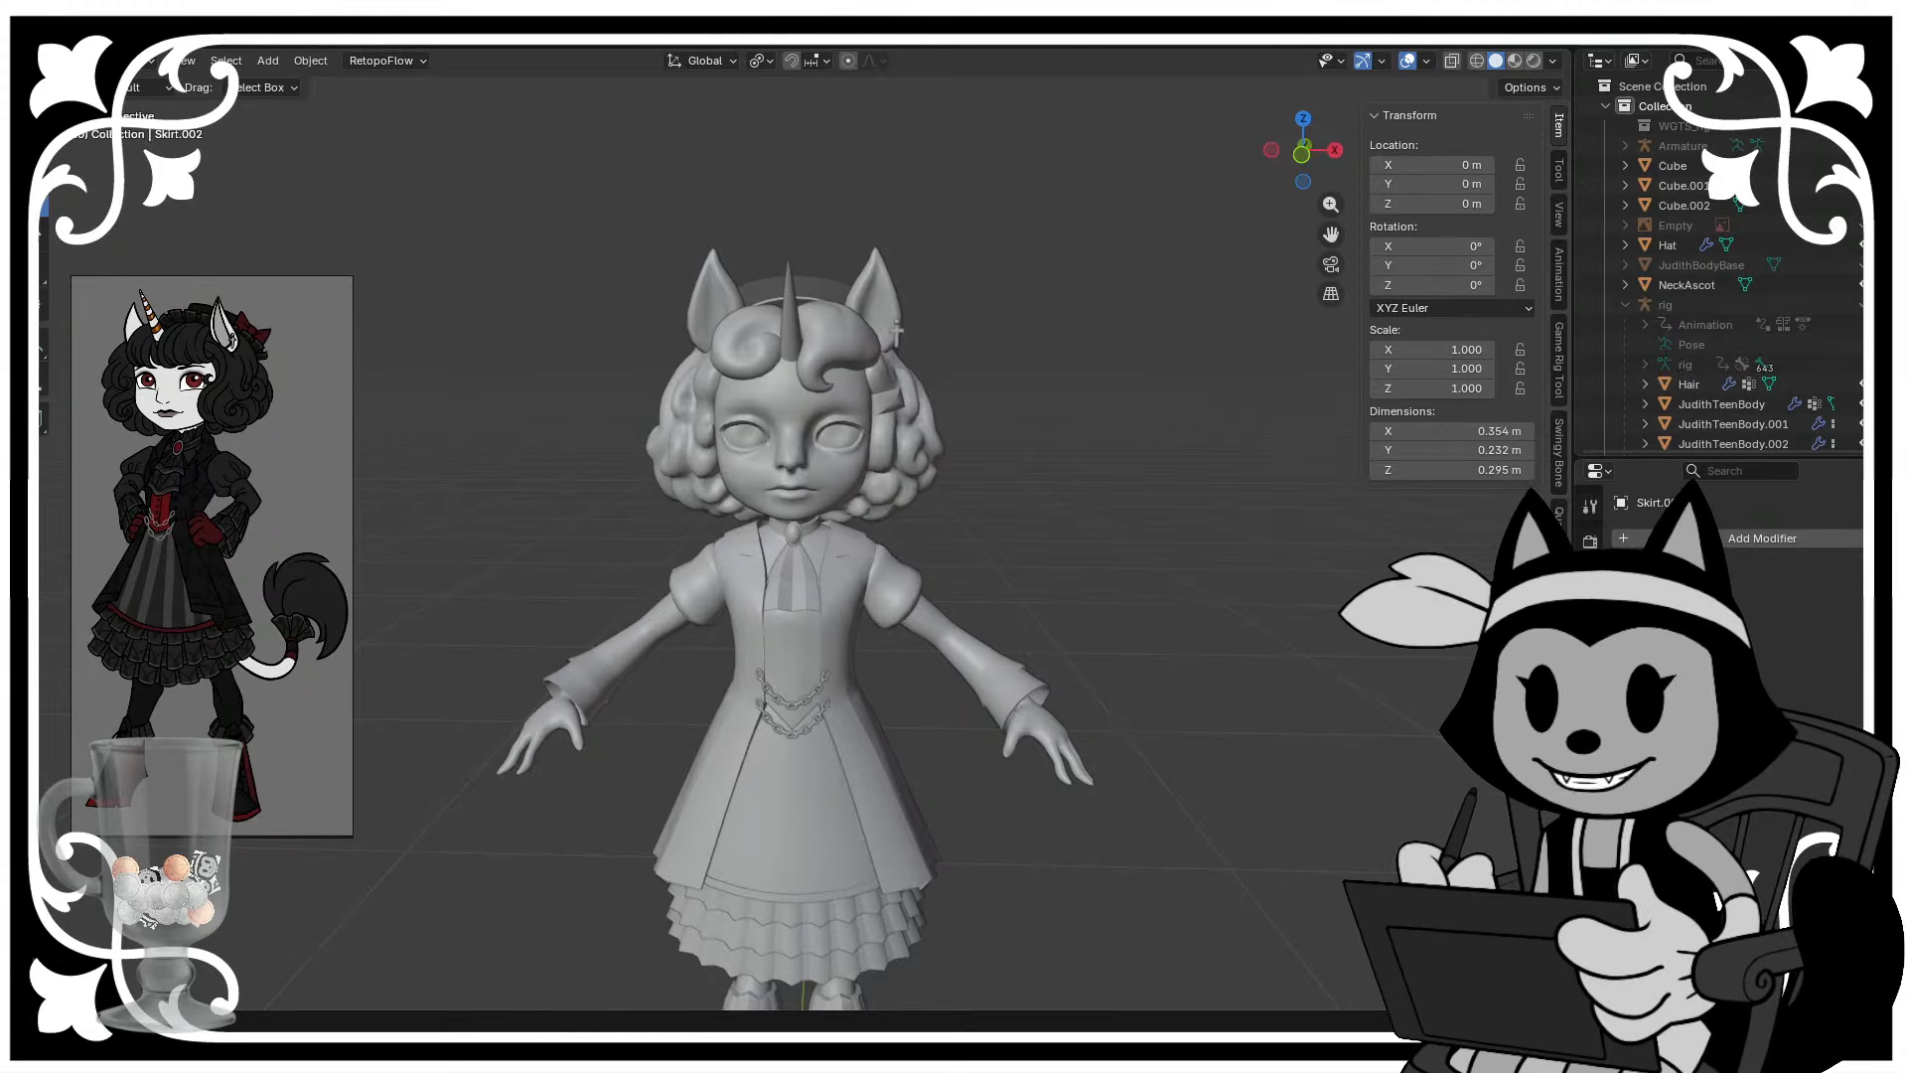
{"action": "left_click_drag", "start_coordinate": [306, 1029], "coordinate": [305, 47]}
{"action": "left_click_drag", "start_coordinate": [306, 343], "coordinate": [358, 394]}
{"action": "left_click", "coordinate": [1220, 46]}
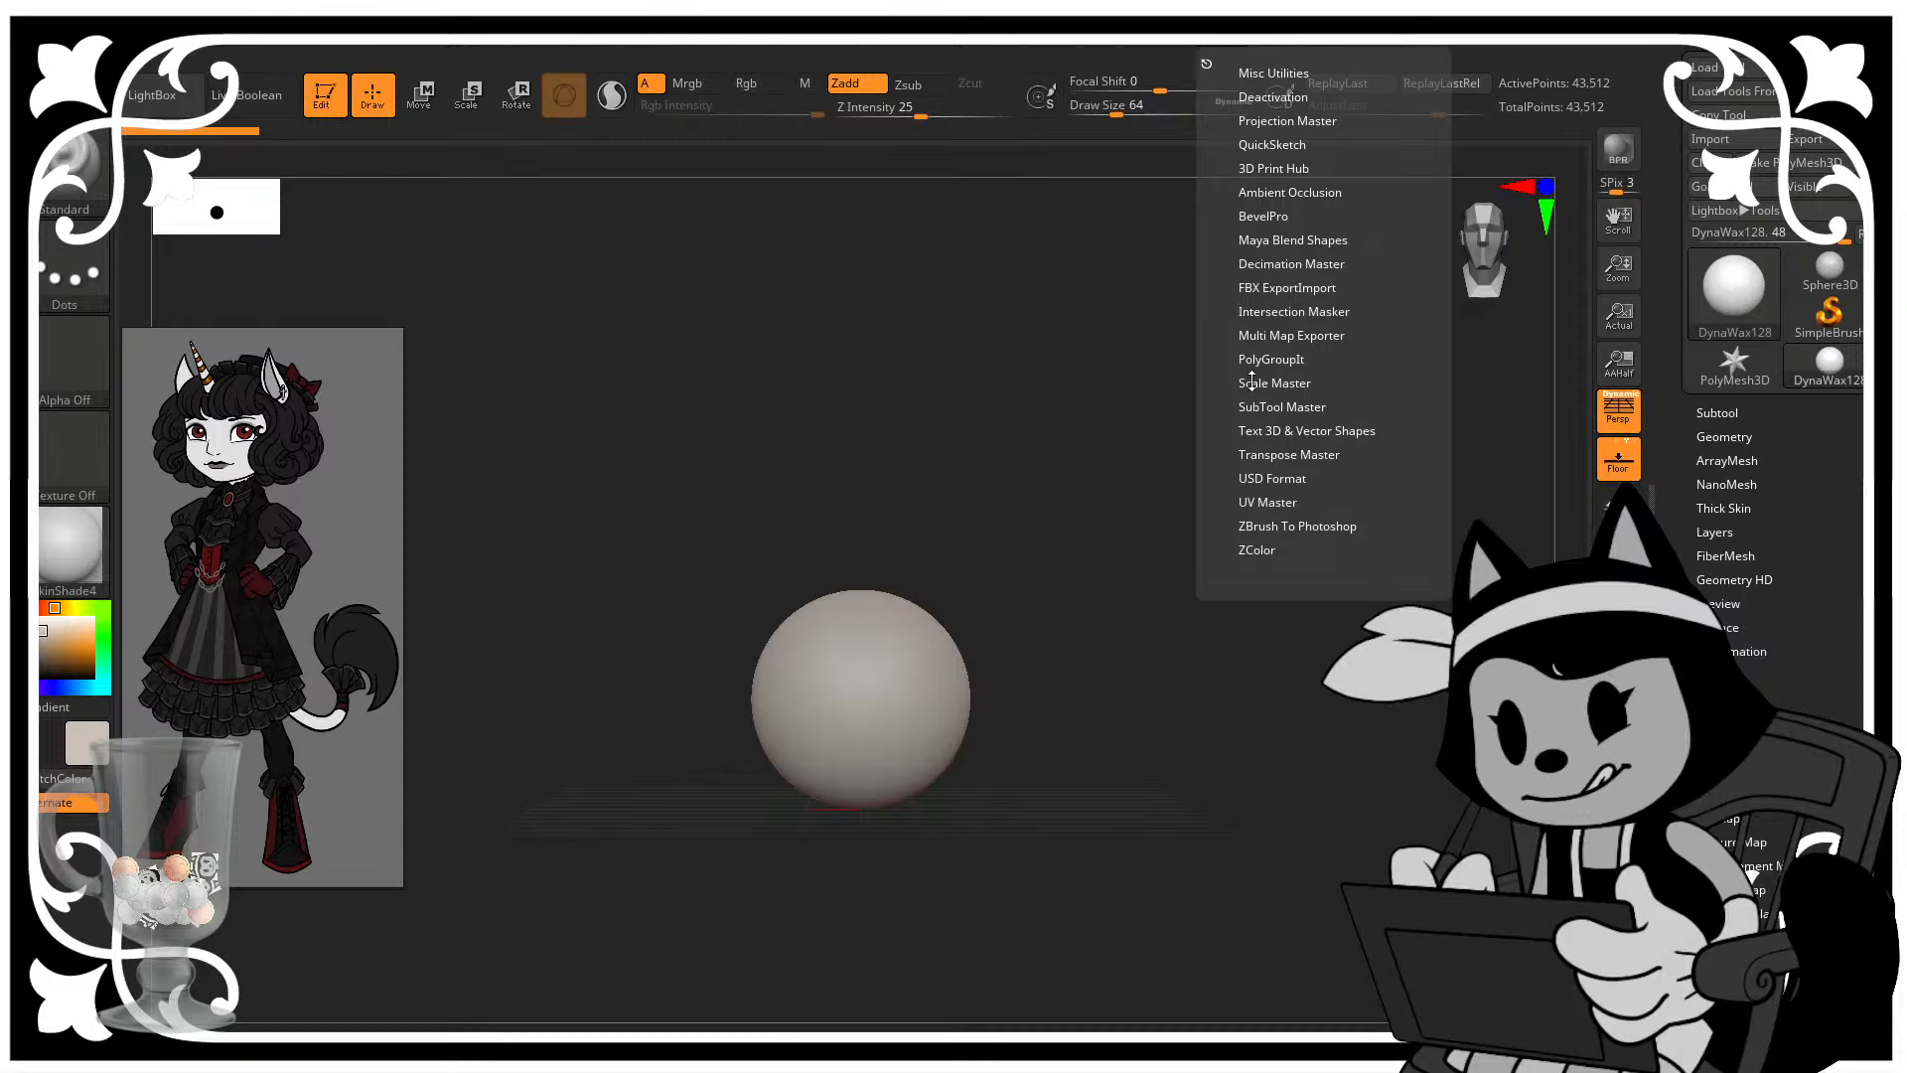
{"action": "left_click", "coordinate": [1279, 288]}
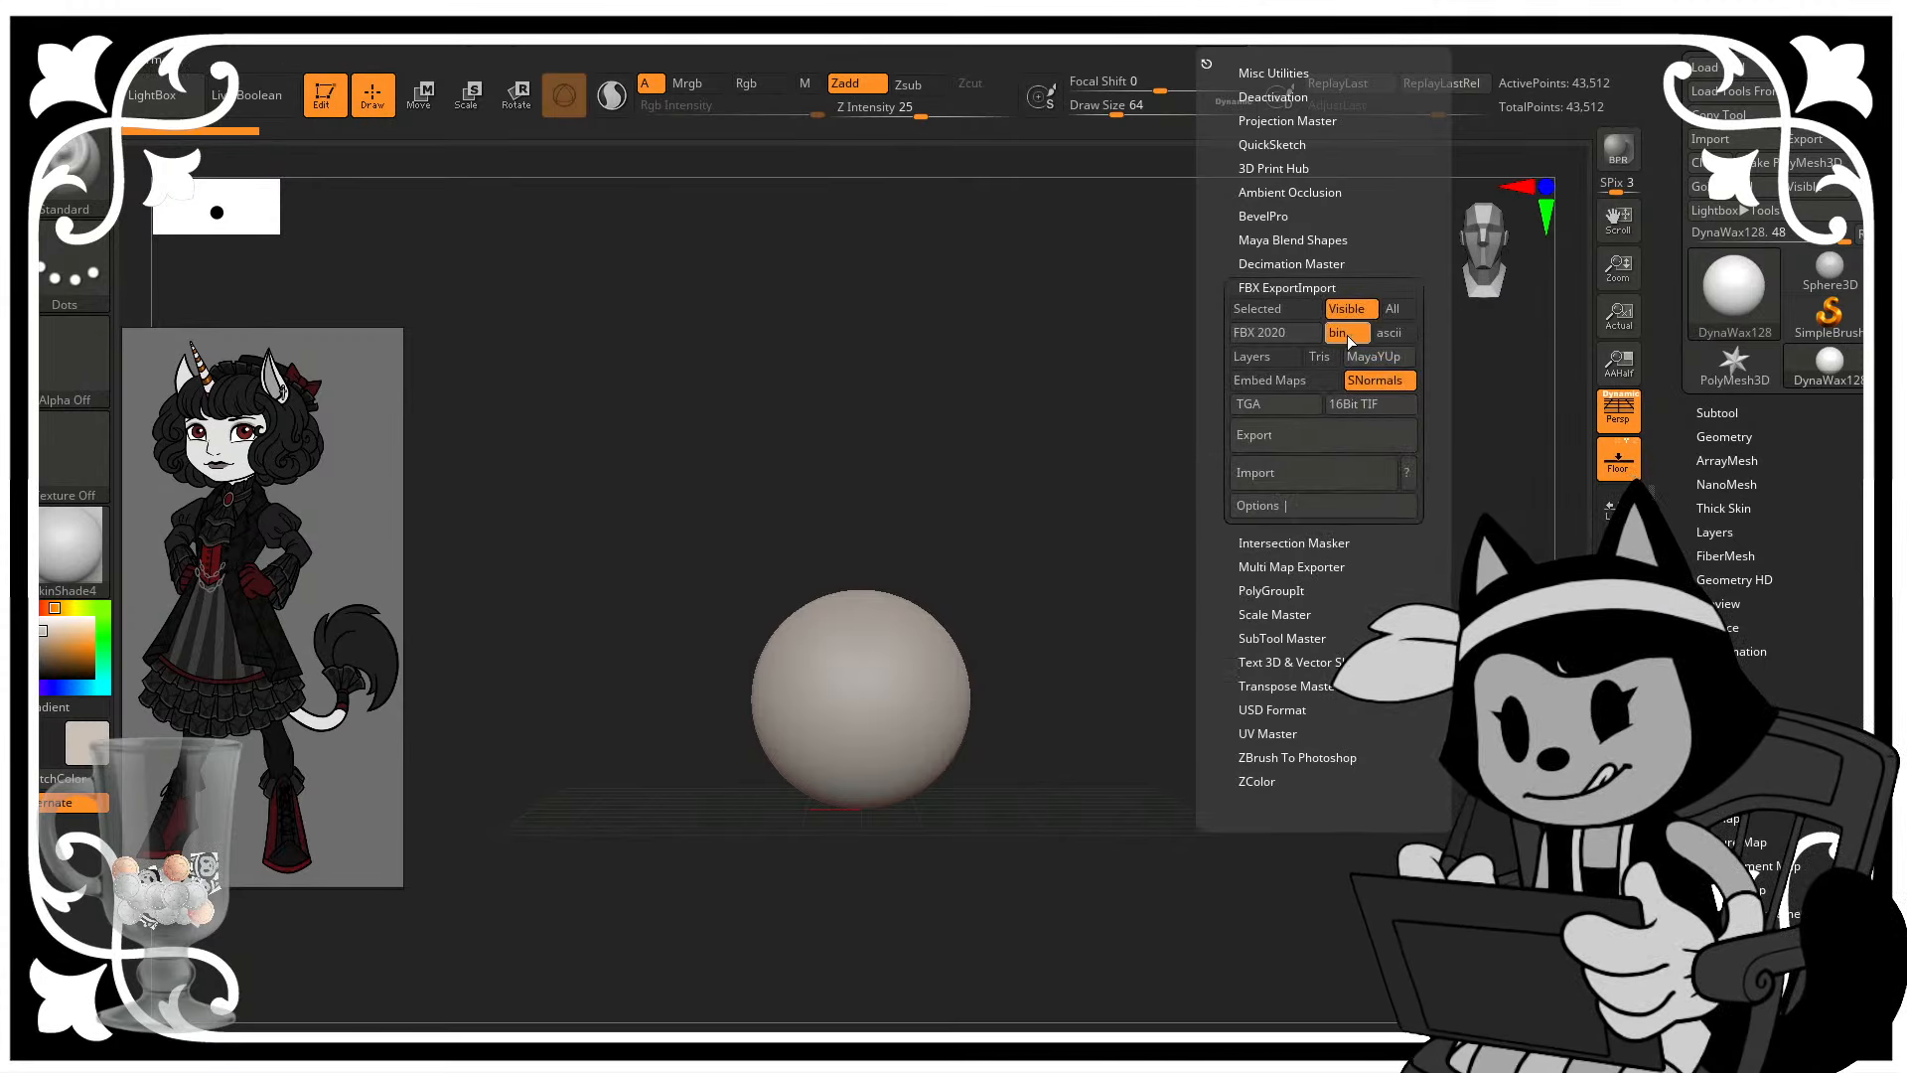
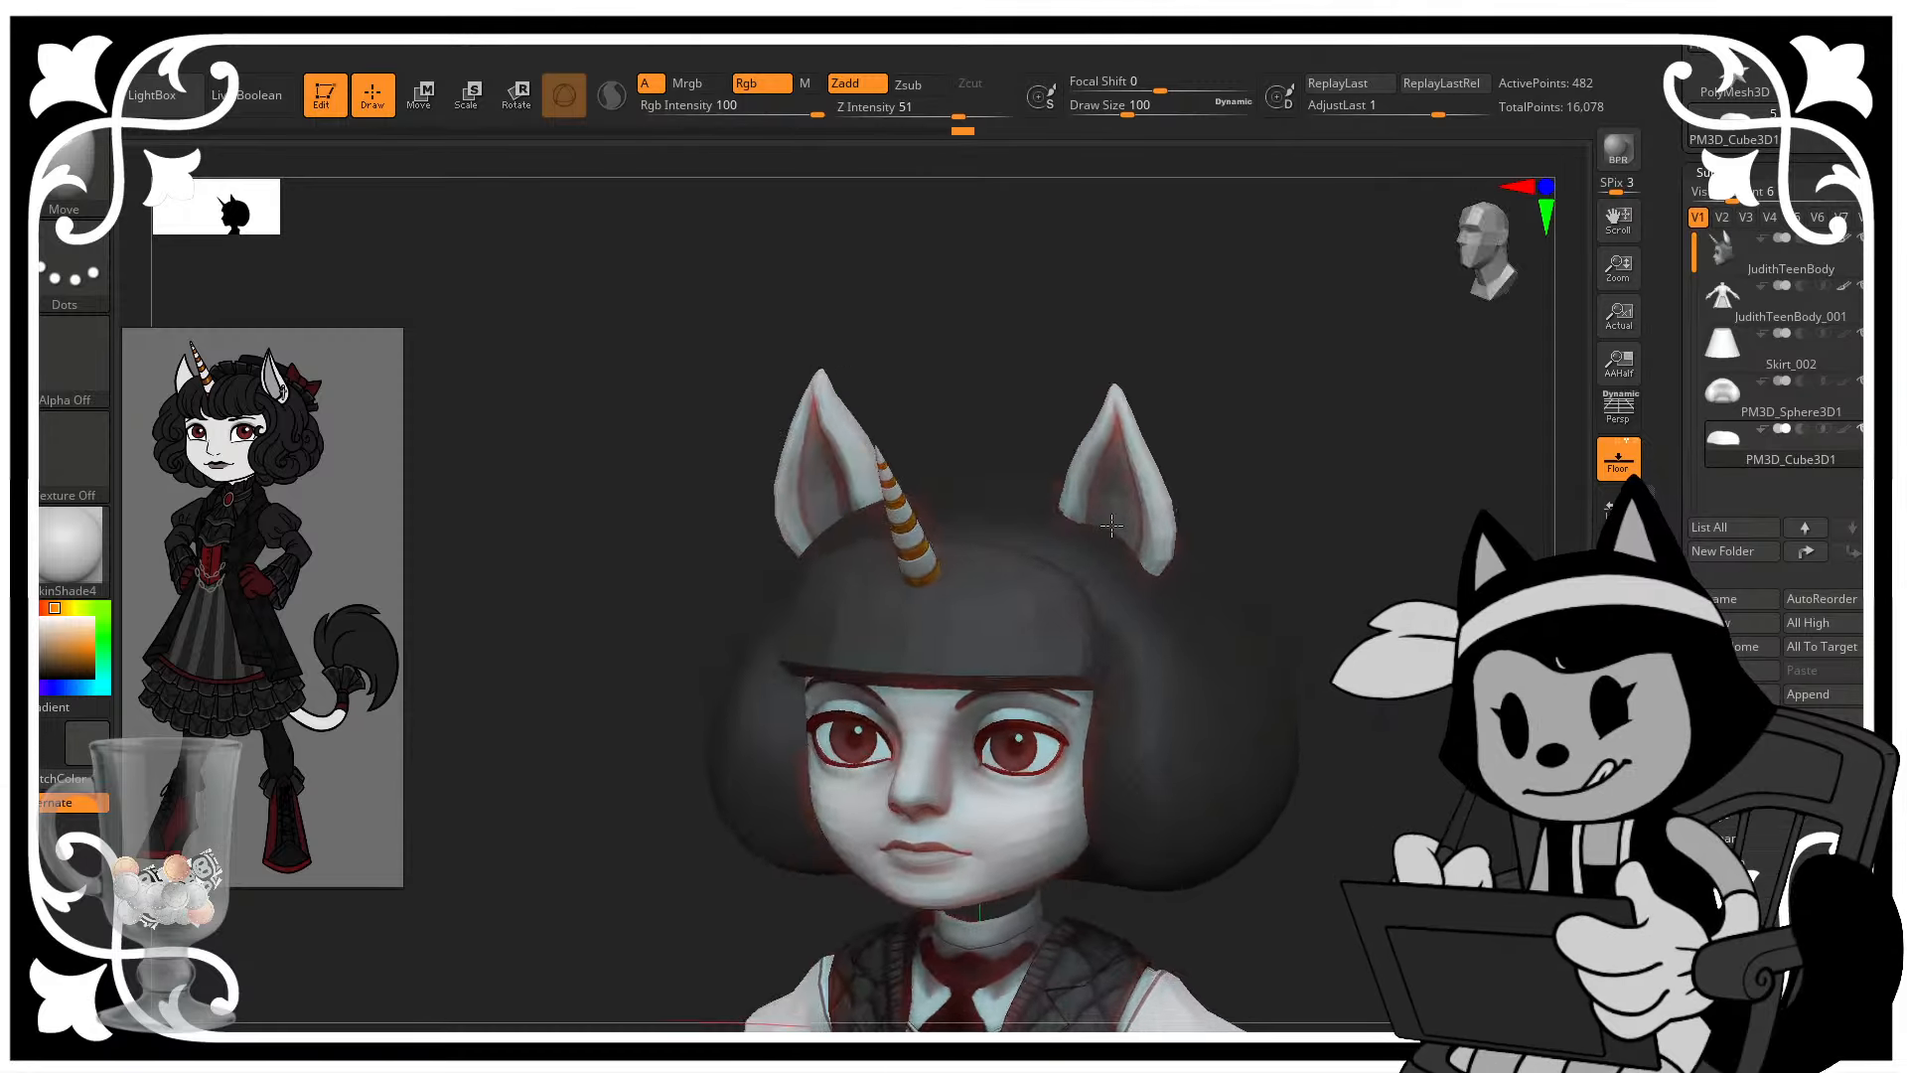
- Convert the bangs subtool to DynaMesh at resolution 128
{"action": "left_click_drag", "start_coordinate": [1474, 603], "coordinate": [1390, 580], "text": "alt"}
{"action": "left_click_drag", "start_coordinate": [1582, 475], "coordinate": [1567, 489]}
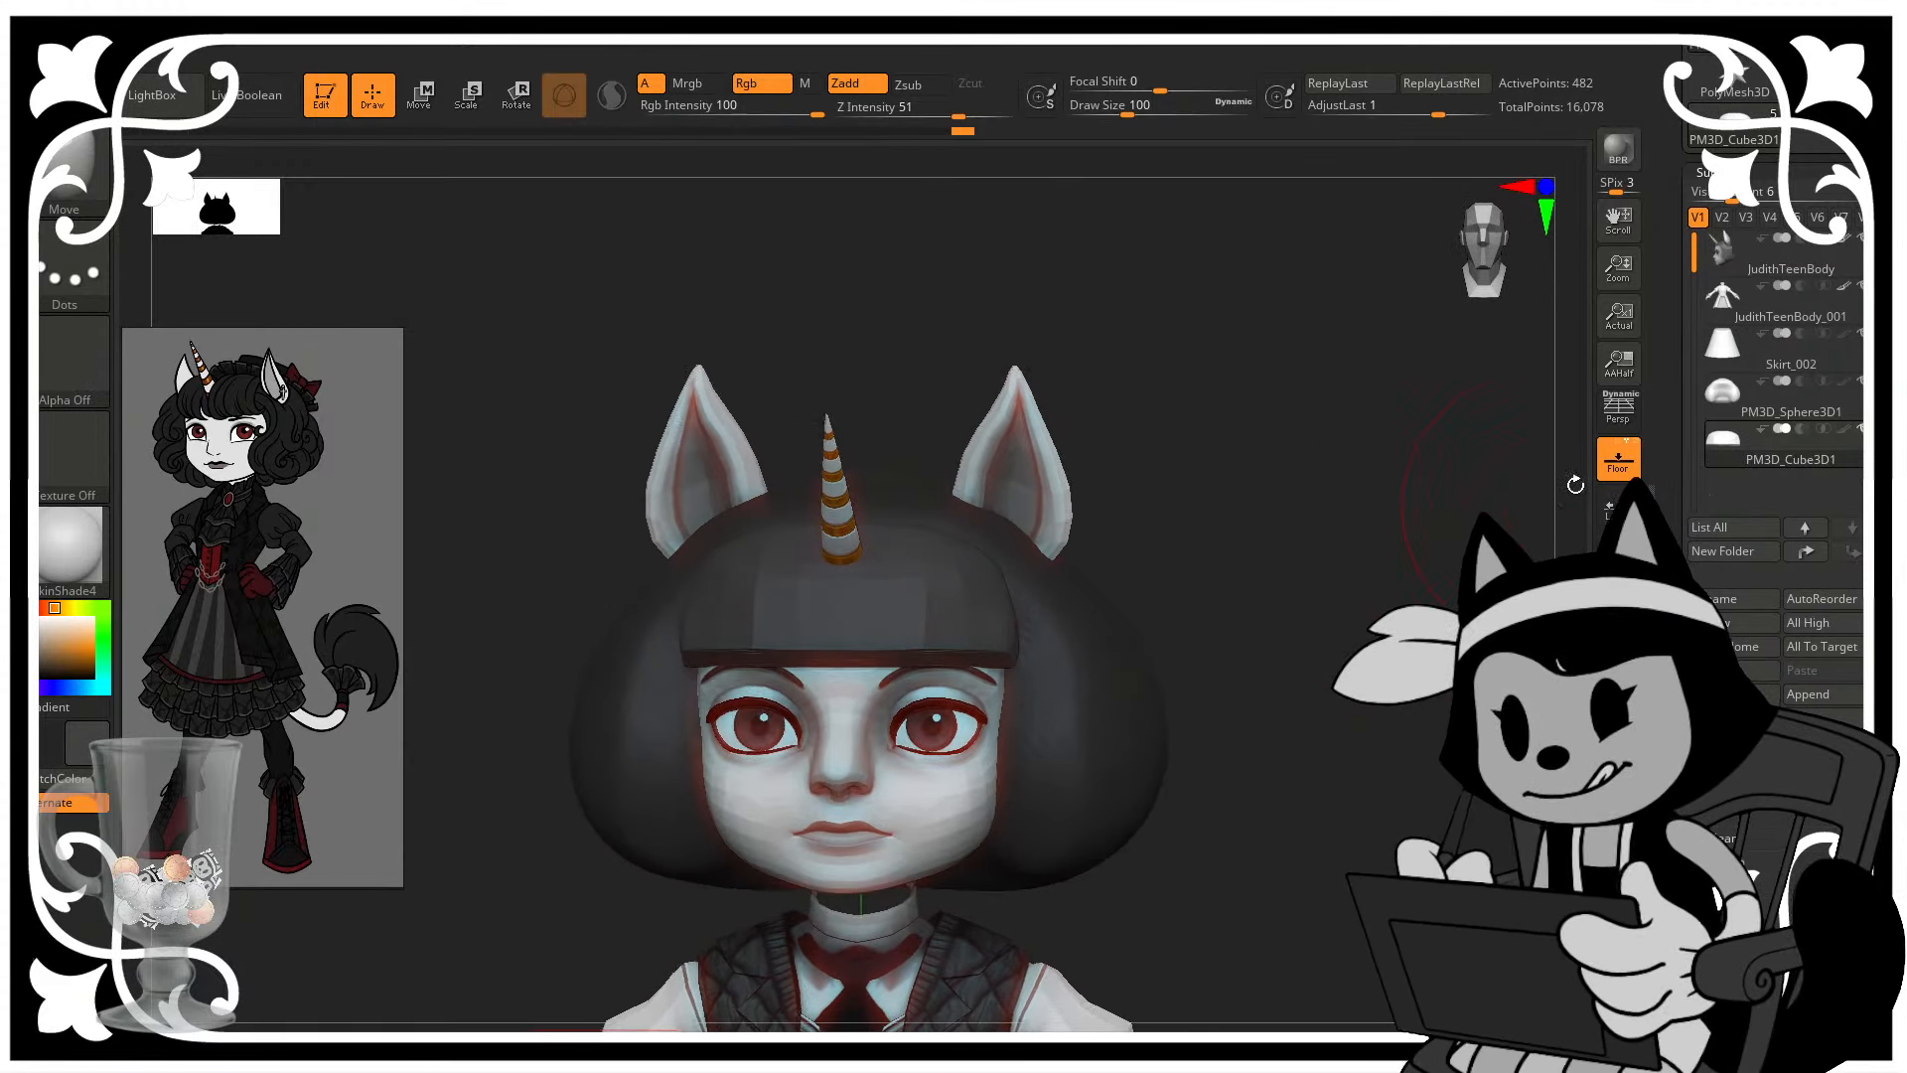
{"action": "left_click_drag", "start_coordinate": [1657, 533], "coordinate": [1654, 203]}
{"action": "left_click", "coordinate": [1726, 677]}
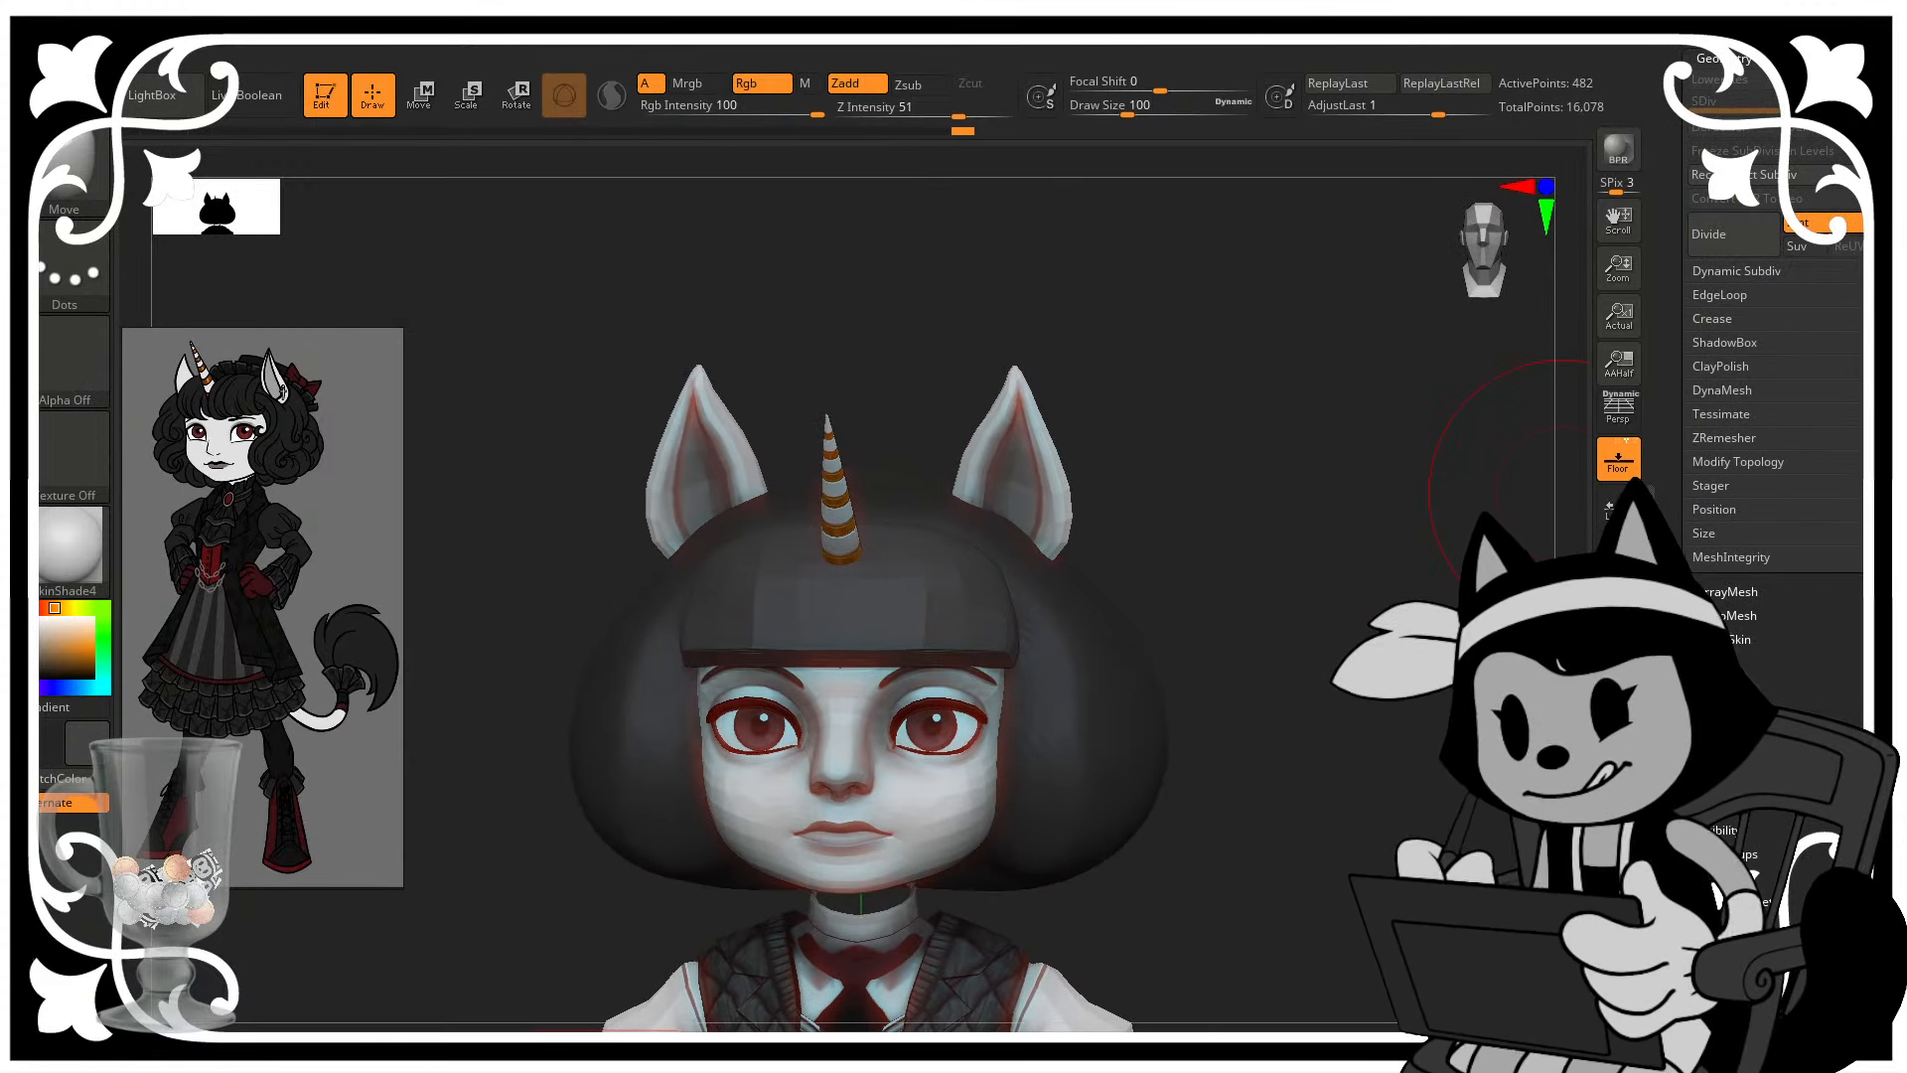
{"action": "mouse_move", "coordinate": [1332, 635]}
{"action": "left_mouse_down"}
{"action": "mouse_move", "coordinate": [1416, 558]}
{"action": "mouse_move", "coordinate": [1520, 636]}
{"action": "left_mouse_up"}
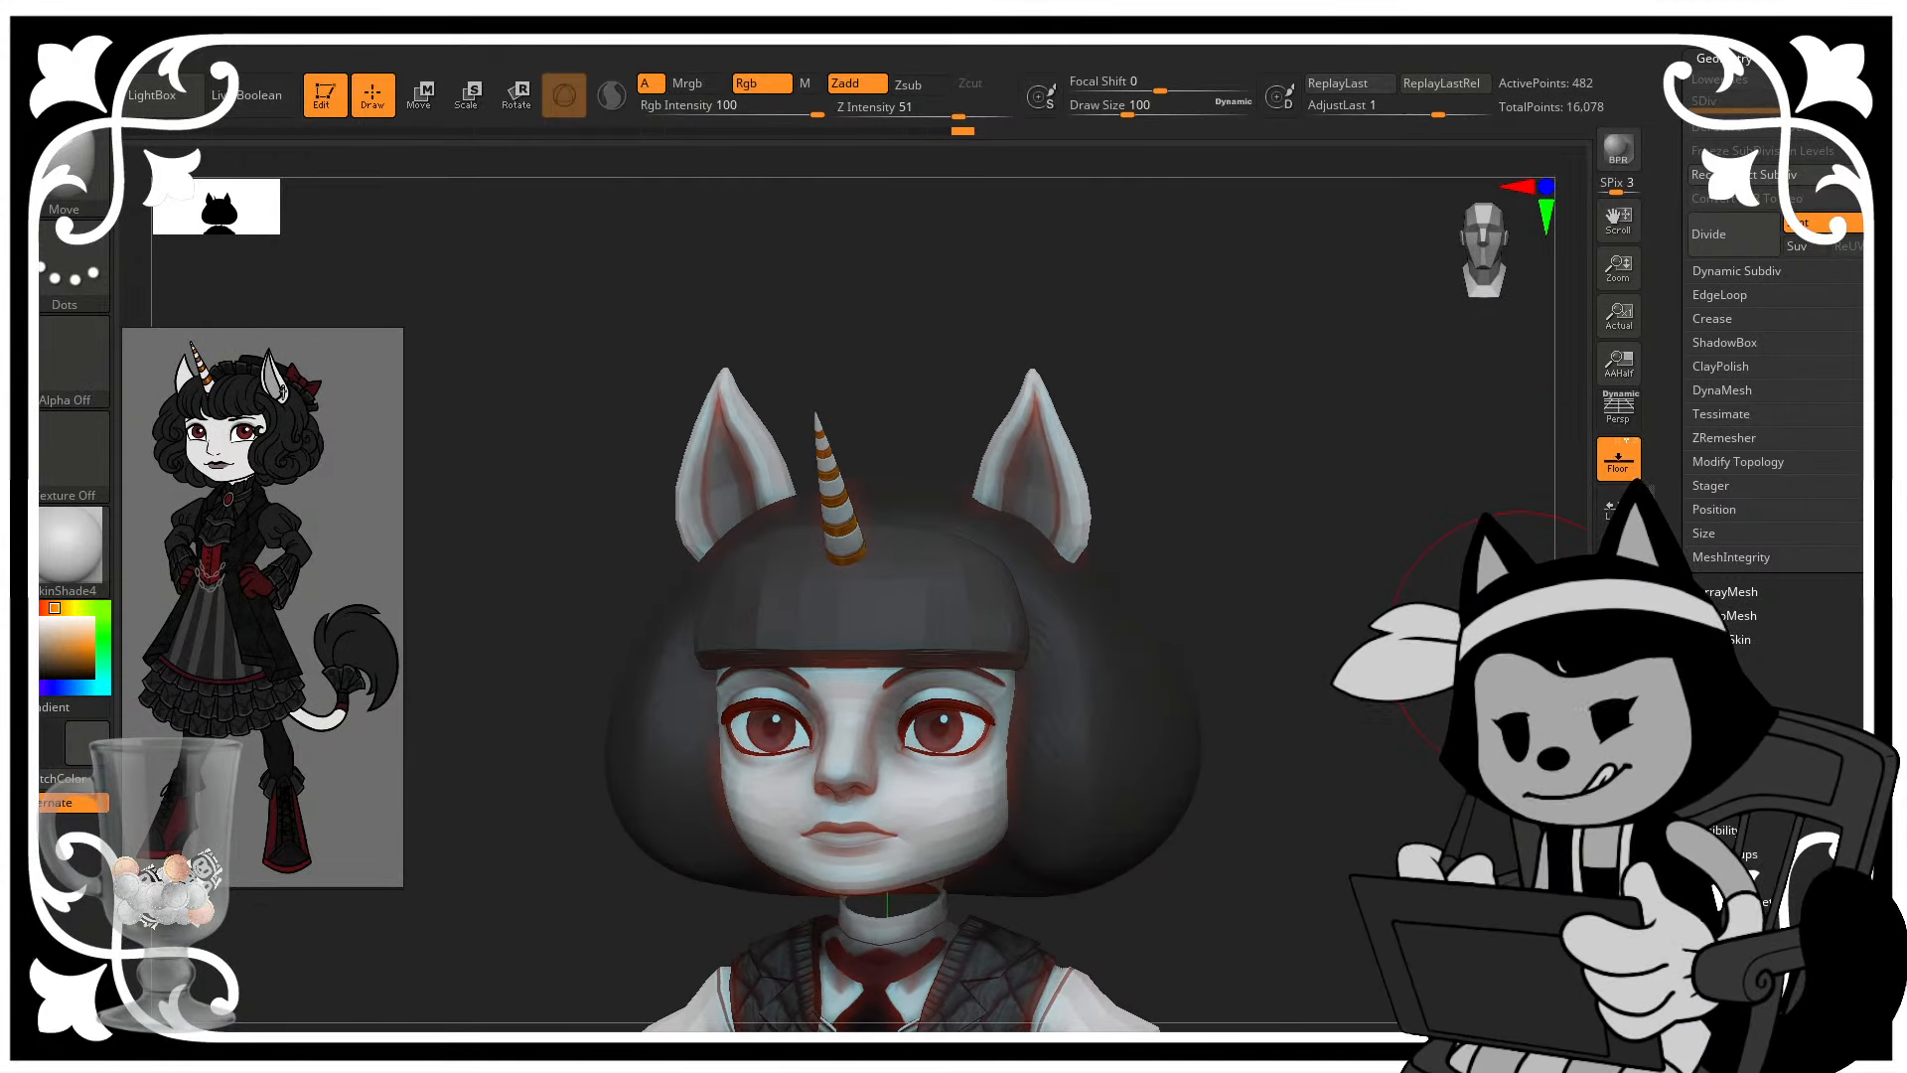
{"action": "left_click_drag", "start_coordinate": [1345, 630], "coordinate": [1400, 629]}
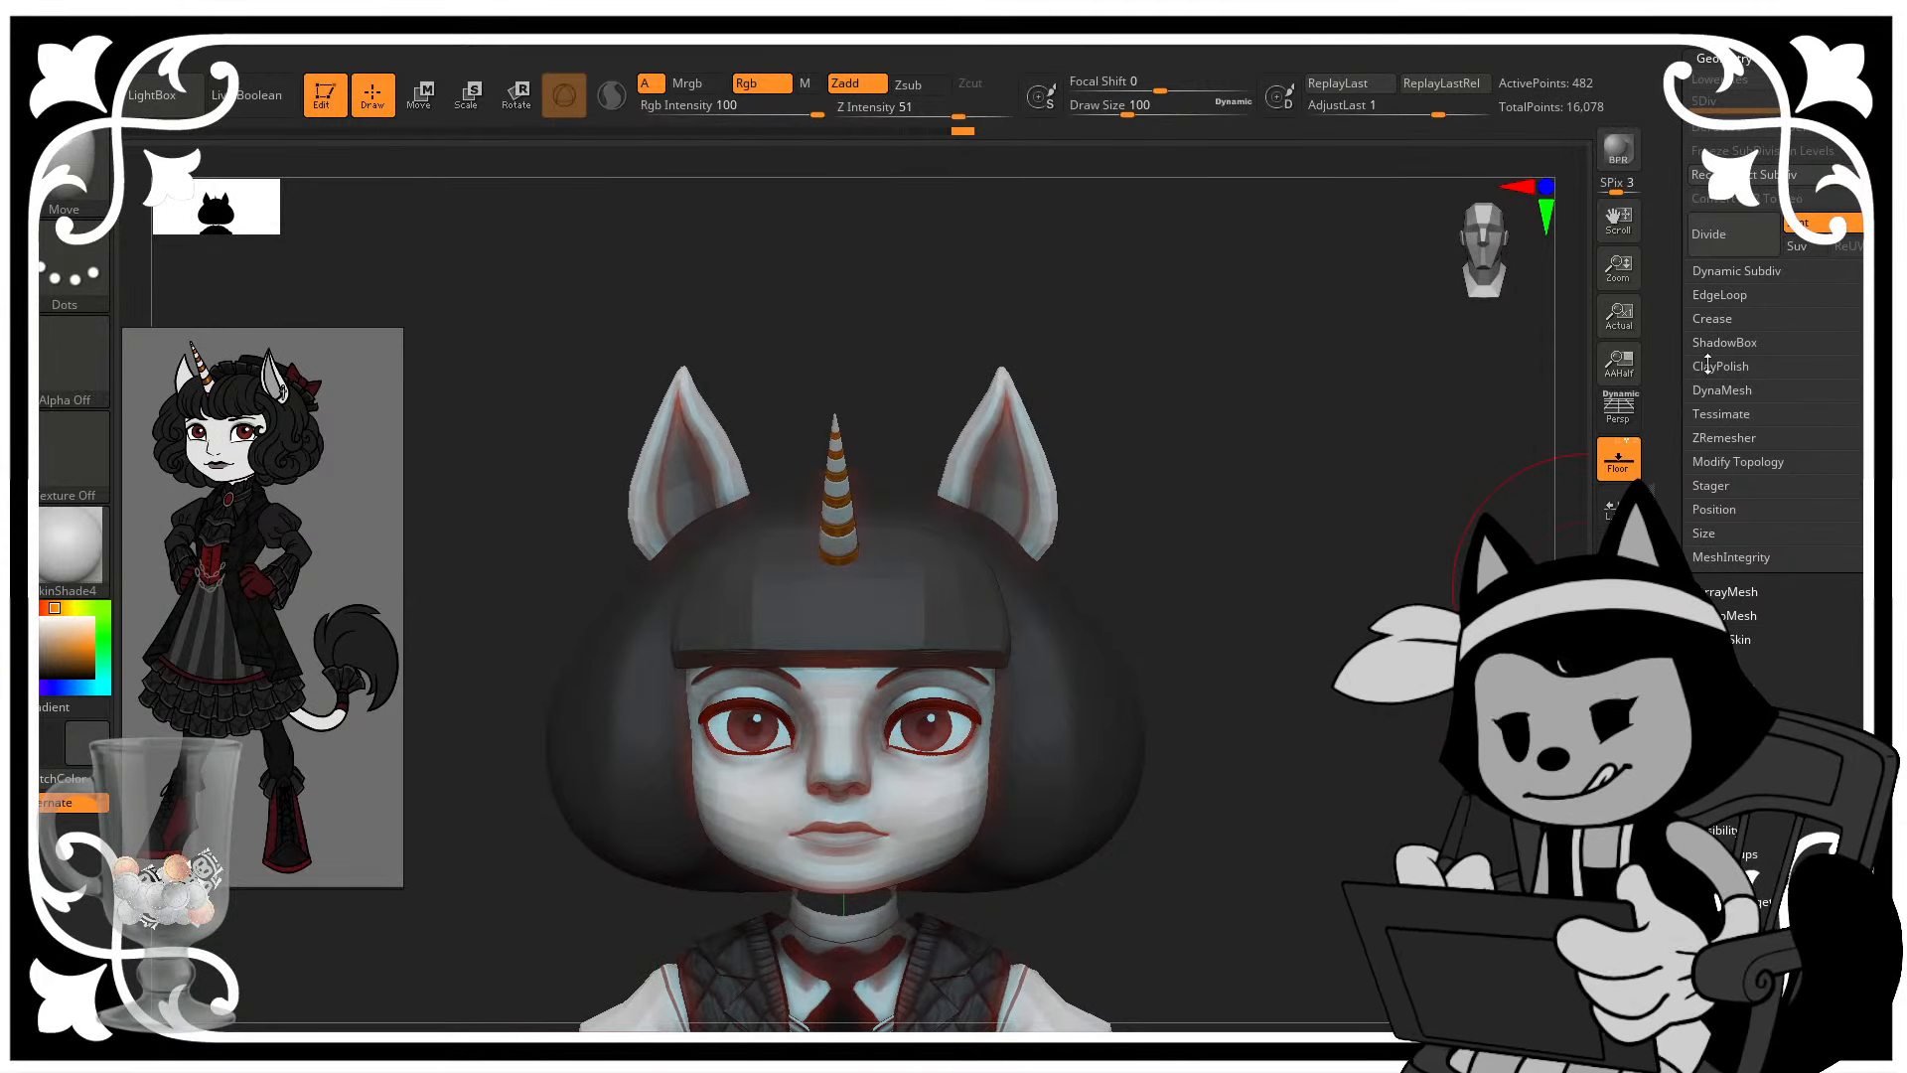
{"action": "left_click_drag", "start_coordinate": [1792, 382], "coordinate": [1683, 577]}
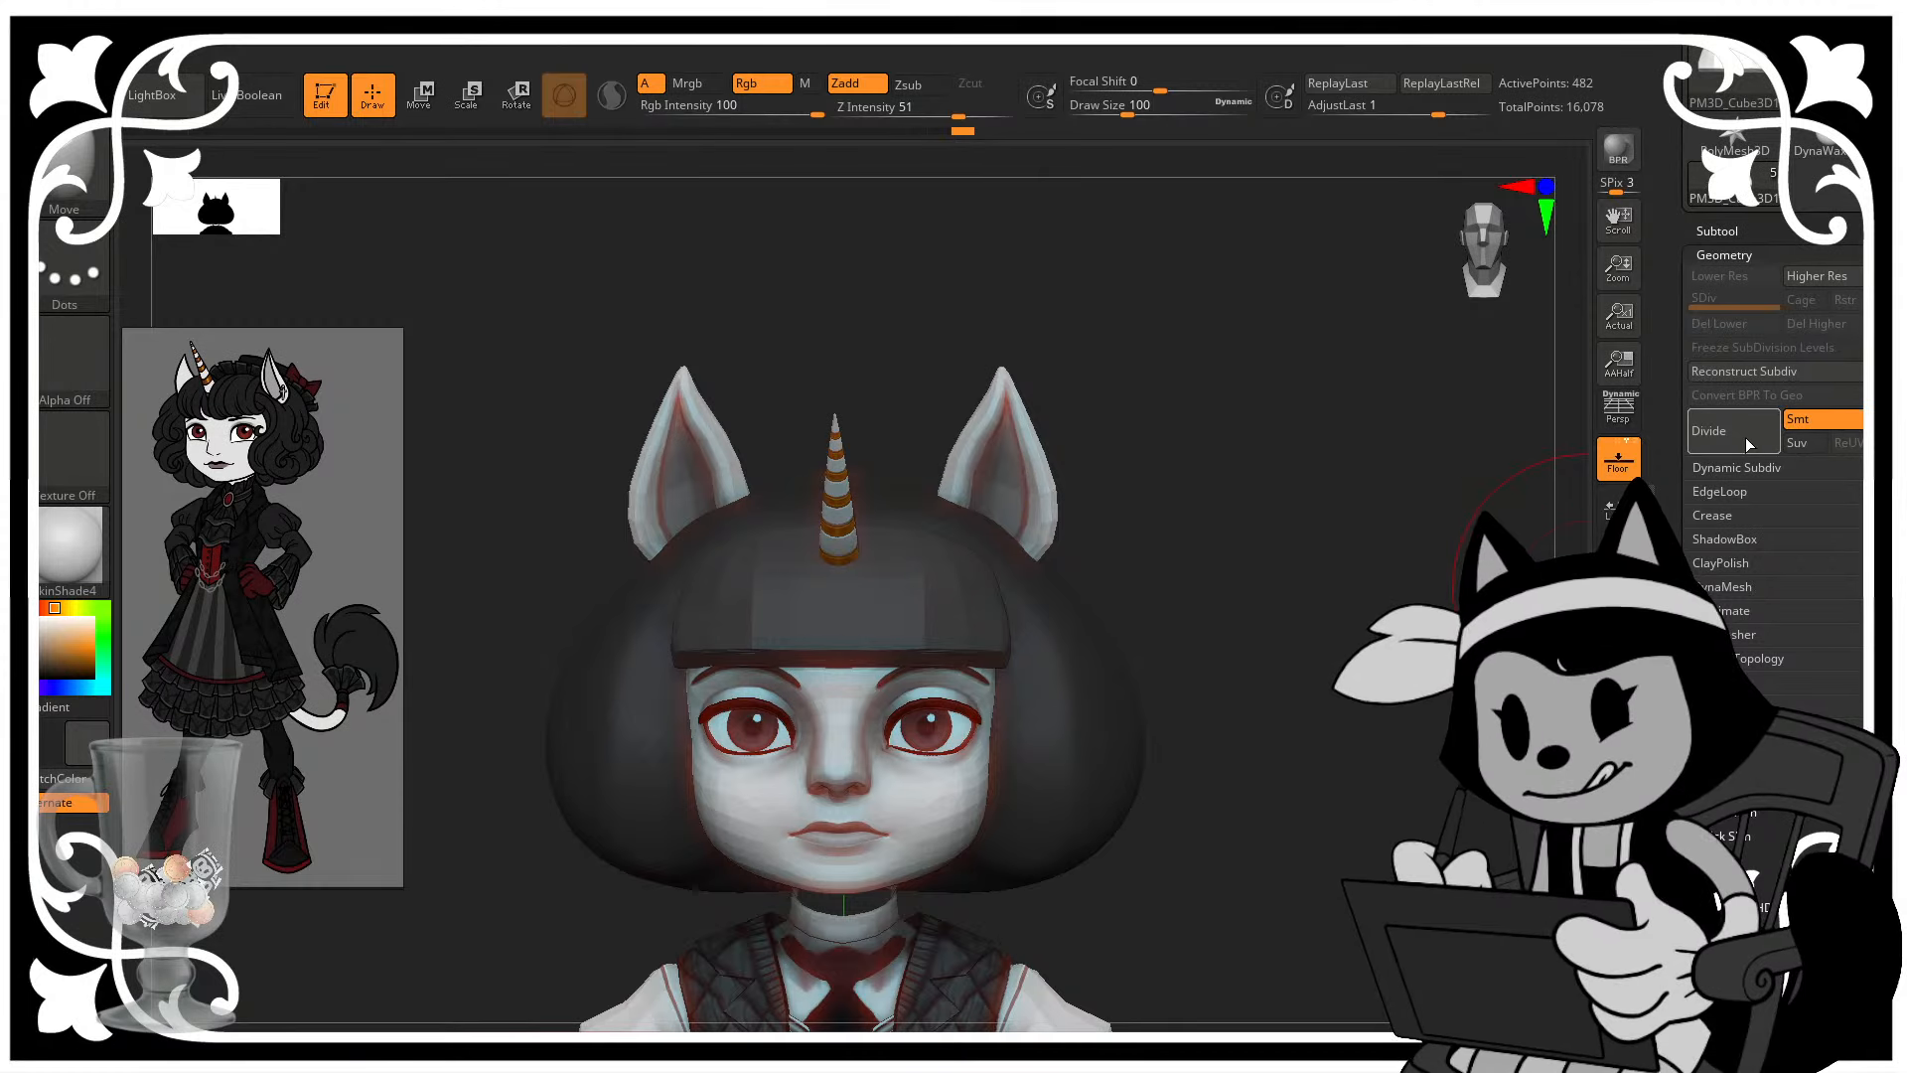
{"action": "left_click", "coordinate": [1727, 588]}
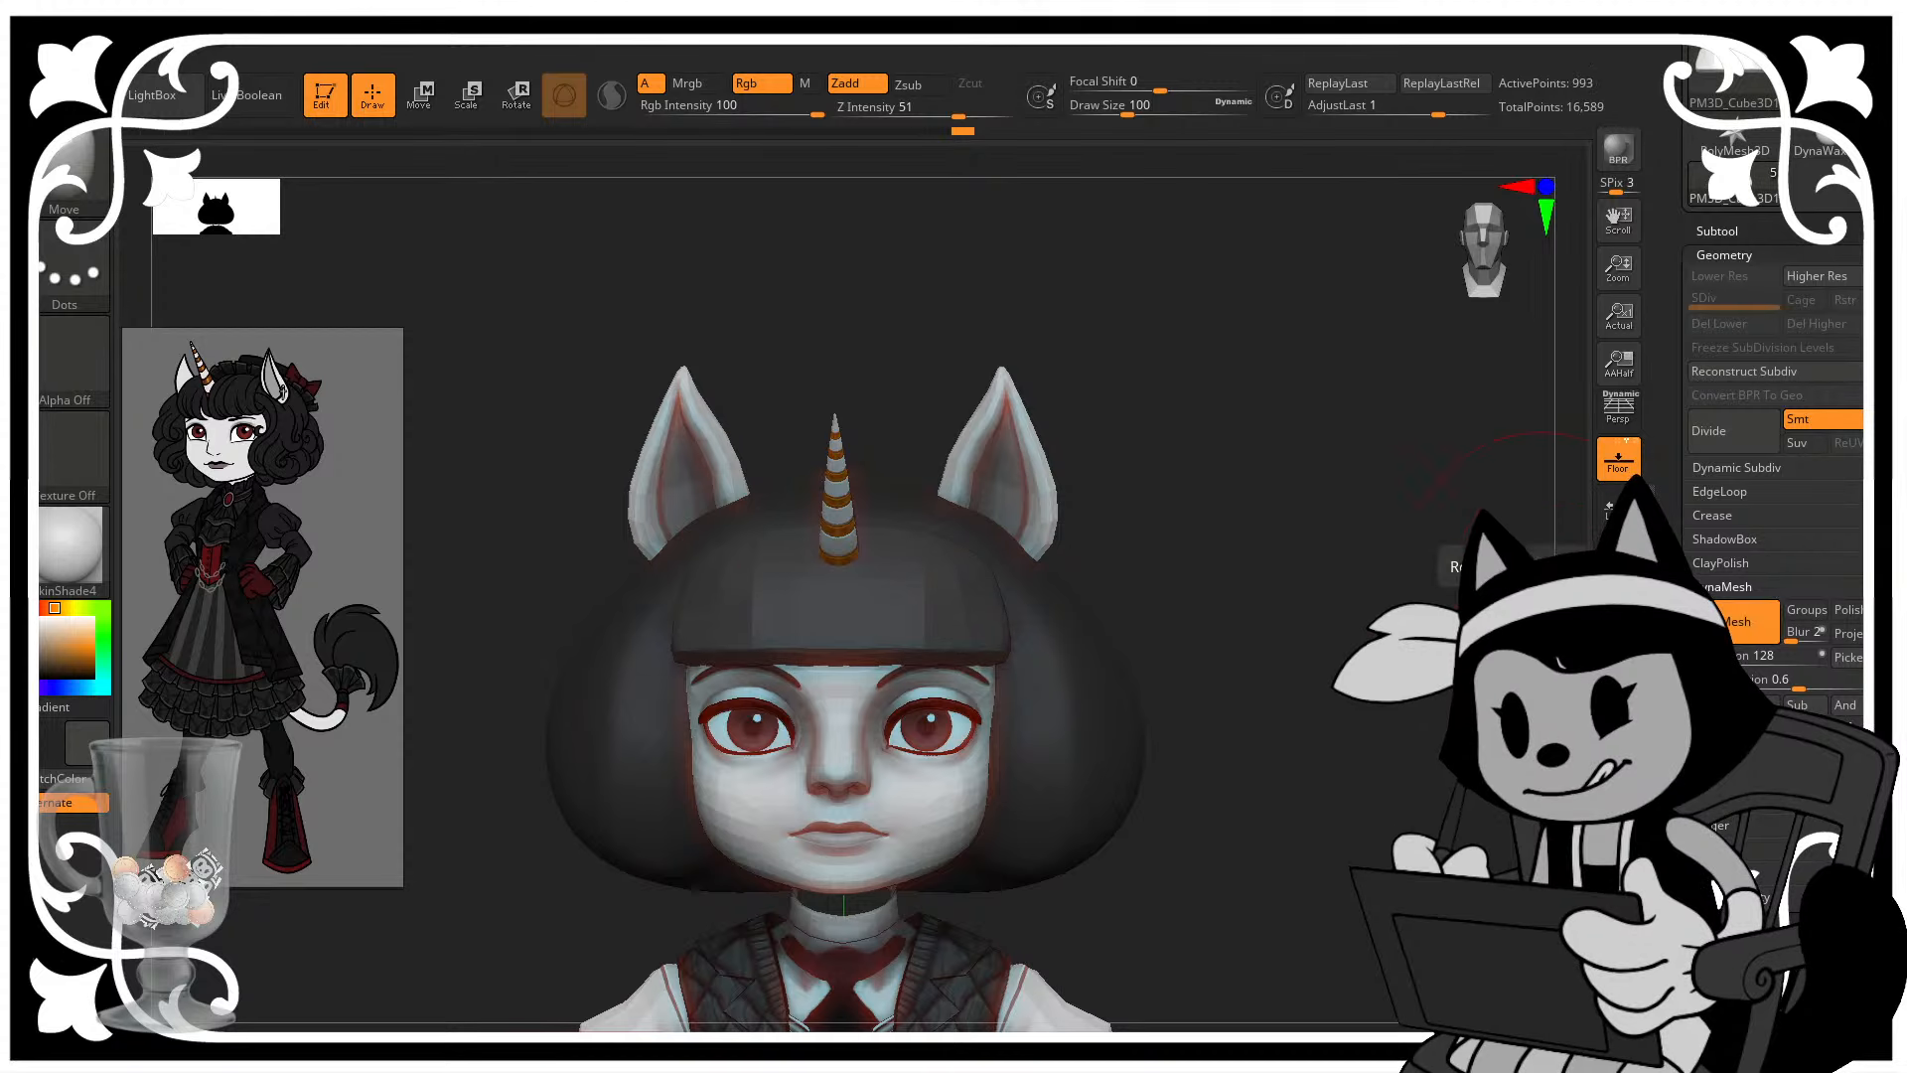
{"action": "left_click", "coordinate": [1727, 623]}
- Switch to the Standard brush at draw size 80 and undo the last stroke on the bangs
{"action": "left_click_drag", "start_coordinate": [1251, 537], "coordinate": [894, 628]}
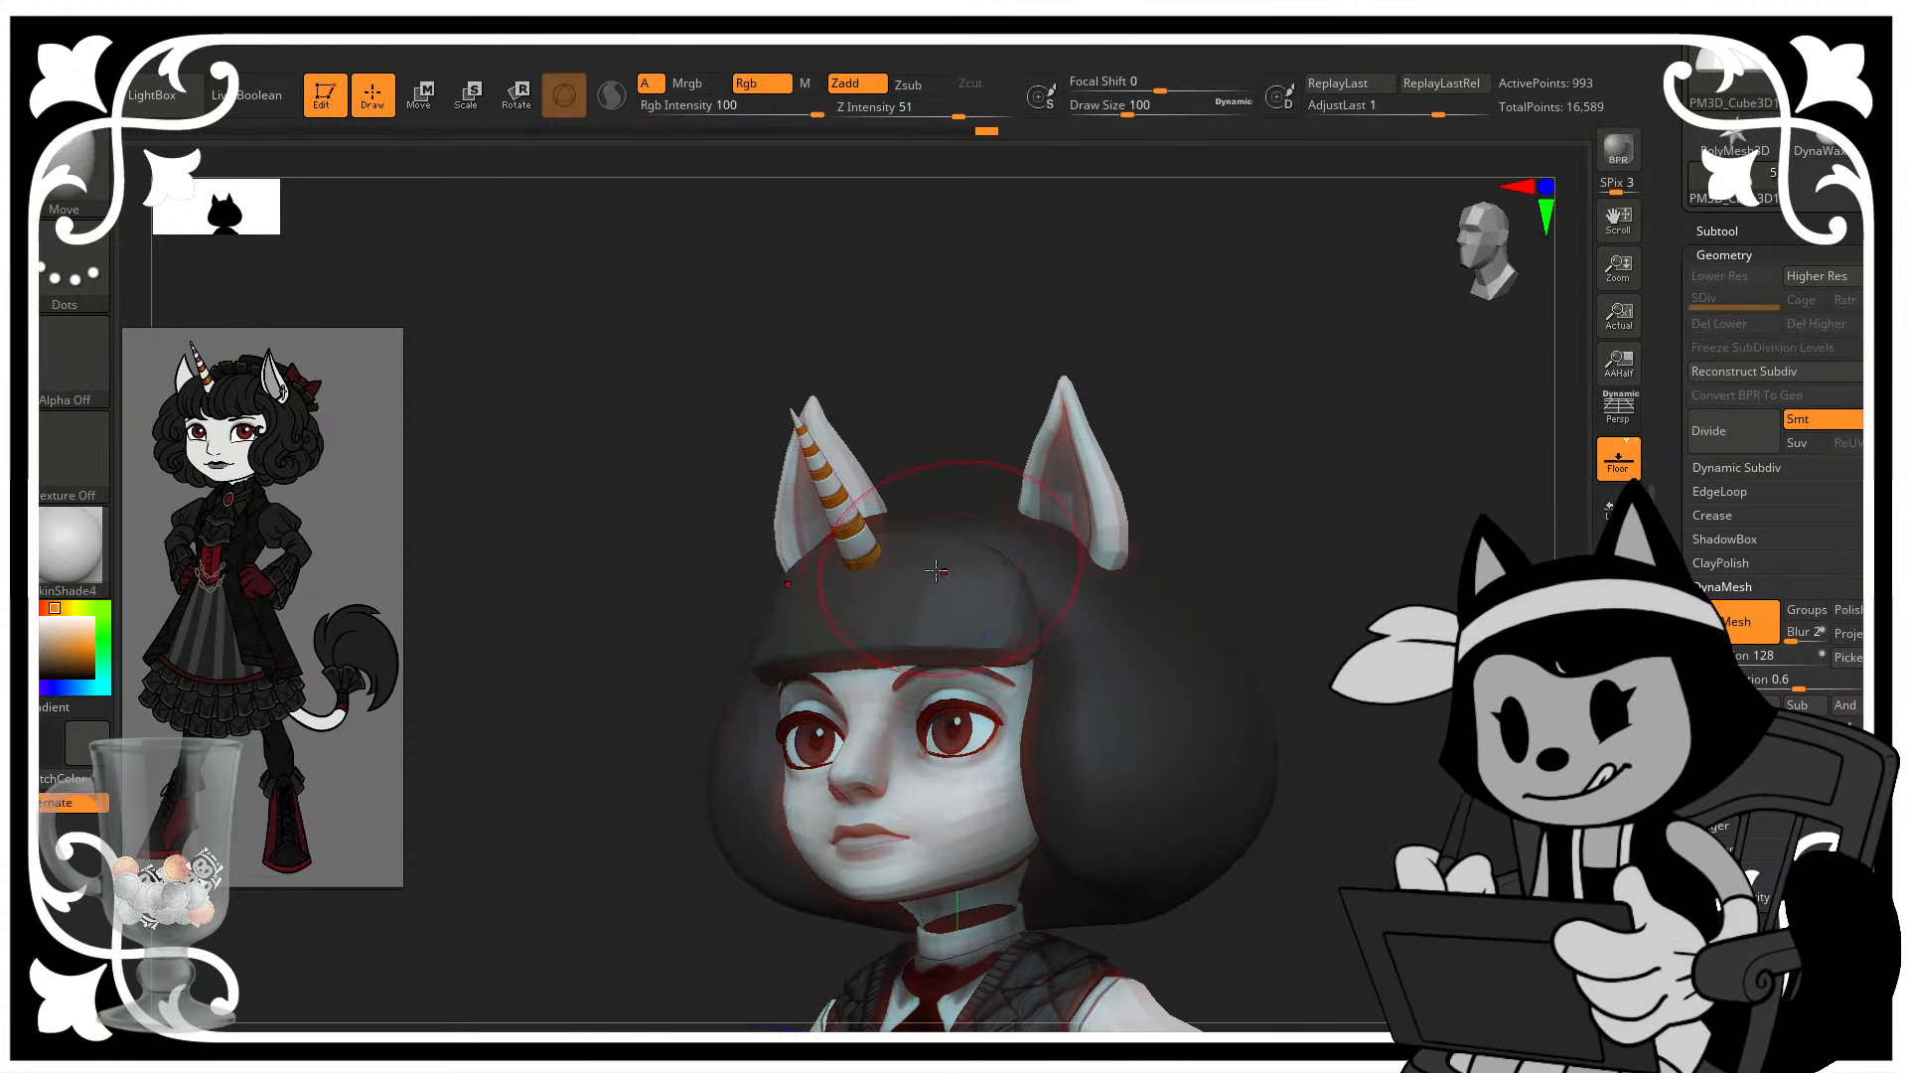
{"action": "left_click_drag", "start_coordinate": [1156, 536], "coordinate": [1375, 536]}
{"action": "mouse_move", "coordinate": [1282, 477]}
{"action": "left_mouse_down"}
{"action": "mouse_move", "coordinate": [874, 466]}
{"action": "mouse_move", "coordinate": [912, 603]}
{"action": "mouse_move", "coordinate": [922, 589]}
{"action": "left_mouse_up"}
{"action": "key", "text": "b"}
{"action": "key", "text": "s"}
{"action": "key", "text": "t"}
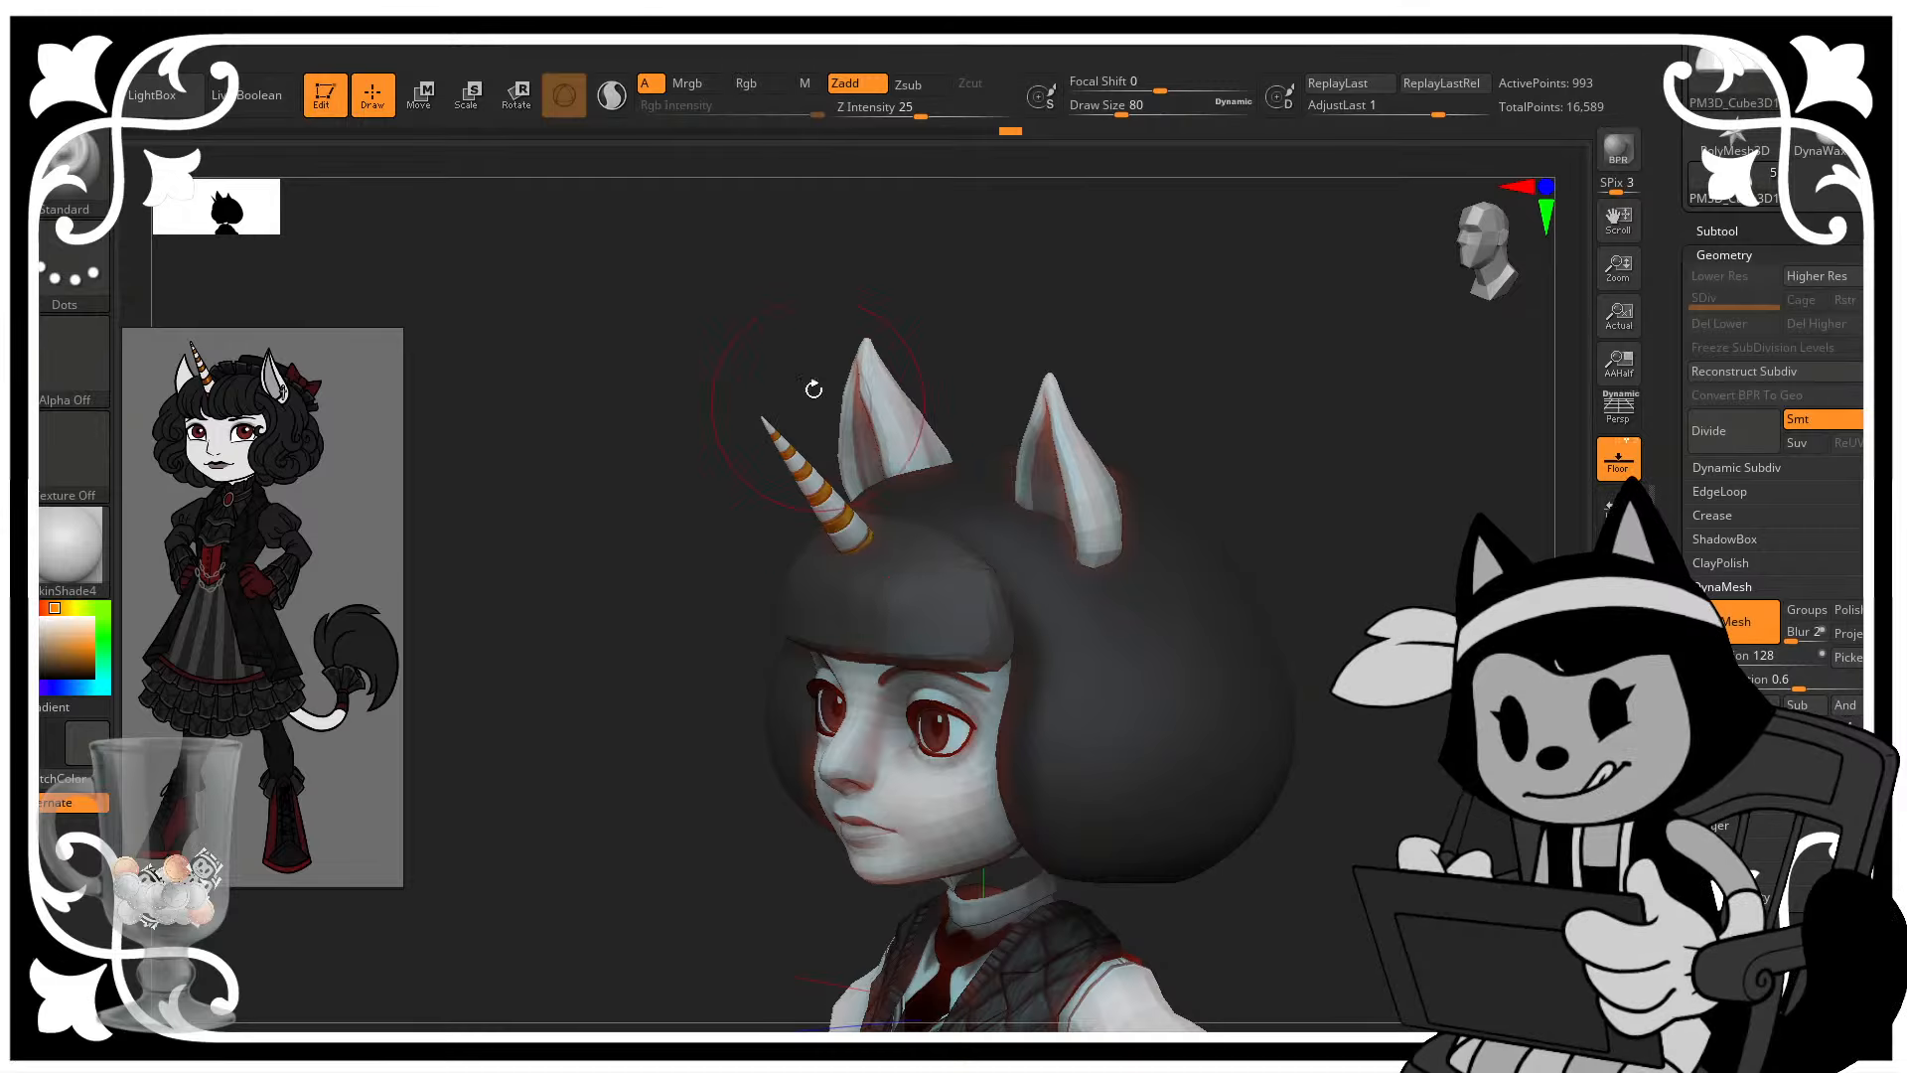
{"action": "left_click_drag", "start_coordinate": [813, 387], "coordinate": [784, 345]}
{"action": "key", "text": "ctrl+z"}
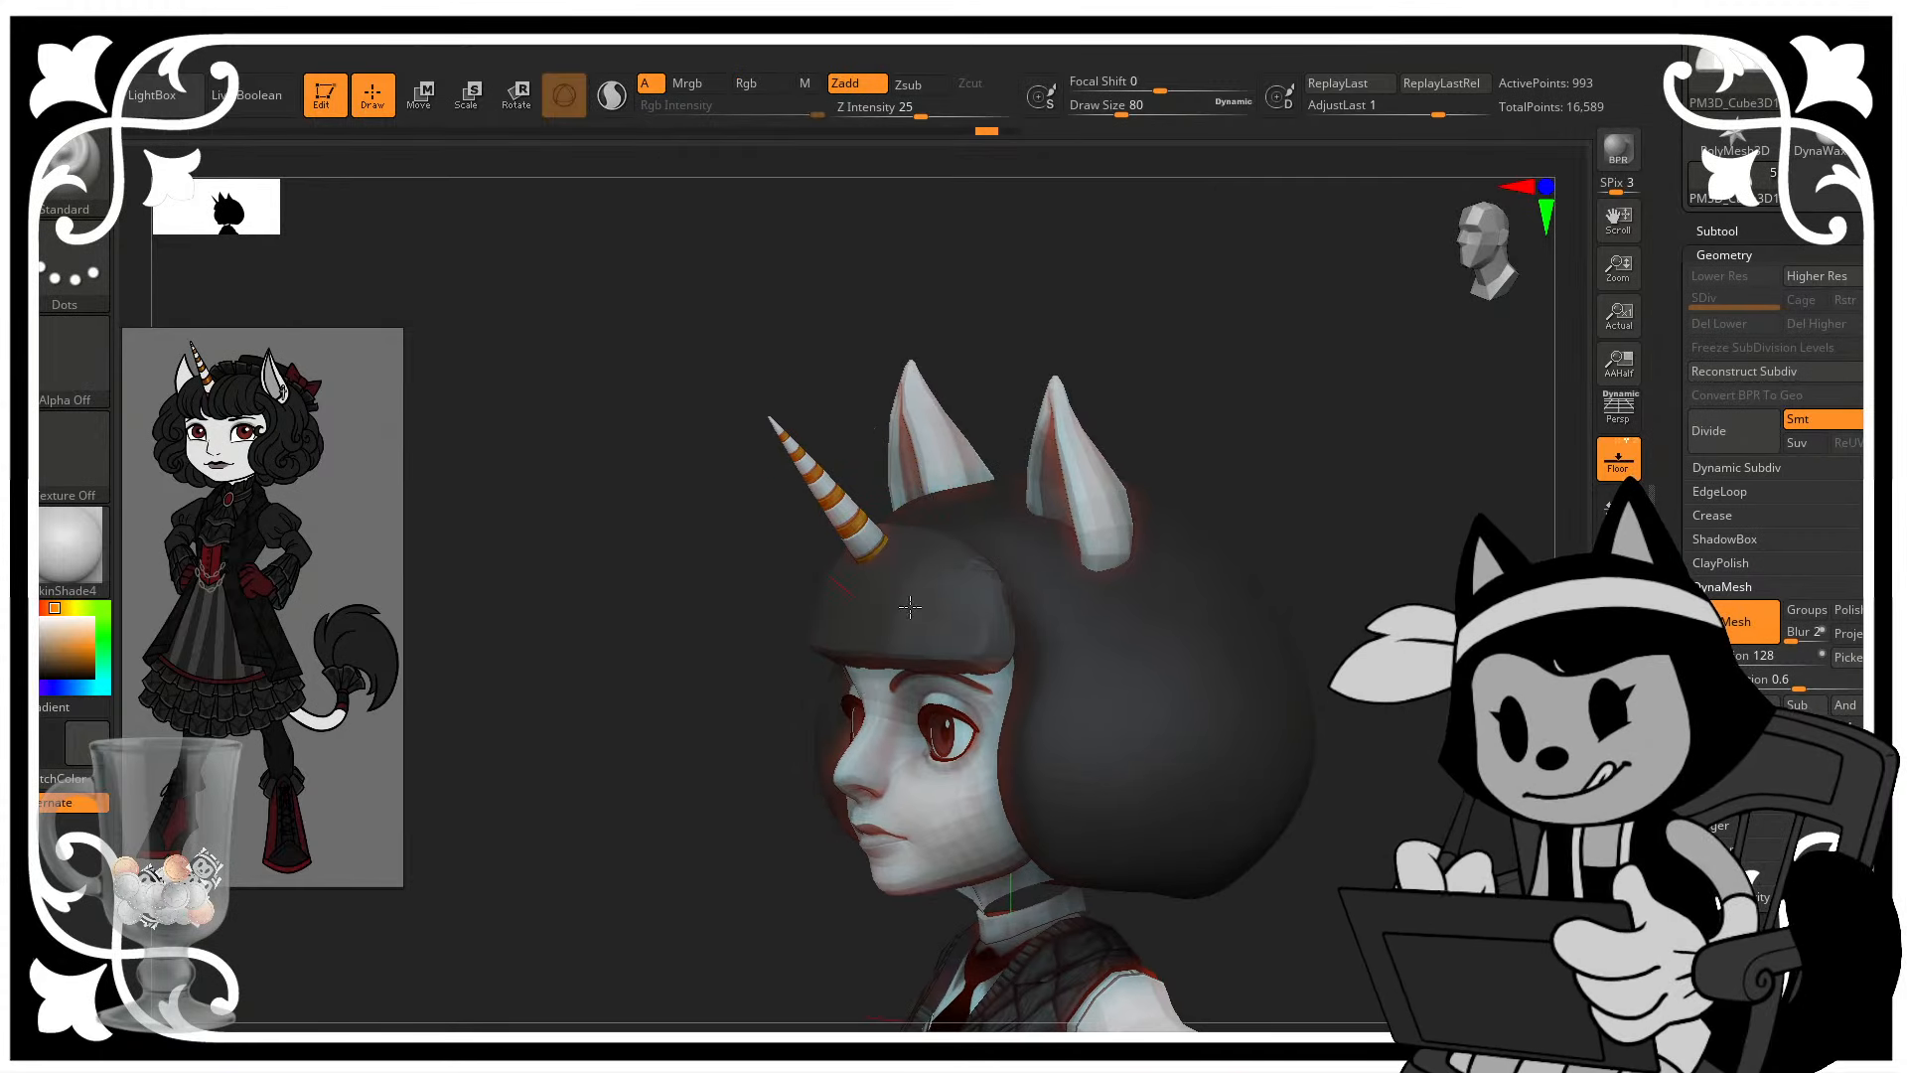
- Build up volume across the top and sides of the bangs around the horn with the Standard brush
{"action": "left_click_drag", "start_coordinate": [862, 541], "coordinate": [874, 571]}
{"action": "left_click_drag", "start_coordinate": [883, 437], "coordinate": [852, 443]}
{"action": "left_click_drag", "start_coordinate": [695, 516], "coordinate": [795, 536]}
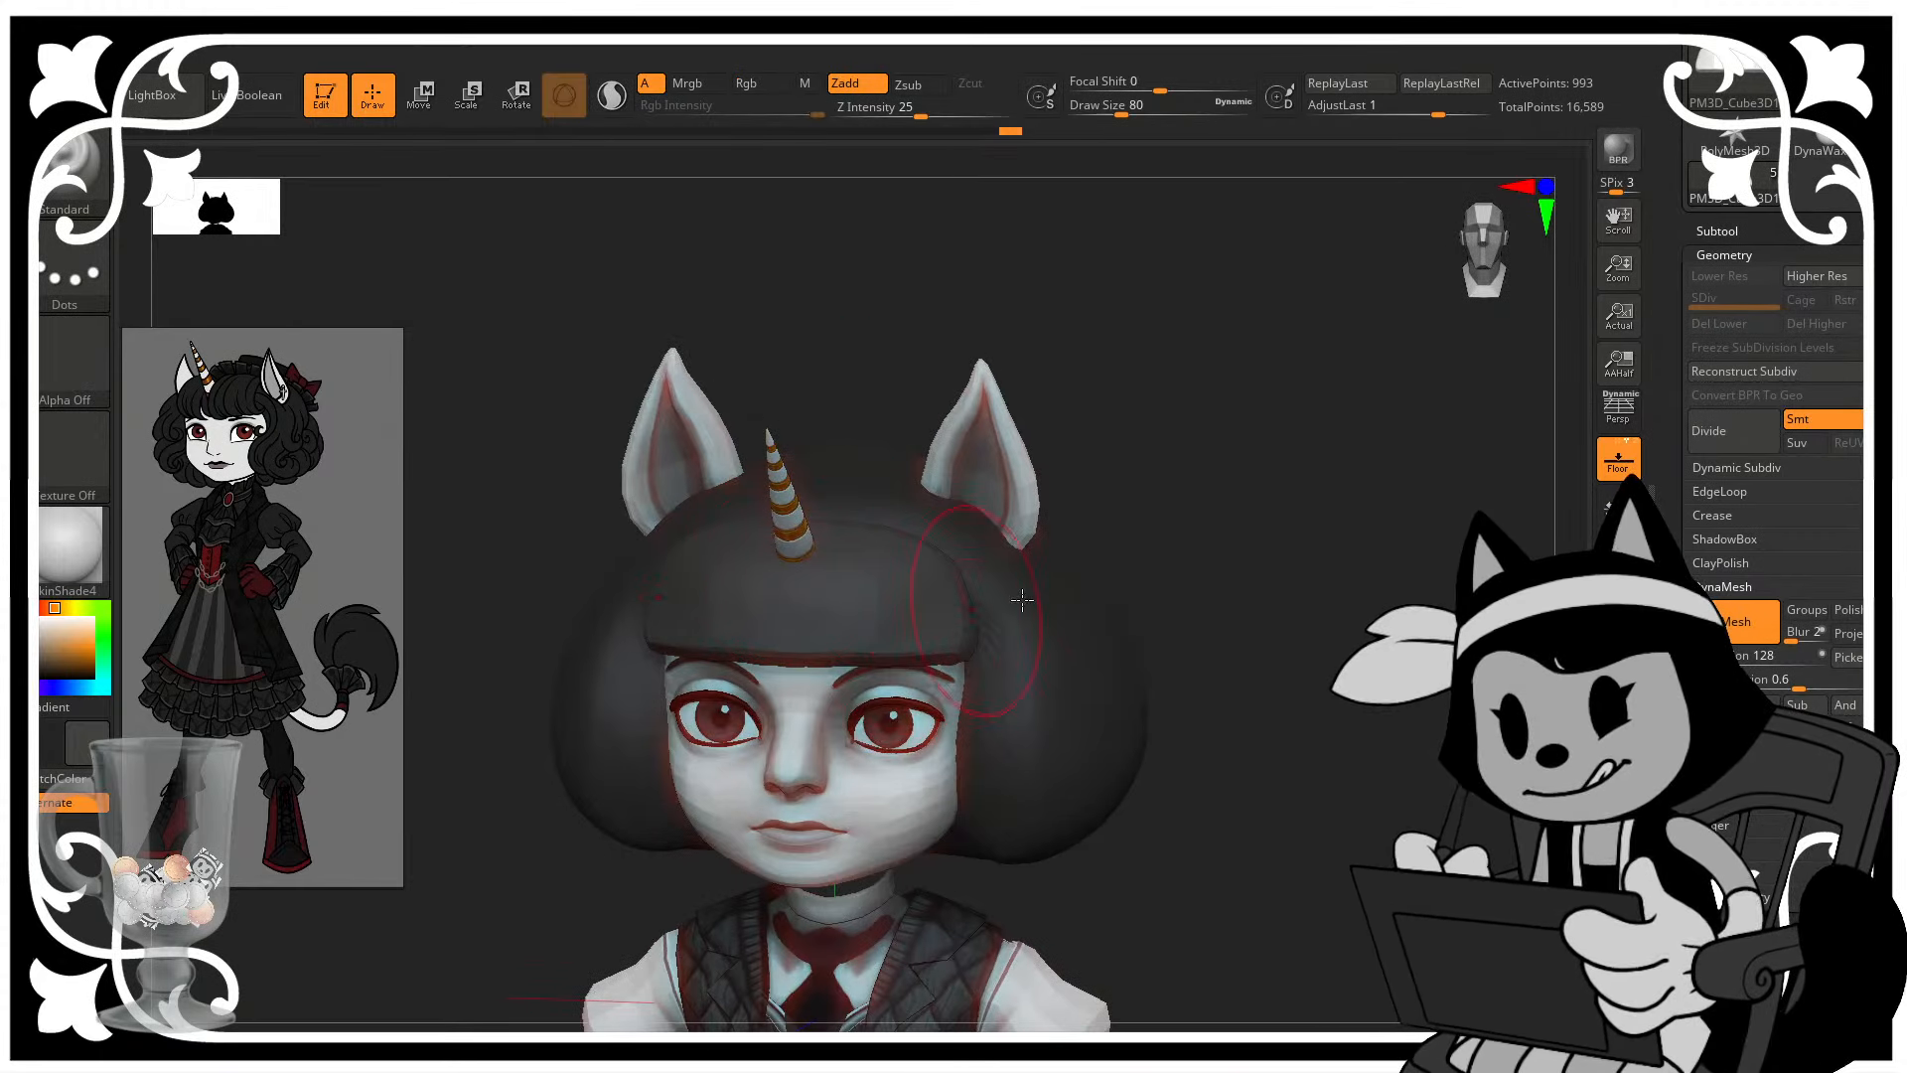
{"action": "left_click_drag", "start_coordinate": [929, 616], "coordinate": [943, 586]}
{"action": "left_click_drag", "start_coordinate": [1197, 531], "coordinate": [1068, 542]}
{"action": "mouse_move", "coordinate": [801, 438]}
{"action": "left_mouse_down"}
{"action": "mouse_move", "coordinate": [784, 388]}
{"action": "mouse_move", "coordinate": [797, 399]}
{"action": "left_mouse_up"}
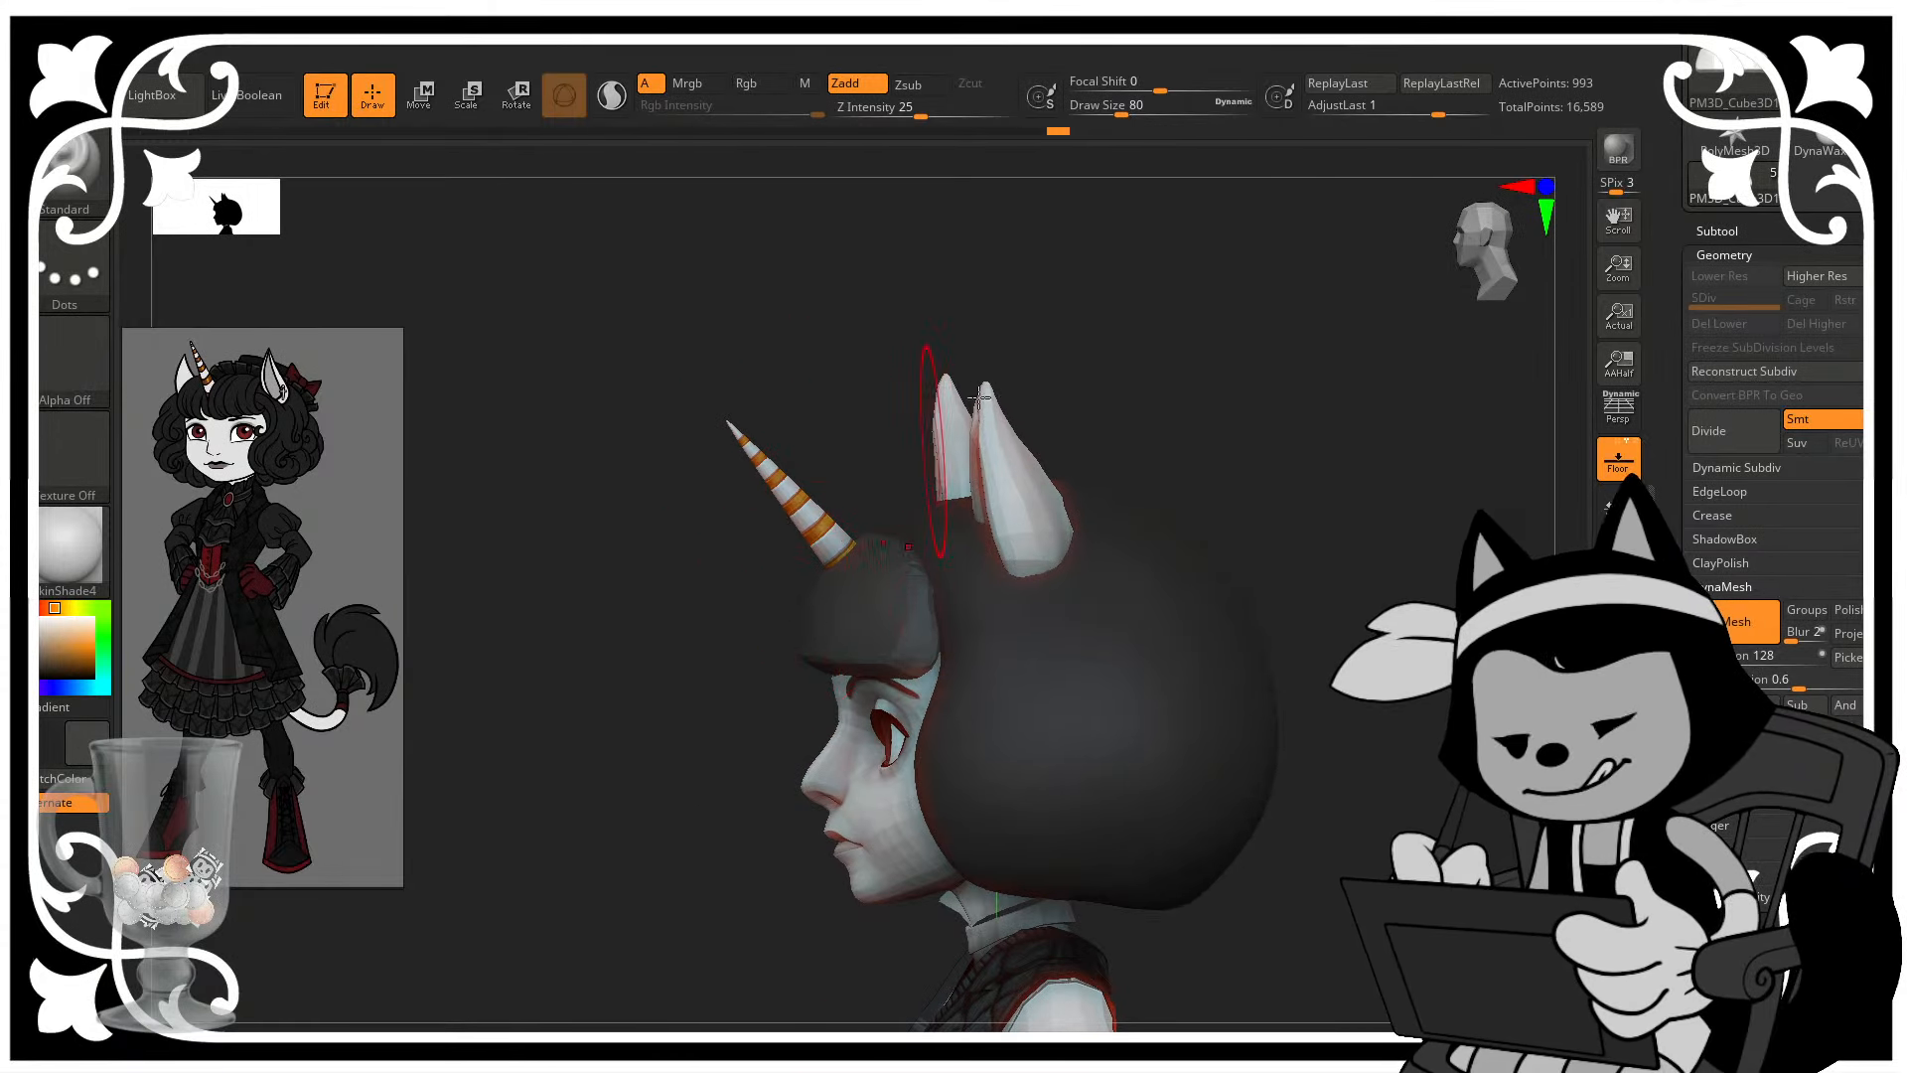
{"action": "left_click_drag", "start_coordinate": [1172, 497], "coordinate": [1311, 477]}
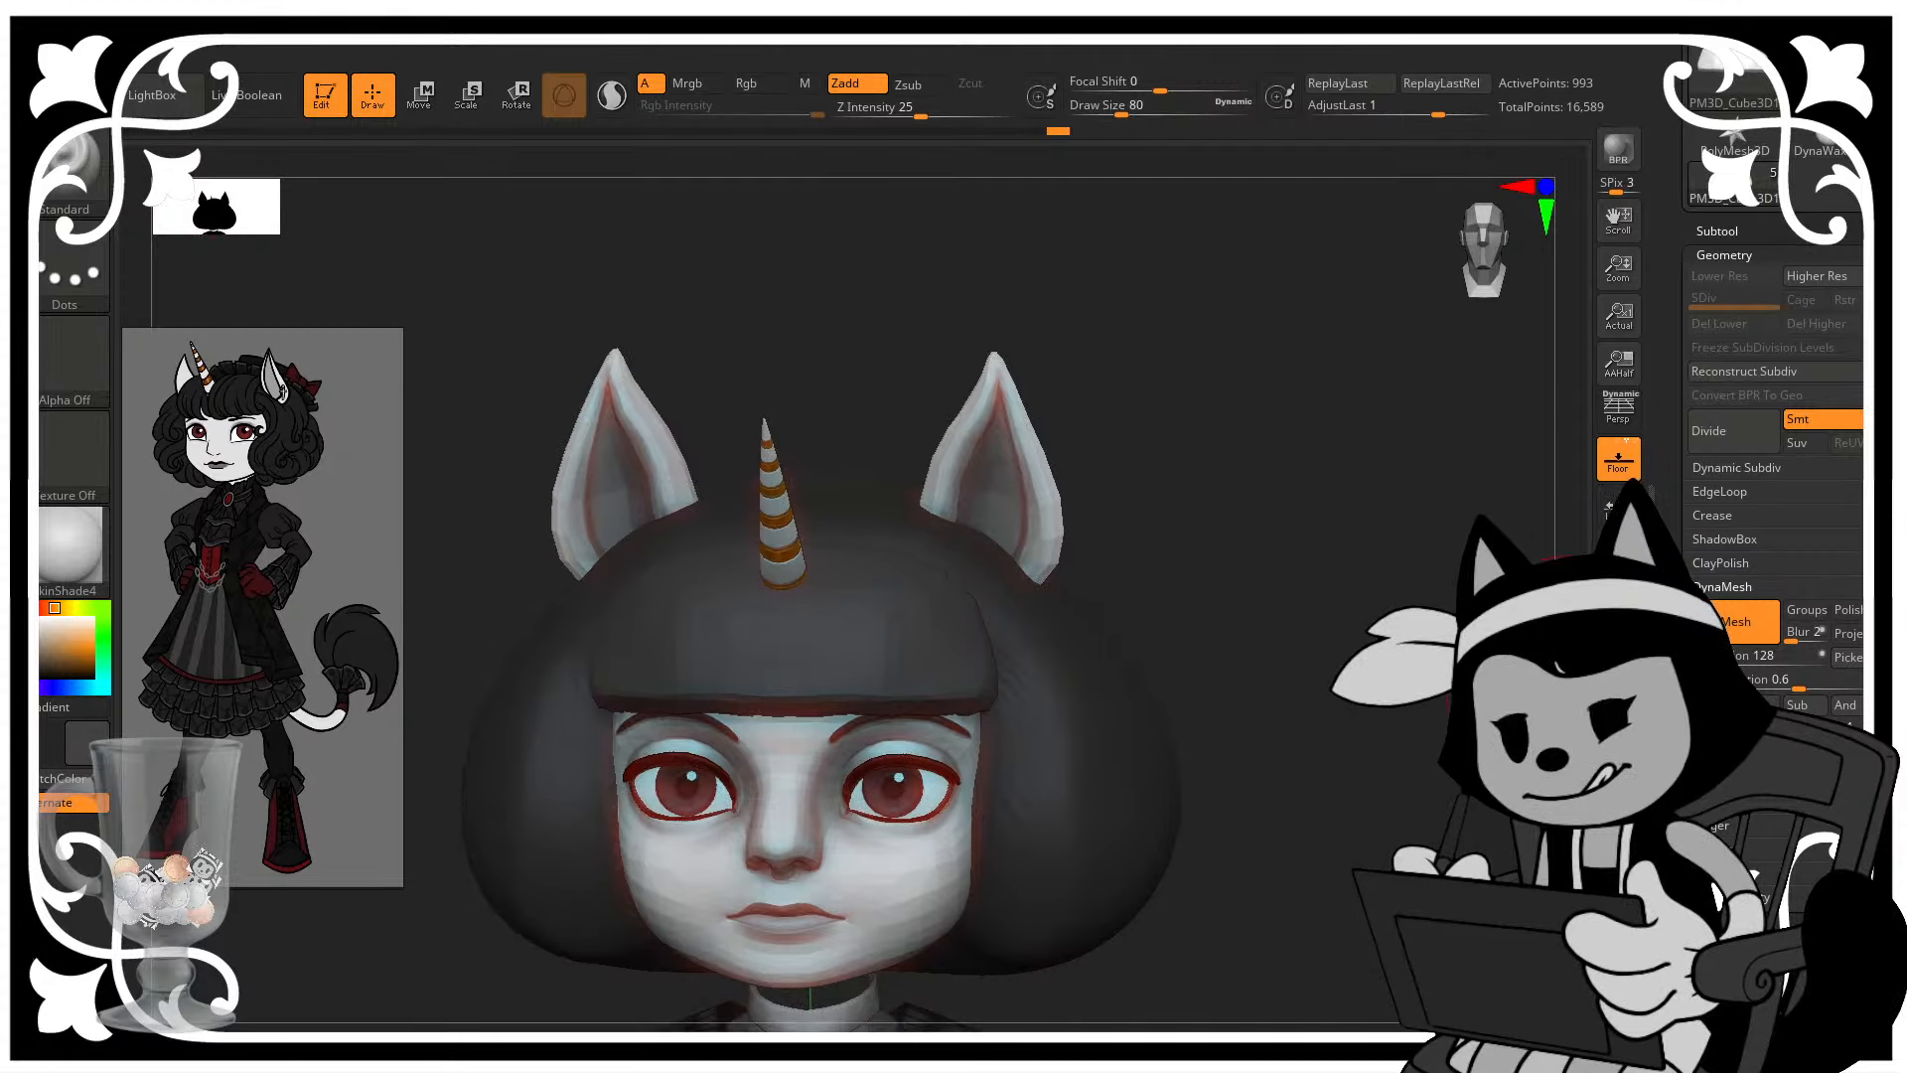
- Carve vertical strand grooves into the front and lower edge of the bangs with the DamStandard brush at draw size 32
{"action": "key", "text": "b"}
{"action": "key", "text": "d"}
{"action": "key", "text": "s"}
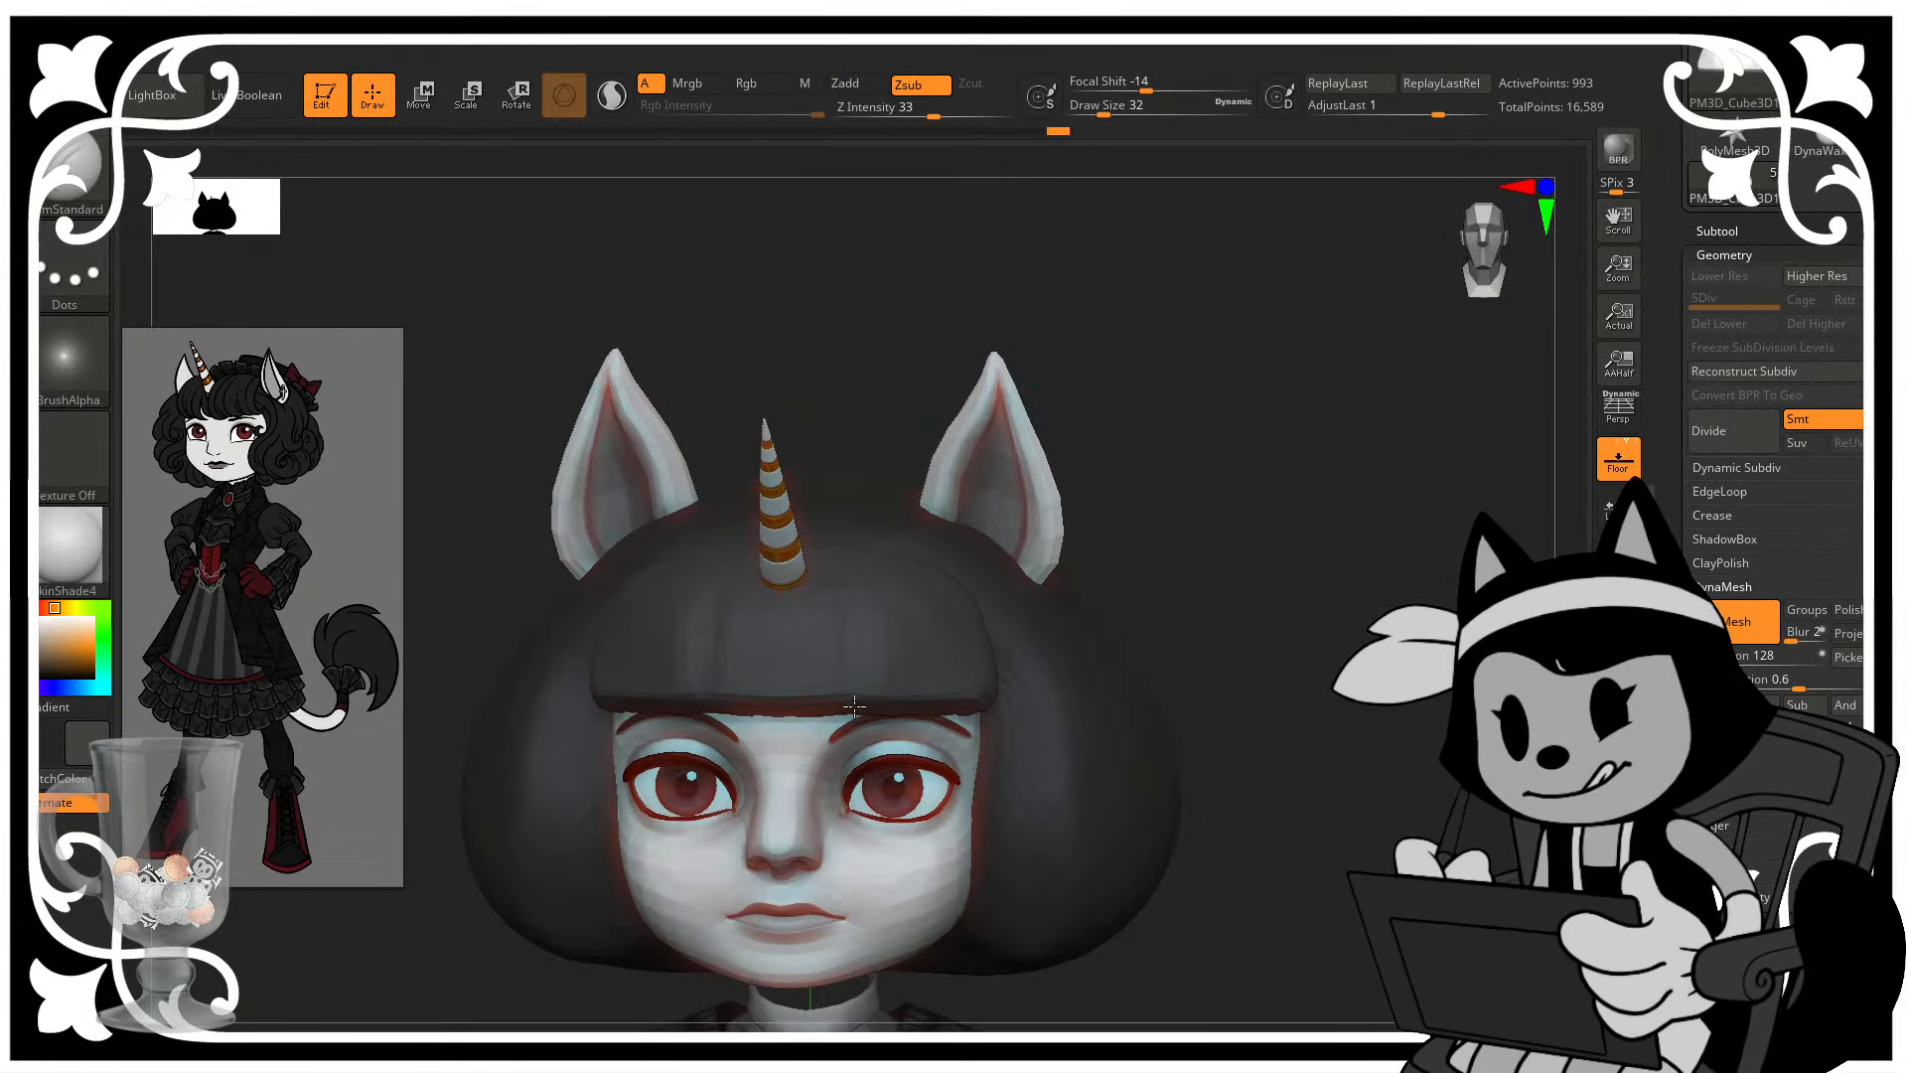
{"action": "left_click_drag", "start_coordinate": [1176, 497], "coordinate": [1141, 509]}
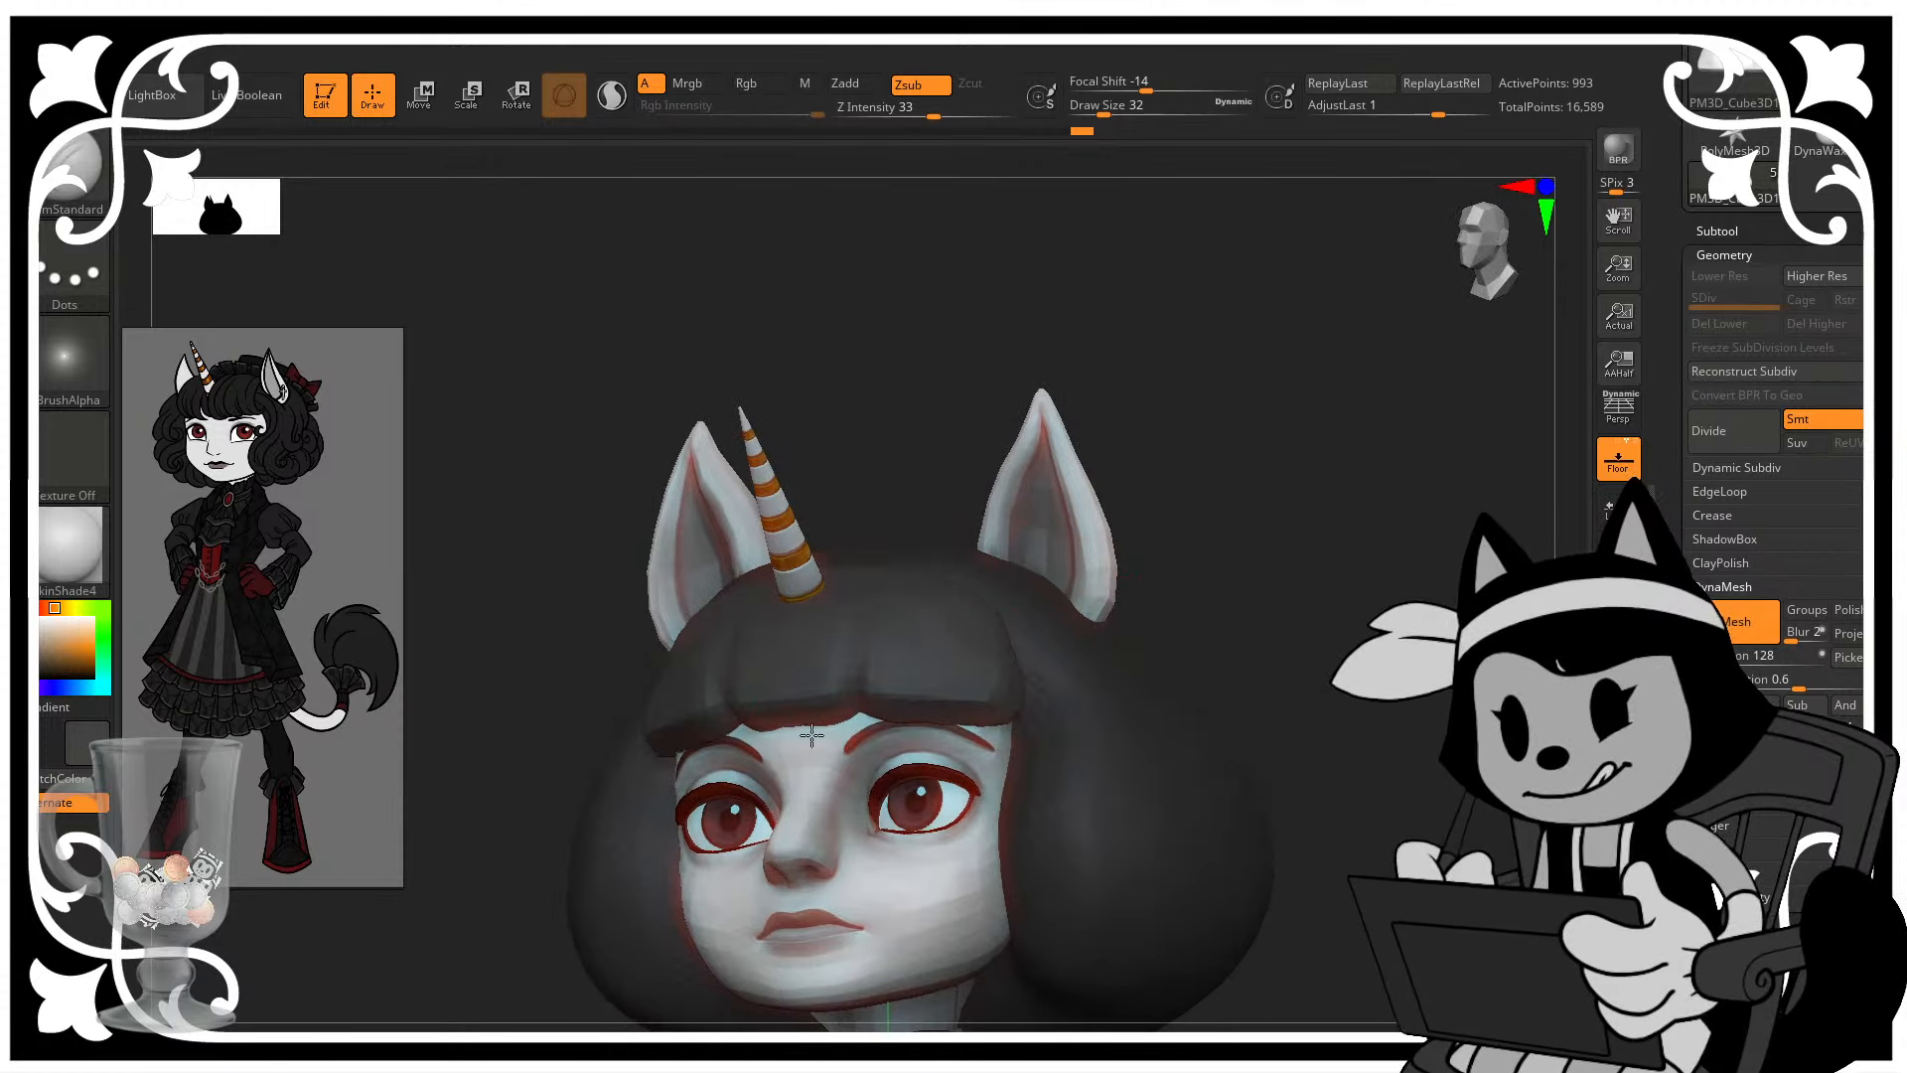
{"action": "left_click_drag", "start_coordinate": [962, 522], "coordinate": [971, 596]}
{"action": "left_click_drag", "start_coordinate": [1254, 507], "coordinate": [1376, 477]}
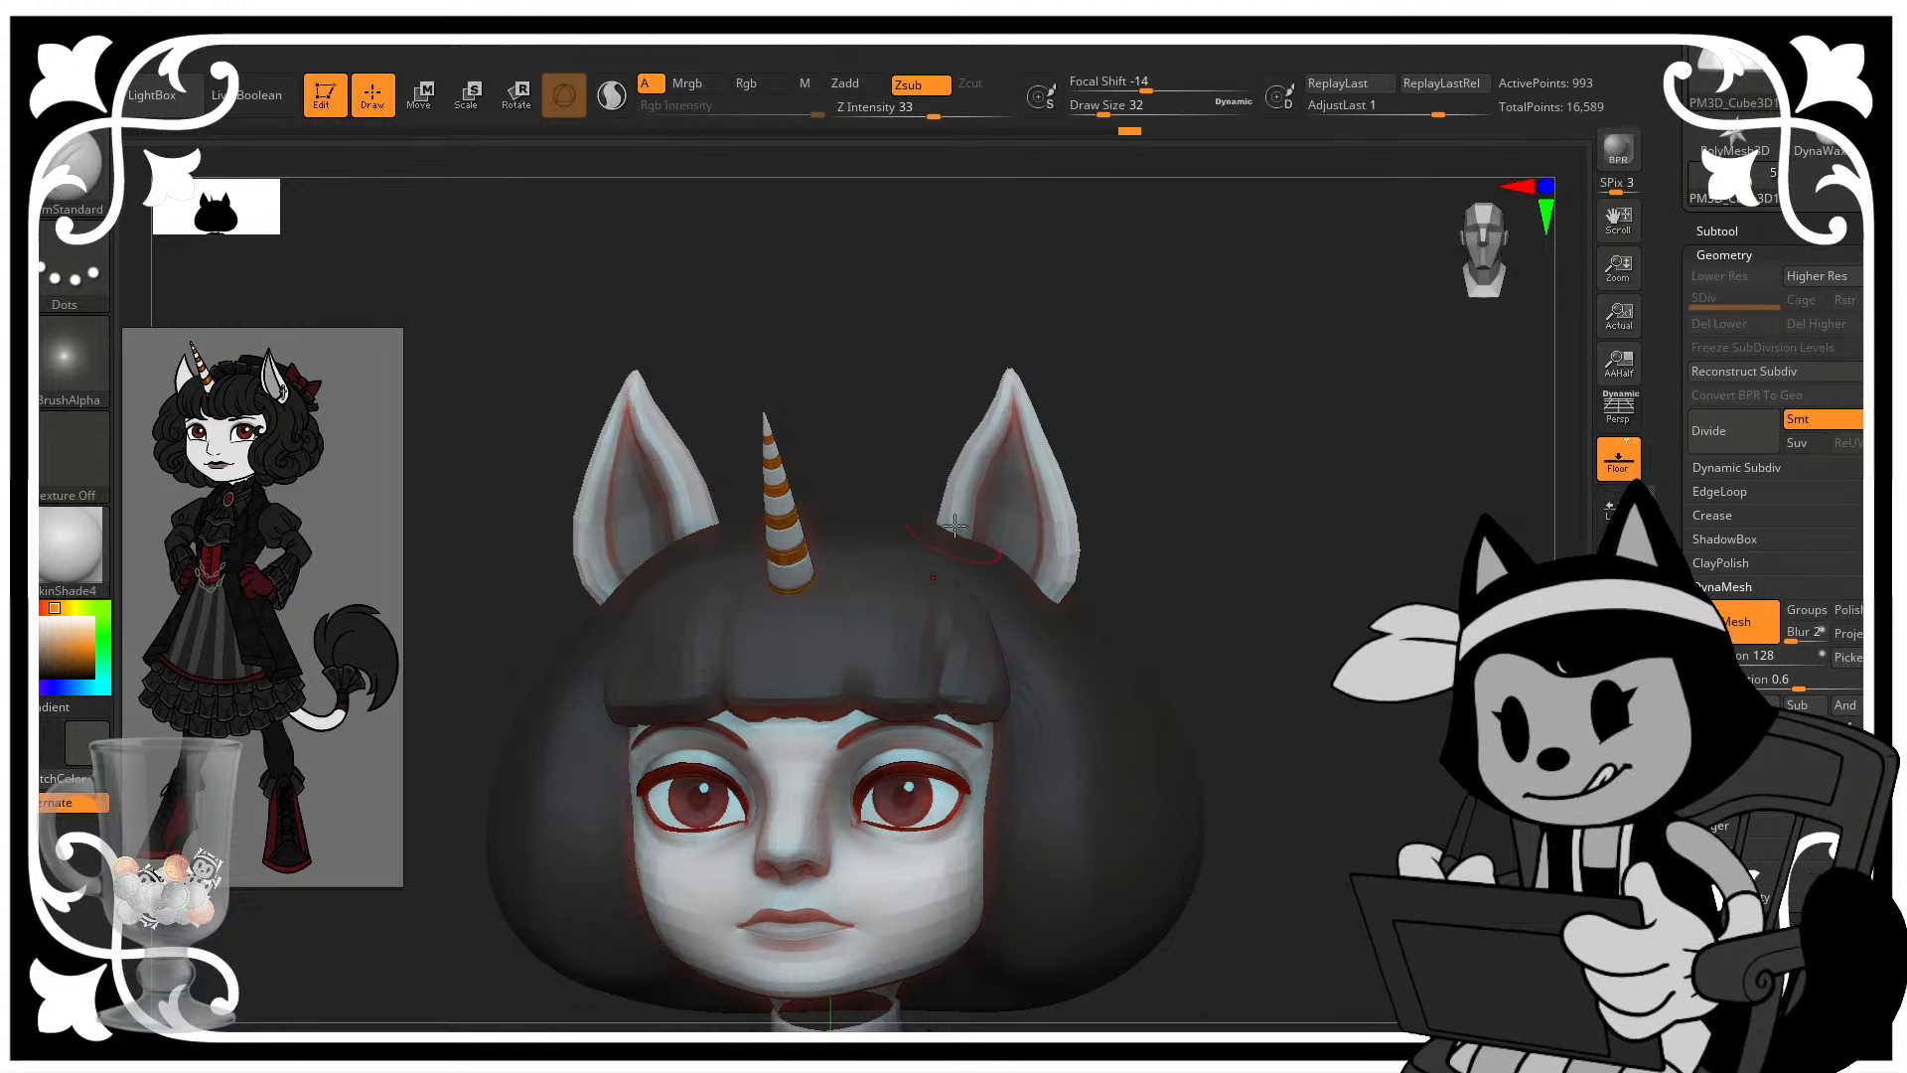
- Deepen the strand grooves across the upper front and sides of the bangs with the DamStandard brush at draw size 32
{"action": "left_click_drag", "start_coordinate": [1187, 452], "coordinate": [1043, 404]}
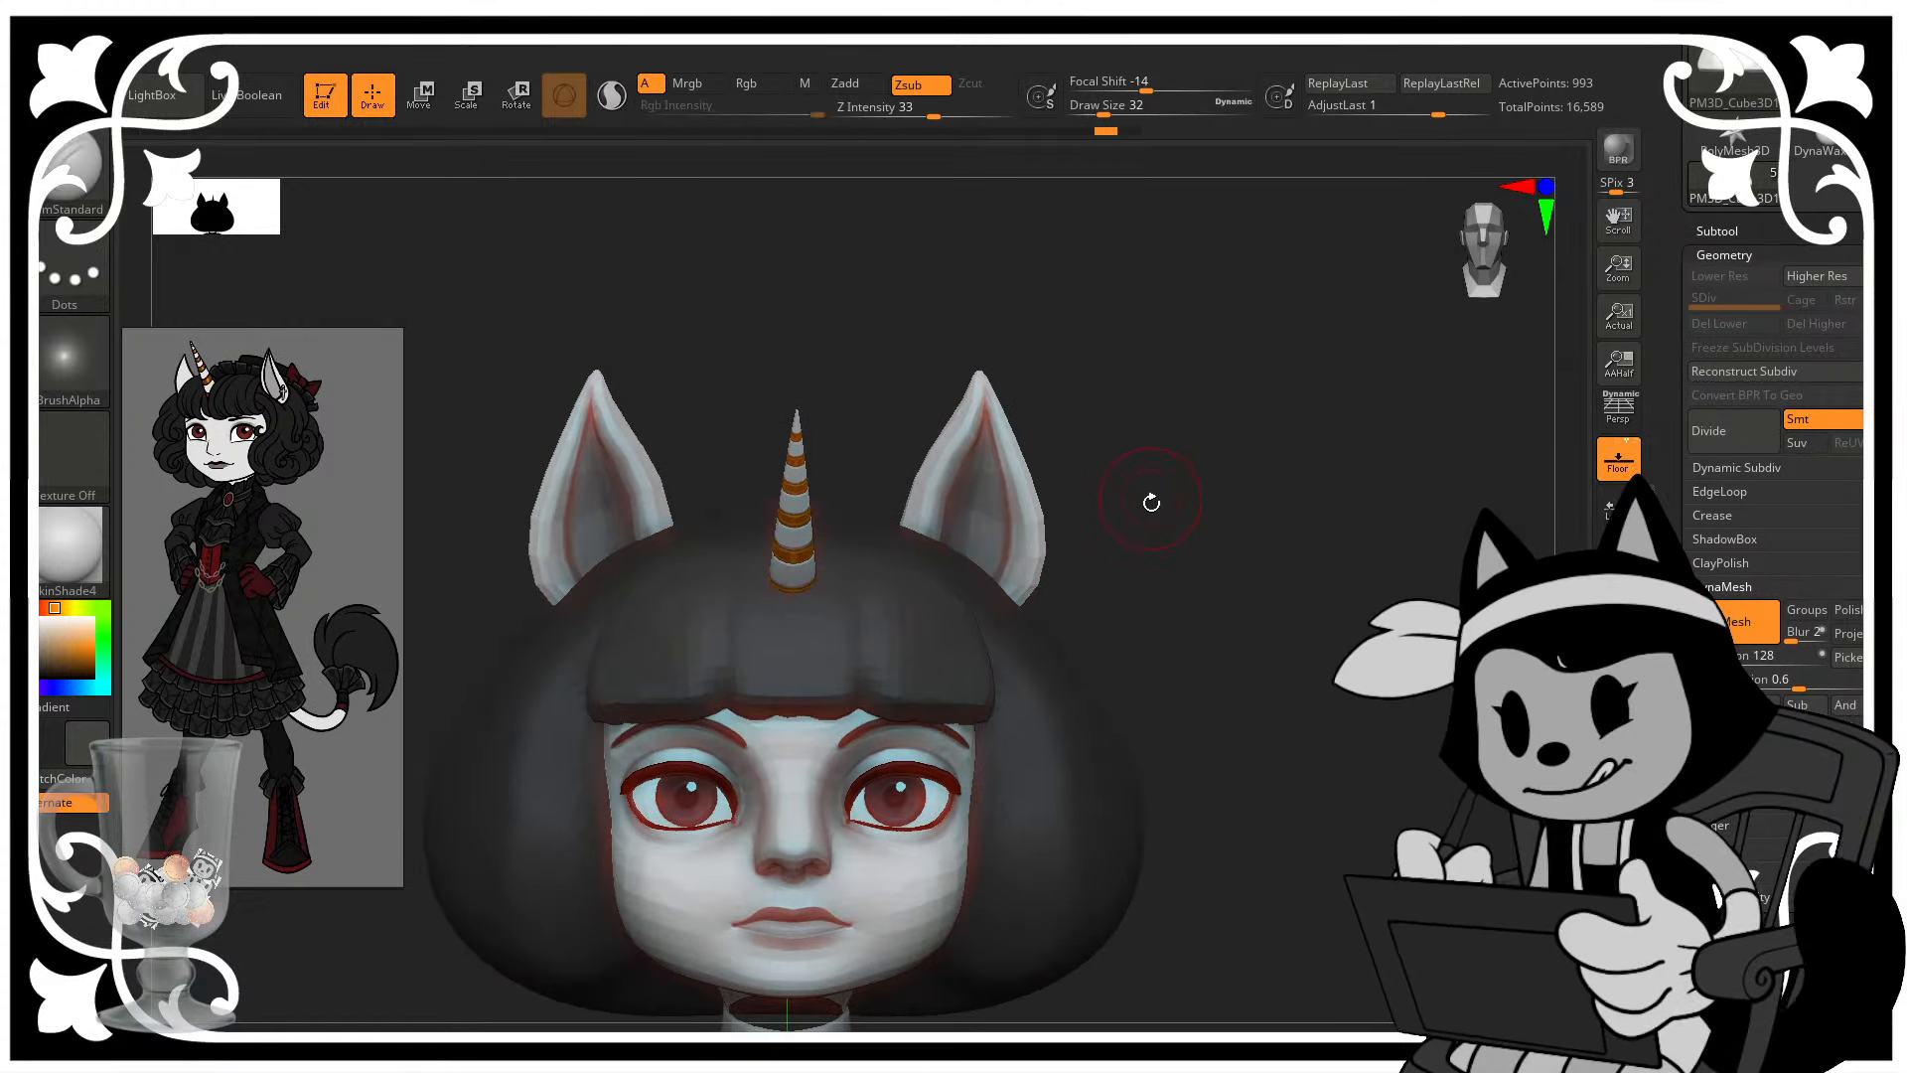
{"action": "left_click_drag", "start_coordinate": [1152, 501], "coordinate": [1092, 557]}
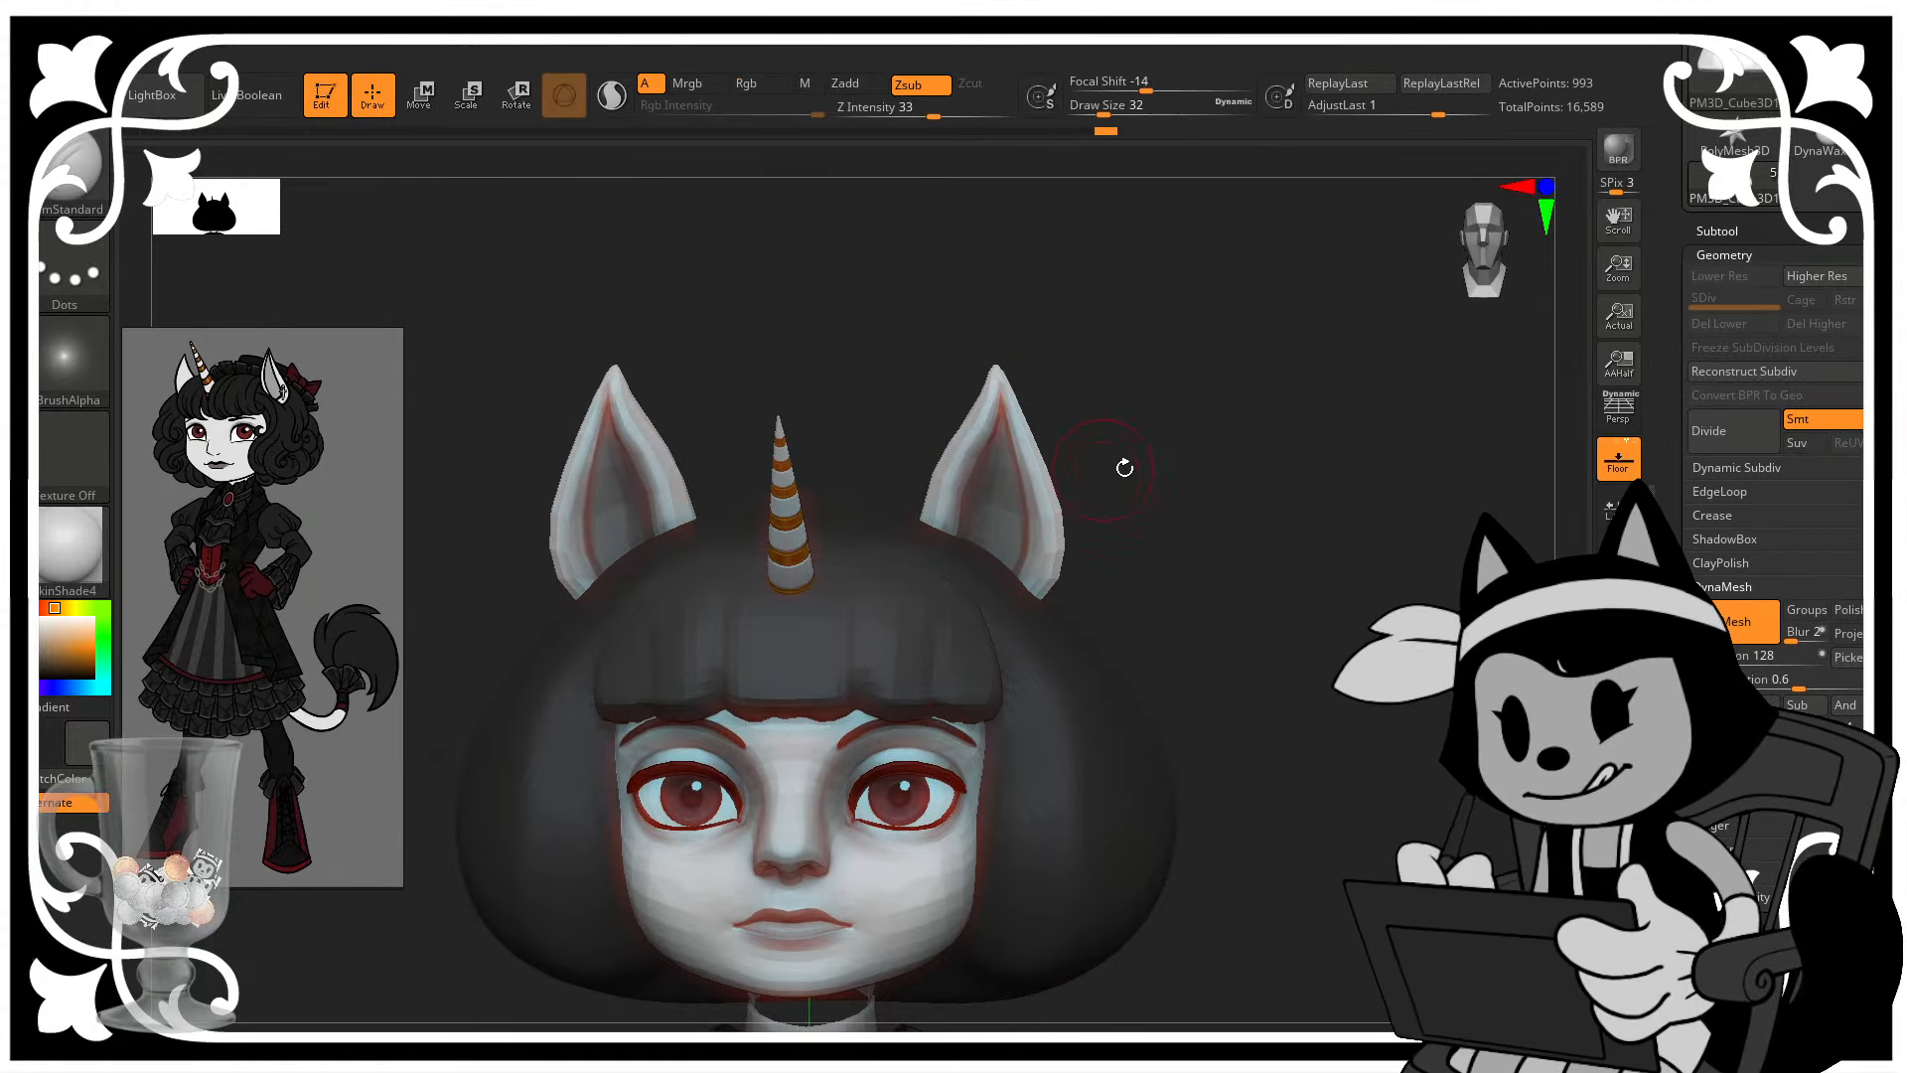
{"action": "left_click_drag", "start_coordinate": [1125, 468], "coordinate": [933, 643]}
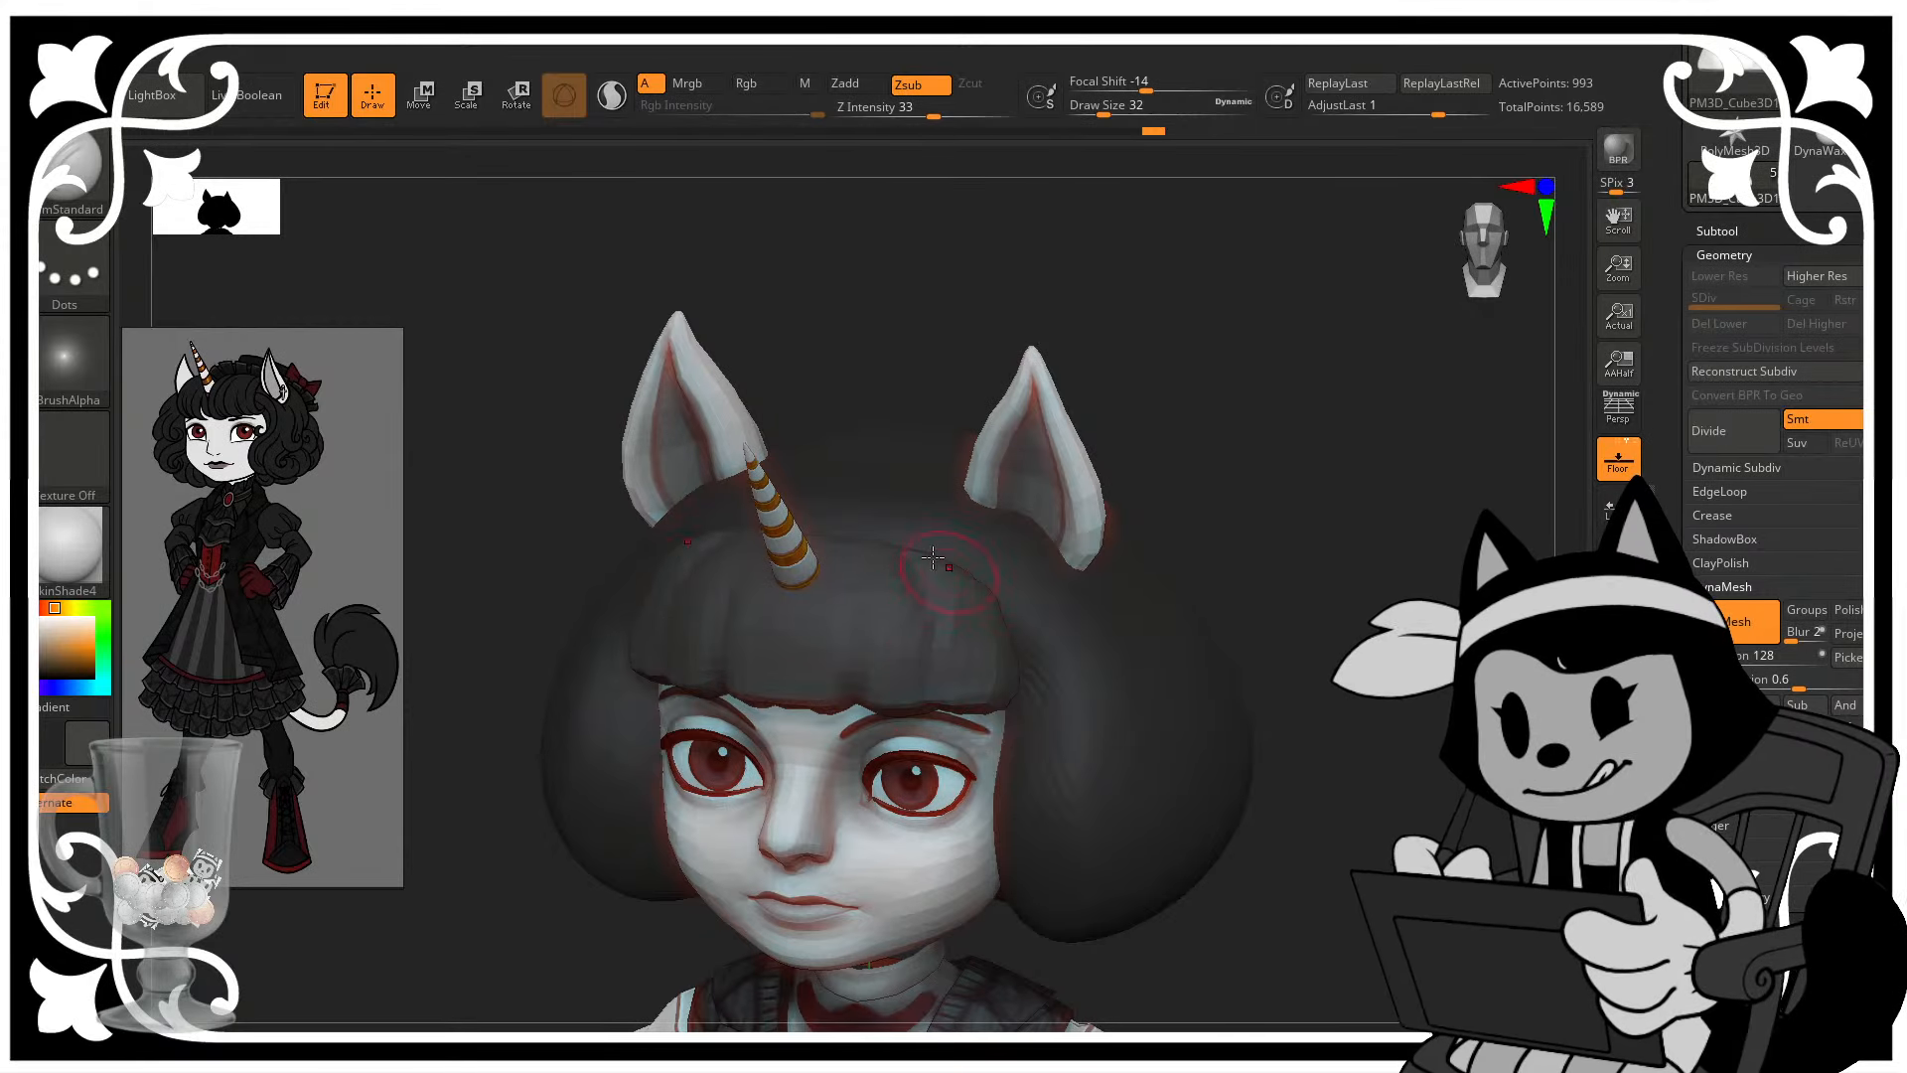
{"action": "left_click_drag", "start_coordinate": [933, 559], "coordinate": [858, 657]}
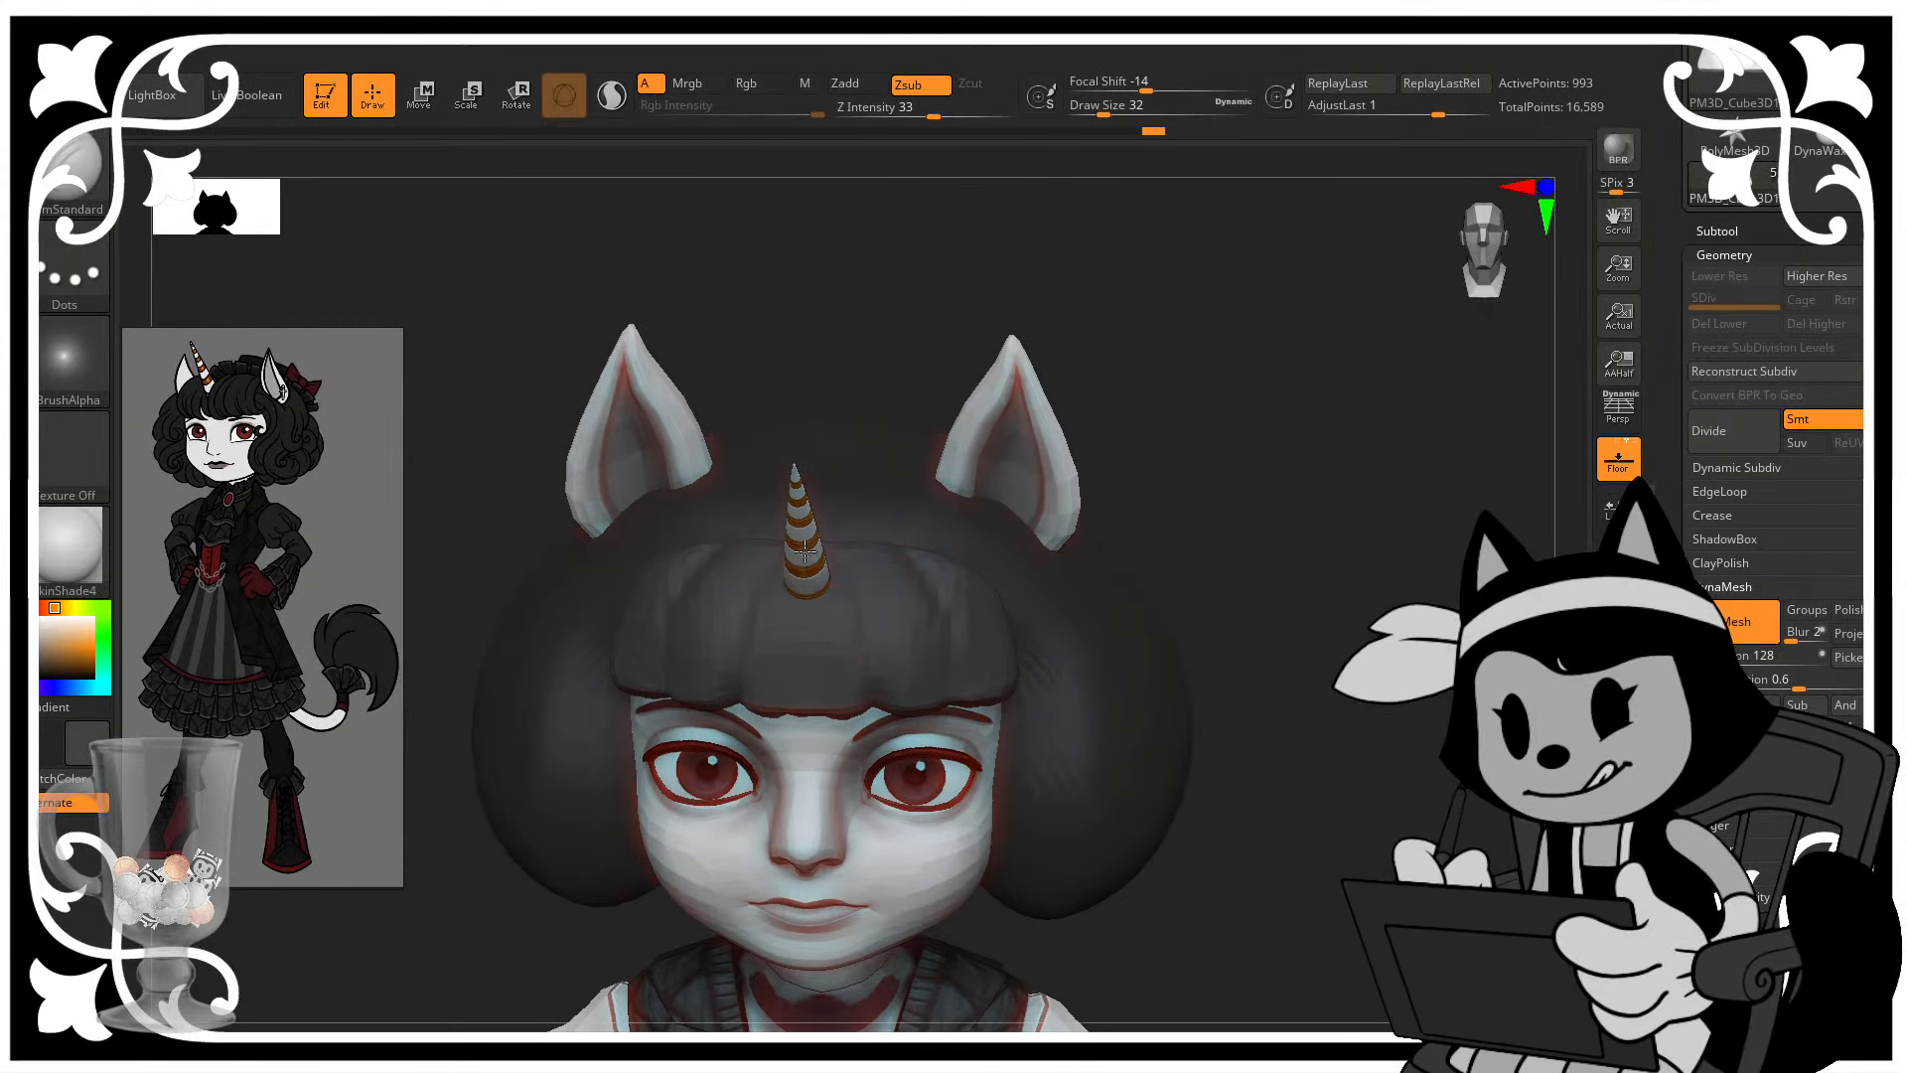
{"action": "left_click_drag", "start_coordinate": [1028, 599], "coordinate": [1150, 474]}
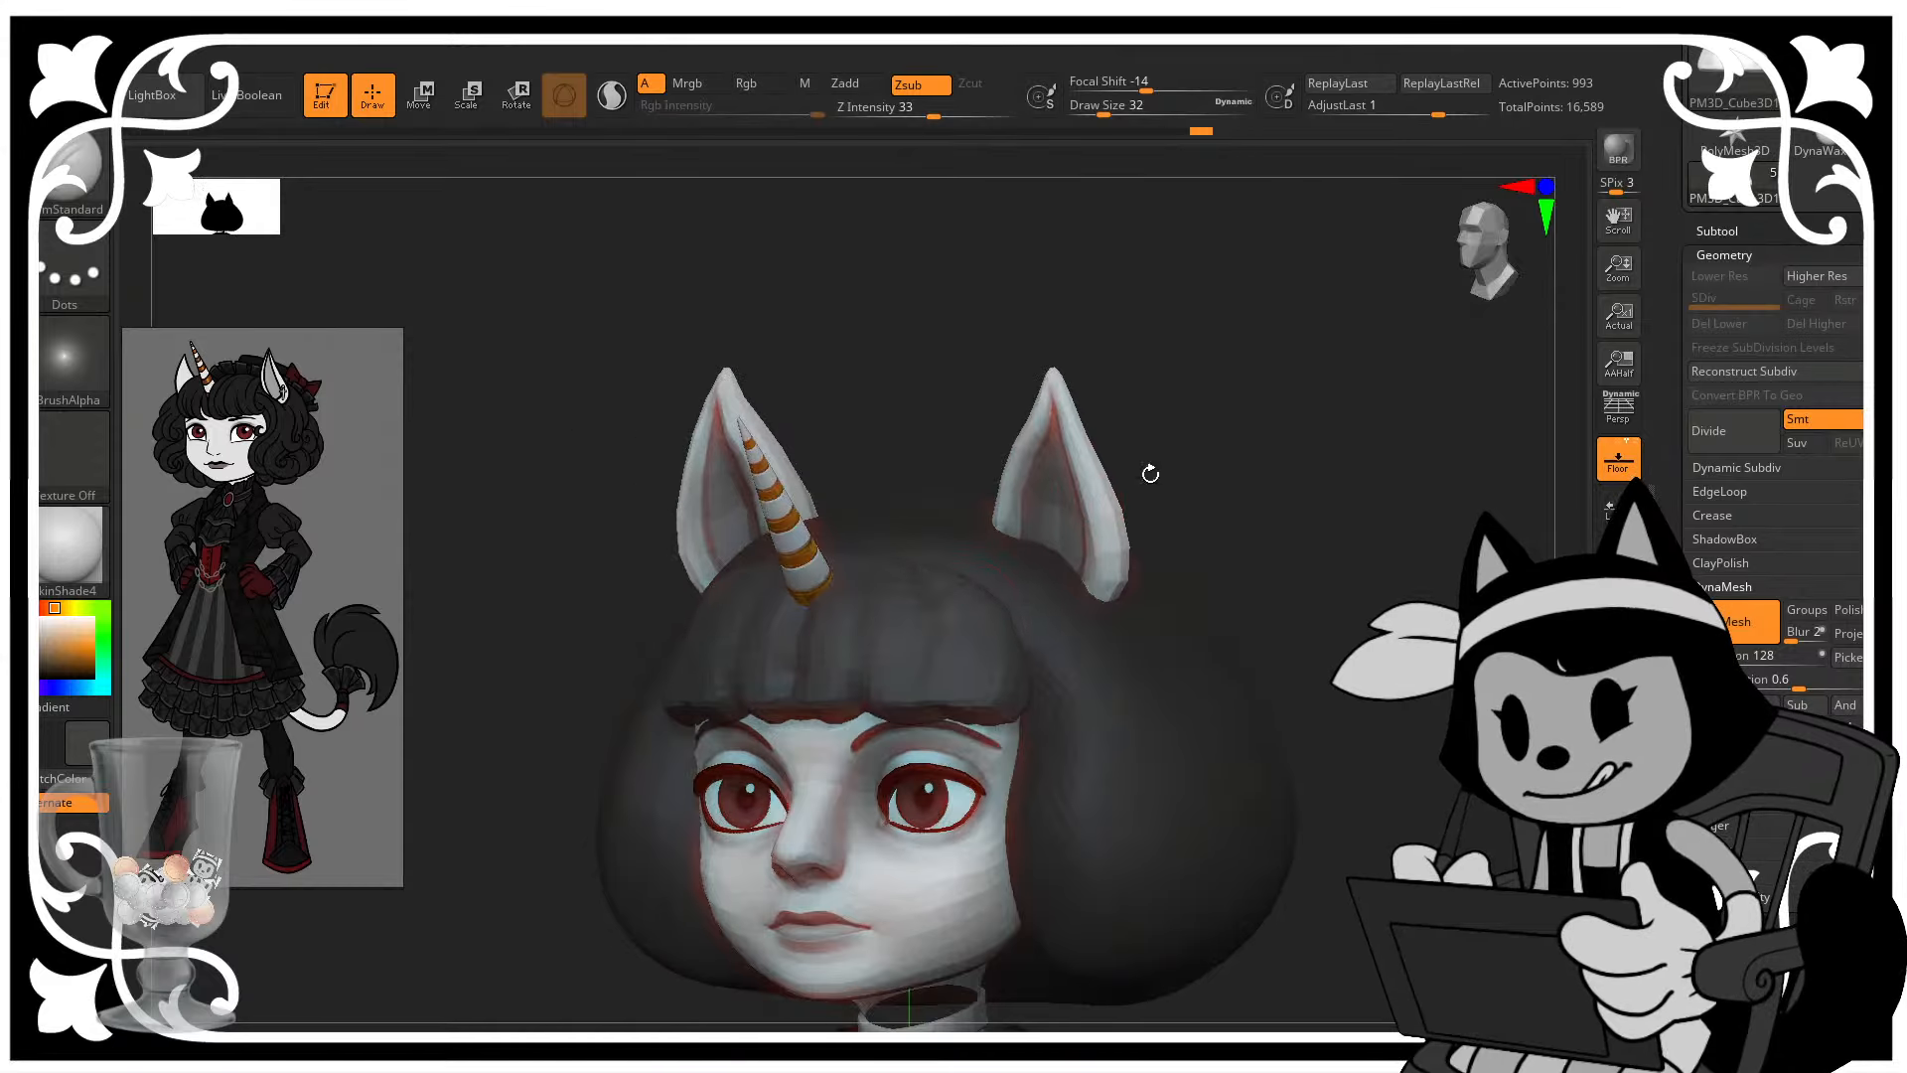
{"action": "left_click_drag", "start_coordinate": [974, 748], "coordinate": [982, 685]}
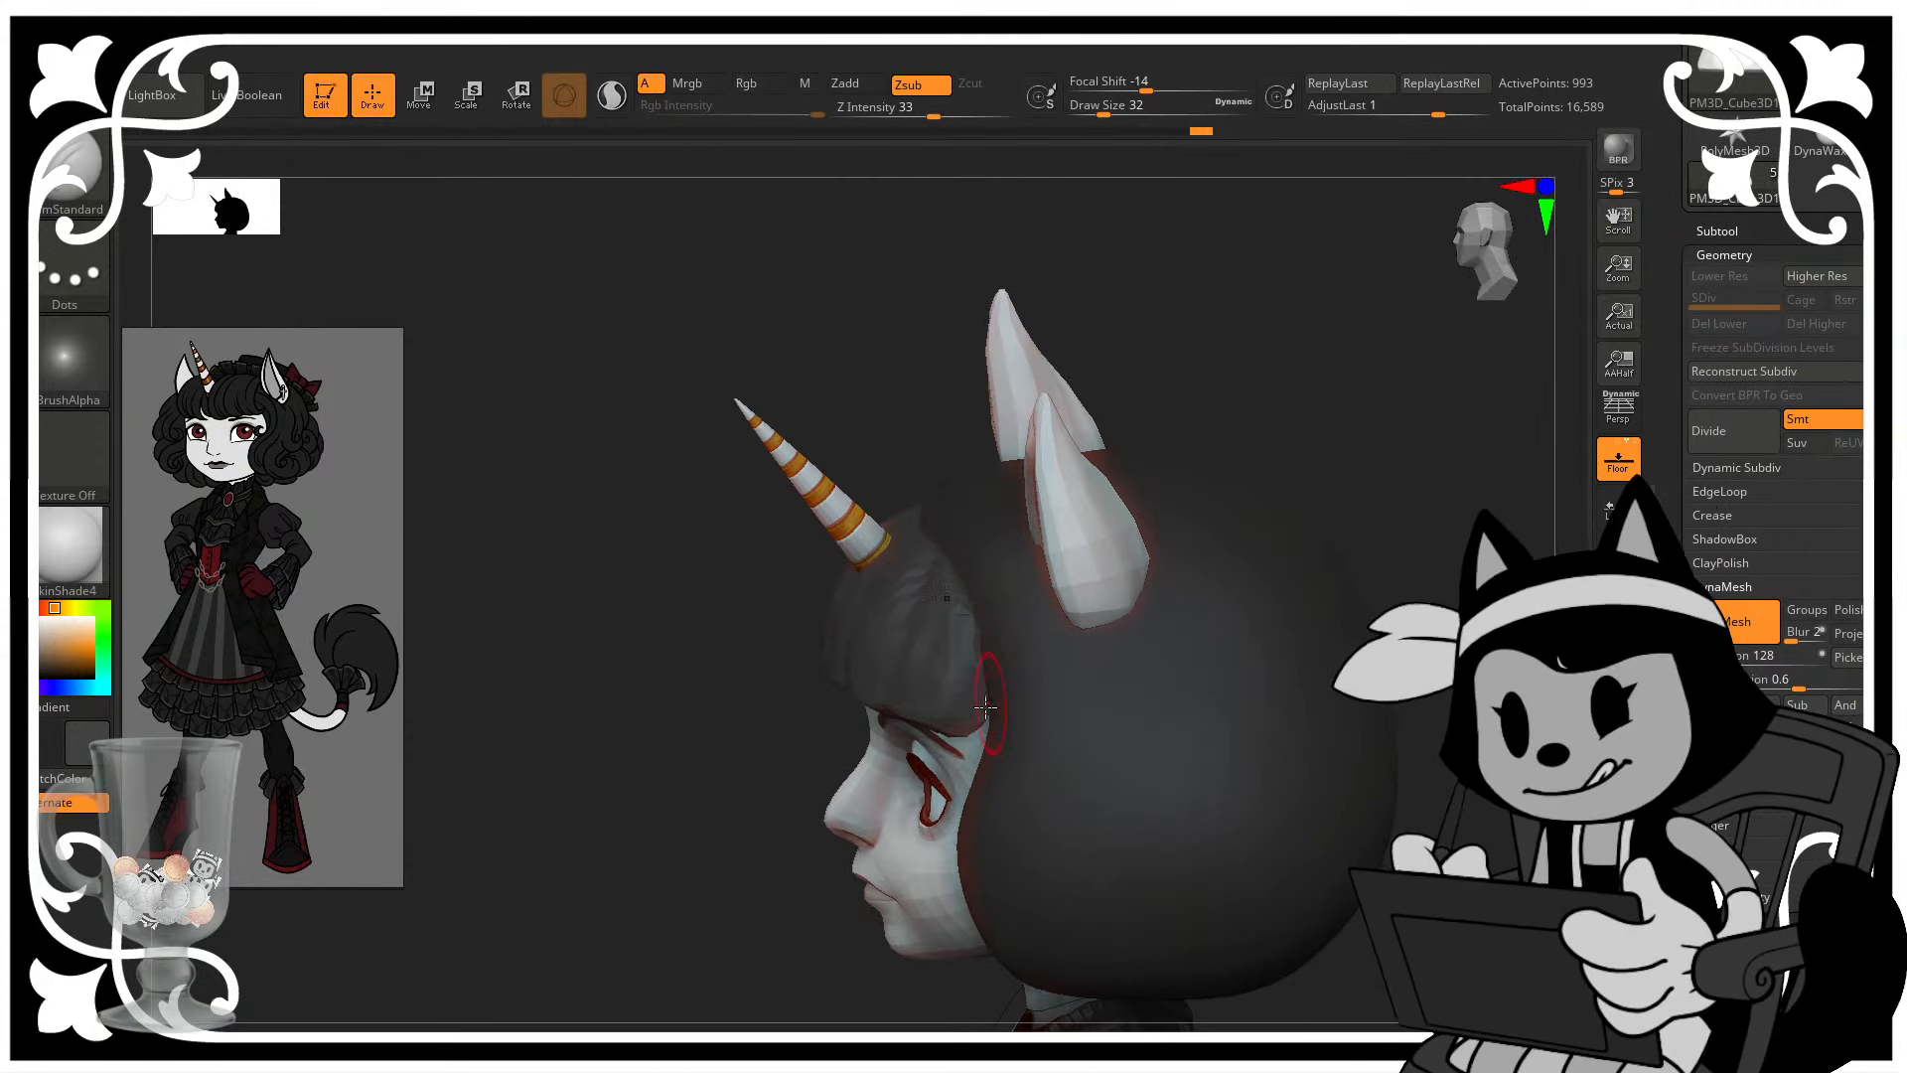
- Reshape the side edges and lower corners of the bangs with the Move brush so they fit against the bob
{"action": "key", "text": "b"}
{"action": "key", "text": "m"}
{"action": "key", "text": "v"}
{"action": "left_click_drag", "start_coordinate": [1326, 449], "coordinate": [1460, 472]}
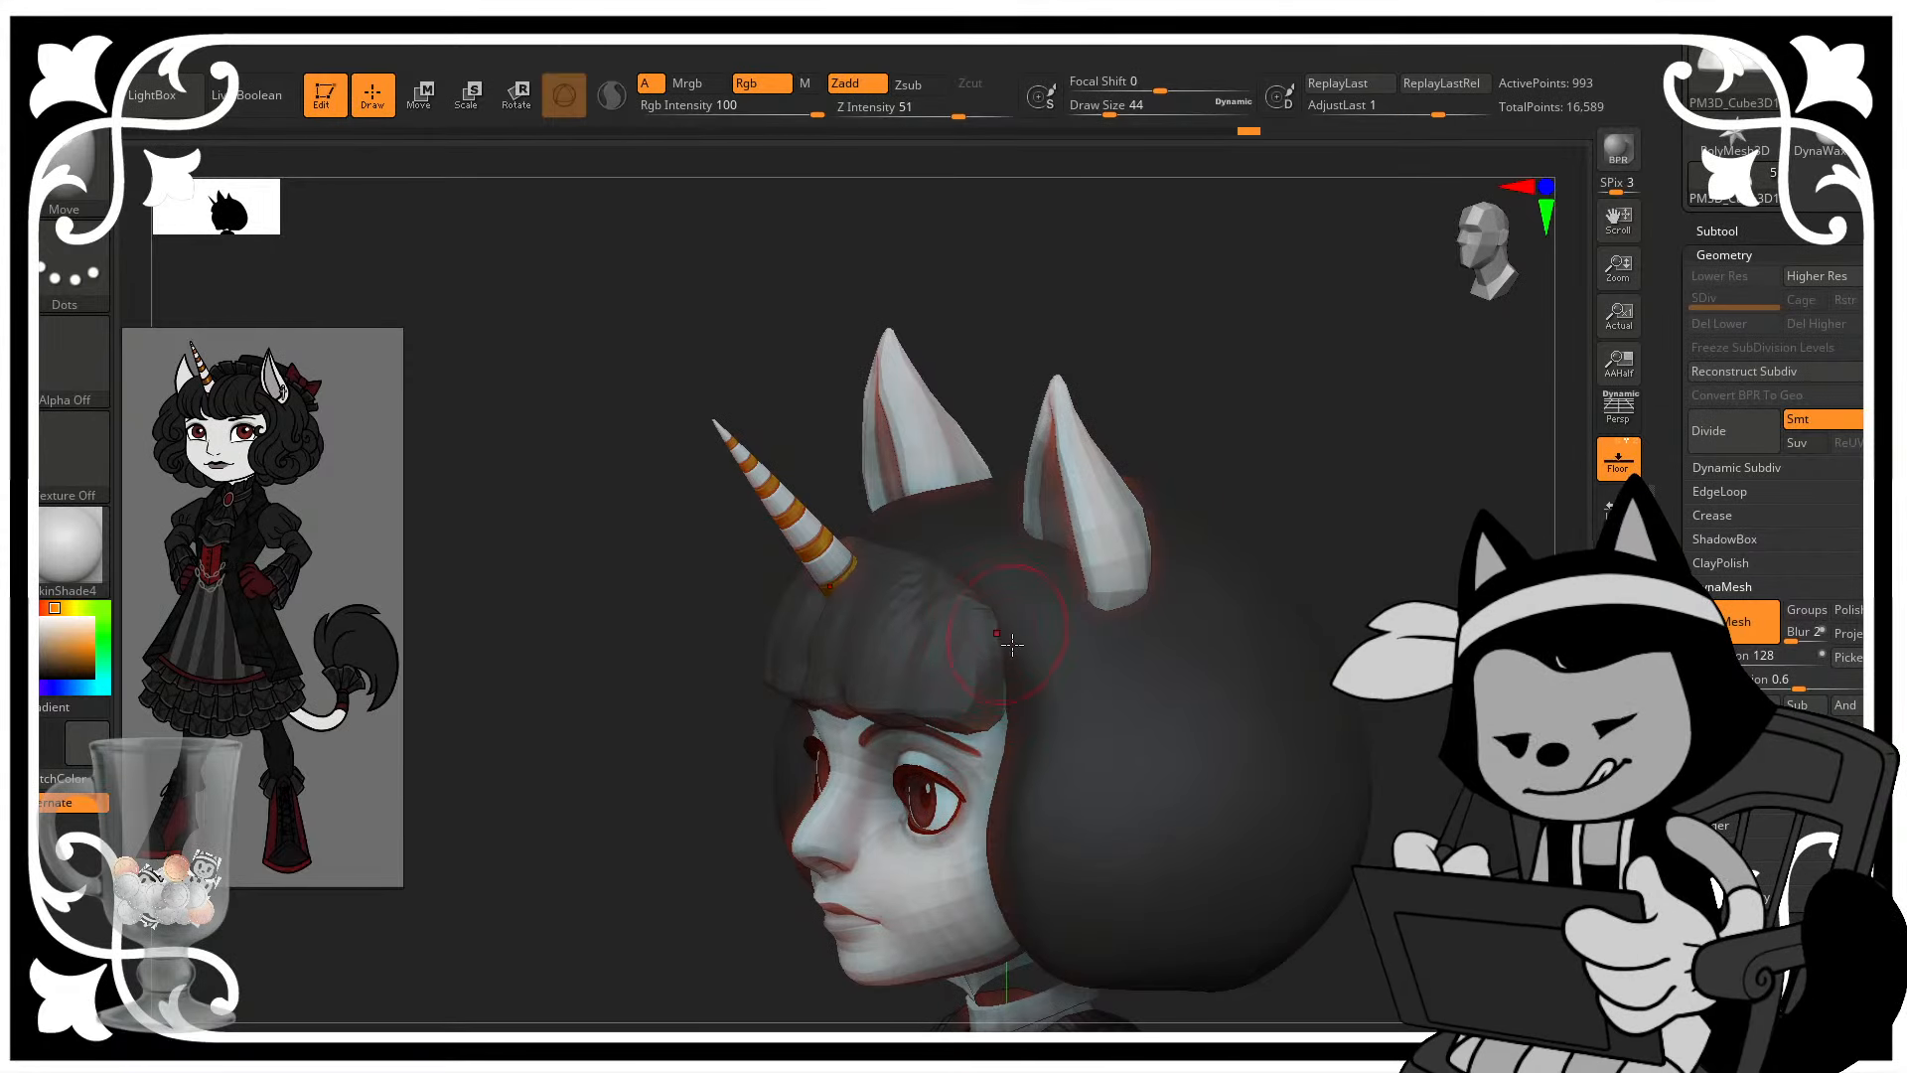
{"action": "left_click_drag", "start_coordinate": [1140, 593], "coordinate": [1044, 625]}
{"action": "left_click_drag", "start_coordinate": [1252, 514], "coordinate": [1138, 561]}
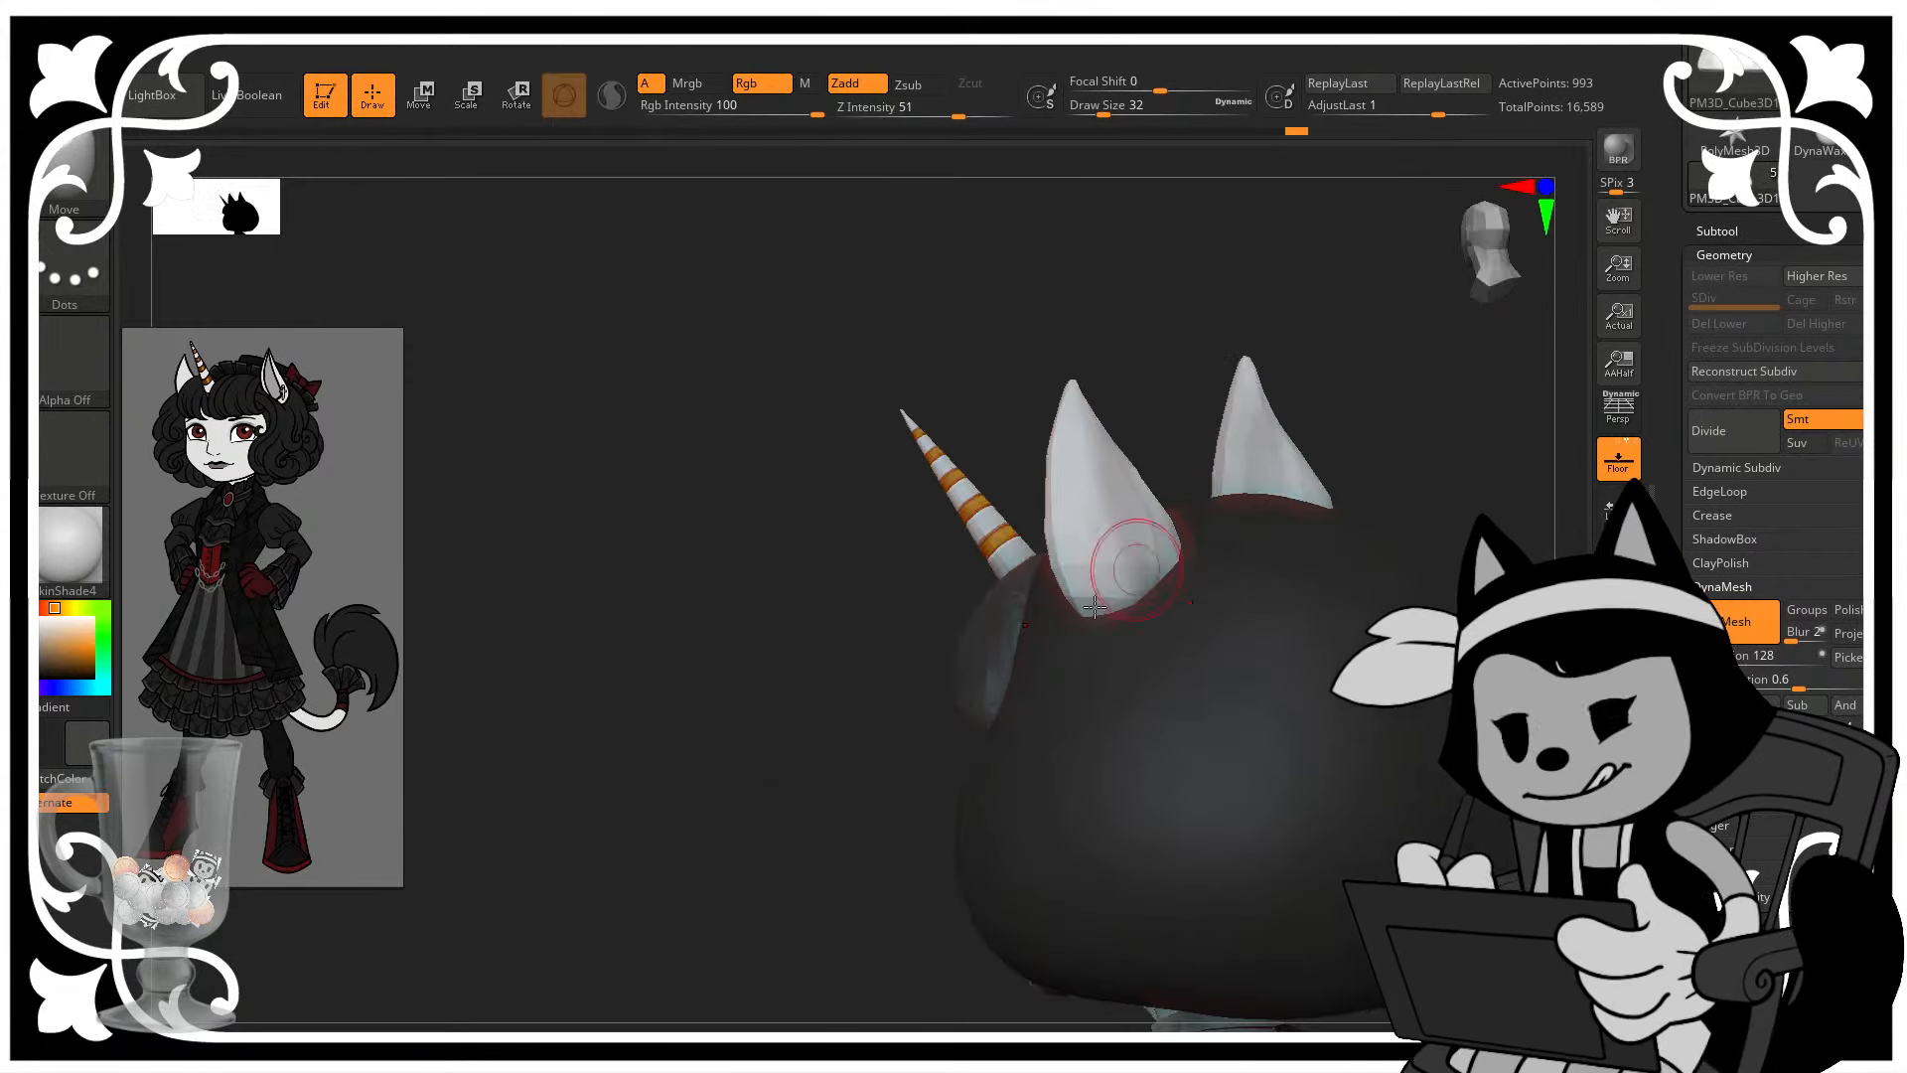
{"action": "left_click_drag", "start_coordinate": [951, 719], "coordinate": [984, 663]}
{"action": "mouse_move", "coordinate": [1252, 498]}
{"action": "left_mouse_down"}
{"action": "mouse_move", "coordinate": [984, 735]}
{"action": "mouse_move", "coordinate": [1007, 698]}
{"action": "left_mouse_up"}
{"action": "mouse_move", "coordinate": [1197, 537]}
{"action": "left_mouse_down"}
{"action": "mouse_move", "coordinate": [1277, 515]}
{"action": "mouse_move", "coordinate": [1236, 531]}
{"action": "left_mouse_up"}
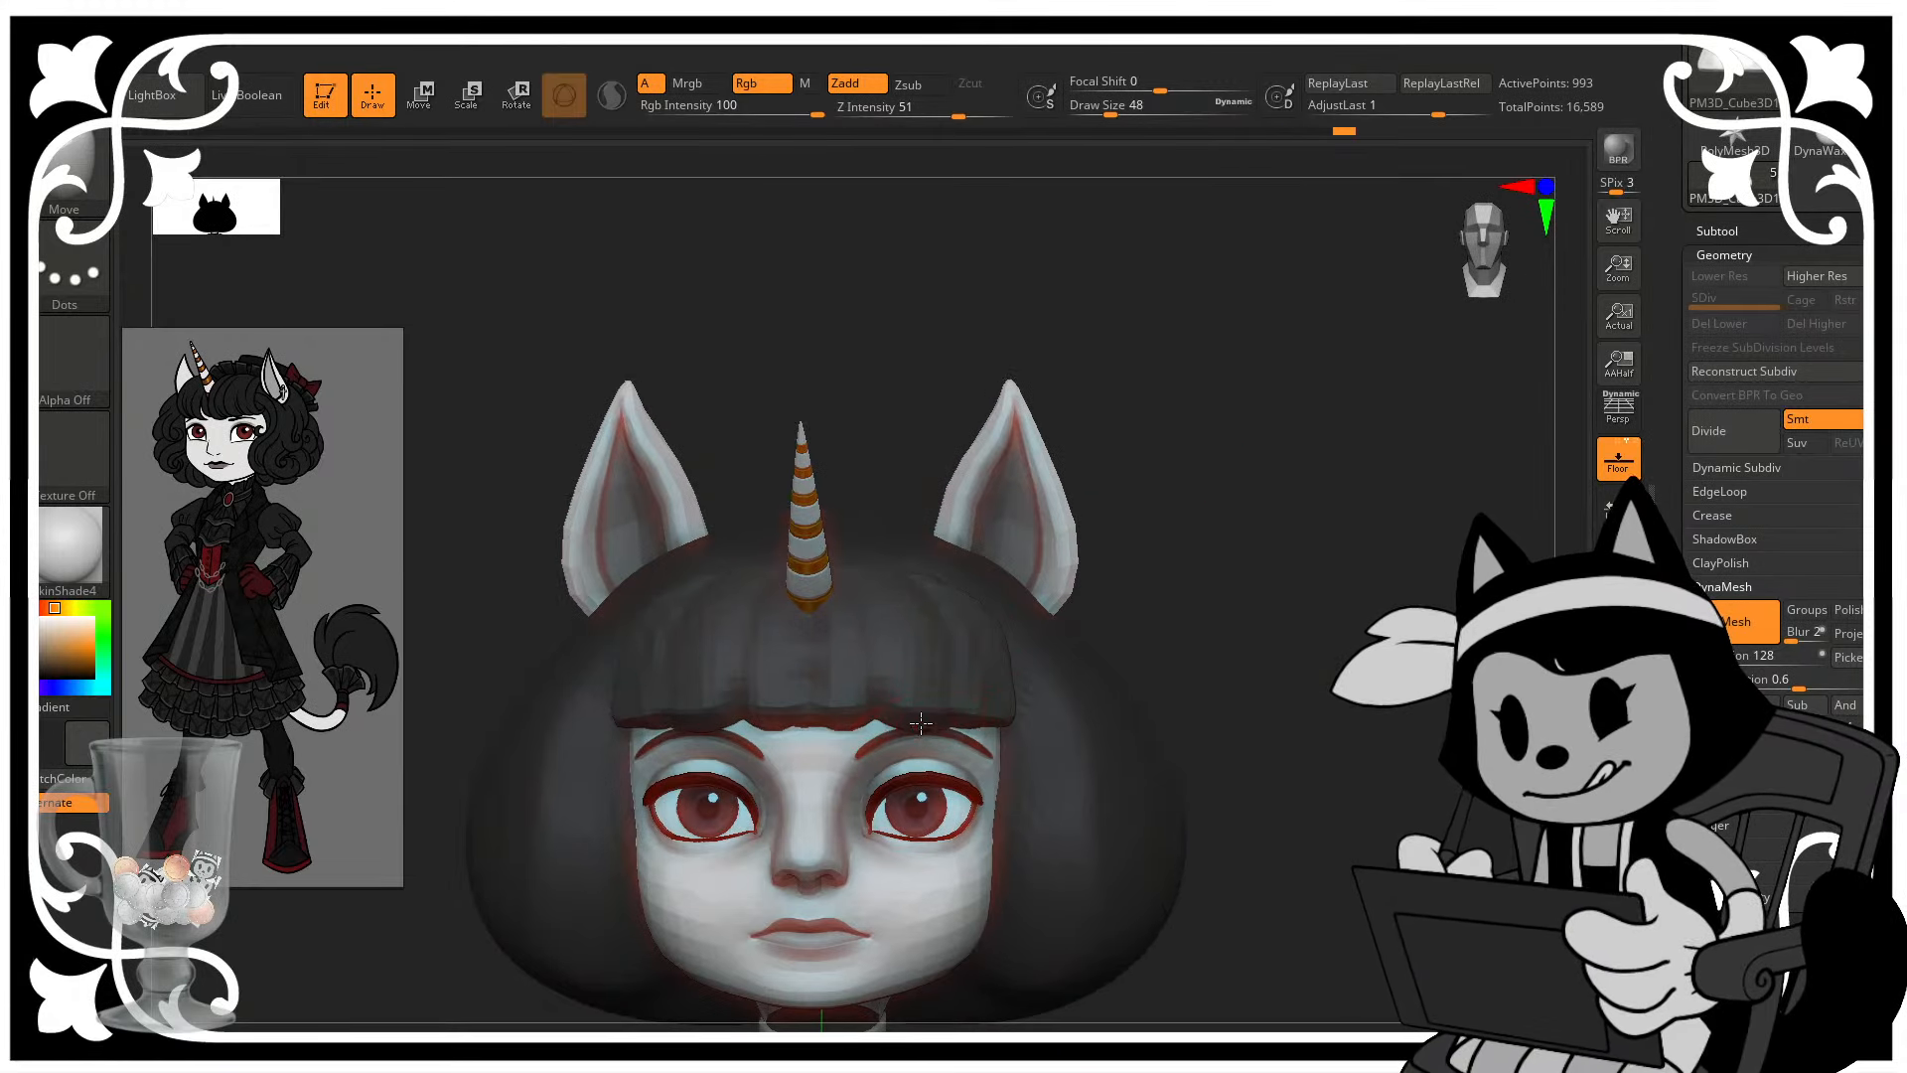
{"action": "left_click_drag", "start_coordinate": [1116, 534], "coordinate": [1097, 537]}
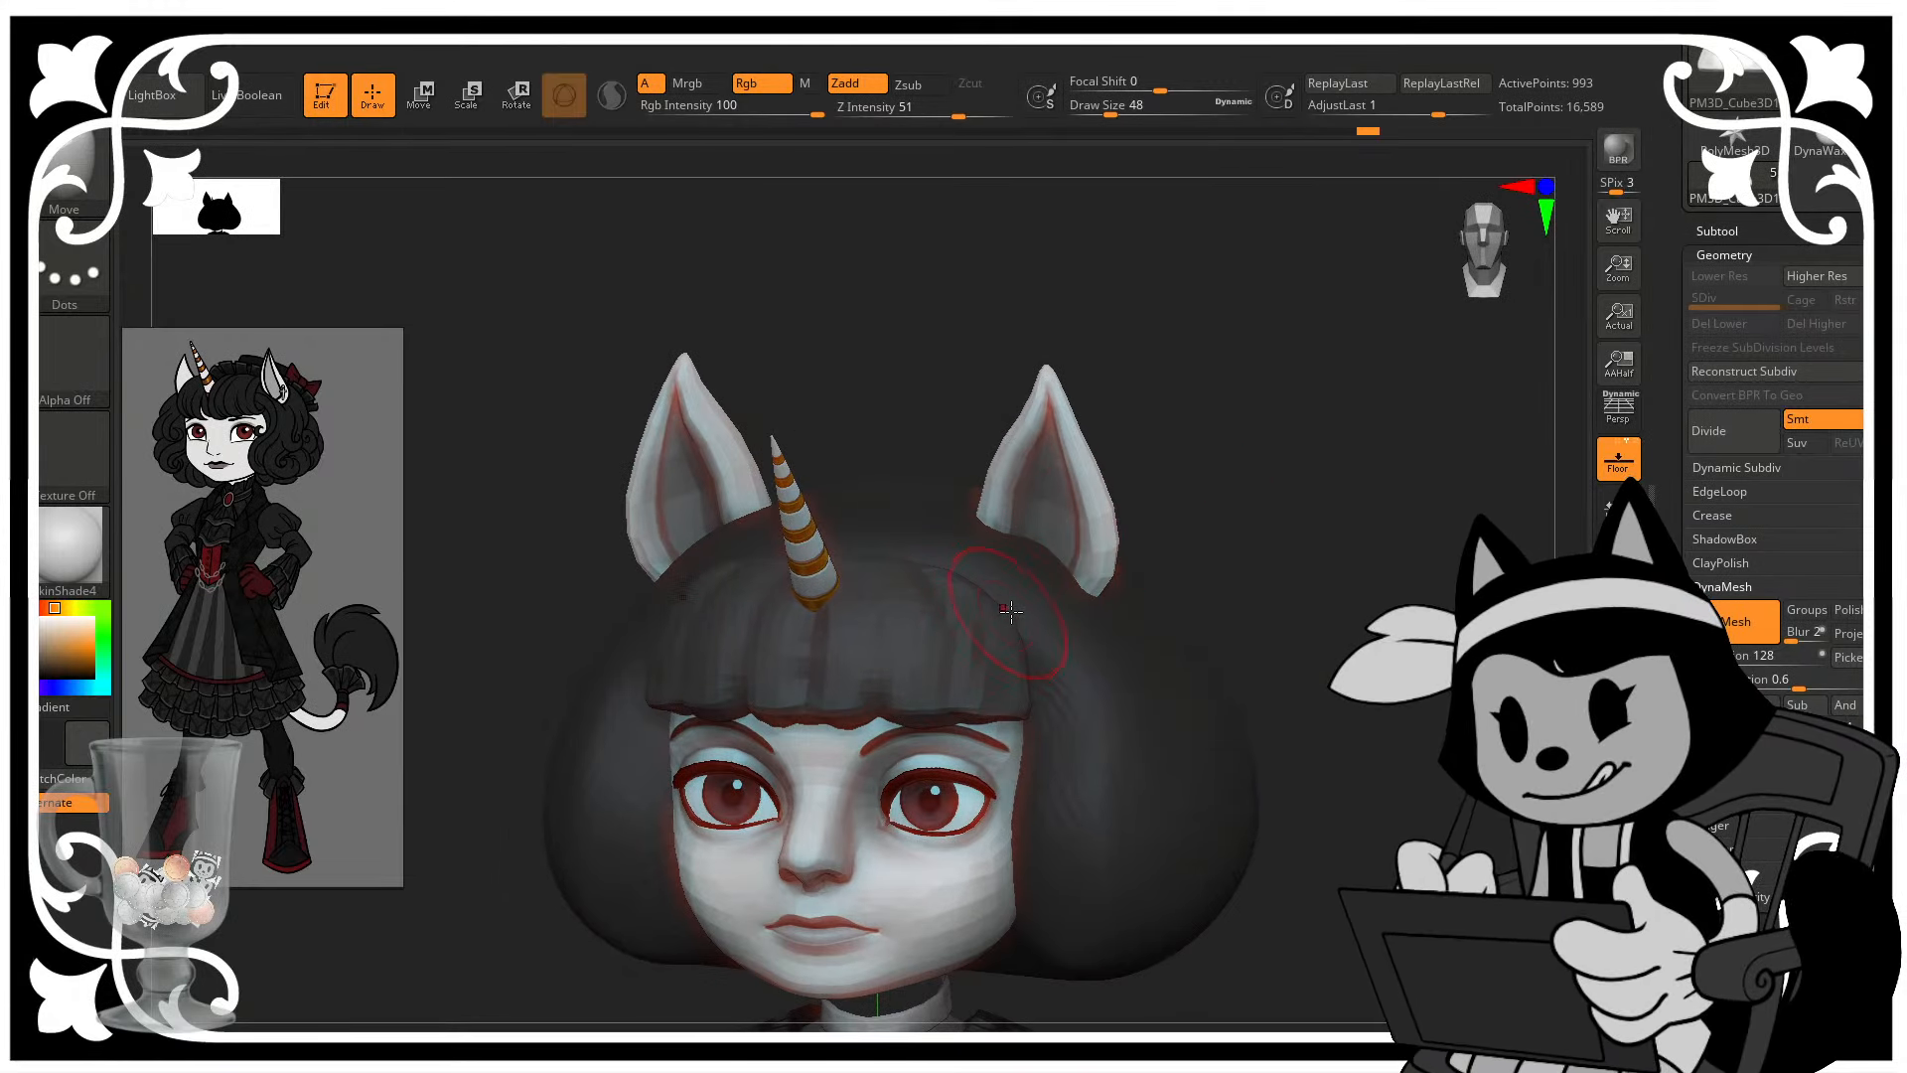
{"action": "left_click_drag", "start_coordinate": [1011, 611], "coordinate": [1028, 605]}
{"action": "mouse_move", "coordinate": [1192, 522]}
{"action": "left_mouse_down"}
{"action": "mouse_move", "coordinate": [1283, 516]}
{"action": "mouse_move", "coordinate": [1262, 524]}
{"action": "left_mouse_up"}
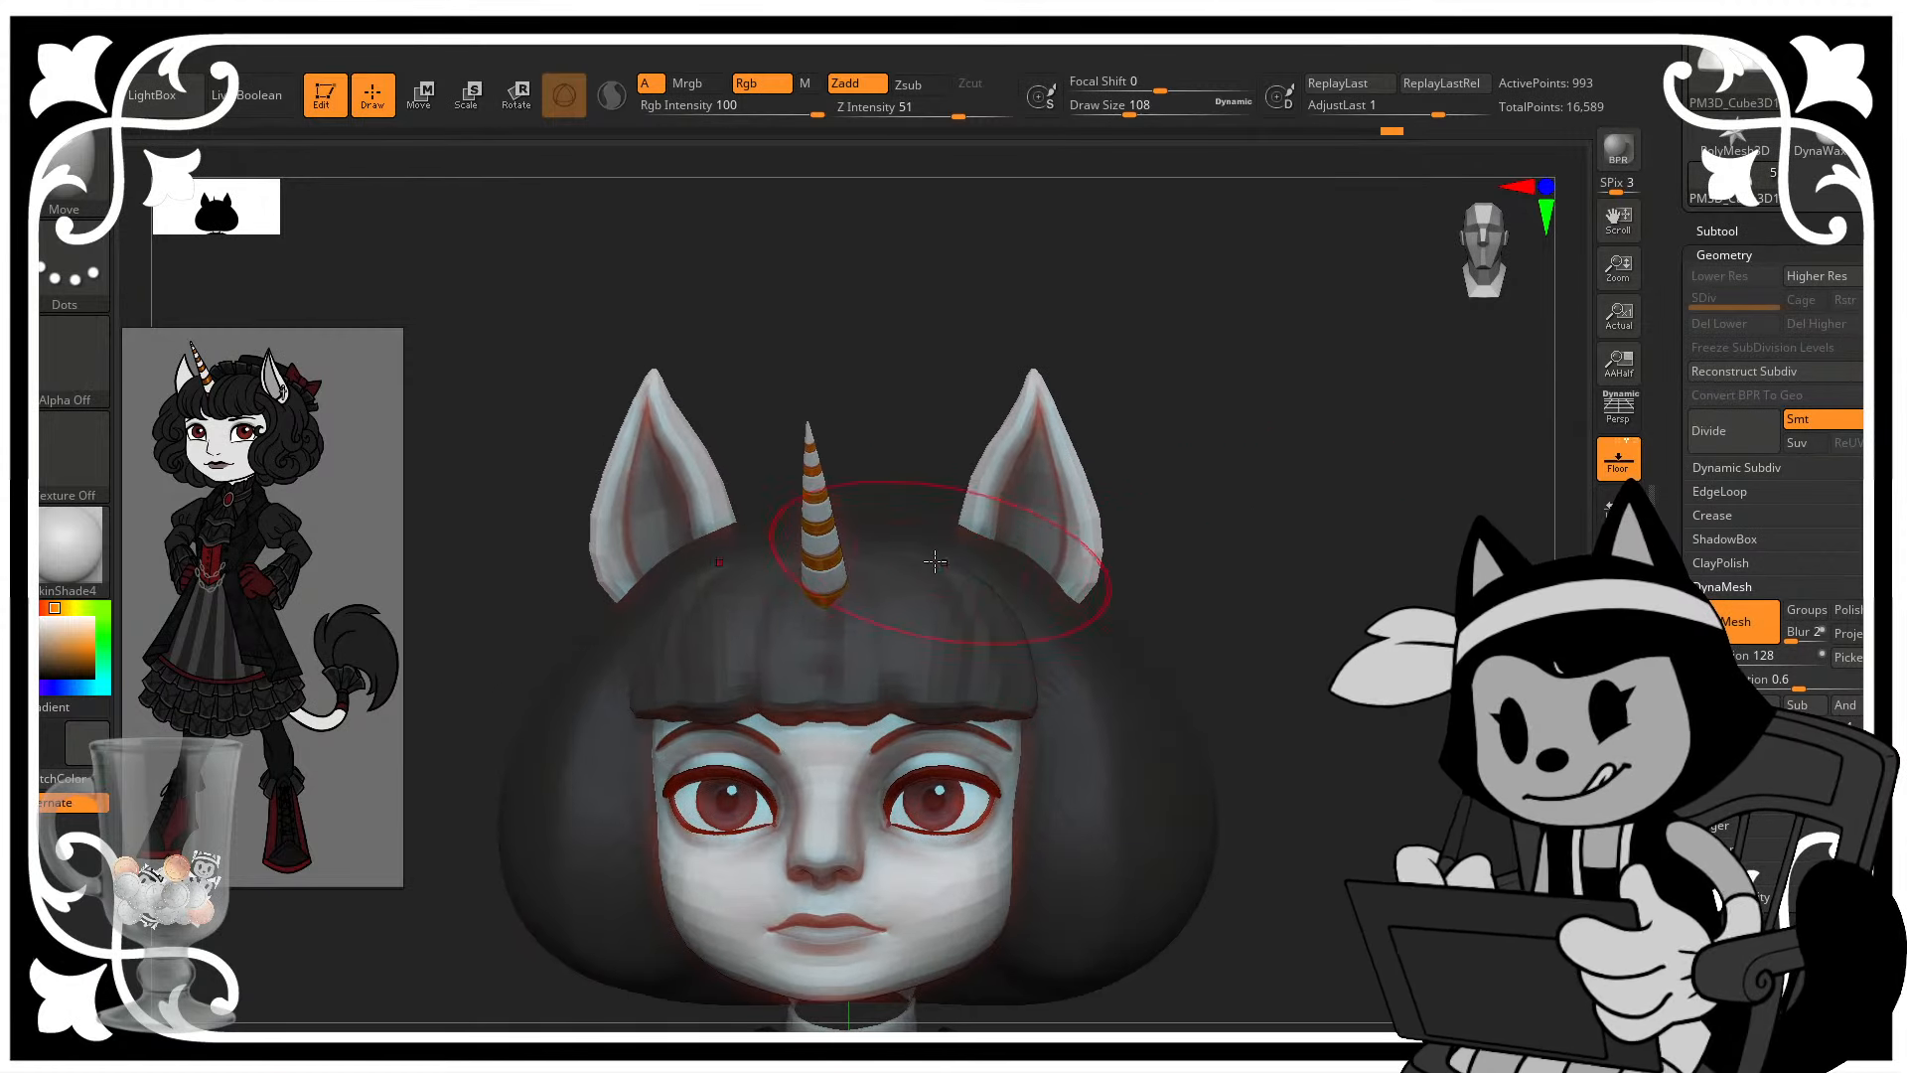
- Adjust the top contour of the bangs behind the horn using the Move brush at draw sizes from 108 down to 80
{"action": "left_click_drag", "start_coordinate": [993, 397], "coordinate": [809, 402]}
{"action": "left_click_drag", "start_coordinate": [912, 517], "coordinate": [896, 529]}
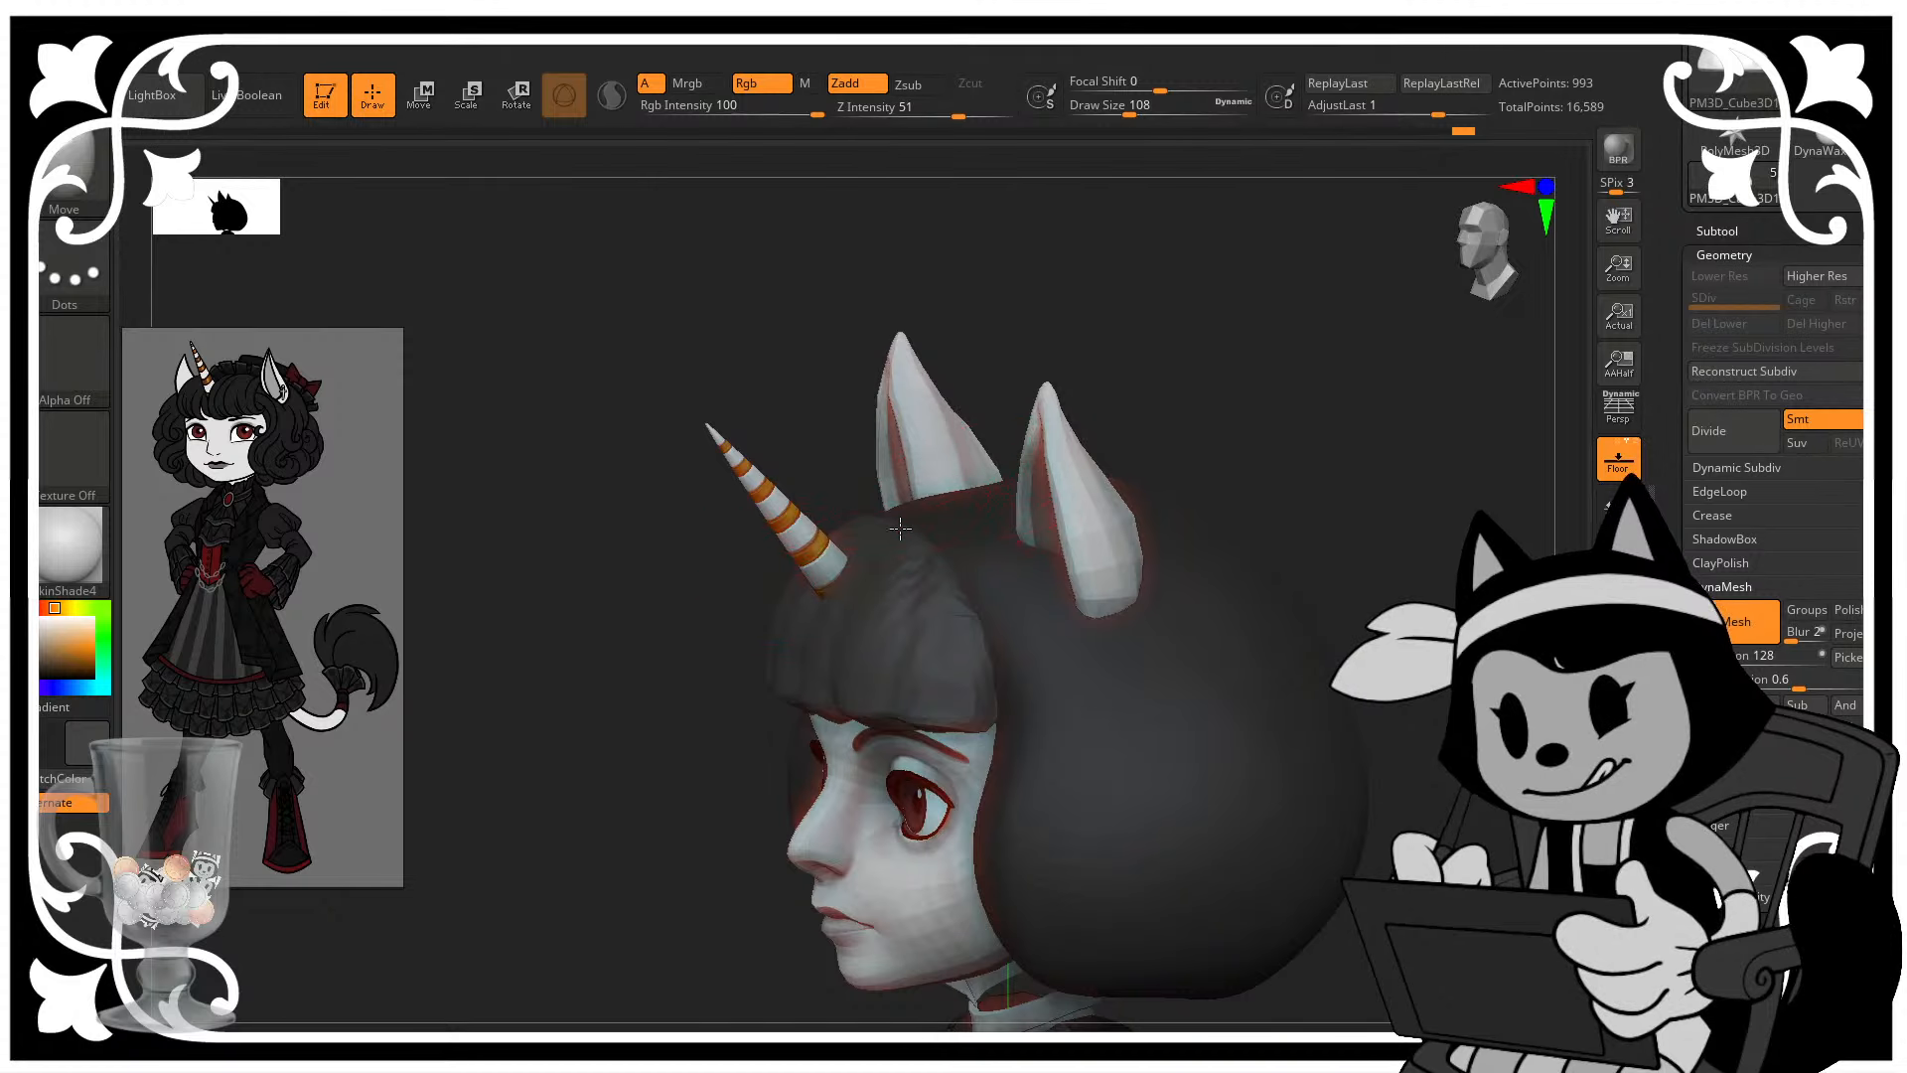
{"action": "left_click_drag", "start_coordinate": [1102, 360], "coordinate": [1023, 365]}
{"action": "left_click_drag", "start_coordinate": [931, 550], "coordinate": [926, 512]}
{"action": "left_click_drag", "start_coordinate": [875, 399], "coordinate": [919, 402]}
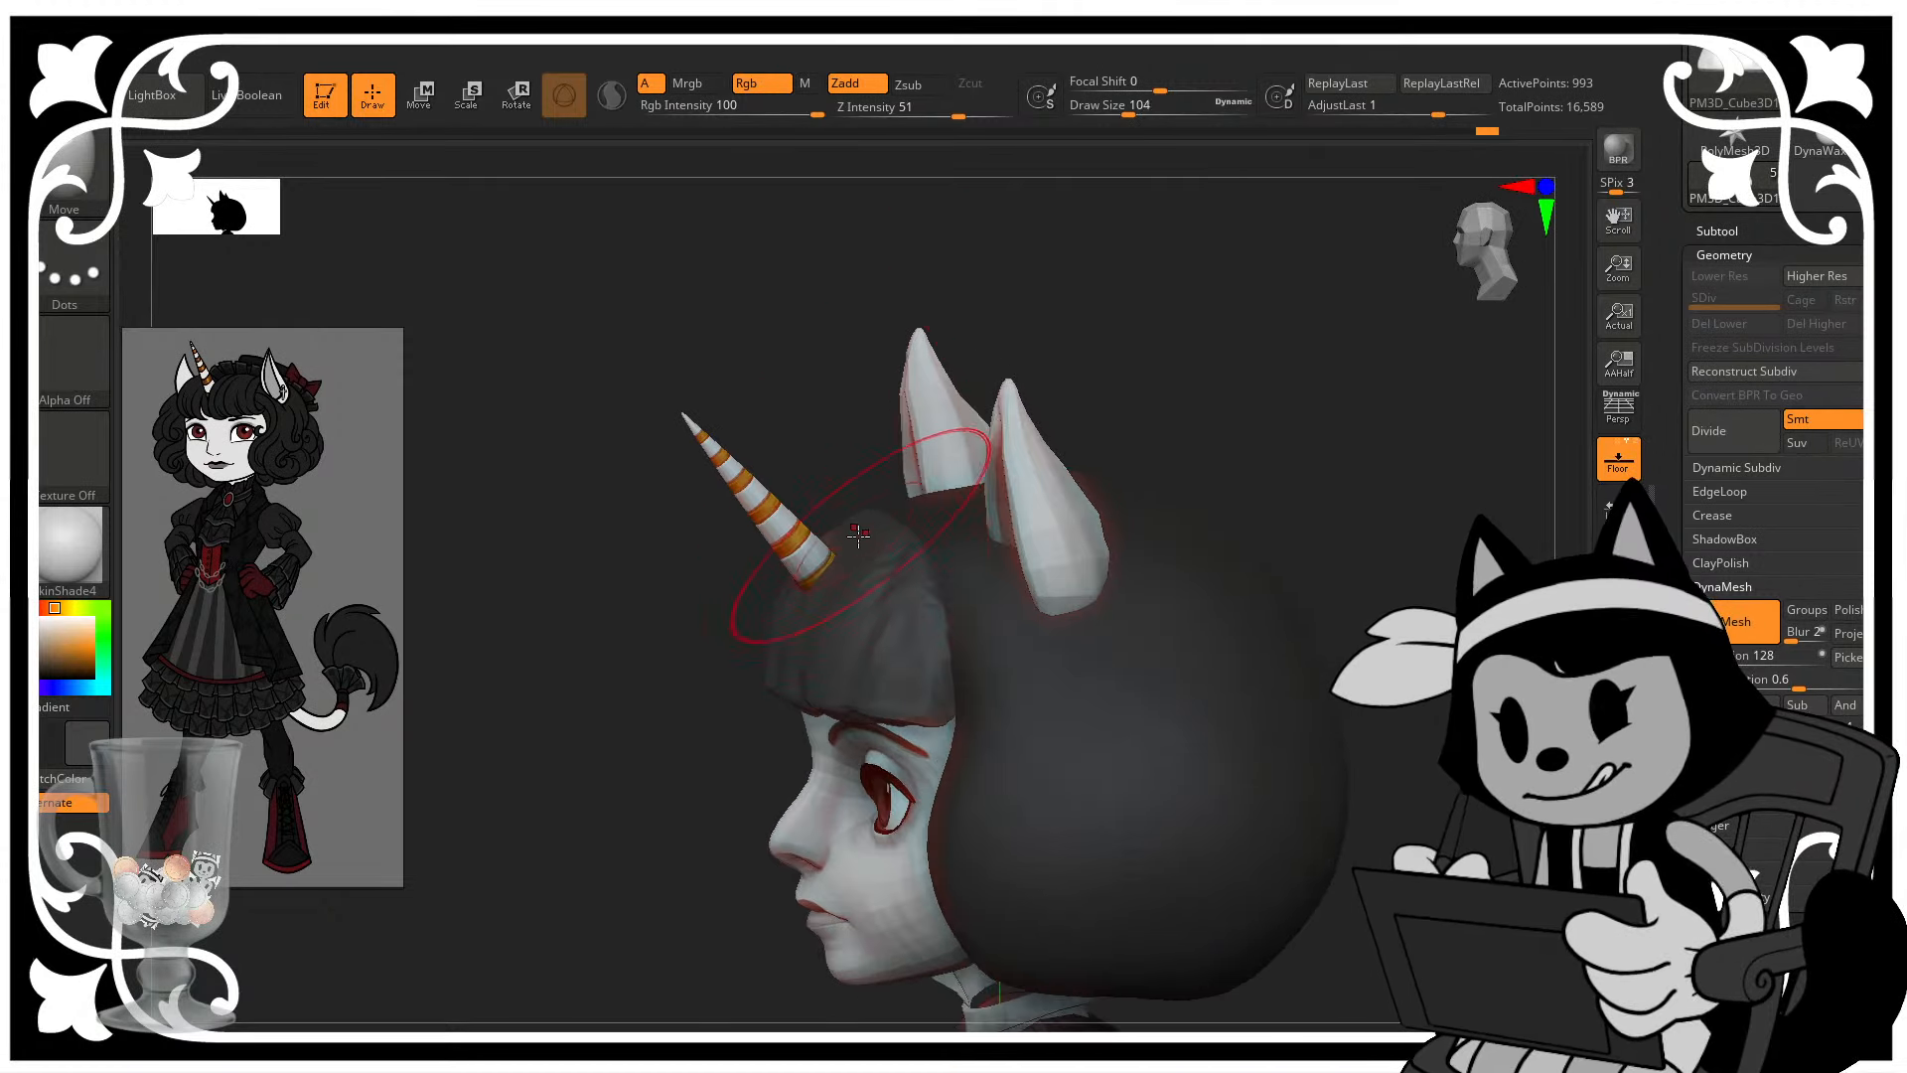
{"action": "left_click_drag", "start_coordinate": [833, 526], "coordinate": [876, 519]}
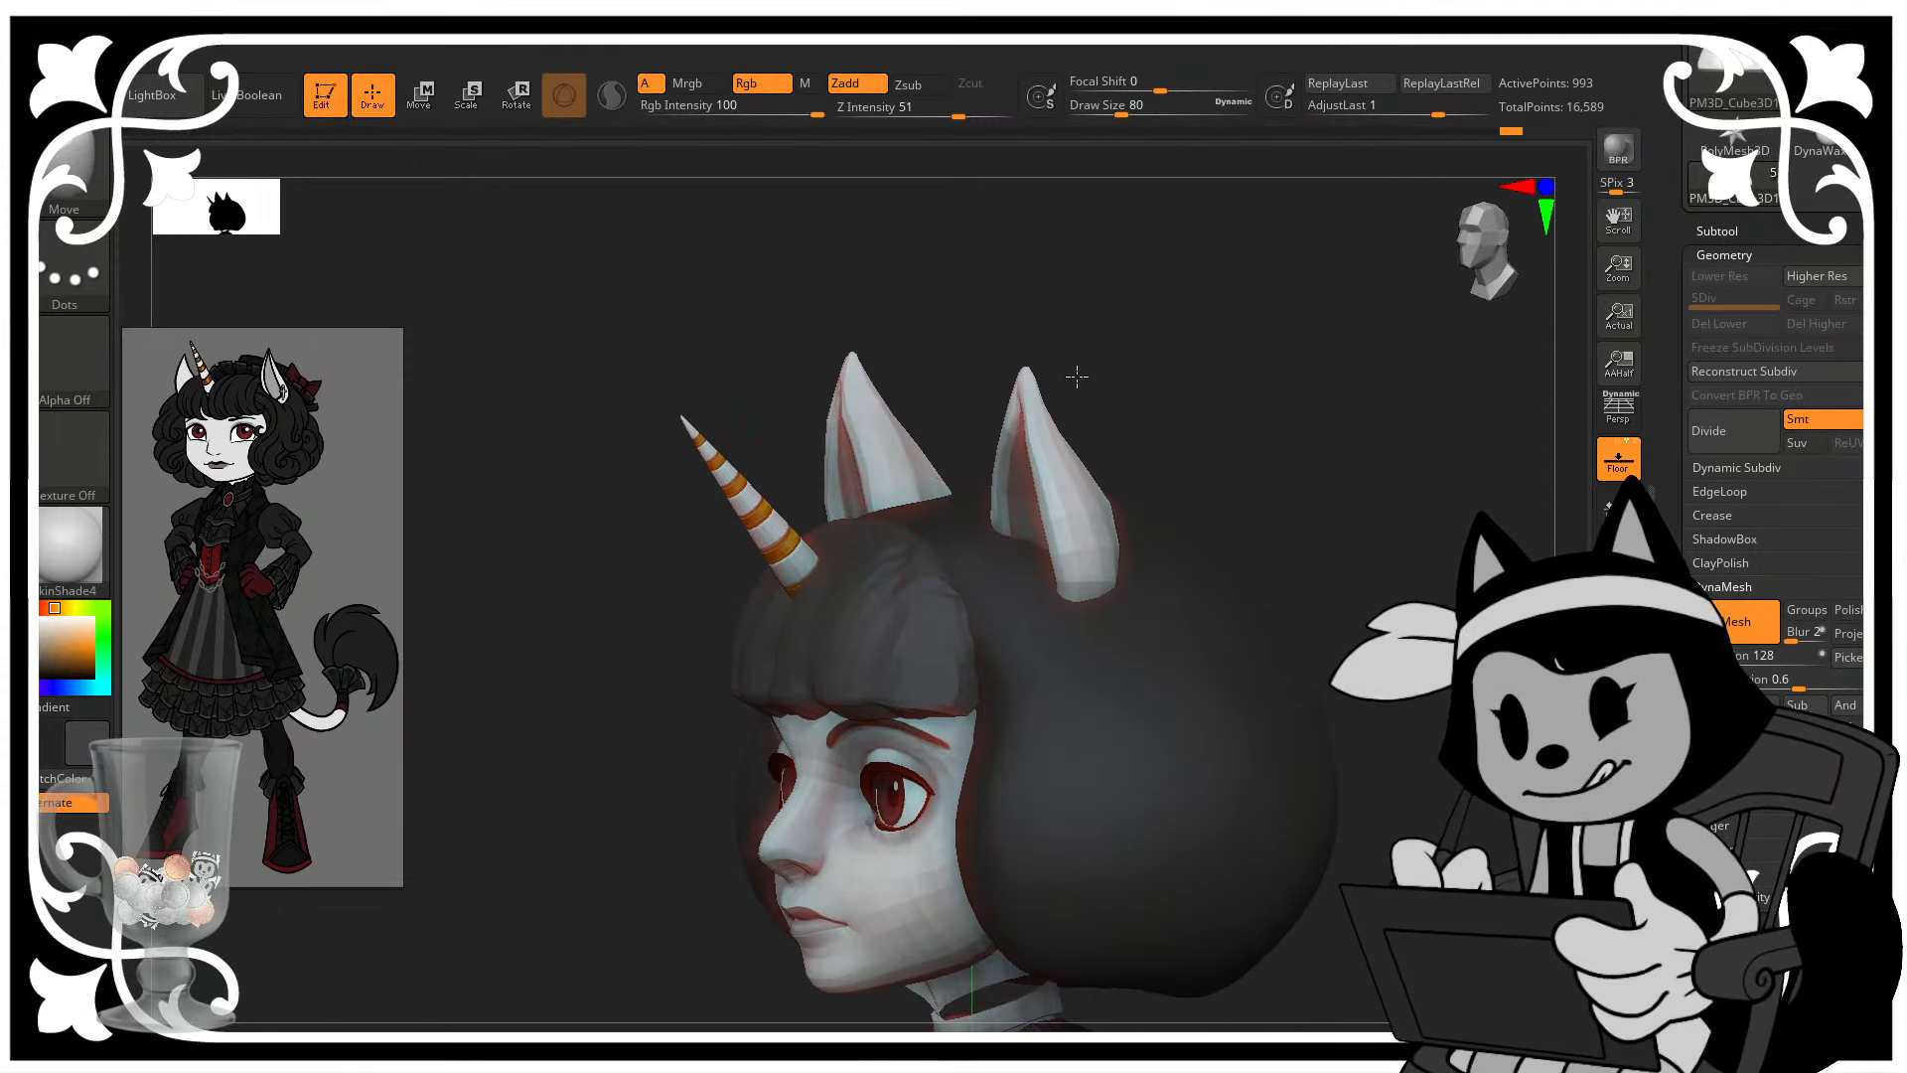
{"action": "left_click_drag", "start_coordinate": [1077, 375], "coordinate": [1175, 375], "text": "shift"}
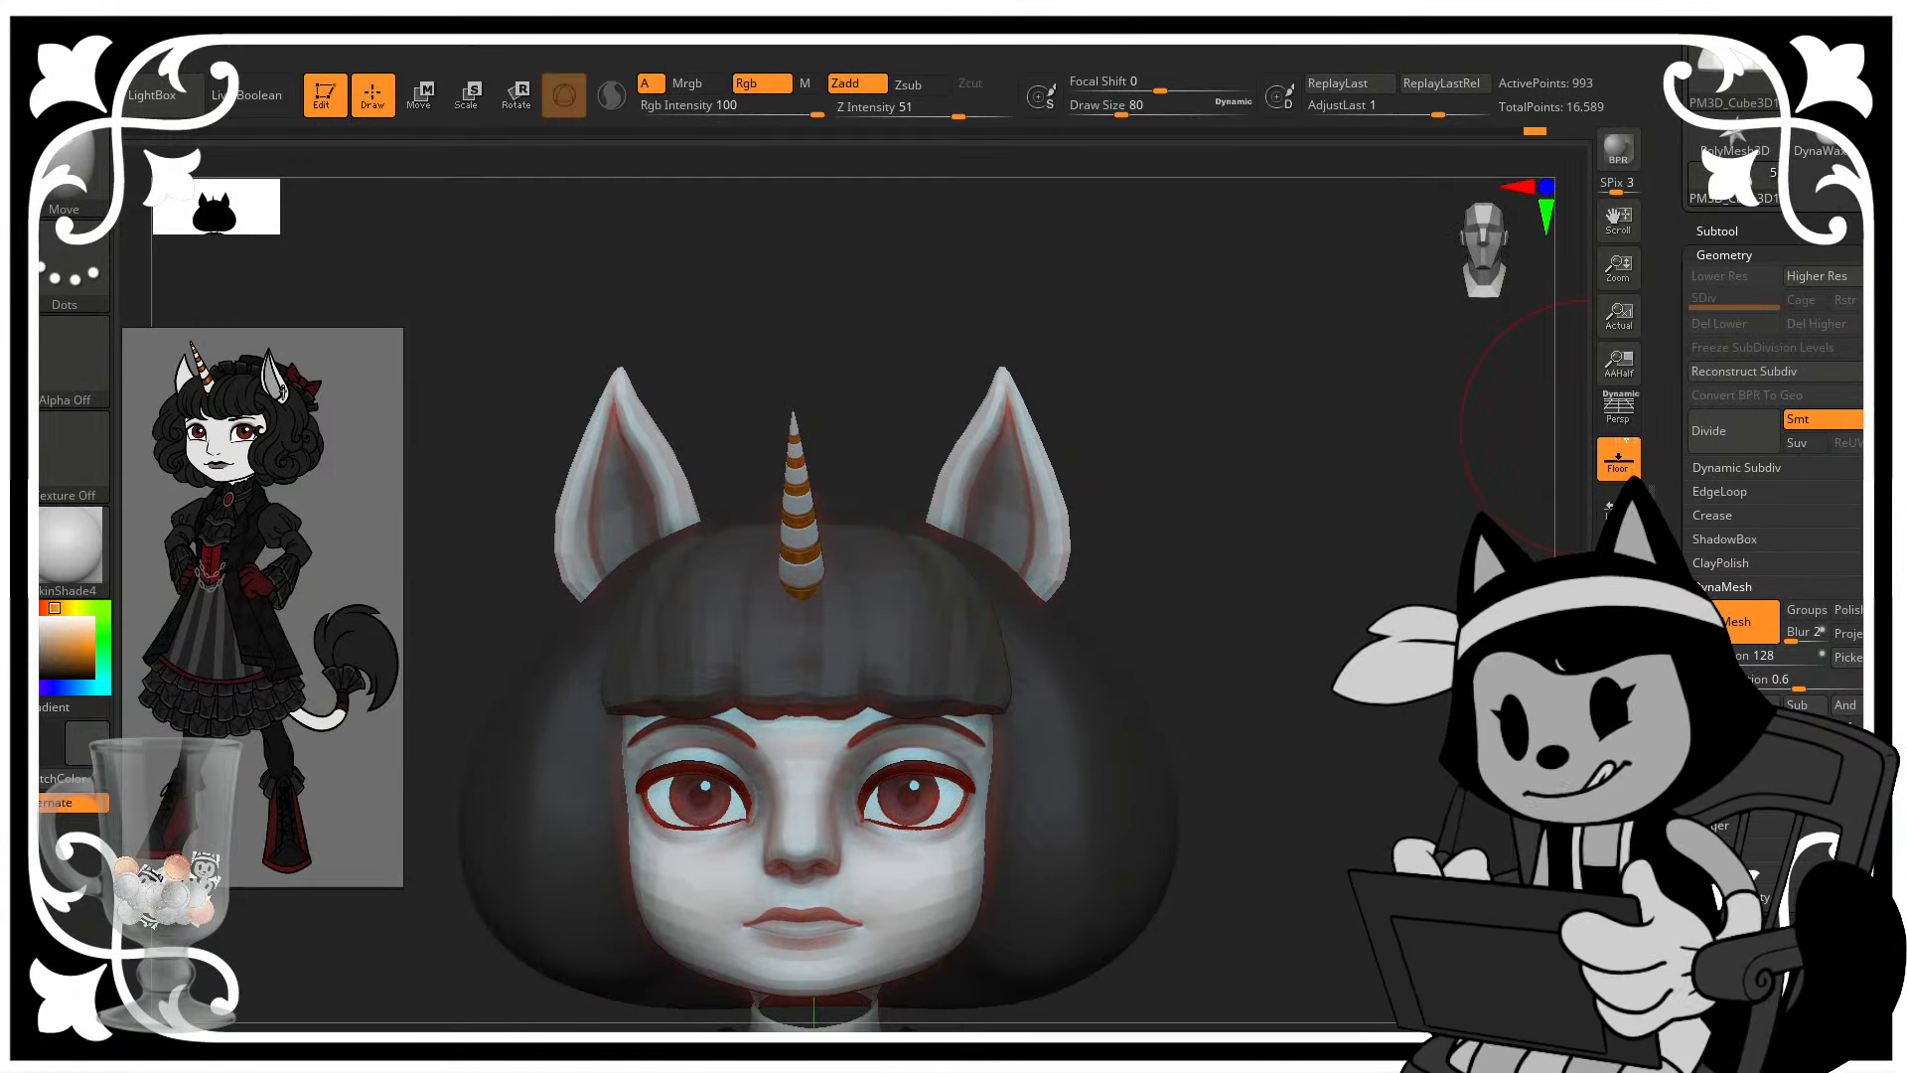
- Make the main bob hair subtool, PM3D_Sphere3D1, the active one for sculpting
{"action": "left_click_drag", "start_coordinate": [1587, 427], "coordinate": [1445, 616], "text": "alt"}
{"action": "left_click", "coordinate": [1720, 232]}
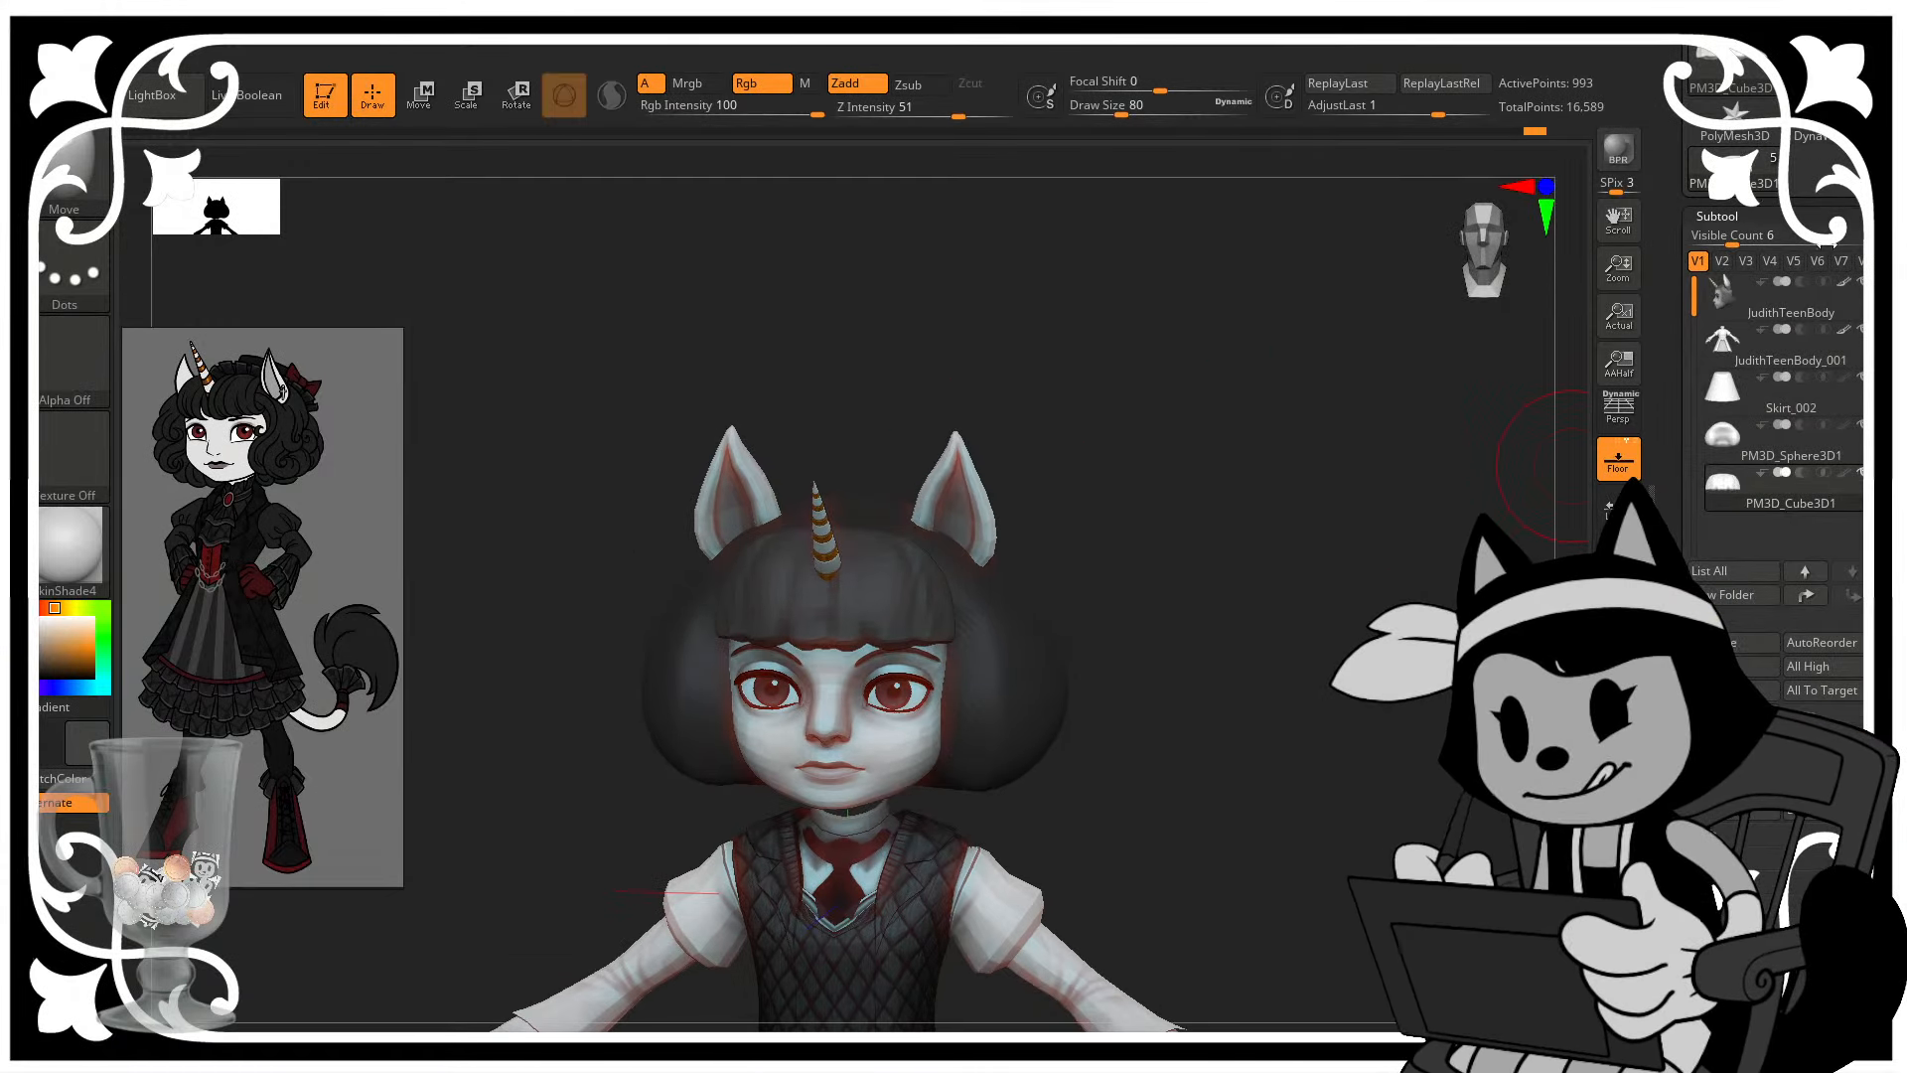
{"action": "left_click", "coordinate": [1857, 449]}
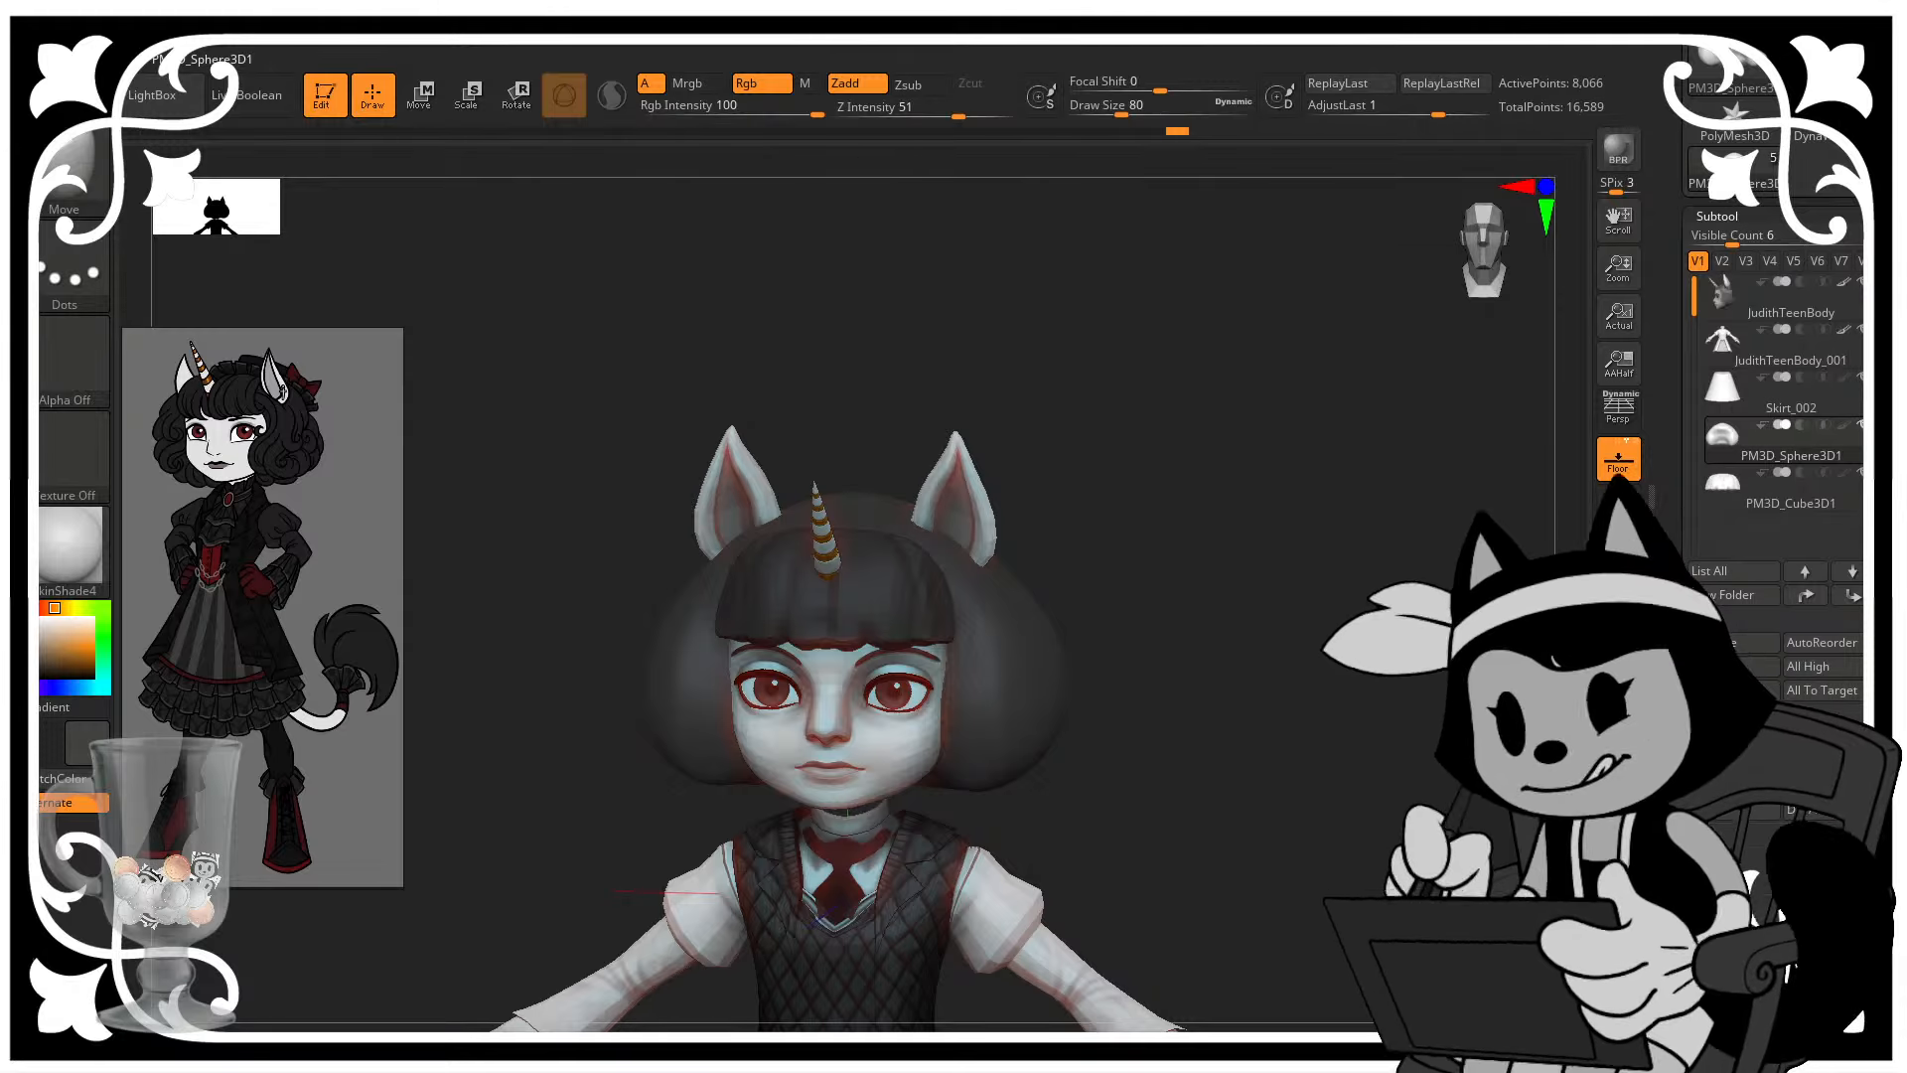
{"action": "left_click_drag", "start_coordinate": [1470, 675], "coordinate": [1489, 818], "text": "alt"}
{"action": "mouse_move", "coordinate": [1187, 613]}
{"action": "left_mouse_down"}
{"action": "mouse_move", "coordinate": [1149, 617]}
{"action": "mouse_move", "coordinate": [1167, 672]}
{"action": "mouse_move", "coordinate": [1177, 586]}
{"action": "left_mouse_up"}
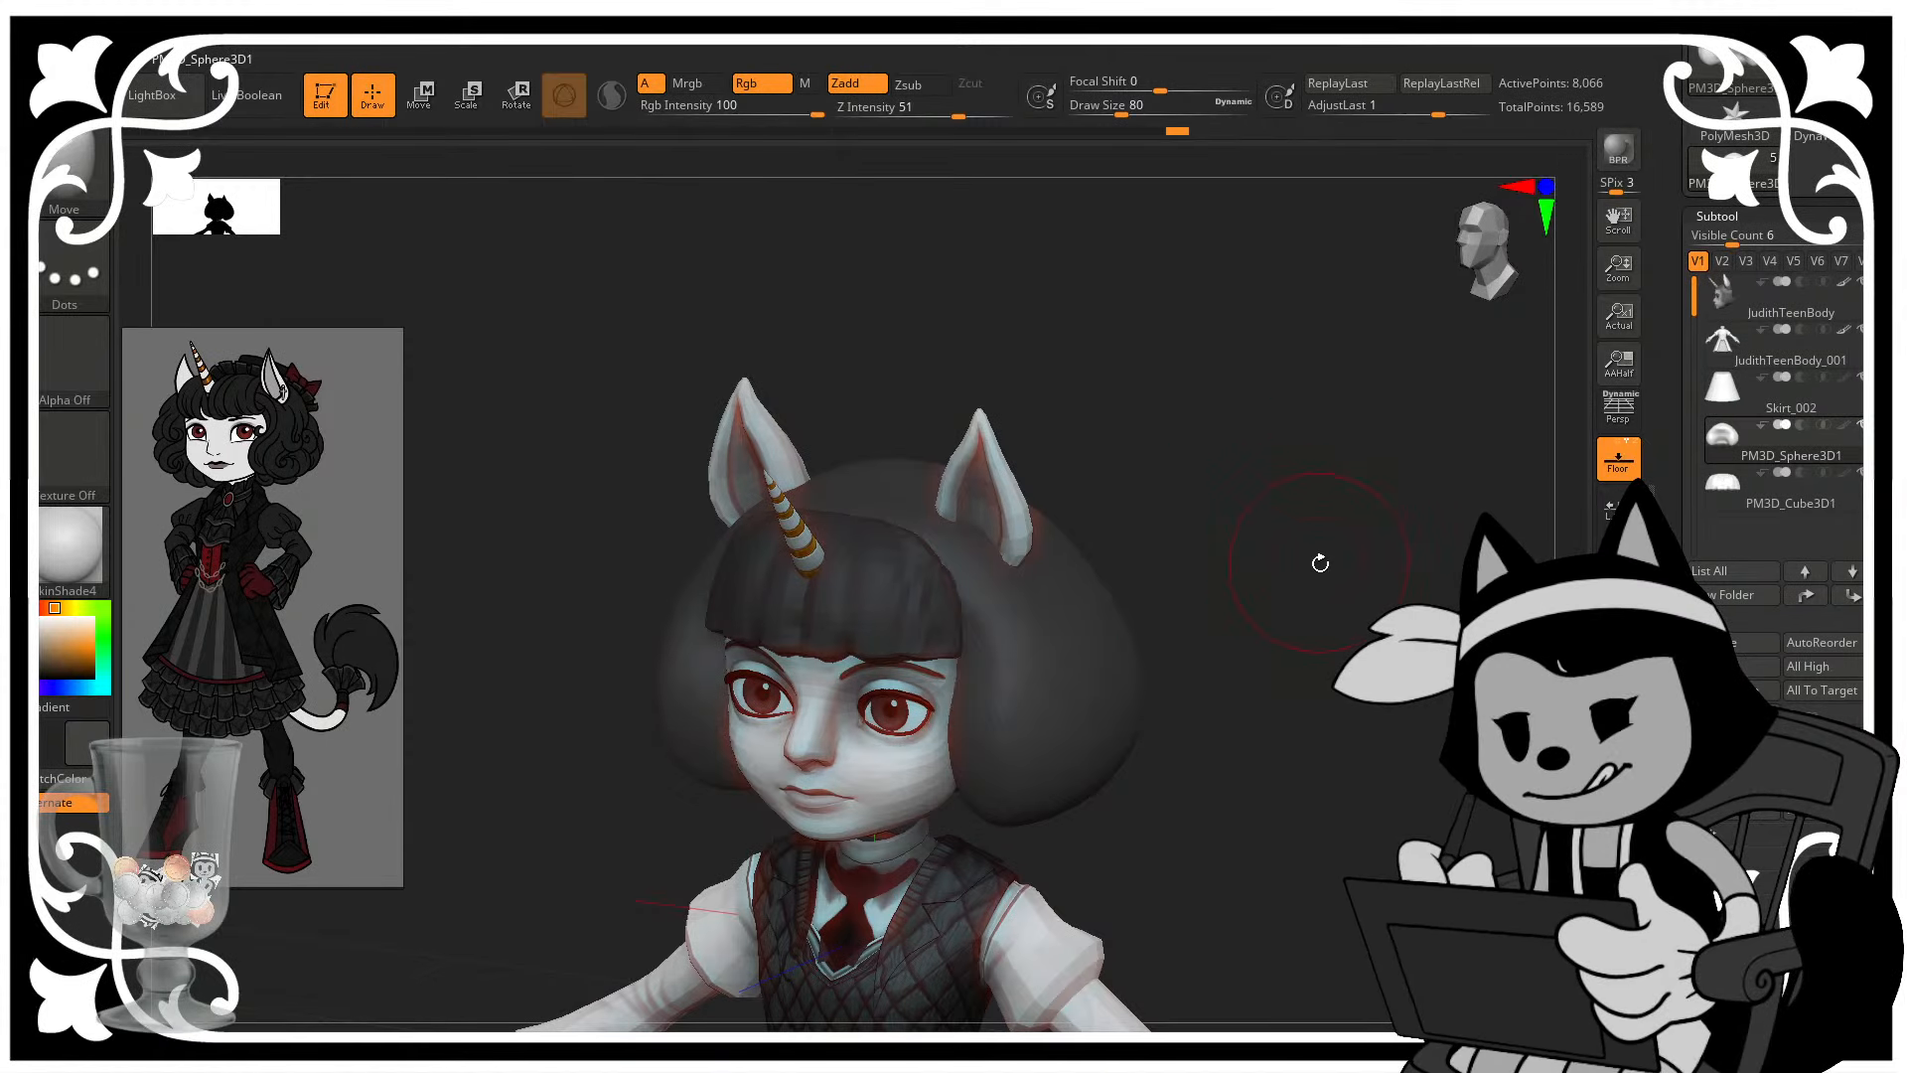
{"action": "mouse_move", "coordinate": [1320, 563]}
{"action": "left_mouse_down"}
{"action": "mouse_move", "coordinate": [1346, 559]}
{"action": "mouse_move", "coordinate": [1335, 544]}
{"action": "mouse_move", "coordinate": [1323, 561]}
{"action": "left_mouse_up"}
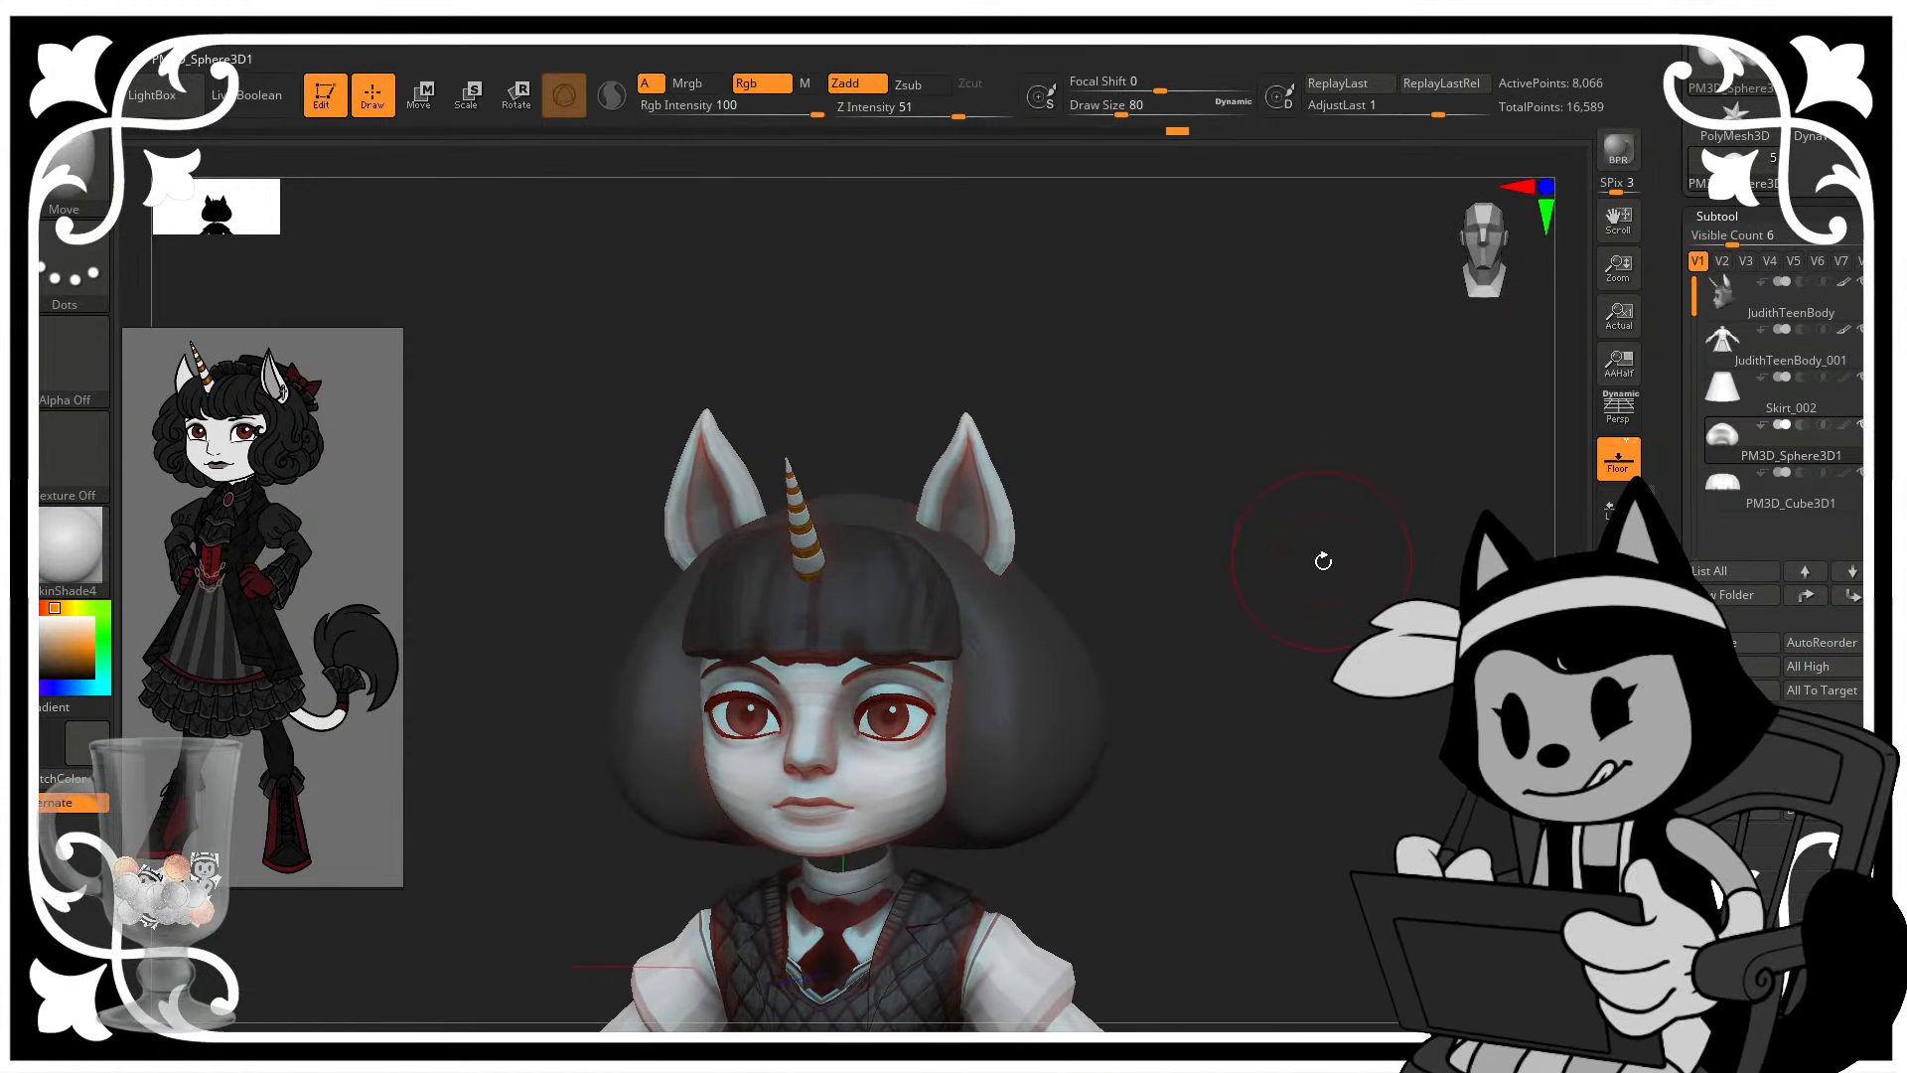
{"action": "left_click_drag", "start_coordinate": [1431, 477], "coordinate": [1426, 392], "text": "alt"}
{"action": "left_click_drag", "start_coordinate": [1356, 568], "coordinate": [1286, 542]}
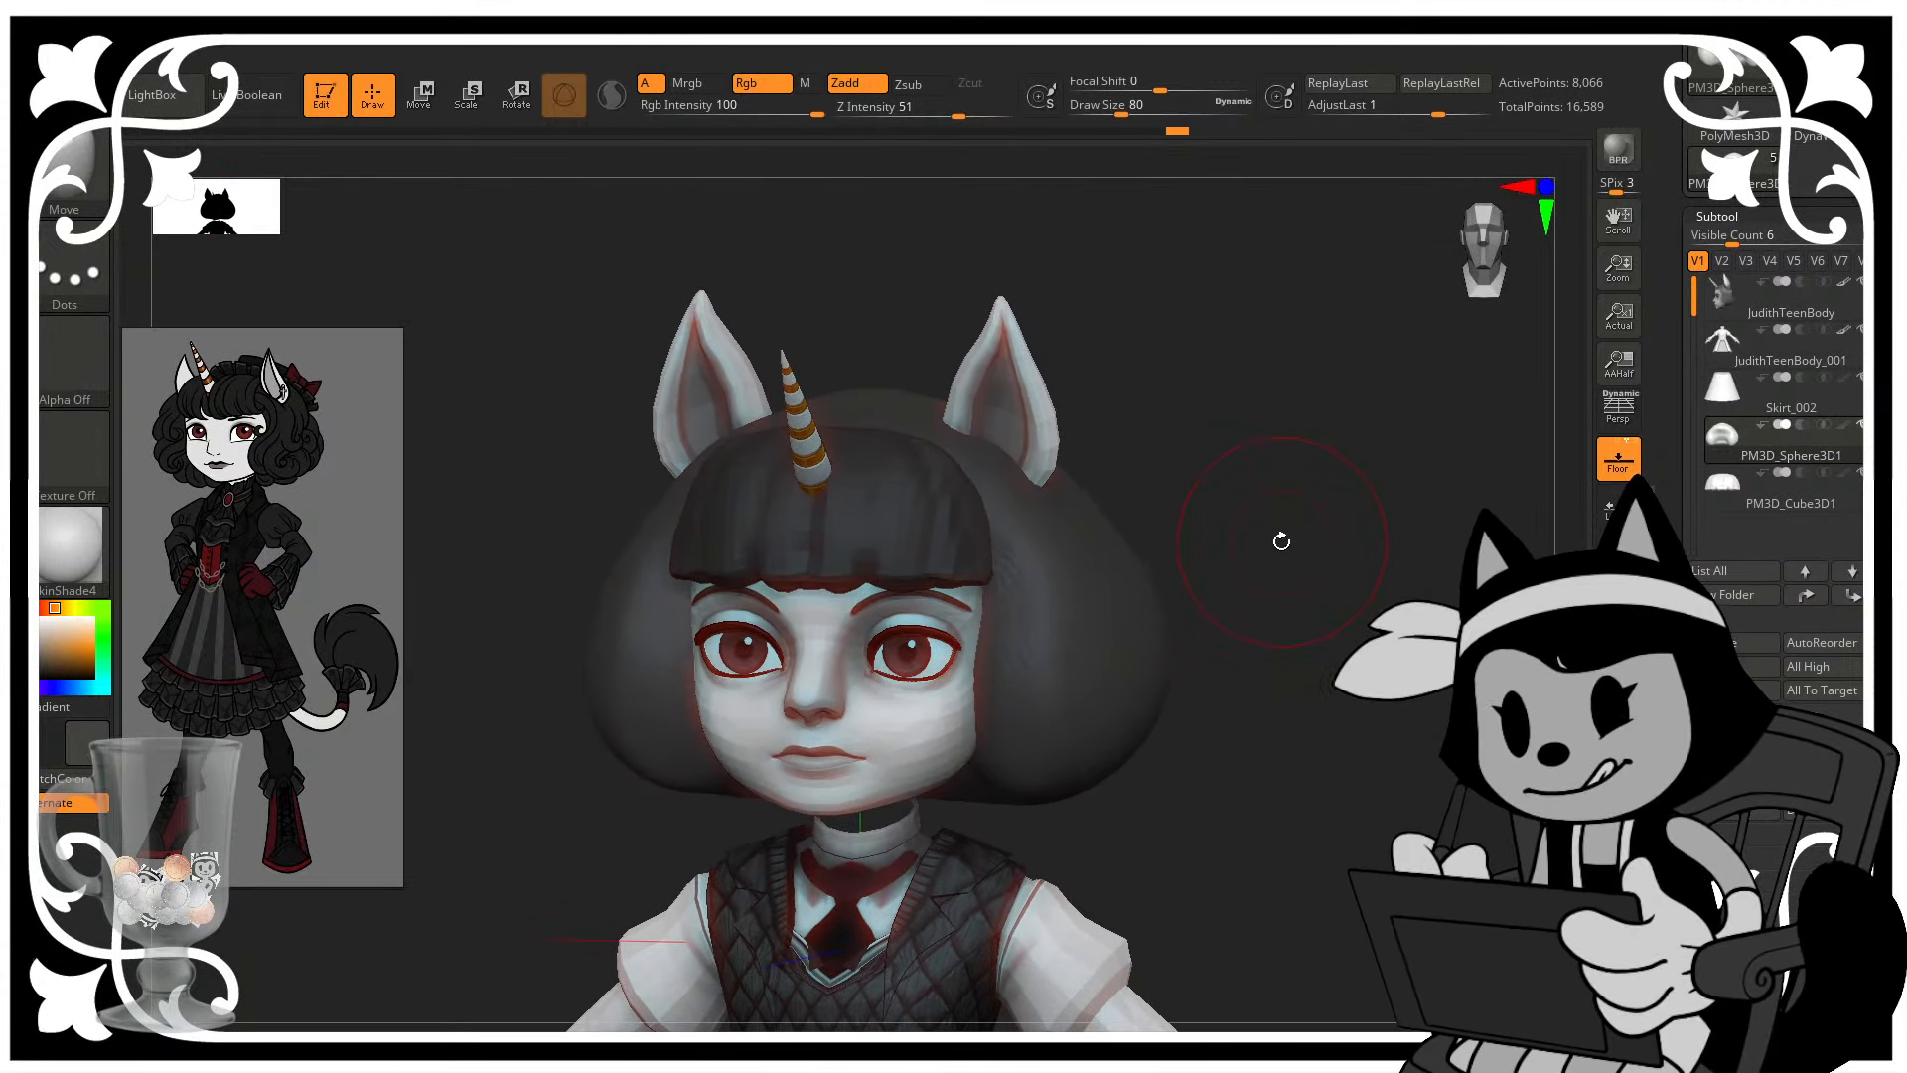
- Carve a central parting from the crown down the back of the bob with the DamStandard brush at about draw size 52
{"action": "left_click_drag", "start_coordinate": [1248, 468], "coordinate": [1348, 515]}
{"action": "key", "text": "b"}
{"action": "key", "text": "d"}
{"action": "key", "text": "s"}
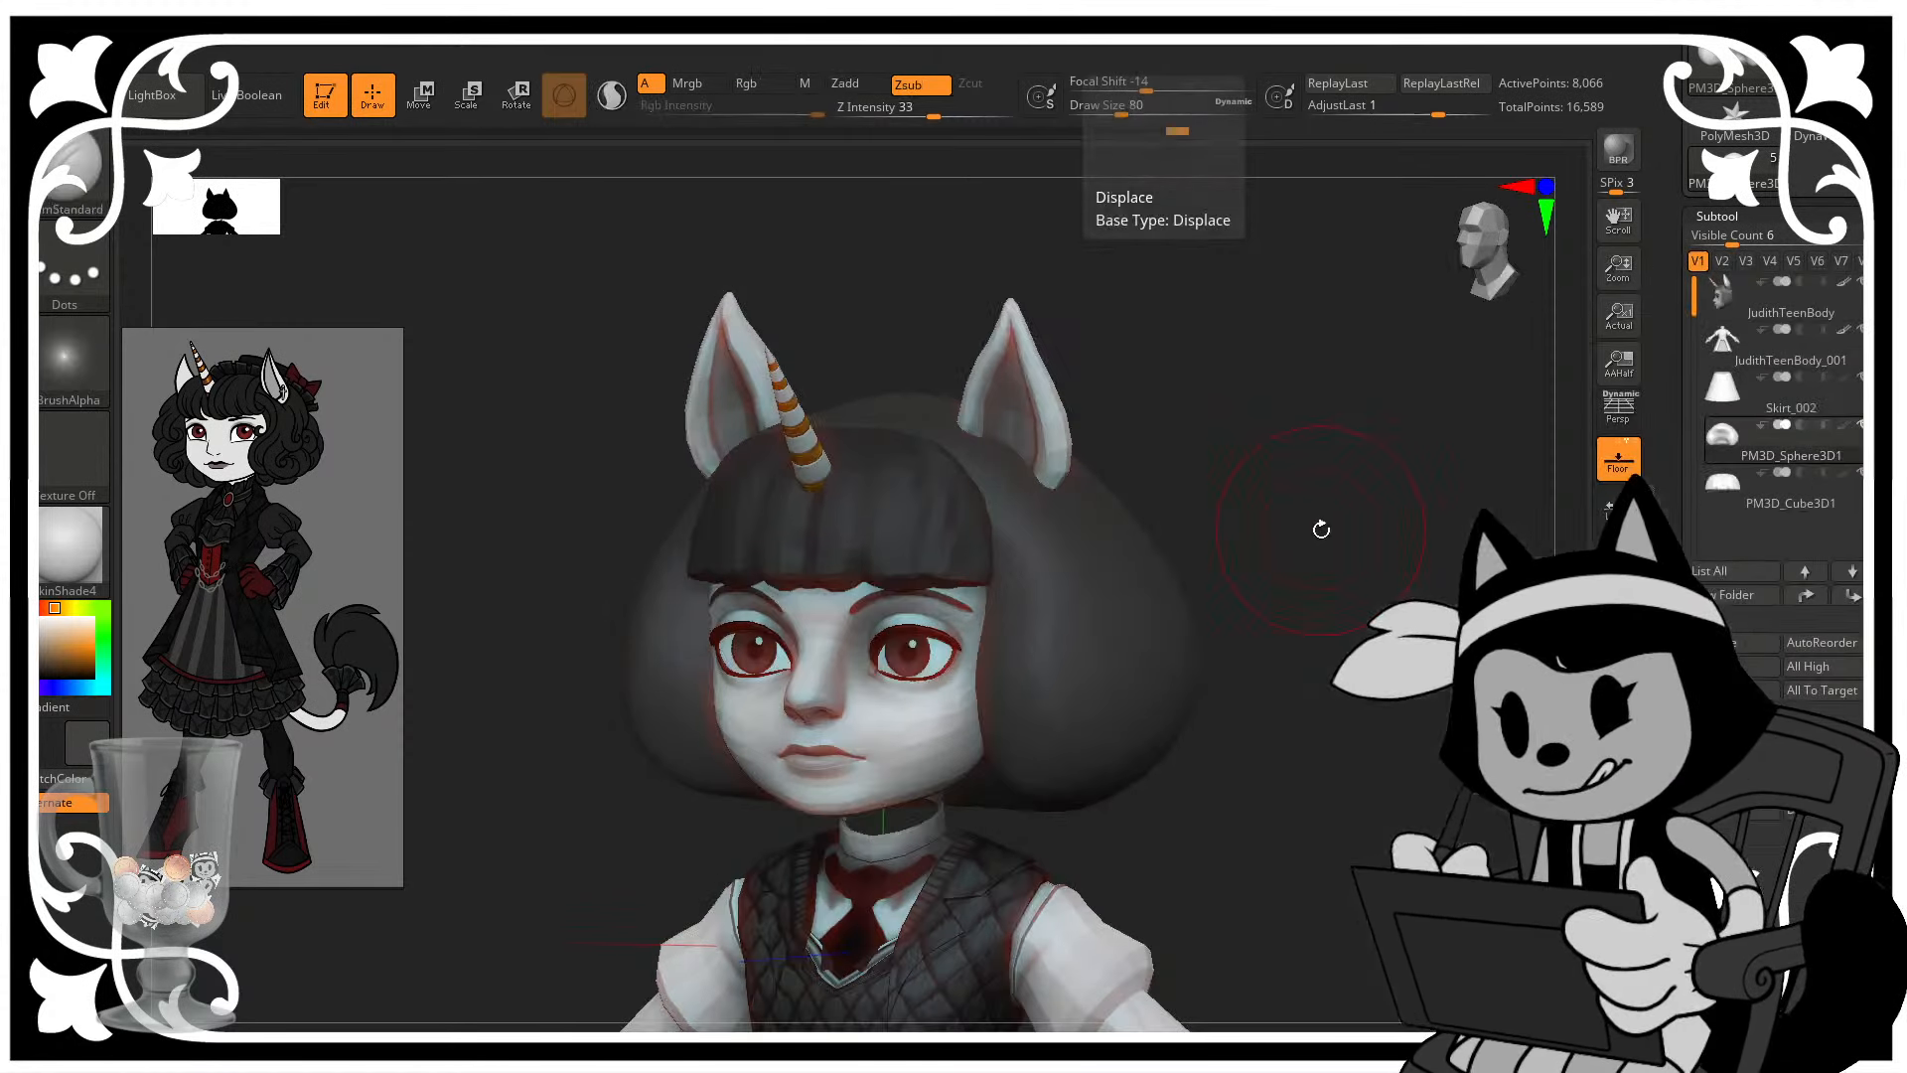
{"action": "left_click_drag", "start_coordinate": [1222, 536], "coordinate": [1138, 531]}
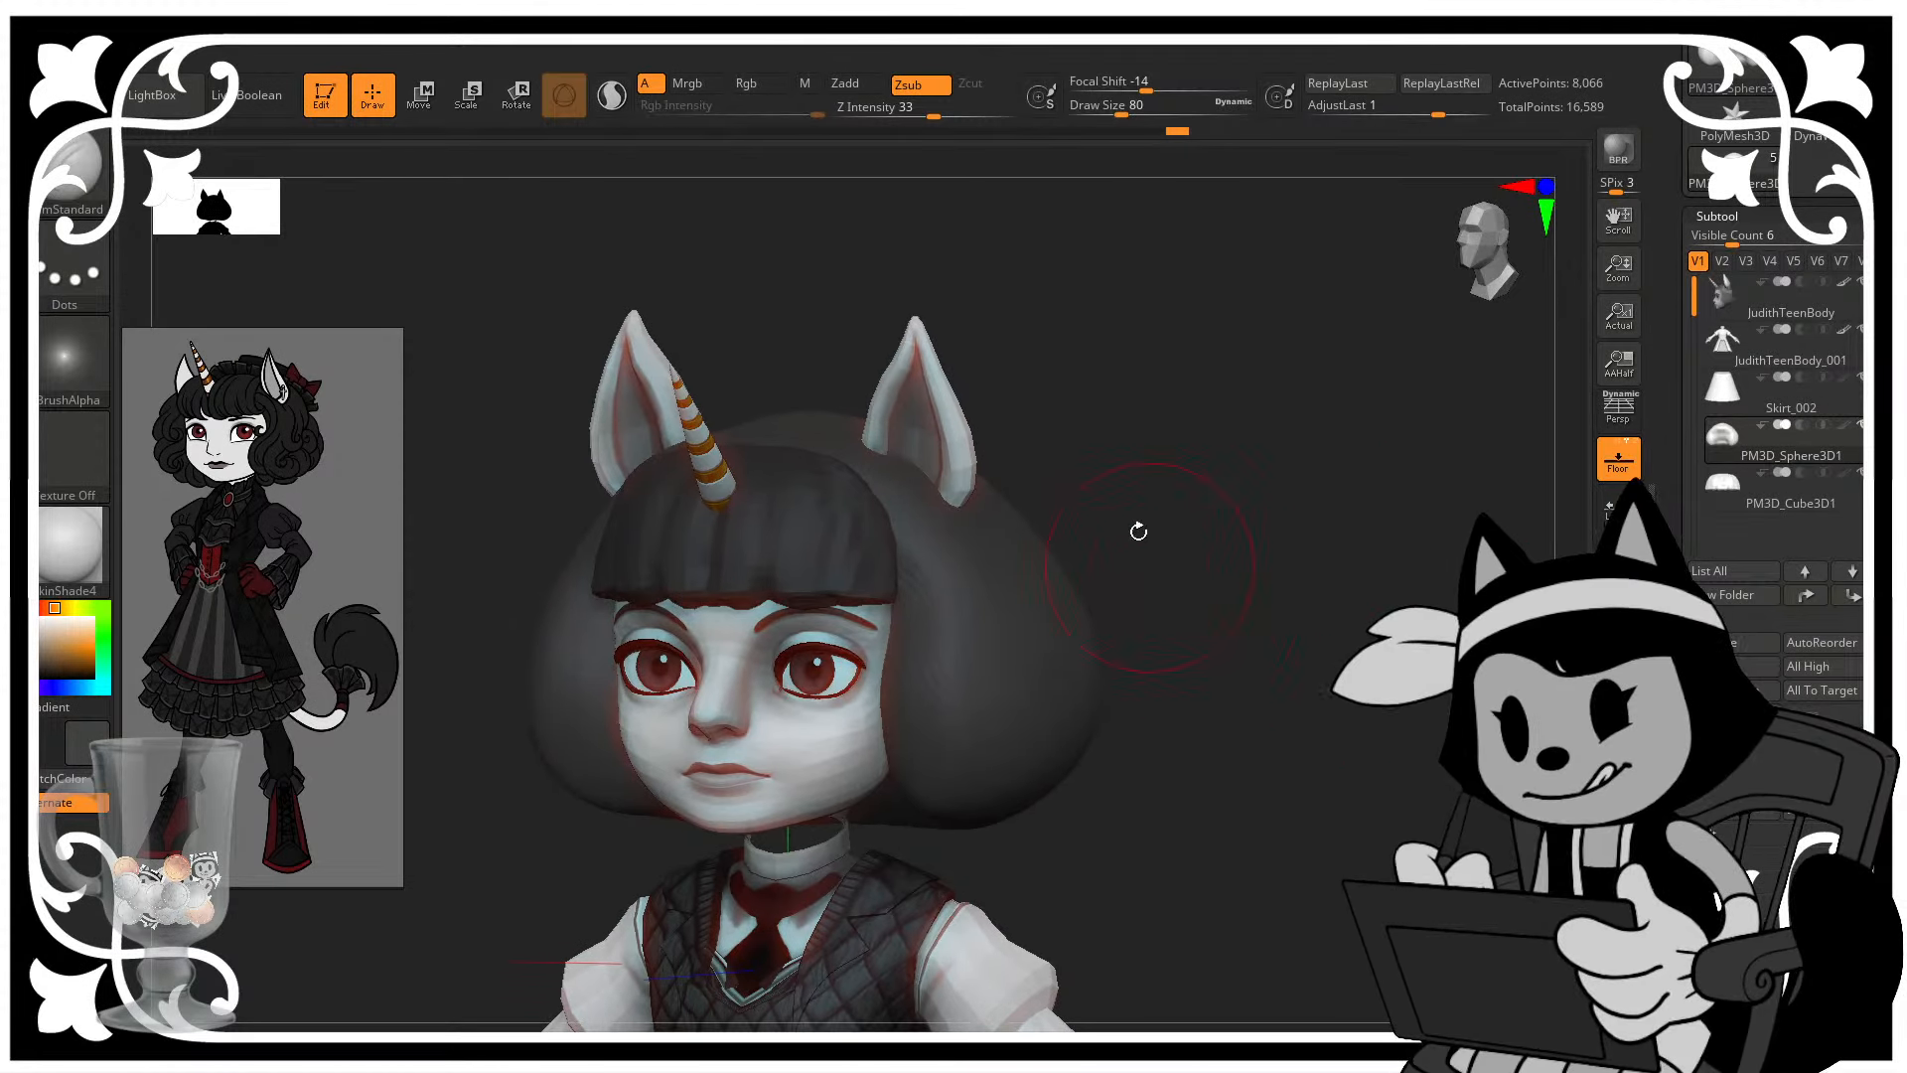
{"action": "left_click_drag", "start_coordinate": [1099, 455], "coordinate": [802, 388]}
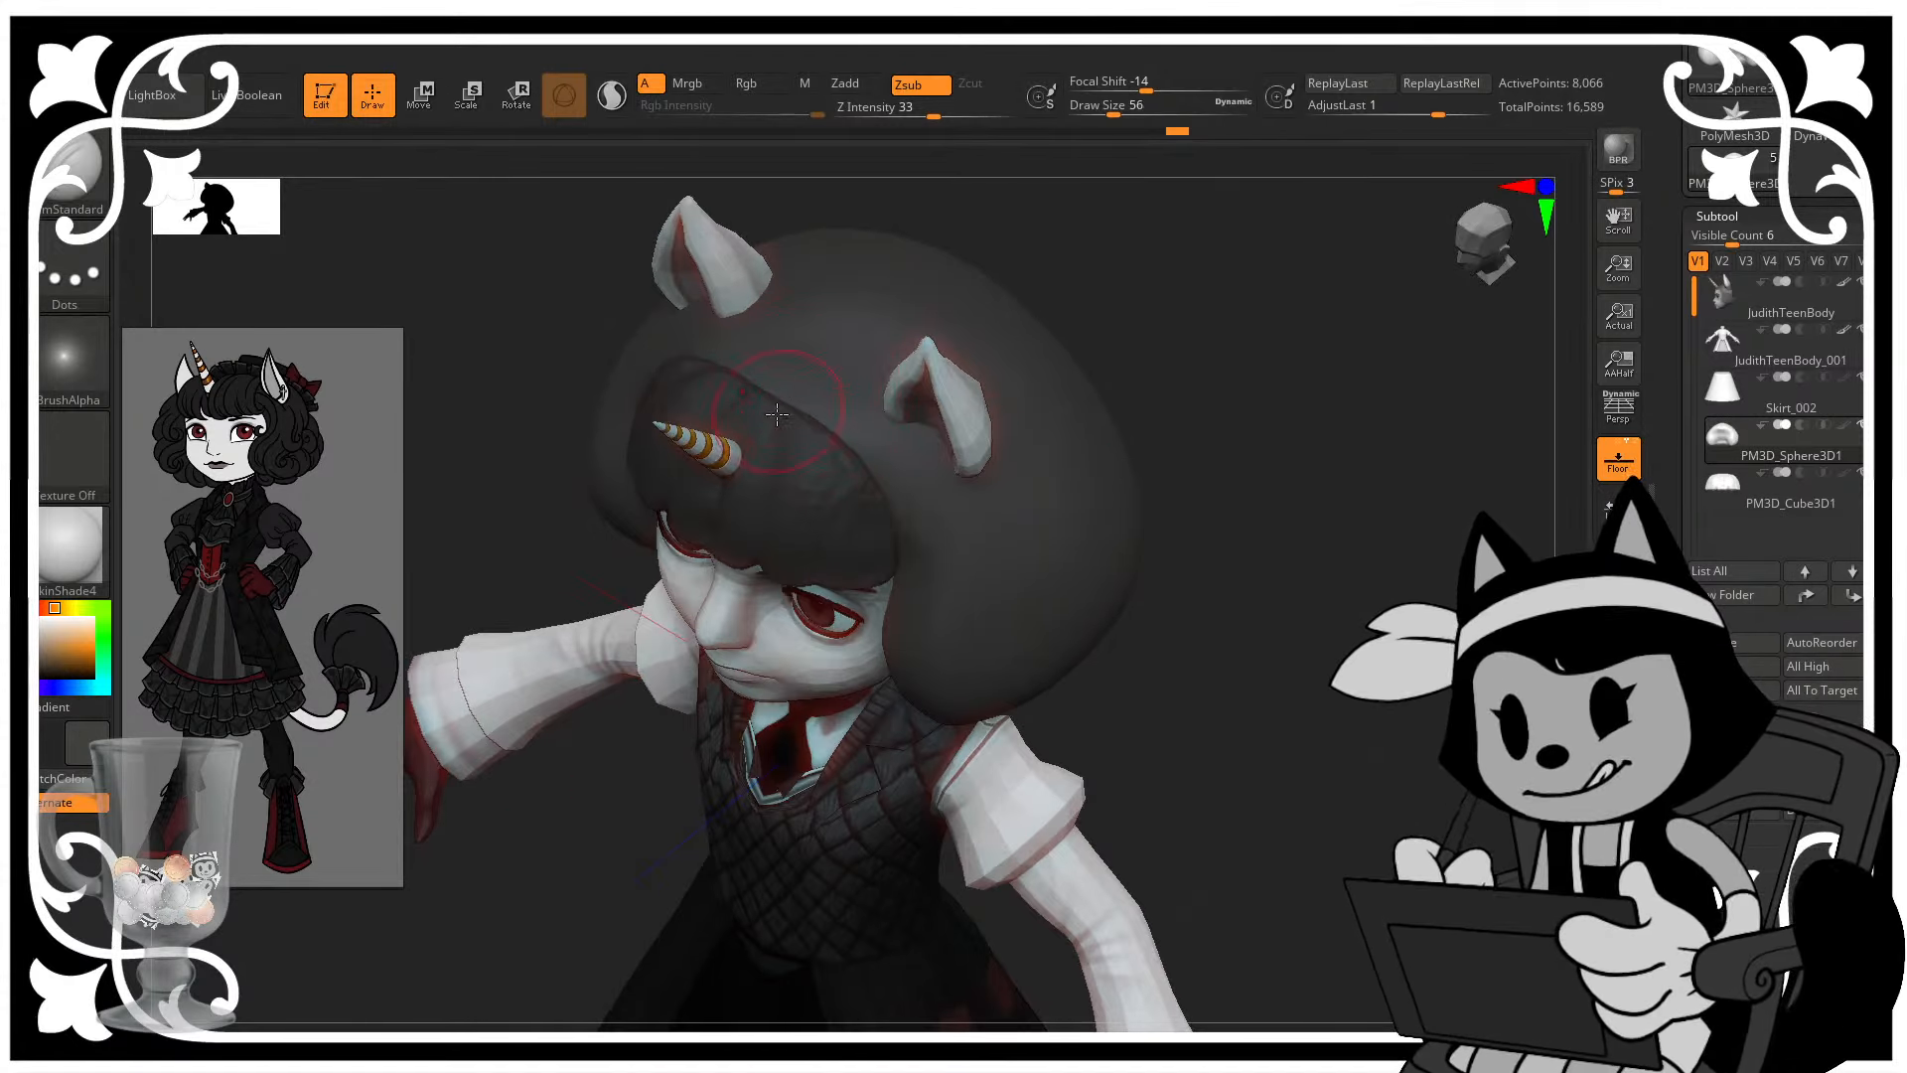
{"action": "mouse_move", "coordinate": [1037, 254]}
{"action": "left_mouse_down"}
{"action": "mouse_move", "coordinate": [1120, 289]}
{"action": "mouse_move", "coordinate": [1000, 312]}
{"action": "left_mouse_up"}
{"action": "left_click_drag", "start_coordinate": [808, 343], "coordinate": [806, 379]}
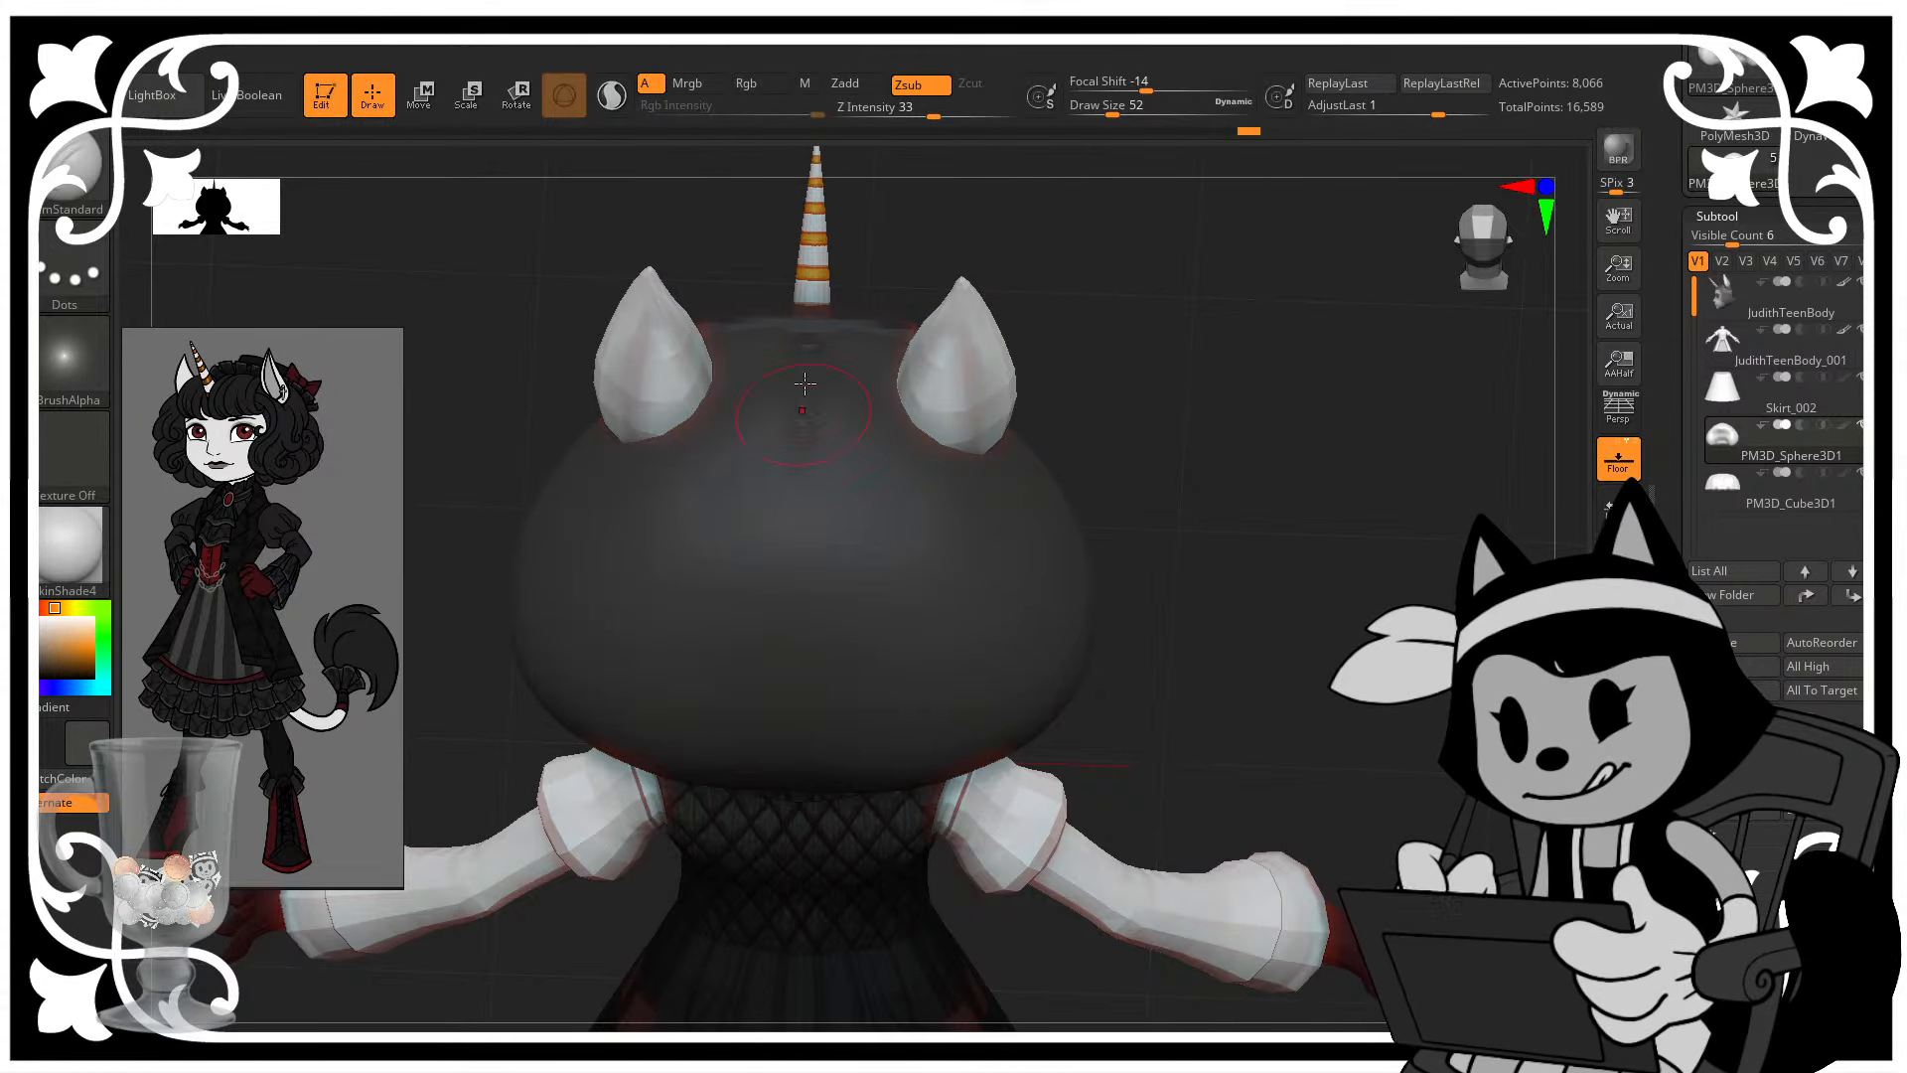
{"action": "left_click_drag", "start_coordinate": [1132, 412], "coordinate": [821, 427]}
{"action": "left_click_drag", "start_coordinate": [832, 695], "coordinate": [832, 708]}
{"action": "left_click_drag", "start_coordinate": [1113, 407], "coordinate": [1391, 423]}
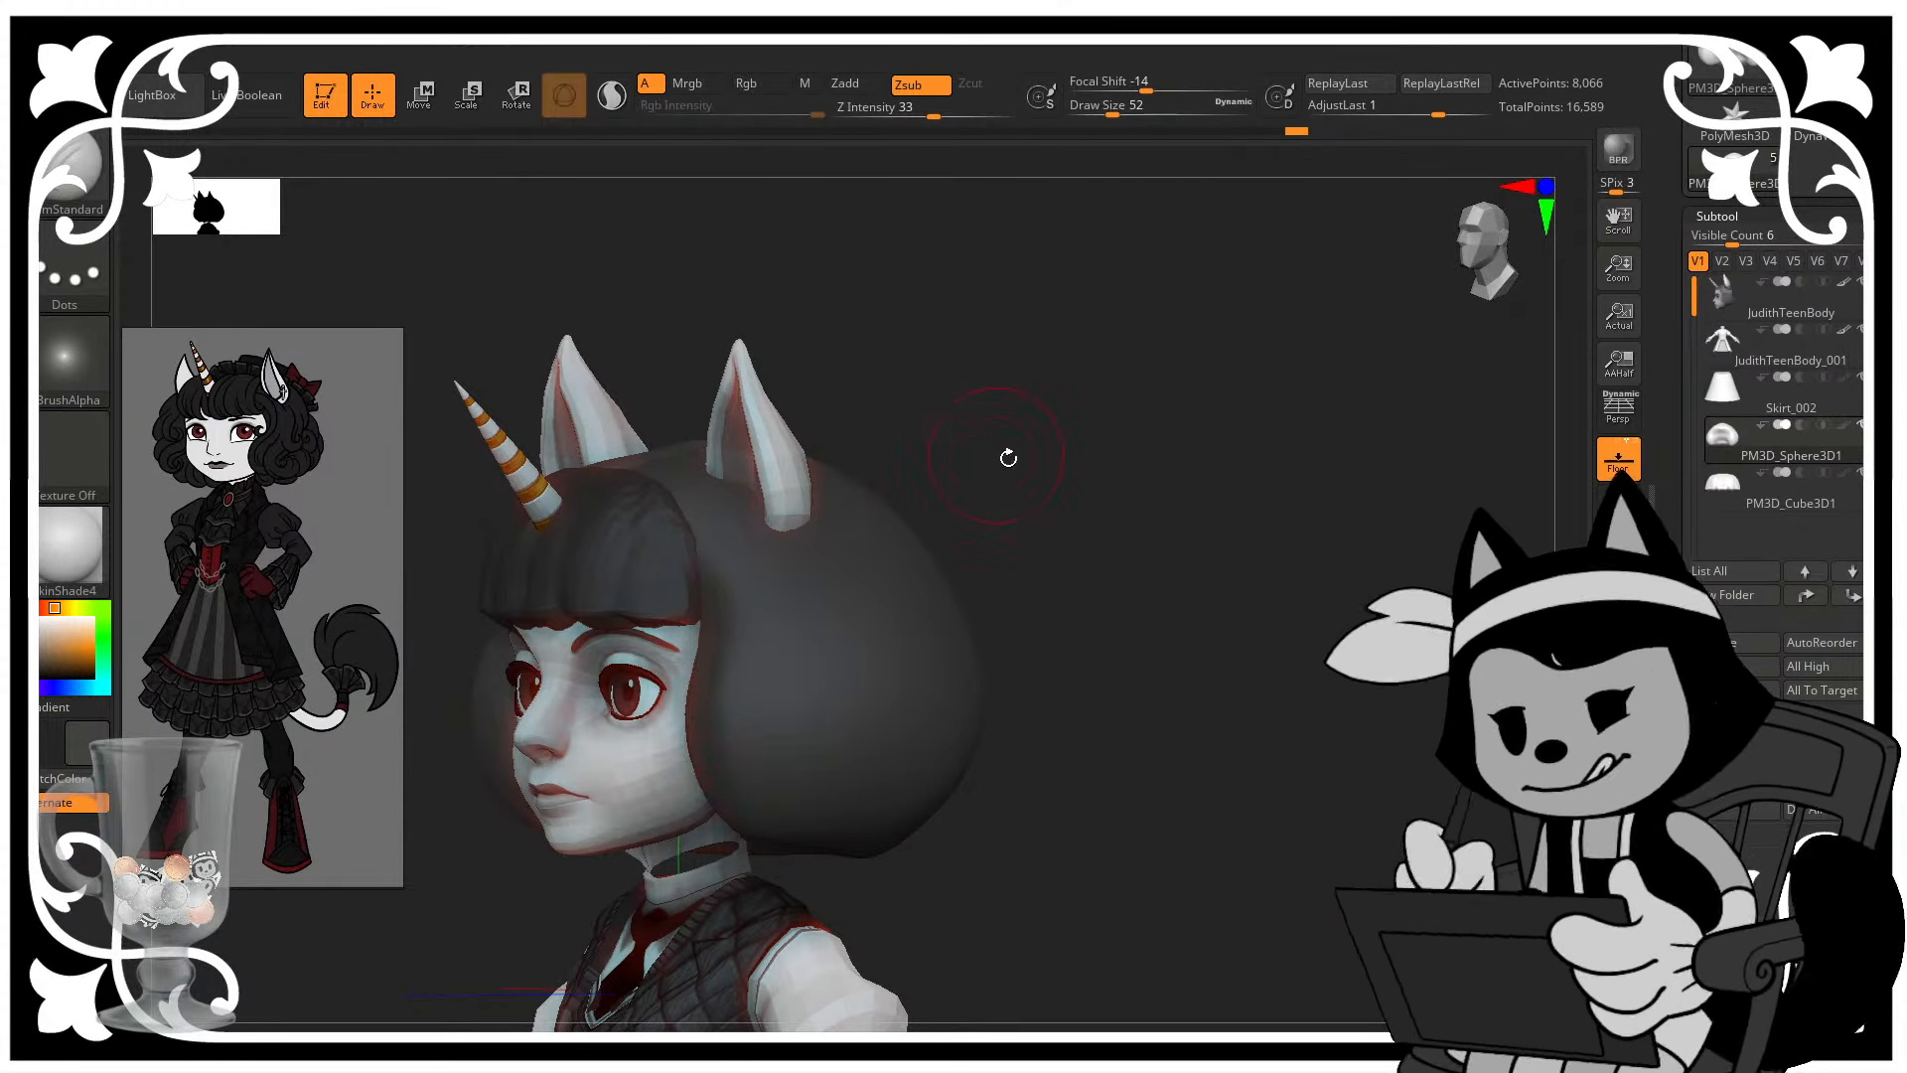
- Carve long curved strand grooves from behind the ears down the sides and back of the bob with DamStandard at draw size 40
{"action": "left_click_drag", "start_coordinate": [1009, 455], "coordinate": [1068, 459]}
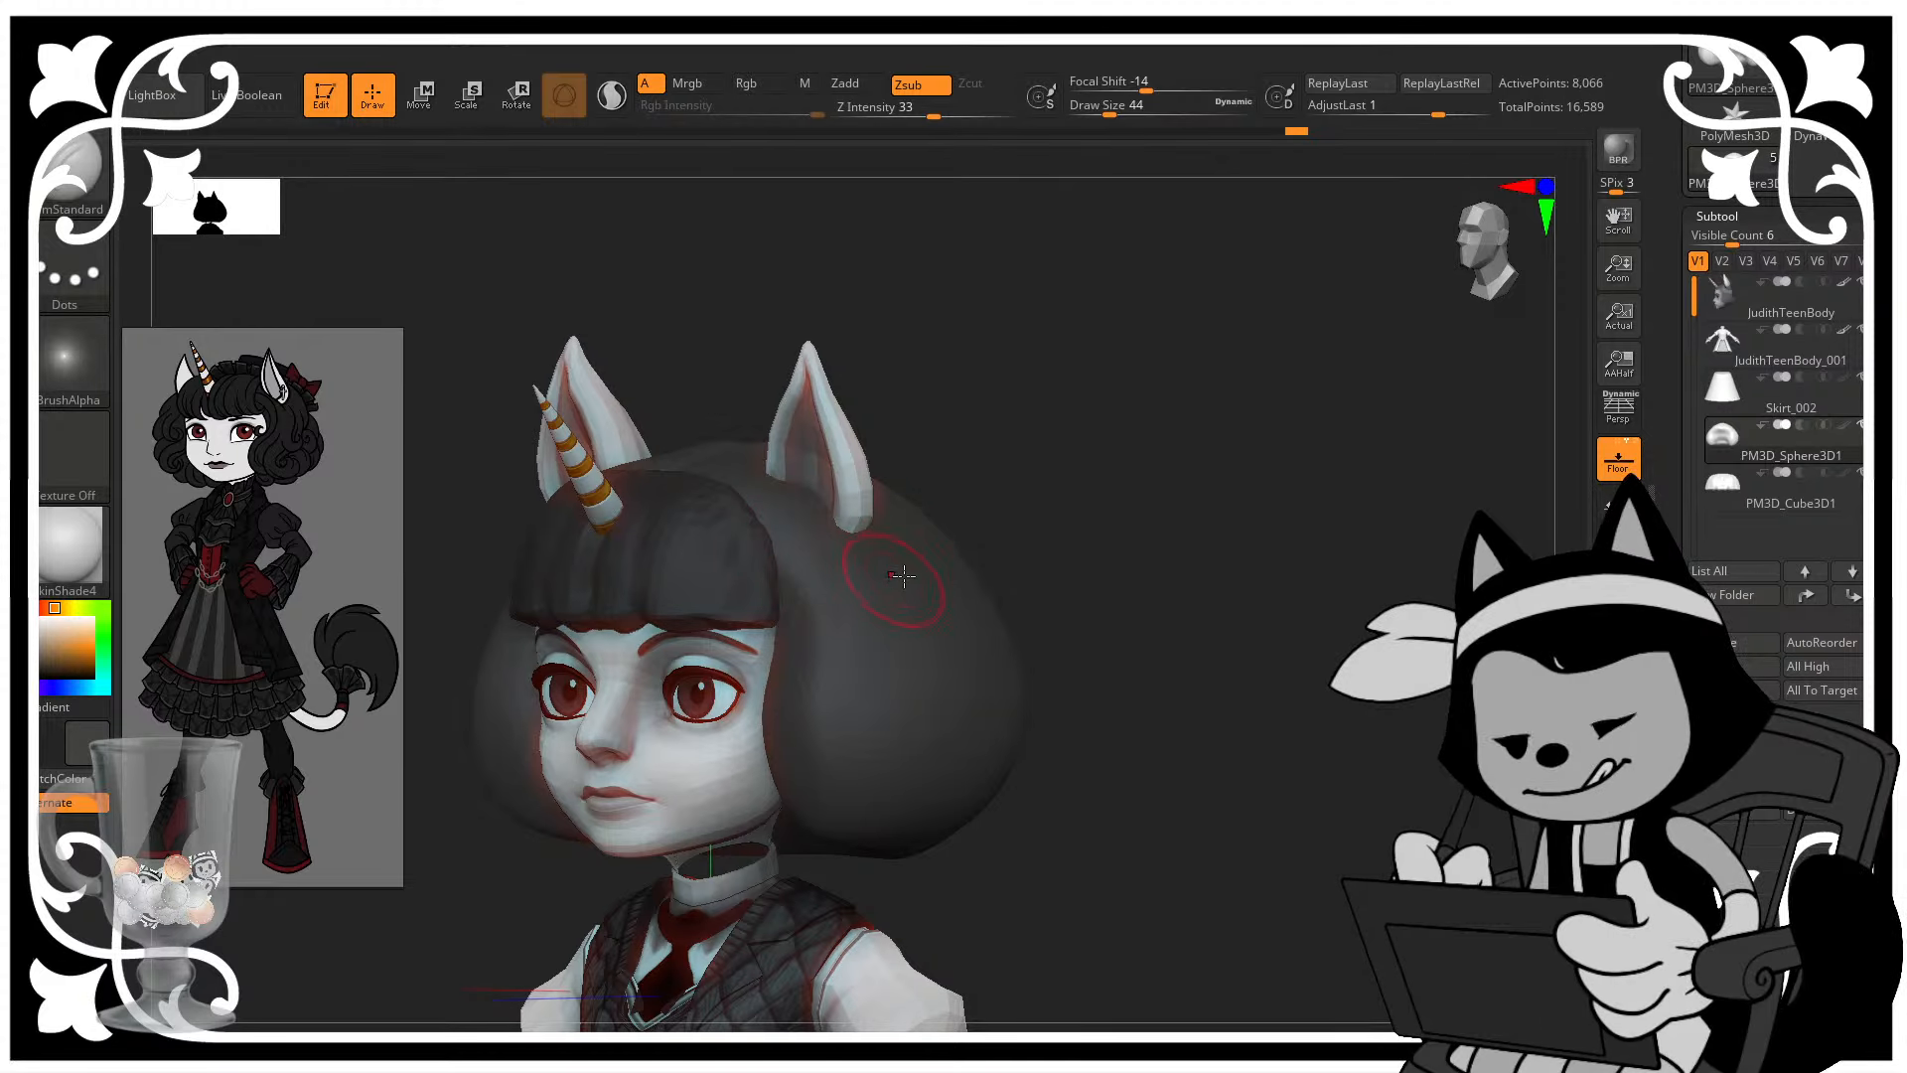
{"action": "left_click_drag", "start_coordinate": [903, 575], "coordinate": [1003, 484]}
{"action": "mouse_move", "coordinate": [914, 622]}
{"action": "left_mouse_down"}
{"action": "mouse_move", "coordinate": [865, 747]}
{"action": "mouse_move", "coordinate": [924, 814]}
{"action": "left_mouse_up"}
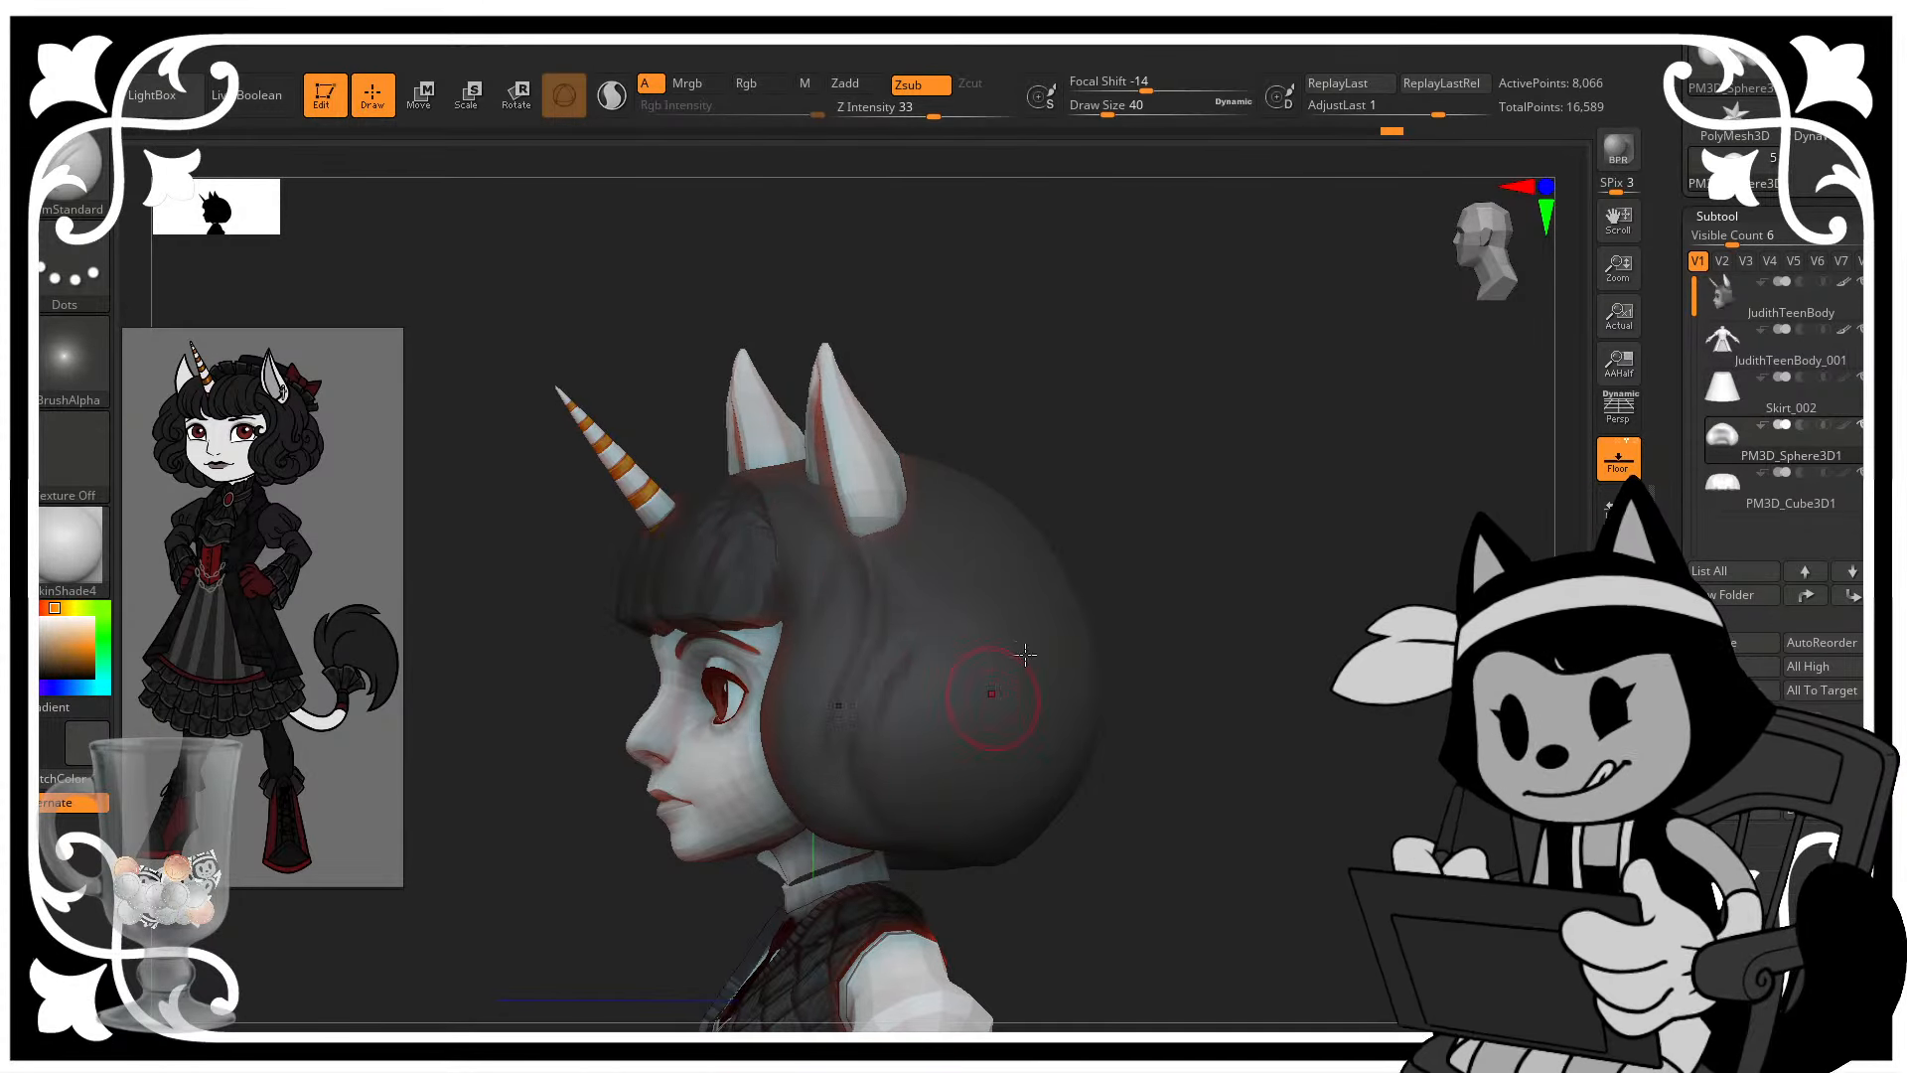
{"action": "mouse_move", "coordinate": [1025, 654]}
{"action": "left_mouse_down"}
{"action": "mouse_move", "coordinate": [1128, 502]}
{"action": "mouse_move", "coordinate": [915, 482]}
{"action": "left_mouse_up"}
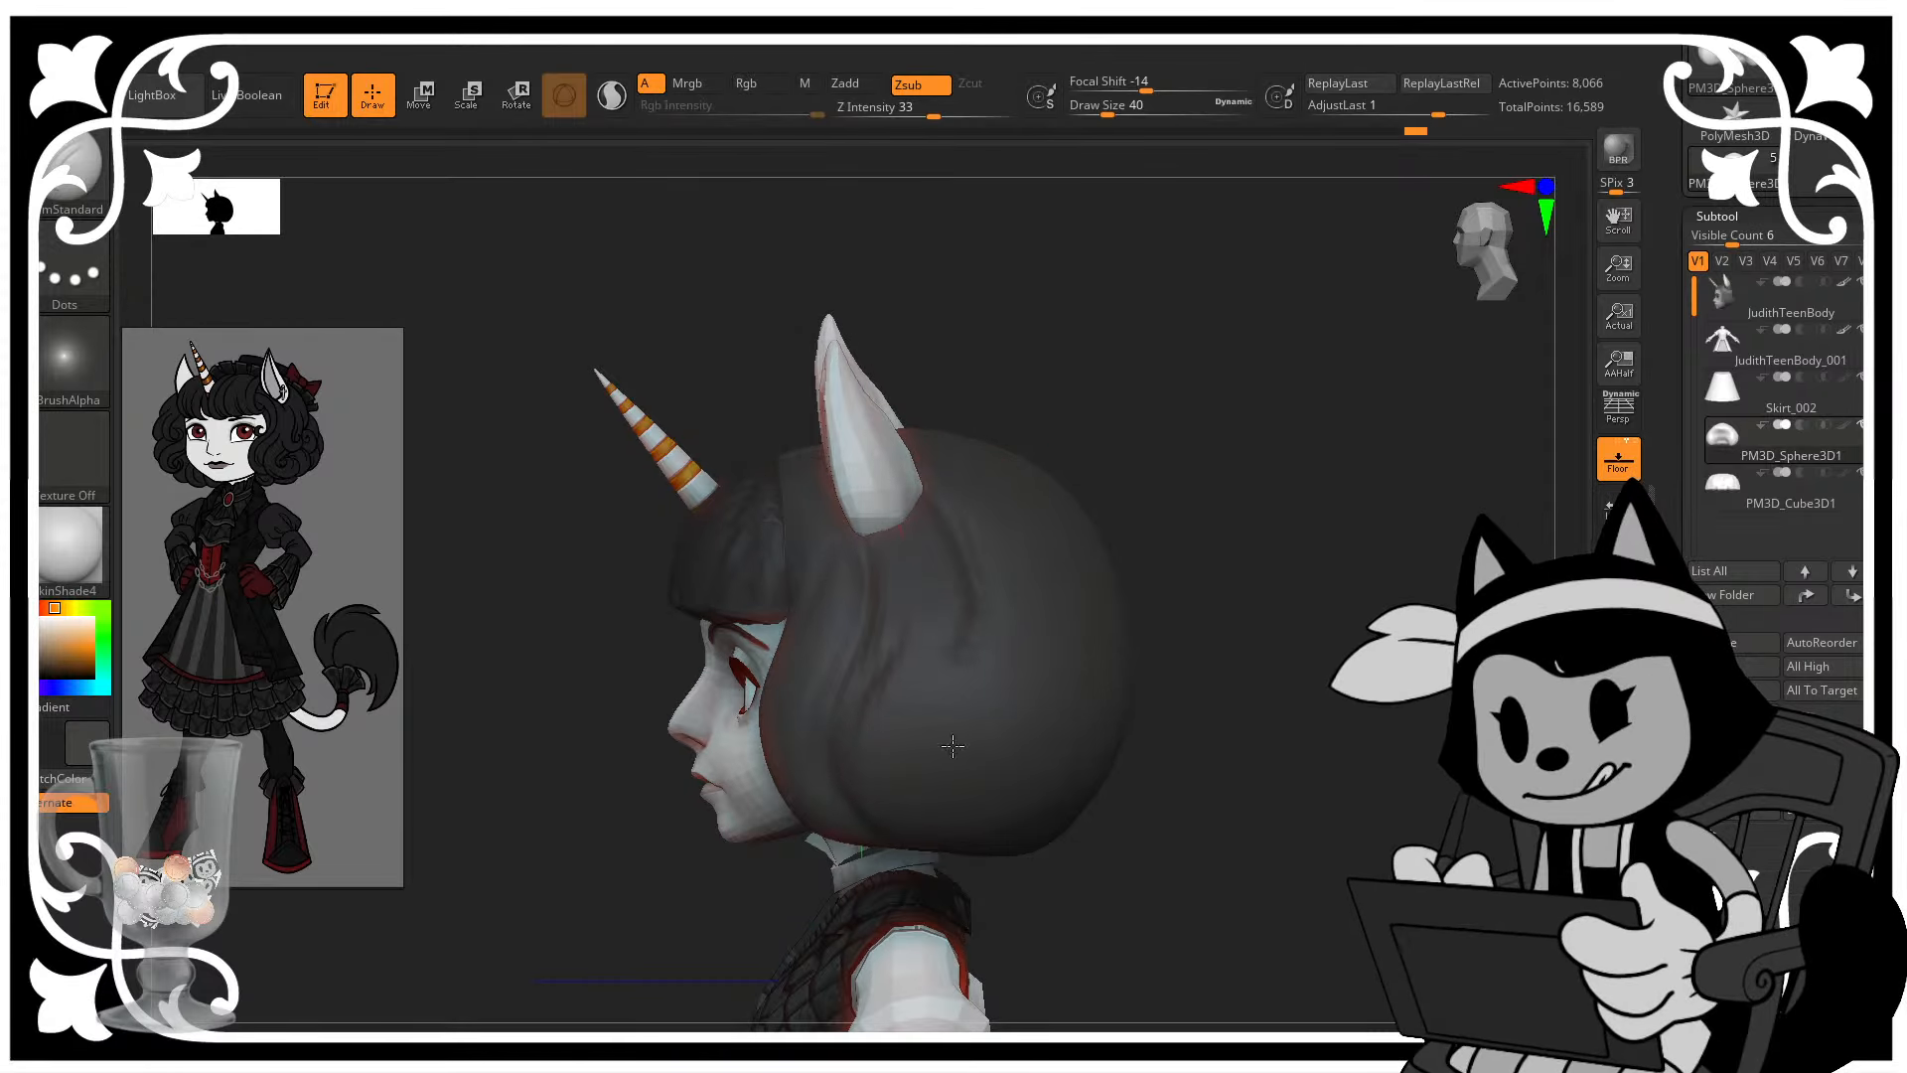
{"action": "left_click_drag", "start_coordinate": [1004, 729], "coordinate": [1007, 733]}
{"action": "mouse_move", "coordinate": [1217, 517]}
{"action": "left_mouse_down"}
{"action": "mouse_move", "coordinate": [1158, 502]}
{"action": "mouse_move", "coordinate": [1053, 413]}
{"action": "mouse_move", "coordinate": [1139, 370]}
{"action": "left_mouse_up"}
{"action": "left_click_drag", "start_coordinate": [1104, 450], "coordinate": [1116, 566]}
{"action": "left_click_drag", "start_coordinate": [1391, 477], "coordinate": [1376, 388], "text": "alt"}
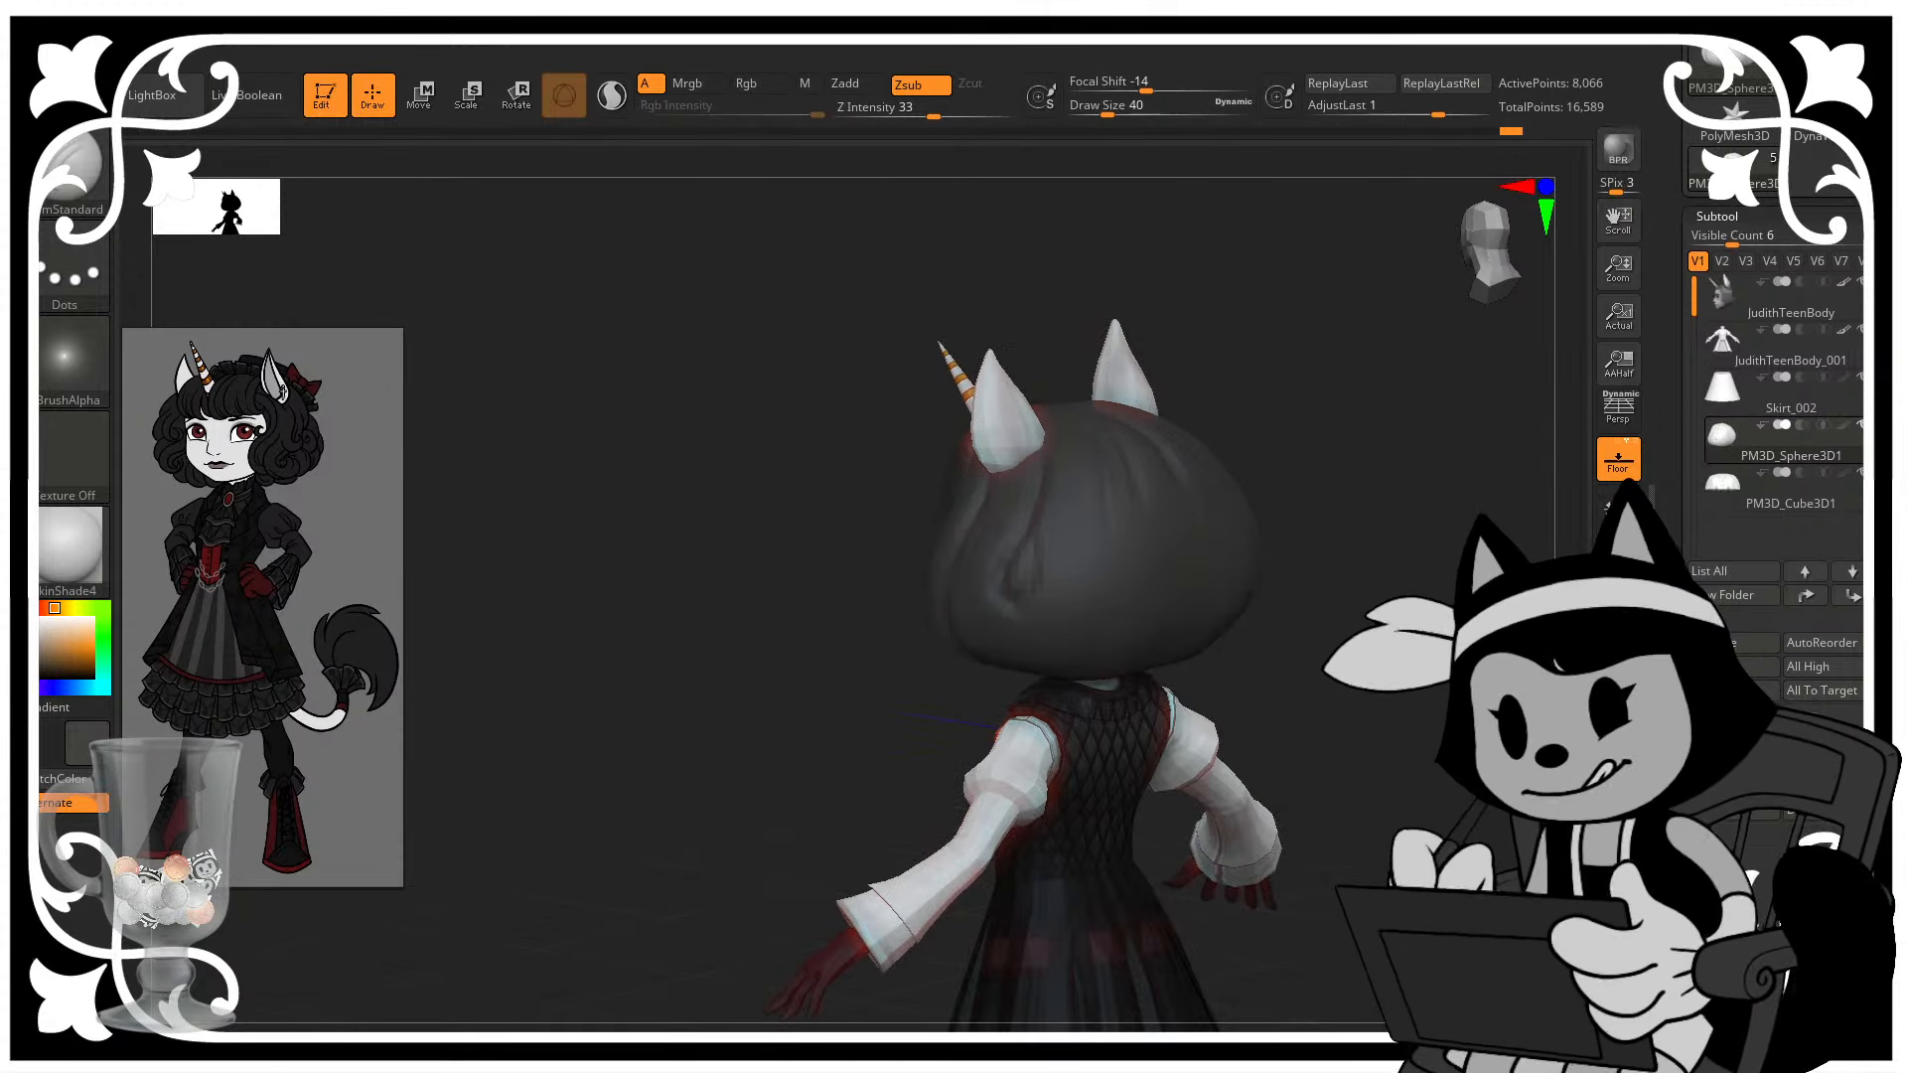
{"action": "mouse_move", "coordinate": [1316, 556]}
{"action": "left_mouse_down"}
{"action": "mouse_move", "coordinate": [1428, 600]}
{"action": "mouse_move", "coordinate": [1452, 568]}
{"action": "mouse_move", "coordinate": [1435, 477]}
{"action": "mouse_move", "coordinate": [1440, 556]}
{"action": "left_mouse_up"}
{"action": "left_click_drag", "start_coordinate": [1435, 477], "coordinate": [1222, 506], "text": "alt"}
{"action": "left_click_drag", "start_coordinate": [1322, 557], "coordinate": [1217, 598]}
{"action": "mouse_move", "coordinate": [1322, 497]}
{"action": "left_mouse_down", "text": "alt"}
{"action": "mouse_move", "coordinate": [1322, 577]}
{"action": "mouse_move", "coordinate": [1319, 556]}
{"action": "mouse_move", "coordinate": [1247, 545]}
{"action": "mouse_move", "coordinate": [1235, 579]}
{"action": "left_mouse_up", "text": "alt"}
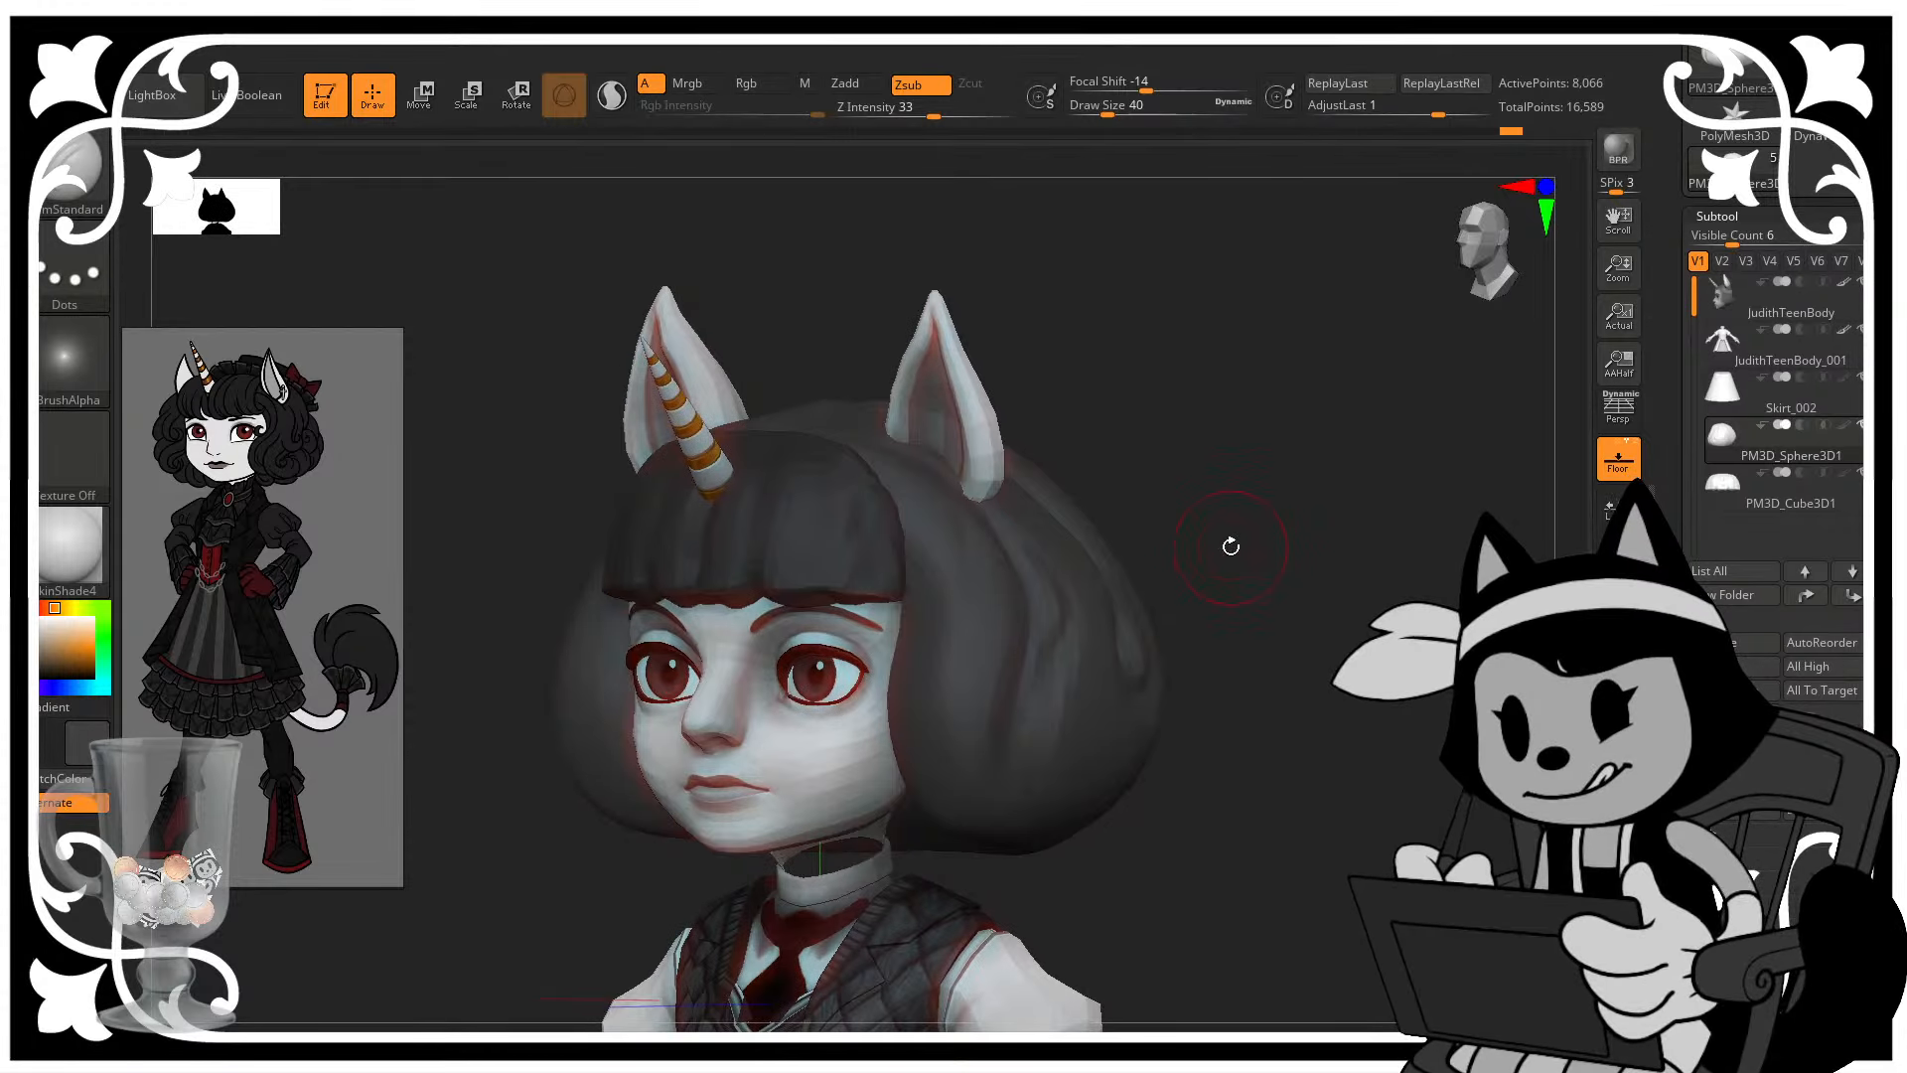
- Convert the bob hair subtool to DynaMesh at resolution 240
{"action": "left_click_drag", "start_coordinate": [1728, 894], "coordinate": [1729, 625]}
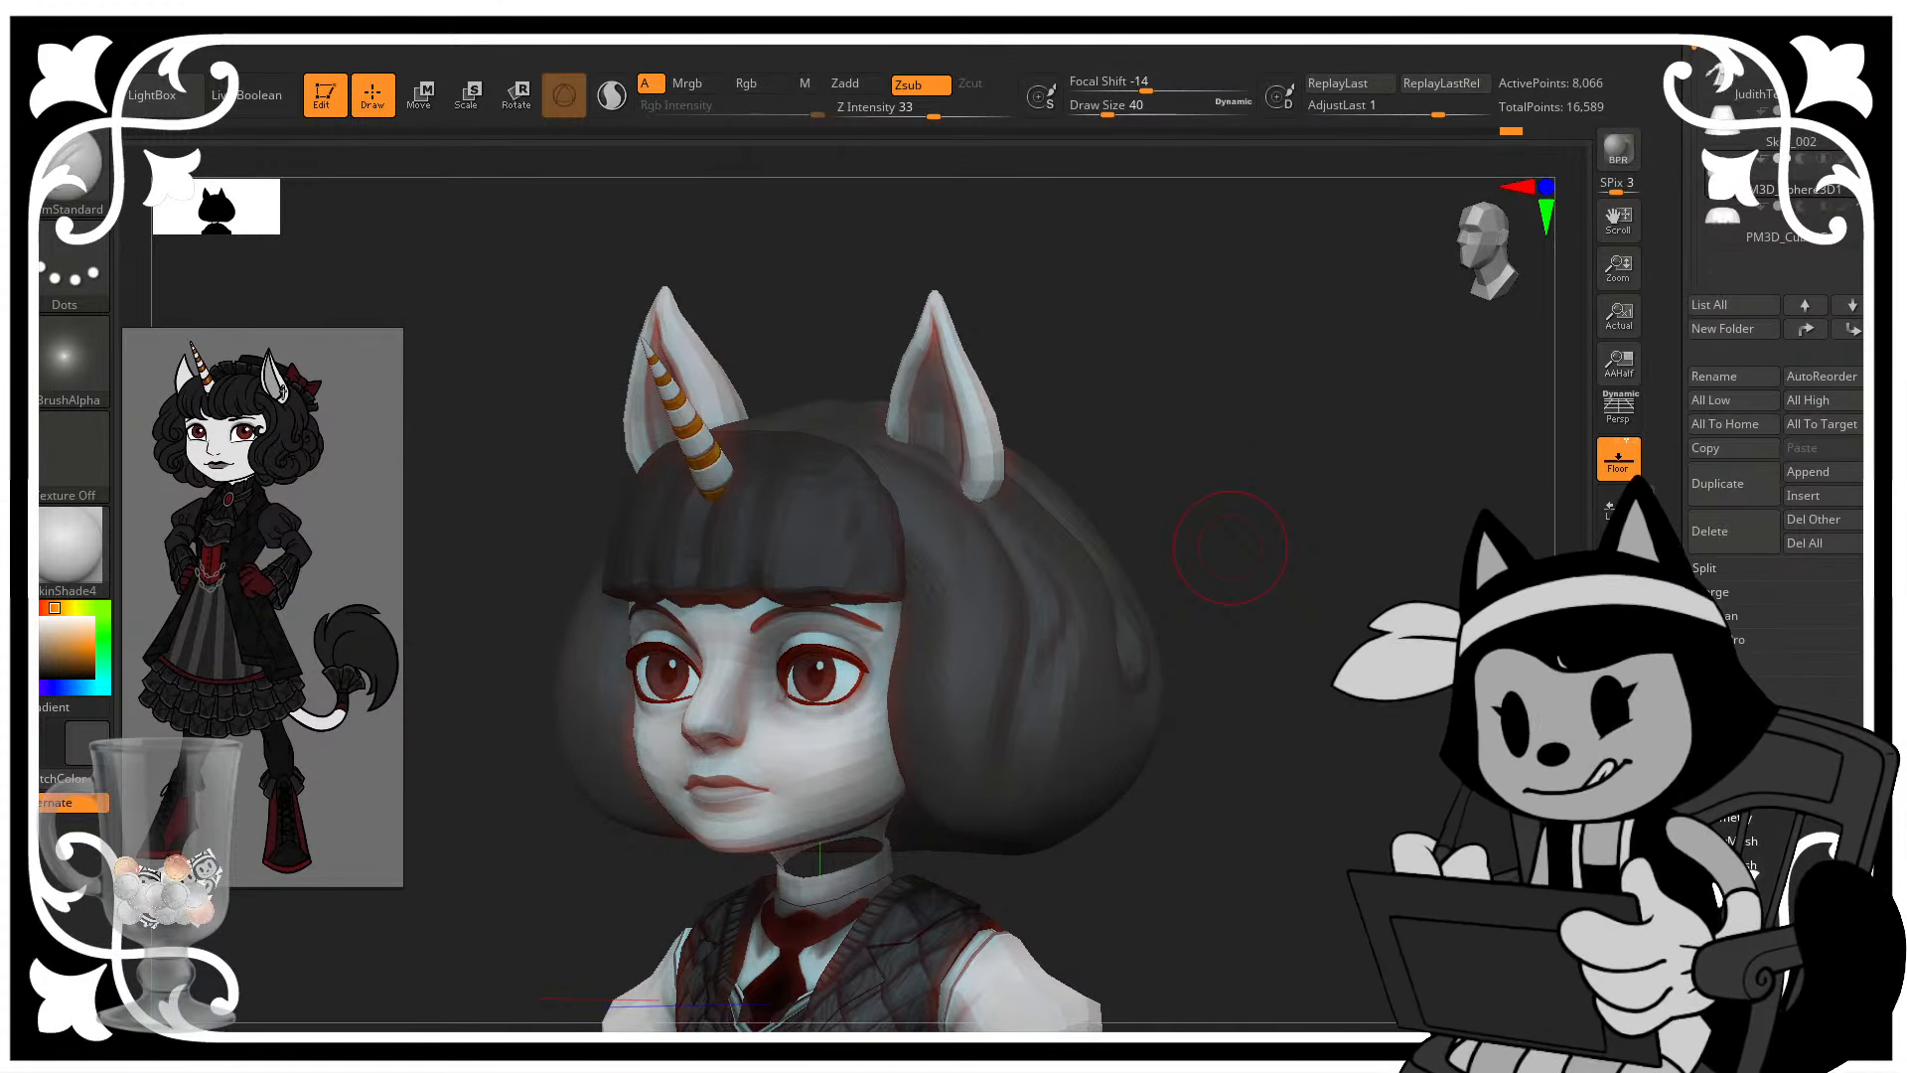
{"action": "left_click", "coordinate": [1728, 817]}
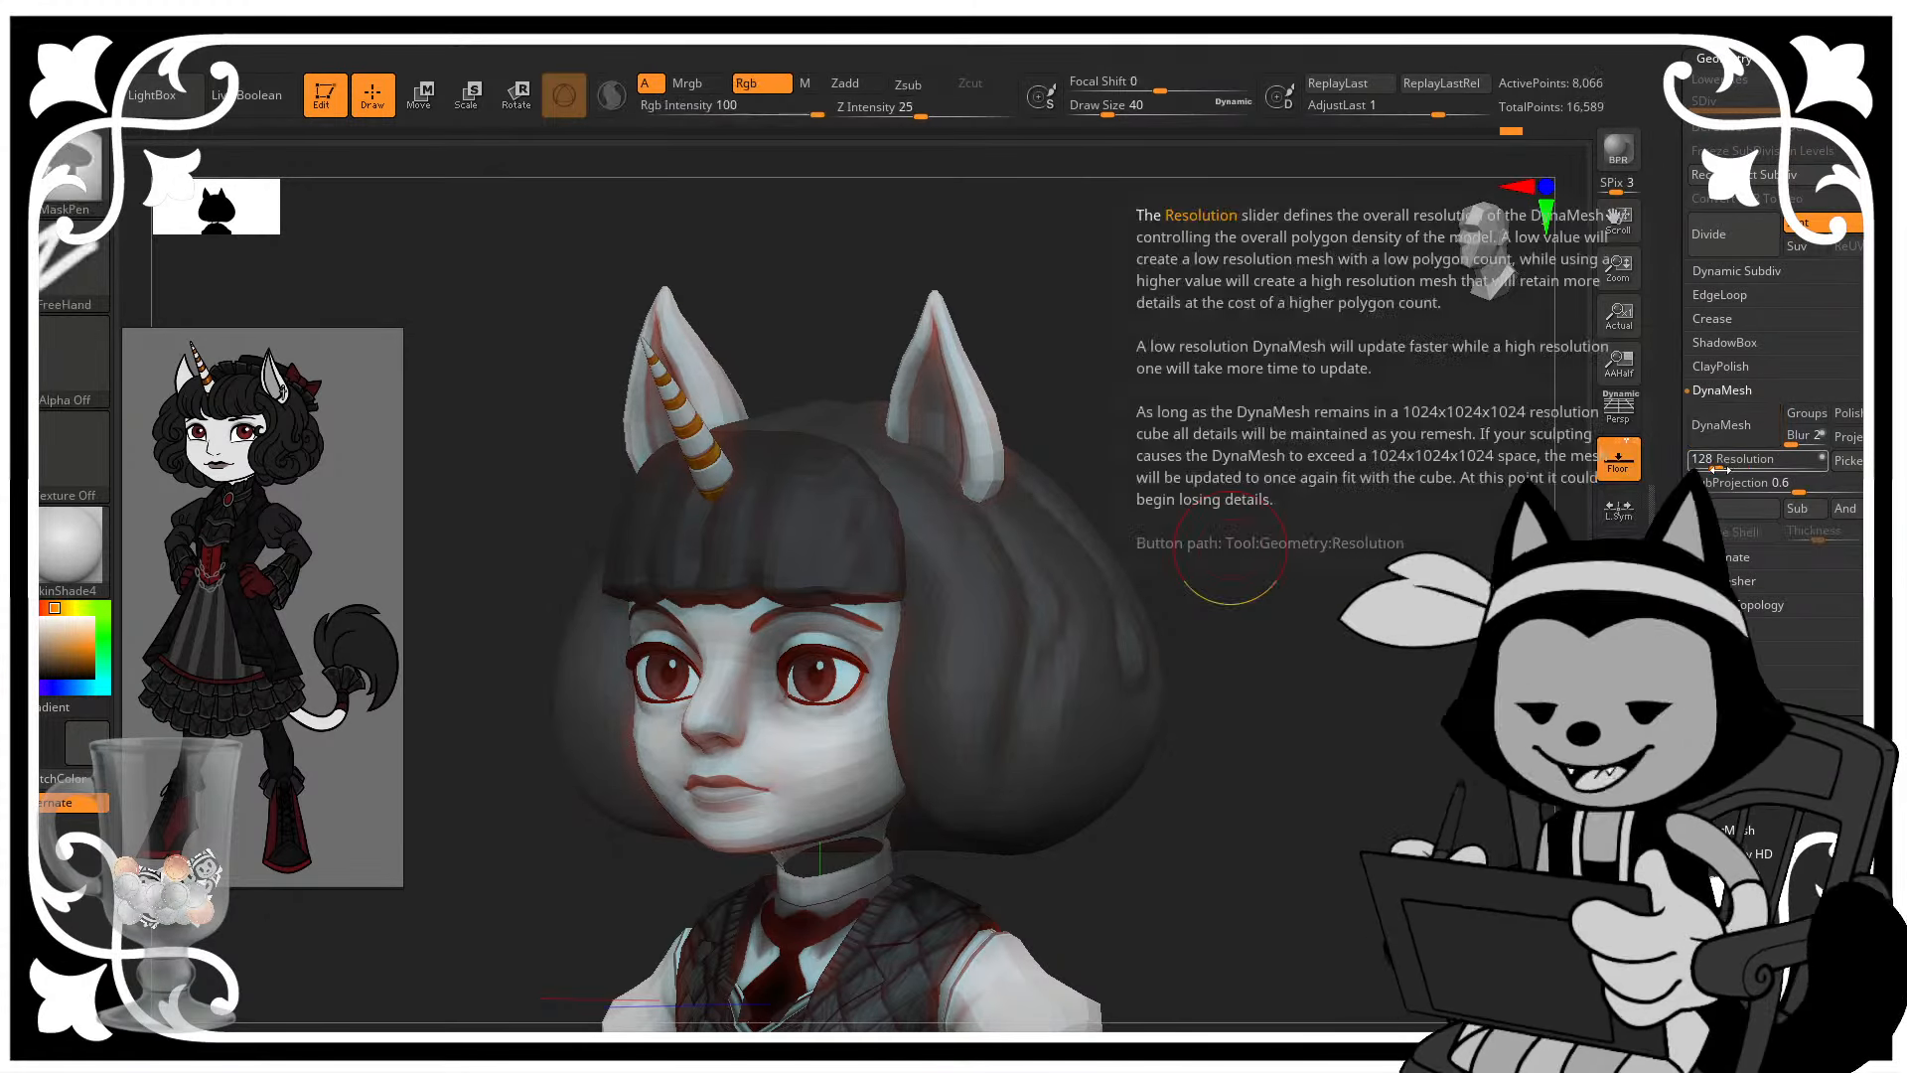
{"action": "left_click", "coordinate": [1726, 468]}
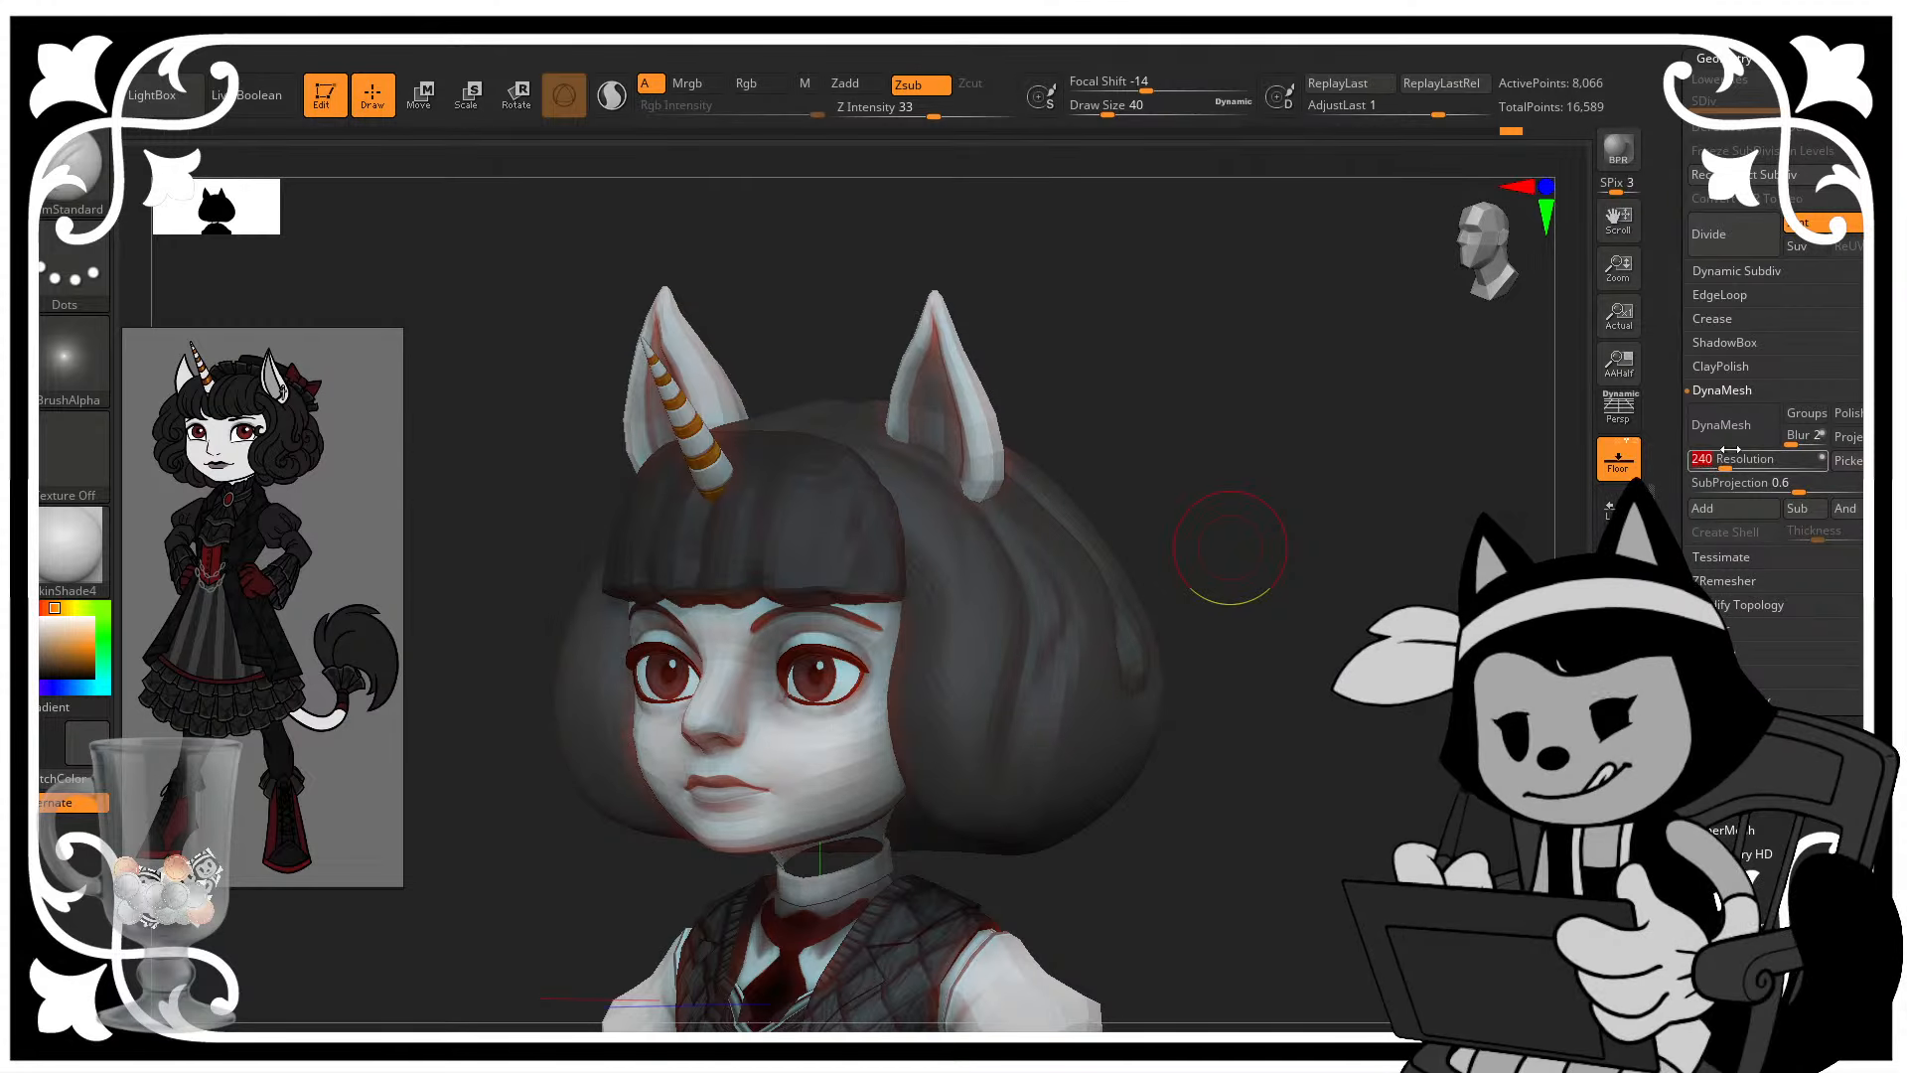
{"action": "left_click", "coordinate": [1722, 424]}
{"action": "left_click_drag", "start_coordinate": [1192, 515], "coordinate": [1163, 545]}
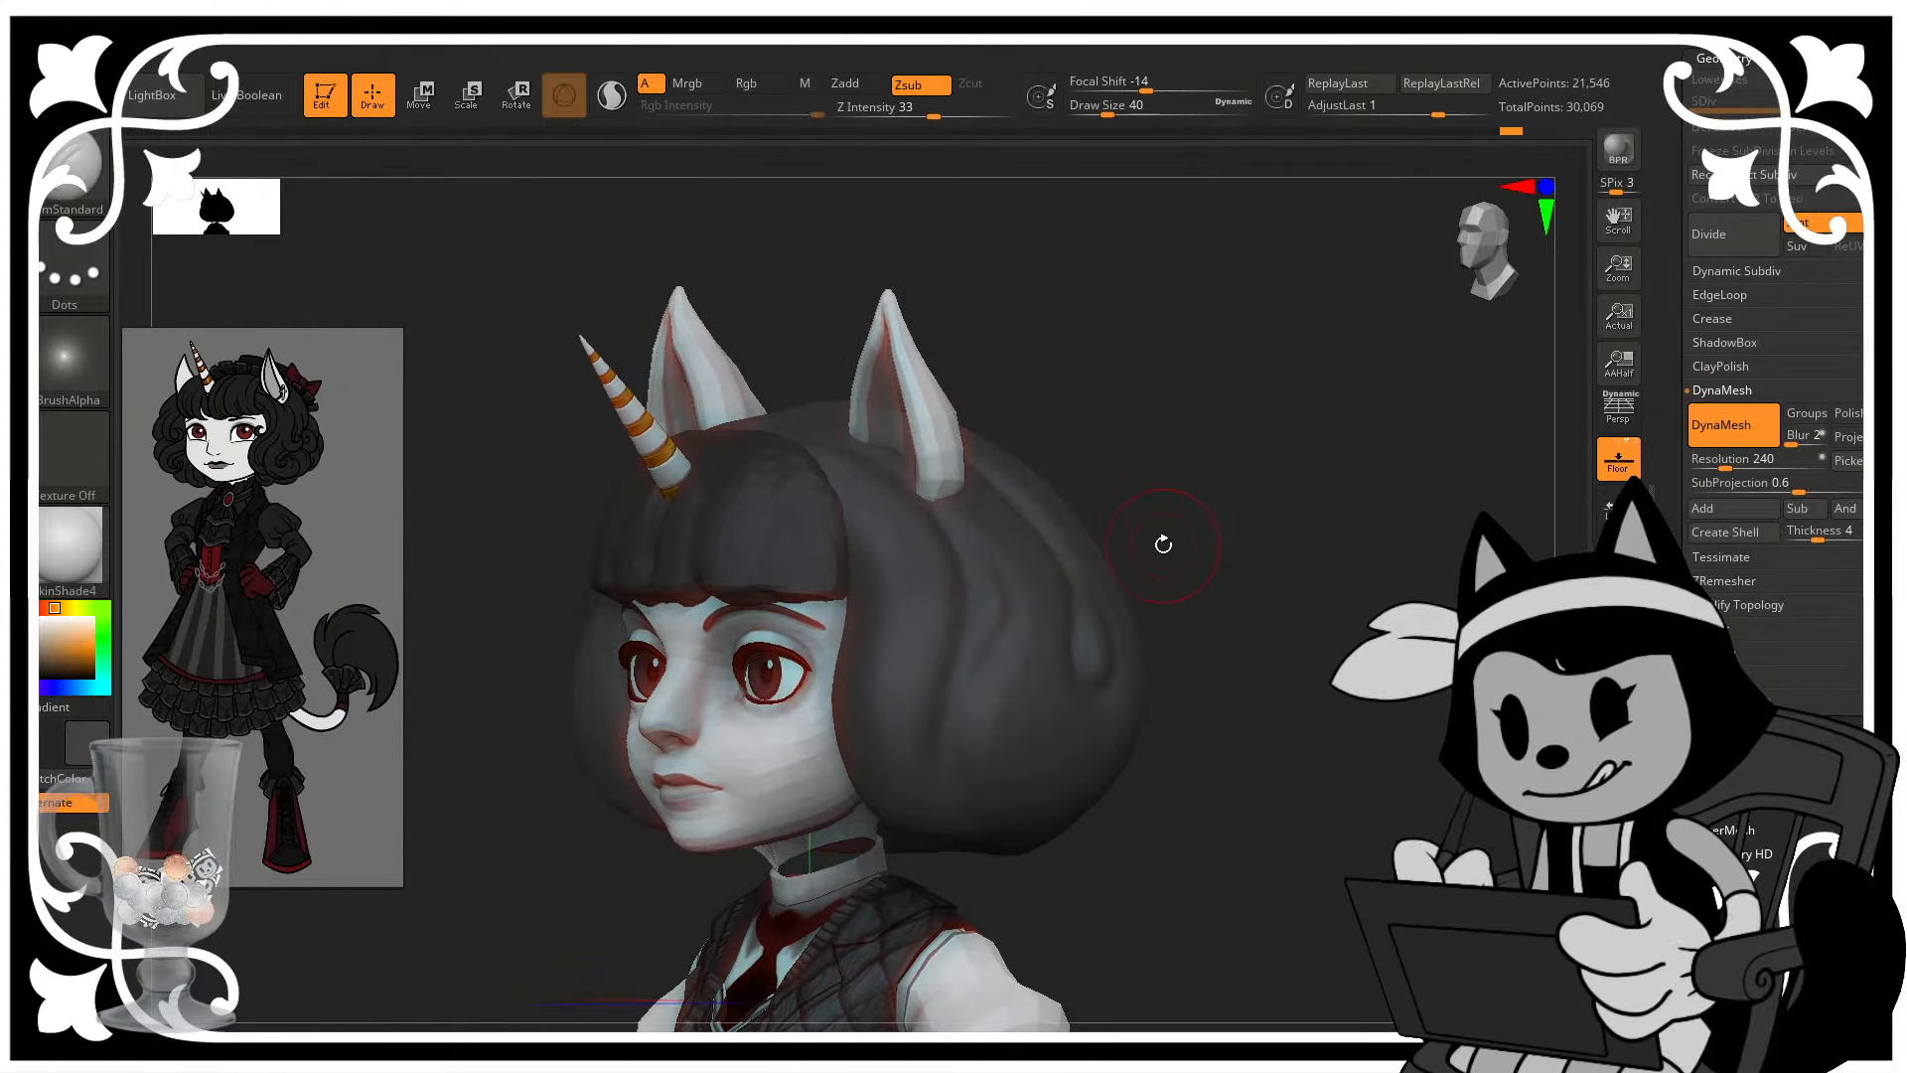
- Build up the hair lock framing the cheek below the bangs with the ClayBuildup brush at draw sizes 32 to 40
{"action": "key", "text": "b"}
{"action": "key", "text": "c"}
{"action": "key", "text": "b"}
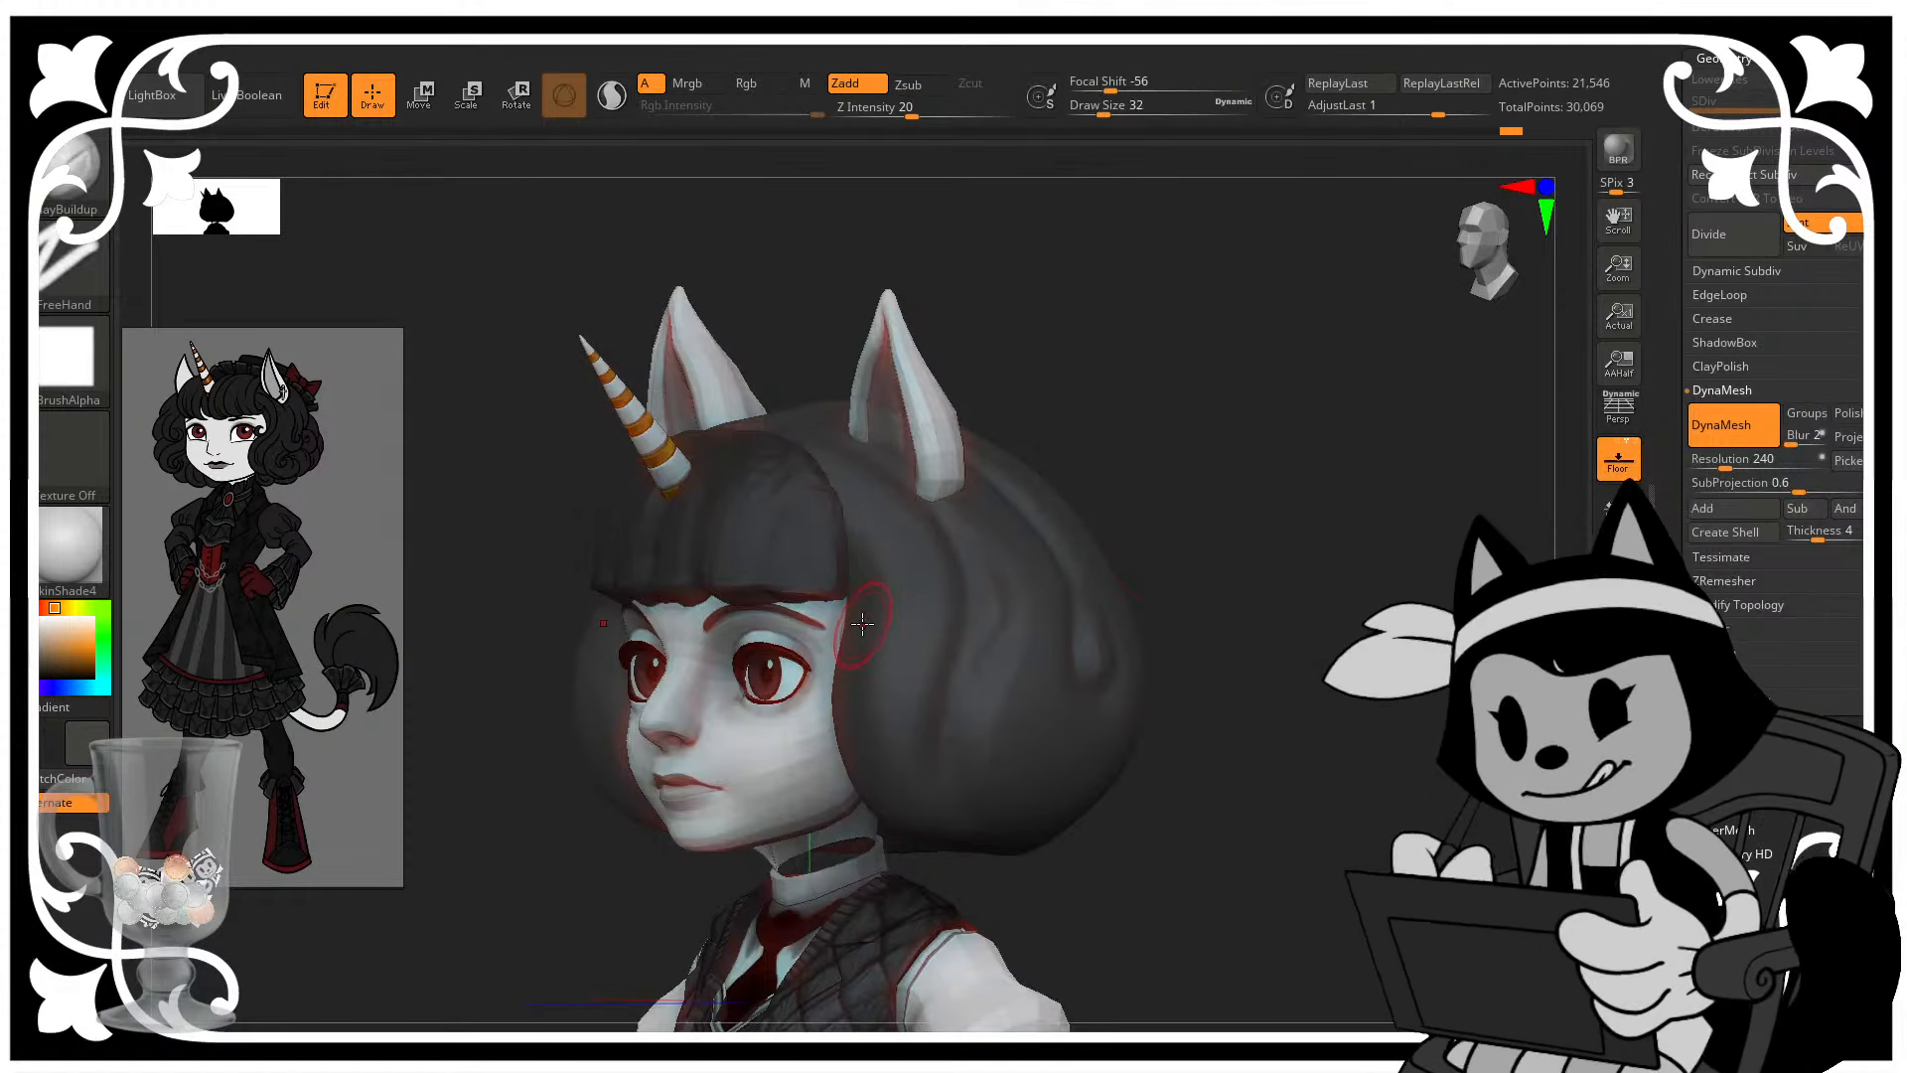
{"action": "left_click_drag", "start_coordinate": [862, 624], "coordinate": [861, 668]}
{"action": "left_click_drag", "start_coordinate": [1116, 492], "coordinate": [1043, 527]}
{"action": "key", "text": "]"}
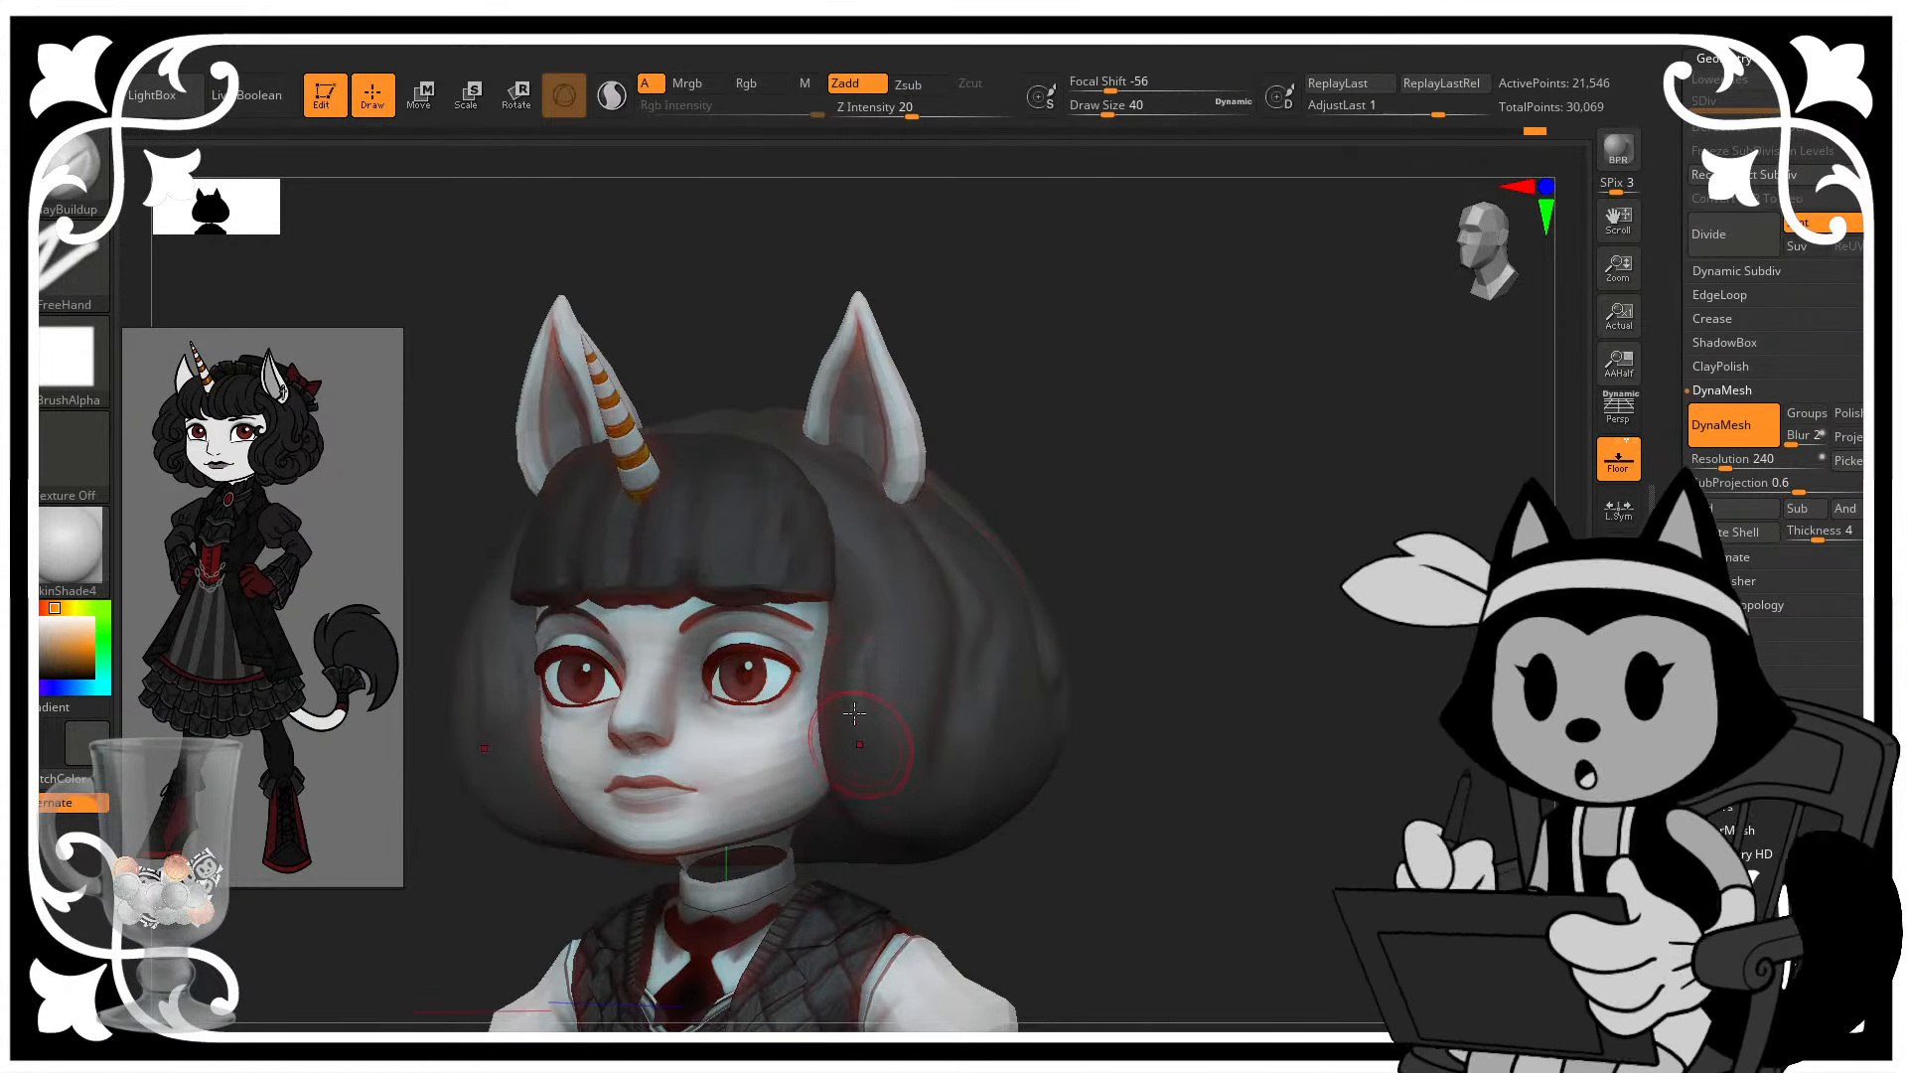
{"action": "left_click_drag", "start_coordinate": [855, 714], "coordinate": [850, 688]}
{"action": "left_click_drag", "start_coordinate": [1153, 535], "coordinate": [1083, 542], "text": "shift"}
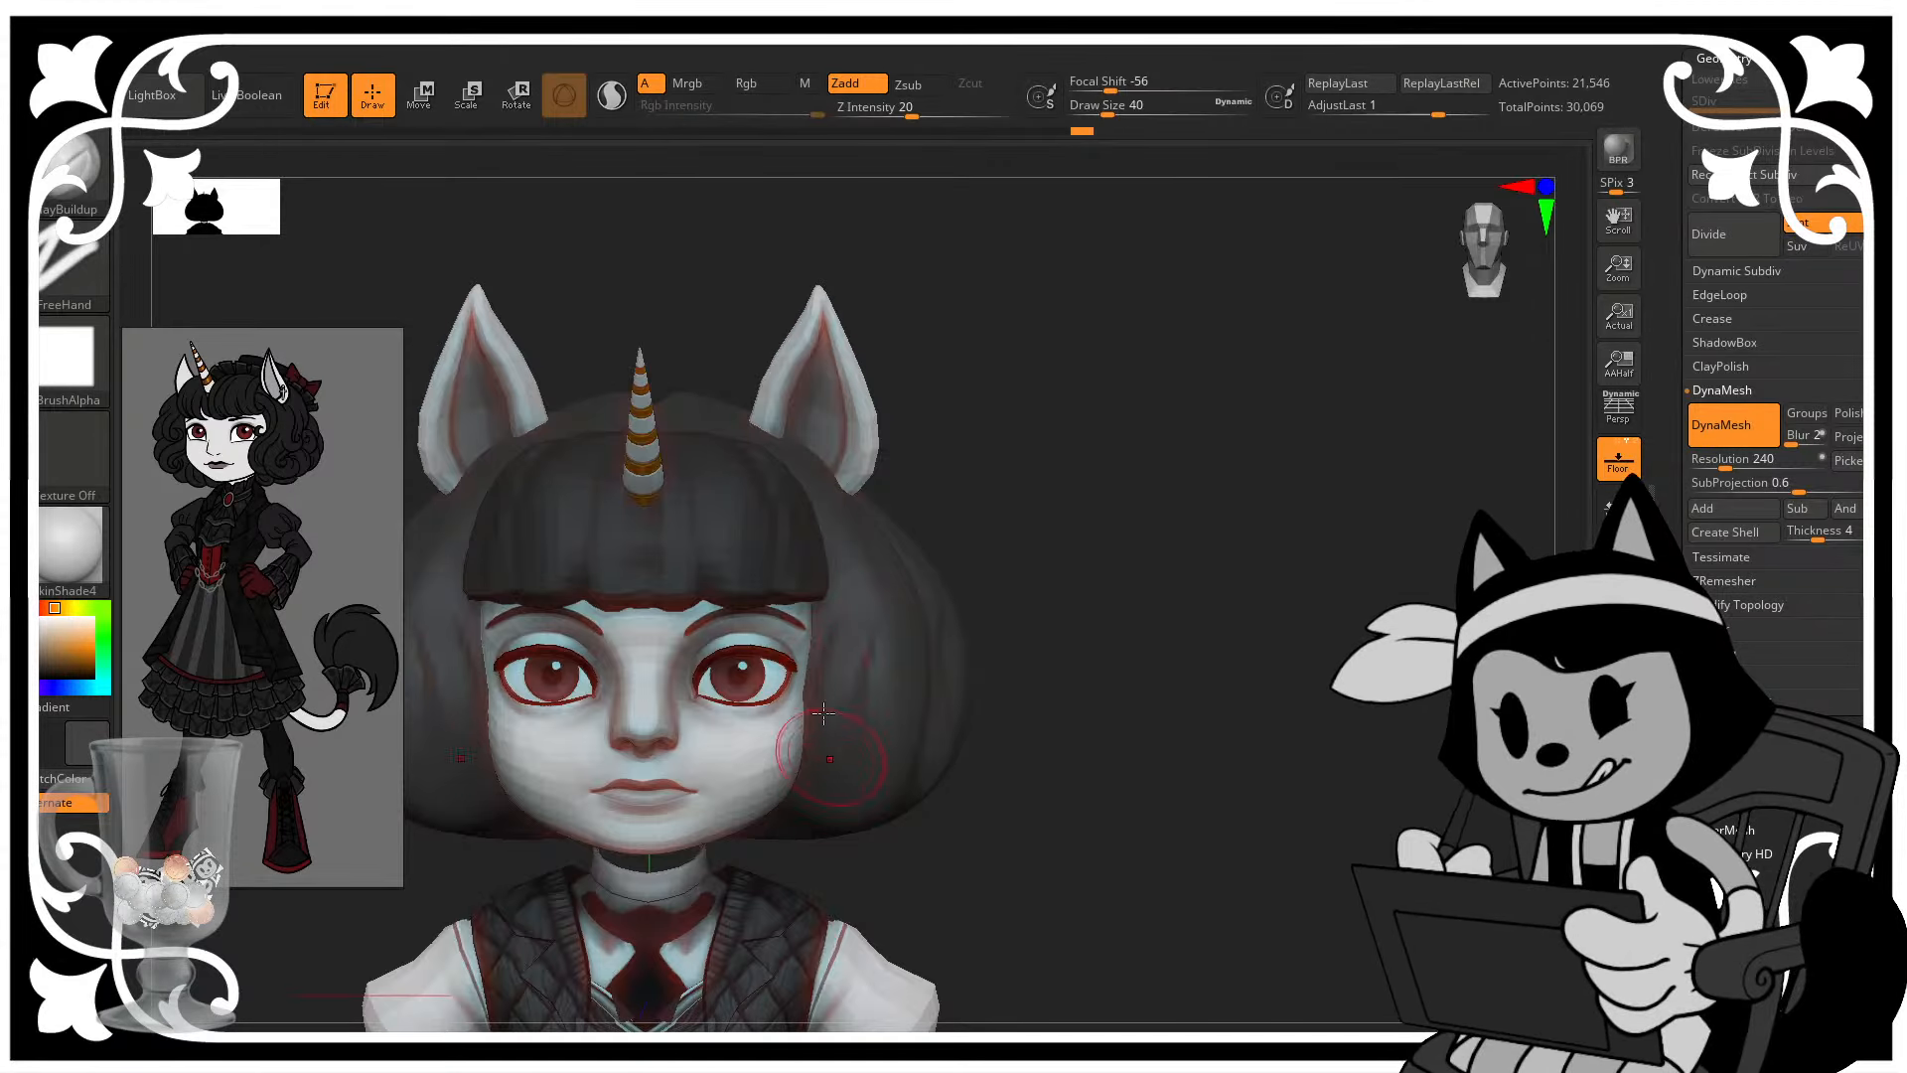
{"action": "left_click_drag", "start_coordinate": [824, 713], "coordinate": [820, 759]}
- Shape the side lock beside the face into a rounded curl at its lower end with ClayBuildup at draw sizes 36 to 28
{"action": "left_click_drag", "start_coordinate": [1051, 559], "coordinate": [958, 576]}
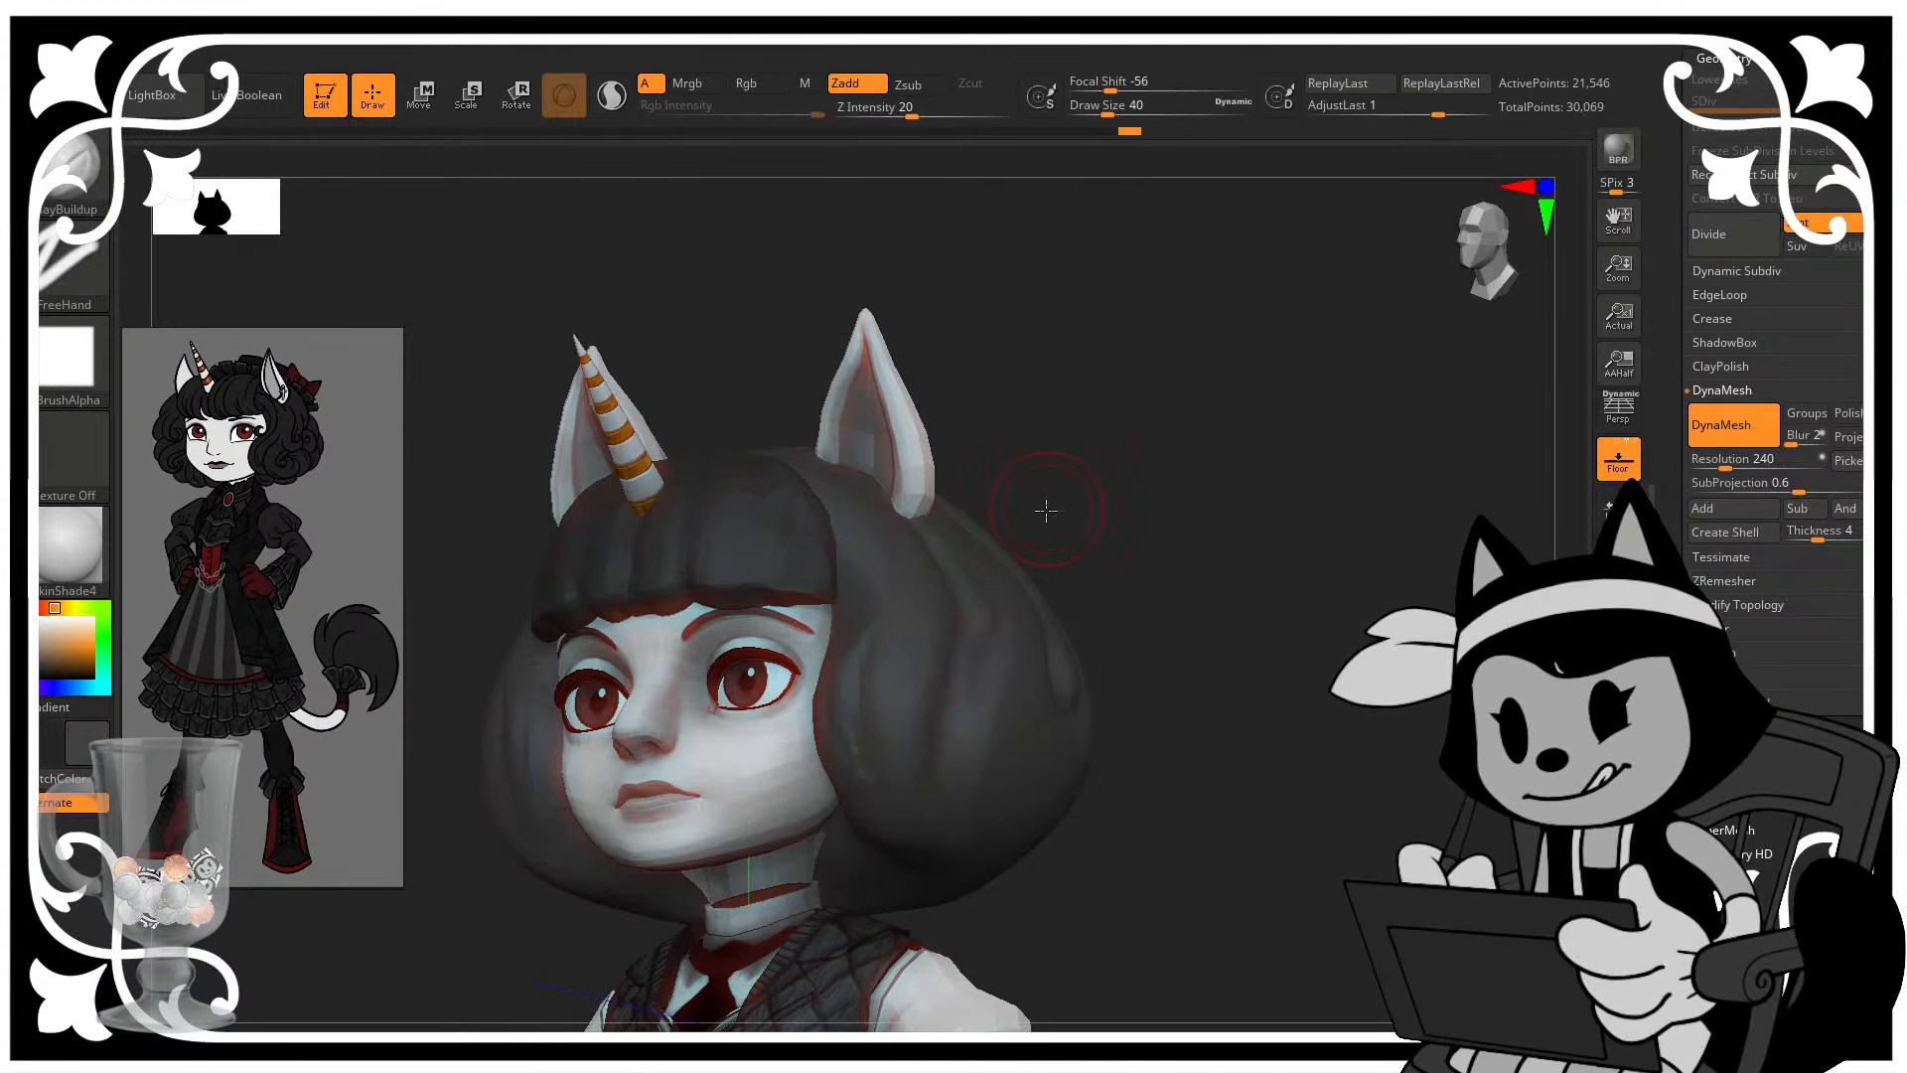
{"action": "left_click_drag", "start_coordinate": [1046, 510], "coordinate": [999, 514]}
{"action": "left_click_drag", "start_coordinate": [928, 609], "coordinate": [899, 709]}
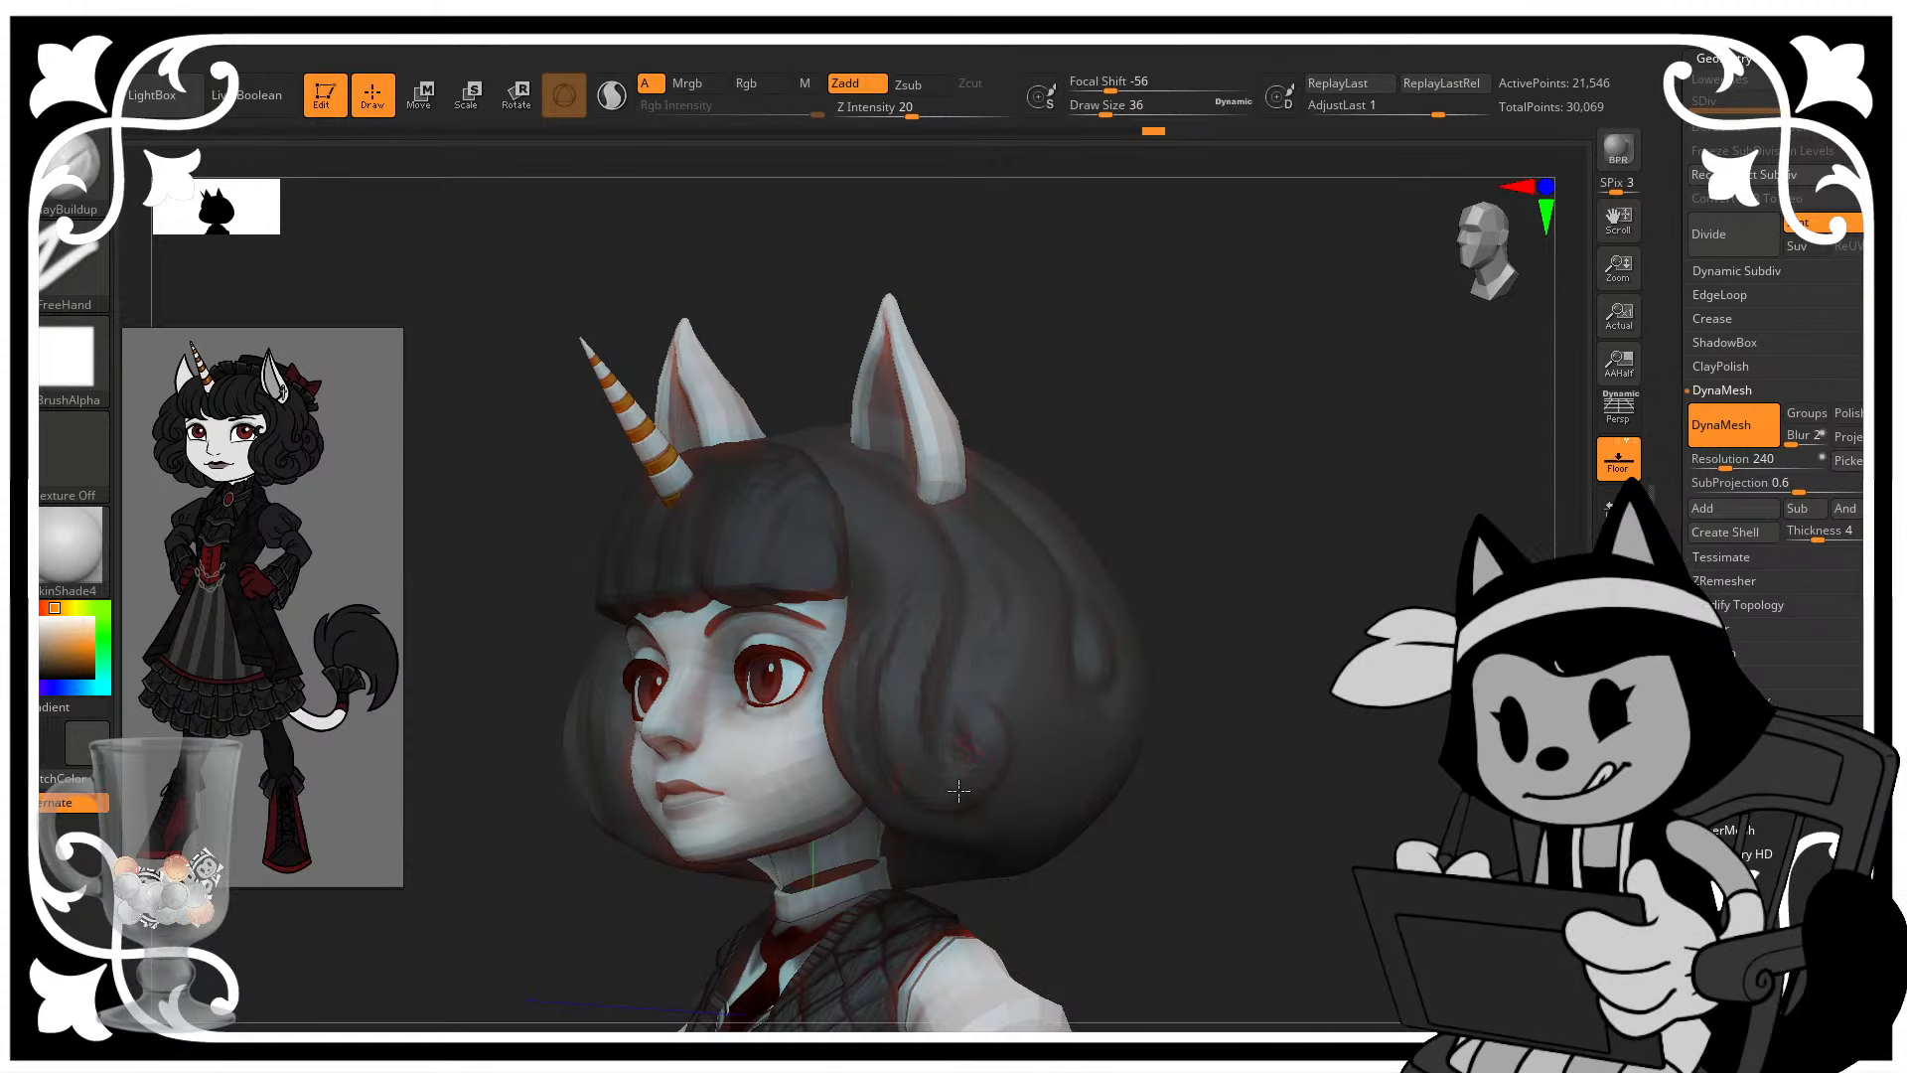
{"action": "left_click_drag", "start_coordinate": [958, 790], "coordinate": [998, 755]}
{"action": "left_click_drag", "start_coordinate": [1100, 647], "coordinate": [1083, 688]}
{"action": "right_click_drag", "start_coordinate": [1073, 681], "coordinate": [1062, 619]}
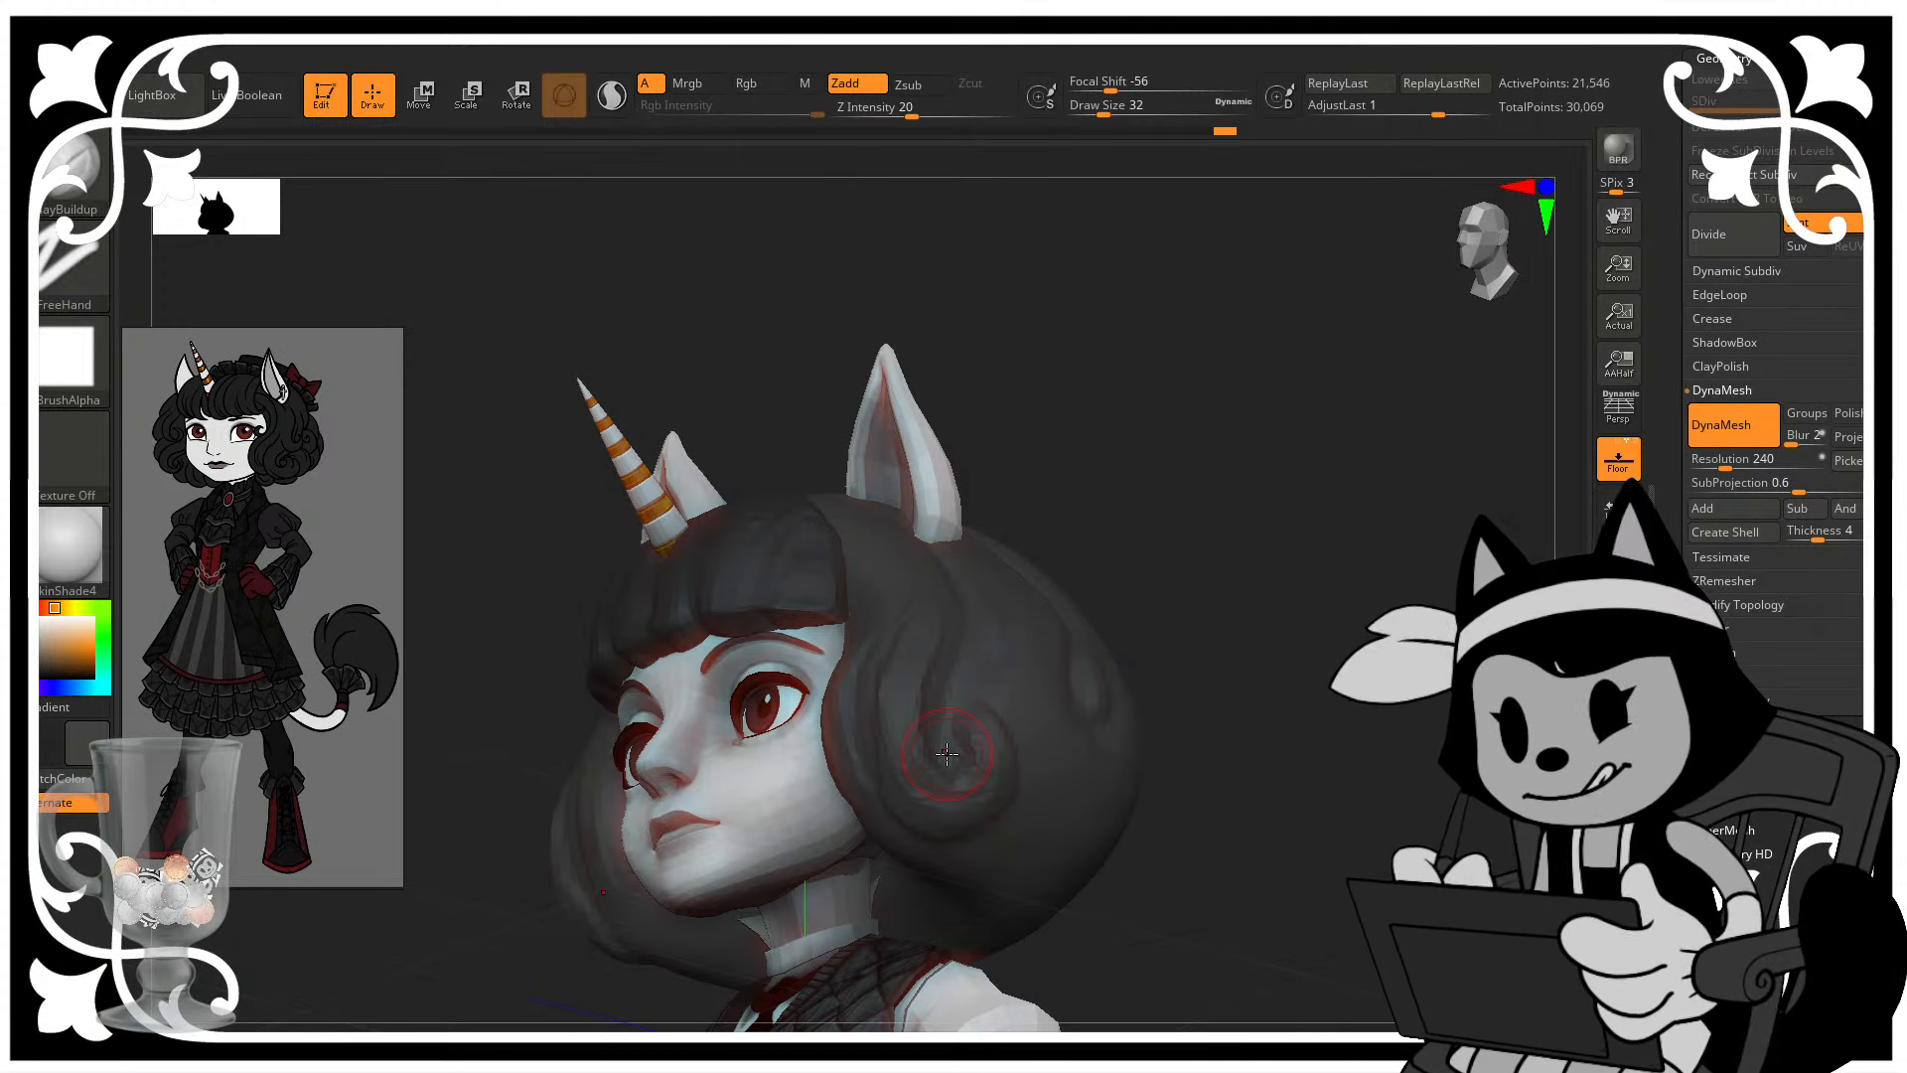
{"action": "right_click_drag", "start_coordinate": [1218, 577], "coordinate": [1211, 566]}
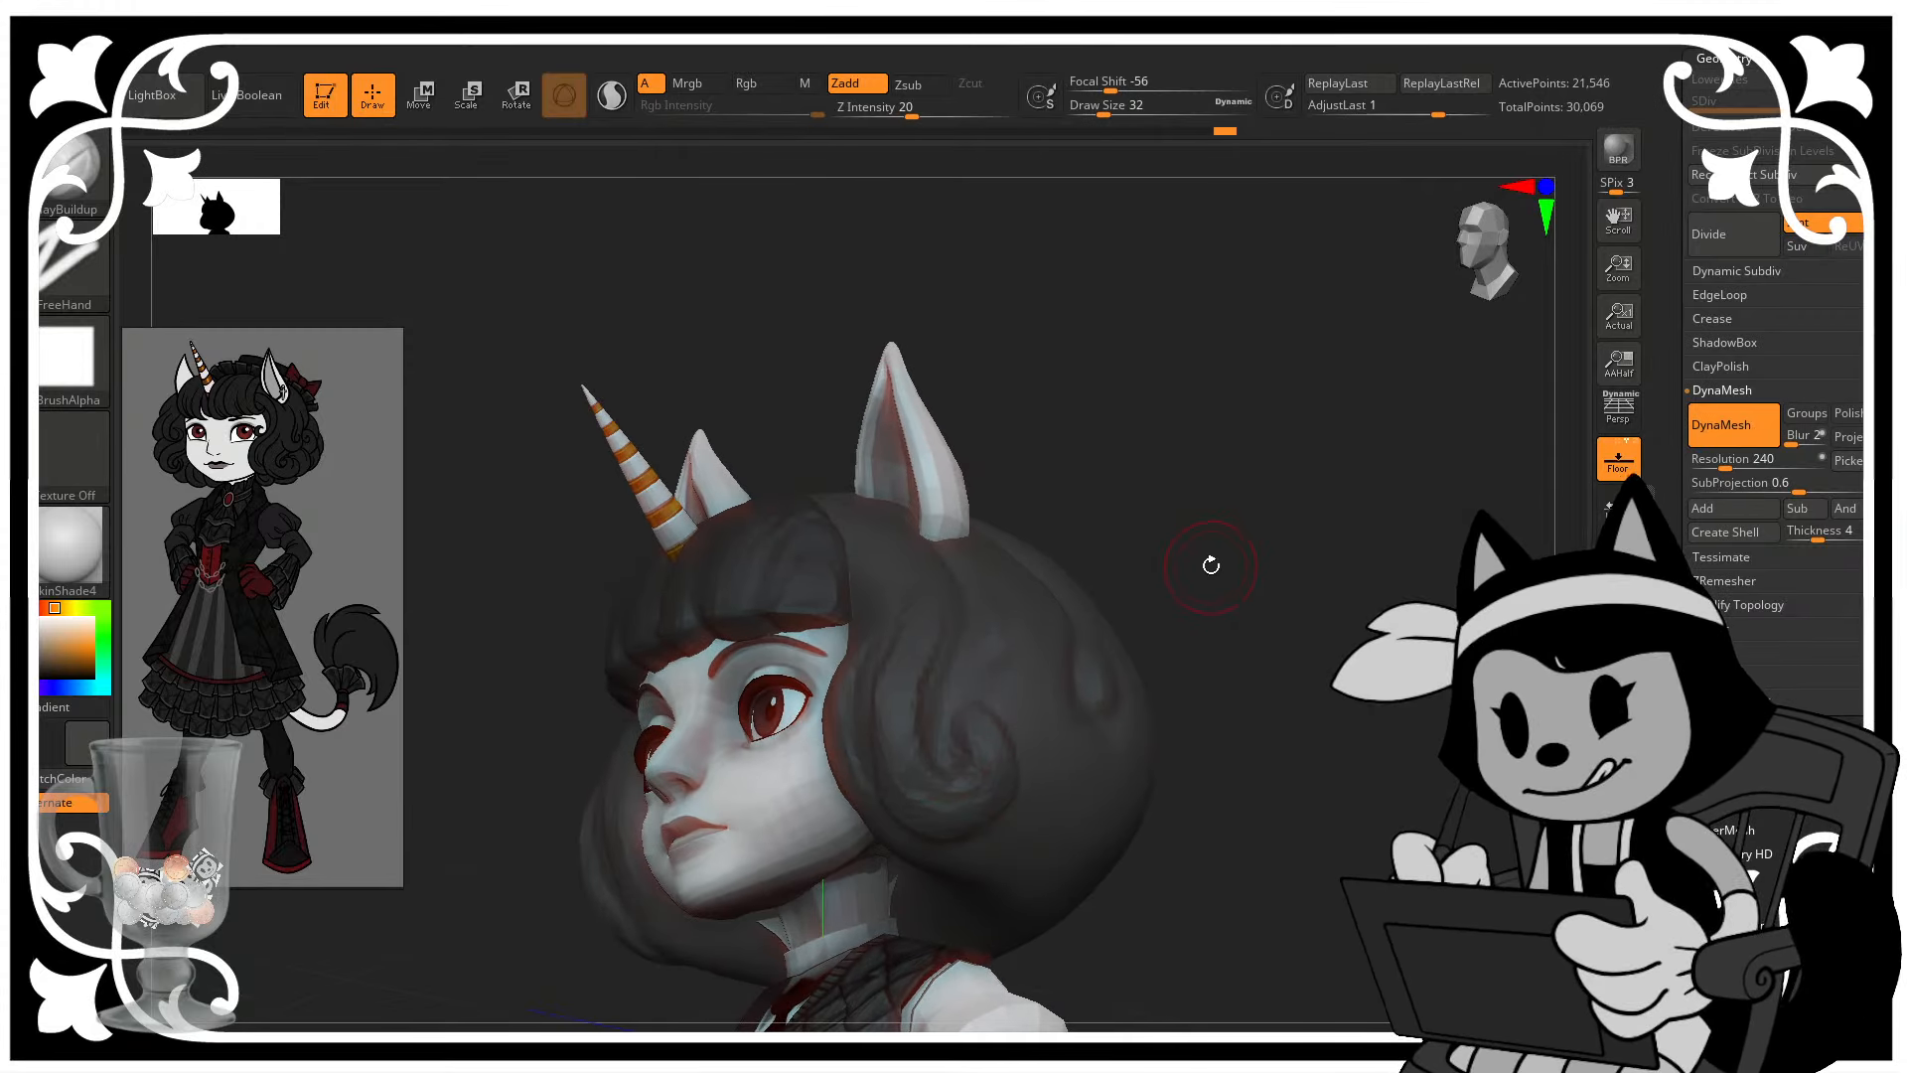
{"action": "mouse_move", "coordinate": [1169, 653]}
{"action": "right_mouse_down"}
{"action": "mouse_move", "coordinate": [1170, 546]}
{"action": "mouse_move", "coordinate": [1172, 646]}
{"action": "mouse_move", "coordinate": [988, 728]}
{"action": "right_mouse_up"}
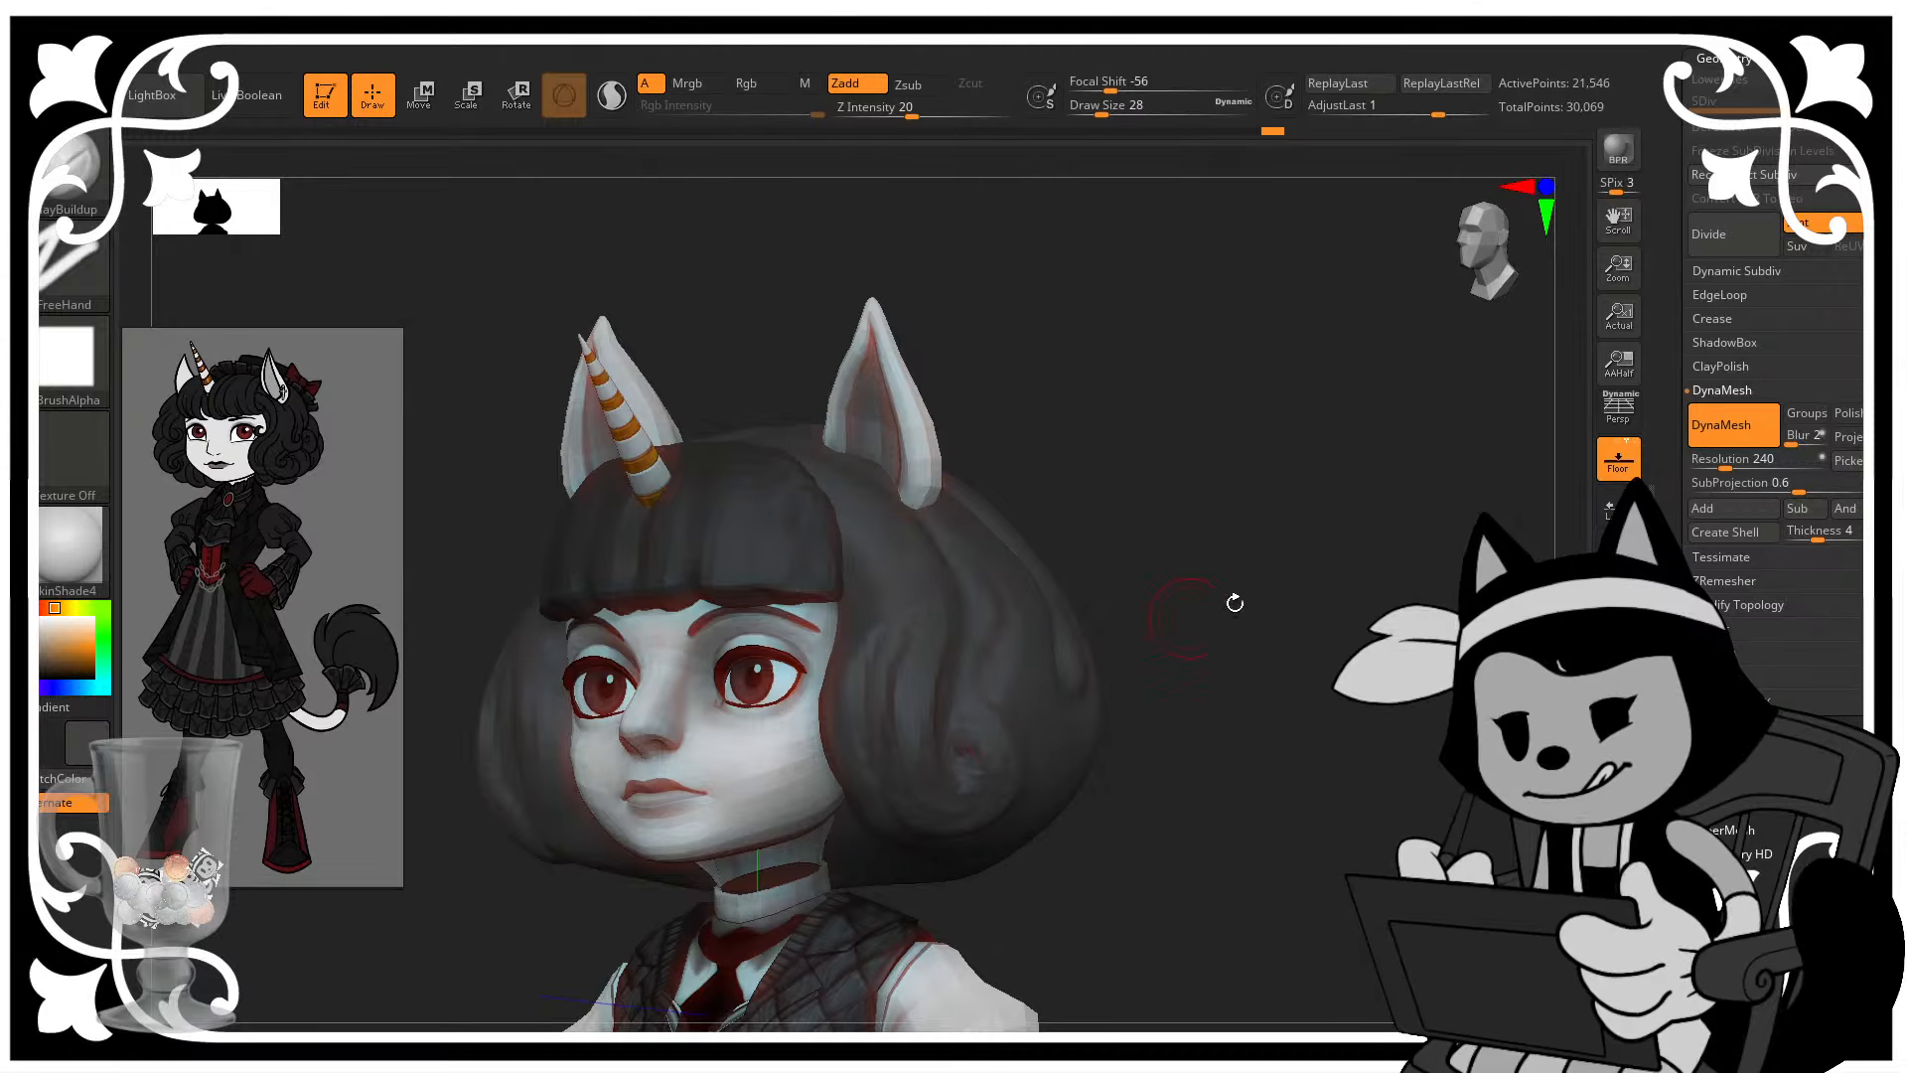
- Add raised strands from the front of the ear down along the face with ClayBuildup at draw sizes 28 to 32
{"action": "right_click_drag", "start_coordinate": [1234, 603], "coordinate": [1036, 484]}
{"action": "right_click_drag", "start_coordinate": [903, 569], "coordinate": [947, 451]}
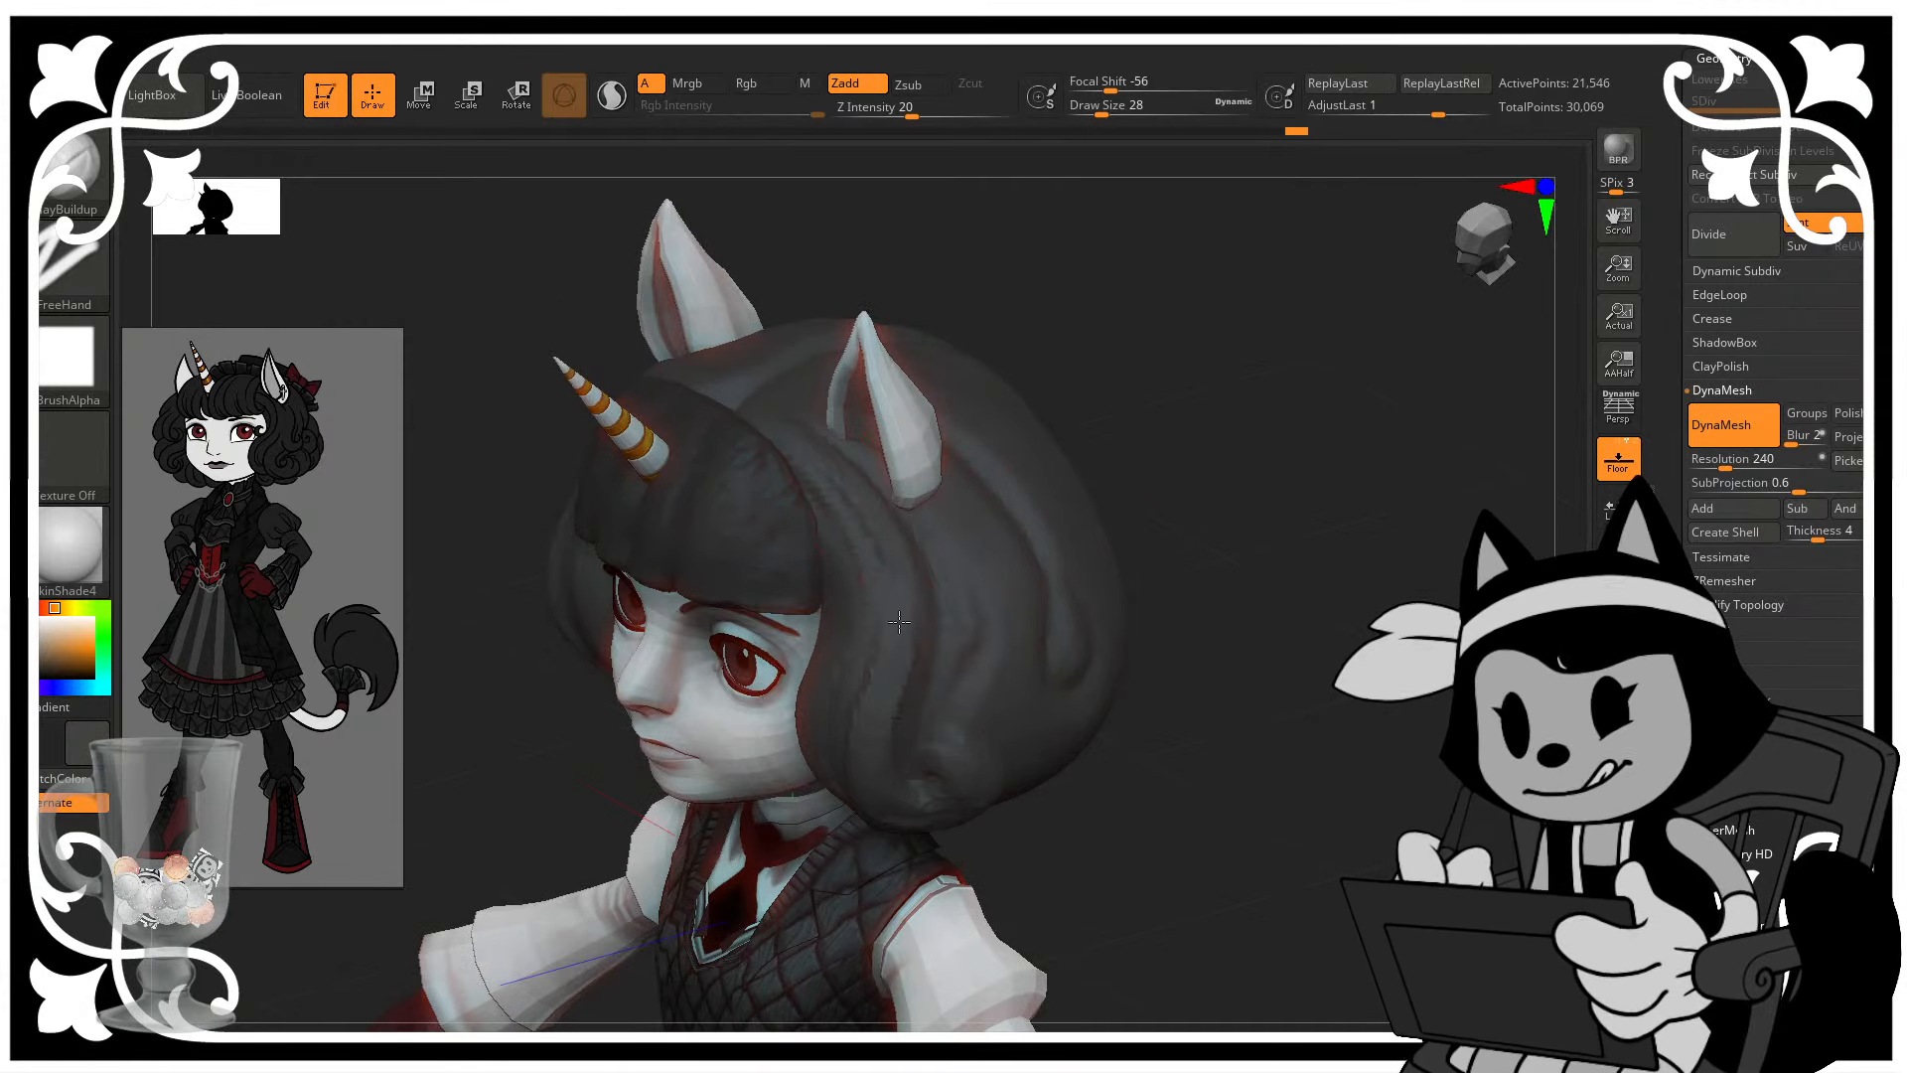
{"action": "right_click_drag", "start_coordinate": [894, 668], "coordinate": [1165, 428]}
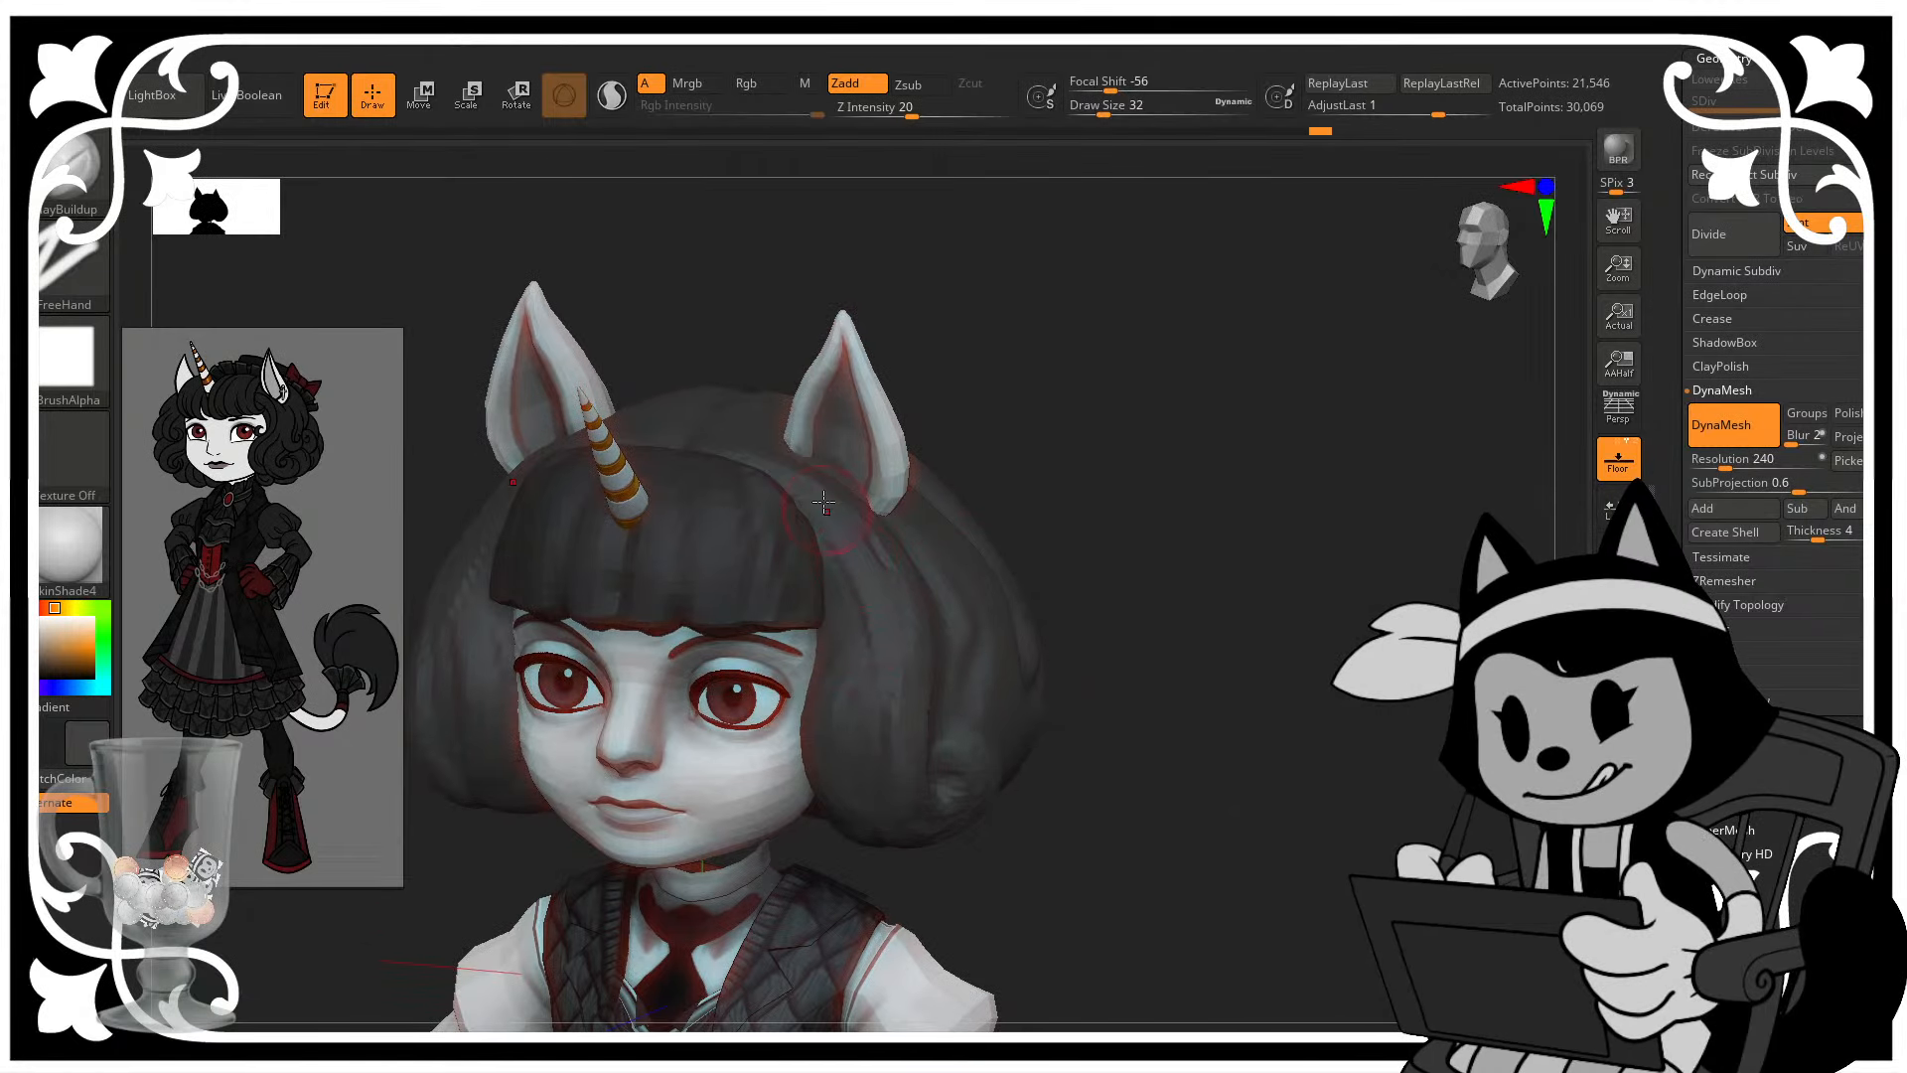
{"action": "right_click_drag", "start_coordinate": [1154, 575], "coordinate": [880, 566]}
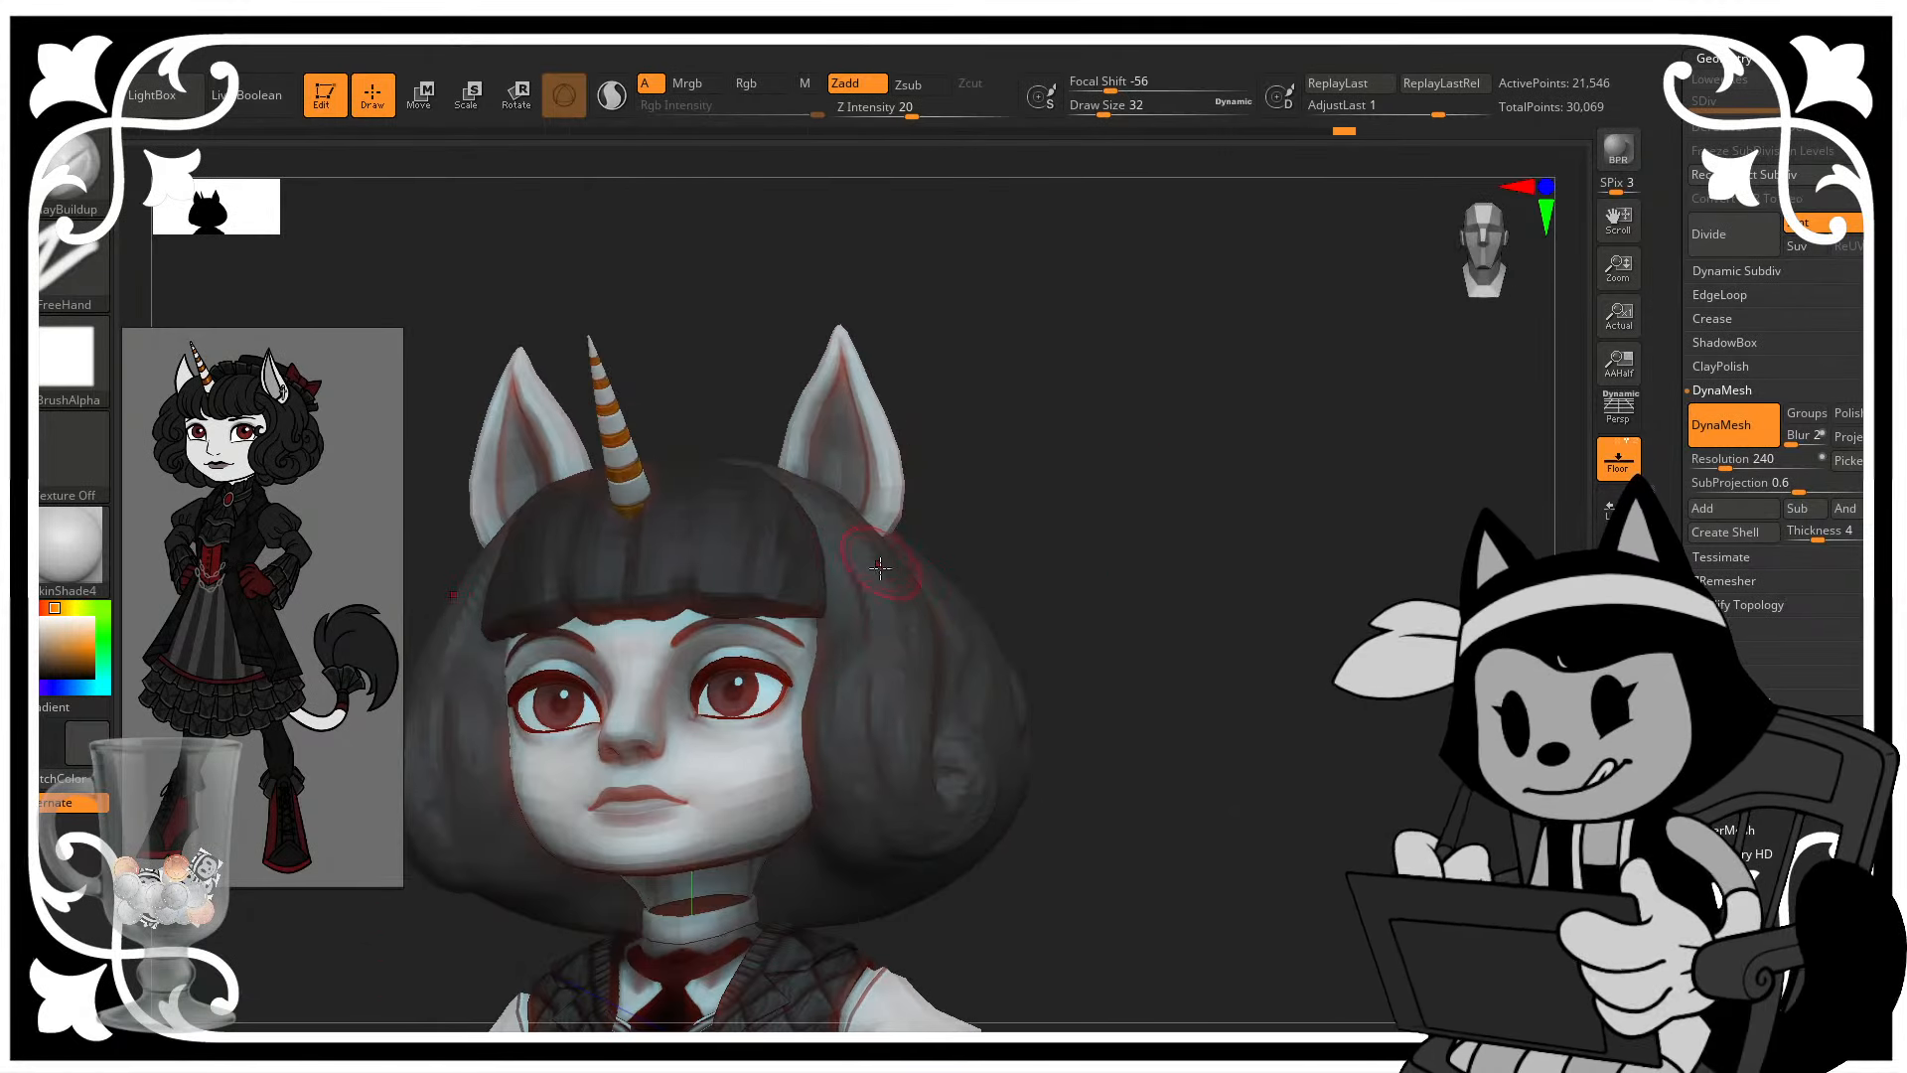
{"action": "right_click_drag", "start_coordinate": [1247, 548], "coordinate": [1238, 557]}
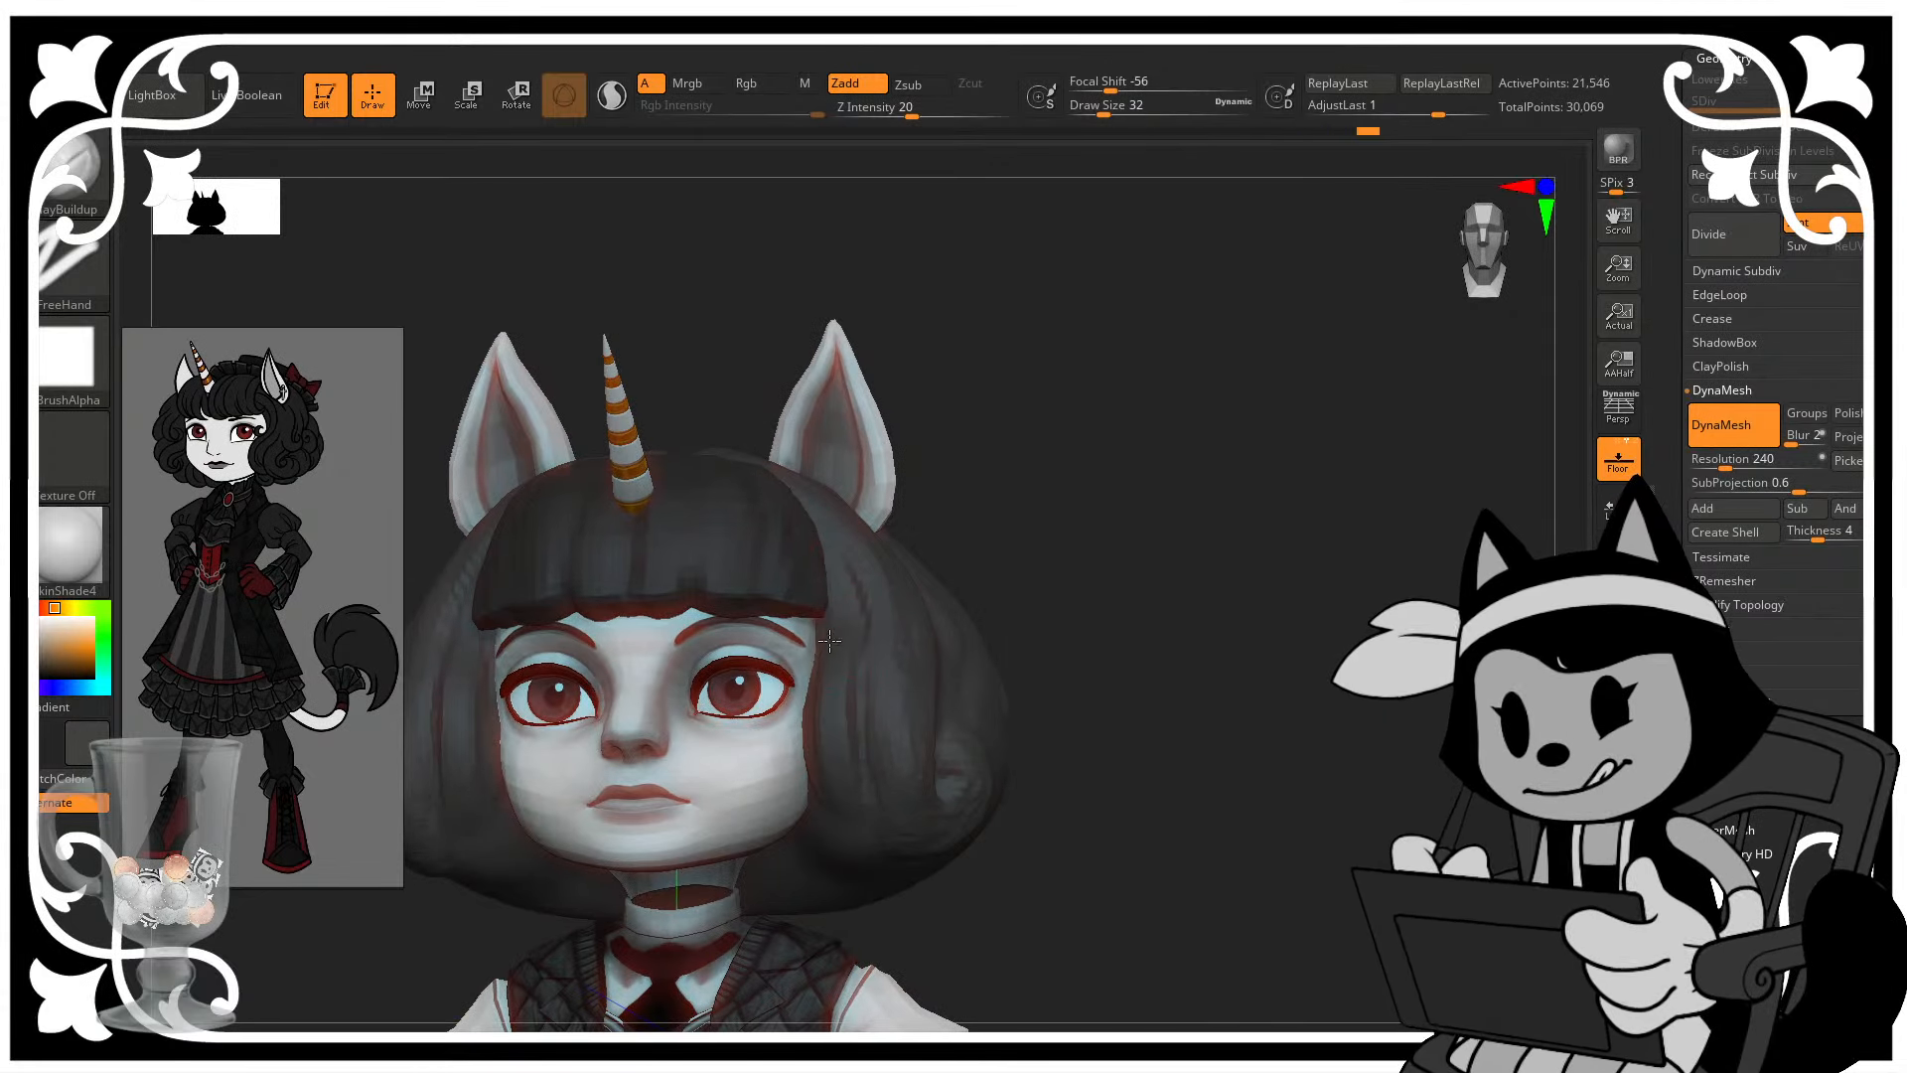
{"action": "mouse_move", "coordinate": [829, 642]}
{"action": "right_mouse_down"}
{"action": "mouse_move", "coordinate": [835, 670]}
{"action": "mouse_move", "coordinate": [925, 566]}
{"action": "right_mouse_up"}
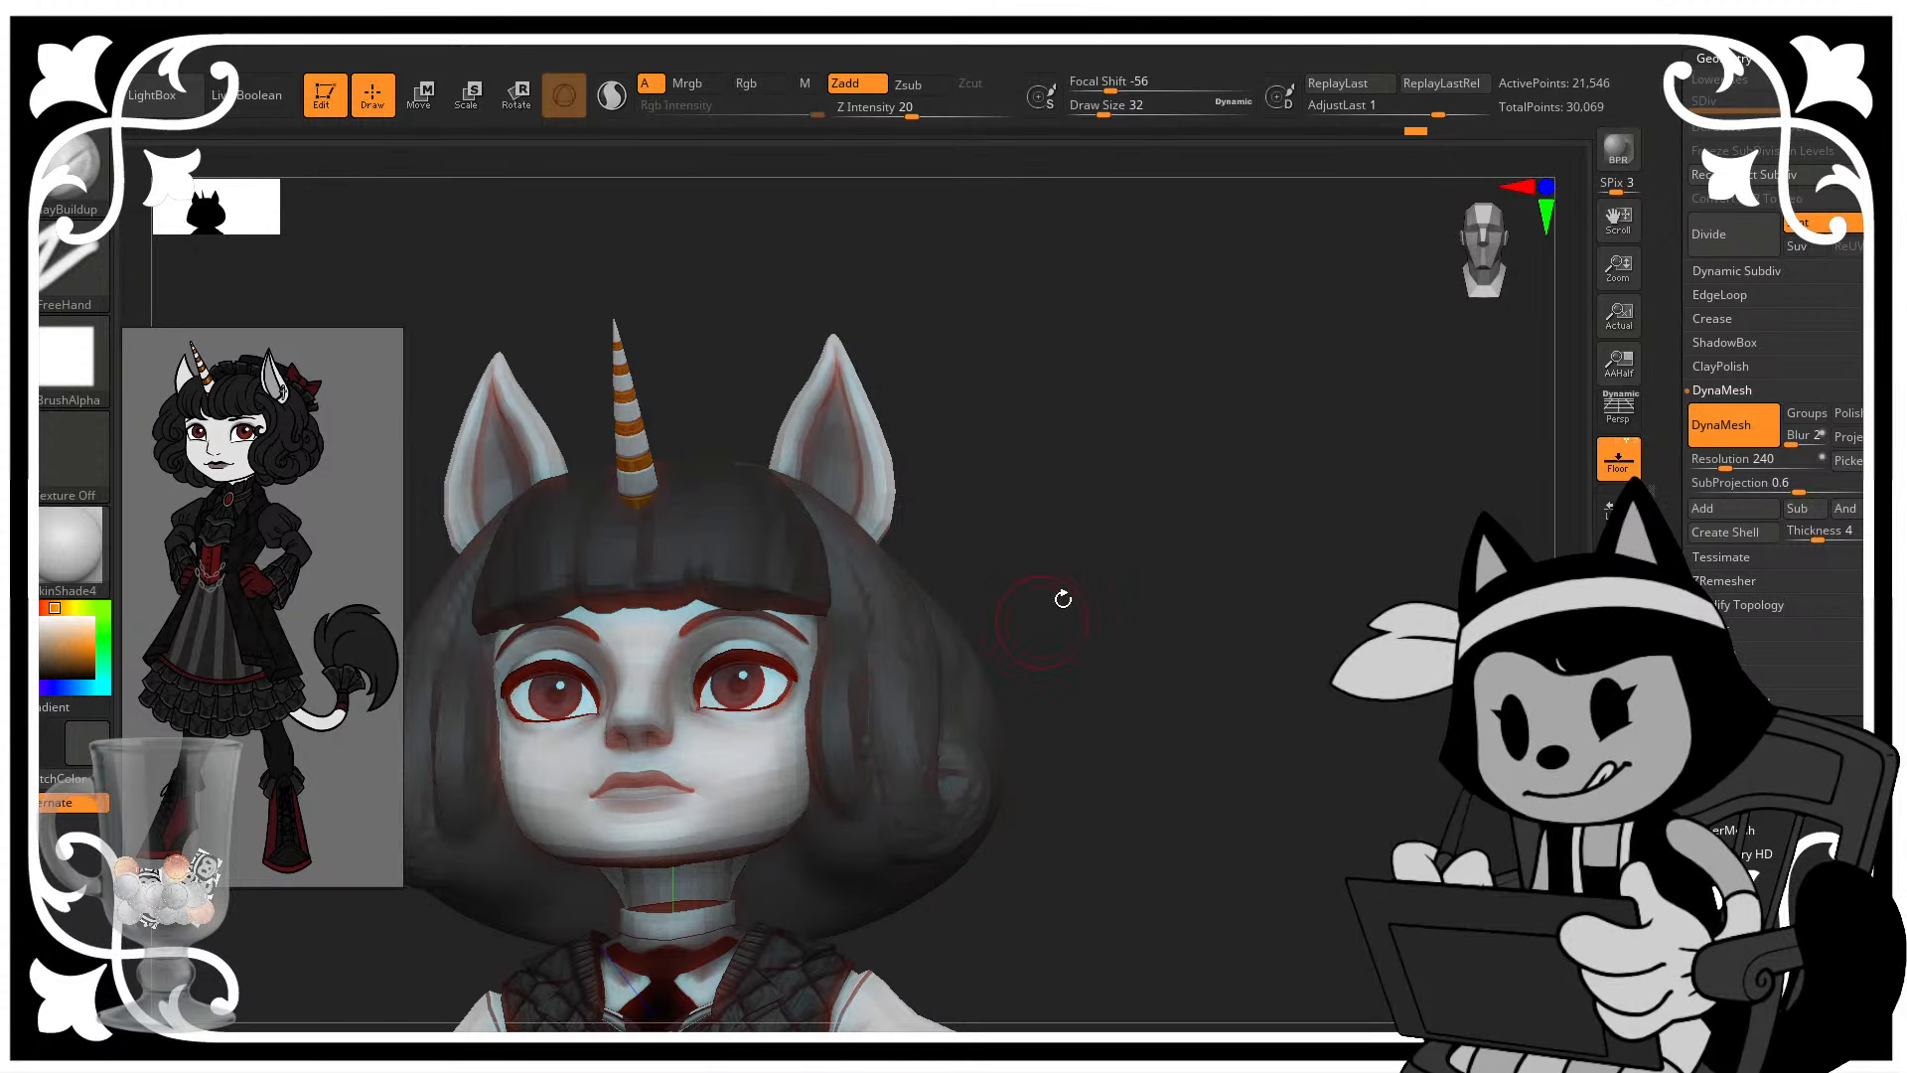
{"action": "right_click_drag", "start_coordinate": [1063, 599], "coordinate": [959, 649]}
{"action": "right_click_drag", "start_coordinate": [1148, 638], "coordinate": [1190, 543]}
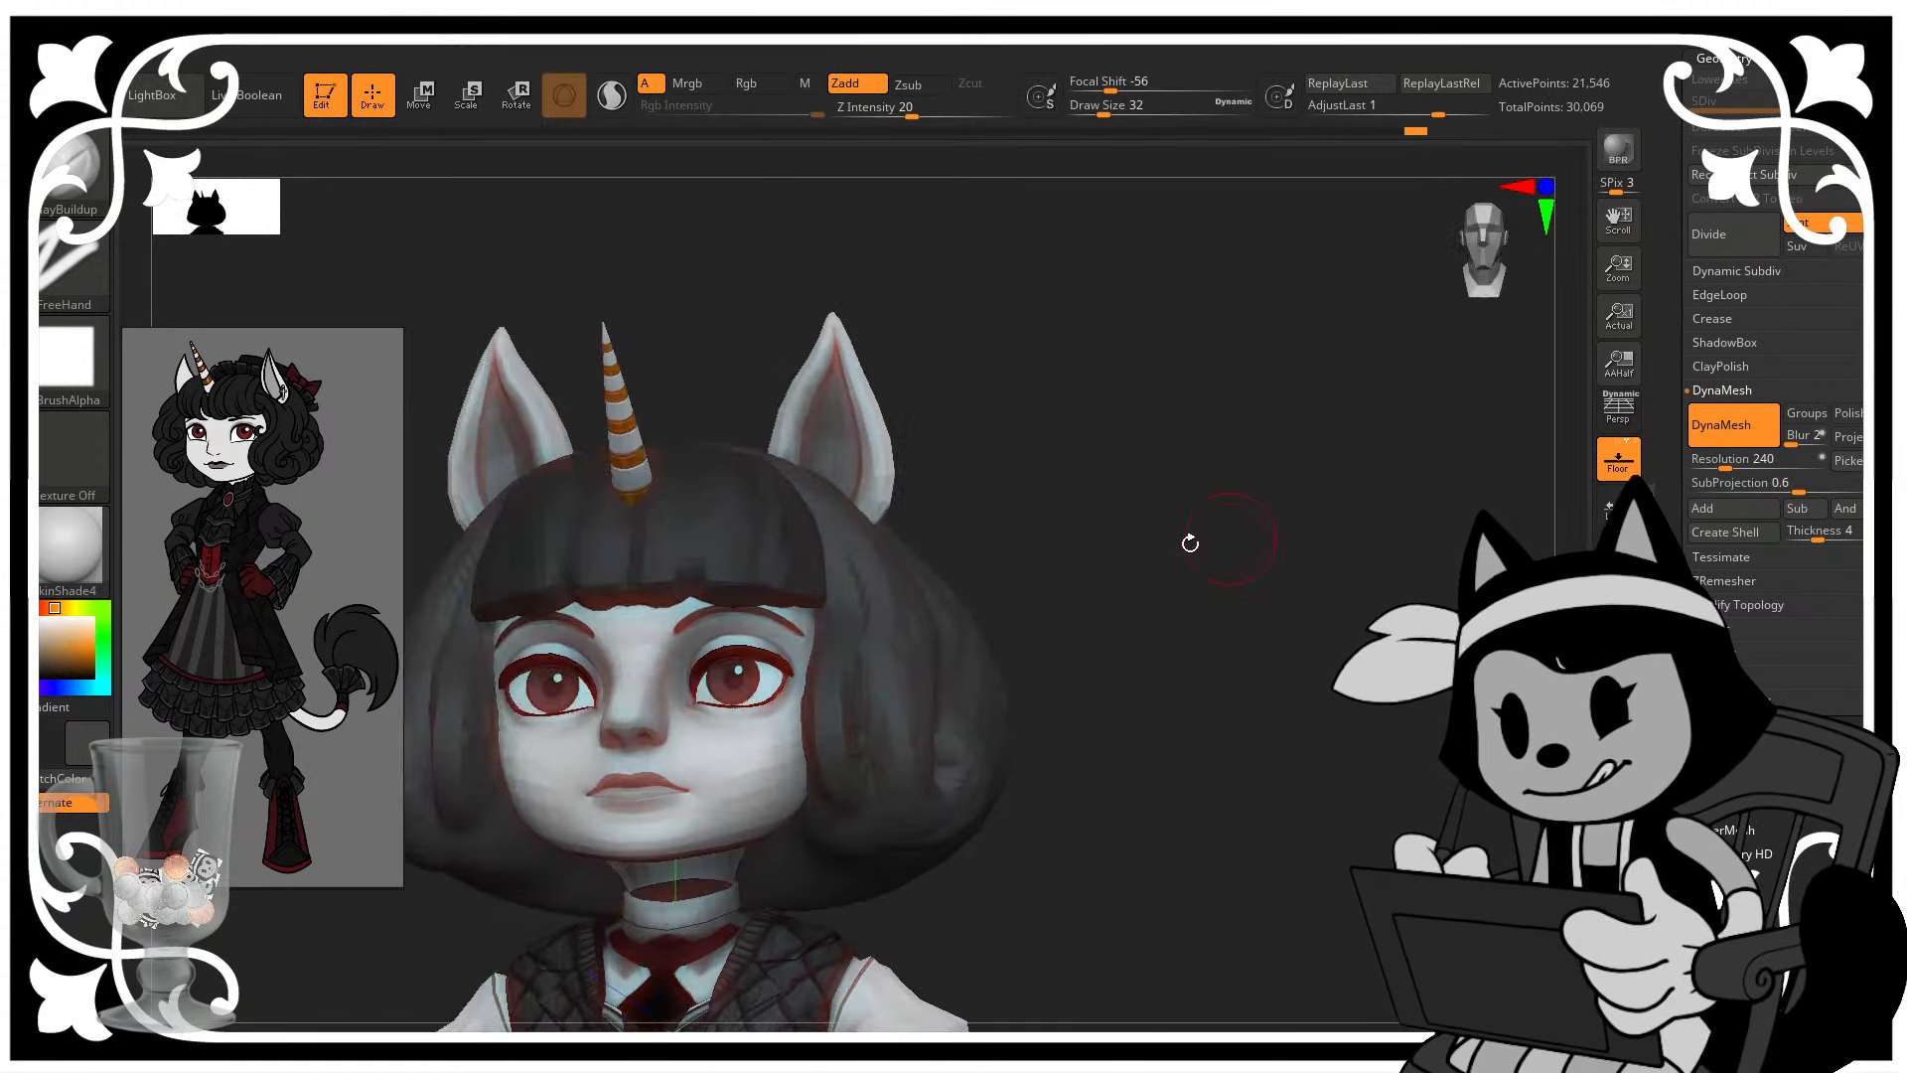
{"action": "right_click_drag", "start_coordinate": [1122, 673], "coordinate": [1071, 682]}
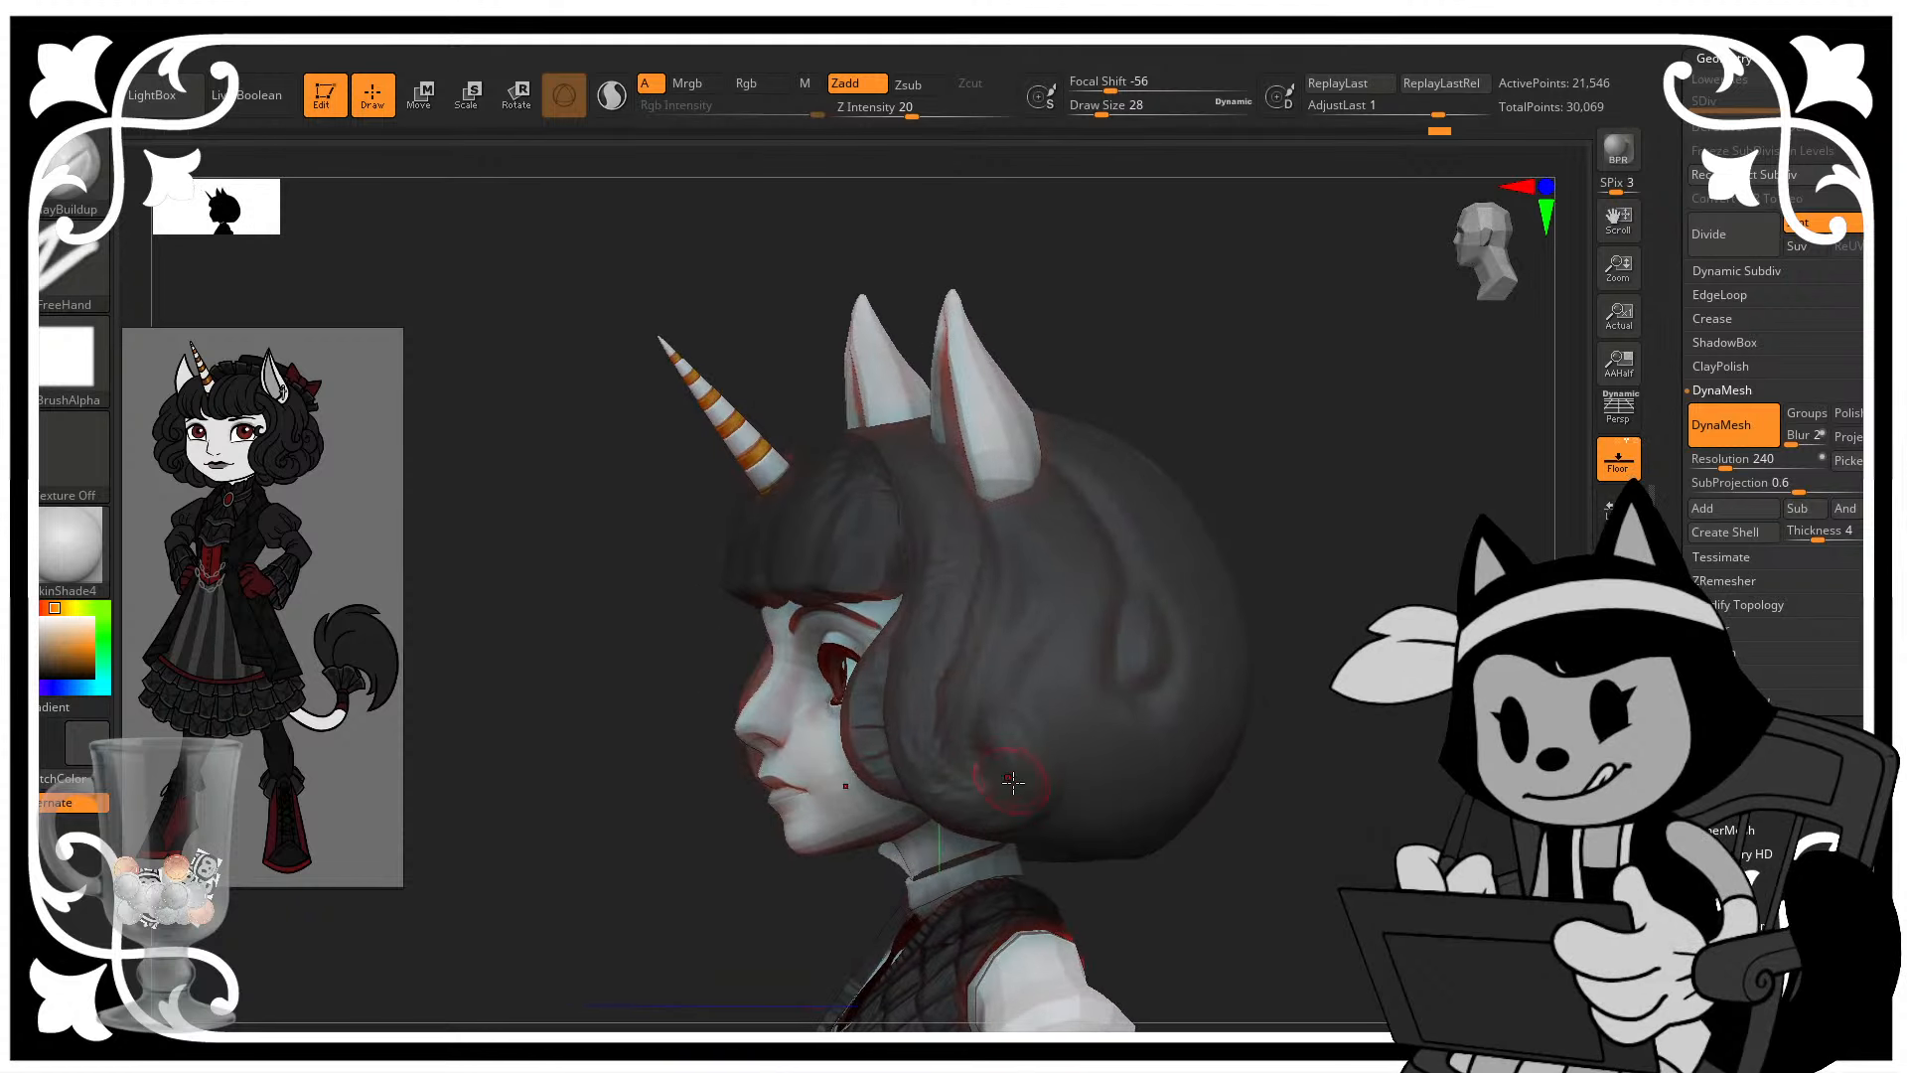
- Build a wavy lock below the ear that ends in a small curl, using ClayBuildup at draw sizes 32 to 28
{"action": "right_click_drag", "start_coordinate": [1244, 560], "coordinate": [1111, 553]}
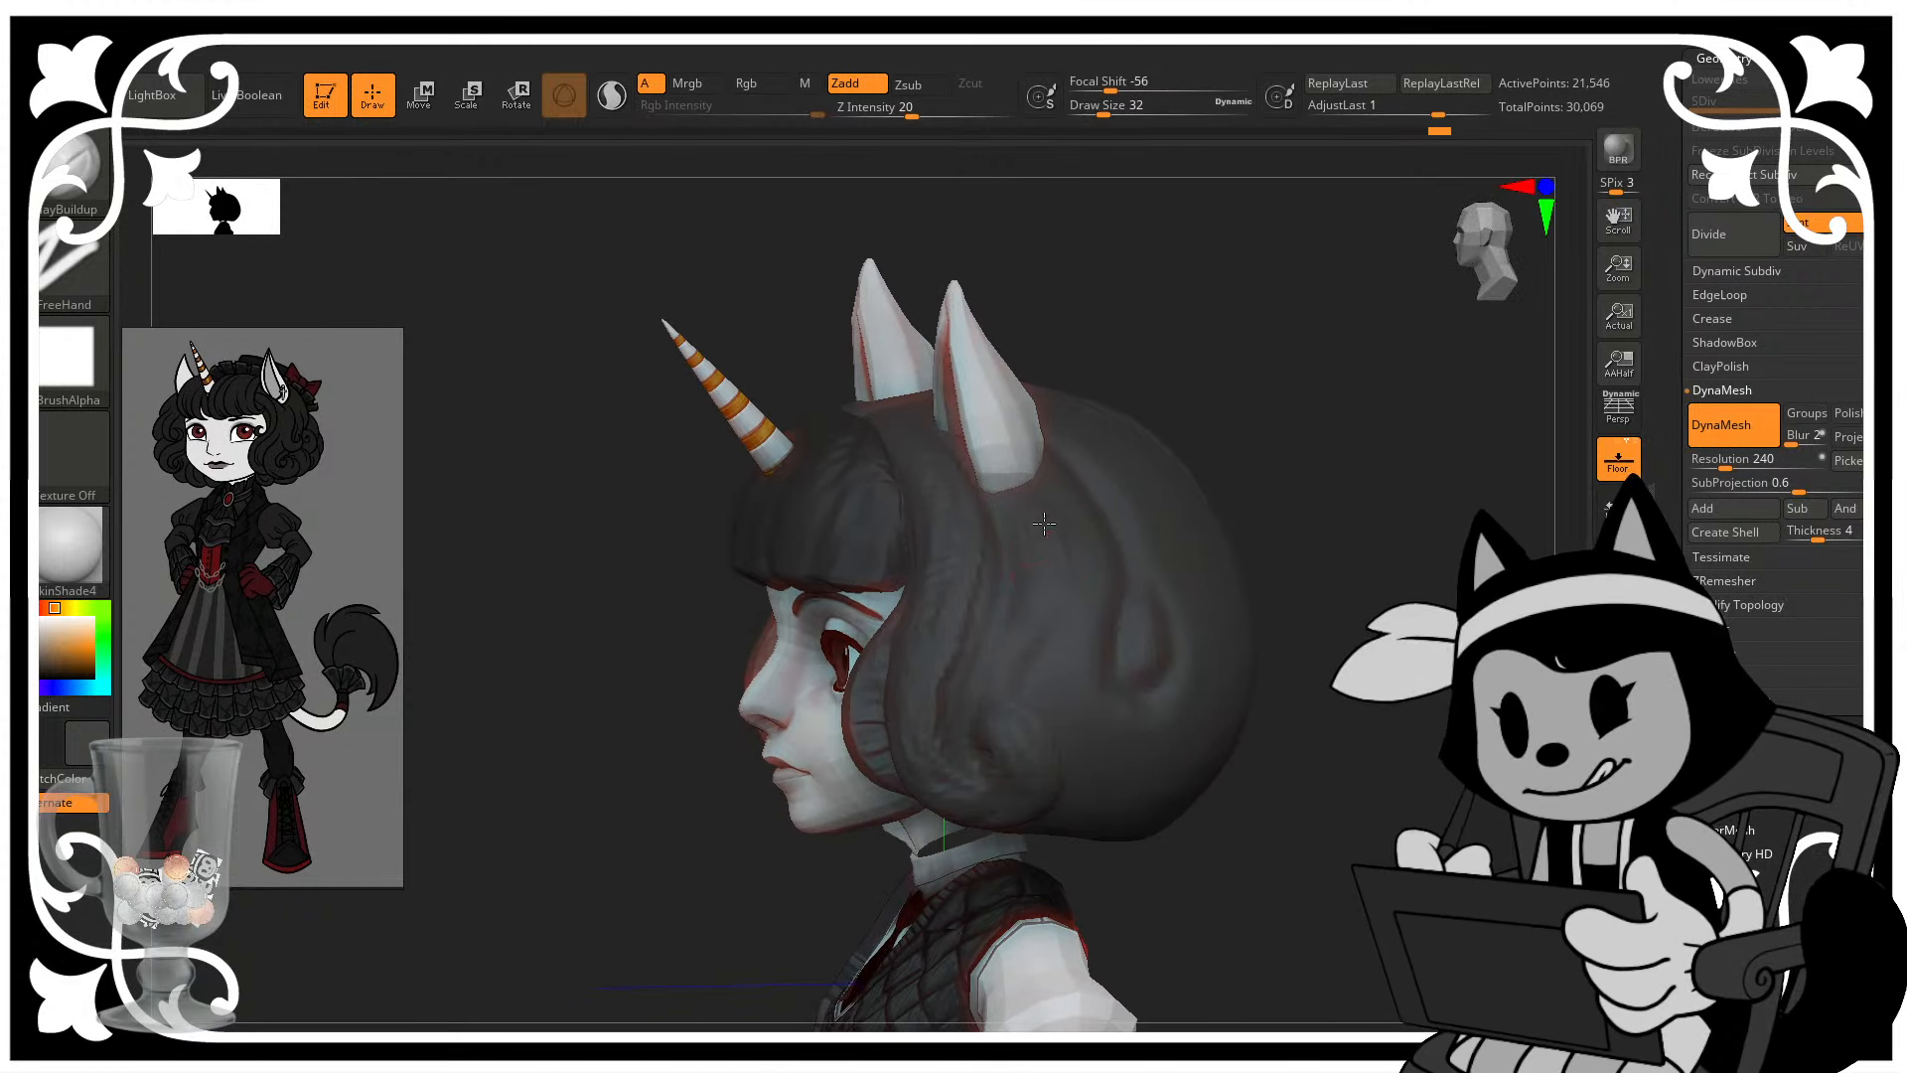
{"action": "mouse_move", "coordinate": [1044, 524]}
{"action": "left_mouse_down"}
{"action": "mouse_move", "coordinate": [1053, 611]}
{"action": "mouse_move", "coordinate": [1027, 674]}
{"action": "left_mouse_up"}
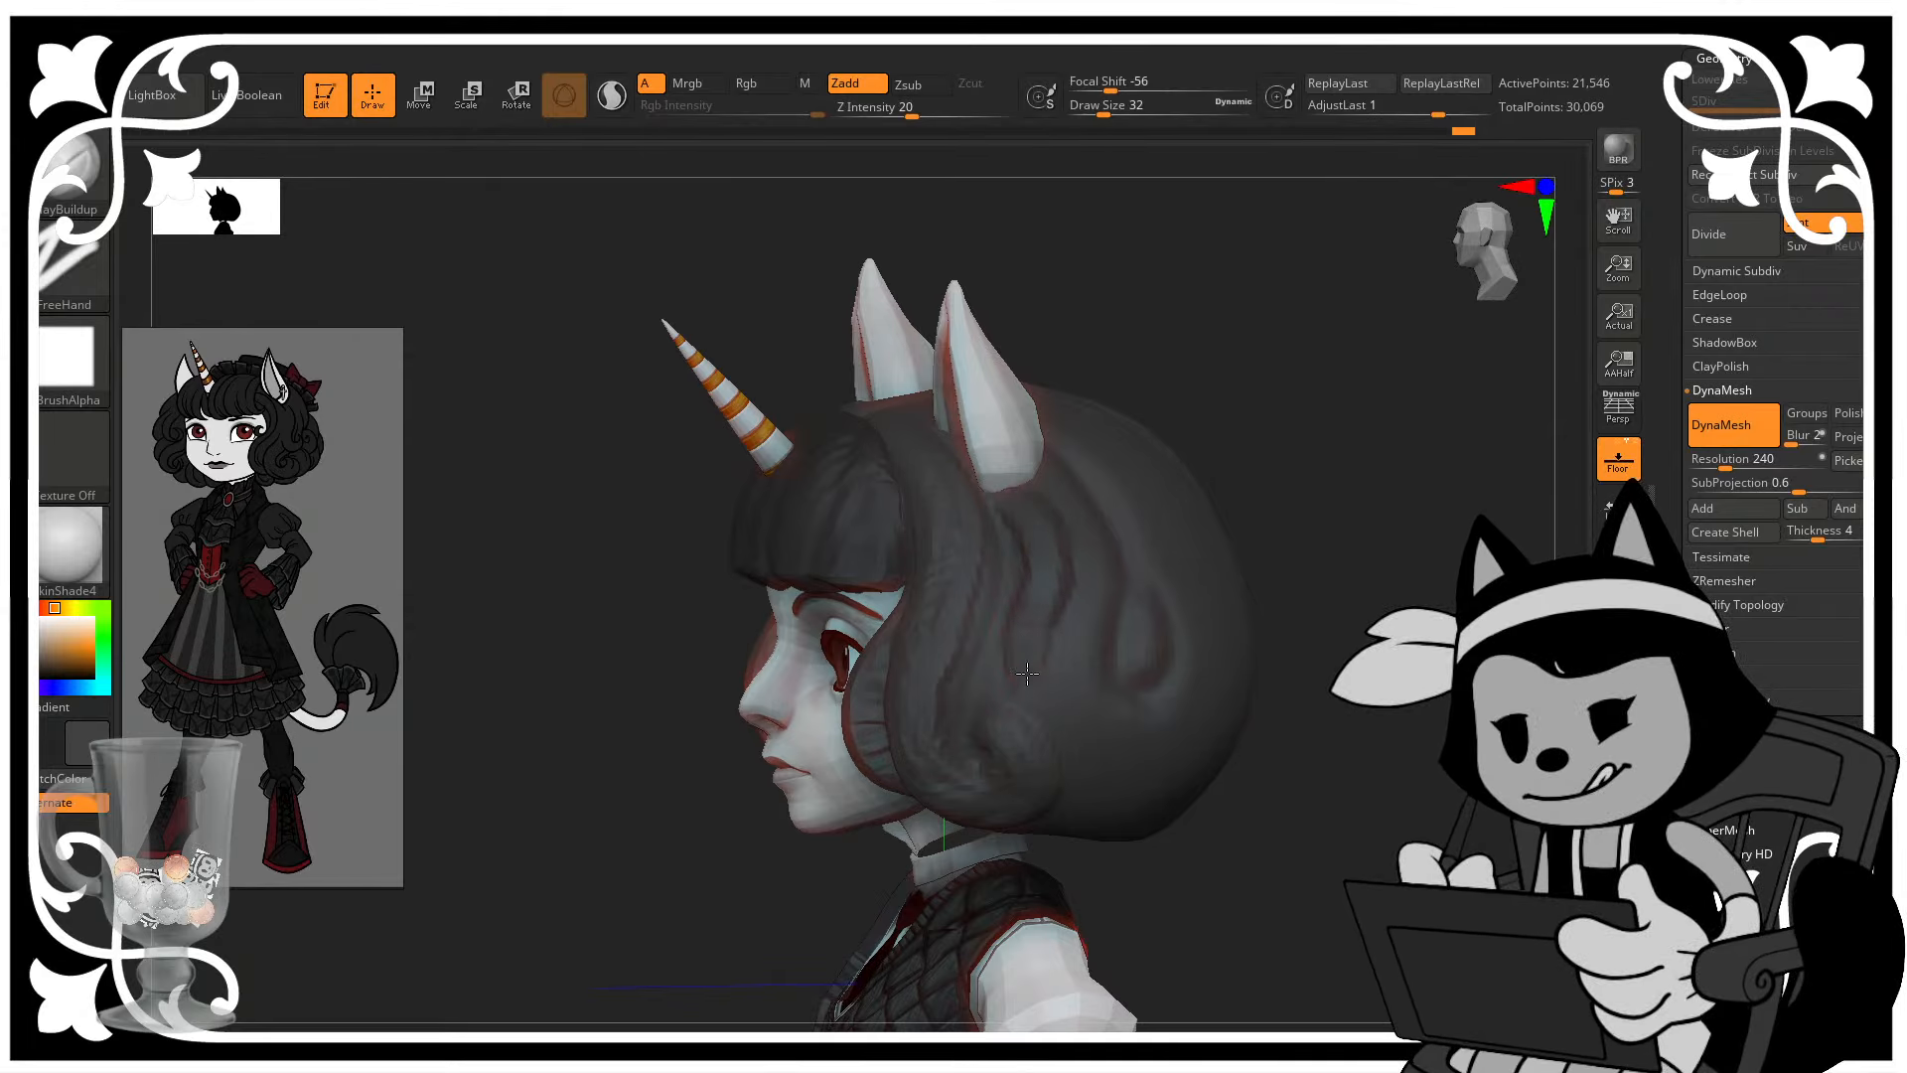
{"action": "left_click_drag", "start_coordinate": [1033, 590], "coordinate": [1011, 651]}
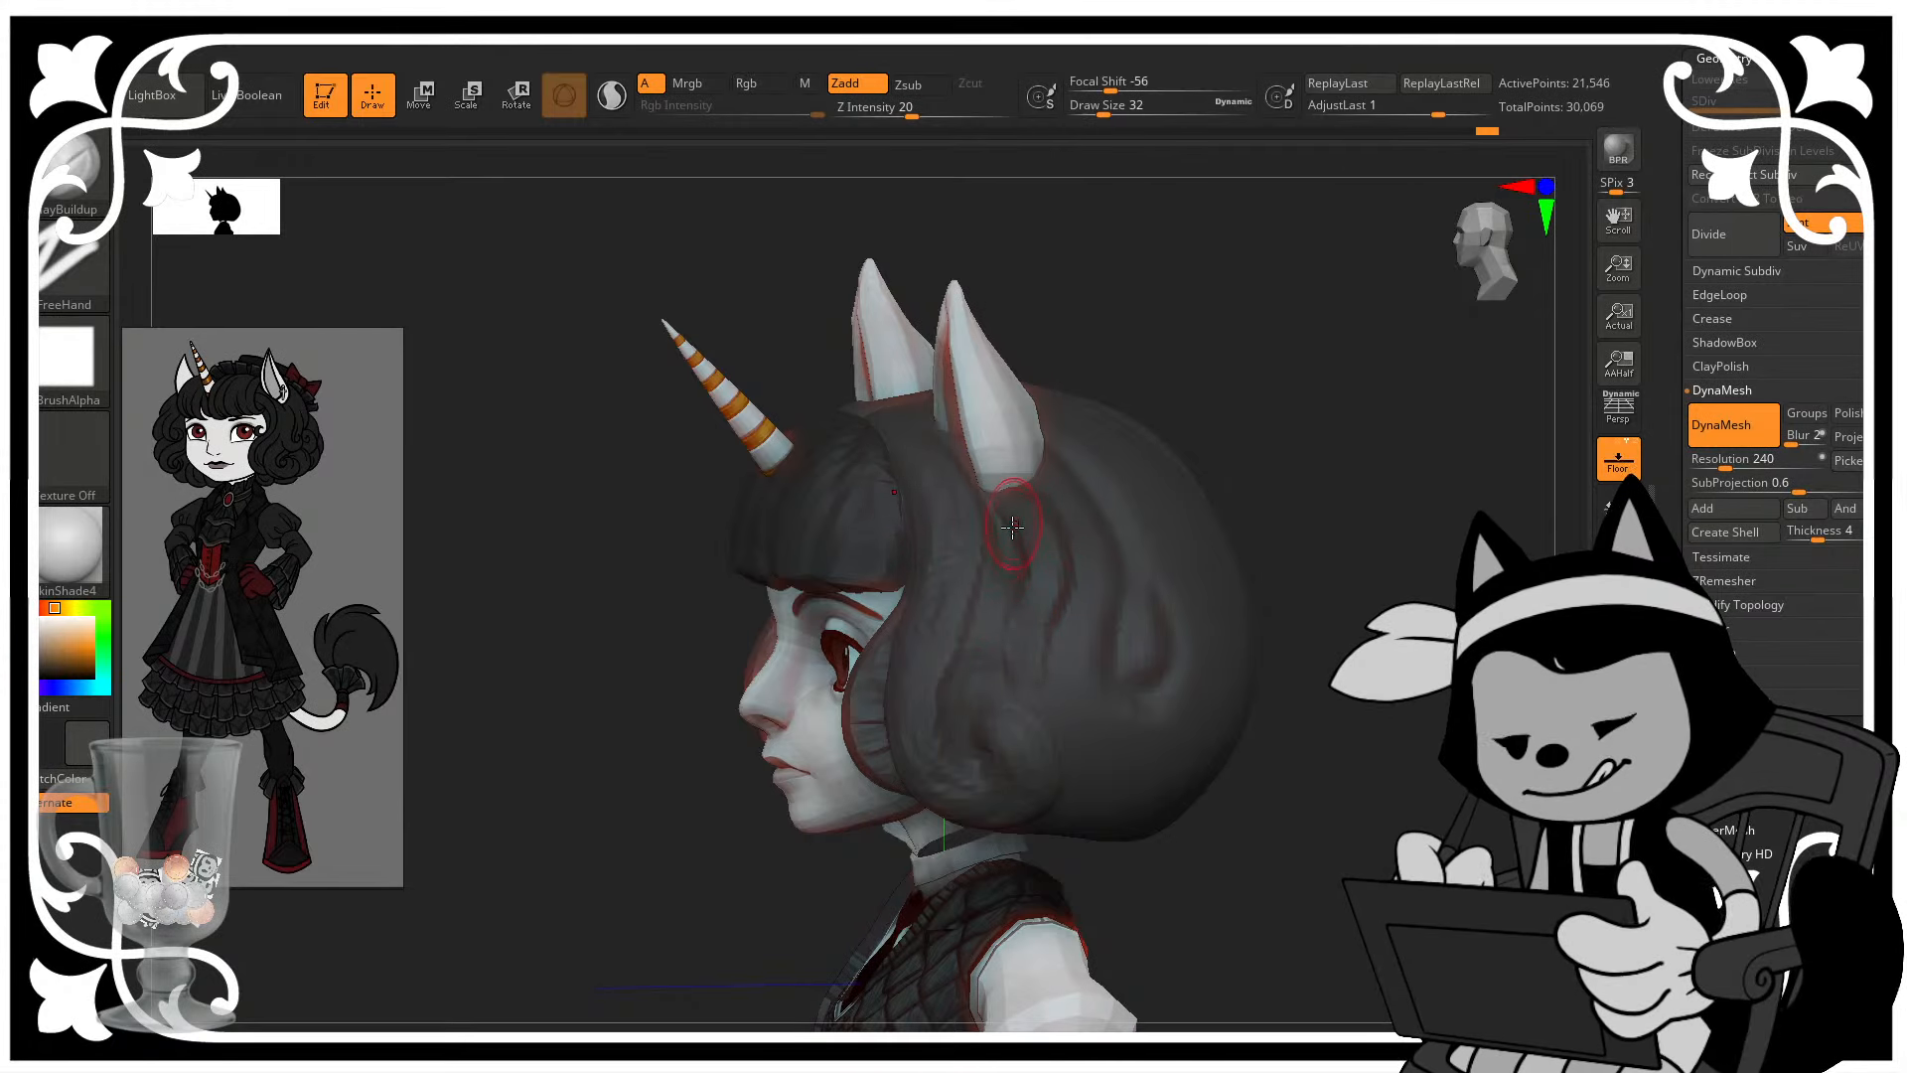
{"action": "left_click_drag", "start_coordinate": [1235, 413], "coordinate": [1264, 415]}
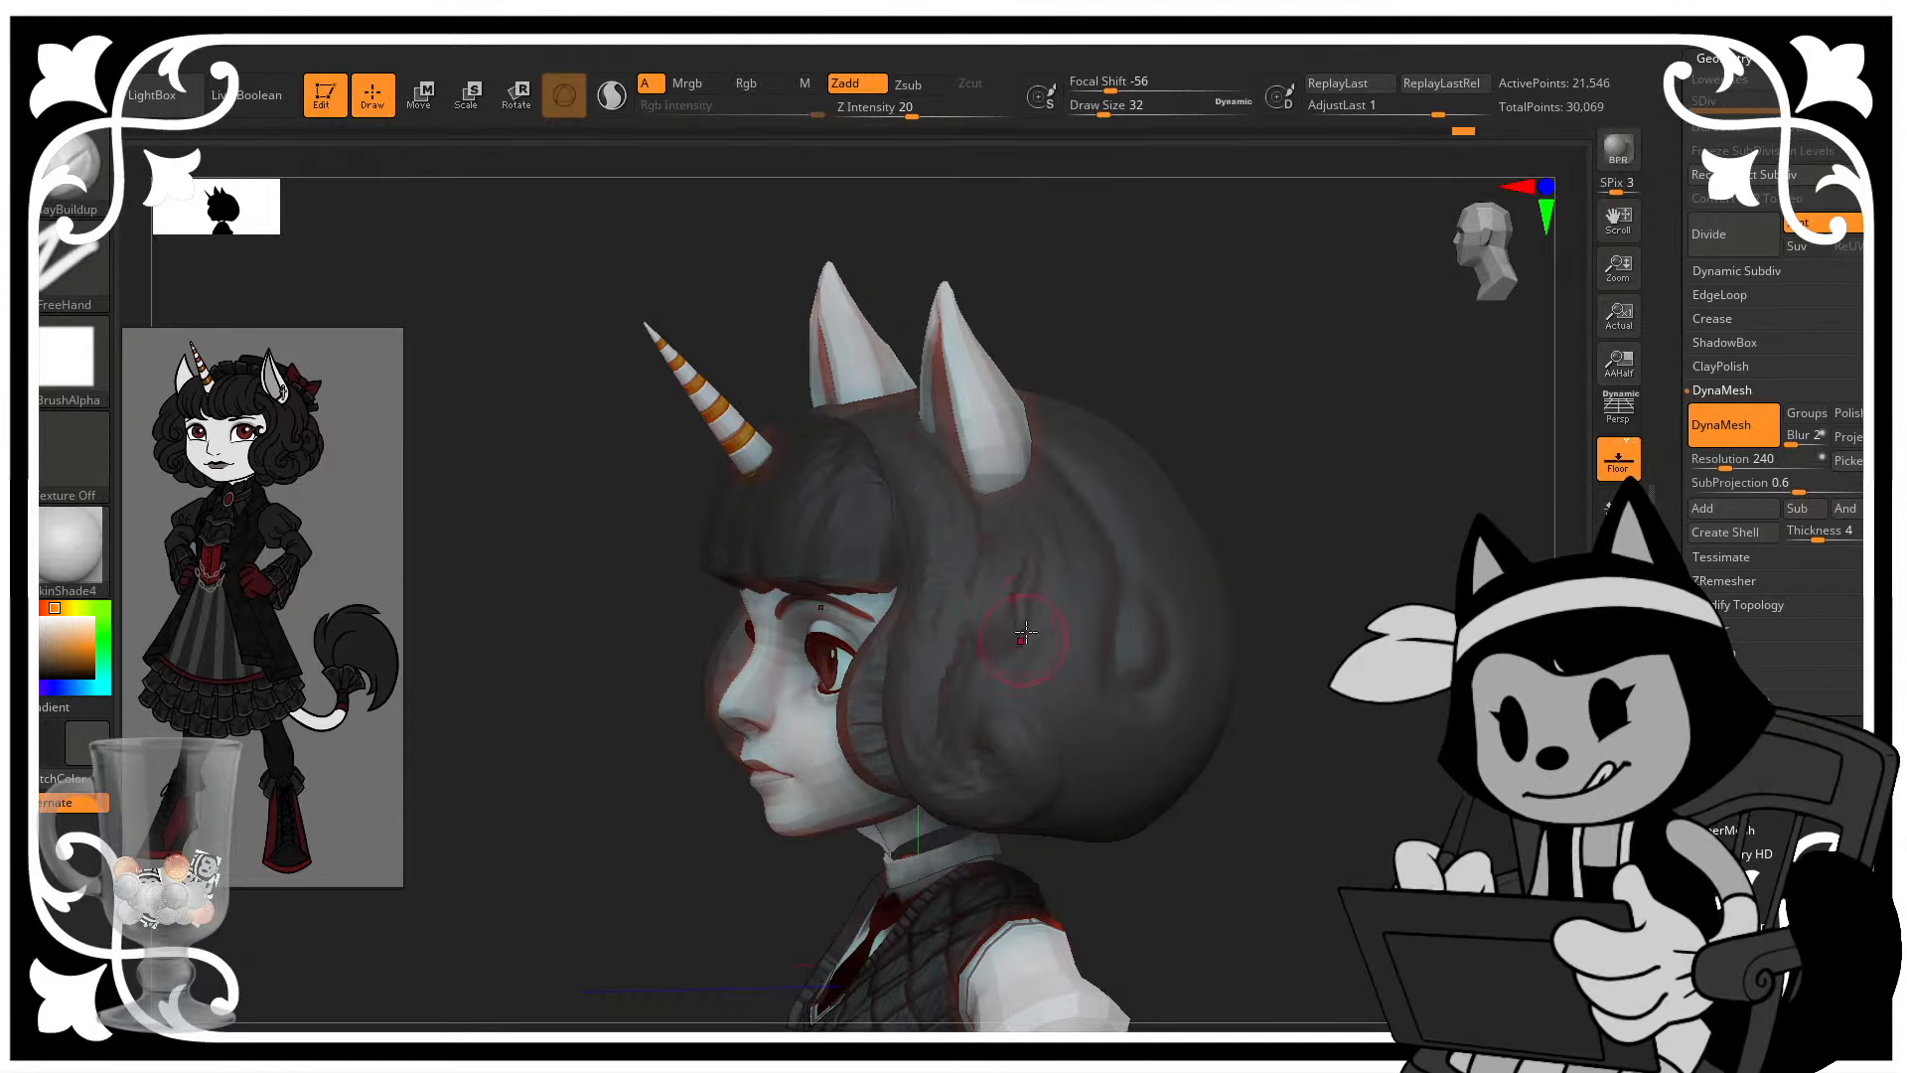
{"action": "mouse_move", "coordinate": [1026, 632]}
{"action": "left_mouse_down"}
{"action": "mouse_move", "coordinate": [1033, 601]}
{"action": "mouse_move", "coordinate": [994, 620]}
{"action": "mouse_move", "coordinate": [1029, 635]}
{"action": "mouse_move", "coordinate": [1009, 641]}
{"action": "left_mouse_up"}
{"action": "left_click_drag", "start_coordinate": [1008, 523], "coordinate": [1011, 504]}
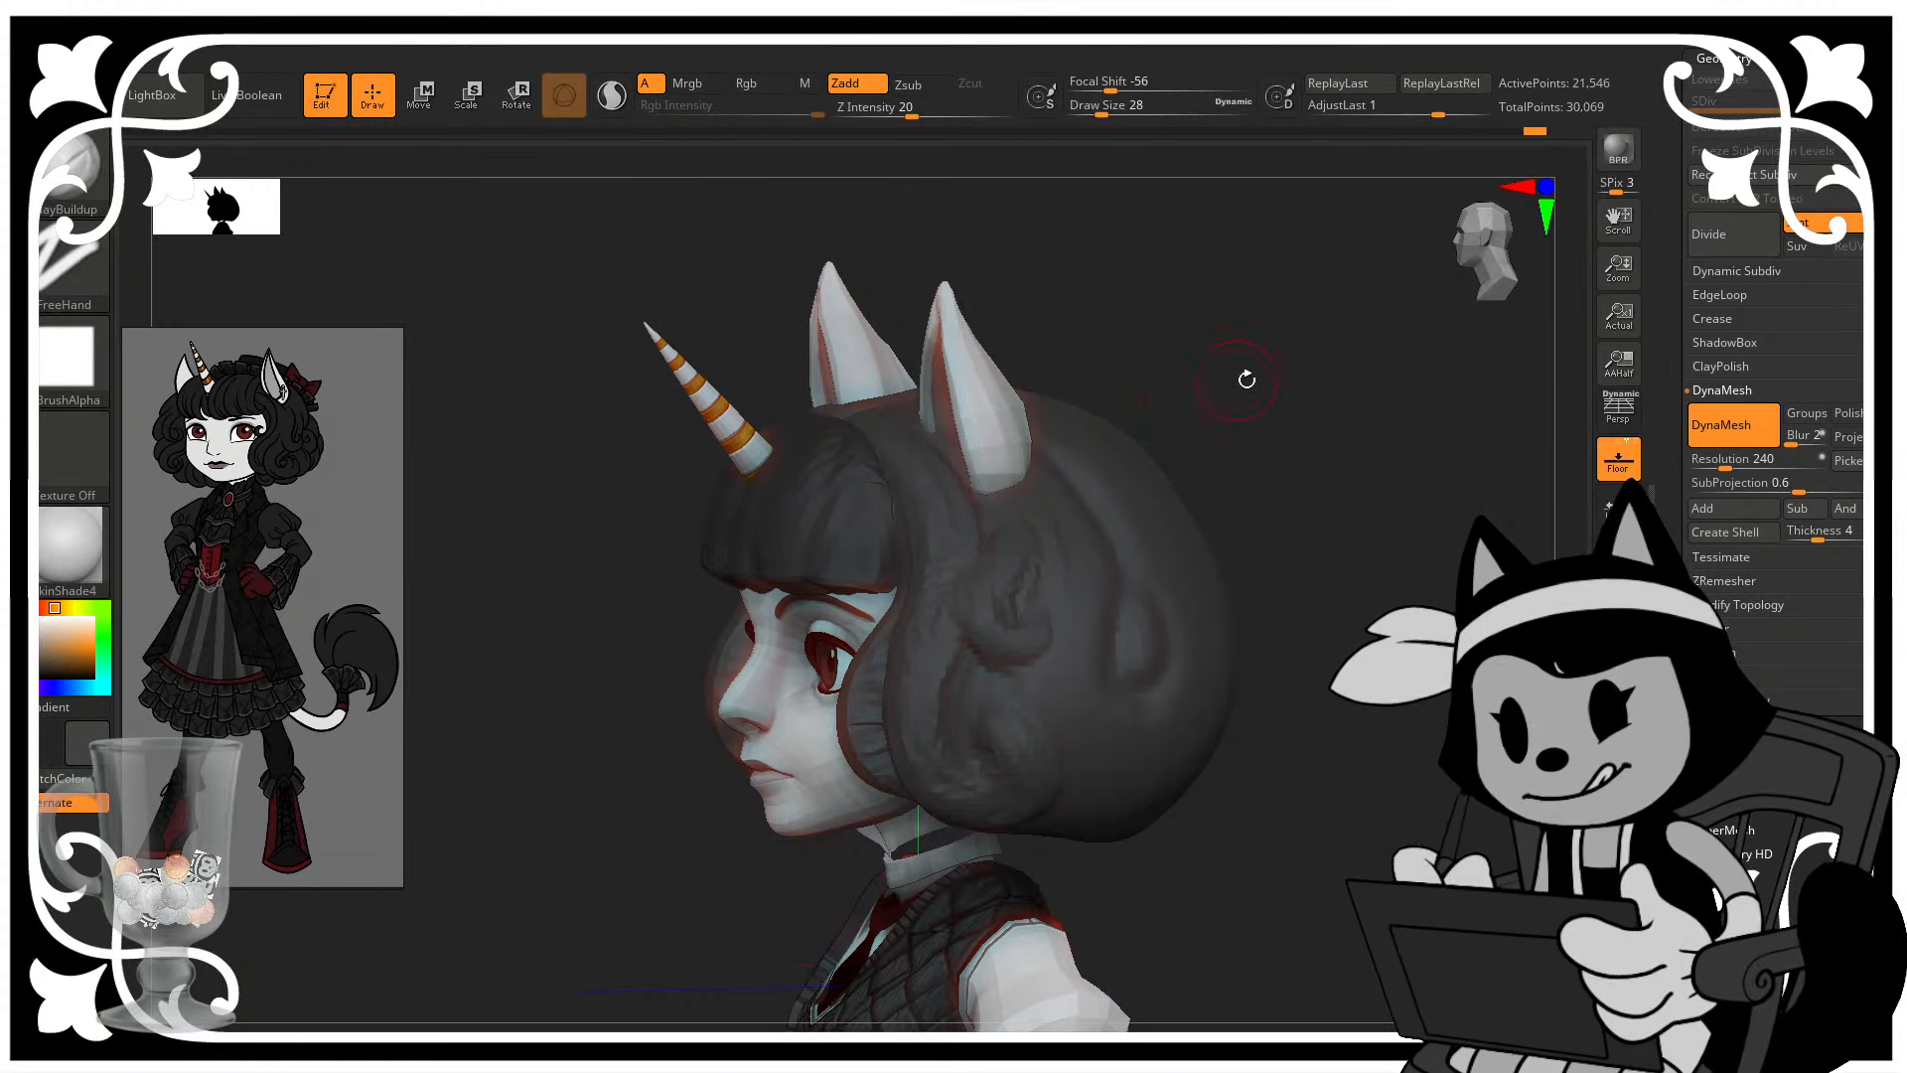
- Sculpt a thick lock behind the ear running down to a rounded curled tip with ClayBuildup at draw size 44
{"action": "mouse_move", "coordinate": [1247, 379]}
{"action": "left_mouse_down"}
{"action": "mouse_move", "coordinate": [1174, 403]}
{"action": "mouse_move", "coordinate": [1218, 417]}
{"action": "mouse_move", "coordinate": [1192, 422]}
{"action": "left_mouse_up"}
{"action": "left_click_drag", "start_coordinate": [1068, 378], "coordinate": [1139, 600]}
{"action": "left_click_drag", "start_coordinate": [1250, 416], "coordinate": [1172, 411]}
{"action": "mouse_move", "coordinate": [1098, 383]}
{"action": "left_mouse_down"}
{"action": "mouse_move", "coordinate": [1158, 551]}
{"action": "mouse_move", "coordinate": [1118, 645]}
{"action": "left_mouse_up"}
{"action": "left_click_drag", "start_coordinate": [1362, 311], "coordinate": [1388, 307]}
{"action": "left_click_drag", "start_coordinate": [1546, 592], "coordinate": [1467, 612], "text": "alt"}
{"action": "mouse_move", "coordinate": [1039, 574]}
{"action": "left_mouse_down"}
{"action": "mouse_move", "coordinate": [1035, 640]}
{"action": "mouse_move", "coordinate": [1058, 689]}
{"action": "mouse_move", "coordinate": [1052, 611]}
{"action": "mouse_move", "coordinate": [1058, 680]}
{"action": "left_mouse_up"}
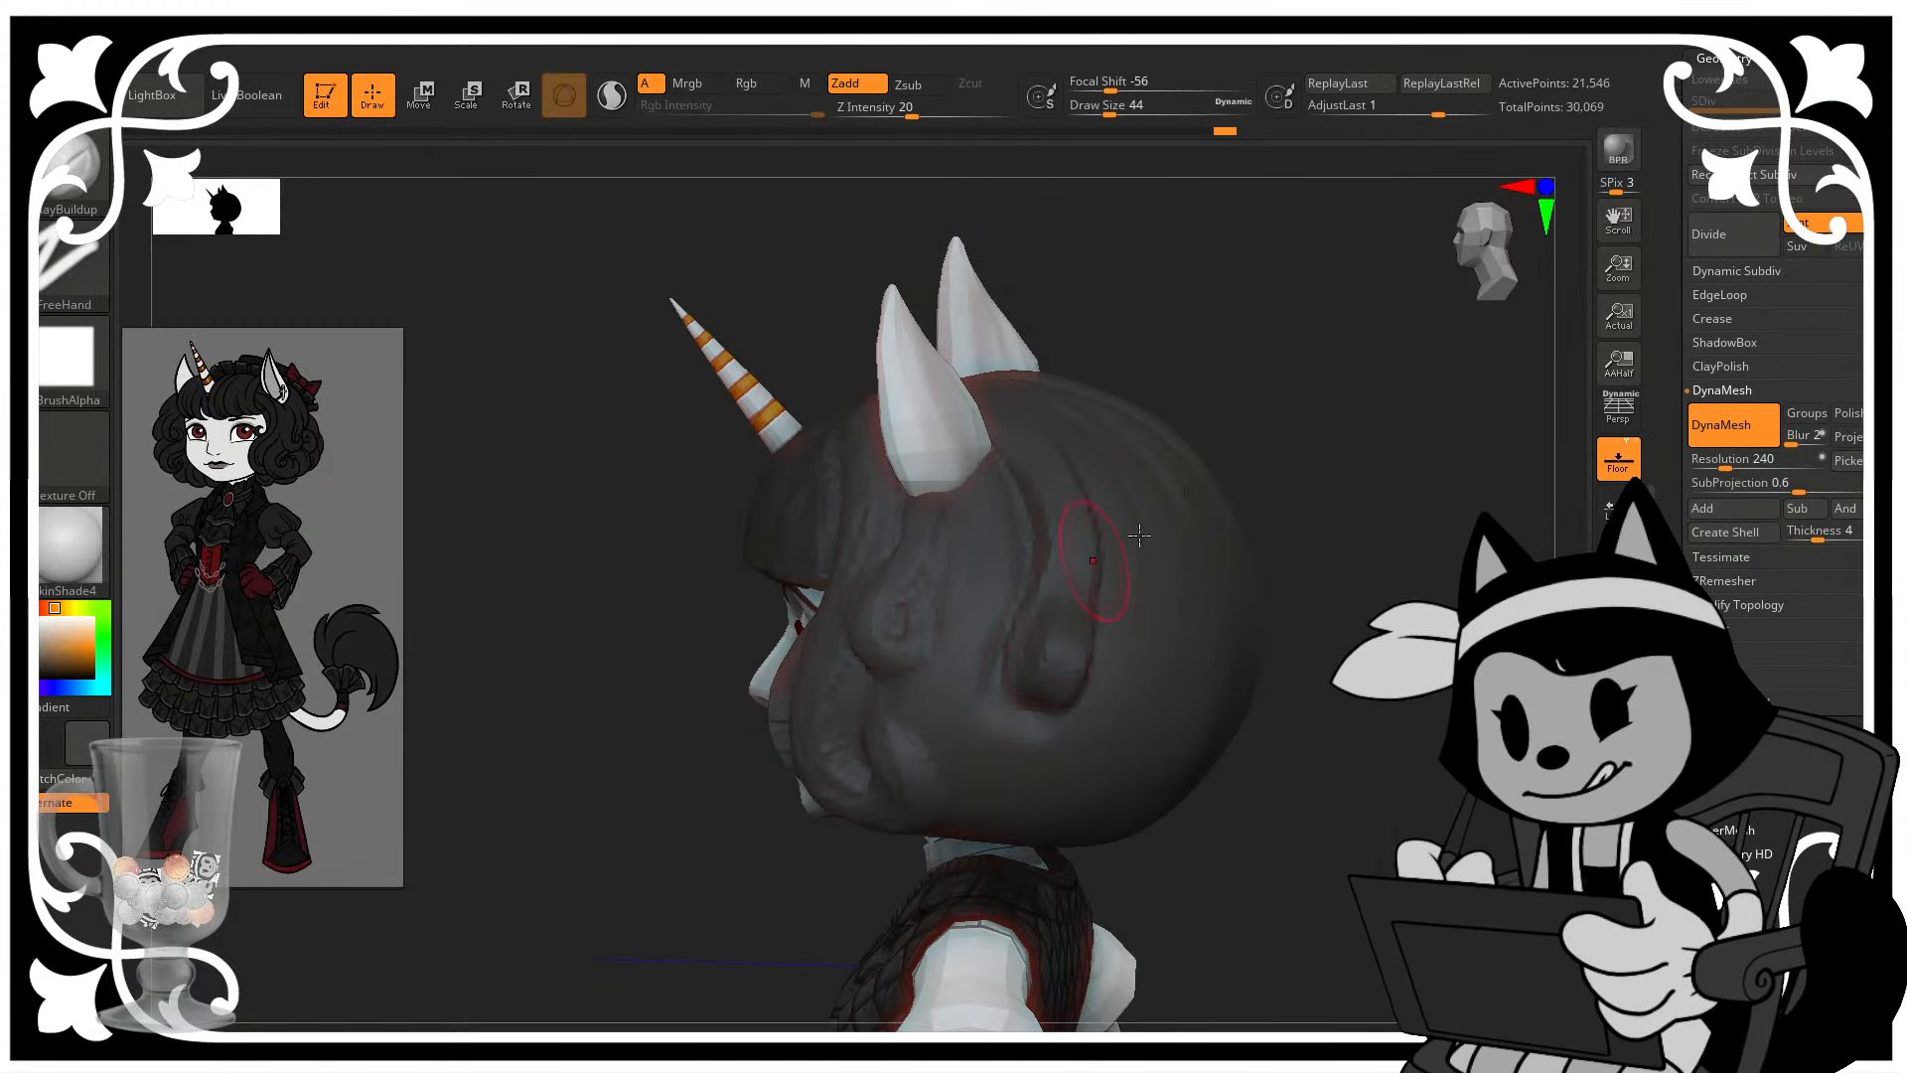
{"action": "left_click_drag", "start_coordinate": [1277, 477], "coordinate": [1366, 487]}
{"action": "left_click_drag", "start_coordinate": [1083, 610], "coordinate": [1118, 522]}
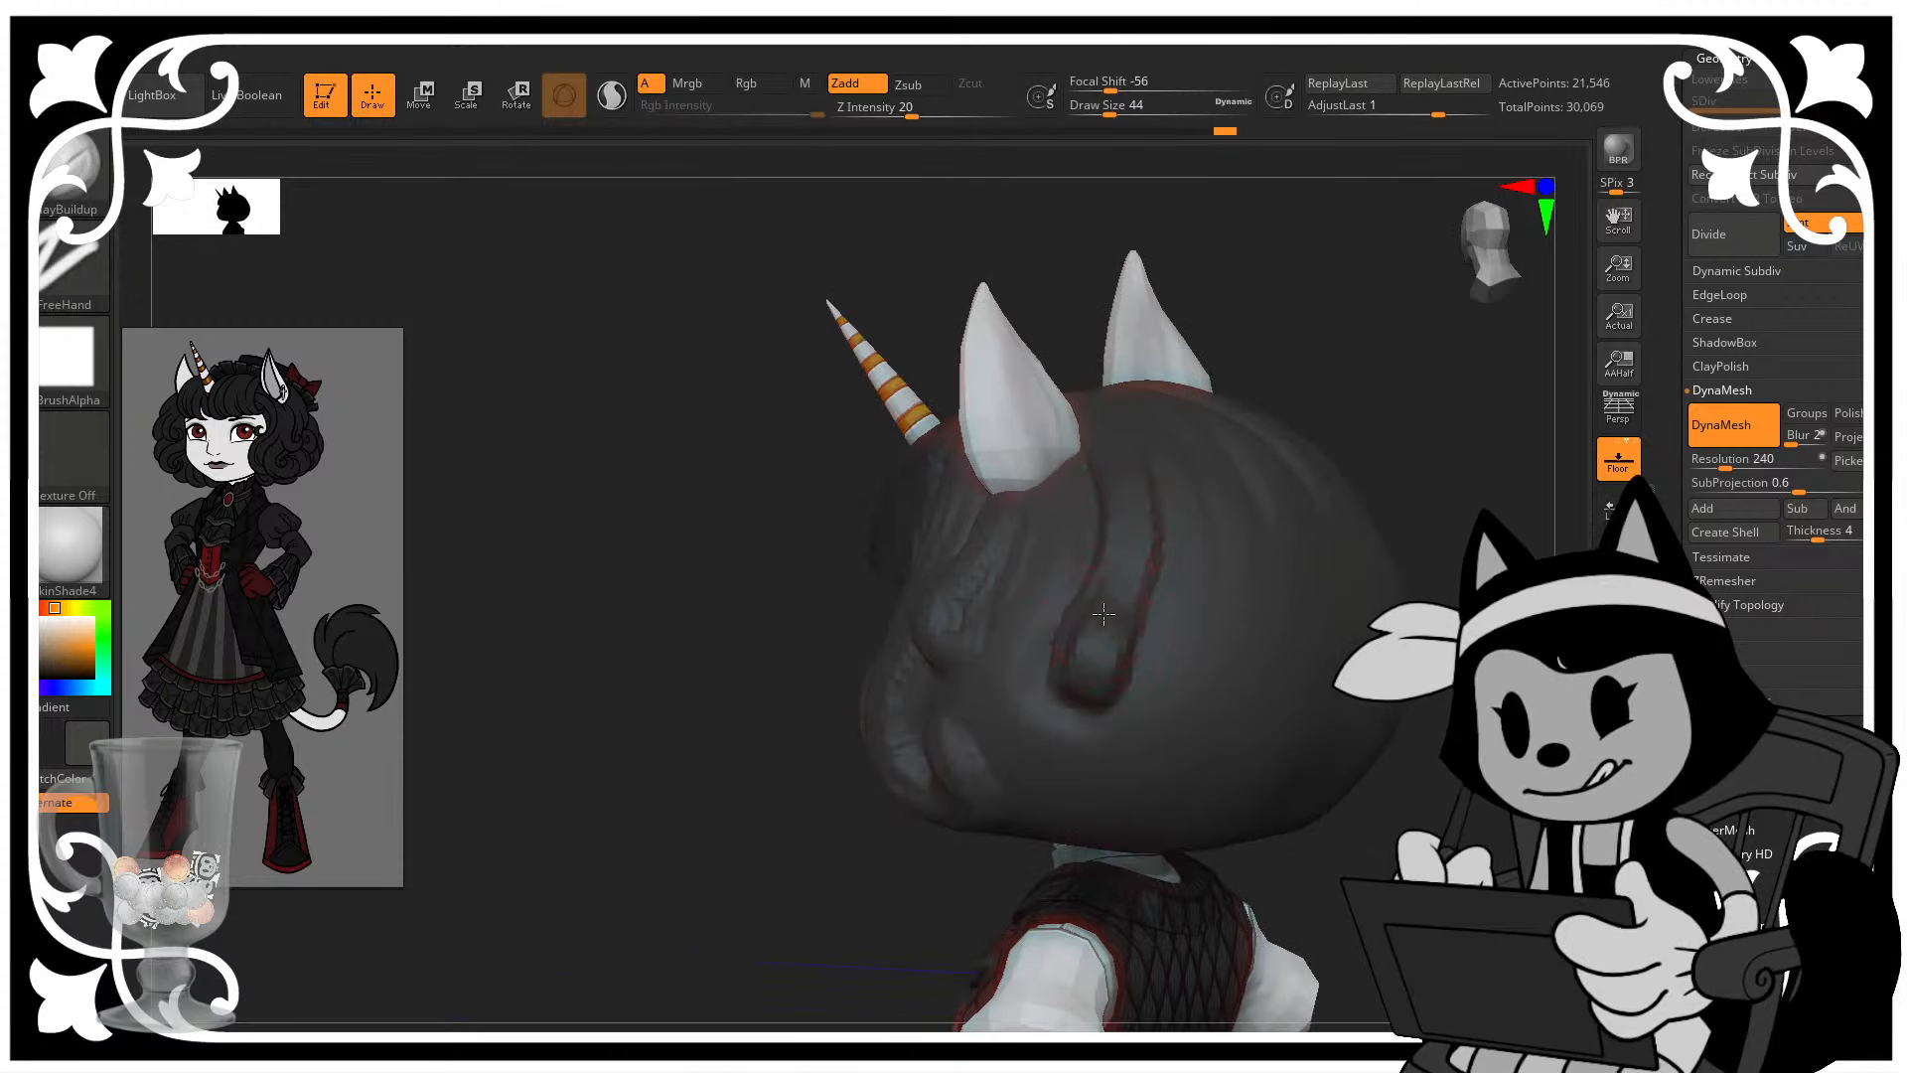
- Extend the thick lock behind the ear up toward the crown with ClayBuildup at draw size 44
{"action": "left_click_drag", "start_coordinate": [1316, 273], "coordinate": [1171, 378]}
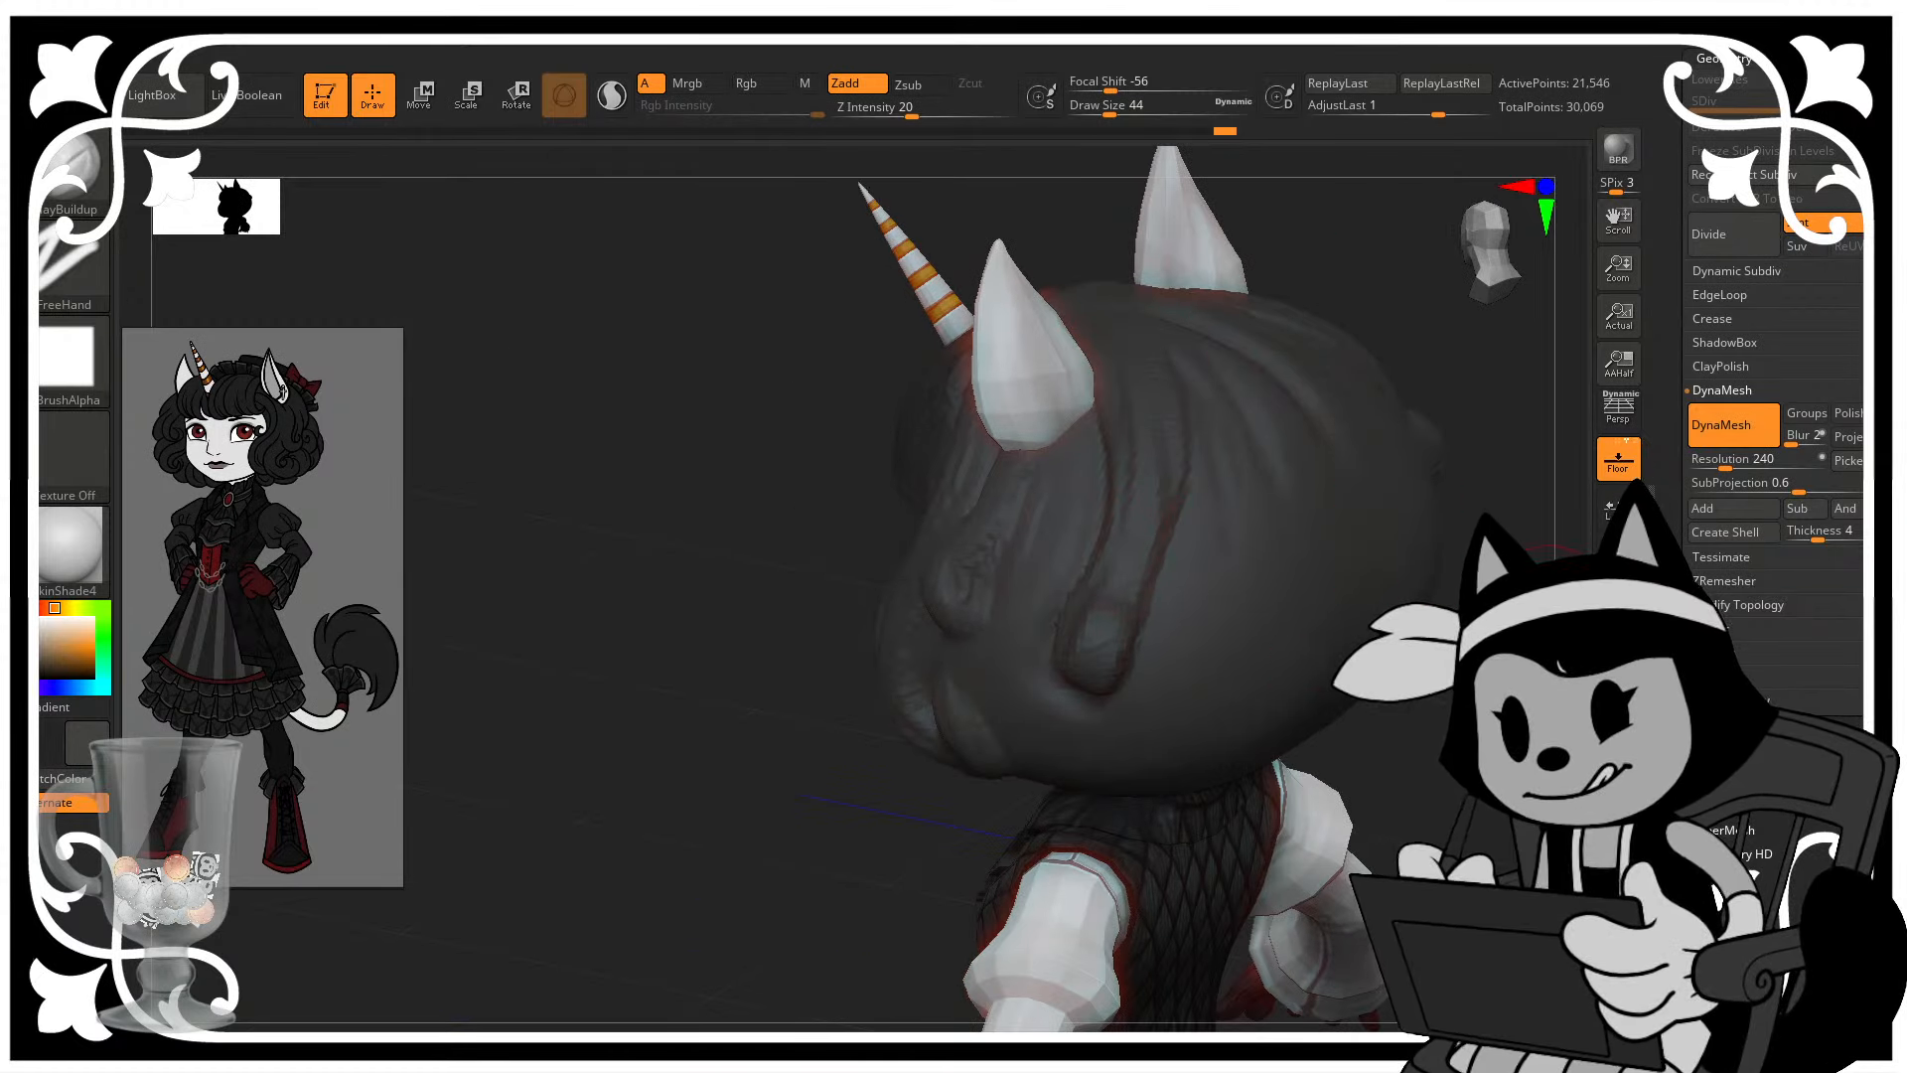
{"action": "left_click_drag", "start_coordinate": [1136, 557], "coordinate": [1007, 595], "text": "alt"}
{"action": "left_click_drag", "start_coordinate": [1321, 298], "coordinate": [1257, 290]}
{"action": "mouse_move", "coordinate": [940, 410]}
{"action": "left_mouse_down"}
{"action": "mouse_move", "coordinate": [950, 608]}
{"action": "mouse_move", "coordinate": [978, 618]}
{"action": "mouse_move", "coordinate": [993, 497]}
{"action": "left_mouse_up"}
{"action": "mouse_move", "coordinate": [1240, 299]}
{"action": "left_mouse_down"}
{"action": "mouse_move", "coordinate": [1102, 306]}
{"action": "mouse_move", "coordinate": [1196, 332]}
{"action": "mouse_move", "coordinate": [1326, 328]}
{"action": "left_mouse_up"}
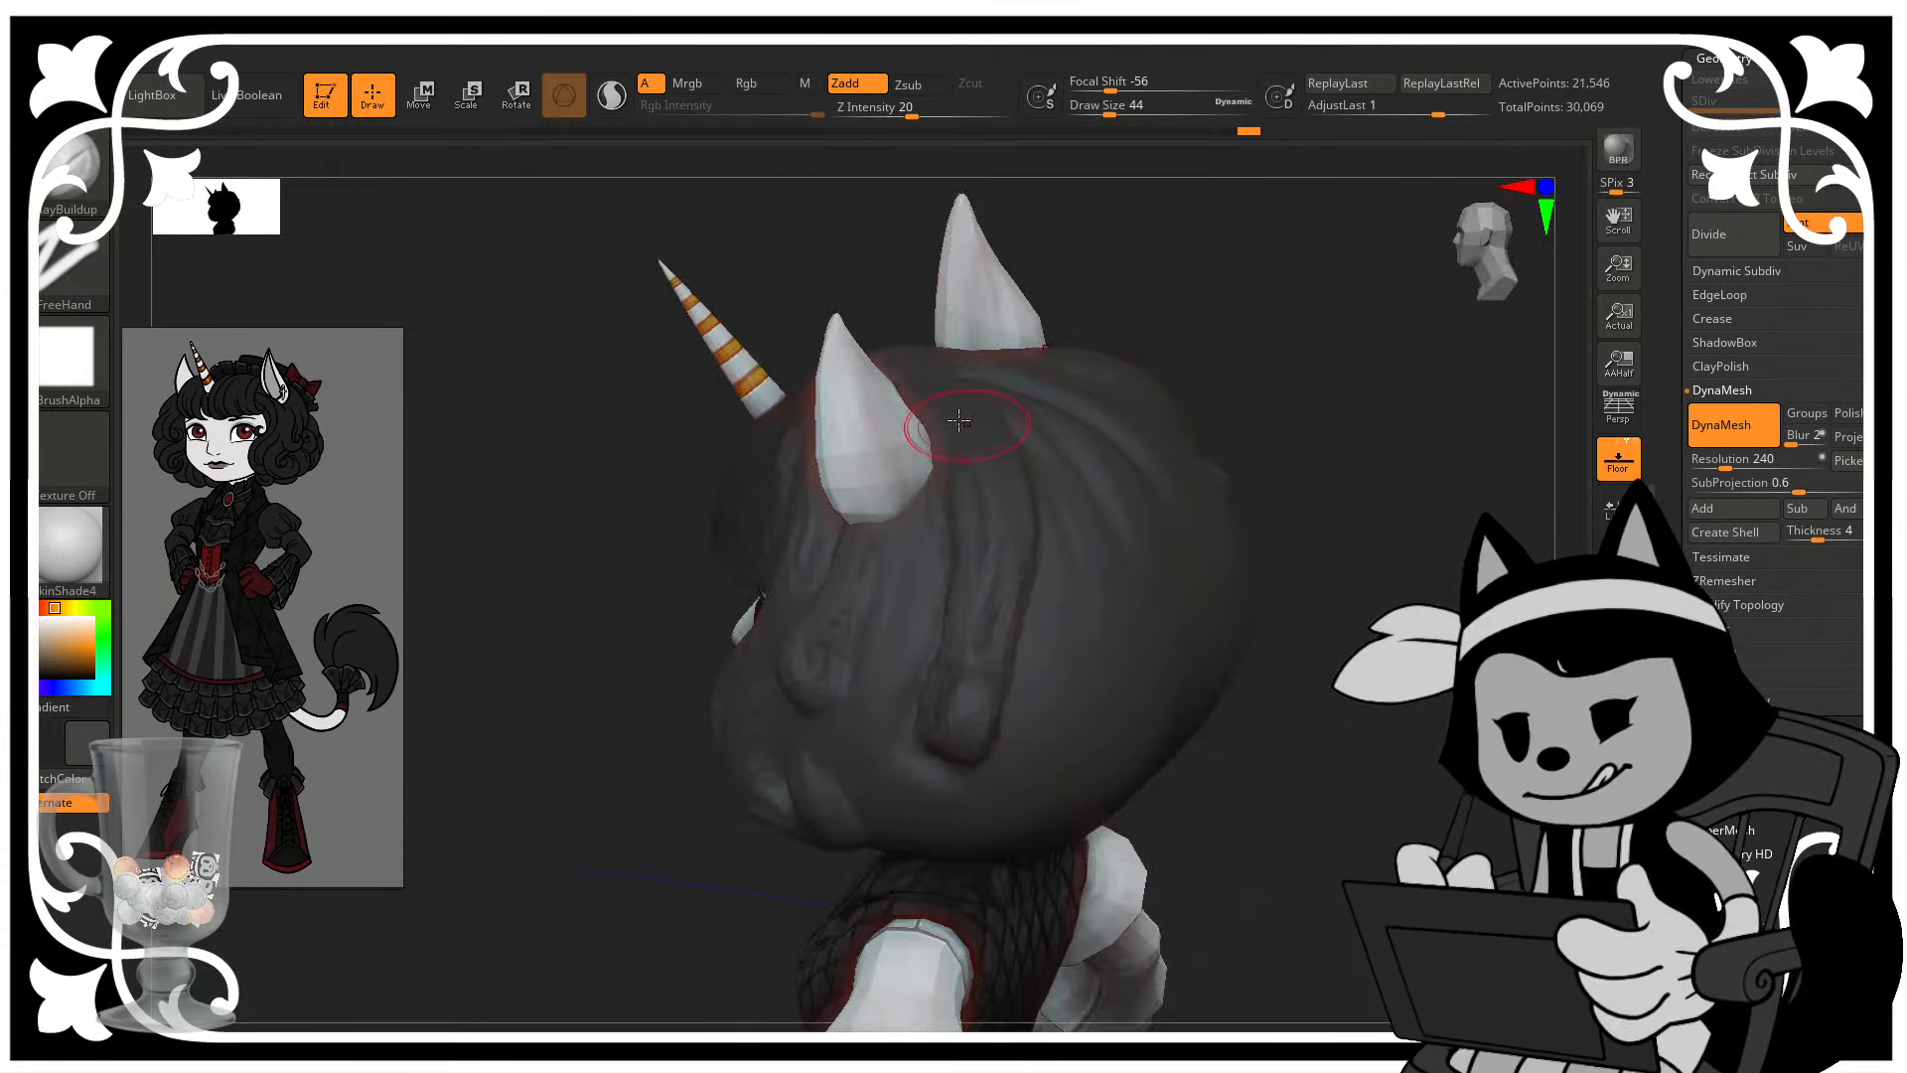
- Build rounded curl clumps across the back of the bob behind the ear with ClayBuildup at draw sizes 40 to 48
{"action": "left_click_drag", "start_coordinate": [1377, 447], "coordinate": [1201, 498]}
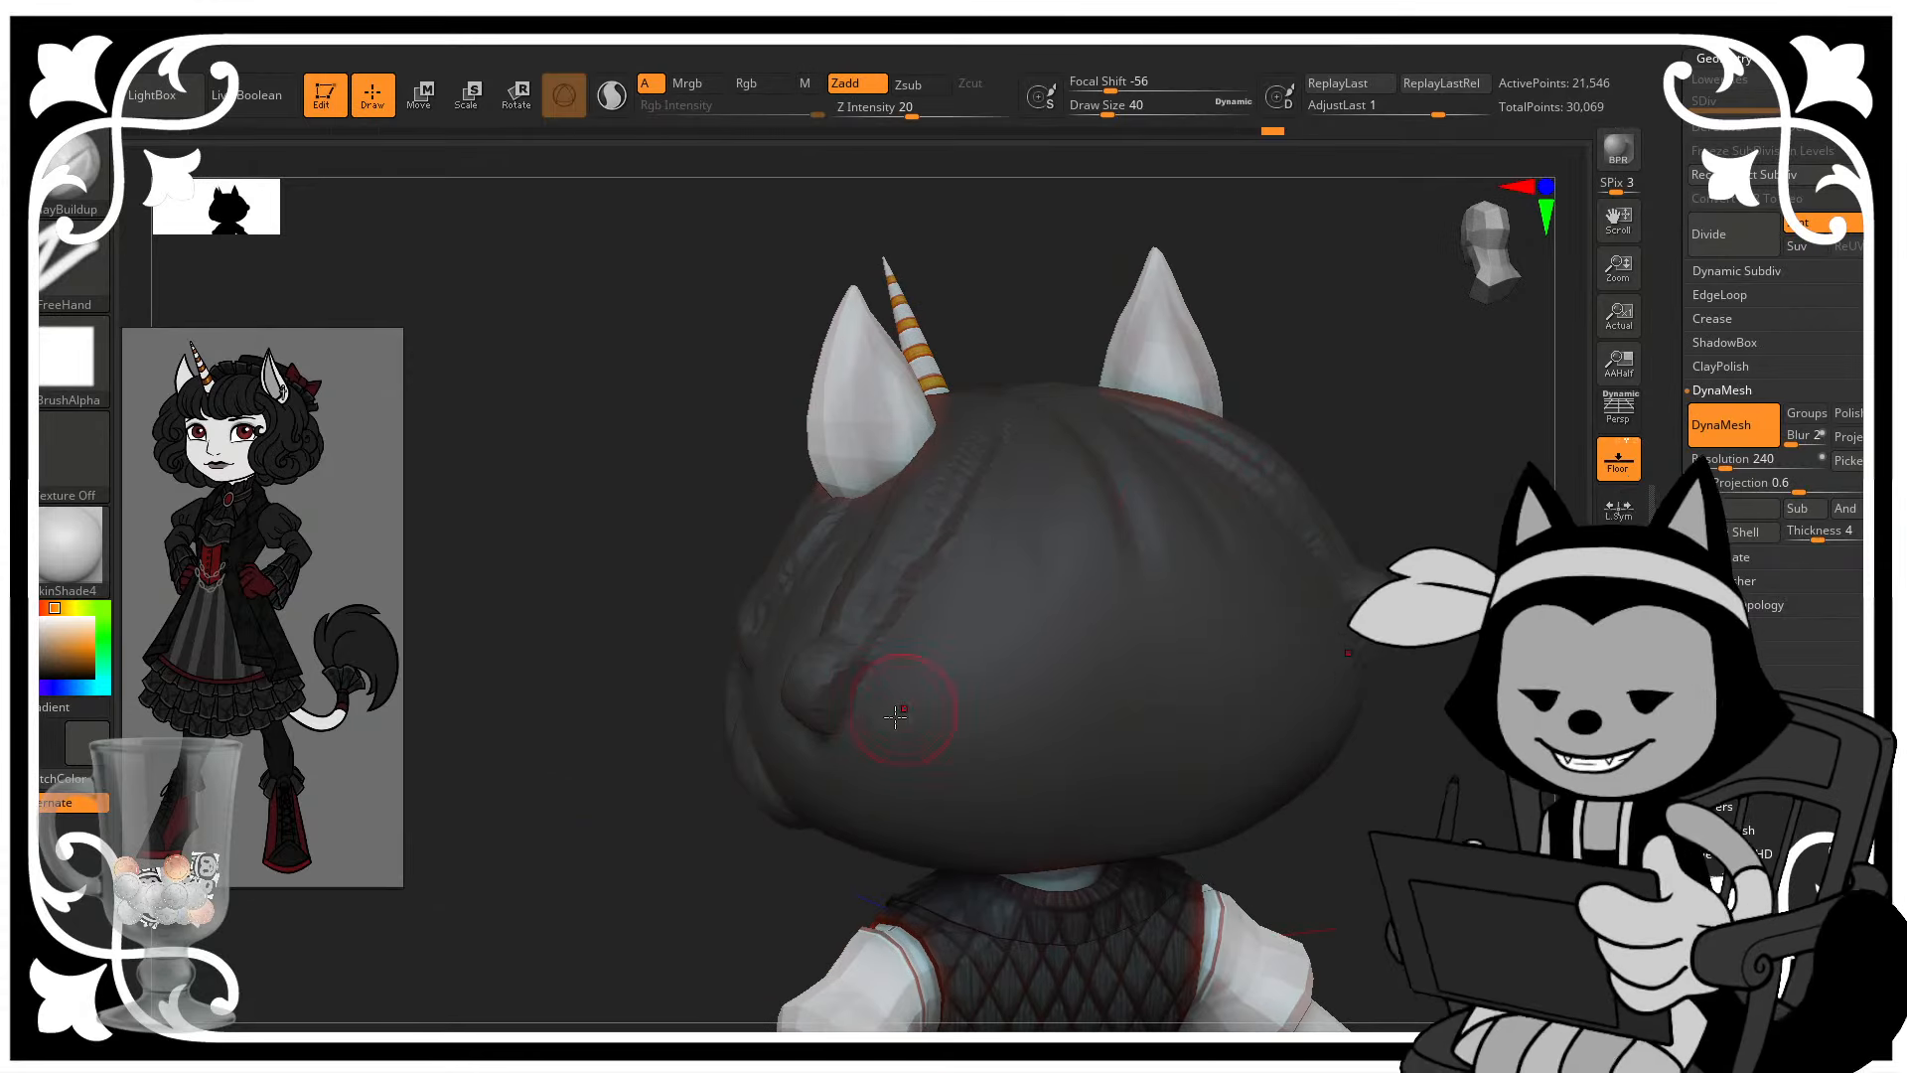
{"action": "mouse_move", "coordinate": [895, 716]}
{"action": "left_mouse_down"}
{"action": "mouse_move", "coordinate": [899, 699]}
{"action": "mouse_move", "coordinate": [915, 795]}
{"action": "mouse_move", "coordinate": [932, 778]}
{"action": "left_mouse_up"}
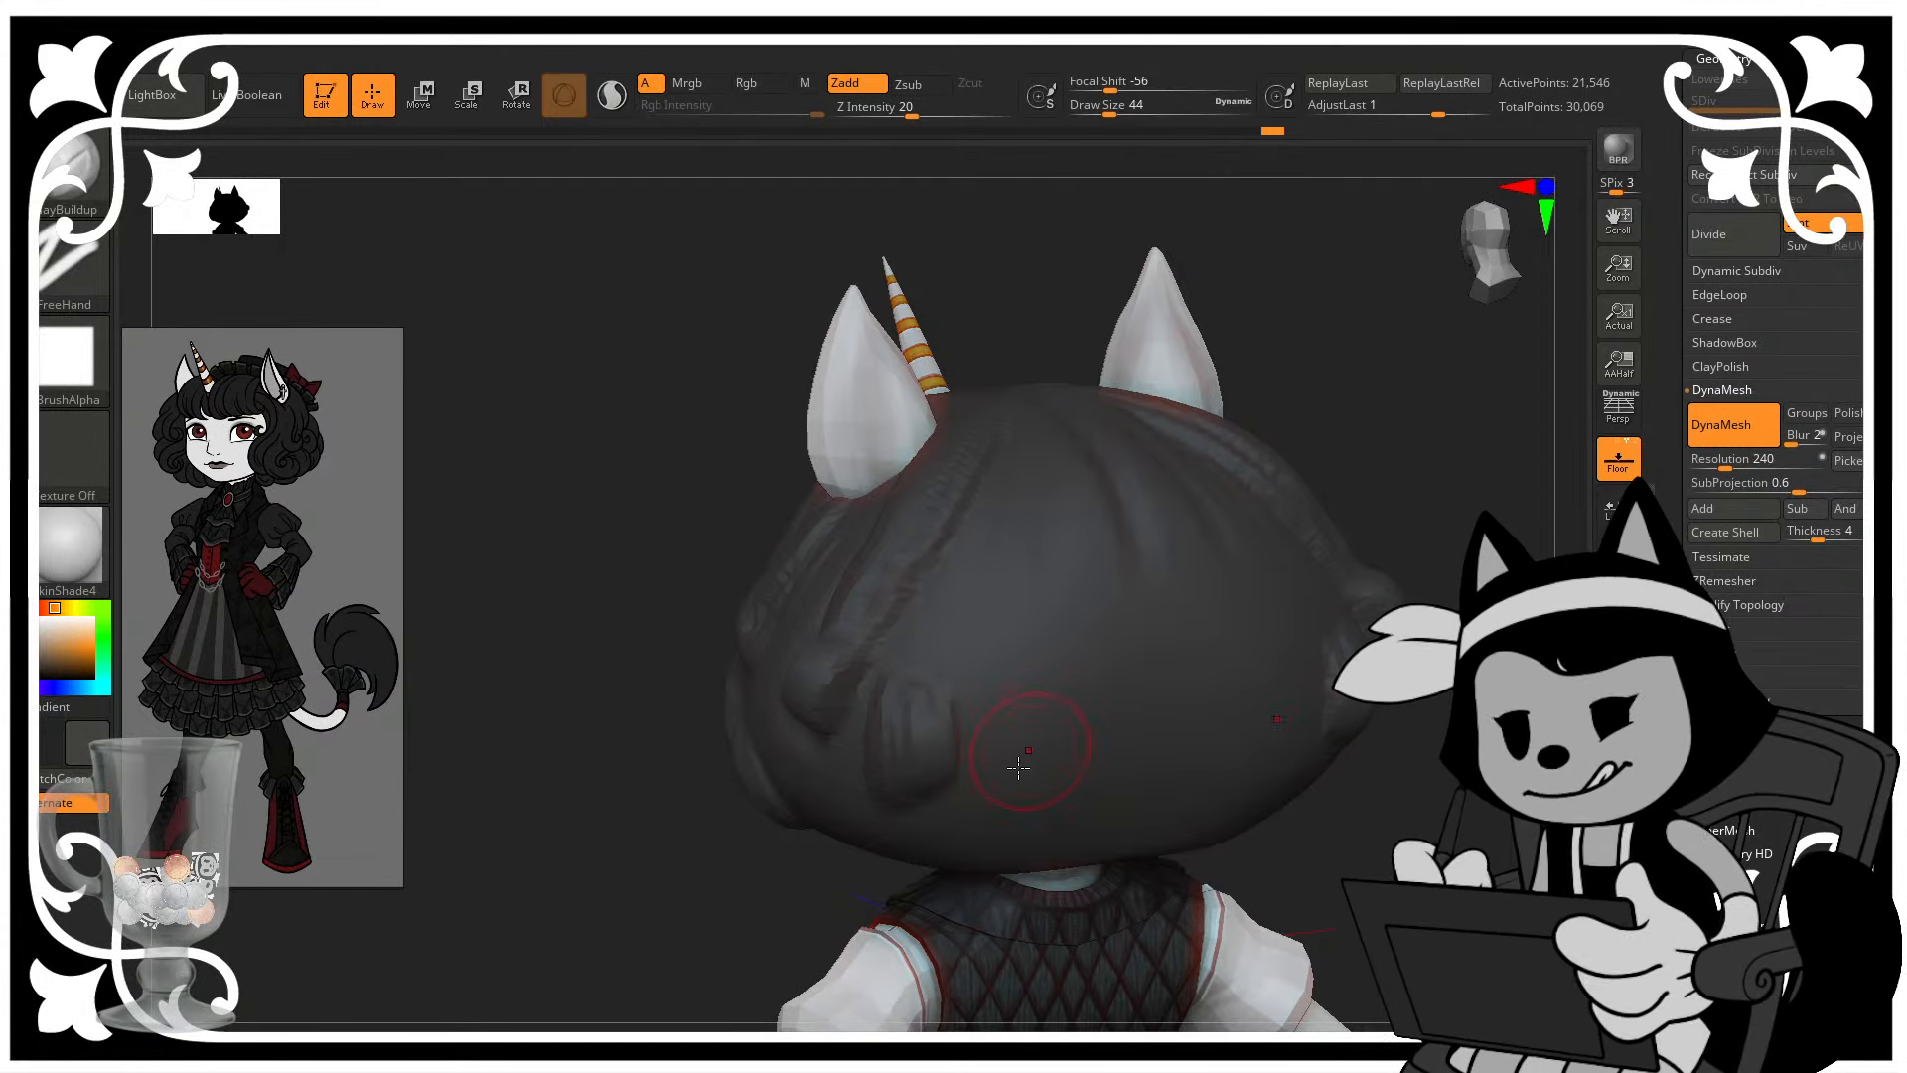
{"action": "left_click_drag", "start_coordinate": [1004, 697], "coordinate": [1031, 733]}
{"action": "left_click_drag", "start_coordinate": [1367, 462], "coordinate": [1371, 445]}
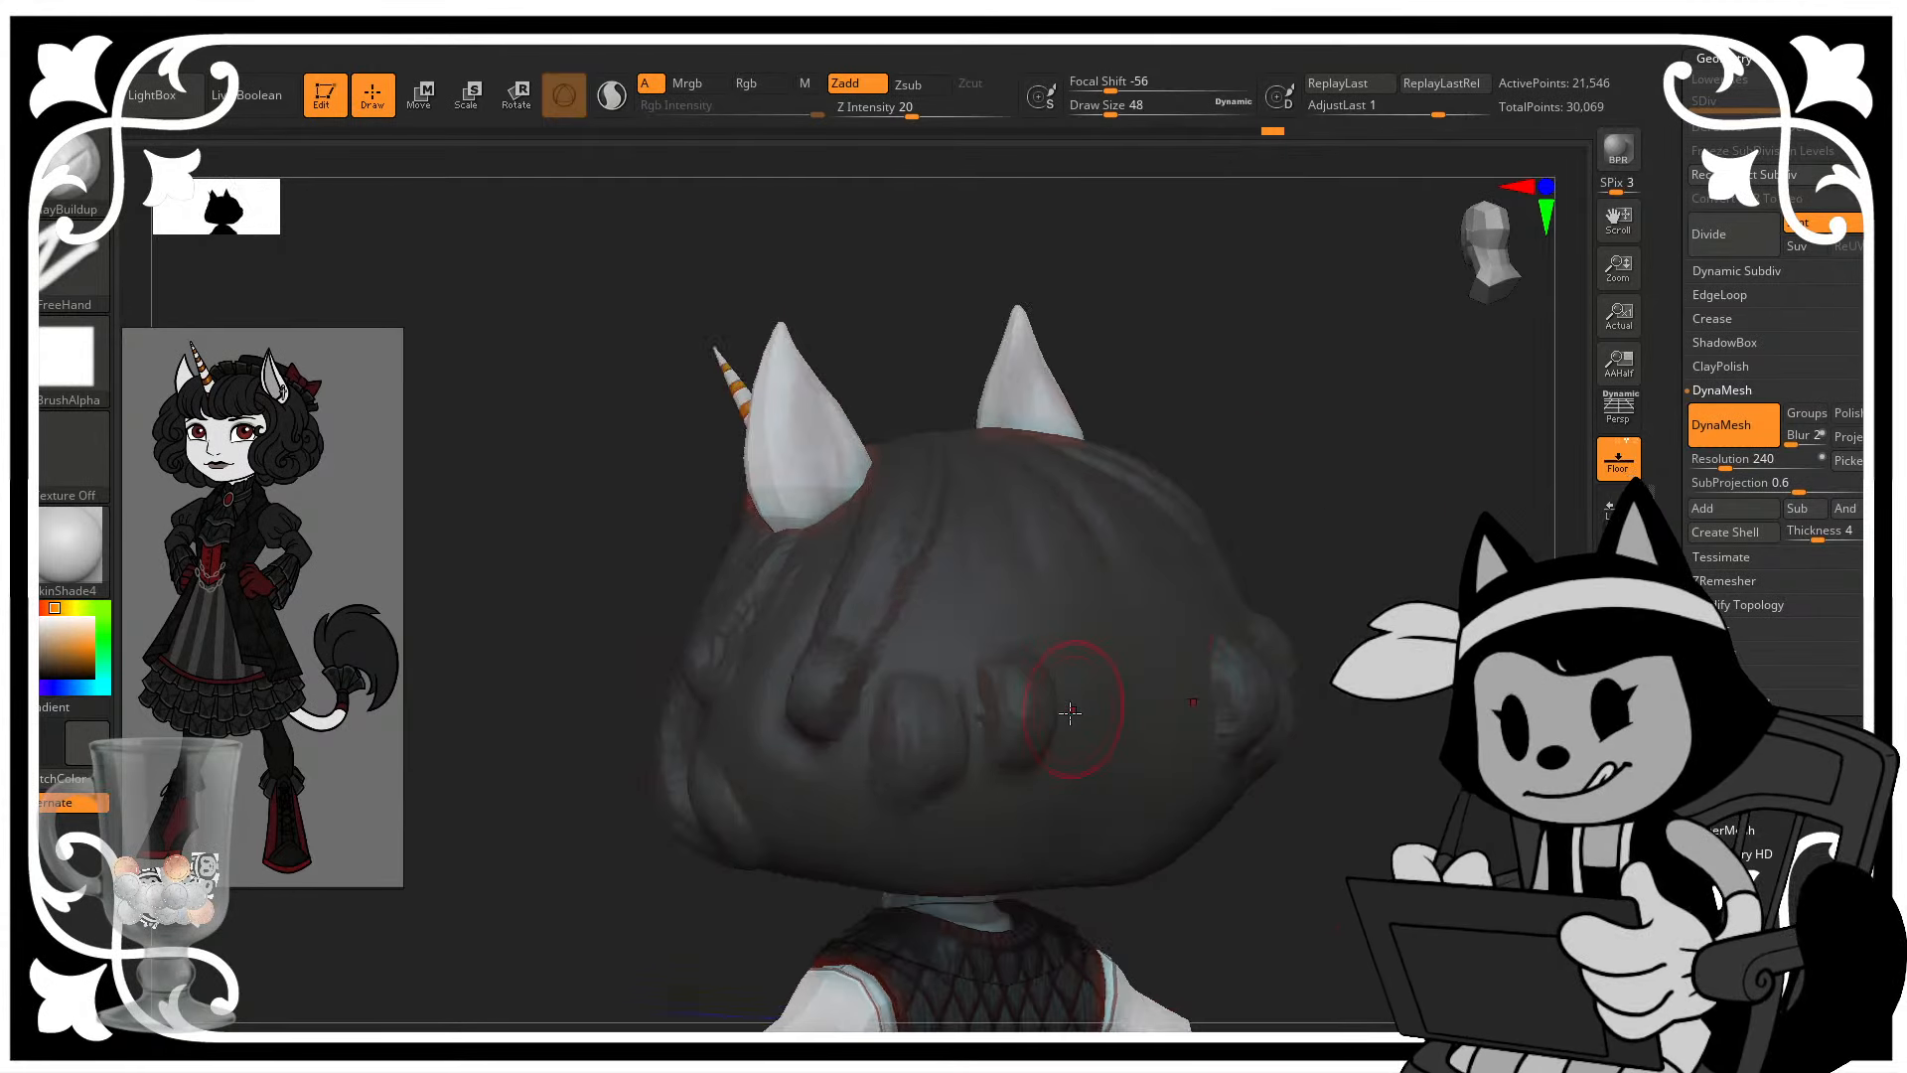
{"action": "mouse_move", "coordinate": [1029, 815]}
{"action": "left_mouse_down"}
{"action": "mouse_move", "coordinate": [1047, 838]}
{"action": "mouse_move", "coordinate": [1061, 783]}
{"action": "left_mouse_up"}
{"action": "left_click_drag", "start_coordinate": [1356, 466], "coordinate": [1391, 398]}
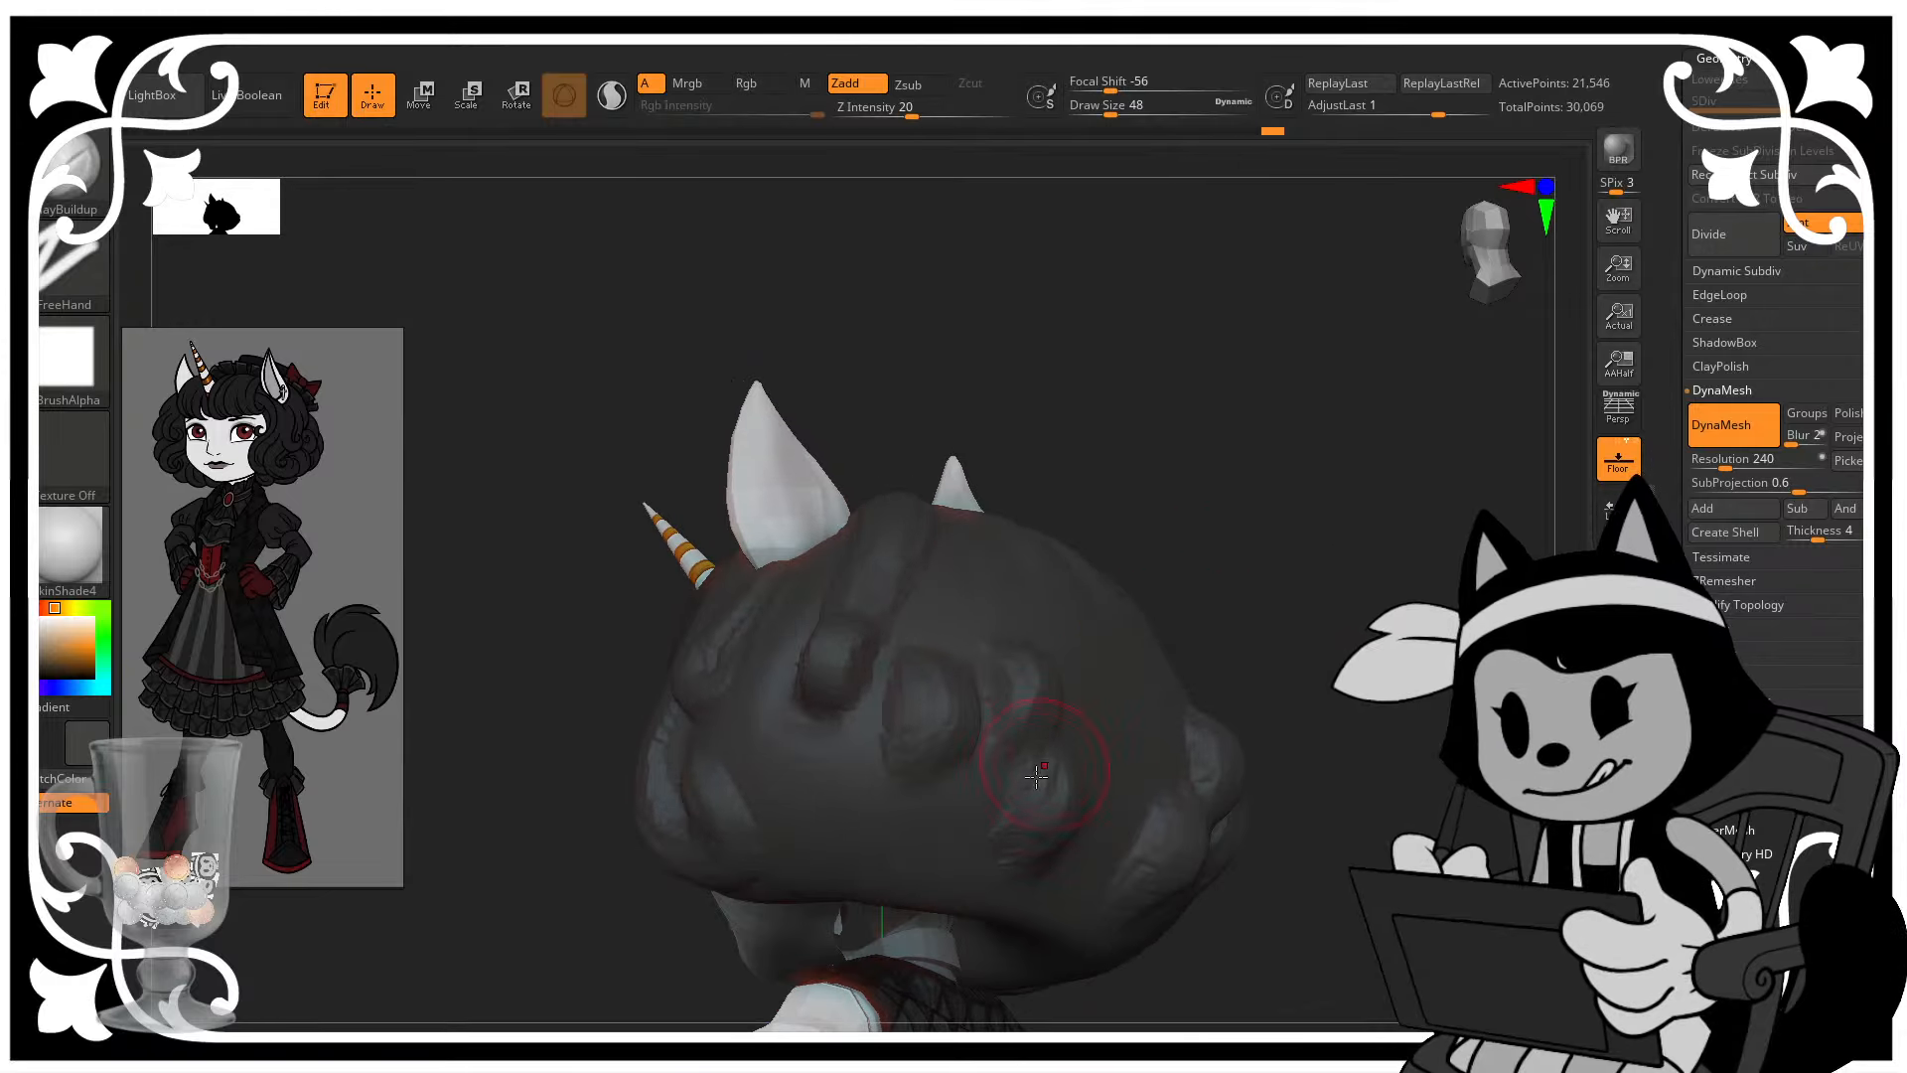
{"action": "mouse_move", "coordinate": [1015, 799]}
{"action": "left_mouse_down"}
{"action": "mouse_move", "coordinate": [1000, 784]}
{"action": "mouse_move", "coordinate": [929, 835]}
{"action": "mouse_move", "coordinate": [955, 807]}
{"action": "mouse_move", "coordinate": [979, 864]}
{"action": "mouse_move", "coordinate": [993, 856]}
{"action": "left_mouse_up"}
- Fill the centre and lower back of the bob with overlapping curl clumps using ClayBuildup at draw sizes 44 to 52
{"action": "left_click_drag", "start_coordinate": [1305, 583], "coordinate": [1182, 588]}
{"action": "mouse_move", "coordinate": [1064, 892]}
{"action": "left_mouse_down"}
{"action": "mouse_move", "coordinate": [1128, 854]}
{"action": "mouse_move", "coordinate": [1099, 886]}
{"action": "left_mouse_up"}
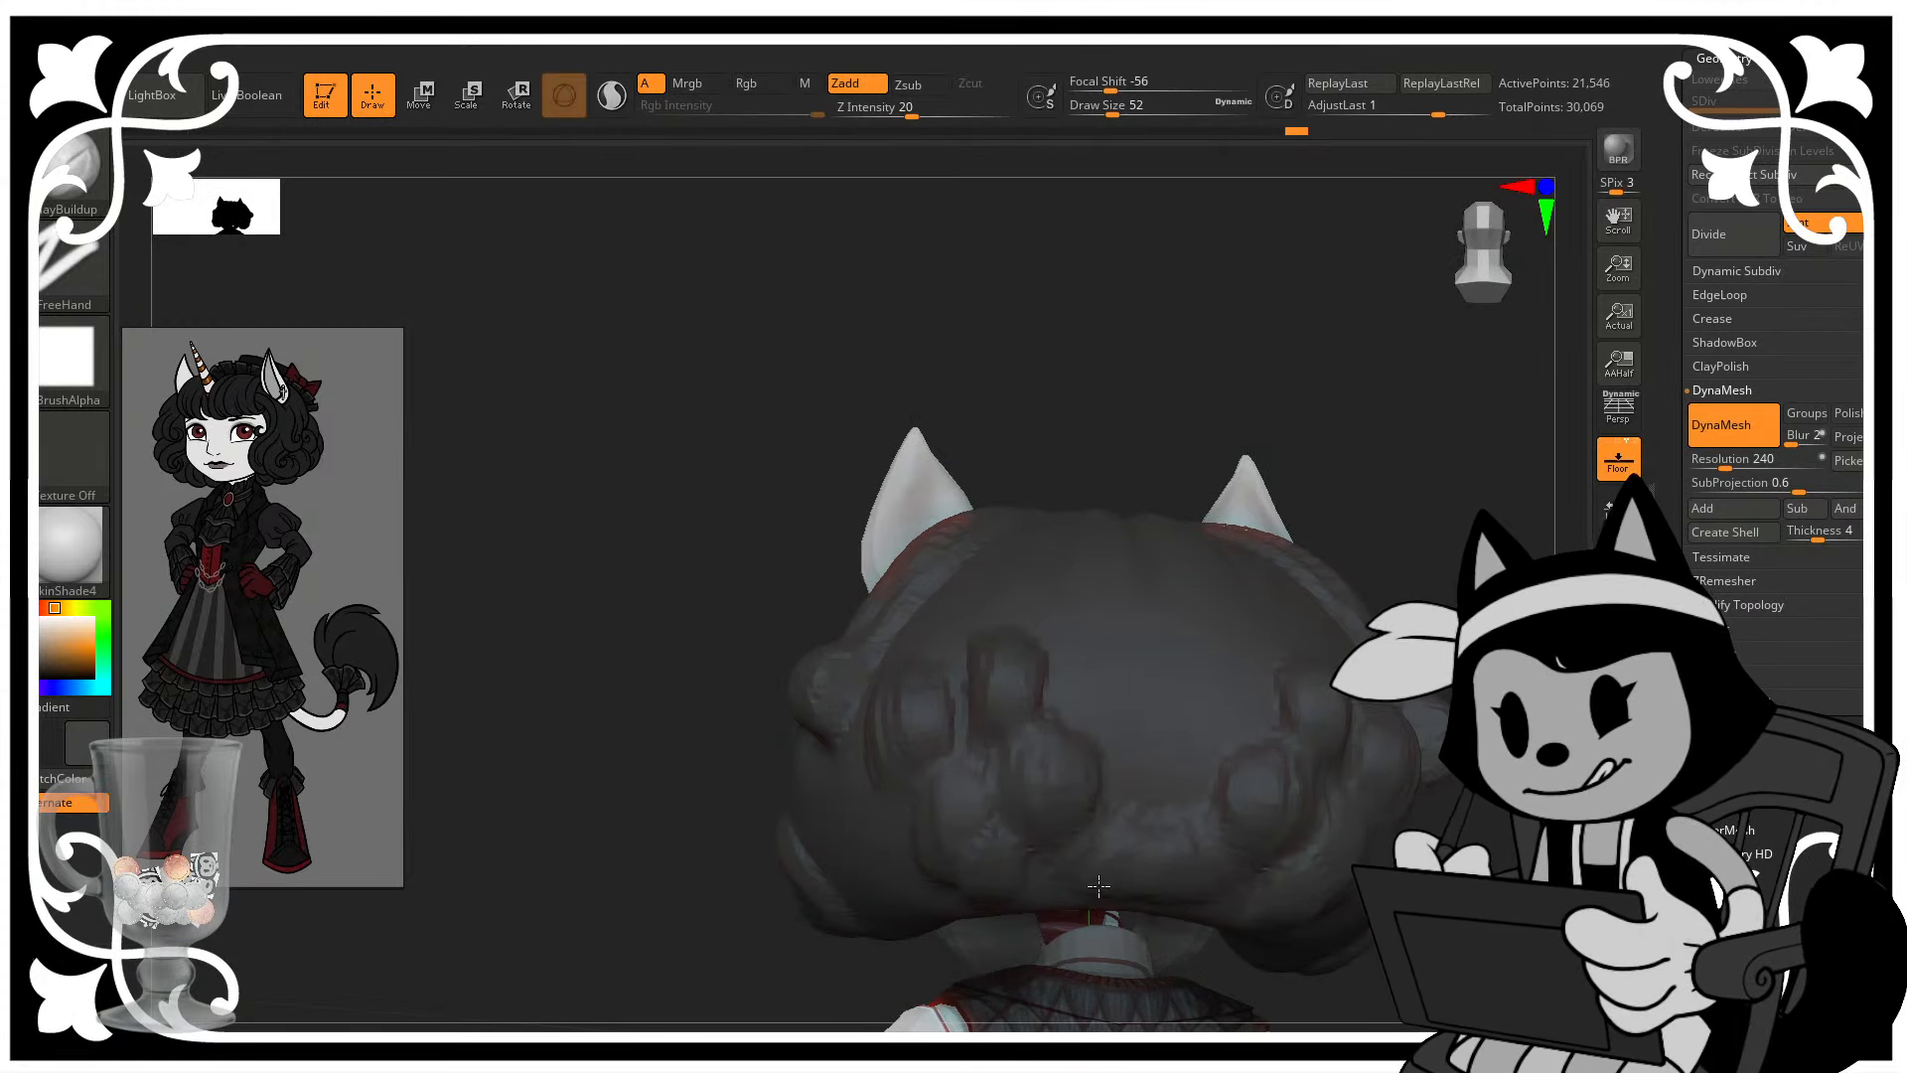
{"action": "mouse_move", "coordinate": [1122, 737]}
{"action": "left_mouse_down"}
{"action": "mouse_move", "coordinate": [1123, 717]}
{"action": "mouse_move", "coordinate": [1157, 735]}
{"action": "left_mouse_up"}
{"action": "left_click_drag", "start_coordinate": [1366, 427], "coordinate": [1379, 509]}
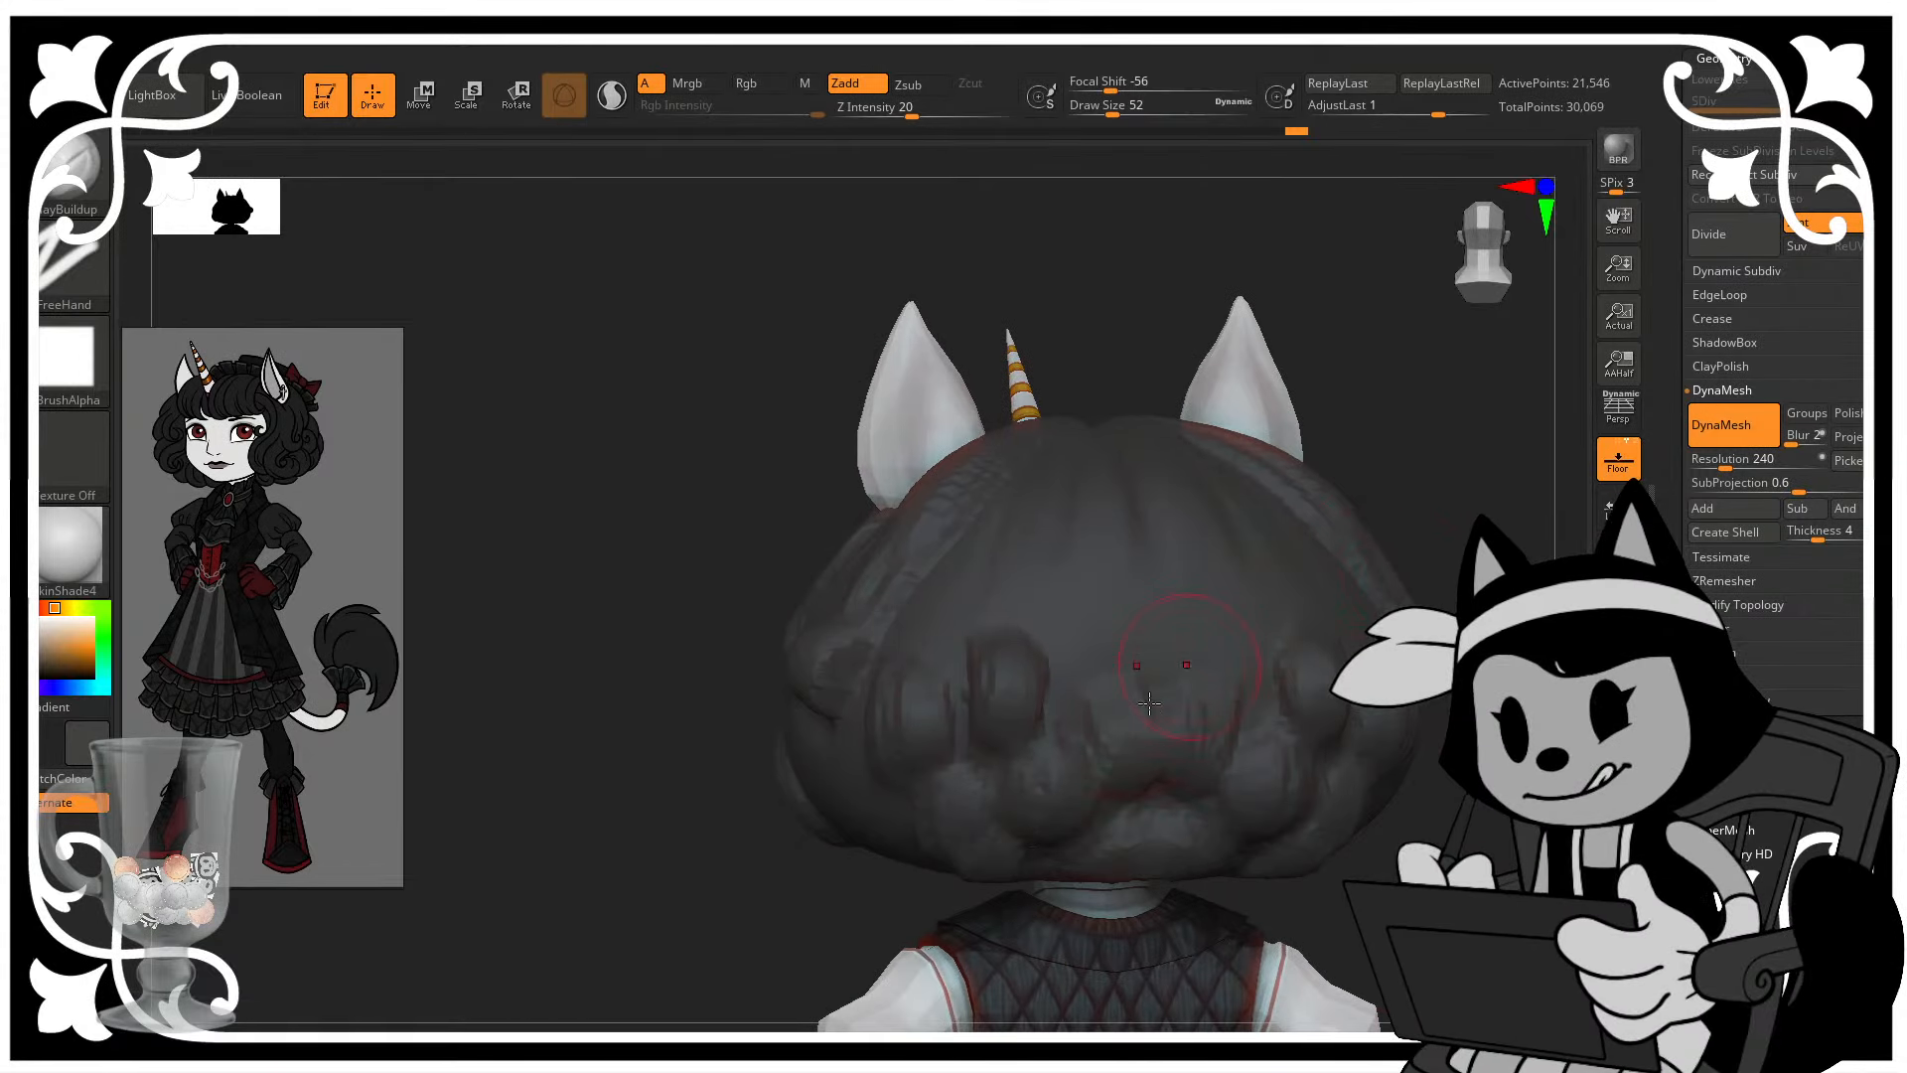
{"action": "mouse_move", "coordinate": [1150, 703]}
{"action": "left_mouse_down", "text": "shift"}
{"action": "mouse_move", "coordinate": [1127, 758]}
{"action": "mouse_move", "coordinate": [1077, 677]}
{"action": "mouse_move", "coordinate": [1081, 702]}
{"action": "mouse_move", "coordinate": [1169, 693]}
{"action": "left_mouse_up", "text": "shift"}
{"action": "left_click_drag", "start_coordinate": [1476, 465], "coordinate": [1434, 470]}
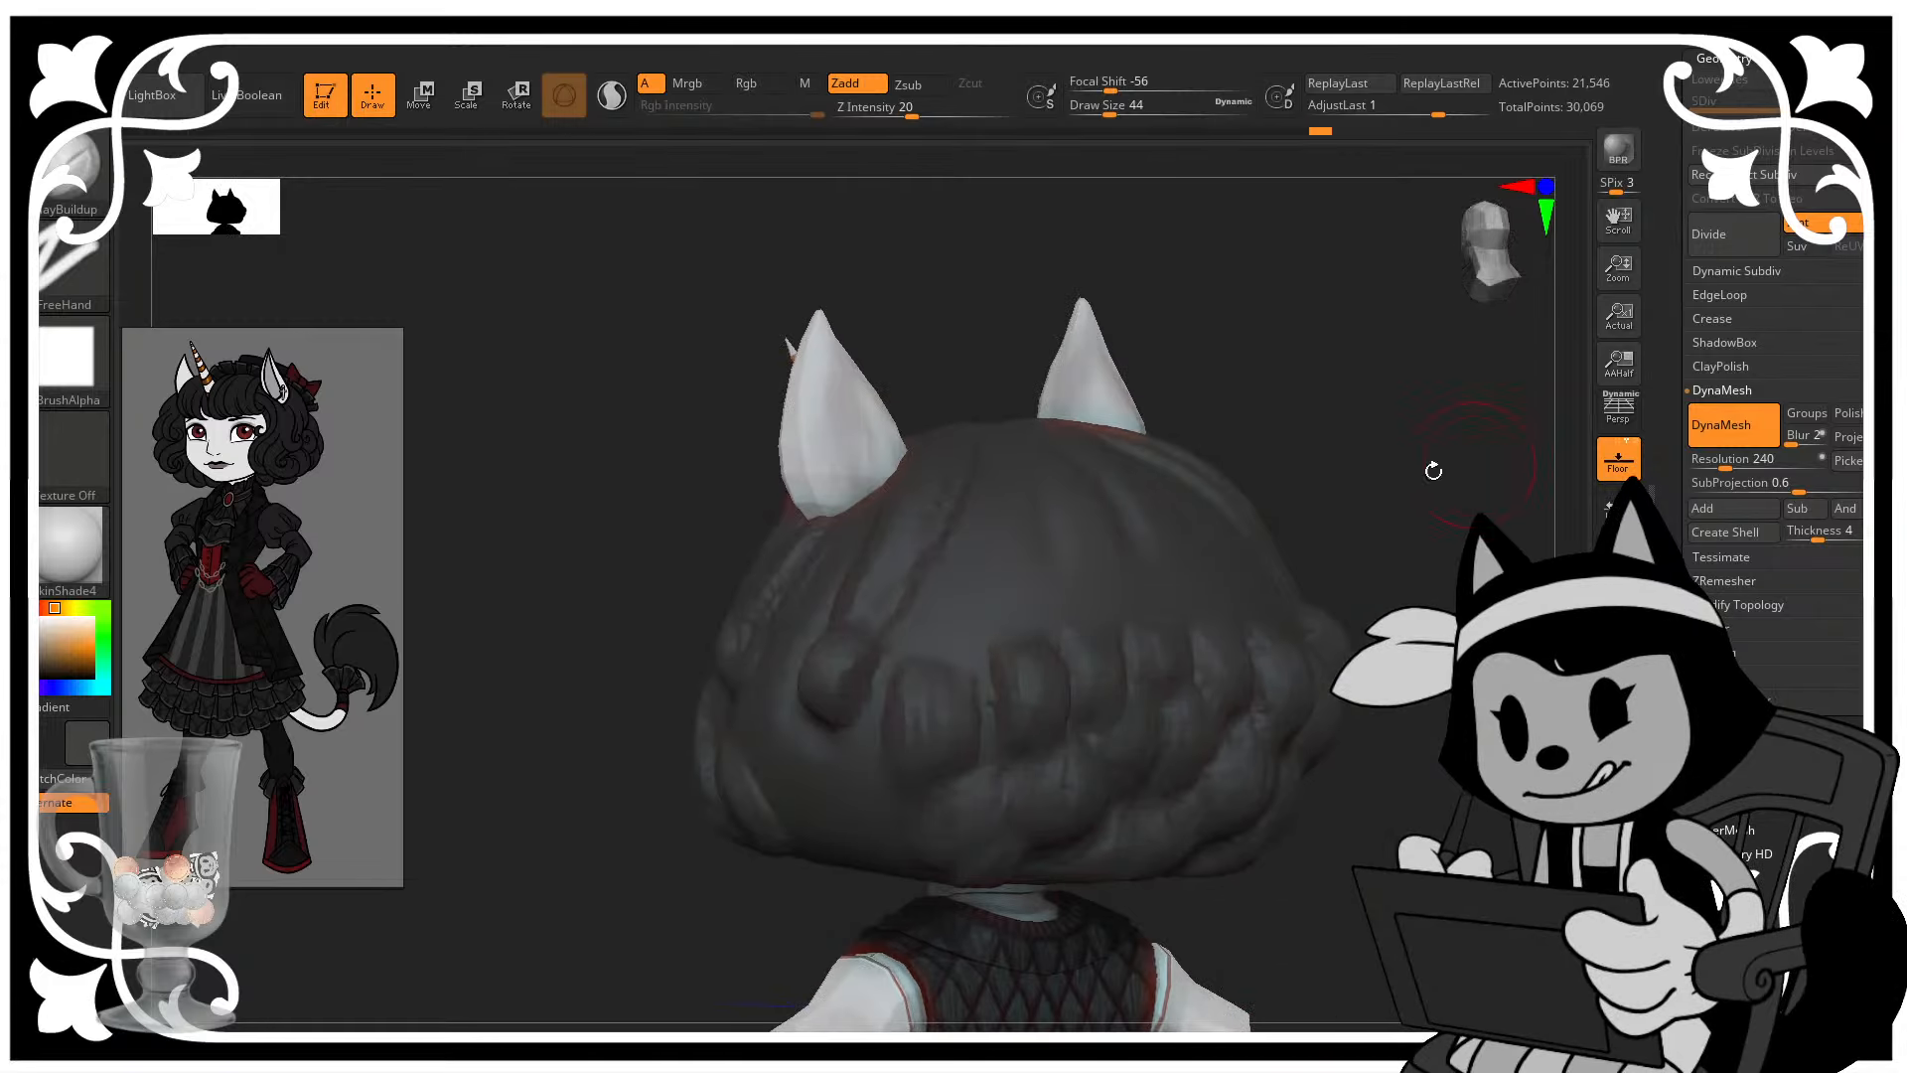
{"action": "left_click_drag", "start_coordinate": [1278, 451], "coordinate": [1414, 462]}
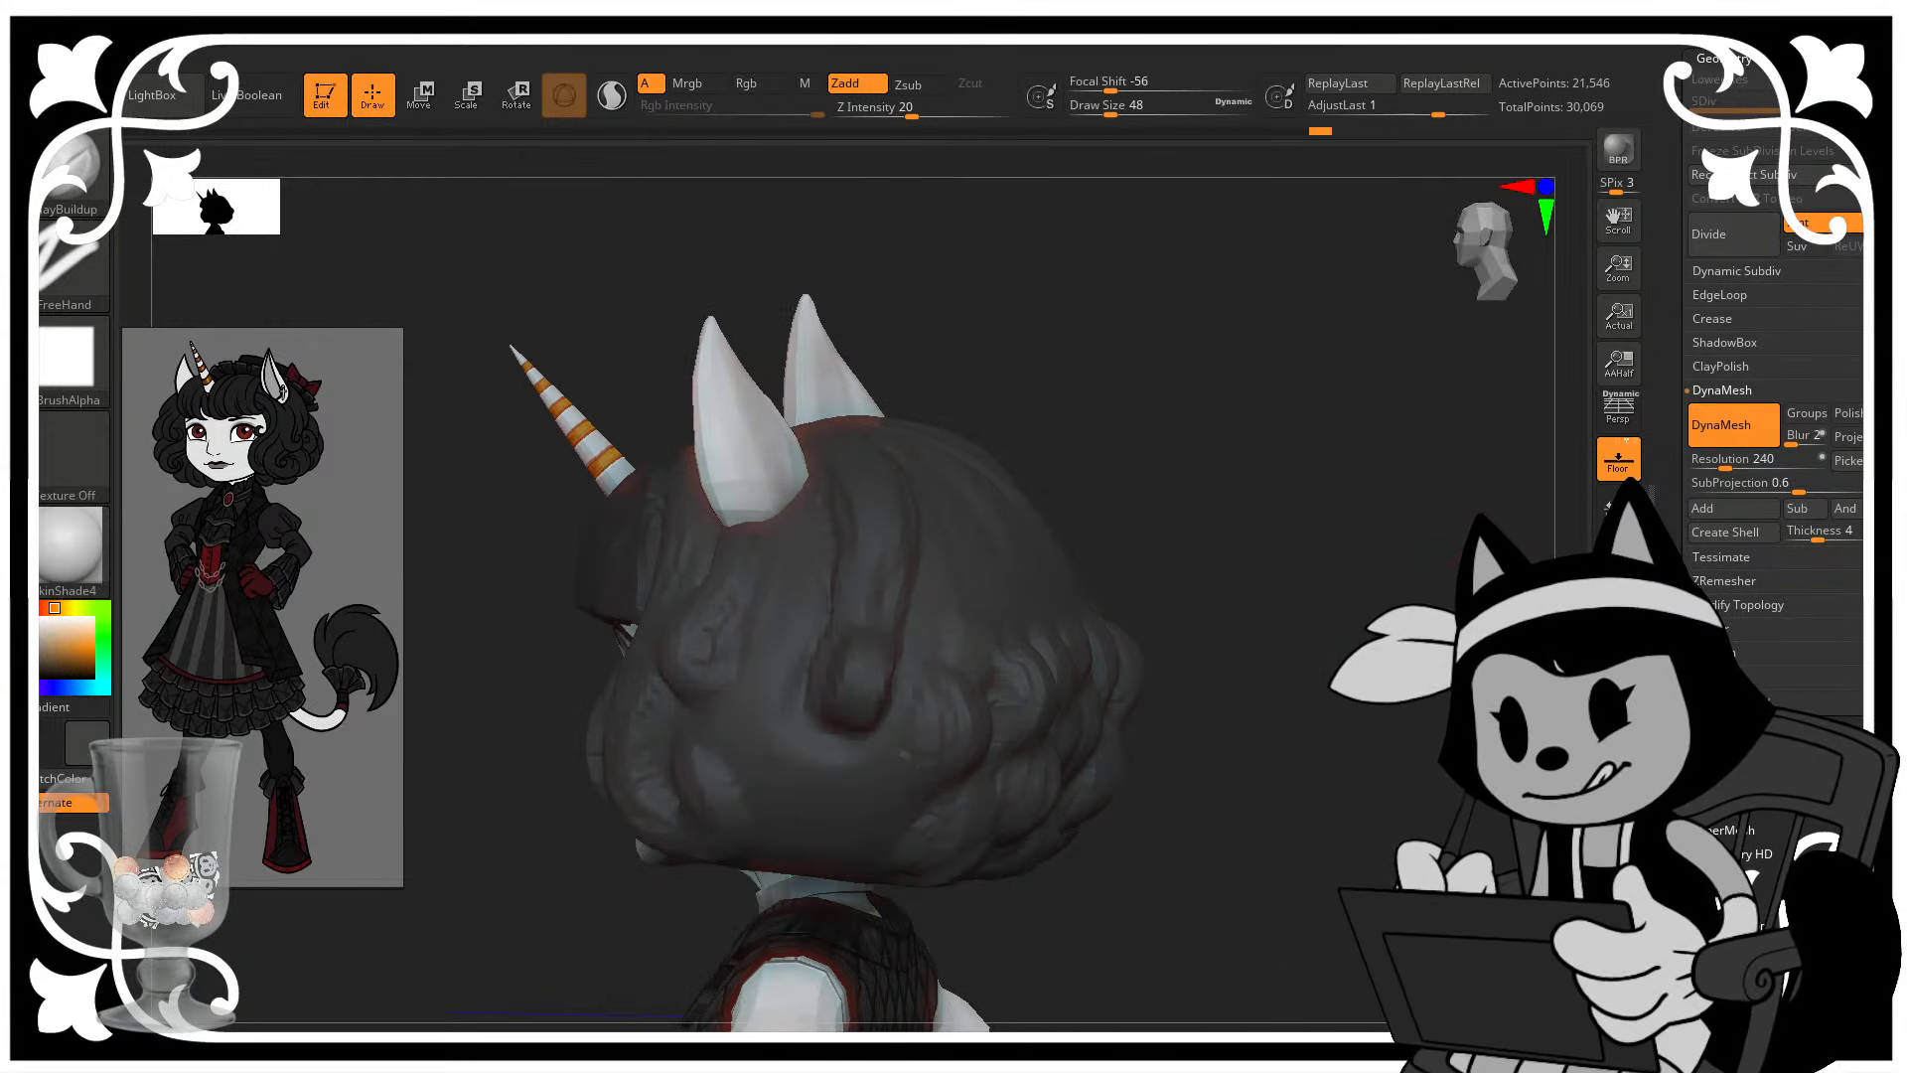
{"action": "left_click_drag", "start_coordinate": [1291, 596], "coordinate": [735, 636], "text": "alt"}
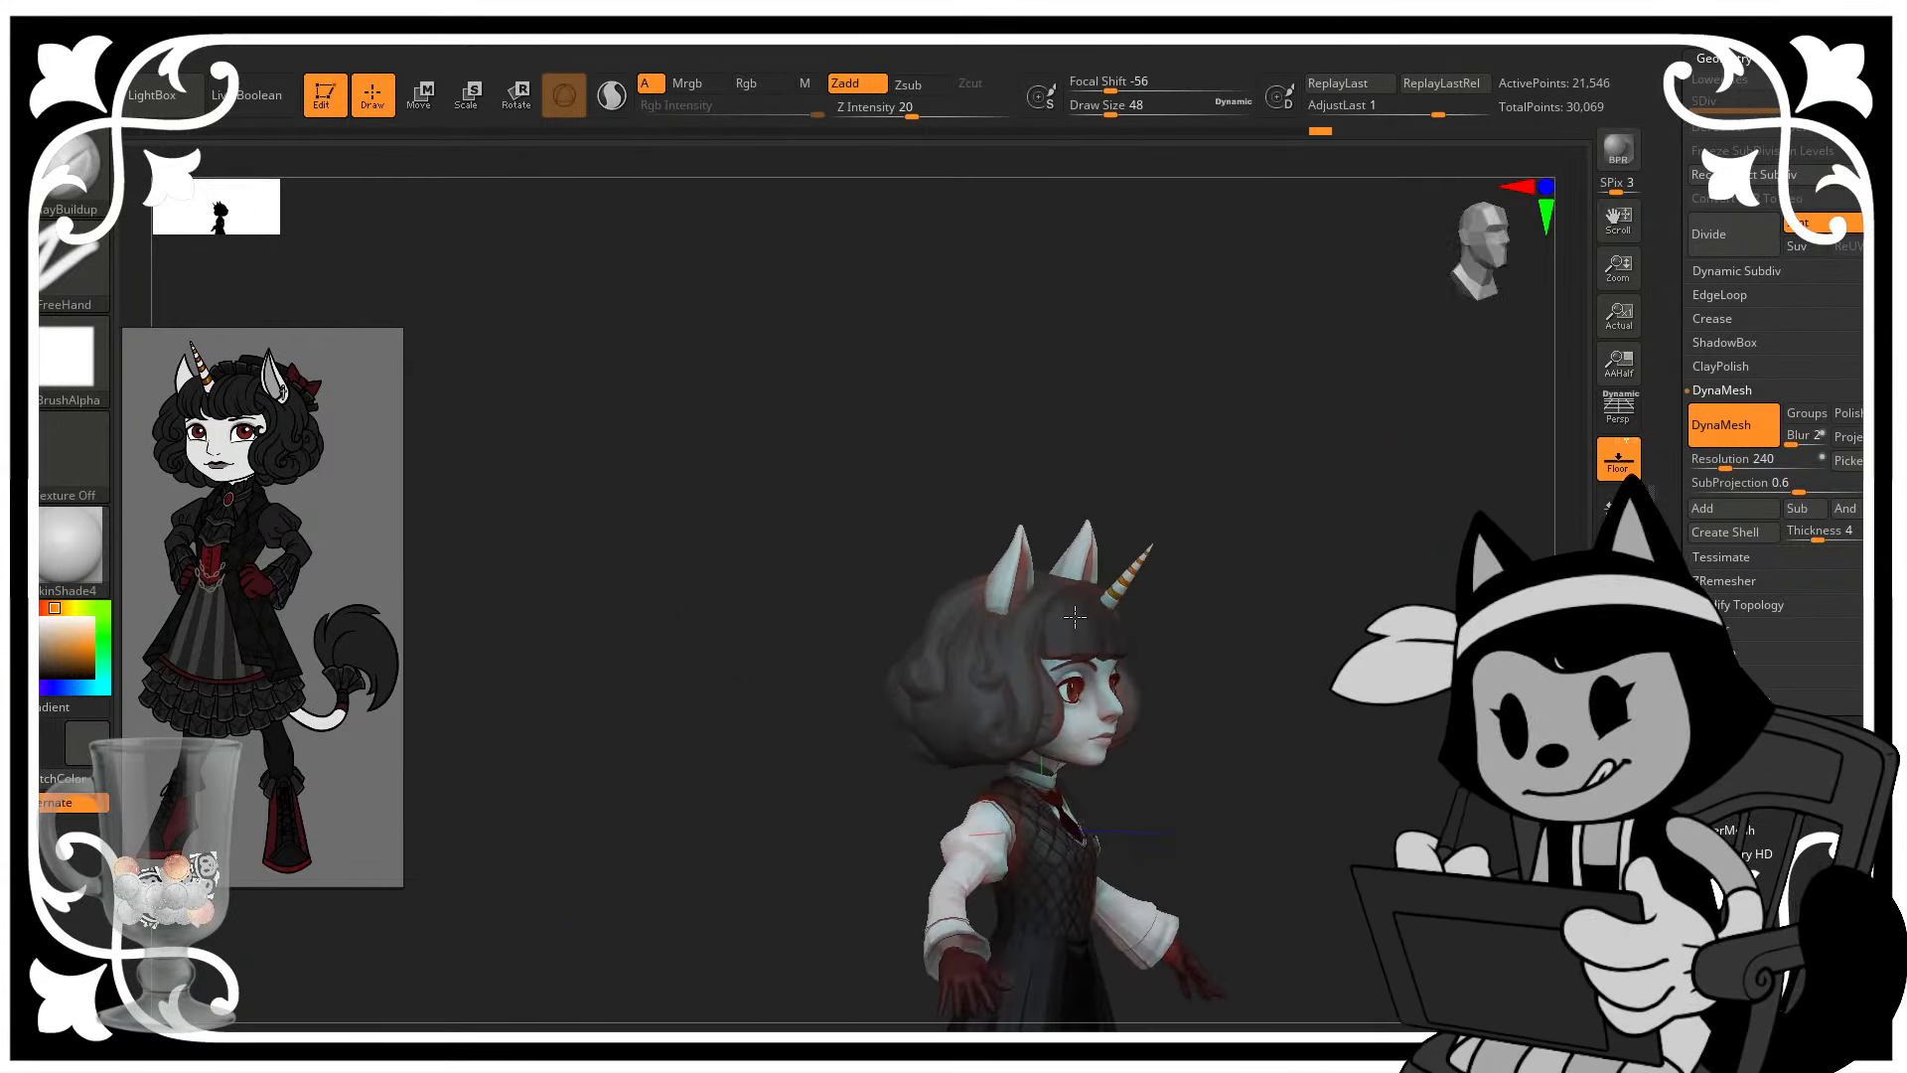
{"action": "left_click_drag", "start_coordinate": [1142, 622], "coordinate": [1371, 745]}
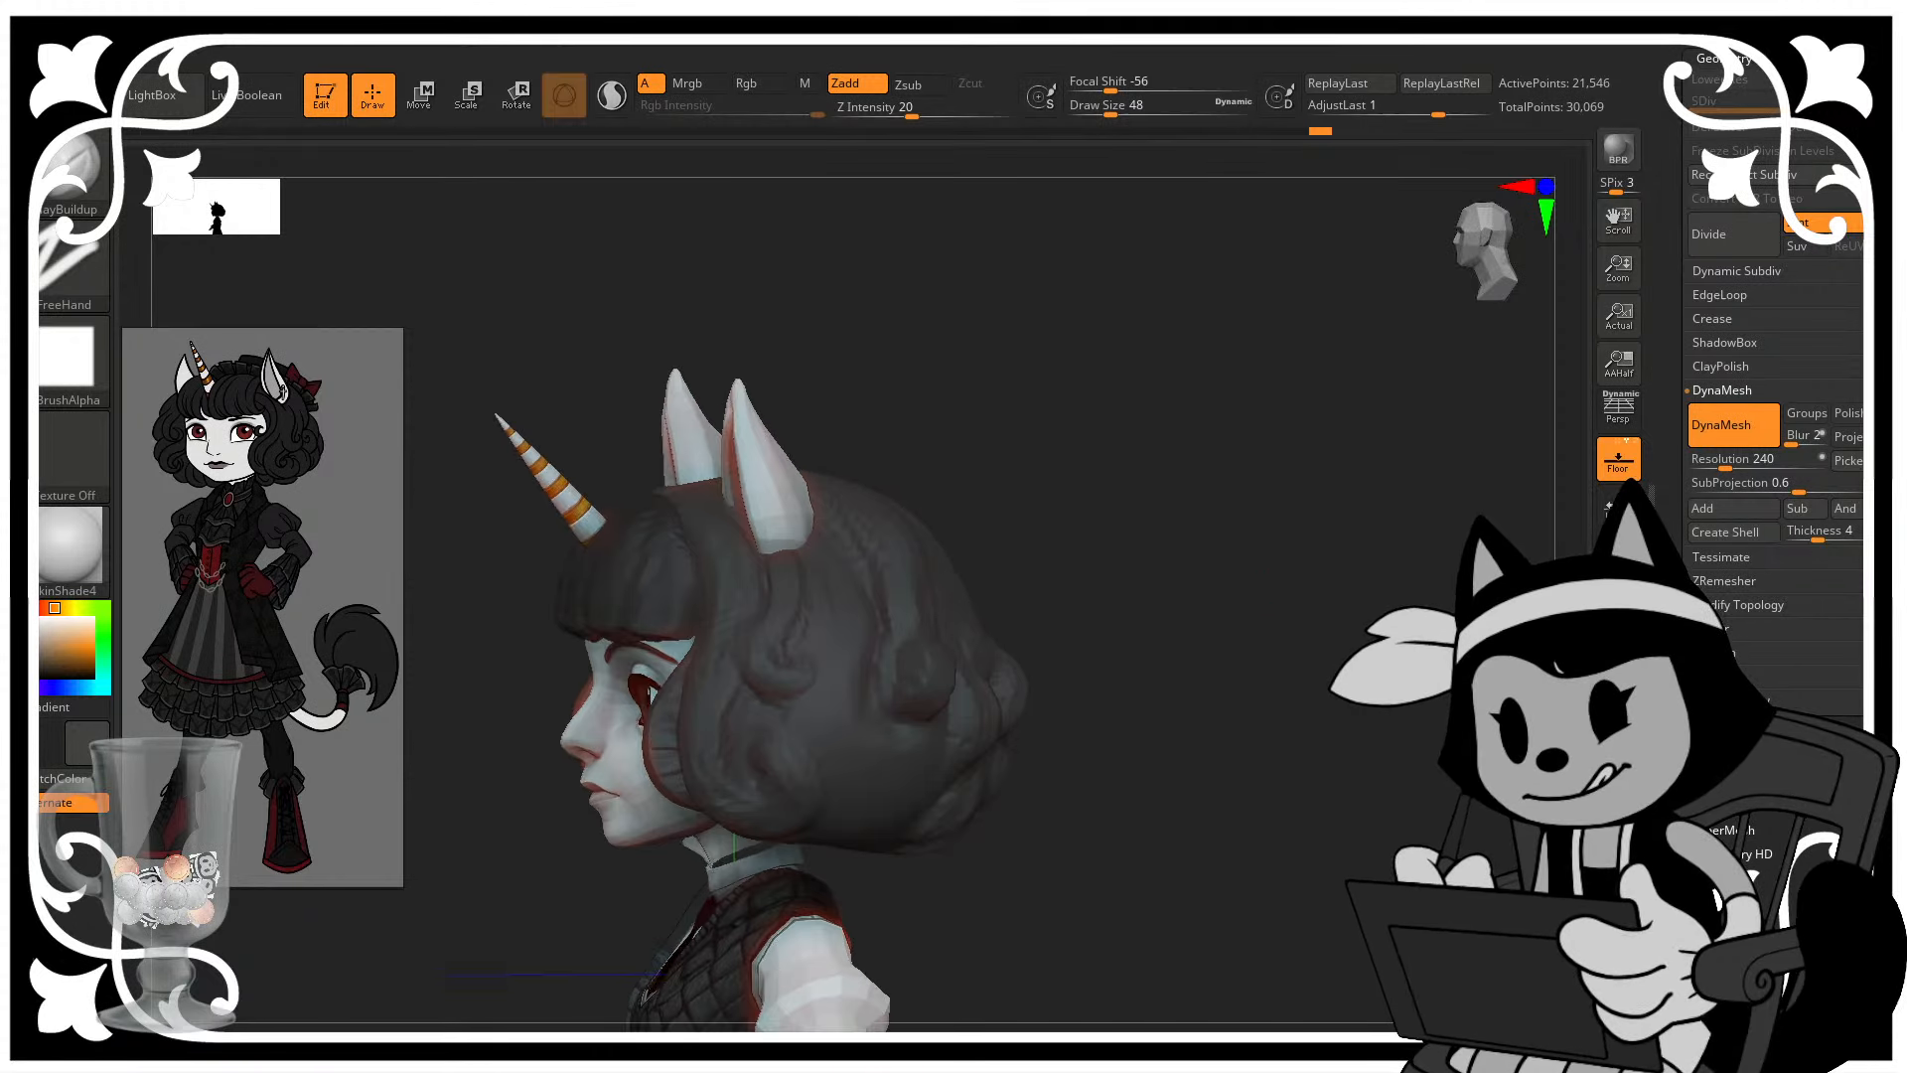
{"action": "left_click_drag", "start_coordinate": [1369, 626], "coordinate": [1371, 659], "text": "alt"}
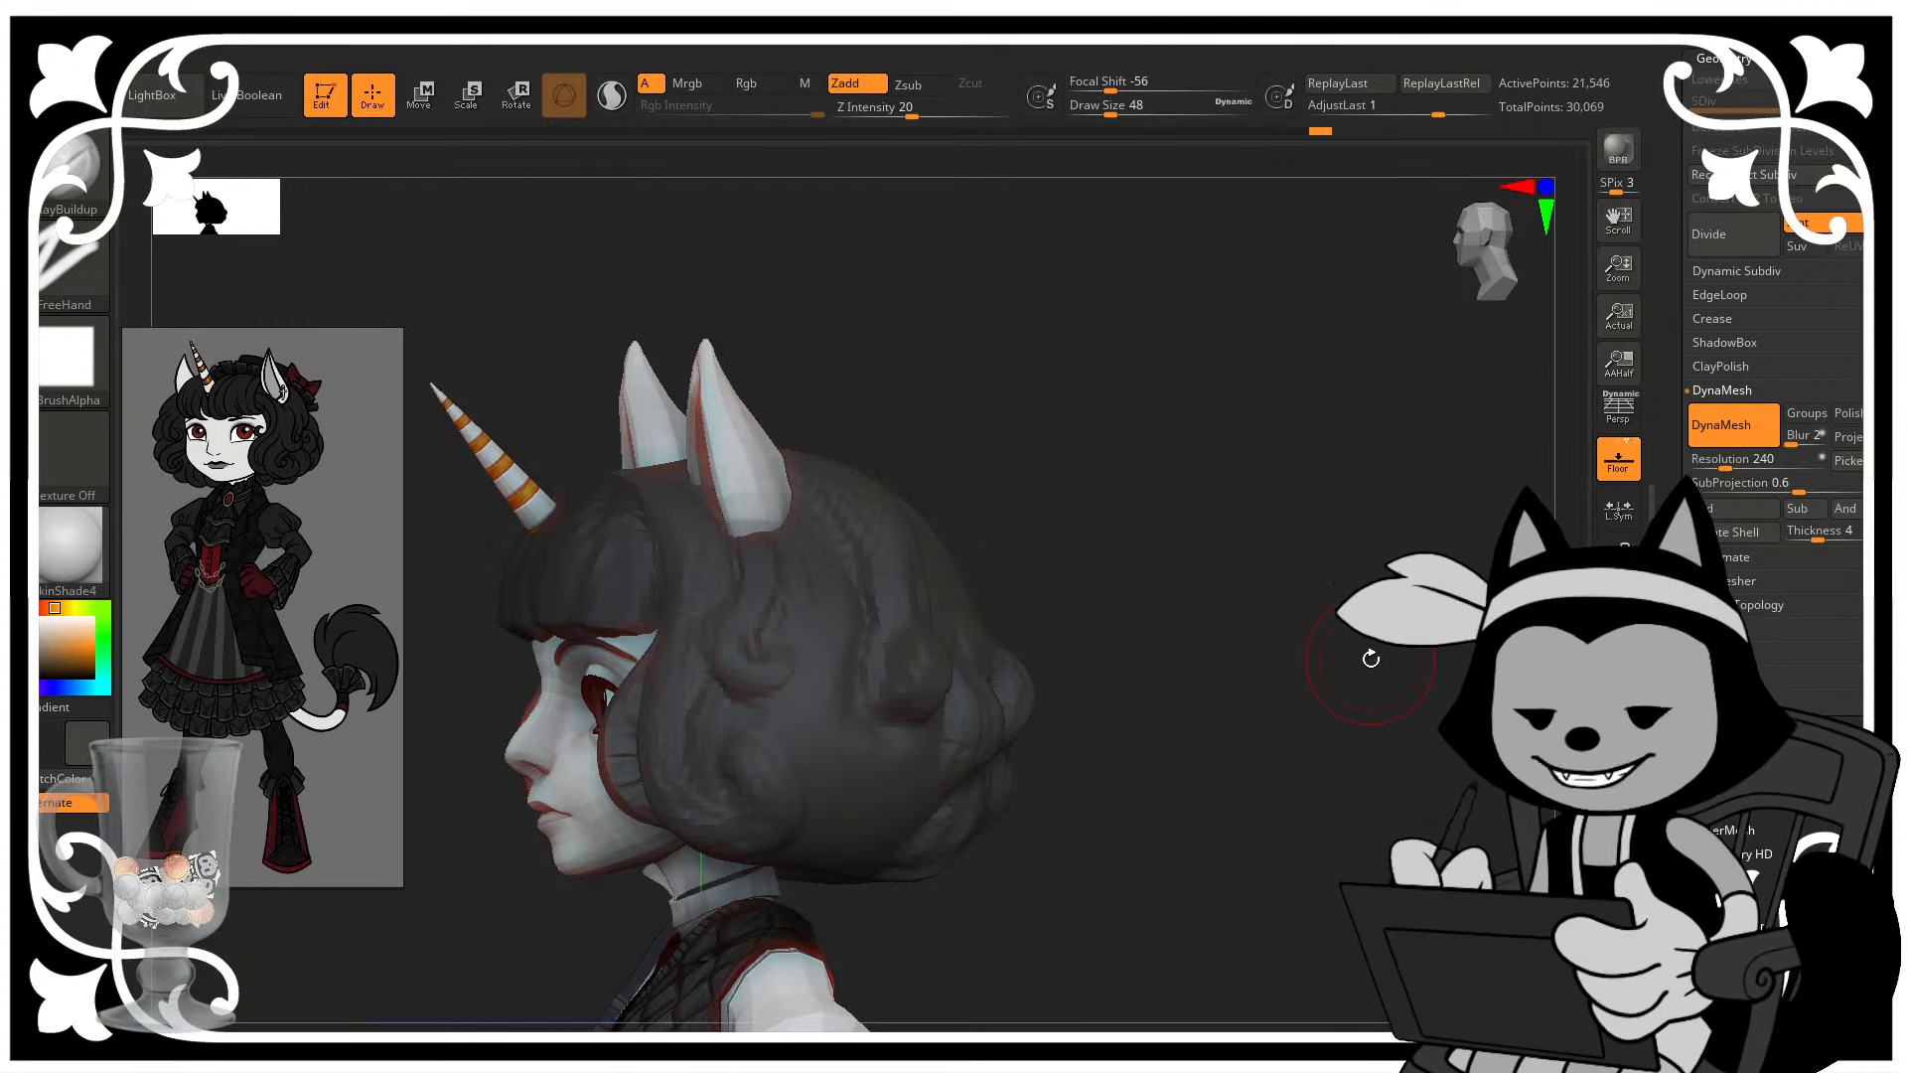
- Build curl clumps along the lower side of the bob below the ear with ClayBuildup at draw sizes 44 to 40
{"action": "left_click_drag", "start_coordinate": [1371, 658], "coordinate": [1363, 566], "text": "alt"}
{"action": "left_click_drag", "start_coordinate": [1246, 572], "coordinate": [1202, 614], "text": "alt"}
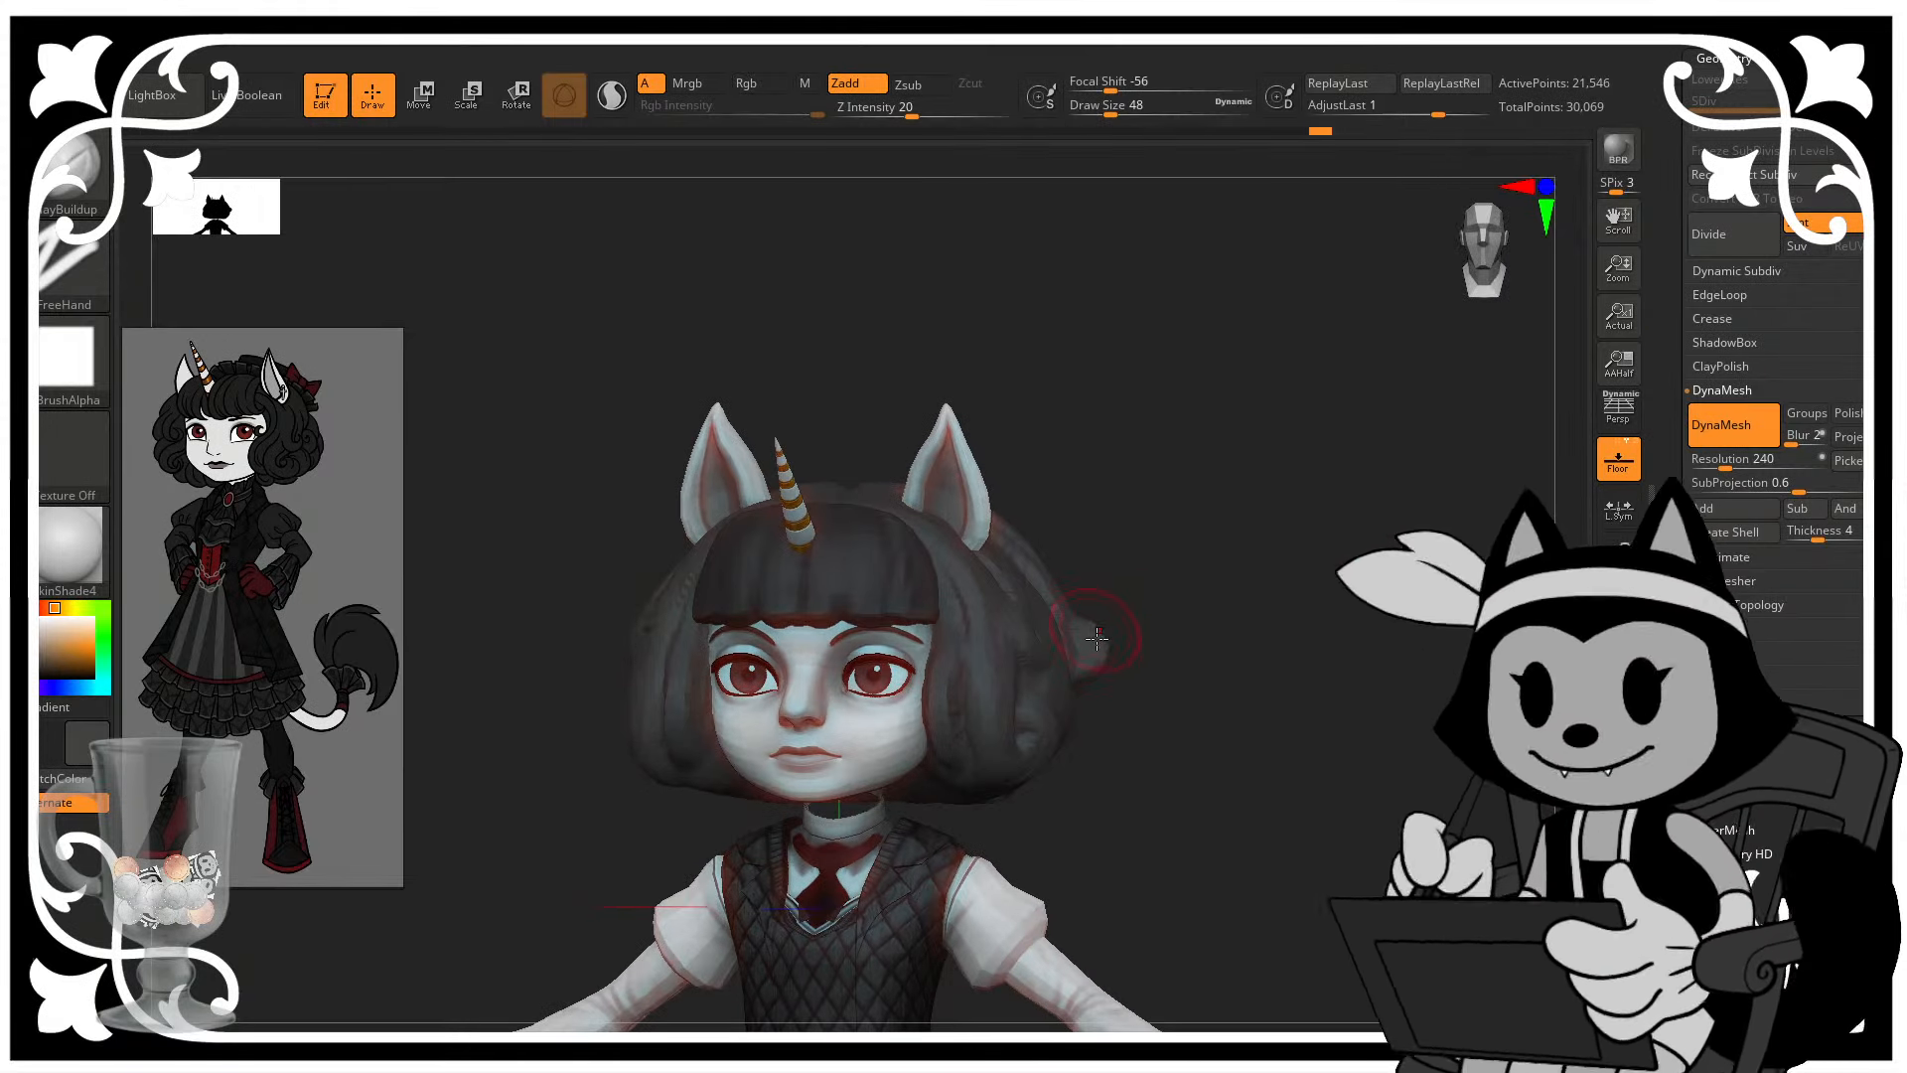
{"action": "left_click_drag", "start_coordinate": [1361, 571], "coordinate": [1281, 675], "text": "alt"}
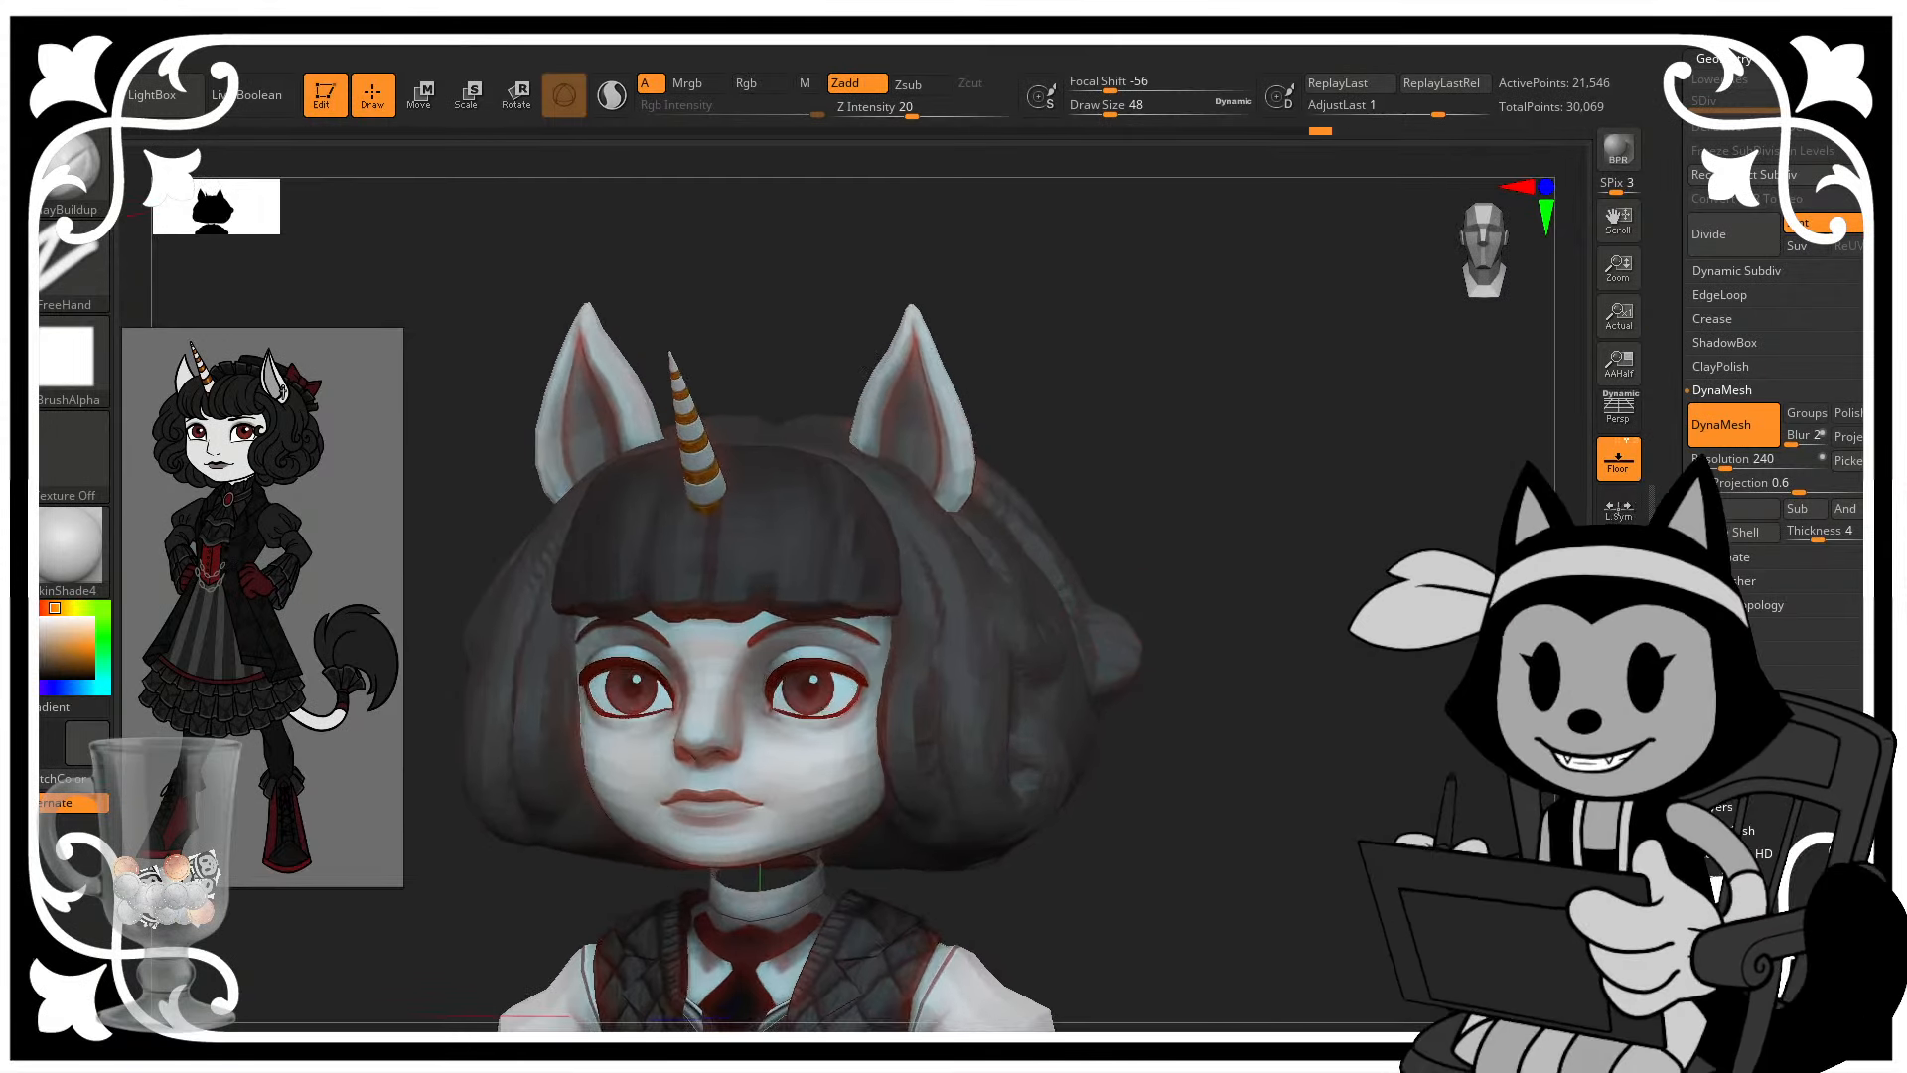
{"action": "left_click_drag", "start_coordinate": [1366, 621], "coordinate": [1232, 634]}
{"action": "mouse_move", "coordinate": [1118, 492]}
{"action": "left_mouse_down"}
{"action": "mouse_move", "coordinate": [1164, 542]}
{"action": "mouse_move", "coordinate": [1158, 502]}
{"action": "mouse_move", "coordinate": [1033, 616]}
{"action": "left_mouse_up"}
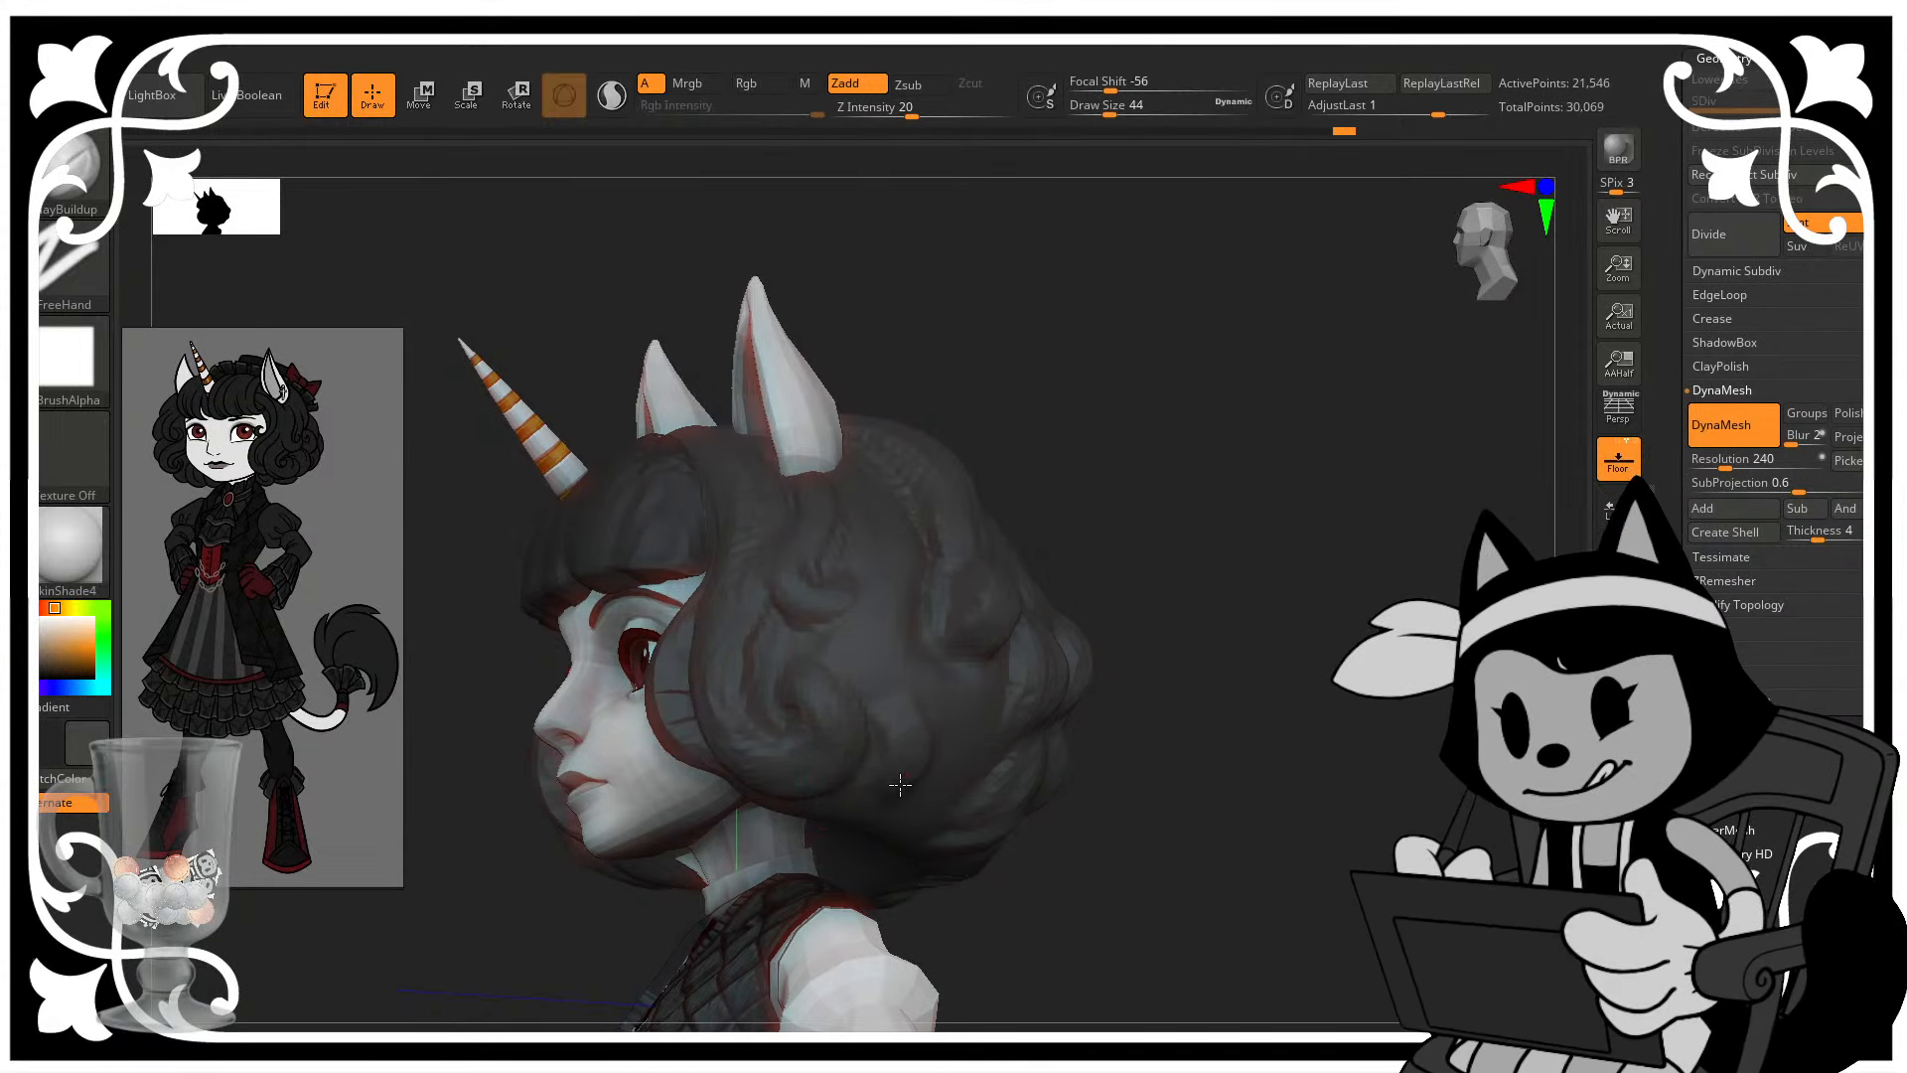
{"action": "left_click_drag", "start_coordinate": [1185, 517], "coordinate": [1105, 497]}
{"action": "left_click_drag", "start_coordinate": [1219, 504], "coordinate": [870, 834]}
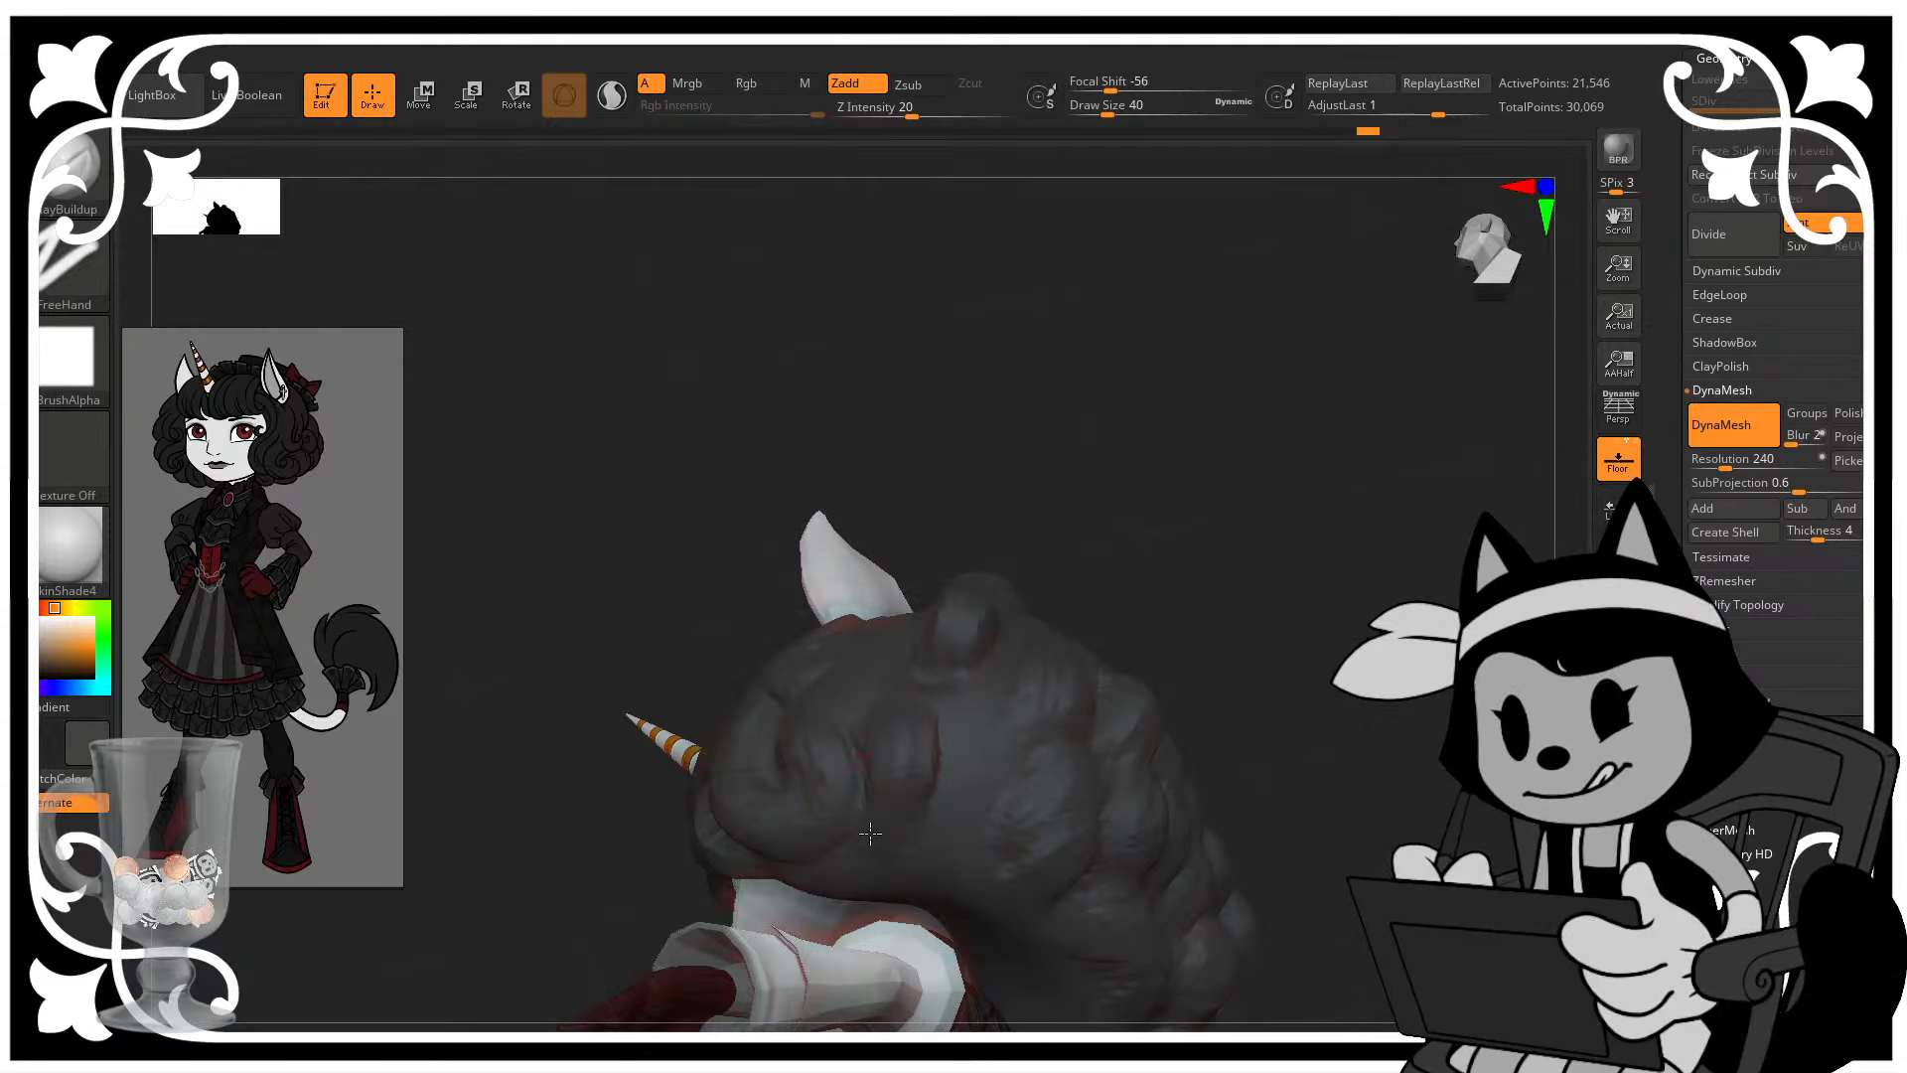
- Add rounded curl clumps along the bob's lower edge behind the ear with ClayBuildup at draw size 36
{"action": "left_click_drag", "start_coordinate": [1166, 562], "coordinate": [961, 763]}
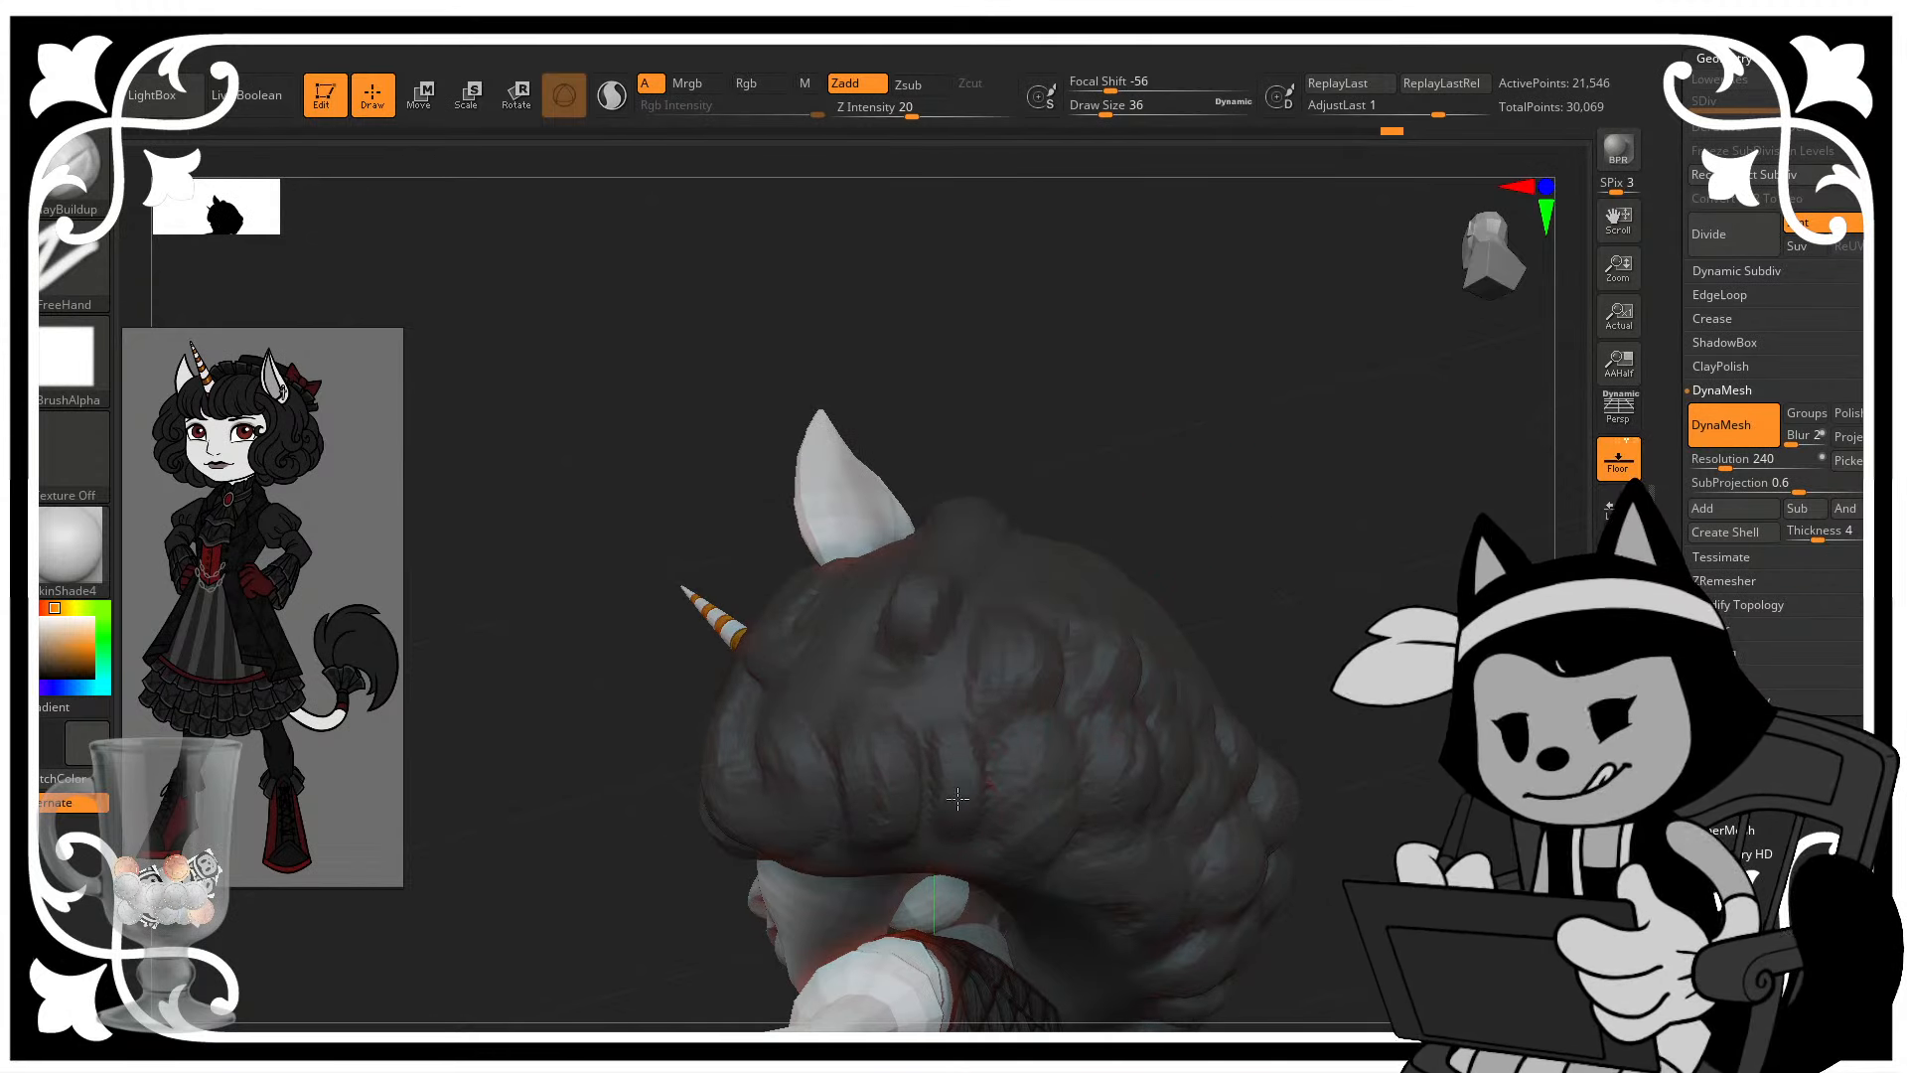
{"action": "left_click_drag", "start_coordinate": [1242, 523], "coordinate": [972, 751]}
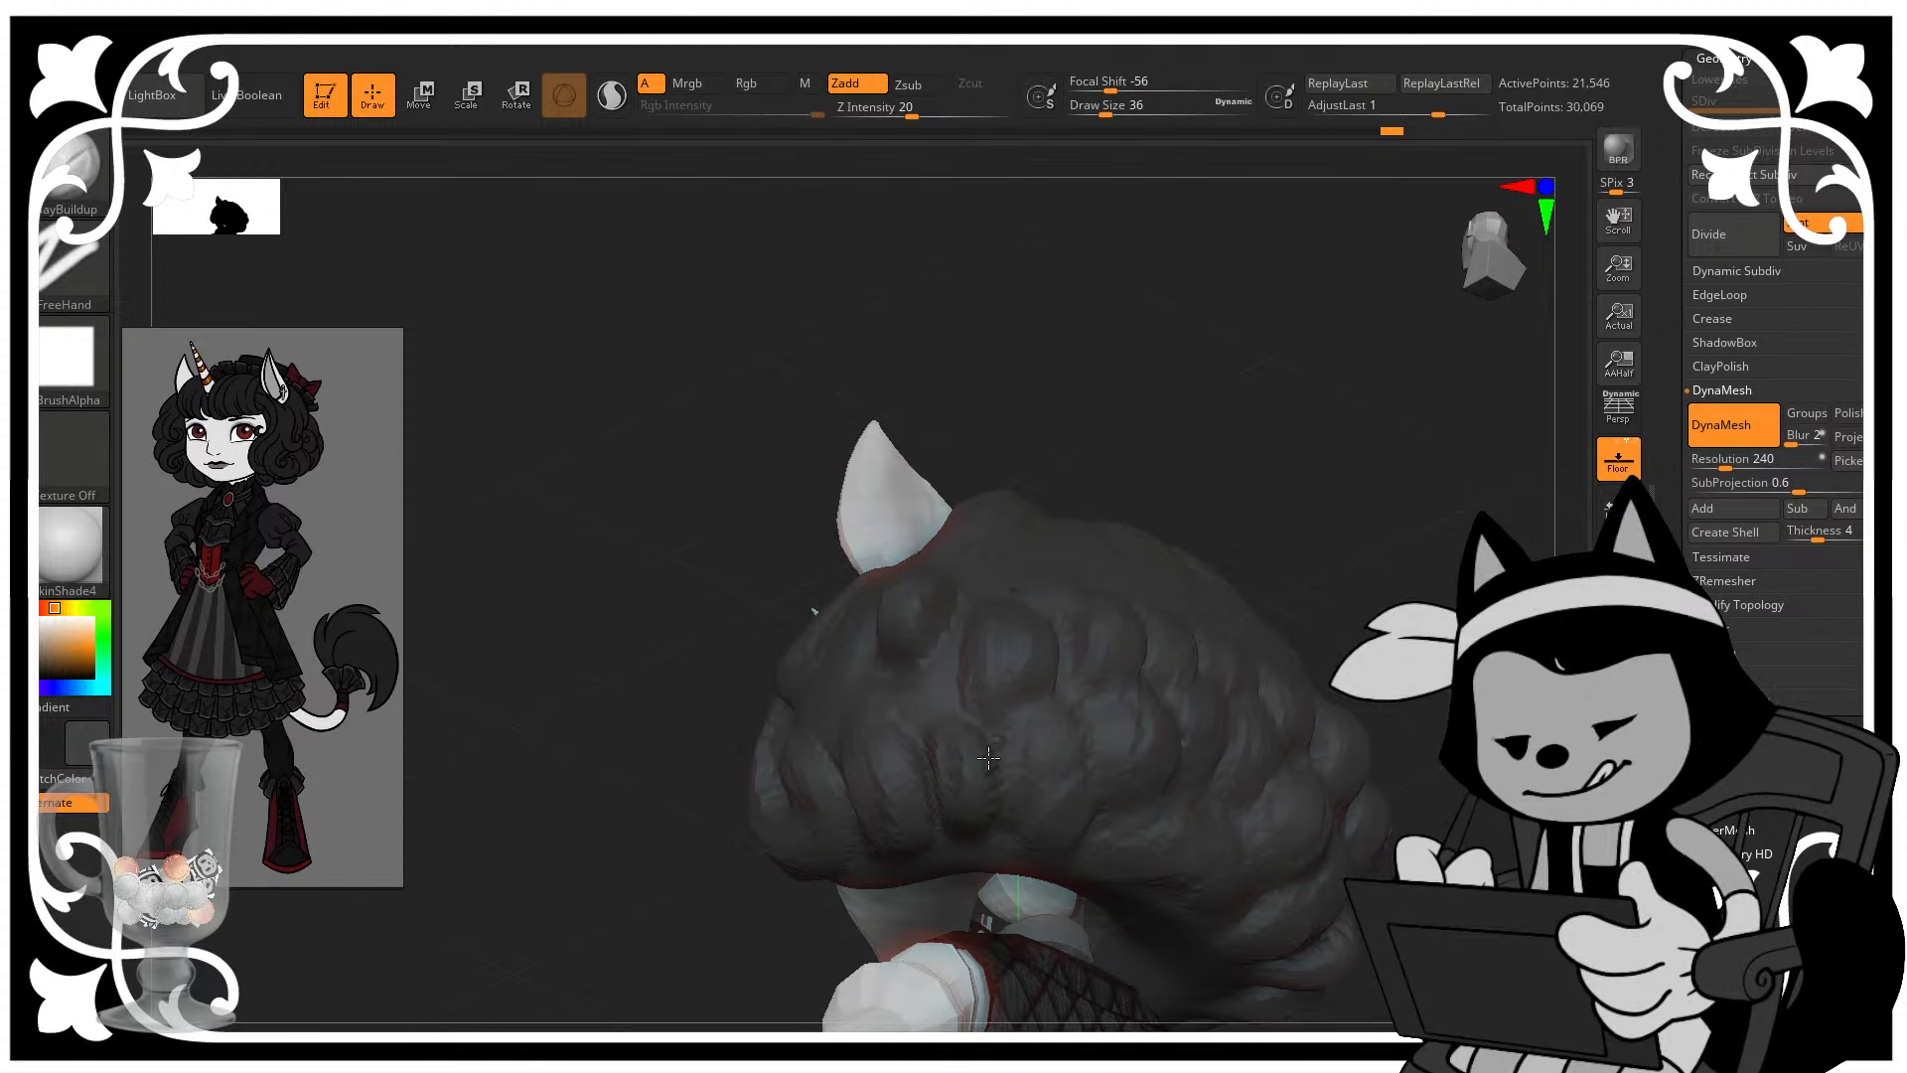
{"action": "left_click_drag", "start_coordinate": [1282, 535], "coordinate": [1142, 676]}
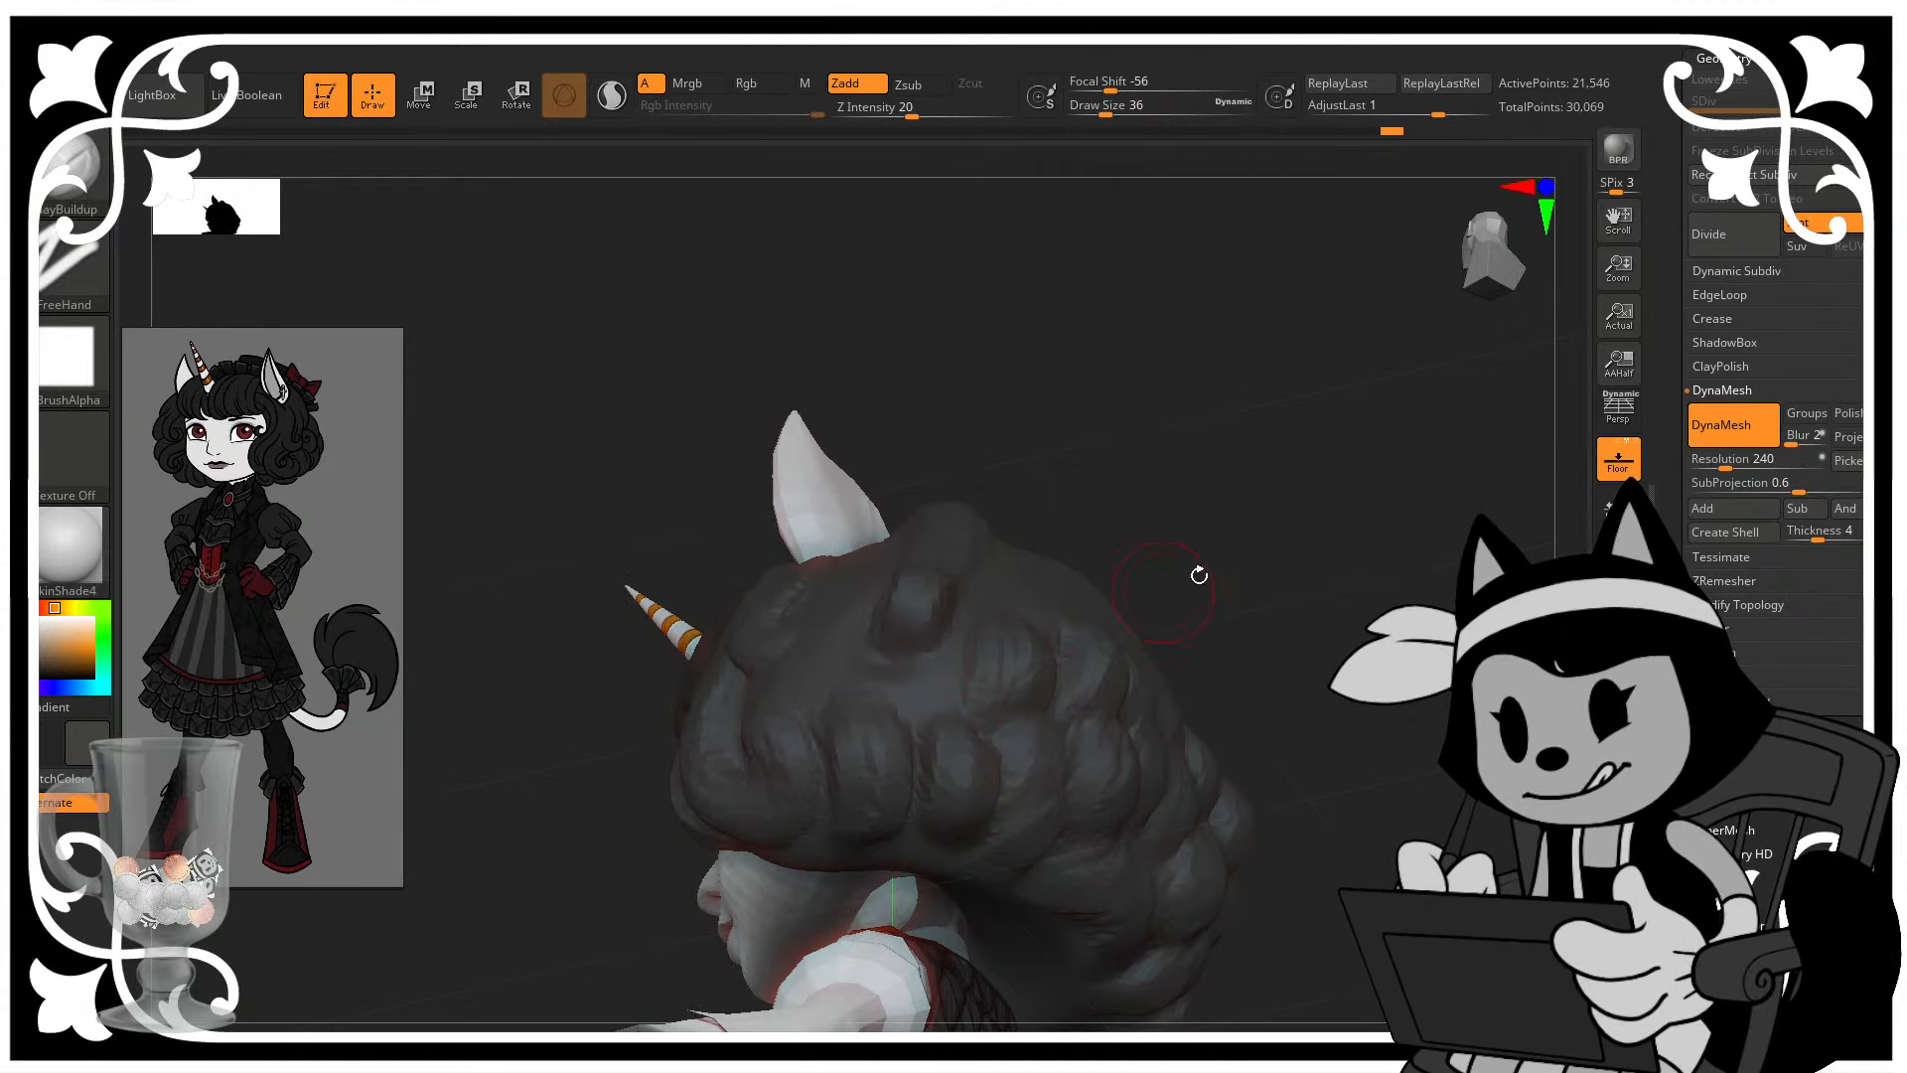
{"action": "left_click_drag", "start_coordinate": [1196, 566], "coordinate": [944, 797]}
- Fill the underside and lower centre back of the bob with curl clumps using ClayBuildup at draw size 36
{"action": "right_click_drag", "start_coordinate": [993, 713], "coordinate": [998, 837]}
{"action": "left_click_drag", "start_coordinate": [1000, 836], "coordinate": [1023, 789]}
{"action": "right_click_drag", "start_coordinate": [1043, 737], "coordinate": [1114, 688]}
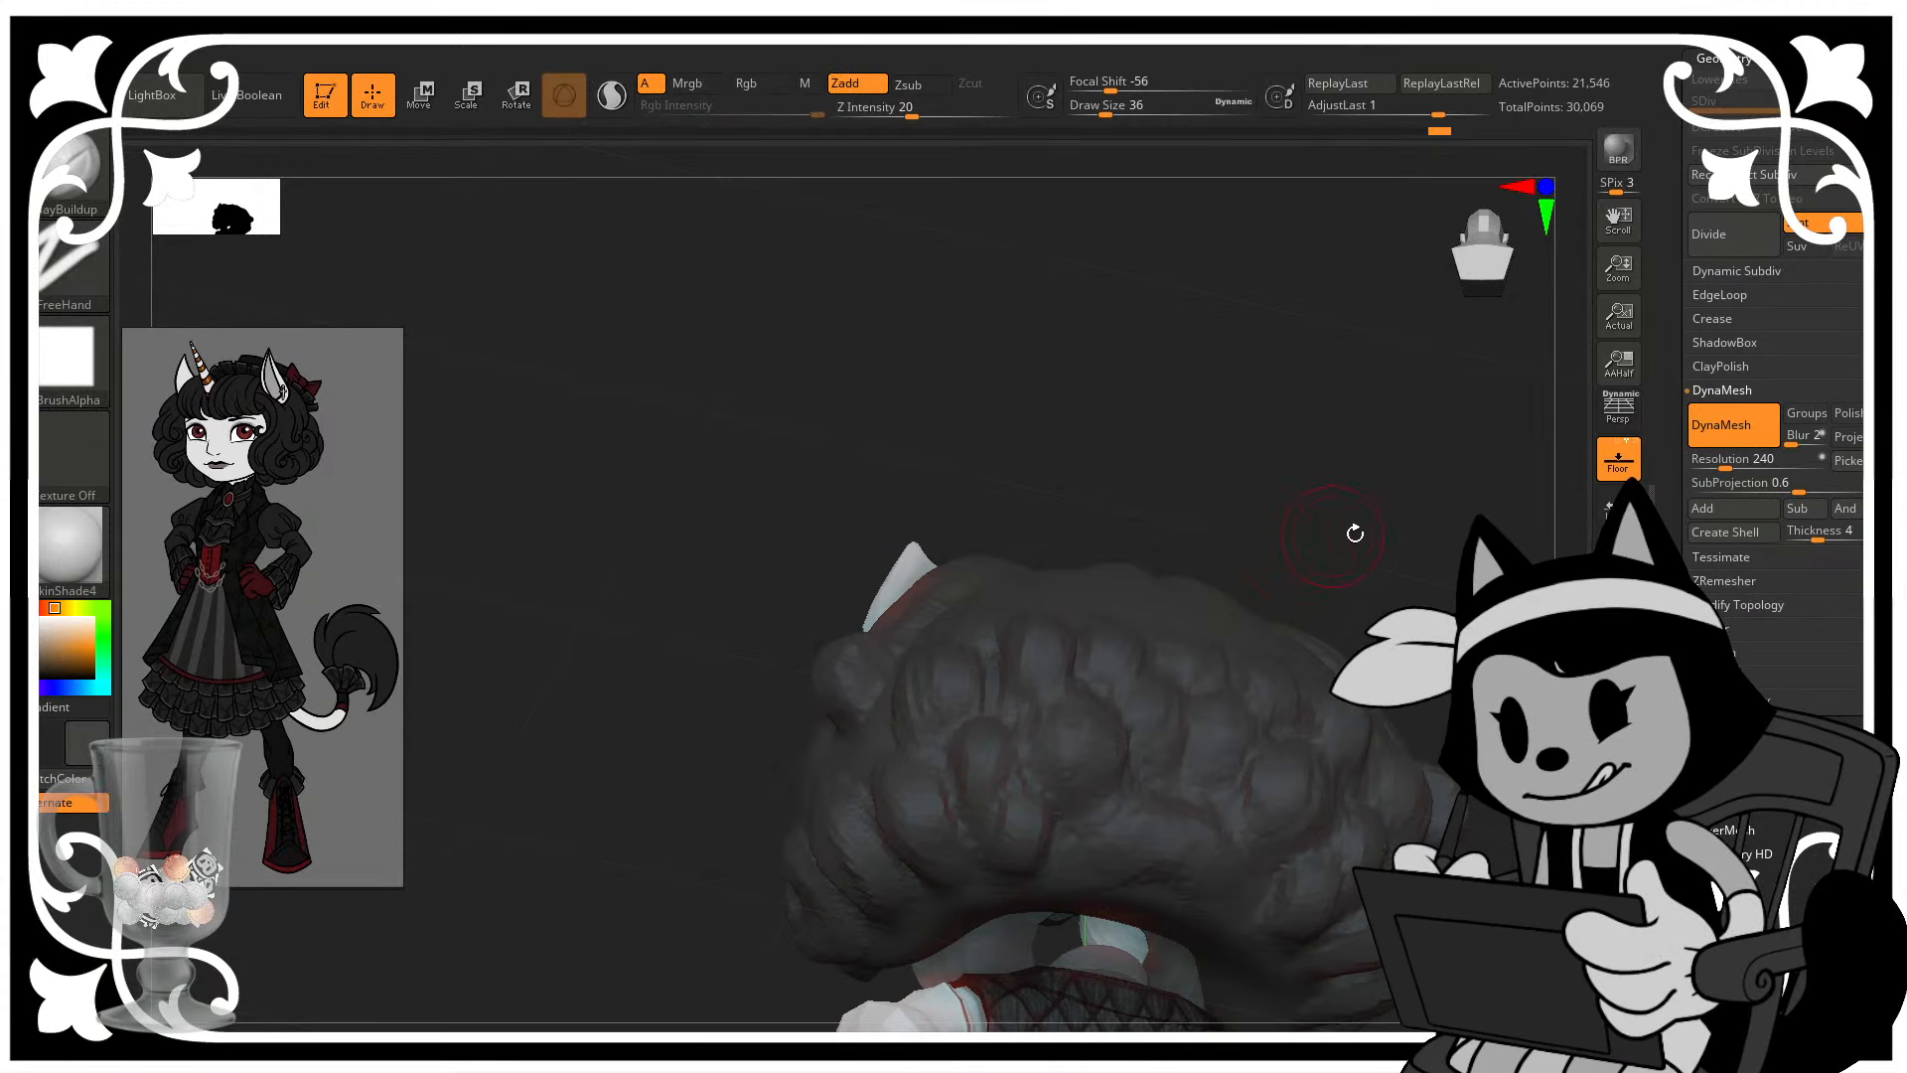
{"action": "right_click_drag", "start_coordinate": [1355, 534], "coordinate": [1122, 709]}
{"action": "left_click_drag", "start_coordinate": [1381, 427], "coordinate": [1346, 606]}
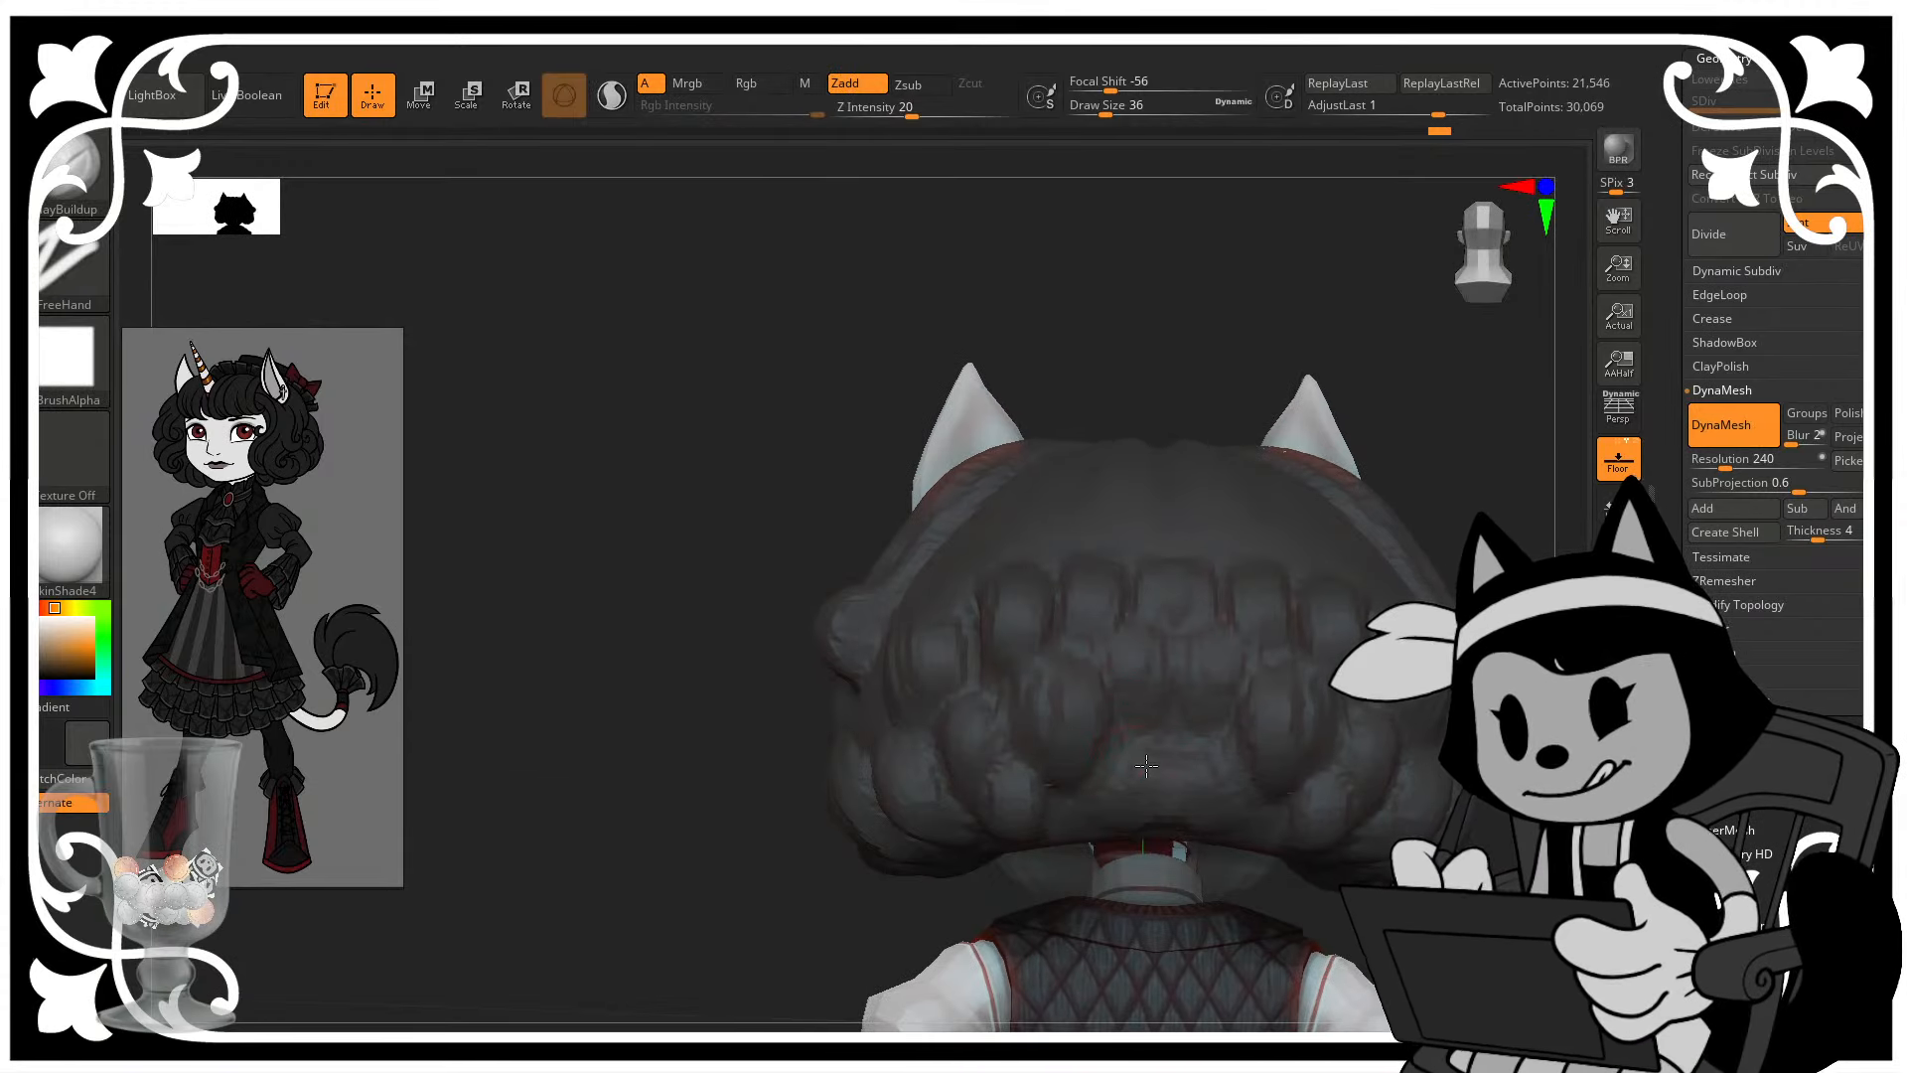
{"action": "left_click_drag", "start_coordinate": [1405, 438], "coordinate": [1158, 686]}
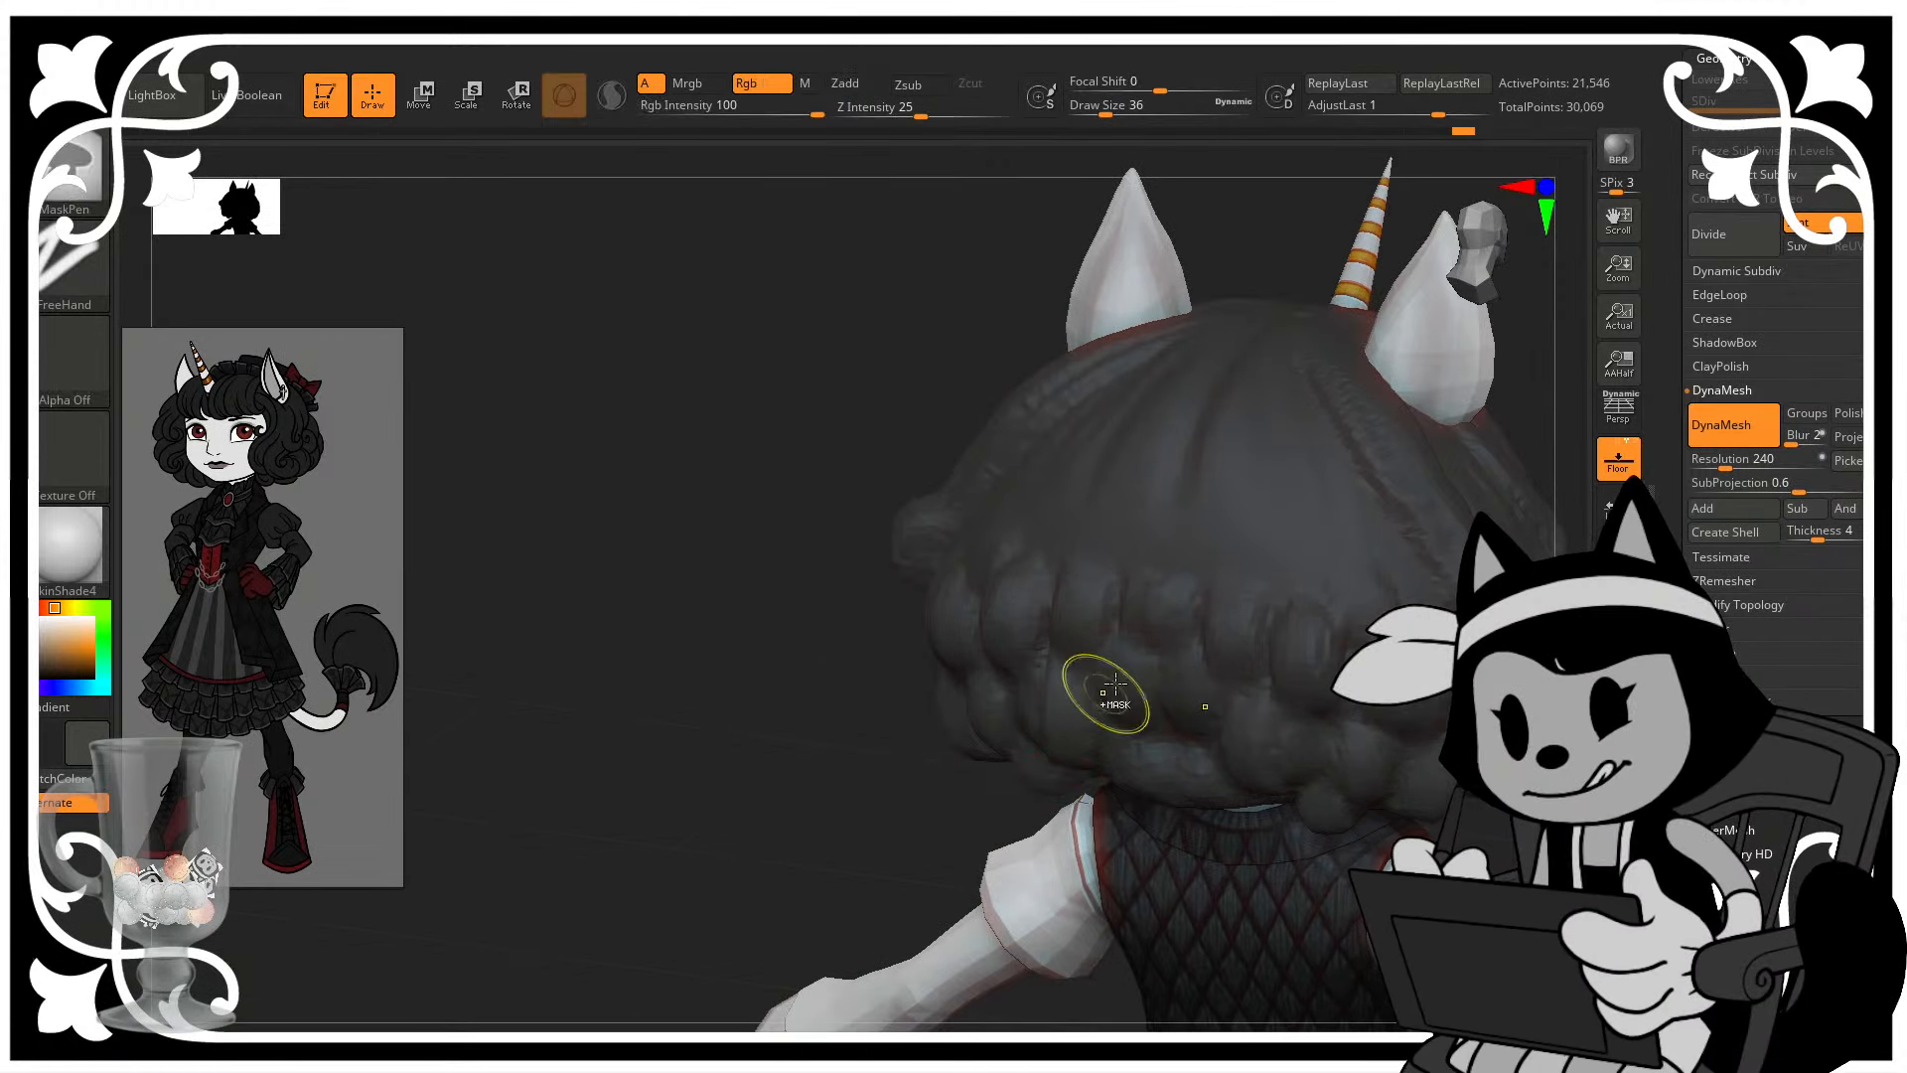
- Sculpt long strand ridges from the crown down to the back curls with ClayBuildup at draw size 36
{"action": "left_click_drag", "start_coordinate": [915, 809], "coordinate": [1028, 695]}
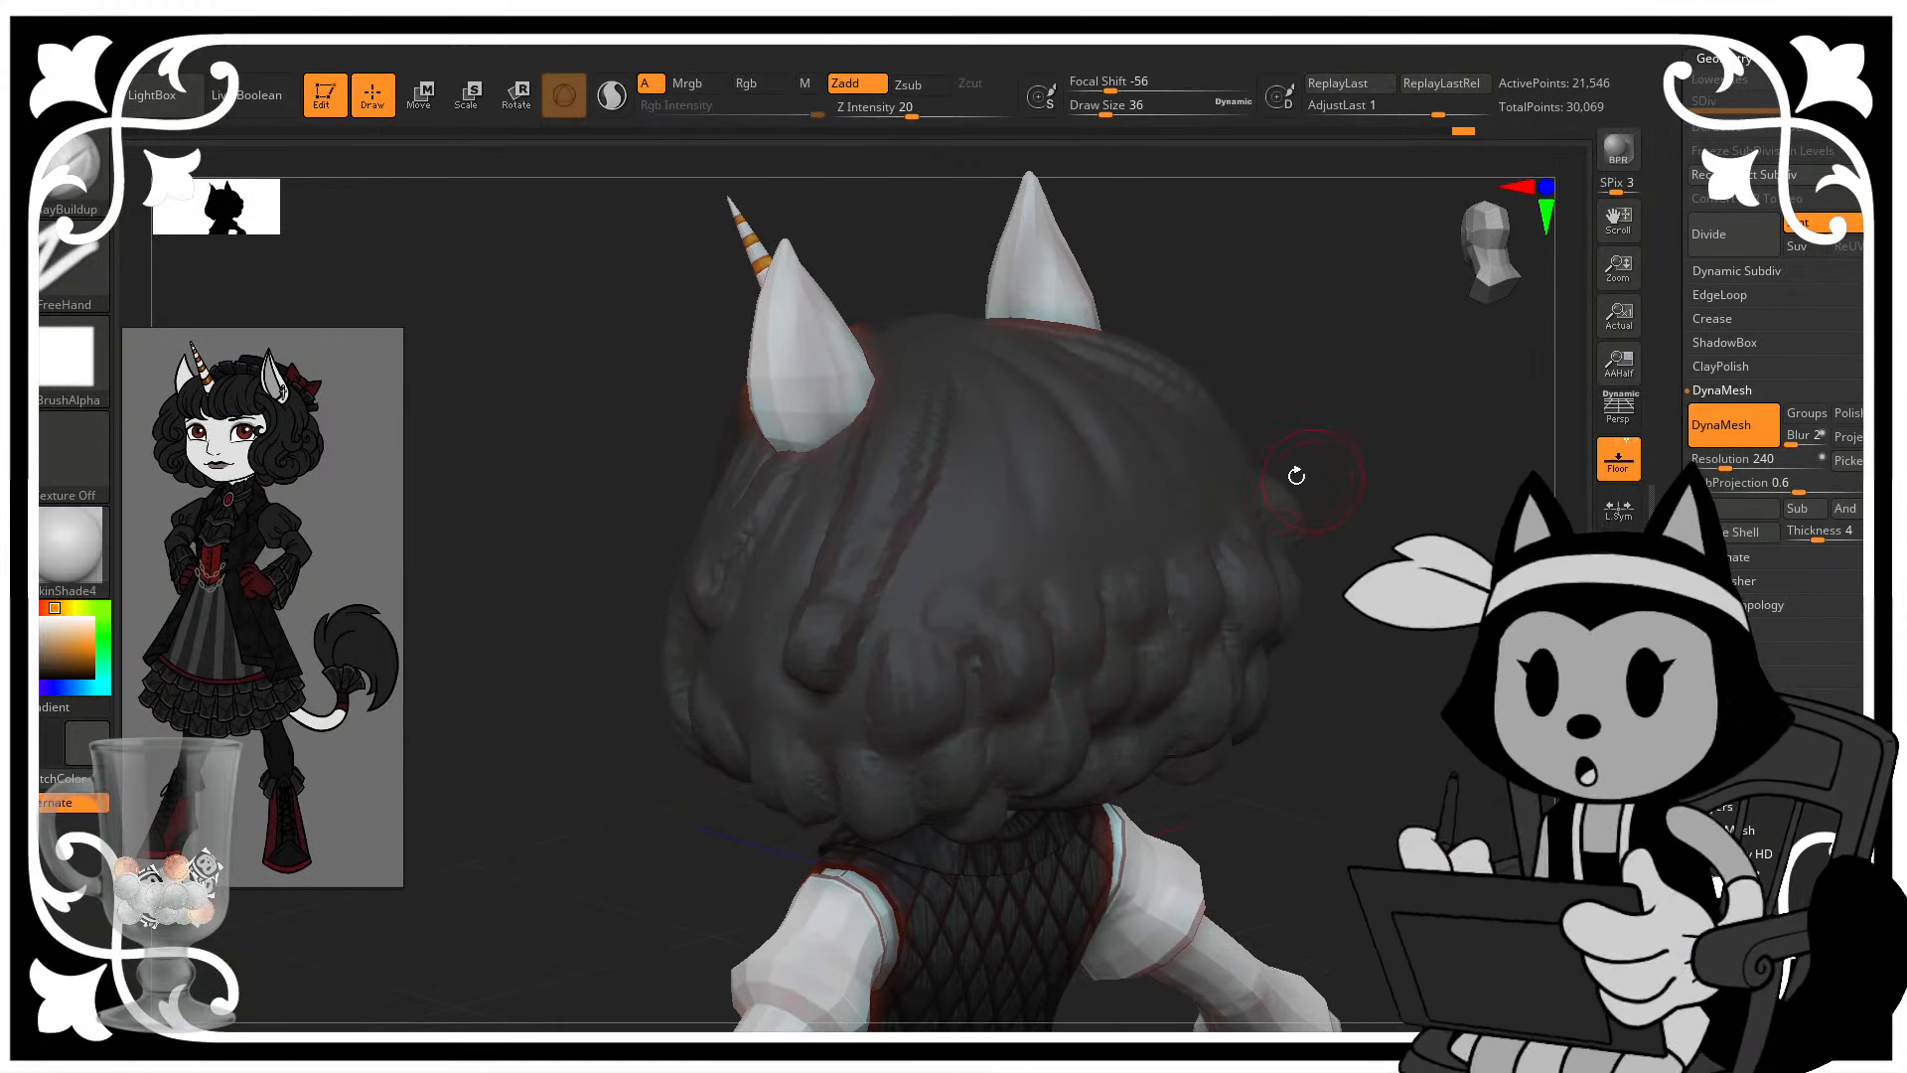
{"action": "left_click_drag", "start_coordinate": [1286, 417], "coordinate": [1074, 455]}
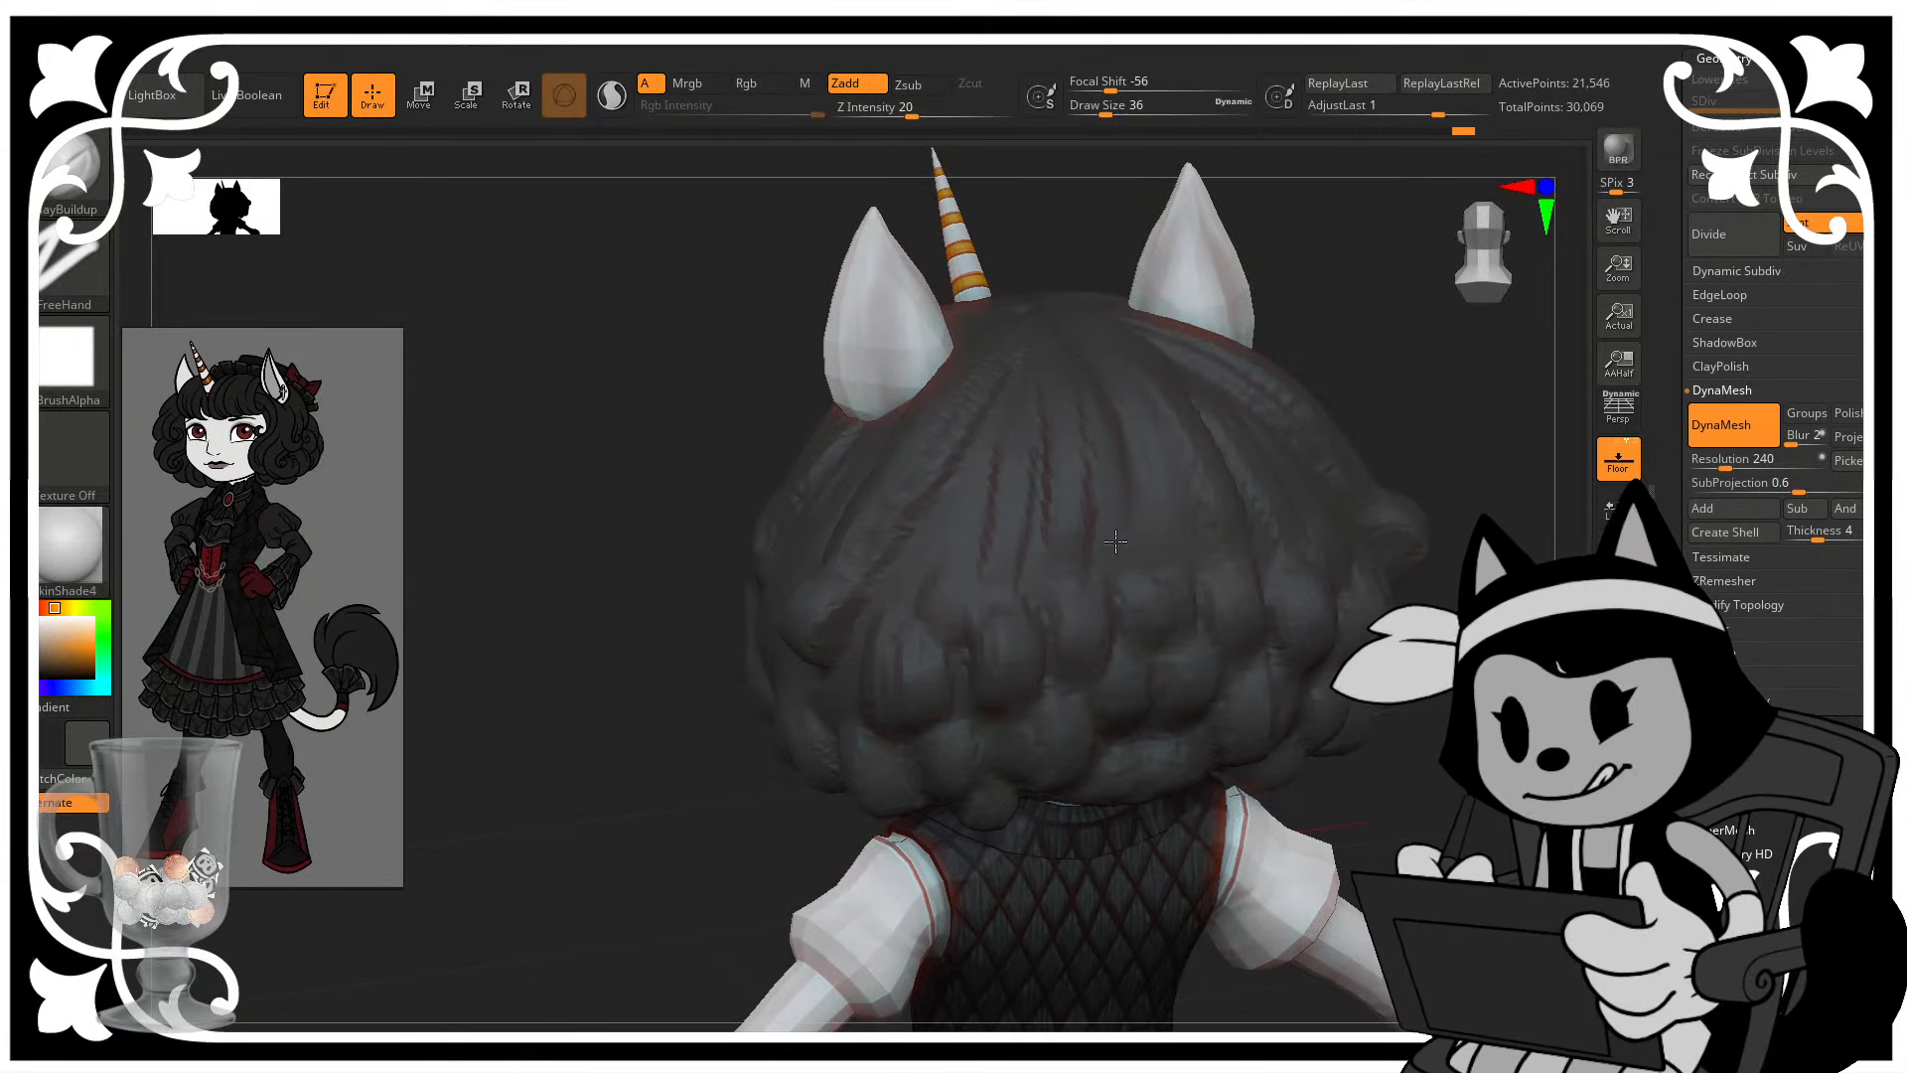
{"action": "mouse_move", "coordinate": [1122, 569]}
{"action": "left_mouse_down"}
{"action": "mouse_move", "coordinate": [1123, 472]}
{"action": "mouse_move", "coordinate": [1076, 542]}
{"action": "left_mouse_up"}
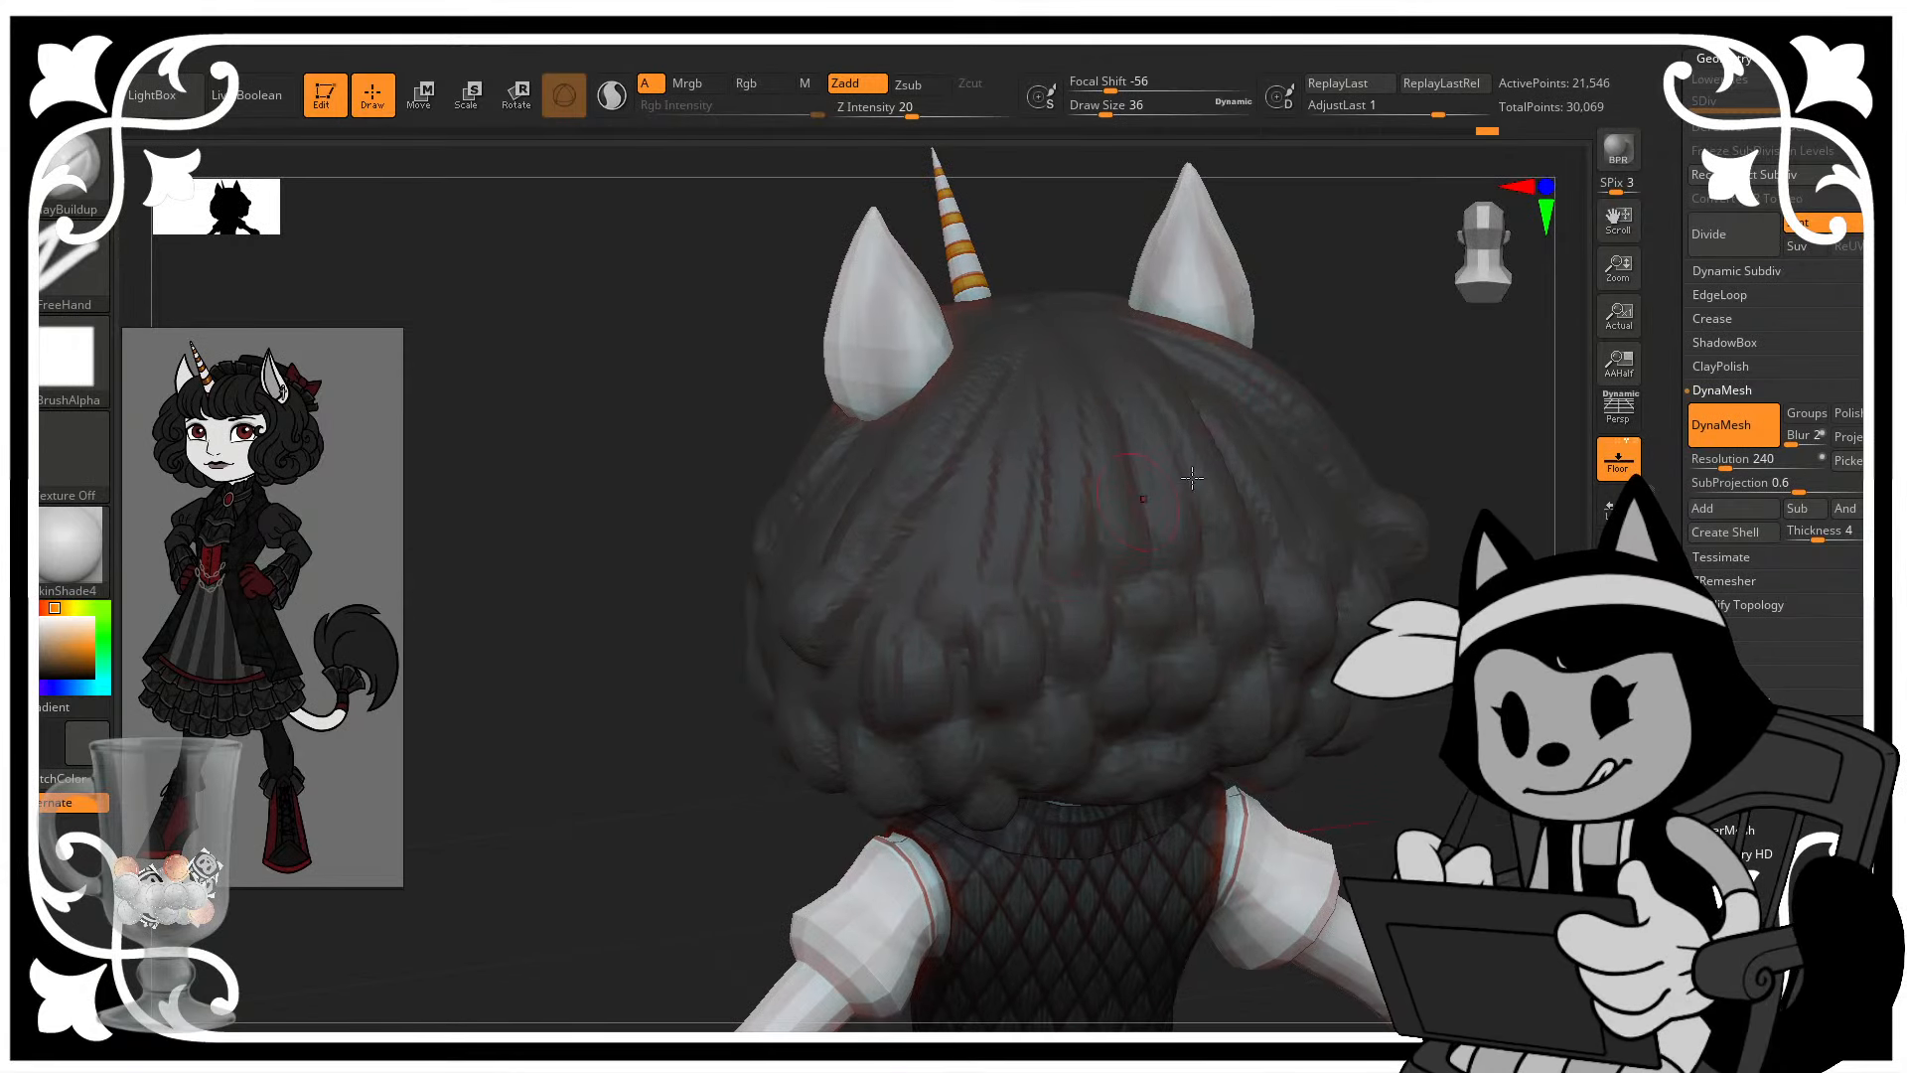
{"action": "left_click_drag", "start_coordinate": [1424, 400], "coordinate": [1466, 381]}
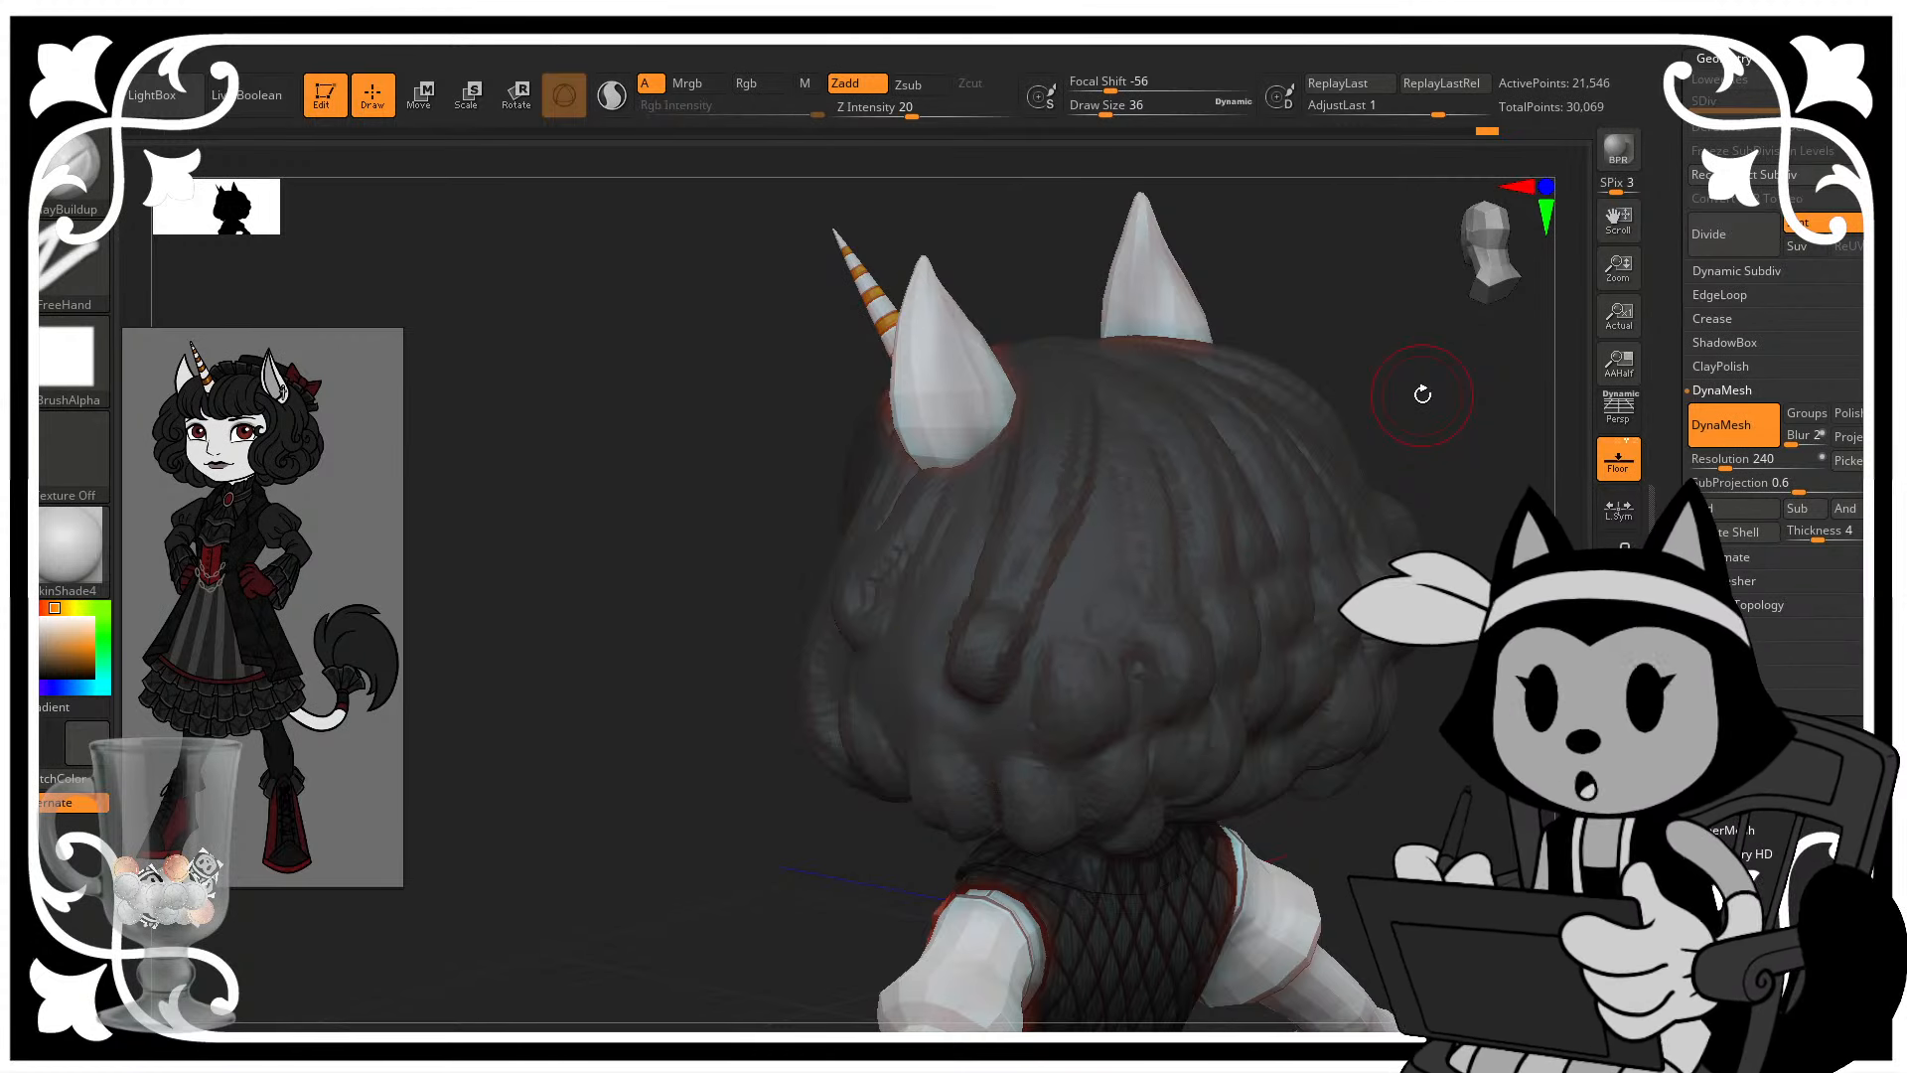
- Check the bob from the front and save the project
{"action": "left_click_drag", "start_coordinate": [1430, 537], "coordinate": [893, 621], "text": "alt"}
{"action": "left_click_drag", "start_coordinate": [1410, 621], "coordinate": [1352, 633]}
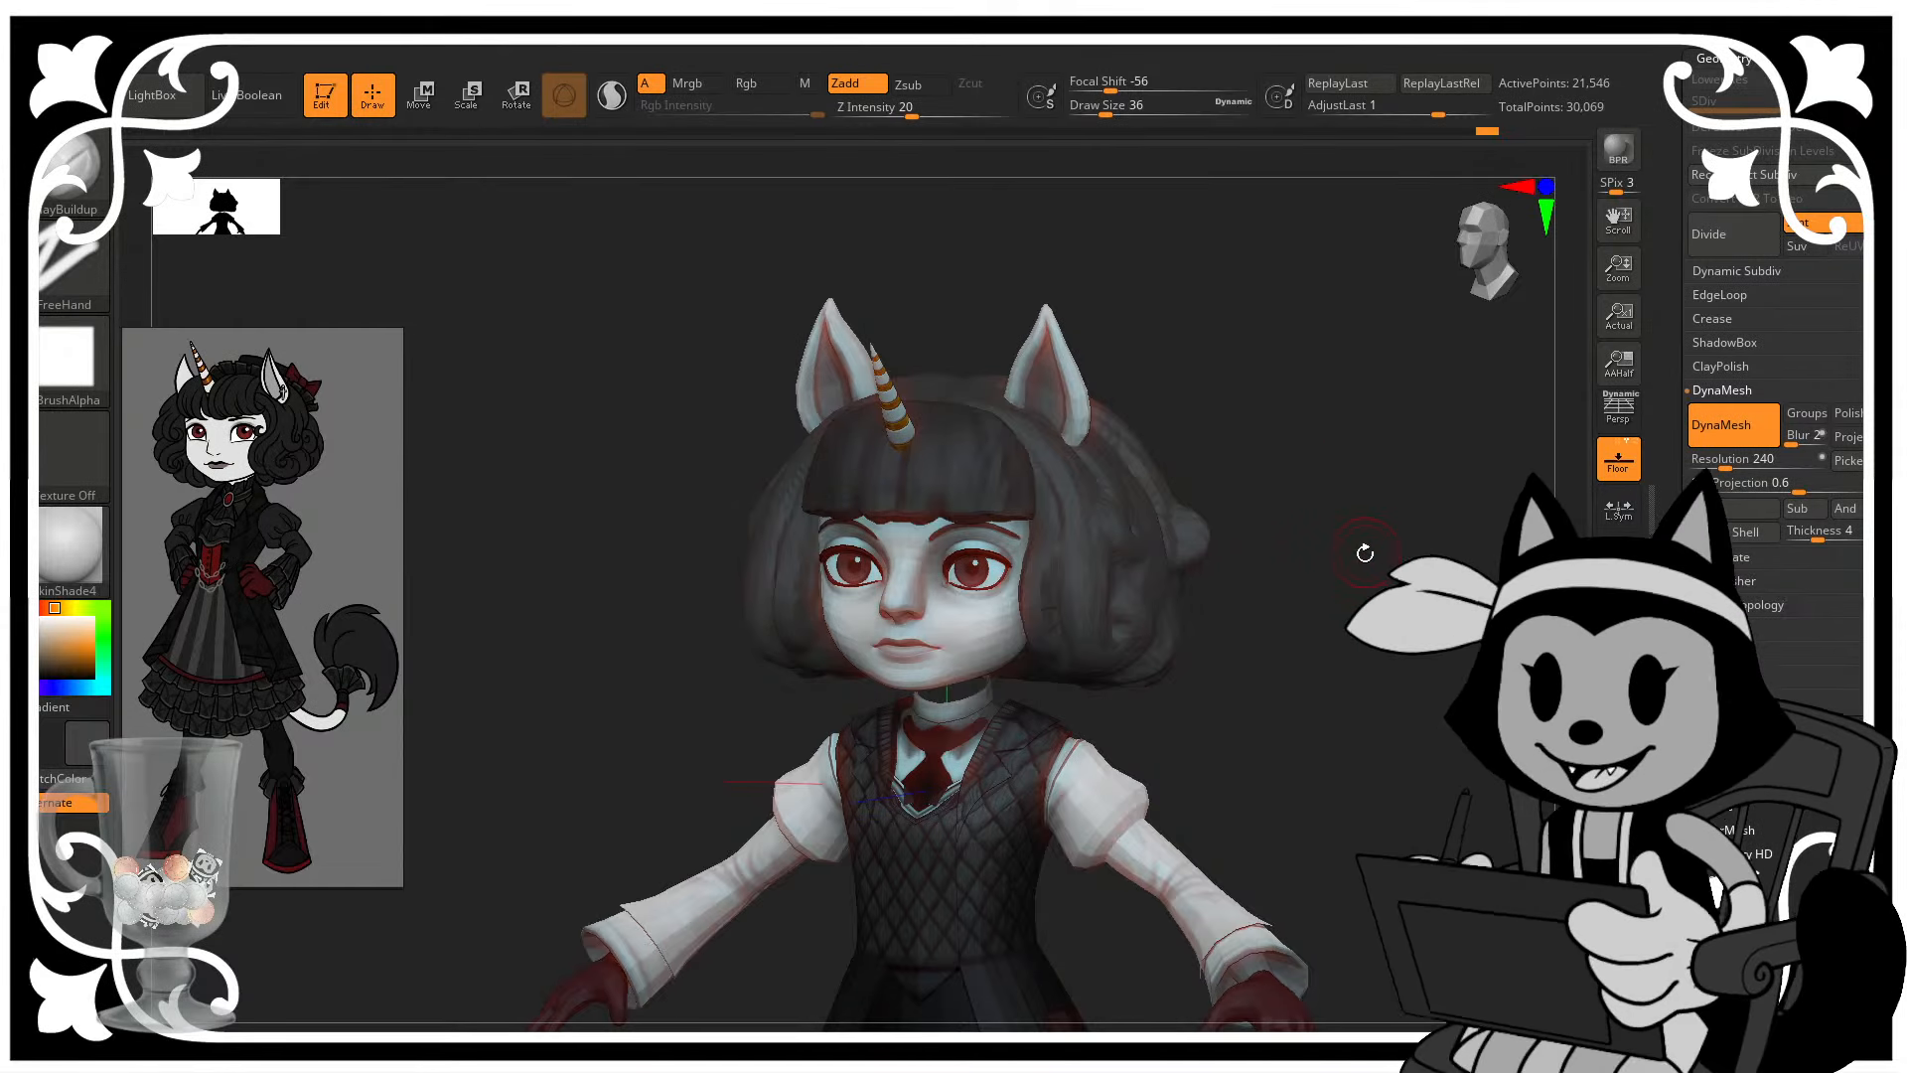
{"action": "mouse_move", "coordinate": [1365, 552]}
{"action": "left_mouse_down"}
{"action": "mouse_move", "coordinate": [1375, 596]}
{"action": "mouse_move", "coordinate": [1311, 548]}
{"action": "left_mouse_up"}
{"action": "key", "text": "ctrl"}
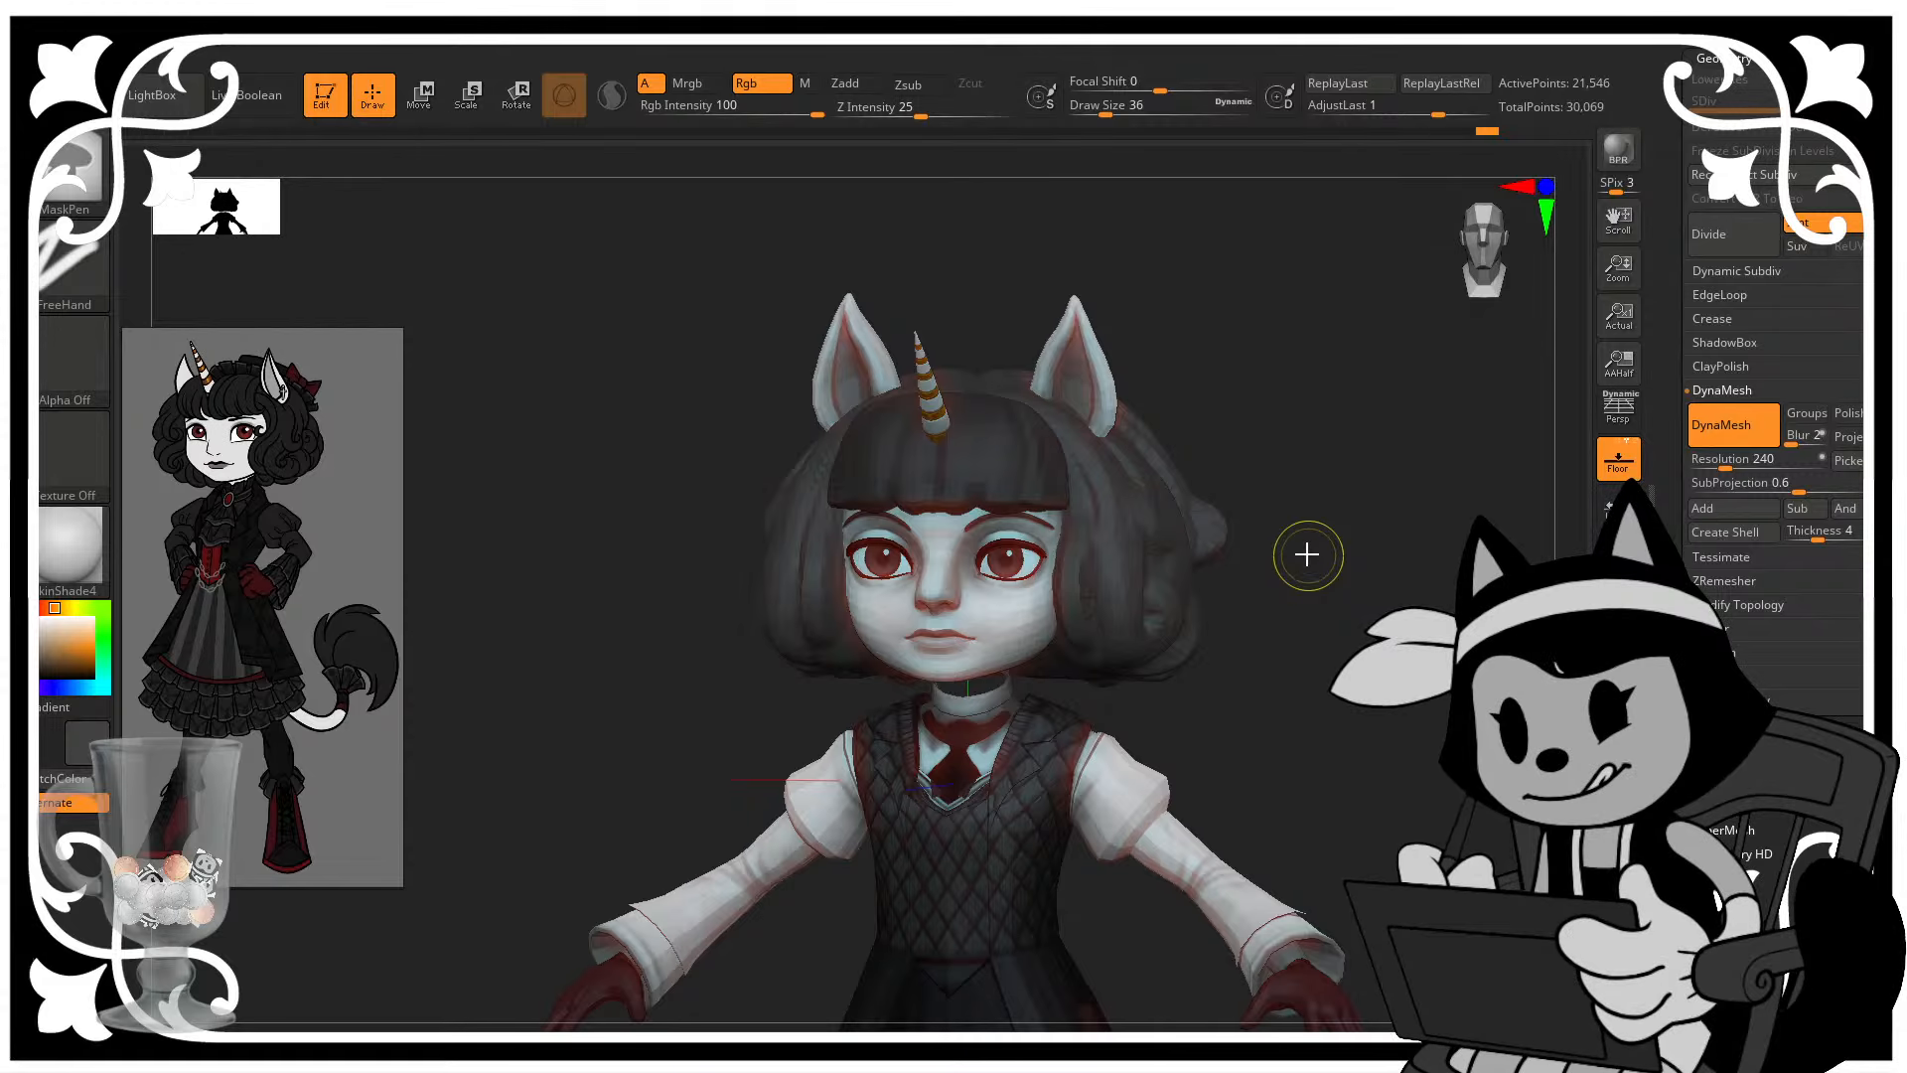
{"action": "key", "text": "ctrl+s"}
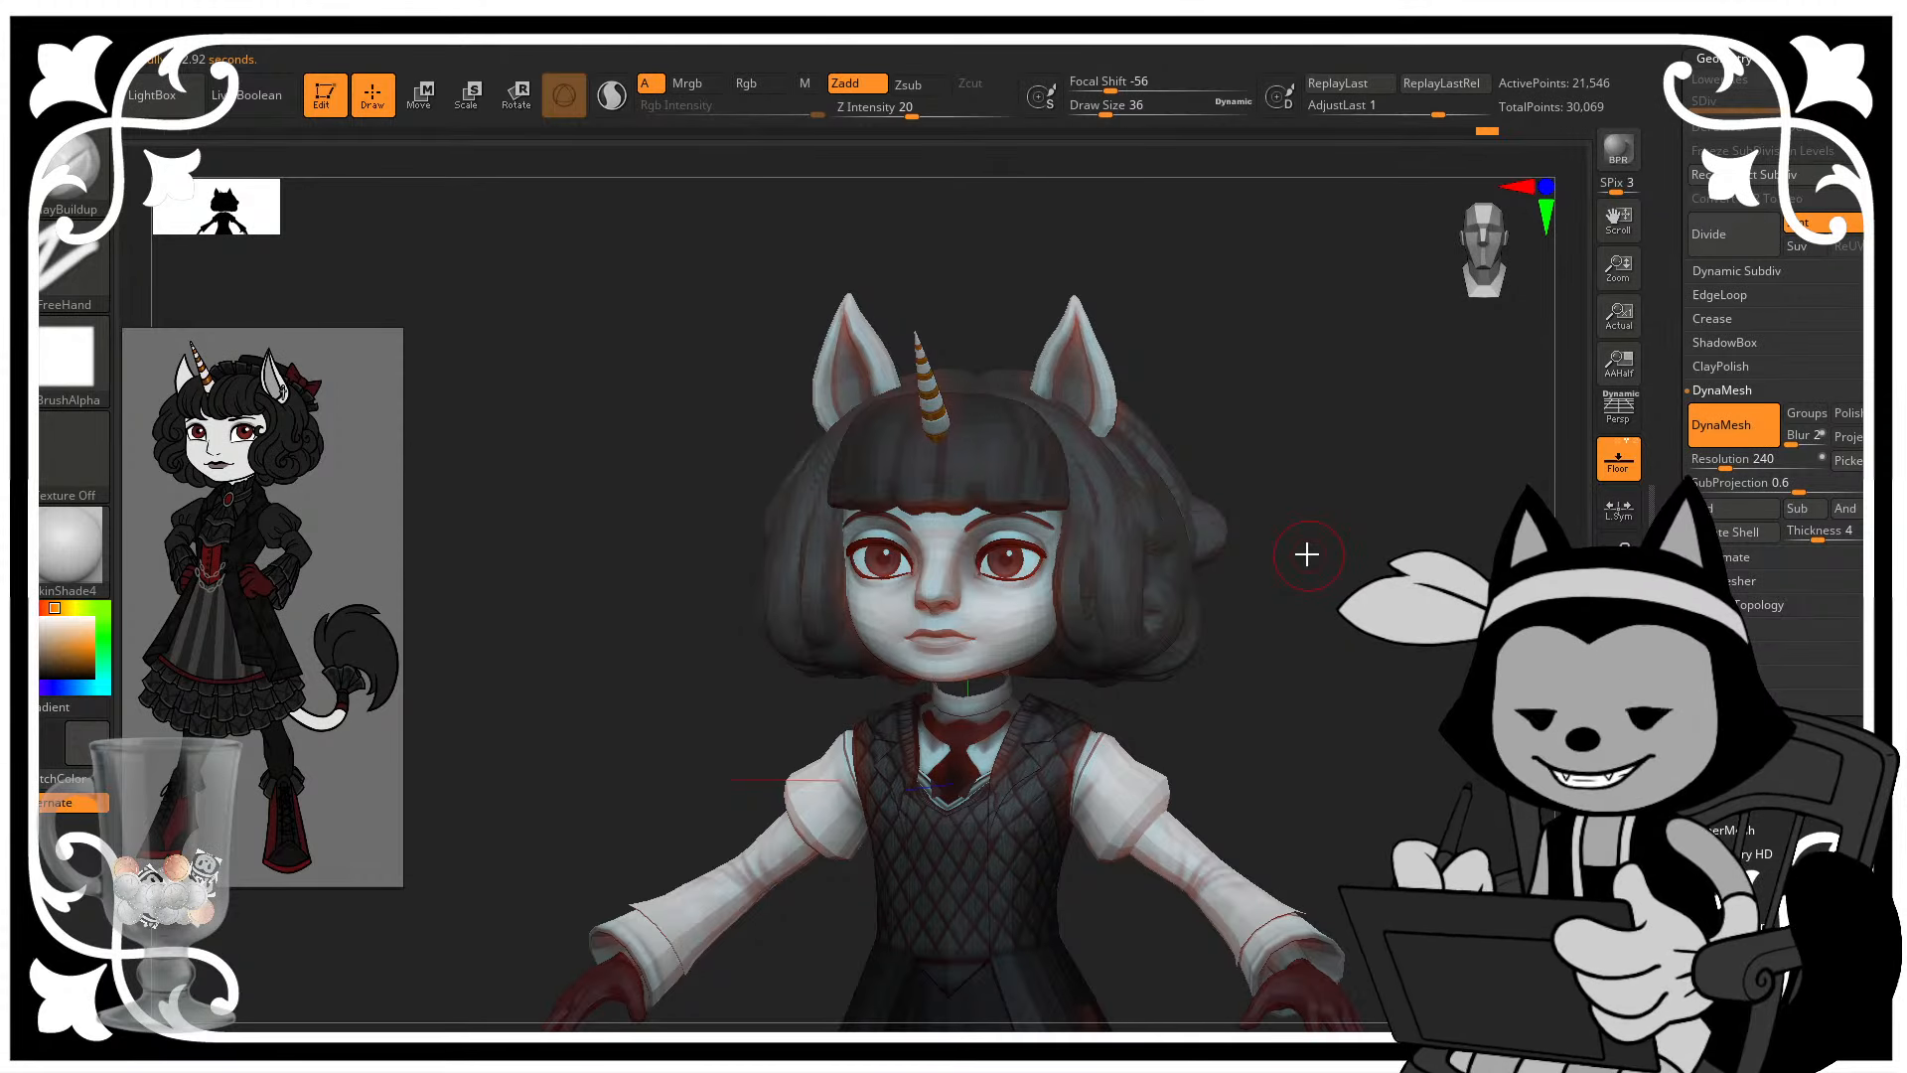
- Reshape the protruding curled tip of the thick lock behind the ear with the Move brush at draw size 60
{"action": "left_click_drag", "start_coordinate": [1376, 541], "coordinate": [1185, 609], "text": "alt"}
{"action": "key", "text": "b"}
{"action": "key", "text": "m"}
{"action": "key", "text": "v"}
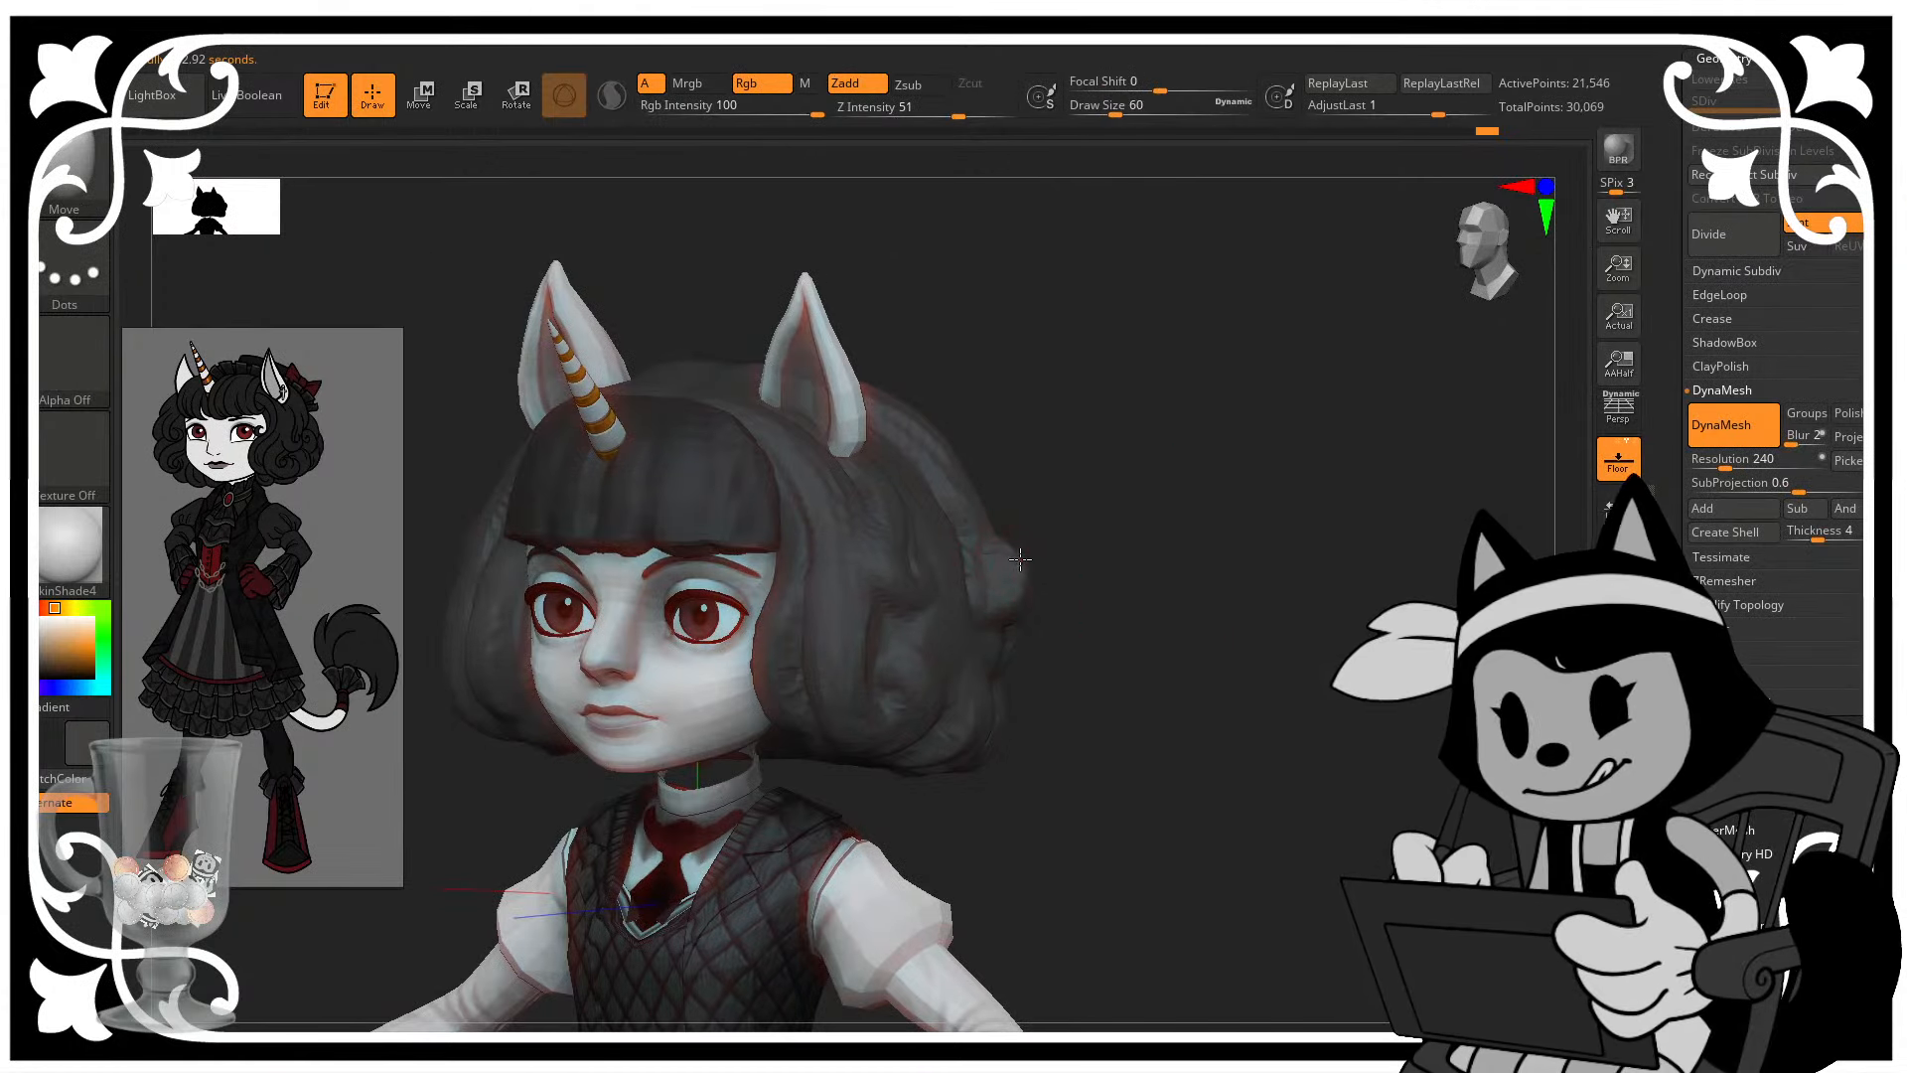
{"action": "left_click_drag", "start_coordinate": [1021, 560], "coordinate": [1023, 582]}
{"action": "left_click_drag", "start_coordinate": [1281, 594], "coordinate": [1022, 590]}
{"action": "left_click_drag", "start_coordinate": [1281, 516], "coordinate": [1152, 521]}
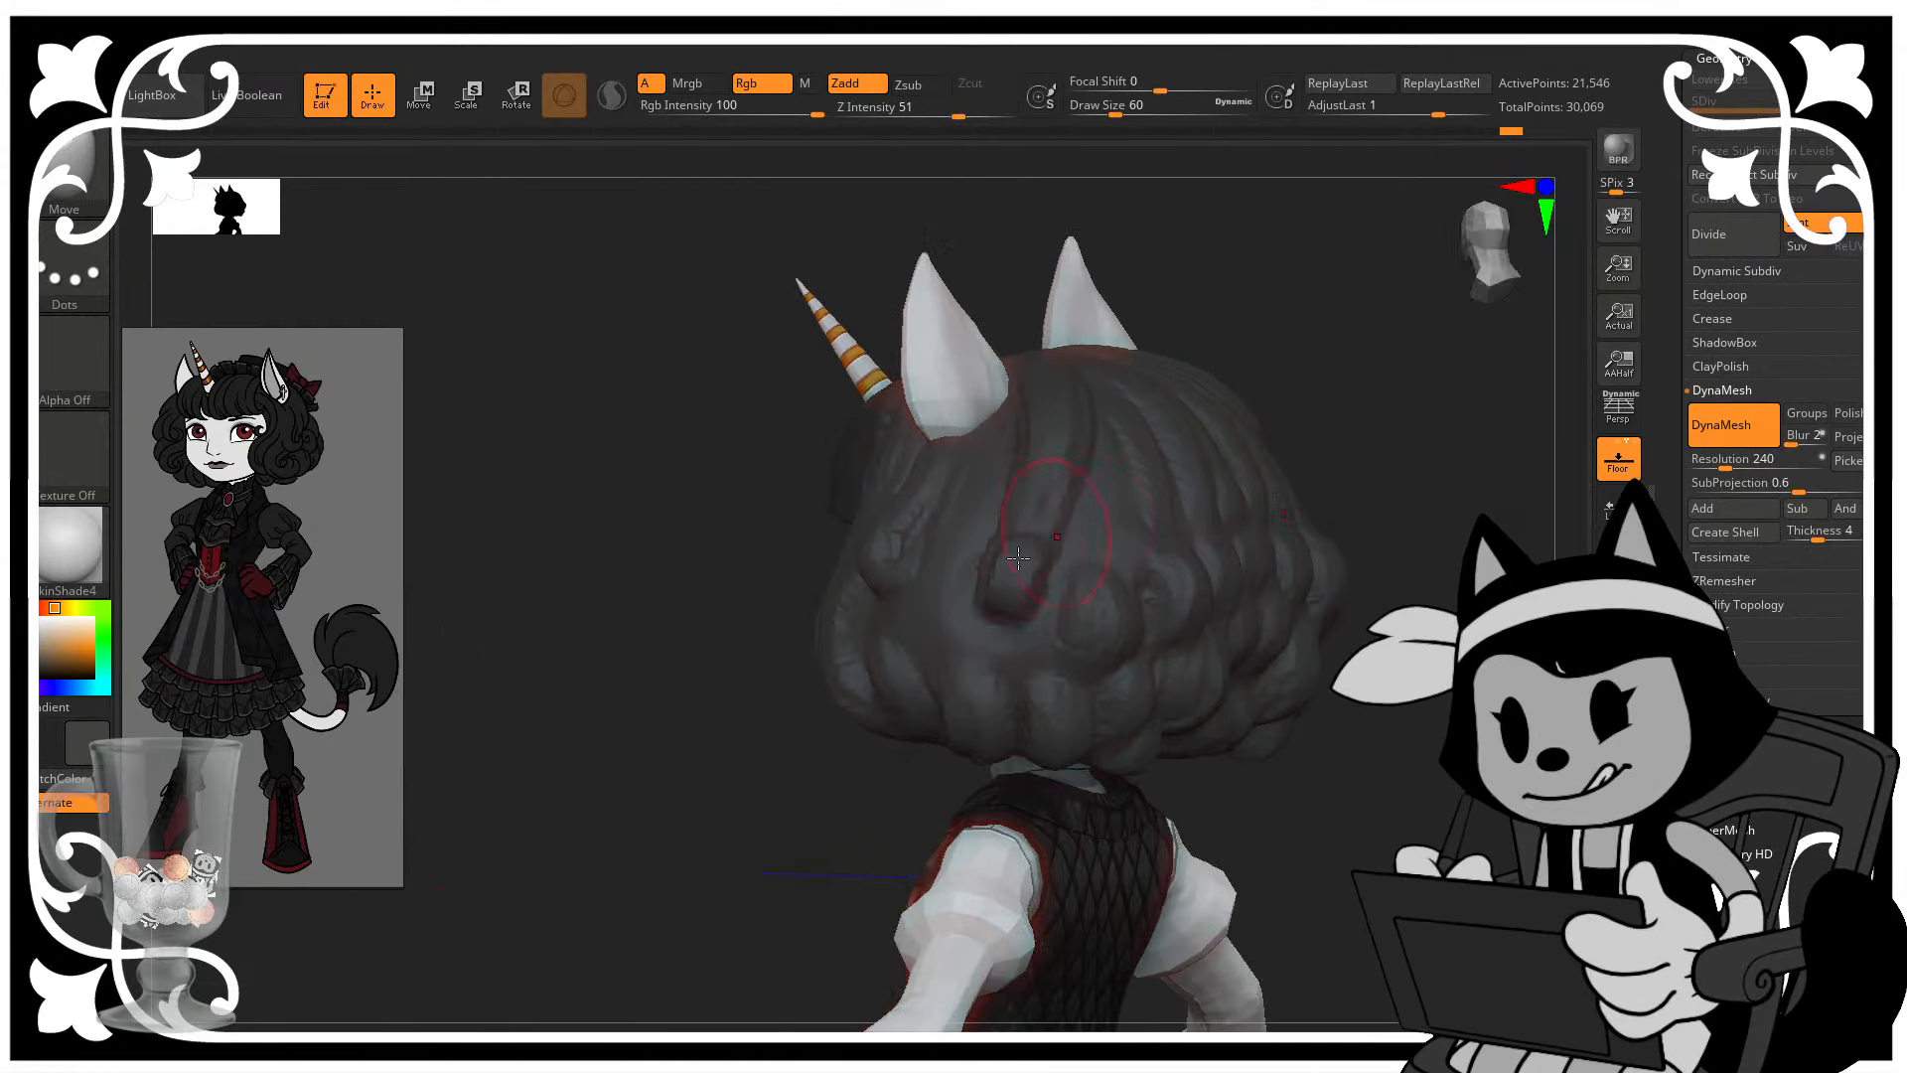
{"action": "left_click_drag", "start_coordinate": [1365, 399], "coordinate": [1004, 527]}
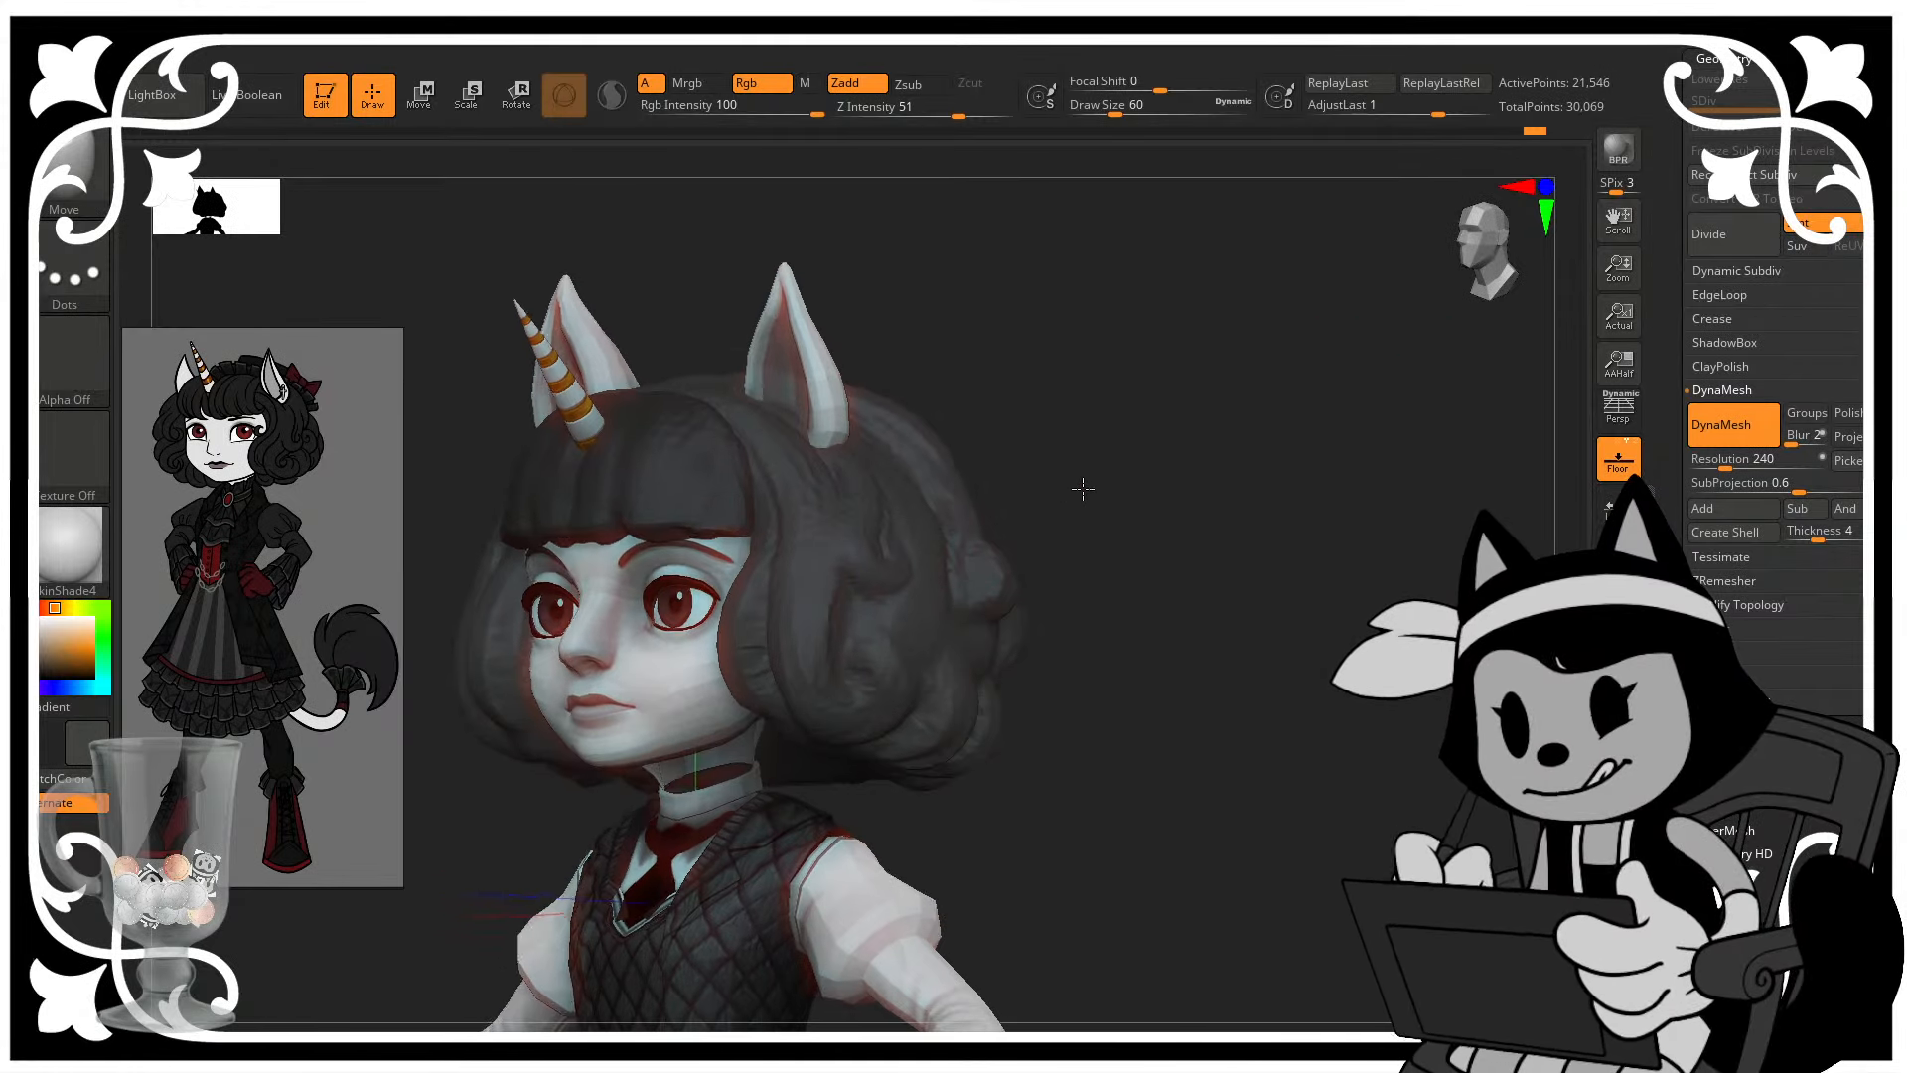
- Adjust the hair edge beside the eye and temple with the Move brush, reducing the draw size to 32
{"action": "mouse_move", "coordinate": [1172, 487]}
{"action": "left_mouse_down", "text": "alt"}
{"action": "mouse_move", "coordinate": [1130, 527]}
{"action": "mouse_move", "coordinate": [1196, 524]}
{"action": "mouse_move", "coordinate": [1148, 506]}
{"action": "left_mouse_up", "text": "alt"}
{"action": "key", "text": "b"}
{"action": "key", "text": "m"}
{"action": "key", "text": "v"}
{"action": "key", "text": "["}
{"action": "key", "text": "["}
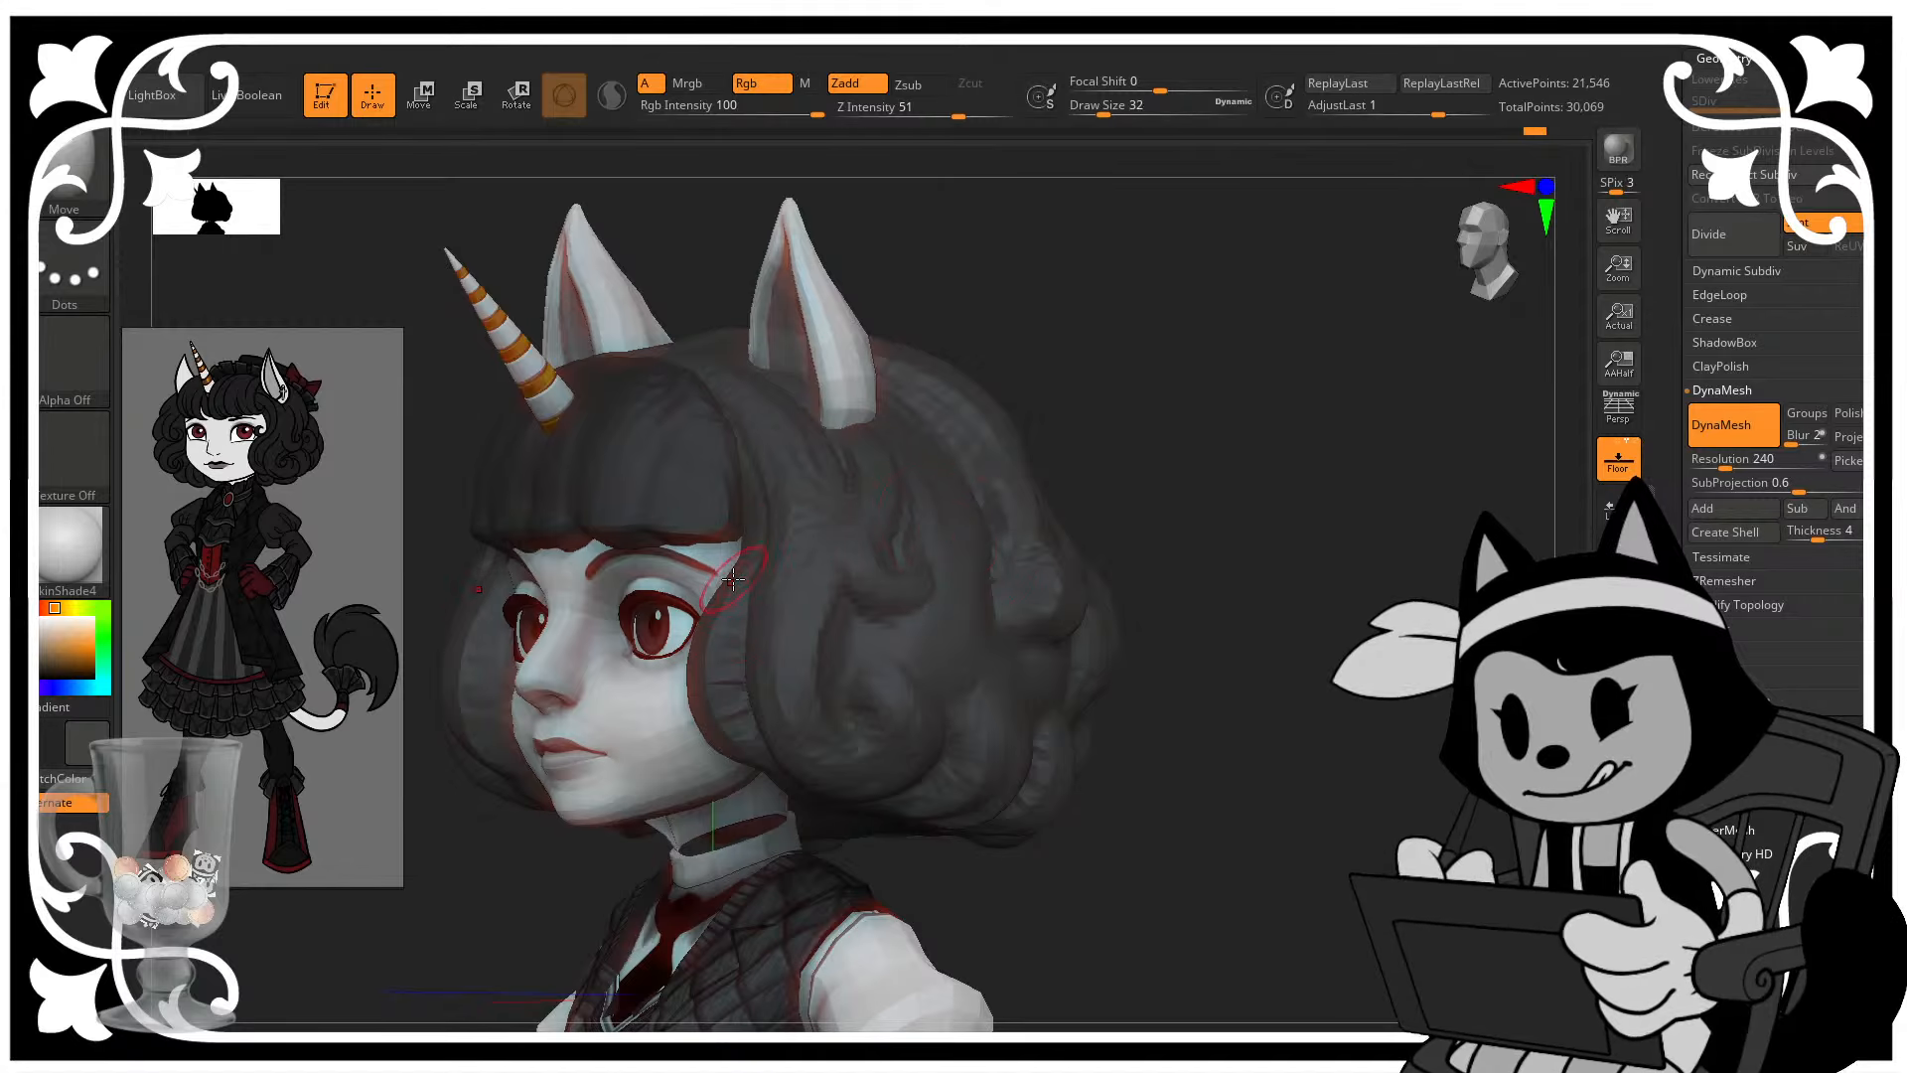
{"action": "mouse_move", "coordinate": [935, 344]}
{"action": "left_mouse_down"}
{"action": "mouse_move", "coordinate": [1105, 328]}
{"action": "mouse_move", "coordinate": [867, 346]}
{"action": "mouse_move", "coordinate": [735, 561]}
{"action": "left_mouse_up"}
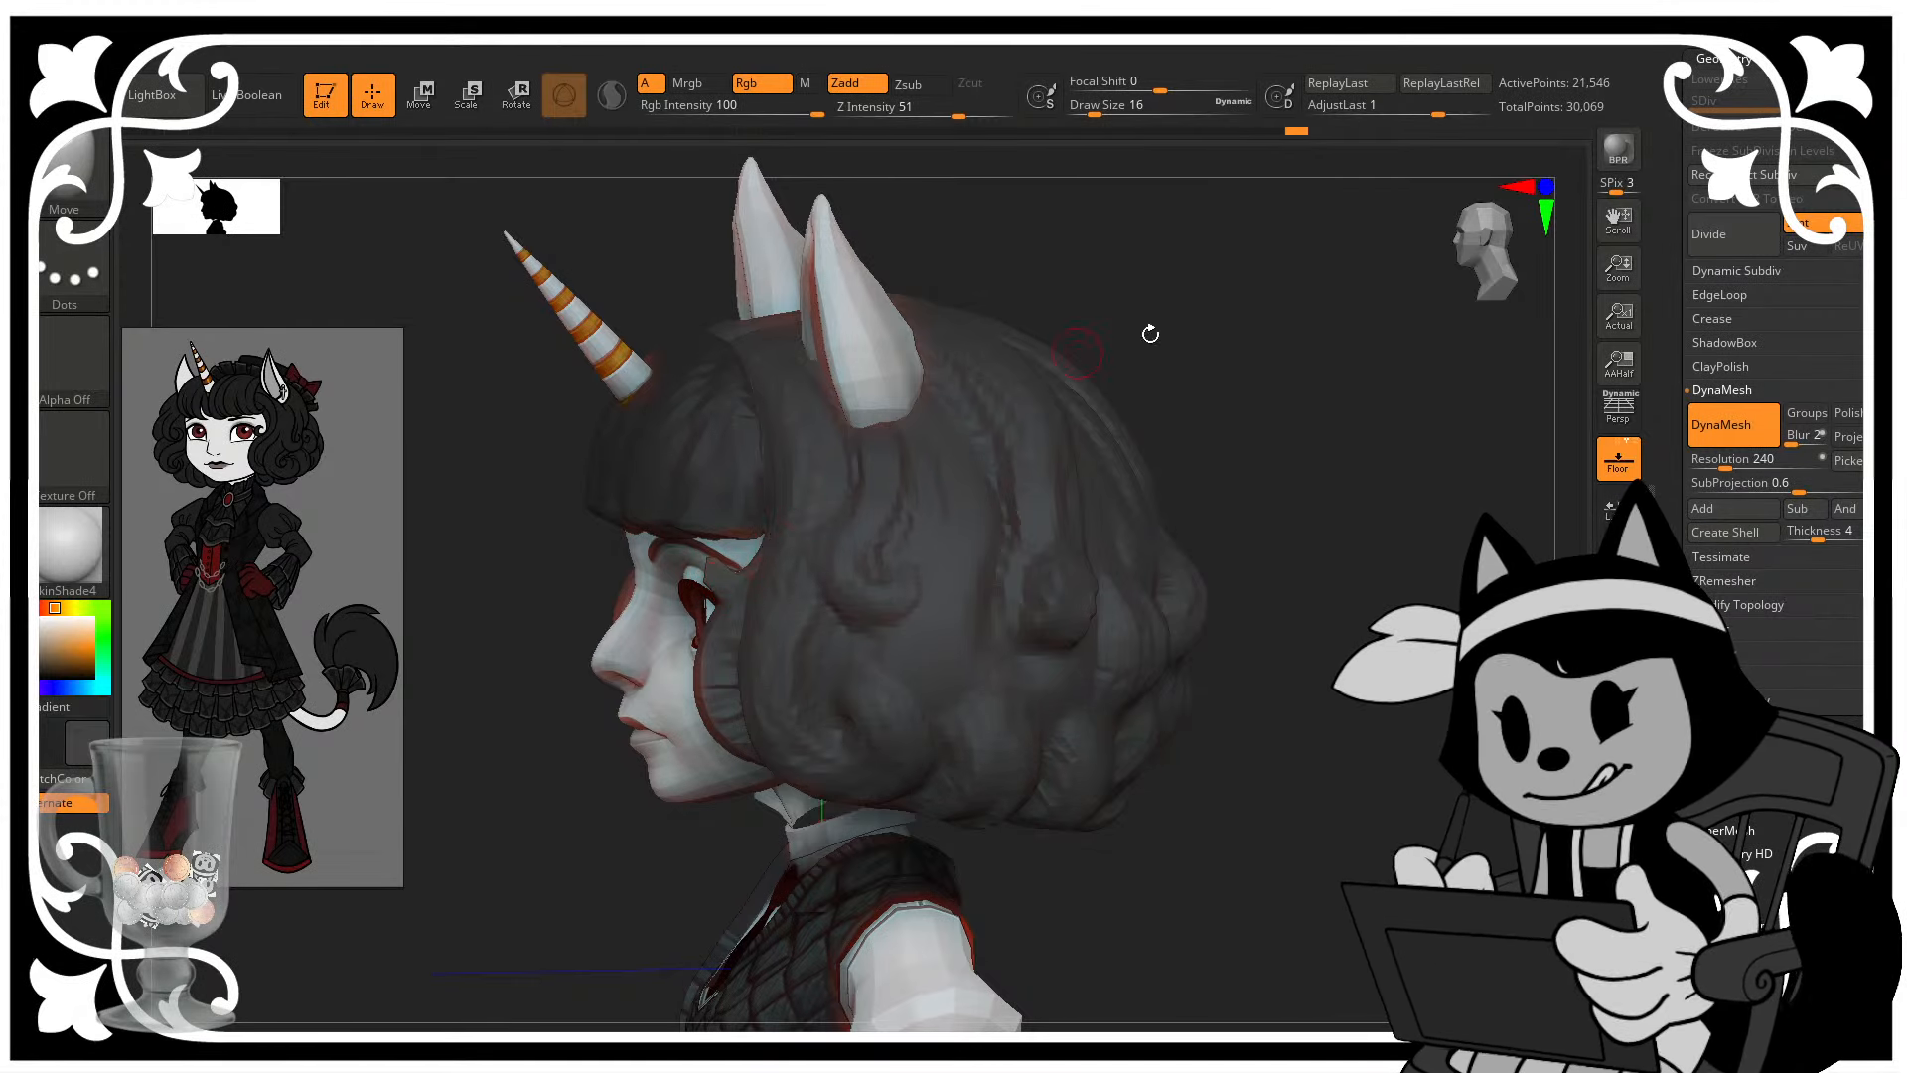
- Refine the hairline corner where the bangs meet the side hair with the Move brush at draw size 24
{"action": "left_click_drag", "start_coordinate": [1149, 328], "coordinate": [828, 520]}
{"action": "left_click_drag", "start_coordinate": [998, 314], "coordinate": [929, 351]}
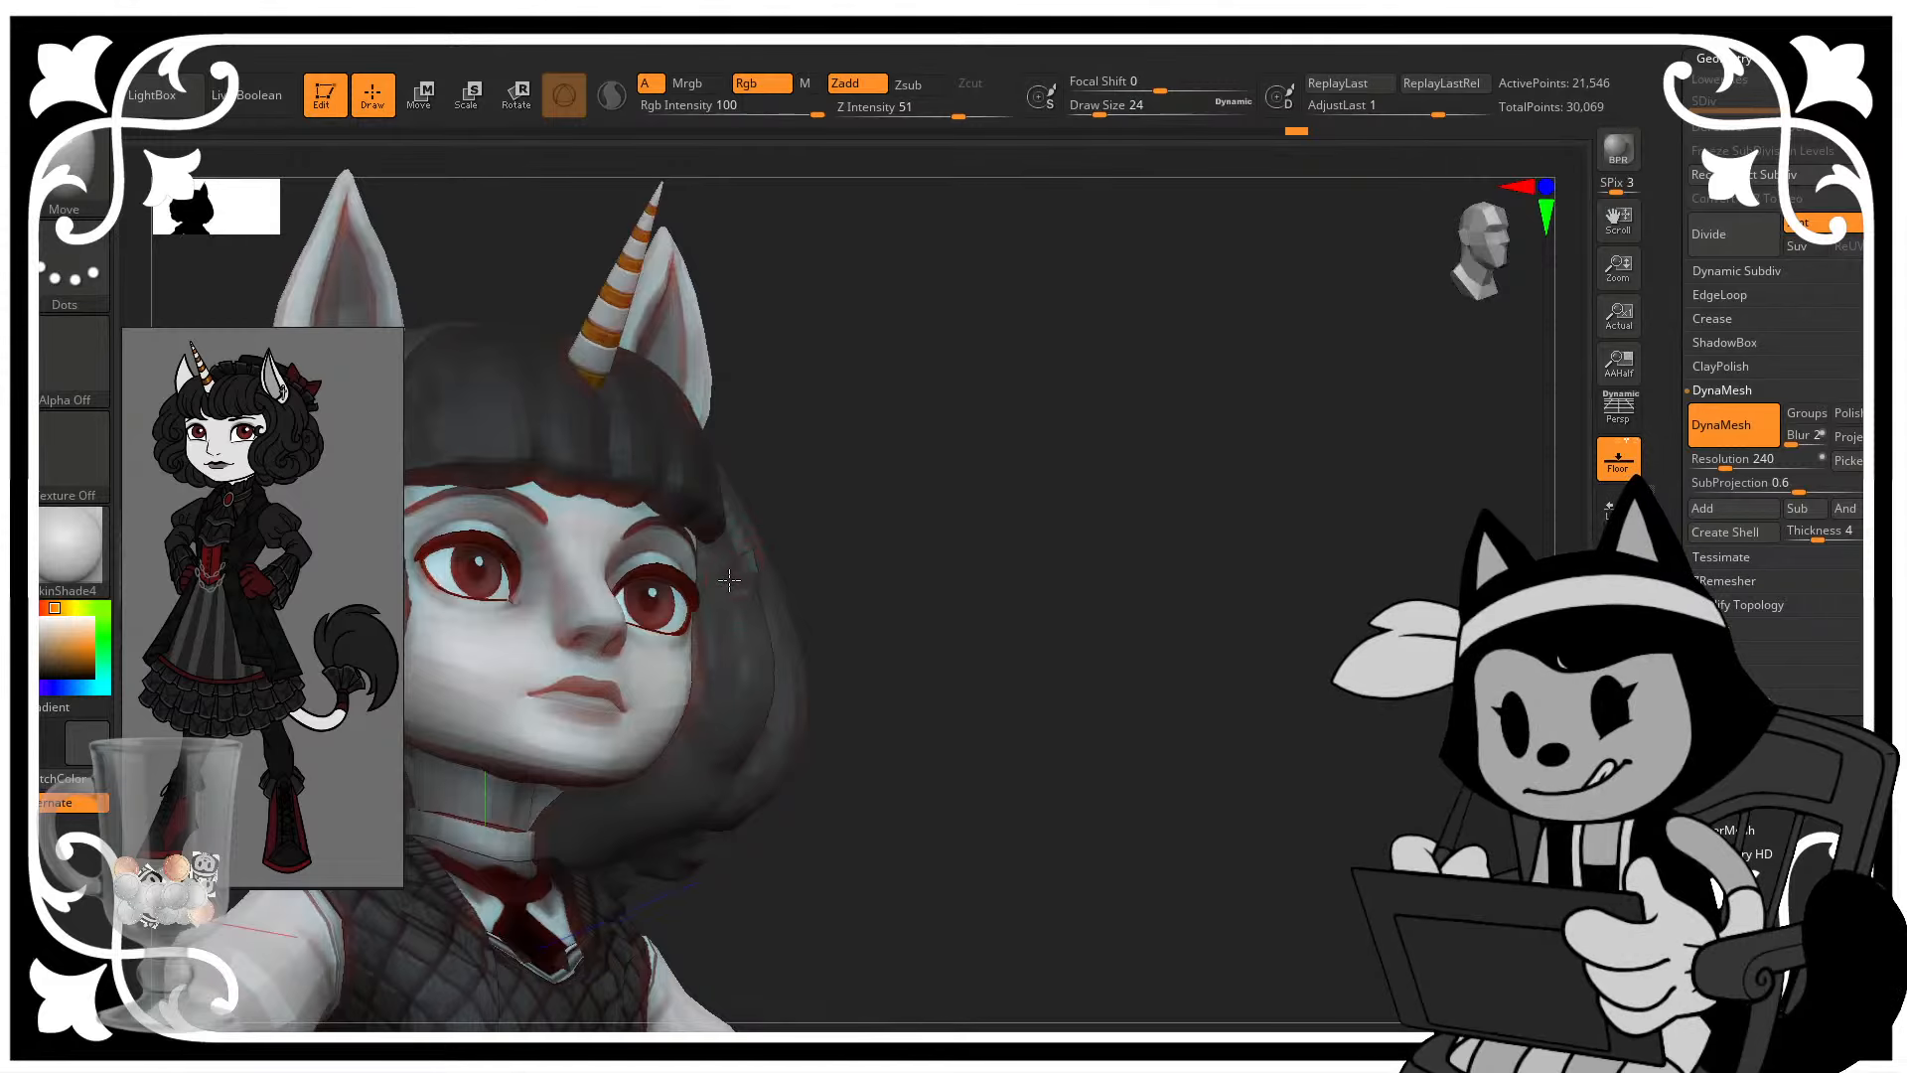
{"action": "left_click_drag", "start_coordinate": [718, 581], "coordinate": [724, 579]}
{"action": "left_click_drag", "start_coordinate": [906, 477], "coordinate": [790, 557]}
{"action": "left_click_drag", "start_coordinate": [978, 427], "coordinate": [799, 487]}
{"action": "left_click_drag", "start_coordinate": [721, 573], "coordinate": [709, 581]}
{"action": "left_click_drag", "start_coordinate": [1090, 371], "coordinate": [747, 564]}
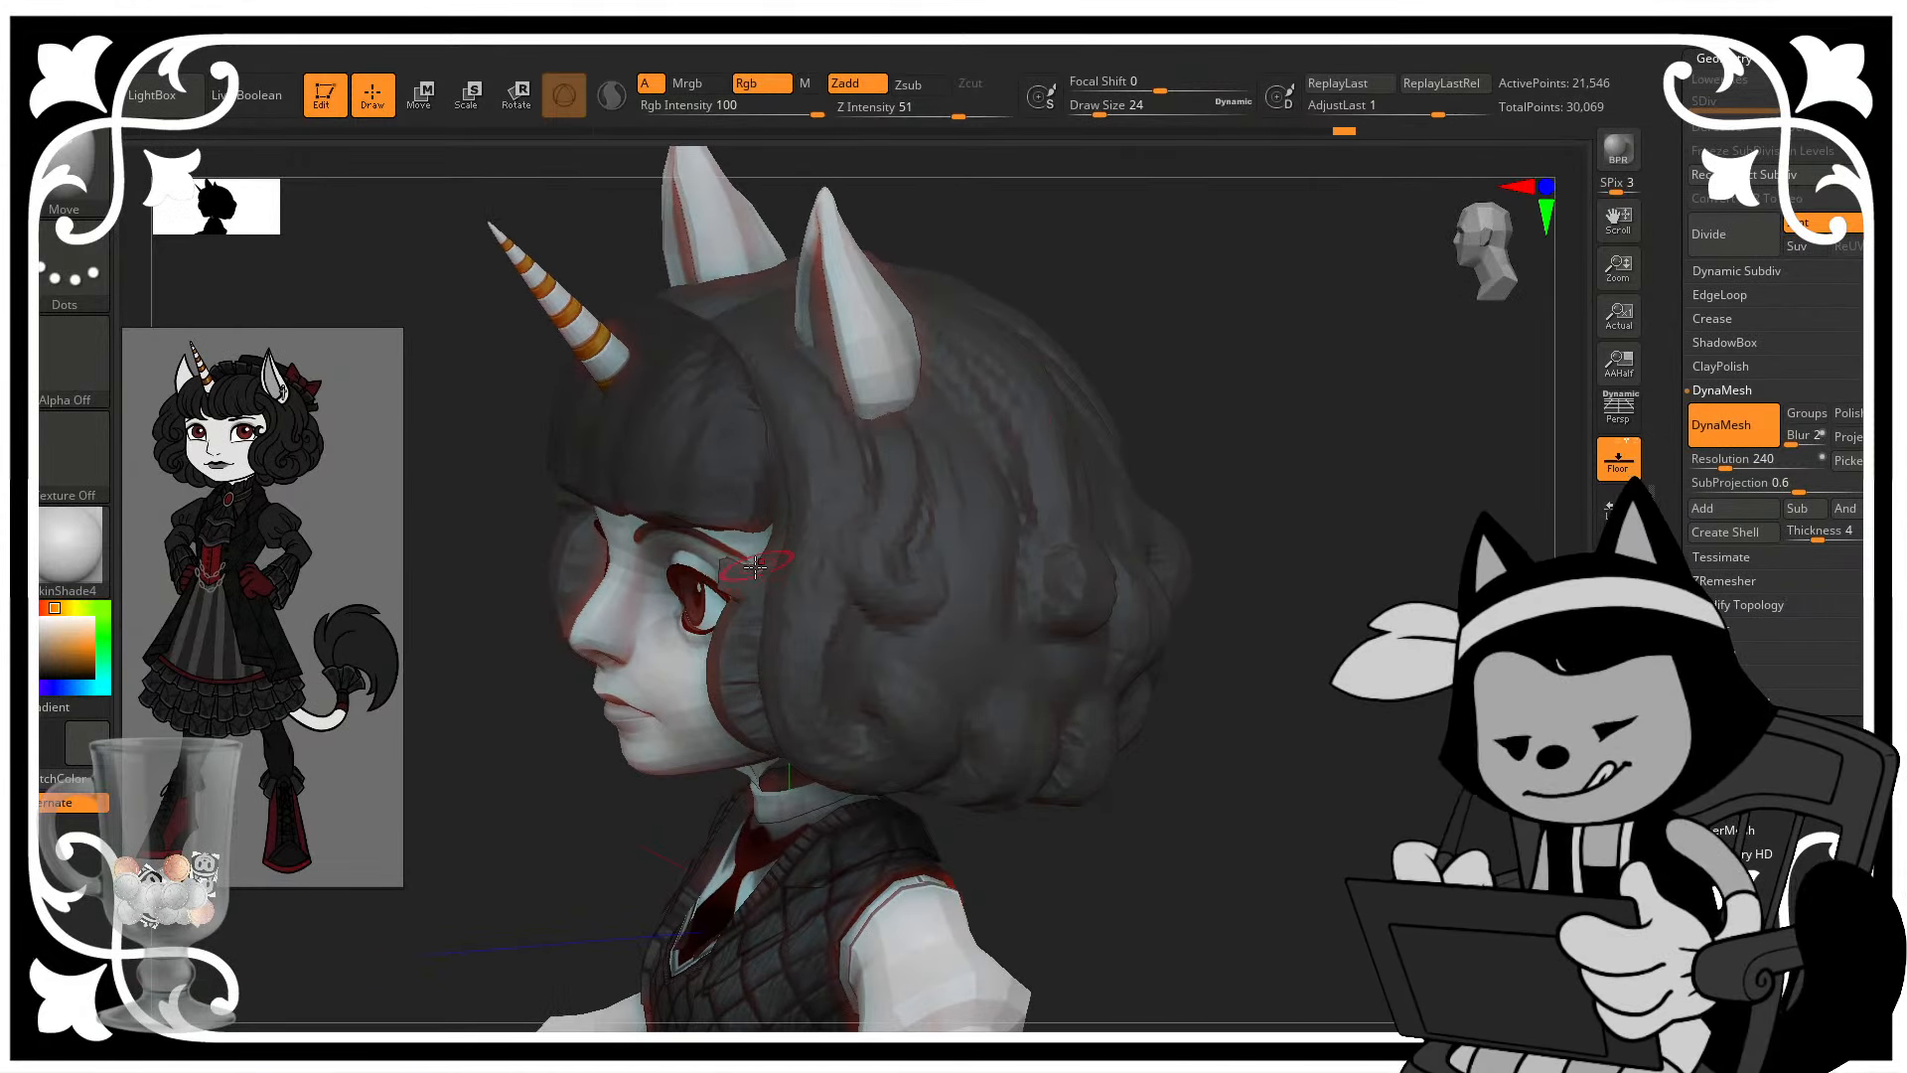
- Reshape the overall side and back volume of the bob with the Move brush at draw sizes 100 to 168
{"action": "mouse_move", "coordinate": [1013, 414]}
{"action": "left_mouse_down"}
{"action": "mouse_move", "coordinate": [1188, 341]}
{"action": "mouse_move", "coordinate": [1179, 396]}
{"action": "mouse_move", "coordinate": [1109, 445]}
{"action": "left_mouse_up"}
{"action": "mouse_move", "coordinate": [1187, 740]}
{"action": "left_mouse_down", "text": "alt"}
{"action": "mouse_move", "coordinate": [1162, 646]}
{"action": "mouse_move", "coordinate": [1269, 649]}
{"action": "left_mouse_up", "text": "alt"}
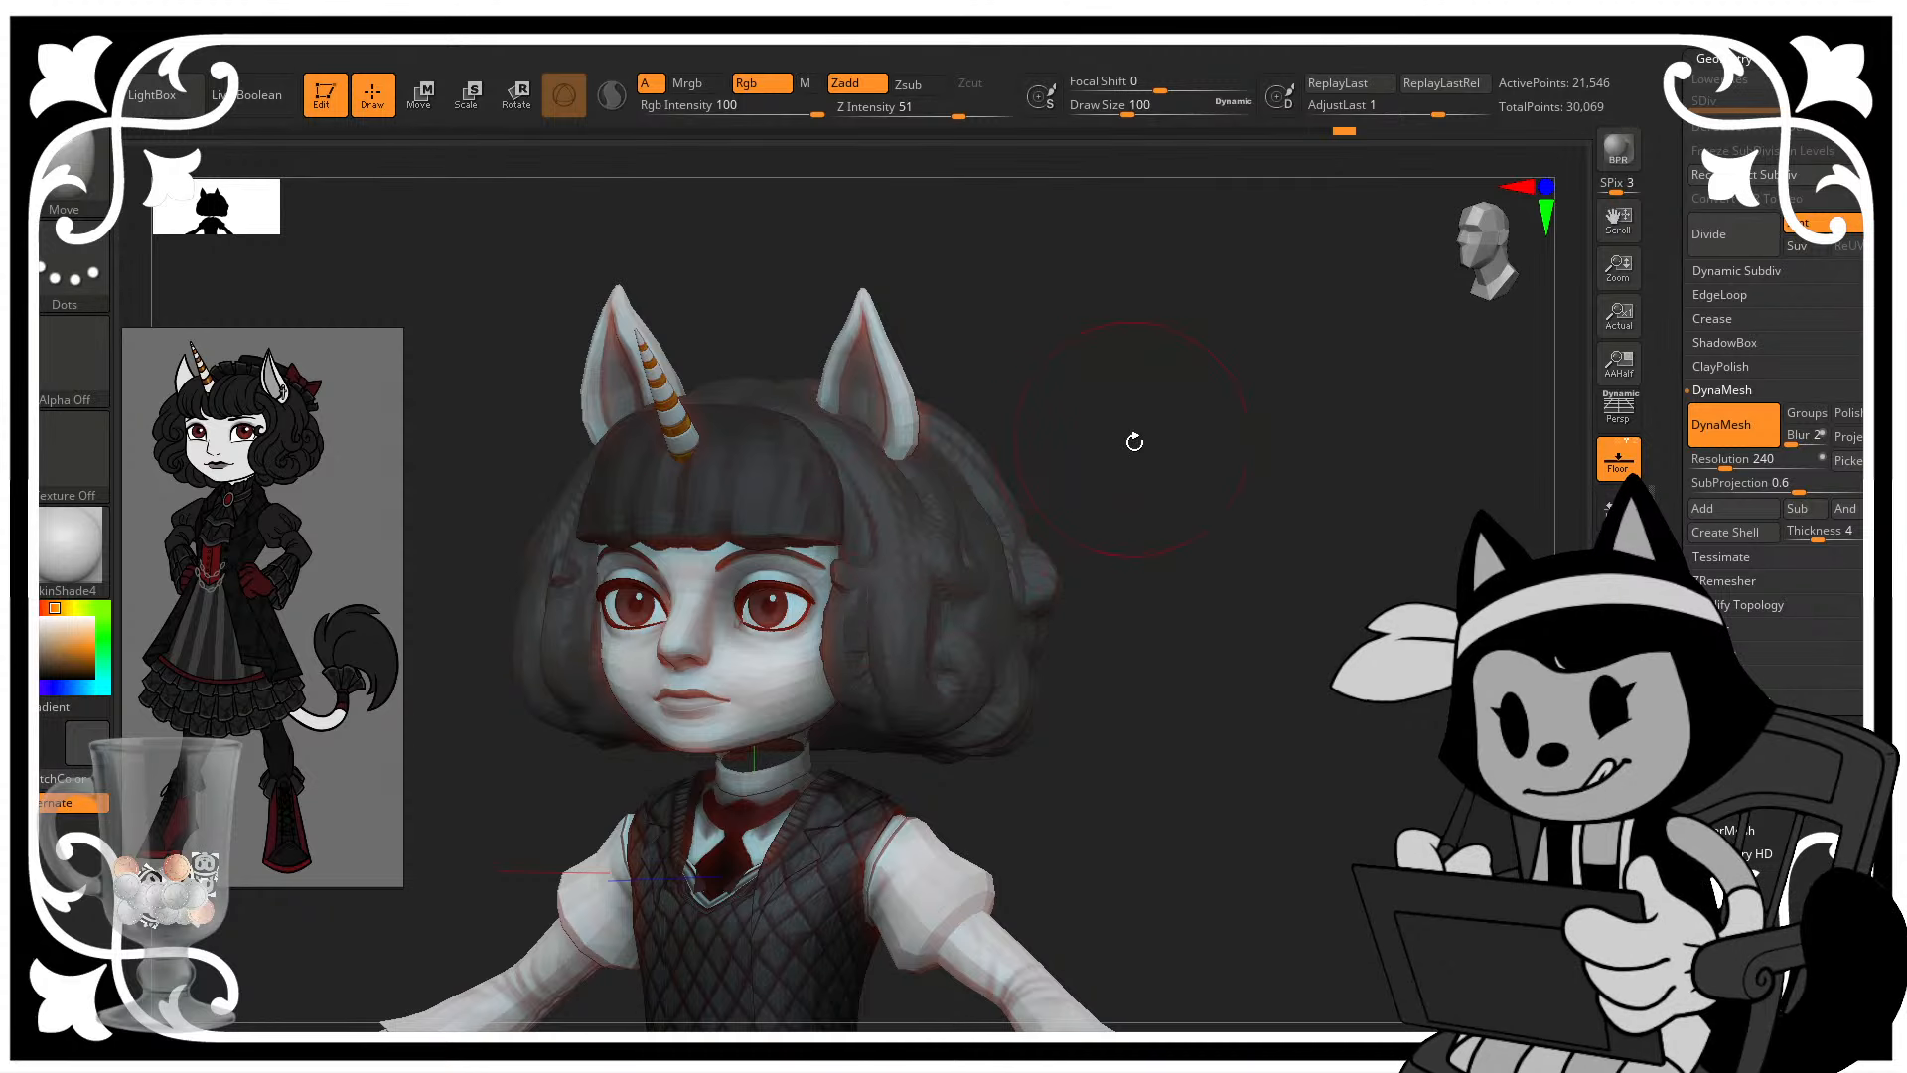
{"action": "left_click_drag", "start_coordinate": [1136, 438], "coordinate": [870, 596]}
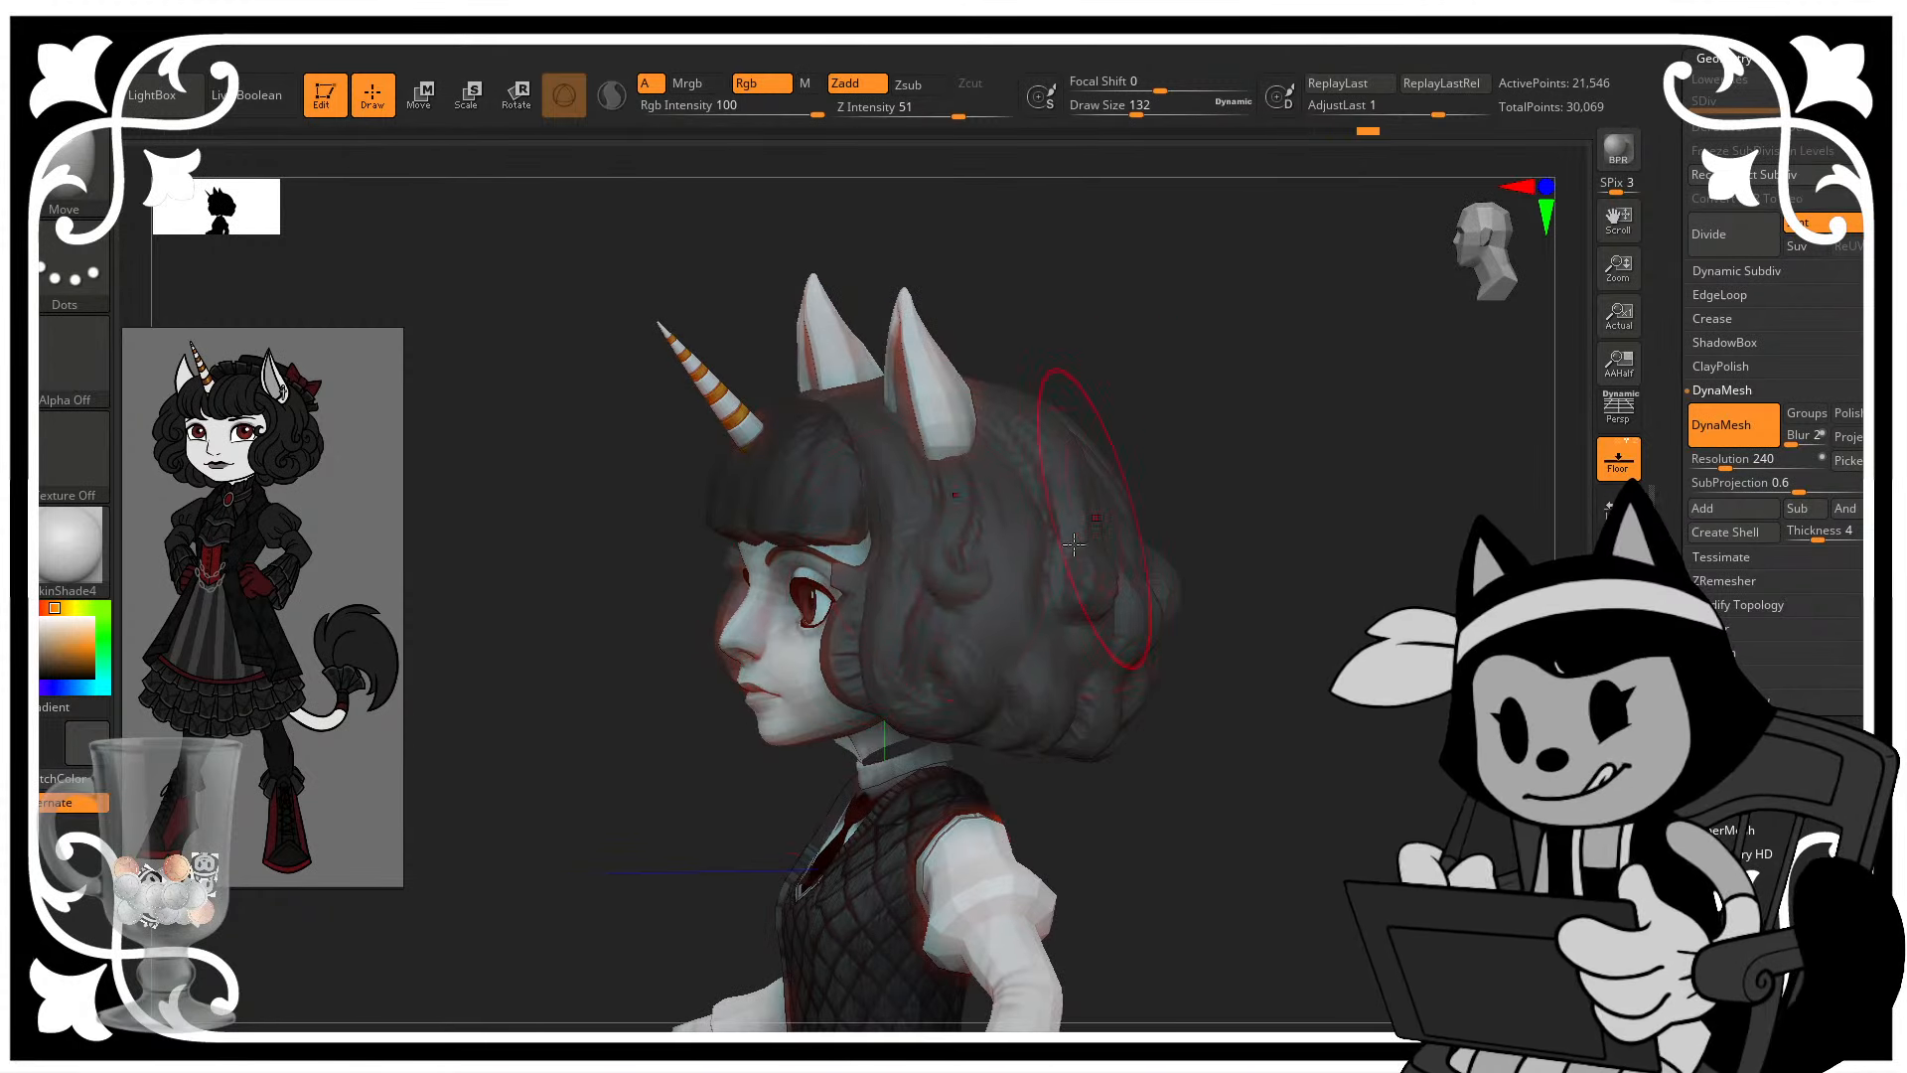
{"action": "left_click_drag", "start_coordinate": [1226, 533], "coordinate": [1012, 683]}
{"action": "key", "text": "bracketright"}
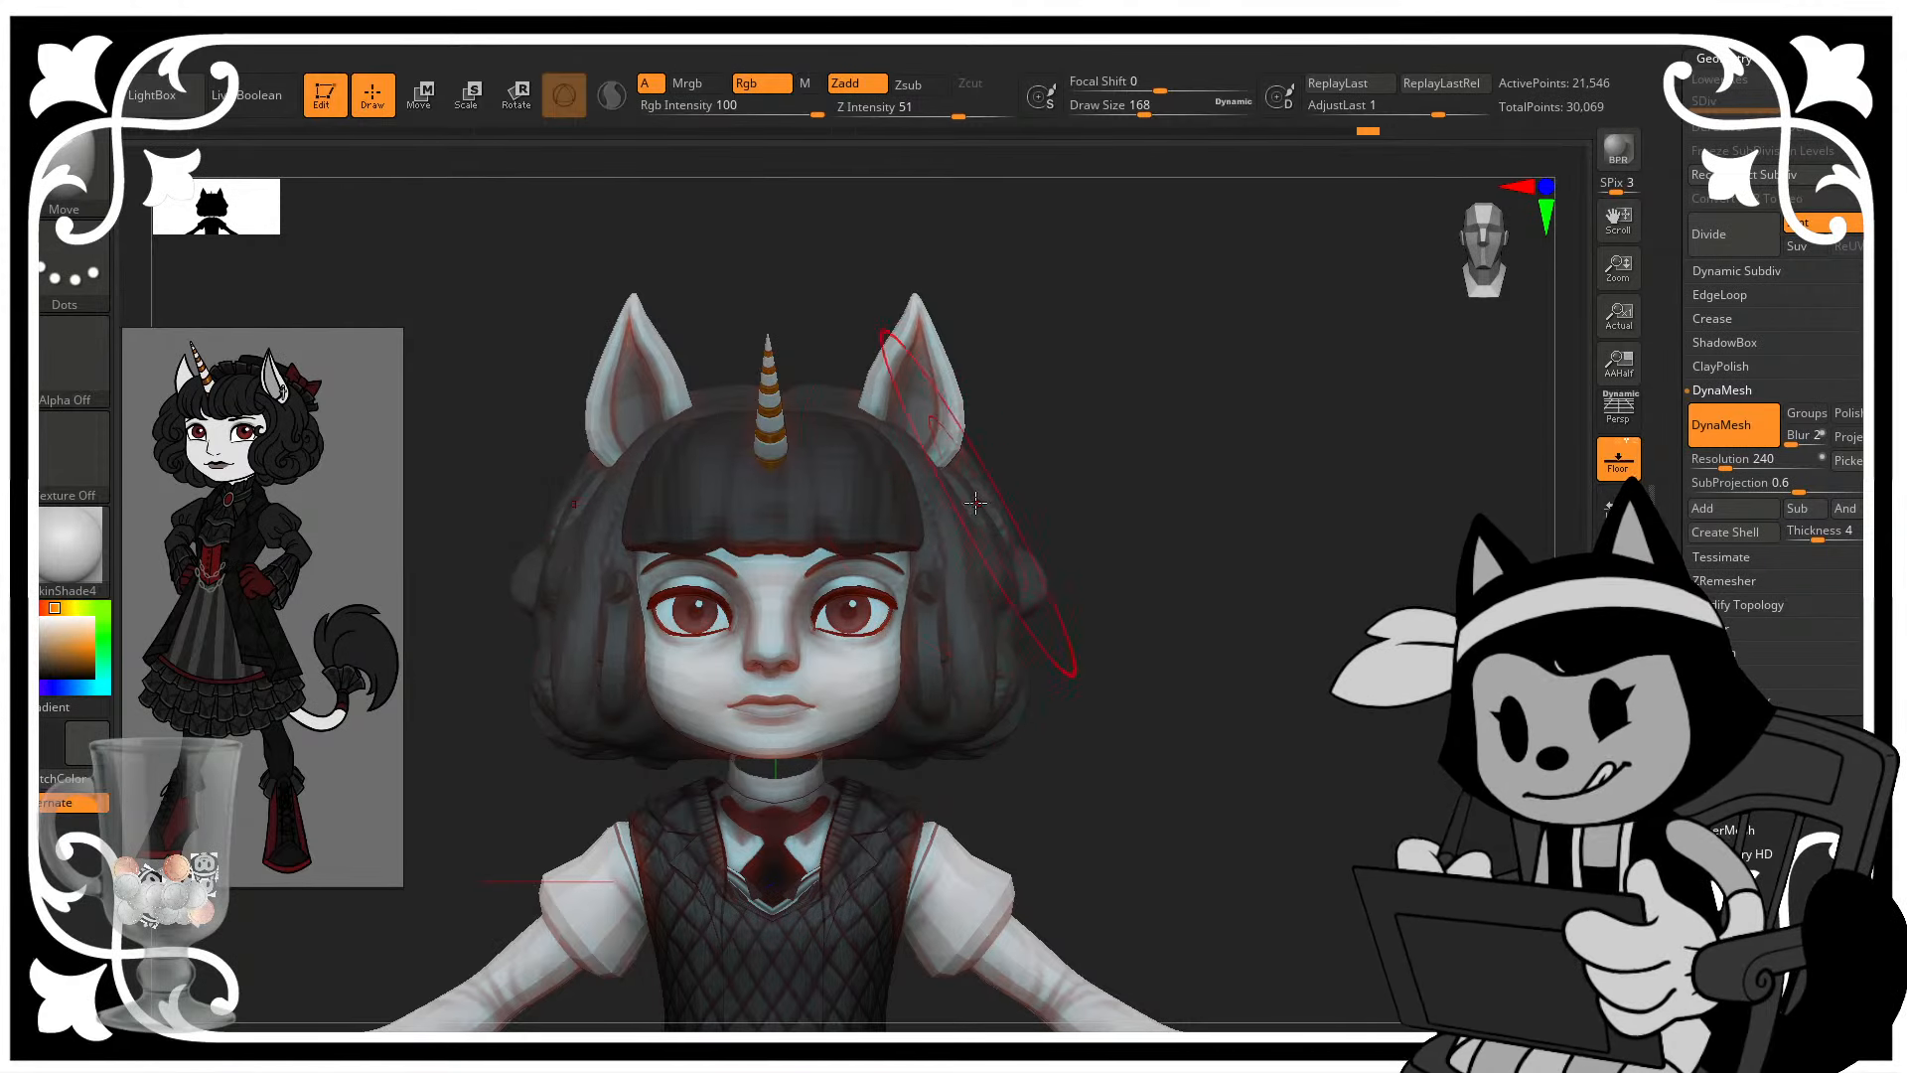
{"action": "left_click_drag", "start_coordinate": [1026, 460], "coordinate": [1004, 481]}
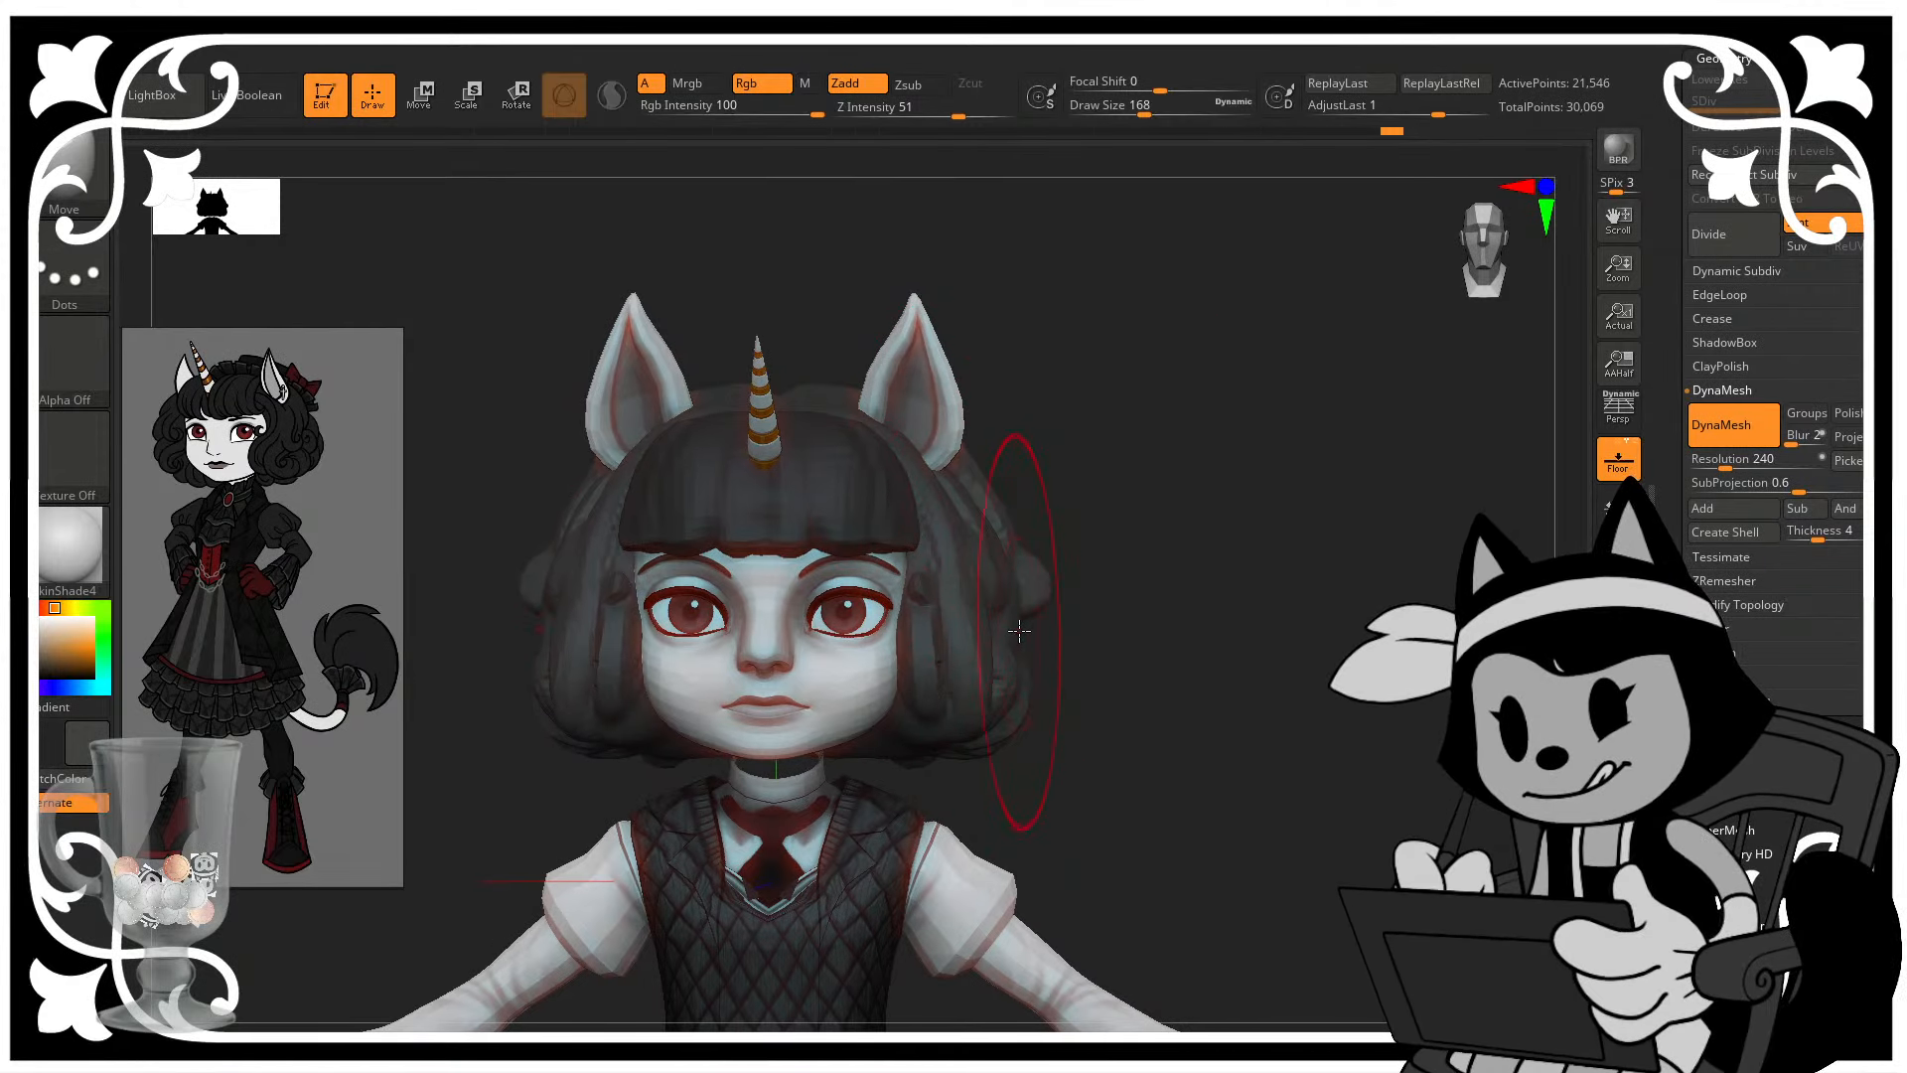
- Adjust the outer side and lower outline of the bob from the front with the Move brush, starting at draw size 156
{"action": "key", "text": "bracketleft"}
{"action": "left_click_drag", "start_coordinate": [1022, 628], "coordinate": [1036, 632]}
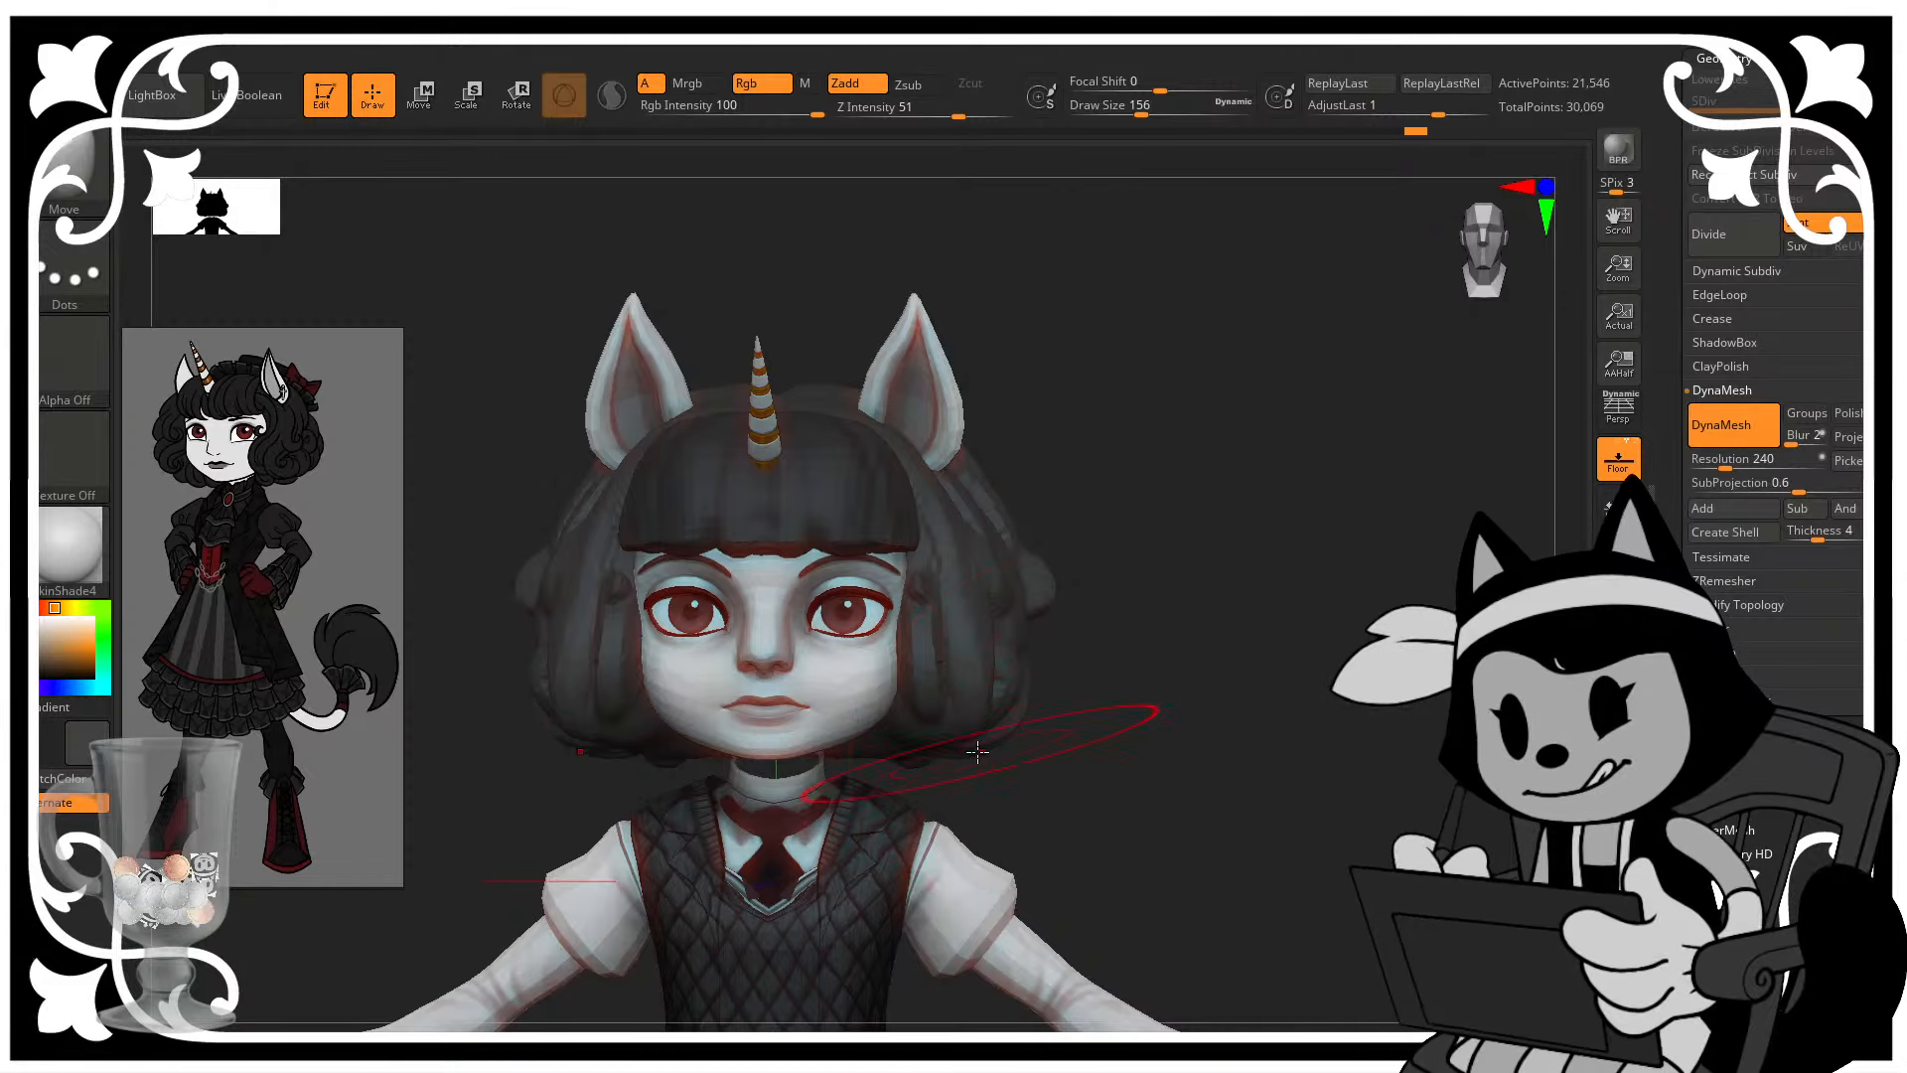
{"action": "left_click_drag", "start_coordinate": [1015, 793], "coordinate": [986, 766]}
{"action": "left_click_drag", "start_coordinate": [952, 758], "coordinate": [919, 723]}
{"action": "key", "text": "bracketleft"}
{"action": "left_click_drag", "start_coordinate": [1048, 724], "coordinate": [1100, 711]}
- Shape the inner side locks around the cheek and jaw with the Move brush at draw sizes 108 to 76
{"action": "key", "text": "bracketleft"}
{"action": "key", "text": "bracketleft"}
{"action": "key", "text": "bracketleft"}
{"action": "left_click_drag", "start_coordinate": [917, 639], "coordinate": [915, 639]}
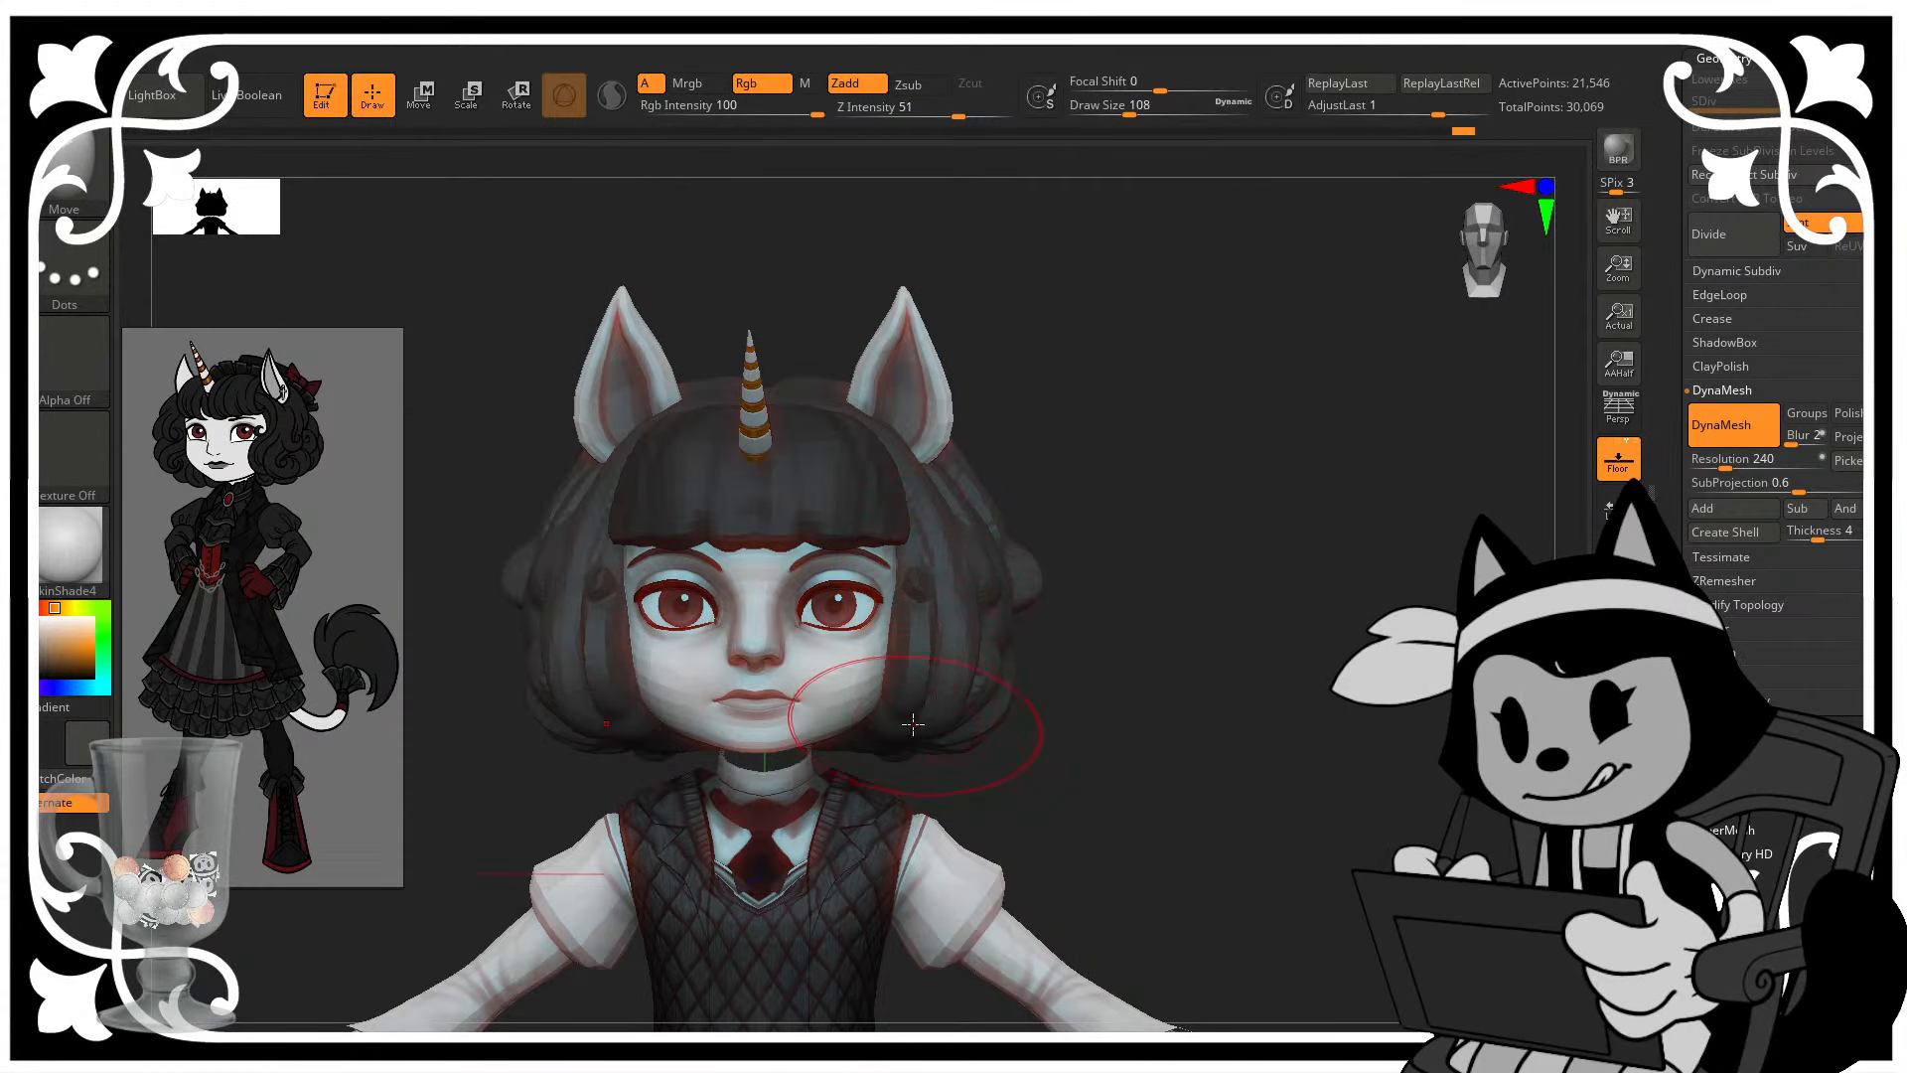
{"action": "left_click_drag", "start_coordinate": [912, 724], "coordinate": [895, 675]}
{"action": "key", "text": "bracketleft"}
{"action": "key", "text": "bracketleft"}
{"action": "key", "text": "bracketleft"}
{"action": "left_click_drag", "start_coordinate": [1098, 526], "coordinate": [1118, 536]}
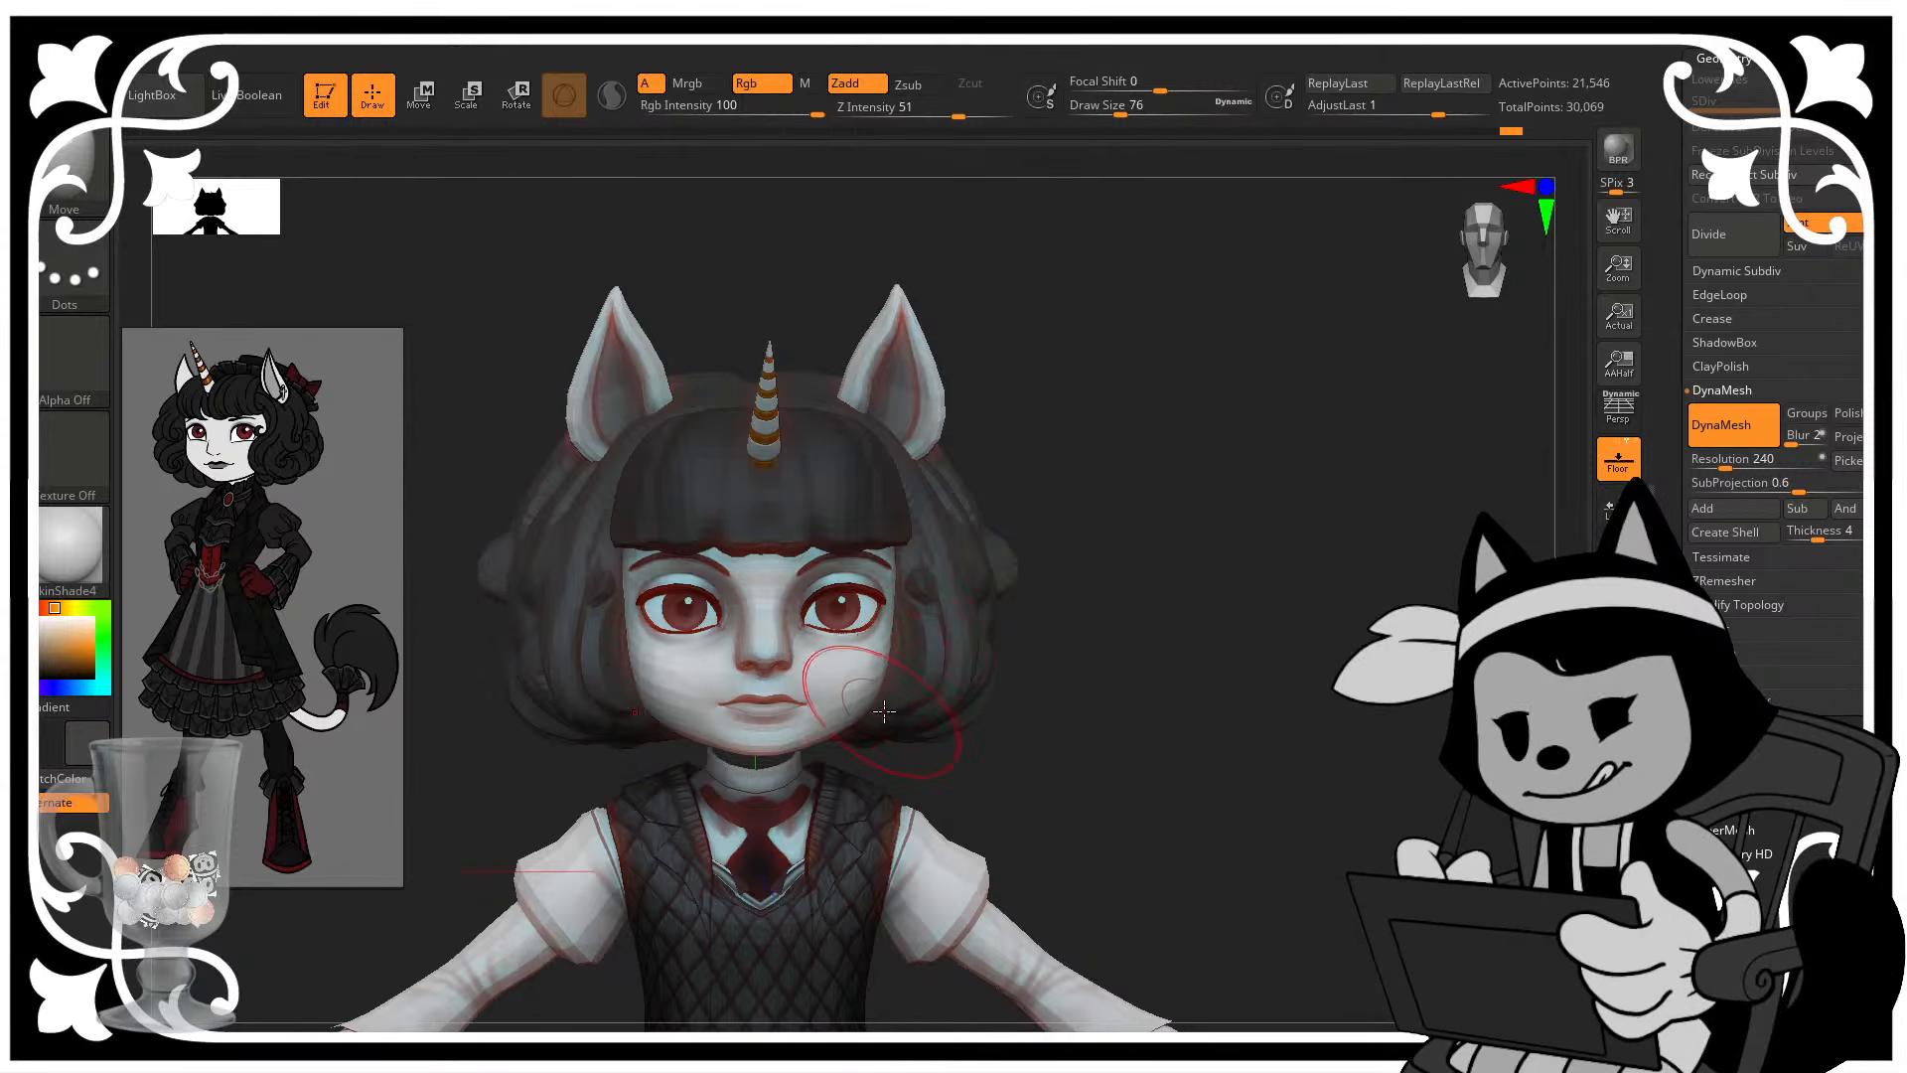
{"action": "left_click_drag", "start_coordinate": [881, 709], "coordinate": [905, 696]}
{"action": "mouse_move", "coordinate": [1098, 653]}
{"action": "left_mouse_down"}
{"action": "mouse_move", "coordinate": [1066, 626]}
{"action": "mouse_move", "coordinate": [1091, 639]}
{"action": "left_mouse_up"}
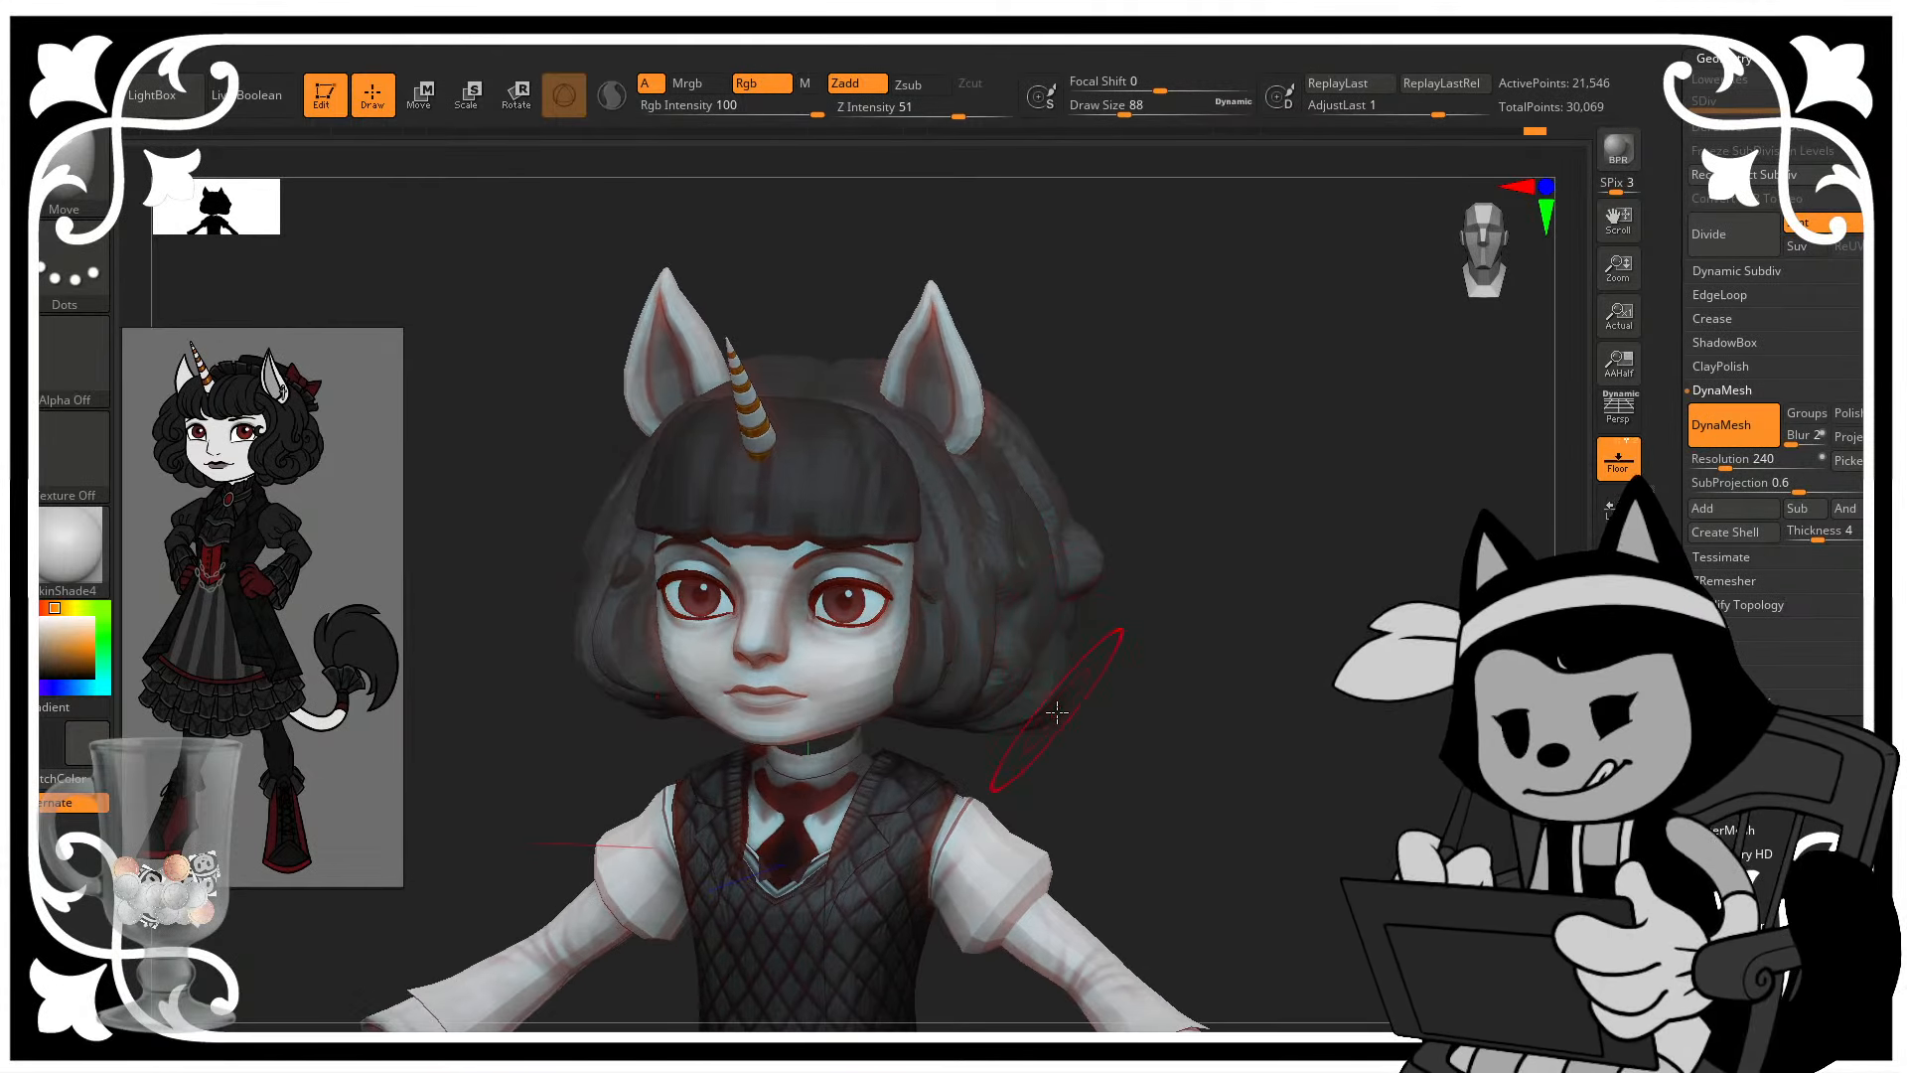
{"action": "key", "text": "bracketright"}
{"action": "mouse_move", "coordinate": [1035, 745]}
{"action": "left_mouse_down"}
{"action": "mouse_move", "coordinate": [909, 733]}
{"action": "mouse_move", "coordinate": [986, 739]}
{"action": "left_mouse_up"}
{"action": "key", "text": "ctrl+z"}
- Reshape the silhouette of the hair's side, back and crown with the Move brush, reducing the brush size for the upper strands
{"action": "left_click_drag", "start_coordinate": [1373, 551], "coordinate": [1272, 766]}
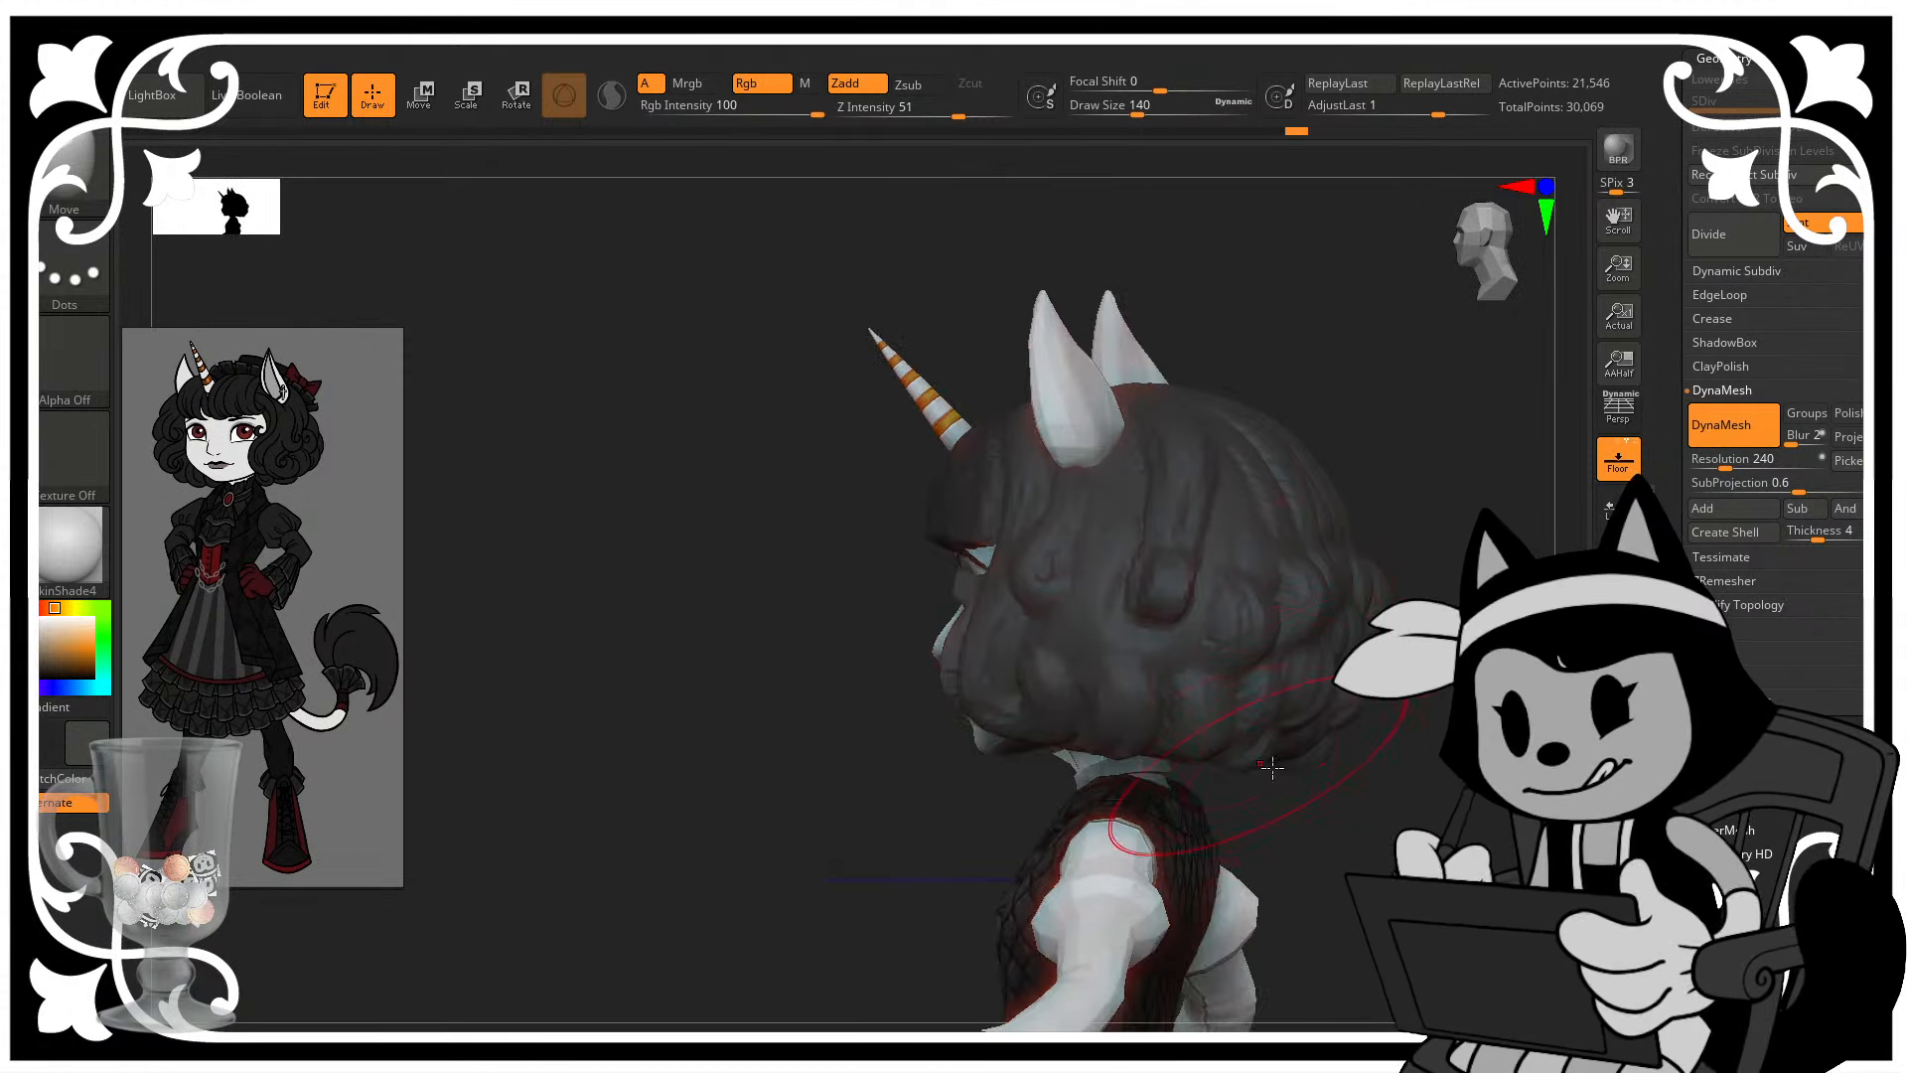
{"action": "mouse_move", "coordinate": [1490, 711]}
{"action": "left_mouse_down", "text": "alt"}
{"action": "mouse_move", "coordinate": [1292, 695]}
{"action": "mouse_move", "coordinate": [1341, 695]}
{"action": "left_mouse_up", "text": "alt"}
{"action": "left_click_drag", "start_coordinate": [1107, 712], "coordinate": [1120, 694]}
{"action": "left_click_drag", "start_coordinate": [1207, 636], "coordinate": [1257, 628]}
{"action": "mouse_move", "coordinate": [1227, 505]}
{"action": "left_mouse_down"}
{"action": "mouse_move", "coordinate": [1189, 504]}
{"action": "mouse_move", "coordinate": [1202, 542]}
{"action": "left_mouse_up"}
{"action": "mouse_move", "coordinate": [1197, 459]}
{"action": "left_mouse_down"}
{"action": "mouse_move", "coordinate": [1106, 449]}
{"action": "mouse_move", "coordinate": [1145, 421]}
{"action": "mouse_move", "coordinate": [1122, 439]}
{"action": "mouse_move", "coordinate": [1076, 406]}
{"action": "mouse_move", "coordinate": [1140, 433]}
{"action": "left_mouse_up"}
{"action": "key", "text": "bracketleft"}
{"action": "left_click_drag", "start_coordinate": [1116, 493], "coordinate": [1033, 473]}
{"action": "key", "text": "bracketleft"}
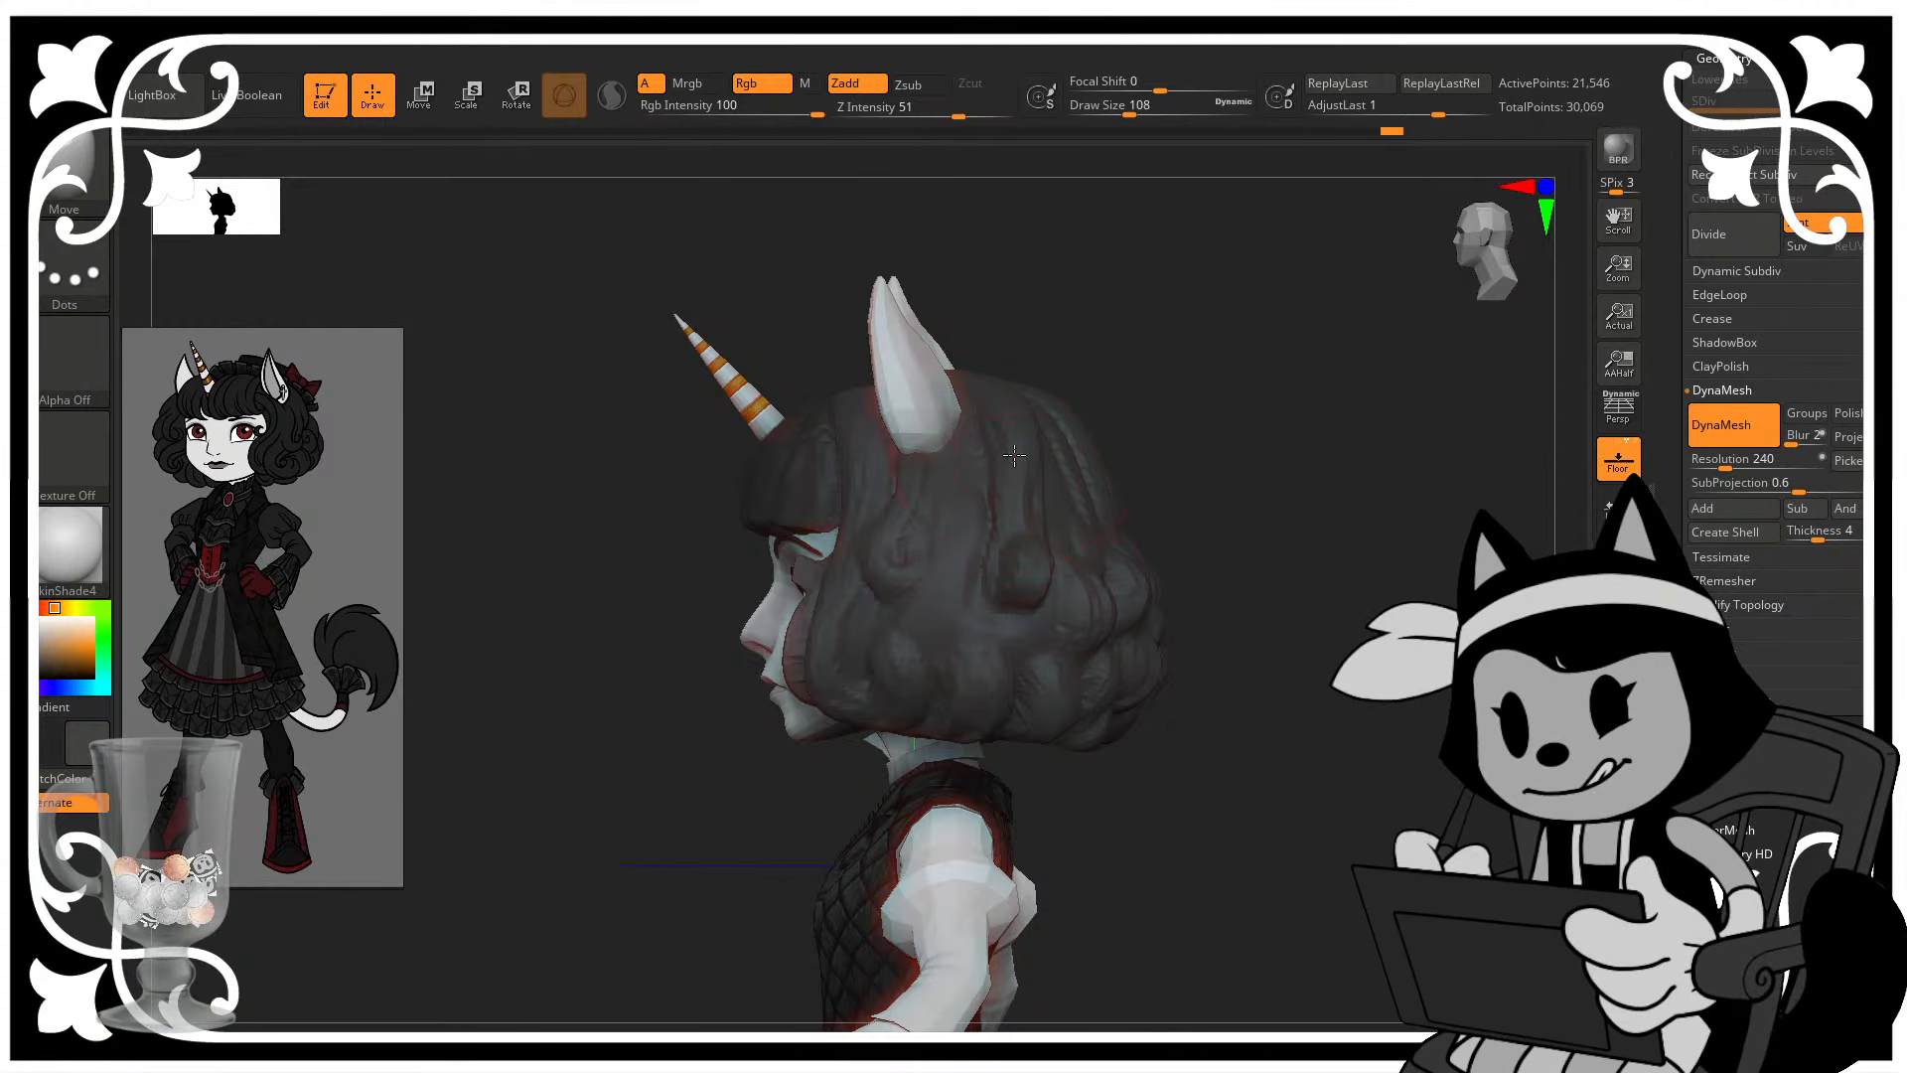
- Adjust the top of the hair between the ears and the side hair beside the cheek with the Move brush
{"action": "mouse_move", "coordinate": [1182, 326]}
{"action": "left_mouse_down"}
{"action": "mouse_move", "coordinate": [1093, 333]}
{"action": "mouse_move", "coordinate": [1193, 321]}
{"action": "mouse_move", "coordinate": [1098, 468]}
{"action": "mouse_move", "coordinate": [1105, 449]}
{"action": "mouse_move", "coordinate": [1128, 464]}
{"action": "mouse_move", "coordinate": [1077, 484]}
{"action": "mouse_move", "coordinate": [1045, 355]}
{"action": "left_mouse_up"}
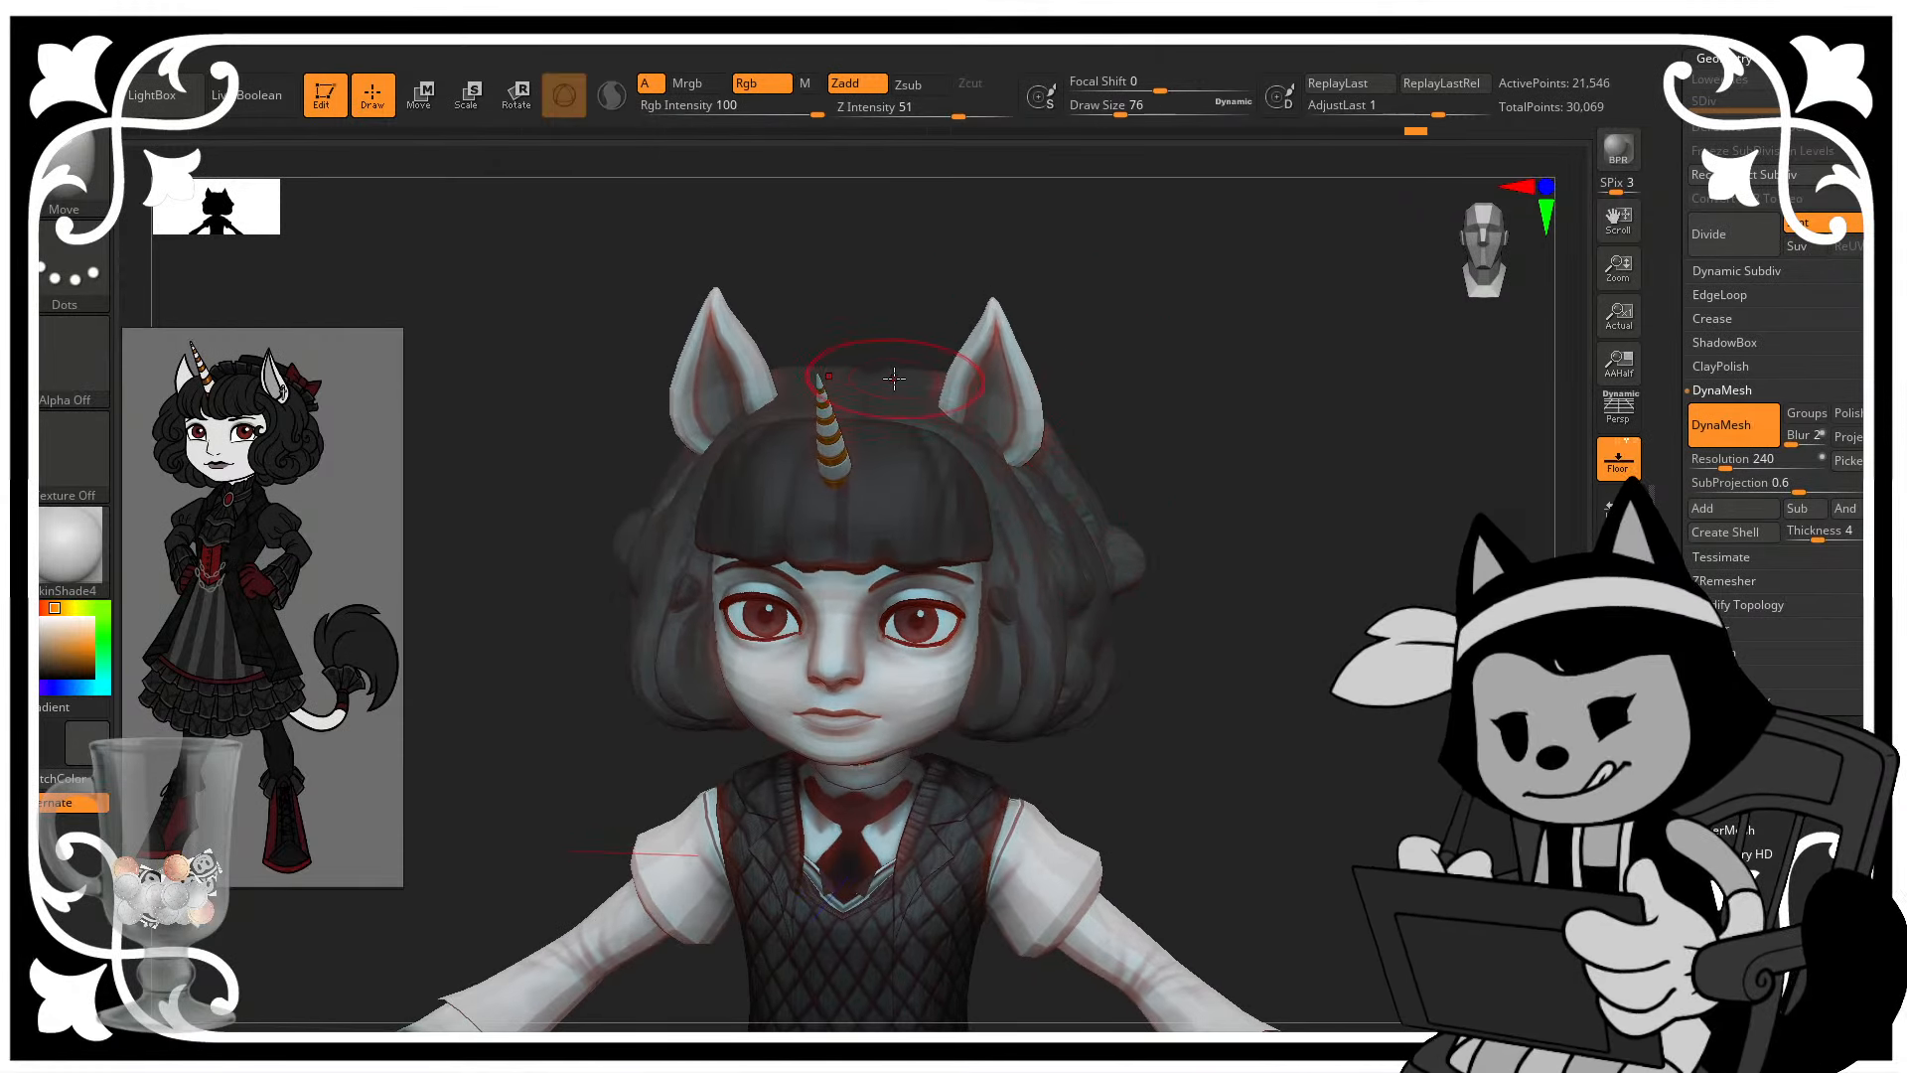
{"action": "mouse_move", "coordinate": [895, 379]}
{"action": "left_mouse_down"}
{"action": "mouse_move", "coordinate": [894, 328]}
{"action": "mouse_move", "coordinate": [825, 328]}
{"action": "mouse_move", "coordinate": [858, 366]}
{"action": "left_mouse_up"}
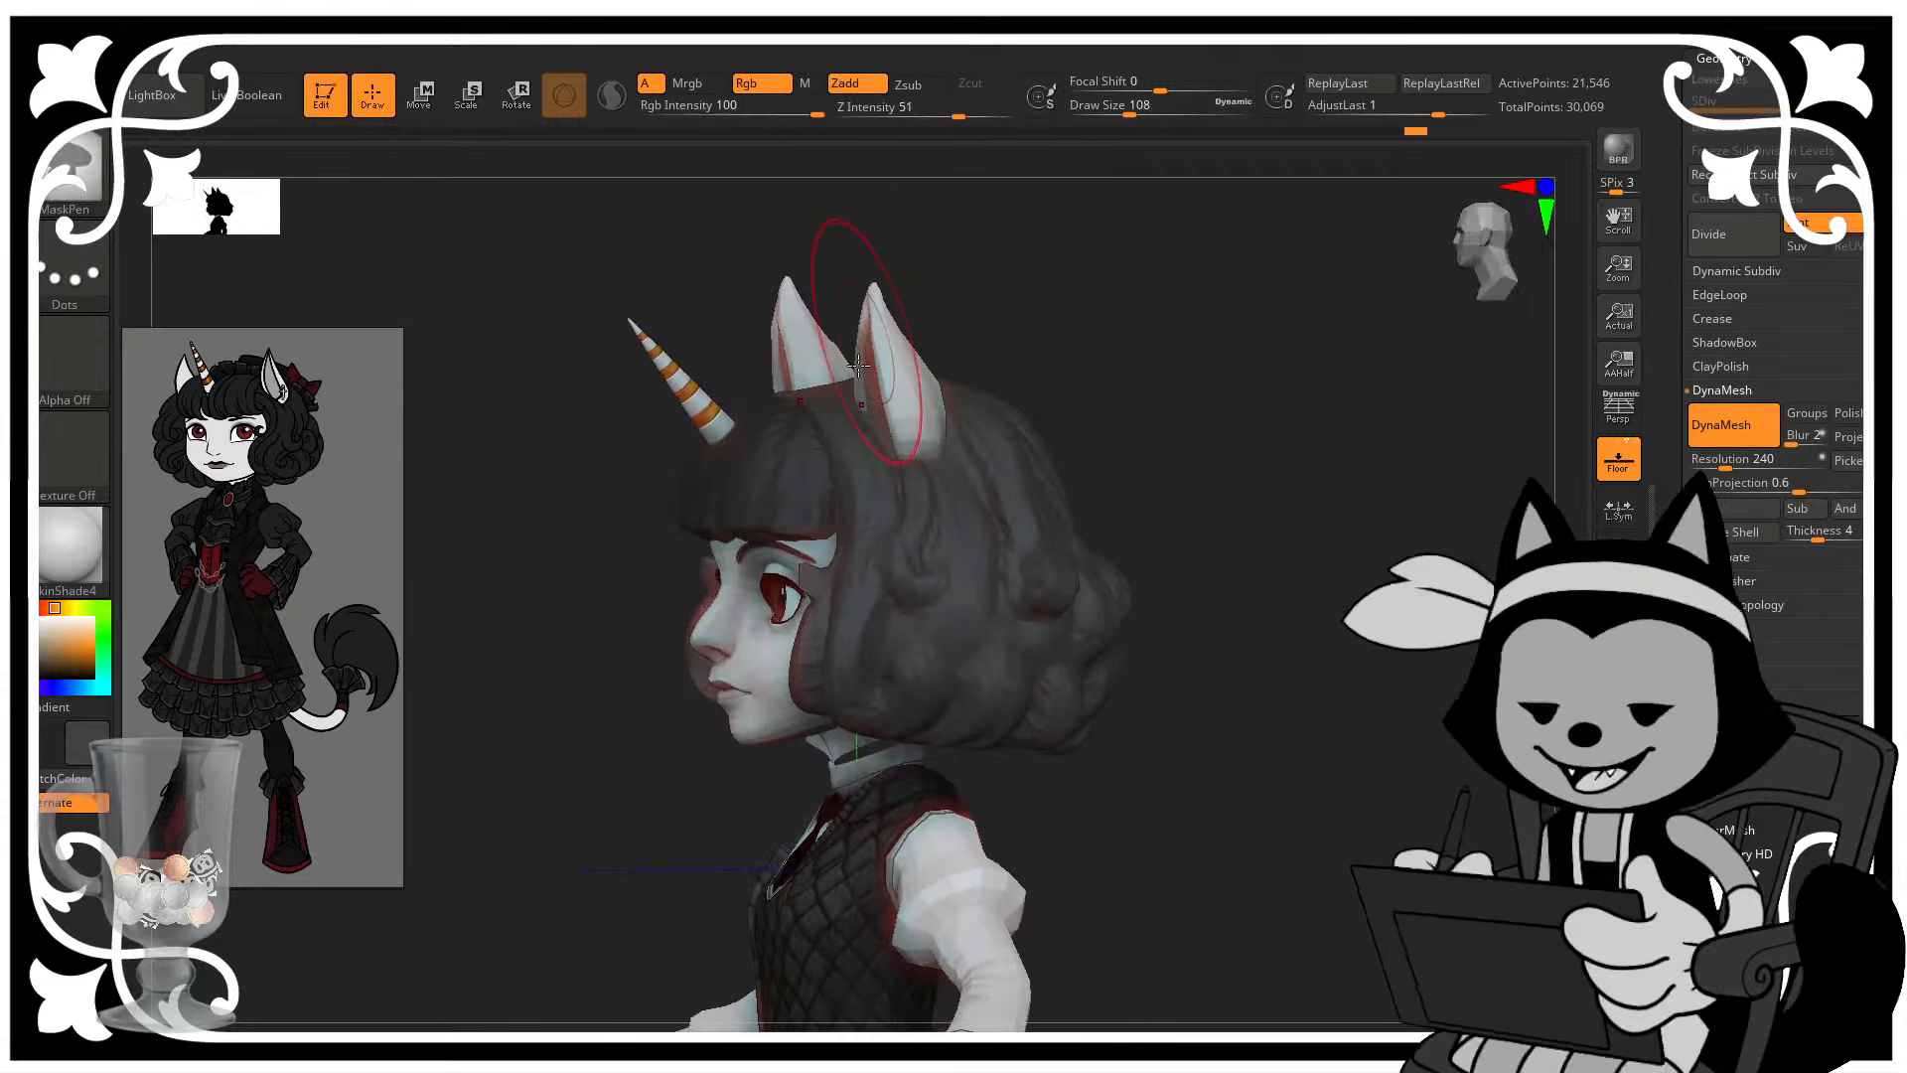
{"action": "mouse_move", "coordinate": [1033, 319]}
{"action": "left_mouse_down"}
{"action": "mouse_move", "coordinate": [925, 326]}
{"action": "mouse_move", "coordinate": [1268, 367]}
{"action": "left_mouse_up"}
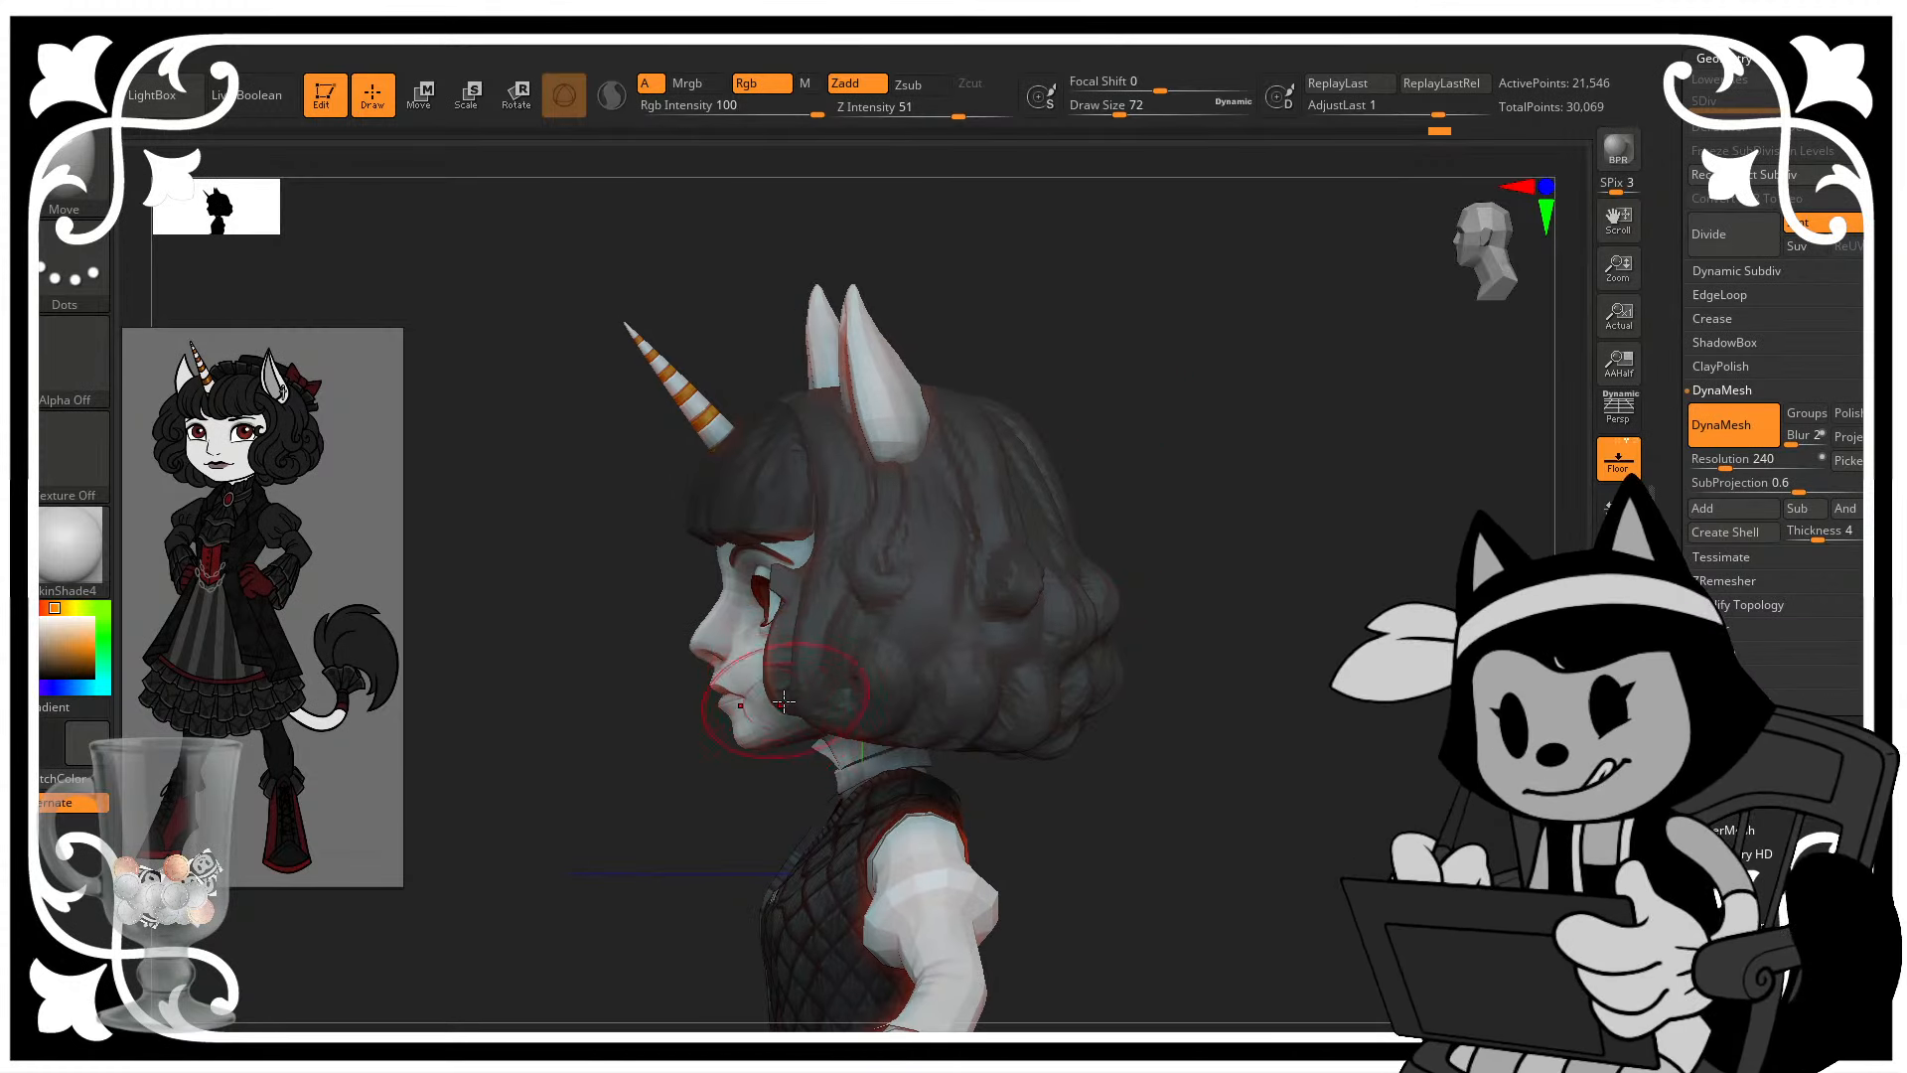
{"action": "mouse_move", "coordinate": [1159, 511]}
{"action": "left_mouse_down"}
{"action": "mouse_move", "coordinate": [1226, 494]}
{"action": "mouse_move", "coordinate": [1205, 553]}
{"action": "mouse_move", "coordinate": [1087, 548]}
{"action": "mouse_move", "coordinate": [1272, 545]}
{"action": "mouse_move", "coordinate": [1222, 592]}
{"action": "mouse_move", "coordinate": [1261, 634]}
{"action": "left_mouse_up"}
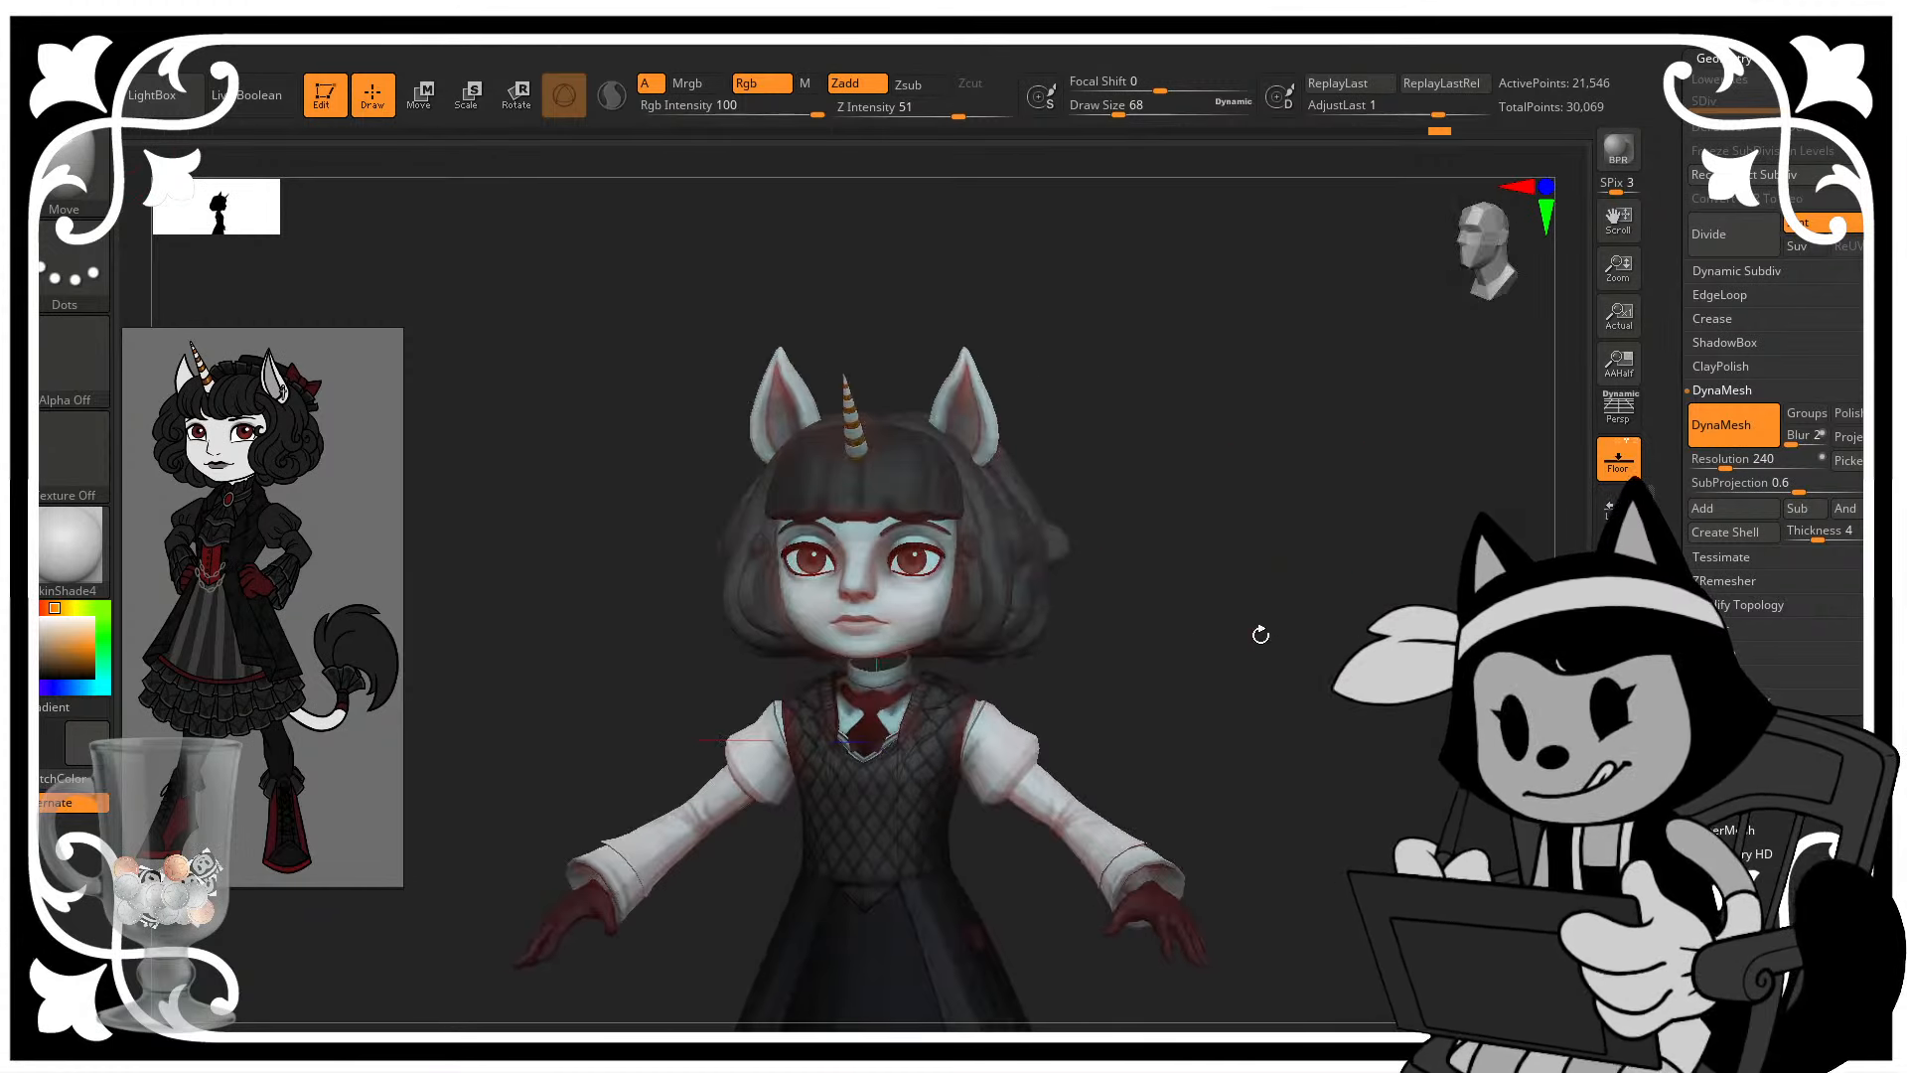
- Save the project
{"action": "key", "text": "ctrl"}
{"action": "key", "text": "ctrl+s"}
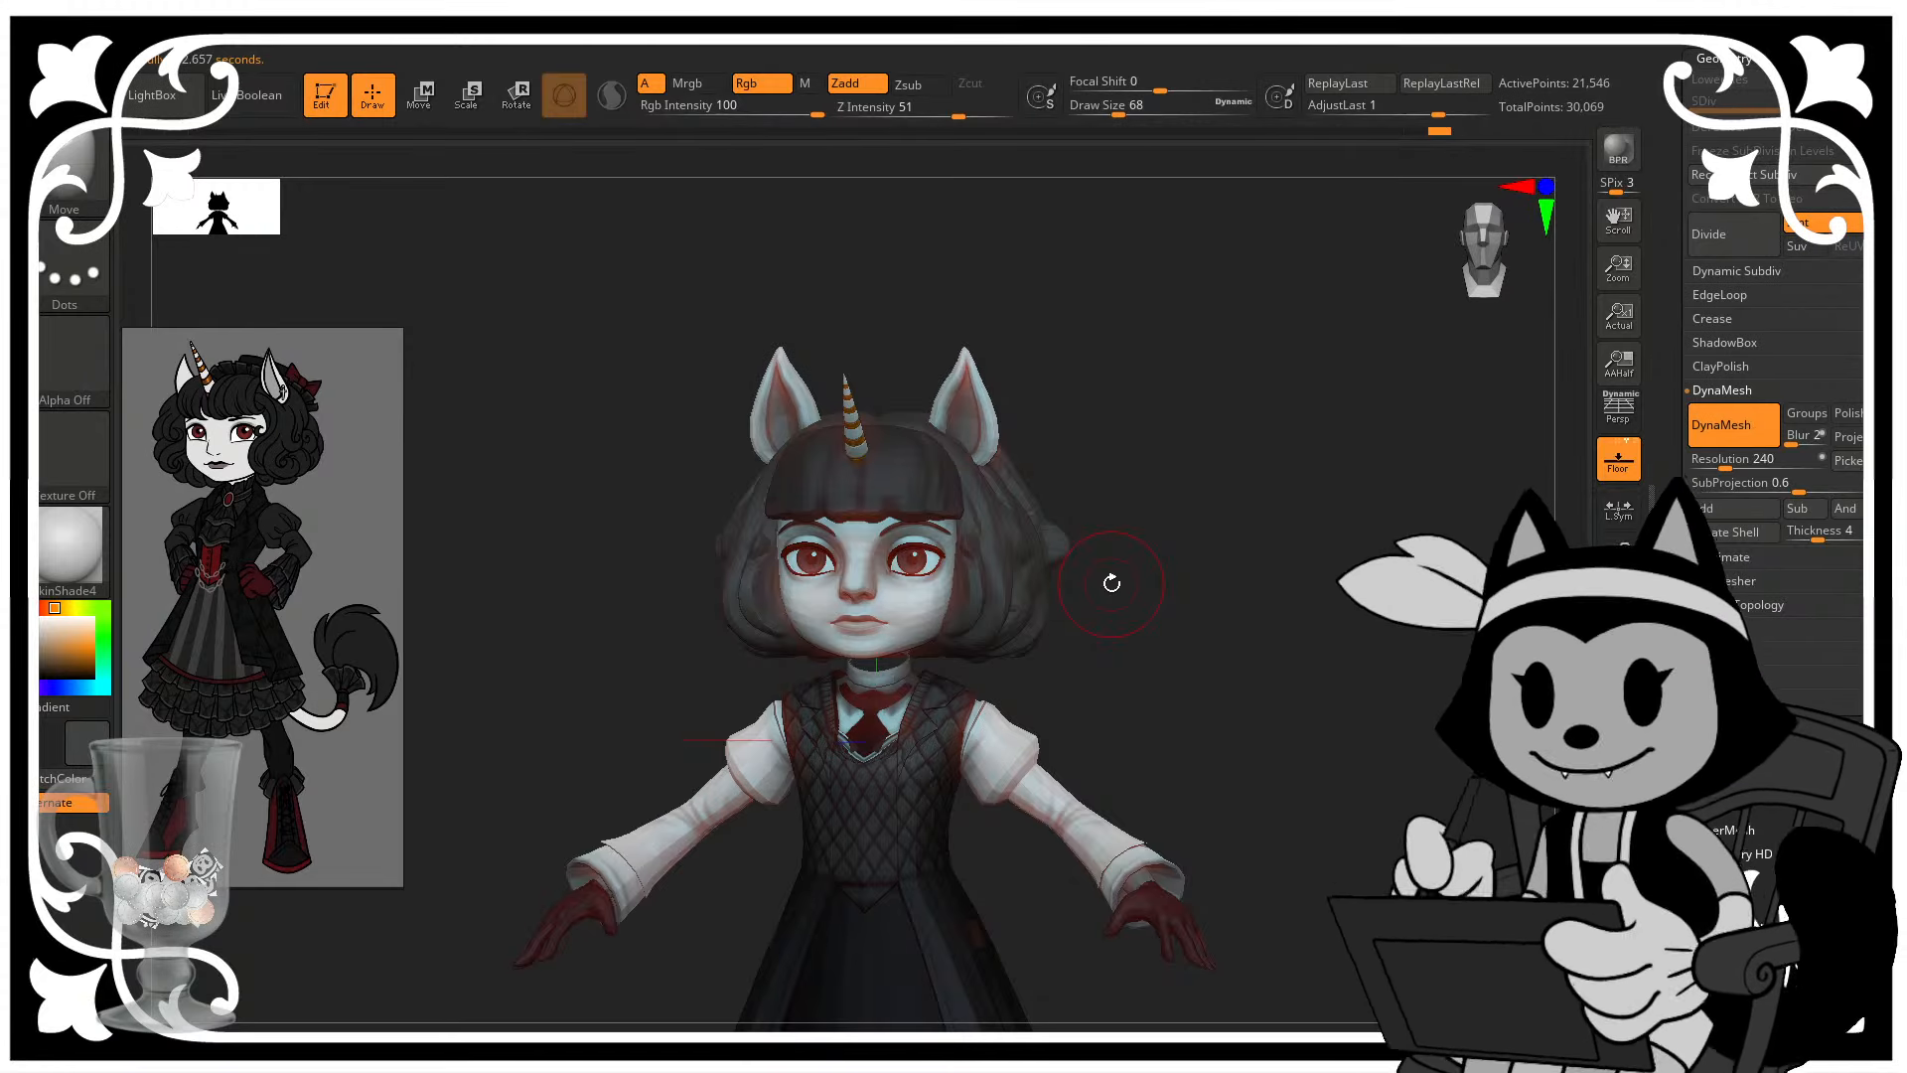
- Reshape the back of the hair and its lower curls with the Move brush enlarged to about 120
{"action": "left_click_drag", "start_coordinate": [1396, 378], "coordinate": [1392, 462], "text": "alt"}
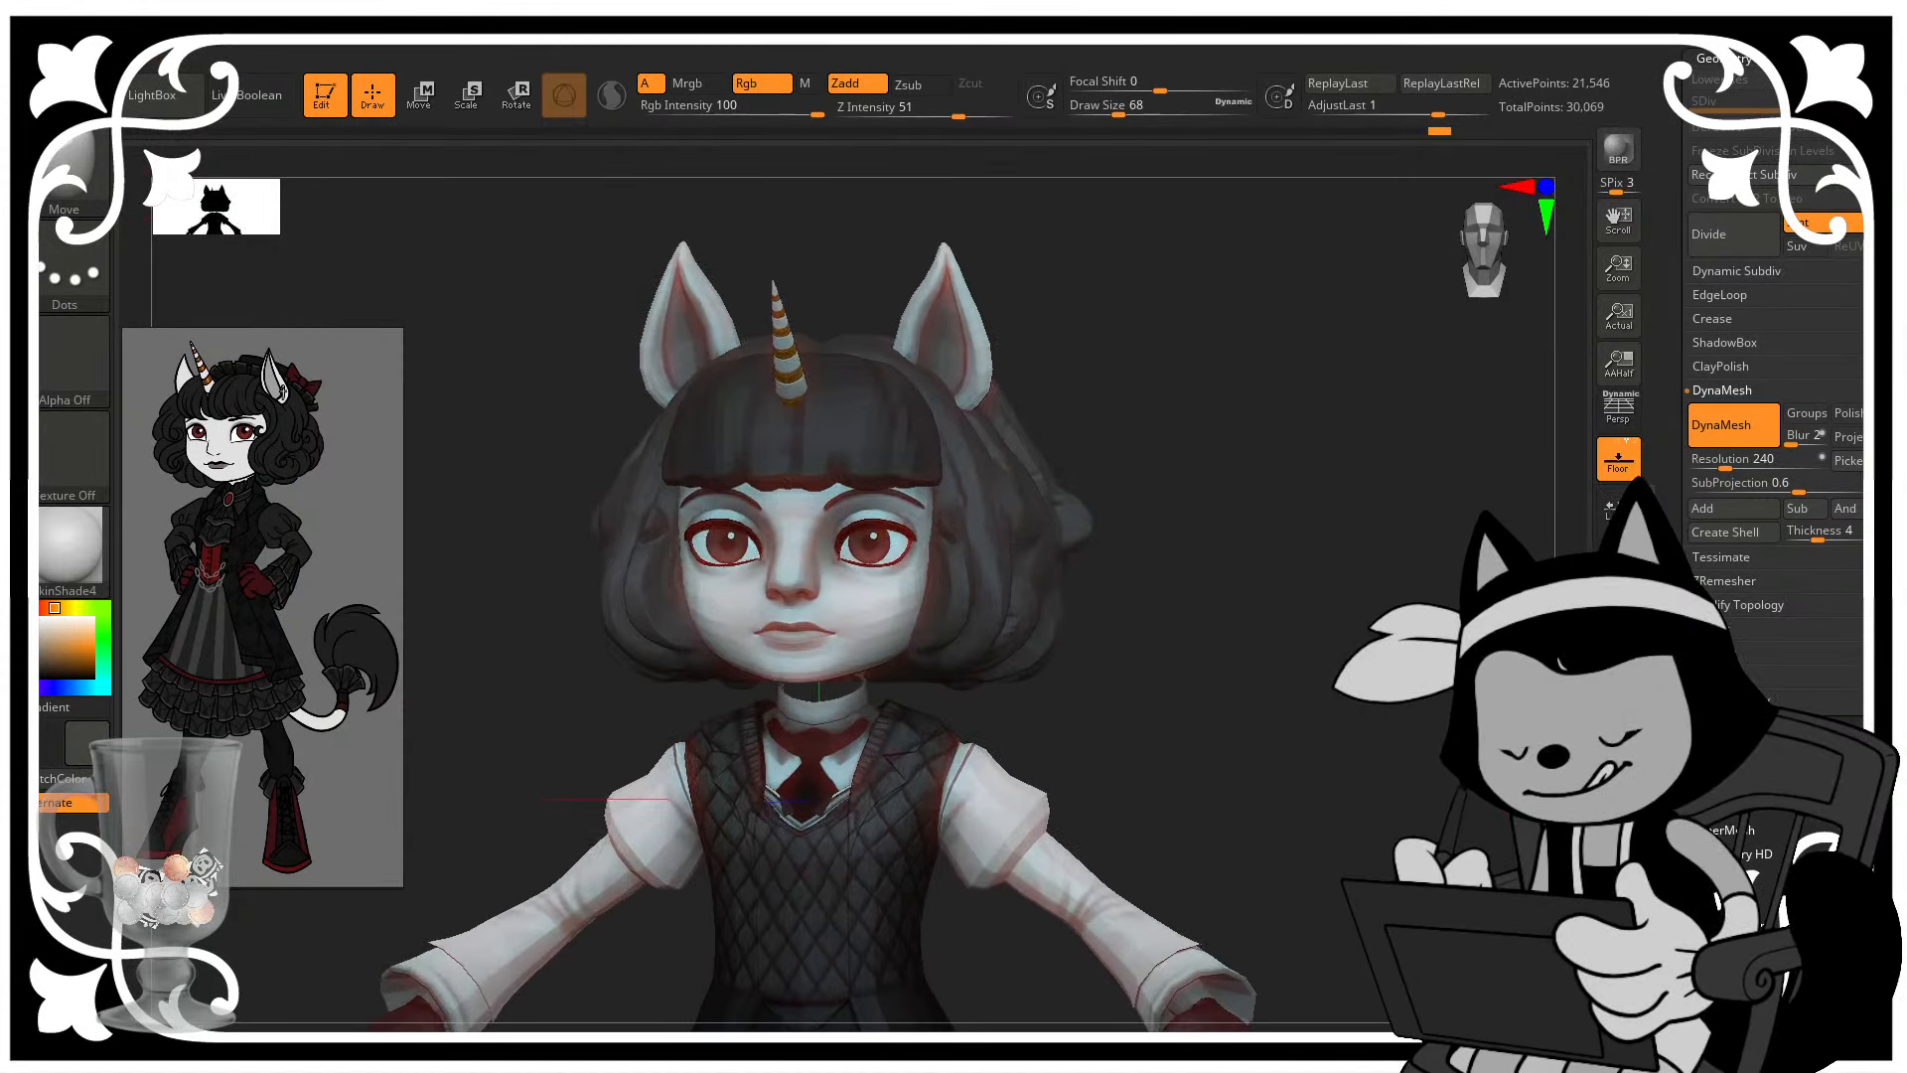
{"action": "mouse_move", "coordinate": [1295, 499]}
{"action": "left_mouse_down", "text": "alt"}
{"action": "mouse_move", "coordinate": [1332, 558]}
{"action": "mouse_move", "coordinate": [1544, 559]}
{"action": "mouse_move", "coordinate": [1401, 557]}
{"action": "mouse_move", "coordinate": [1267, 500]}
{"action": "mouse_move", "coordinate": [1391, 566]}
{"action": "mouse_move", "coordinate": [1325, 626]}
{"action": "mouse_move", "coordinate": [1341, 566]}
{"action": "mouse_move", "coordinate": [1222, 512]}
{"action": "left_mouse_up", "text": "alt"}
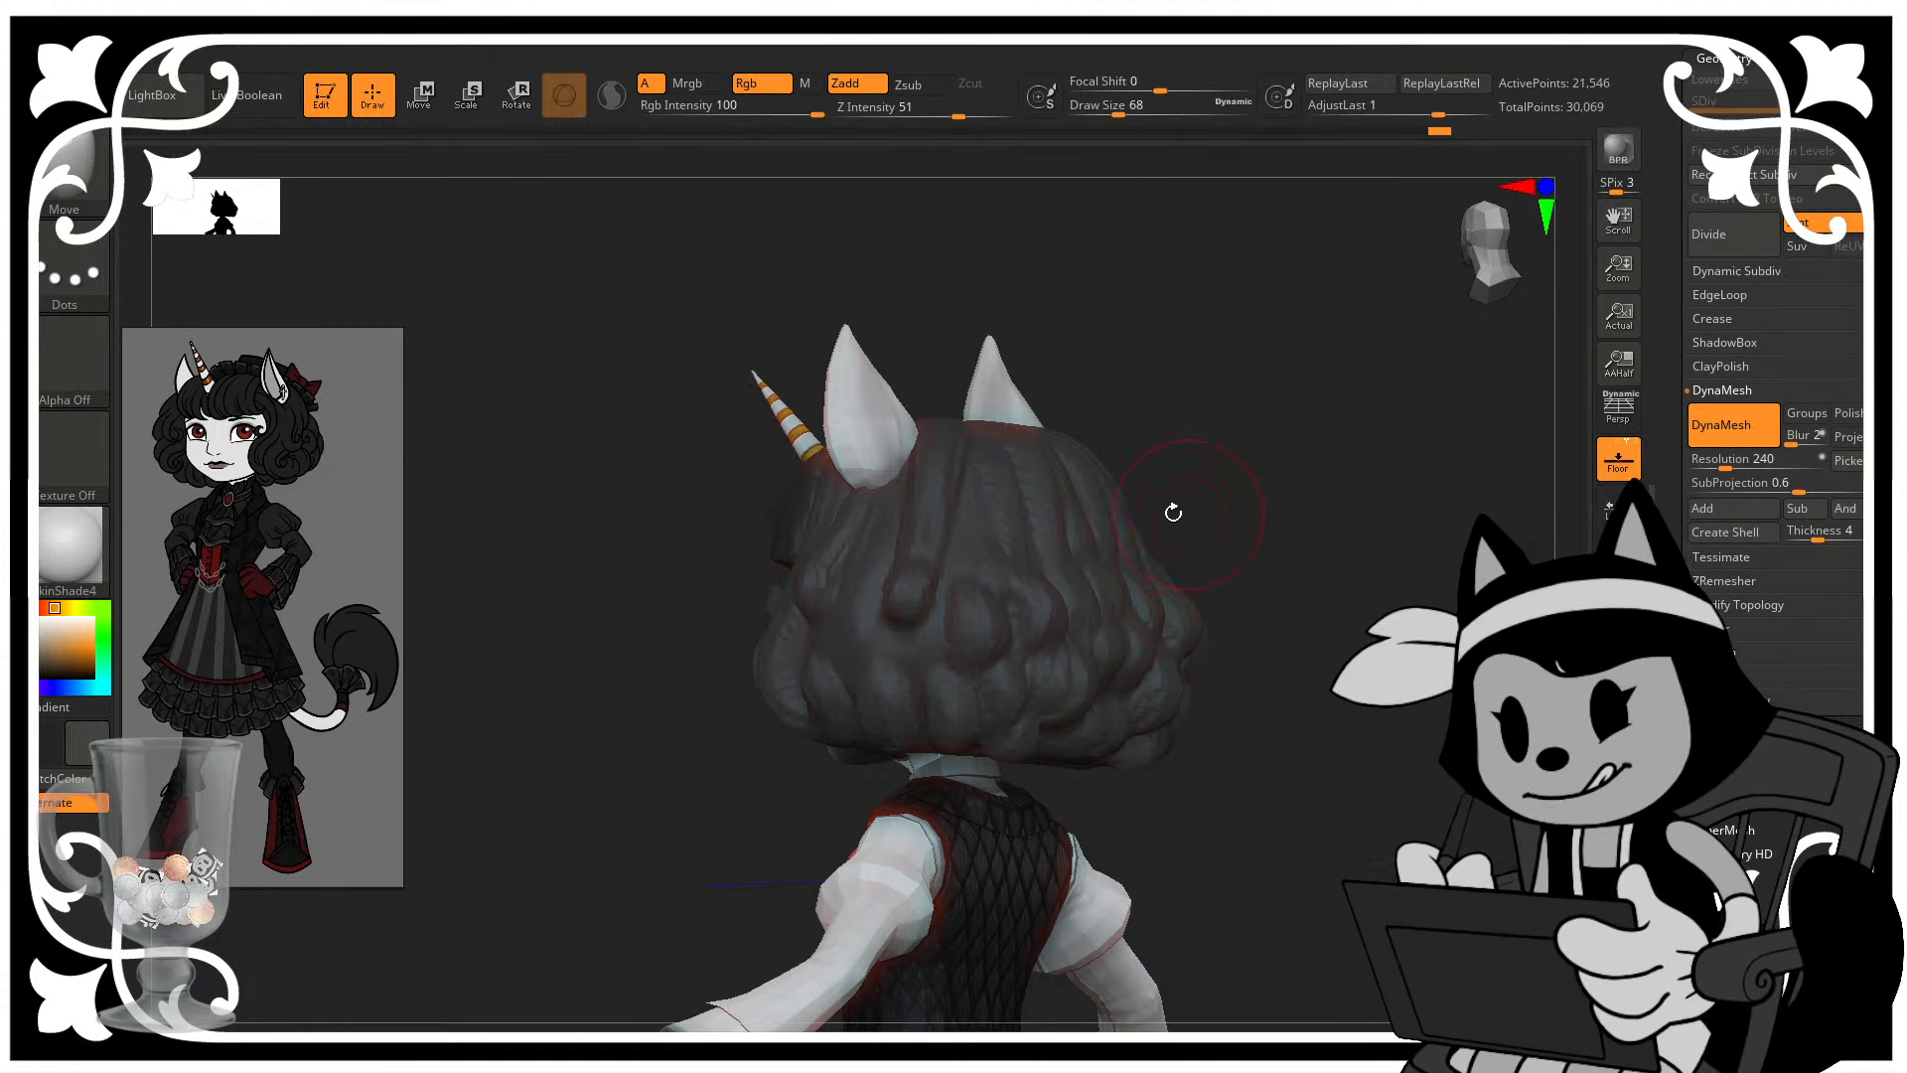
{"action": "key", "text": "bracketright"}
{"action": "key", "text": "bracketright"}
{"action": "left_click_drag", "start_coordinate": [1222, 516], "coordinate": [1137, 651]}
{"action": "left_click_drag", "start_coordinate": [1041, 787], "coordinate": [994, 902]}
{"action": "key", "text": "bracketright"}
{"action": "left_click_drag", "start_coordinate": [1276, 644], "coordinate": [1321, 647]}
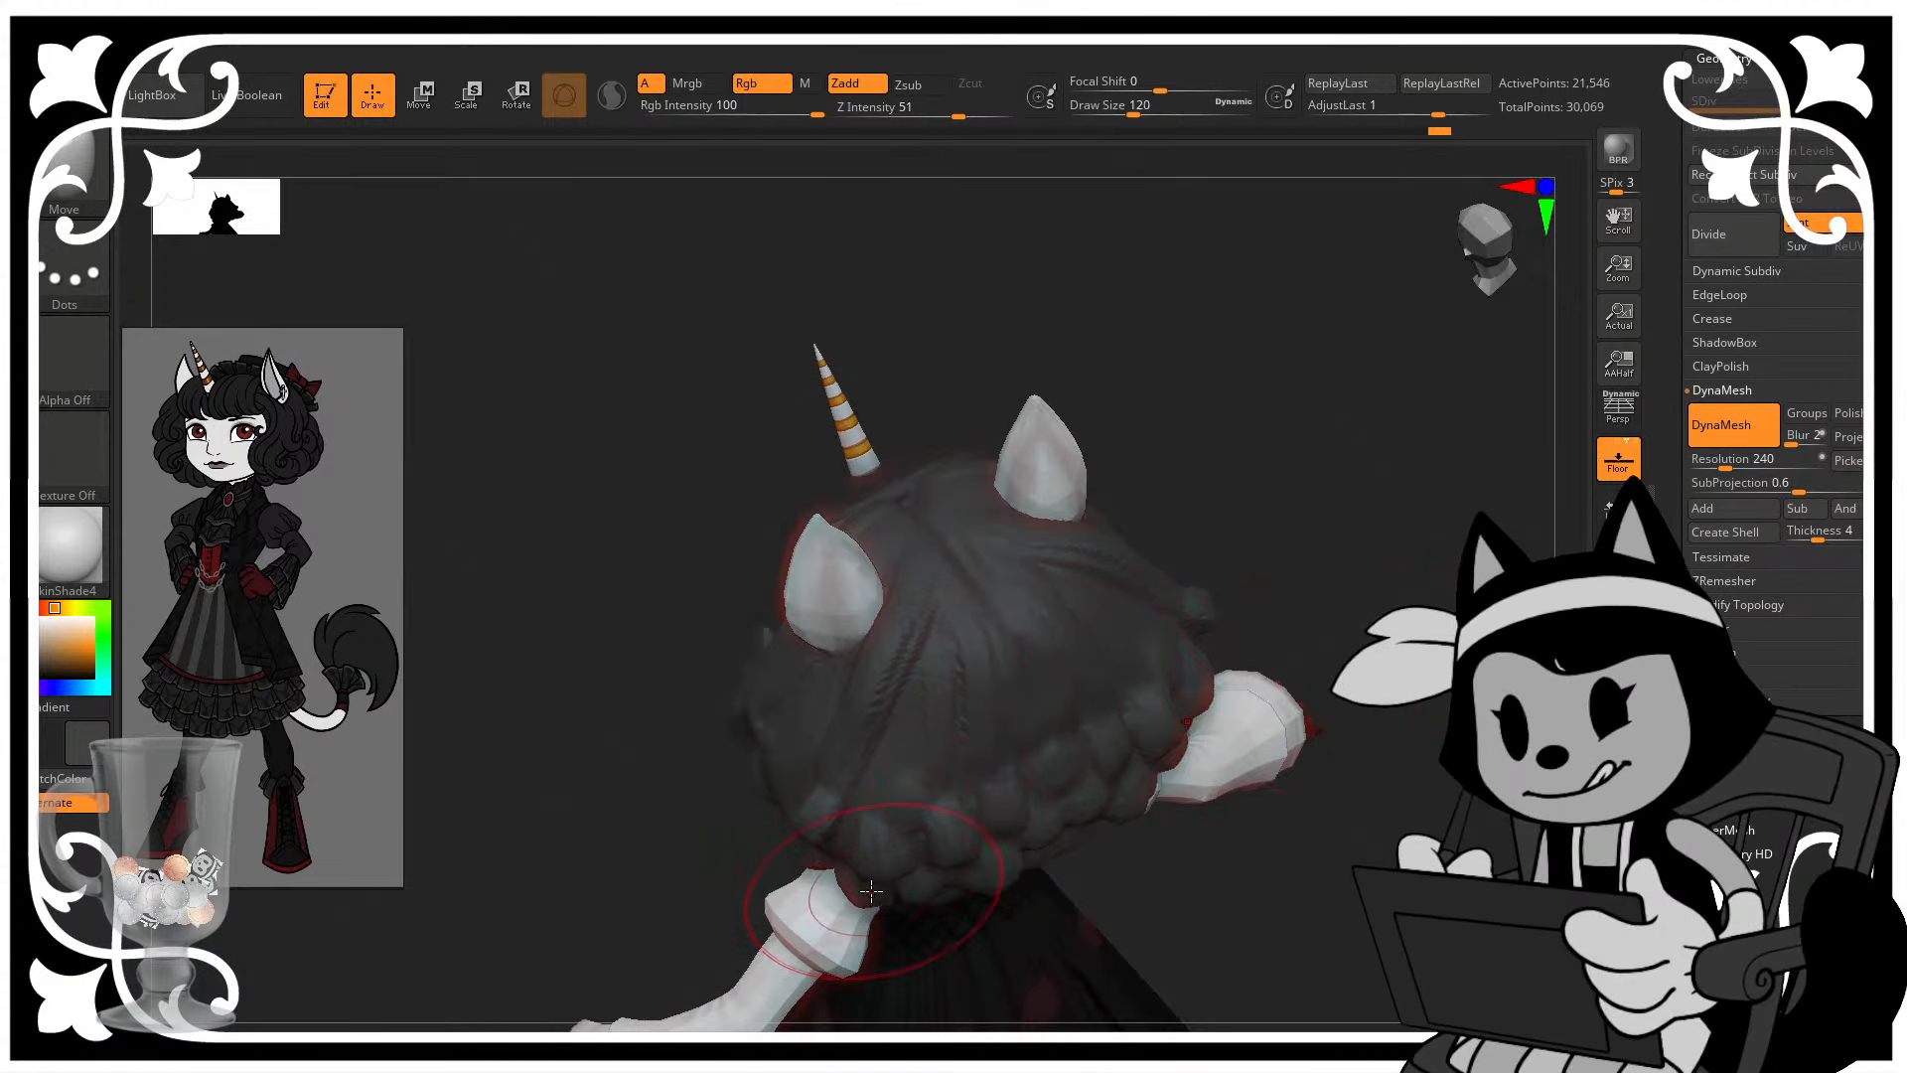
- Smooth out the hair's overall volume as seen from above, using the Move brush at draw sizes up to 164
{"action": "key", "text": "bracketleft"}
{"action": "left_click_drag", "start_coordinate": [1292, 566], "coordinate": [1305, 527]}
{"action": "mouse_move", "coordinate": [1124, 503]}
{"action": "left_mouse_down"}
{"action": "mouse_move", "coordinate": [1141, 528]}
{"action": "mouse_move", "coordinate": [1153, 839]}
{"action": "left_mouse_up"}
{"action": "key", "text": "bracketright"}
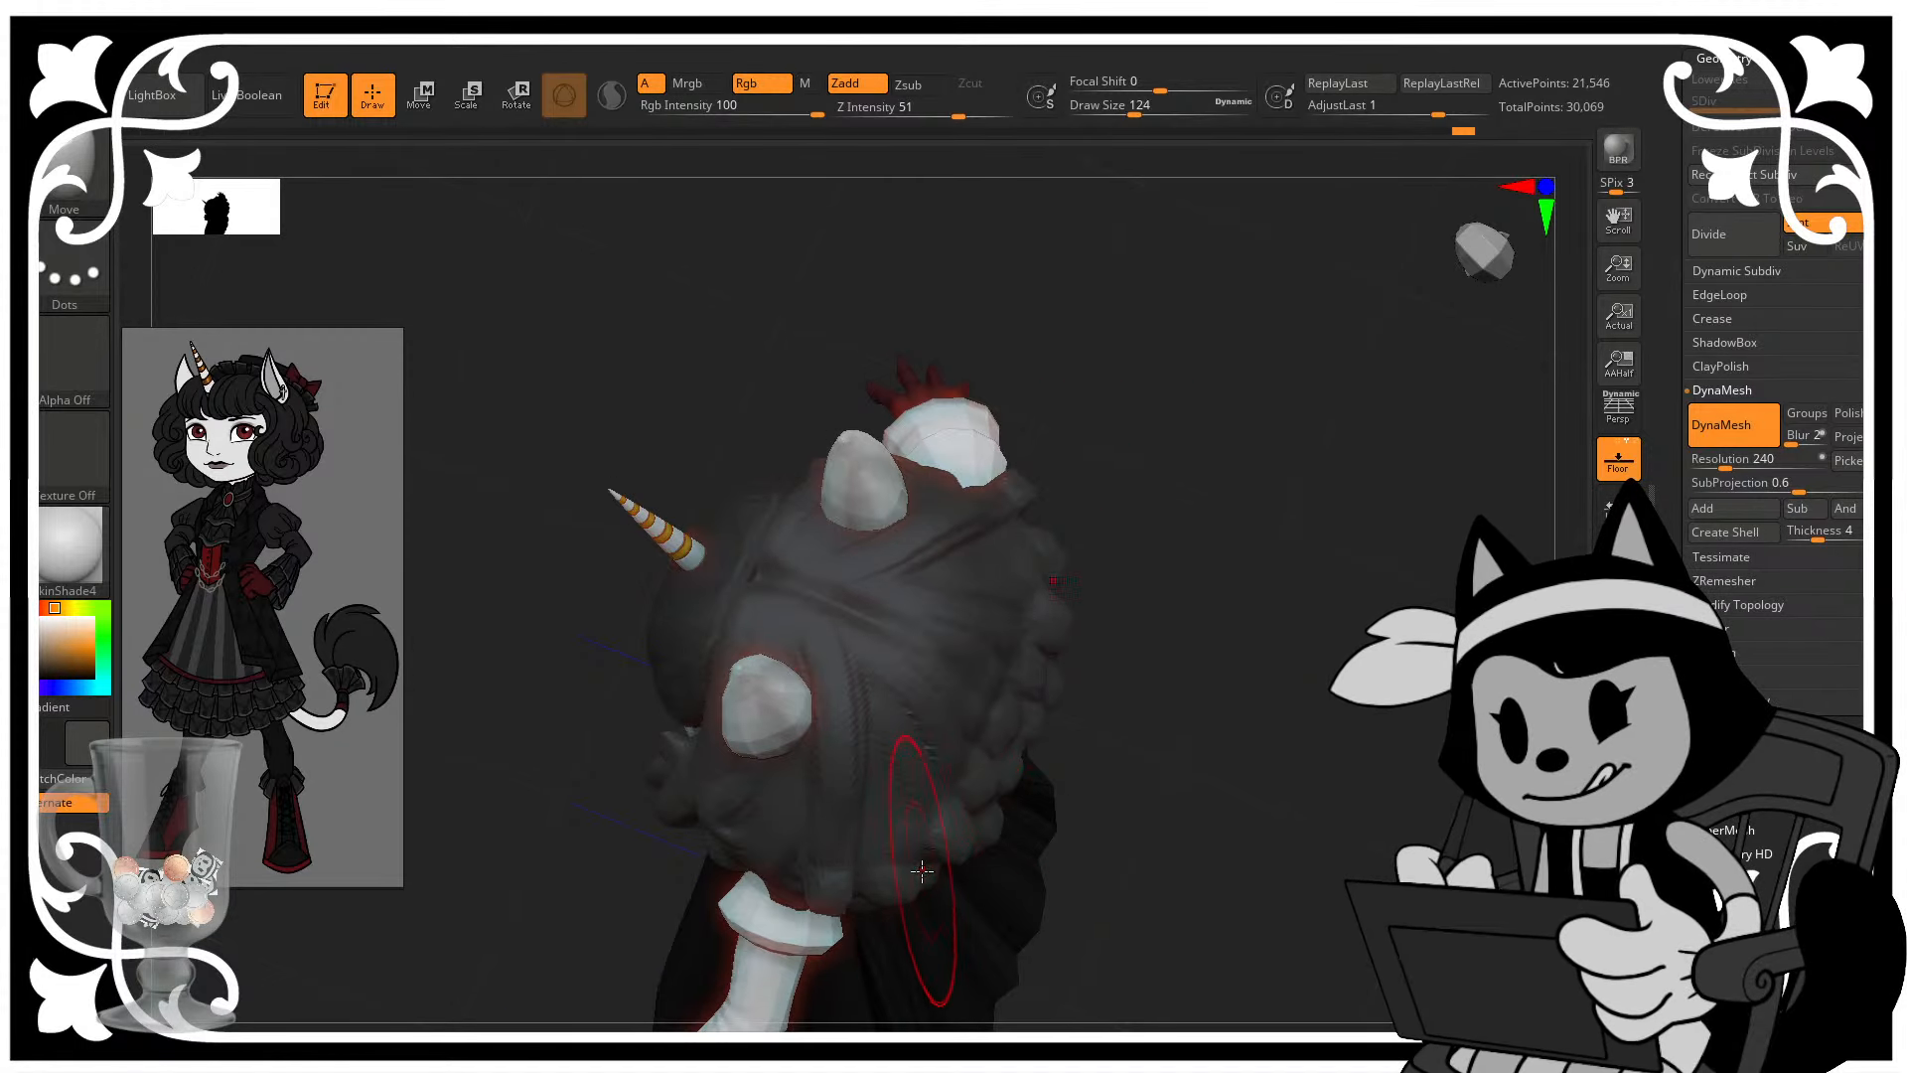
{"action": "key", "text": "bracketright"}
{"action": "left_click_drag", "start_coordinate": [915, 881], "coordinate": [907, 855]}
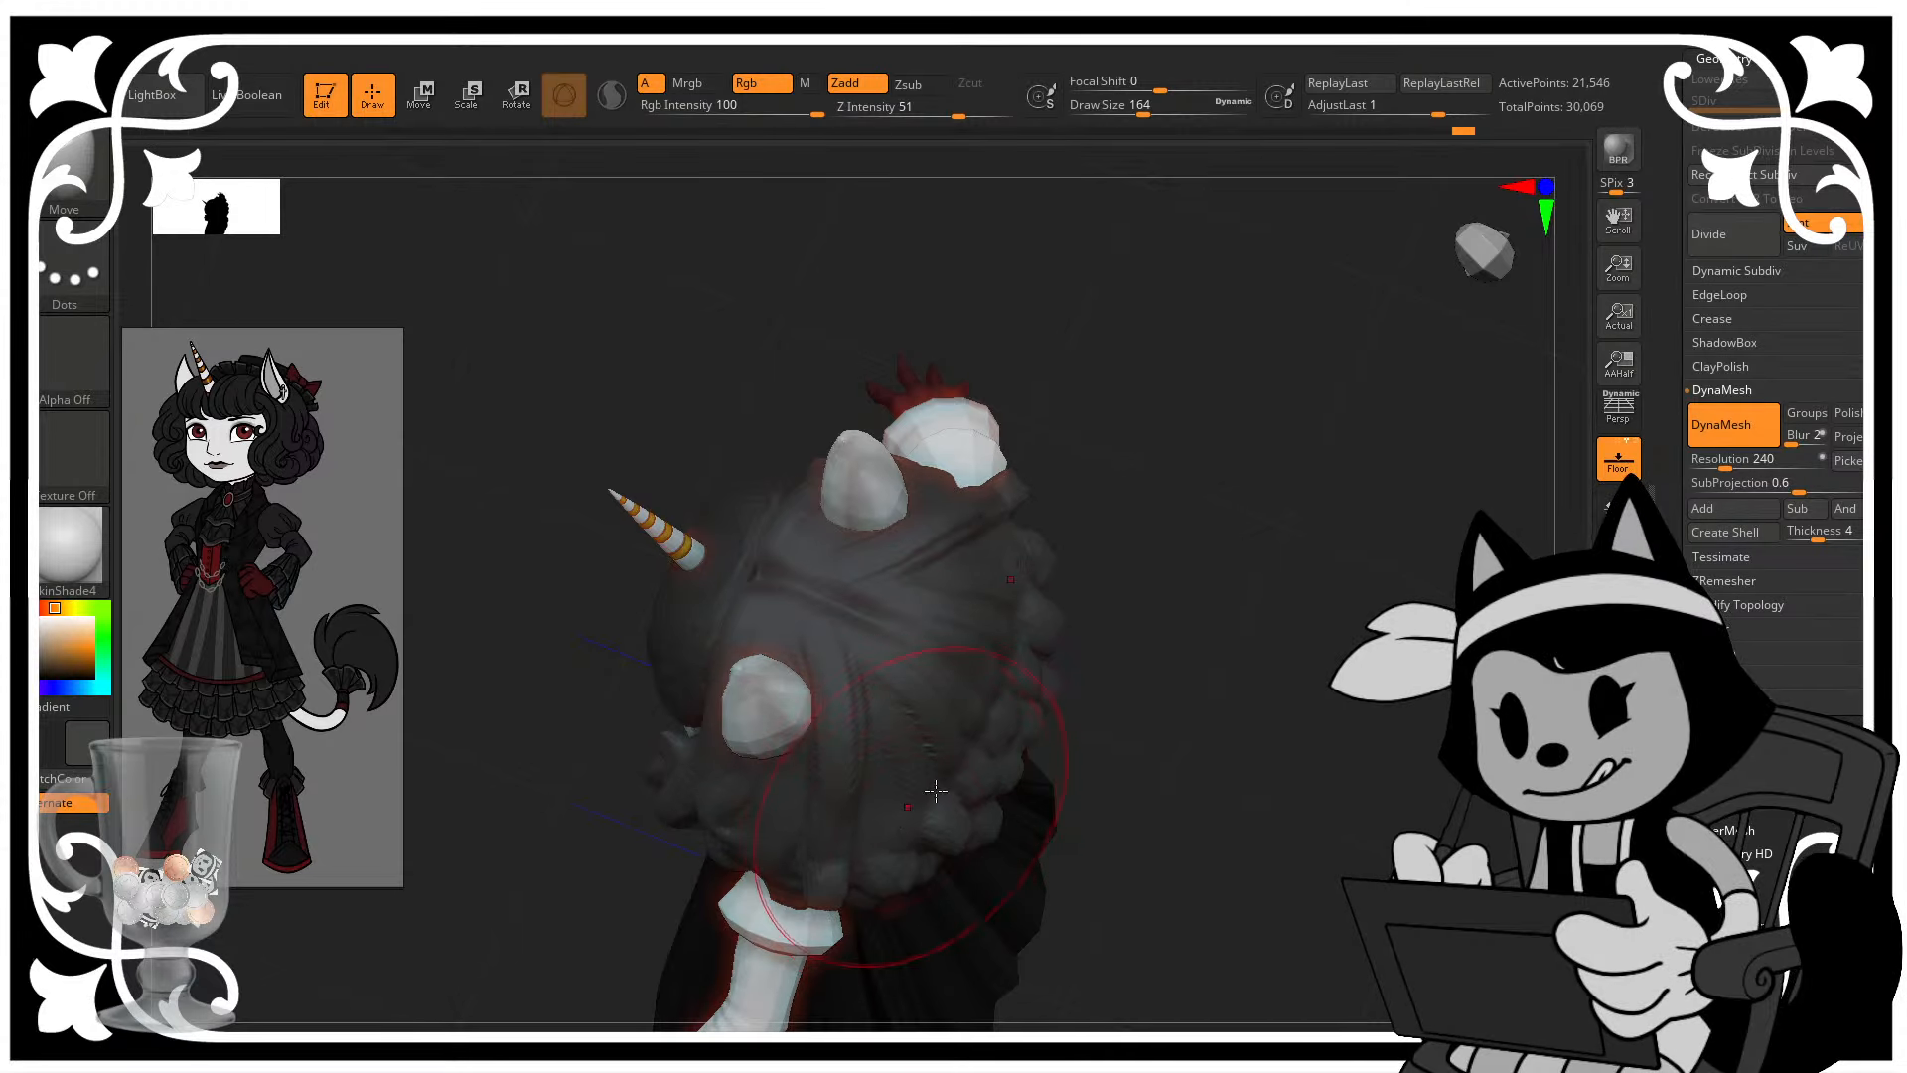
- Turn on perspective display and check the character's head and hair from the front
{"action": "mouse_move", "coordinate": [1173, 742]}
{"action": "left_mouse_down"}
{"action": "mouse_move", "coordinate": [1111, 749]}
{"action": "mouse_move", "coordinate": [1302, 487]}
{"action": "left_mouse_up"}
{"action": "mouse_move", "coordinate": [1198, 579]}
{"action": "left_mouse_down"}
{"action": "mouse_move", "coordinate": [1209, 635]}
{"action": "mouse_move", "coordinate": [1223, 583]}
{"action": "mouse_move", "coordinate": [1158, 630]}
{"action": "mouse_move", "coordinate": [1177, 608]}
{"action": "mouse_move", "coordinate": [1429, 596]}
{"action": "left_mouse_up"}
{"action": "mouse_move", "coordinate": [1468, 755]}
{"action": "left_mouse_down", "text": "alt"}
{"action": "mouse_move", "coordinate": [1490, 686]}
{"action": "mouse_move", "coordinate": [1371, 556]}
{"action": "mouse_move", "coordinate": [1269, 489]}
{"action": "mouse_move", "coordinate": [1218, 572]}
{"action": "mouse_move", "coordinate": [1221, 609]}
{"action": "mouse_move", "coordinate": [1391, 614]}
{"action": "mouse_move", "coordinate": [1194, 600]}
{"action": "mouse_move", "coordinate": [1310, 597]}
{"action": "left_mouse_up", "text": "alt"}
{"action": "key", "text": "p"}
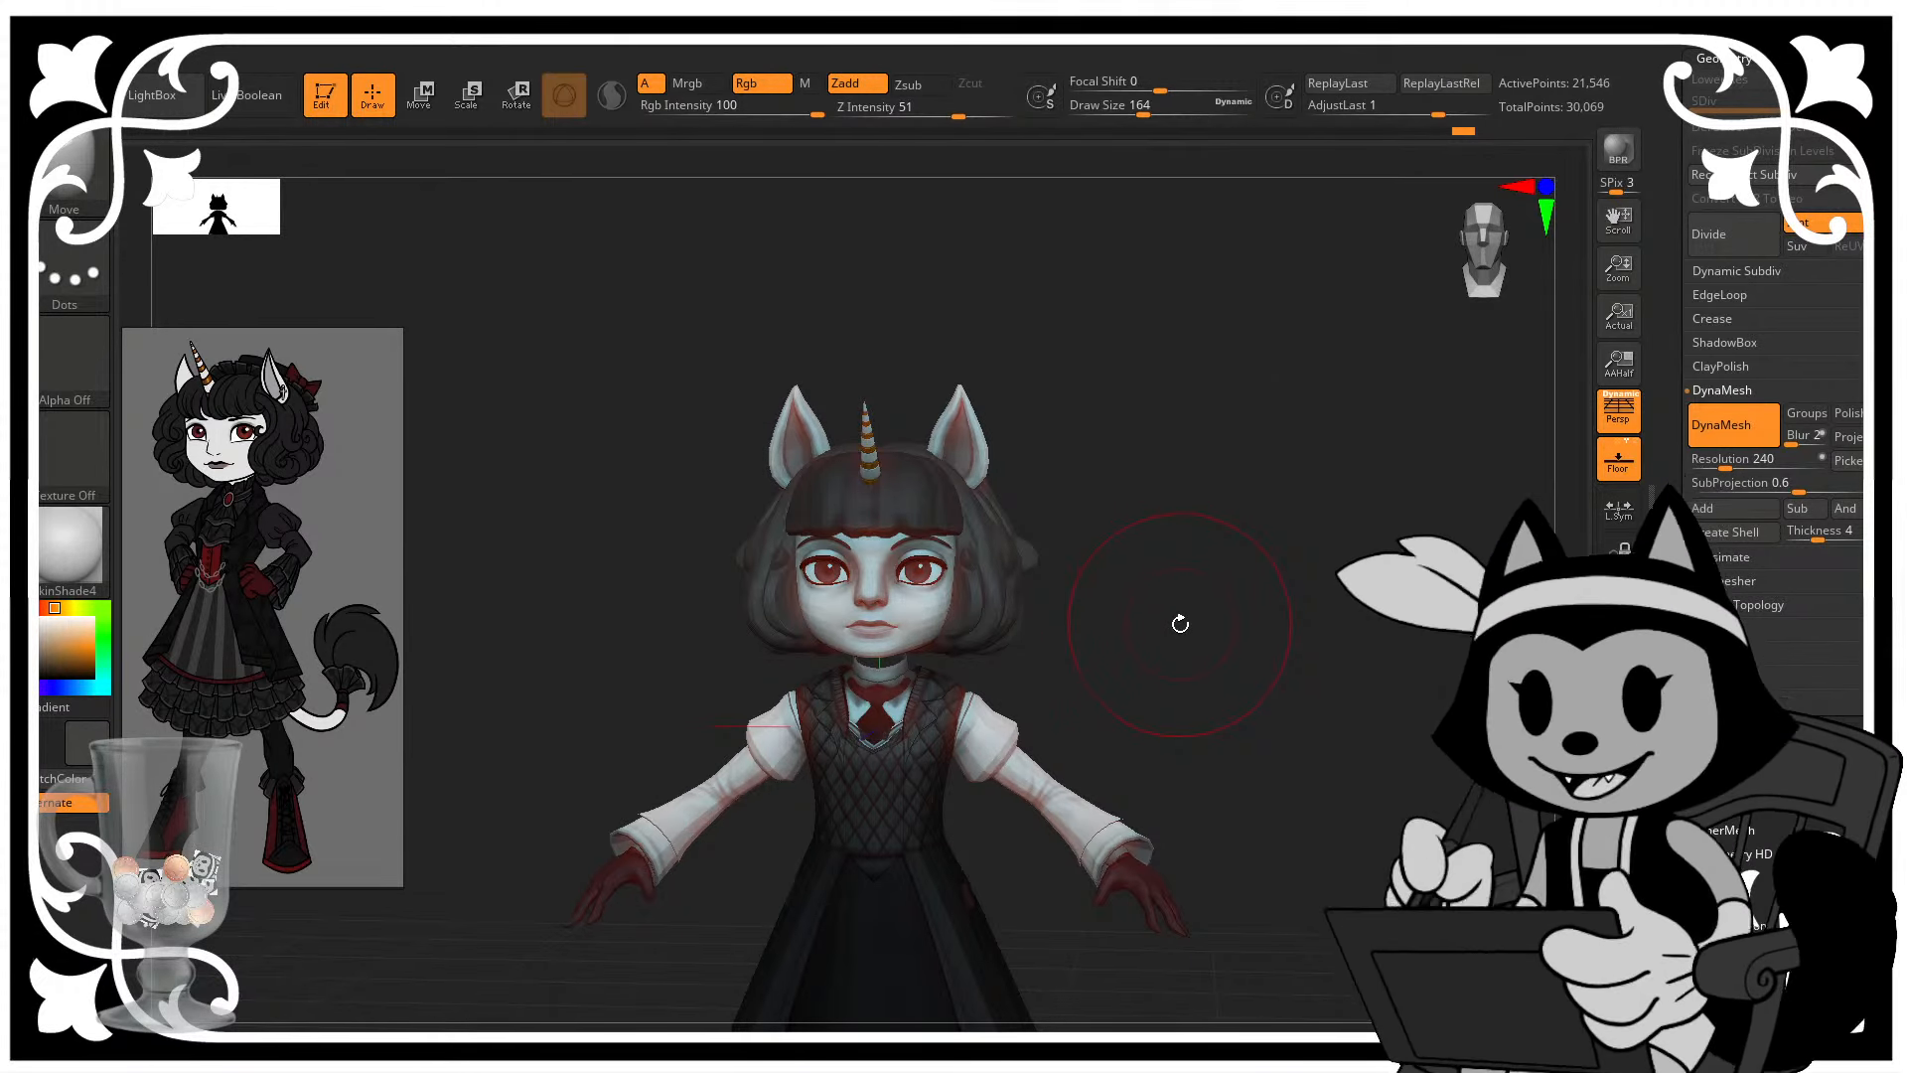
{"action": "left_click_drag", "start_coordinate": [1165, 609], "coordinate": [1320, 551]}
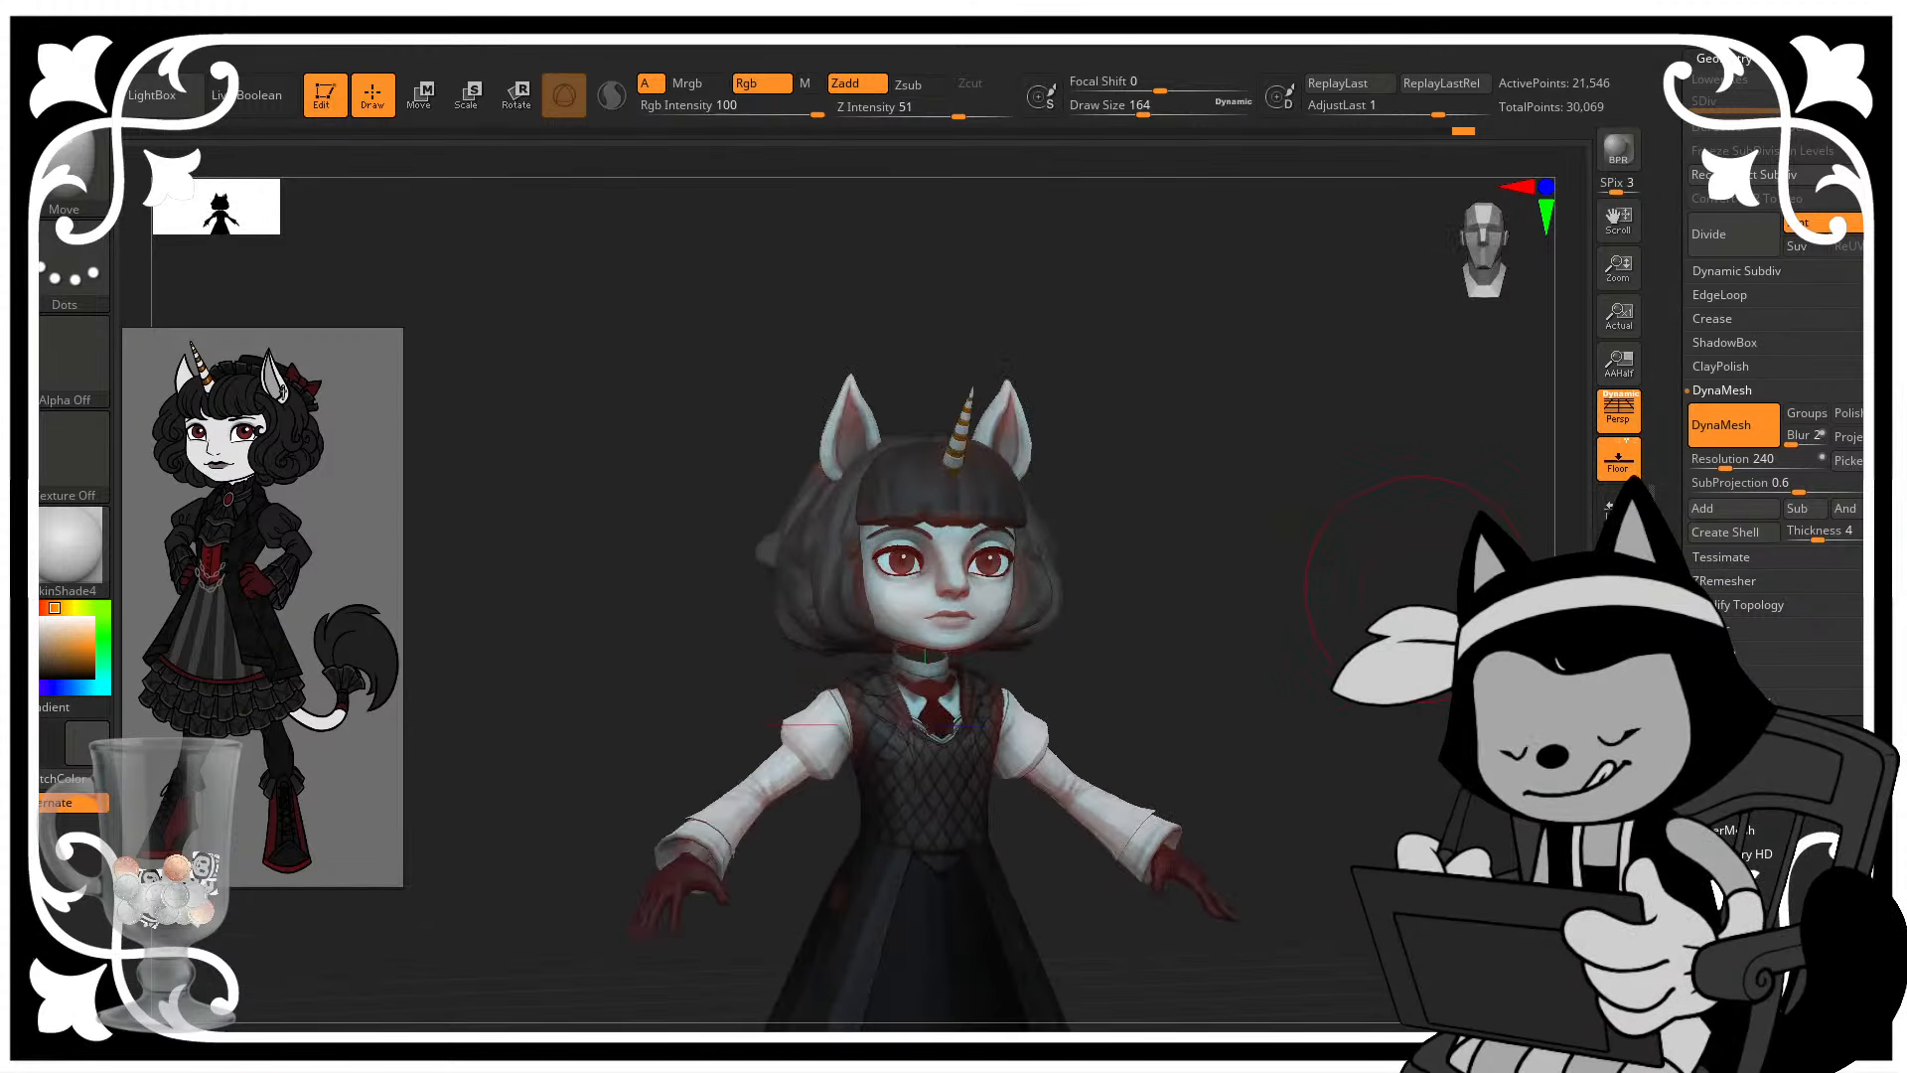
- Refine the curls at the back and lower side of the hair using the Move brush at draw sizes between 60 and 96
{"action": "left_click_drag", "start_coordinate": [1490, 596], "coordinate": [1341, 639], "text": "alt"}
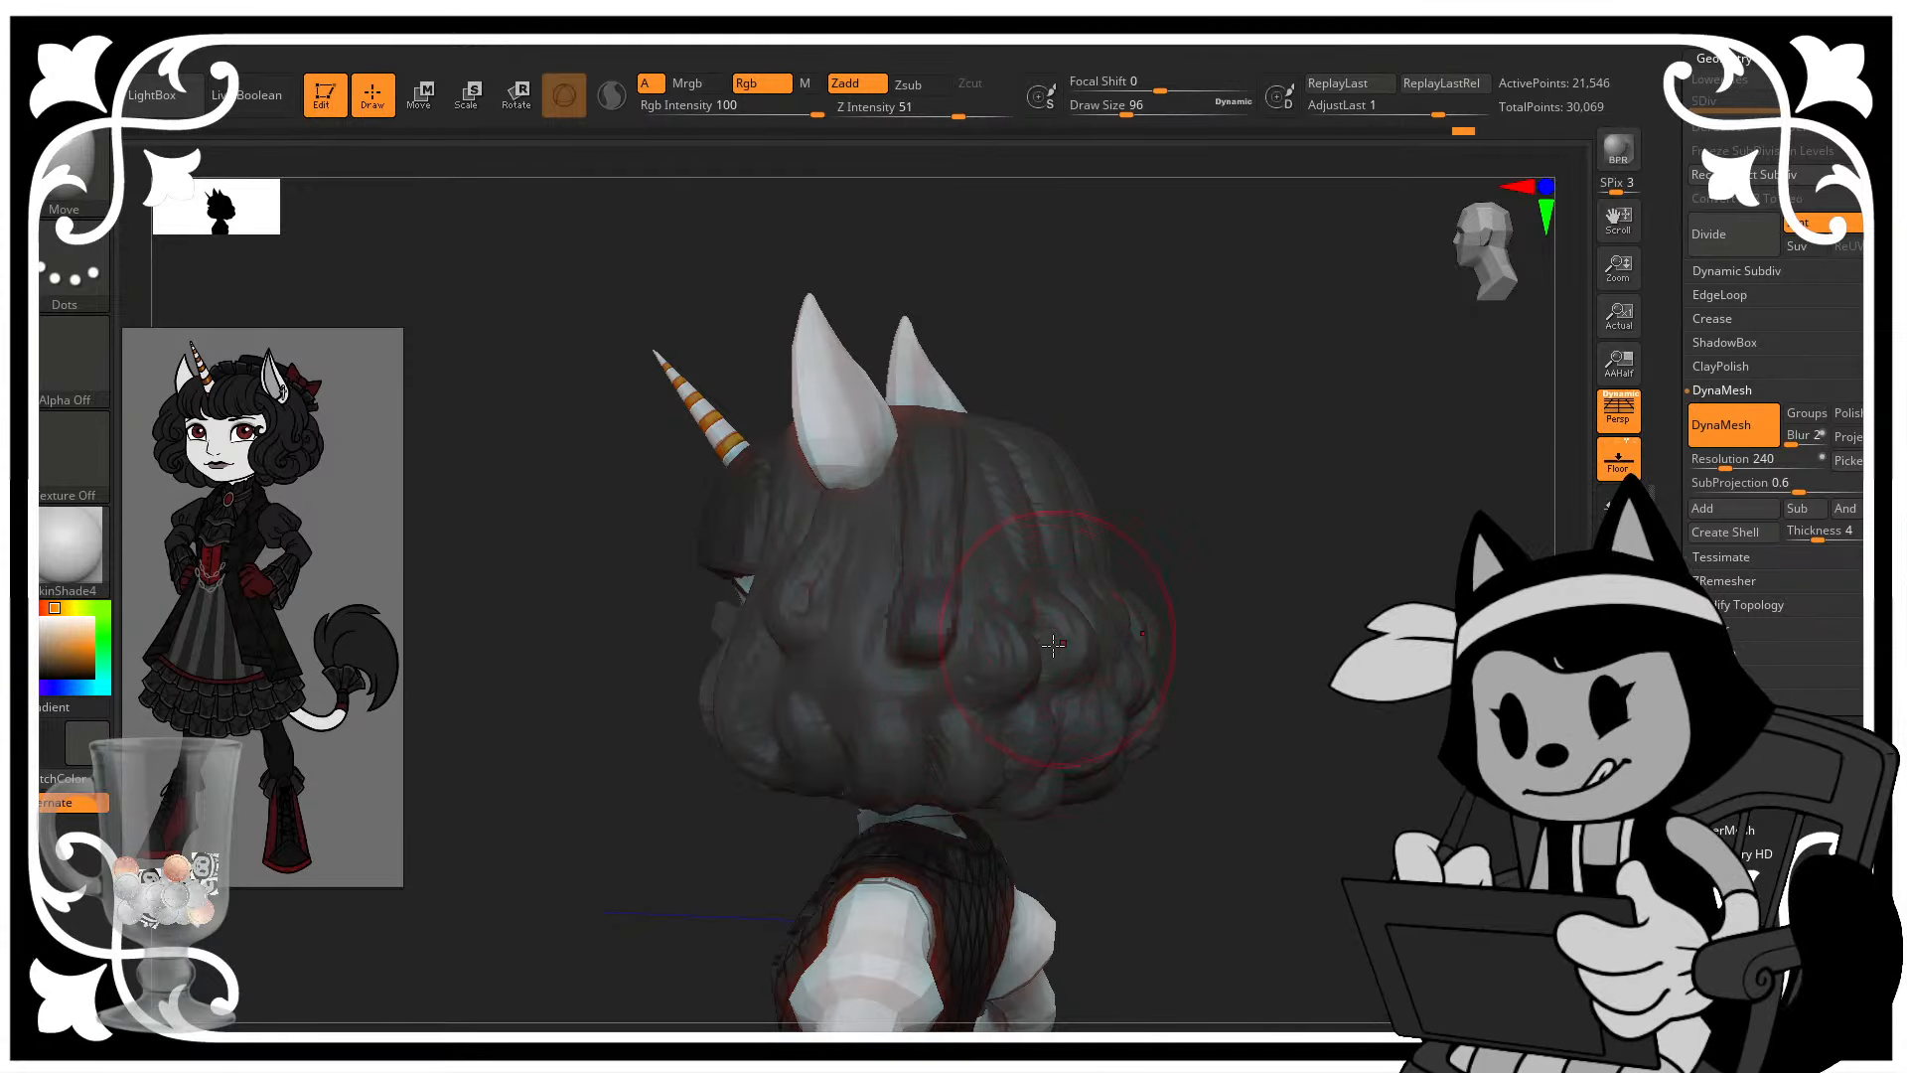
{"action": "mouse_move", "coordinate": [1100, 556]}
{"action": "left_mouse_down"}
{"action": "mouse_move", "coordinate": [1140, 574]}
{"action": "mouse_move", "coordinate": [1092, 627]}
{"action": "left_mouse_up"}
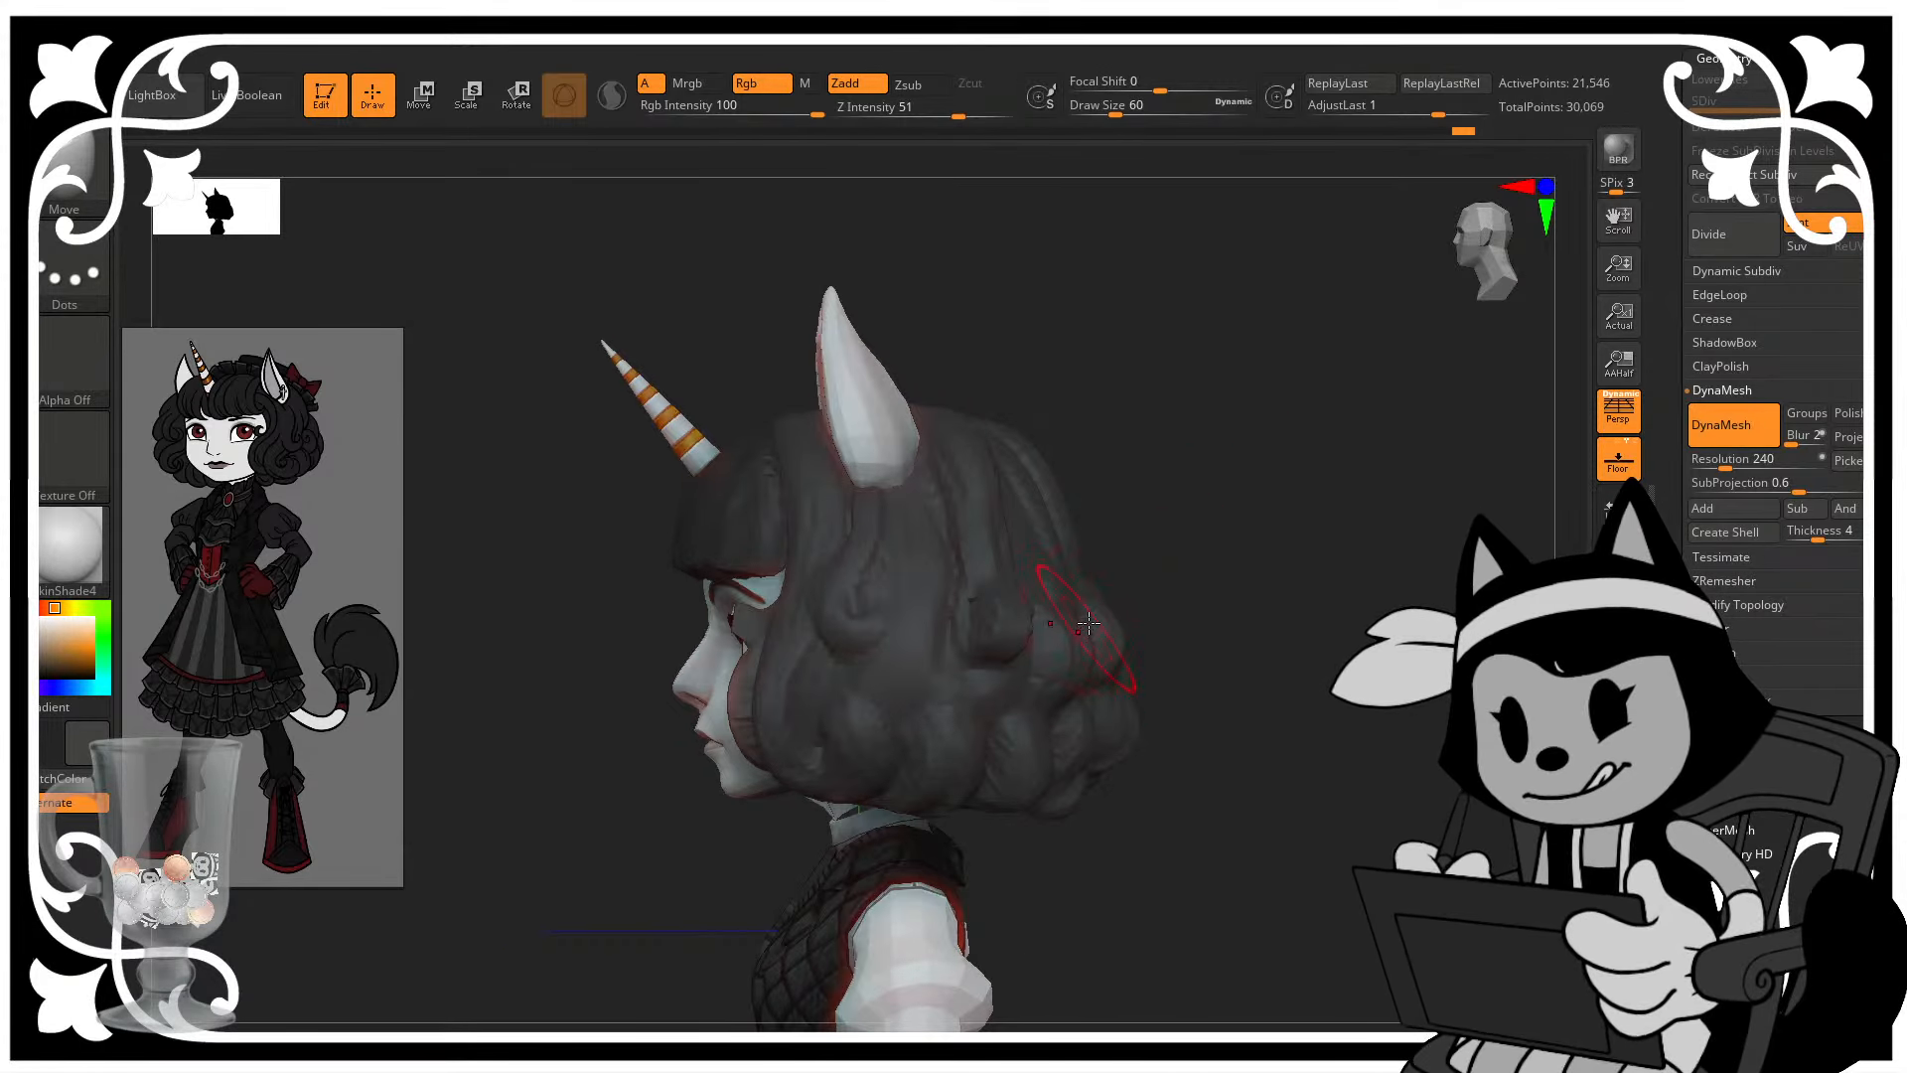
{"action": "left_click_drag", "start_coordinate": [1163, 560], "coordinate": [1192, 571]}
{"action": "left_click_drag", "start_coordinate": [1094, 673], "coordinate": [1084, 695]}
{"action": "left_click_drag", "start_coordinate": [1175, 636], "coordinate": [1122, 591]}
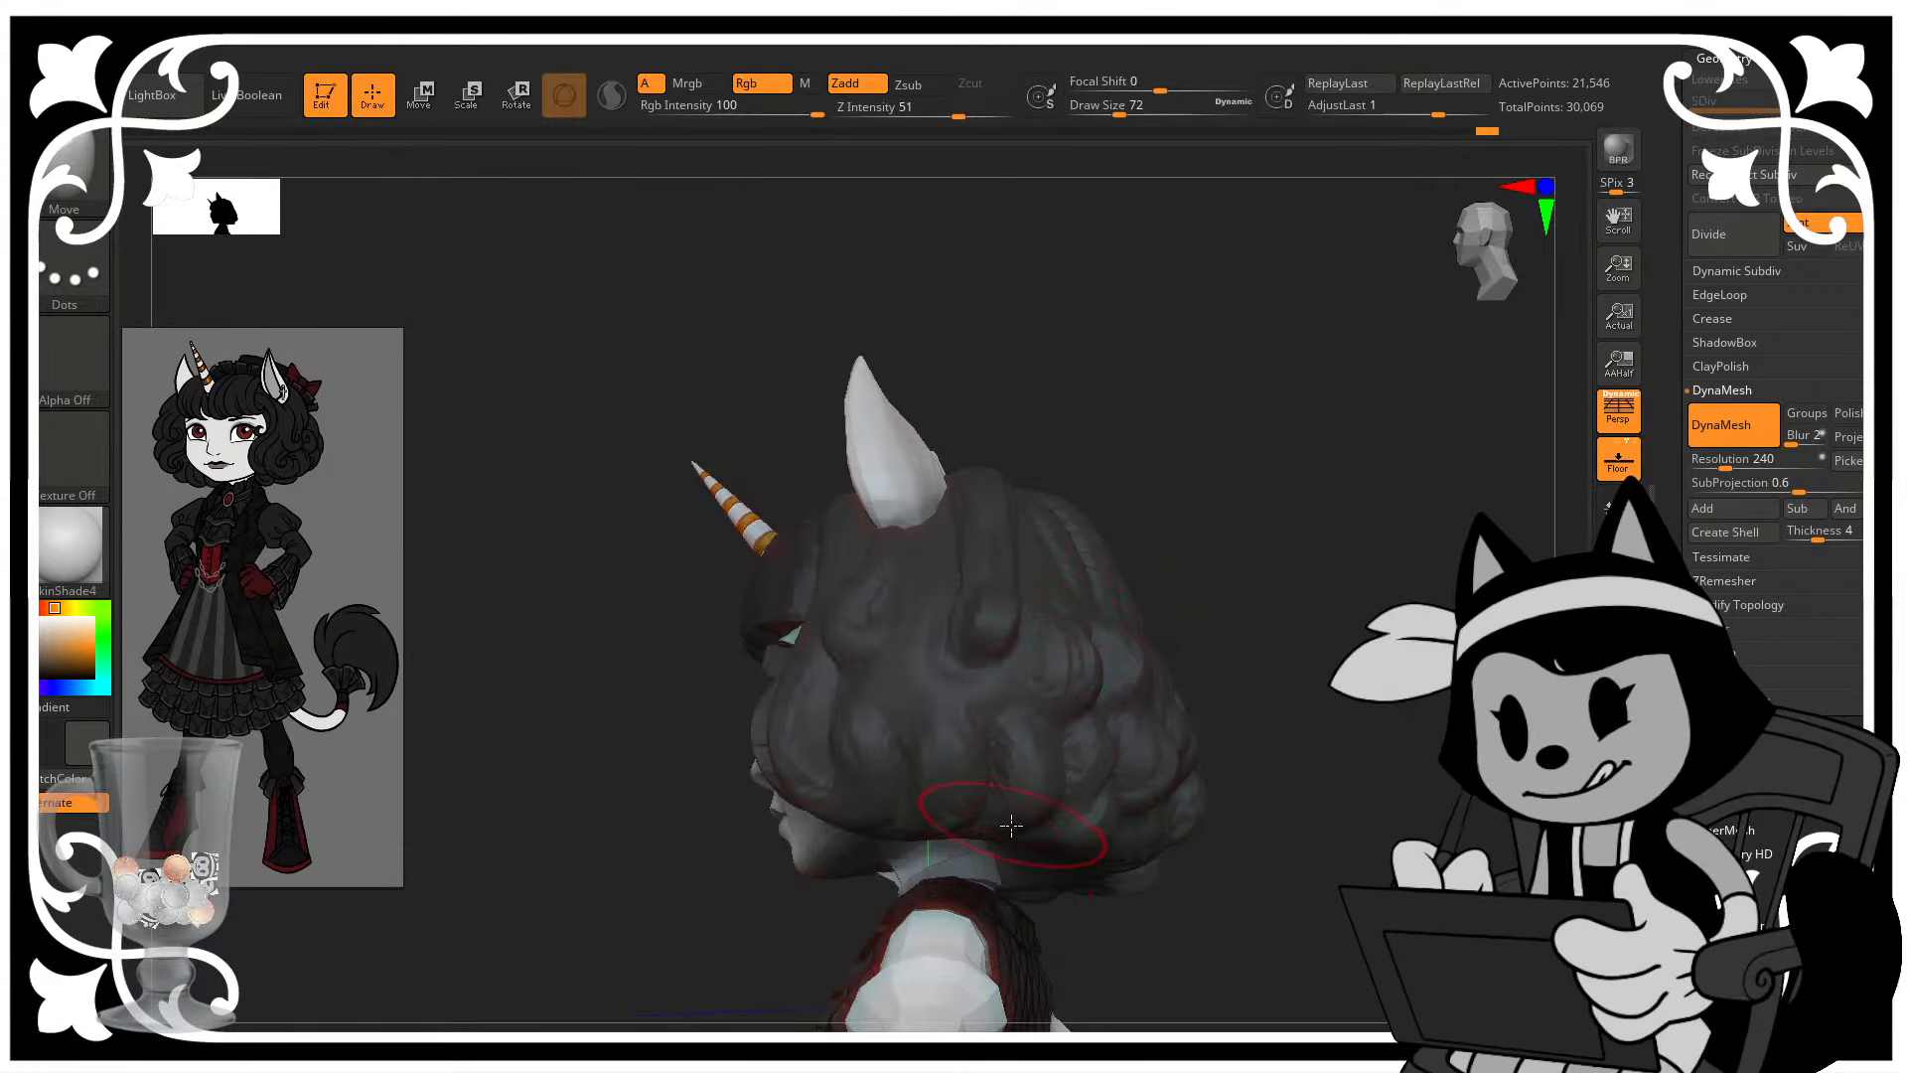
{"action": "left_click_drag", "start_coordinate": [1184, 690], "coordinate": [1157, 646]}
- Switch to the ClayBuildup brush and build up curls on the underside of the hair around the nape
{"action": "key", "text": "b"}
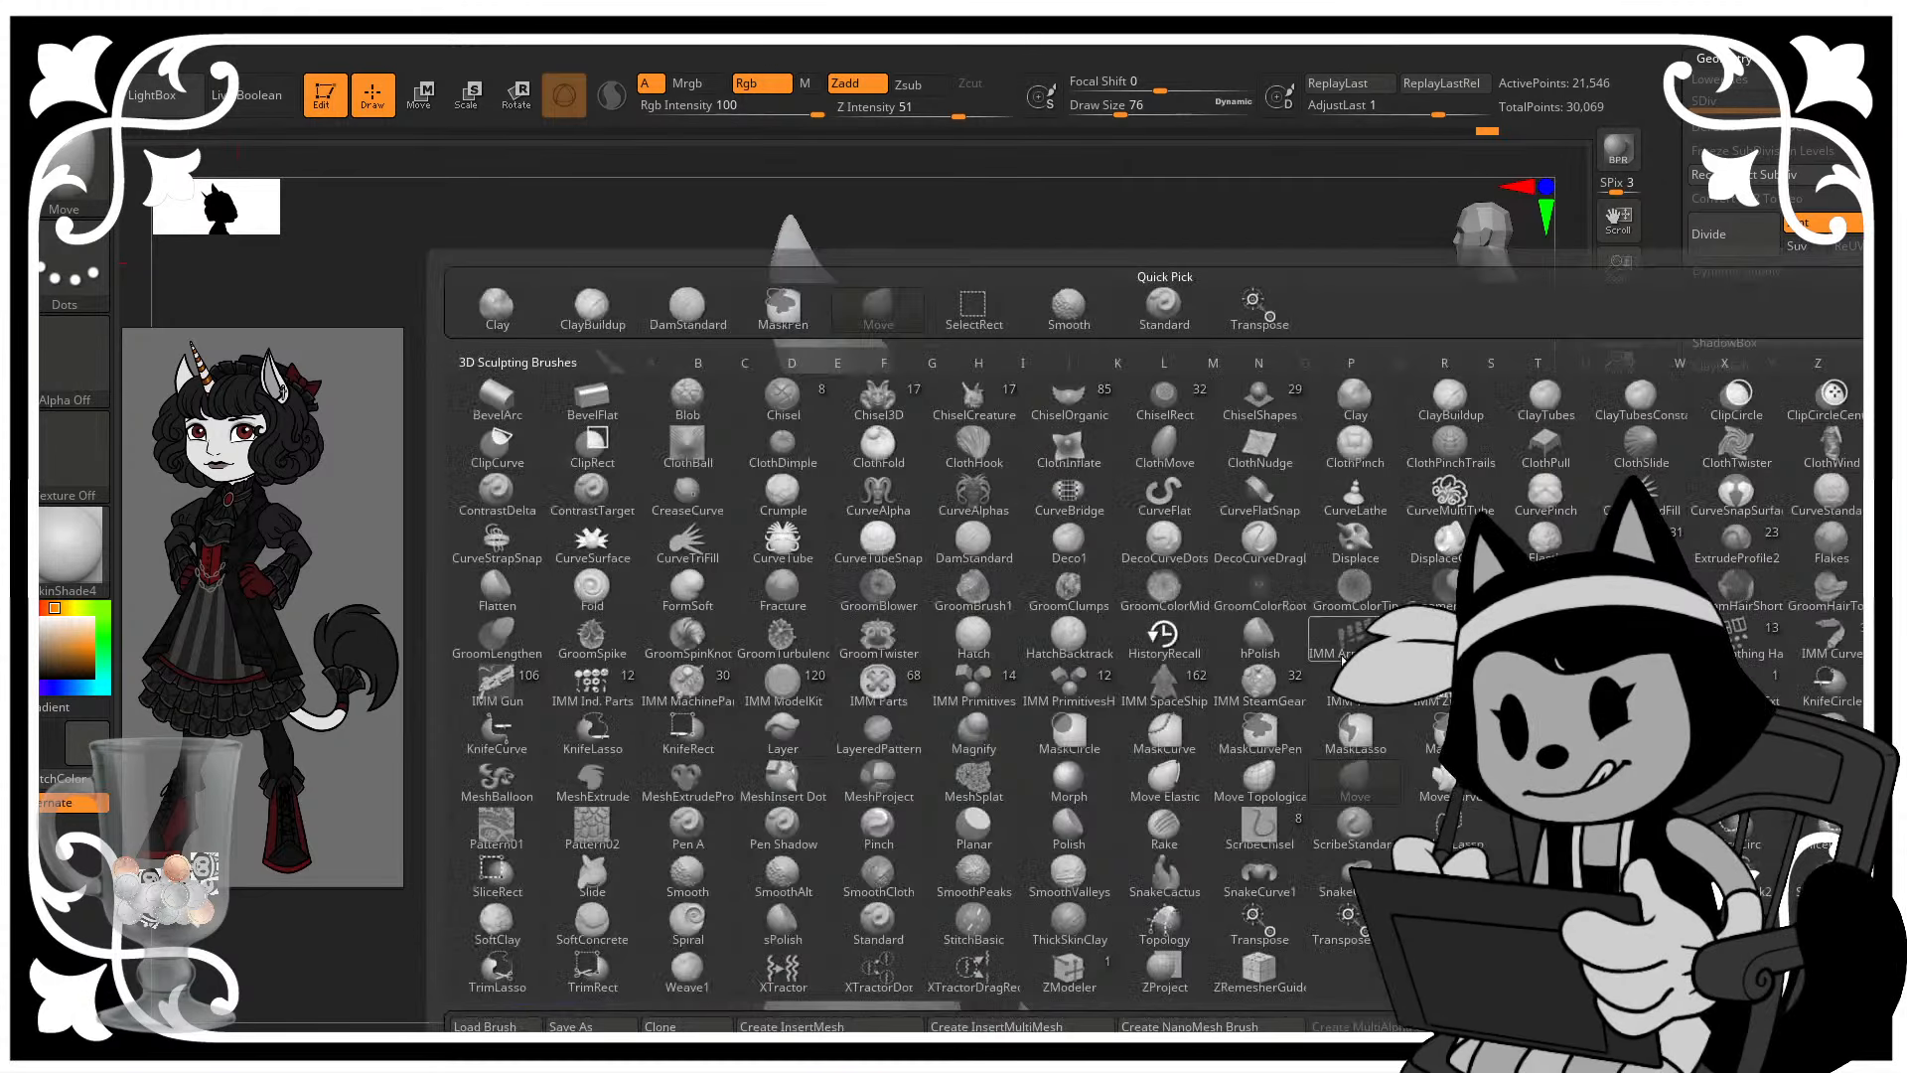
{"action": "key", "text": "c"}
{"action": "key", "text": "b"}
{"action": "left_click_drag", "start_coordinate": [1337, 553], "coordinate": [1416, 492]}
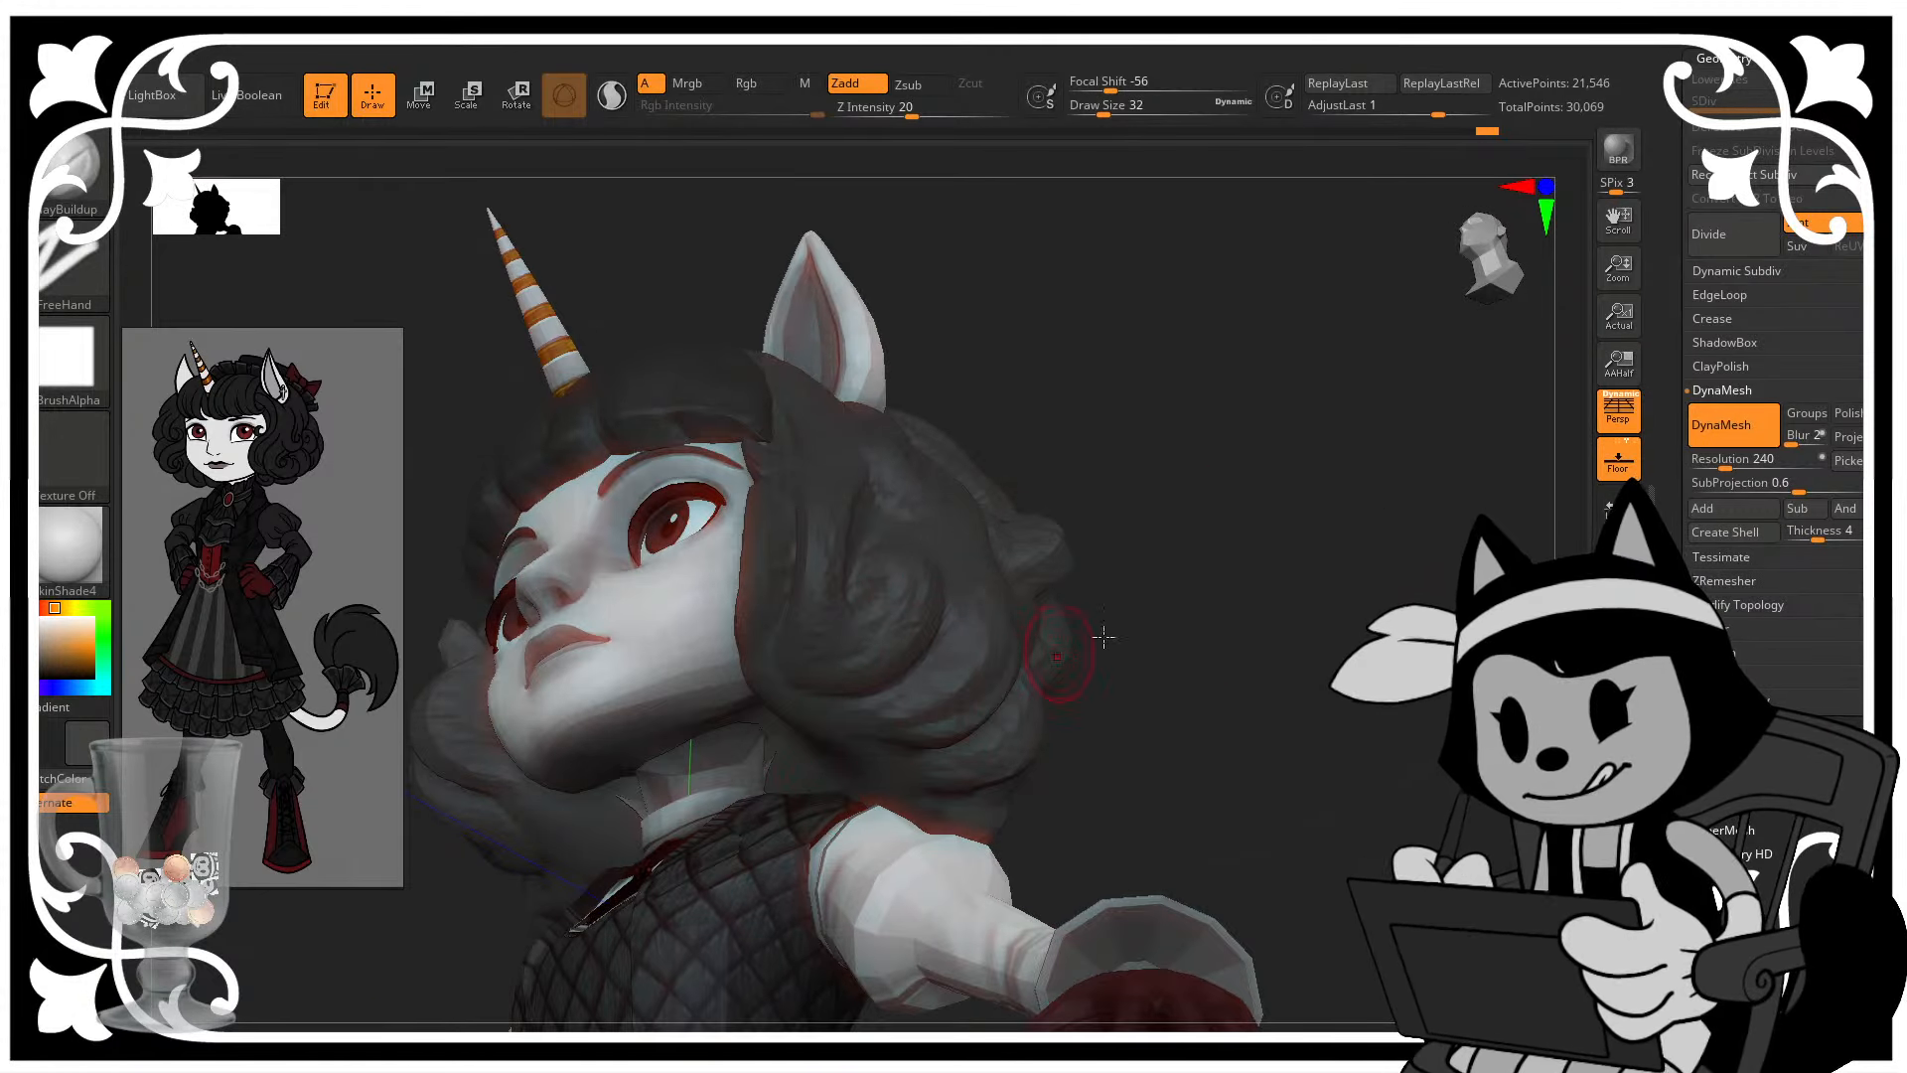
{"action": "left_click_drag", "start_coordinate": [1103, 637], "coordinate": [826, 742]}
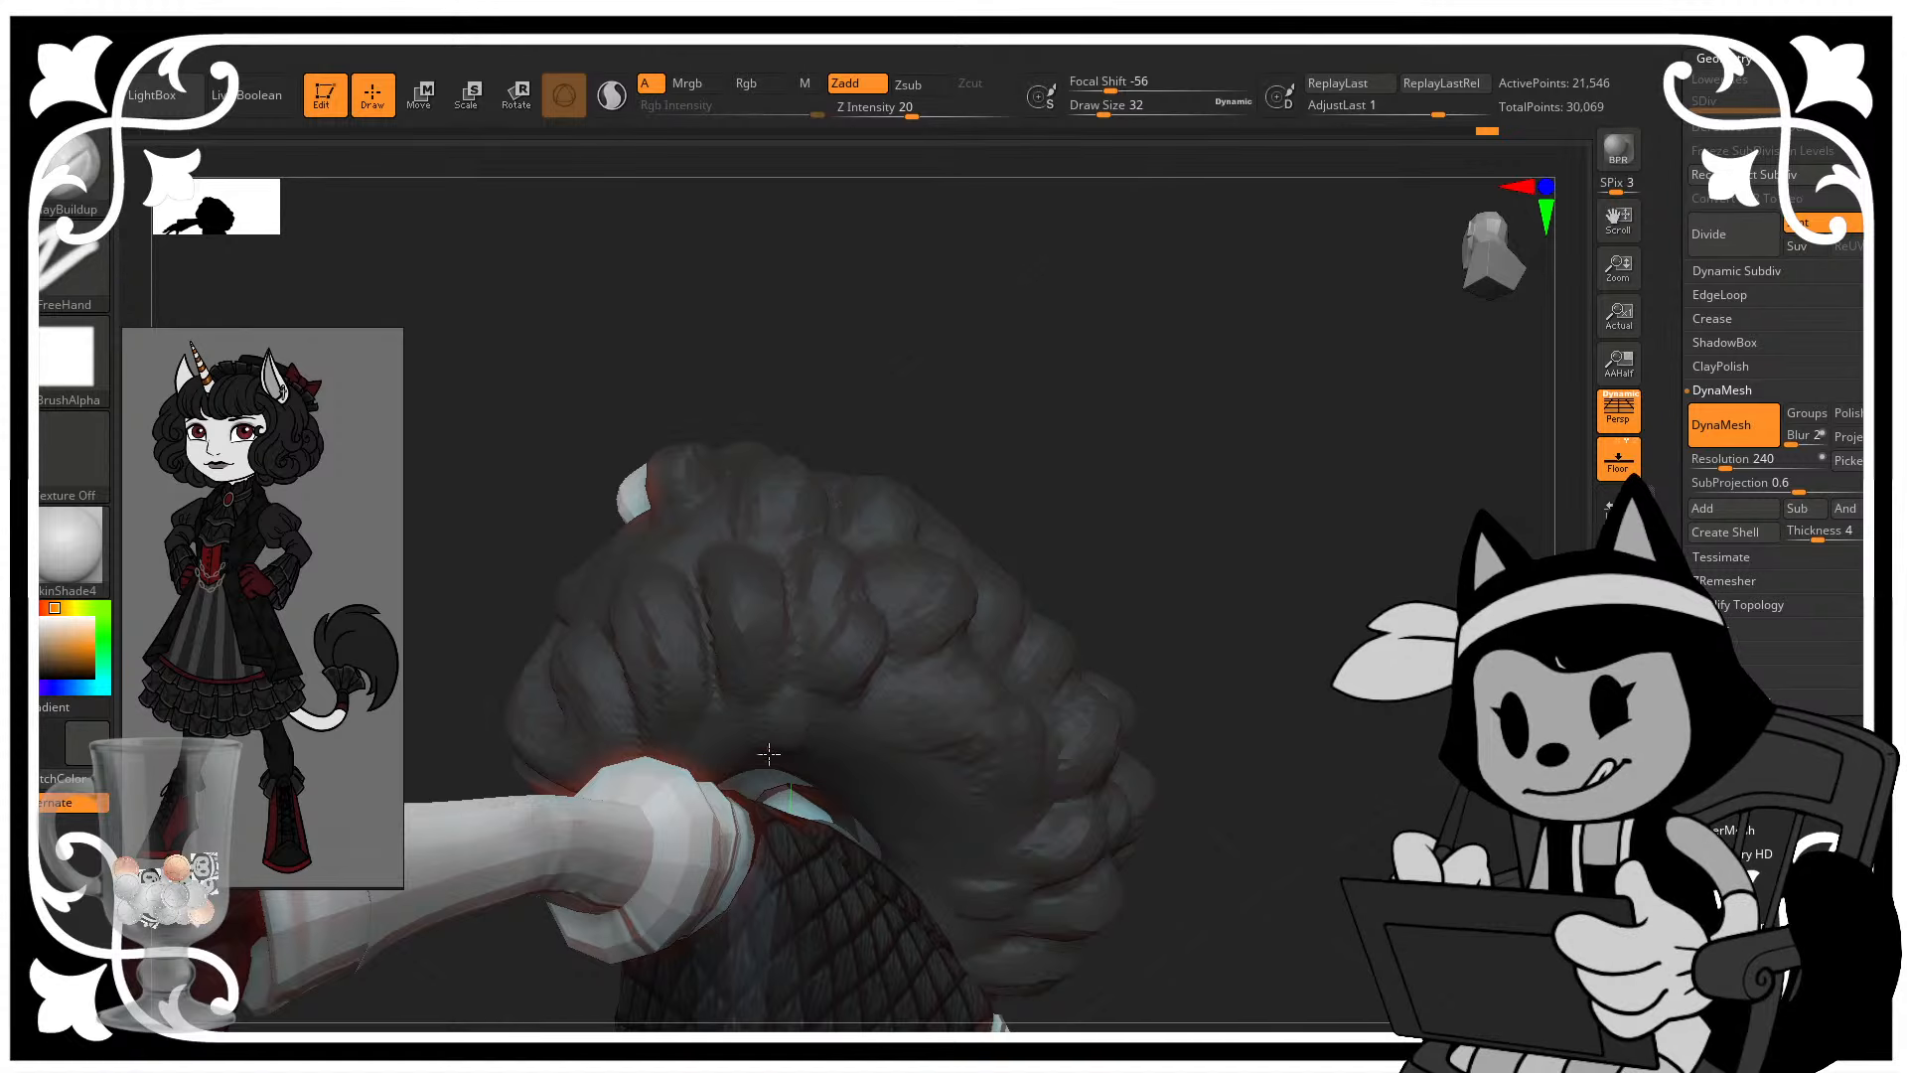
{"action": "left_click_drag", "start_coordinate": [1073, 532], "coordinate": [864, 673]}
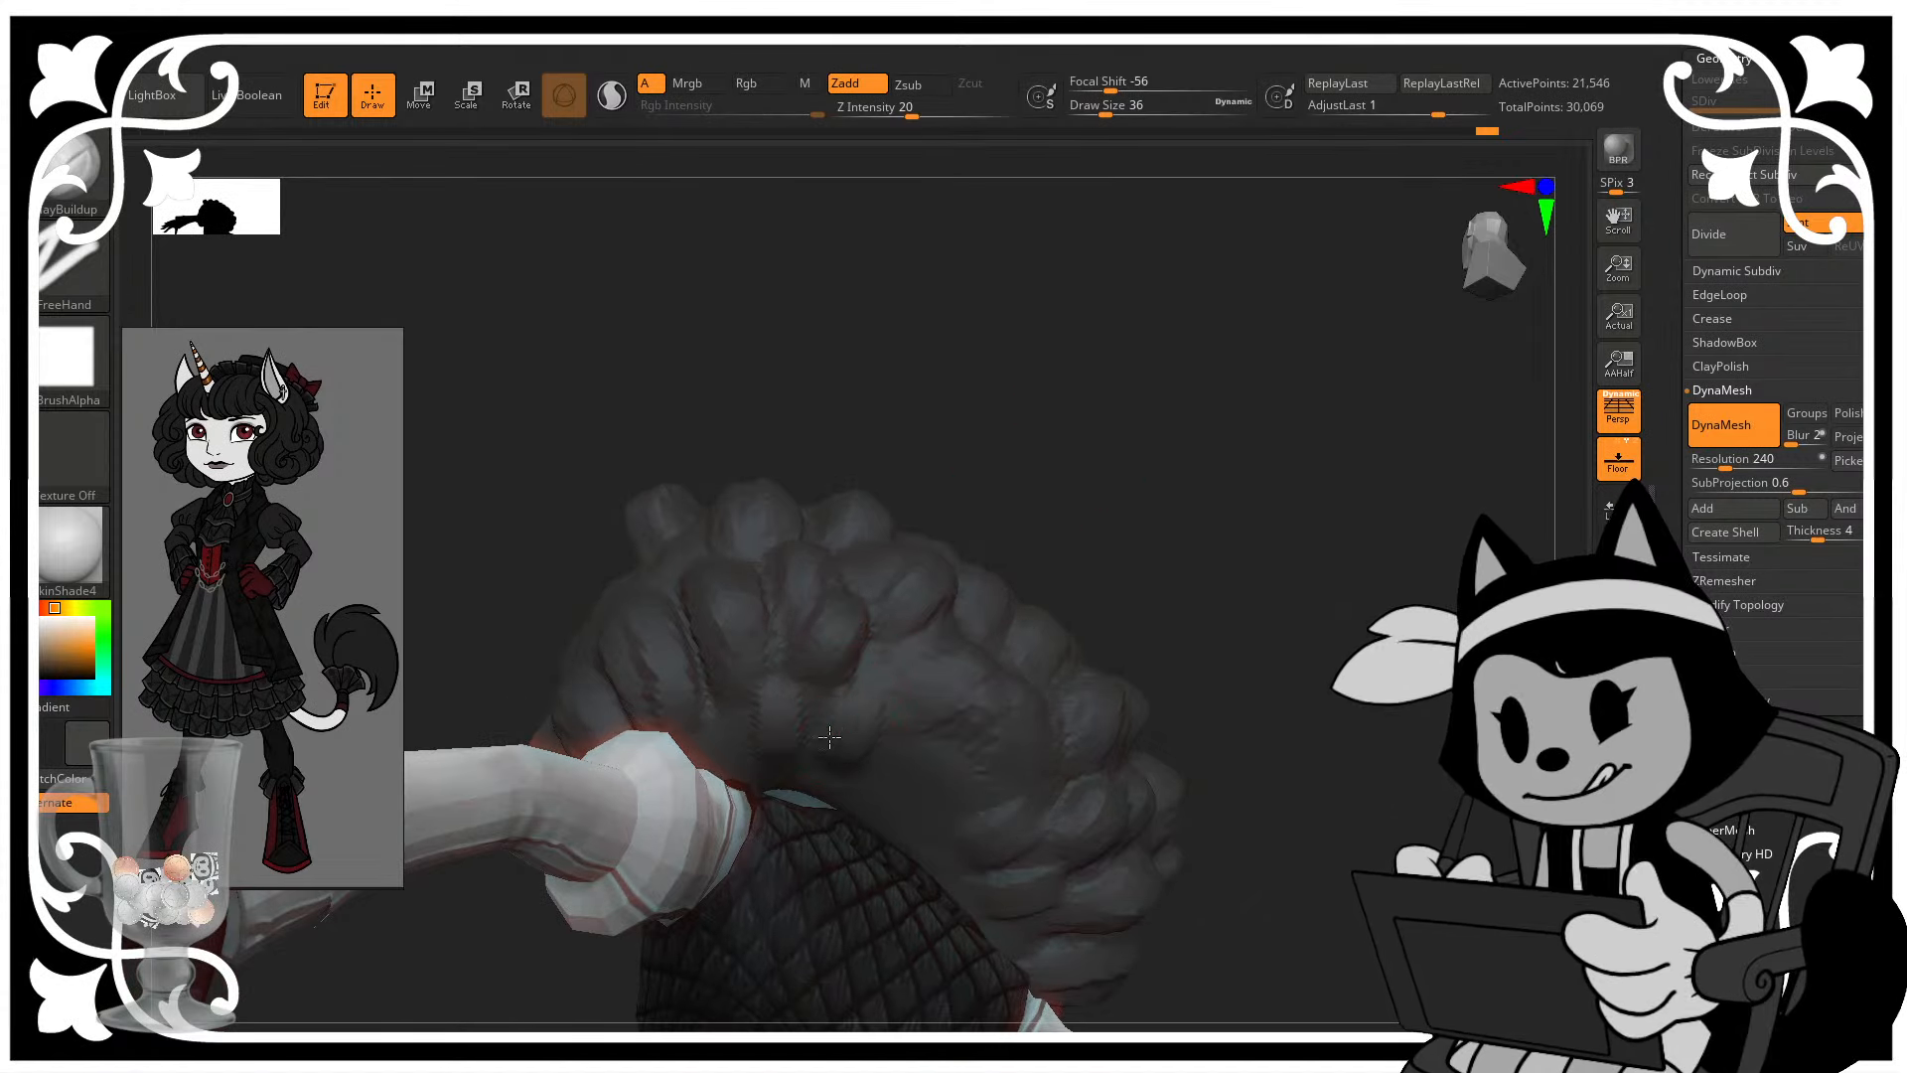
{"action": "mouse_move", "coordinate": [881, 789]}
{"action": "left_mouse_down"}
{"action": "mouse_move", "coordinate": [1034, 520]}
{"action": "mouse_move", "coordinate": [1188, 557]}
{"action": "mouse_move", "coordinate": [1132, 557]}
{"action": "mouse_move", "coordinate": [746, 735]}
{"action": "left_mouse_up"}
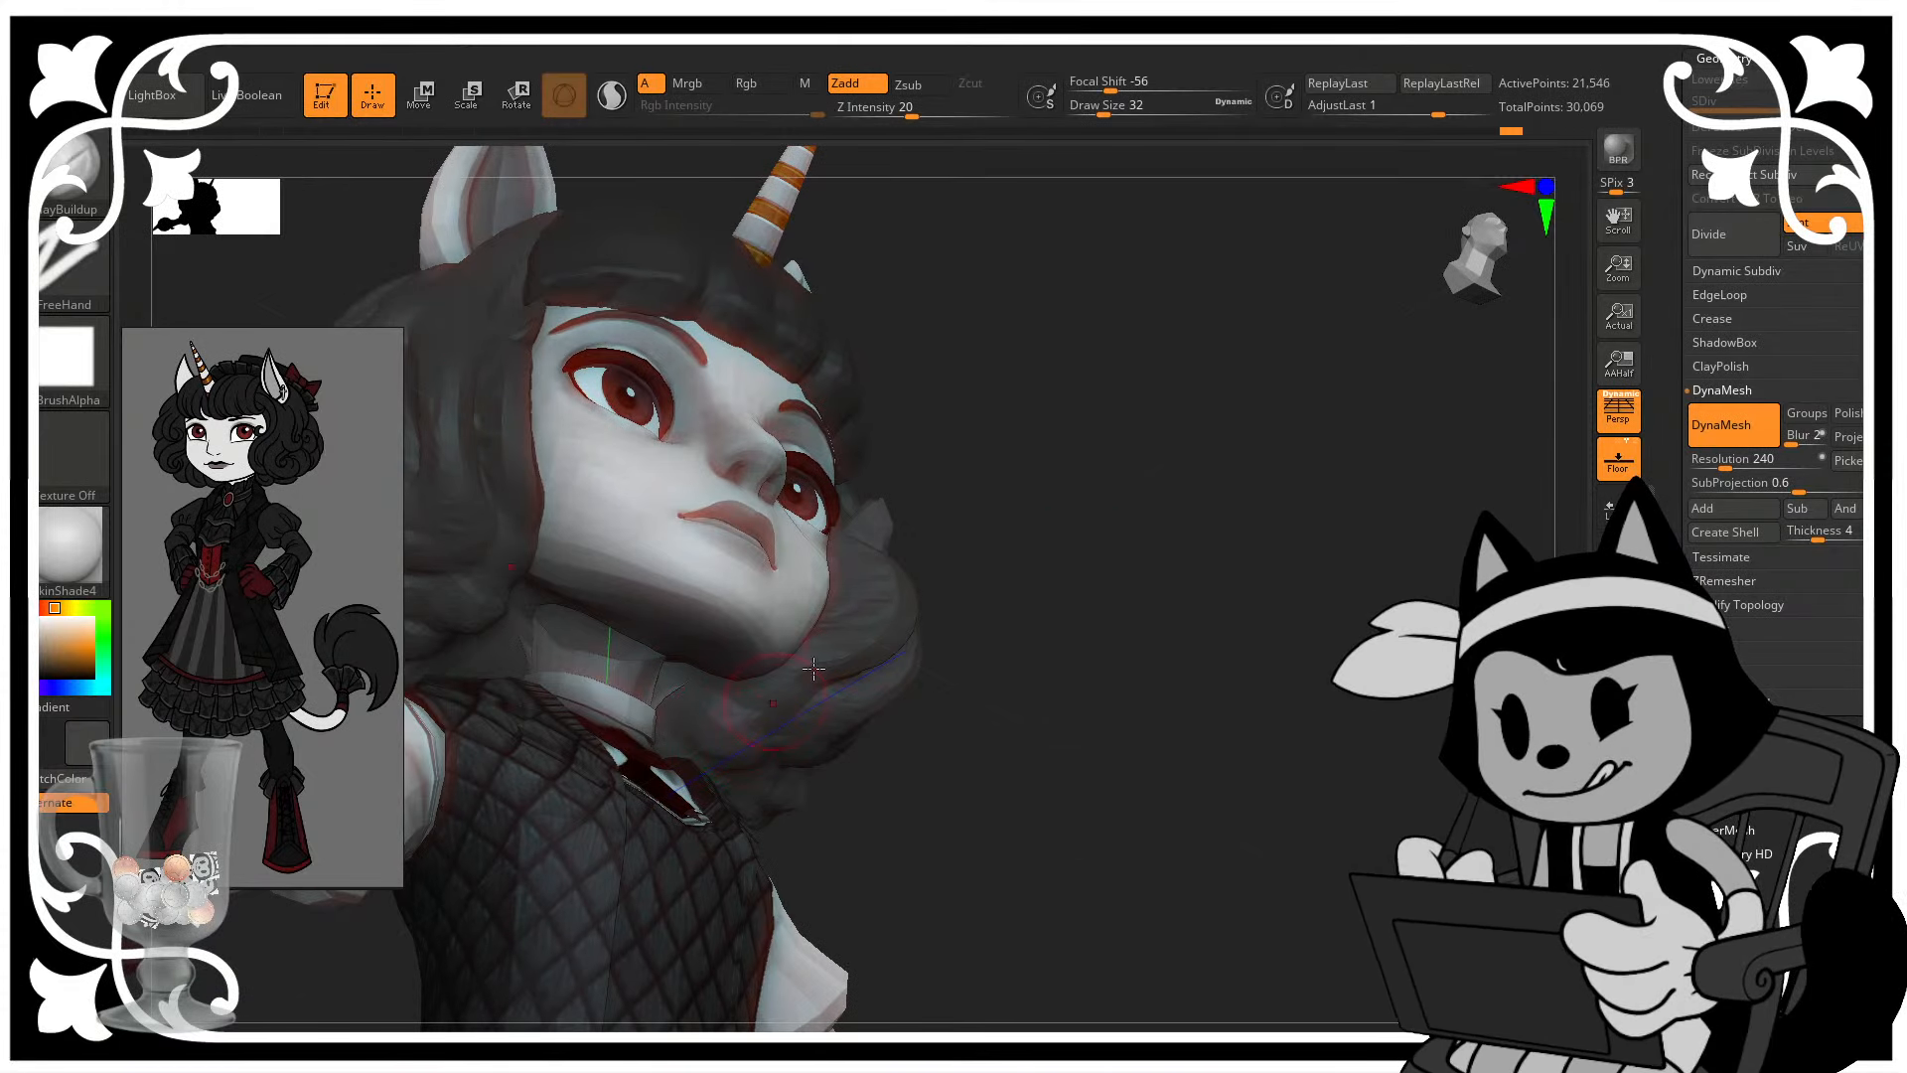
- Add clay strokes to the inner hair curls beside the jaw and neck with ClayBuildup at draw size 28
{"action": "left_click_drag", "start_coordinate": [814, 669], "coordinate": [763, 694]}
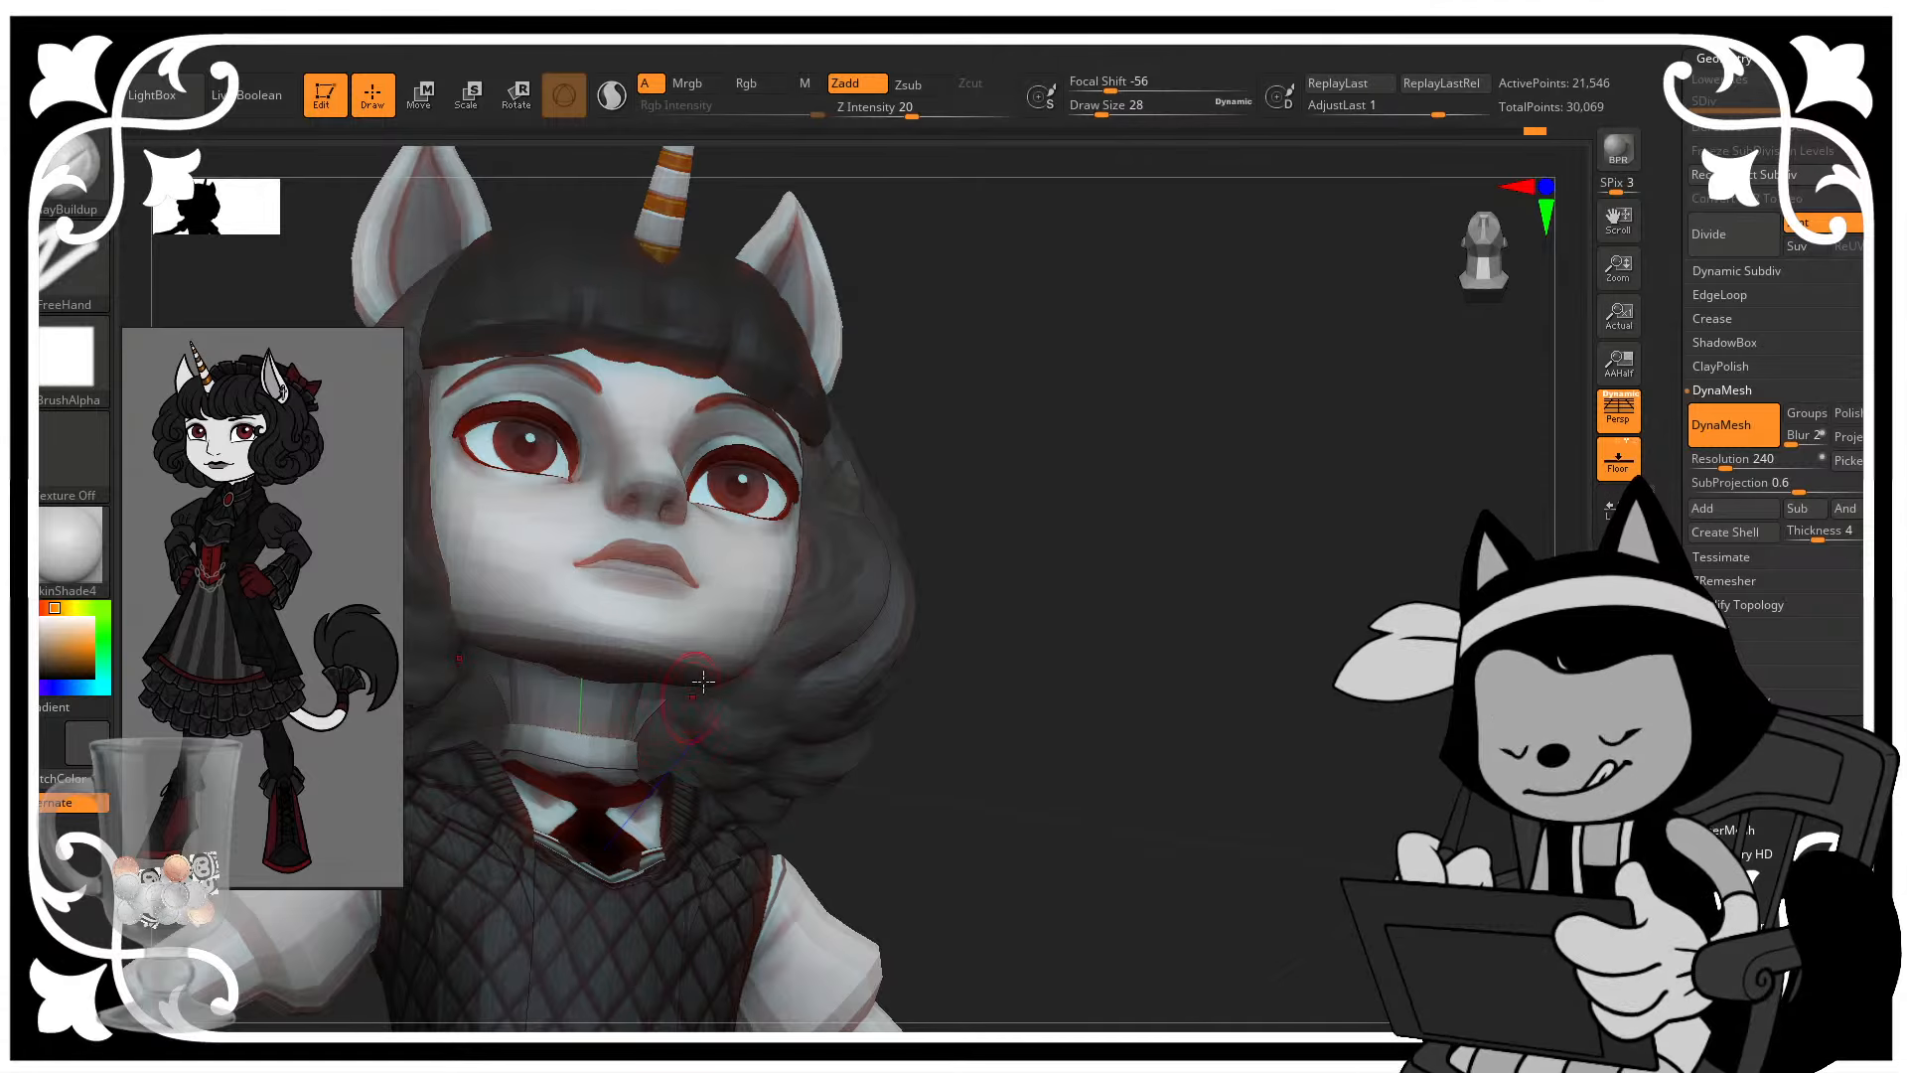
{"action": "left_click_drag", "start_coordinate": [1031, 539], "coordinate": [689, 762]}
{"action": "left_click_drag", "start_coordinate": [894, 667], "coordinate": [1009, 703]}
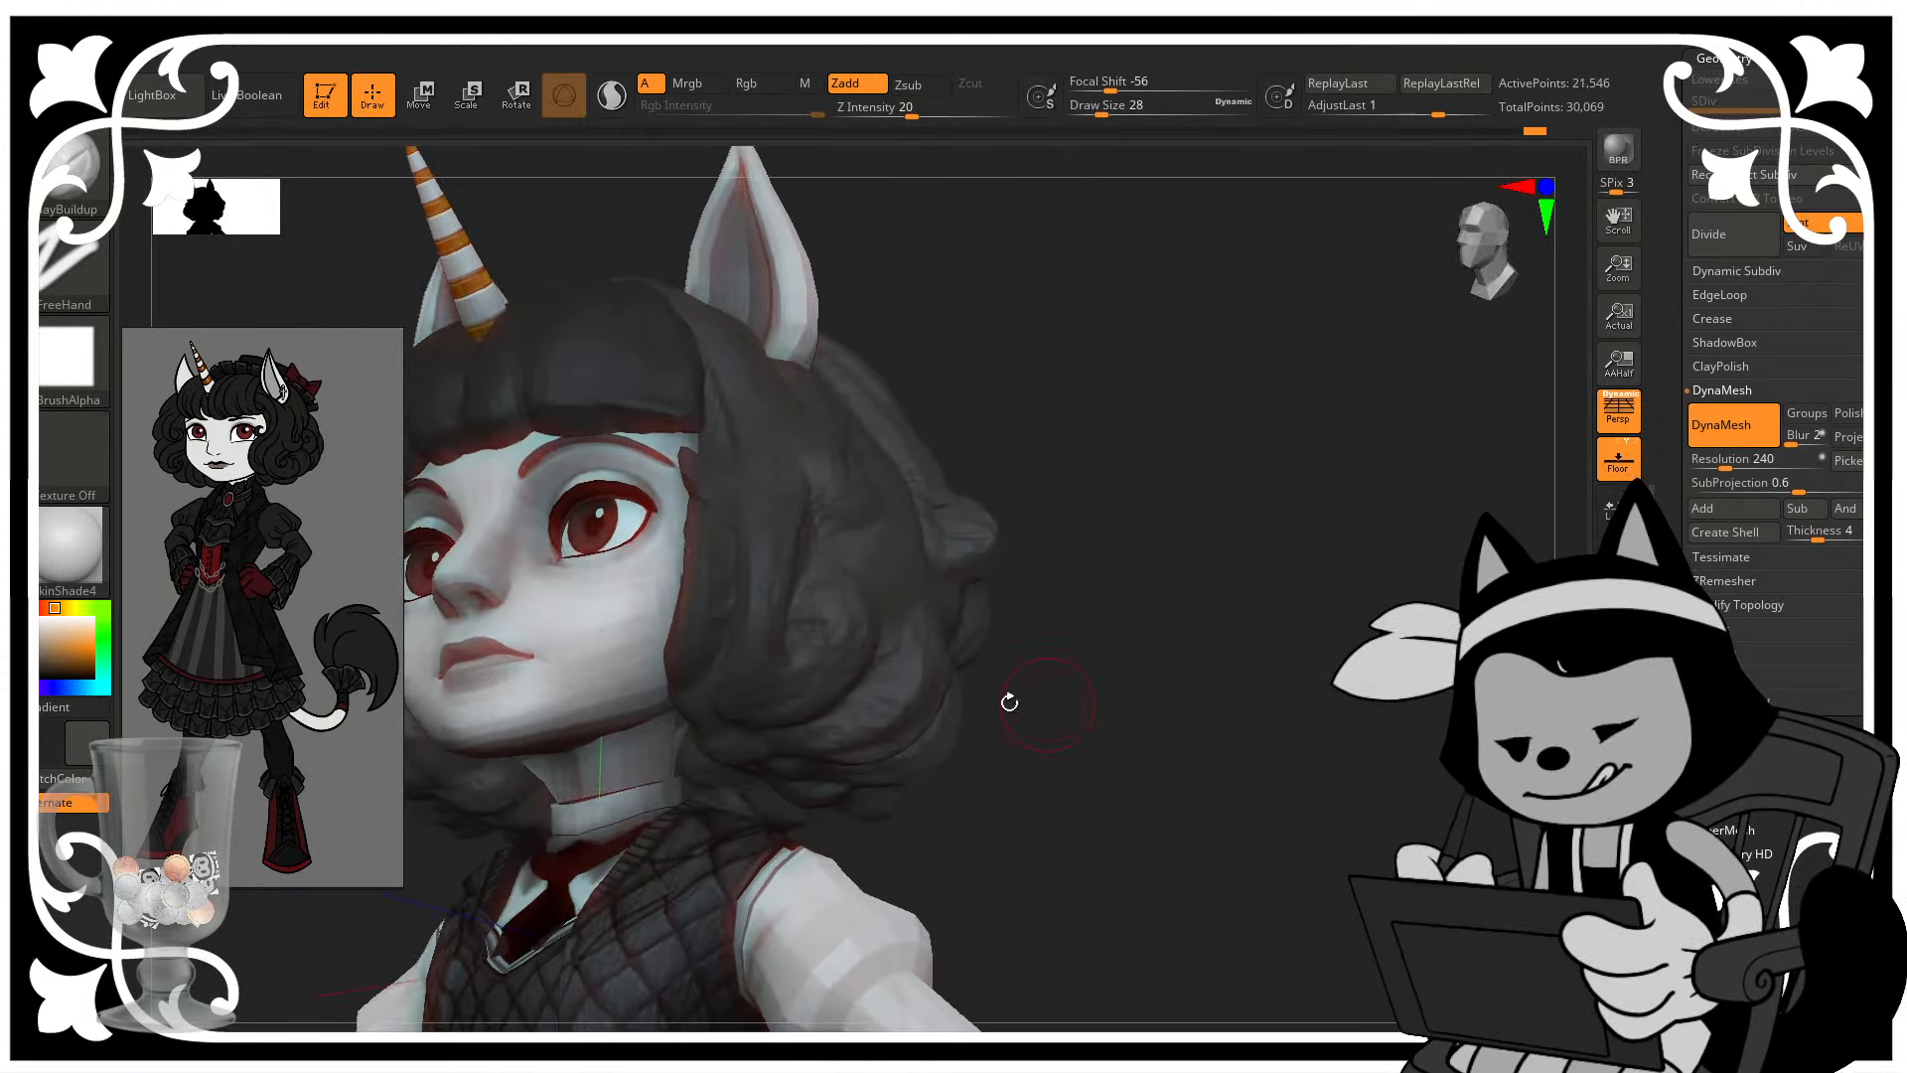
{"action": "left_click_drag", "start_coordinate": [1007, 588], "coordinate": [1124, 621]}
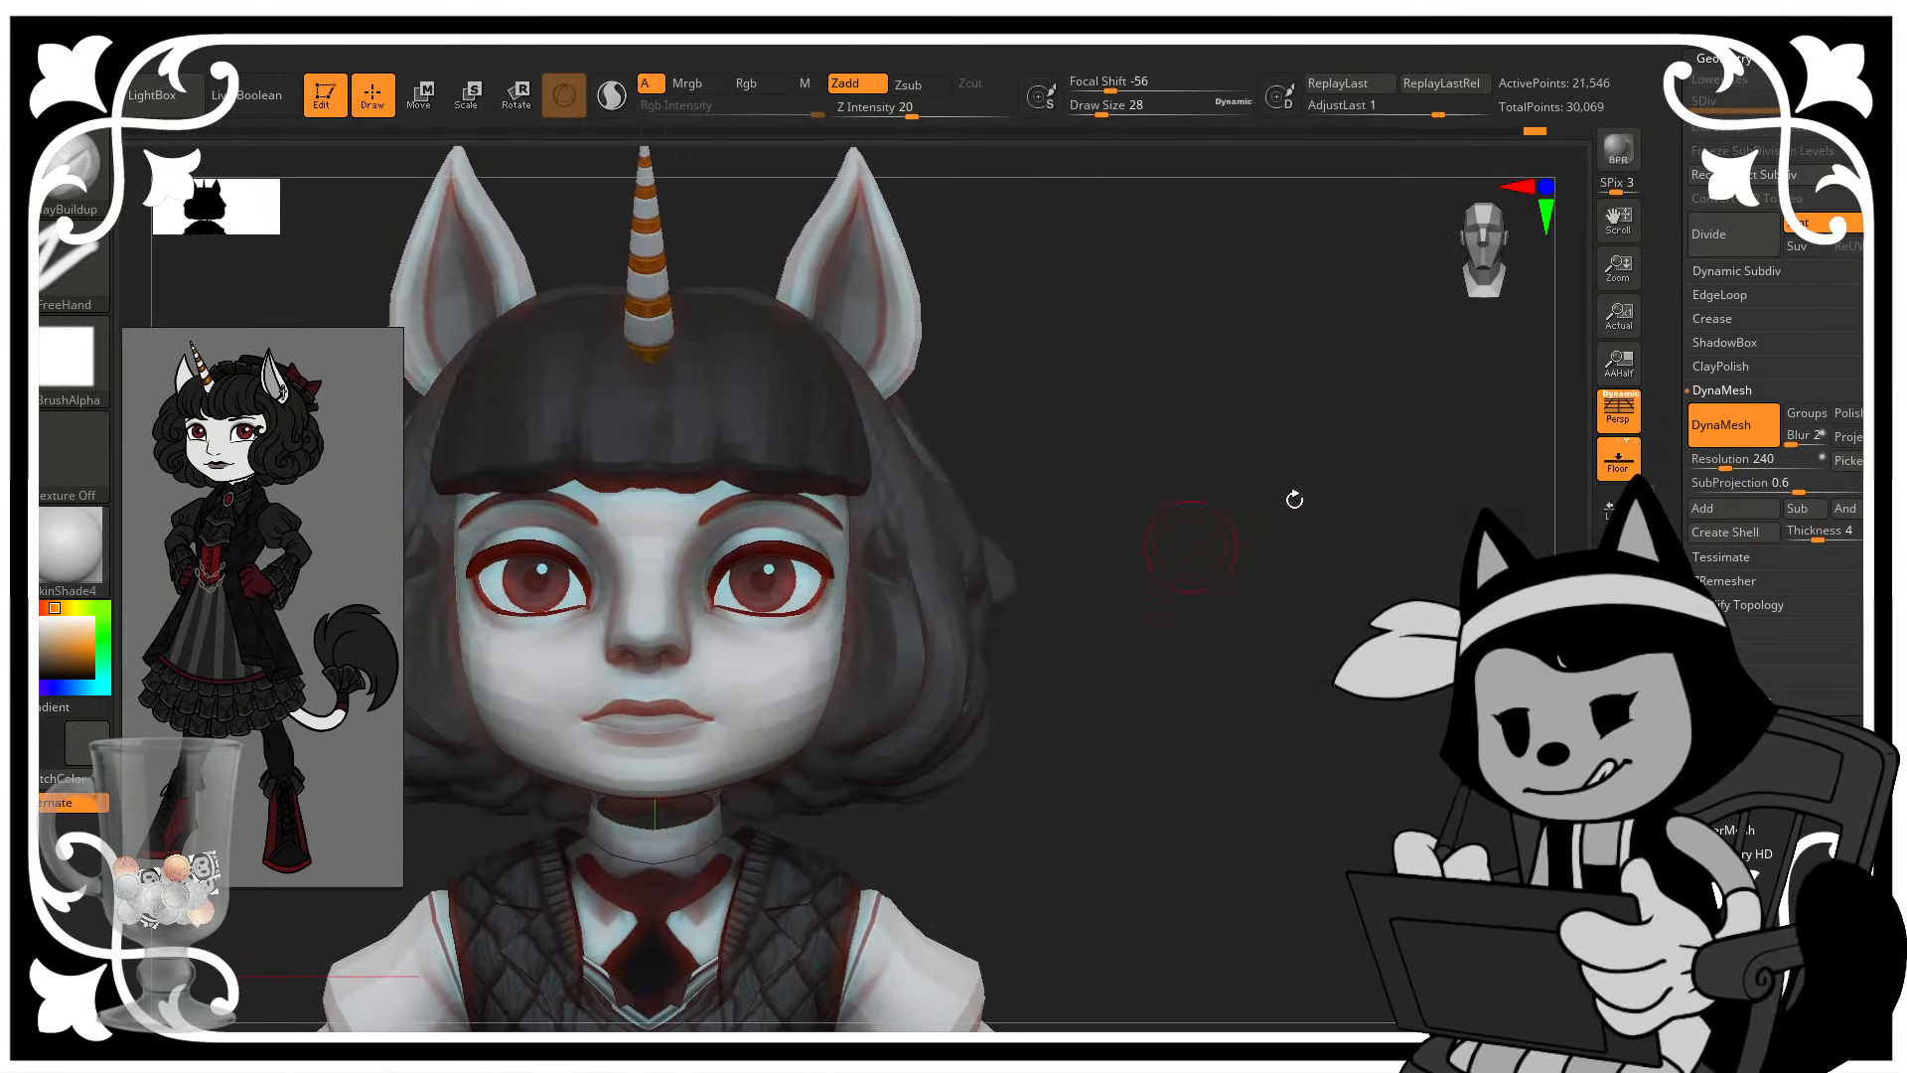
{"action": "left_click_drag", "start_coordinate": [1321, 645], "coordinate": [1050, 669]}
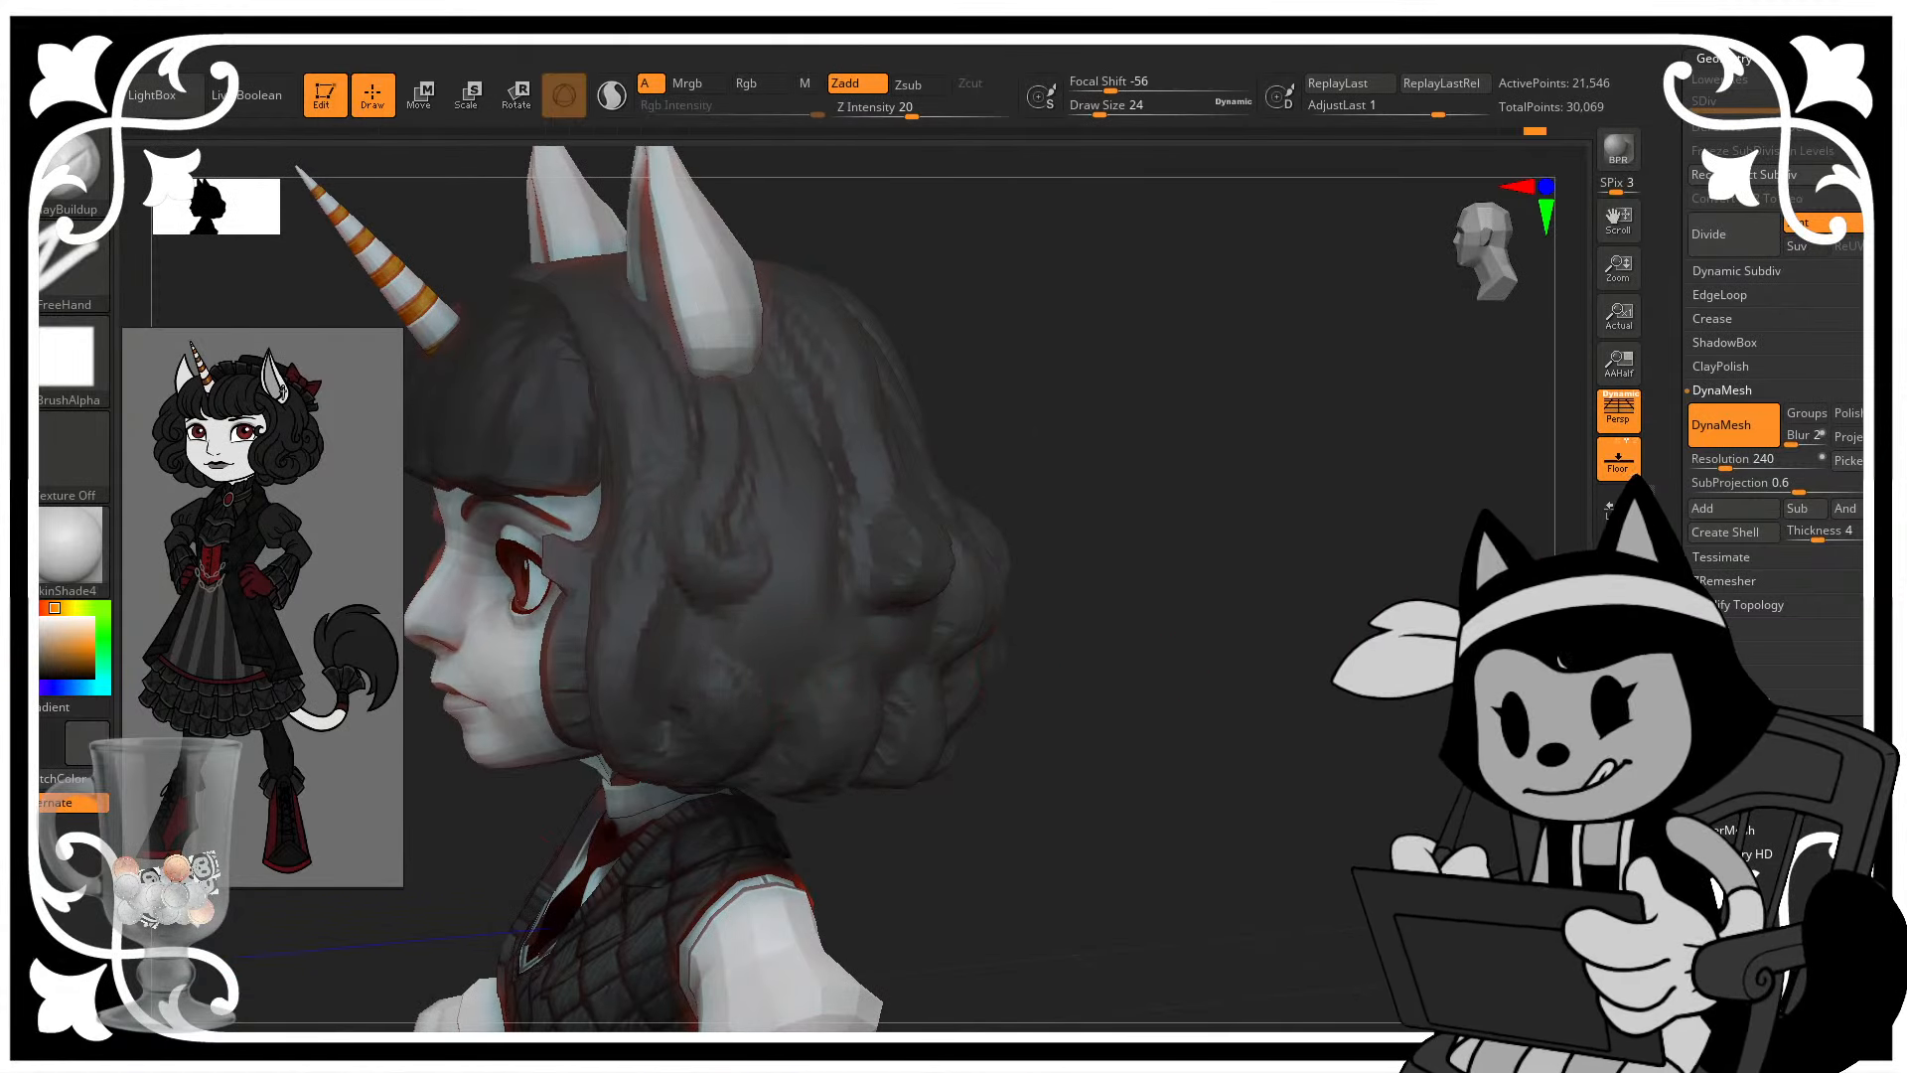
- Sculpt the curled lock below the ear with ClayBuildup at draw sizes 16 to 20, defining its strand and spiral end
{"action": "left_click_drag", "start_coordinate": [1073, 543], "coordinate": [1156, 538]}
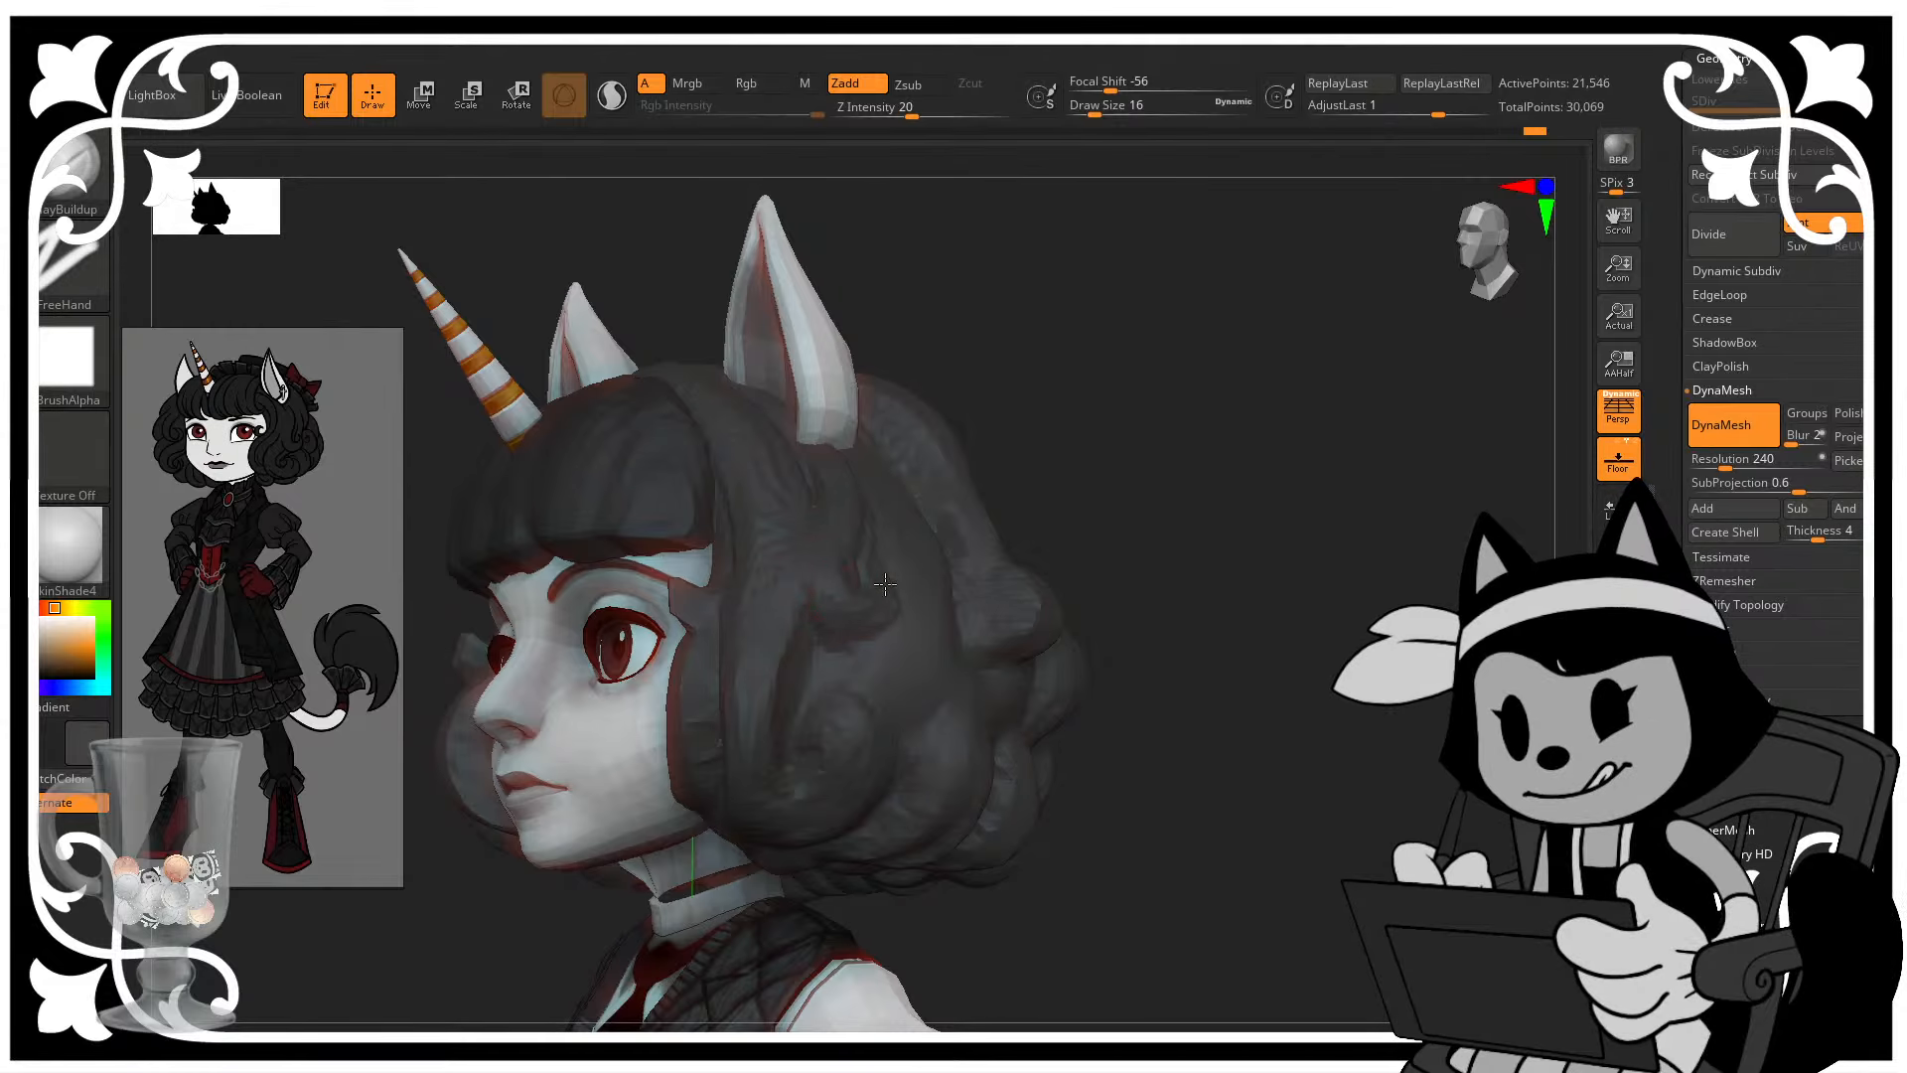
{"action": "left_click_drag", "start_coordinate": [1081, 453], "coordinate": [1064, 469]}
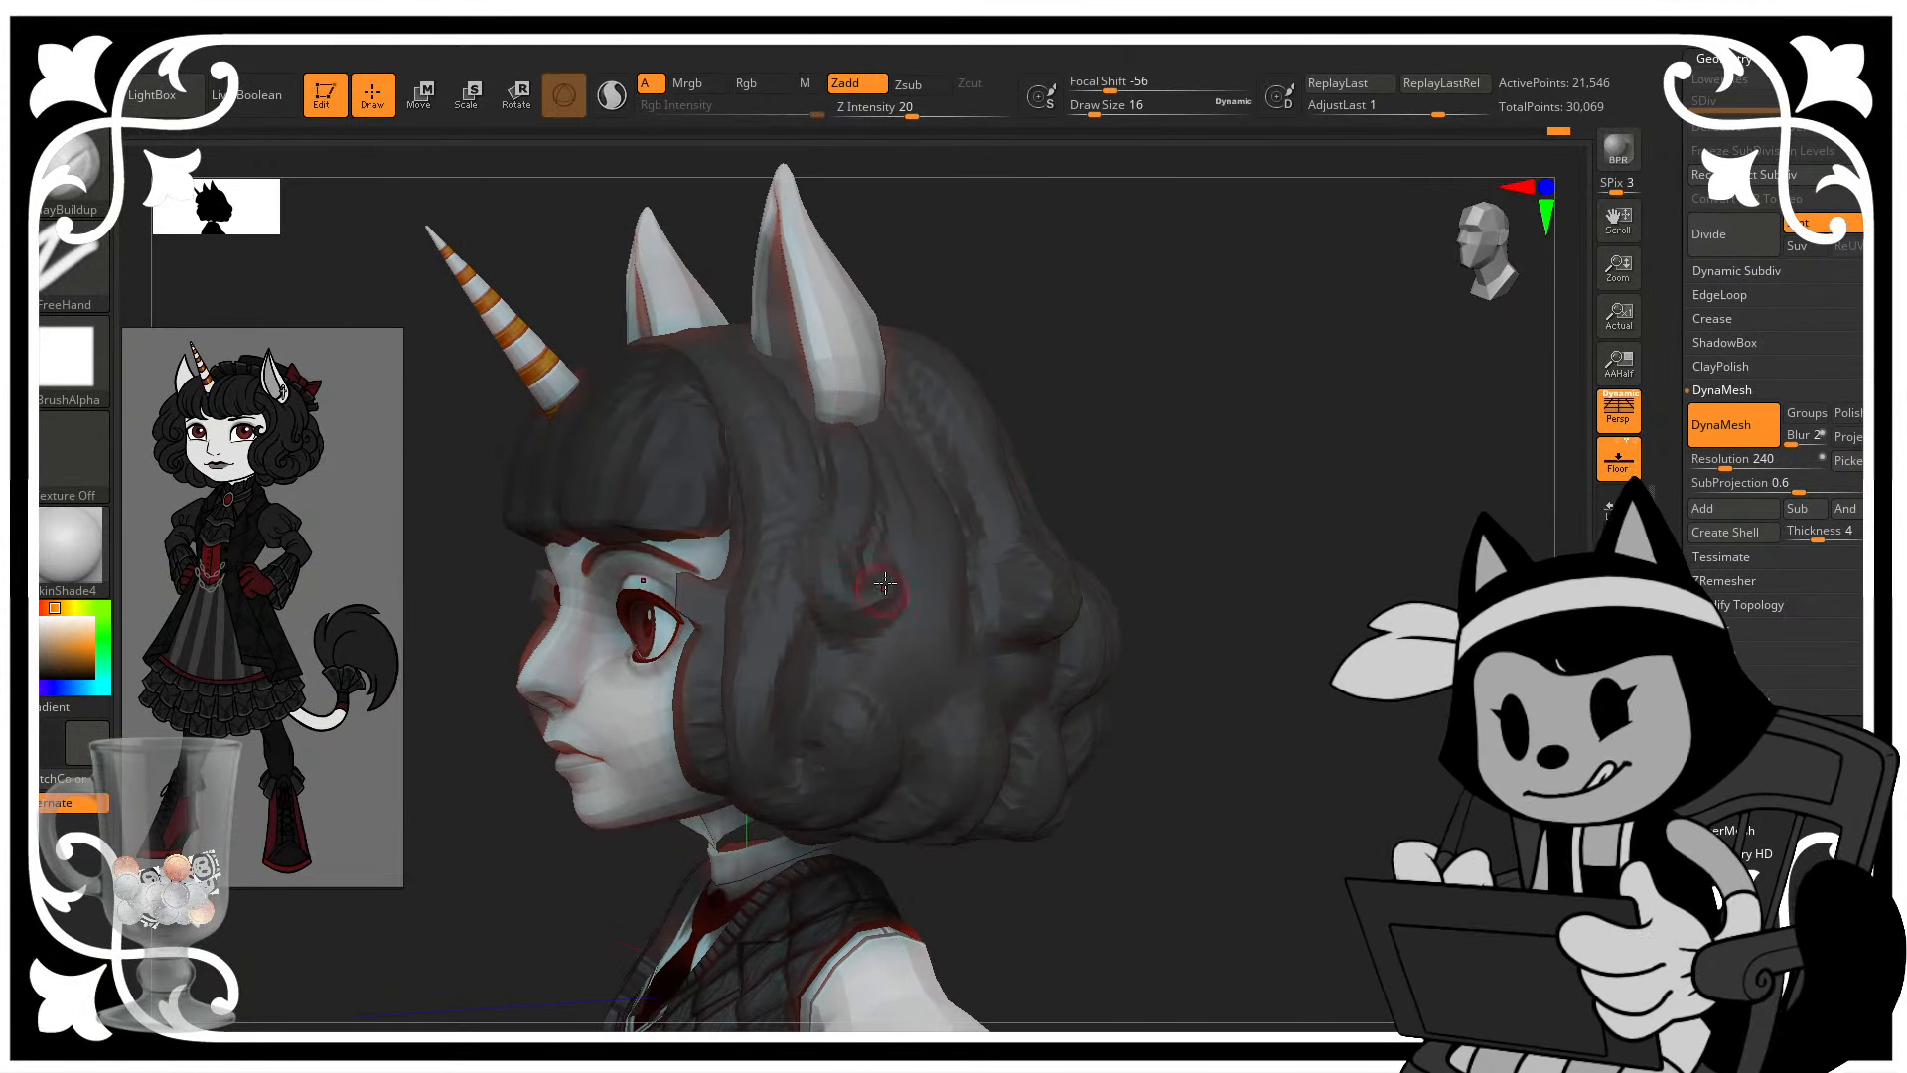
{"action": "left_click_drag", "start_coordinate": [1129, 463], "coordinate": [965, 458]}
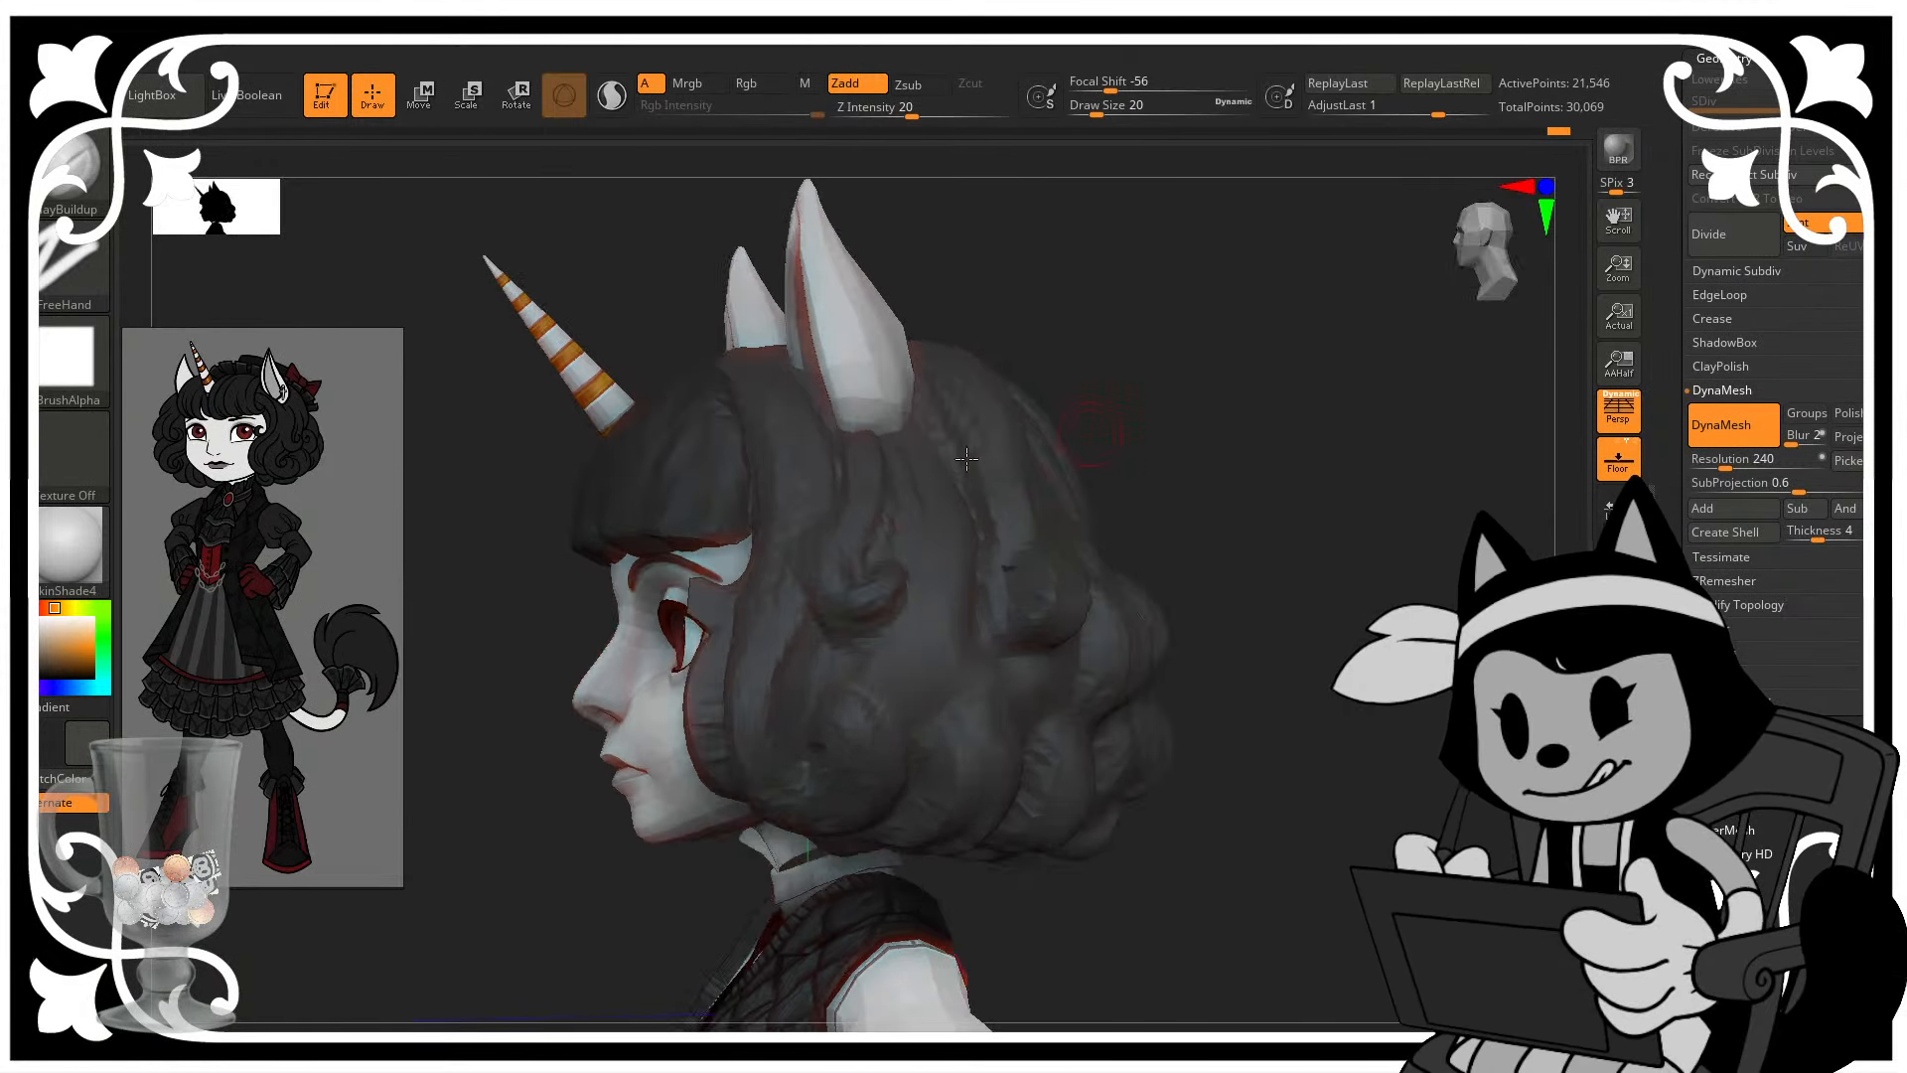
{"action": "left_click_drag", "start_coordinate": [1165, 420], "coordinate": [885, 589]}
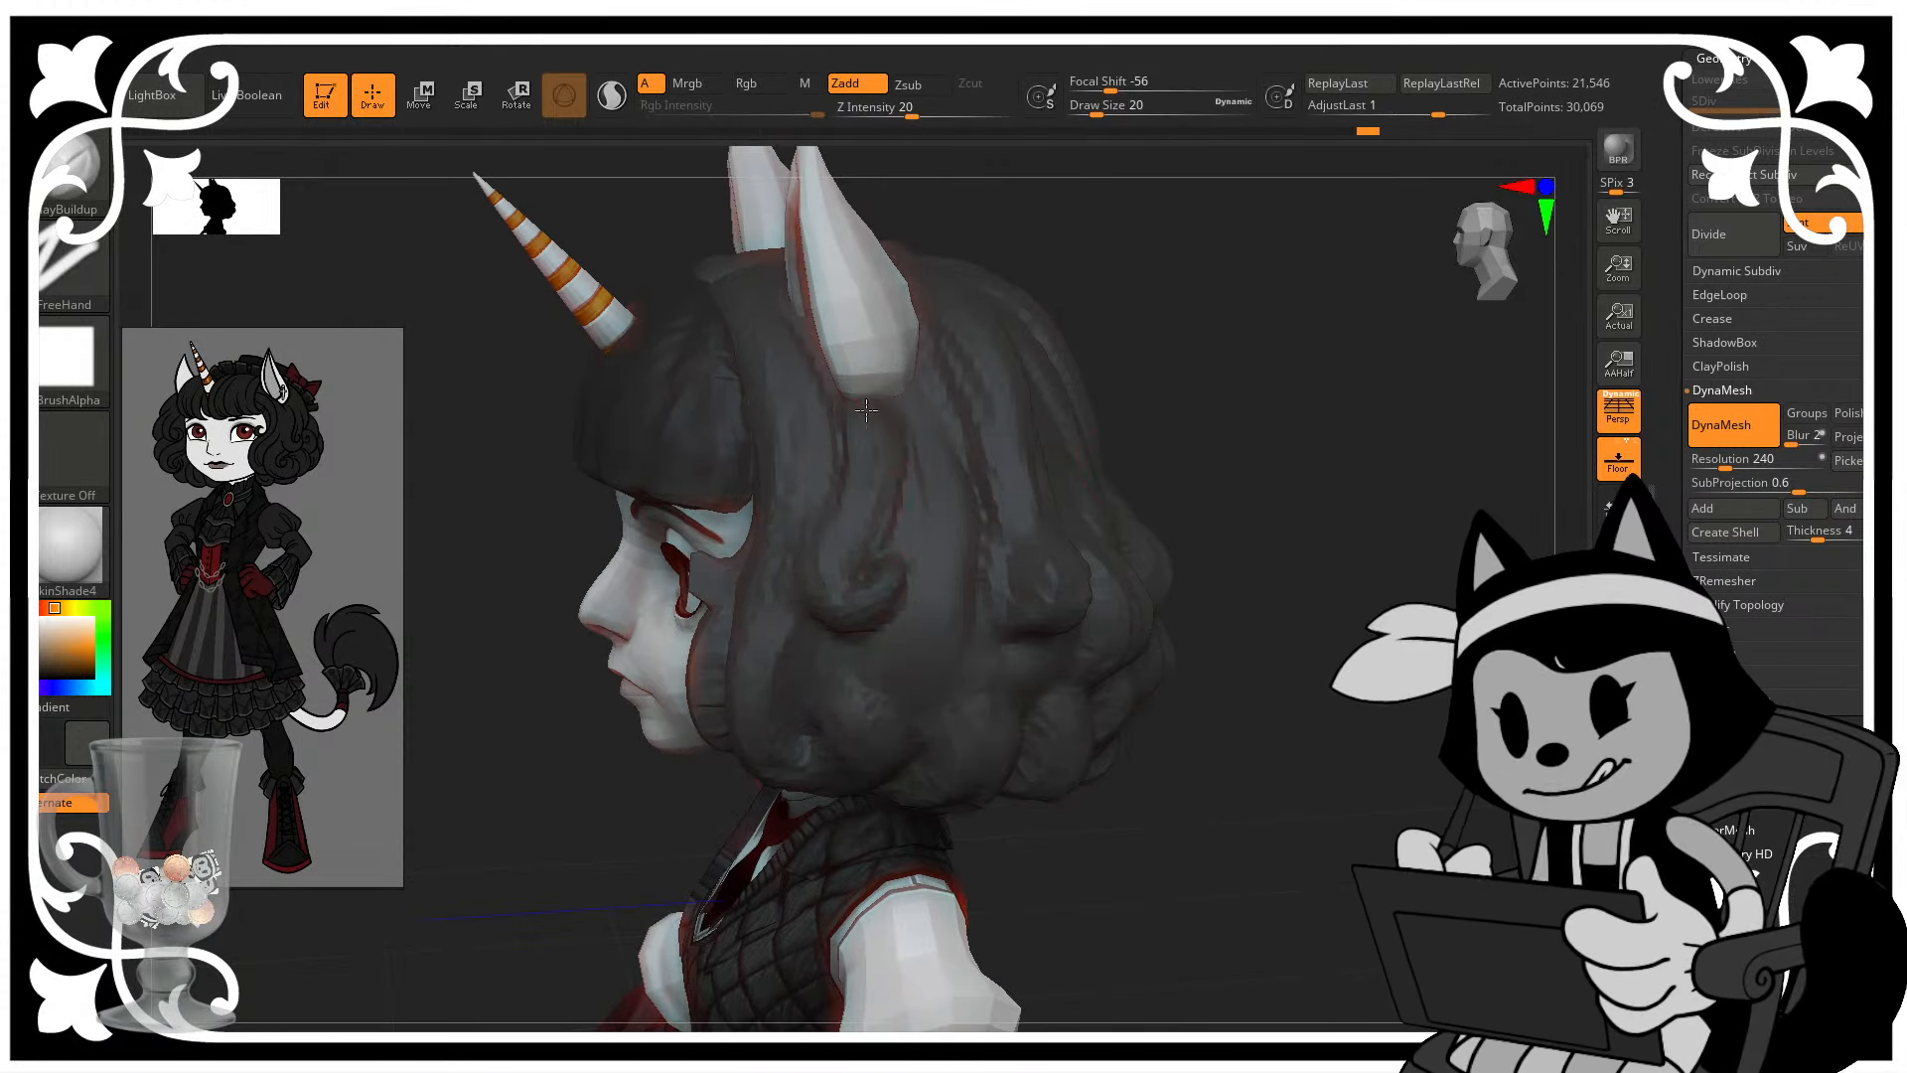
{"action": "left_click_drag", "start_coordinate": [880, 444], "coordinate": [913, 560]}
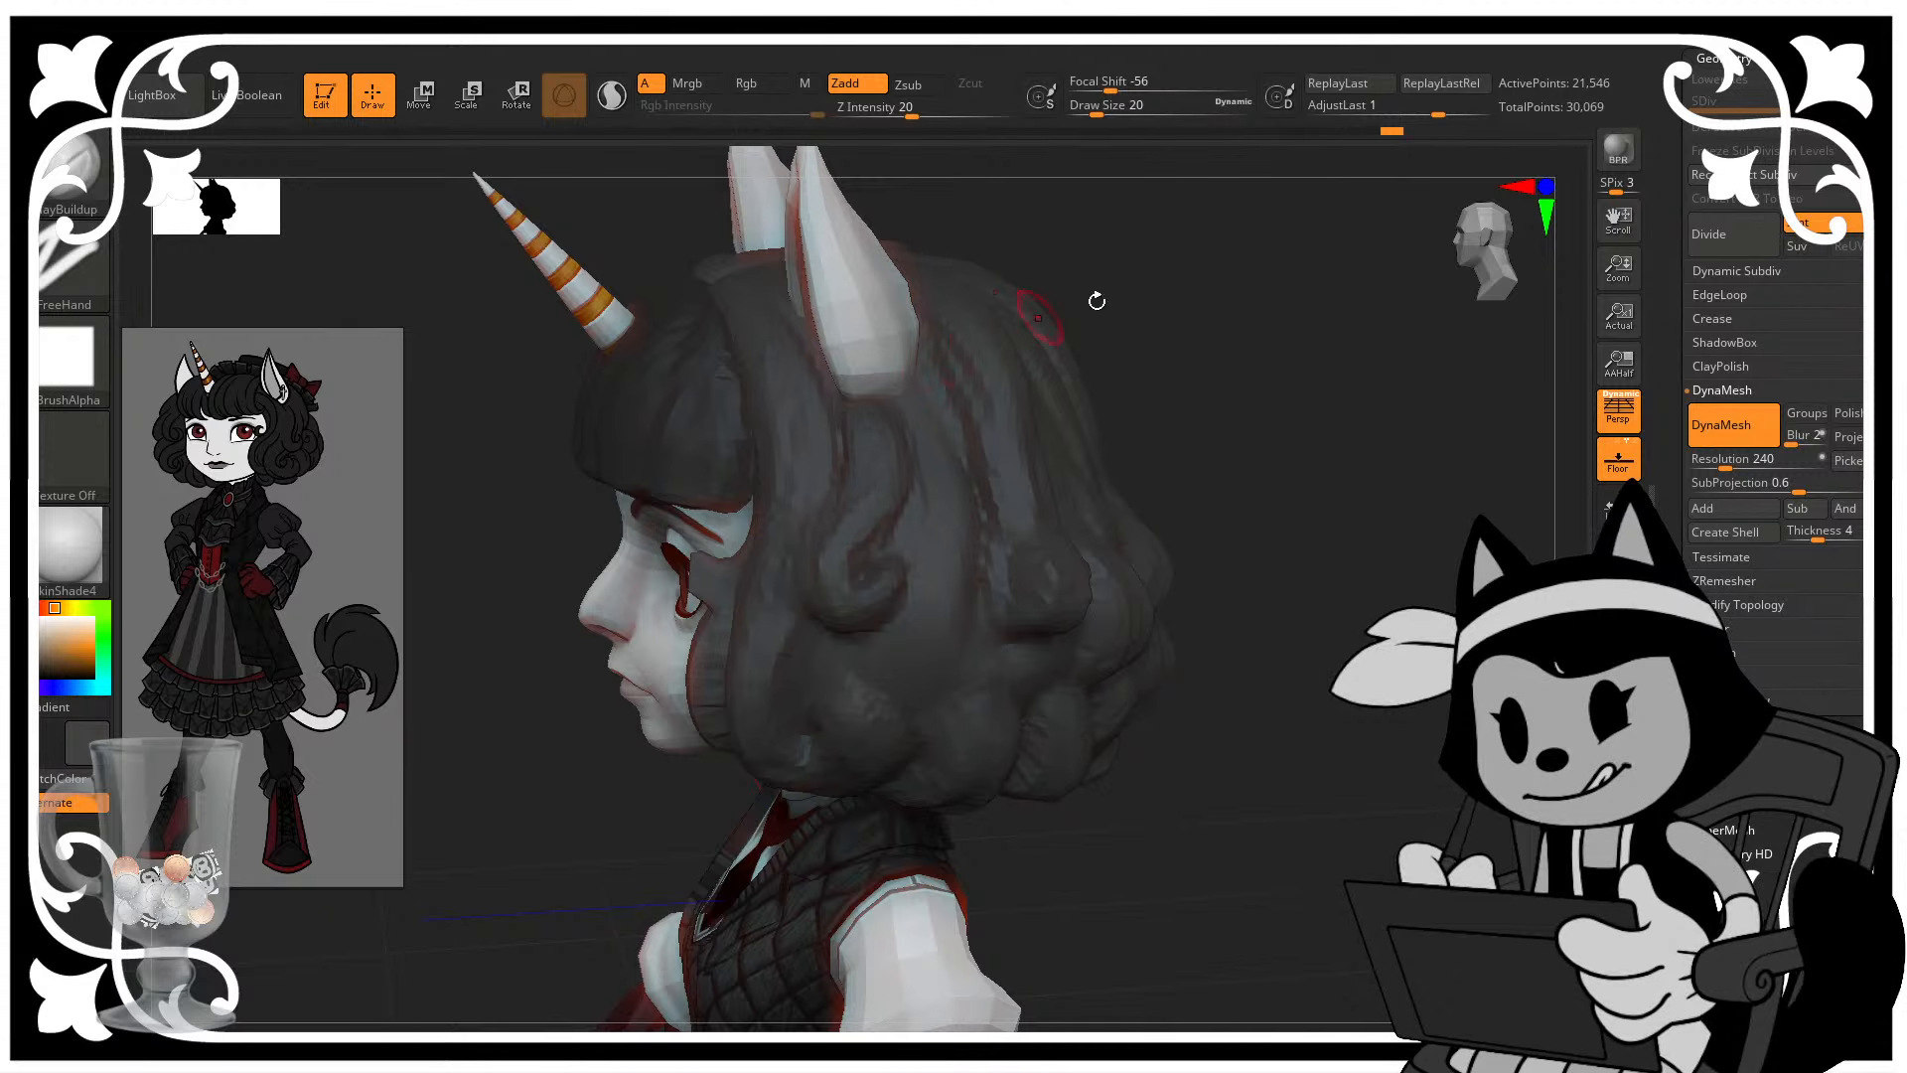
{"action": "left_click_drag", "start_coordinate": [1096, 301], "coordinate": [953, 412]}
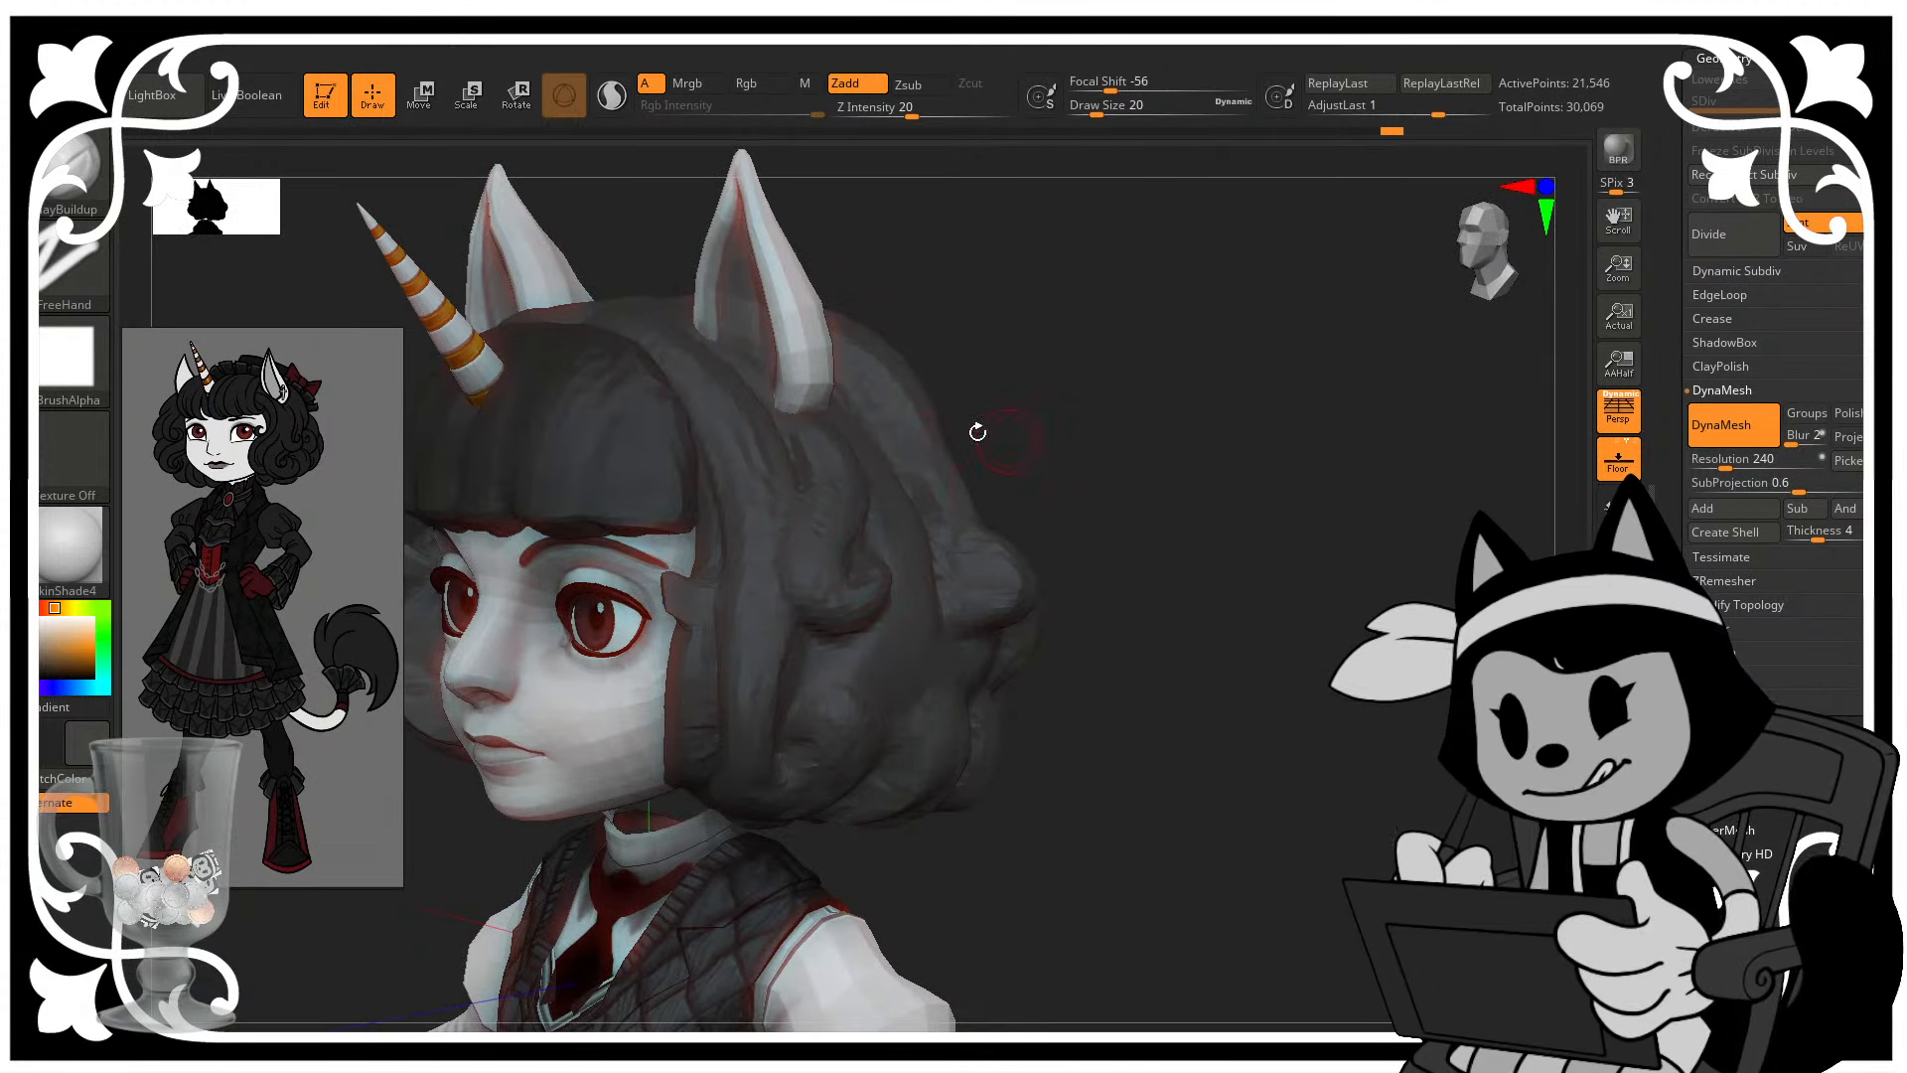
- Build up the front side lock beside the cheek into a large spiral curl with ClayBuildup at draw sizes 24 to 32
{"action": "left_click_drag", "start_coordinate": [1008, 401], "coordinate": [795, 524]}
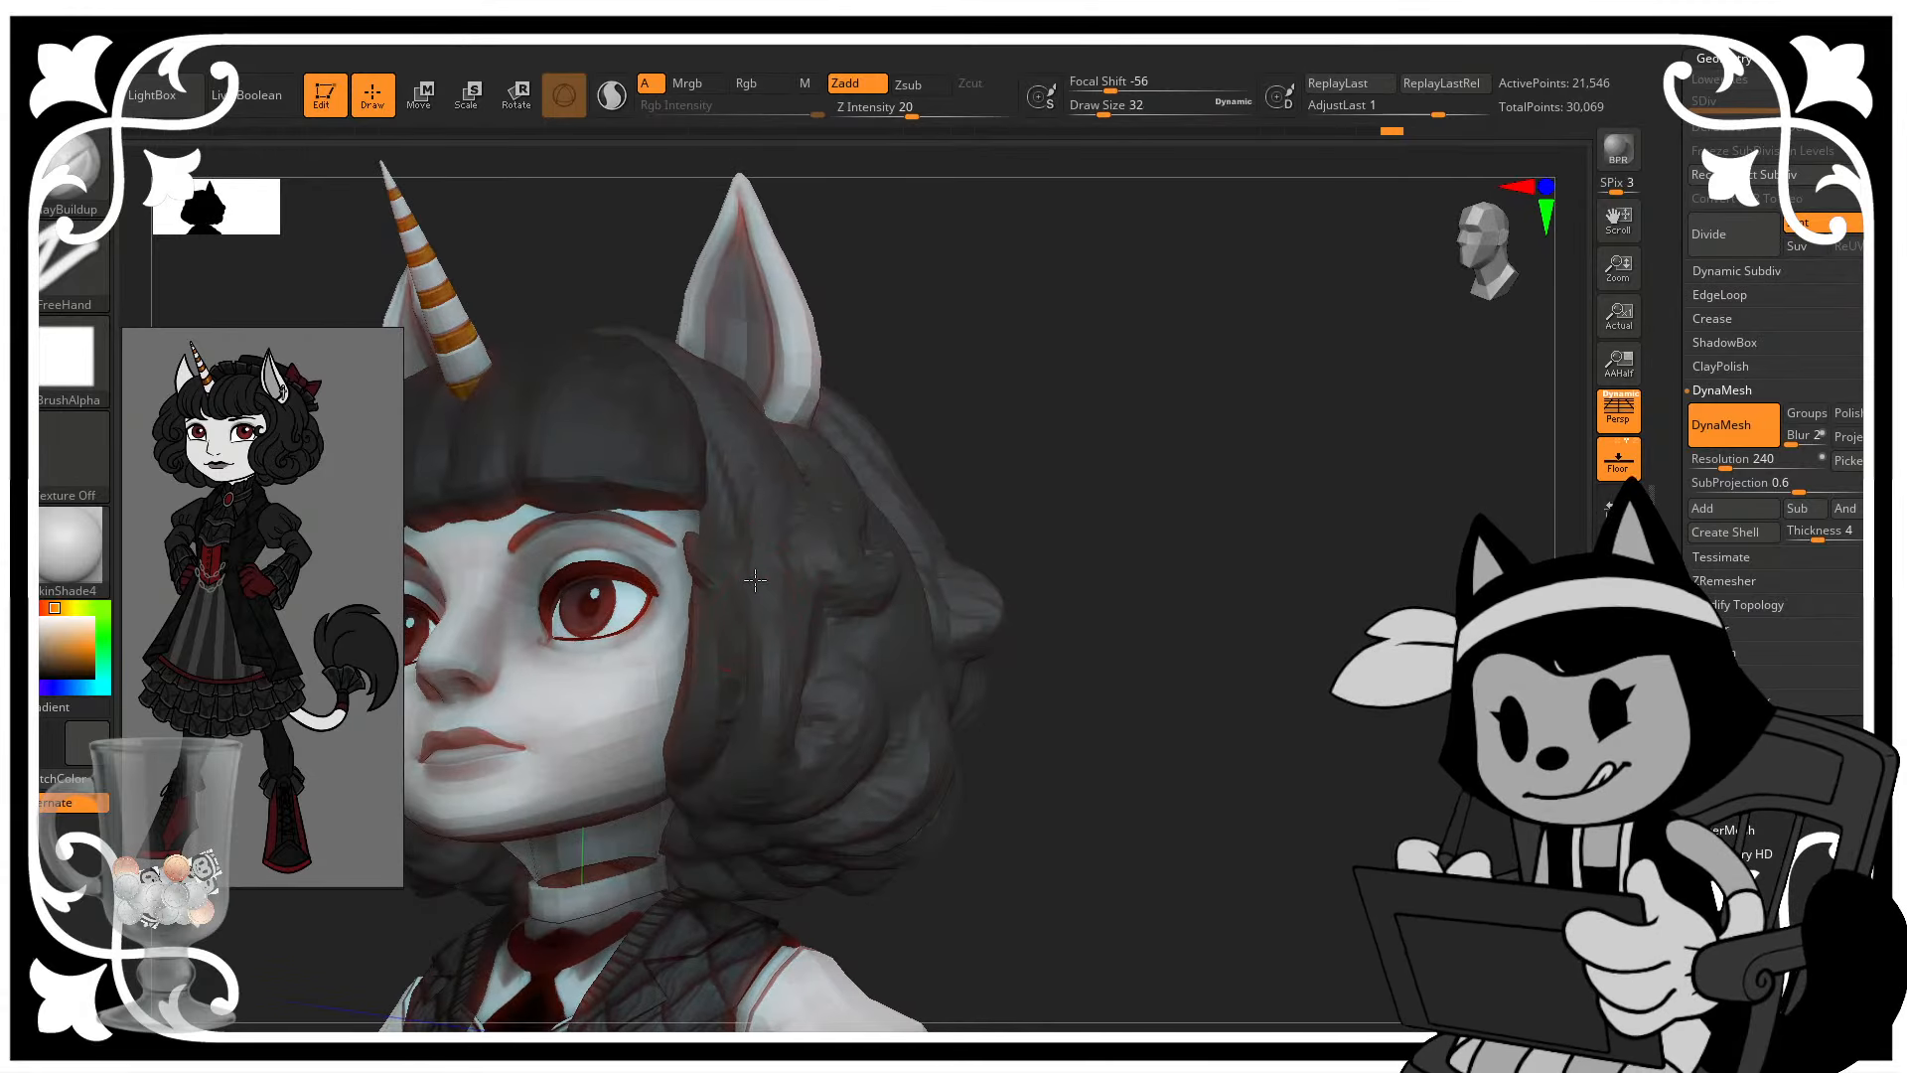
{"action": "mouse_move", "coordinate": [1086, 475]}
{"action": "left_mouse_down"}
{"action": "mouse_move", "coordinate": [1056, 426]}
{"action": "mouse_move", "coordinate": [948, 457]}
{"action": "left_mouse_up"}
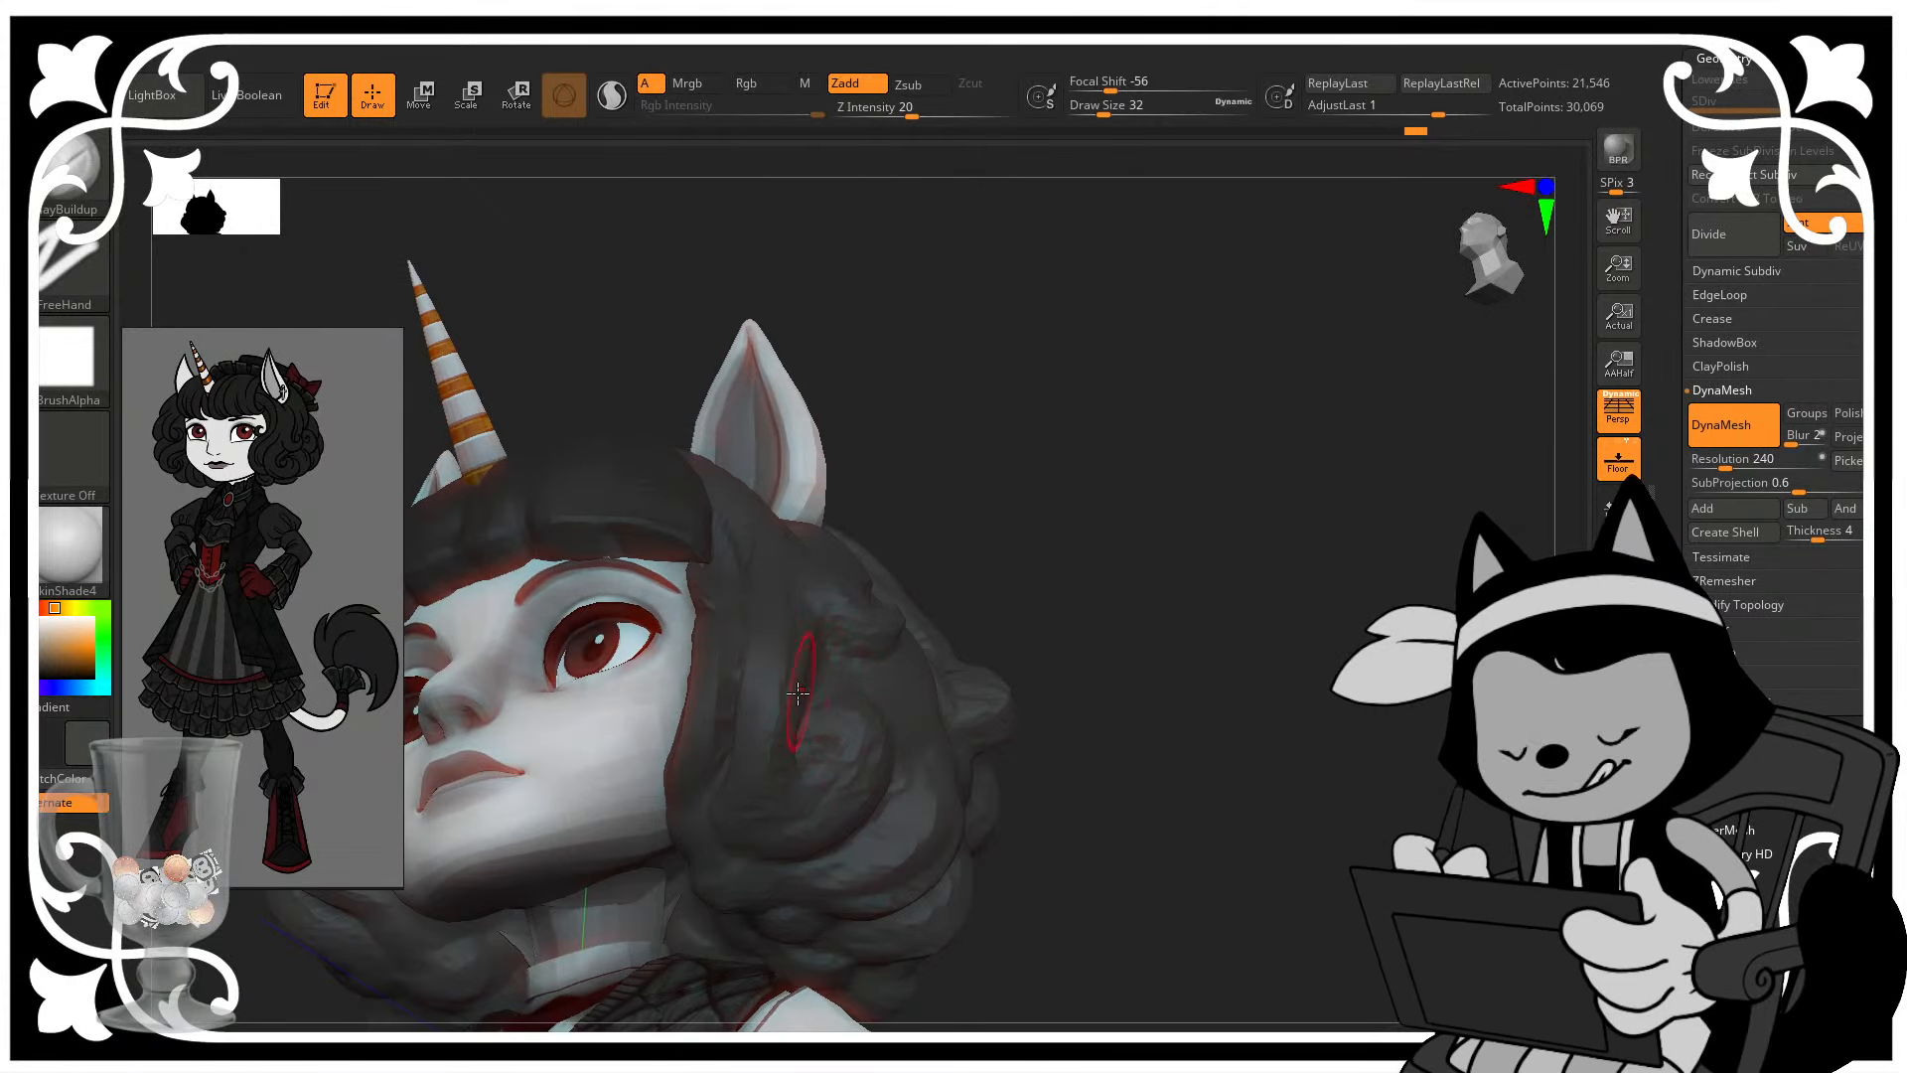
{"action": "mouse_move", "coordinate": [1142, 541]}
{"action": "left_mouse_down"}
{"action": "mouse_move", "coordinate": [1034, 562]}
{"action": "mouse_move", "coordinate": [1023, 604]}
{"action": "left_mouse_up"}
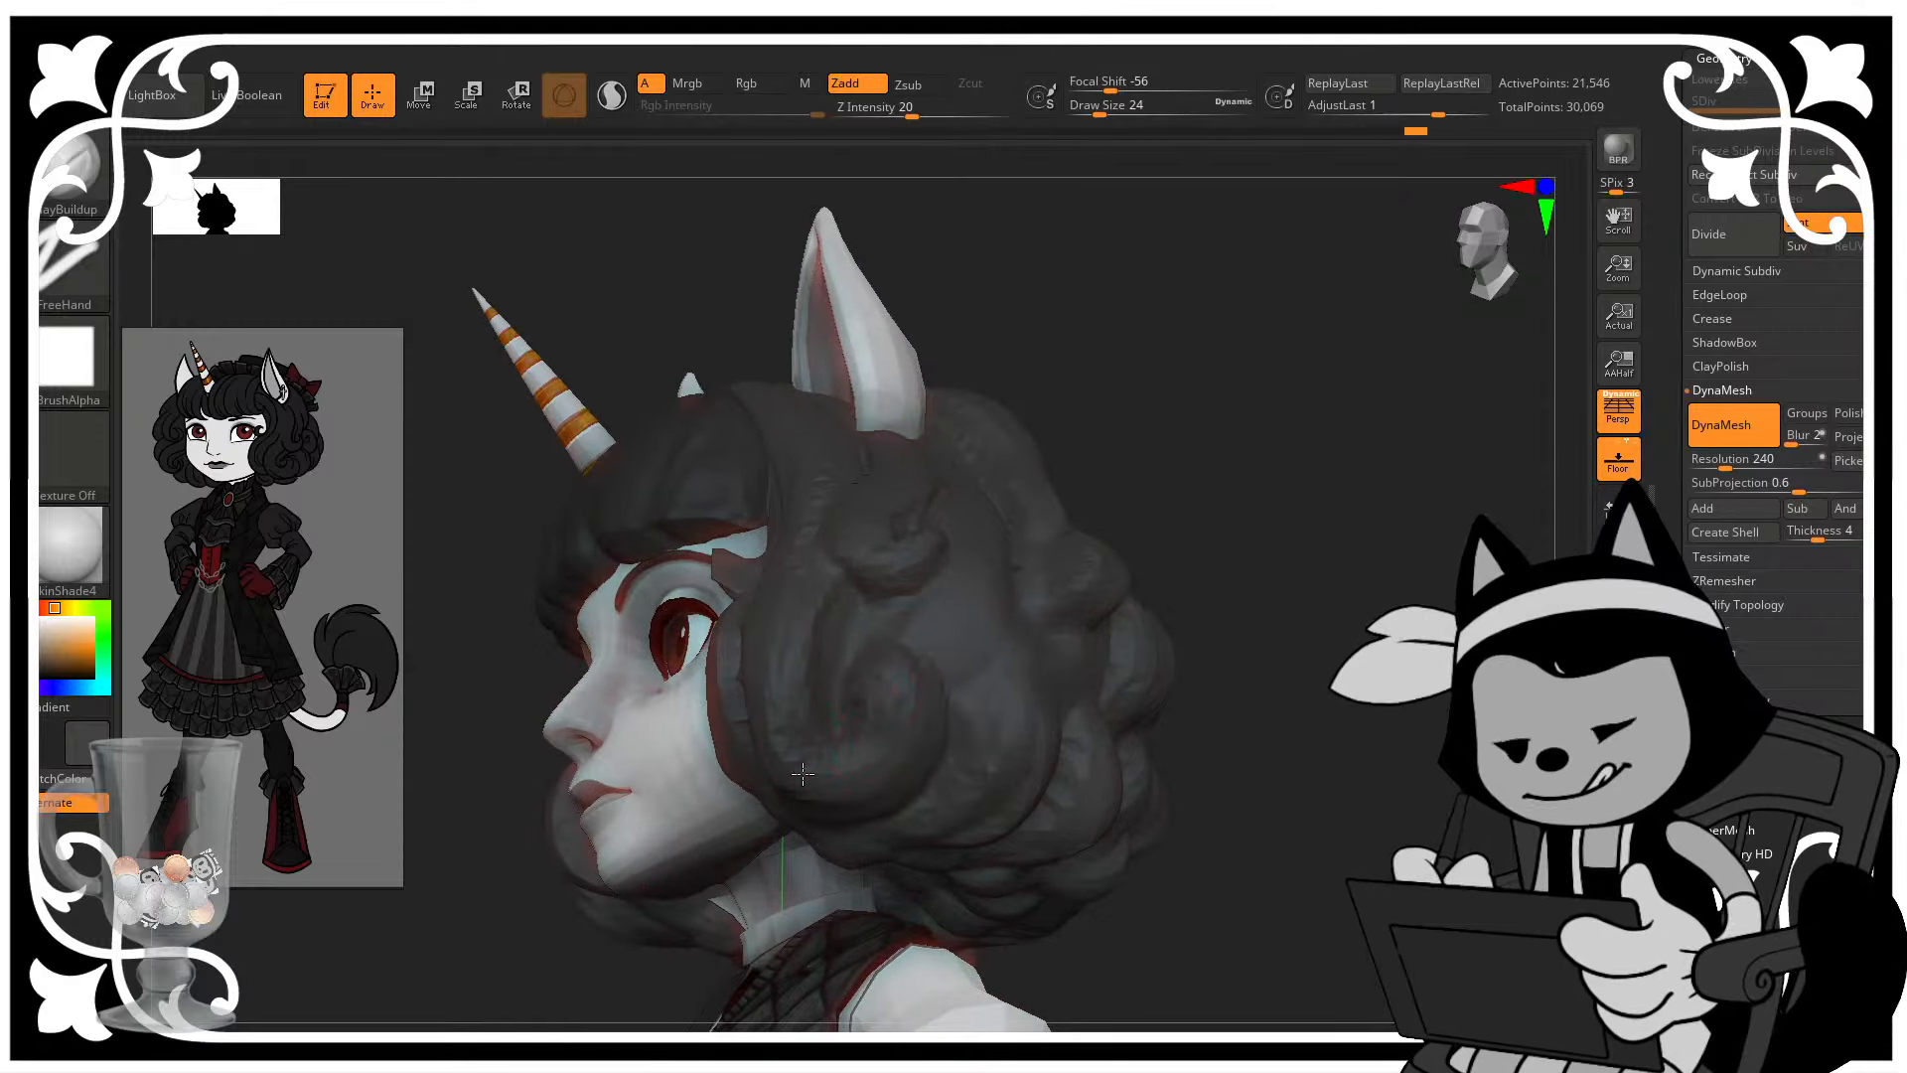
- Refine the large spiral curl on the side lock beside the cheek with ClayBuildup at draw sizes 16 to 24
{"action": "left_click_drag", "start_coordinate": [1106, 518], "coordinate": [1131, 532]}
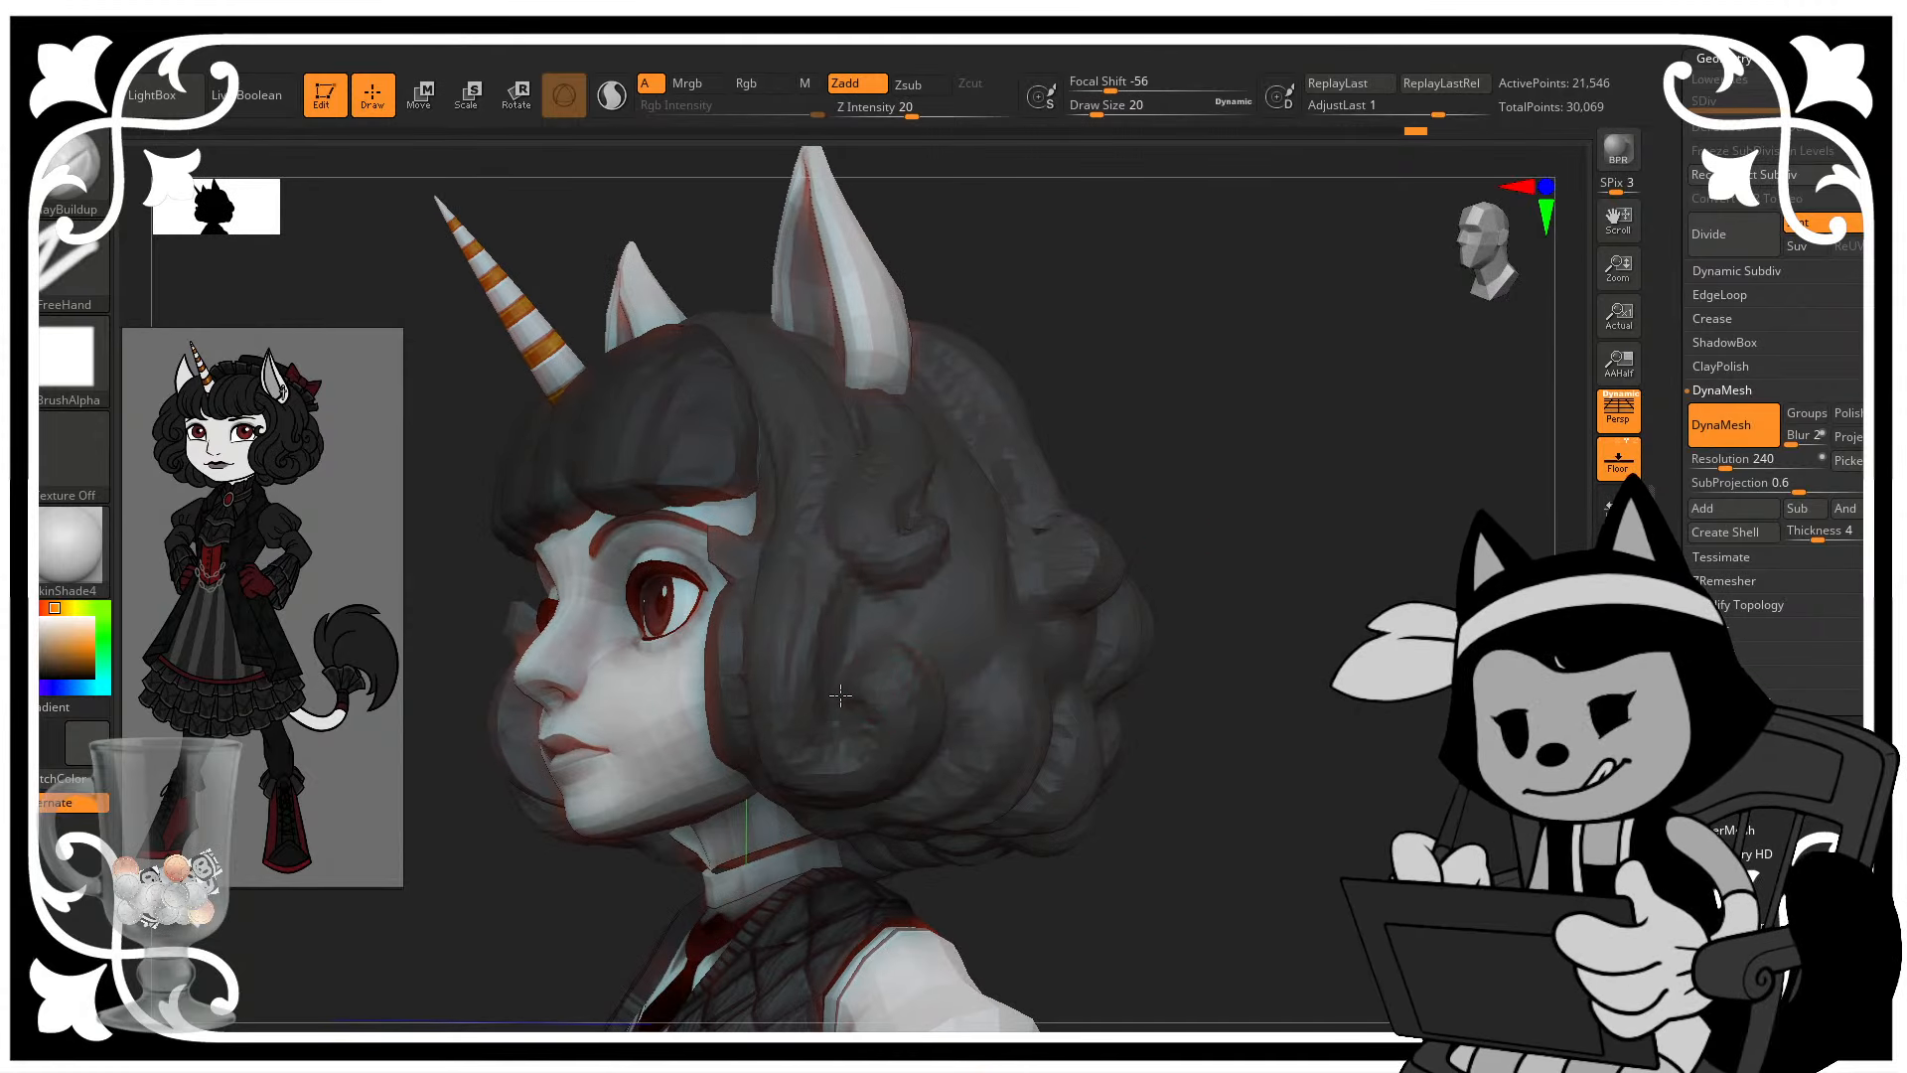
{"action": "left_click_drag", "start_coordinate": [842, 677], "coordinate": [1091, 484]}
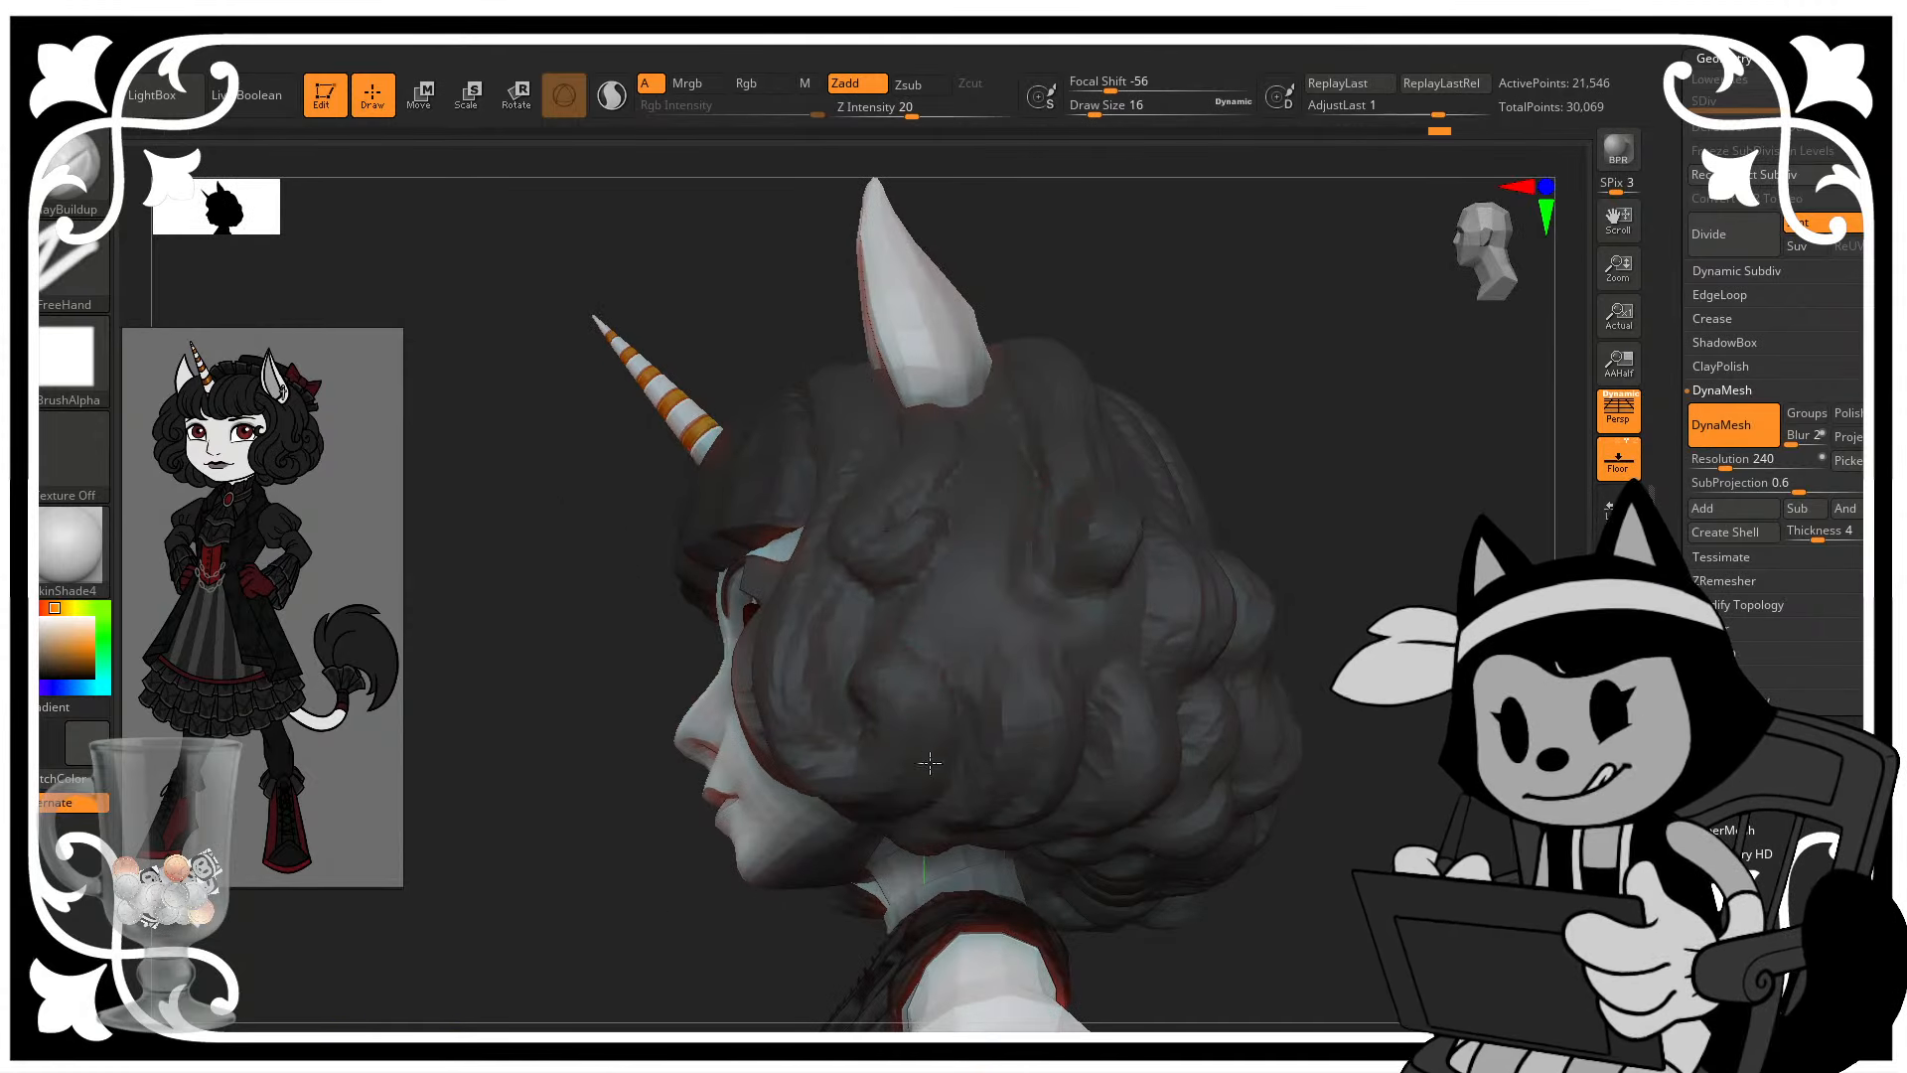
{"action": "mouse_move", "coordinate": [1321, 450]}
{"action": "left_mouse_down"}
{"action": "mouse_move", "coordinate": [1350, 430]}
{"action": "mouse_move", "coordinate": [1132, 451]}
{"action": "mouse_move", "coordinate": [755, 701]}
{"action": "left_mouse_up"}
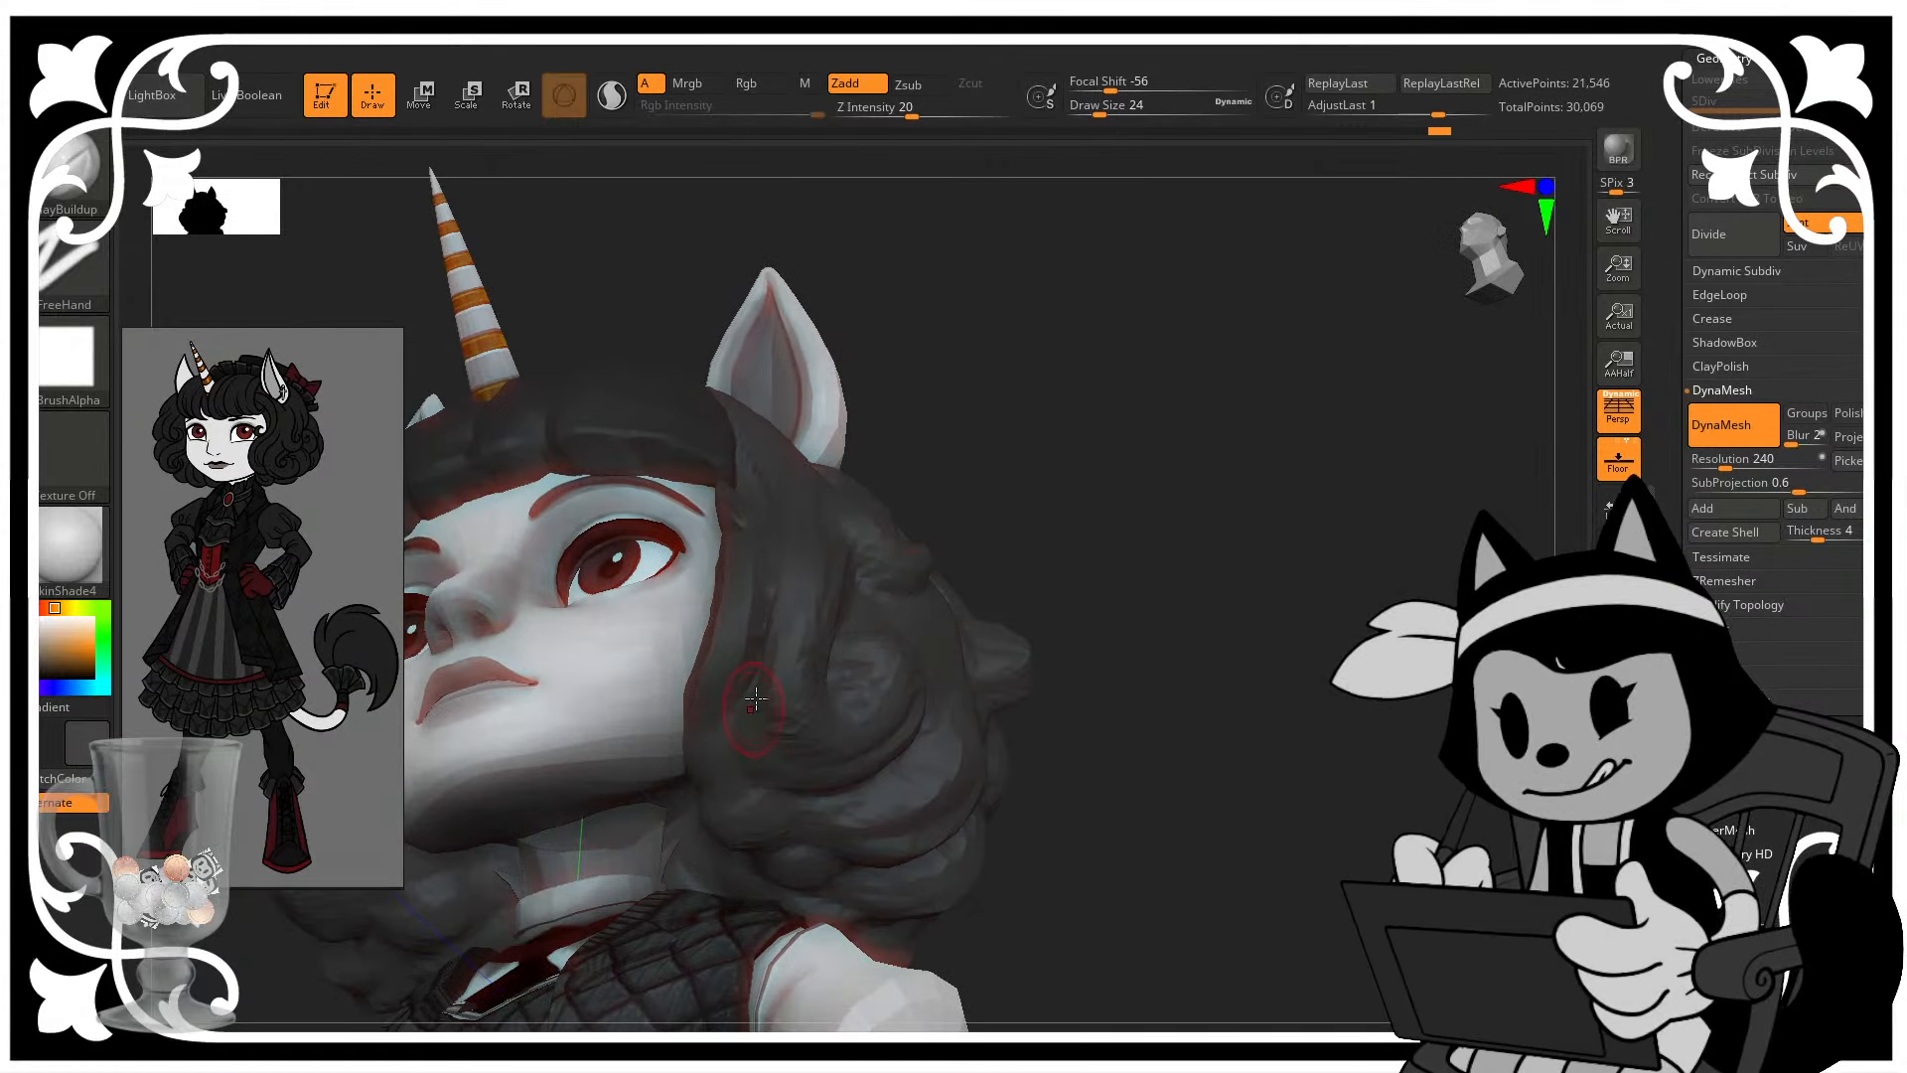
{"action": "mouse_move", "coordinate": [1106, 533]}
{"action": "left_mouse_down"}
{"action": "mouse_move", "coordinate": [1053, 557]}
{"action": "mouse_move", "coordinate": [970, 545]}
{"action": "left_mouse_up"}
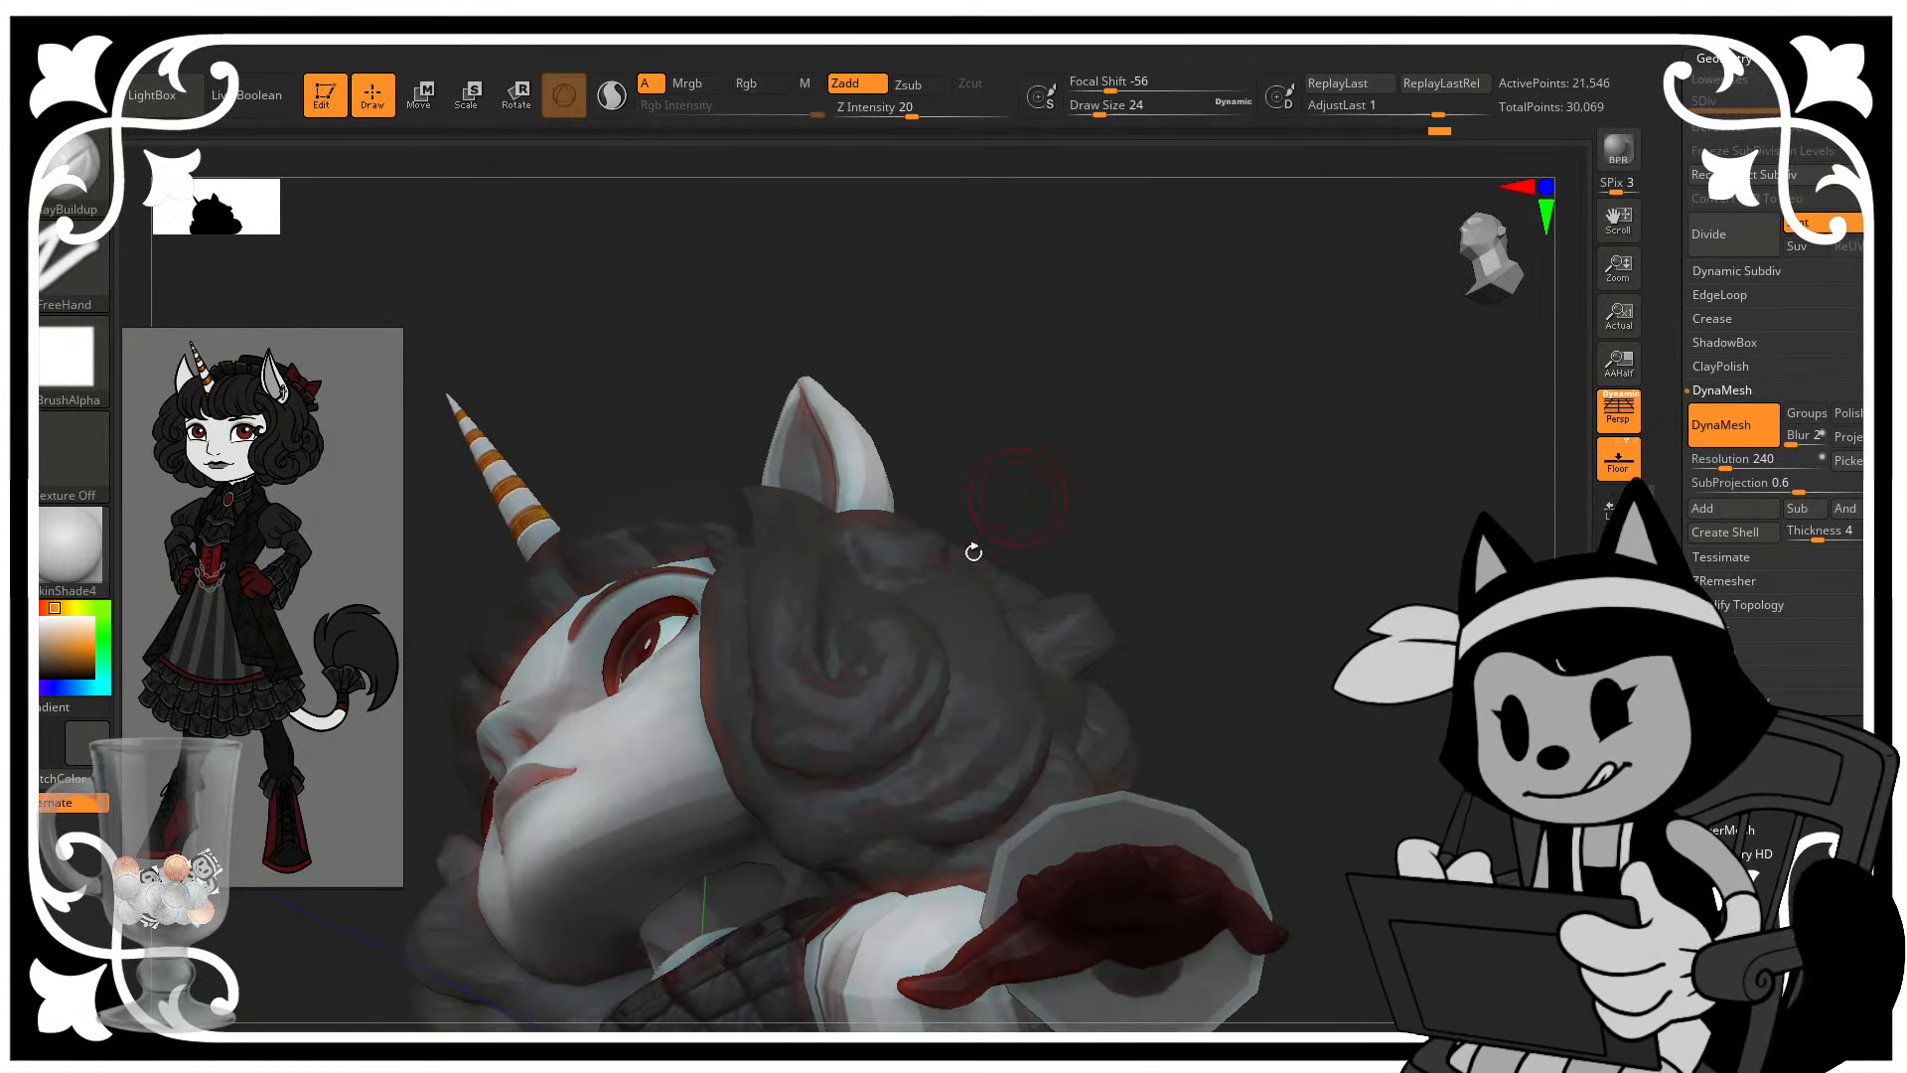
{"action": "mouse_move", "coordinate": [940, 644]}
{"action": "left_mouse_down"}
{"action": "mouse_move", "coordinate": [1137, 592]}
{"action": "mouse_move", "coordinate": [1149, 566]}
{"action": "mouse_move", "coordinate": [1072, 558]}
{"action": "mouse_move", "coordinate": [870, 595]}
{"action": "left_mouse_up"}
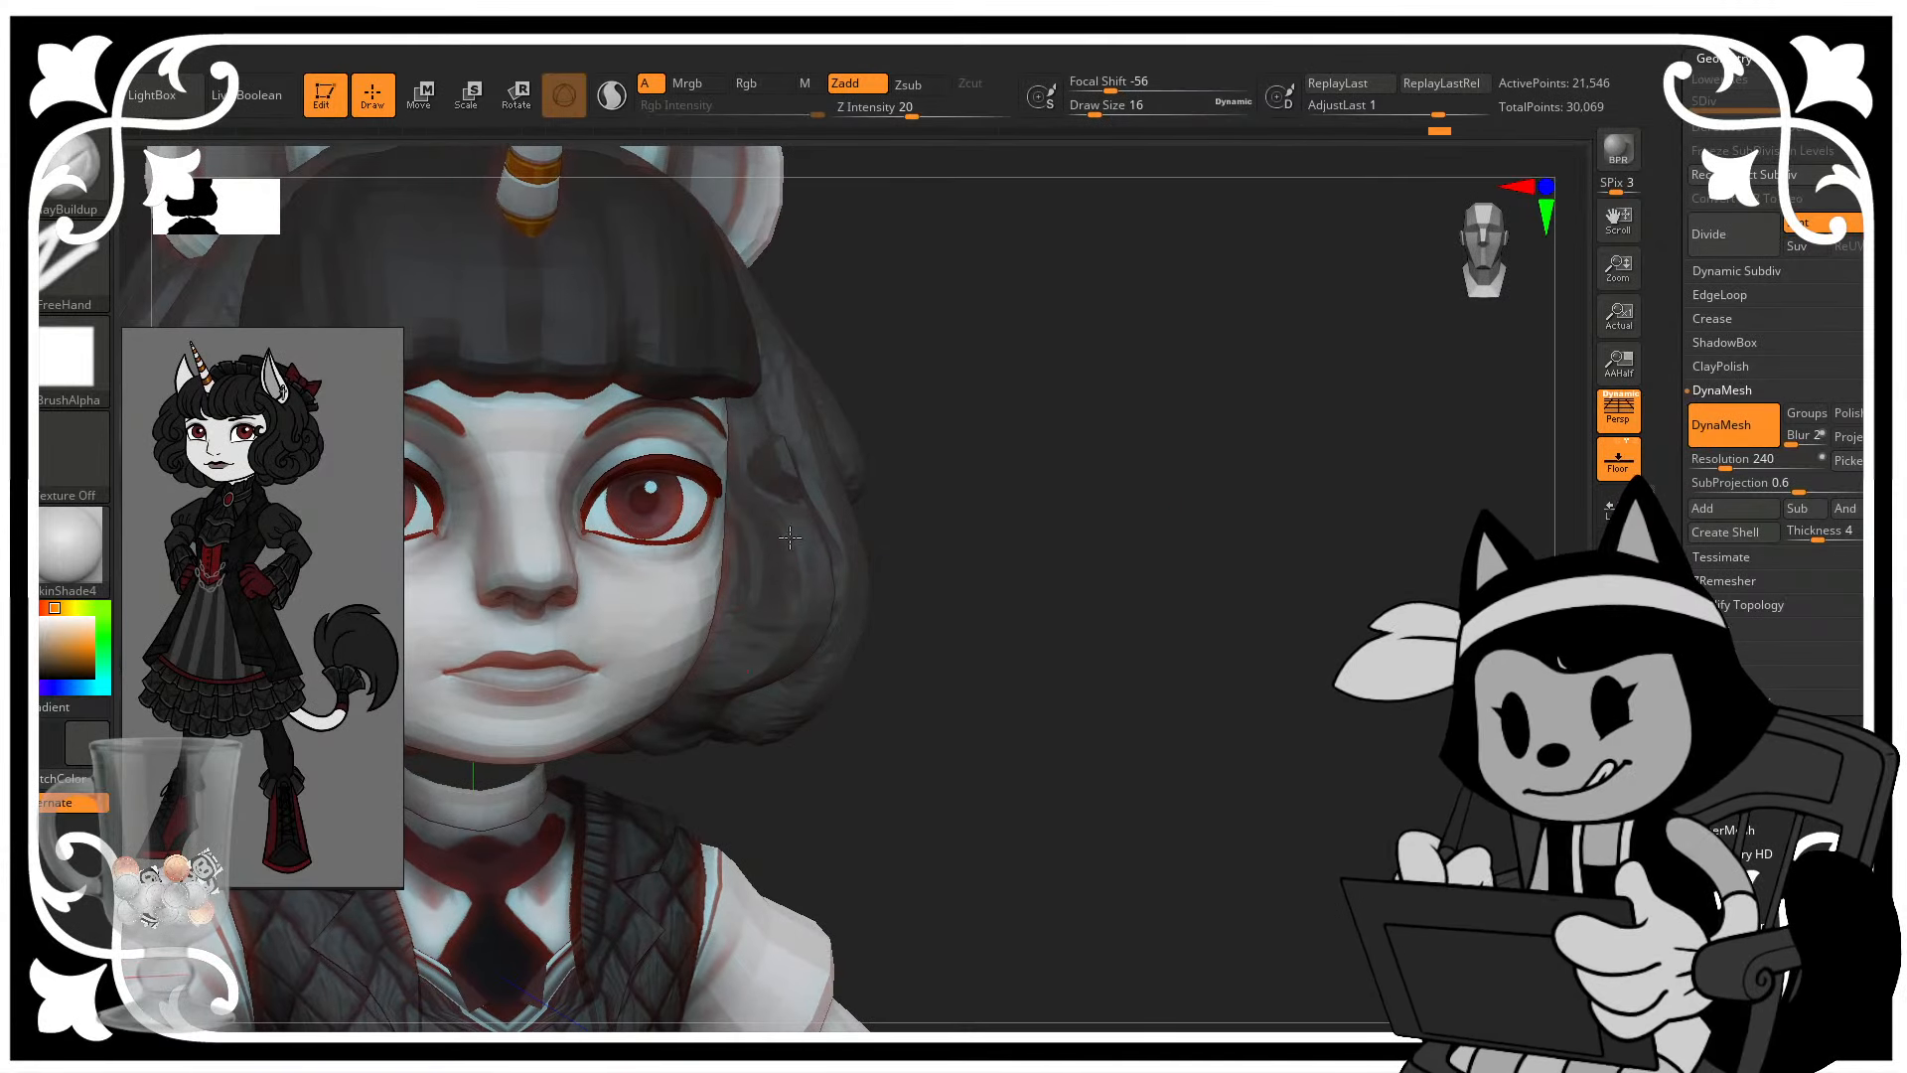
- Add clay along the inner hair edge framing the cheek with ClayBuildup at draw sizes 16 to 20
{"action": "left_click_drag", "start_coordinate": [790, 538], "coordinate": [774, 634]}
{"action": "left_click_drag", "start_coordinate": [934, 432], "coordinate": [889, 343]}
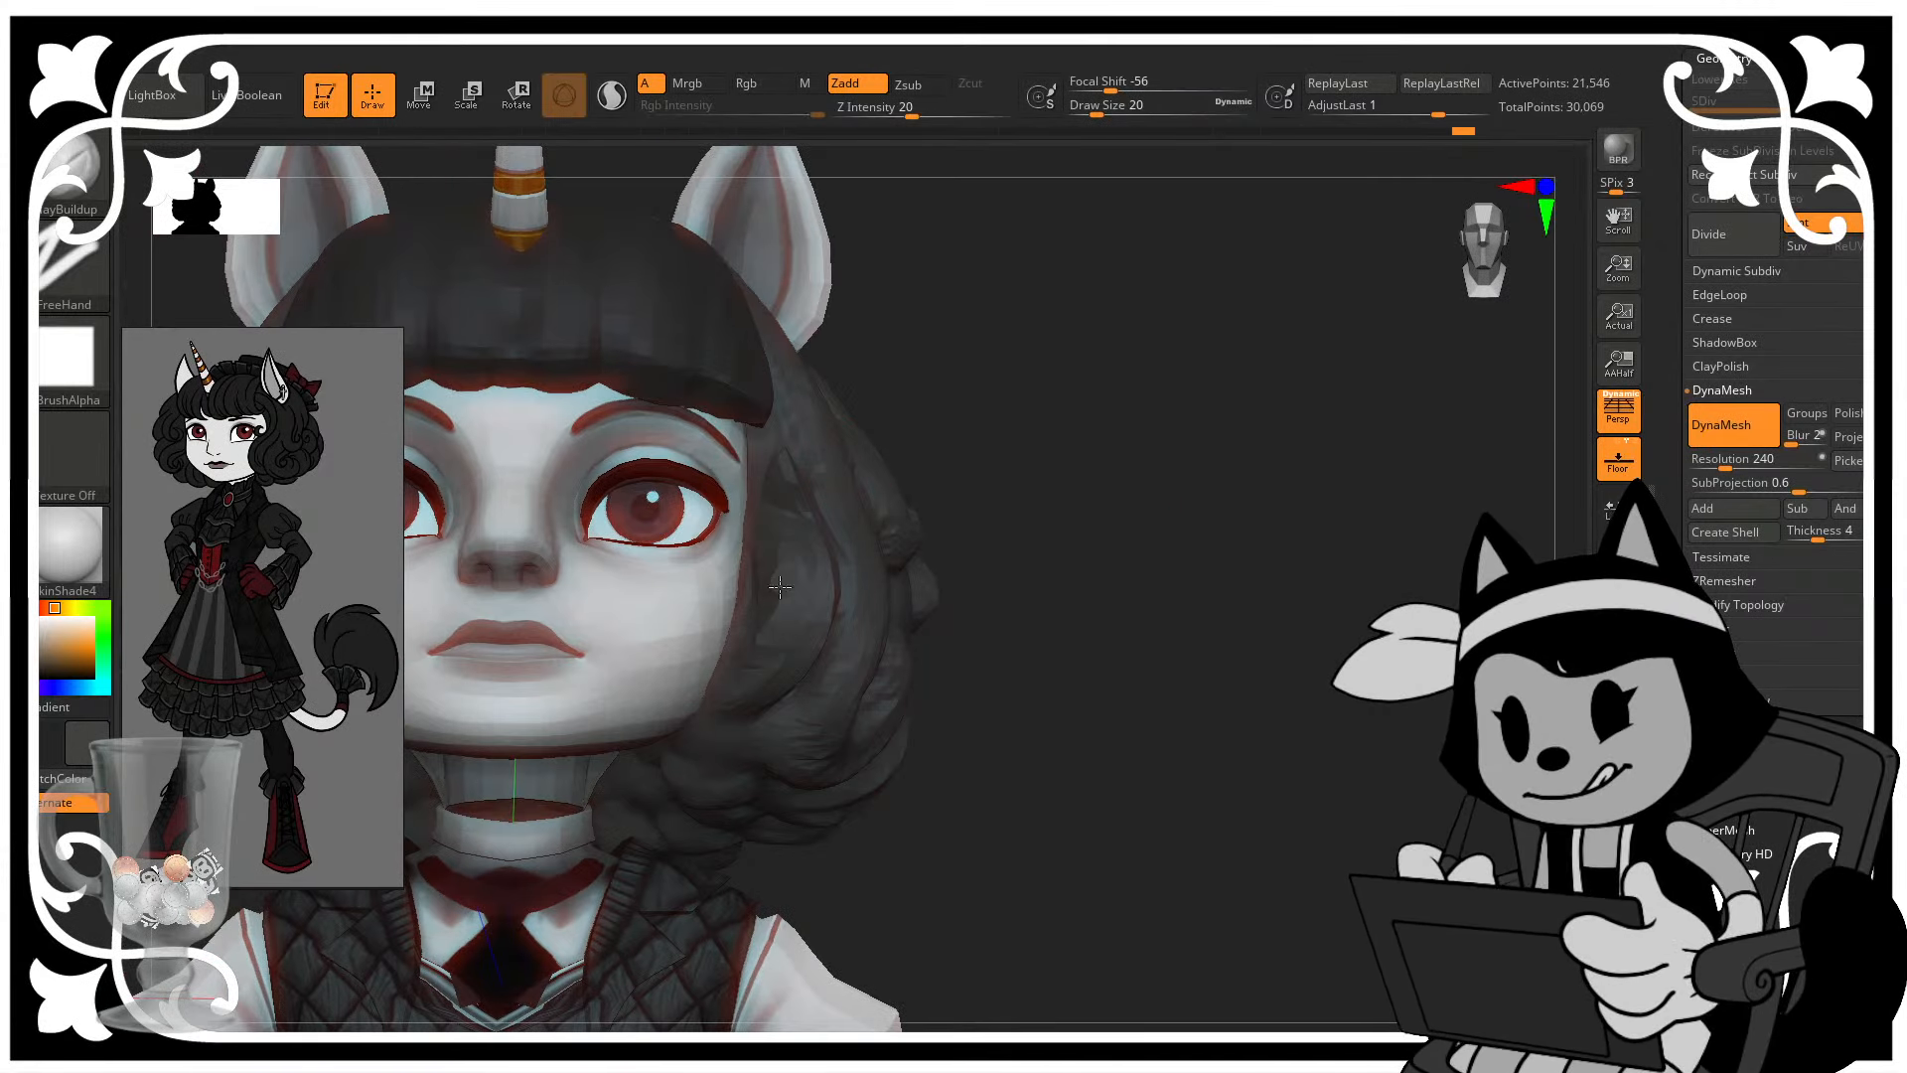
{"action": "left_click_drag", "start_coordinate": [740, 658], "coordinate": [851, 509]}
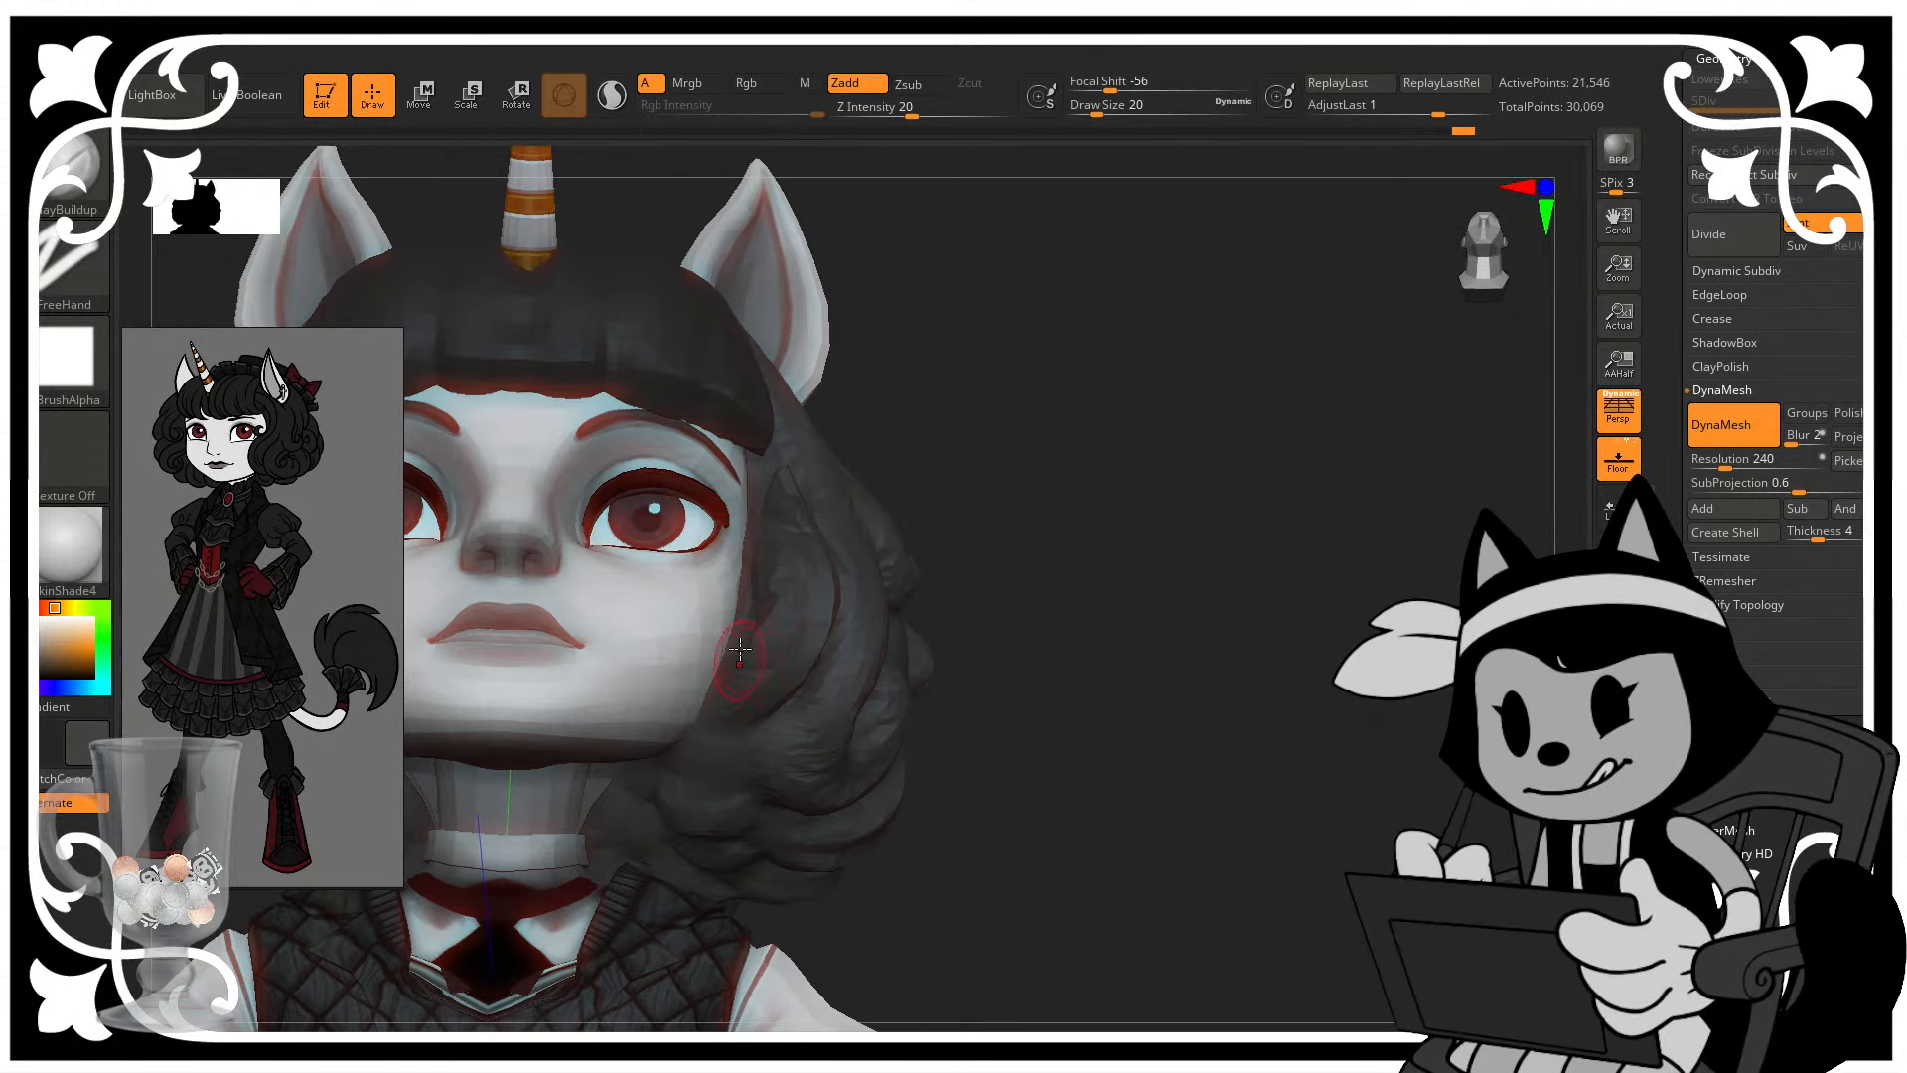
- Switch to the Move brush and pull the hair edge into a pointed tip over the cheek at draw sizes 20 to 24
{"action": "key", "text": "b"}
{"action": "key", "text": "m"}
{"action": "key", "text": "v"}
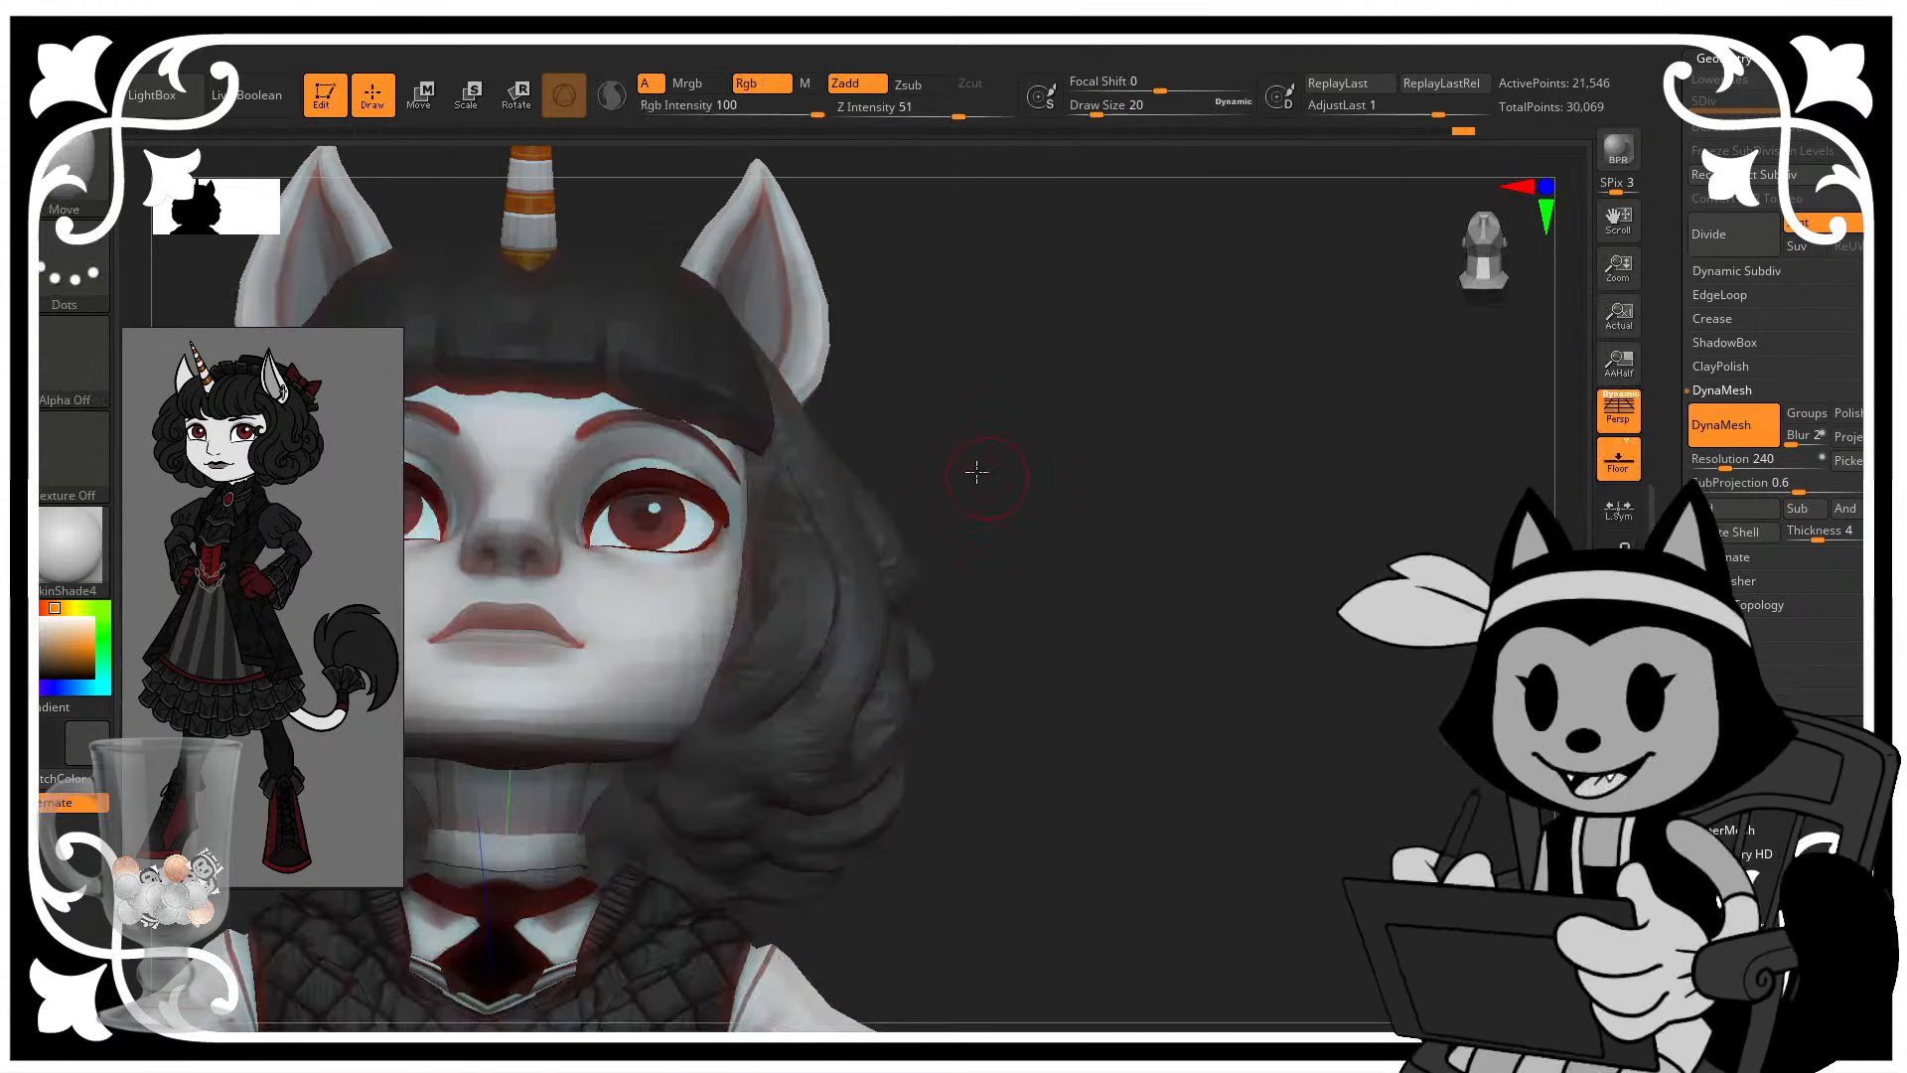
{"action": "mouse_move", "coordinate": [997, 473]}
{"action": "left_mouse_down"}
{"action": "mouse_move", "coordinate": [958, 402]}
{"action": "mouse_move", "coordinate": [711, 641]}
{"action": "left_mouse_up"}
{"action": "left_click_drag", "start_coordinate": [943, 467], "coordinate": [745, 650]}
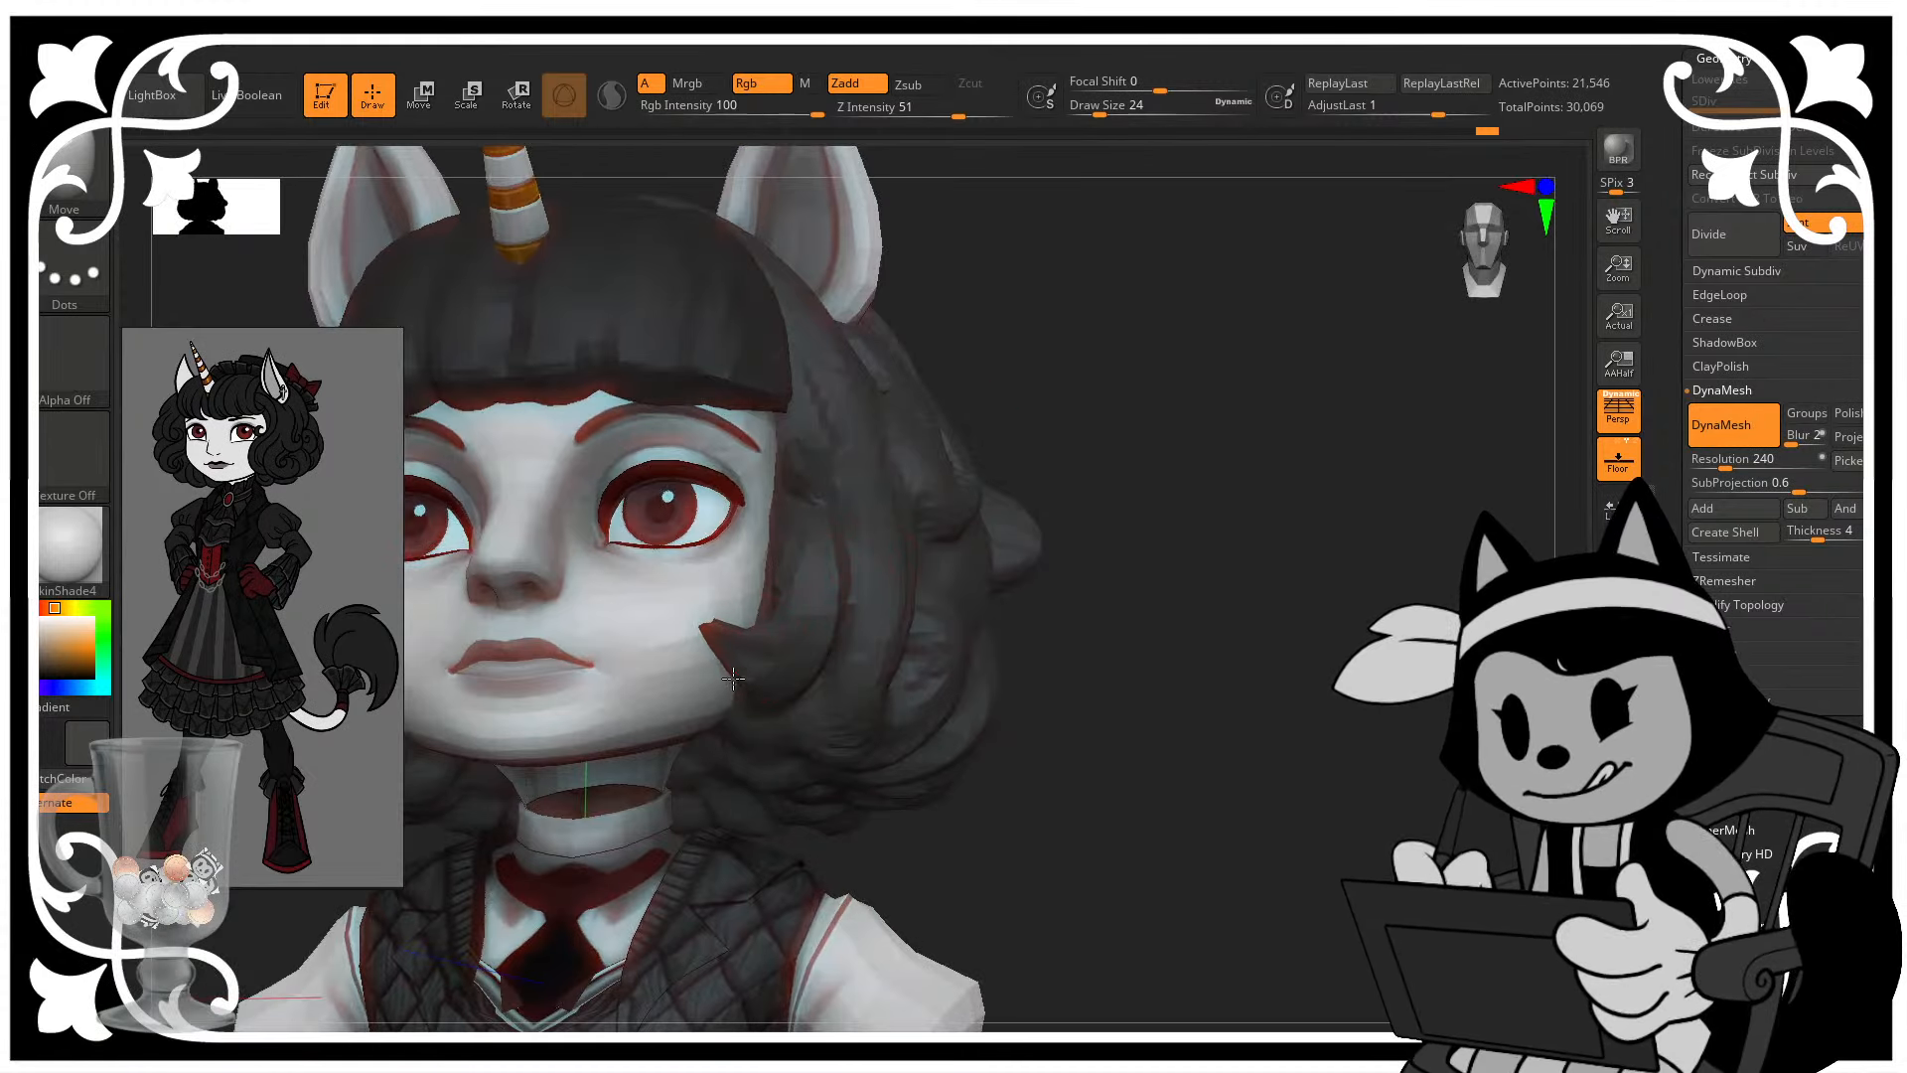
{"action": "left_click_drag", "start_coordinate": [1074, 442], "coordinate": [1157, 418]}
{"action": "mouse_move", "coordinate": [1242, 646]}
{"action": "left_mouse_down"}
{"action": "mouse_move", "coordinate": [1315, 665]}
{"action": "mouse_move", "coordinate": [1274, 665]}
{"action": "mouse_move", "coordinate": [1232, 581]}
{"action": "mouse_move", "coordinate": [1212, 661]}
{"action": "left_mouse_up"}
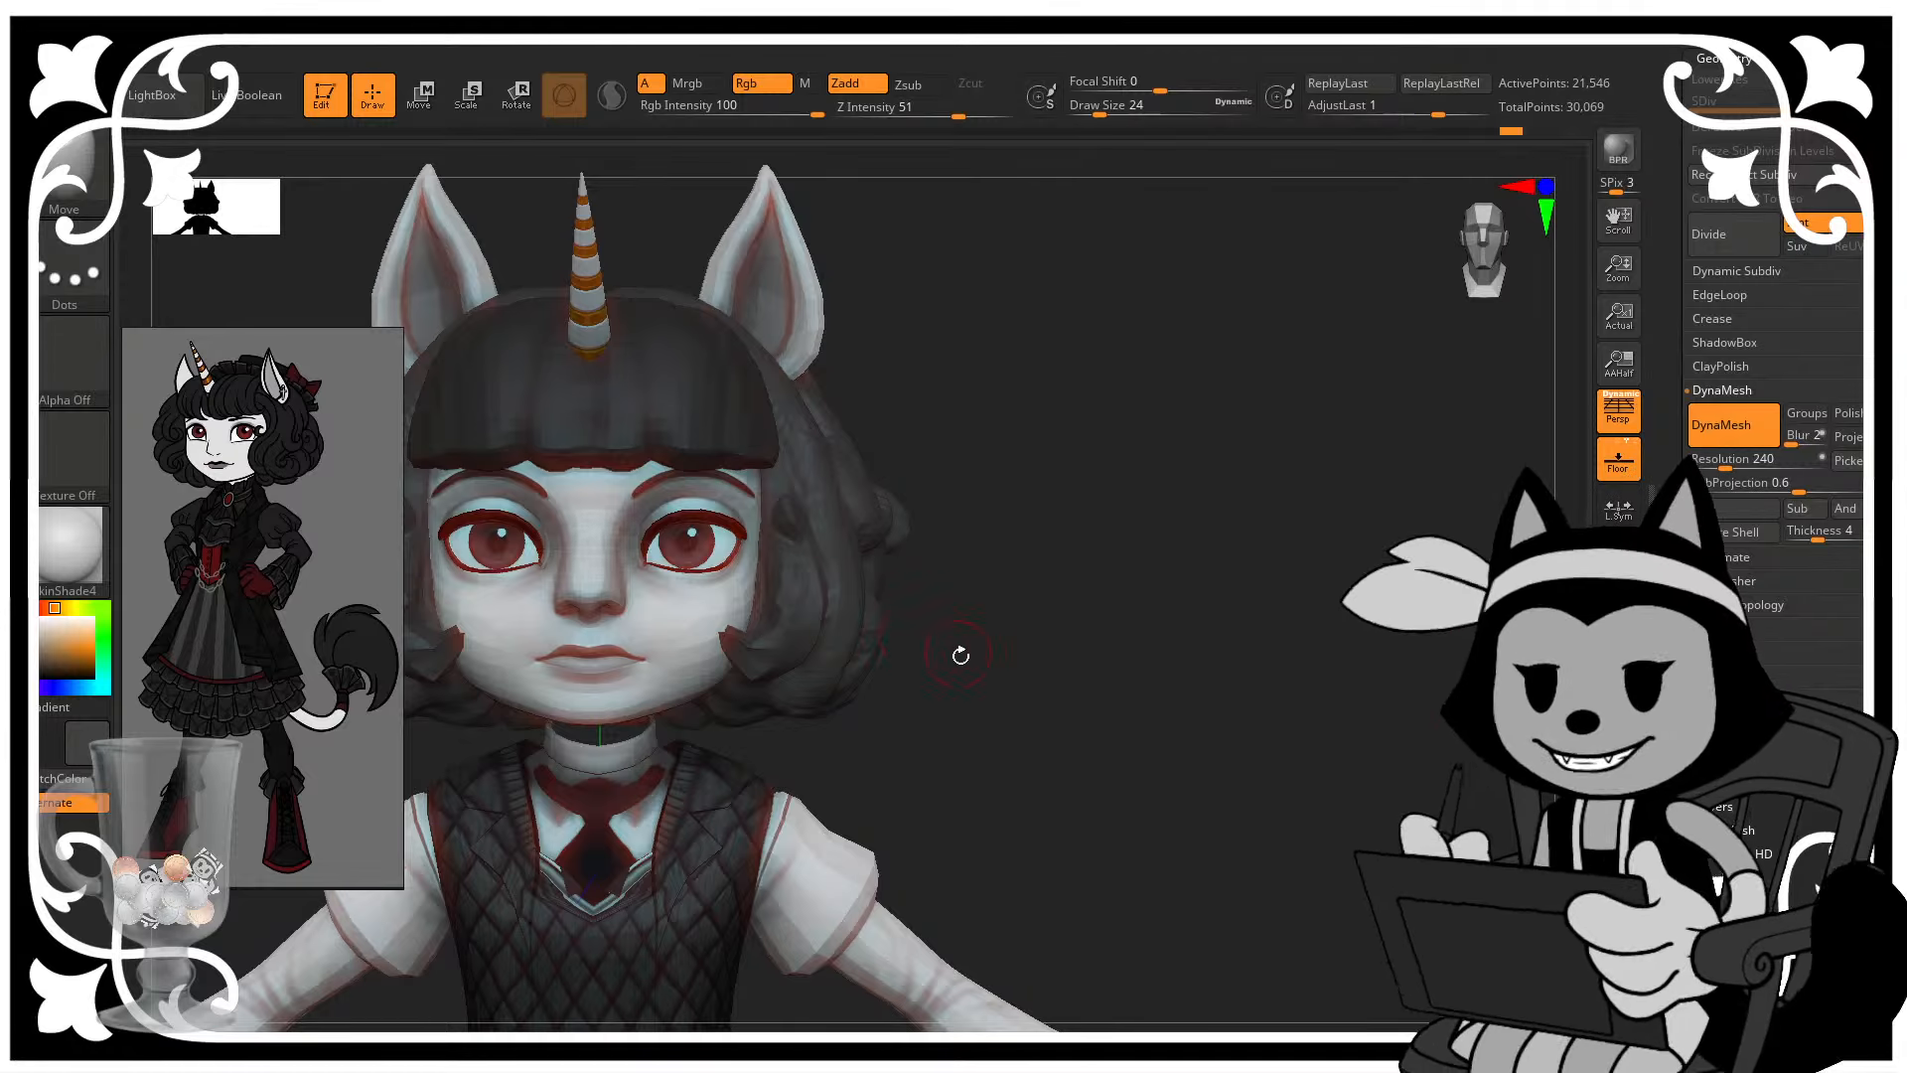
- Reshape and smooth the pointed hair tip on the cheek with the Move brush at draw size 24
{"action": "mouse_move", "coordinate": [962, 654]}
{"action": "left_mouse_down"}
{"action": "mouse_move", "coordinate": [1038, 630]}
{"action": "mouse_move", "coordinate": [1180, 657]}
{"action": "left_mouse_up"}
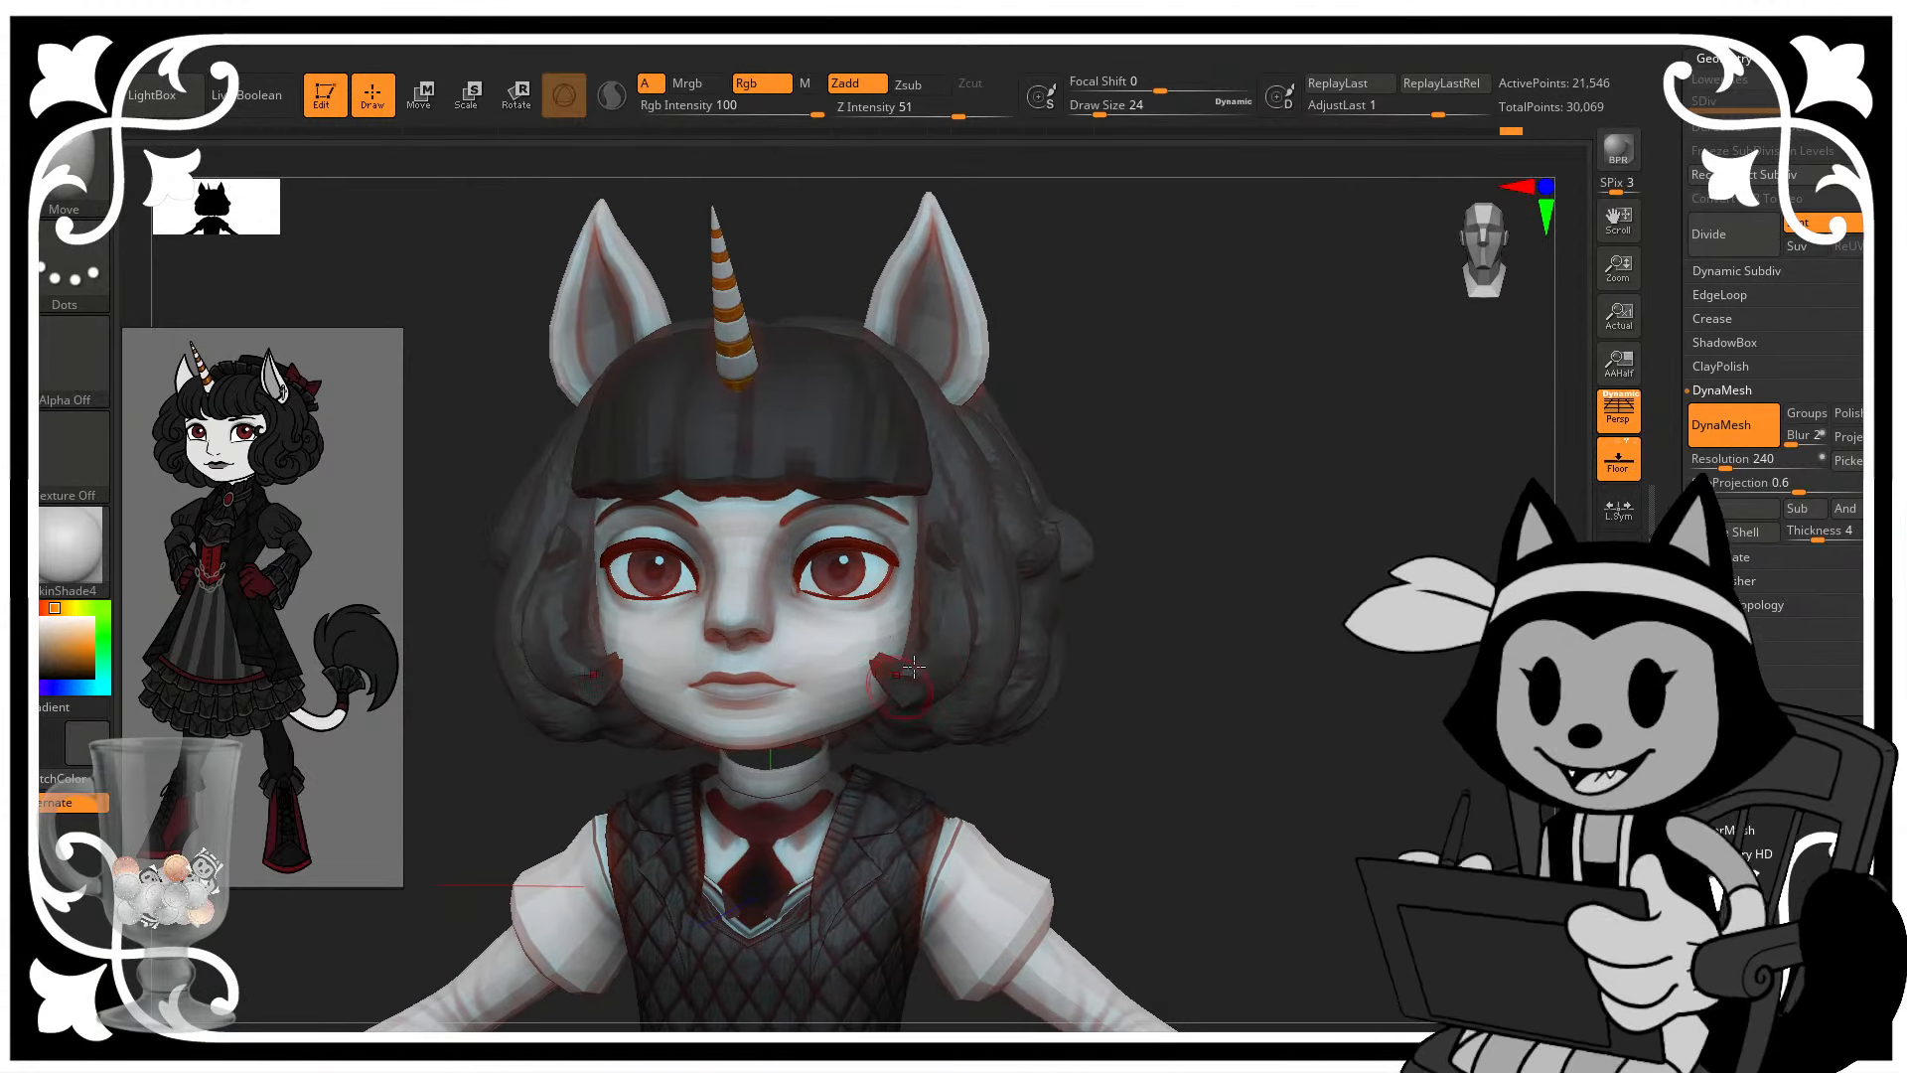
{"action": "left_click_drag", "start_coordinate": [1332, 545], "coordinate": [1363, 643], "text": "alt"}
{"action": "mouse_move", "coordinate": [1201, 594]}
{"action": "left_mouse_down"}
{"action": "mouse_move", "coordinate": [824, 606]}
{"action": "mouse_move", "coordinate": [1235, 568]}
{"action": "left_mouse_up"}
{"action": "mouse_move", "coordinate": [831, 664]}
{"action": "left_mouse_down", "text": "shift"}
{"action": "mouse_move", "coordinate": [820, 647]}
{"action": "mouse_move", "coordinate": [961, 570]}
{"action": "left_mouse_up", "text": "shift"}
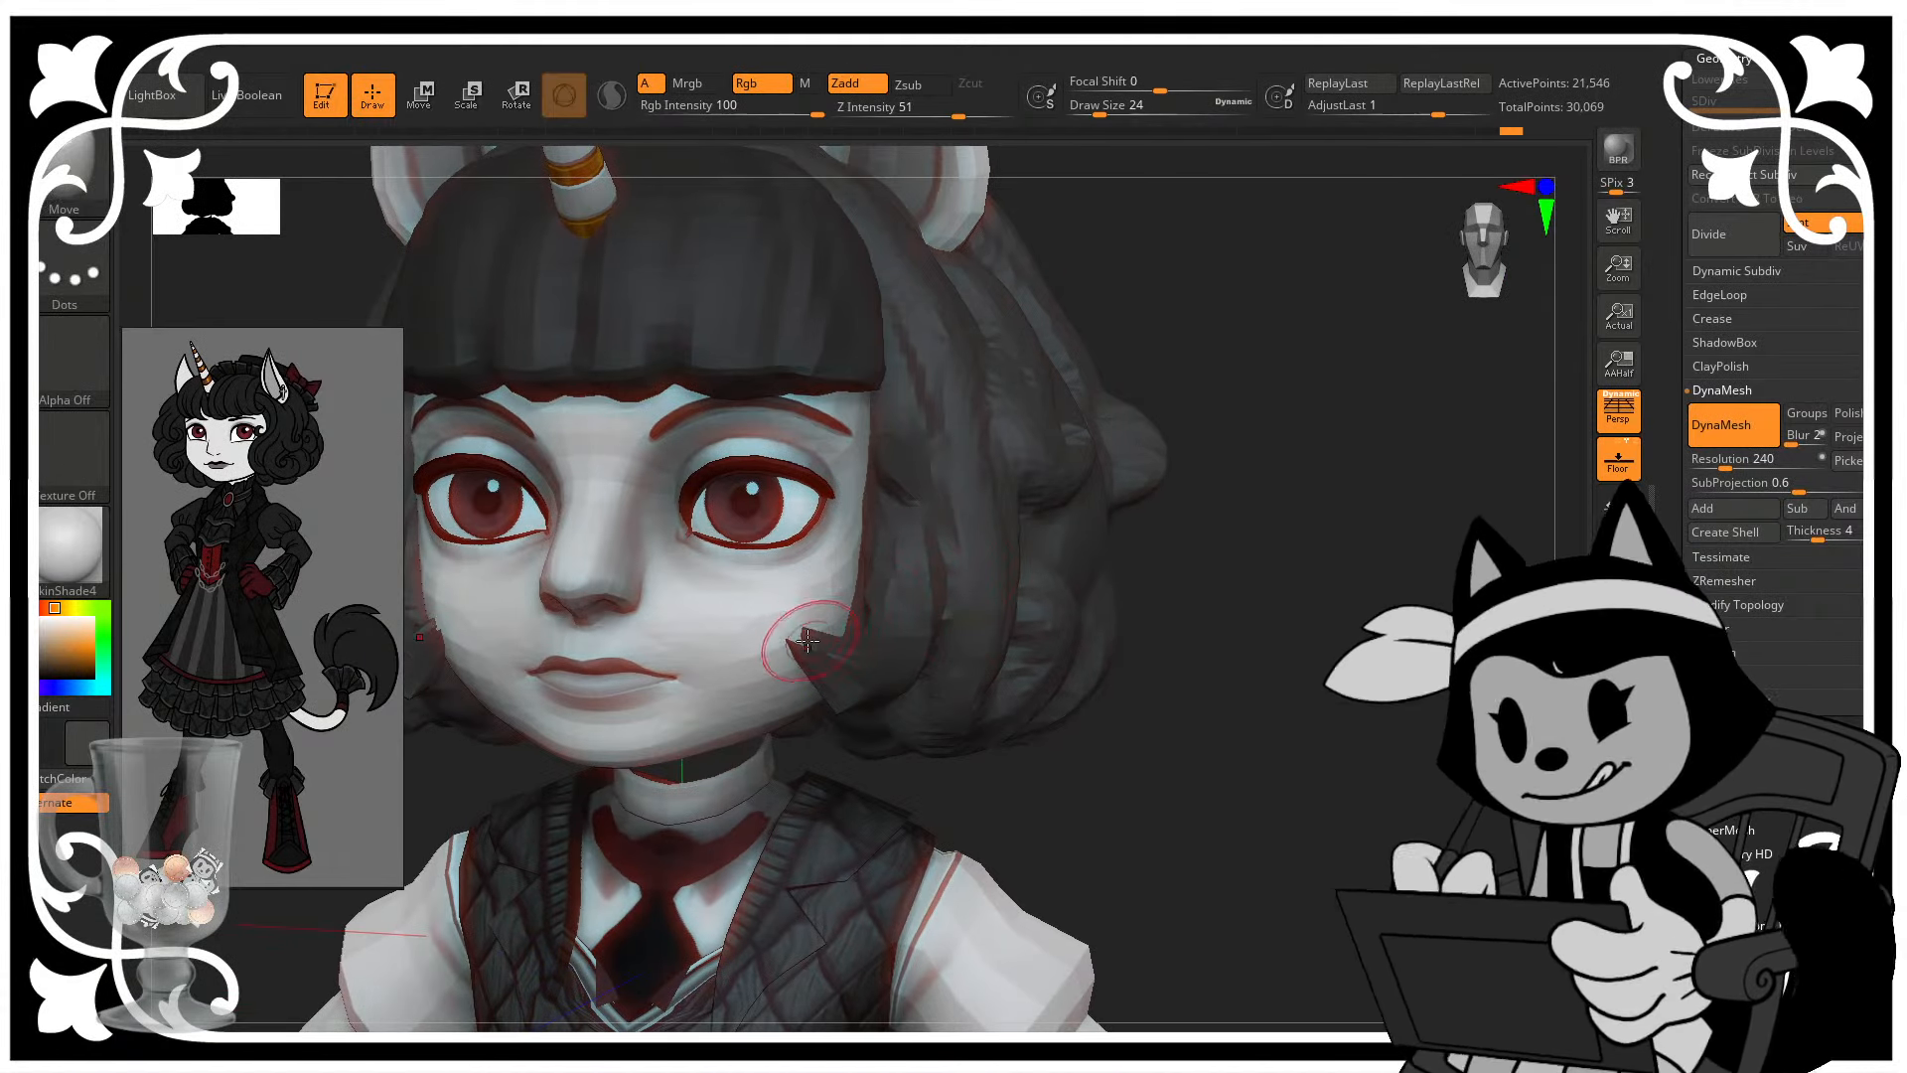
{"action": "left_click_drag", "start_coordinate": [836, 653], "coordinate": [821, 647], "text": "shift"}
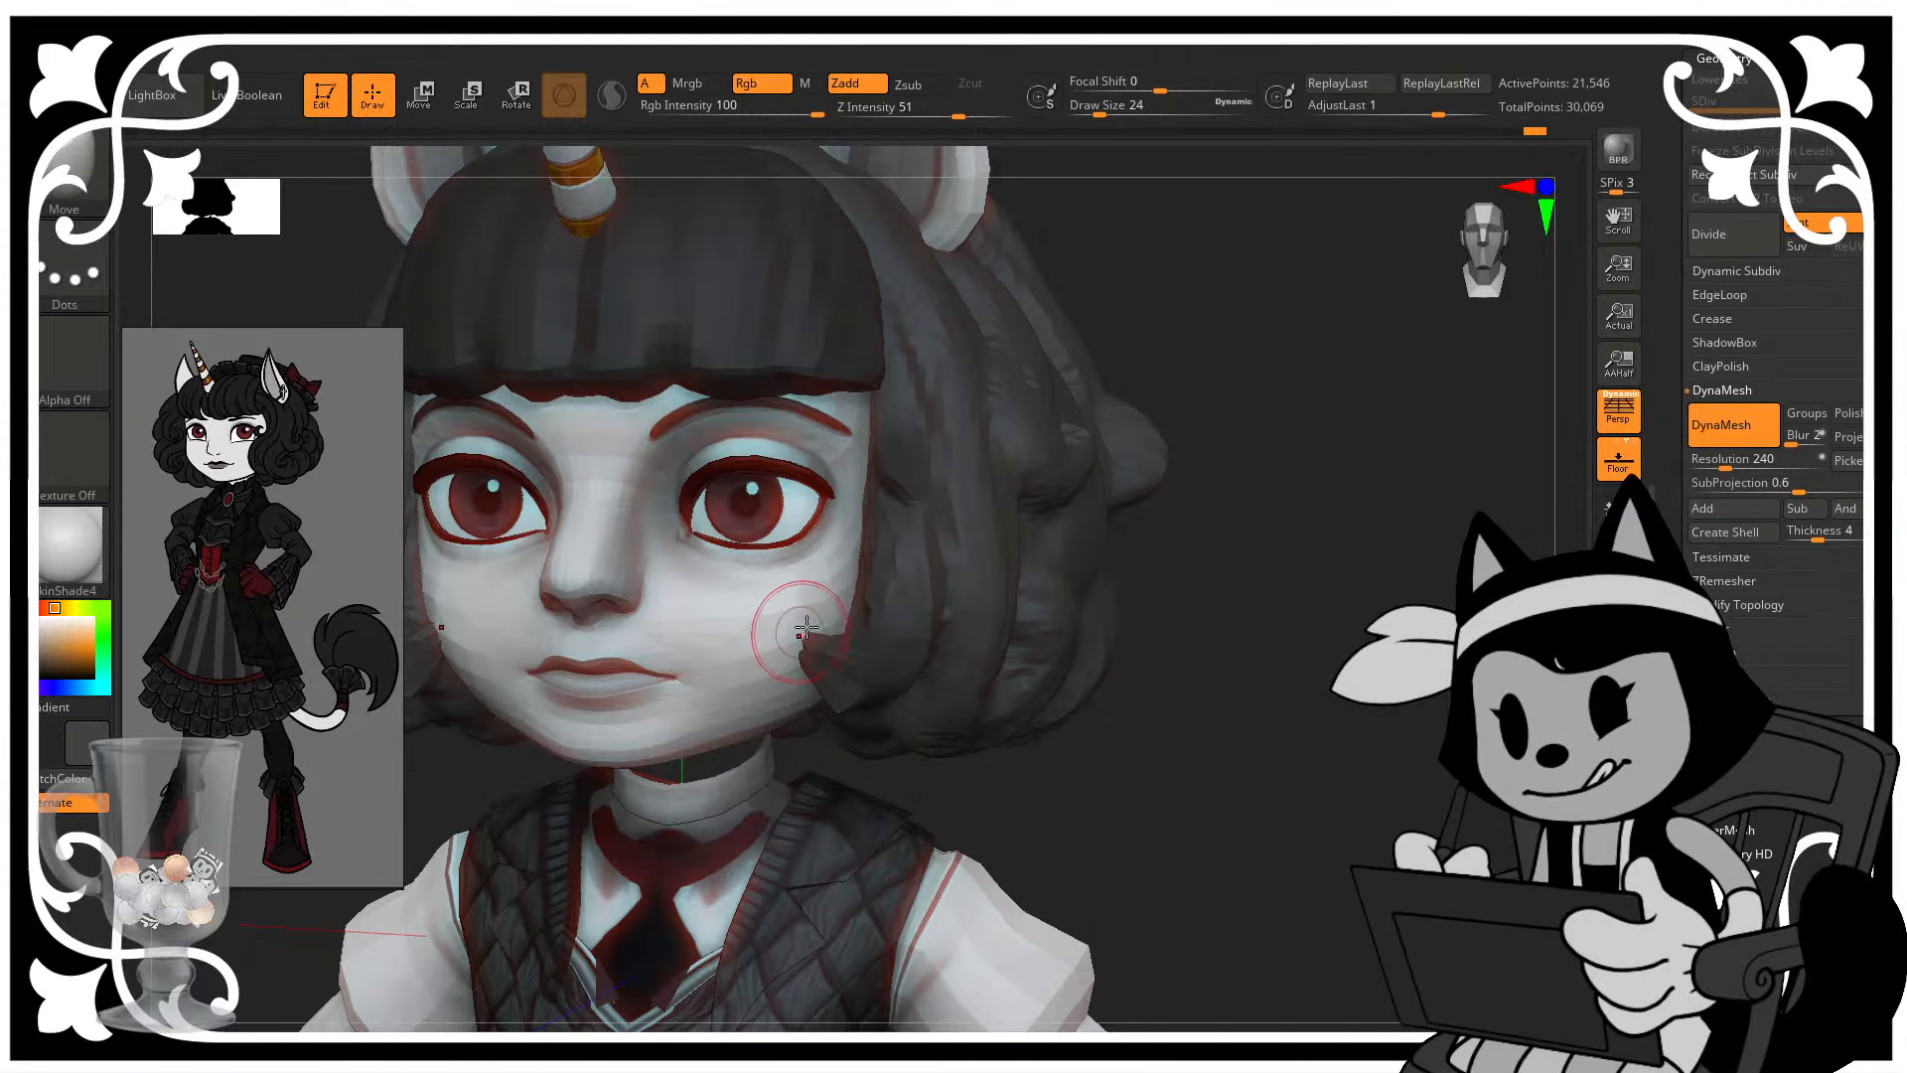
- Fit the cheek lock's tip against the face from above and below, moving and smoothing its lower edge
{"action": "left_click_drag", "start_coordinate": [1180, 443], "coordinate": [903, 616]}
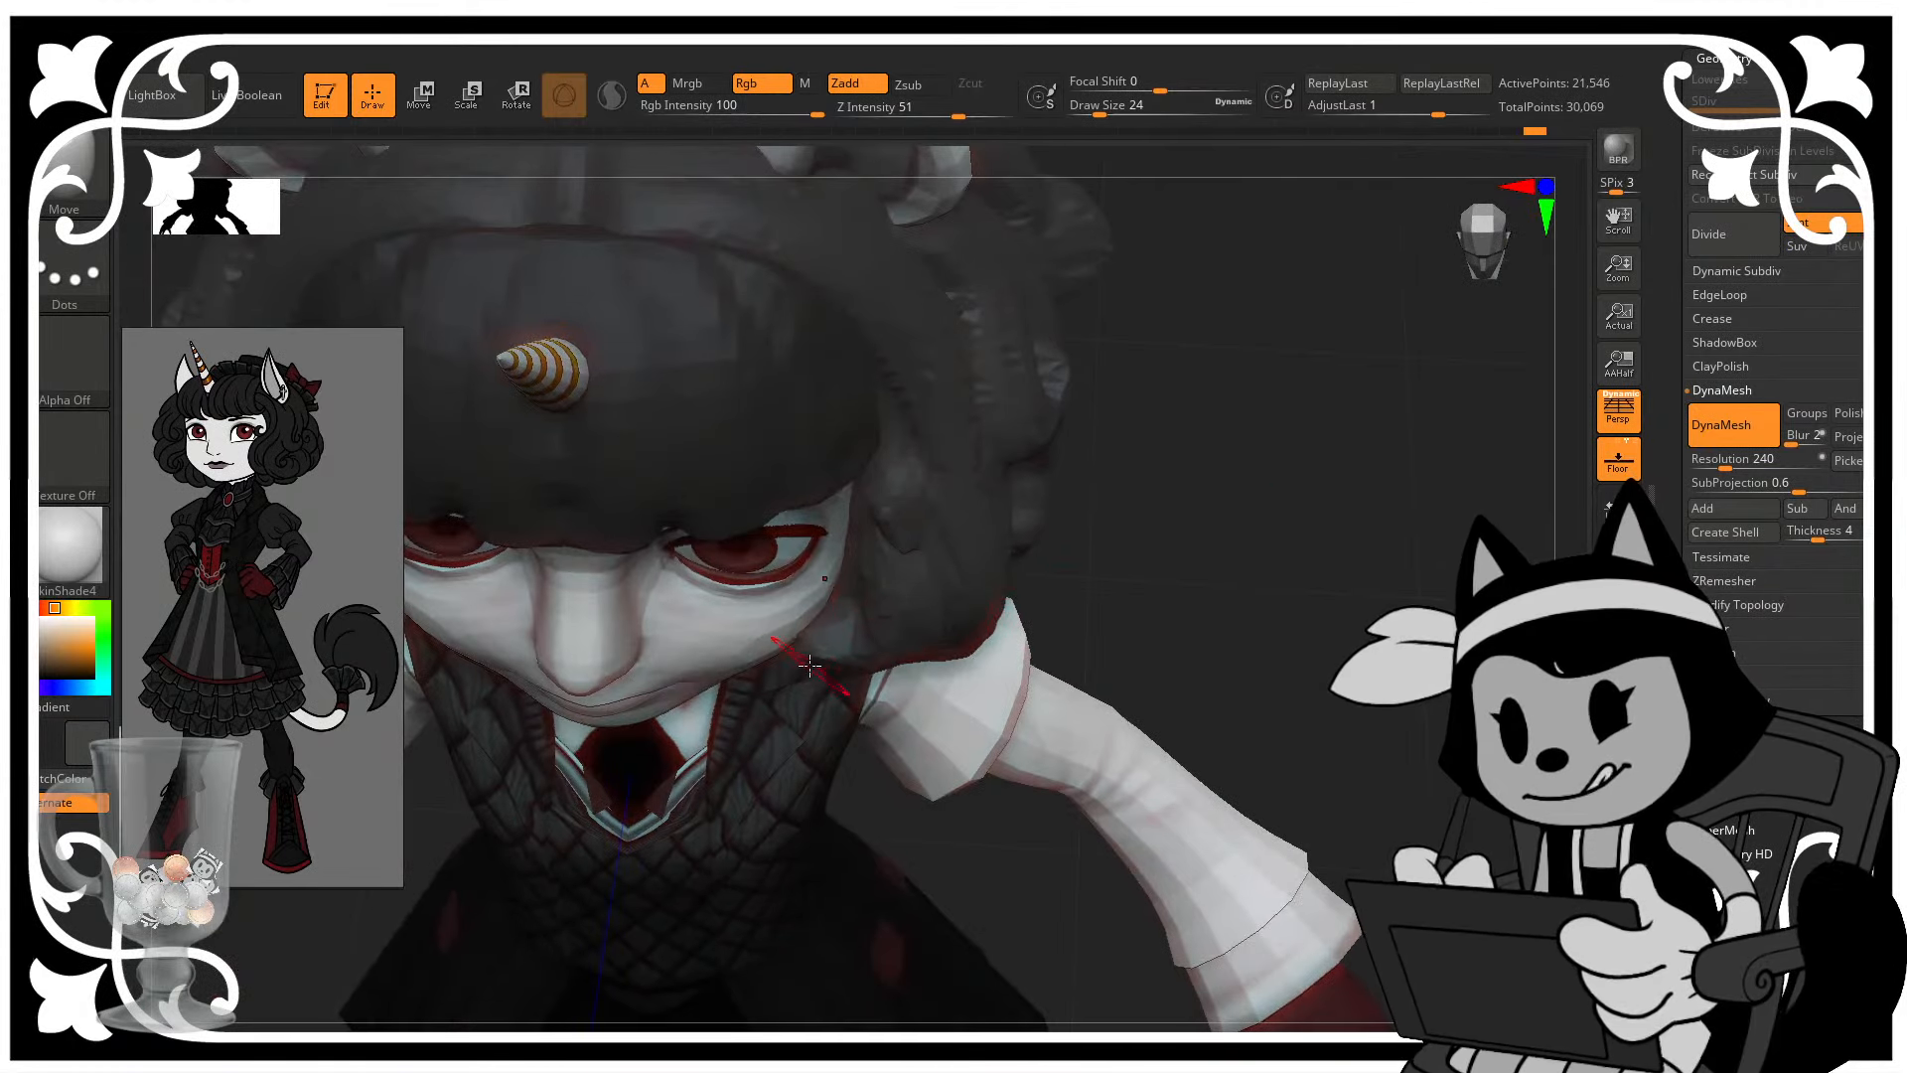
{"action": "left_click_drag", "start_coordinate": [1145, 520], "coordinate": [1177, 387]}
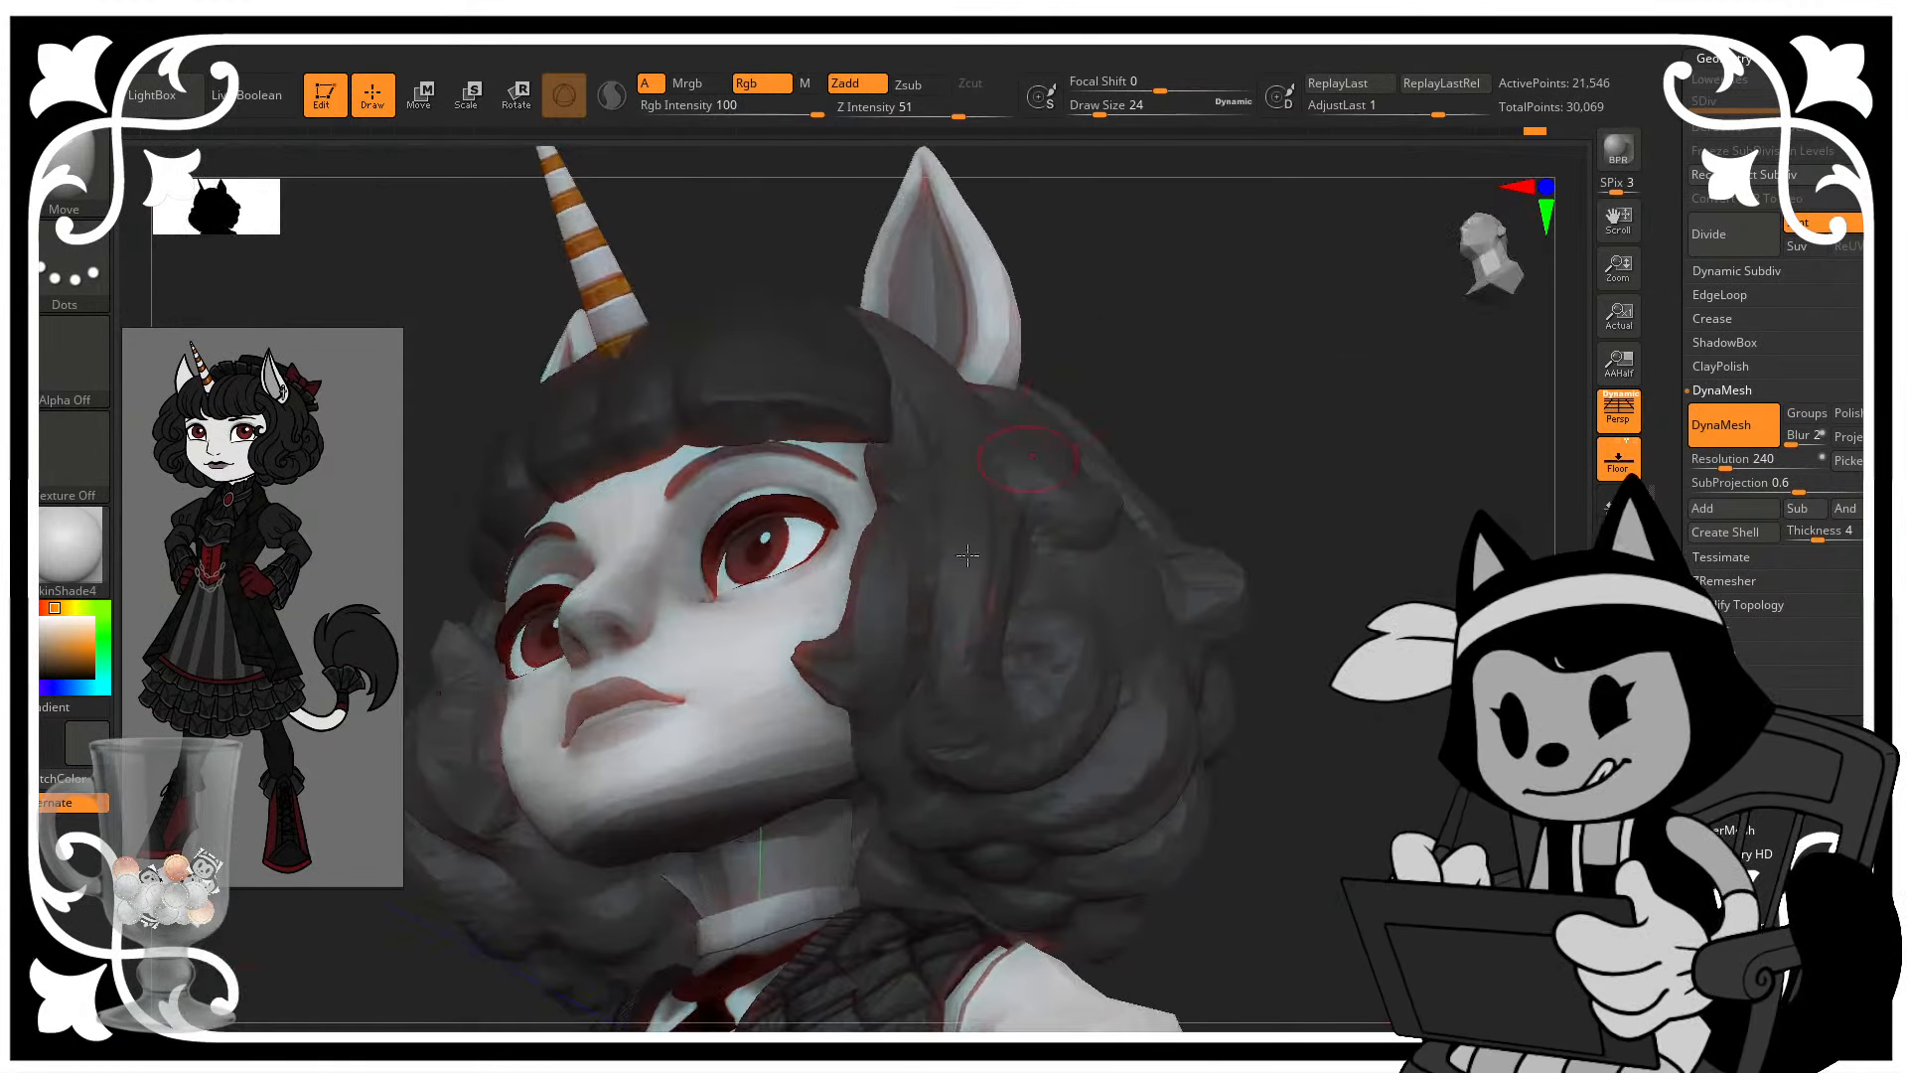
{"action": "left_click_drag", "start_coordinate": [849, 679], "coordinate": [852, 695], "text": "shift"}
{"action": "mouse_move", "coordinate": [1202, 438]}
{"action": "left_mouse_down"}
{"action": "mouse_move", "coordinate": [1149, 430]}
{"action": "mouse_move", "coordinate": [1098, 383]}
{"action": "left_mouse_up"}
{"action": "left_click_drag", "start_coordinate": [830, 697], "coordinate": [840, 724]}
{"action": "left_click_drag", "start_coordinate": [1132, 497], "coordinate": [1202, 467]}
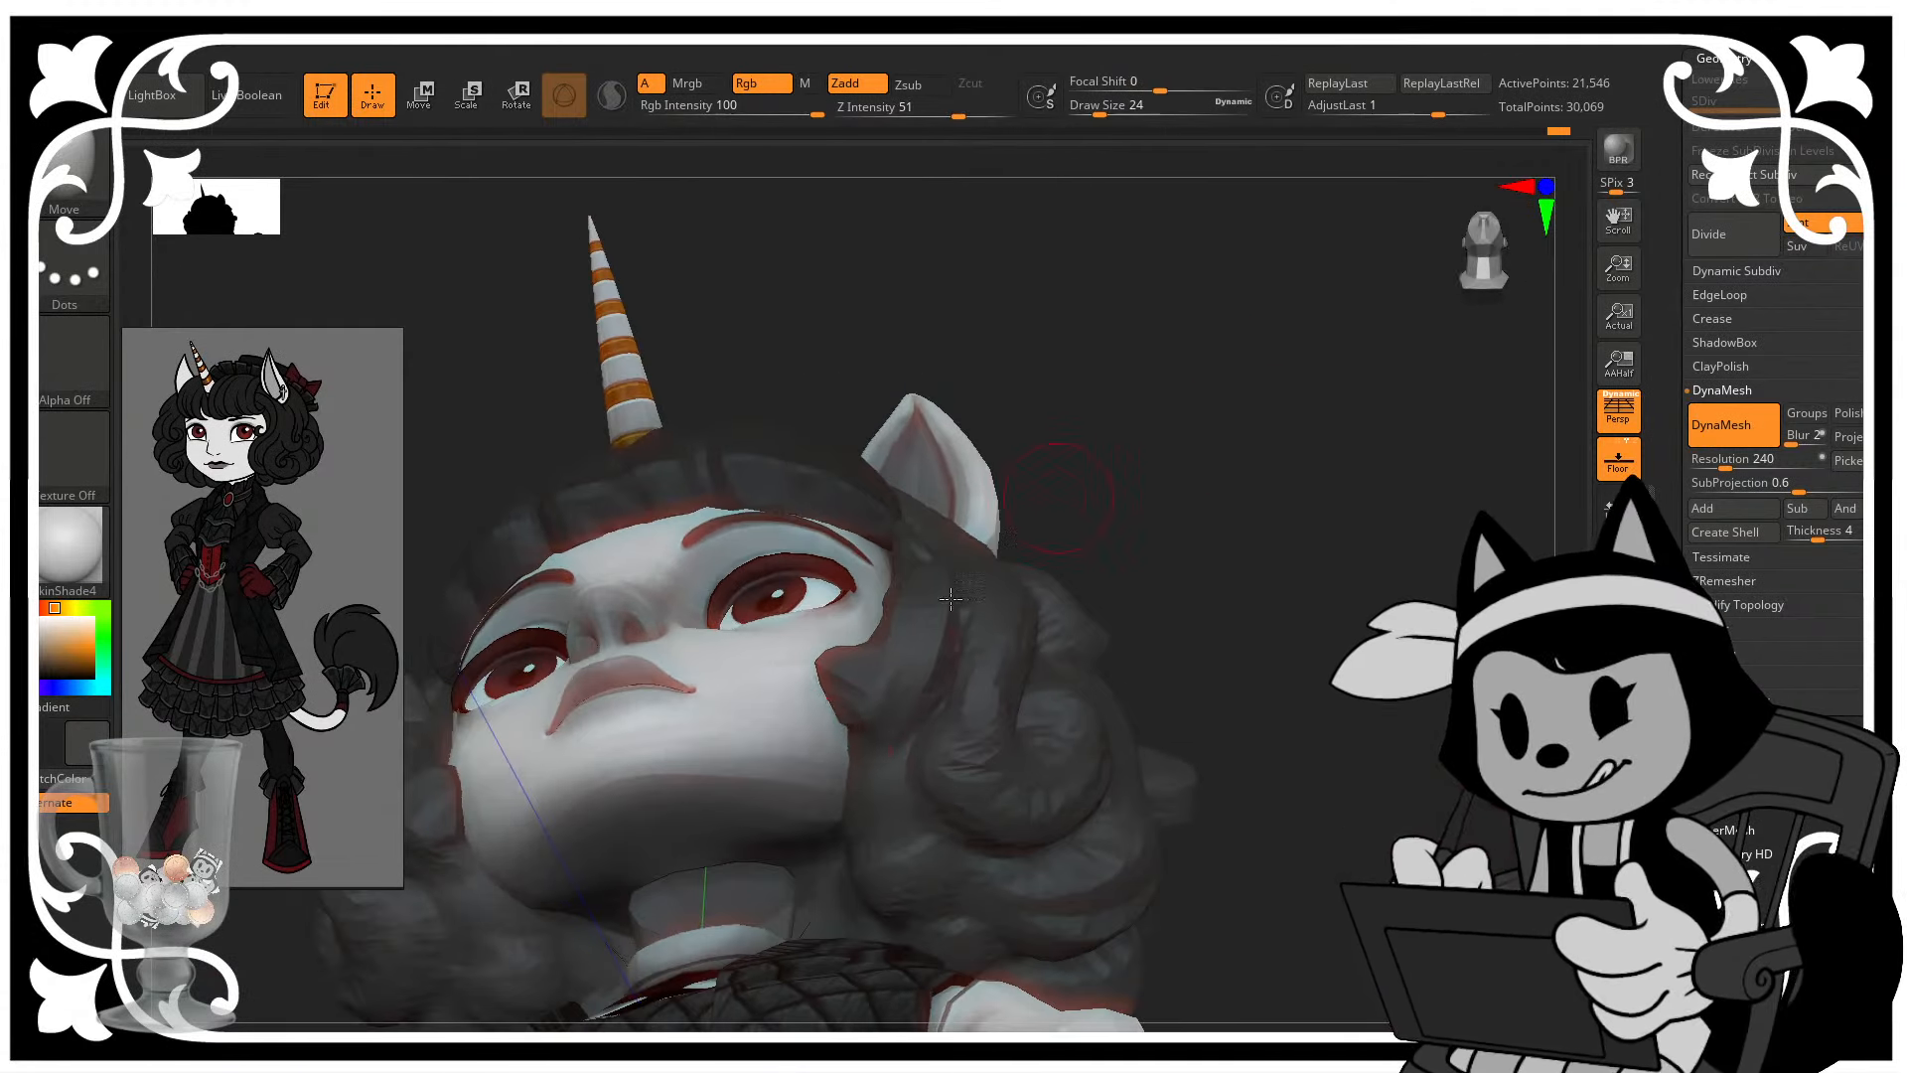
{"action": "left_click_drag", "start_coordinate": [831, 708], "coordinate": [841, 719]}
{"action": "left_click_drag", "start_coordinate": [1055, 443], "coordinate": [1131, 453]}
{"action": "left_click_drag", "start_coordinate": [840, 708], "coordinate": [851, 721], "text": "shift"}
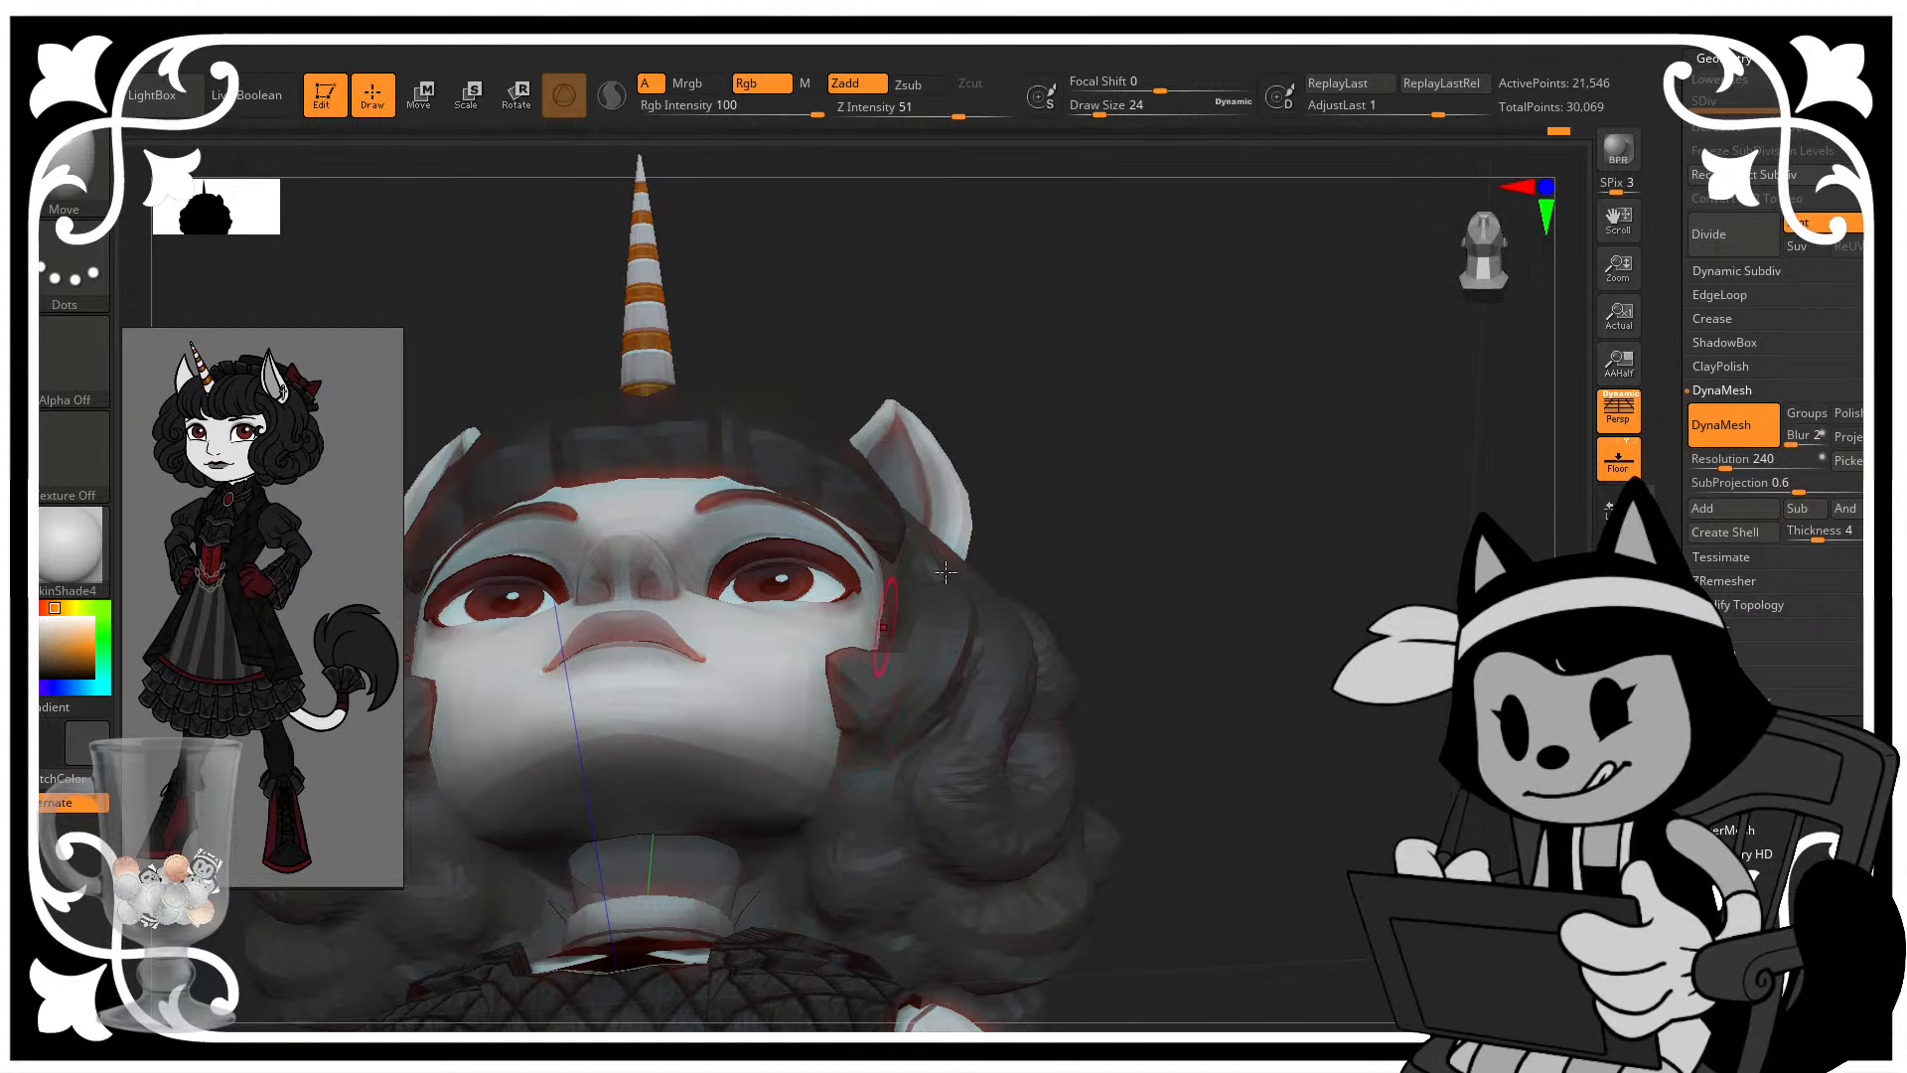
{"action": "mouse_move", "coordinate": [1106, 466]}
{"action": "left_mouse_down"}
{"action": "mouse_move", "coordinate": [1113, 552]}
{"action": "mouse_move", "coordinate": [1141, 575]}
{"action": "mouse_move", "coordinate": [1091, 605]}
{"action": "left_mouse_up"}
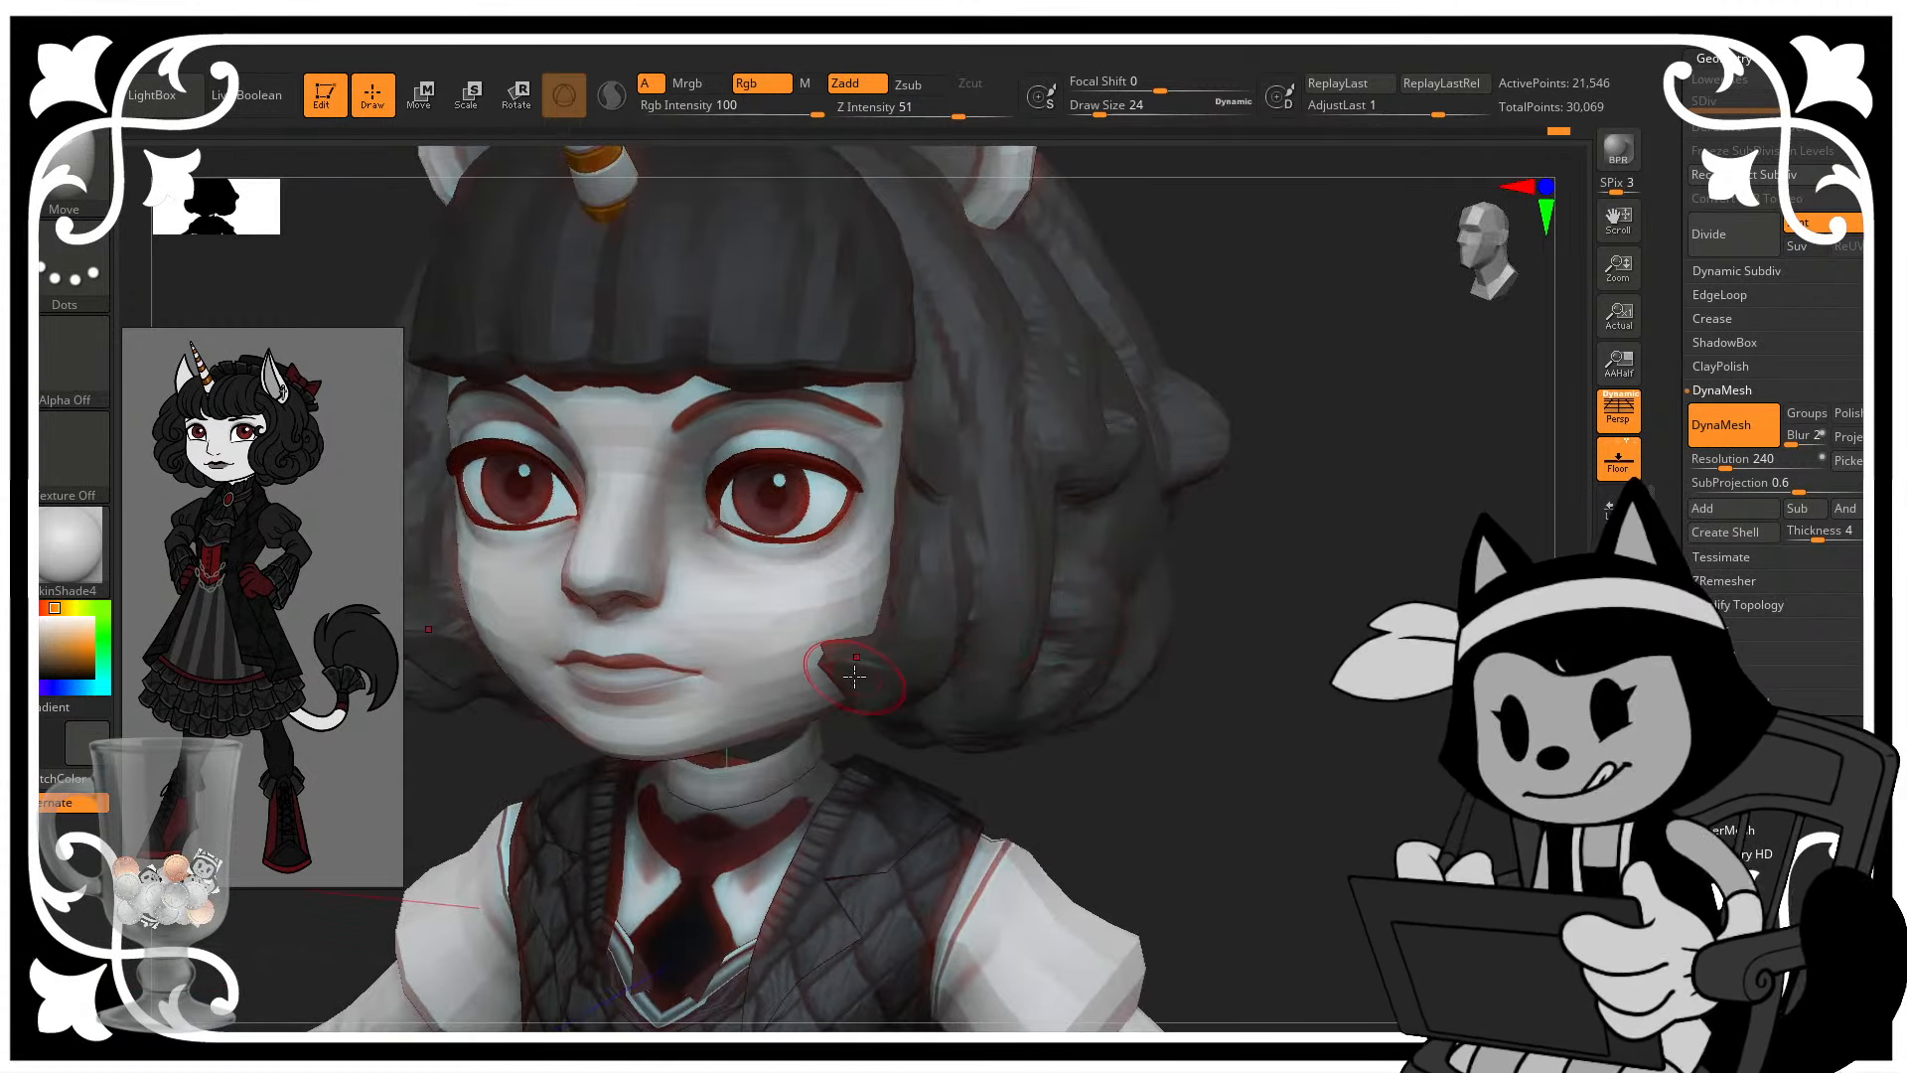
- Switch to the DamStandard brush and carve the cheek lock's underside beside the jaw
{"action": "key", "text": "b"}
{"action": "key", "text": "d"}
{"action": "key", "text": "s"}
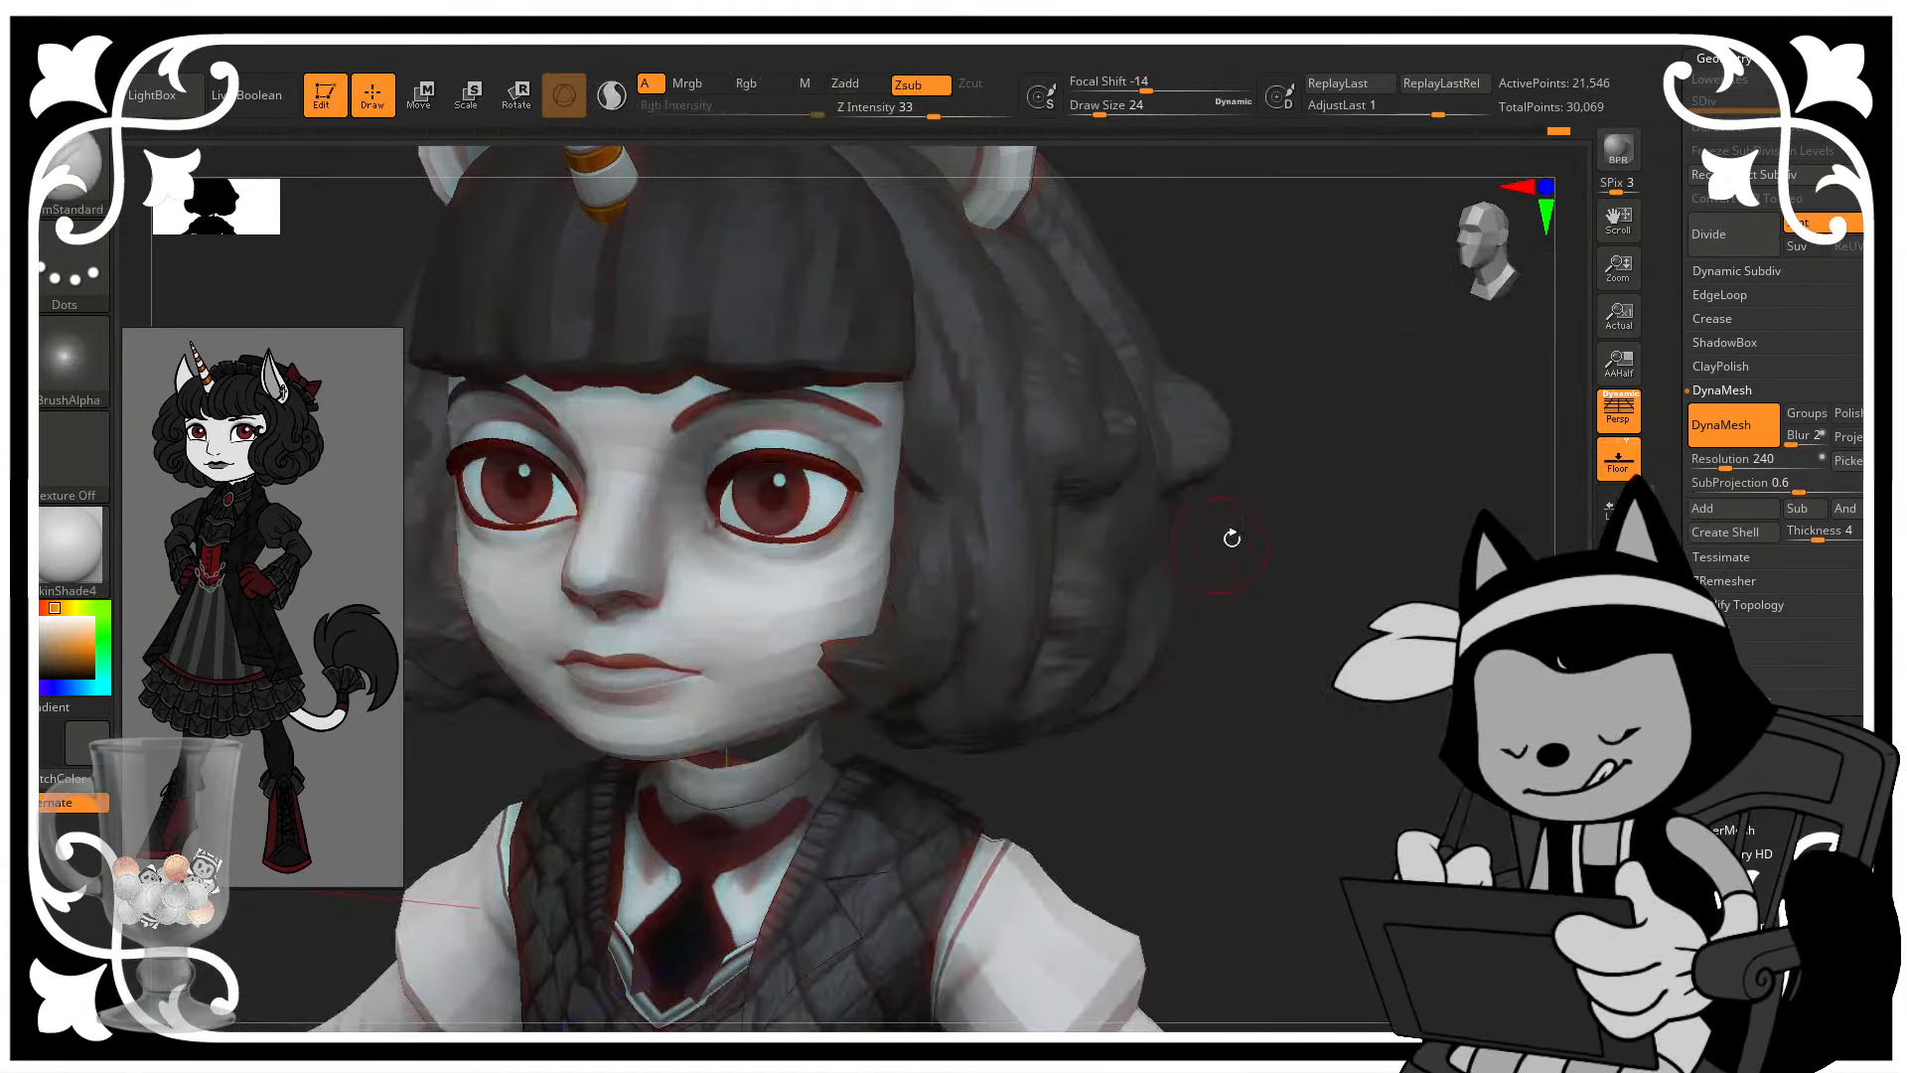
{"action": "left_click_drag", "start_coordinate": [1231, 538], "coordinate": [1281, 447]}
{"action": "left_click_drag", "start_coordinate": [1202, 581], "coordinate": [1136, 533]}
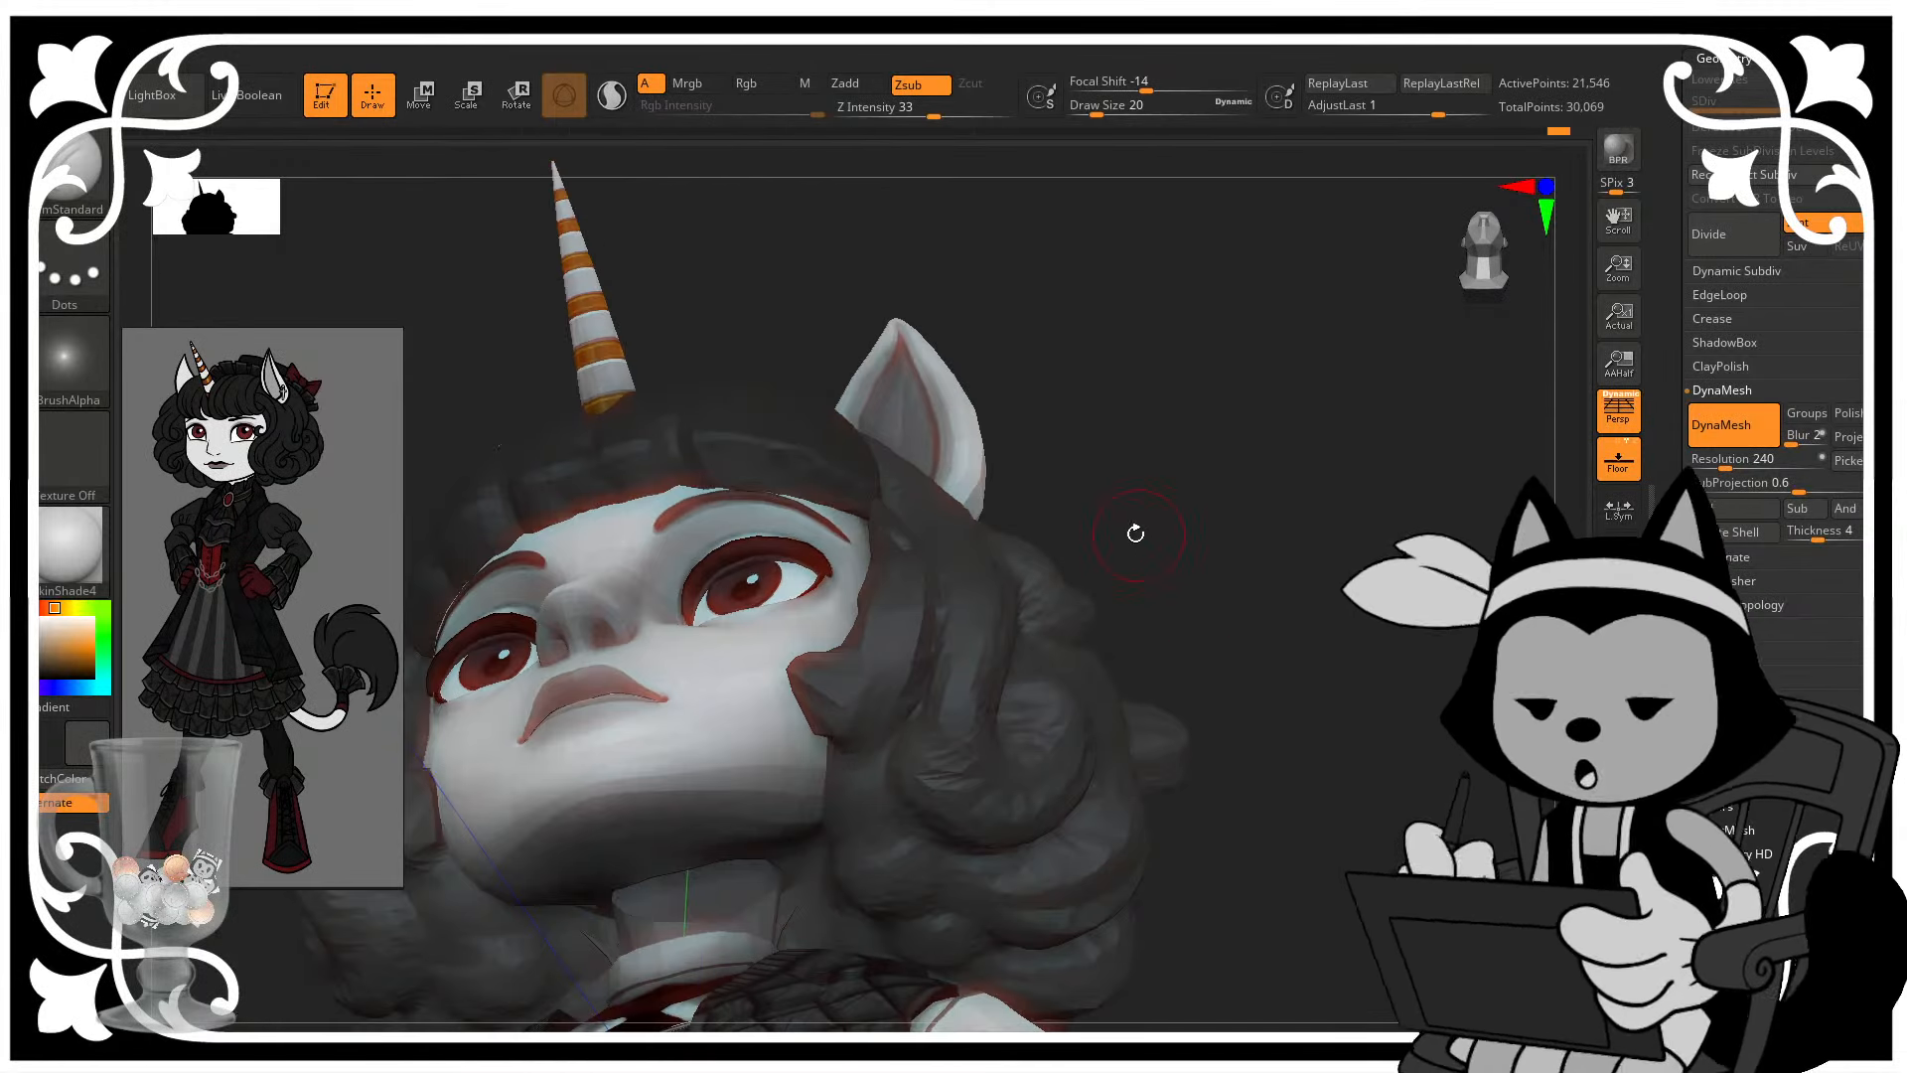
{"action": "mouse_move", "coordinate": [837, 742]}
{"action": "left_mouse_down"}
{"action": "mouse_move", "coordinate": [885, 737]}
{"action": "mouse_move", "coordinate": [1001, 638]}
{"action": "left_mouse_up"}
{"action": "mouse_move", "coordinate": [1231, 516]}
{"action": "left_mouse_down"}
{"action": "mouse_move", "coordinate": [1246, 563]}
{"action": "mouse_move", "coordinate": [1228, 570]}
{"action": "left_mouse_up"}
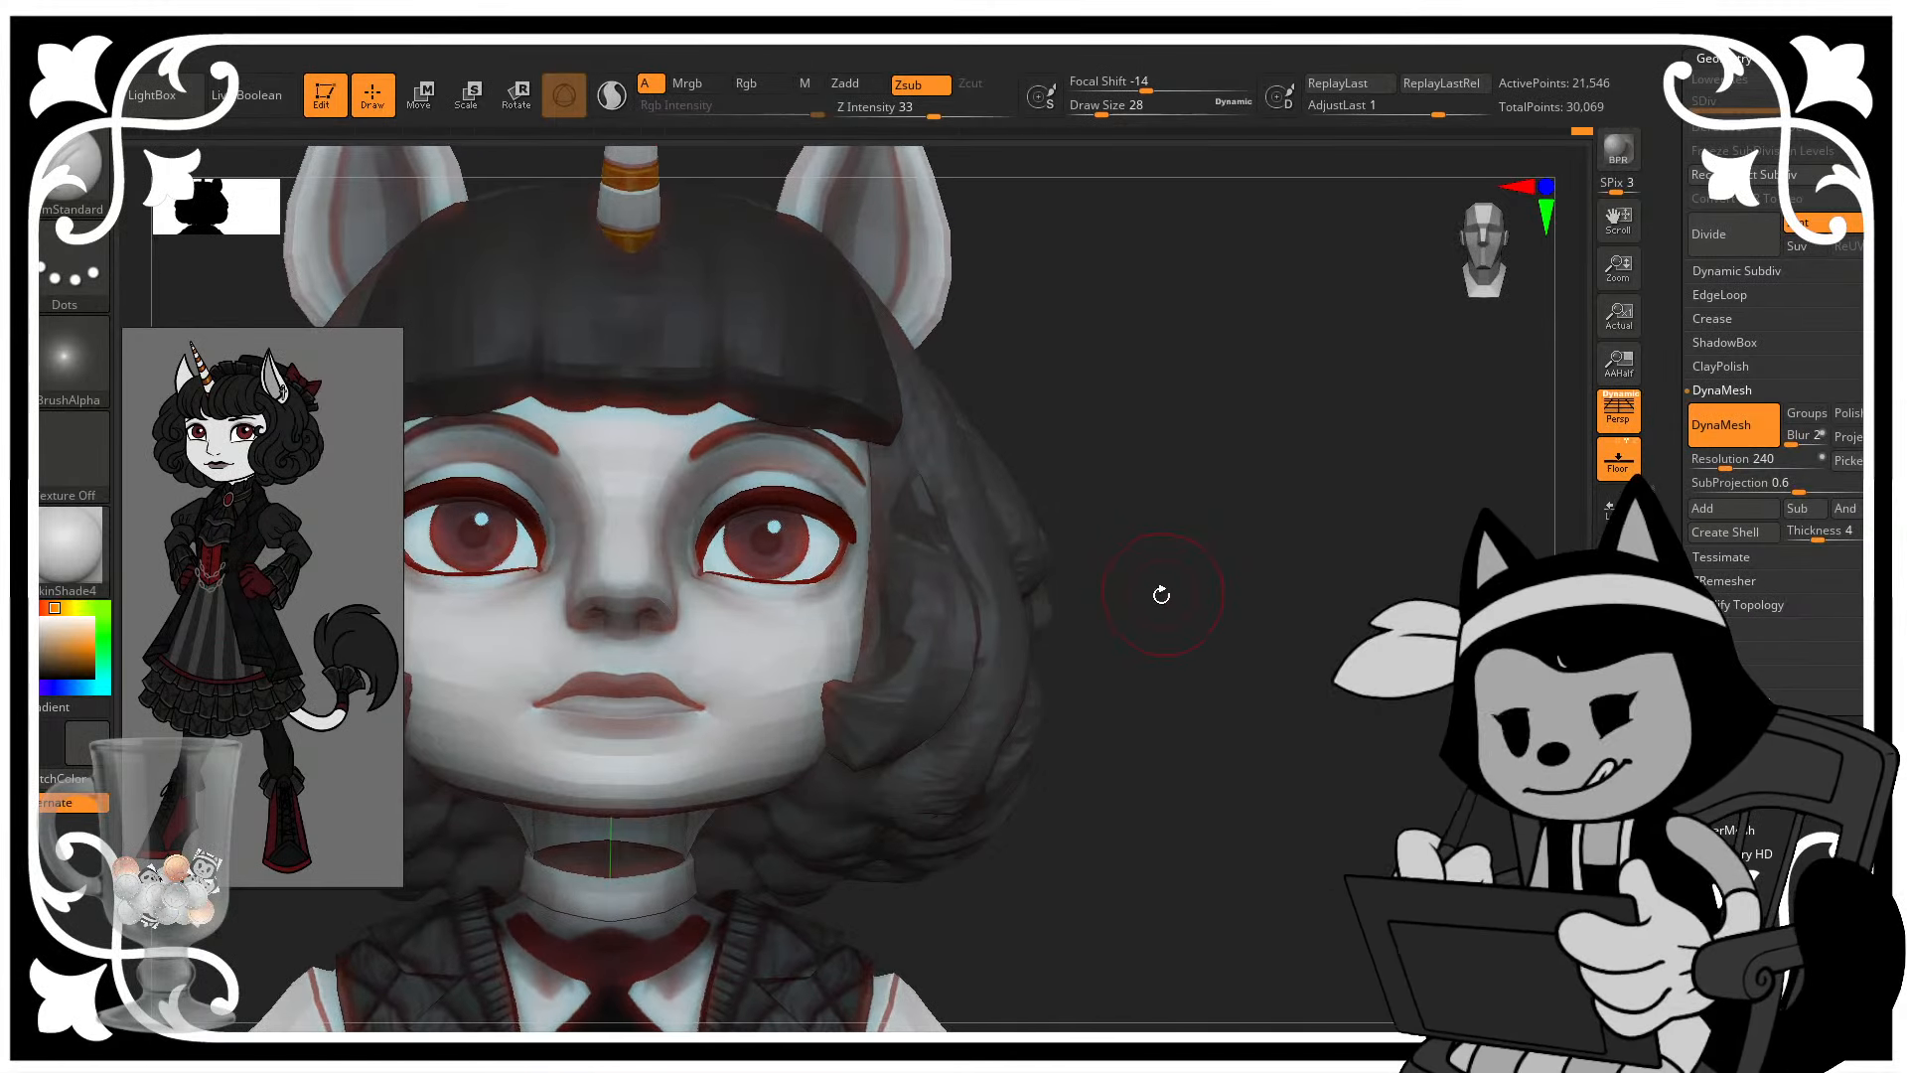
- Switch back to the Move brush with draw size 40 and save the project
{"action": "key", "text": "b"}
{"action": "key", "text": "m"}
{"action": "key", "text": "v"}
{"action": "key", "text": "comma"}
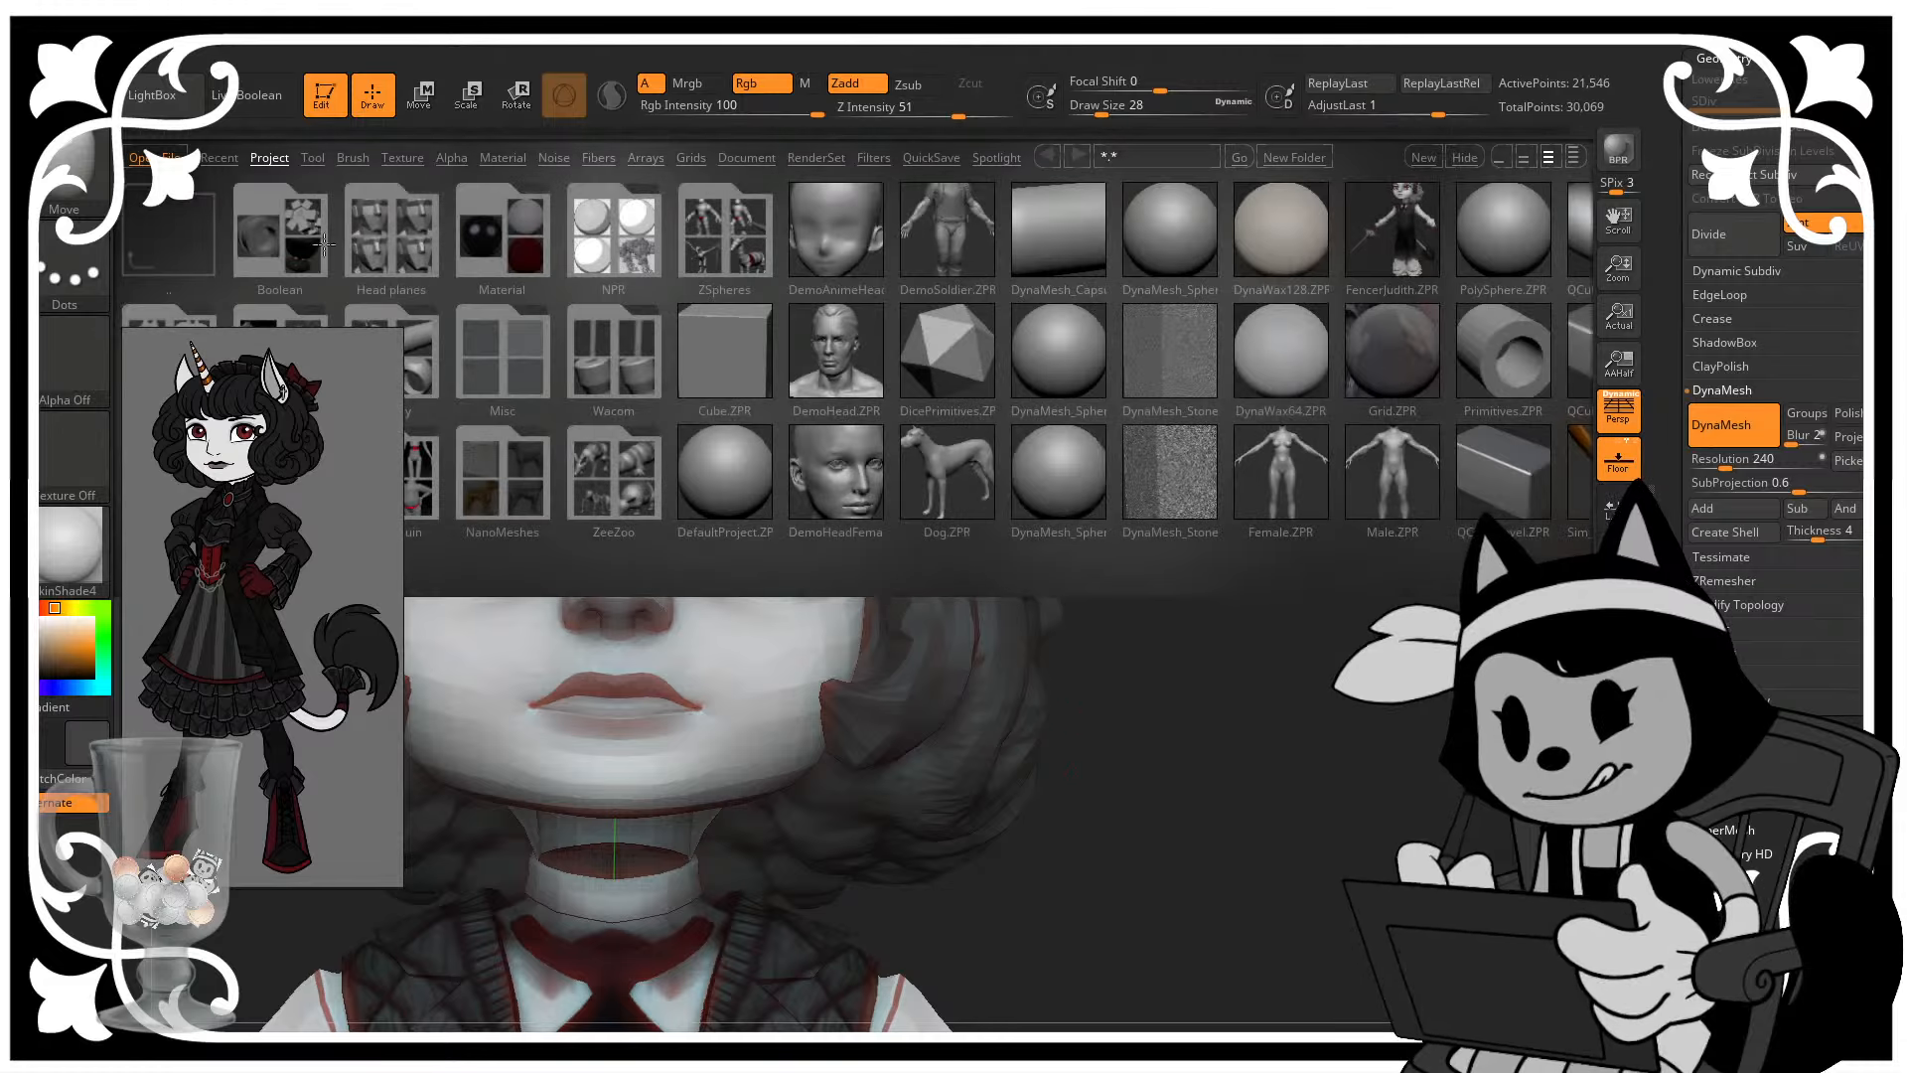
{"action": "key", "text": "comma"}
{"action": "left_click_drag", "start_coordinate": [1153, 530], "coordinate": [1103, 545]}
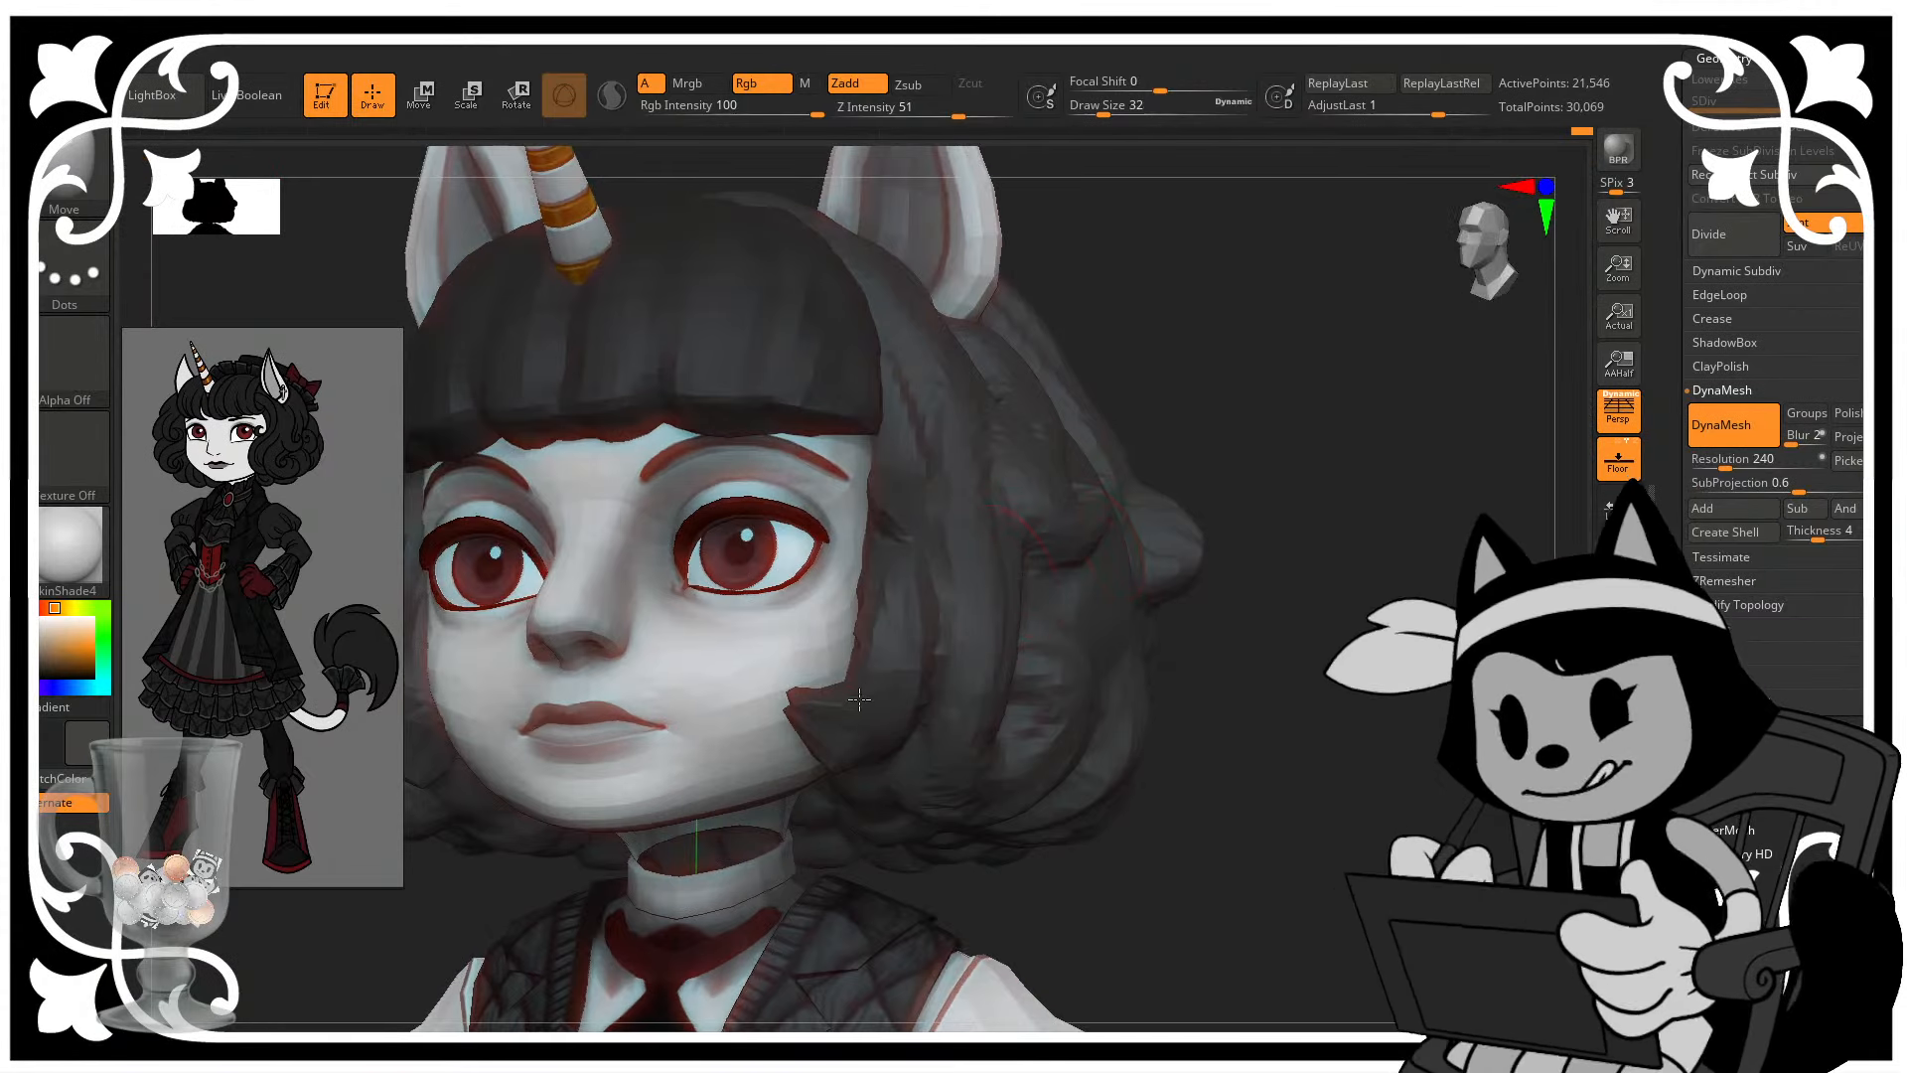
{"action": "key", "text": "bracketright"}
{"action": "key", "text": "ctrl"}
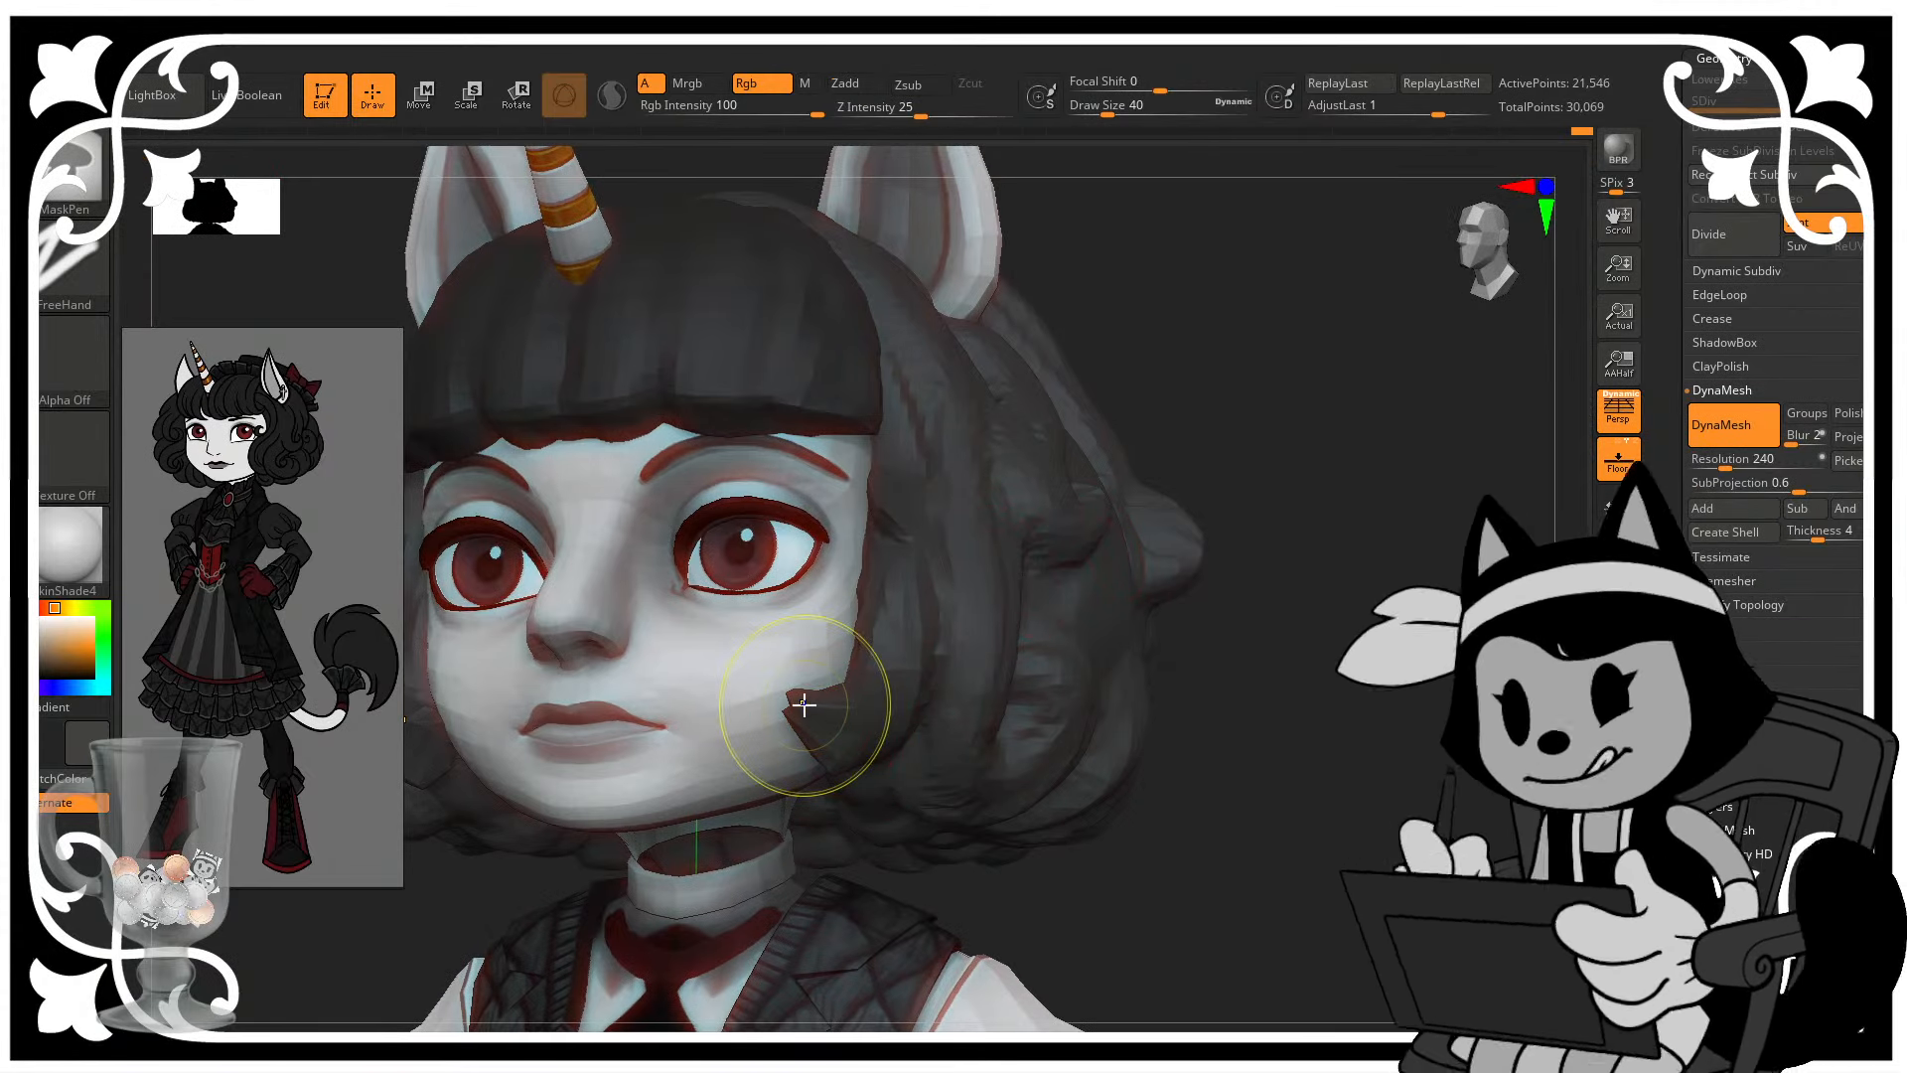
{"action": "key", "text": "ctrl+s"}
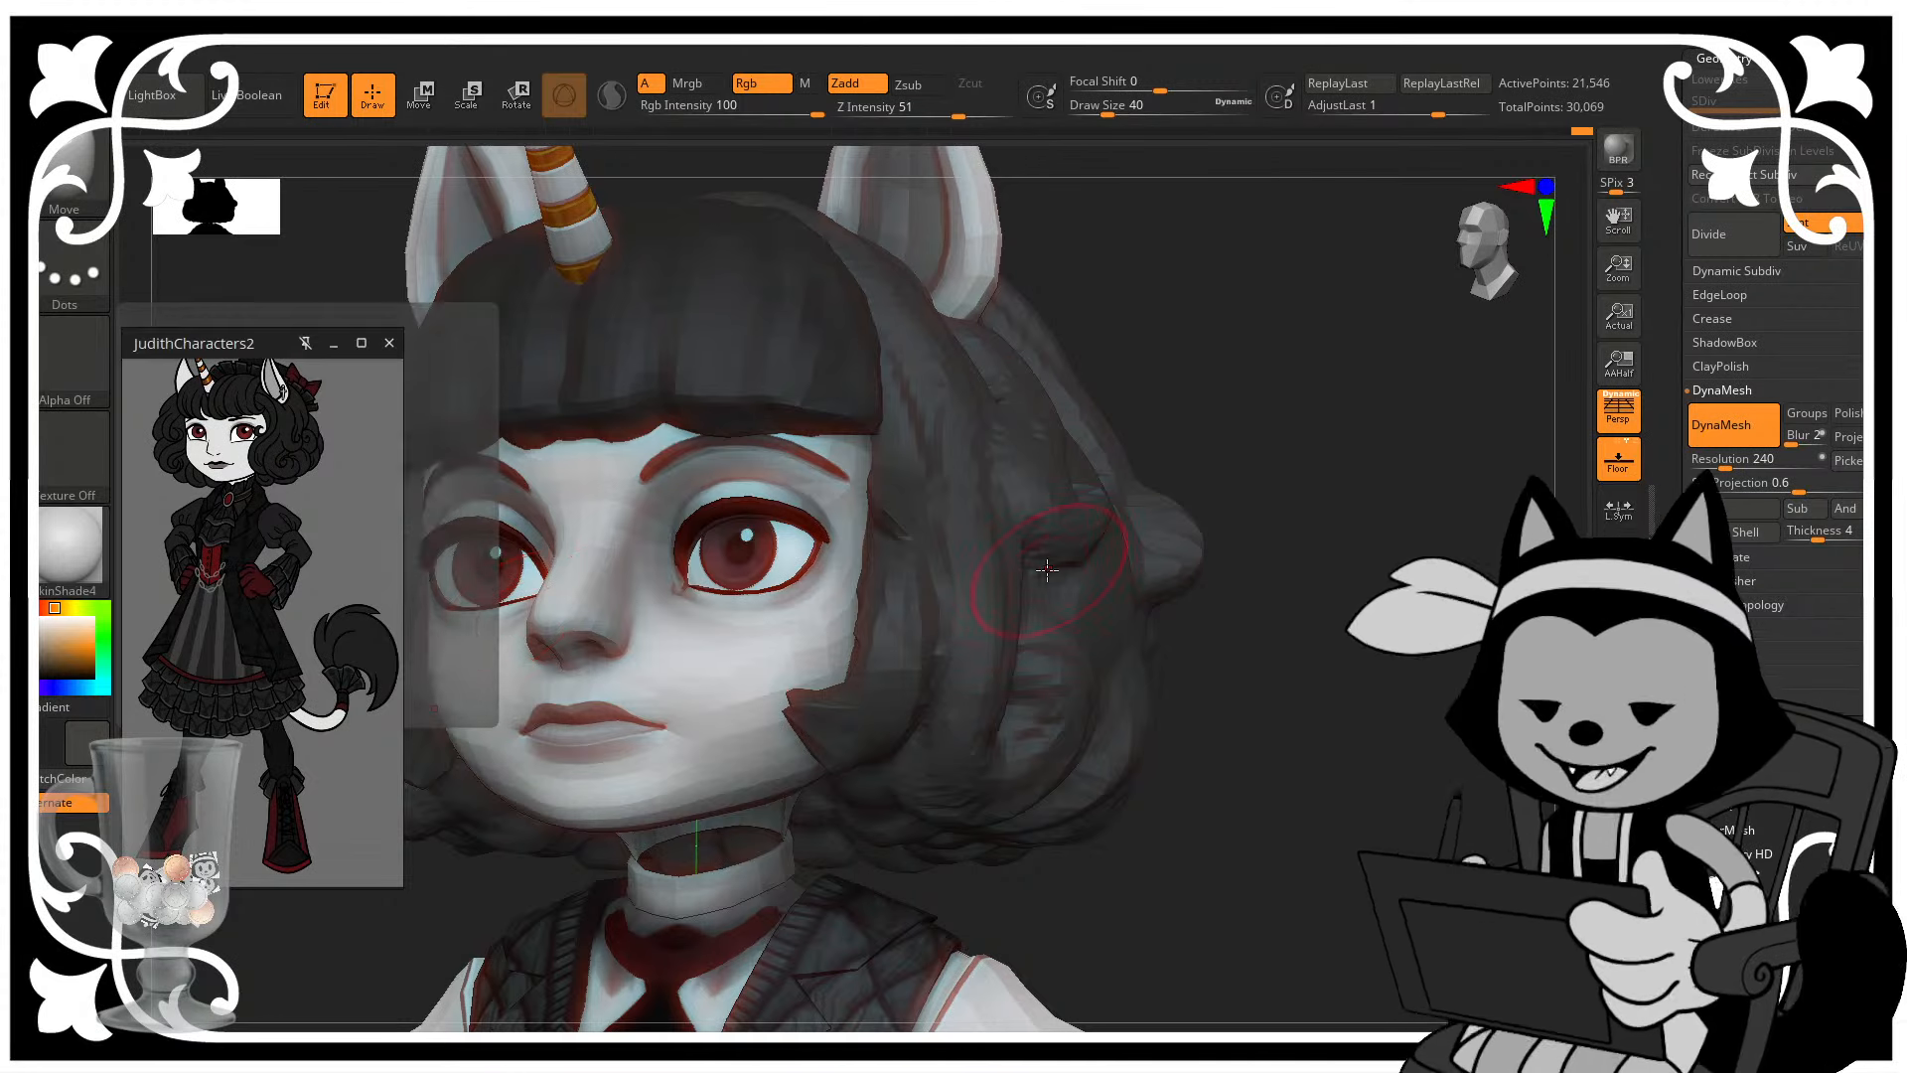
- Examine the hairstyle's silhouette and cheek locks from front, three-quarter and side views against the reference drawing
{"action": "left_click_drag", "start_coordinate": [1133, 676], "coordinate": [1391, 611], "text": "alt"}
{"action": "mouse_move", "coordinate": [1308, 528]}
{"action": "left_mouse_down"}
{"action": "mouse_move", "coordinate": [1277, 575]}
{"action": "mouse_move", "coordinate": [1320, 553]}
{"action": "mouse_move", "coordinate": [1311, 532]}
{"action": "left_mouse_up"}
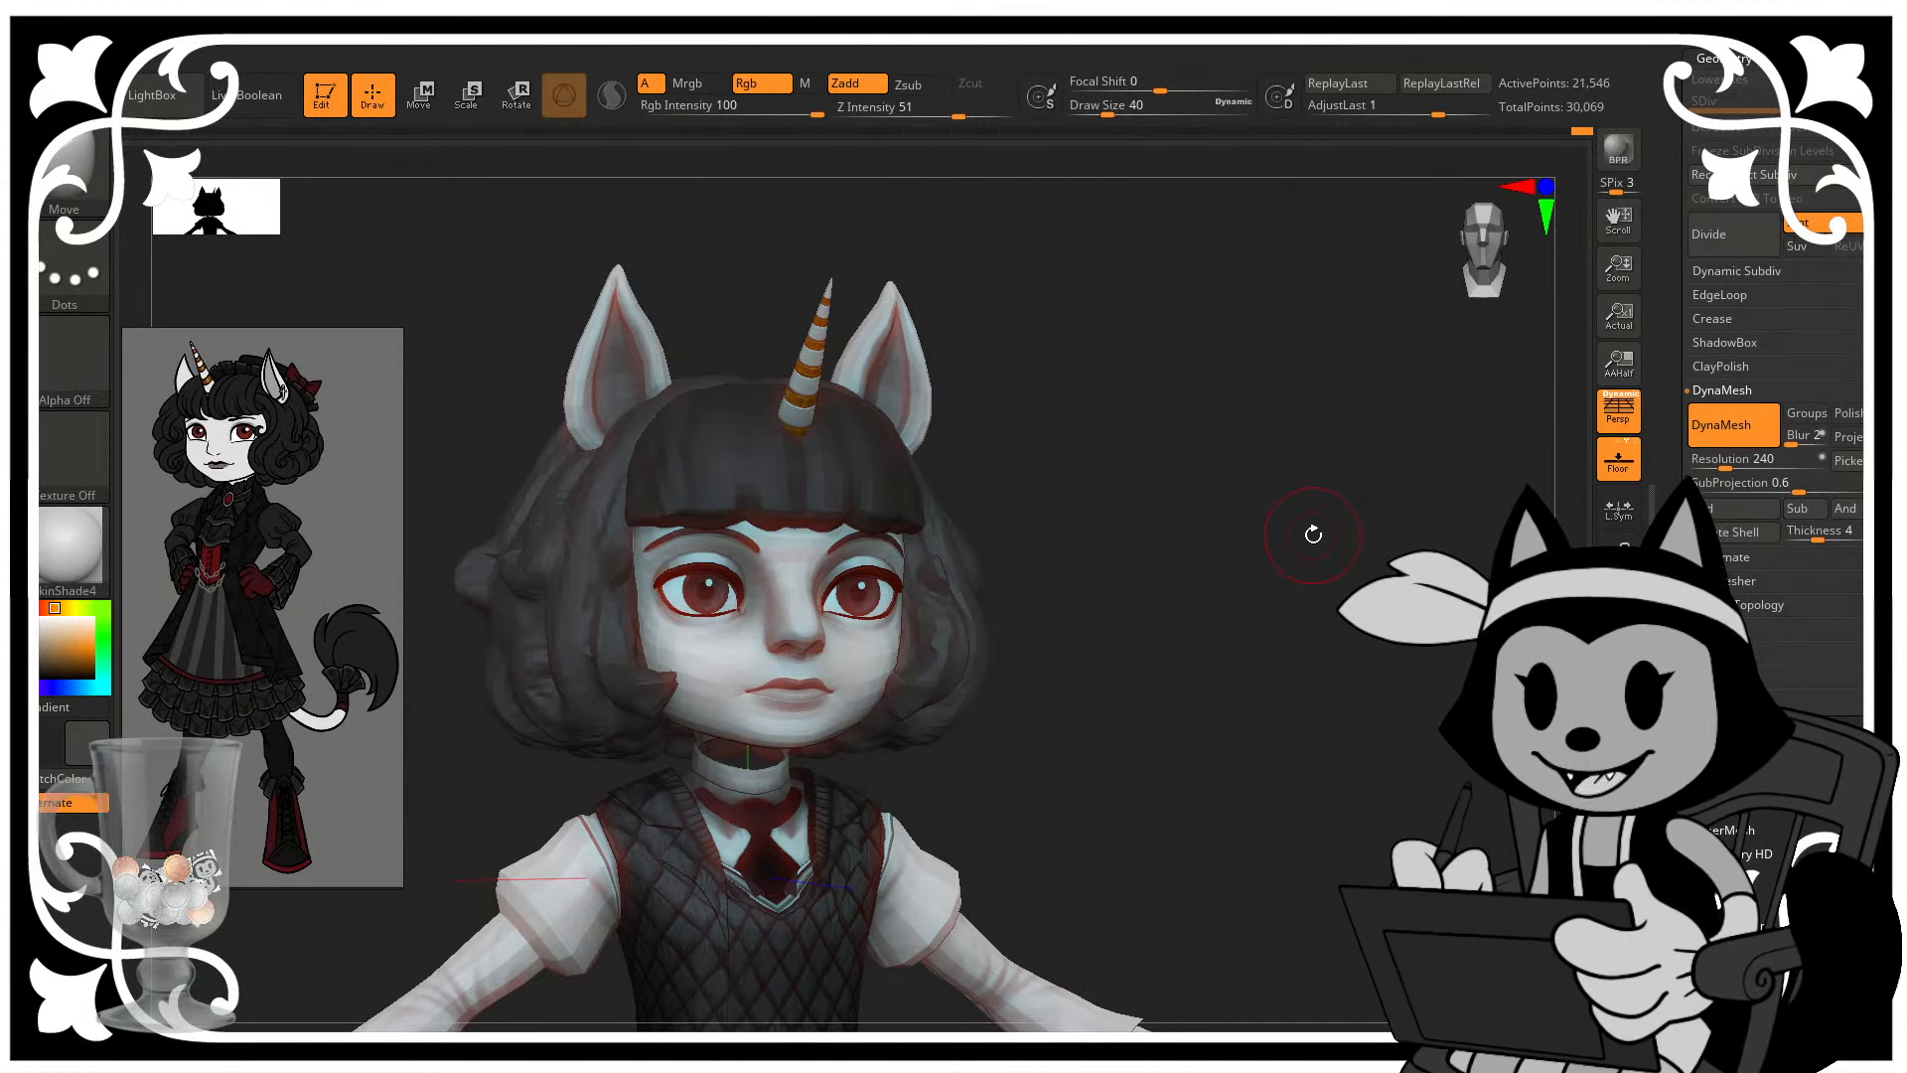
{"action": "left_click_drag", "start_coordinate": [1196, 562], "coordinate": [1144, 393]}
{"action": "left_click_drag", "start_coordinate": [1329, 558], "coordinate": [1422, 646]}
{"action": "left_click_drag", "start_coordinate": [1391, 557], "coordinate": [1408, 667], "text": "alt"}
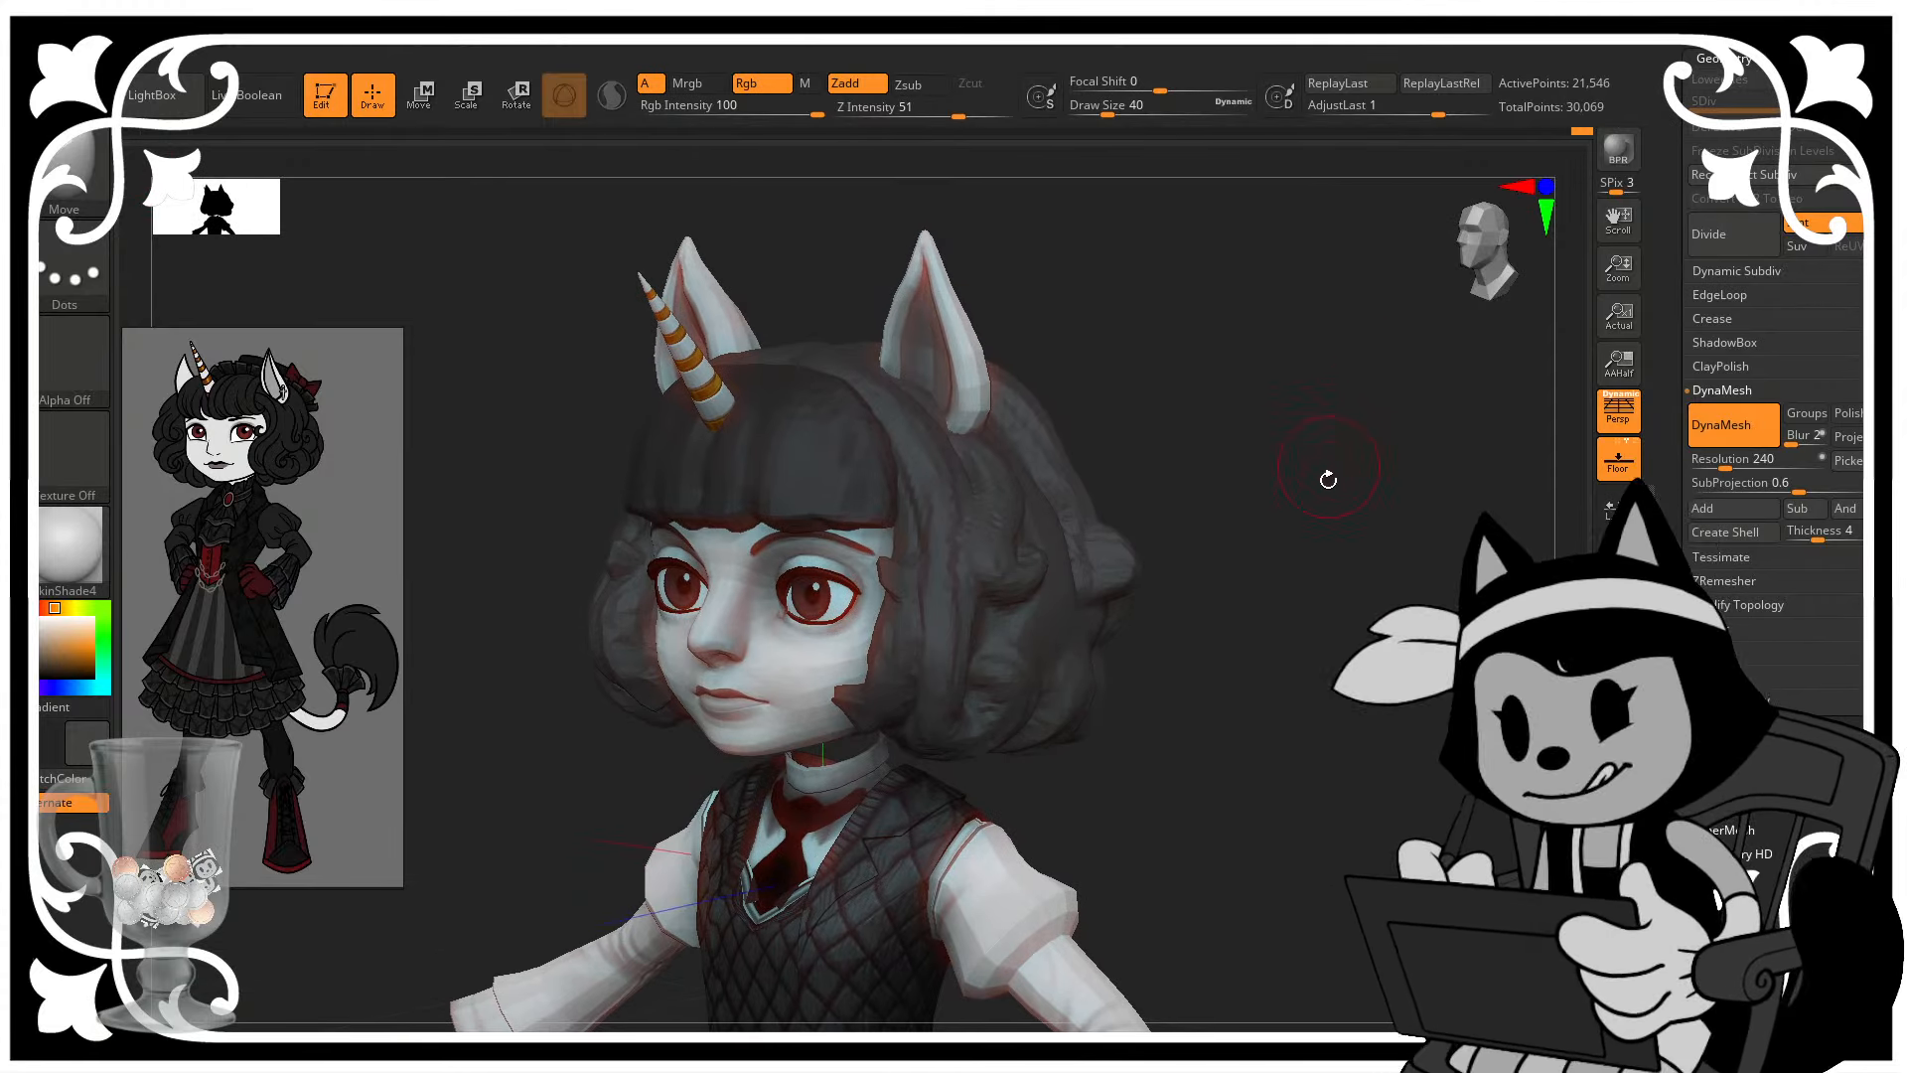
{"action": "left_click_drag", "start_coordinate": [1328, 480], "coordinate": [1375, 481]}
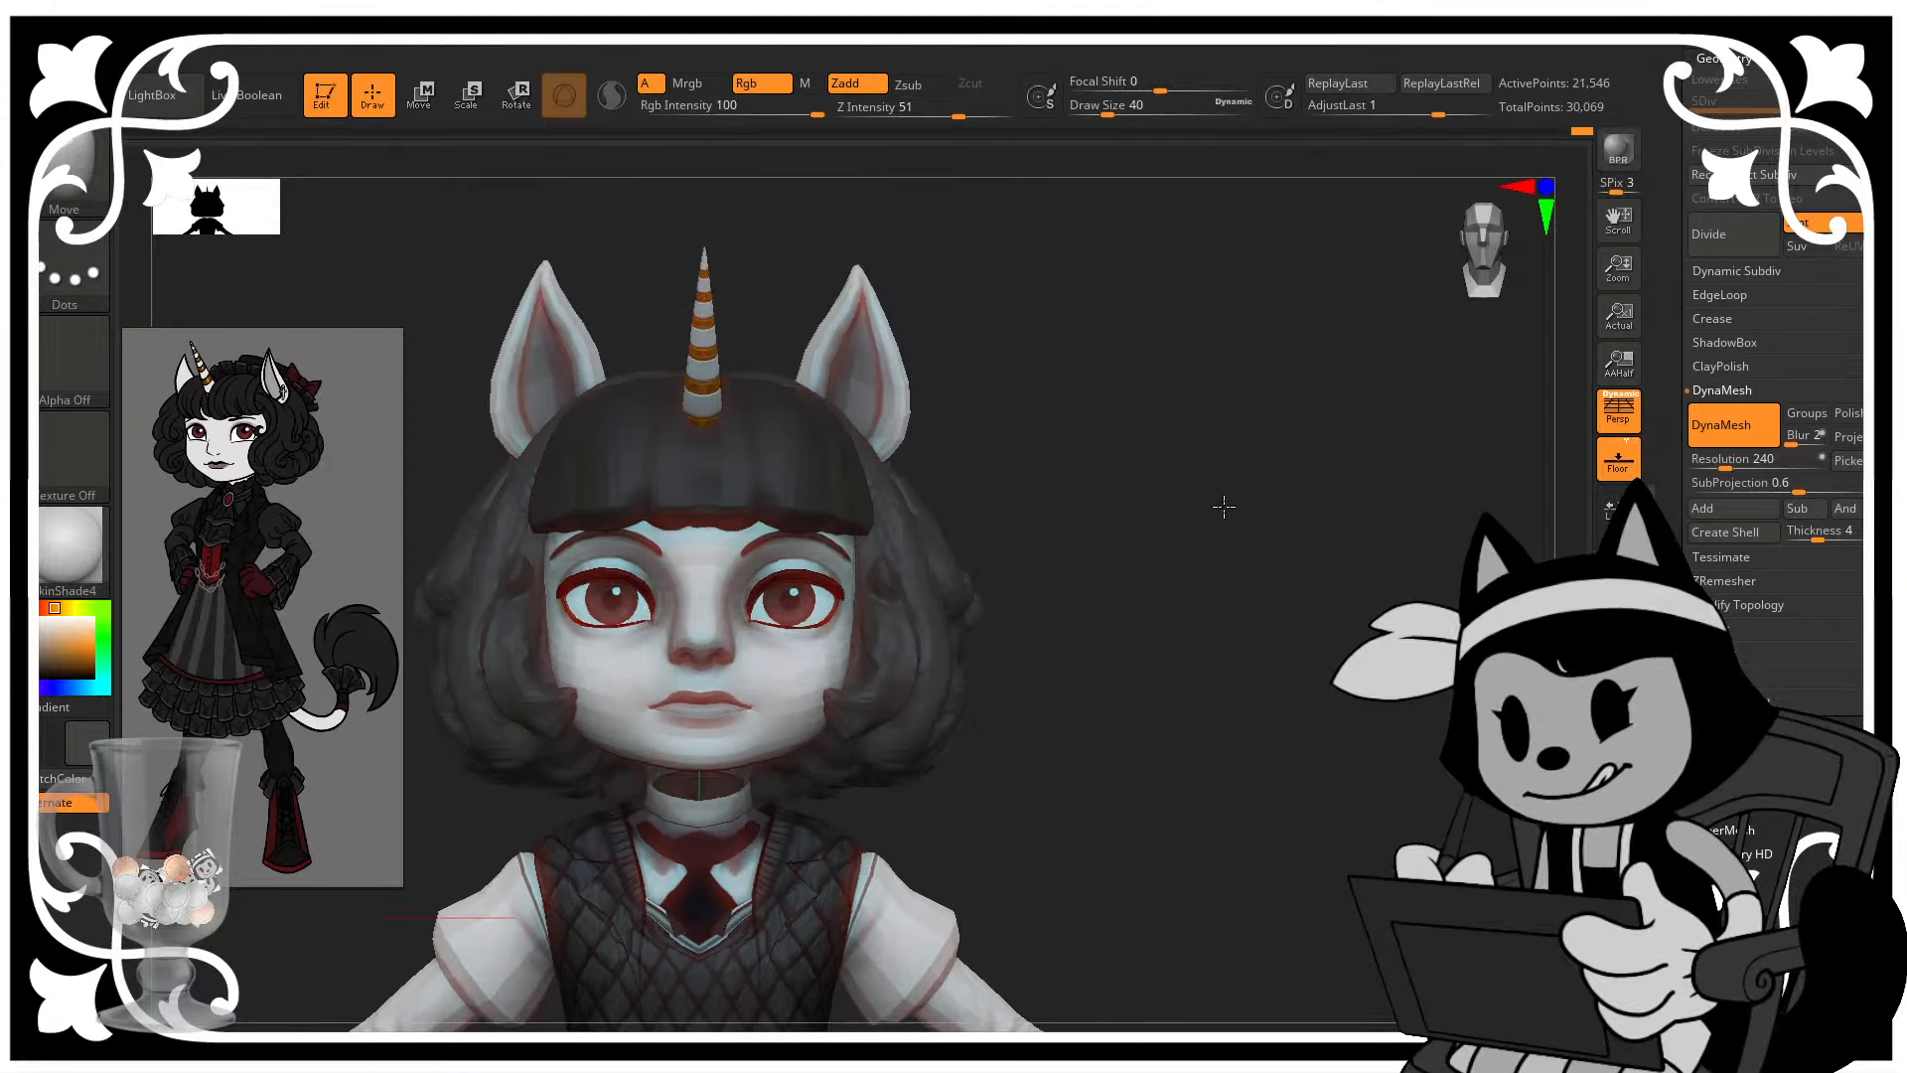
{"action": "left_click_drag", "start_coordinate": [1230, 520], "coordinate": [1274, 504]}
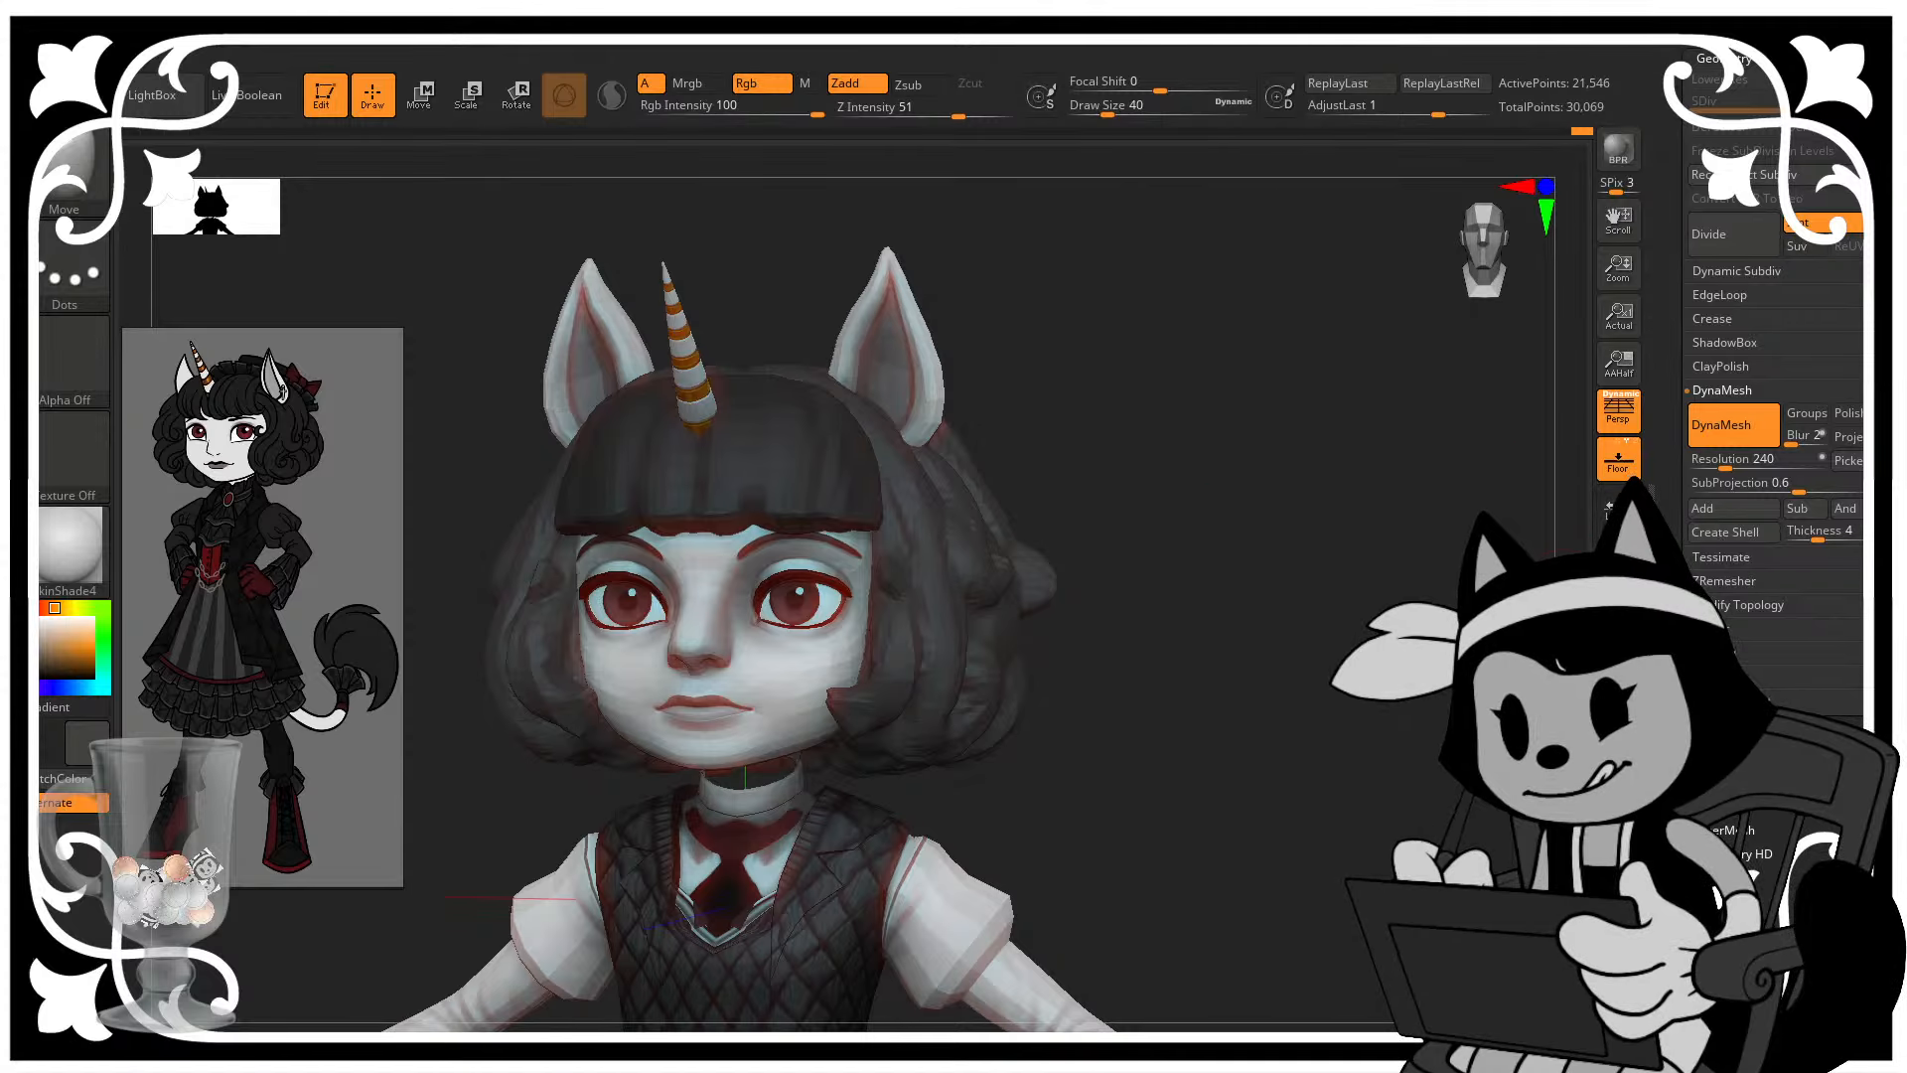
{"action": "mouse_move", "coordinate": [1530, 723]}
{"action": "left_mouse_down"}
{"action": "mouse_move", "coordinate": [1415, 736]}
{"action": "mouse_move", "coordinate": [1410, 785]}
{"action": "mouse_move", "coordinate": [1353, 824]}
{"action": "left_mouse_up"}
{"action": "mouse_move", "coordinate": [1424, 580]}
{"action": "left_mouse_down"}
{"action": "mouse_move", "coordinate": [1396, 579]}
{"action": "mouse_move", "coordinate": [1427, 574]}
{"action": "left_mouse_up"}
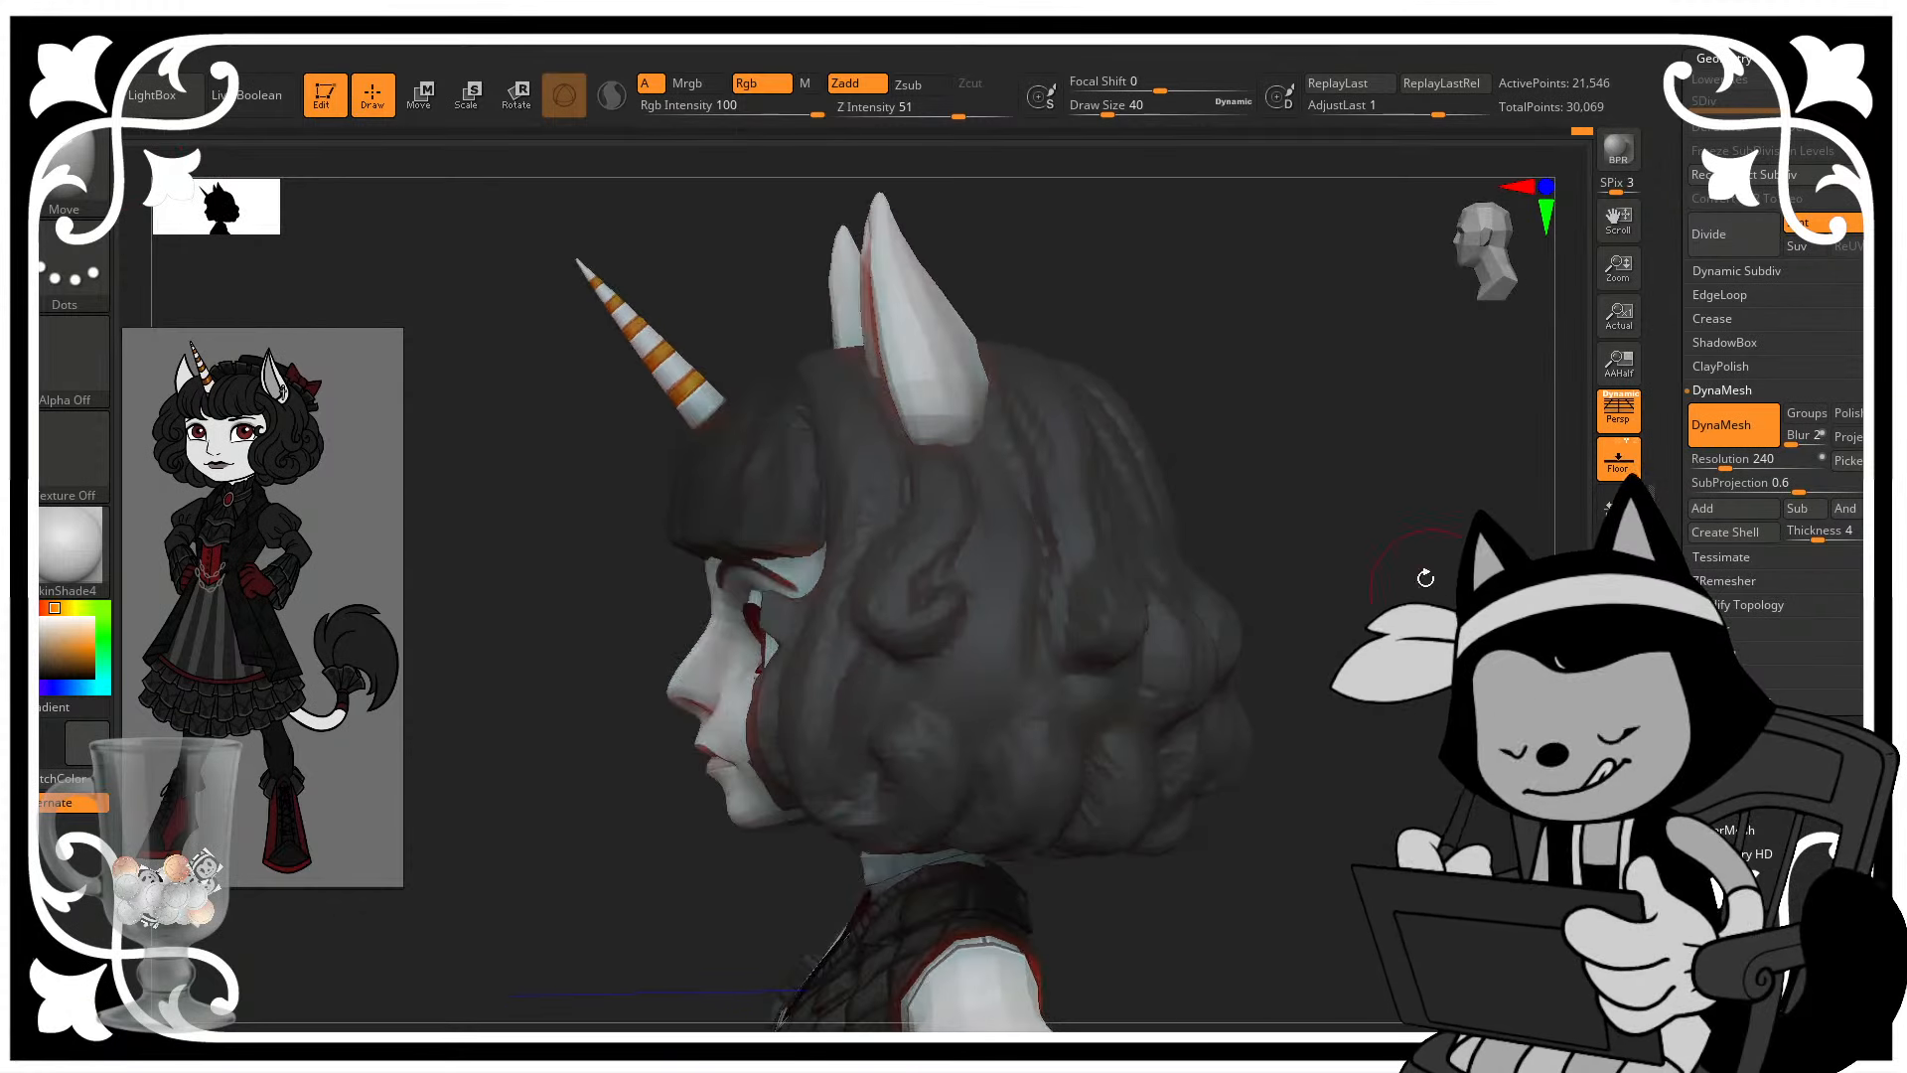
{"action": "left_click_drag", "start_coordinate": [1279, 495], "coordinate": [1294, 480]}
- Switch to the ClayBuildup brush and build up the strand and small curl hanging below the ear
{"action": "key", "text": "b"}
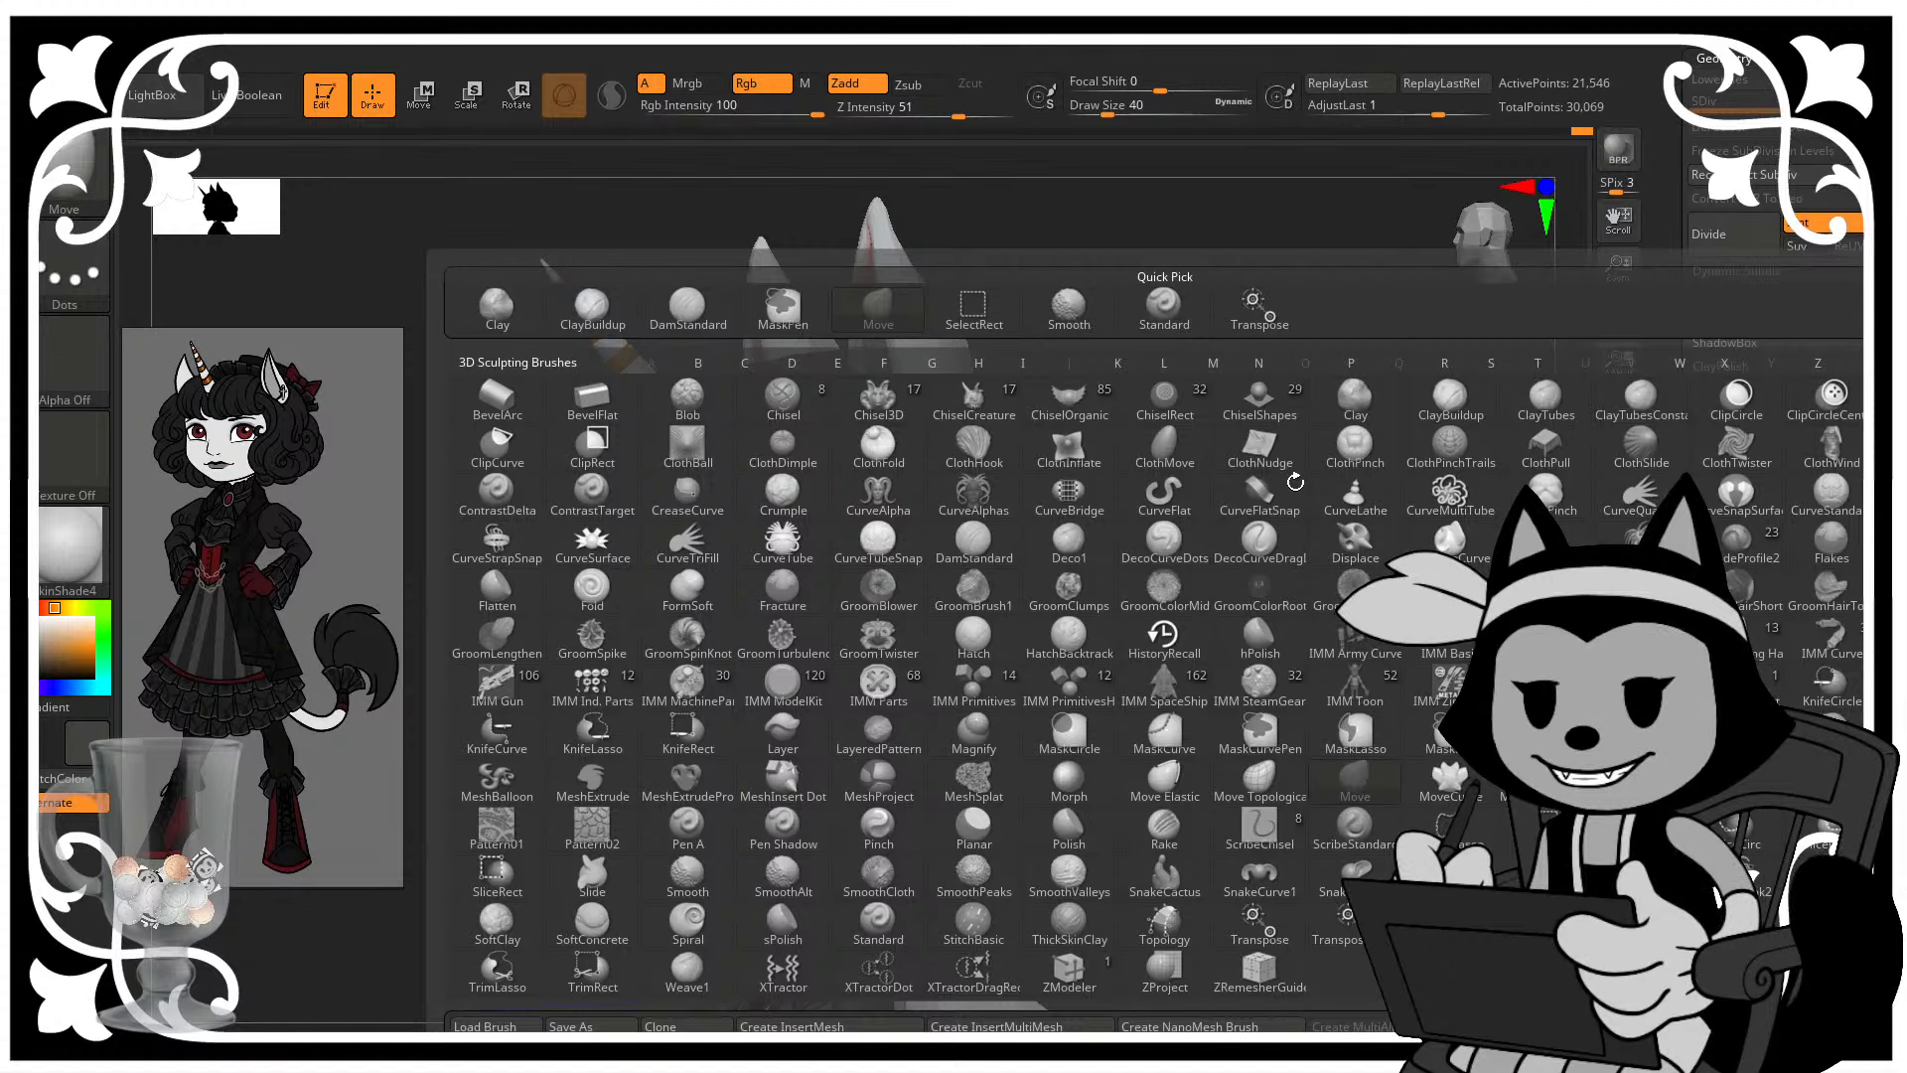
{"action": "key", "text": "c"}
{"action": "key", "text": "b"}
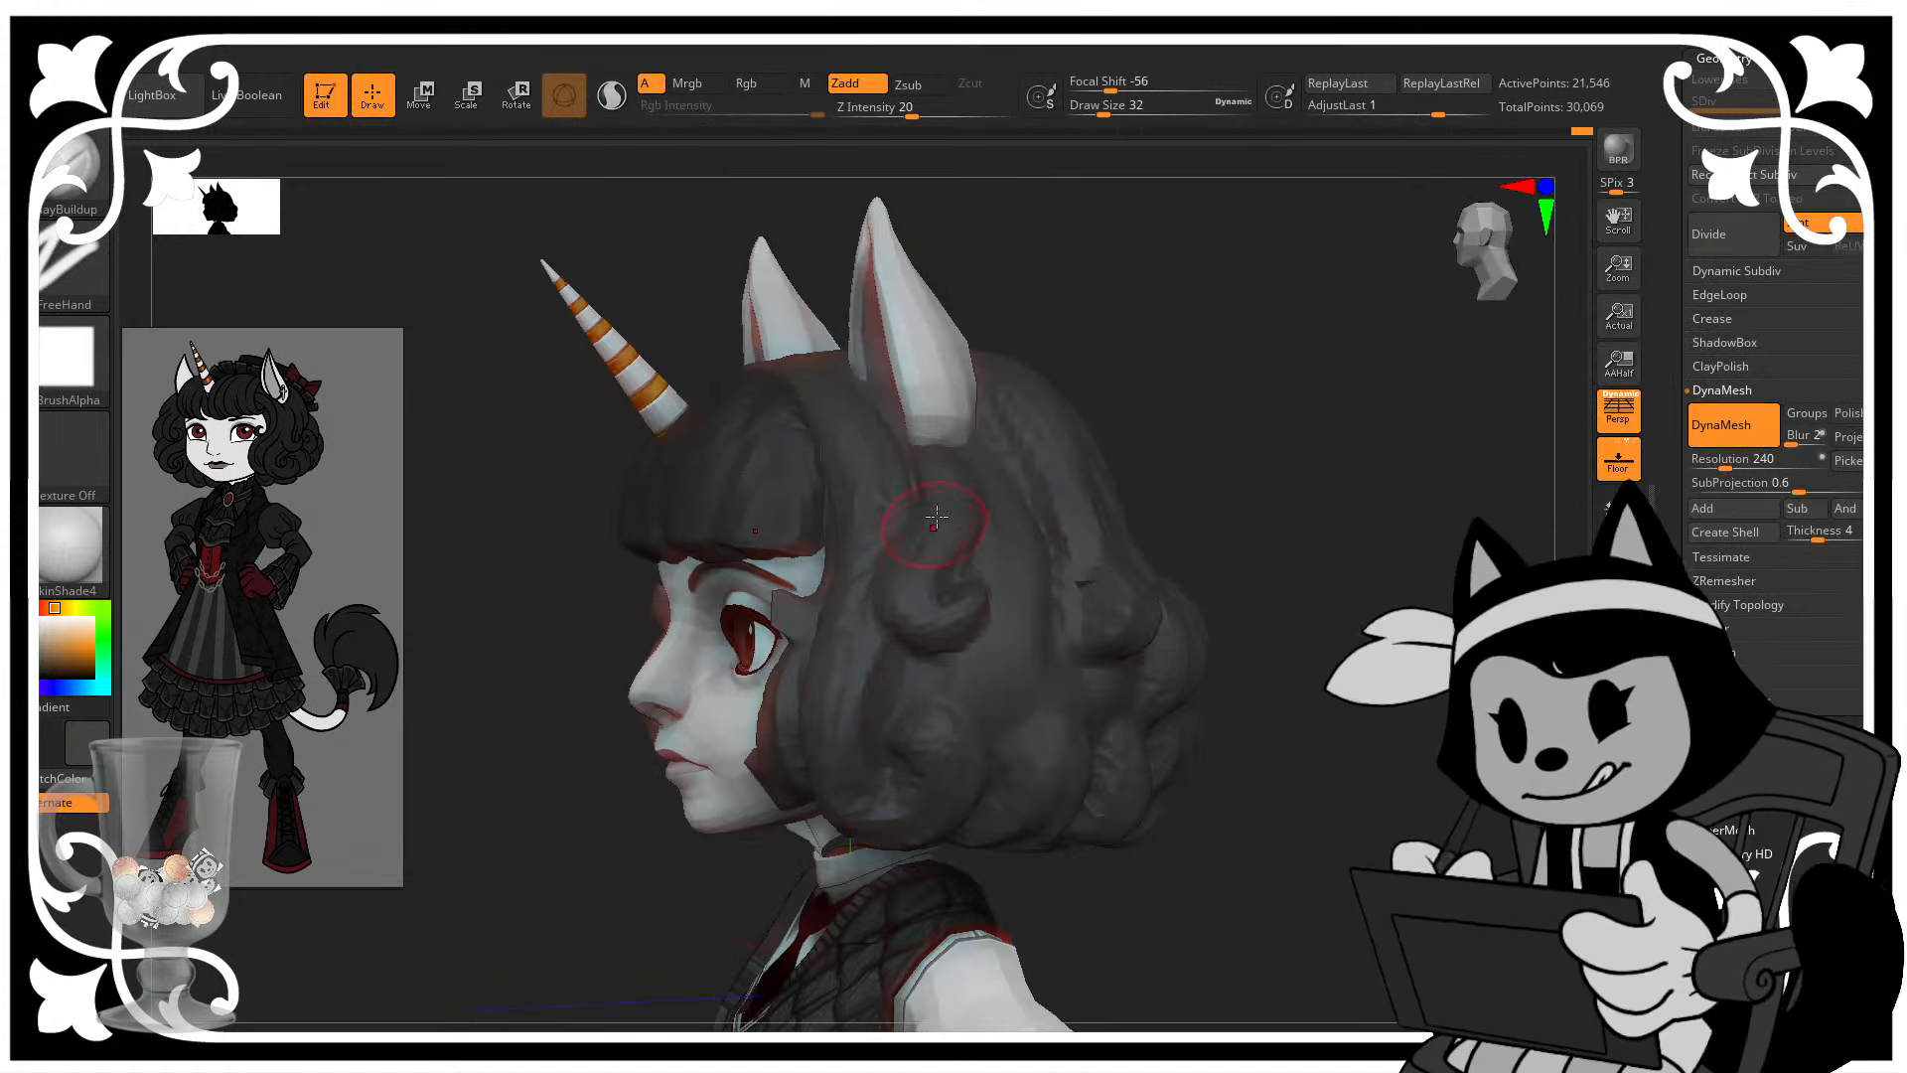
{"action": "key", "text": "bracketleft"}
{"action": "mouse_move", "coordinate": [935, 460]}
{"action": "left_mouse_down"}
{"action": "mouse_move", "coordinate": [930, 540]}
{"action": "mouse_move", "coordinate": [957, 614]}
{"action": "left_mouse_up"}
{"action": "mouse_move", "coordinate": [915, 546]}
{"action": "left_mouse_down"}
{"action": "mouse_move", "coordinate": [909, 588]}
{"action": "mouse_move", "coordinate": [927, 567]}
{"action": "left_mouse_up"}
{"action": "left_click_drag", "start_coordinate": [1276, 430], "coordinate": [1281, 479]}
{"action": "left_click_drag", "start_coordinate": [906, 608], "coordinate": [944, 617]}
{"action": "left_click_drag", "start_coordinate": [1288, 492], "coordinate": [1290, 429]}
{"action": "key", "text": "bracketright"}
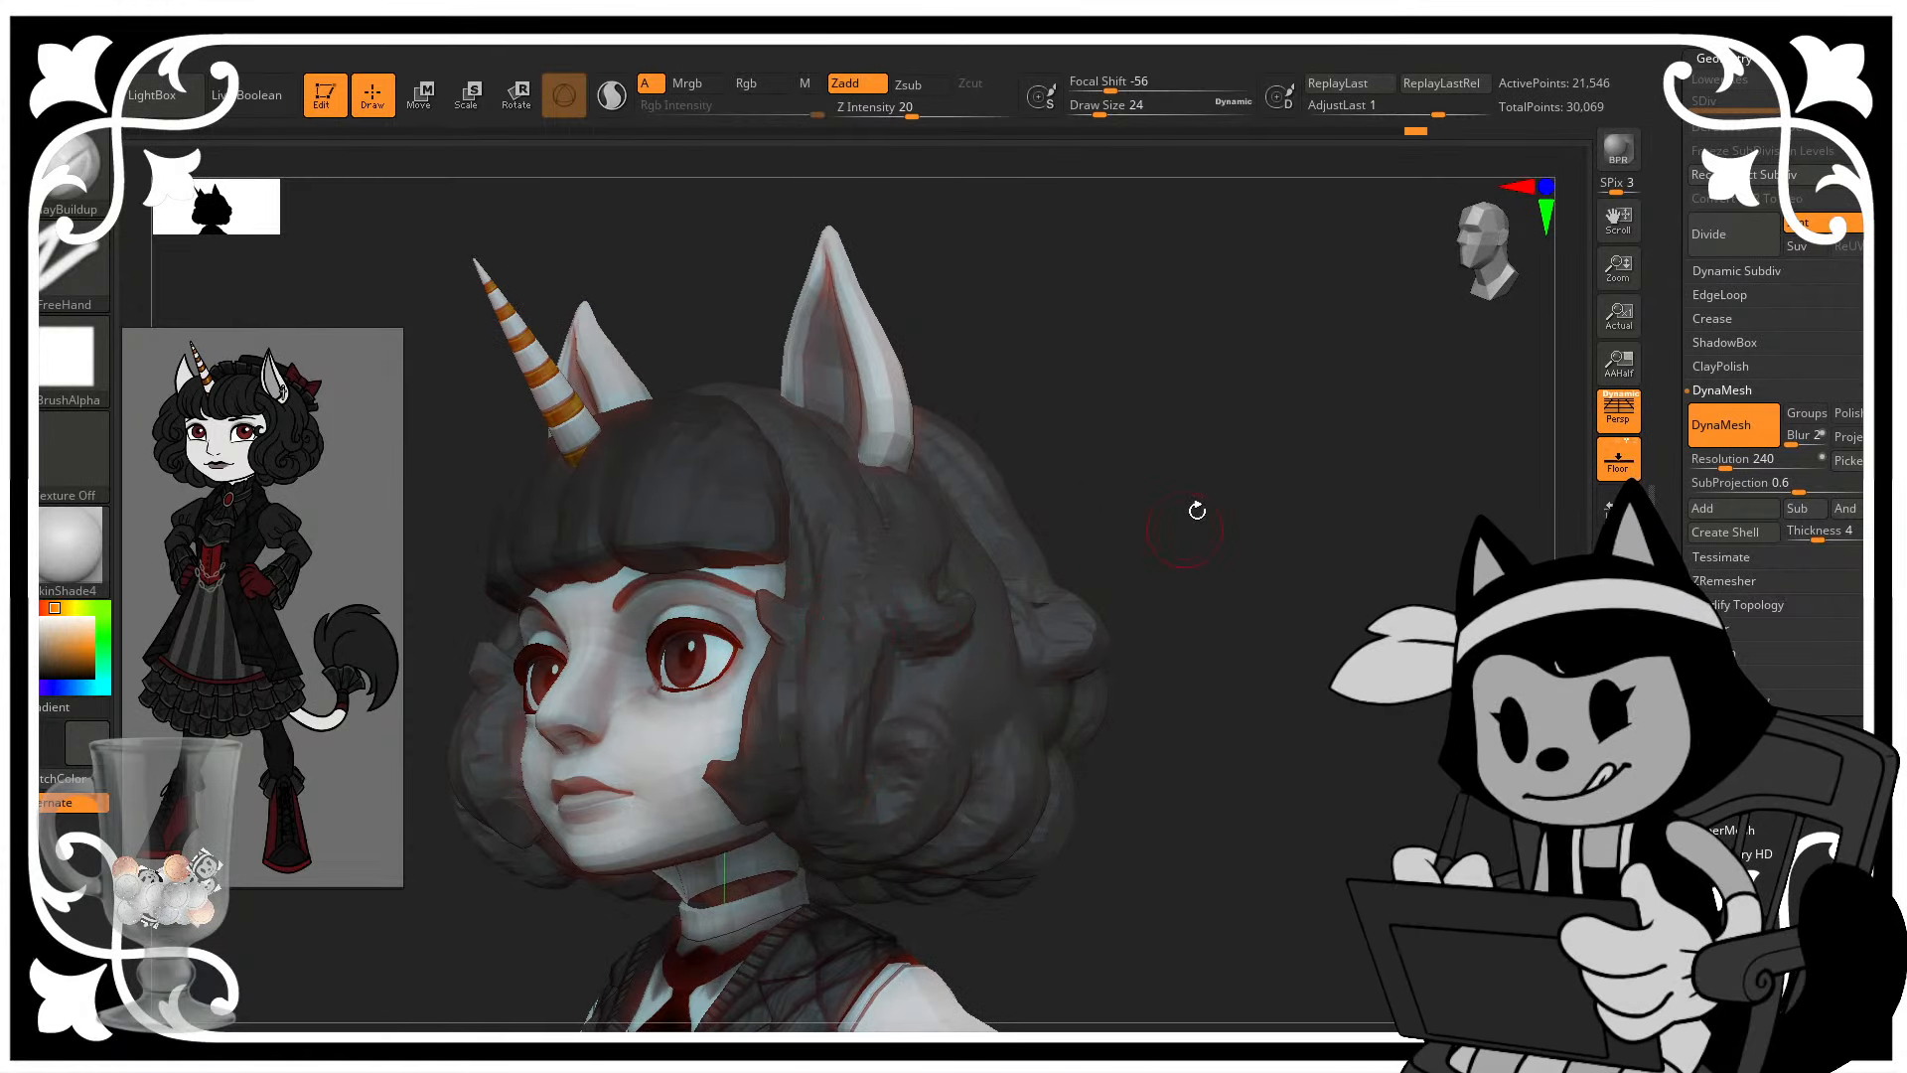
- Add clay to the lower side curls behind the cheek with ClayBuildup at draw sizes 20 to 24
{"action": "left_click_drag", "start_coordinate": [1201, 510], "coordinate": [823, 722]}
{"action": "left_click_drag", "start_coordinate": [1312, 479], "coordinate": [1268, 518]}
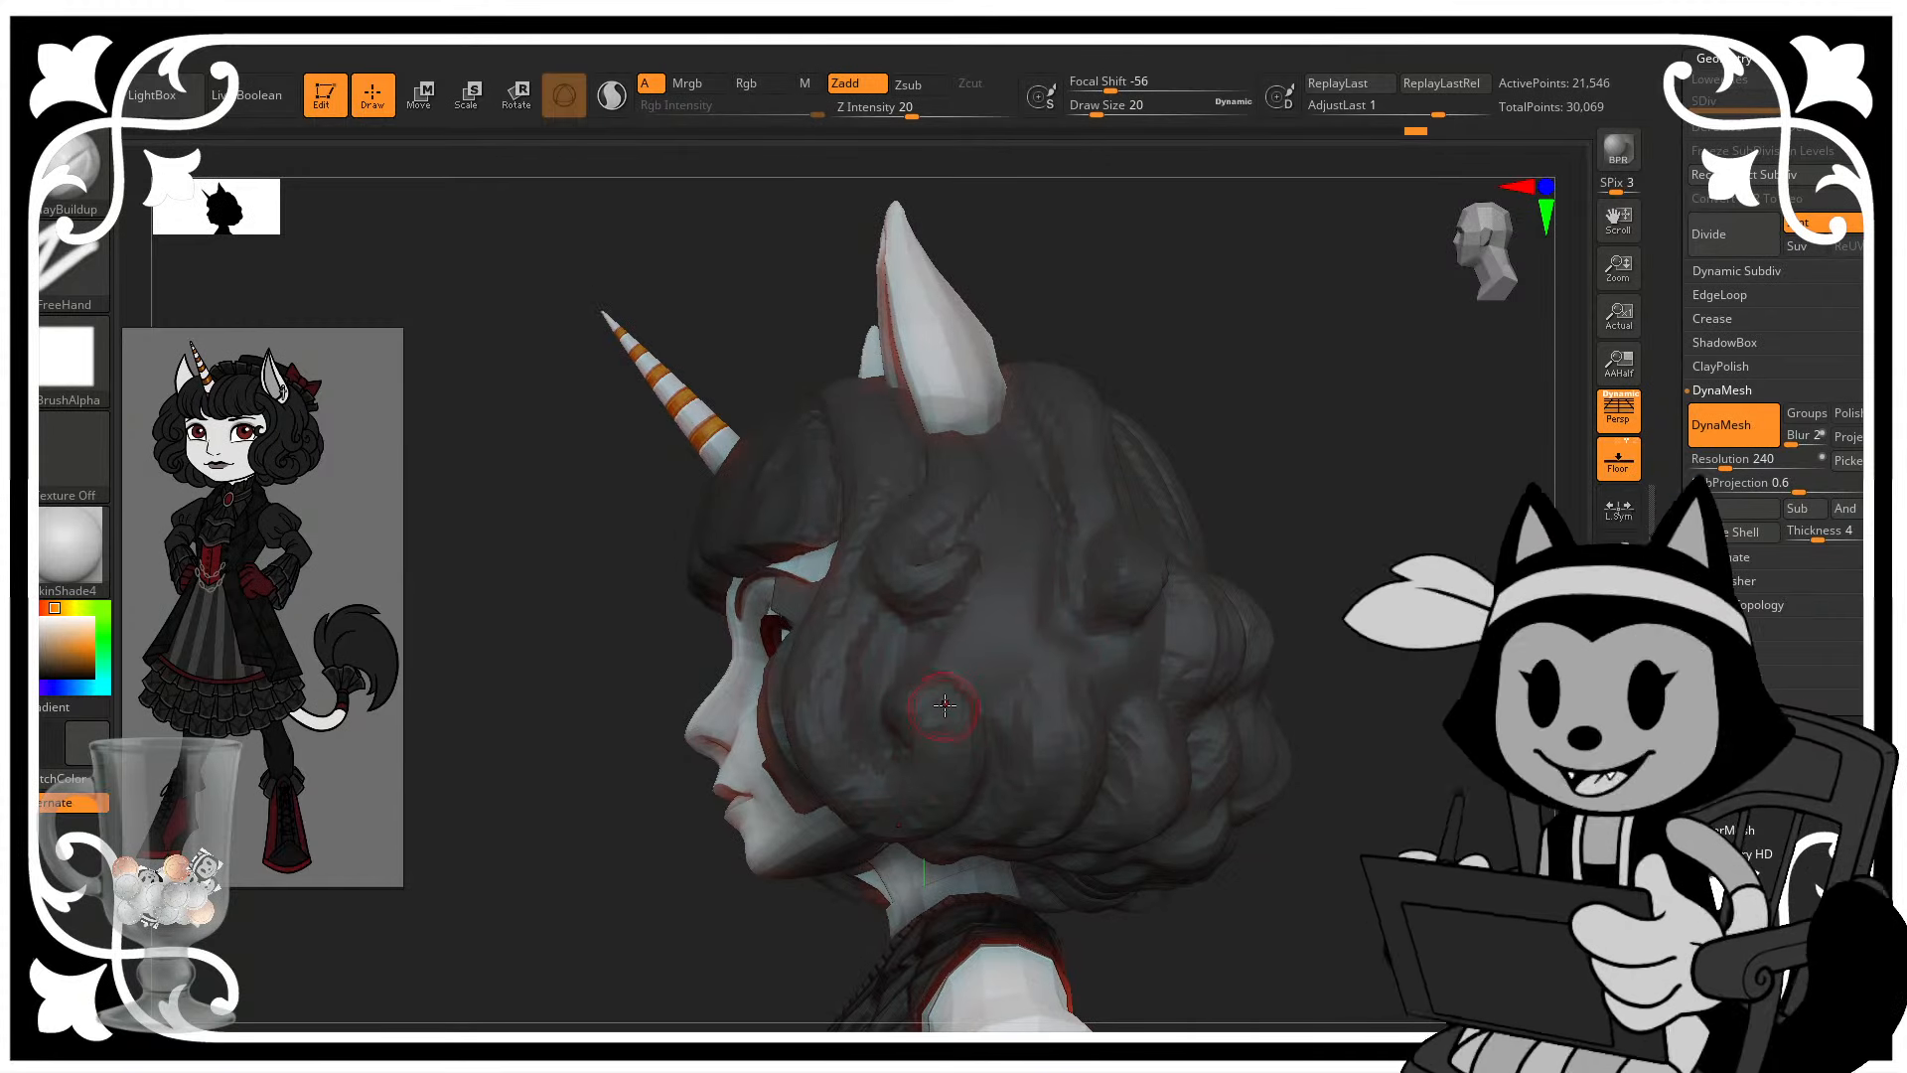
{"action": "left_click_drag", "start_coordinate": [944, 735], "coordinate": [940, 763]}
{"action": "mouse_move", "coordinate": [1210, 577]}
{"action": "left_mouse_down"}
{"action": "mouse_move", "coordinate": [1037, 770]}
{"action": "mouse_move", "coordinate": [1093, 696]}
{"action": "mouse_move", "coordinate": [1123, 559]}
{"action": "left_mouse_up"}
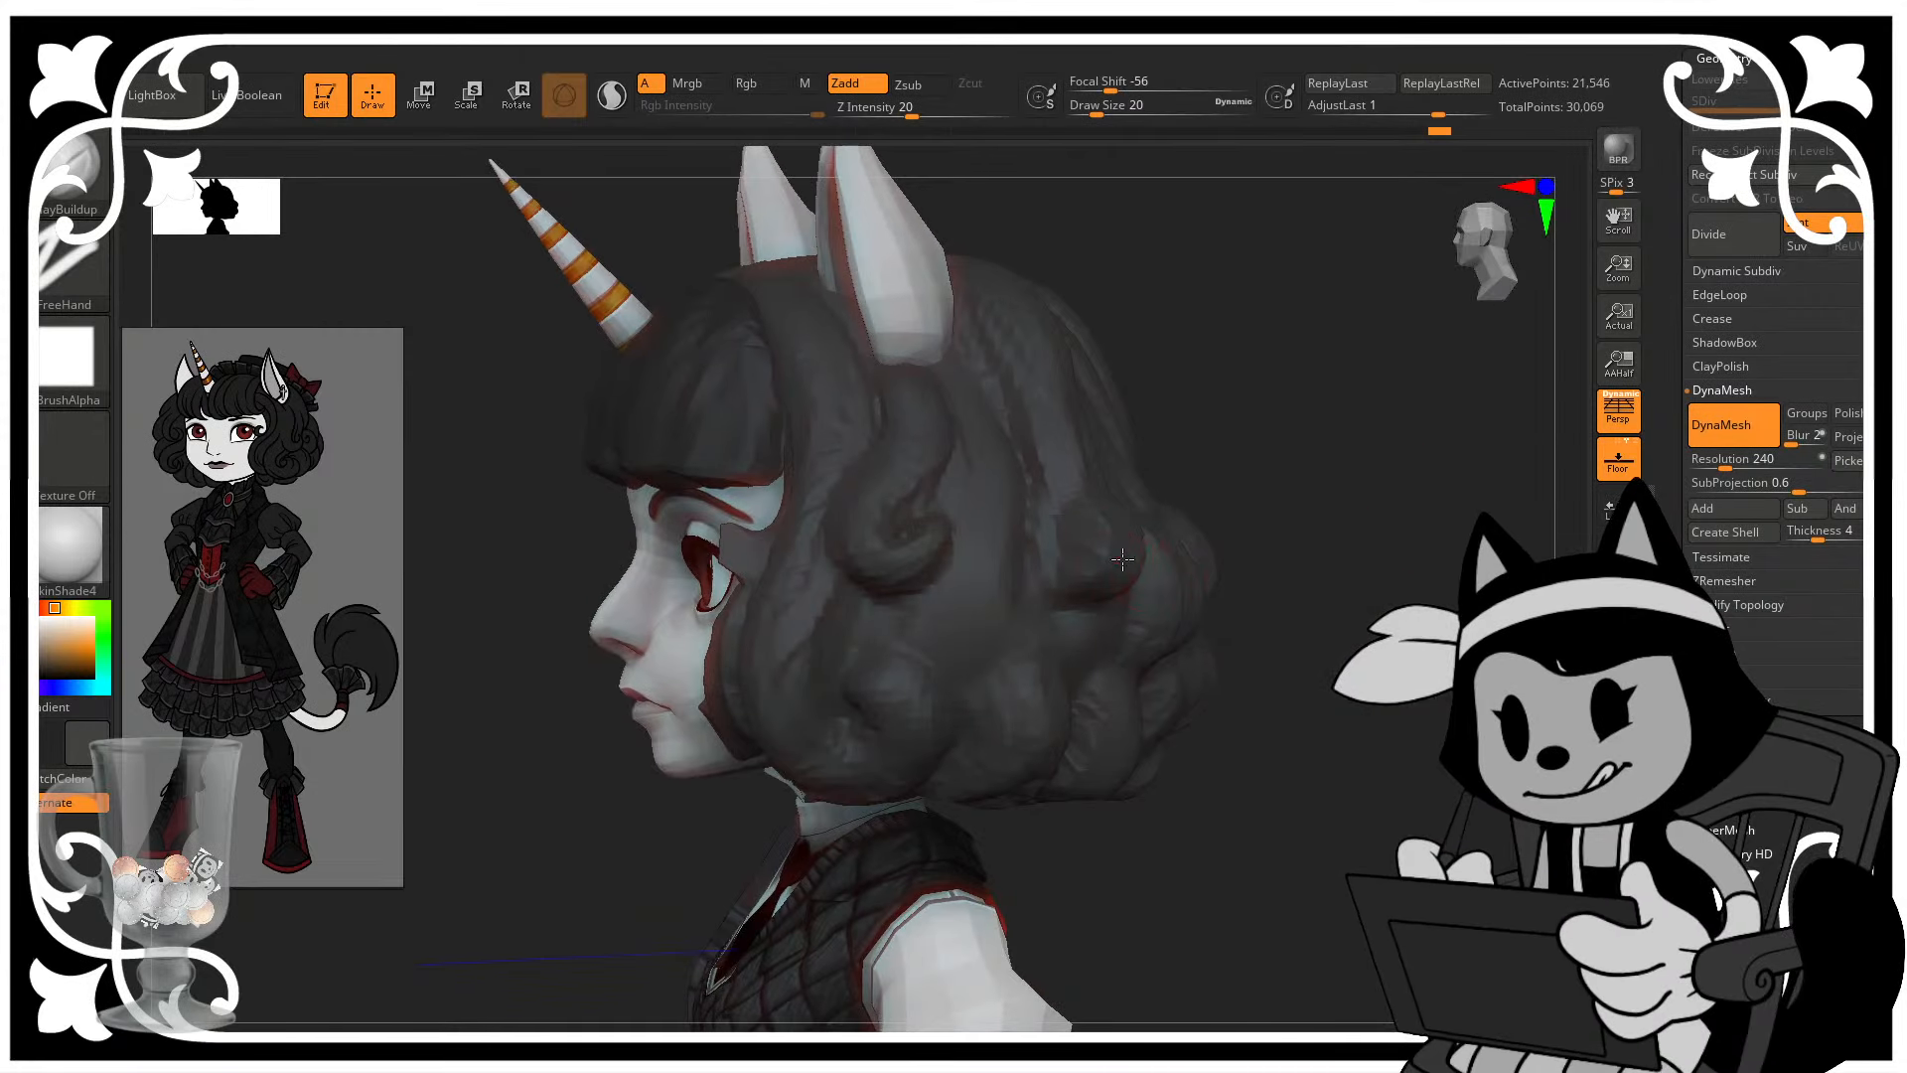
- Build up the long strand running down behind the ear with ClayBuildup at draw sizes 20 to 32
{"action": "left_click_drag", "start_coordinate": [1193, 342], "coordinate": [1132, 427]}
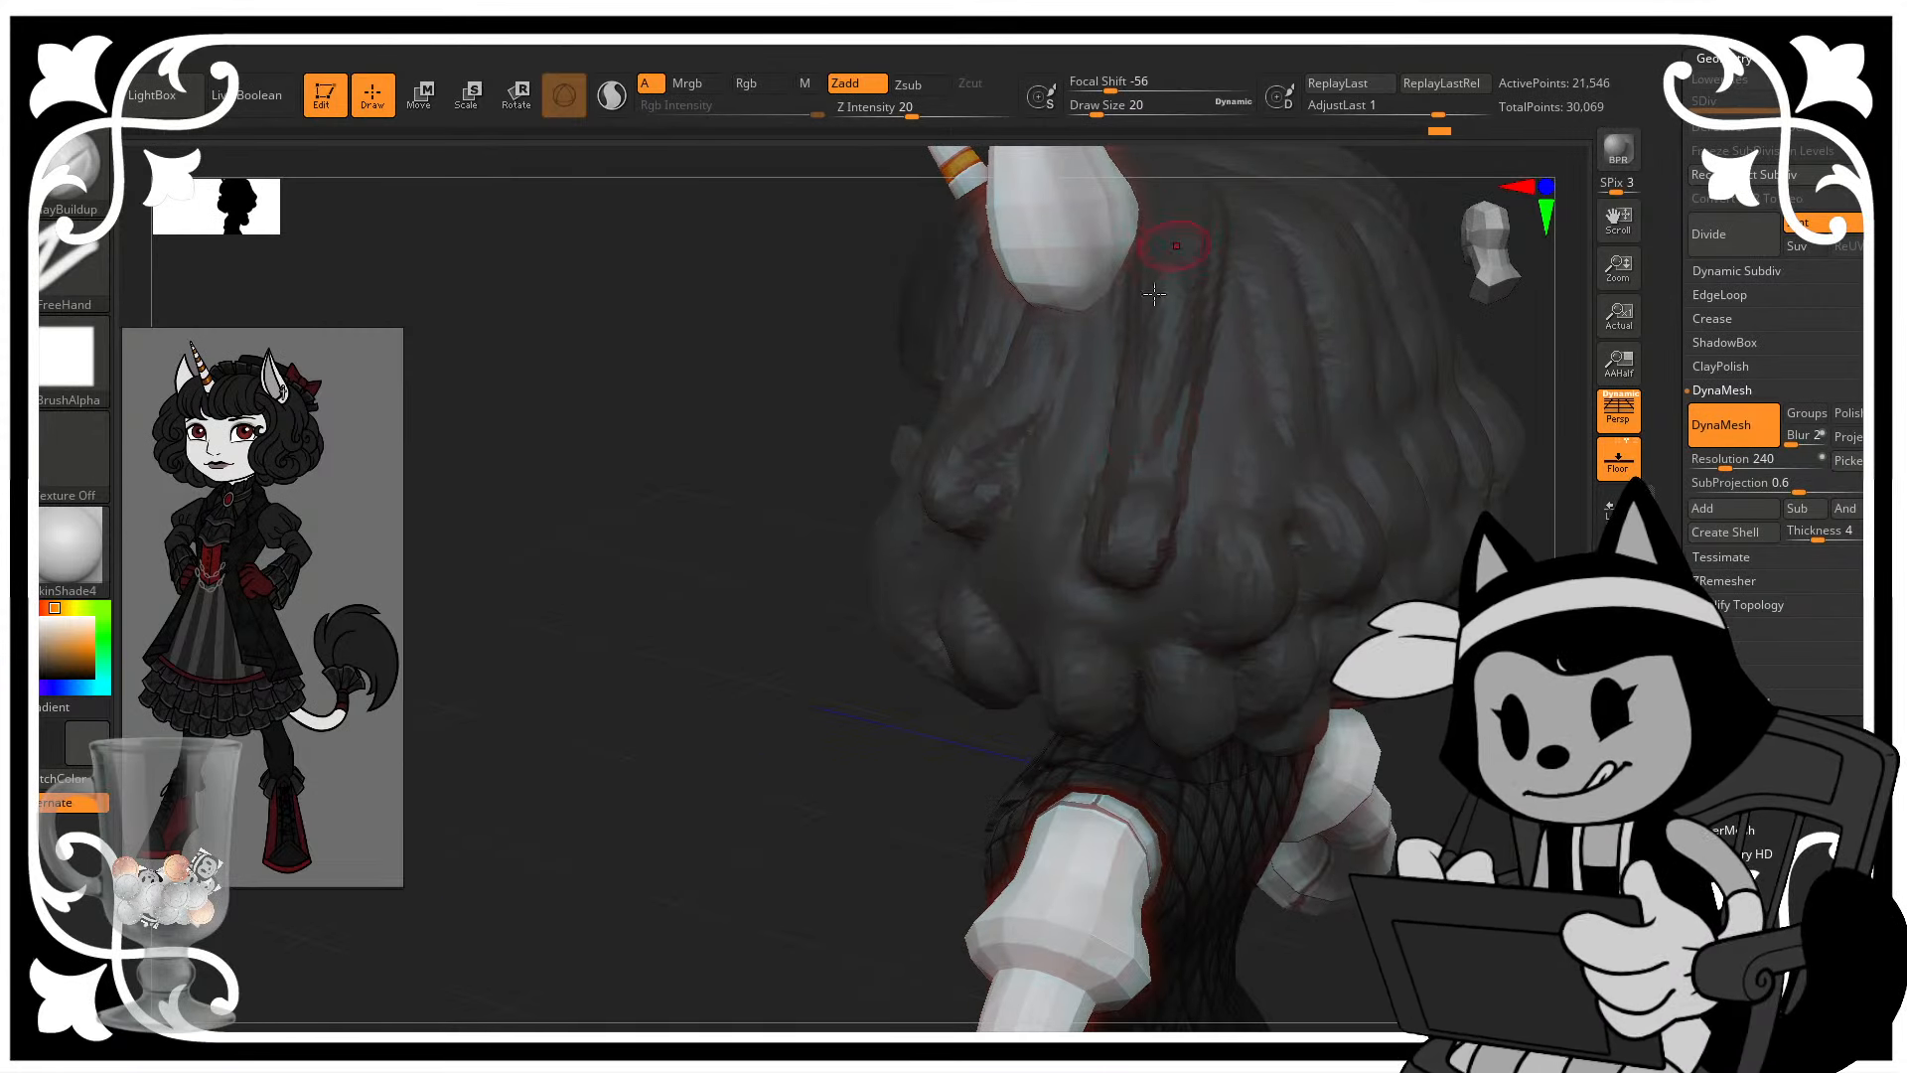
{"action": "left_click_drag", "start_coordinate": [847, 758], "coordinate": [1029, 350]}
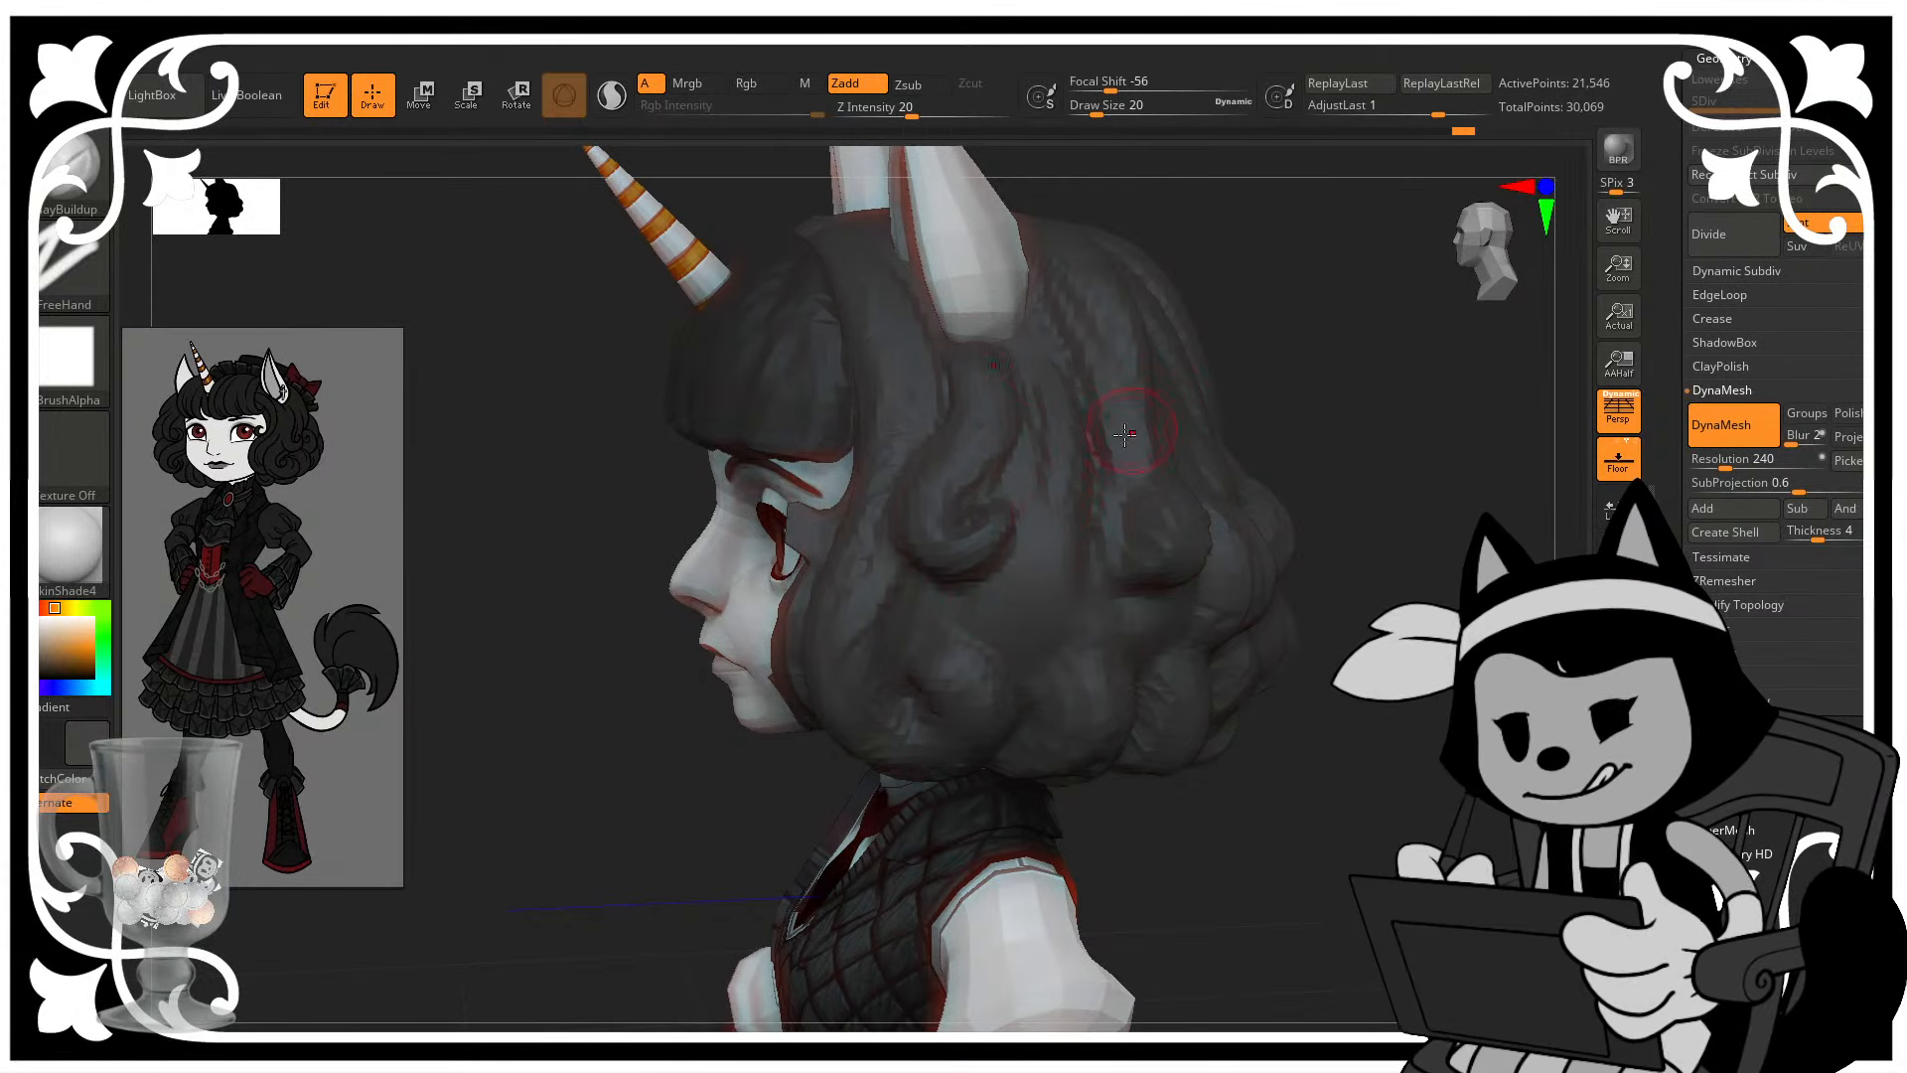
{"action": "mouse_move", "coordinate": [1043, 365]}
{"action": "left_mouse_down"}
{"action": "mouse_move", "coordinate": [1055, 470]}
{"action": "mouse_move", "coordinate": [1020, 568]}
{"action": "left_mouse_up"}
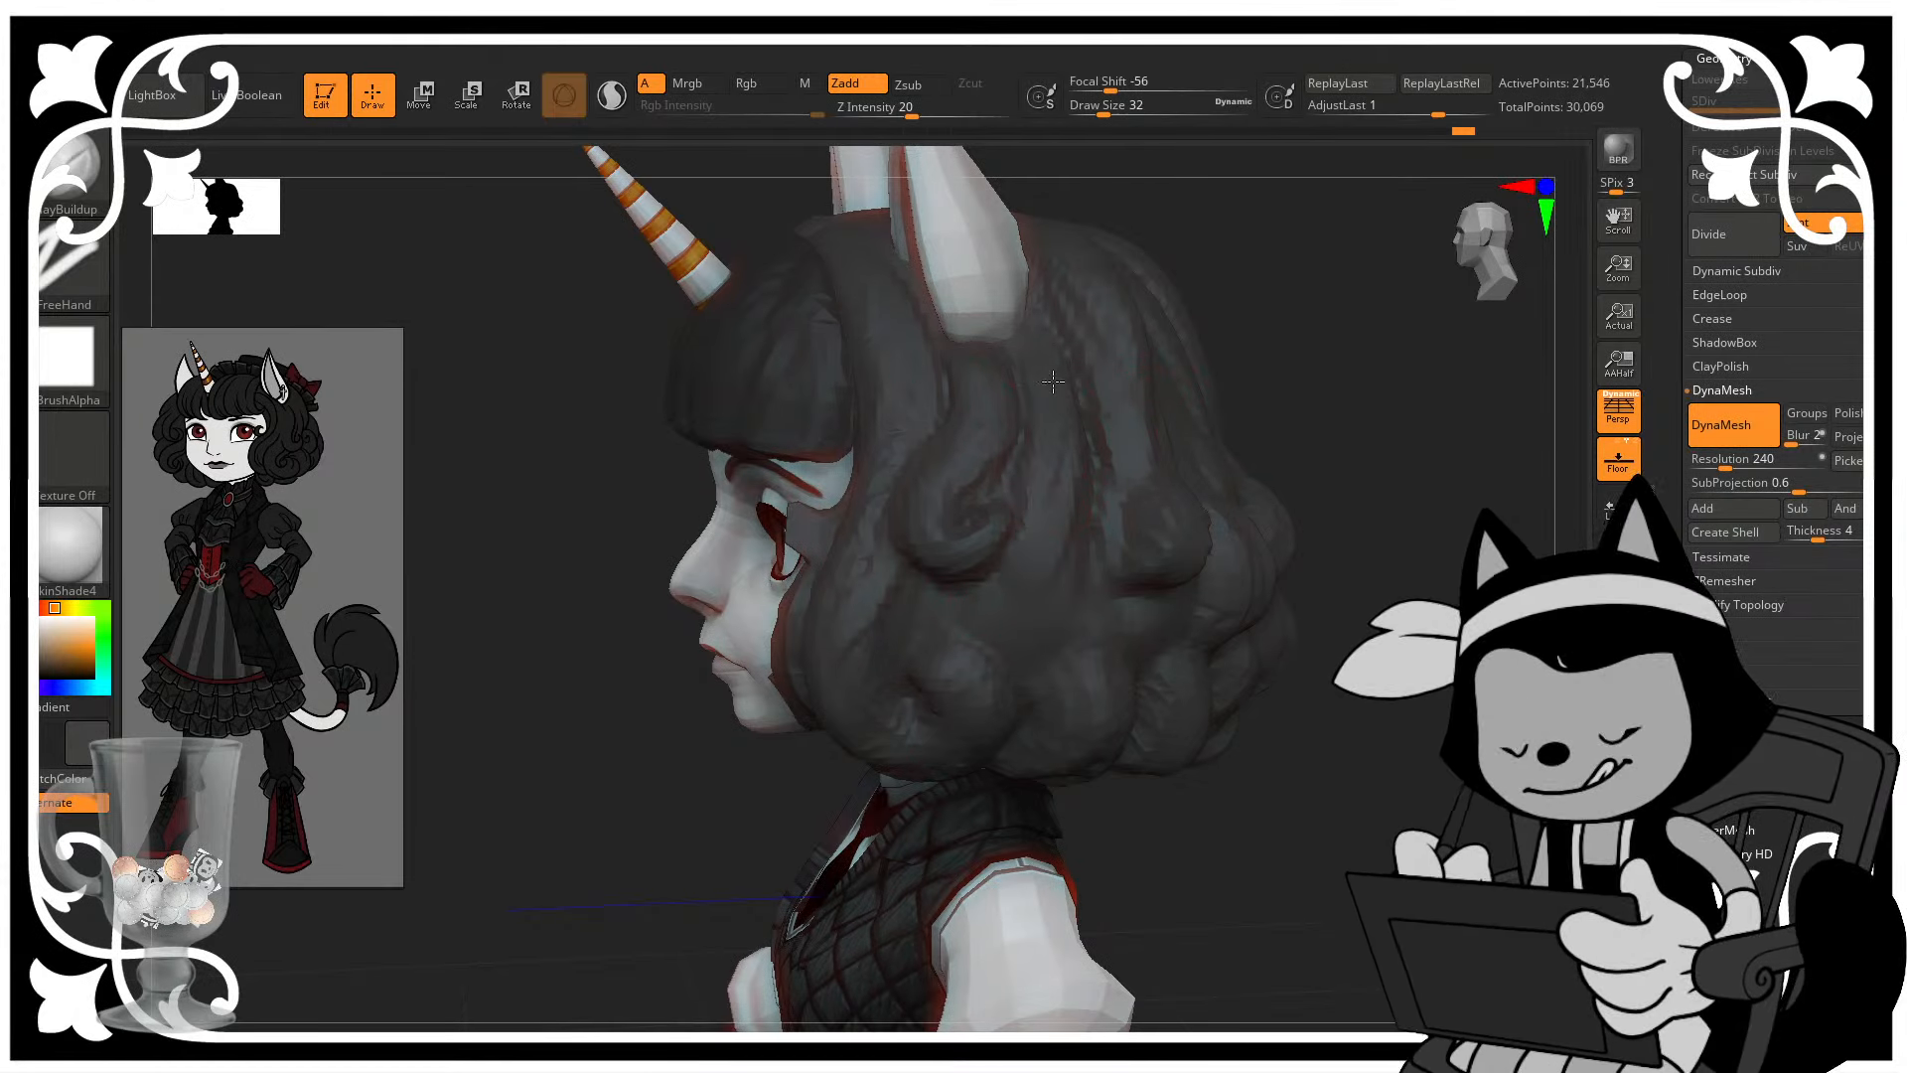
{"action": "left_click_drag", "start_coordinate": [1055, 381], "coordinate": [1040, 612]}
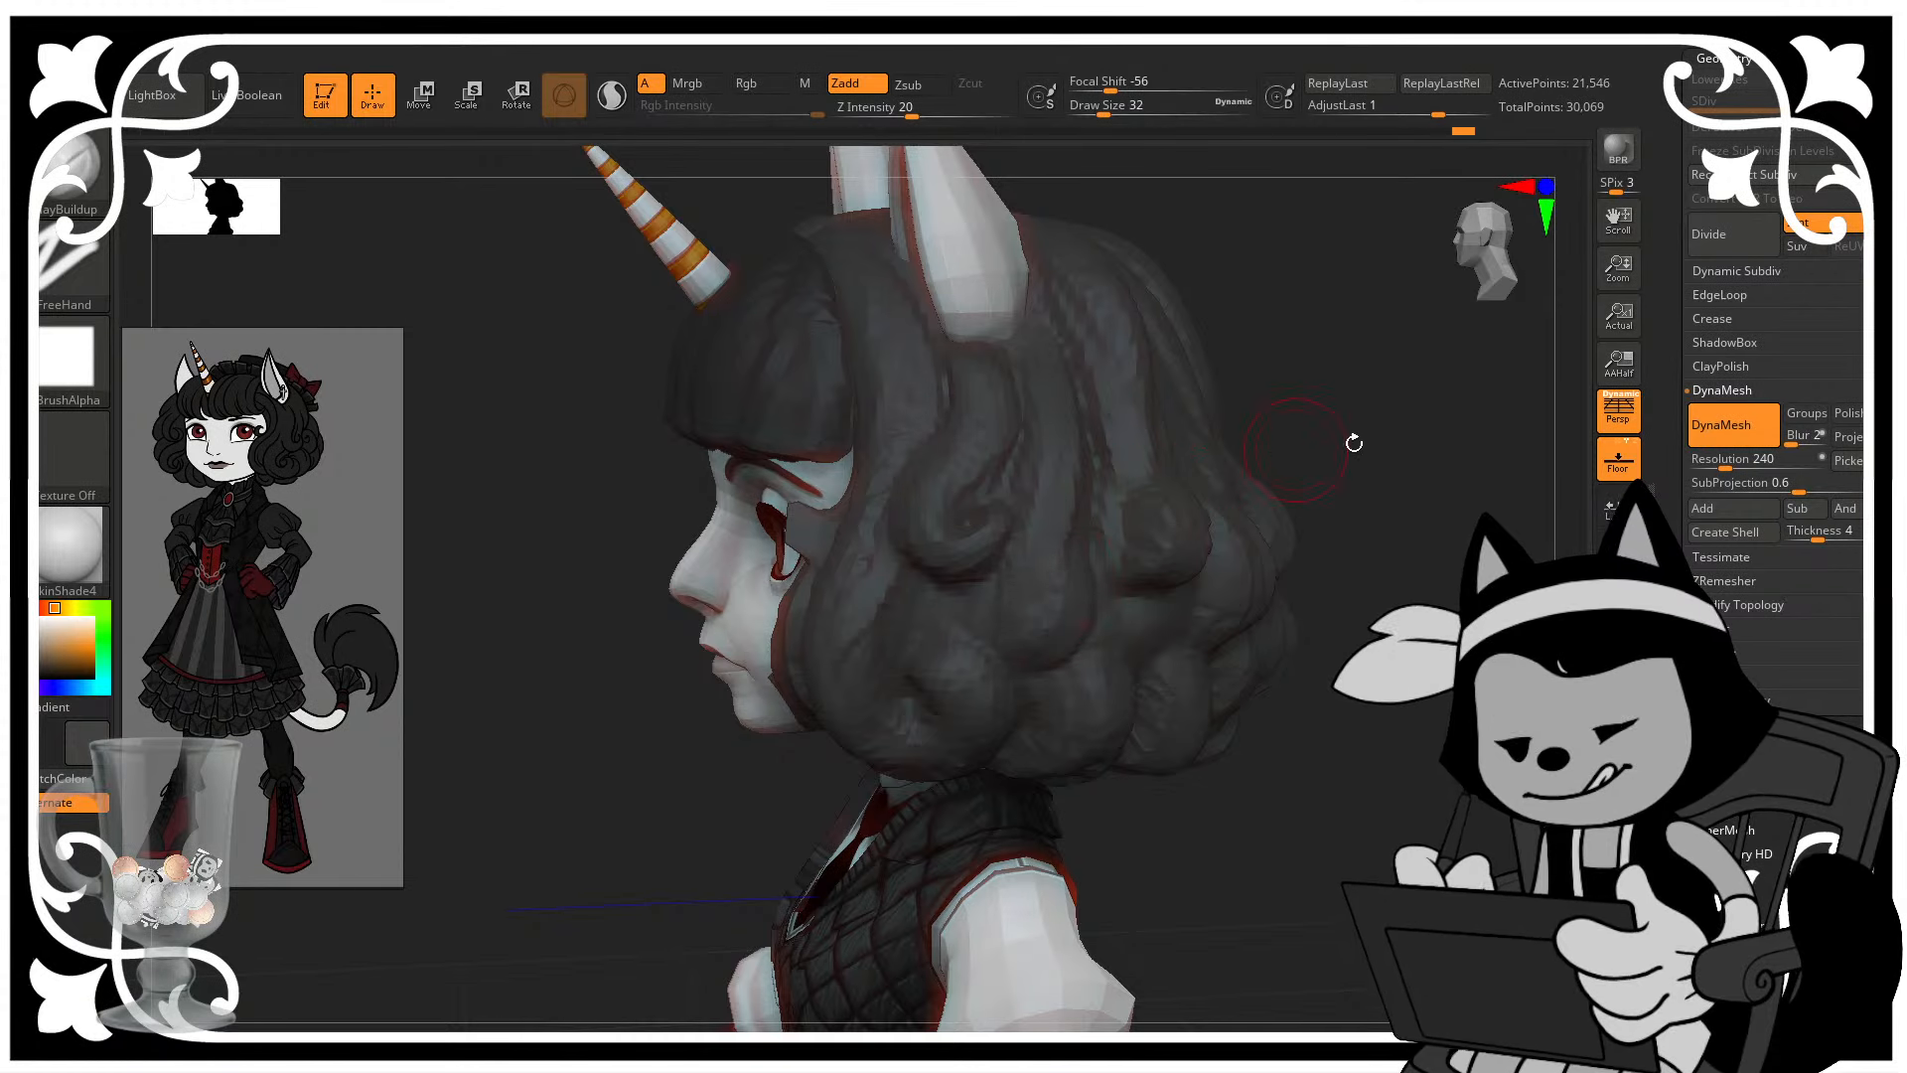
{"action": "left_click_drag", "start_coordinate": [1353, 439], "coordinate": [1016, 628]}
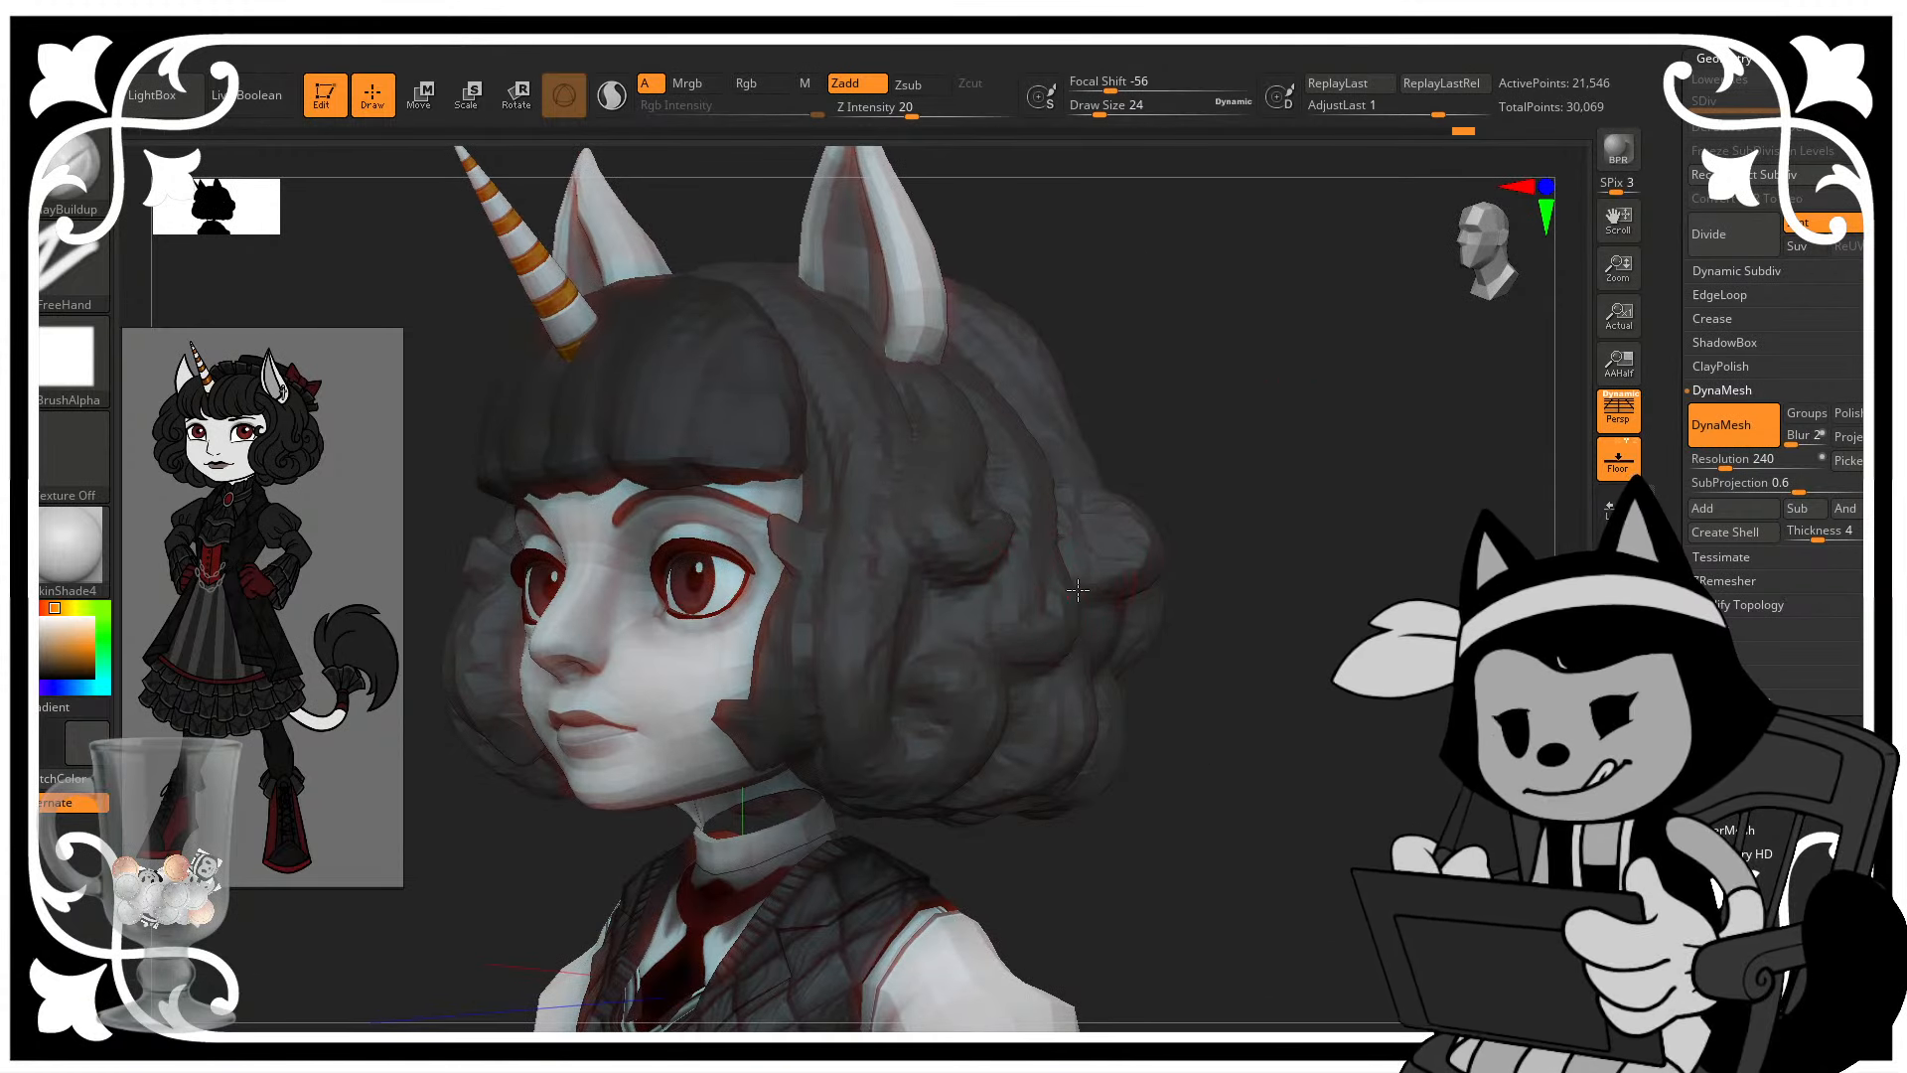
- Shape a rounded curl at the end of the strand below the ear with ClayBuildup at draw size 24
{"action": "left_click_drag", "start_coordinate": [1291, 537], "coordinate": [1059, 640]}
{"action": "mouse_move", "coordinate": [1304, 438]}
{"action": "left_mouse_down"}
{"action": "mouse_move", "coordinate": [1380, 415]}
{"action": "mouse_move", "coordinate": [1341, 447]}
{"action": "left_mouse_up"}
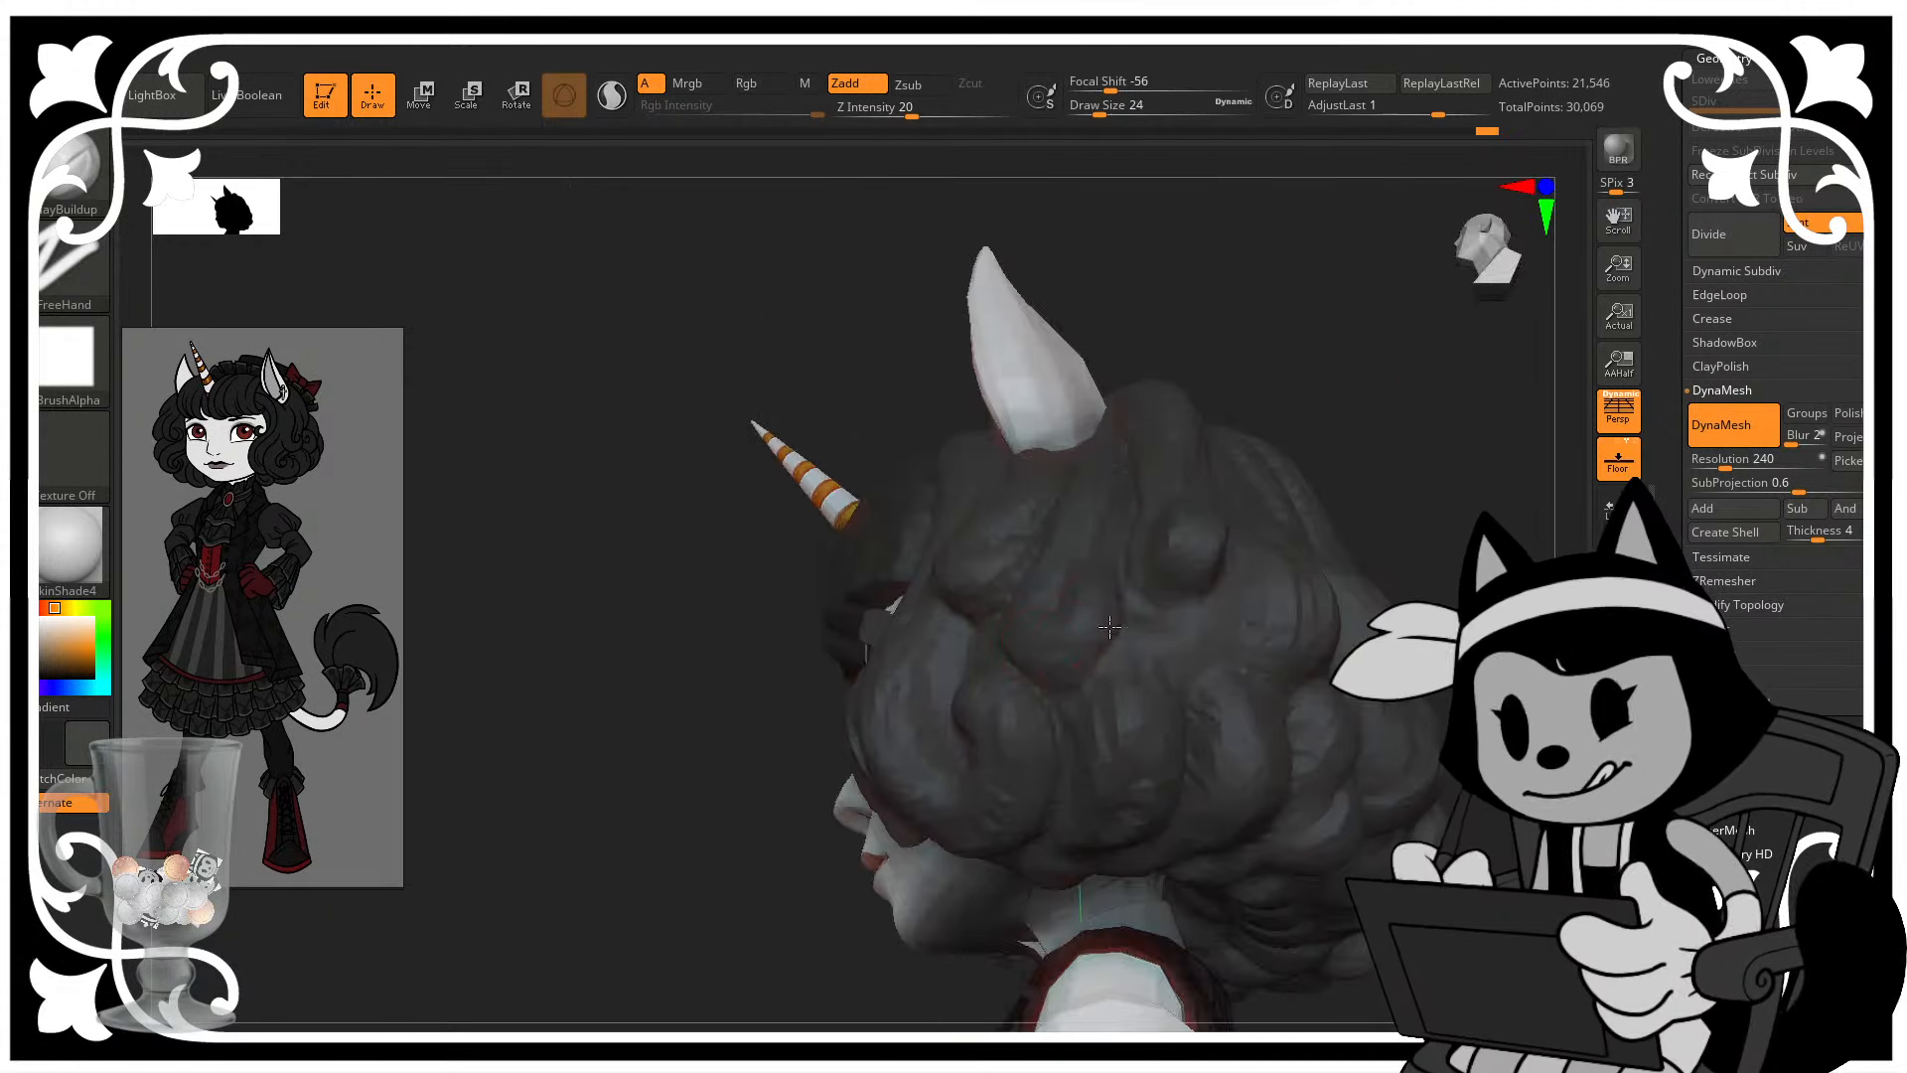
{"action": "left_click_drag", "start_coordinate": [1078, 626], "coordinate": [1118, 665]}
{"action": "left_click_drag", "start_coordinate": [1341, 437], "coordinate": [1420, 428]}
{"action": "left_click_drag", "start_coordinate": [1112, 590], "coordinate": [1145, 636]}
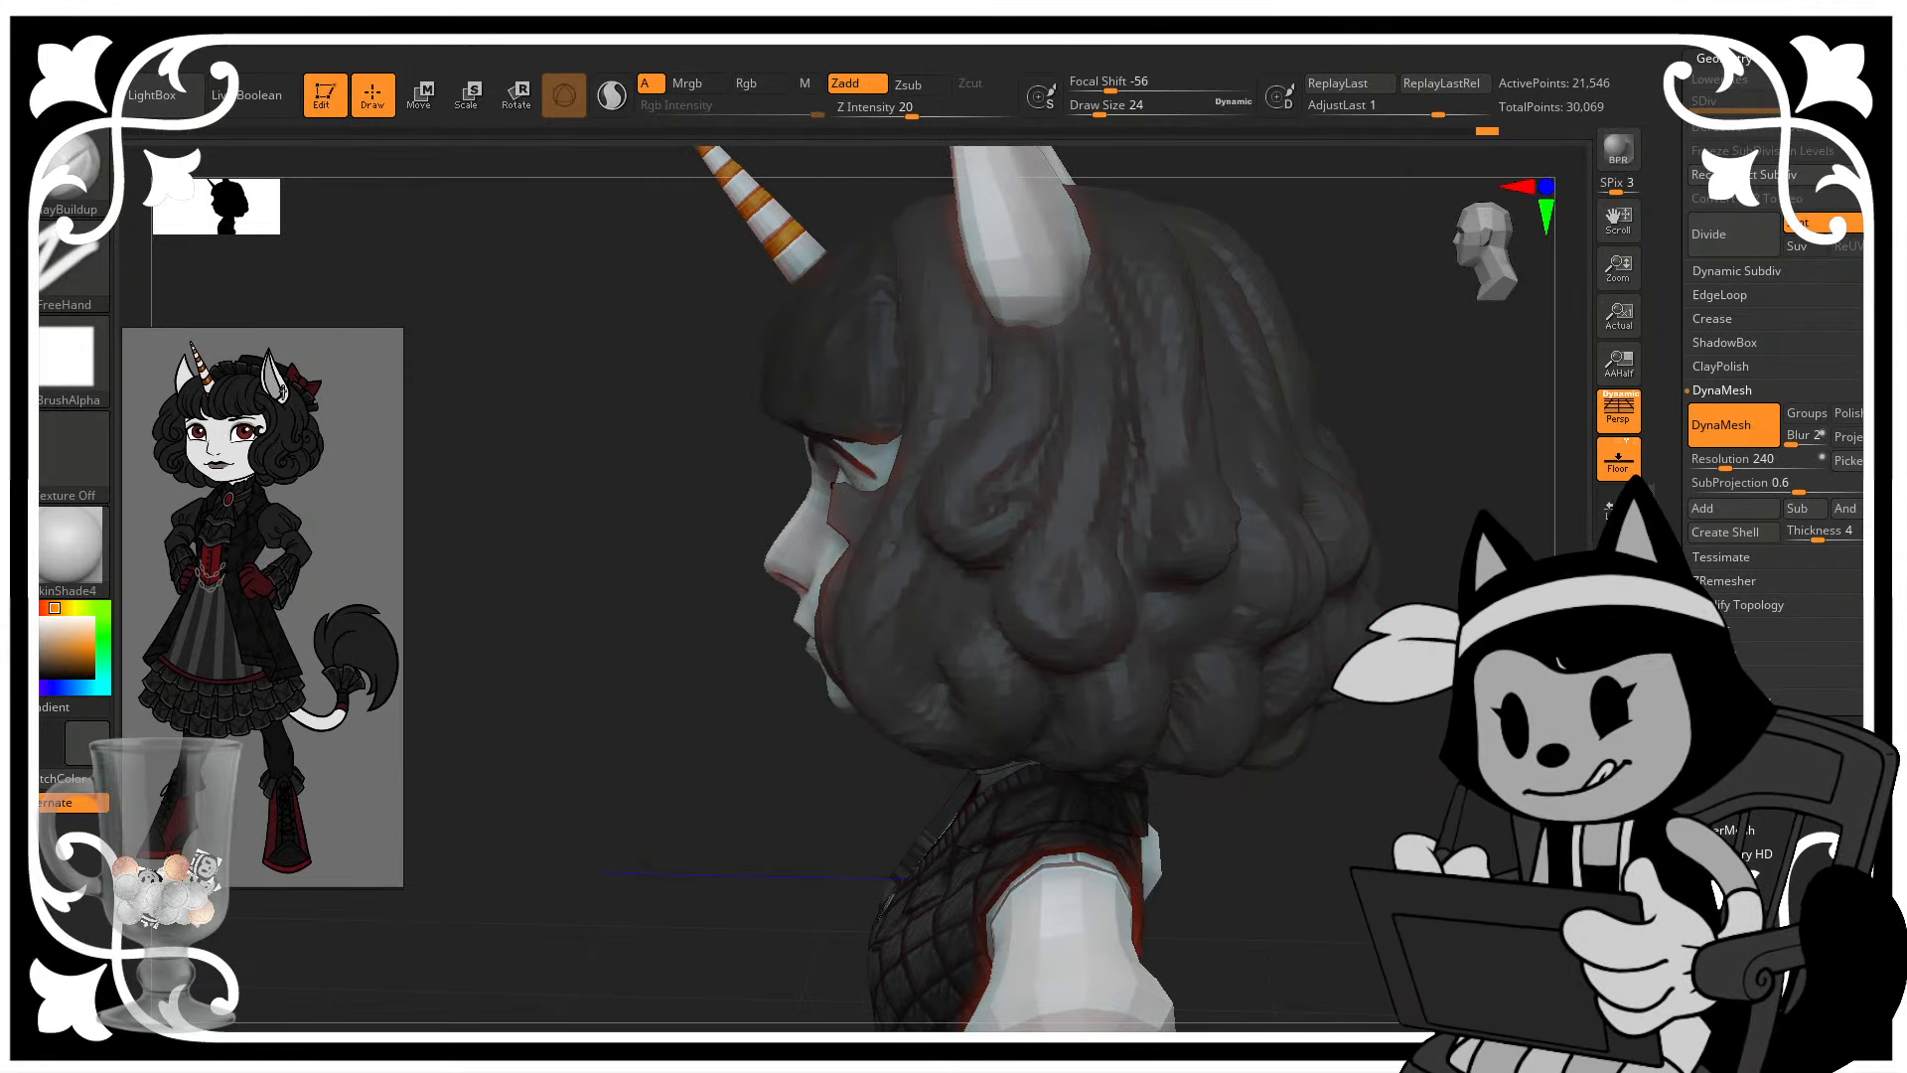
{"action": "mouse_move", "coordinate": [1440, 476]}
{"action": "left_mouse_down", "text": "alt"}
{"action": "mouse_move", "coordinate": [1520, 546]}
{"action": "mouse_move", "coordinate": [1351, 606]}
{"action": "mouse_move", "coordinate": [1213, 511]}
{"action": "mouse_move", "coordinate": [1298, 520]}
{"action": "mouse_move", "coordinate": [1141, 609]}
{"action": "mouse_move", "coordinate": [1057, 602]}
{"action": "left_mouse_up", "text": "alt"}
{"action": "mouse_move", "coordinate": [1252, 556]}
{"action": "left_mouse_down", "text": "alt"}
{"action": "mouse_move", "coordinate": [1291, 615]}
{"action": "mouse_move", "coordinate": [1326, 623]}
{"action": "left_mouse_up", "text": "alt"}
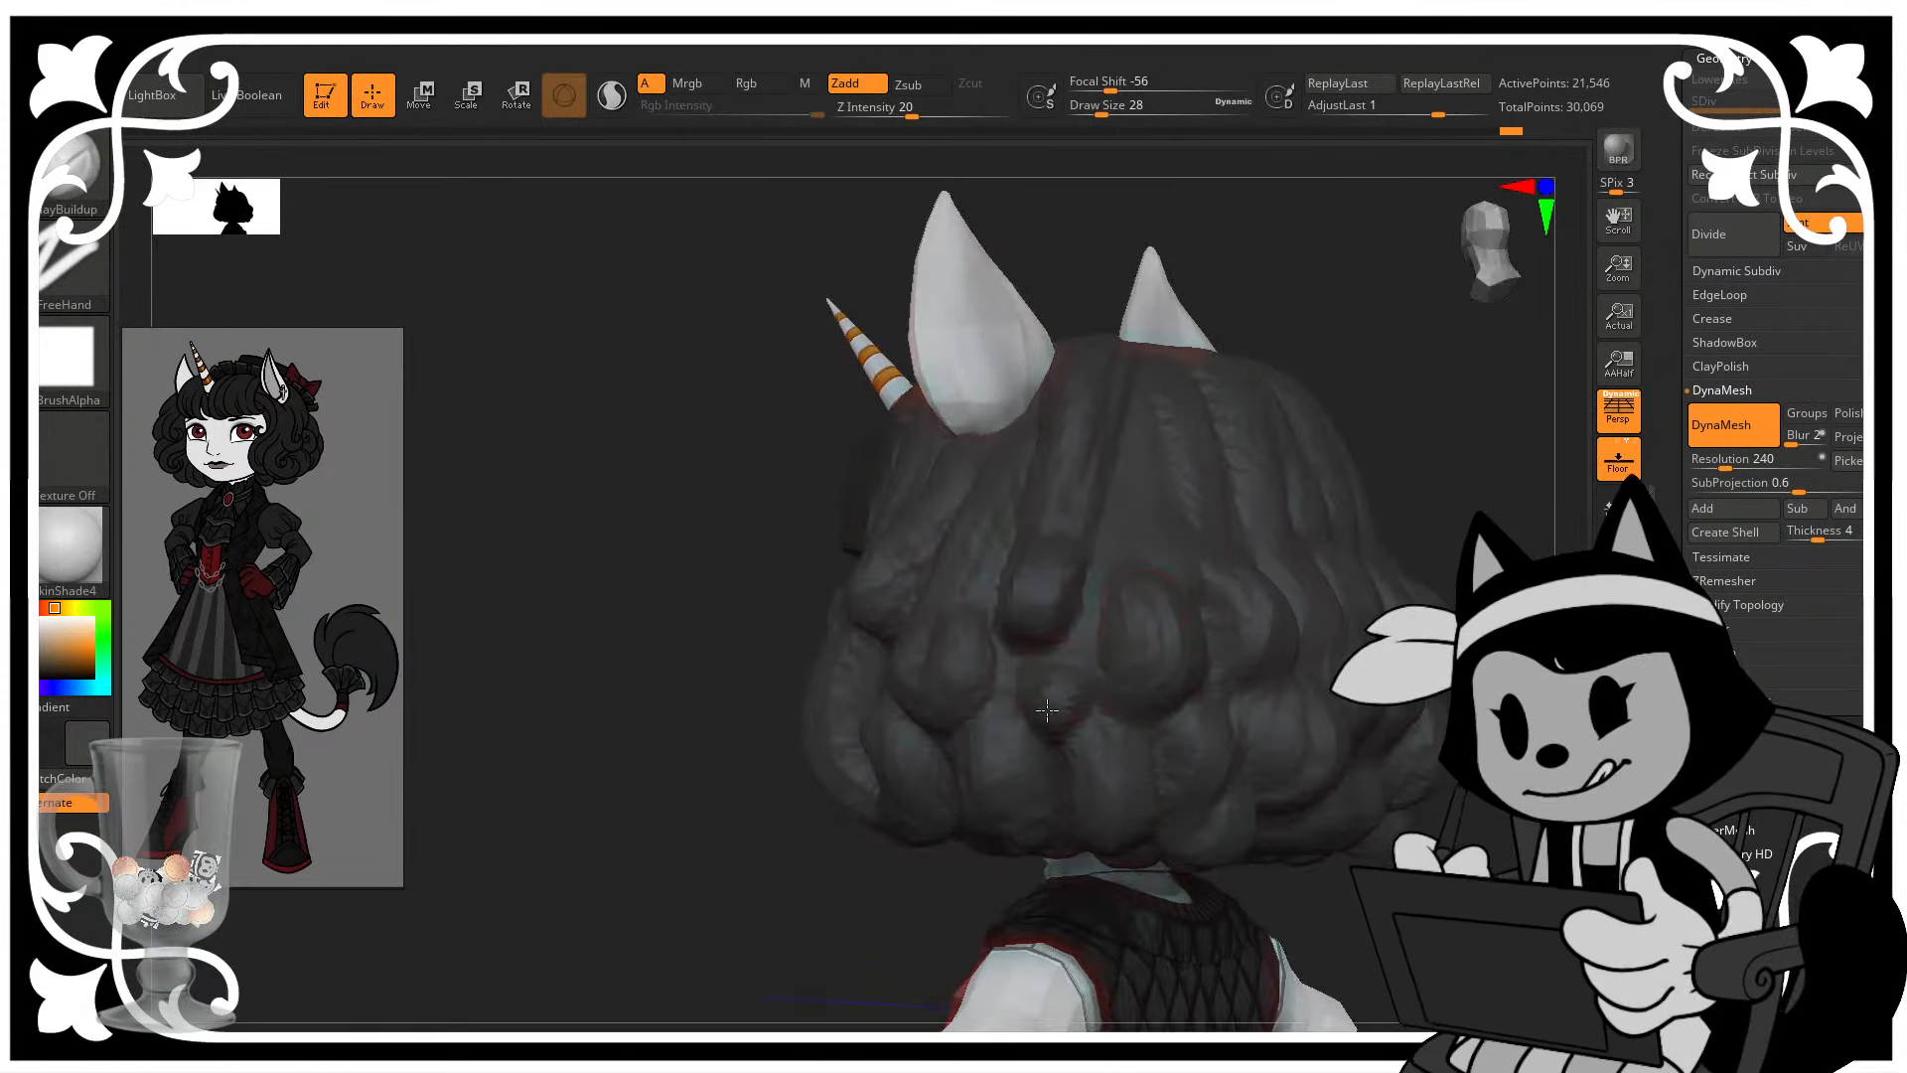
- Fill the gap between the rear side curls at draw size 28 and thicken the strands behind the ear at draw sizes 32 to 36
{"action": "mouse_move", "coordinate": [1022, 680]}
{"action": "left_mouse_down"}
{"action": "mouse_move", "coordinate": [1018, 715]}
{"action": "mouse_move", "coordinate": [1059, 677]}
{"action": "left_mouse_up"}
{"action": "mouse_move", "coordinate": [1320, 491]}
{"action": "right_mouse_down"}
{"action": "mouse_move", "coordinate": [1171, 482]}
{"action": "mouse_move", "coordinate": [1531, 515]}
{"action": "right_mouse_up"}
{"action": "left_click_drag", "start_coordinate": [1531, 516], "coordinate": [1587, 518]}
{"action": "left_click_drag", "start_coordinate": [906, 410], "coordinate": [925, 502]}
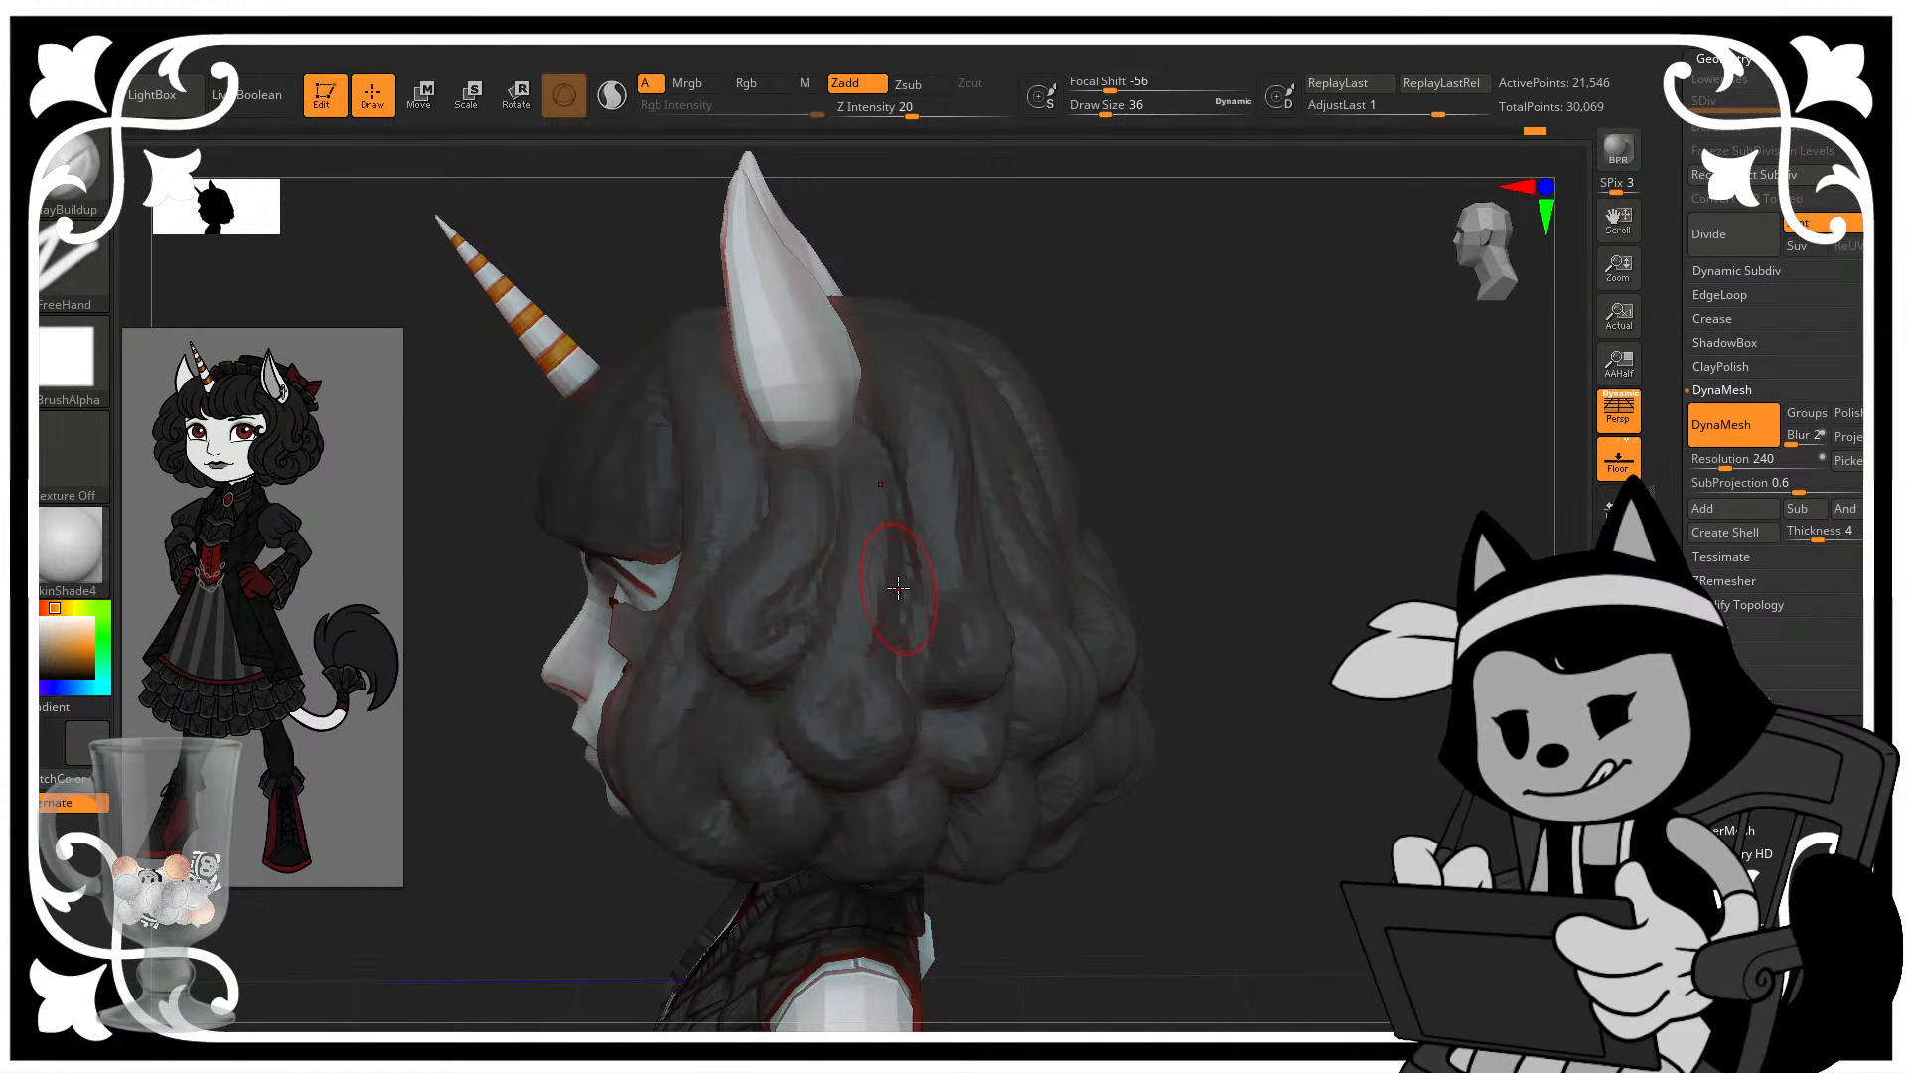
{"action": "mouse_move", "coordinate": [897, 588]}
{"action": "right_mouse_down"}
{"action": "mouse_move", "coordinate": [1142, 332]}
{"action": "mouse_move", "coordinate": [993, 337]}
{"action": "mouse_move", "coordinate": [981, 326]}
{"action": "mouse_move", "coordinate": [1021, 265]}
{"action": "right_mouse_up"}
{"action": "left_click_drag", "start_coordinate": [1041, 355], "coordinate": [991, 556]}
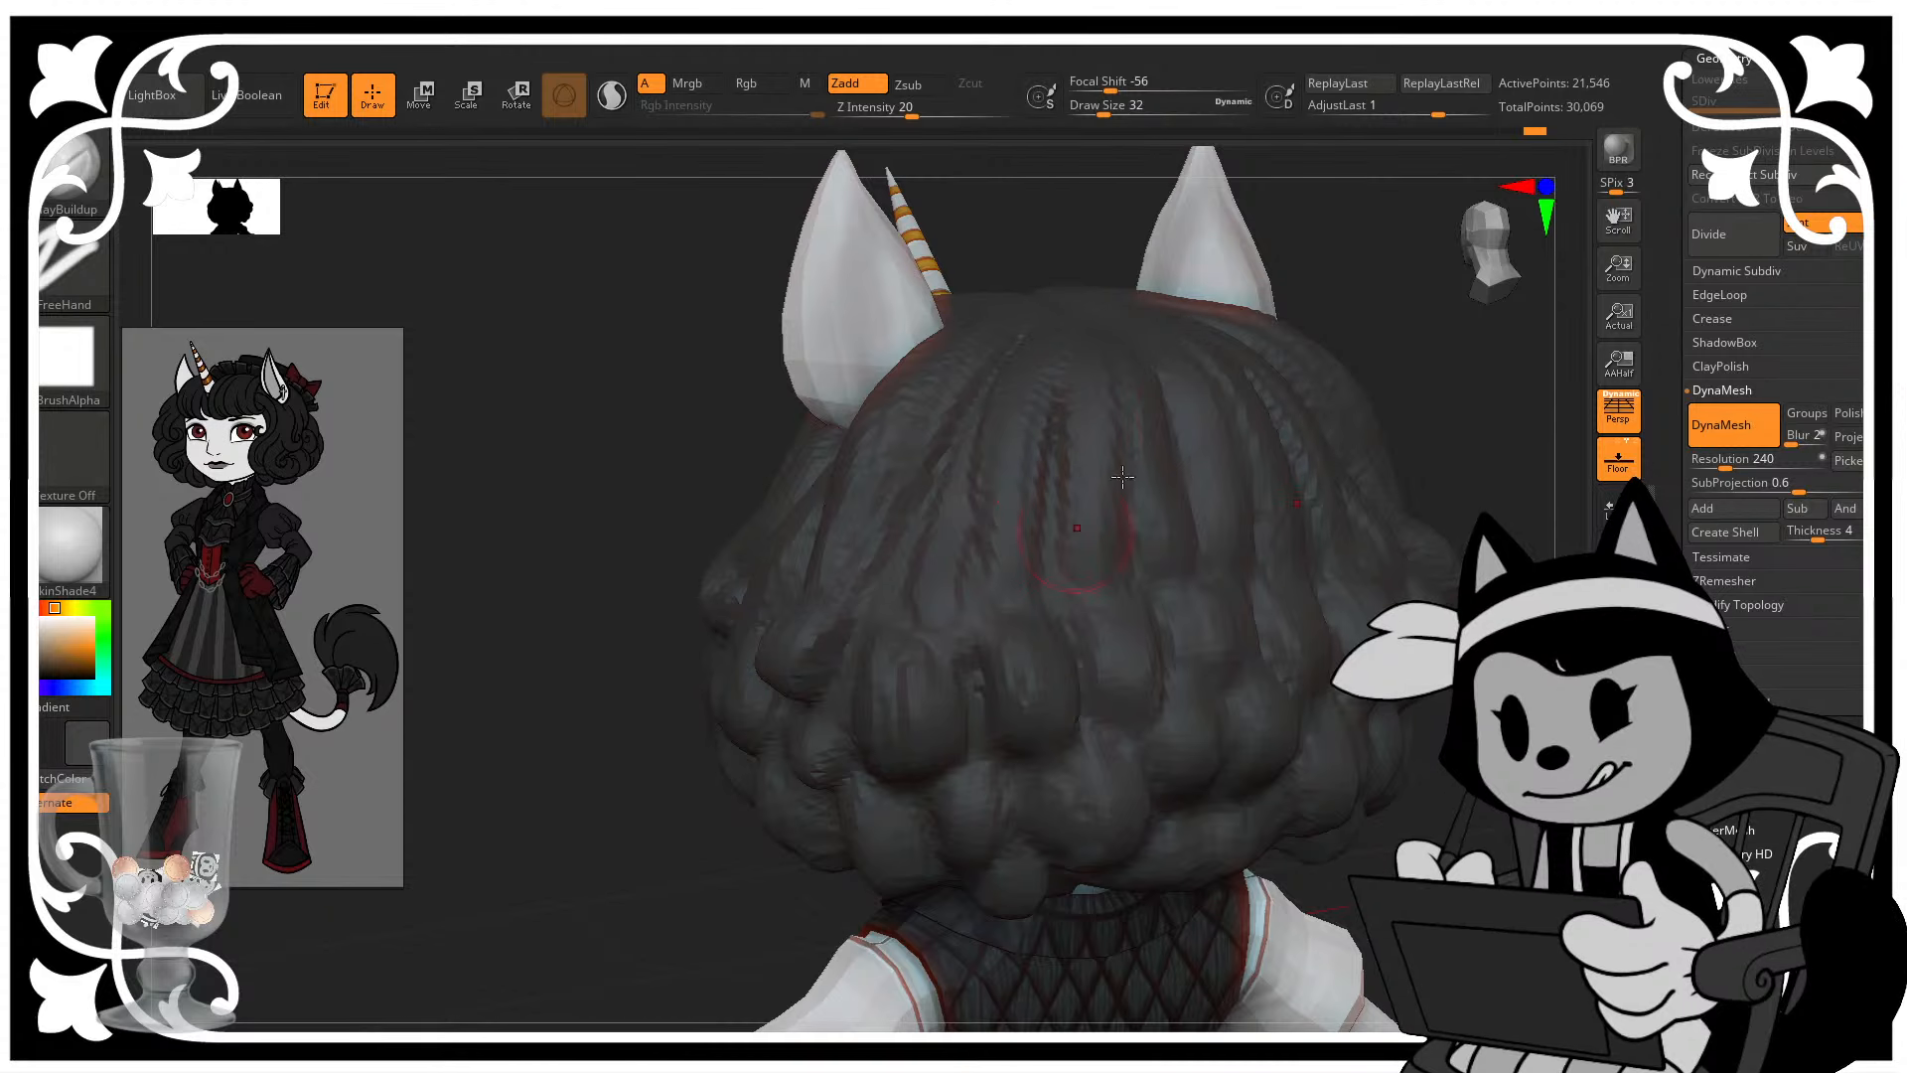
- Build up hair strands from the crown down the back of the head with ClayBuildup at draw sizes 28 to 36
{"action": "left_click_drag", "start_coordinate": [1368, 326], "coordinate": [1207, 326]}
{"action": "mouse_move", "coordinate": [1061, 339]}
{"action": "left_mouse_down"}
{"action": "mouse_move", "coordinate": [1065, 457]}
{"action": "mouse_move", "coordinate": [992, 587]}
{"action": "mouse_move", "coordinate": [1078, 363]}
{"action": "left_mouse_up"}
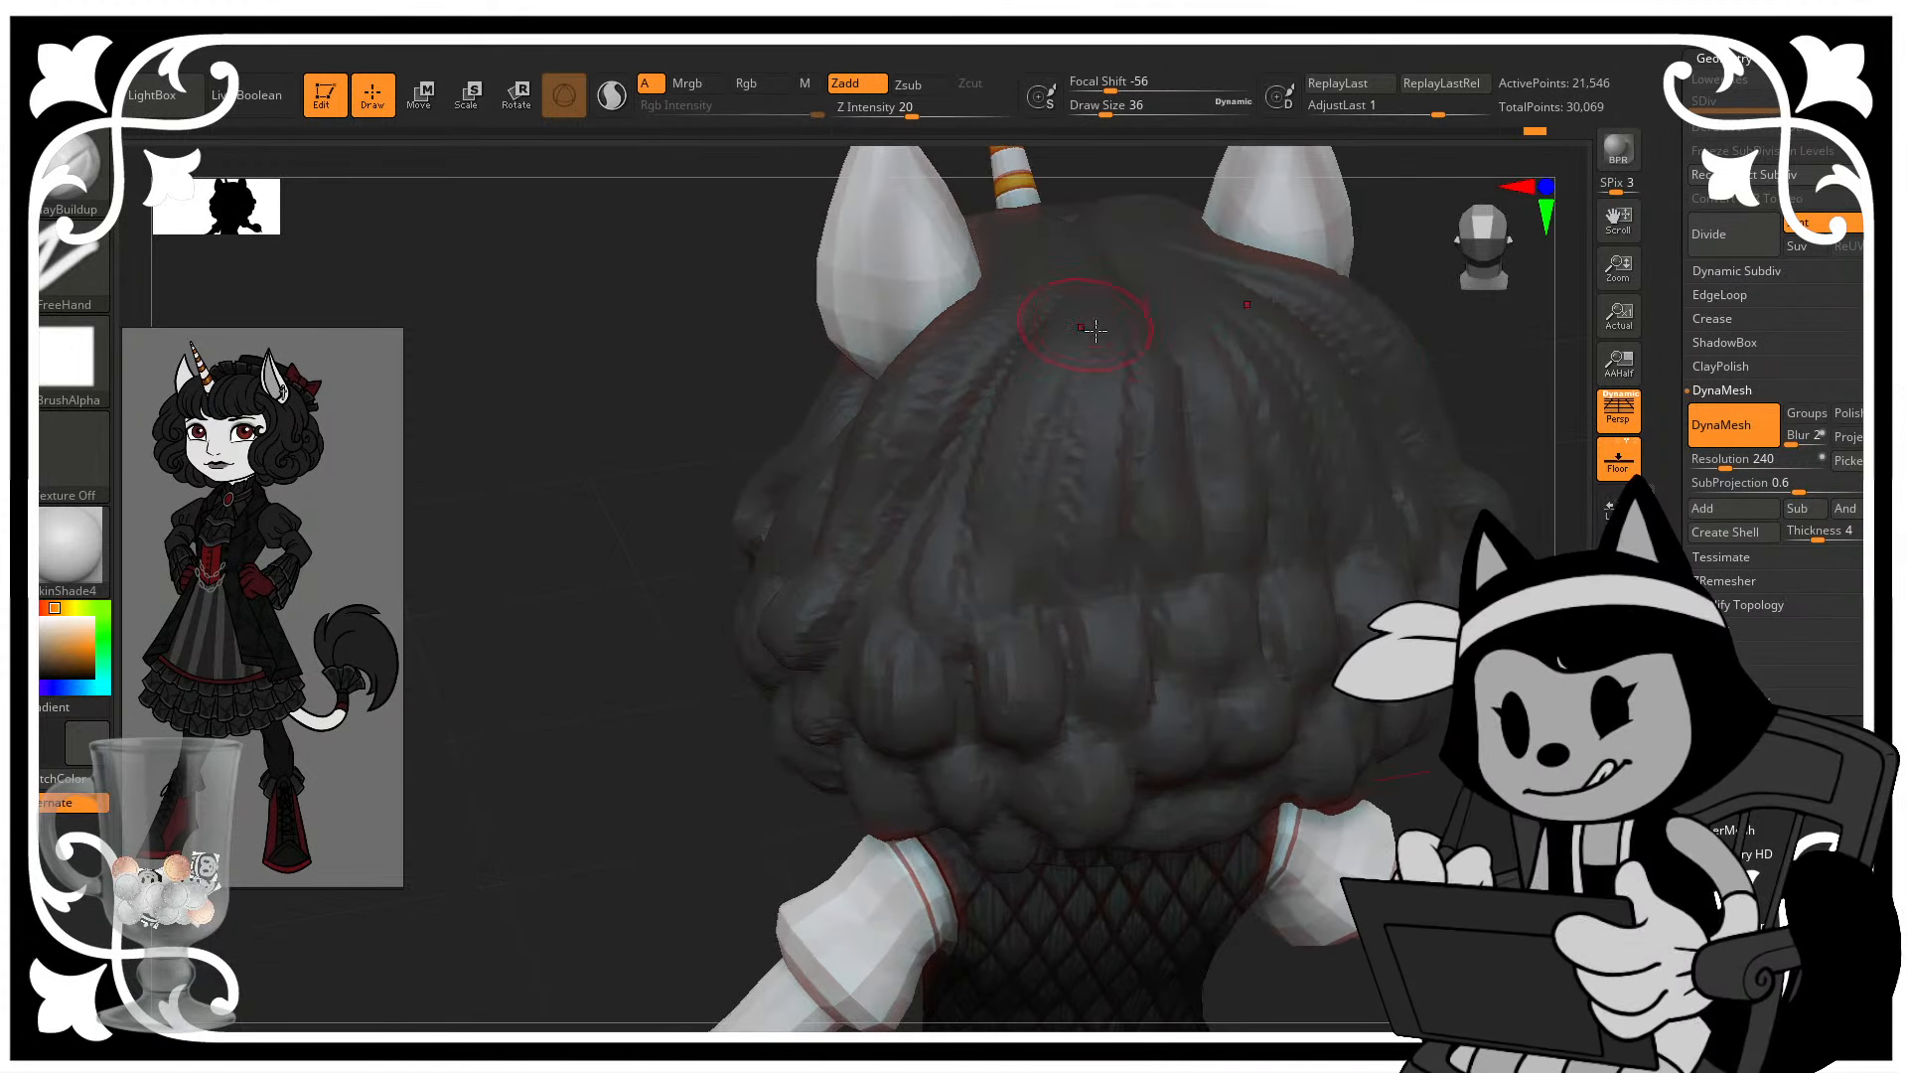
{"action": "left_click_drag", "start_coordinate": [1511, 609], "coordinate": [1332, 694], "text": "alt"}
{"action": "left_click_drag", "start_coordinate": [800, 672], "coordinate": [920, 375]}
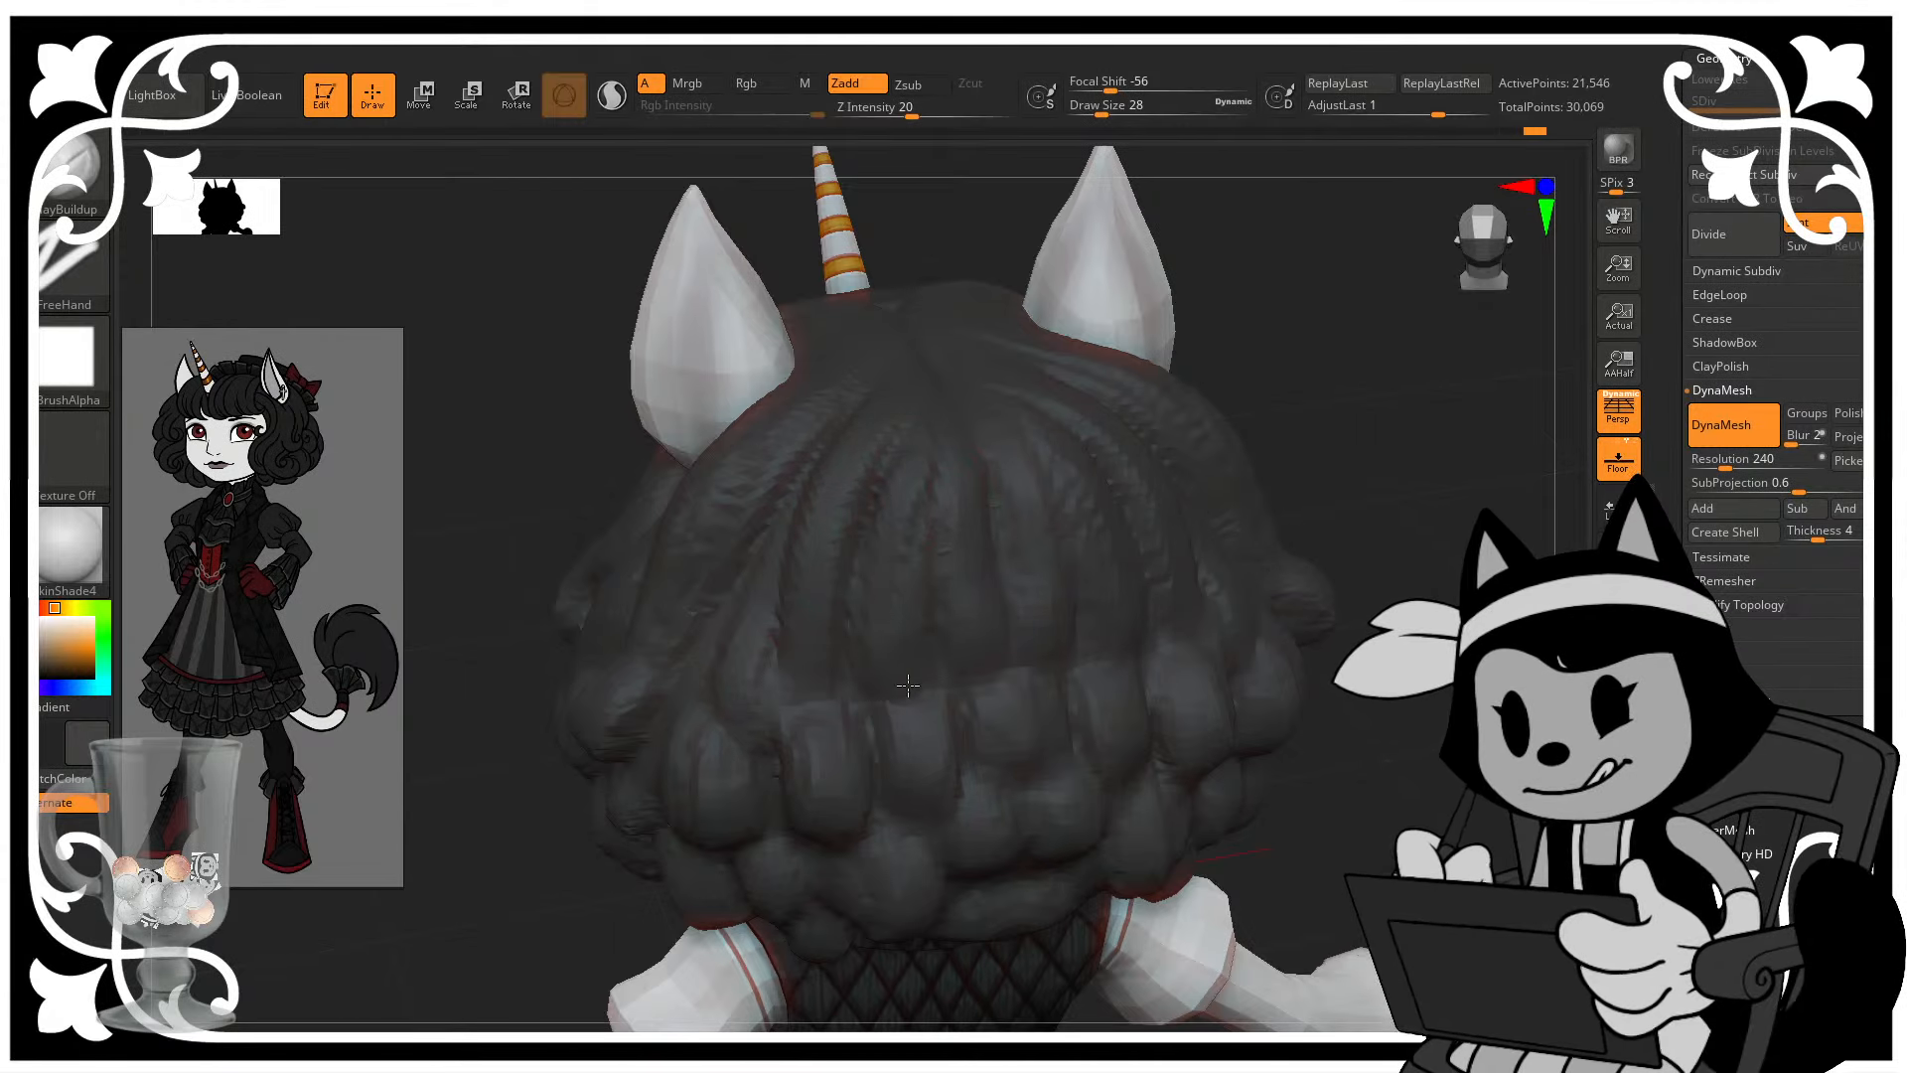
{"action": "left_click_drag", "start_coordinate": [908, 685], "coordinate": [944, 452]}
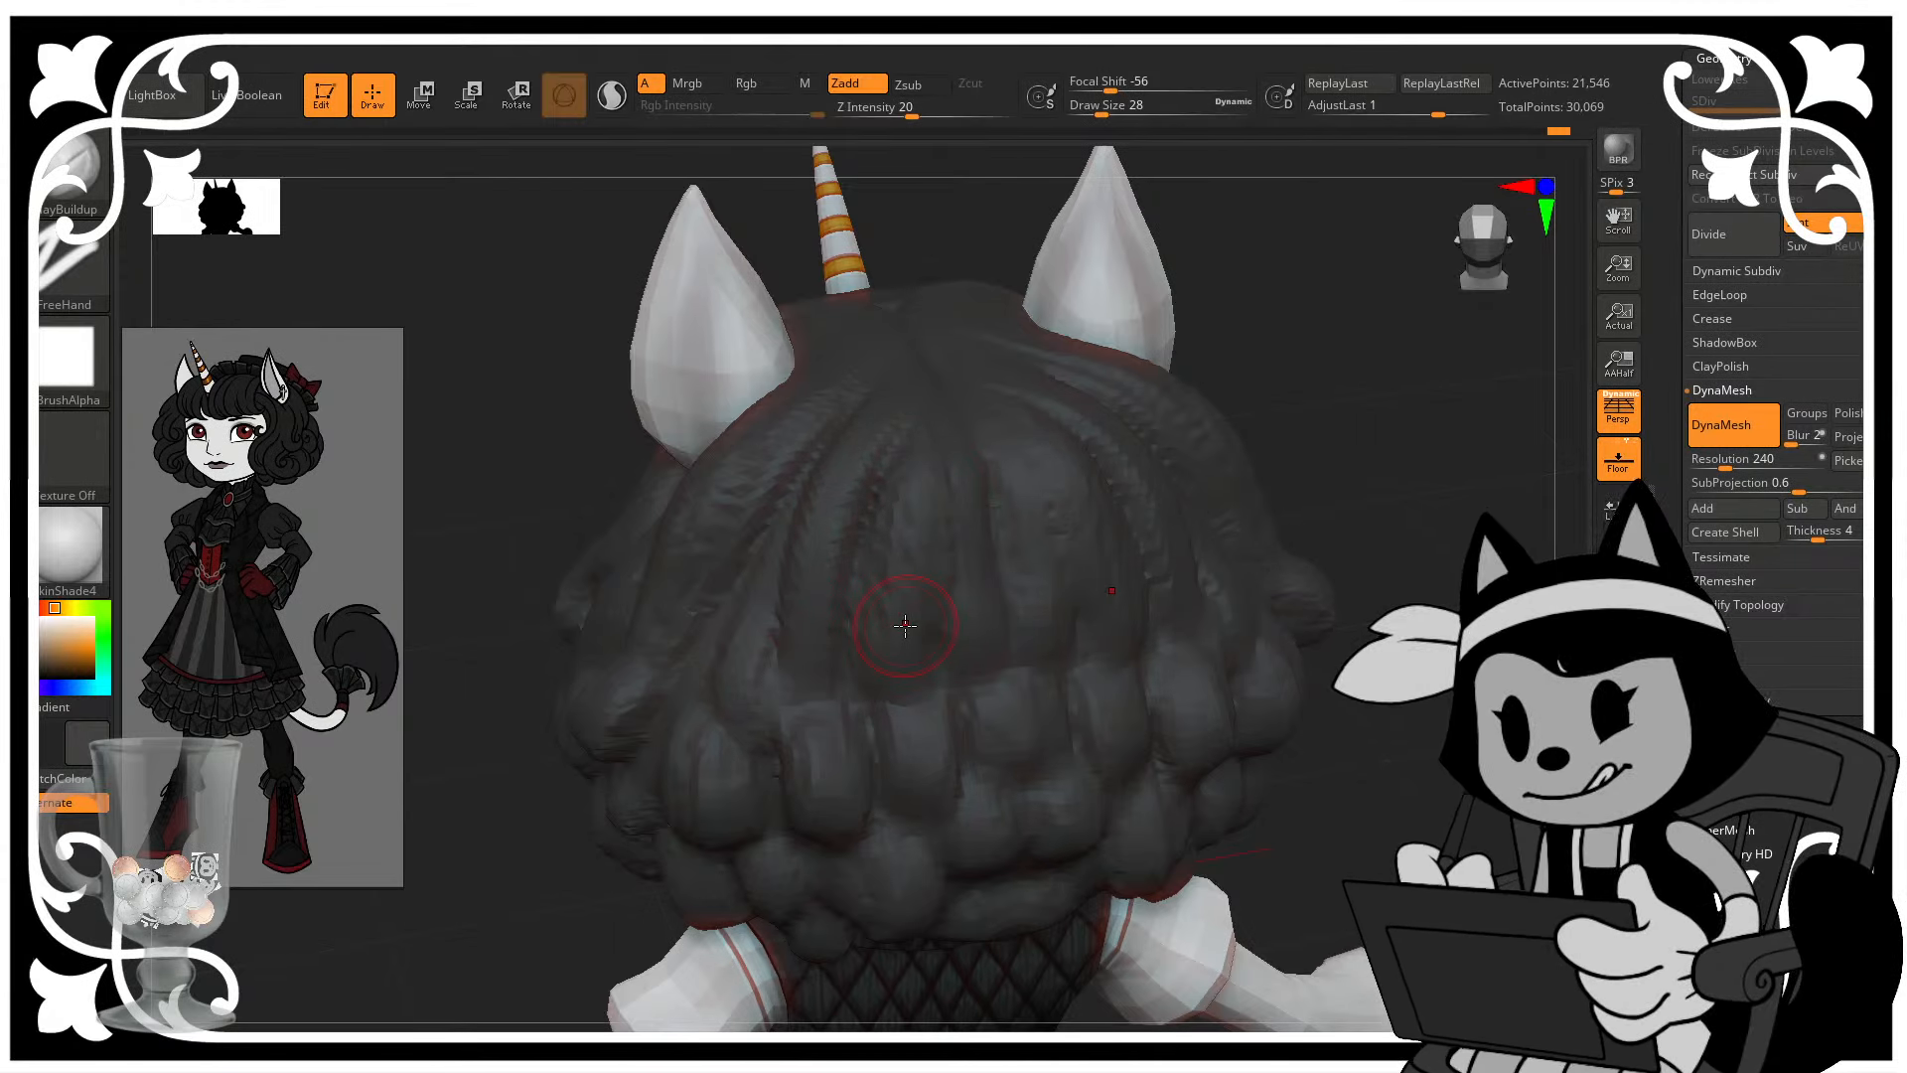
- Add further vertical strands down the middle of the back of the hair above the curl rows
{"action": "key", "text": "bracketleft"}
{"action": "left_click_drag", "start_coordinate": [1288, 360], "coordinate": [1220, 315], "text": "shift"}
{"action": "key", "text": "bracketright"}
{"action": "left_click_drag", "start_coordinate": [972, 438], "coordinate": [965, 686]}
{"action": "left_click_drag", "start_coordinate": [1372, 408], "coordinate": [1110, 508]}
{"action": "left_click_drag", "start_coordinate": [870, 489], "coordinate": [894, 608]}
{"action": "left_click_drag", "start_coordinate": [1301, 407], "coordinate": [1311, 477]}
- Thicken the strands between the ear and the centre of the back with ClayBuildup at draw size 44
{"action": "key", "text": "bracketright"}
{"action": "key", "text": "bracketright"}
{"action": "key", "text": "bracketright"}
{"action": "left_click_drag", "start_coordinate": [785, 502], "coordinate": [760, 680]}
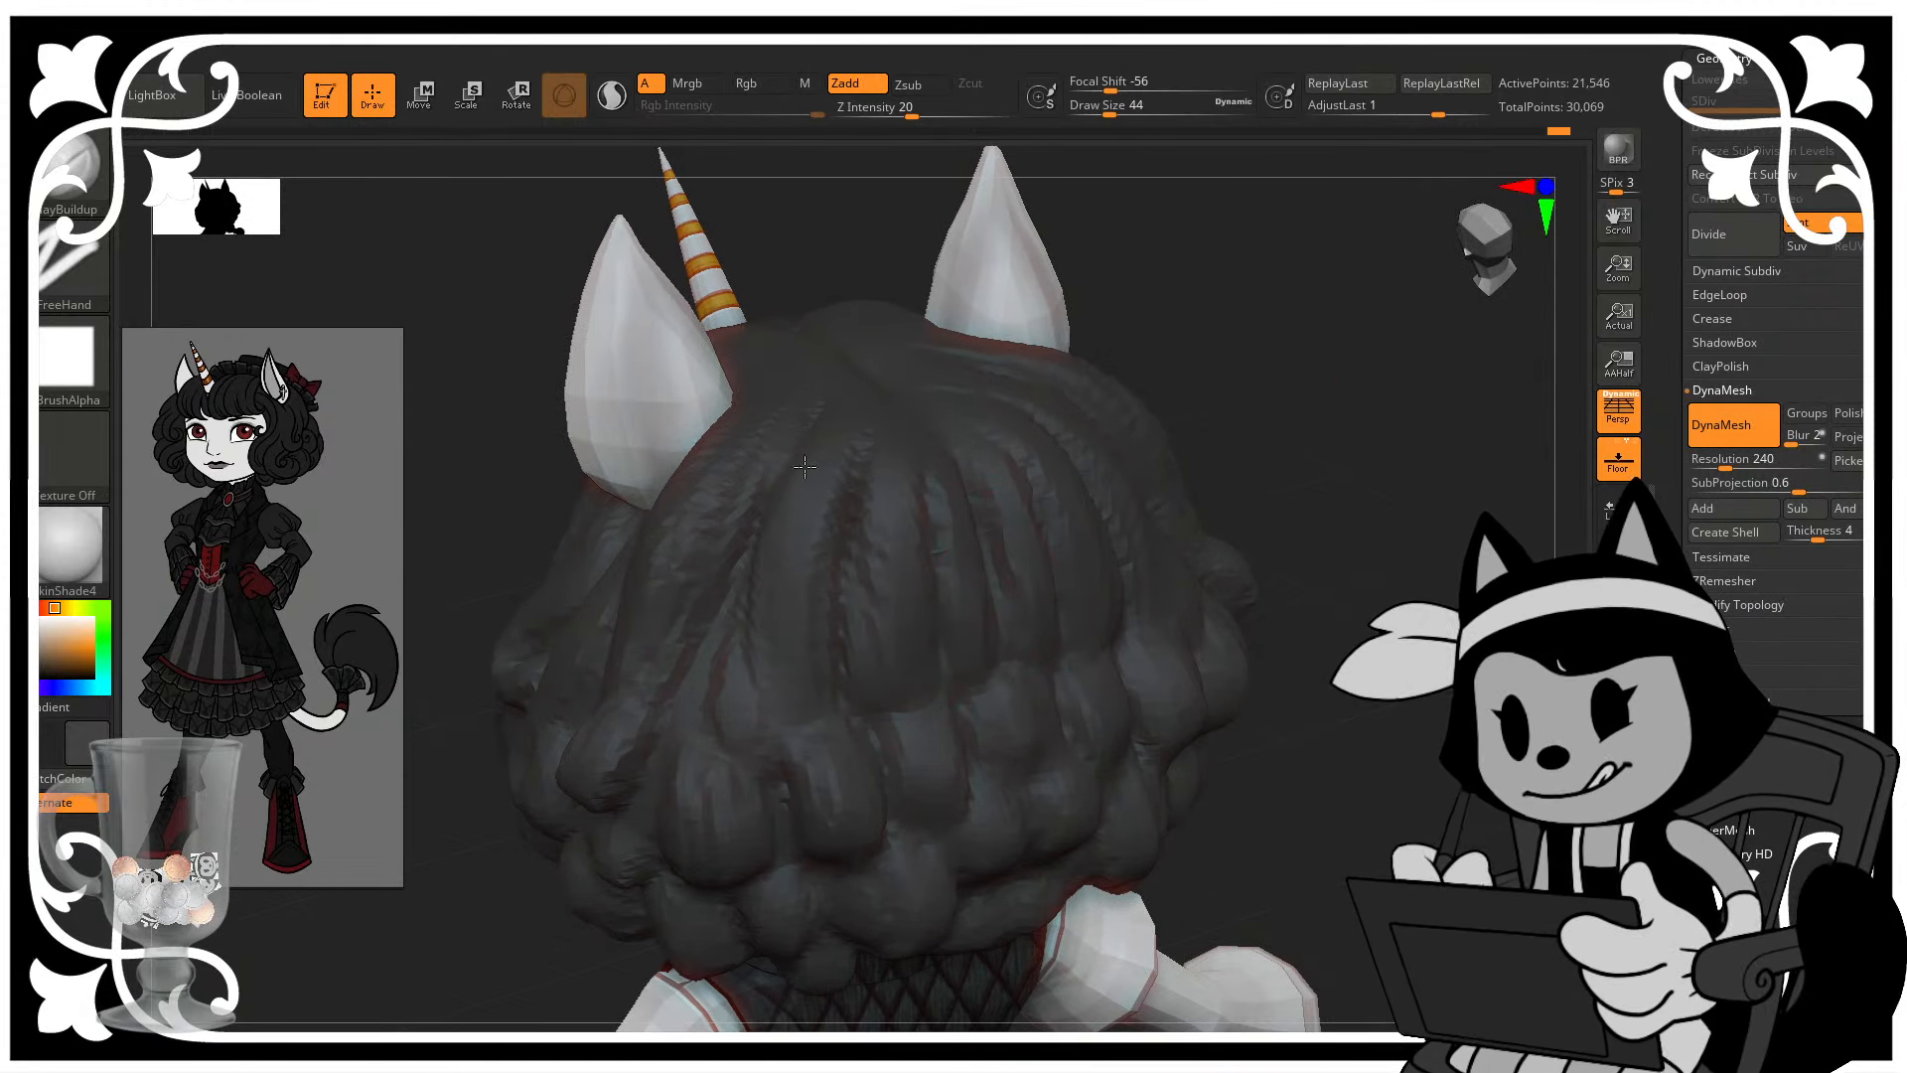
{"action": "left_click_drag", "start_coordinate": [805, 468], "coordinate": [765, 710]}
{"action": "left_click_drag", "start_coordinate": [844, 422], "coordinate": [837, 693]}
{"action": "left_click_drag", "start_coordinate": [1322, 635], "coordinate": [1387, 594], "text": "alt"}
- Switch to the Move brush, adjust the lower back curls at draw sizes 108 to 116, and save the project
{"action": "key", "text": "b"}
{"action": "key", "text": "m"}
{"action": "key", "text": "v"}
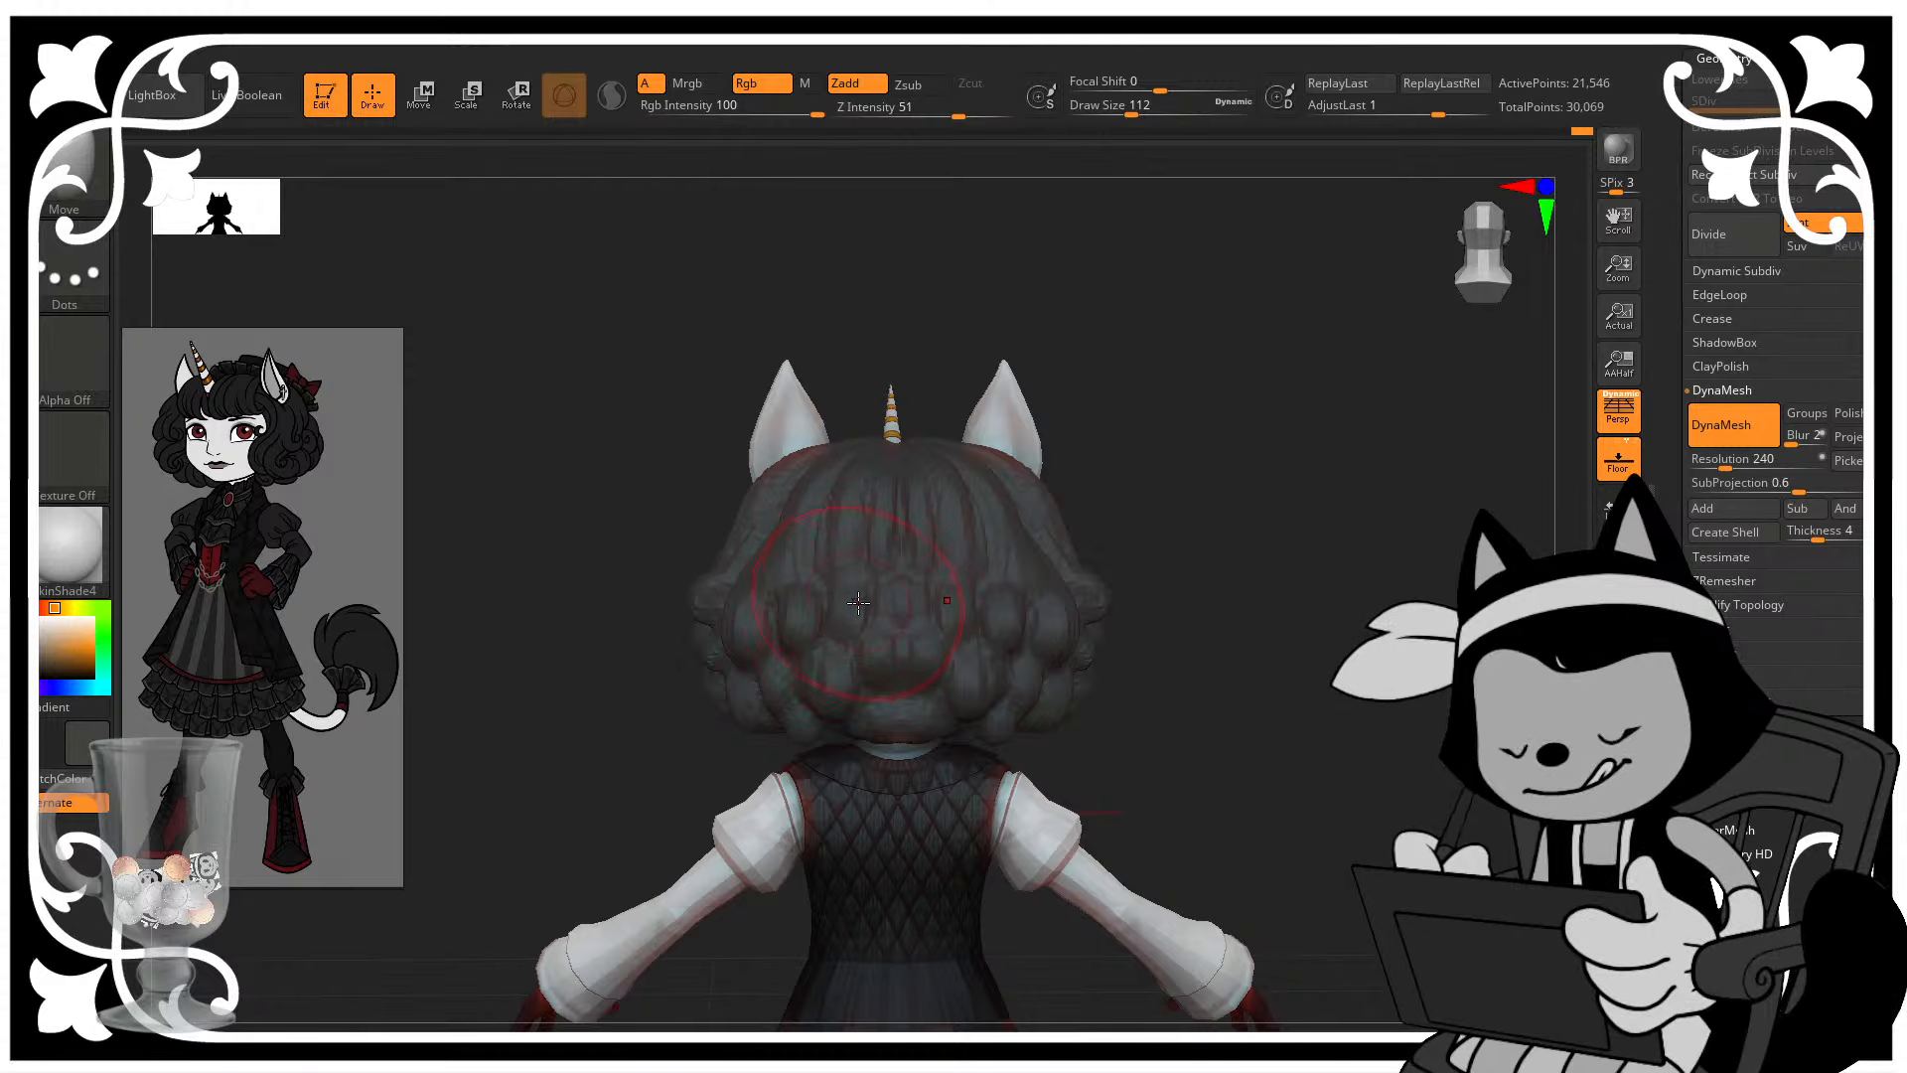
{"action": "left_click_drag", "start_coordinate": [1122, 522], "coordinate": [1197, 546]}
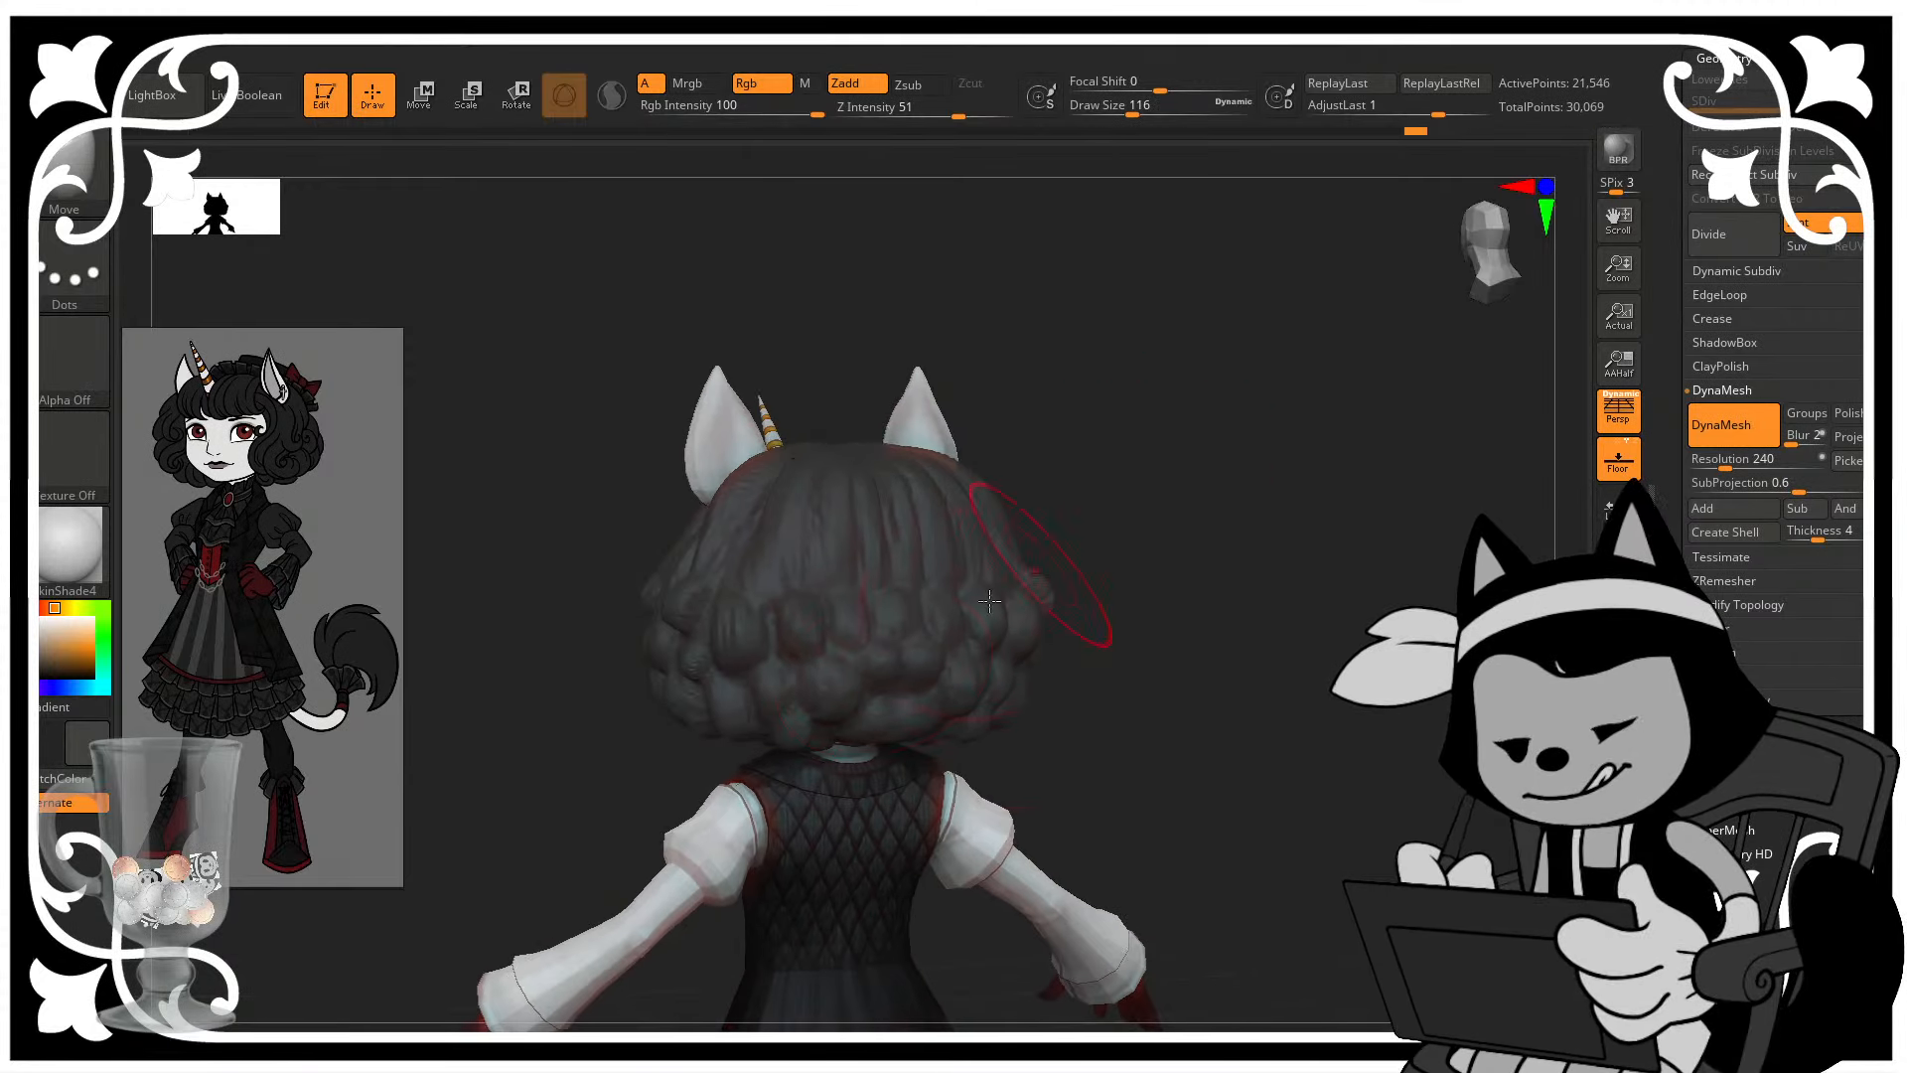
{"action": "left_click_drag", "start_coordinate": [888, 685], "coordinate": [897, 683]}
{"action": "left_click_drag", "start_coordinate": [1088, 537], "coordinate": [1140, 510]}
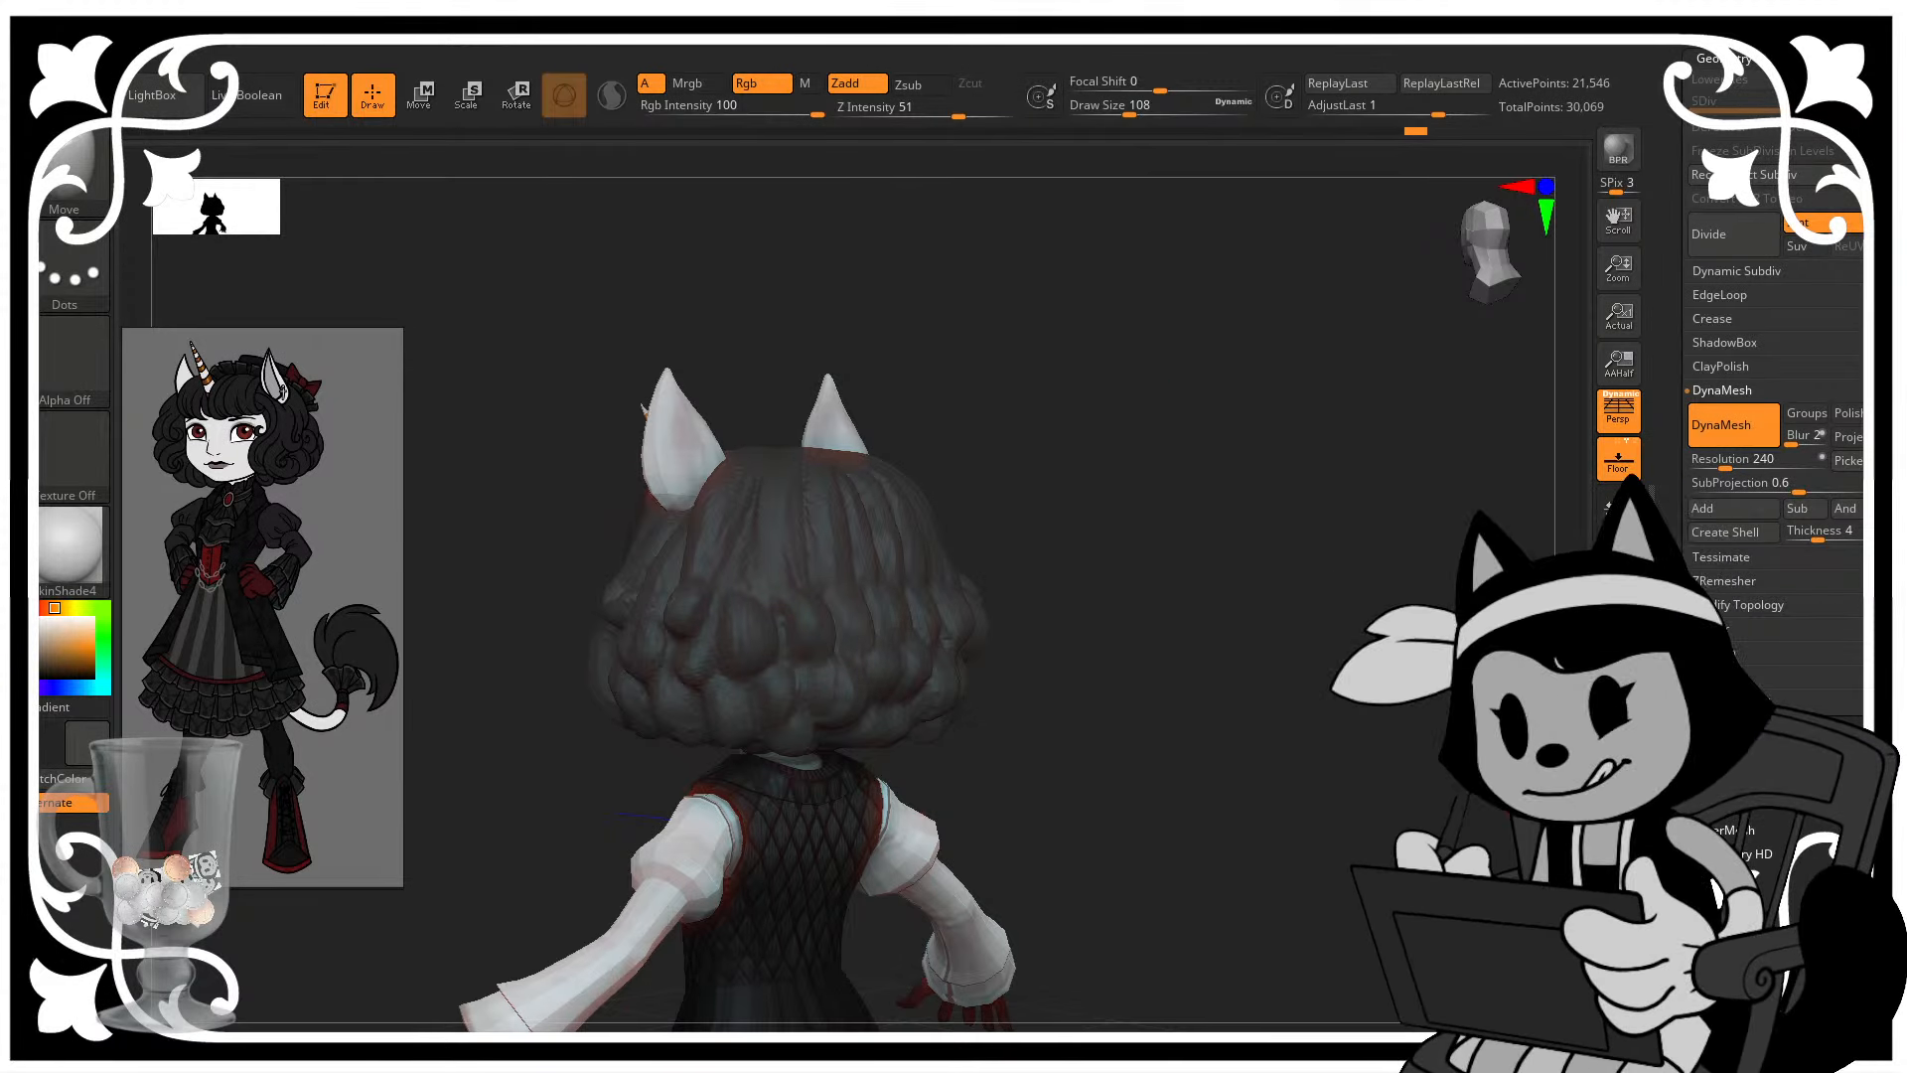
{"action": "mouse_move", "coordinate": [1296, 616]}
{"action": "left_mouse_down", "text": "alt"}
{"action": "mouse_move", "coordinate": [1361, 557]}
{"action": "mouse_move", "coordinate": [1369, 649]}
{"action": "left_mouse_up", "text": "alt"}
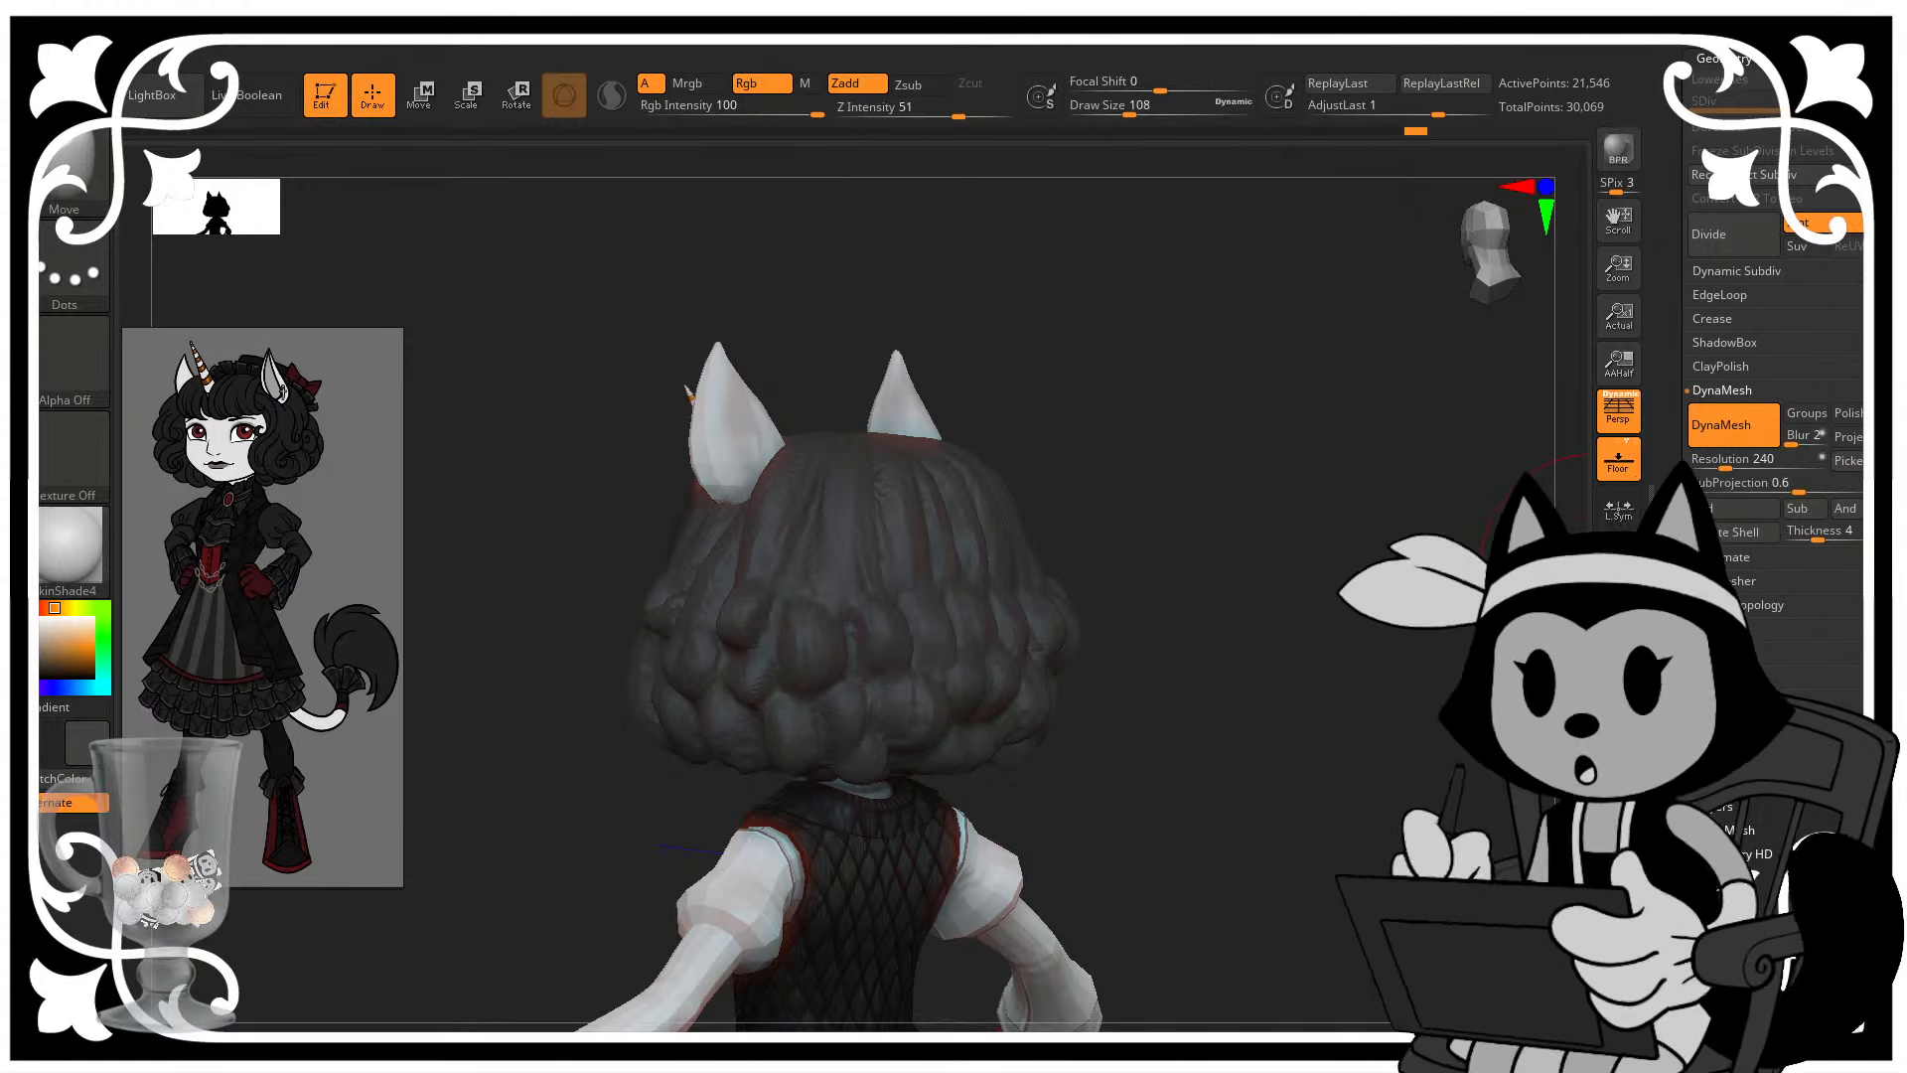
{"action": "left_click_drag", "start_coordinate": [1595, 573], "coordinate": [1595, 660], "text": "alt"}
{"action": "left_click_drag", "start_coordinate": [1268, 656], "coordinate": [1519, 633]}
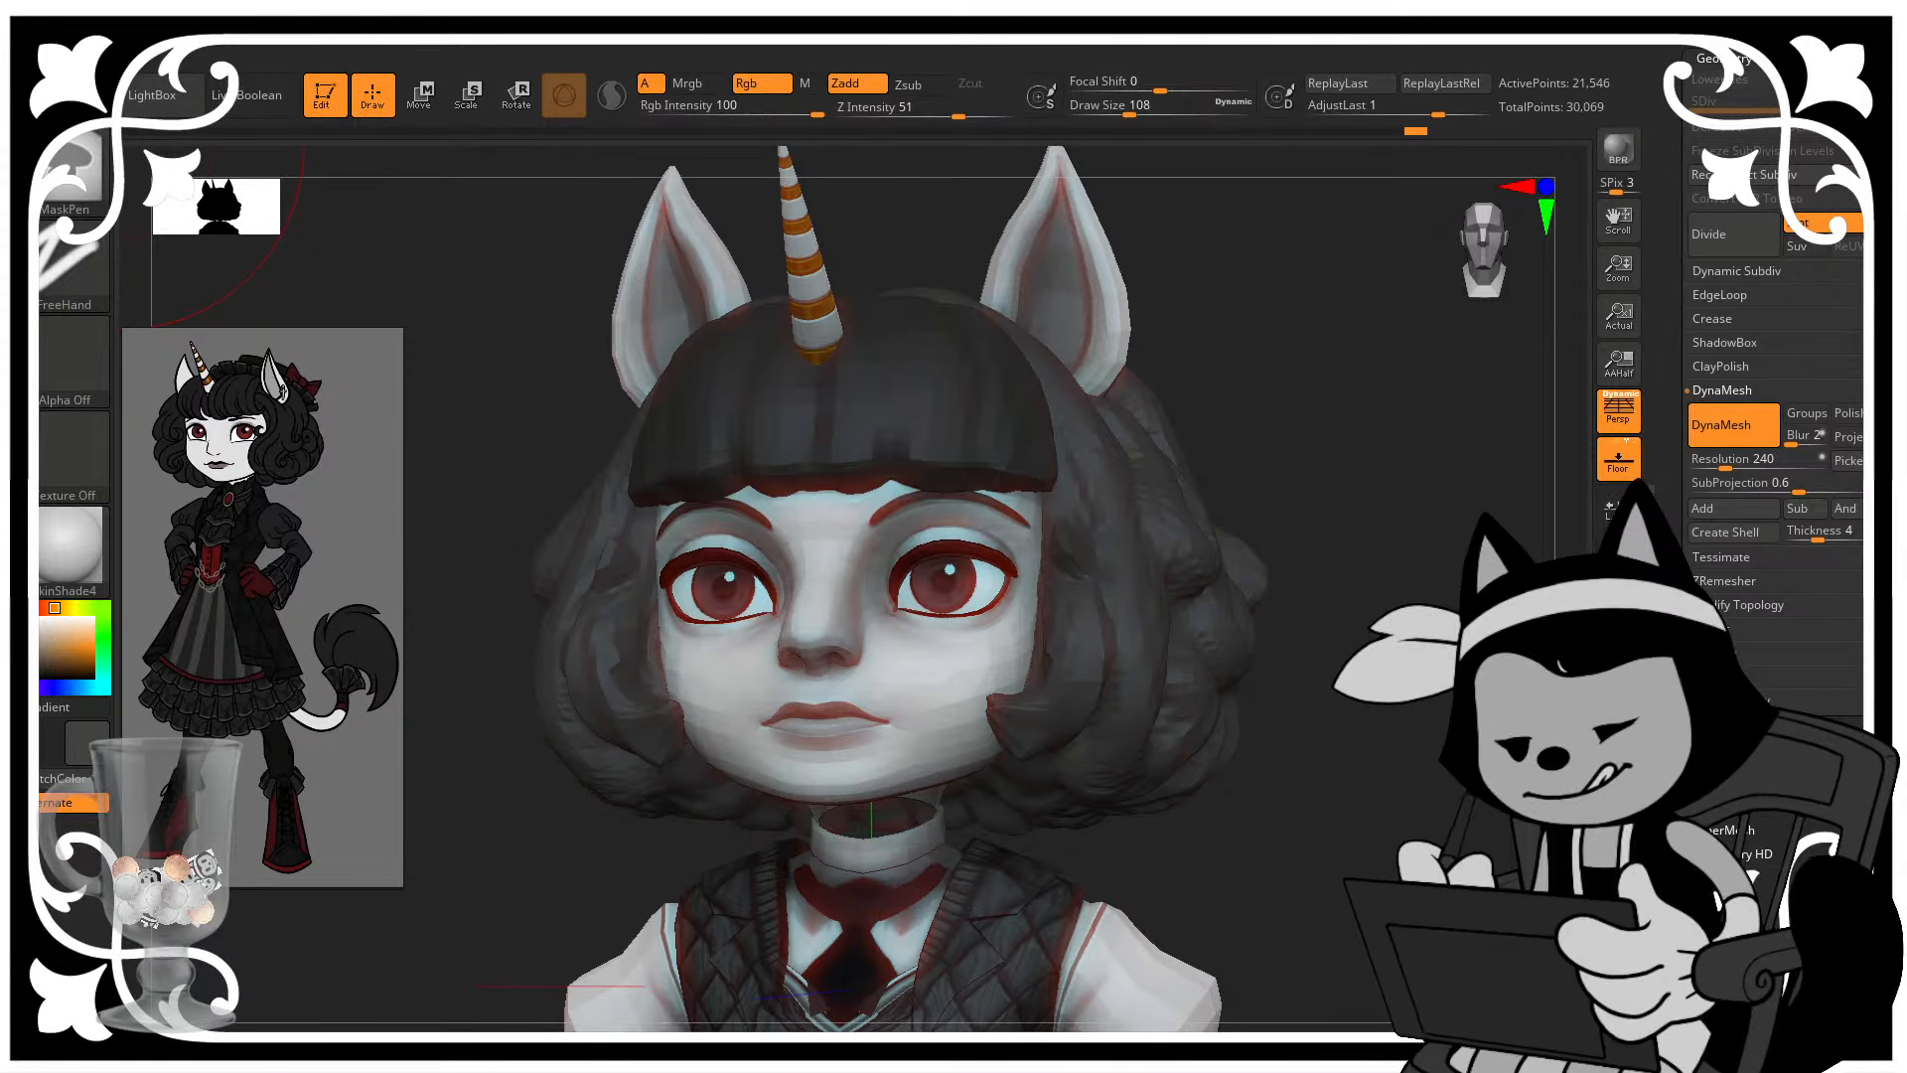
{"action": "key", "text": "ctrl+s"}
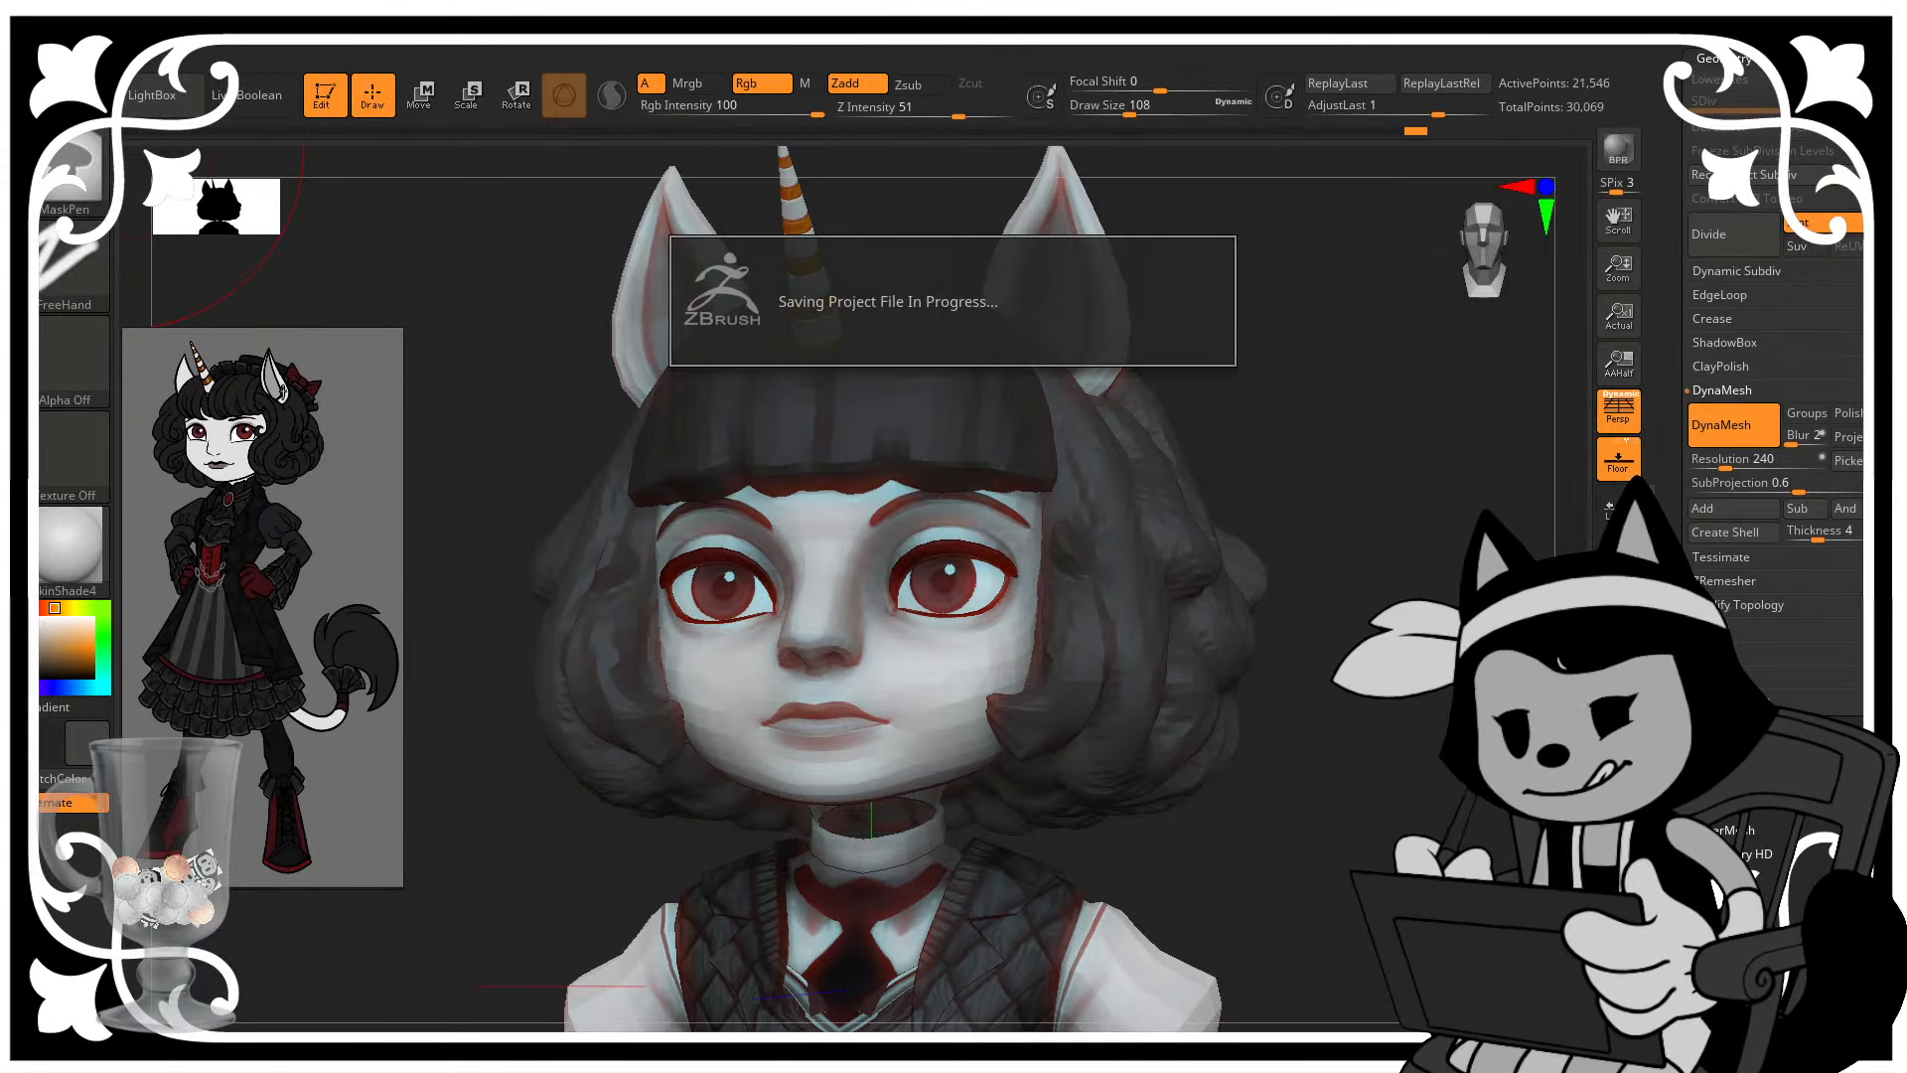
- Undo the first adjustment to the outer side curls, rework their silhouette in back view at draw size 68, and save the project
{"action": "left_click_drag", "start_coordinate": [1377, 469], "coordinate": [1357, 596]}
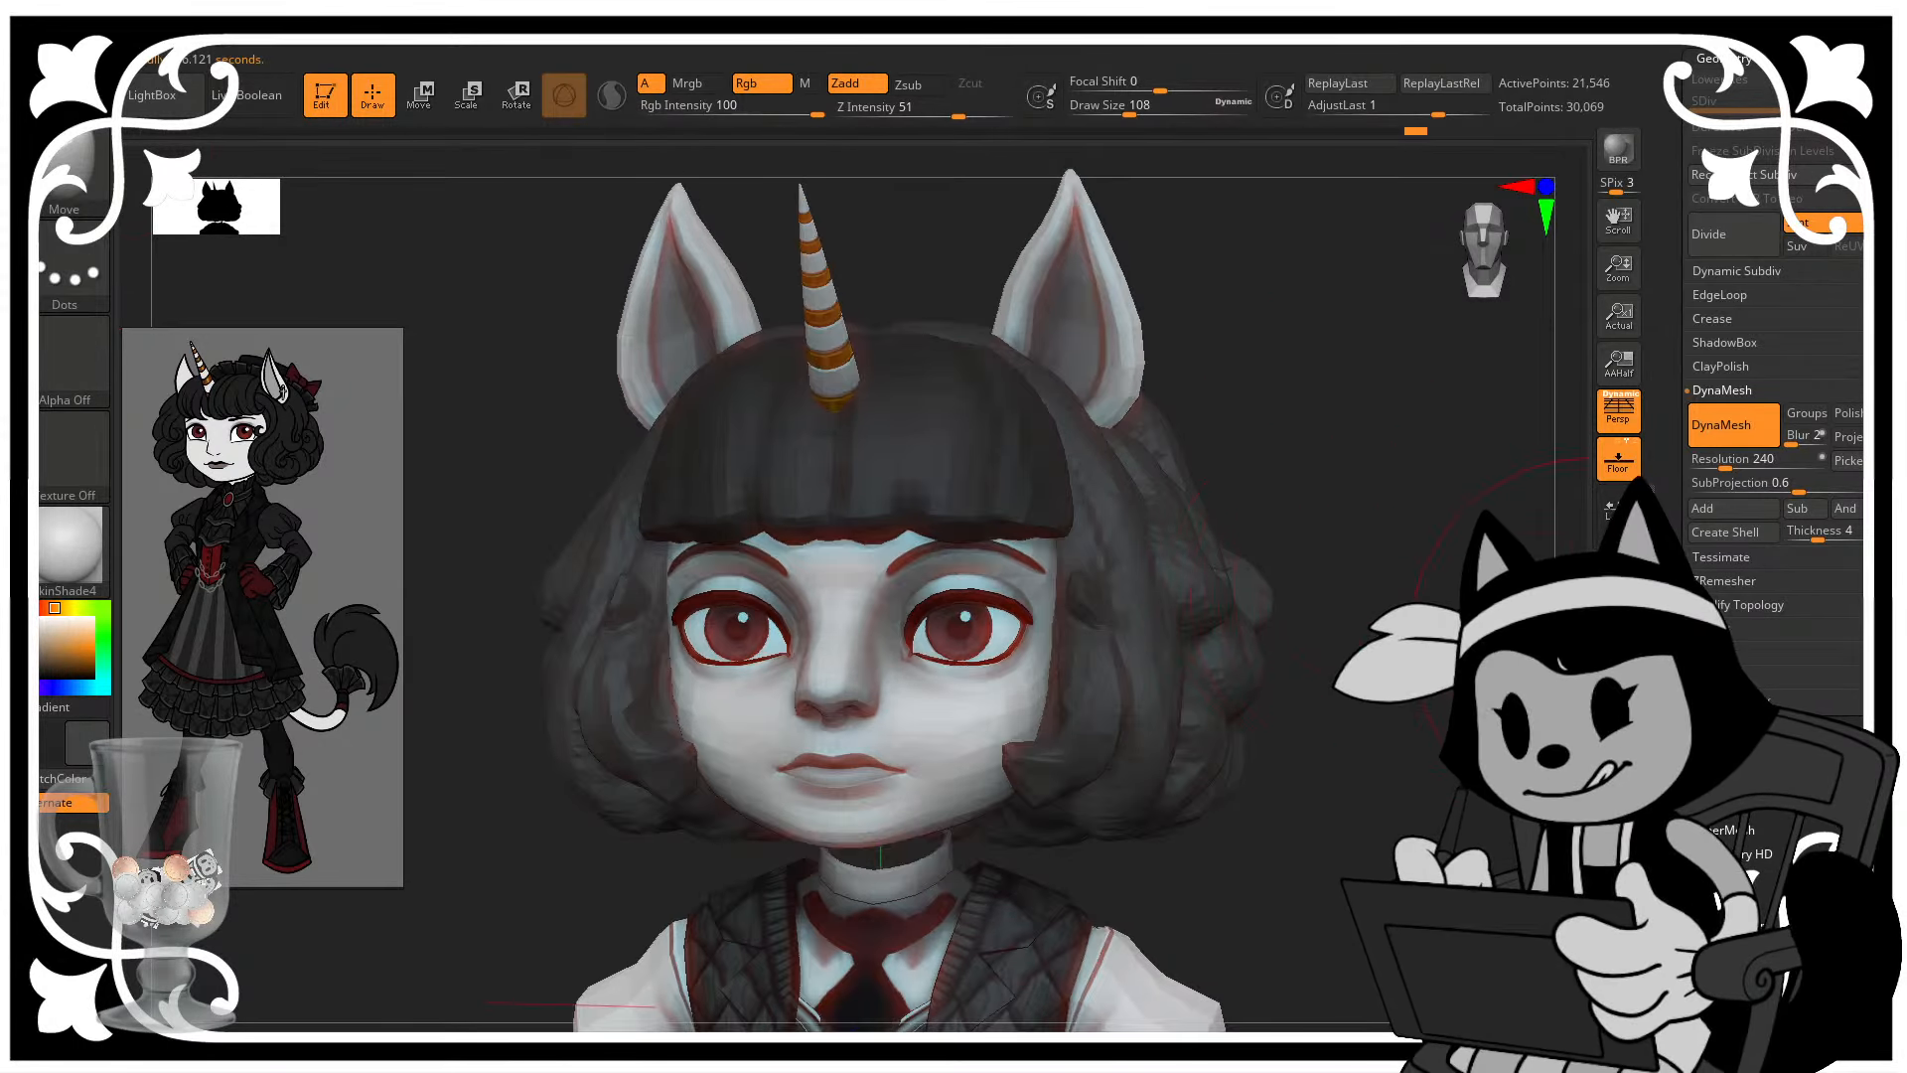
{"action": "left_click_drag", "start_coordinate": [1579, 640], "coordinate": [1566, 487], "text": "alt"}
{"action": "left_click_drag", "start_coordinate": [1530, 556], "coordinate": [1291, 616]}
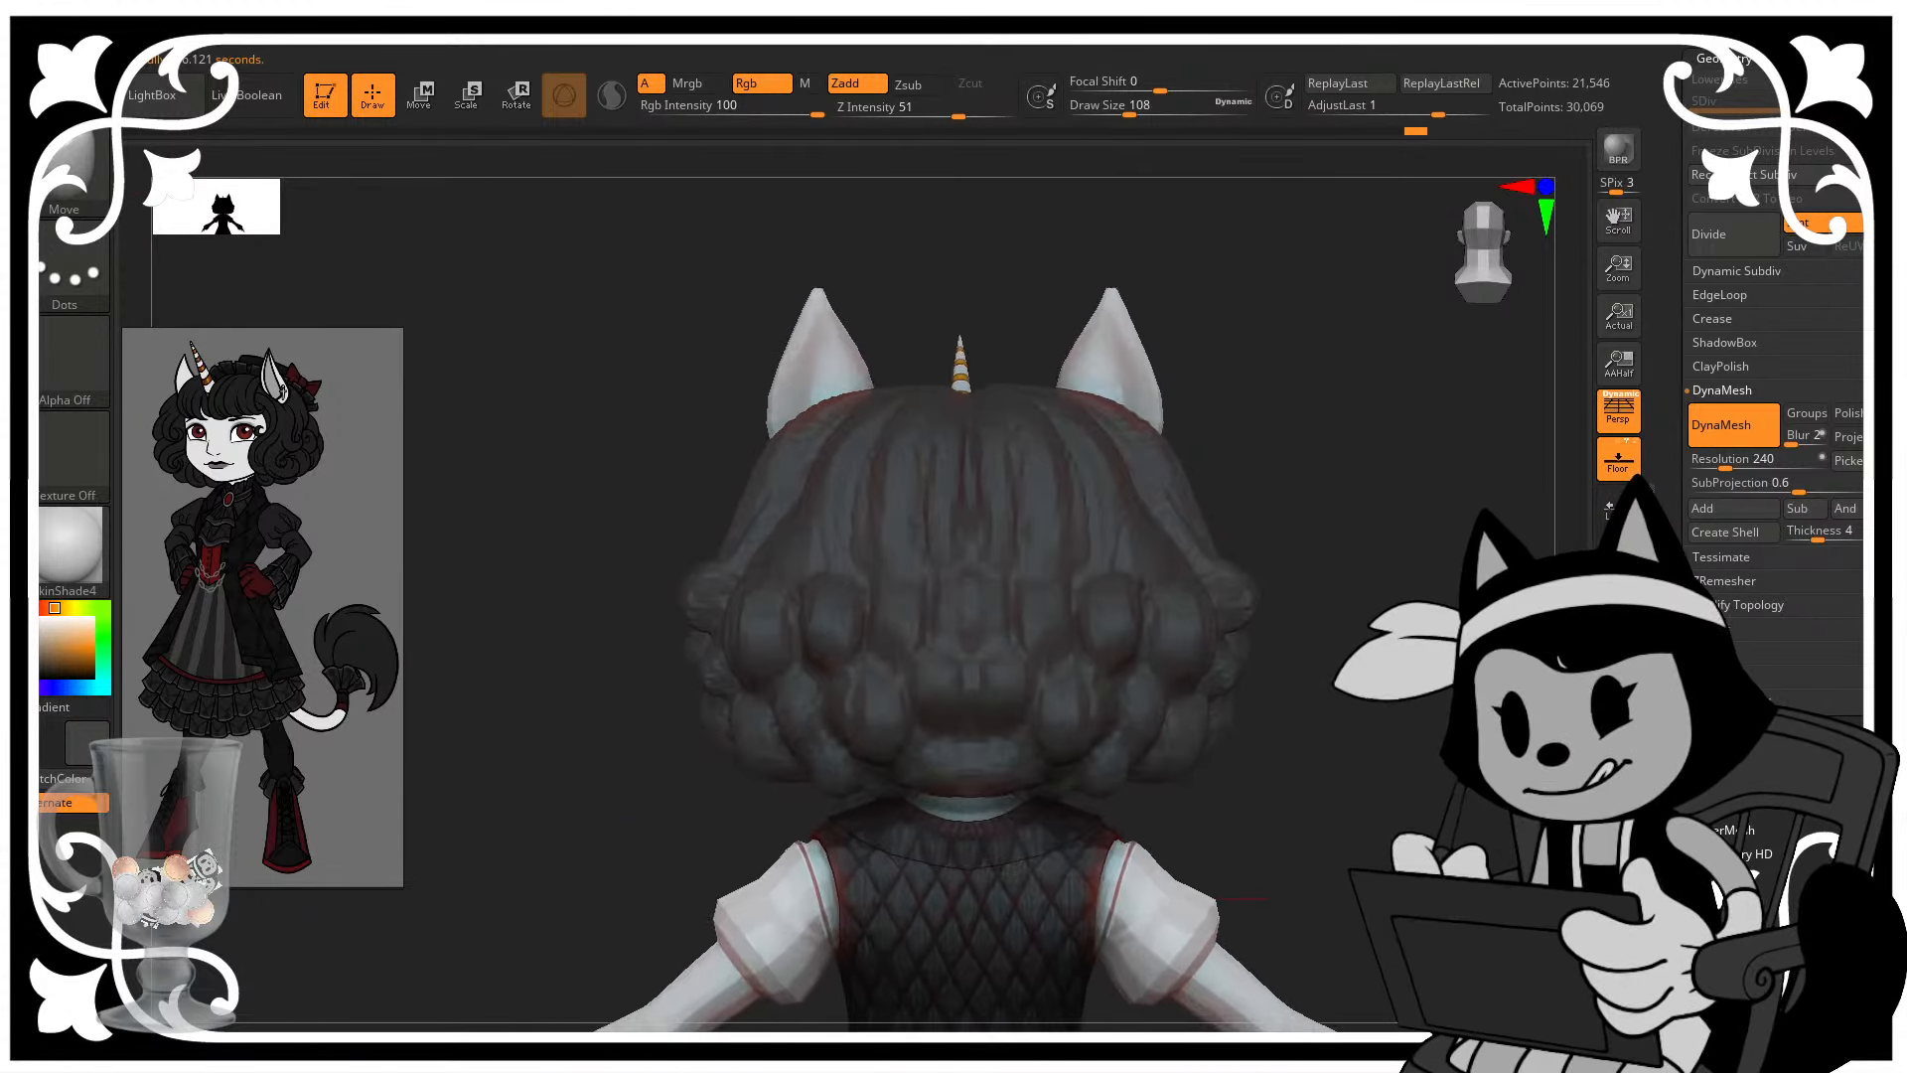
{"action": "left_click_drag", "start_coordinate": [730, 576], "coordinate": [695, 599], "text": "shift"}
{"action": "left_click_drag", "start_coordinate": [1324, 418], "coordinate": [1341, 429]}
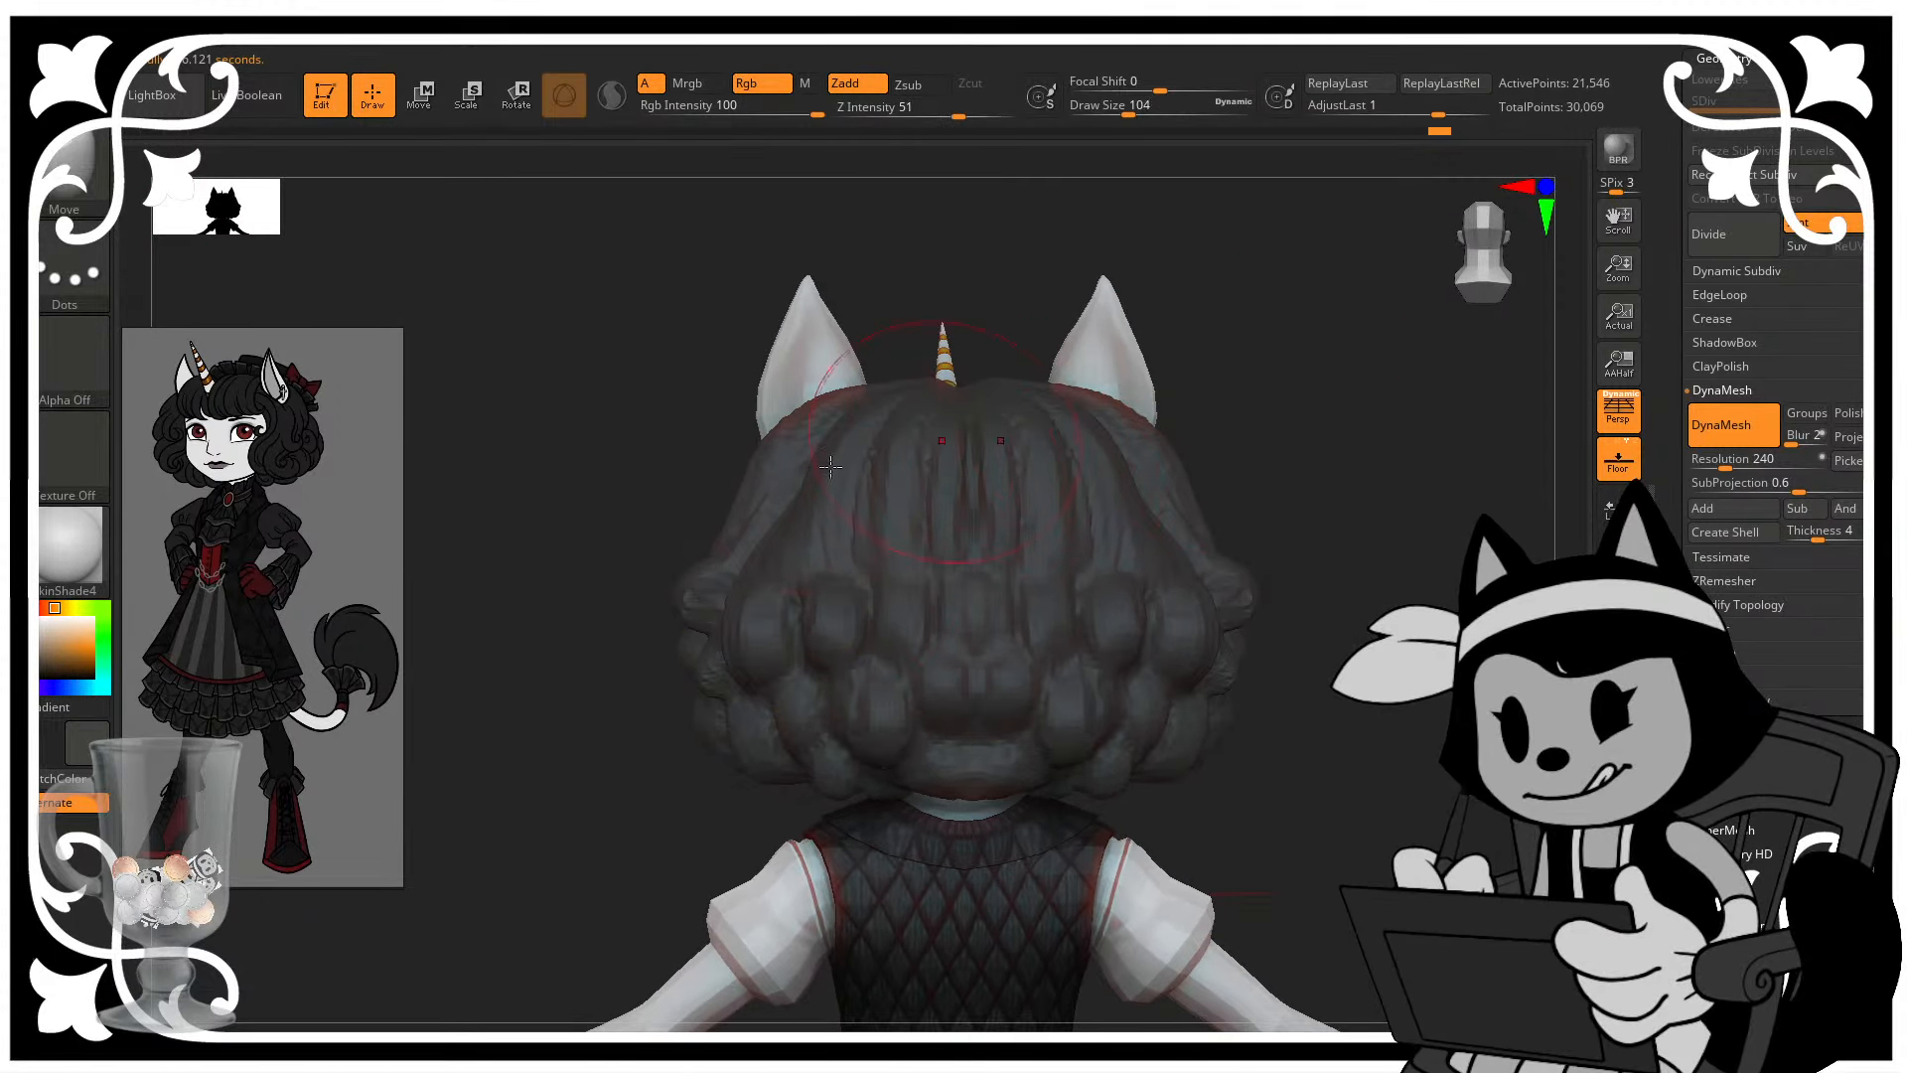
{"action": "key", "text": "ctrl+z"}
{"action": "left_click_drag", "start_coordinate": [688, 594], "coordinate": [682, 596], "text": "shift"}
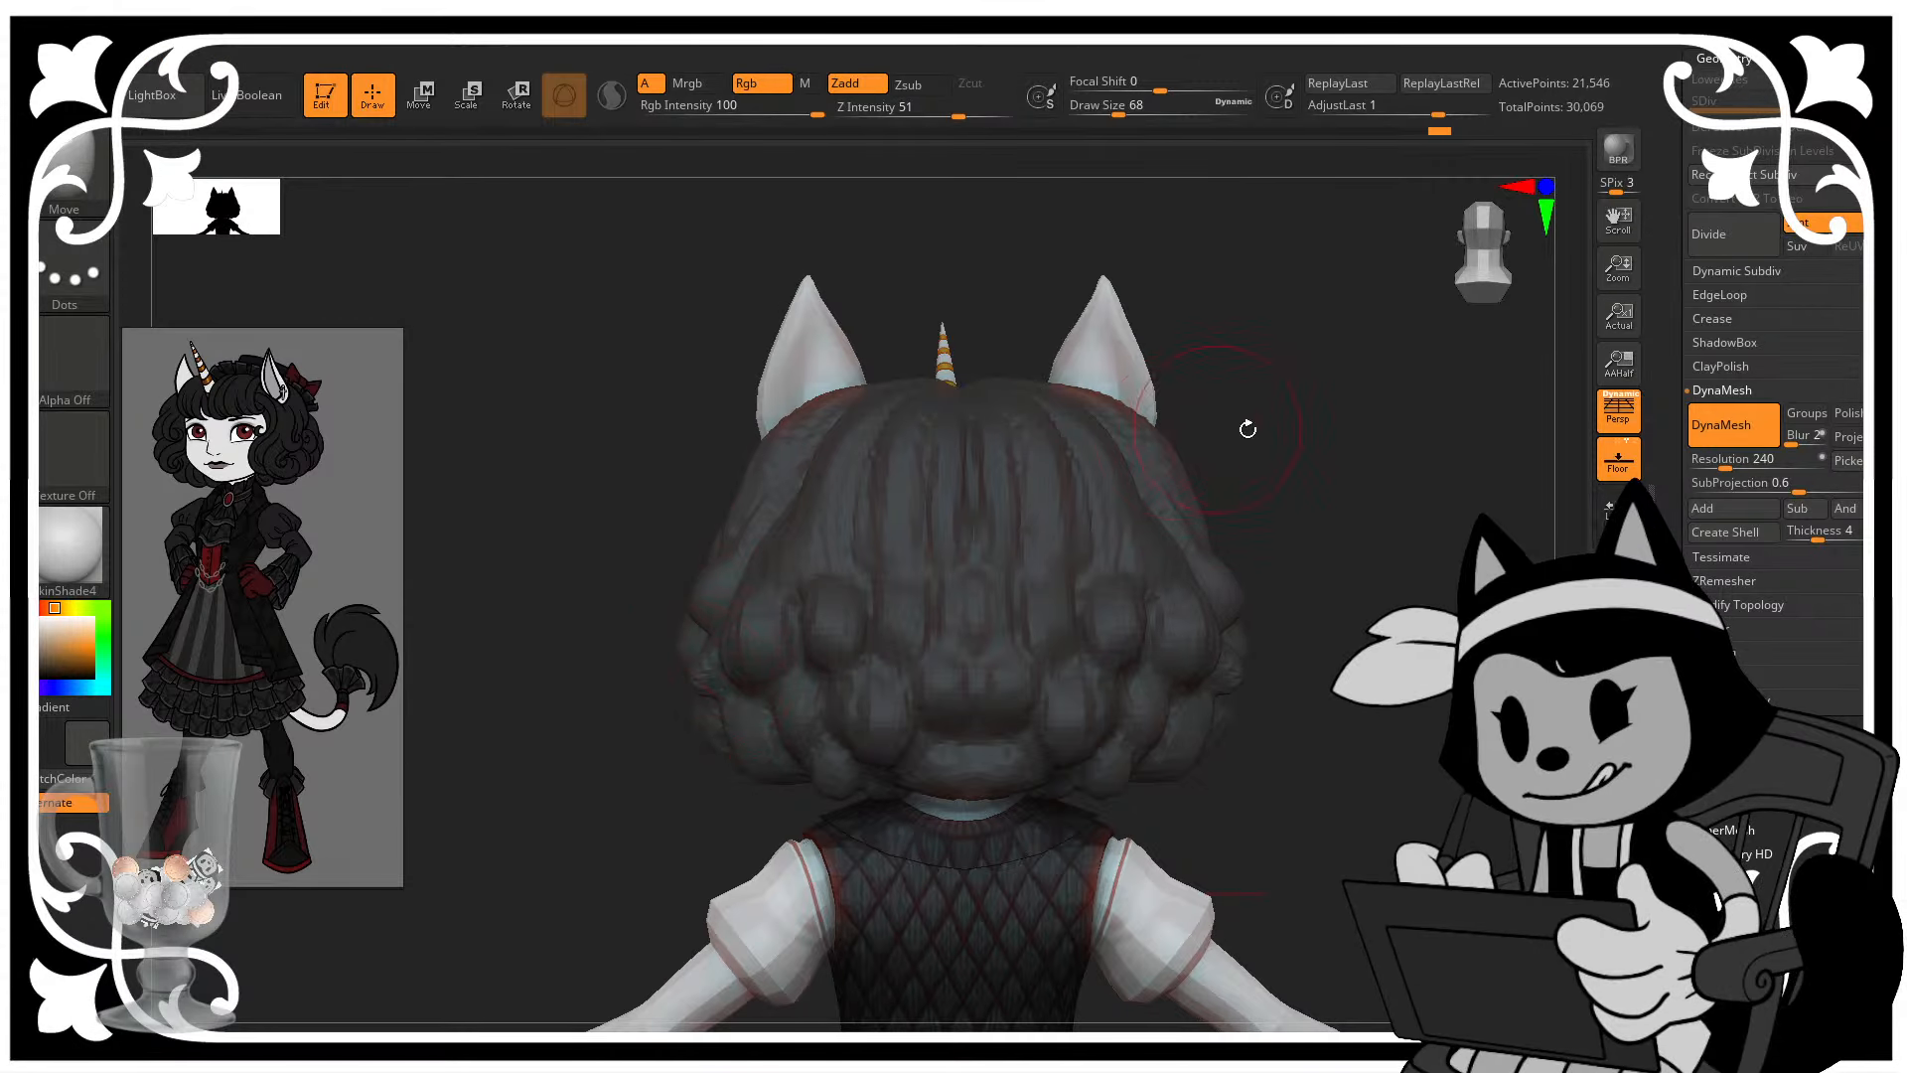
{"action": "mouse_move", "coordinate": [1250, 437]}
{"action": "left_mouse_down"}
{"action": "mouse_move", "coordinate": [1275, 740]}
{"action": "mouse_move", "coordinate": [1235, 825]}
{"action": "mouse_move", "coordinate": [1324, 643]}
{"action": "mouse_move", "coordinate": [1196, 570]}
{"action": "mouse_move", "coordinate": [1162, 596]}
{"action": "mouse_move", "coordinate": [1250, 593]}
{"action": "mouse_move", "coordinate": [1314, 641]}
{"action": "mouse_move", "coordinate": [1396, 621]}
{"action": "left_mouse_up"}
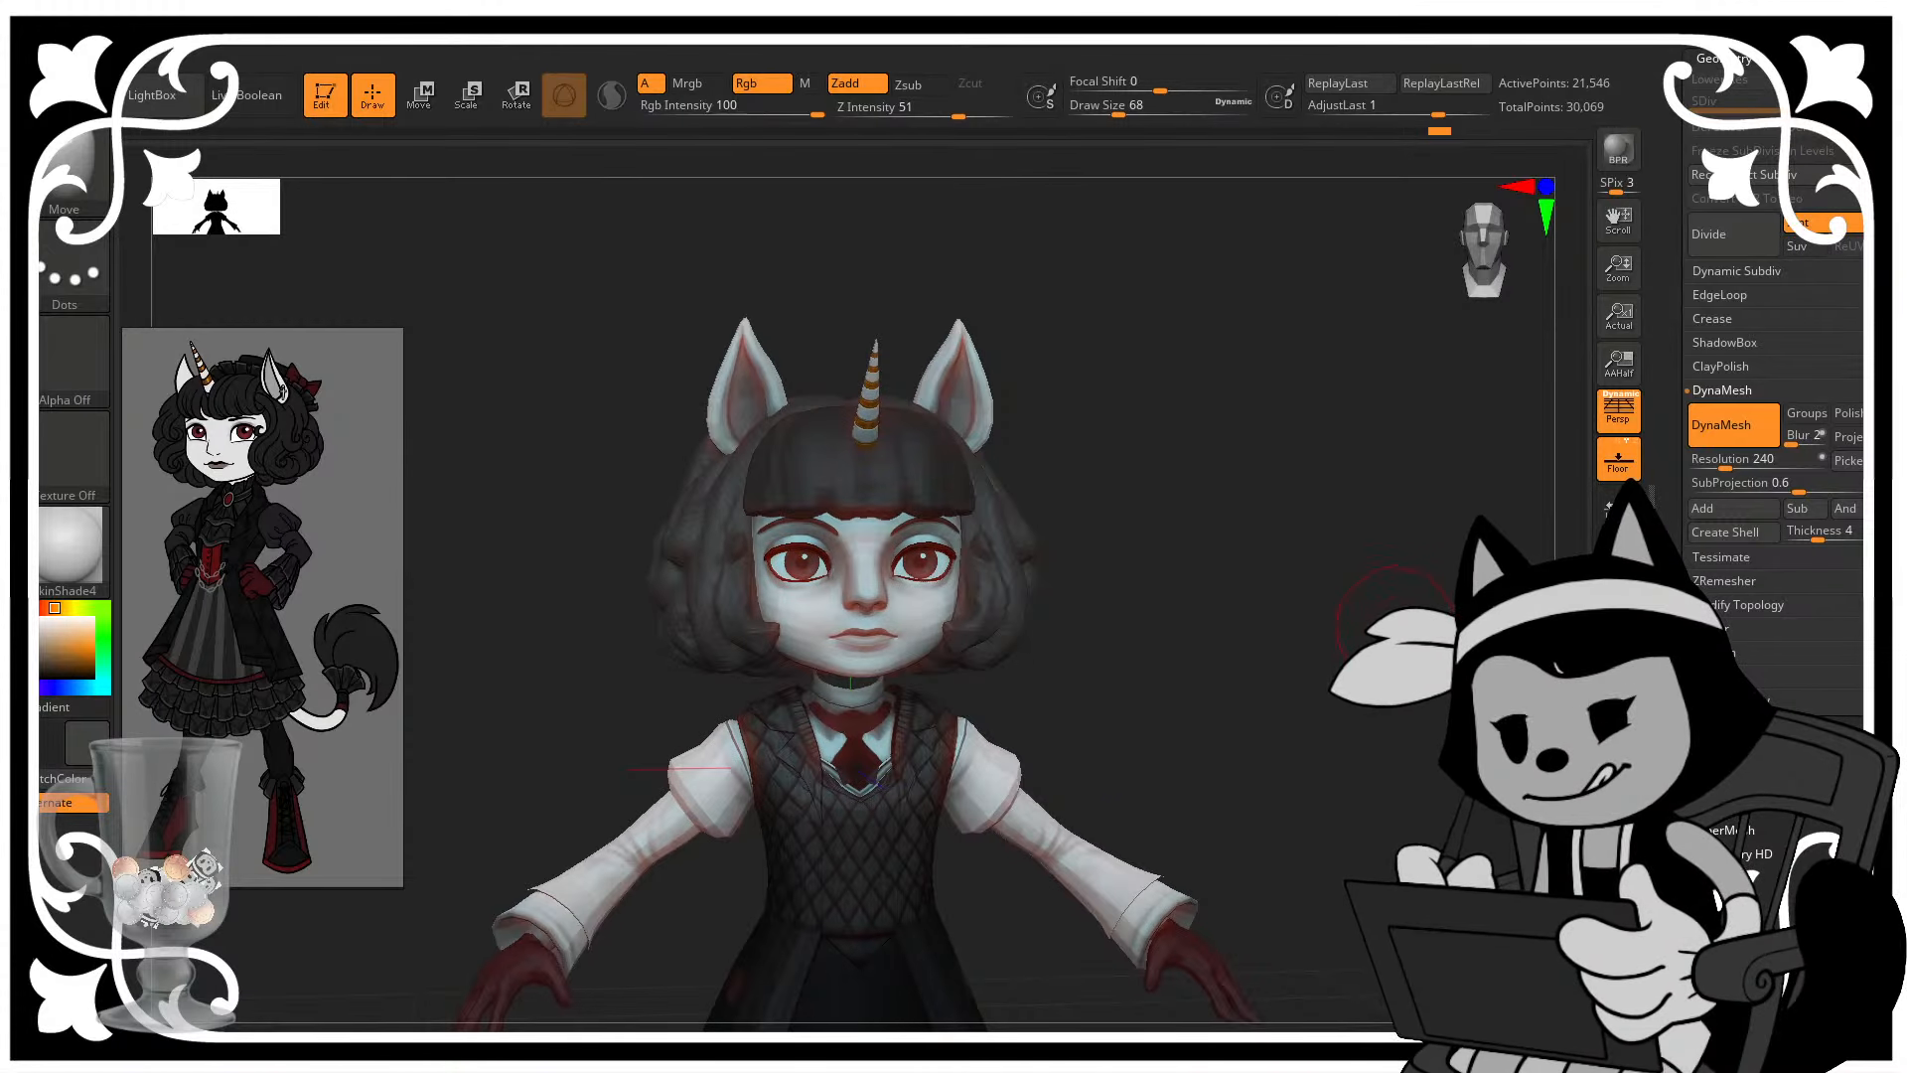
{"action": "key", "text": "ctrl+s"}
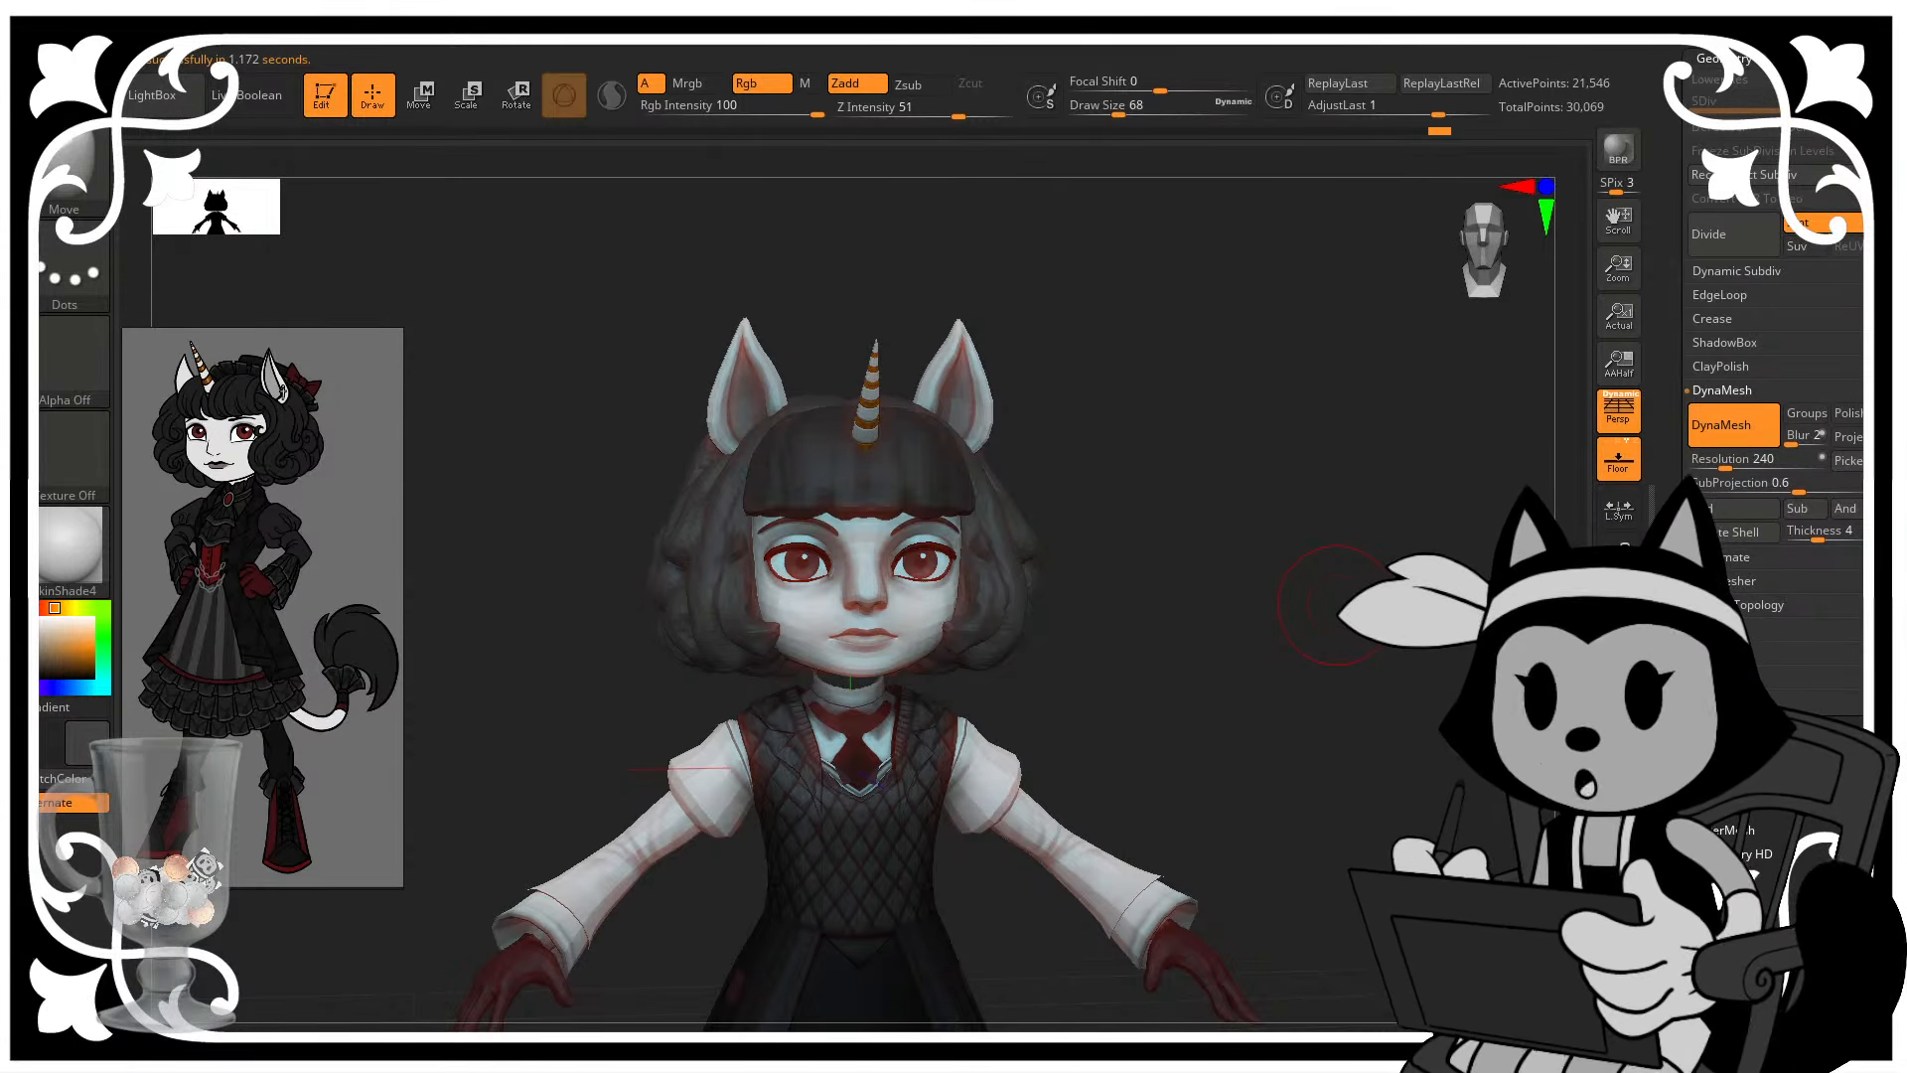
- Remesh the hair with DynaMesh at resolution 376 instead of 240
{"action": "left_click_drag", "start_coordinate": [1337, 604], "coordinate": [1301, 681]}
{"action": "left_click_drag", "start_coordinate": [1677, 601], "coordinate": [1678, 667]}
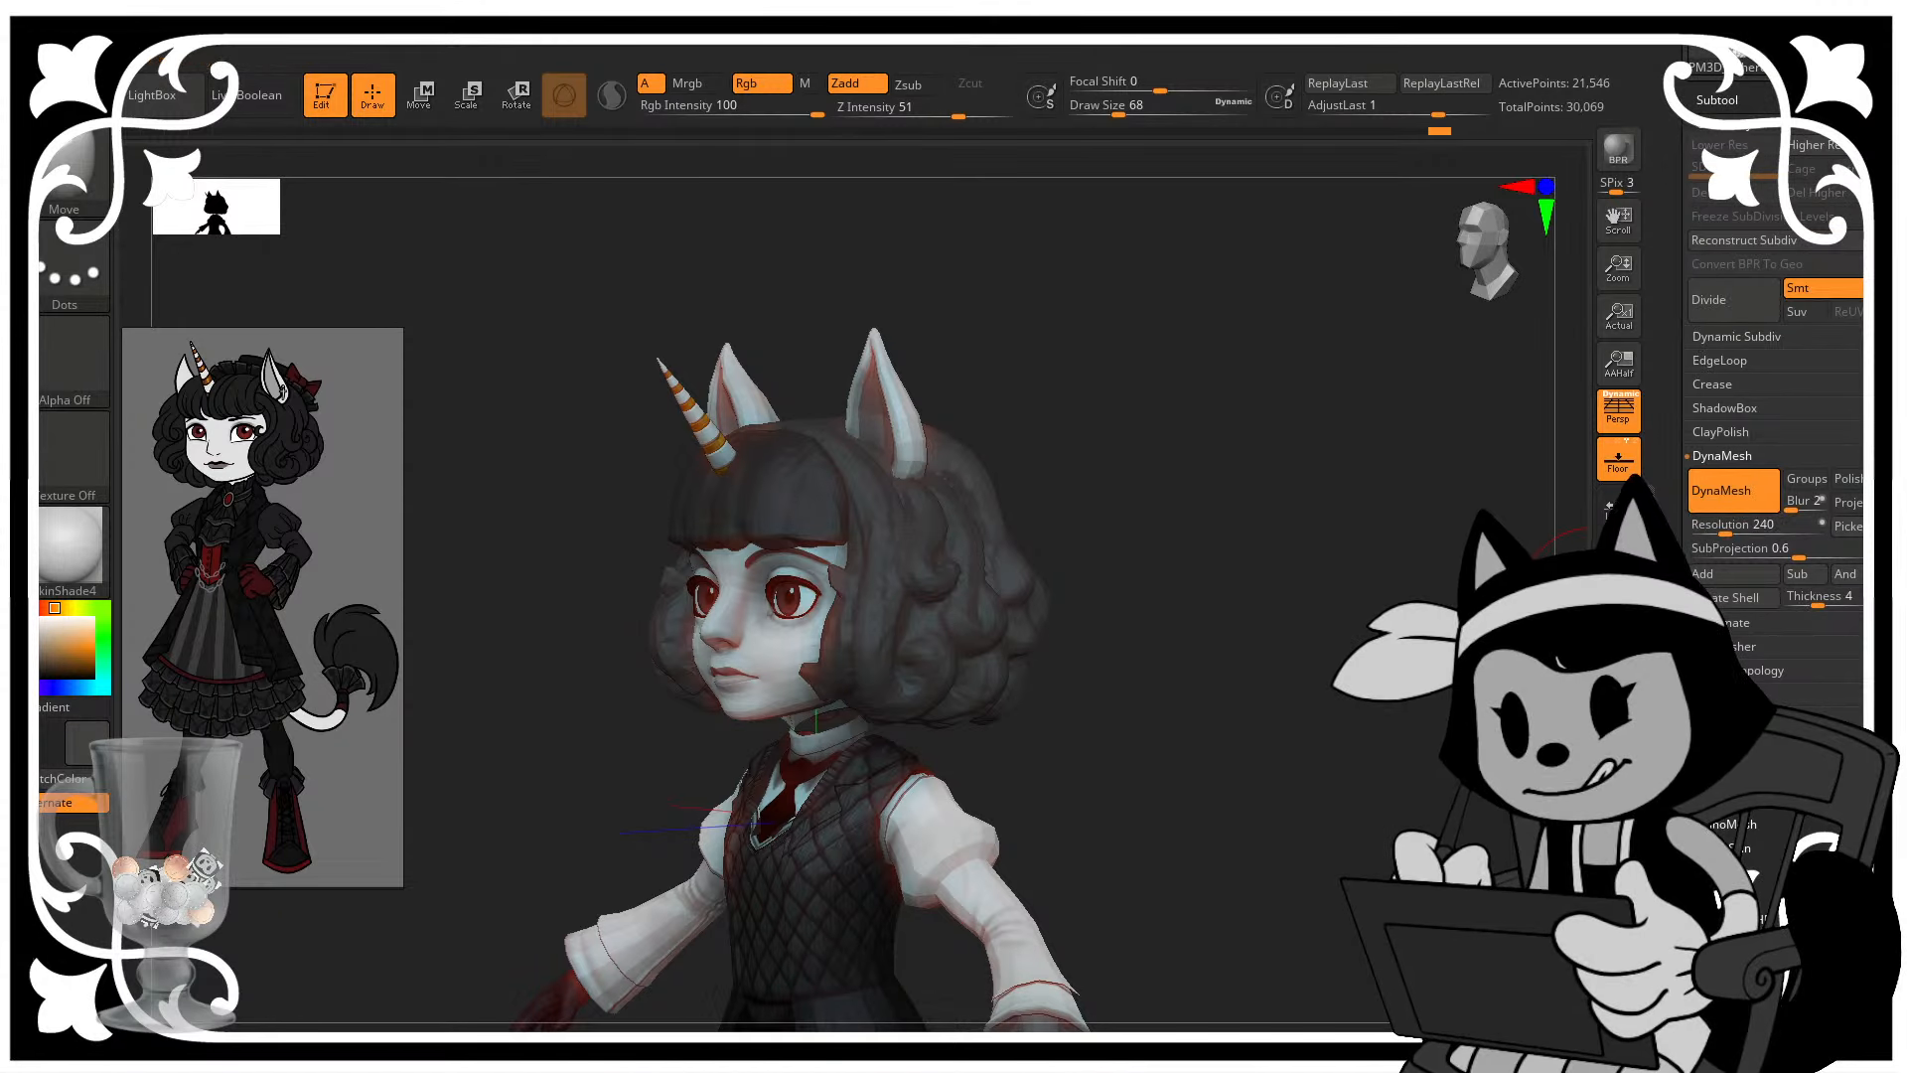
{"action": "left_click_drag", "start_coordinate": [1490, 605], "coordinate": [1346, 641], "text": "alt"}
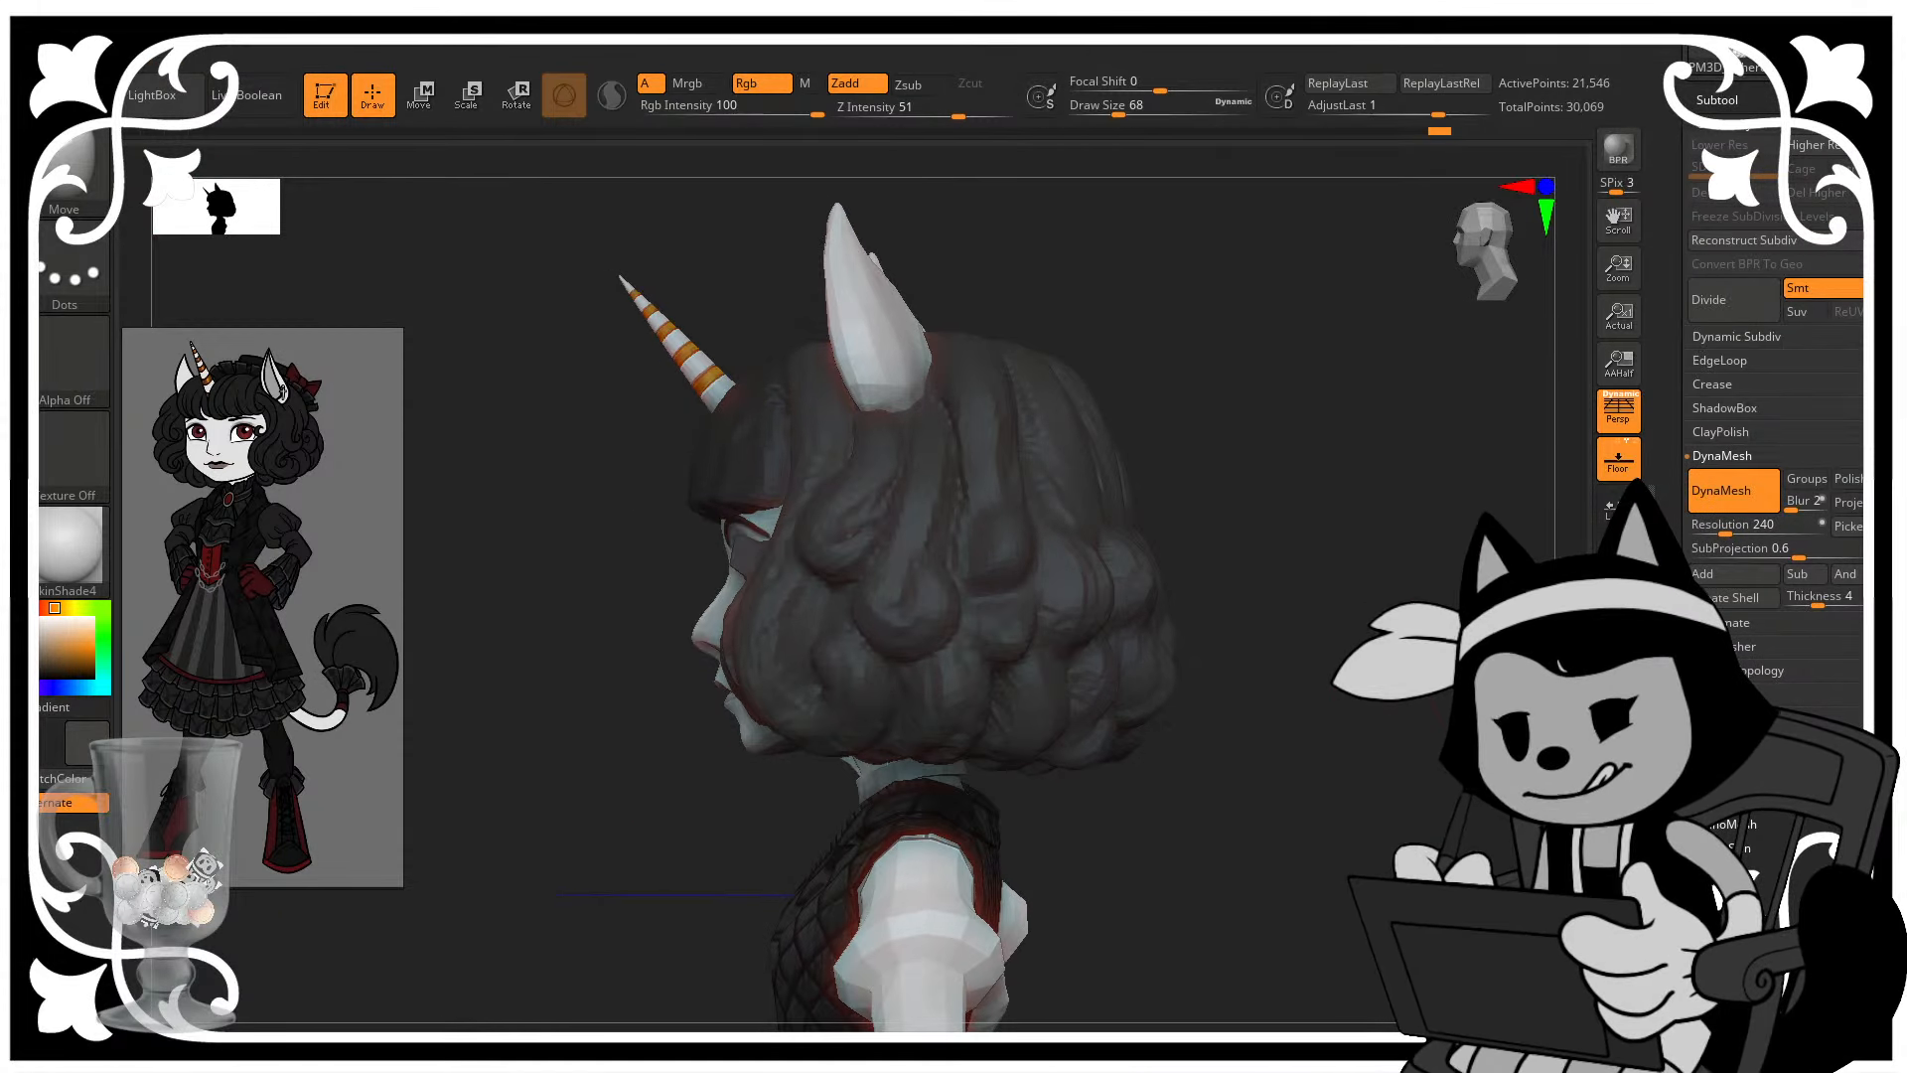
{"action": "left_click", "coordinate": [1718, 500]}
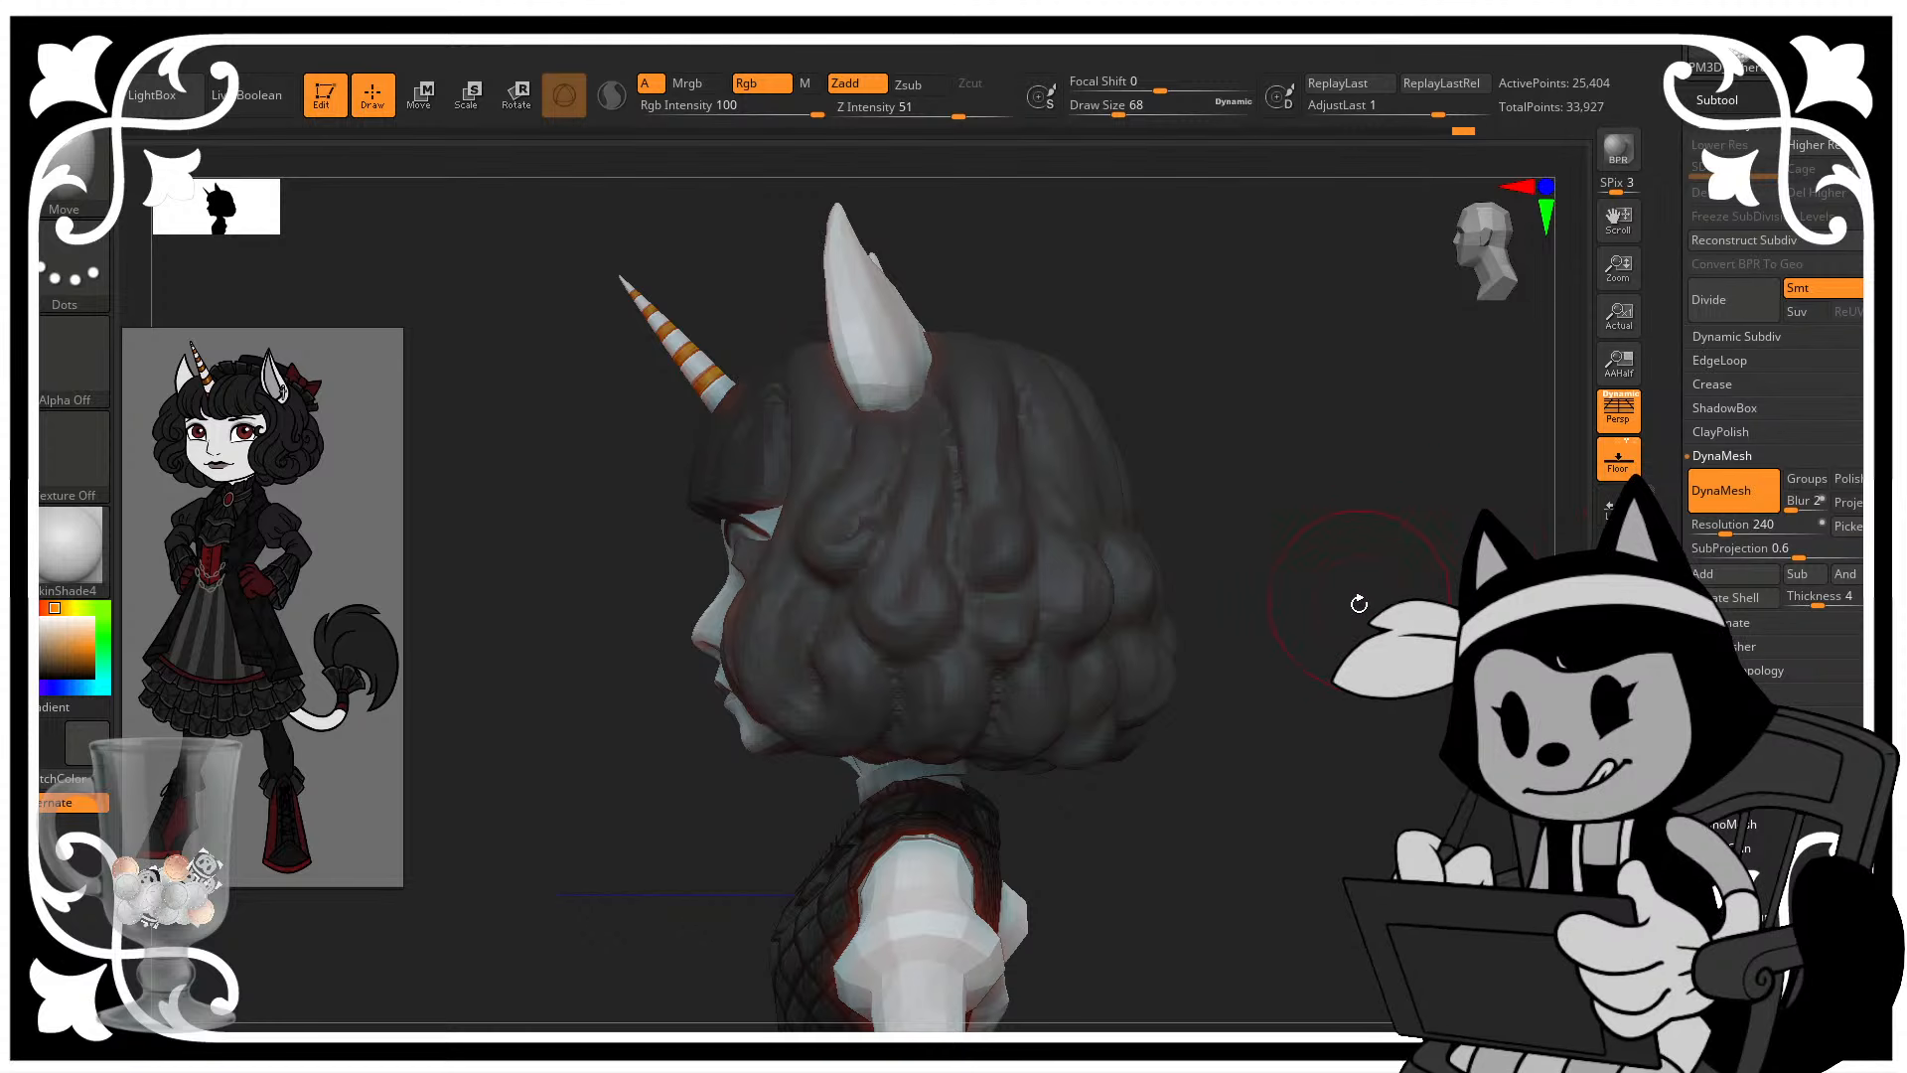
{"action": "key", "text": "ctrl+z"}
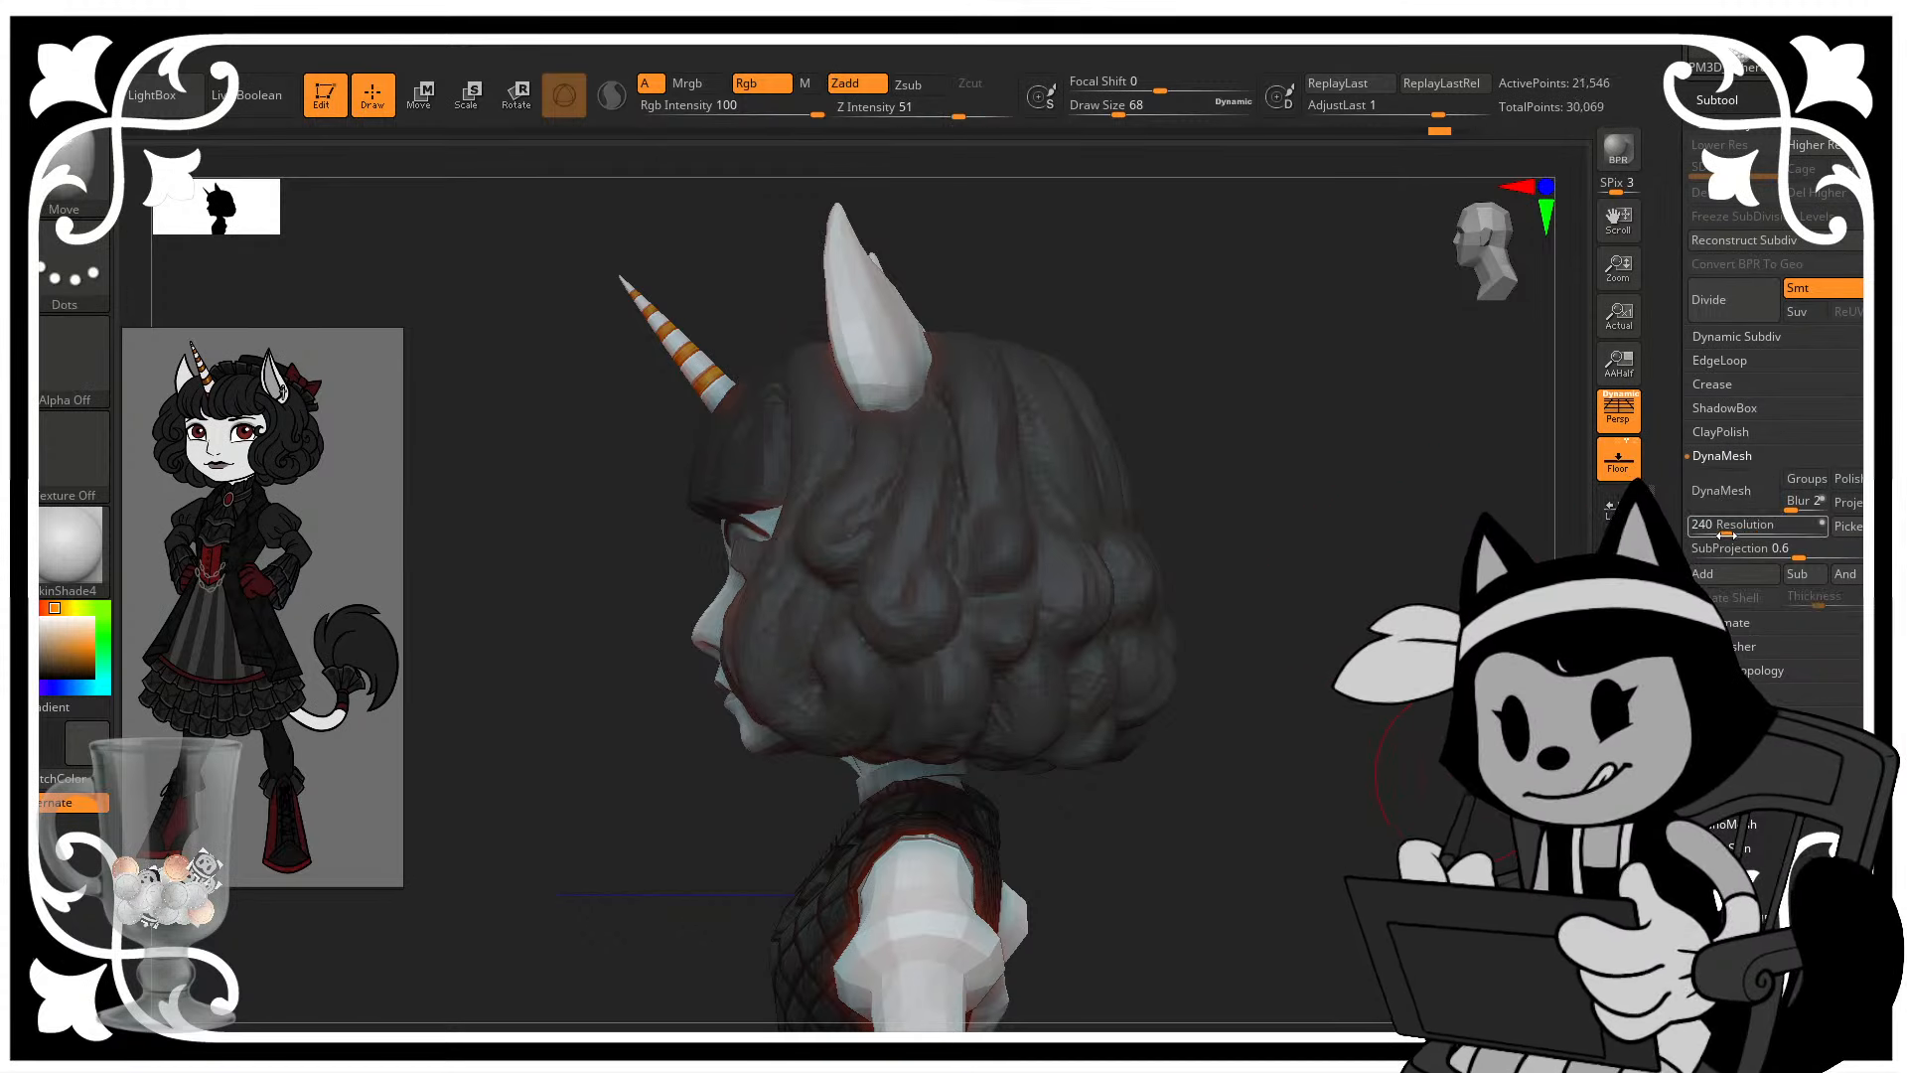
{"action": "left_click_drag", "start_coordinate": [1727, 534], "coordinate": [1733, 534]}
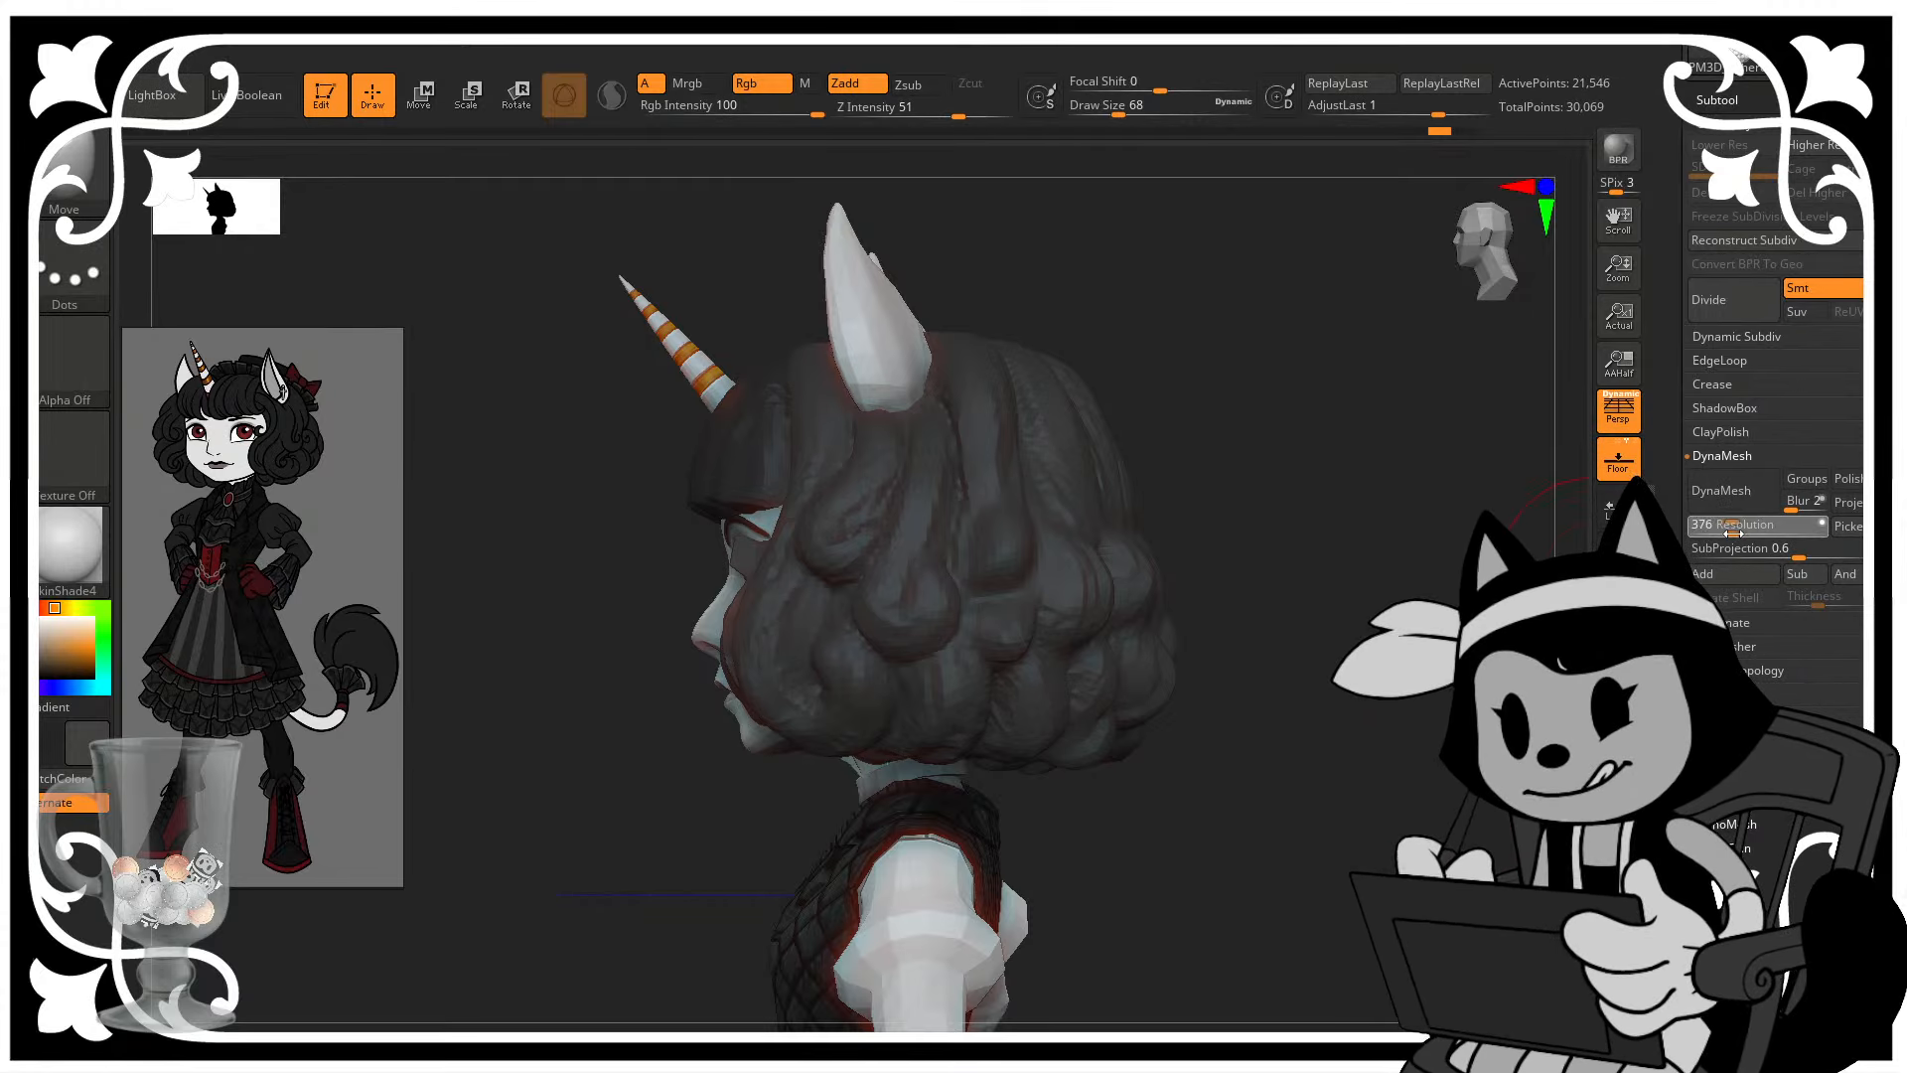
{"action": "left_click", "coordinate": [1738, 502]}
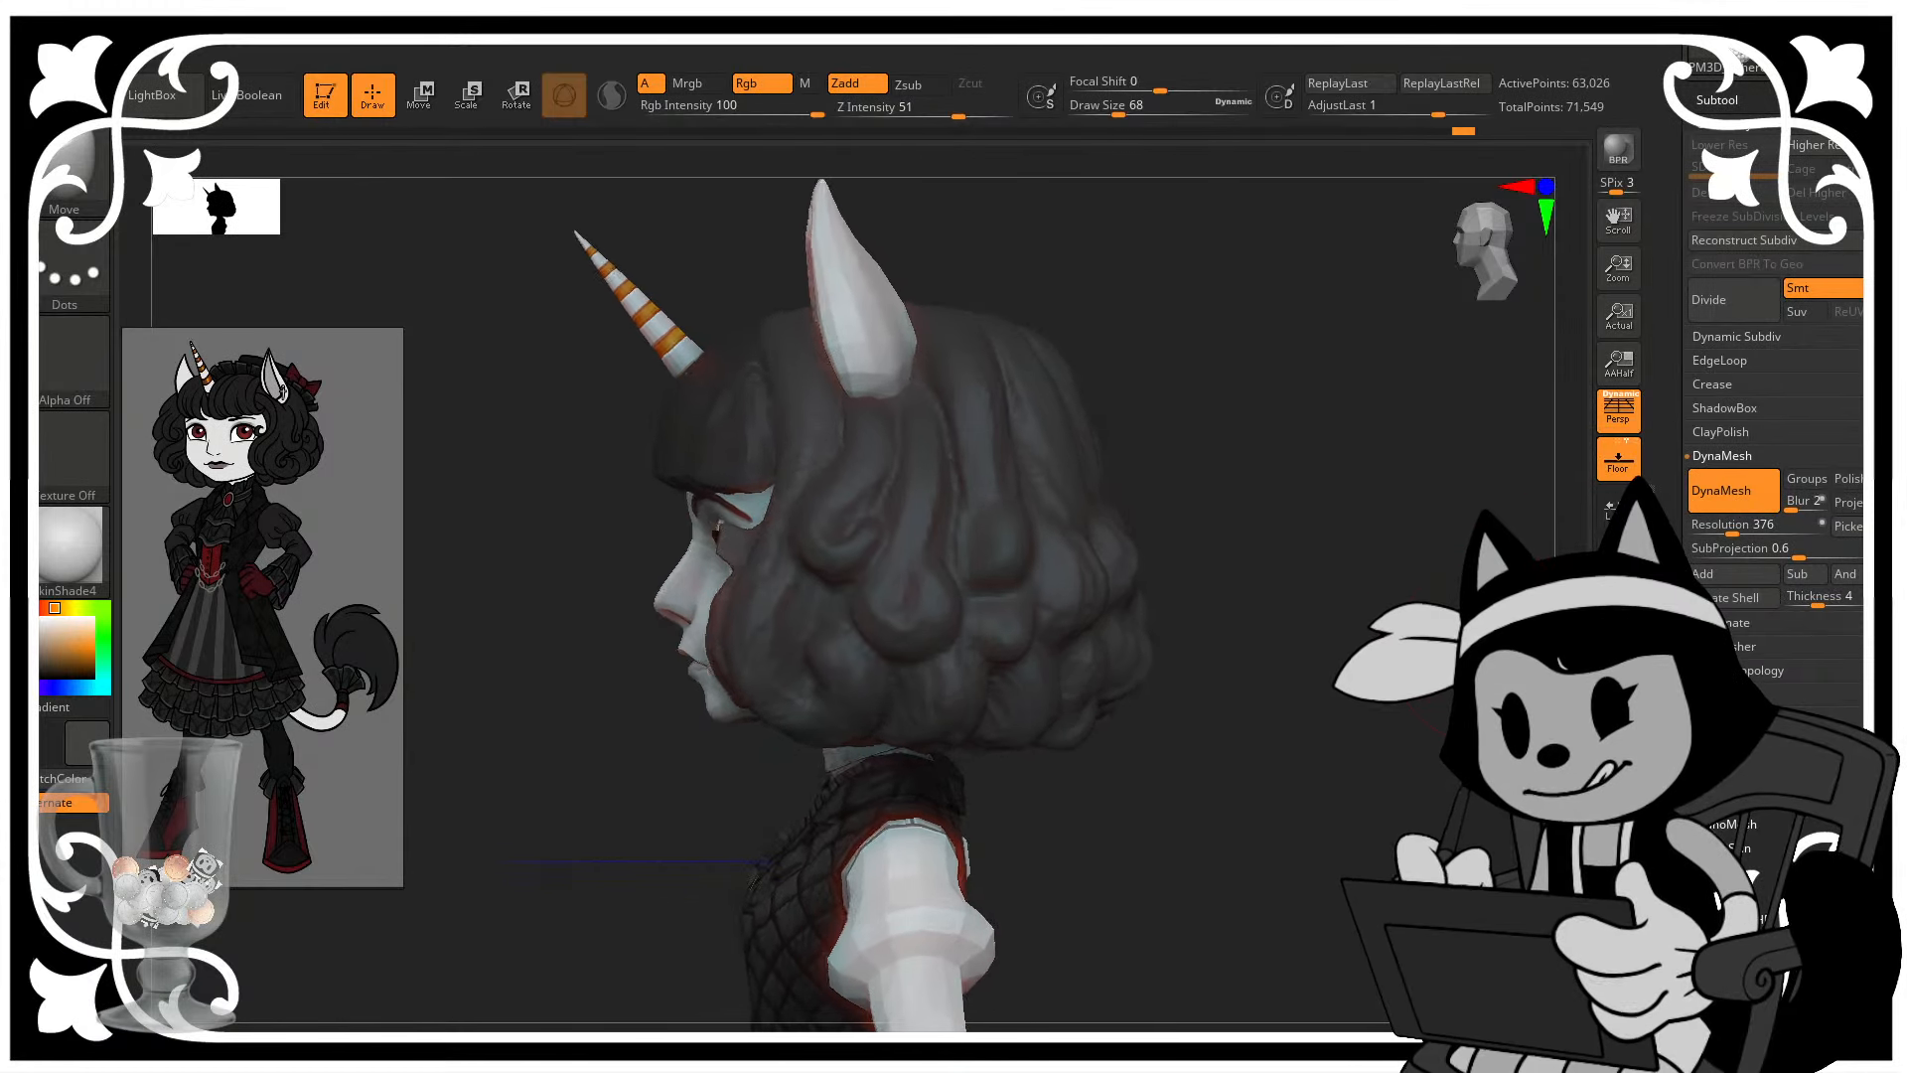
- Switch to the Move brush and pull the tip of the cheek lock beside the jaw into shape at draw size 42
{"action": "left_click_drag", "start_coordinate": [1282, 635], "coordinate": [1490, 651]}
{"action": "left_click_drag", "start_coordinate": [1271, 418], "coordinate": [1500, 527], "text": "alt"}
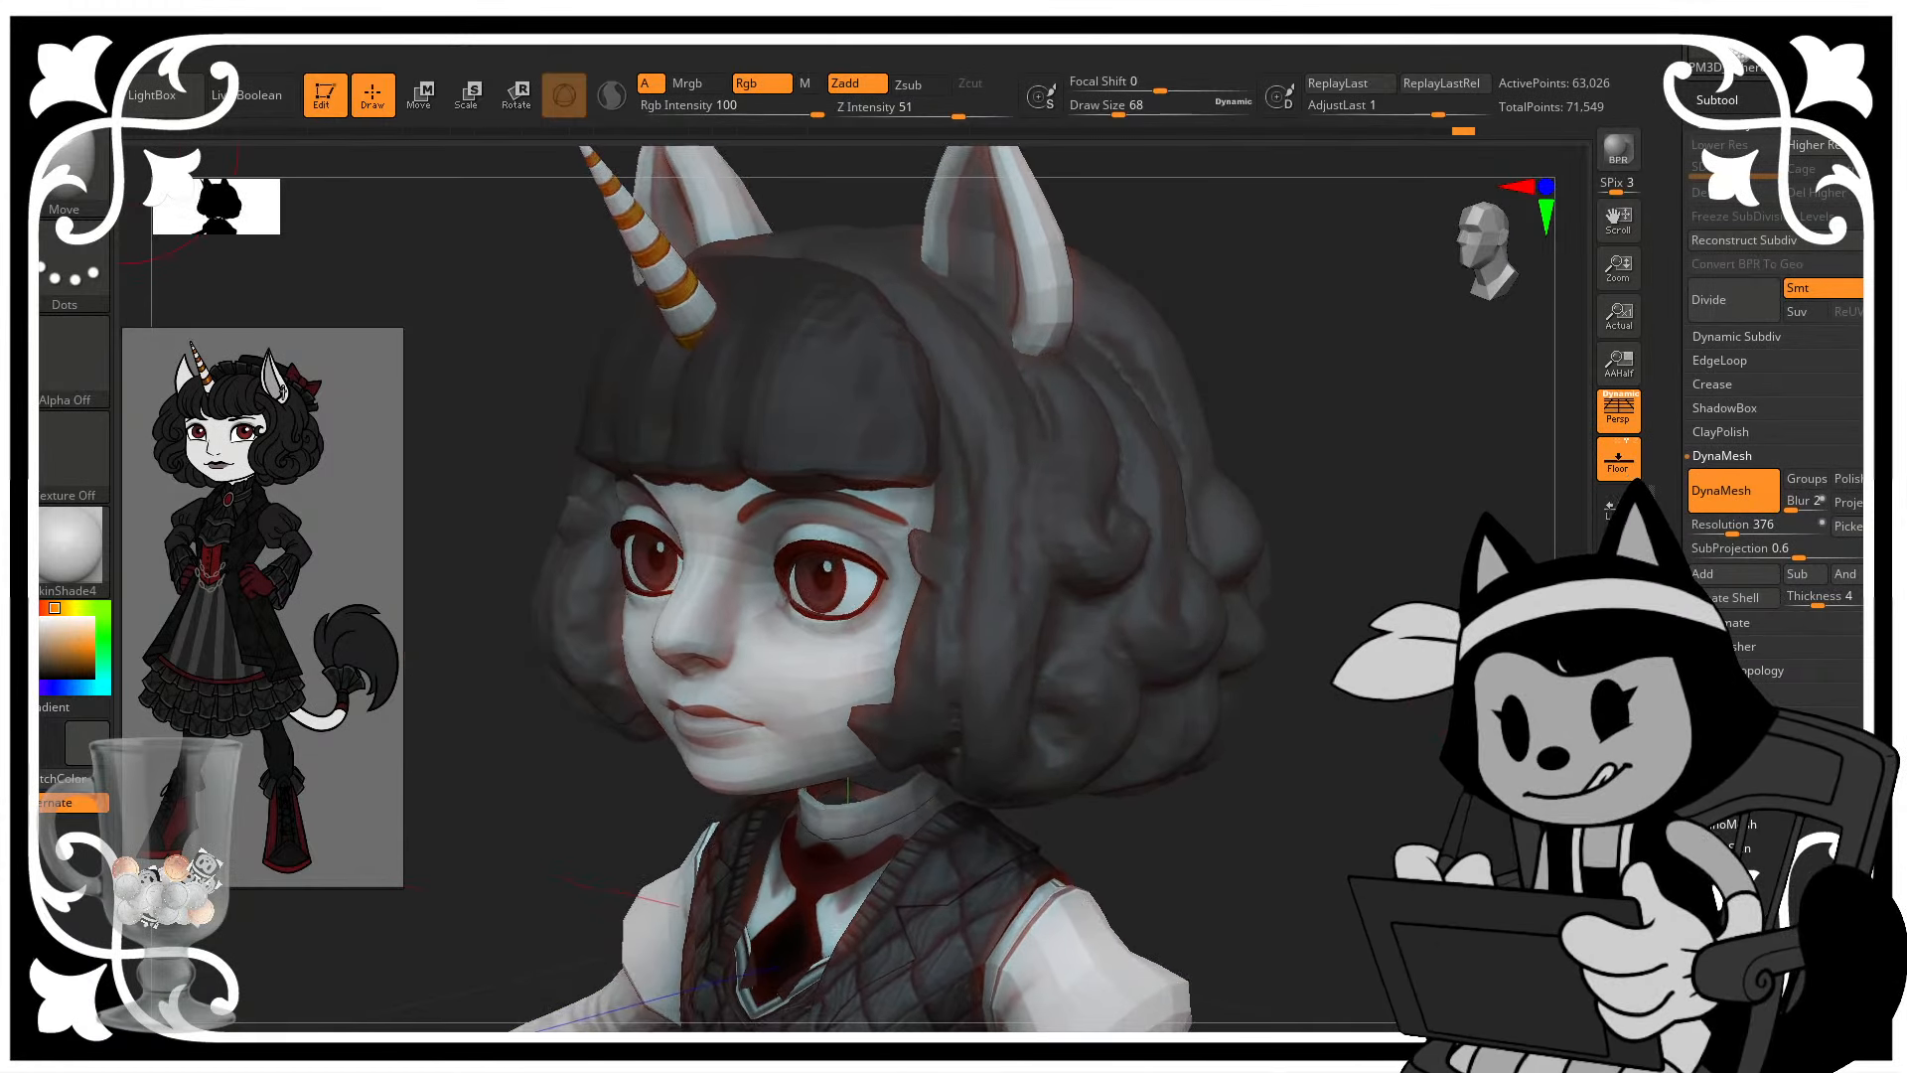
{"action": "left_click_drag", "start_coordinate": [1336, 606], "coordinate": [1460, 532]}
{"action": "key", "text": "b"}
{"action": "key", "text": "m"}
{"action": "key", "text": "v"}
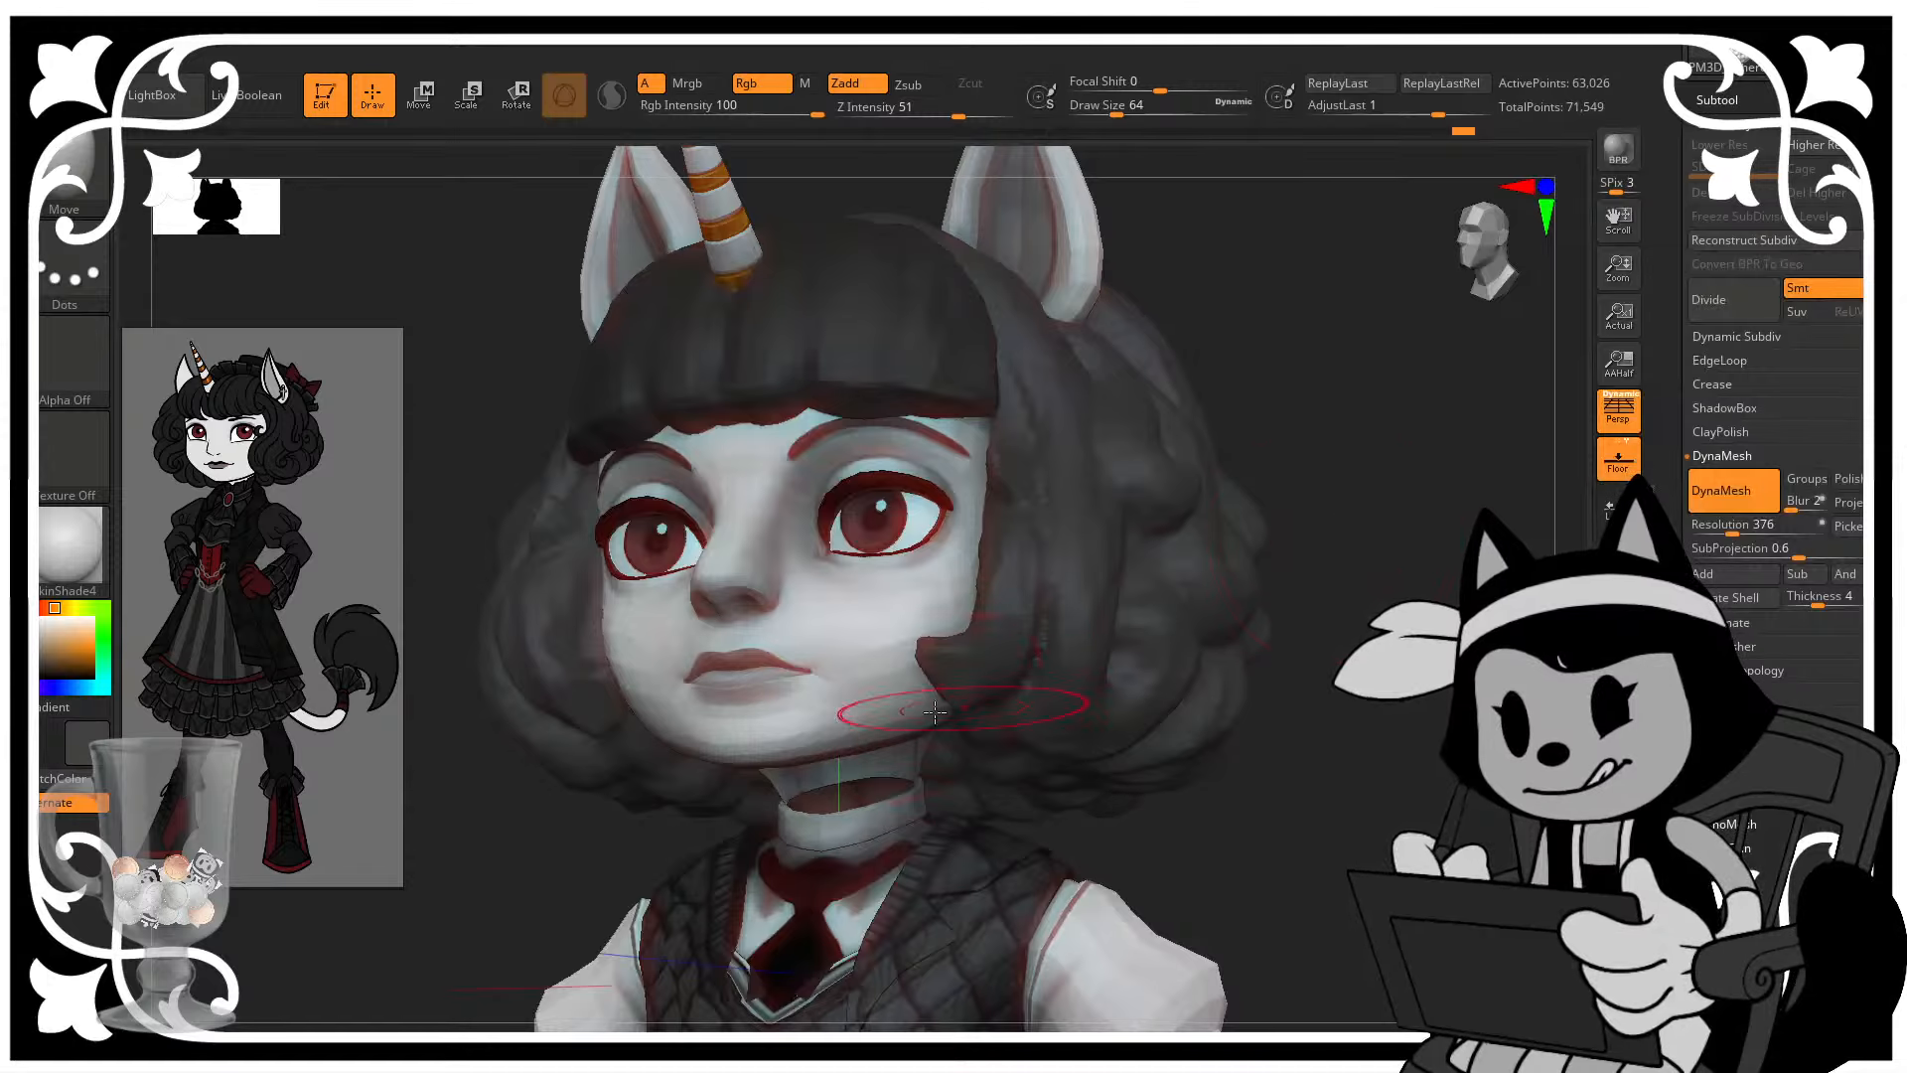
{"action": "key", "text": "bracketleft"}
{"action": "key", "text": "bracketleft"}
{"action": "key", "text": "bracketleft"}
{"action": "key", "text": "bracketleft"}
{"action": "key", "text": "bracketleft"}
{"action": "key", "text": "bracketleft"}
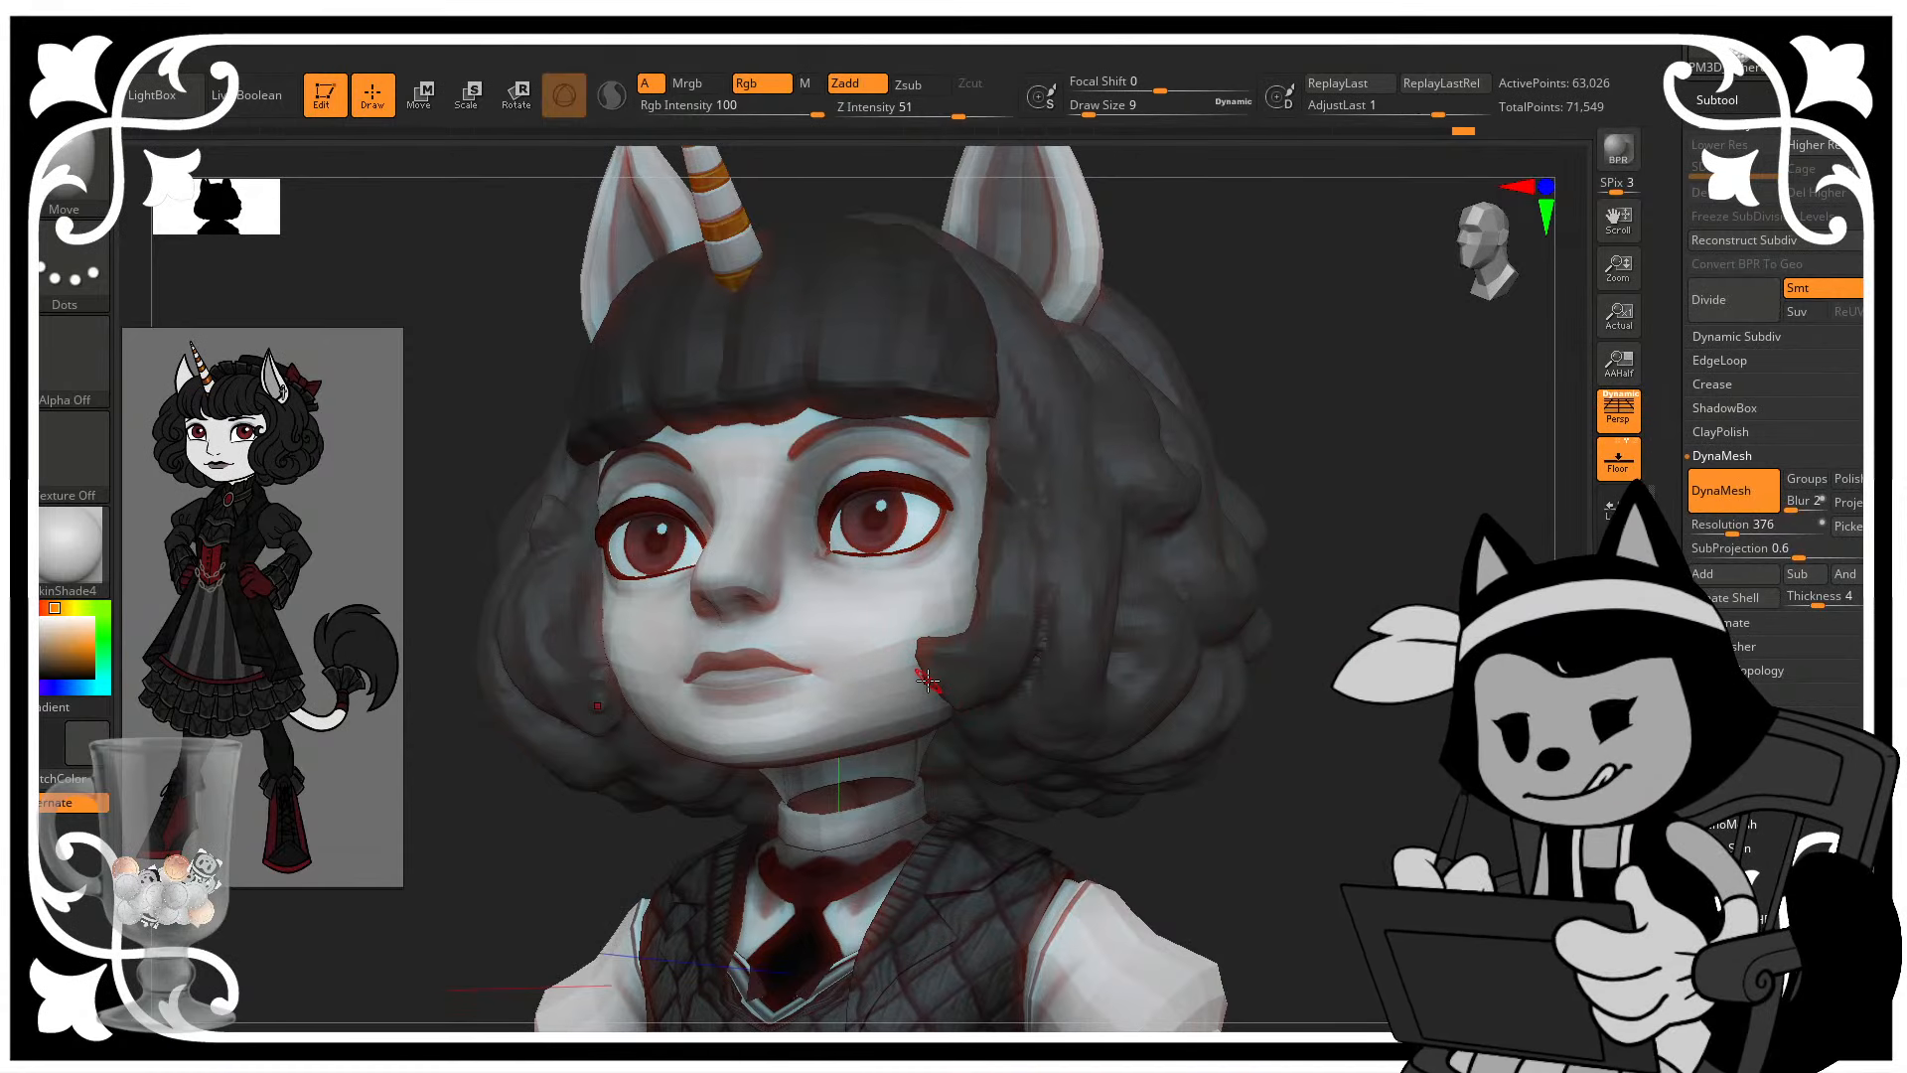
{"action": "key", "text": "bracketright"}
{"action": "key", "text": "bracketright"}
{"action": "key", "text": "bracketright"}
{"action": "key", "text": "bracketright"}
{"action": "key", "text": "bracketright"}
{"action": "left_click_drag", "start_coordinate": [1327, 505], "coordinate": [1362, 498]}
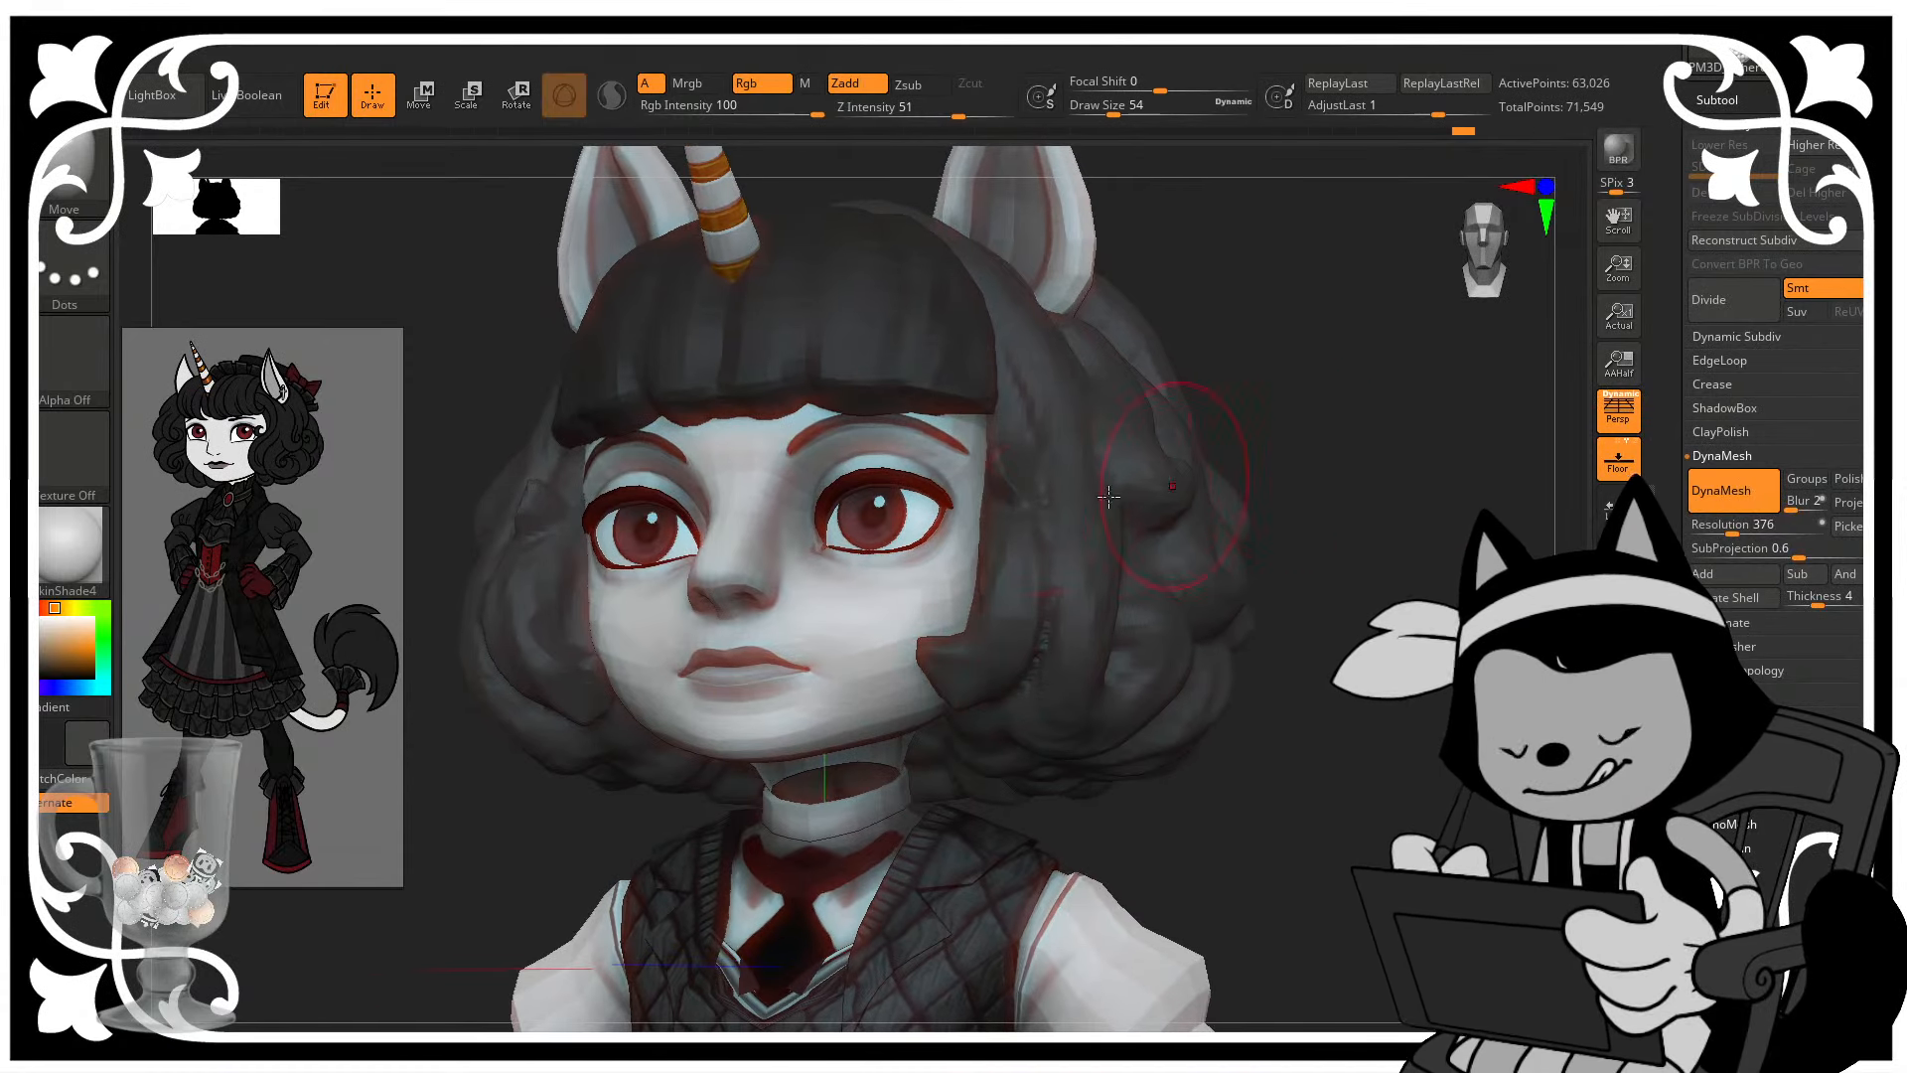
{"action": "key", "text": "bracketleft"}
{"action": "left_click_drag", "start_coordinate": [932, 666], "coordinate": [912, 684]}
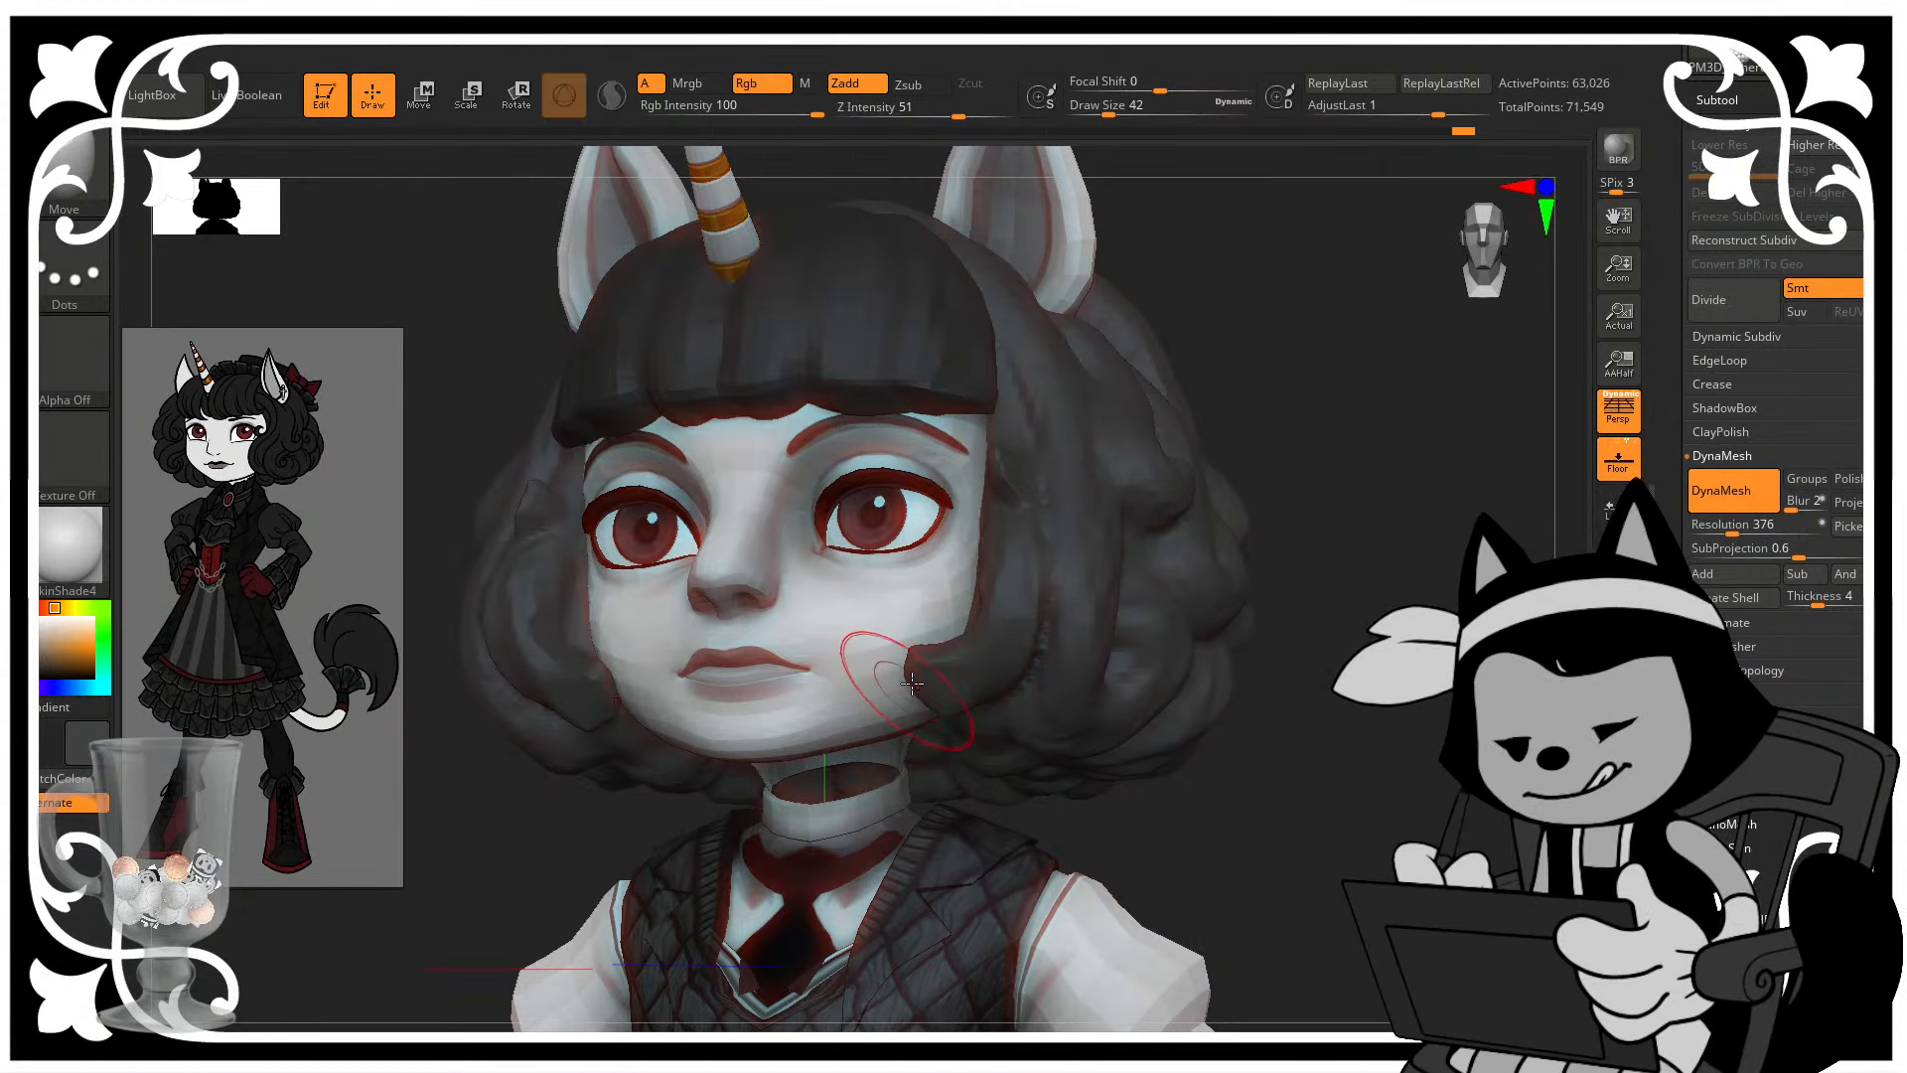
- Smooth the hooked end of the cheek lock and its inner edge beside the face at draw size 34
{"action": "left_click_drag", "start_coordinate": [1321, 512], "coordinate": [1391, 476]}
{"action": "left_click_drag", "start_coordinate": [937, 686], "coordinate": [946, 700], "text": "shift"}
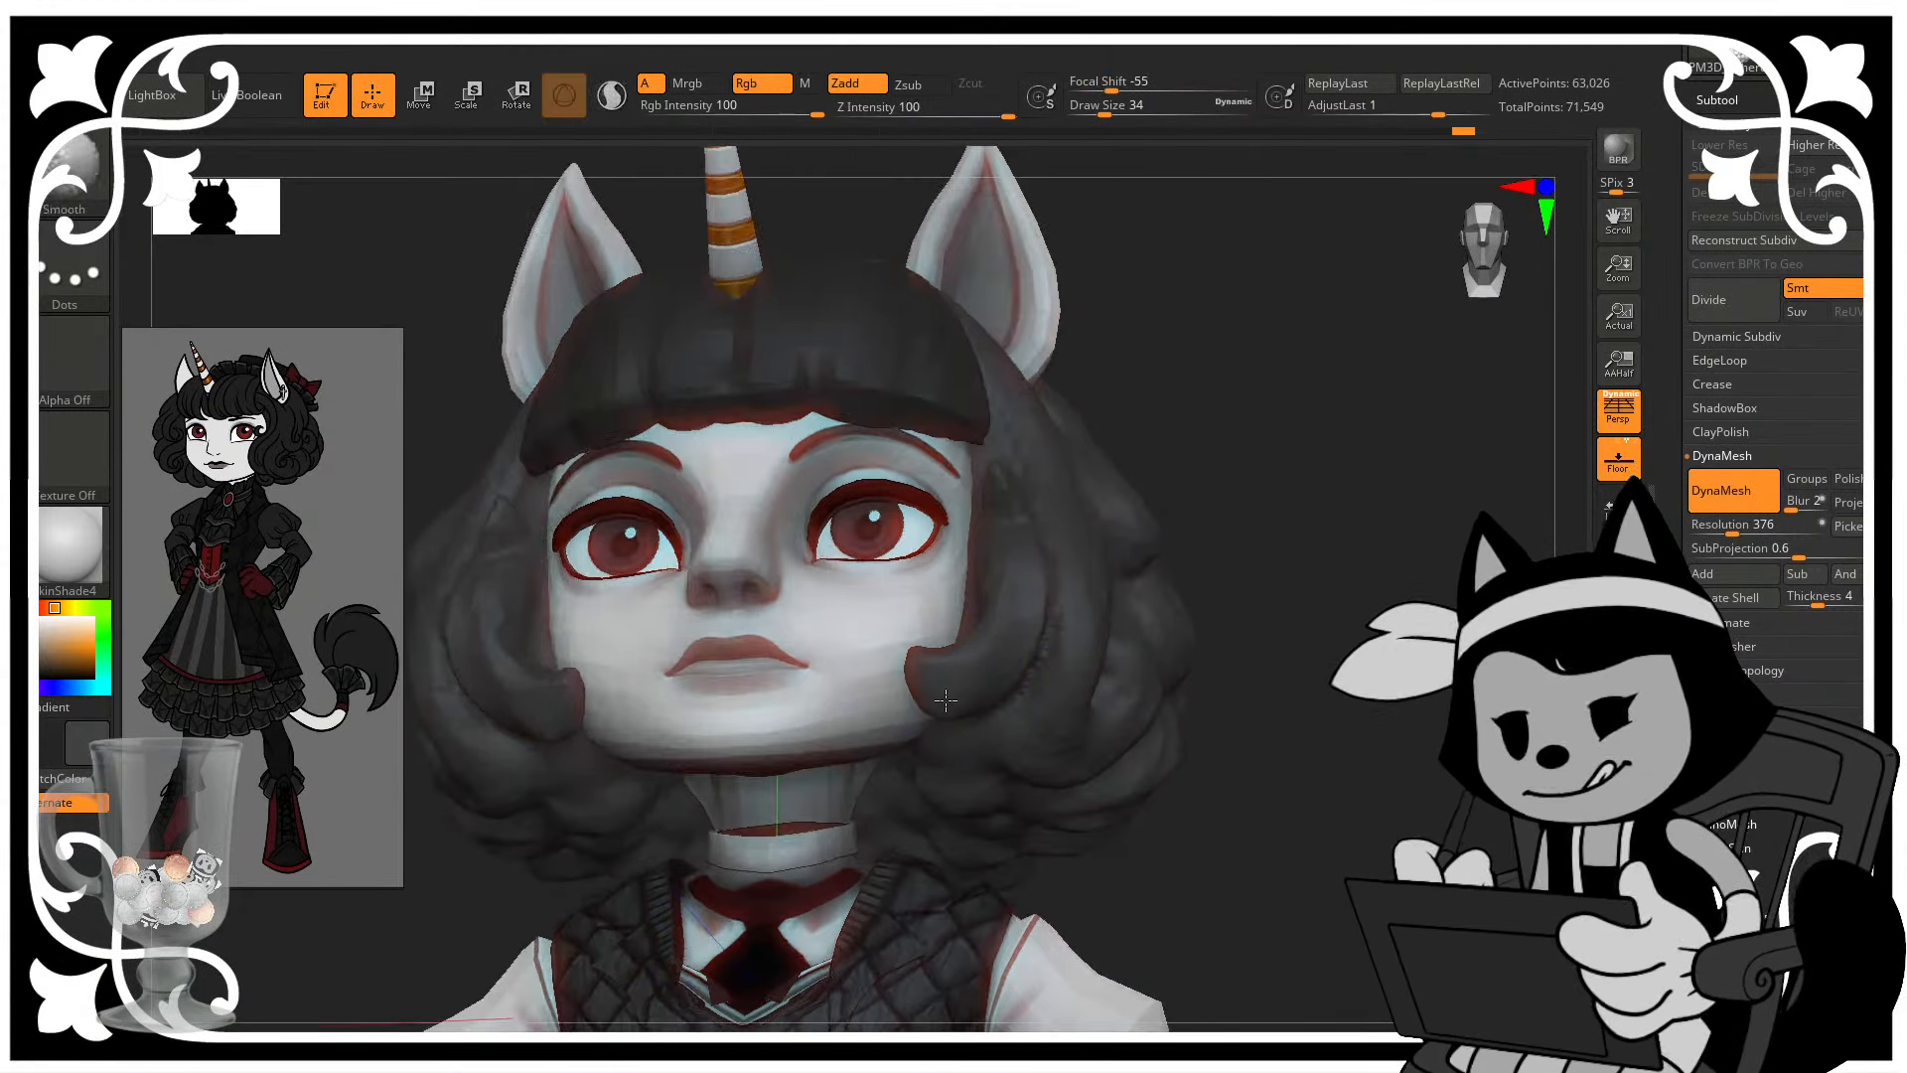
{"action": "mouse_move", "coordinate": [1361, 486]}
{"action": "left_mouse_down"}
{"action": "mouse_move", "coordinate": [1196, 545]}
{"action": "mouse_move", "coordinate": [1086, 523]}
{"action": "left_mouse_up"}
{"action": "left_click_drag", "start_coordinate": [950, 610], "coordinate": [980, 530], "text": "shift"}
{"action": "mouse_move", "coordinate": [1226, 462]}
{"action": "left_mouse_down"}
{"action": "mouse_move", "coordinate": [1102, 487]}
{"action": "mouse_move", "coordinate": [1251, 484]}
{"action": "left_mouse_up"}
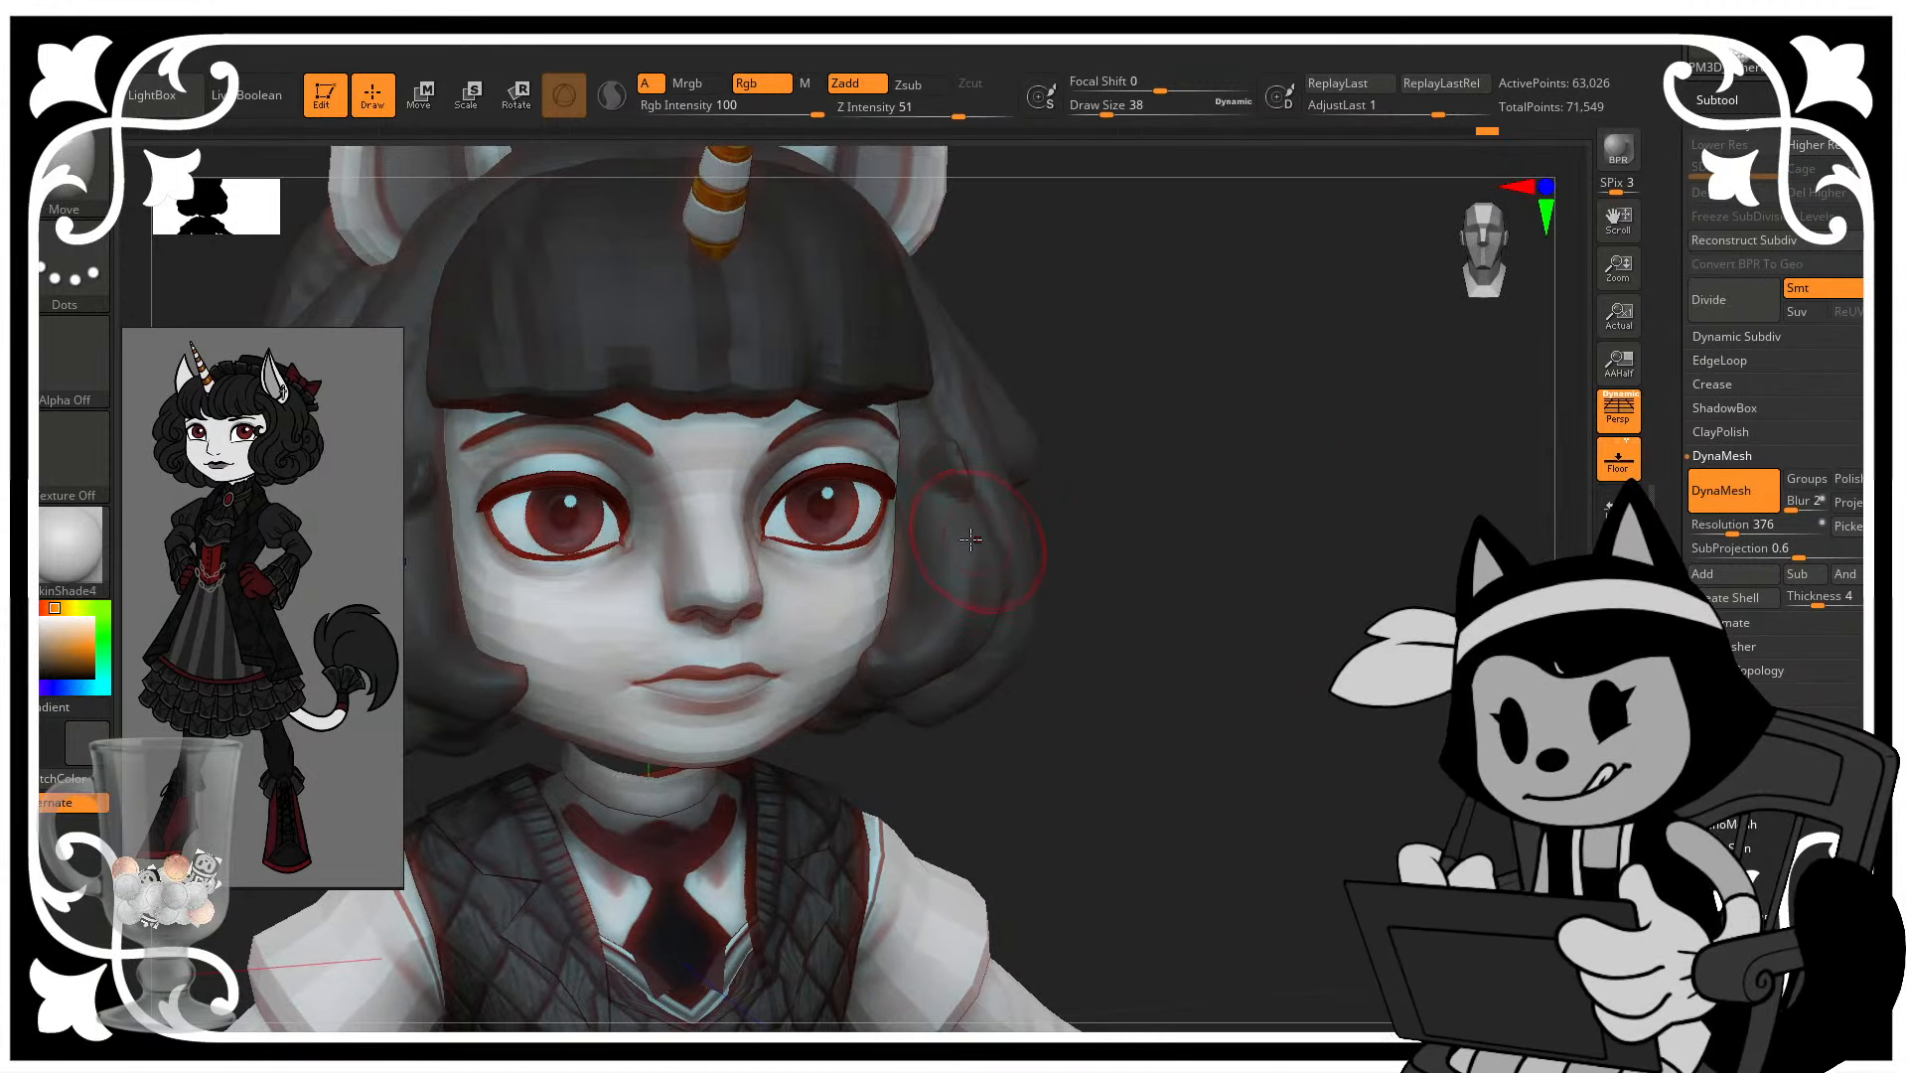
- Adjust the outer contour of the side hair next to the cheek with the Move brush at draw size 38
{"action": "left_click_drag", "start_coordinate": [1088, 471], "coordinate": [1184, 456]}
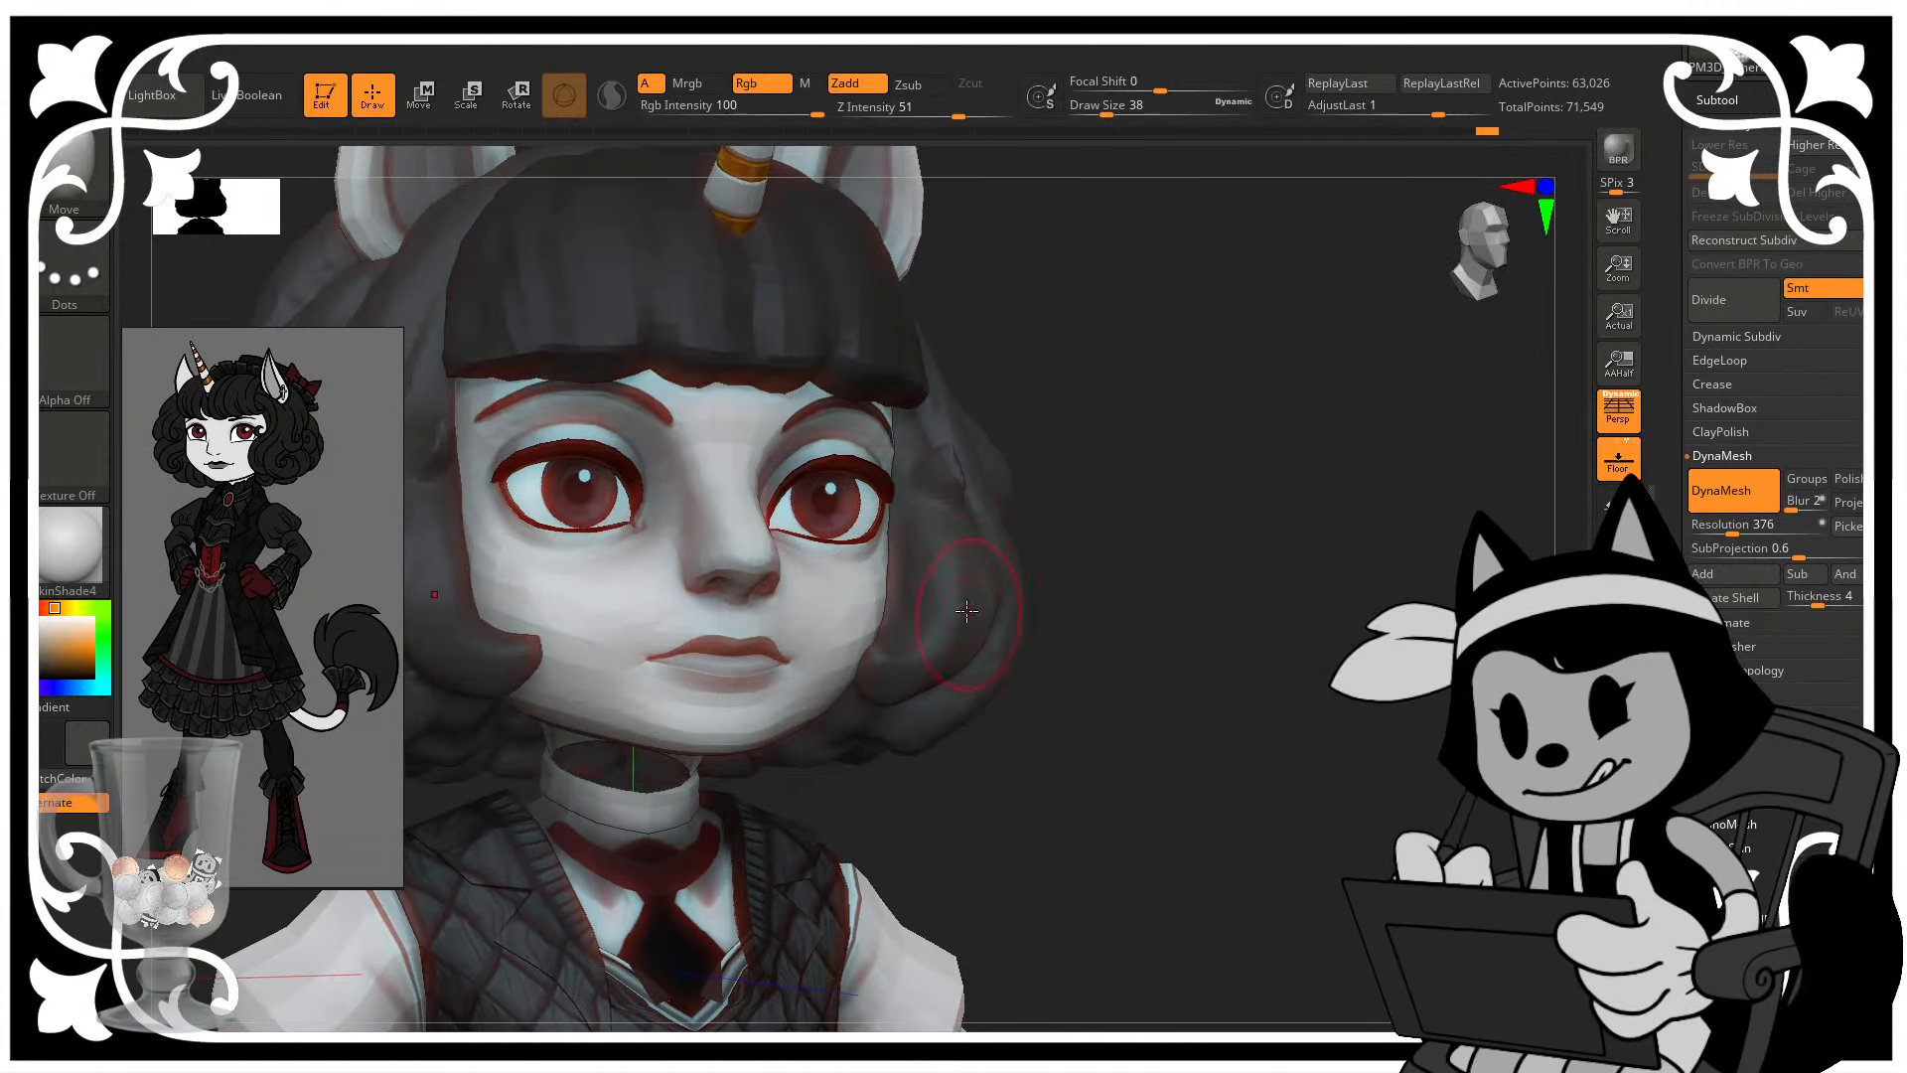
{"action": "left_click_drag", "start_coordinate": [1055, 508], "coordinate": [987, 506]}
{"action": "left_click_drag", "start_coordinate": [1260, 447], "coordinate": [1310, 390]}
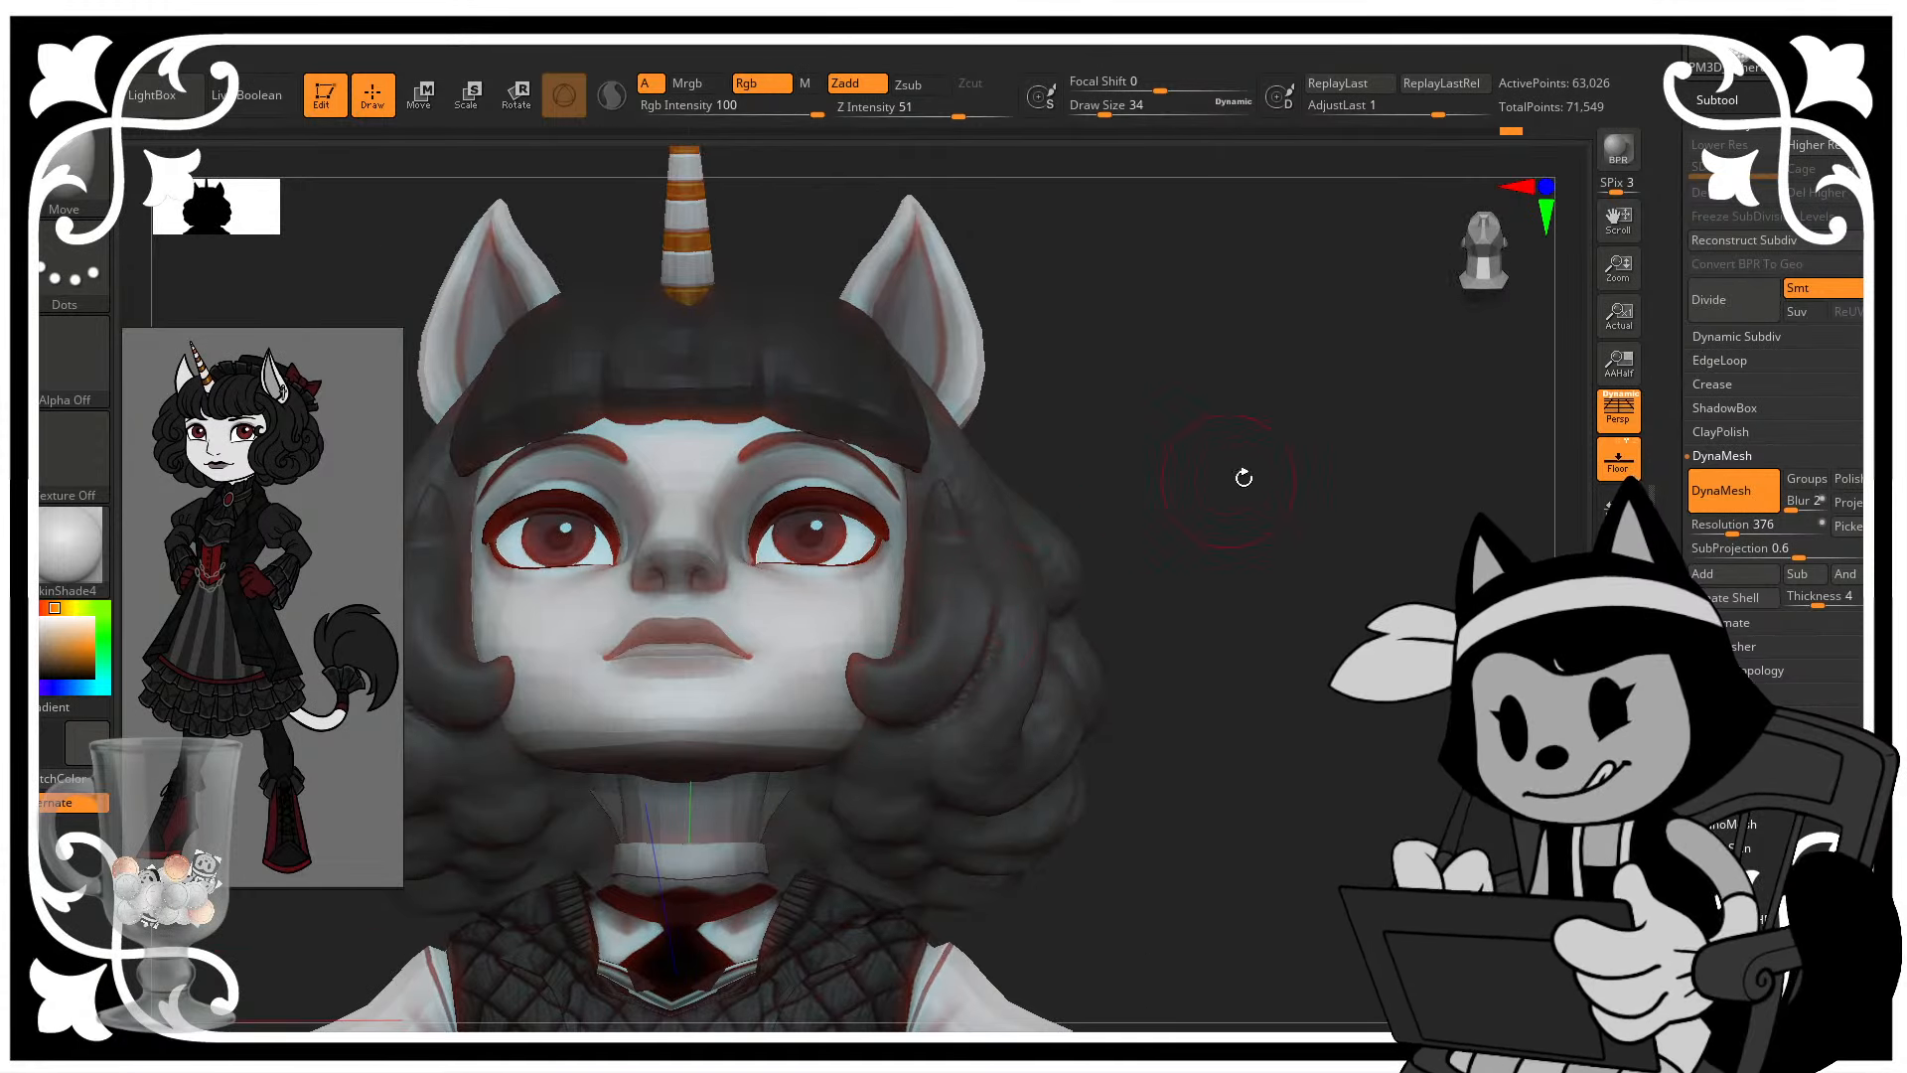
- Sharpen the tips and inner edges of the cheek locks with the Pinch brush at draw sizes 9 to 14
{"action": "key", "text": "b"}
{"action": "key", "text": "p"}
{"action": "key", "text": "i"}
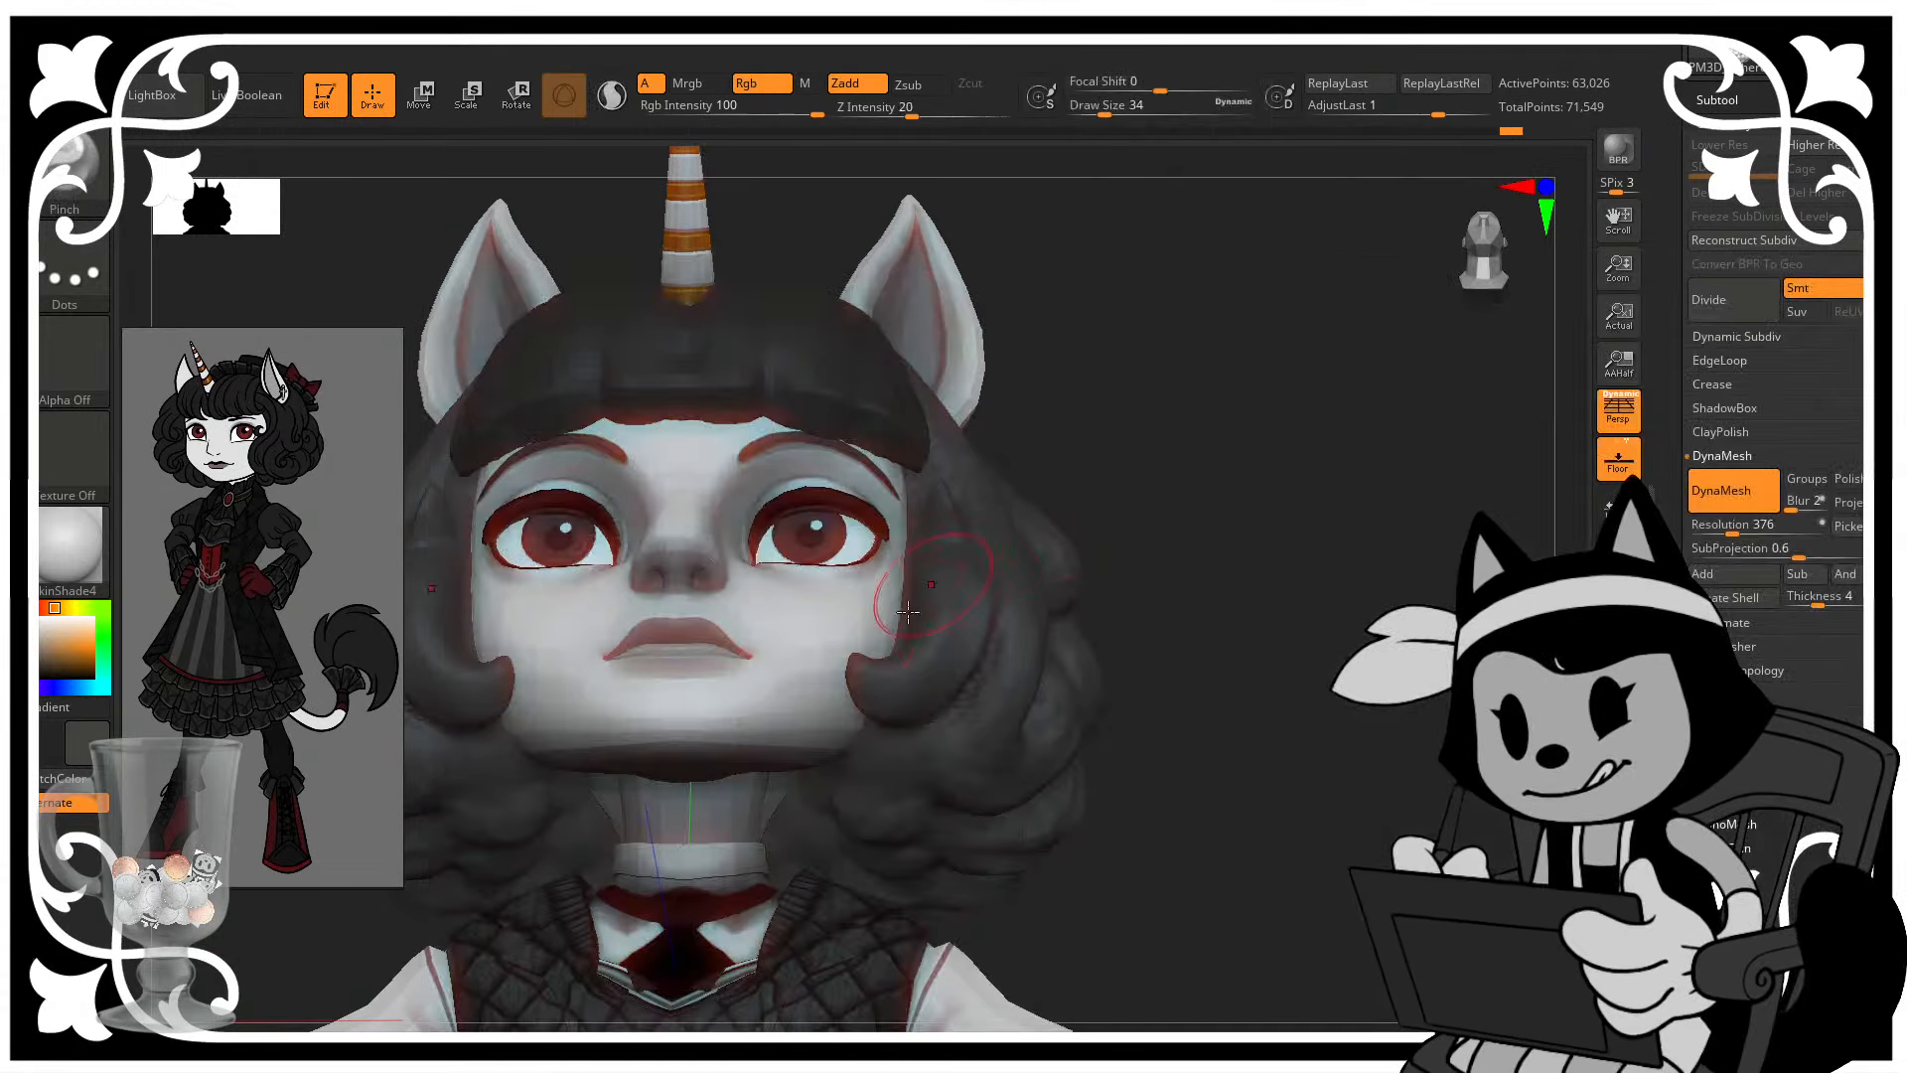
{"action": "key", "text": "["}
{"action": "key", "text": "["}
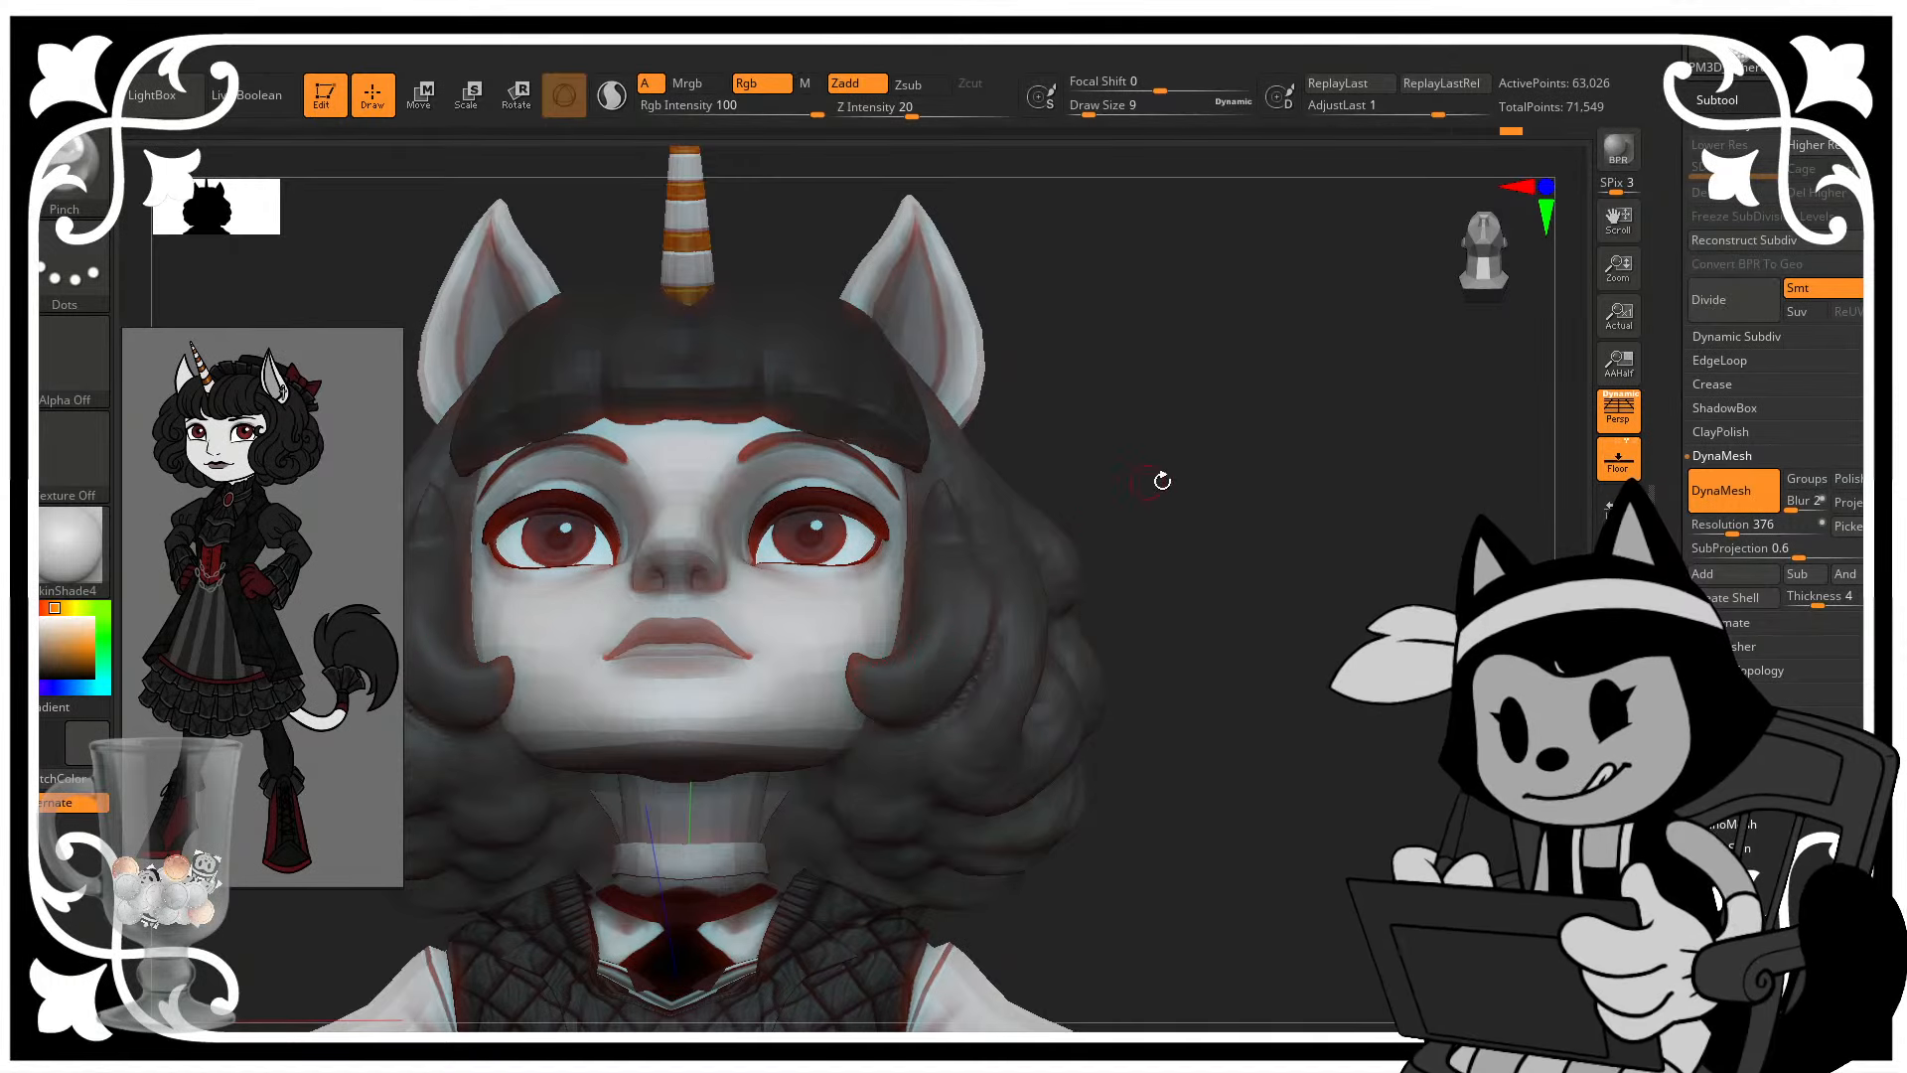
{"action": "left_click_drag", "start_coordinate": [1162, 481], "coordinate": [862, 664]}
{"action": "key", "text": "]"}
{"action": "mouse_move", "coordinate": [1028, 513]}
{"action": "left_mouse_down"}
{"action": "mouse_move", "coordinate": [1141, 528]}
{"action": "mouse_move", "coordinate": [864, 677]}
{"action": "left_mouse_up"}
{"action": "key", "text": "]"}
{"action": "left_click_drag", "start_coordinate": [1112, 475], "coordinate": [1278, 561]}
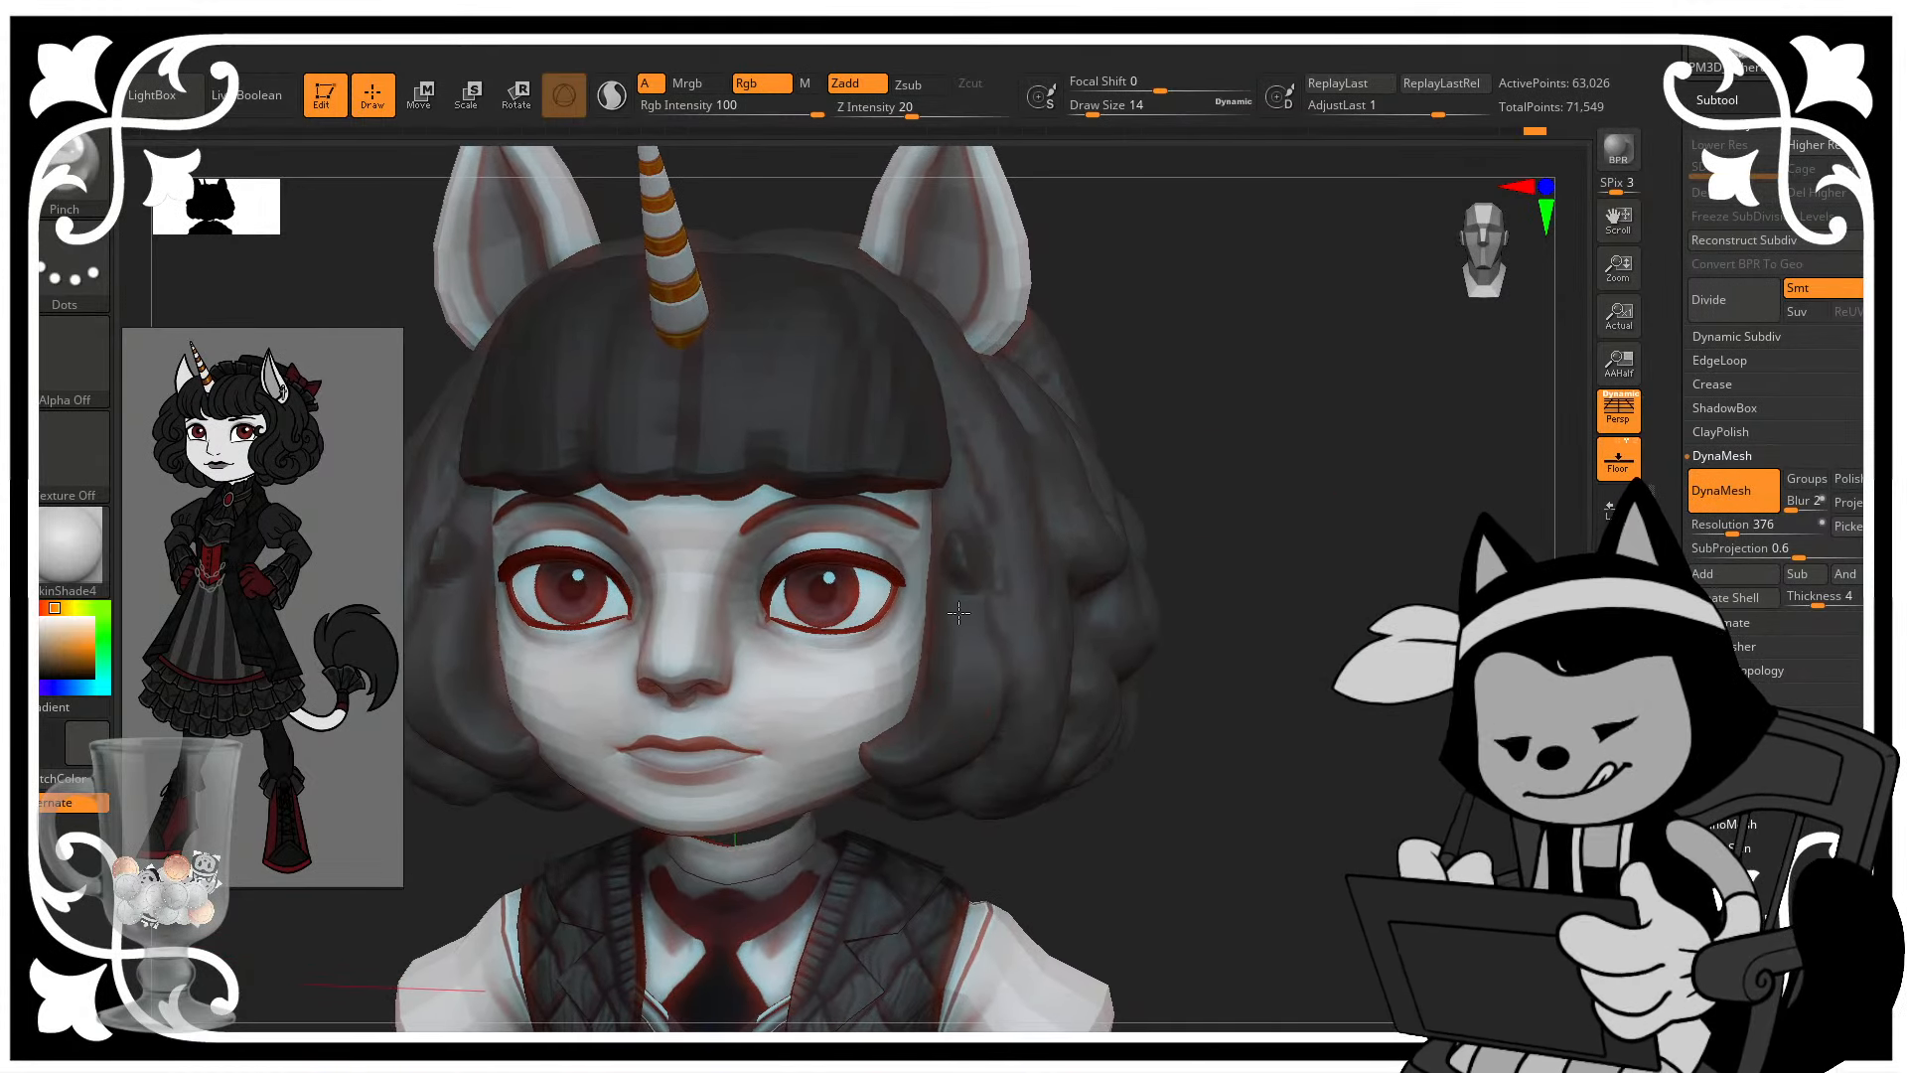
{"action": "mouse_move", "coordinate": [1242, 477]}
{"action": "left_mouse_down"}
{"action": "mouse_move", "coordinate": [1252, 490]}
{"action": "mouse_move", "coordinate": [1222, 507]}
{"action": "left_mouse_up"}
- Return to the Move brush and refine the pointed tips of the cheek locks at draw sizes 50 down to 26
{"action": "key", "text": "b"}
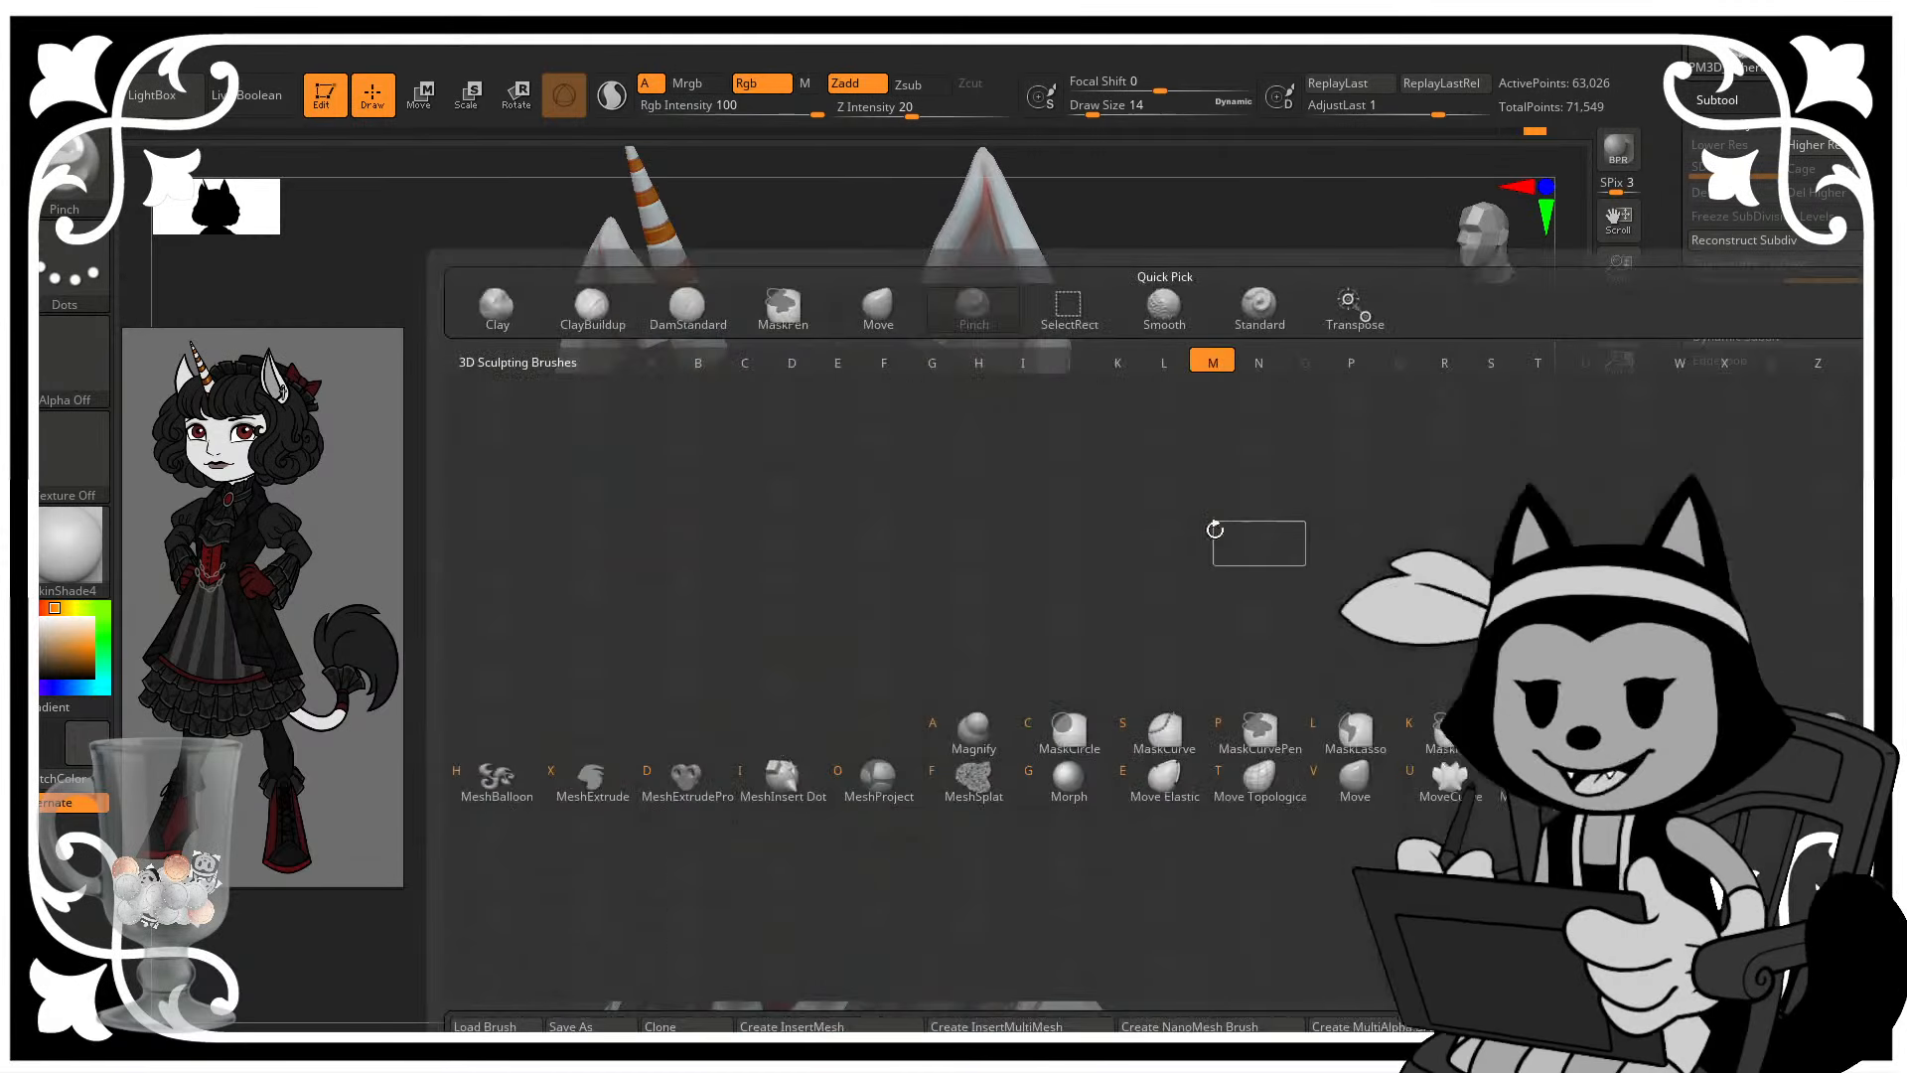
{"action": "key", "text": "m"}
{"action": "key", "text": "v"}
{"action": "key", "text": "]"}
{"action": "key", "text": "]"}
{"action": "key", "text": "]"}
{"action": "left_click_drag", "start_coordinate": [893, 788], "coordinate": [880, 795]}
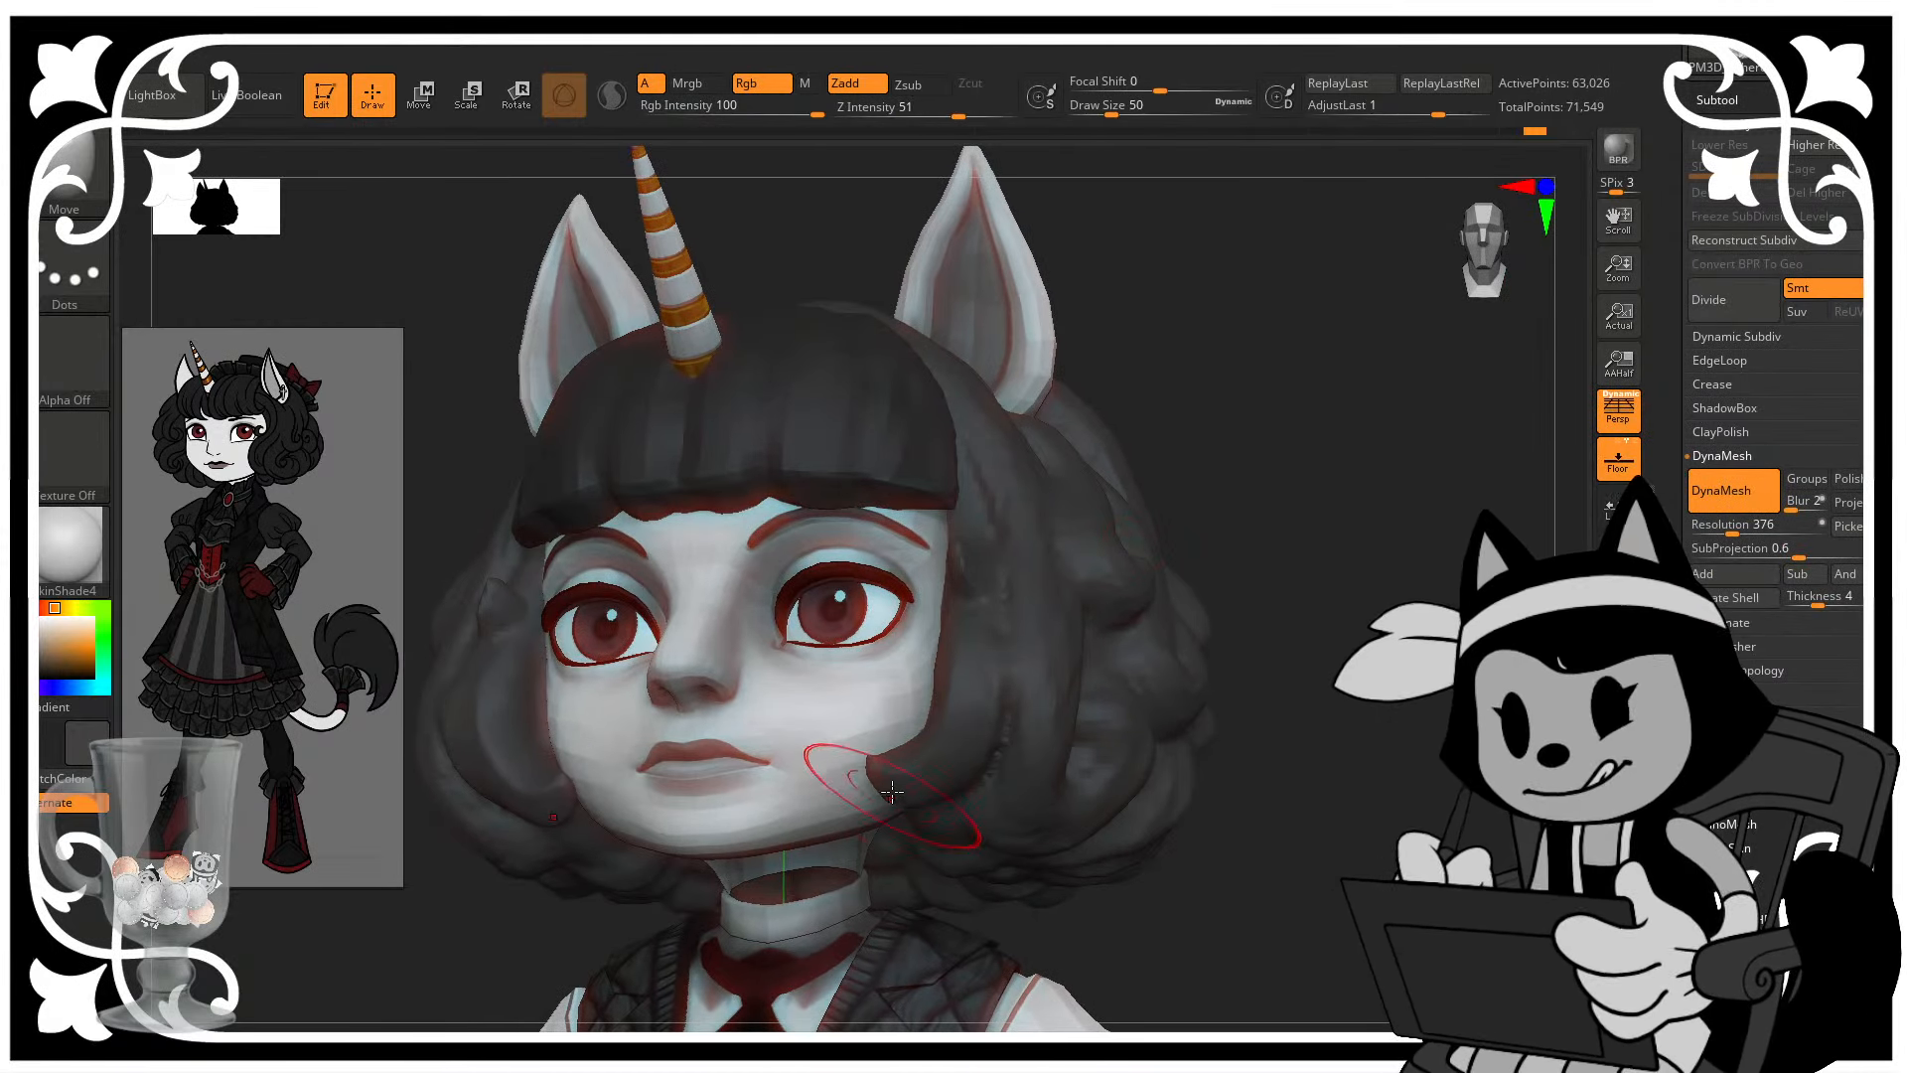
{"action": "left_click_drag", "start_coordinate": [1260, 586], "coordinate": [1273, 542]}
{"action": "key", "text": "["}
{"action": "mouse_move", "coordinate": [1187, 598]}
{"action": "left_mouse_down"}
{"action": "mouse_move", "coordinate": [1183, 670]}
{"action": "mouse_move", "coordinate": [1132, 630]}
{"action": "mouse_move", "coordinate": [1163, 630]}
{"action": "left_mouse_up"}
{"action": "key", "text": "["}
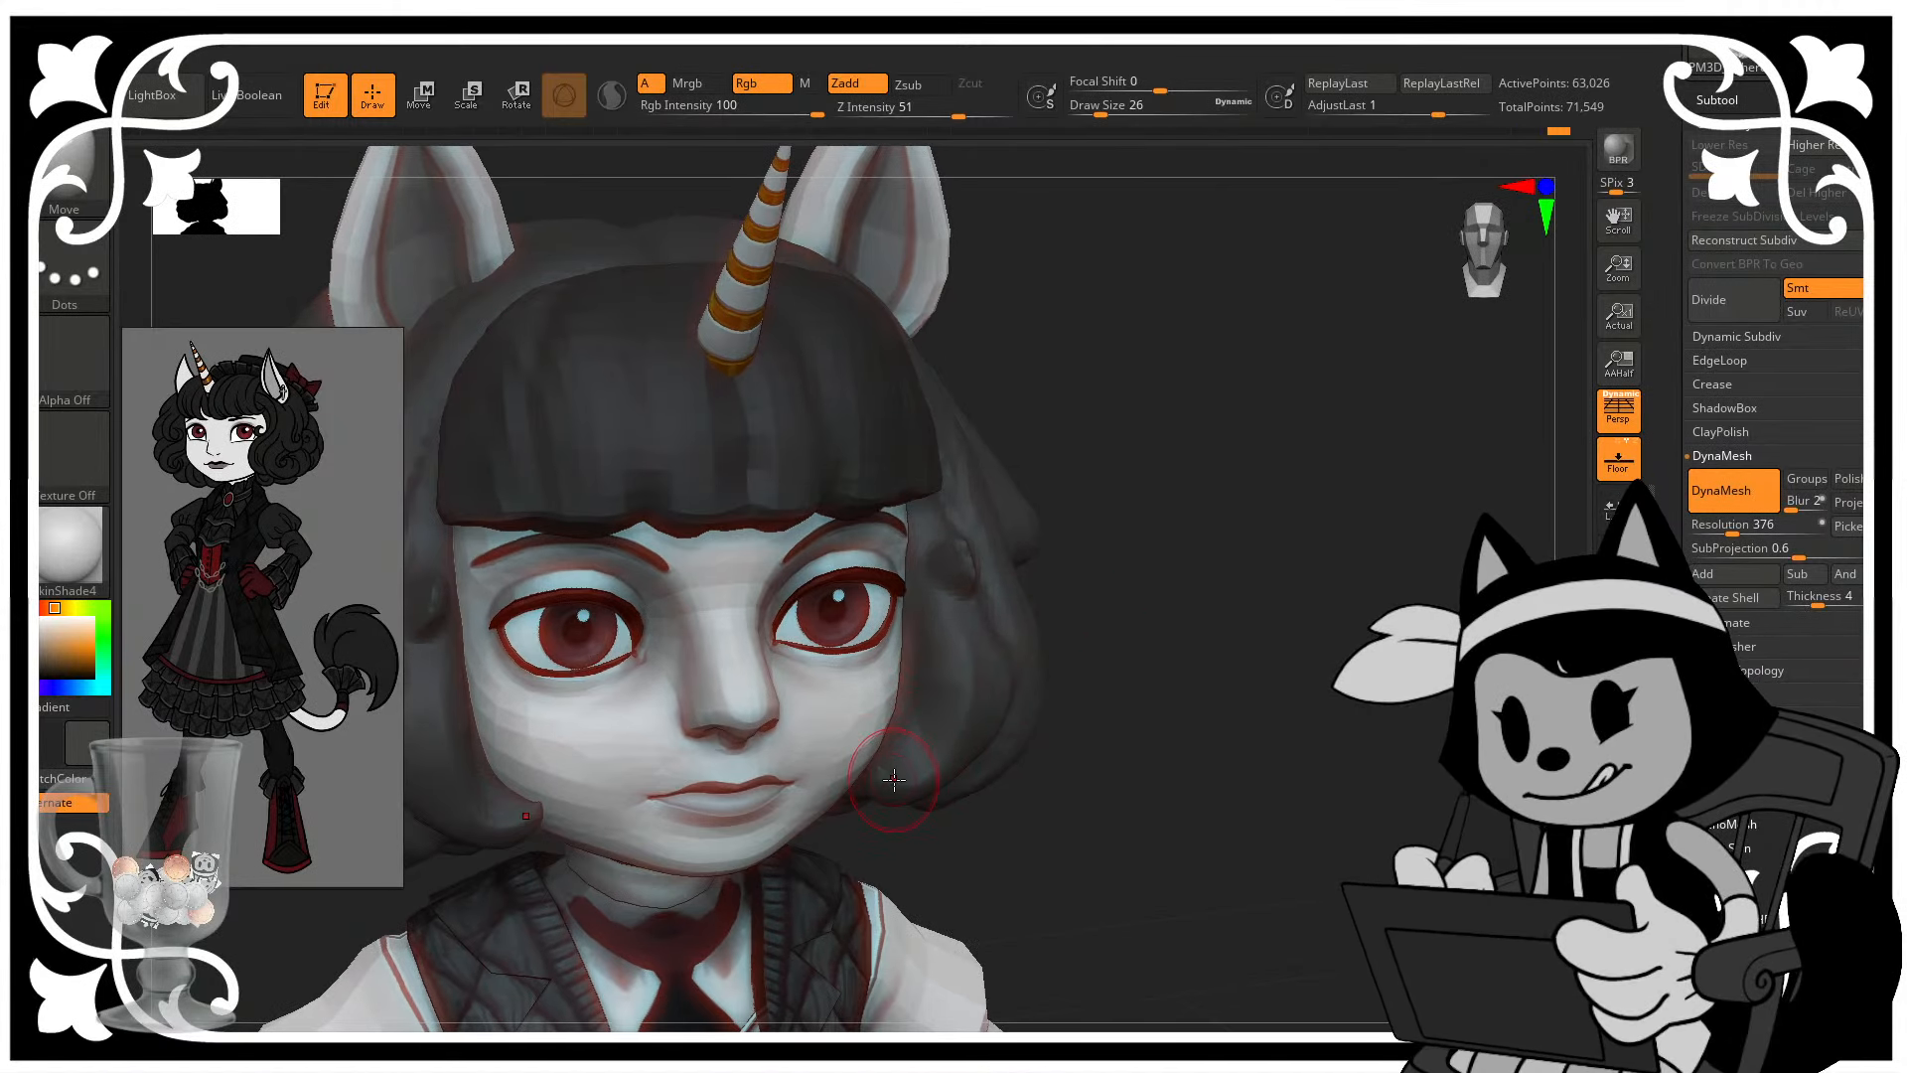
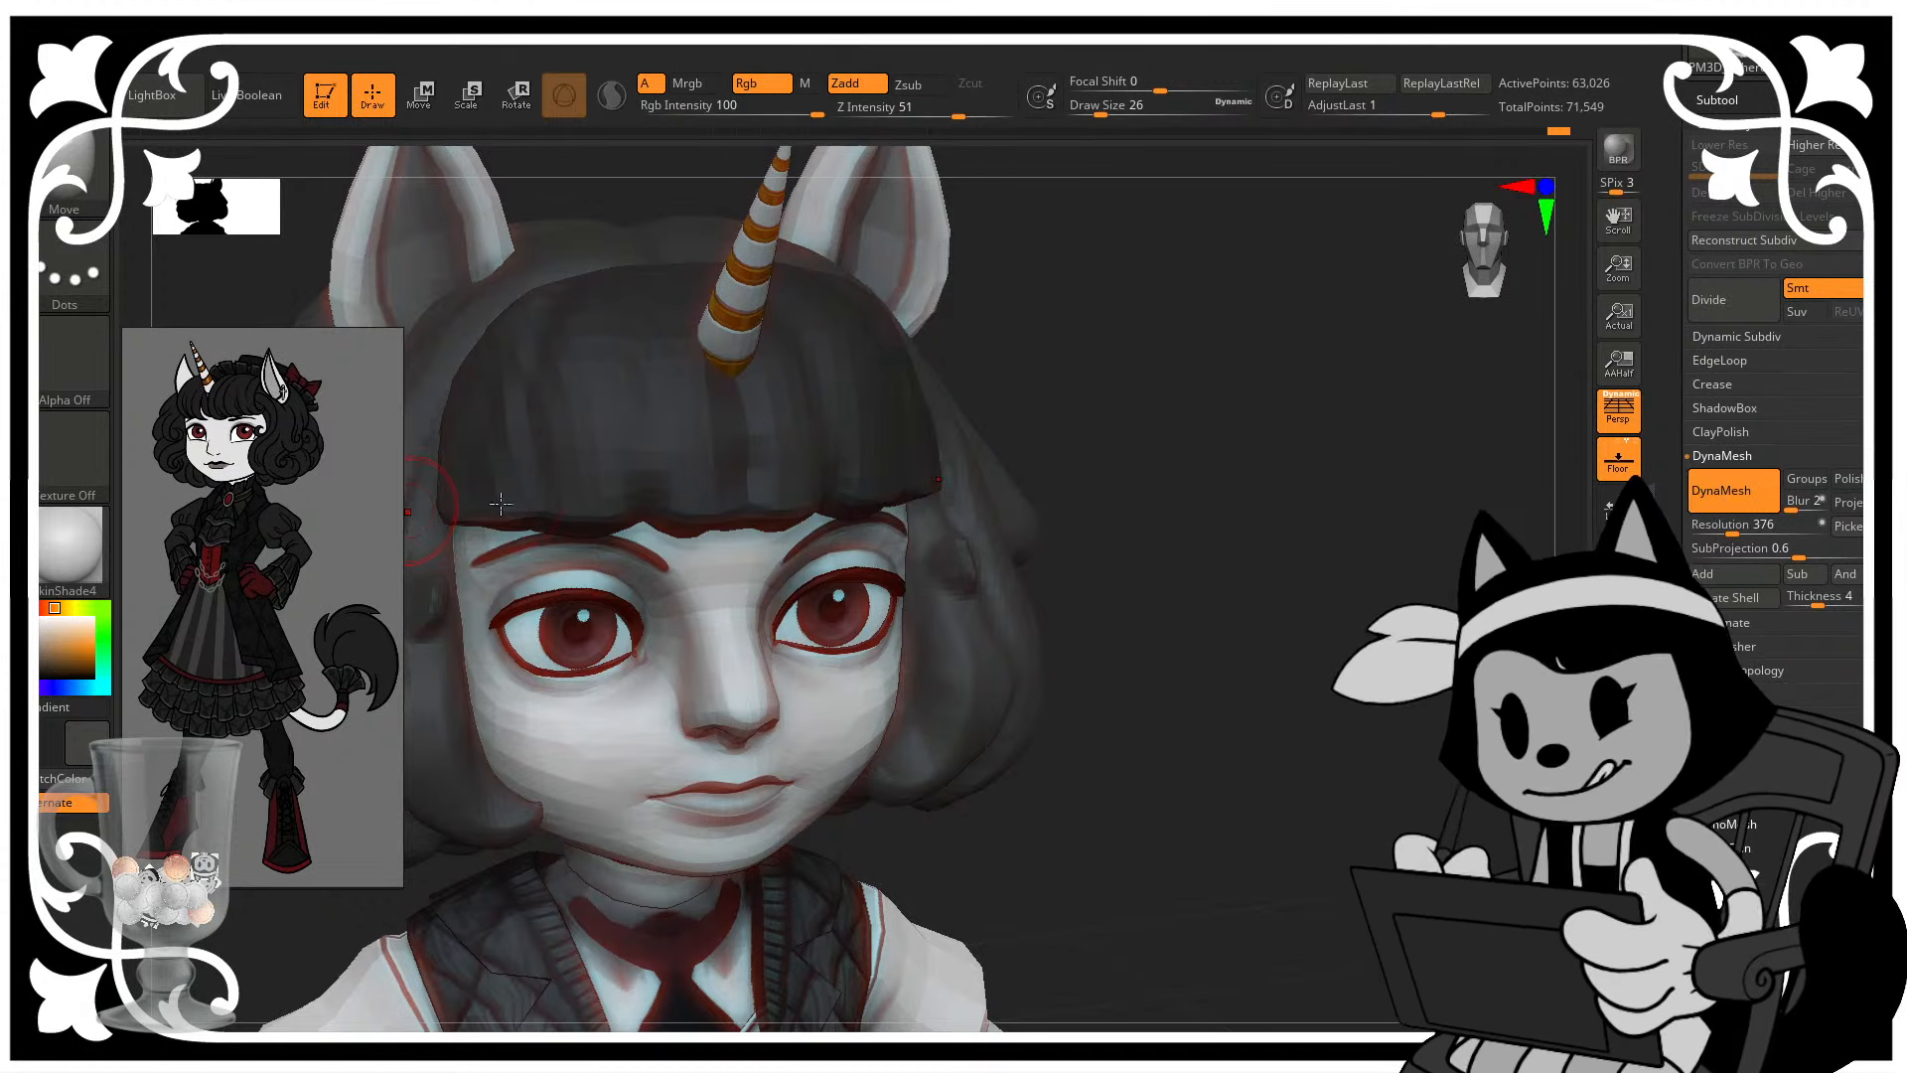
- Reposition the lower curve of the cheek locks against the jaw with the Move brush at draw sizes 26 to 34
{"action": "mouse_move", "coordinate": [256, 411]}
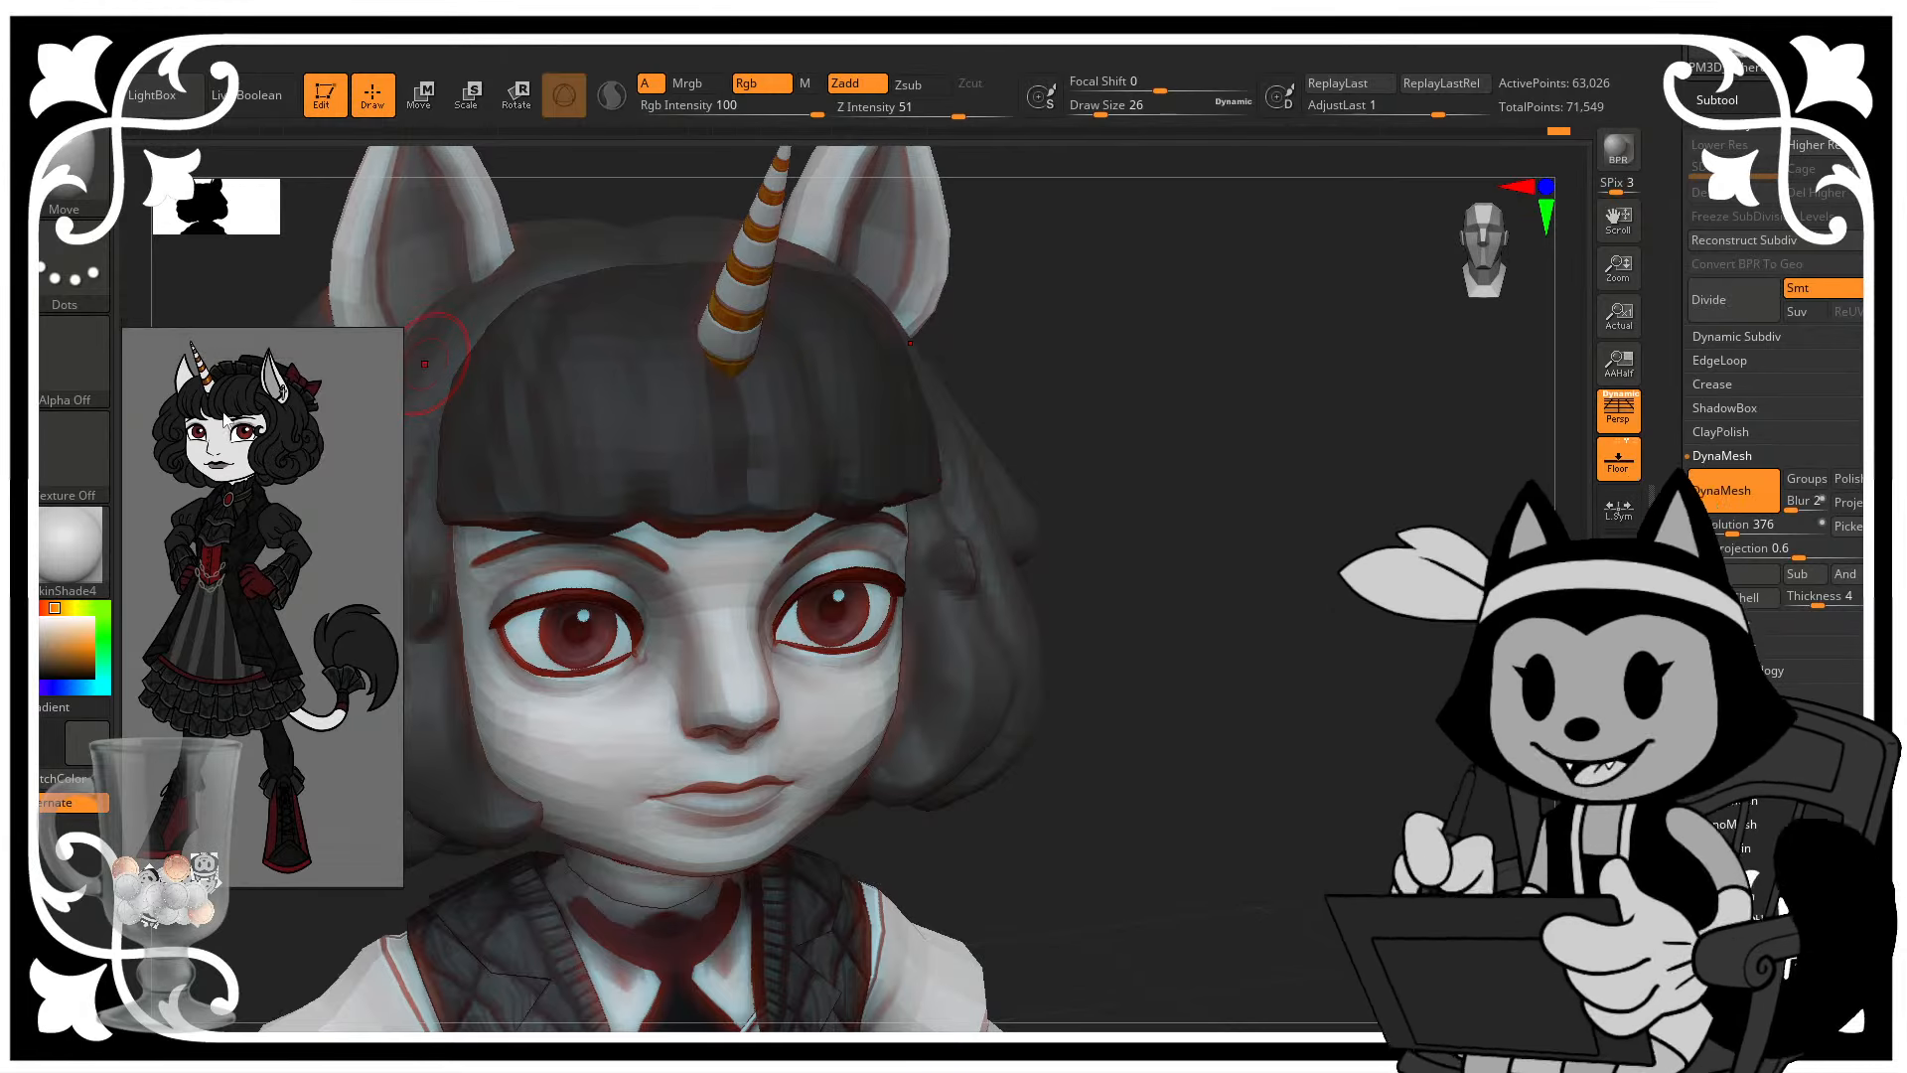
{"action": "mouse_move", "coordinate": [936, 539]}
{"action": "left_mouse_down"}
{"action": "mouse_move", "coordinate": [1136, 609]}
{"action": "mouse_move", "coordinate": [1256, 533]}
{"action": "left_mouse_up"}
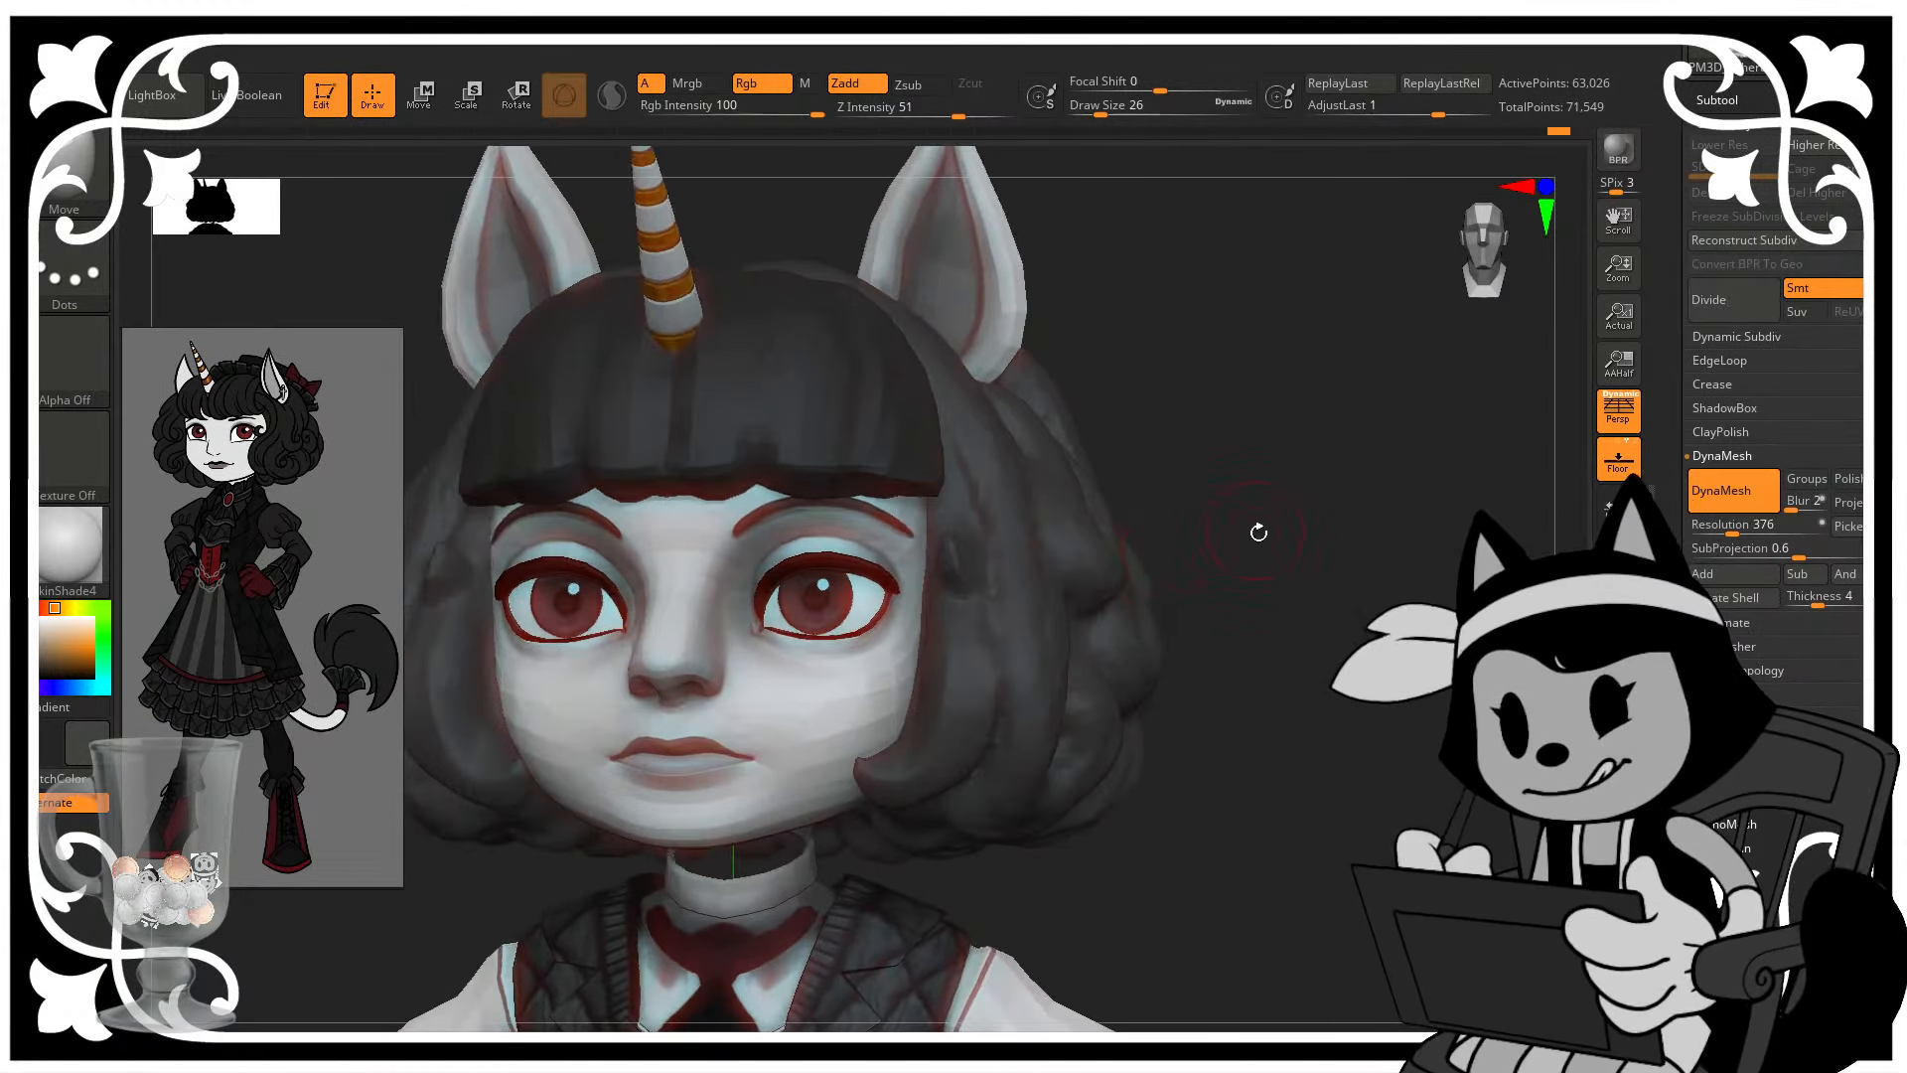
{"action": "mouse_move", "coordinate": [885, 757]}
{"action": "left_mouse_down"}
{"action": "mouse_move", "coordinate": [864, 760]}
{"action": "mouse_move", "coordinate": [975, 712]}
{"action": "left_mouse_up"}
{"action": "mouse_move", "coordinate": [1213, 588]}
{"action": "left_mouse_down"}
{"action": "mouse_move", "coordinate": [1234, 605]}
{"action": "mouse_move", "coordinate": [1182, 613]}
{"action": "left_mouse_up"}
{"action": "left_click_drag", "start_coordinate": [1057, 664], "coordinate": [1051, 683]}
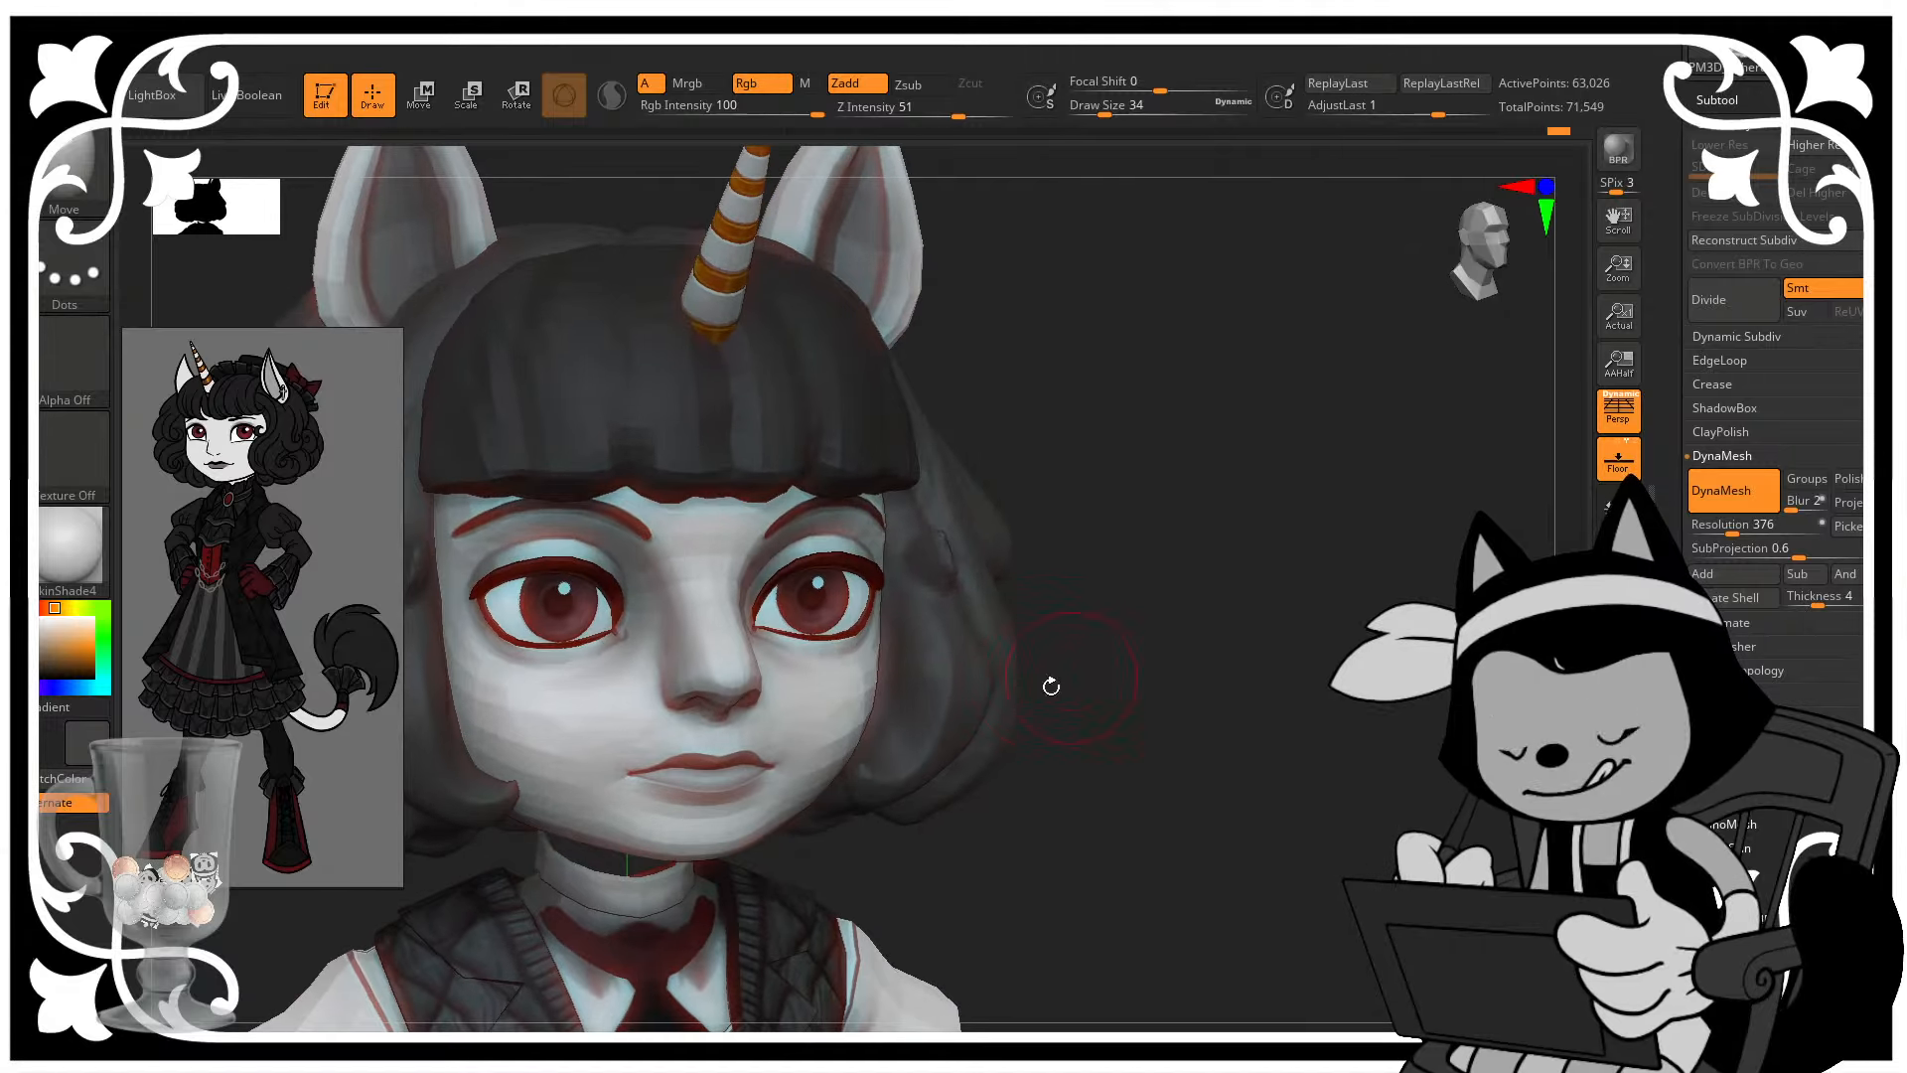
{"action": "left_click_drag", "start_coordinate": [871, 767], "coordinate": [847, 775]}
{"action": "key", "text": "bracketright"}
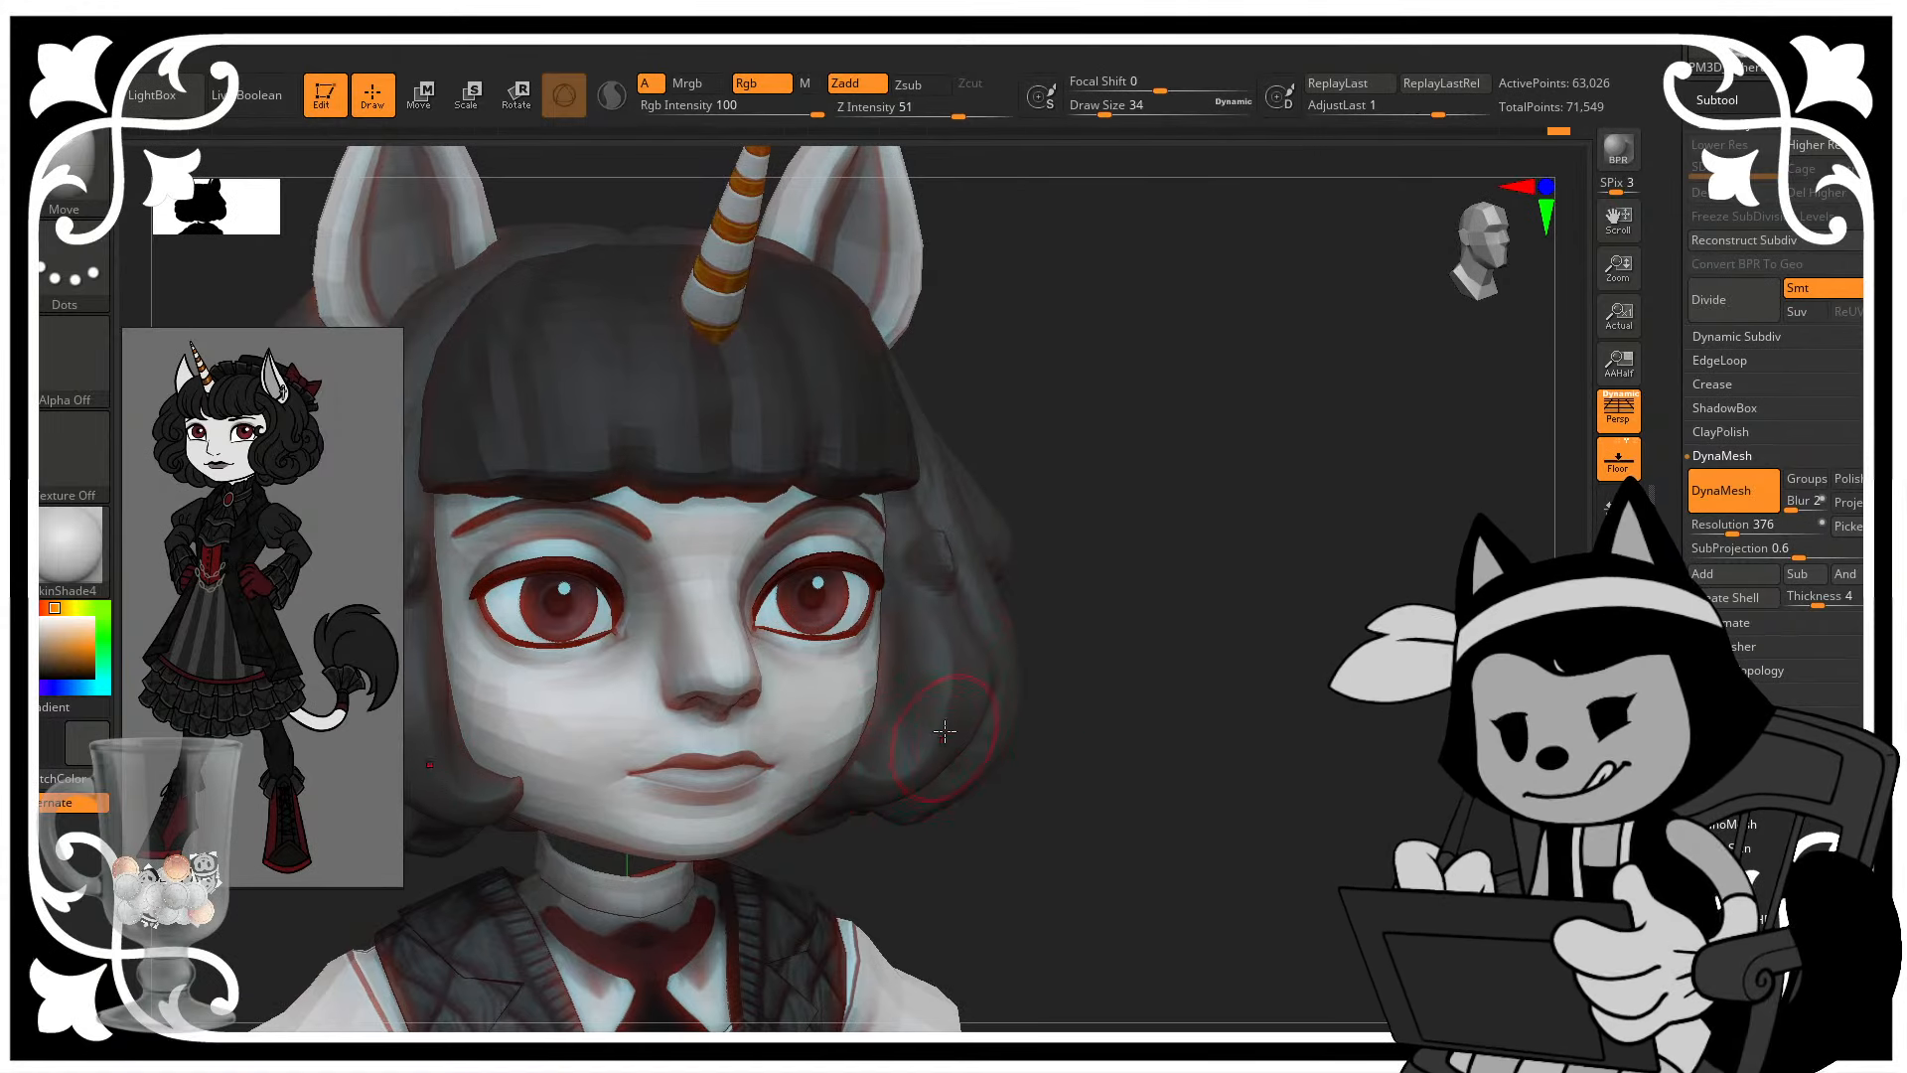
- Reshape the outer side of the face-framing locks in three-quarter view with the Move brush at draw sizes 38 to 54
{"action": "left_click_drag", "start_coordinate": [949, 692], "coordinate": [932, 641]}
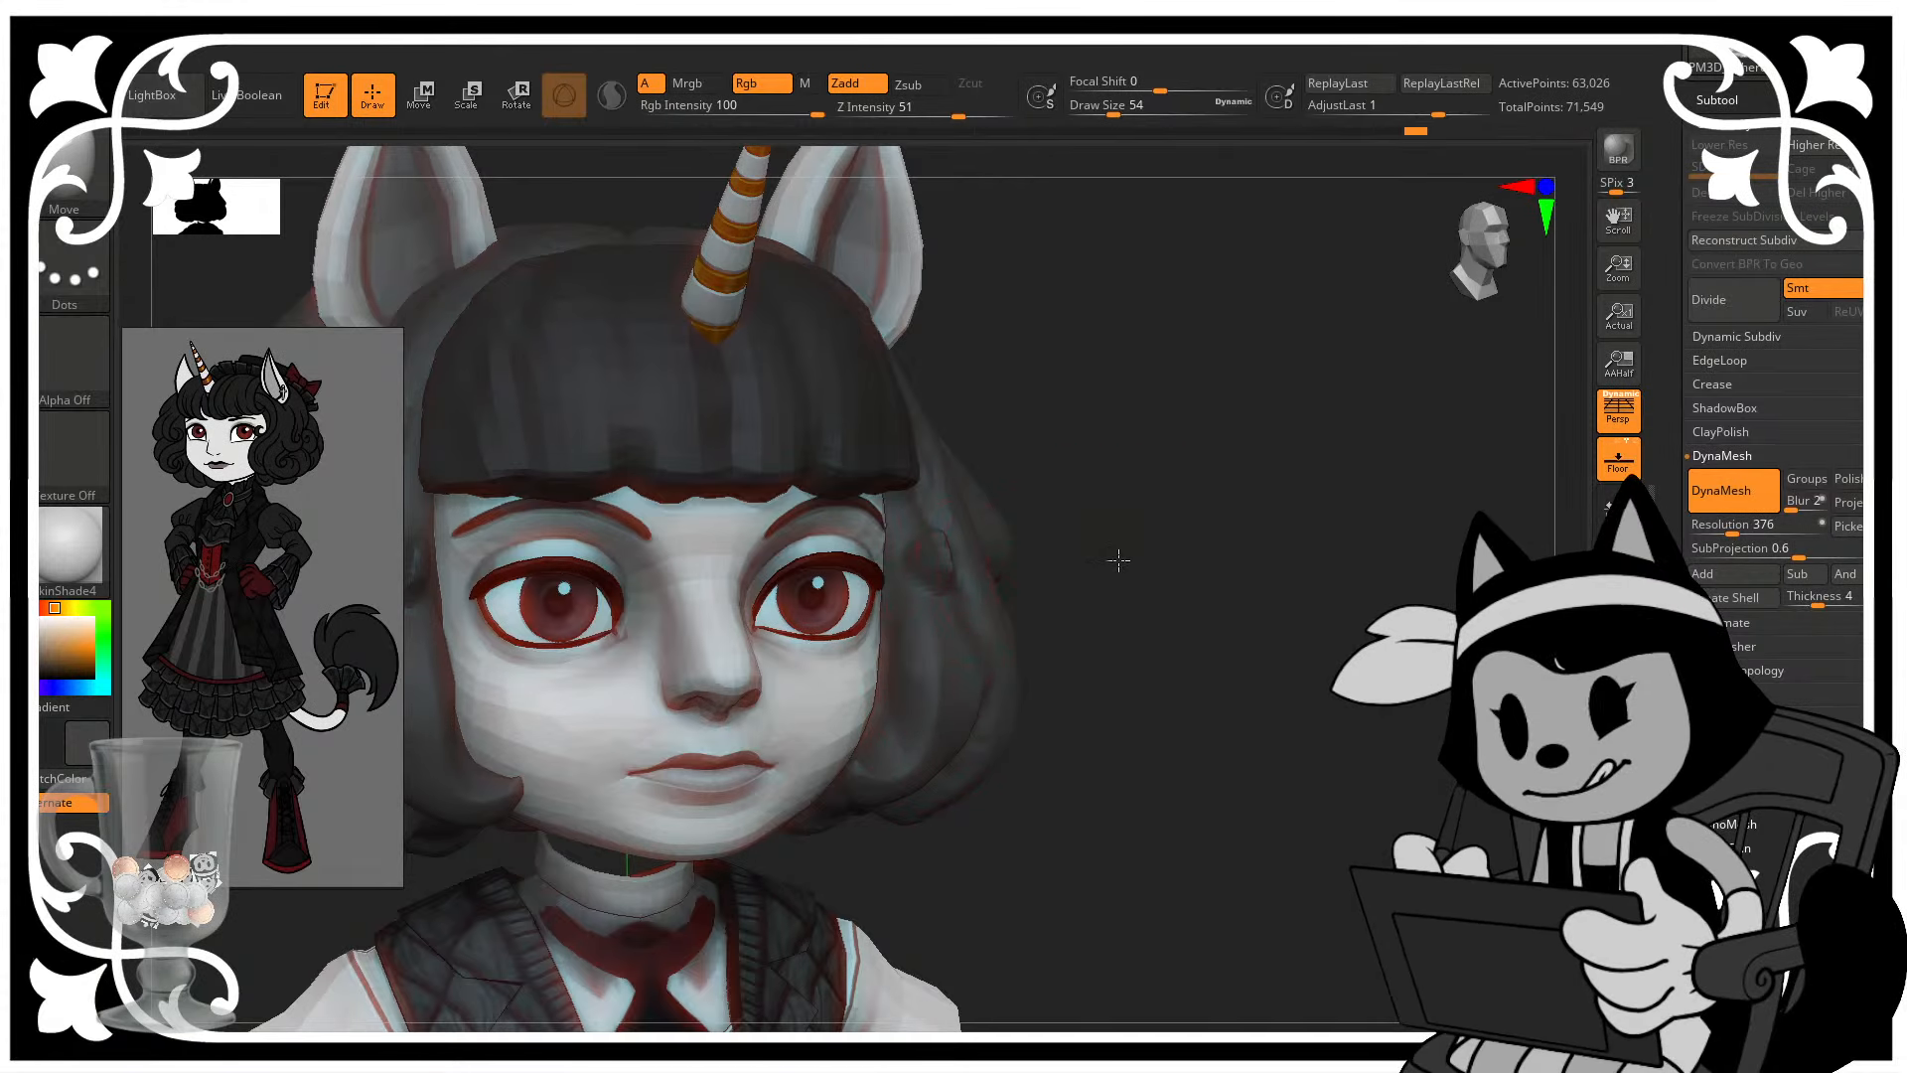
{"action": "left_click_drag", "start_coordinate": [1120, 559], "coordinate": [1171, 577]}
{"action": "left_click_drag", "start_coordinate": [902, 636], "coordinate": [921, 699]}
{"action": "key", "text": "bracketleft"}
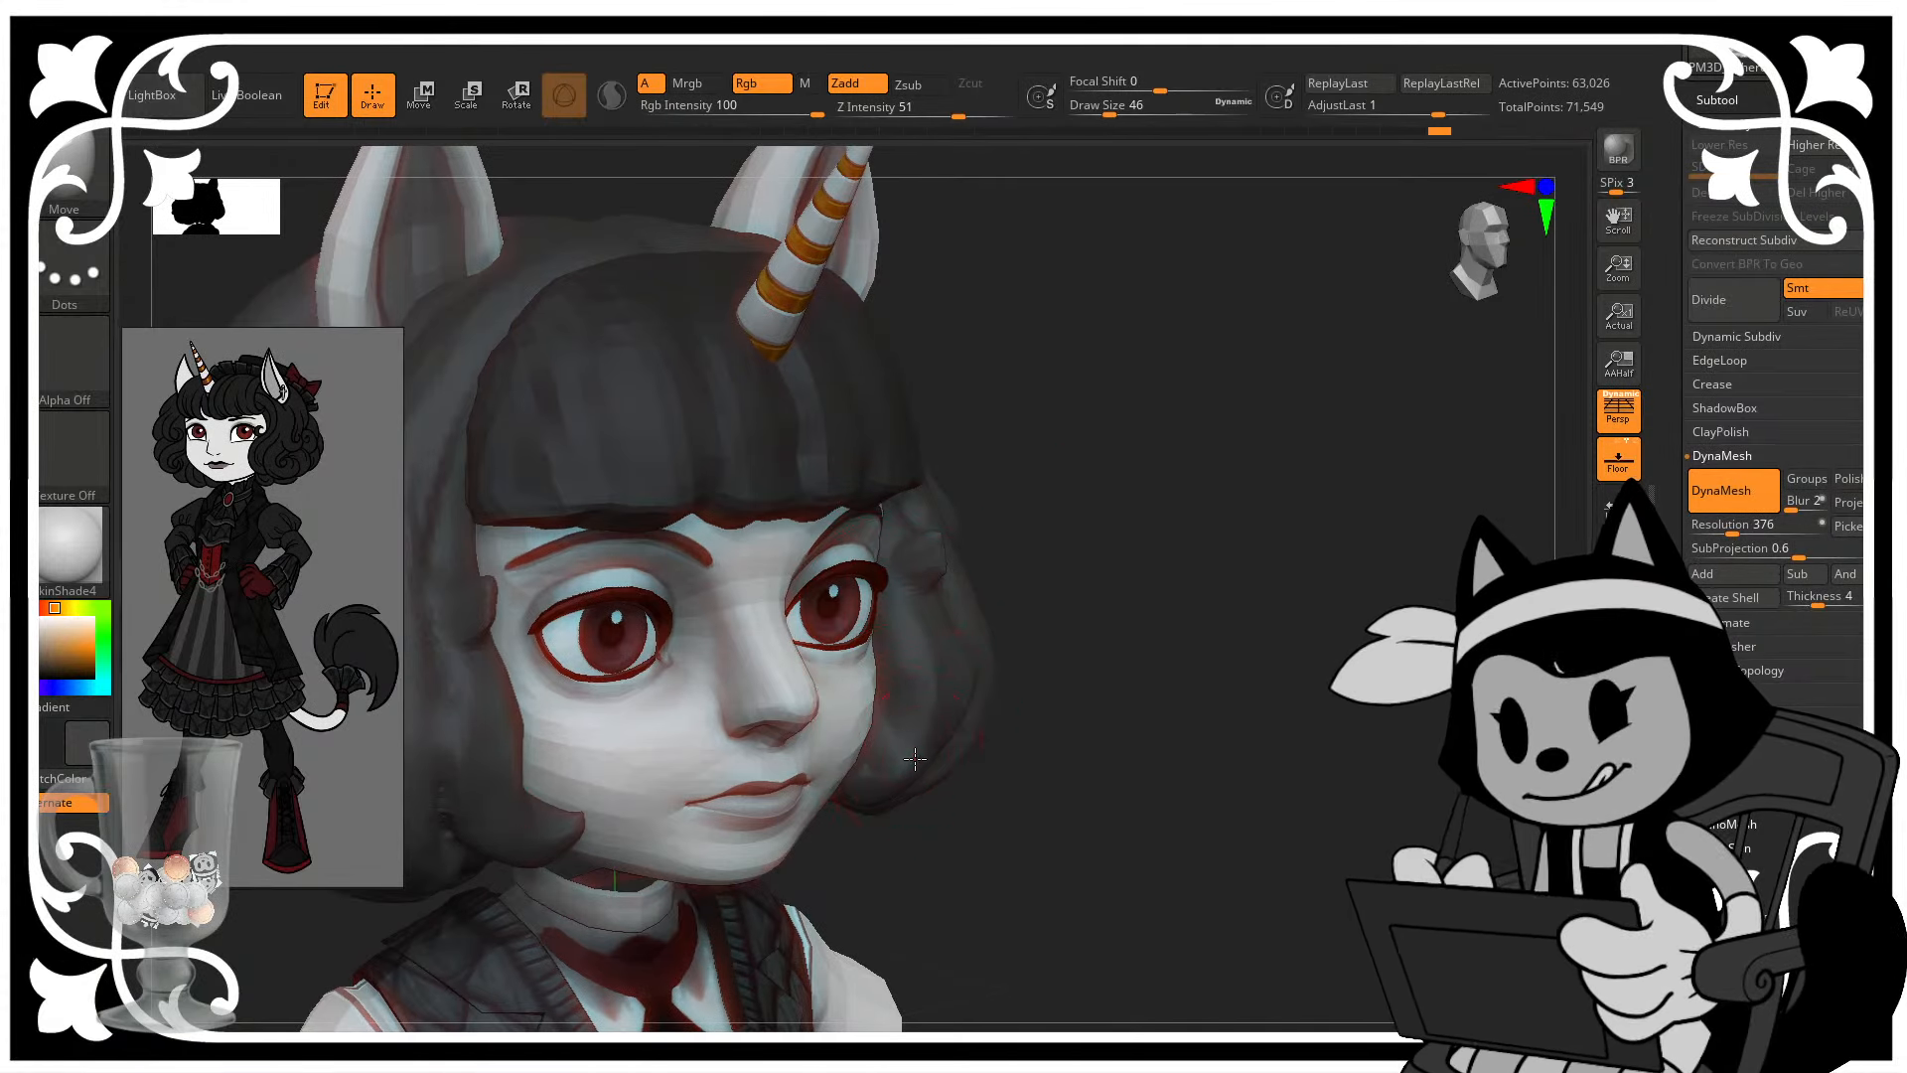
{"action": "mouse_move", "coordinate": [1062, 711]}
{"action": "left_mouse_down"}
{"action": "mouse_move", "coordinate": [1034, 703]}
{"action": "mouse_move", "coordinate": [934, 755]}
{"action": "left_mouse_up"}
{"action": "key", "text": "bracketright"}
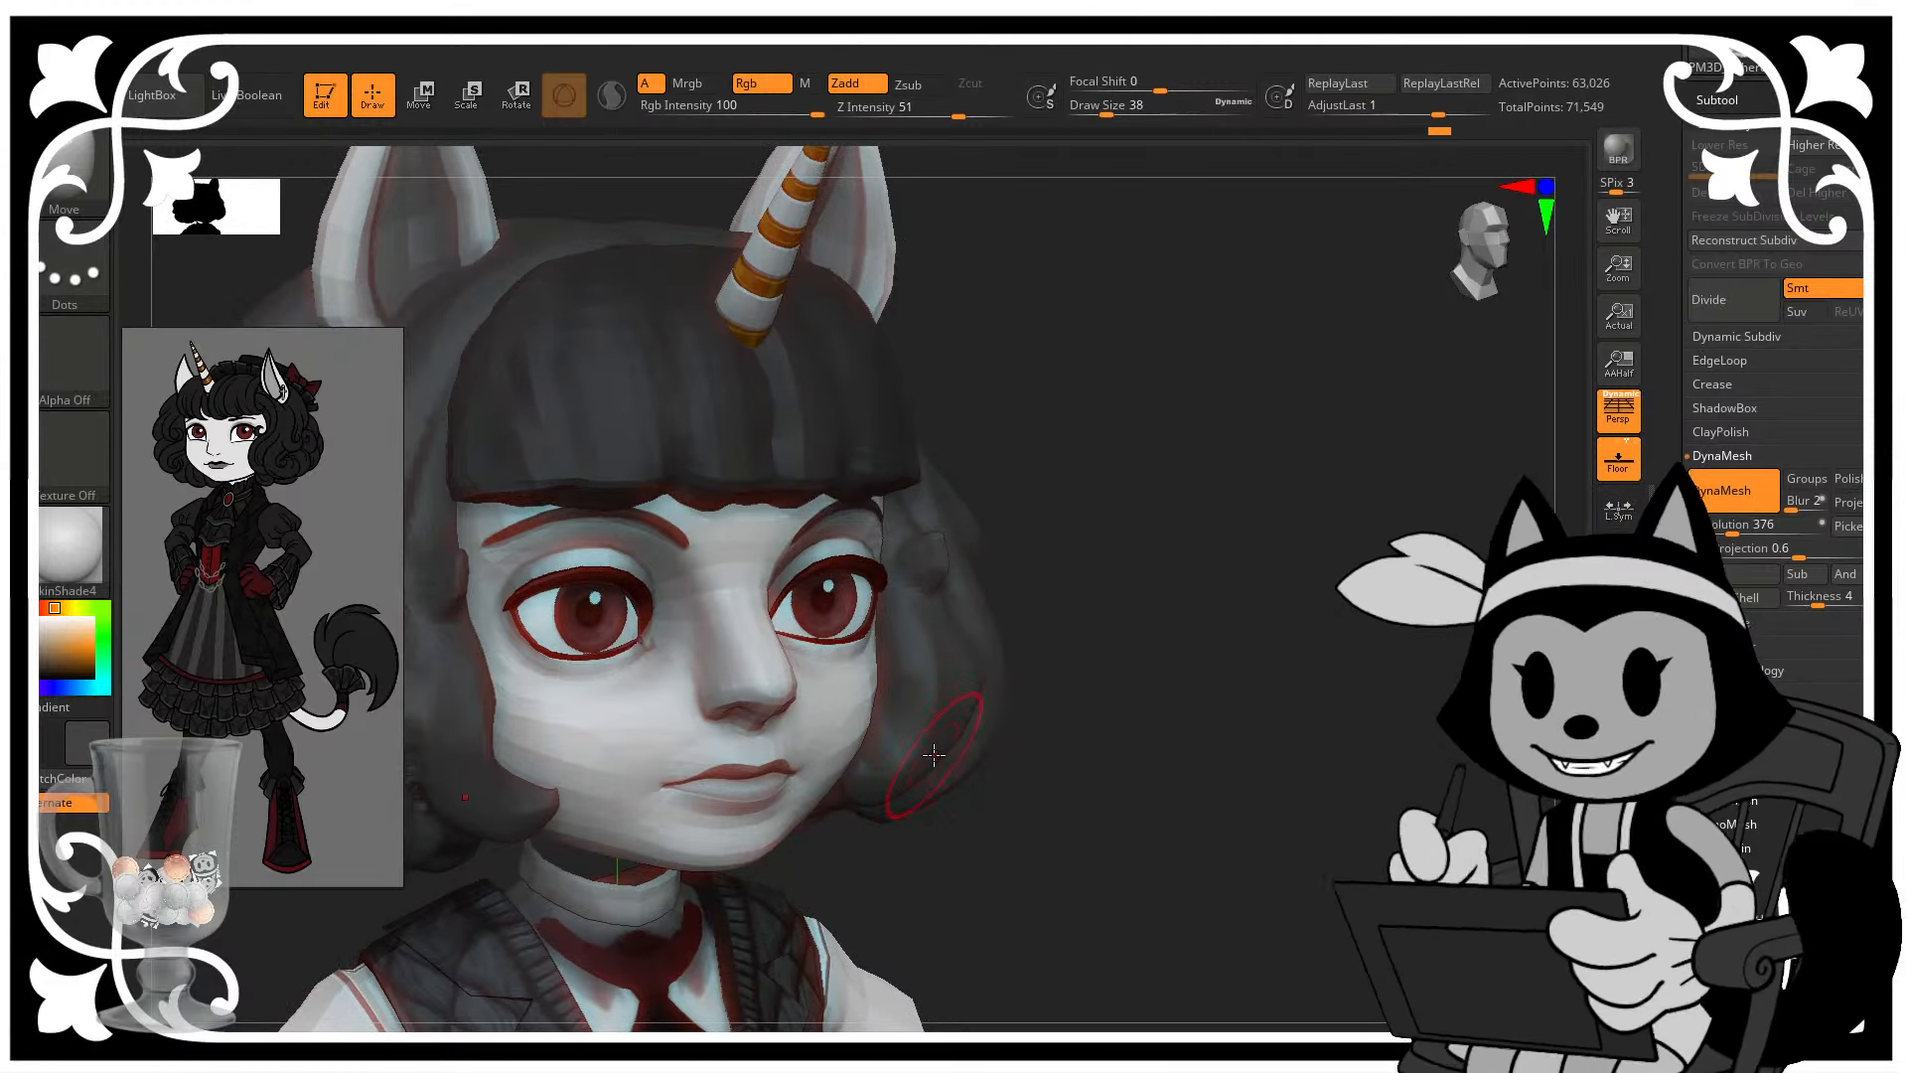
{"action": "mouse_move", "coordinate": [1070, 650]}
{"action": "left_mouse_down"}
{"action": "mouse_move", "coordinate": [944, 650]}
{"action": "mouse_move", "coordinate": [1014, 661]}
{"action": "left_mouse_up"}
{"action": "left_click_drag", "start_coordinate": [1102, 600], "coordinate": [1172, 614]}
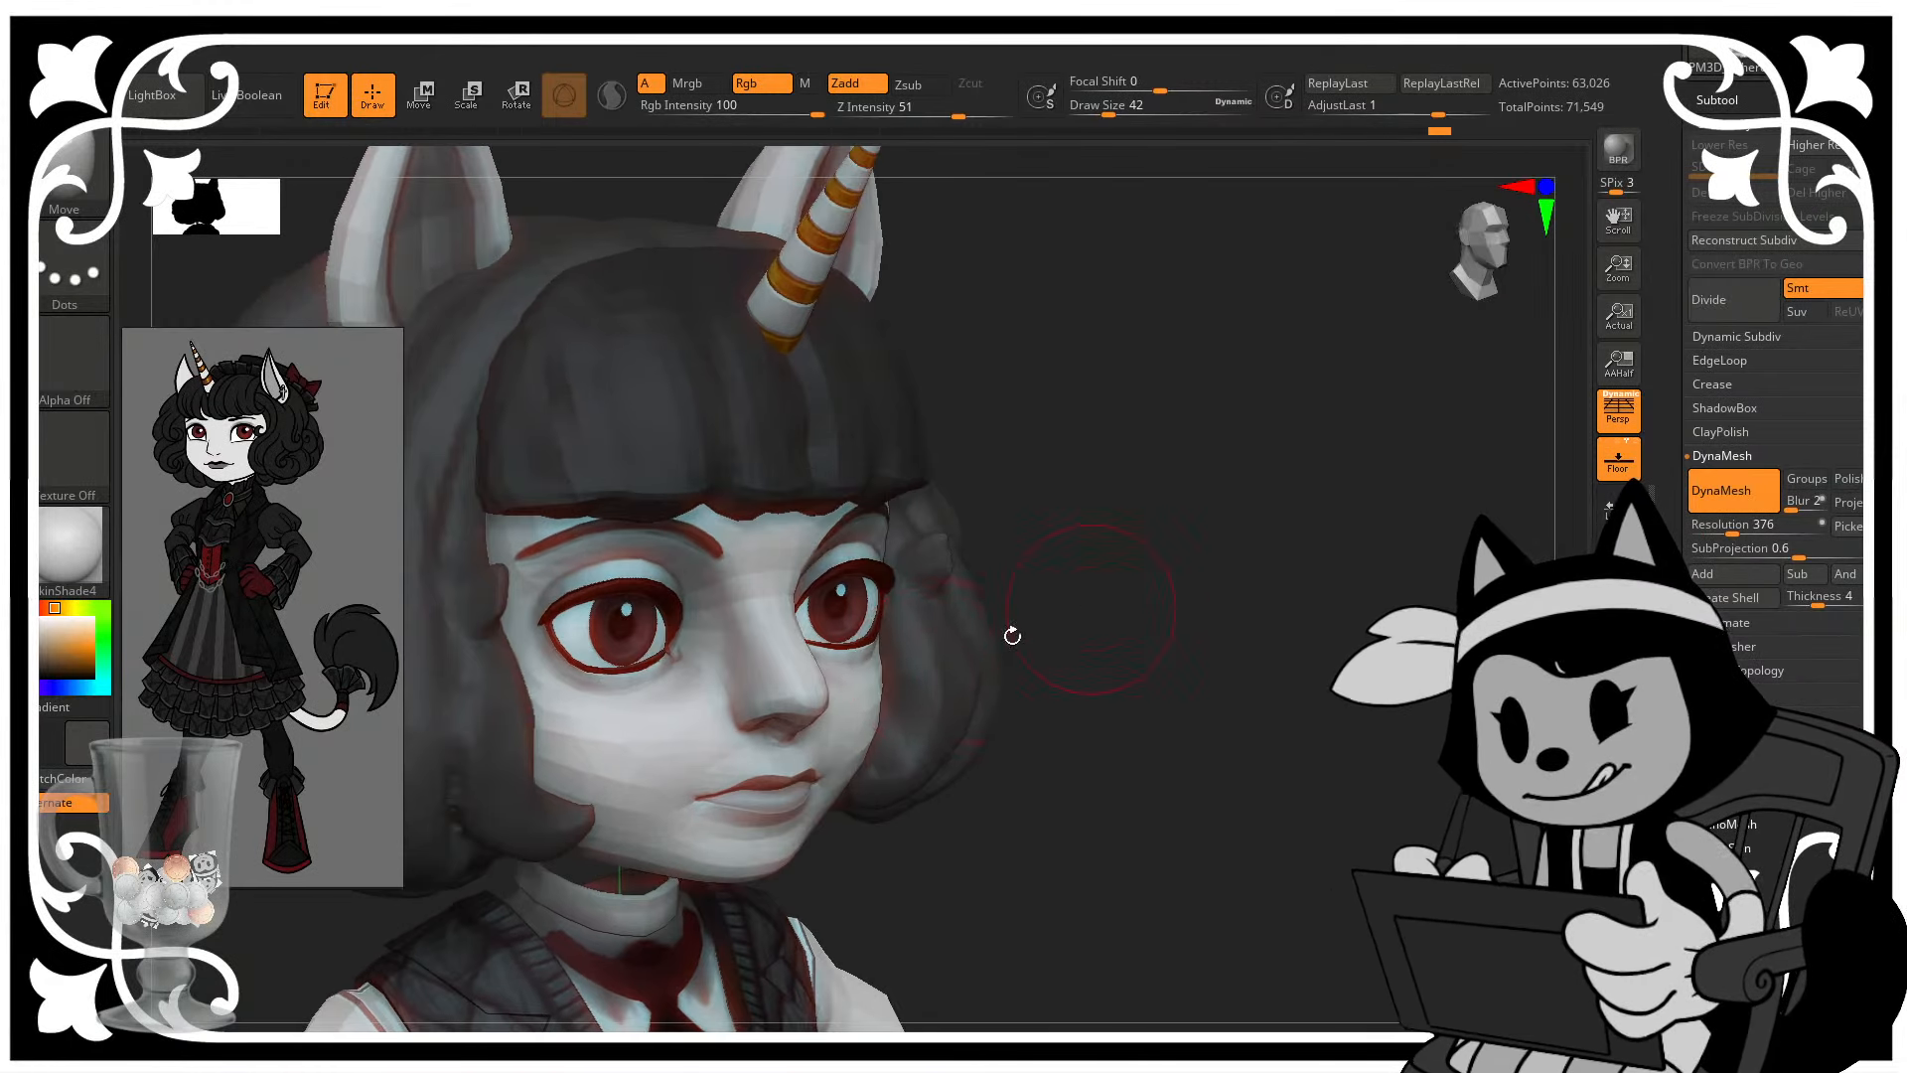
{"action": "left_click_drag", "start_coordinate": [932, 686], "coordinate": [935, 707]}
- Switch to DamStandard and carve the grooves along the face-framing strands beside the fringe, raising the draw size from 10 to 26
{"action": "key", "text": "b"}
{"action": "key", "text": "d"}
{"action": "key", "text": "s"}
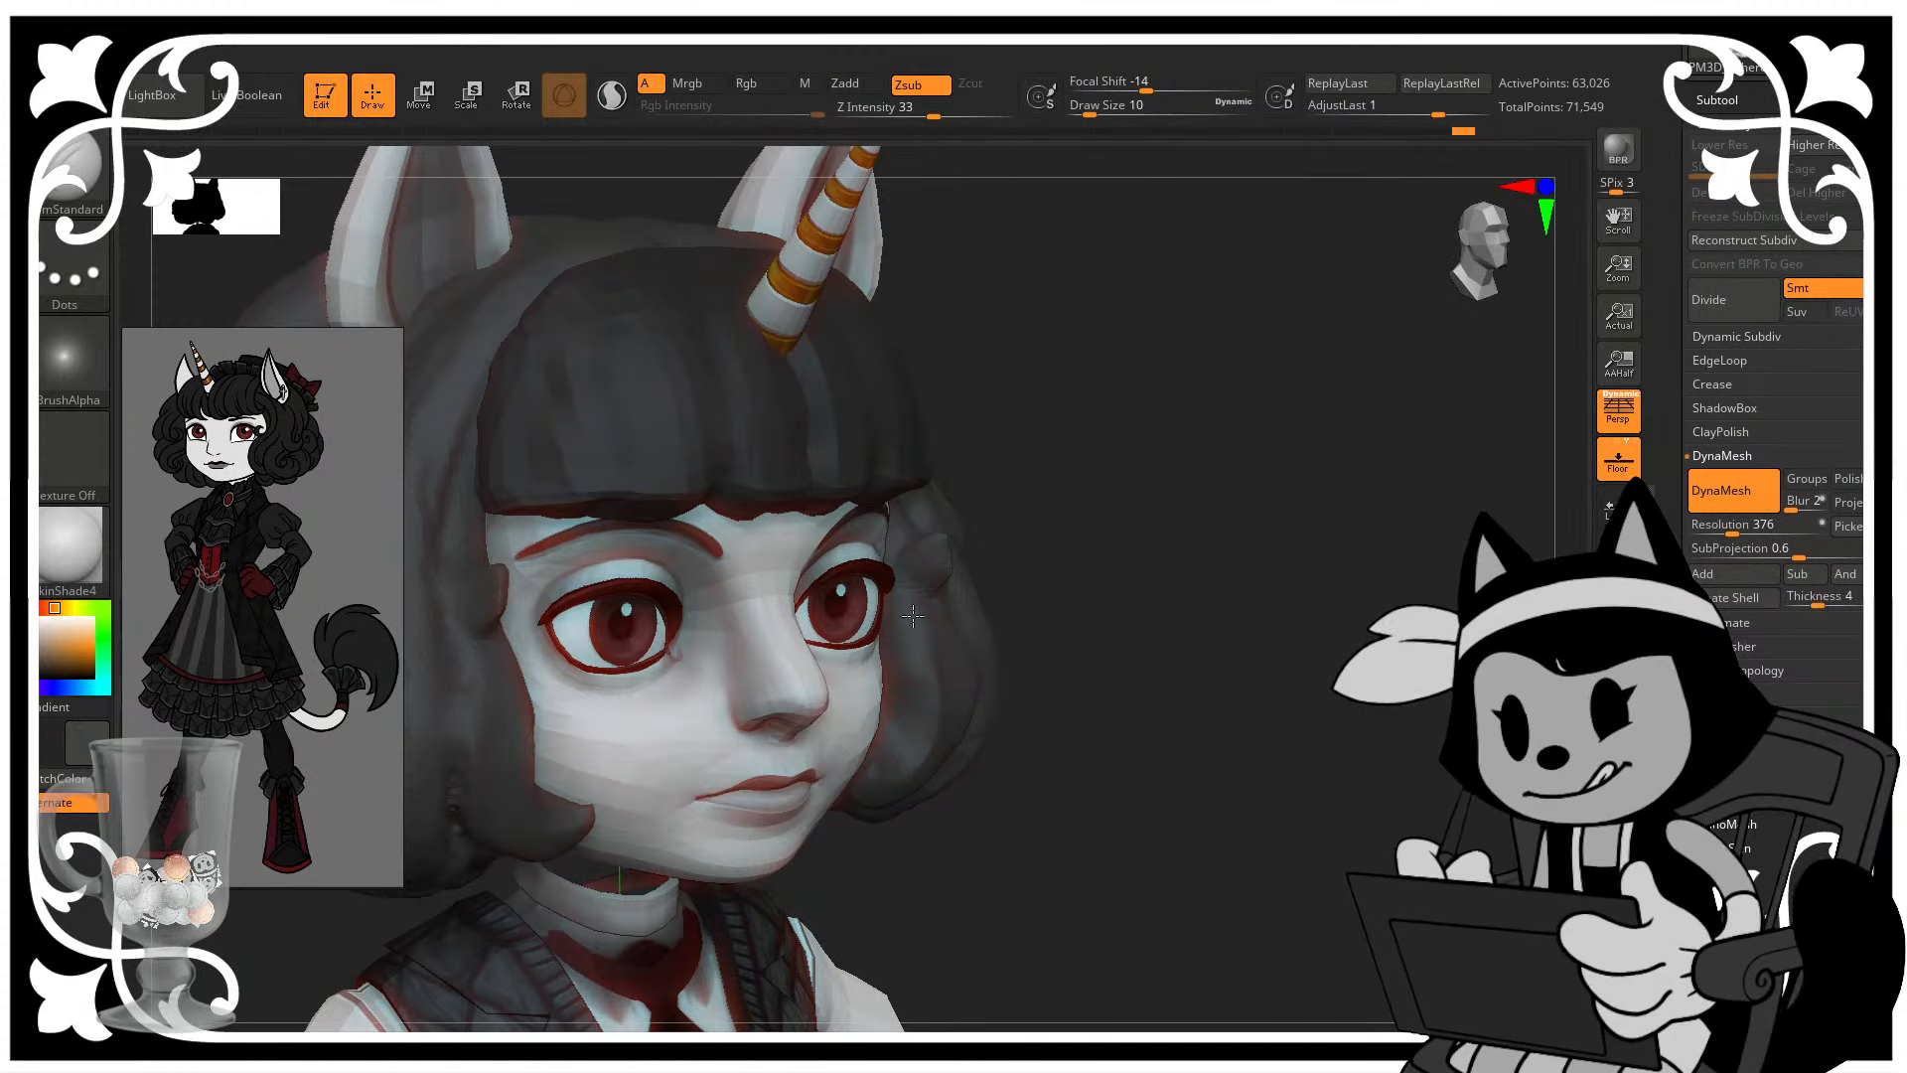
{"action": "left_click_drag", "start_coordinate": [1120, 453], "coordinate": [1028, 457]}
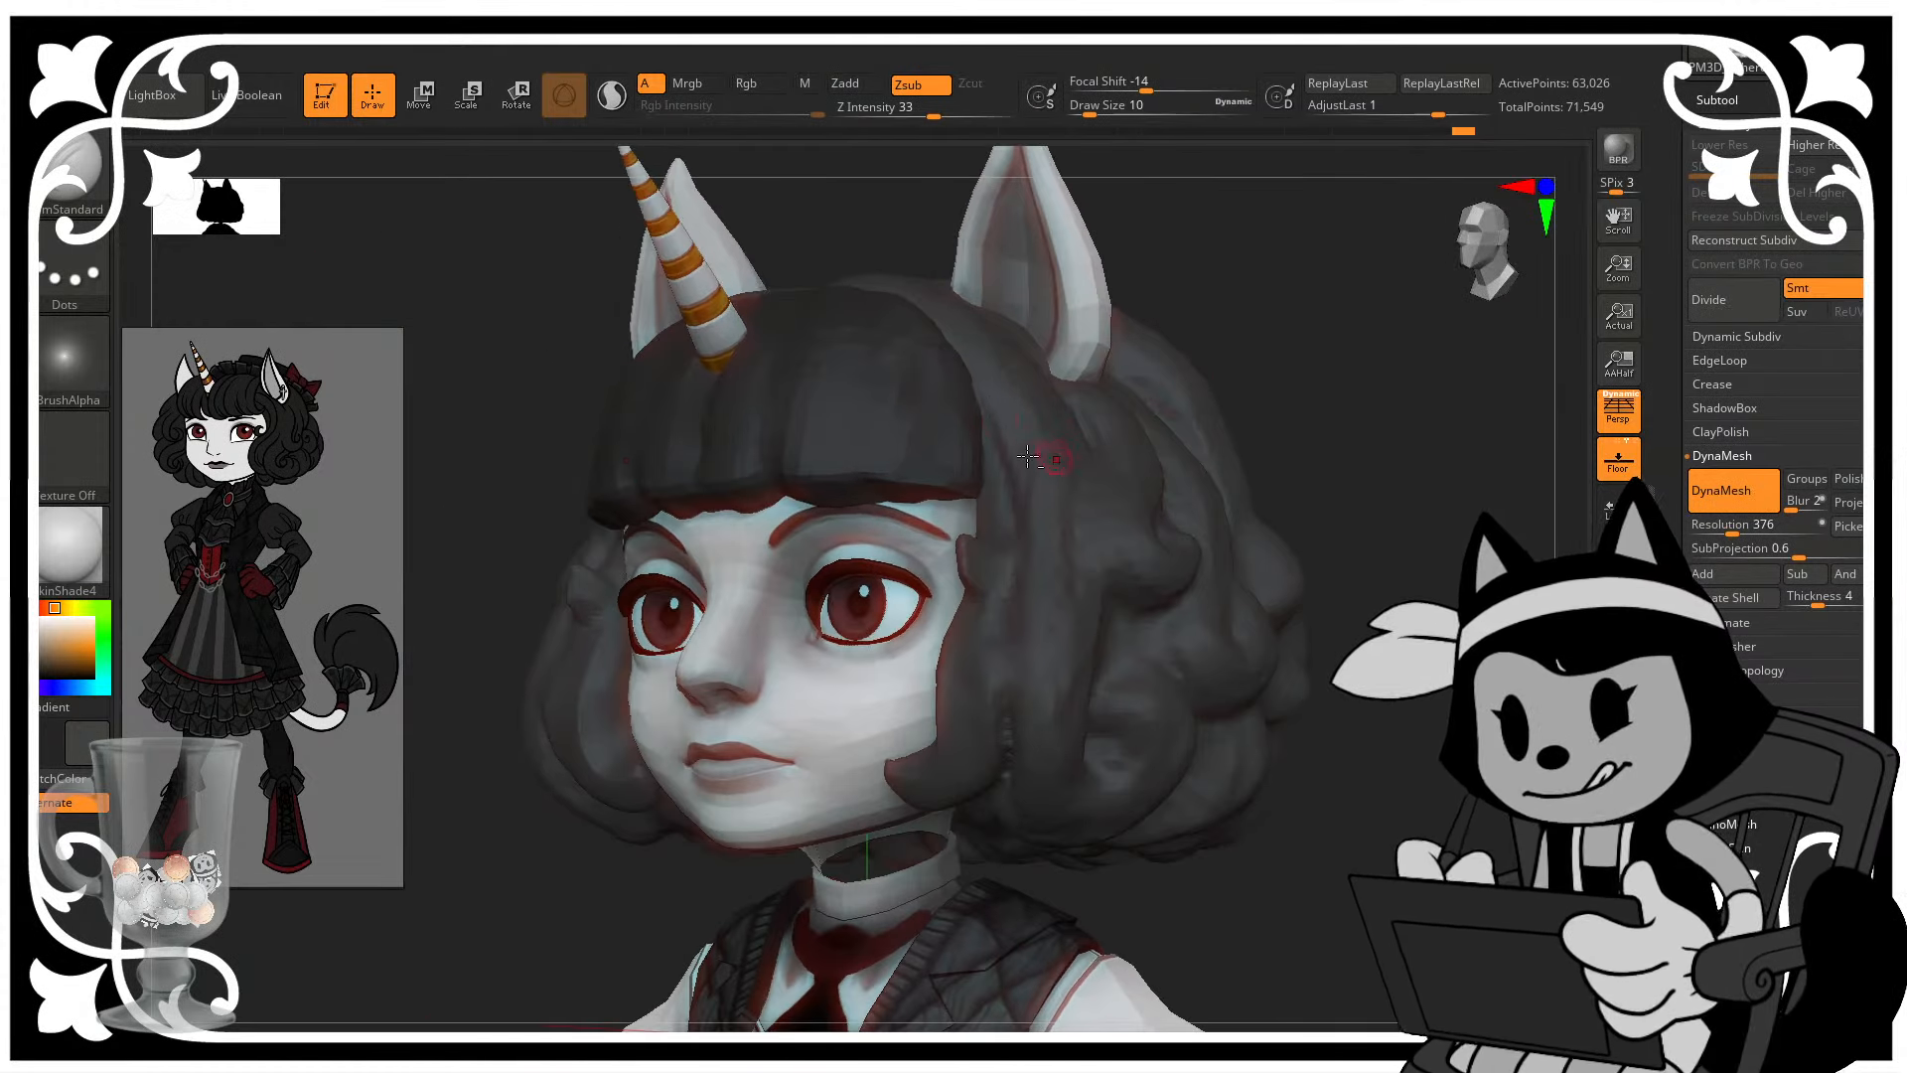
{"action": "left_click_drag", "start_coordinate": [1485, 730], "coordinate": [1440, 728]}
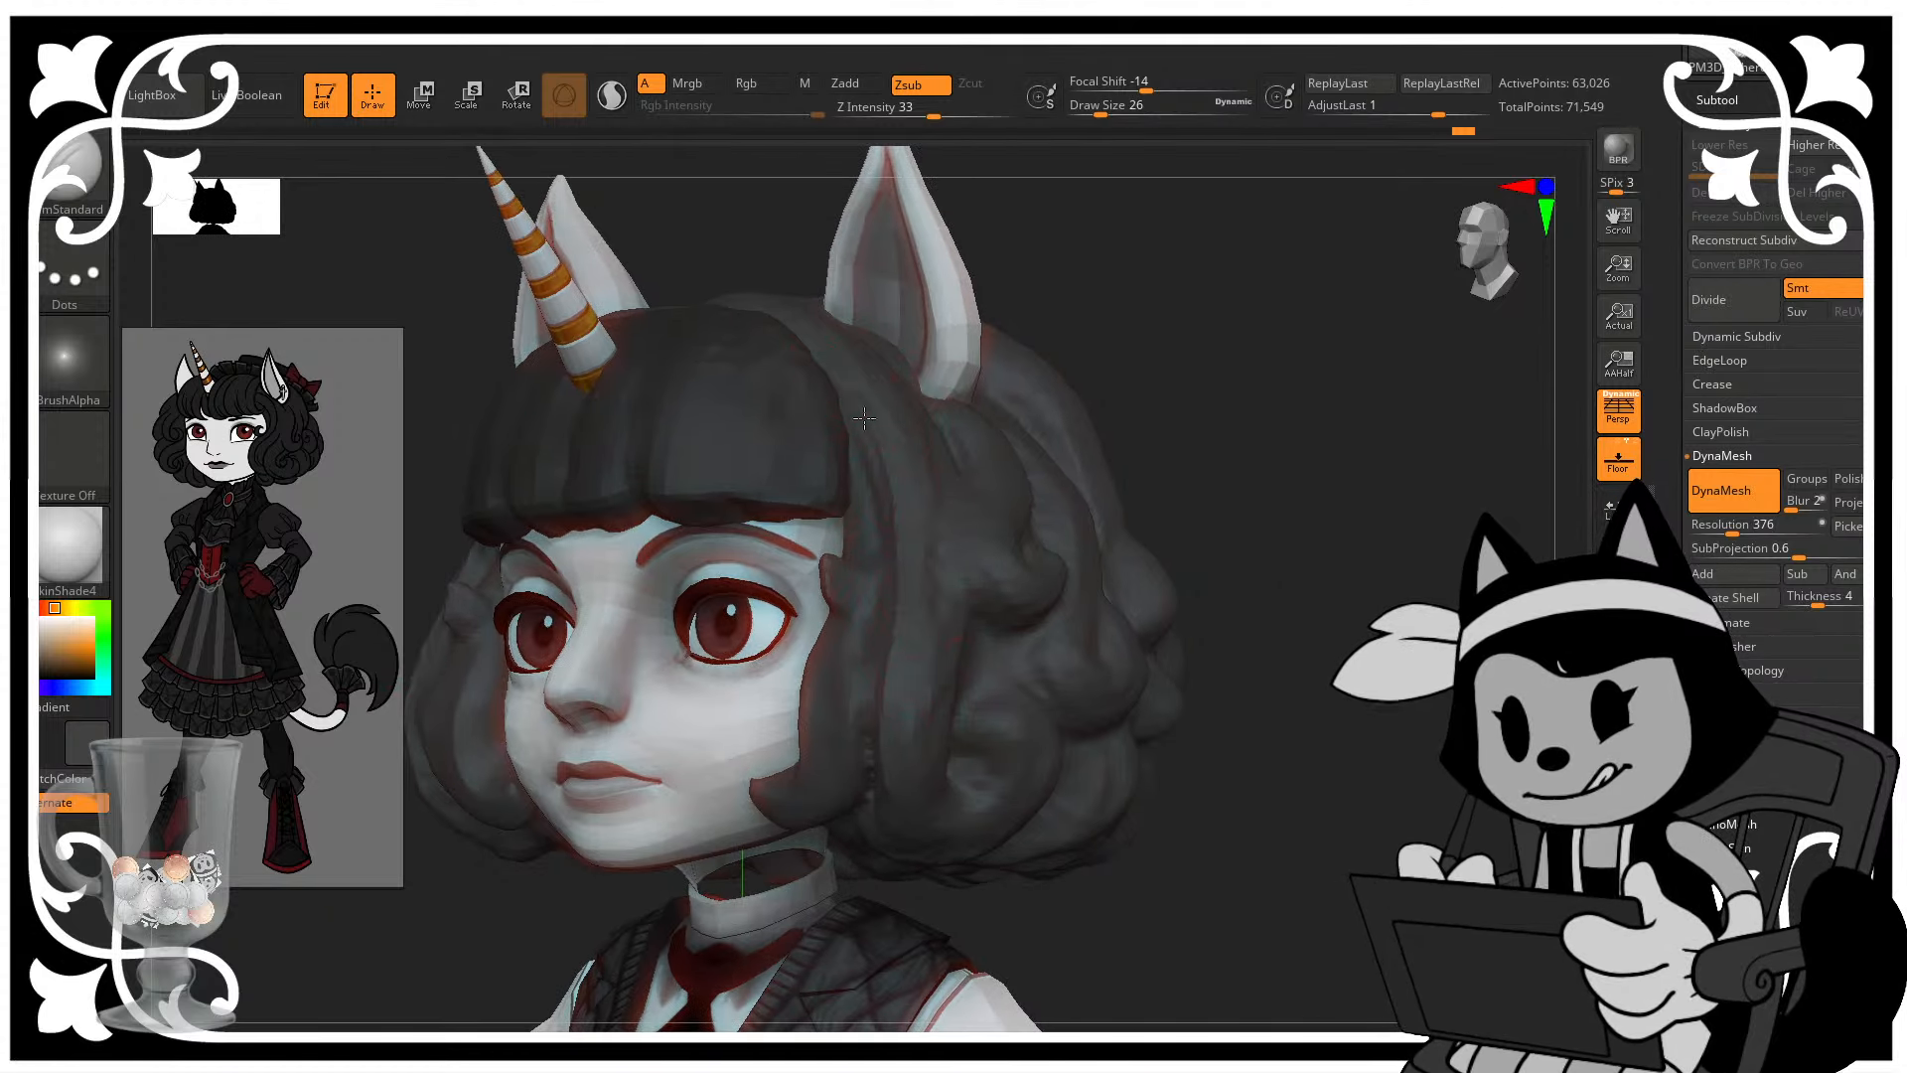
{"action": "left_click_drag", "start_coordinate": [1249, 480], "coordinate": [1186, 470]}
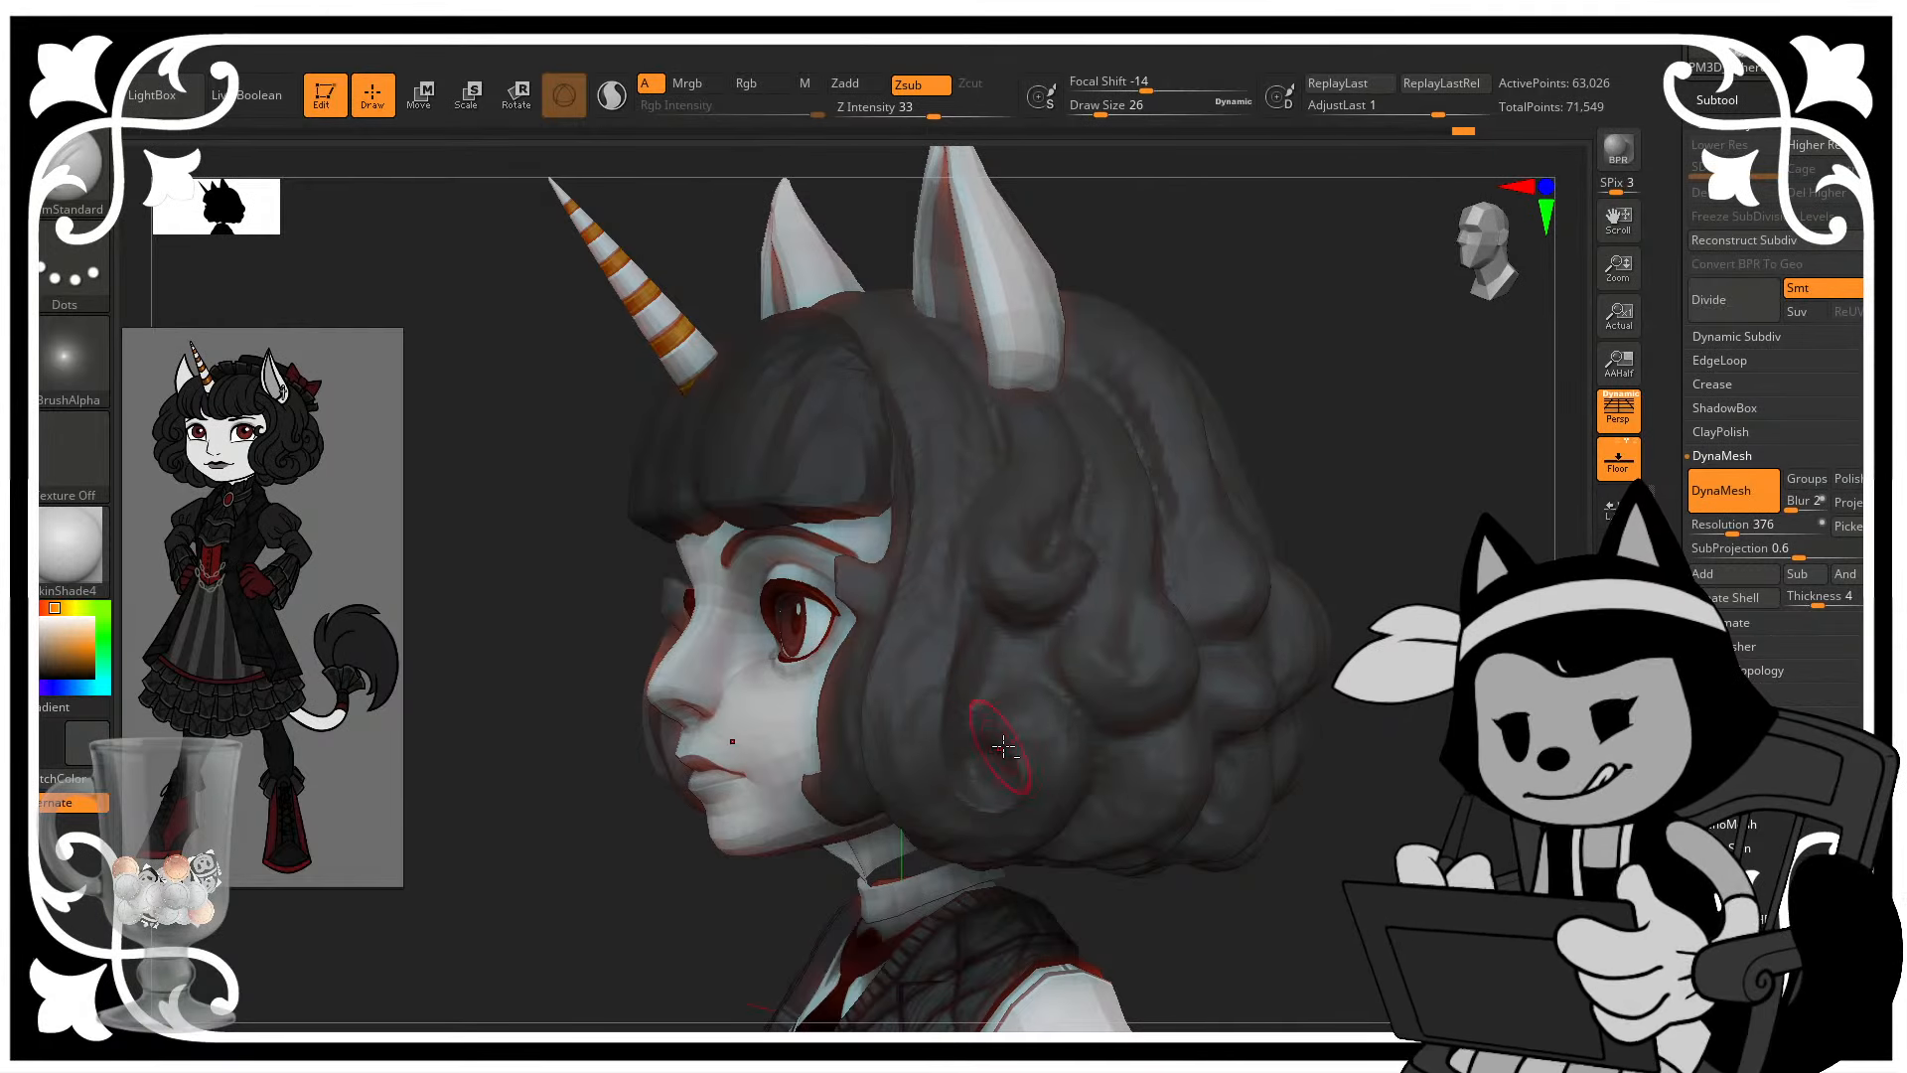
- Carve spirals into the side curls and deepen the grooves between the strands behind the ear with DamStandard at draw size 26
{"action": "left_click_drag", "start_coordinate": [978, 741], "coordinate": [1278, 504]}
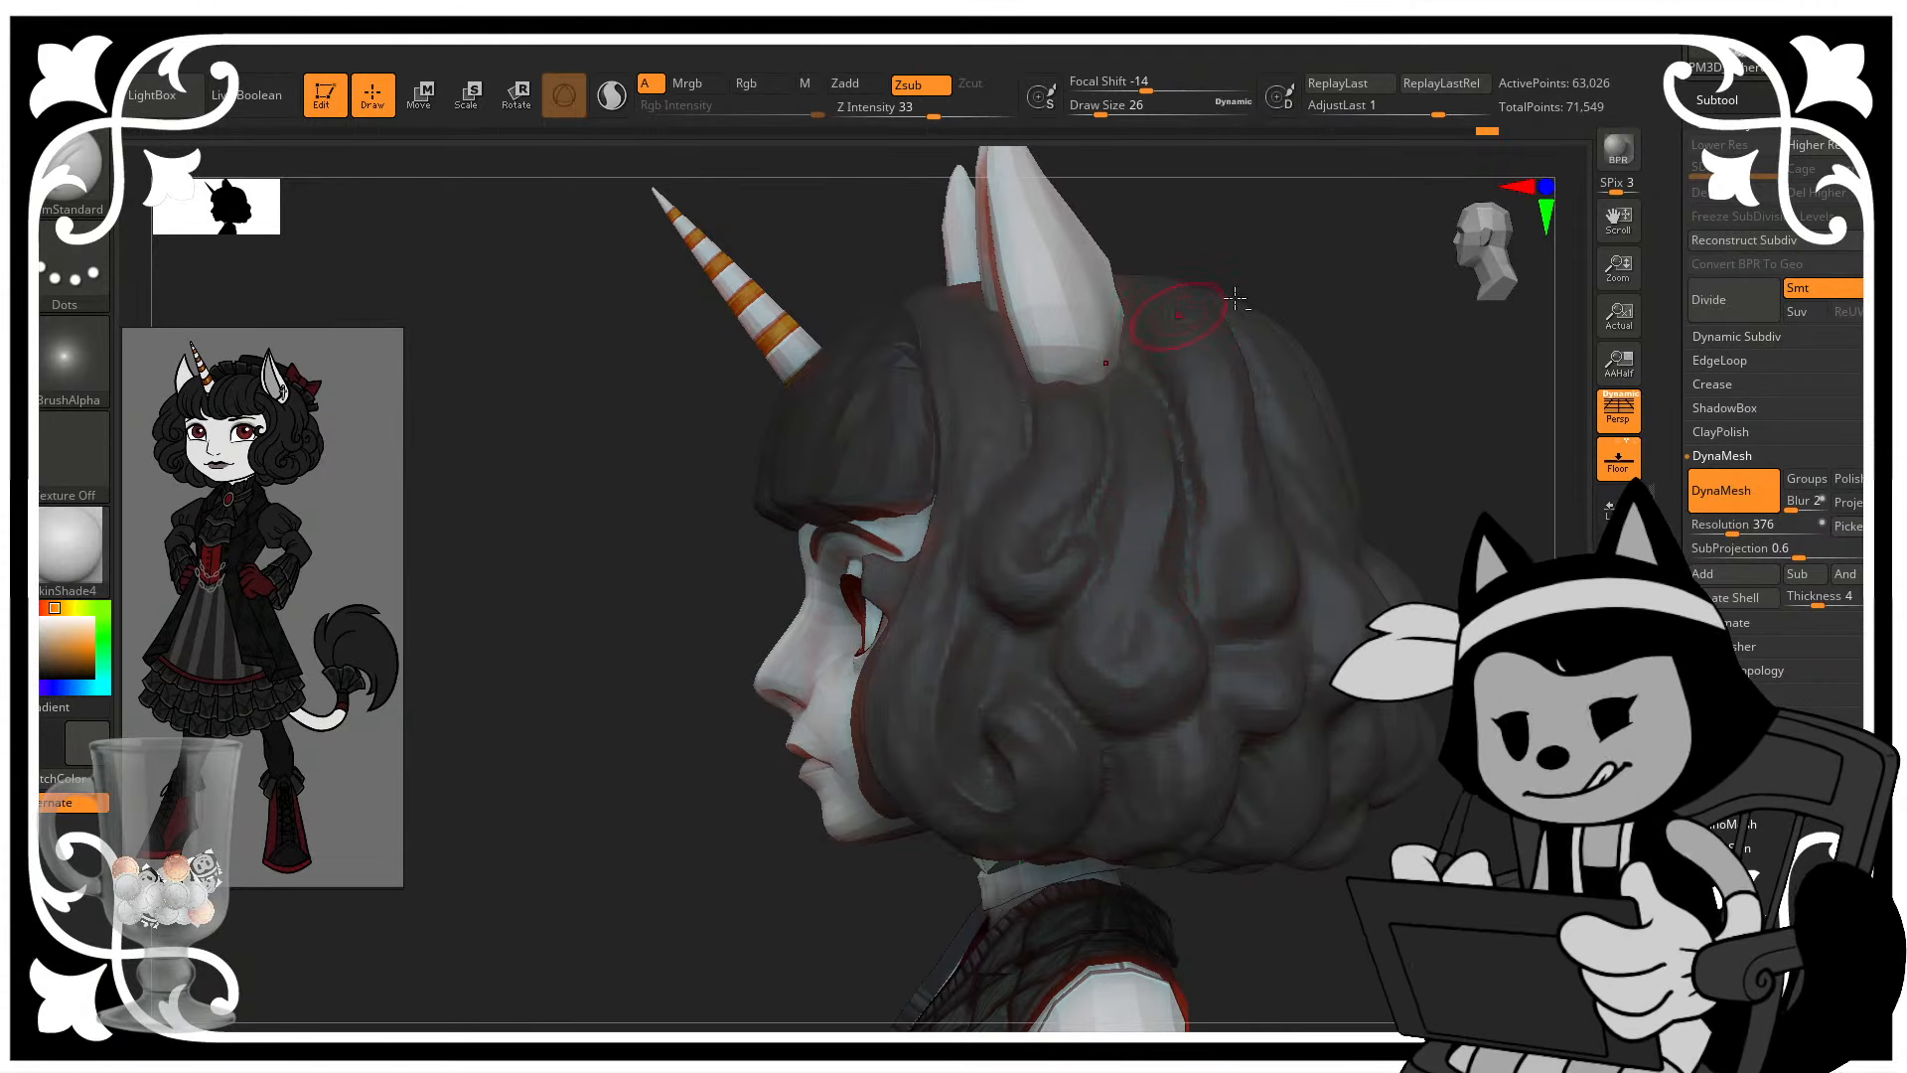
{"action": "right_click_drag", "start_coordinate": [1234, 298], "coordinate": [1237, 320]}
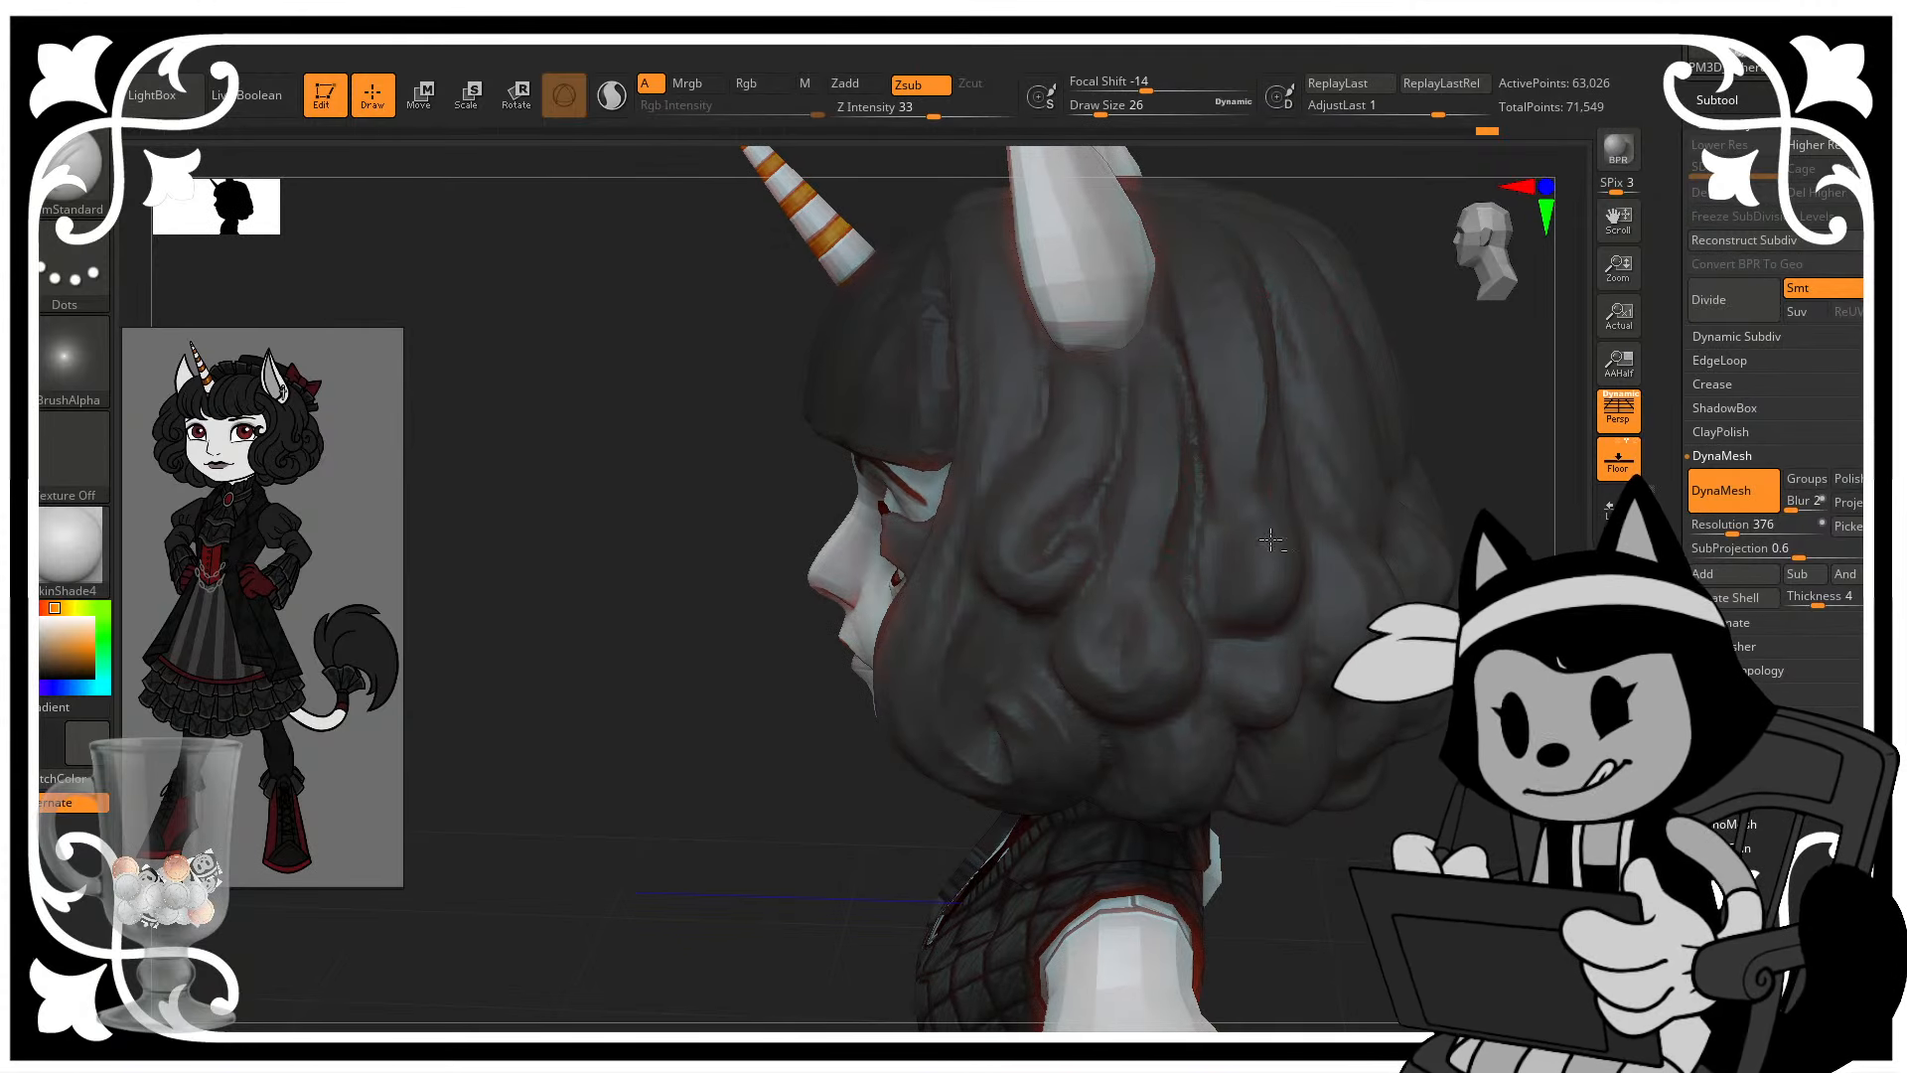
{"action": "right_click_drag", "start_coordinate": [1453, 315], "coordinate": [1110, 358]}
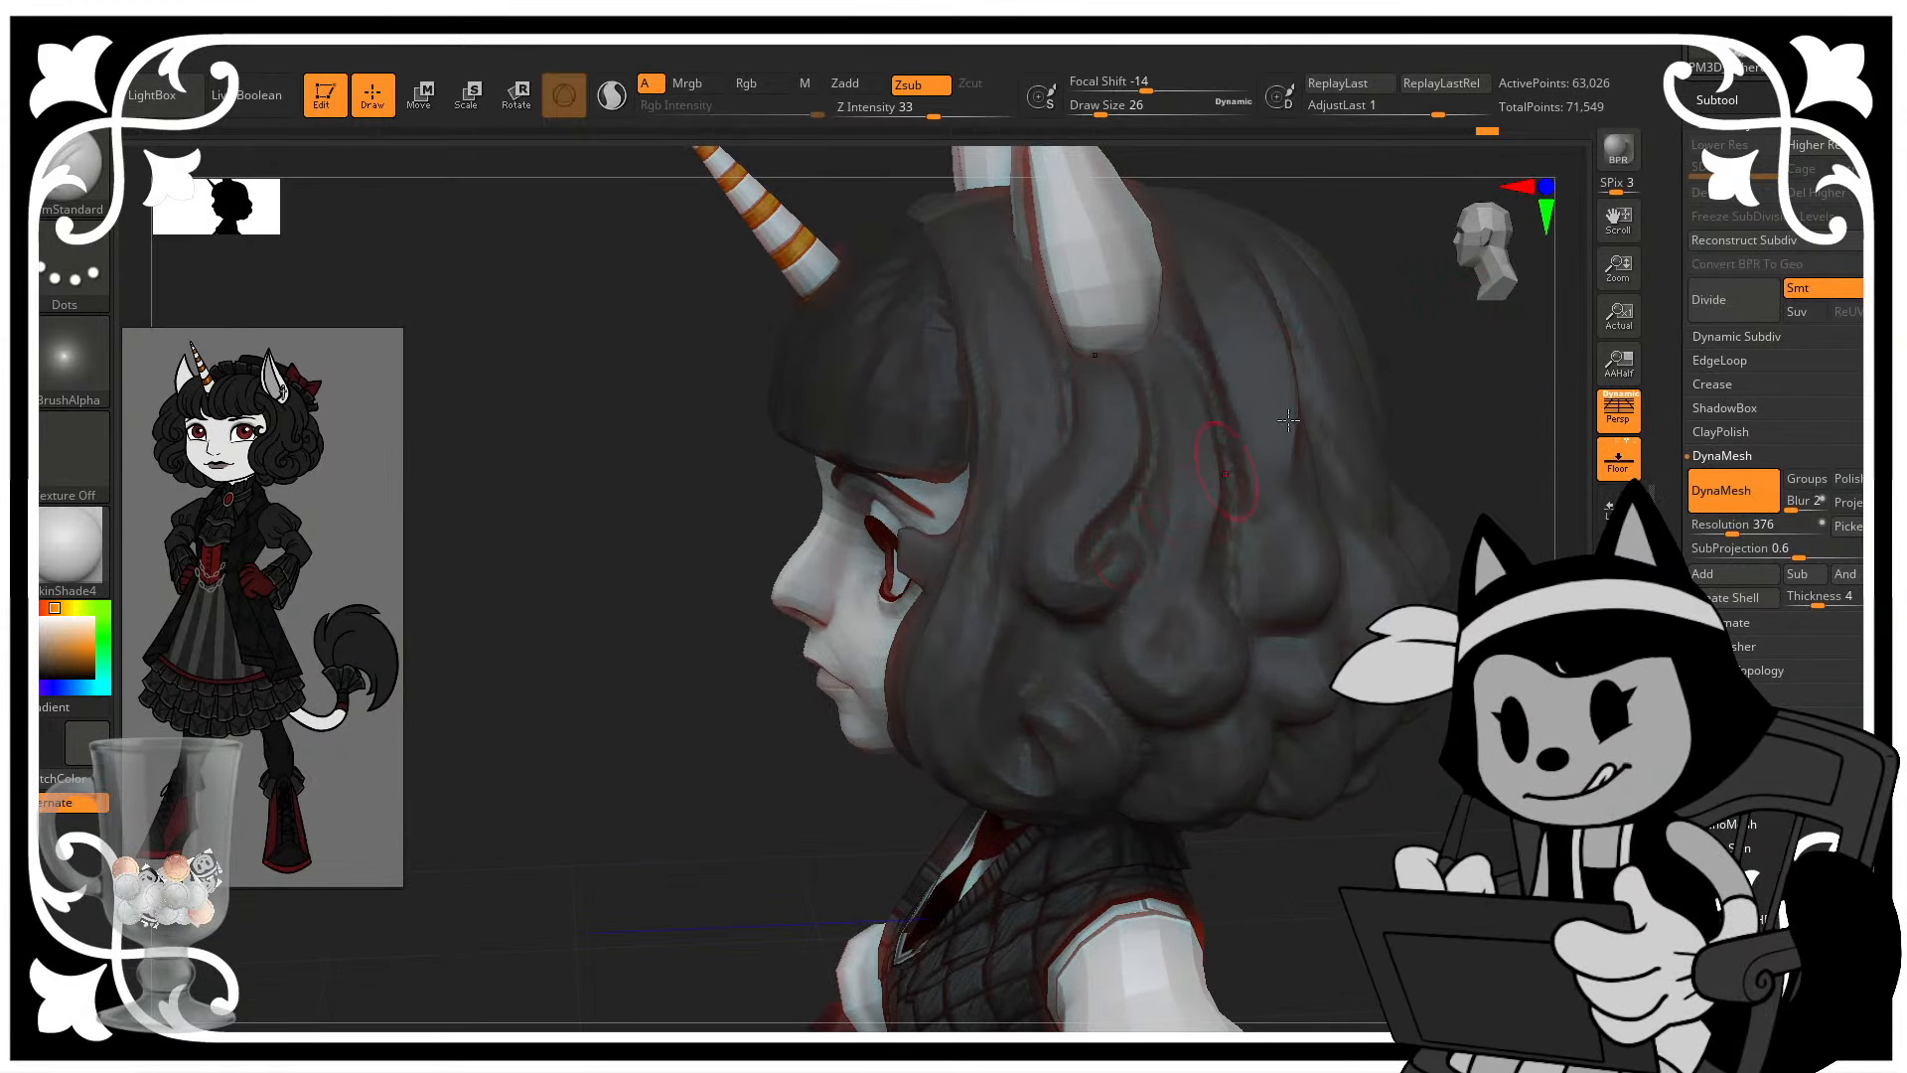
{"action": "right_click_drag", "start_coordinate": [1470, 323], "coordinate": [1352, 328]}
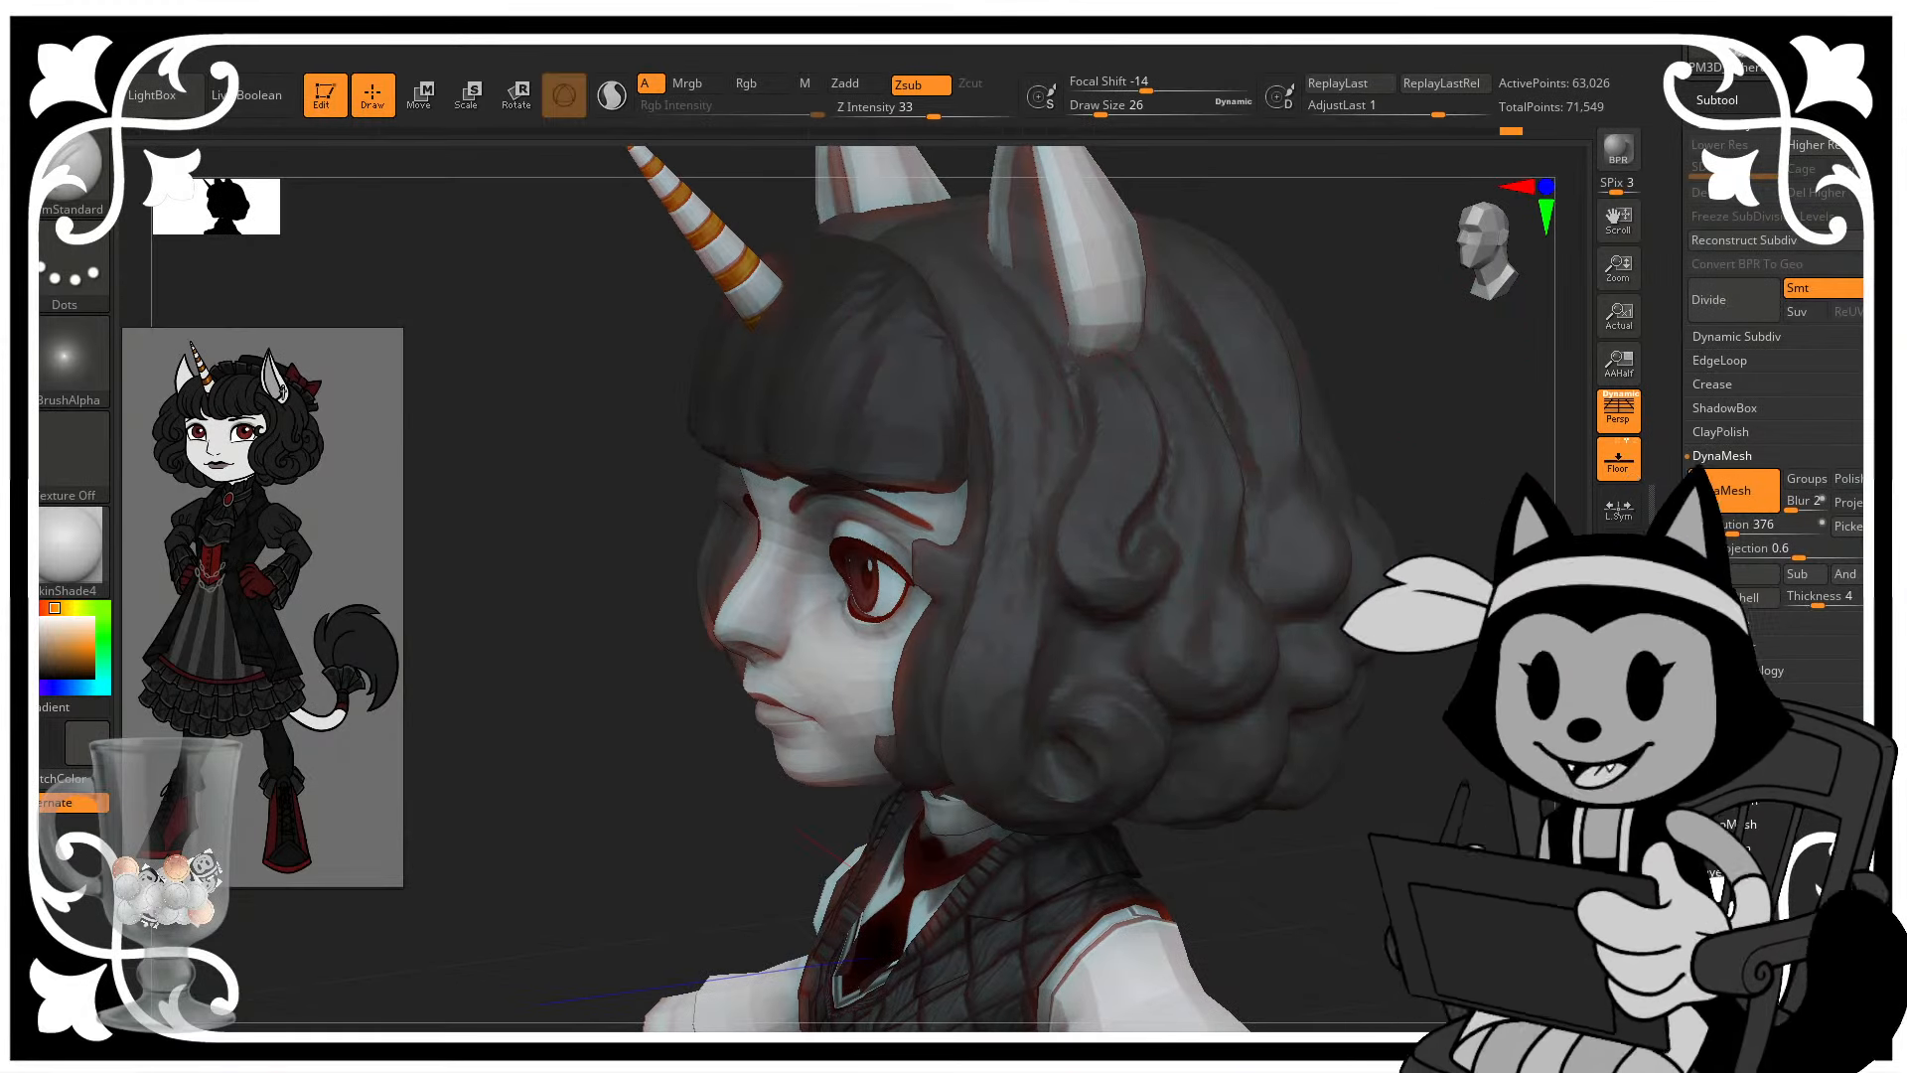
{"action": "right_click_drag", "start_coordinate": [1550, 755], "coordinate": [1421, 725], "text": "ctrl"}
- Carve the groove between the face-framing lock and the side curl with DamStandard, working from the front and from below
{"action": "mouse_move", "coordinate": [1356, 627]}
{"action": "left_mouse_down"}
{"action": "mouse_move", "coordinate": [1242, 640]}
{"action": "mouse_move", "coordinate": [1332, 646]}
{"action": "mouse_move", "coordinate": [1281, 661]}
{"action": "left_mouse_up"}
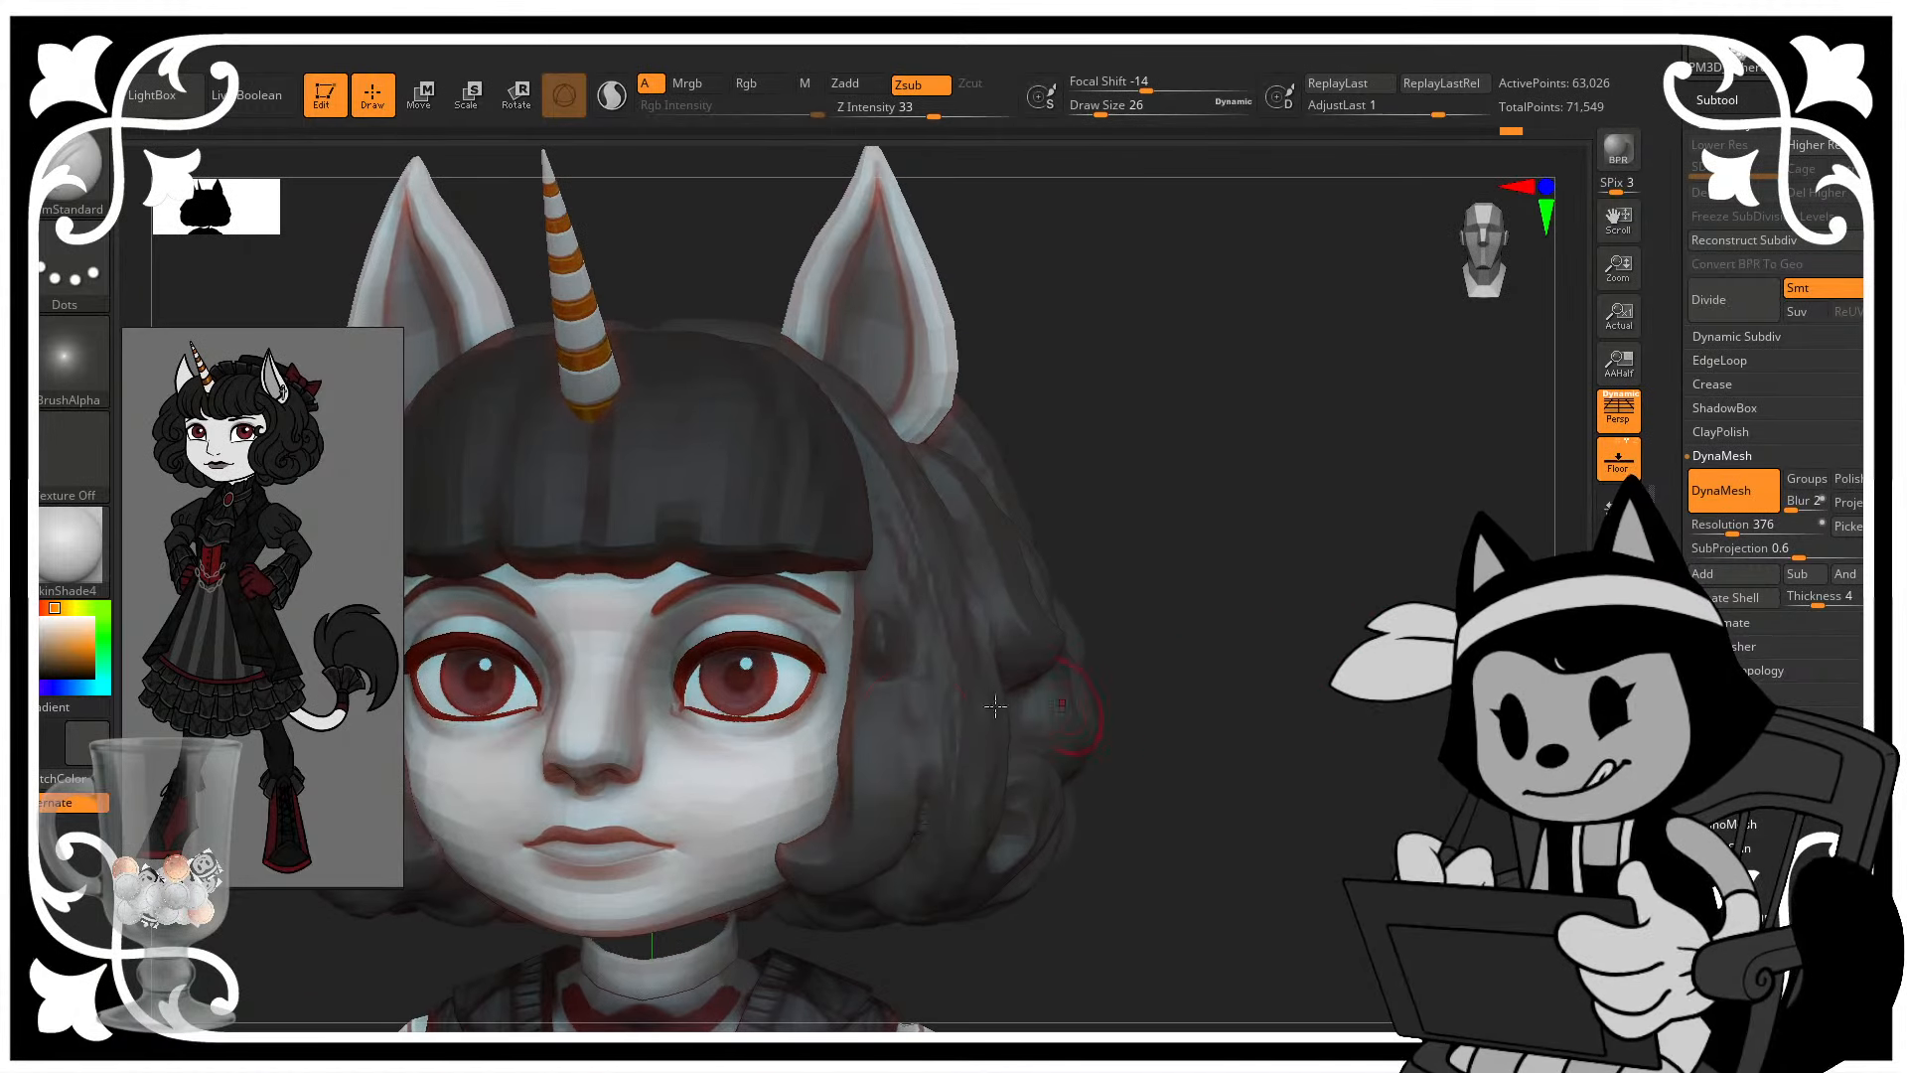
{"action": "mouse_move", "coordinate": [917, 675]}
{"action": "left_mouse_down"}
{"action": "mouse_move", "coordinate": [922, 816]}
{"action": "mouse_move", "coordinate": [936, 795]}
{"action": "left_mouse_up"}
{"action": "mouse_move", "coordinate": [1252, 656]}
{"action": "left_mouse_down"}
{"action": "mouse_move", "coordinate": [1182, 651]}
{"action": "mouse_move", "coordinate": [1285, 566]}
{"action": "left_mouse_up"}
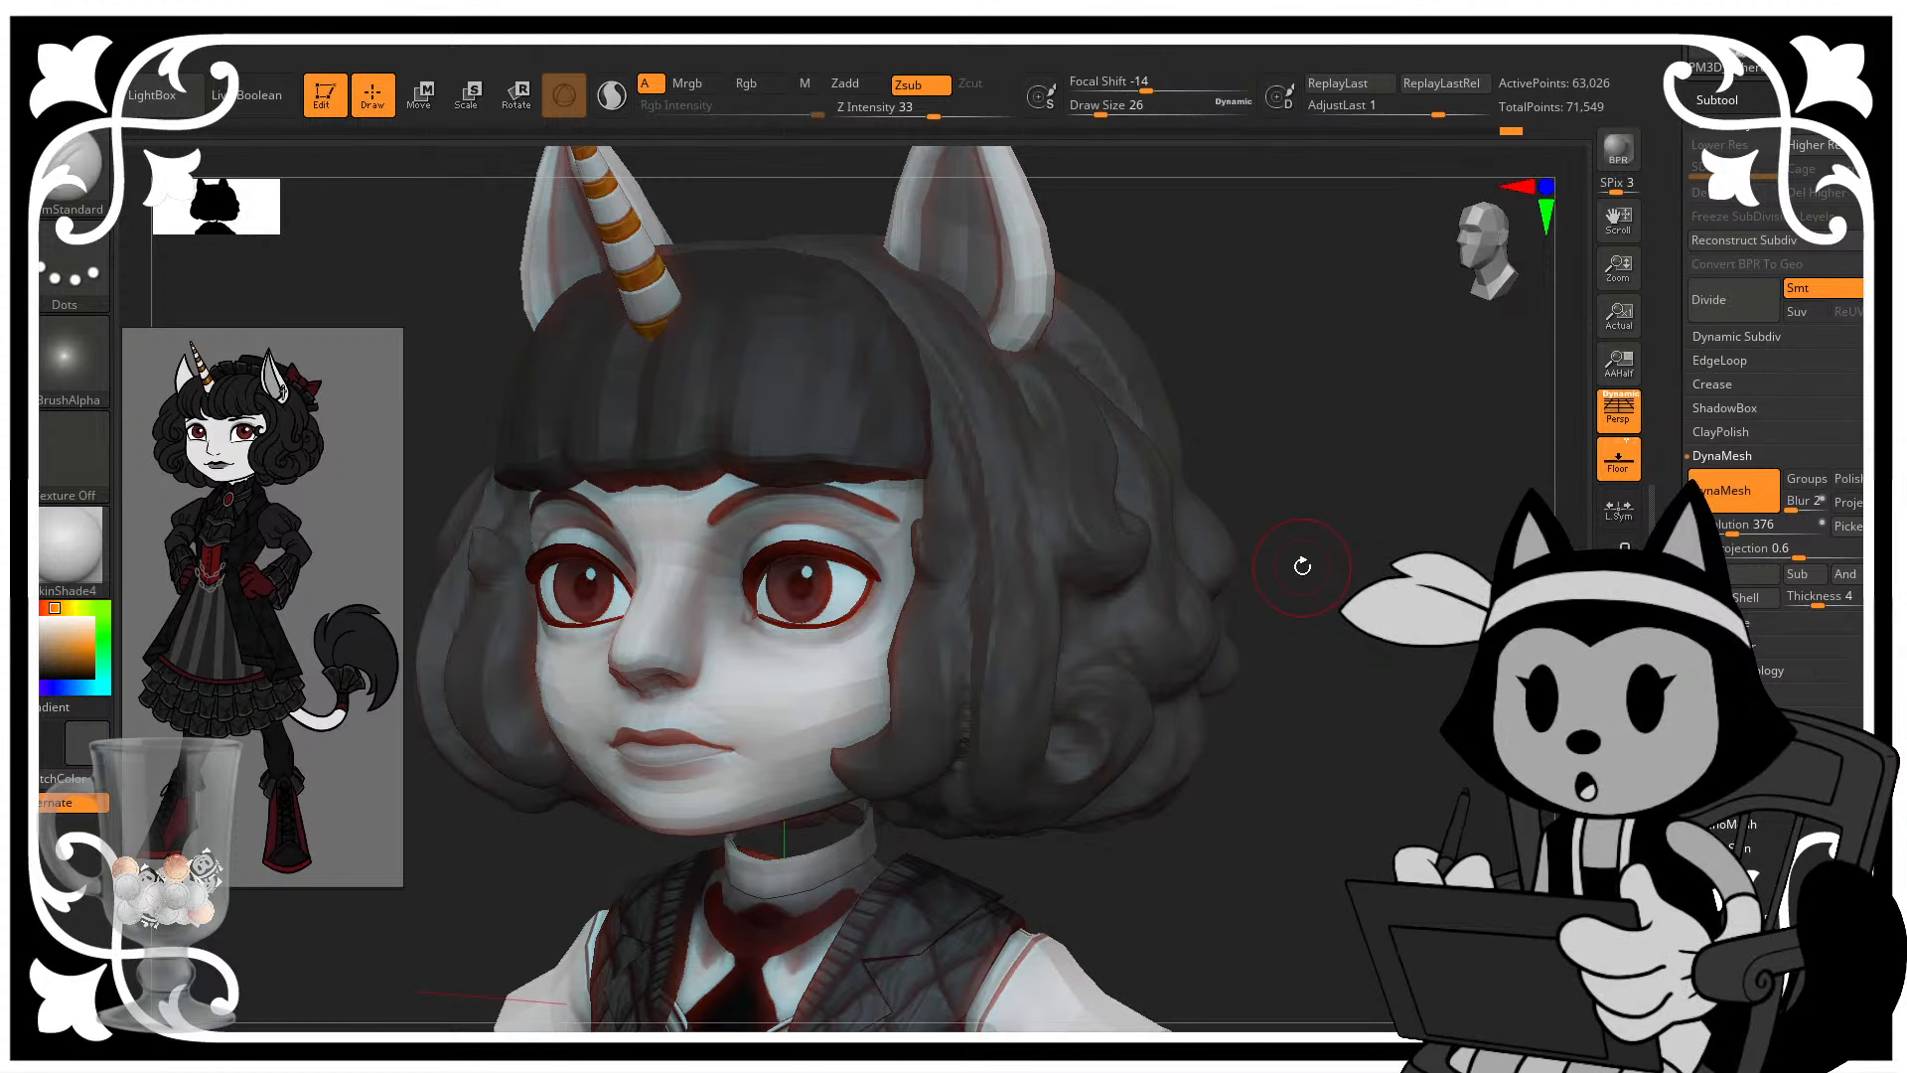
{"action": "mouse_move", "coordinate": [1208, 521]}
{"action": "left_mouse_down"}
{"action": "mouse_move", "coordinate": [1291, 497]}
{"action": "mouse_move", "coordinate": [1249, 454]}
{"action": "left_mouse_up"}
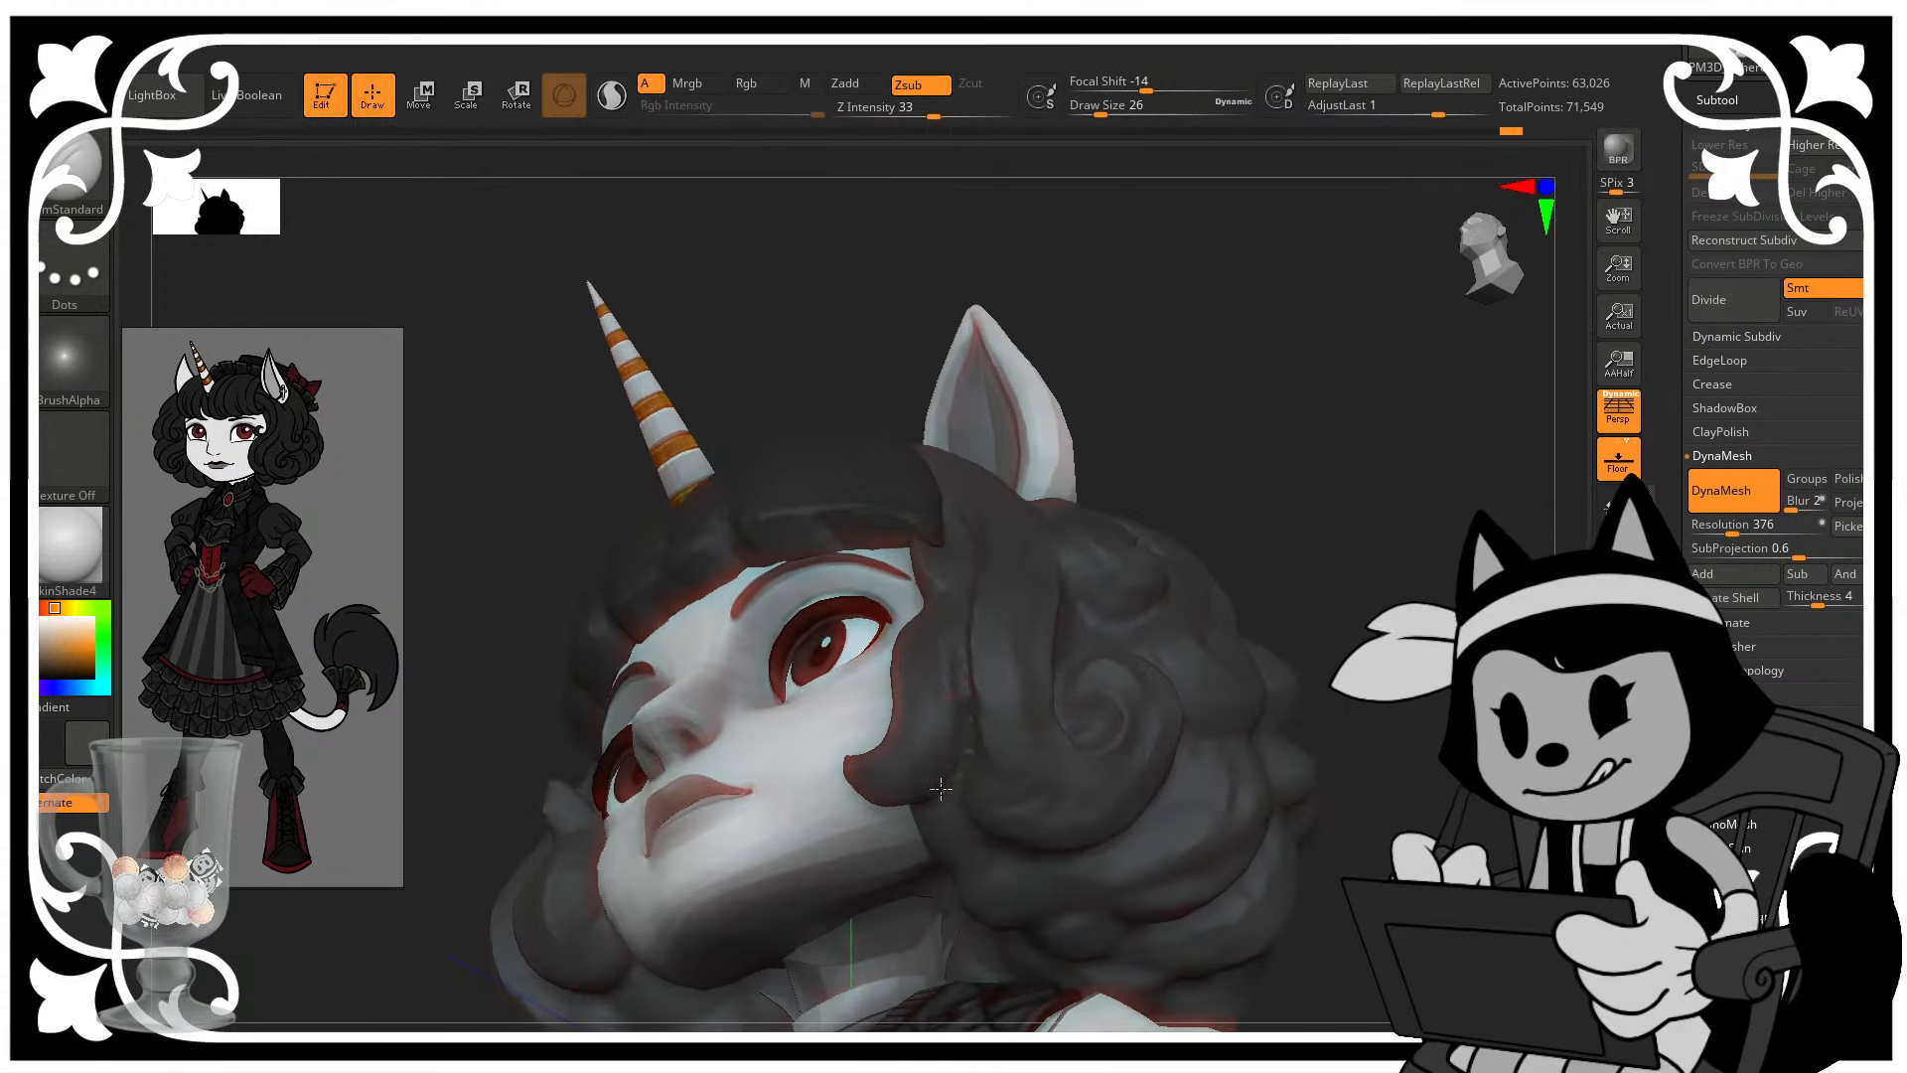
{"action": "mouse_move", "coordinate": [1299, 541]}
{"action": "left_mouse_down"}
{"action": "mouse_move", "coordinate": [1262, 497]}
{"action": "mouse_move", "coordinate": [1291, 536]}
{"action": "left_mouse_up"}
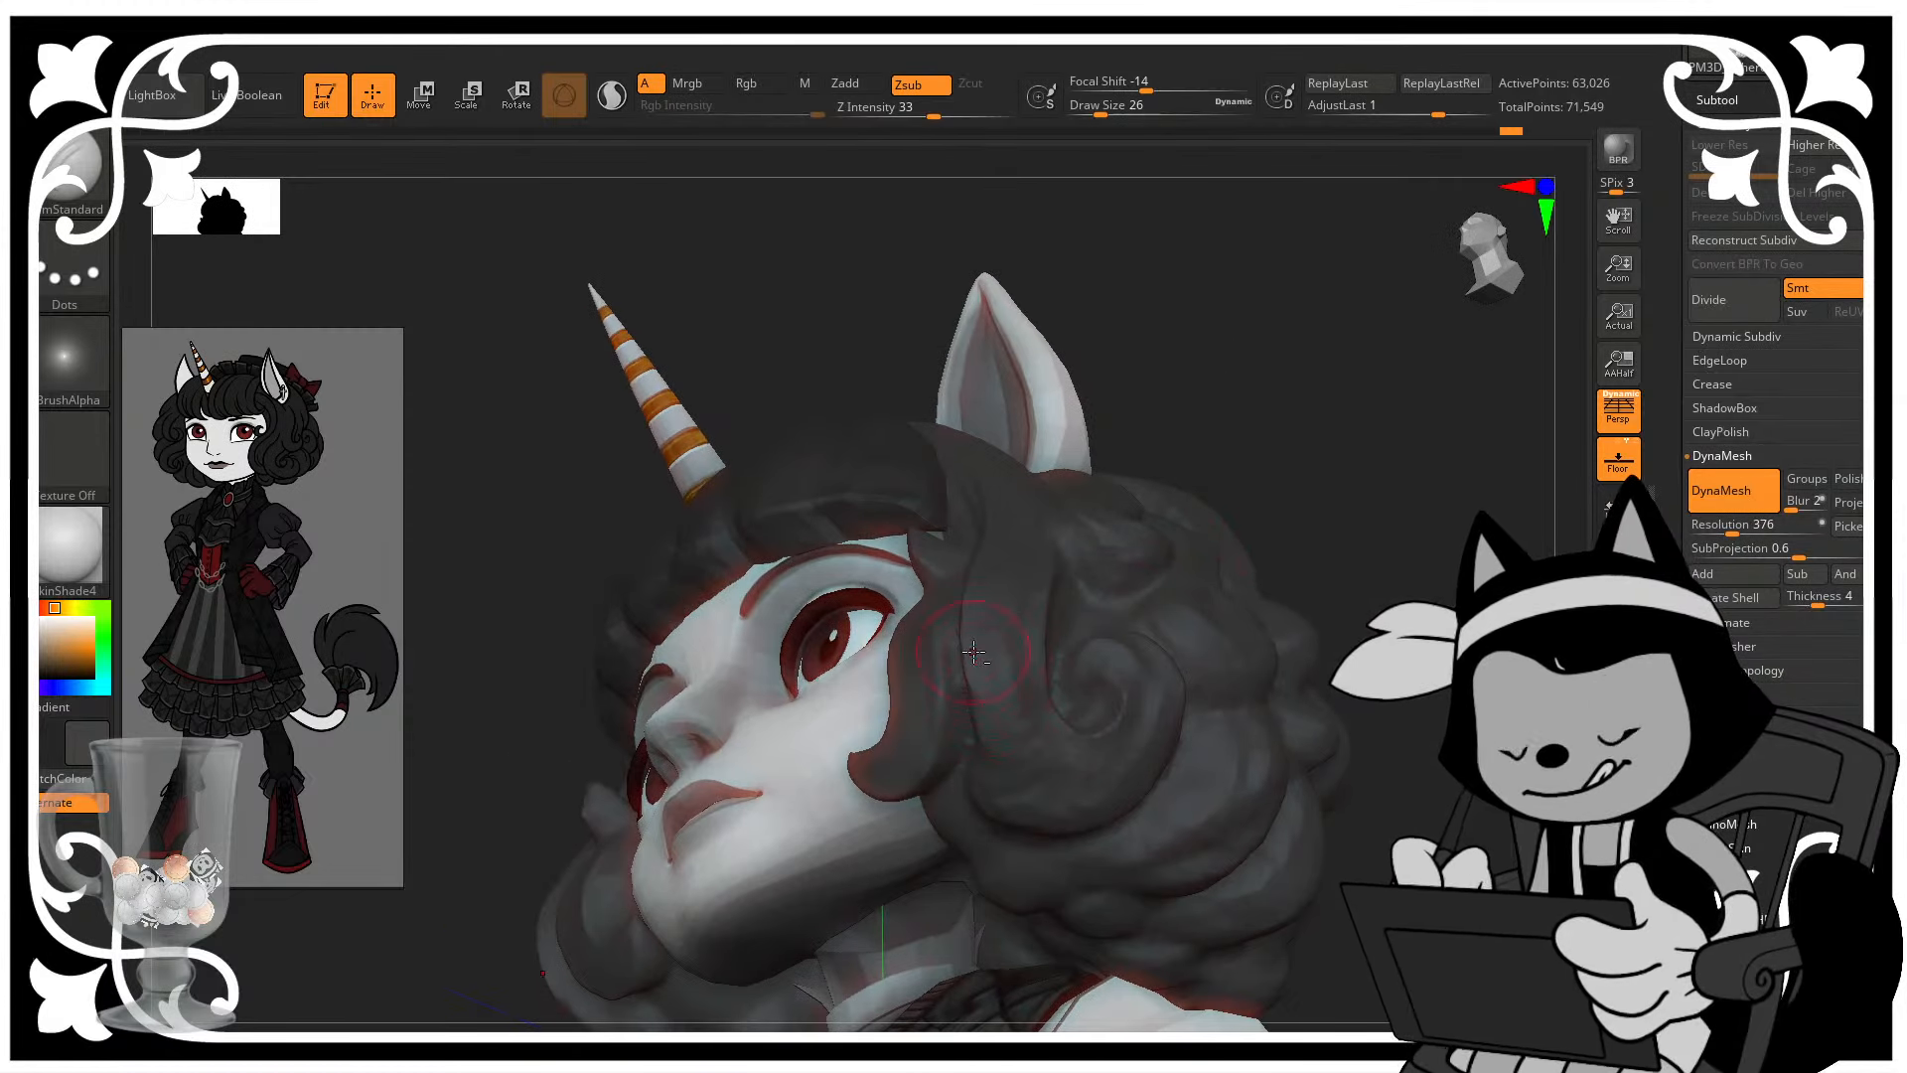
{"action": "left_click_drag", "start_coordinate": [1098, 803], "coordinate": [1168, 737]}
- Deepen the spiral of the large lower side curl and the creases around it with DamStandard at draw size 26
{"action": "left_click_drag", "start_coordinate": [1379, 554], "coordinate": [1242, 636]}
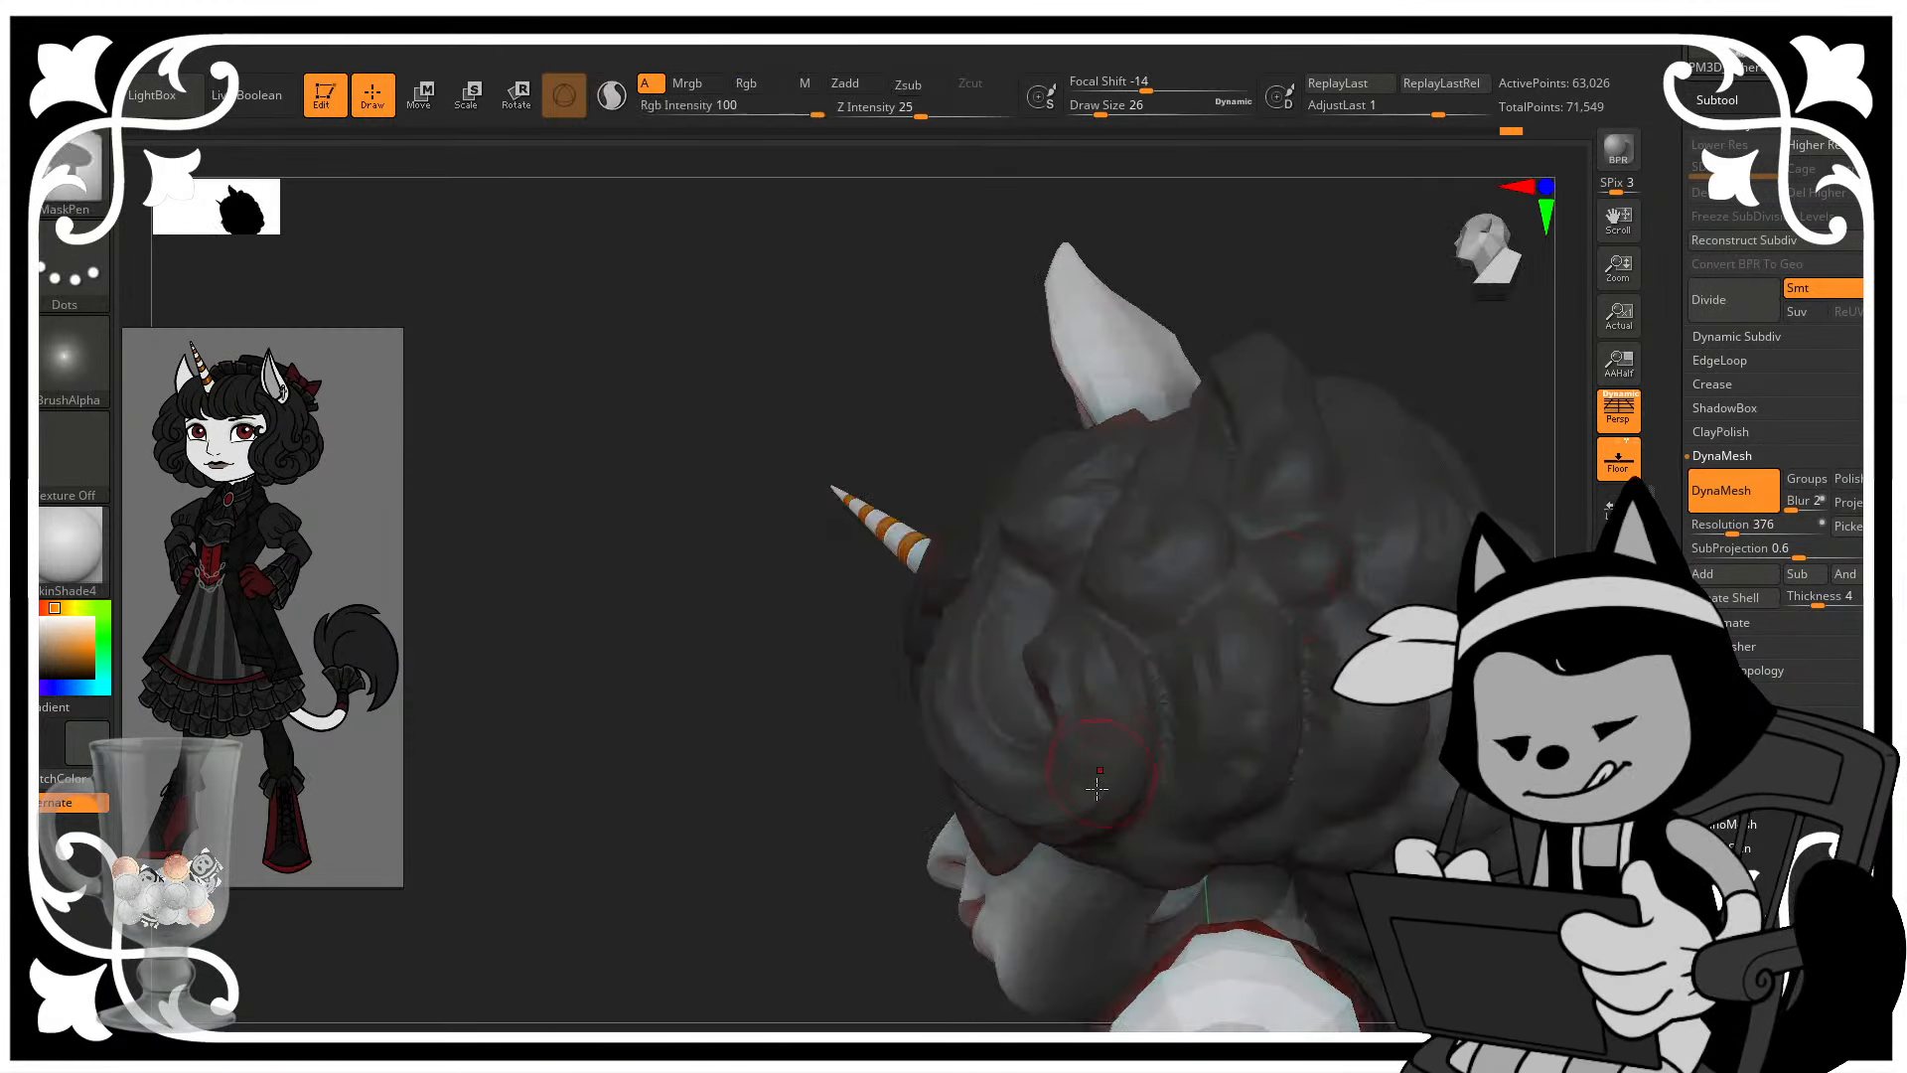
{"action": "left_click_drag", "start_coordinate": [1041, 811], "coordinate": [1124, 746]}
{"action": "mouse_move", "coordinate": [1437, 394]}
{"action": "left_mouse_down"}
{"action": "mouse_move", "coordinate": [1475, 443]}
{"action": "mouse_move", "coordinate": [1535, 437]}
{"action": "left_mouse_up"}
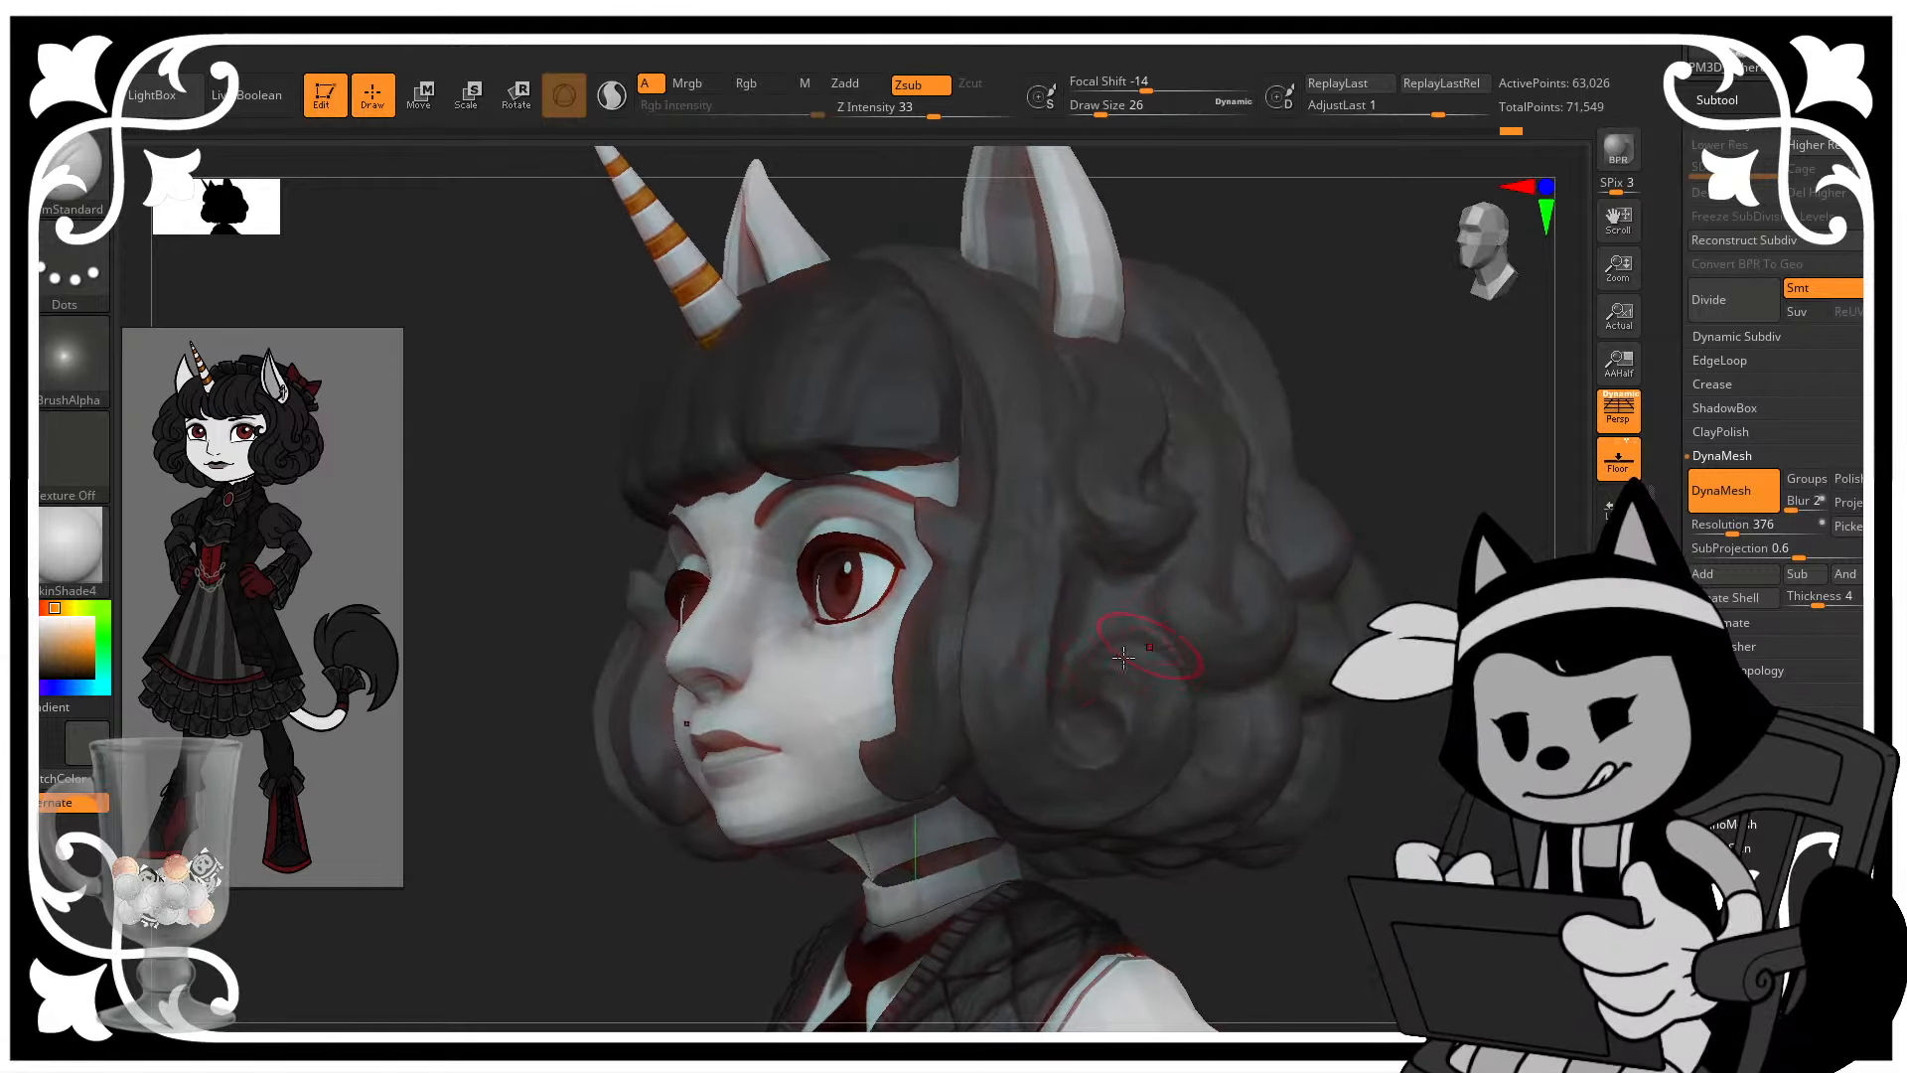
{"action": "left_click_drag", "start_coordinate": [1426, 568], "coordinate": [1366, 586]}
{"action": "left_click_drag", "start_coordinate": [1142, 670], "coordinate": [1160, 745]}
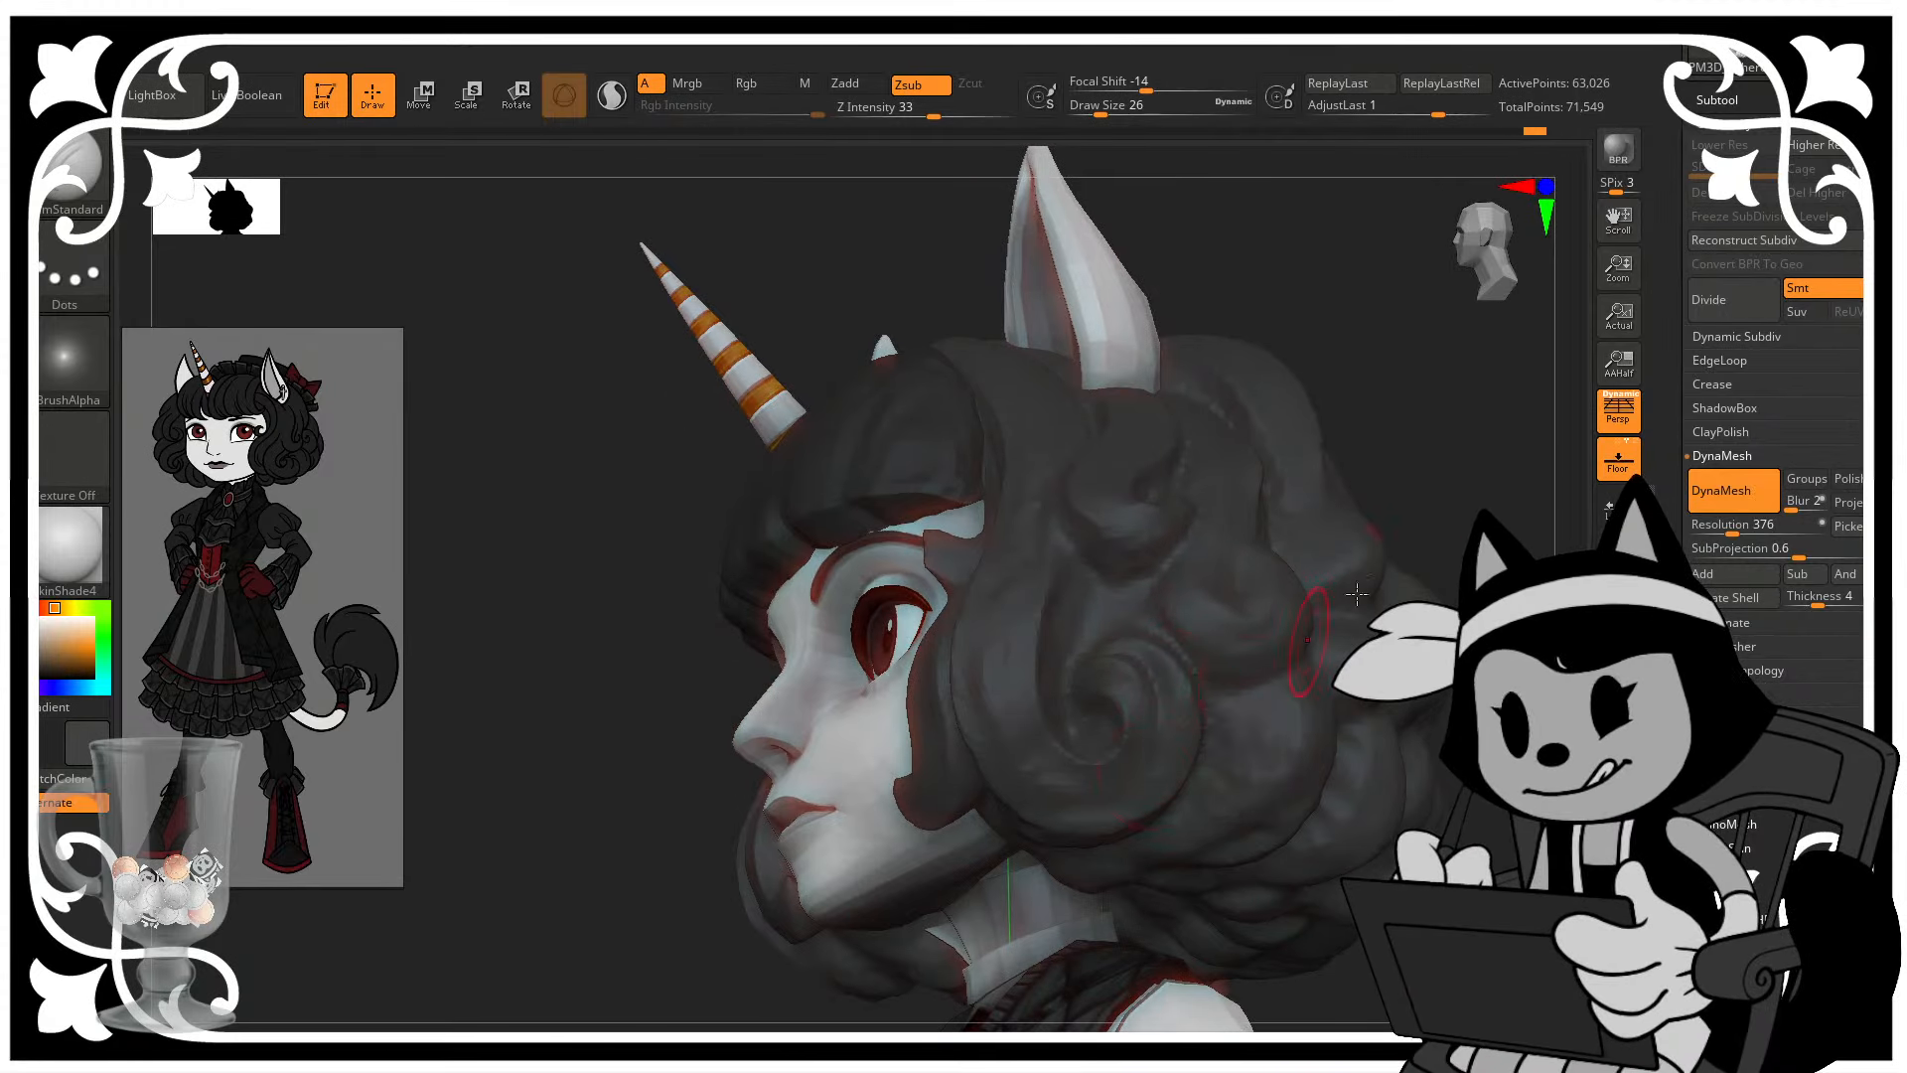
- Carve the grooves between the long strands running down behind the ear with DamStandard at draw size 26
{"action": "left_click_drag", "start_coordinate": [1416, 517], "coordinate": [1376, 495]}
{"action": "left_click_drag", "start_coordinate": [1549, 362], "coordinate": [1579, 364]}
{"action": "left_click_drag", "start_coordinate": [1296, 477], "coordinate": [1260, 539]}
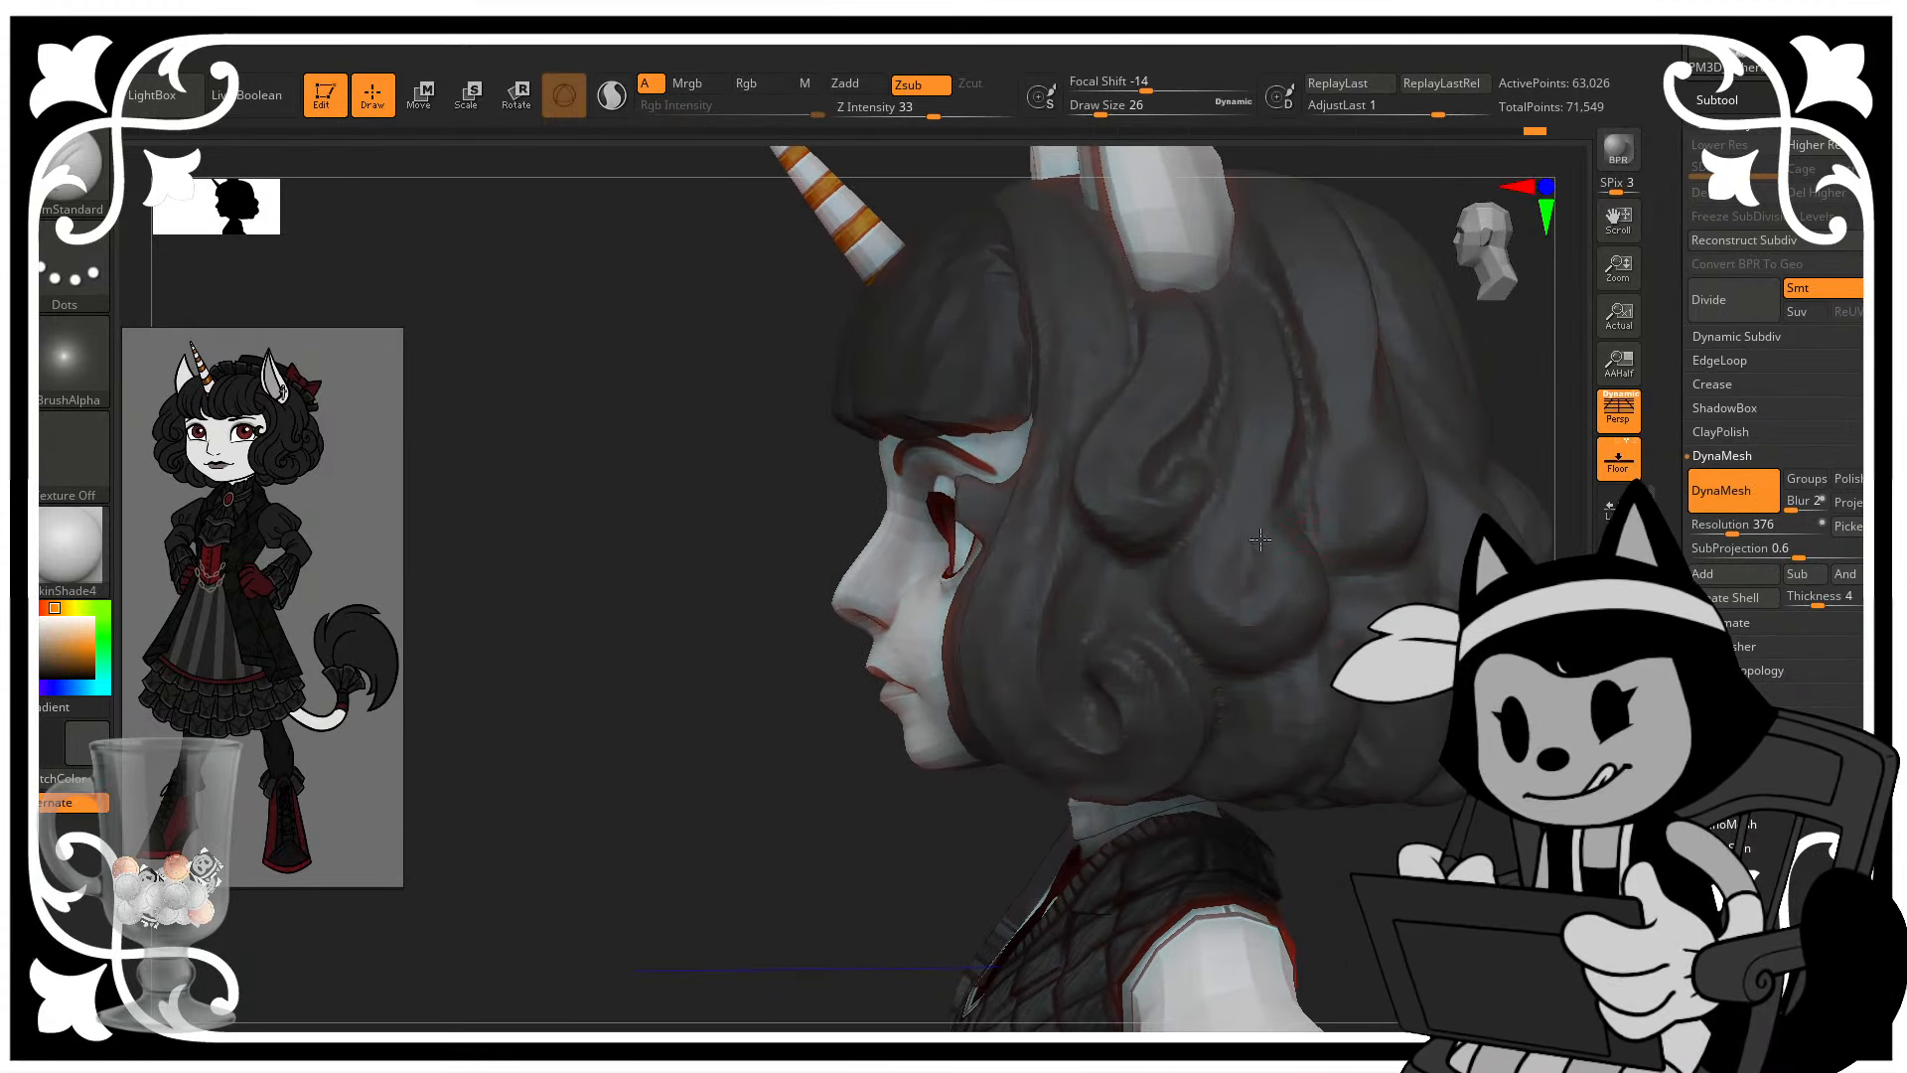
{"action": "left_click_drag", "start_coordinate": [1490, 397], "coordinate": [1436, 402]}
{"action": "left_click_drag", "start_coordinate": [1435, 402], "coordinate": [1316, 497], "text": "alt"}
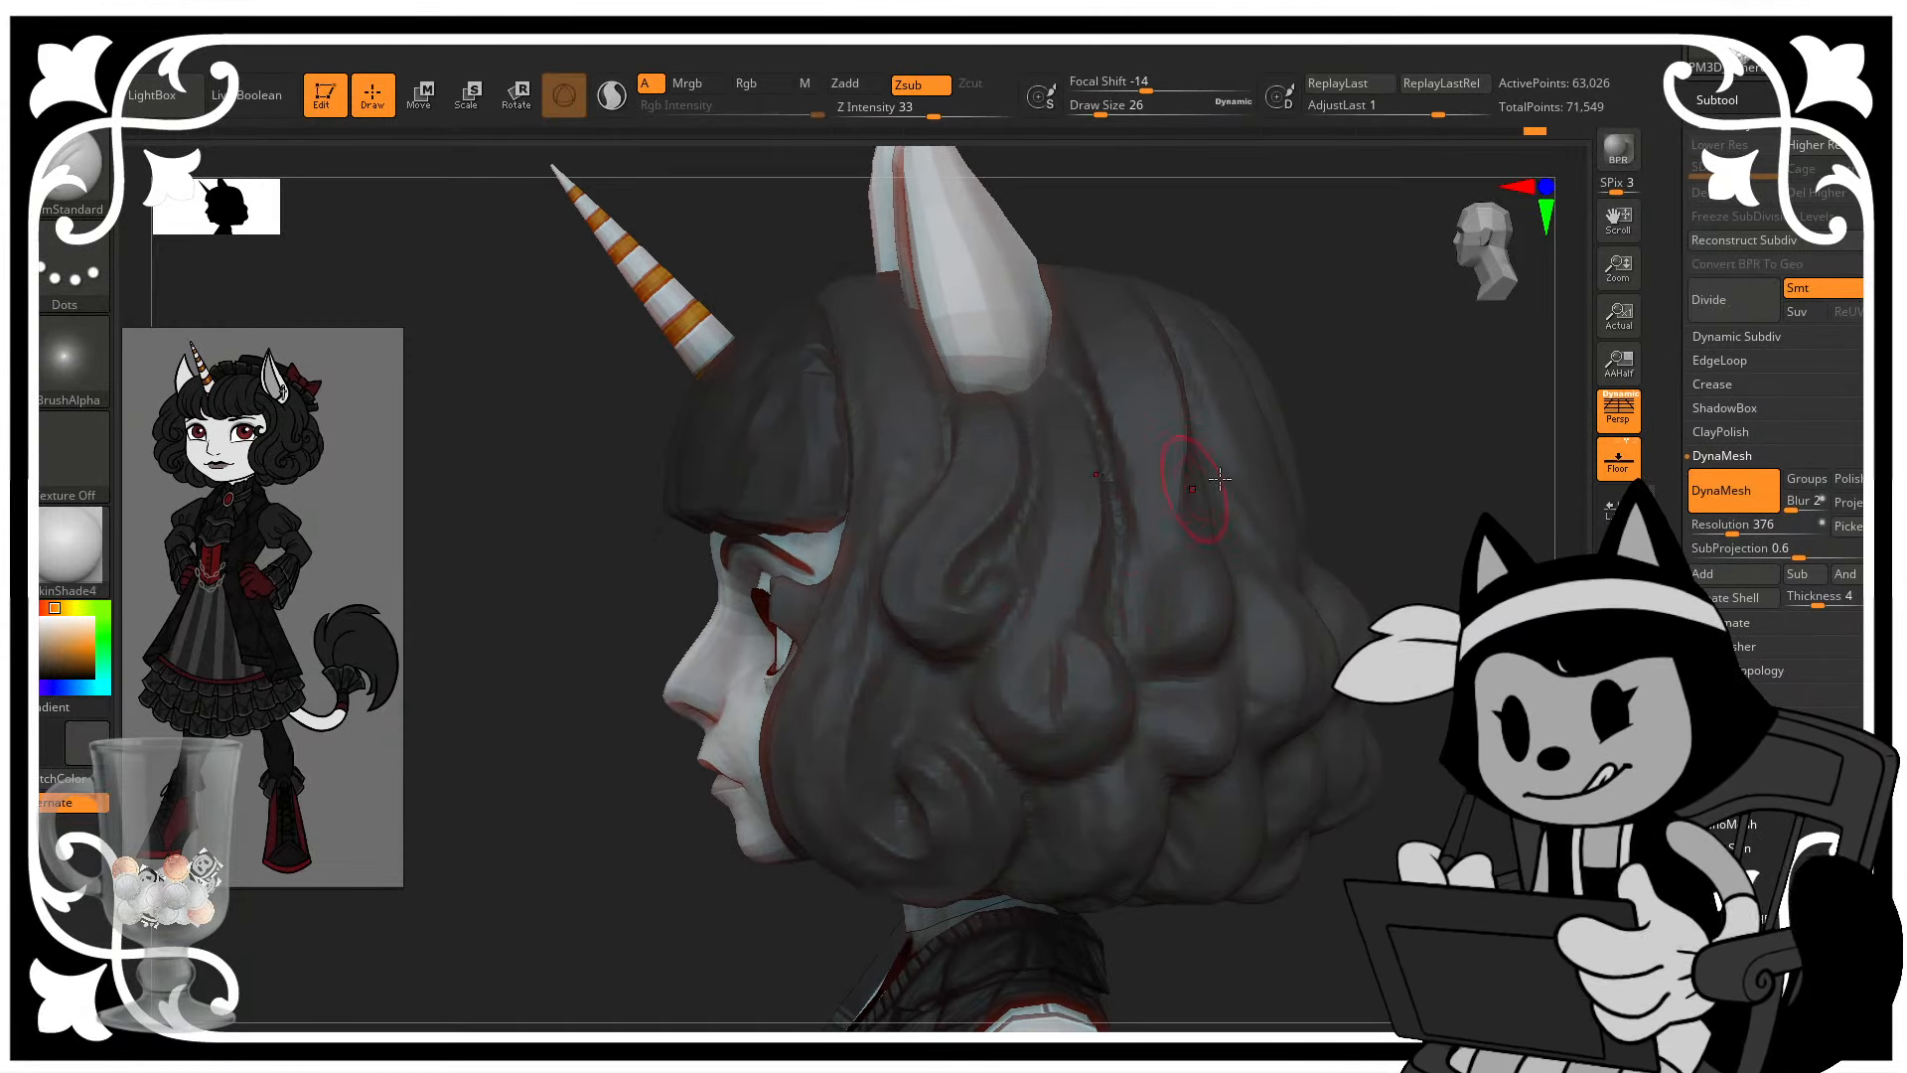
{"action": "left_click_drag", "start_coordinate": [1386, 447], "coordinate": [1308, 452]}
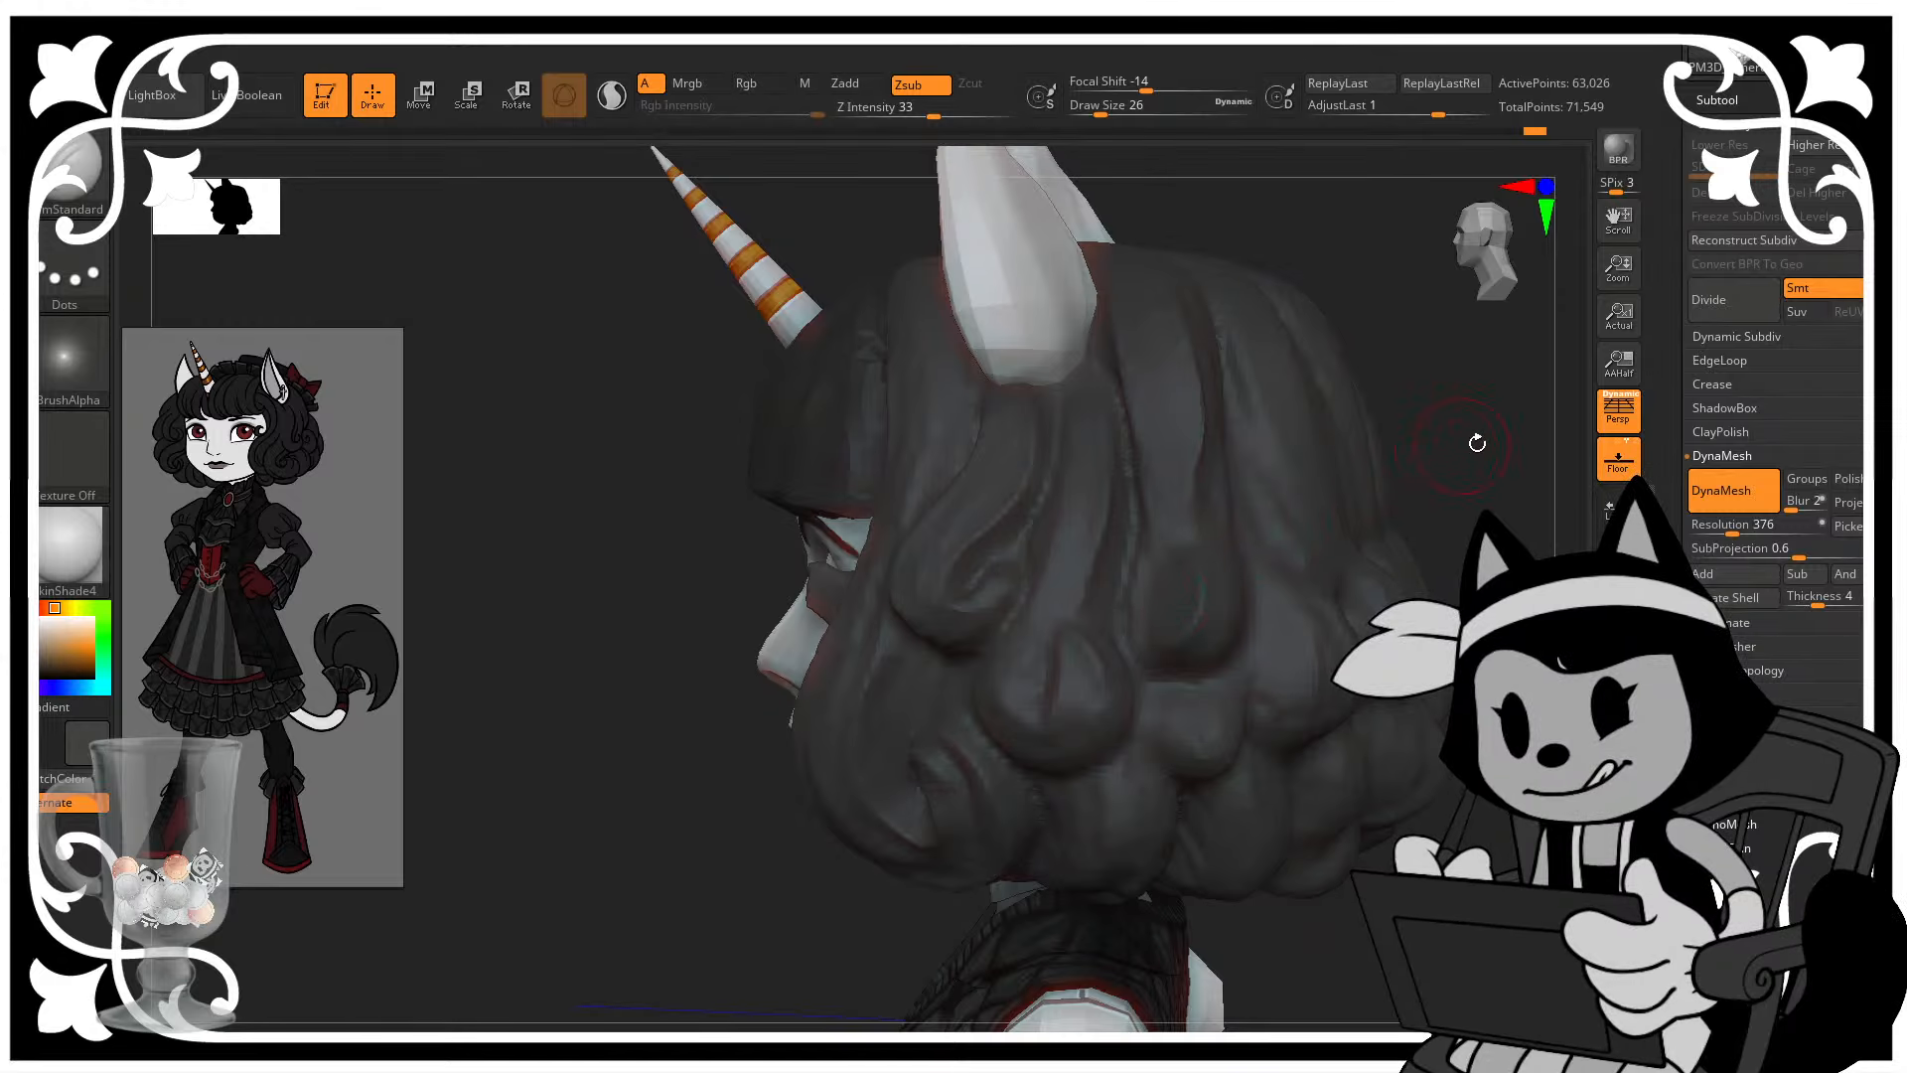
- Extend the strand grooves across the back of the head up to the crown with DamStandard
{"action": "left_click_drag", "start_coordinate": [1469, 438], "coordinate": [1150, 596]}
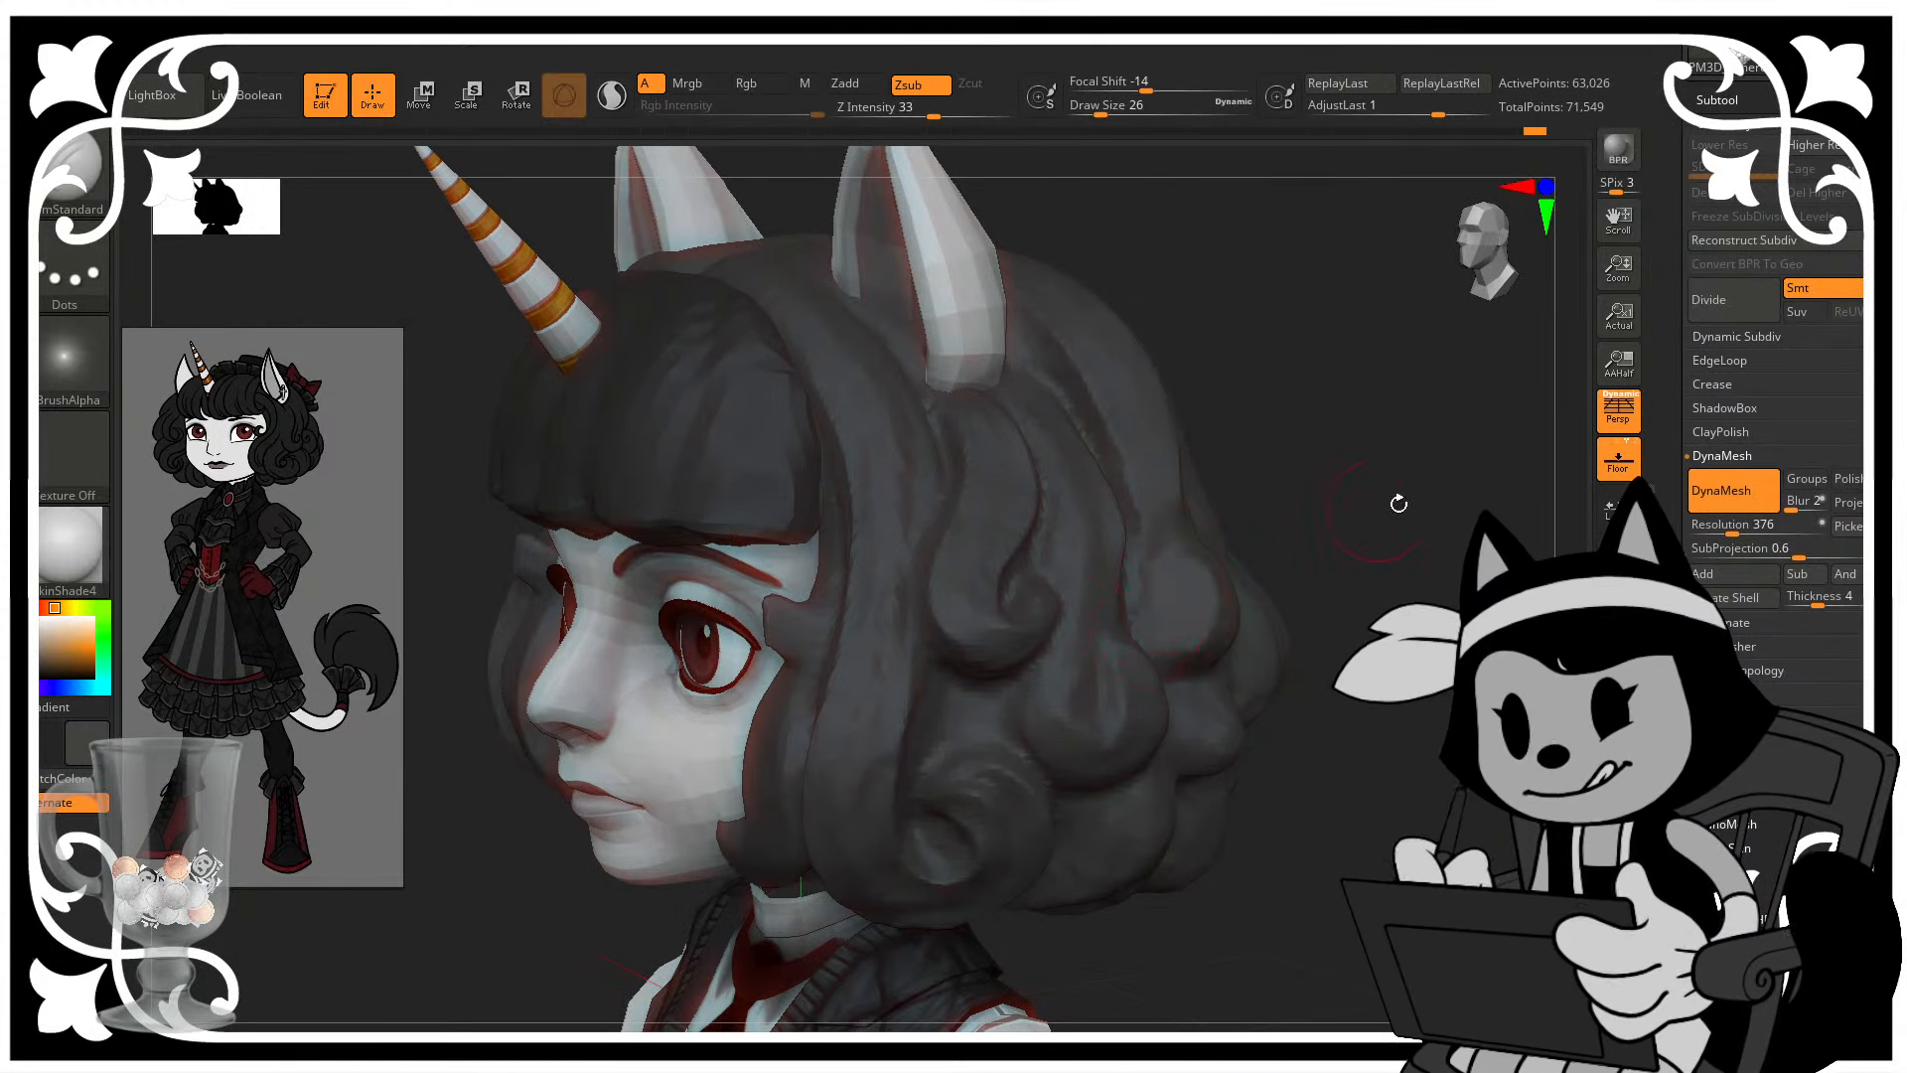
{"action": "left_click_drag", "start_coordinate": [1399, 504], "coordinate": [1192, 546]}
{"action": "left_click_drag", "start_coordinate": [1389, 517], "coordinate": [1160, 558]}
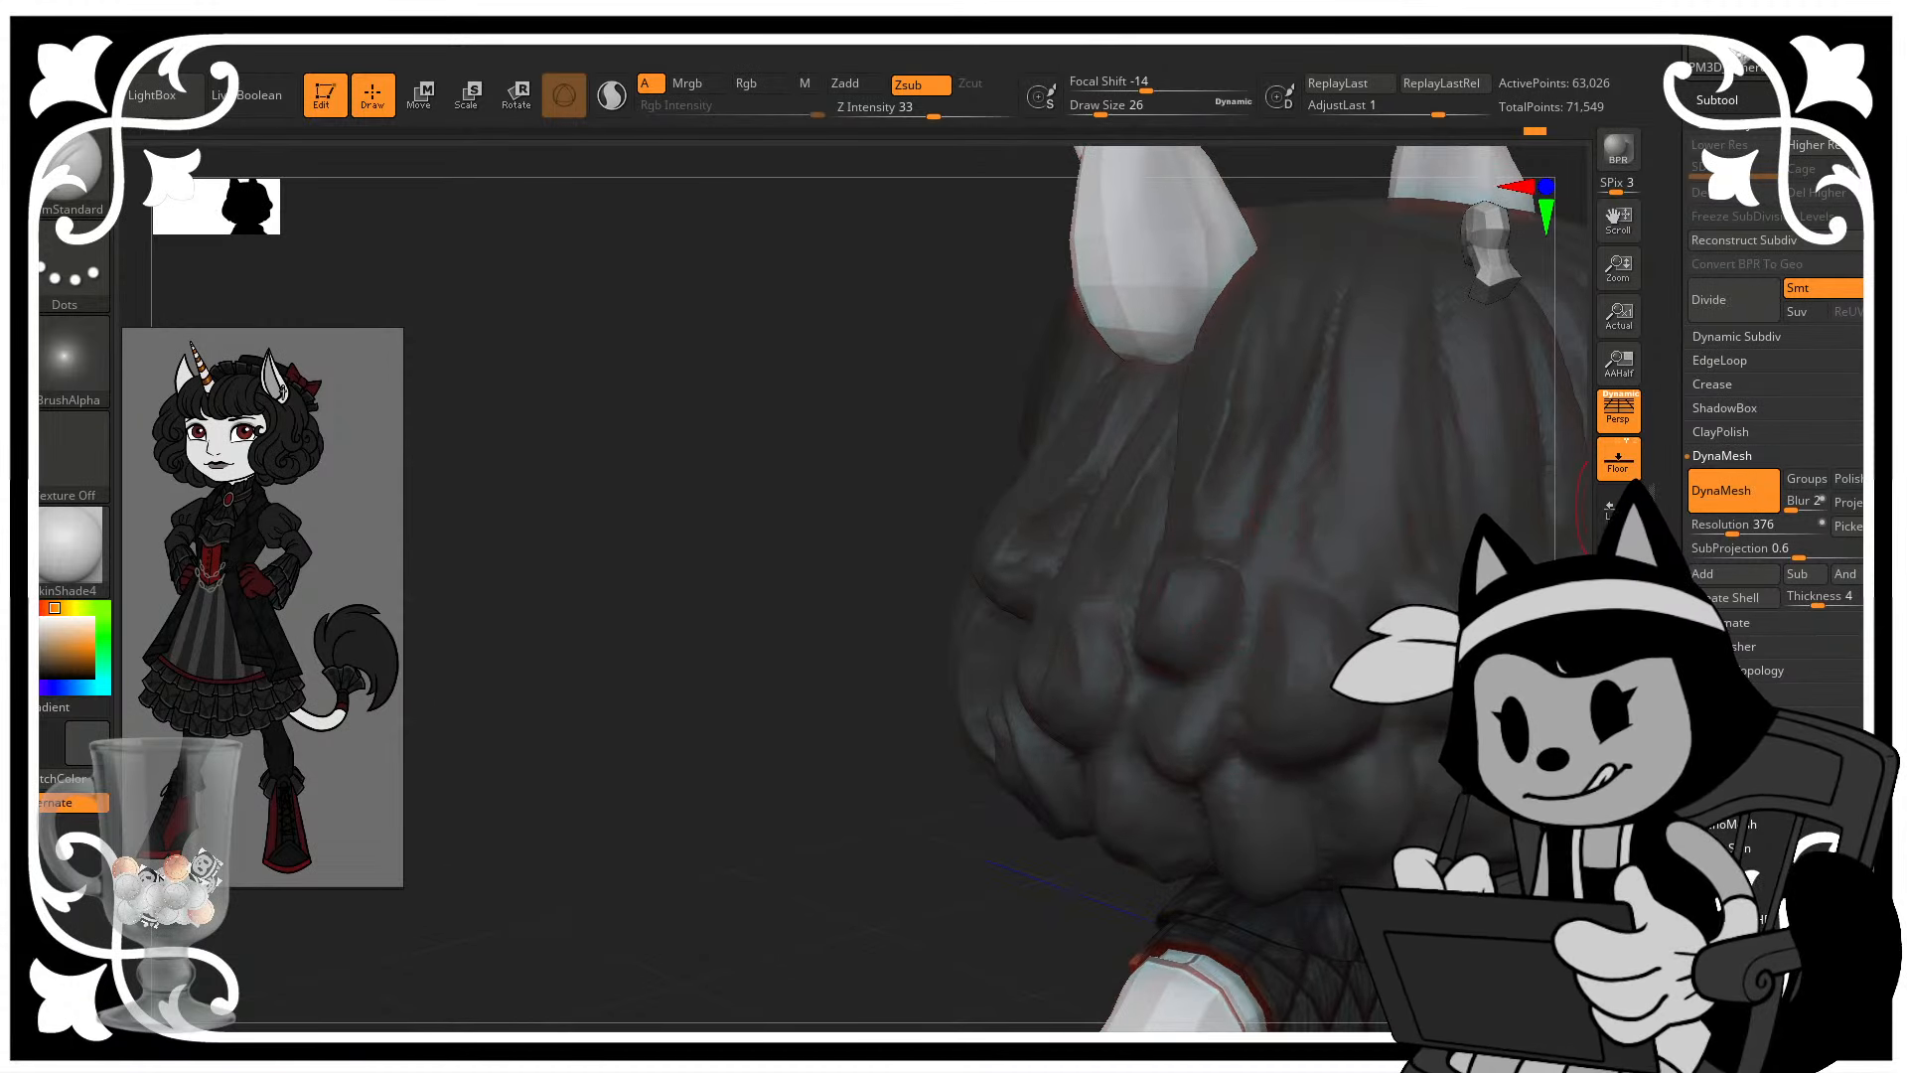
{"action": "right_click_drag", "start_coordinate": [1391, 596], "coordinate": [1093, 617], "text": "alt"}
{"action": "left_click_drag", "start_coordinate": [1481, 756], "coordinate": [1565, 761]}
{"action": "left_click_drag", "start_coordinate": [941, 596], "coordinate": [984, 285]}
{"action": "left_click_drag", "start_coordinate": [1384, 384], "coordinate": [1480, 775]}
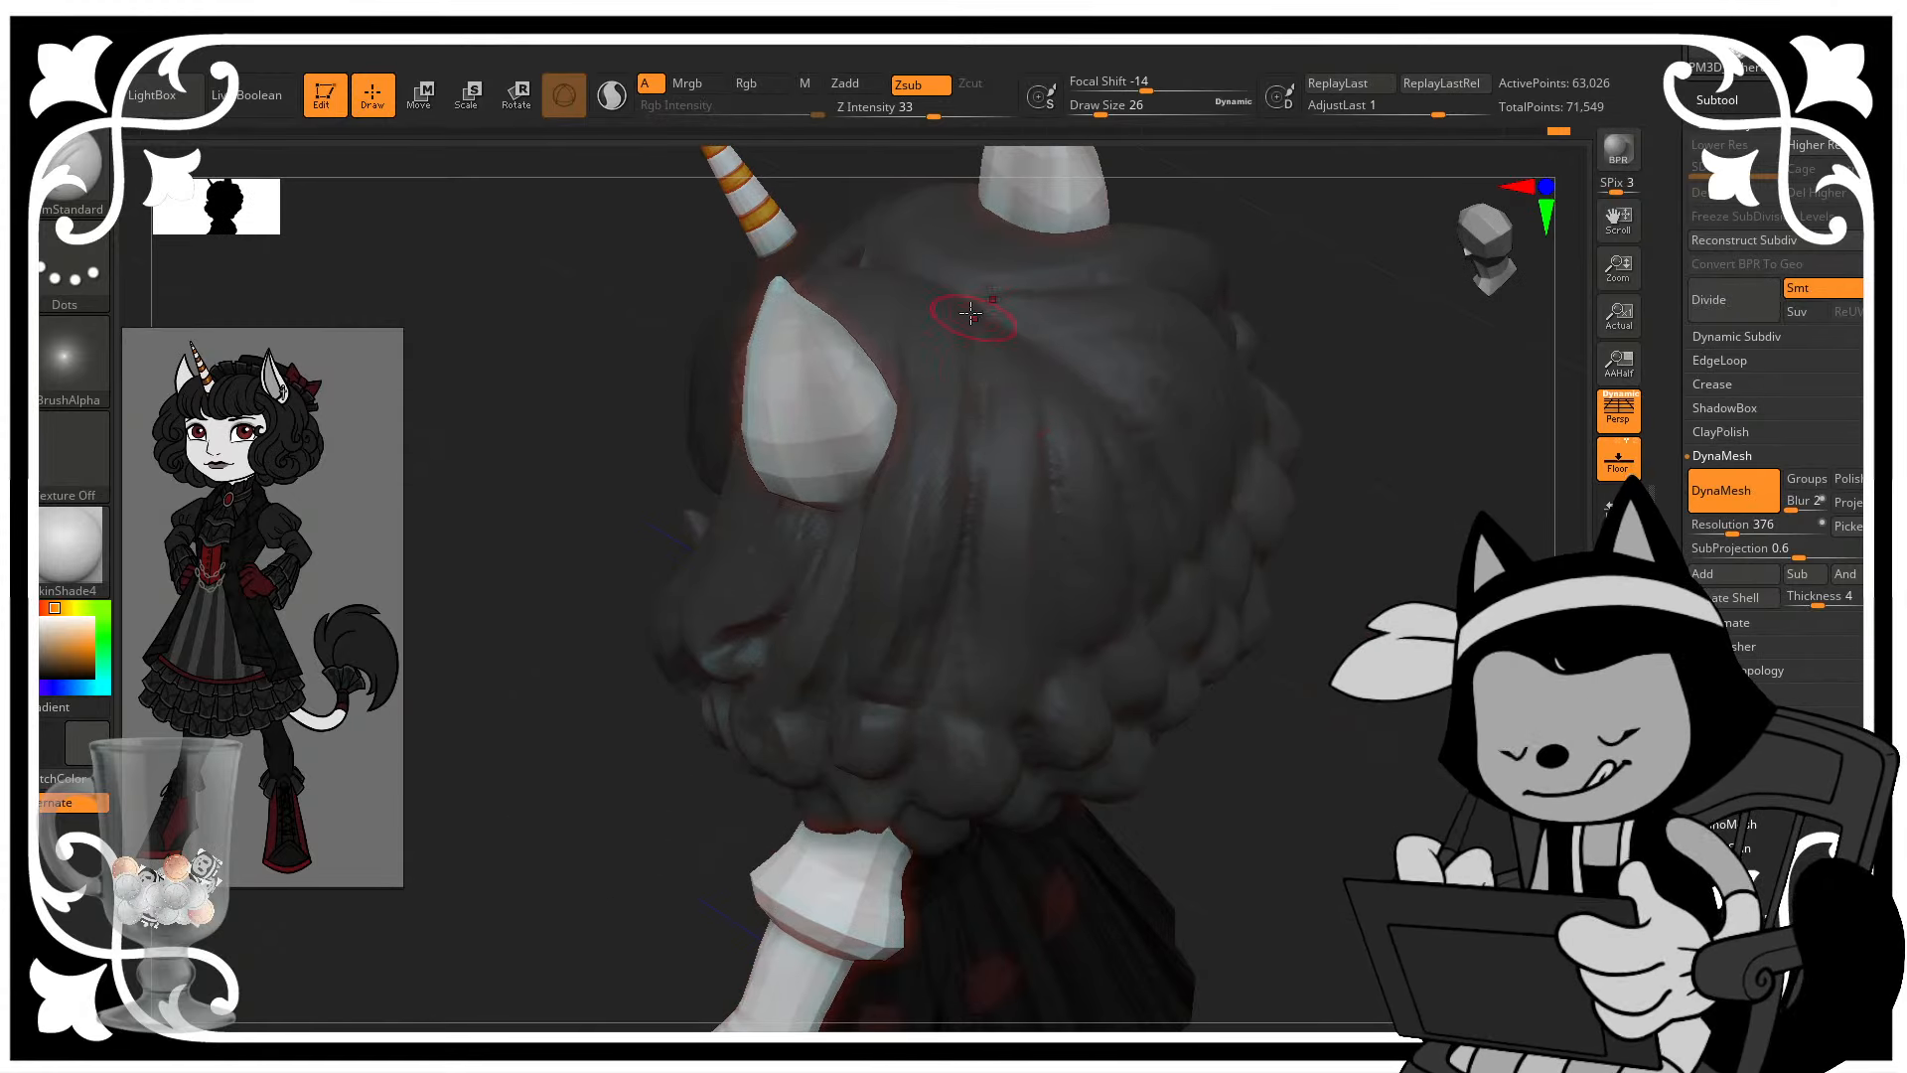
{"action": "mouse_move", "coordinate": [1395, 545]}
{"action": "left_mouse_down"}
{"action": "mouse_move", "coordinate": [1282, 522]}
{"action": "mouse_move", "coordinate": [1362, 417]}
{"action": "mouse_move", "coordinate": [1344, 413]}
{"action": "left_mouse_up"}
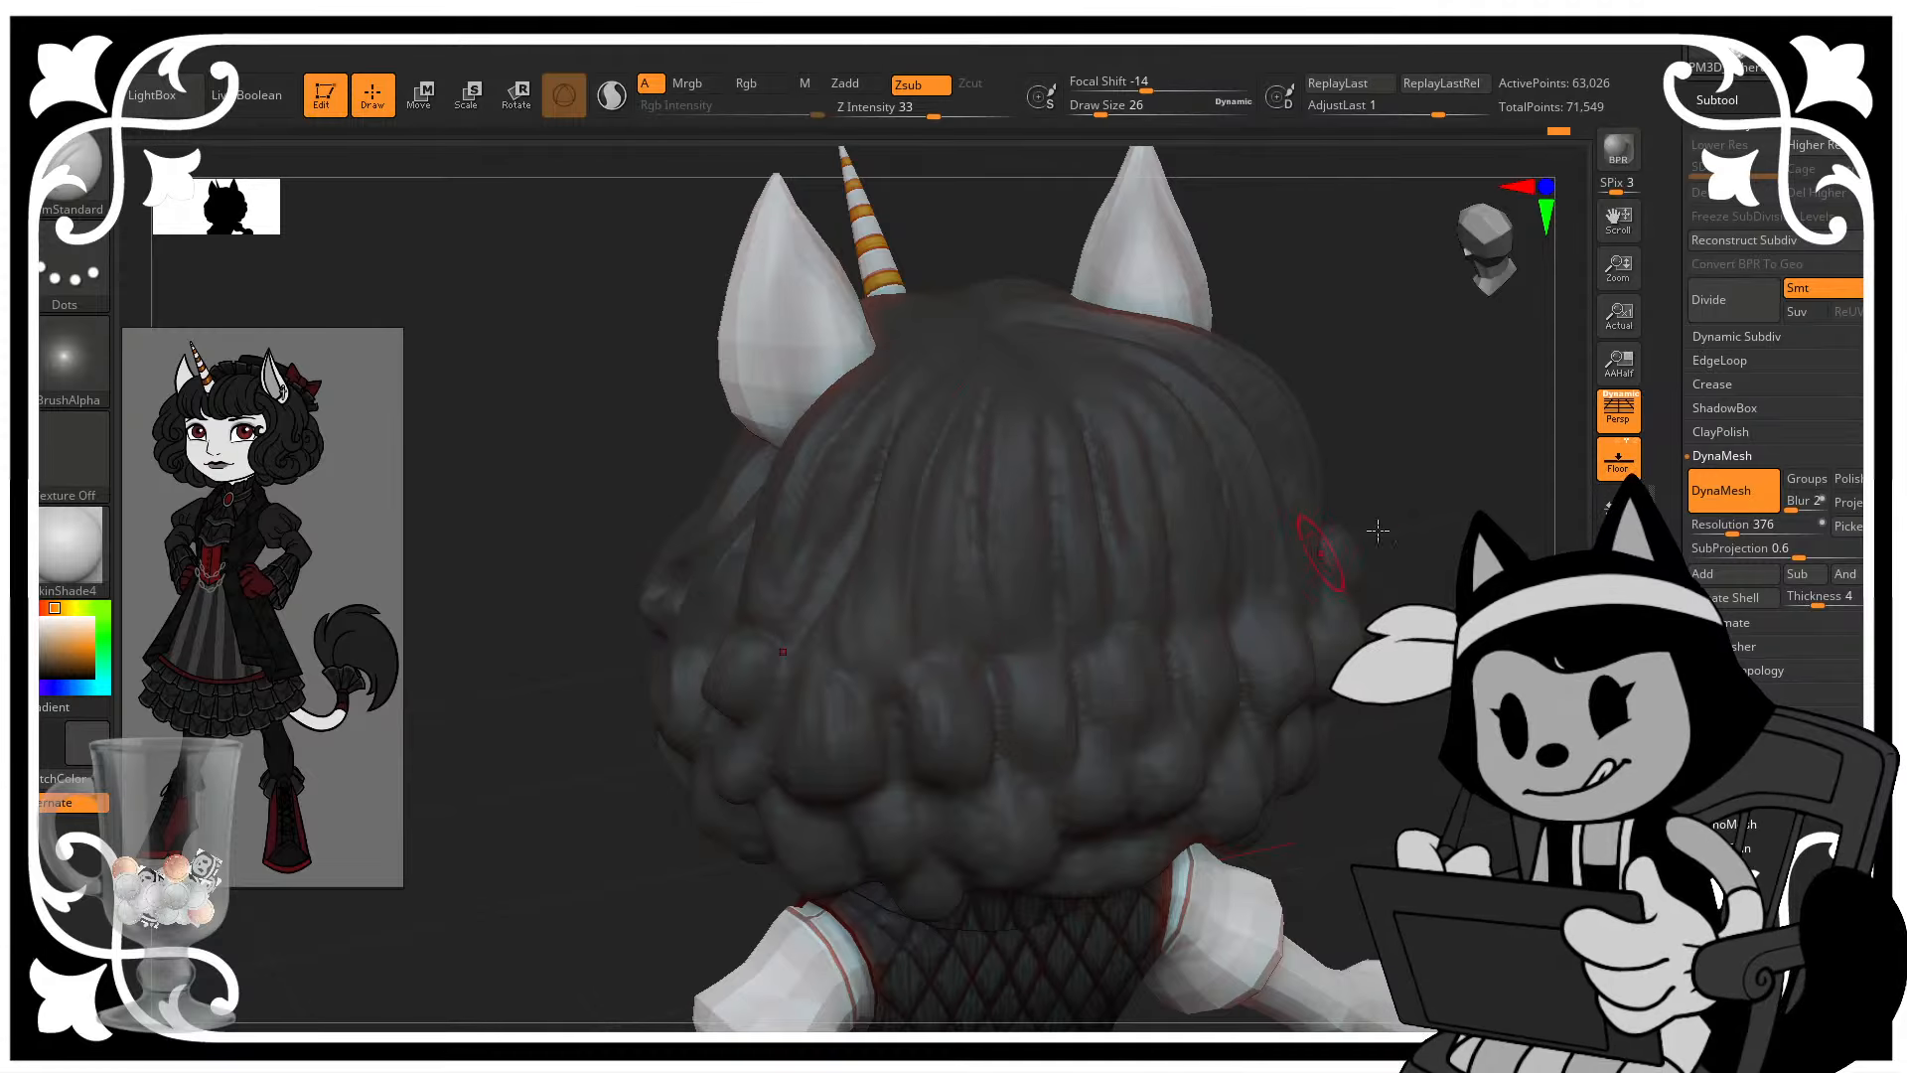
- Switch to the Move brush and pull the lower tip of the cheek lock into an upturned hook against the jaw
{"action": "mouse_move", "coordinate": [1361, 556]}
{"action": "left_mouse_down", "text": "alt"}
{"action": "mouse_move", "coordinate": [1356, 497]}
{"action": "mouse_move", "coordinate": [1332, 502]}
{"action": "mouse_move", "coordinate": [1386, 486]}
{"action": "left_mouse_up", "text": "alt"}
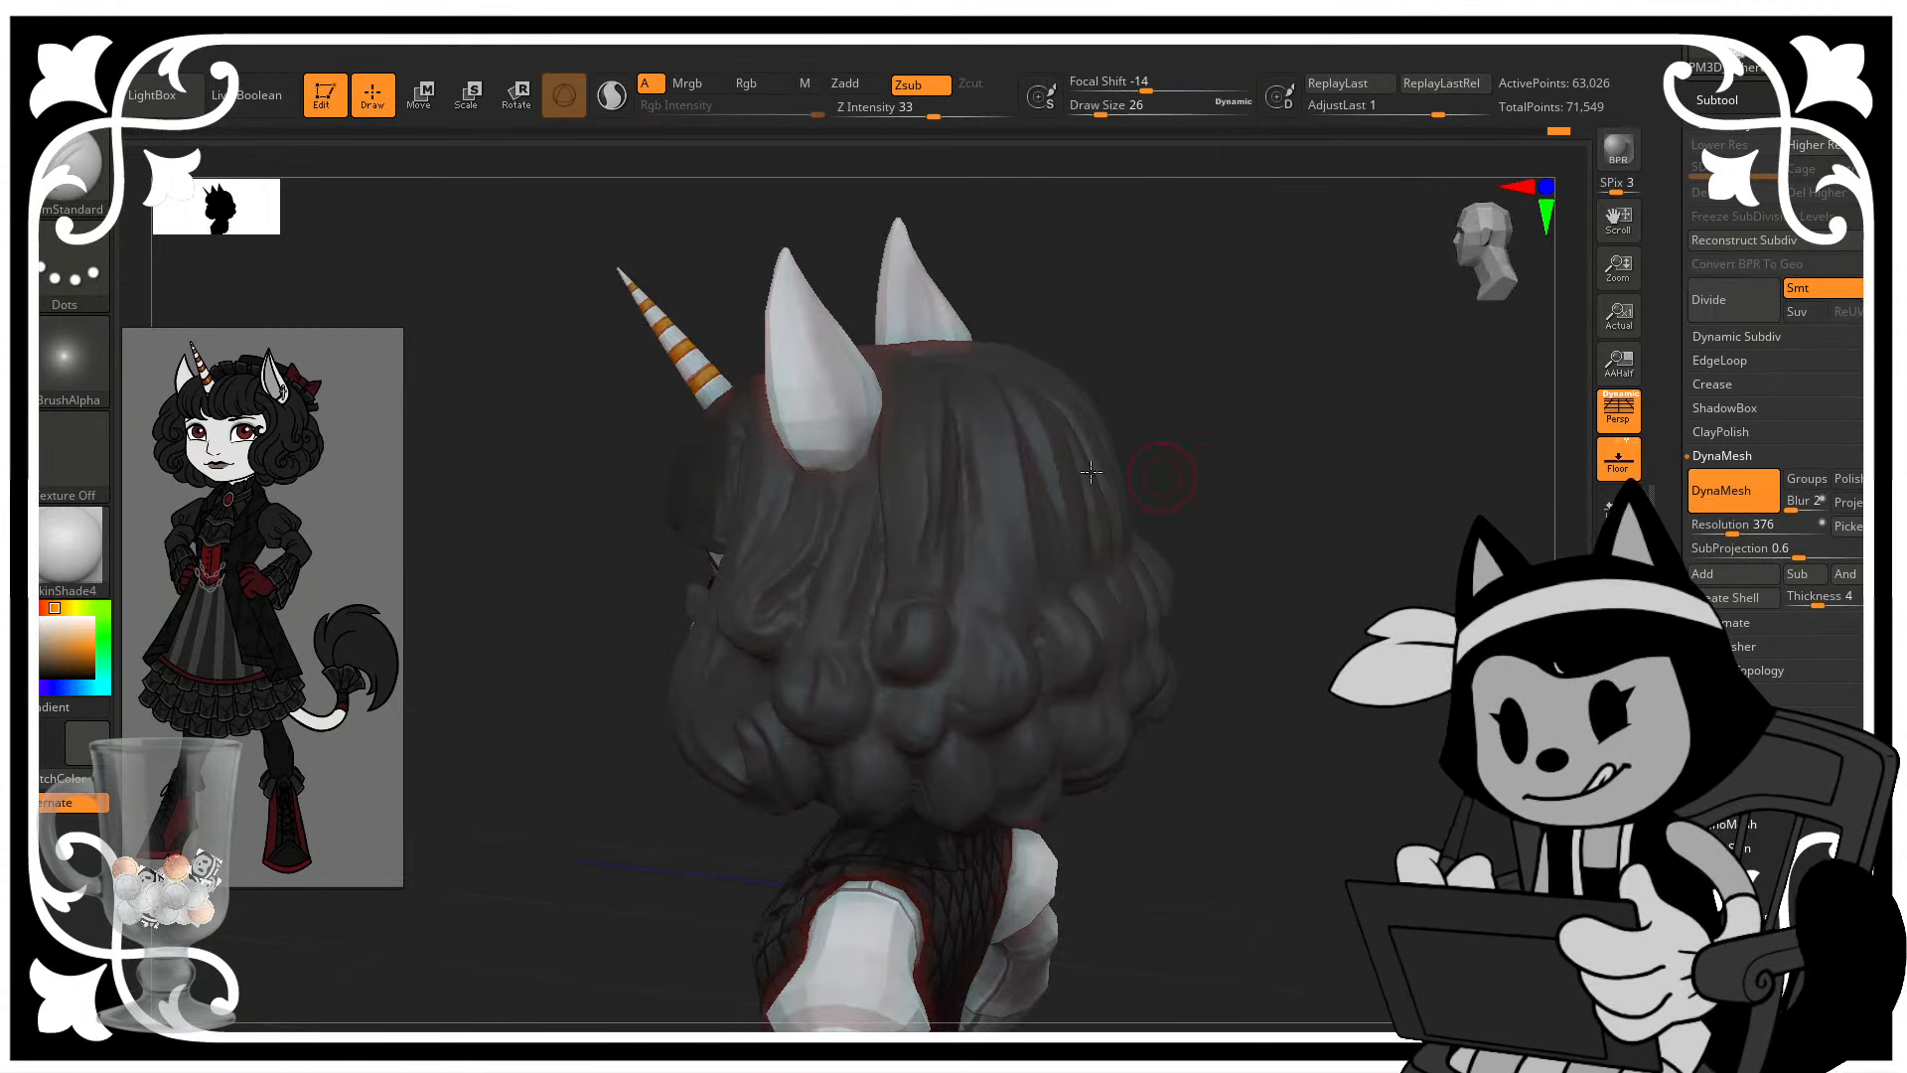
{"action": "left_click_drag", "start_coordinate": [1137, 417], "coordinate": [1276, 424]}
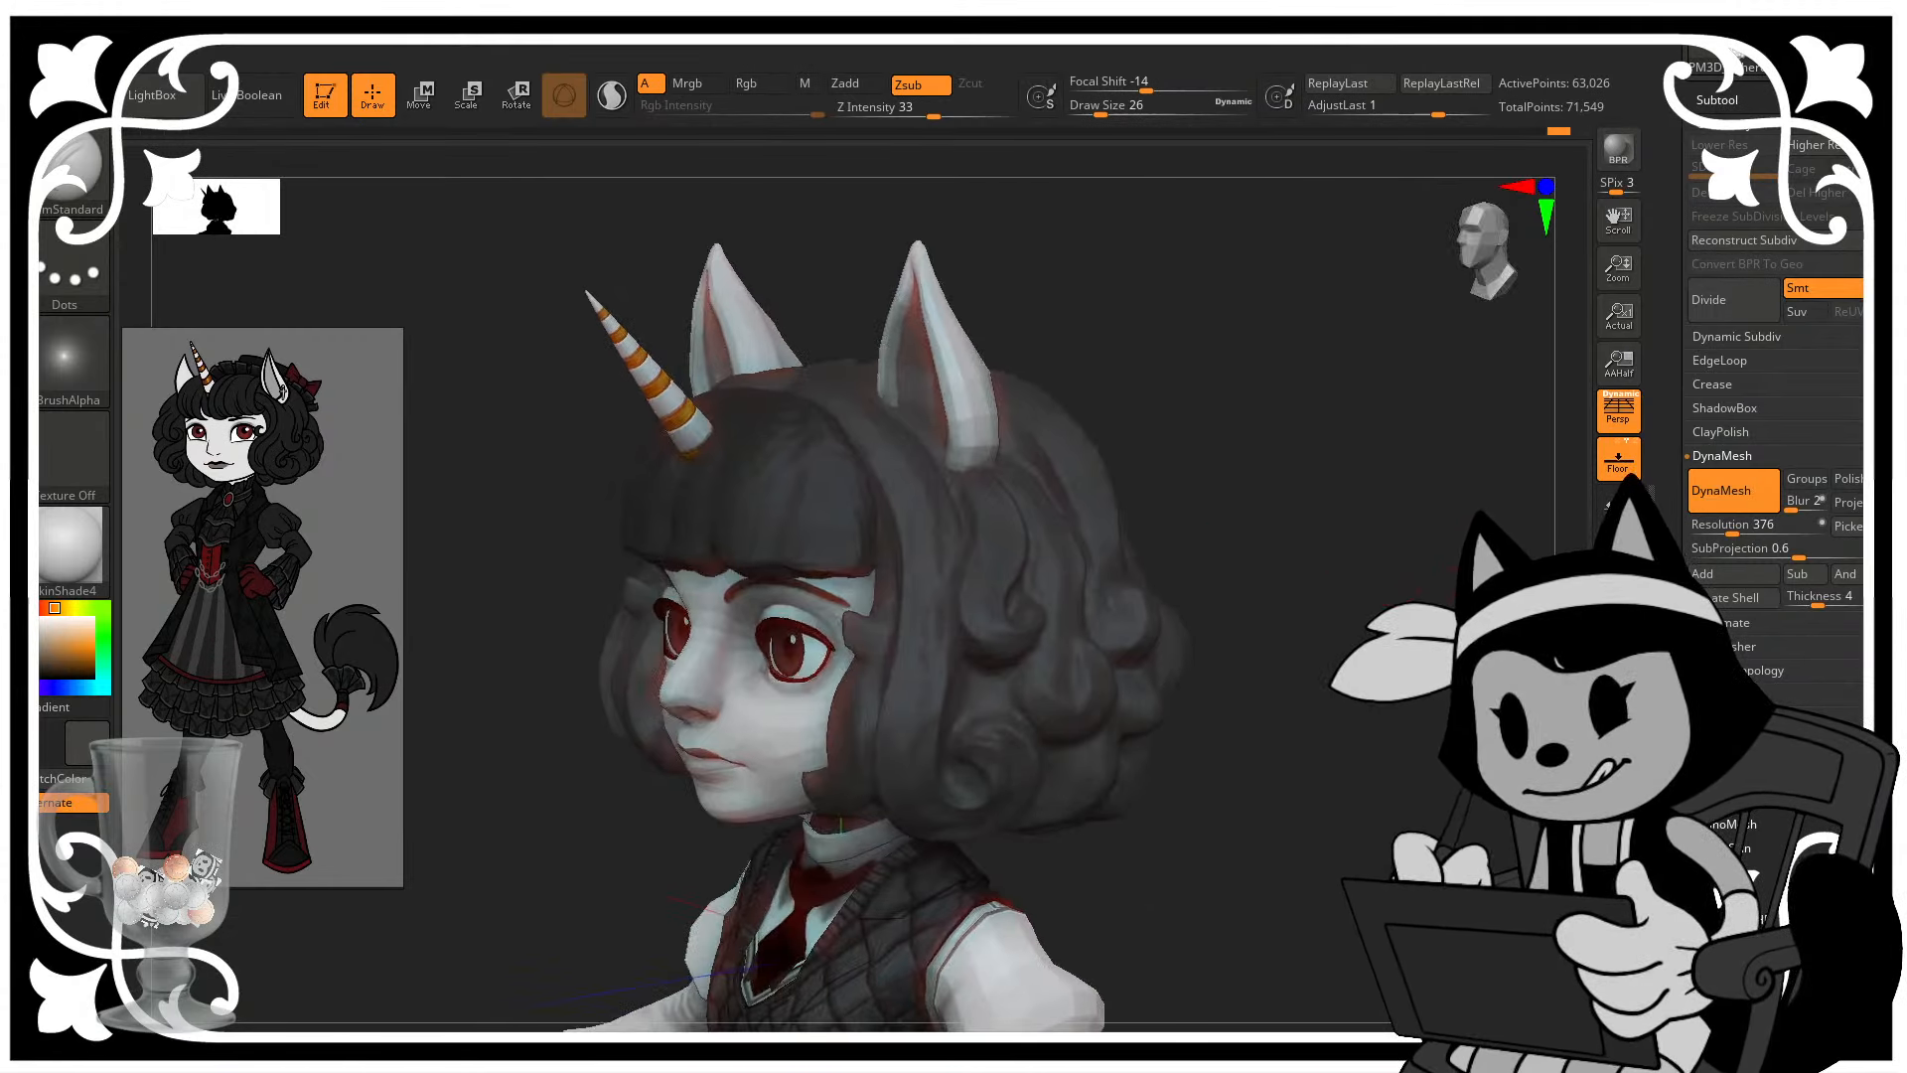
{"action": "mouse_move", "coordinate": [1422, 586]}
{"action": "left_mouse_down", "text": "alt"}
{"action": "mouse_move", "coordinate": [1400, 487]}
{"action": "mouse_move", "coordinate": [1421, 462]}
{"action": "mouse_move", "coordinate": [1482, 456]}
{"action": "mouse_move", "coordinate": [1350, 510]}
{"action": "mouse_move", "coordinate": [1376, 599]}
{"action": "mouse_move", "coordinate": [1452, 588]}
{"action": "mouse_move", "coordinate": [1359, 588]}
{"action": "mouse_move", "coordinate": [1379, 696]}
{"action": "mouse_move", "coordinate": [1301, 606]}
{"action": "mouse_move", "coordinate": [1186, 551]}
{"action": "left_mouse_up", "text": "alt"}
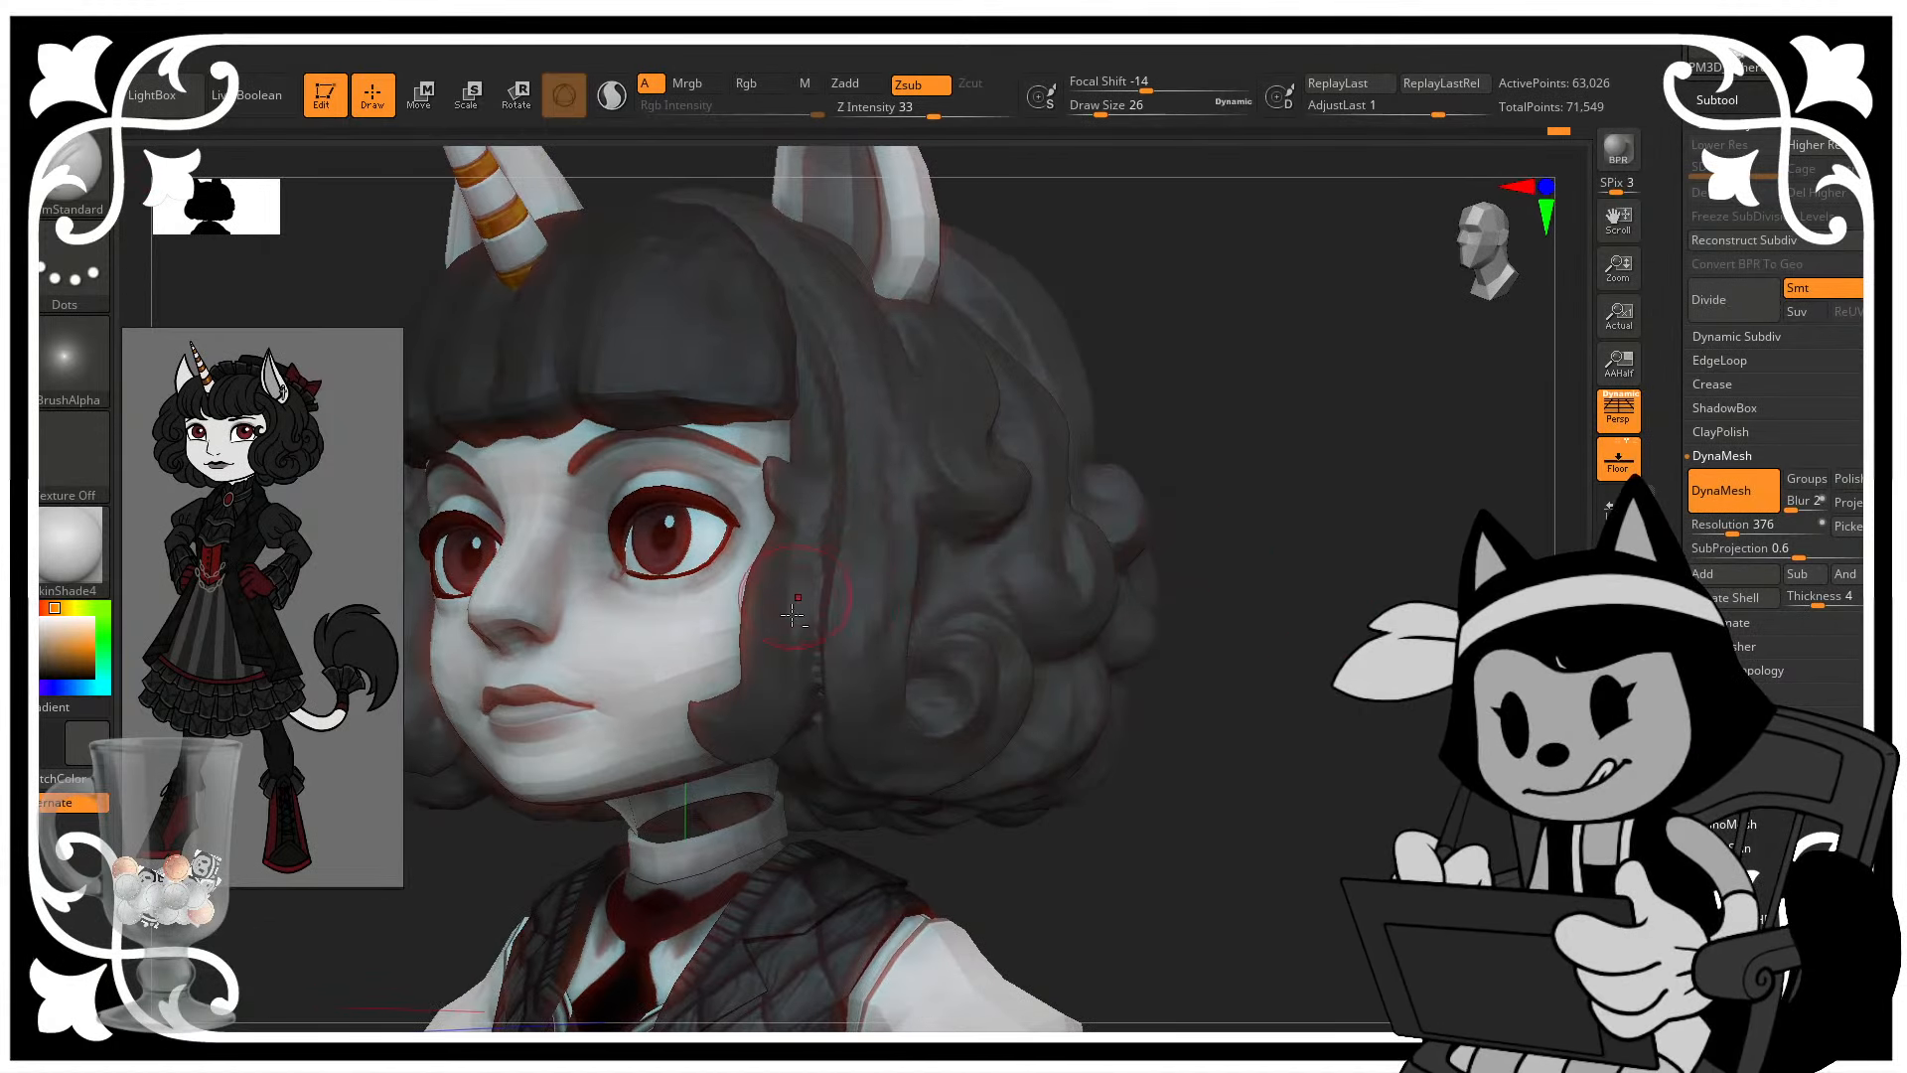
{"action": "mouse_move", "coordinate": [1223, 378]}
{"action": "left_mouse_down"}
{"action": "mouse_move", "coordinate": [1093, 374]}
{"action": "mouse_move", "coordinate": [831, 494]}
{"action": "left_mouse_up"}
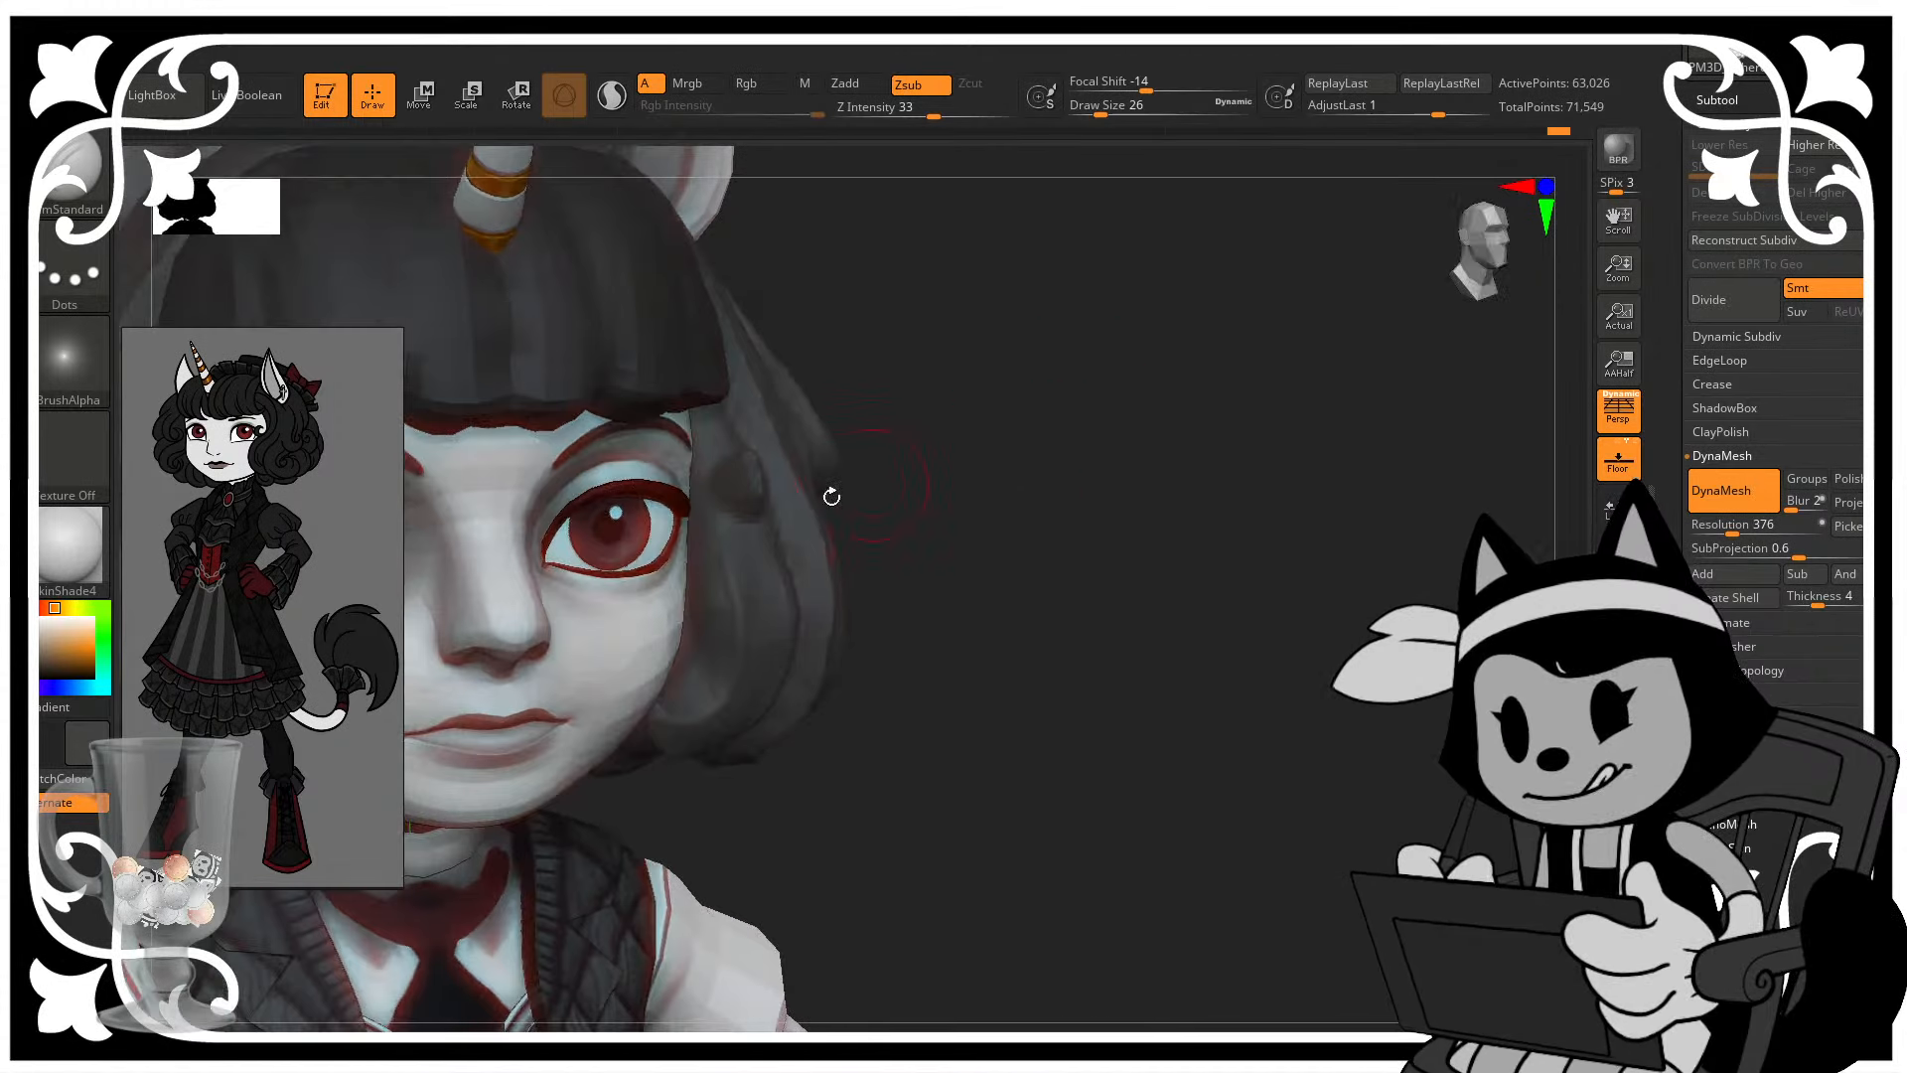
{"action": "mouse_move", "coordinate": [1519, 589]}
{"action": "left_mouse_down"}
{"action": "mouse_move", "coordinate": [1195, 583]}
{"action": "mouse_move", "coordinate": [1171, 567]}
{"action": "mouse_move", "coordinate": [1172, 467]}
{"action": "left_mouse_up"}
{"action": "key", "text": "b"}
{"action": "key", "text": "m"}
{"action": "key", "text": "v"}
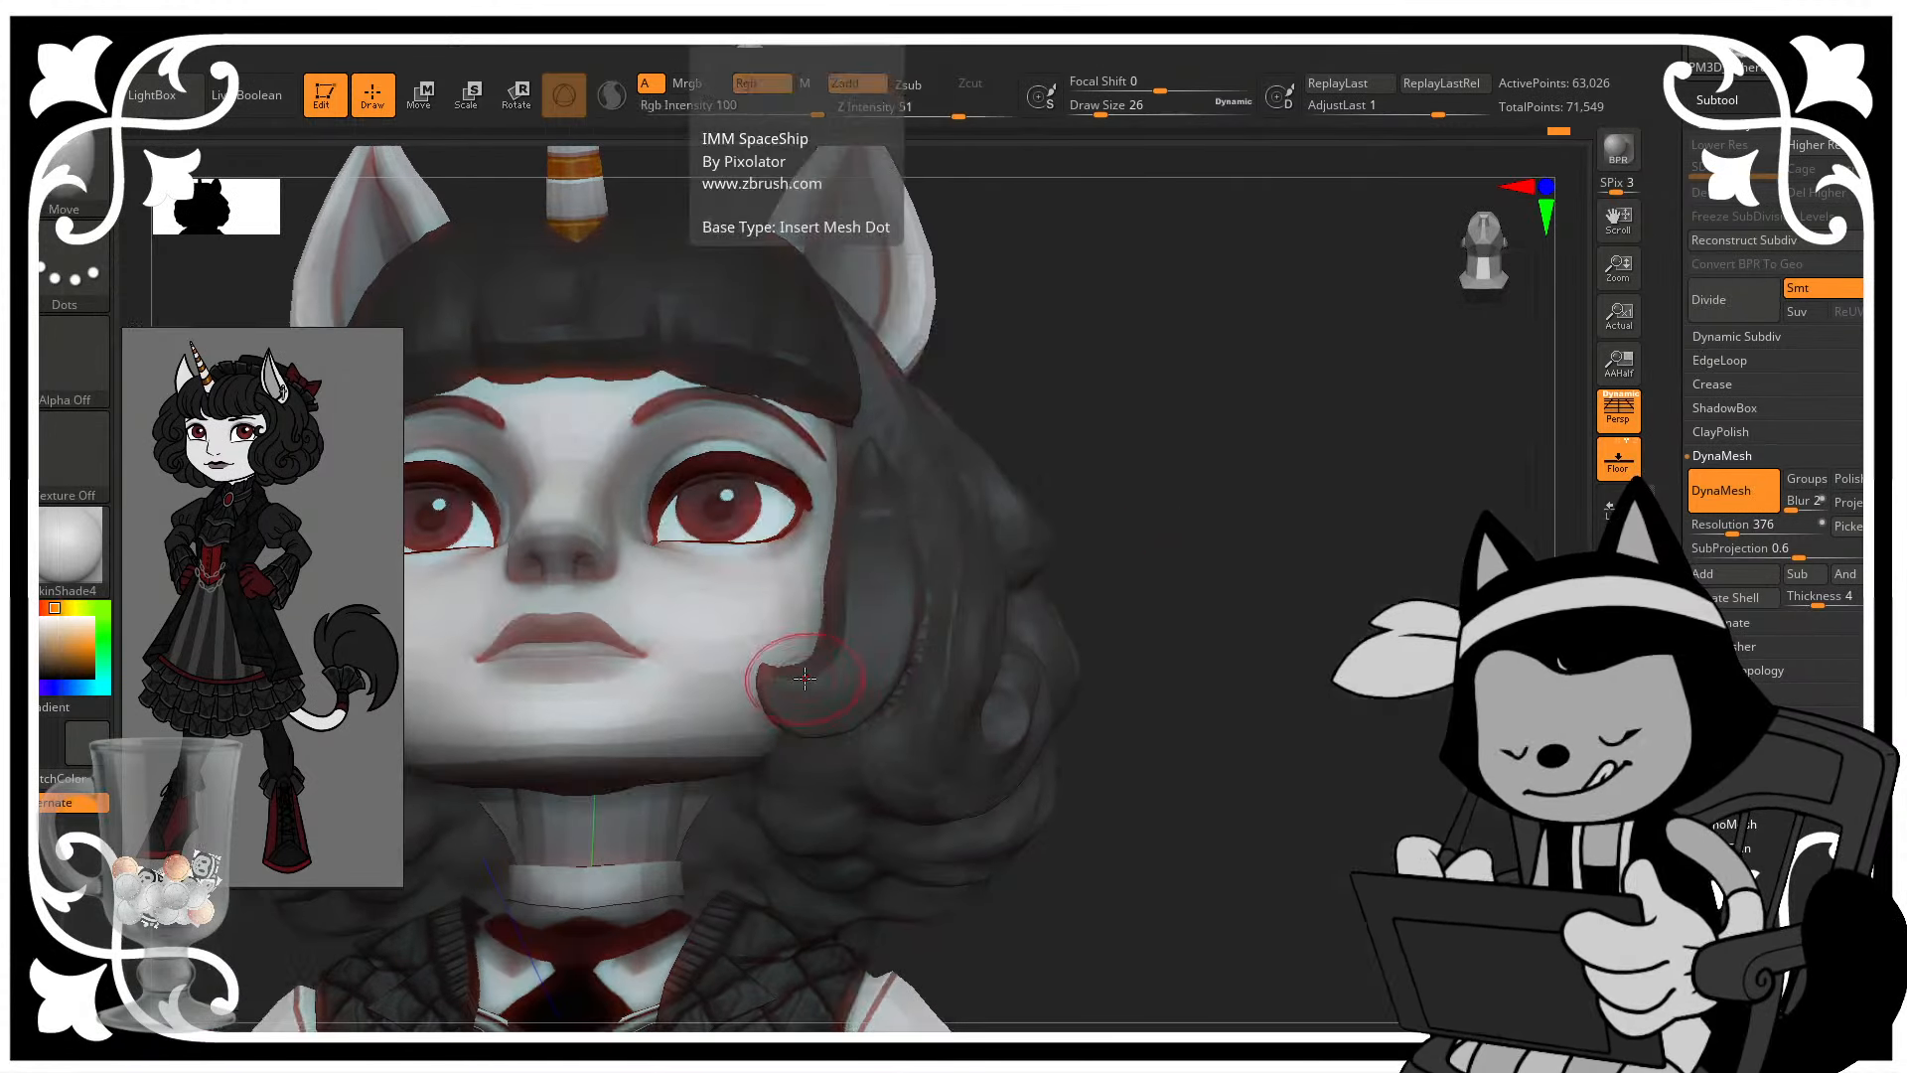
{"action": "mouse_move", "coordinate": [771, 658]}
{"action": "left_mouse_down"}
{"action": "mouse_move", "coordinate": [780, 635]}
{"action": "mouse_move", "coordinate": [816, 664]}
{"action": "mouse_move", "coordinate": [794, 647]}
{"action": "mouse_move", "coordinate": [810, 618]}
{"action": "left_mouse_up"}
{"action": "key", "text": "["}
{"action": "key", "text": "["}
{"action": "key", "text": "]"}
{"action": "key", "text": "]"}
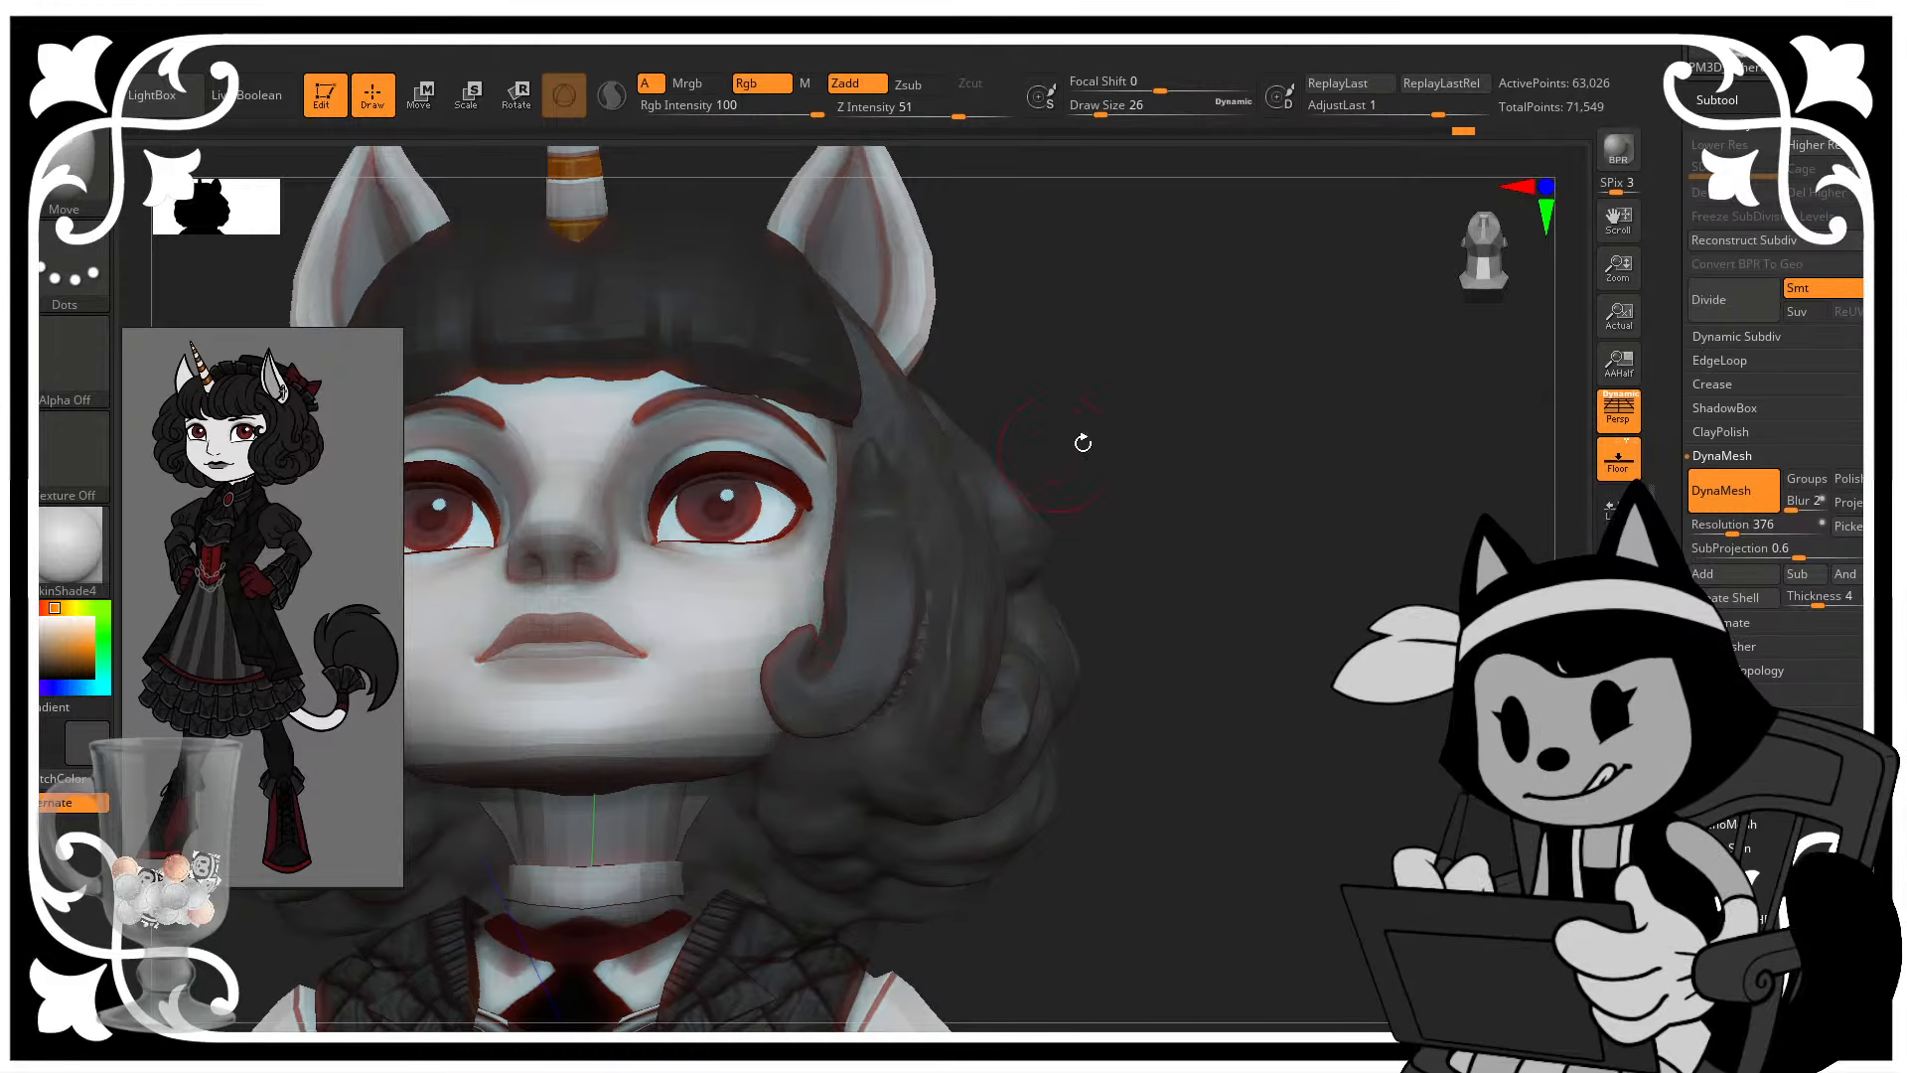
- Refine the hooked tip of the cheek lock with the Move brush at draw size 22 and smooth its inner curve
{"action": "left_click_drag", "start_coordinate": [1082, 440], "coordinate": [1081, 479]}
{"action": "left_click_drag", "start_coordinate": [782, 645], "coordinate": [774, 636]}
{"action": "mouse_move", "coordinate": [1078, 475]}
{"action": "left_mouse_down"}
{"action": "mouse_move", "coordinate": [1086, 438]}
{"action": "mouse_move", "coordinate": [1078, 507]}
{"action": "left_mouse_up"}
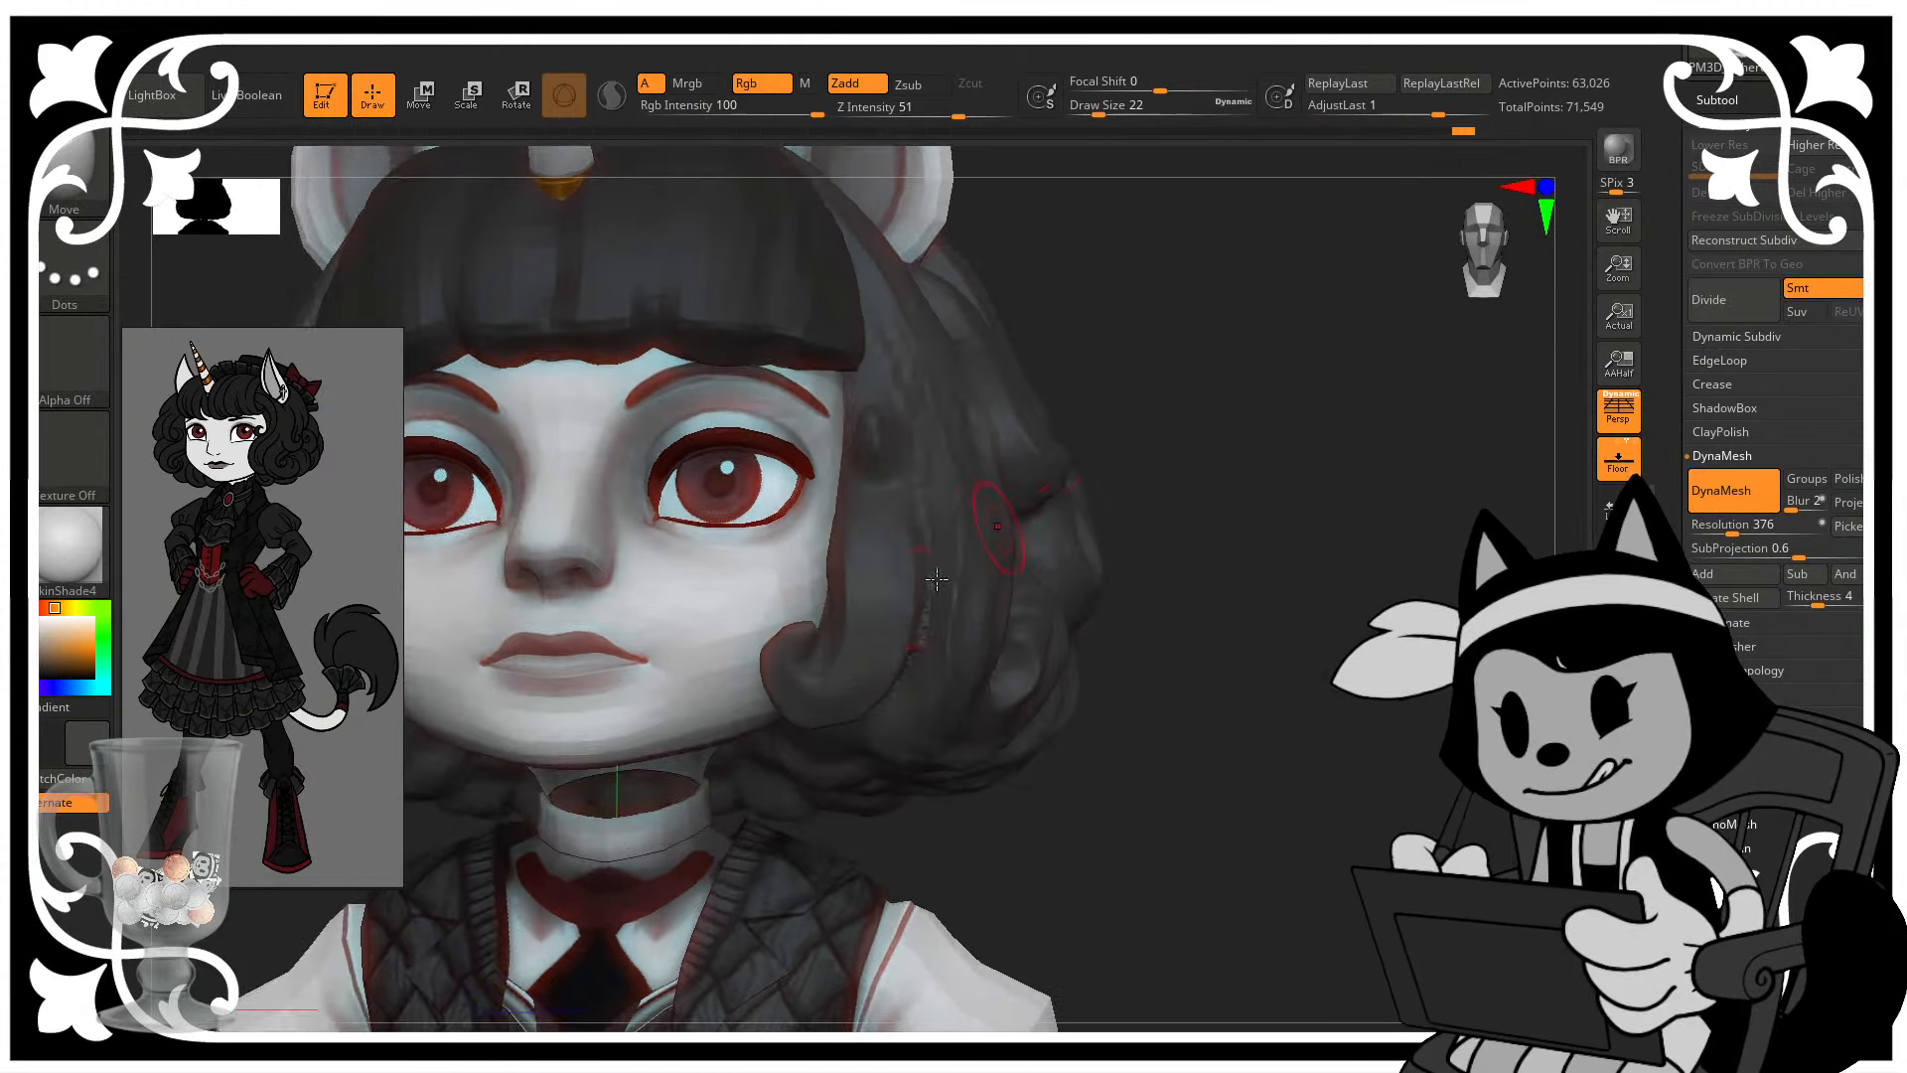
{"action": "mouse_move", "coordinate": [807, 632]}
{"action": "left_mouse_down", "text": "shift"}
{"action": "mouse_move", "coordinate": [813, 655]}
{"action": "mouse_move", "coordinate": [840, 617]}
{"action": "left_mouse_up", "text": "shift"}
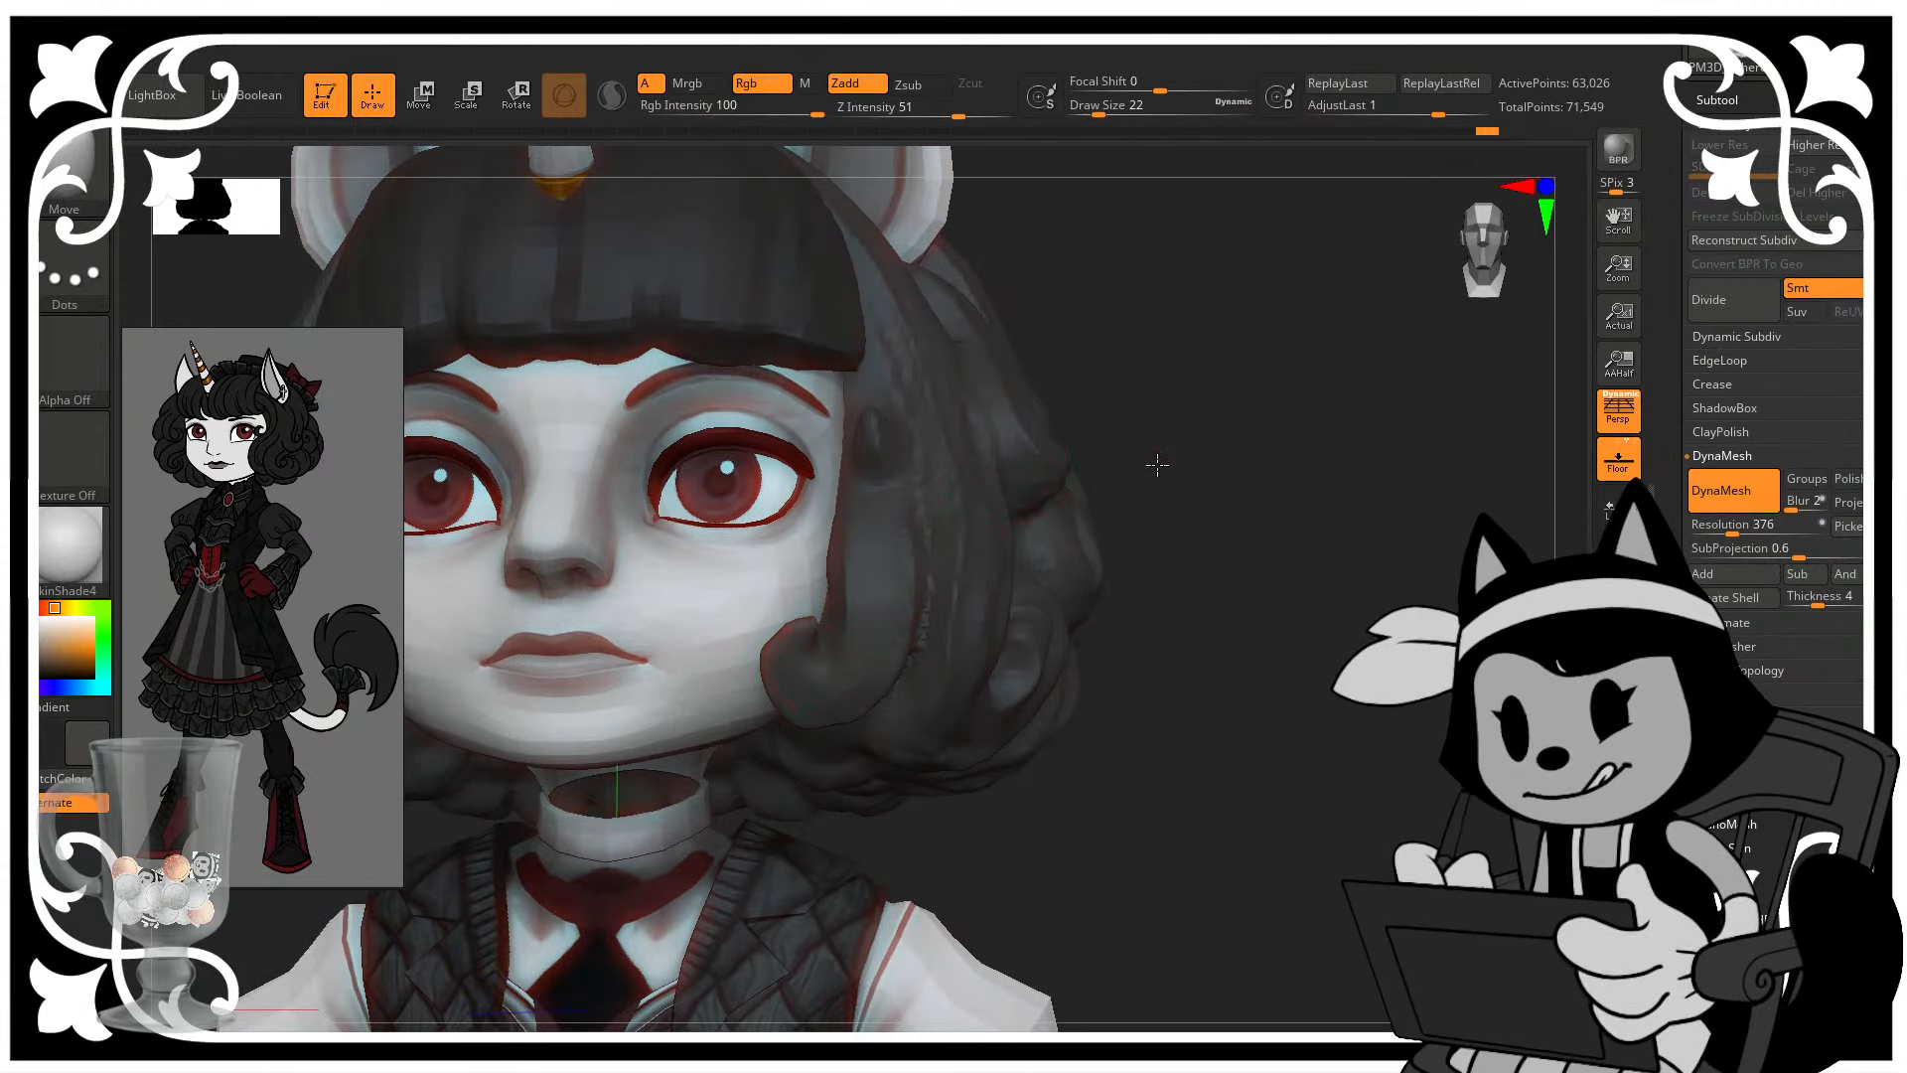
- Pull a short tuft out of the temple lock toward the eye with the Move brush at draw sizes 14 and 26
{"action": "mouse_move", "coordinate": [1157, 464]}
{"action": "left_mouse_down"}
{"action": "mouse_move", "coordinate": [1086, 541]}
{"action": "mouse_move", "coordinate": [954, 608]}
{"action": "left_mouse_up"}
{"action": "left_click_drag", "start_coordinate": [969, 532], "coordinate": [1200, 489]}
{"action": "left_click_drag", "start_coordinate": [1450, 621], "coordinate": [1498, 614], "text": "alt"}
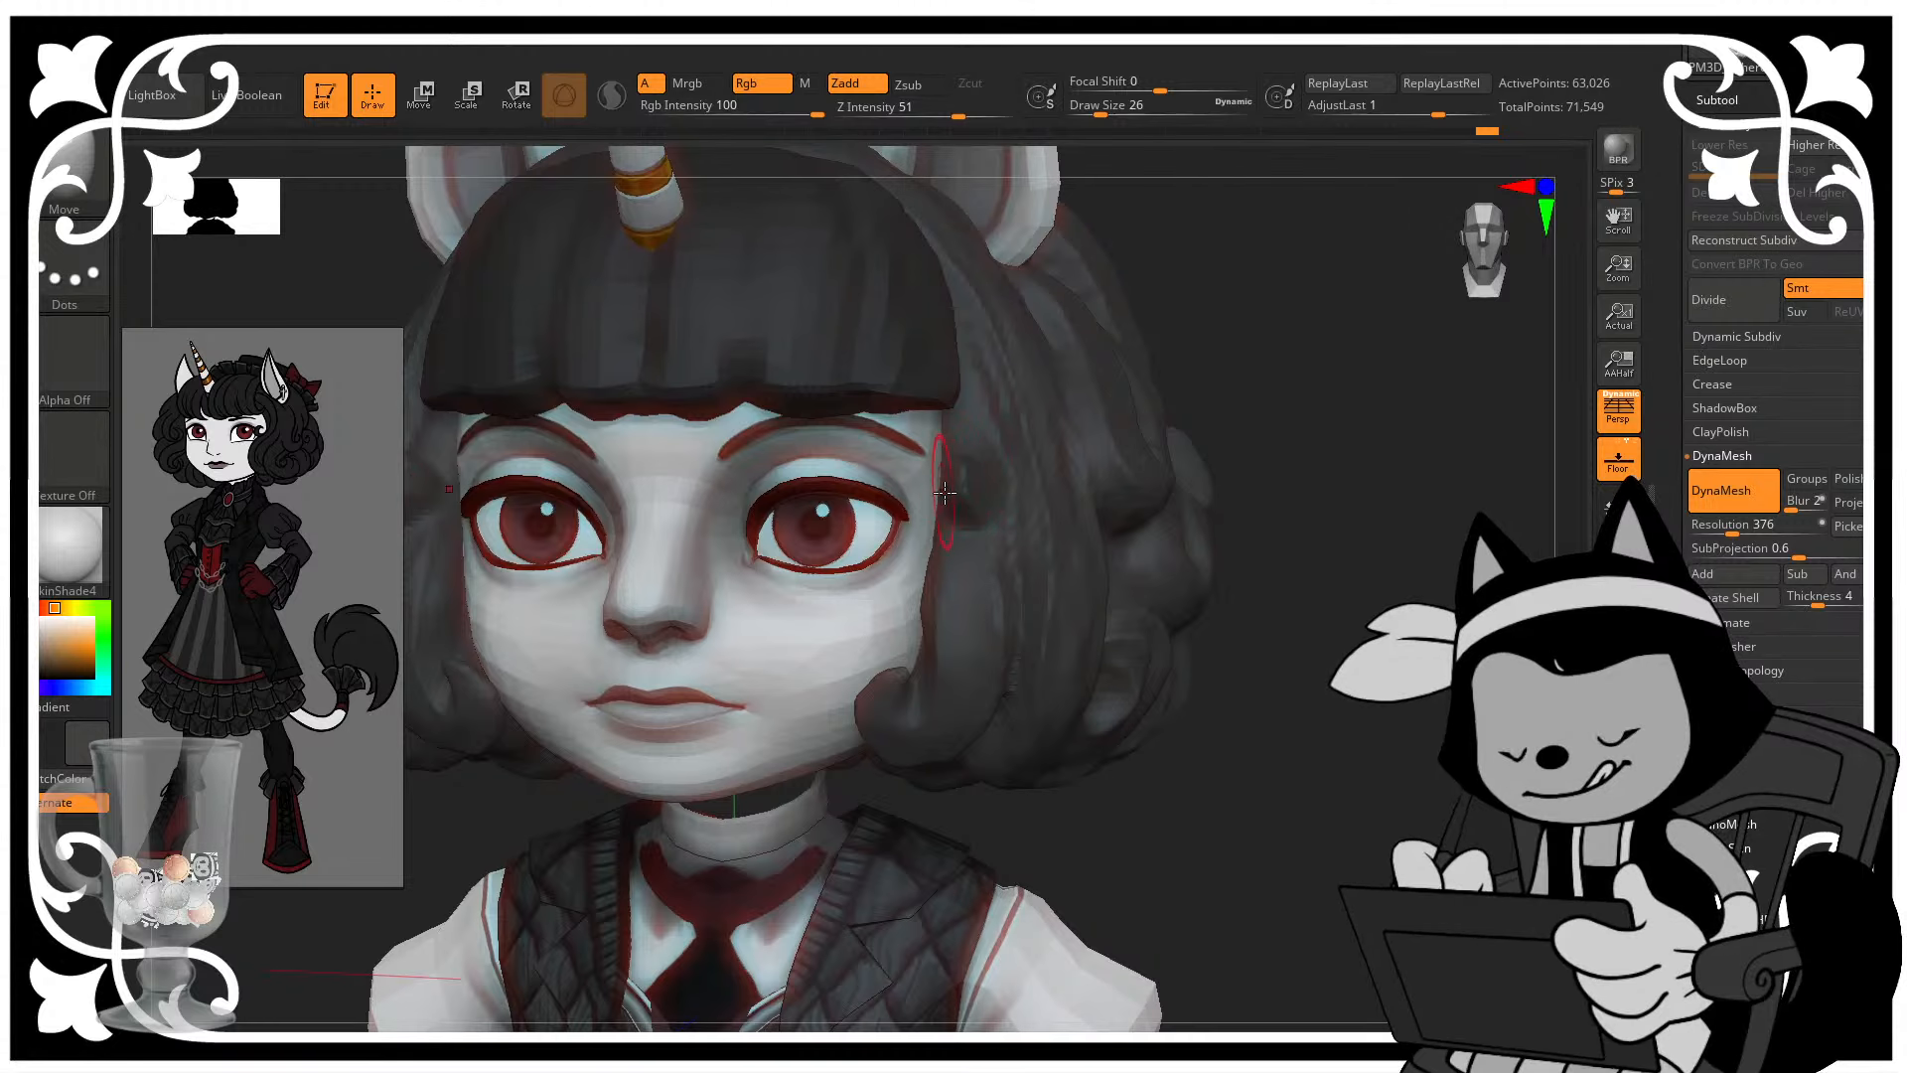
{"action": "left_click_drag", "start_coordinate": [1247, 356], "coordinate": [1147, 381]}
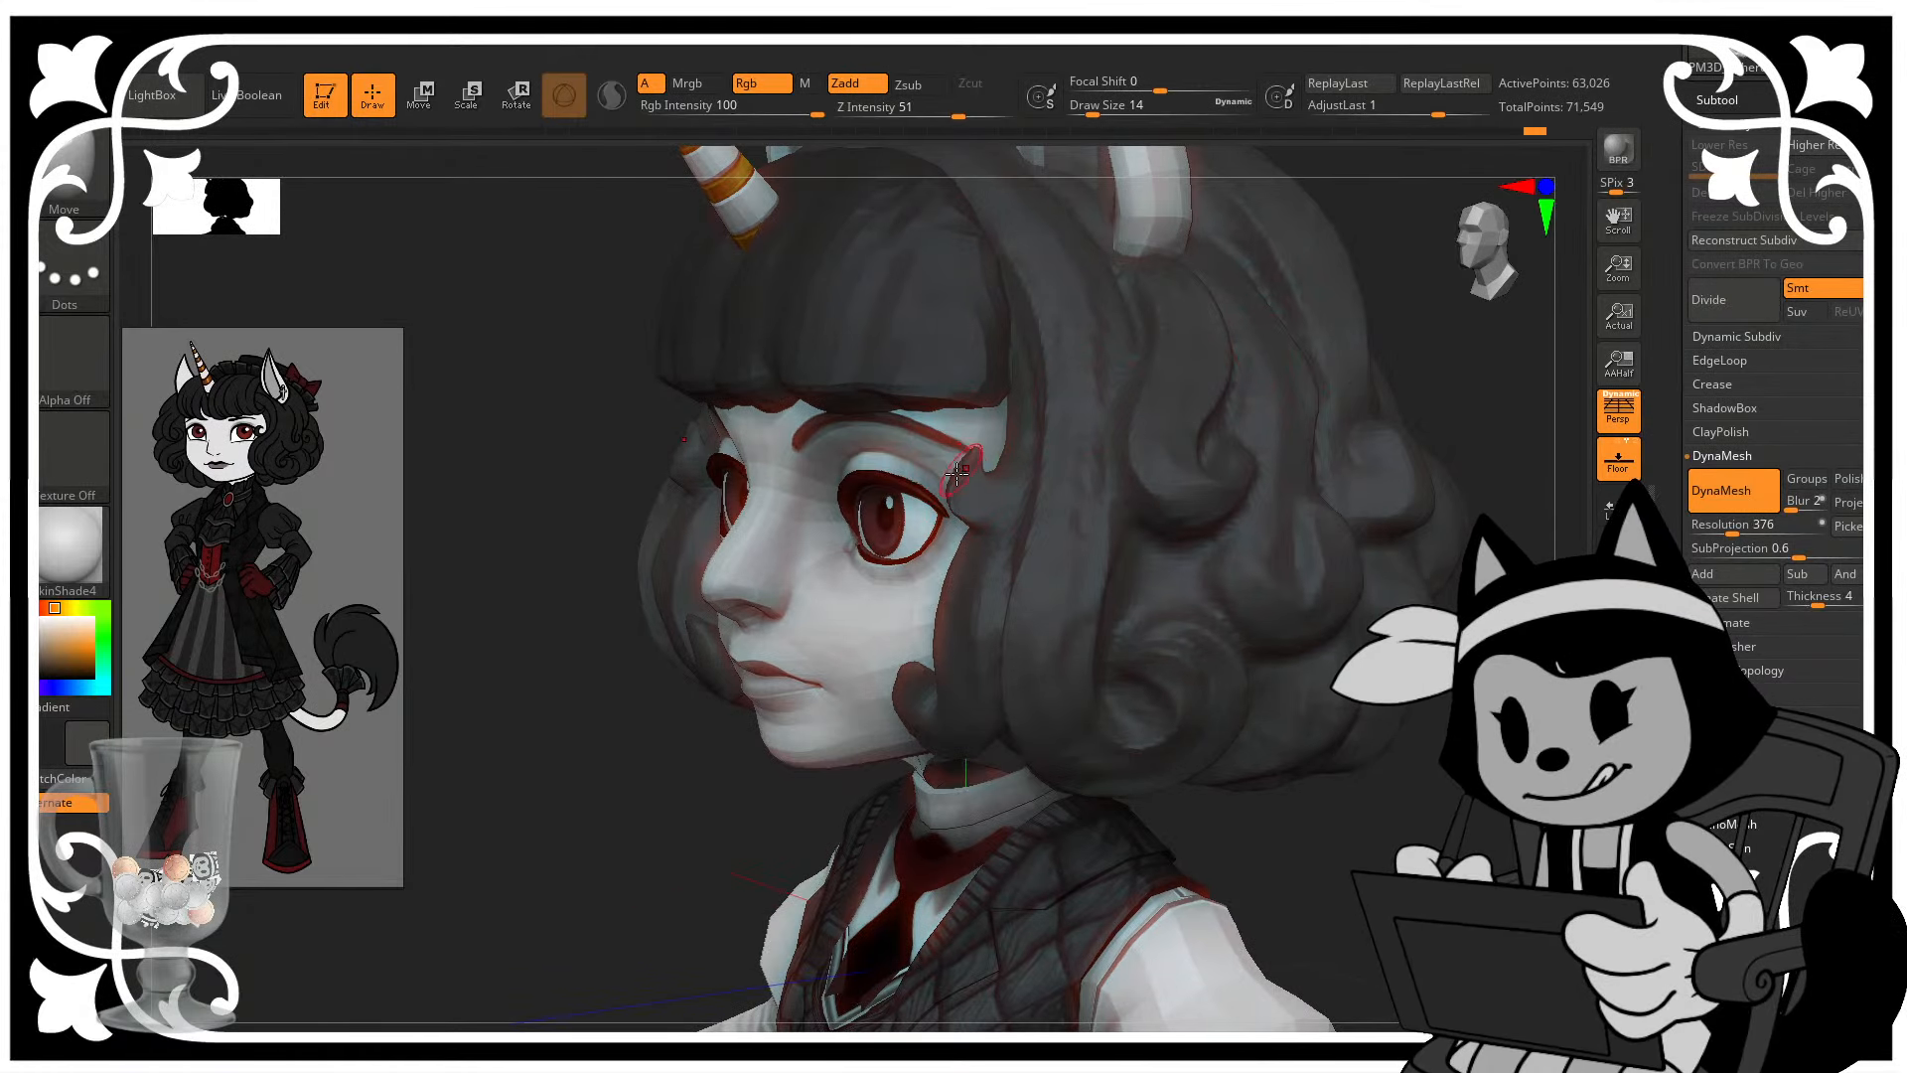
{"action": "left_click_drag", "start_coordinate": [1438, 395], "coordinate": [1369, 397]}
{"action": "key", "text": "bracketright"}
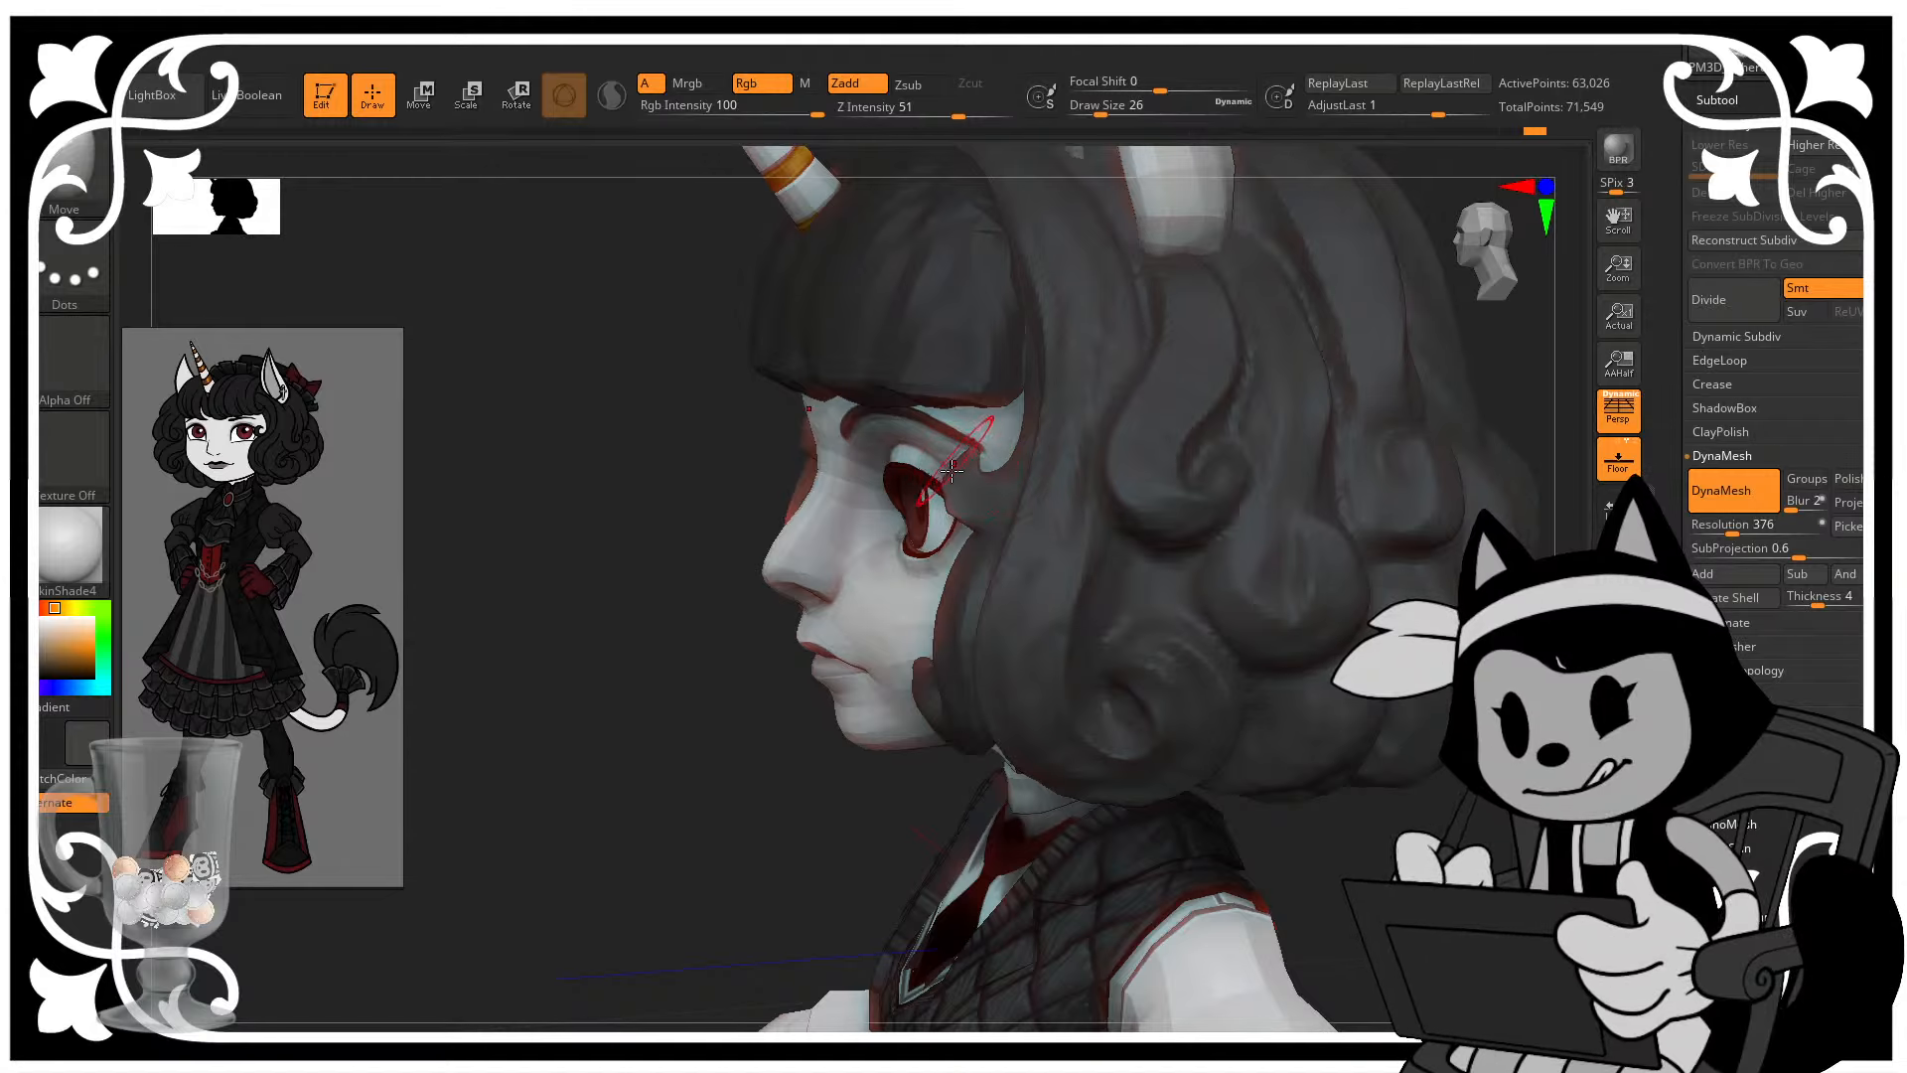
{"action": "left_click_drag", "start_coordinate": [792, 768], "coordinate": [919, 760]}
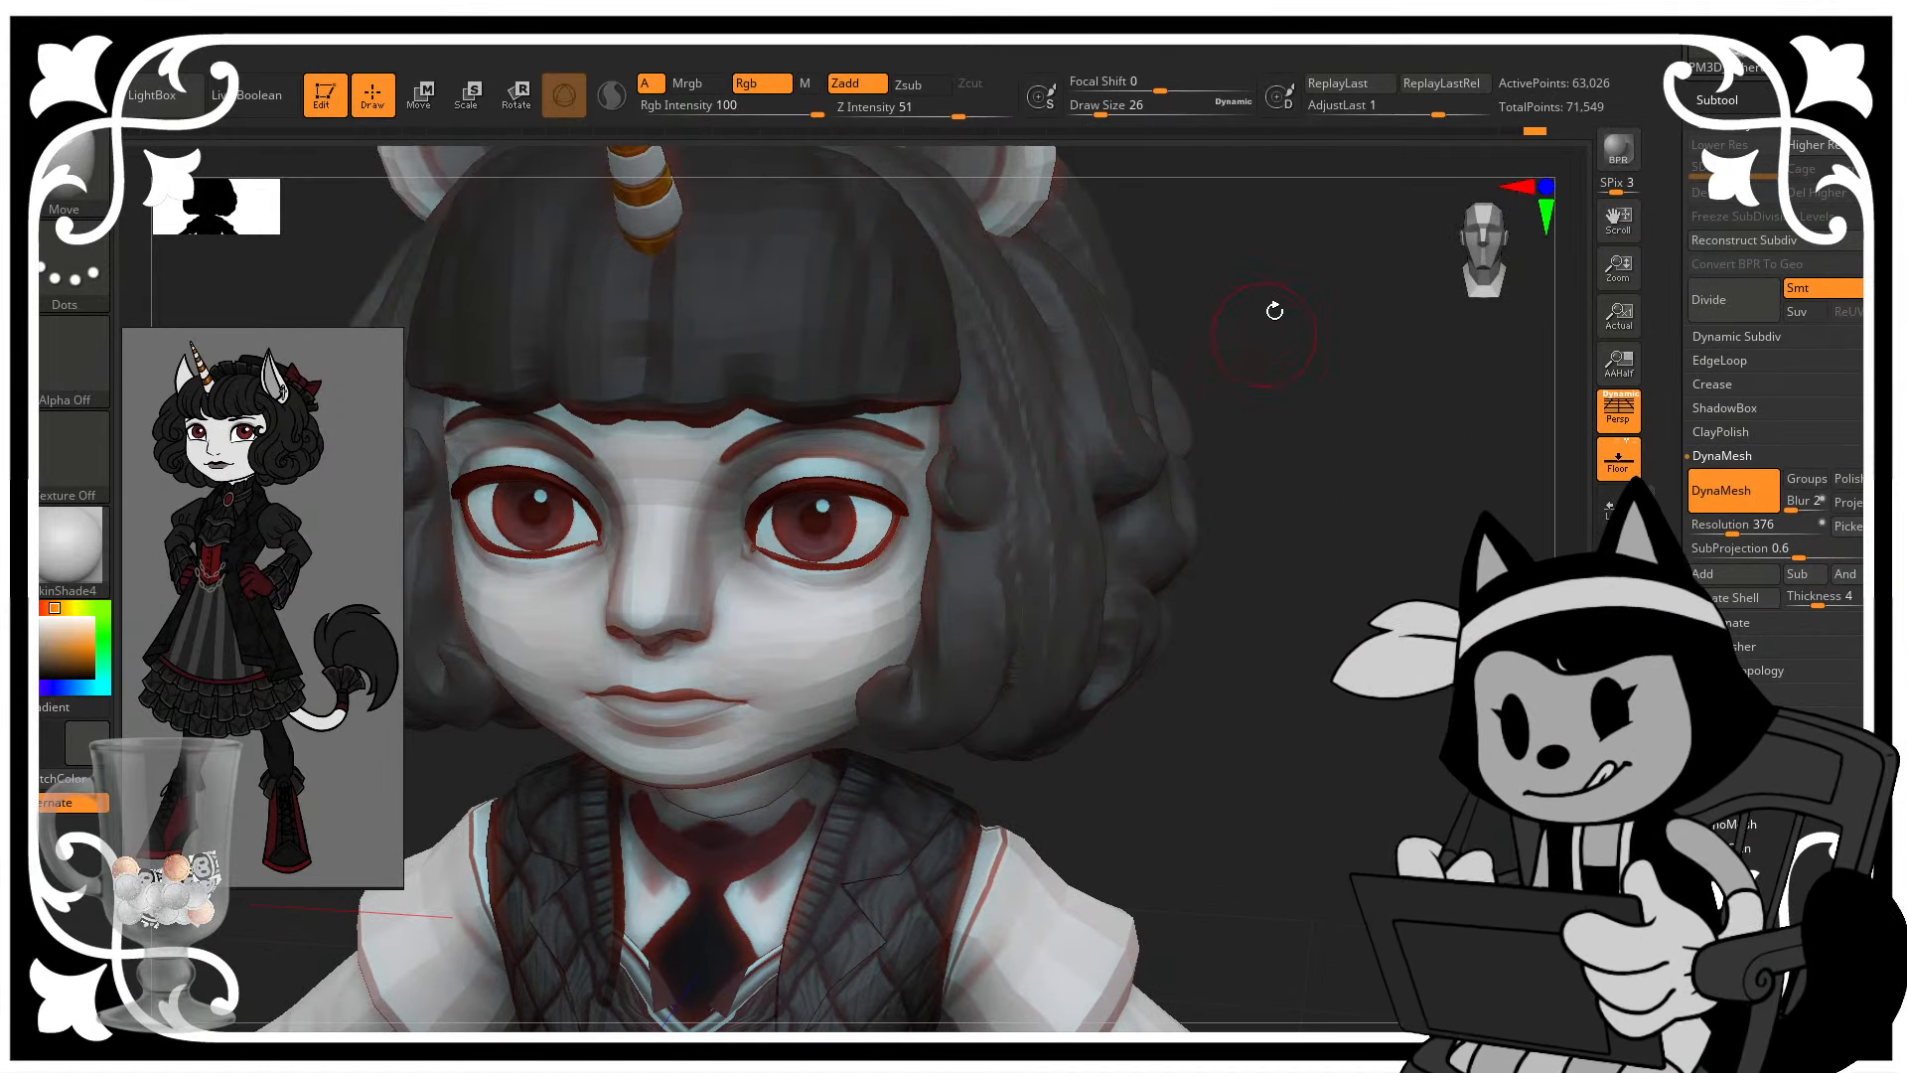
- Adjust the curve and underside of the temple tuft from the front with the Move brush at draw sizes 14 to 22
{"action": "left_click_drag", "start_coordinate": [1278, 424], "coordinate": [1280, 412]}
{"action": "right_click_drag", "start_coordinate": [1073, 425], "coordinate": [966, 487], "text": "shift"}
{"action": "key", "text": "bracketleft"}
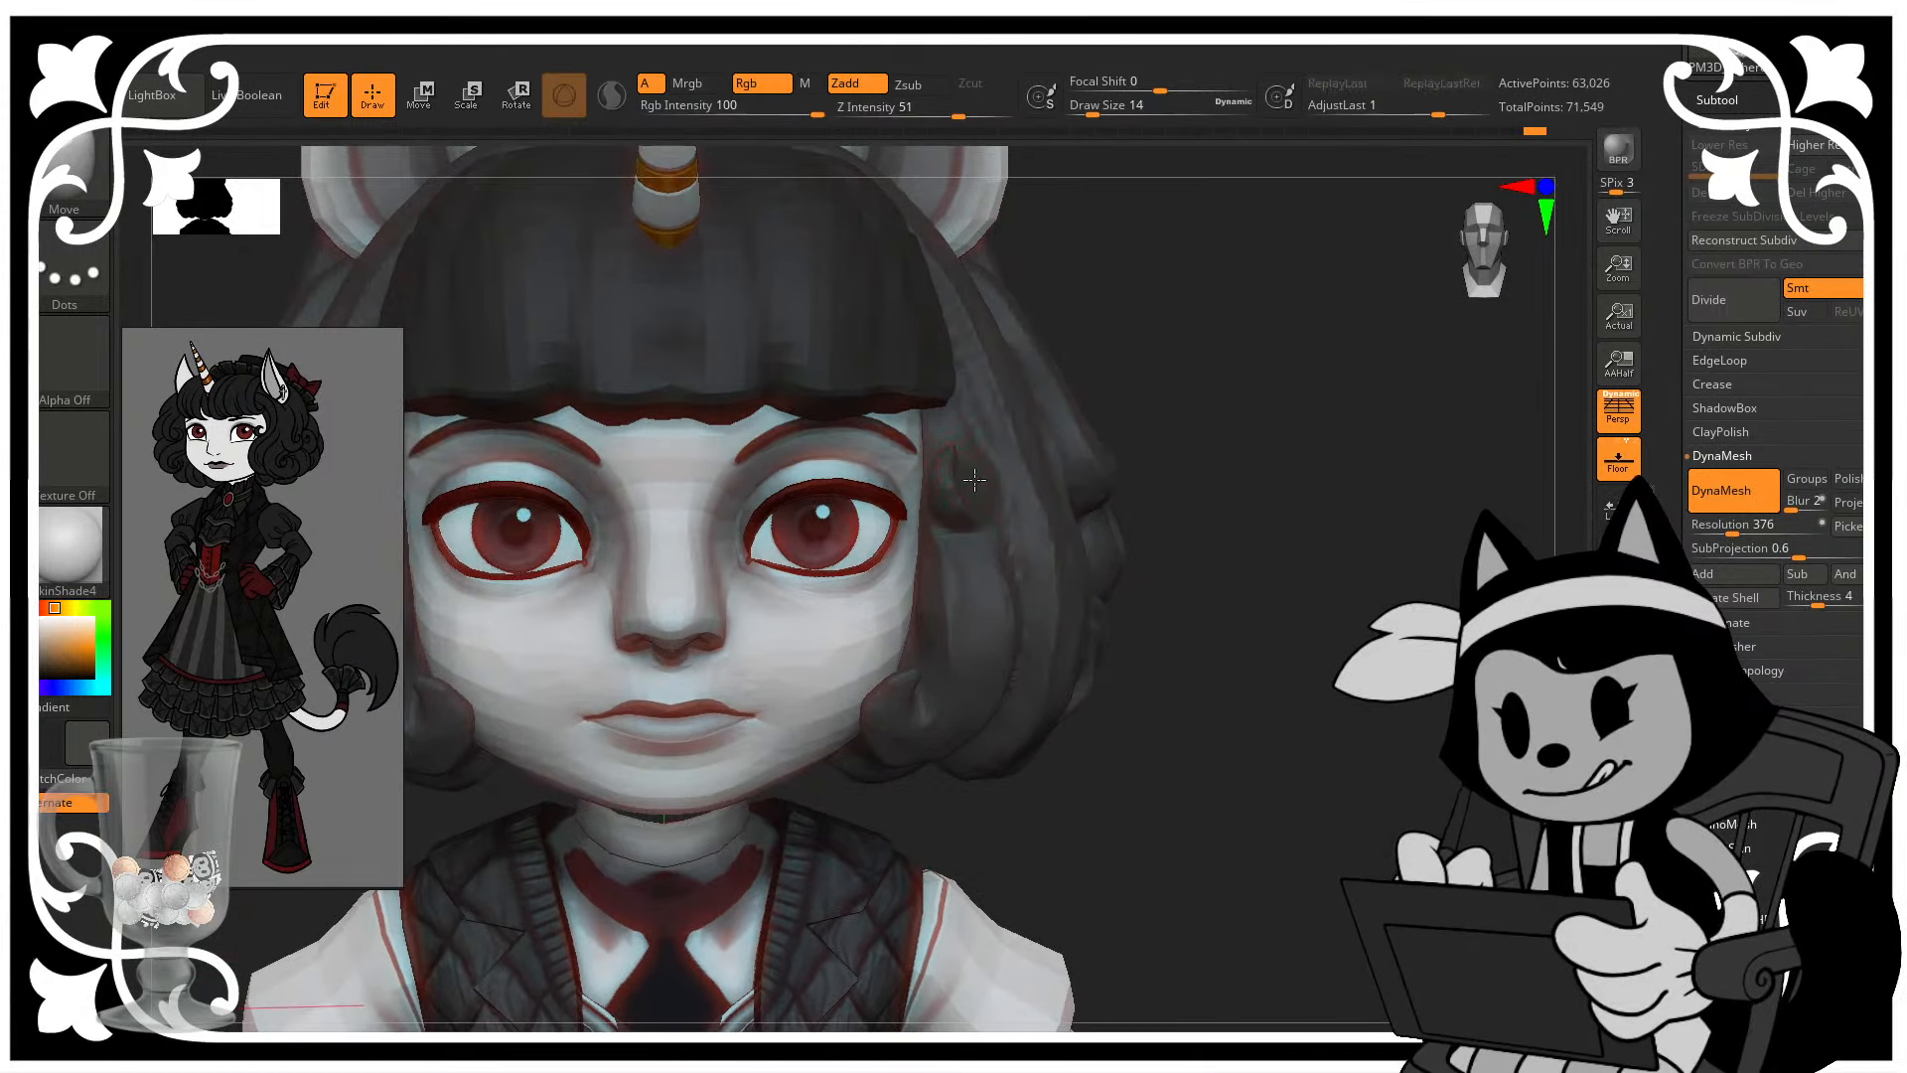
{"action": "left_click_drag", "start_coordinate": [978, 486], "coordinate": [984, 488]}
{"action": "left_click_drag", "start_coordinate": [1141, 388], "coordinate": [1207, 365]}
{"action": "key", "text": "bracketright"}
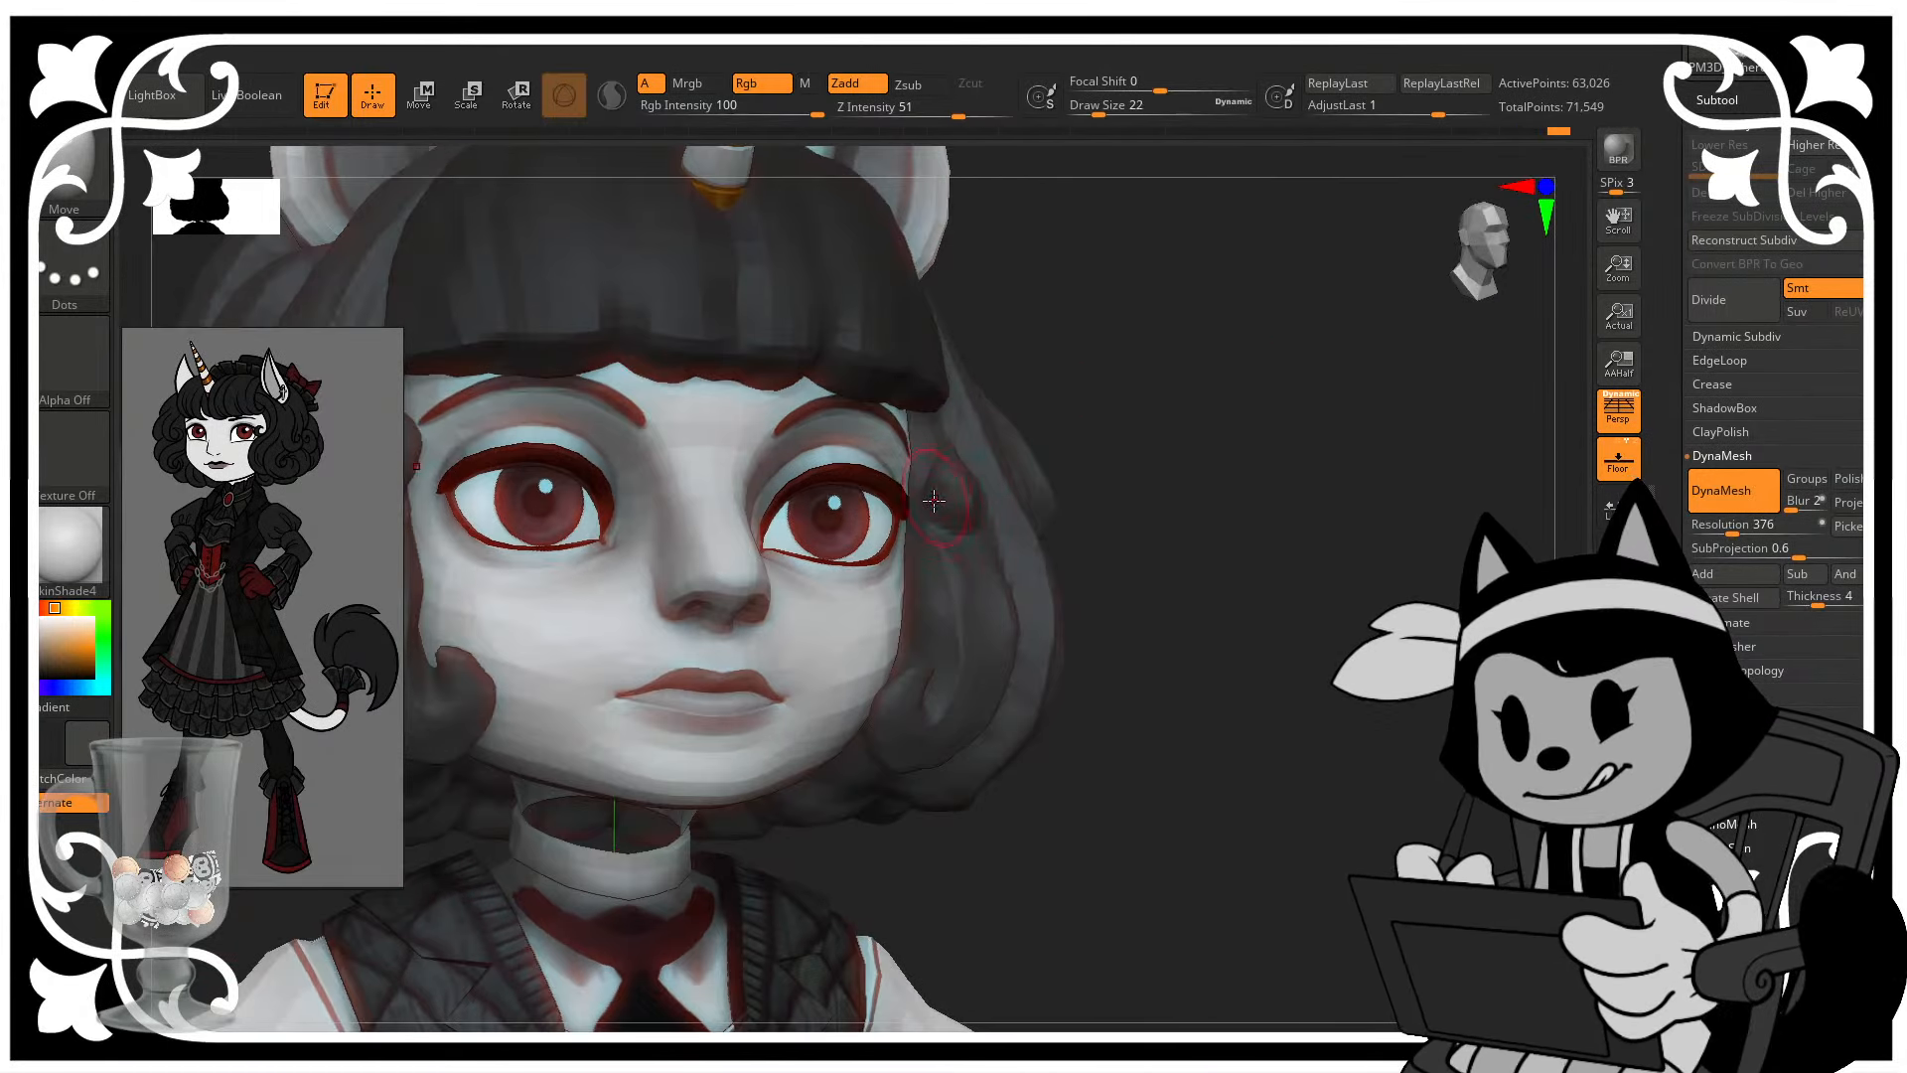
{"action": "mouse_move", "coordinate": [945, 491]}
{"action": "left_mouse_down"}
{"action": "mouse_move", "coordinate": [920, 496]}
{"action": "mouse_move", "coordinate": [941, 569]}
{"action": "left_mouse_up"}
{"action": "left_click_drag", "start_coordinate": [1180, 410], "coordinate": [1115, 425], "text": "shift"}
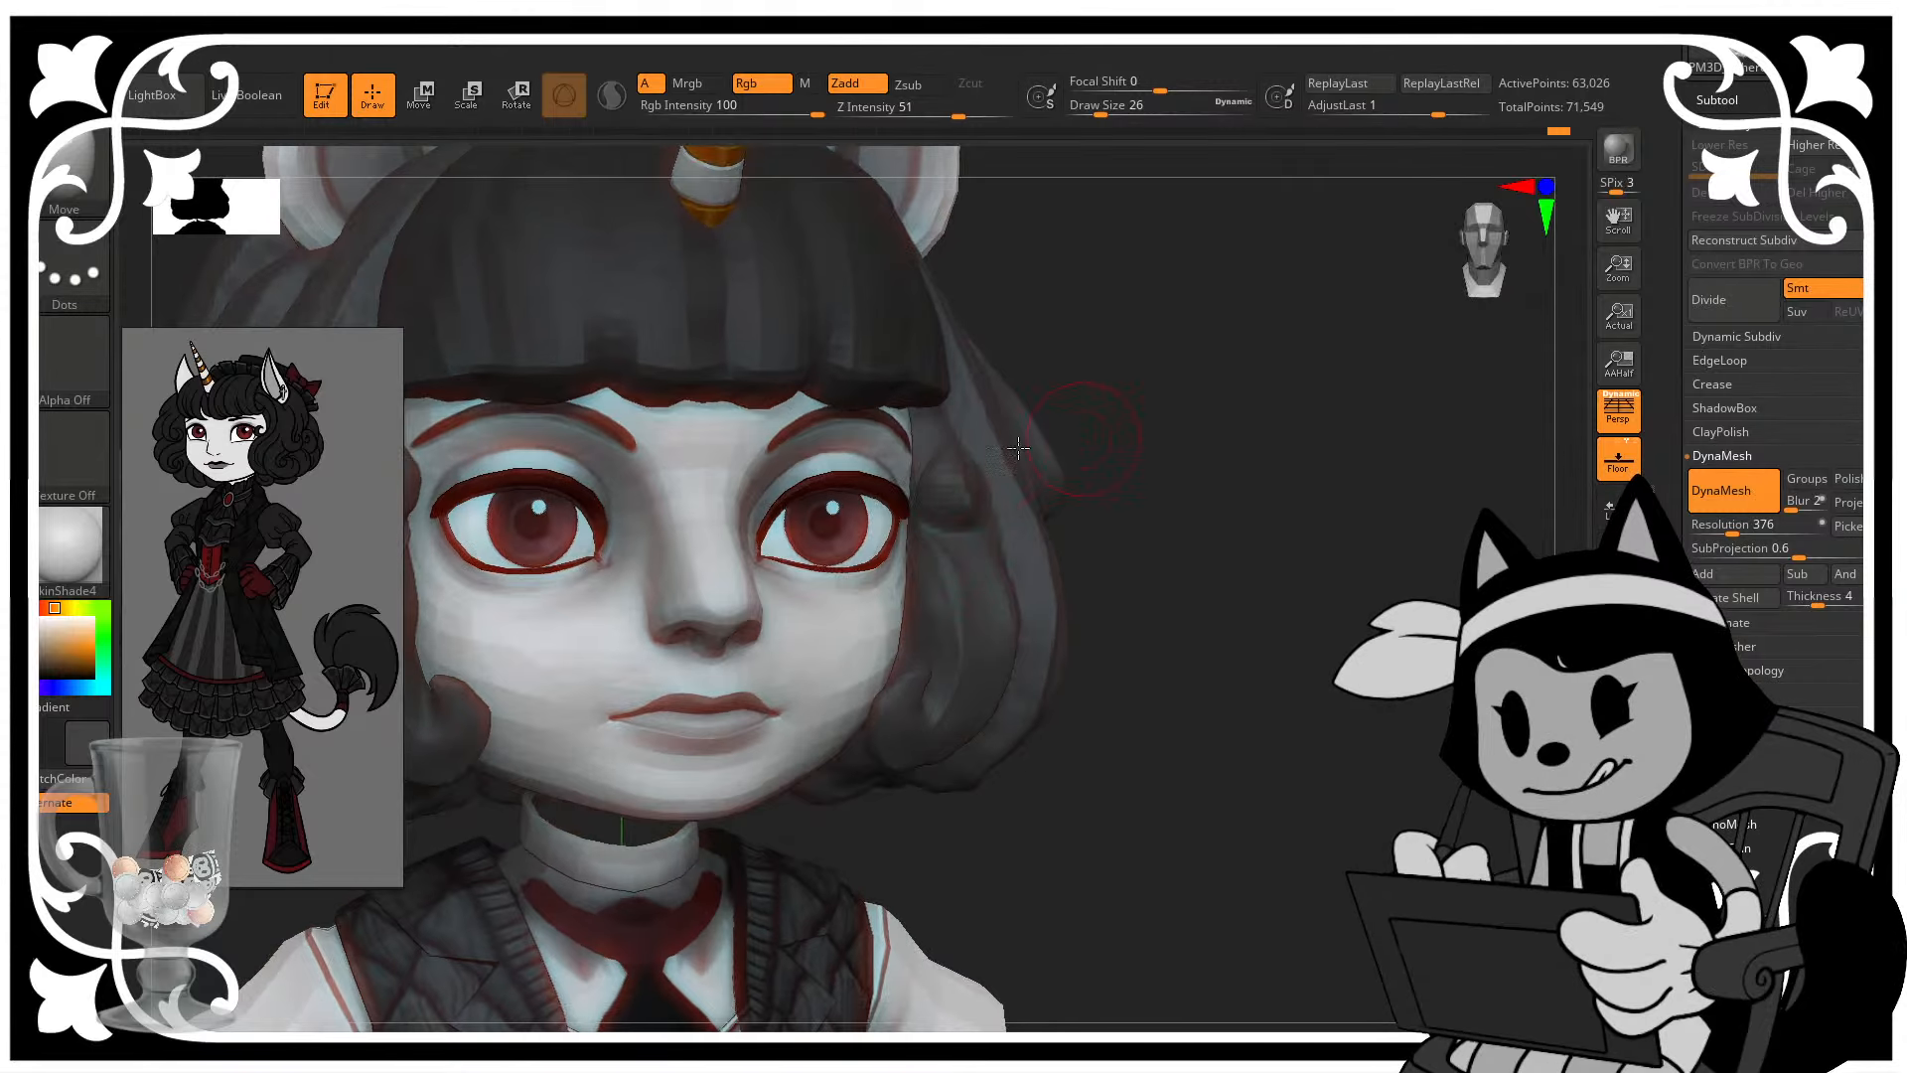
- Nudge the temple tuft's edge toward the outer corner of the eye with the Move brush at draw sizes 22 to 26
{"action": "left_click_drag", "start_coordinate": [949, 456], "coordinate": [933, 453]}
{"action": "mouse_move", "coordinate": [1177, 397]}
{"action": "left_mouse_down"}
{"action": "mouse_move", "coordinate": [1111, 406]}
{"action": "mouse_move", "coordinate": [1172, 409]}
{"action": "left_mouse_up"}
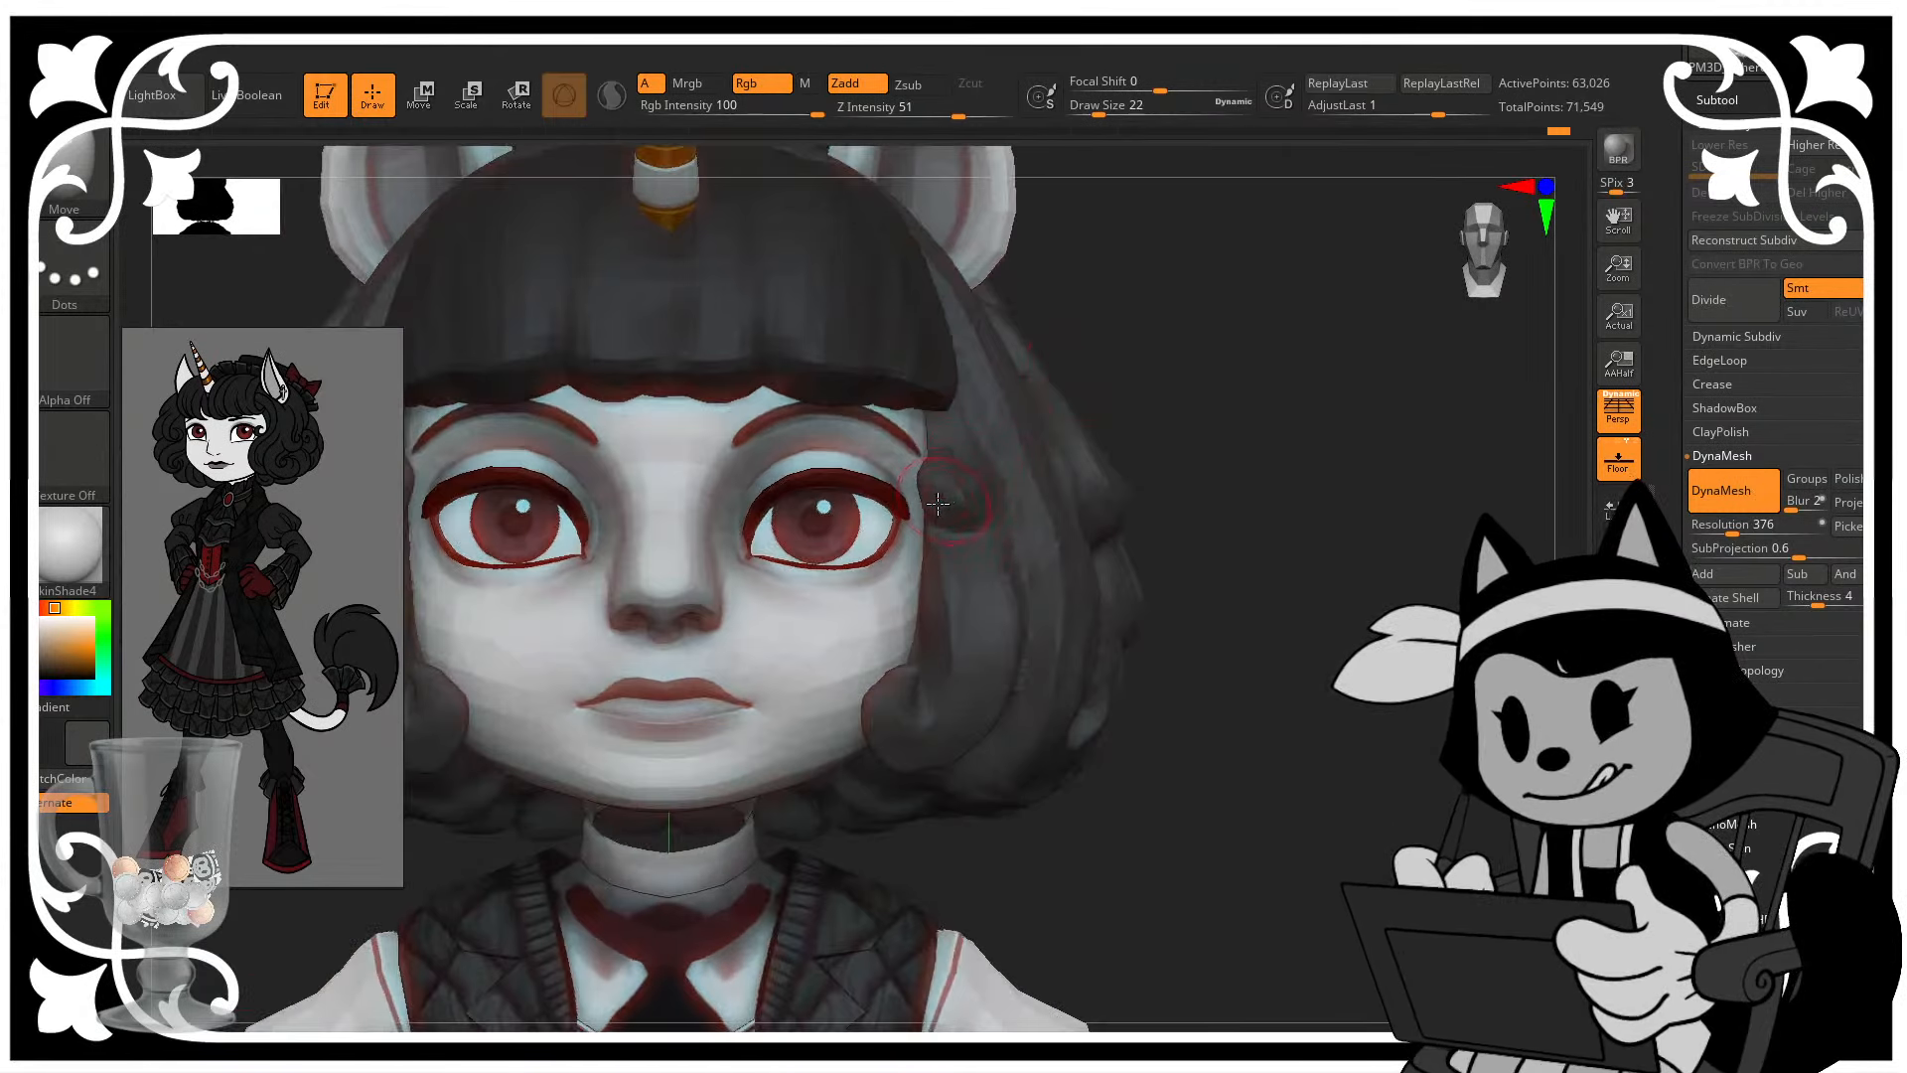
{"action": "left_click_drag", "start_coordinate": [939, 502], "coordinate": [930, 501]}
{"action": "left_click_drag", "start_coordinate": [1205, 358], "coordinate": [1133, 382]}
{"action": "key", "text": "bracketleft"}
{"action": "left_click_drag", "start_coordinate": [937, 490], "coordinate": [931, 500]}
{"action": "left_click_drag", "start_coordinate": [1268, 361], "coordinate": [1172, 376]}
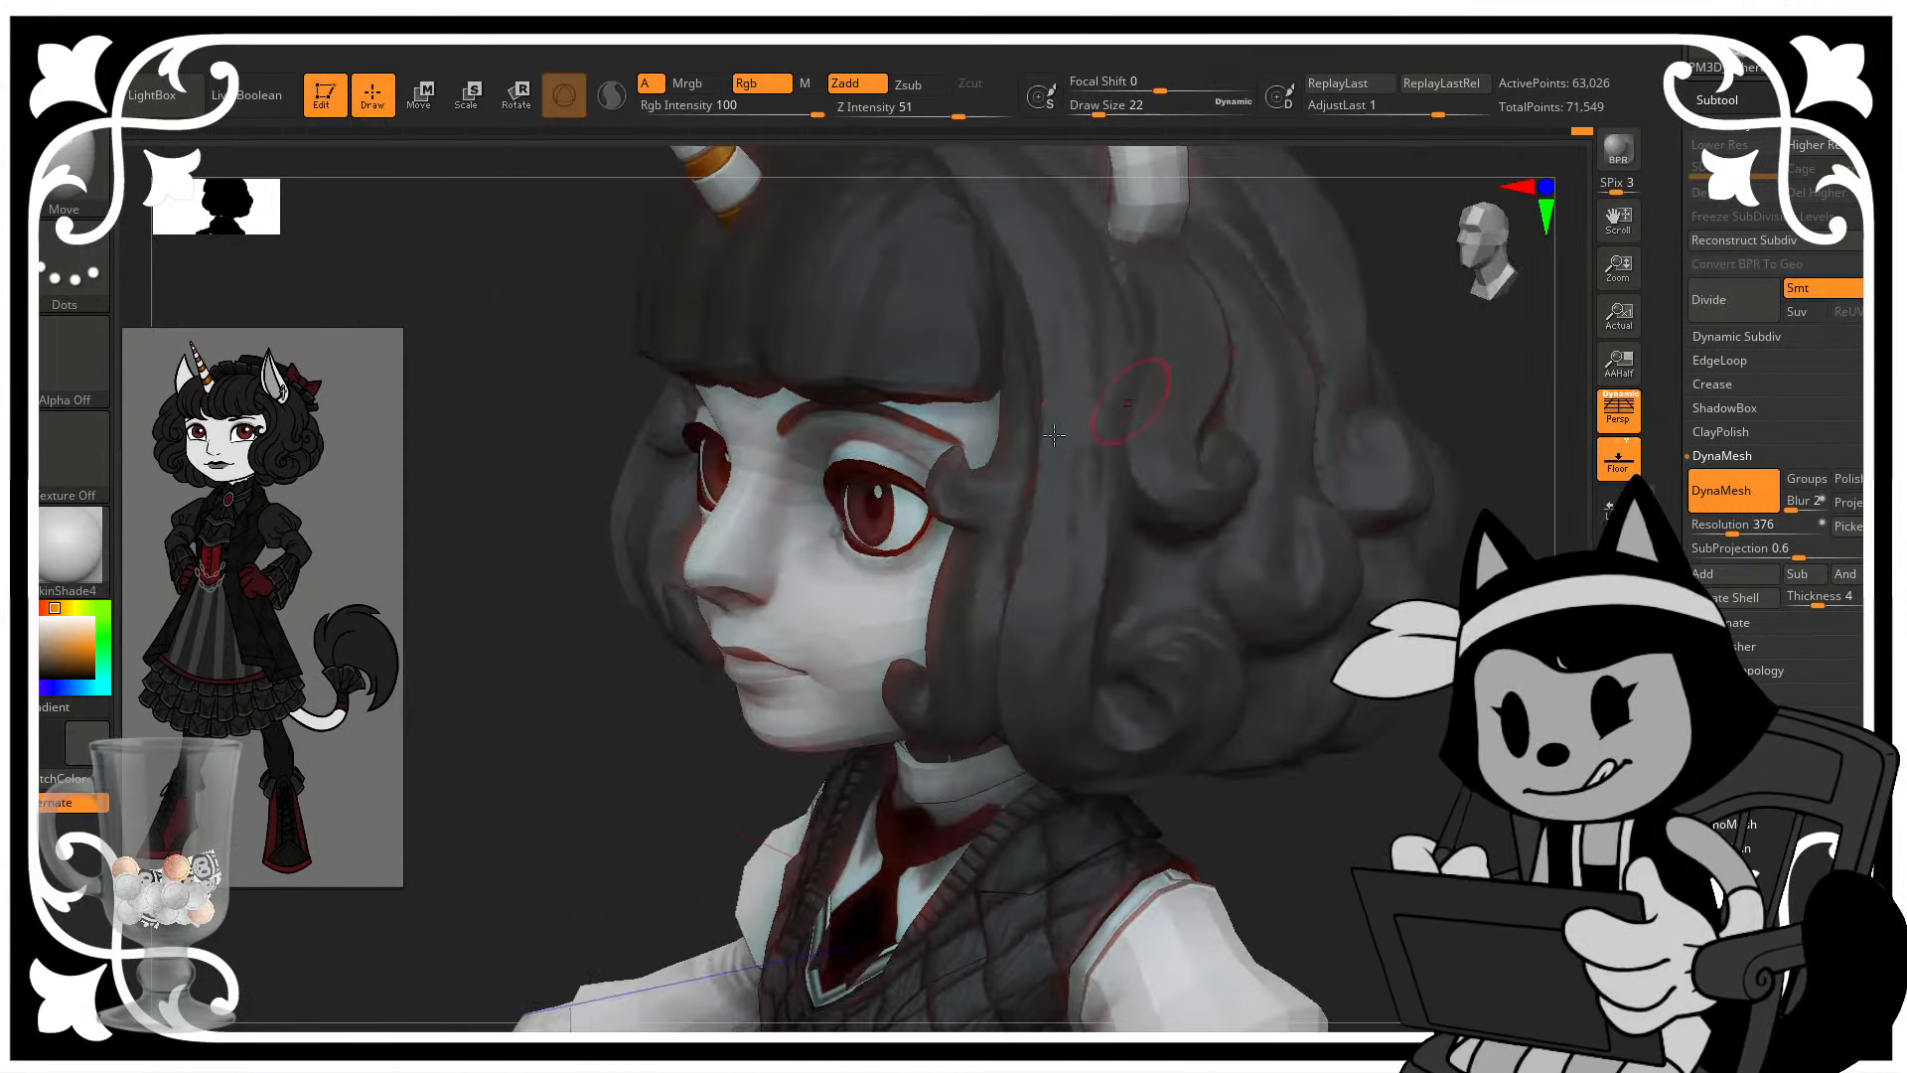
- Switch to ClayBuildup at draw size 14 and build up the strand between the fringe and the temple tuft
{"action": "key", "text": "b"}
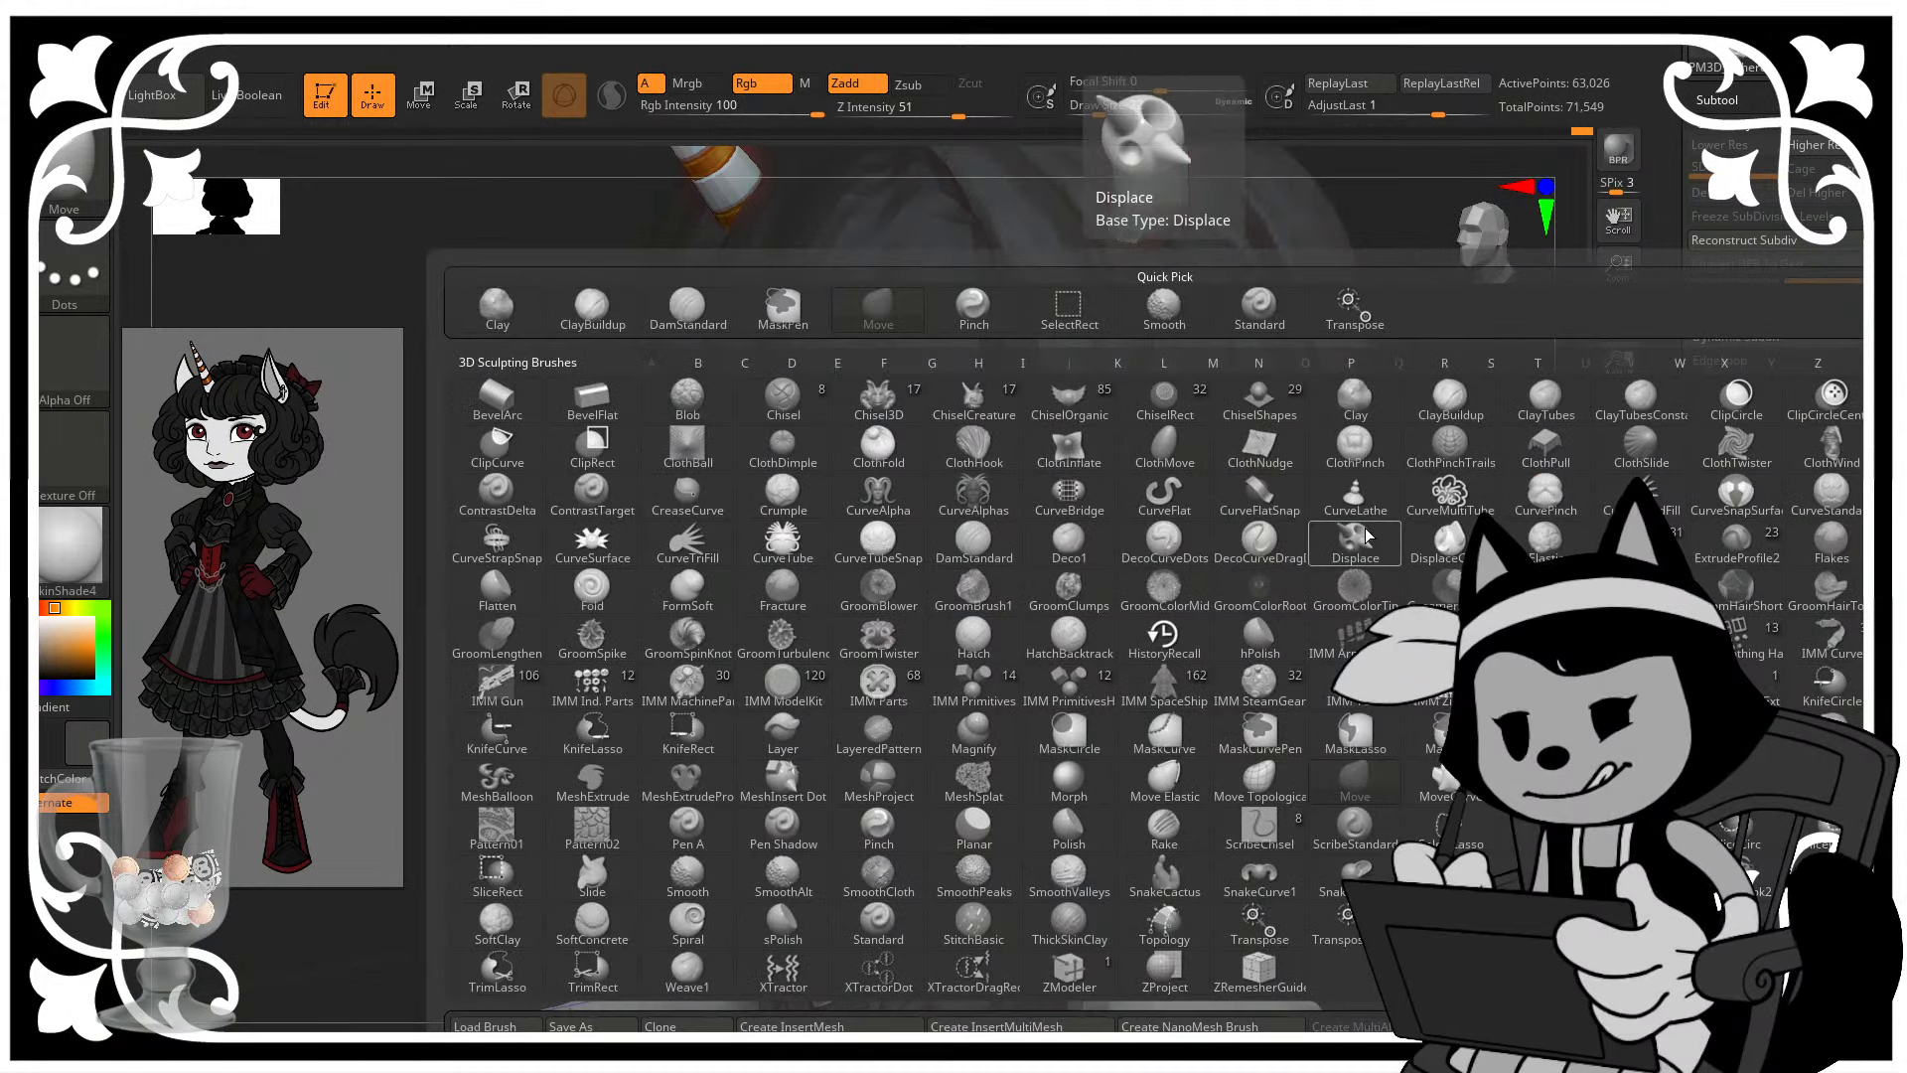
{"action": "key", "text": "c"}
{"action": "key", "text": "b"}
{"action": "left_click_drag", "start_coordinate": [1470, 338], "coordinate": [1452, 452], "text": "alt"}
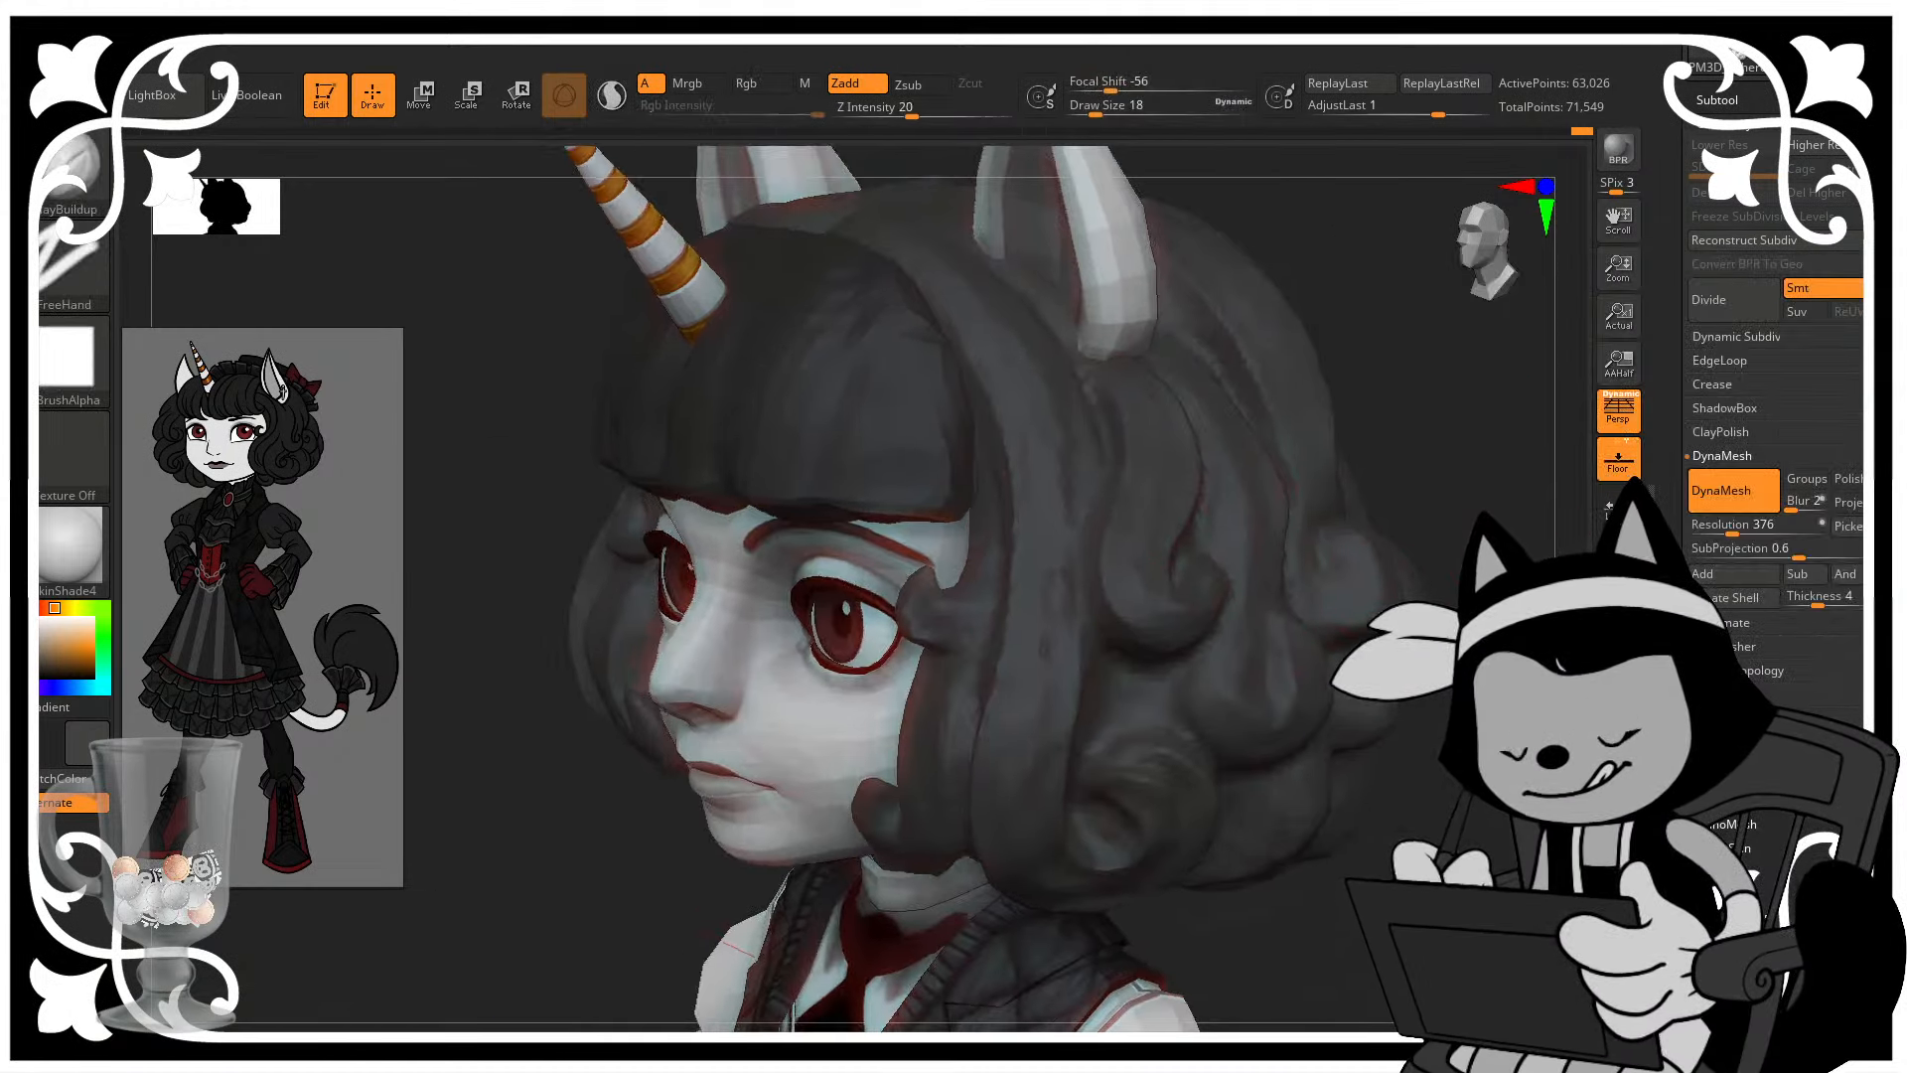
{"action": "left_click_drag", "start_coordinate": [1391, 377], "coordinate": [1460, 402]}
{"action": "key", "text": "bracketleft"}
{"action": "key", "text": "bracketleft"}
{"action": "left_click_drag", "start_coordinate": [1045, 607], "coordinate": [1049, 514]}
{"action": "left_click_drag", "start_coordinate": [1487, 408], "coordinate": [1548, 411]}
{"action": "left_click_drag", "start_coordinate": [1050, 596], "coordinate": [1047, 550]}
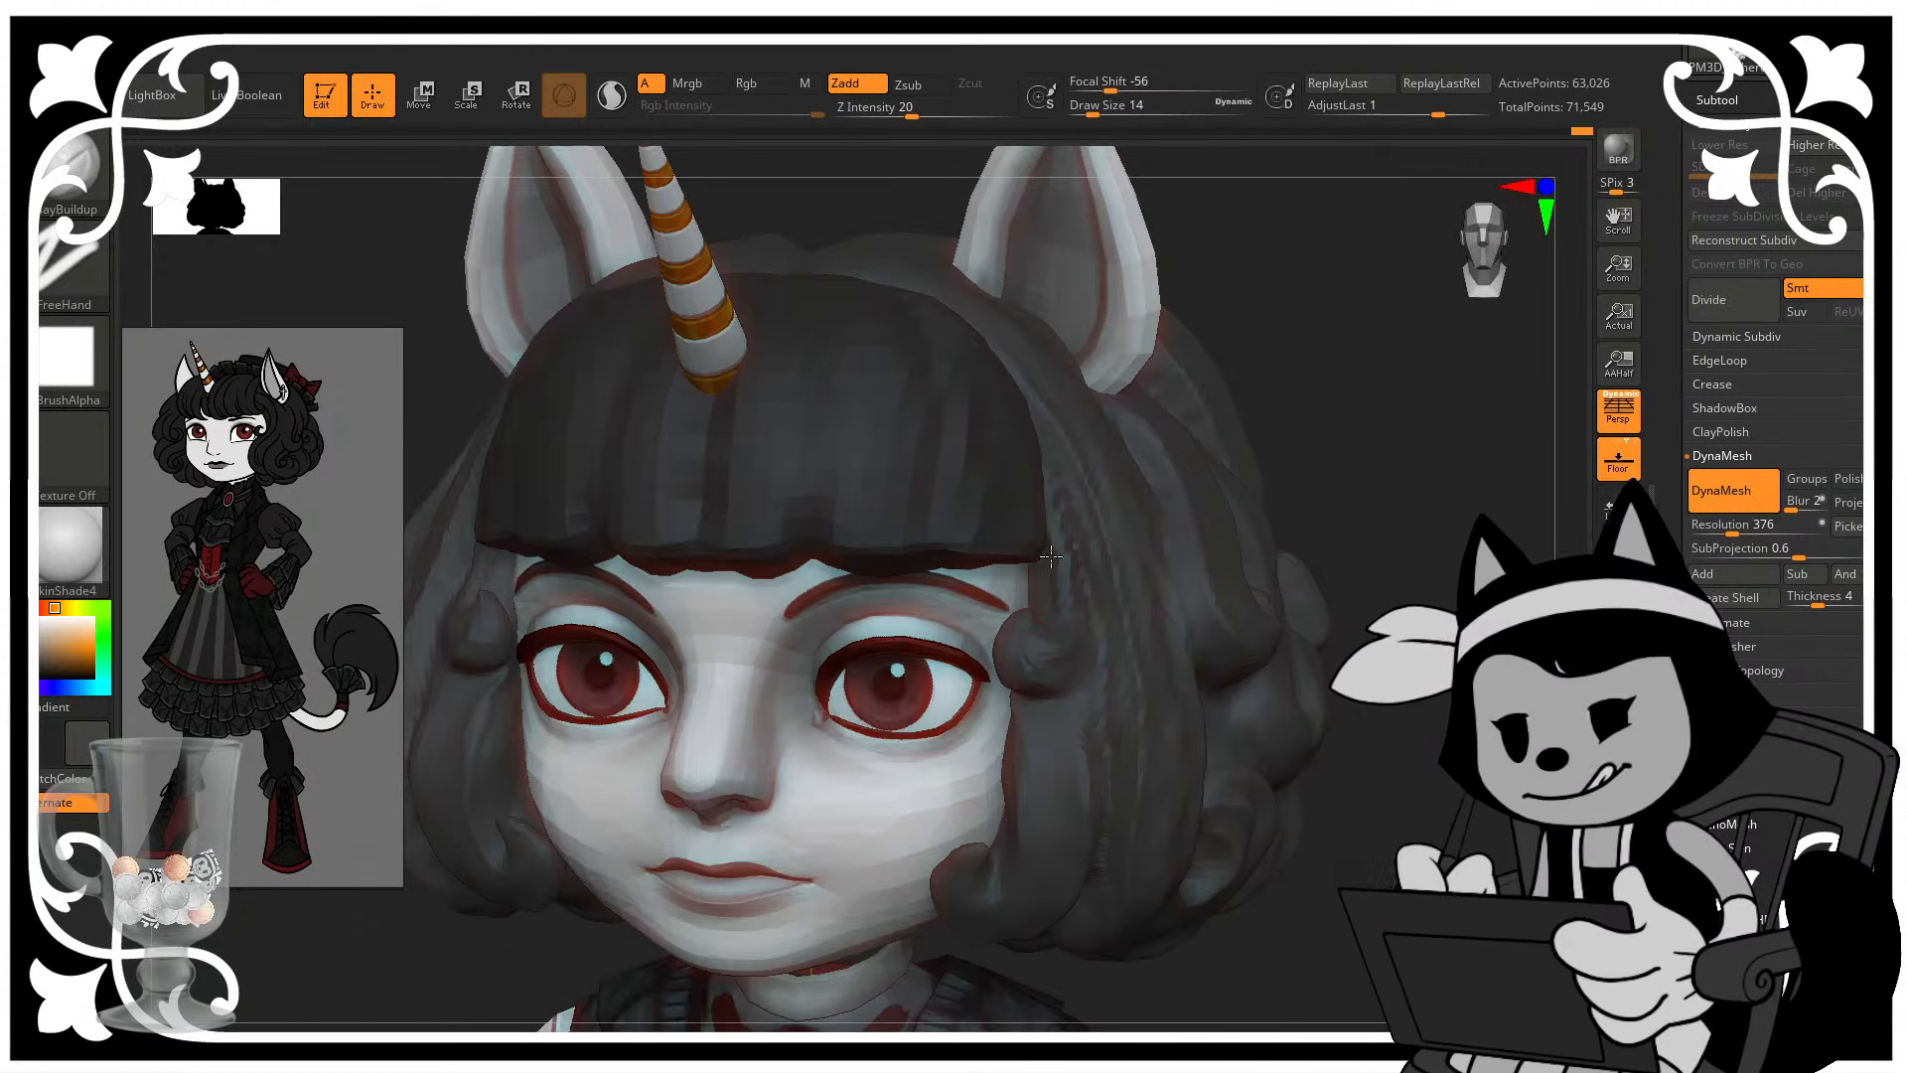
- Reshape the temple tuft's curve near the outer corner of the eye with the Move brush at draw sizes 10 to 26
{"action": "key", "text": "bracketright"}
{"action": "key", "text": "b"}
{"action": "key", "text": "m"}
{"action": "key", "text": "v"}
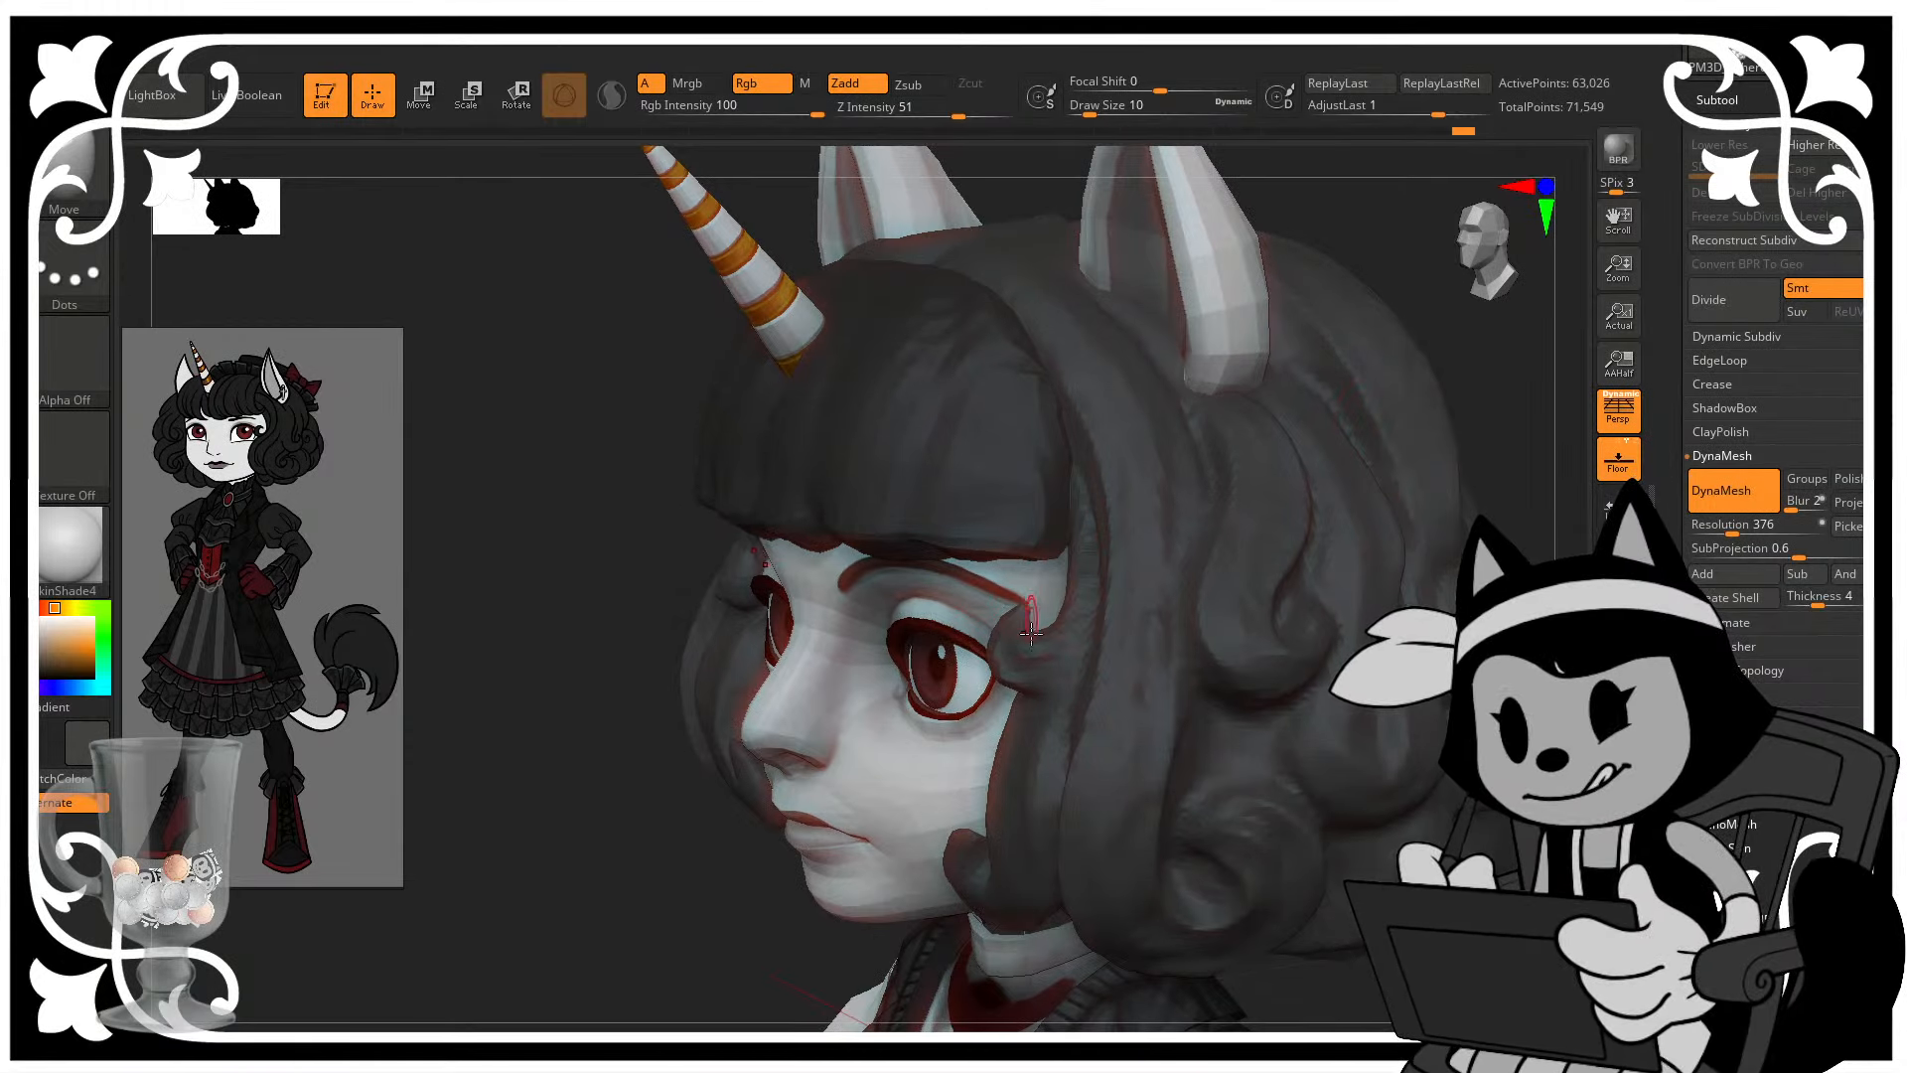
{"action": "key", "text": "shift"}
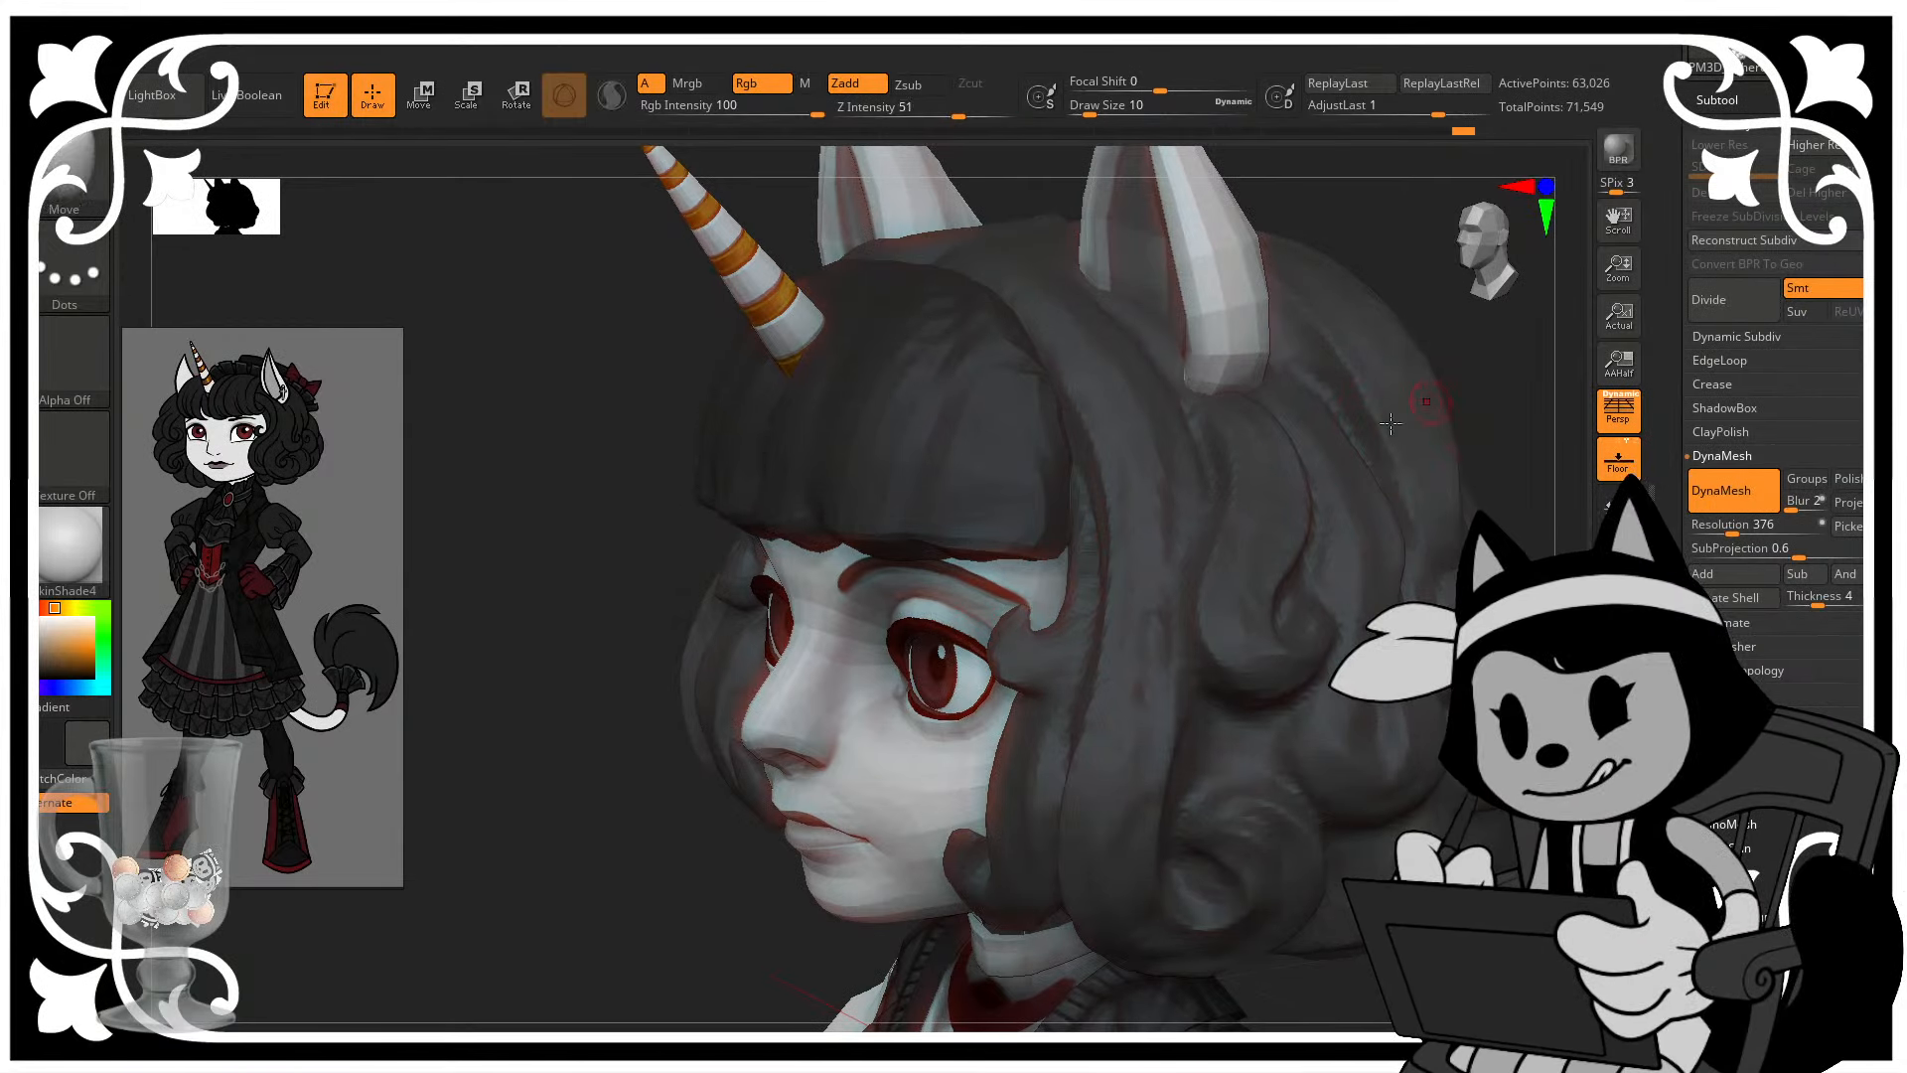
{"action": "left_click_drag", "start_coordinate": [982, 686], "coordinate": [1020, 652]}
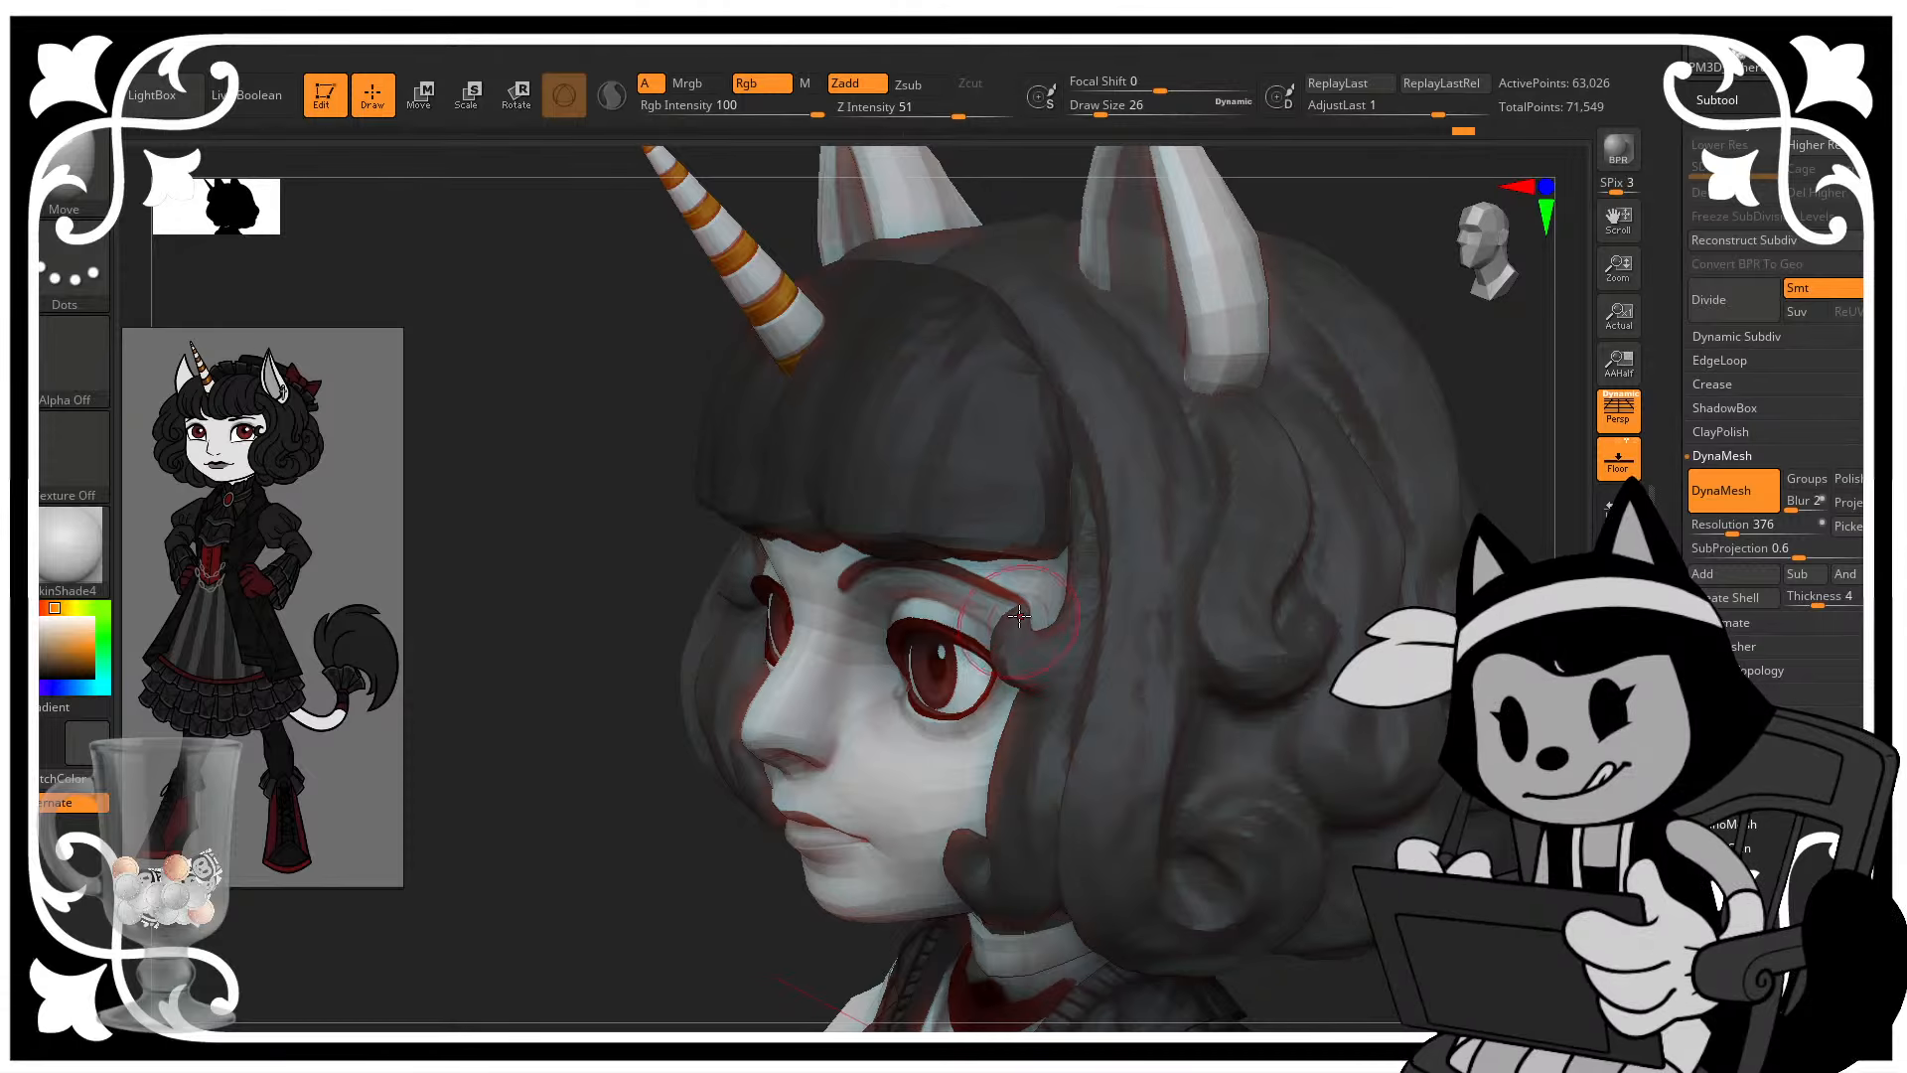
- Tighten the temple tuft's edges with the Pinch brush at draw sizes 14 to 18
{"action": "key", "text": "b"}
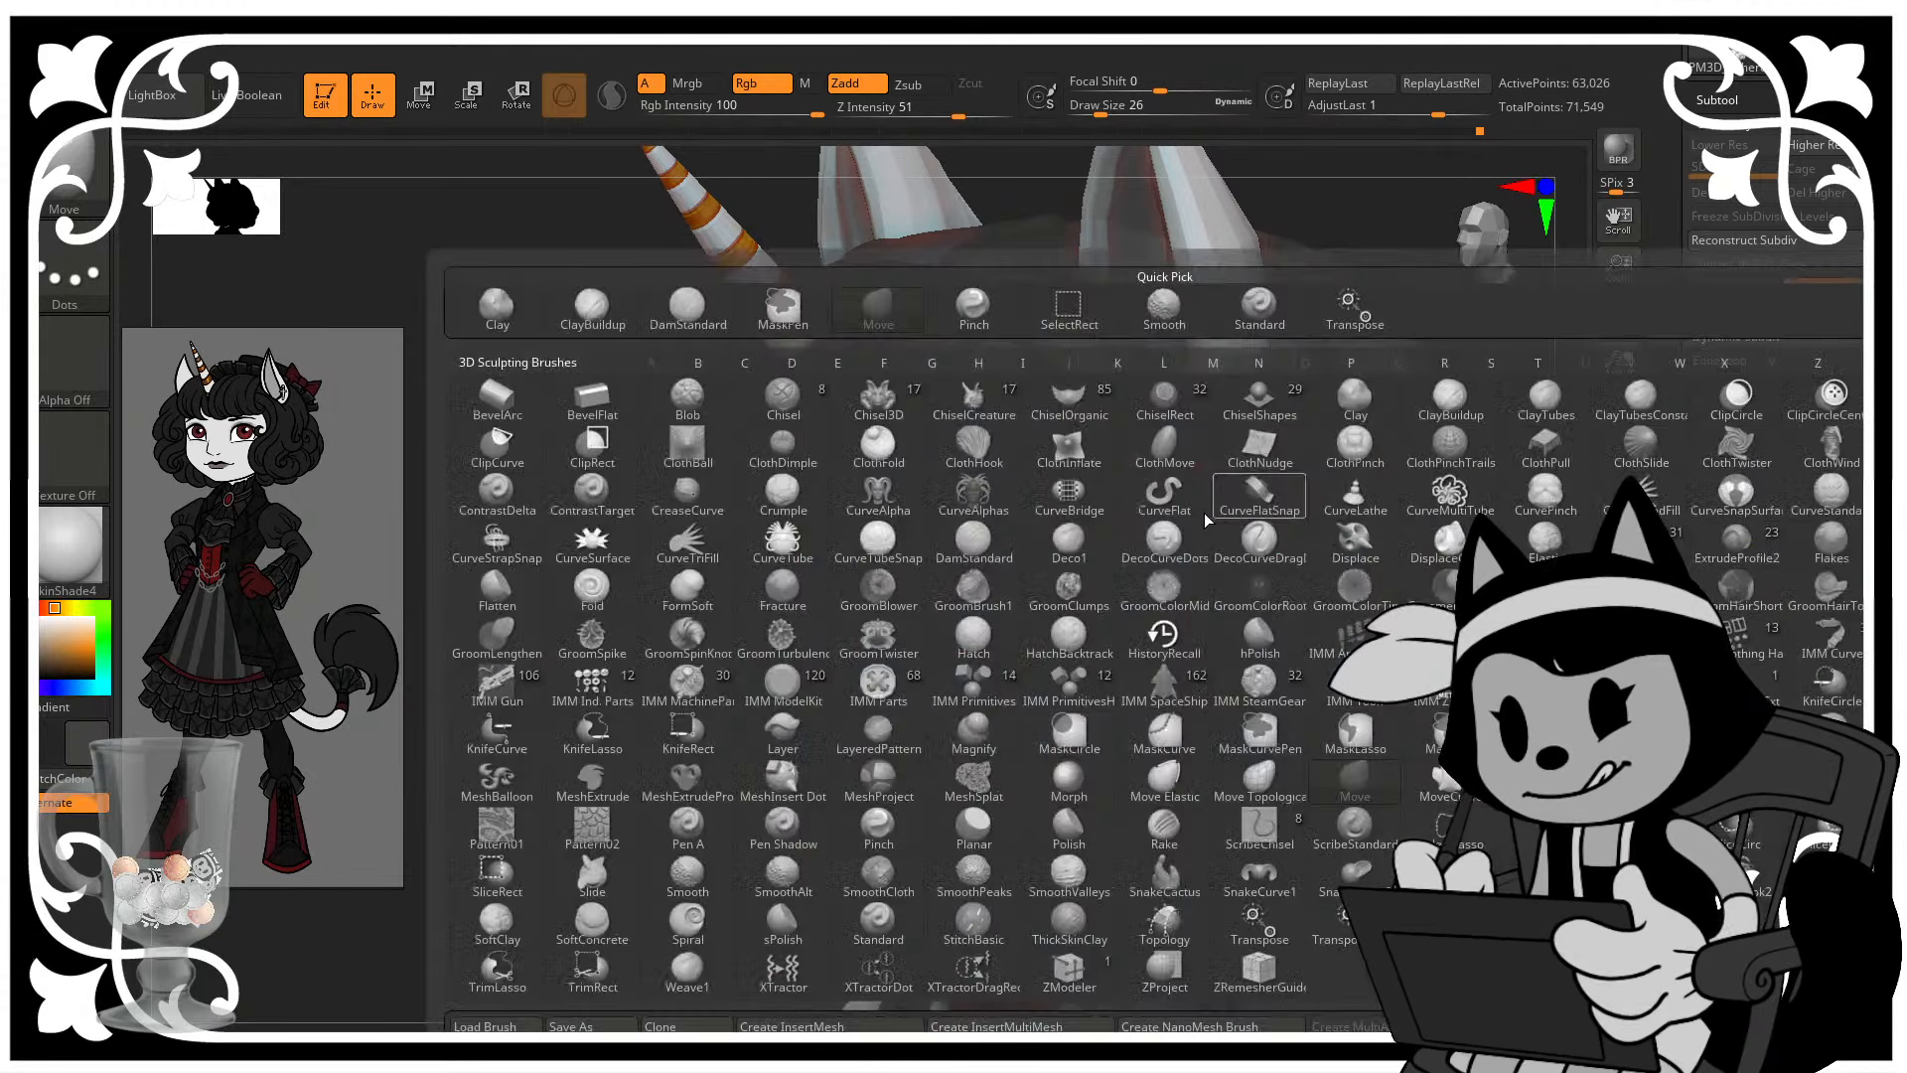
{"action": "key", "text": "p"}
{"action": "key", "text": "i"}
{"action": "mouse_move", "coordinate": [1025, 616]}
{"action": "left_mouse_down"}
{"action": "mouse_move", "coordinate": [1052, 632]}
{"action": "mouse_move", "coordinate": [1030, 613]}
{"action": "mouse_move", "coordinate": [1070, 608]}
{"action": "left_mouse_up"}
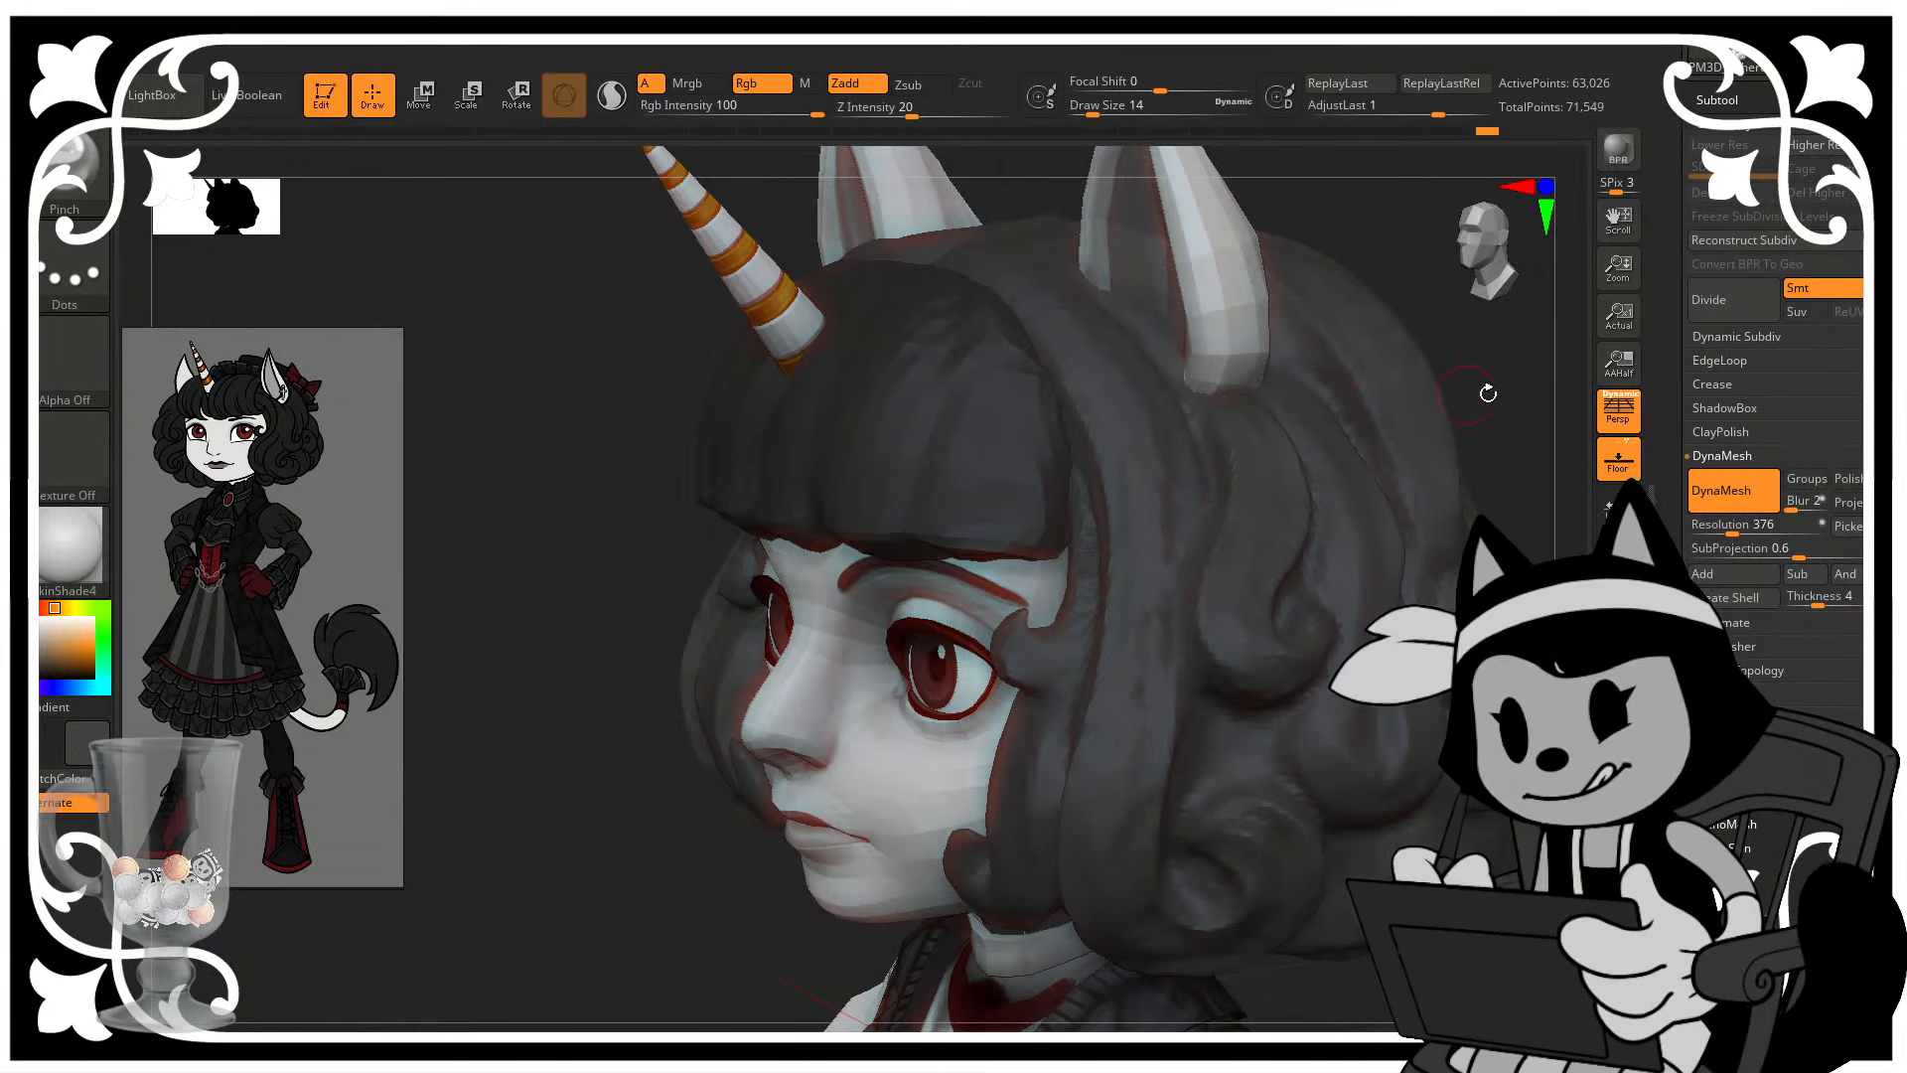
{"action": "left_click_drag", "start_coordinate": [1487, 391], "coordinate": [1551, 385]}
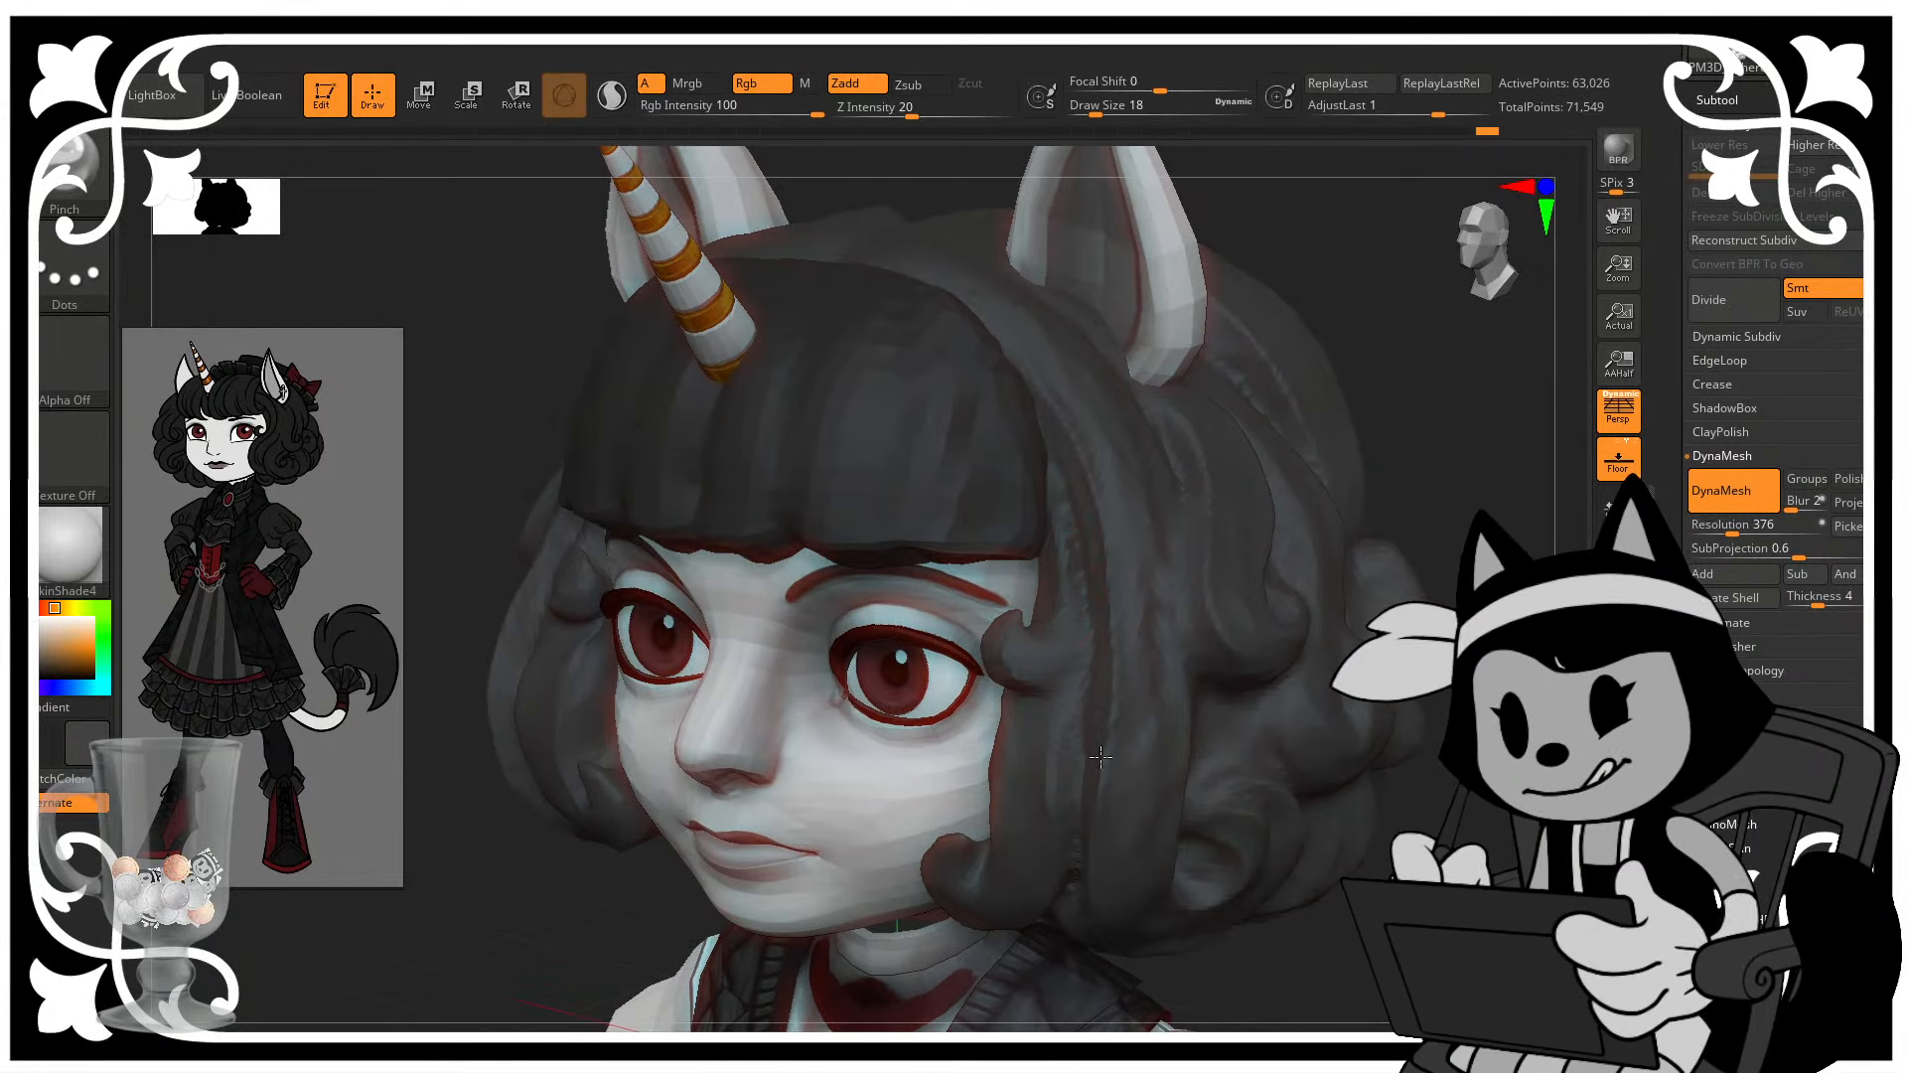
{"action": "mouse_move", "coordinate": [1402, 636]}
{"action": "left_mouse_down", "text": "alt"}
{"action": "mouse_move", "coordinate": [1376, 546]}
{"action": "mouse_move", "coordinate": [1438, 536]}
{"action": "mouse_move", "coordinate": [1425, 579]}
{"action": "mouse_move", "coordinate": [1297, 608]}
{"action": "left_mouse_up", "text": "alt"}
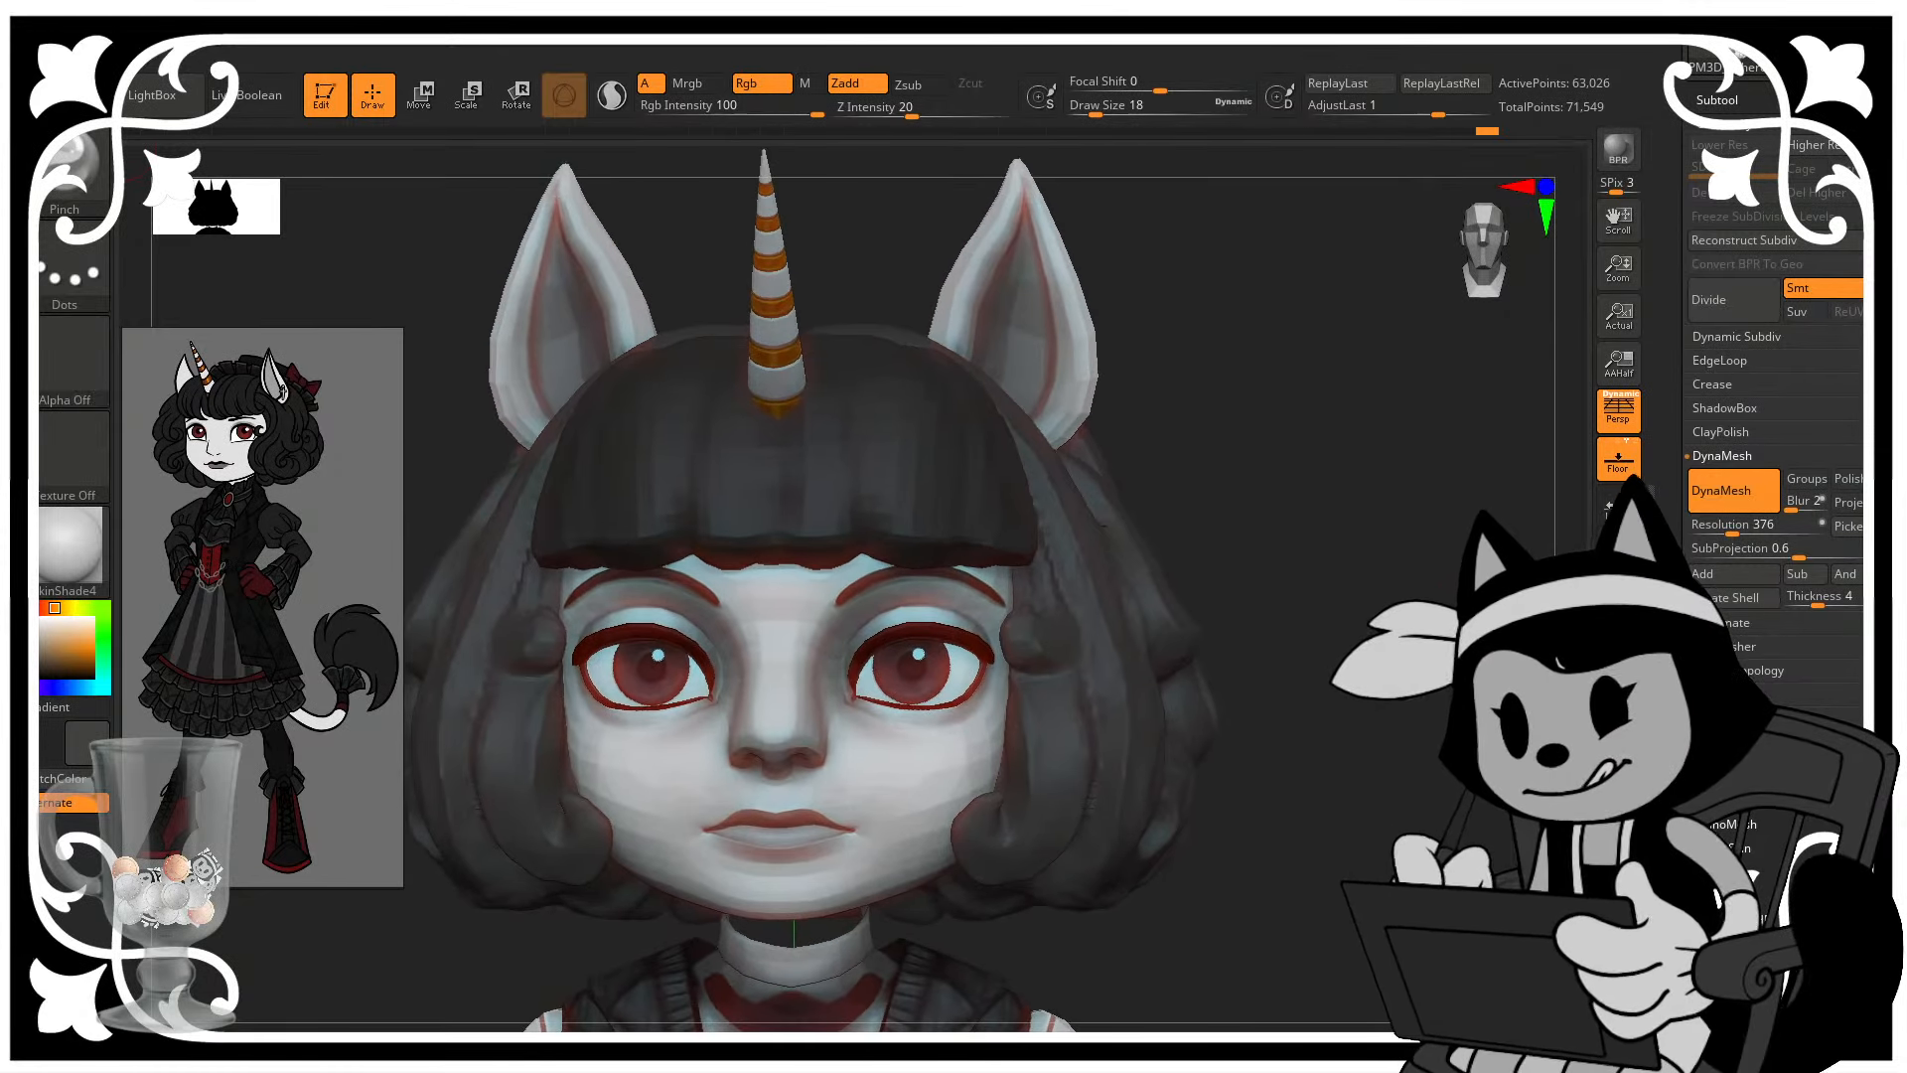
- Carve grooves into the front side lock beside the temple tuft with DamStandard at draw sizes 14 to 18
{"action": "key", "text": "b"}
{"action": "key", "text": "d"}
{"action": "key", "text": "s"}
{"action": "left_click_drag", "start_coordinate": [1246, 546], "coordinate": [1166, 589]}
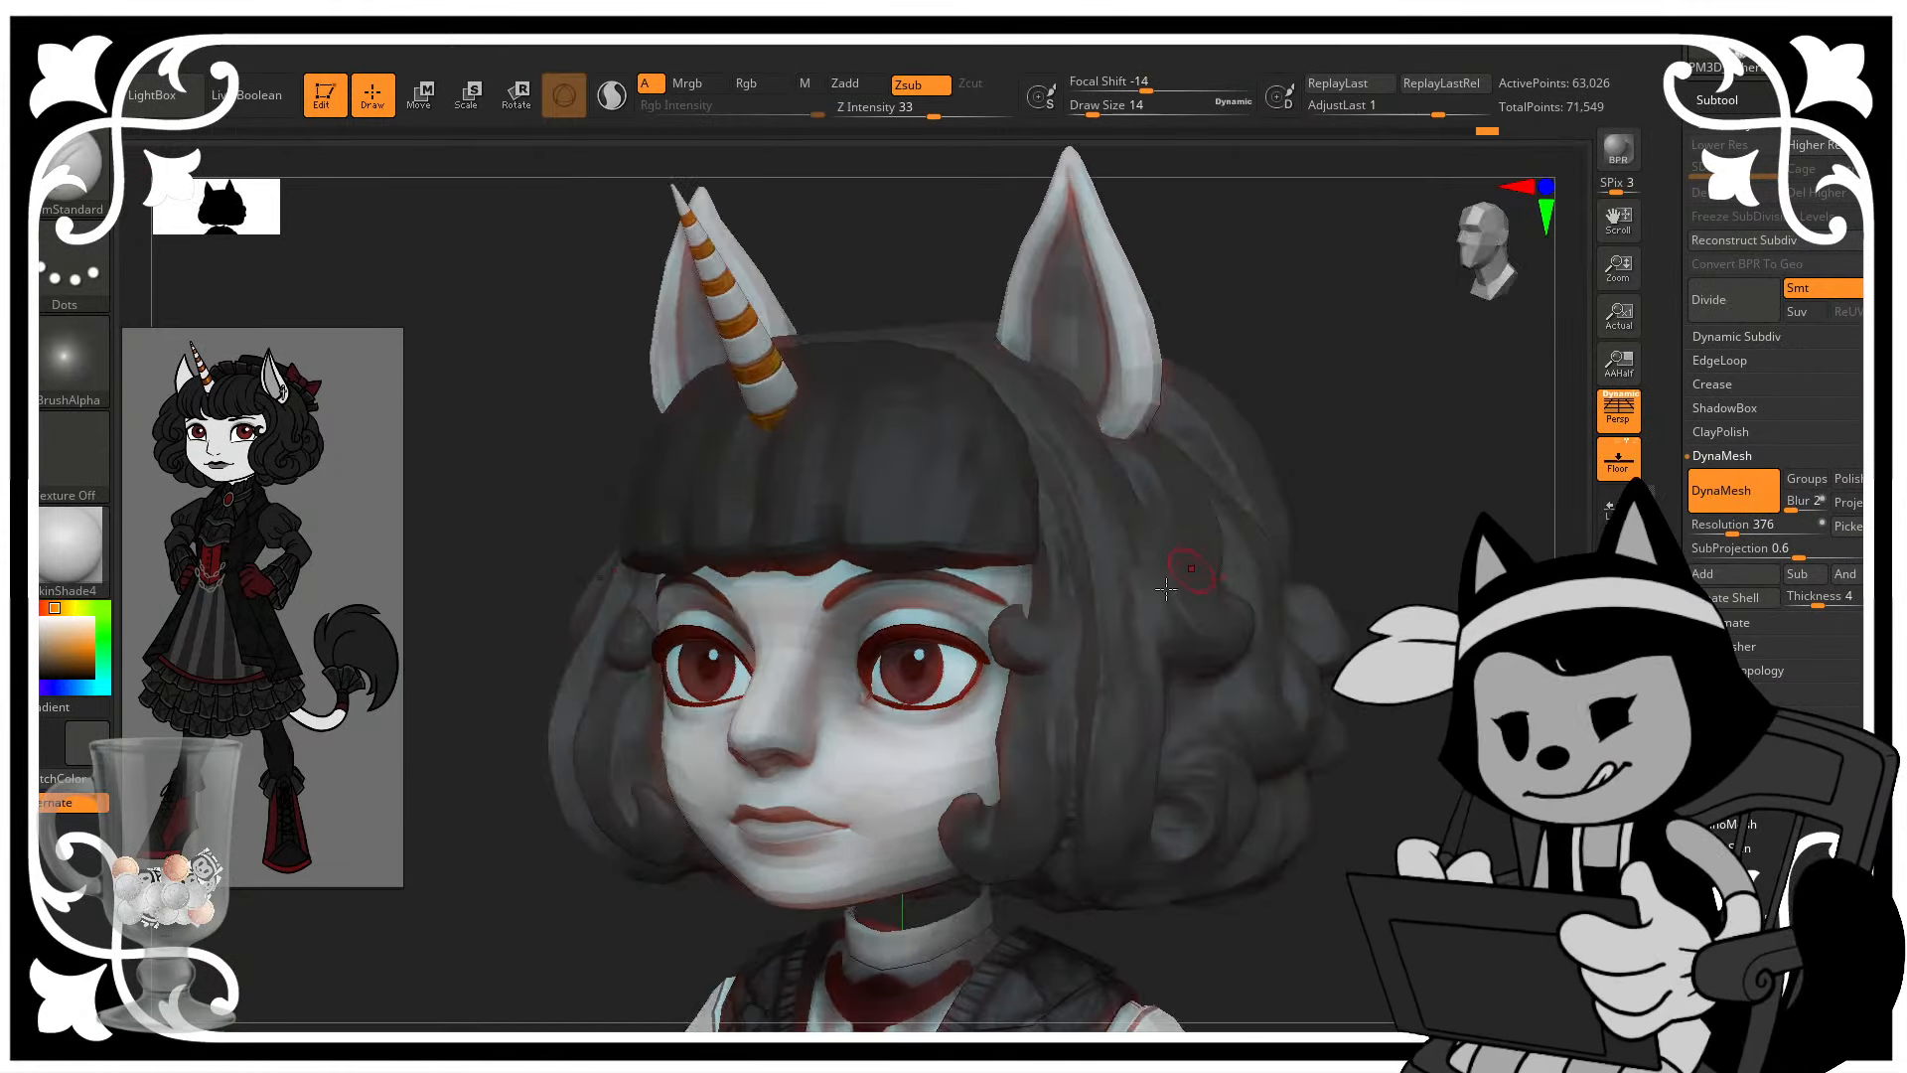
{"action": "left_click_drag", "start_coordinate": [1366, 439], "coordinate": [1392, 378]}
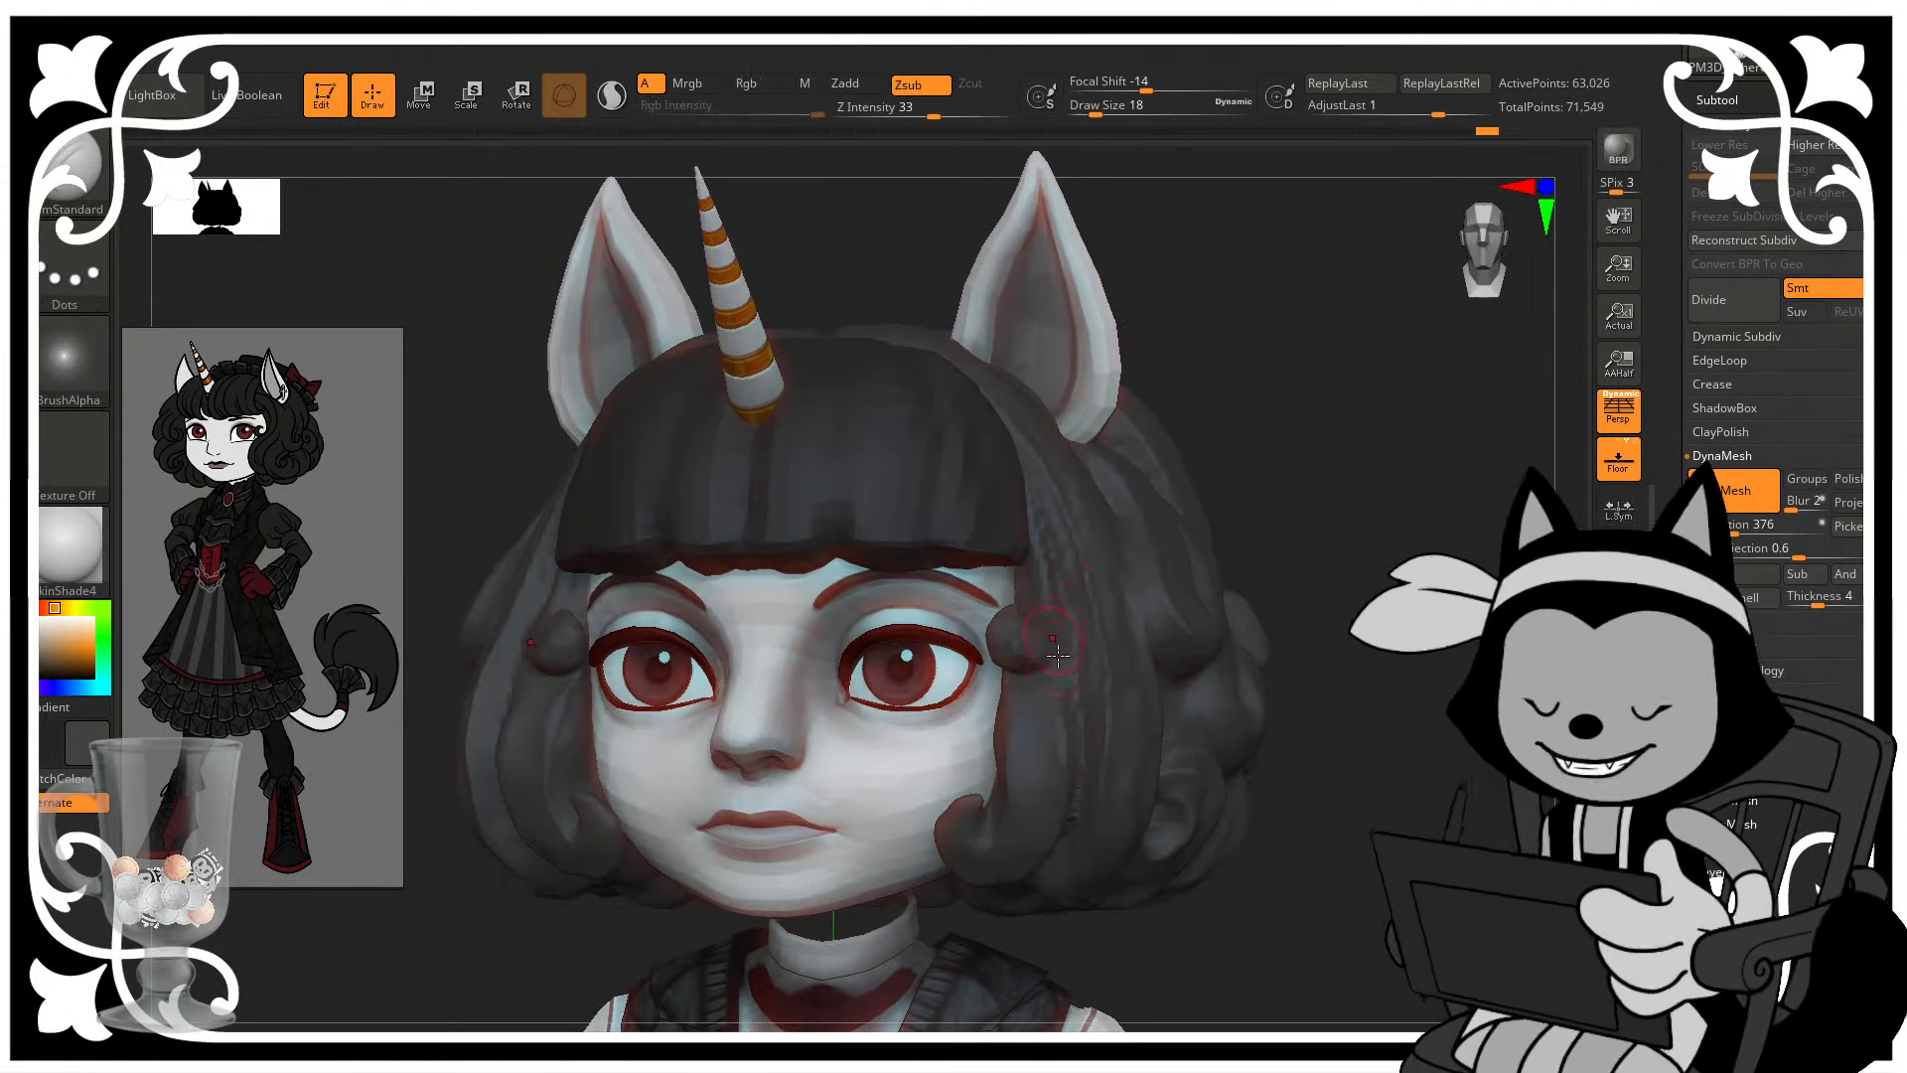
{"action": "left_click_drag", "start_coordinate": [1158, 551], "coordinate": [1076, 602]}
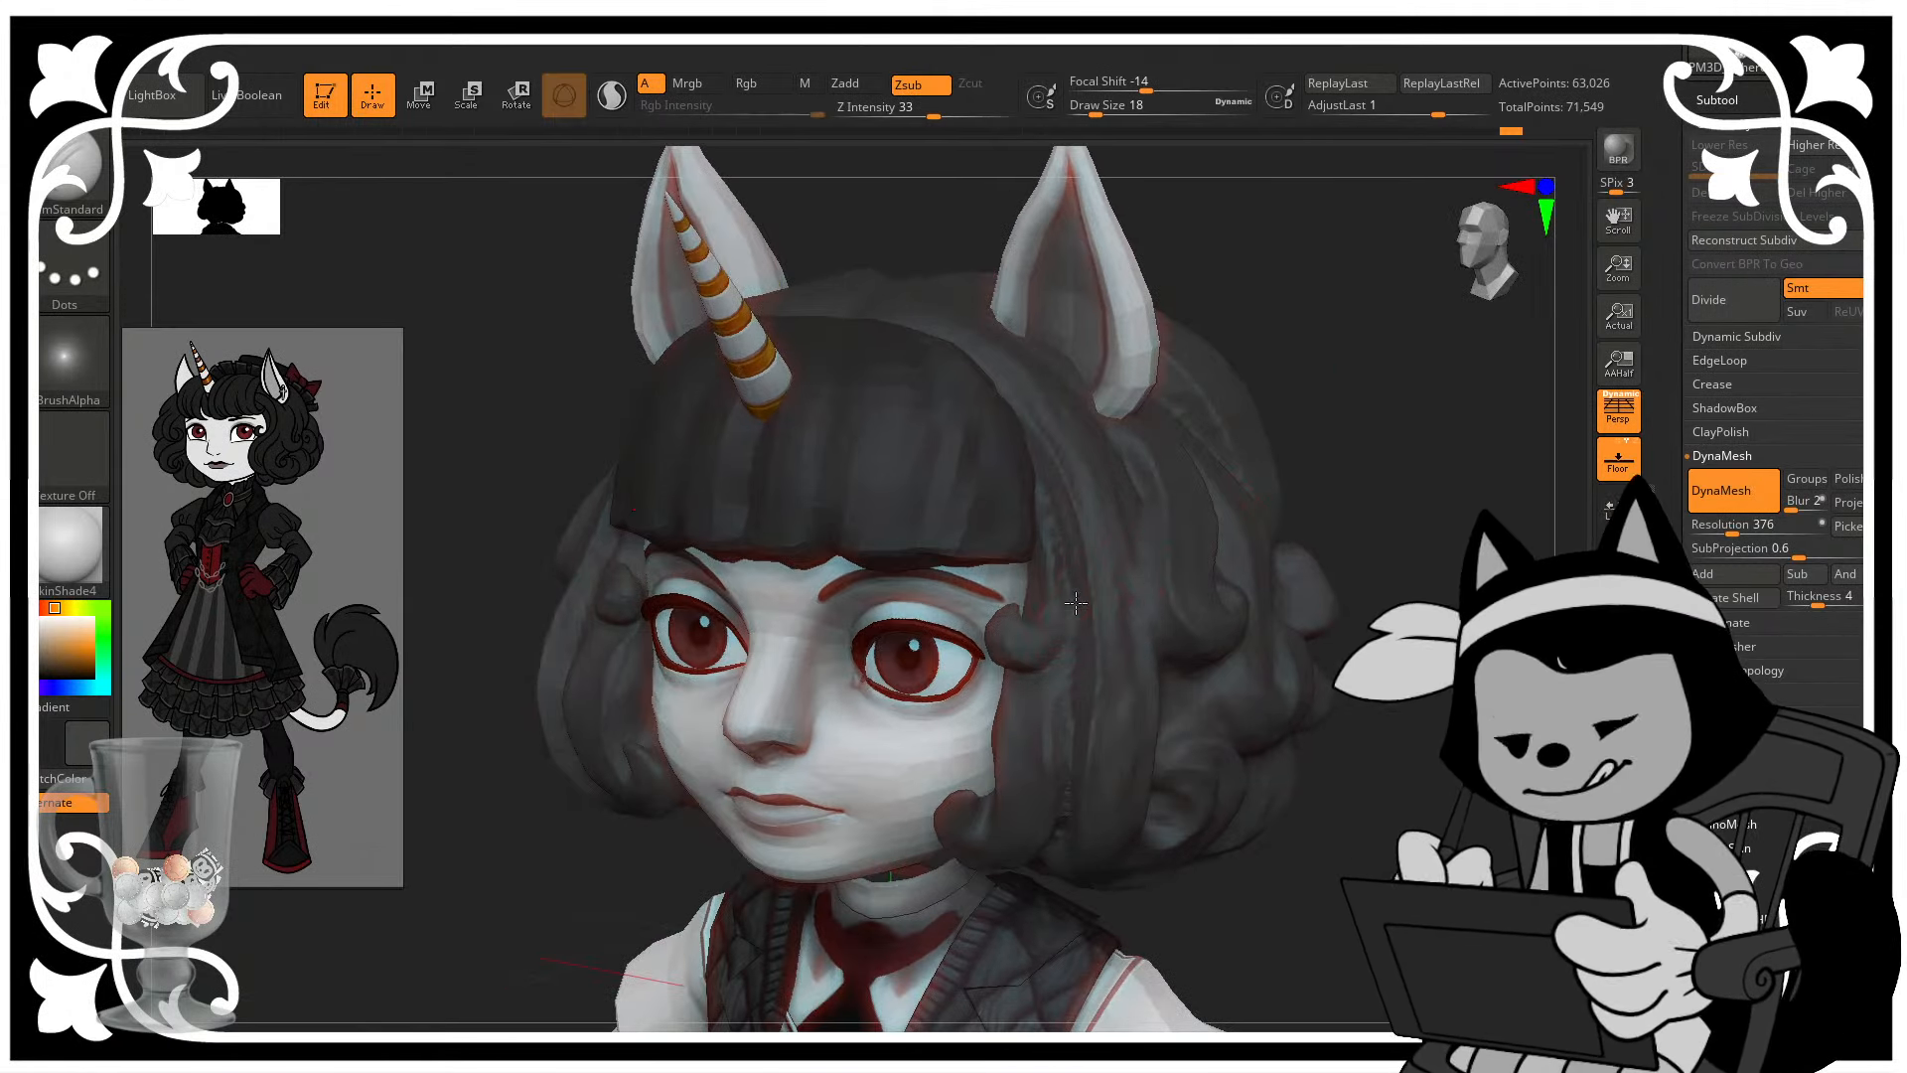
{"action": "mouse_move", "coordinate": [1391, 636]}
{"action": "left_mouse_down"}
{"action": "mouse_move", "coordinate": [1409, 644]}
{"action": "mouse_move", "coordinate": [1316, 568]}
{"action": "mouse_move", "coordinate": [1349, 545]}
{"action": "left_mouse_up"}
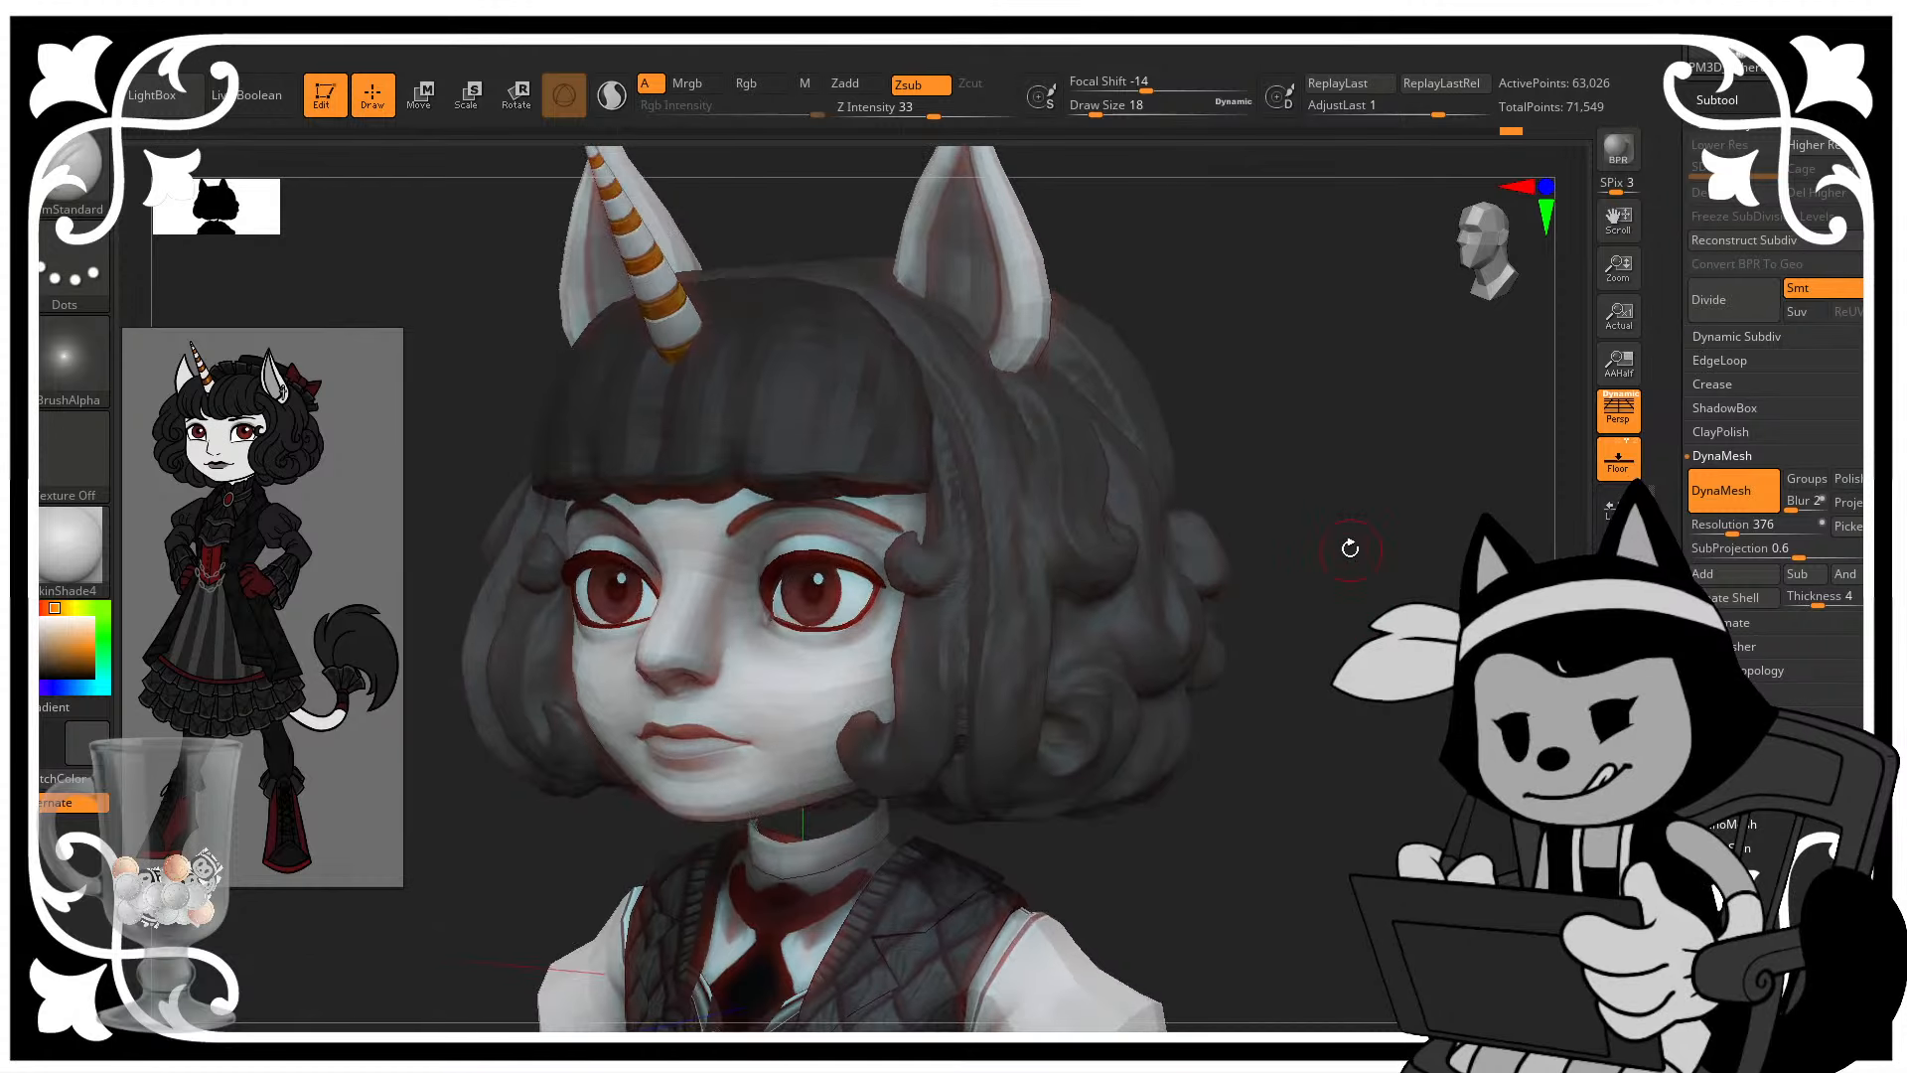
- Pull the front lock's edge over the cheek with the Move brush at draw size 34 and save the project
{"action": "key", "text": "b"}
{"action": "key", "text": "m"}
{"action": "key", "text": "v"}
{"action": "key", "text": "bracketright"}
{"action": "left_click_drag", "start_coordinate": [927, 663], "coordinate": [900, 655]}
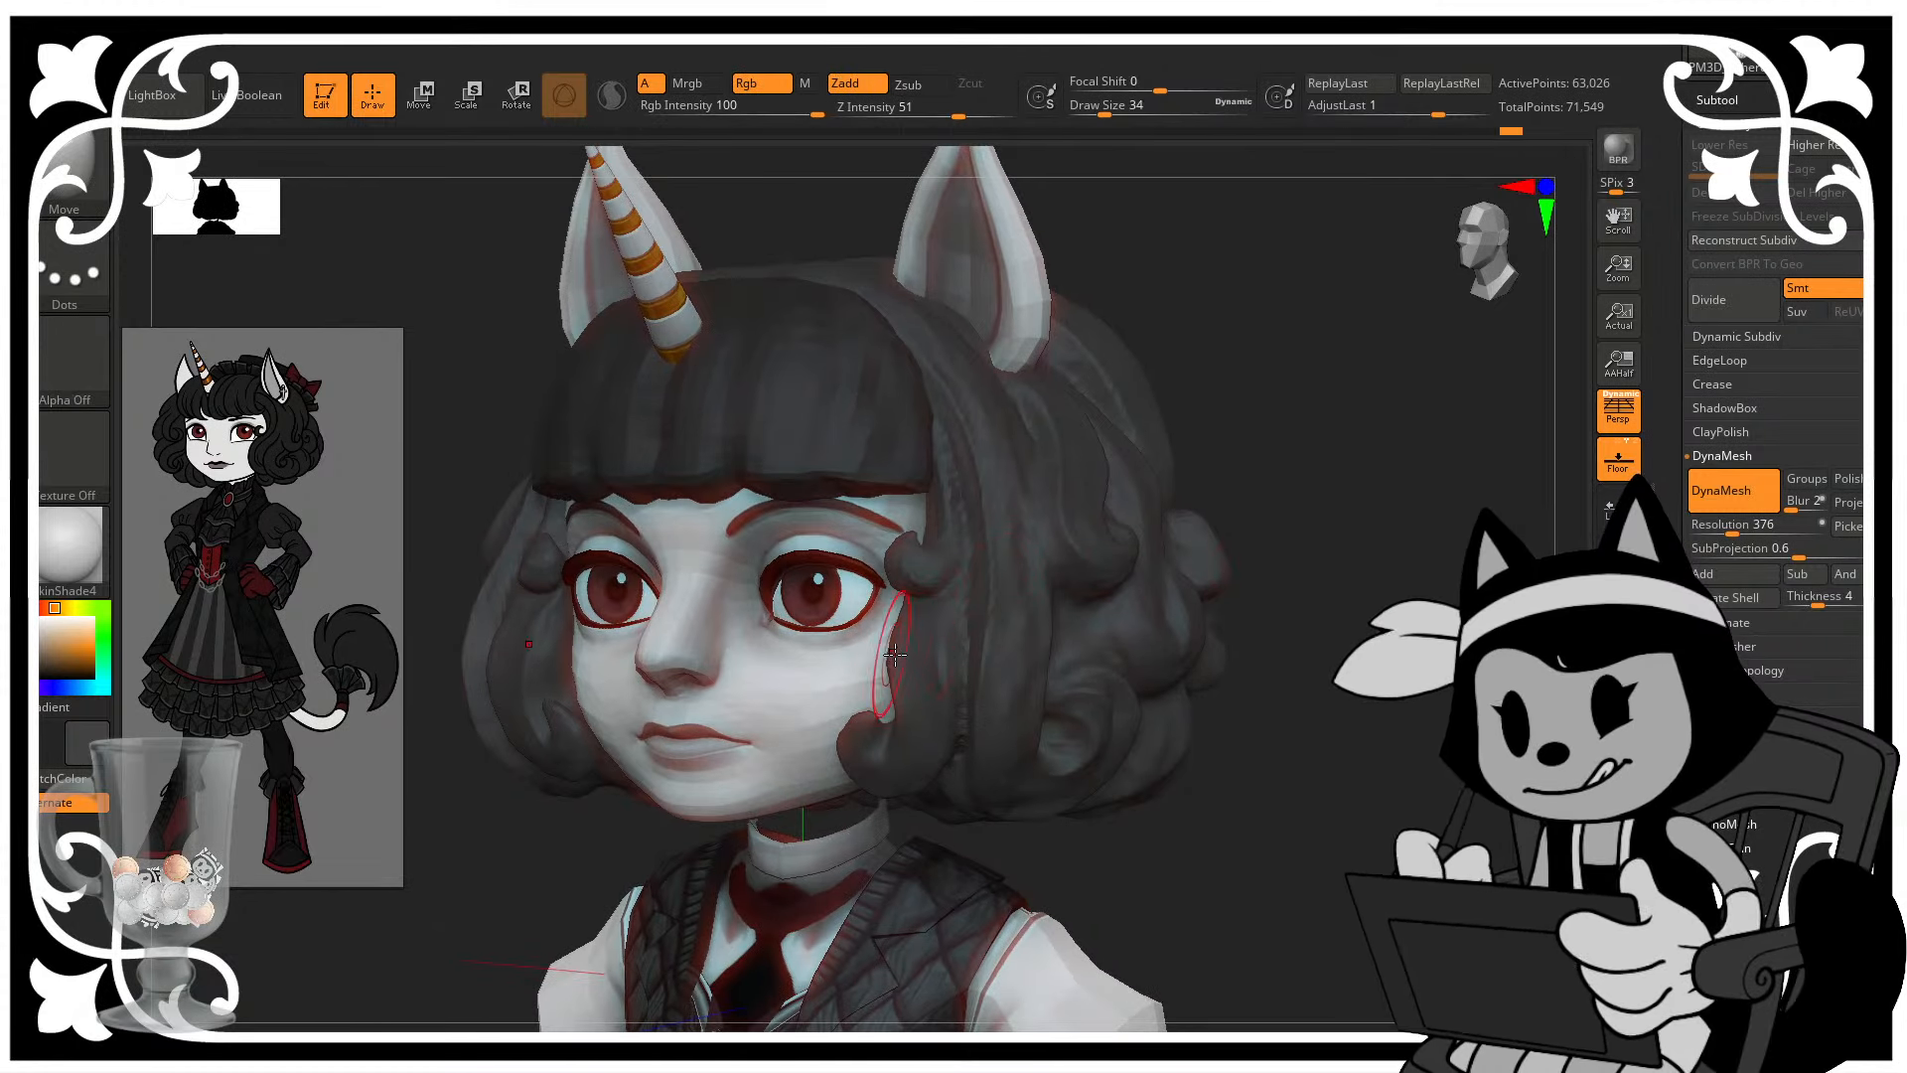
{"action": "mouse_move", "coordinate": [1274, 461]}
{"action": "left_mouse_down"}
{"action": "mouse_move", "coordinate": [1235, 460]}
{"action": "mouse_move", "coordinate": [1249, 489]}
{"action": "left_mouse_up"}
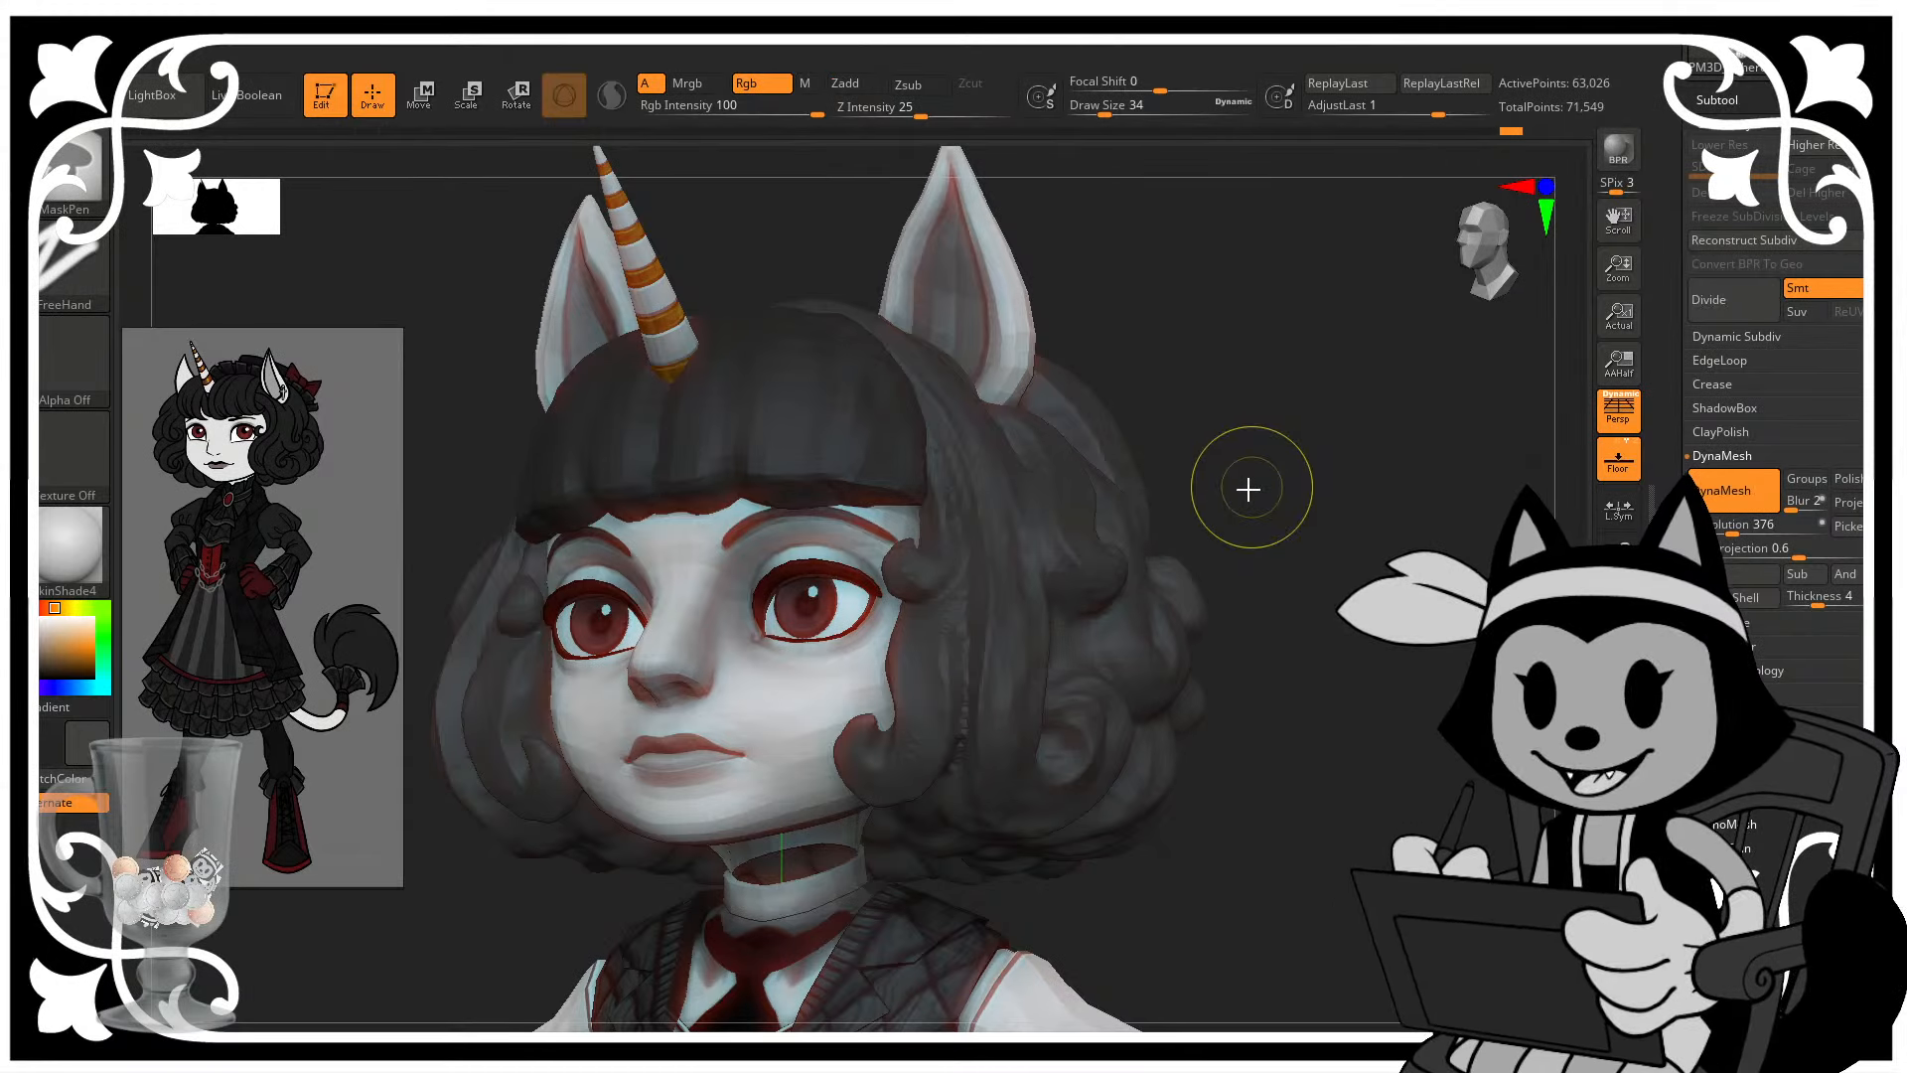
{"action": "key", "text": "ctrl+s"}
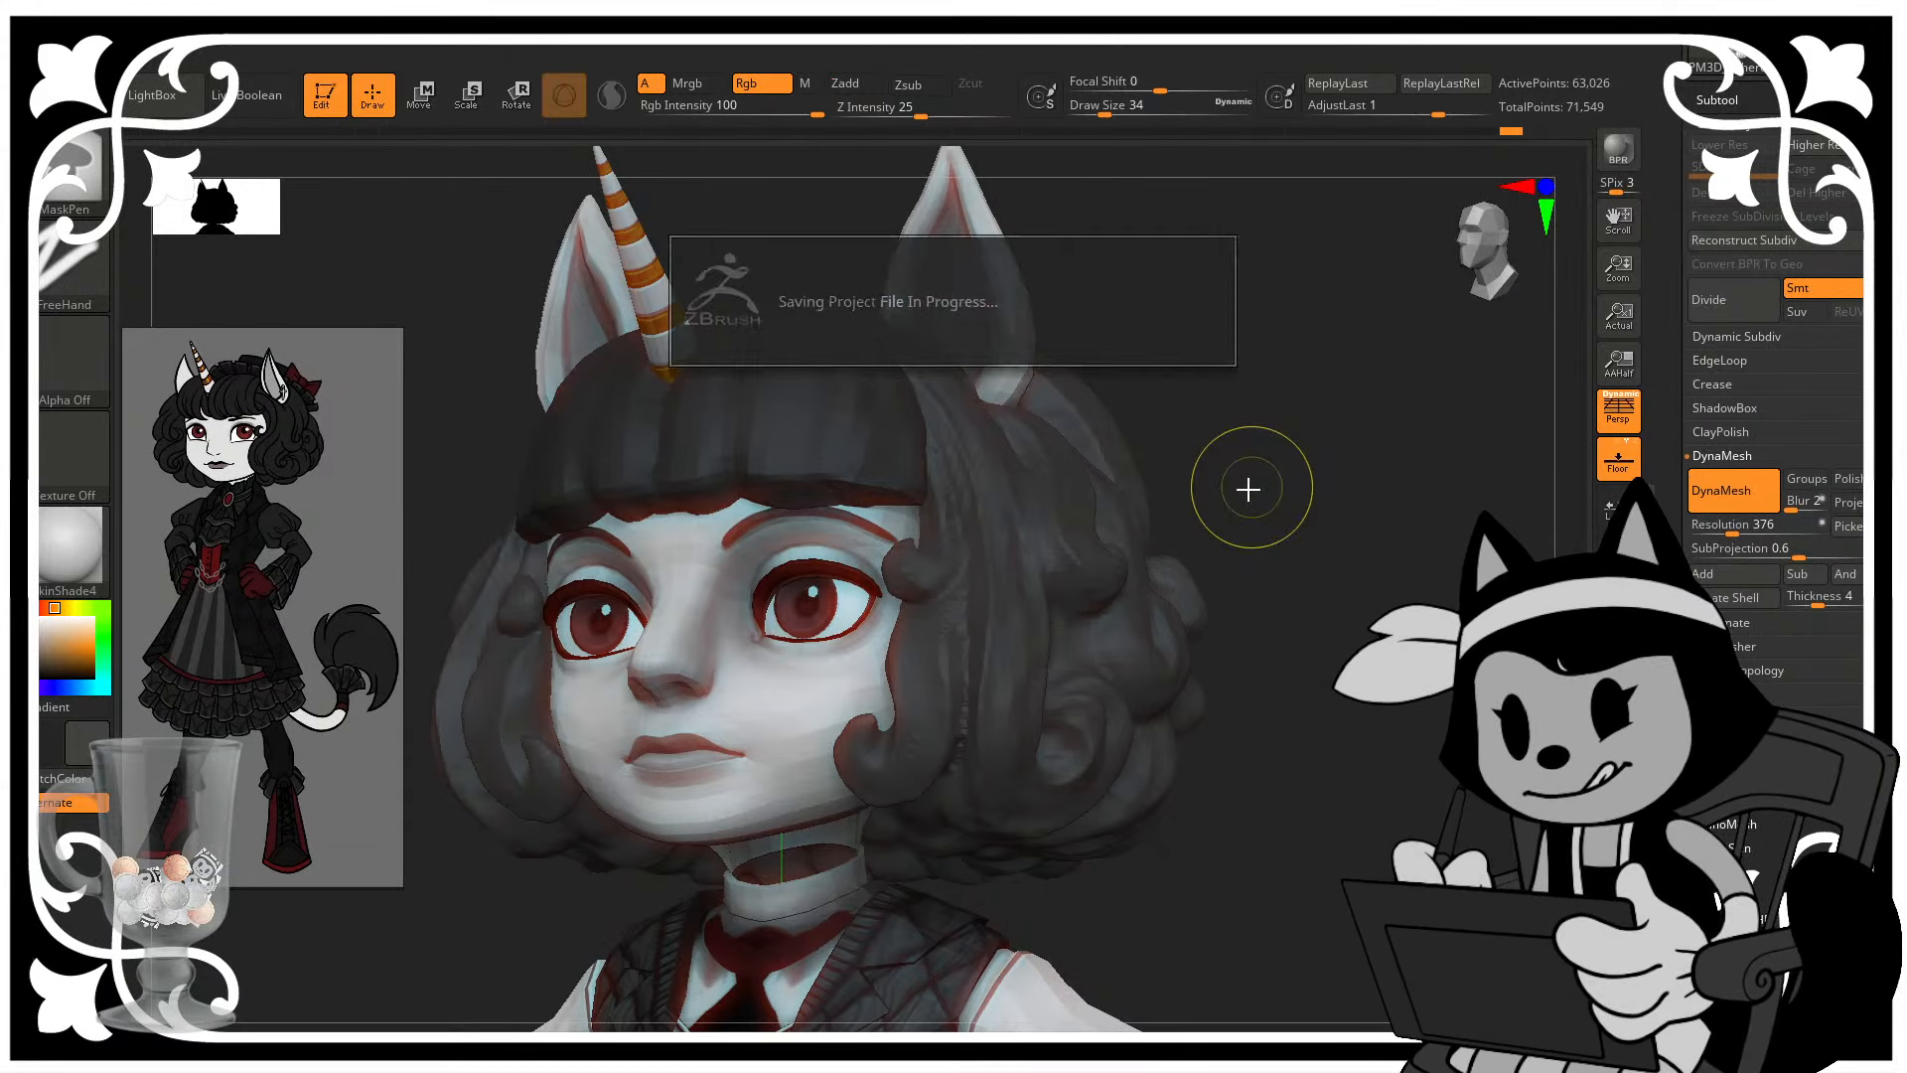
- Carve strand grooves down the side locks below the ear with DamStandard at draw sizes 22 and 14
{"action": "mouse_move", "coordinate": [1256, 600]}
{"action": "left_mouse_down"}
{"action": "mouse_move", "coordinate": [1278, 626]}
{"action": "mouse_move", "coordinate": [1311, 613]}
{"action": "mouse_move", "coordinate": [1283, 637]}
{"action": "mouse_move", "coordinate": [1286, 605]}
{"action": "mouse_move", "coordinate": [1341, 591]}
{"action": "mouse_move", "coordinate": [1308, 577]}
{"action": "left_mouse_up"}
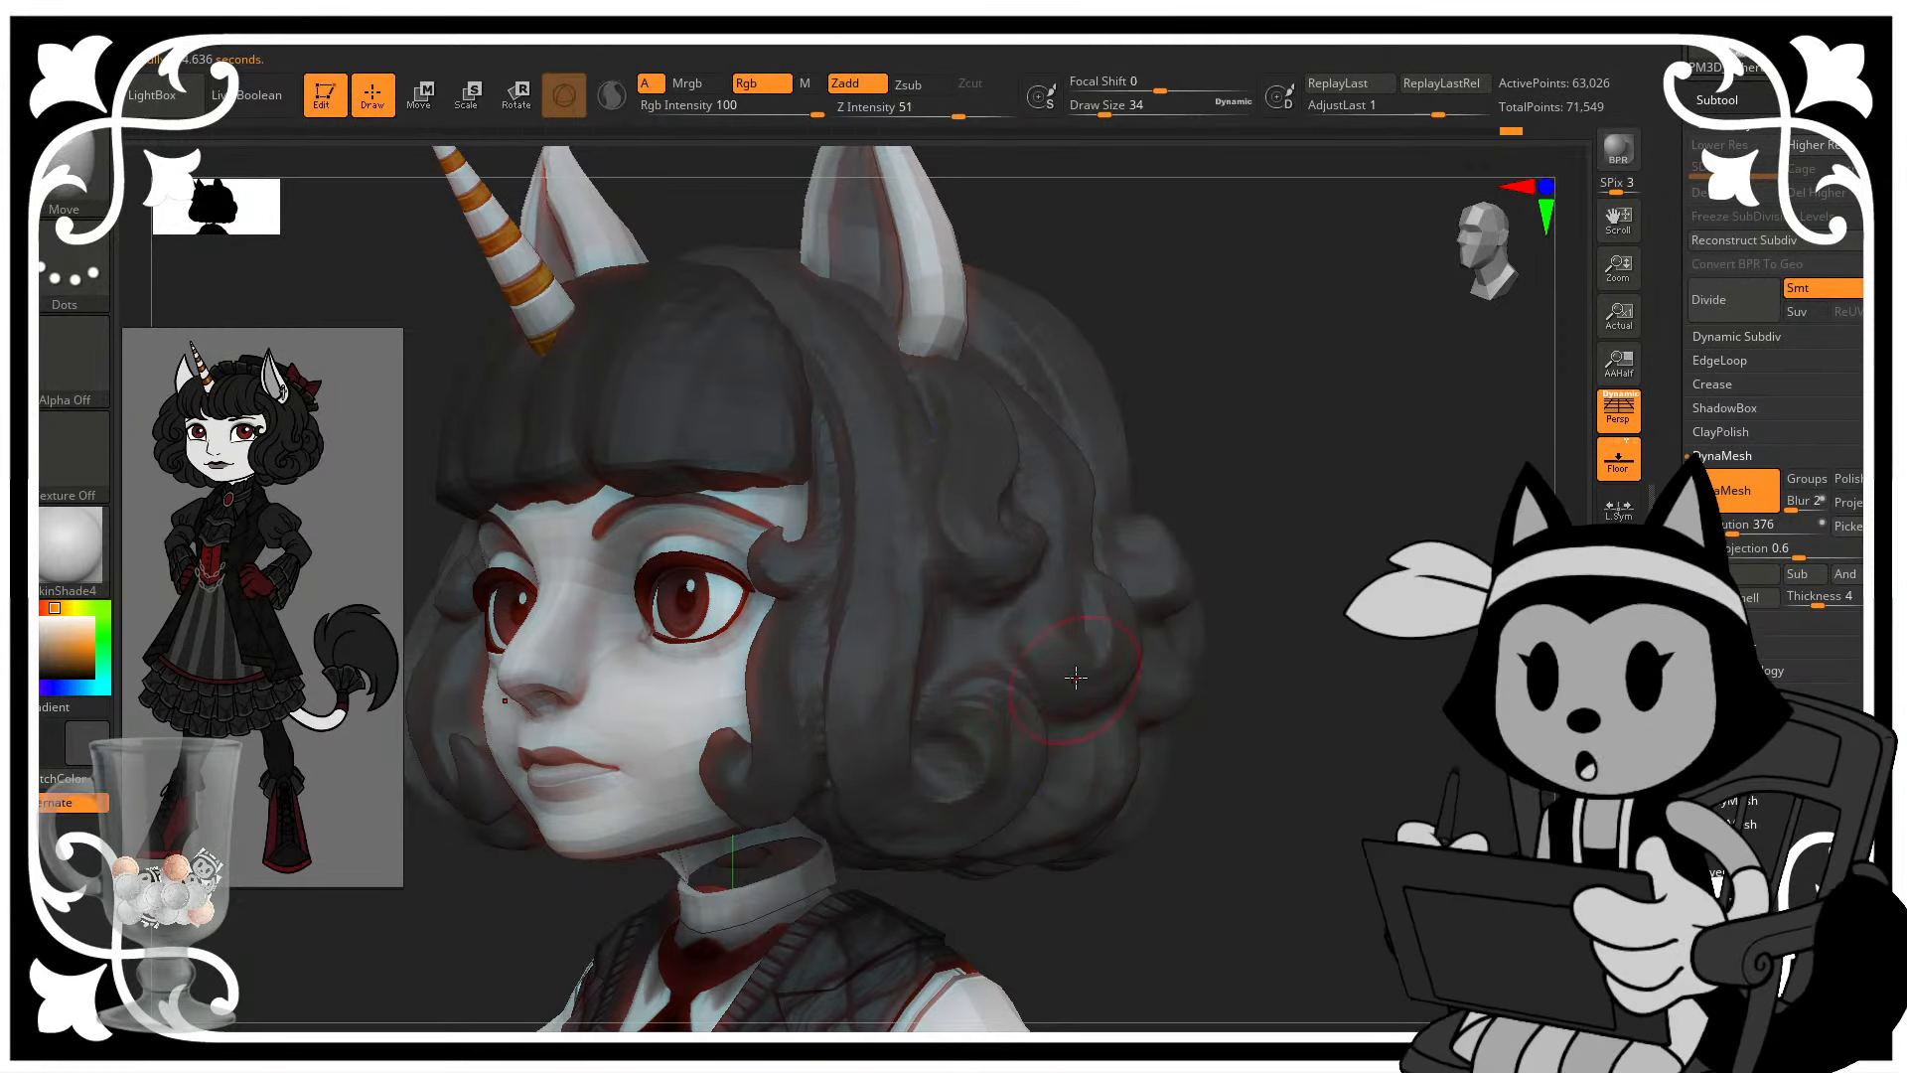
{"action": "key", "text": "b"}
{"action": "key", "text": "d"}
{"action": "key", "text": "s"}
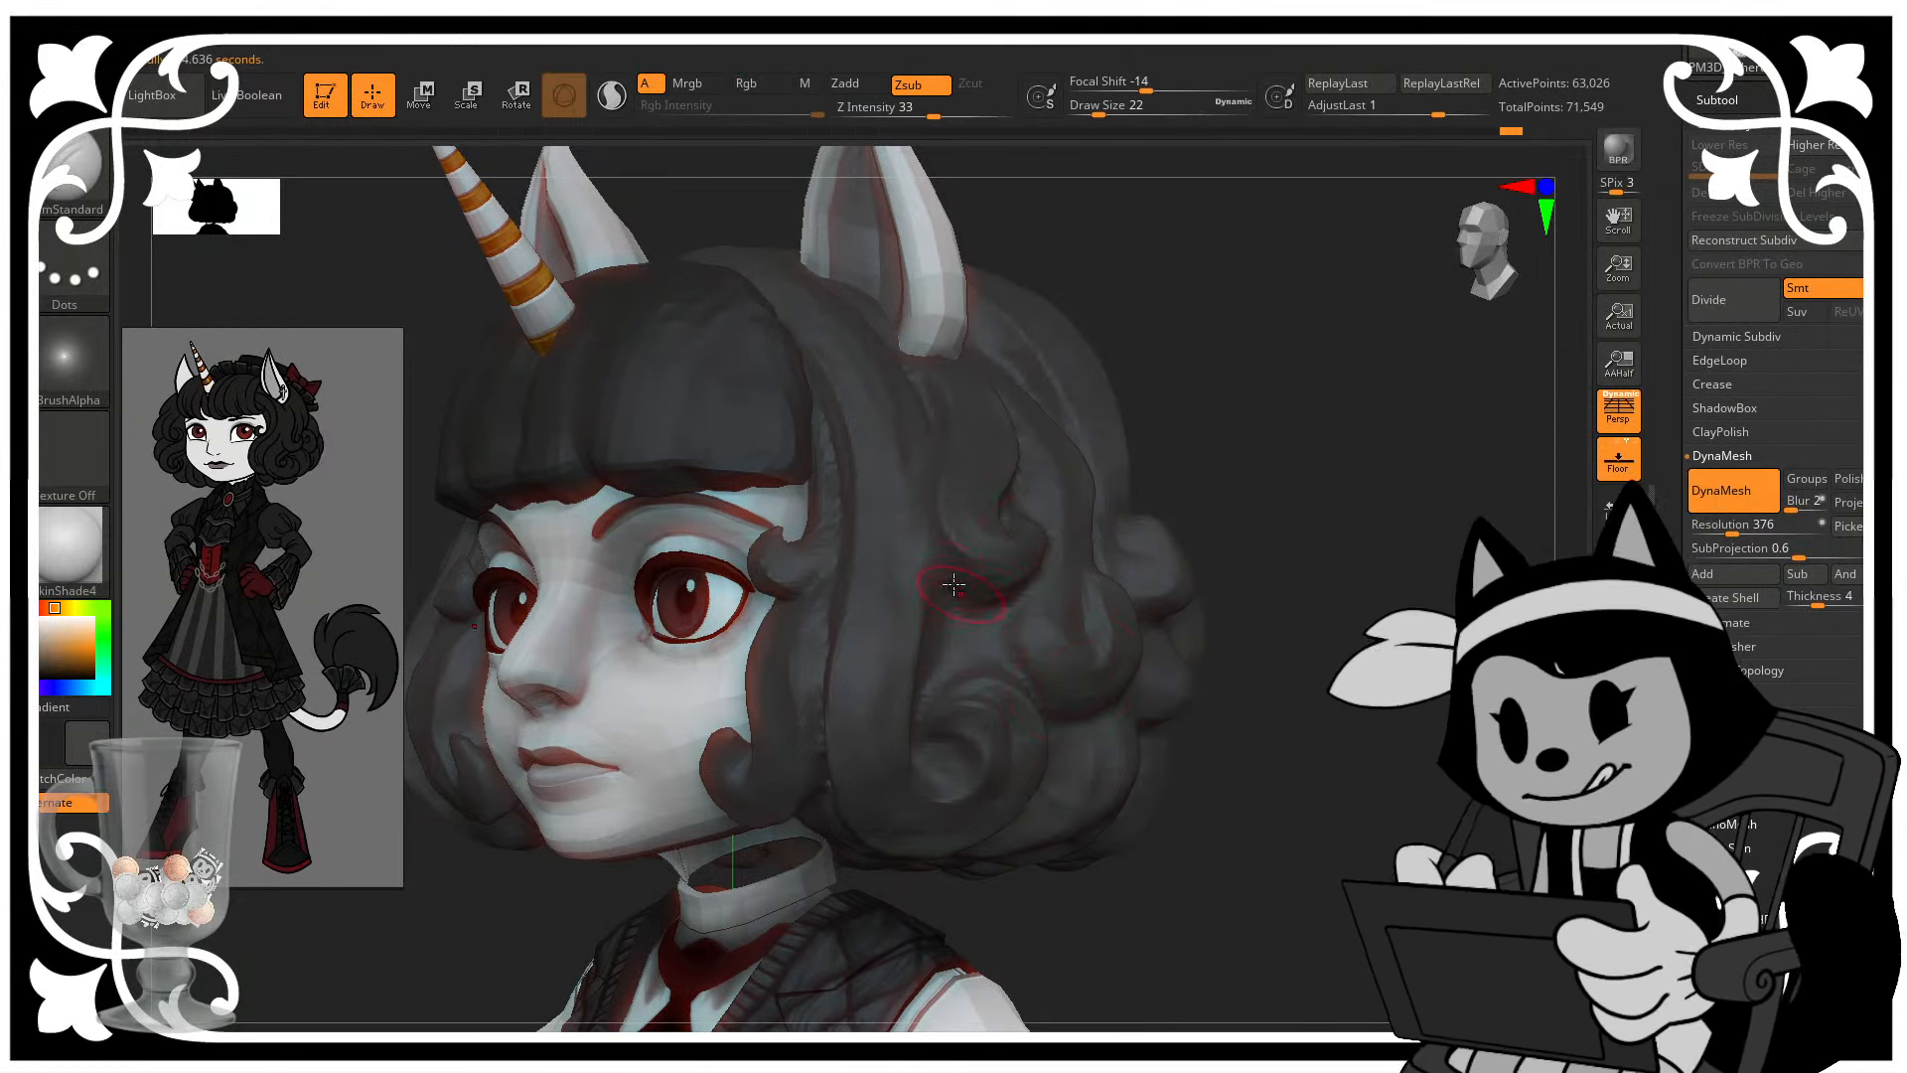
{"action": "left_click_drag", "start_coordinate": [1228, 394], "coordinate": [1006, 452]}
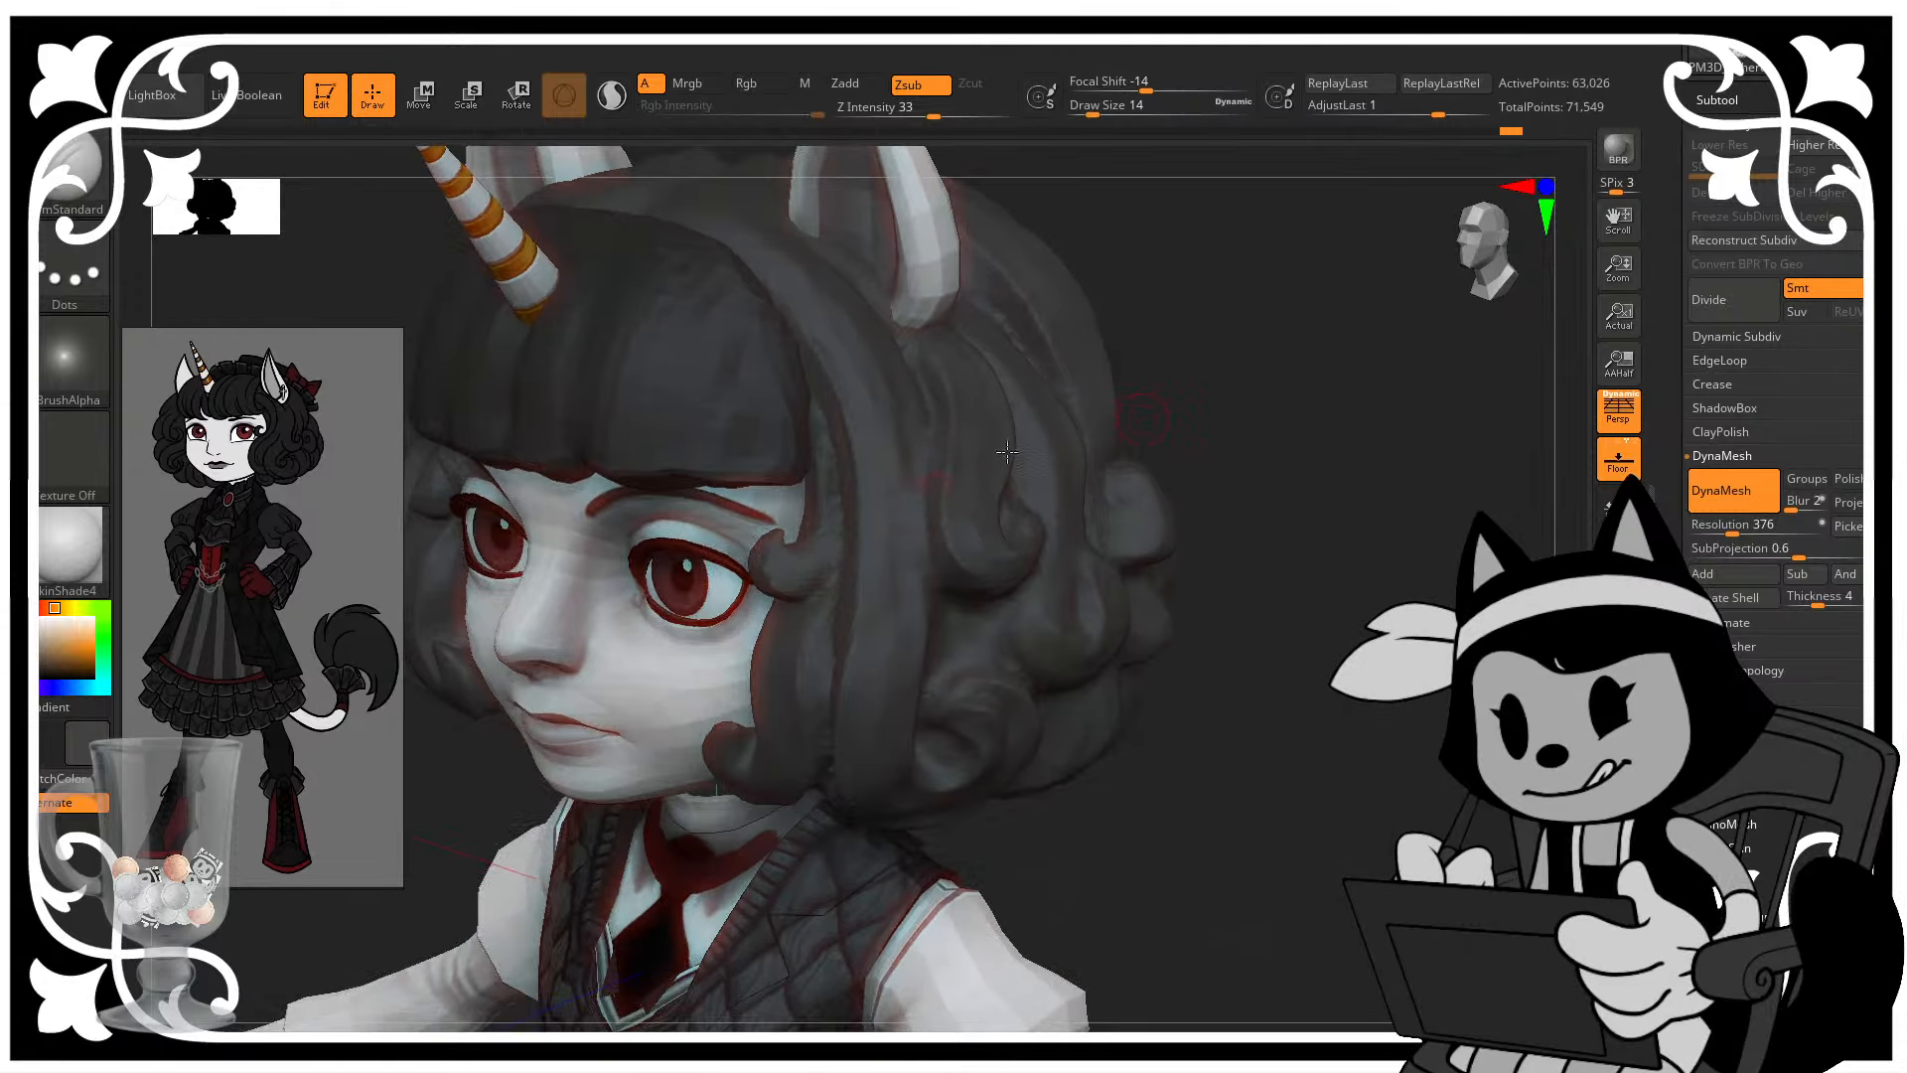
{"action": "left_click_drag", "start_coordinate": [1271, 422], "coordinate": [931, 494]}
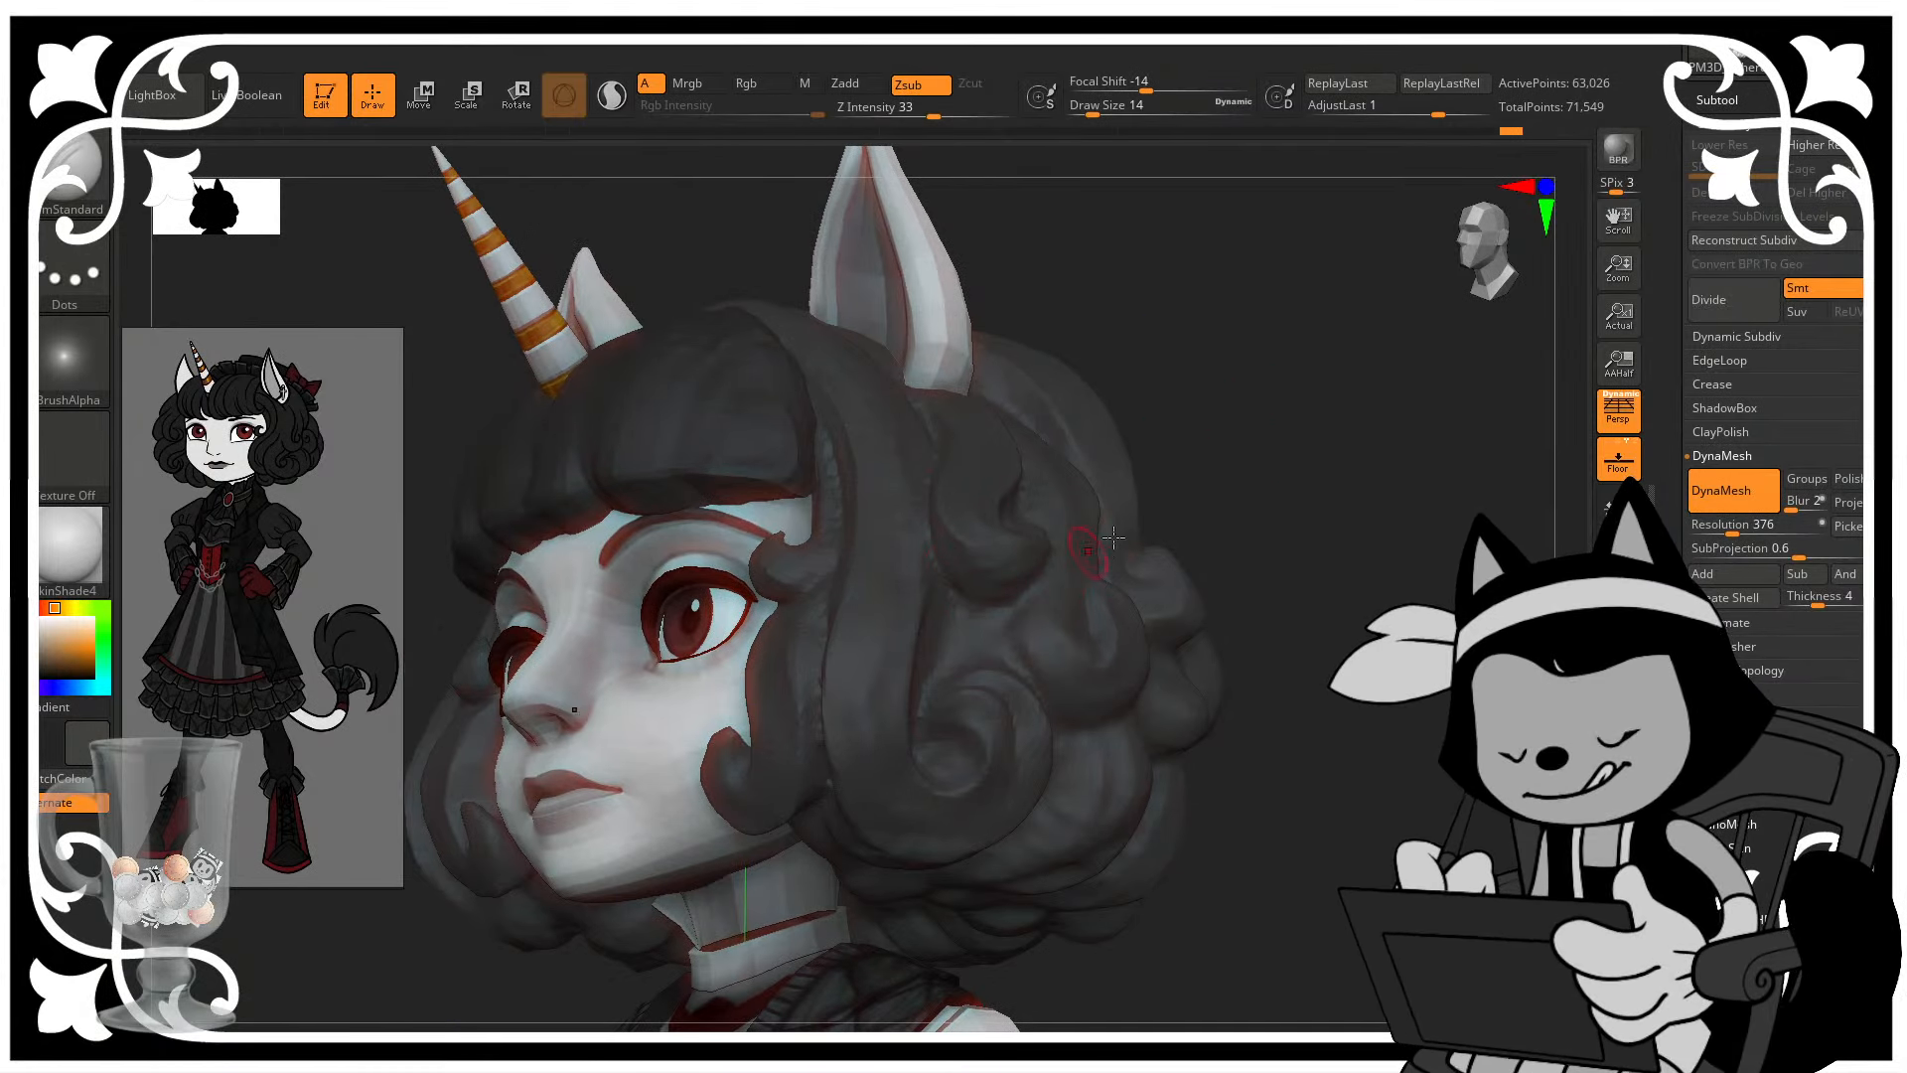
{"action": "left_click_drag", "start_coordinate": [1219, 428], "coordinate": [889, 405]}
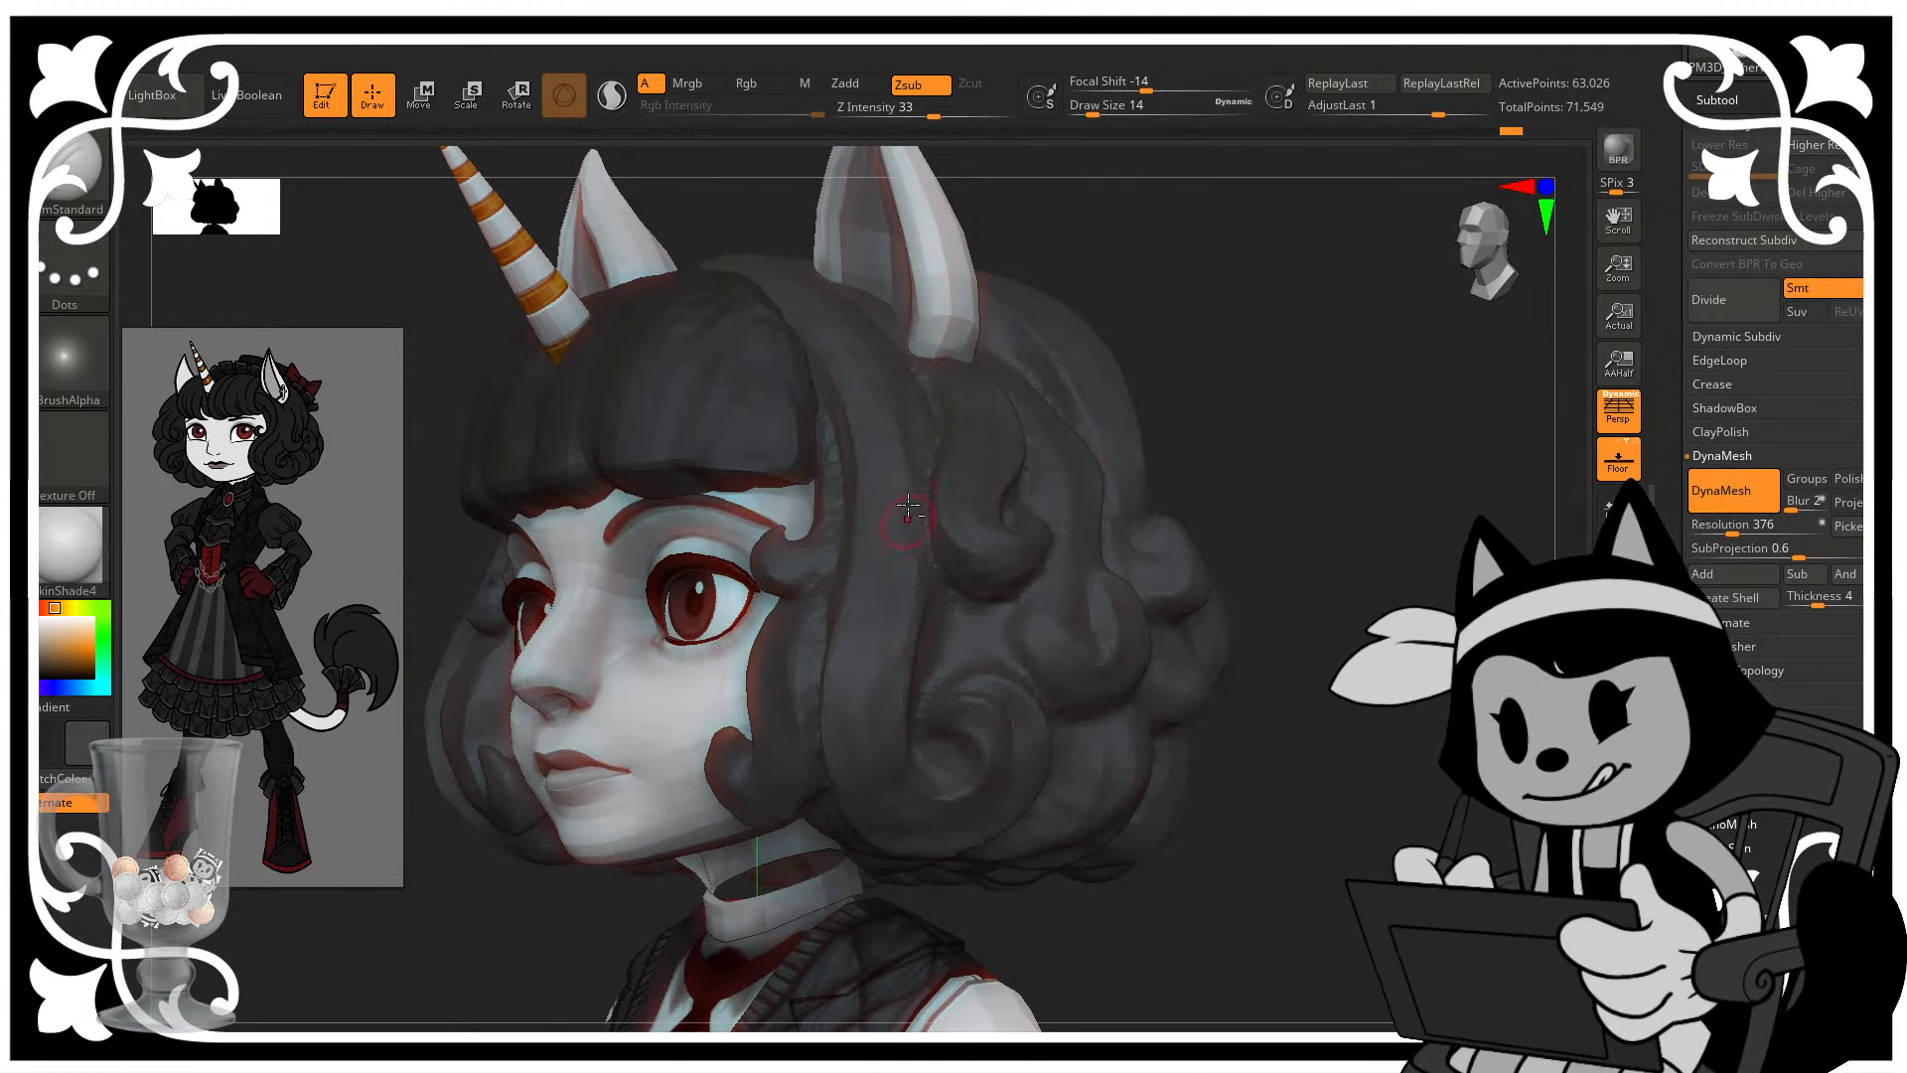
{"action": "left_click_drag", "start_coordinate": [916, 565], "coordinate": [916, 609]}
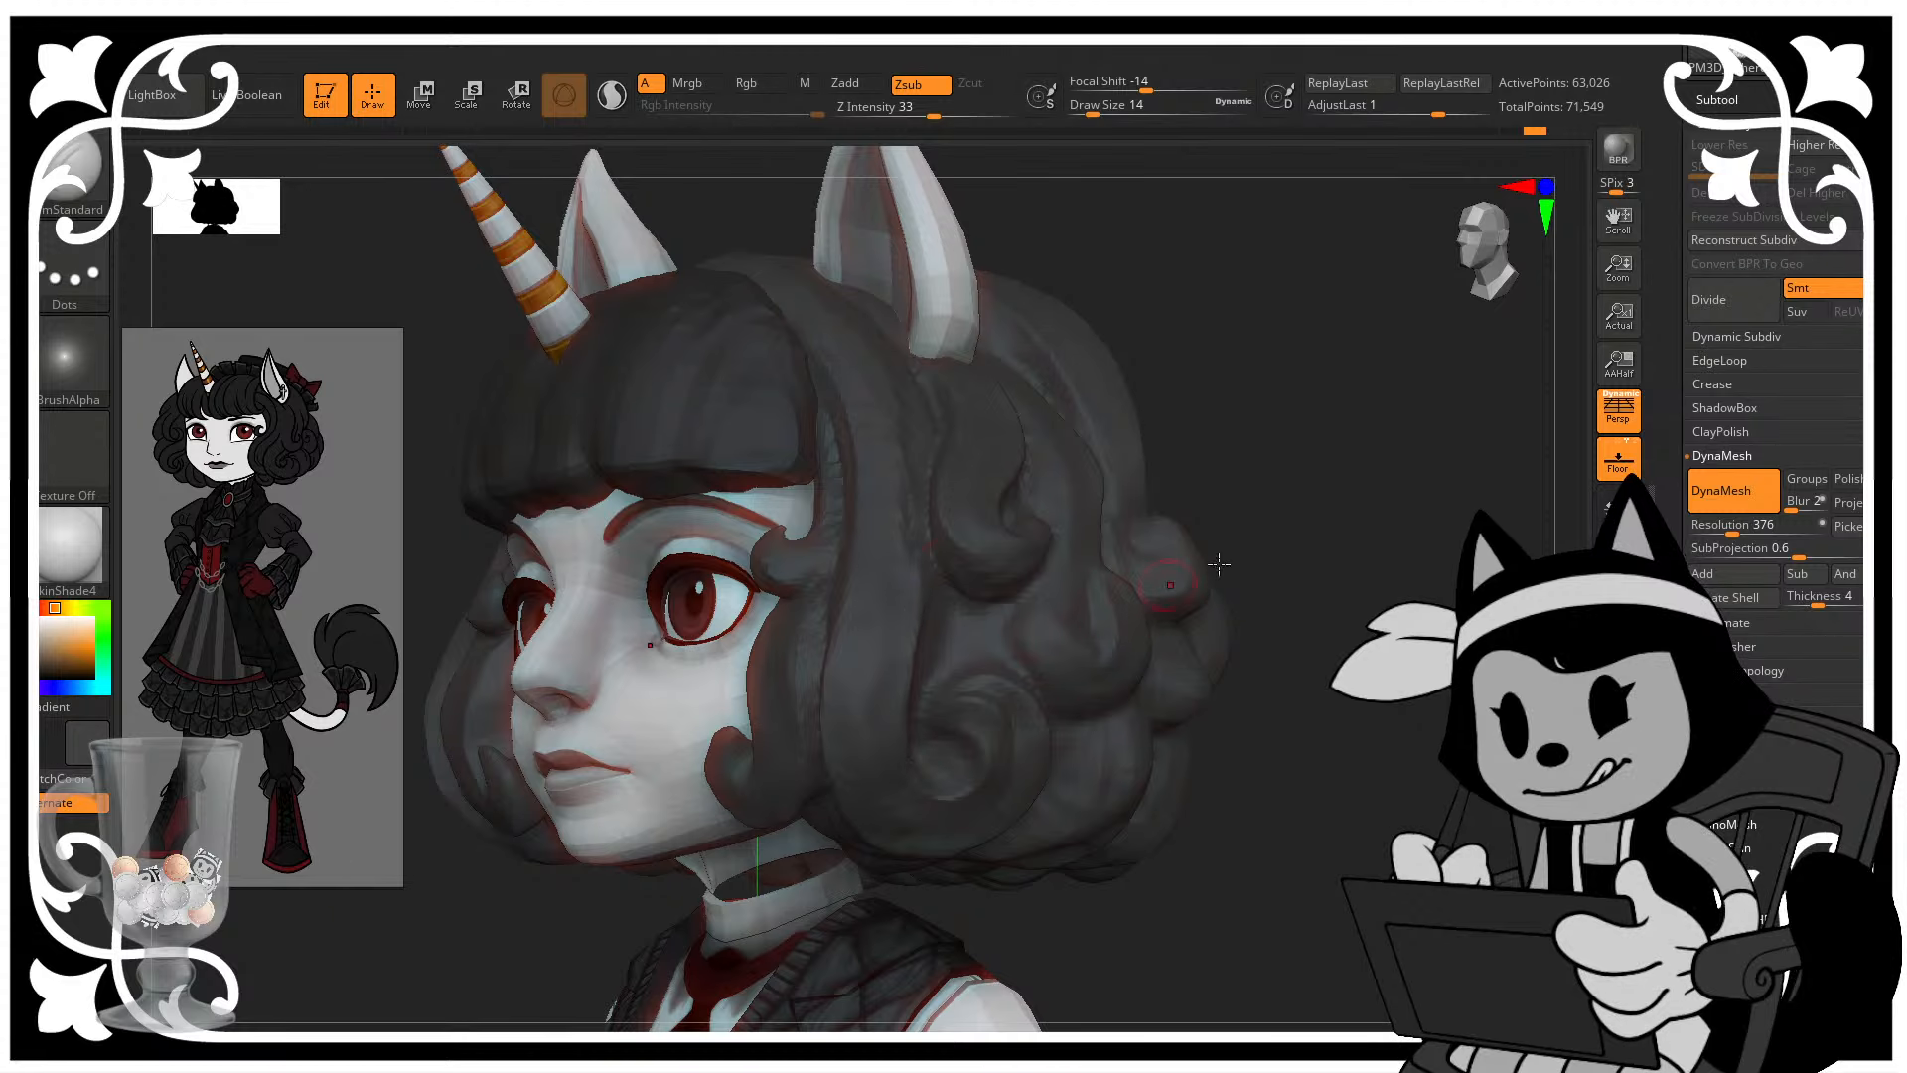
- Deepen the grooves in and around the large spiral curl at the side with DamStandard at draw size 14
{"action": "mouse_move", "coordinate": [1218, 565]}
{"action": "left_mouse_down"}
{"action": "mouse_move", "coordinate": [1268, 477]}
{"action": "mouse_move", "coordinate": [1259, 562]}
{"action": "mouse_move", "coordinate": [944, 715]}
{"action": "left_mouse_up"}
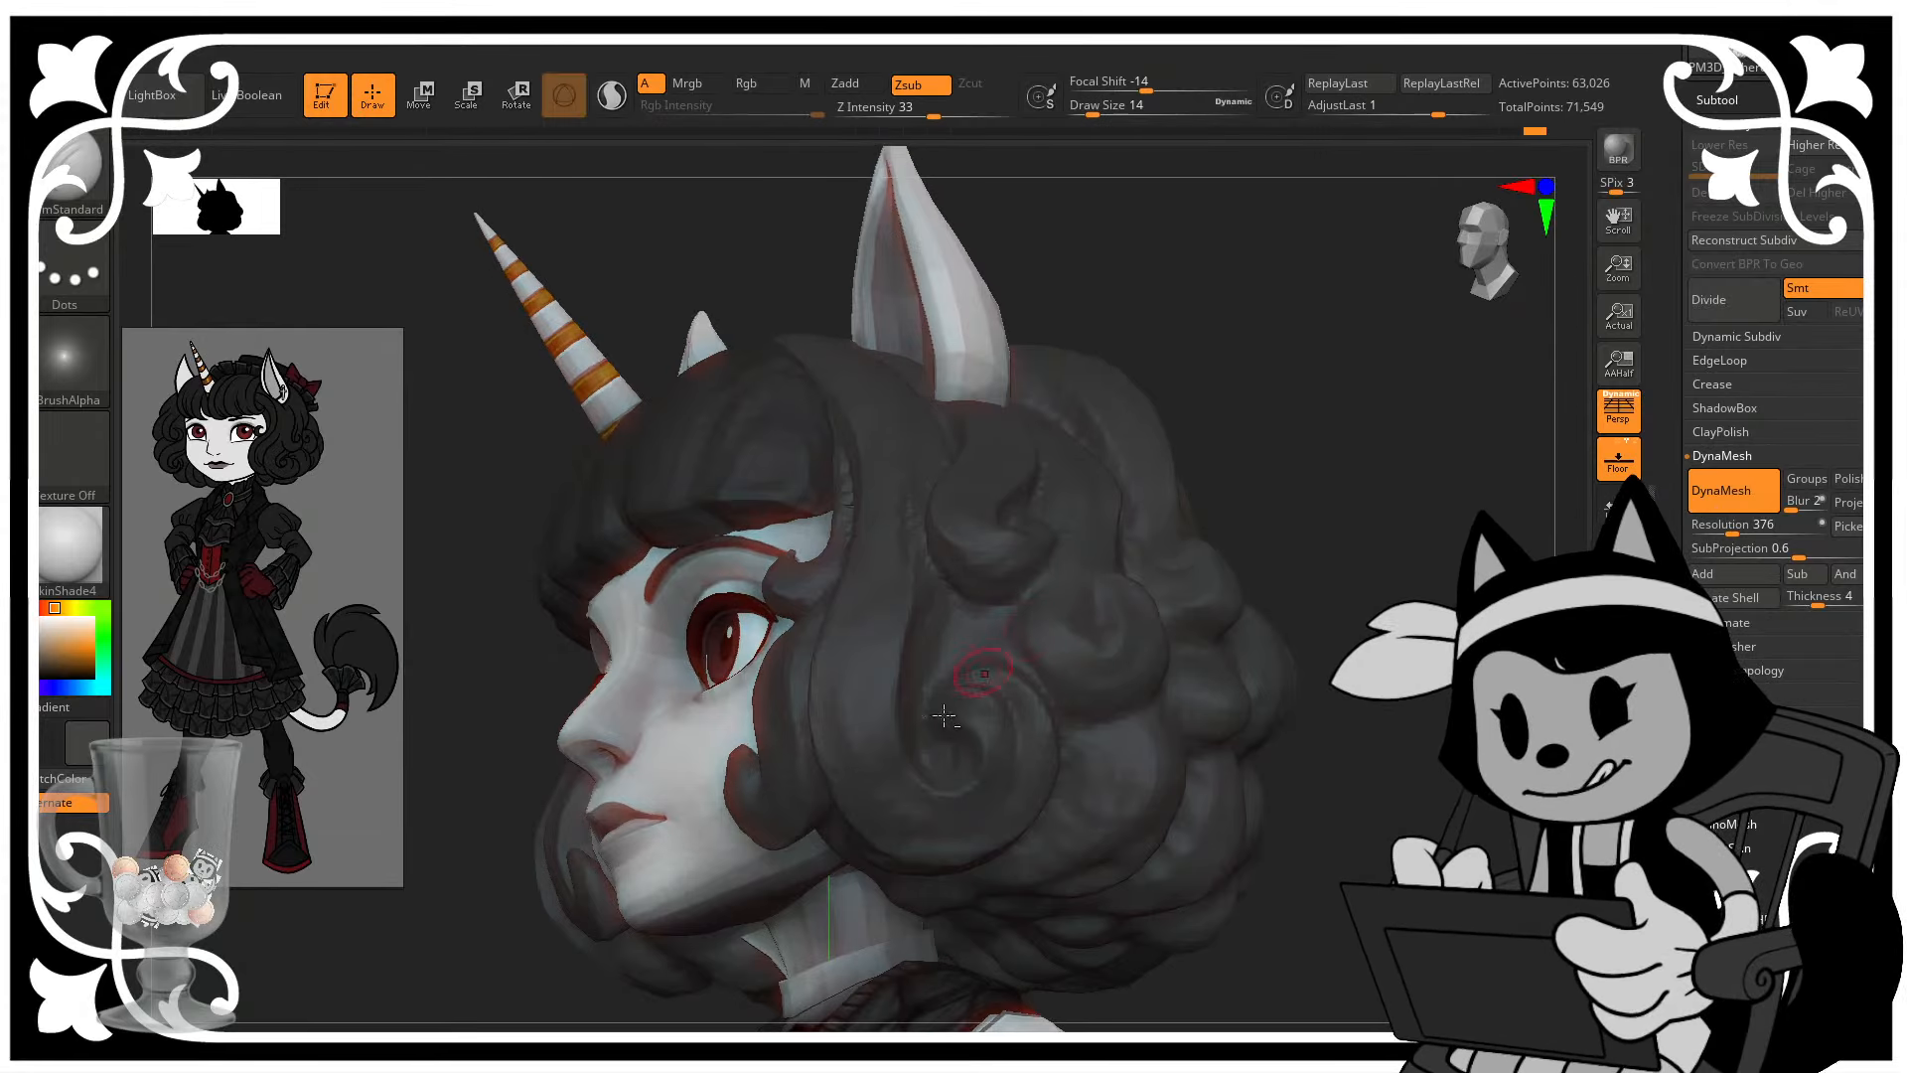
{"action": "left_click_drag", "start_coordinate": [1259, 477], "coordinate": [937, 855]}
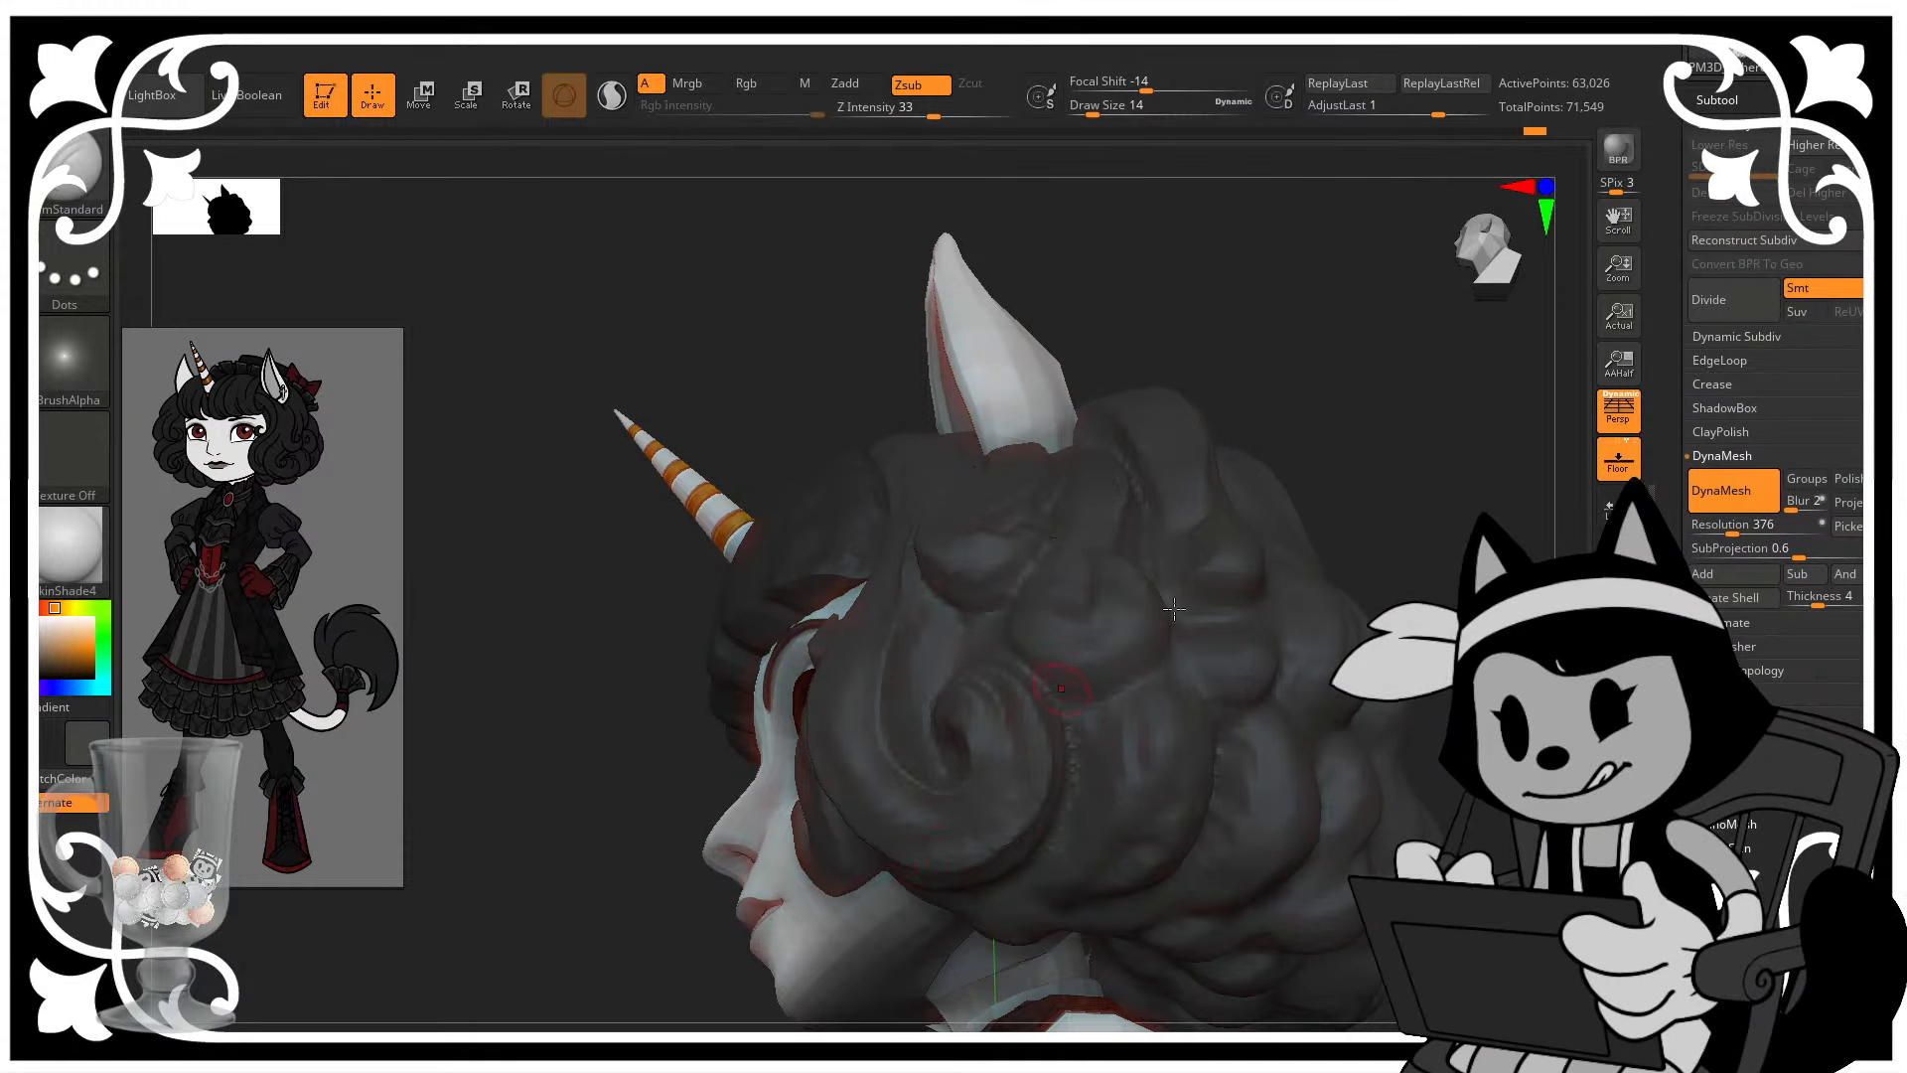
{"action": "left_click_drag", "start_coordinate": [1377, 502], "coordinate": [1368, 475]}
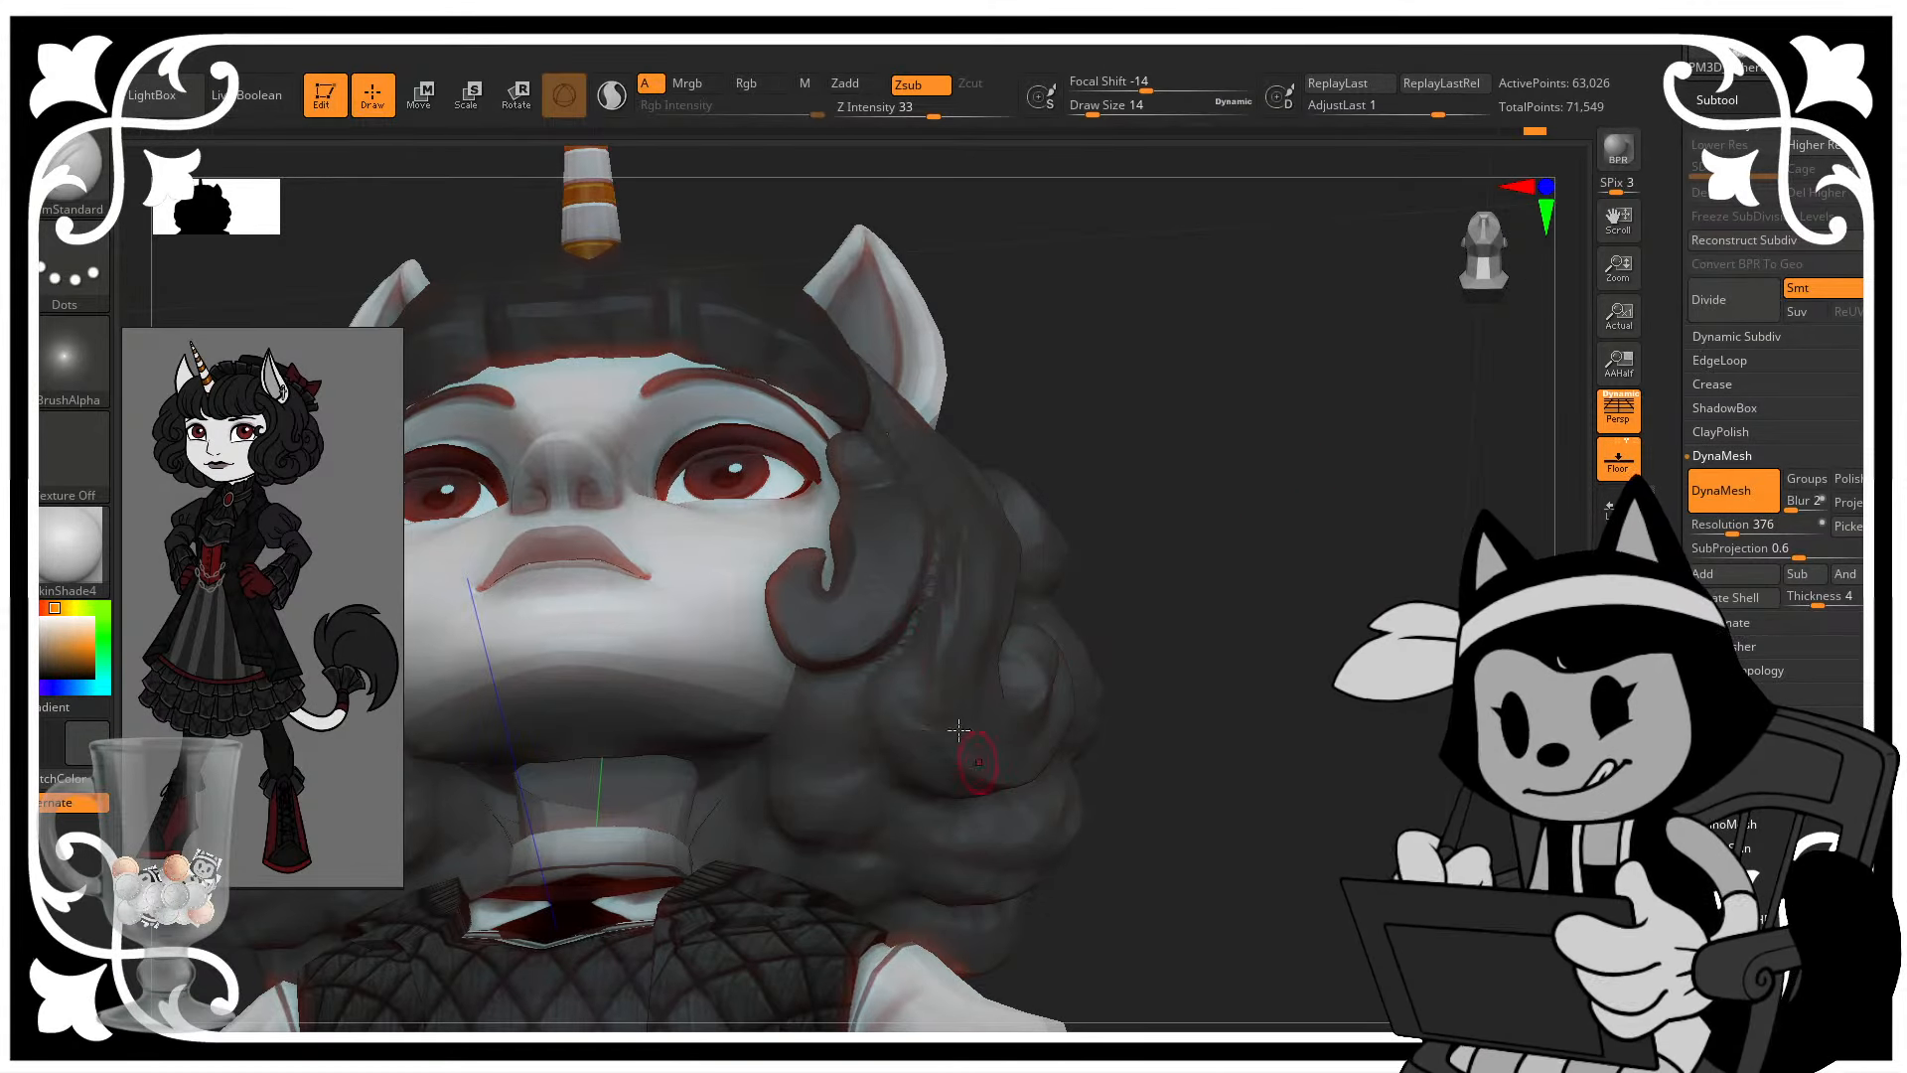
- Carve separations into the underside of the bob behind the cheek hook with DamStandard at draw size 14
{"action": "left_click_drag", "start_coordinate": [1209, 591], "coordinate": [893, 675]}
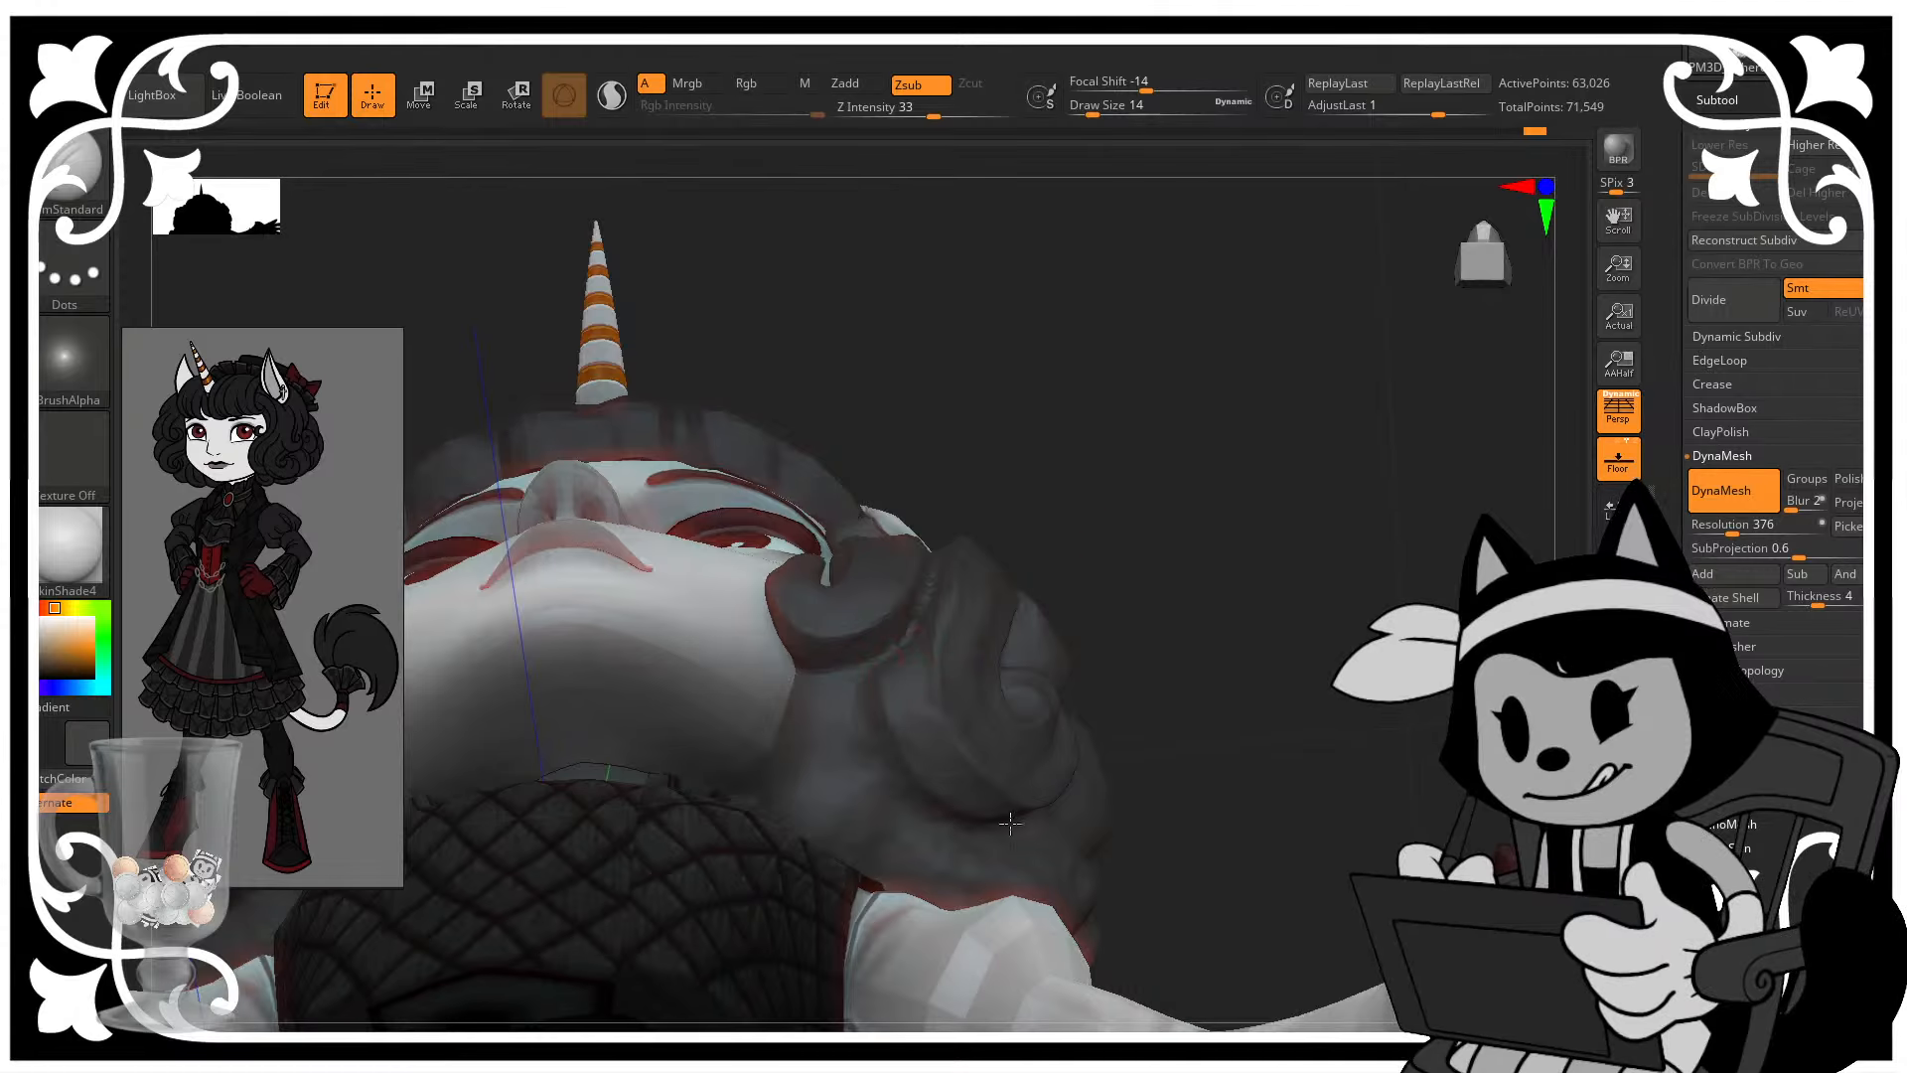
{"action": "left_click_drag", "start_coordinate": [1010, 822], "coordinate": [870, 671]}
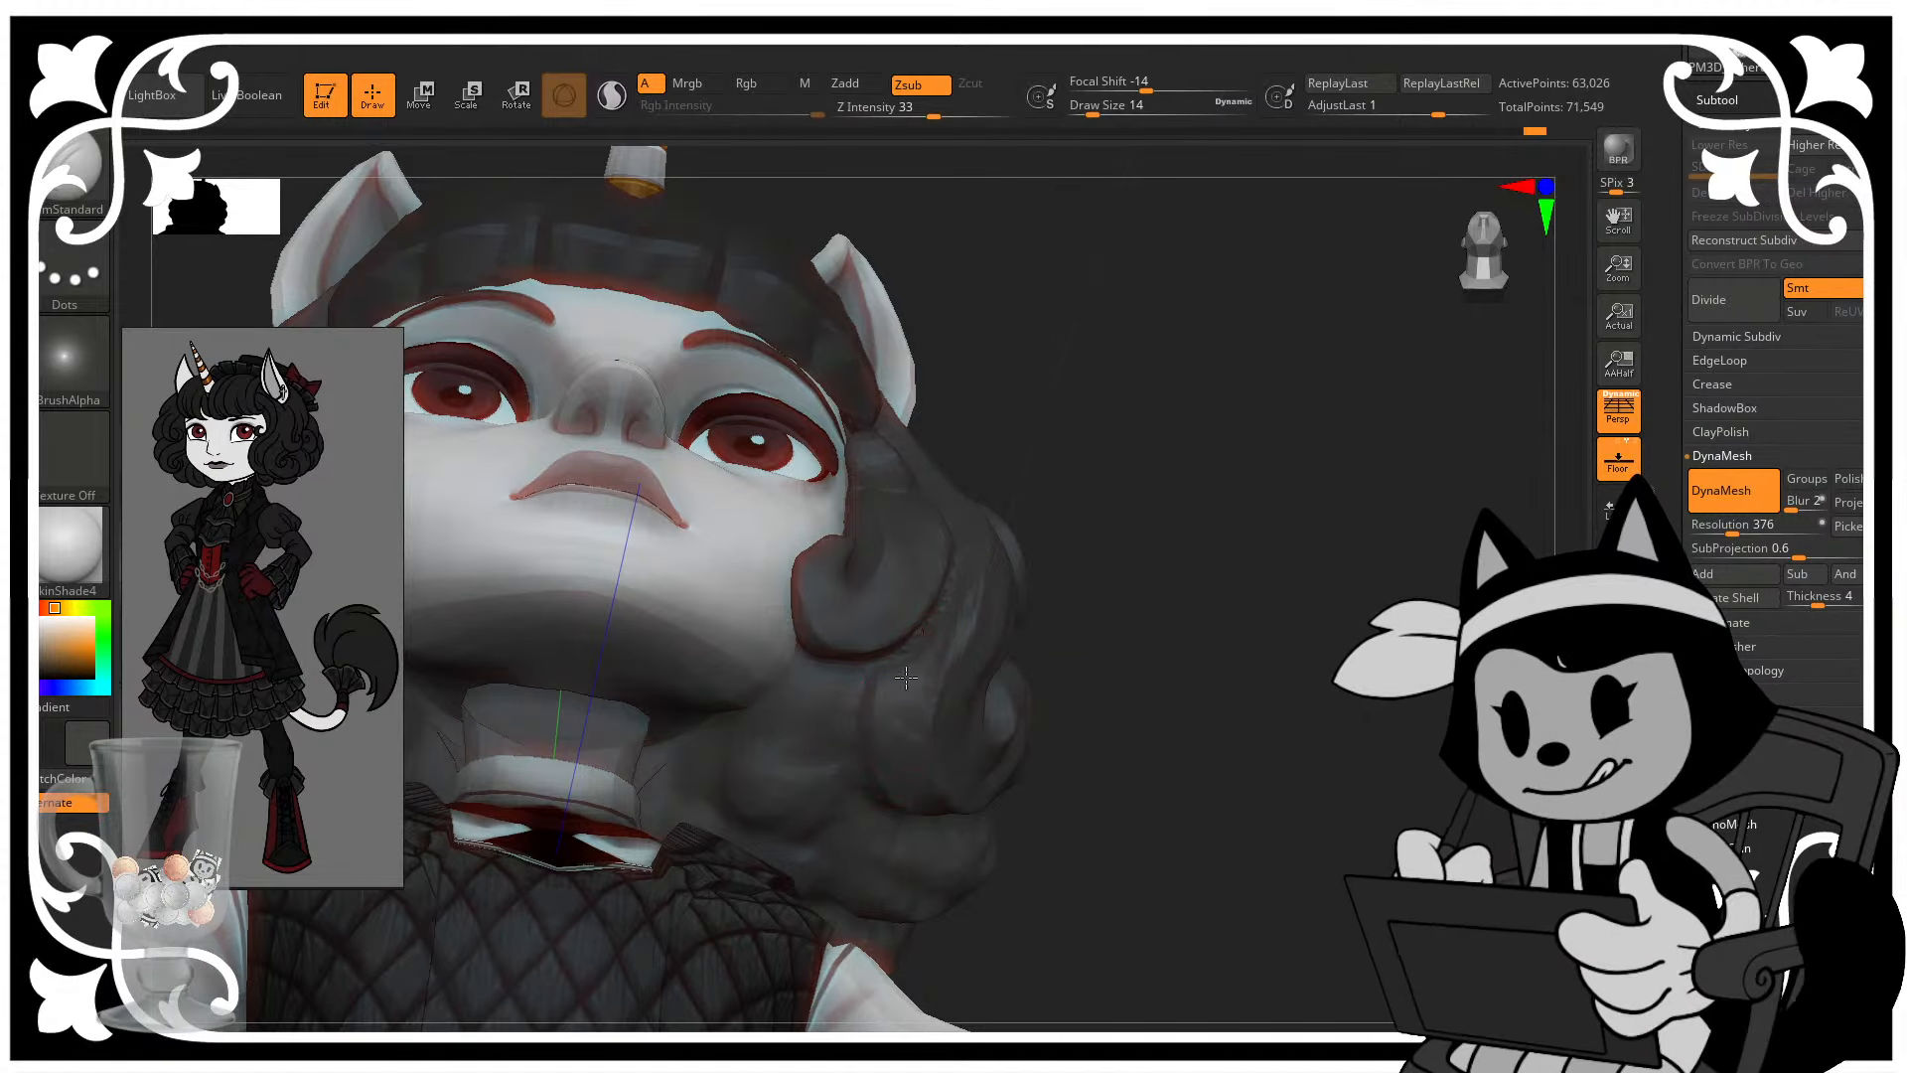
{"action": "mouse_move", "coordinate": [1123, 626]}
{"action": "left_mouse_down"}
{"action": "mouse_move", "coordinate": [1166, 557]}
{"action": "mouse_move", "coordinate": [1121, 626]}
{"action": "left_mouse_up"}
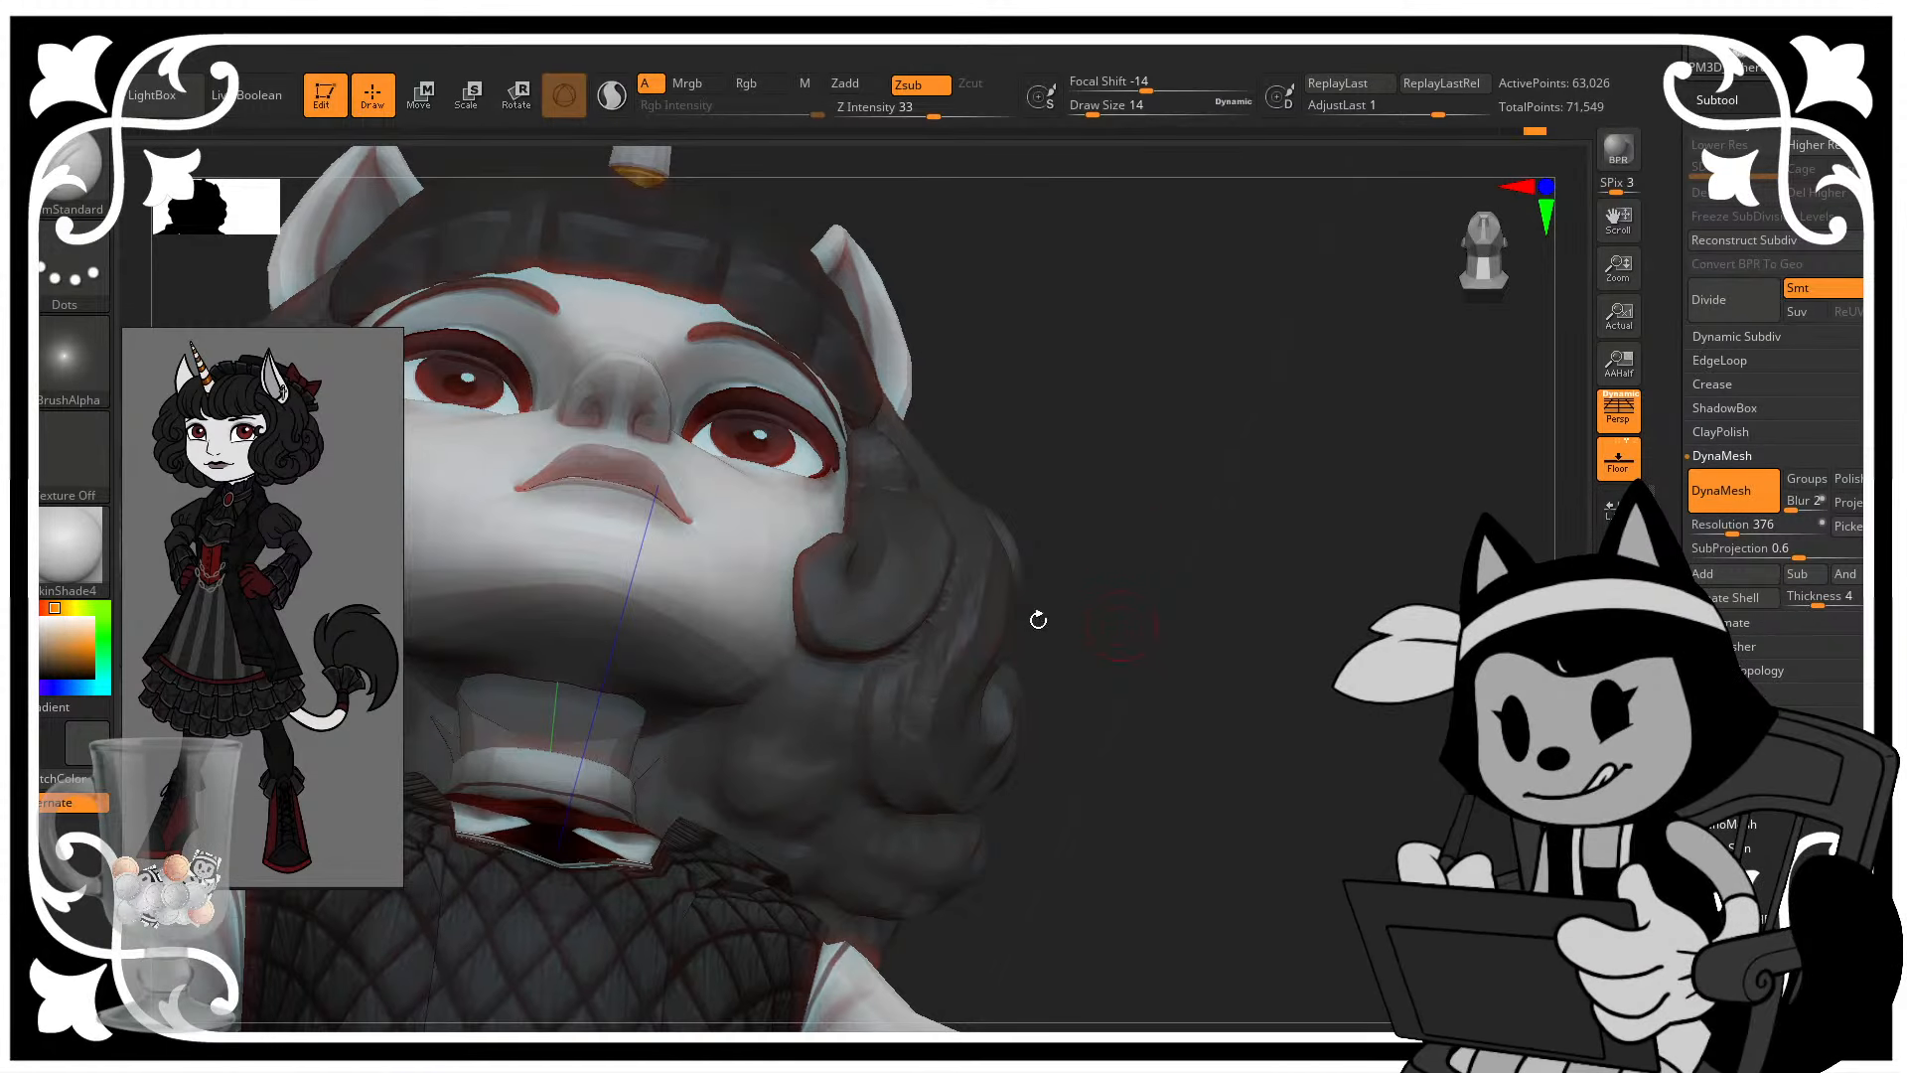
{"action": "left_click_drag", "start_coordinate": [879, 808], "coordinate": [962, 536]}
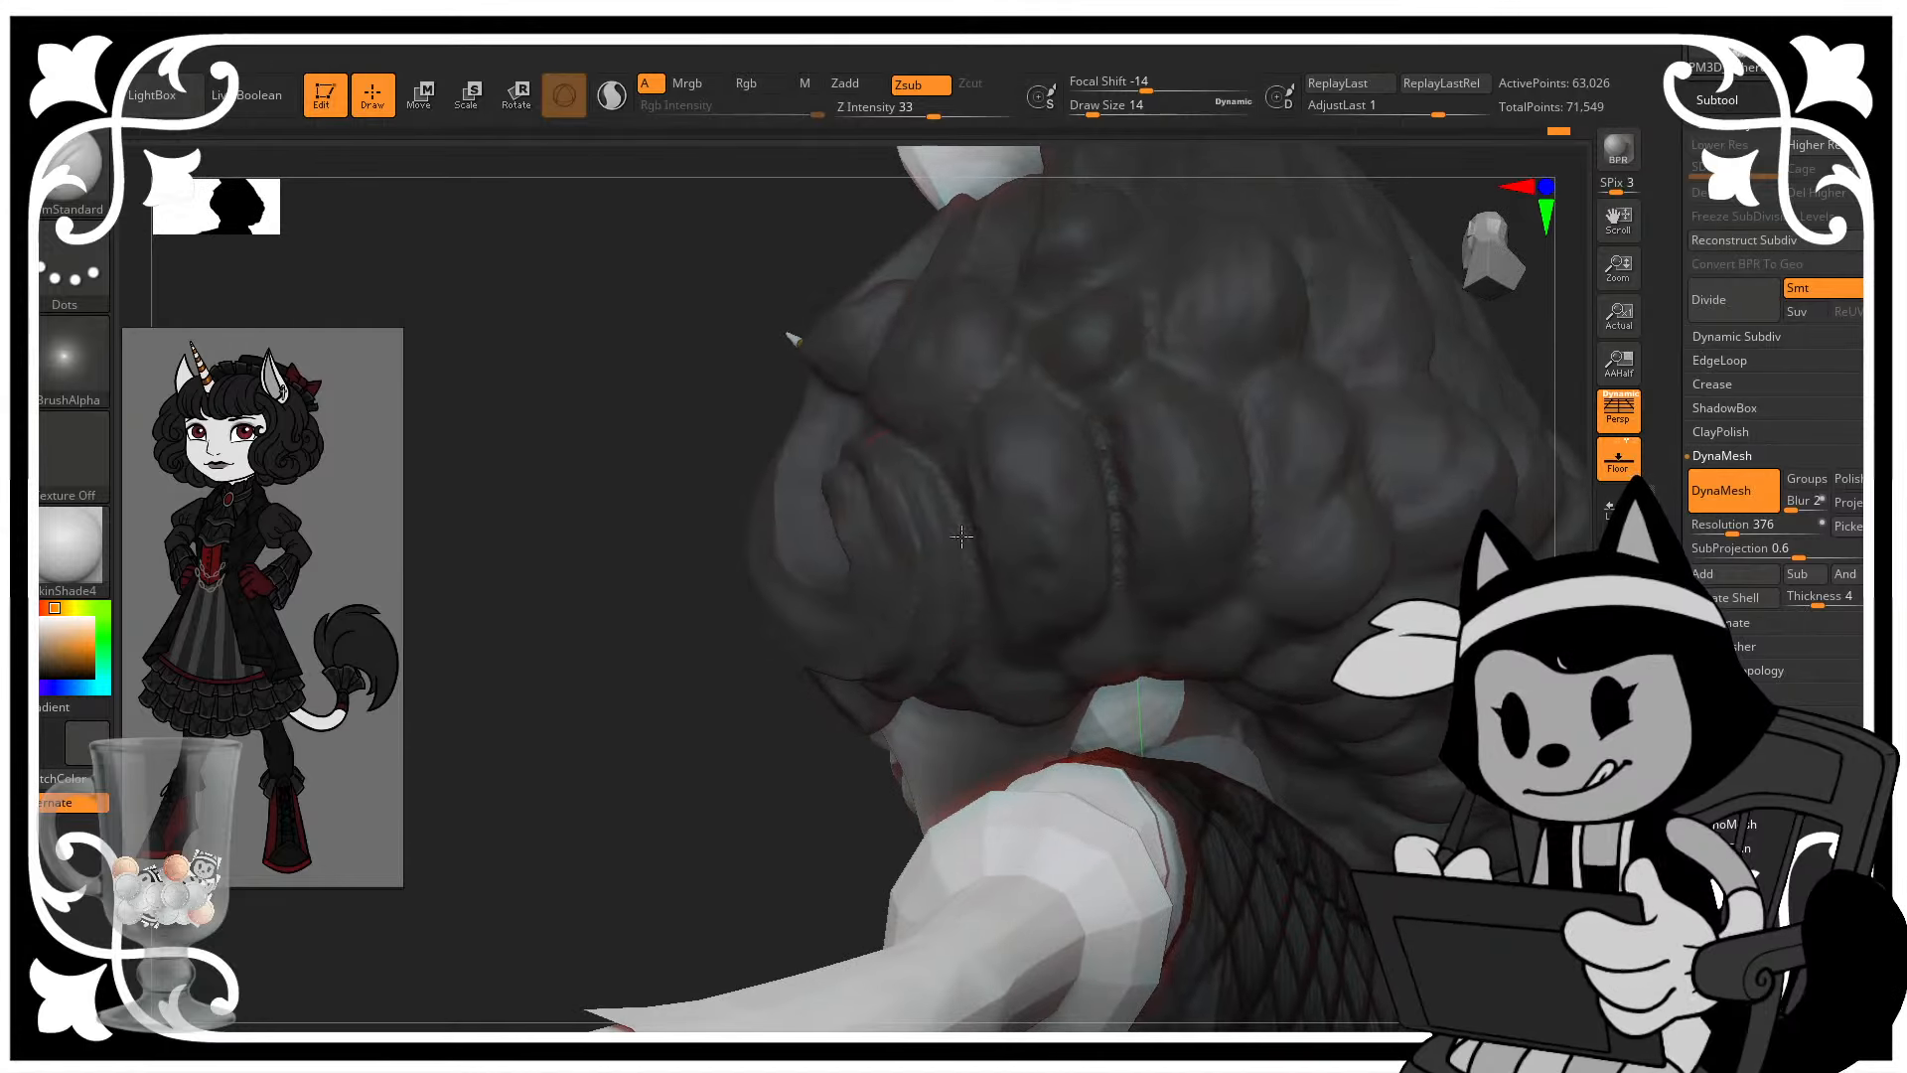
{"action": "left_click_drag", "start_coordinate": [690, 715], "coordinate": [982, 596]}
- Define the outline of the round curl above the spiral and its neighbouring strands with DamStandard at draw size 14
{"action": "left_click_drag", "start_coordinate": [1208, 394], "coordinate": [1138, 566], "text": "alt"}
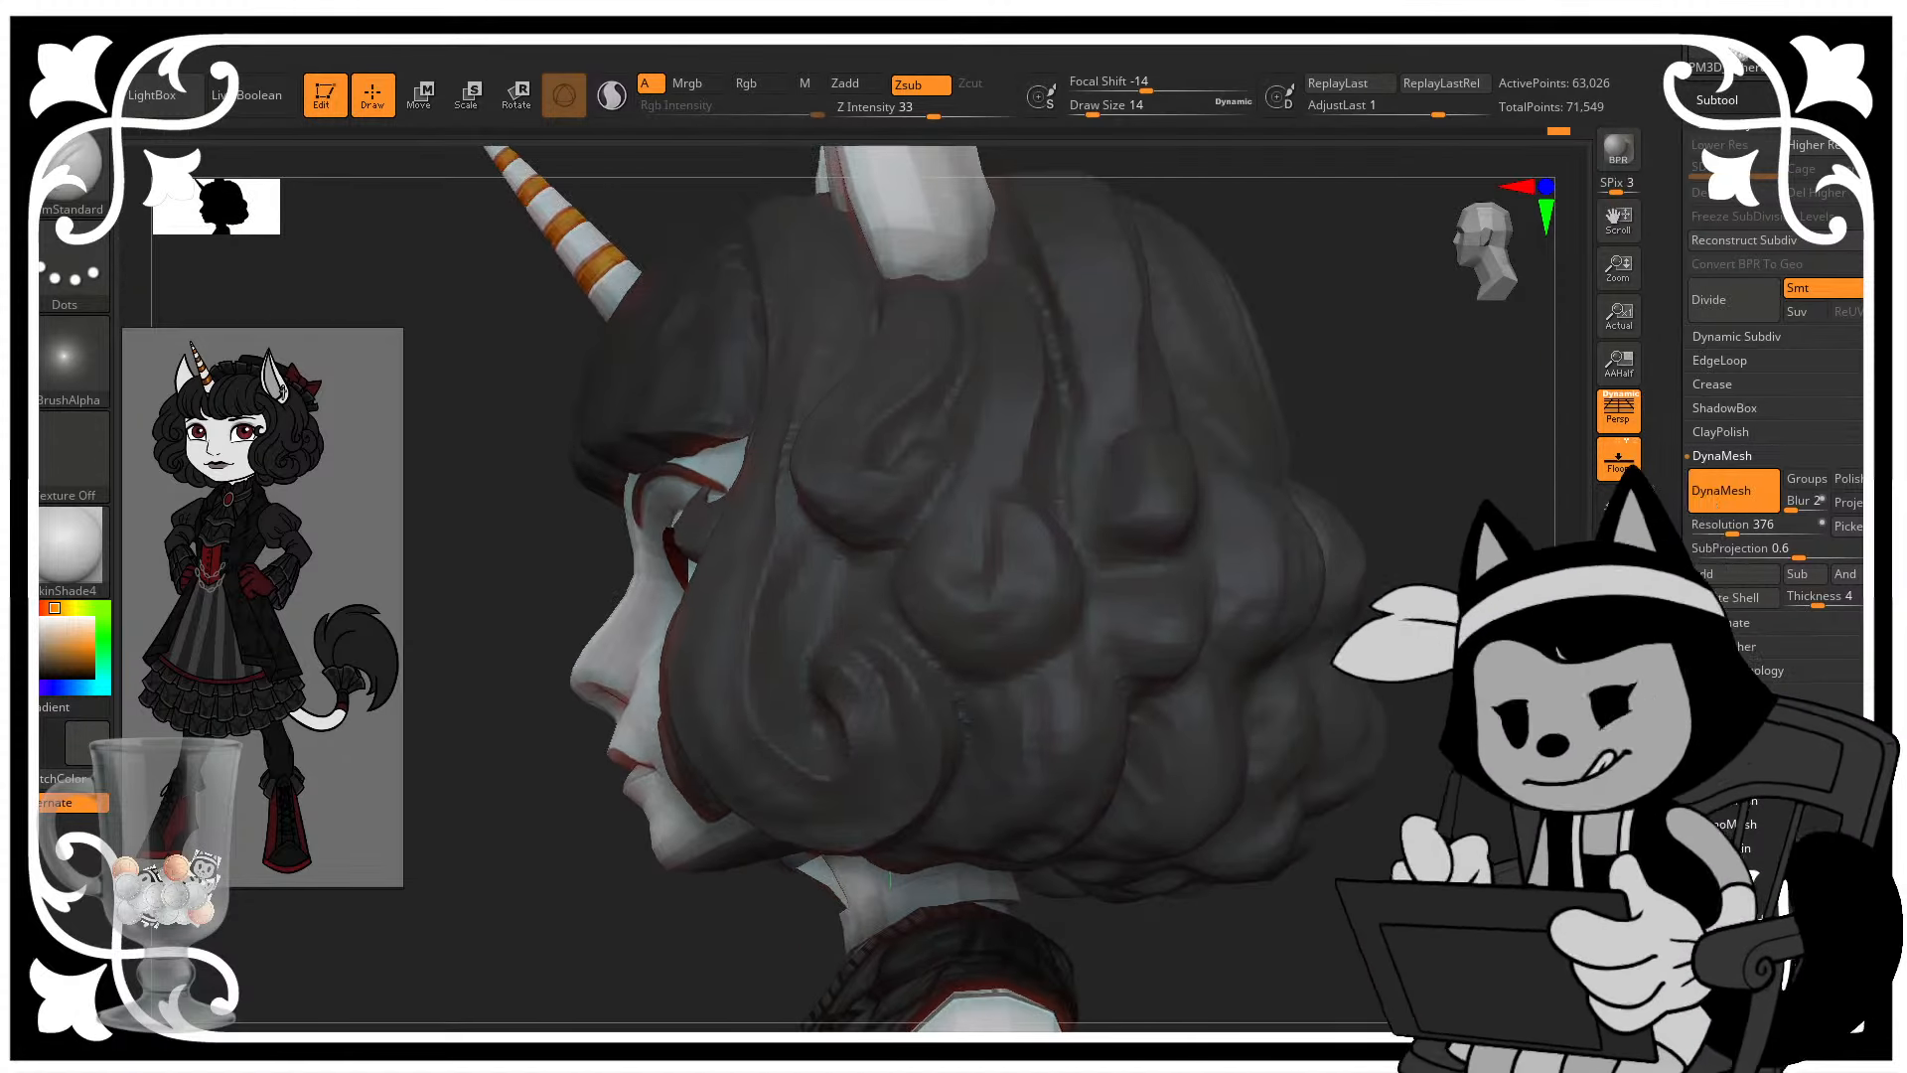
{"action": "left_click_drag", "start_coordinate": [1377, 376], "coordinate": [1327, 391]}
{"action": "mouse_move", "coordinate": [981, 655]}
{"action": "left_mouse_down"}
{"action": "mouse_move", "coordinate": [1022, 540]}
{"action": "mouse_move", "coordinate": [966, 513]}
{"action": "left_mouse_up"}
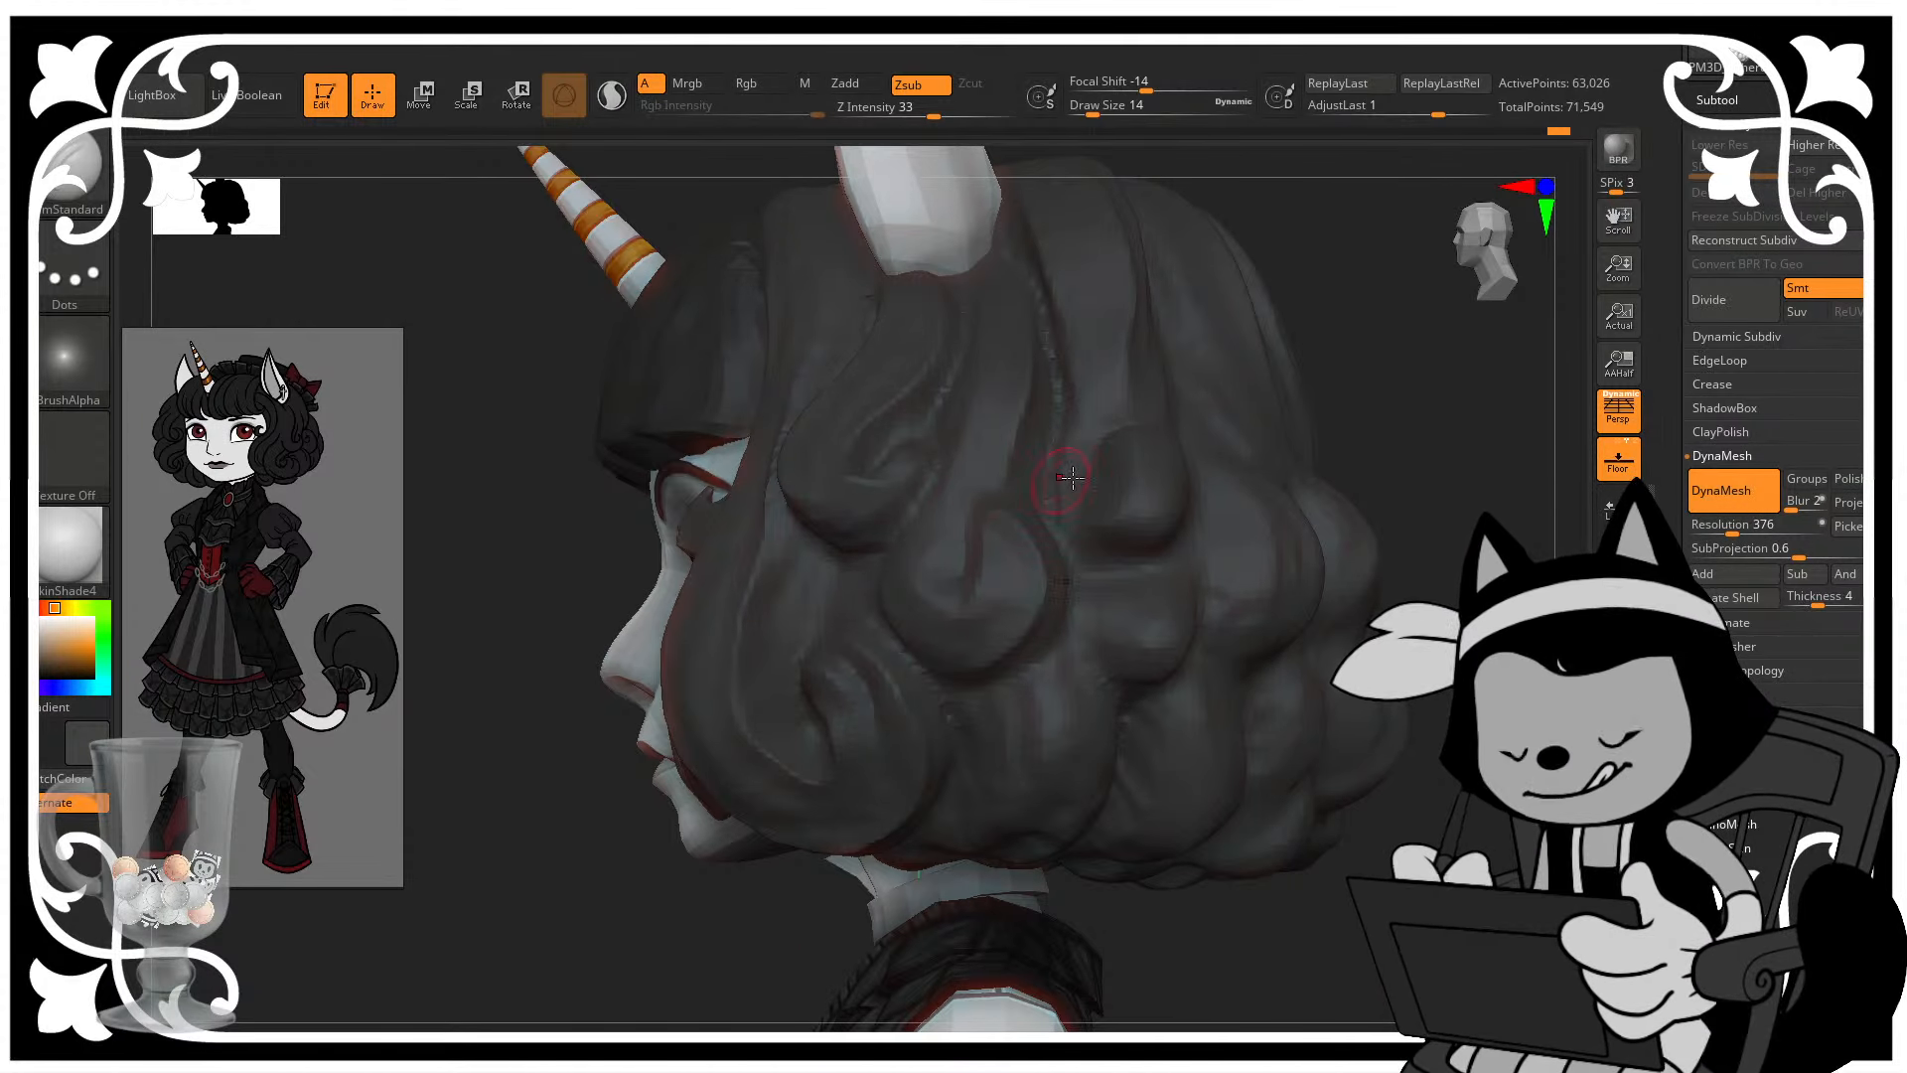
{"action": "left_click_drag", "start_coordinate": [1312, 320], "coordinate": [1343, 367]}
{"action": "left_click_drag", "start_coordinate": [1067, 369], "coordinate": [1073, 625]}
{"action": "mouse_move", "coordinate": [1320, 539]}
{"action": "left_mouse_down"}
{"action": "mouse_move", "coordinate": [1460, 413]}
{"action": "mouse_move", "coordinate": [1296, 453]}
{"action": "mouse_move", "coordinate": [1481, 529]}
{"action": "left_mouse_up"}
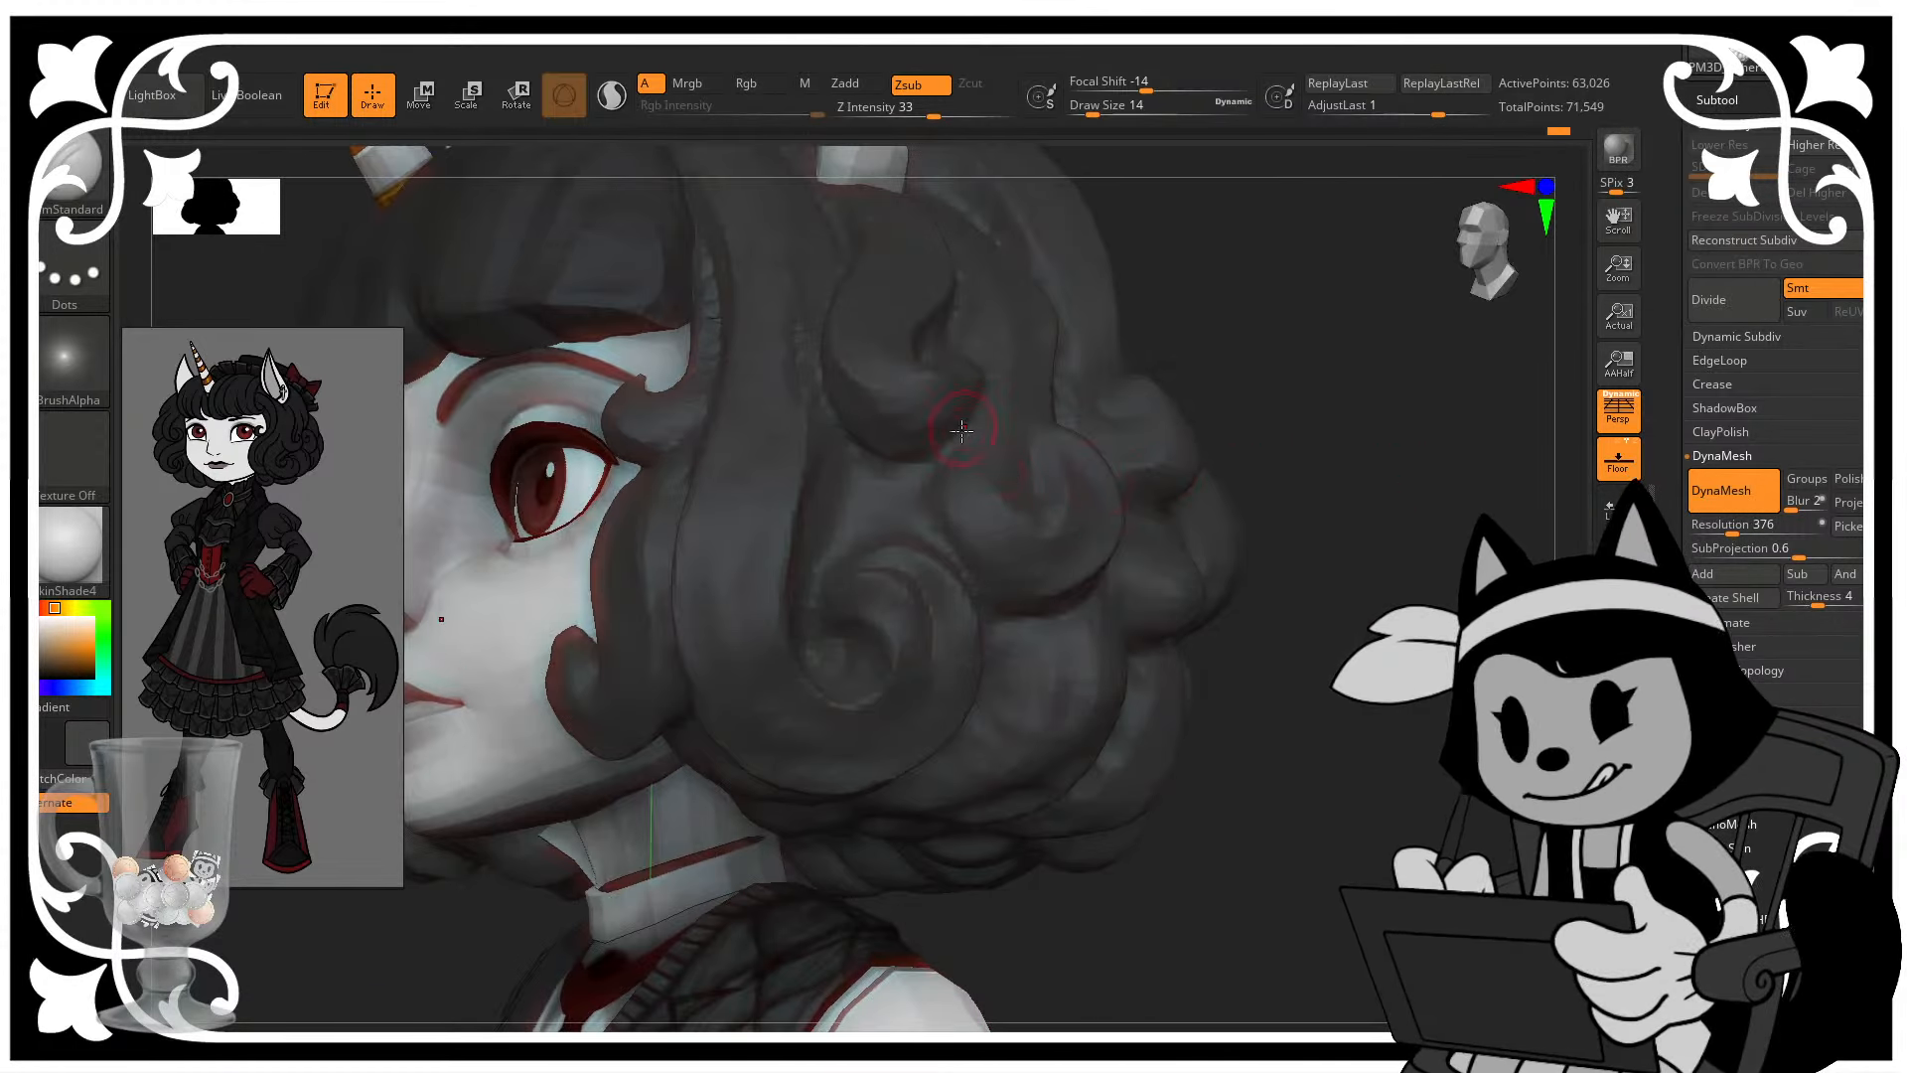
{"action": "left_click_drag", "start_coordinate": [1310, 458], "coordinate": [1278, 463]}
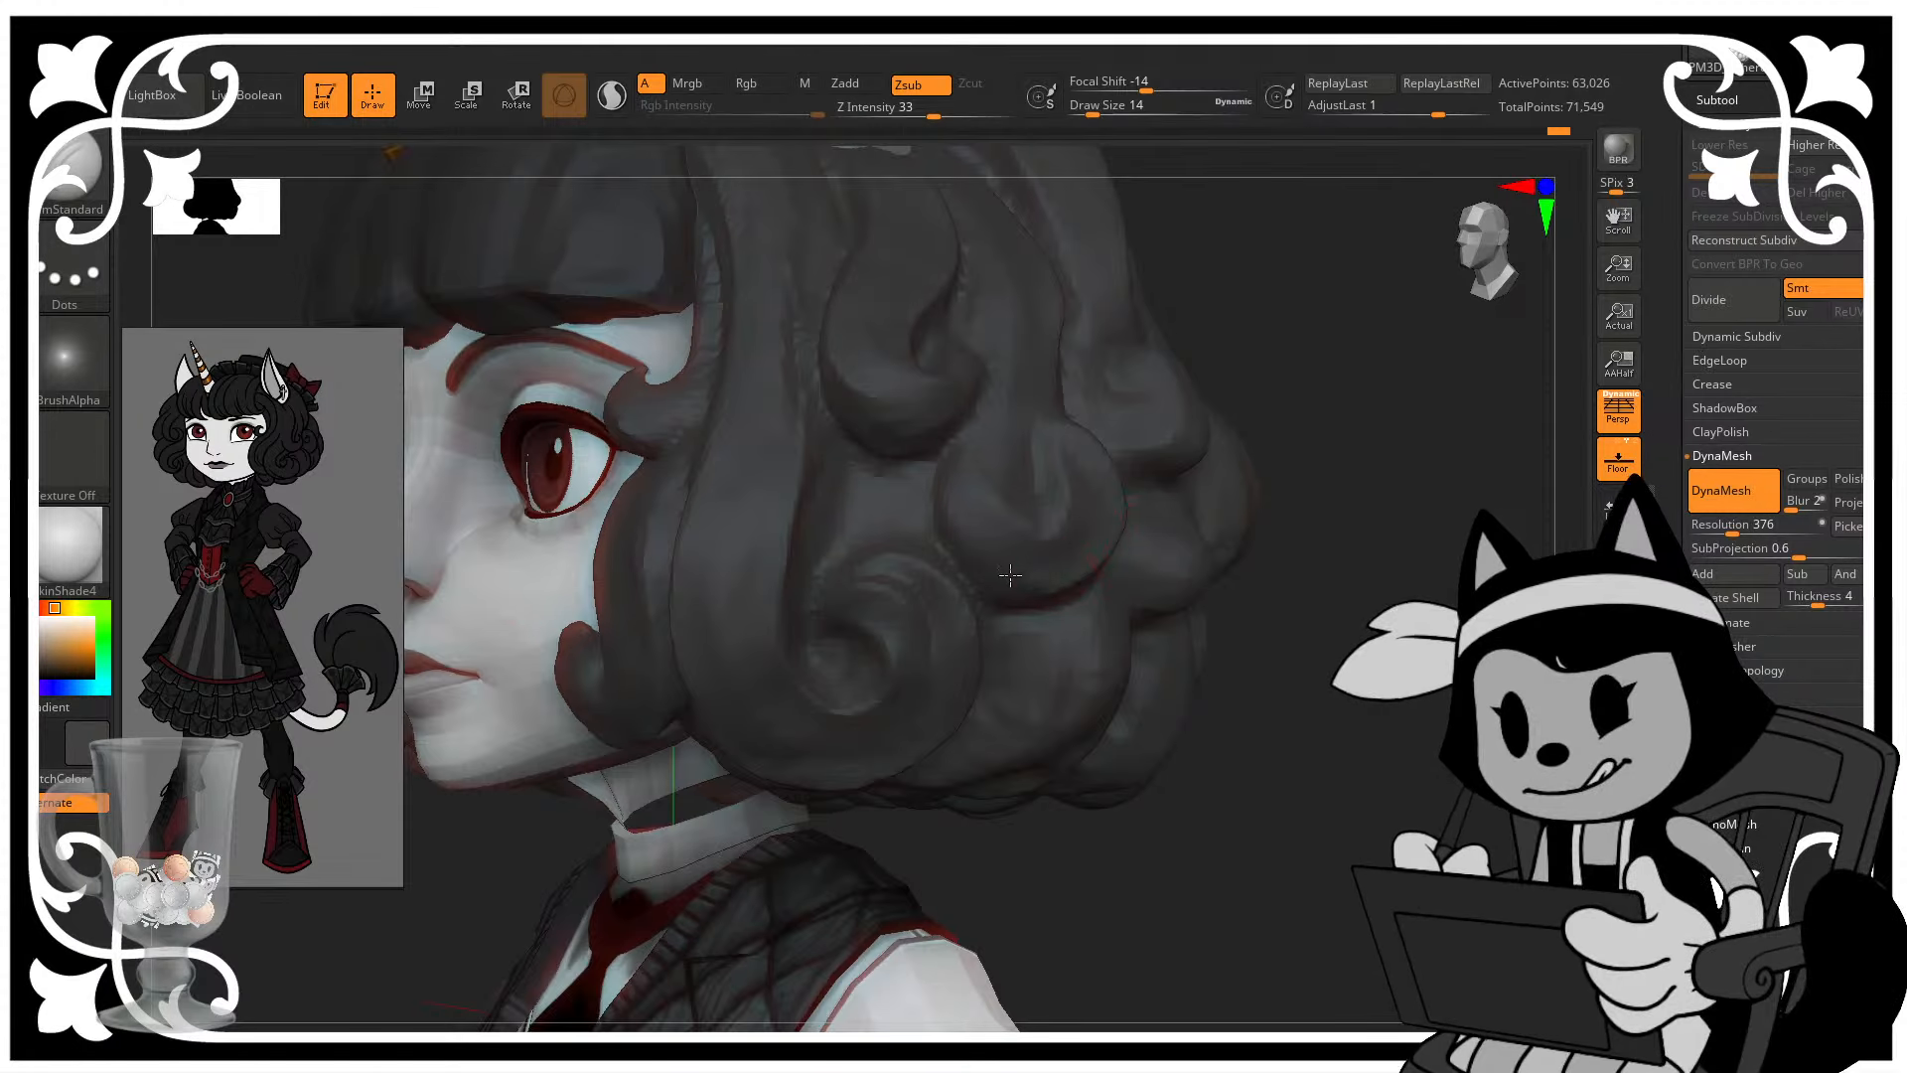
- Carve long grooves from the ear base down to the round side curl with DamStandard, undoing and redrawing one stroke
{"action": "mouse_move", "coordinate": [1391, 497]}
{"action": "left_mouse_down", "text": "alt"}
{"action": "mouse_move", "coordinate": [1301, 616]}
{"action": "mouse_move", "coordinate": [1205, 673]}
{"action": "left_mouse_up", "text": "alt"}
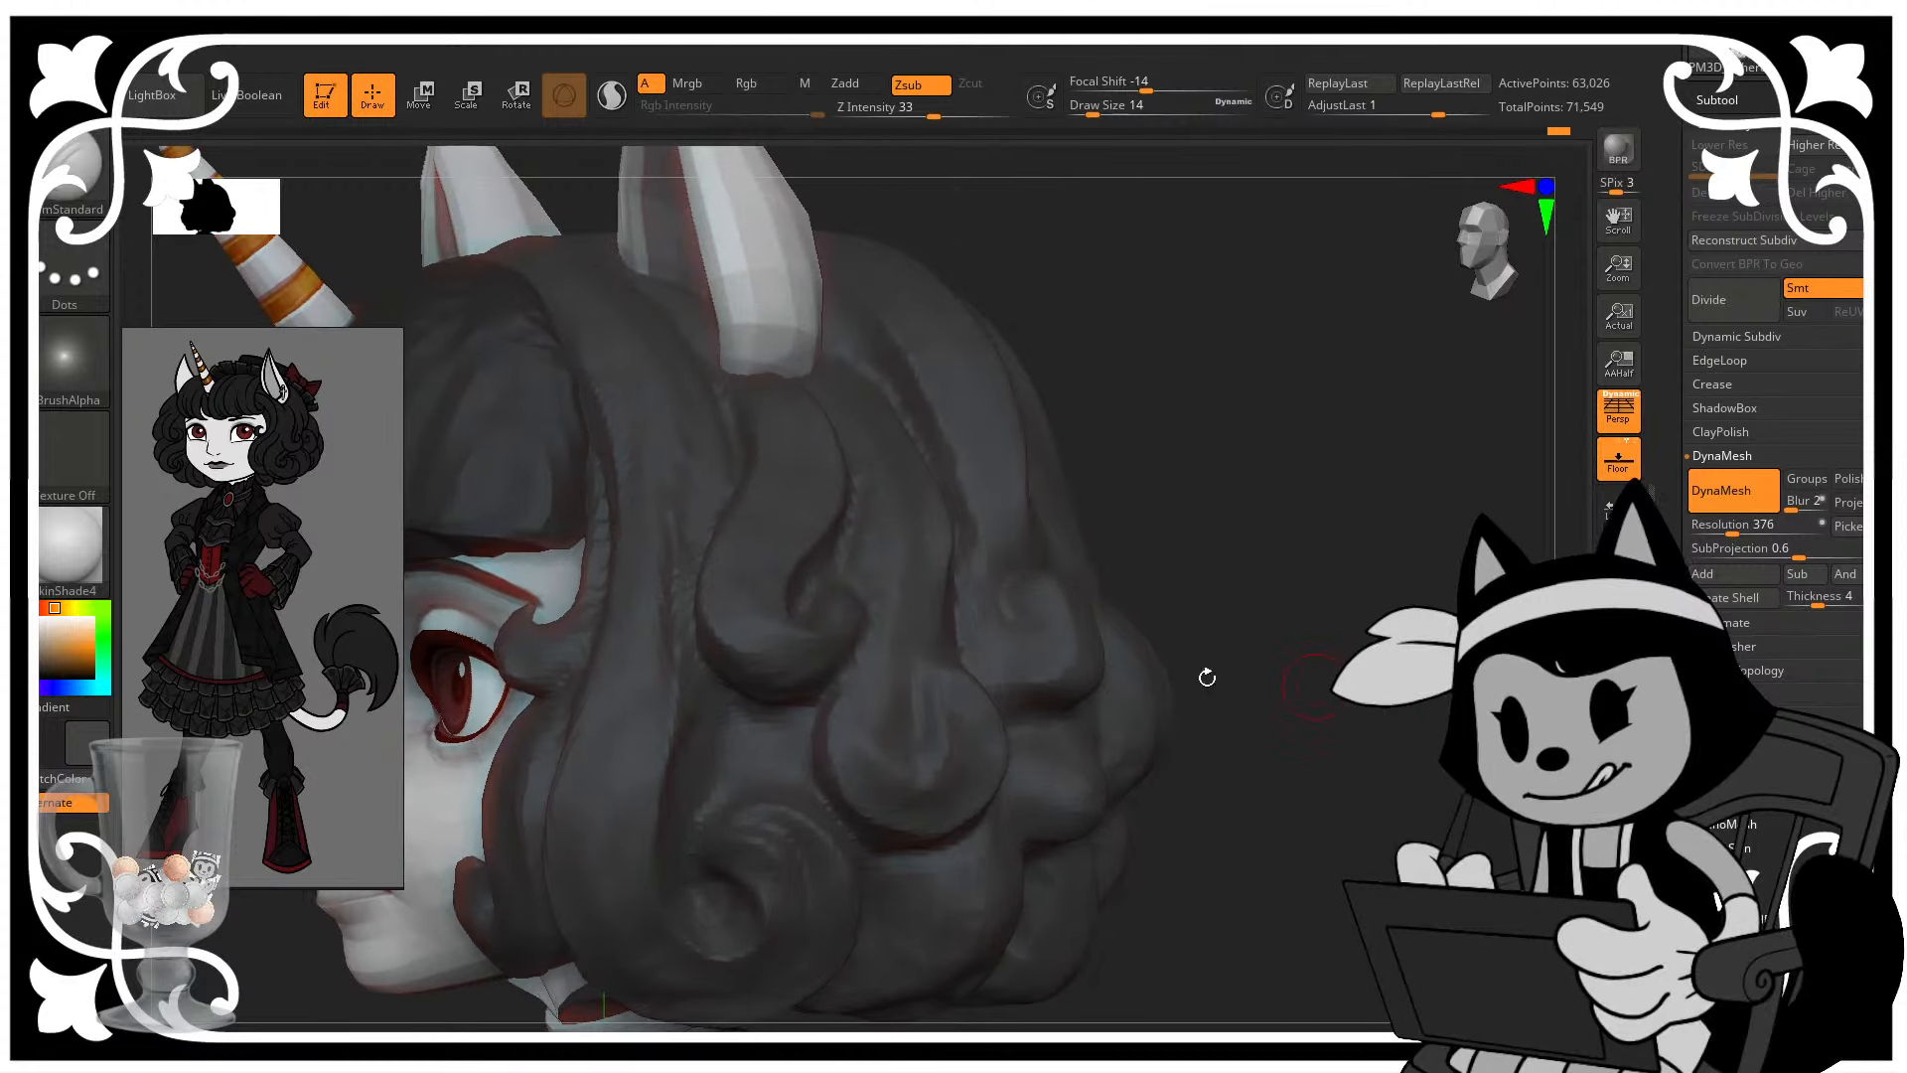
{"action": "mouse_move", "coordinate": [943, 708]}
{"action": "left_mouse_down"}
{"action": "mouse_move", "coordinate": [902, 776]}
{"action": "mouse_move", "coordinate": [884, 718]}
{"action": "mouse_move", "coordinate": [915, 600]}
{"action": "mouse_move", "coordinate": [879, 450]}
{"action": "left_mouse_up"}
{"action": "left_click_drag", "start_coordinate": [1074, 278], "coordinate": [961, 345]}
{"action": "left_click_drag", "start_coordinate": [894, 398], "coordinate": [876, 725]}
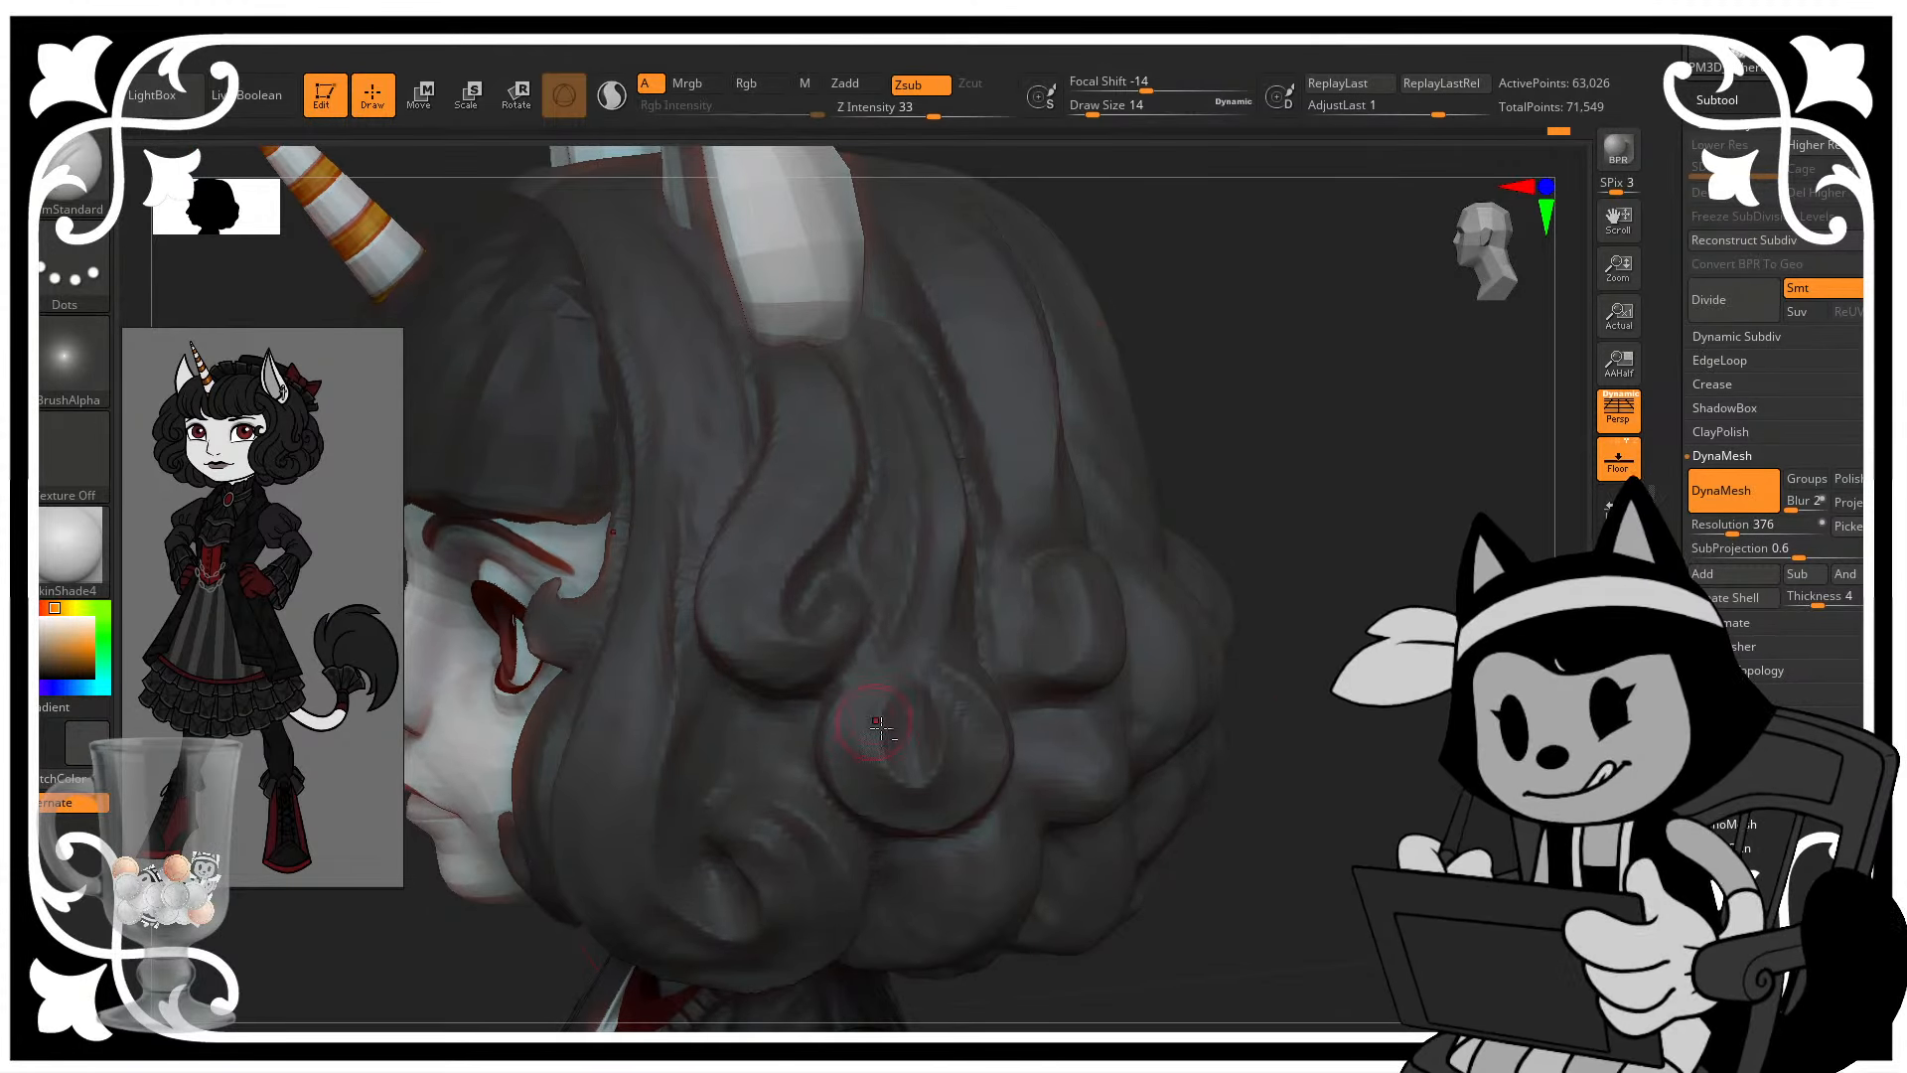
{"action": "key", "text": "ctrl+z"}
{"action": "left_click_drag", "start_coordinate": [863, 326], "coordinate": [879, 655]}
{"action": "left_click_drag", "start_coordinate": [1172, 320], "coordinate": [1138, 268]}
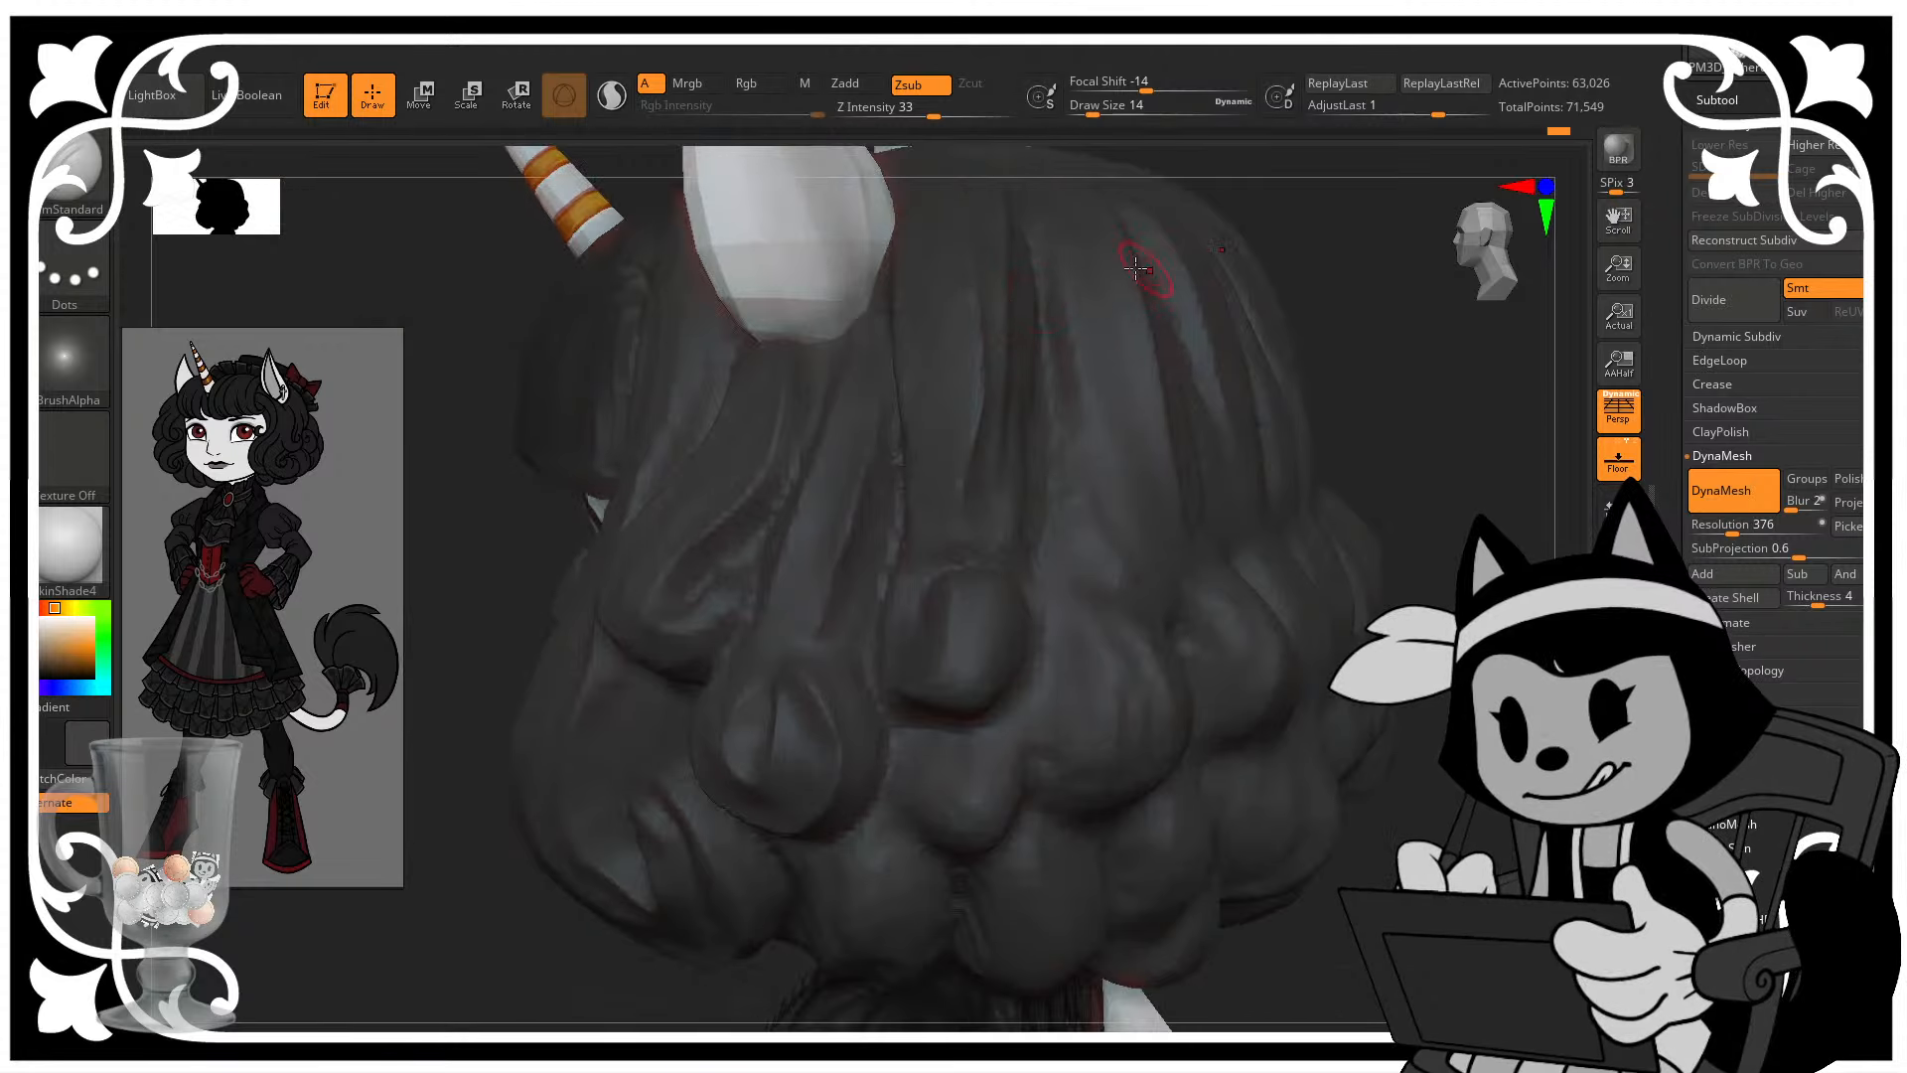
{"action": "left_click_drag", "start_coordinate": [873, 329], "coordinate": [833, 596]}
{"action": "left_click_drag", "start_coordinate": [1049, 433], "coordinate": [934, 407]}
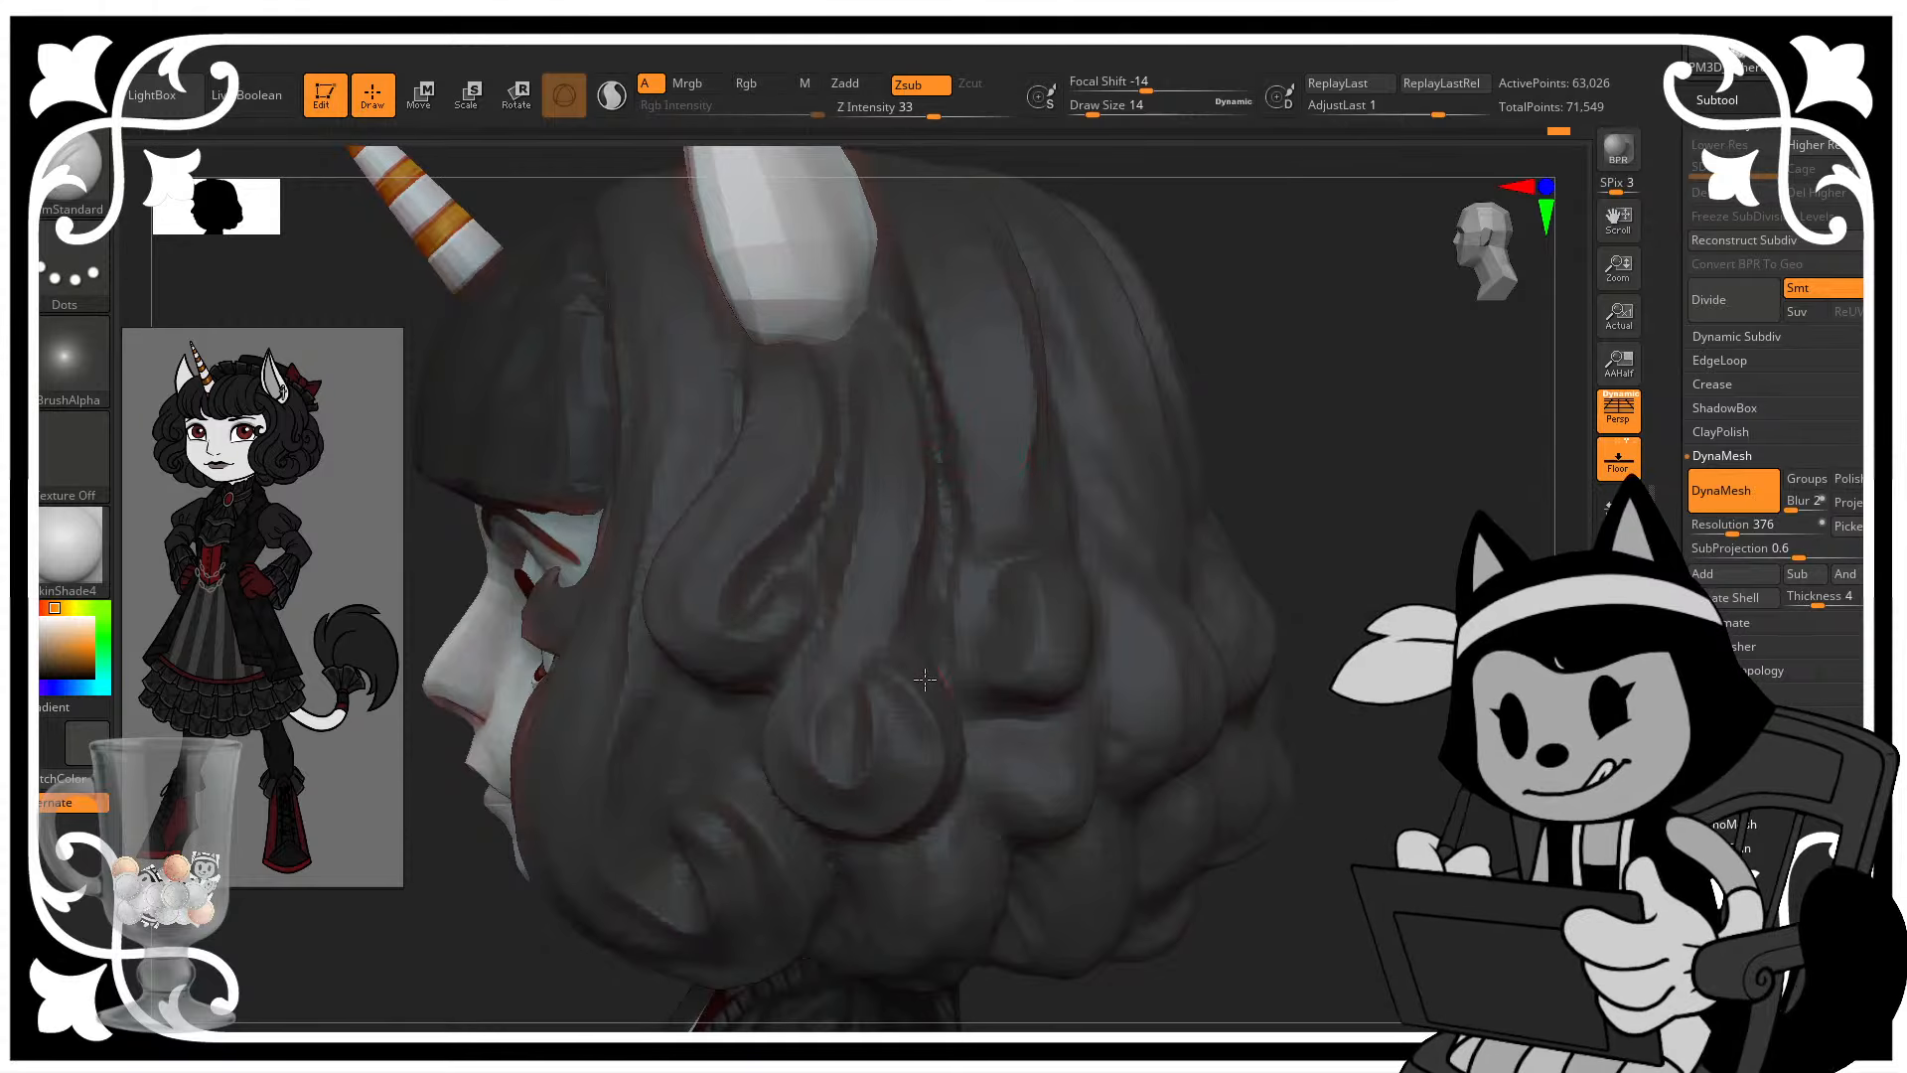
- Carve a groove around the squarish curl behind the round side curl with DamStandard at draw size 14
{"action": "left_click_drag", "start_coordinate": [1214, 360], "coordinate": [1284, 343]}
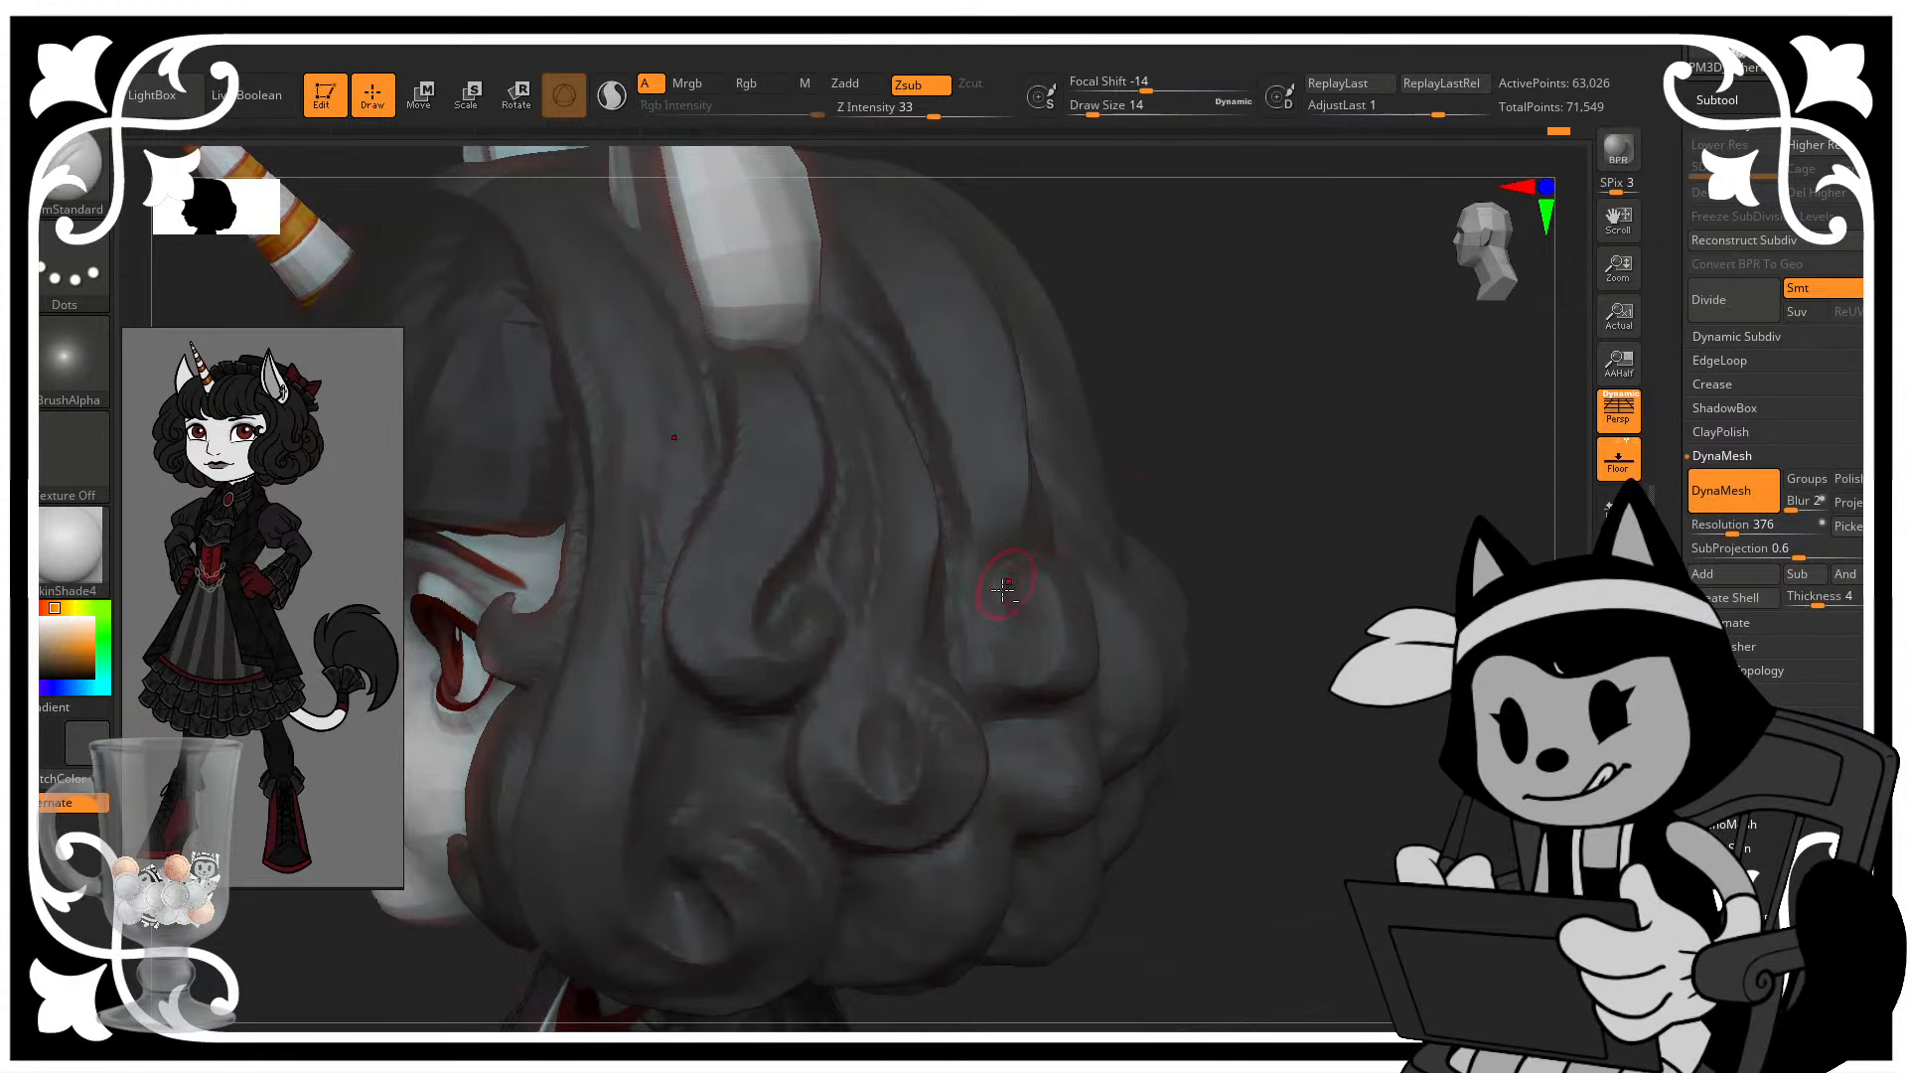
{"action": "left_click_drag", "start_coordinate": [1007, 588], "coordinate": [1036, 694]}
{"action": "mouse_move", "coordinate": [1313, 477]}
{"action": "left_mouse_down"}
{"action": "mouse_move", "coordinate": [1228, 473]}
{"action": "mouse_move", "coordinate": [1247, 437]}
{"action": "mouse_move", "coordinate": [1187, 435]}
{"action": "left_mouse_up"}
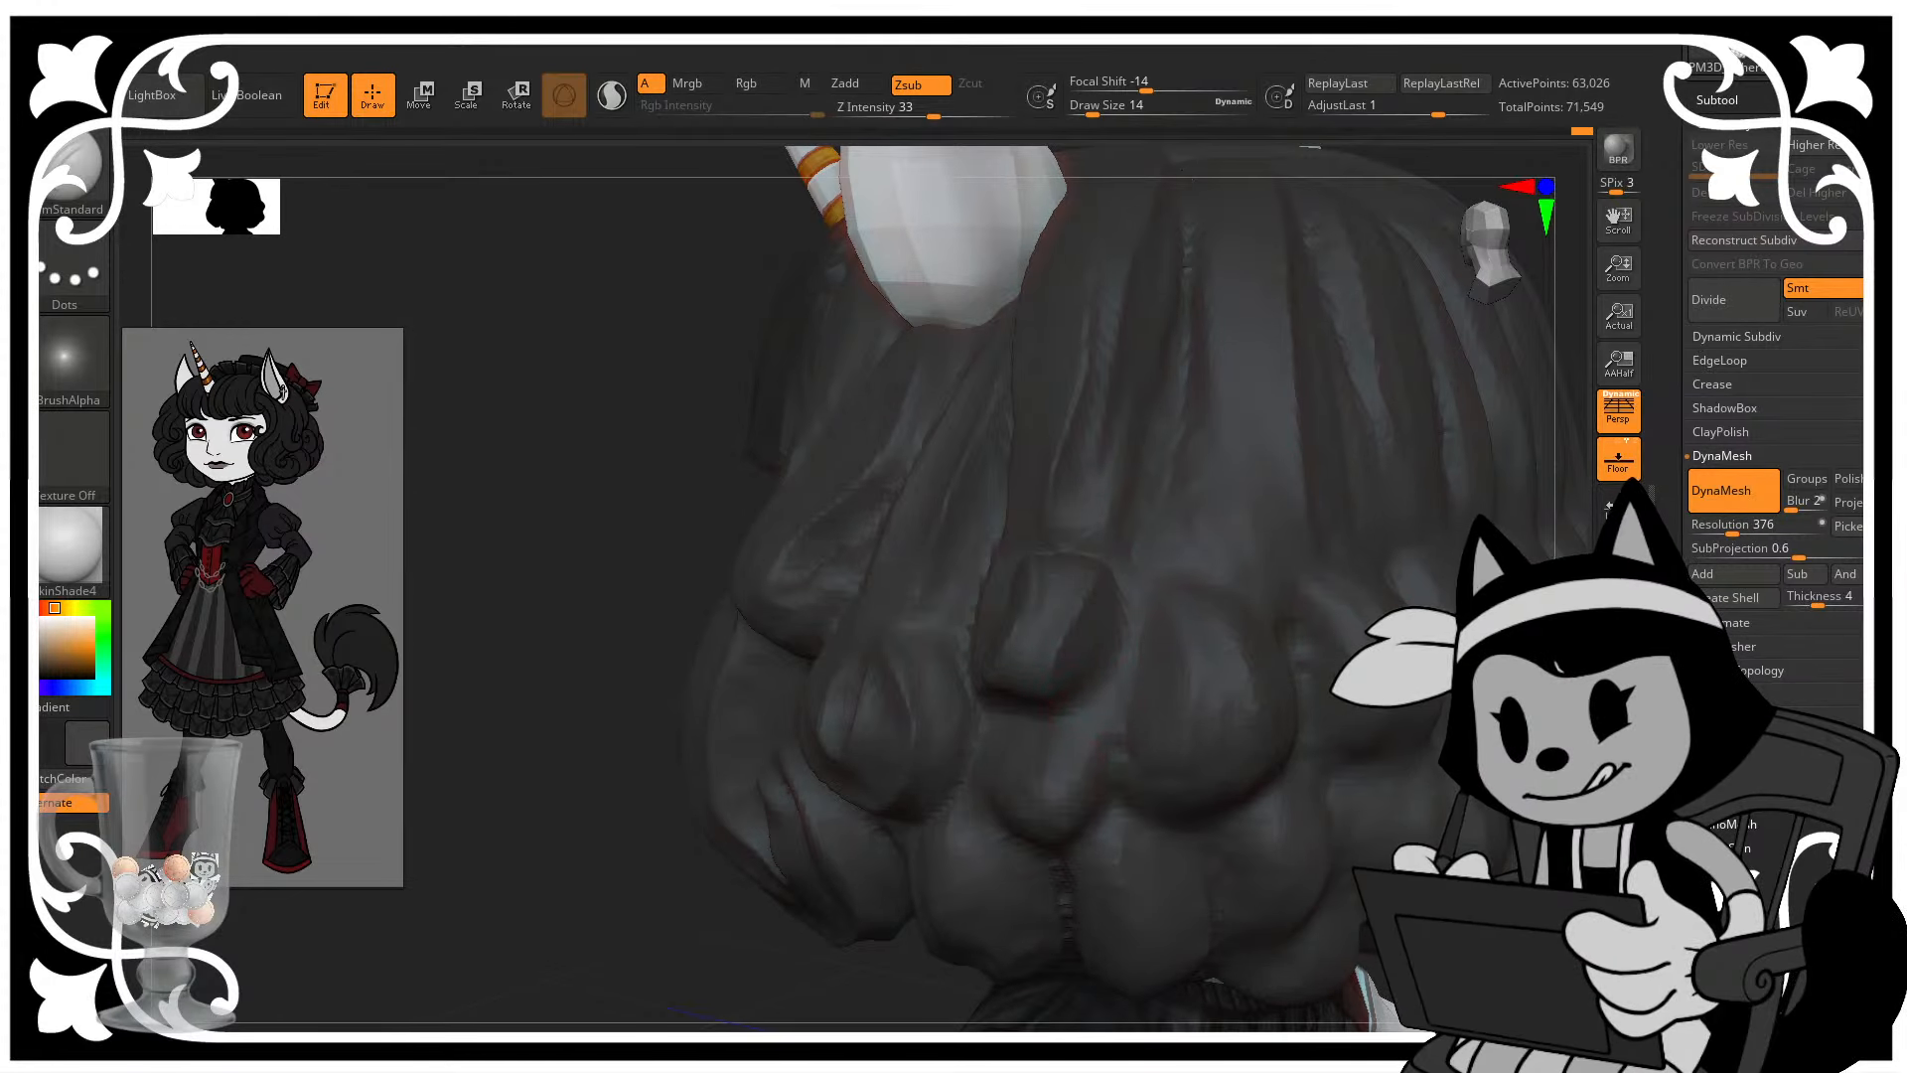
{"action": "right_click_drag", "start_coordinate": [1309, 735], "coordinate": [1317, 654], "text": "ctrl"}
{"action": "mouse_move", "coordinate": [1386, 253]}
{"action": "left_mouse_down"}
{"action": "mouse_move", "coordinate": [1302, 294]}
{"action": "mouse_move", "coordinate": [1392, 247]}
{"action": "mouse_move", "coordinate": [1197, 262]}
{"action": "left_mouse_up"}
{"action": "key", "text": "shift"}
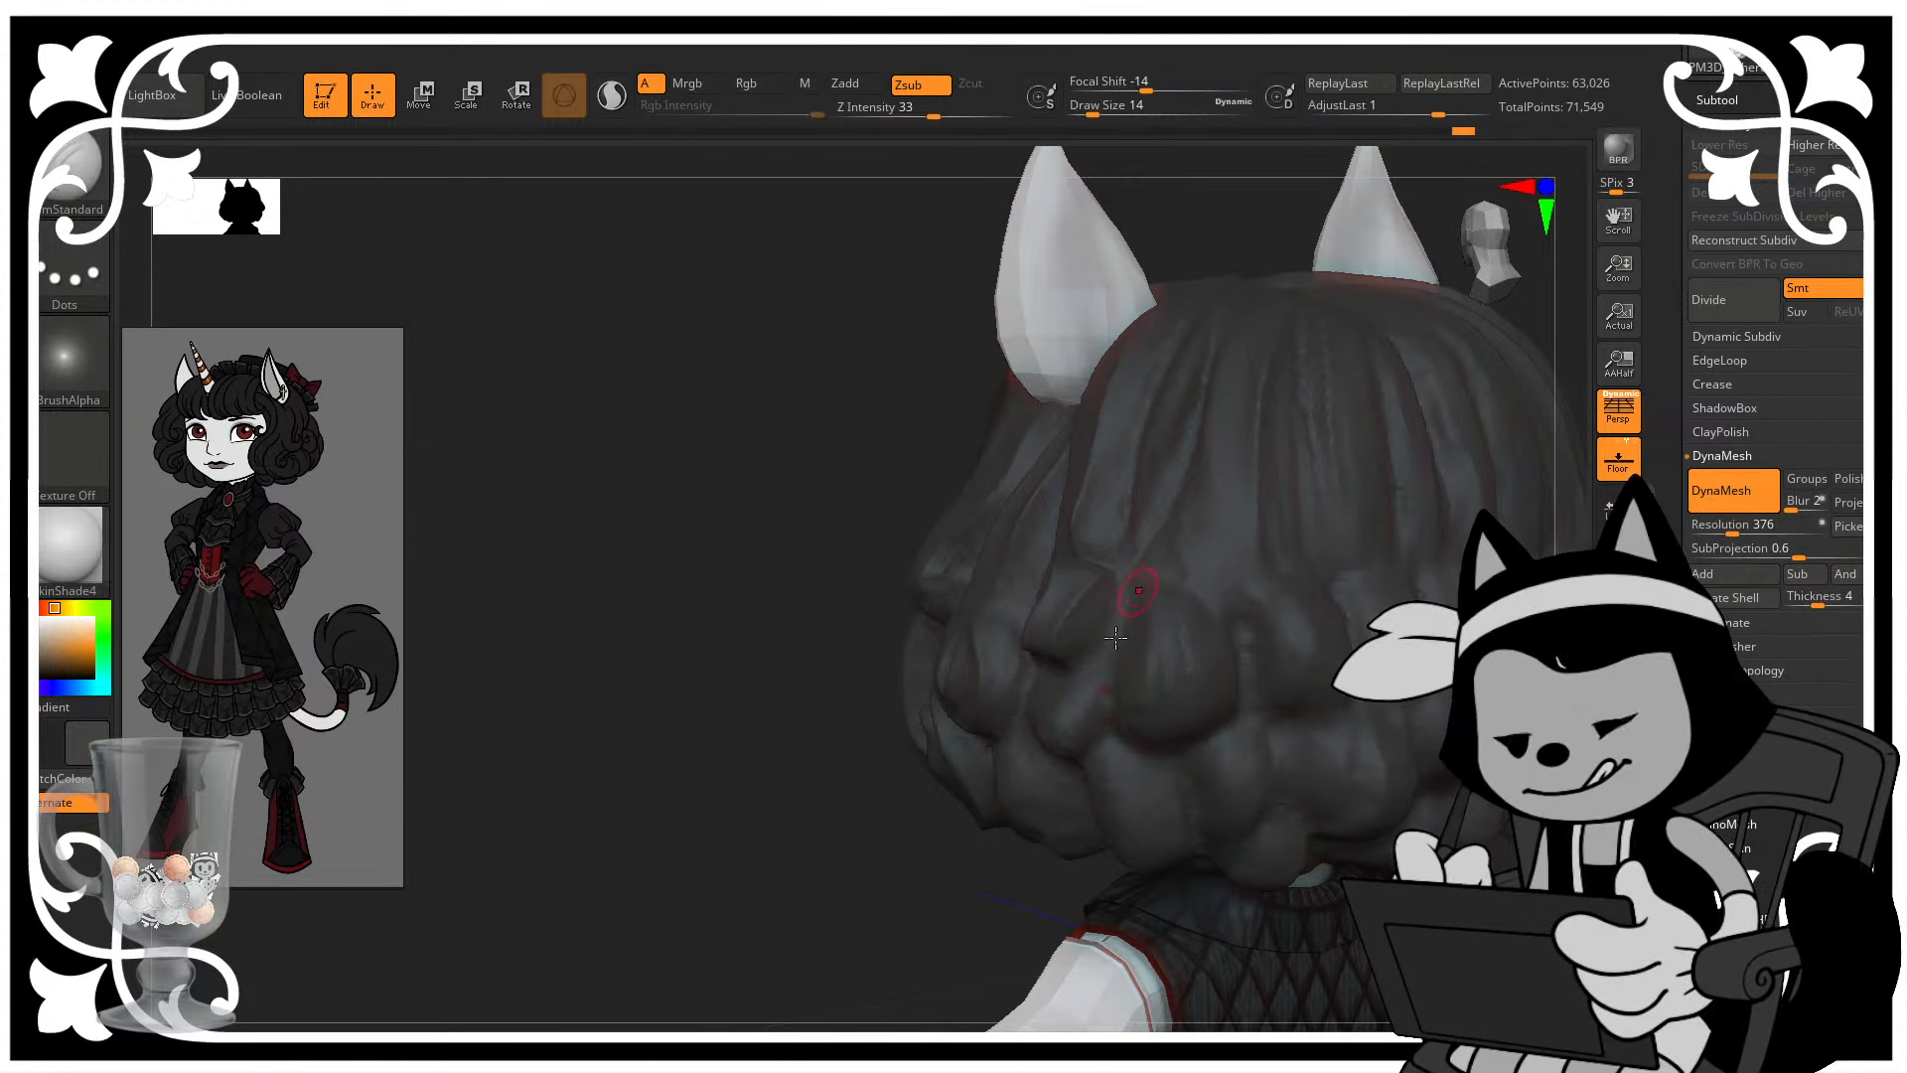
- Adjust the shape of the front side lock beside the bangs with the Move brush at draw size 70
{"action": "mouse_move", "coordinate": [891, 782]}
{"action": "left_mouse_down"}
{"action": "mouse_move", "coordinate": [835, 801]}
{"action": "mouse_move", "coordinate": [928, 819]}
{"action": "mouse_move", "coordinate": [1412, 534]}
{"action": "mouse_move", "coordinate": [1461, 586]}
{"action": "mouse_move", "coordinate": [1416, 599]}
{"action": "mouse_move", "coordinate": [1490, 586]}
{"action": "left_mouse_up"}
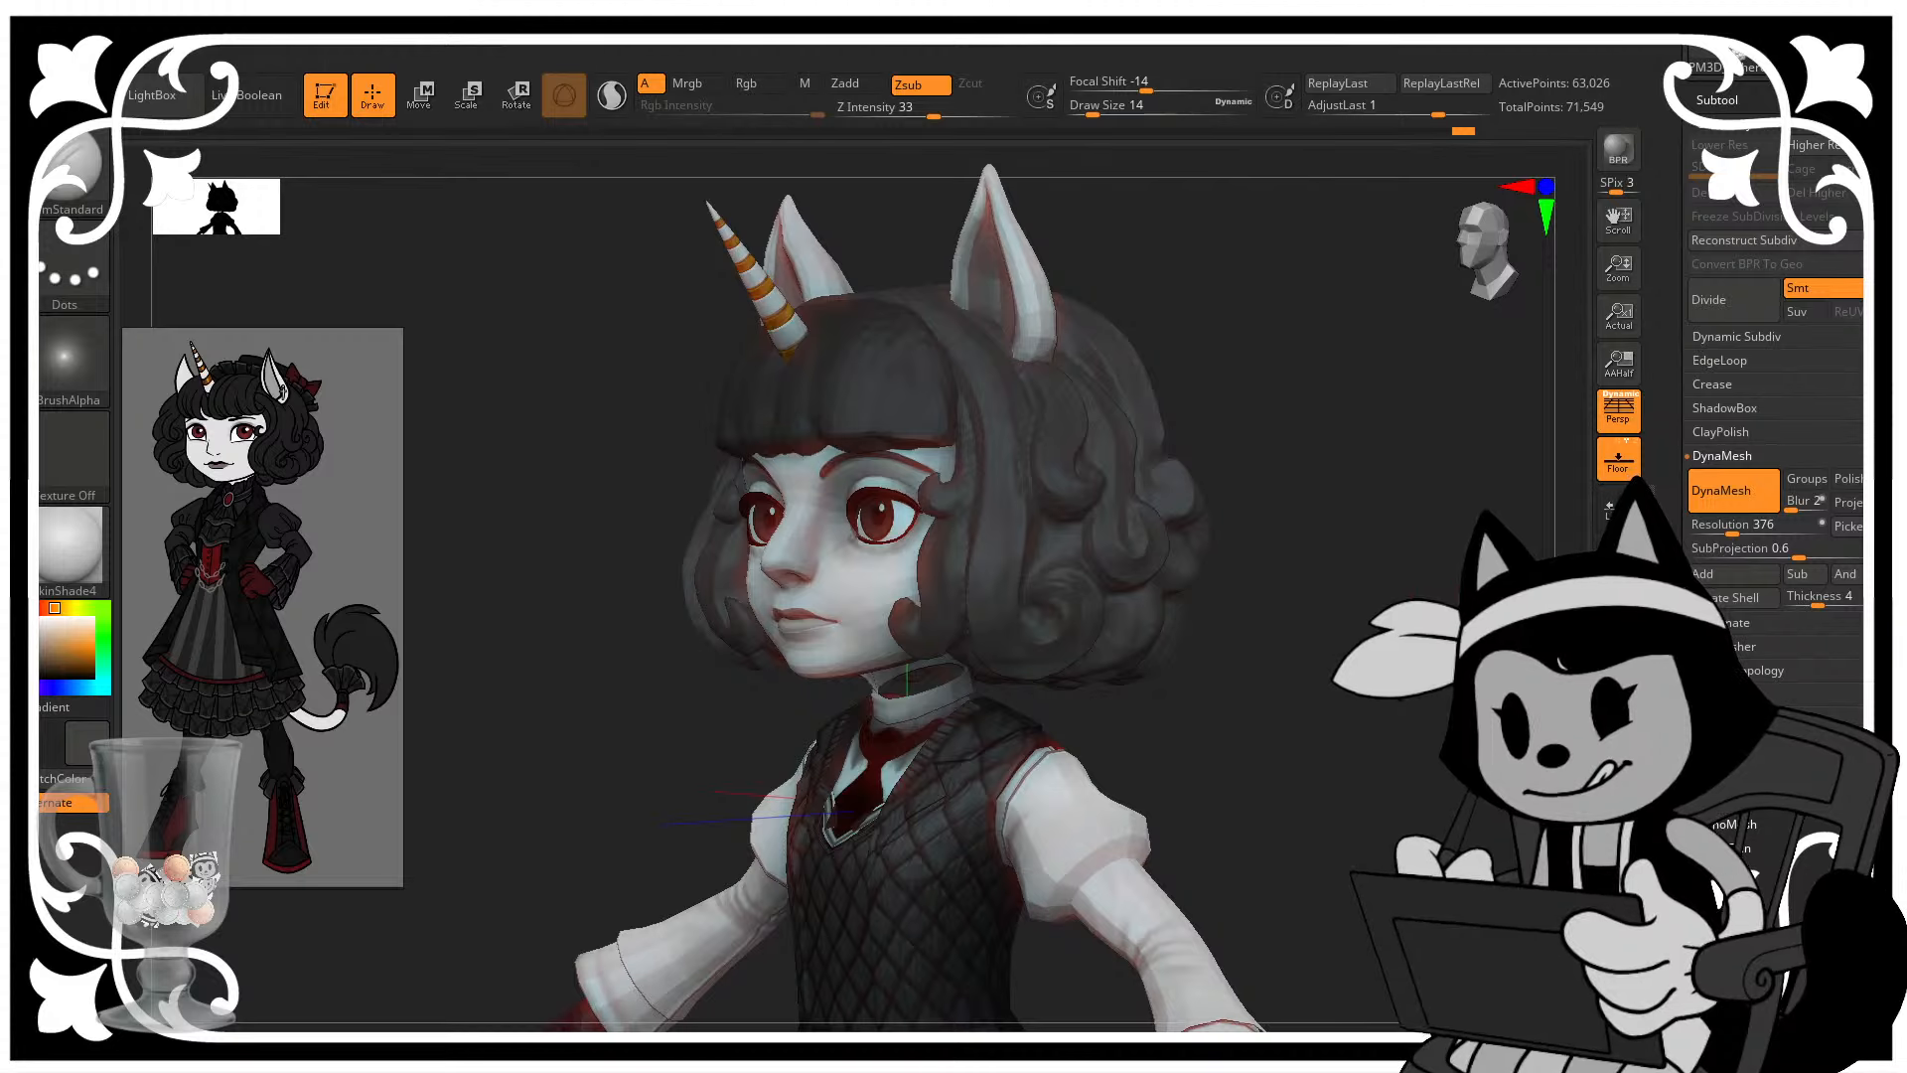
{"action": "left_click_drag", "start_coordinate": [1312, 556], "coordinate": [1301, 636], "text": "alt"}
{"action": "key", "text": "b"}
{"action": "key", "text": "m"}
{"action": "key", "text": "v"}
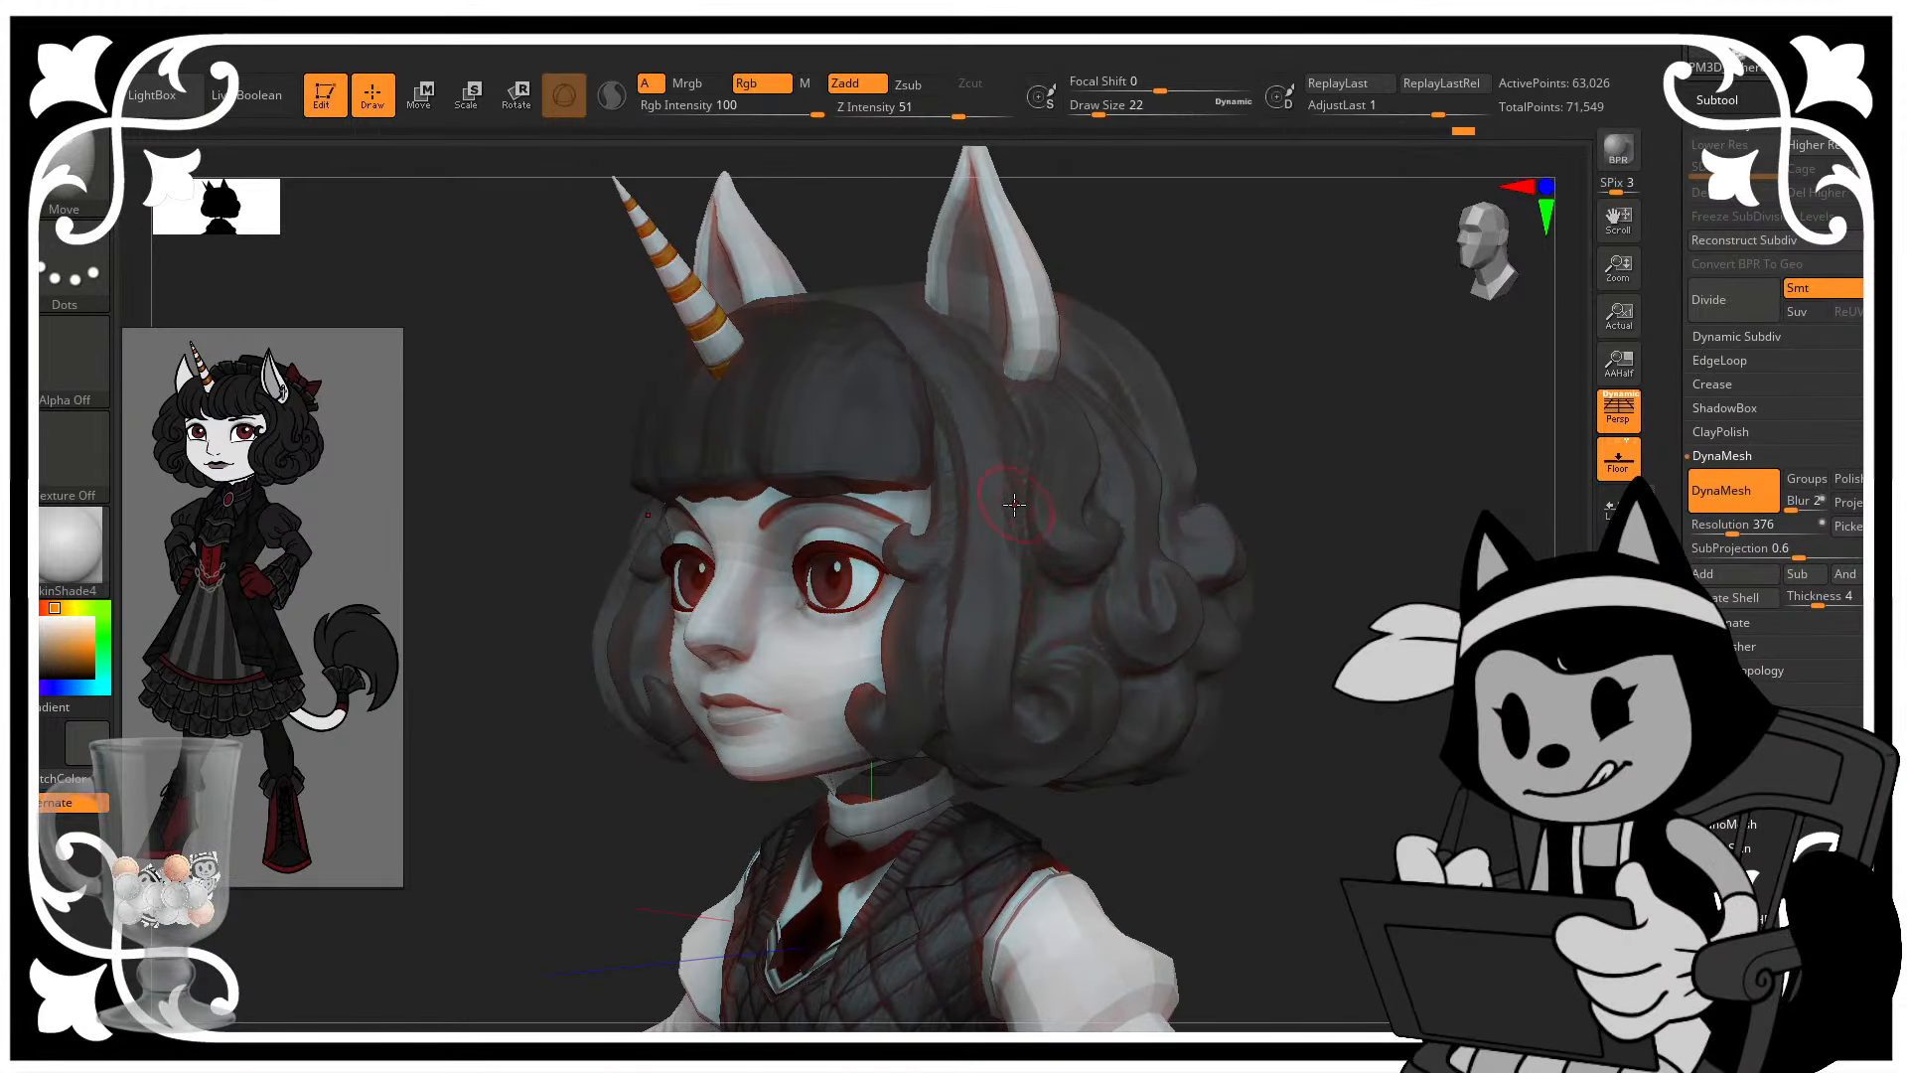
{"action": "key", "text": "bracketright"}
{"action": "key", "text": "bracketright"}
{"action": "key", "text": "bracketright"}
{"action": "key", "text": "bracketright"}
{"action": "key", "text": "bracketright"}
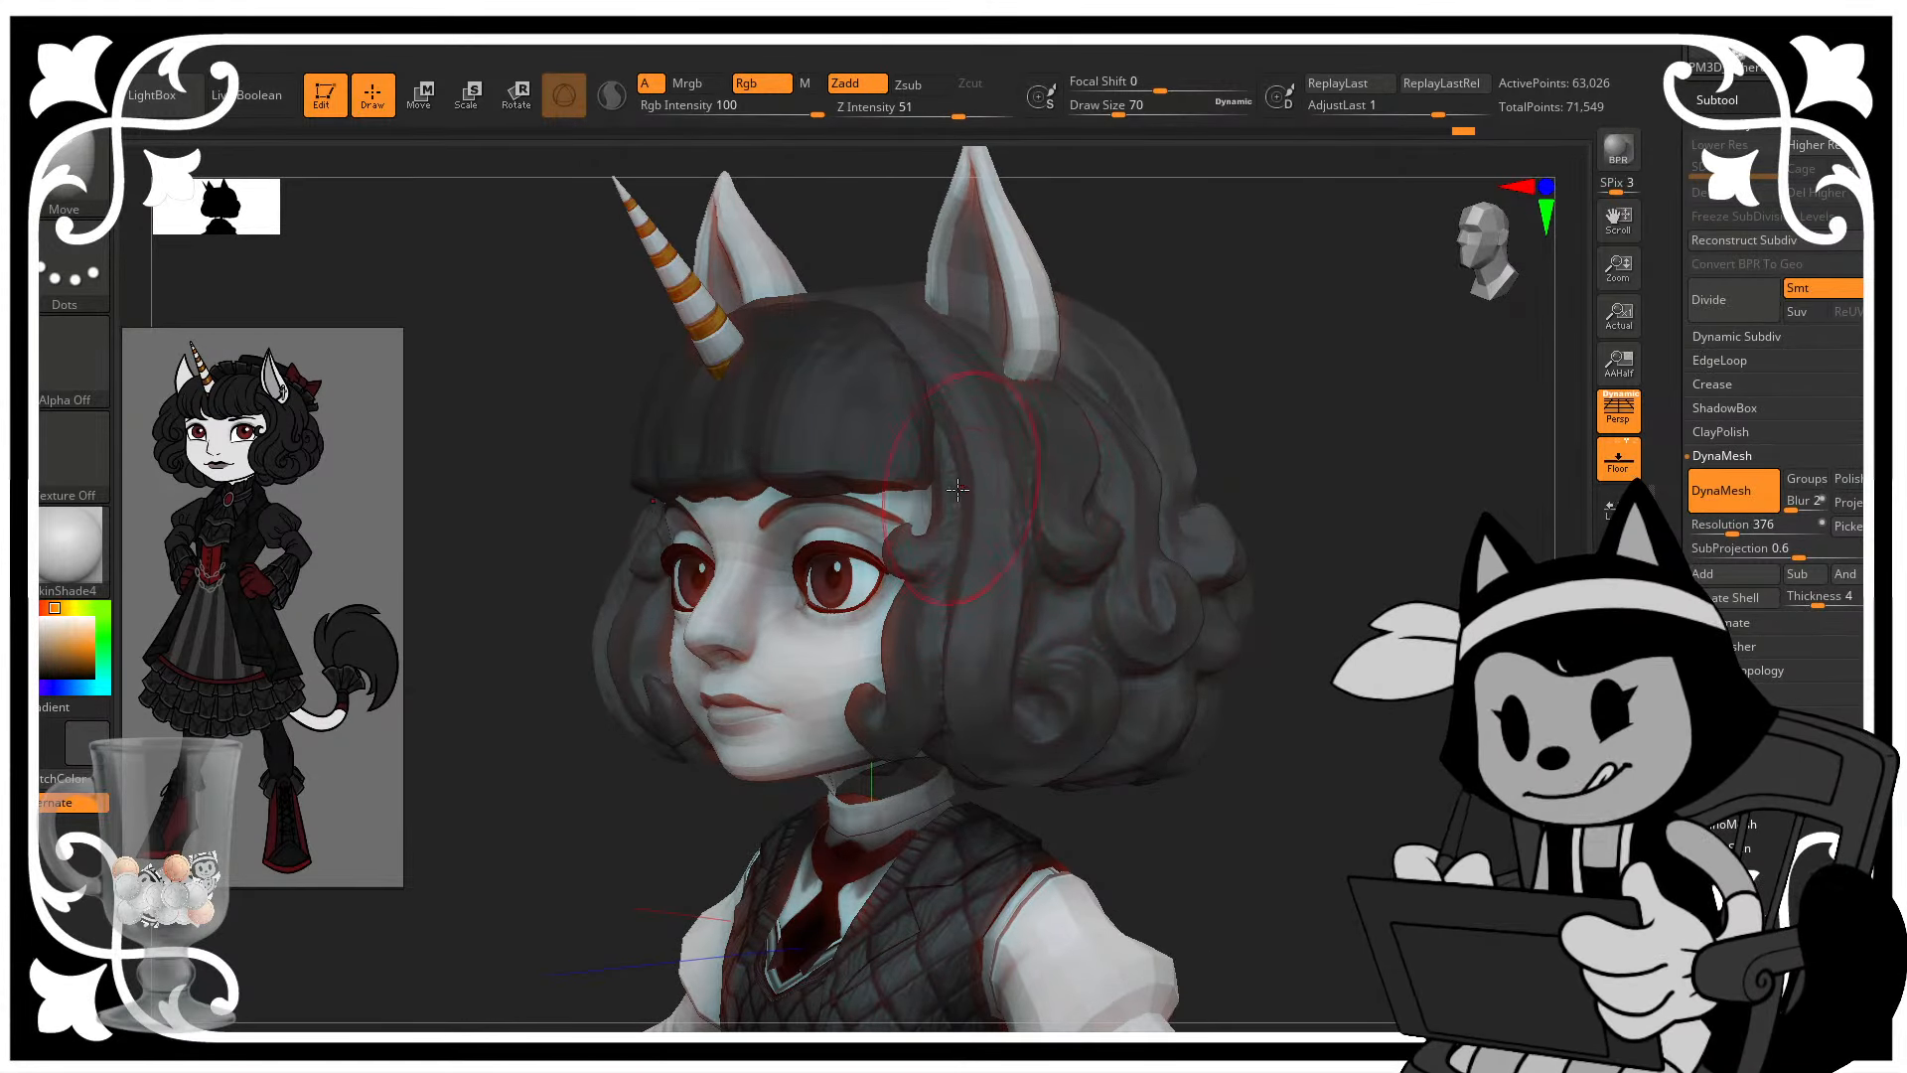
{"action": "left_click_drag", "start_coordinate": [957, 490], "coordinate": [955, 475]}
{"action": "left_click_drag", "start_coordinate": [1291, 282], "coordinate": [1207, 286]}
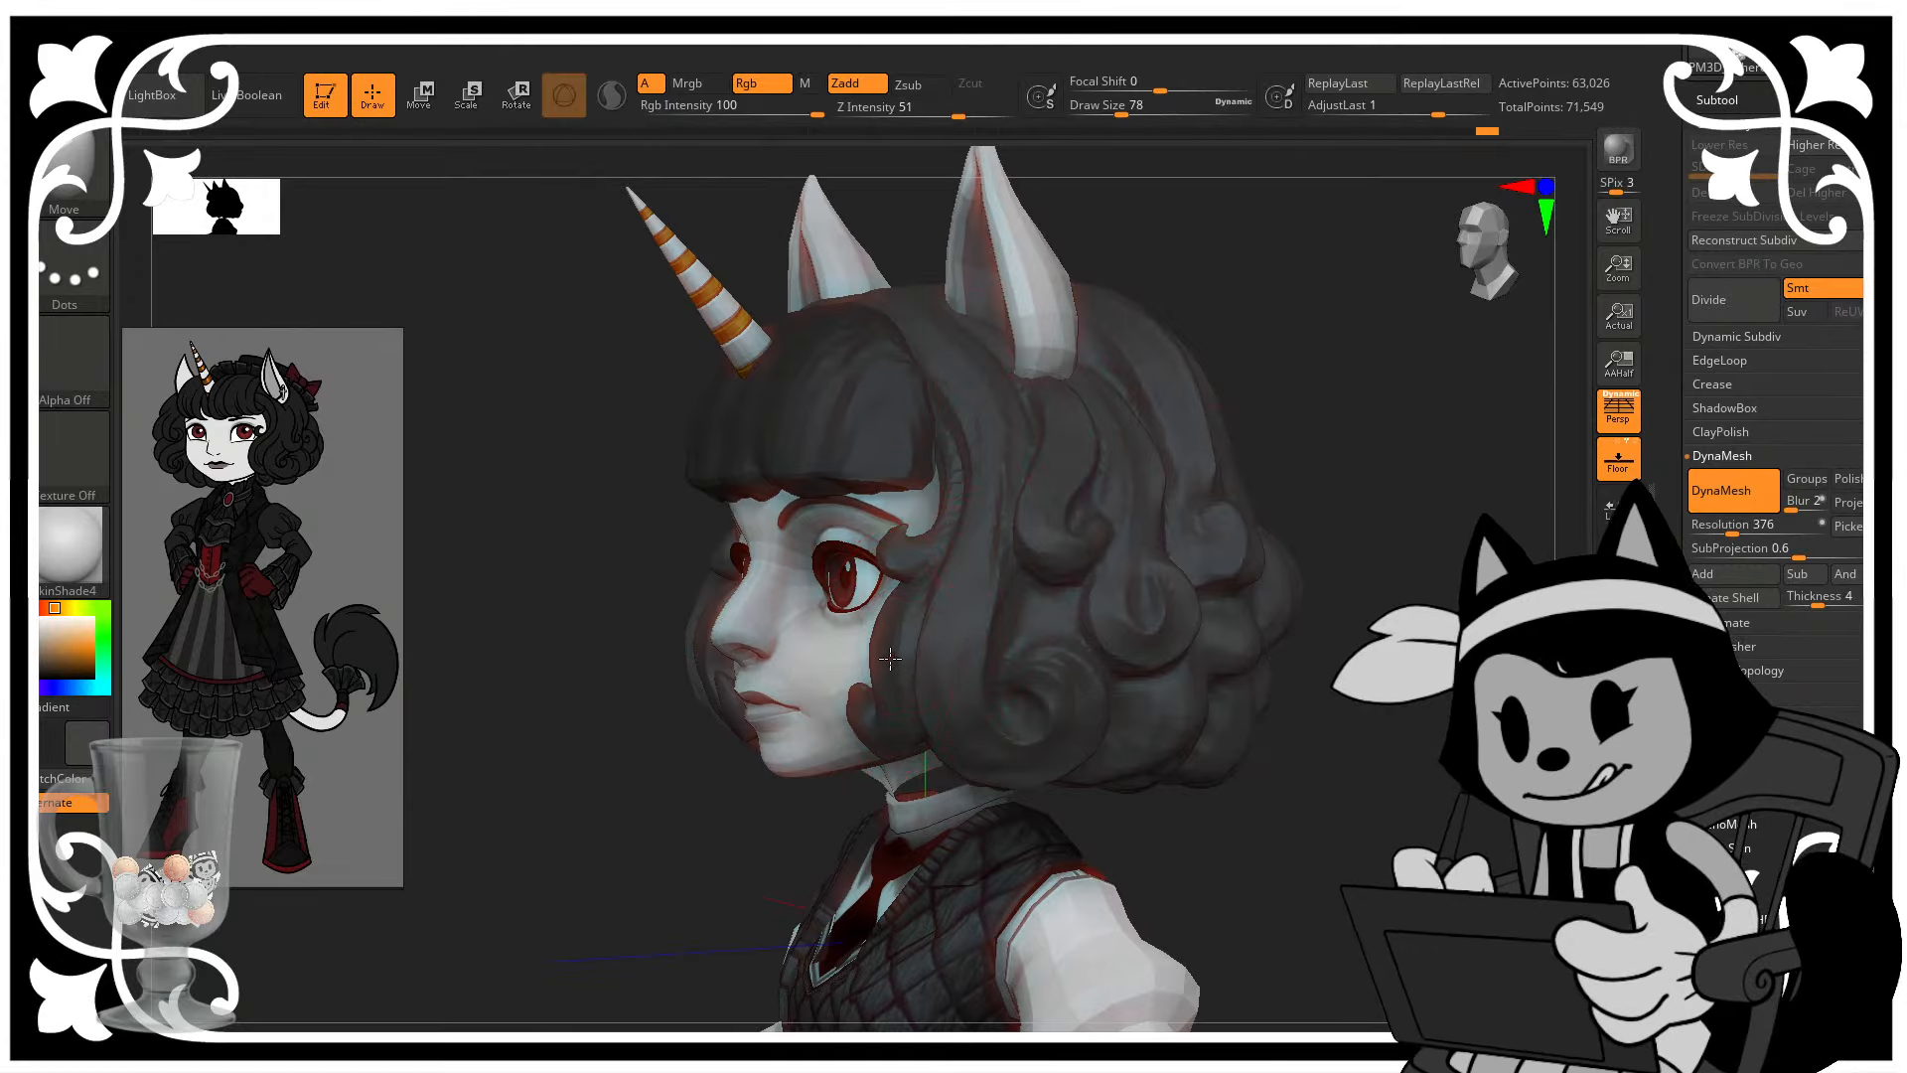
- Review the bob's silhouette from the side, three-quarter and front views, and save the file
{"action": "left_click_drag", "start_coordinate": [1355, 439], "coordinate": [1326, 440]}
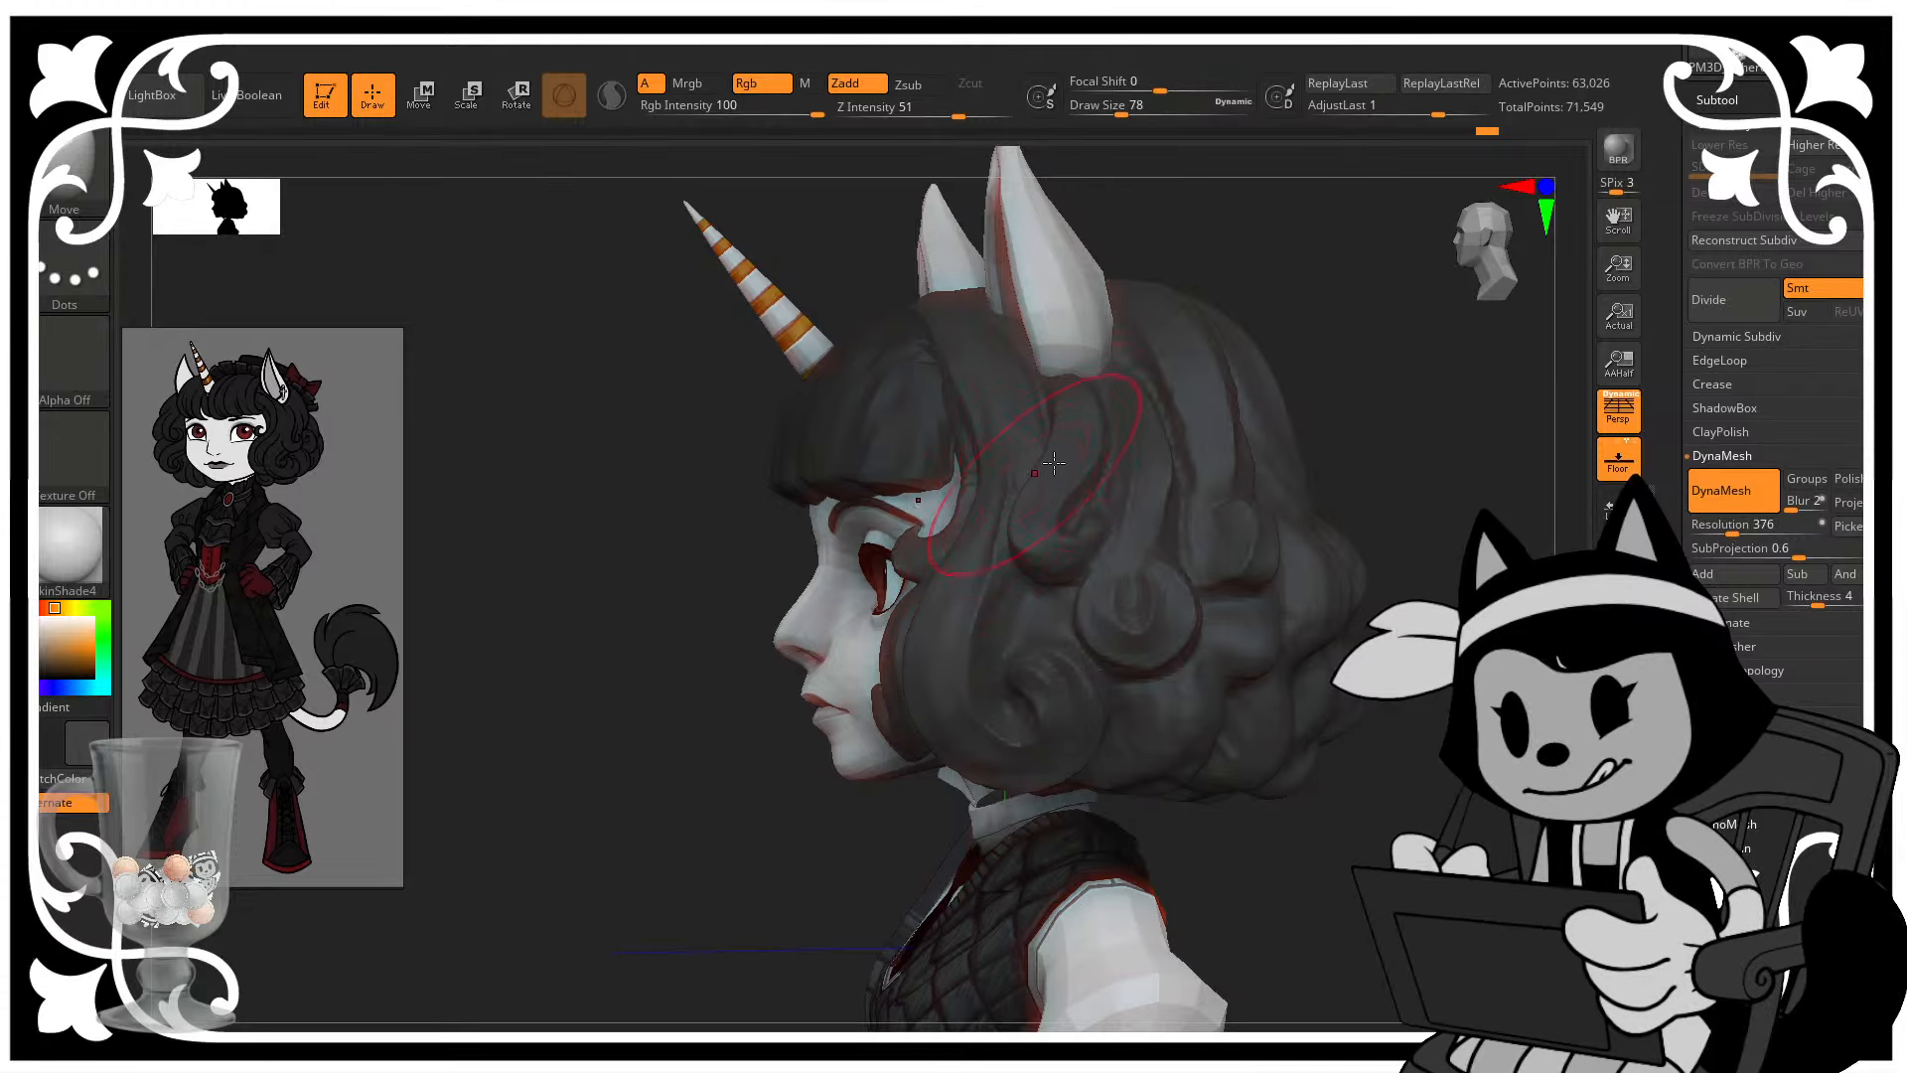
{"action": "left_click_drag", "start_coordinate": [1342, 344], "coordinate": [1307, 361]}
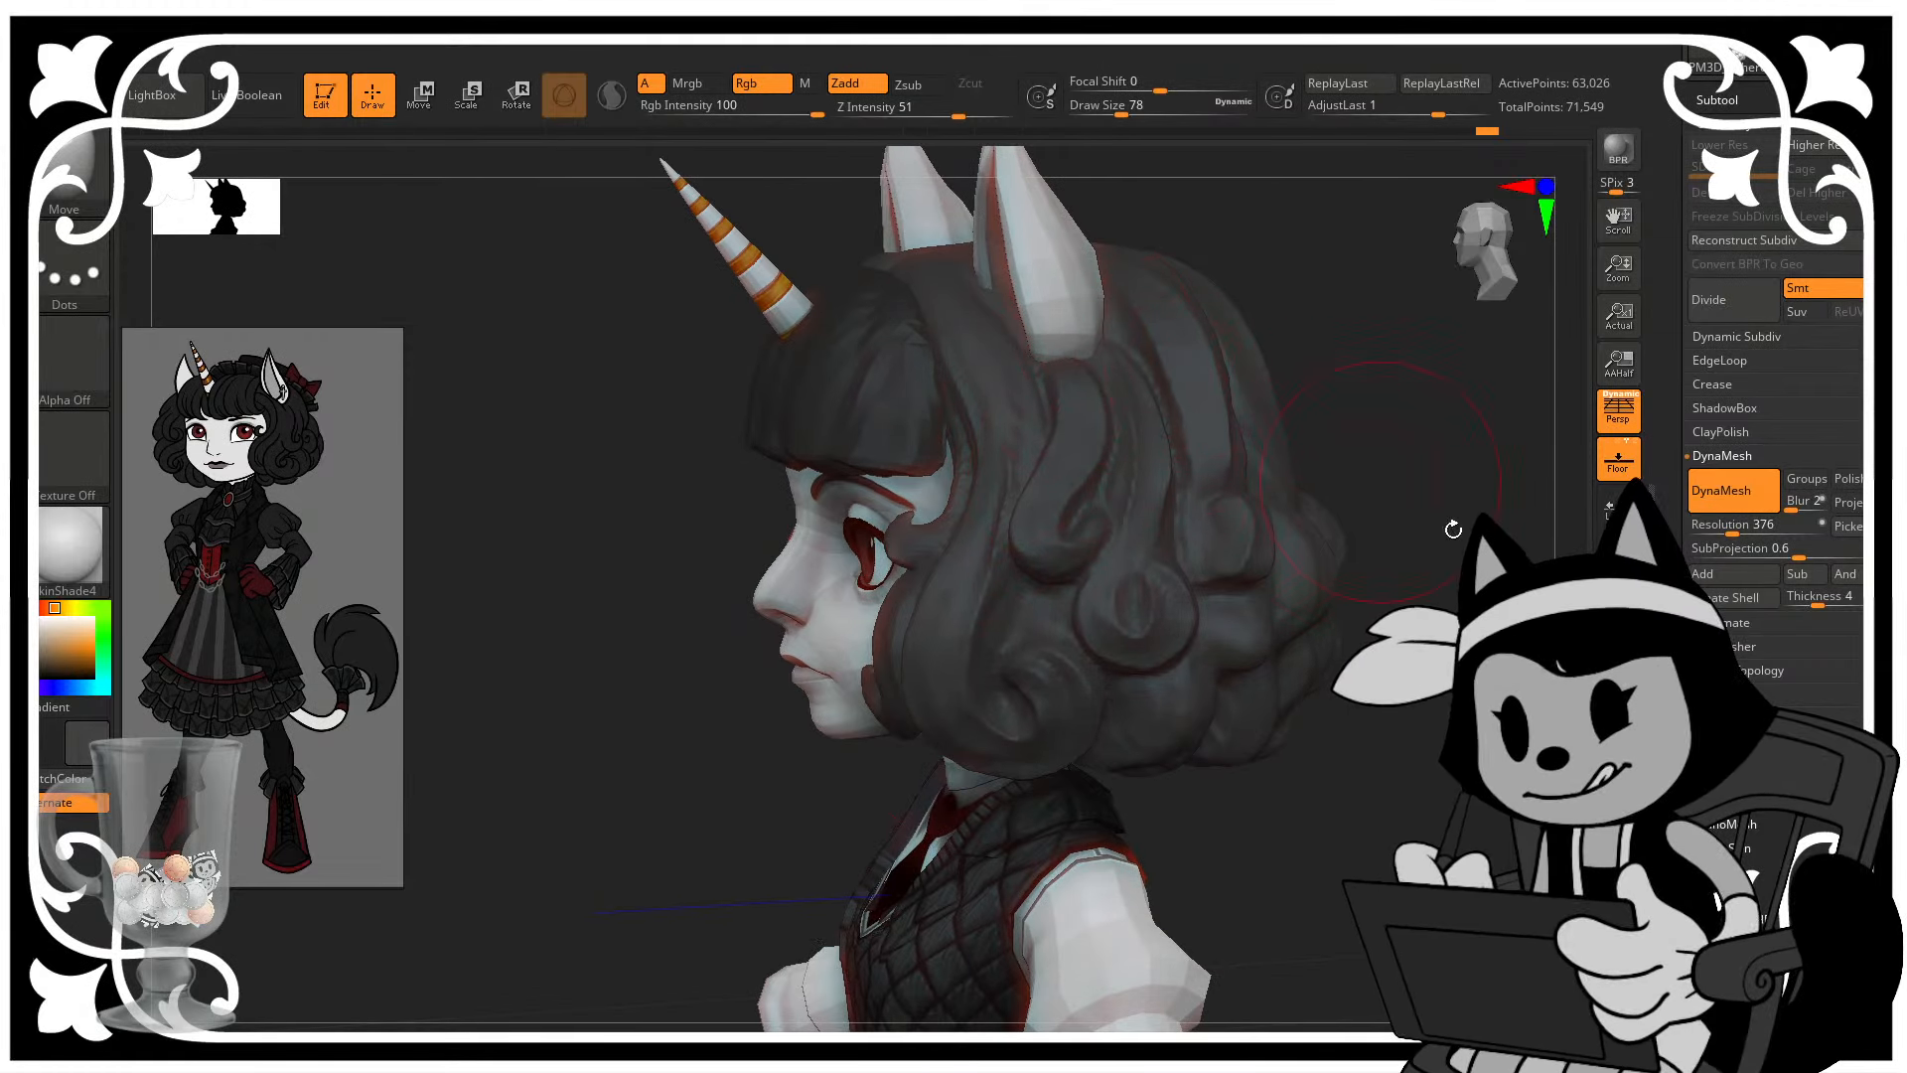
{"action": "left_click_drag", "start_coordinate": [1441, 620], "coordinate": [1398, 558], "text": "alt"}
{"action": "left_click_drag", "start_coordinate": [1389, 556], "coordinate": [1455, 580]}
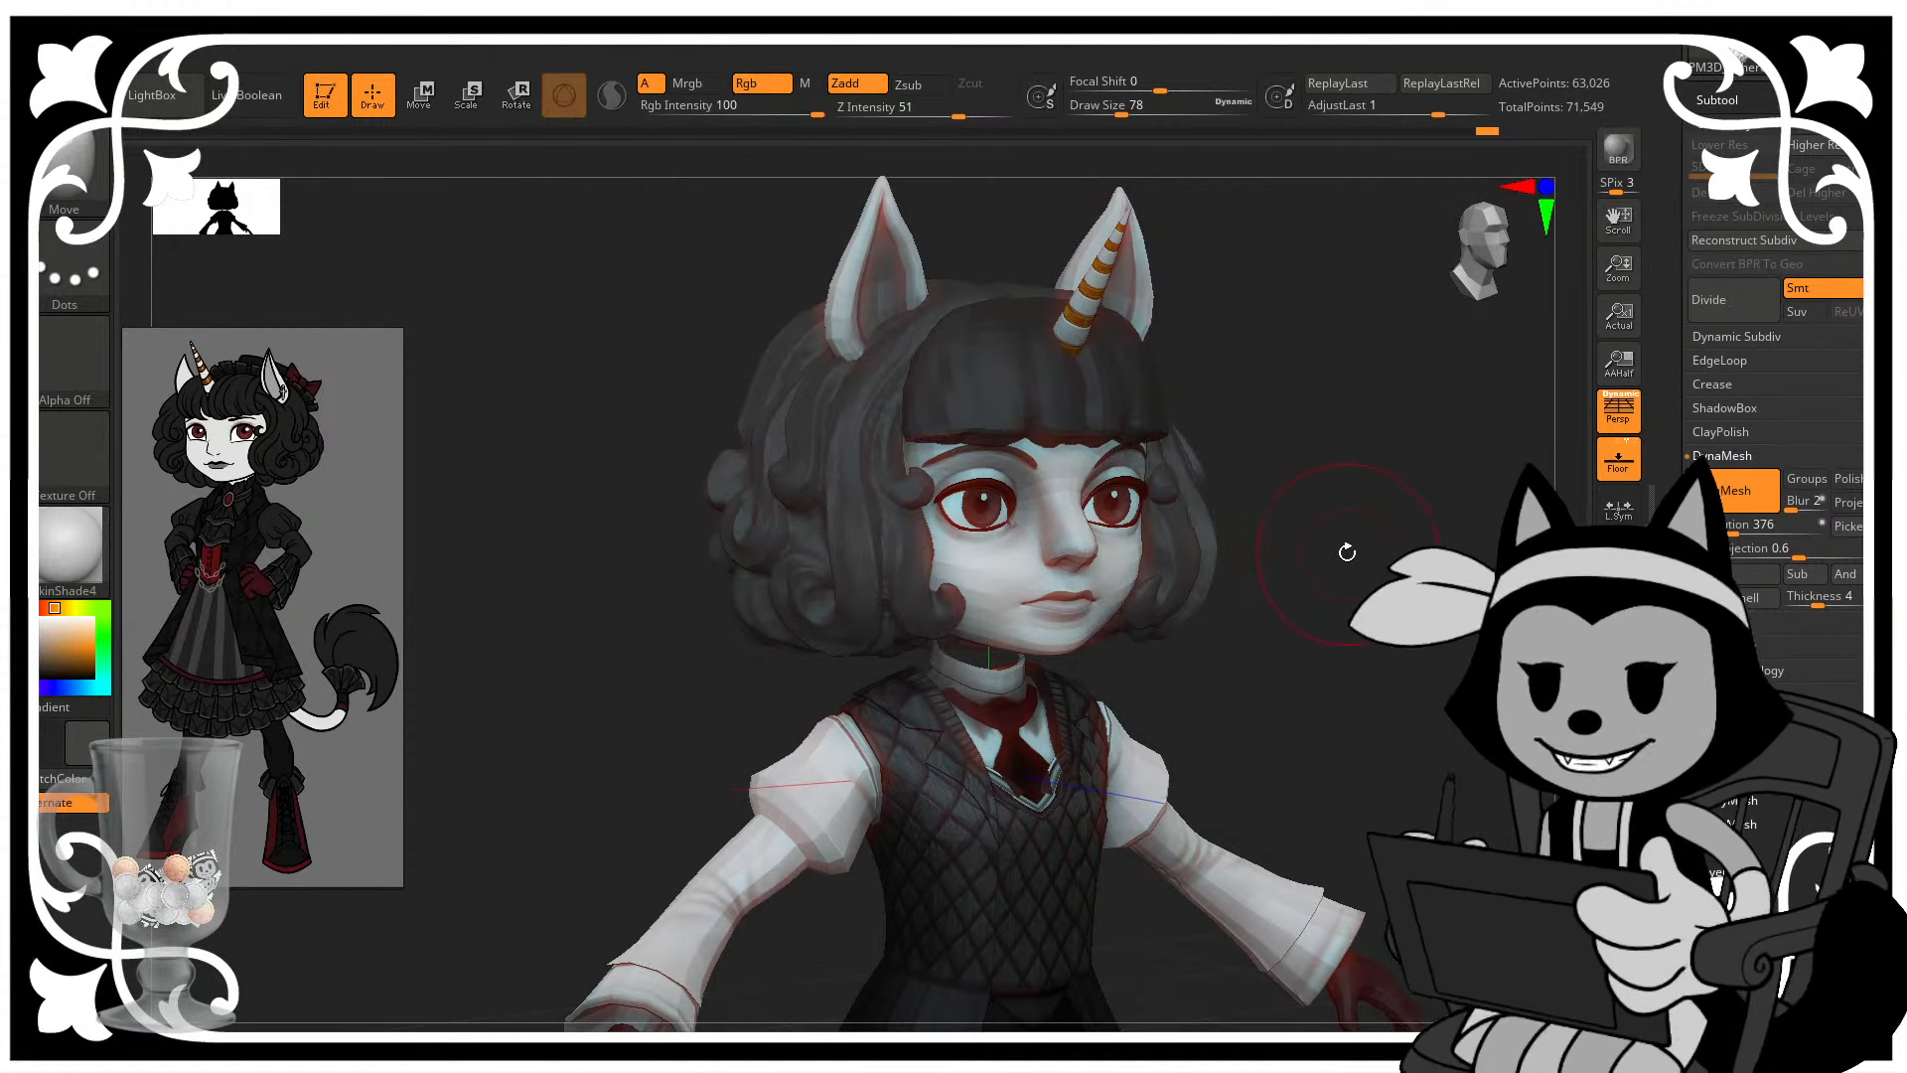
{"action": "left_click_drag", "start_coordinate": [1299, 572], "coordinate": [1294, 583]}
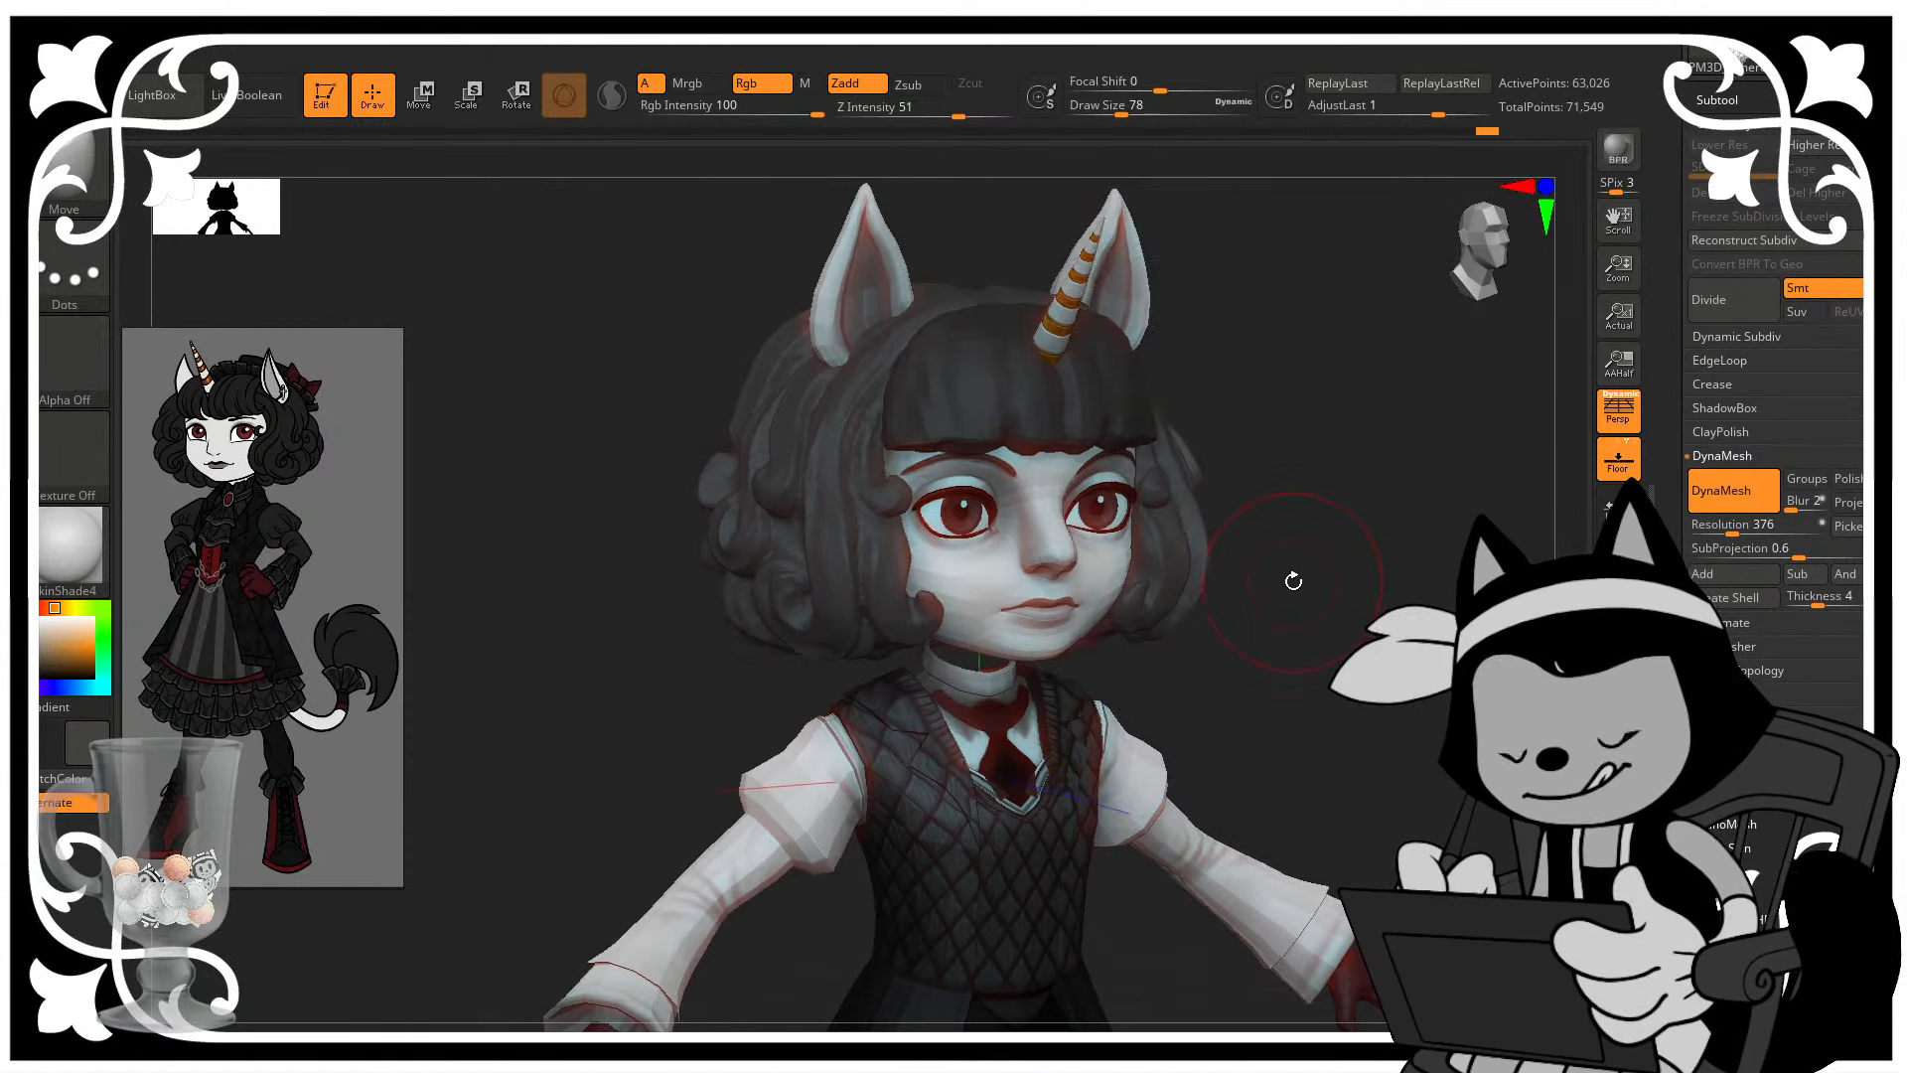
{"action": "key", "text": "ctrl"}
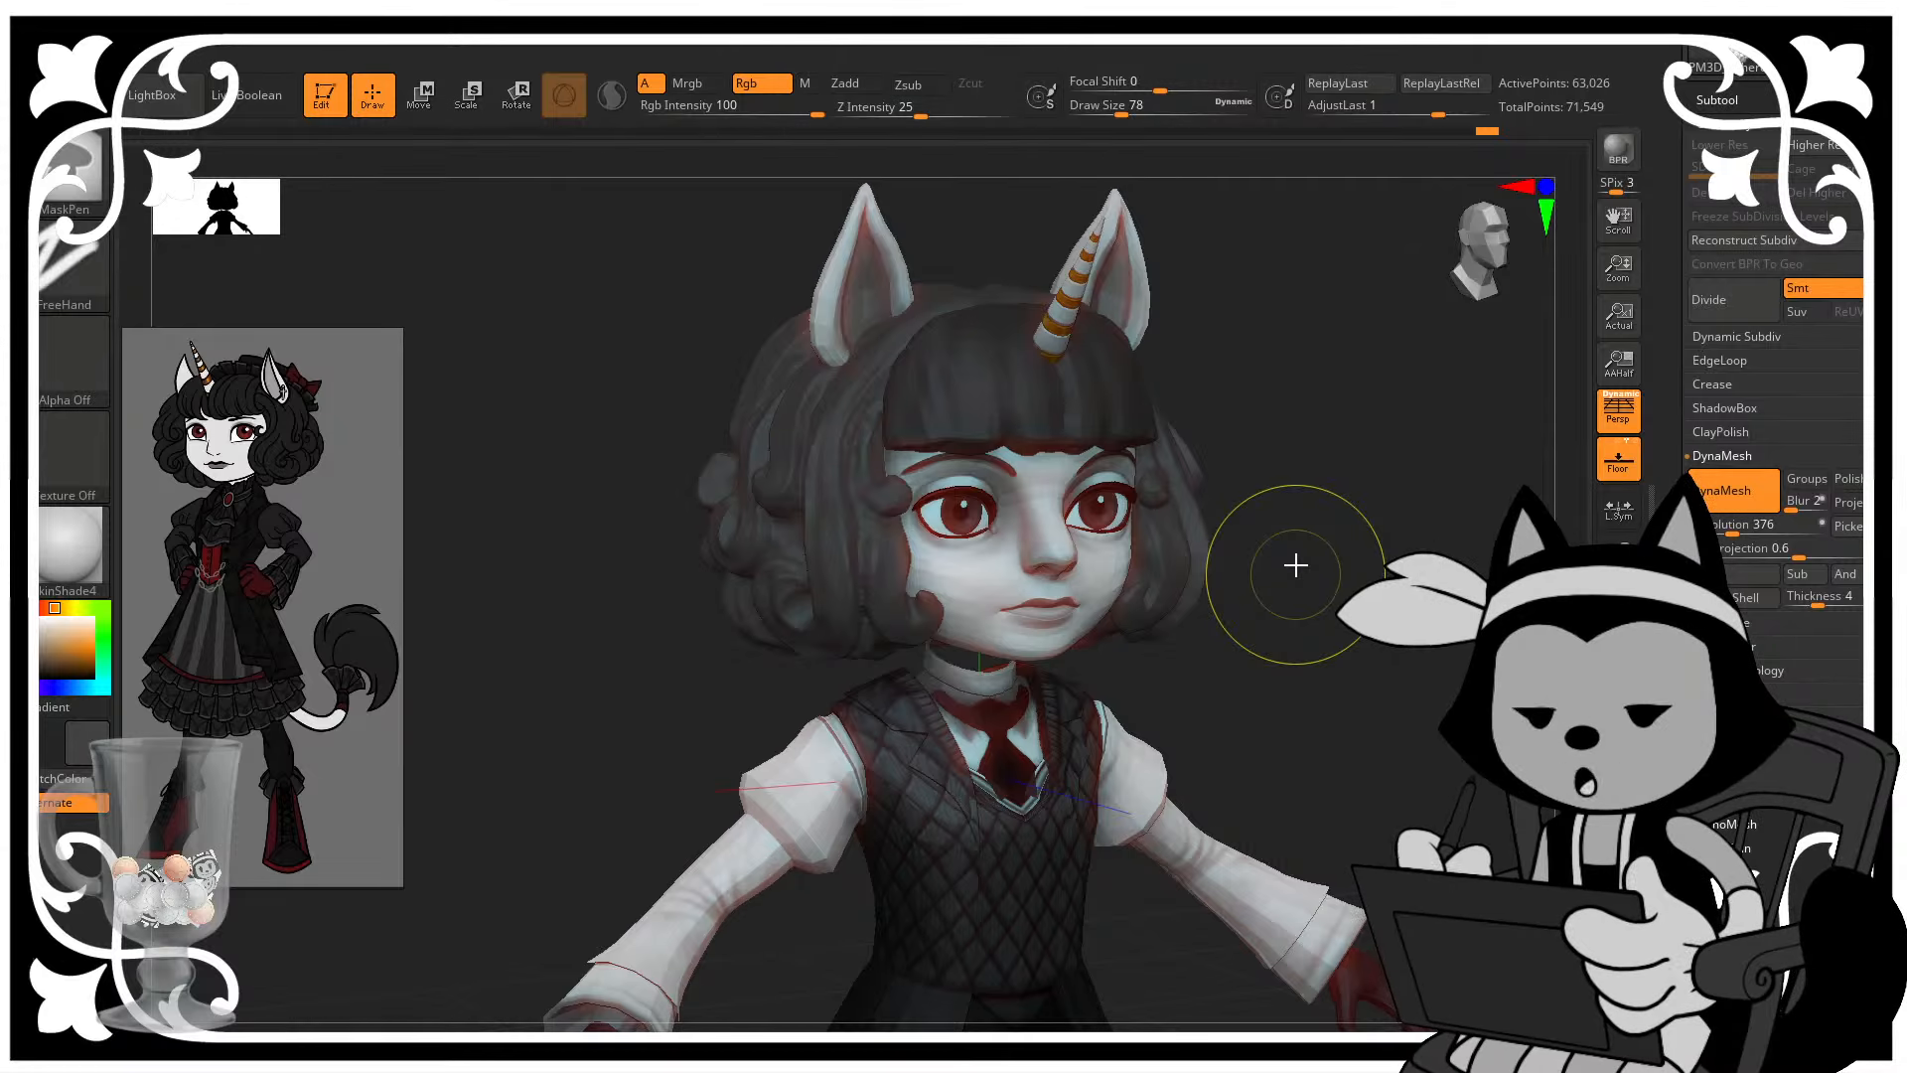
{"action": "key", "text": "ctrl+s"}
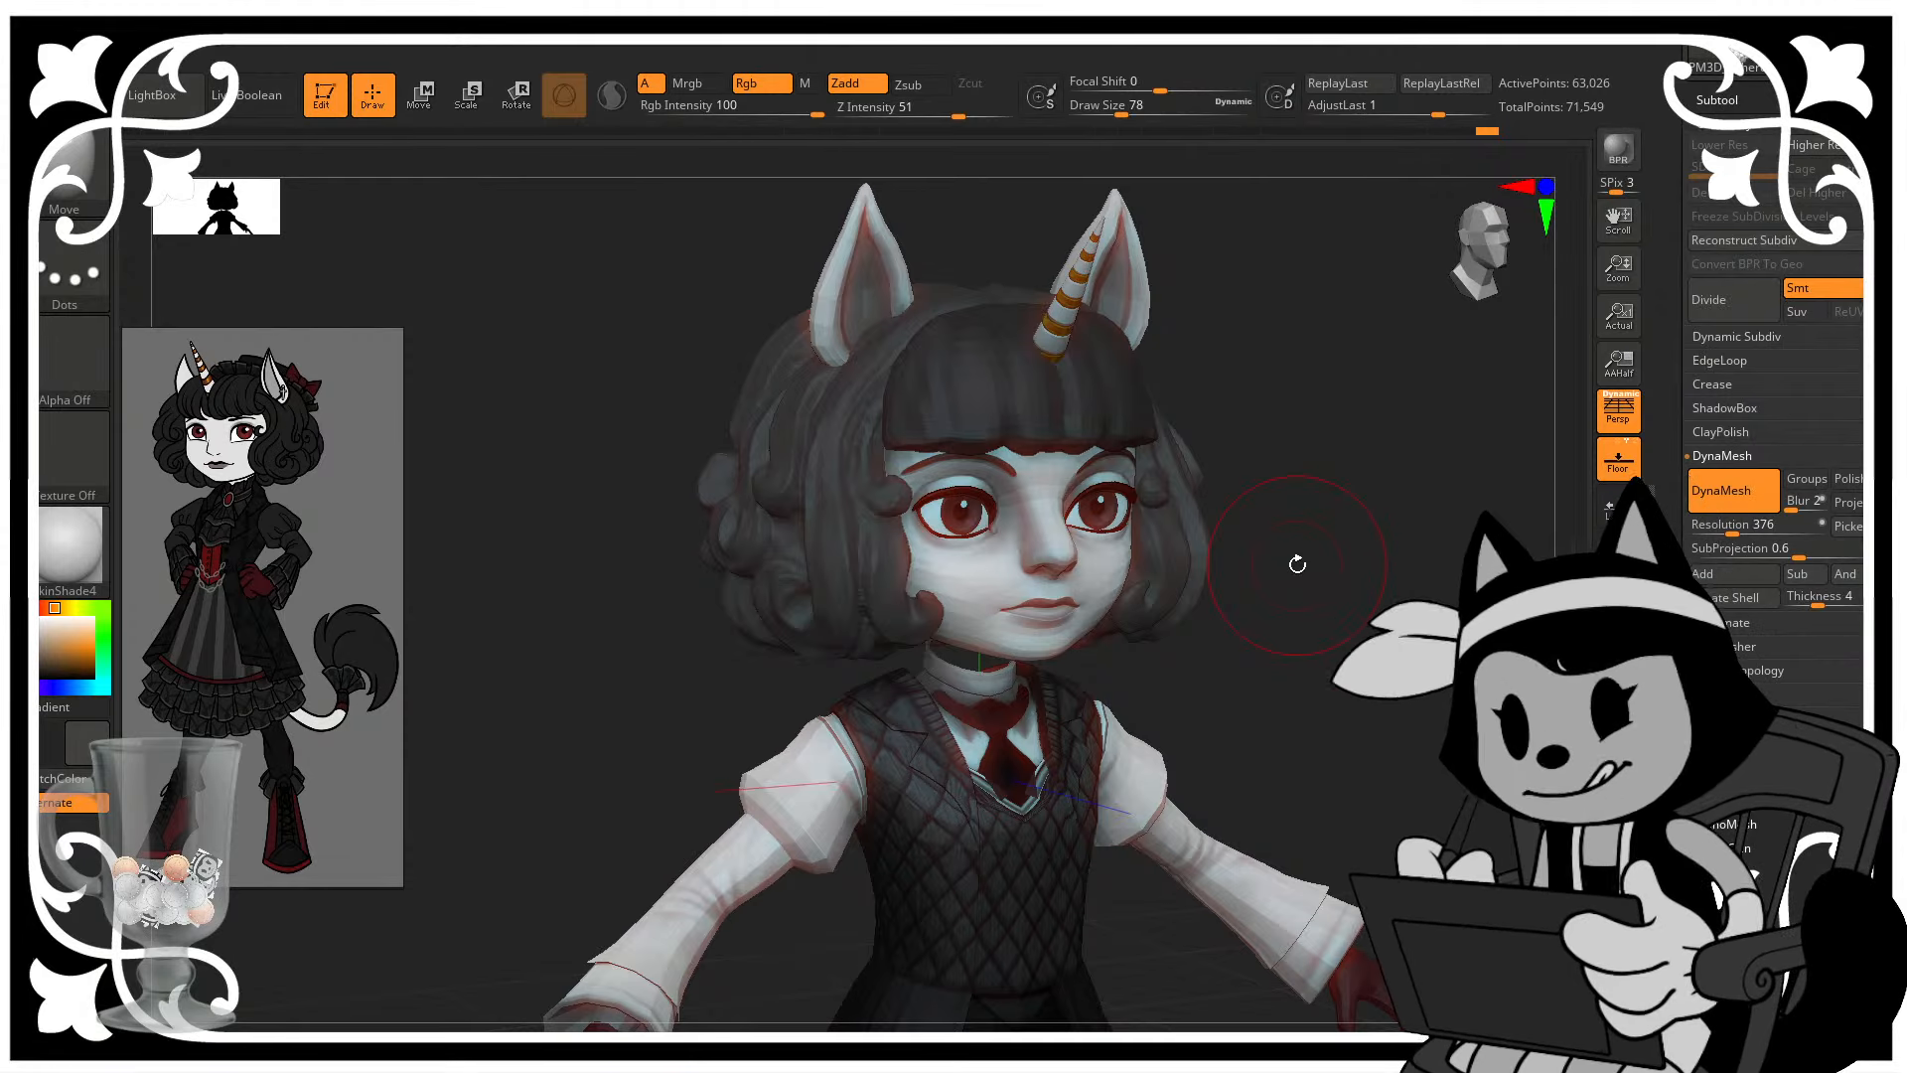
{"action": "left_click_drag", "start_coordinate": [1455, 588], "coordinate": [1470, 546]}
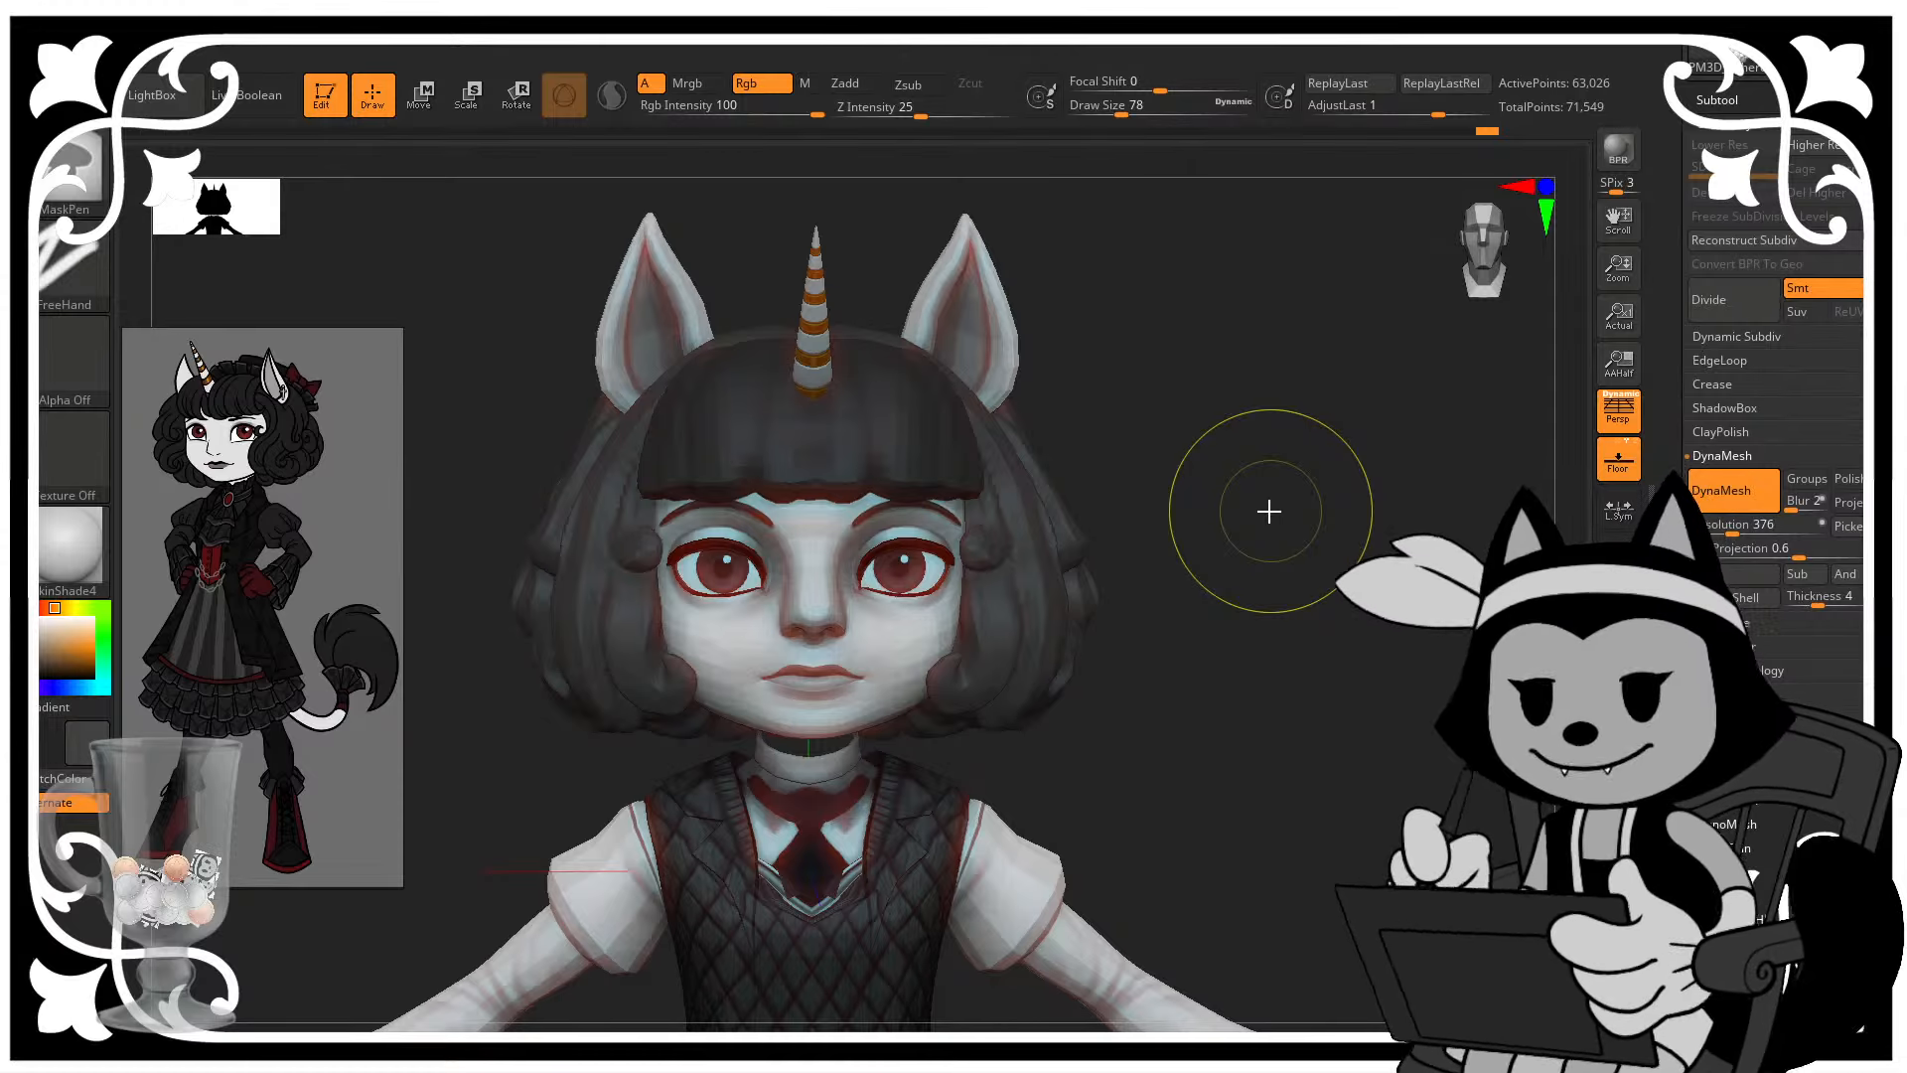
{"action": "key", "text": "ctrl+s"}
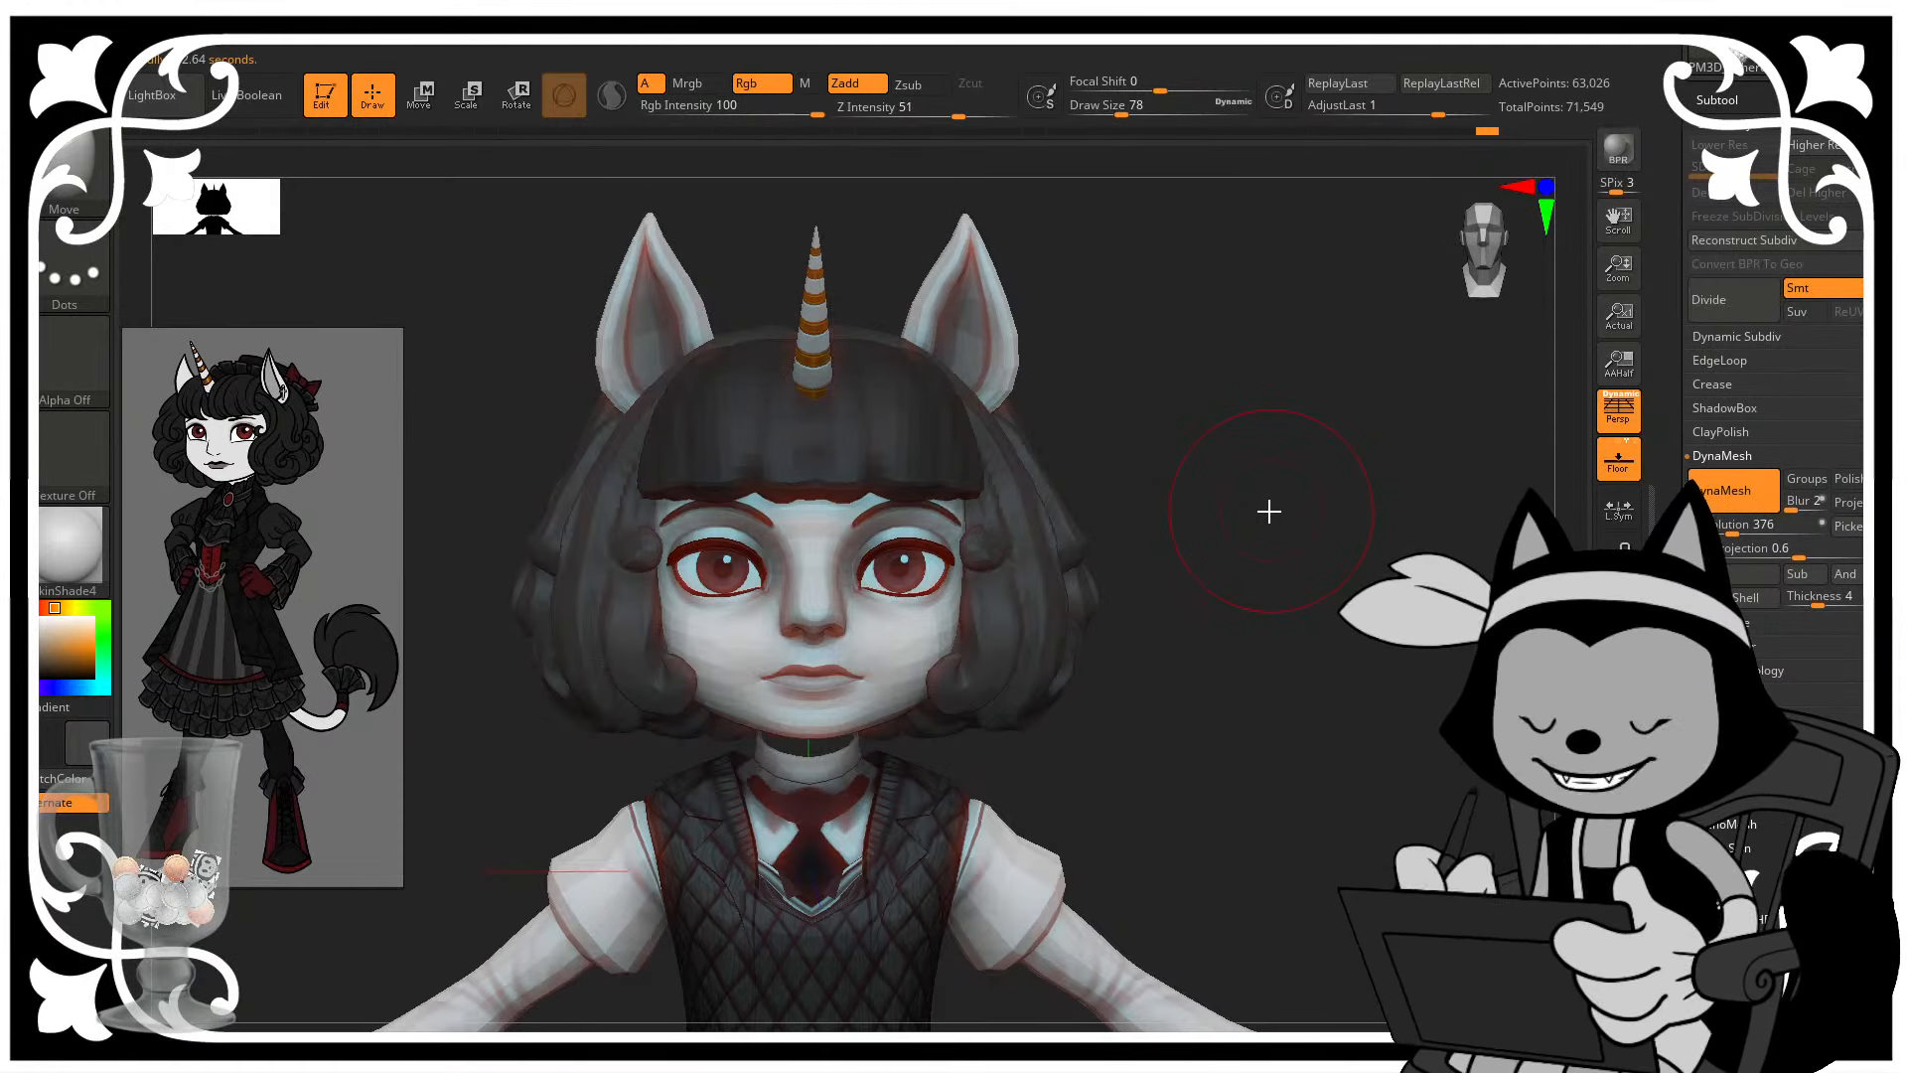
- Deepen the swirls of the large spiral curl and the round curl above it with DamStandard at draw size 18
{"action": "left_click_drag", "start_coordinate": [1391, 636], "coordinate": [1133, 656]}
{"action": "left_click_drag", "start_coordinate": [1474, 731], "coordinate": [1237, 800]}
{"action": "left_click_drag", "start_coordinate": [1242, 621], "coordinate": [1345, 617]}
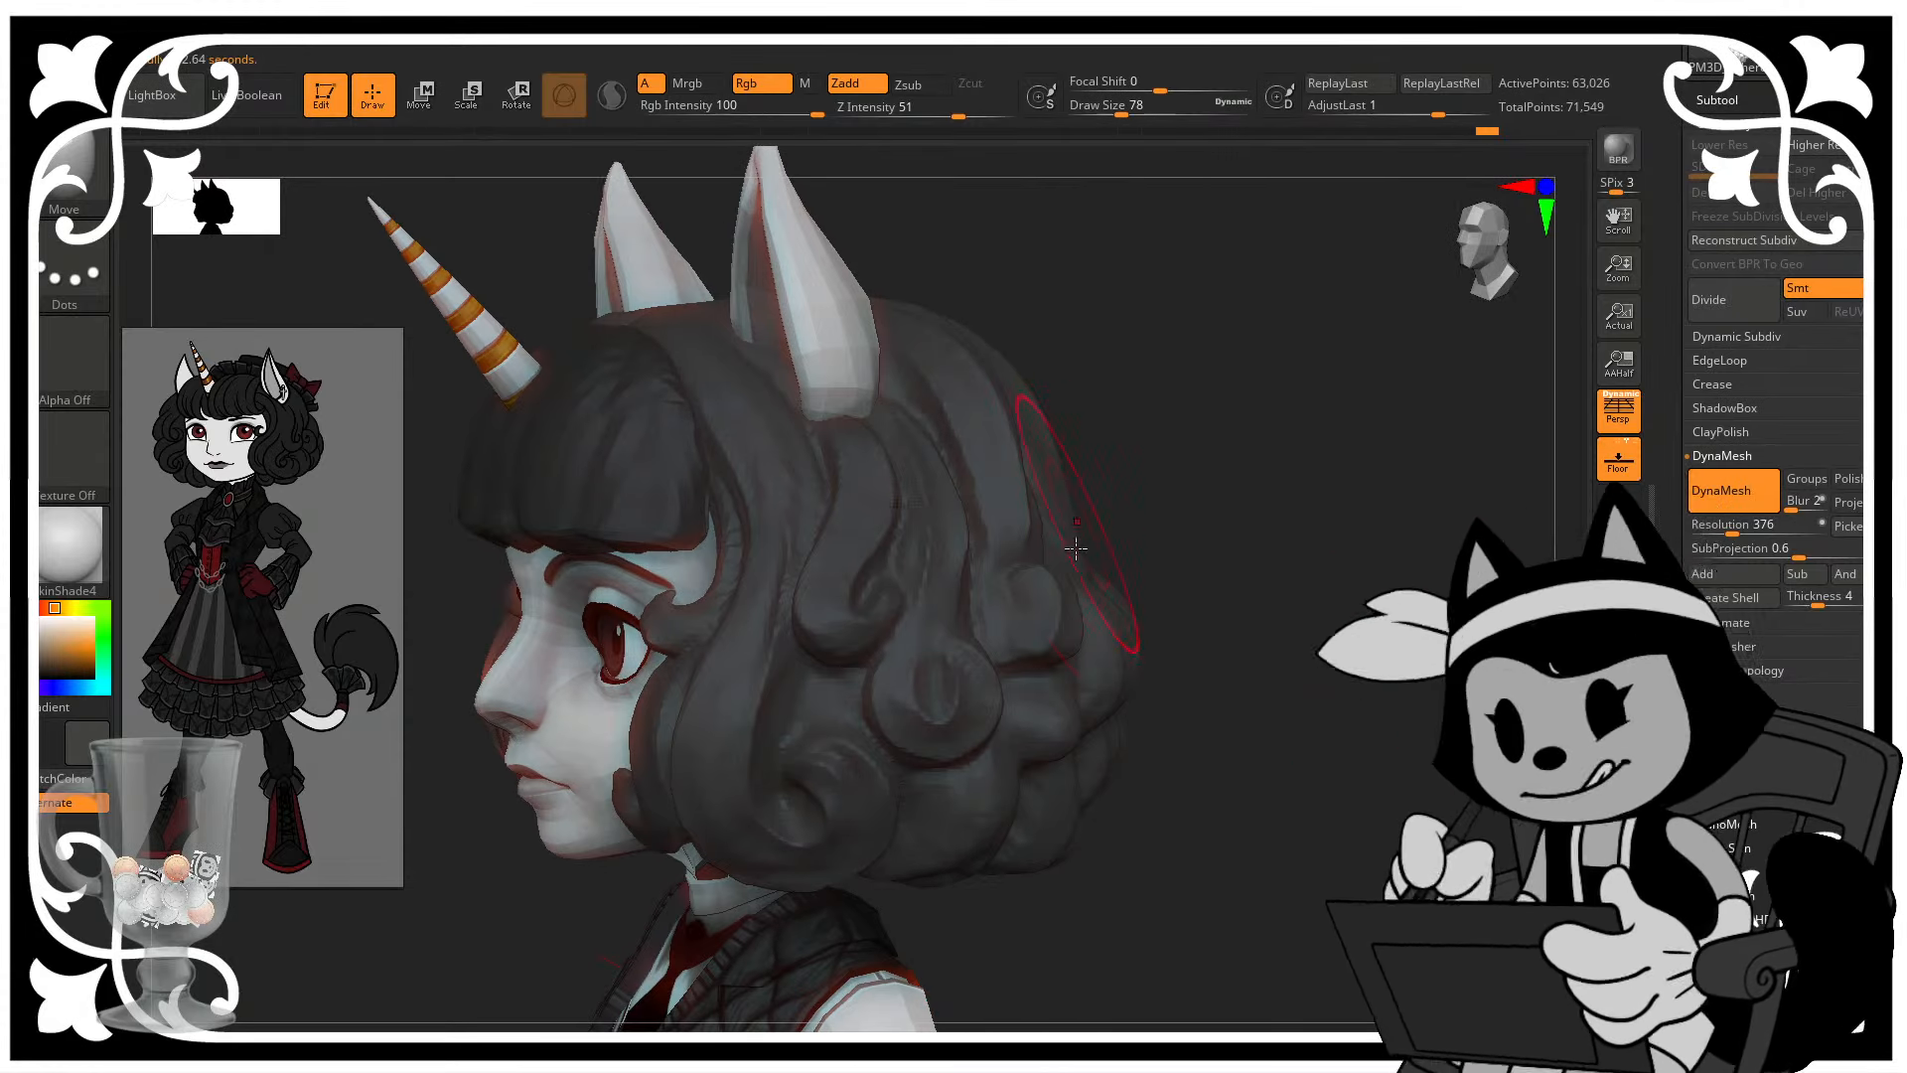
{"action": "mouse_move", "coordinate": [1076, 548]}
{"action": "left_mouse_down"}
{"action": "mouse_move", "coordinate": [1231, 494]}
{"action": "mouse_move", "coordinate": [1189, 625]}
{"action": "left_mouse_up"}
{"action": "key", "text": "b"}
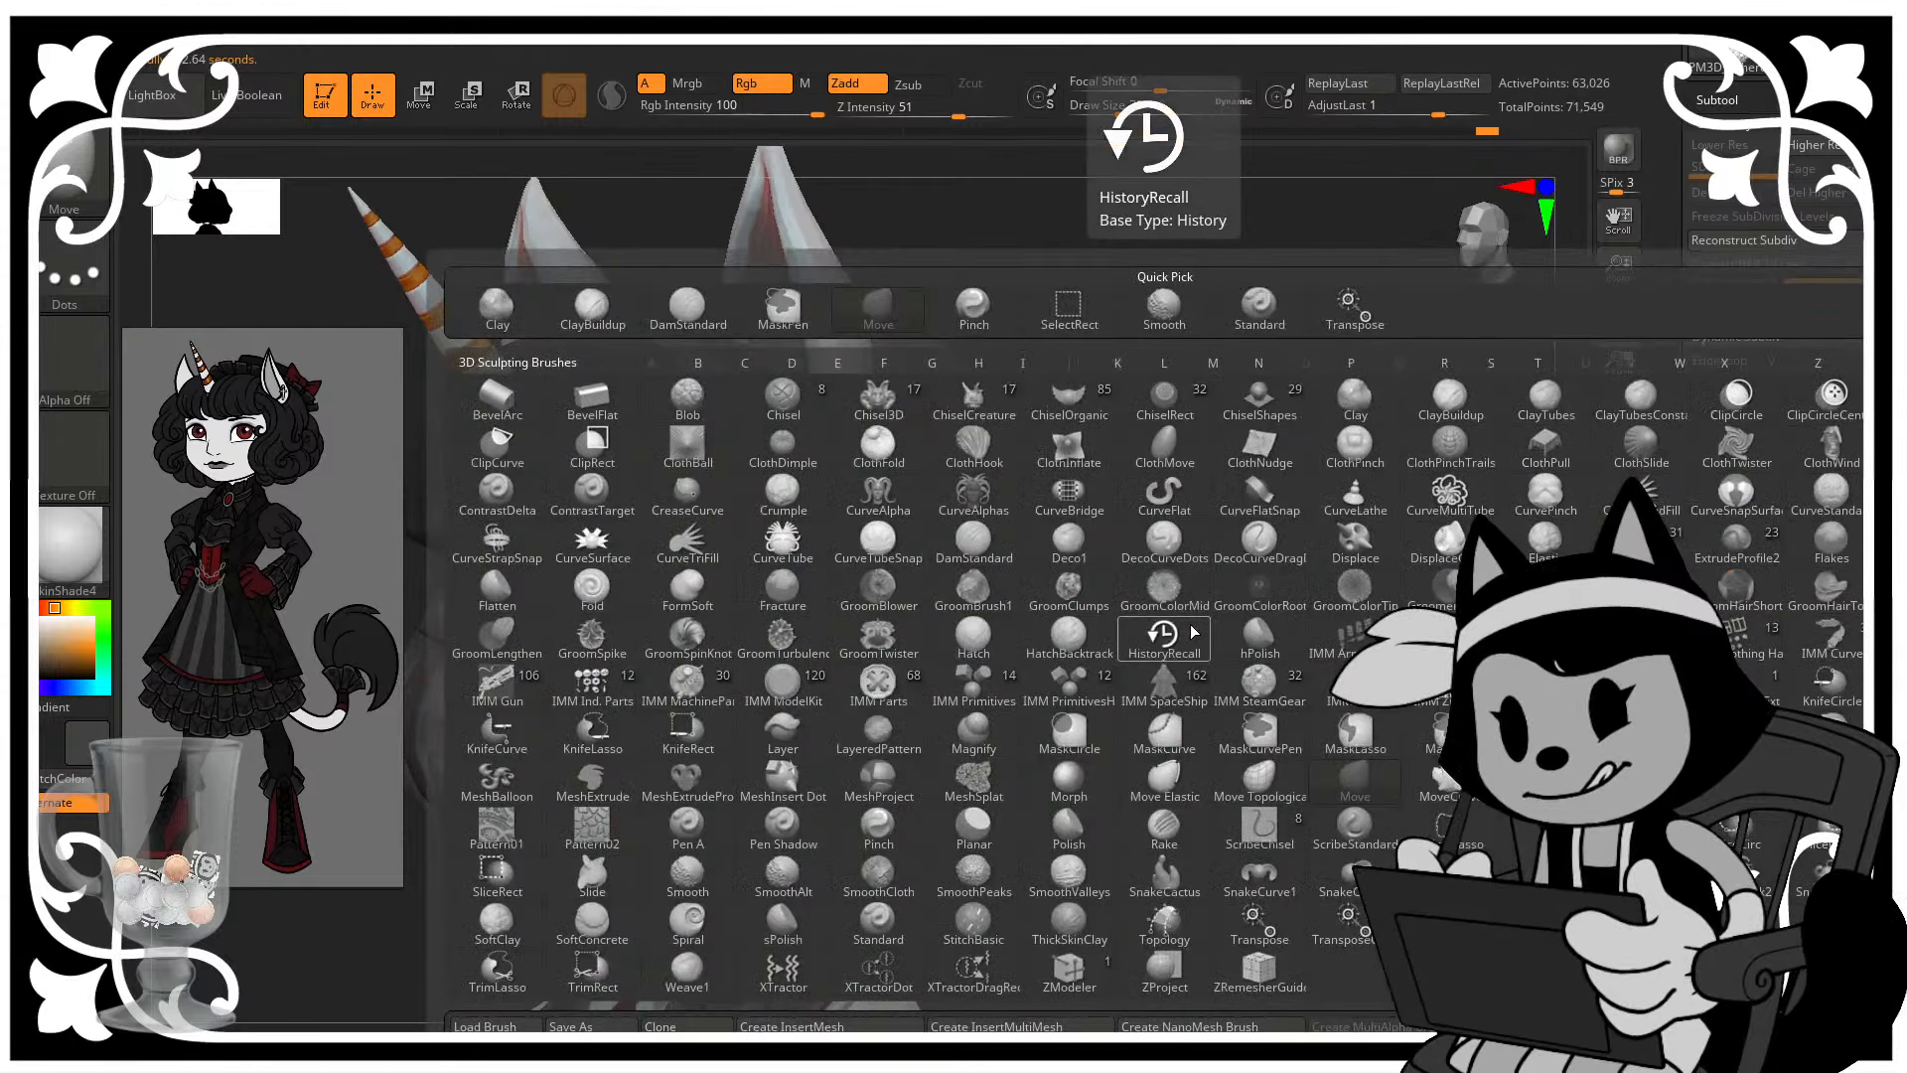
{"action": "key", "text": "d"}
{"action": "key", "text": "s"}
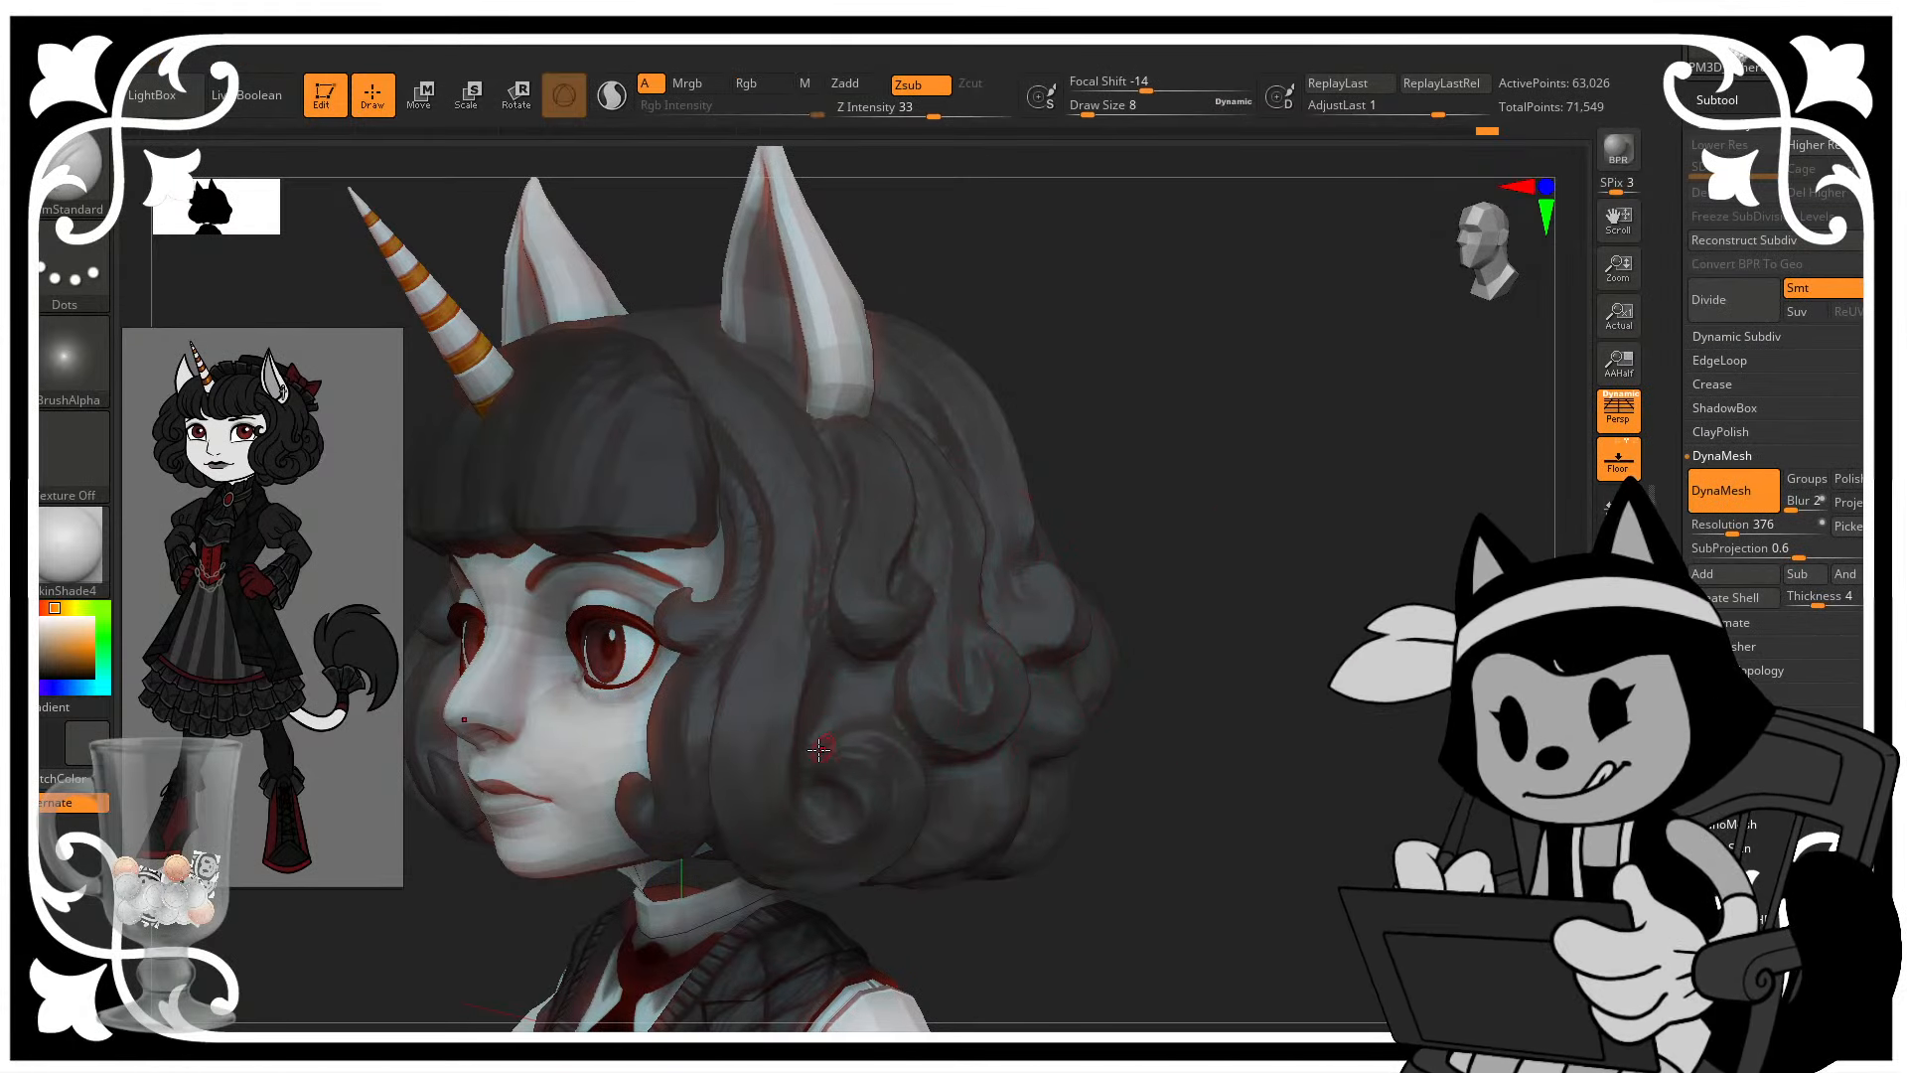
{"action": "left_click_drag", "start_coordinate": [1158, 566], "coordinate": [1068, 538]}
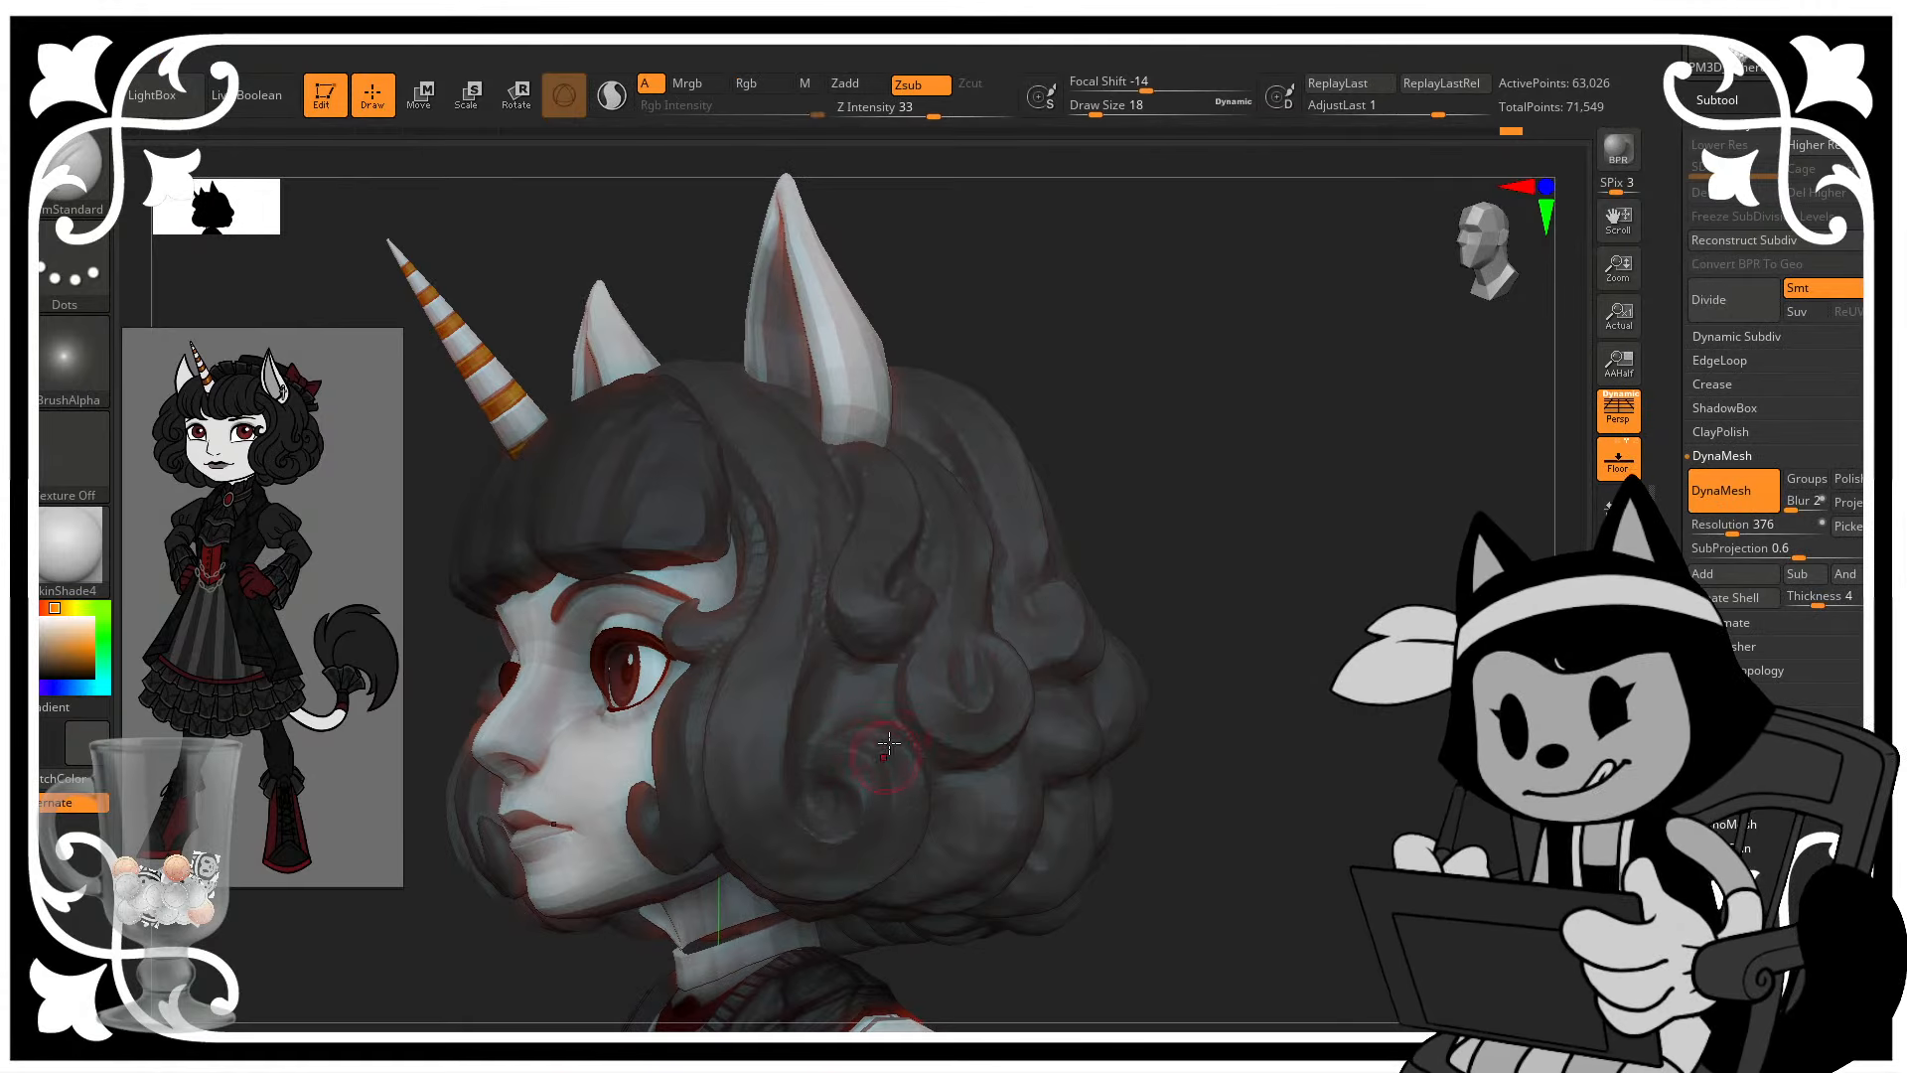
{"action": "left_click_drag", "start_coordinate": [1181, 486], "coordinate": [1140, 434]}
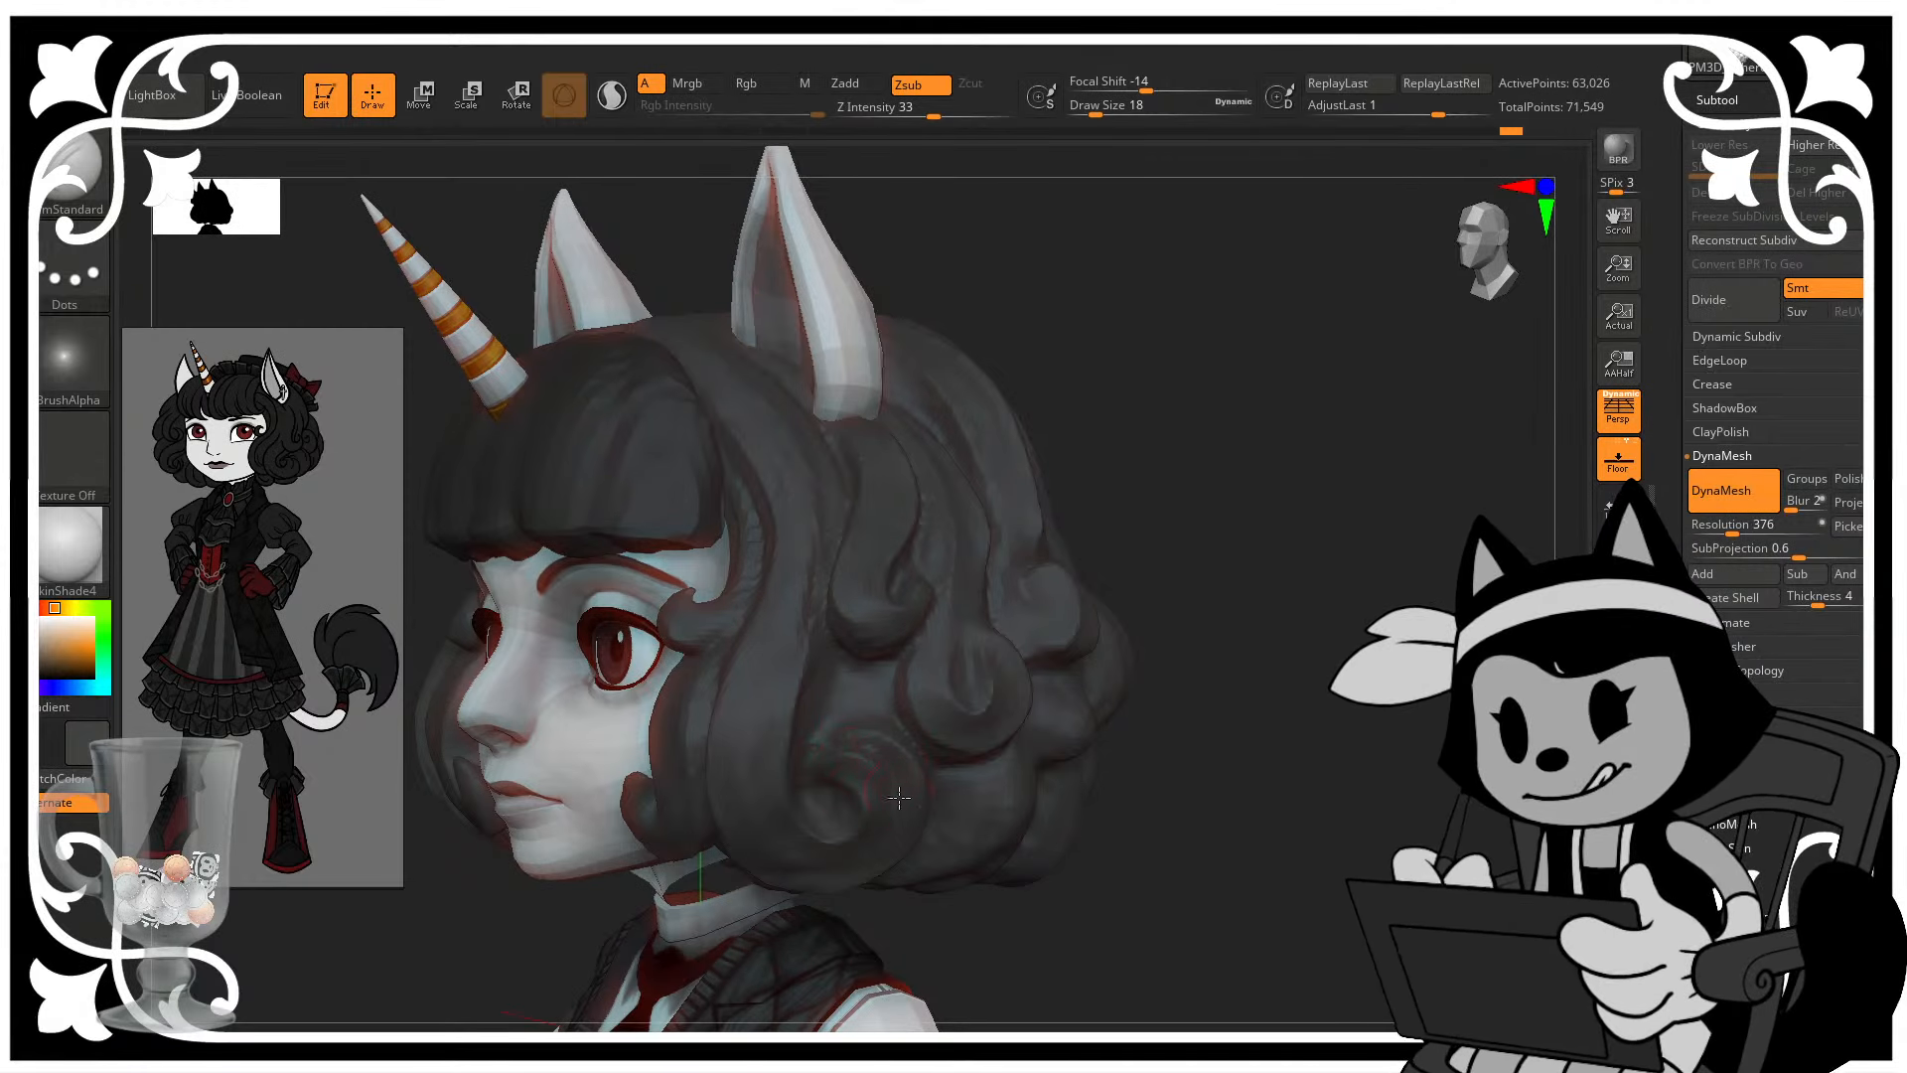
{"action": "left_click_drag", "start_coordinate": [1191, 570], "coordinate": [870, 755]}
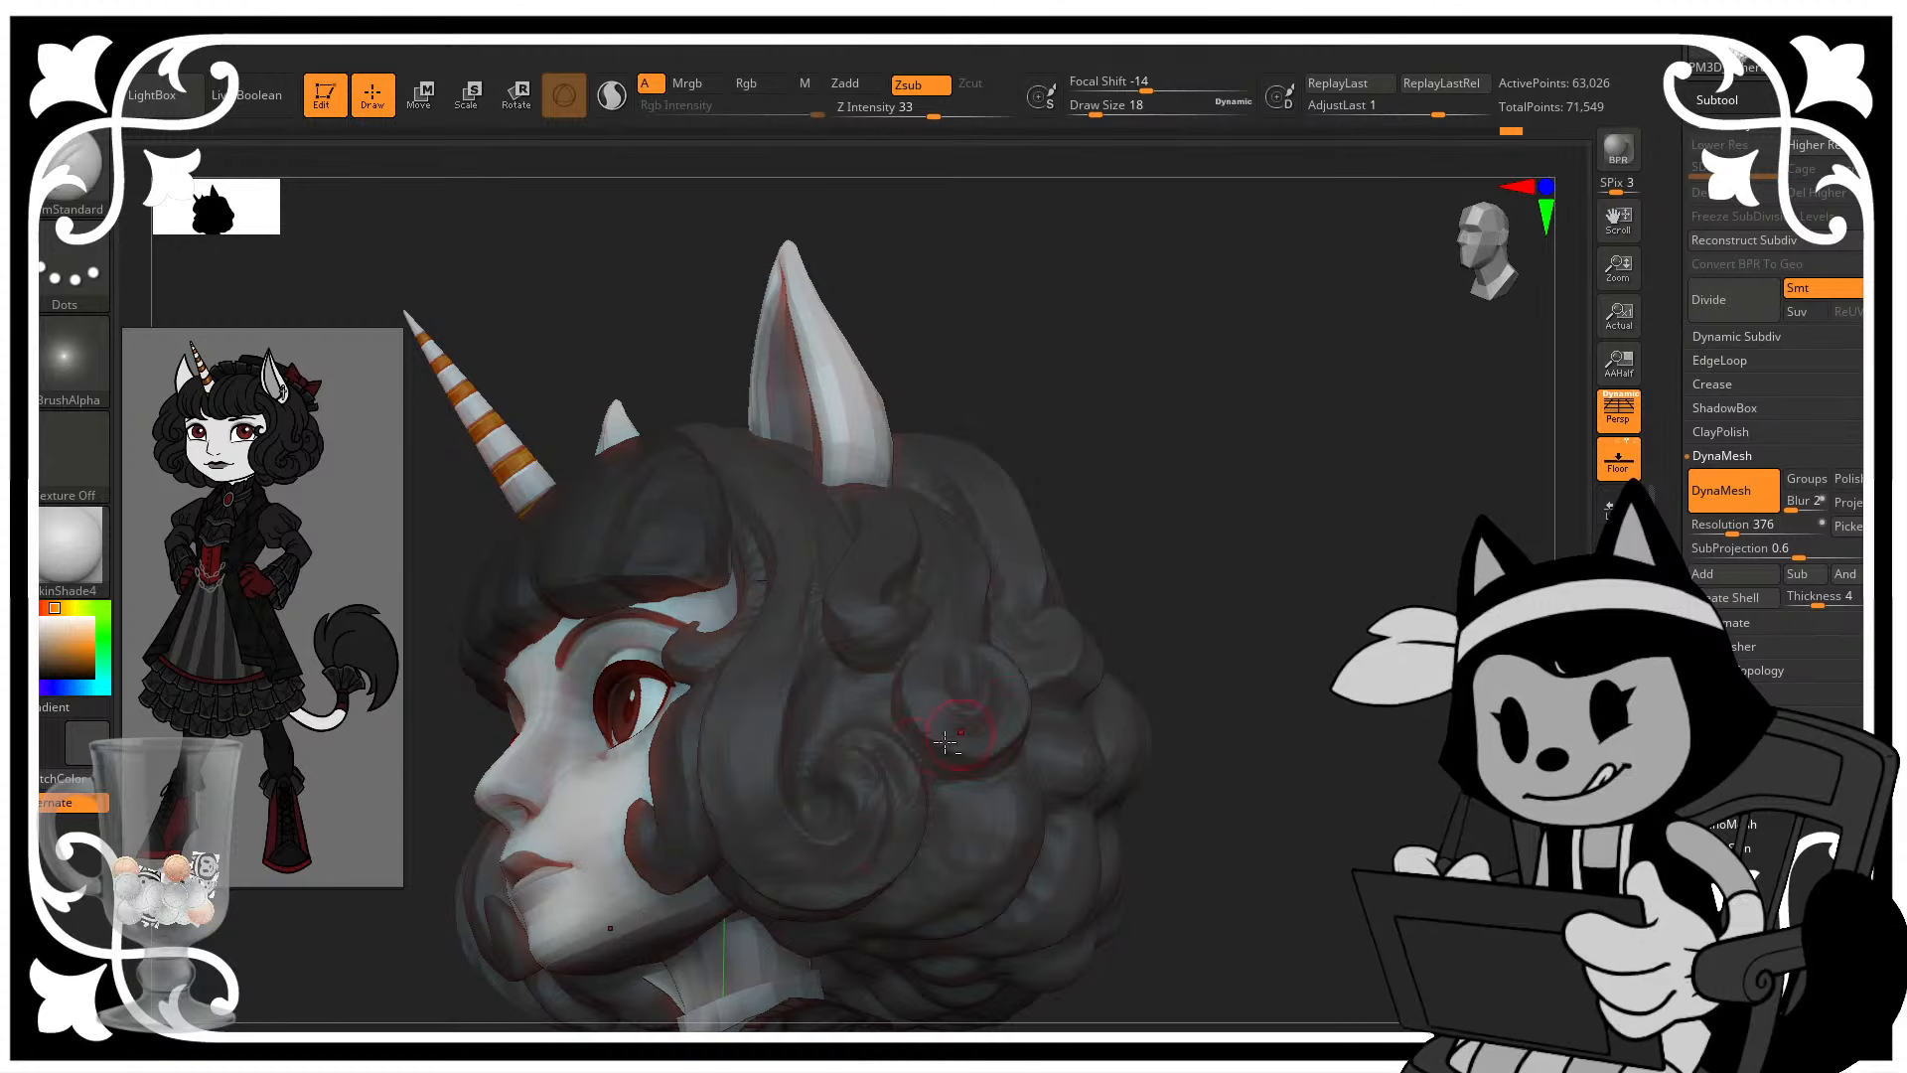
{"action": "mouse_move", "coordinate": [1136, 642]}
{"action": "left_mouse_down"}
{"action": "mouse_move", "coordinate": [1205, 605]}
{"action": "mouse_move", "coordinate": [1241, 615]}
{"action": "left_mouse_up"}
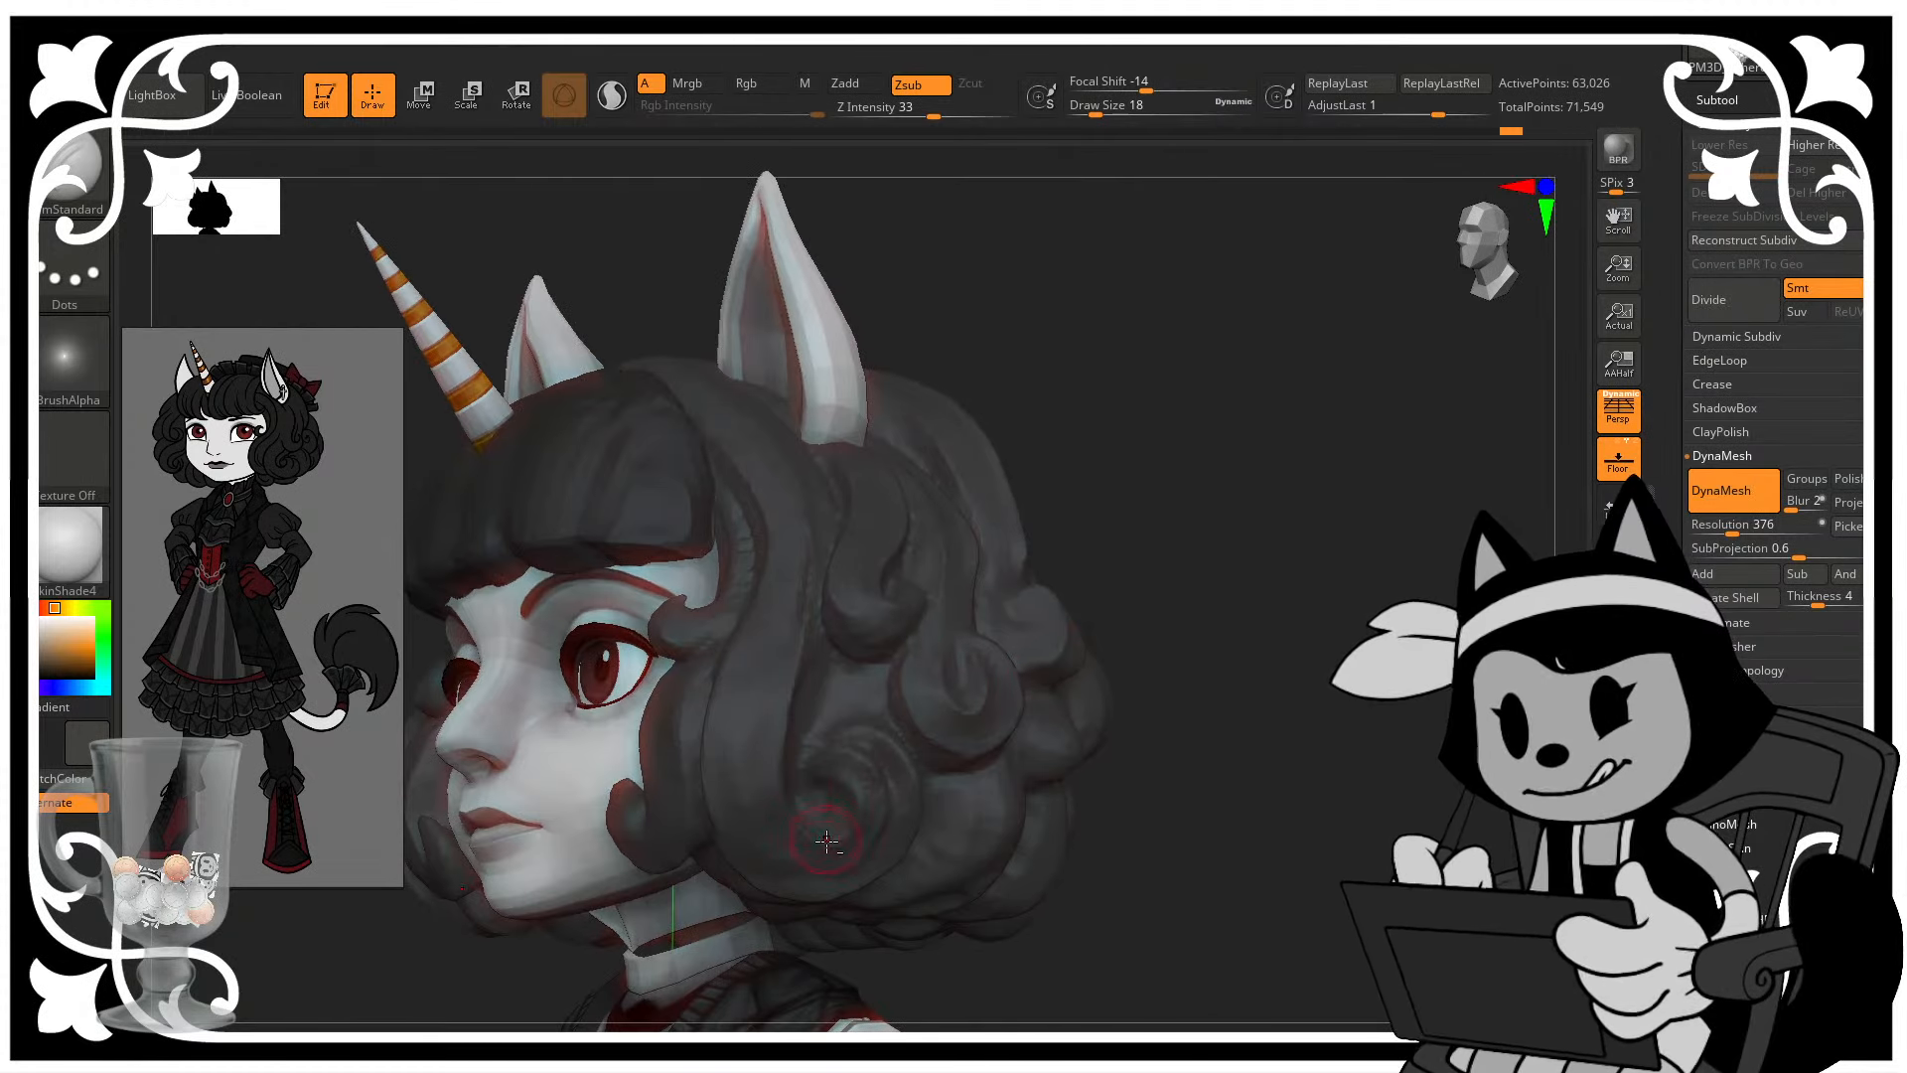
- Carve the groove from the hooked curl below the ear down to the large spiral, undoing one stroke and recutting the hooked curl's inner edge
{"action": "left_click_drag", "start_coordinate": [1143, 522], "coordinate": [799, 742]}
{"action": "left_click_drag", "start_coordinate": [826, 646], "coordinate": [802, 743]}
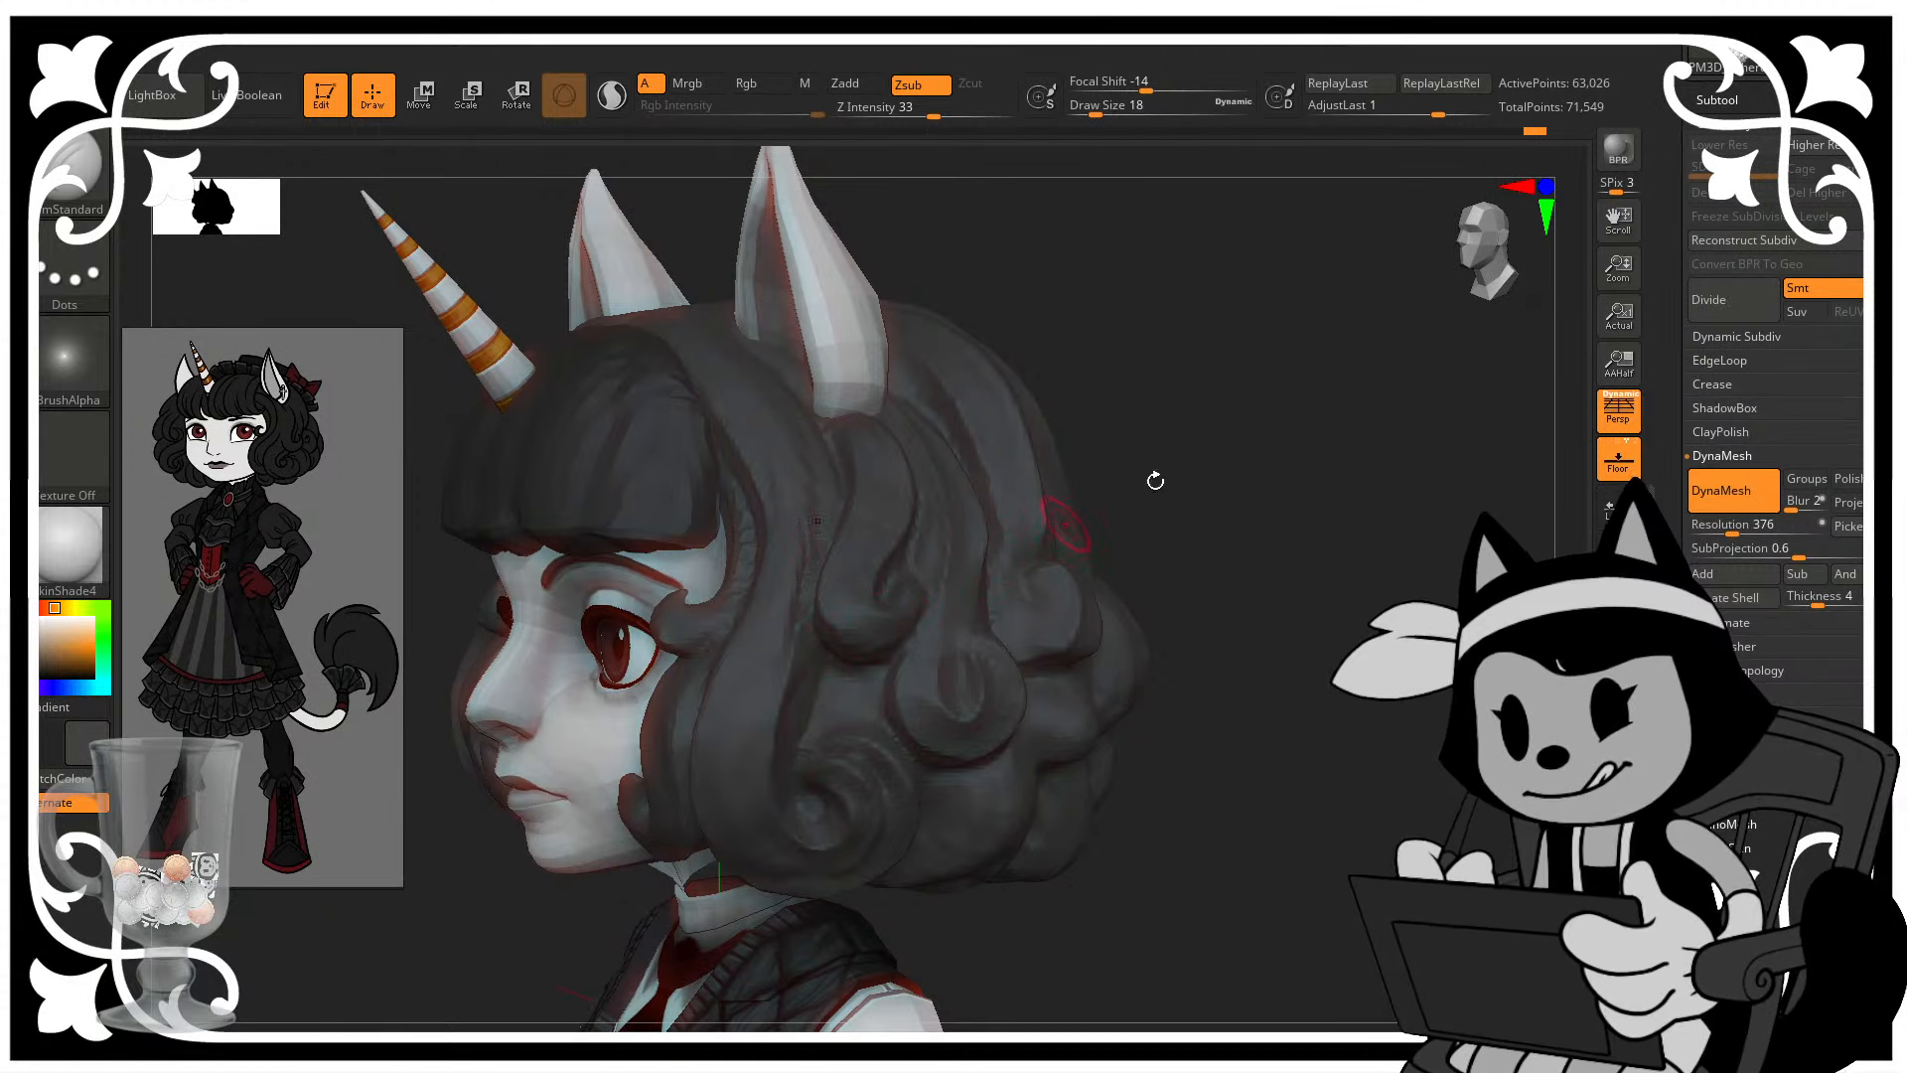
{"action": "mouse_move", "coordinate": [1155, 480]}
{"action": "left_mouse_down"}
{"action": "mouse_move", "coordinate": [1232, 491]}
{"action": "mouse_move", "coordinate": [1068, 452]}
{"action": "left_mouse_up"}
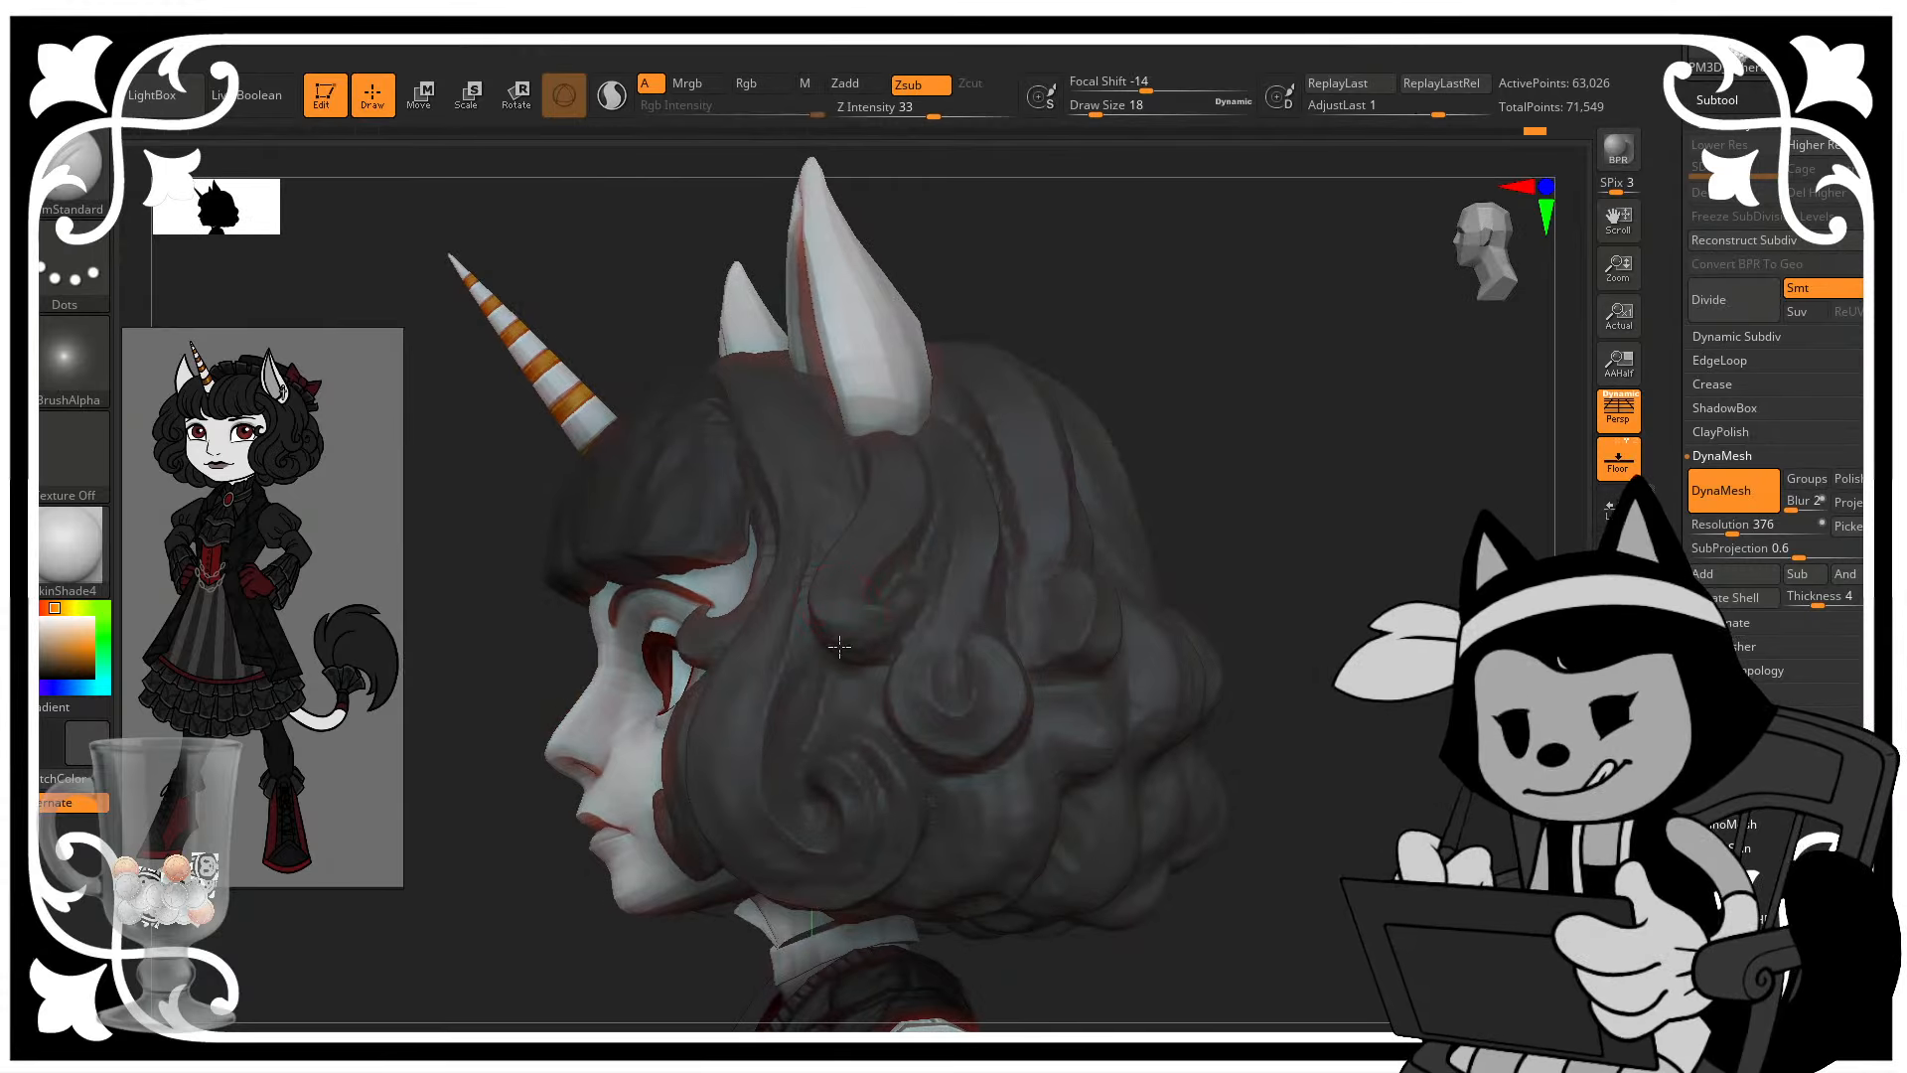
{"action": "key", "text": "ctrl+z"}
{"action": "left_click_drag", "start_coordinate": [842, 641], "coordinate": [913, 590]}
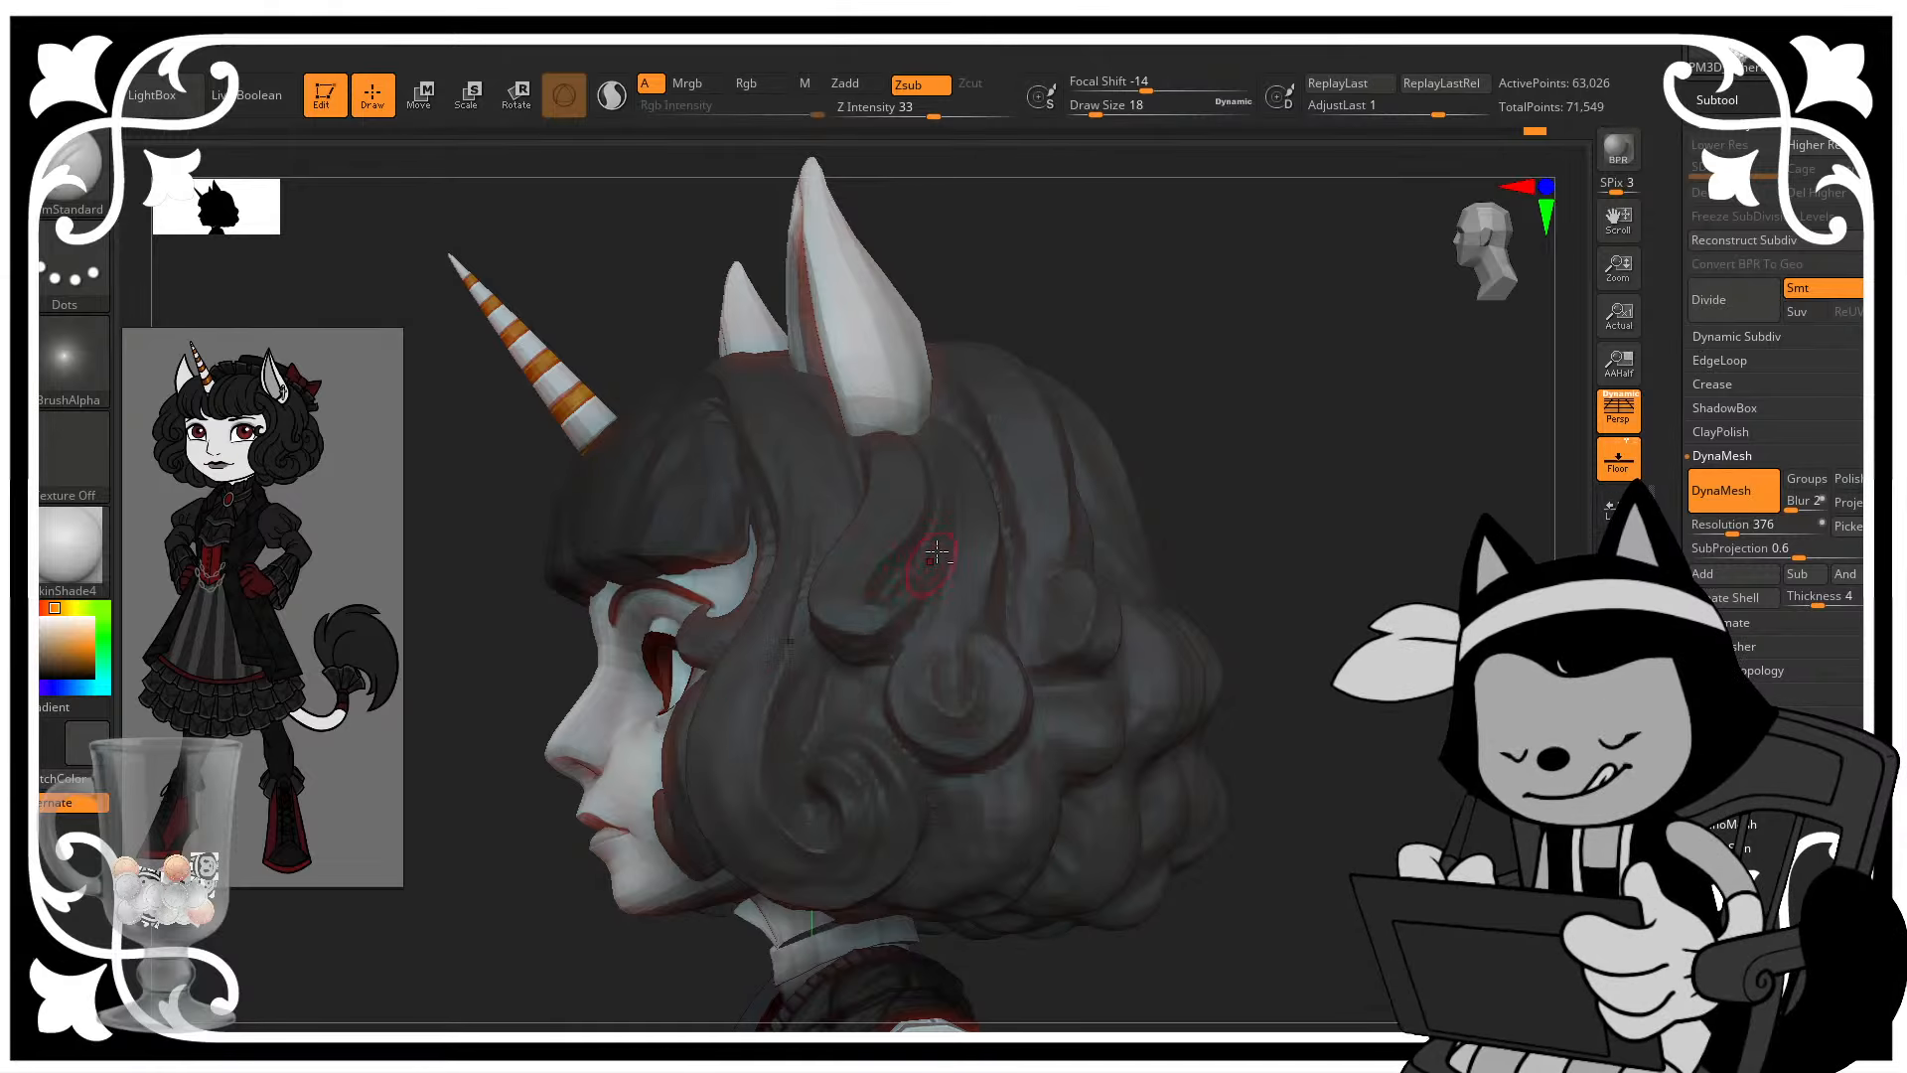
- Carve strand grooves from the ear base down into the hooked and round side curls with DamStandard, and save the file
{"action": "left_click_drag", "start_coordinate": [1192, 387], "coordinate": [899, 593]}
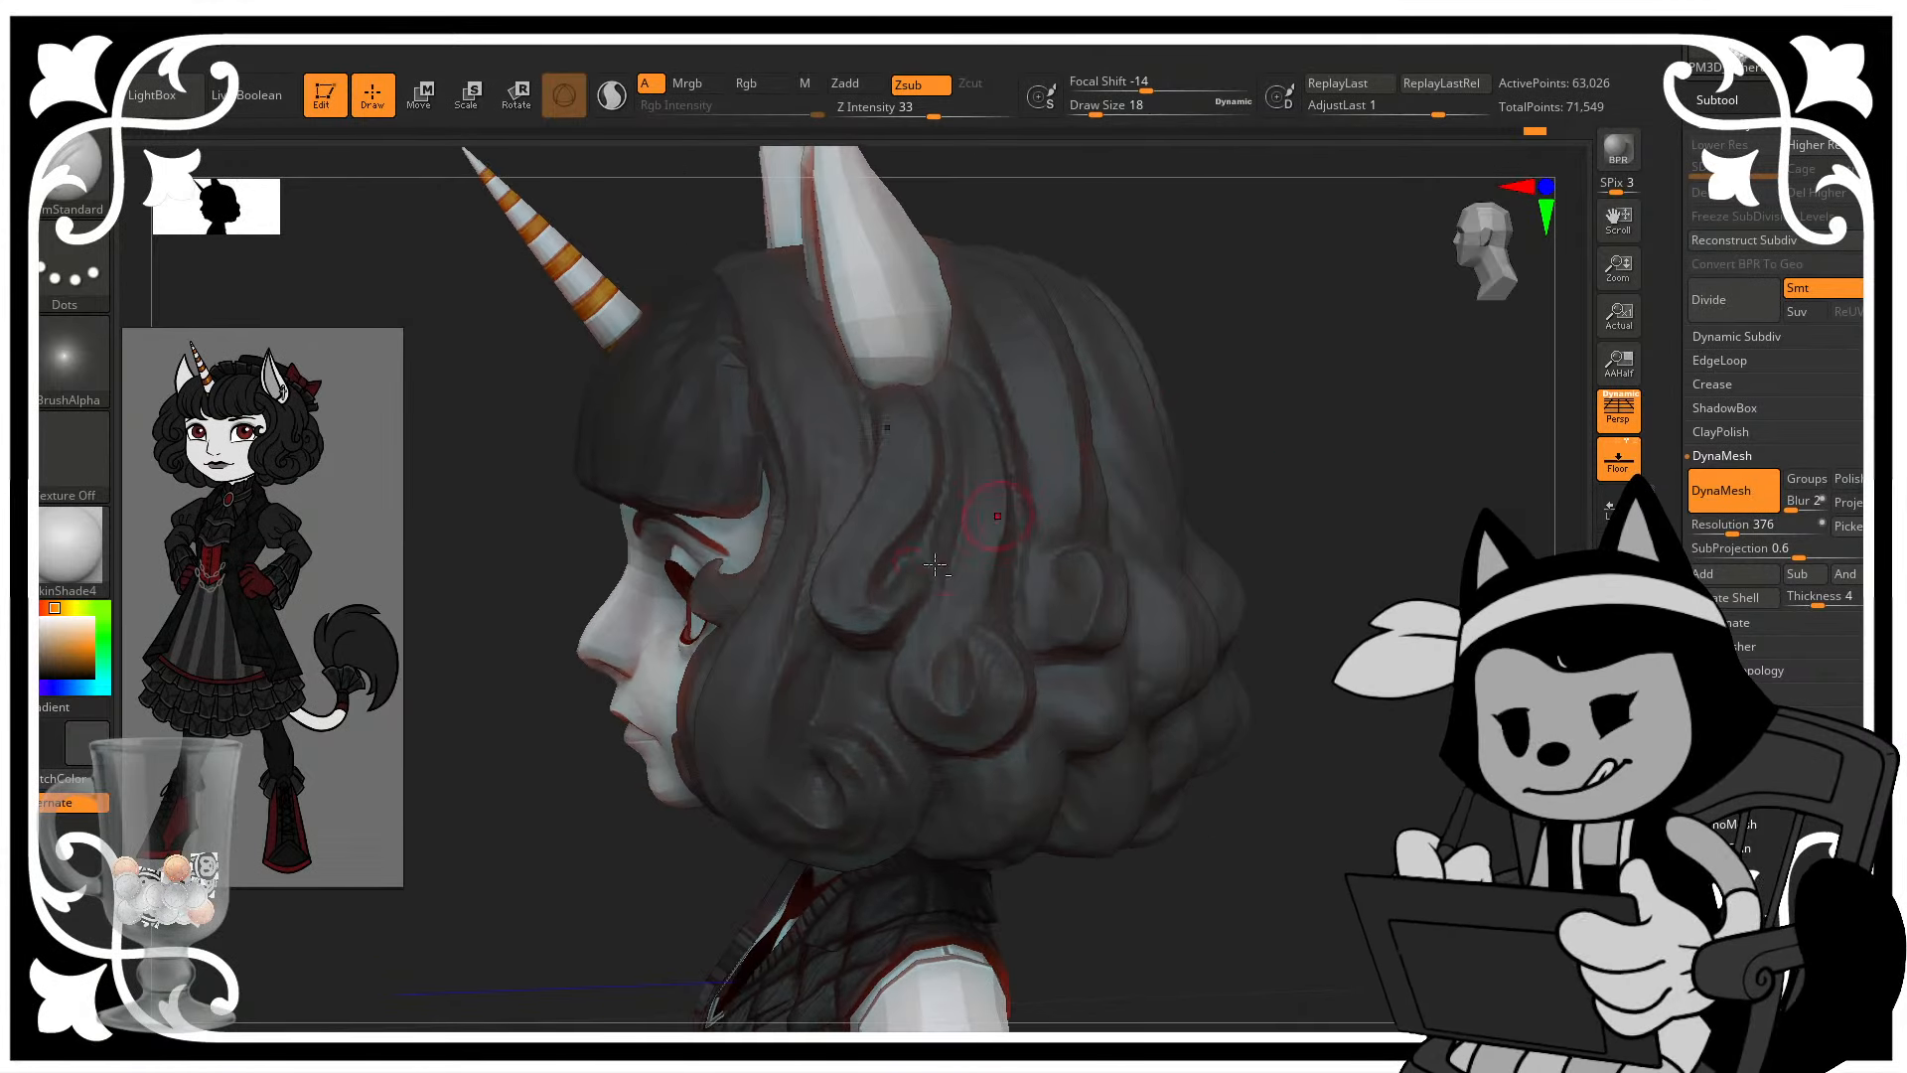
{"action": "mouse_move", "coordinate": [1141, 266]}
{"action": "left_mouse_down"}
{"action": "mouse_move", "coordinate": [869, 378]}
{"action": "mouse_move", "coordinate": [863, 516]}
{"action": "left_mouse_up"}
{"action": "left_click_drag", "start_coordinate": [1258, 424], "coordinate": [1207, 364]}
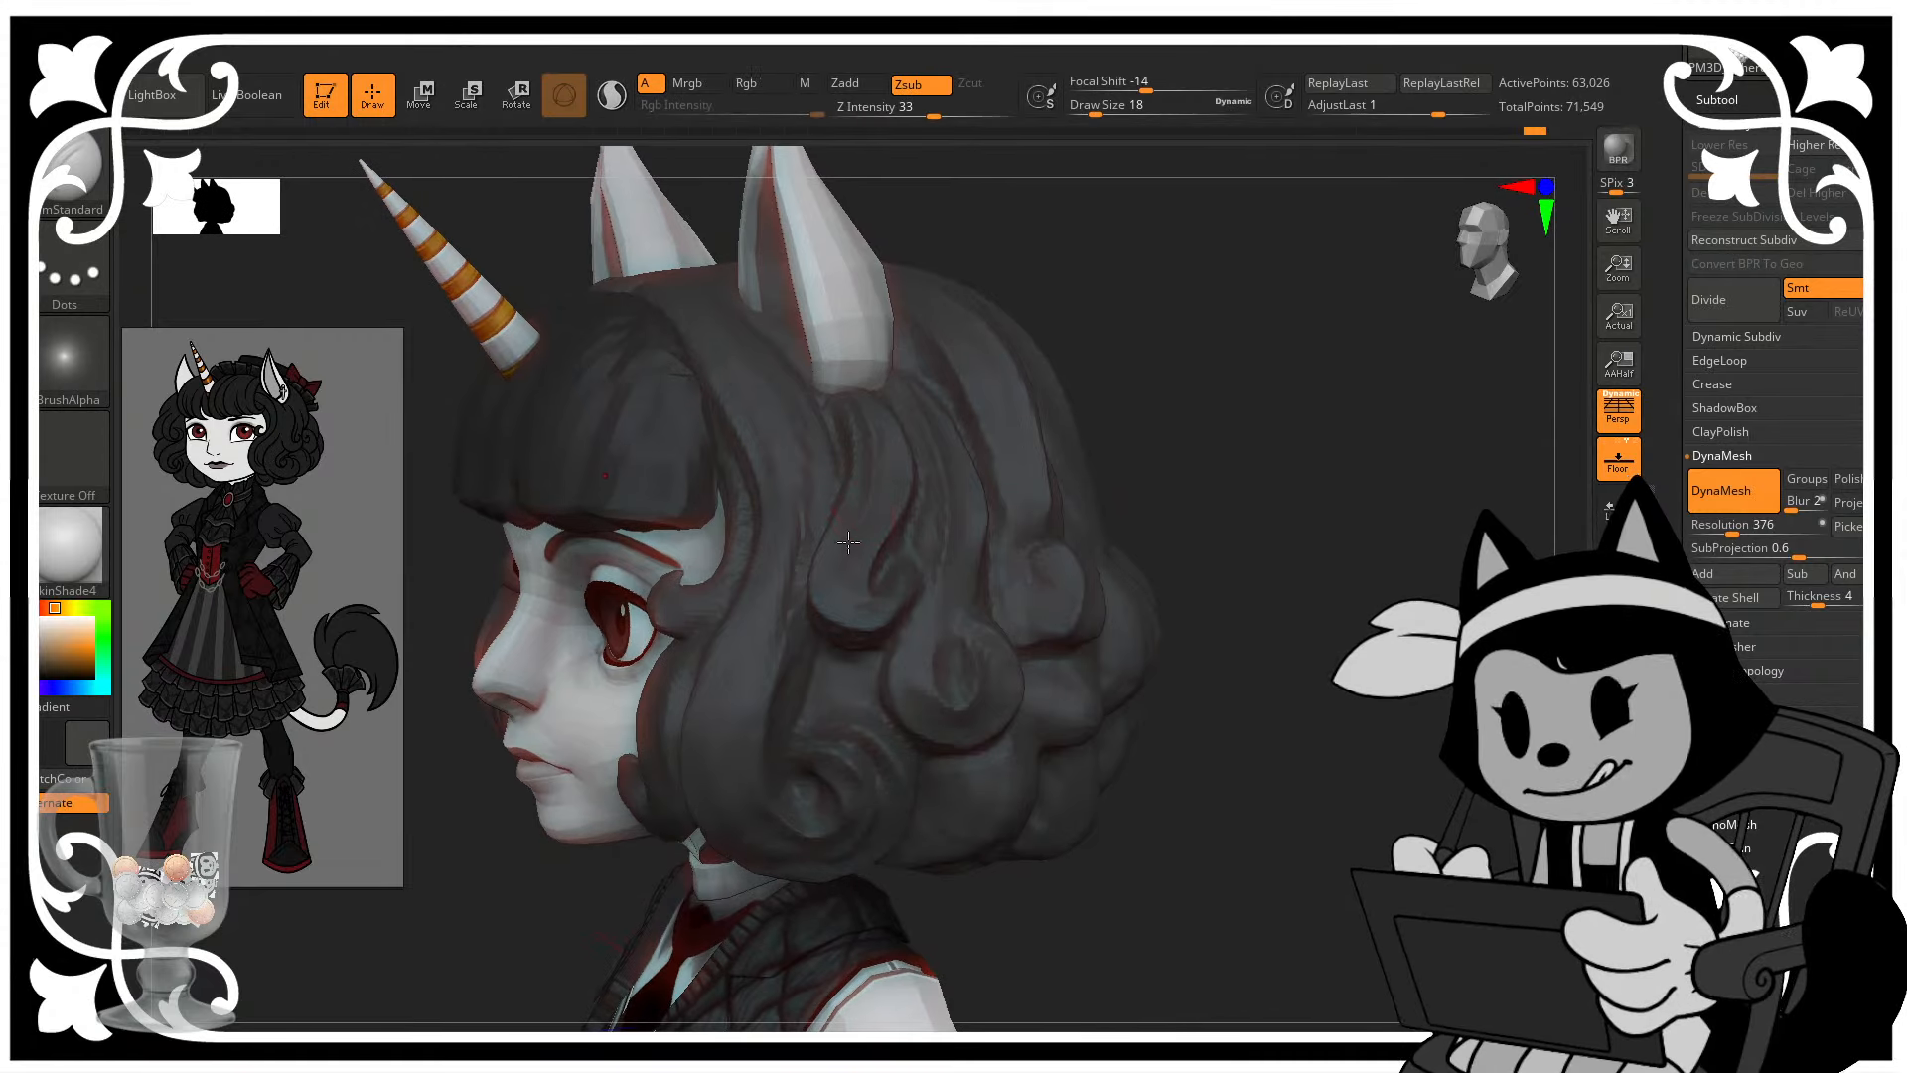
{"action": "left_click_drag", "start_coordinate": [1192, 460], "coordinate": [1149, 477]}
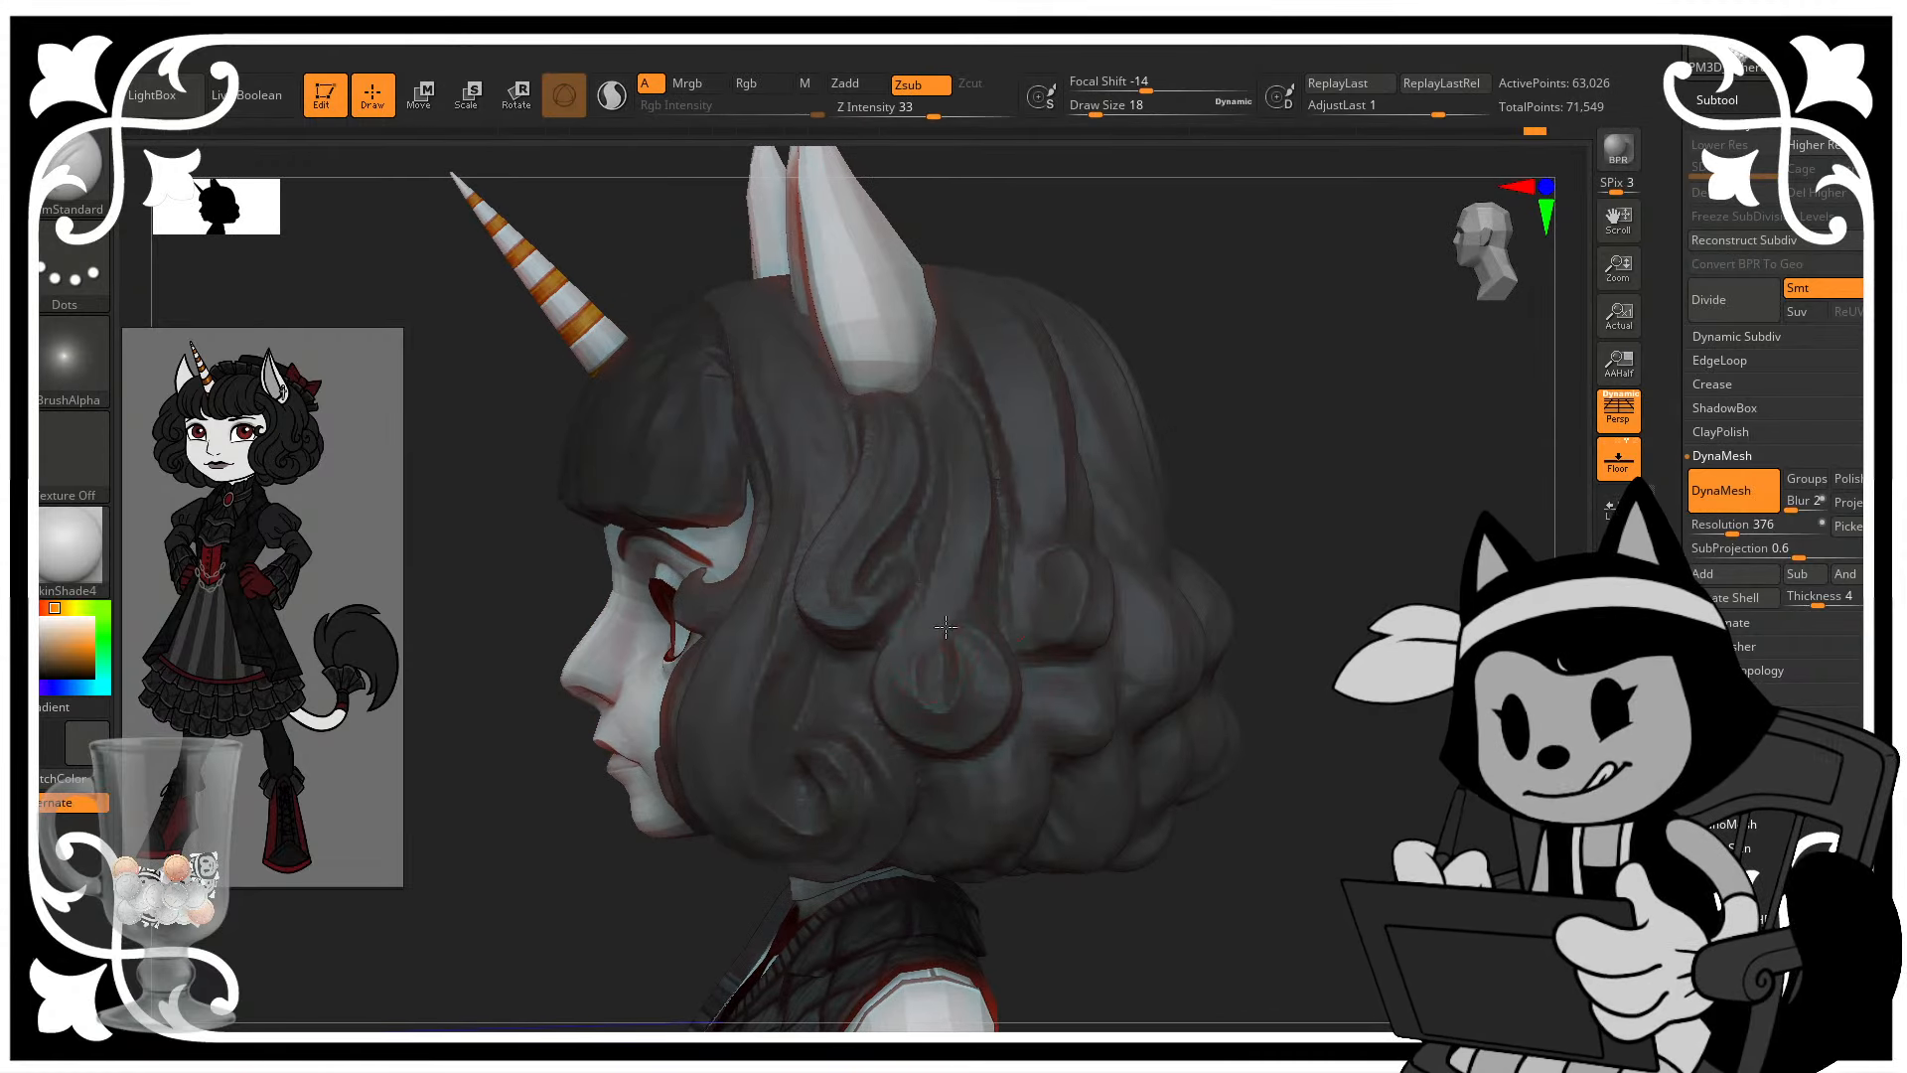
{"action": "left_click_drag", "start_coordinate": [1234, 373], "coordinate": [1182, 386]}
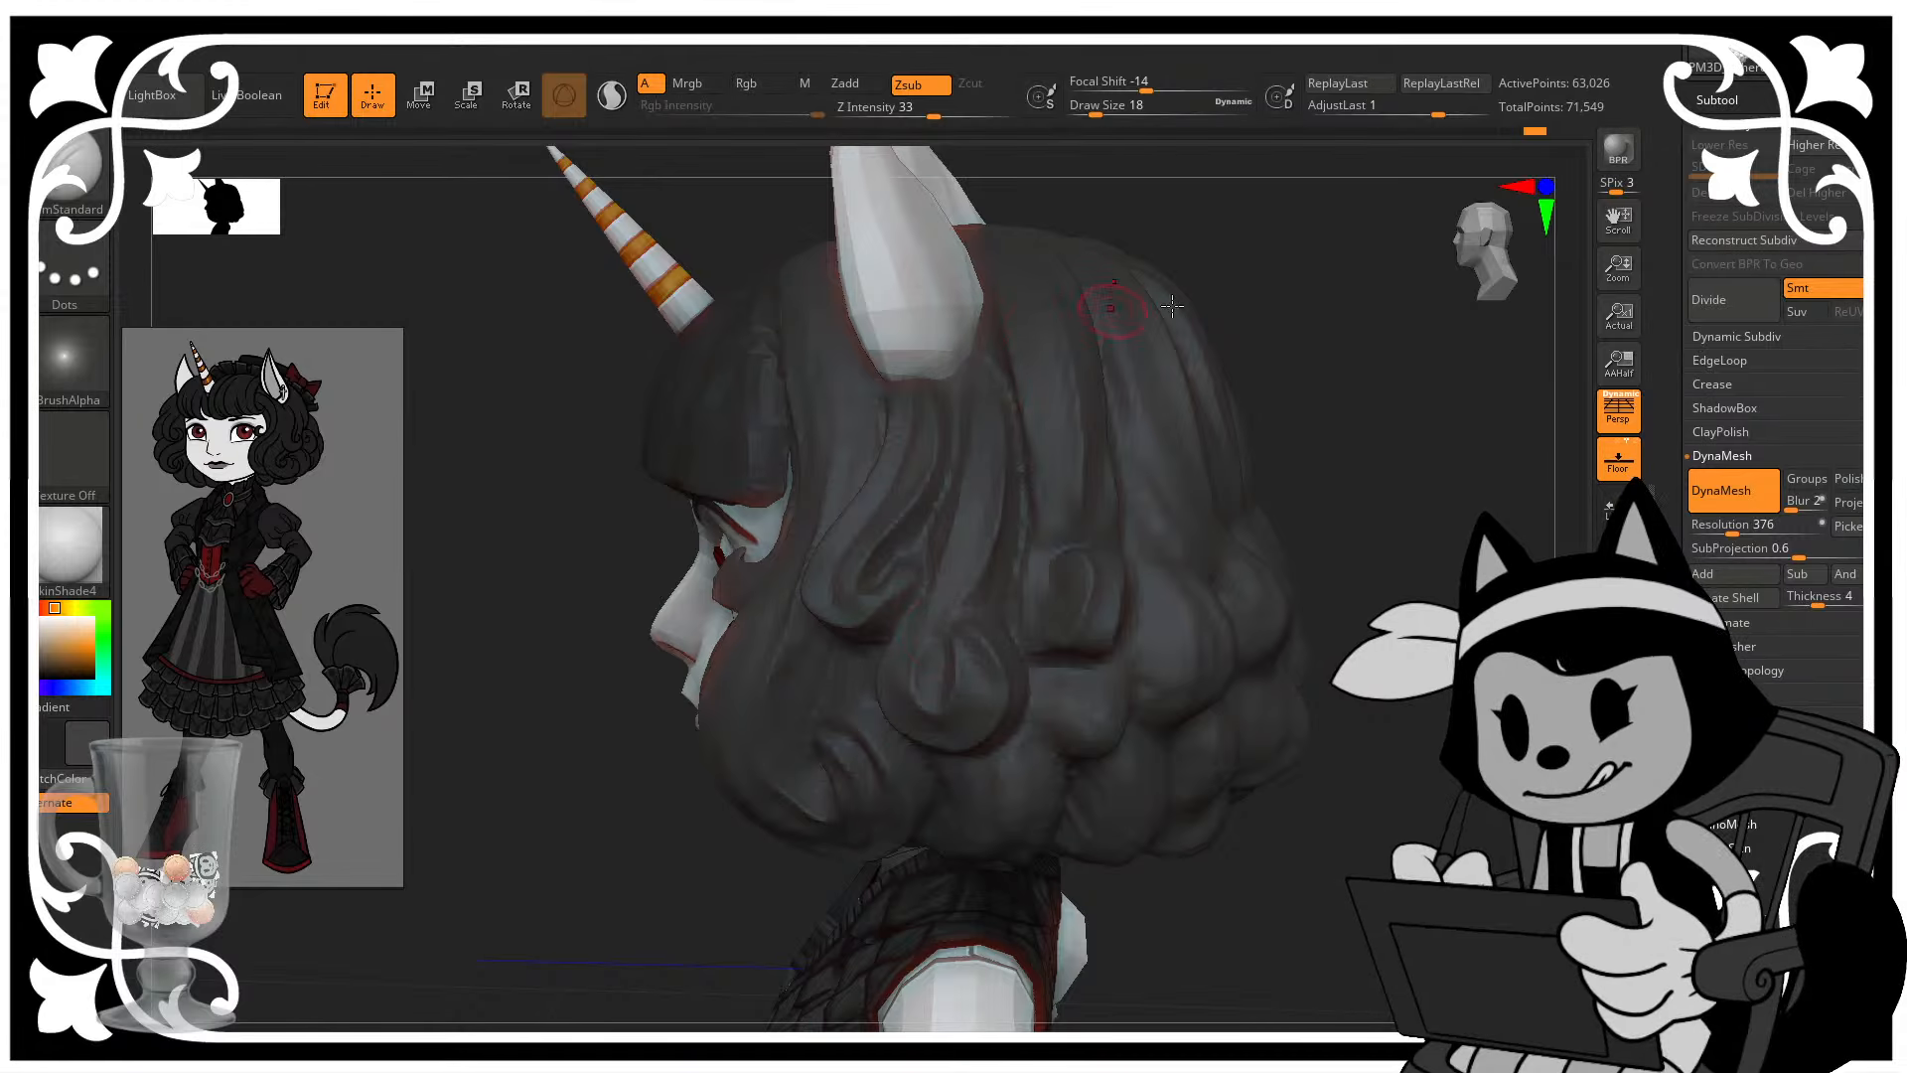
{"action": "mouse_move", "coordinate": [1305, 296]}
{"action": "left_mouse_down"}
{"action": "mouse_move", "coordinate": [1248, 300]}
{"action": "mouse_move", "coordinate": [1297, 308]}
{"action": "left_mouse_up"}
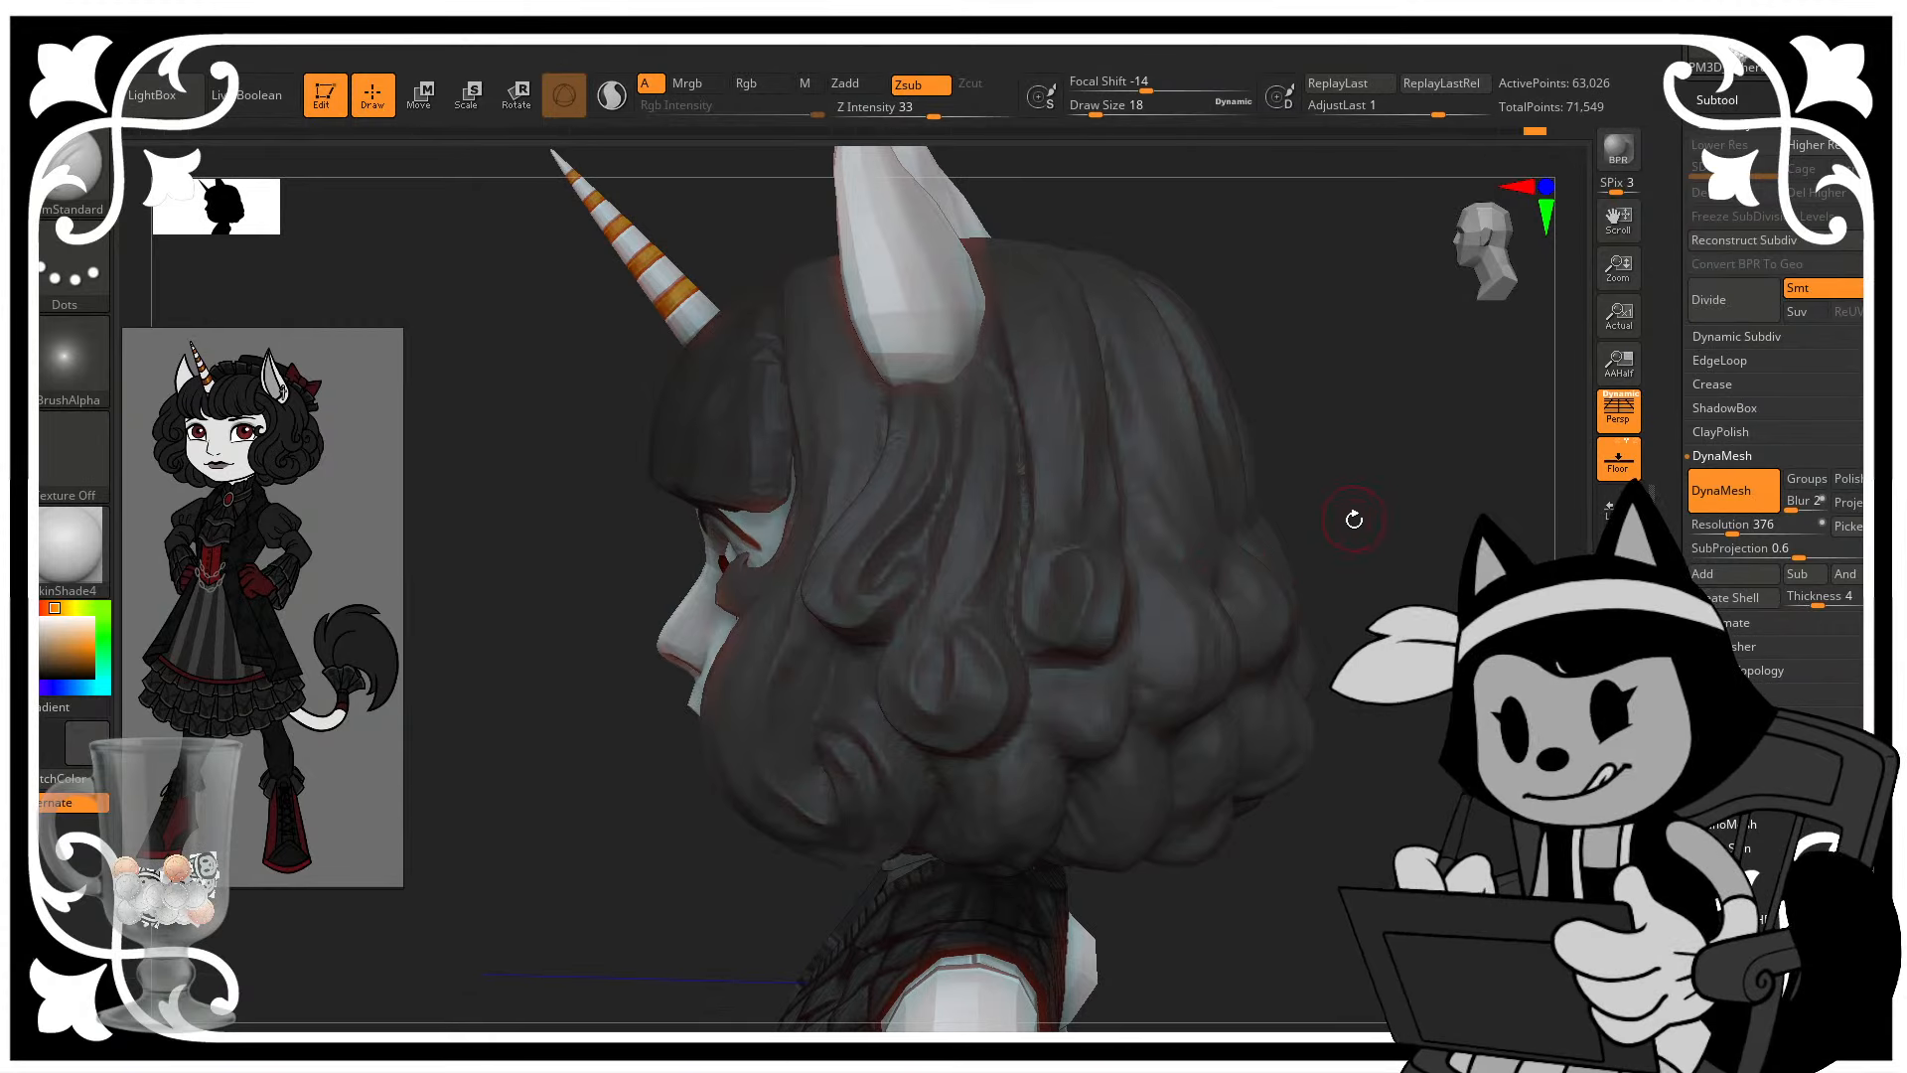
{"action": "left_click_drag", "start_coordinate": [1354, 519], "coordinate": [1415, 479]}
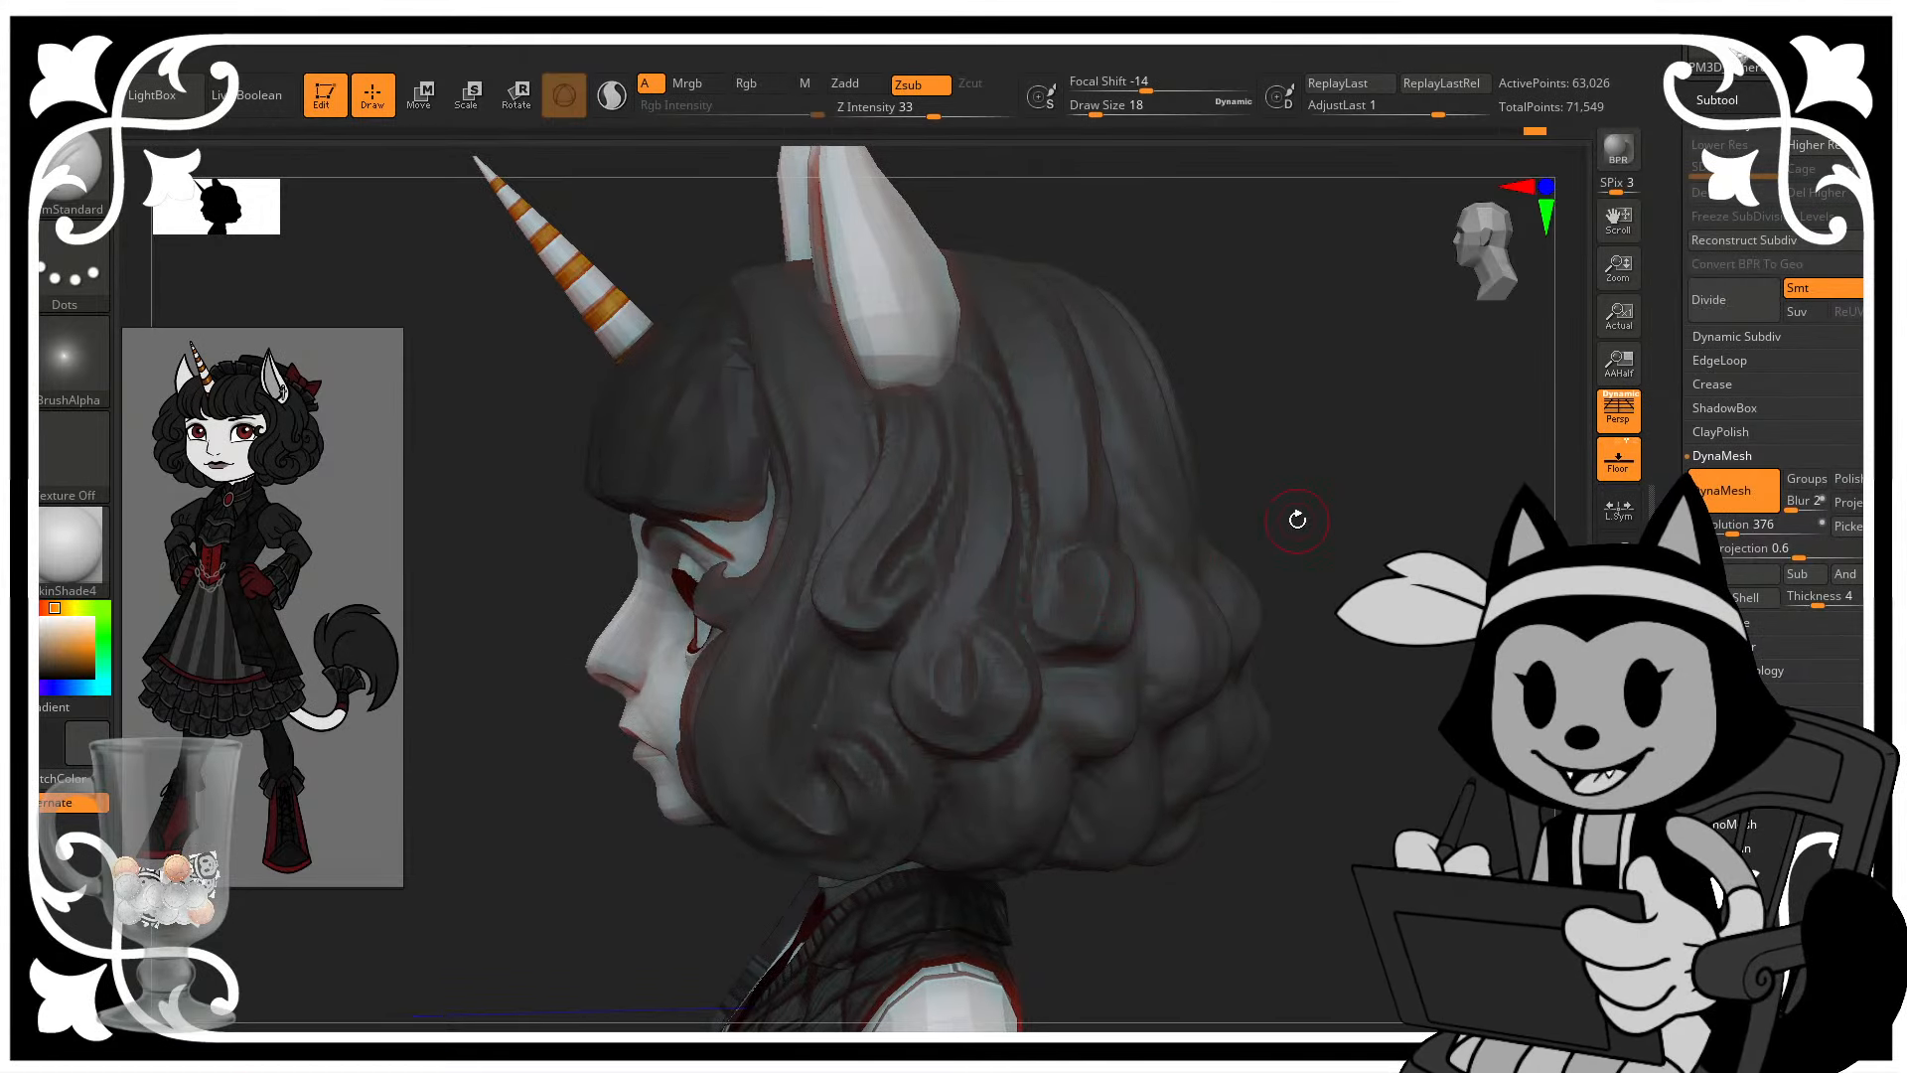
{"action": "key", "text": "ctrl"}
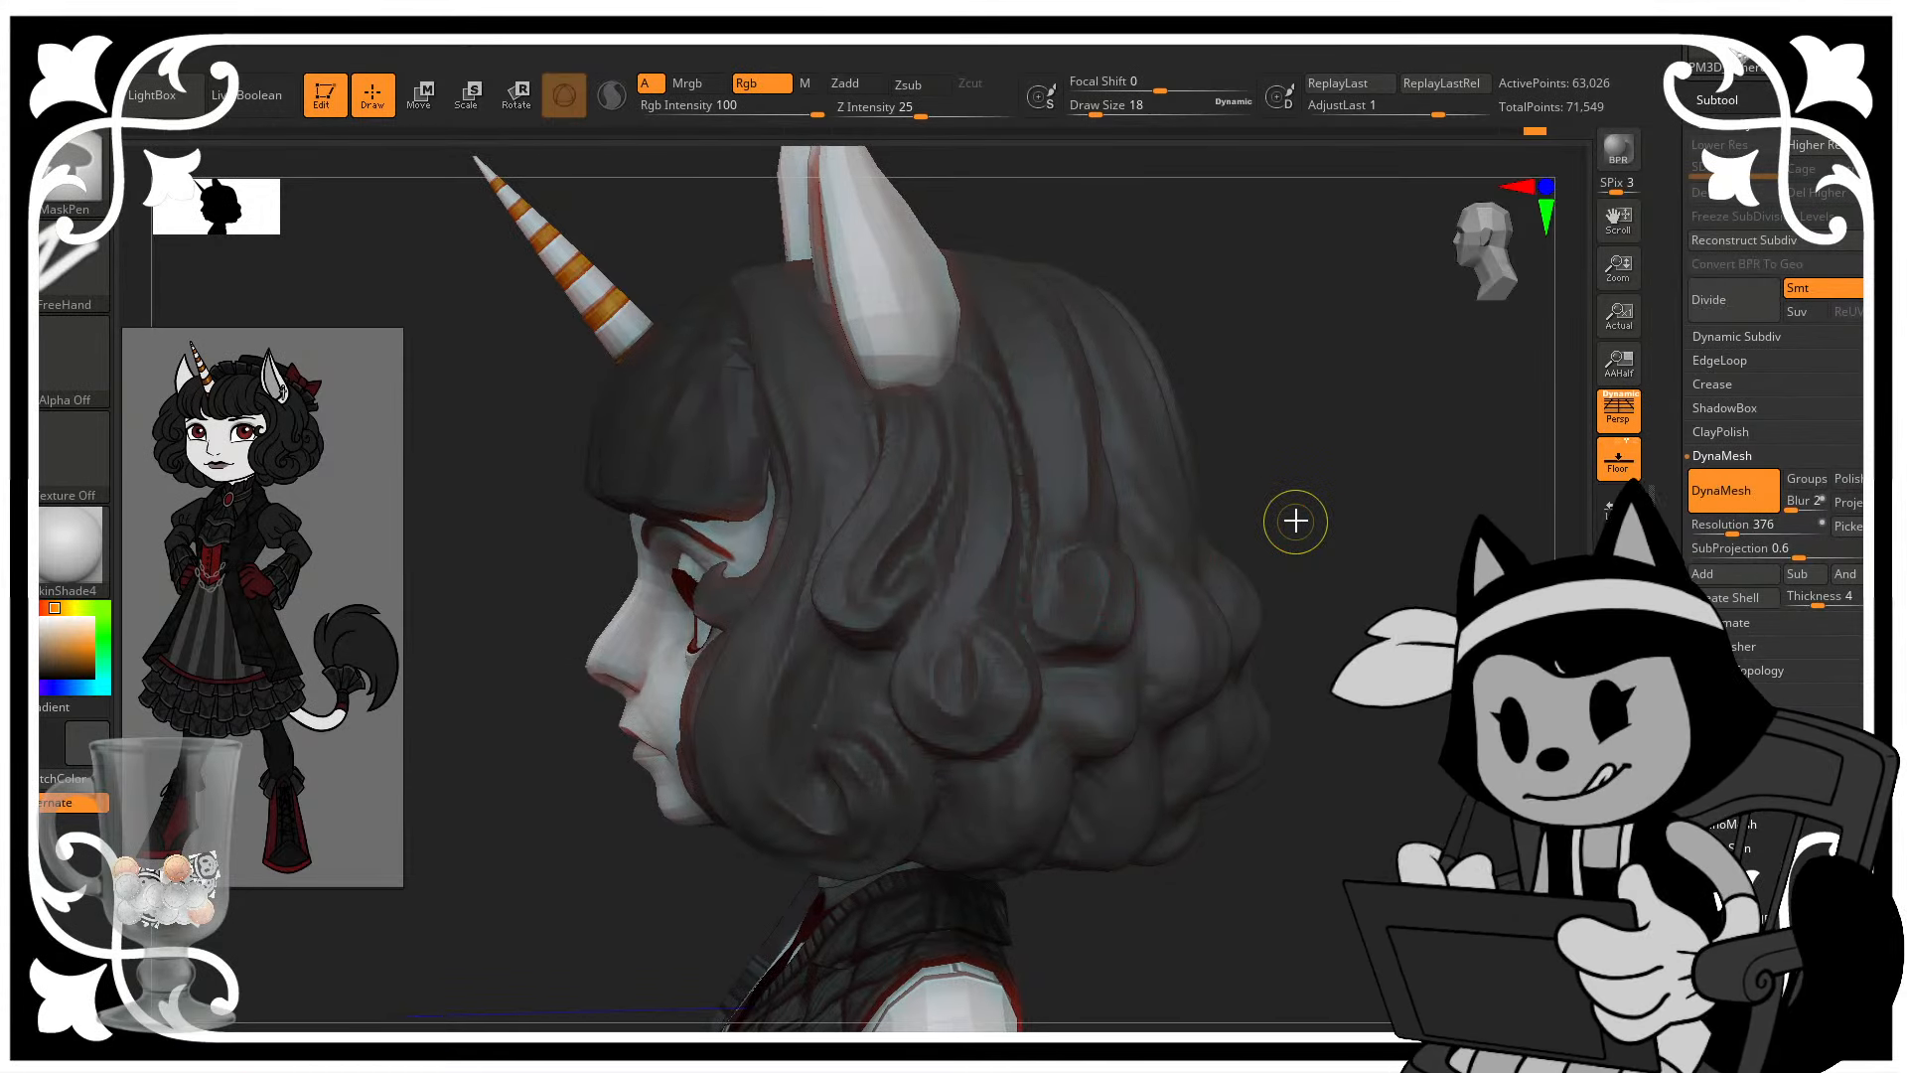
{"action": "key", "text": "ctrl+s"}
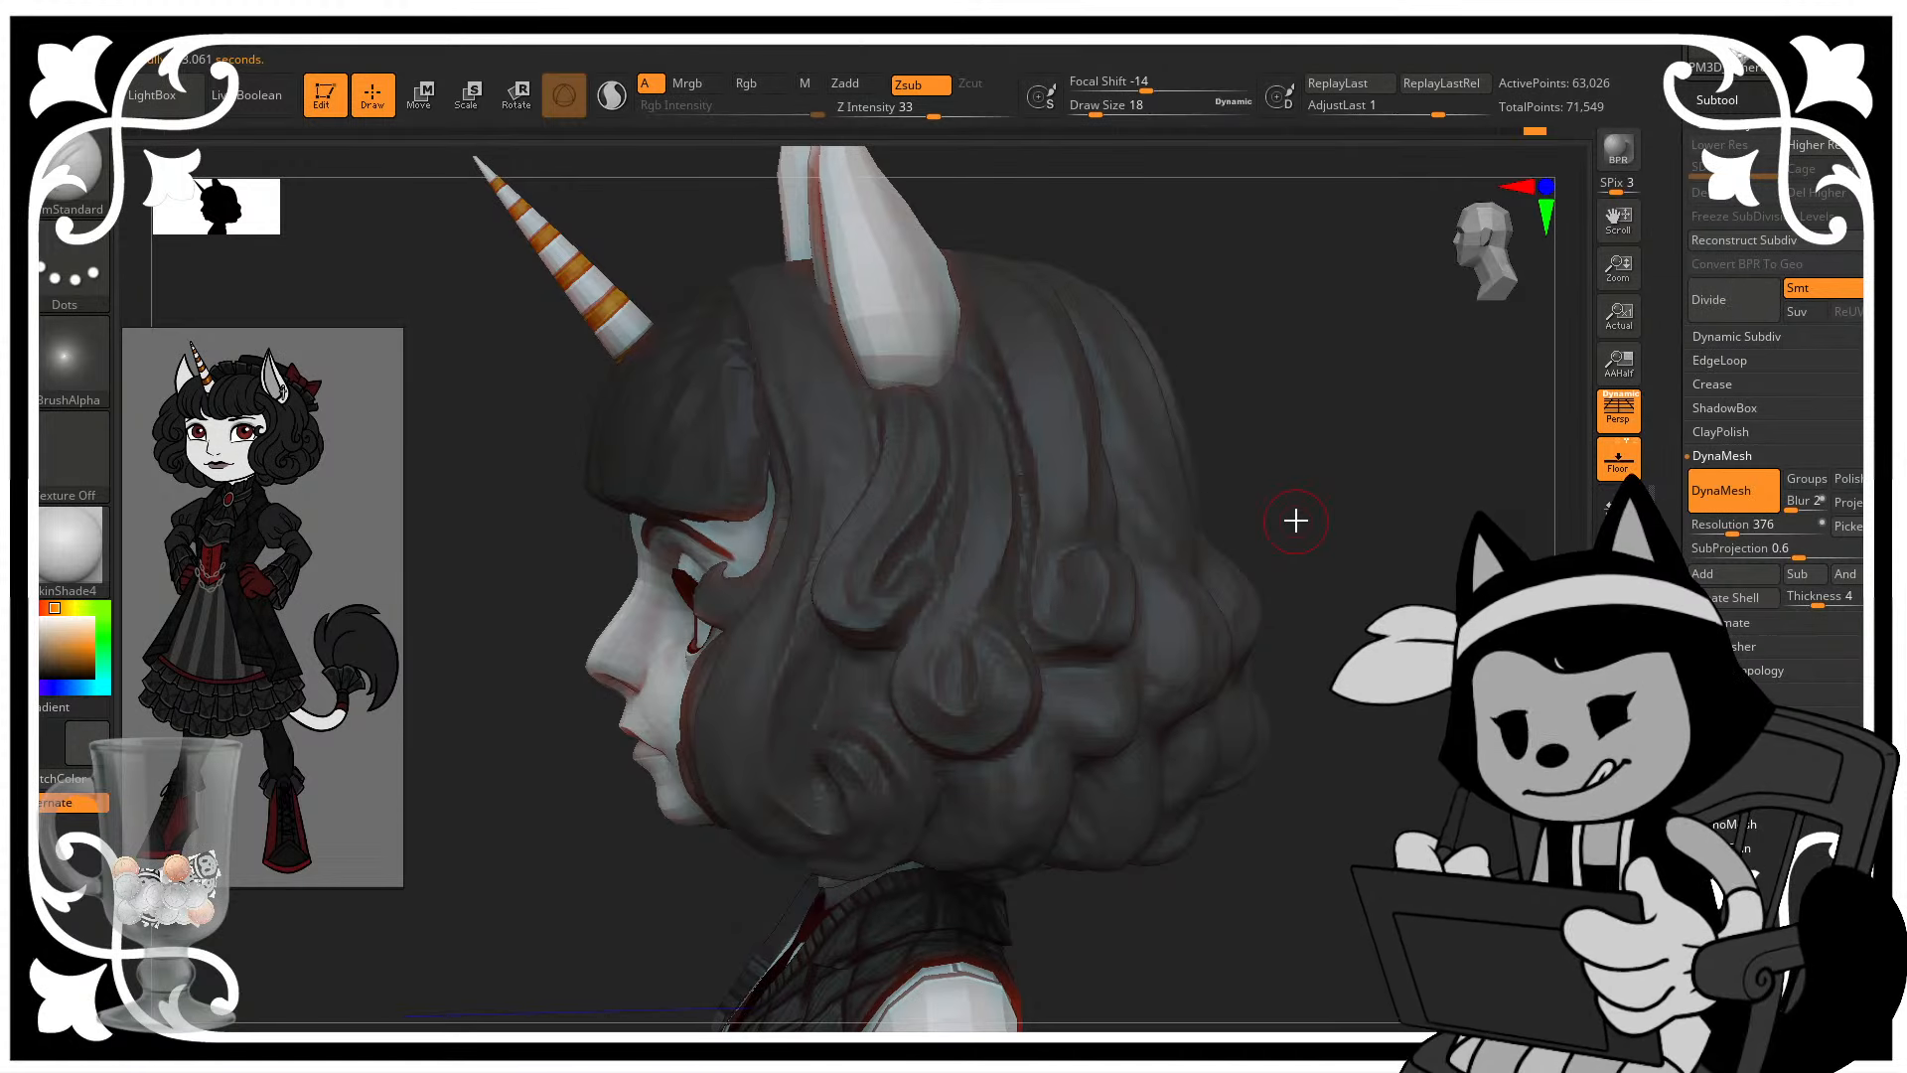
- Carve the inner swirl of the large spiral side curl deeper with DamStandard at draw size 18
{"action": "mouse_move", "coordinate": [1295, 520]}
{"action": "left_mouse_down"}
{"action": "mouse_move", "coordinate": [1315, 494]}
{"action": "mouse_move", "coordinate": [1341, 520]}
{"action": "mouse_move", "coordinate": [1171, 465]}
{"action": "left_mouse_up"}
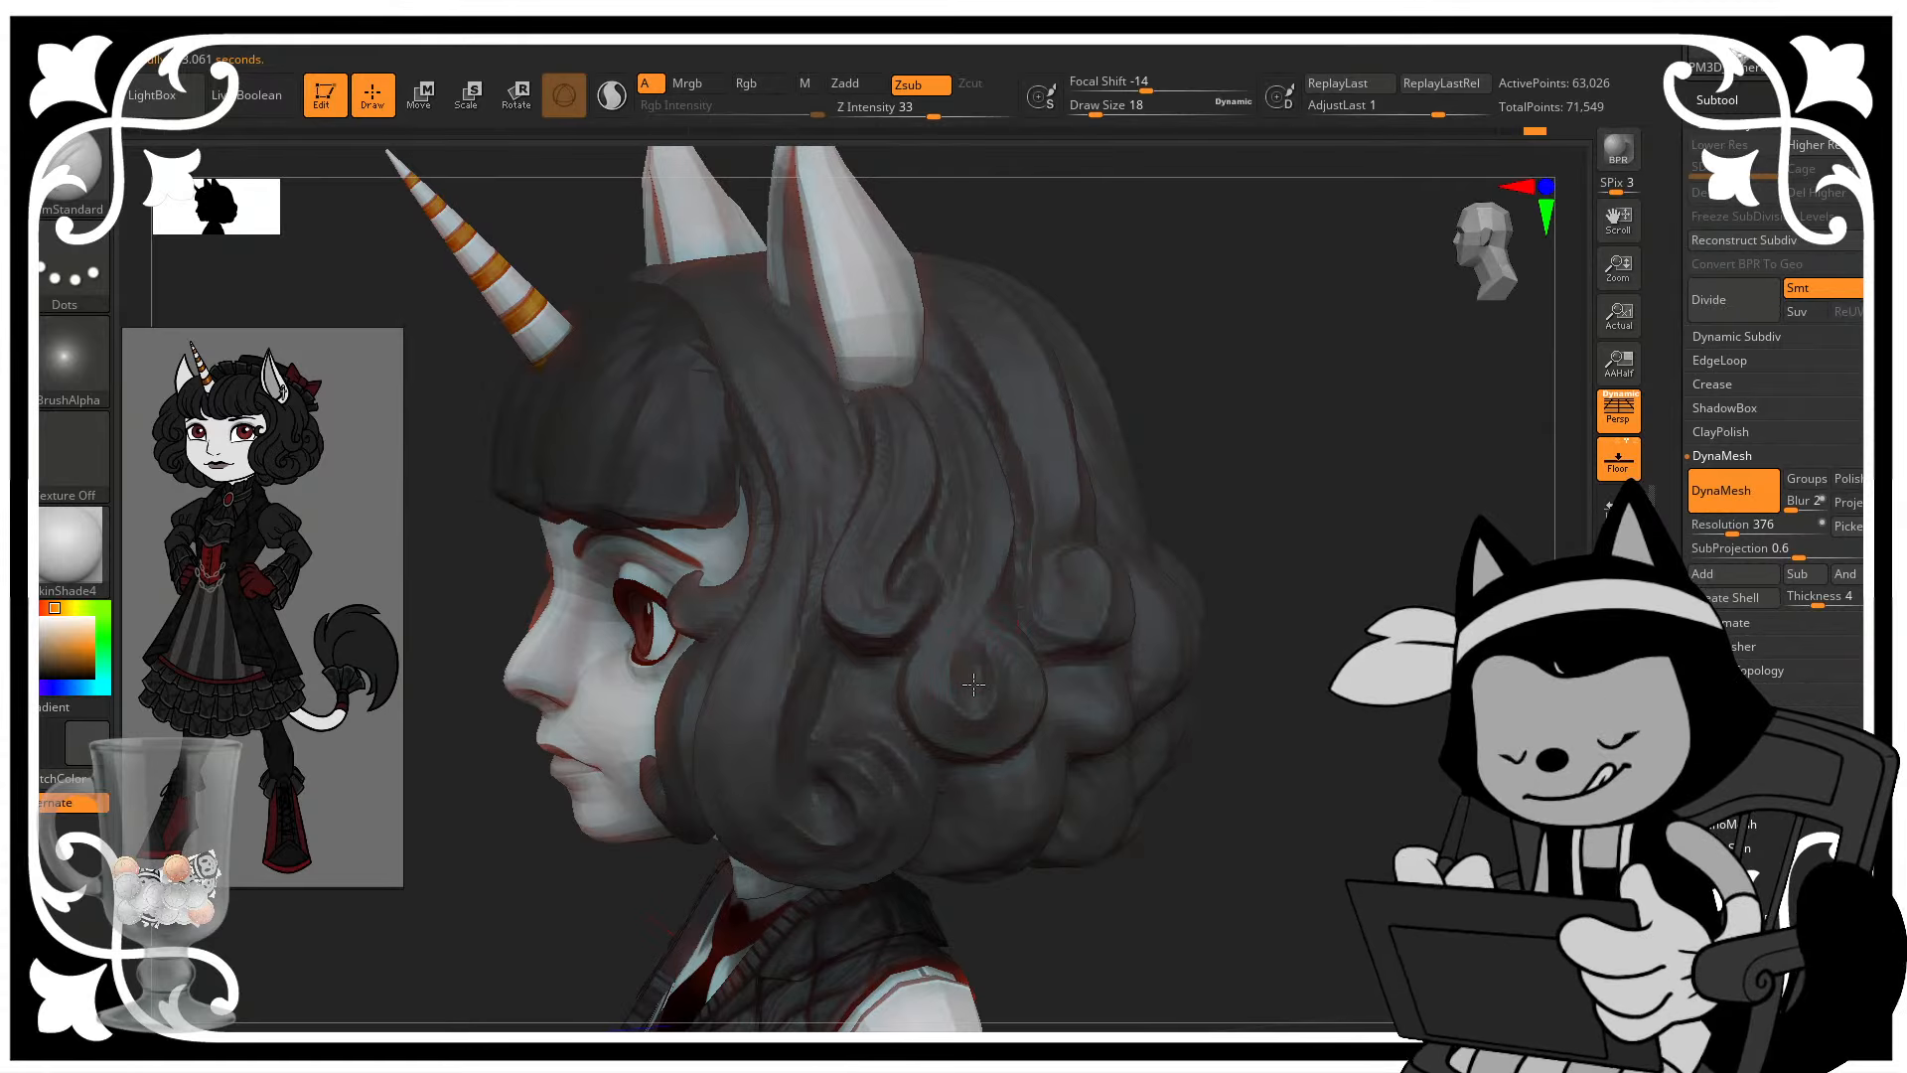
{"action": "mouse_move", "coordinate": [1317, 473]}
{"action": "left_mouse_down"}
{"action": "mouse_move", "coordinate": [1274, 473]}
{"action": "mouse_move", "coordinate": [1286, 511]}
{"action": "left_mouse_up"}
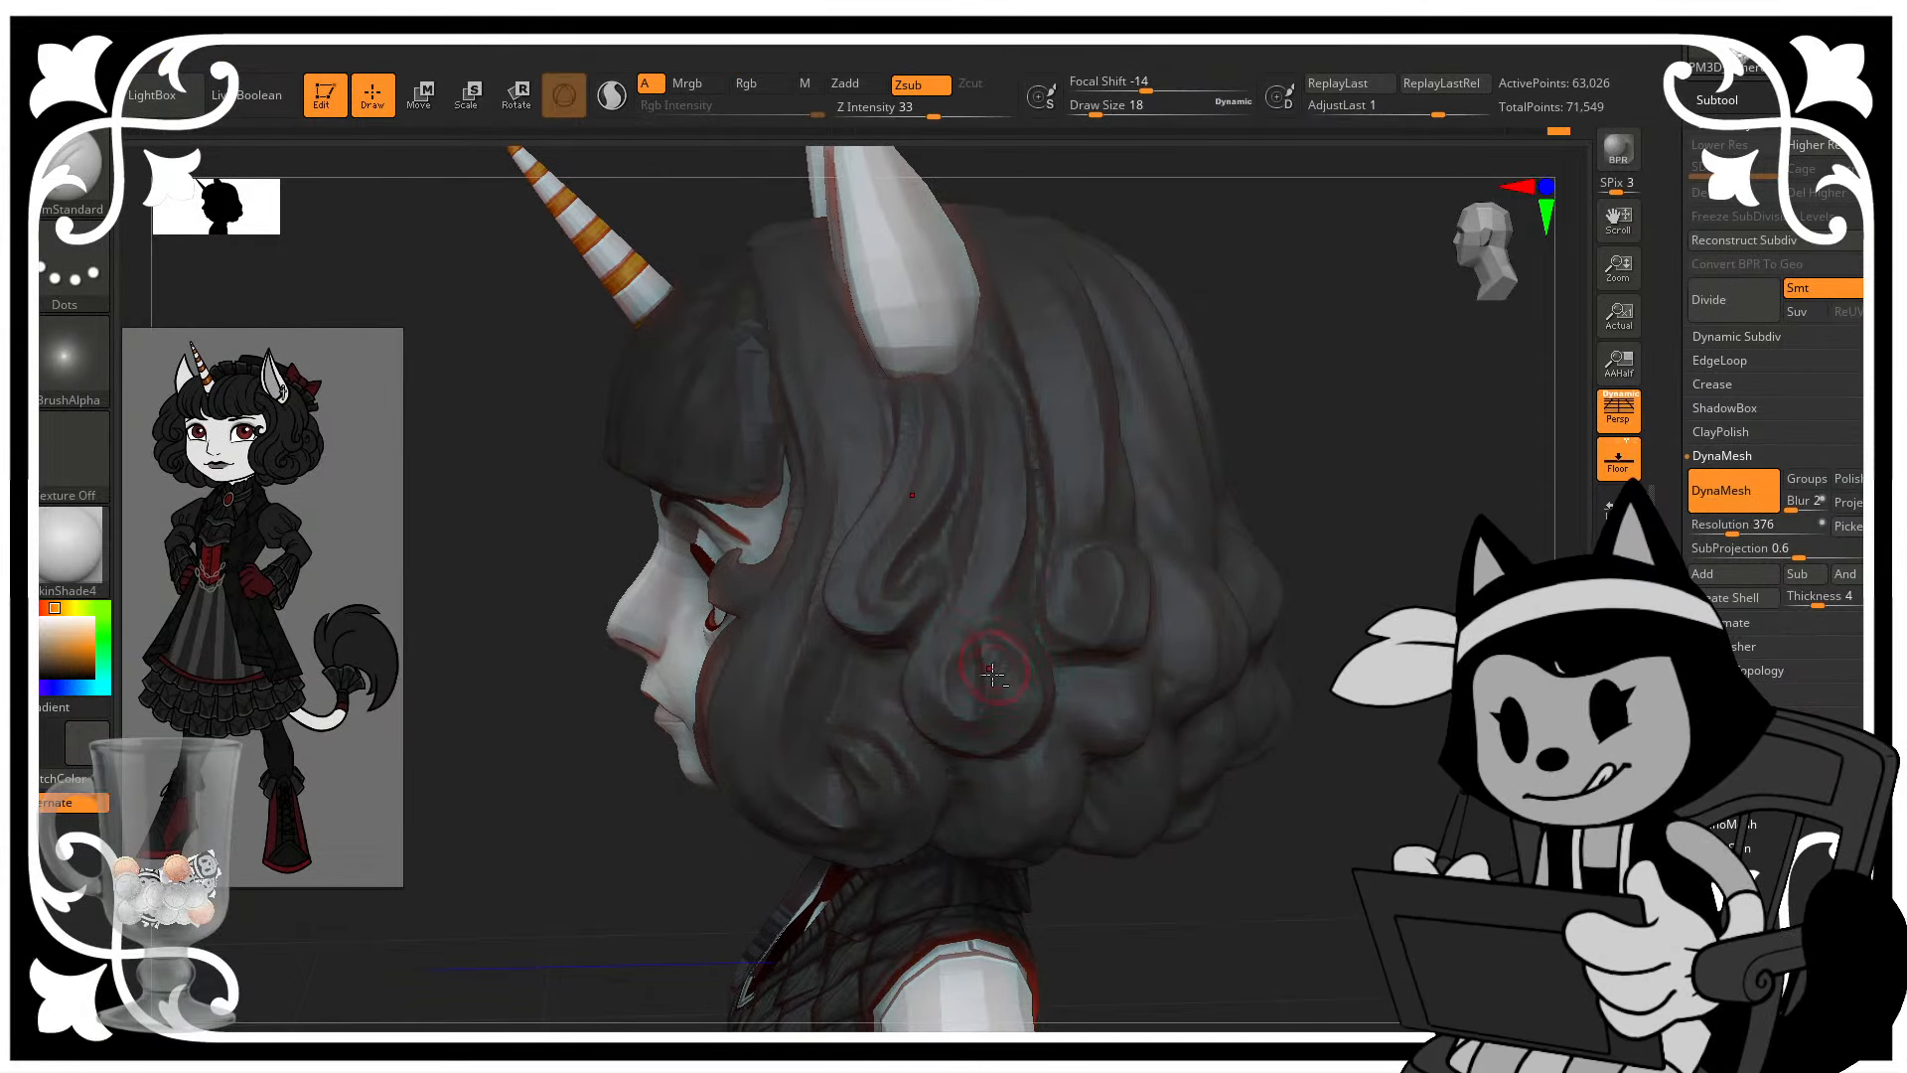
{"action": "mouse_move", "coordinate": [1367, 497]}
{"action": "left_mouse_down"}
{"action": "mouse_move", "coordinate": [1362, 468]}
{"action": "mouse_move", "coordinate": [1322, 473]}
{"action": "left_mouse_up"}
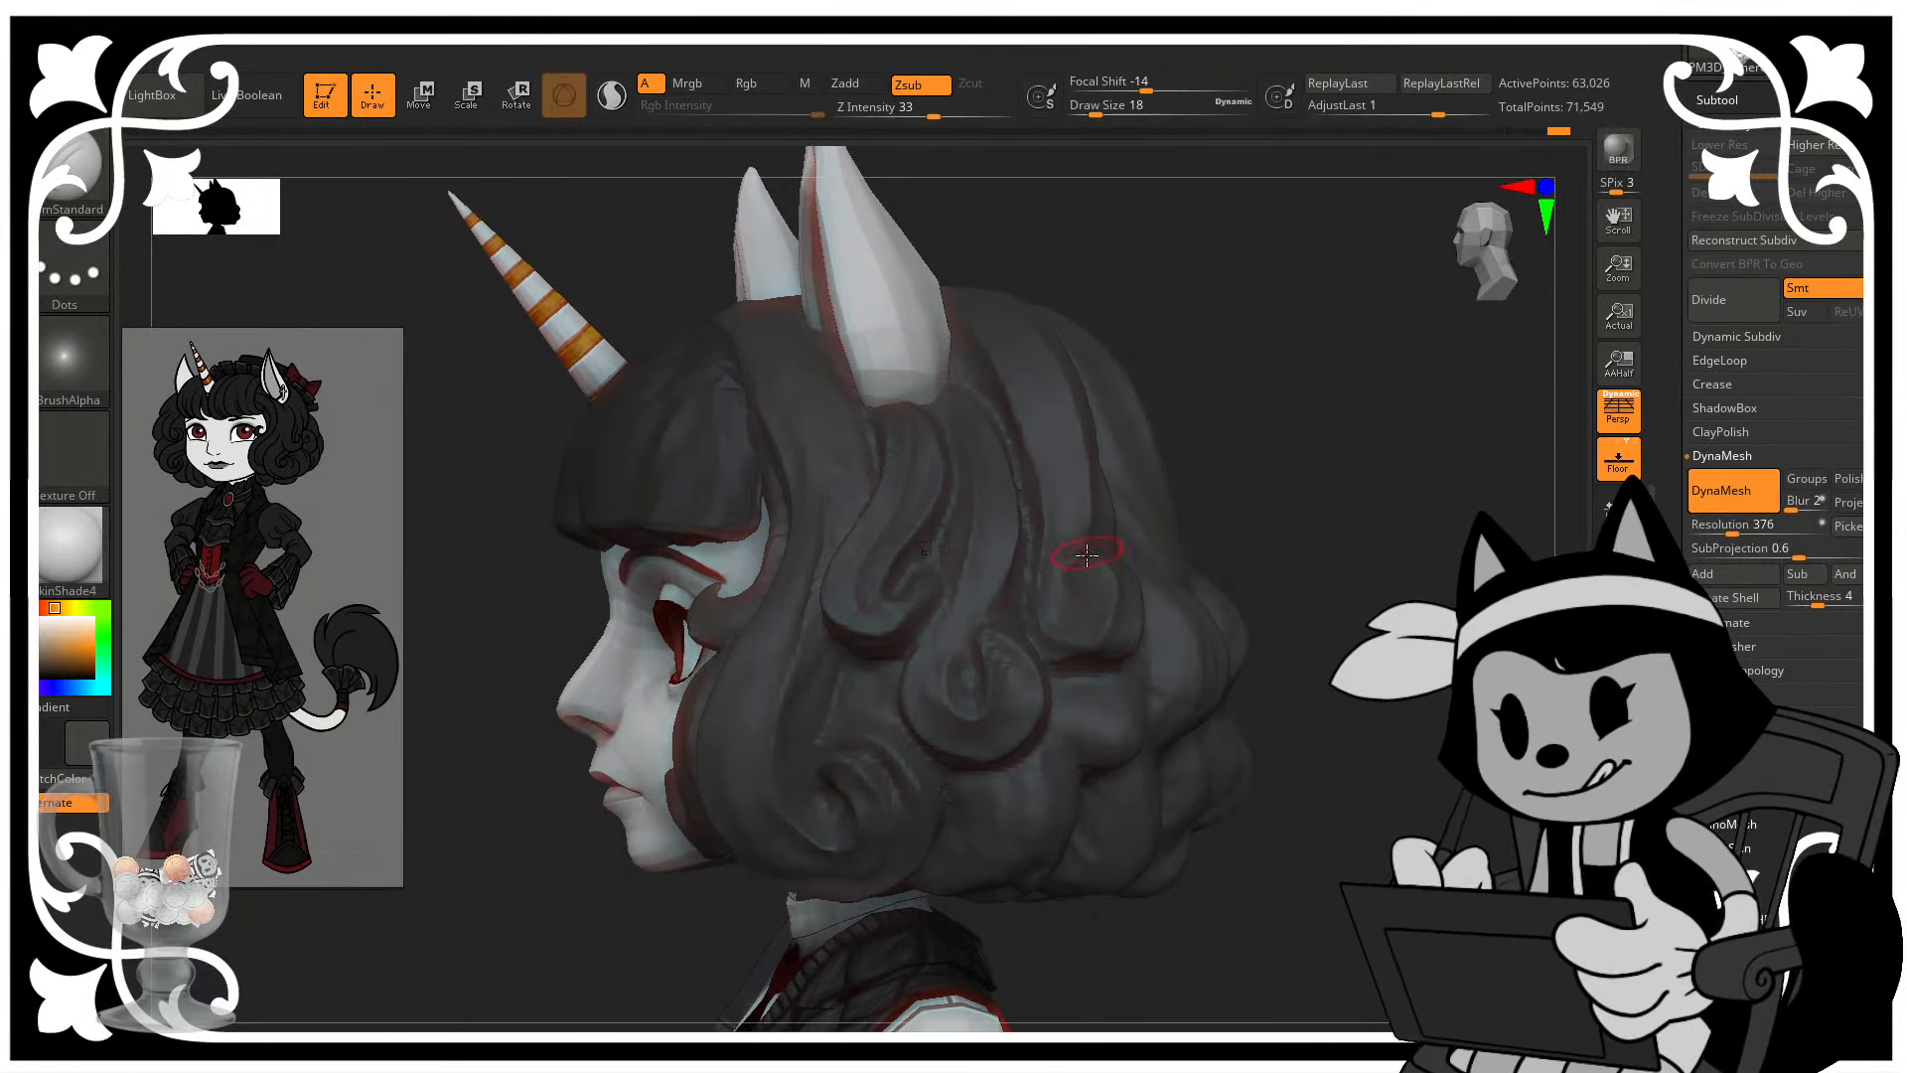
- Nudge the shape of the large spiral curl and the lock behind it with the Move brush at draw size 34
{"action": "key", "text": "b"}
{"action": "key", "text": "m"}
{"action": "key", "text": "v"}
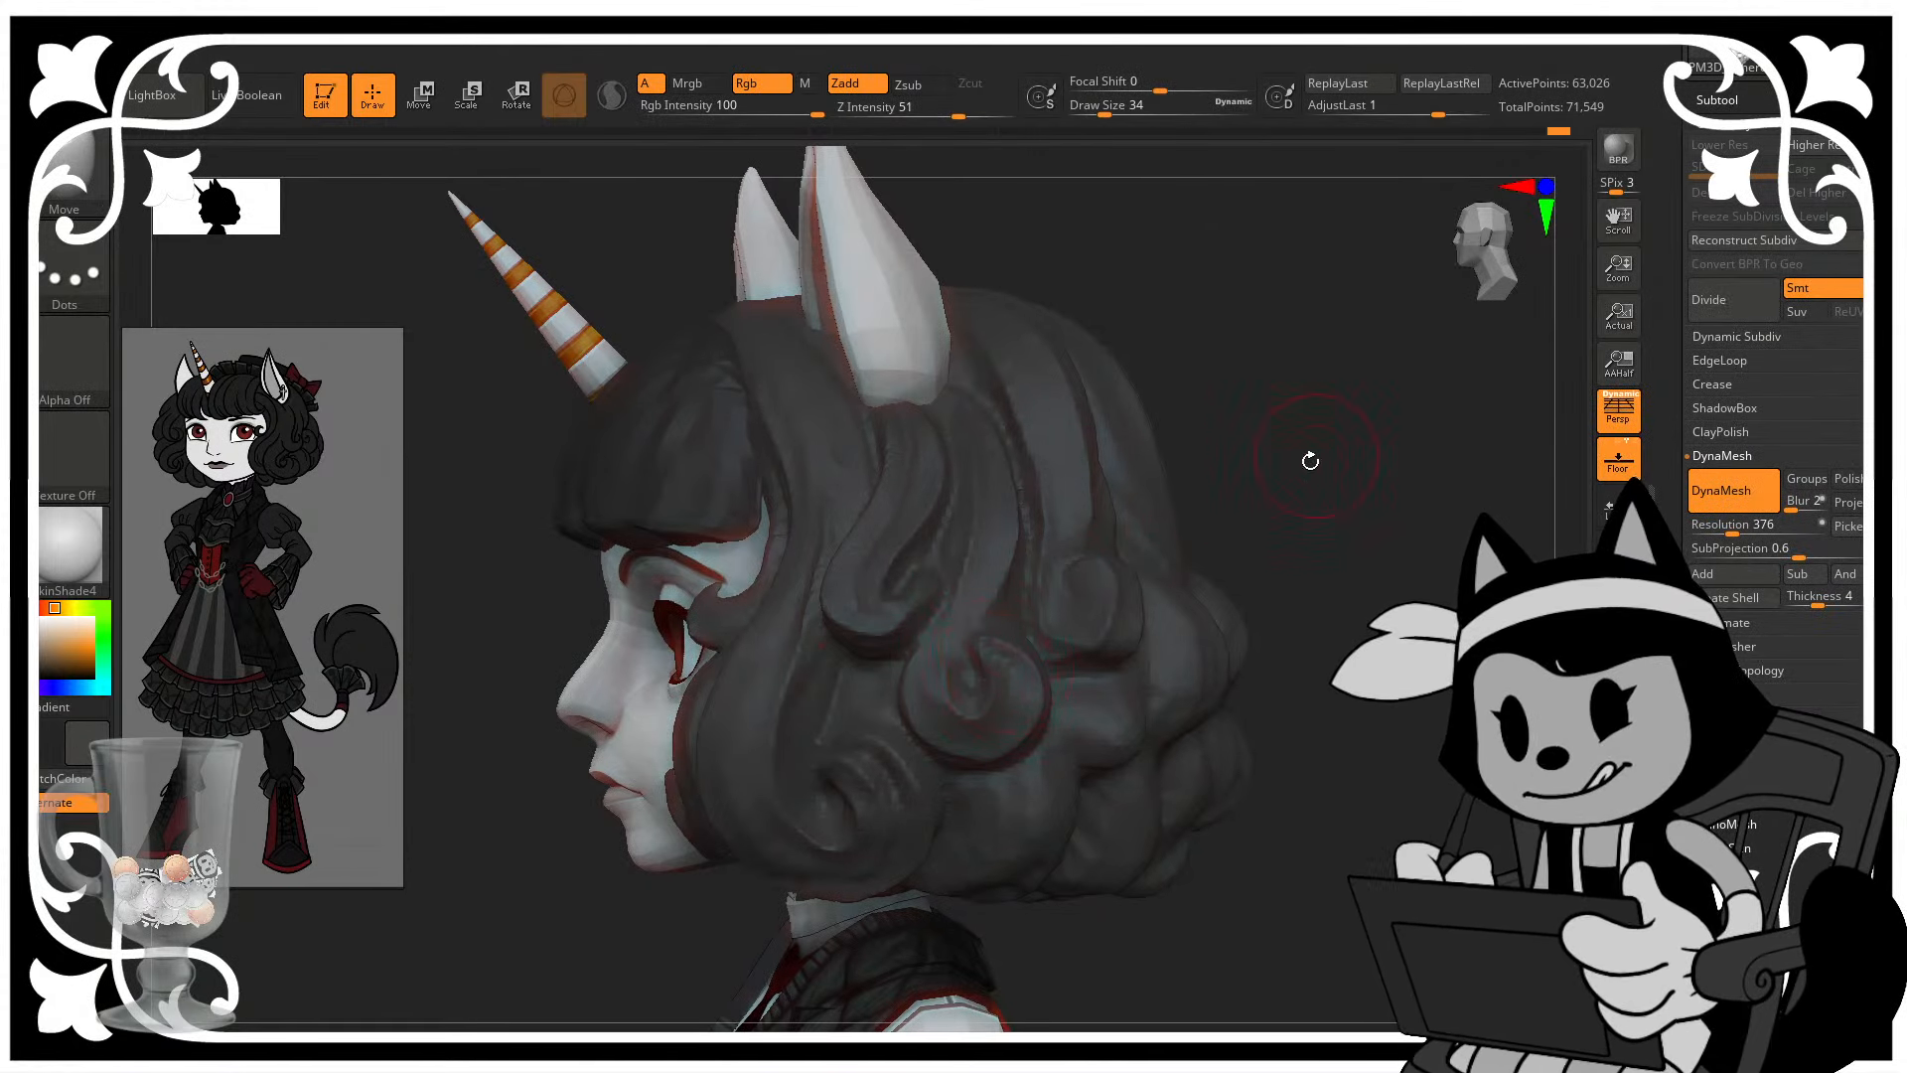
{"action": "left_click_drag", "start_coordinate": [1310, 460], "coordinate": [1030, 634]}
{"action": "left_click_drag", "start_coordinate": [1353, 472], "coordinate": [1469, 484]}
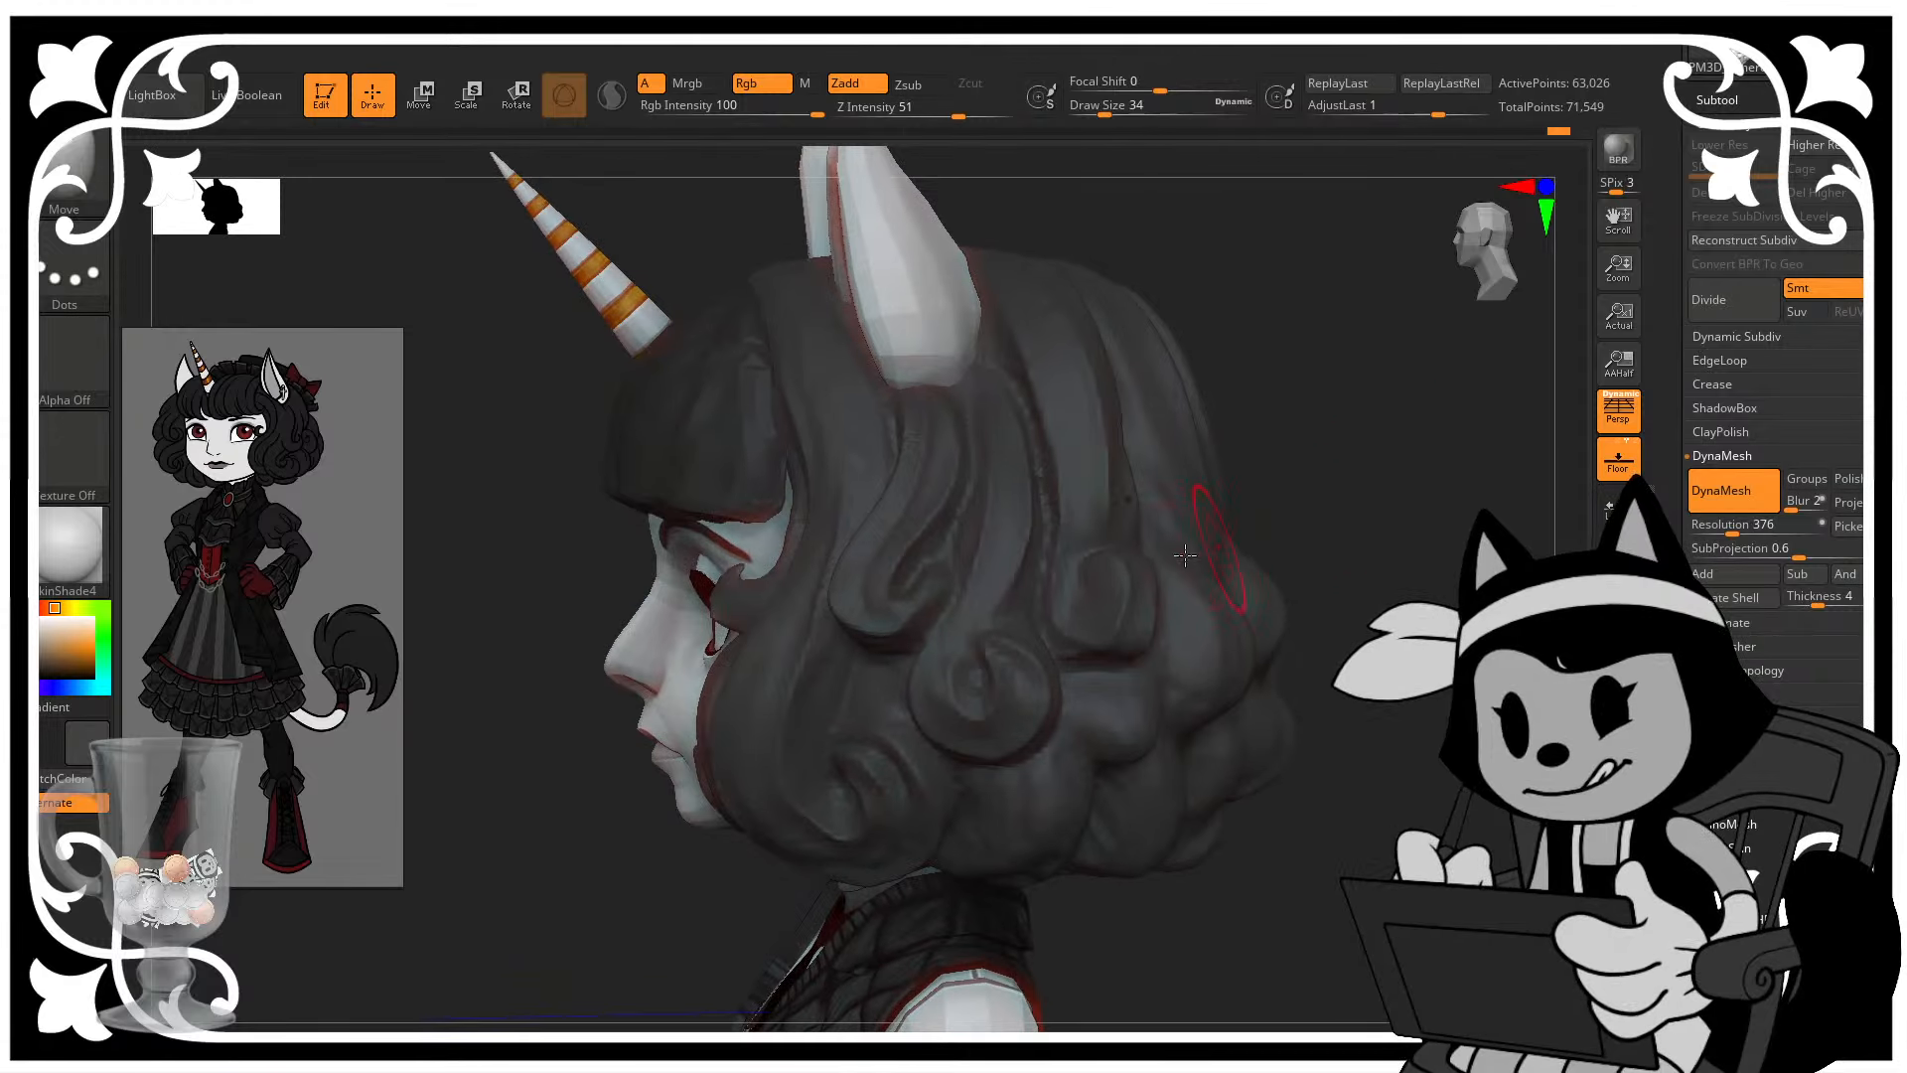
- Carve the groove between the large spiral curl and the round curl behind it with DamStandard at draw sizes 22 and 26
{"action": "key", "text": "b"}
{"action": "key", "text": "d"}
{"action": "key", "text": "s"}
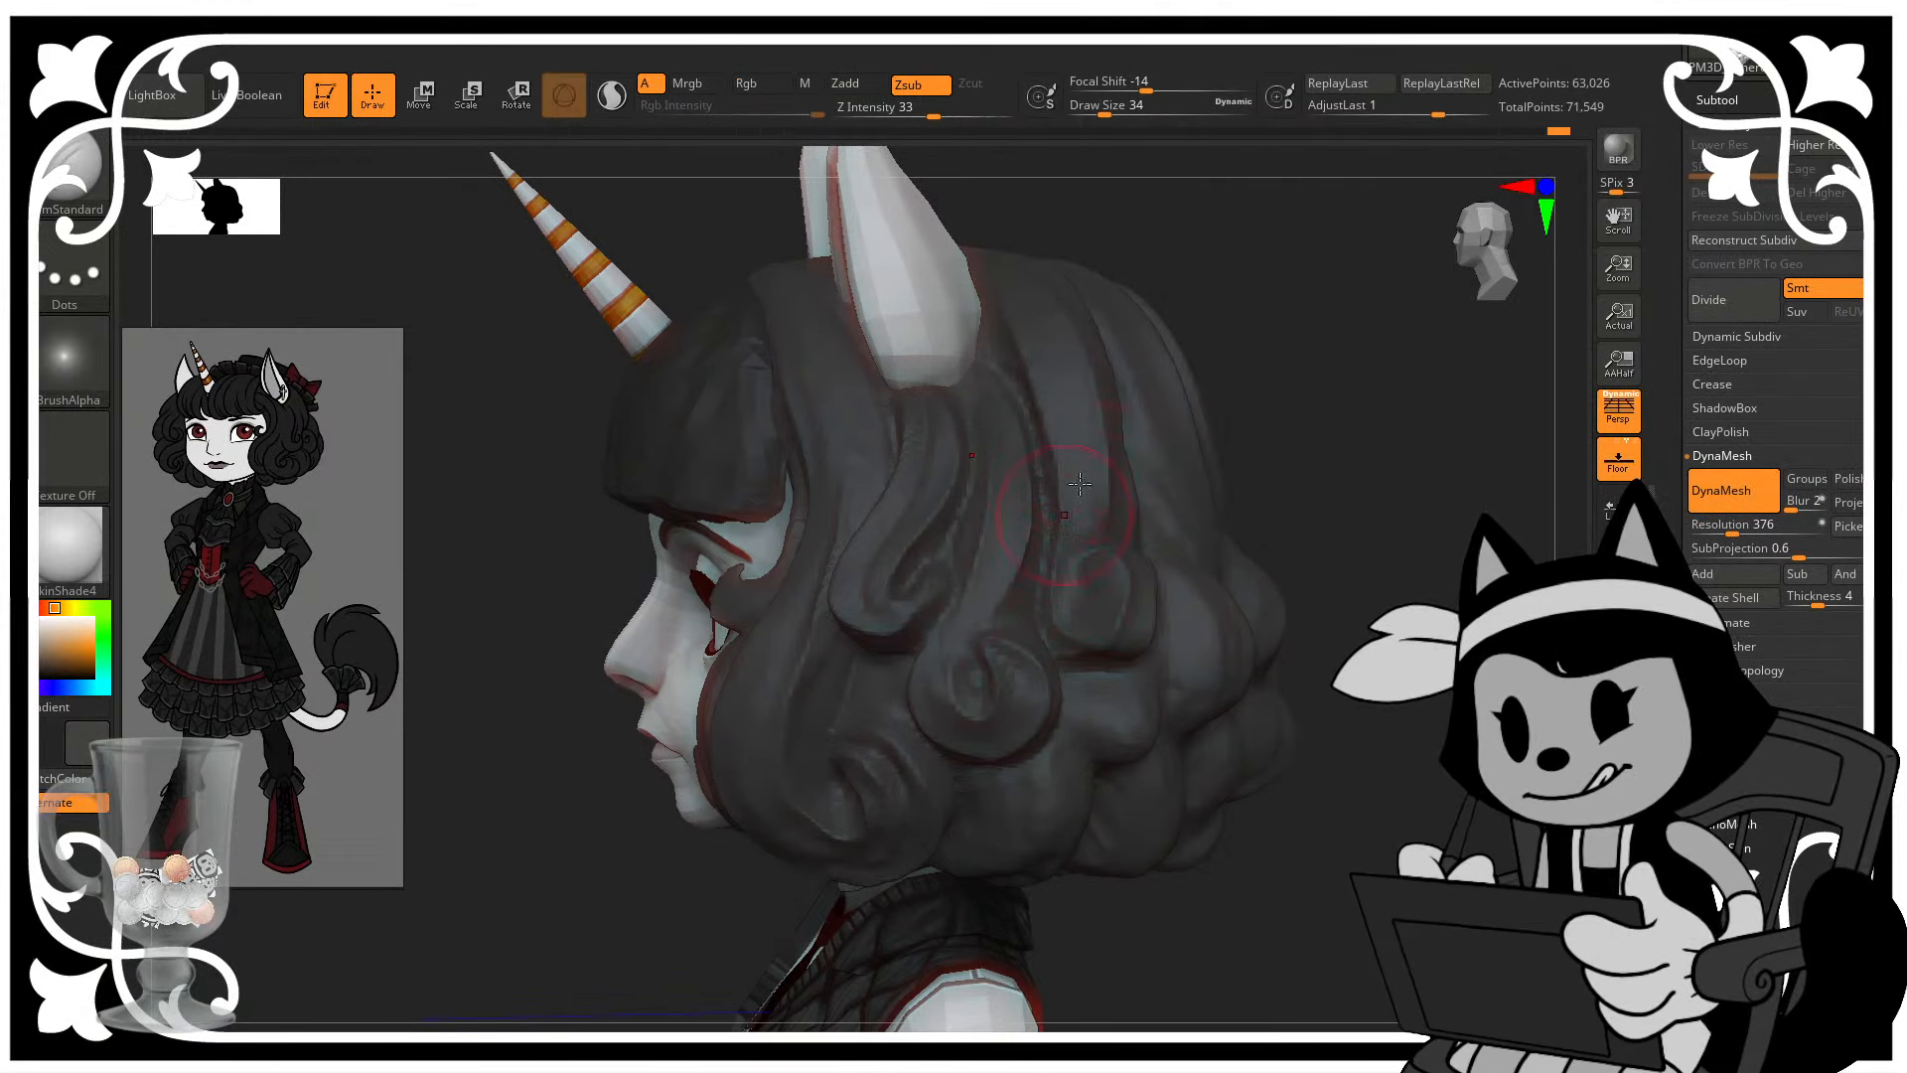
{"action": "left_click_drag", "start_coordinate": [1303, 420], "coordinate": [1256, 442]}
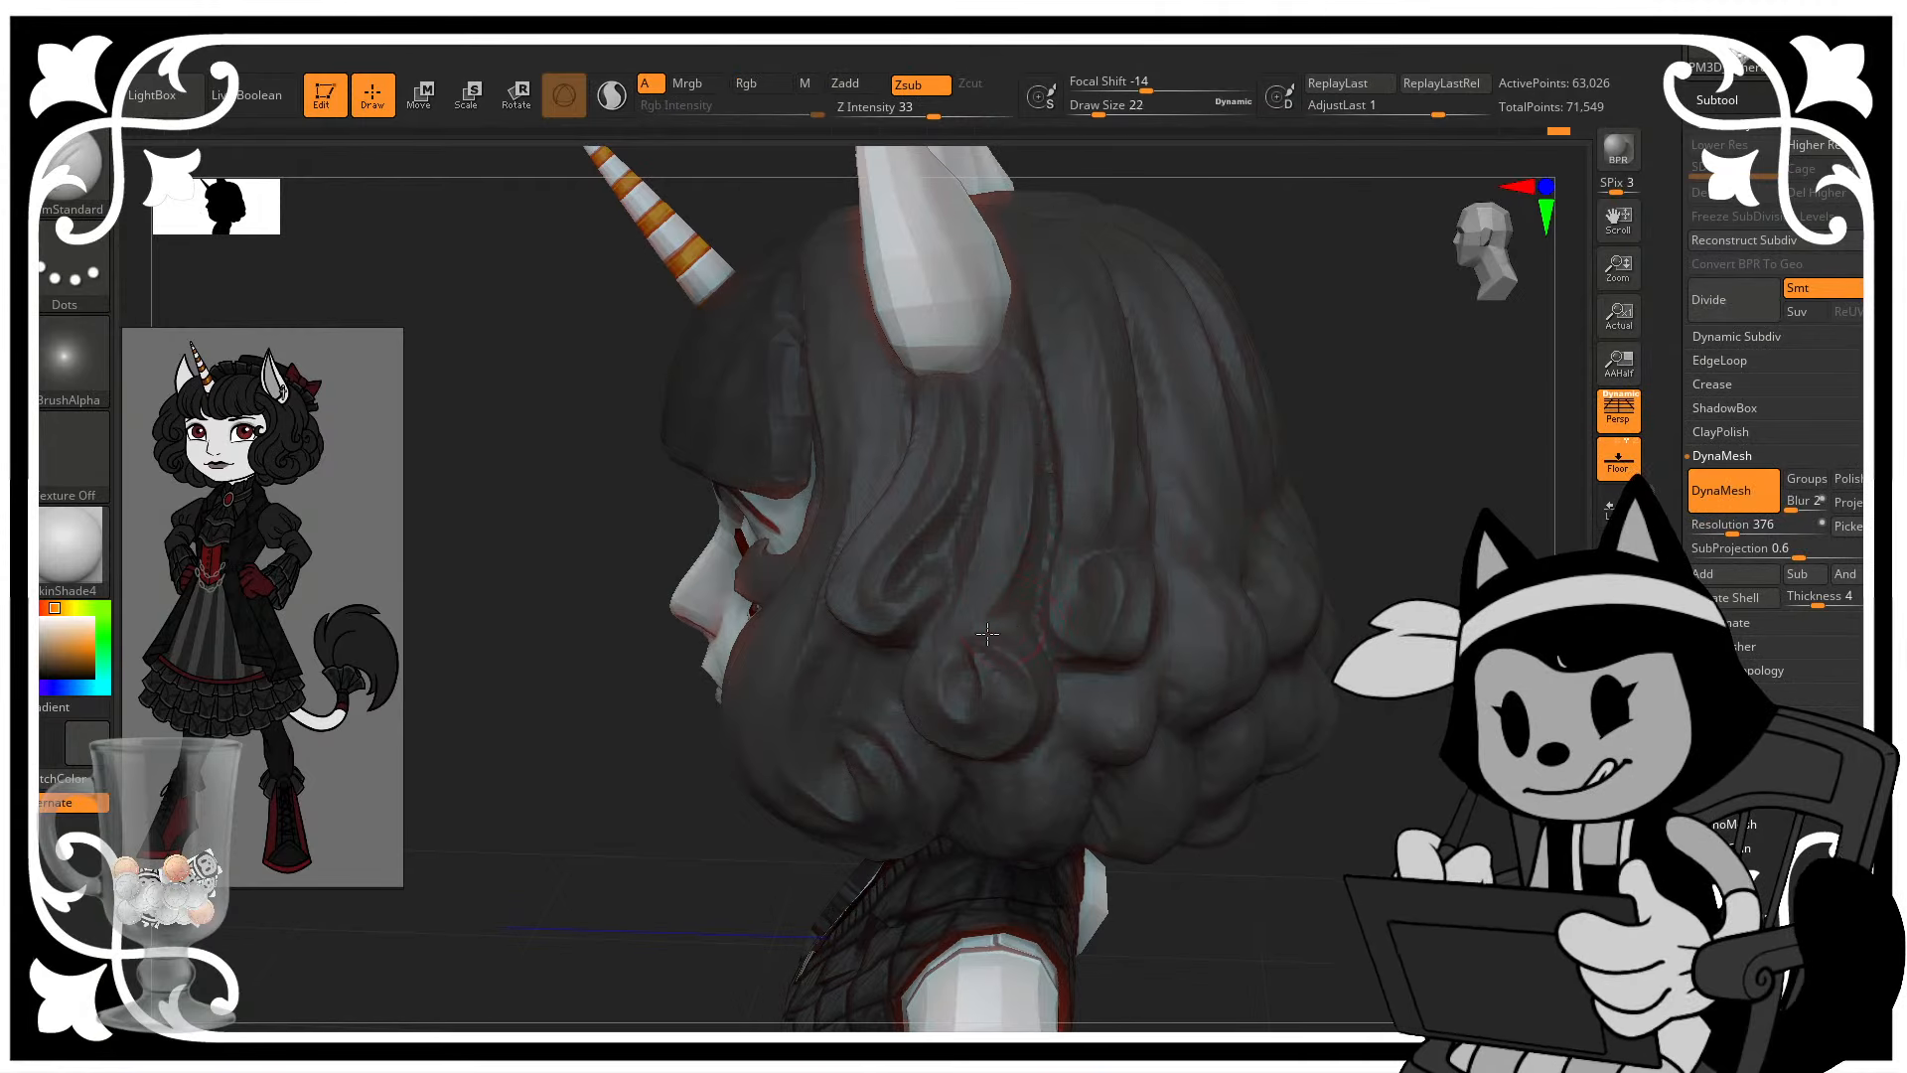
{"action": "left_click_drag", "start_coordinate": [1409, 446], "coordinate": [1014, 622]}
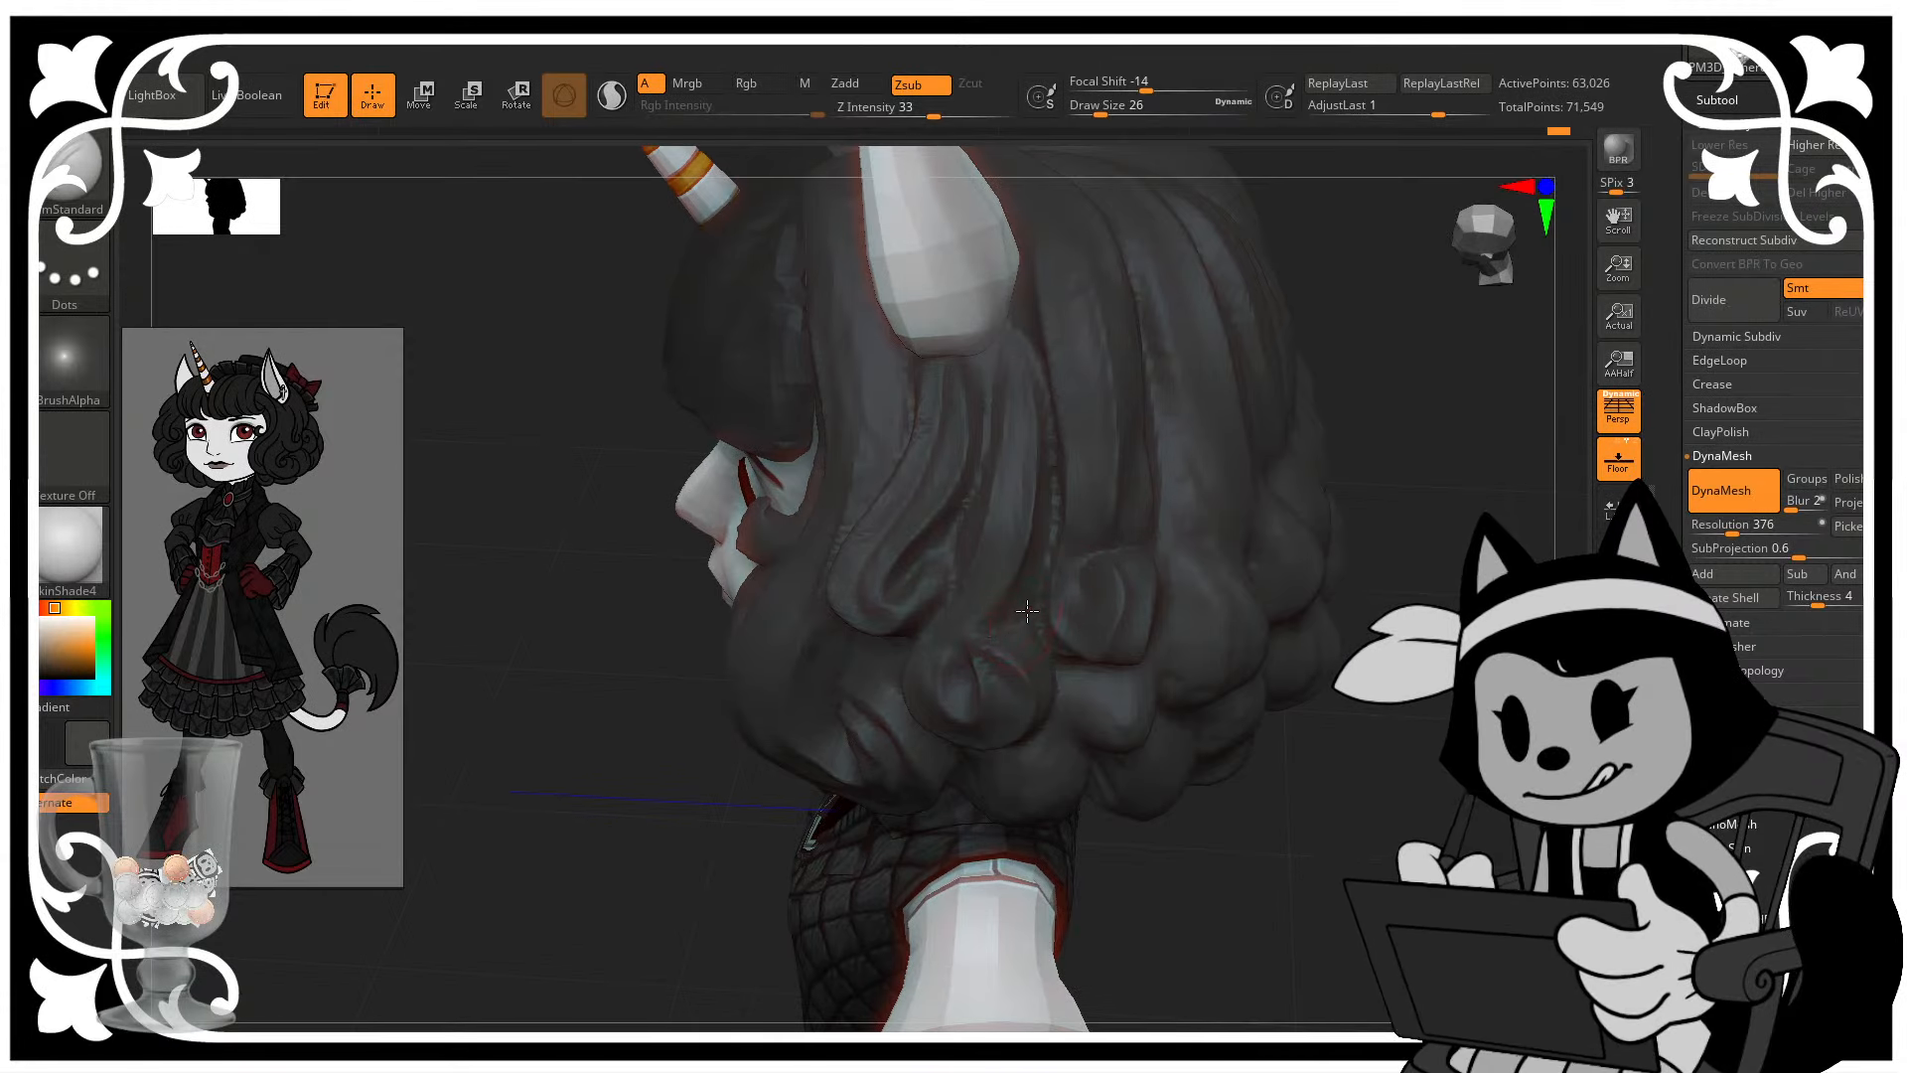
{"action": "left_click_drag", "start_coordinate": [1167, 527], "coordinate": [1265, 459]}
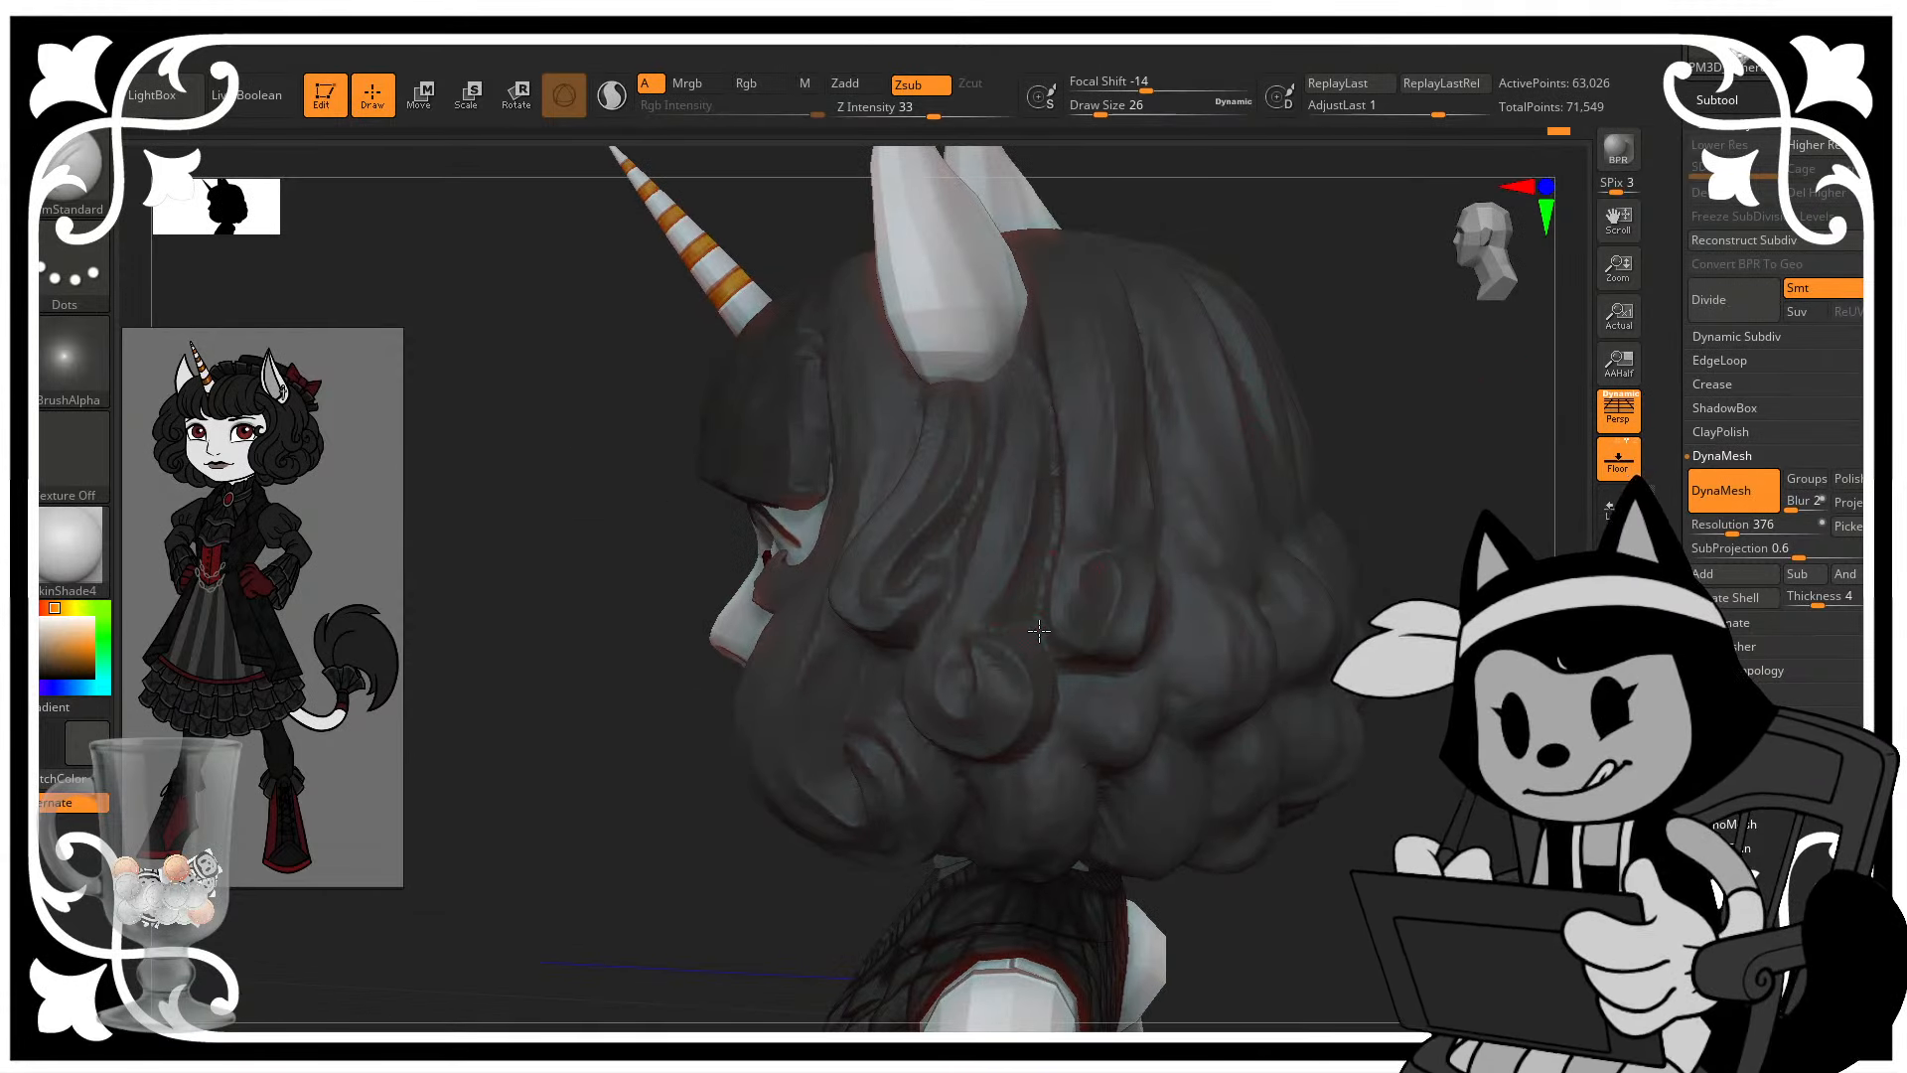
{"action": "left_click_drag", "start_coordinate": [1409, 467], "coordinate": [1036, 637]}
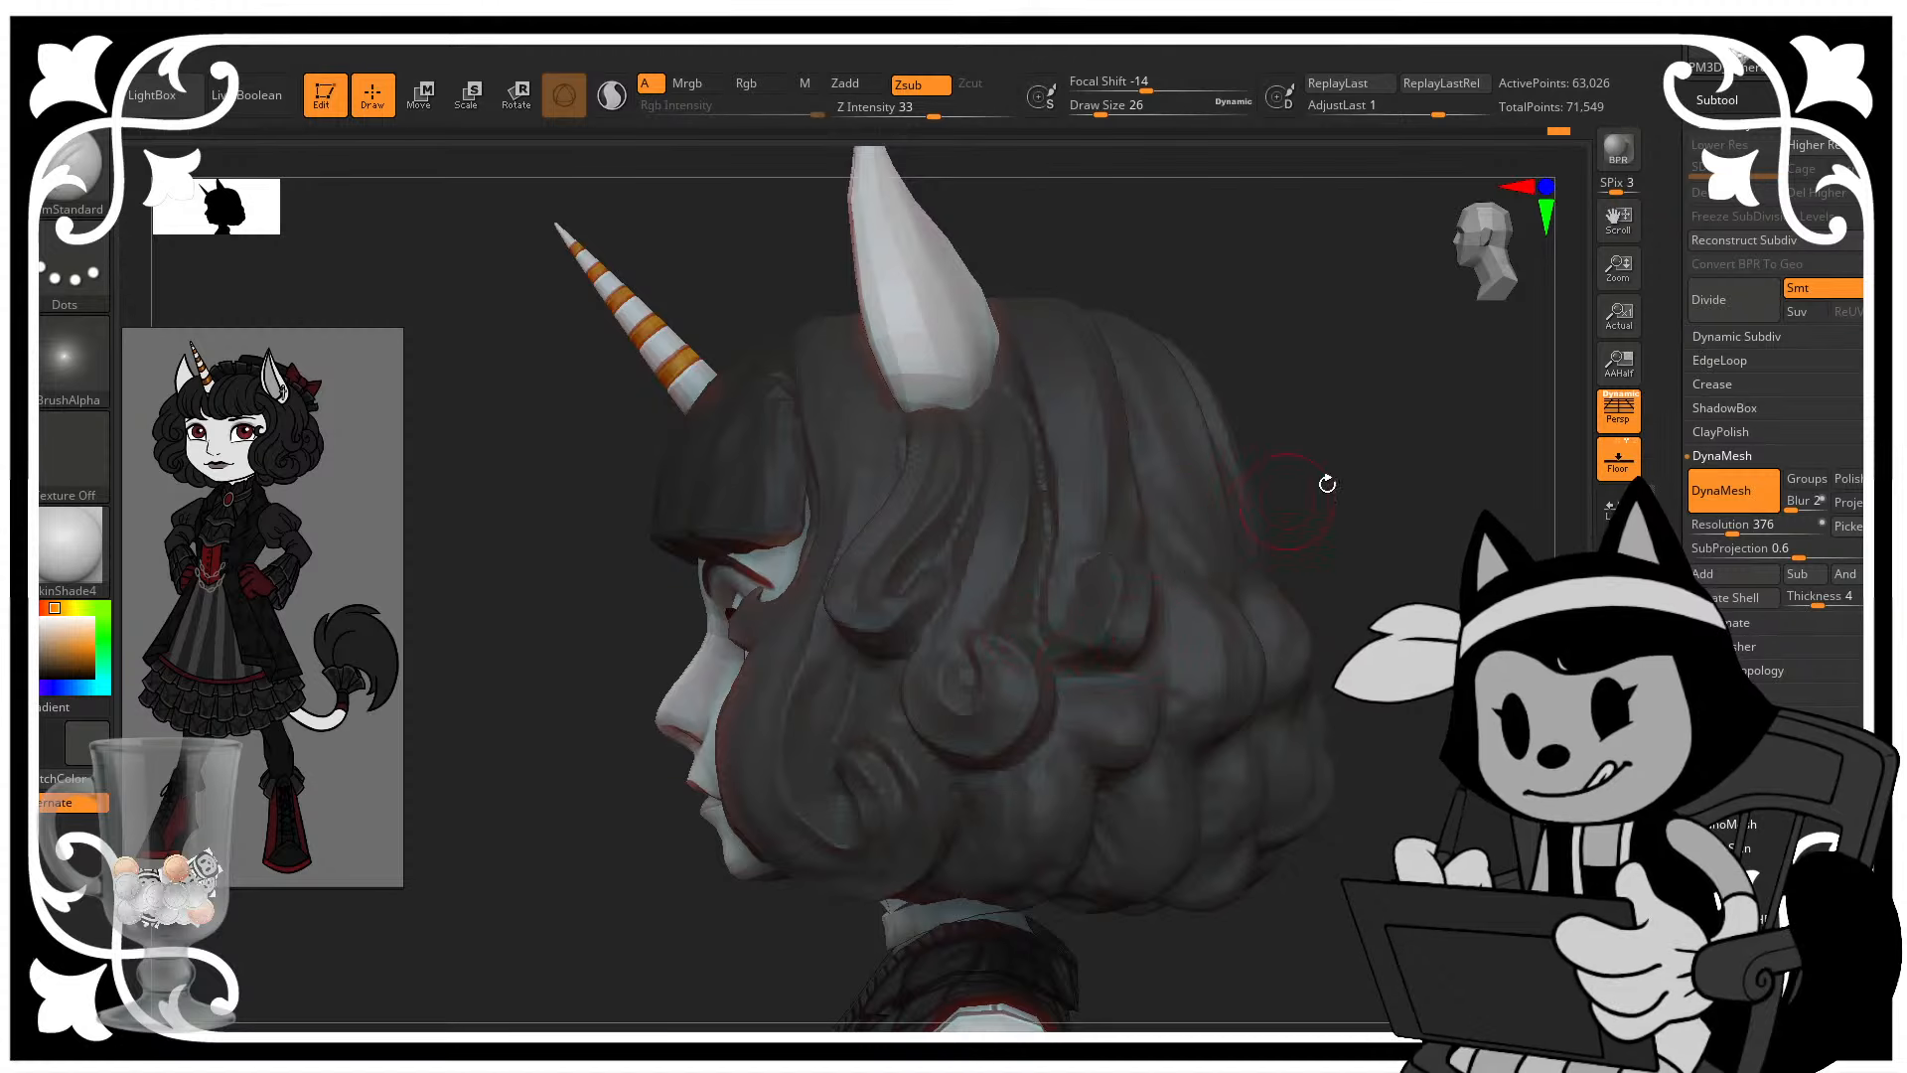
{"action": "left_click_drag", "start_coordinate": [1327, 484], "coordinate": [1016, 651]}
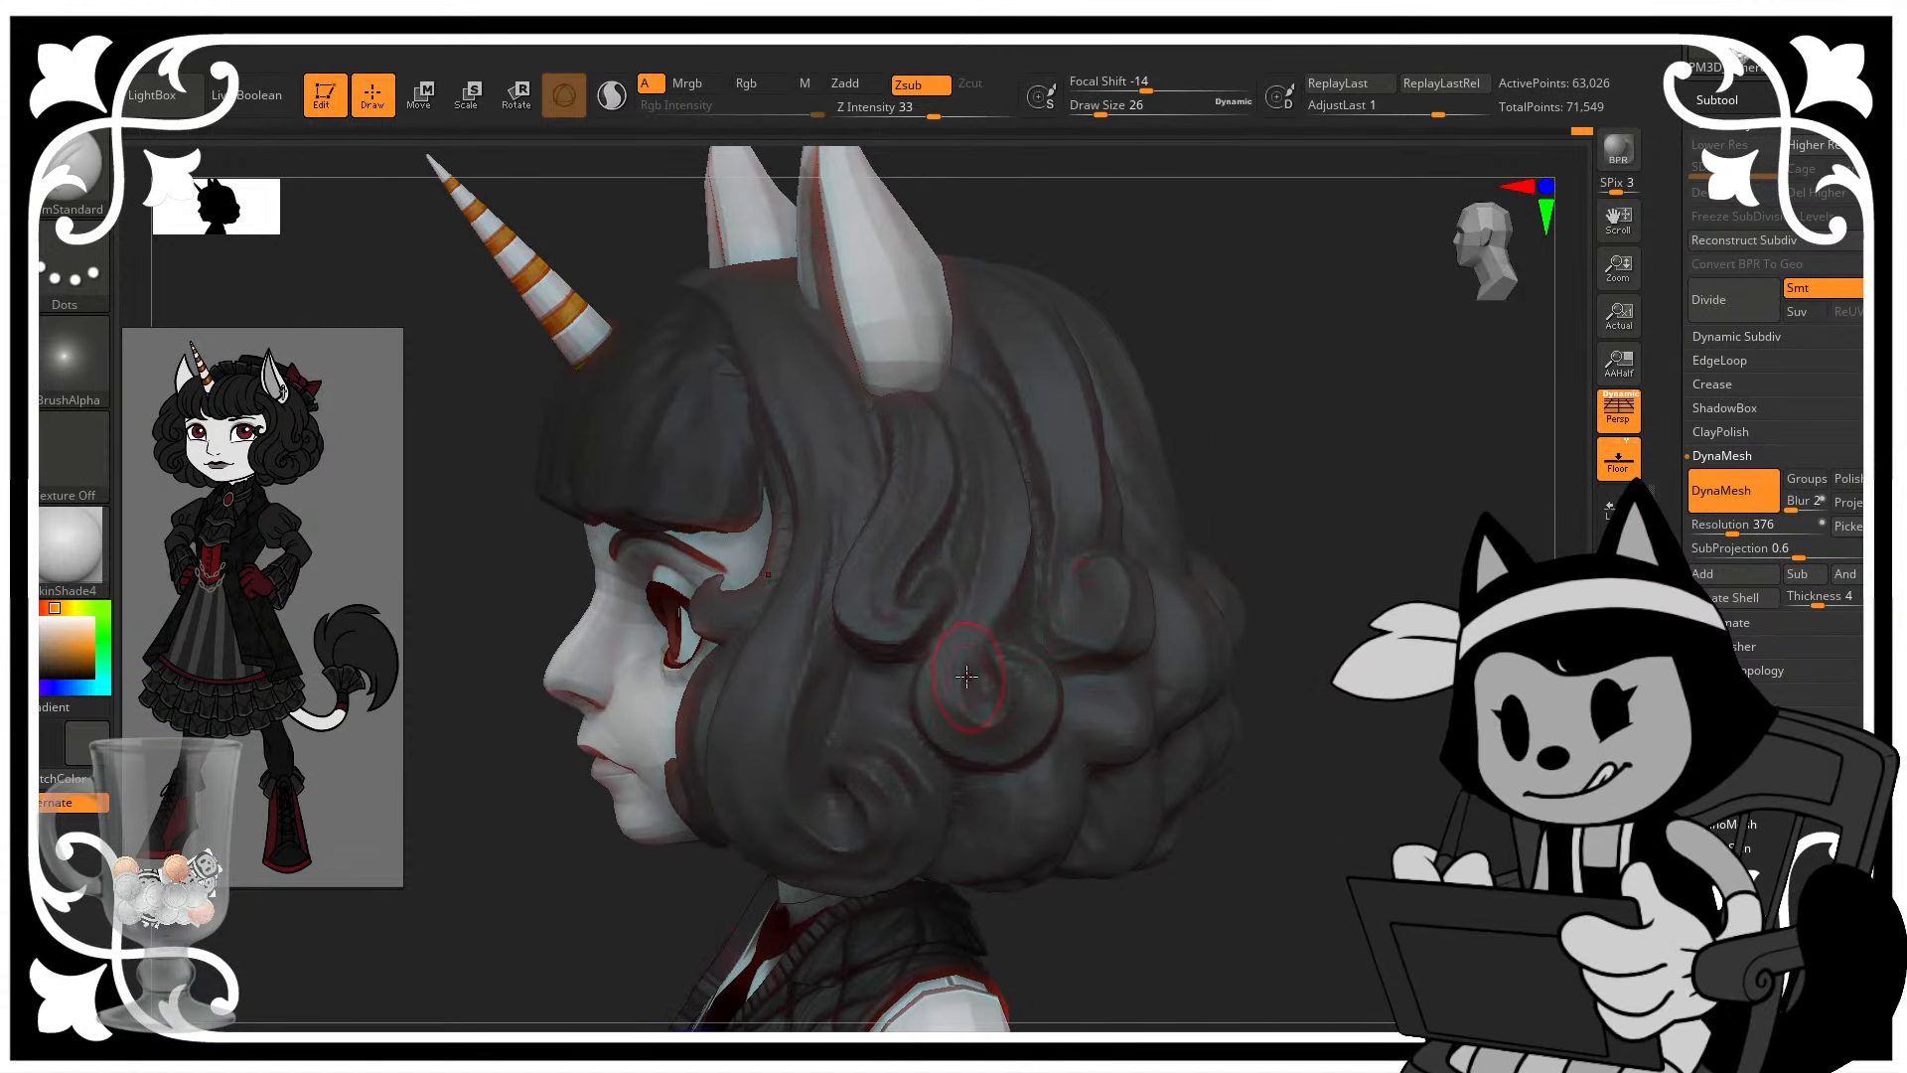
- Refine the edge and swirl of the round curl behind the spiral with DamStandard at draw size 18
{"action": "mouse_move", "coordinate": [1450, 514]}
{"action": "left_mouse_down", "text": "alt"}
{"action": "mouse_move", "coordinate": [1446, 477]}
{"action": "mouse_move", "coordinate": [1357, 525]}
{"action": "mouse_move", "coordinate": [1311, 510]}
{"action": "mouse_move", "coordinate": [1292, 572]}
{"action": "mouse_move", "coordinate": [1331, 646]}
{"action": "left_mouse_up", "text": "alt"}
{"action": "key", "text": "b"}
{"action": "key", "text": "d"}
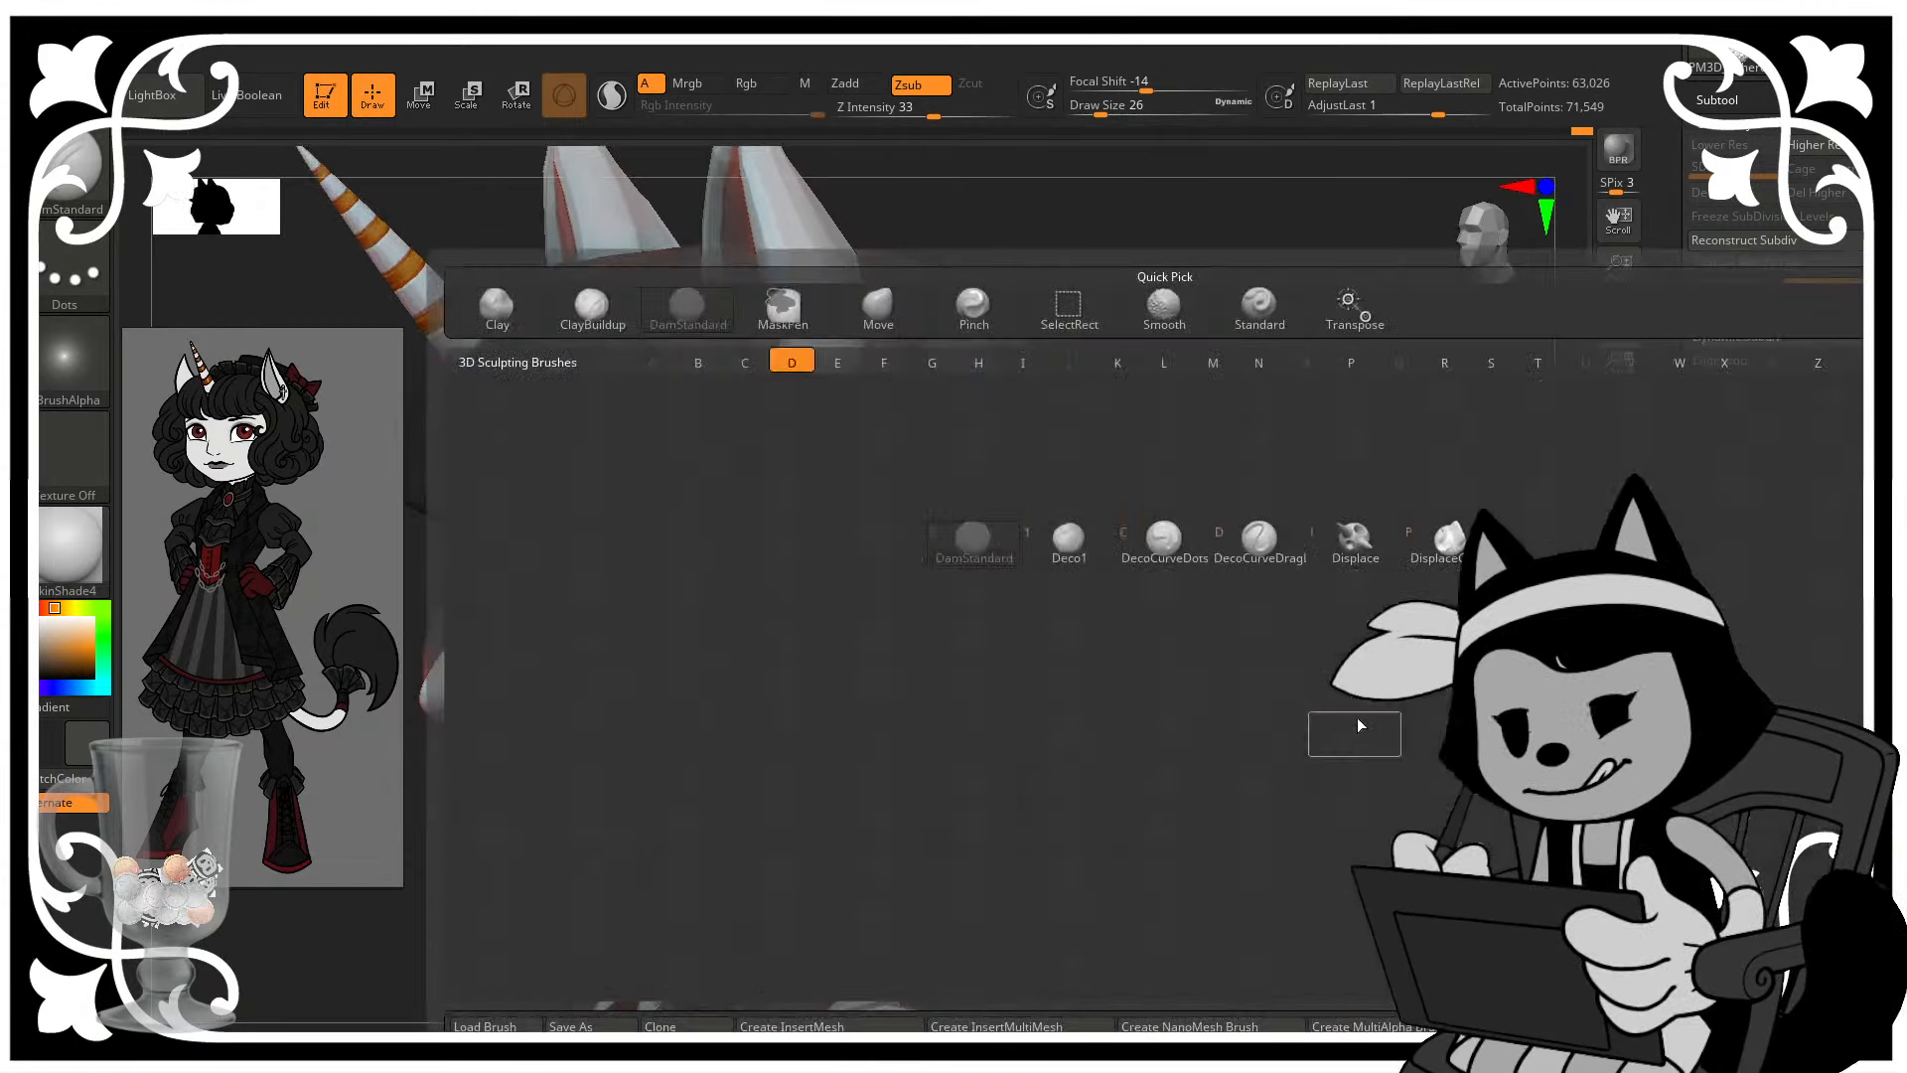
{"action": "key", "text": "s"}
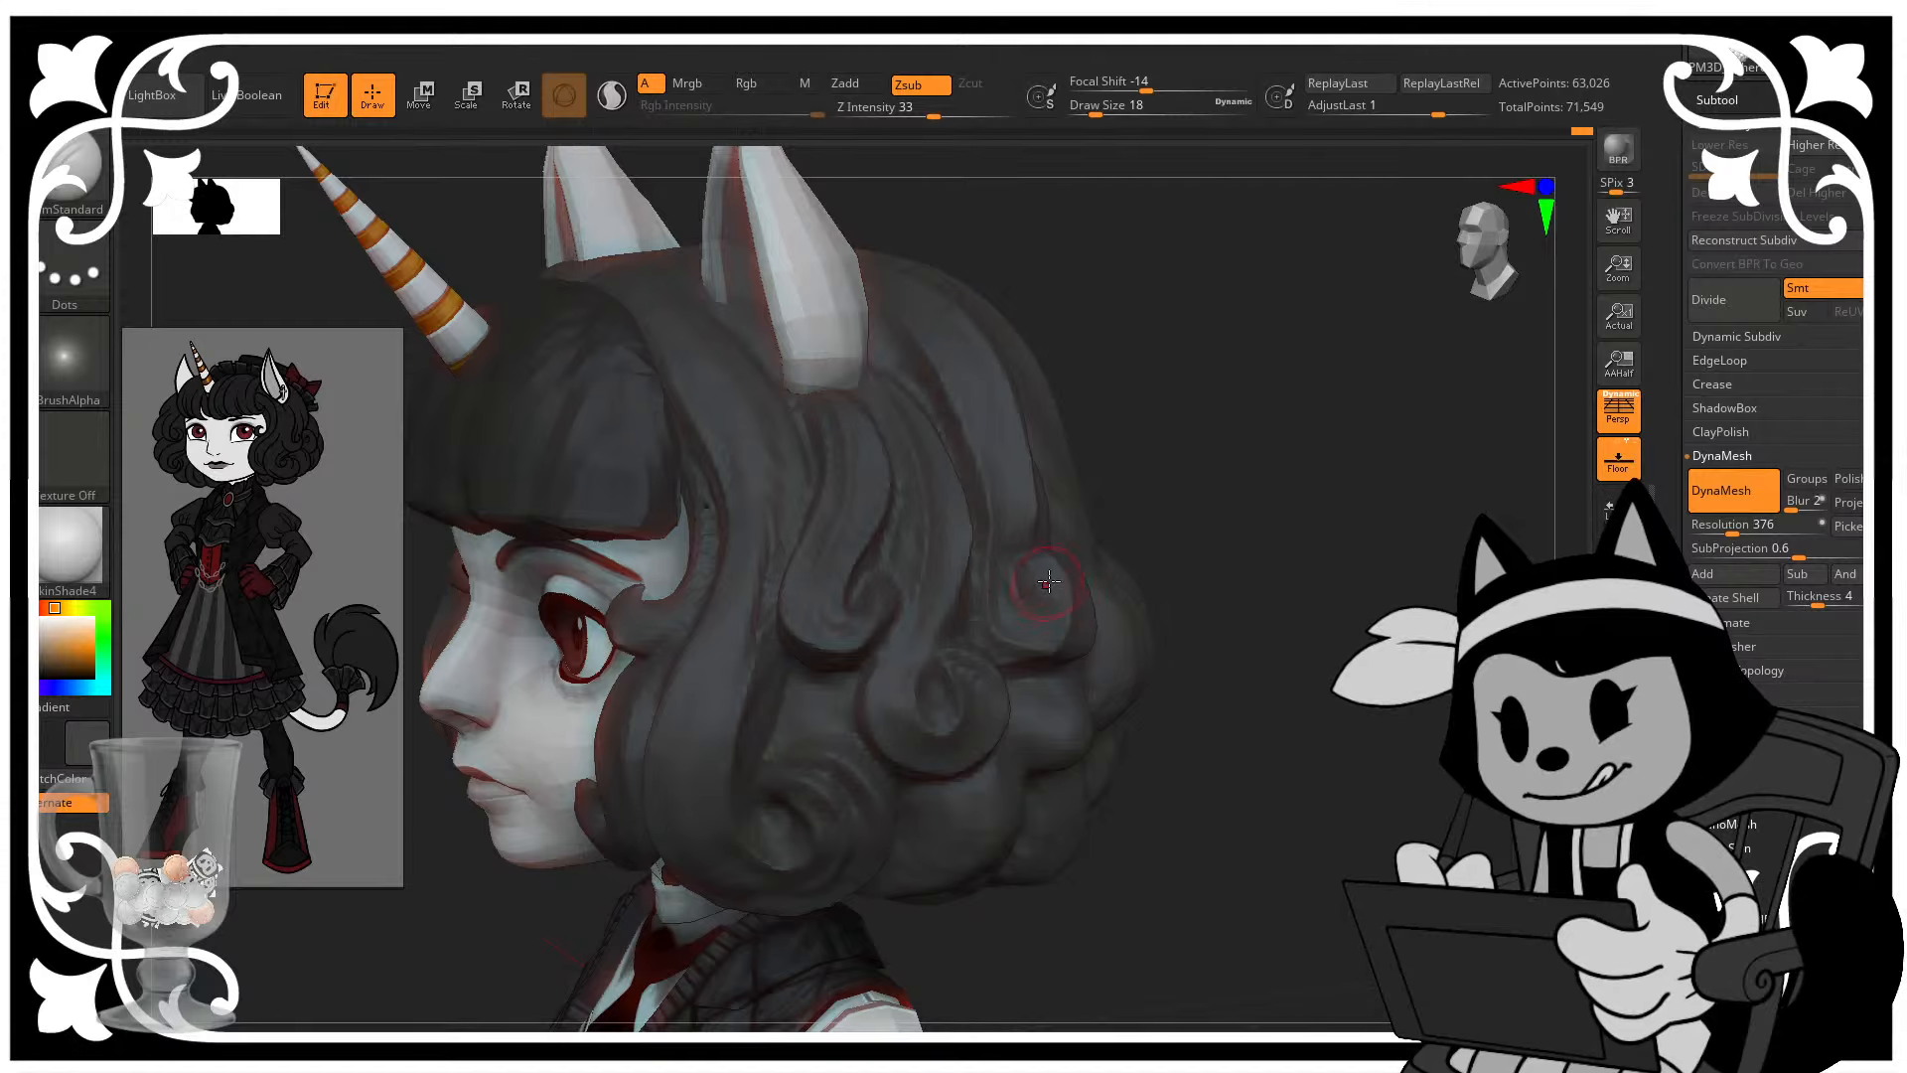
{"action": "left_click_drag", "start_coordinate": [1159, 507], "coordinate": [1034, 596]}
{"action": "left_click_drag", "start_coordinate": [1217, 537], "coordinate": [1091, 536]}
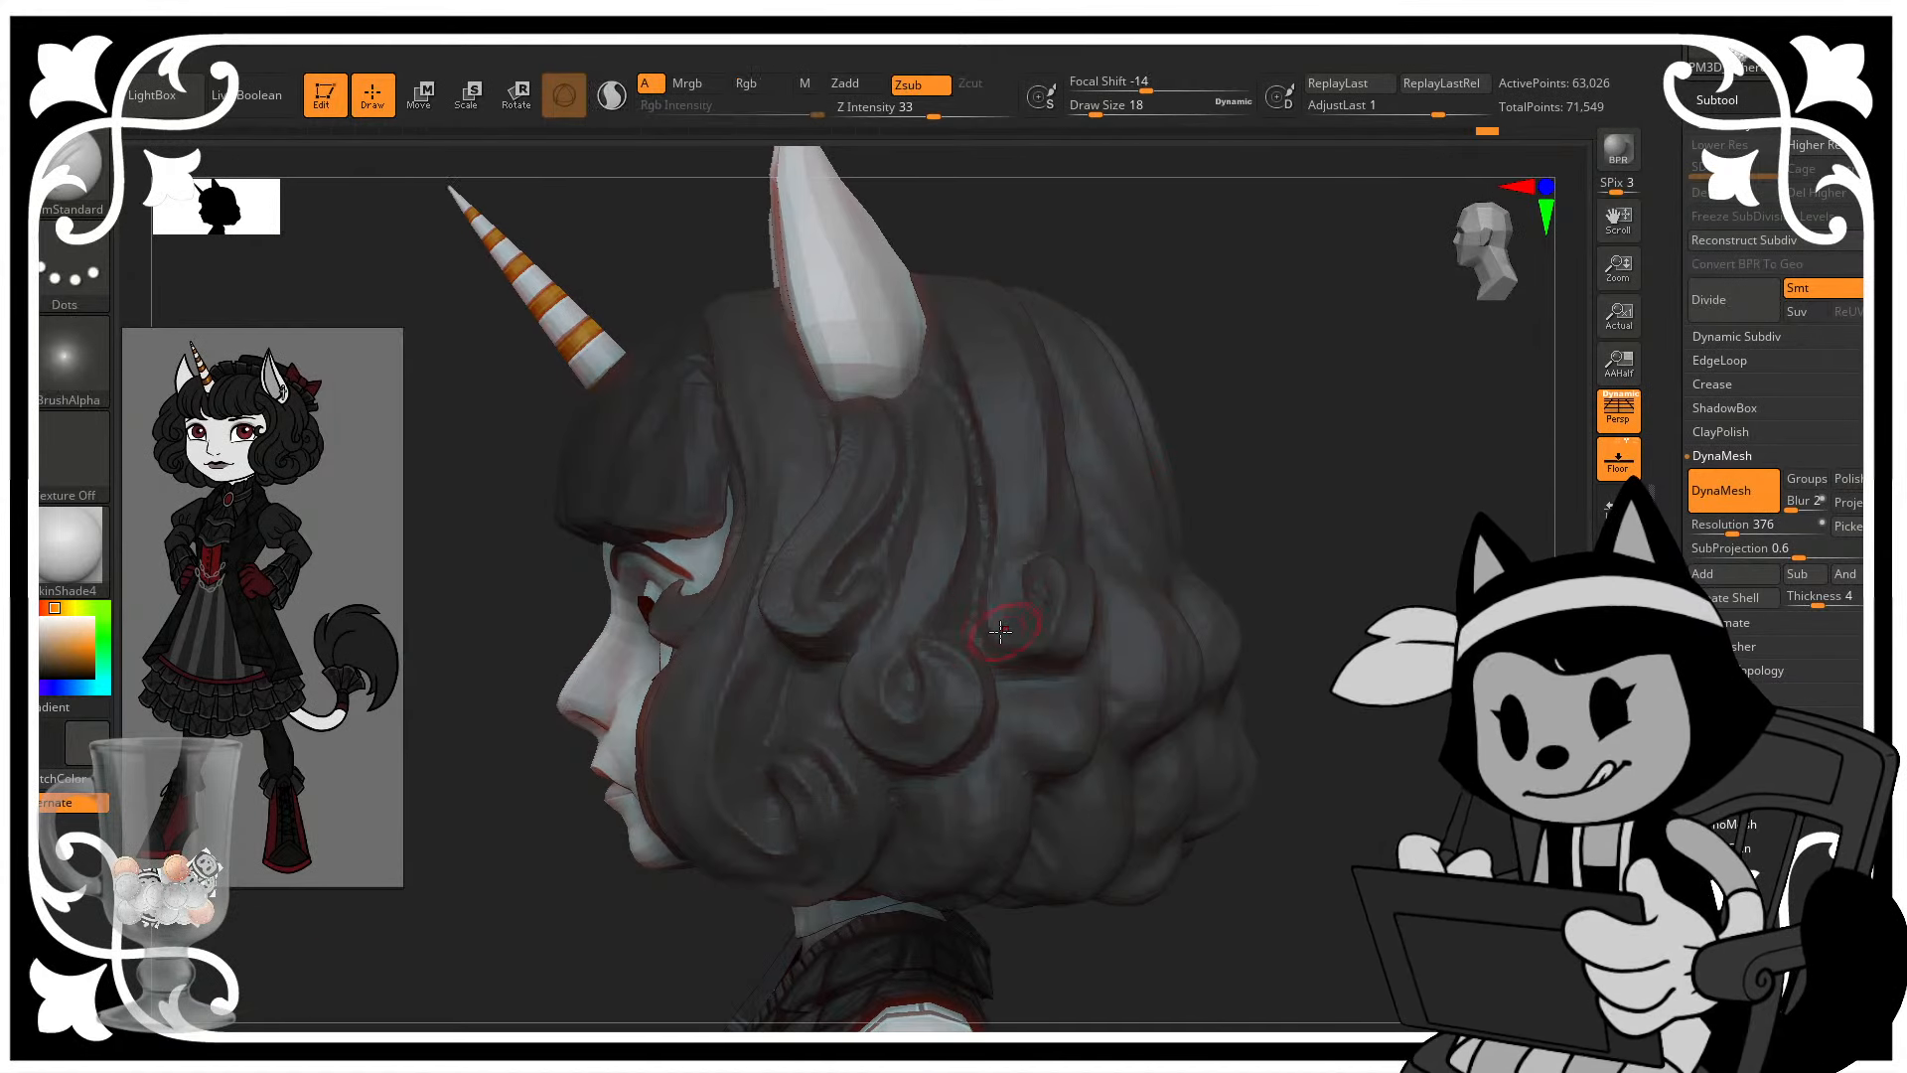
{"action": "left_click_drag", "start_coordinate": [1182, 482], "coordinate": [1375, 492]}
{"action": "left_click_drag", "start_coordinate": [1056, 606], "coordinate": [1066, 588]}
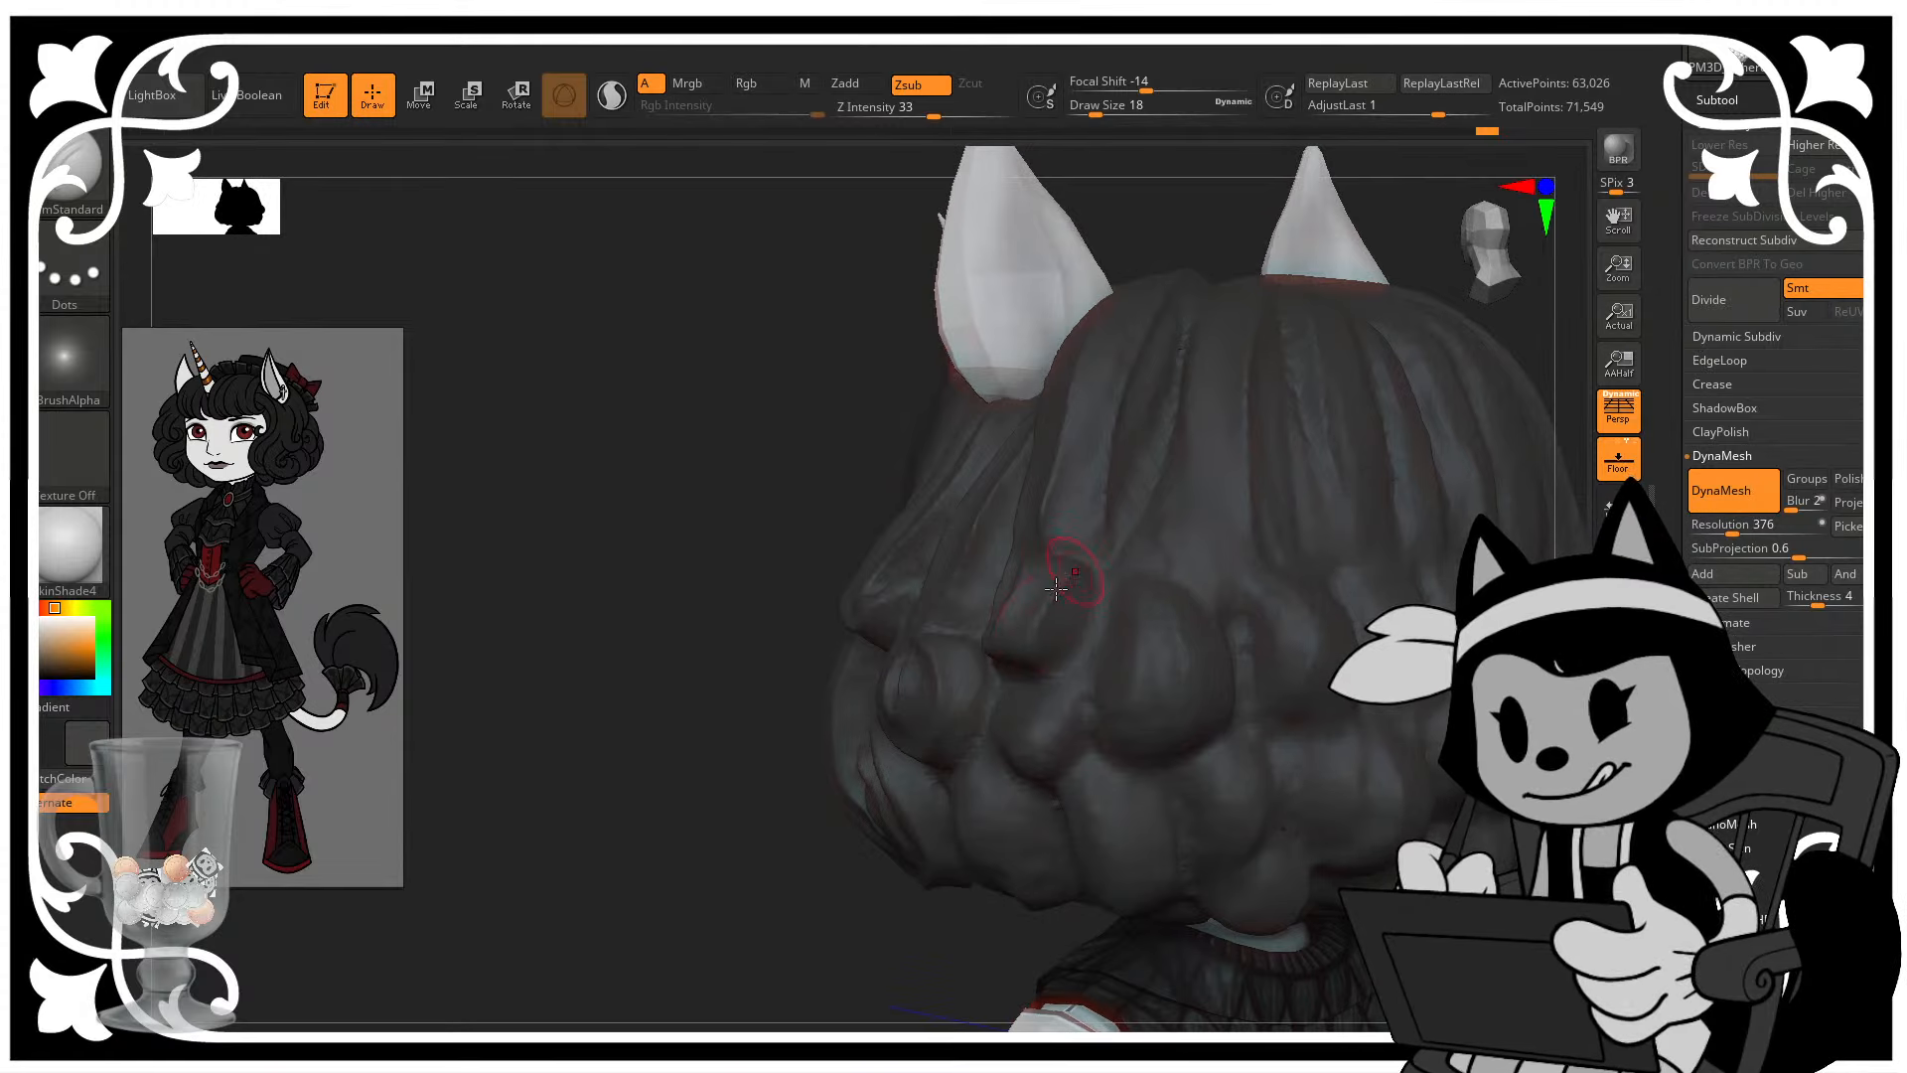
{"action": "left_click_drag", "start_coordinate": [1391, 497], "coordinate": [1182, 512]}
{"action": "mouse_move", "coordinate": [1321, 527]}
{"action": "left_mouse_down"}
{"action": "mouse_move", "coordinate": [1282, 586]}
{"action": "mouse_move", "coordinate": [1446, 596]}
{"action": "left_mouse_up"}
- Build up the strands behind the ear with ClayBuildup at draw size 34, and save the file
{"action": "key", "text": "b"}
{"action": "key", "text": "c"}
{"action": "key", "text": "b"}
{"action": "key", "text": "bracketright"}
{"action": "key", "text": "bracketright"}
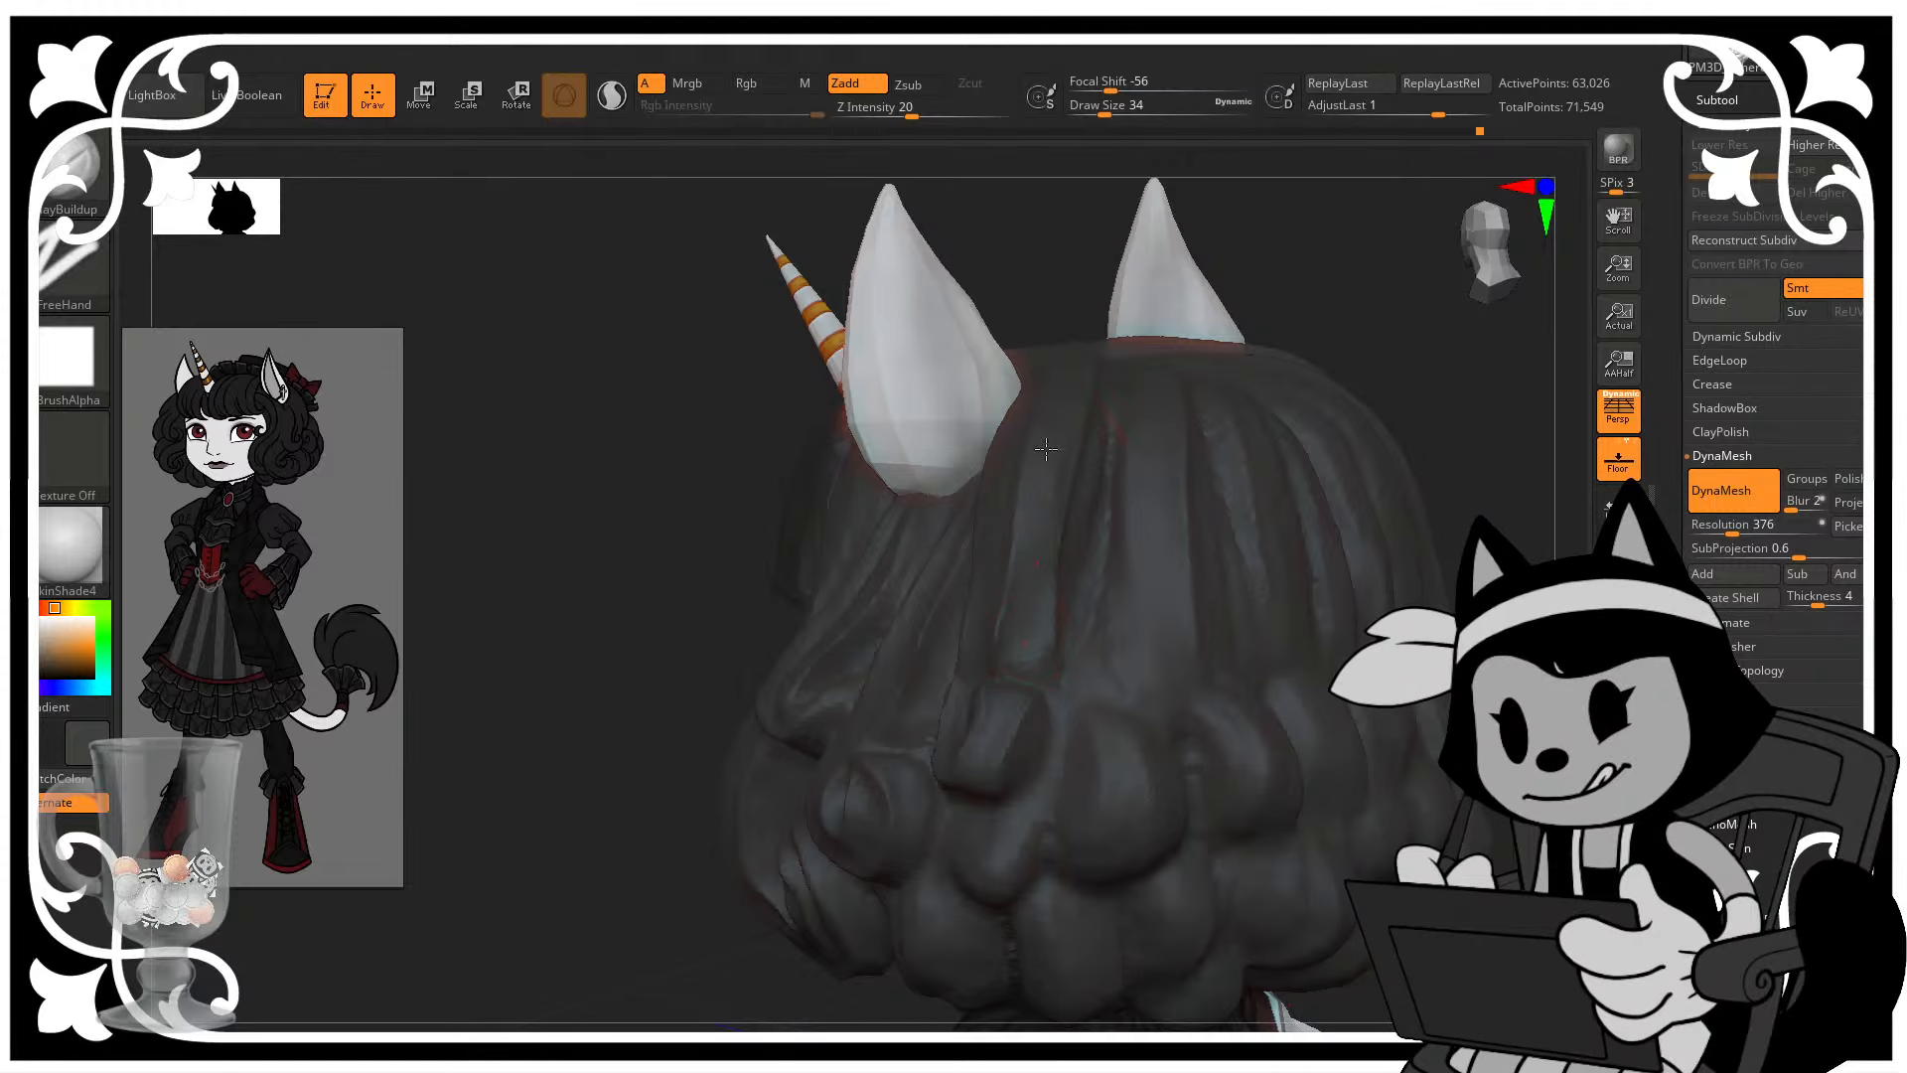
{"action": "left_click_drag", "start_coordinate": [1043, 497], "coordinate": [1072, 391]}
{"action": "mouse_move", "coordinate": [1450, 342]}
{"action": "left_mouse_down"}
{"action": "mouse_move", "coordinate": [1373, 343]}
{"action": "mouse_move", "coordinate": [1369, 308]}
{"action": "mouse_move", "coordinate": [1366, 383]}
{"action": "left_mouse_up"}
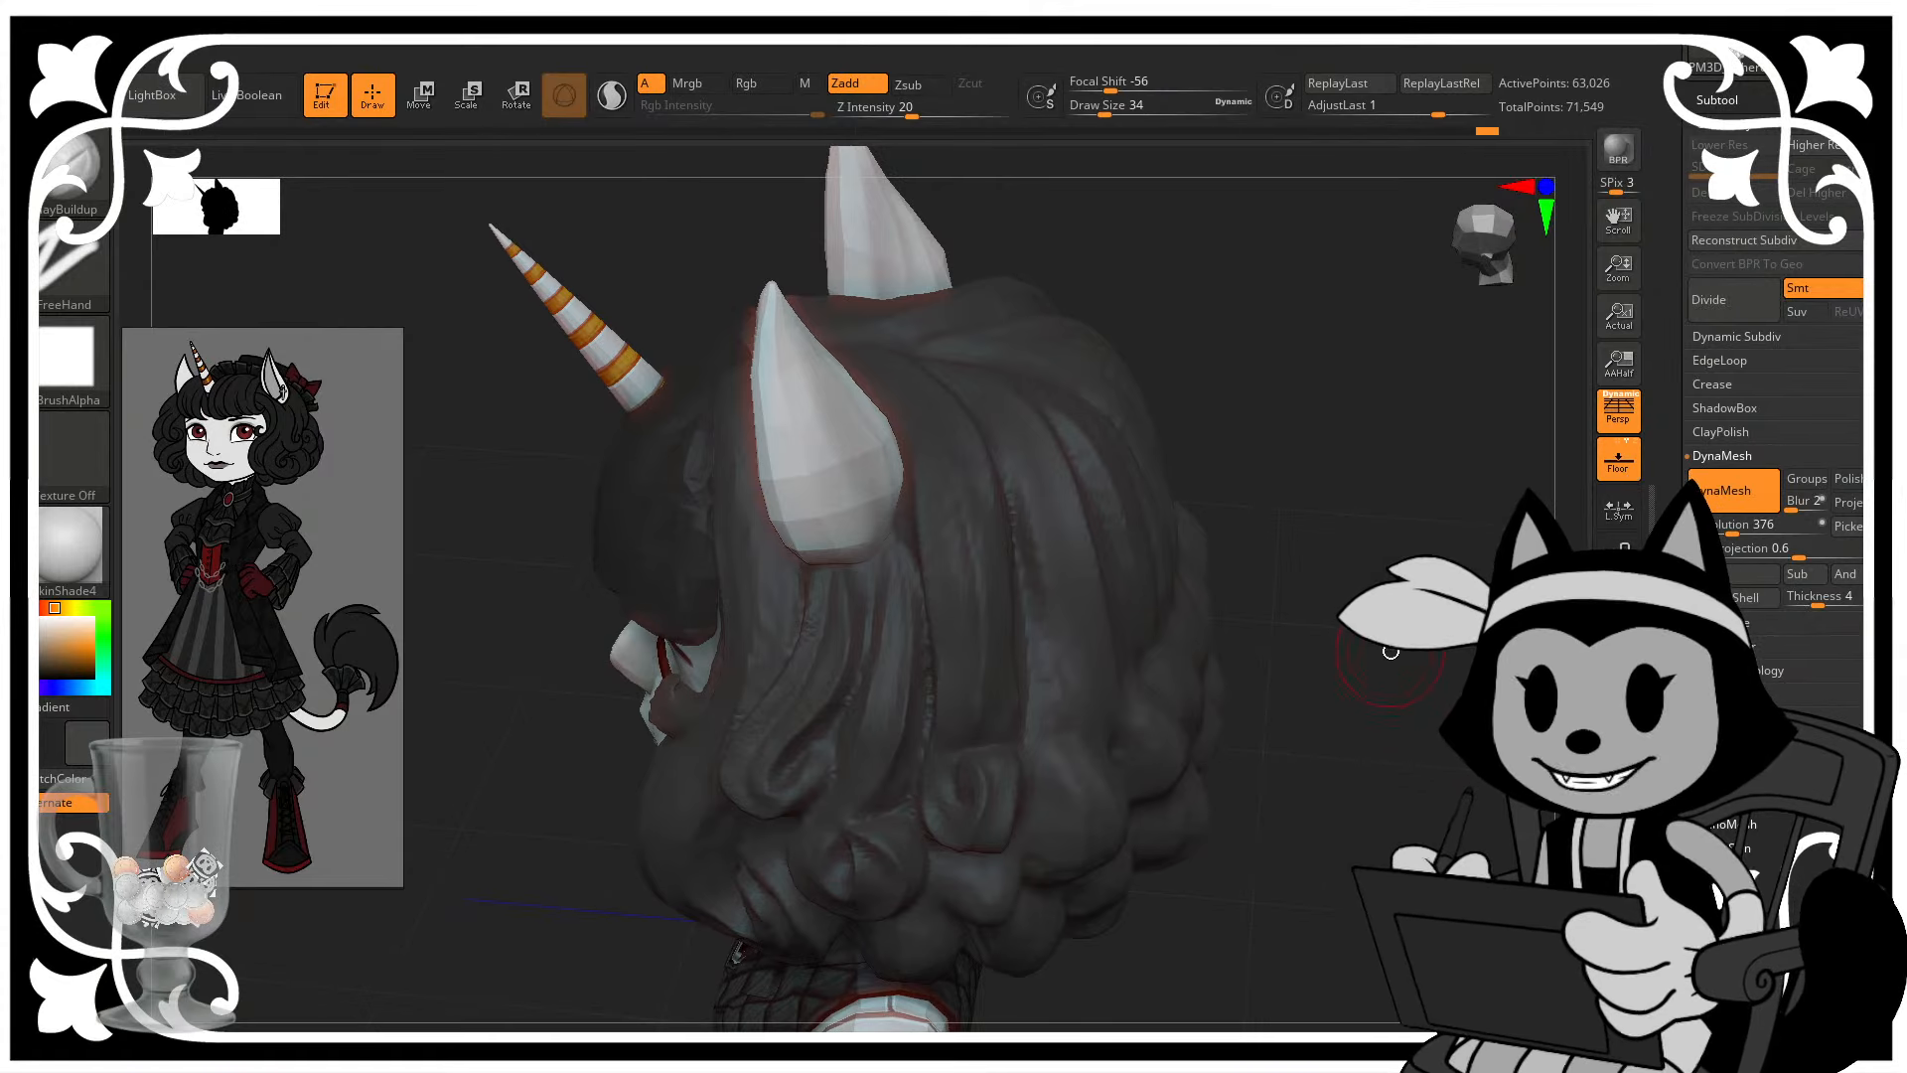
{"action": "key", "text": "ctrl"}
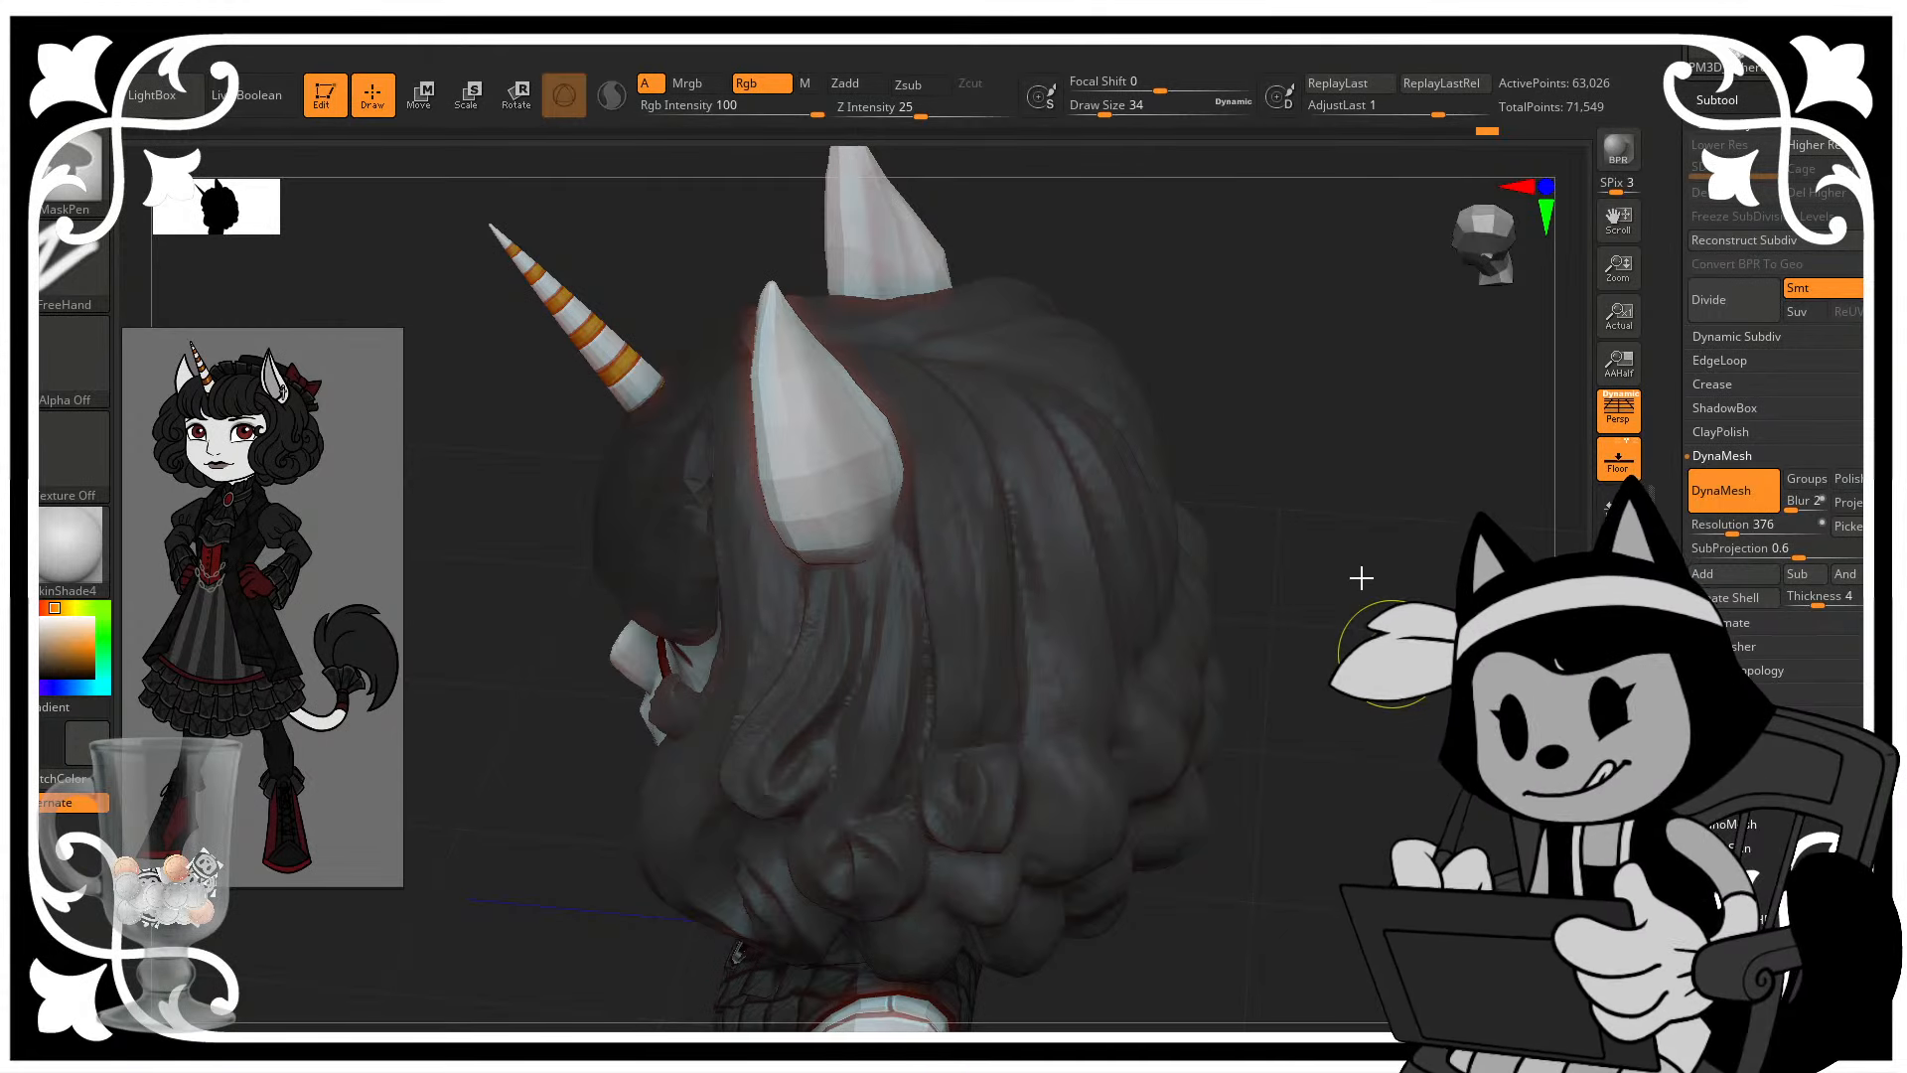
{"action": "key", "text": "ctrl+s"}
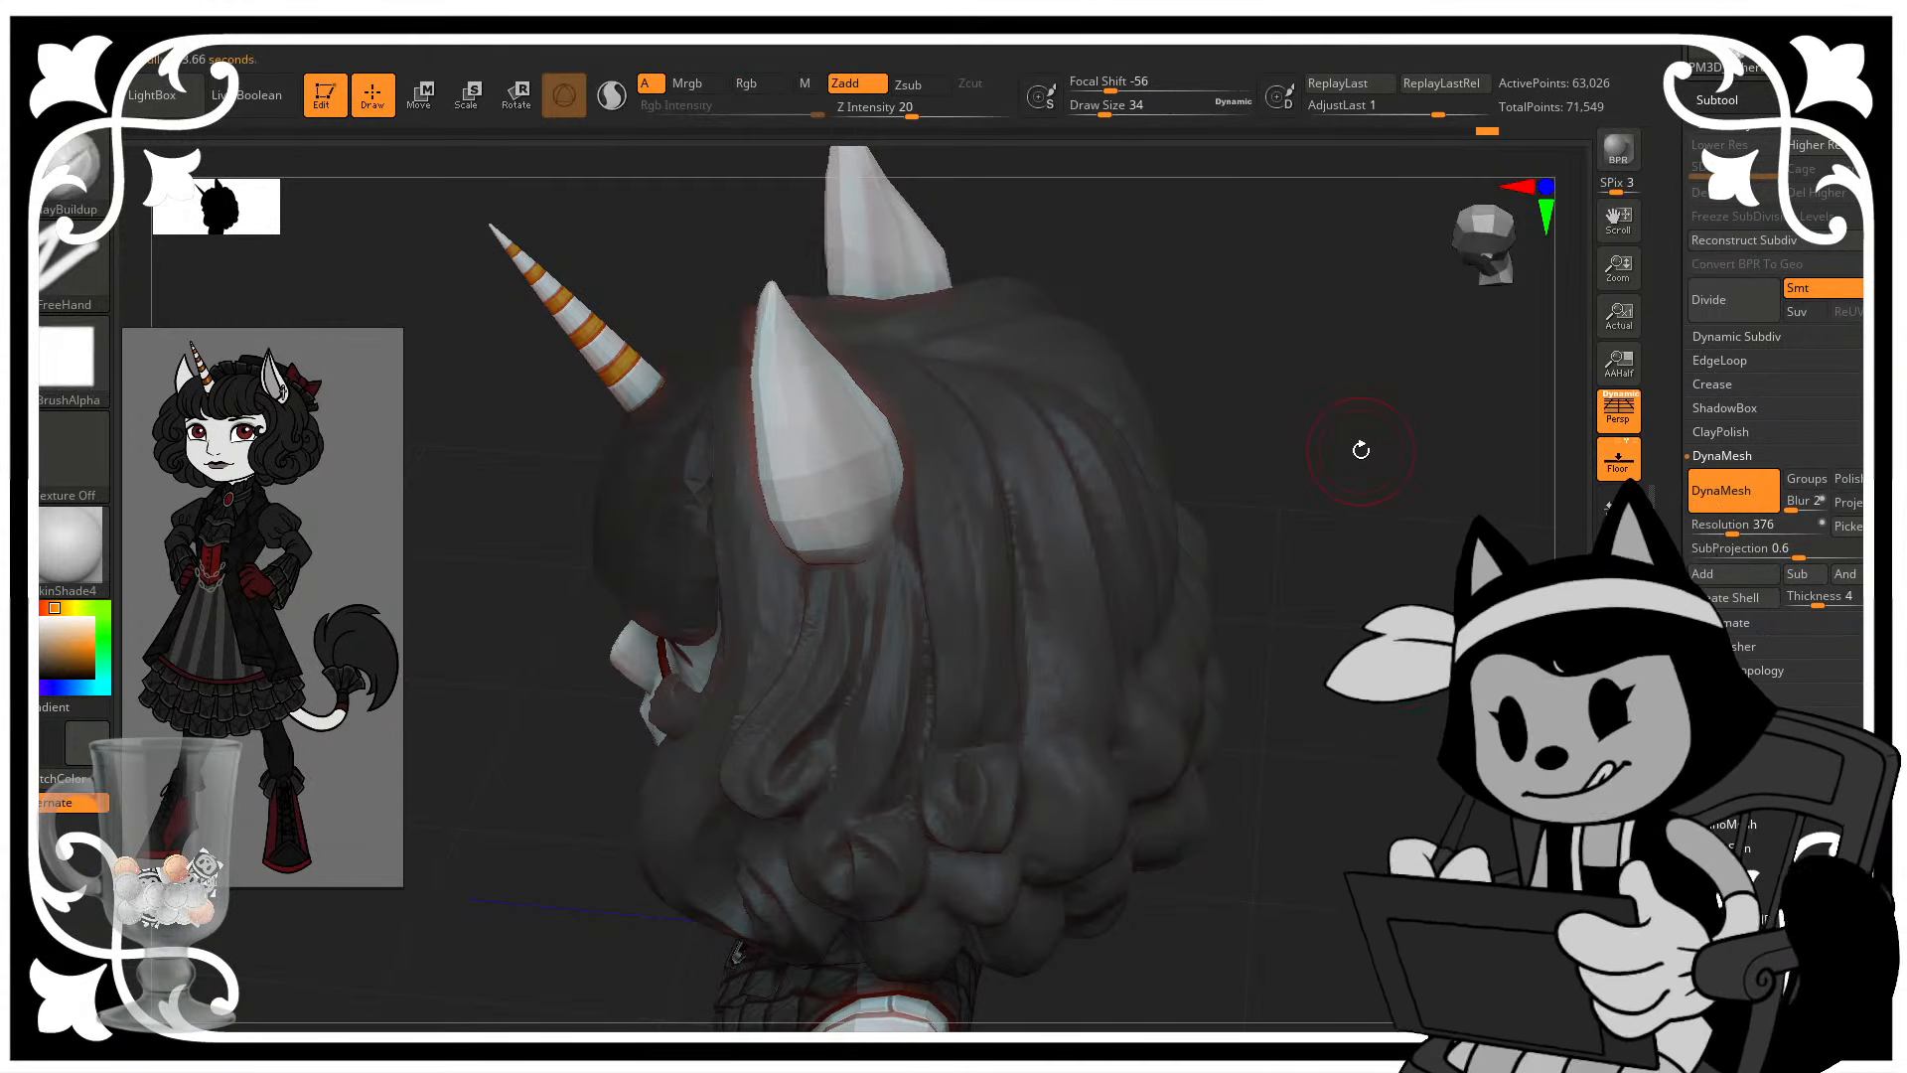
- Bring the character to a close front view and make the JudithTeenBody subtool active
{"action": "mouse_move", "coordinate": [1362, 449]}
{"action": "left_mouse_down"}
{"action": "mouse_move", "coordinate": [1300, 476]}
{"action": "mouse_move", "coordinate": [1450, 469]}
{"action": "mouse_move", "coordinate": [1397, 574]}
{"action": "mouse_move", "coordinate": [1413, 569]}
{"action": "mouse_move", "coordinate": [1381, 561]}
{"action": "mouse_move", "coordinate": [1385, 517]}
{"action": "mouse_move", "coordinate": [1412, 454]}
{"action": "left_mouse_up"}
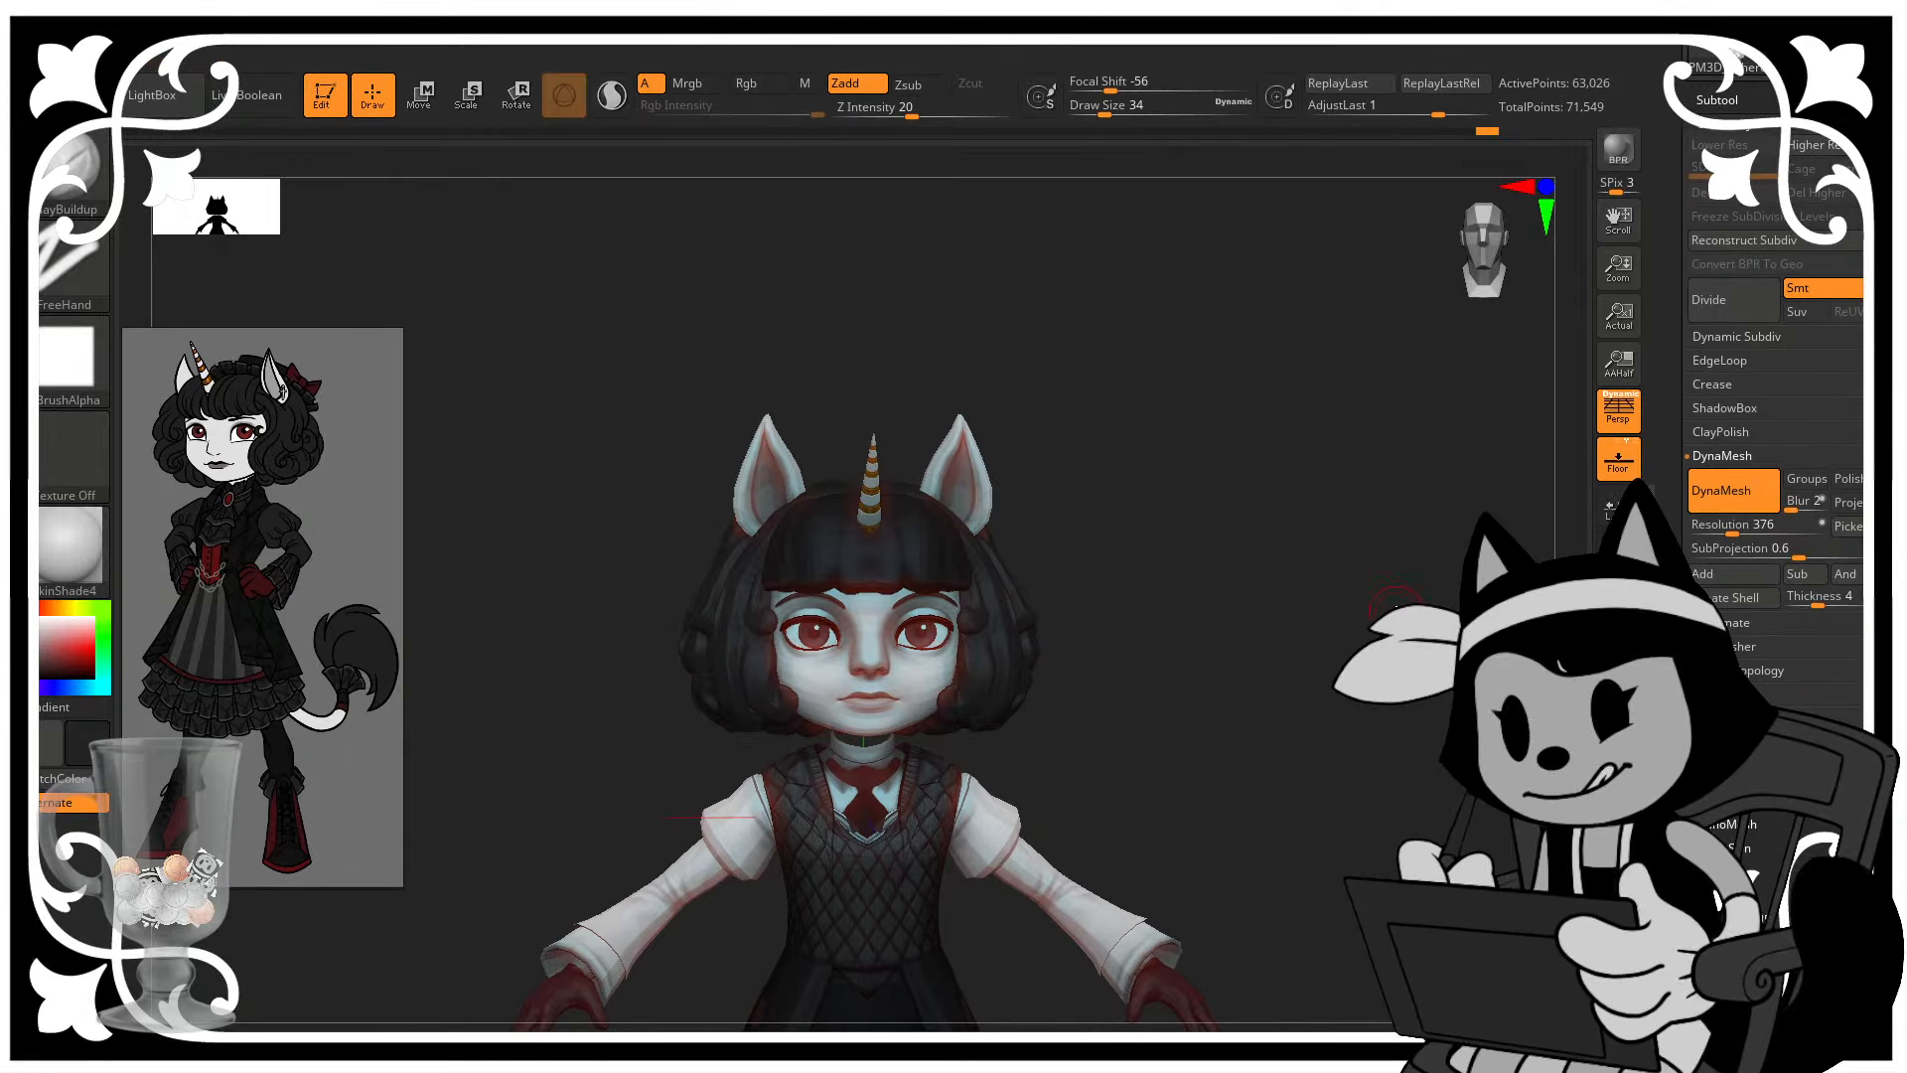
{"action": "mouse_move", "coordinate": [1393, 568]}
{"action": "left_mouse_down", "text": "shift"}
{"action": "mouse_move", "coordinate": [1401, 586]}
{"action": "mouse_move", "coordinate": [1361, 621]}
{"action": "mouse_move", "coordinate": [1398, 611]}
{"action": "mouse_move", "coordinate": [1381, 675]}
{"action": "mouse_move", "coordinate": [1477, 625]}
{"action": "mouse_move", "coordinate": [1525, 628]}
{"action": "left_mouse_up", "text": "shift"}
{"action": "left_click", "coordinate": [1718, 99]}
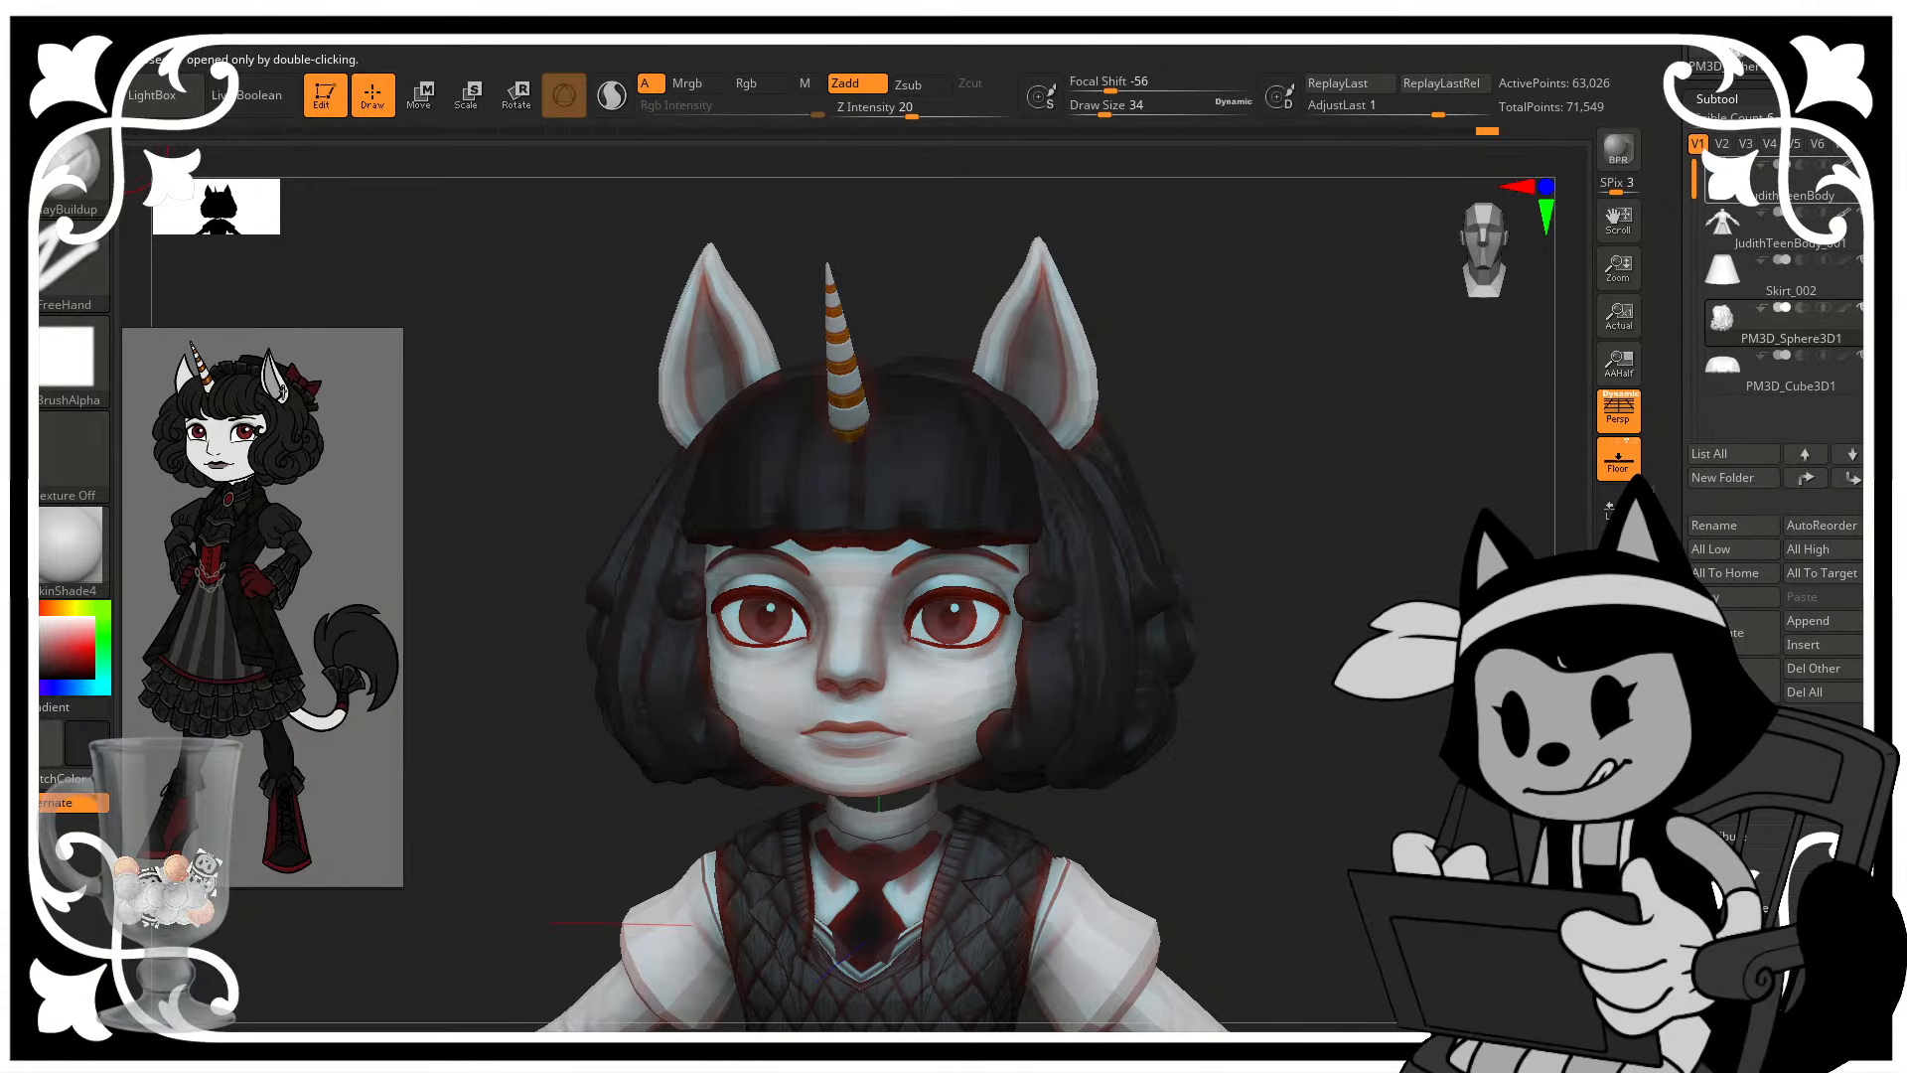
{"action": "mouse_move", "coordinate": [1321, 556]}
{"action": "left_mouse_down", "text": "alt"}
{"action": "mouse_move", "coordinate": [1300, 556]}
{"action": "mouse_move", "coordinate": [1276, 626]}
{"action": "mouse_move", "coordinate": [1224, 608]}
{"action": "left_mouse_up", "text": "alt"}
{"action": "left_click", "coordinate": [795, 715], "text": "alt"}
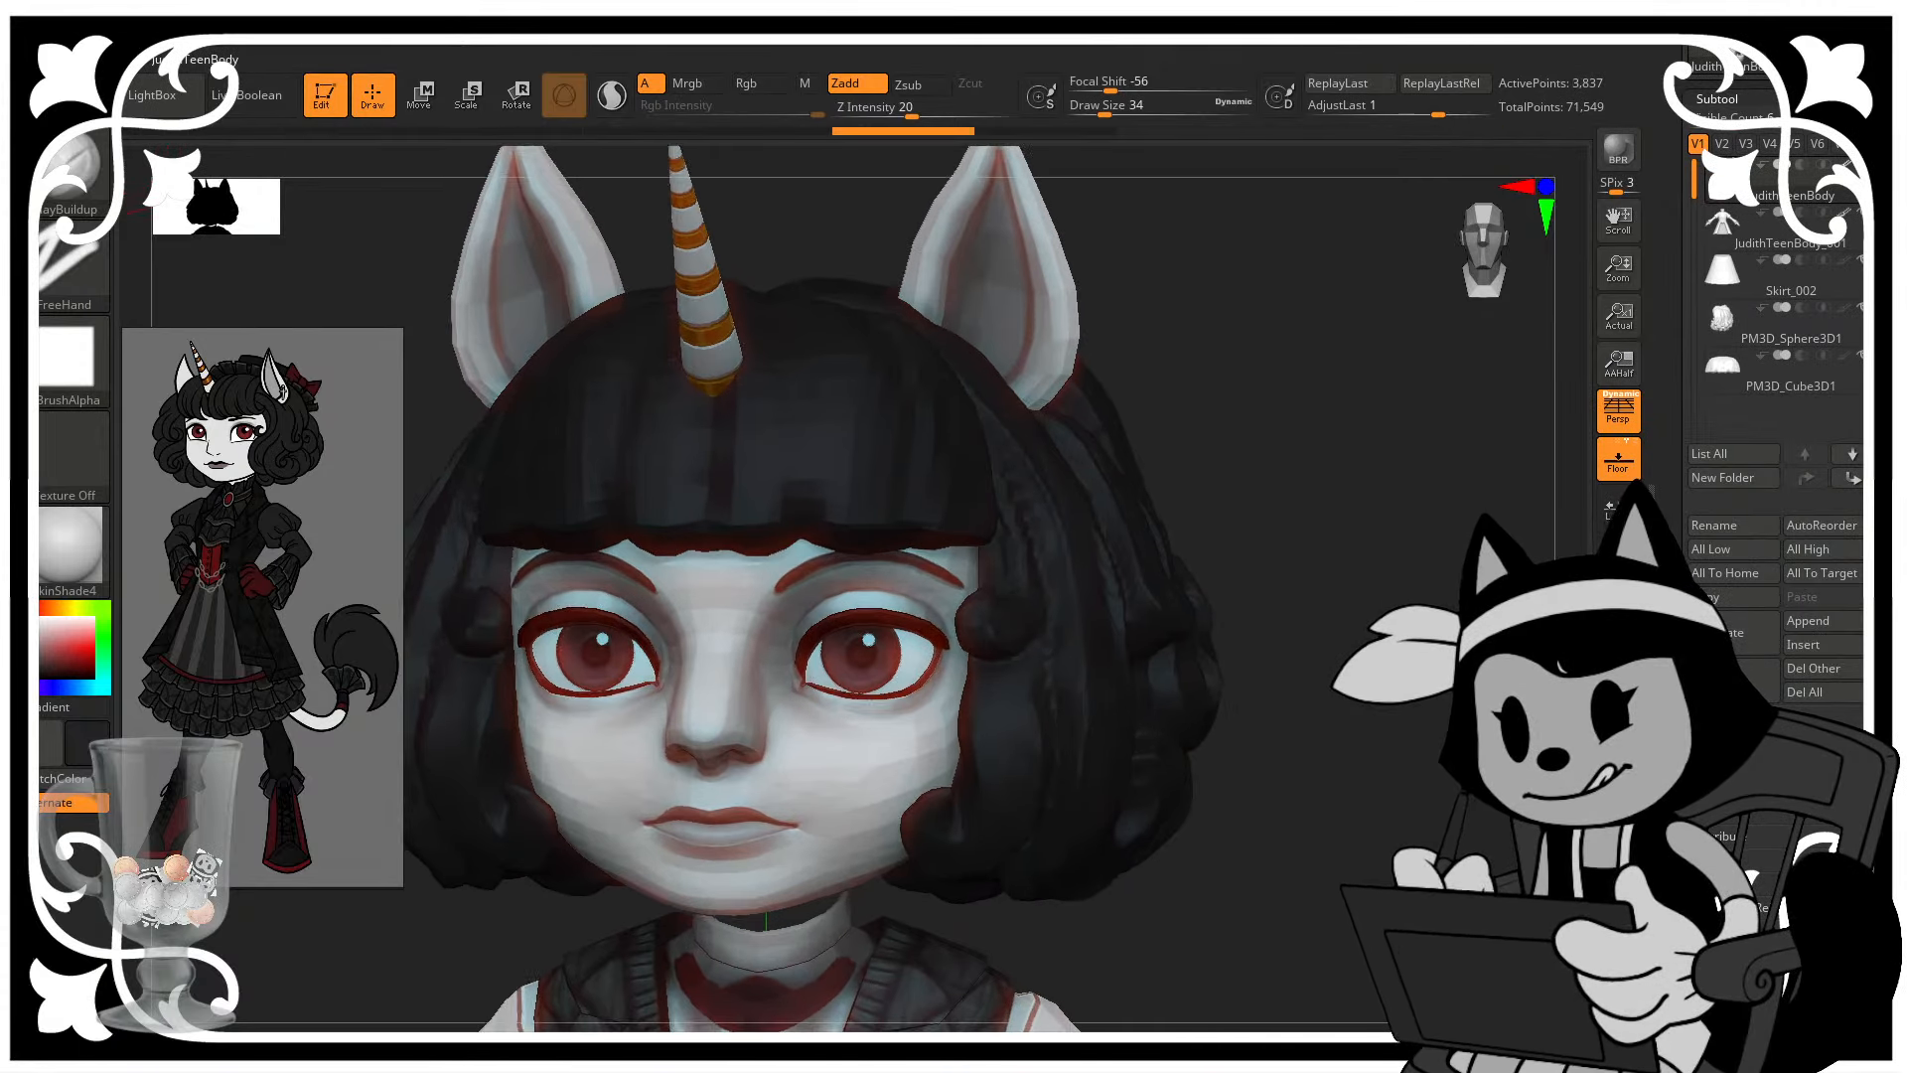
- Touch up the colour along the upper eyelids with the Paint brush at draw size 7 and RGB intensity 100
{"action": "mouse_move", "coordinate": [1291, 686]}
{"action": "left_mouse_down", "text": "alt"}
{"action": "mouse_move", "coordinate": [1376, 626]}
{"action": "mouse_move", "coordinate": [1440, 645]}
{"action": "mouse_move", "coordinate": [1406, 660]}
{"action": "left_mouse_up", "text": "alt"}
{"action": "key", "text": "b"}
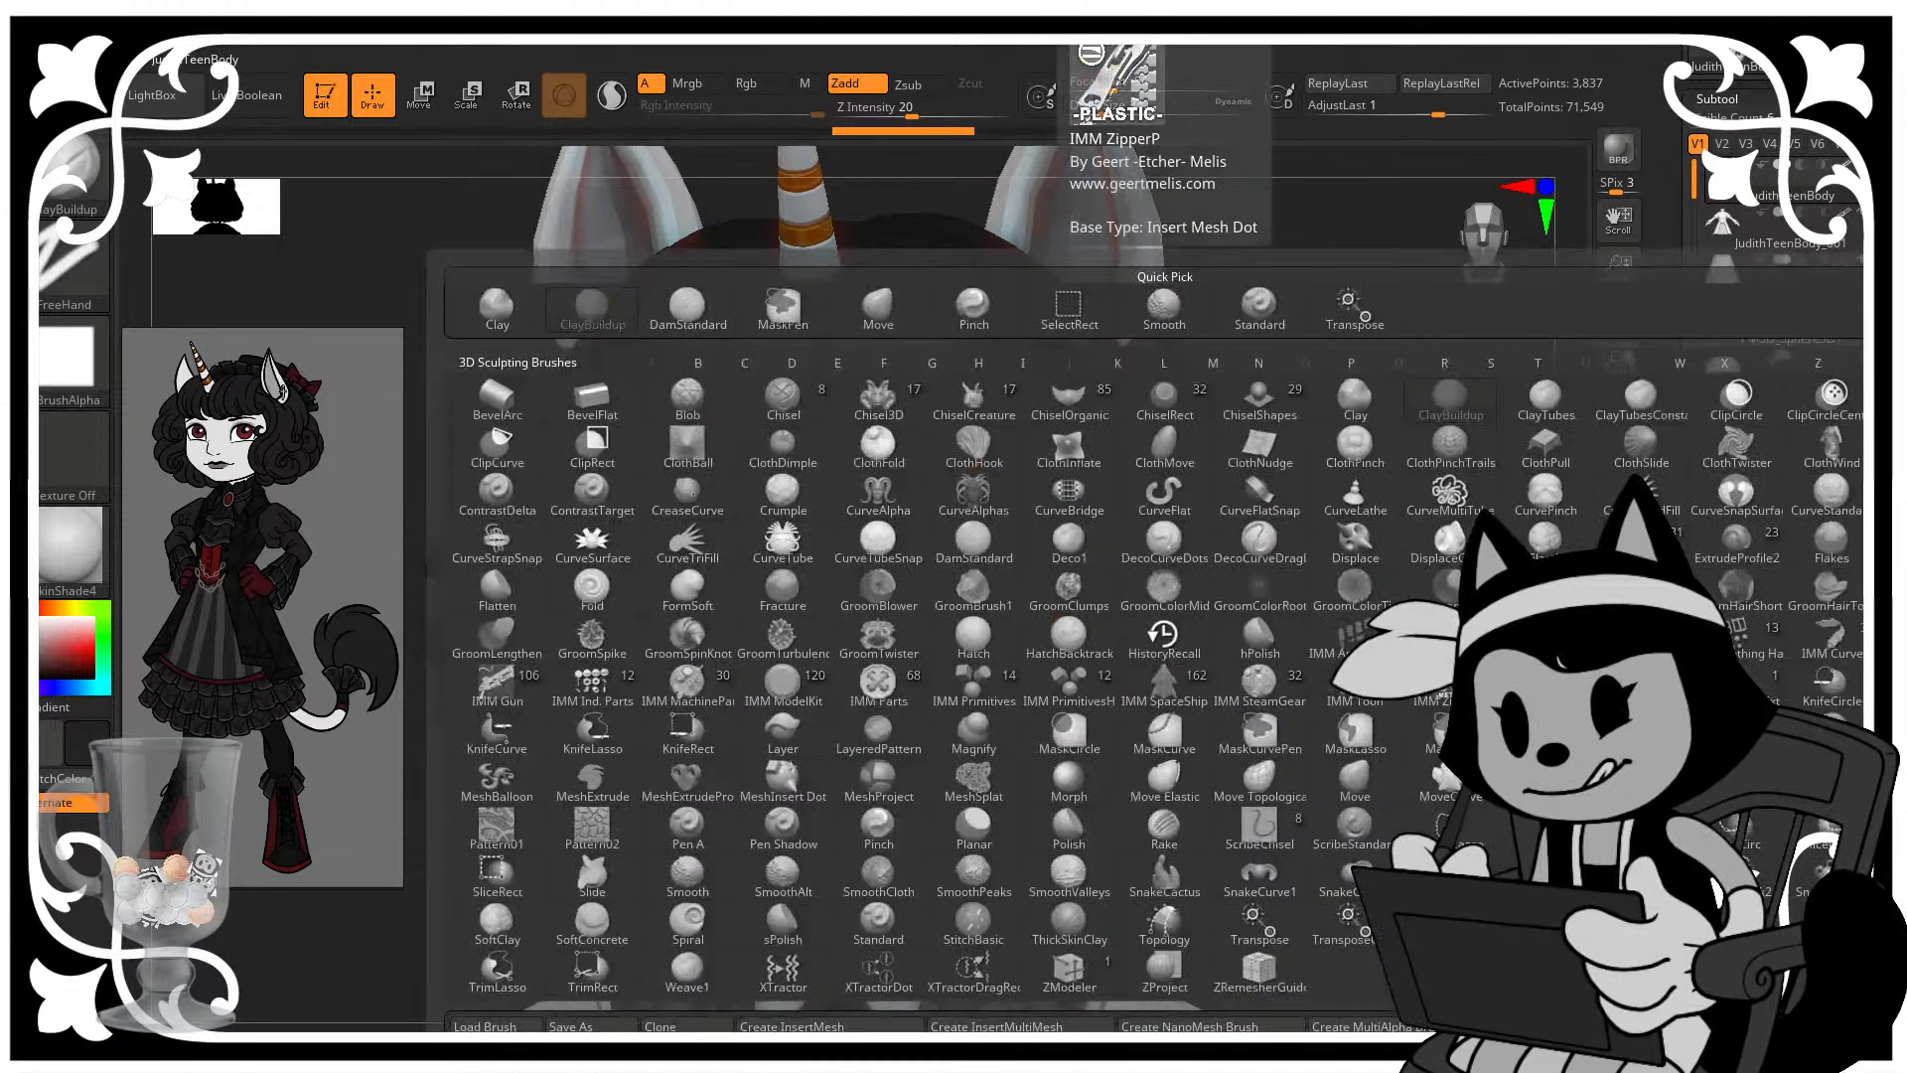
{"action": "key", "text": "p"}
{"action": "key", "text": "s"}
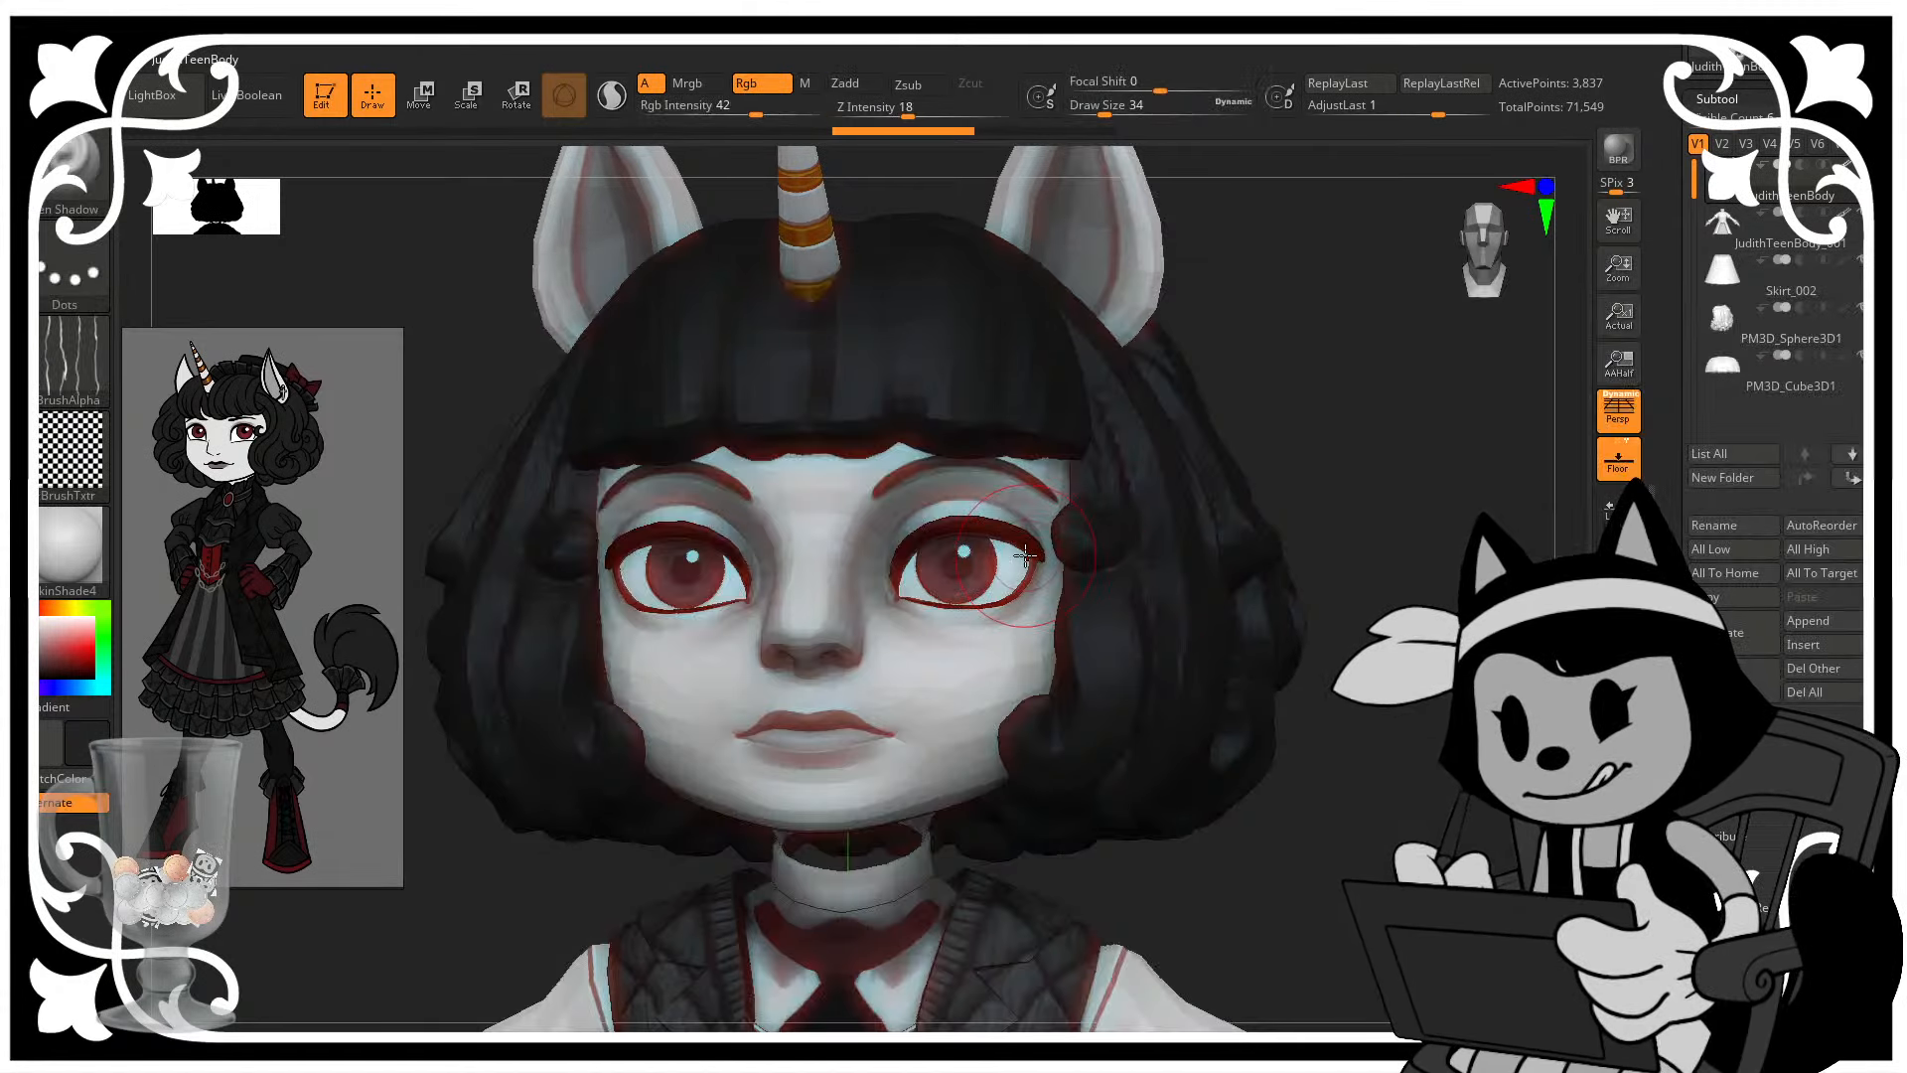
{"action": "key", "text": "b"}
{"action": "key", "text": "p"}
{"action": "key", "text": "a"}
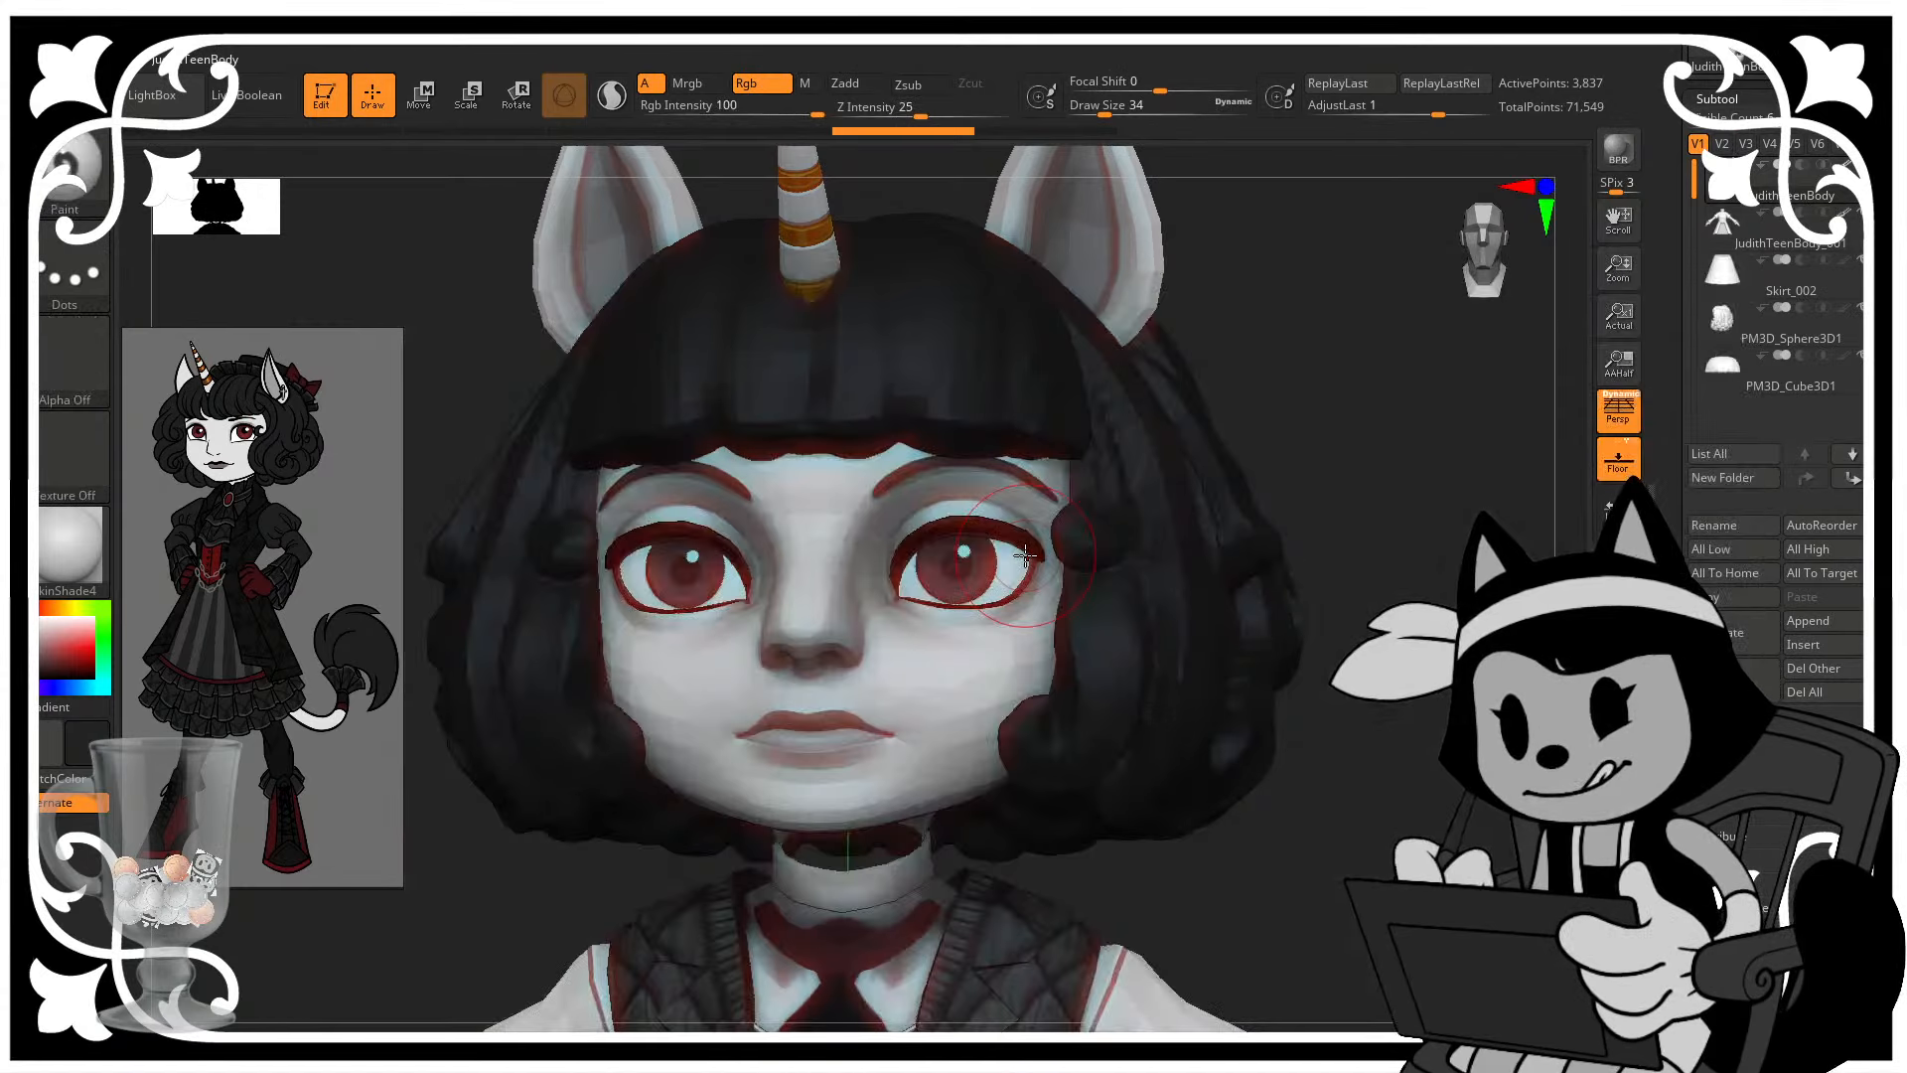
{"action": "key", "text": "bracketleft"}
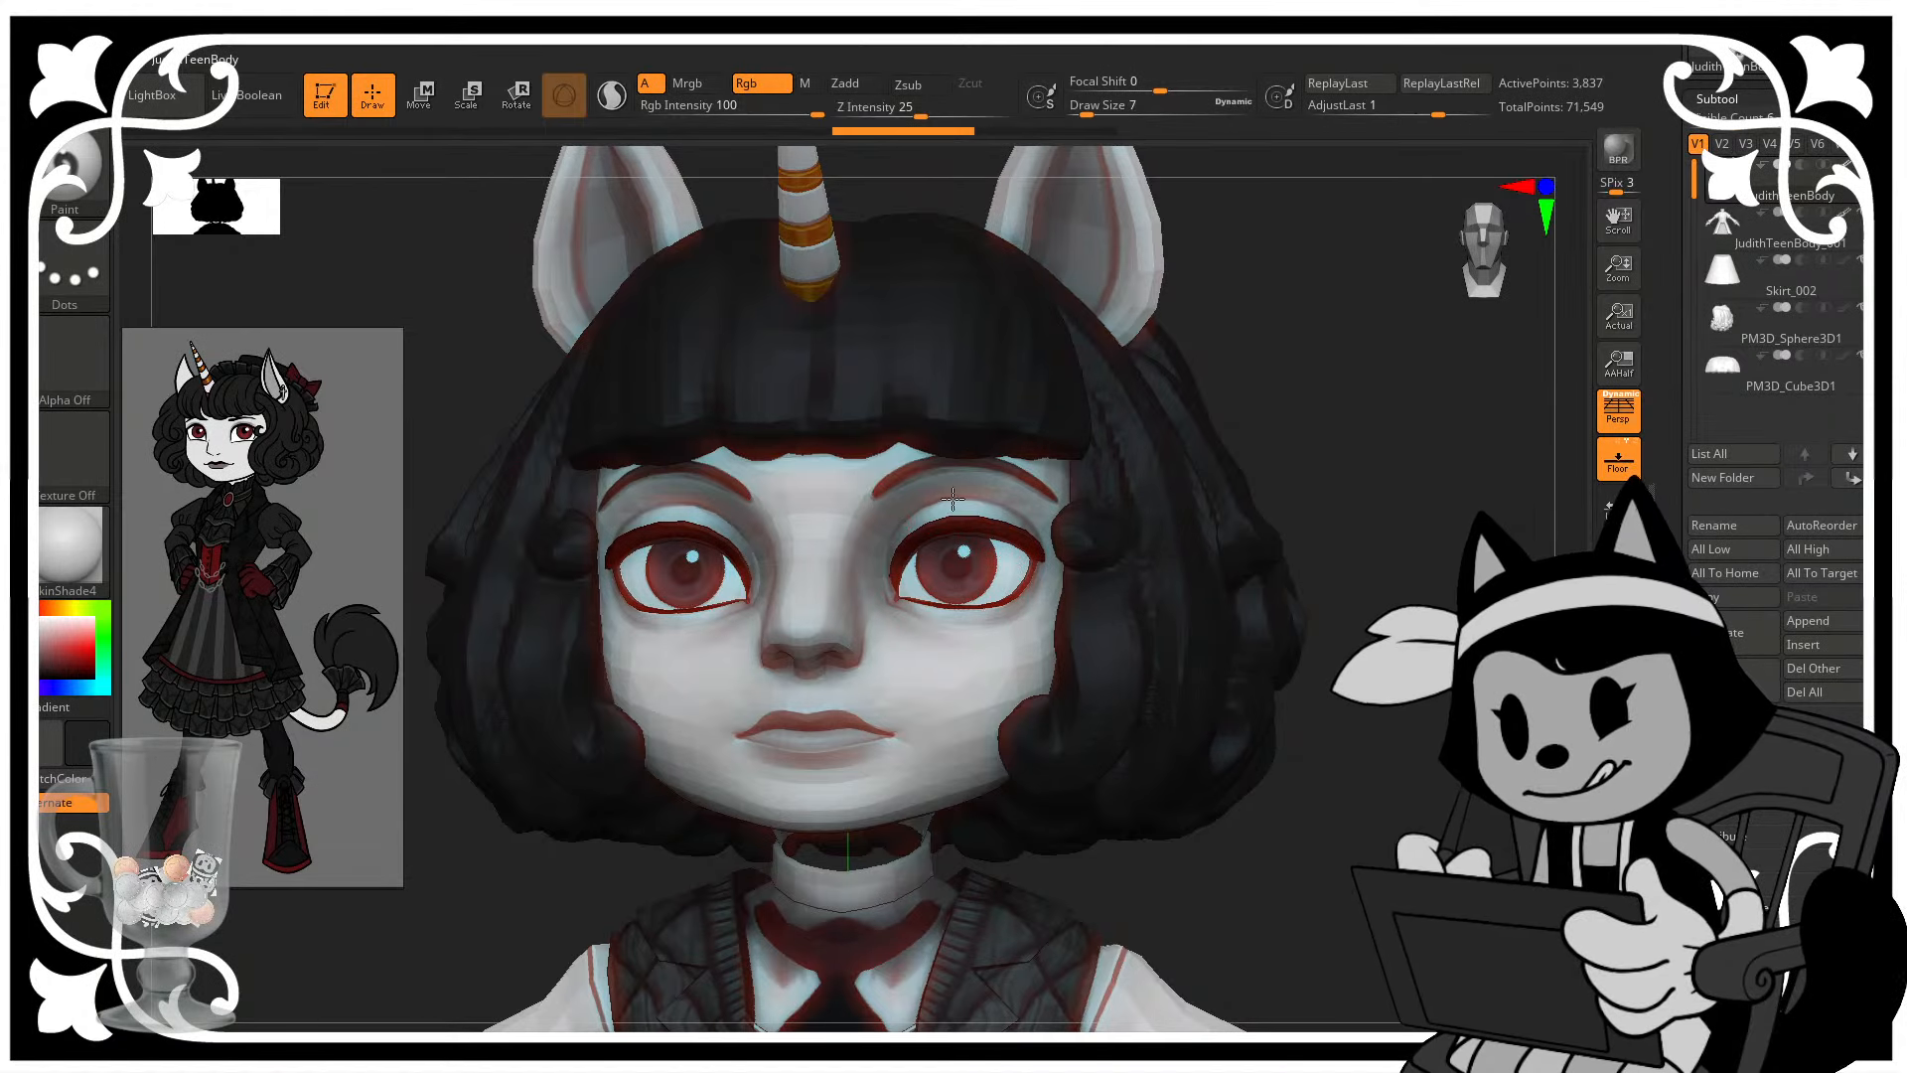
{"action": "left_click_drag", "start_coordinate": [1283, 408], "coordinate": [1272, 445]}
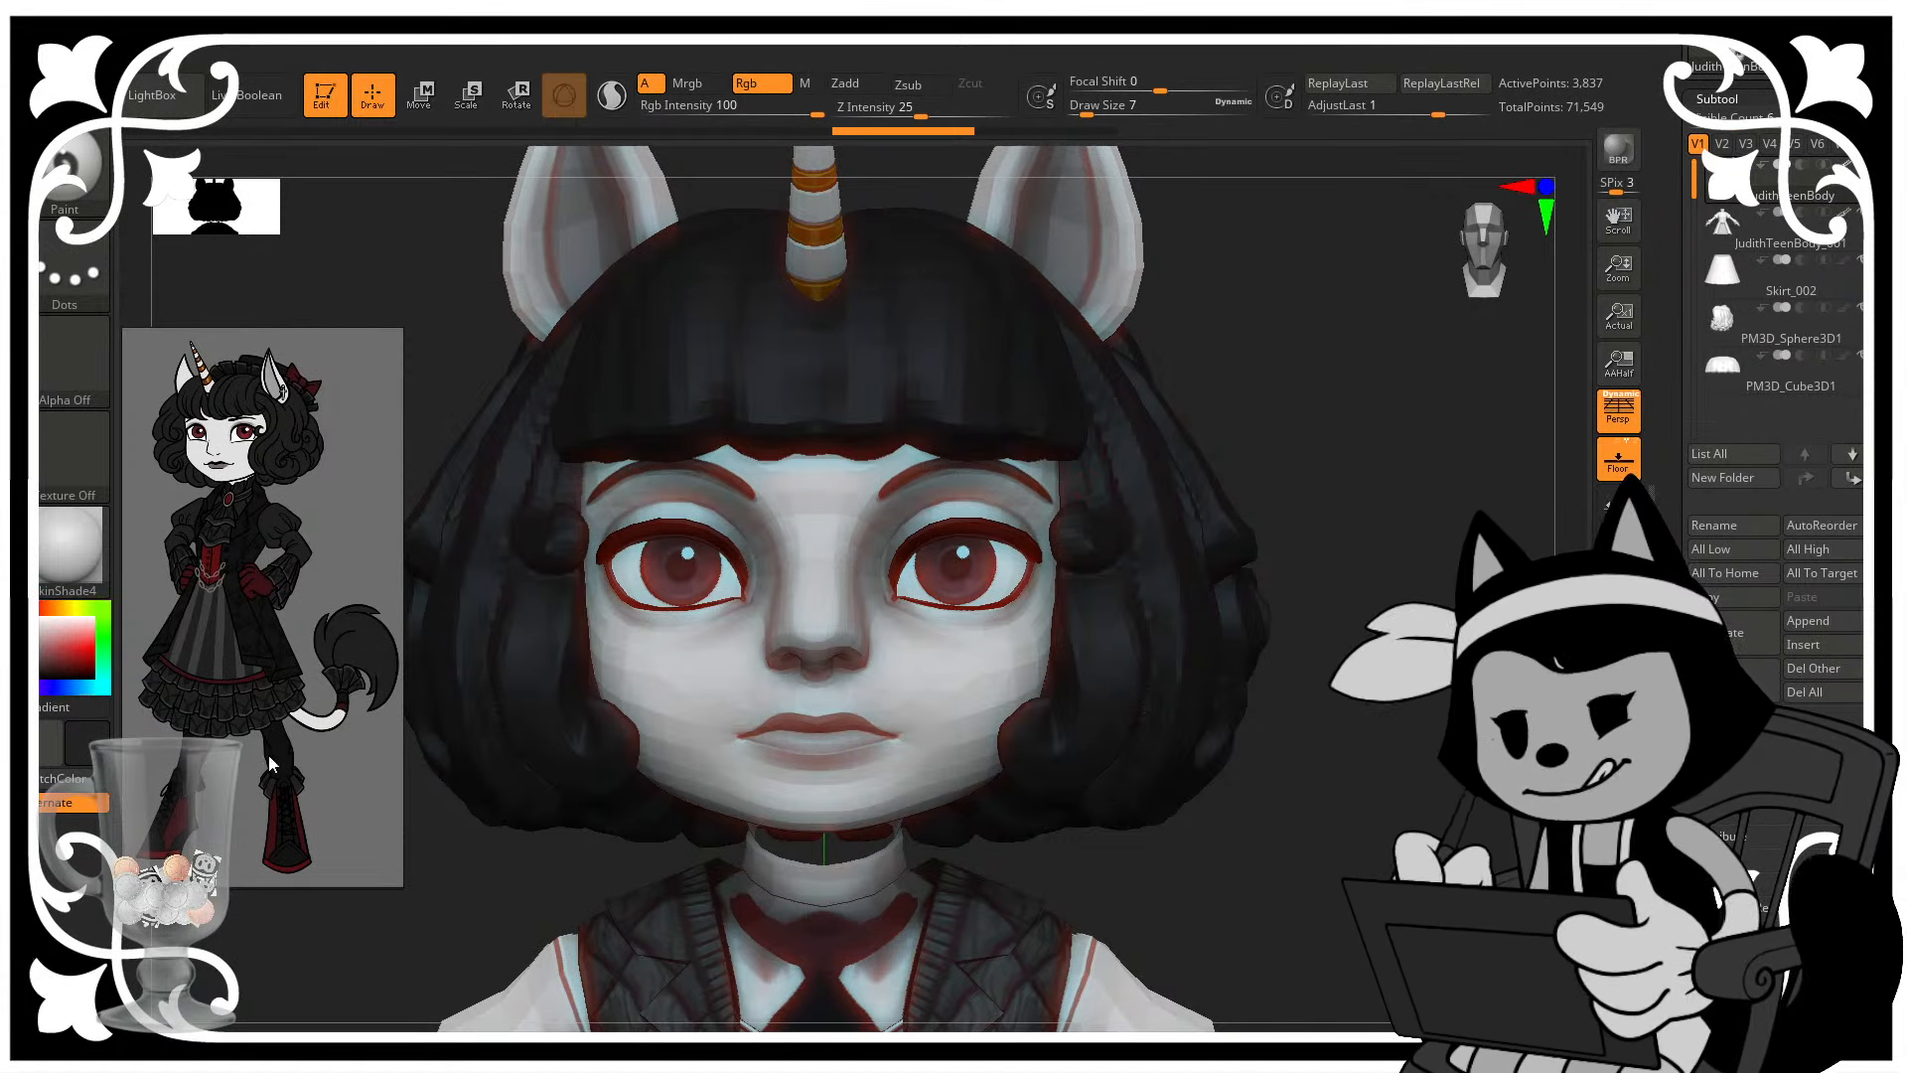
{"action": "key", "text": "v"}
{"action": "key", "text": "v"}
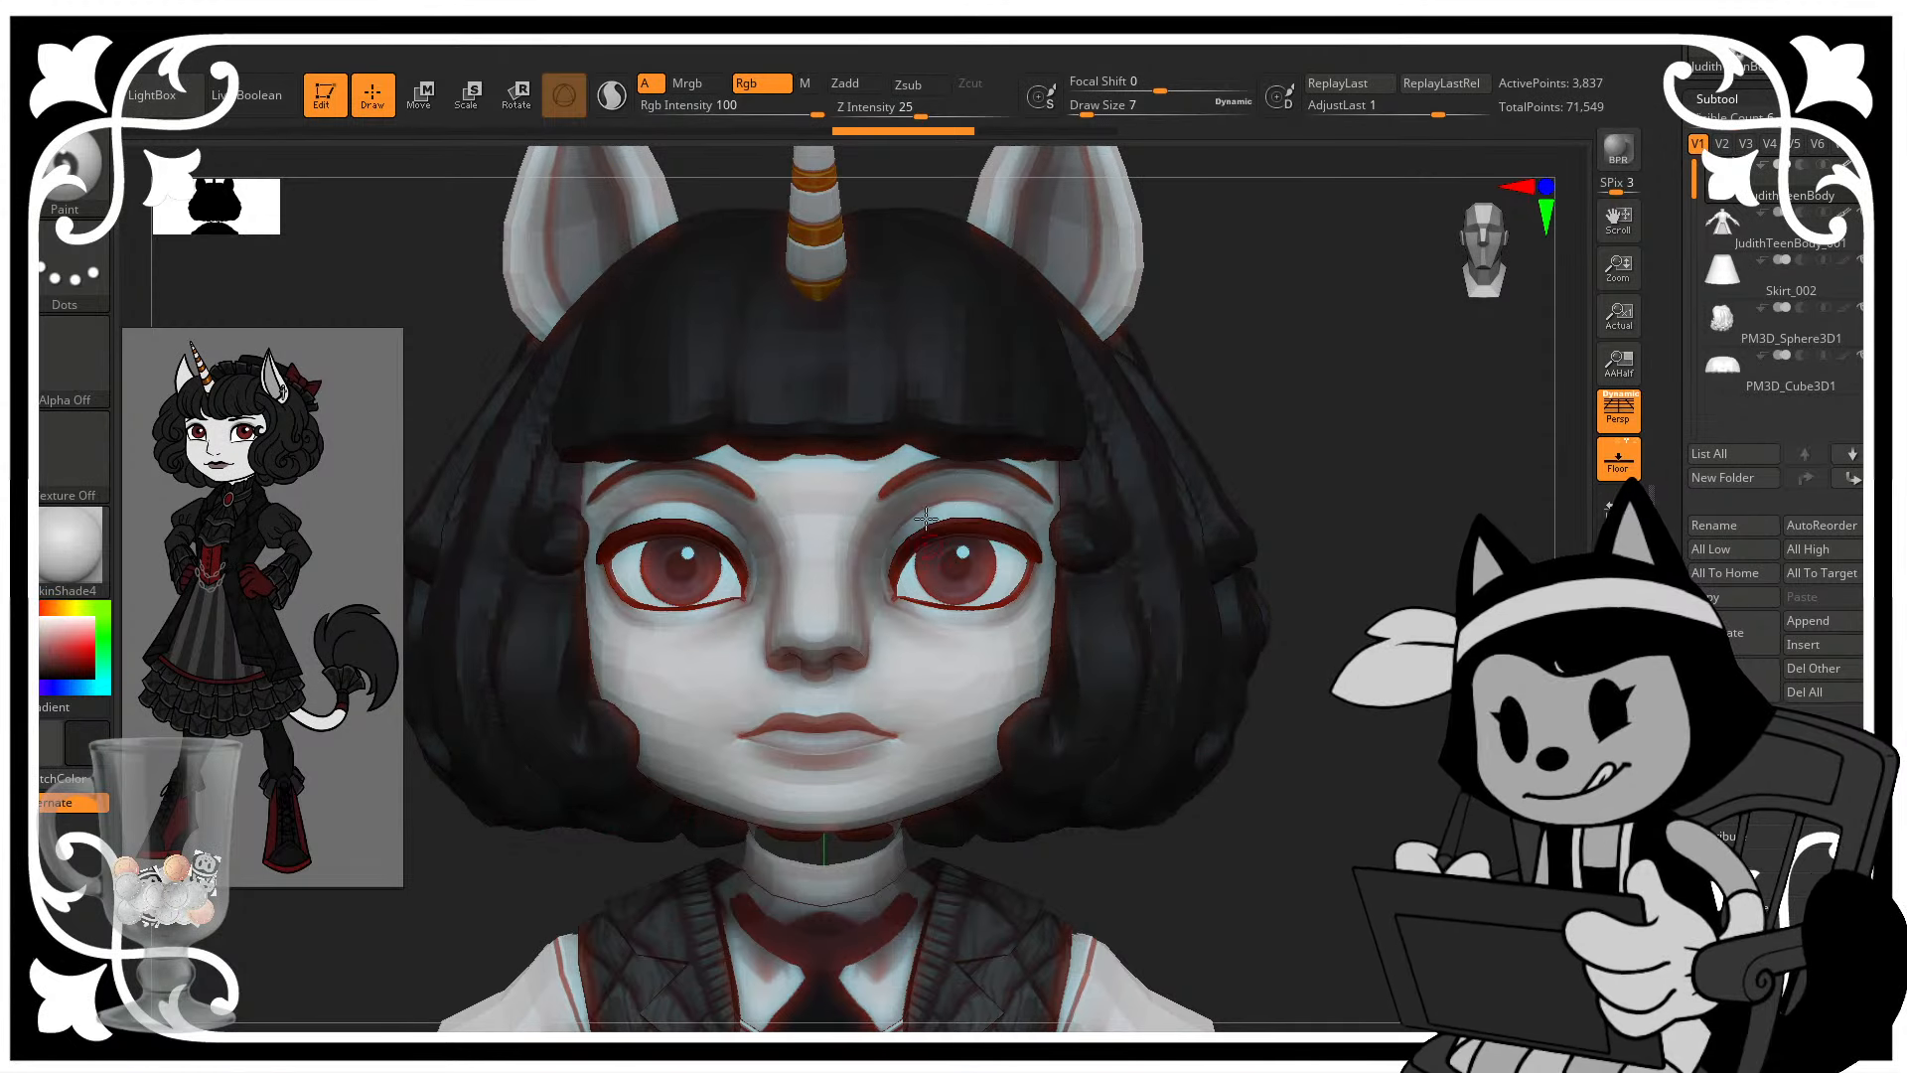
- Enlarge the brush to draw size 34, step the undo history back to the unpainted face for comparison, and restore the painted version
{"action": "key", "text": "bracketright"}
{"action": "key", "text": "bracketright"}
{"action": "key", "text": "bracketright"}
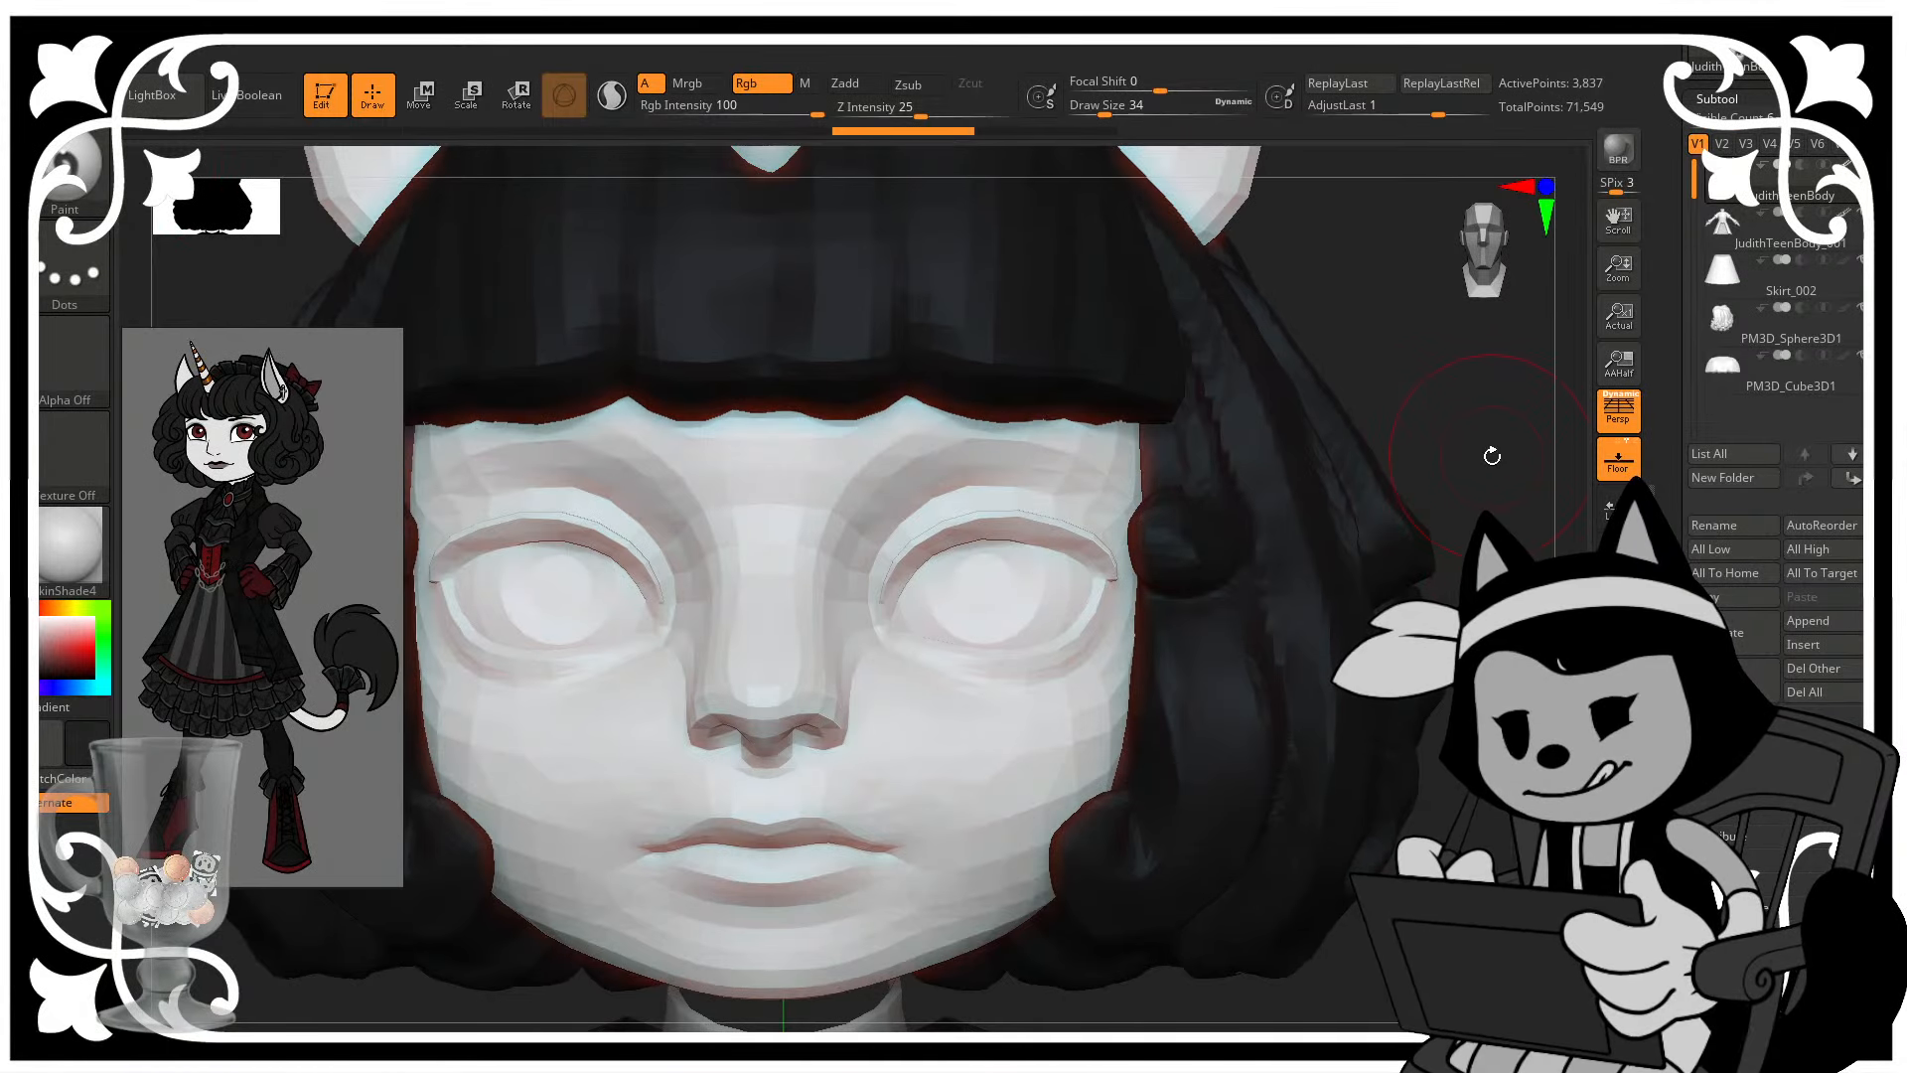
{"action": "key", "text": "ctrl+z"}
{"action": "mouse_move", "coordinate": [1493, 456]}
{"action": "left_mouse_down"}
{"action": "mouse_move", "coordinate": [1415, 477]}
{"action": "mouse_move", "coordinate": [1476, 515]}
{"action": "mouse_move", "coordinate": [1481, 368]}
{"action": "mouse_move", "coordinate": [1478, 402]}
{"action": "left_mouse_up"}
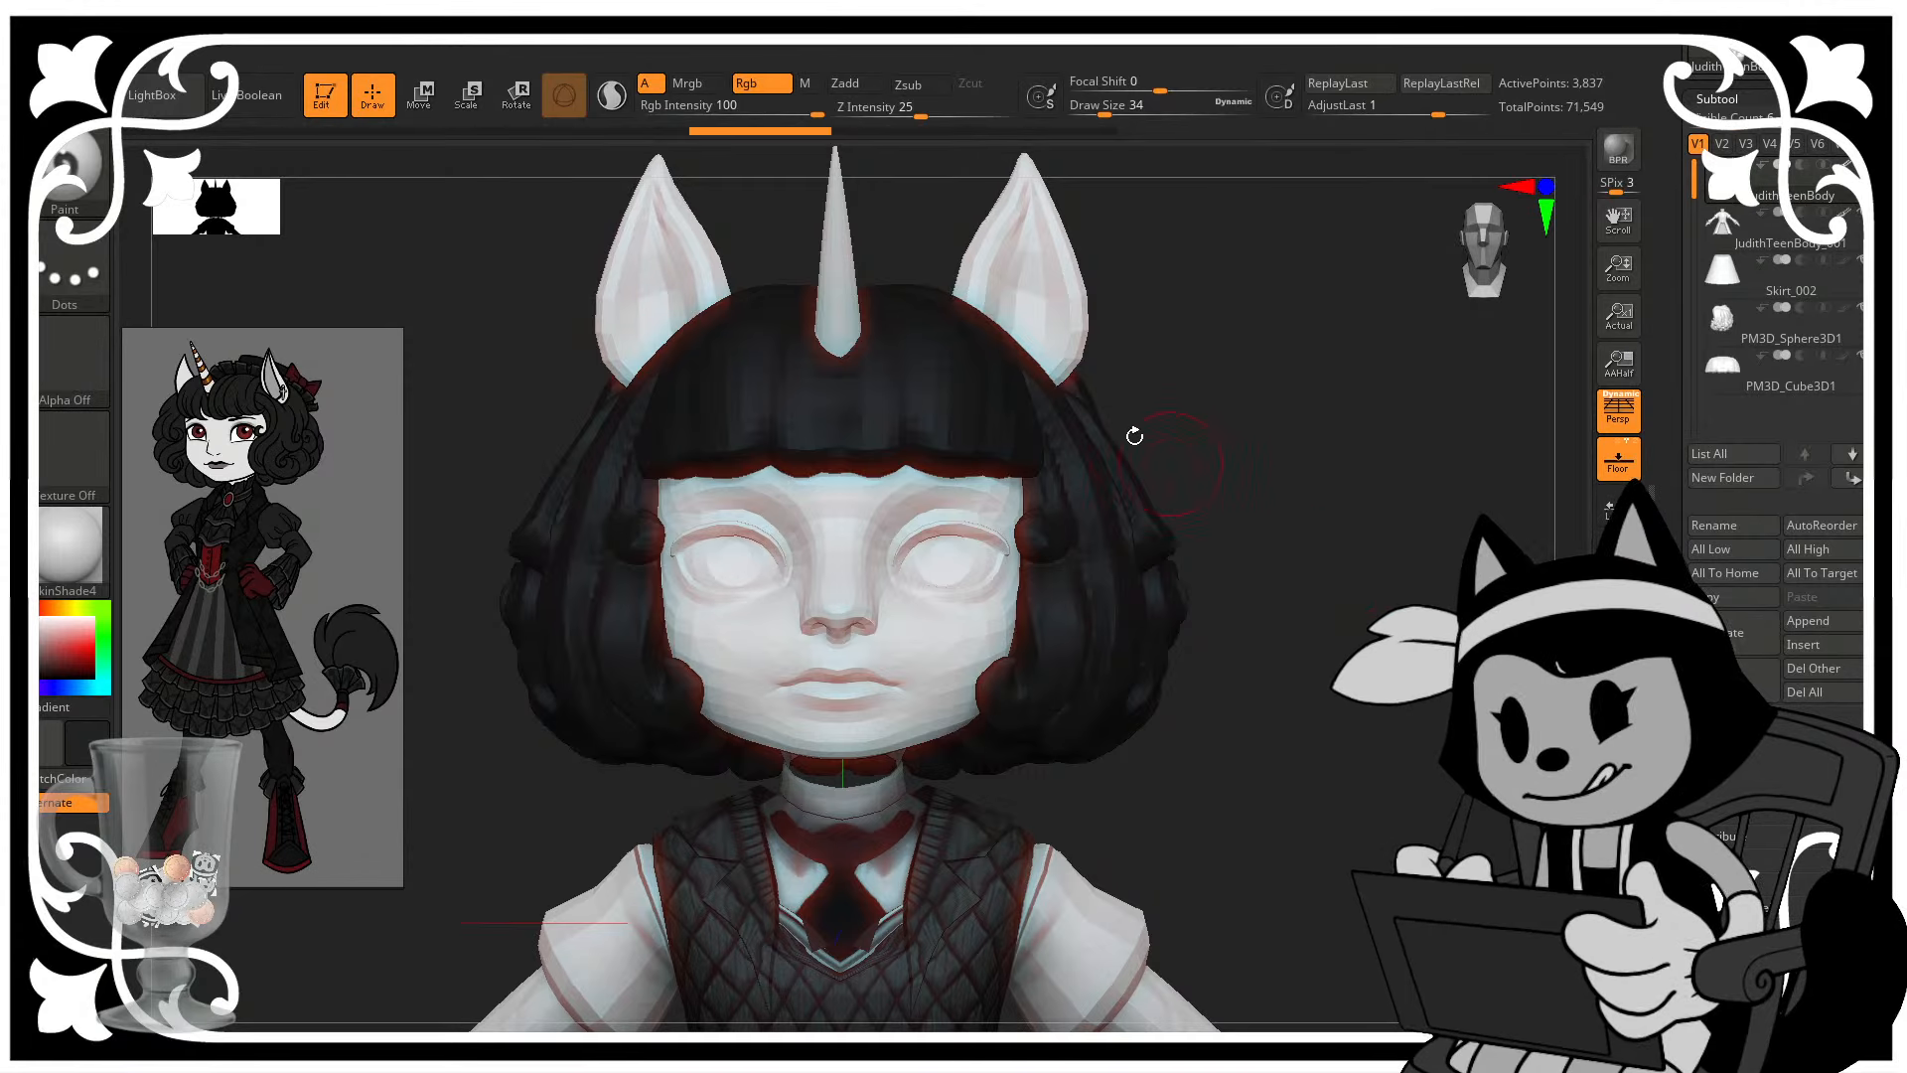
{"action": "mouse_move", "coordinate": [735, 133]}
{"action": "left_mouse_down"}
{"action": "mouse_move", "coordinate": [350, 139]}
{"action": "mouse_move", "coordinate": [1092, 131]}
{"action": "mouse_move", "coordinate": [954, 139]}
{"action": "left_mouse_up"}
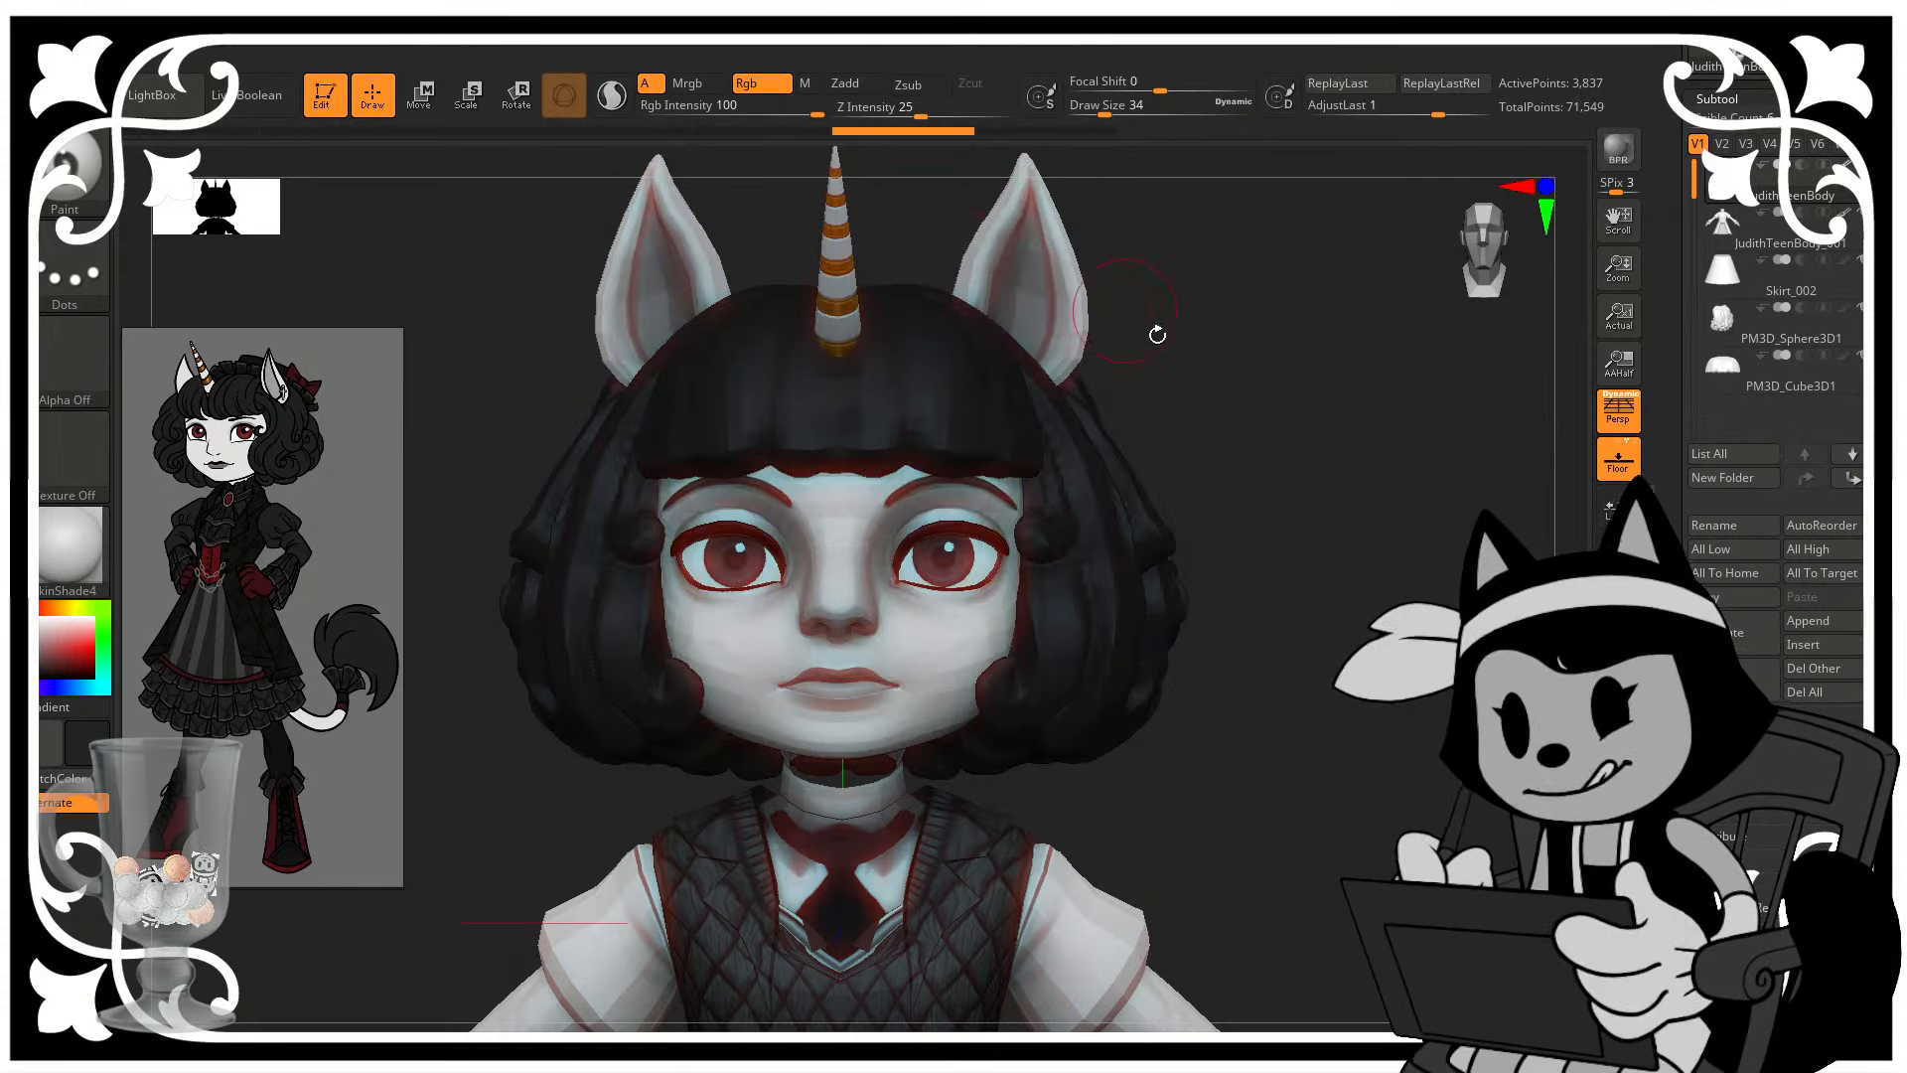
- Touch up the face paint around the eyes and beside the mouth with the Paint brush at draw sizes 22 and 26
{"action": "left_click_drag", "start_coordinate": [1252, 556], "coordinate": [1227, 666], "text": "alt"}
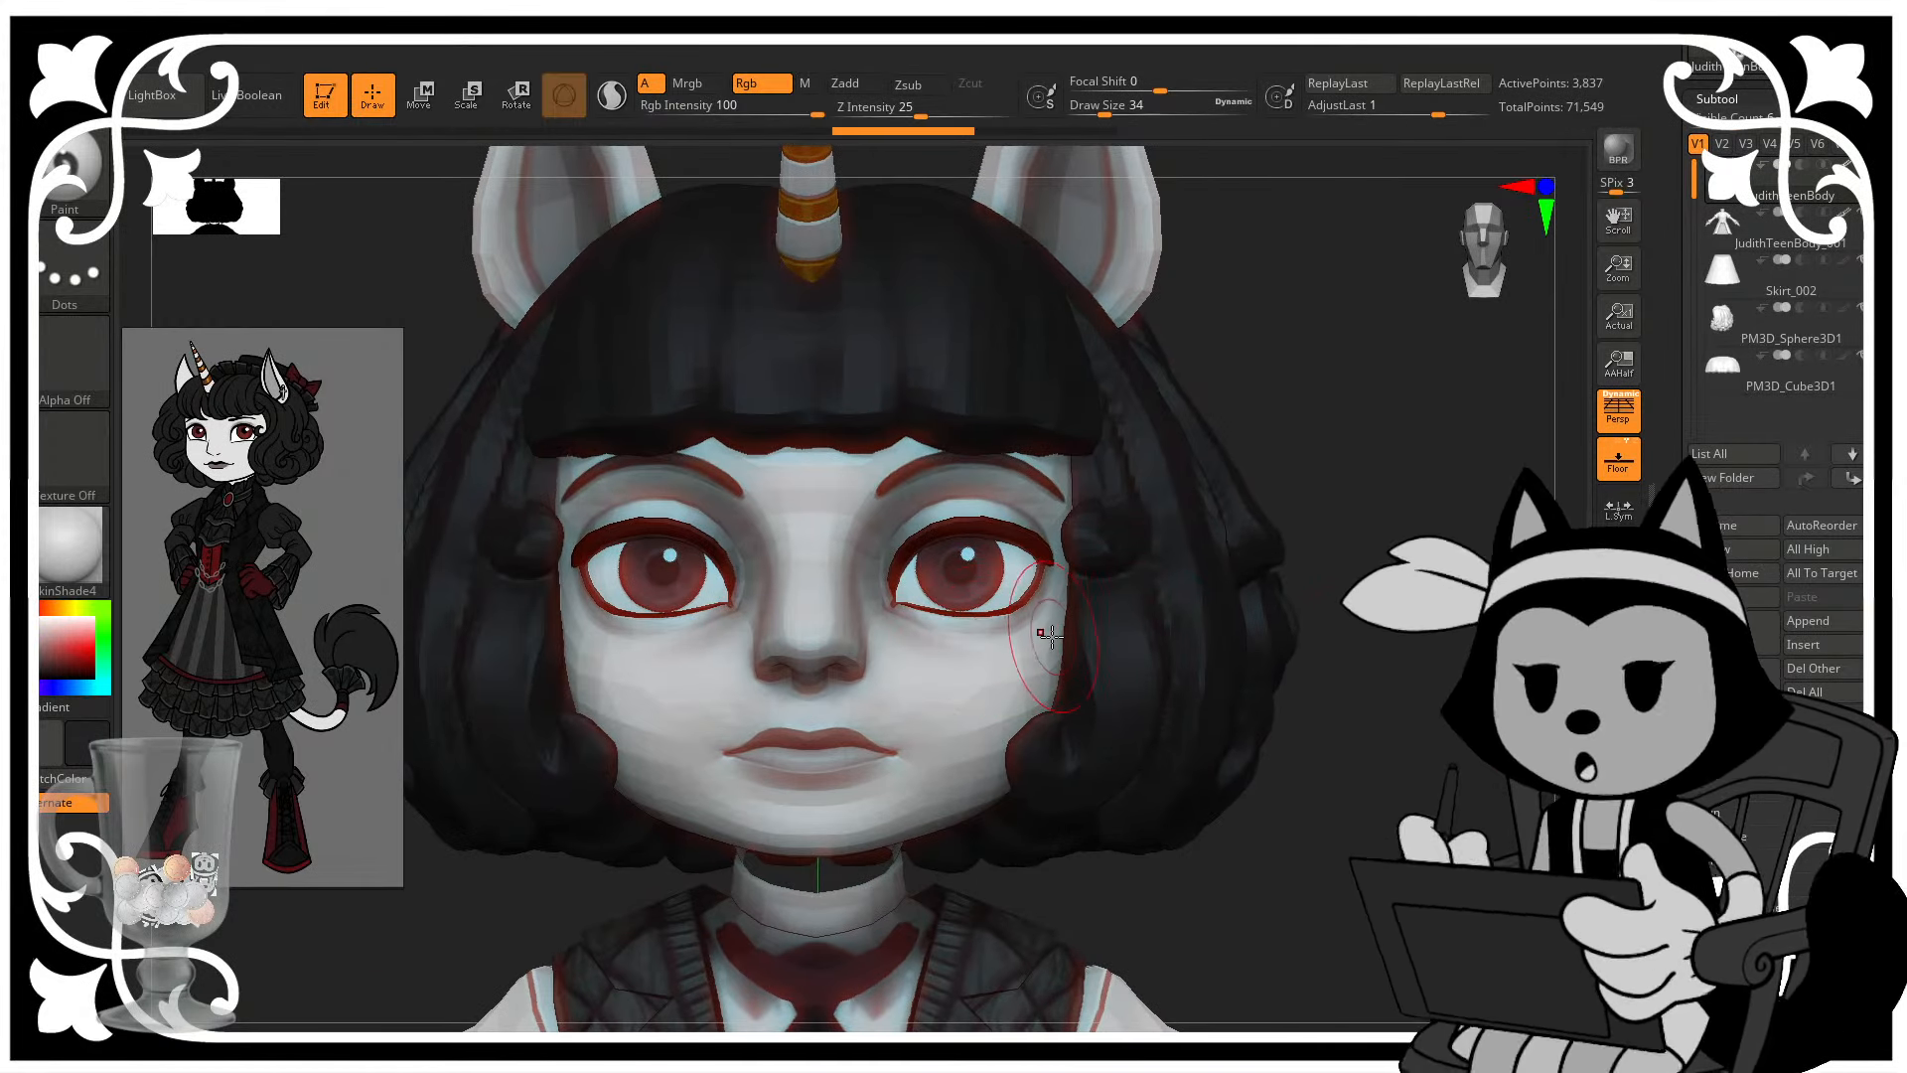
{"action": "key", "text": "bracketleft"}
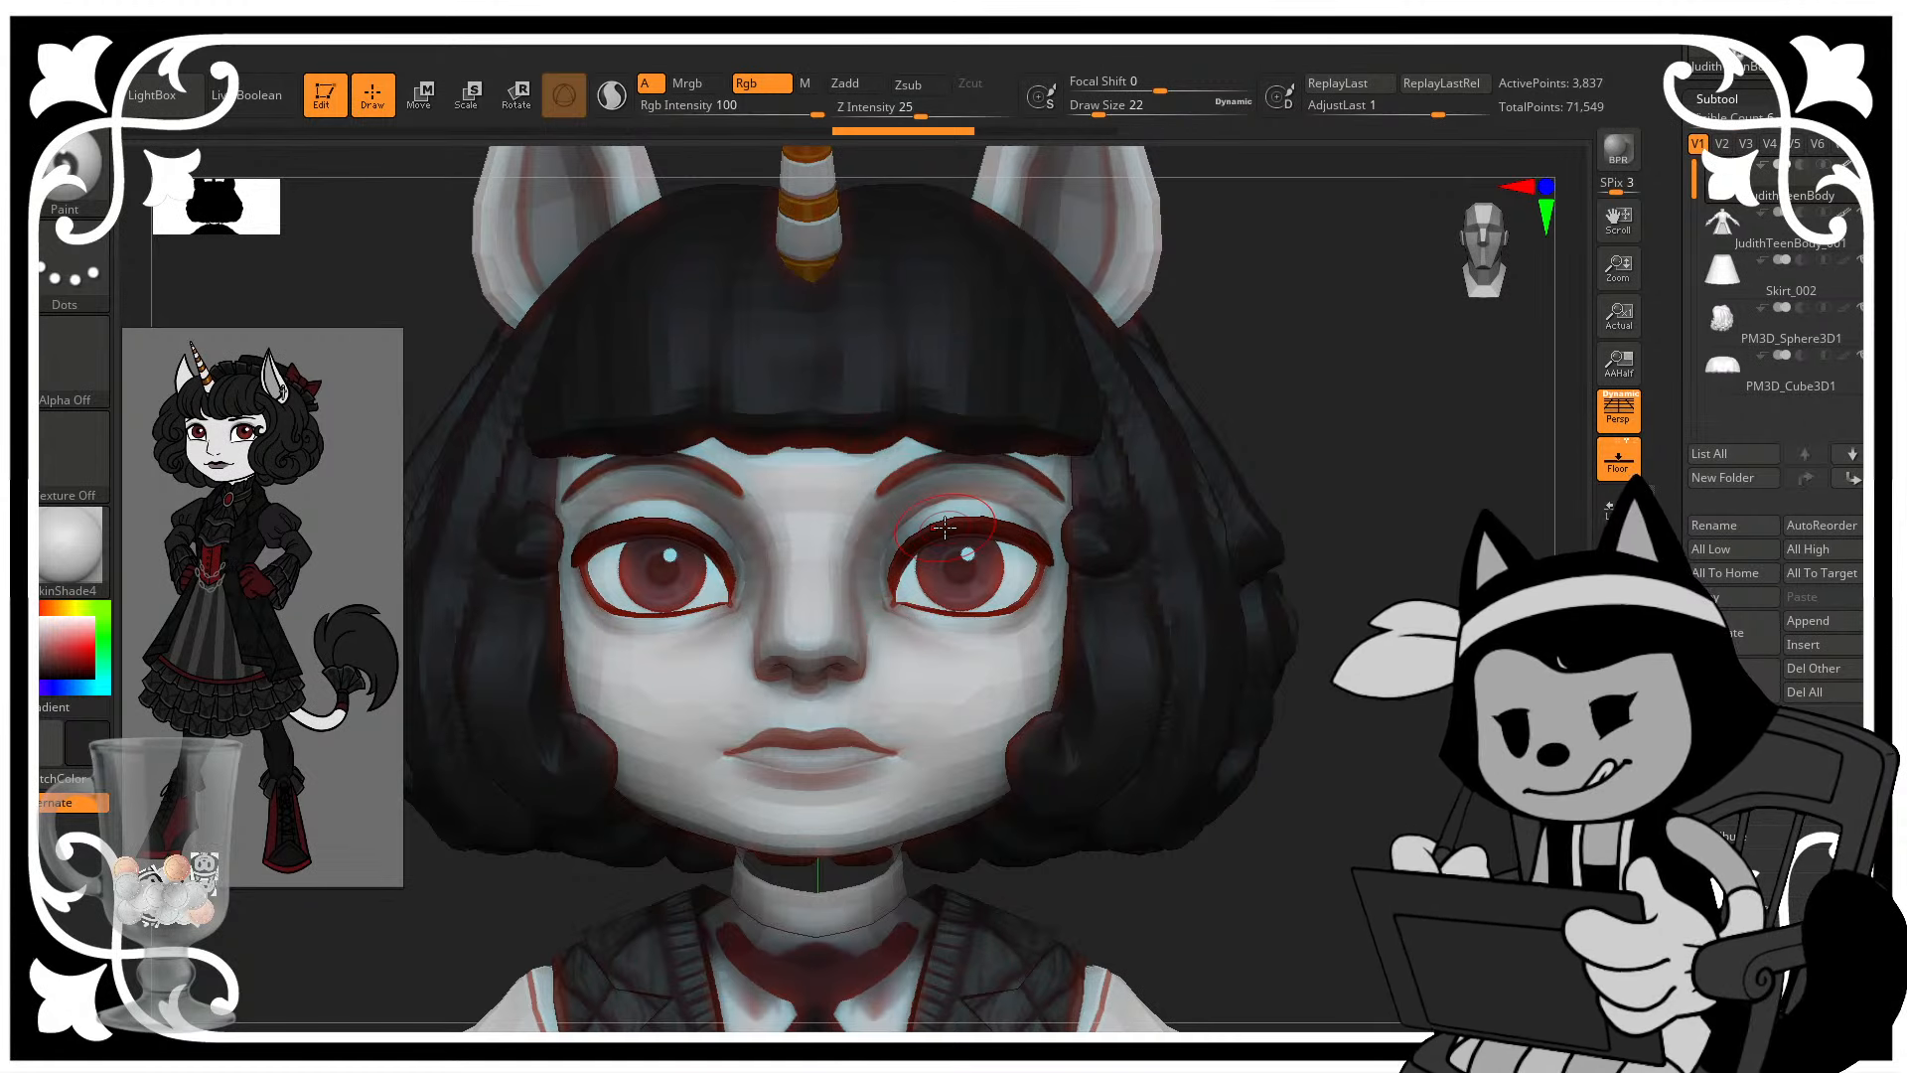
{"action": "mouse_move", "coordinate": [1351, 442]}
{"action": "left_mouse_down"}
{"action": "mouse_move", "coordinate": [1311, 397]}
{"action": "mouse_move", "coordinate": [1329, 486]}
{"action": "mouse_move", "coordinate": [1351, 471]}
{"action": "left_mouse_up"}
{"action": "key", "text": "bracketright"}
{"action": "key", "text": "bracketright"}
{"action": "key", "text": "bracketright"}
{"action": "key", "text": "bracketright"}
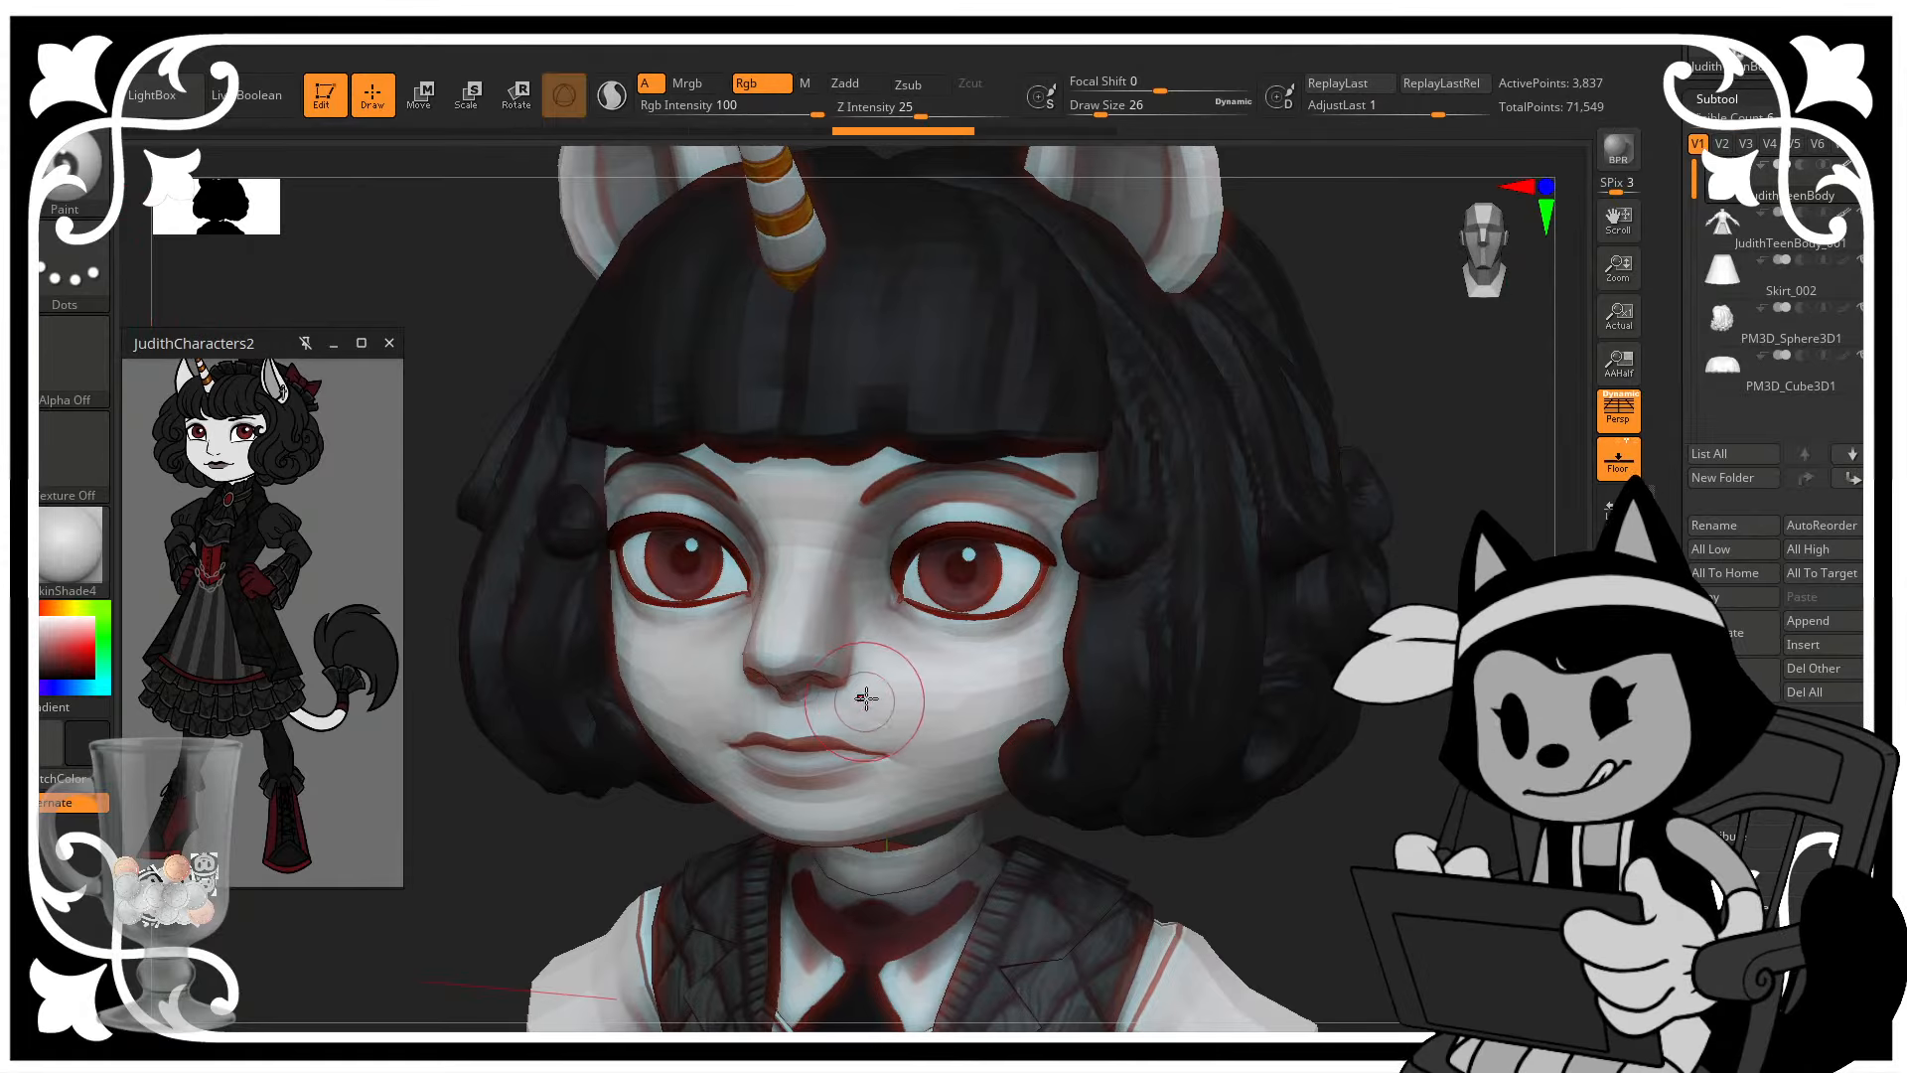
{"action": "key", "text": "bracketleft"}
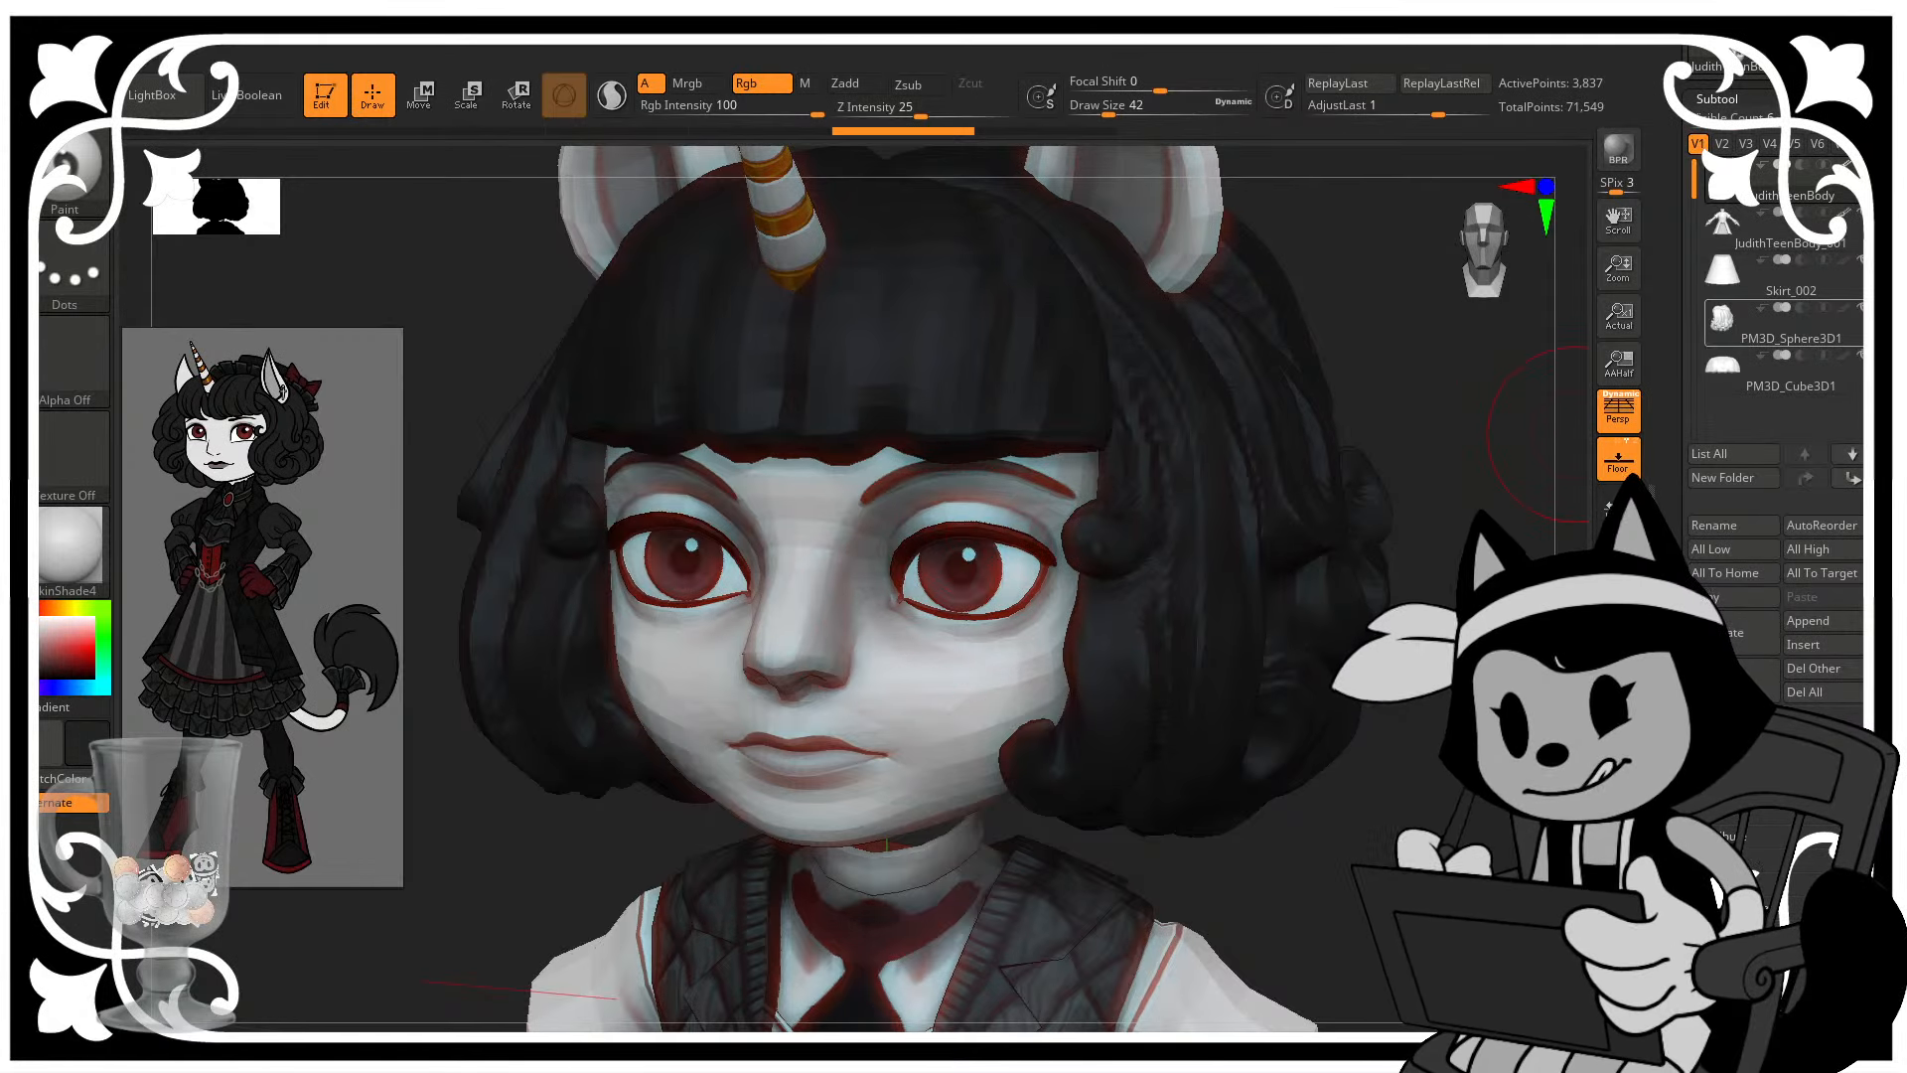
- Make the PM3D_Sphere3D1 hair subtool active and switch to the Move brush
{"action": "left_click", "coordinate": [1778, 326]}
{"action": "mouse_move", "coordinate": [1430, 477]}
{"action": "left_mouse_down", "text": "alt"}
{"action": "mouse_move", "coordinate": [1421, 397]}
{"action": "mouse_move", "coordinate": [1415, 457]}
{"action": "left_mouse_up", "text": "alt"}
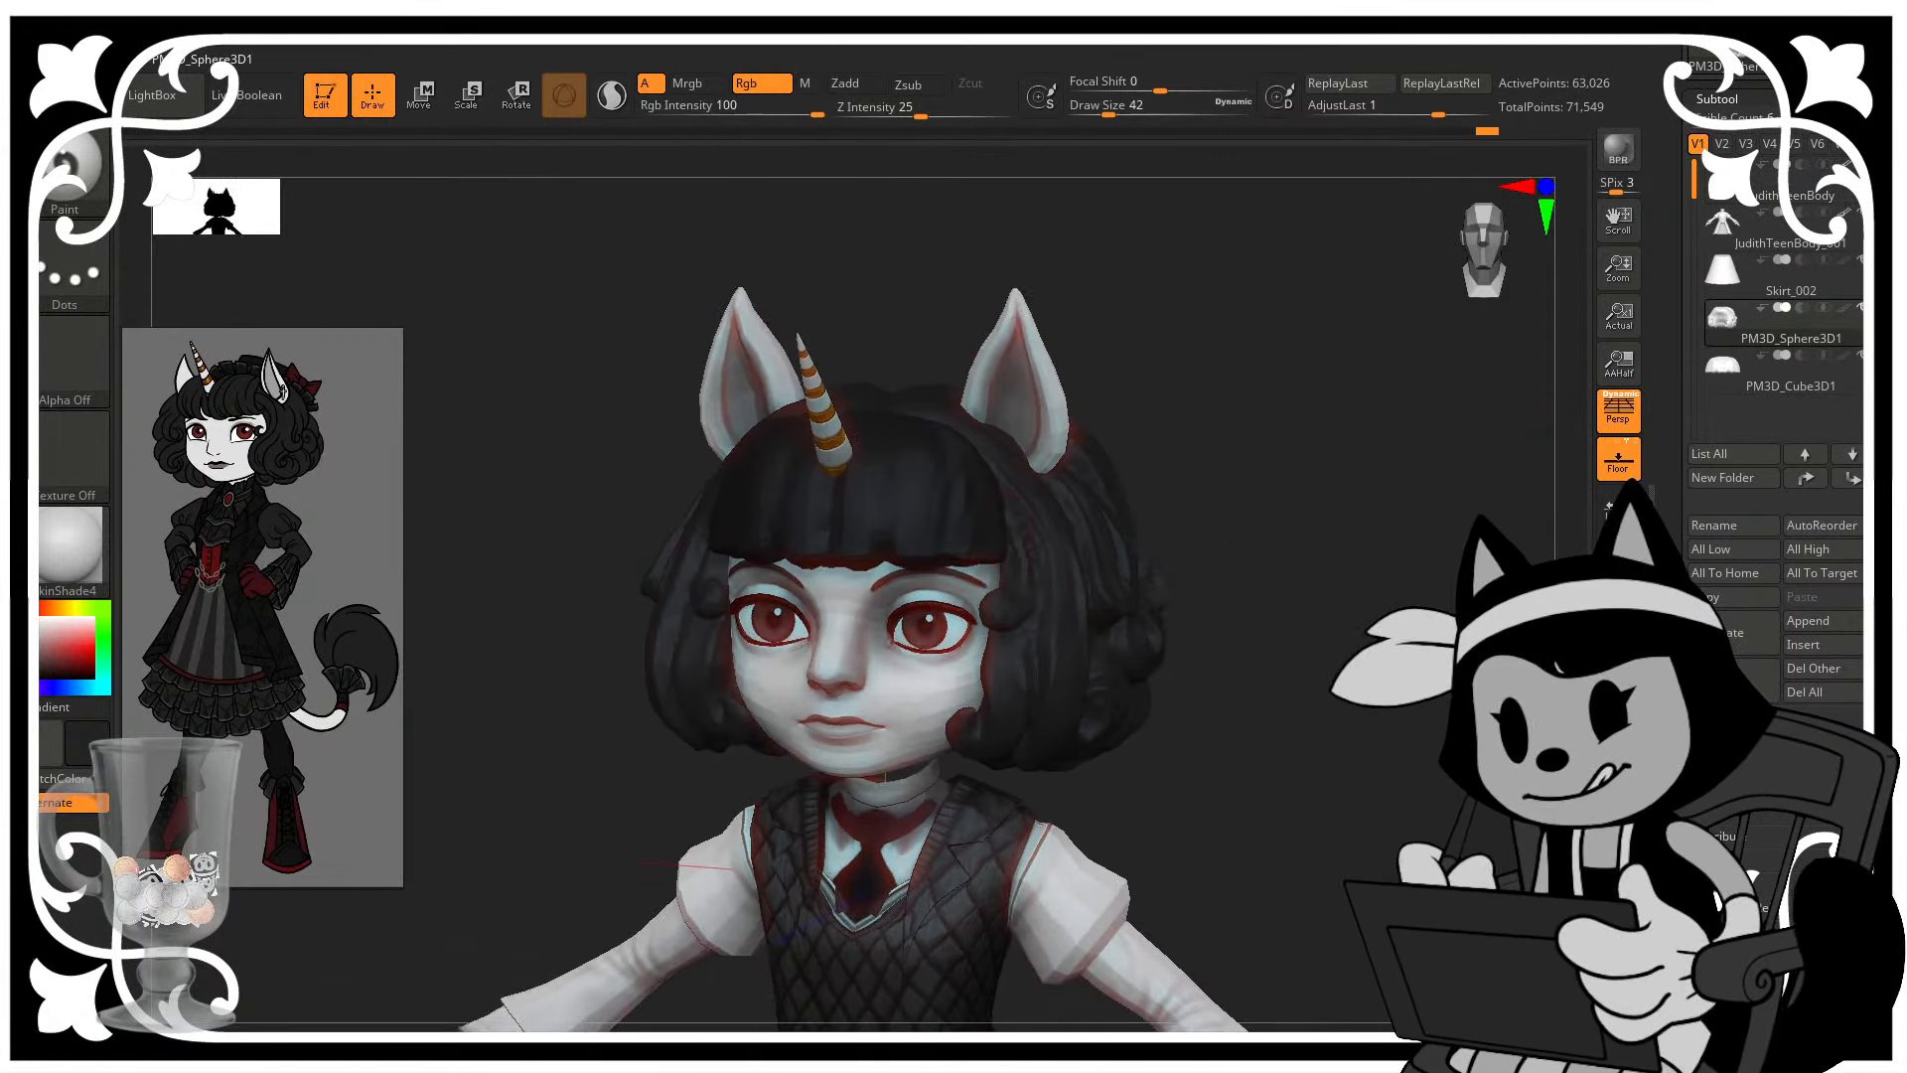
{"action": "key", "text": "b"}
{"action": "key", "text": "m"}
{"action": "key", "text": "v"}
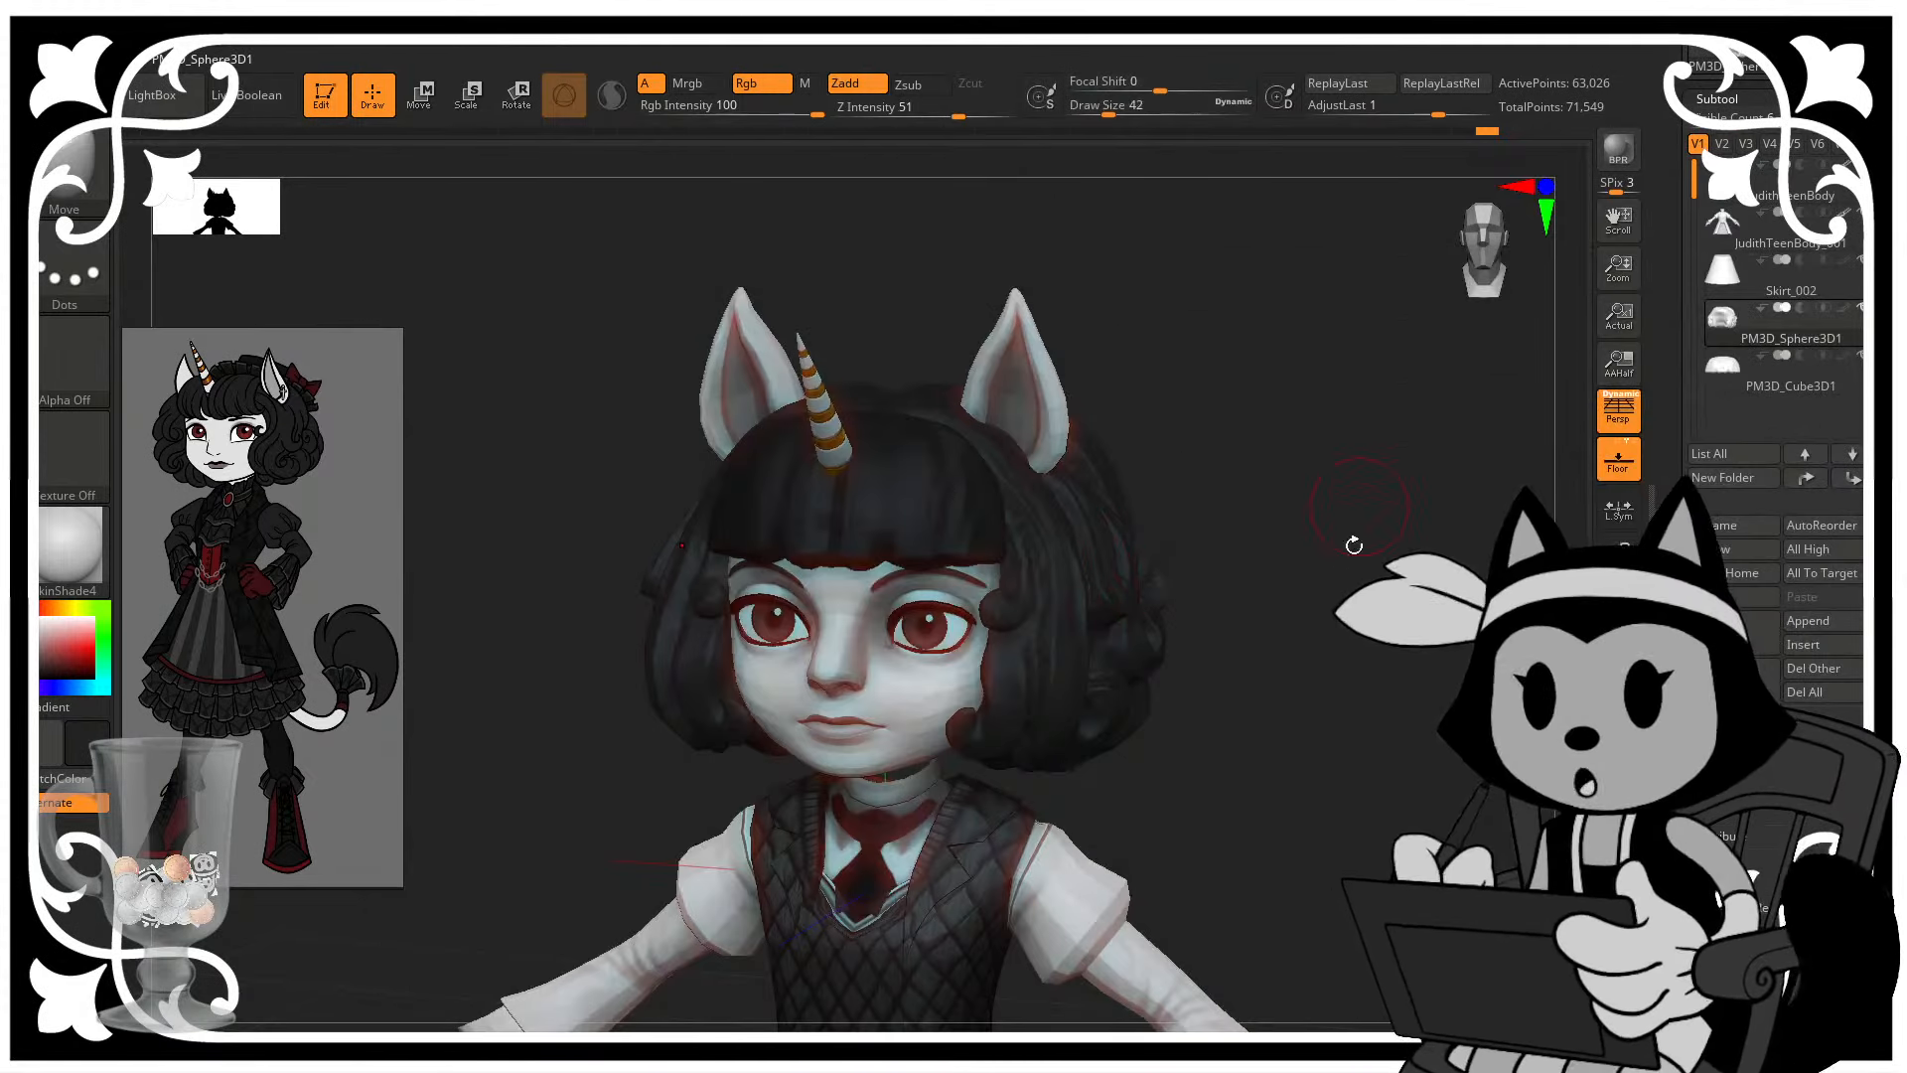
- Examine the character's face, bob and full silhouette from the front, both sides and the back
{"action": "left_click_drag", "start_coordinate": [1291, 476], "coordinate": [1291, 546], "text": "alt"}
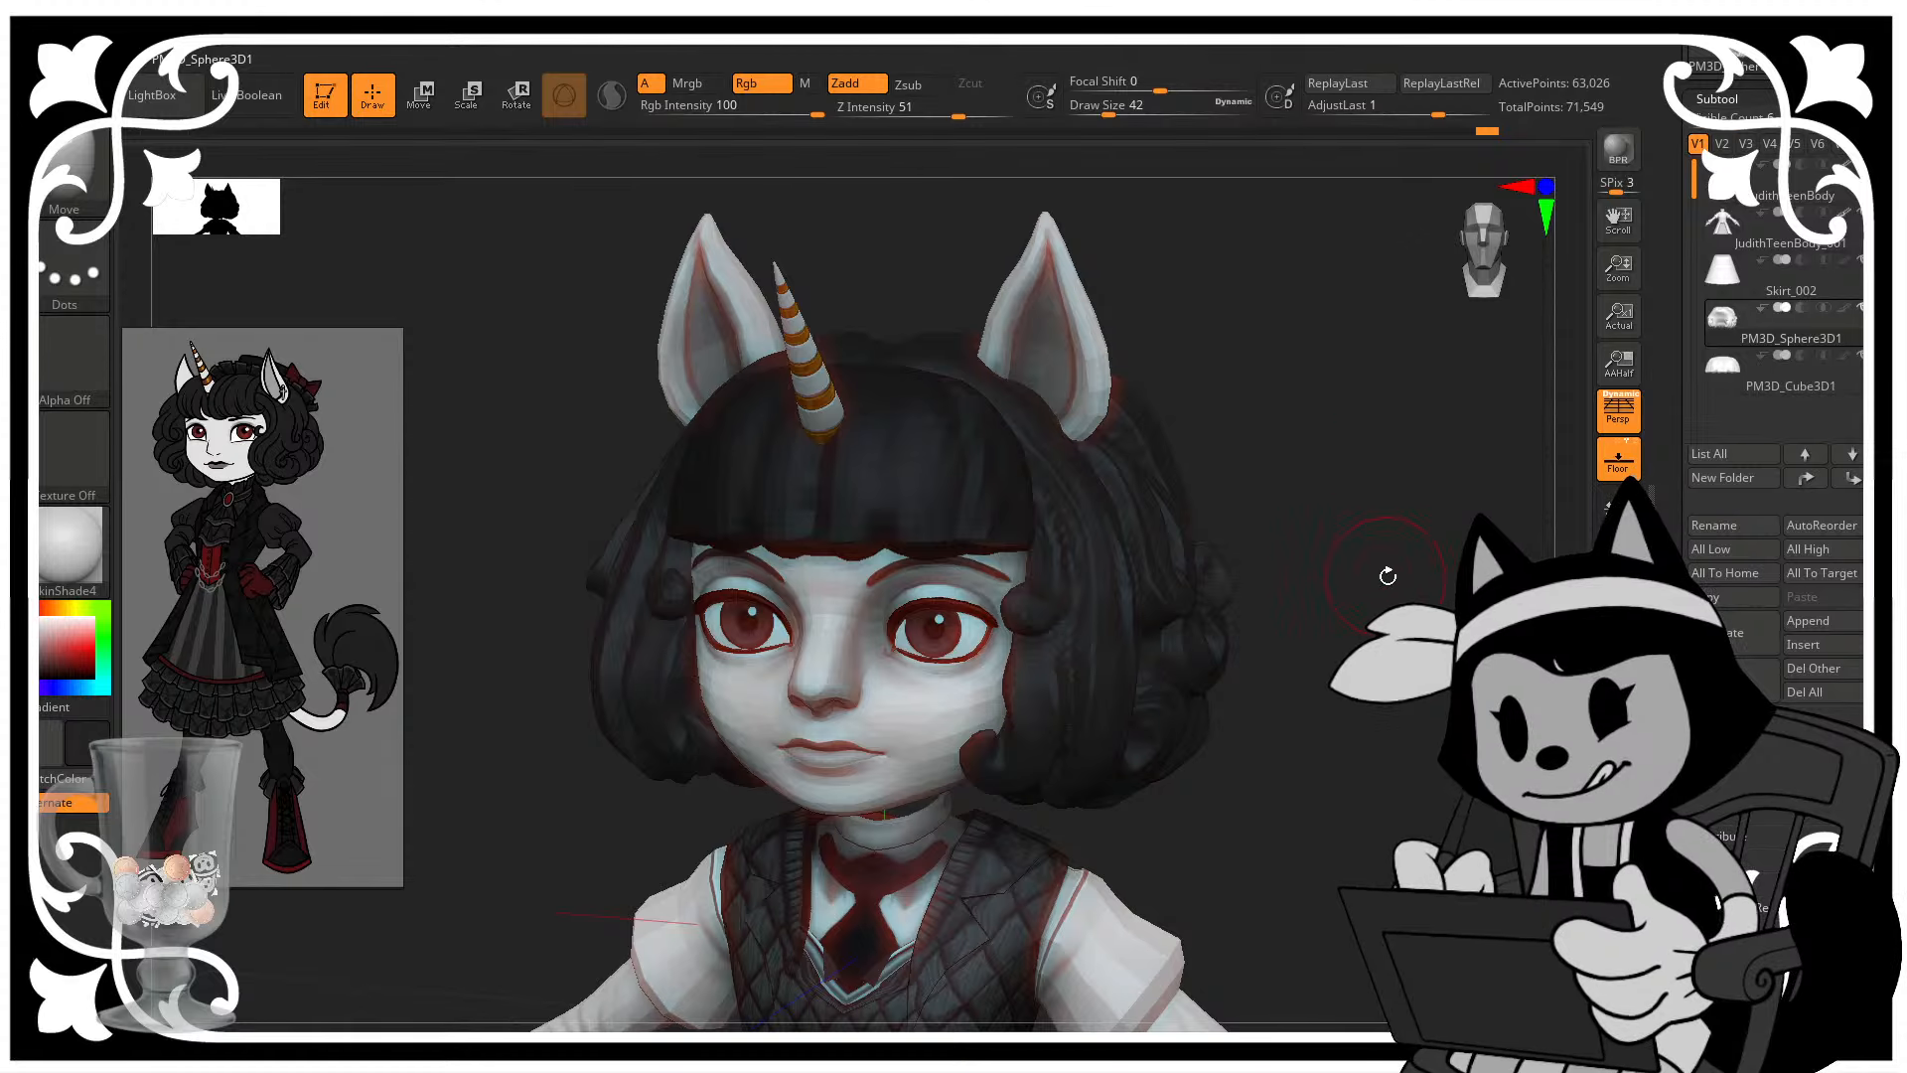
{"action": "mouse_move", "coordinate": [1388, 576]}
{"action": "left_mouse_down"}
{"action": "mouse_move", "coordinate": [1430, 596]}
{"action": "mouse_move", "coordinate": [1390, 581]}
{"action": "mouse_move", "coordinate": [1415, 556]}
{"action": "mouse_move", "coordinate": [1388, 548]}
{"action": "mouse_move", "coordinate": [1383, 582]}
{"action": "mouse_move", "coordinate": [1336, 588]}
{"action": "mouse_move", "coordinate": [1450, 568]}
{"action": "mouse_move", "coordinate": [1385, 583]}
{"action": "left_mouse_up"}
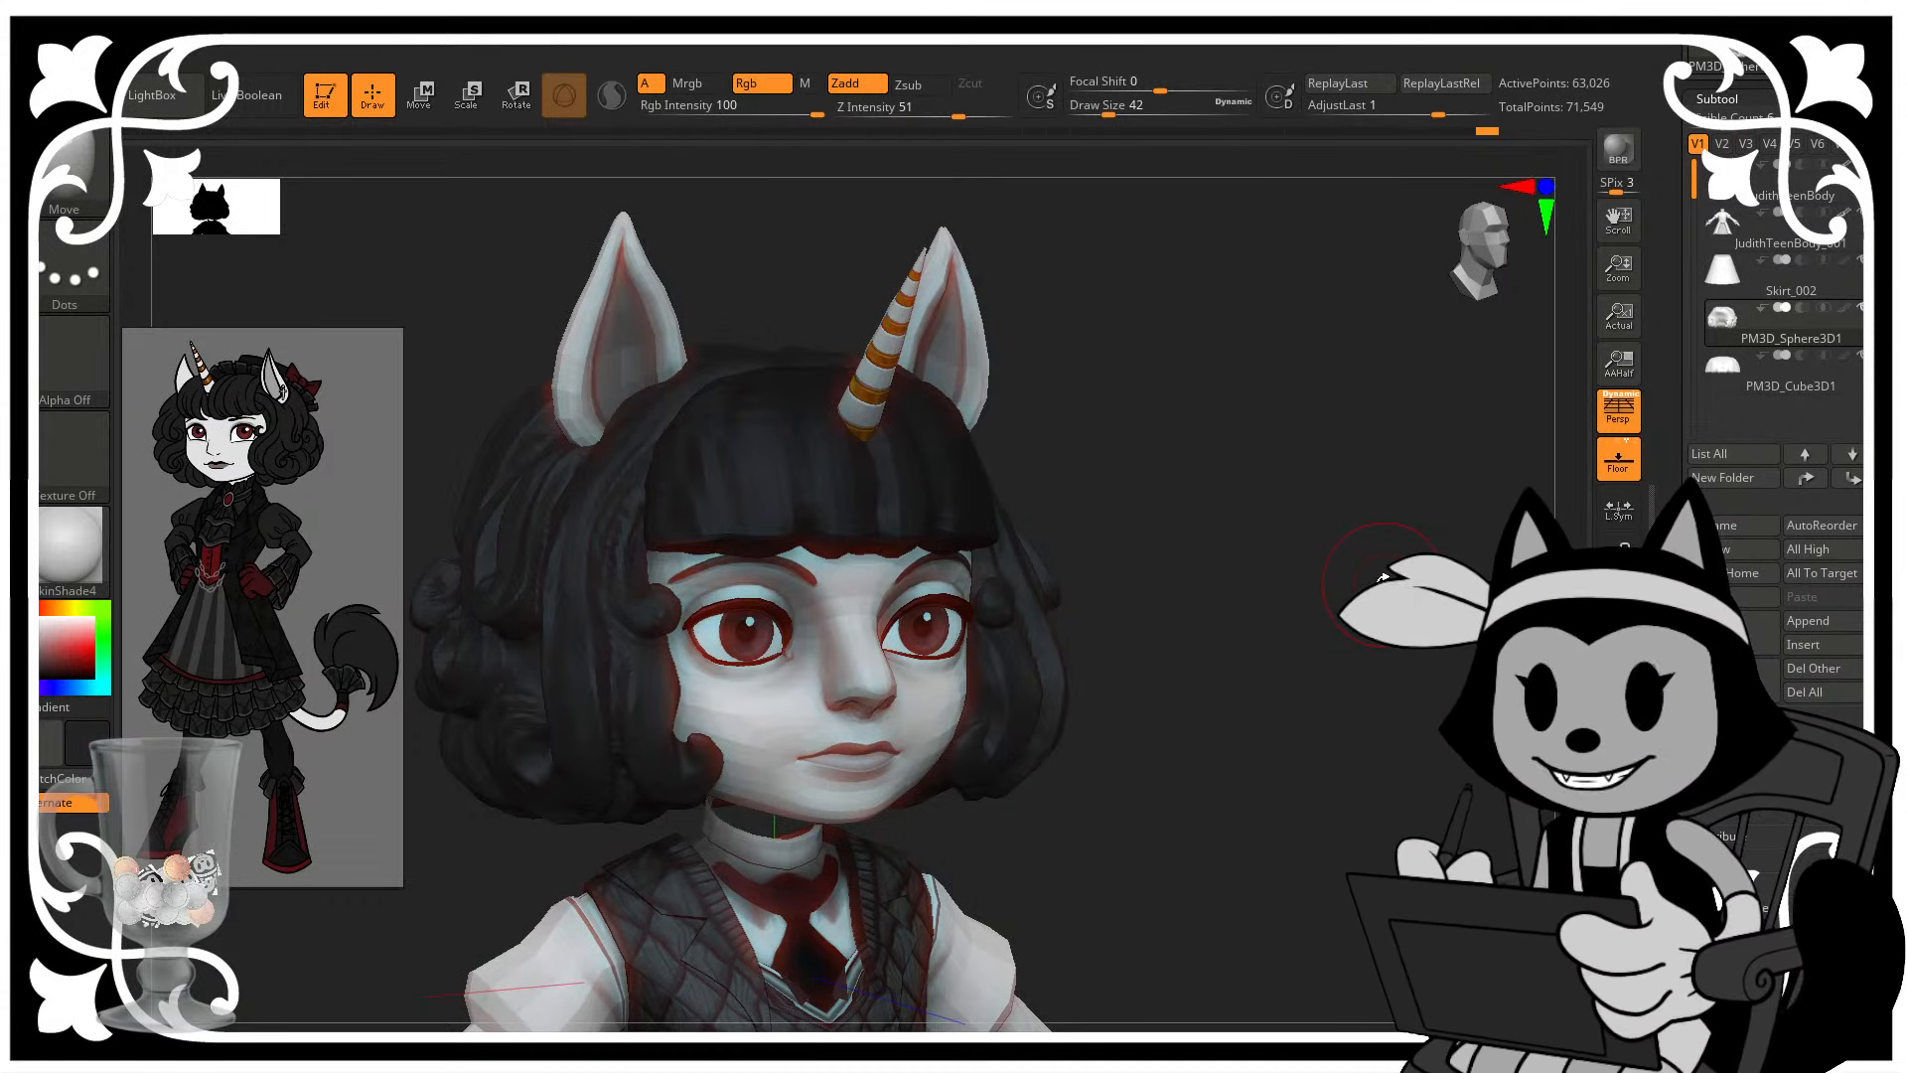
{"action": "left_click_drag", "start_coordinate": [1282, 661], "coordinate": [1368, 484]}
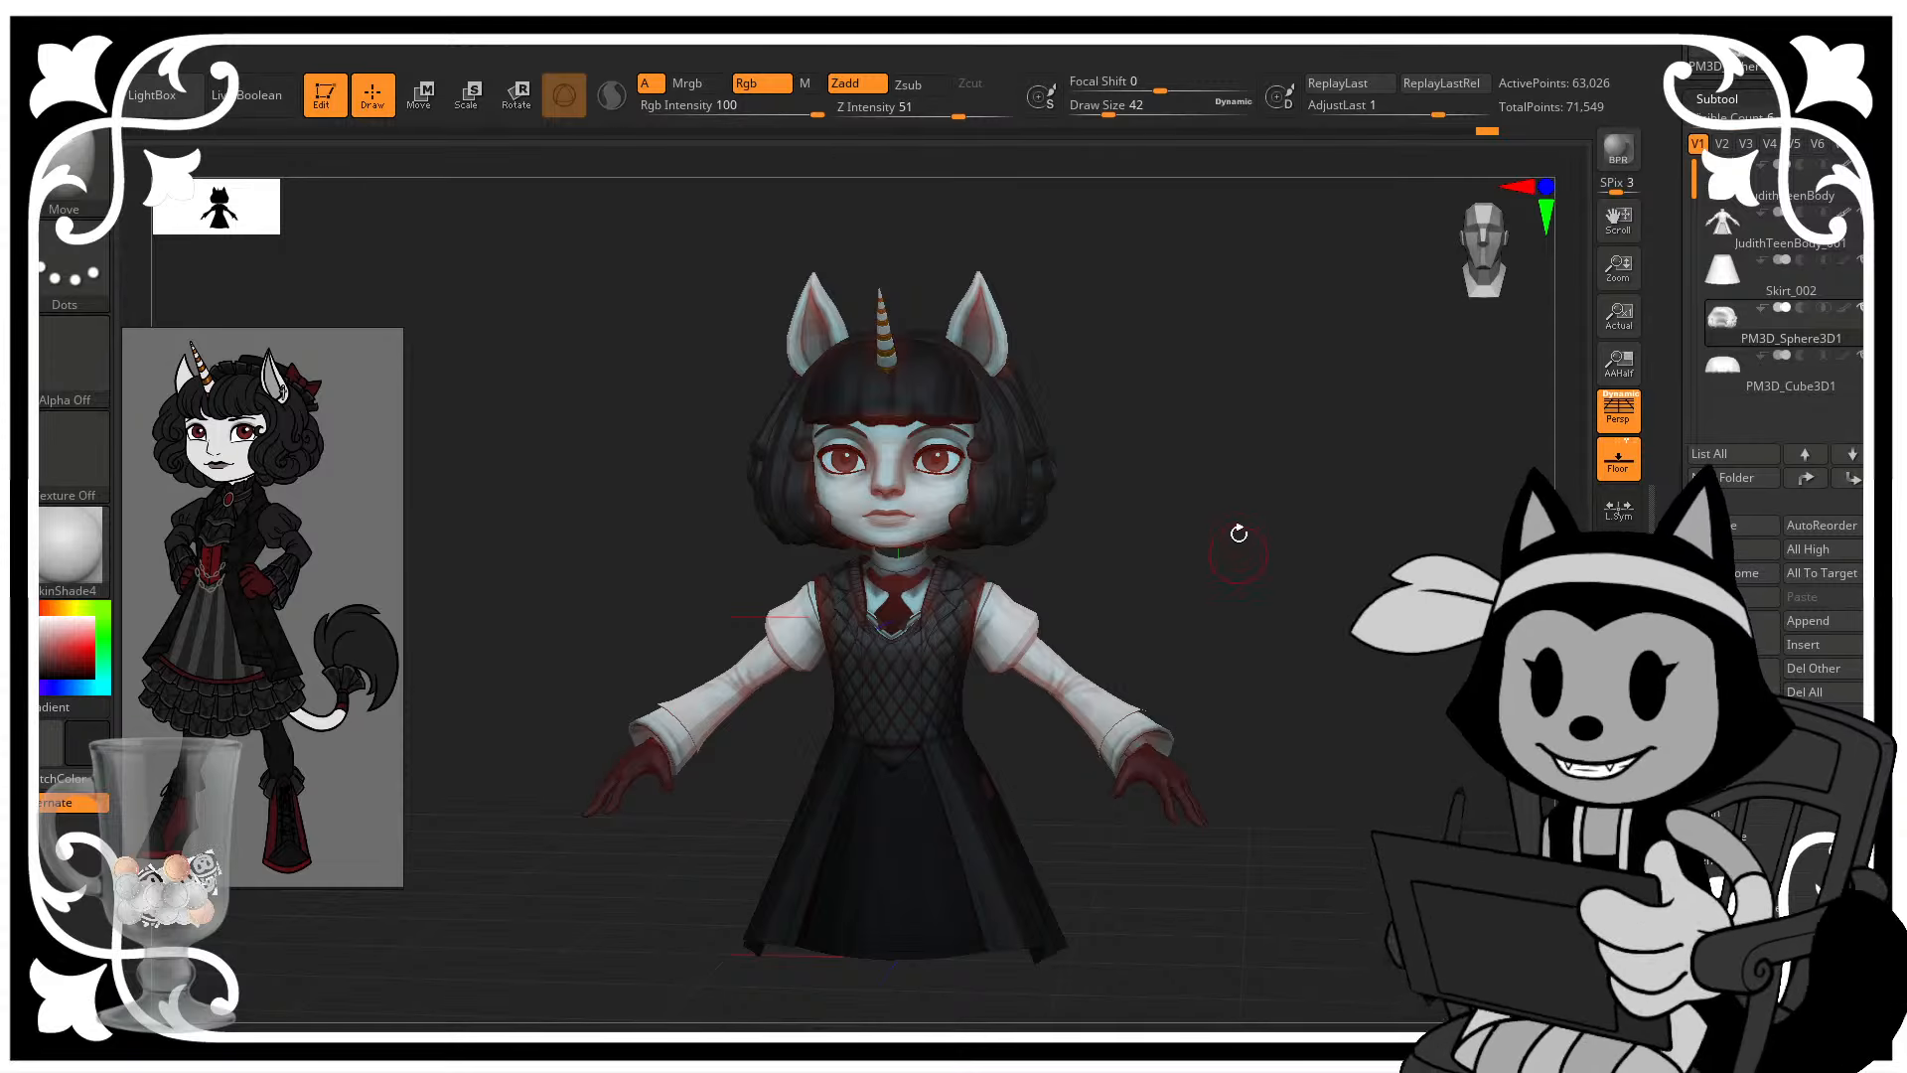
{"action": "left_click_drag", "start_coordinate": [1249, 579], "coordinate": [1388, 875]}
{"action": "left_click_drag", "start_coordinate": [626, 1023], "coordinate": [582, 964], "text": "alt"}
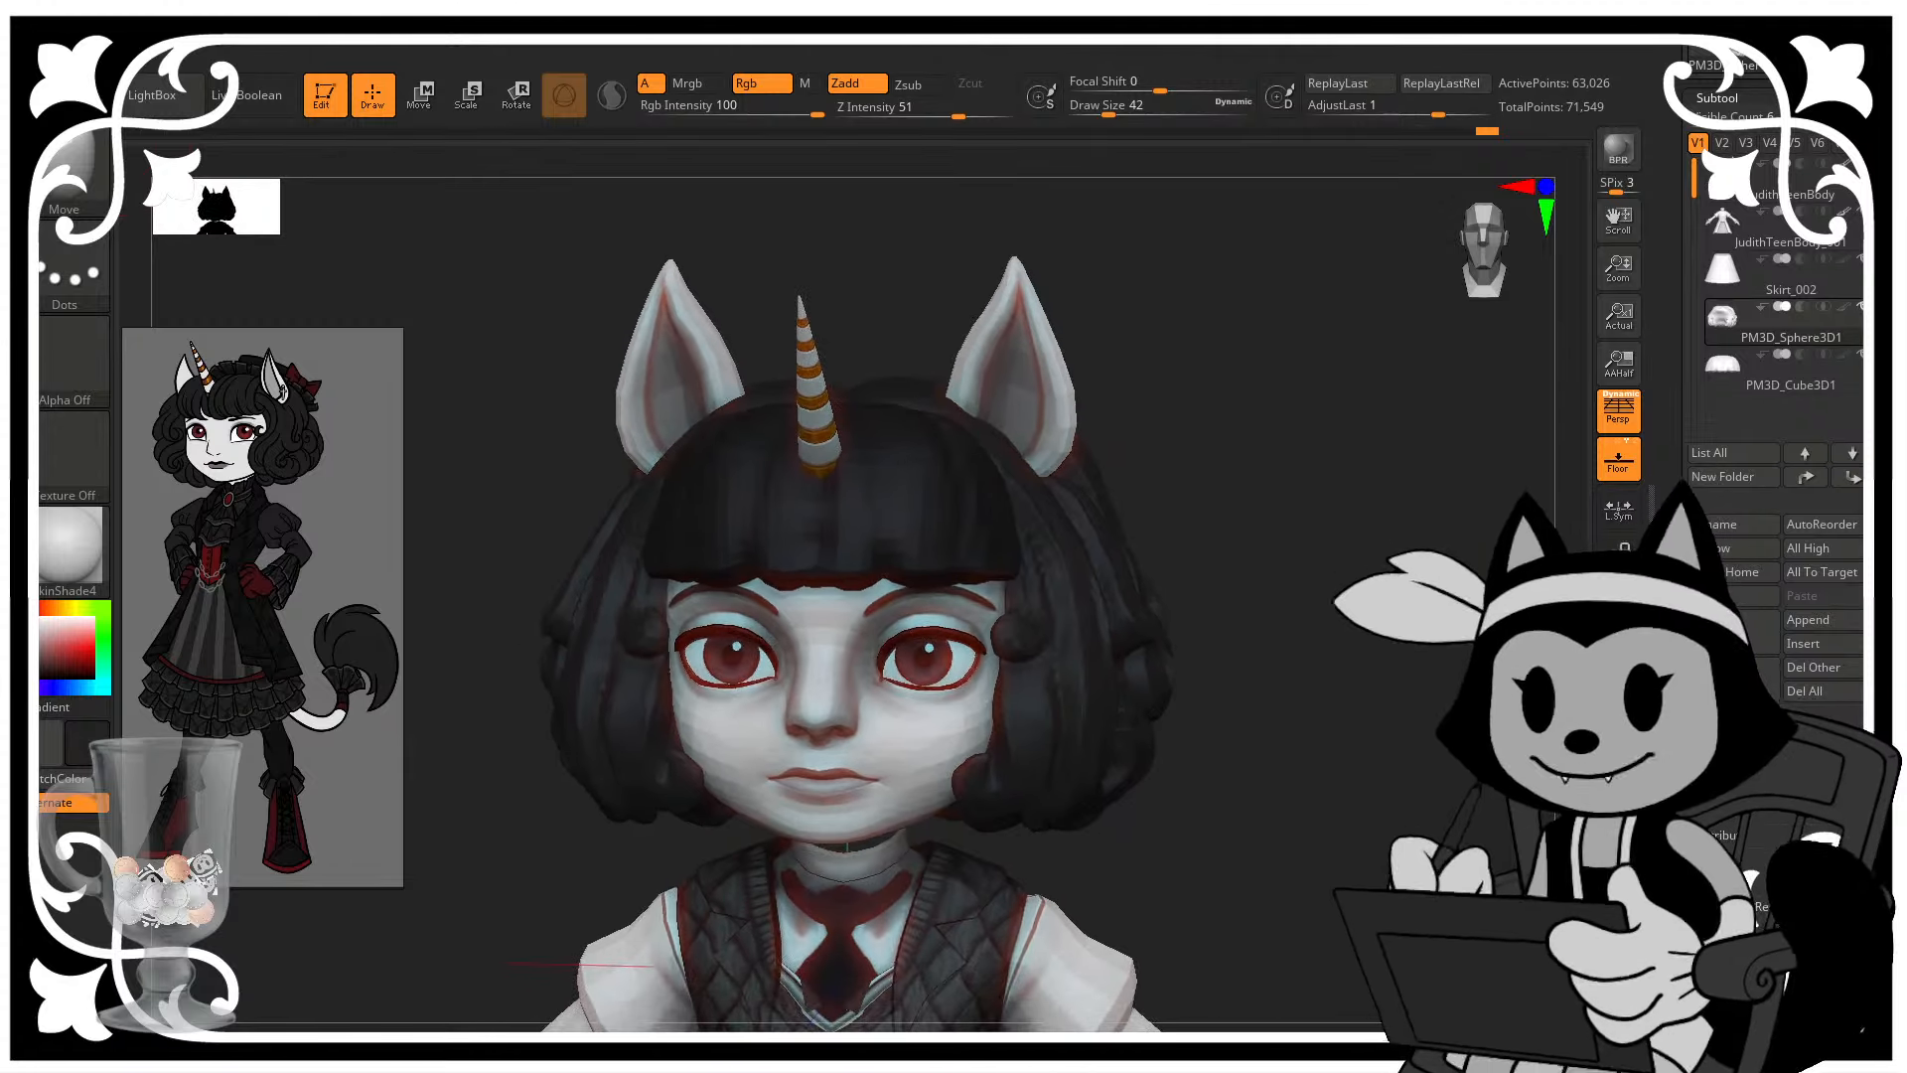
{"action": "left_click_drag", "start_coordinate": [1463, 596], "coordinate": [1190, 553]}
{"action": "left_click_drag", "start_coordinate": [1391, 556], "coordinate": [1250, 556]}
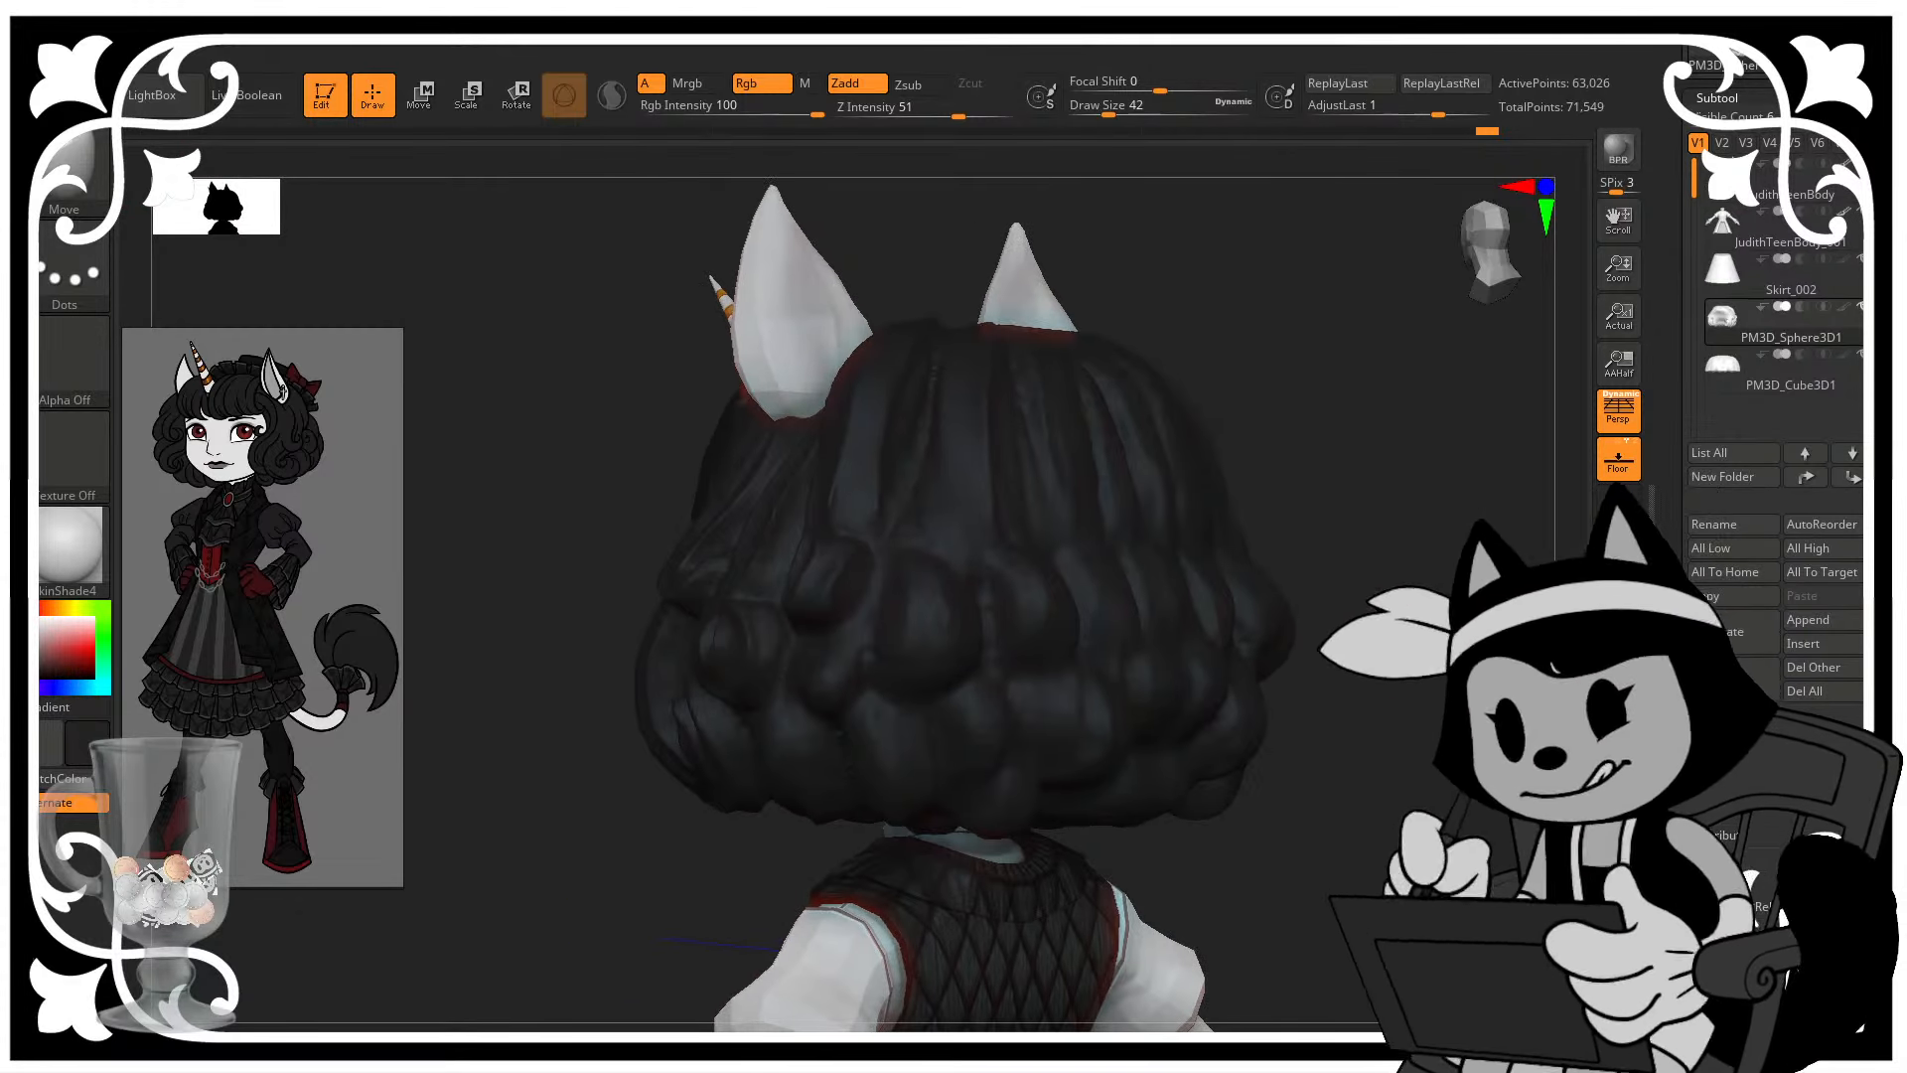
{"action": "left_click_drag", "start_coordinate": [1440, 745], "coordinate": [1406, 706], "text": "alt"}
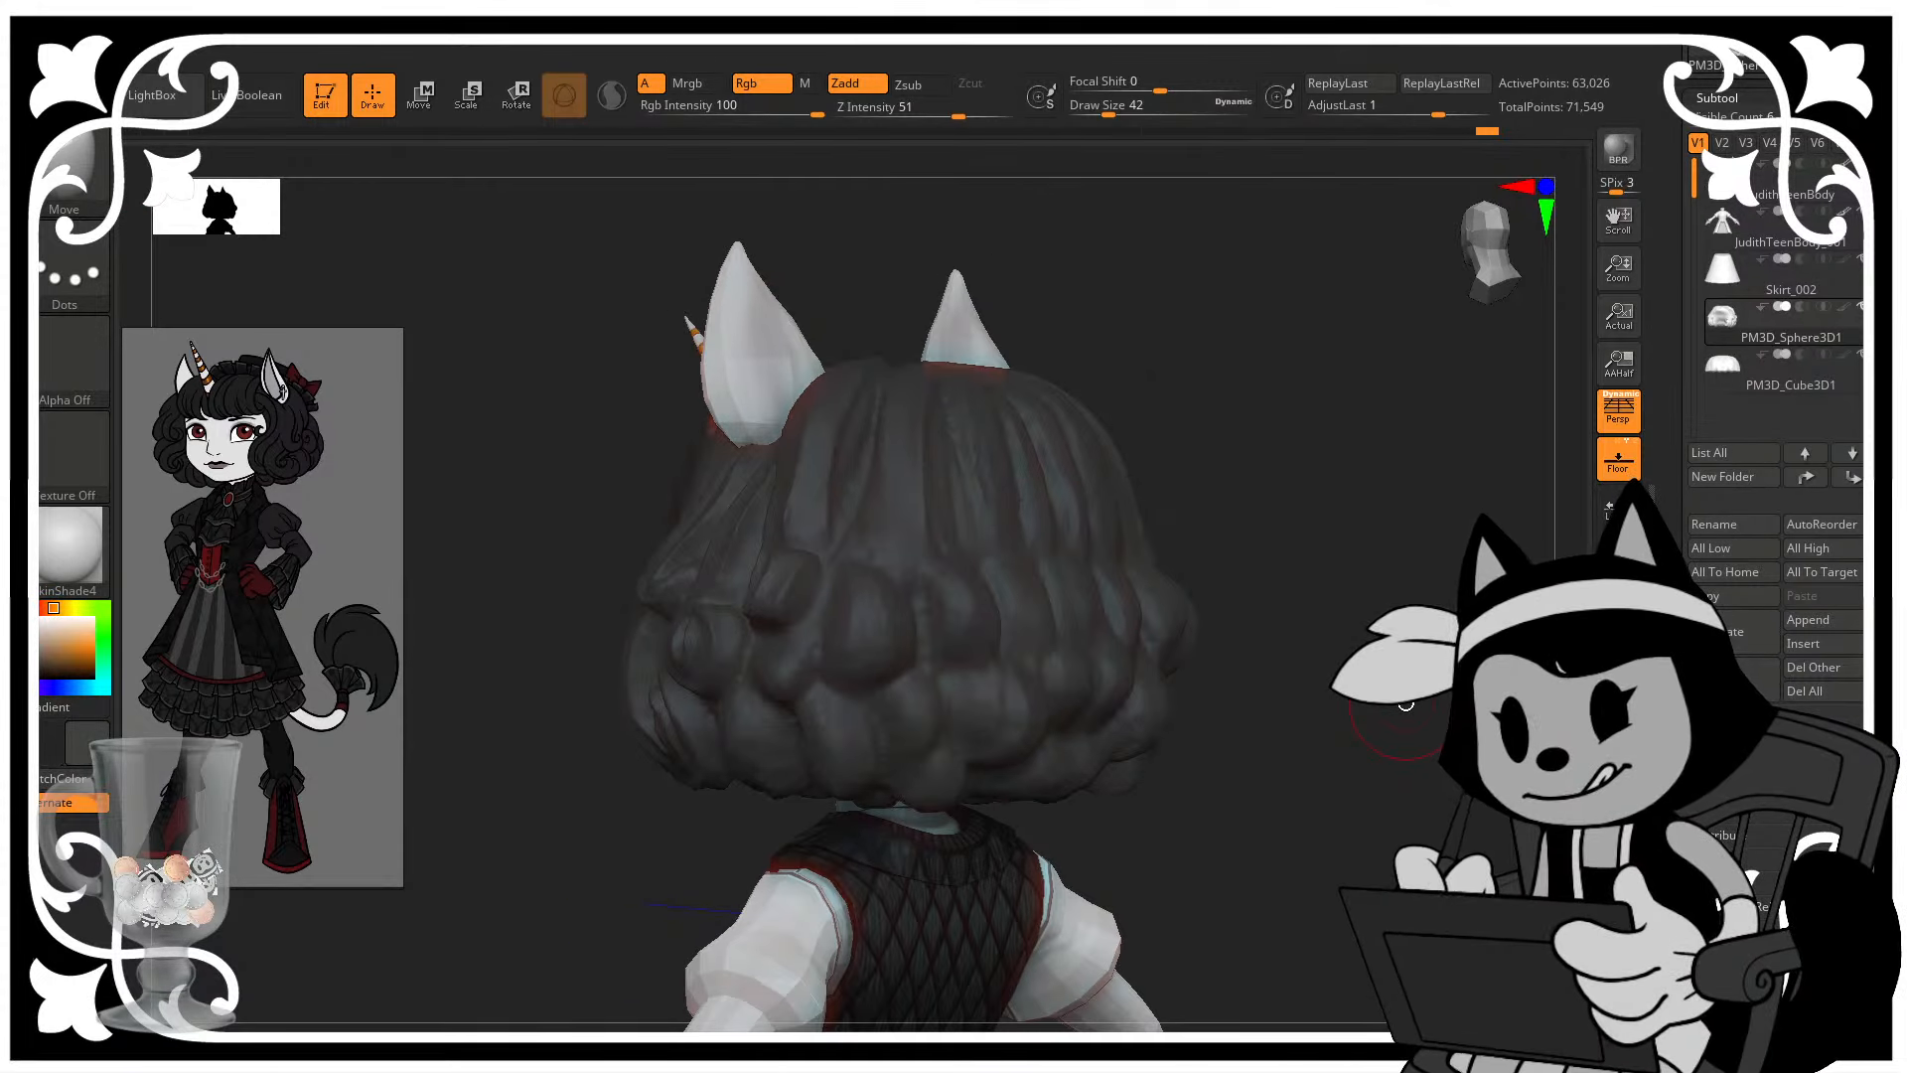
- Deepen the strand grooves at the back of the hair with the DamStandard brush at Z intensity 33 and draw size 46
{"action": "key", "text": "b"}
{"action": "key", "text": "d"}
{"action": "key", "text": "s"}
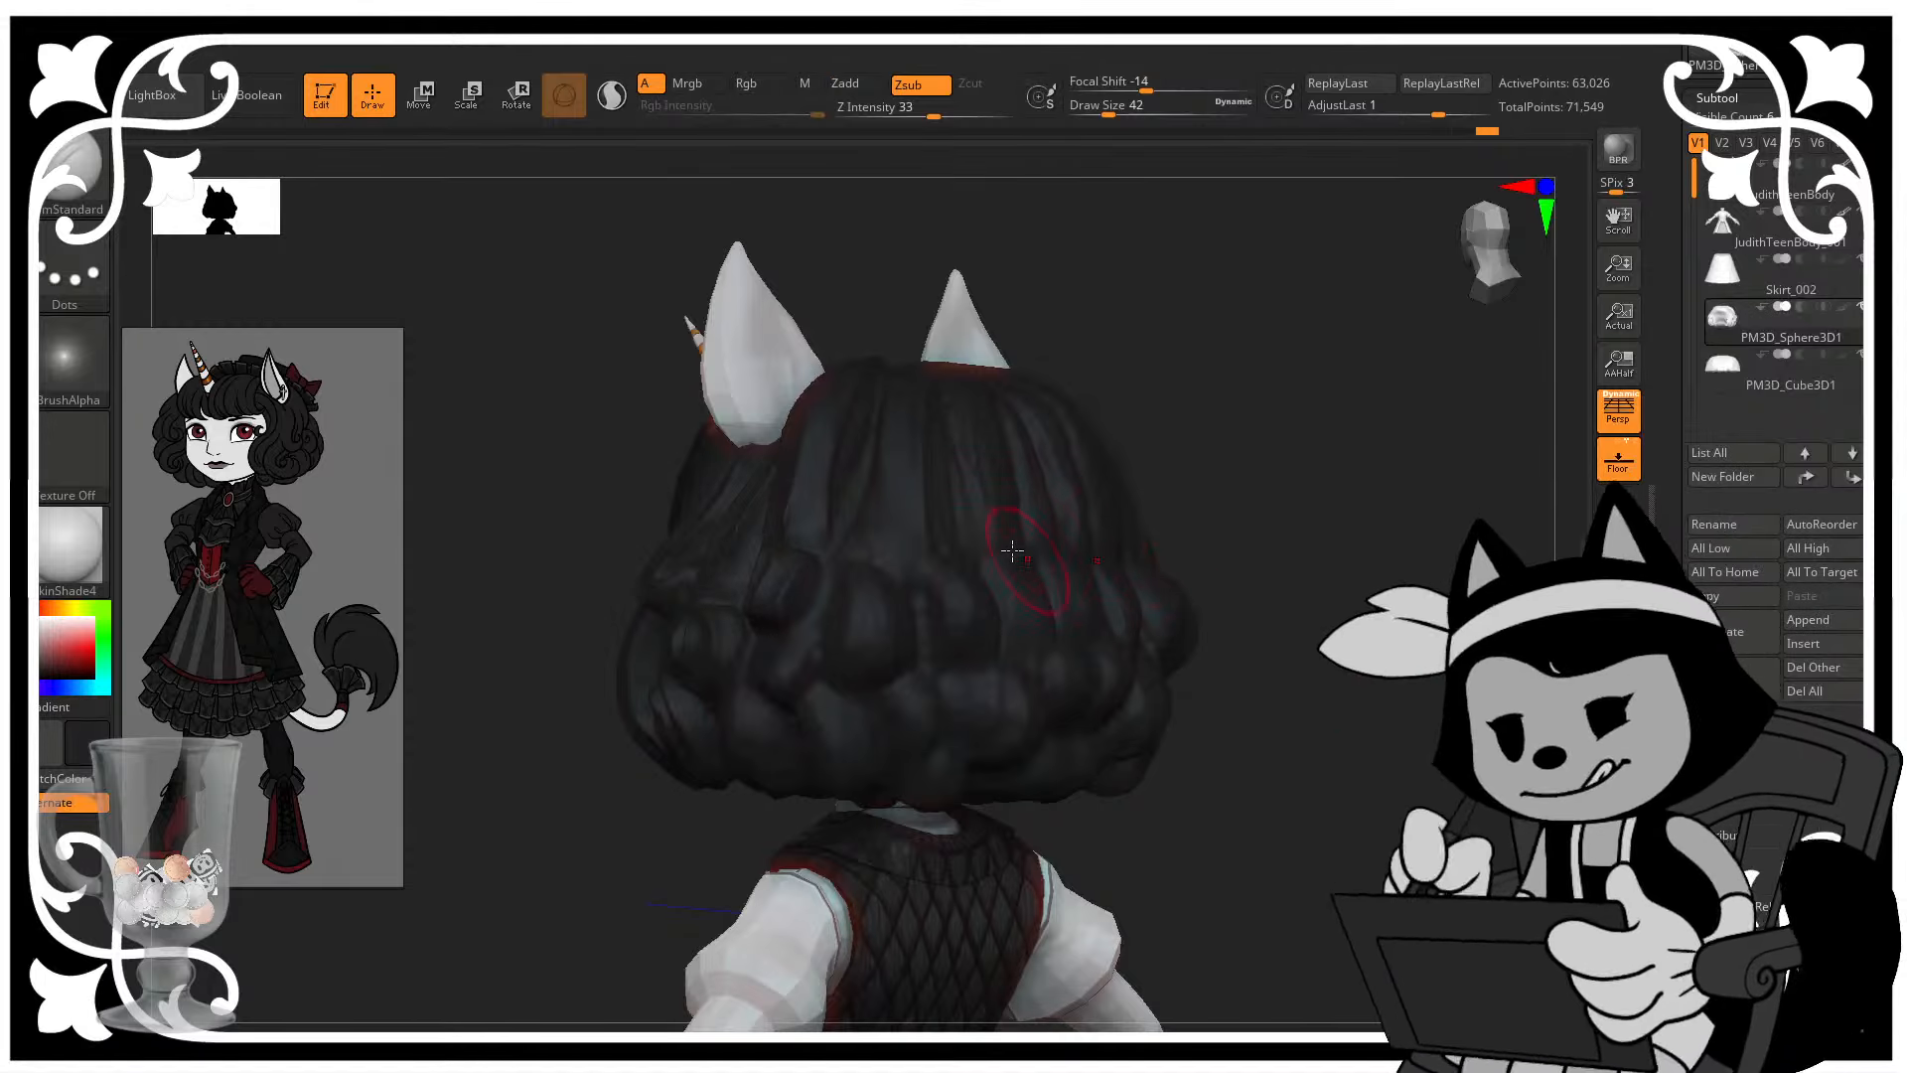
{"action": "left_click_drag", "start_coordinate": [1216, 376], "coordinate": [891, 544]}
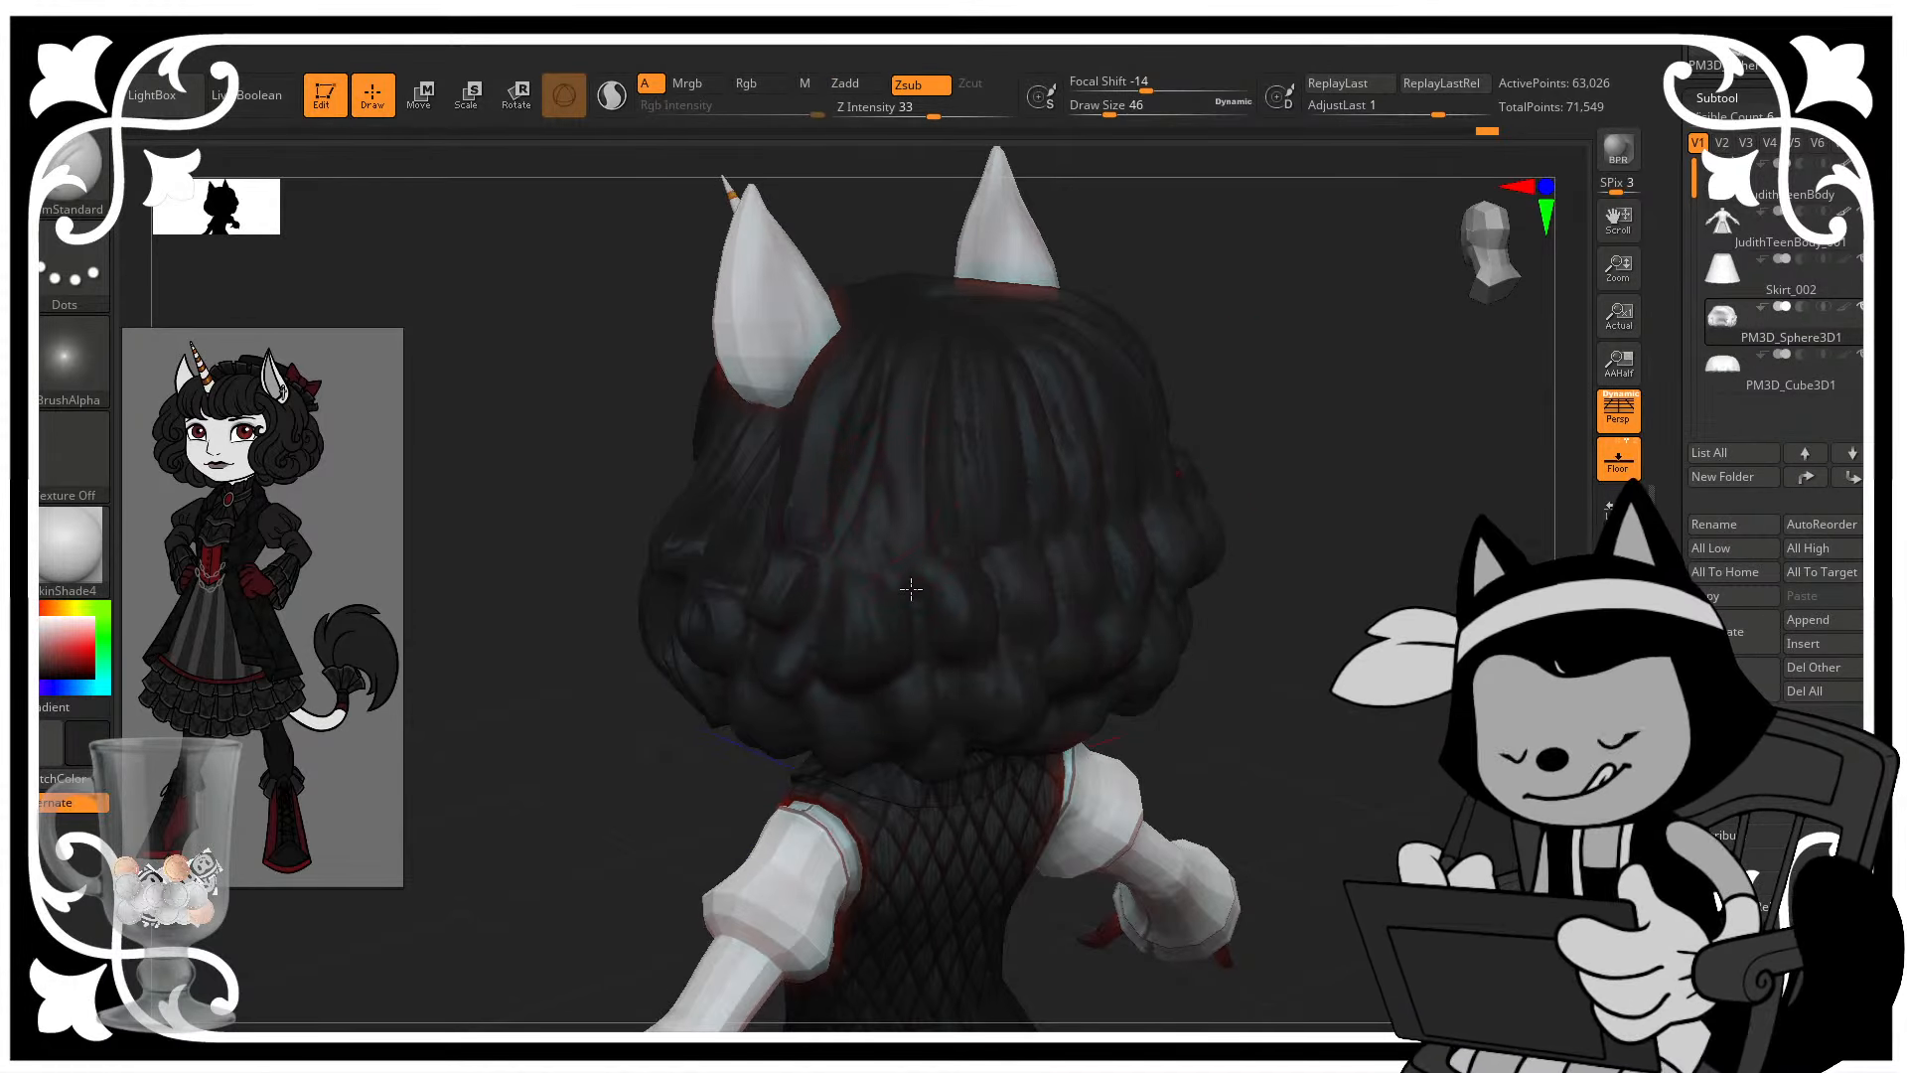
{"action": "left_click_drag", "start_coordinate": [1371, 456], "coordinate": [1248, 449]}
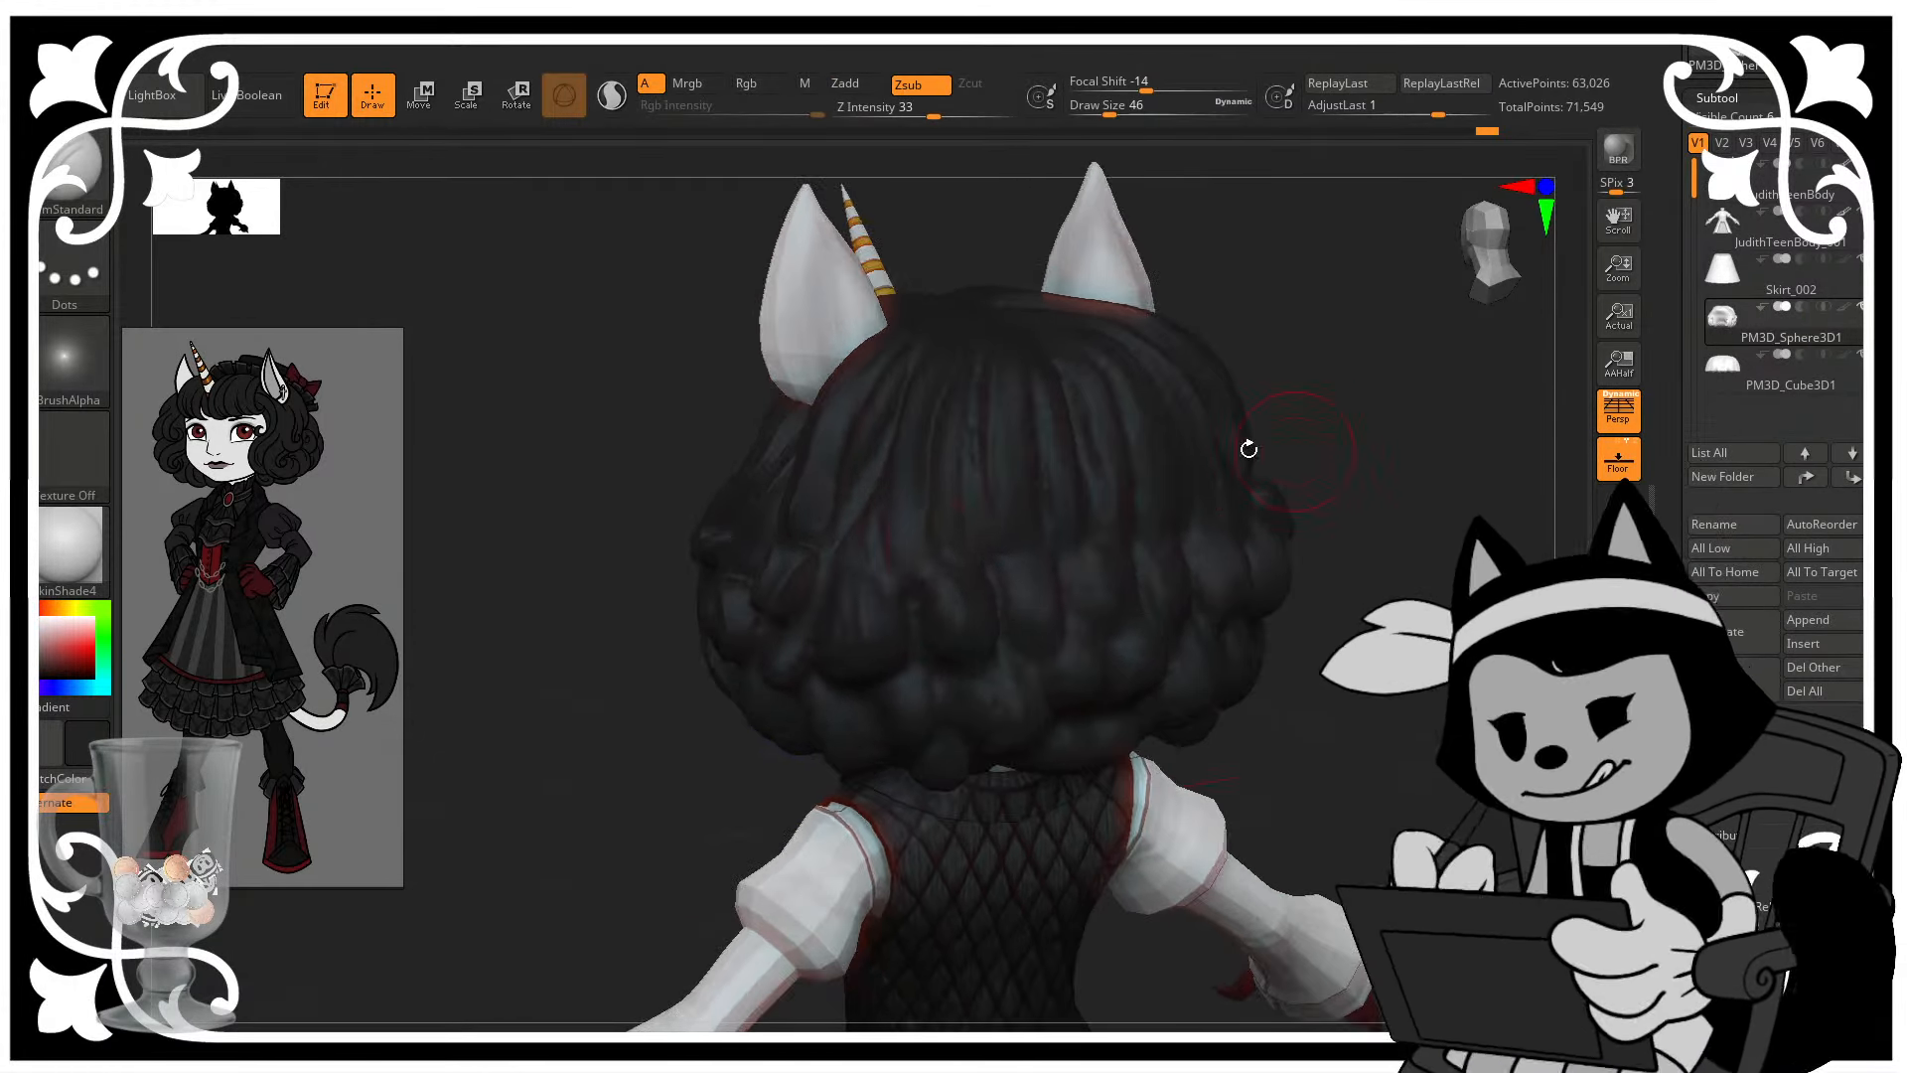
{"action": "left_click_drag", "start_coordinate": [1387, 448], "coordinate": [970, 459]}
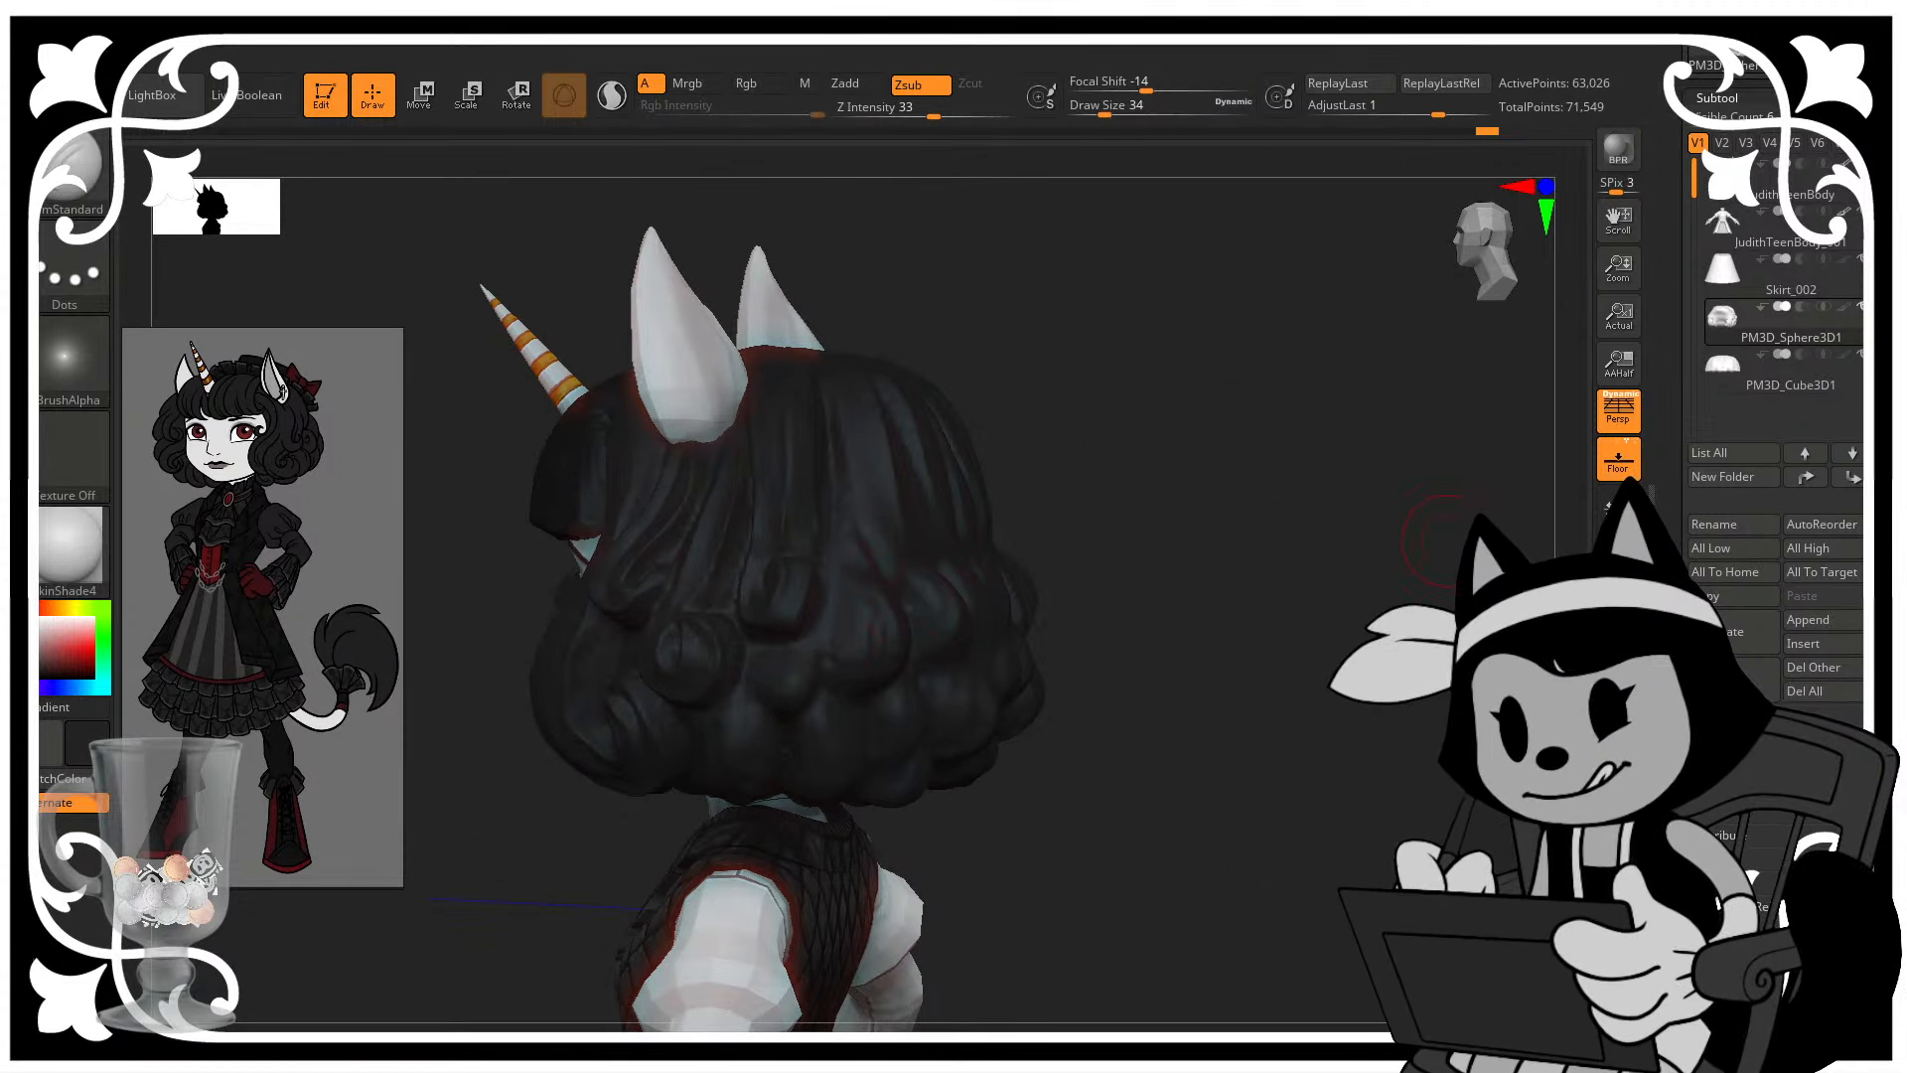
- Refine the creases between the strands and upper curls around the back and side with the DamStandard brush at draw sizes 34 and 30
{"action": "mouse_move", "coordinate": [1449, 541]}
{"action": "left_mouse_down", "text": "alt"}
{"action": "mouse_move", "coordinate": [1431, 621]}
{"action": "mouse_move", "coordinate": [1345, 587]}
{"action": "mouse_move", "coordinate": [1222, 597]}
{"action": "left_mouse_up", "text": "alt"}
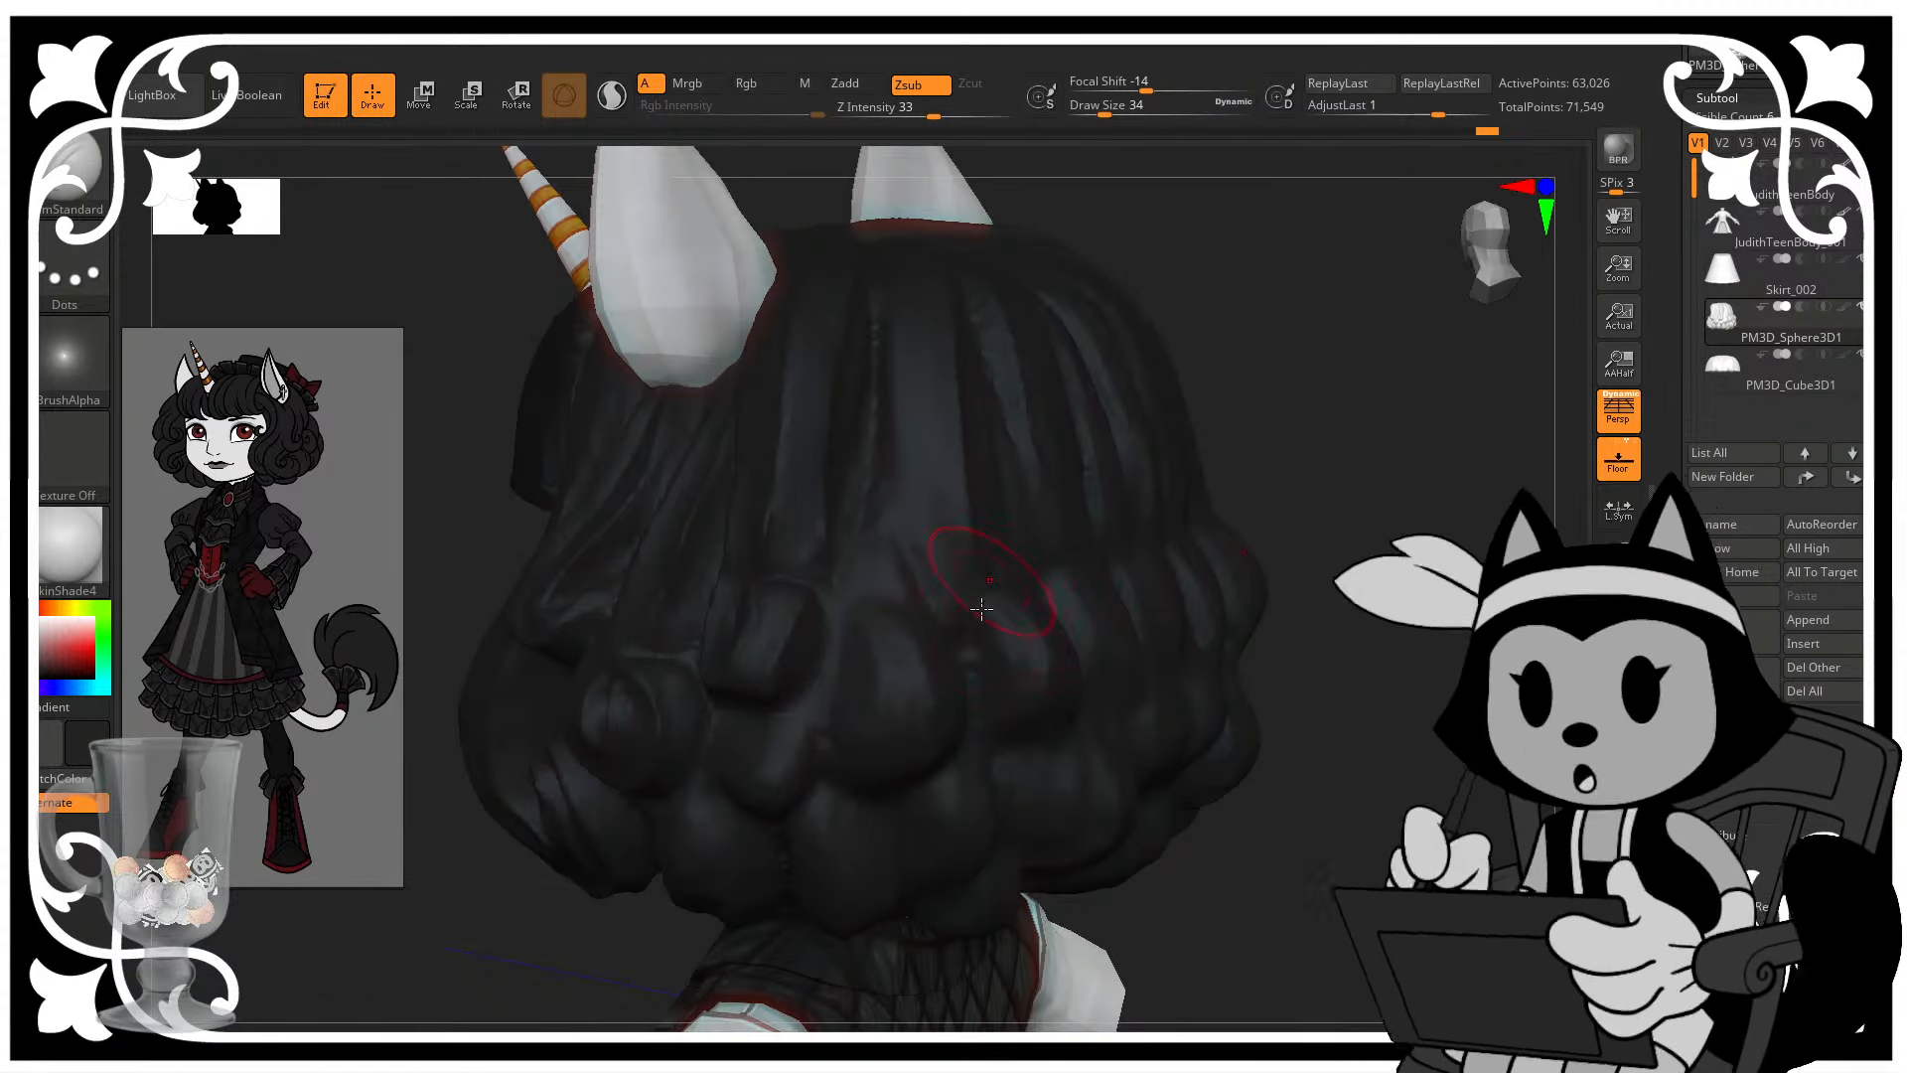
{"action": "left_click_drag", "start_coordinate": [1331, 448], "coordinate": [1099, 557]}
{"action": "left_click_drag", "start_coordinate": [1391, 437], "coordinate": [1041, 422]}
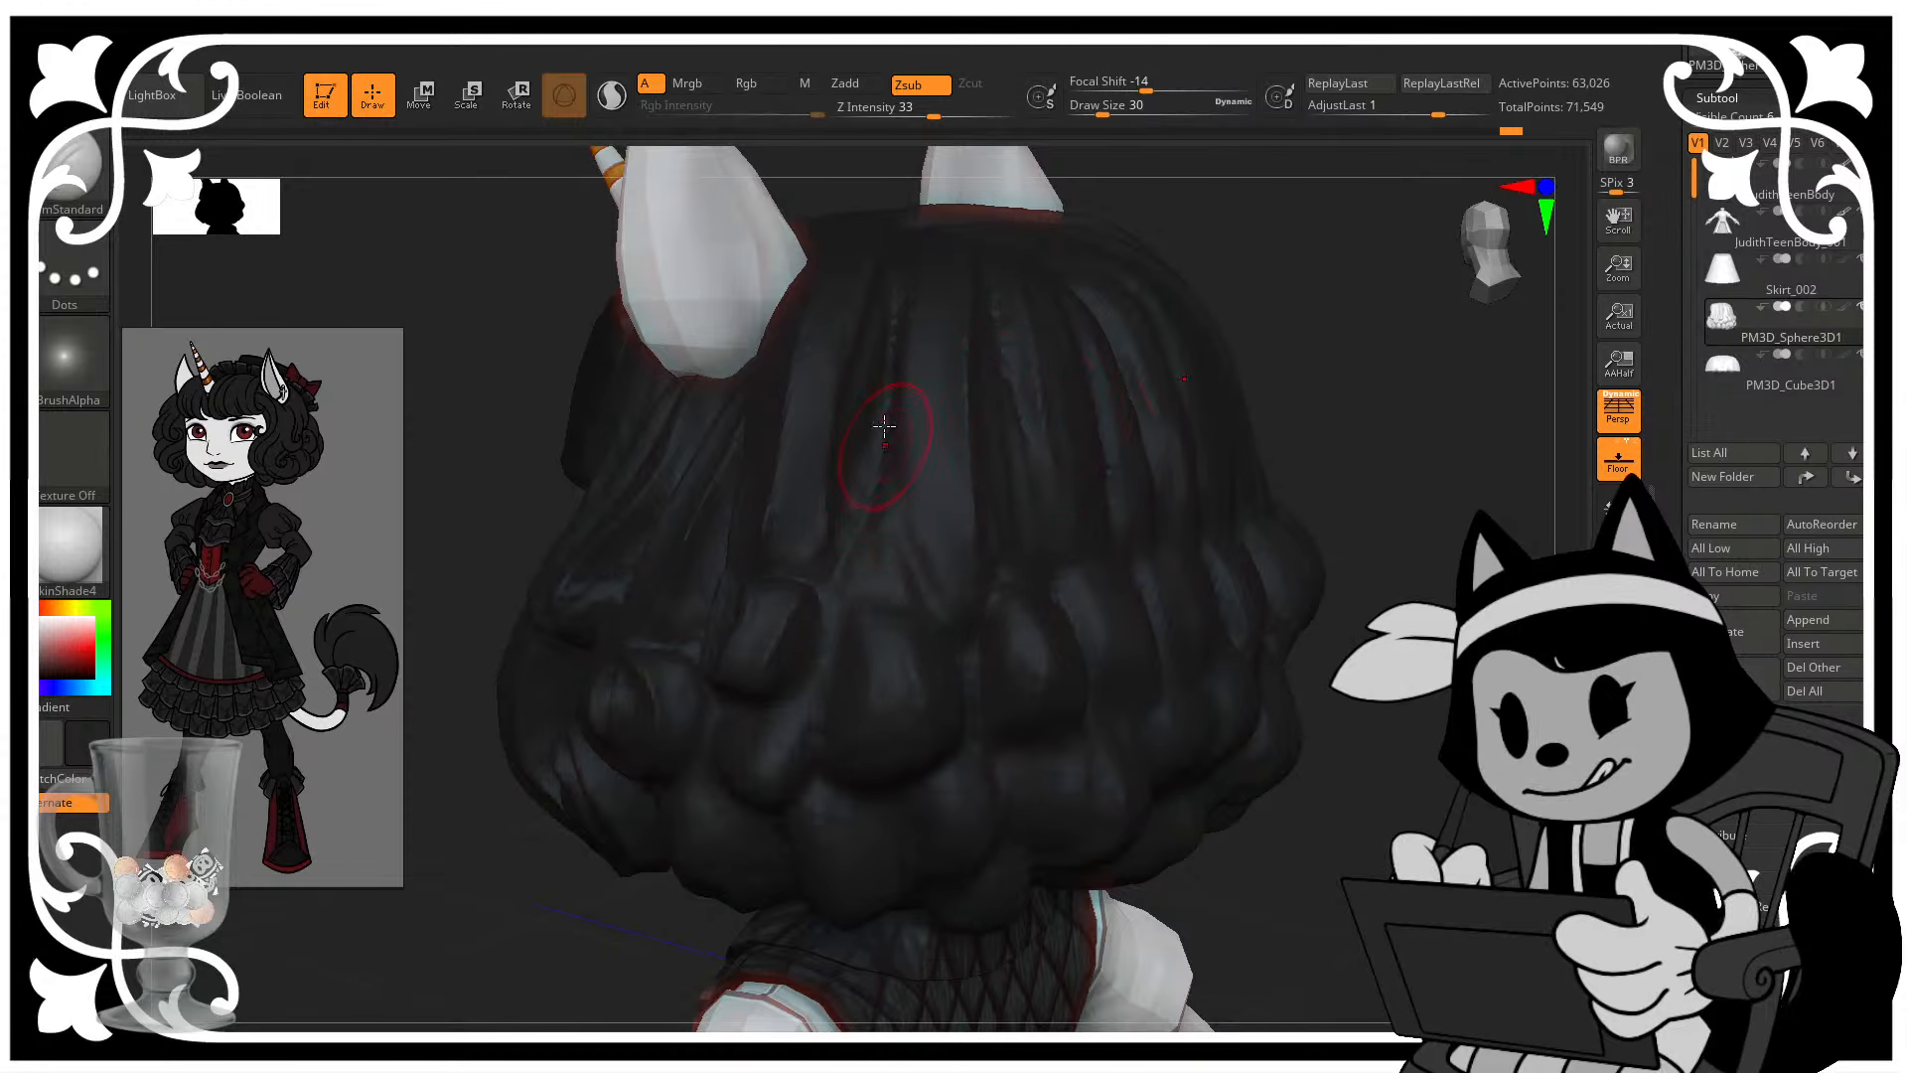
{"action": "left_click_drag", "start_coordinate": [1411, 437], "coordinate": [1183, 550]}
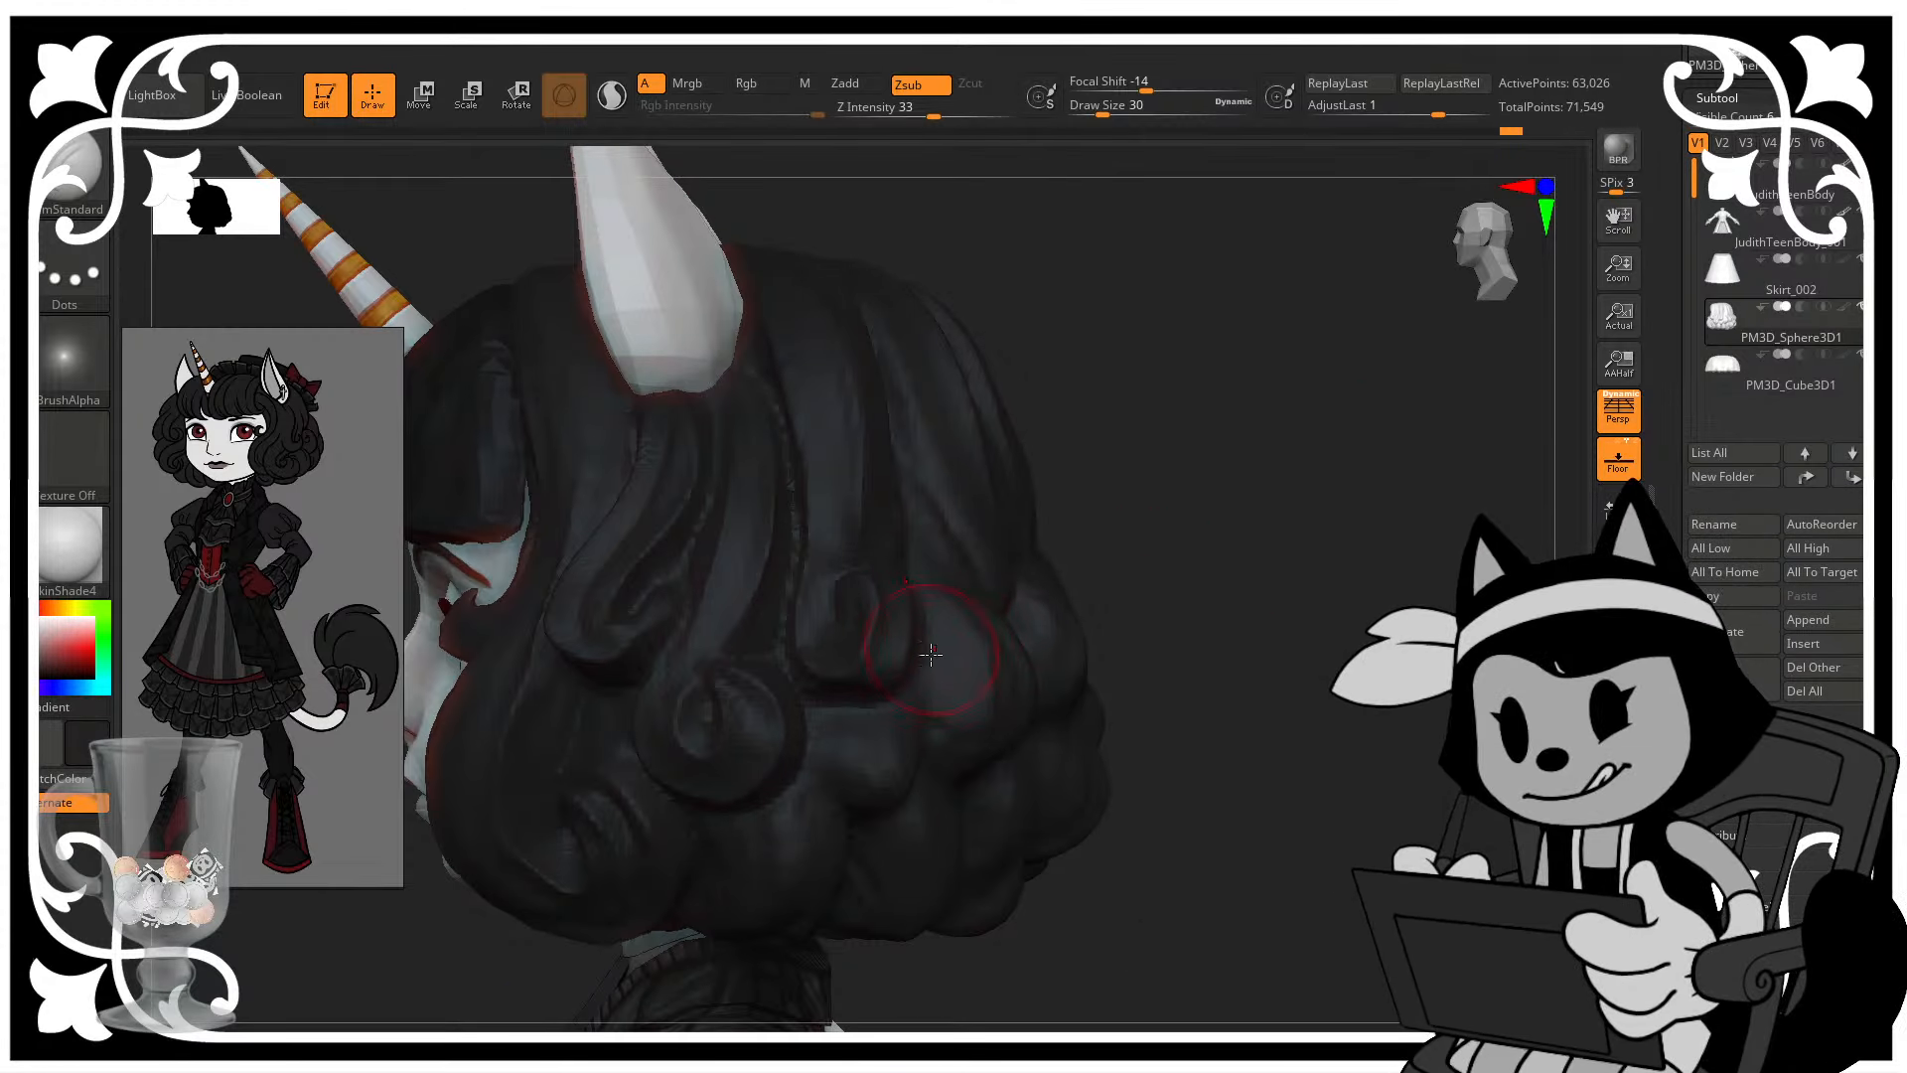
{"action": "left_click_drag", "start_coordinate": [1184, 459], "coordinate": [968, 594]}
{"action": "mouse_move", "coordinate": [1362, 502]}
{"action": "left_mouse_down"}
{"action": "mouse_move", "coordinate": [1405, 443]}
{"action": "mouse_move", "coordinate": [1461, 435]}
{"action": "mouse_move", "coordinate": [1281, 496]}
{"action": "left_mouse_up"}
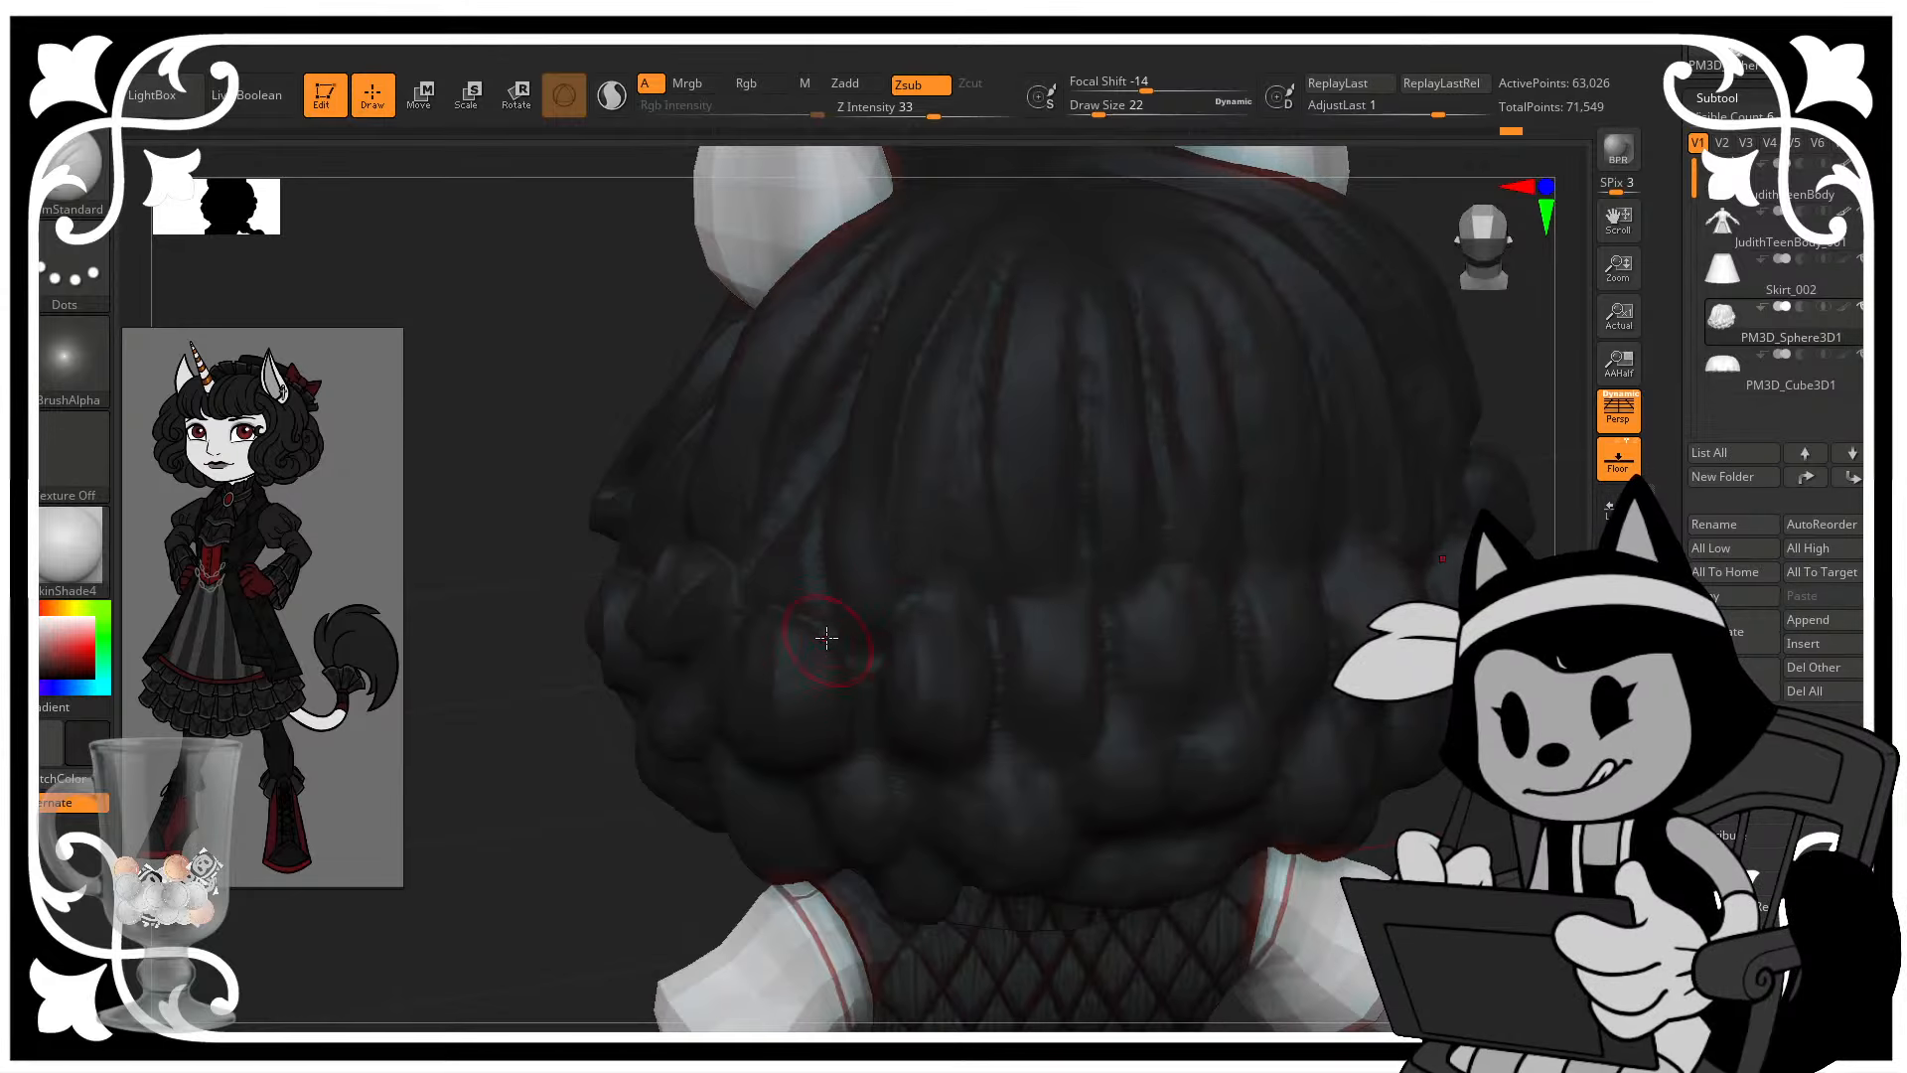
- Sharpen the creases around the upper row of curls at the back of the head with the DamStandard brush at draw size 22
{"action": "left_click_drag", "start_coordinate": [1429, 717], "coordinate": [1321, 740]}
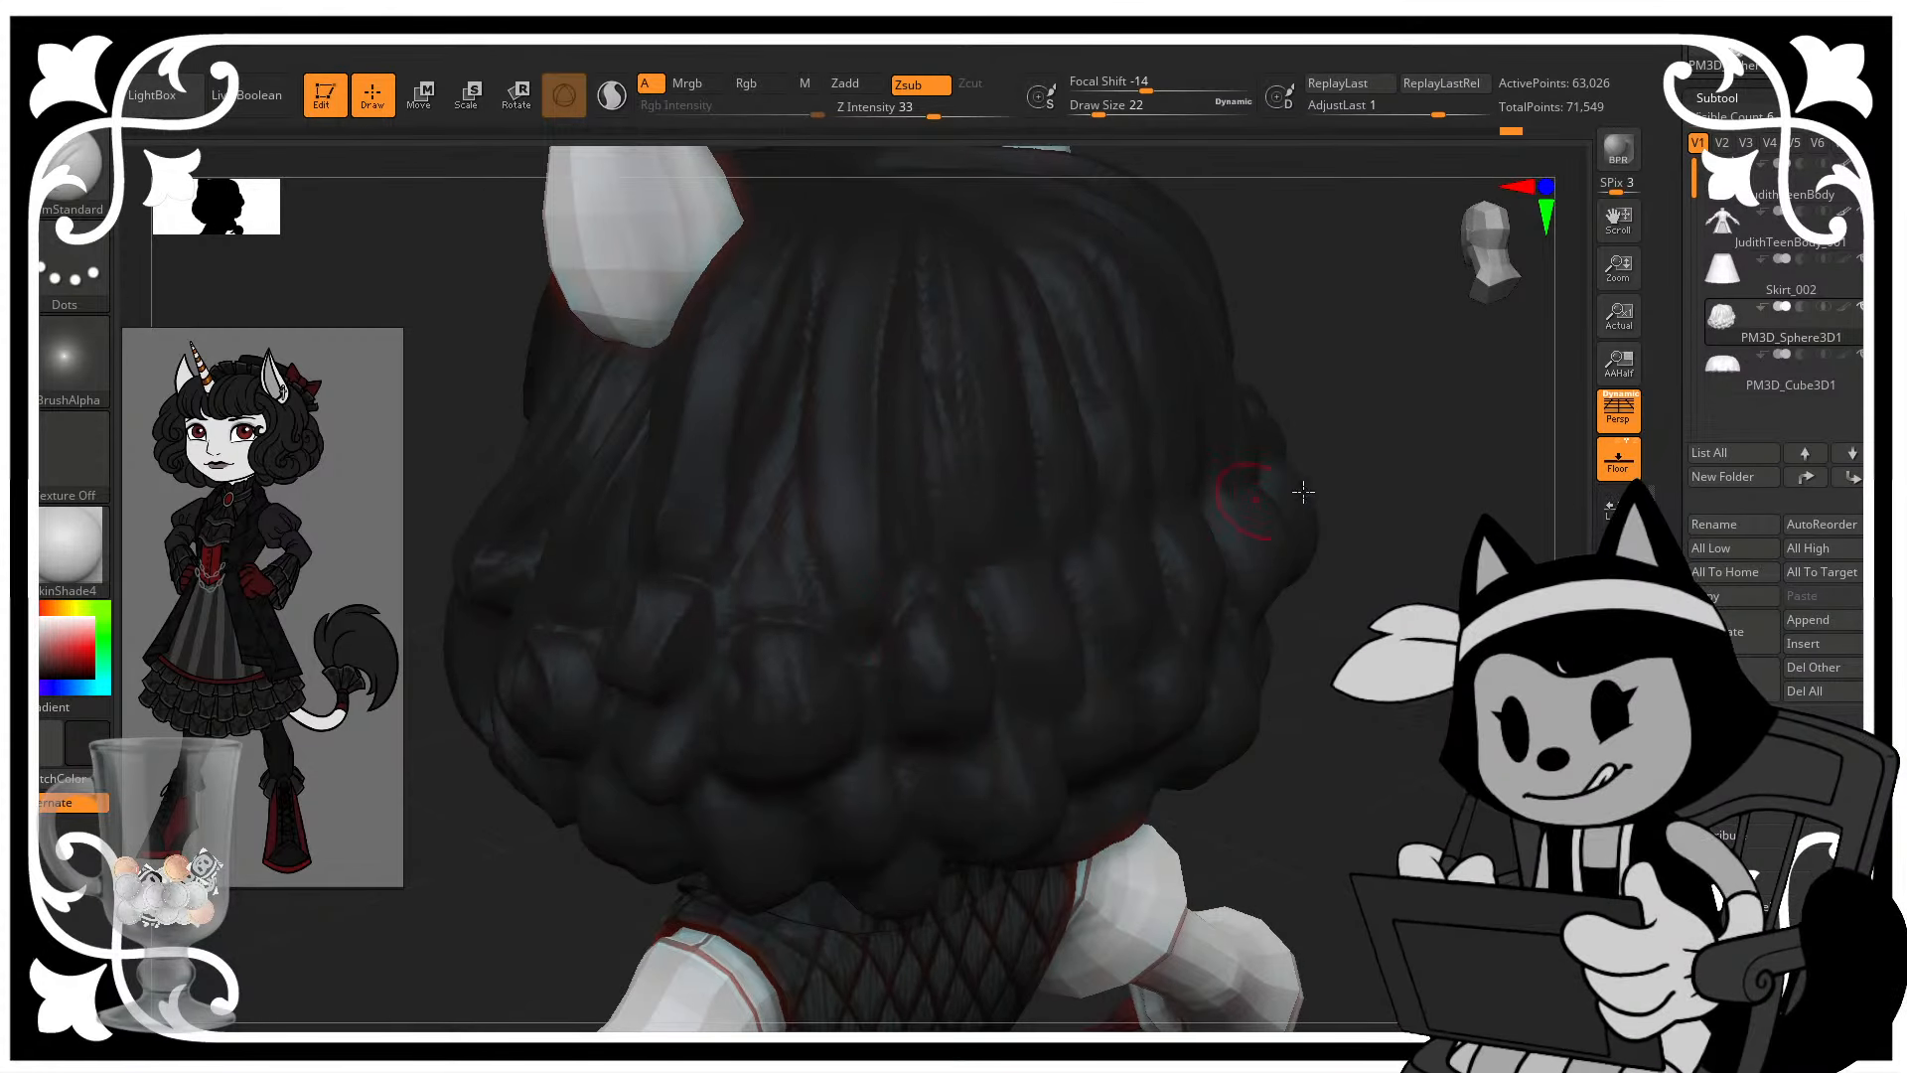
{"action": "left_click_drag", "start_coordinate": [1389, 447], "coordinate": [1374, 499]}
{"action": "left_click_drag", "start_coordinate": [891, 623], "coordinate": [989, 594]}
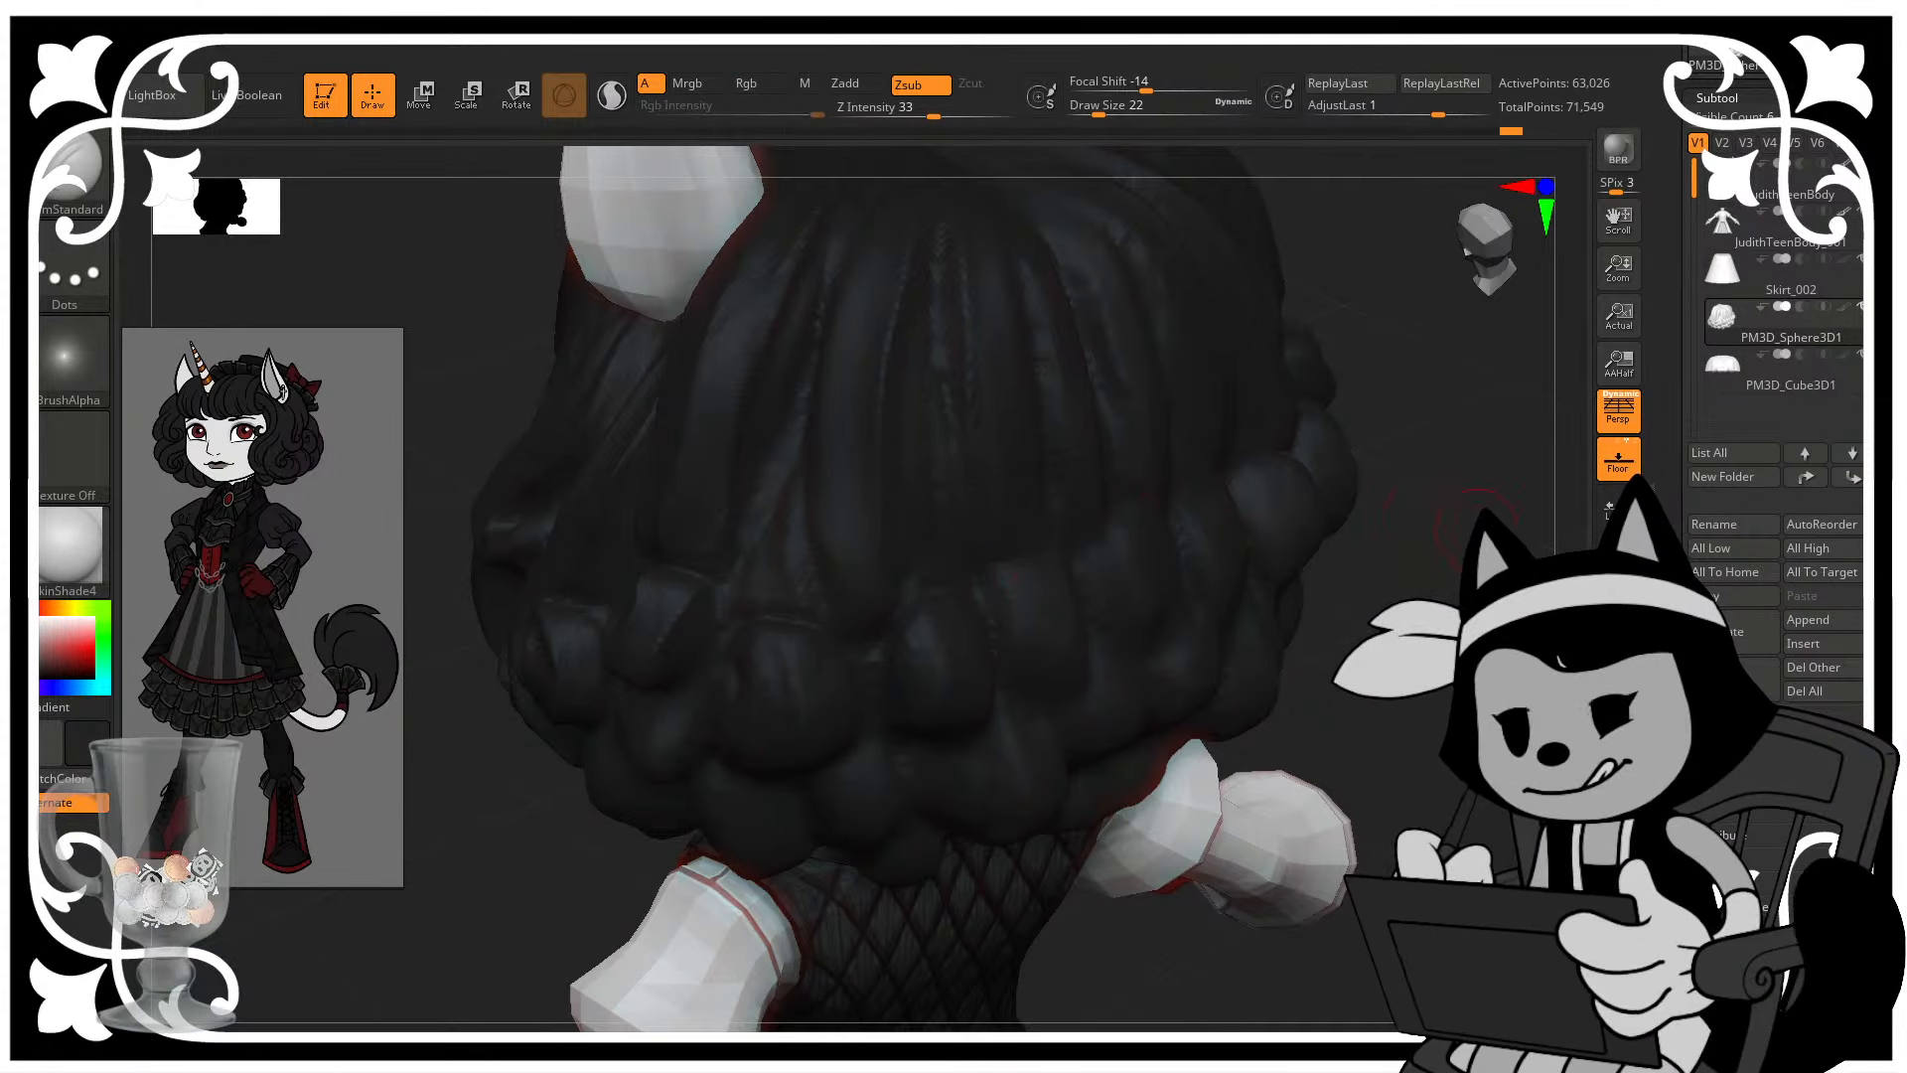
{"action": "left_click_drag", "start_coordinate": [1480, 516], "coordinate": [1099, 541]}
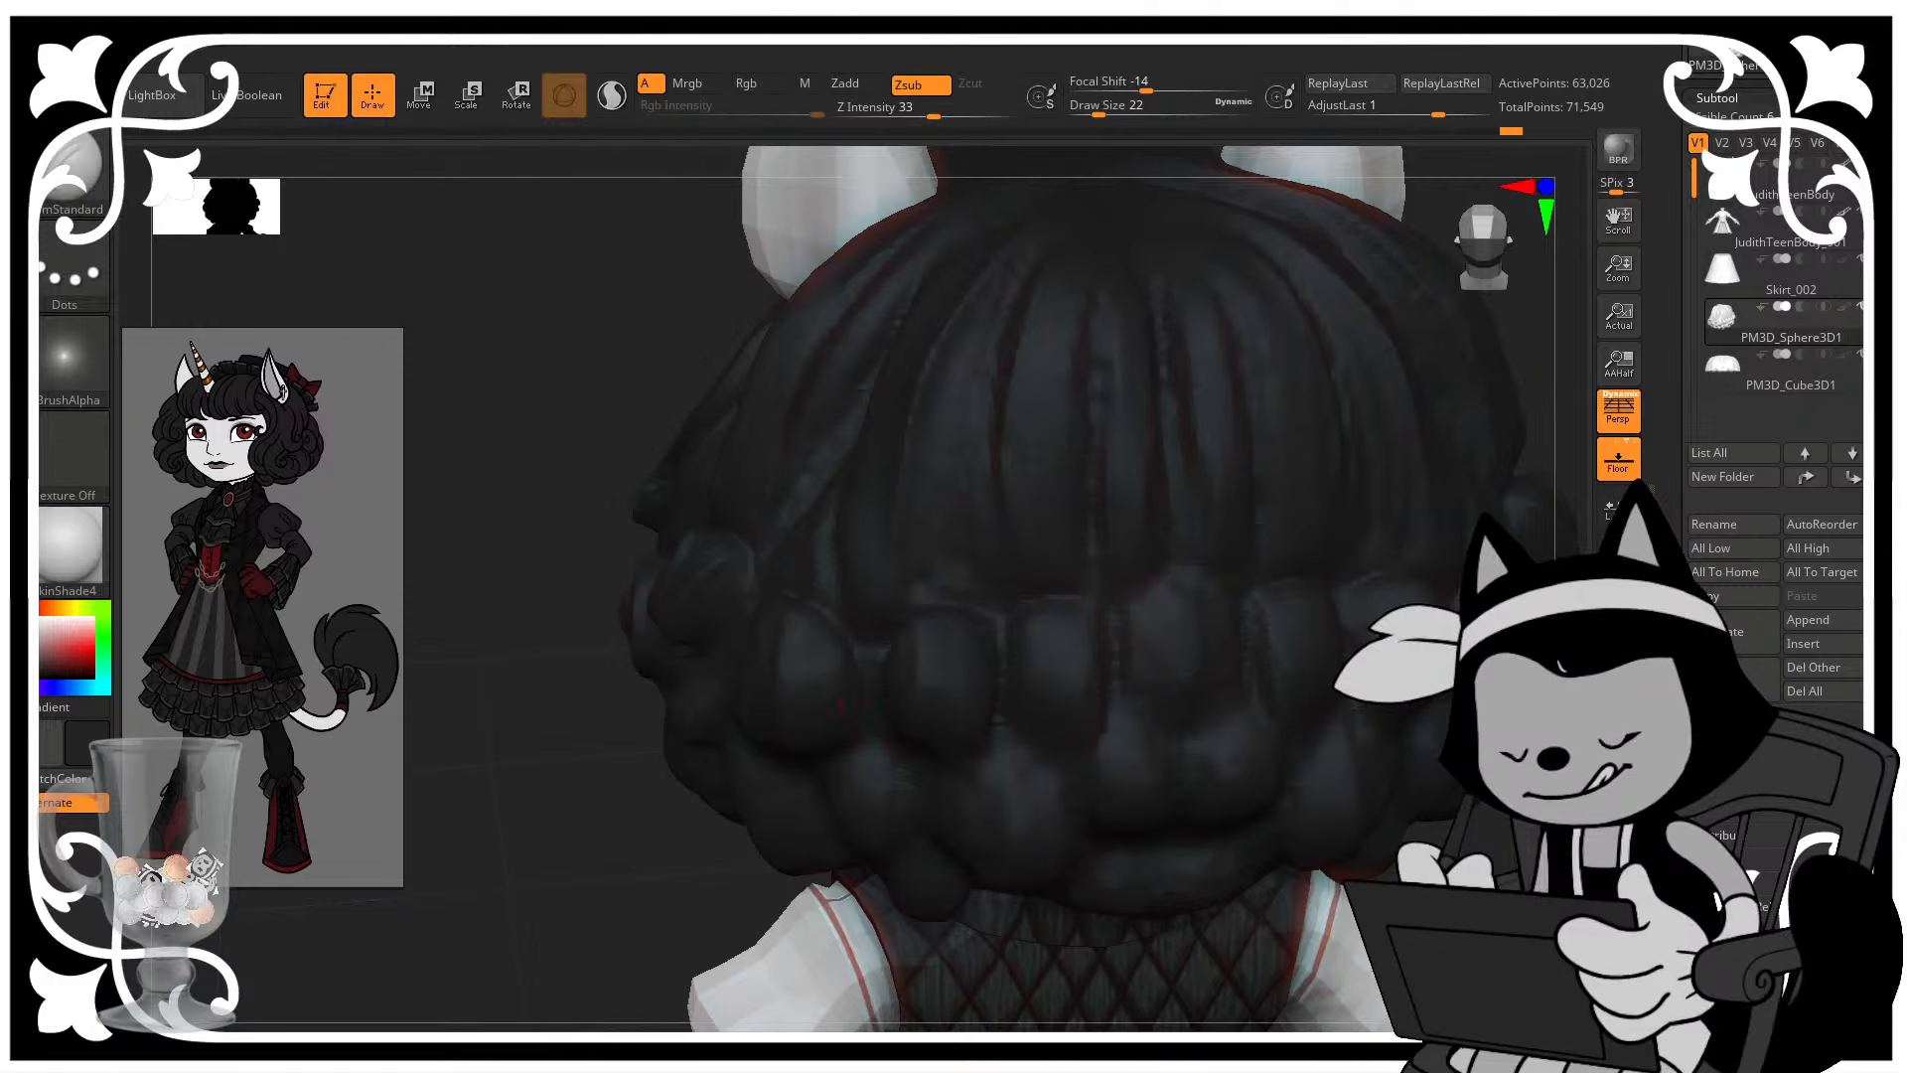
{"action": "mouse_move", "coordinate": [1133, 608]}
{"action": "left_mouse_down"}
{"action": "mouse_move", "coordinate": [1219, 587]}
{"action": "mouse_move", "coordinate": [1359, 626]}
{"action": "left_mouse_up"}
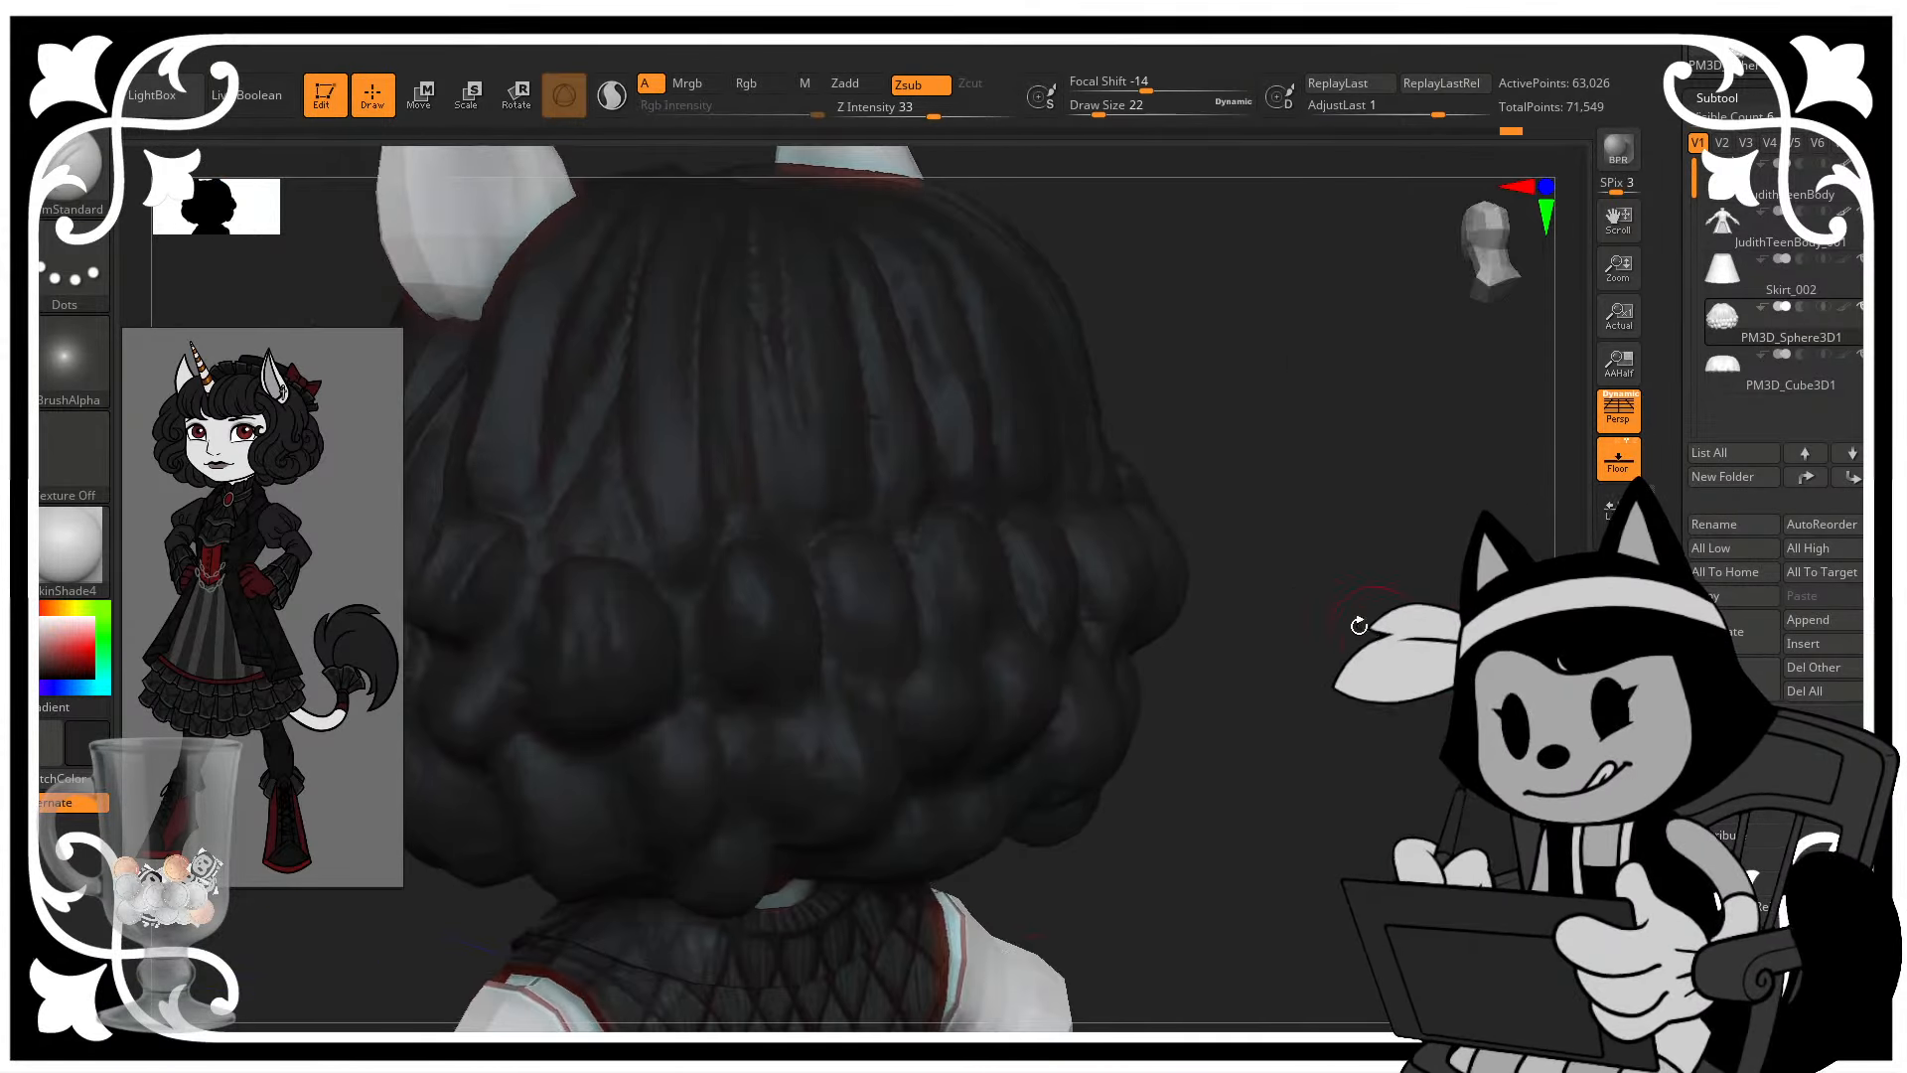
- Reshape the curls at the back of the bob with the Move brush at draw sizes 30 and 34
{"action": "key", "text": "b"}
{"action": "key", "text": "m"}
{"action": "key", "text": "v"}
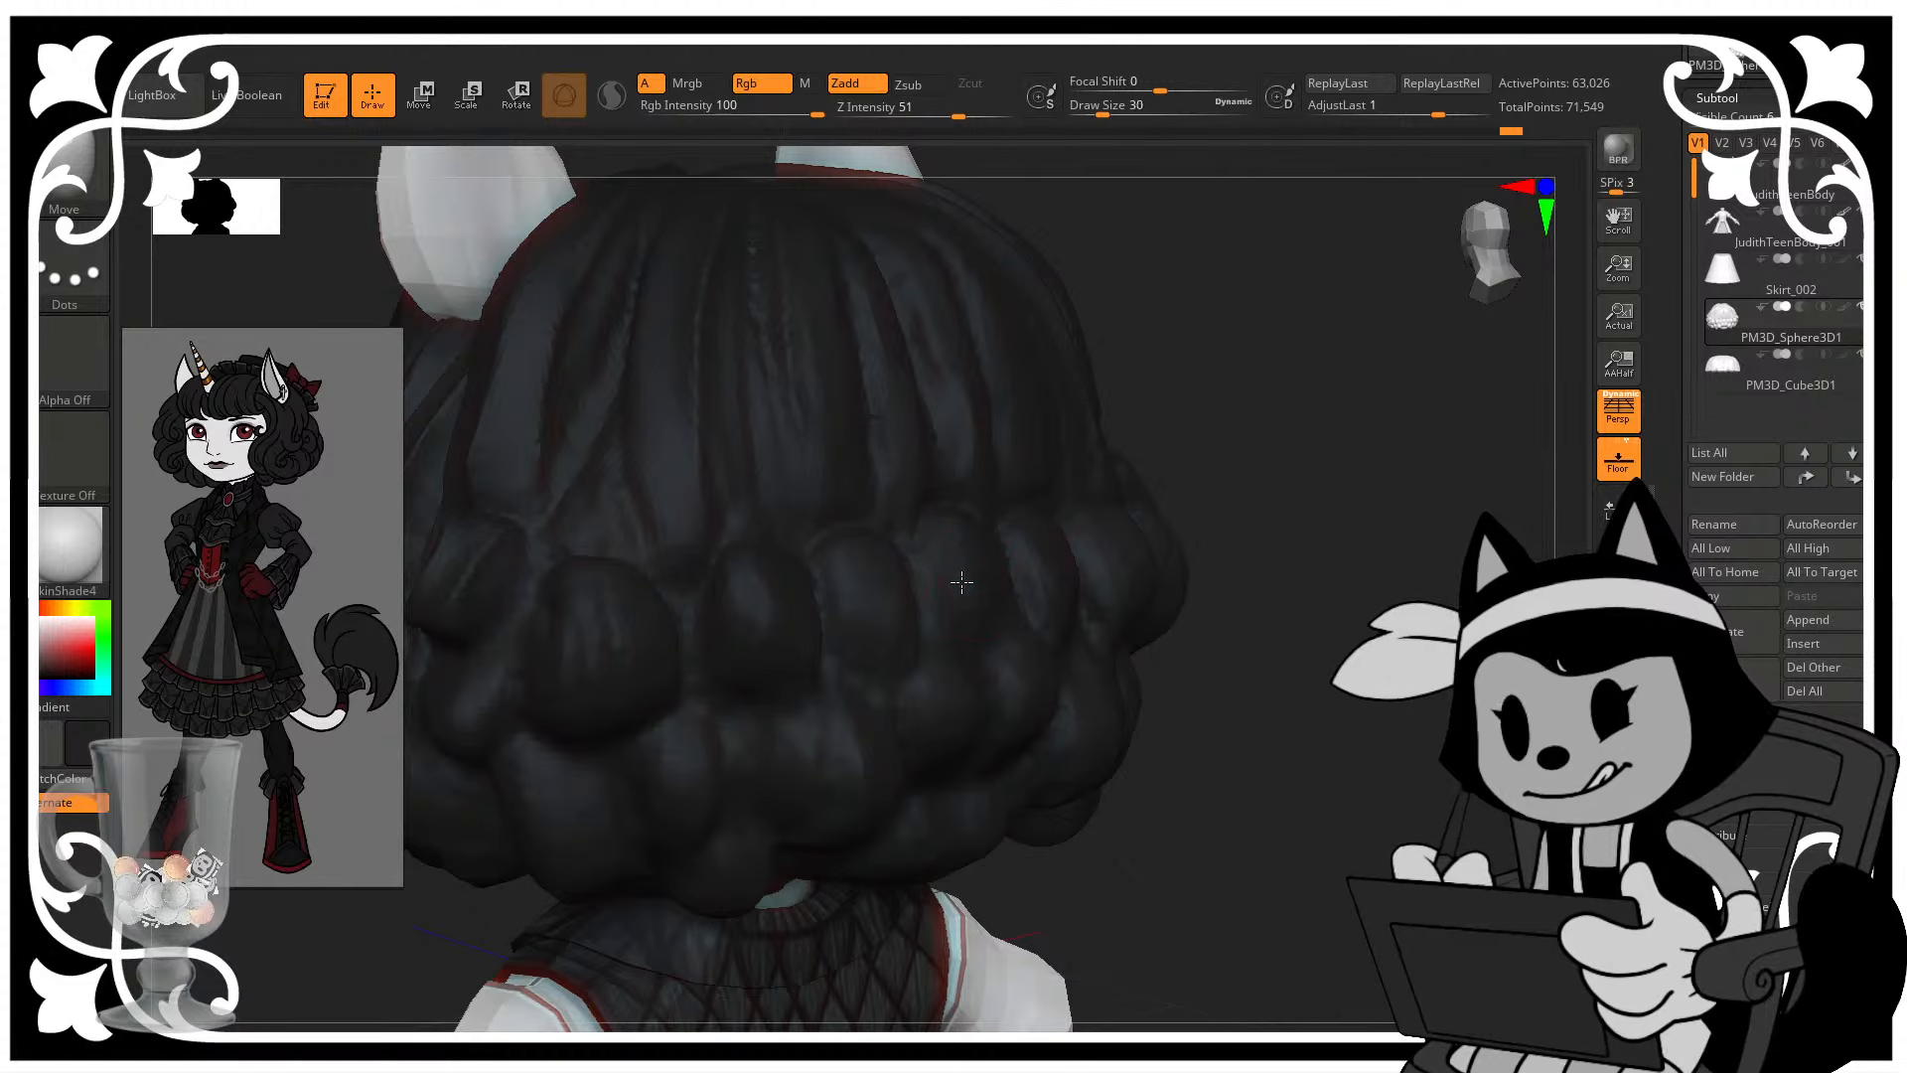
{"action": "left_click_drag", "start_coordinate": [1203, 443], "coordinate": [1093, 537]}
{"action": "mouse_move", "coordinate": [966, 578]}
{"action": "left_mouse_down"}
{"action": "mouse_move", "coordinate": [1115, 532]}
{"action": "mouse_move", "coordinate": [1242, 527]}
{"action": "left_mouse_up"}
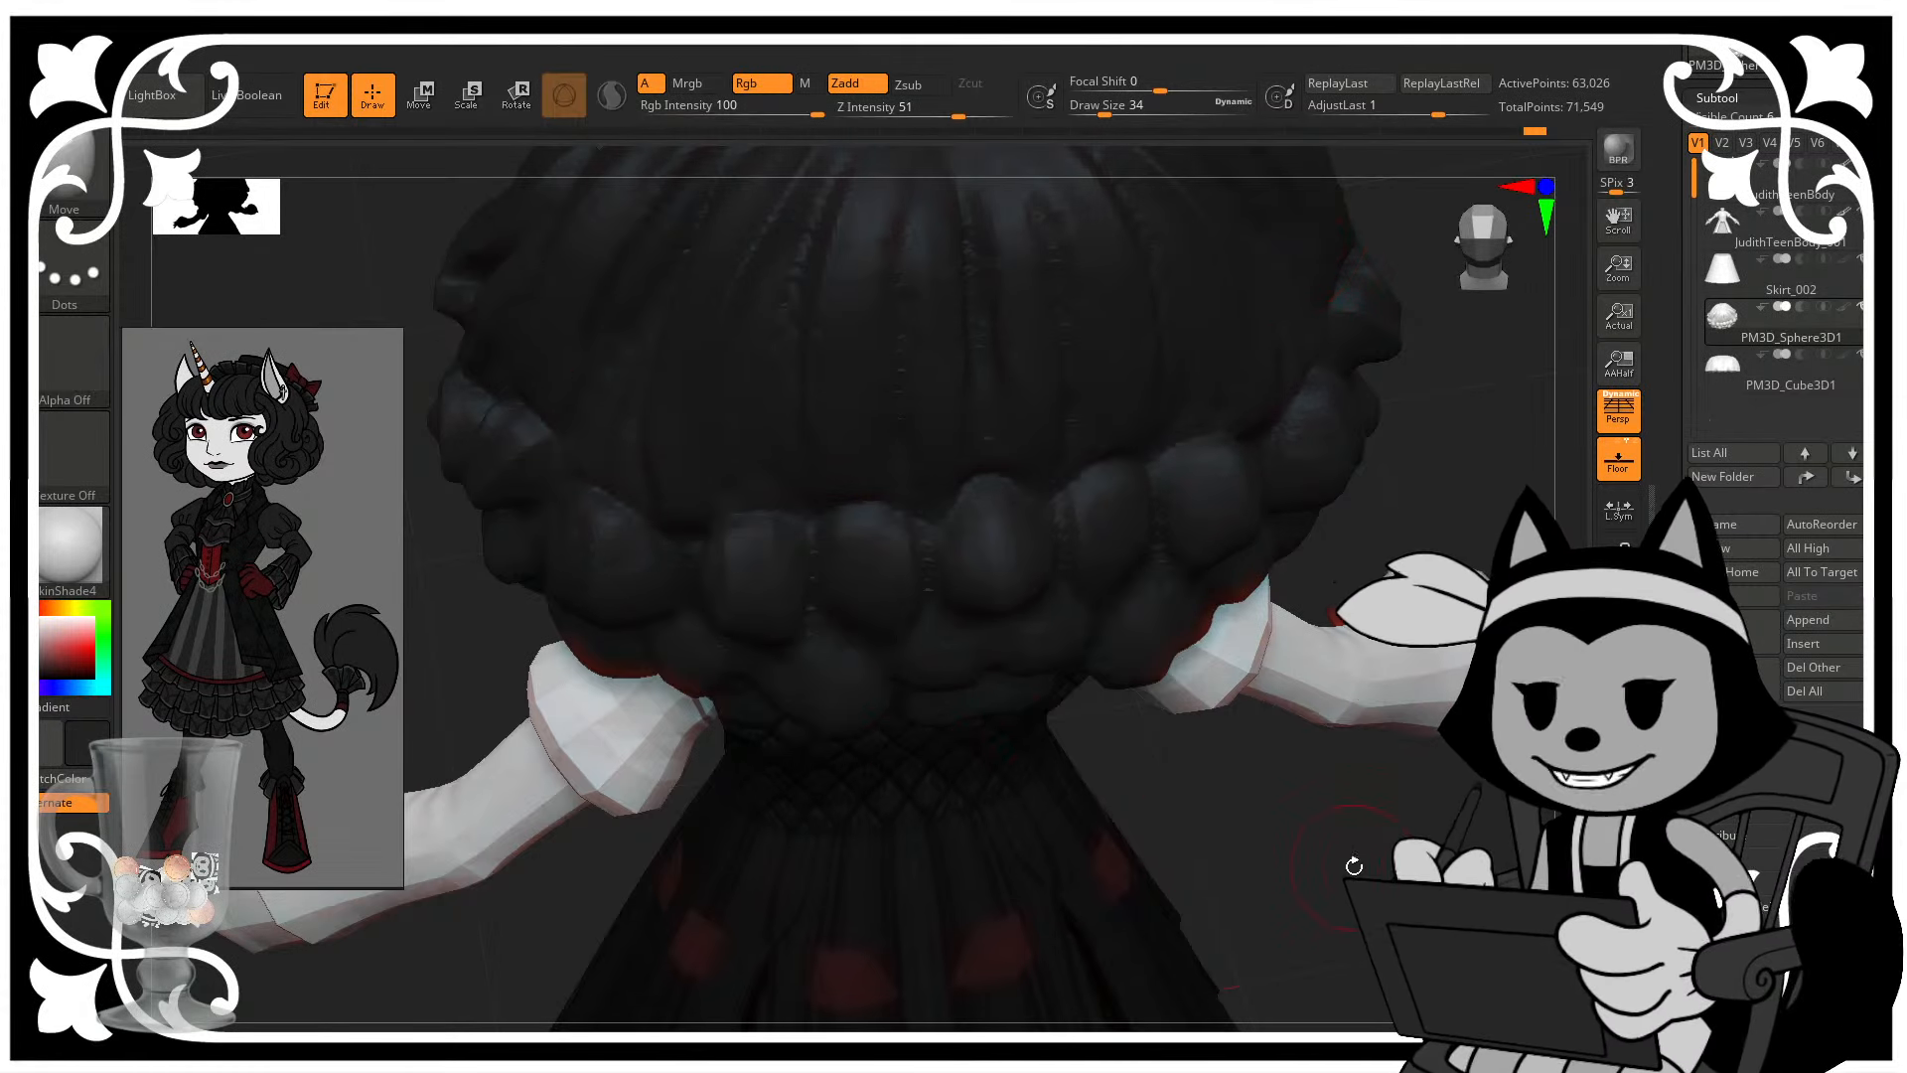
{"action": "mouse_move", "coordinate": [1248, 762]}
{"action": "left_mouse_down"}
{"action": "mouse_move", "coordinate": [1439, 472]}
{"action": "mouse_move", "coordinate": [1354, 523]}
{"action": "mouse_move", "coordinate": [1529, 491]}
{"action": "mouse_move", "coordinate": [1573, 561]}
{"action": "mouse_move", "coordinate": [1619, 576]}
{"action": "left_mouse_up"}
- Carve long vertical strand grooves down the back of the hair with the DamStandard brush at draw size 22
{"action": "key", "text": "b"}
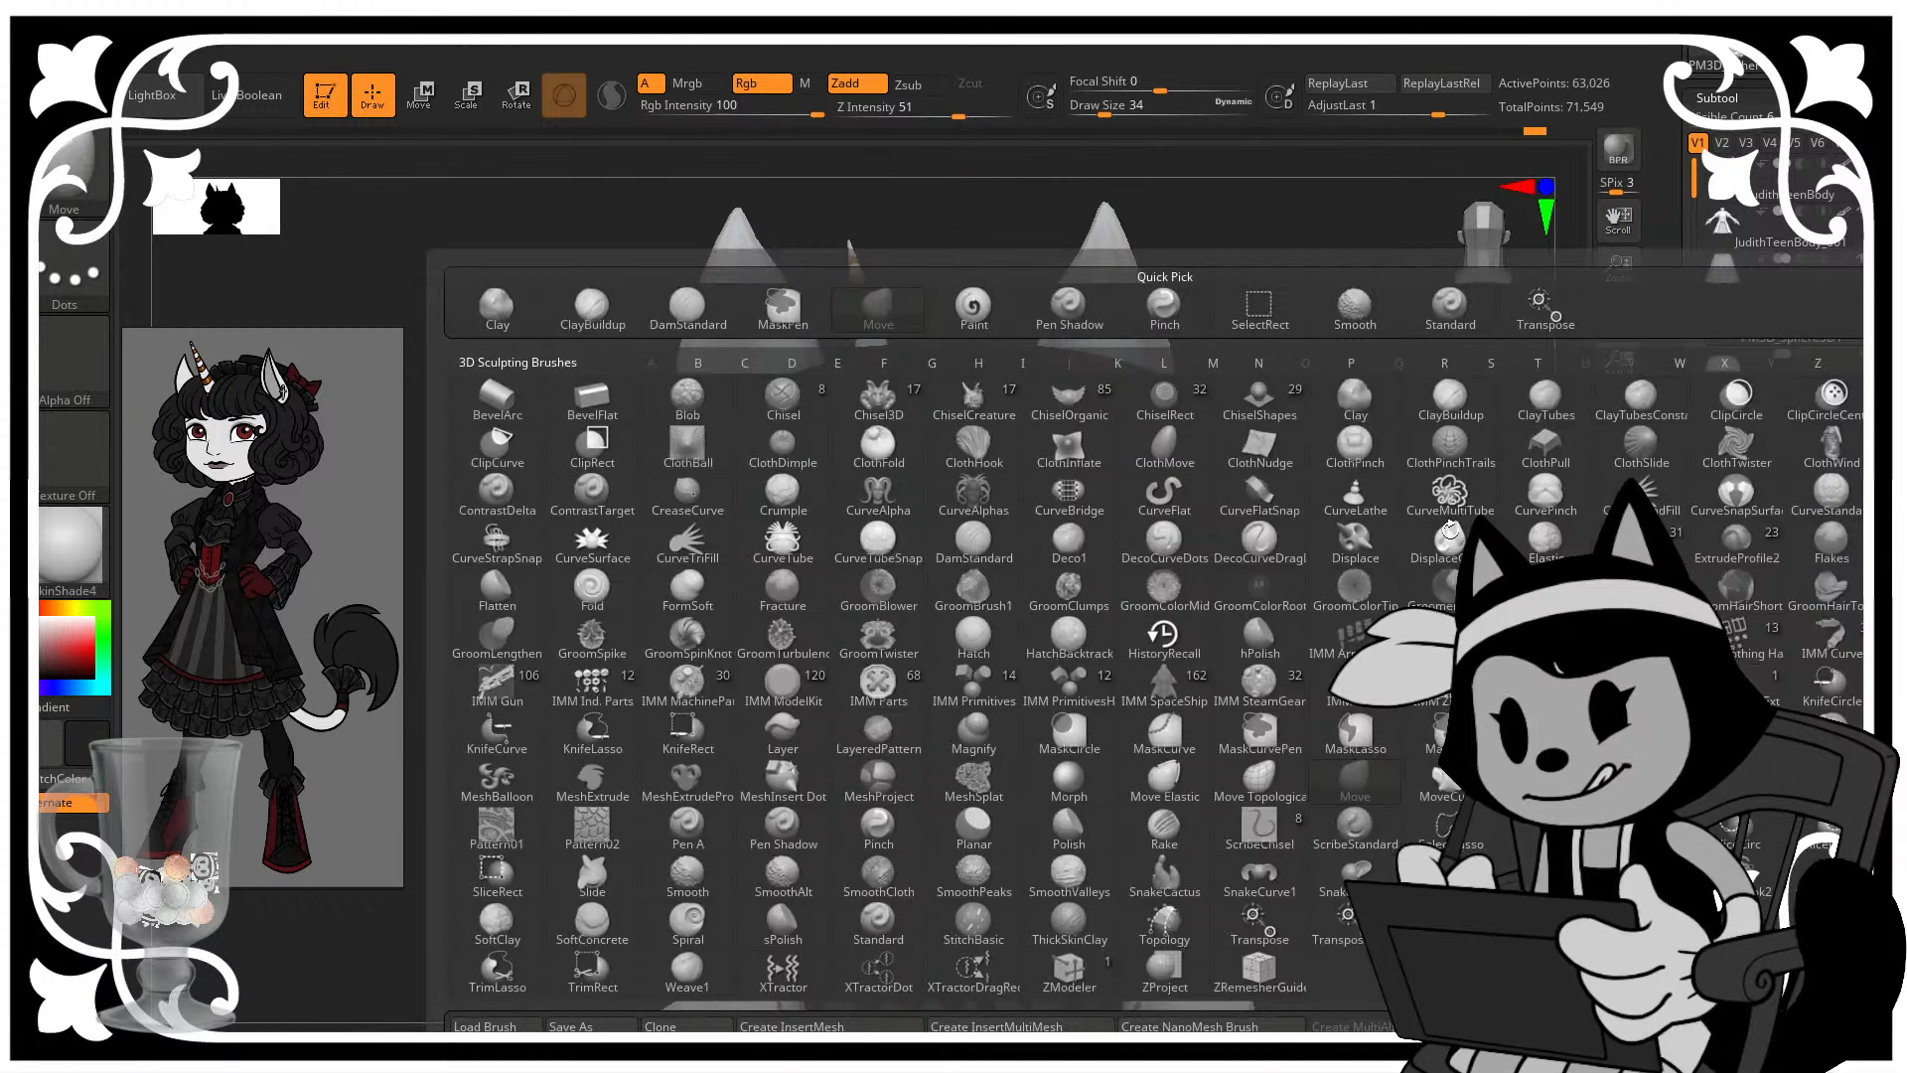
{"action": "key", "text": "d"}
{"action": "key", "text": "s"}
{"action": "left_click_drag", "start_coordinate": [1397, 477], "coordinate": [1470, 496]}
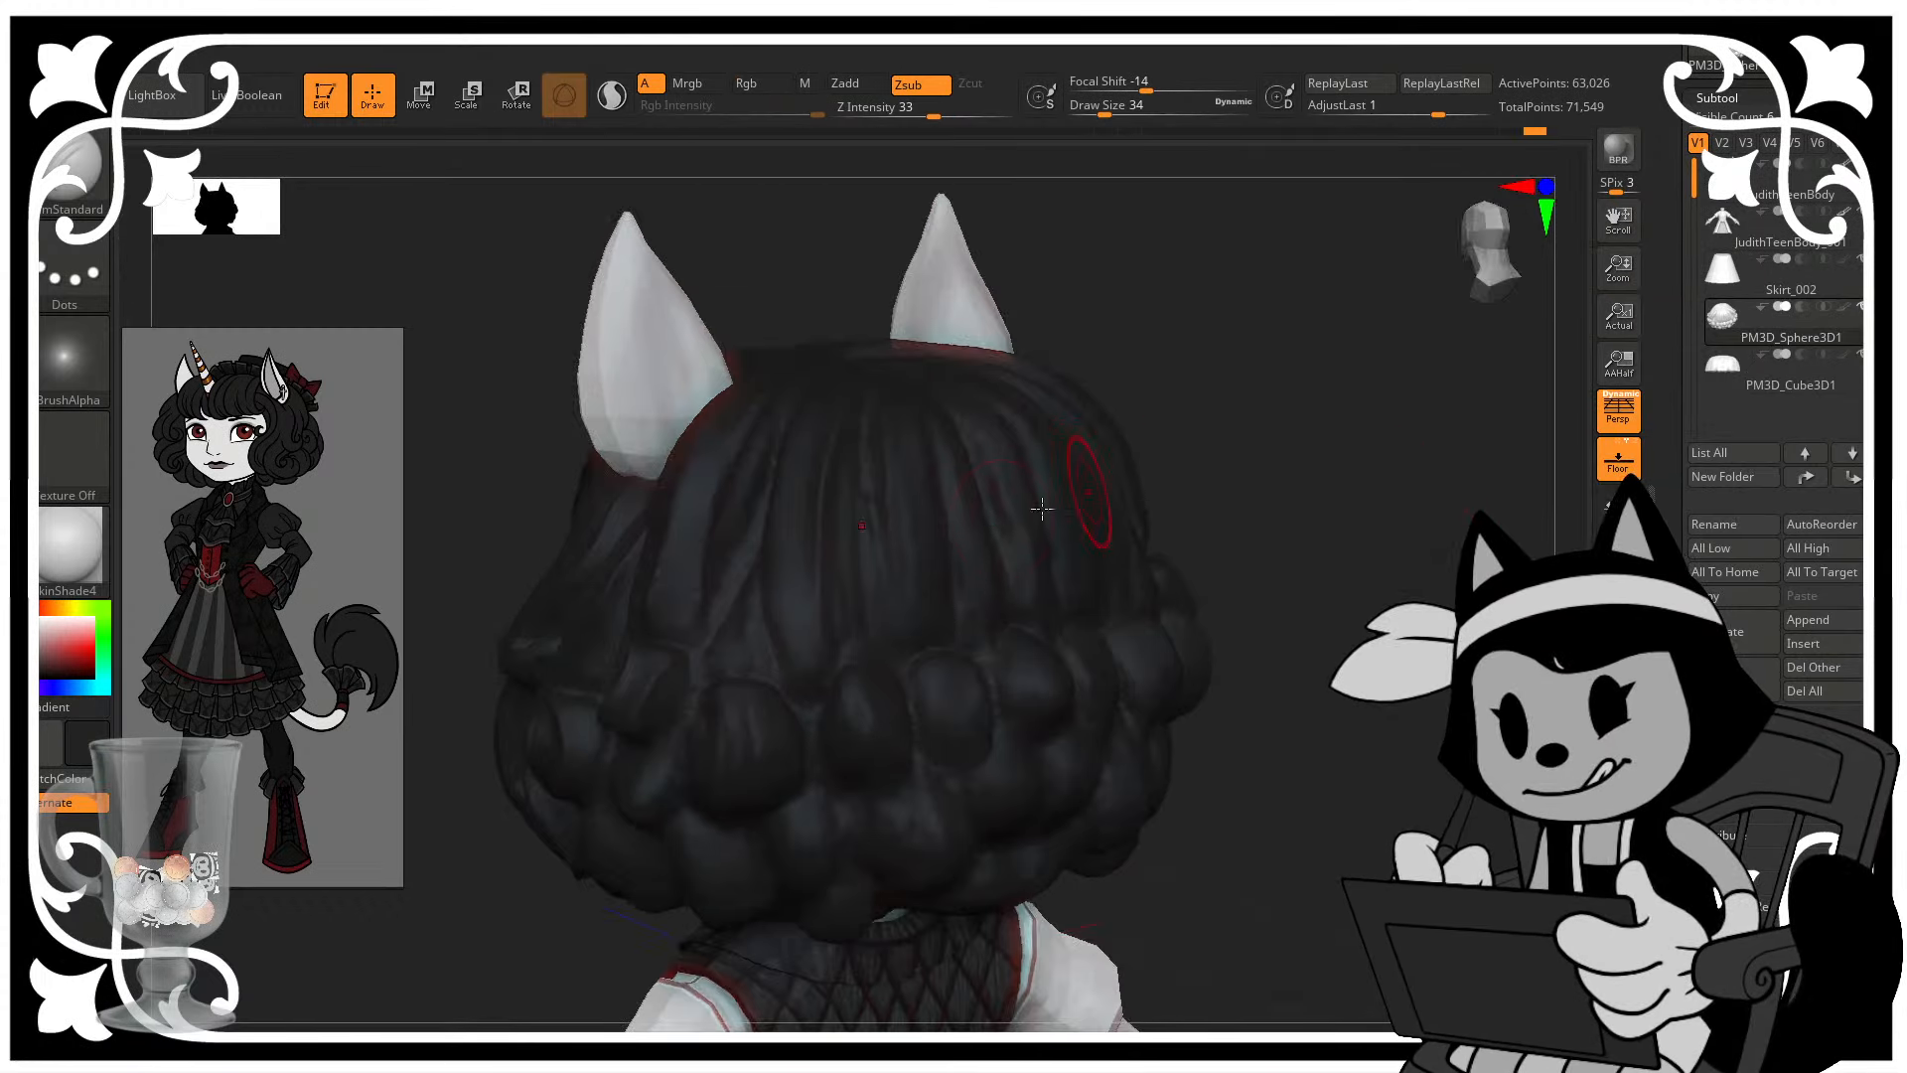
{"action": "left_click_drag", "start_coordinate": [868, 394], "coordinate": [873, 597]}
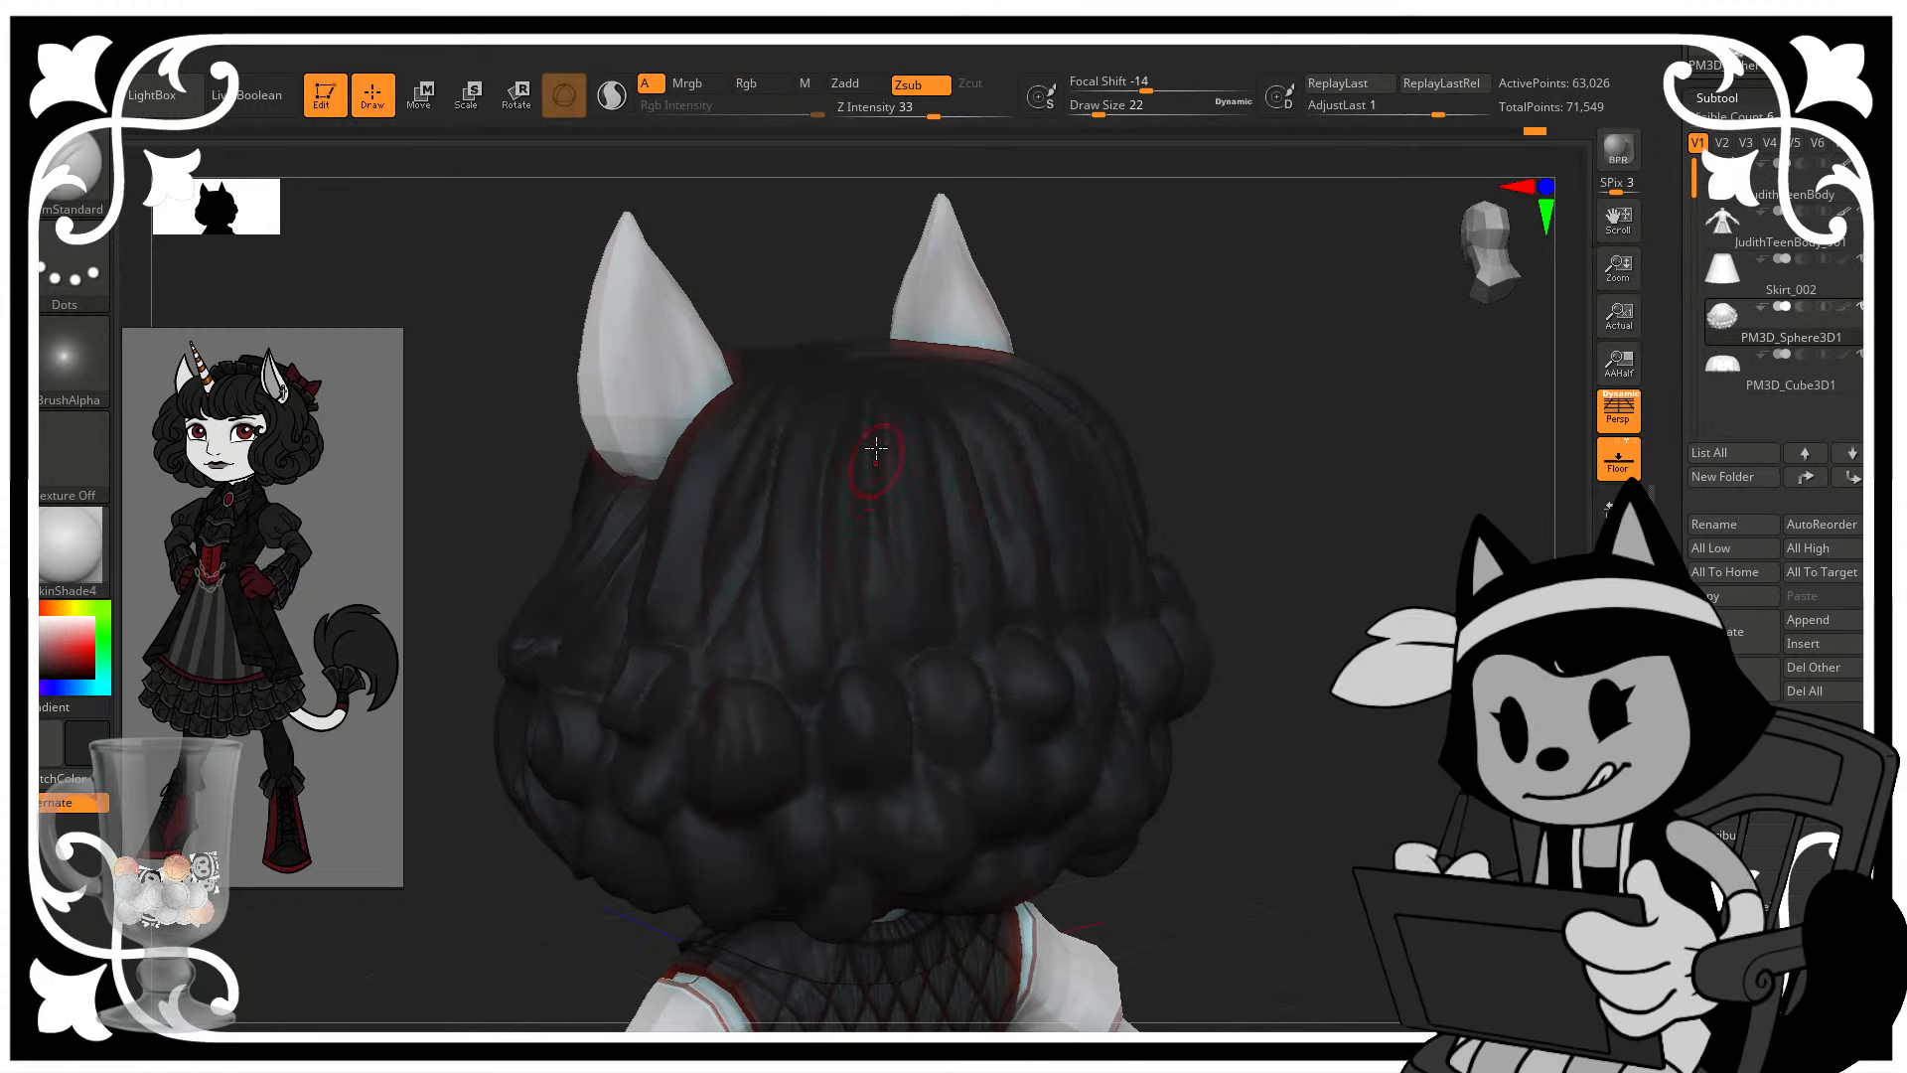
{"action": "left_click_drag", "start_coordinate": [876, 449], "coordinate": [886, 671]}
- Cut a central parting groove down the crown with the DamStandard brush at draw sizes 22 and 18
{"action": "left_click_drag", "start_coordinate": [1326, 447], "coordinate": [1255, 510]}
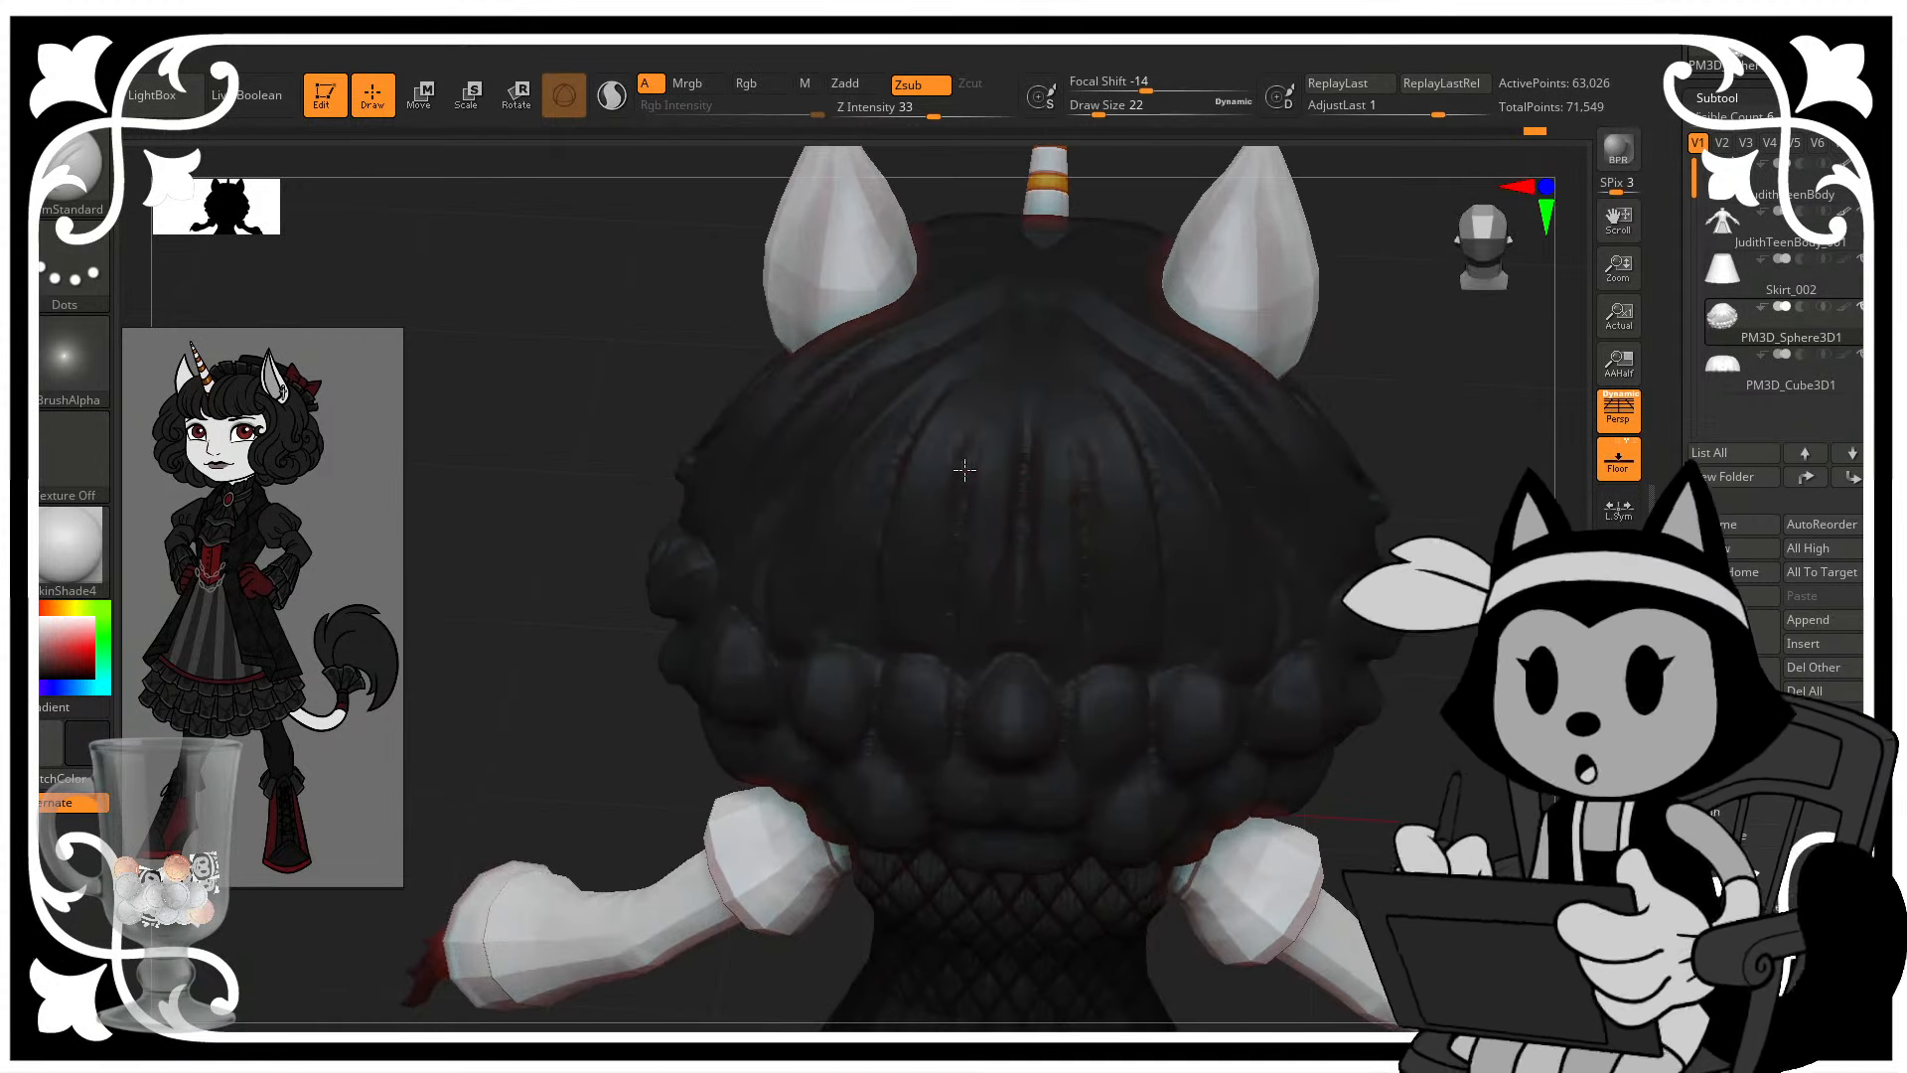
{"action": "left_click_drag", "start_coordinate": [1005, 256], "coordinate": [1016, 427]}
{"action": "left_click_drag", "start_coordinate": [1009, 266], "coordinate": [1022, 391]}
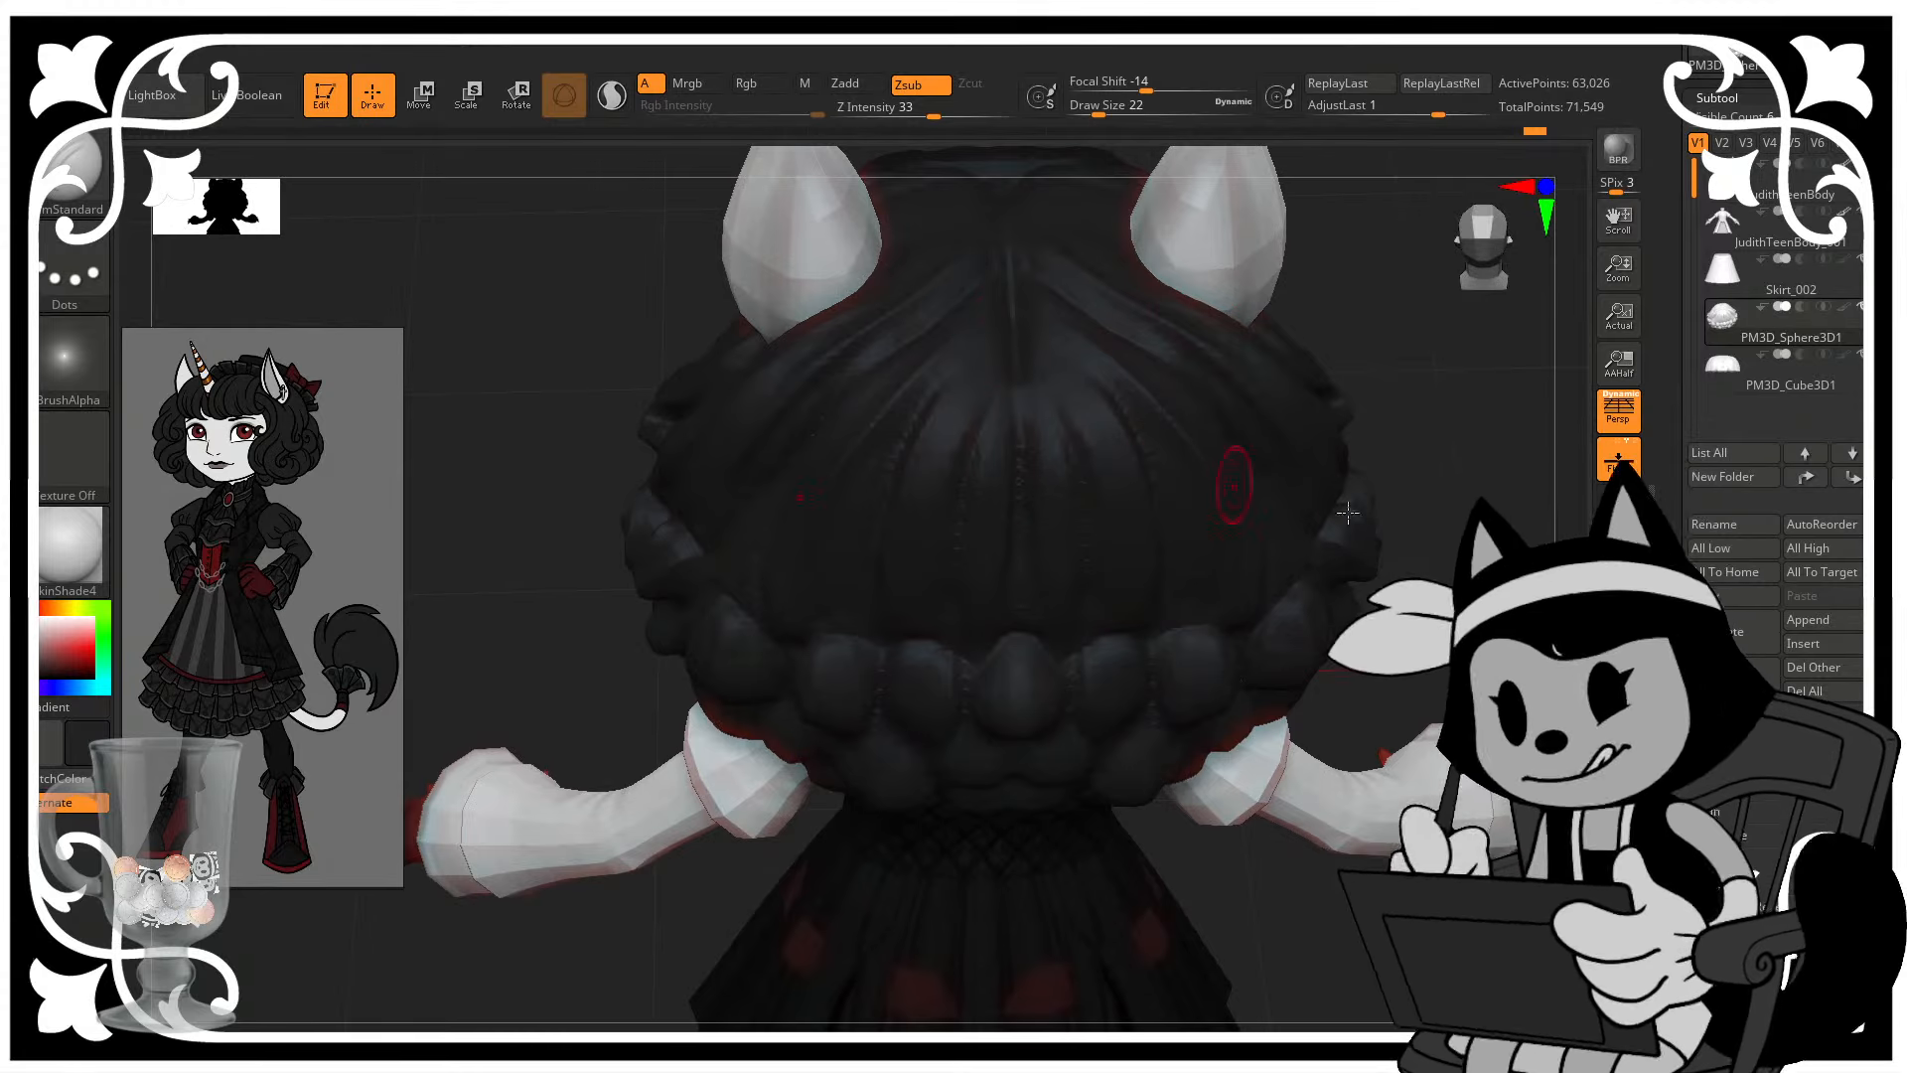
{"action": "left_click_drag", "start_coordinate": [1396, 502], "coordinate": [1328, 708], "text": "alt"}
{"action": "left_click_drag", "start_coordinate": [942, 576], "coordinate": [953, 730]}
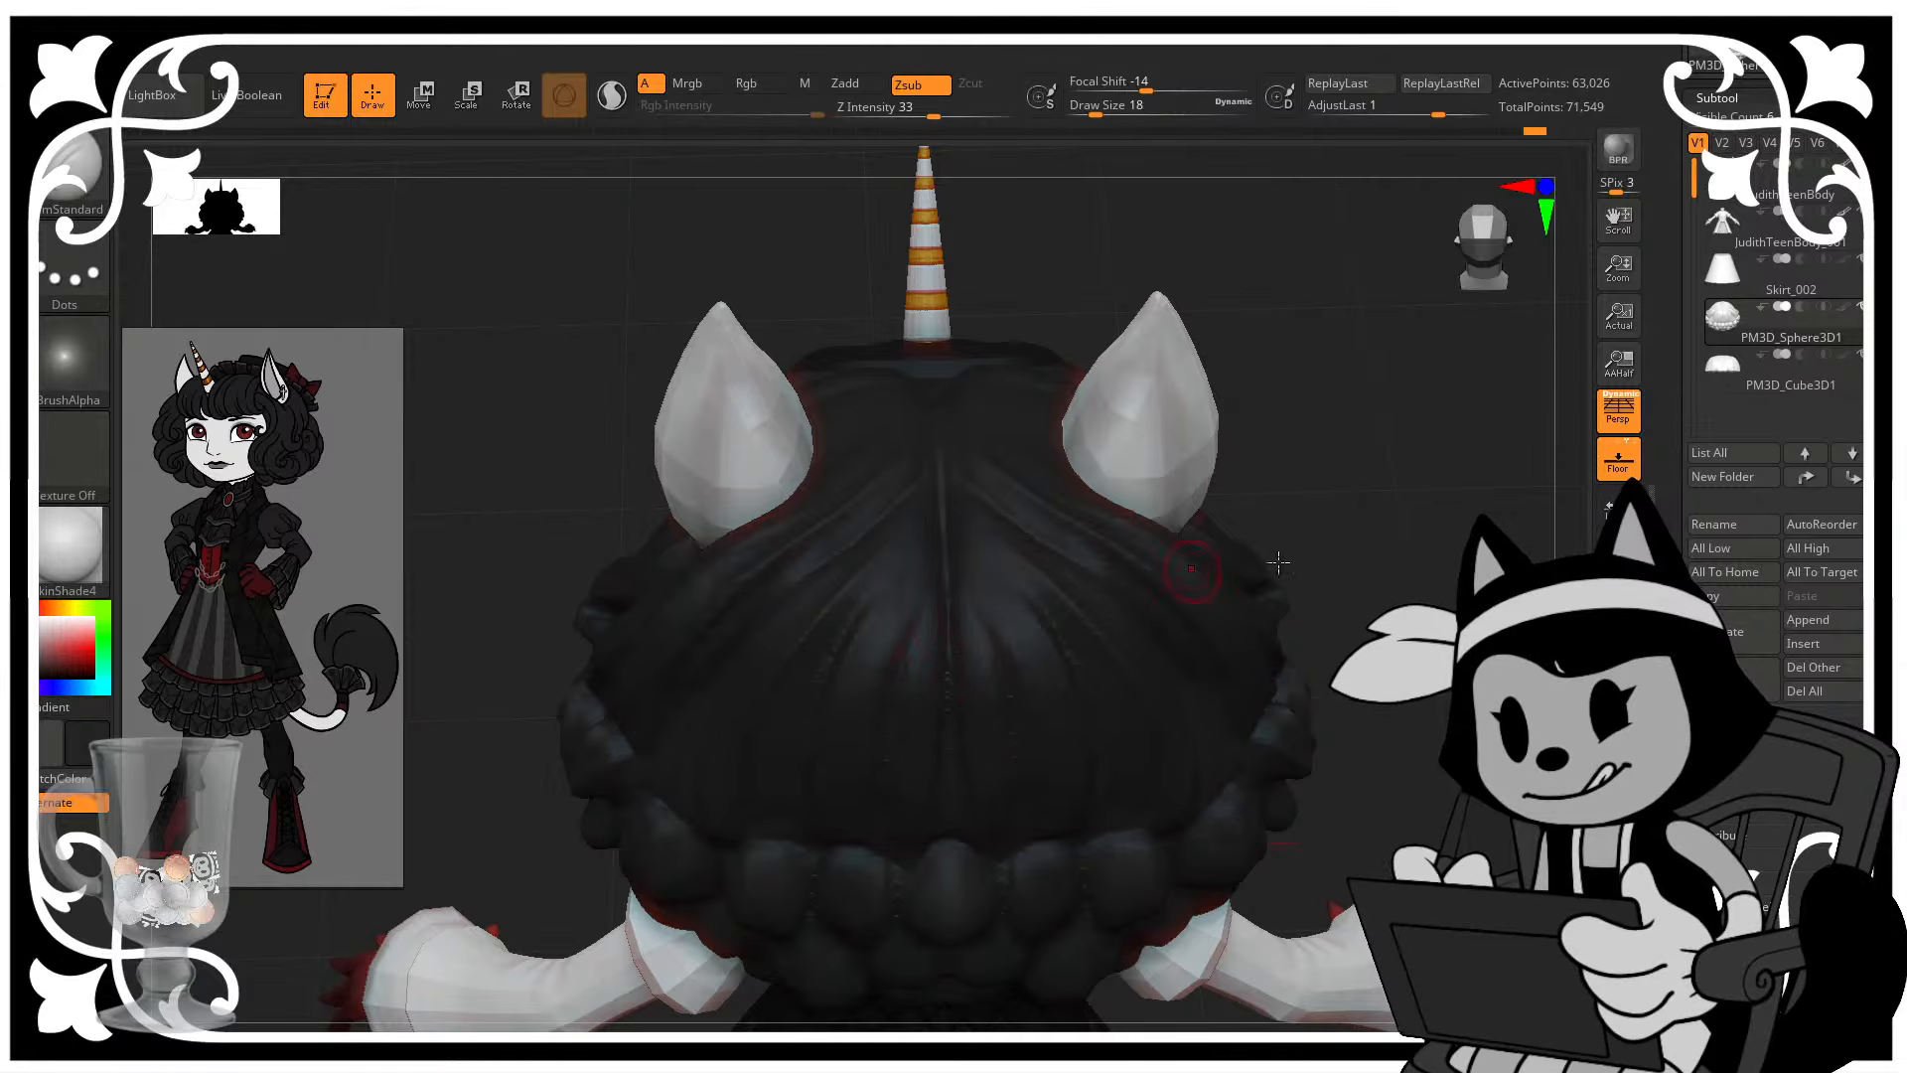
- Carve finer strand grooves from the crown down to the curls beside the central parting with the DamStandard brush at draw size 18
{"action": "mouse_move", "coordinate": [1301, 563]}
{"action": "left_mouse_down"}
{"action": "mouse_move", "coordinate": [1337, 443]}
{"action": "mouse_move", "coordinate": [1336, 498]}
{"action": "mouse_move", "coordinate": [1317, 503]}
{"action": "mouse_move", "coordinate": [1106, 489]}
{"action": "left_mouse_up"}
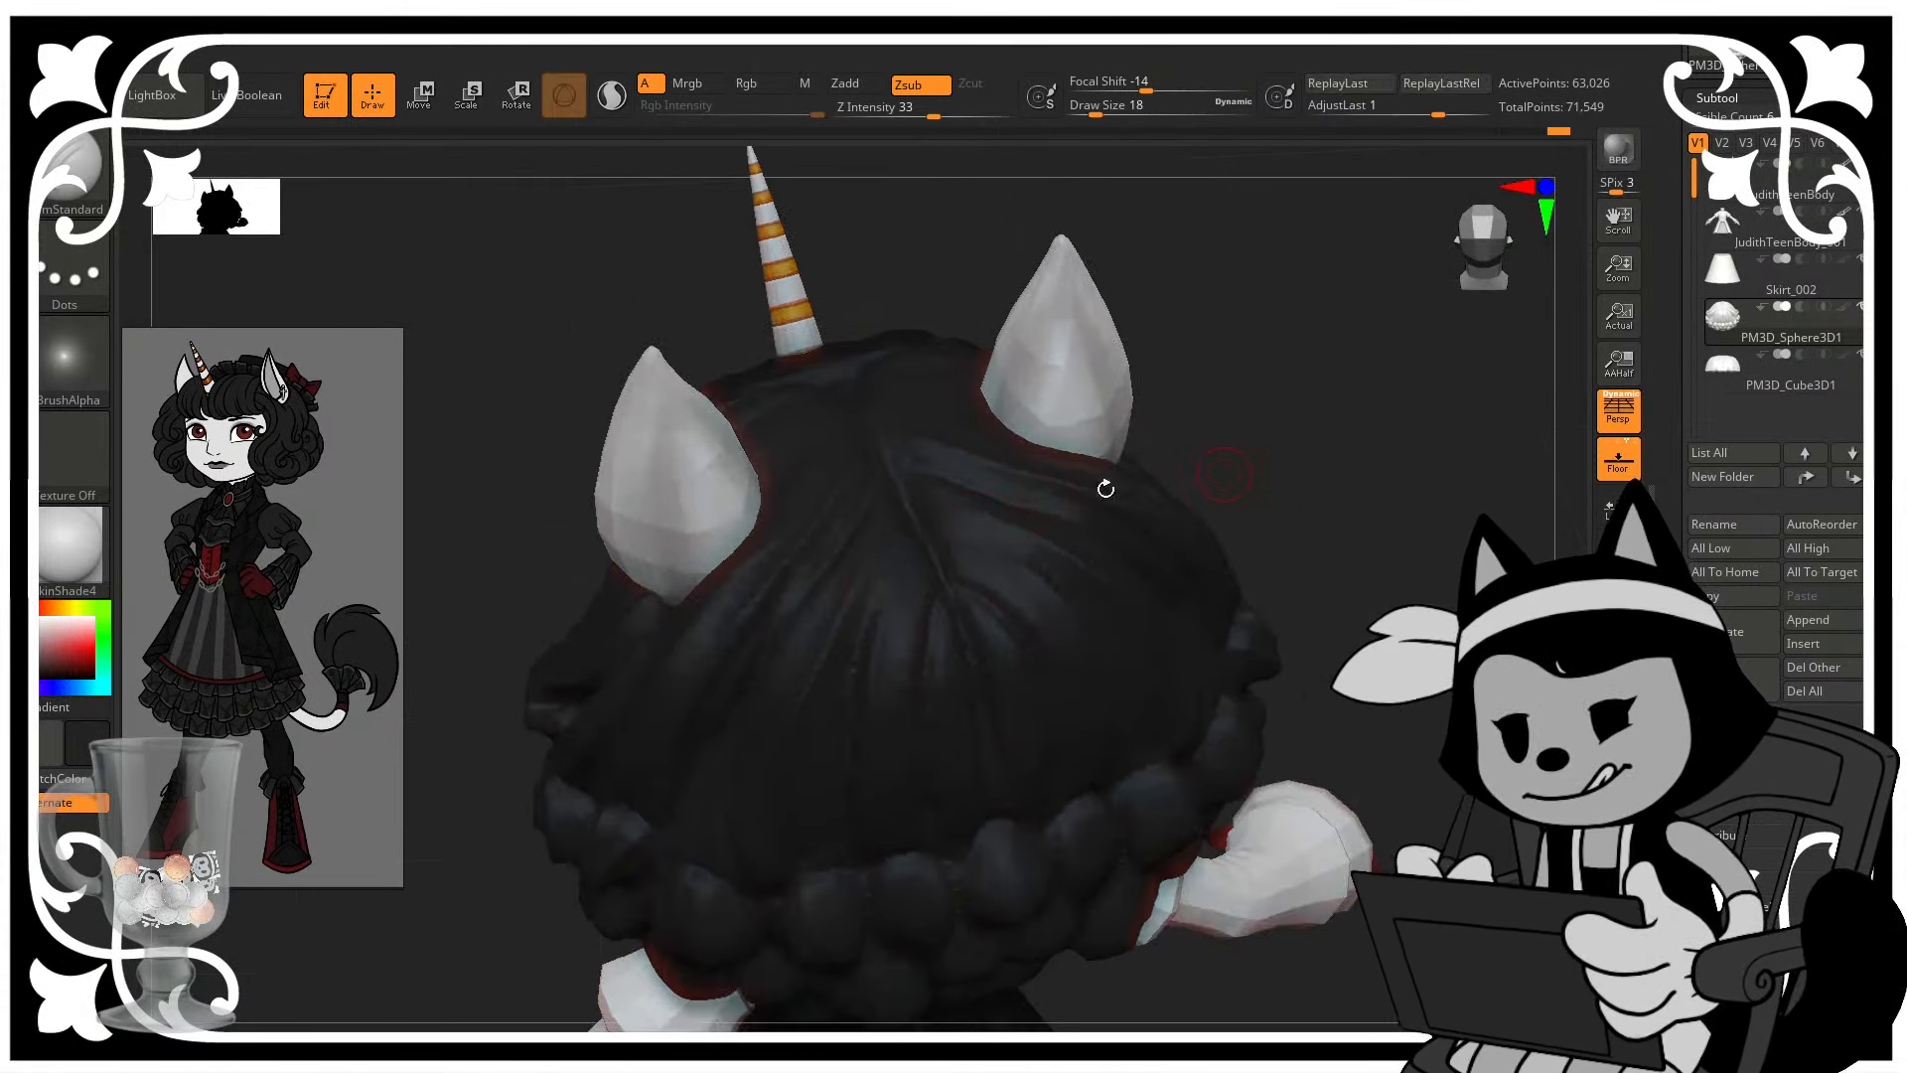
{"action": "left_click_drag", "start_coordinate": [1220, 430], "coordinate": [1206, 387]}
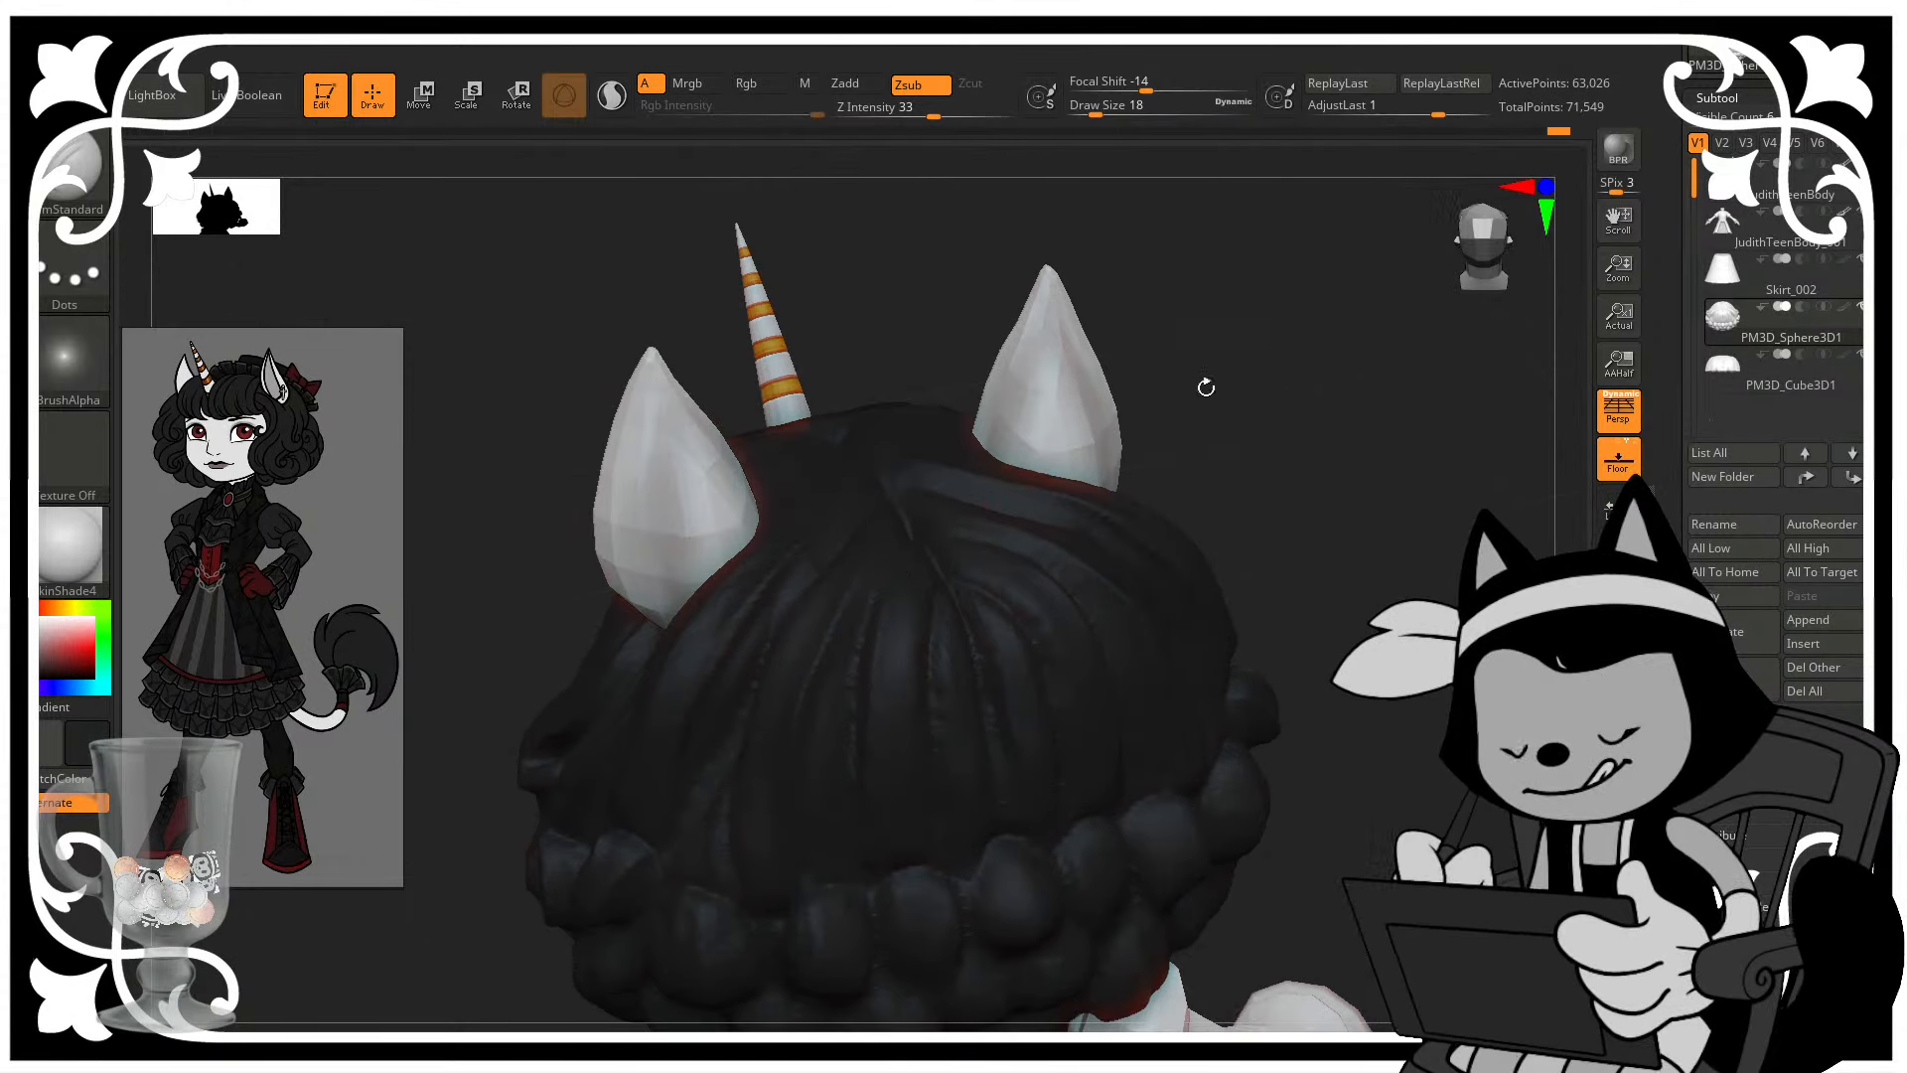
{"action": "mouse_move", "coordinate": [1327, 696]}
{"action": "left_mouse_down", "text": "alt"}
{"action": "mouse_move", "coordinate": [1373, 615]}
{"action": "mouse_move", "coordinate": [1336, 588]}
{"action": "left_mouse_up", "text": "alt"}
{"action": "mouse_move", "coordinate": [1002, 522]}
{"action": "left_mouse_down"}
{"action": "mouse_move", "coordinate": [955, 740]}
{"action": "mouse_move", "coordinate": [942, 722]}
{"action": "left_mouse_up"}
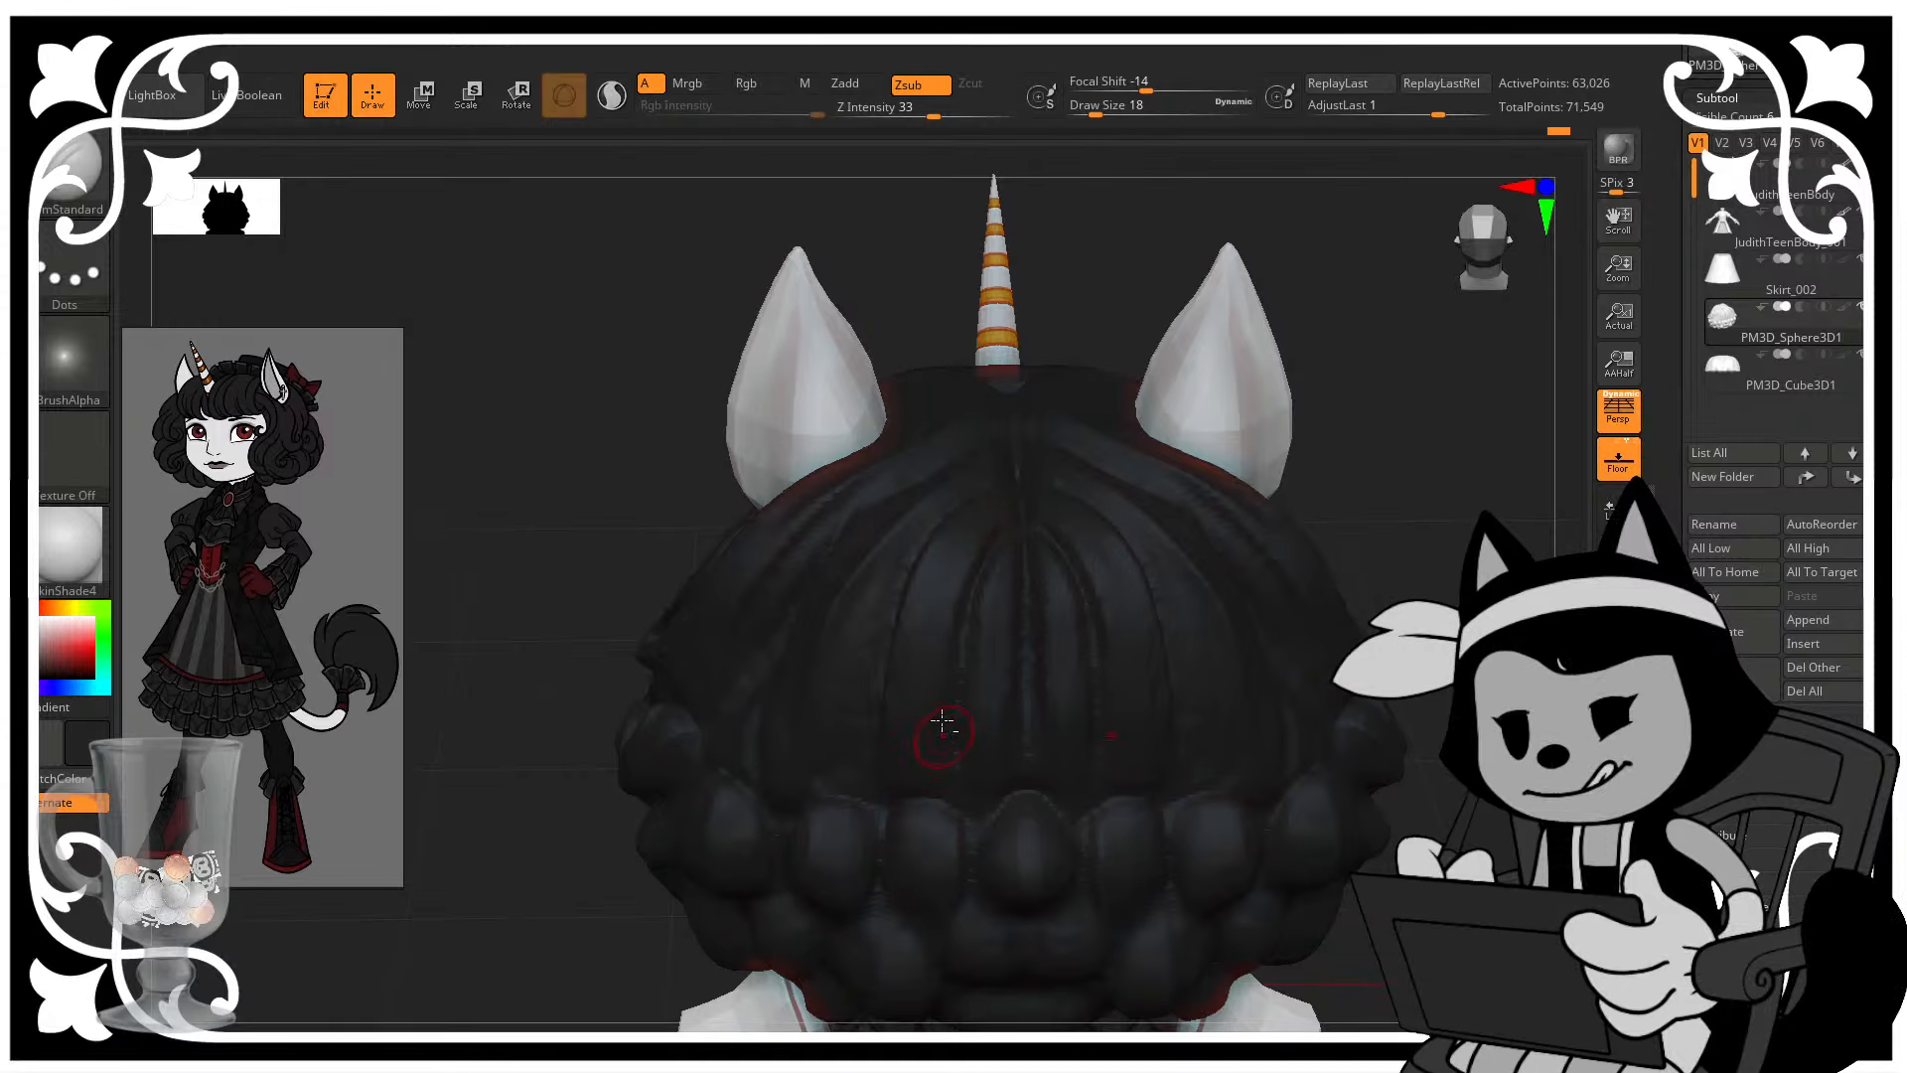
{"action": "left_click_drag", "start_coordinate": [975, 558], "coordinate": [941, 784]}
{"action": "left_click_drag", "start_coordinate": [1423, 450], "coordinate": [1401, 402]}
{"action": "left_click_drag", "start_coordinate": [983, 598], "coordinate": [997, 838]}
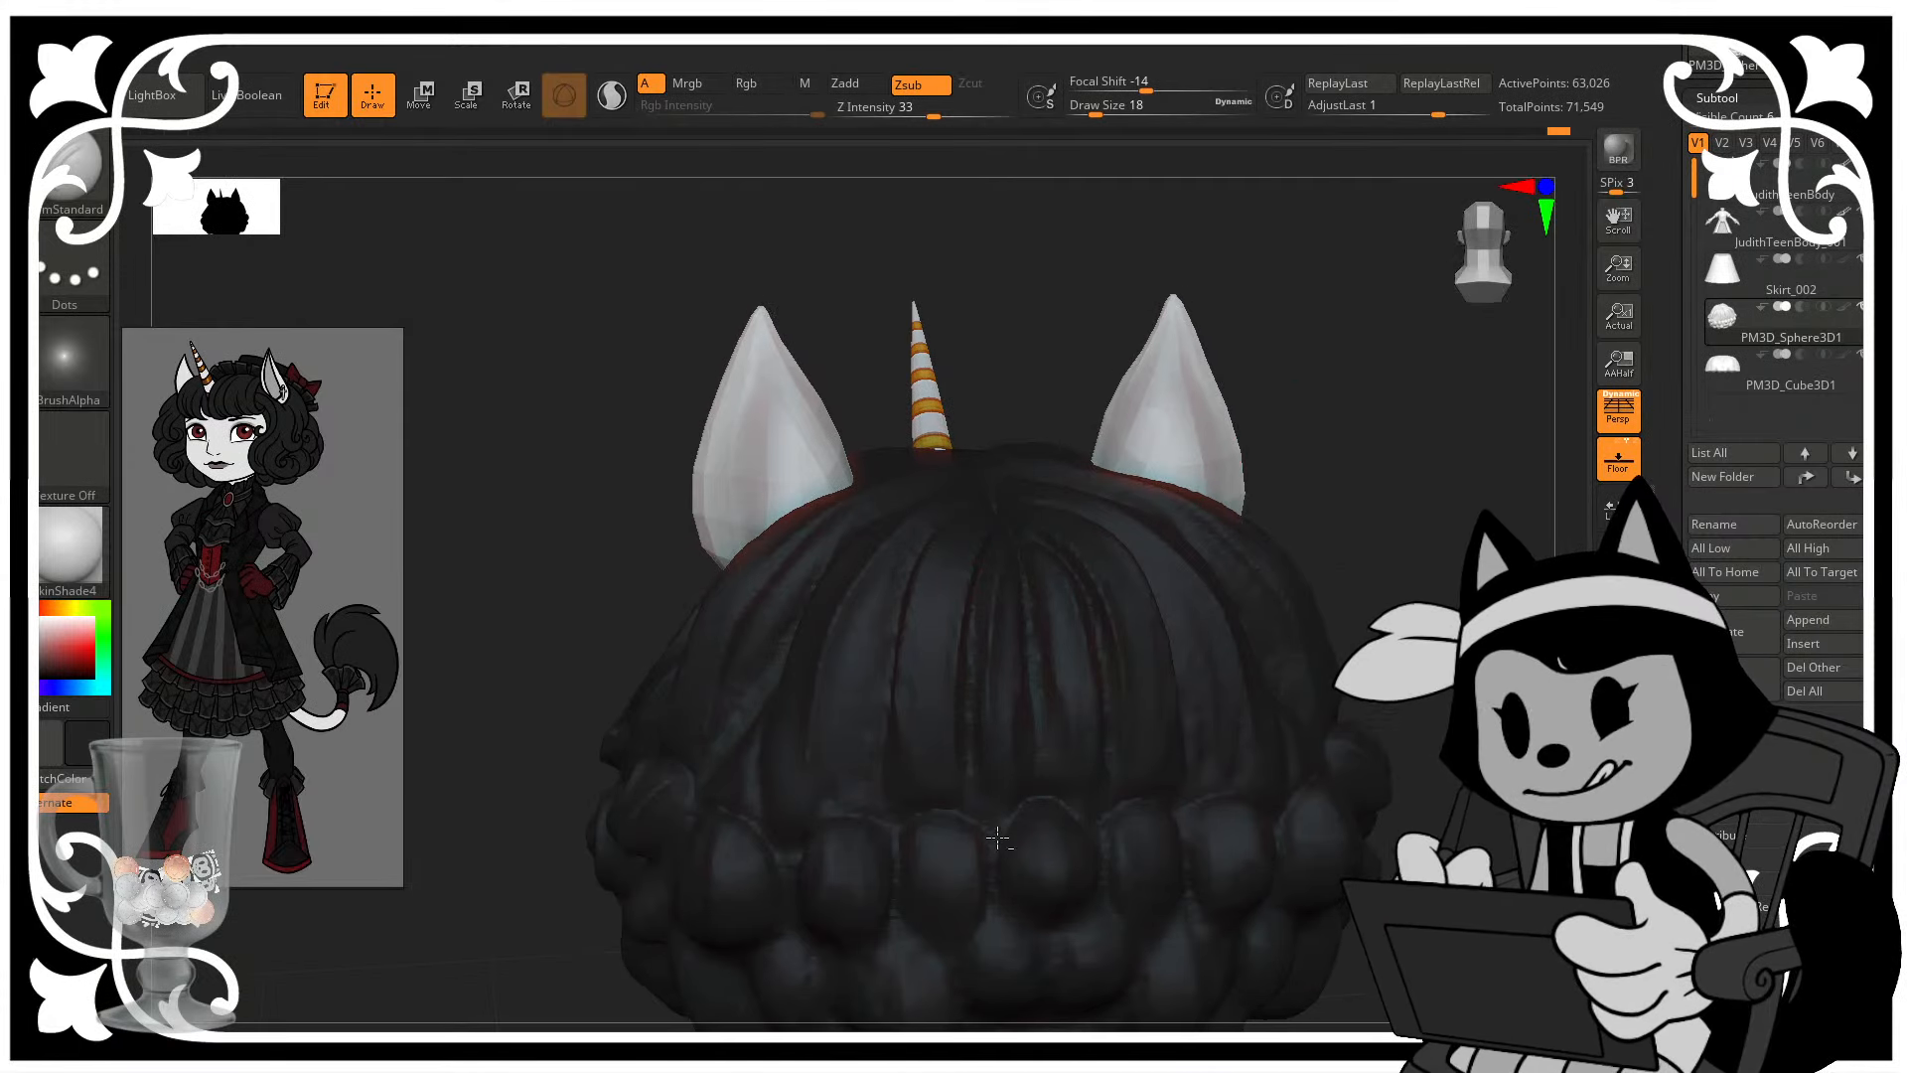
{"action": "left_click_drag", "start_coordinate": [1440, 477], "coordinate": [1371, 559]}
{"action": "left_click_drag", "start_coordinate": [972, 587], "coordinate": [912, 823]}
- Extend the strand grooves at the back down into the gaps between the upper curls at draw size 18
{"action": "left_click_drag", "start_coordinate": [1406, 616], "coordinate": [1398, 557], "text": "alt"}
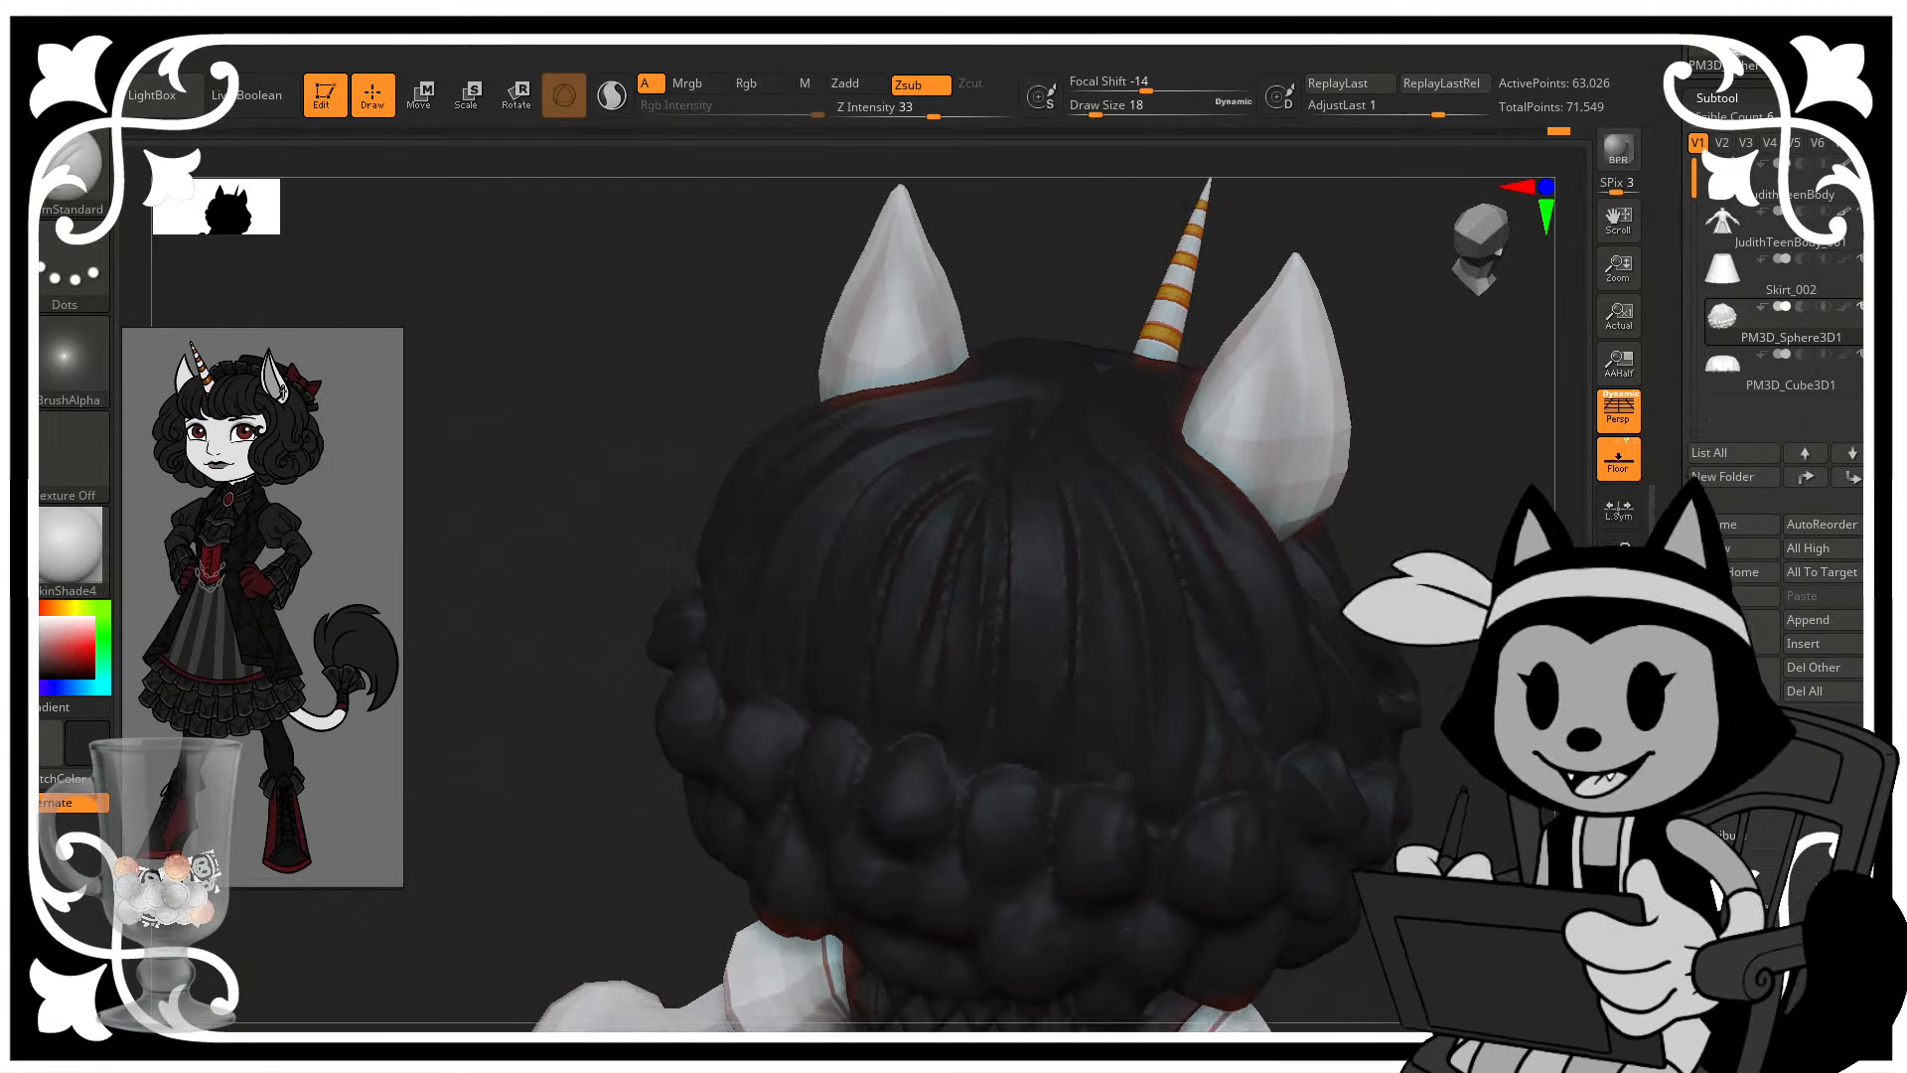
{"action": "left_click_drag", "start_coordinate": [1490, 401], "coordinate": [1468, 389], "text": "alt"}
{"action": "left_click_drag", "start_coordinate": [1391, 542], "coordinate": [1505, 506]}
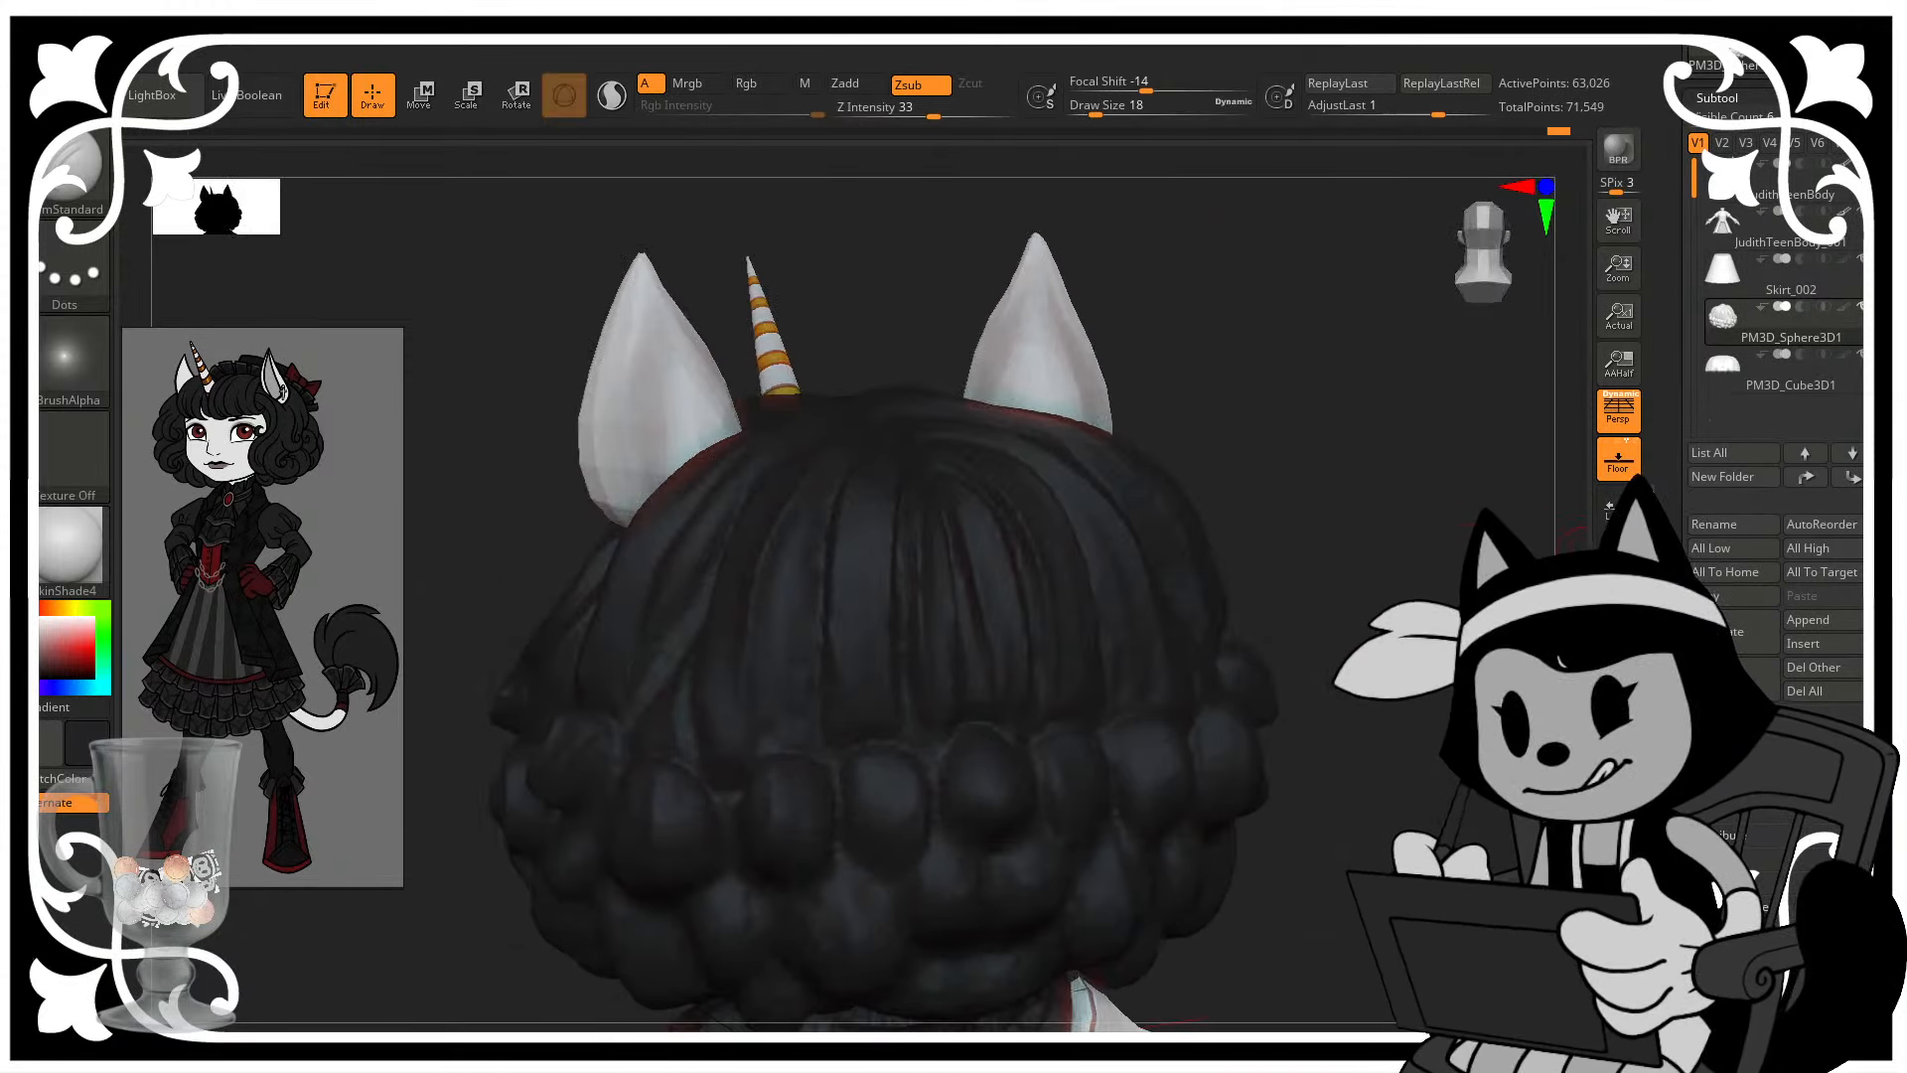
{"action": "mouse_move", "coordinate": [1420, 616]}
{"action": "left_mouse_down", "text": "alt"}
{"action": "mouse_move", "coordinate": [1430, 472]}
{"action": "mouse_move", "coordinate": [1421, 537]}
{"action": "left_mouse_up", "text": "alt"}
{"action": "left_click_drag", "start_coordinate": [895, 628], "coordinate": [901, 711]}
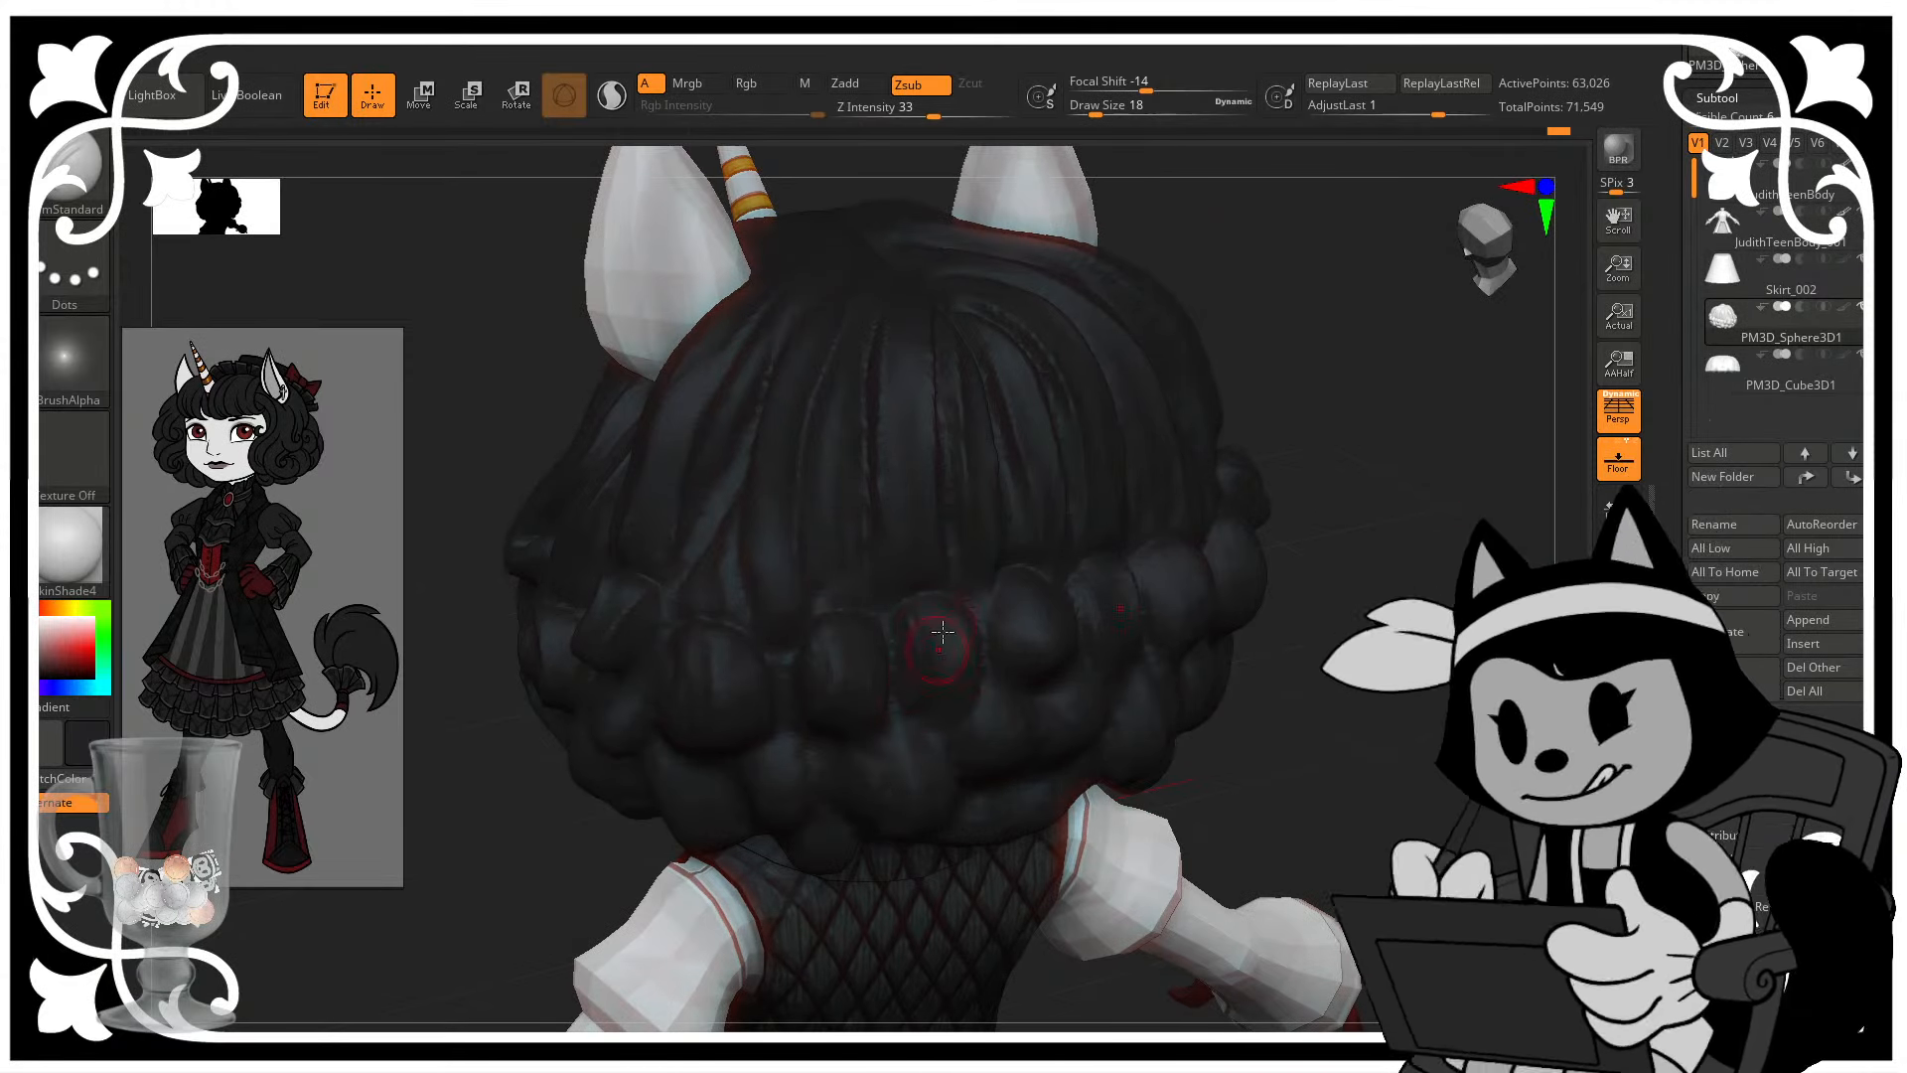
- Sharpen the edges of the upper-row curls beside the centre back with the DamStandard brush at draw size 18
{"action": "mouse_move", "coordinate": [923, 581]}
{"action": "left_mouse_down", "text": "shift"}
{"action": "mouse_move", "coordinate": [898, 615]}
{"action": "mouse_move", "coordinate": [919, 641]}
{"action": "left_mouse_up", "text": "shift"}
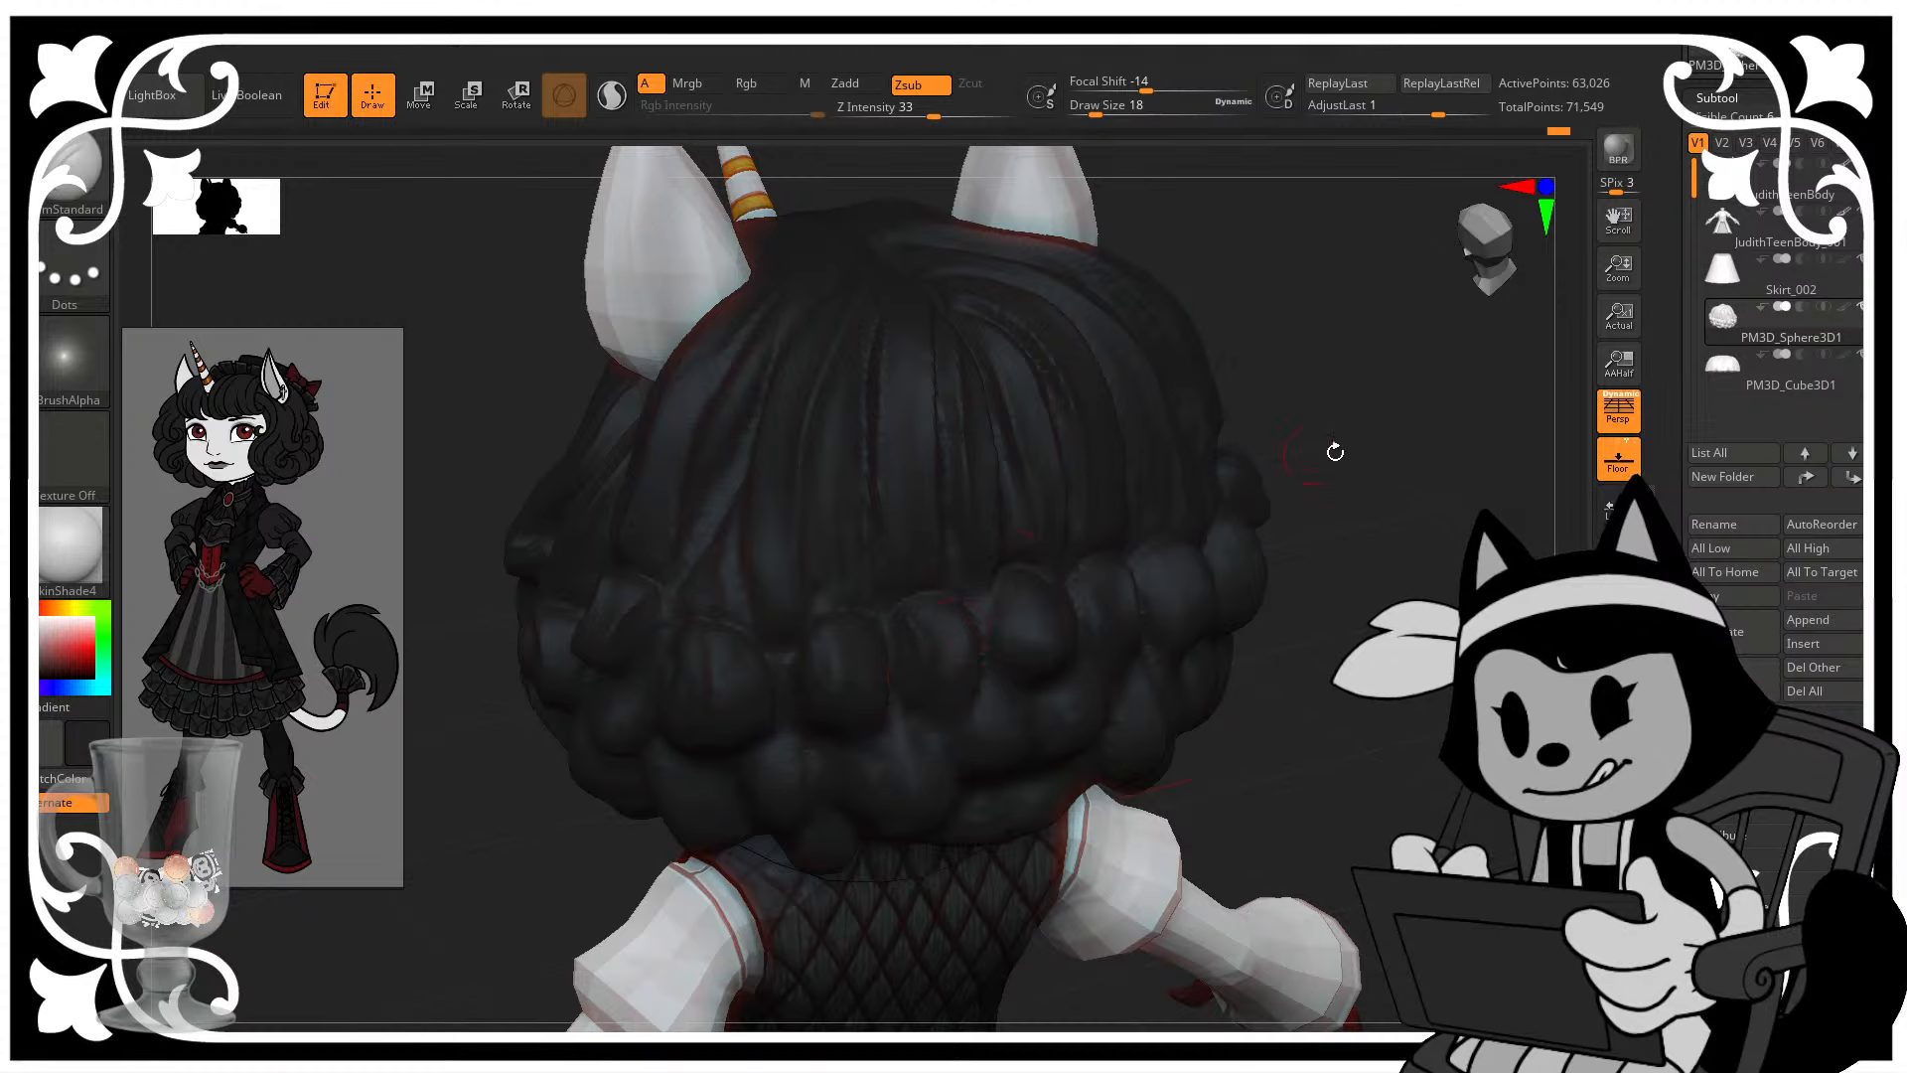
{"action": "left_click_drag", "start_coordinate": [1334, 451], "coordinate": [1323, 369]}
{"action": "mouse_move", "coordinate": [900, 620]}
{"action": "left_mouse_down"}
{"action": "mouse_move", "coordinate": [923, 655]}
{"action": "mouse_move", "coordinate": [906, 703]}
{"action": "left_mouse_up"}
{"action": "left_click_drag", "start_coordinate": [1277, 464], "coordinate": [1336, 467], "text": "shift"}
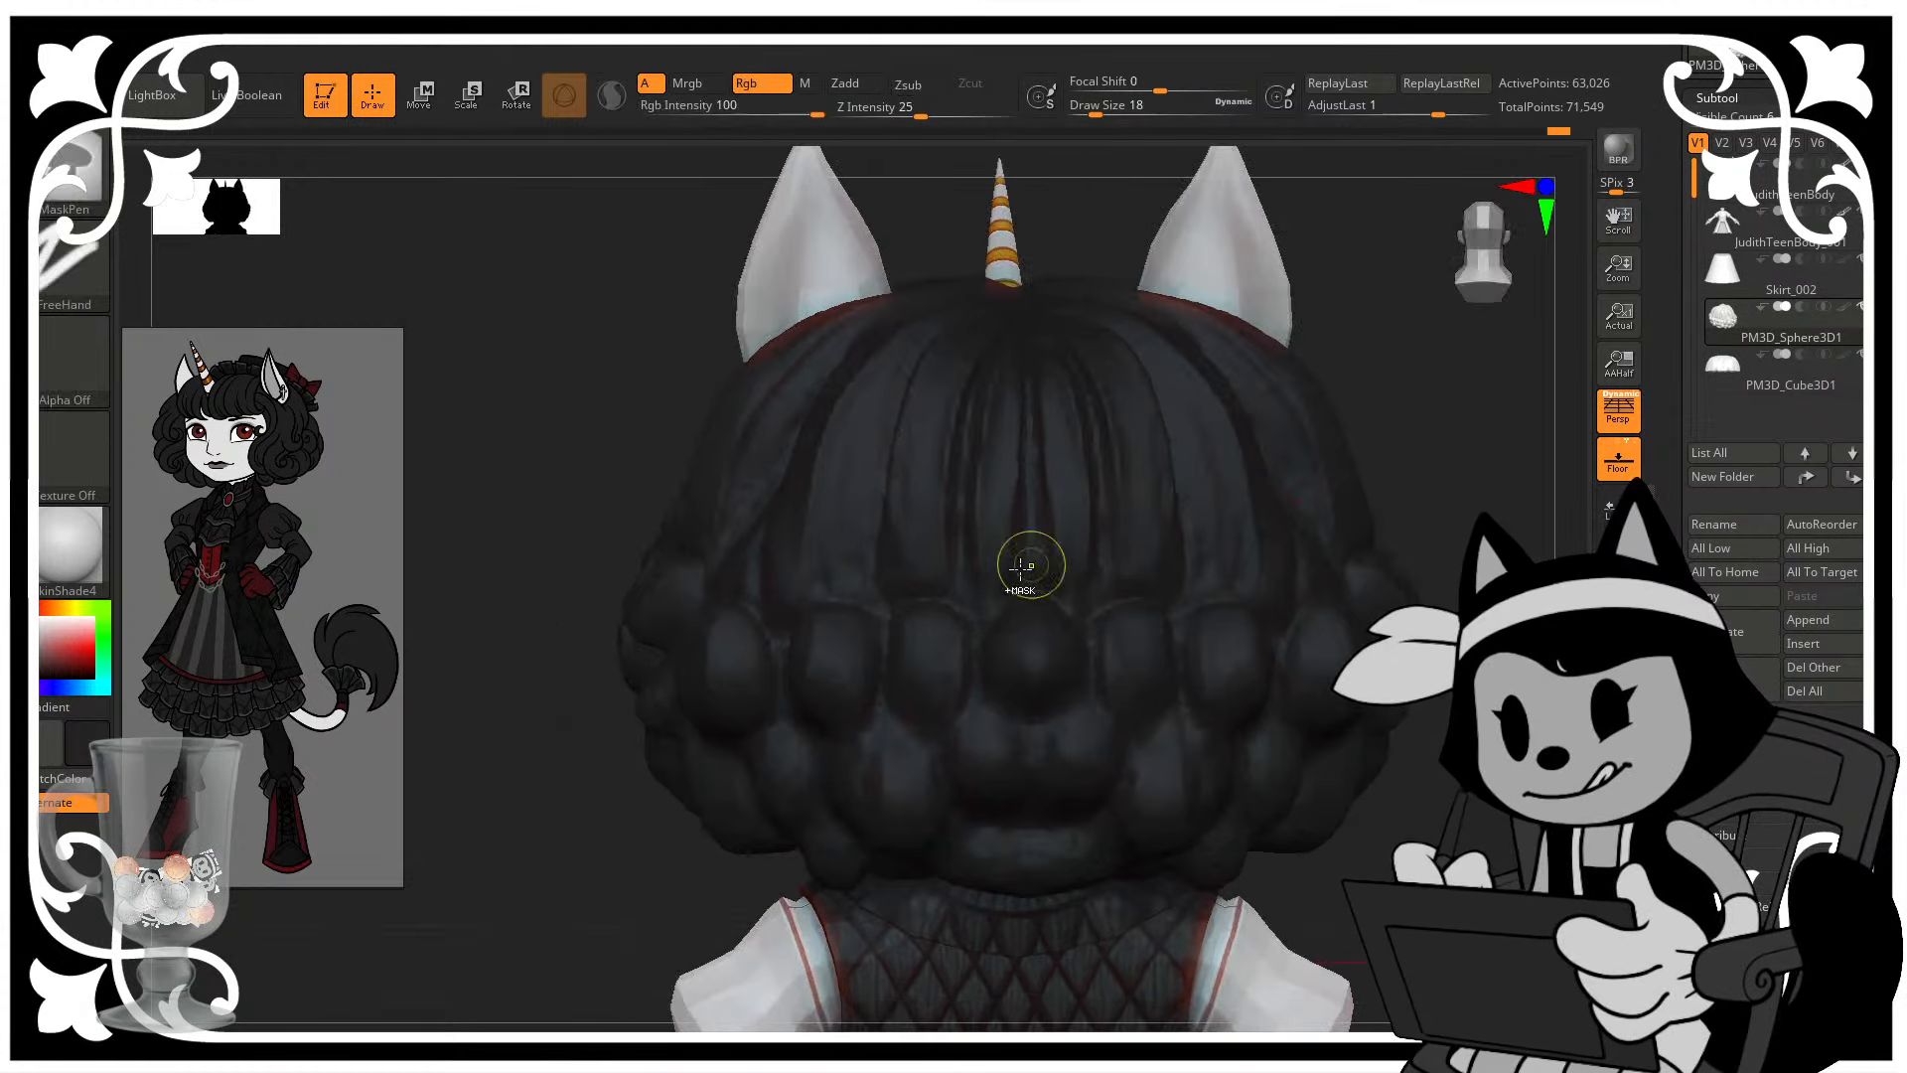
{"action": "mouse_move", "coordinate": [899, 626]}
{"action": "left_mouse_down"}
{"action": "mouse_move", "coordinate": [912, 684]}
{"action": "mouse_move", "coordinate": [953, 725]}
{"action": "left_mouse_up"}
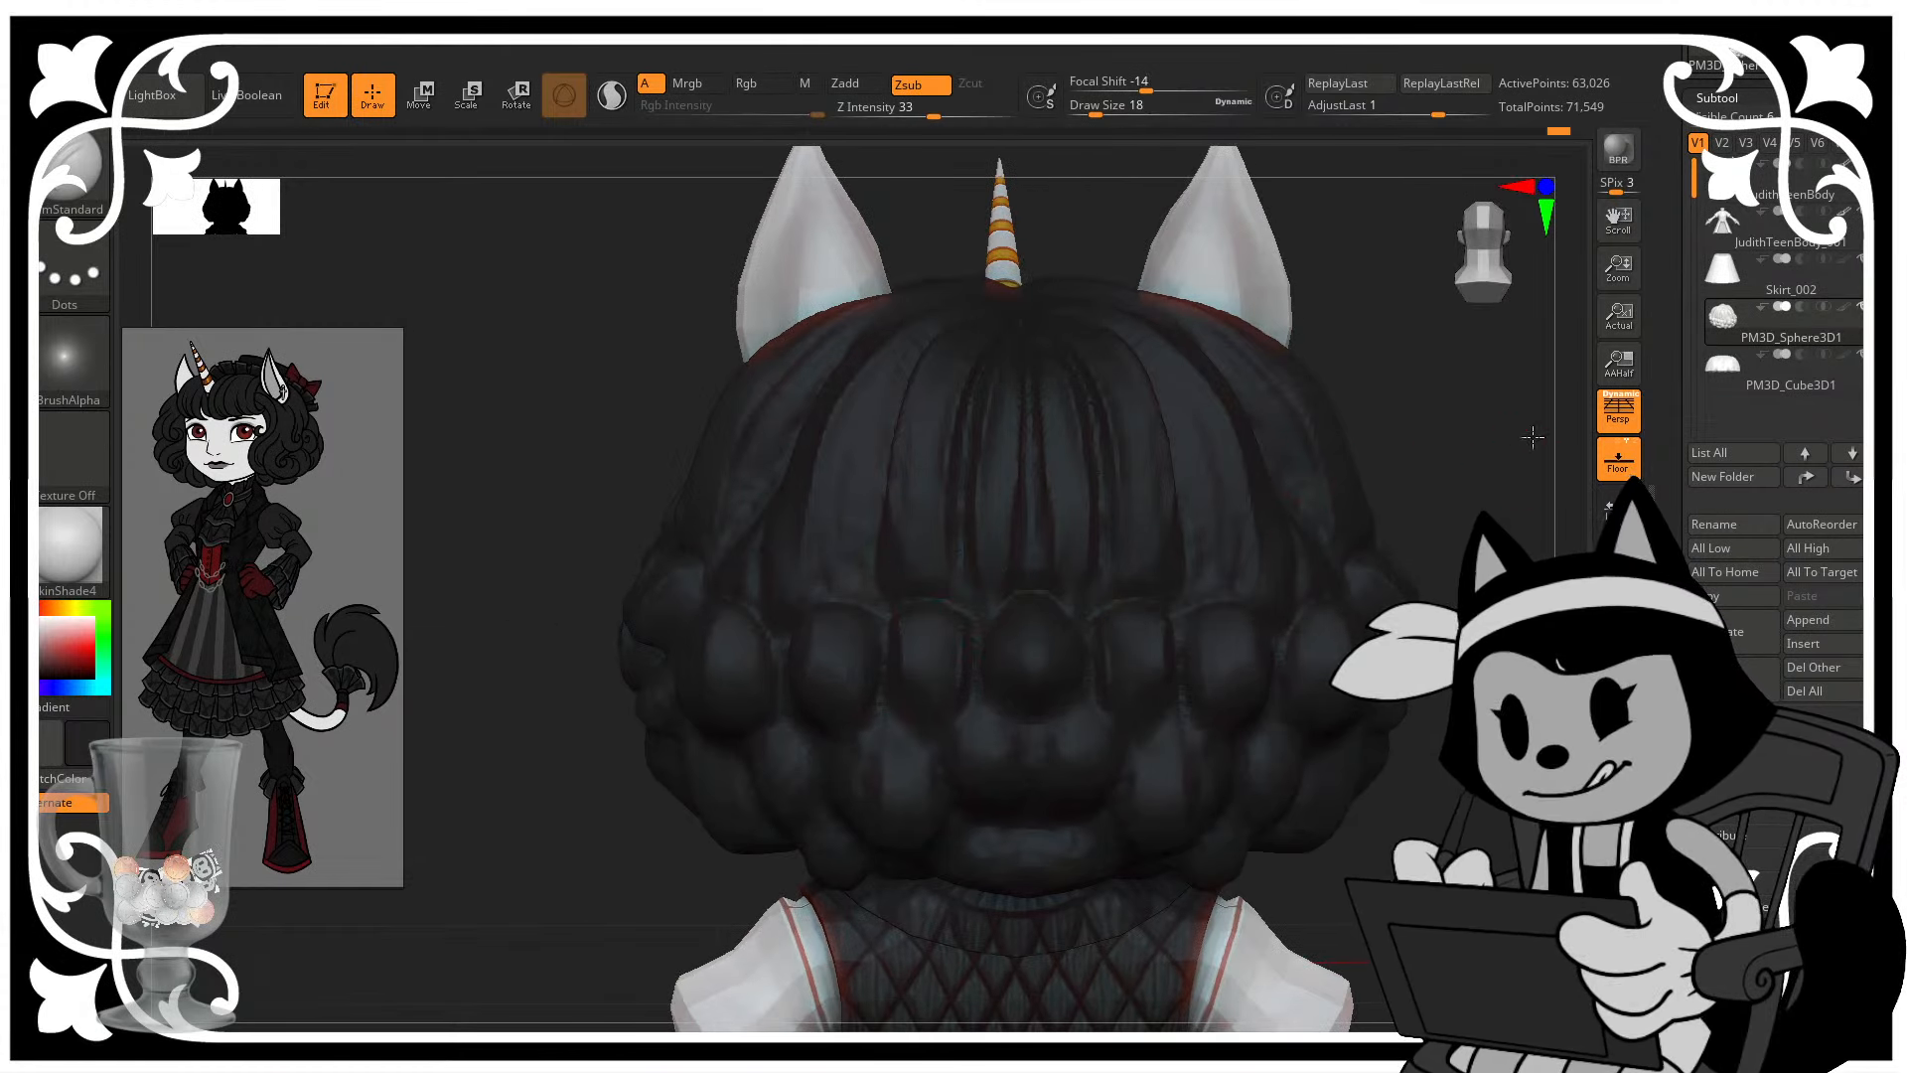
- Carve creases around the central curl of the upper row at draw size 18
{"action": "mouse_move", "coordinate": [1533, 437]}
{"action": "left_mouse_down"}
{"action": "mouse_move", "coordinate": [1431, 467]}
{"action": "mouse_move", "coordinate": [1411, 427]}
{"action": "left_mouse_up"}
{"action": "left_click_drag", "start_coordinate": [1009, 660], "coordinate": [1001, 699]}
{"action": "left_click_drag", "start_coordinate": [1390, 467], "coordinate": [1413, 557]}
{"action": "left_click_drag", "start_coordinate": [1025, 615], "coordinate": [1080, 646]}
{"action": "left_click_drag", "start_coordinate": [1472, 475], "coordinate": [1354, 494]}
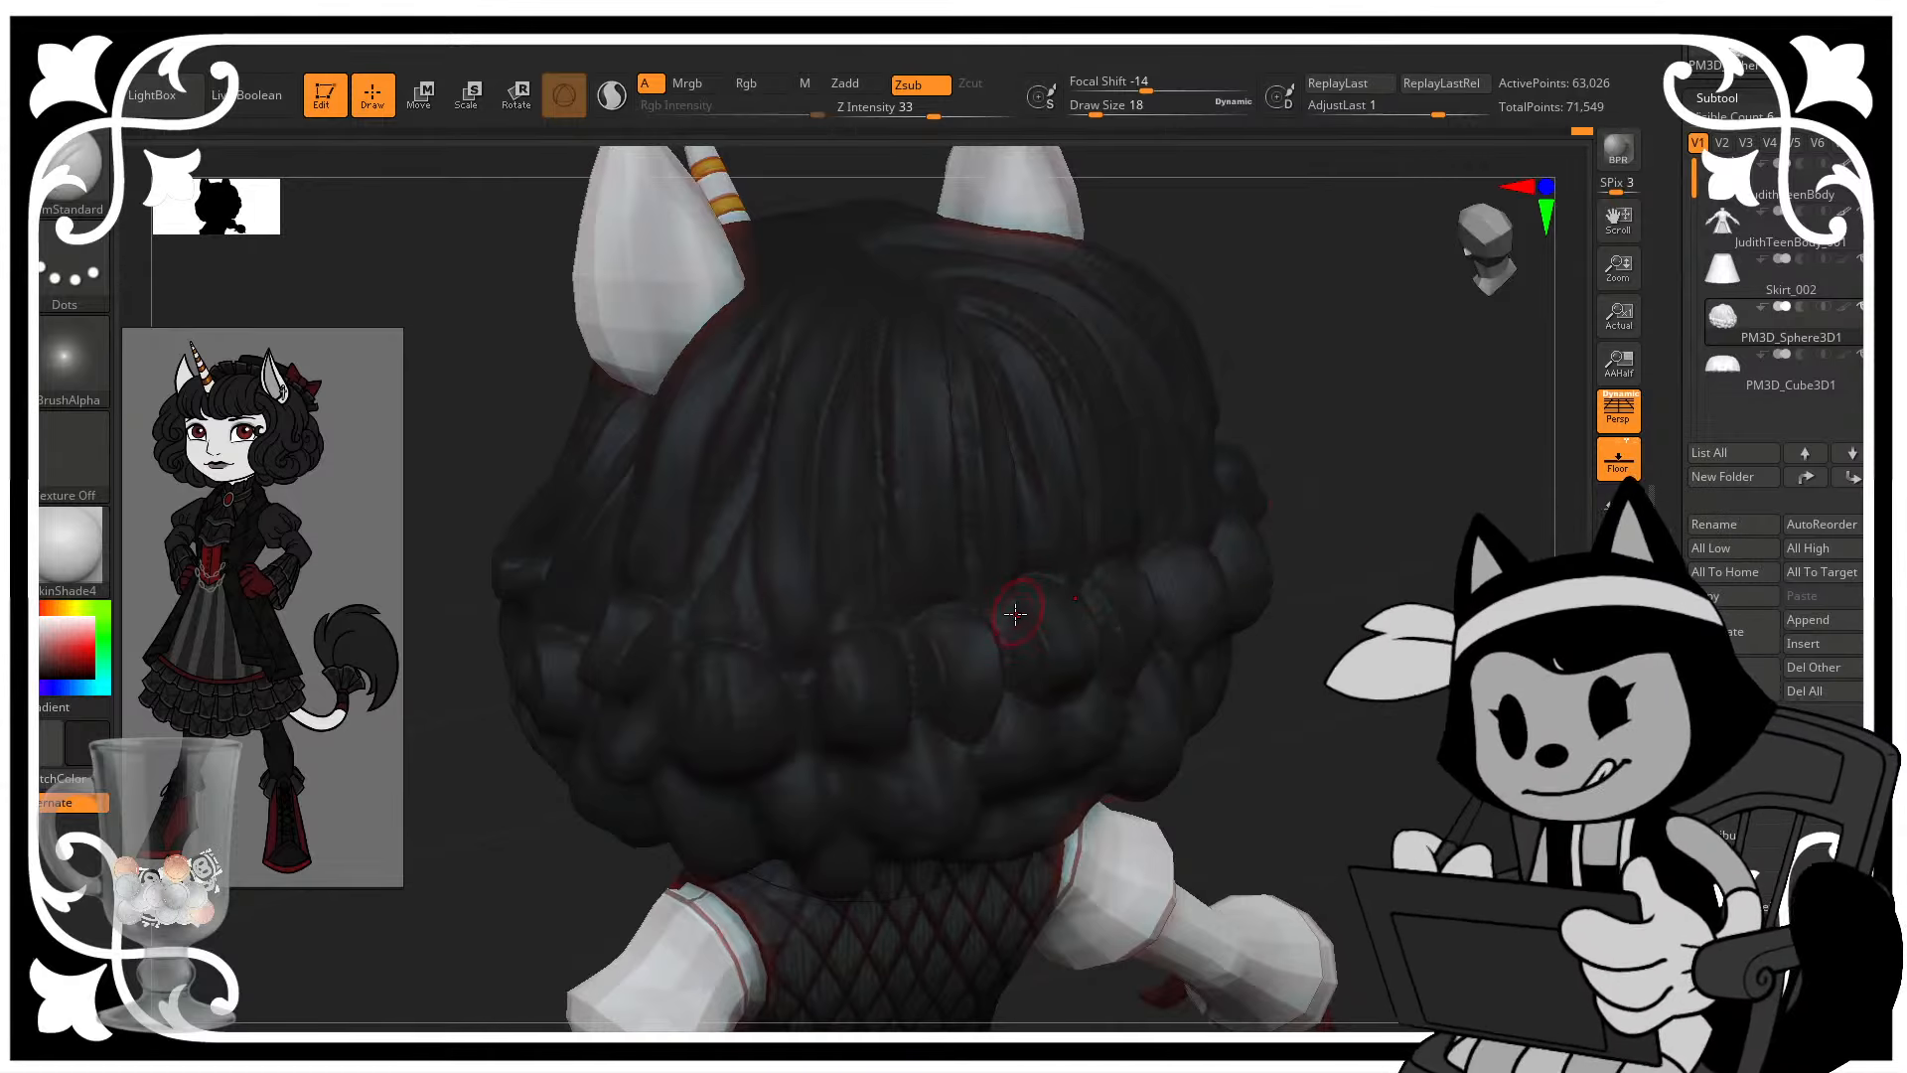
- Carve vertical grooves through the central mass below the upper row to divide it into separate curls
{"action": "mouse_move", "coordinate": [1559, 668]}
{"action": "left_mouse_down"}
{"action": "mouse_move", "coordinate": [1380, 540]}
{"action": "mouse_move", "coordinate": [1297, 545]}
{"action": "mouse_move", "coordinate": [1053, 685]}
{"action": "mouse_move", "coordinate": [1025, 780]}
{"action": "left_mouse_up"}
{"action": "mouse_move", "coordinate": [1421, 606]}
{"action": "left_mouse_down"}
{"action": "mouse_move", "coordinate": [1413, 481]}
{"action": "mouse_move", "coordinate": [1546, 533]}
{"action": "mouse_move", "coordinate": [1391, 512]}
{"action": "mouse_move", "coordinate": [1298, 575]}
{"action": "left_mouse_up"}
{"action": "left_click_drag", "start_coordinate": [920, 710], "coordinate": [915, 779]}
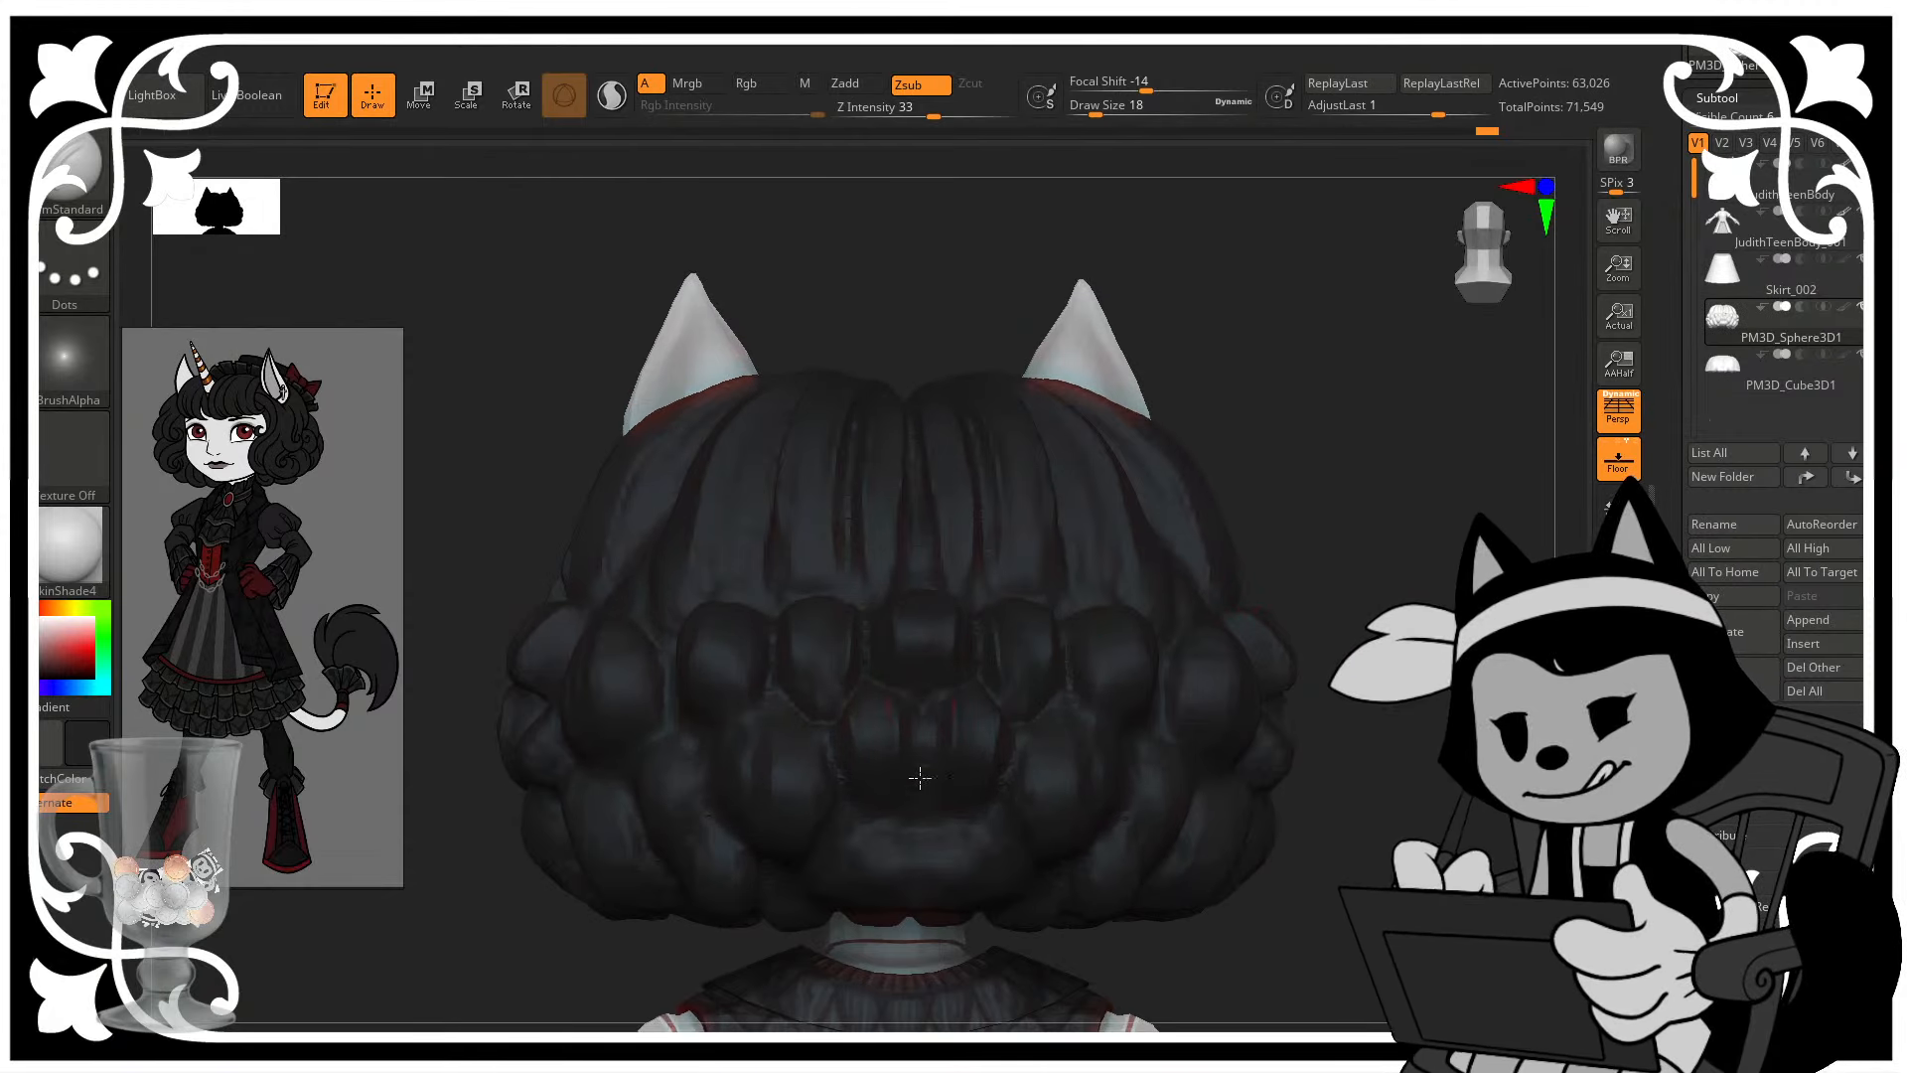
{"action": "left_click_drag", "start_coordinate": [1370, 532], "coordinate": [1265, 500]}
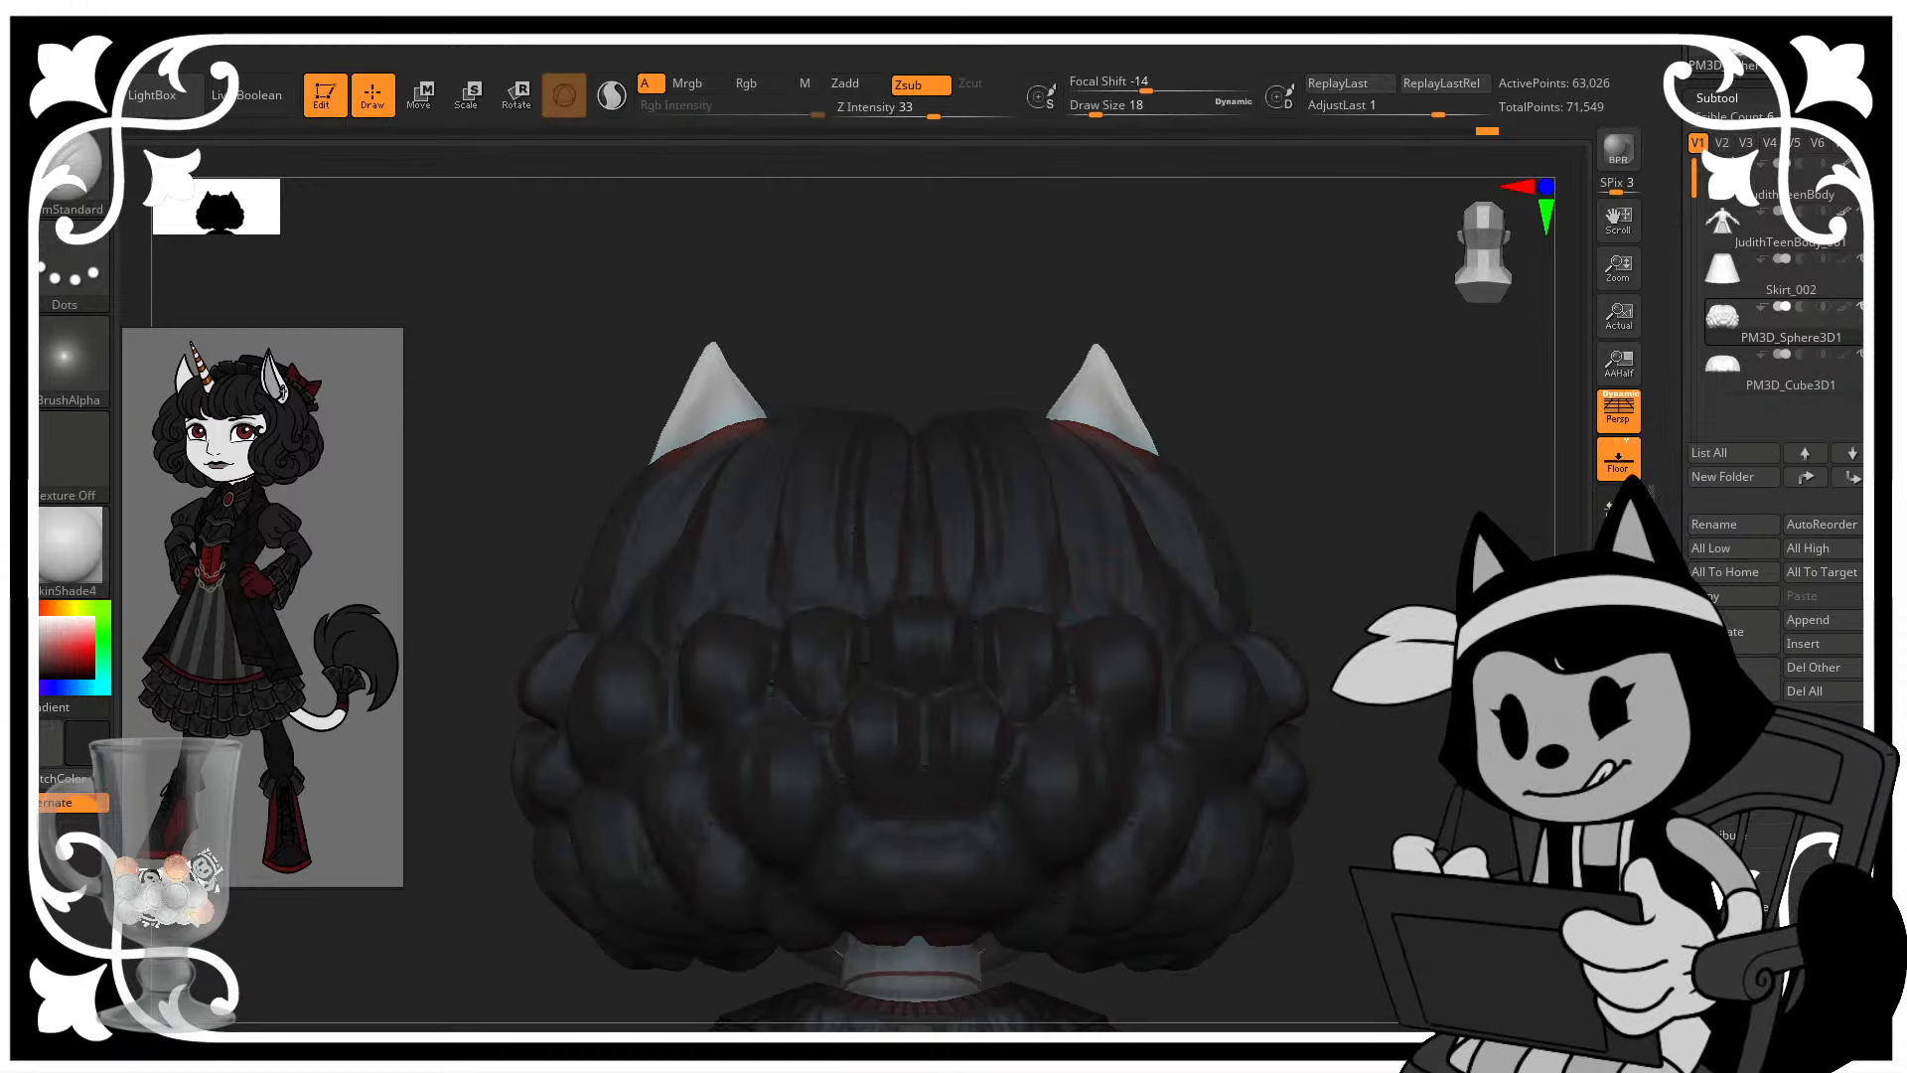
{"action": "mouse_move", "coordinate": [1344, 602]}
{"action": "left_mouse_down", "text": "alt"}
{"action": "mouse_move", "coordinate": [1401, 515]}
{"action": "mouse_move", "coordinate": [1431, 552]}
{"action": "left_mouse_up", "text": "alt"}
{"action": "left_click_drag", "start_coordinate": [984, 632], "coordinate": [971, 718]}
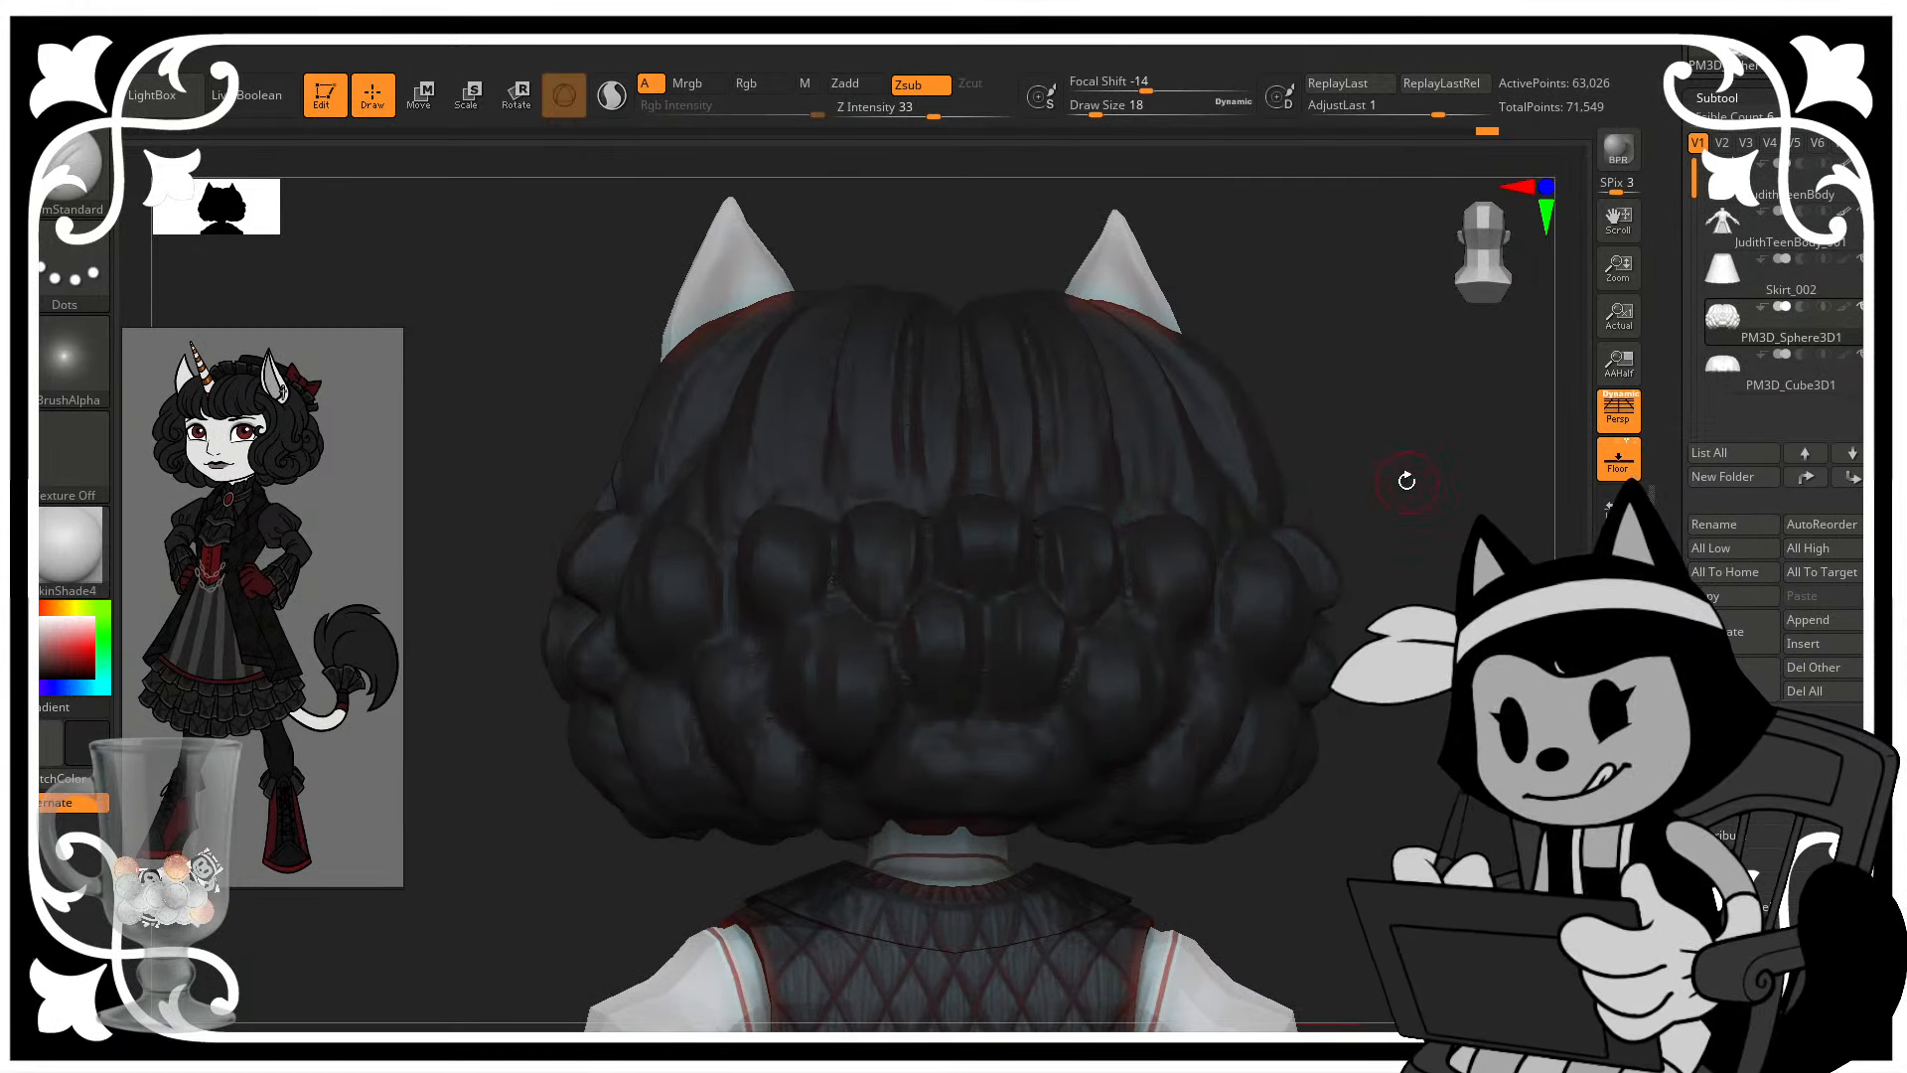
- Deepen the gaps around the lower curls above the nape with the DamStandard brush at draw size 18
{"action": "left_click_drag", "start_coordinate": [1407, 481], "coordinate": [1338, 429]}
{"action": "left_click_drag", "start_coordinate": [1336, 514], "coordinate": [1286, 444]}
{"action": "left_click_drag", "start_coordinate": [917, 695], "coordinate": [856, 784]}
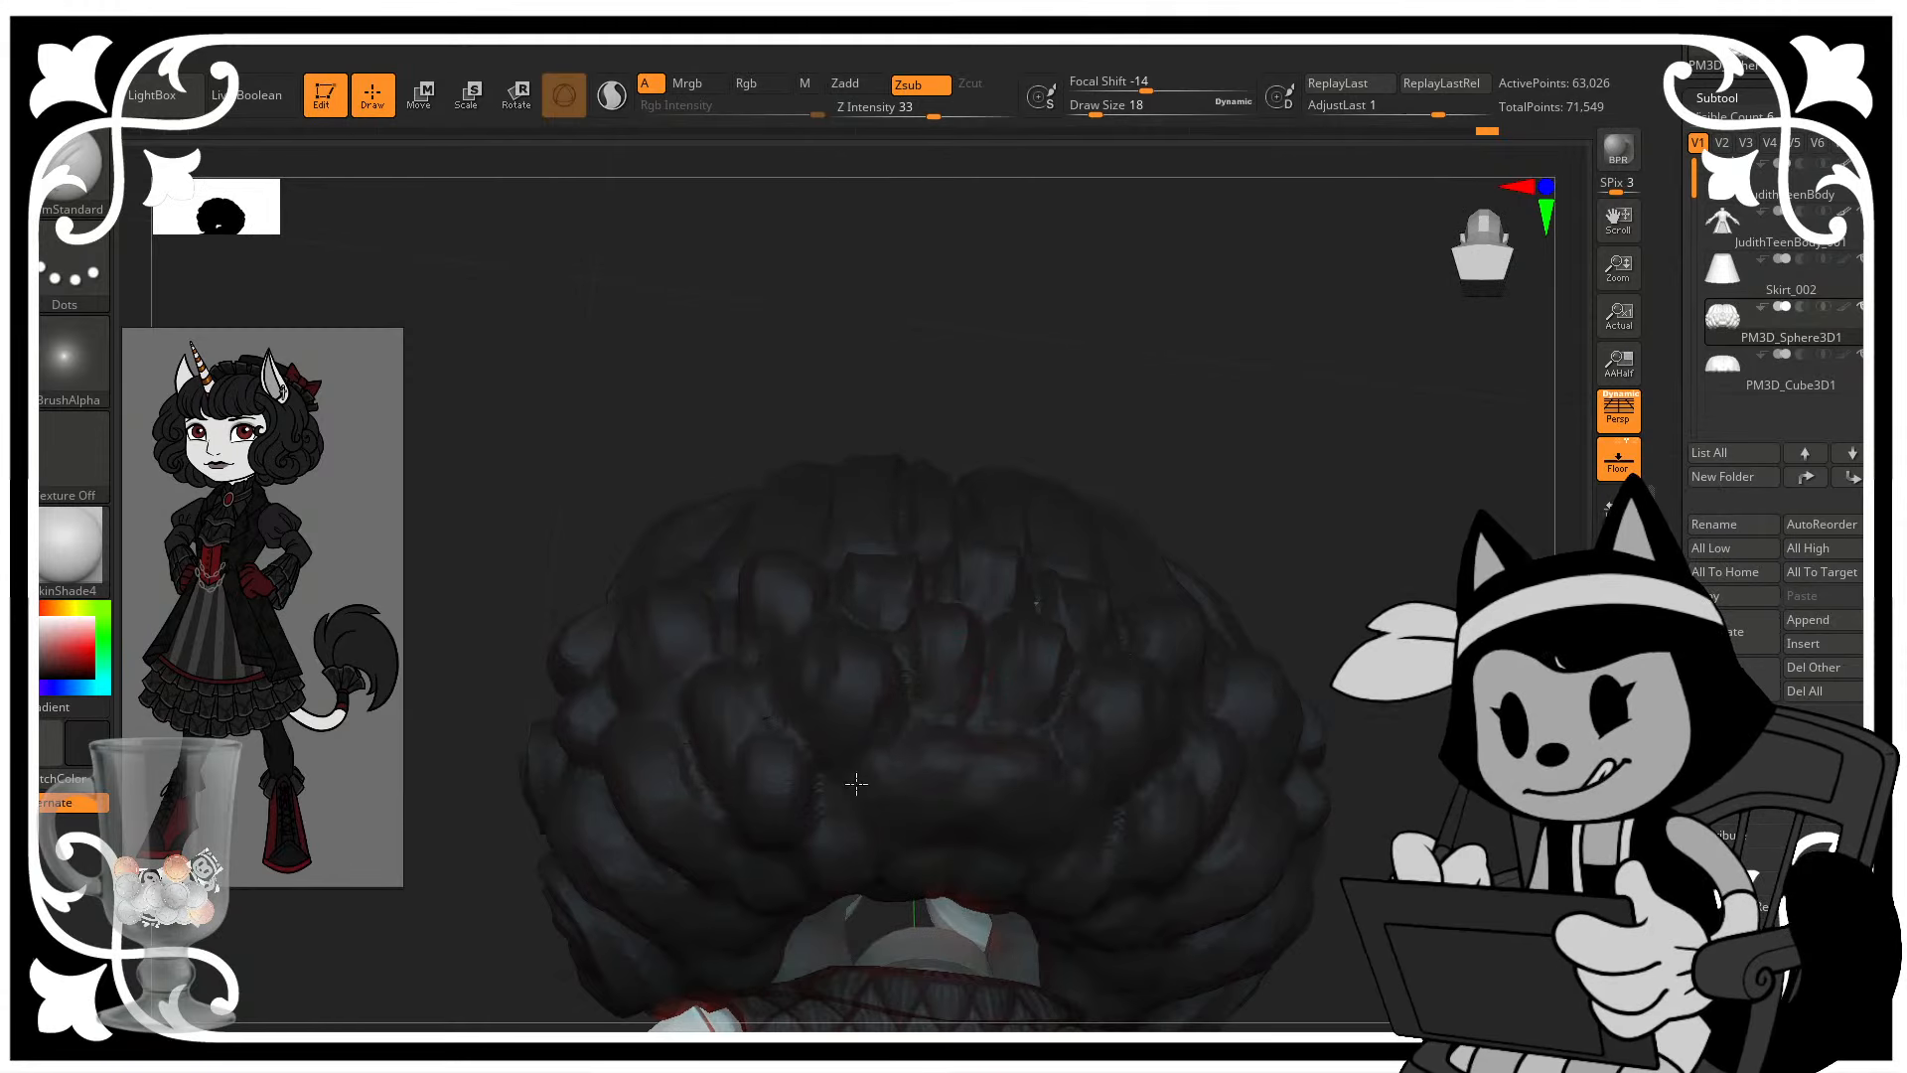
{"action": "left_click_drag", "start_coordinate": [1247, 520], "coordinate": [891, 737]}
{"action": "left_click_drag", "start_coordinate": [1359, 503], "coordinate": [1299, 361]}
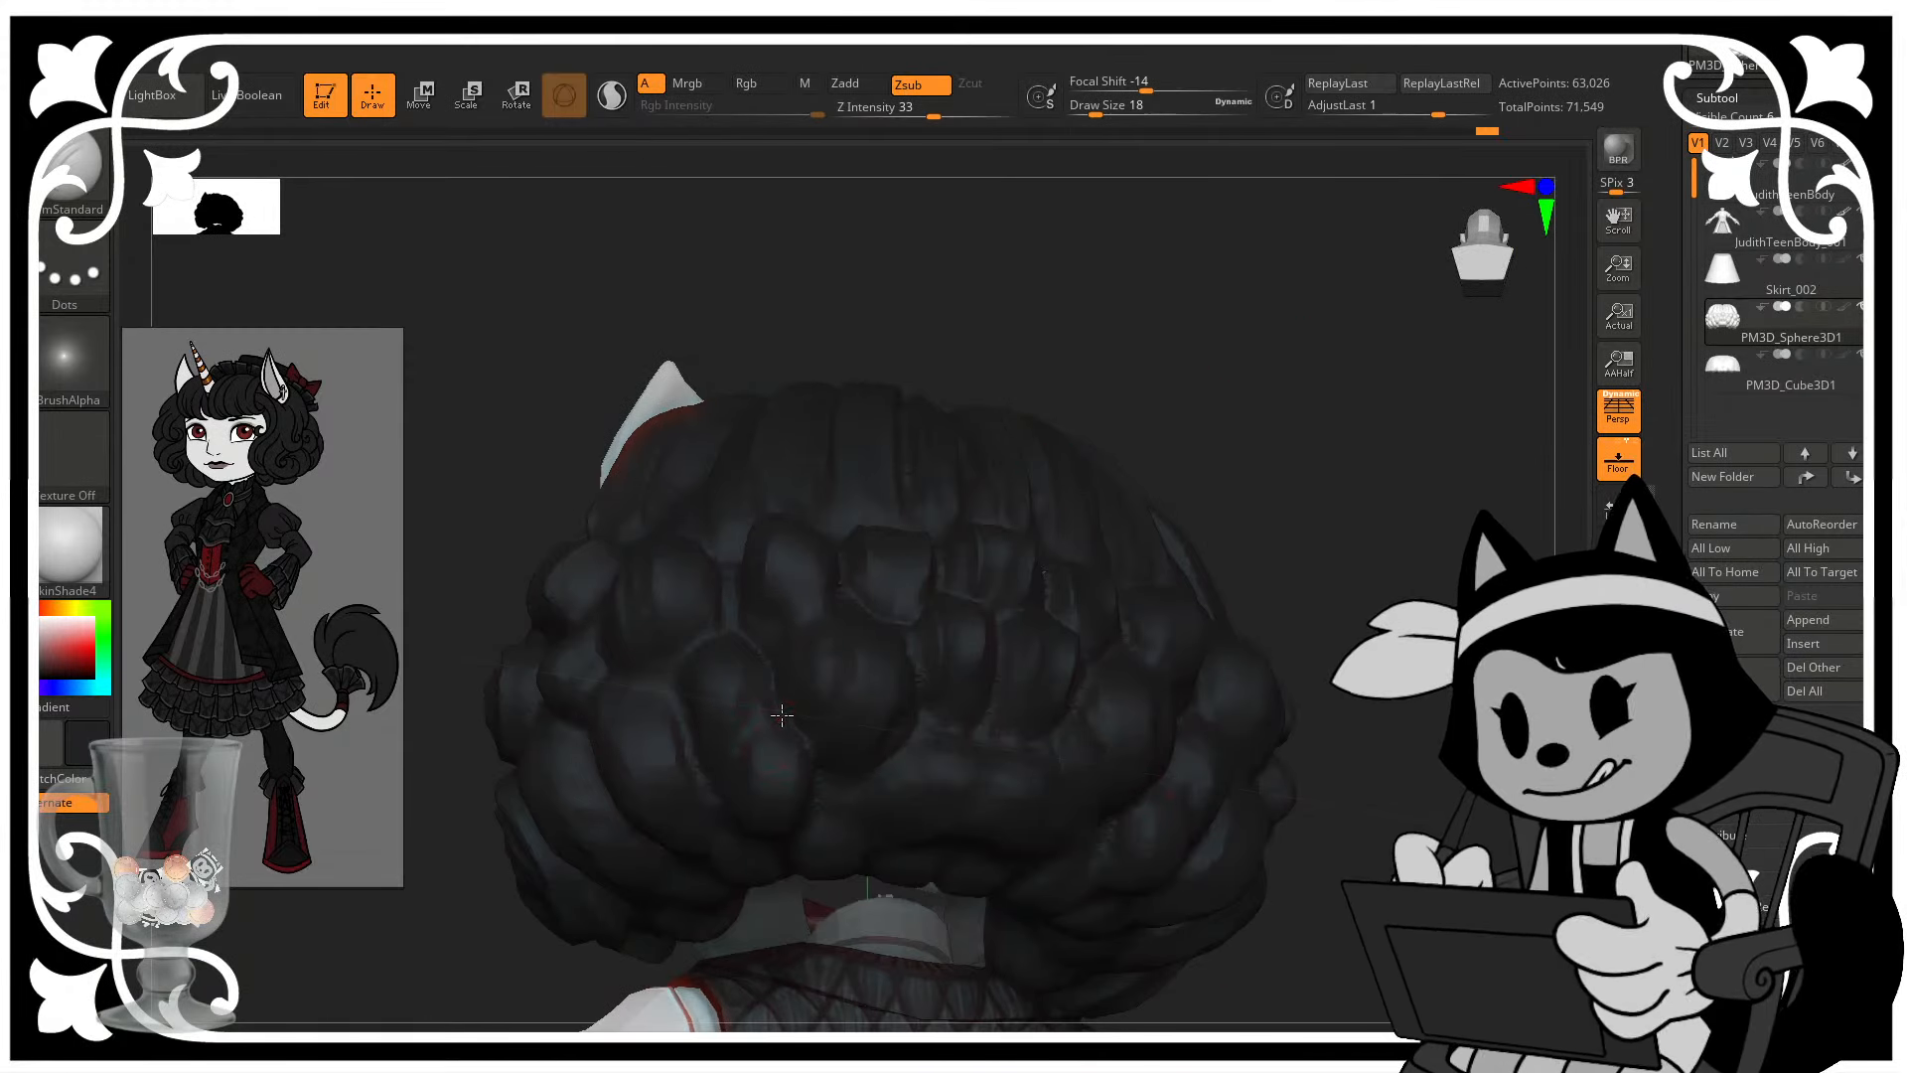
- Carve curved creases into the middle-row and lower curls off to the side of the centre back
{"action": "left_click_drag", "start_coordinate": [1239, 468], "coordinate": [1411, 517]}
{"action": "left_click_drag", "start_coordinate": [1005, 513], "coordinate": [844, 527]}
{"action": "left_click_drag", "start_coordinate": [752, 642], "coordinate": [745, 778]}
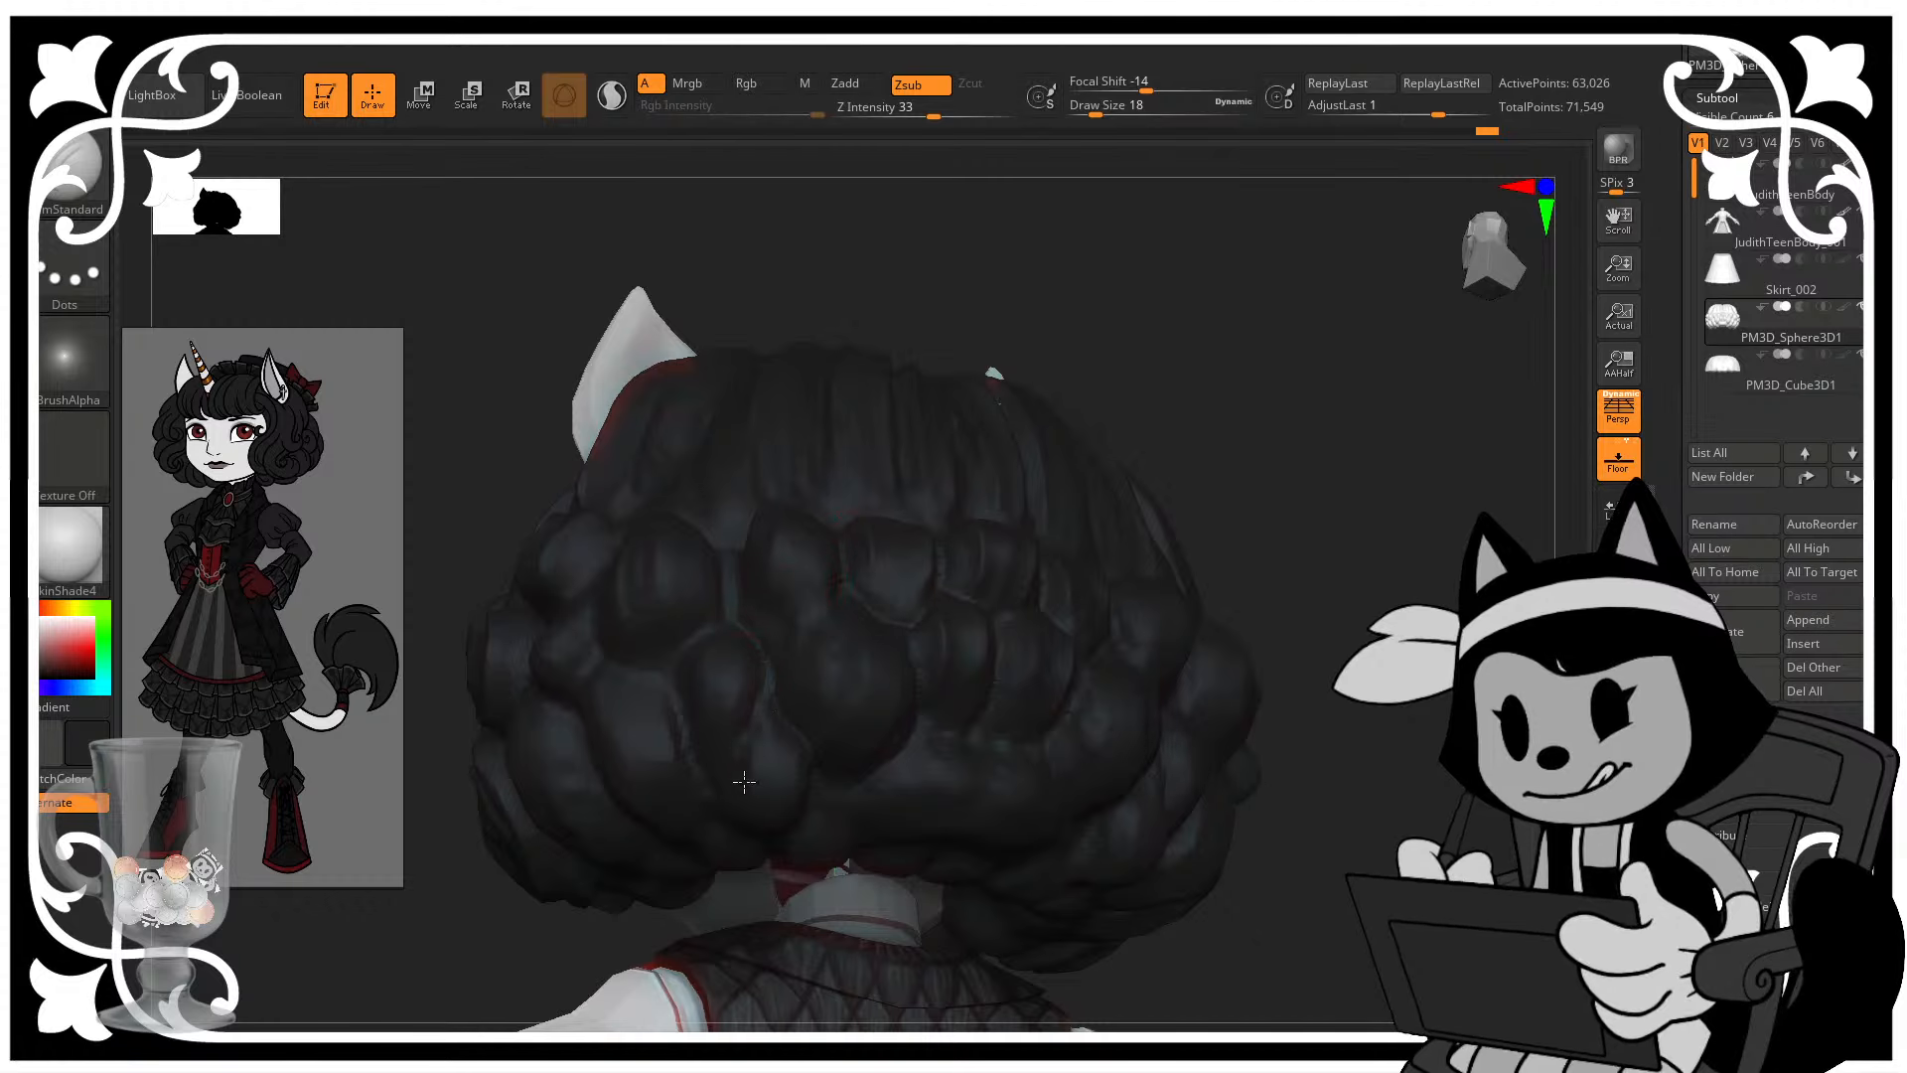
{"action": "left_click_drag", "start_coordinate": [1258, 457], "coordinate": [924, 533]}
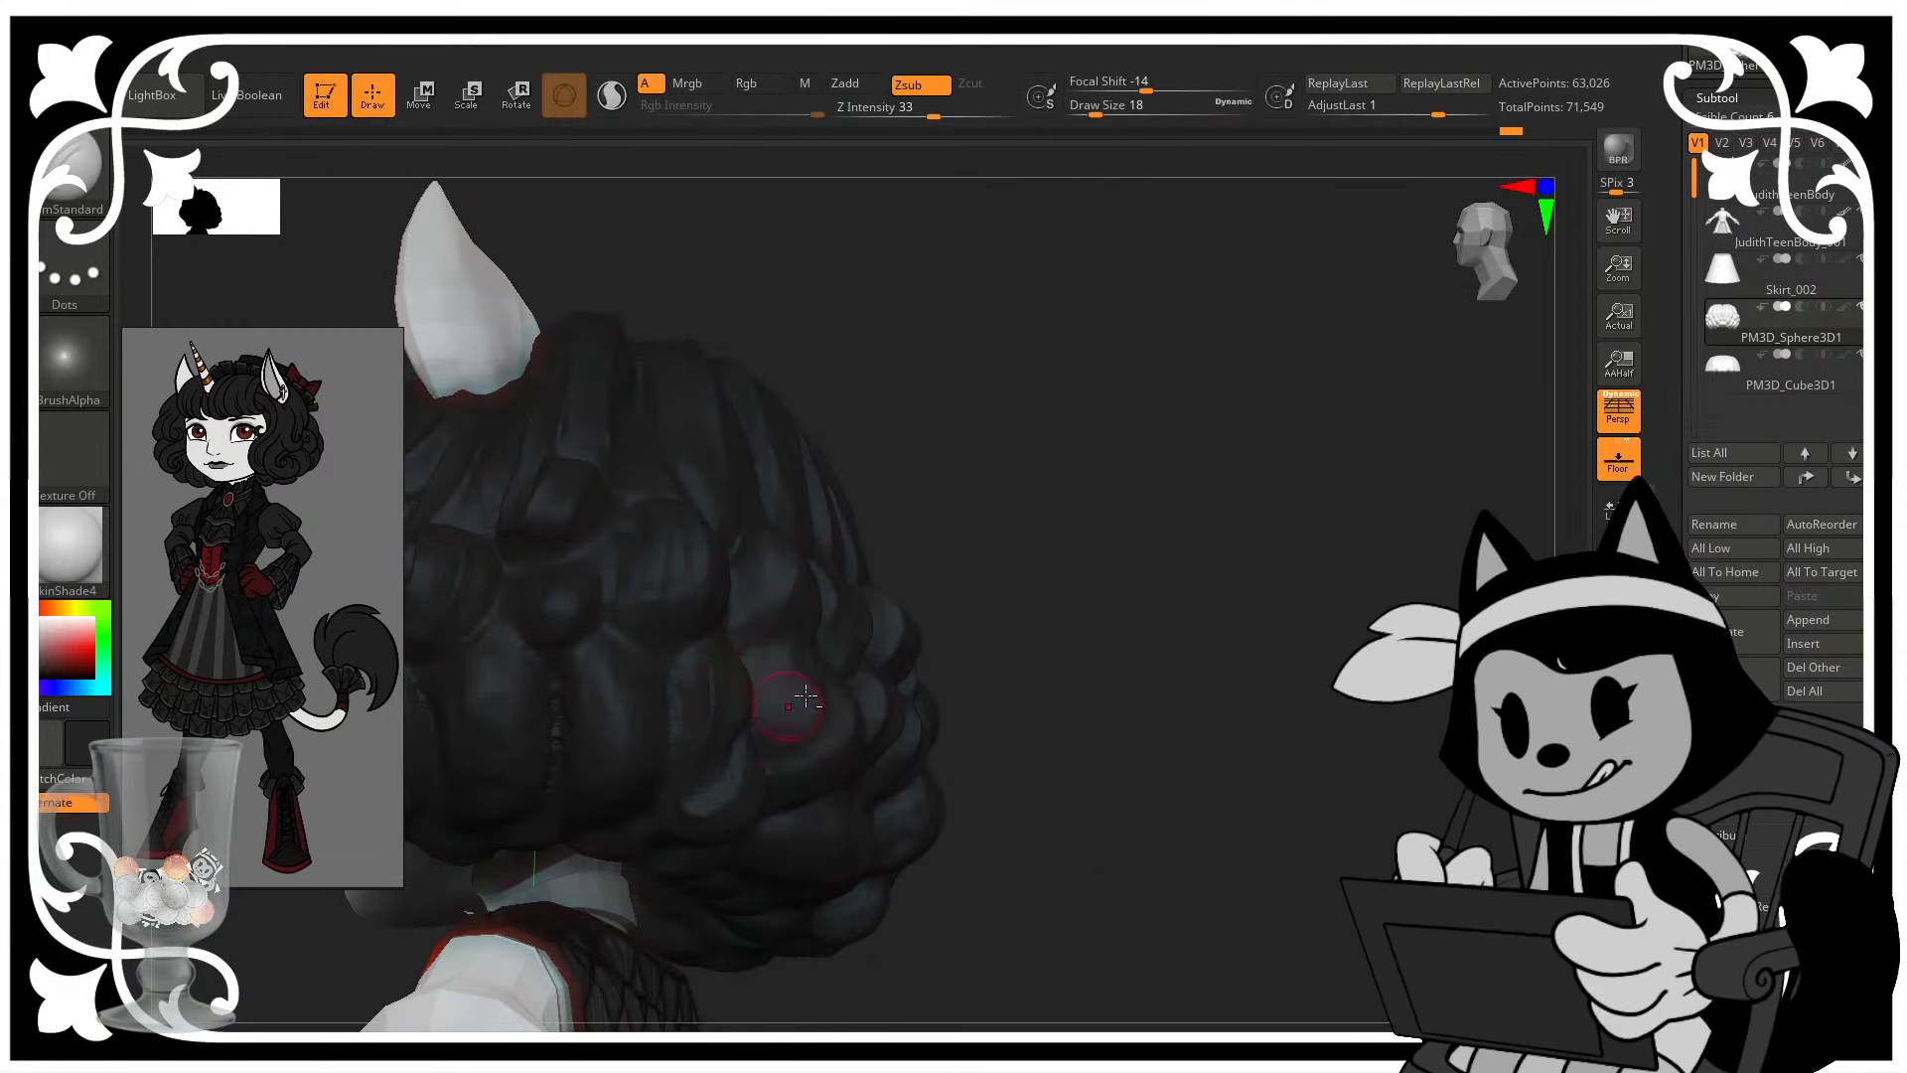
{"action": "left_click_drag", "start_coordinate": [1053, 519], "coordinate": [929, 551]}
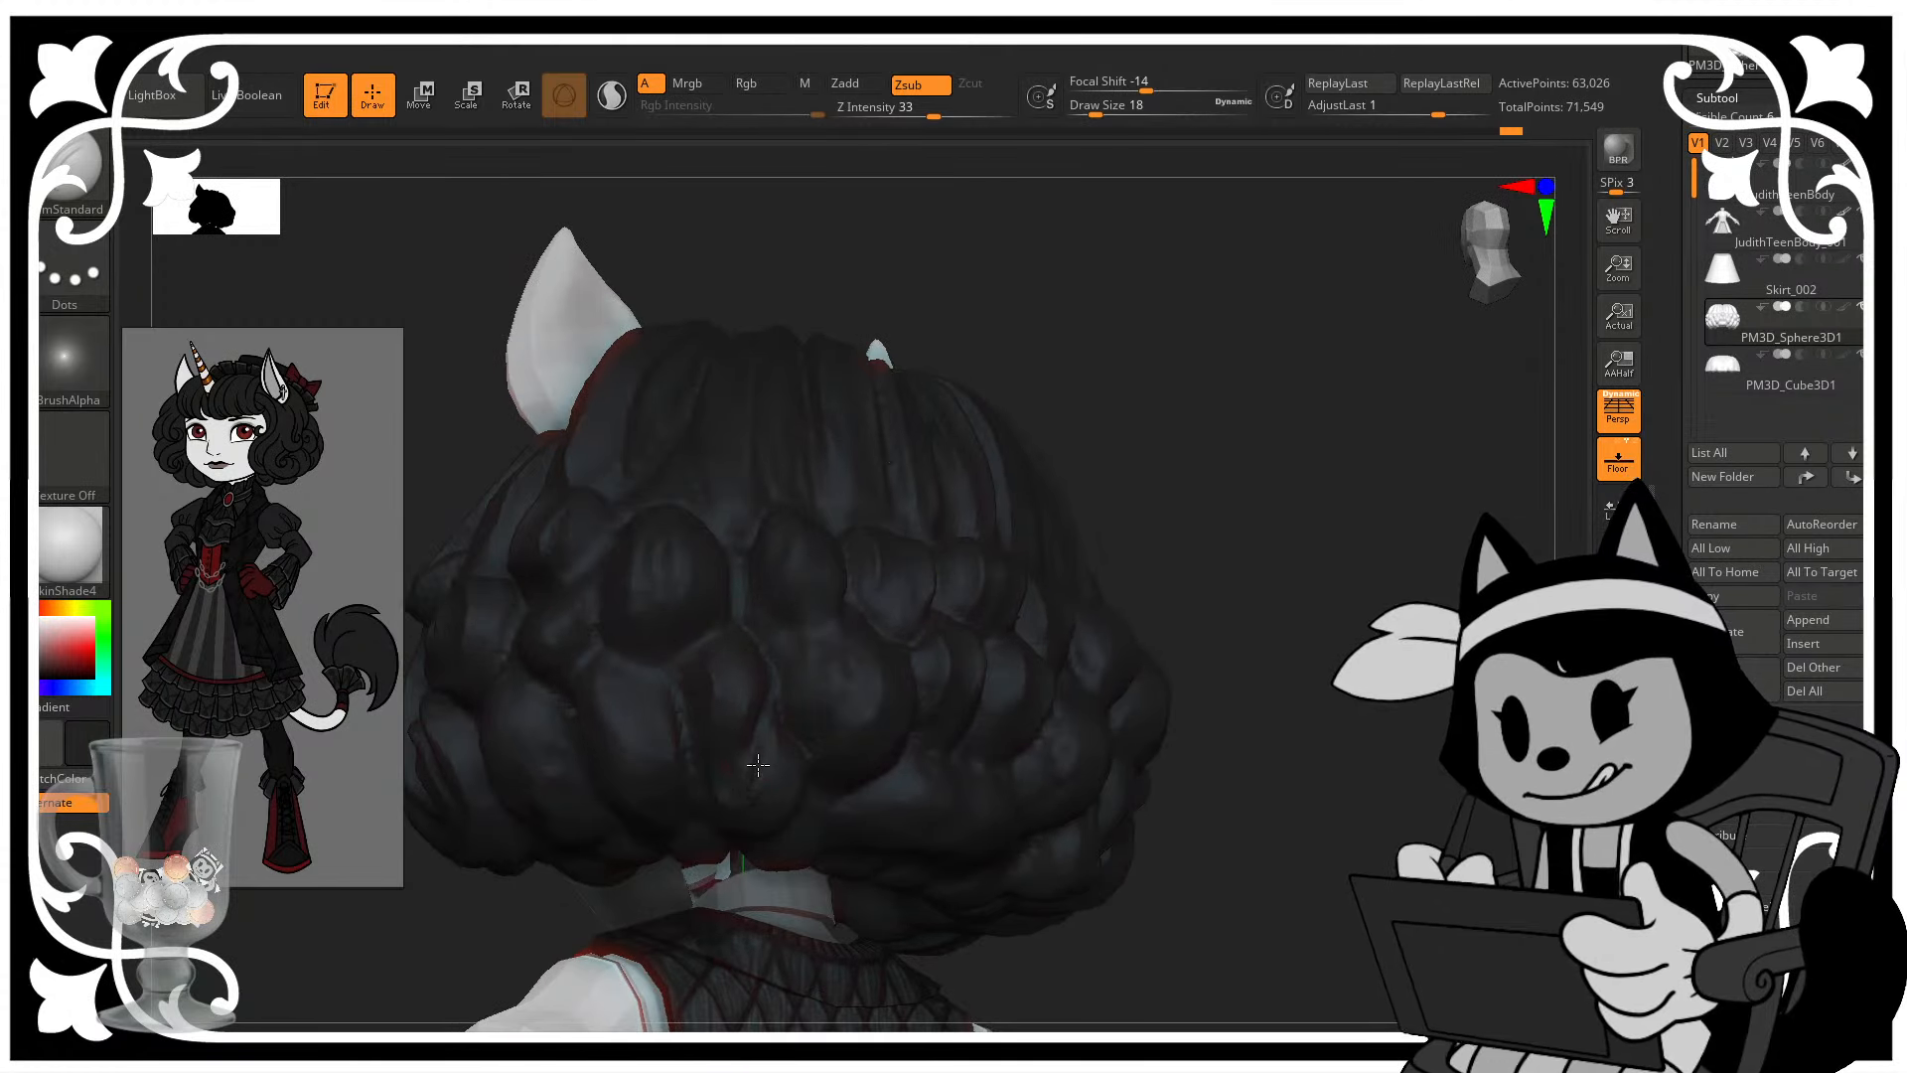
{"action": "left_click_drag", "start_coordinate": [1078, 481], "coordinate": [1023, 519]}
{"action": "left_click_drag", "start_coordinate": [909, 606], "coordinate": [743, 626]}
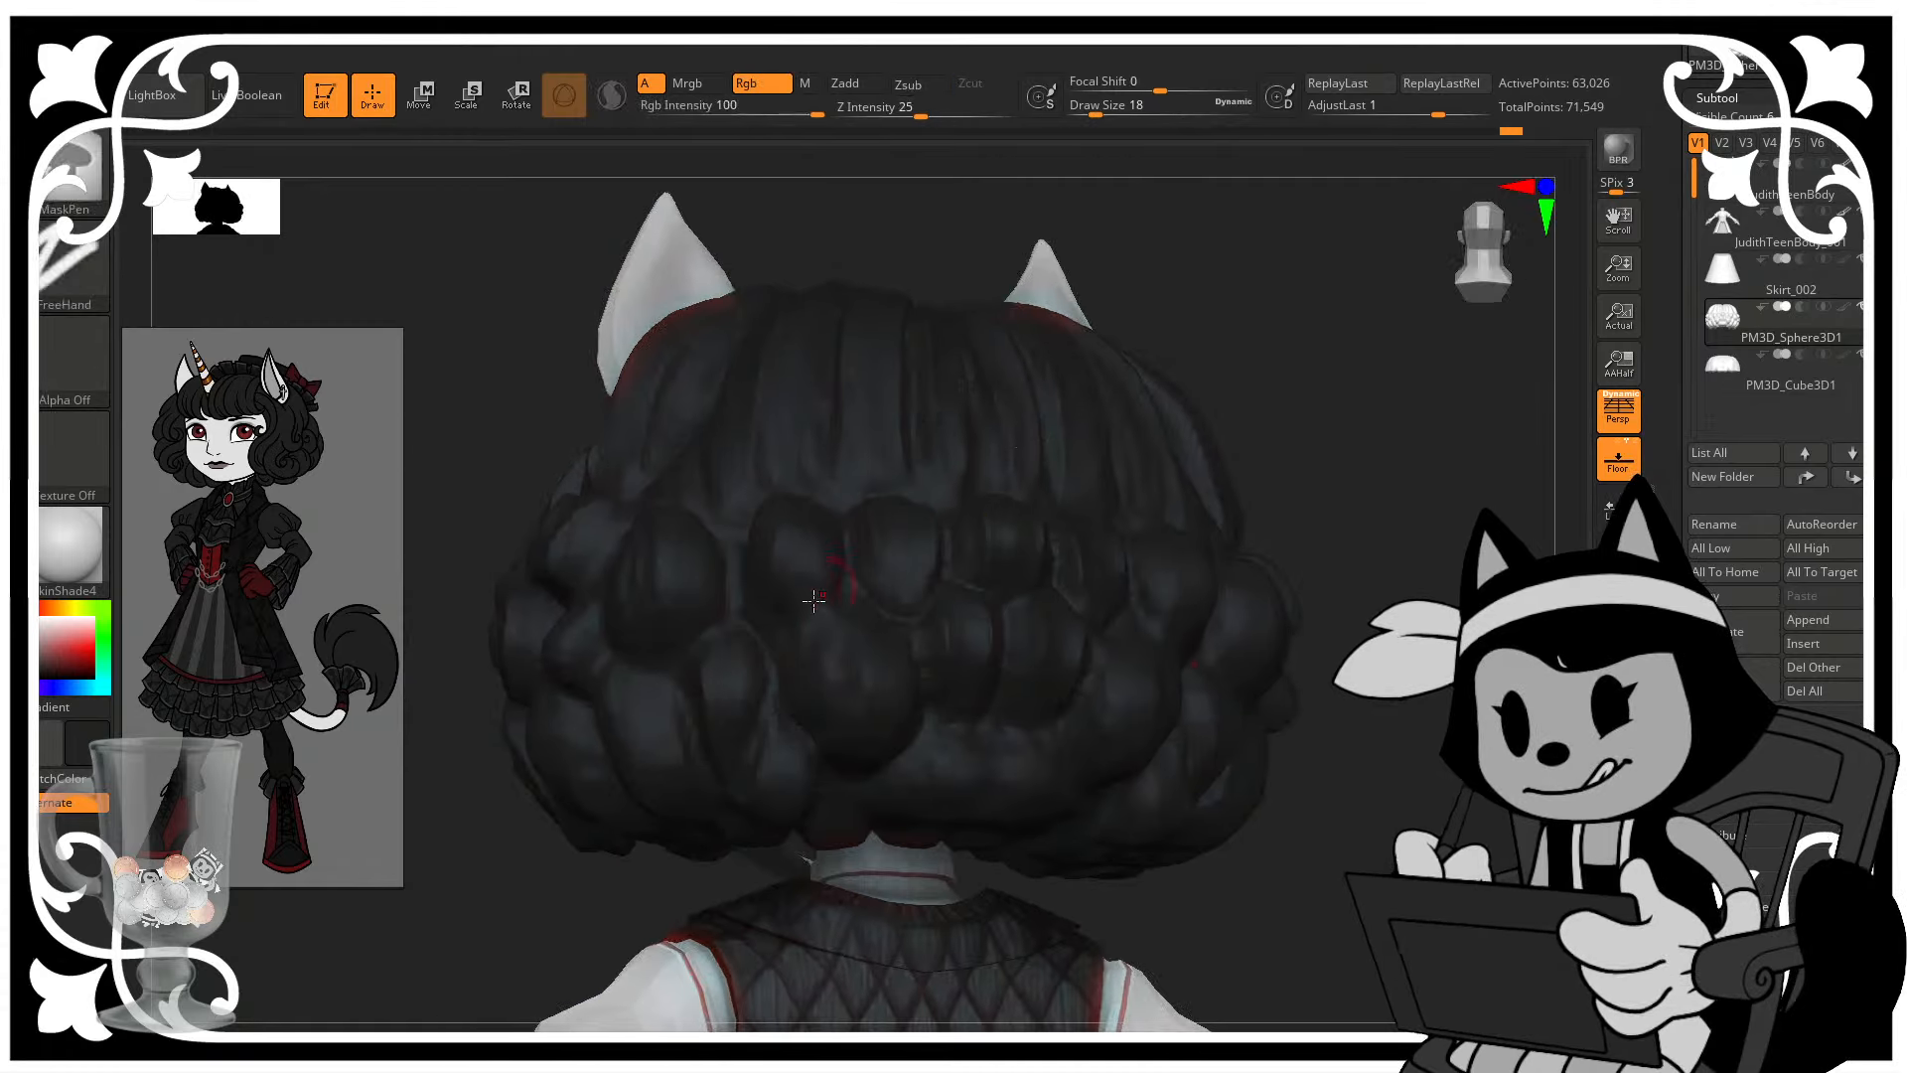
- Refine the creases between the upper and middle curl rows across the back of the bob
{"action": "left_click_drag", "start_coordinate": [1302, 417], "coordinate": [817, 721]}
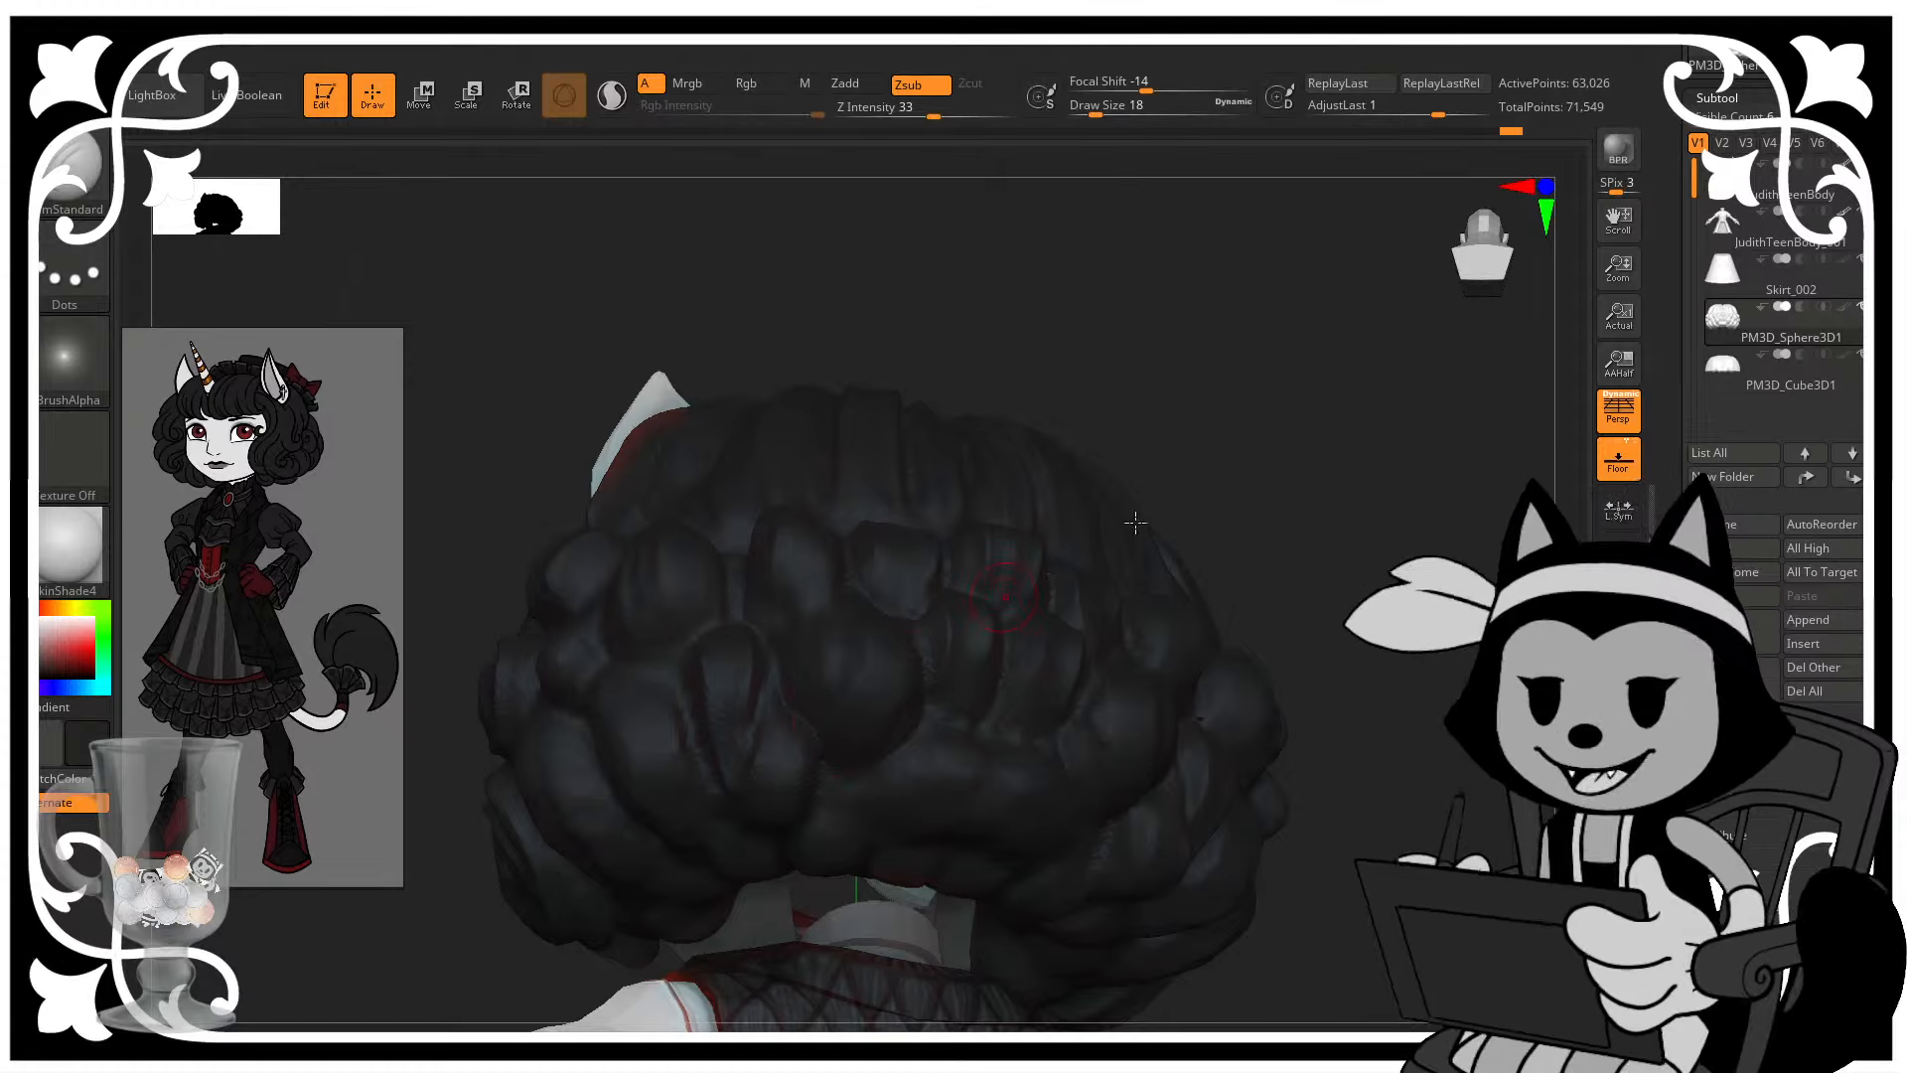
{"action": "left_click_drag", "start_coordinate": [1135, 523], "coordinate": [834, 735]}
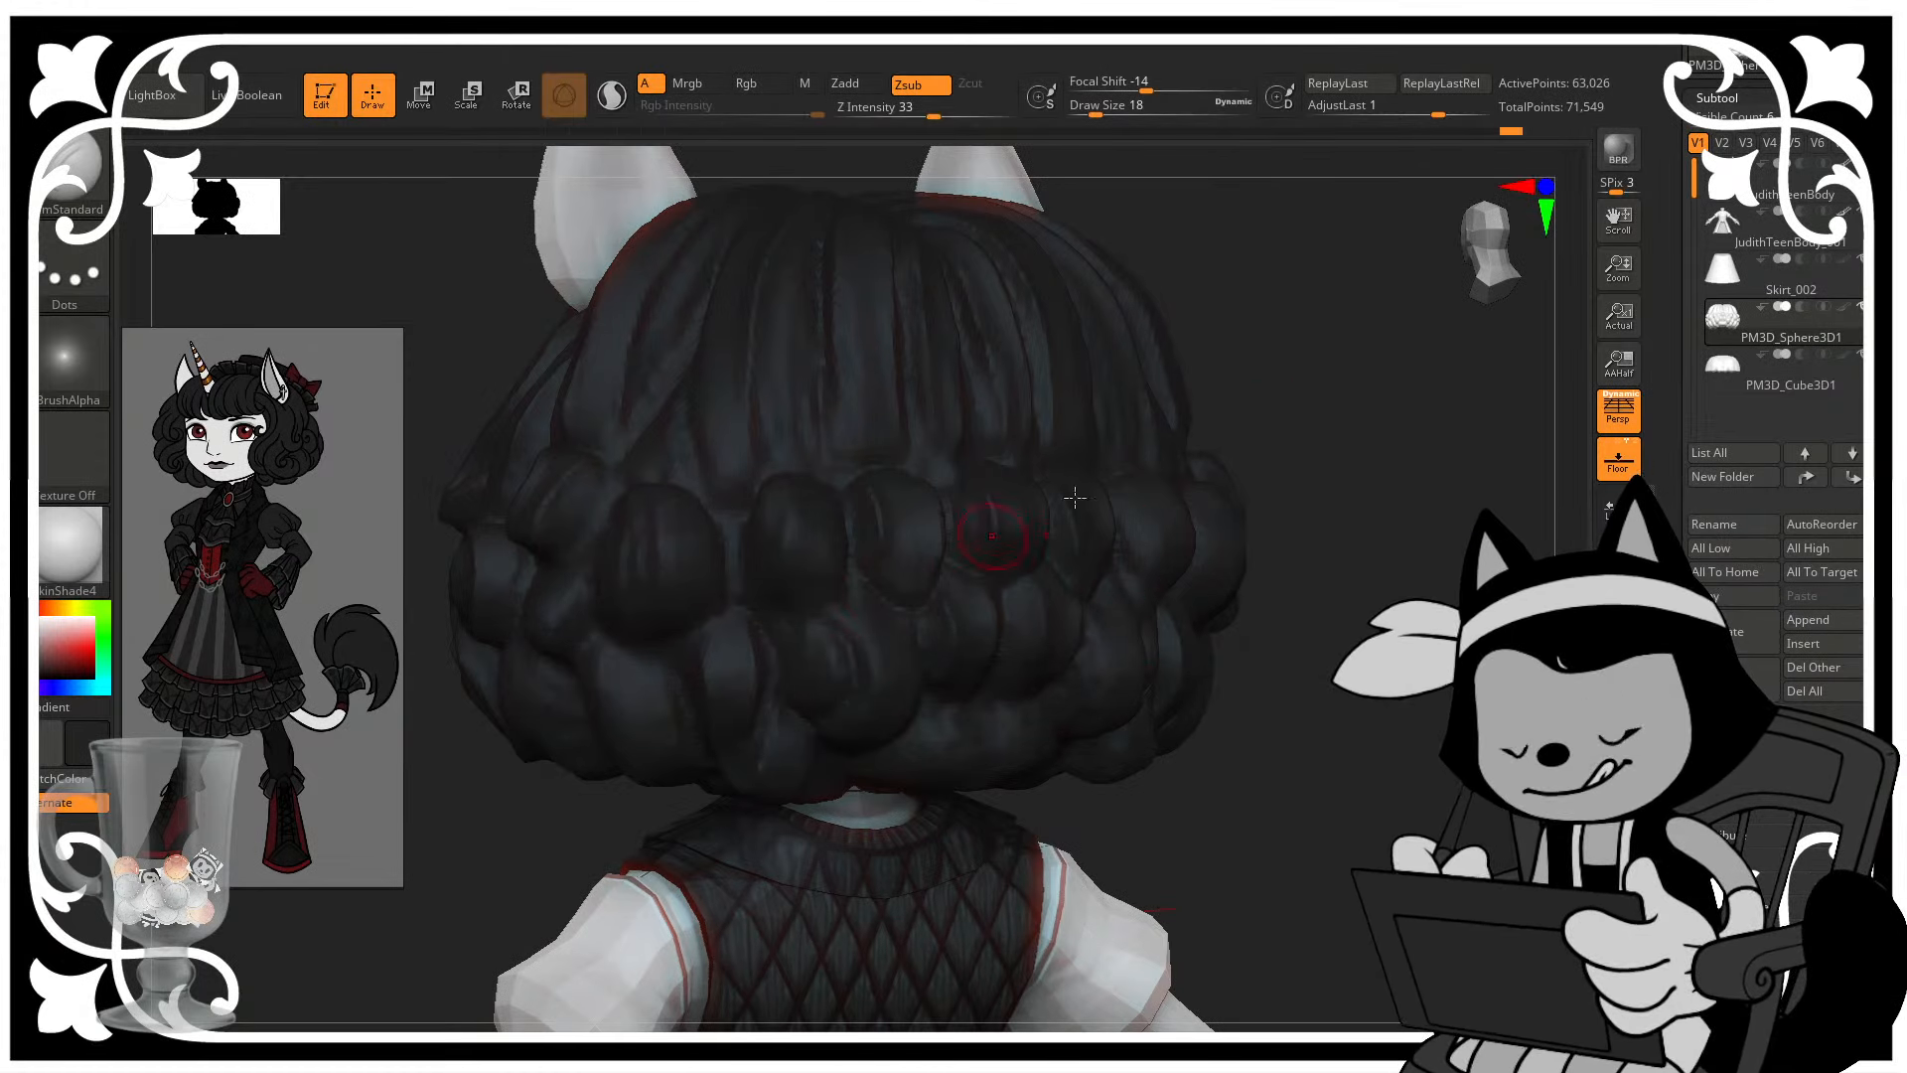
{"action": "left_click_drag", "start_coordinate": [1341, 418], "coordinate": [1123, 482]}
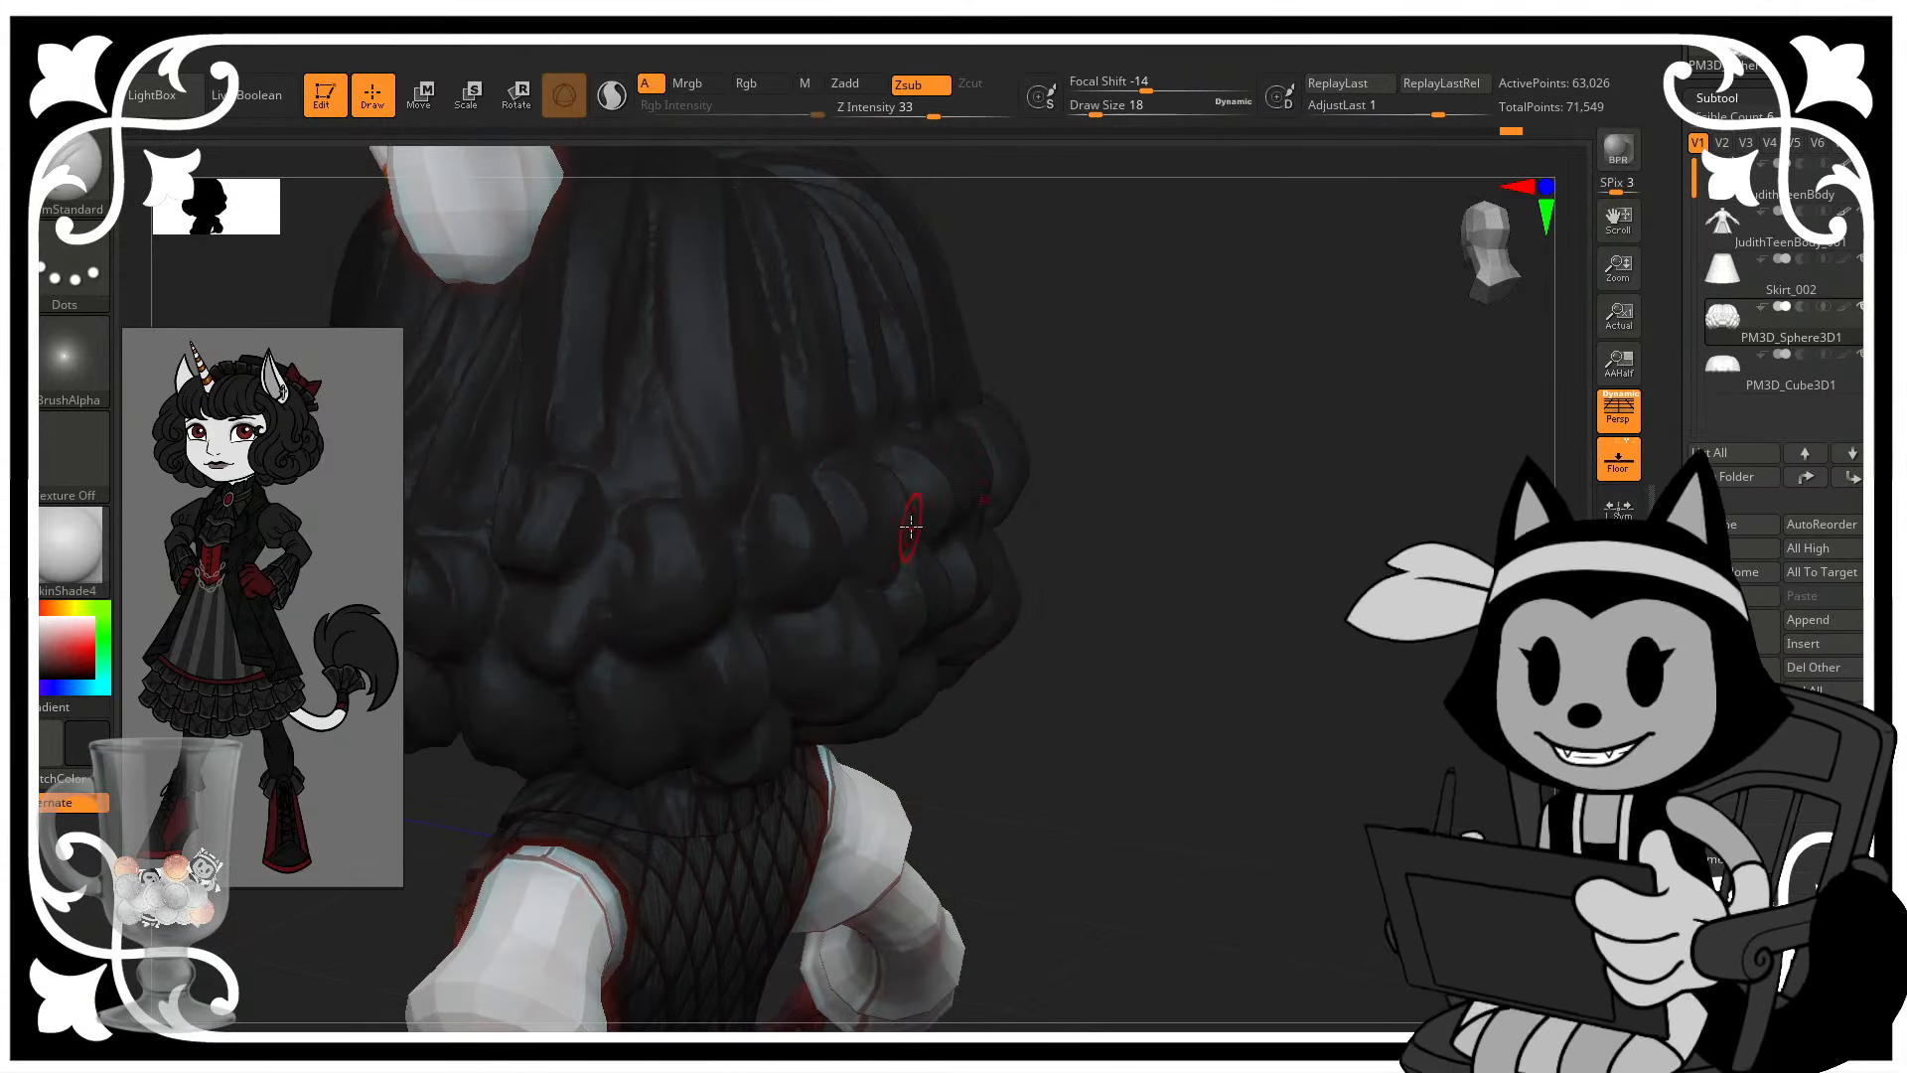
{"action": "left_click_drag", "start_coordinate": [911, 529], "coordinate": [1239, 426]}
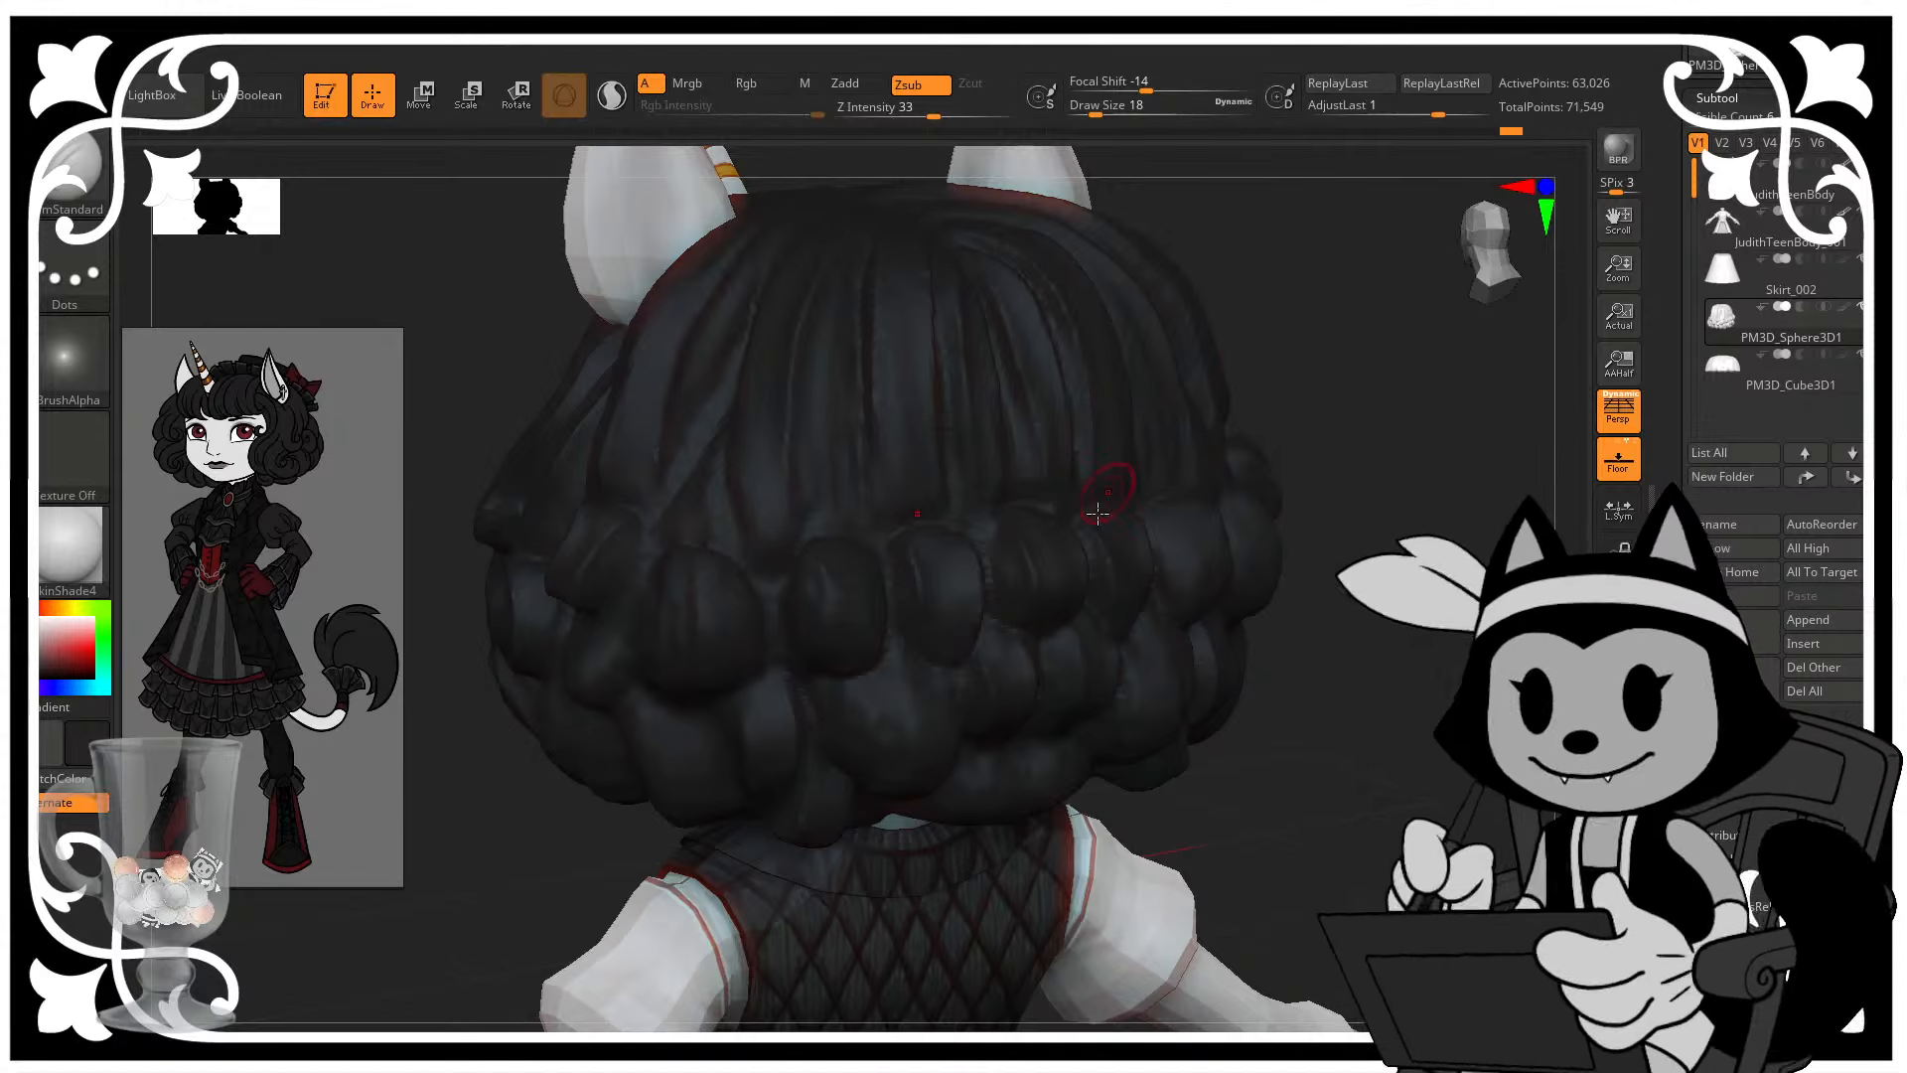
- Carve the creases around the upper row of curls at the back of the hair with DamStandard at draw size 18
{"action": "mouse_move", "coordinate": [1357, 415]}
{"action": "left_mouse_down"}
{"action": "mouse_move", "coordinate": [1341, 371]}
{"action": "mouse_move", "coordinate": [992, 528]}
{"action": "left_mouse_up"}
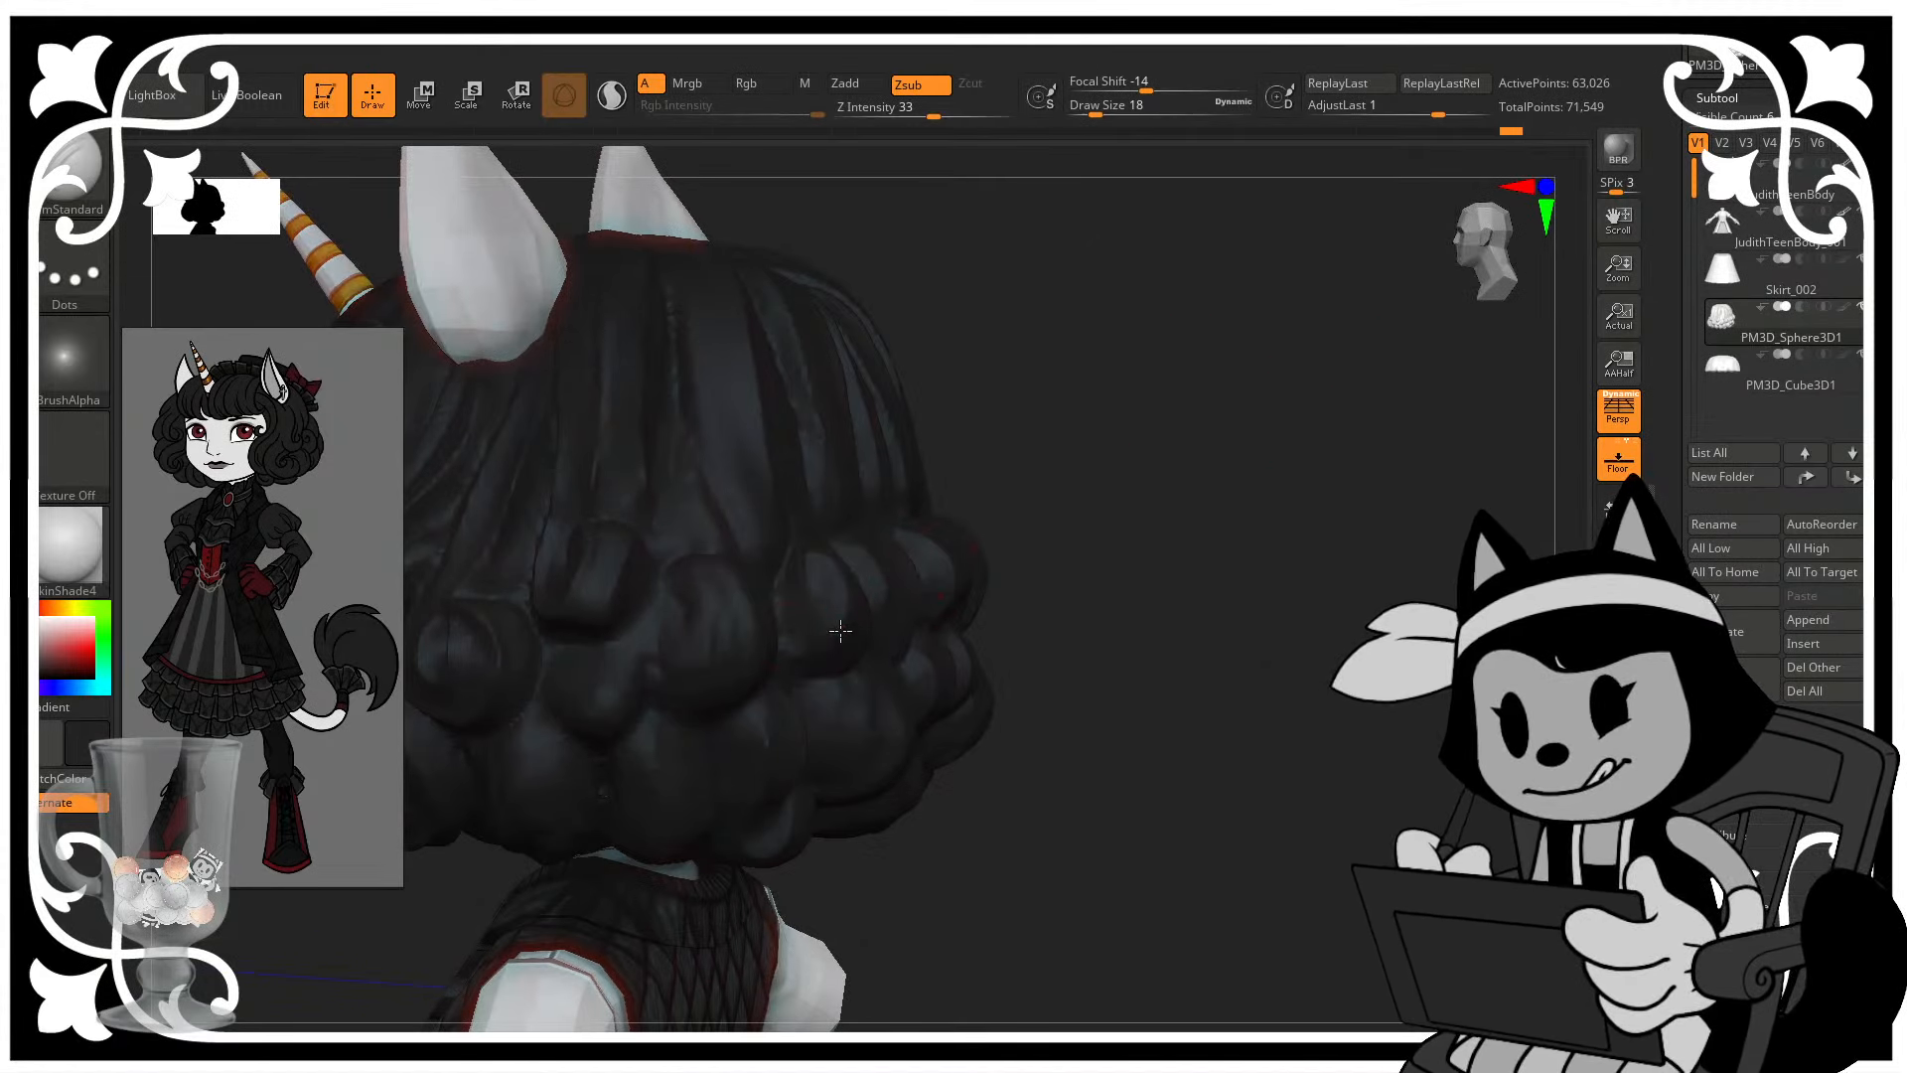
{"action": "key", "text": "ctrl"}
{"action": "left_click_drag", "start_coordinate": [1156, 449], "coordinate": [924, 496]}
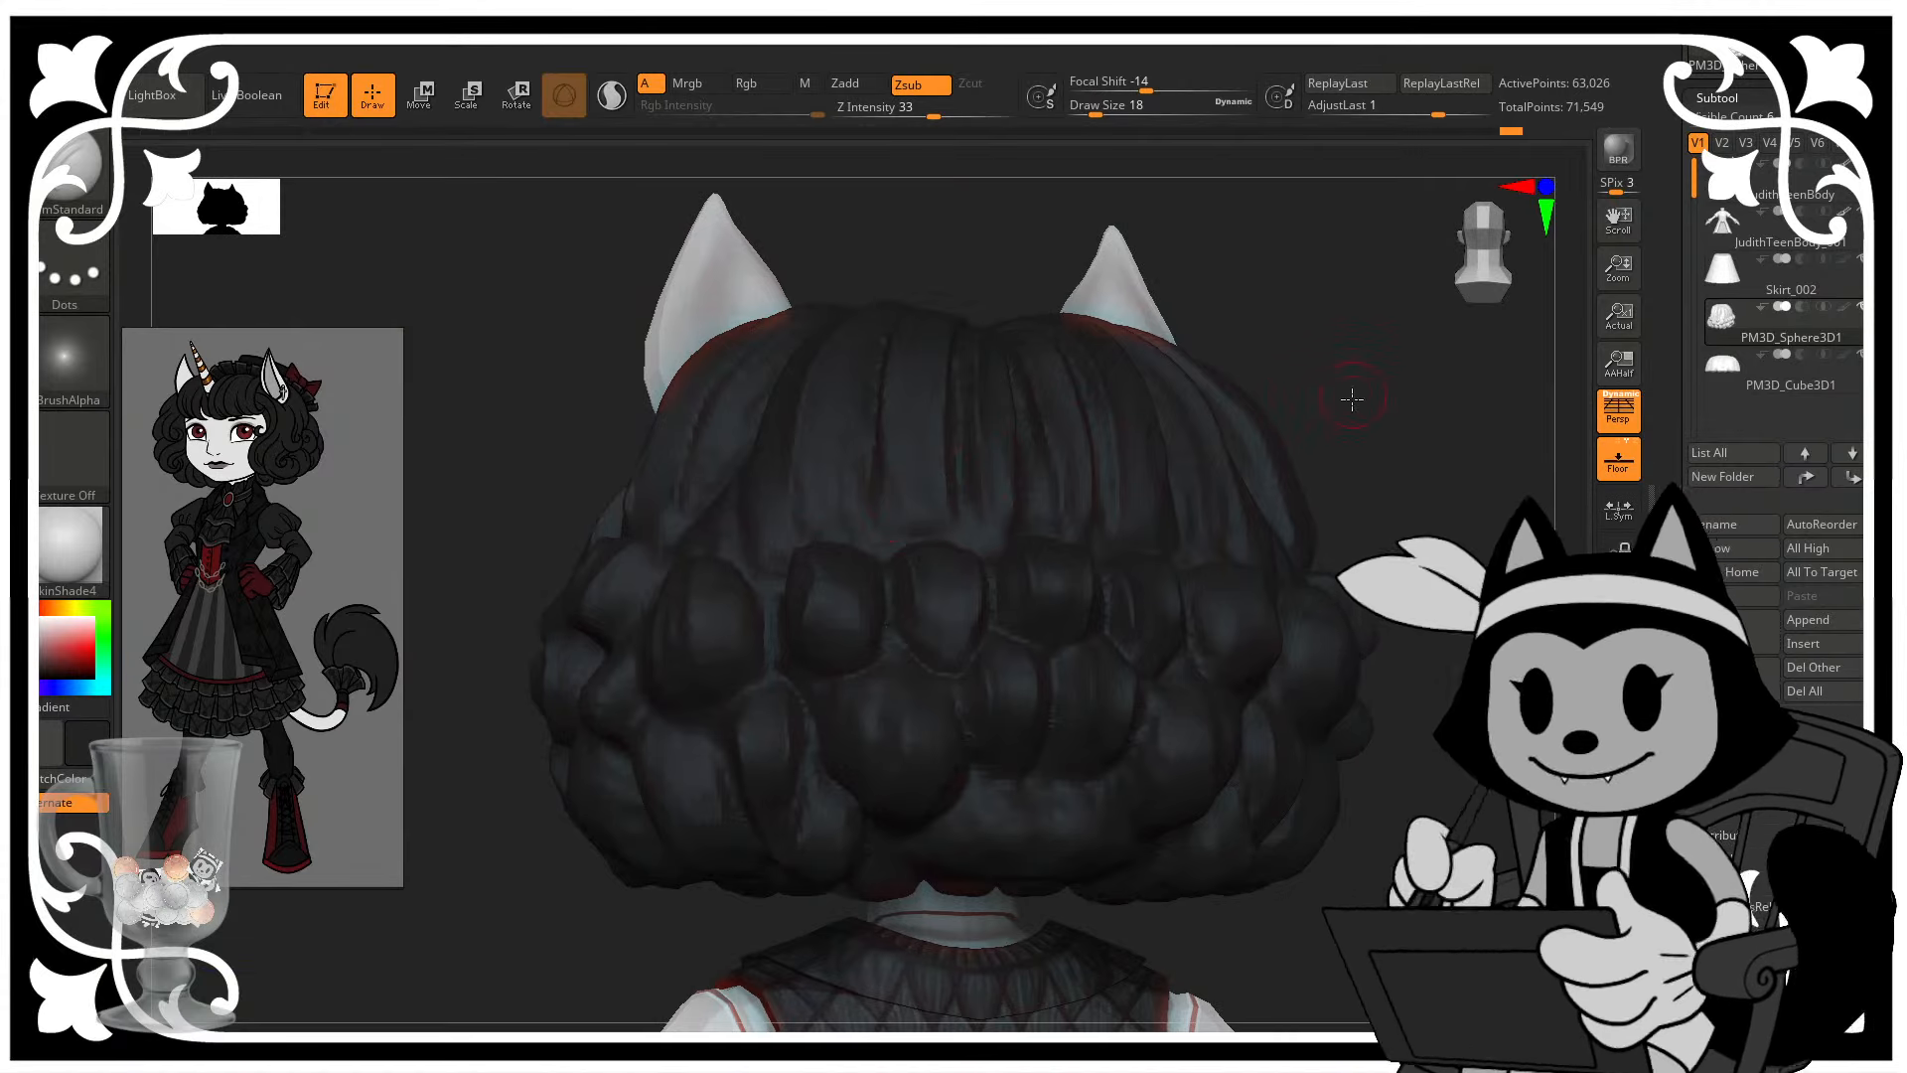
{"action": "left_click_drag", "start_coordinate": [1353, 399], "coordinate": [1329, 390]}
{"action": "left_click_drag", "start_coordinate": [846, 657], "coordinate": [864, 536]}
{"action": "left_click_drag", "start_coordinate": [1341, 397], "coordinate": [1242, 482]}
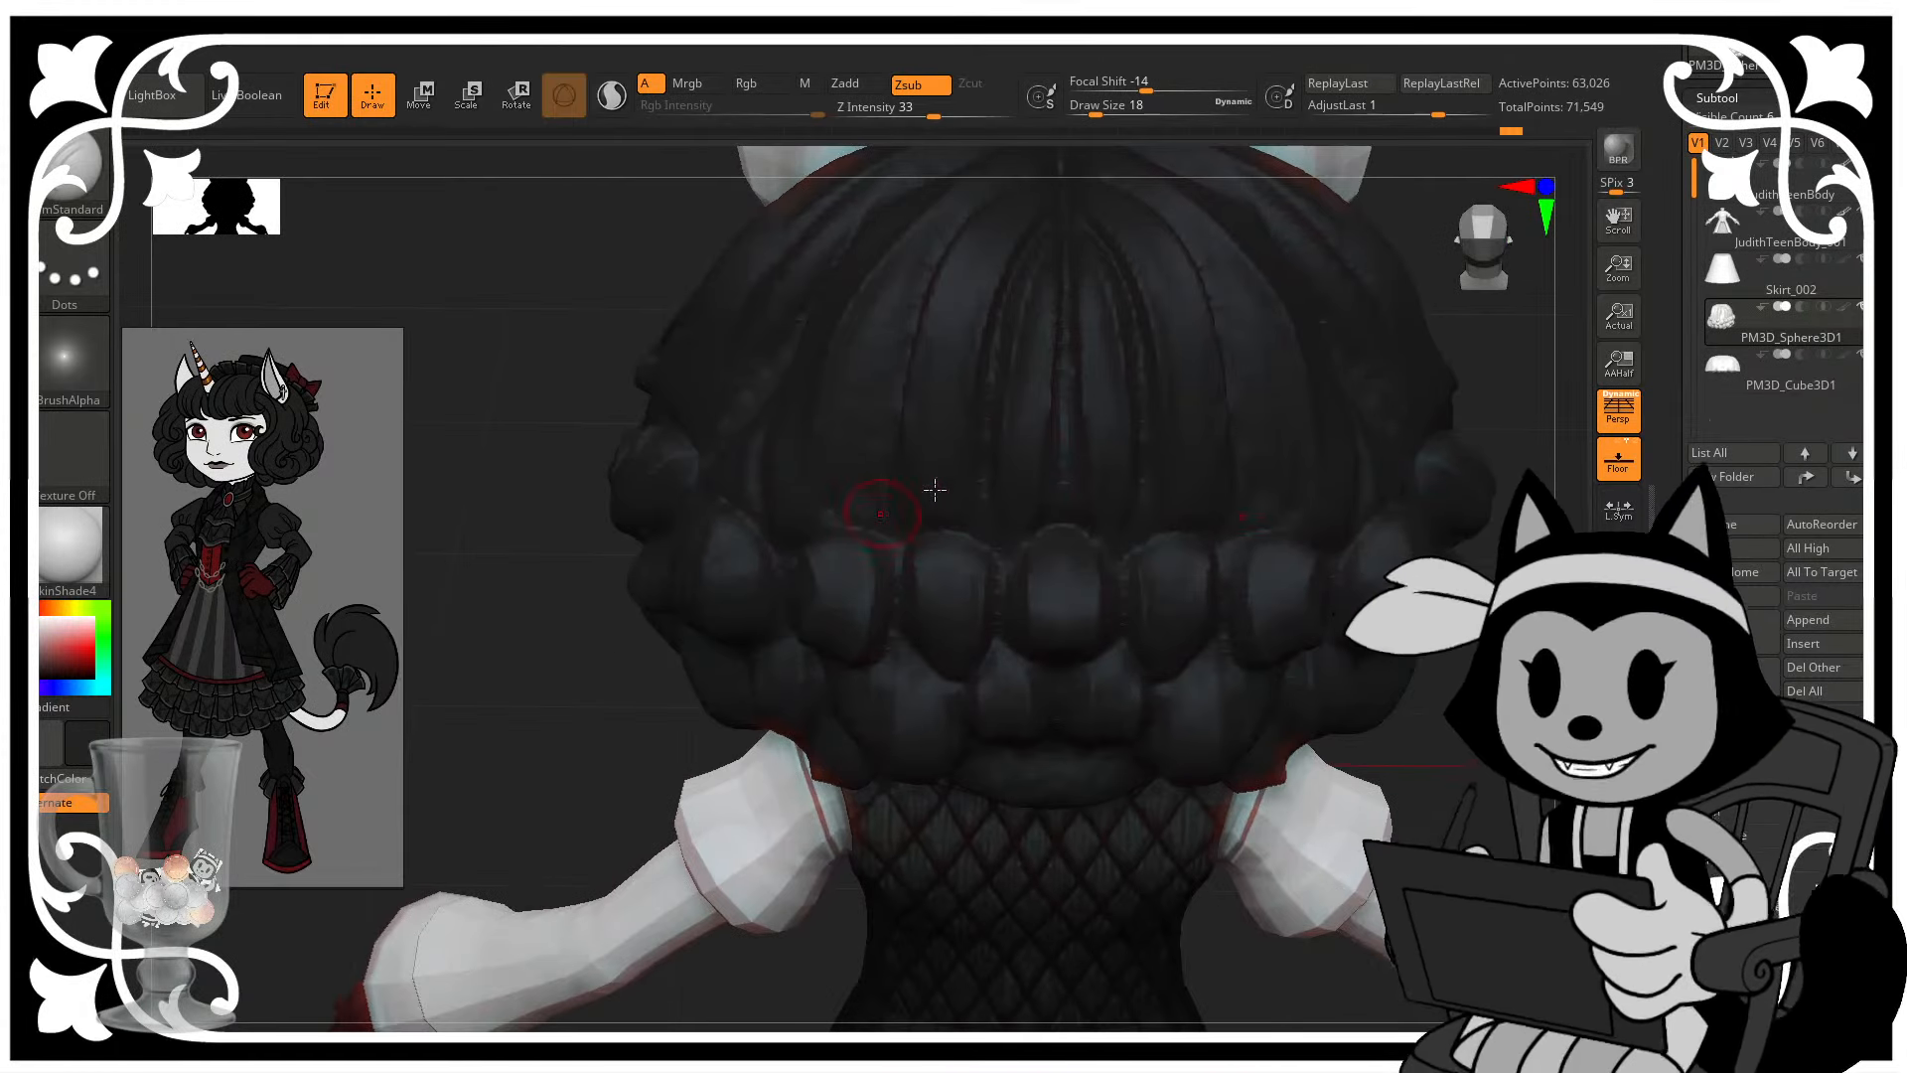
- Smooth the creases under the upper back curls and carve the outlines of the curls in the second row
{"action": "left_click_drag", "start_coordinate": [1430, 650], "coordinate": [1480, 536]}
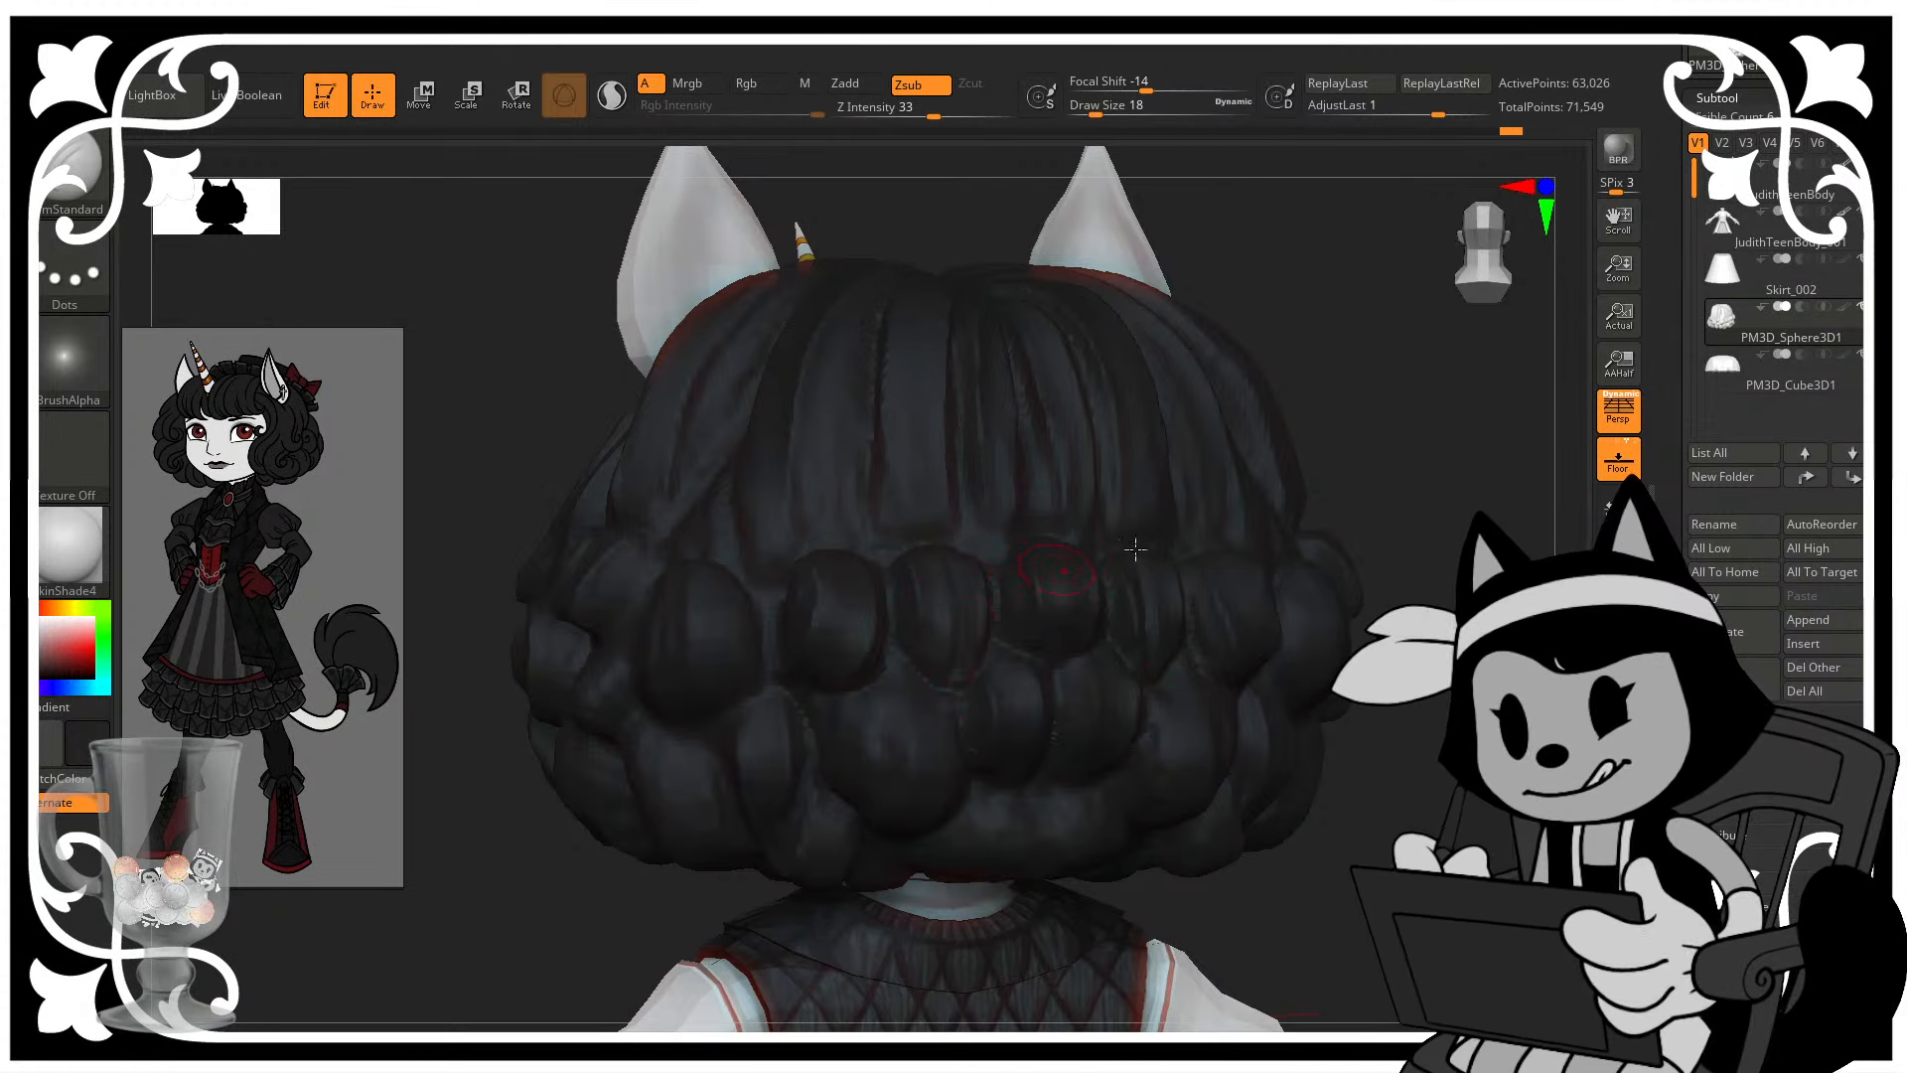
{"action": "left_click_drag", "start_coordinate": [991, 596], "coordinate": [962, 667], "text": "shift"}
{"action": "left_click_drag", "start_coordinate": [1416, 606], "coordinate": [1440, 518]}
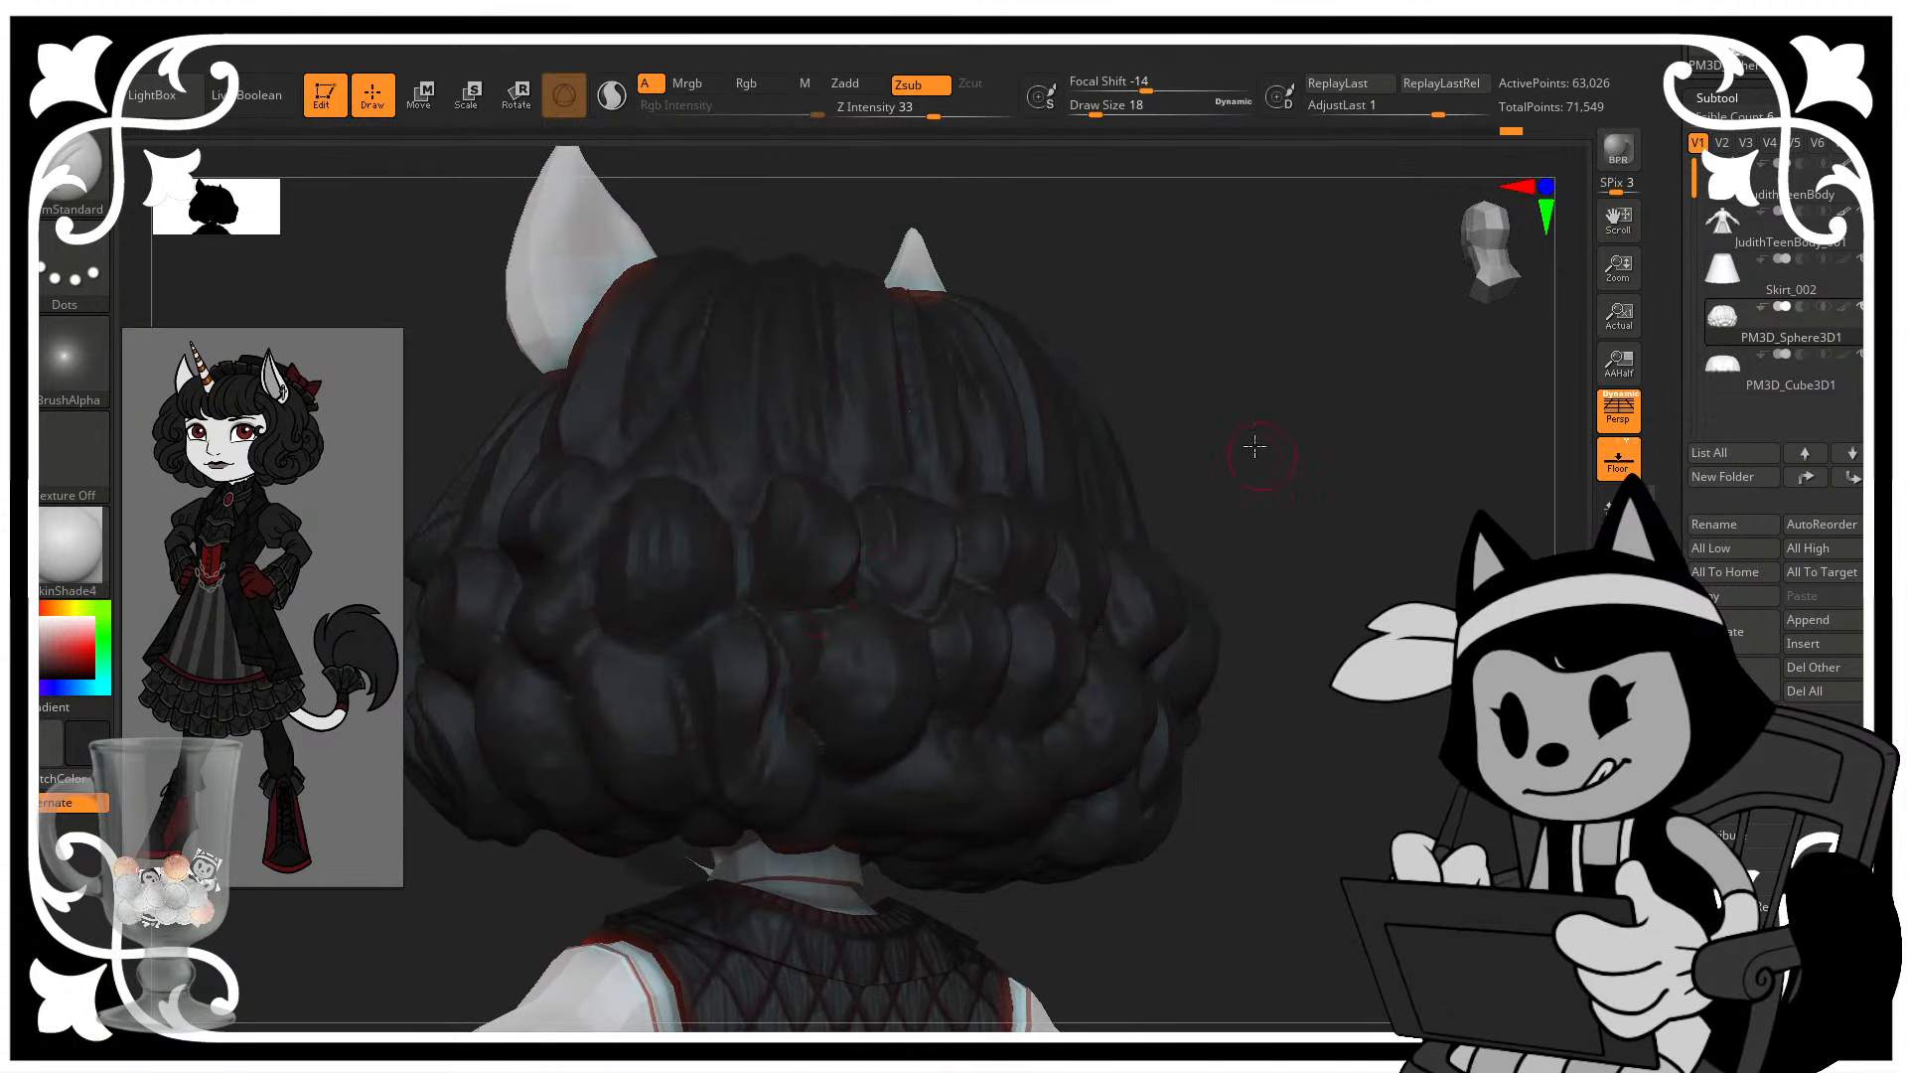
{"action": "left_click_drag", "start_coordinate": [1254, 447], "coordinate": [841, 593]}
{"action": "left_click_drag", "start_coordinate": [1279, 472], "coordinate": [1115, 535], "text": "shift"}
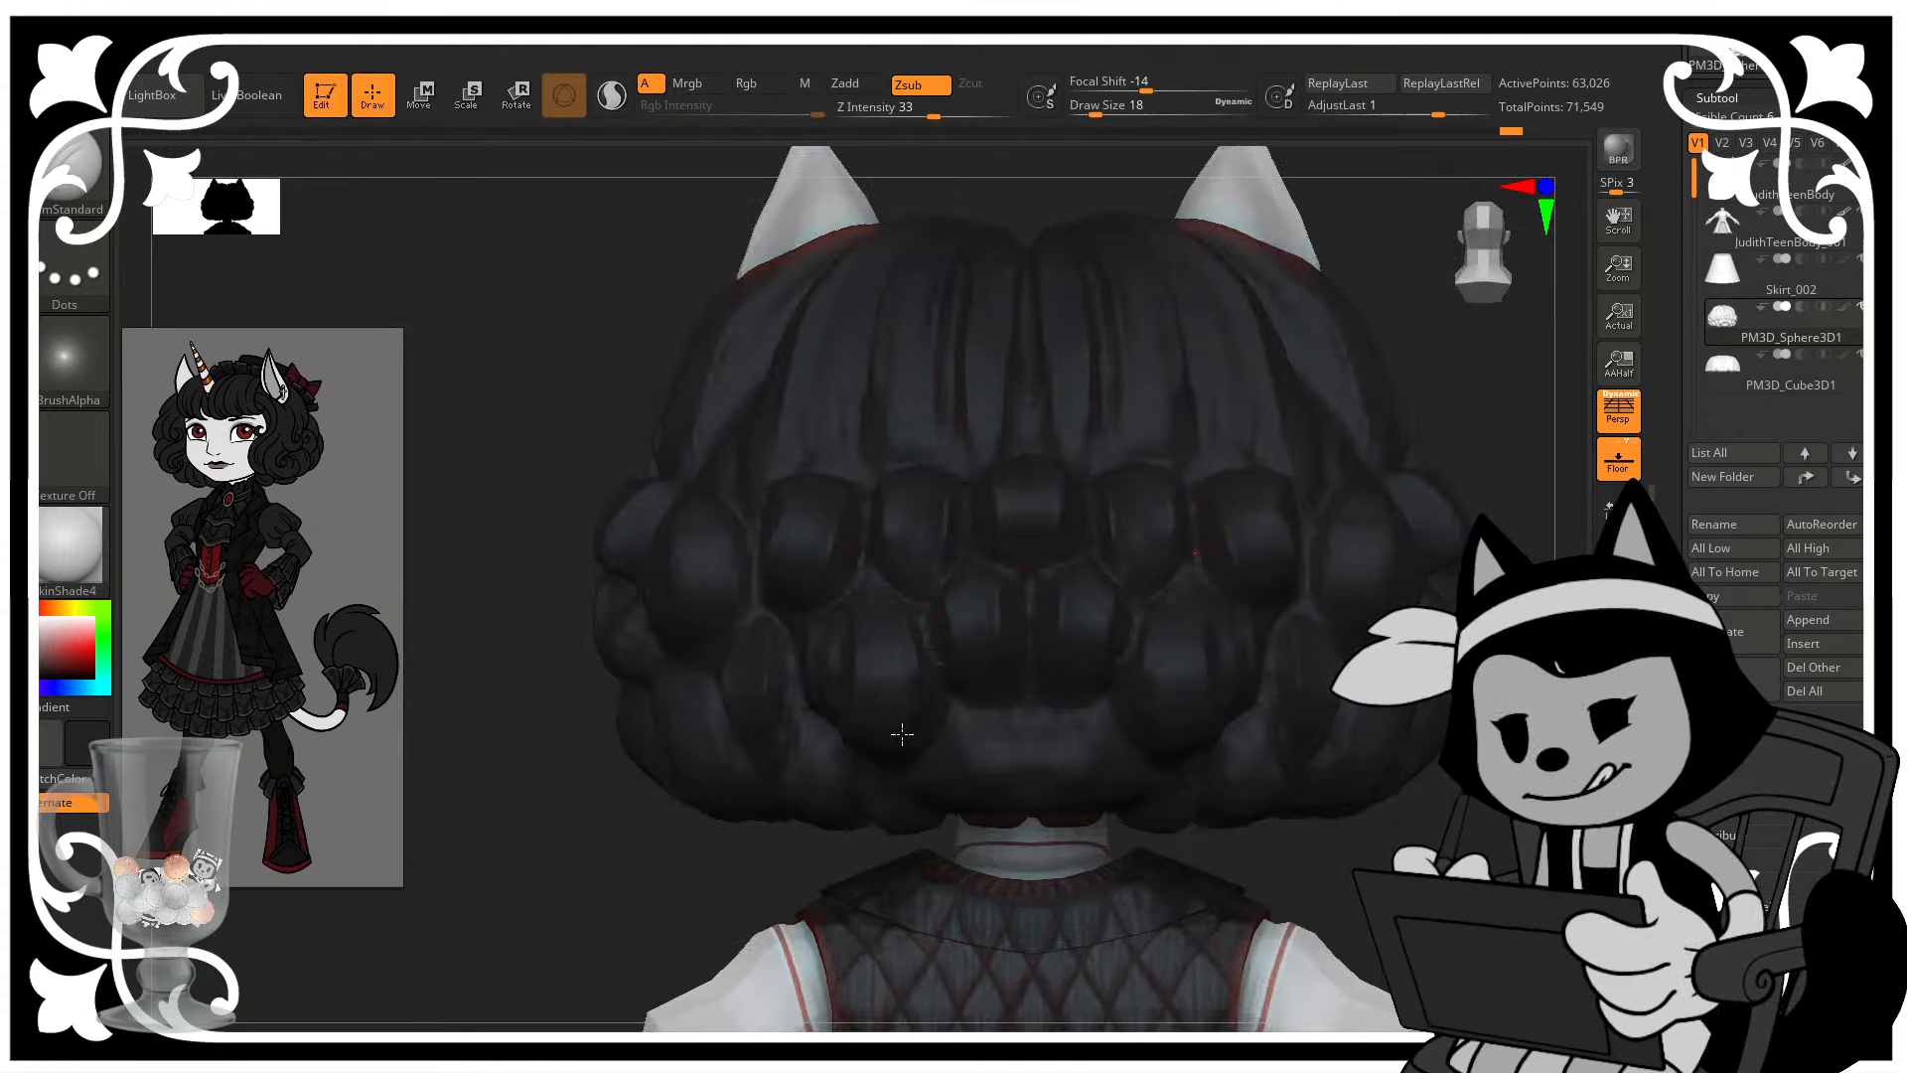
{"action": "left_click_drag", "start_coordinate": [1446, 497], "coordinate": [1363, 572]}
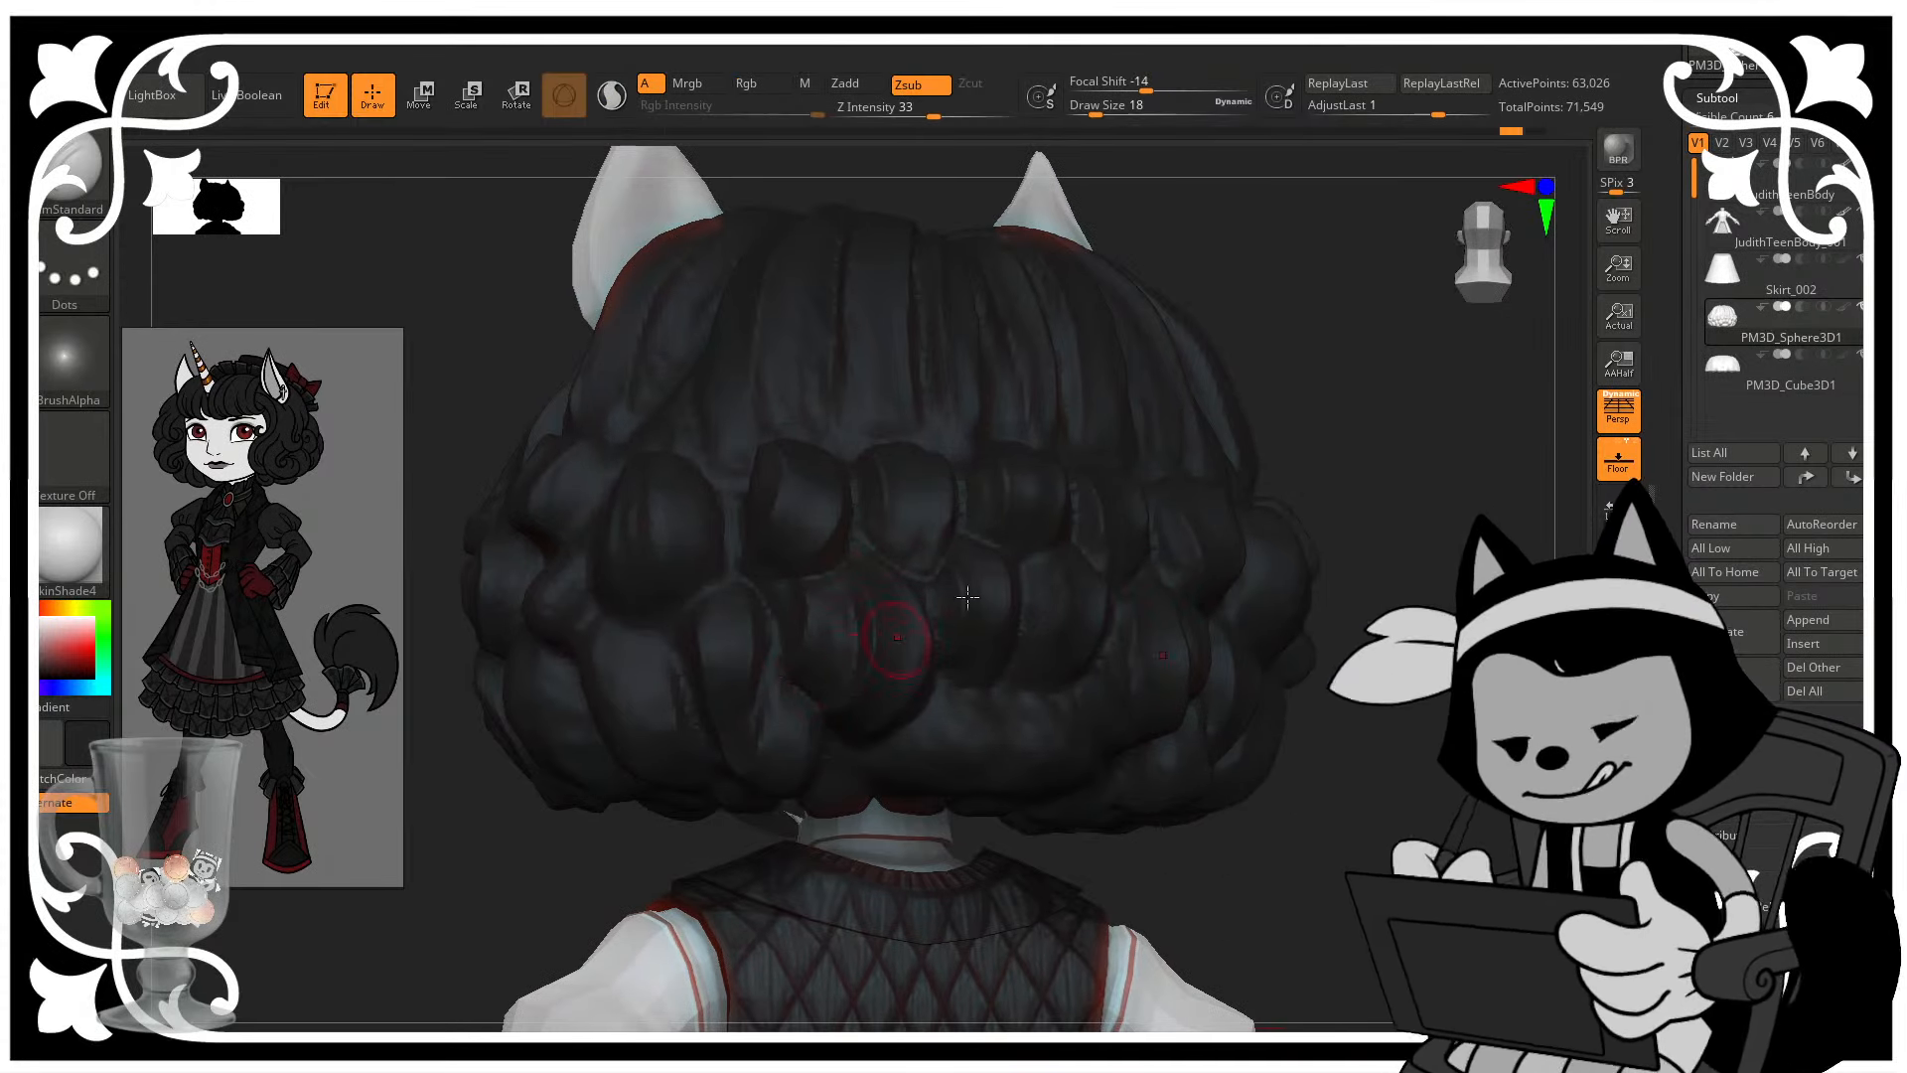
- Cut grooves around the central second-row curls at the back of the head to separate them from their neighbours
{"action": "left_click_drag", "start_coordinate": [1320, 438], "coordinate": [1195, 459]}
{"action": "left_click_drag", "start_coordinate": [825, 580], "coordinate": [802, 677]}
{"action": "left_click_drag", "start_coordinate": [1171, 482], "coordinate": [1286, 495]}
{"action": "right_click_drag", "start_coordinate": [1164, 481], "coordinate": [1165, 445]}
{"action": "left_click_drag", "start_coordinate": [909, 609], "coordinate": [922, 651]}
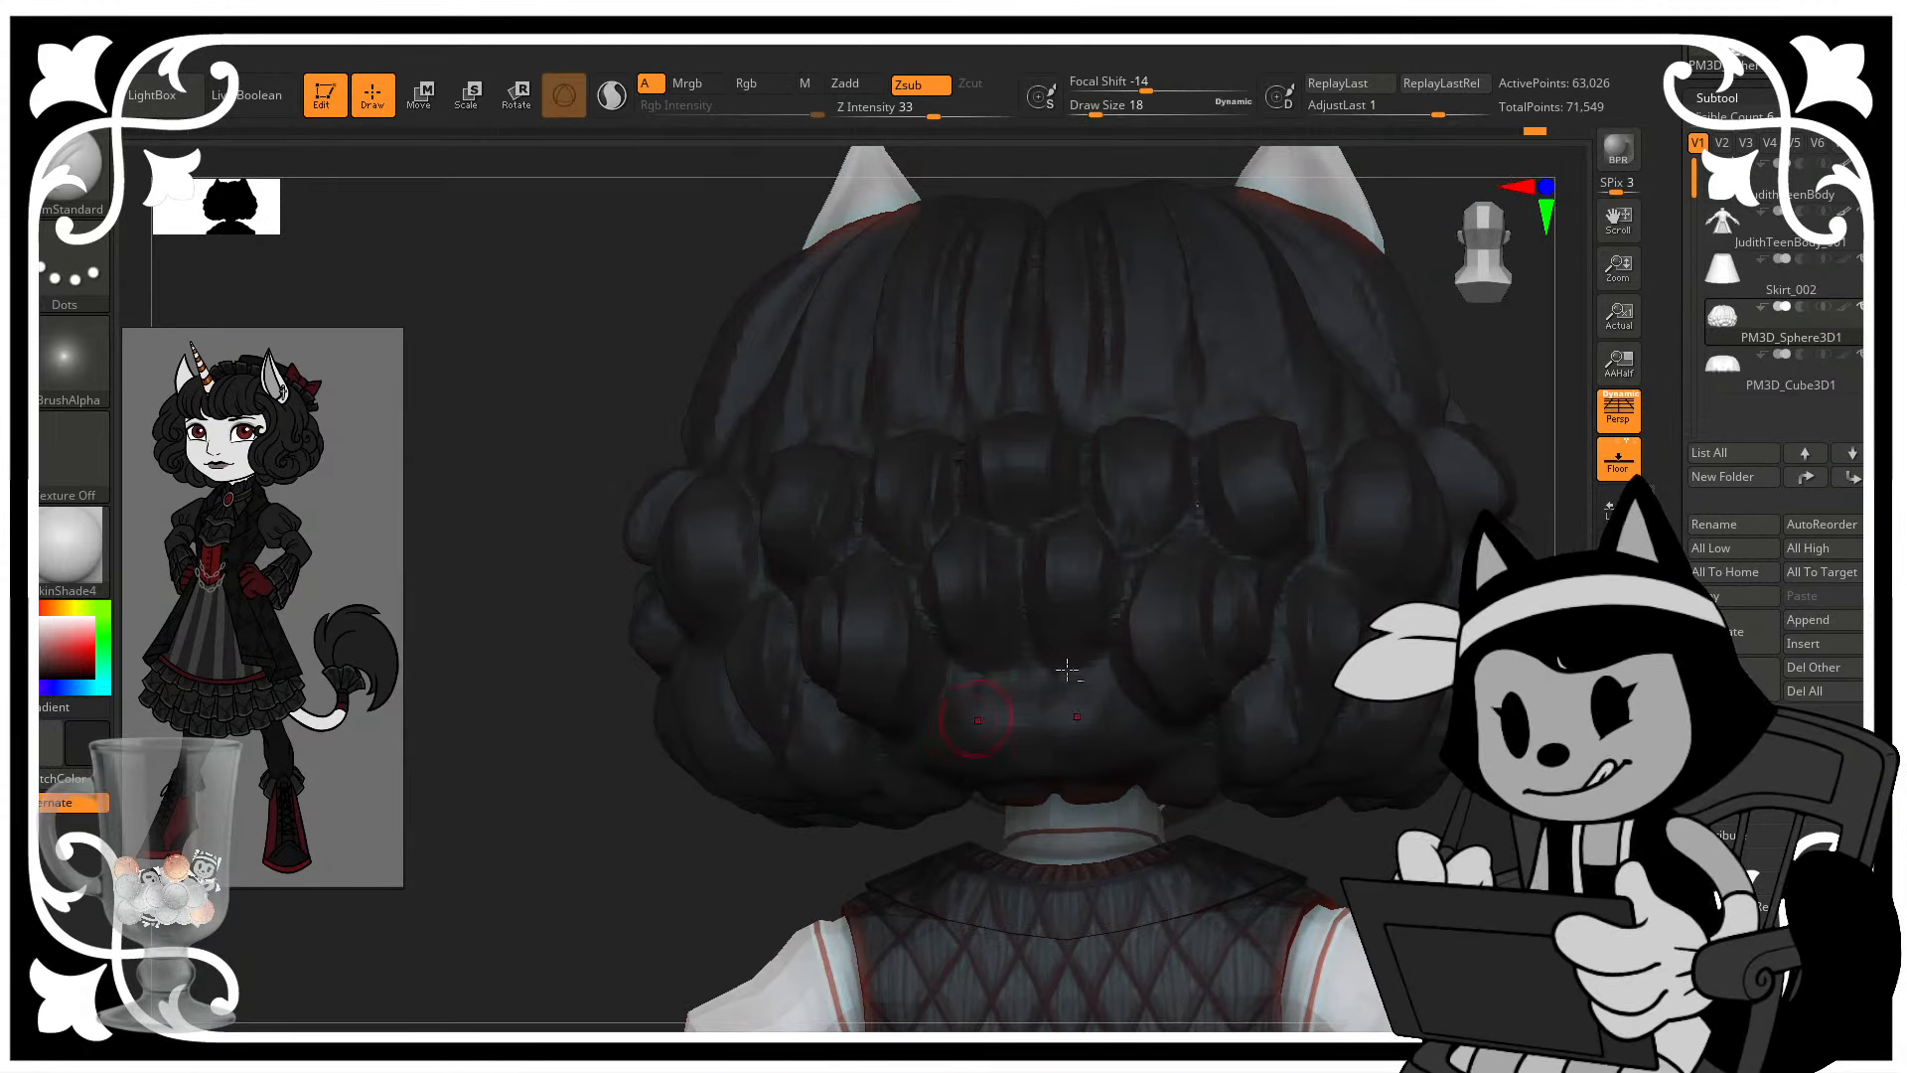
- Carve dividing grooves into the smooth hair mass above the nape to form the lowest central curls
{"action": "left_click_drag", "start_coordinate": [1460, 437], "coordinate": [1314, 393], "text": "alt"}
{"action": "left_click_drag", "start_coordinate": [1287, 497], "coordinate": [1288, 433]}
{"action": "left_click_drag", "start_coordinate": [765, 682], "coordinate": [779, 640]}
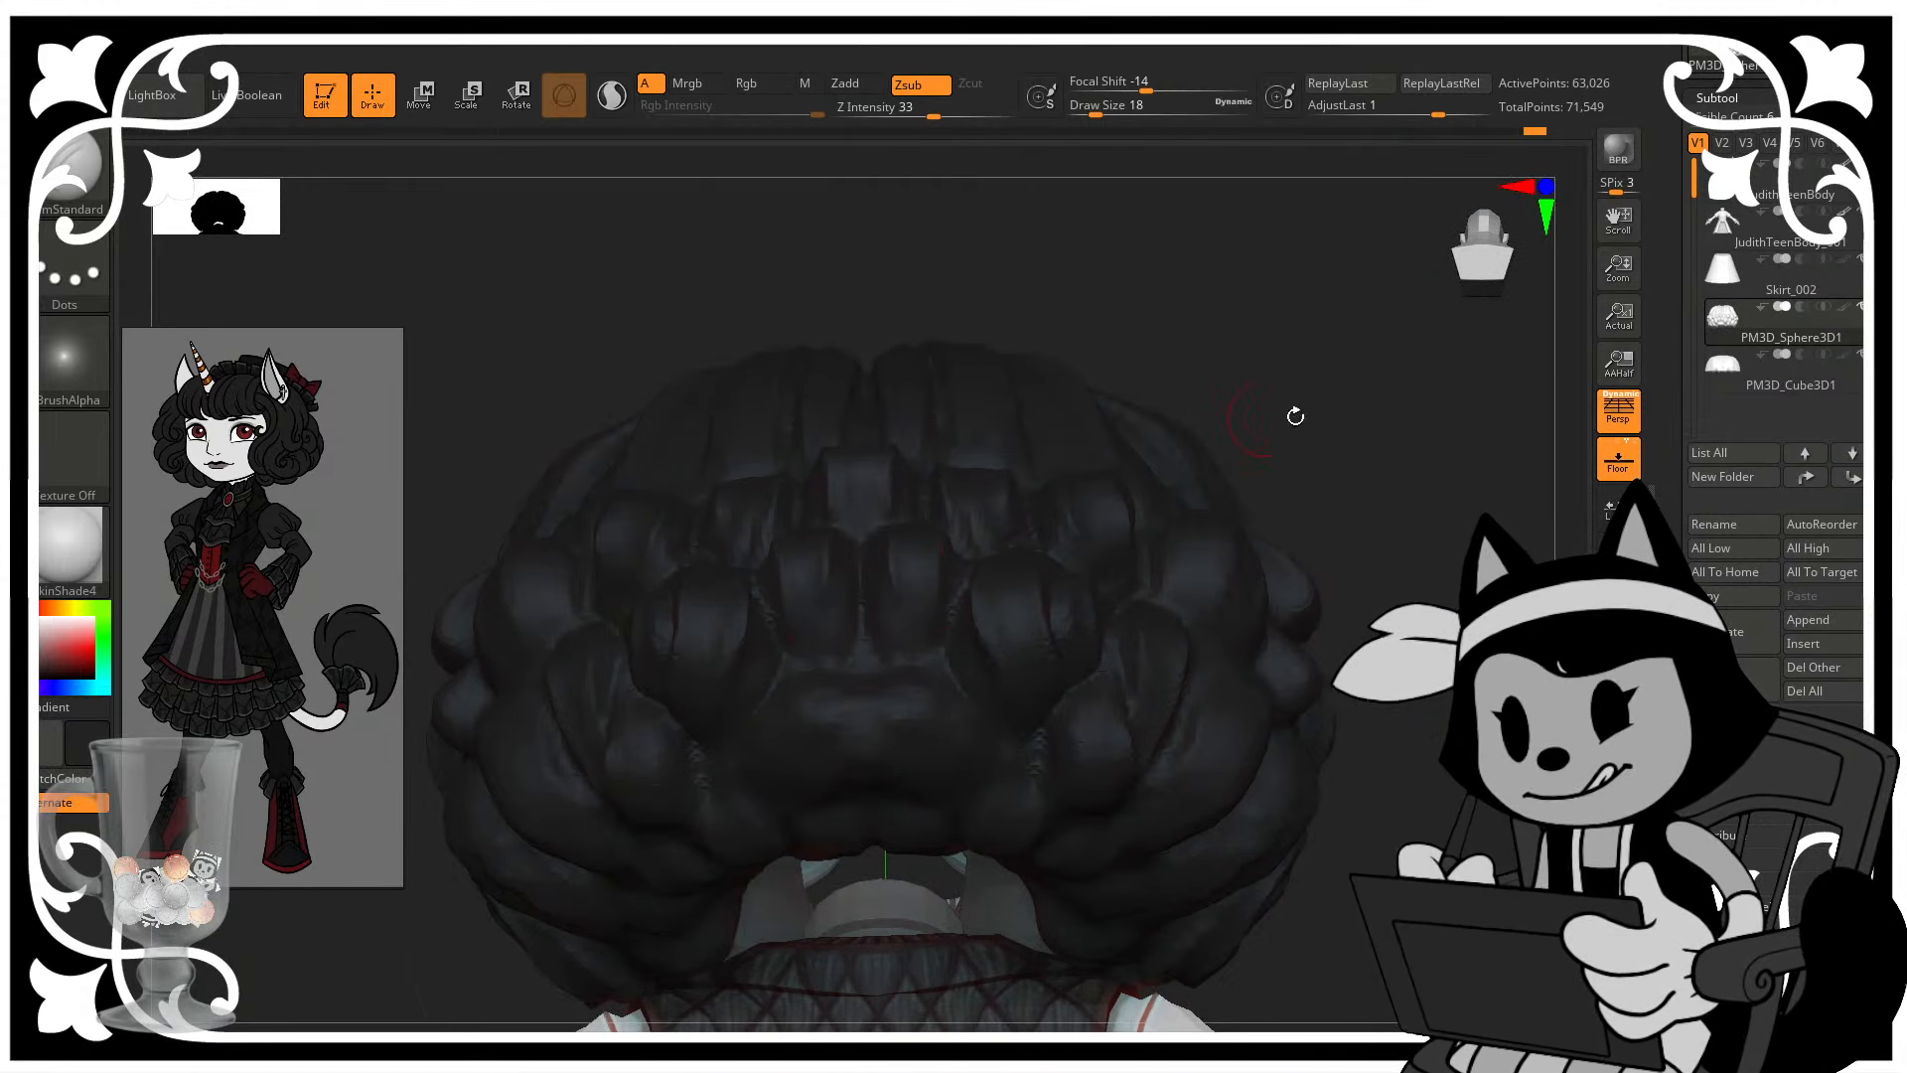
{"action": "left_click_drag", "start_coordinate": [1295, 416], "coordinate": [1289, 479]}
{"action": "left_click_drag", "start_coordinate": [845, 666], "coordinate": [825, 777]}
{"action": "left_click_drag", "start_coordinate": [1257, 461], "coordinate": [1185, 423]}
{"action": "left_click_drag", "start_coordinate": [811, 713], "coordinate": [823, 784]}
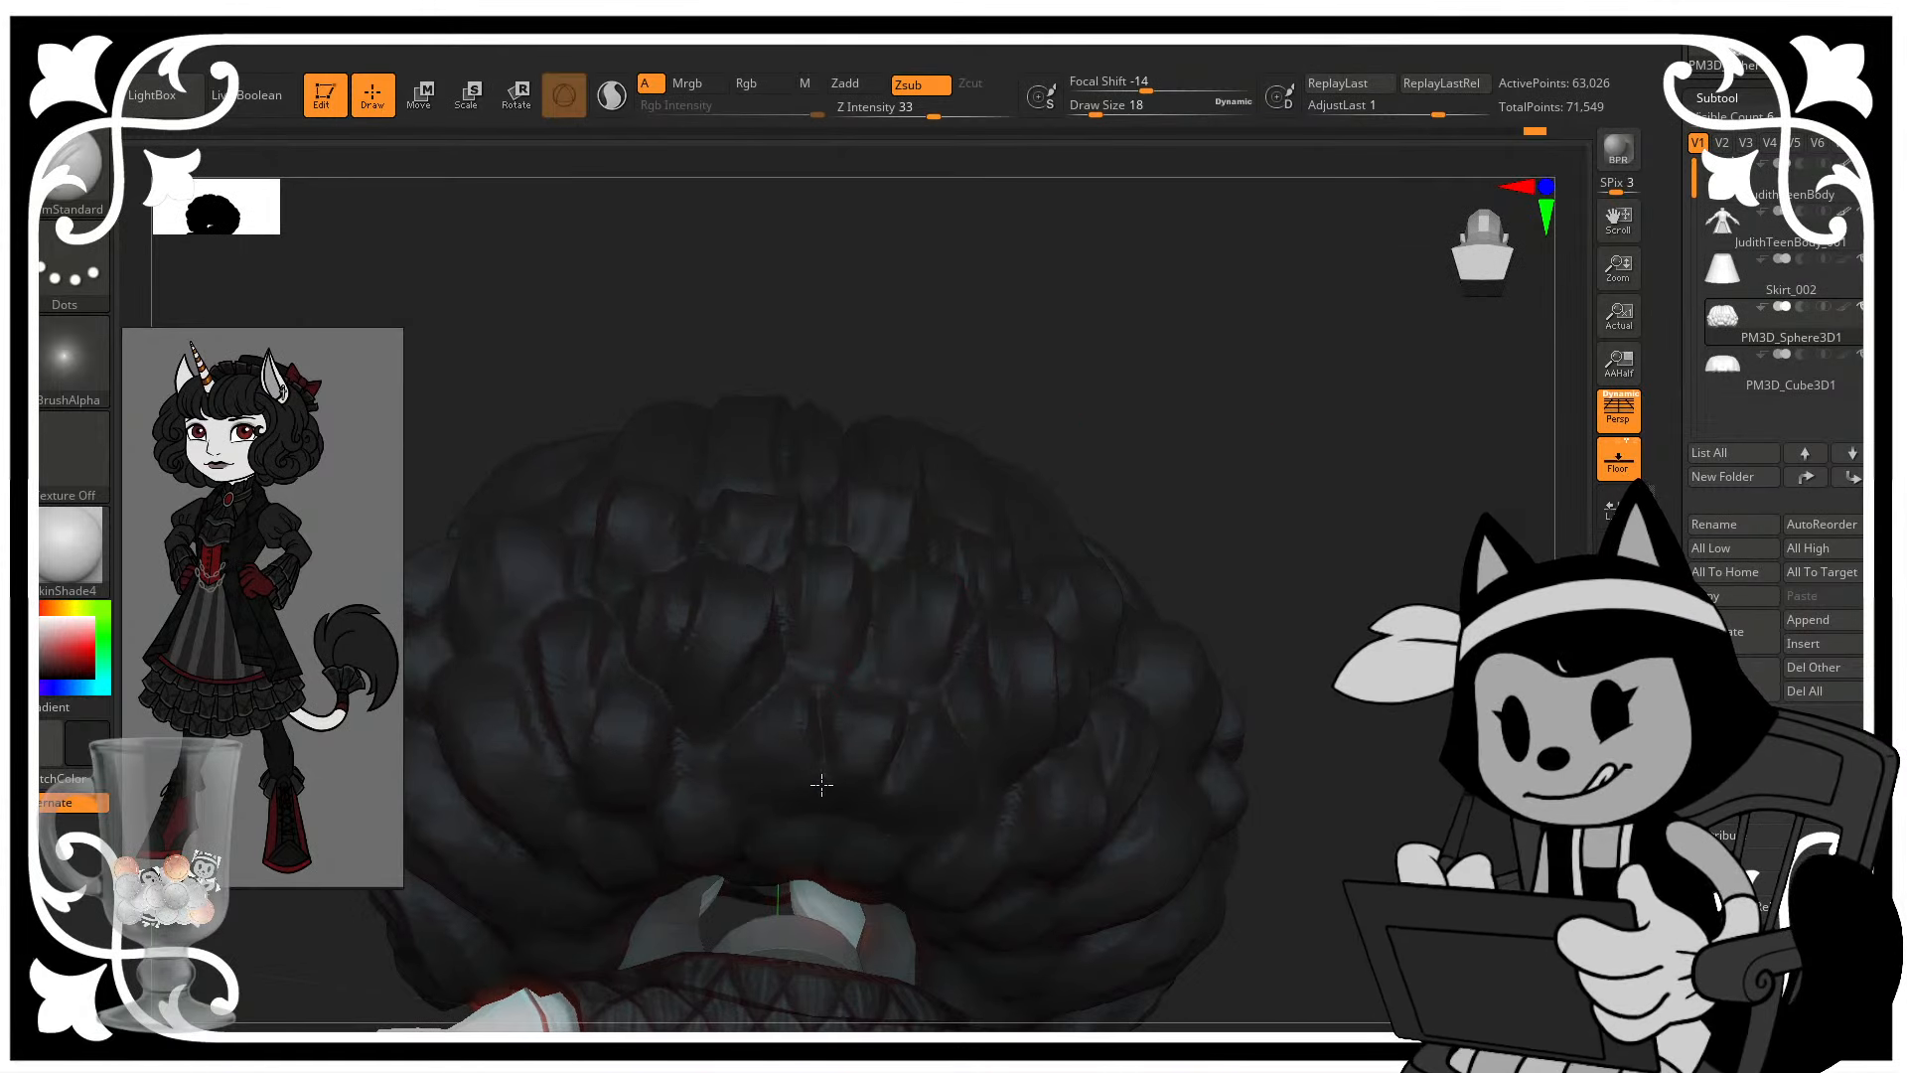
- Deepen the grooves between the second-row and lowest curls at the back, and save the project
{"action": "left_click_drag", "start_coordinate": [1174, 491], "coordinate": [1172, 572]}
{"action": "left_click_drag", "start_coordinate": [855, 755], "coordinate": [871, 626]}
{"action": "left_click_drag", "start_coordinate": [1256, 444], "coordinate": [1240, 552]}
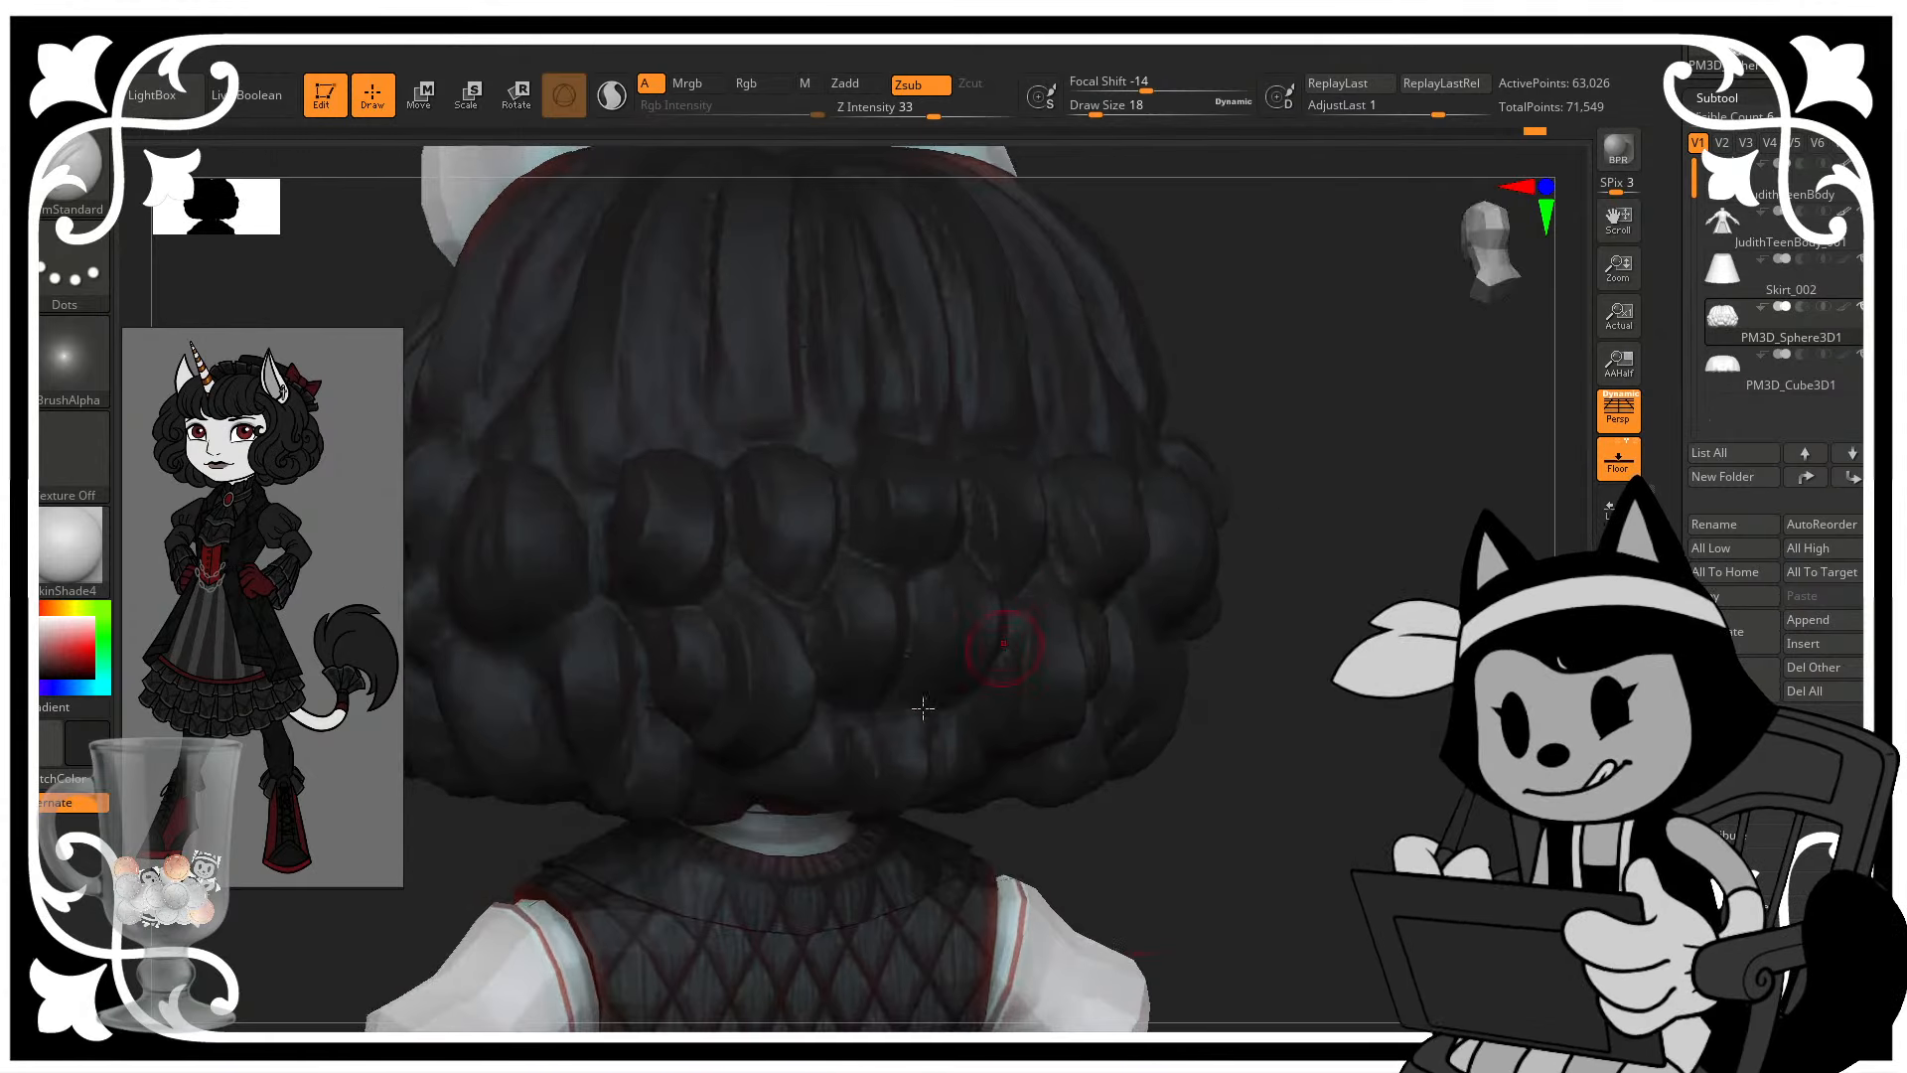
{"action": "key", "text": "ctrl"}
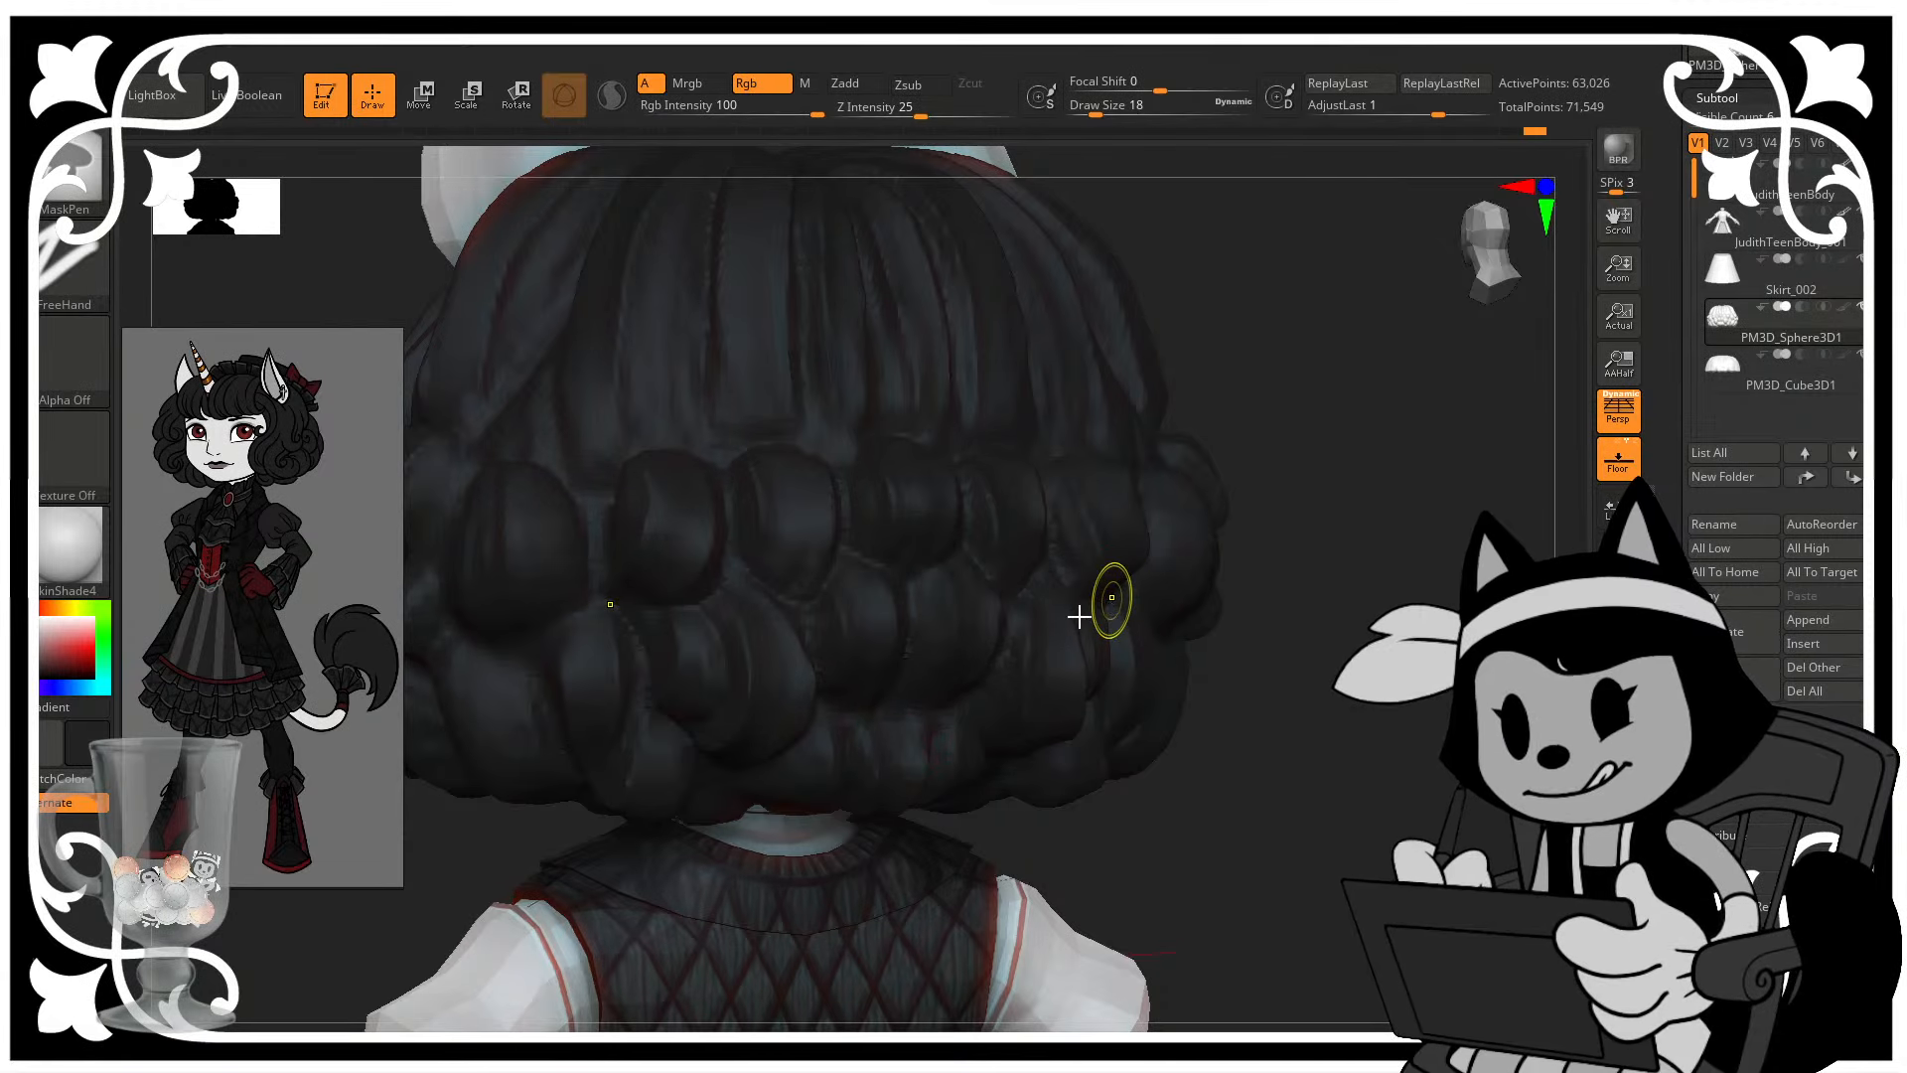
{"action": "key", "text": "ctrl+s"}
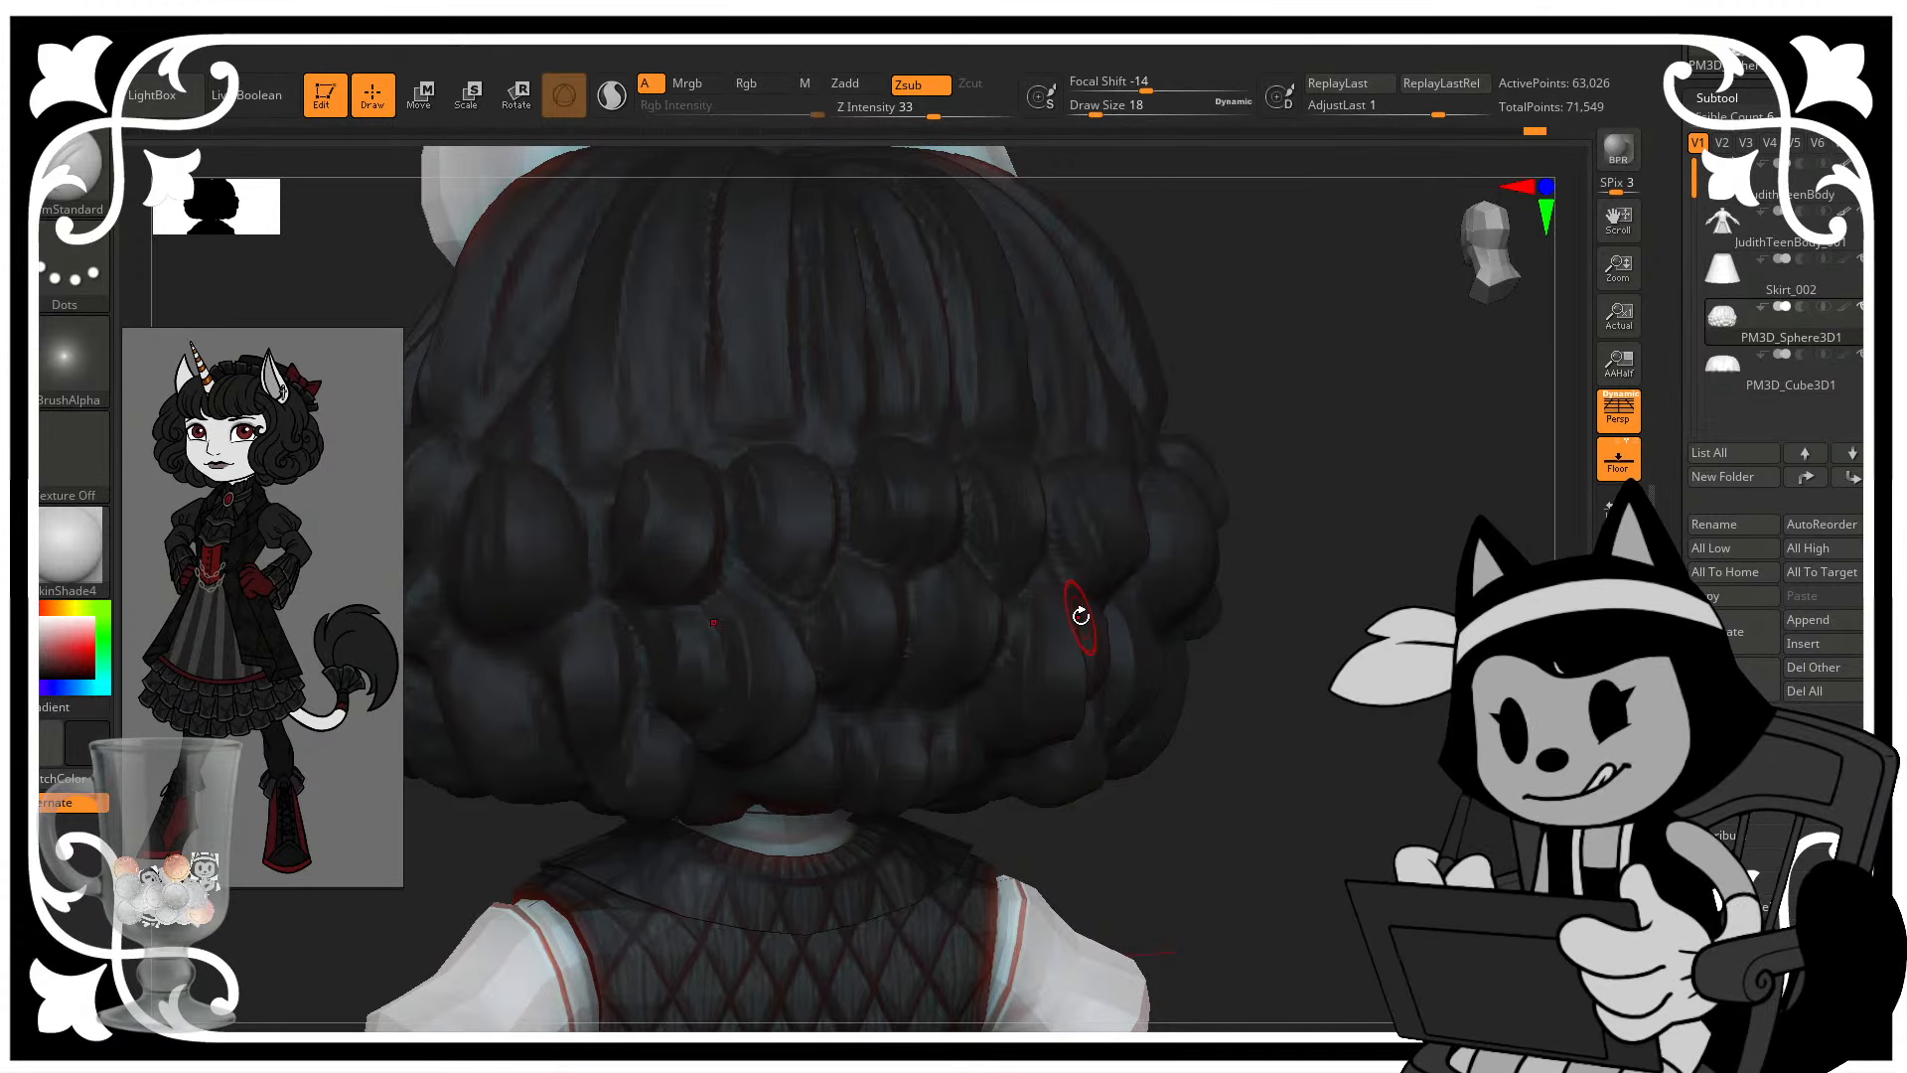
- Reshape the lowest back curls with the Move brush, using draw sizes 30 and 22
{"action": "mouse_move", "coordinate": [1282, 636]}
{"action": "left_mouse_down", "text": "alt"}
{"action": "mouse_move", "coordinate": [1242, 517]}
{"action": "mouse_move", "coordinate": [1308, 566]}
{"action": "mouse_move", "coordinate": [1209, 562]}
{"action": "mouse_move", "coordinate": [1224, 618]}
{"action": "mouse_move", "coordinate": [1276, 543]}
{"action": "mouse_move", "coordinate": [1281, 616]}
{"action": "mouse_move", "coordinate": [1270, 556]}
{"action": "mouse_move", "coordinate": [1316, 532]}
{"action": "left_mouse_up", "text": "alt"}
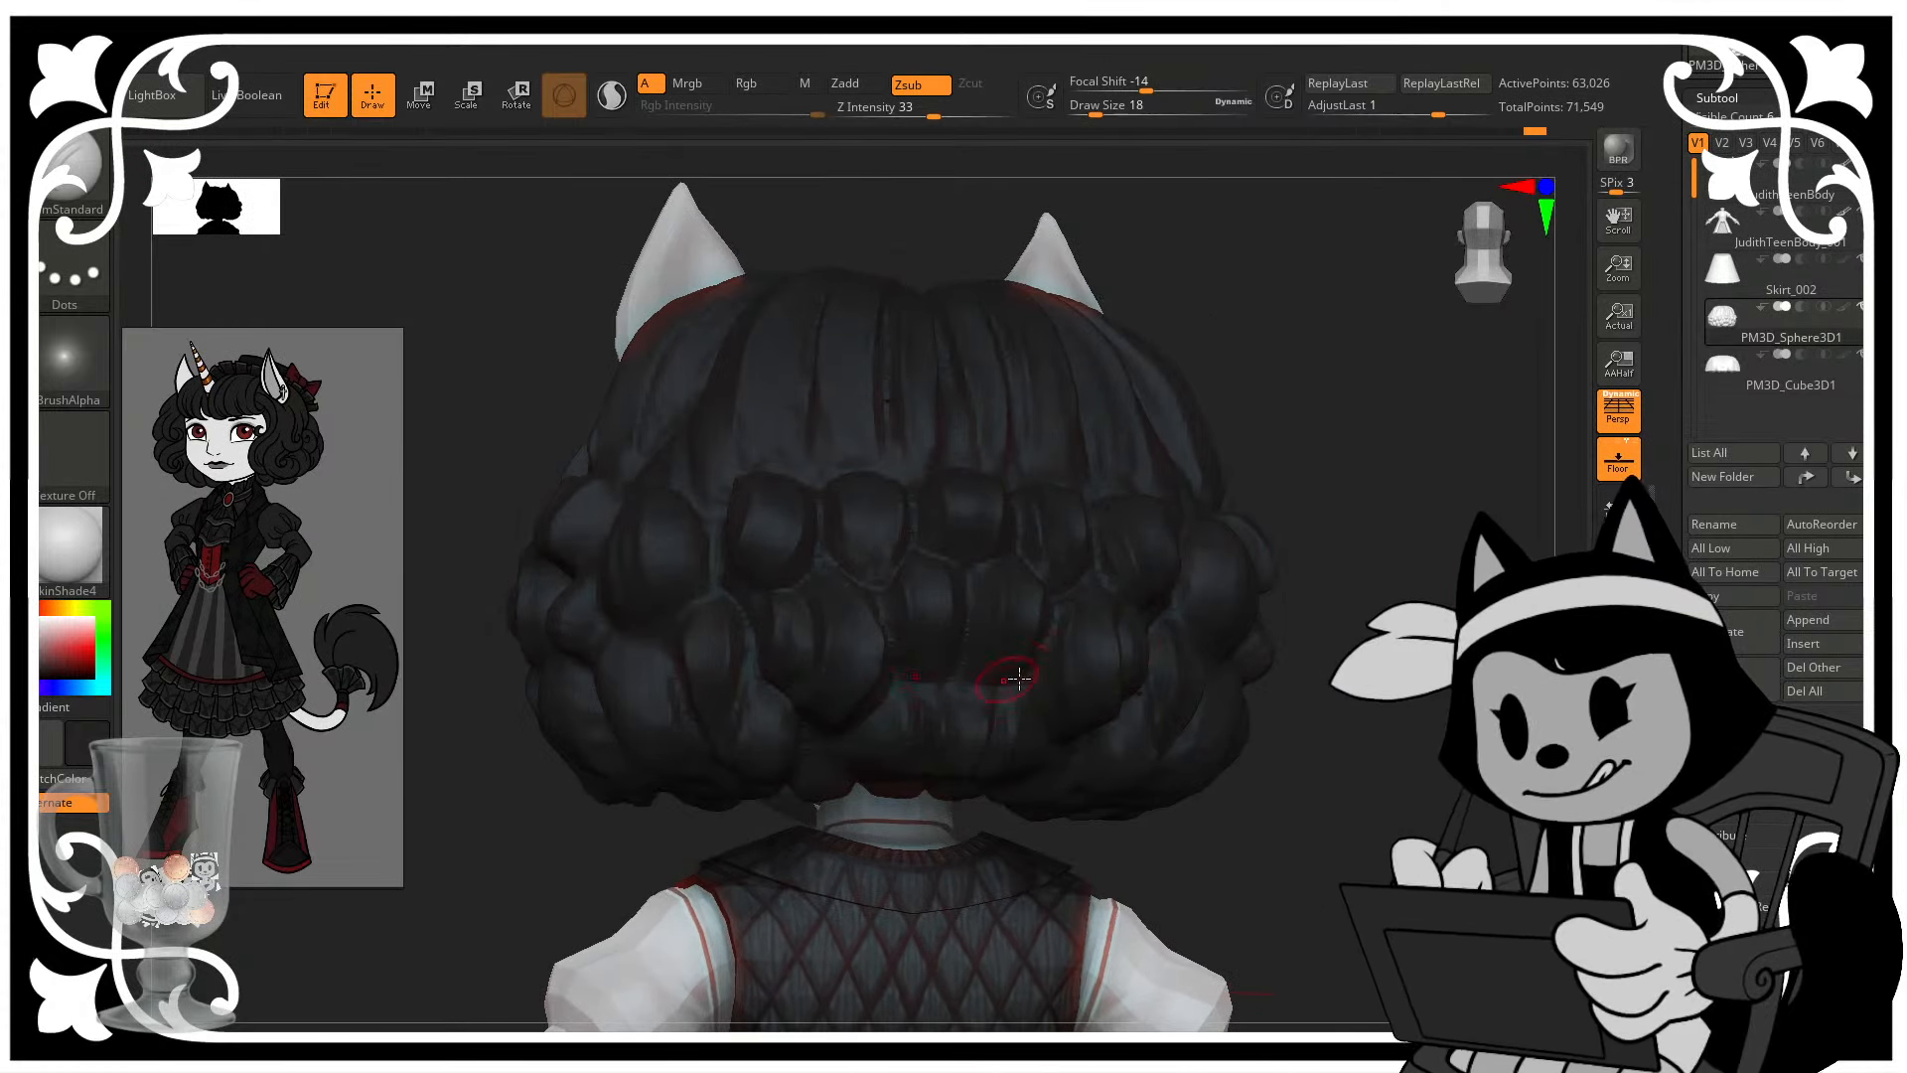
{"action": "left_click_drag", "start_coordinate": [1316, 596], "coordinate": [1257, 615], "text": "alt"}
{"action": "key", "text": "b"}
{"action": "key", "text": "m"}
{"action": "key", "text": "v"}
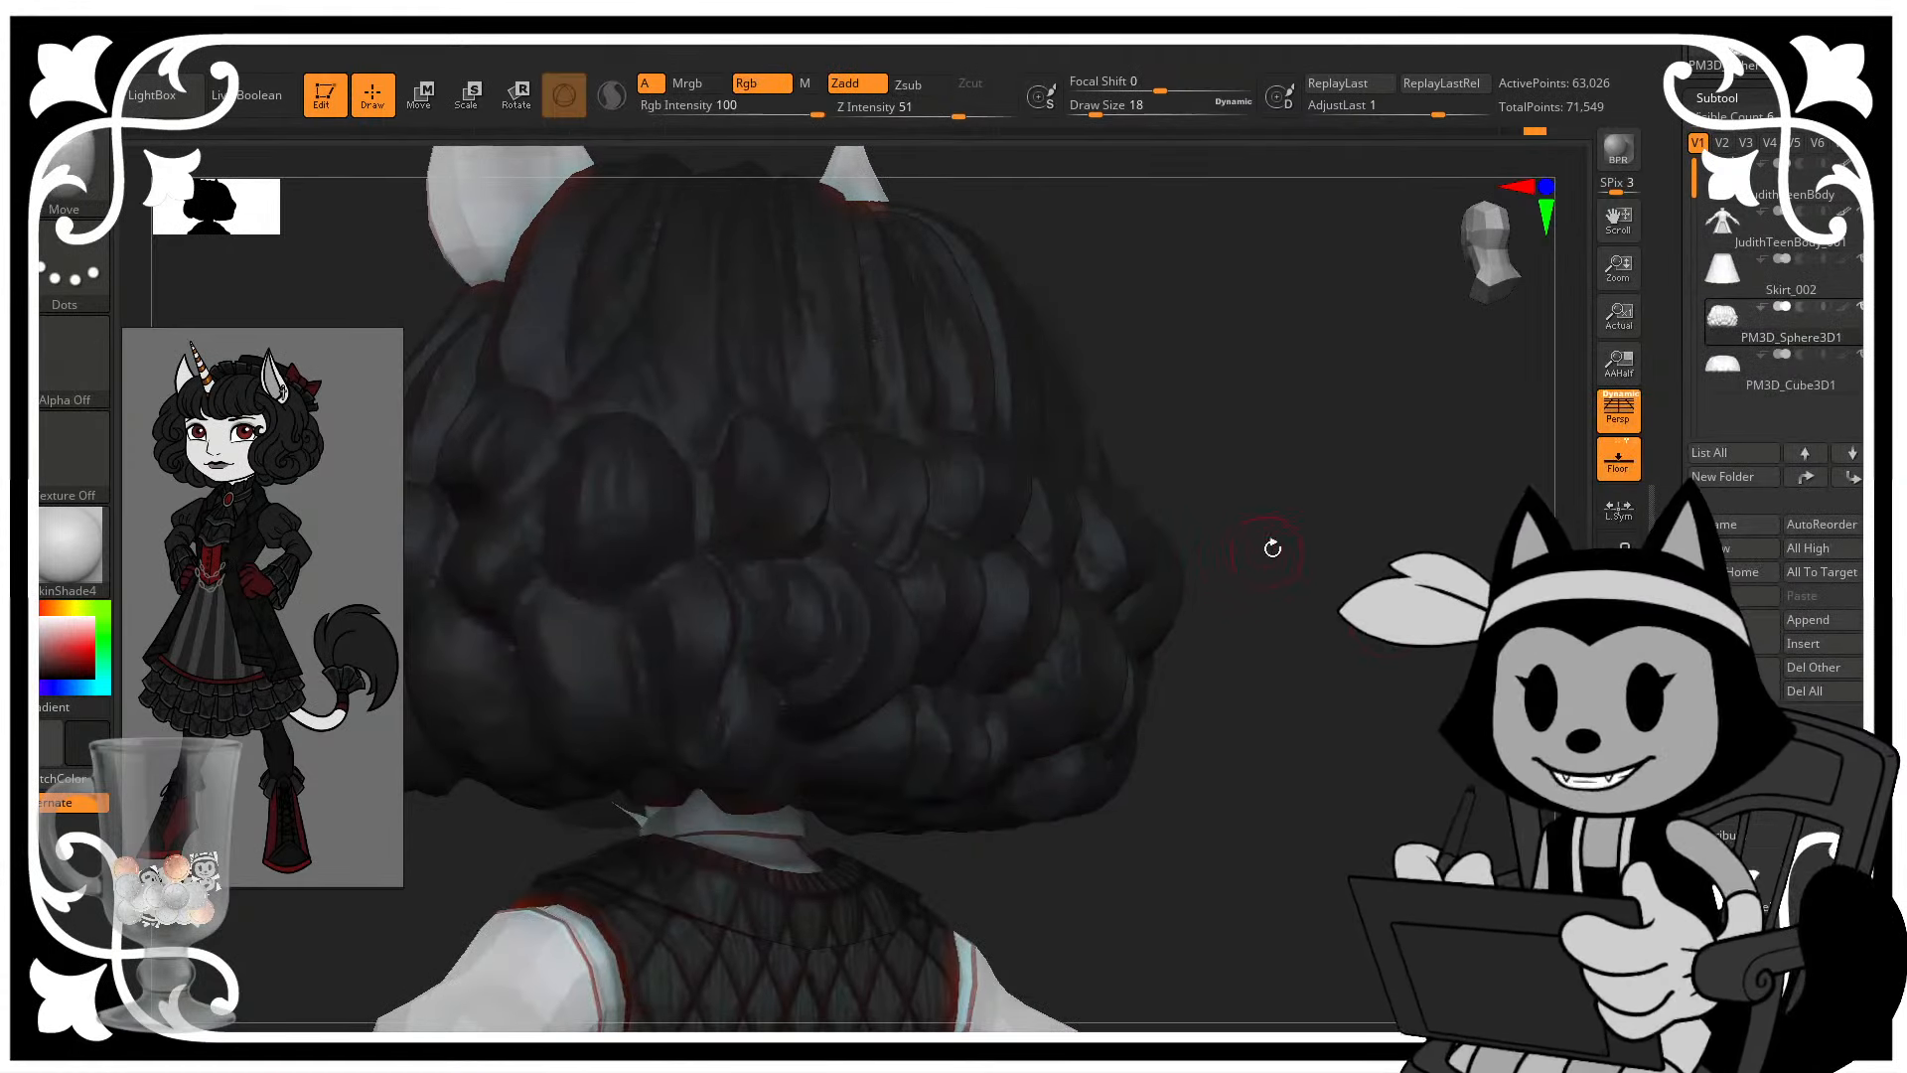
{"action": "left_click_drag", "start_coordinate": [1355, 568], "coordinate": [1346, 592]}
{"action": "key", "text": "bracketright"}
{"action": "key", "text": "bracketright"}
{"action": "left_click_drag", "start_coordinate": [940, 725], "coordinate": [956, 710]}
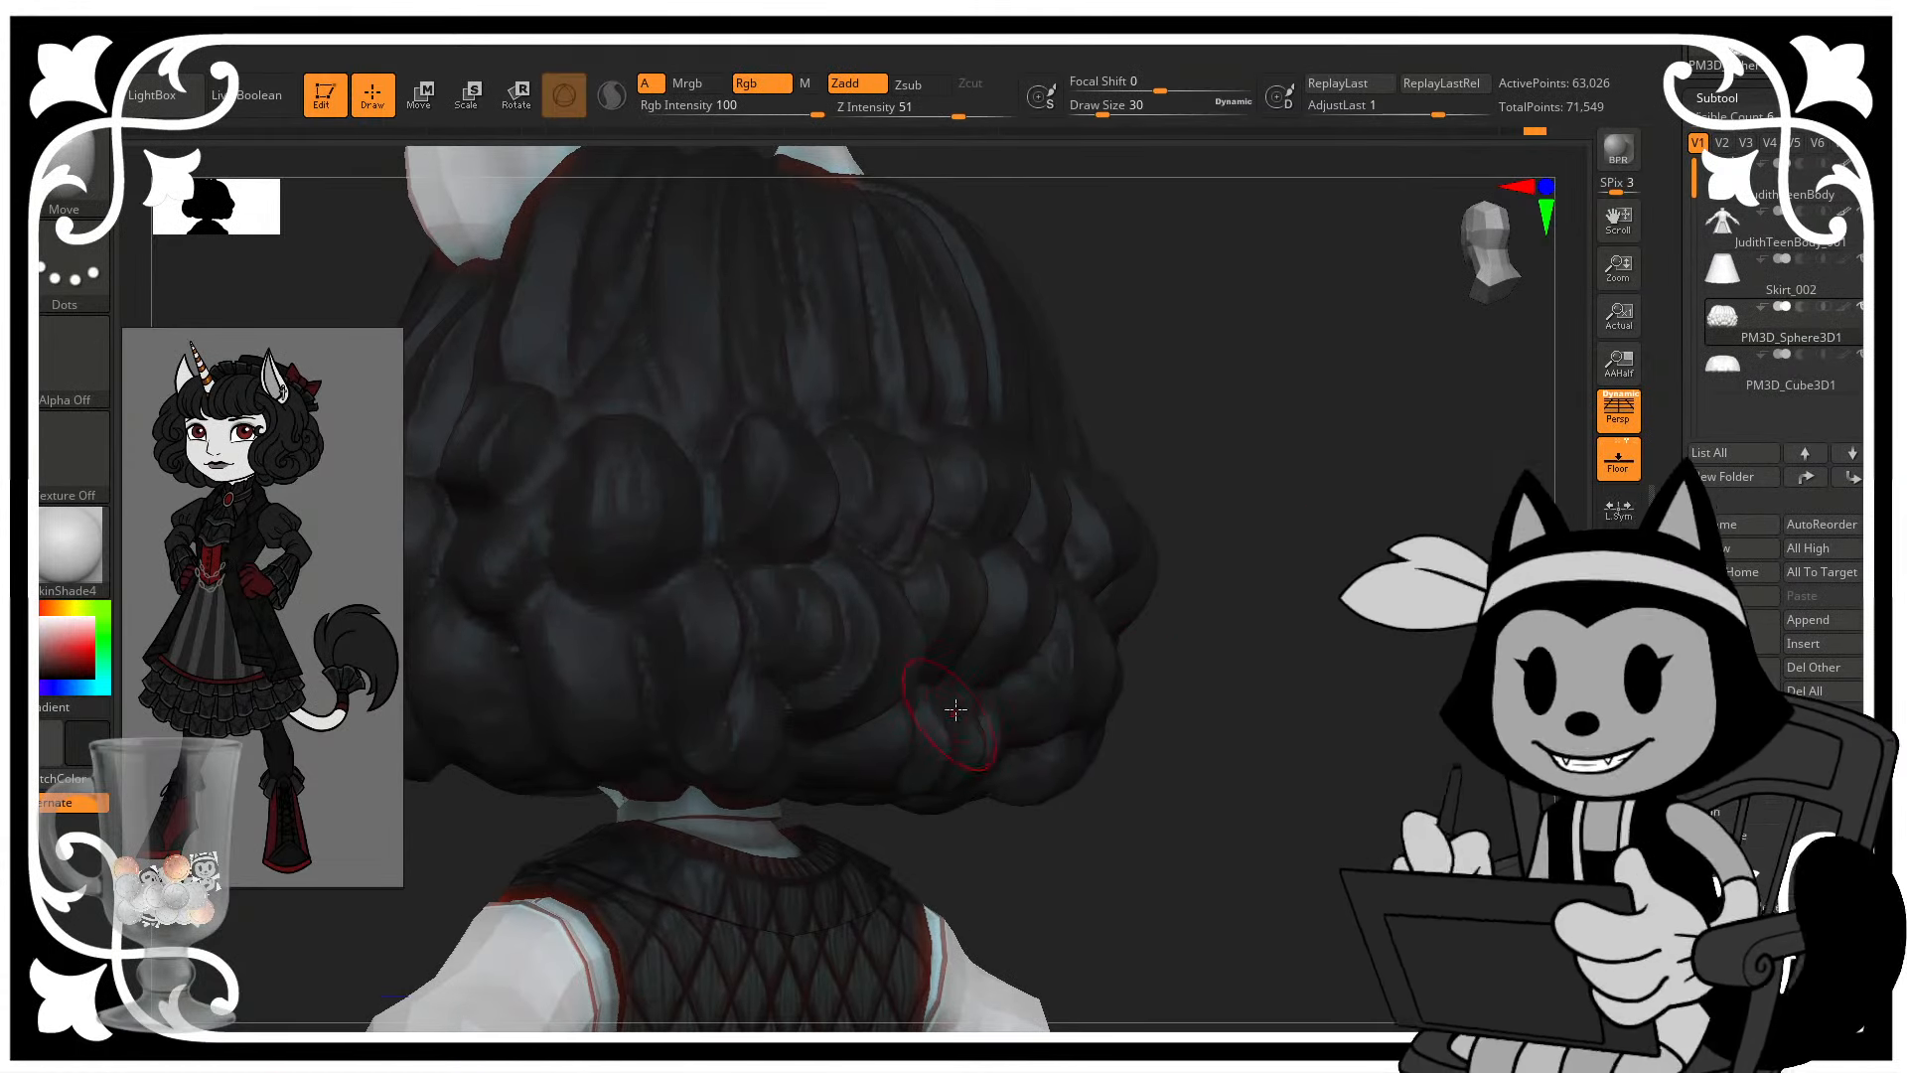
{"action": "left_click_drag", "start_coordinate": [1277, 624], "coordinate": [1298, 617]}
{"action": "key", "text": "bracketleft"}
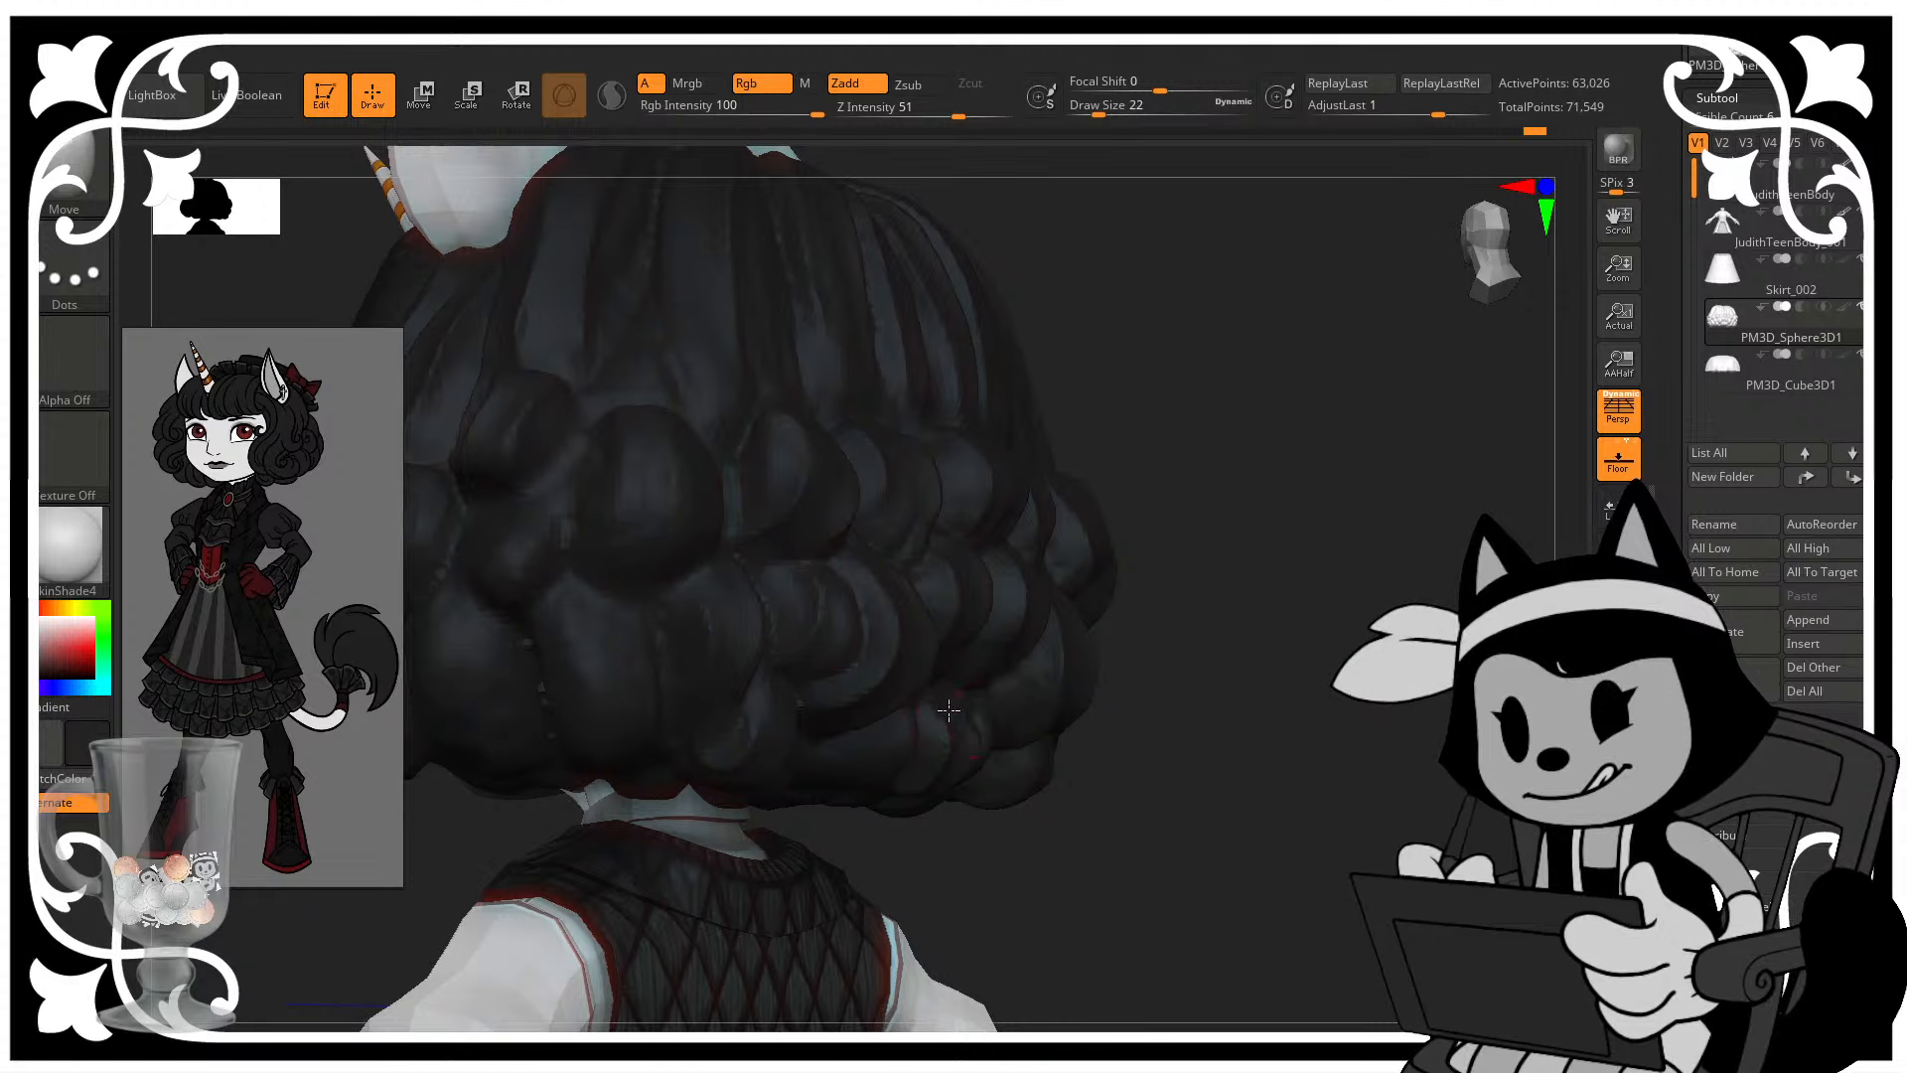
{"action": "left_click_drag", "start_coordinate": [1105, 639], "coordinate": [1210, 594]}
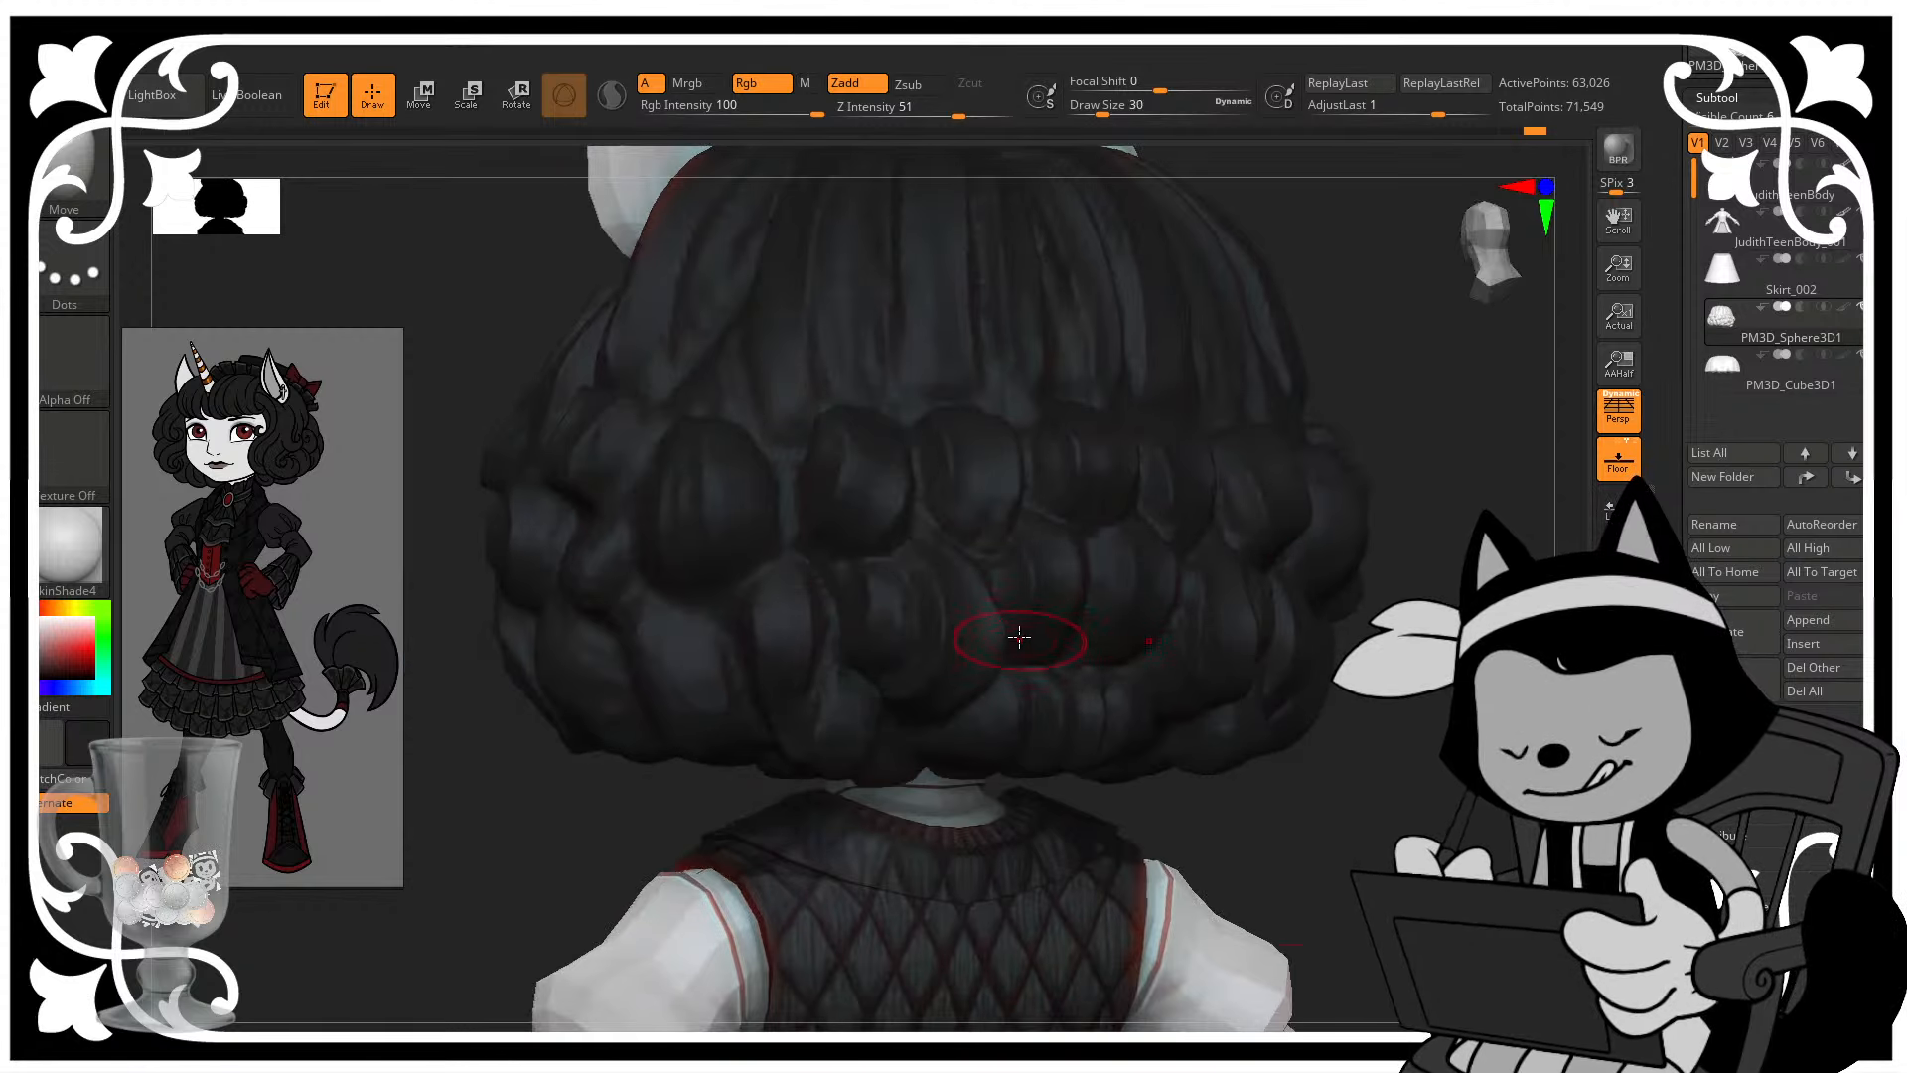
{"action": "key", "text": "bracketright"}
{"action": "mouse_move", "coordinate": [1379, 558]}
{"action": "left_mouse_down"}
{"action": "mouse_move", "coordinate": [1188, 564]}
{"action": "mouse_move", "coordinate": [1248, 515]}
{"action": "mouse_move", "coordinate": [1269, 537]}
{"action": "mouse_move", "coordinate": [1222, 503]}
{"action": "mouse_move", "coordinate": [1196, 532]}
{"action": "mouse_move", "coordinate": [1254, 507]}
{"action": "left_mouse_up"}
- Recut the creases around the central curls above the nape with DamStandard at draw size 18
{"action": "key", "text": "b"}
{"action": "key", "text": "d"}
{"action": "key", "text": "s"}
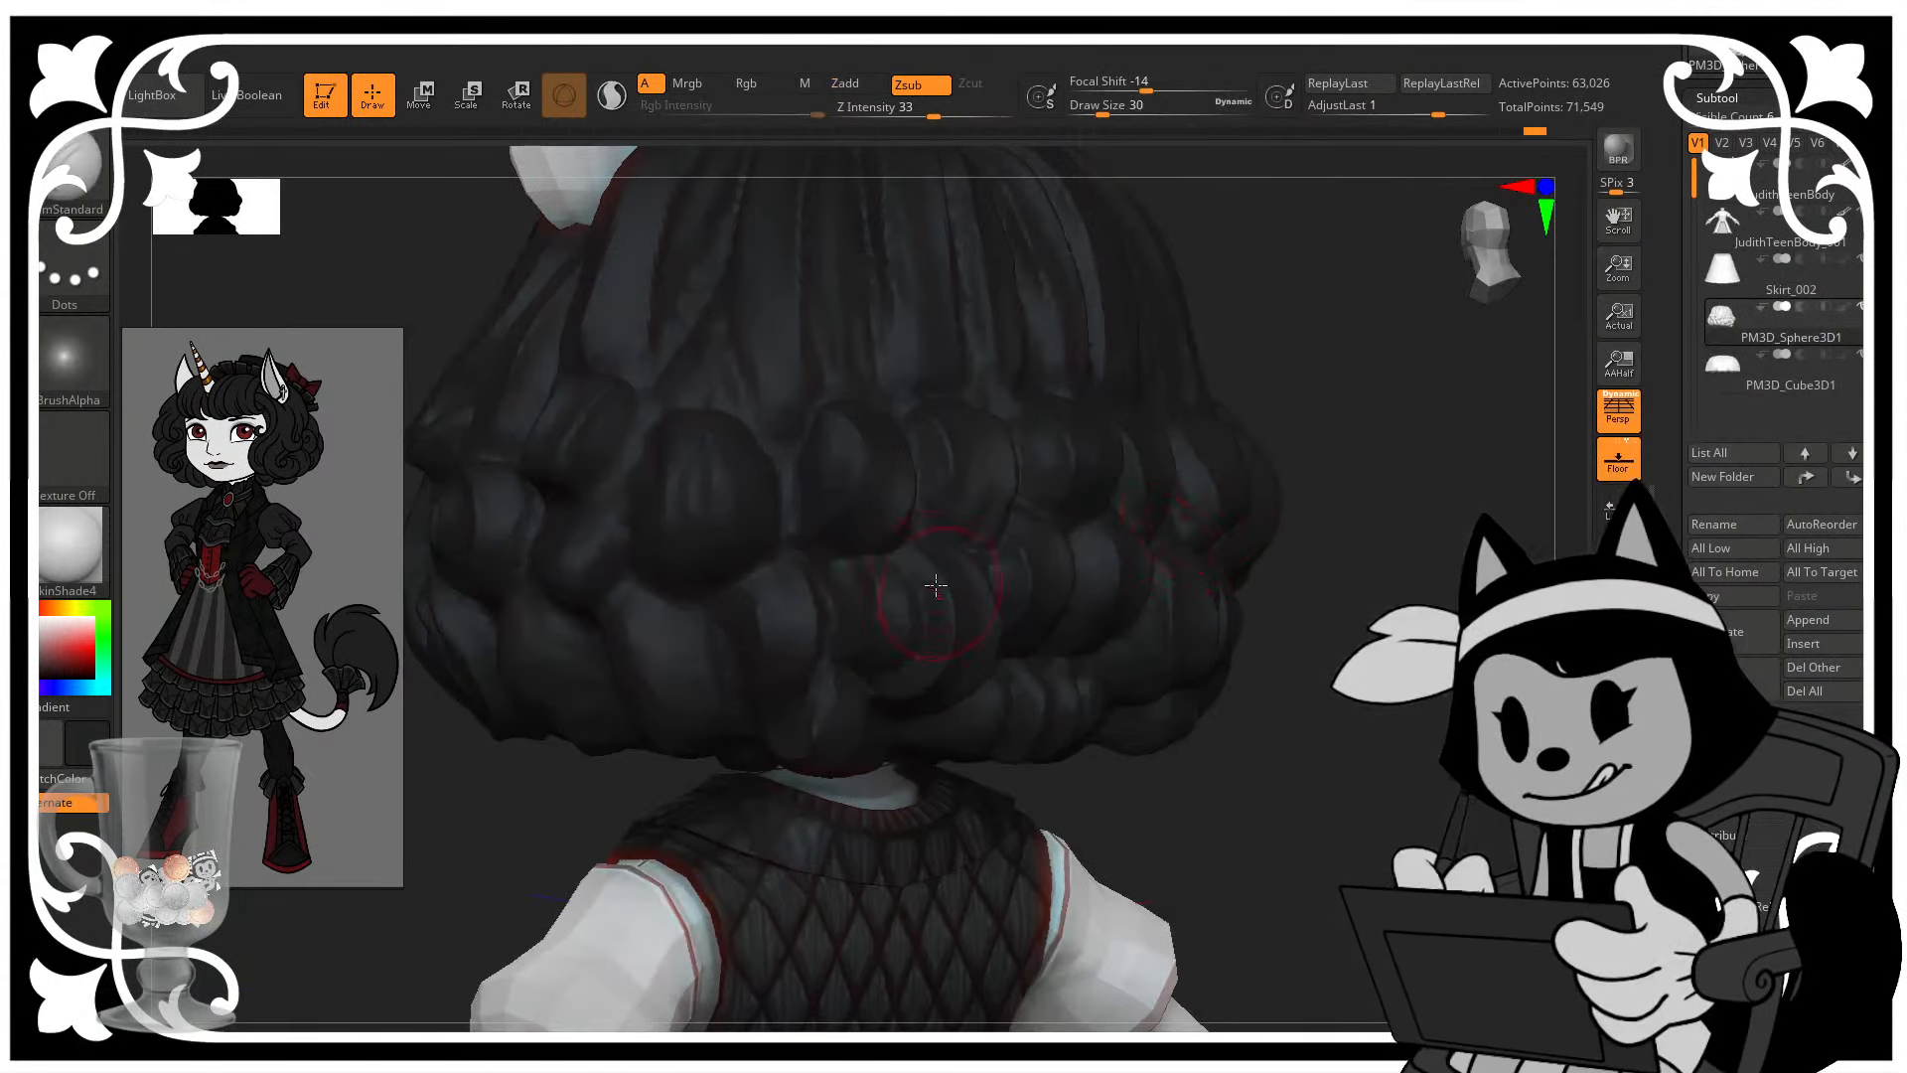
{"action": "key", "text": "bracketleft"}
{"action": "key", "text": "bracketleft"}
{"action": "left_click_drag", "start_coordinate": [904, 559], "coordinate": [921, 643]}
{"action": "left_click_drag", "start_coordinate": [1304, 509], "coordinate": [1327, 348]}
{"action": "left_click_drag", "start_coordinate": [1409, 617], "coordinate": [1443, 419]}
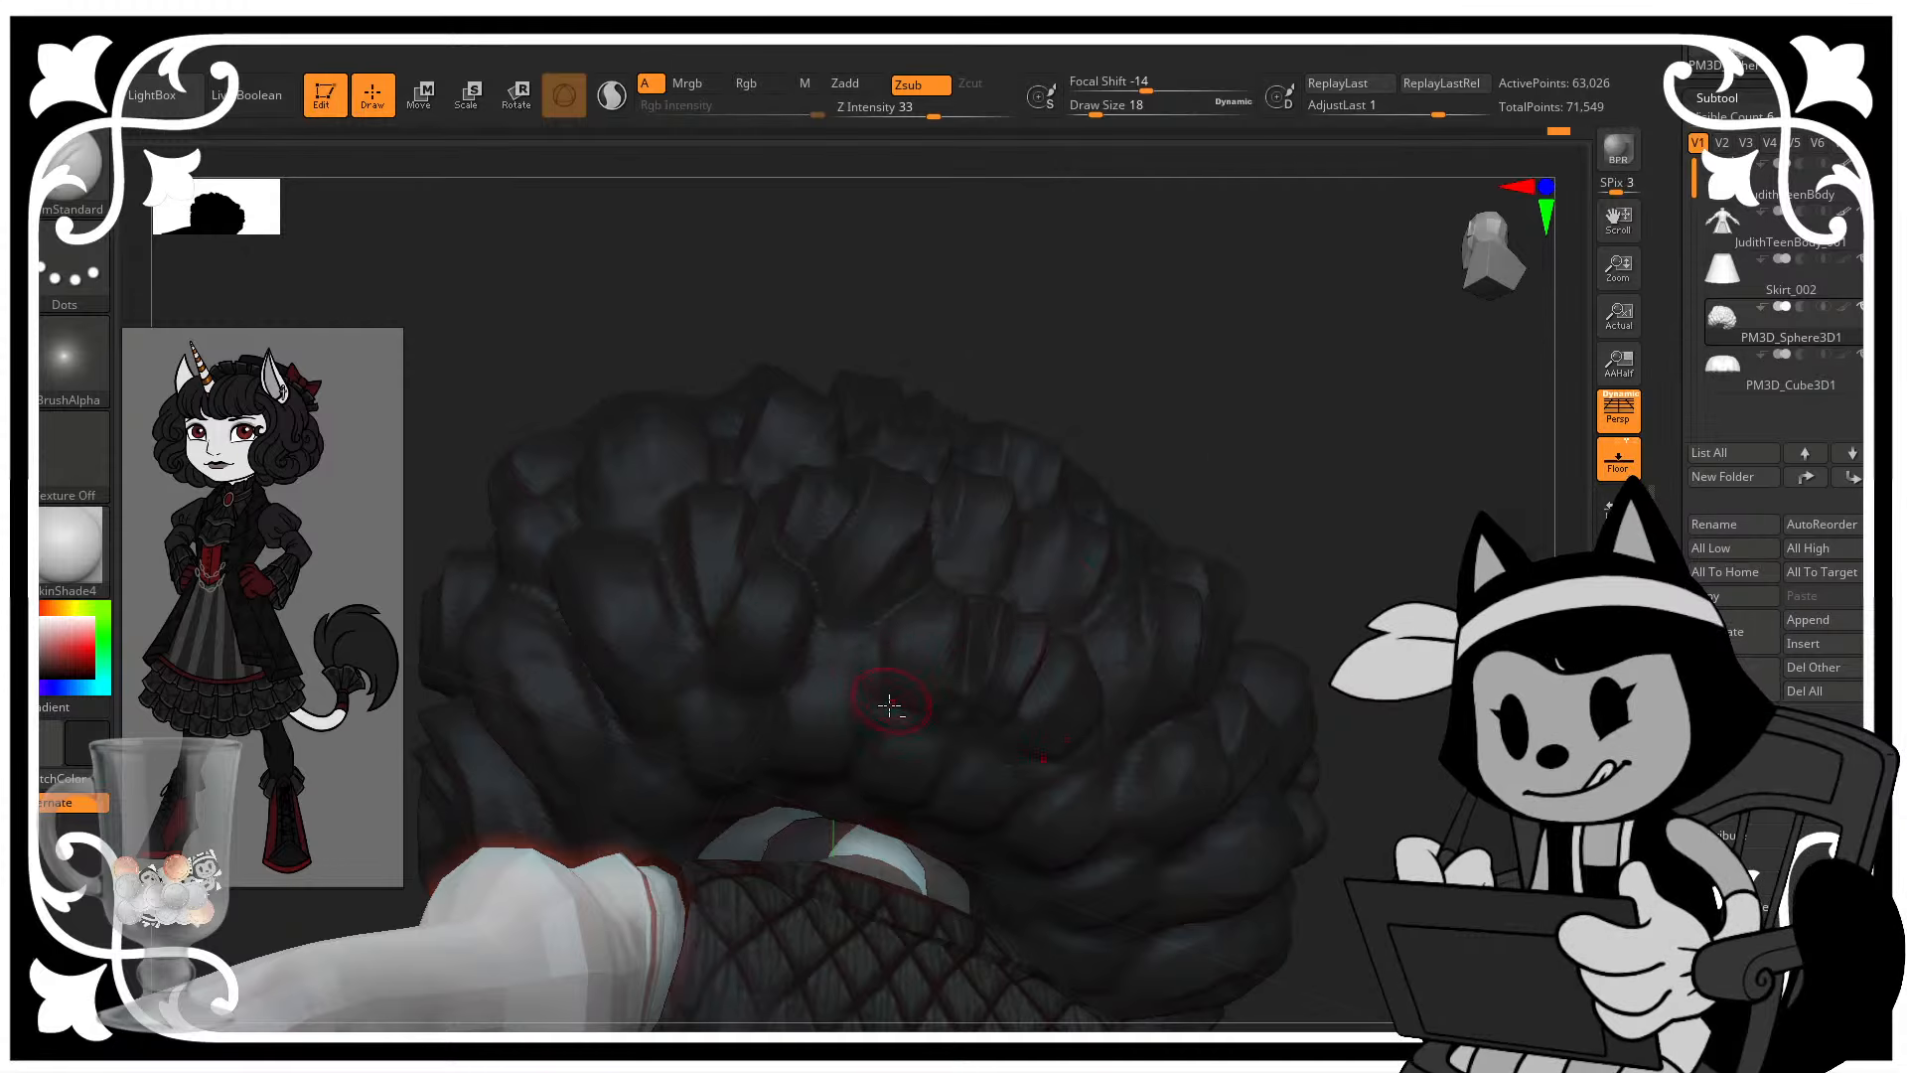
{"action": "left_click_drag", "start_coordinate": [1291, 473], "coordinate": [1256, 460]}
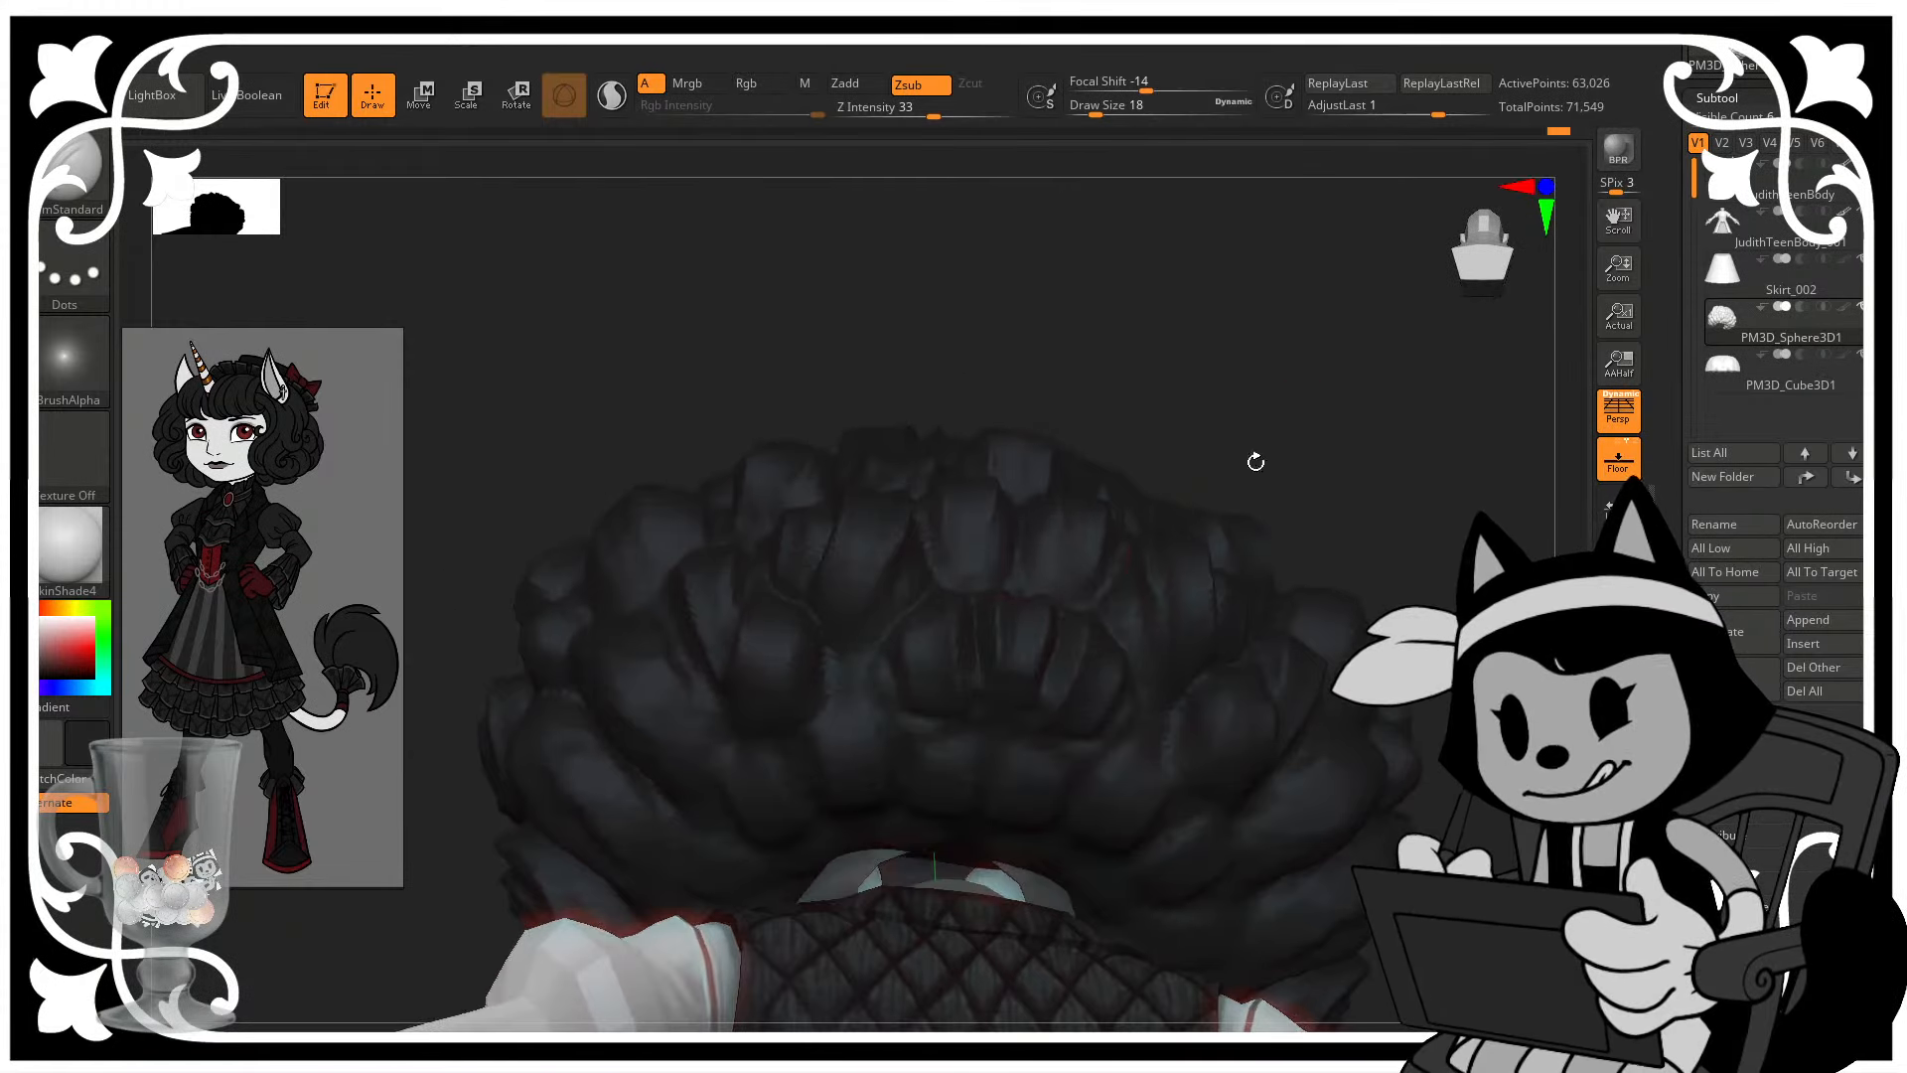
{"action": "left_click_drag", "start_coordinate": [1248, 556], "coordinate": [1277, 636], "text": "alt"}
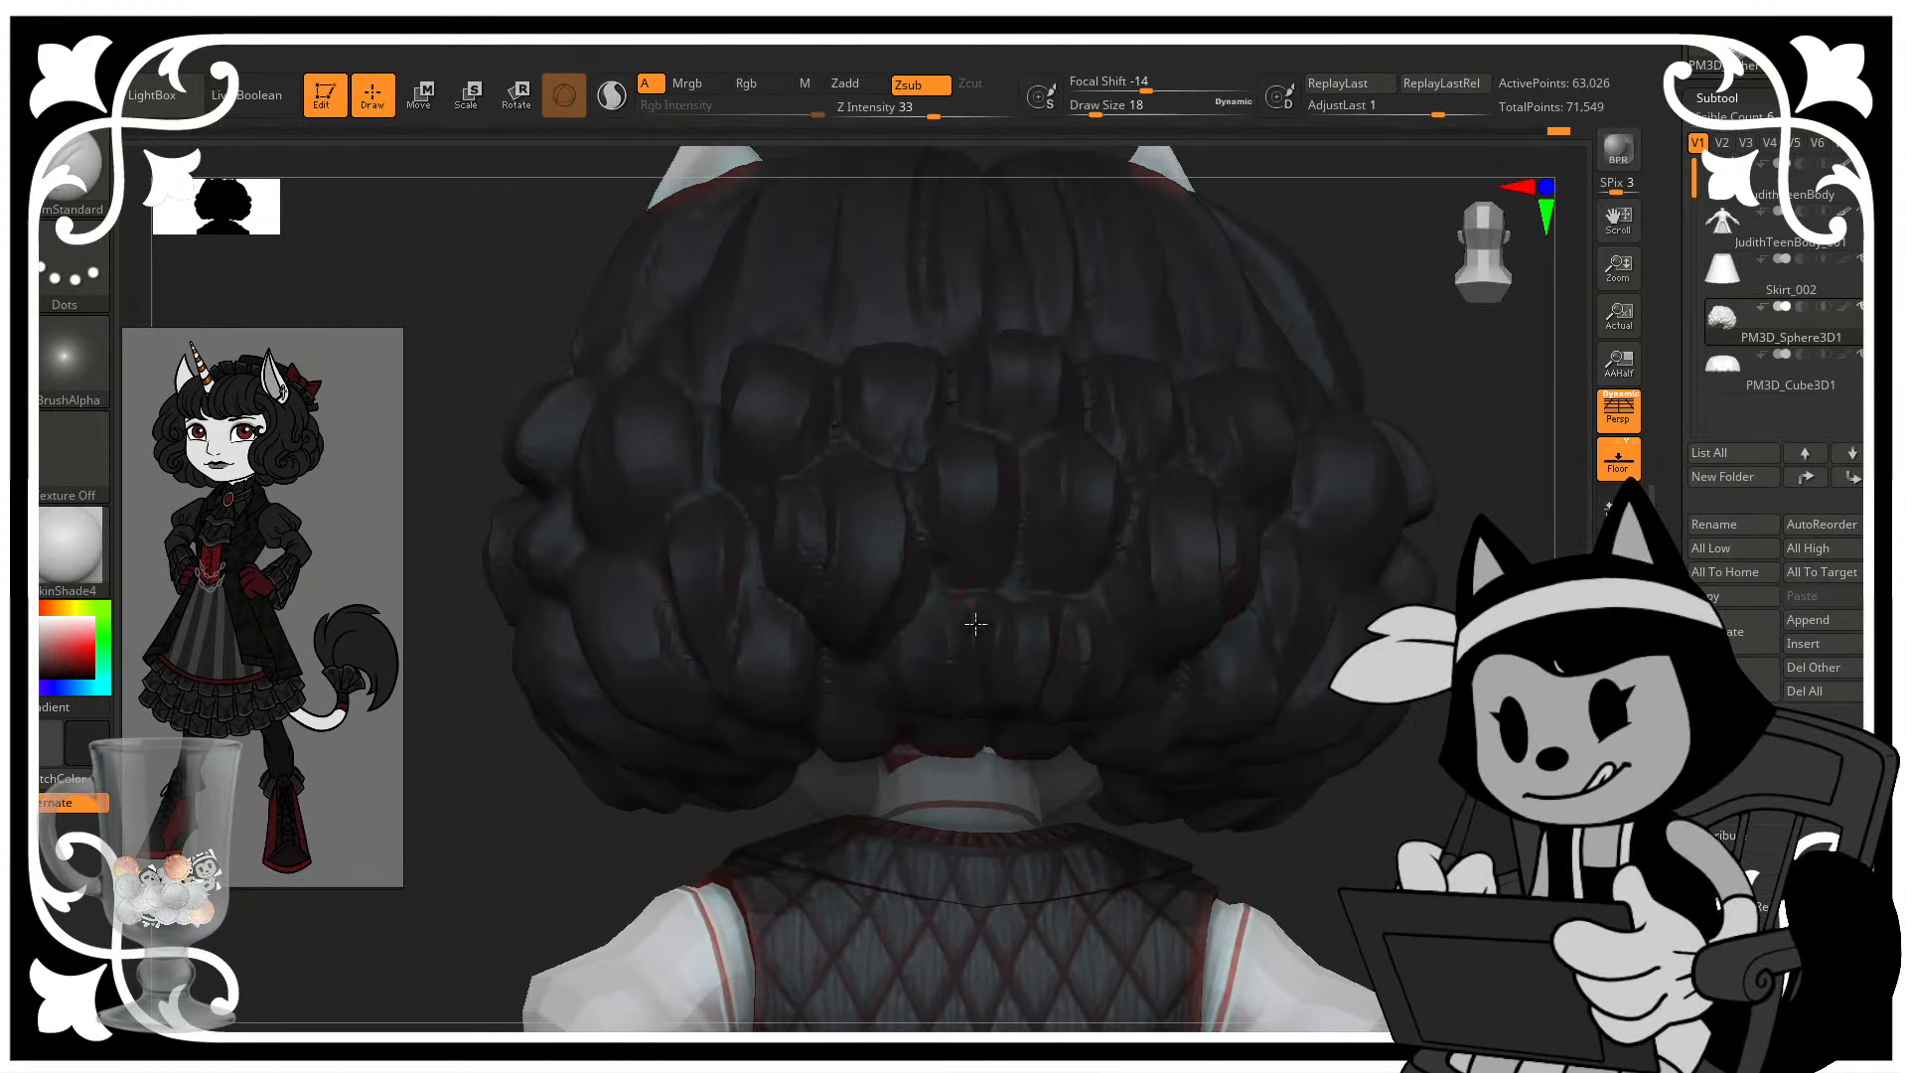
- Define the lowest curls and the adjoining second-row curls from below by carving the gaps between them
{"action": "left_click_drag", "start_coordinate": [1421, 576], "coordinate": [1296, 460]}
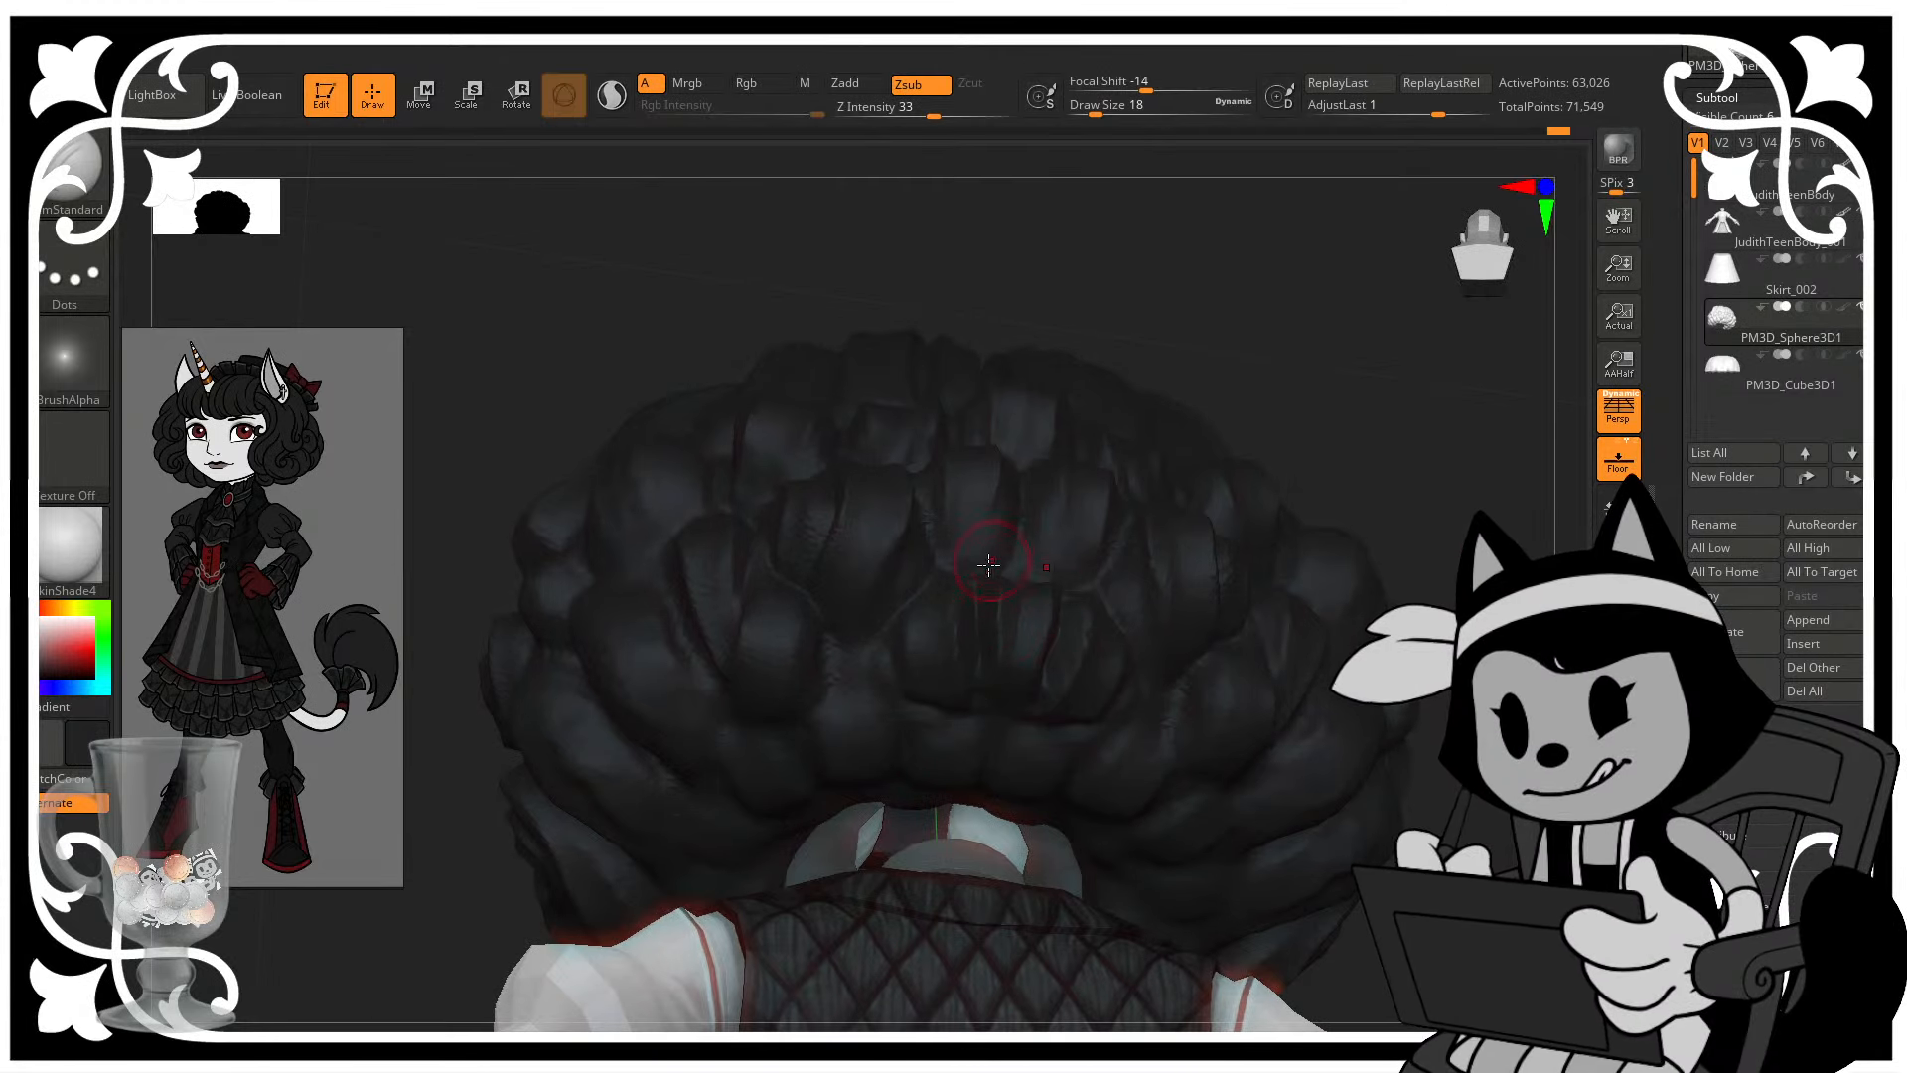
{"action": "left_click_drag", "start_coordinate": [1321, 395], "coordinate": [961, 552]}
{"action": "mouse_move", "coordinate": [1402, 412]}
{"action": "left_mouse_down"}
{"action": "mouse_move", "coordinate": [1392, 354]}
{"action": "mouse_move", "coordinate": [1354, 486]}
{"action": "mouse_move", "coordinate": [1316, 492]}
{"action": "left_mouse_up"}
{"action": "left_click_drag", "start_coordinate": [1226, 443], "coordinate": [1172, 366]}
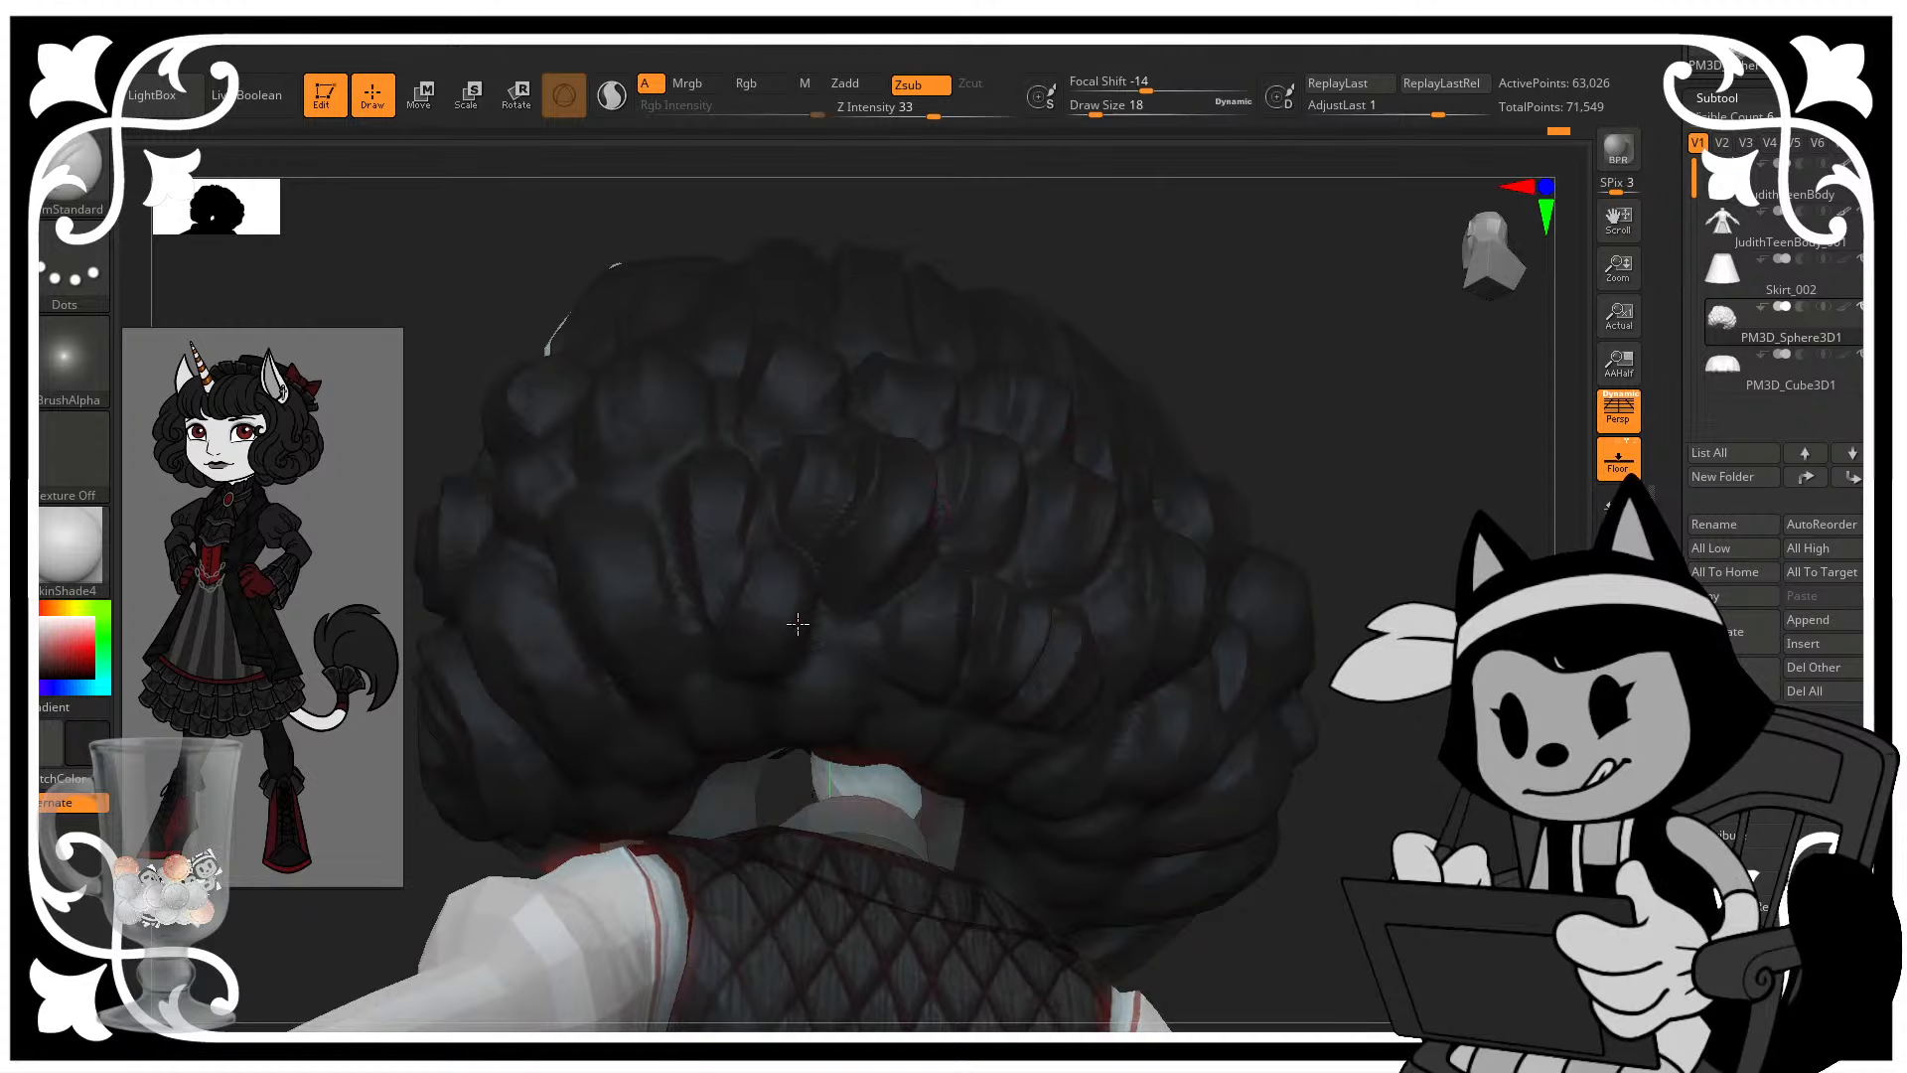
{"action": "left_click_drag", "start_coordinate": [1331, 398], "coordinate": [803, 608]}
{"action": "left_click_drag", "start_coordinate": [1172, 378], "coordinate": [812, 602]}
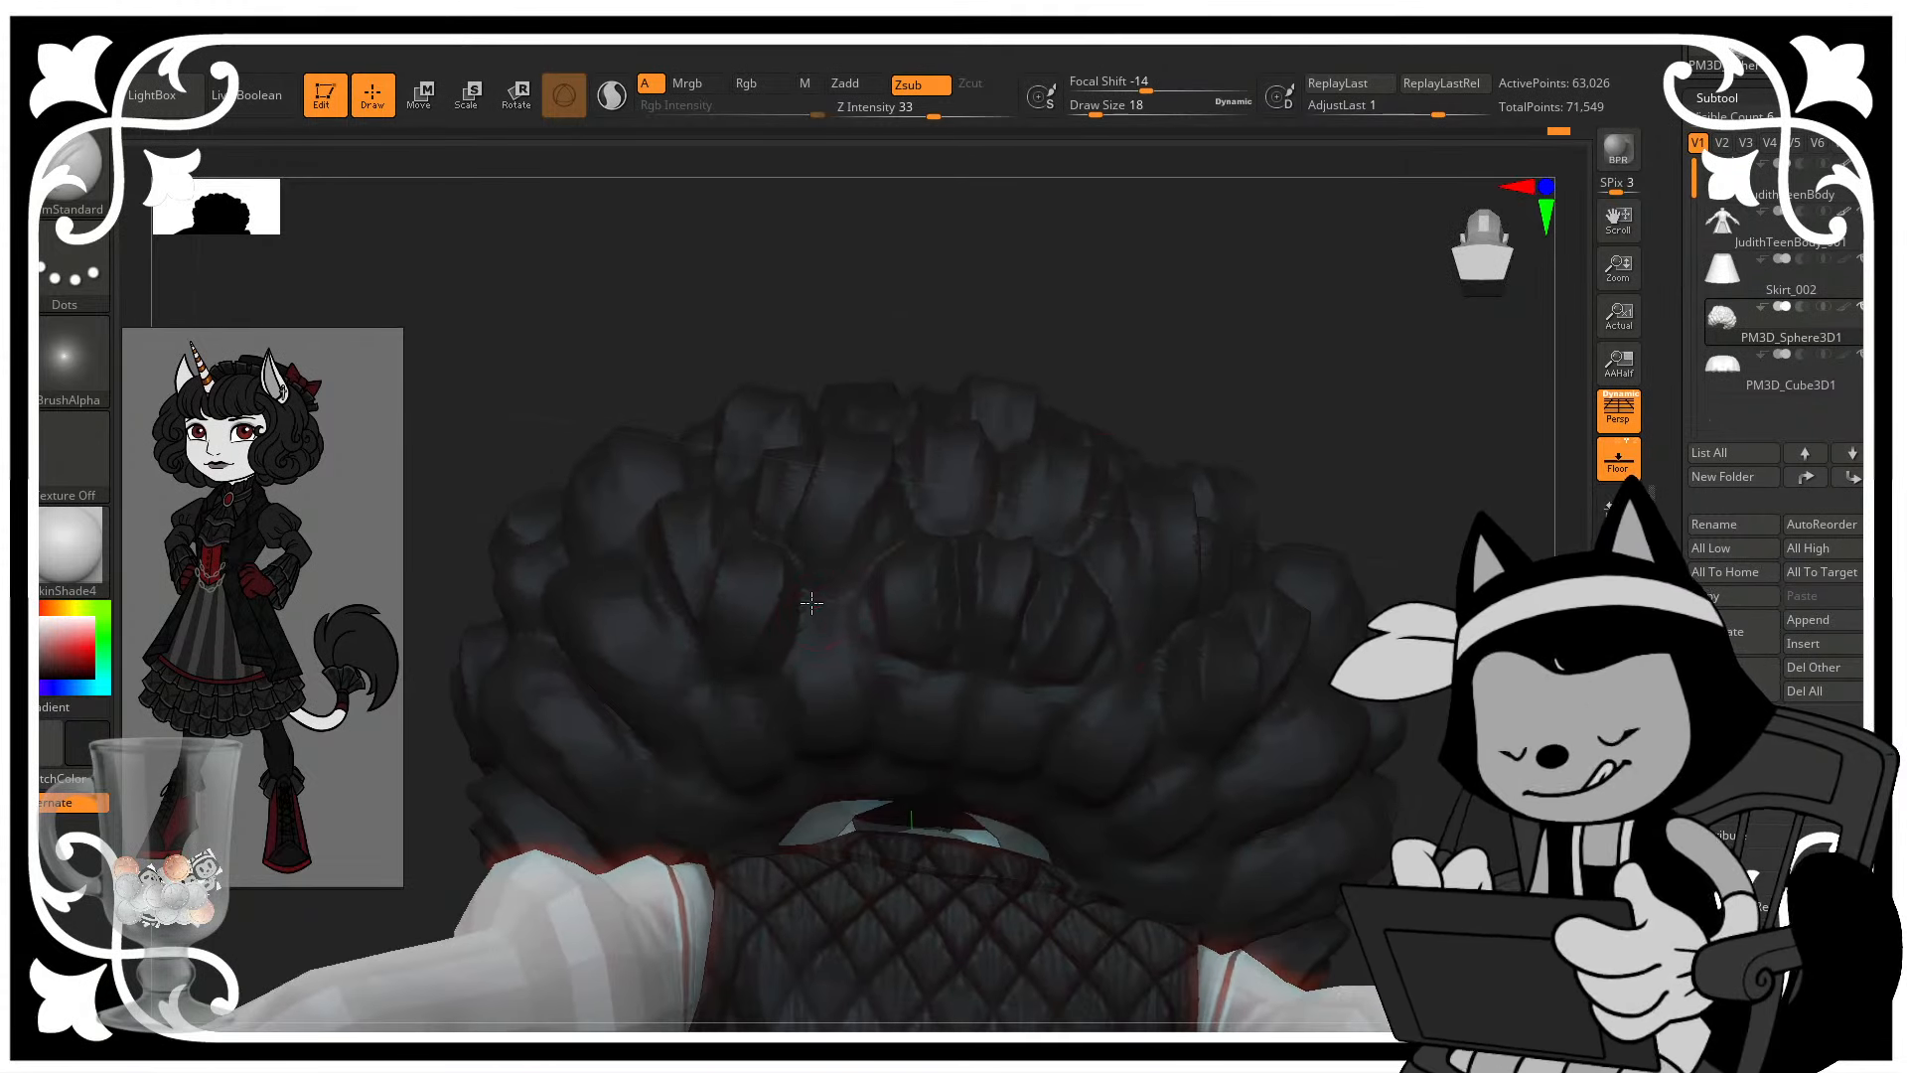
{"action": "left_click_drag", "start_coordinate": [1103, 396], "coordinate": [864, 575]}
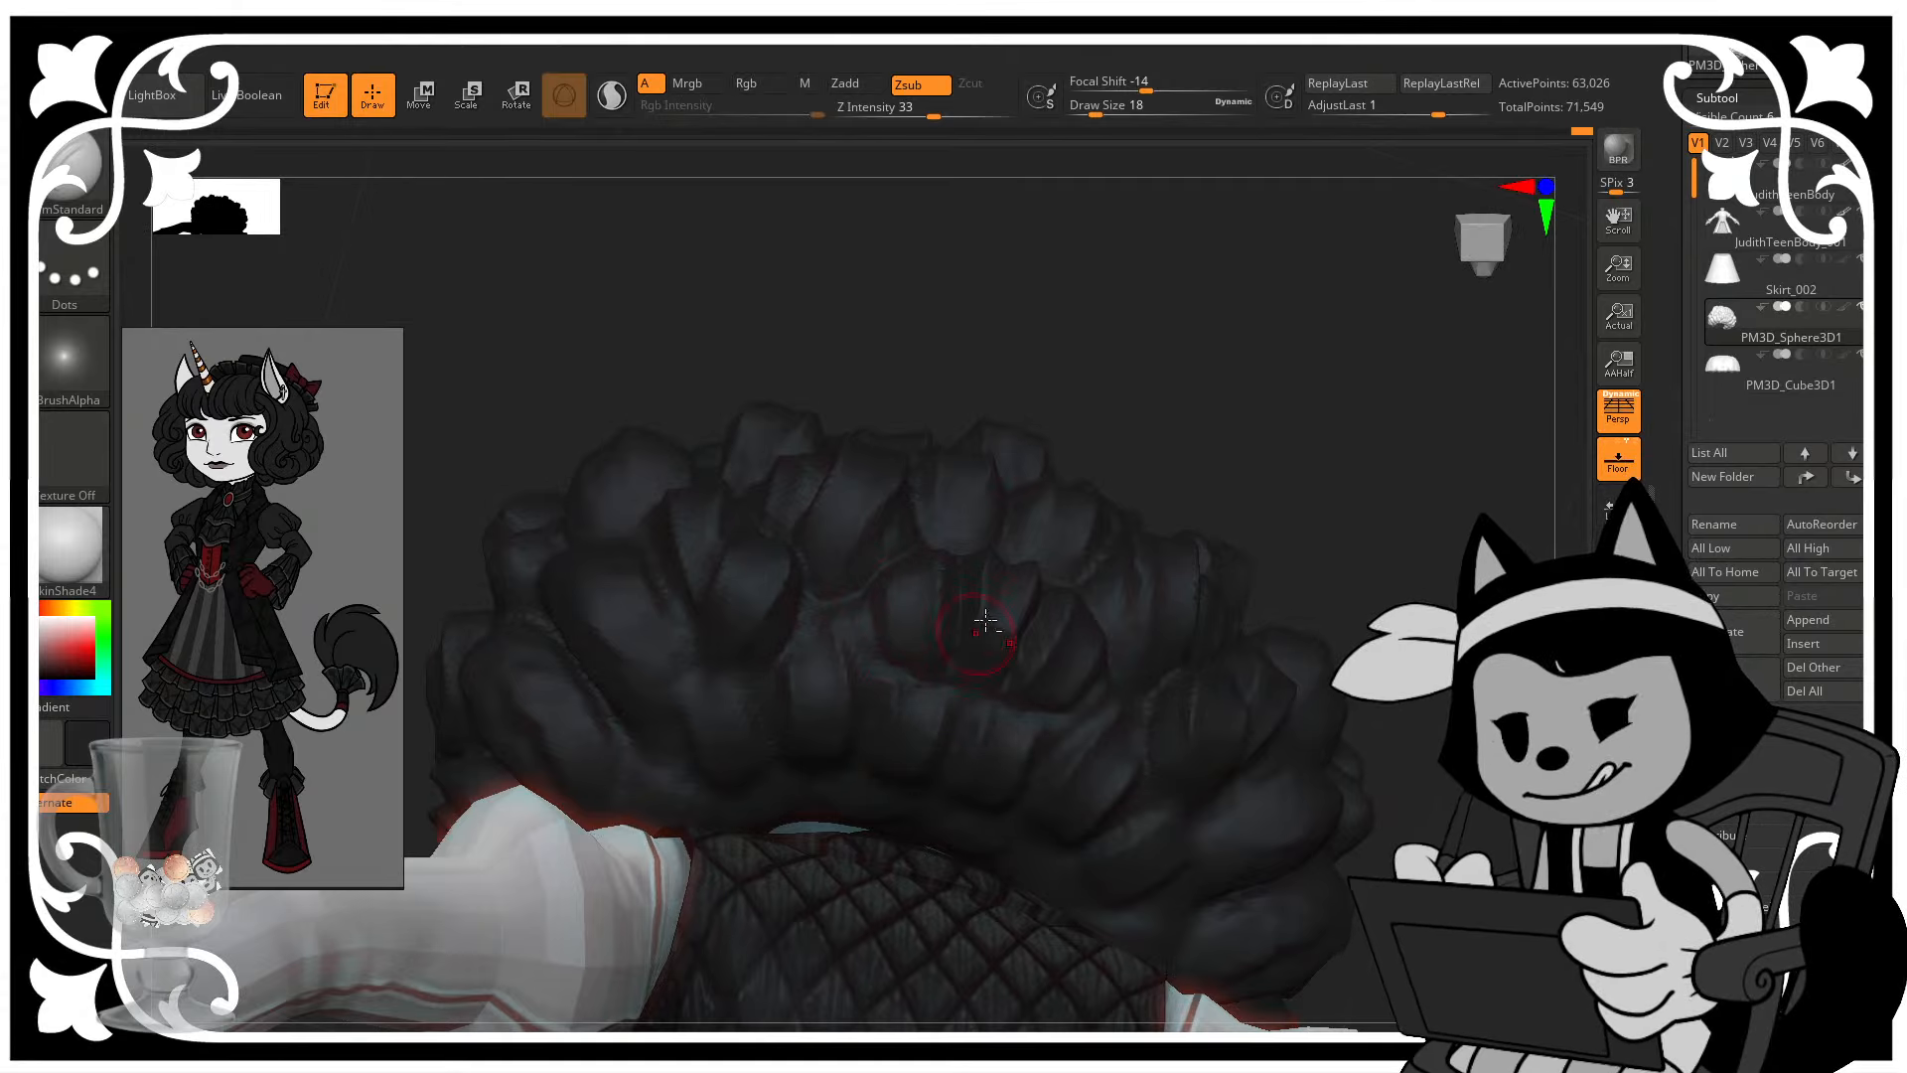
{"action": "left_click_drag", "start_coordinate": [1225, 418], "coordinate": [1022, 676]}
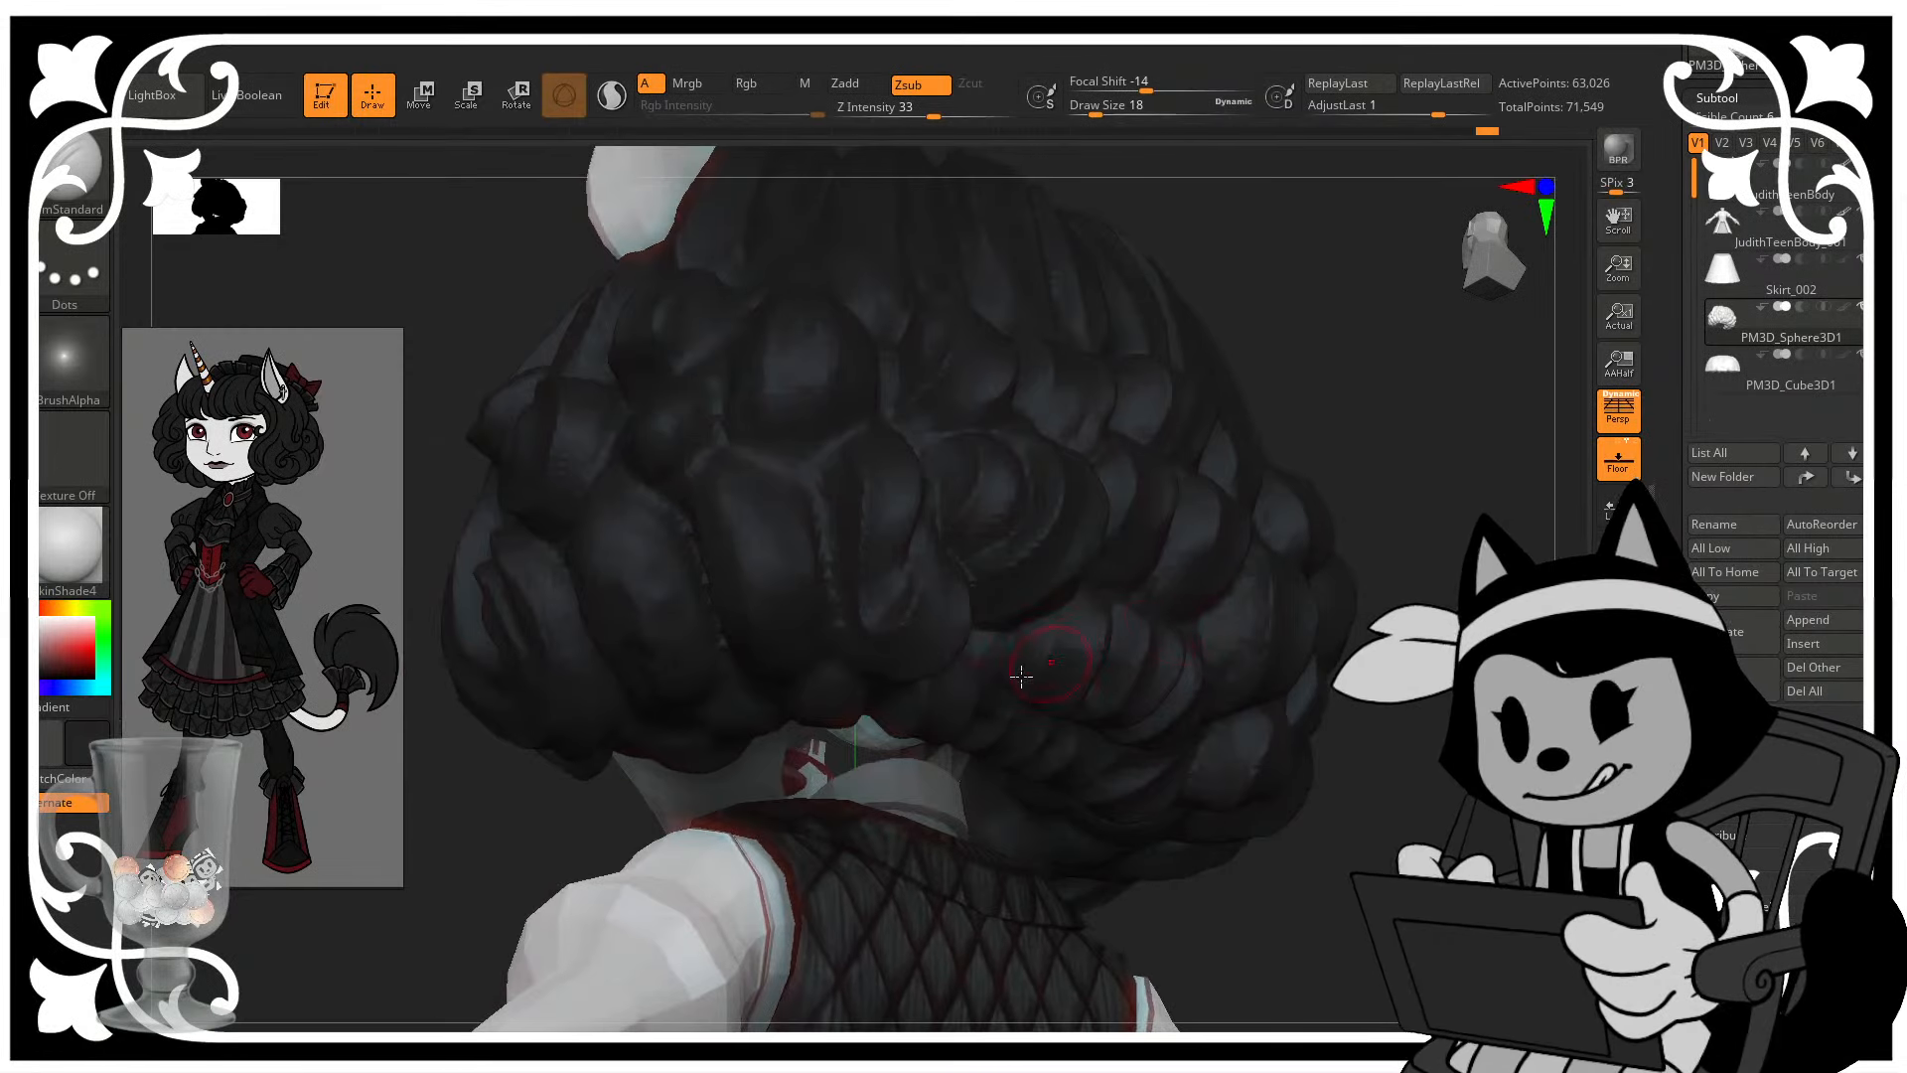
- Carve vertical grooves between the large curls on the side of the hair behind the face
{"action": "left_click_drag", "start_coordinate": [1401, 437], "coordinate": [1354, 464]}
{"action": "mouse_move", "coordinate": [1354, 464]}
{"action": "right_mouse_down"}
{"action": "mouse_move", "coordinate": [1446, 467]}
{"action": "mouse_move", "coordinate": [1341, 437]}
{"action": "right_mouse_up"}
{"action": "right_click_drag", "start_coordinate": [857, 710], "coordinate": [764, 727]}
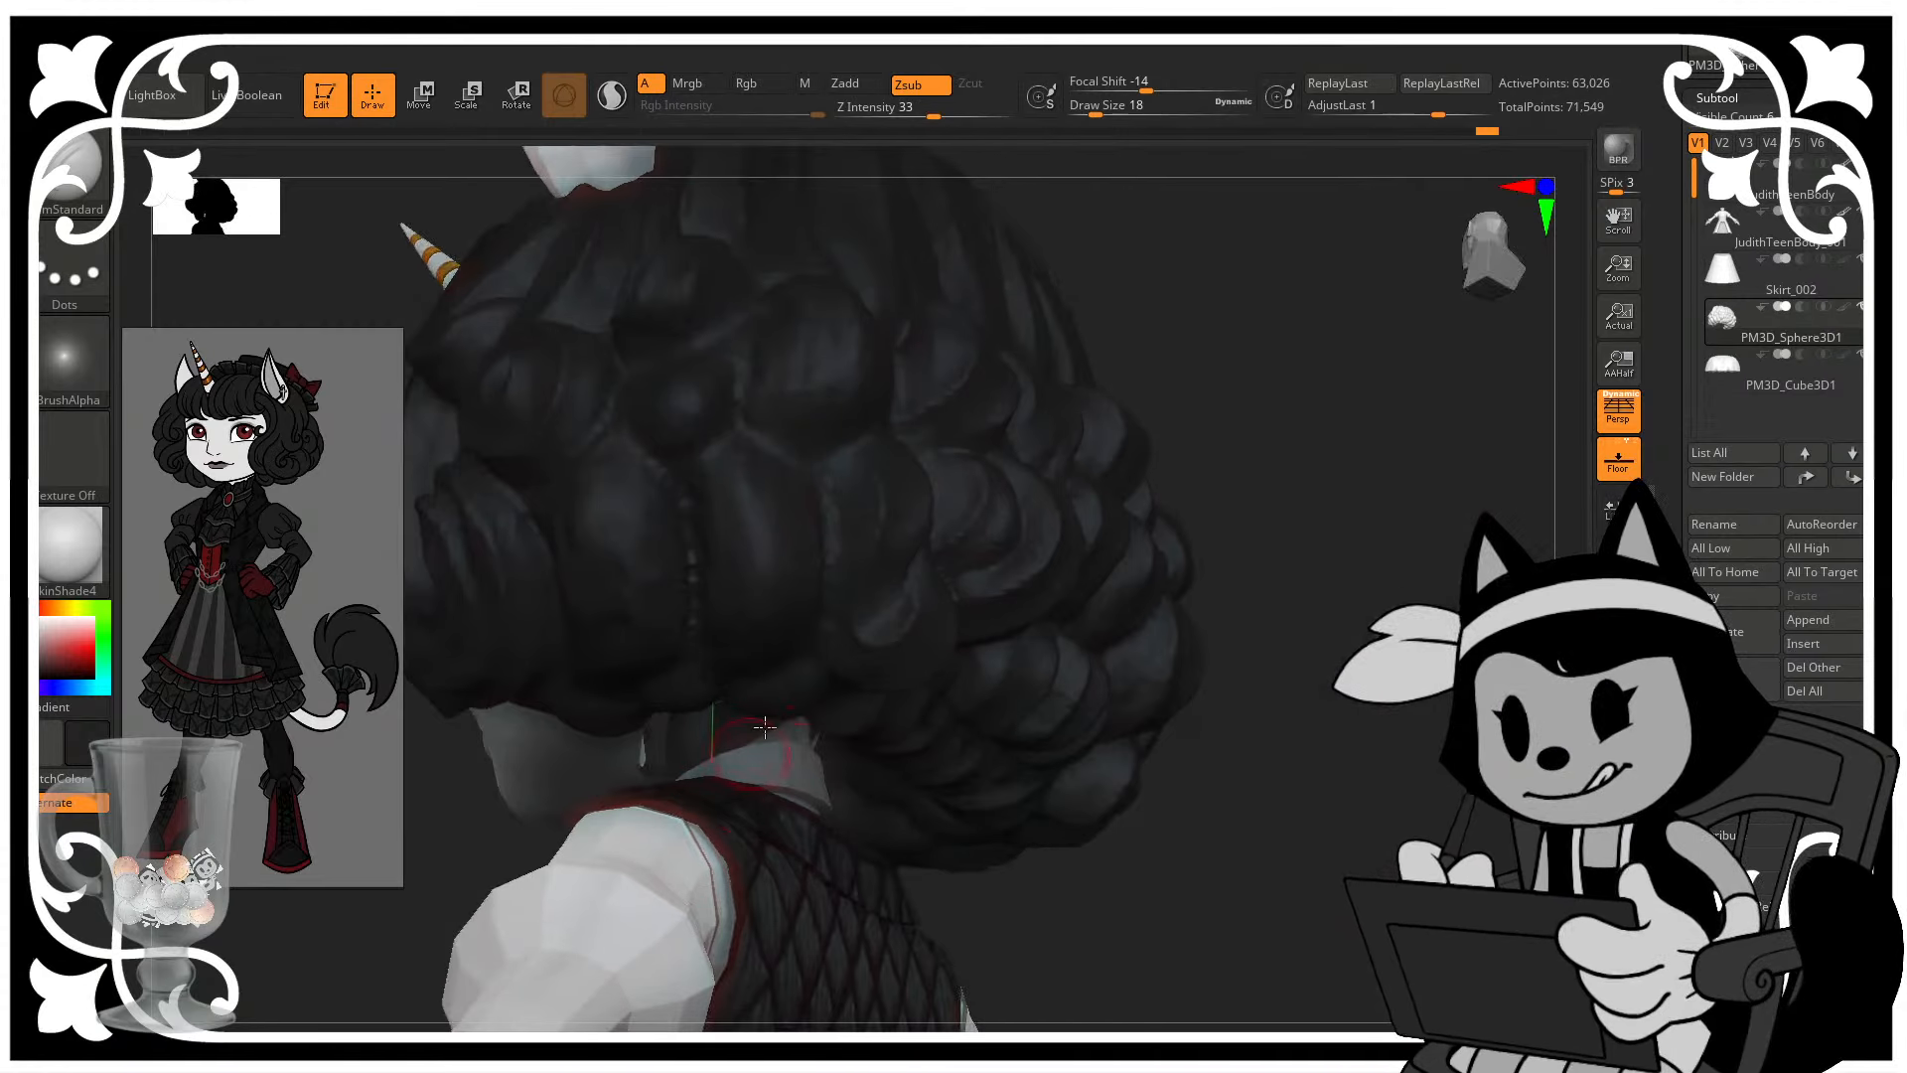
{"action": "left_click_drag", "start_coordinate": [741, 646], "coordinate": [742, 457]}
{"action": "left_click_drag", "start_coordinate": [1254, 487], "coordinate": [1333, 532]}
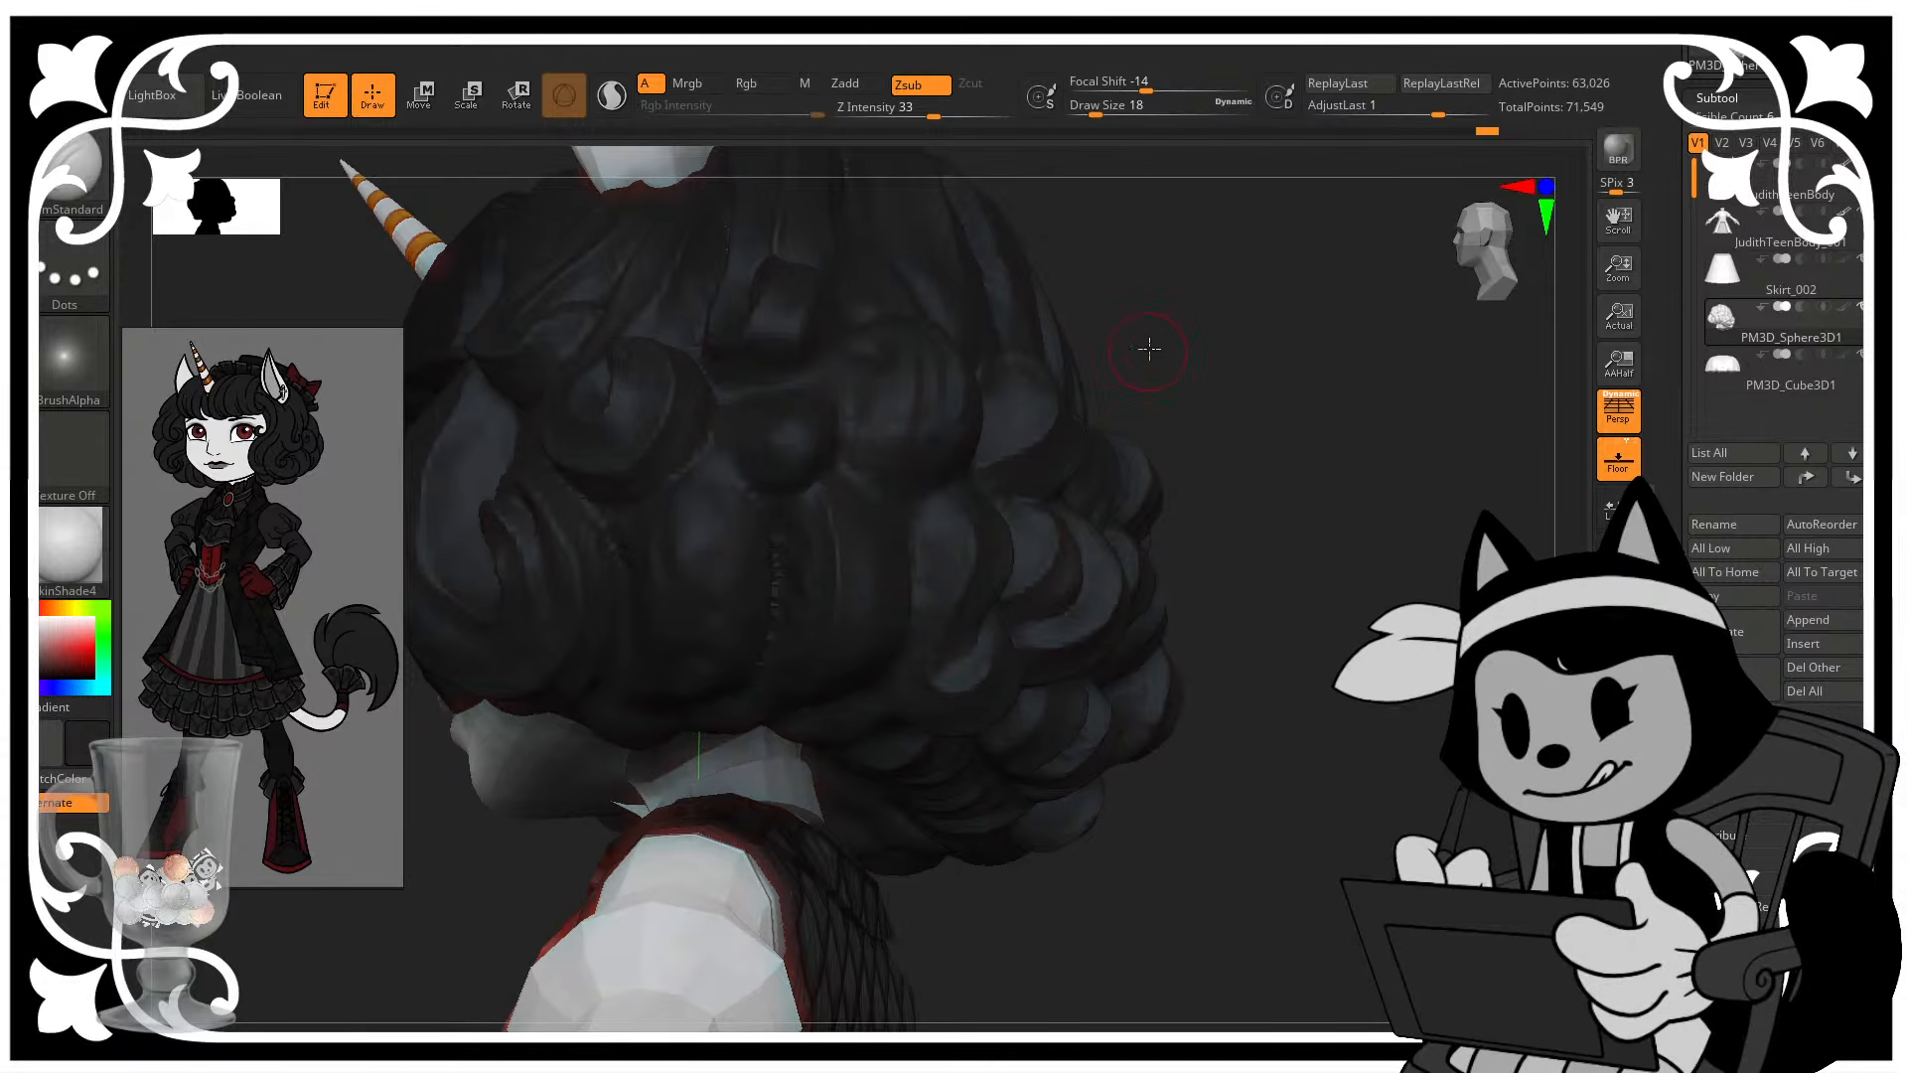
- Deepen the long creases separating the lower side curls, and save the project
{"action": "left_click_drag", "start_coordinate": [1150, 348], "coordinate": [1187, 328]}
{"action": "left_click_drag", "start_coordinate": [806, 507], "coordinate": [809, 602]}
{"action": "left_click_drag", "start_coordinate": [1087, 389], "coordinate": [948, 342]}
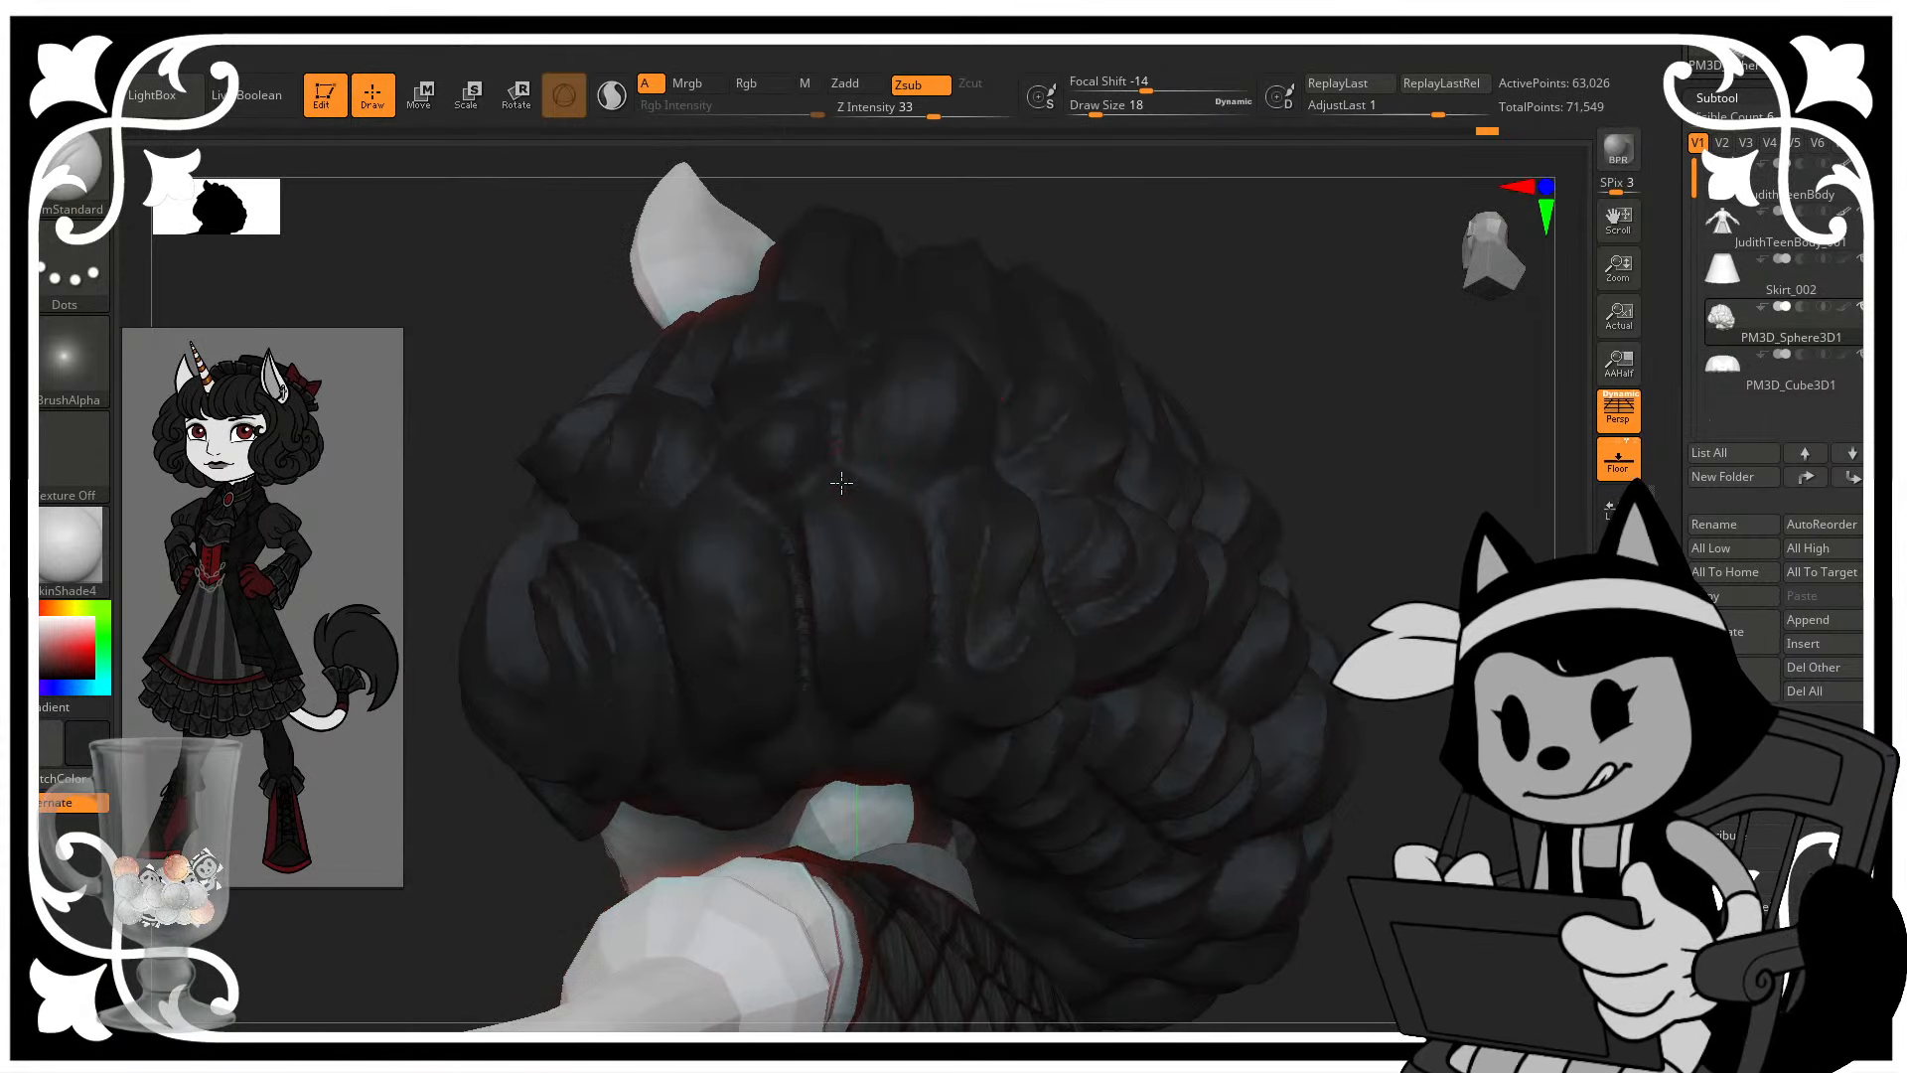
{"action": "left_click_drag", "start_coordinate": [842, 483], "coordinate": [878, 695]}
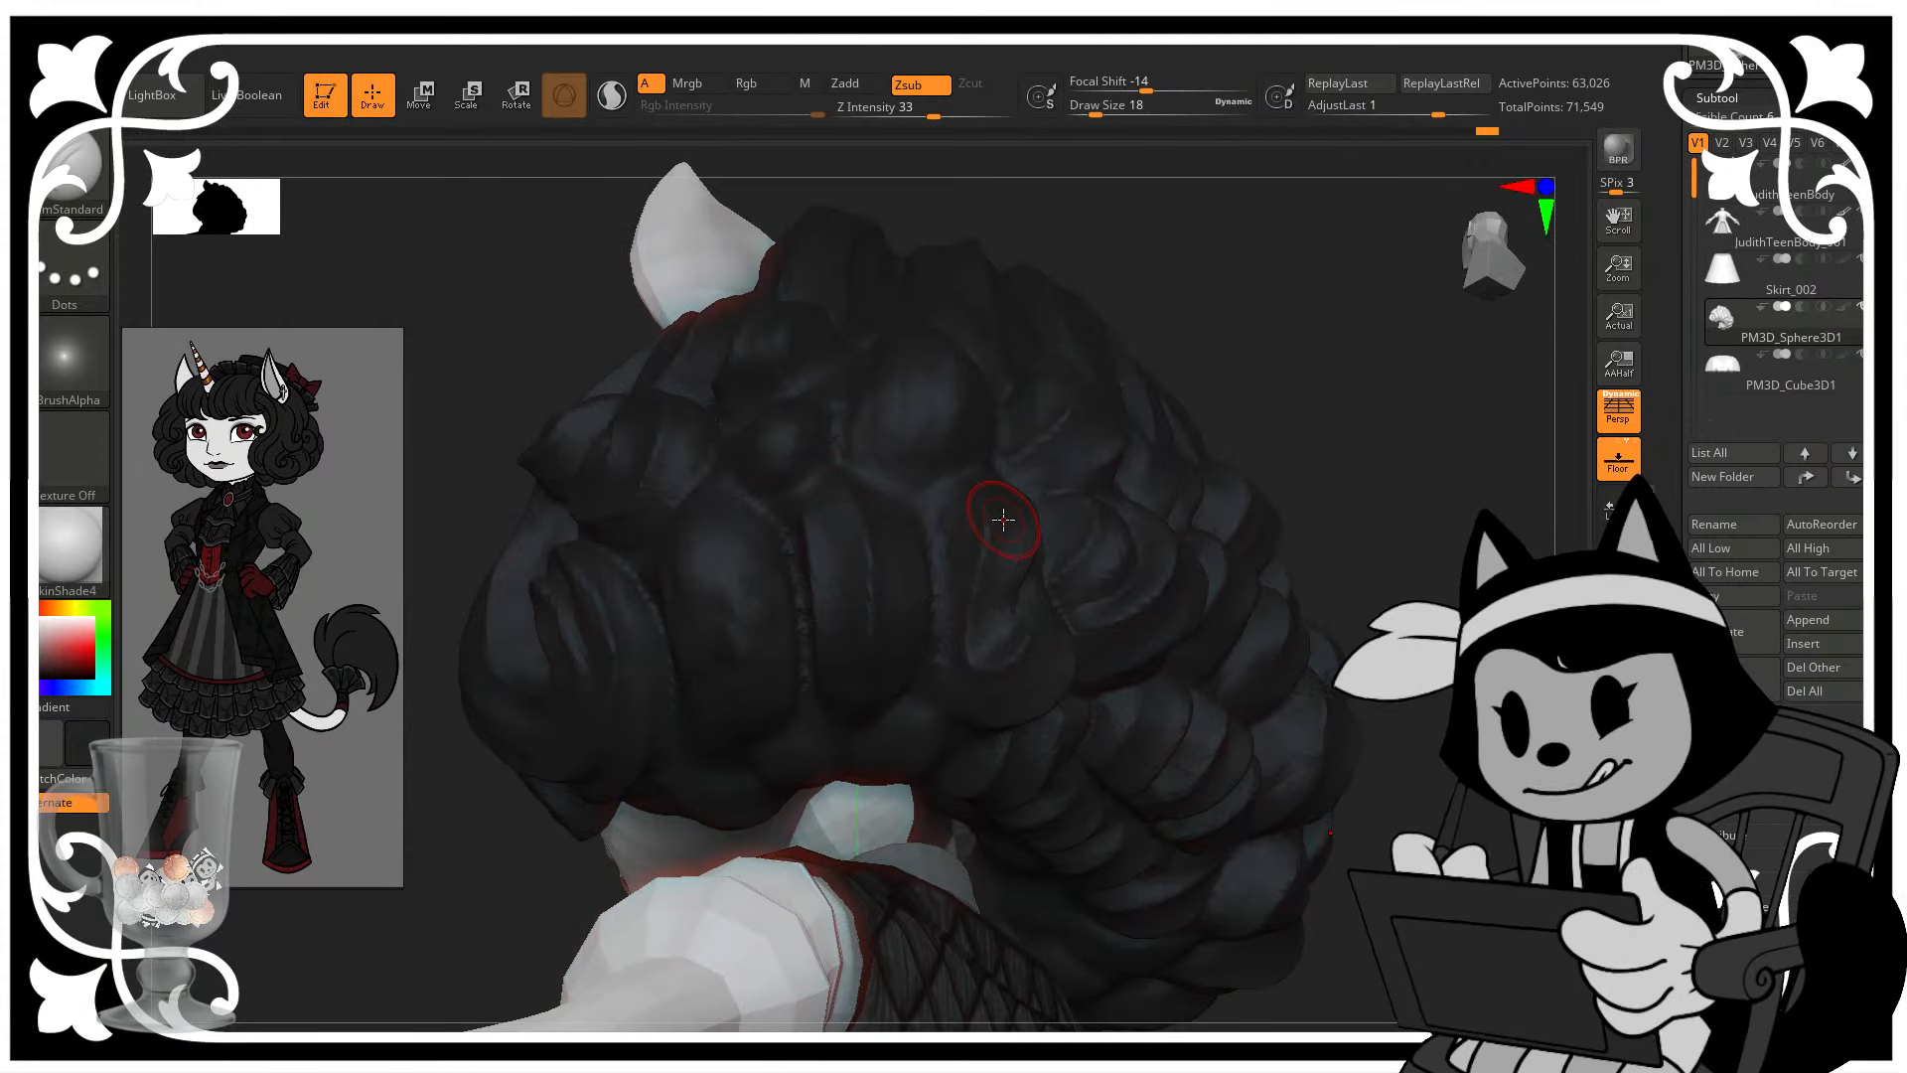
{"action": "key", "text": "ctrl"}
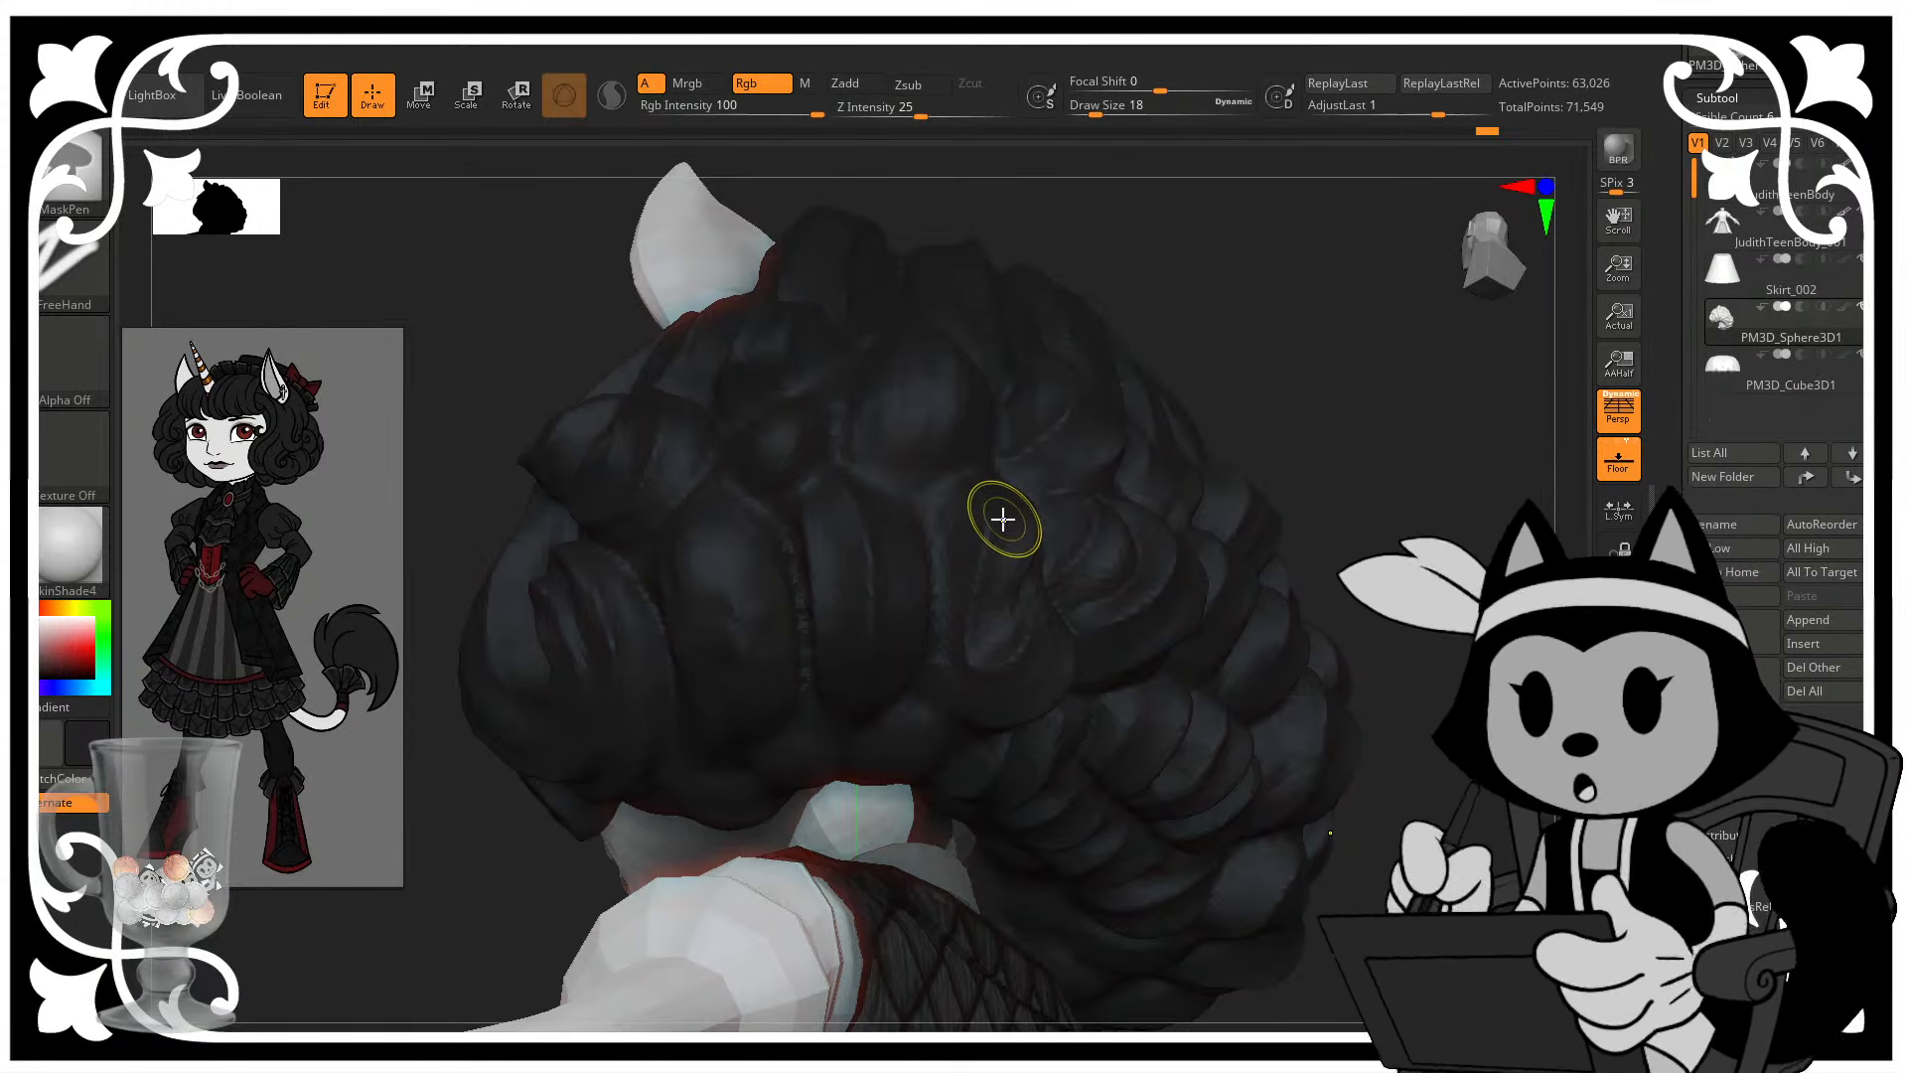
{"action": "key", "text": "ctrl+s"}
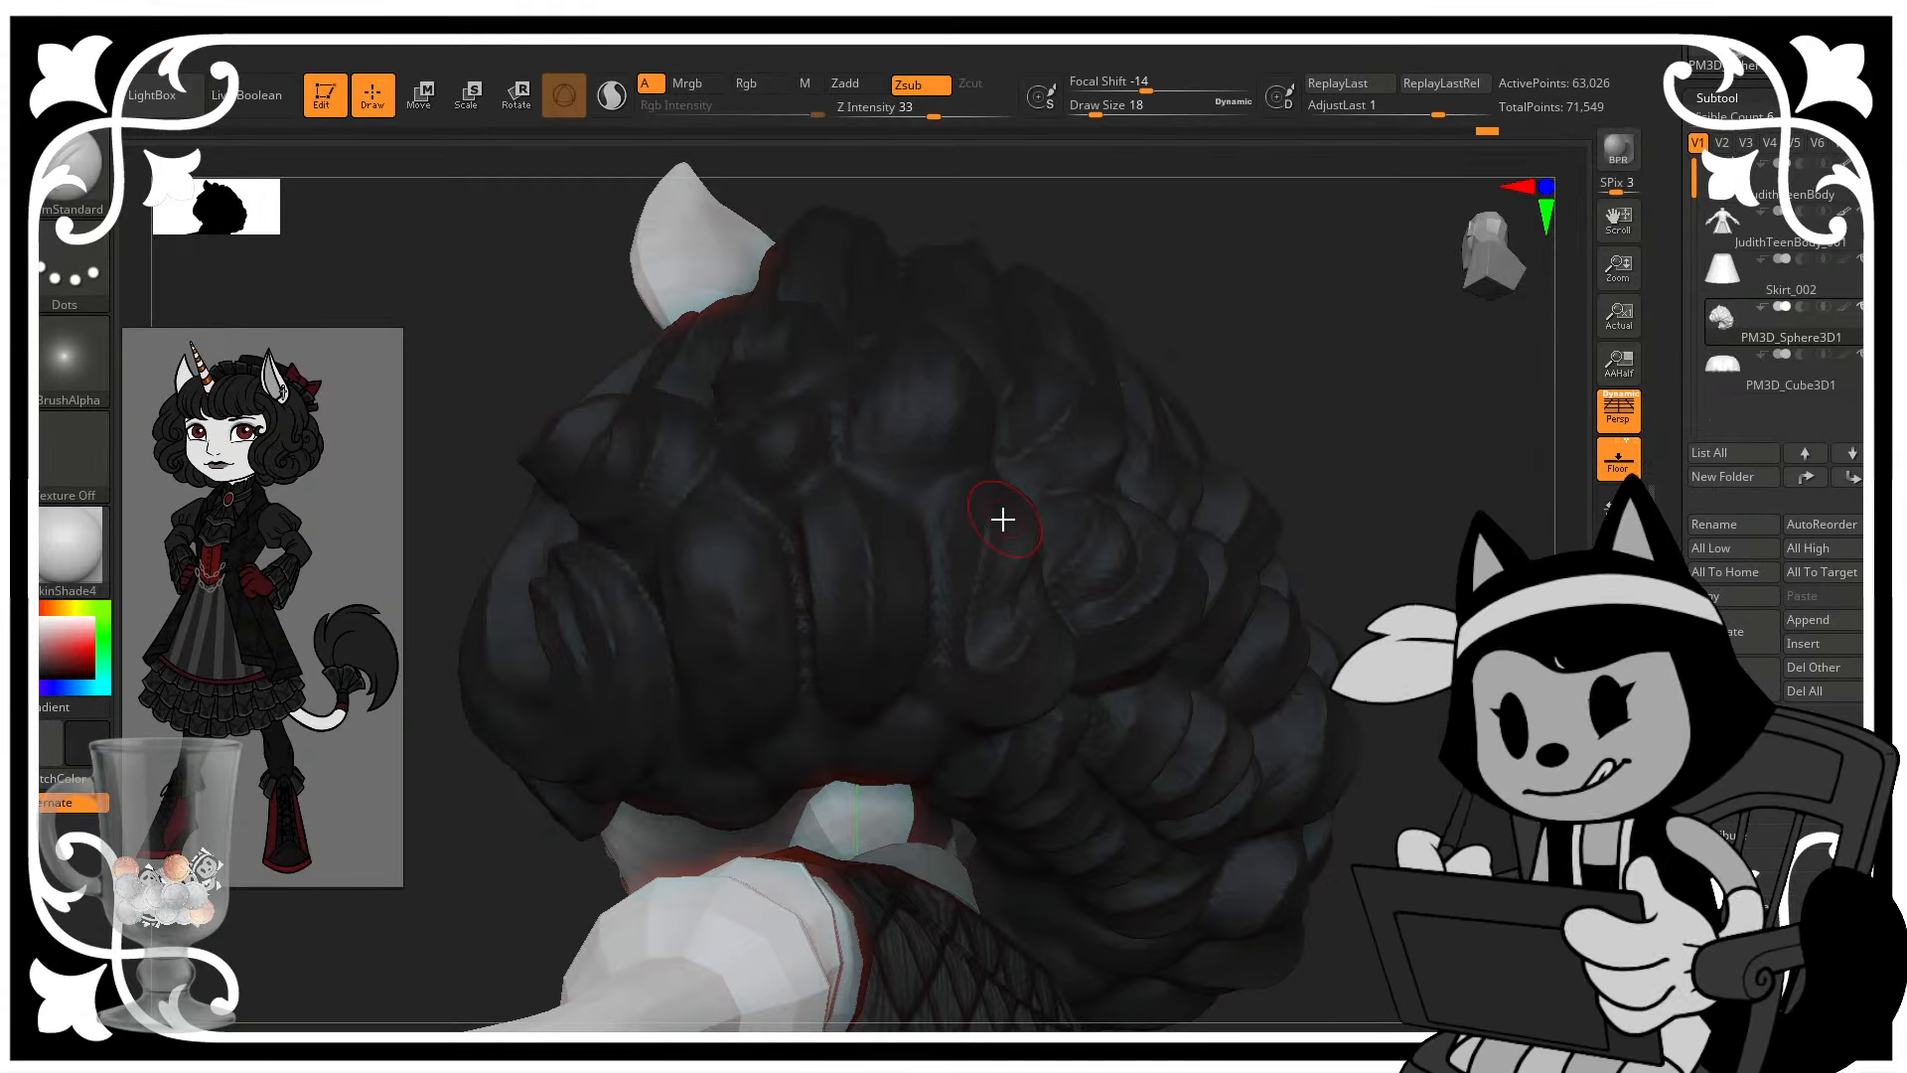
- Sharpen the creases between the lowest curls above the nape with DamStandard at draw size 14
{"action": "left_click_drag", "start_coordinate": [1306, 469], "coordinate": [1152, 617]}
{"action": "mouse_move", "coordinate": [1227, 556]}
{"action": "left_mouse_down", "text": "alt"}
{"action": "mouse_move", "coordinate": [1277, 635]}
{"action": "mouse_move", "coordinate": [1103, 606]}
{"action": "mouse_move", "coordinate": [1123, 655]}
{"action": "left_mouse_up", "text": "alt"}
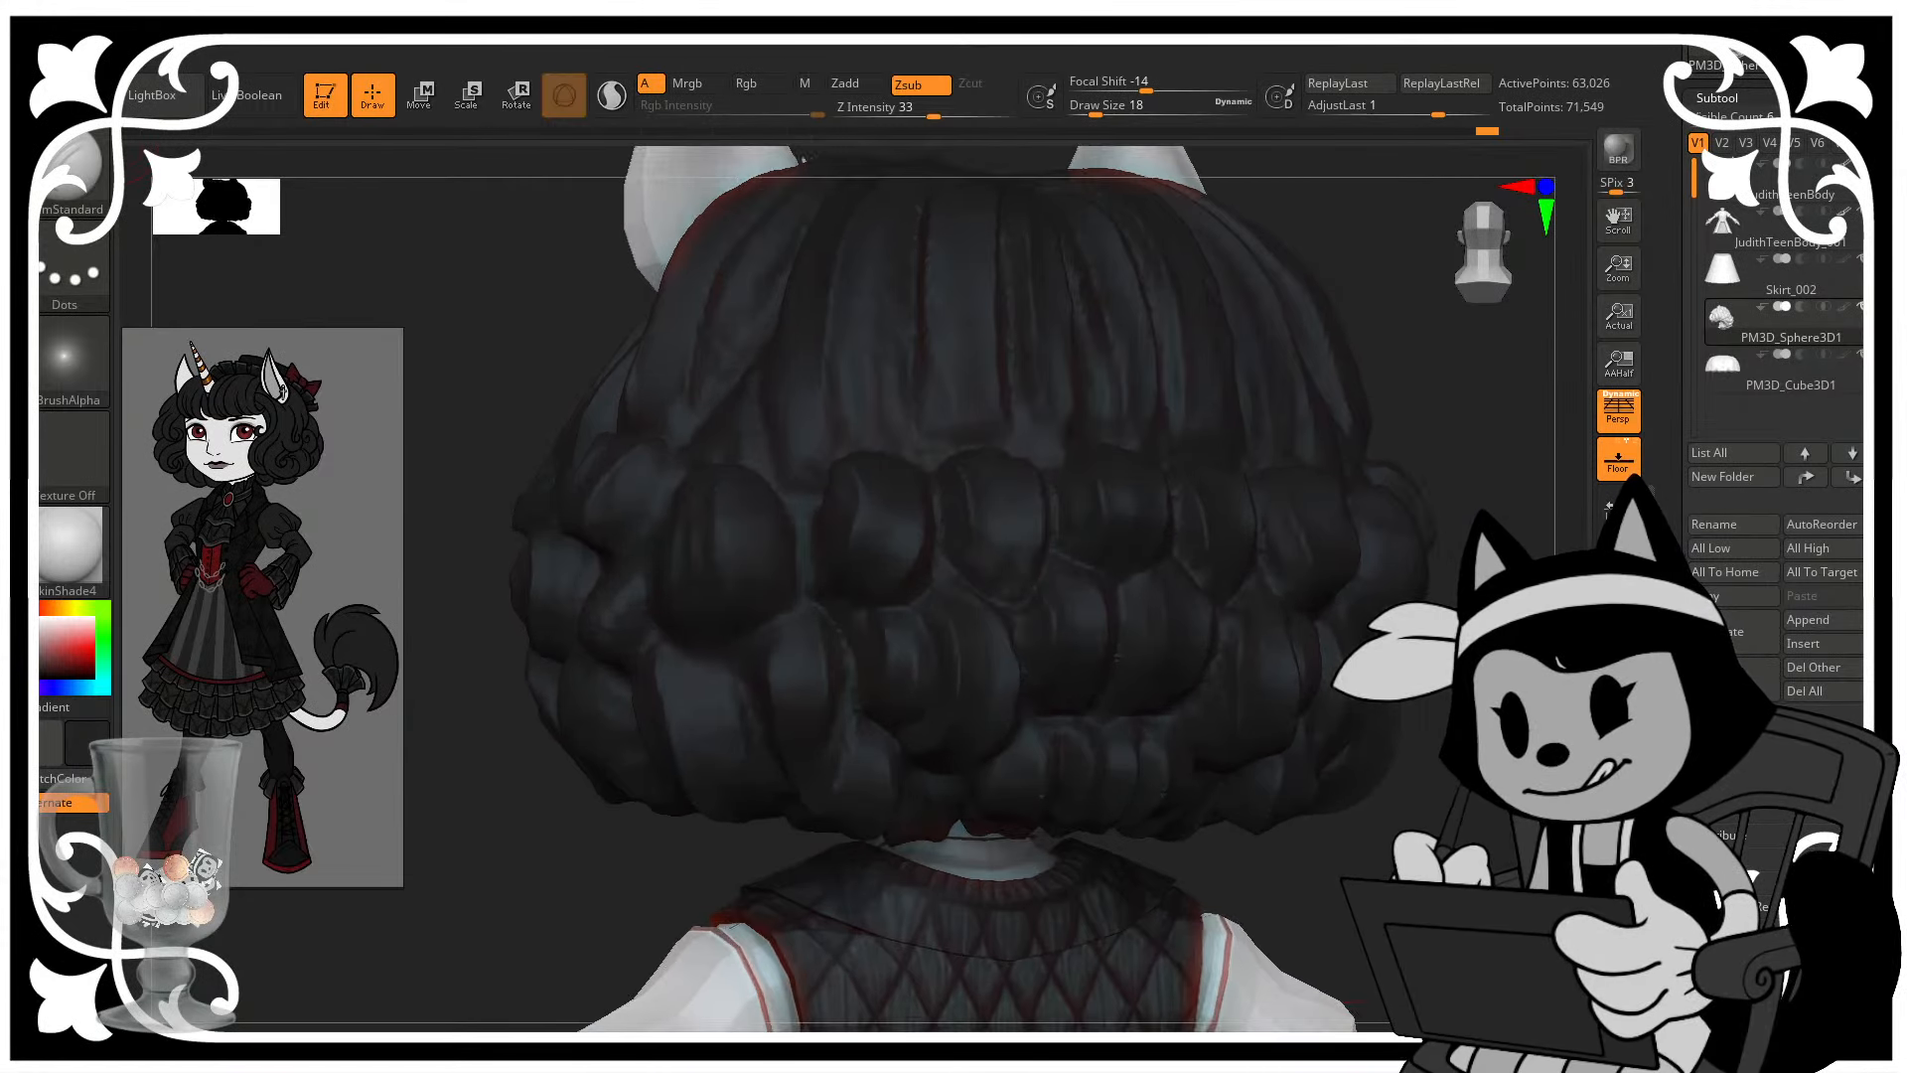
{"action": "key", "text": "b"}
{"action": "key", "text": "d"}
{"action": "key", "text": "s"}
{"action": "left_click_drag", "start_coordinate": [1282, 695], "coordinate": [1172, 655]}
{"action": "left_click_drag", "start_coordinate": [1172, 656], "coordinate": [1143, 616], "text": "alt"}
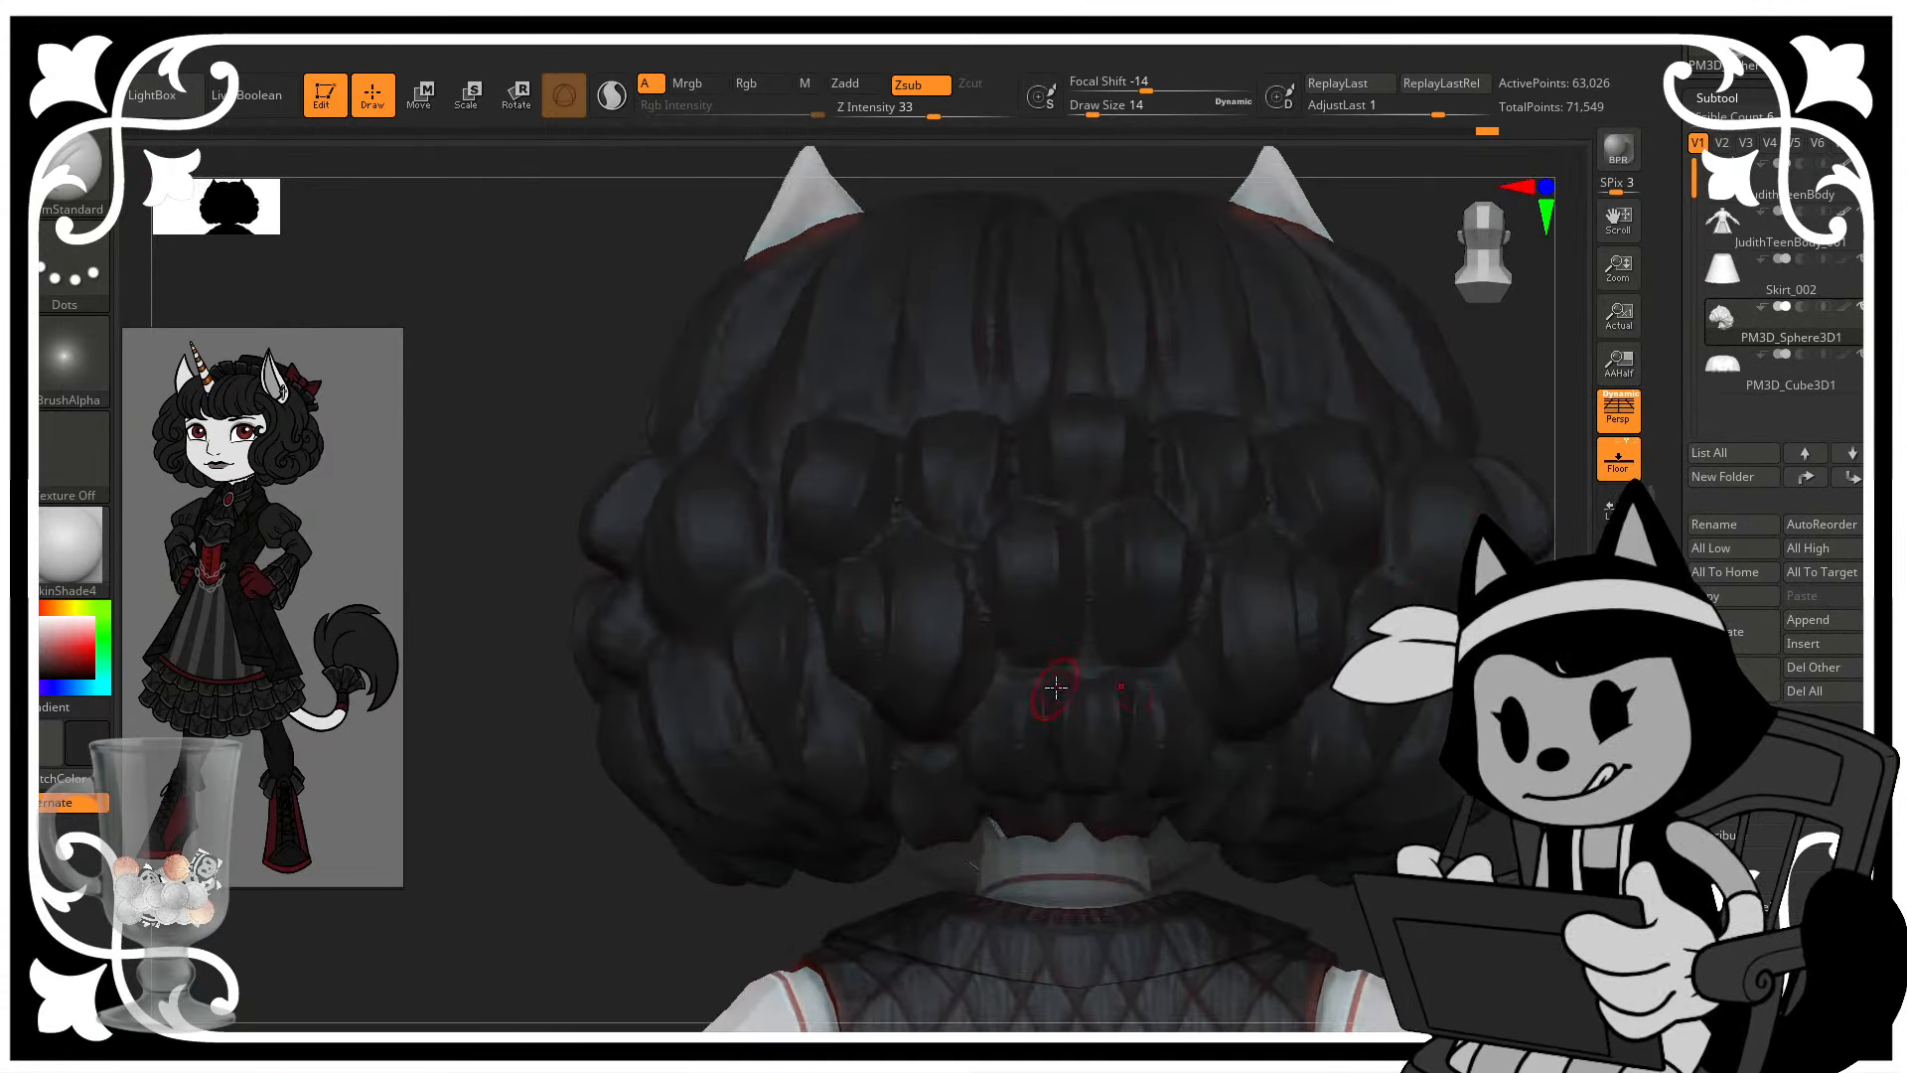
{"action": "left_click_drag", "start_coordinate": [1039, 680], "coordinate": [1046, 706]}
{"action": "left_click_drag", "start_coordinate": [1441, 601], "coordinate": [1376, 577], "text": "alt"}
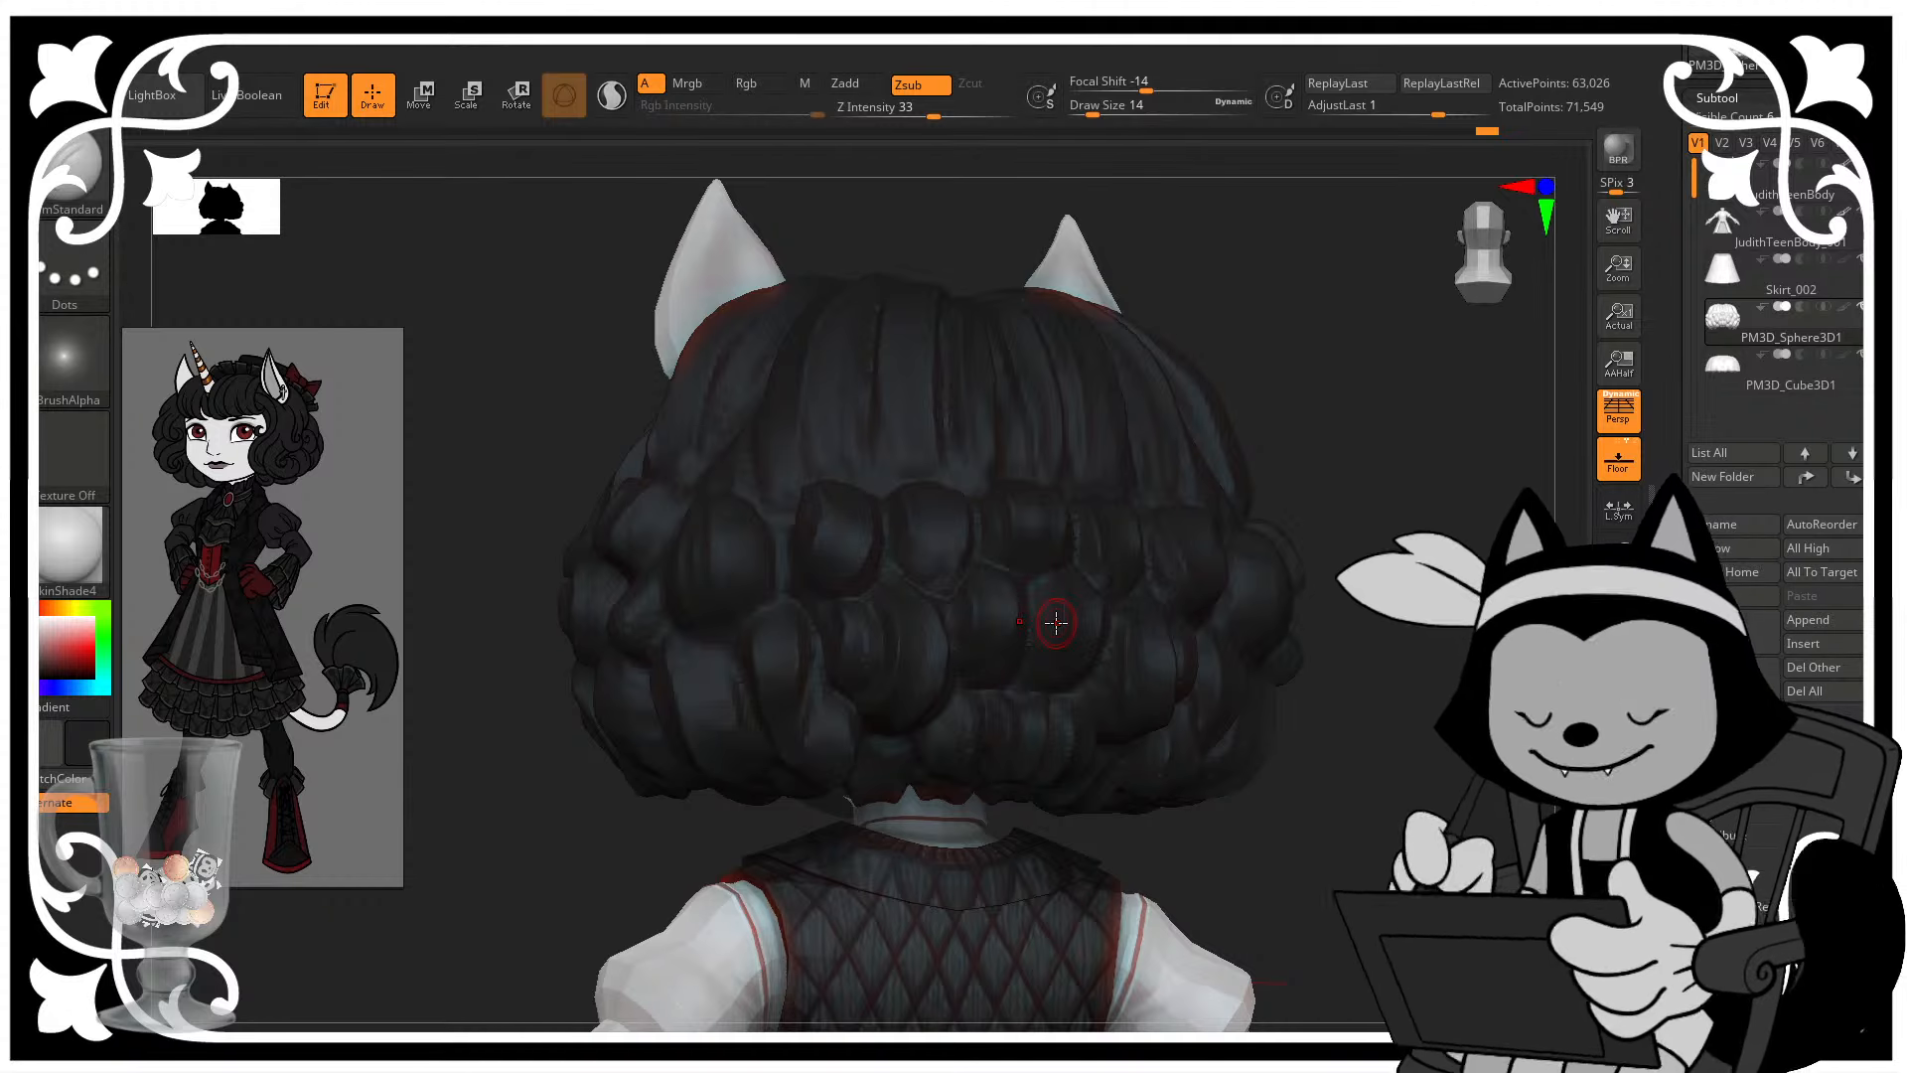
- Carve the upper outline of the large curl behind the ear where the straight strands meet it
{"action": "mouse_move", "coordinate": [1291, 577]}
{"action": "left_mouse_down"}
{"action": "mouse_move", "coordinate": [1337, 528]}
{"action": "mouse_move", "coordinate": [1315, 515]}
{"action": "mouse_move", "coordinate": [1311, 572]}
{"action": "left_mouse_up"}
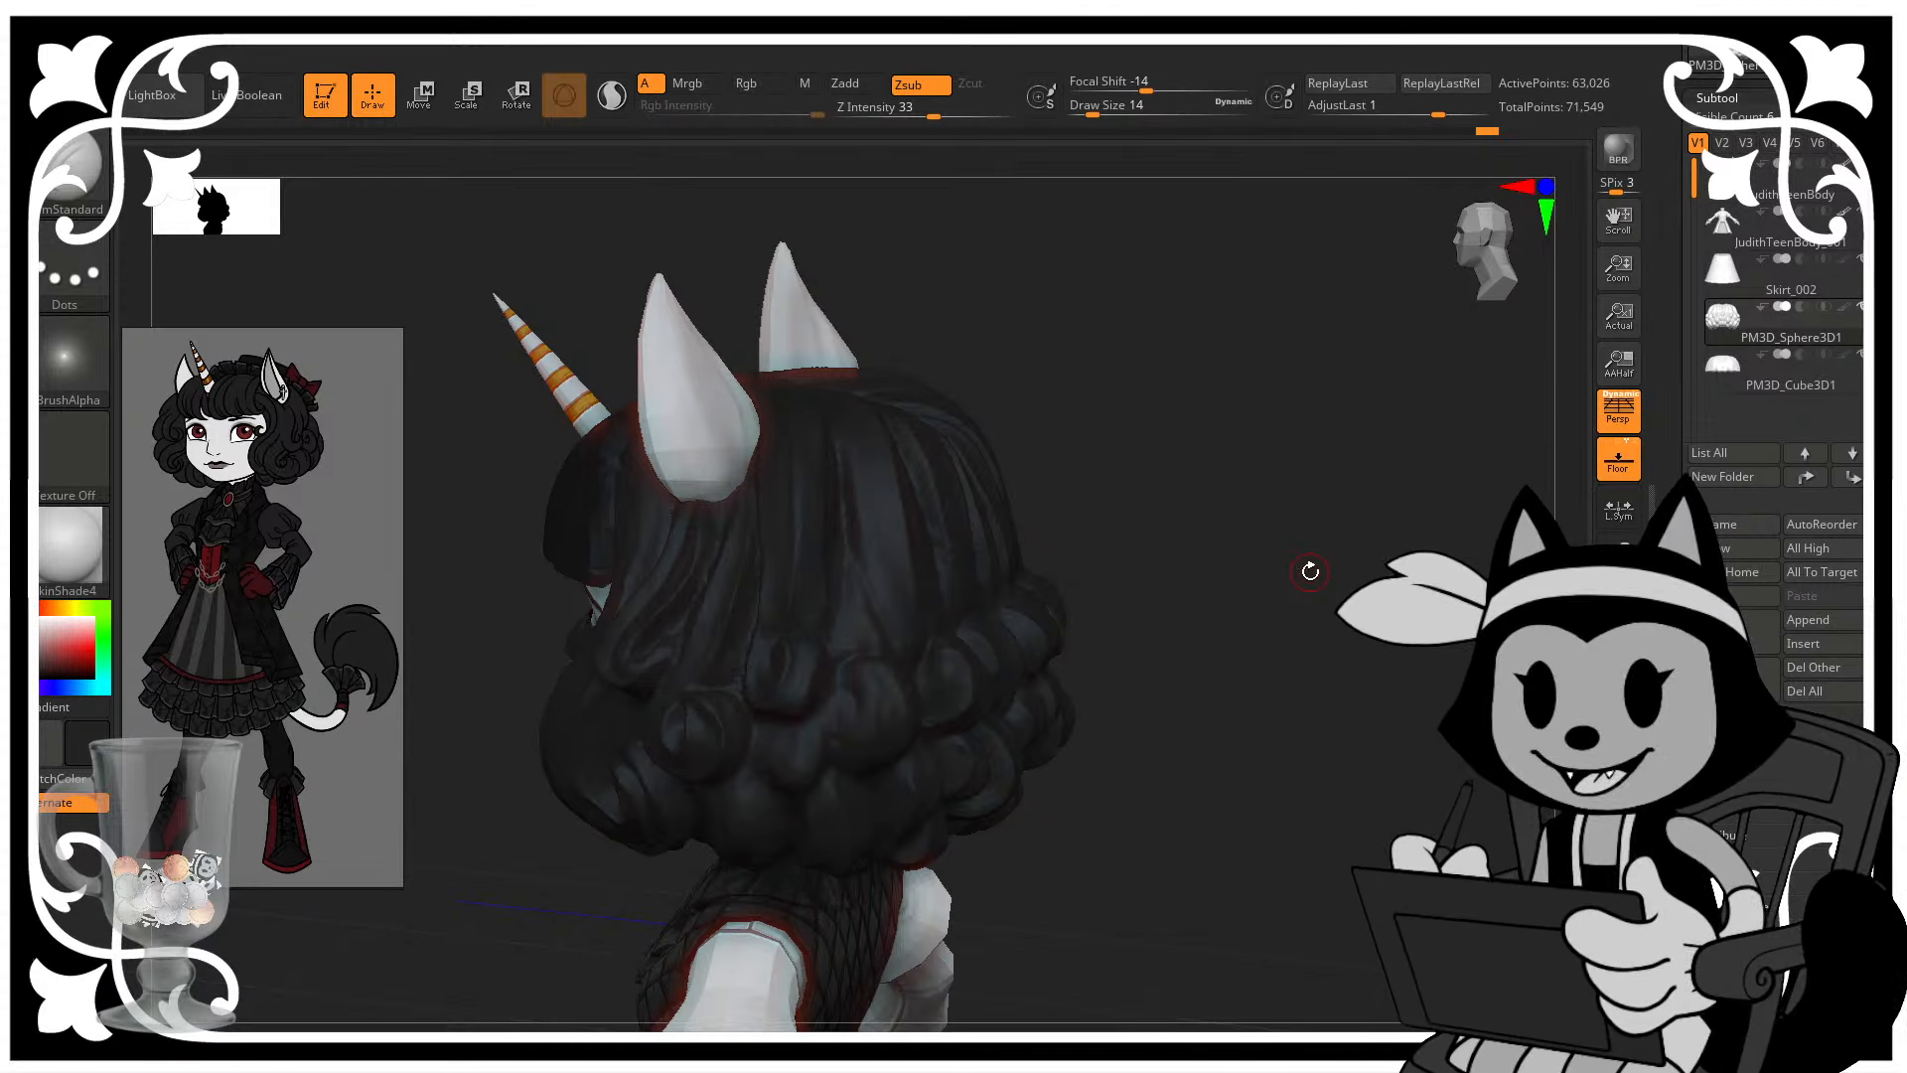
{"action": "left_click_drag", "start_coordinate": [1182, 595], "coordinate": [1232, 596]}
{"action": "left_click_drag", "start_coordinate": [1354, 596], "coordinate": [1311, 636], "text": "alt"}
{"action": "left_click_drag", "start_coordinate": [1082, 530], "coordinate": [1201, 551], "text": "alt"}
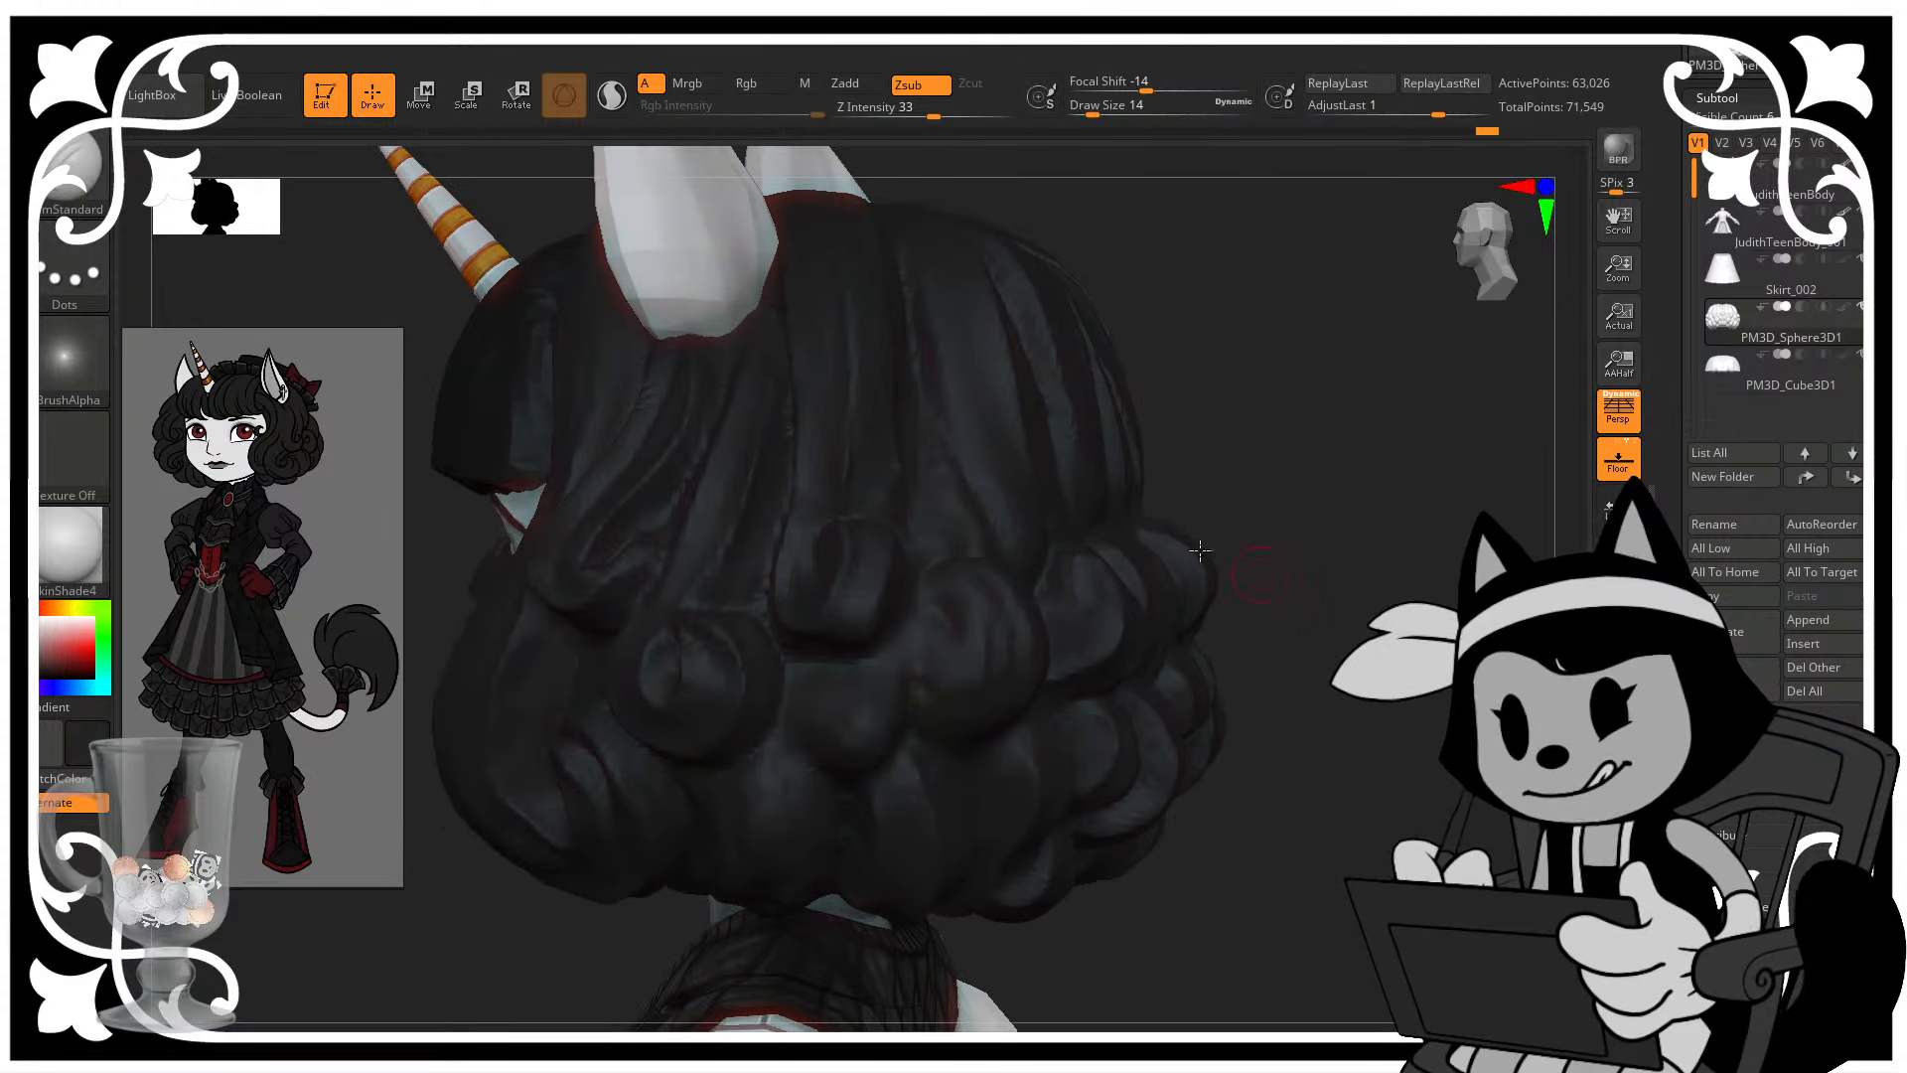
{"action": "left_click_drag", "start_coordinate": [1255, 494], "coordinate": [1240, 494]}
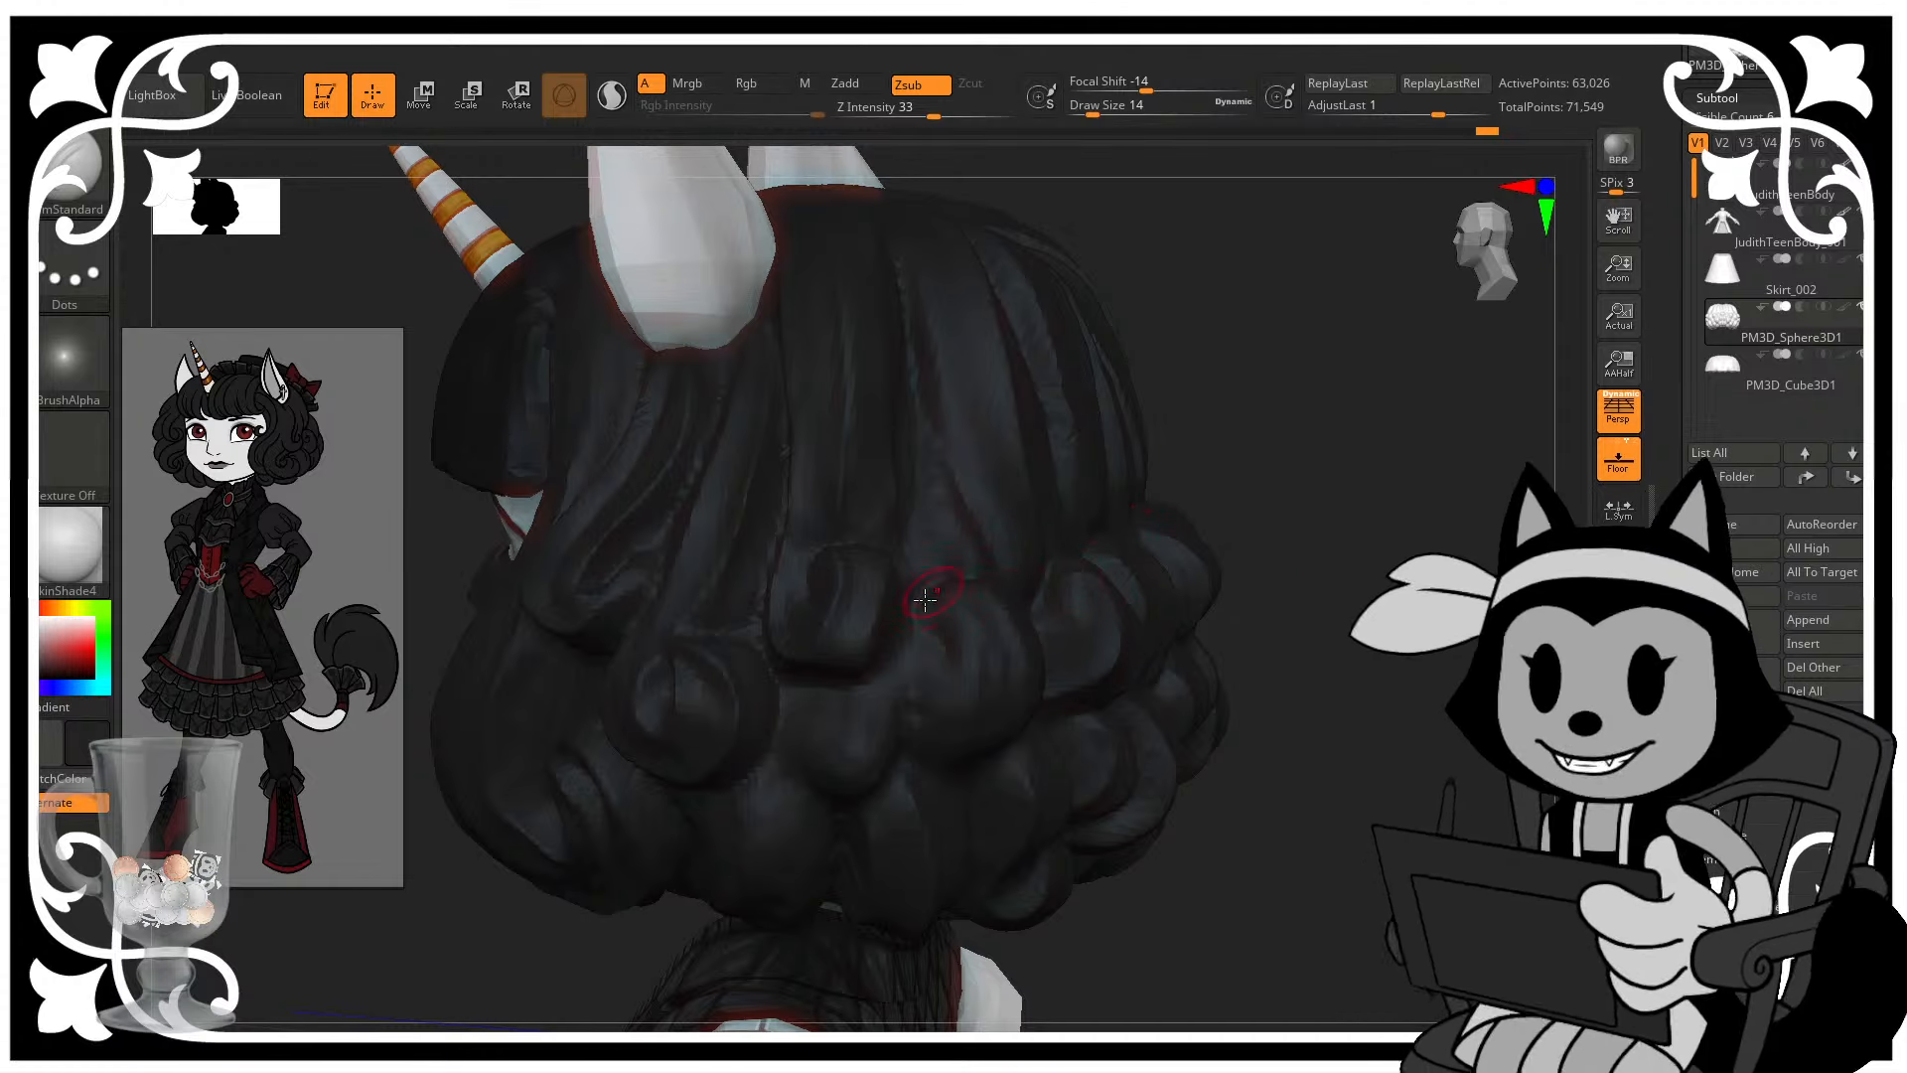
{"action": "left_click_drag", "start_coordinate": [928, 600], "coordinate": [910, 616]}
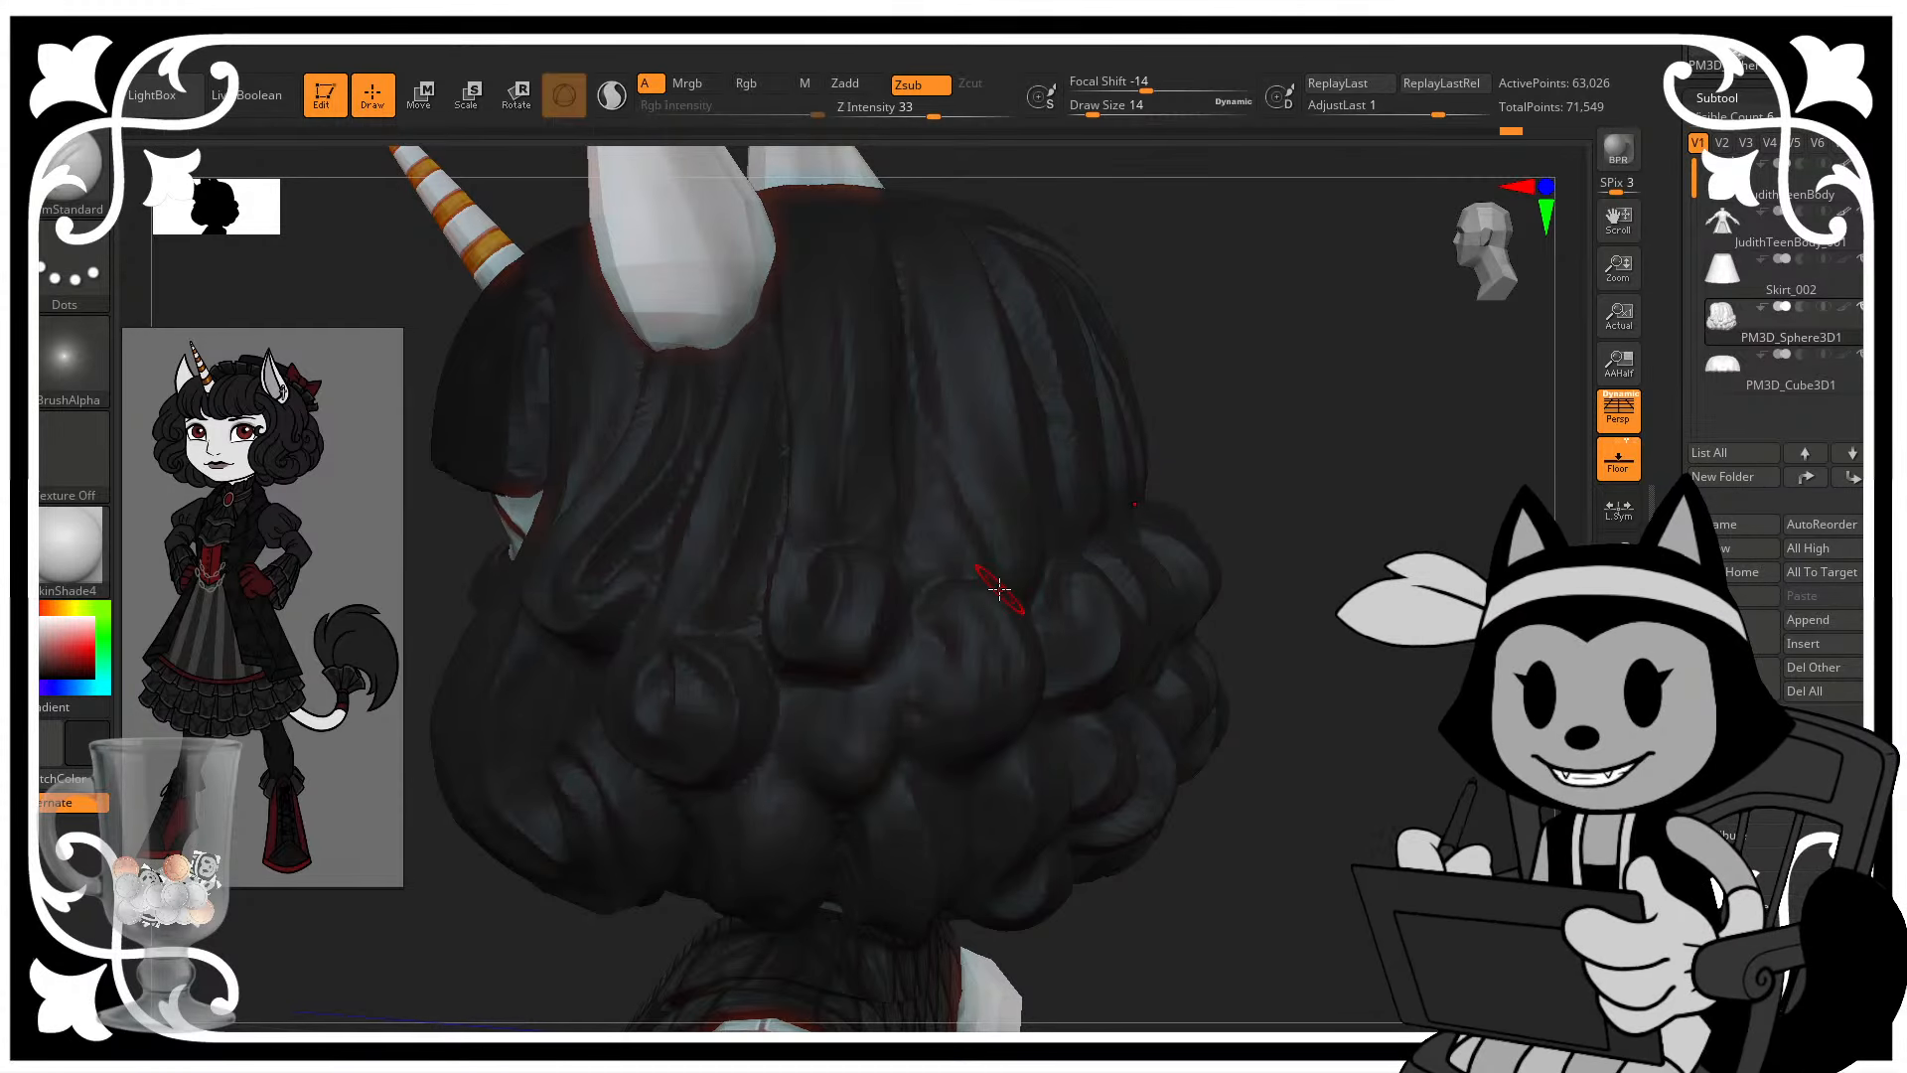
{"action": "left_click_drag", "start_coordinate": [1316, 453], "coordinate": [1171, 477]}
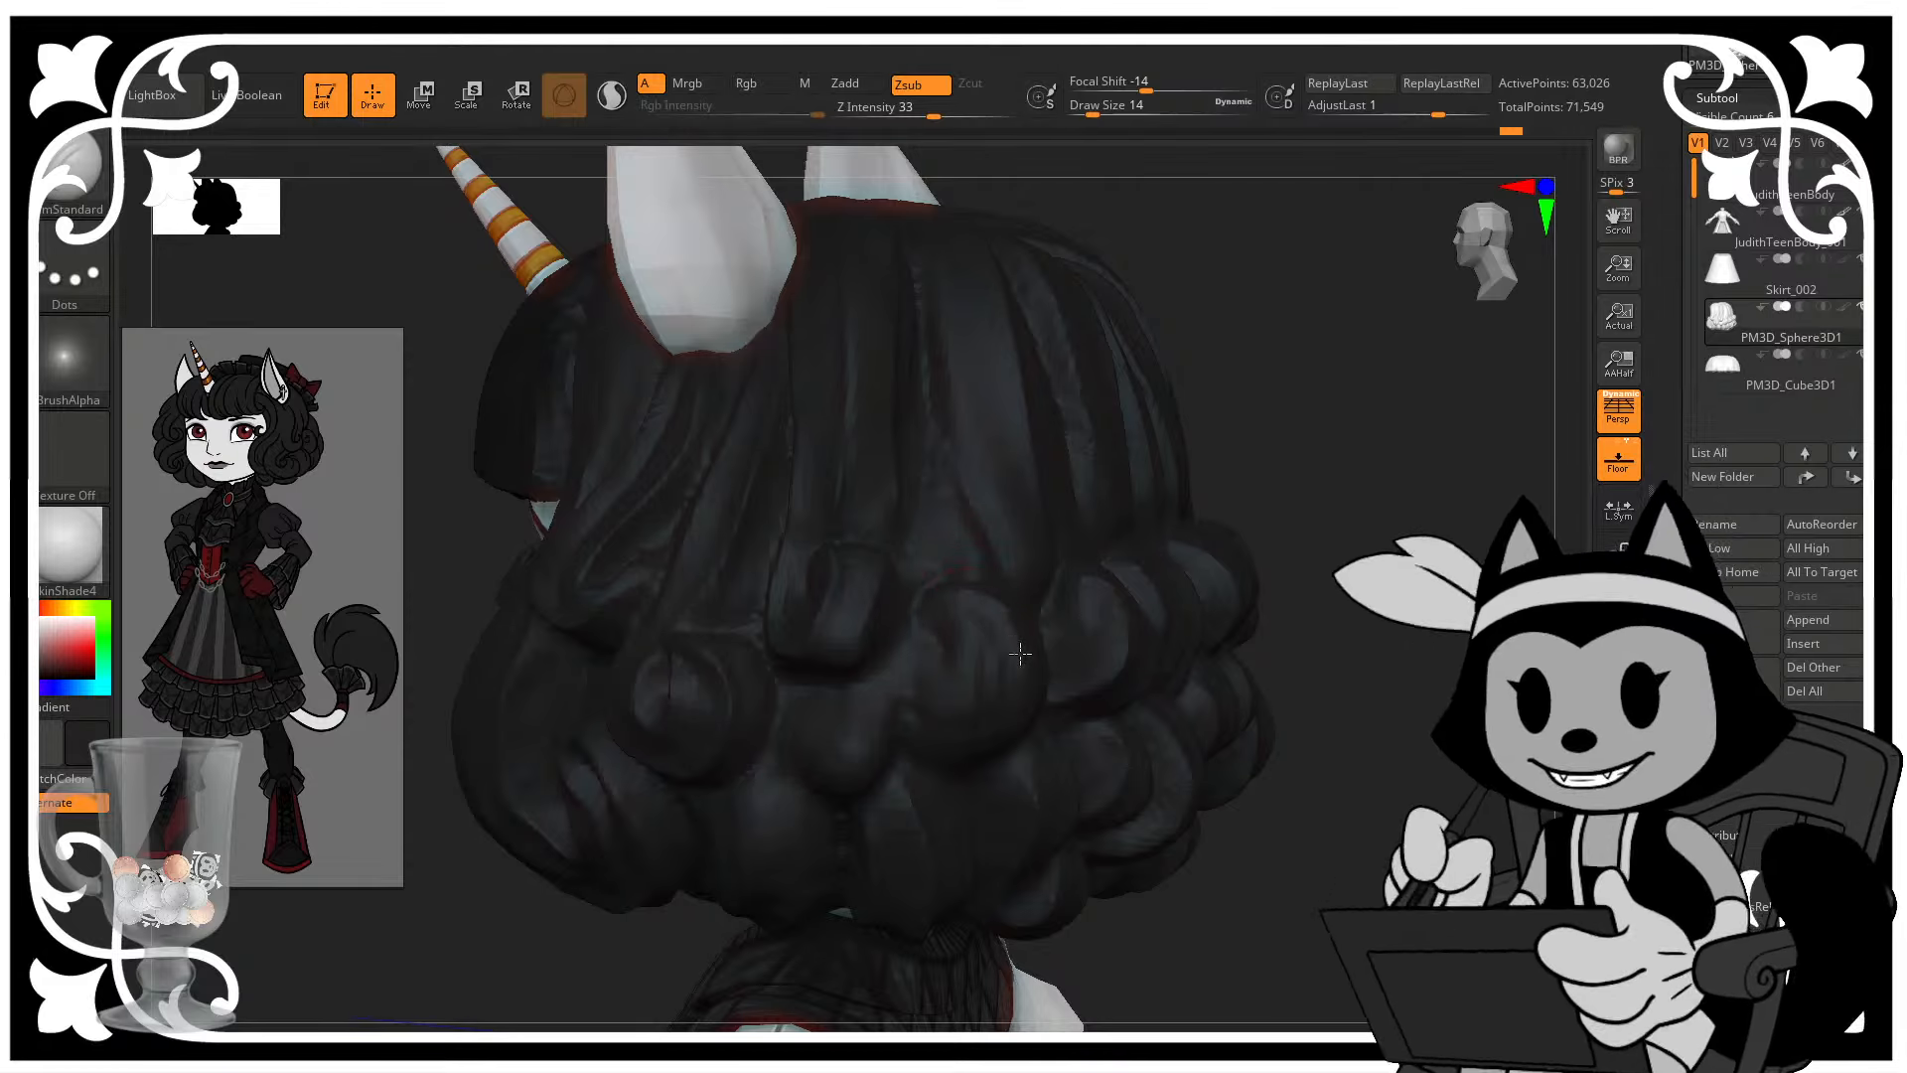
- Carve a spiral crease into the large curl behind the ear and cut its rear edge away from the neighbouring curl
{"action": "mouse_move", "coordinate": [1362, 519]}
{"action": "left_mouse_down"}
{"action": "mouse_move", "coordinate": [1378, 472]}
{"action": "mouse_move", "coordinate": [1350, 467]}
{"action": "mouse_move", "coordinate": [1375, 438]}
{"action": "mouse_move", "coordinate": [1416, 449]}
{"action": "left_mouse_up"}
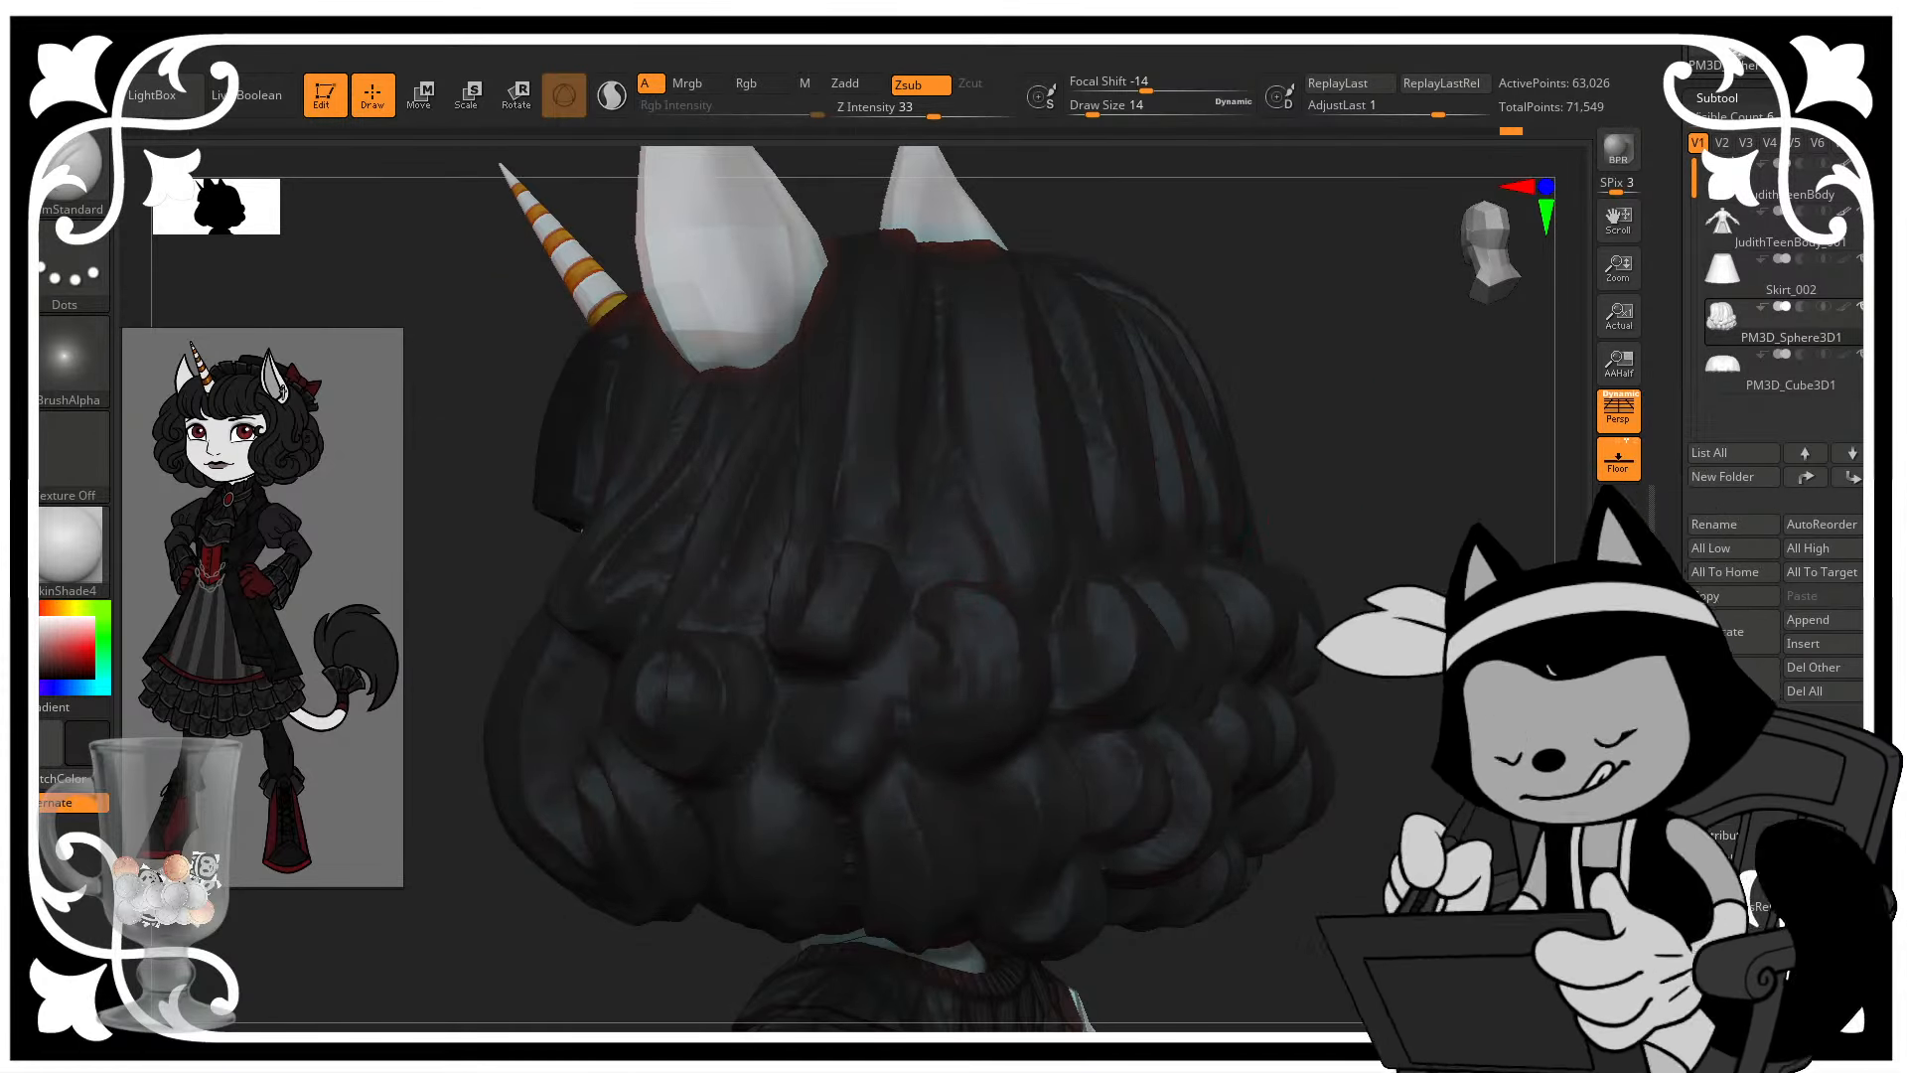
{"action": "mouse_move", "coordinate": [1371, 511]}
{"action": "left_mouse_down"}
{"action": "mouse_move", "coordinate": [1325, 511]}
{"action": "mouse_move", "coordinate": [1410, 456]}
{"action": "mouse_move", "coordinate": [1371, 467]}
{"action": "left_mouse_up"}
{"action": "left_click_drag", "start_coordinate": [1002, 633], "coordinate": [959, 718]}
{"action": "left_click_drag", "start_coordinate": [1410, 437], "coordinate": [1520, 422]}
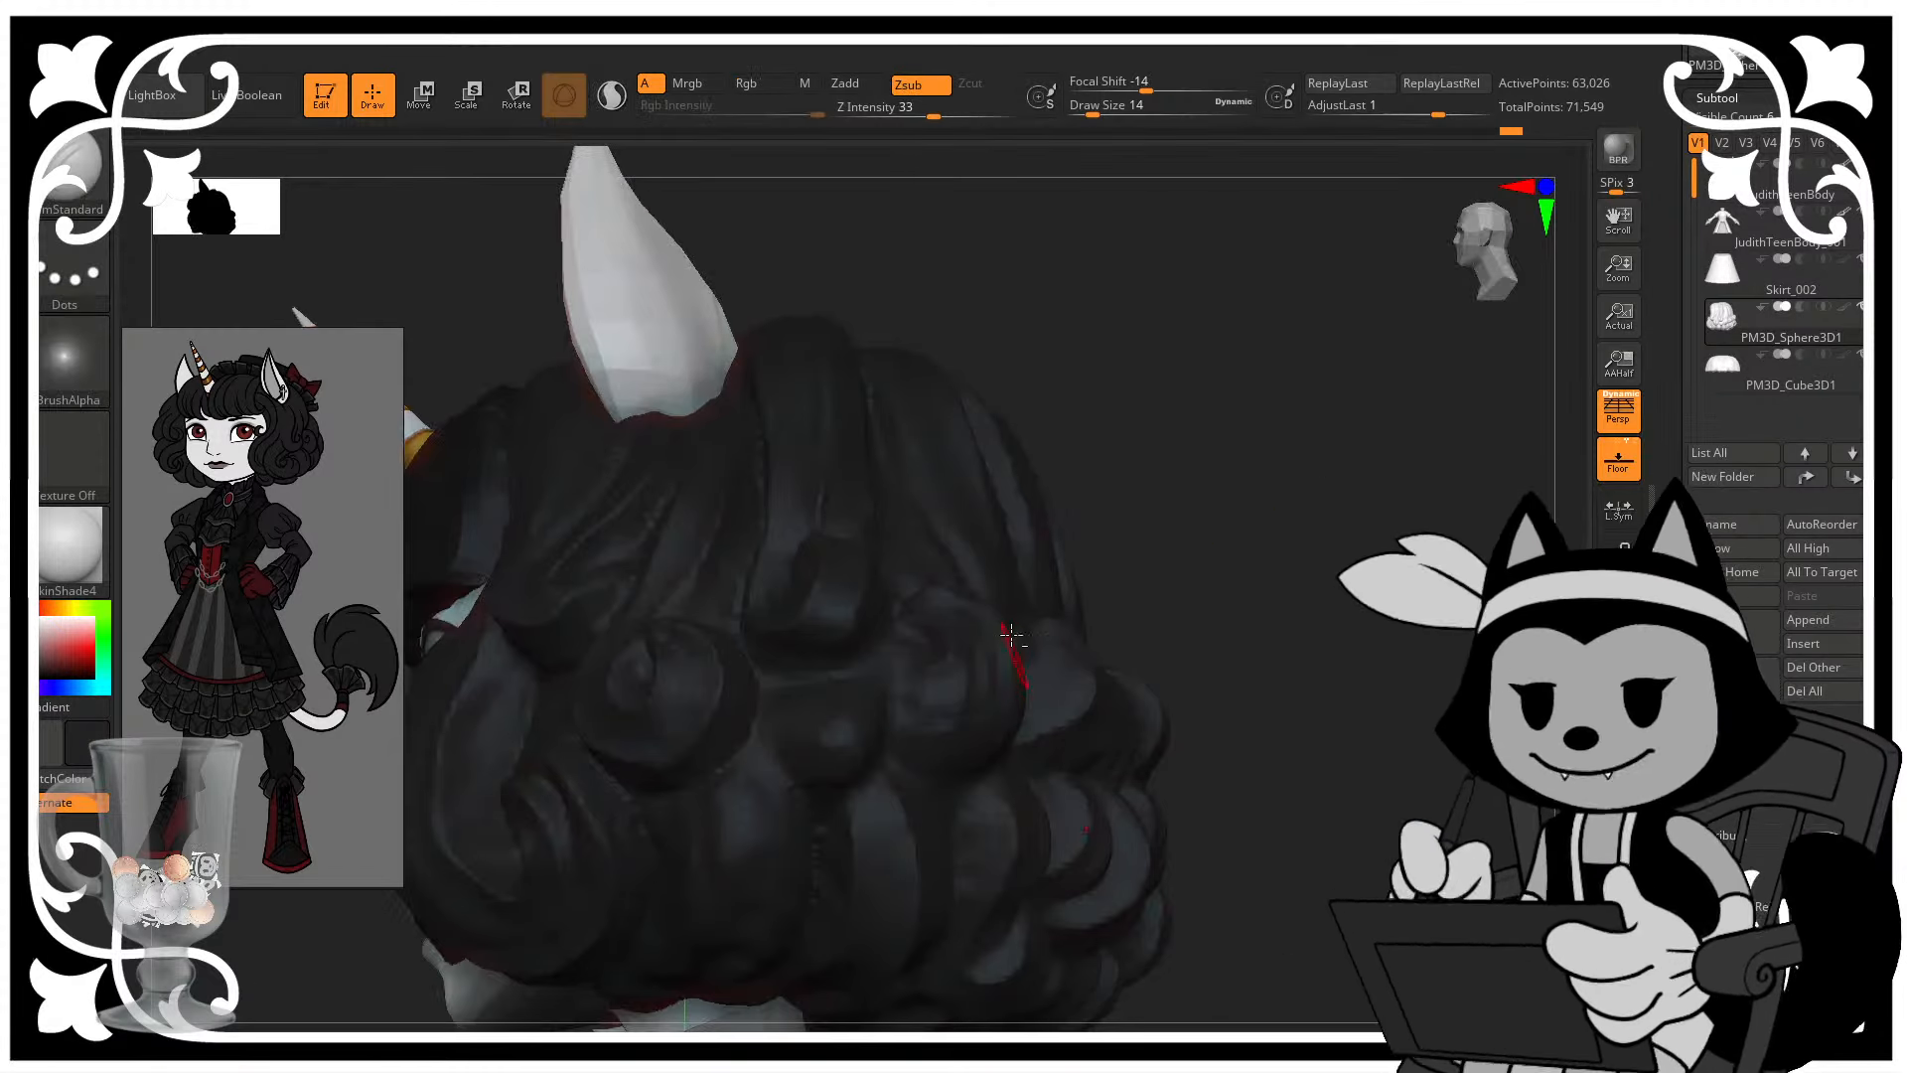
{"action": "left_click_drag", "start_coordinate": [1011, 638], "coordinate": [993, 656]}
{"action": "left_click_drag", "start_coordinate": [1321, 529], "coordinate": [1232, 561]}
{"action": "left_click_drag", "start_coordinate": [1039, 626], "coordinate": [870, 706]}
{"action": "left_click_drag", "start_coordinate": [1351, 476], "coordinate": [1258, 558]}
{"action": "left_click_drag", "start_coordinate": [1373, 499], "coordinate": [1371, 506]}
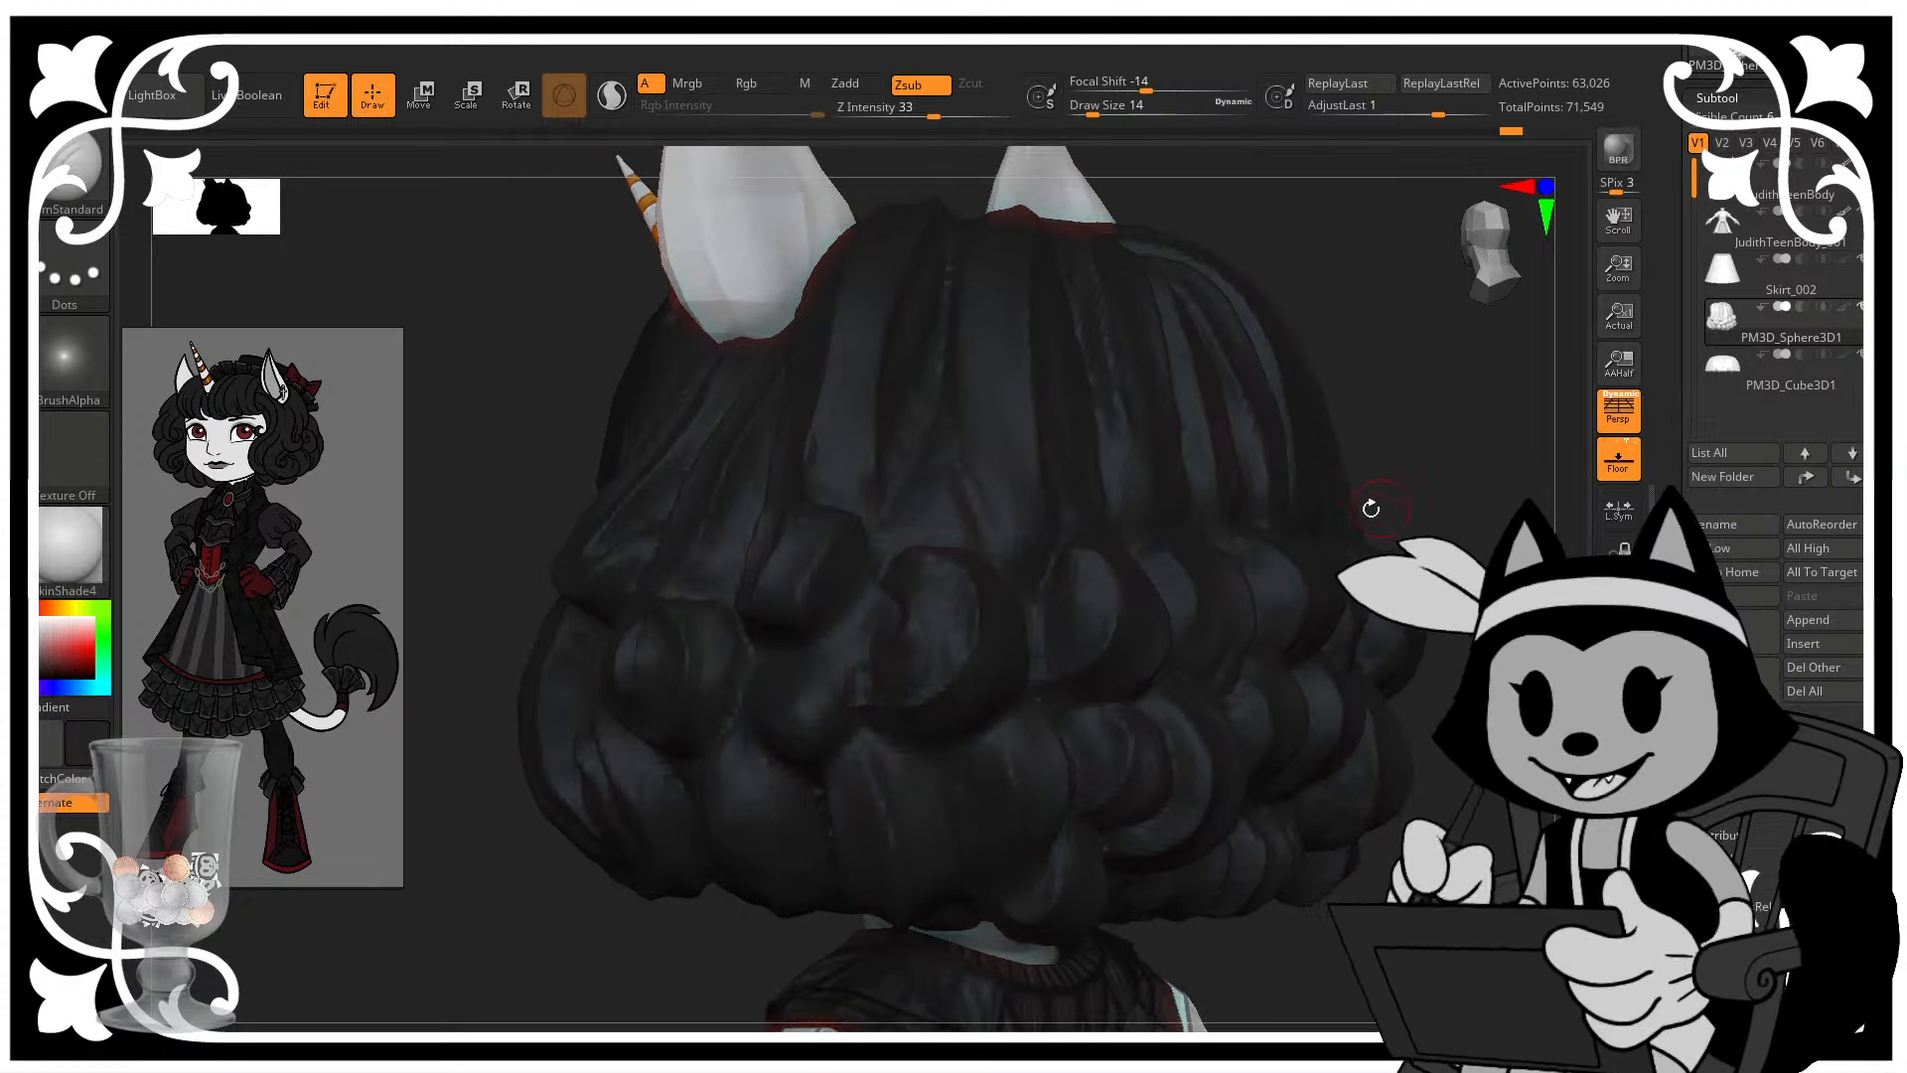
- Refine the centre of the spiral on the large curl behind the ear and smooth its surface
{"action": "left_click_drag", "start_coordinate": [1447, 452], "coordinate": [894, 629]}
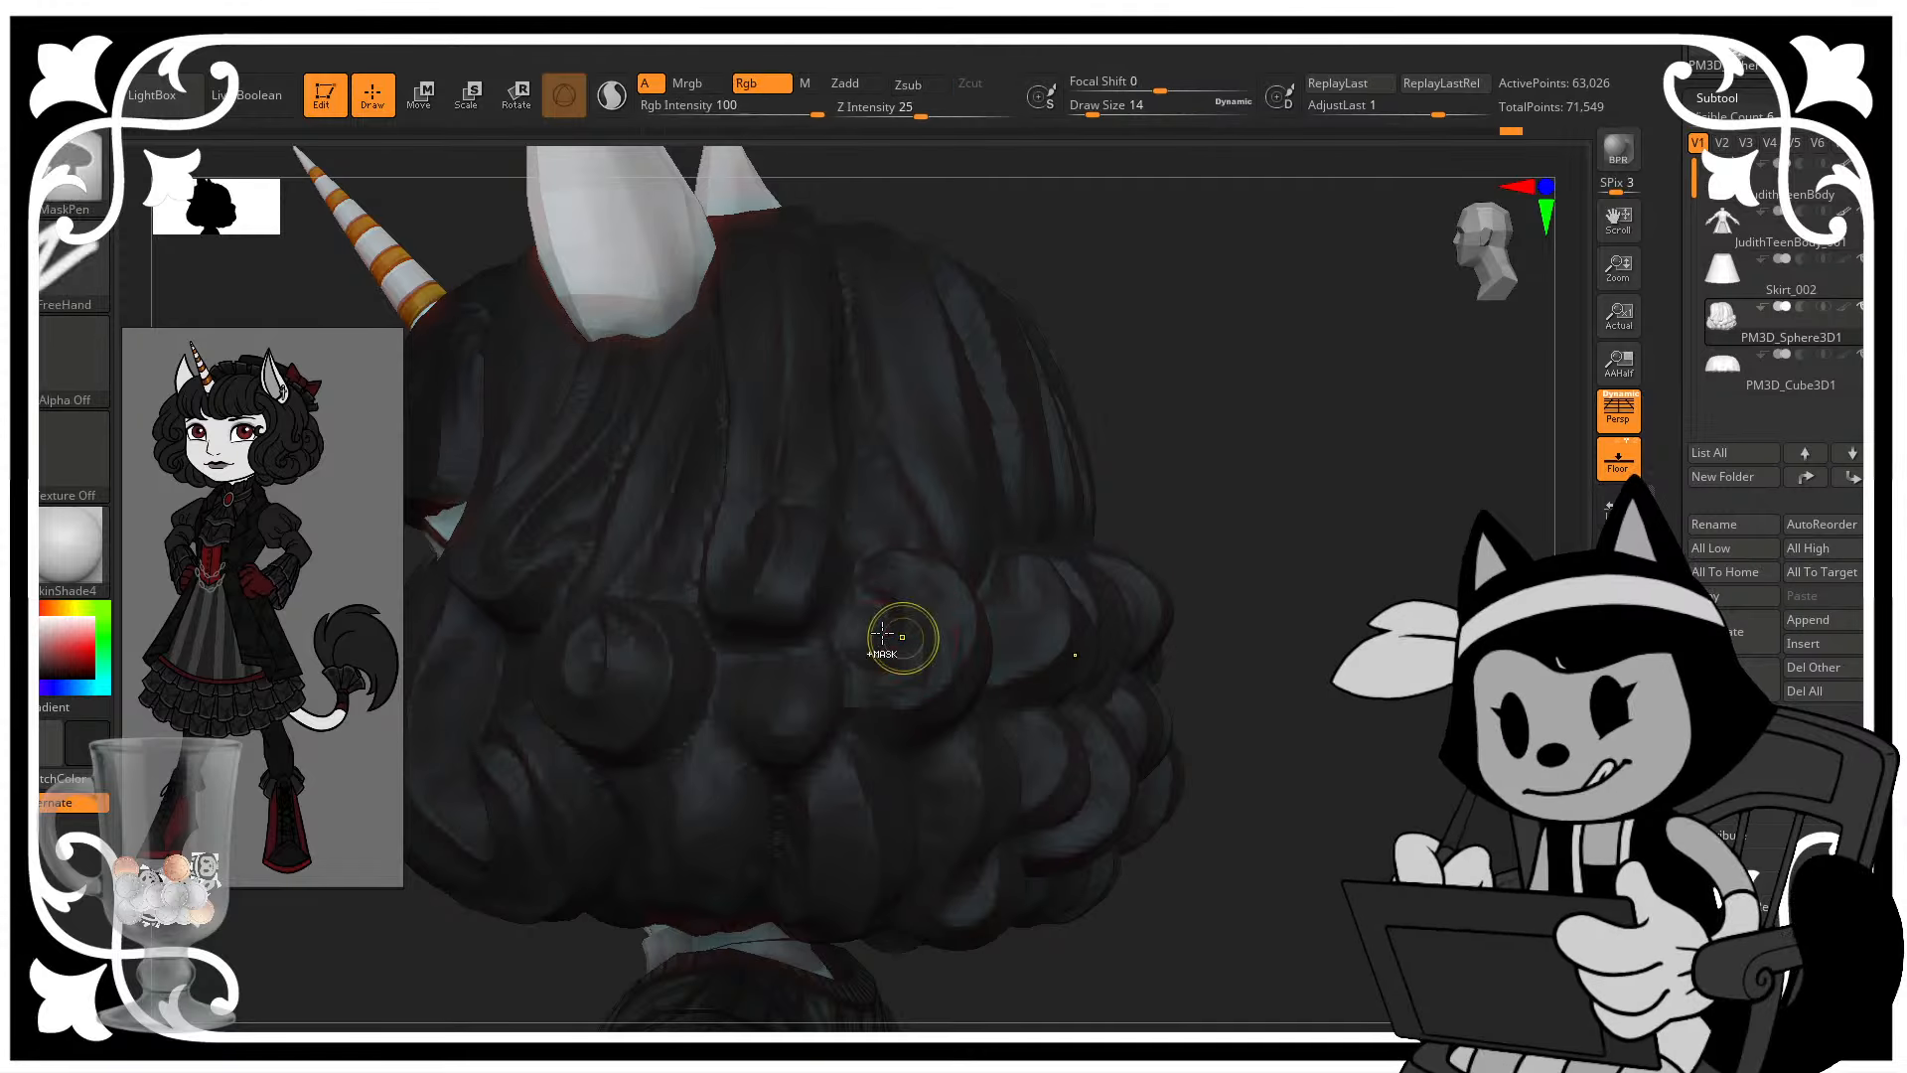
{"action": "left_click_drag", "start_coordinate": [1249, 474], "coordinate": [1182, 502]}
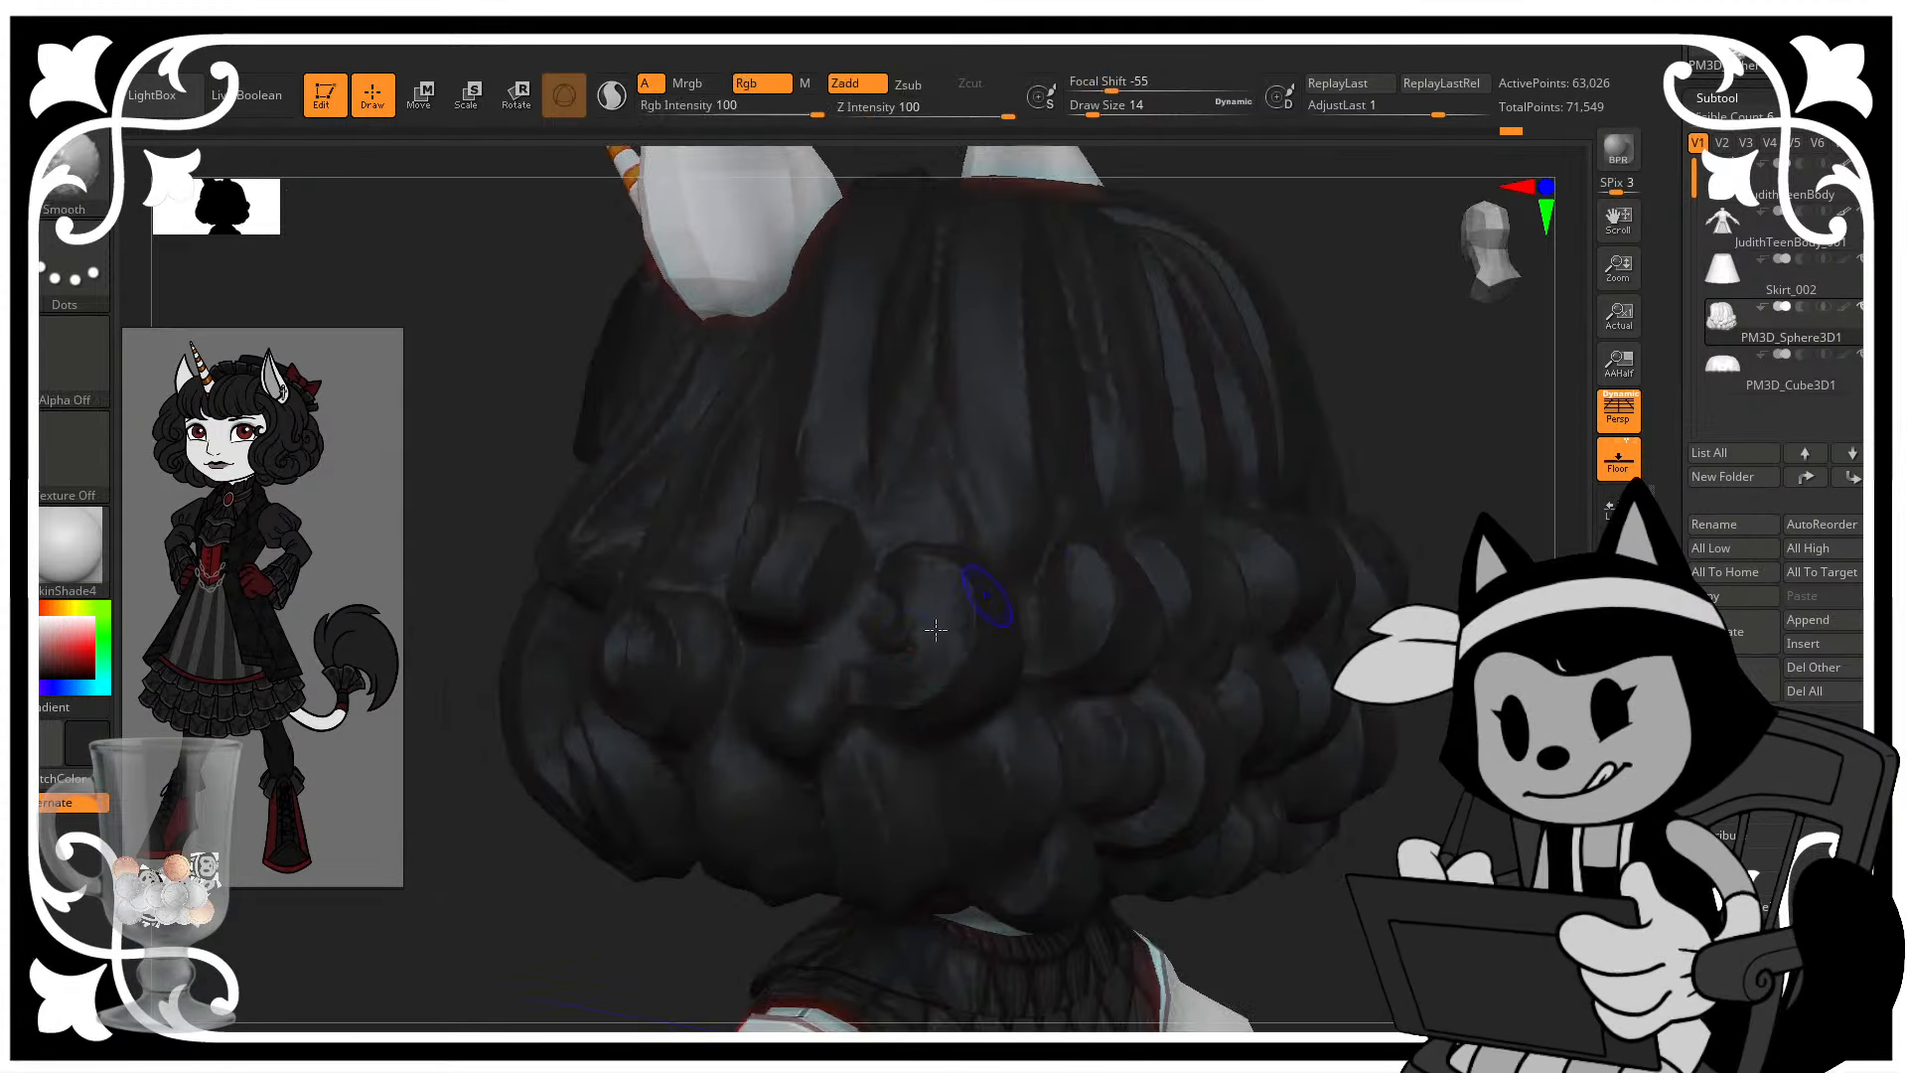
{"action": "left_click_drag", "start_coordinate": [935, 632], "coordinate": [954, 631], "text": "shift"}
{"action": "left_click_drag", "start_coordinate": [1415, 457], "coordinate": [1312, 487]}
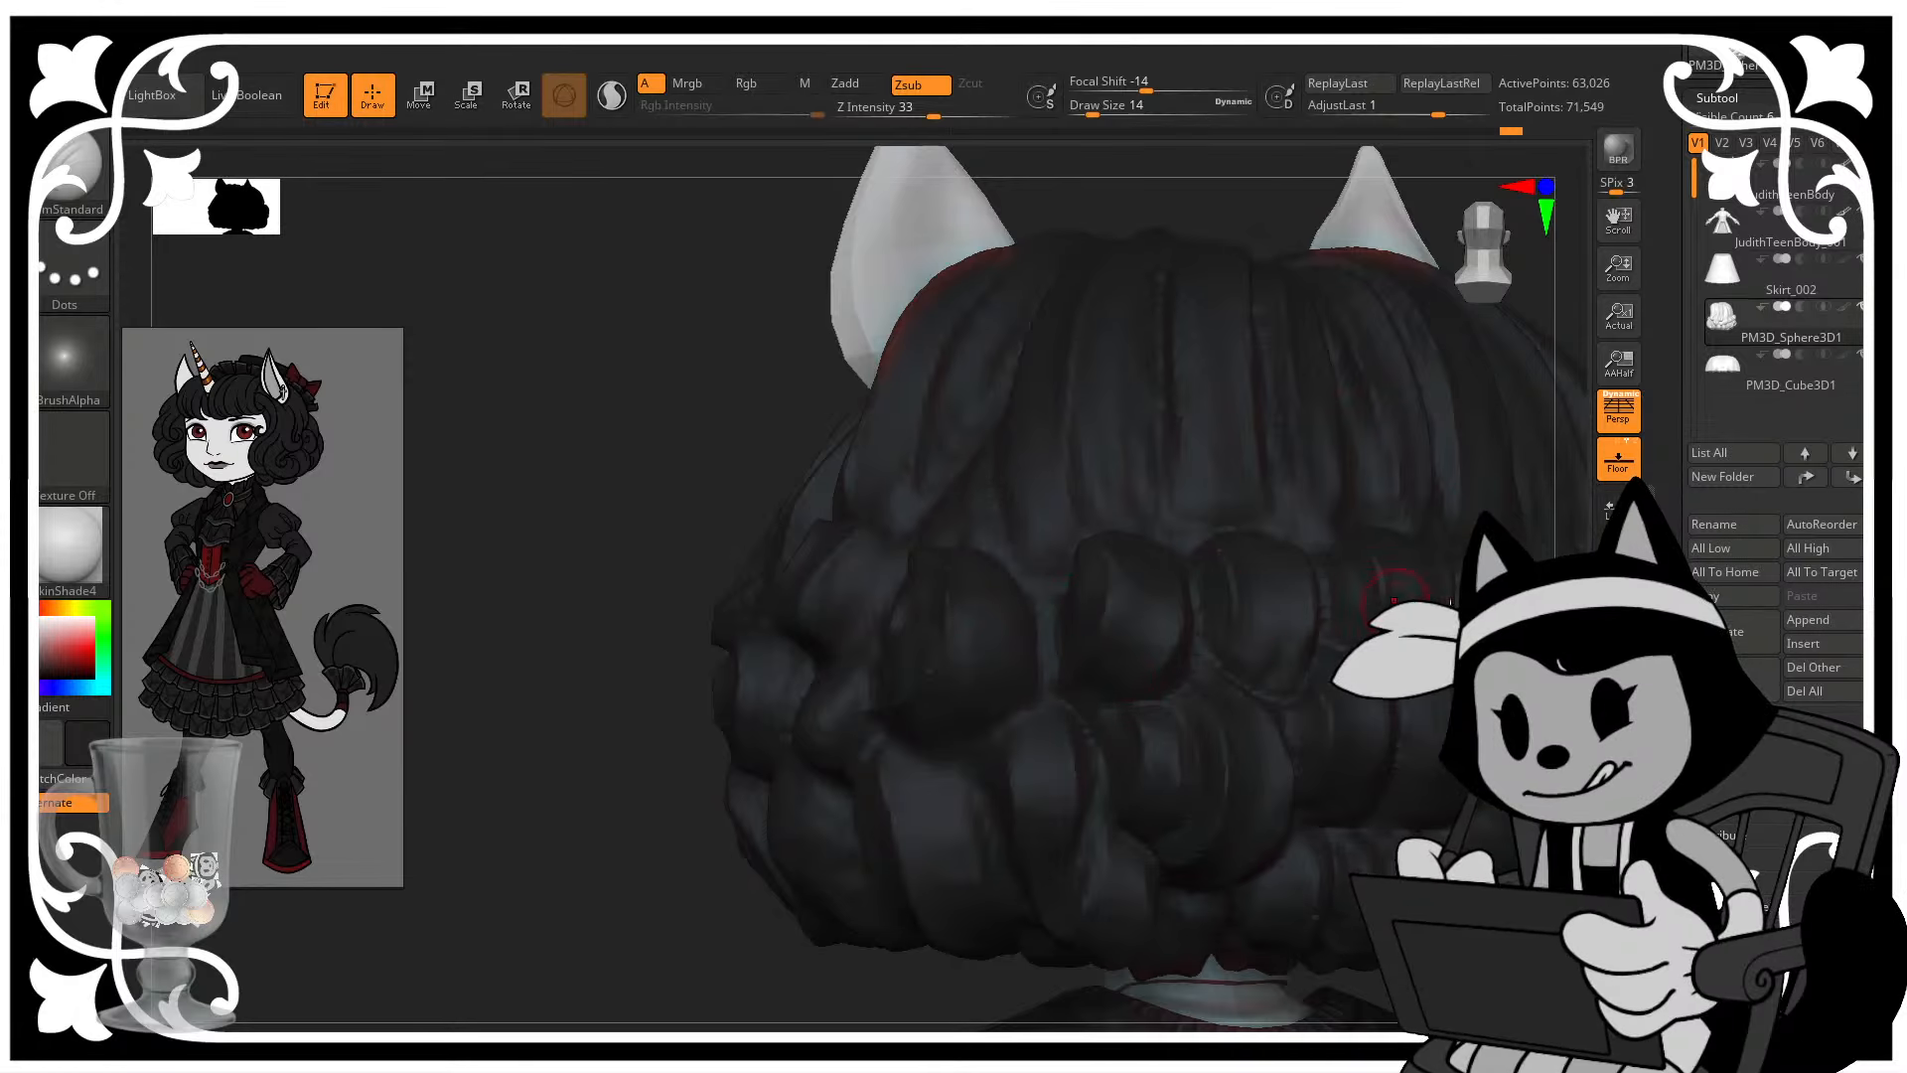
- Soften the gap behind the large spiral curl and carve curved creases down its back-facing side
{"action": "left_click_drag", "start_coordinate": [1396, 596], "coordinate": [894, 725]}
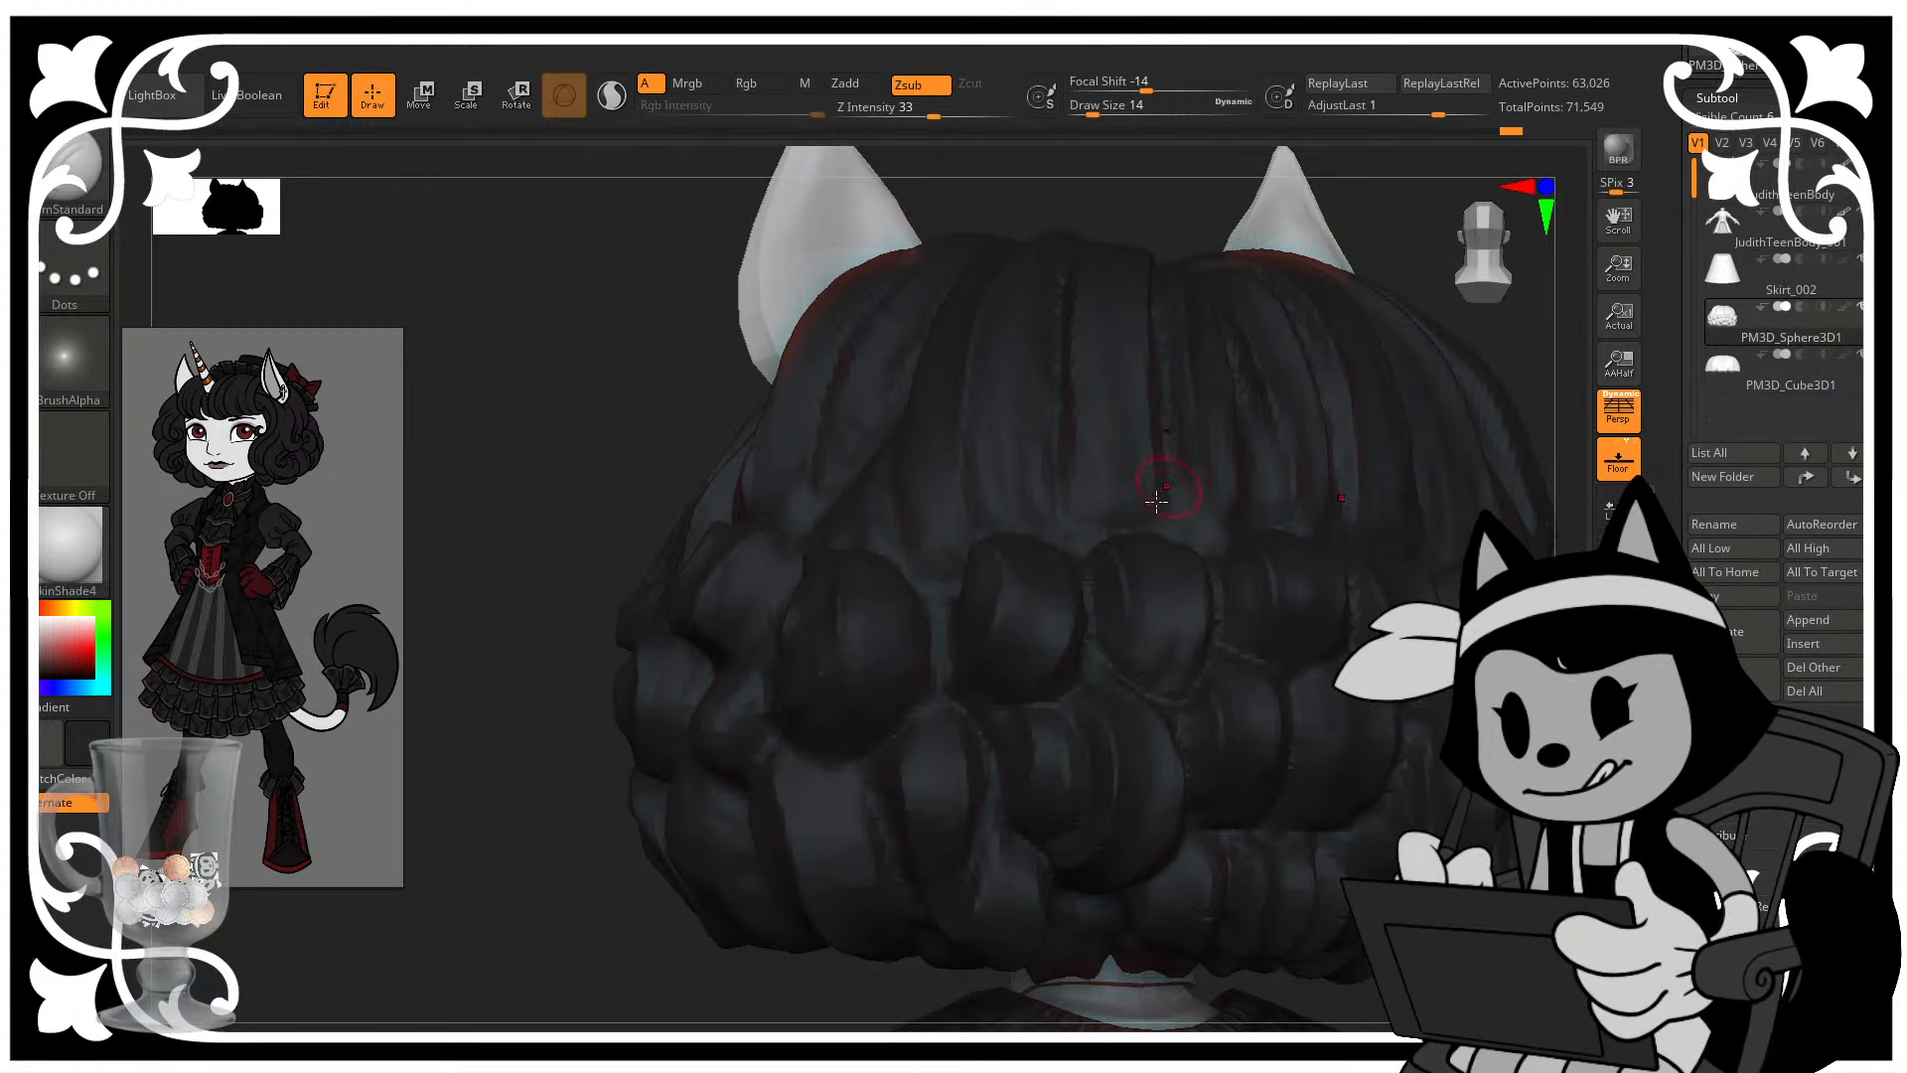
{"action": "left_click_drag", "start_coordinate": [954, 586], "coordinate": [957, 622], "text": "shift"}
{"action": "left_click_drag", "start_coordinate": [1082, 186], "coordinate": [1078, 253]}
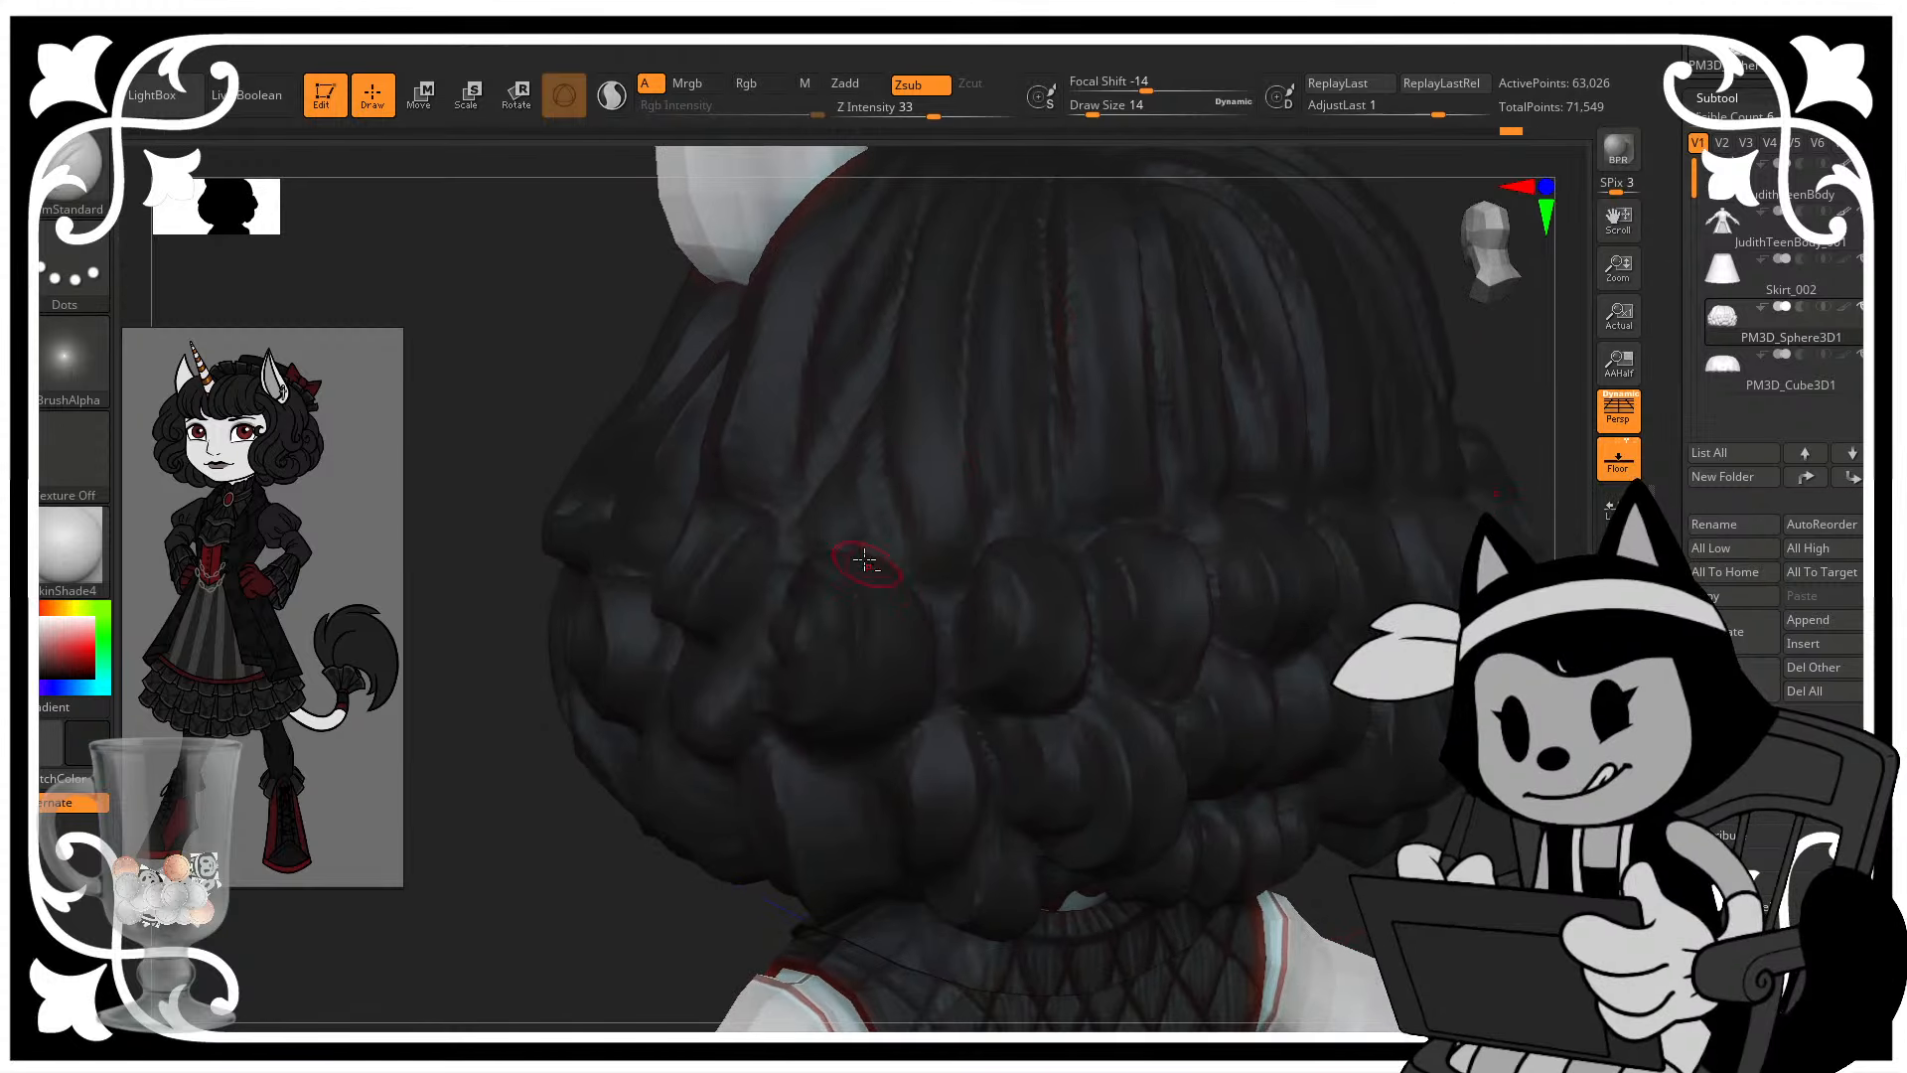
{"action": "left_click_drag", "start_coordinate": [864, 559], "coordinate": [891, 707]}
{"action": "mouse_move", "coordinate": [1510, 467]}
{"action": "left_mouse_down"}
{"action": "mouse_move", "coordinate": [1529, 416]}
{"action": "mouse_move", "coordinate": [1520, 327]}
{"action": "left_mouse_up"}
{"action": "mouse_move", "coordinate": [881, 679]}
{"action": "left_mouse_down"}
{"action": "mouse_move", "coordinate": [834, 760]}
{"action": "mouse_move", "coordinate": [864, 741]}
{"action": "left_mouse_up"}
{"action": "mouse_move", "coordinate": [885, 639]}
{"action": "left_mouse_down"}
{"action": "mouse_move", "coordinate": [886, 751]}
{"action": "mouse_move", "coordinate": [851, 776]}
{"action": "left_mouse_up"}
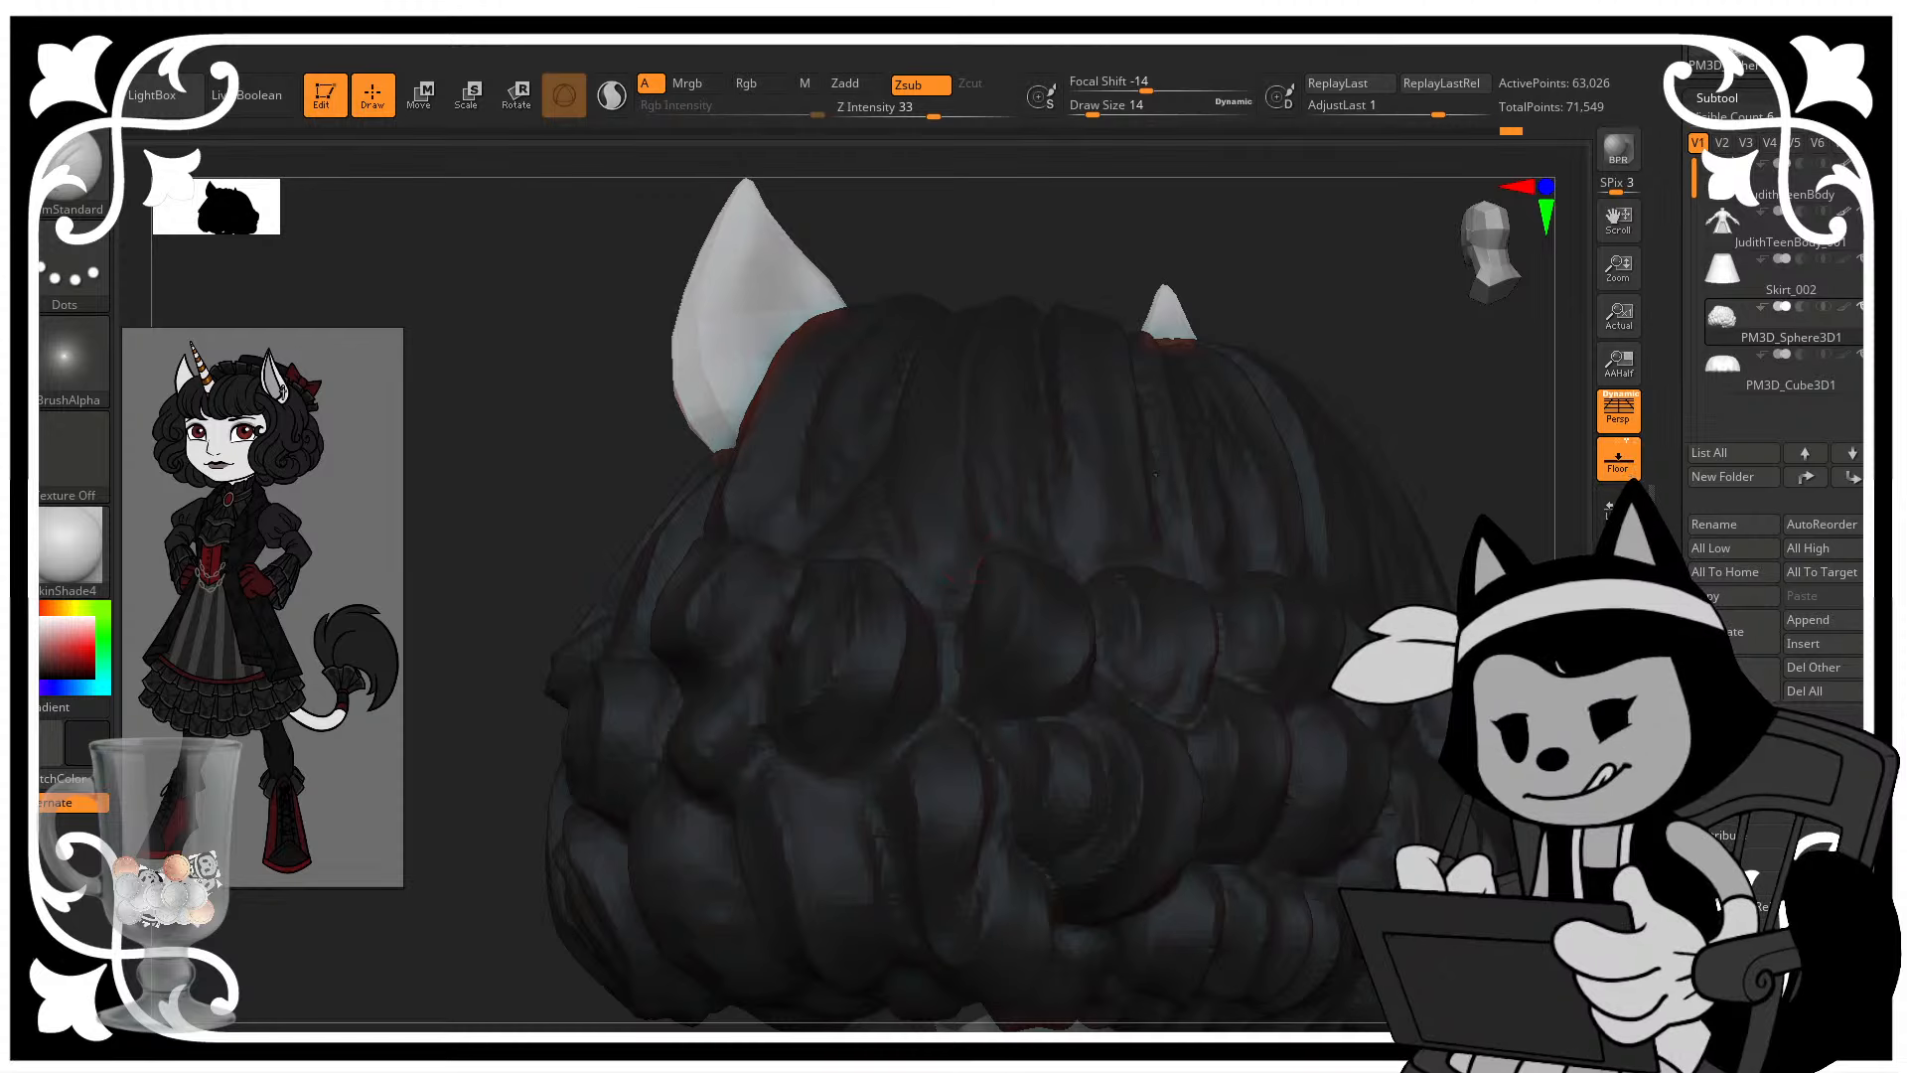
- Deepen the gaps between the lower side and nape curls from below, and save the project
{"action": "left_click_drag", "start_coordinate": [1445, 636], "coordinate": [1315, 520], "text": "alt"}
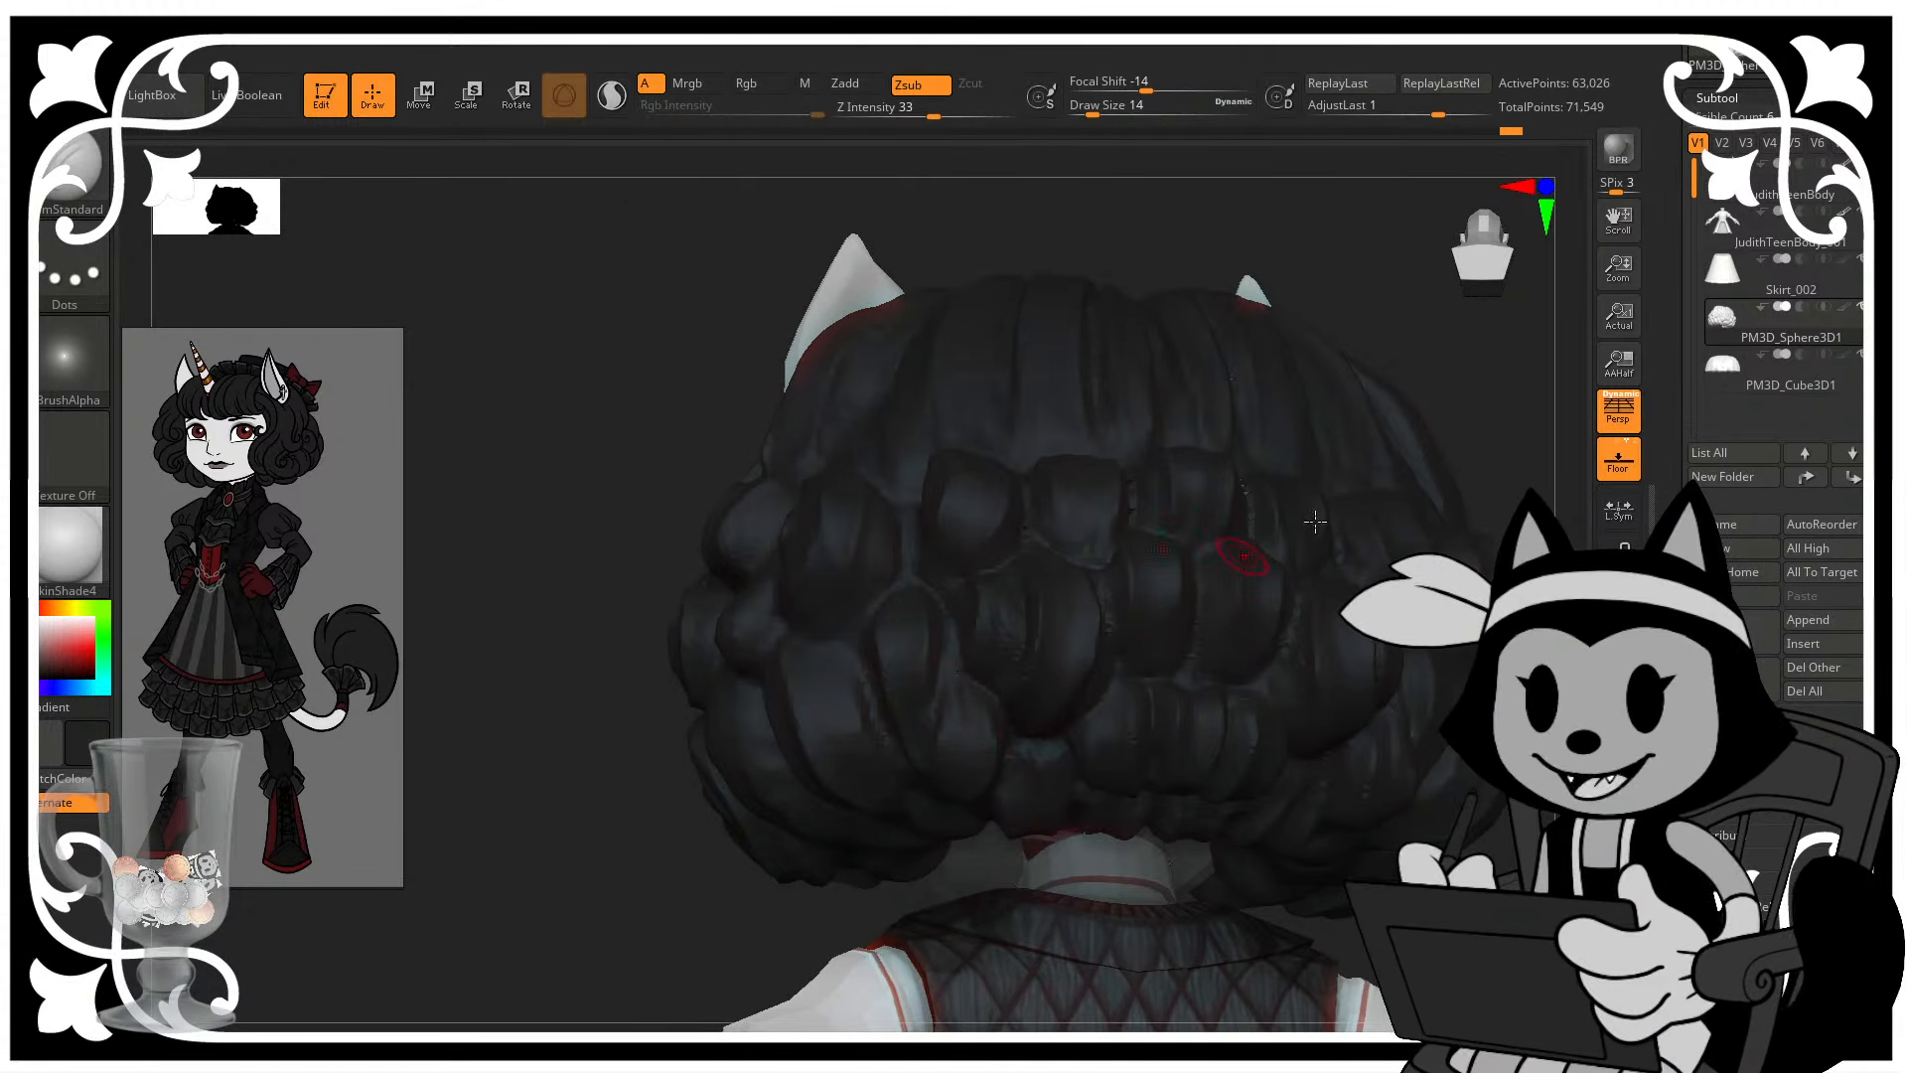
{"action": "left_click_drag", "start_coordinate": [1492, 434], "coordinate": [969, 702]}
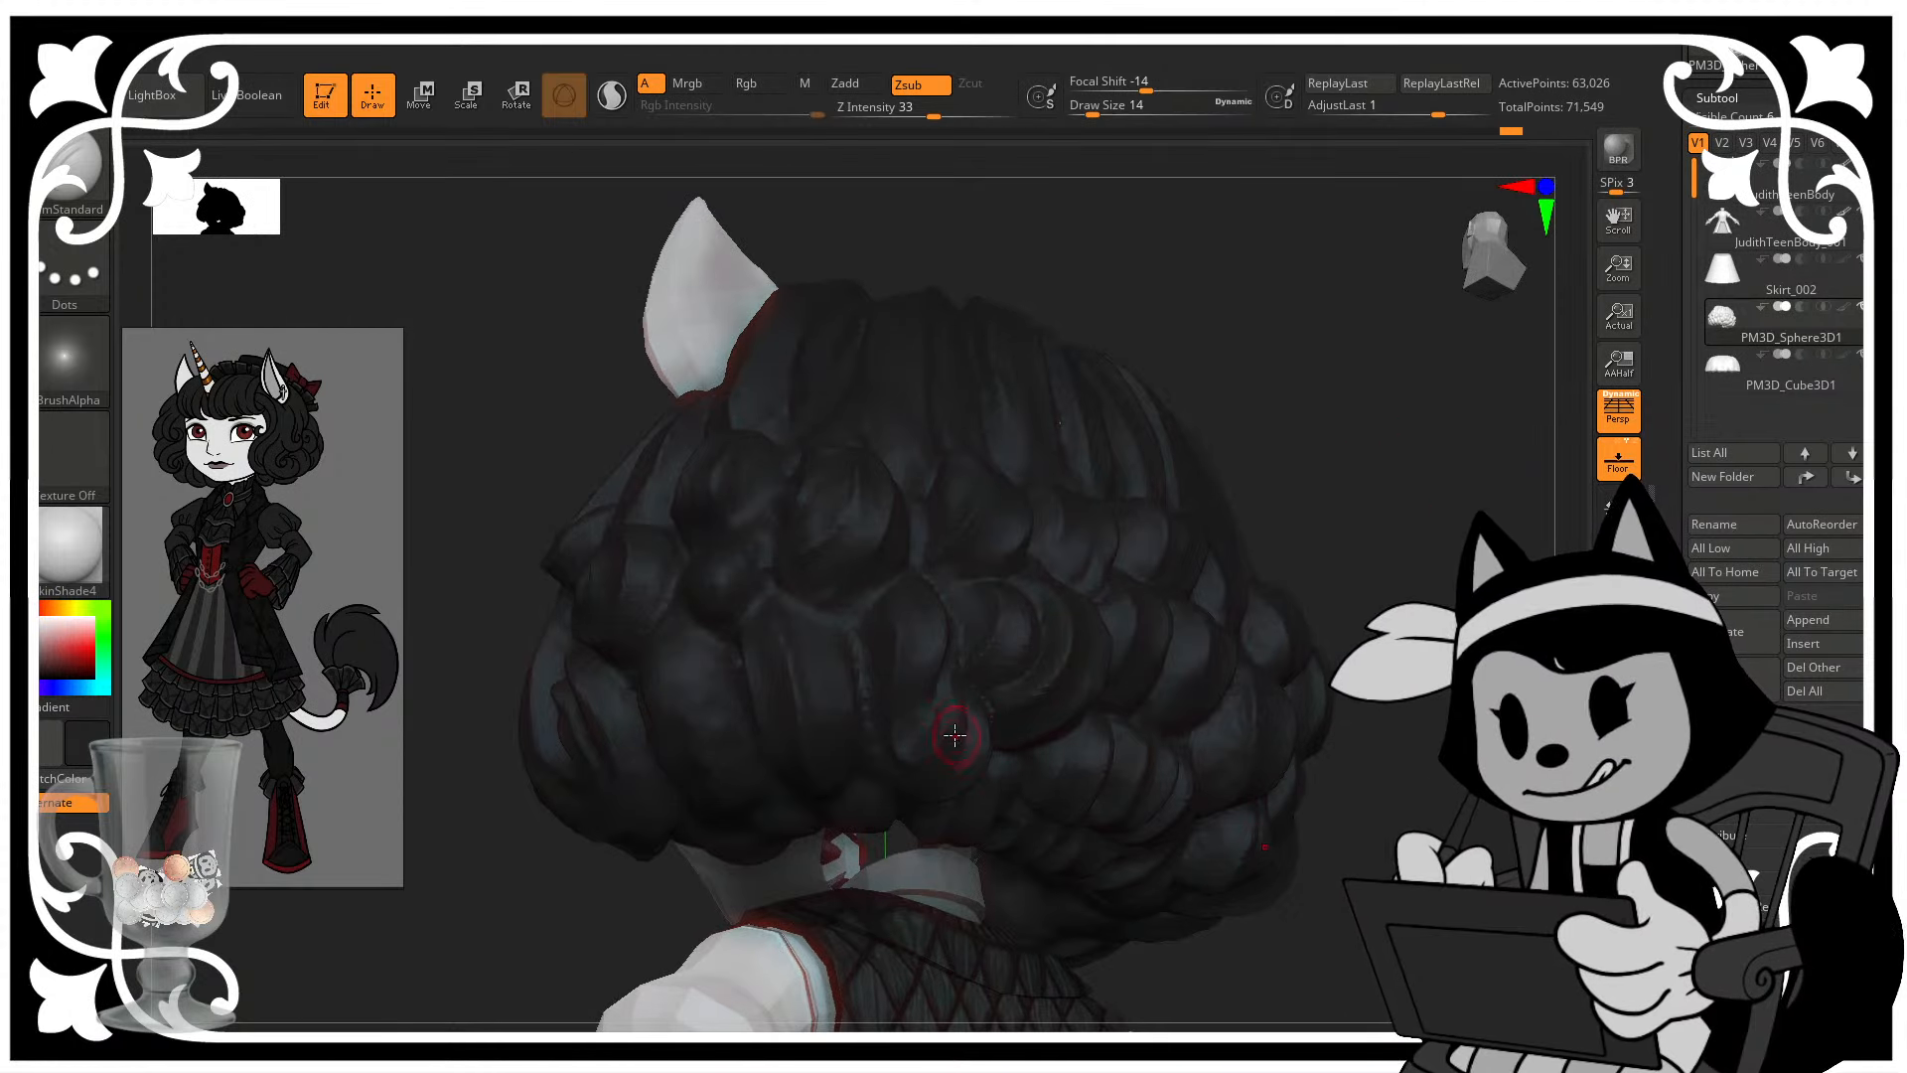
{"action": "mouse_move", "coordinate": [1275, 493]}
{"action": "left_mouse_down"}
{"action": "mouse_move", "coordinate": [1306, 520]}
{"action": "mouse_move", "coordinate": [1332, 511]}
{"action": "mouse_move", "coordinate": [1285, 449]}
{"action": "mouse_move", "coordinate": [1218, 425]}
{"action": "mouse_move", "coordinate": [1073, 520]}
{"action": "mouse_move", "coordinate": [1069, 494]}
{"action": "mouse_move", "coordinate": [765, 771]}
{"action": "mouse_move", "coordinate": [838, 737]}
{"action": "left_mouse_up"}
{"action": "left_click_drag", "start_coordinate": [1102, 506], "coordinate": [993, 576]}
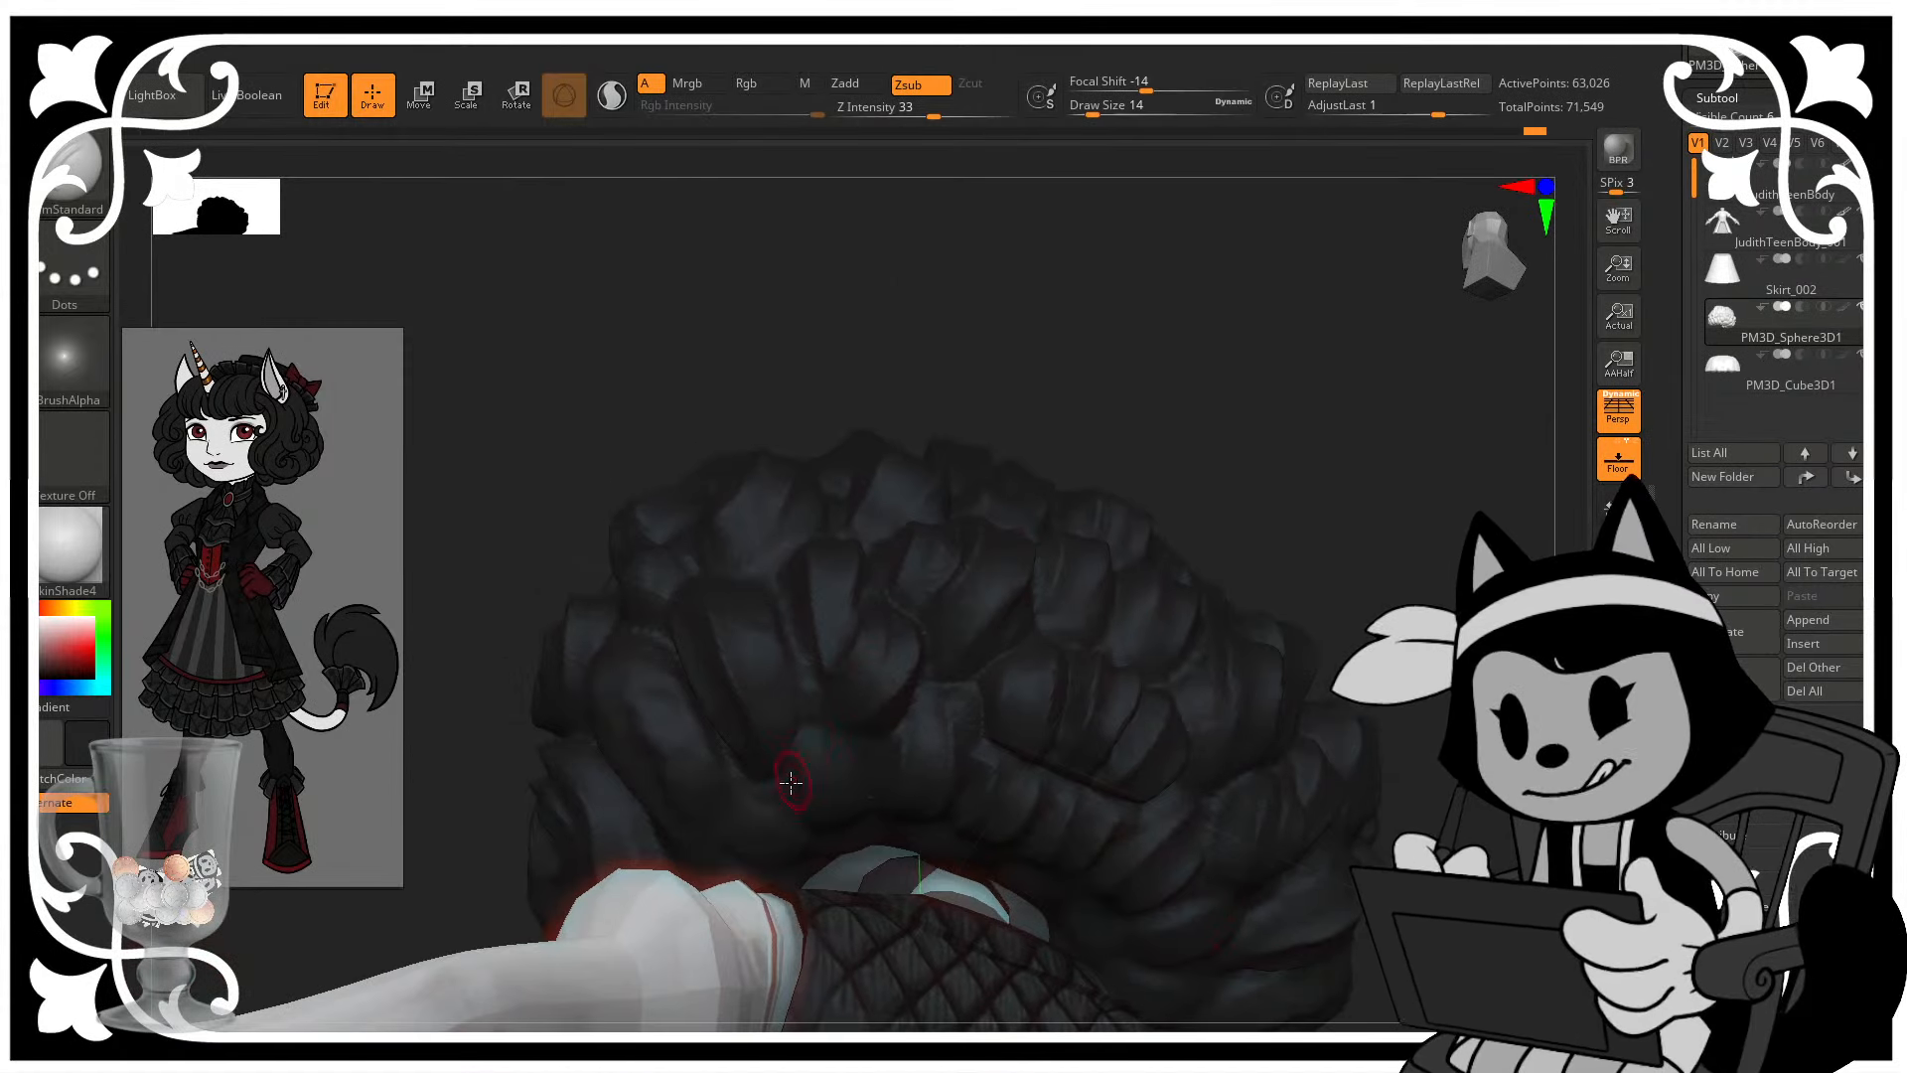
{"action": "left_click_drag", "start_coordinate": [1197, 473], "coordinate": [888, 724]}
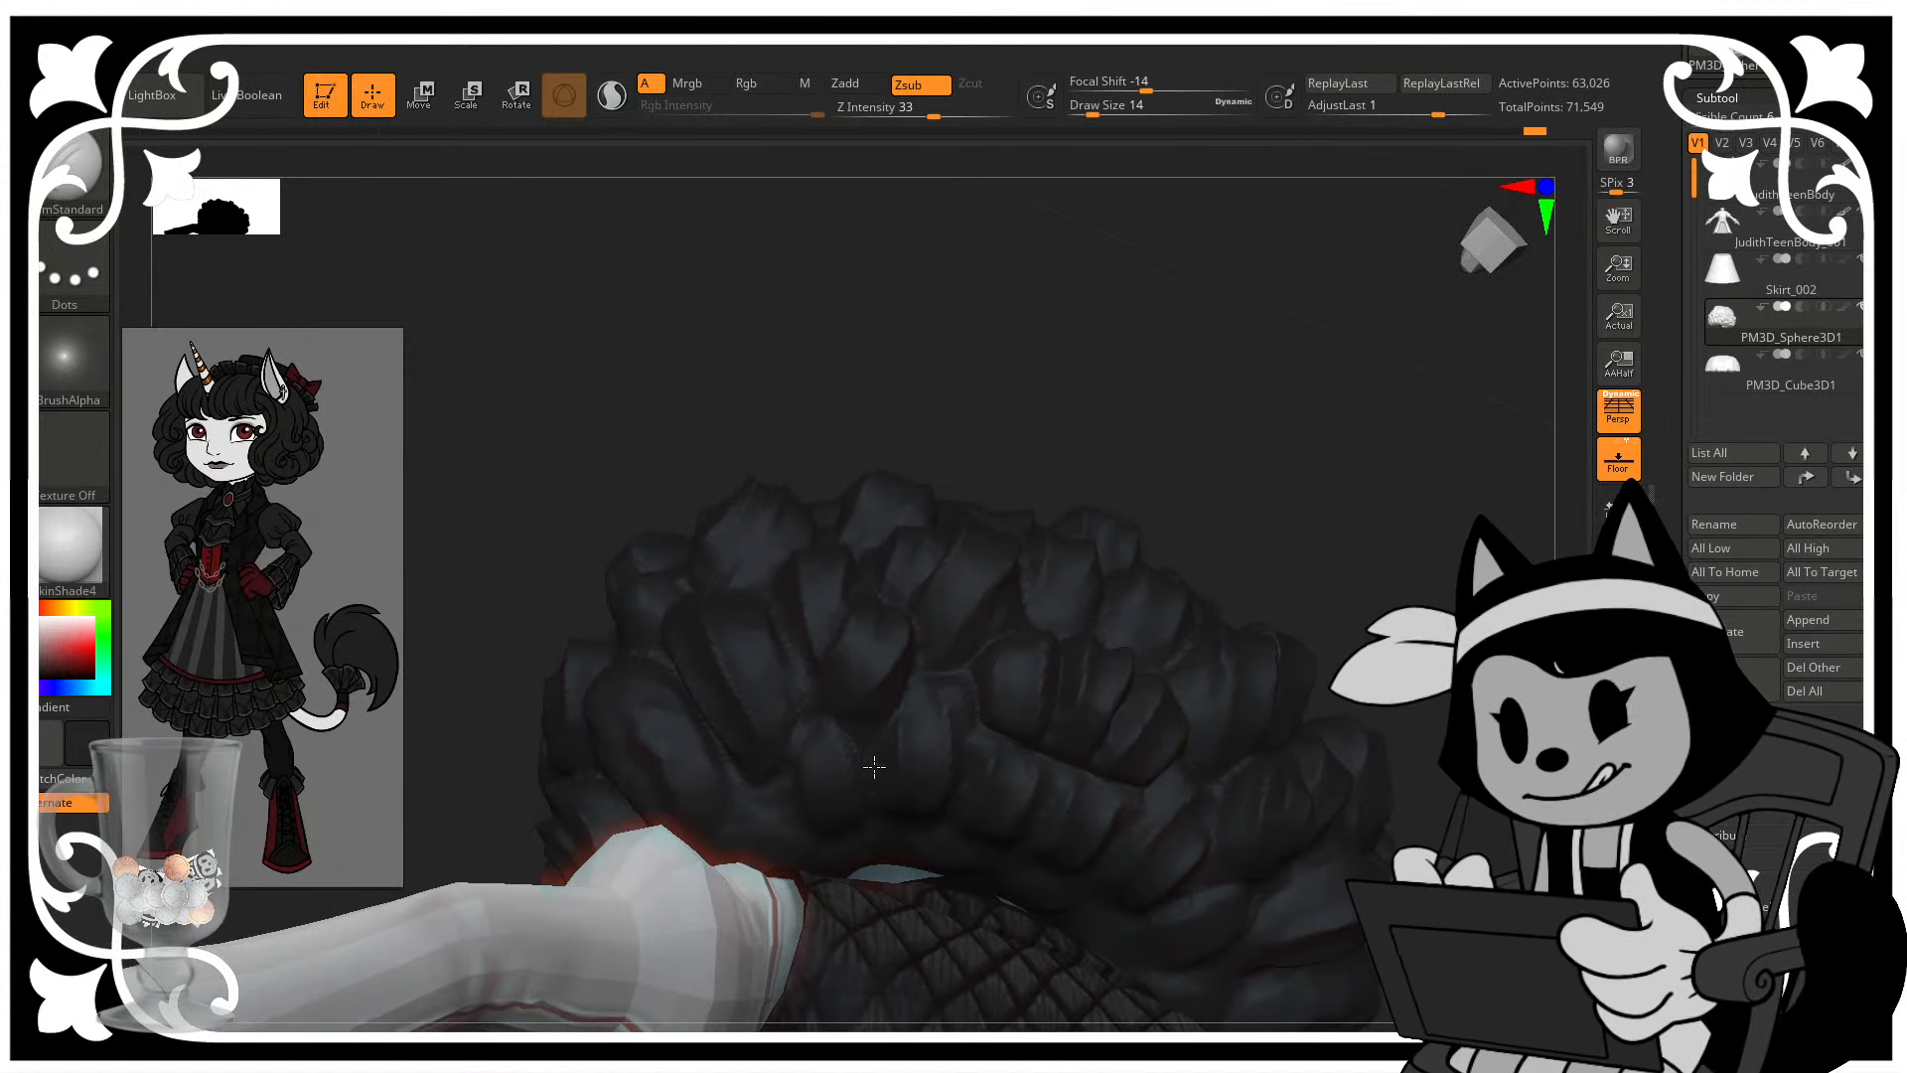
{"action": "left_click_drag", "start_coordinate": [1183, 473], "coordinate": [989, 721]}
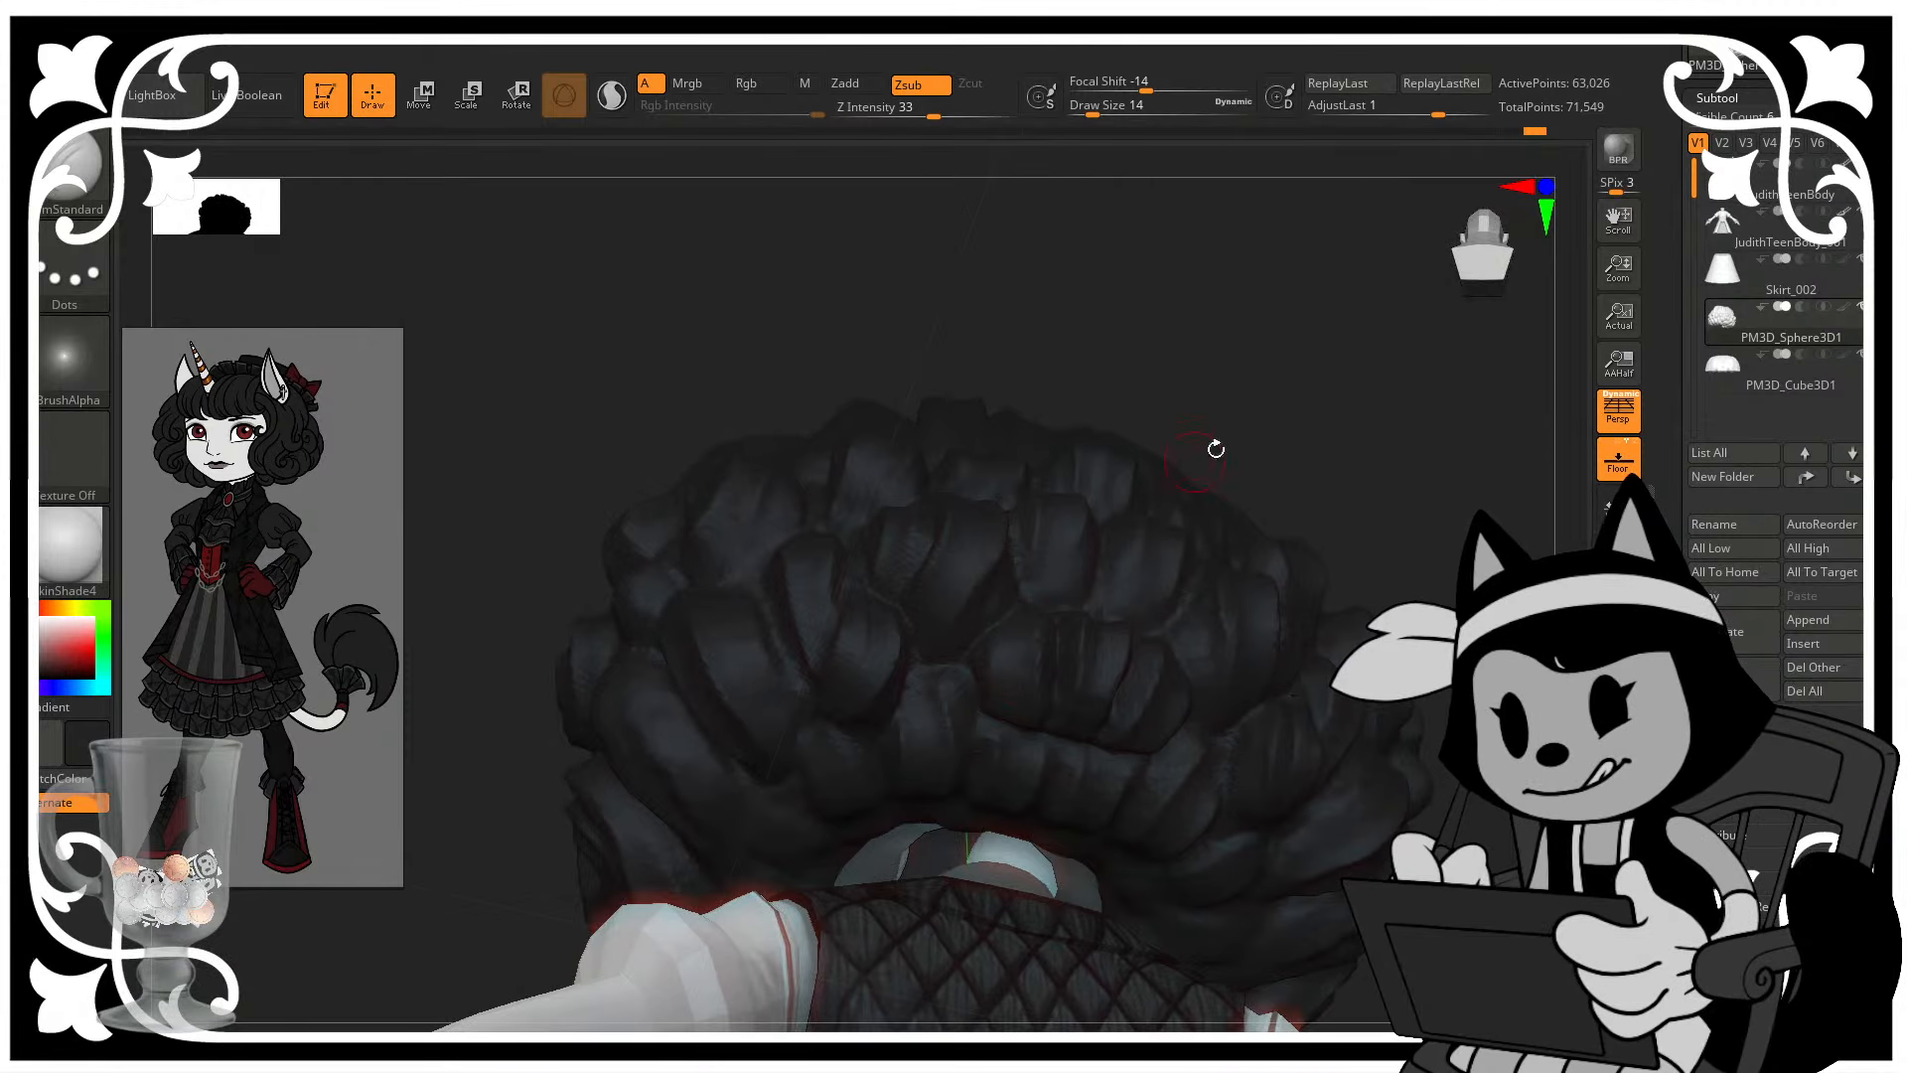
{"action": "left_click_drag", "start_coordinate": [1216, 449], "coordinate": [1260, 503]}
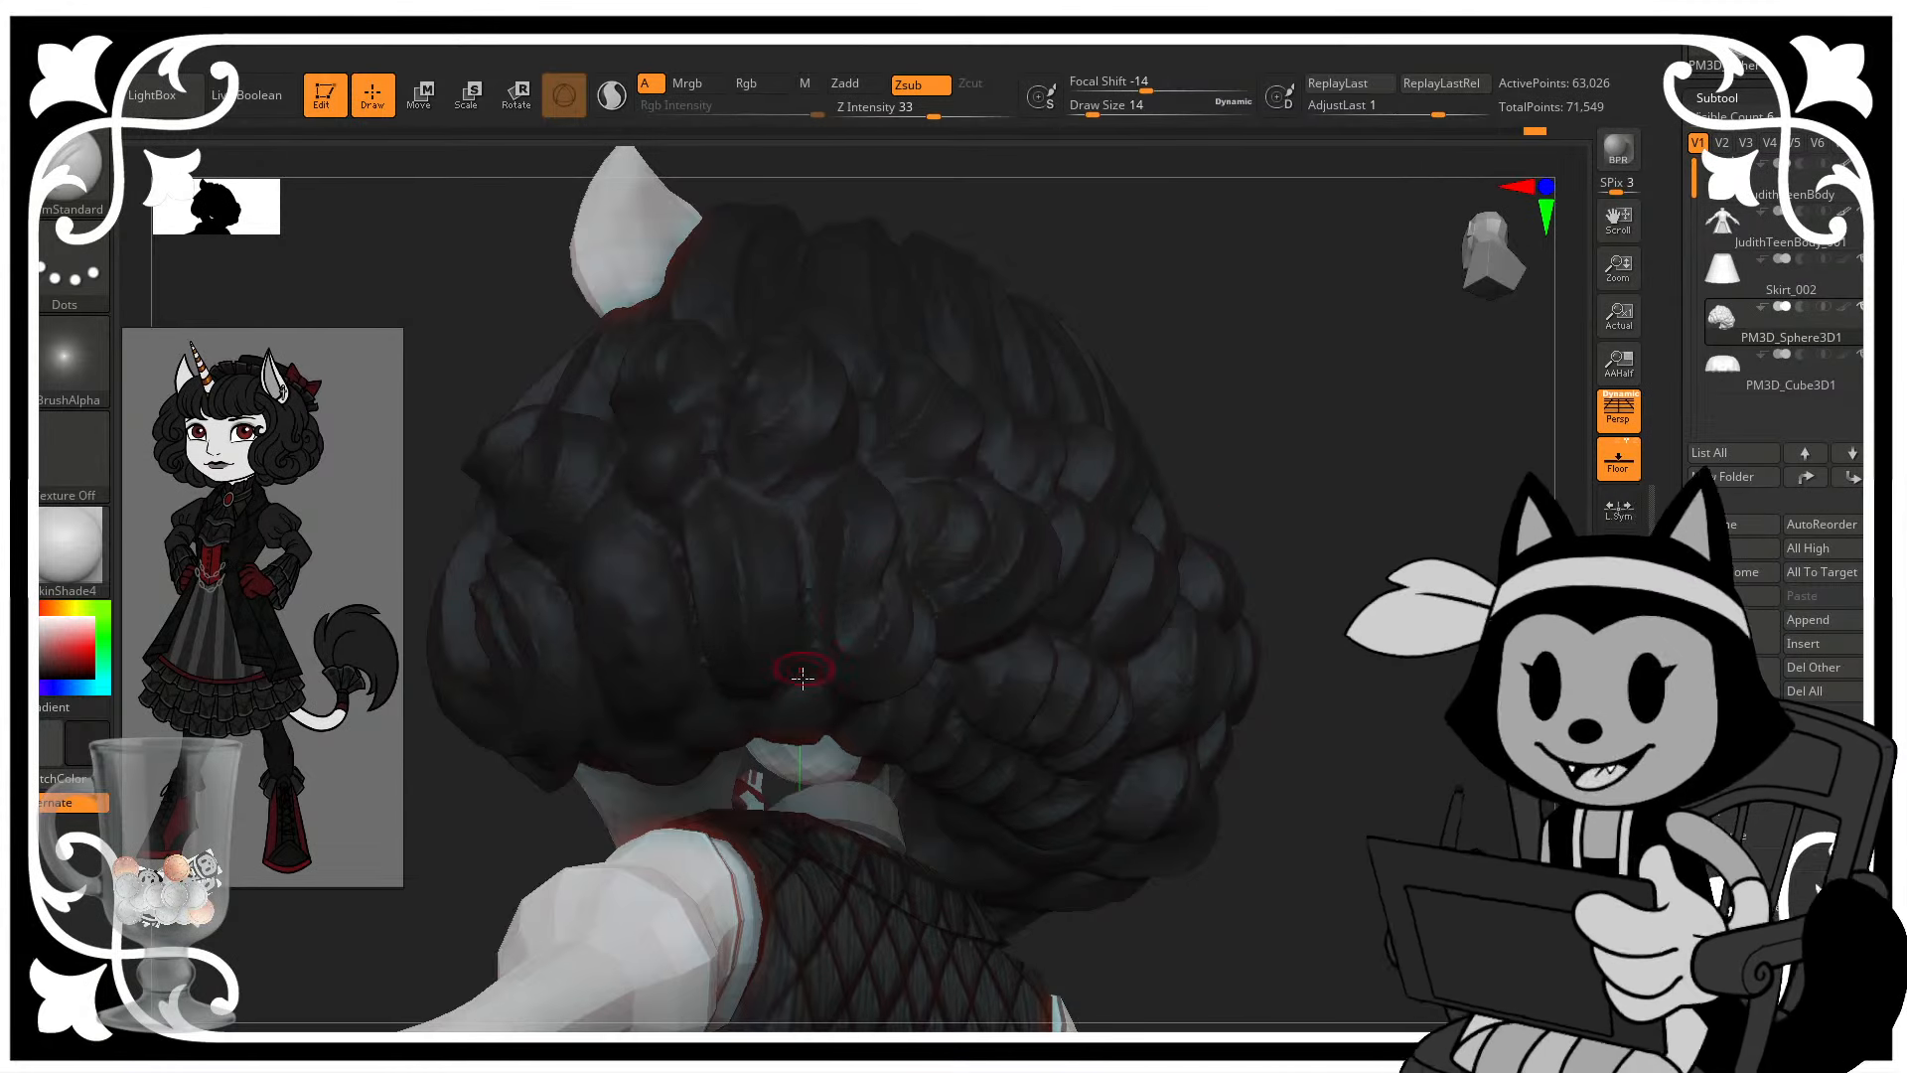
{"action": "mouse_move", "coordinate": [1377, 493]}
{"action": "left_mouse_down", "text": "alt"}
{"action": "mouse_move", "coordinate": [1429, 608]}
{"action": "mouse_move", "coordinate": [1450, 599]}
{"action": "left_mouse_up", "text": "alt"}
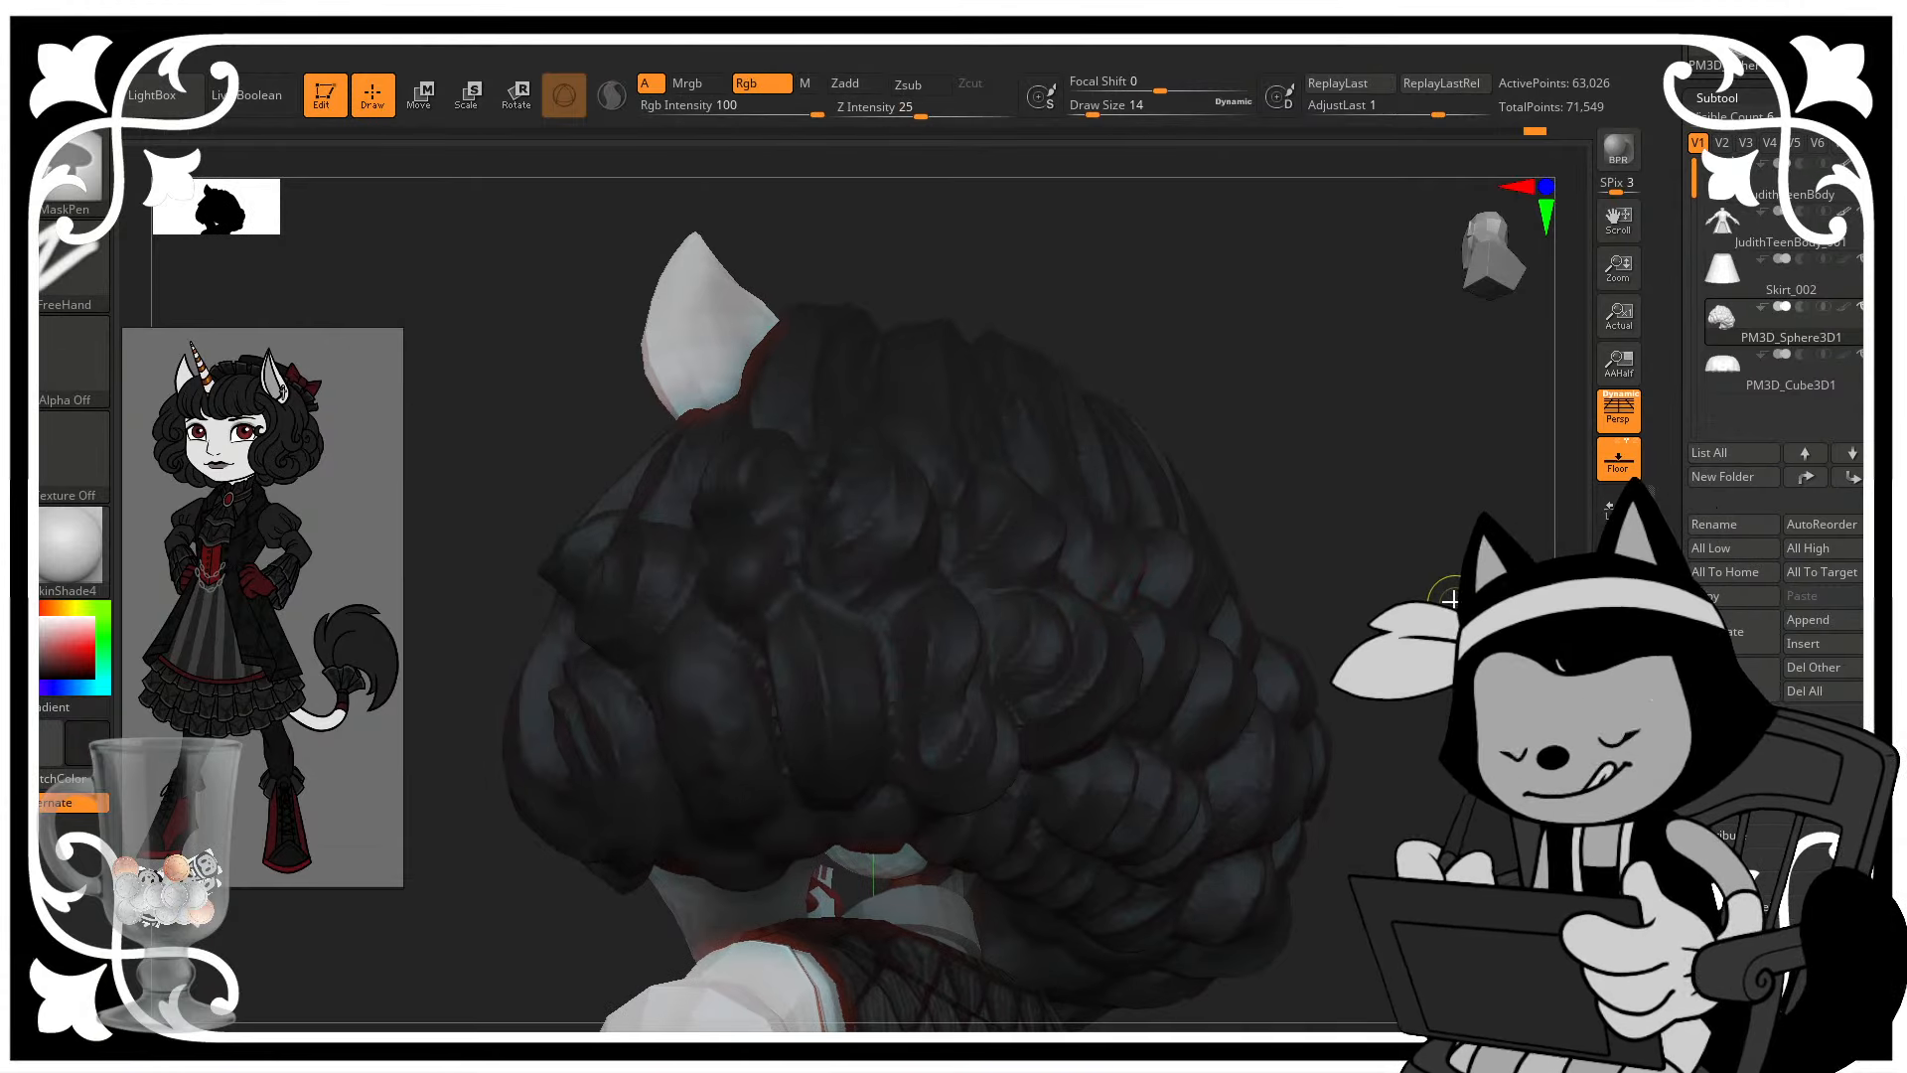
{"action": "key", "text": "ctrl+s"}
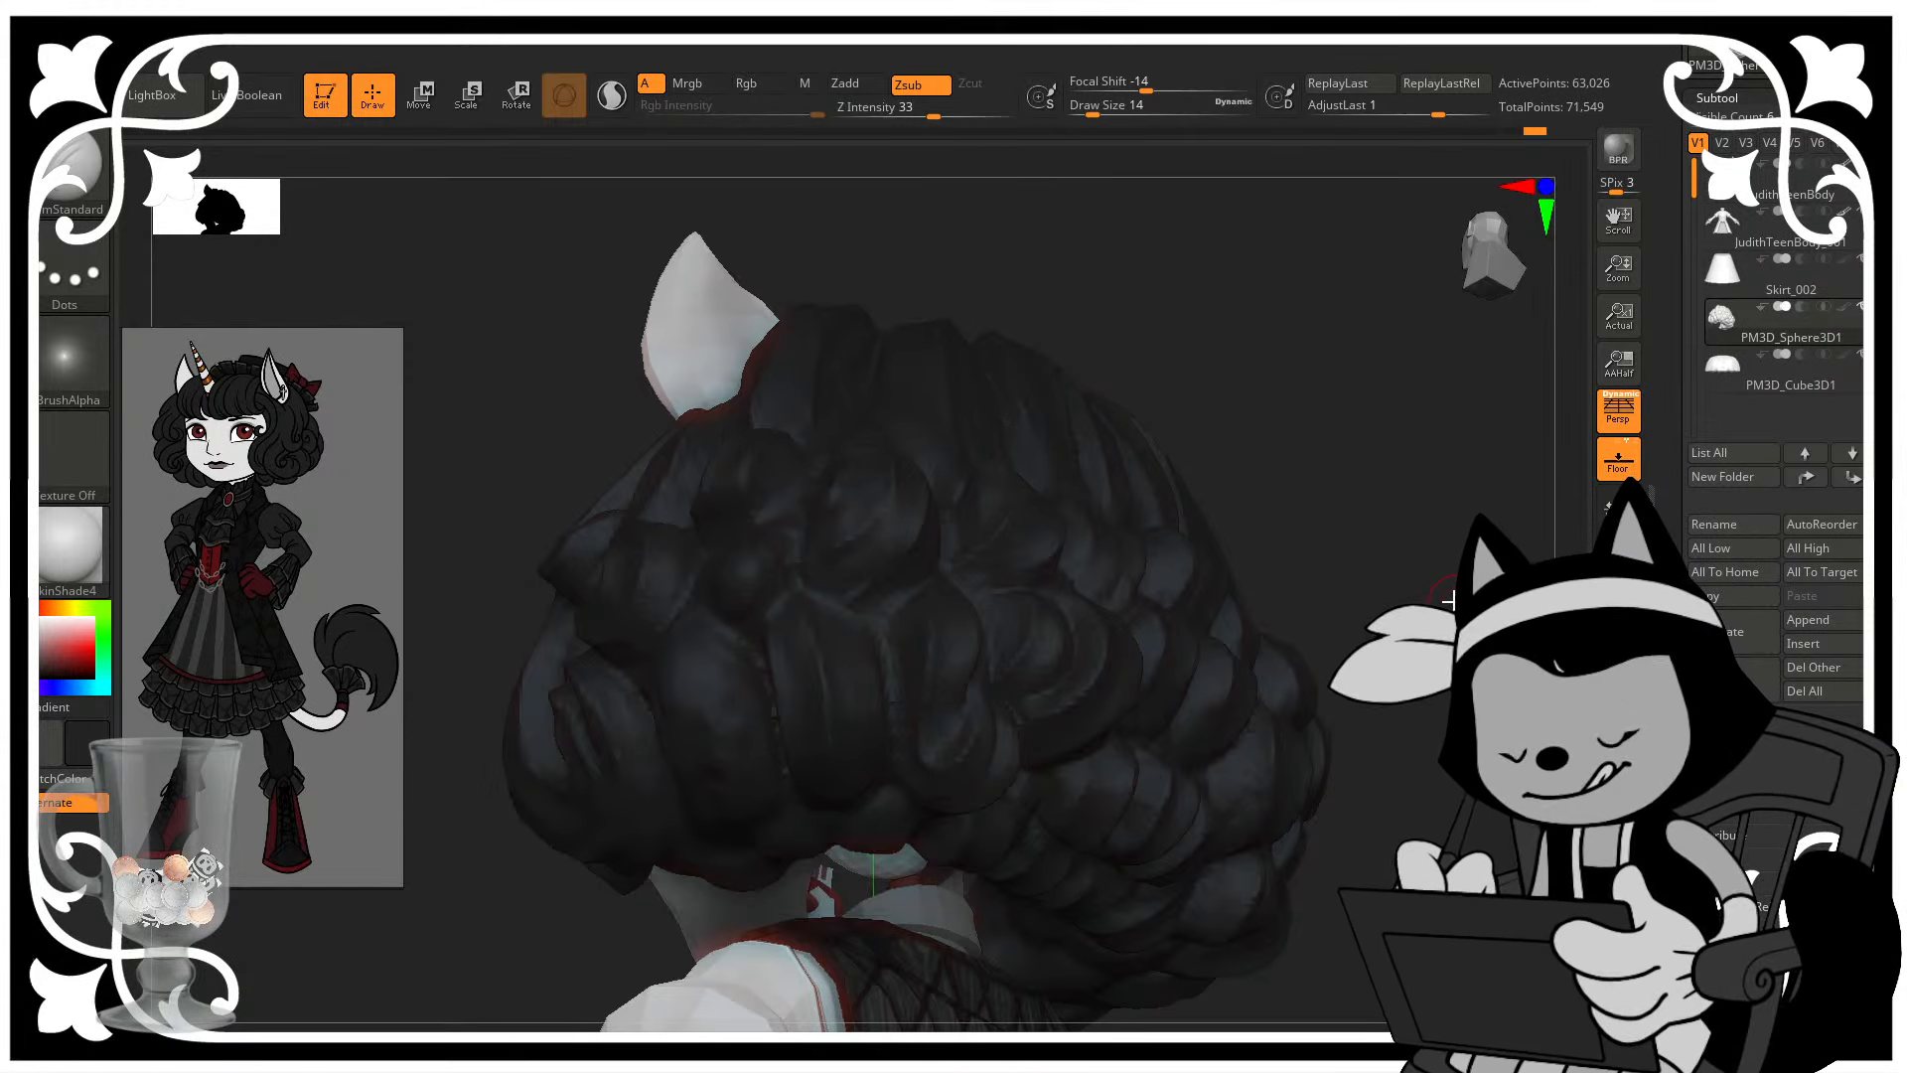
- Recut the creases between the curls below the ear on the side of the hair, and save the project
{"action": "mouse_move", "coordinate": [1450, 600]}
{"action": "left_mouse_down"}
{"action": "mouse_move", "coordinate": [1221, 449]}
{"action": "mouse_move", "coordinate": [778, 575]}
{"action": "left_mouse_up"}
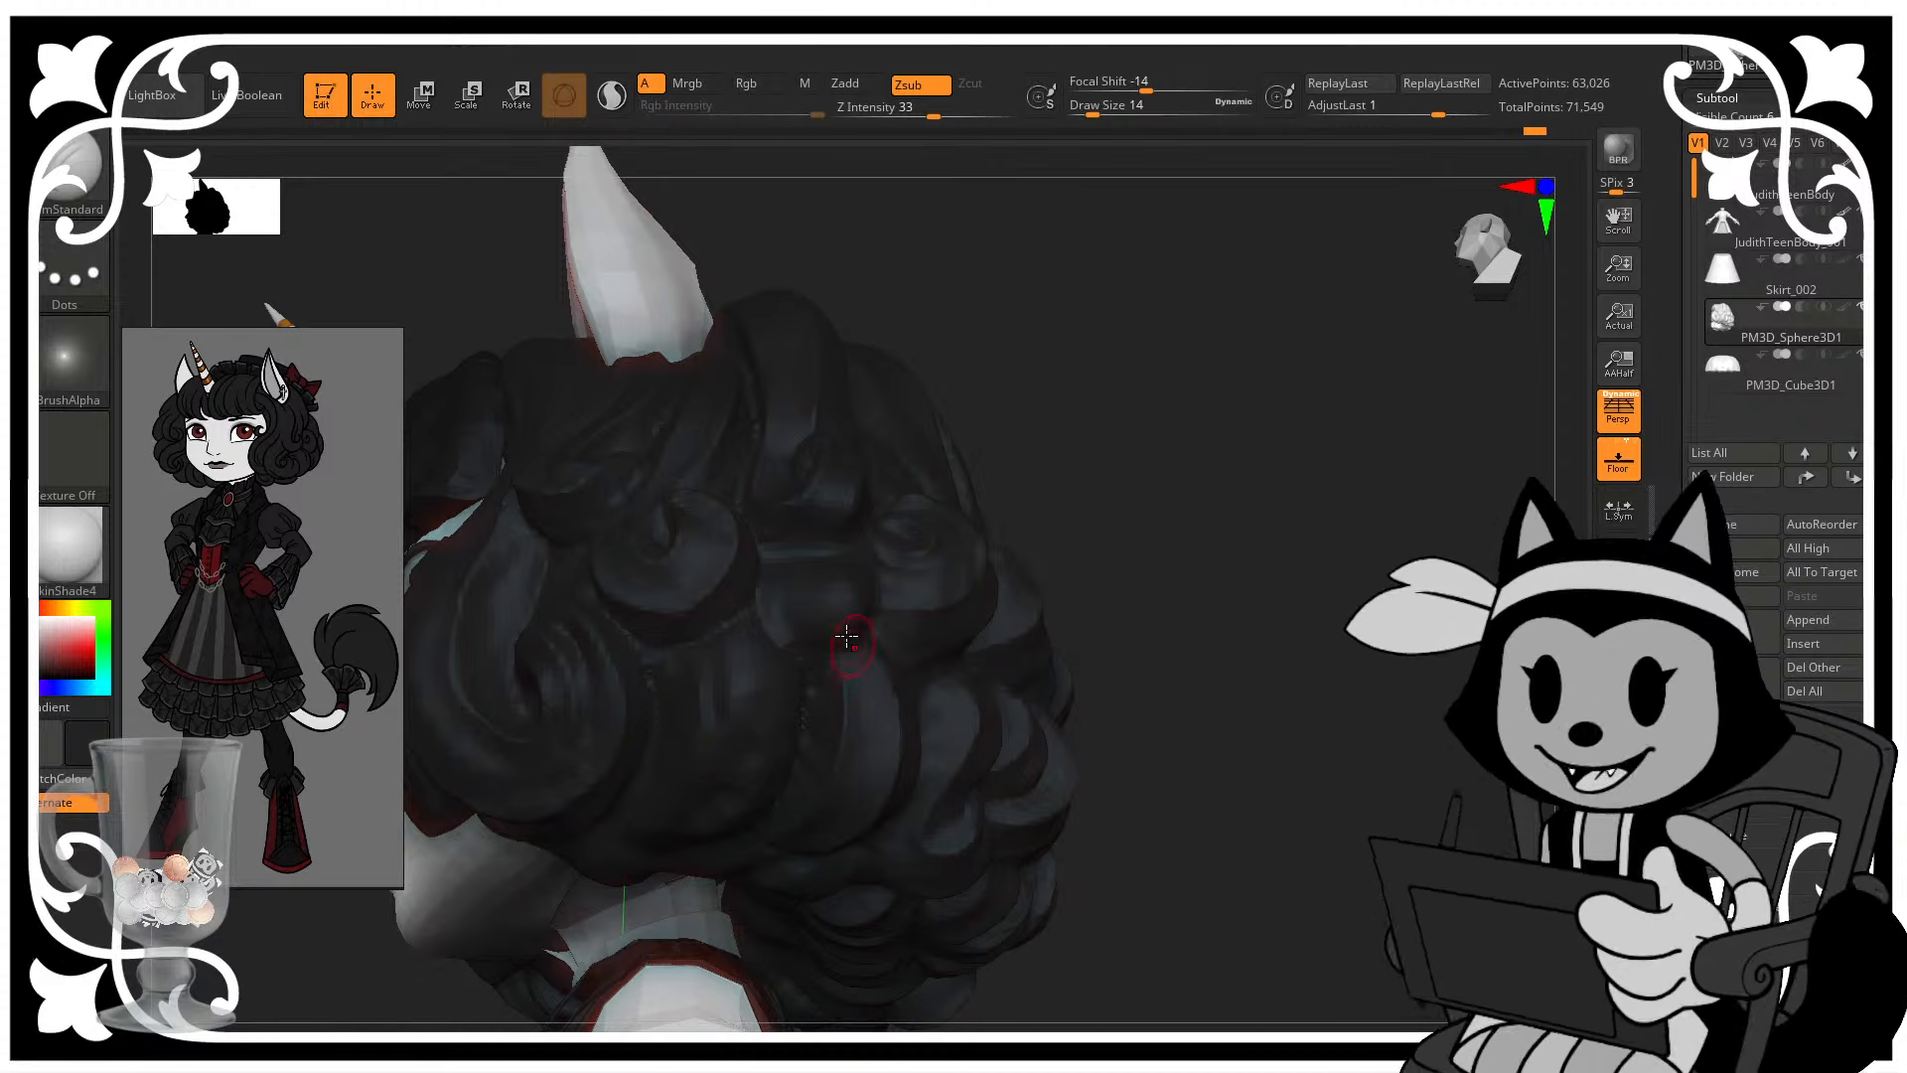
{"action": "mouse_move", "coordinate": [1056, 503]}
{"action": "left_mouse_down", "text": "alt"}
{"action": "mouse_move", "coordinate": [1062, 550]}
{"action": "mouse_move", "coordinate": [1197, 398]}
{"action": "mouse_move", "coordinate": [1065, 546]}
{"action": "left_mouse_up", "text": "alt"}
{"action": "key", "text": "ctrl"}
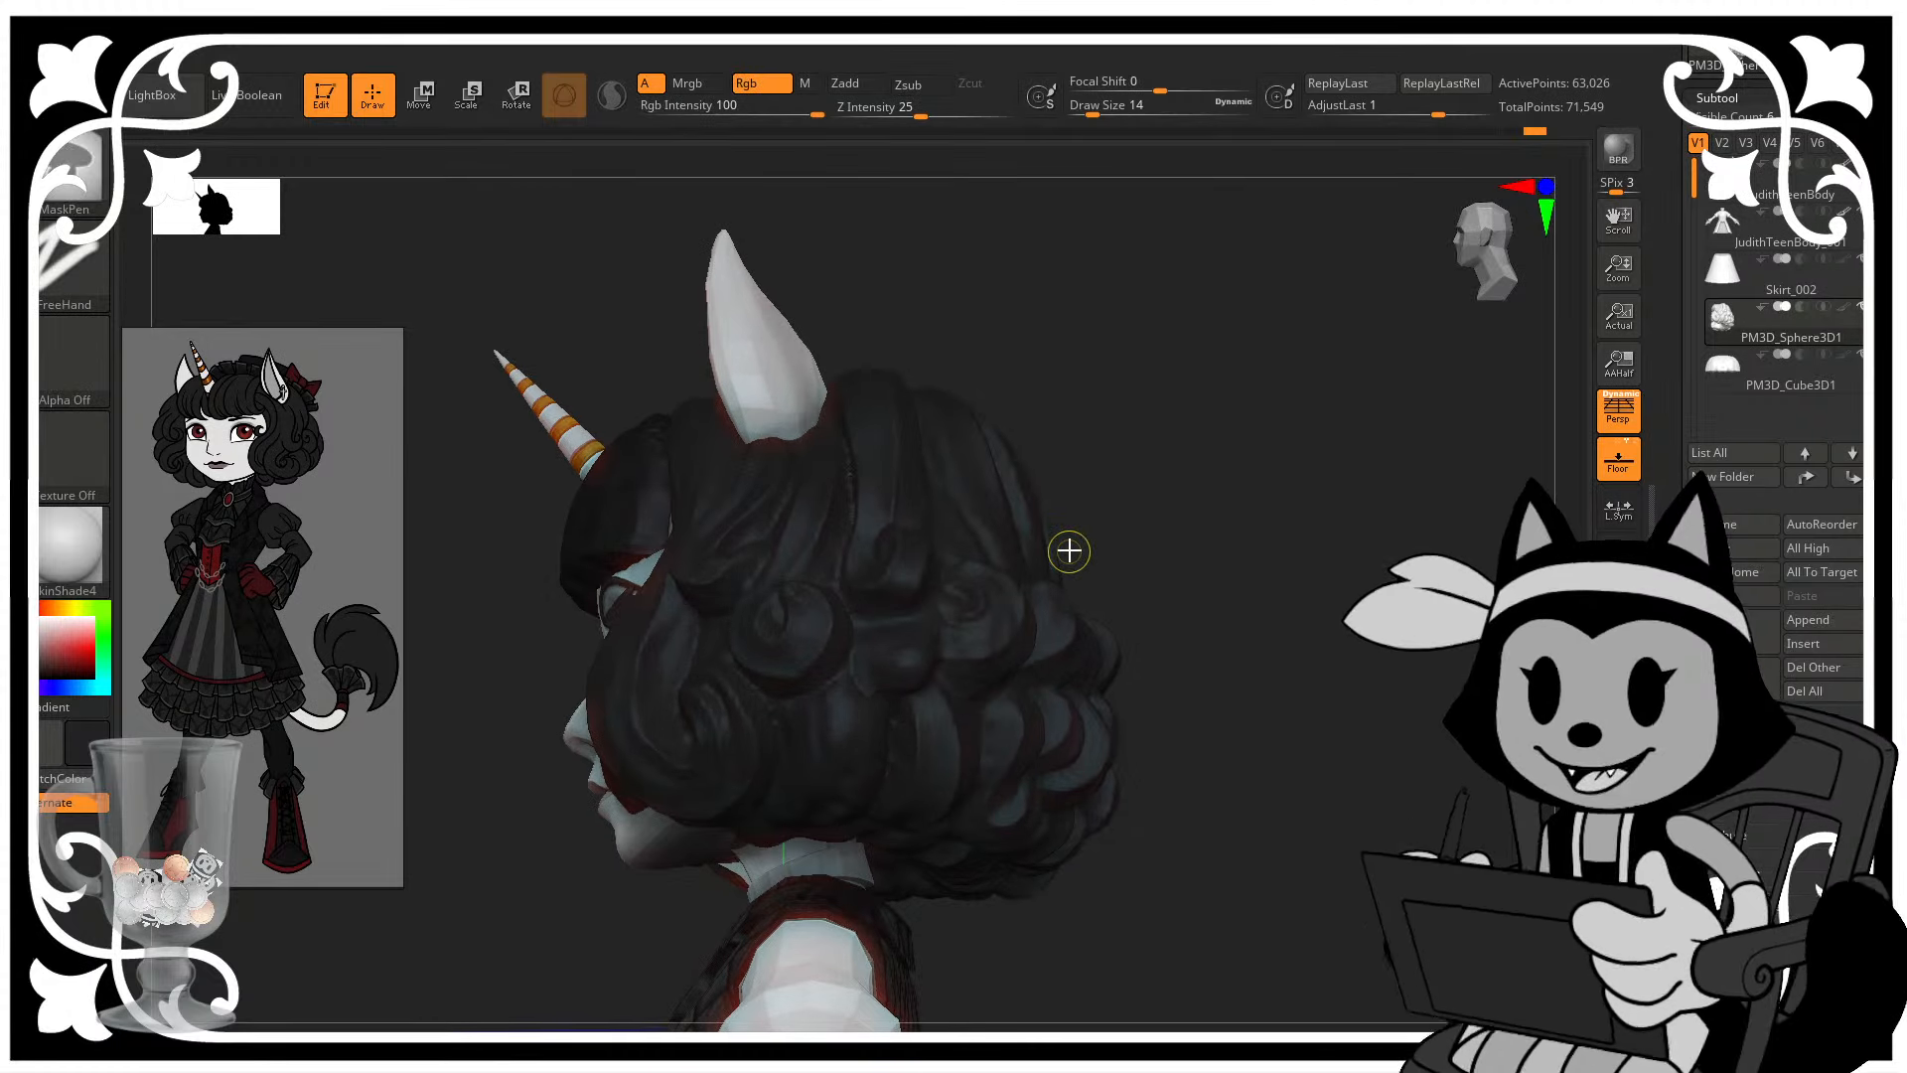
{"action": "key", "text": "ctrl+s"}
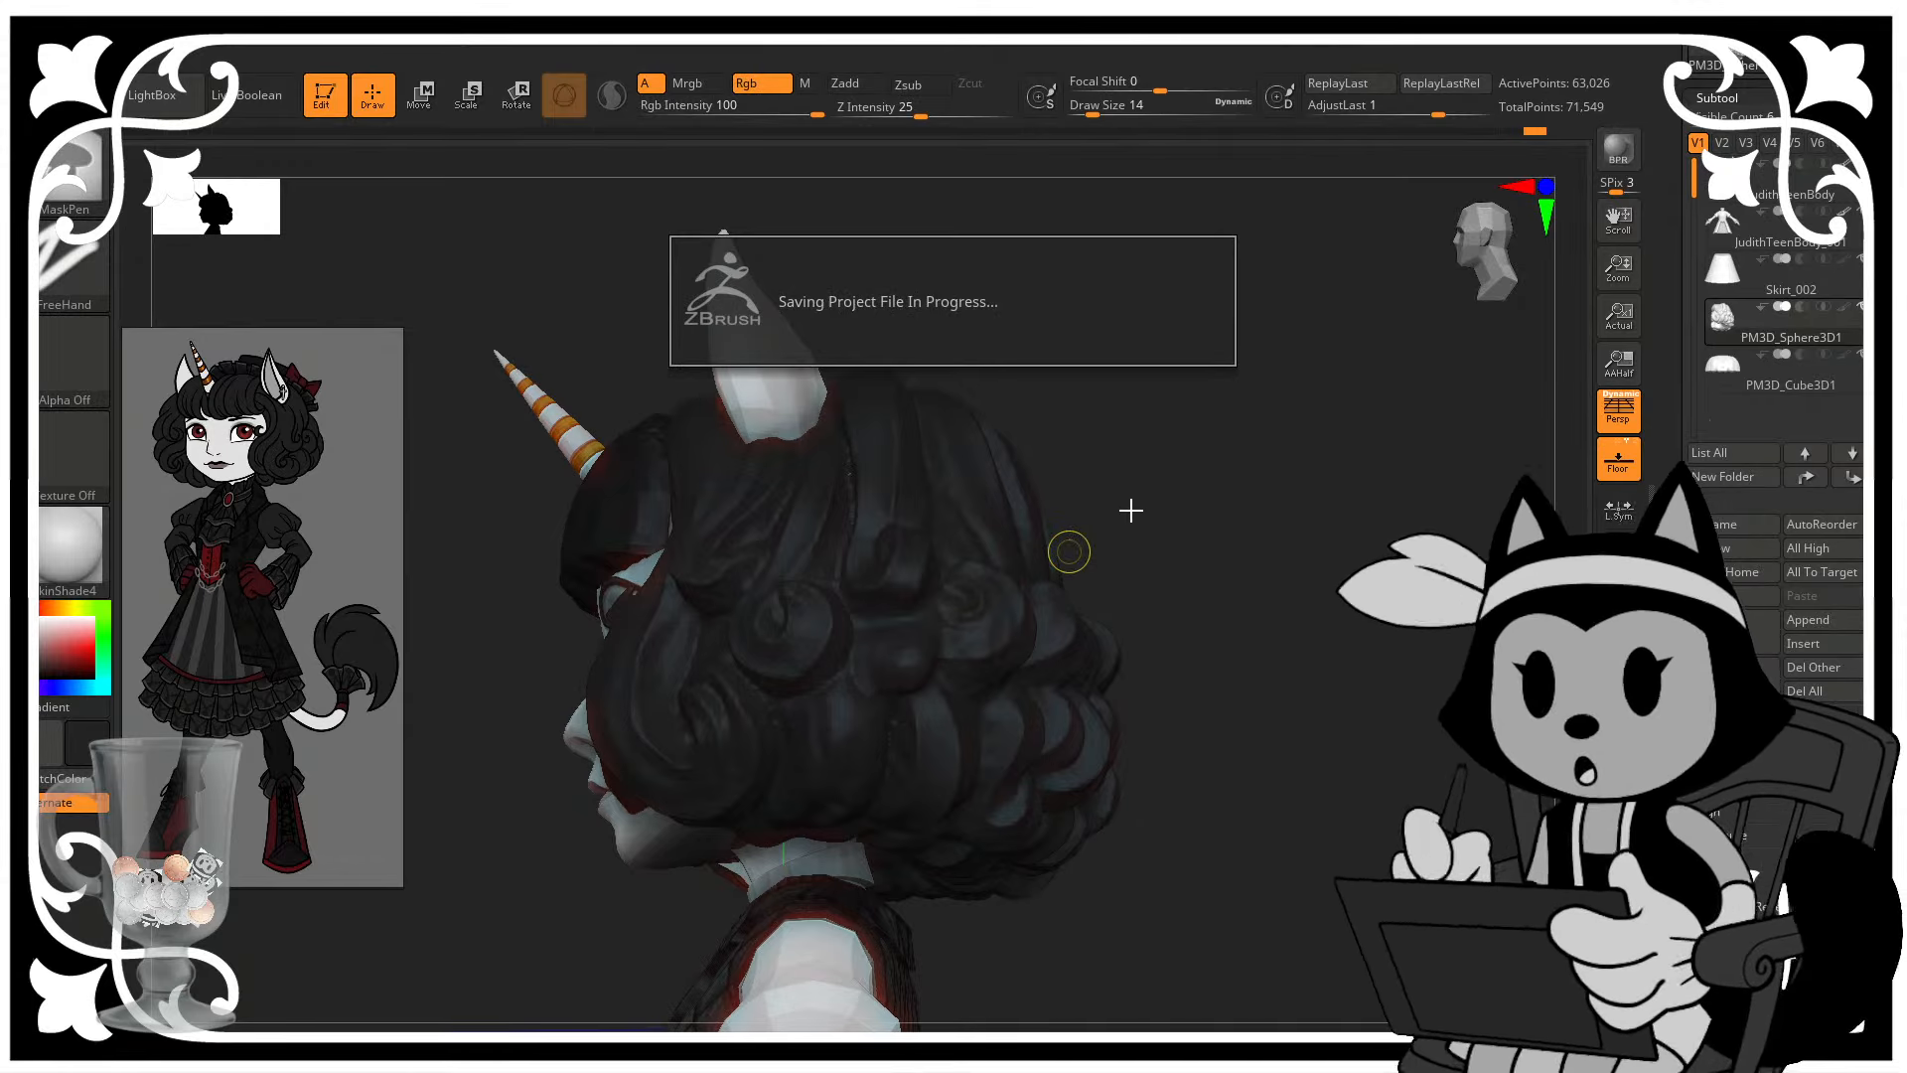
- Adjust the silhouette of the curls at the side and back of the bob using the Move brush at draw sizes 58 and 54
{"action": "left_click_drag", "start_coordinate": [1142, 532], "coordinate": [1174, 550]}
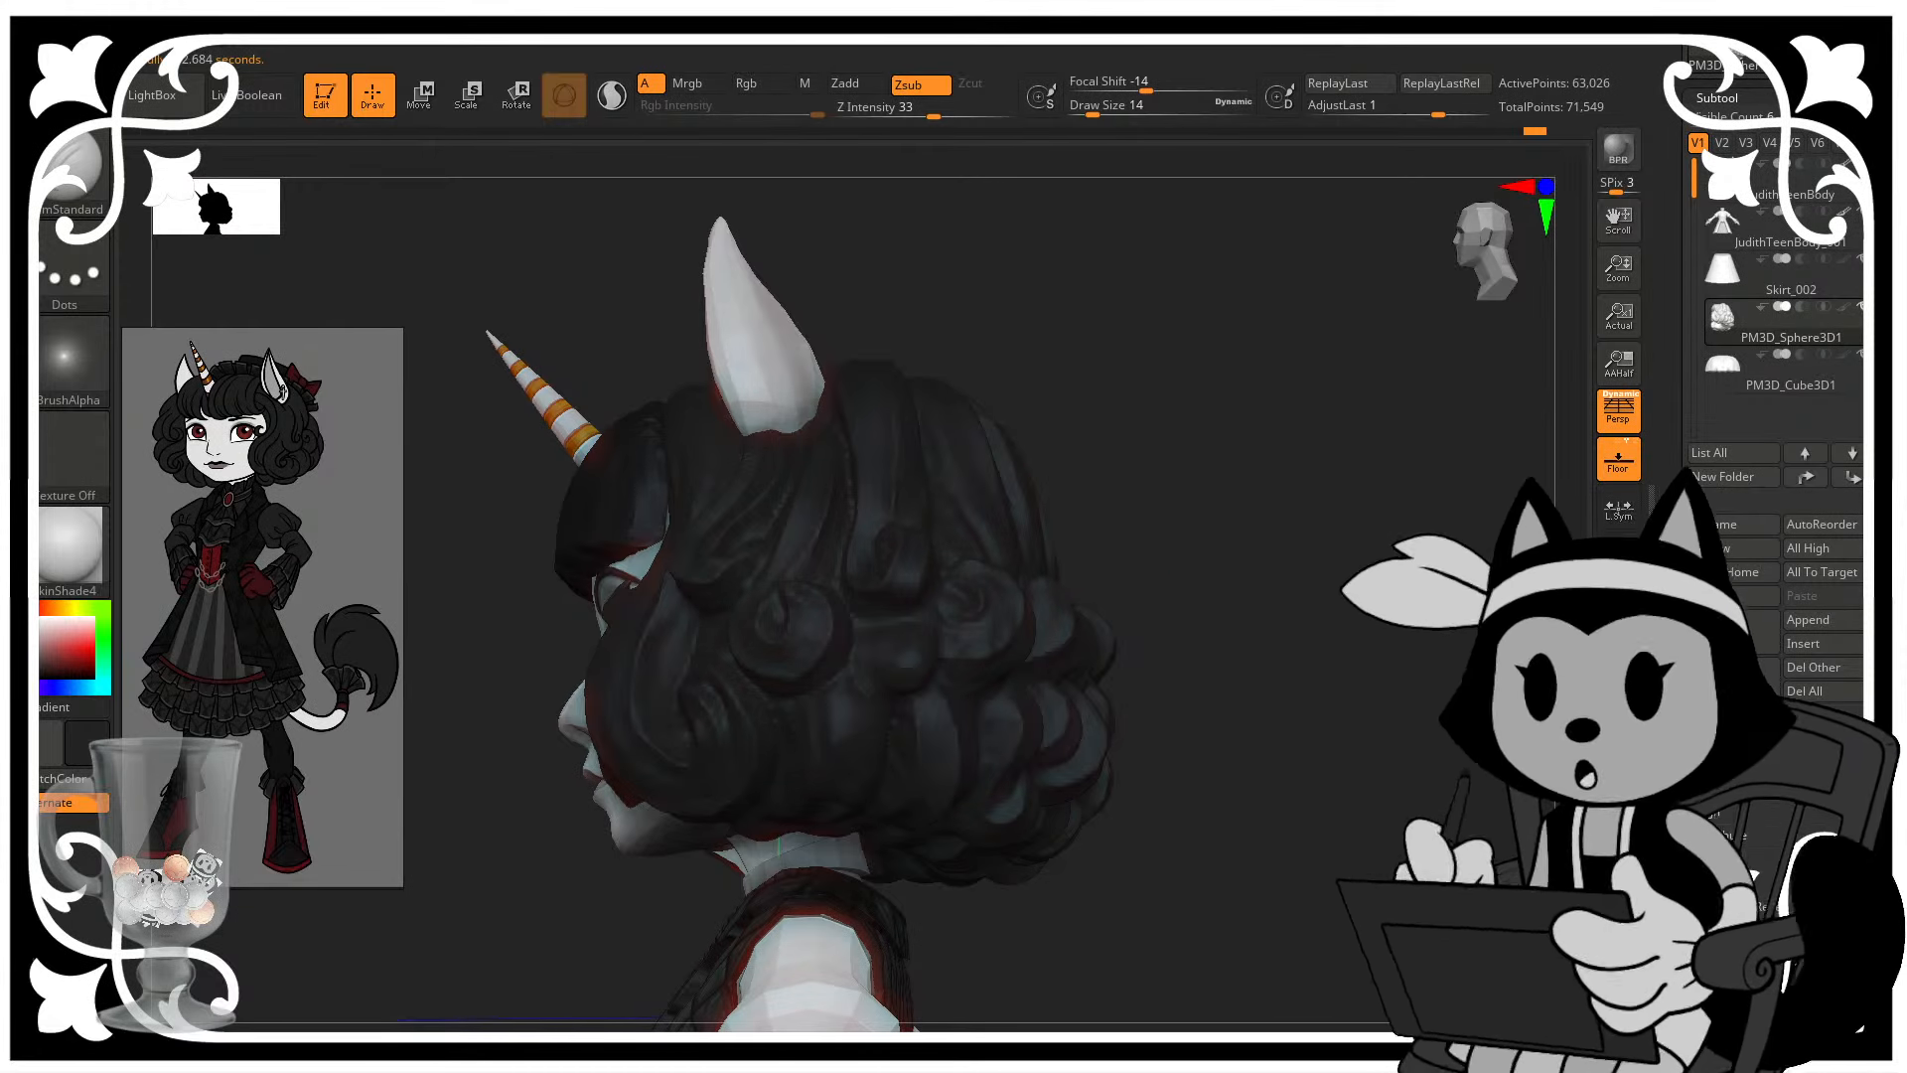
{"action": "left_click_drag", "start_coordinate": [1173, 550], "coordinate": [1177, 636], "text": "alt"}
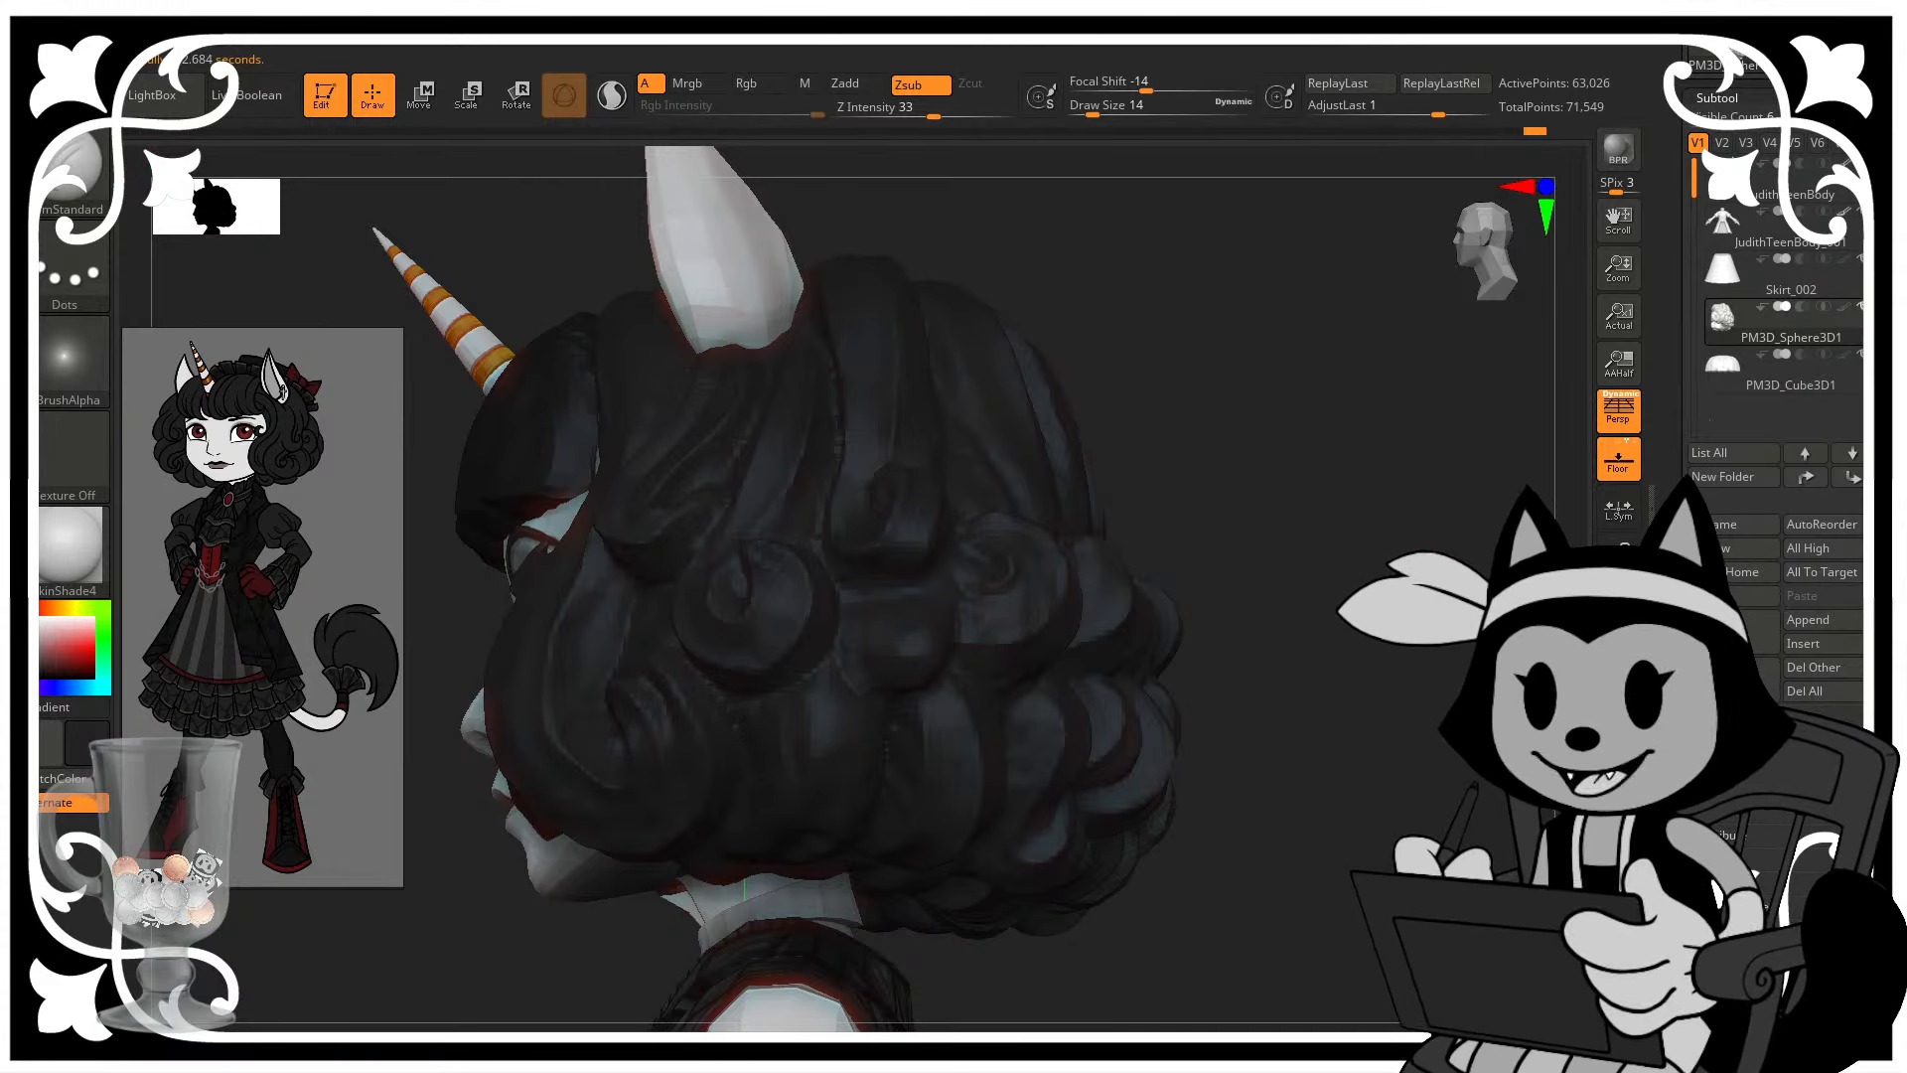
{"action": "left_click_drag", "start_coordinate": [1282, 755], "coordinate": [1520, 627], "text": "alt"}
{"action": "left_click_drag", "start_coordinate": [1302, 628], "coordinate": [1079, 567]}
{"action": "mouse_move", "coordinate": [1375, 598]}
{"action": "left_mouse_down"}
{"action": "mouse_move", "coordinate": [1417, 665]}
{"action": "mouse_move", "coordinate": [1238, 553]}
{"action": "mouse_move", "coordinate": [1363, 517]}
{"action": "mouse_move", "coordinate": [1123, 567]}
{"action": "left_mouse_up"}
{"action": "key", "text": "b"}
{"action": "key", "text": "m"}
{"action": "key", "text": "v"}
{"action": "key", "text": "bracketright"}
{"action": "key", "text": "bracketright"}
{"action": "key", "text": "bracketright"}
{"action": "key", "text": "bracketright"}
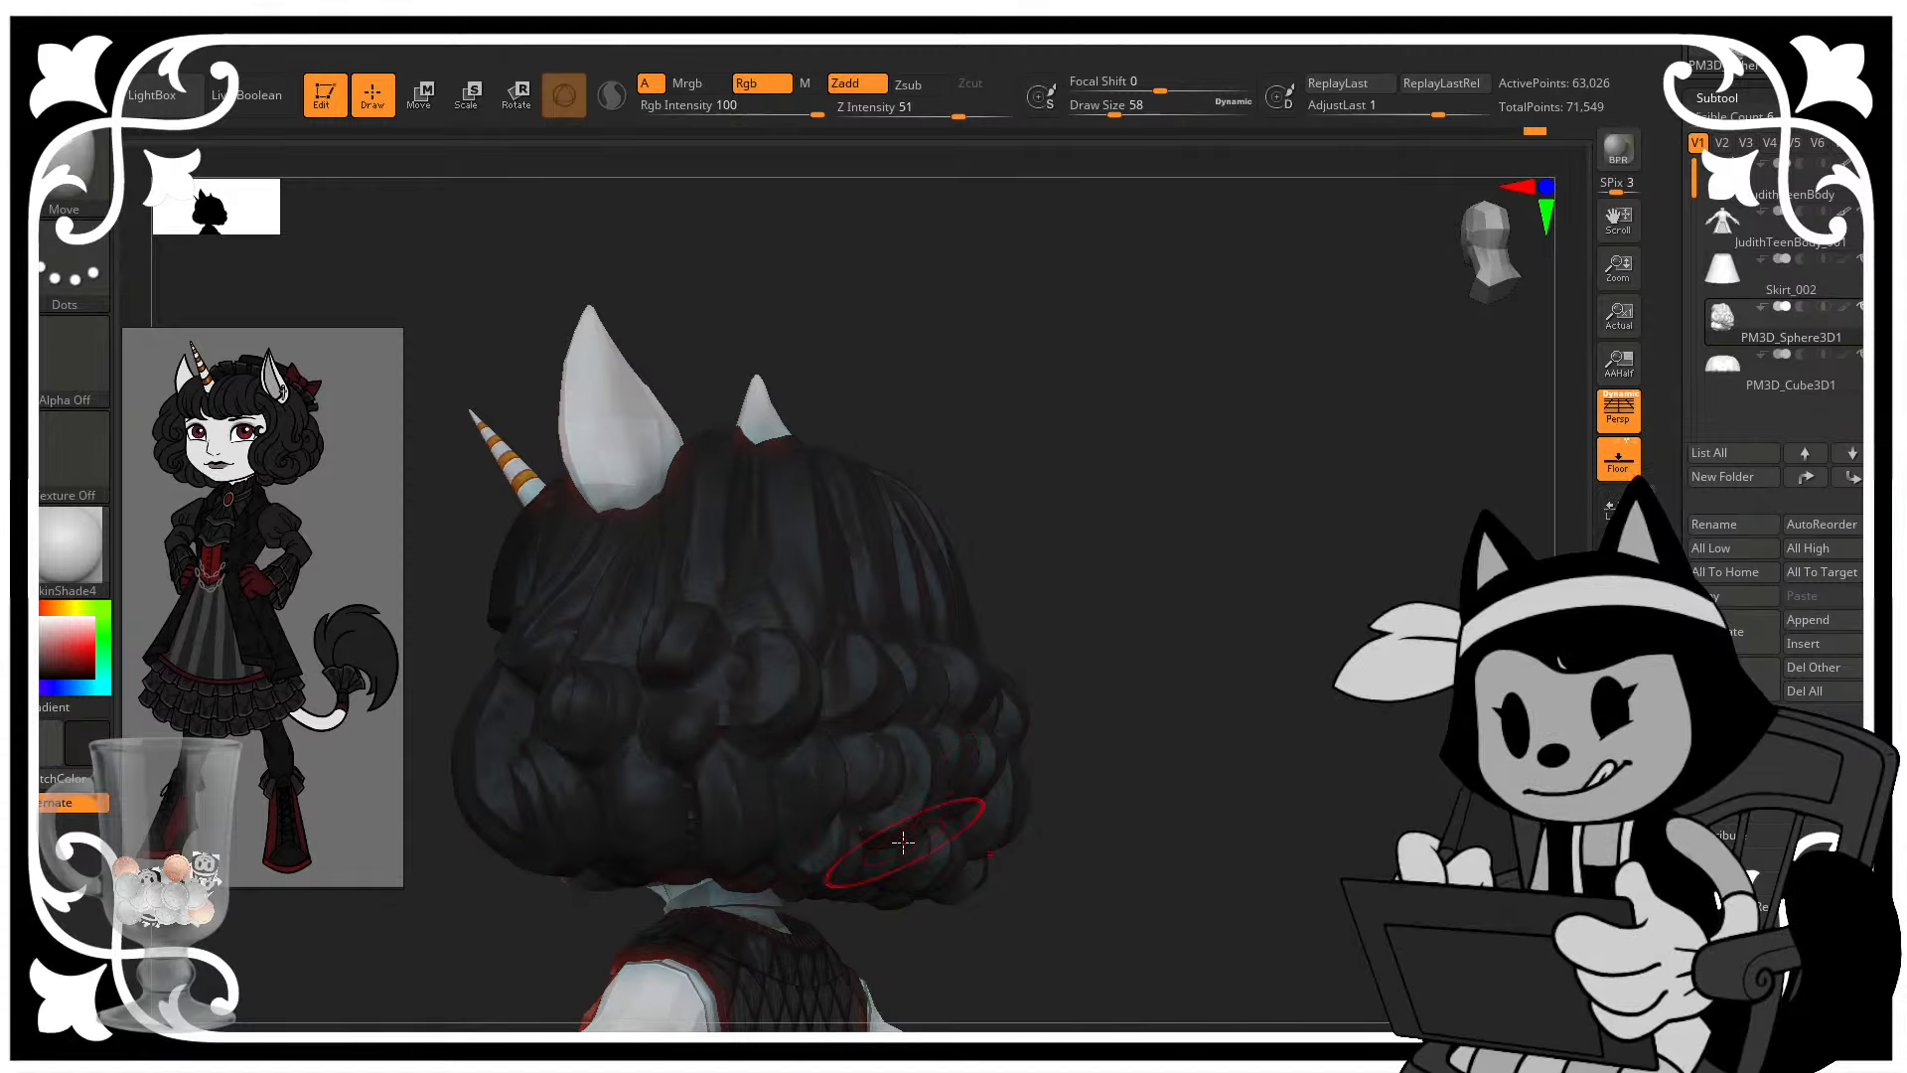
{"action": "left_click_drag", "start_coordinate": [1056, 702], "coordinate": [1222, 720]}
{"action": "key", "text": "bracketleft"}
{"action": "left_click_drag", "start_coordinate": [1217, 626], "coordinate": [1268, 600]}
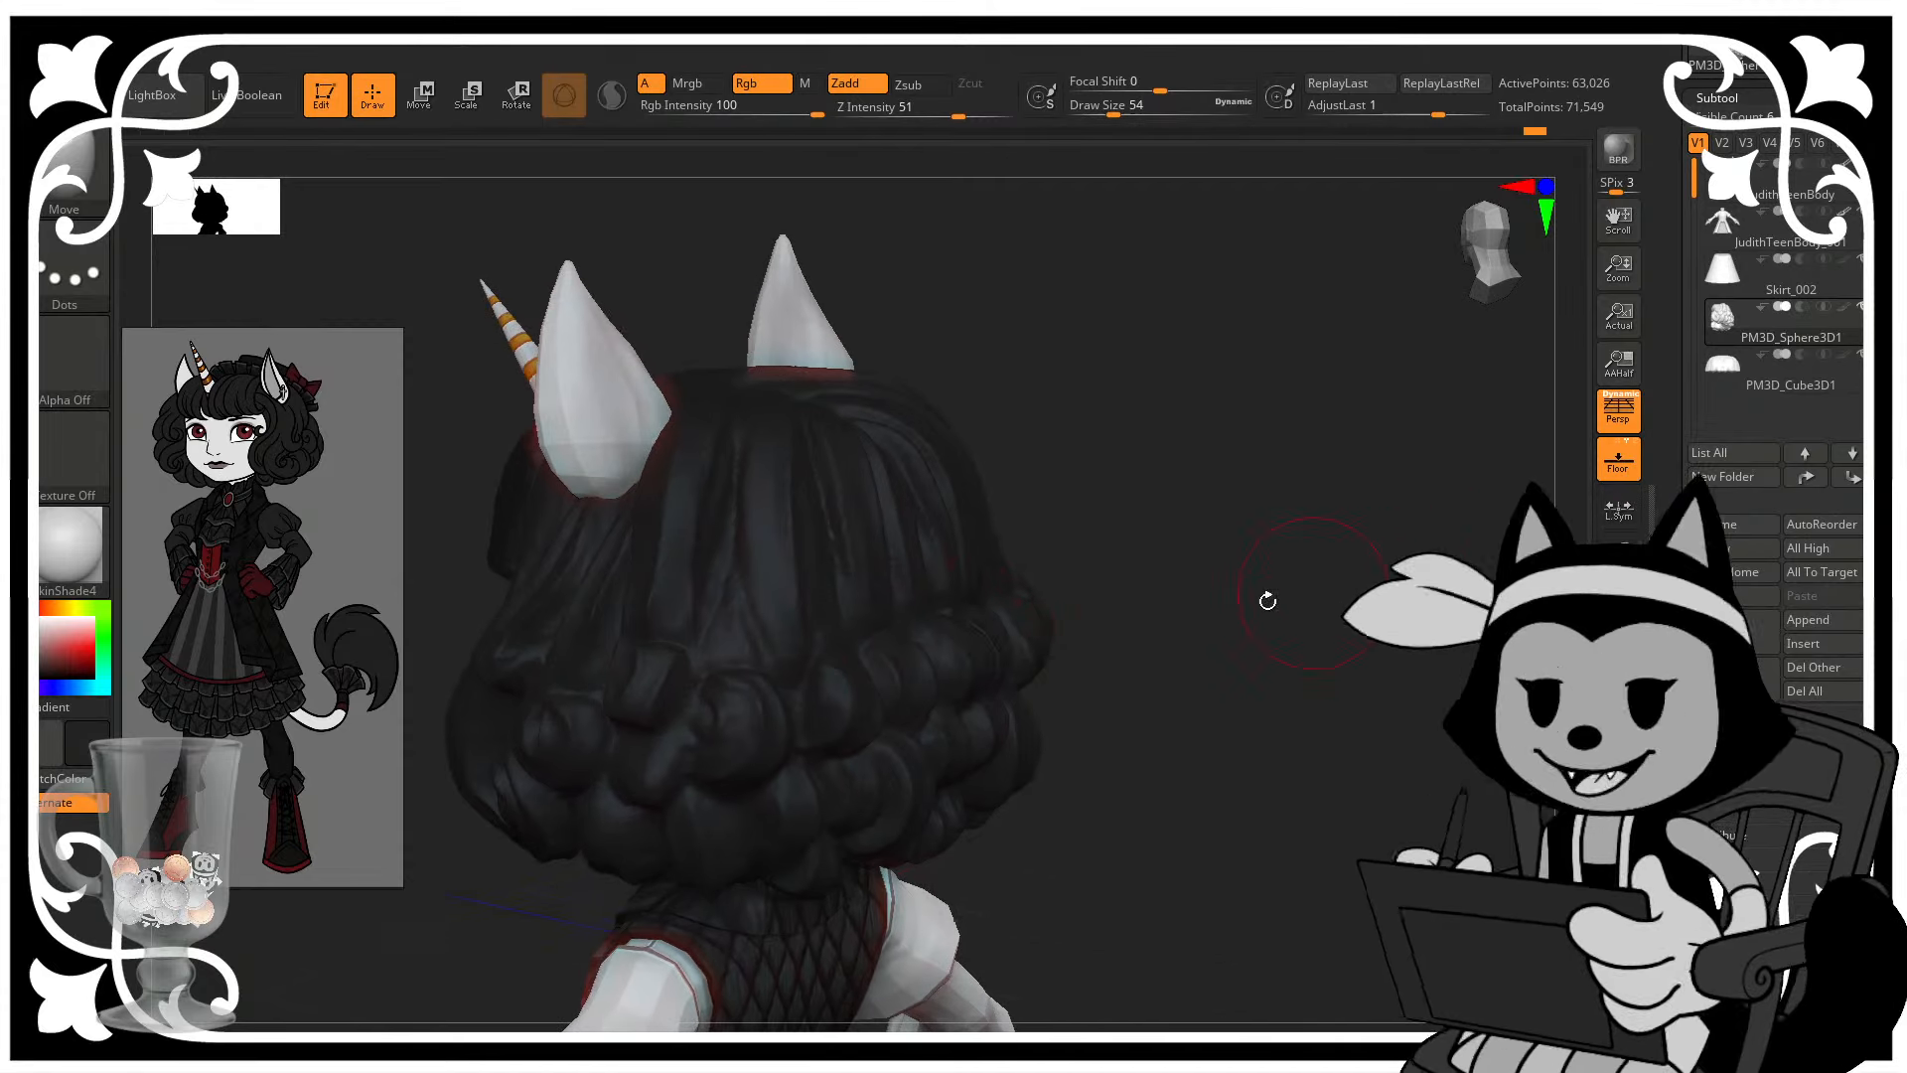
- Reposition the middle-row curls at the back of the bob using the Move brush at draw sizes 42 and 38
{"action": "mouse_move", "coordinate": [1102, 586]}
{"action": "left_mouse_down"}
{"action": "mouse_move", "coordinate": [1199, 560]}
{"action": "mouse_move", "coordinate": [1163, 558]}
{"action": "mouse_move", "coordinate": [1134, 671]}
{"action": "left_mouse_up"}
{"action": "mouse_move", "coordinate": [1190, 565]}
{"action": "left_mouse_down"}
{"action": "mouse_move", "coordinate": [1223, 618]}
{"action": "mouse_move", "coordinate": [979, 660]}
{"action": "mouse_move", "coordinate": [1264, 522]}
{"action": "left_mouse_up"}
{"action": "left_click_drag", "start_coordinate": [1001, 617], "coordinate": [994, 630]}
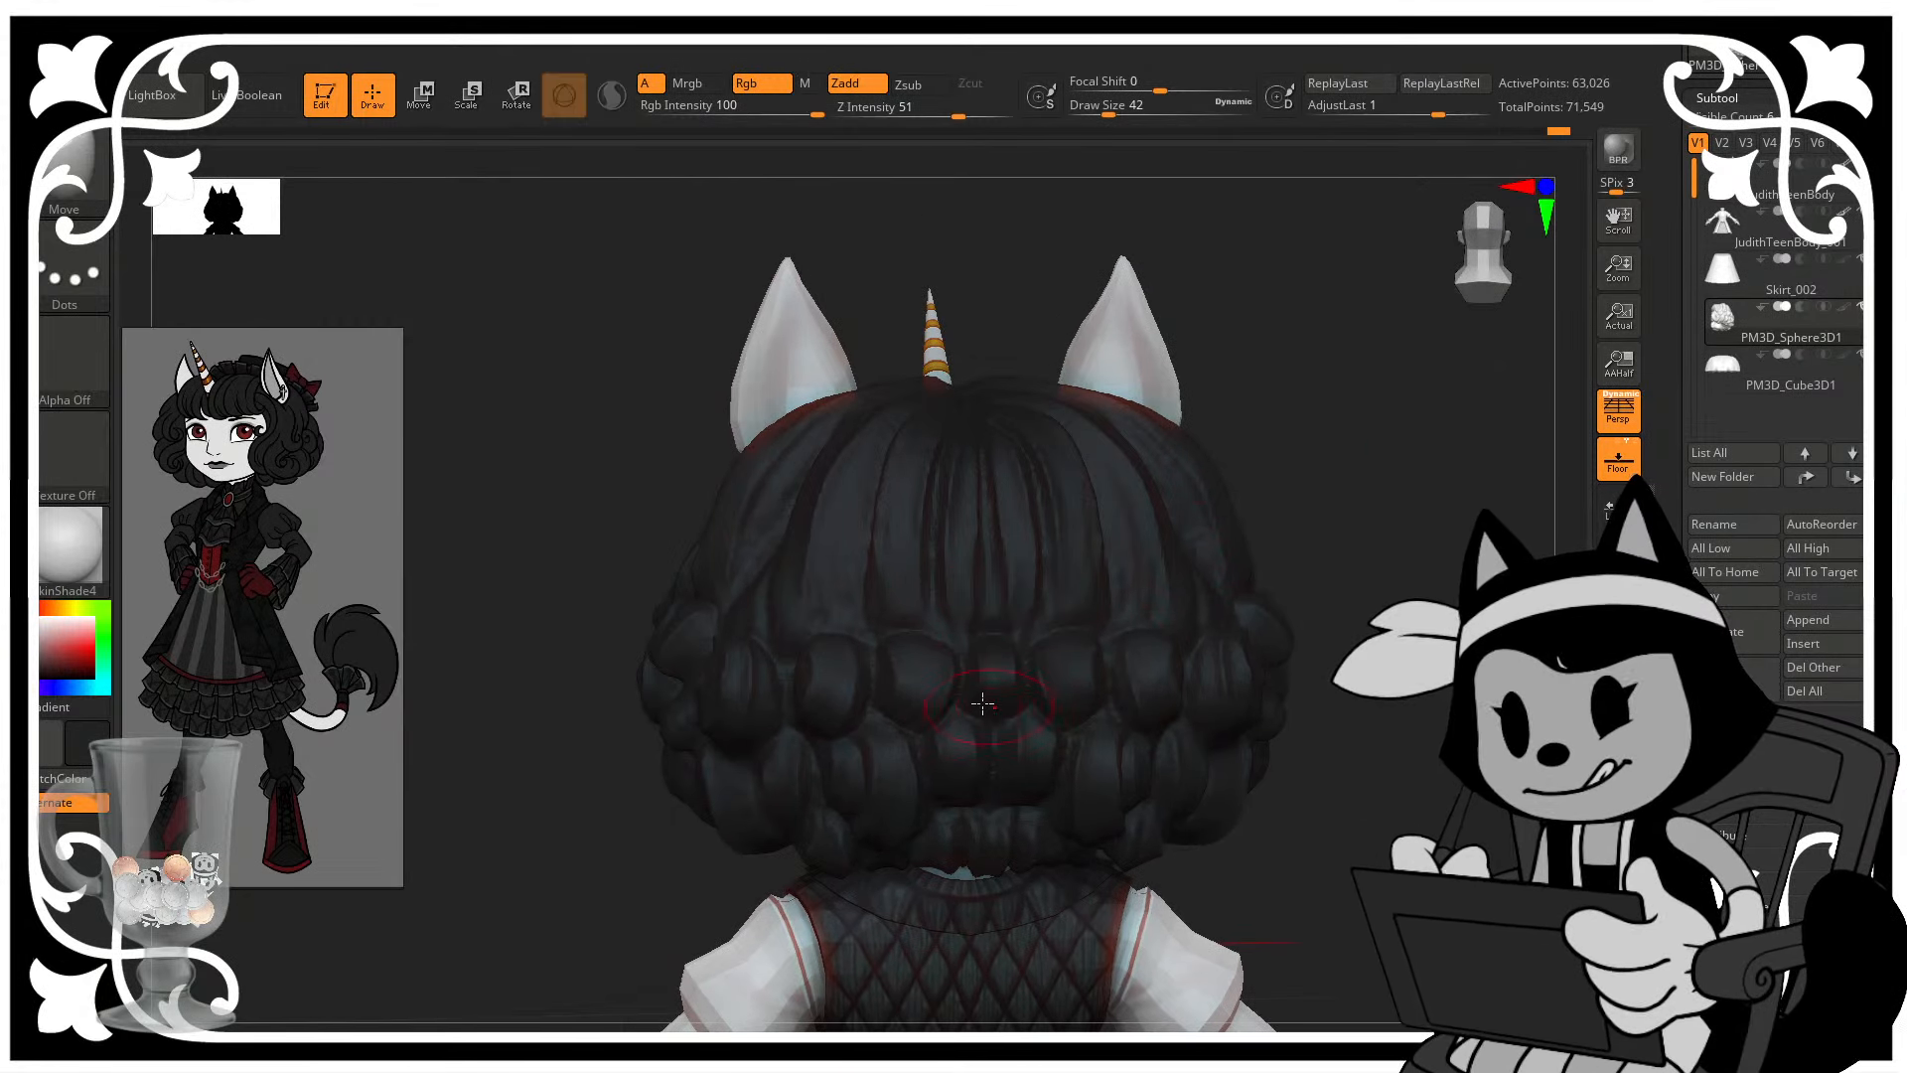
{"action": "left_click_drag", "start_coordinate": [1367, 498], "coordinate": [1385, 488]}
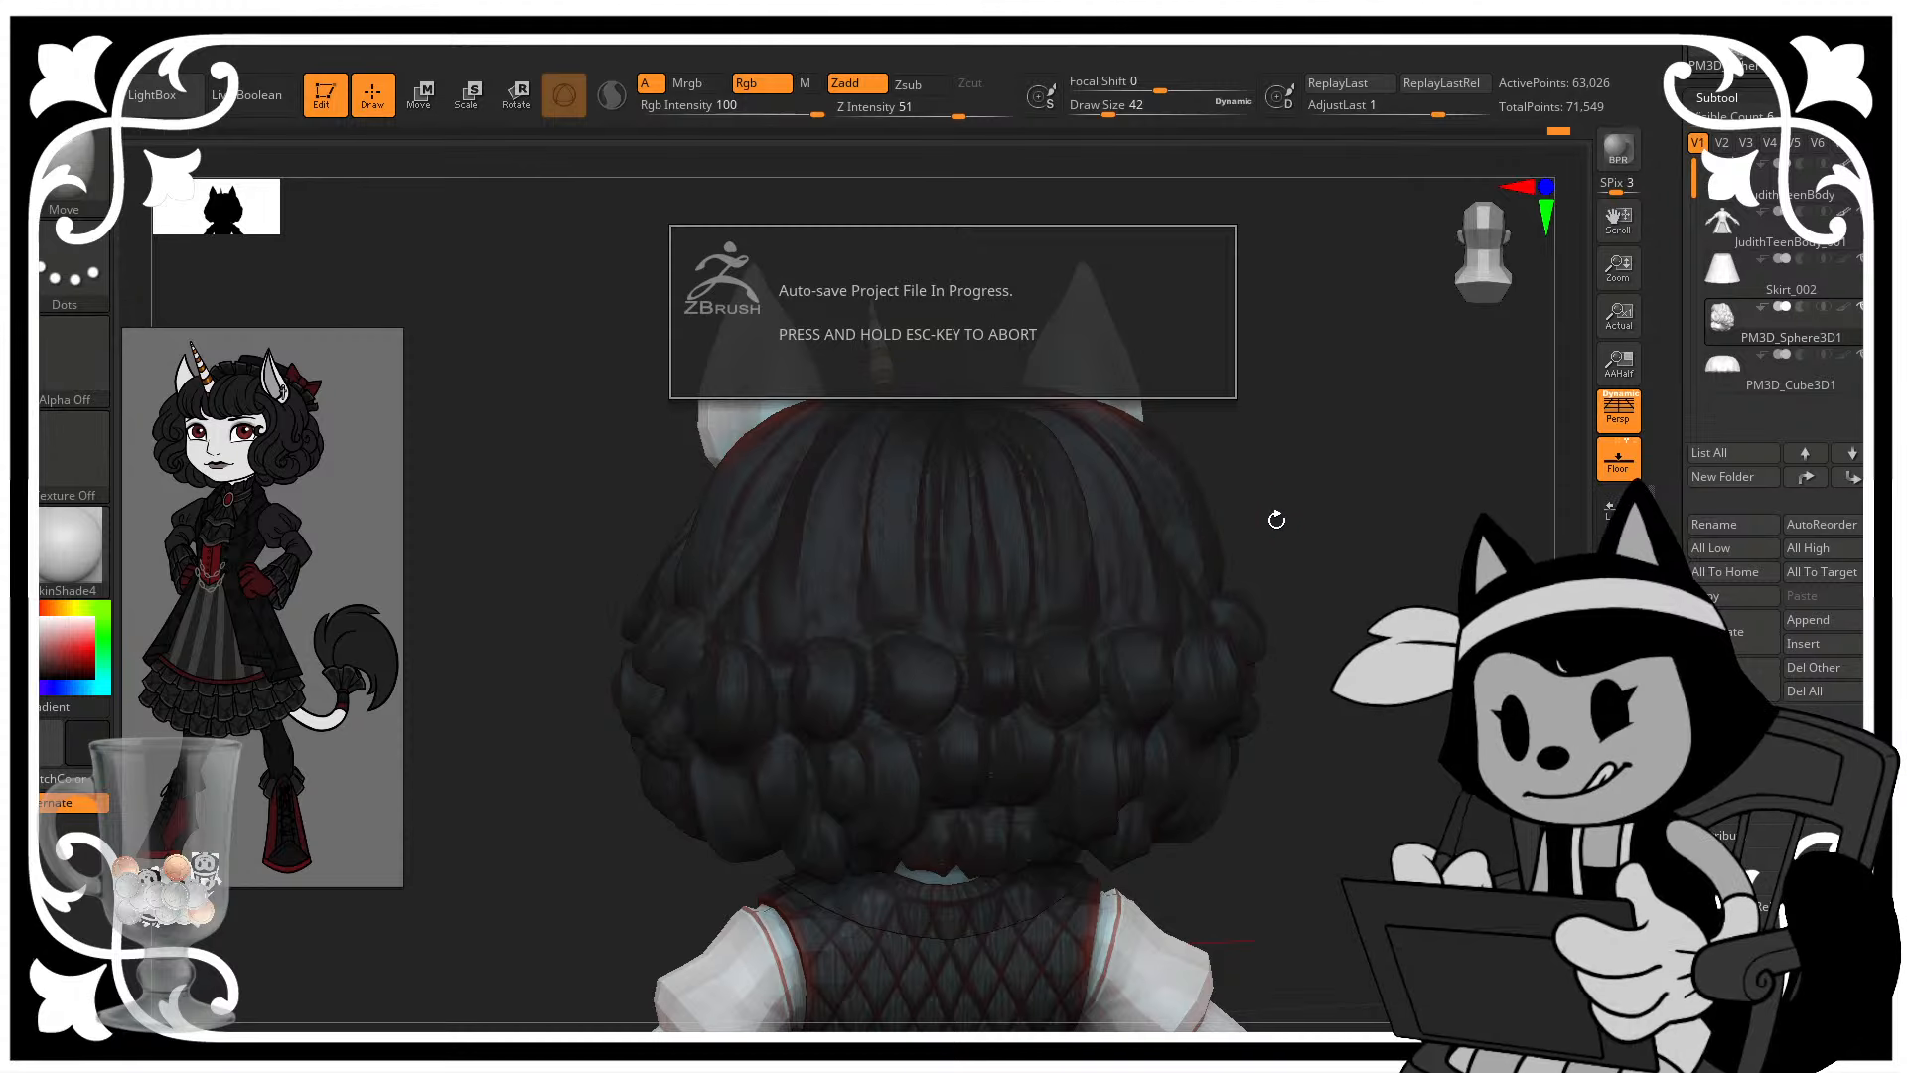
{"action": "left_click_drag", "start_coordinate": [848, 676], "coordinate": [844, 642]}
{"action": "left_click_drag", "start_coordinate": [1275, 460], "coordinate": [1280, 492]}
- Build up a vertical strand above the back curls with the ClayBuildup brush at draw size 22
{"action": "key", "text": "b"}
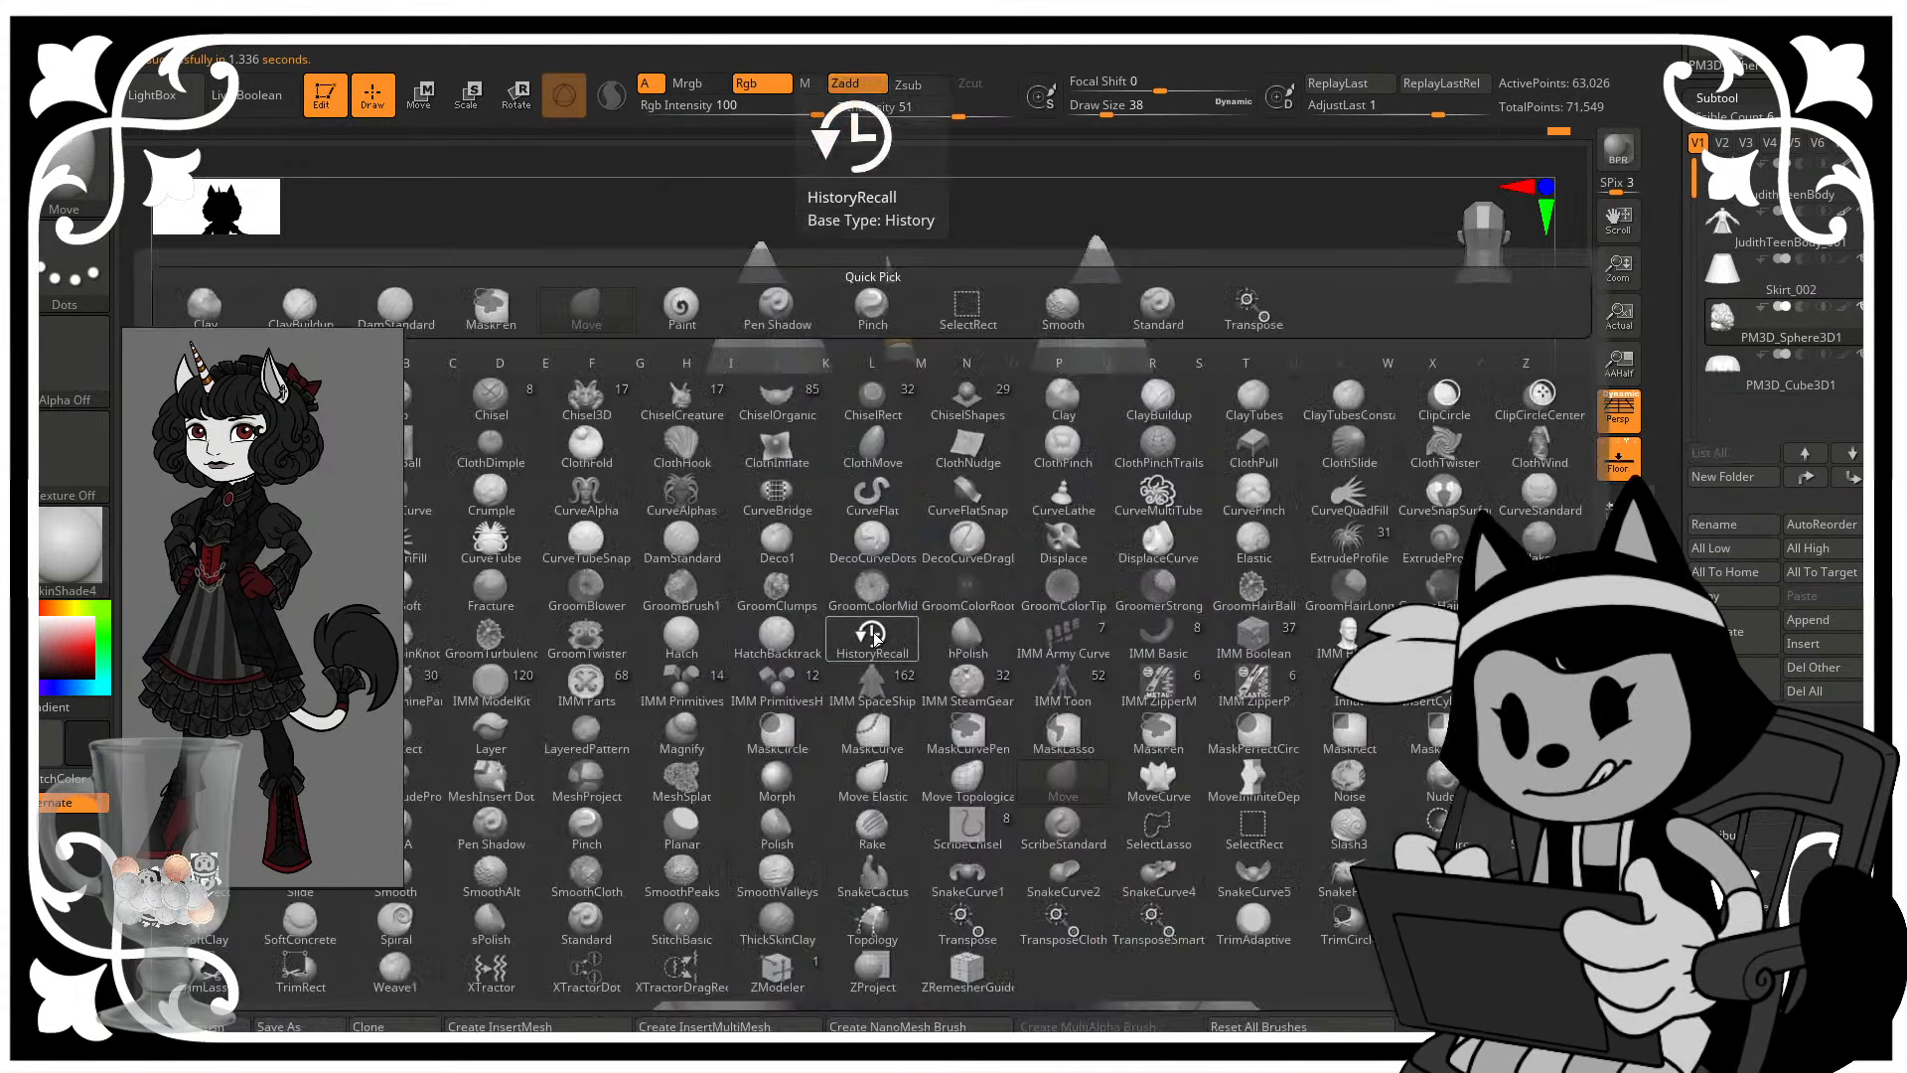
{"action": "key", "text": "c"}
{"action": "key", "text": "b"}
{"action": "key", "text": "bracketleft"}
{"action": "key", "text": "bracketleft"}
{"action": "left_click_drag", "start_coordinate": [858, 634], "coordinate": [873, 507]}
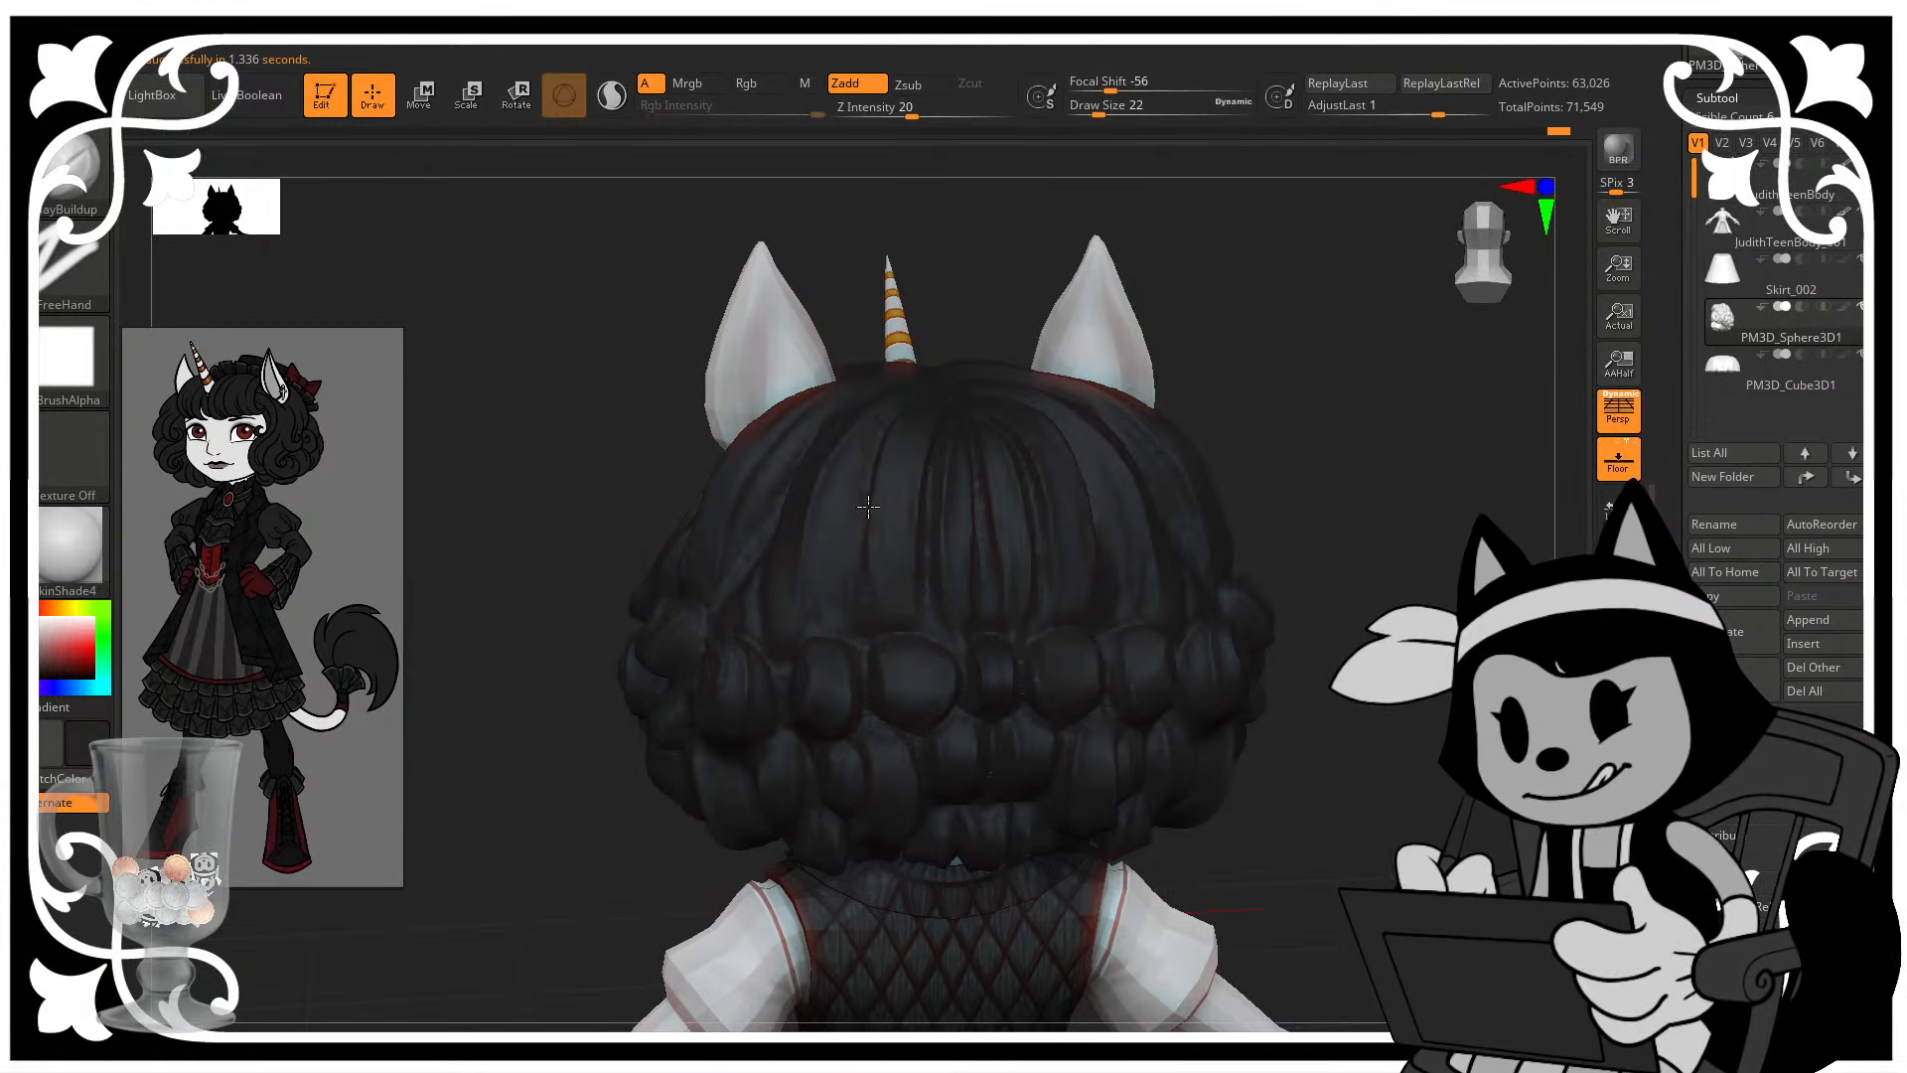
{"action": "left_click_drag", "start_coordinate": [1240, 294], "coordinate": [1305, 292]}
{"action": "left_click_drag", "start_coordinate": [862, 630], "coordinate": [878, 497]}
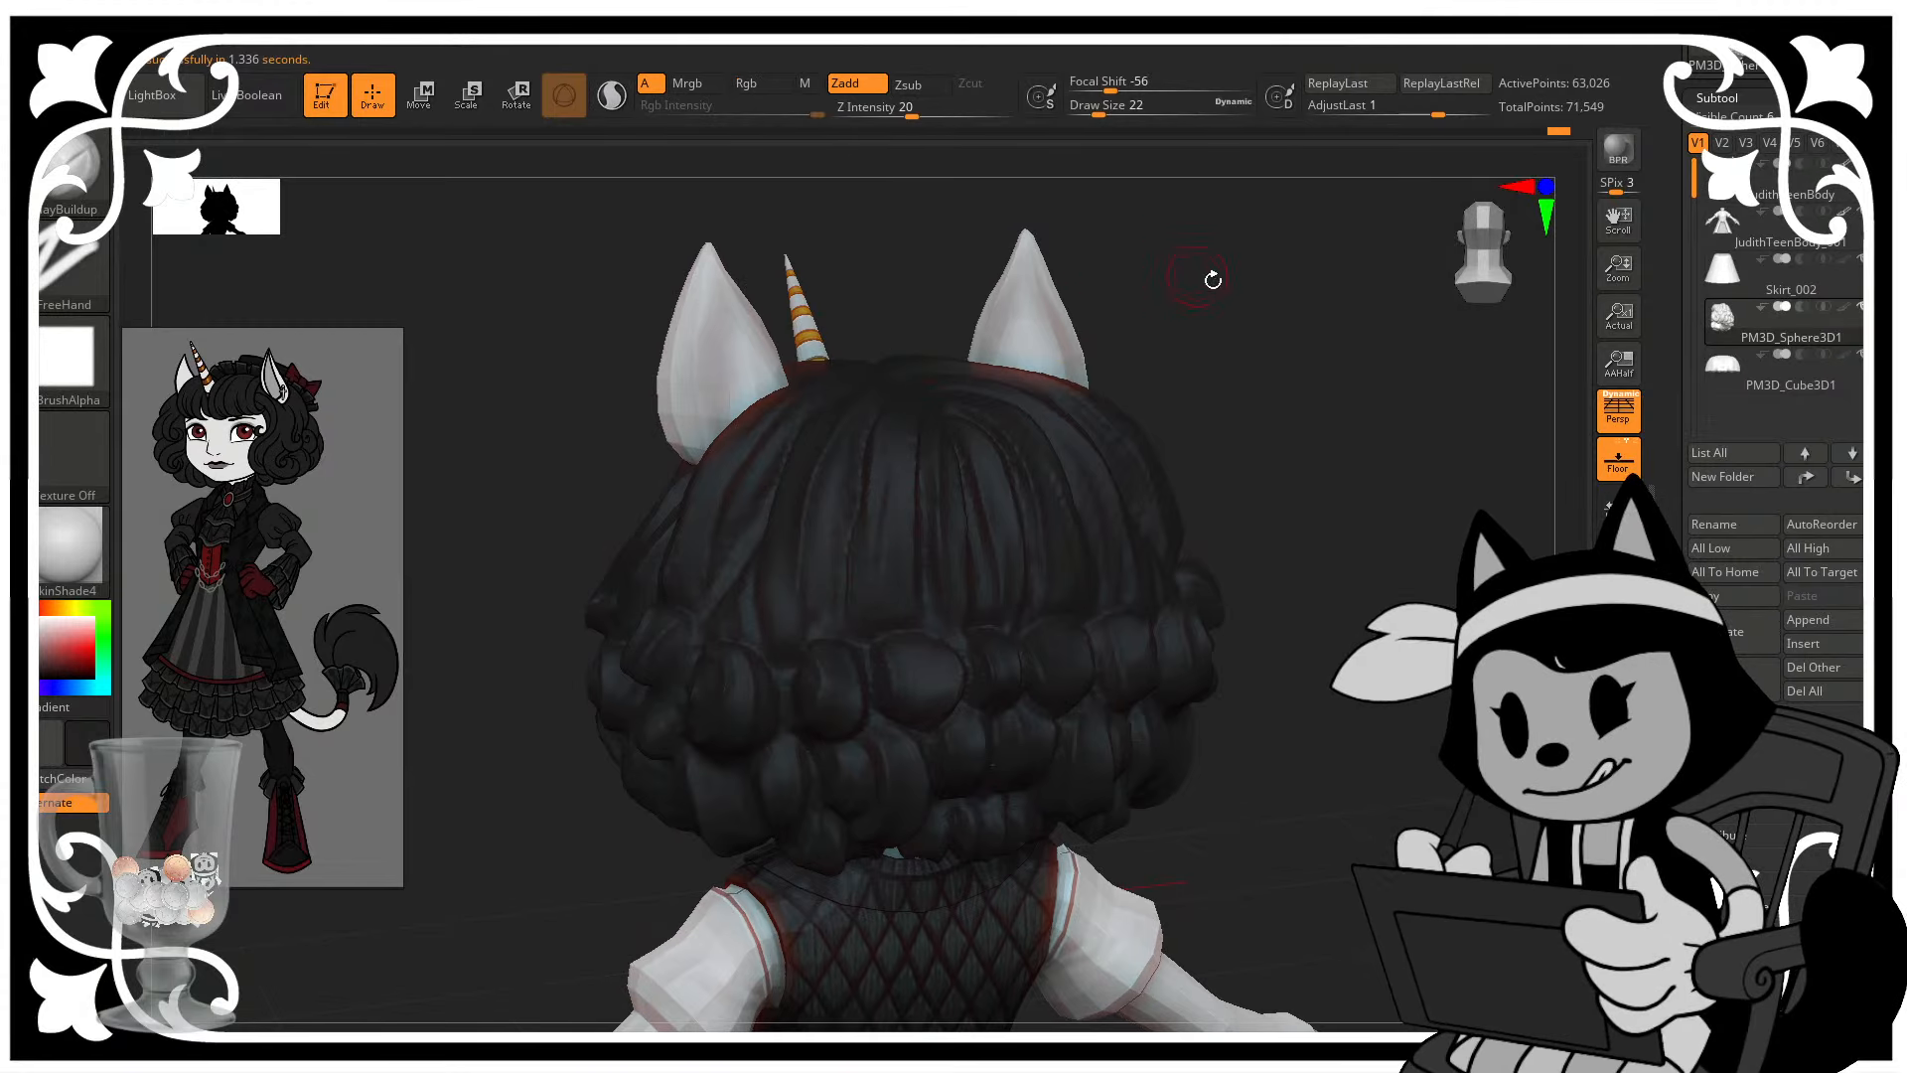
- Add ClayBuildup strokes along the back strands from the crown down to the upper row of curls
{"action": "left_click_drag", "start_coordinate": [1211, 278], "coordinate": [1259, 286]}
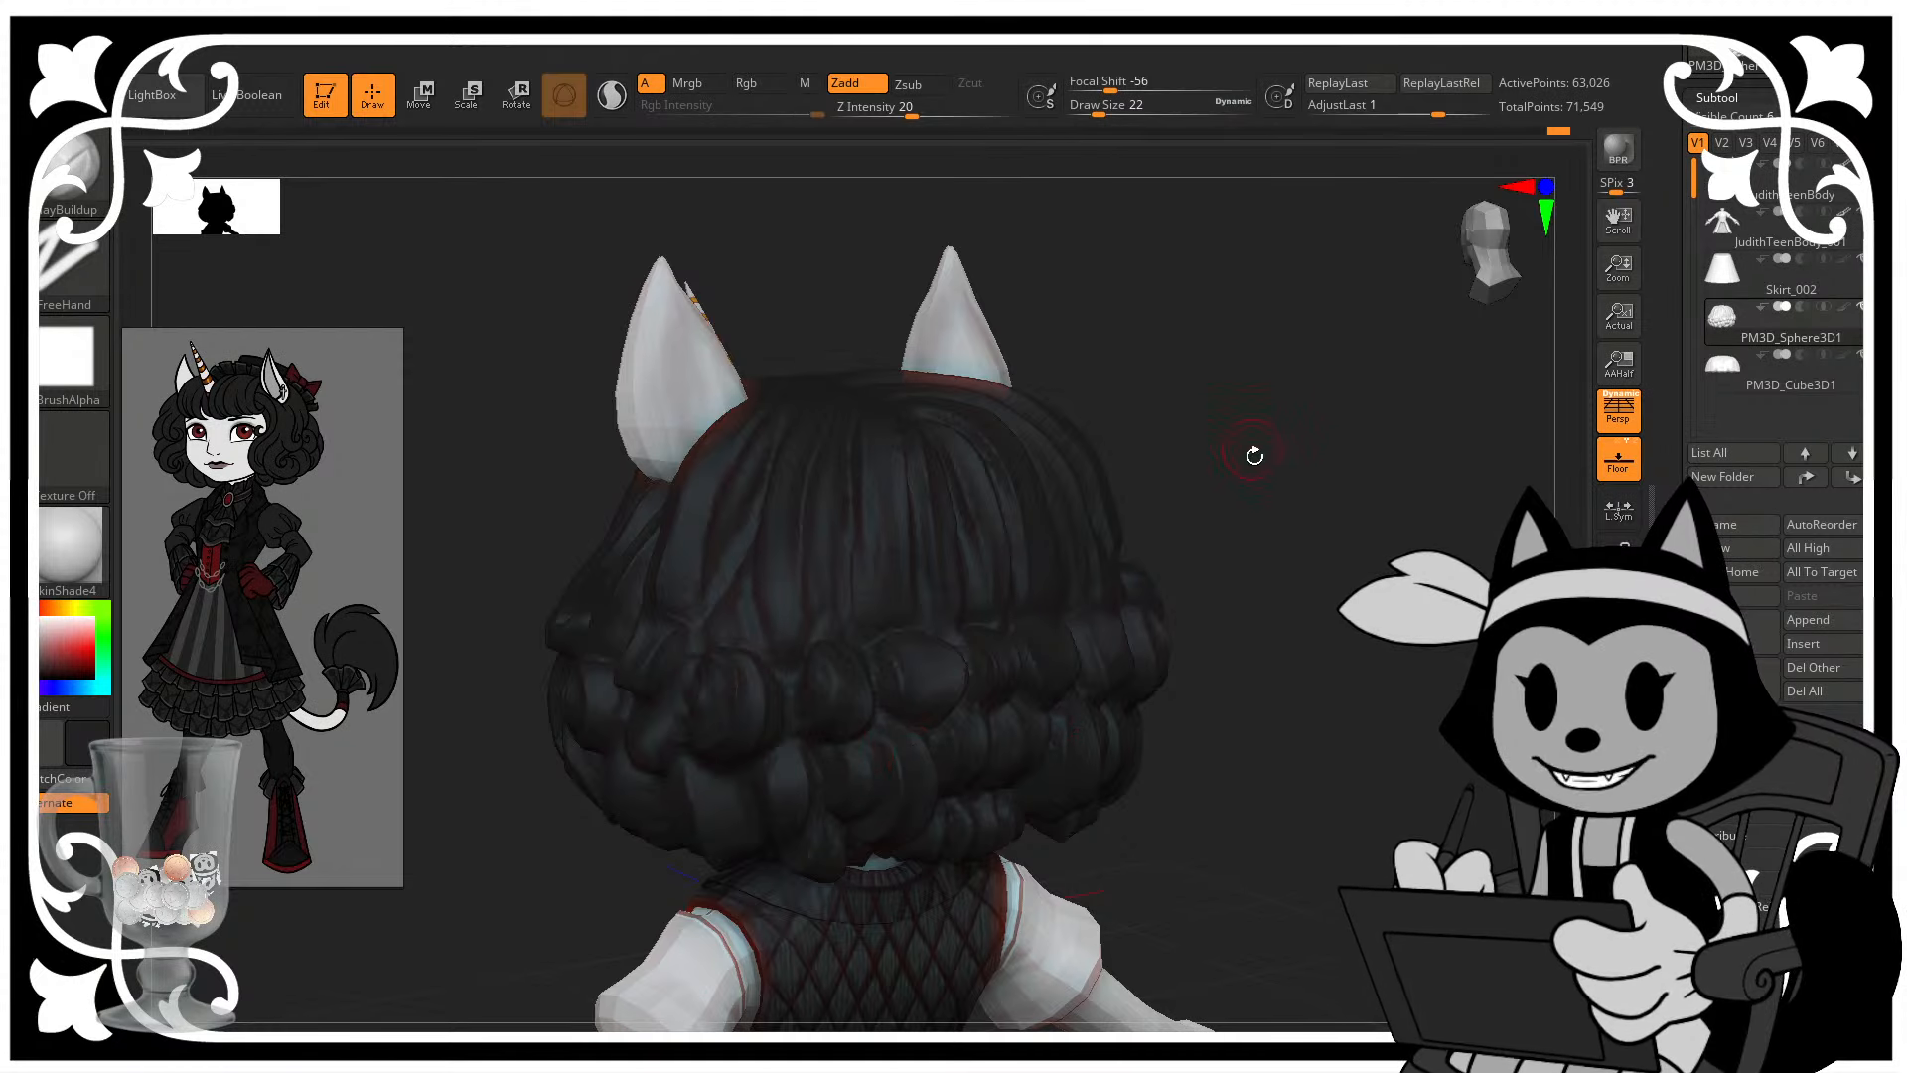
{"action": "left_click_drag", "start_coordinate": [1184, 348], "coordinate": [1197, 422]}
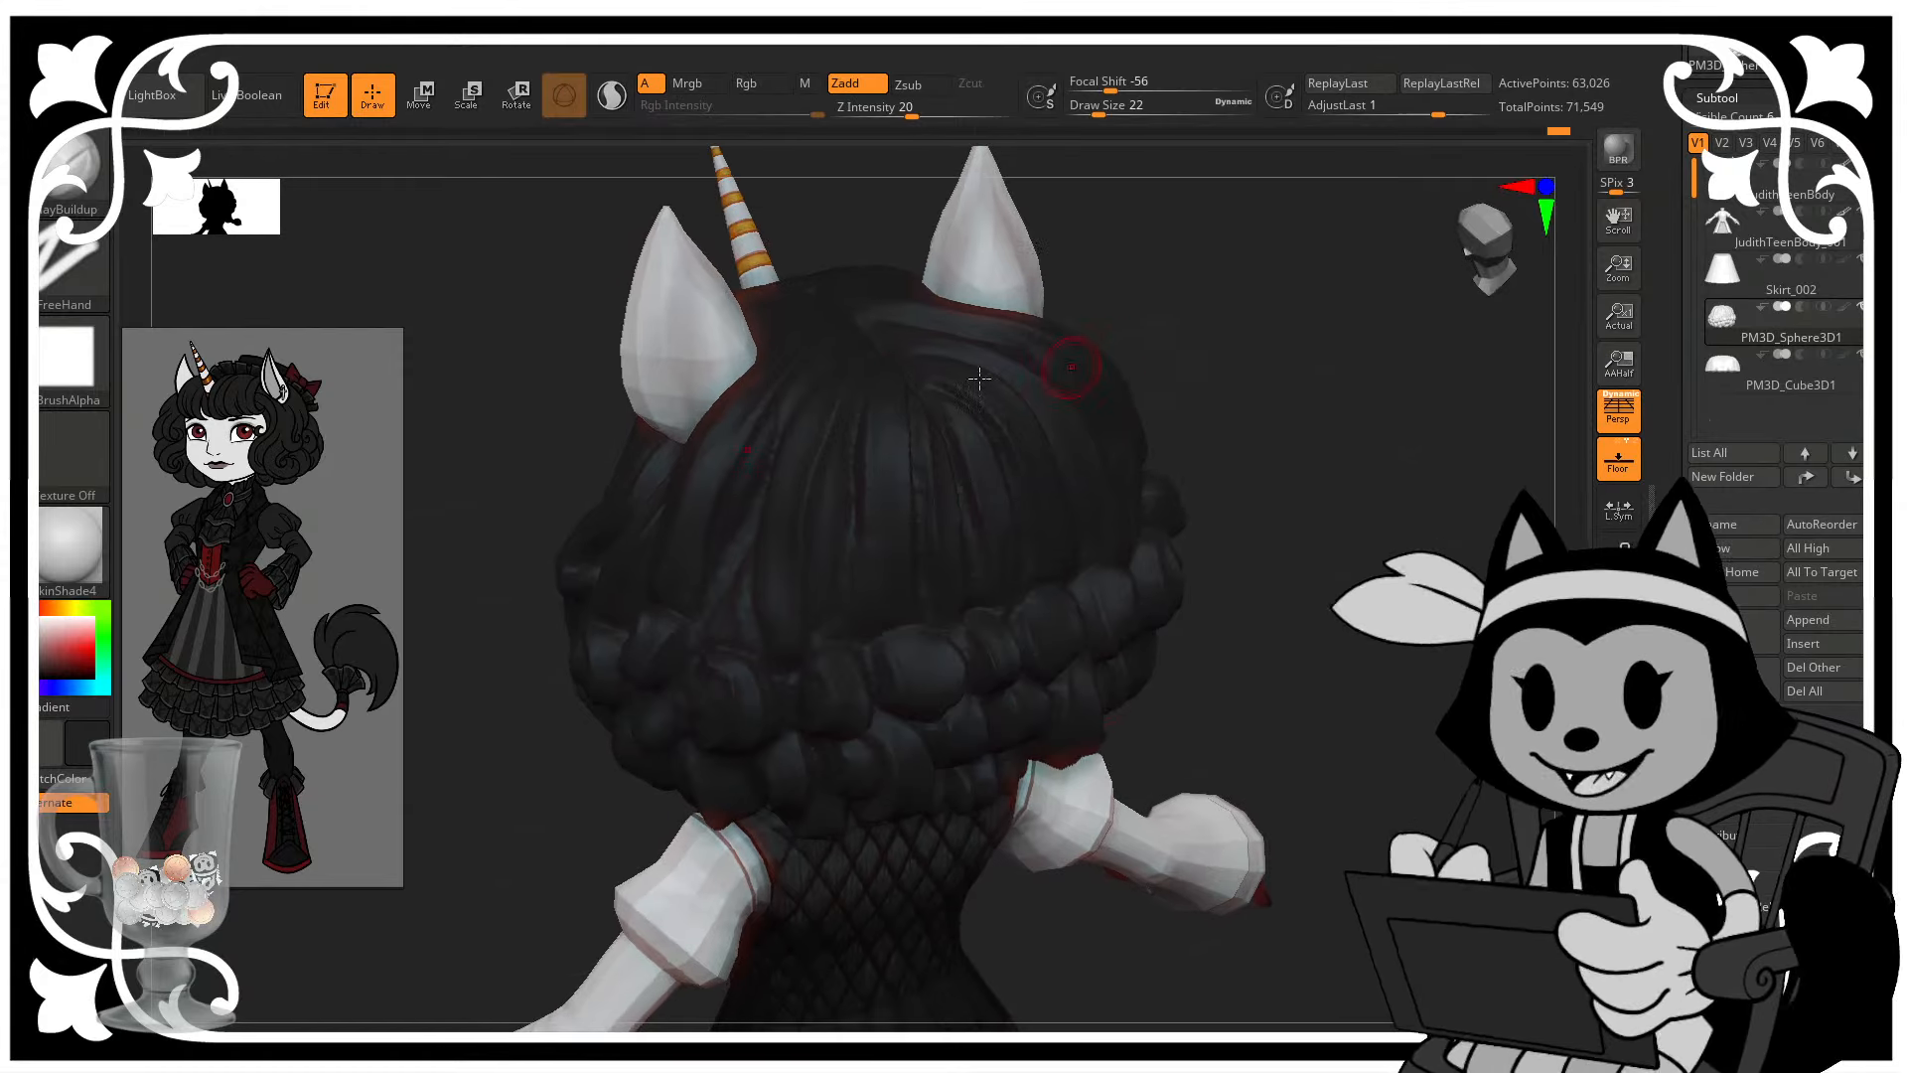
{"action": "left_click_drag", "start_coordinate": [874, 410], "coordinate": [855, 620]}
{"action": "left_click_drag", "start_coordinate": [1217, 417], "coordinate": [1212, 363]}
{"action": "mouse_move", "coordinate": [882, 452]}
{"action": "left_mouse_down"}
{"action": "mouse_move", "coordinate": [852, 614]}
{"action": "mouse_move", "coordinate": [855, 576]}
{"action": "left_mouse_up"}
{"action": "mouse_move", "coordinate": [1117, 333]}
{"action": "left_mouse_down"}
{"action": "mouse_move", "coordinate": [1192, 351]}
{"action": "mouse_move", "coordinate": [1144, 298]}
{"action": "left_mouse_up"}
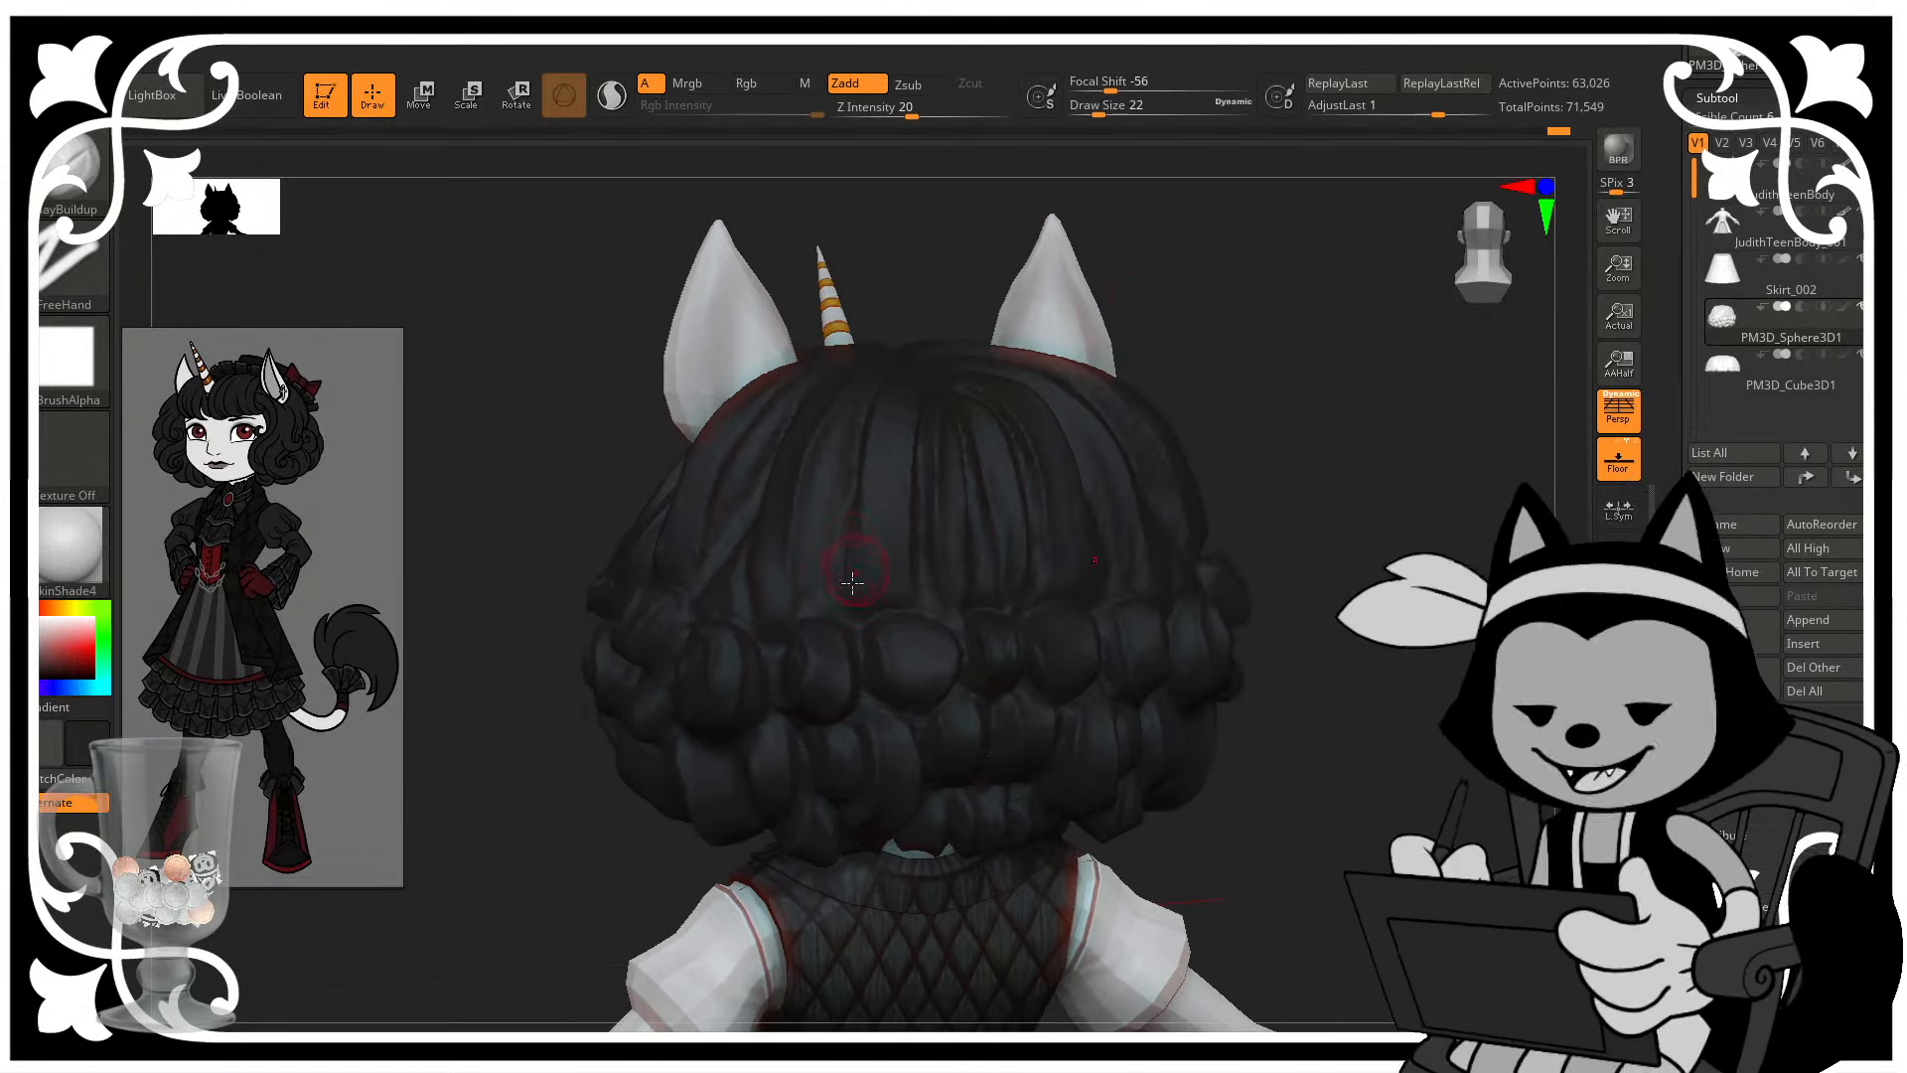
{"action": "left_click_drag", "start_coordinate": [852, 584], "coordinate": [884, 437]}
{"action": "left_click_drag", "start_coordinate": [1152, 293], "coordinate": [1152, 368]}
{"action": "mouse_move", "coordinate": [890, 502]}
{"action": "left_mouse_down"}
{"action": "mouse_move", "coordinate": [889, 408]}
{"action": "mouse_move", "coordinate": [847, 608]}
{"action": "left_mouse_up"}
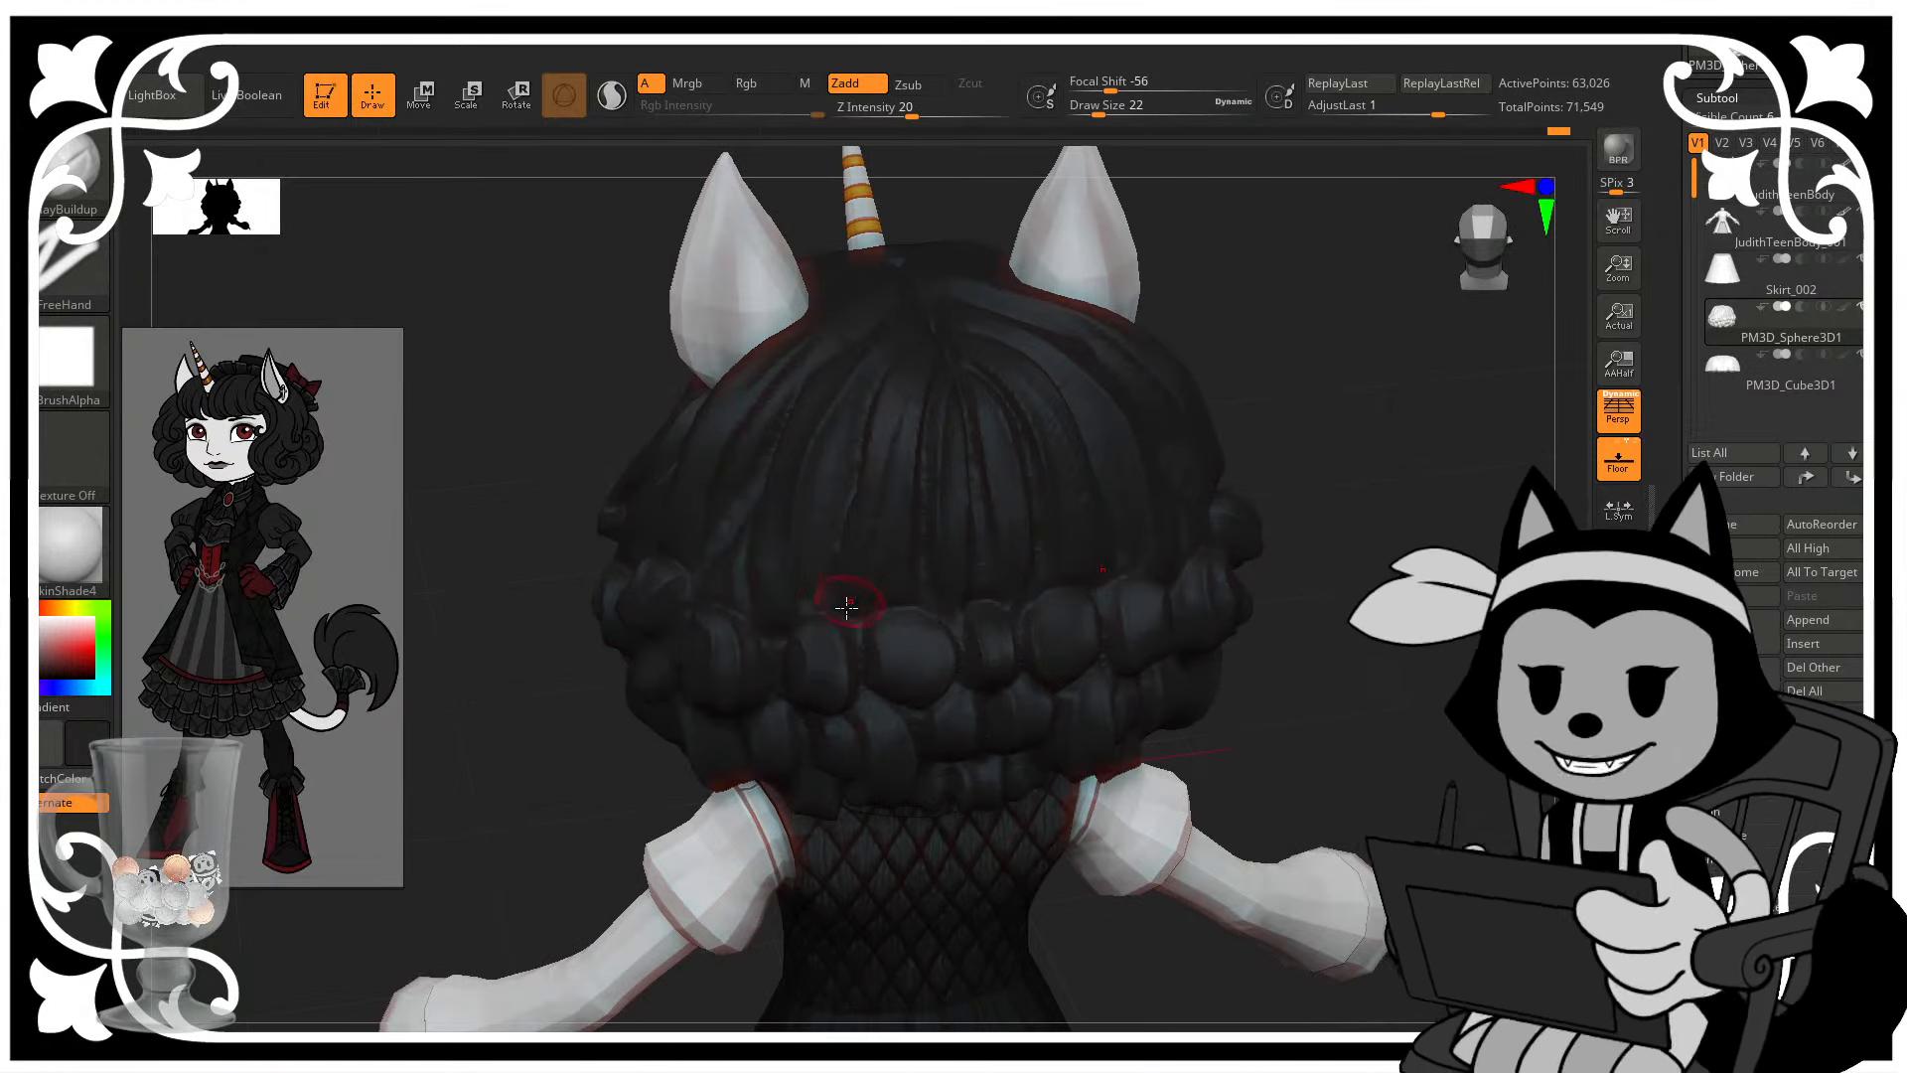
- Define the strands beside the centre of the back with further long ClayBuildup strokes leading into the curls
{"action": "left_click_drag", "start_coordinate": [900, 387], "coordinate": [856, 576]}
{"action": "left_click_drag", "start_coordinate": [1209, 324], "coordinate": [1267, 268]}
{"action": "left_click_drag", "start_coordinate": [879, 396], "coordinate": [856, 576]}
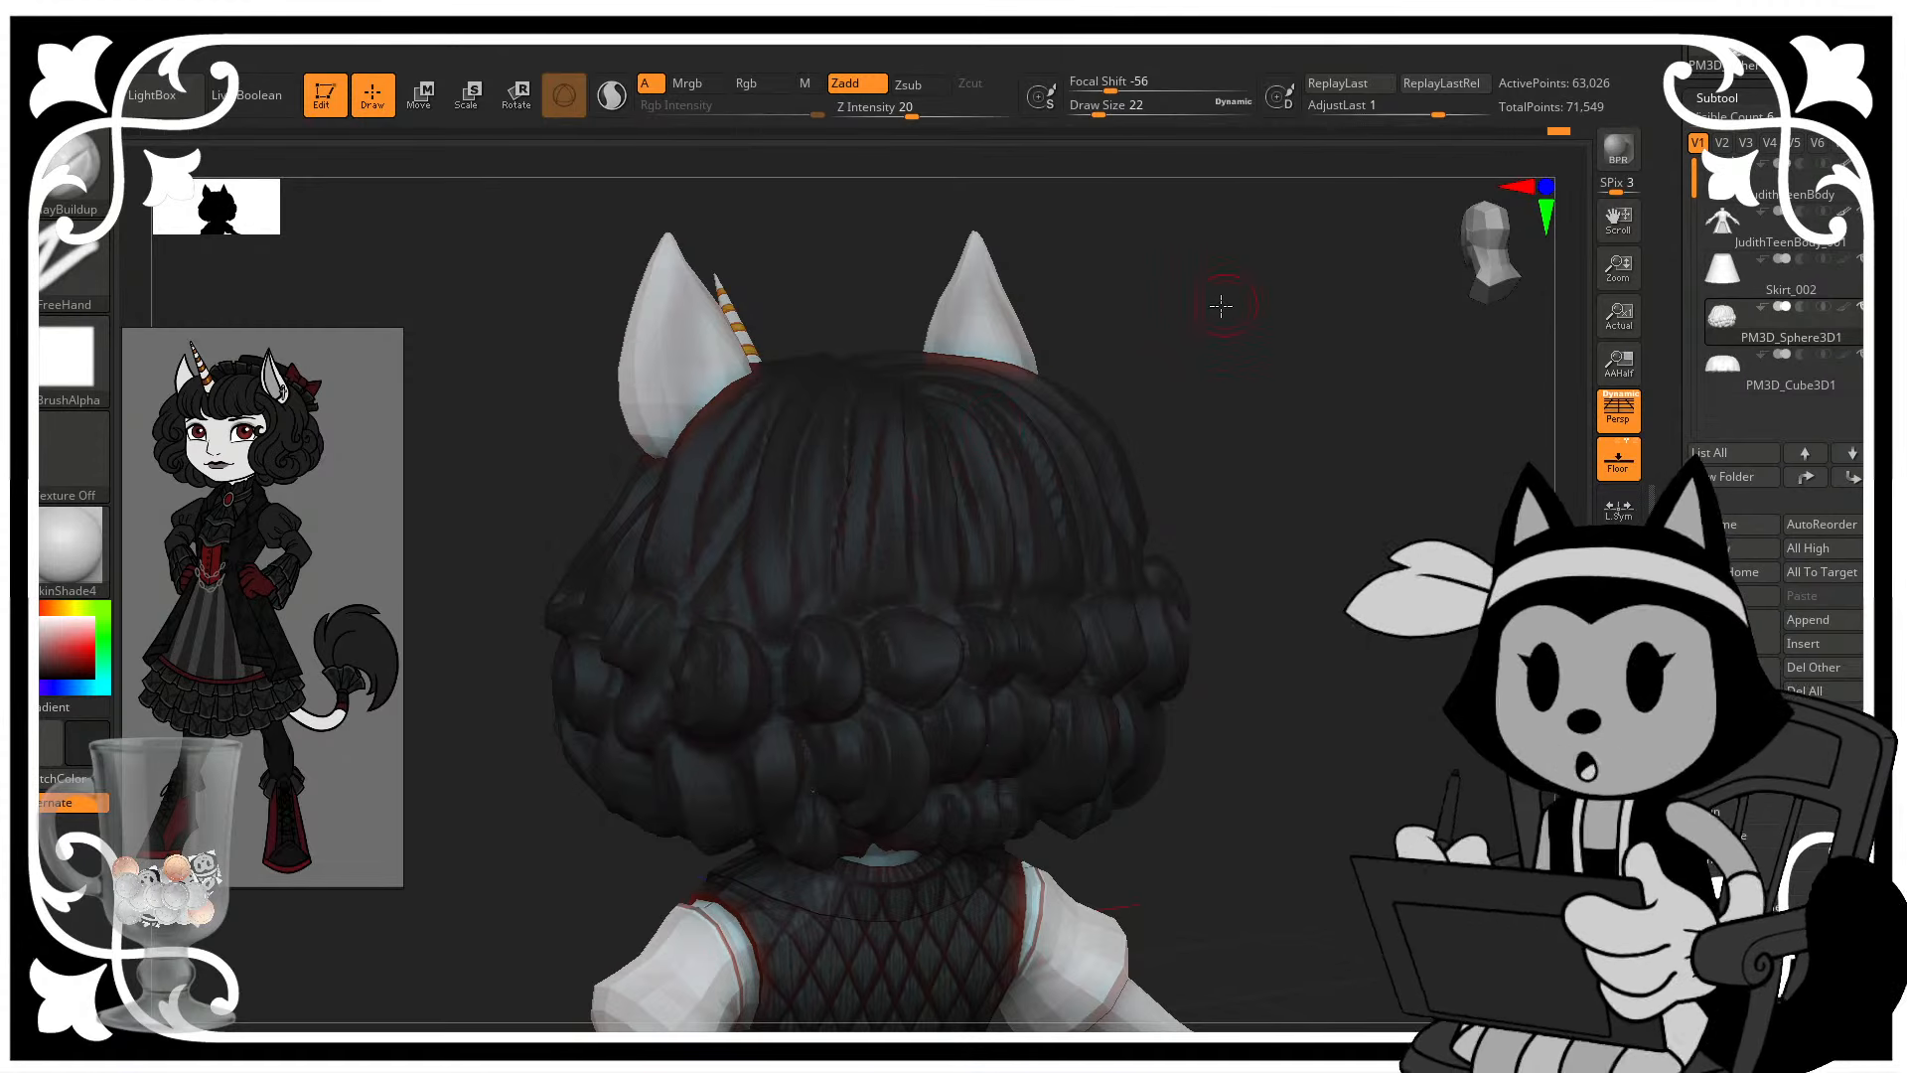
{"action": "left_click_drag", "start_coordinate": [1222, 307], "coordinate": [1222, 278]}
{"action": "left_click_drag", "start_coordinate": [923, 475], "coordinate": [855, 602]}
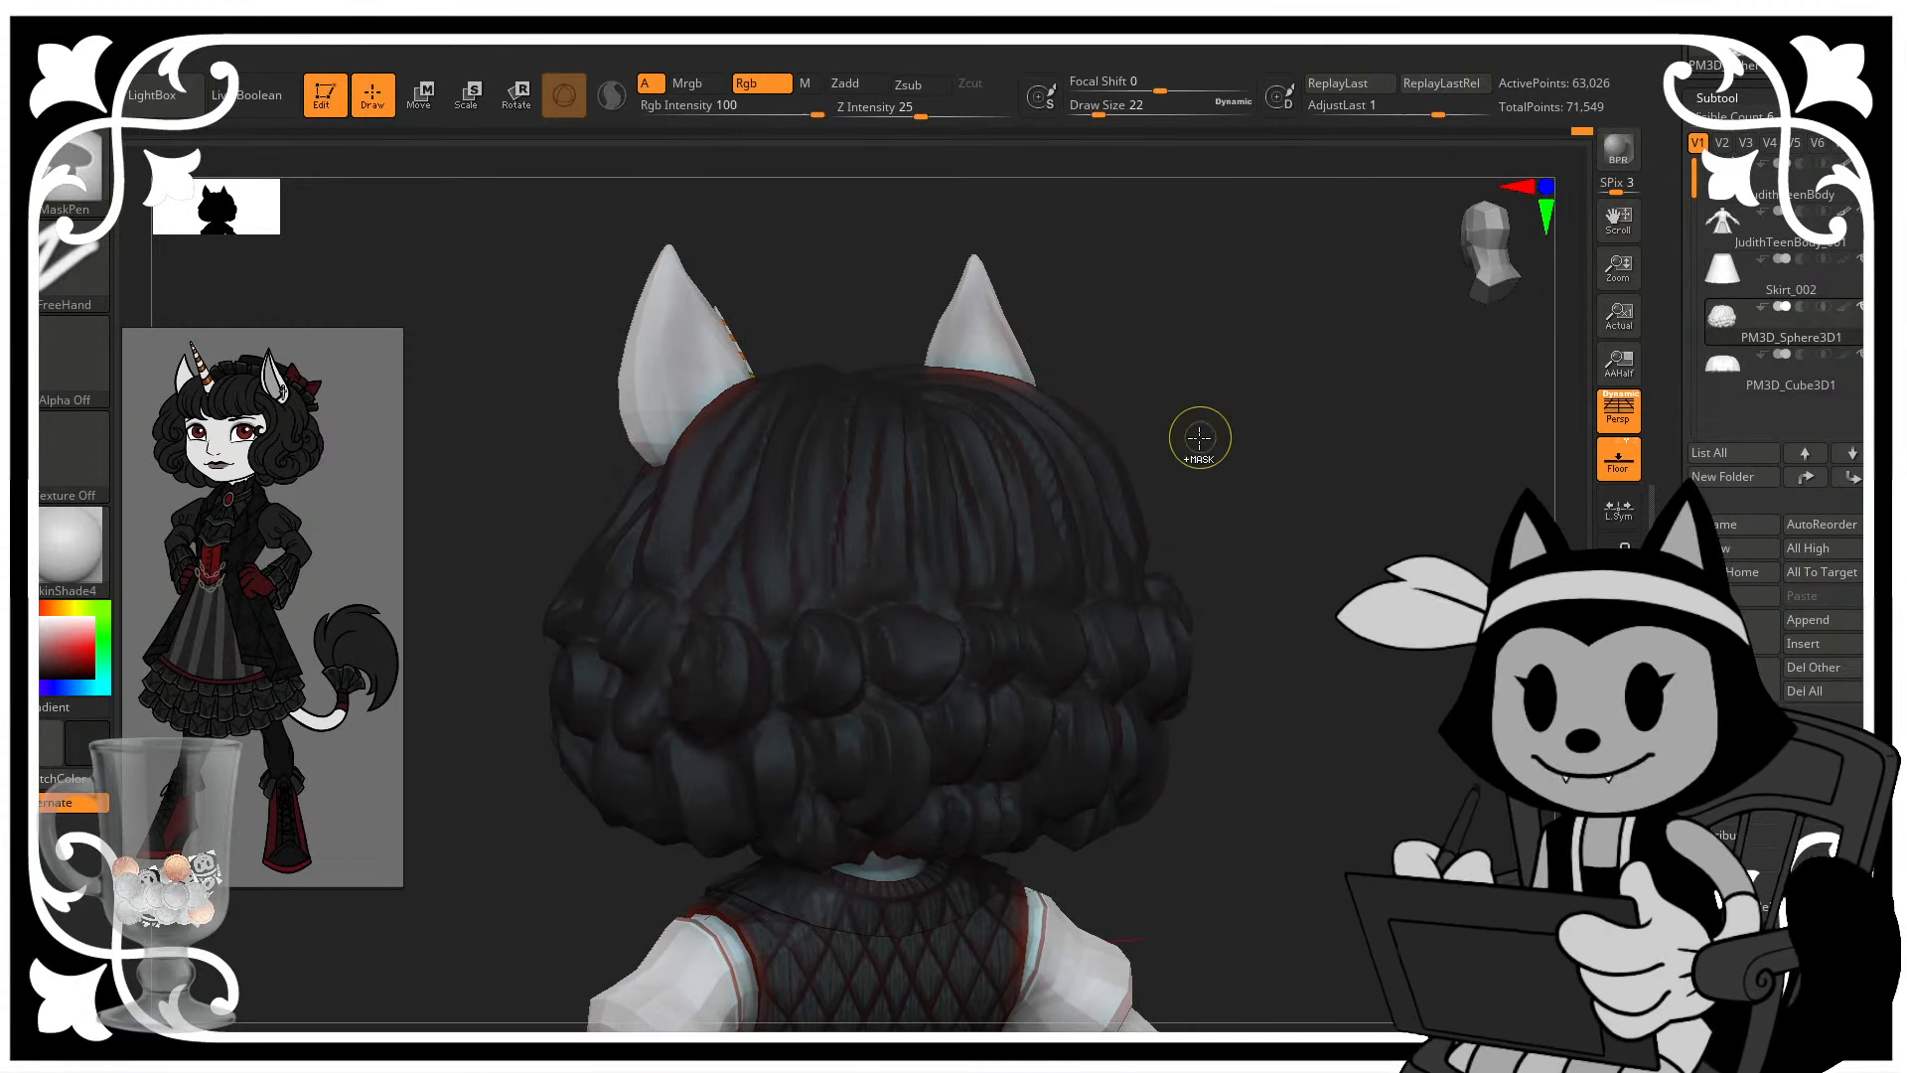
{"action": "left_click_drag", "start_coordinate": [1226, 404], "coordinate": [915, 387]}
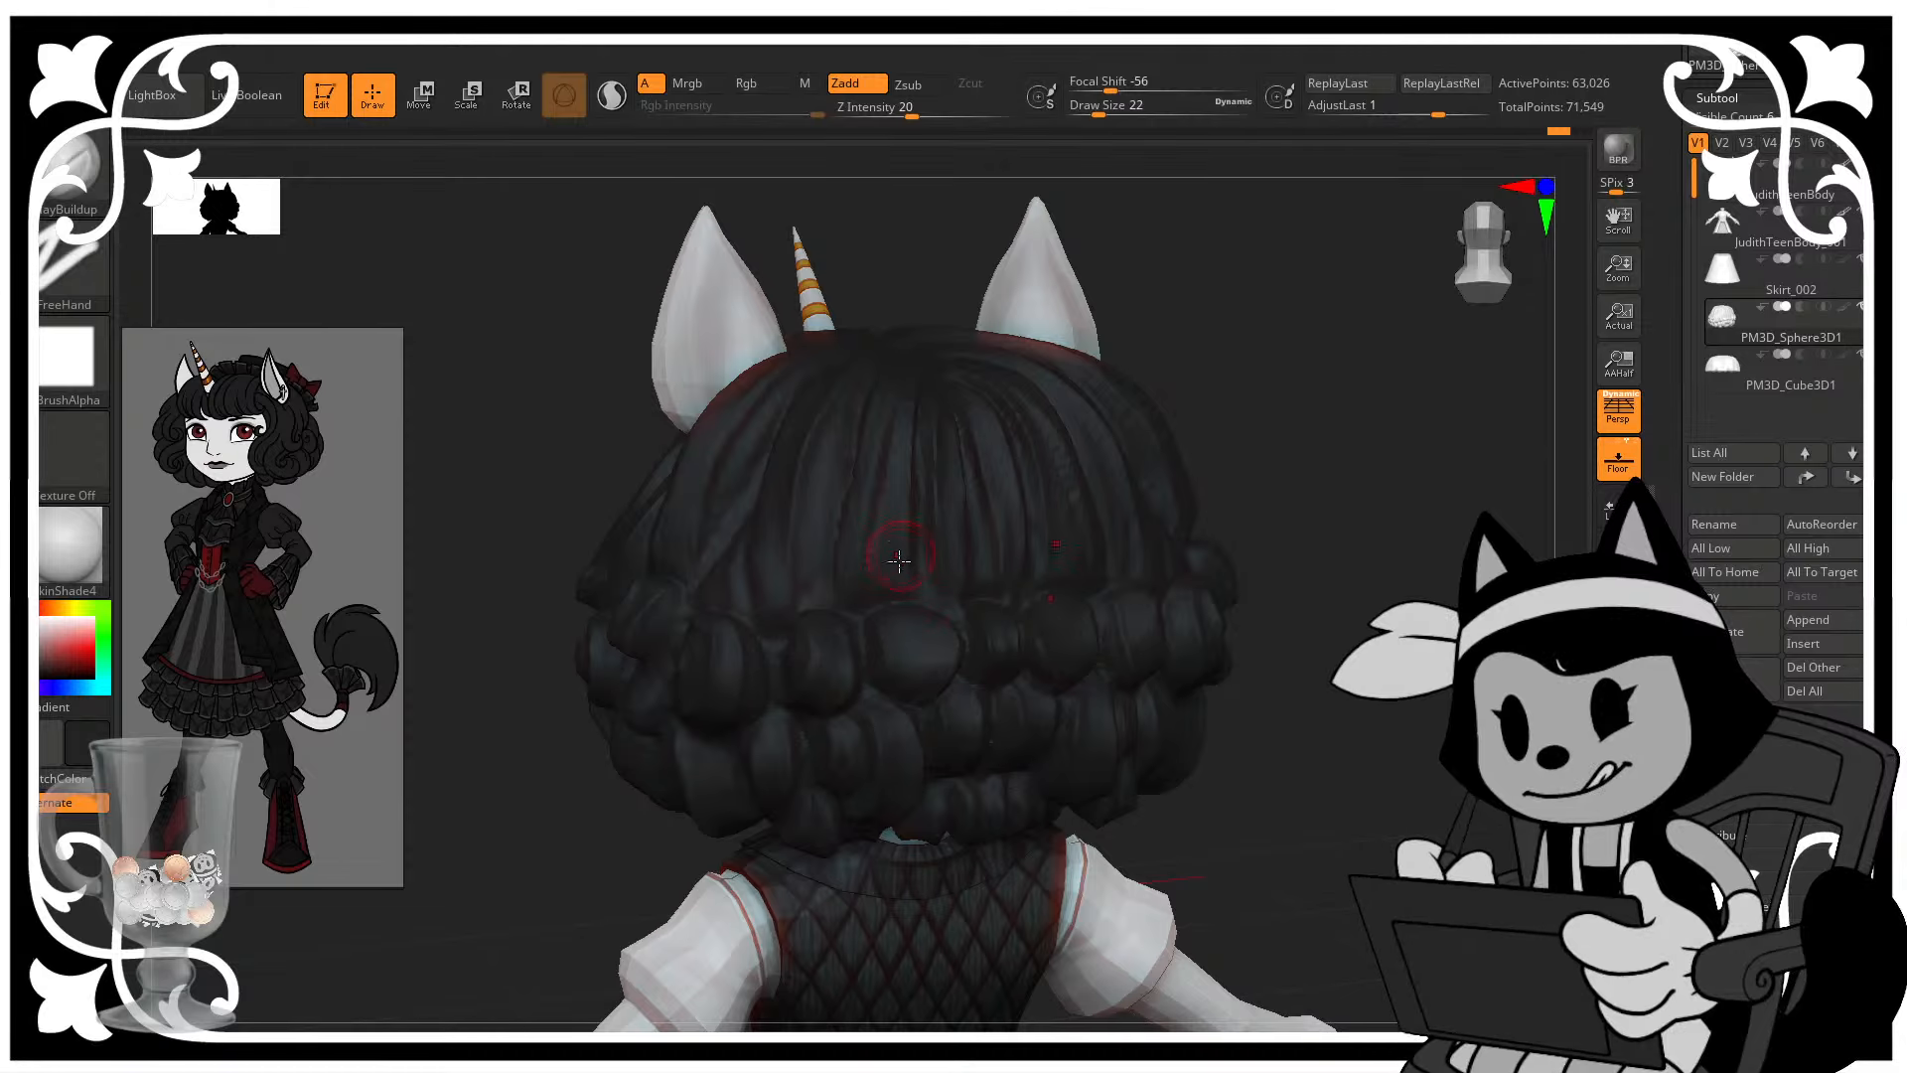
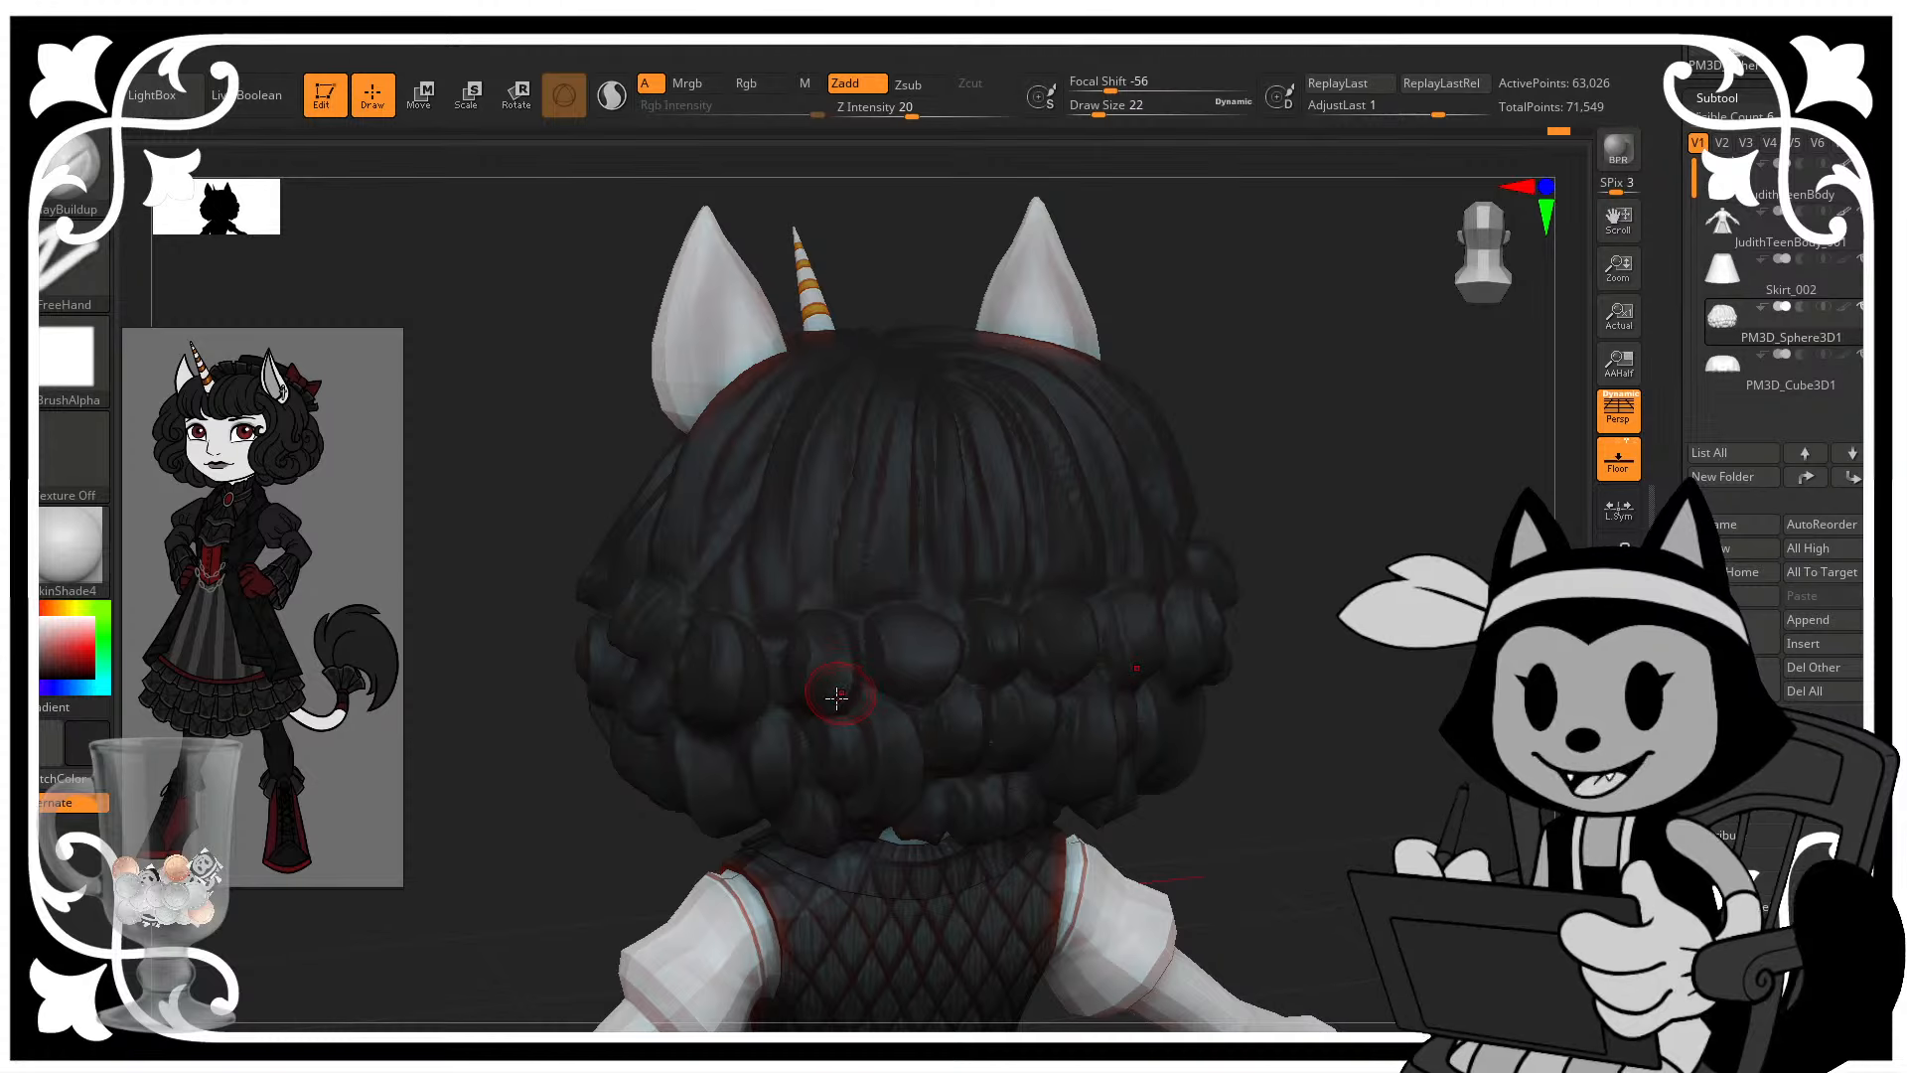
{"action": "left_click_drag", "start_coordinate": [1322, 476], "coordinate": [1321, 462], "text": "alt"}
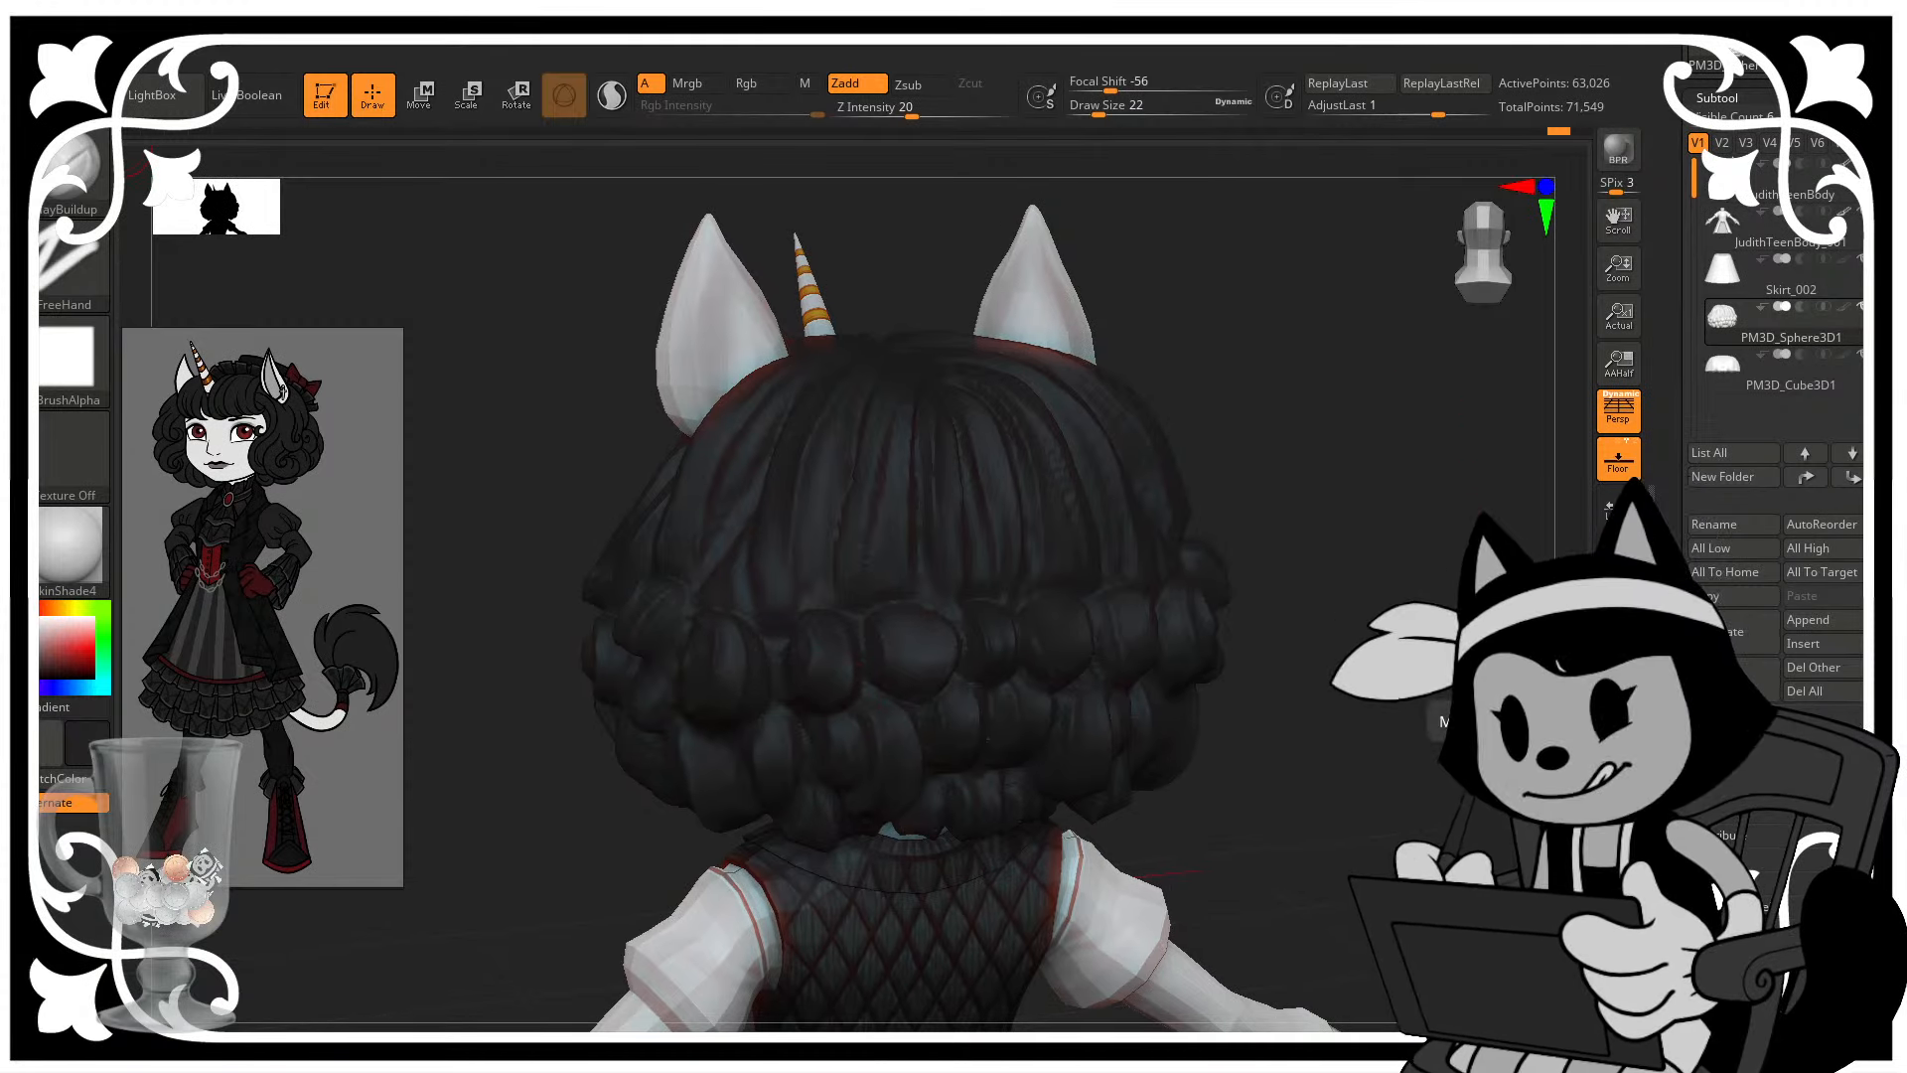
- Shift the central curls at the back of the bob using the Move brush at draw size 38
{"action": "key", "text": "b"}
{"action": "key", "text": "m"}
{"action": "key", "text": "v"}
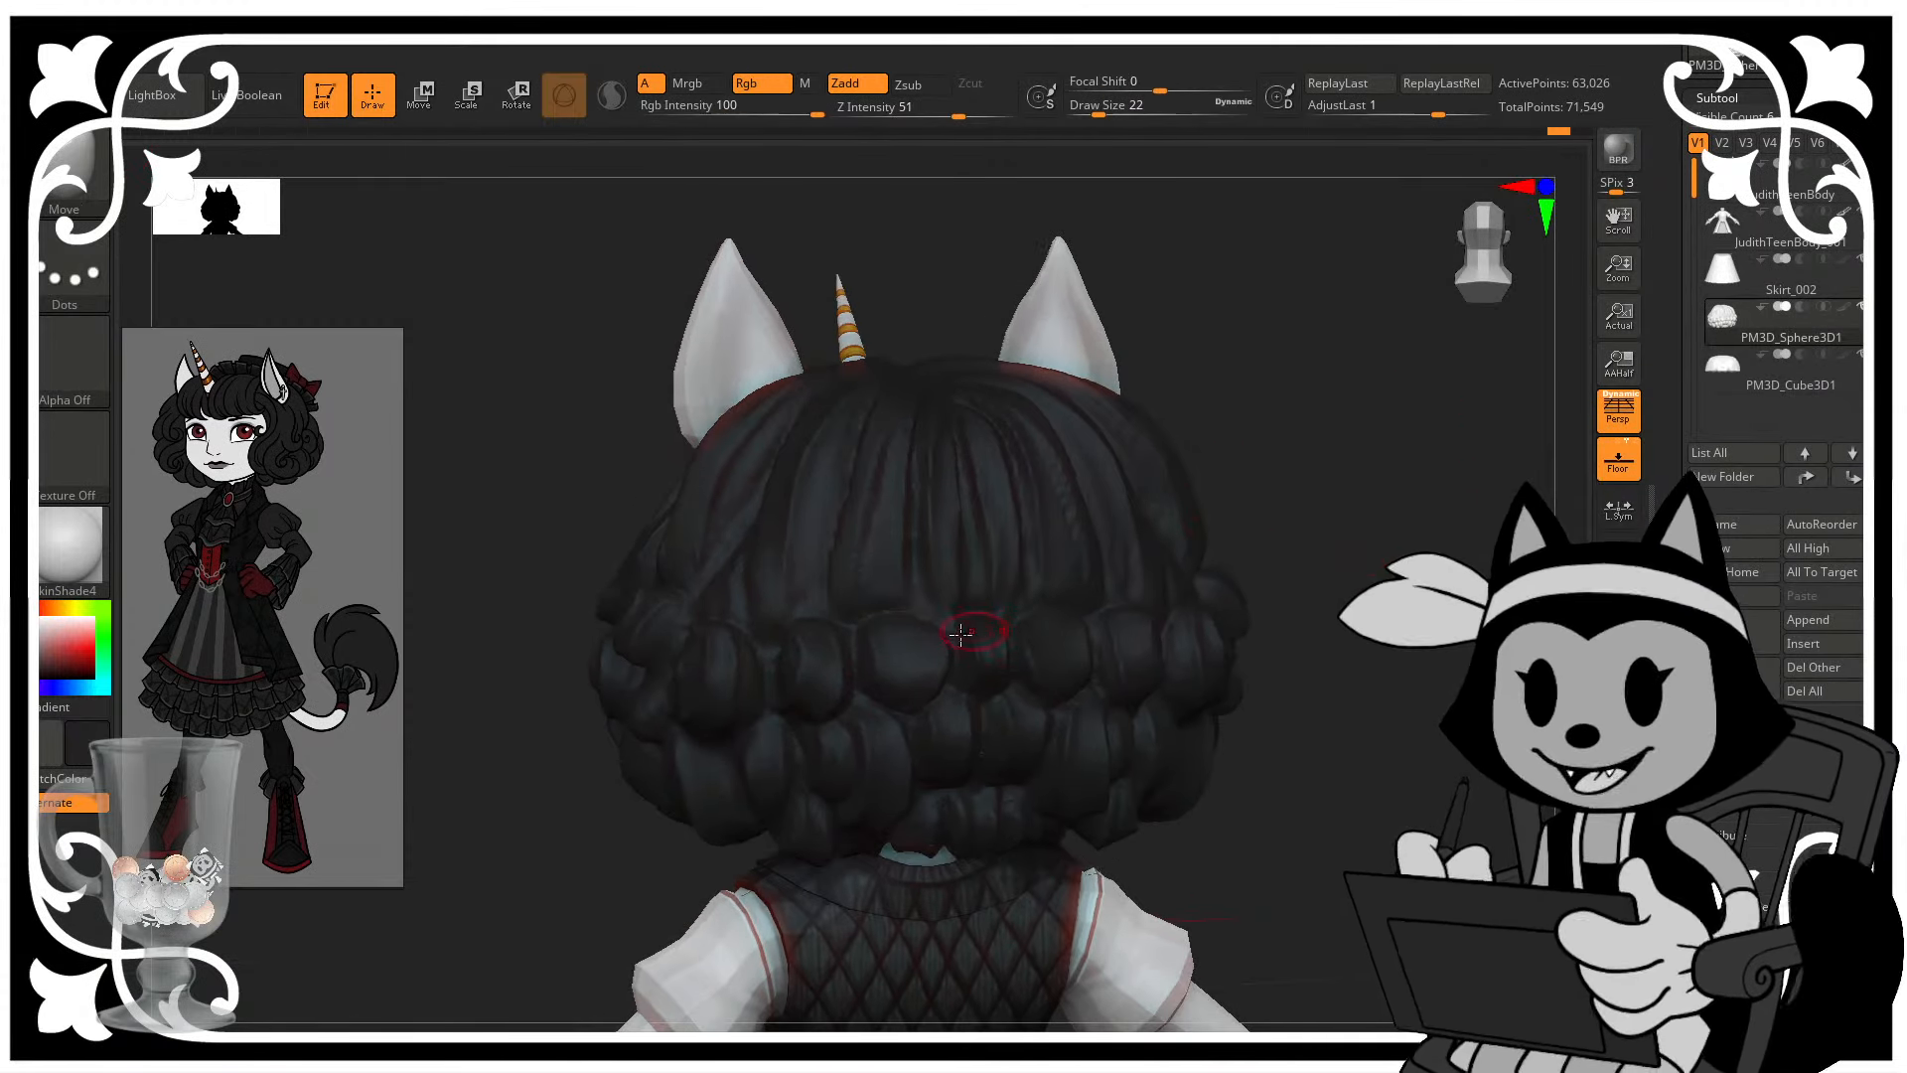
{"action": "mouse_move", "coordinate": [1353, 454]}
{"action": "left_mouse_down"}
{"action": "mouse_move", "coordinate": [1267, 459]}
{"action": "mouse_move", "coordinate": [1363, 497]}
{"action": "left_mouse_up"}
{"action": "key", "text": "bracketright"}
{"action": "key", "text": "bracketright"}
{"action": "left_click_drag", "start_coordinate": [893, 644], "coordinate": [910, 653]}
{"action": "left_click_drag", "start_coordinate": [1313, 444], "coordinate": [1295, 438]}
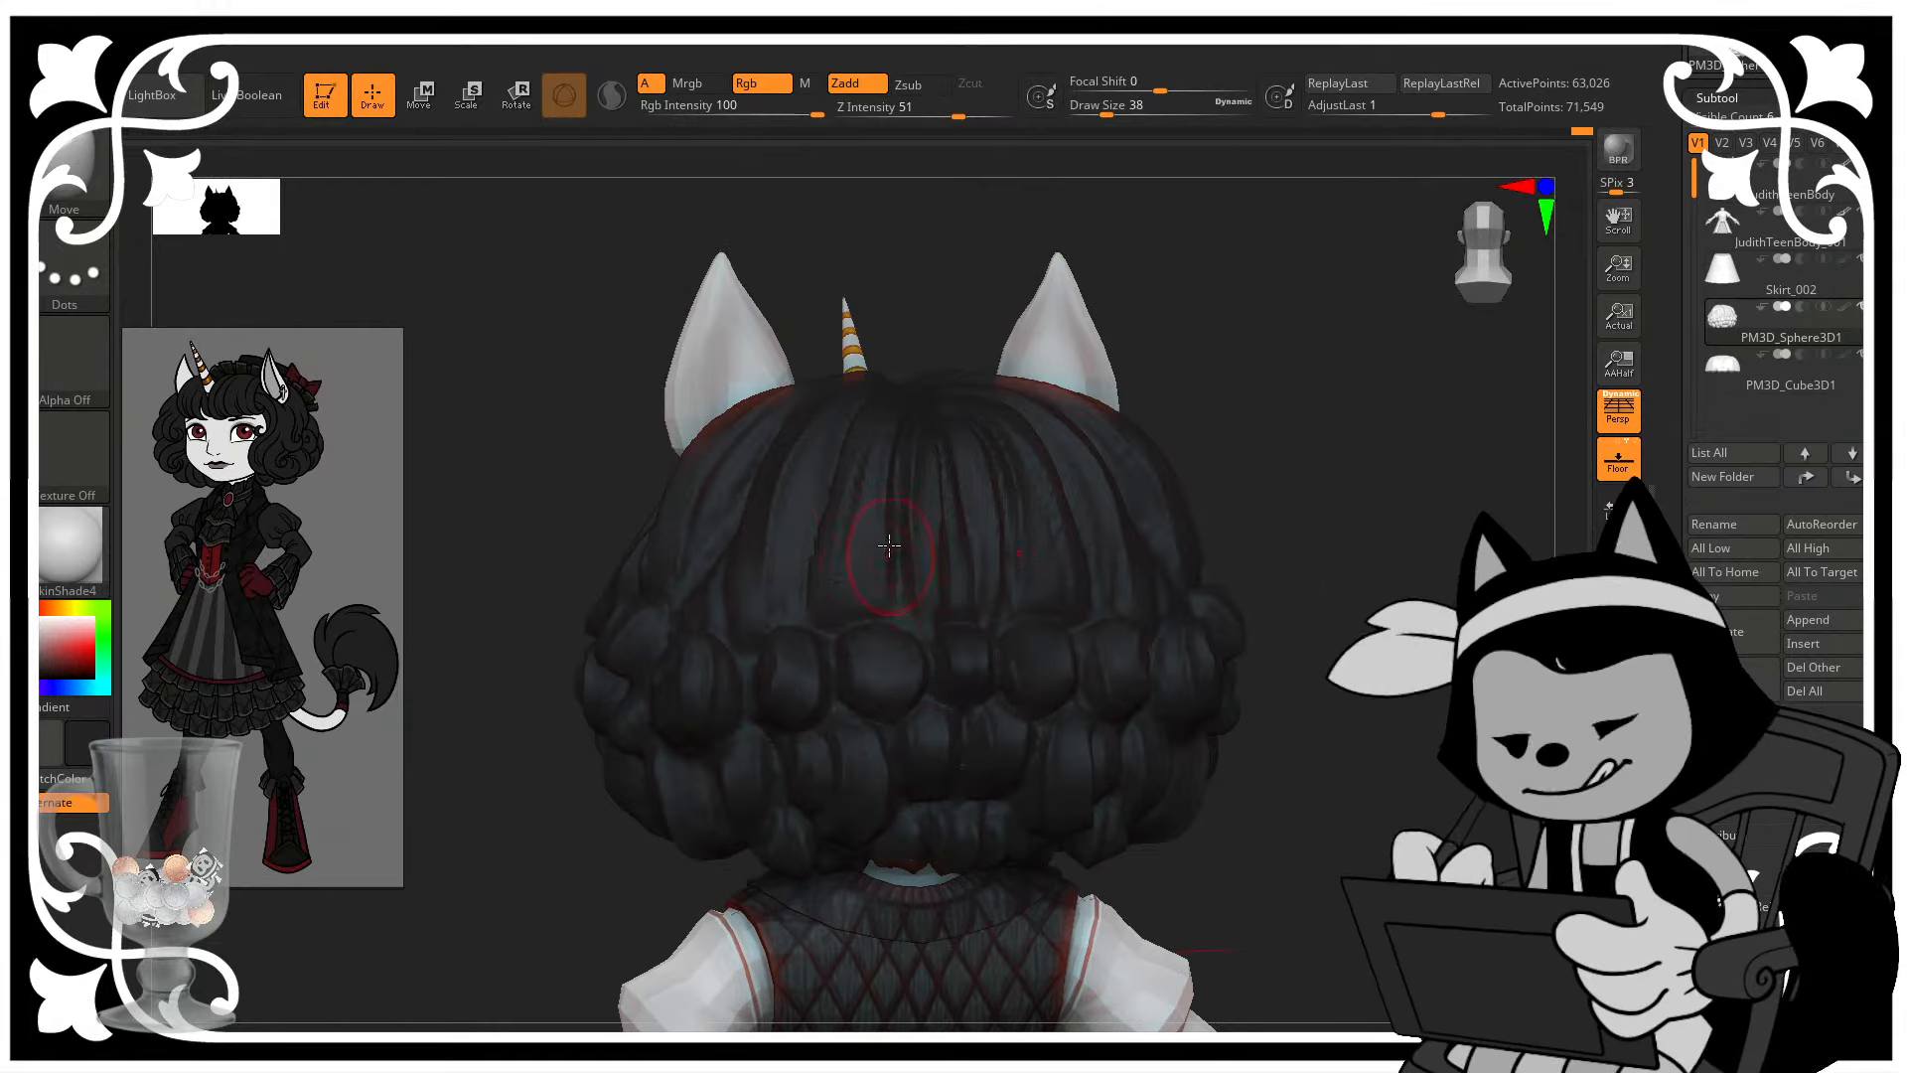
- Reshape the strands at the upper back of the hair with the Move brush at draw size 50, and save the project
{"action": "mouse_move", "coordinate": [1236, 382]}
{"action": "left_mouse_down"}
{"action": "mouse_move", "coordinate": [1254, 399]}
{"action": "mouse_move", "coordinate": [1260, 373]}
{"action": "mouse_move", "coordinate": [1228, 394]}
{"action": "mouse_move", "coordinate": [1334, 351]}
{"action": "mouse_move", "coordinate": [1324, 369]}
{"action": "left_mouse_up"}
{"action": "key", "text": "bracketright"}
{"action": "left_click_drag", "start_coordinate": [823, 477], "coordinate": [819, 495]}
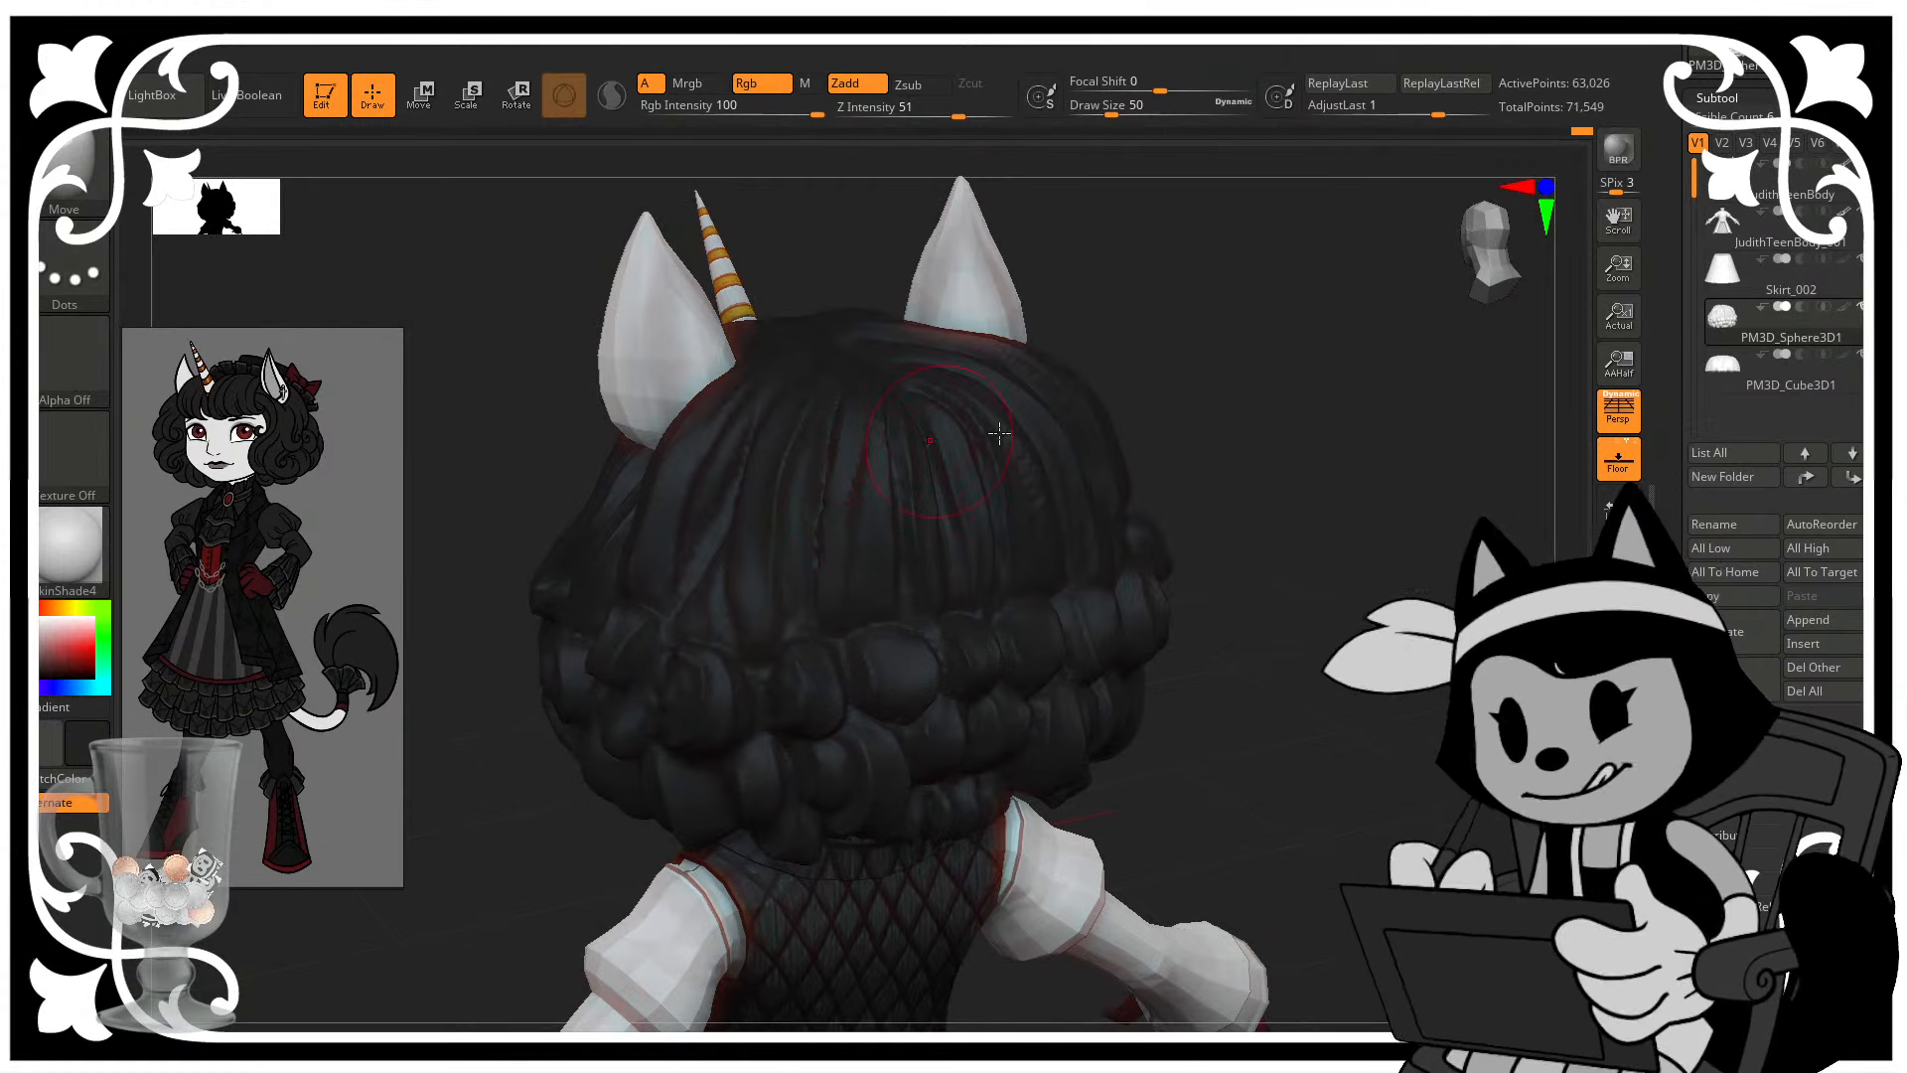
{"action": "right_click_drag", "start_coordinate": [1409, 367], "coordinate": [1400, 323], "text": "ctrl"}
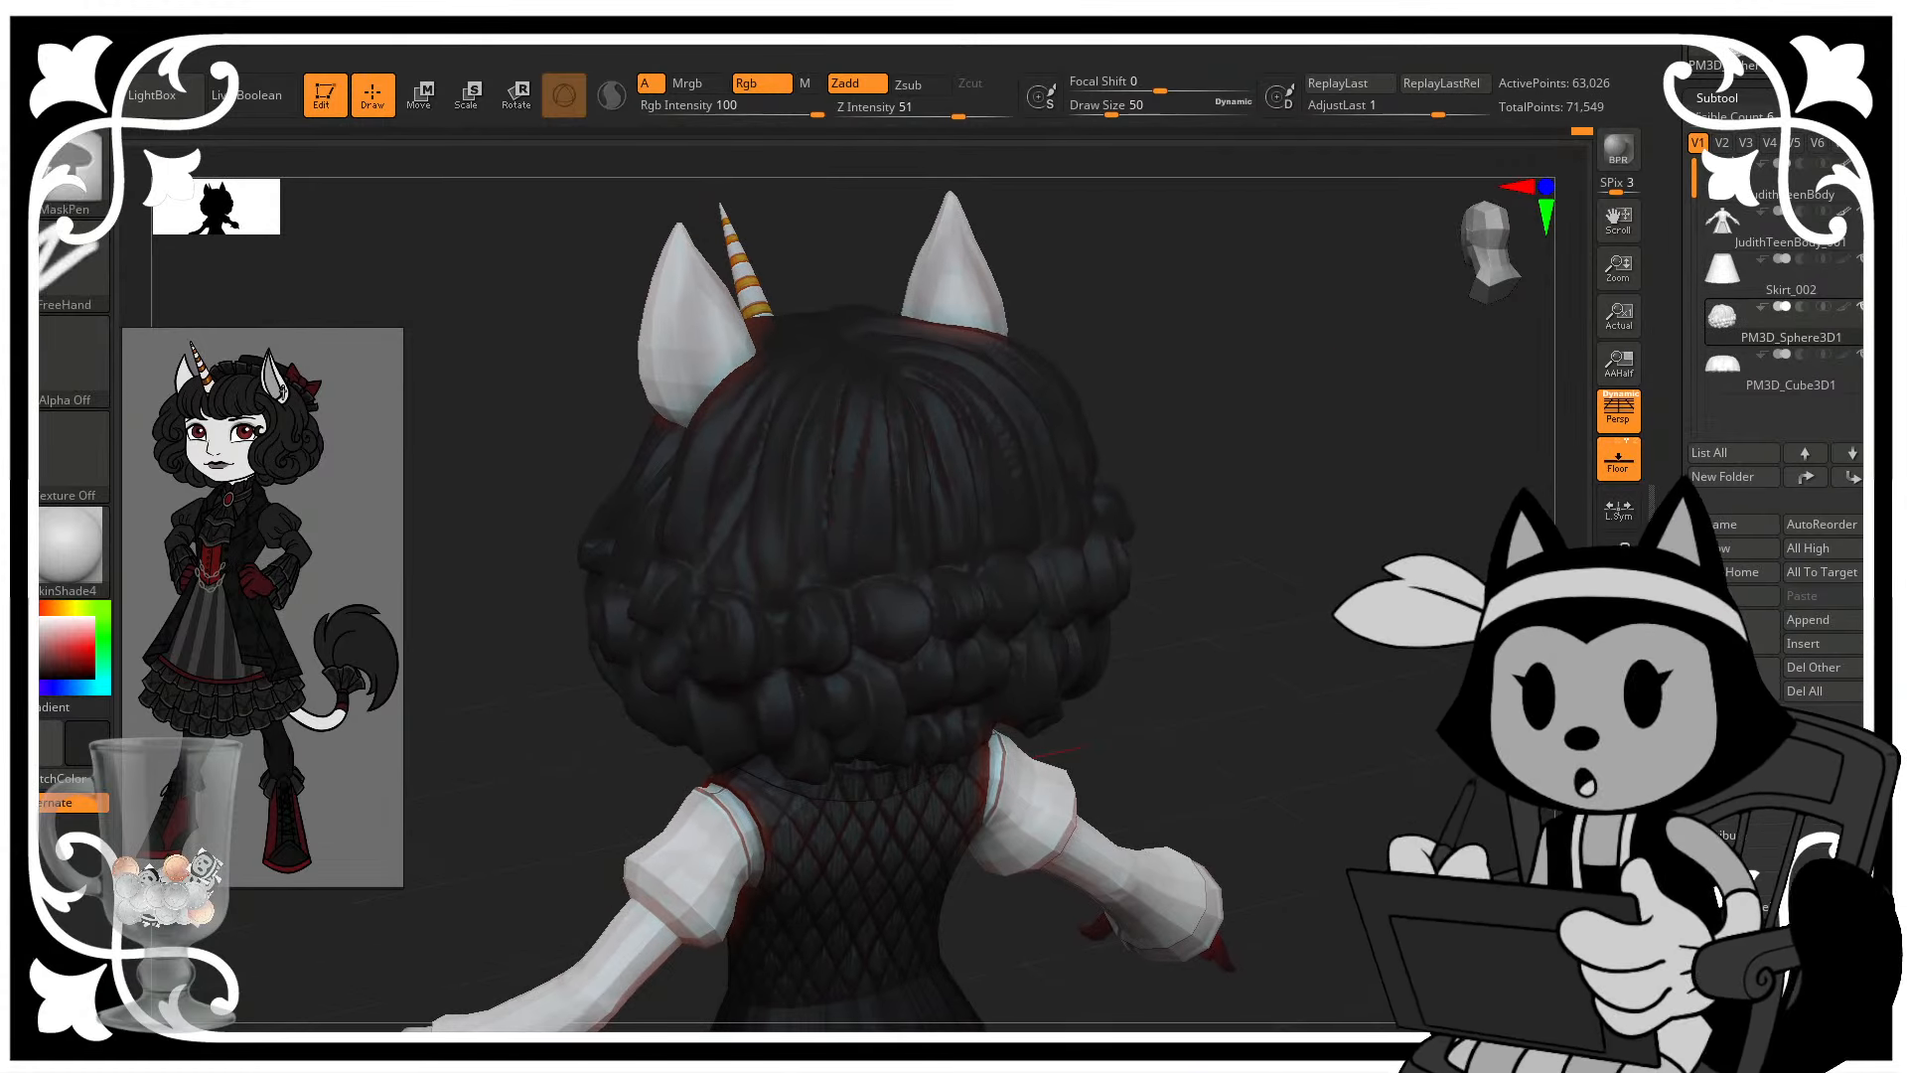
{"action": "key", "text": "ctrl+s"}
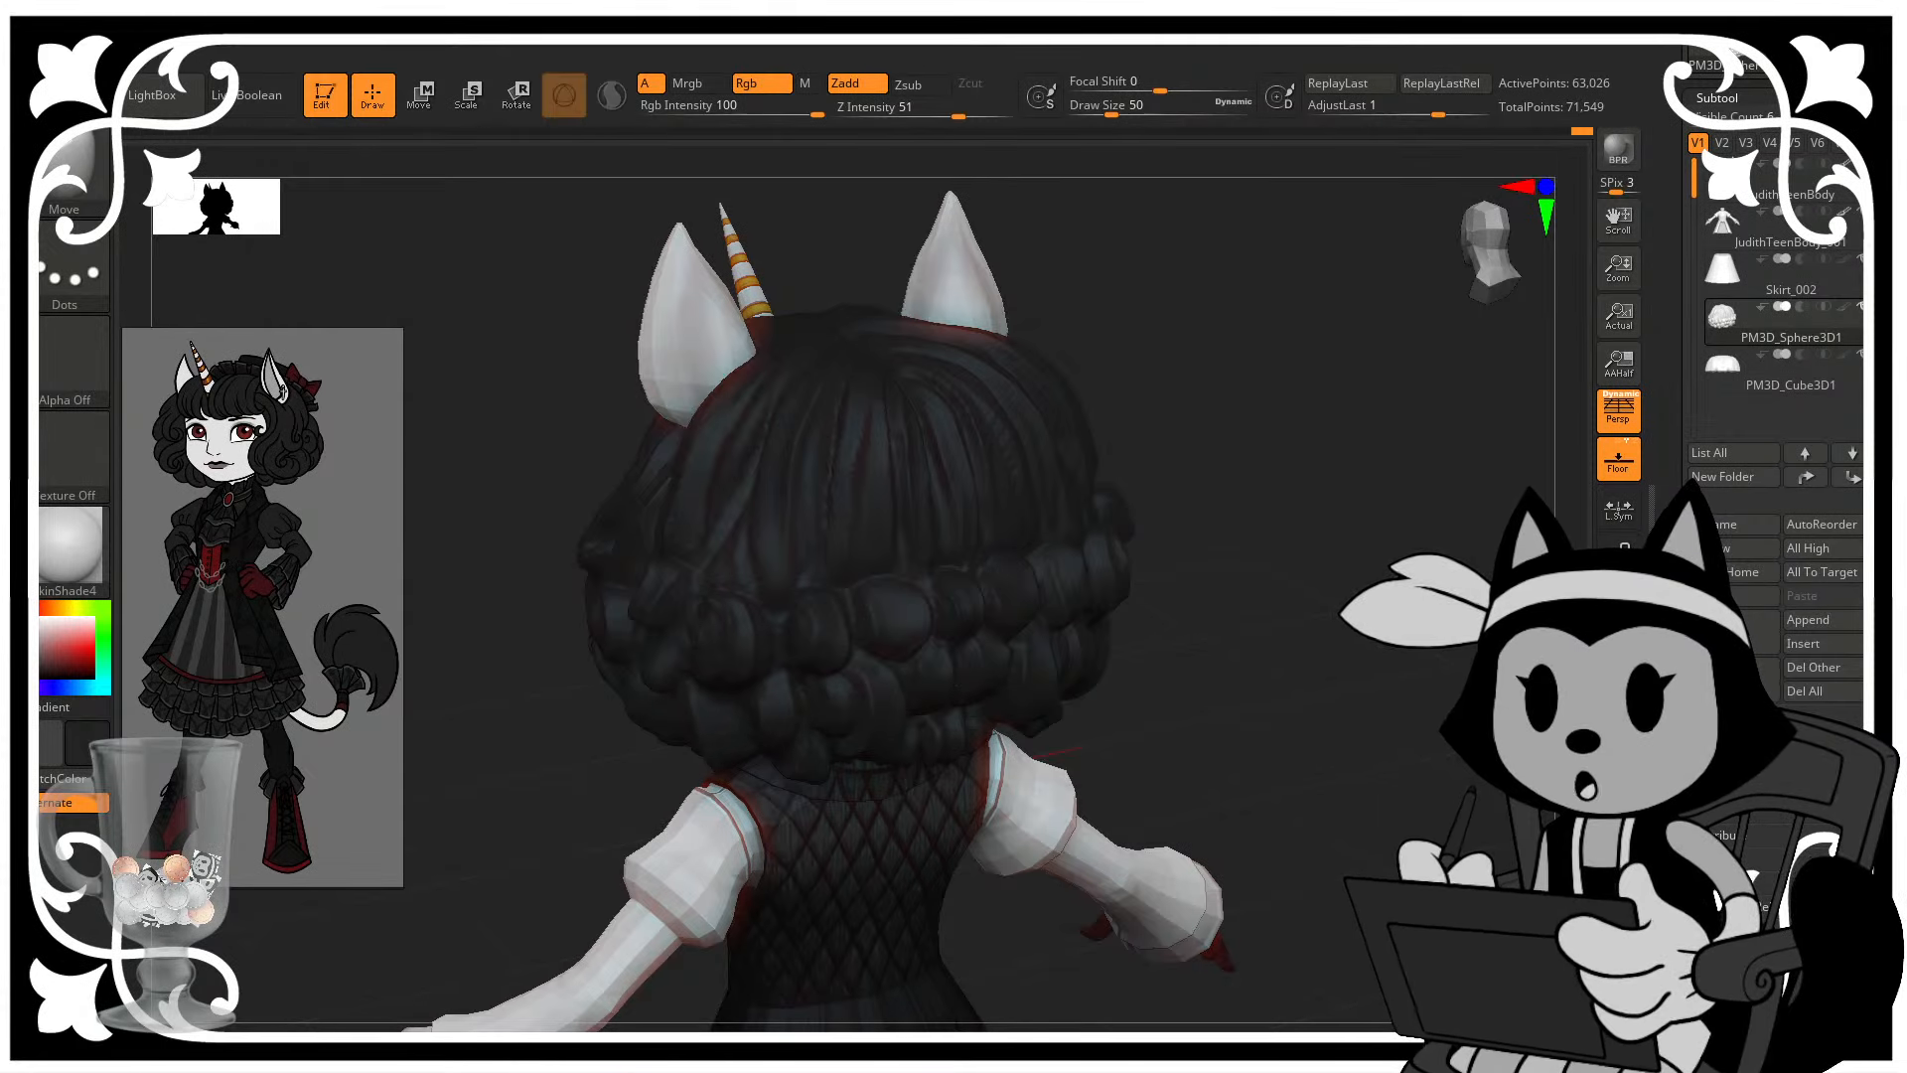
- Examine the hair's silhouette and curls from the front, side and back against the reference drawing
{"action": "mouse_move", "coordinate": [1222, 596]}
{"action": "left_mouse_down", "text": "alt"}
{"action": "mouse_move", "coordinate": [1207, 526]}
{"action": "mouse_move", "coordinate": [1254, 572]}
{"action": "mouse_move", "coordinate": [1429, 549]}
{"action": "mouse_move", "coordinate": [1464, 576]}
{"action": "left_mouse_up", "text": "alt"}
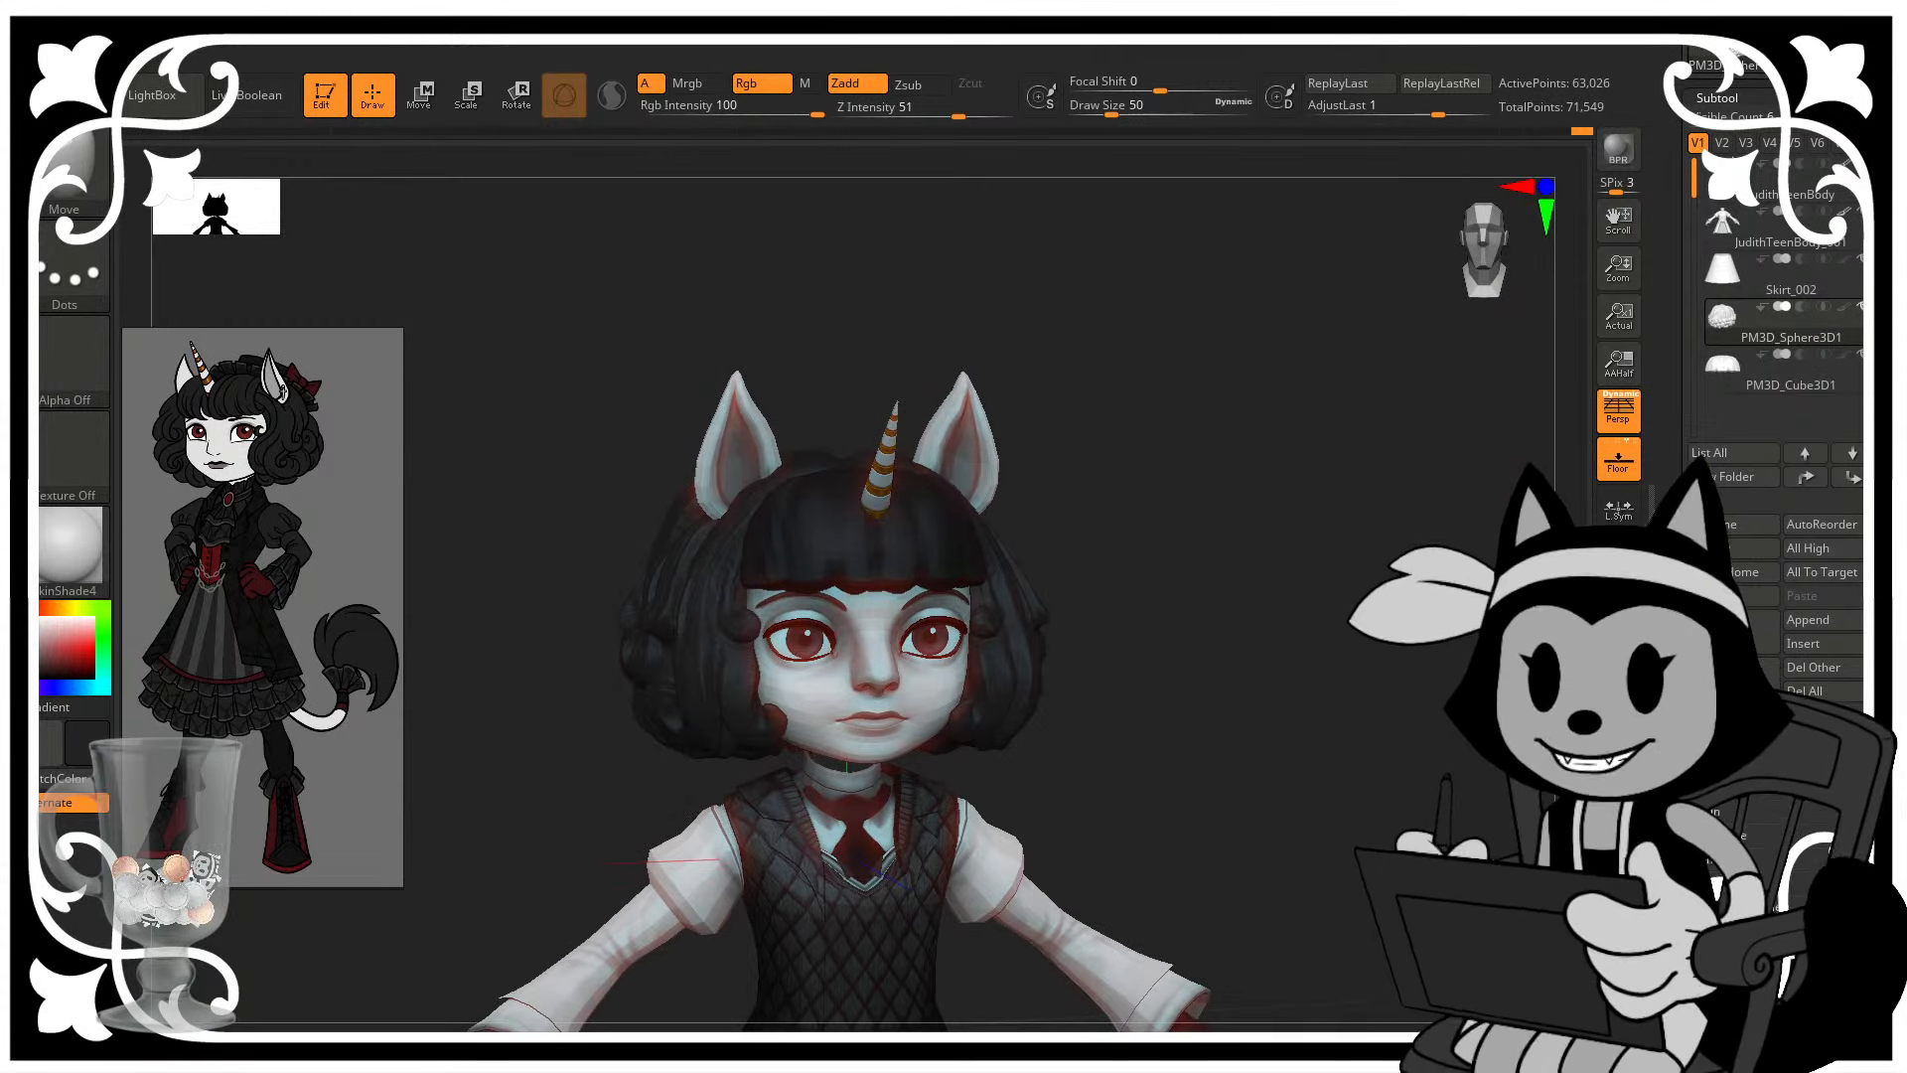
{"action": "left_click_drag", "start_coordinate": [1291, 616], "coordinate": [1272, 581], "text": "alt"}
{"action": "left_click_drag", "start_coordinate": [1271, 581], "coordinate": [1242, 676], "text": "alt"}
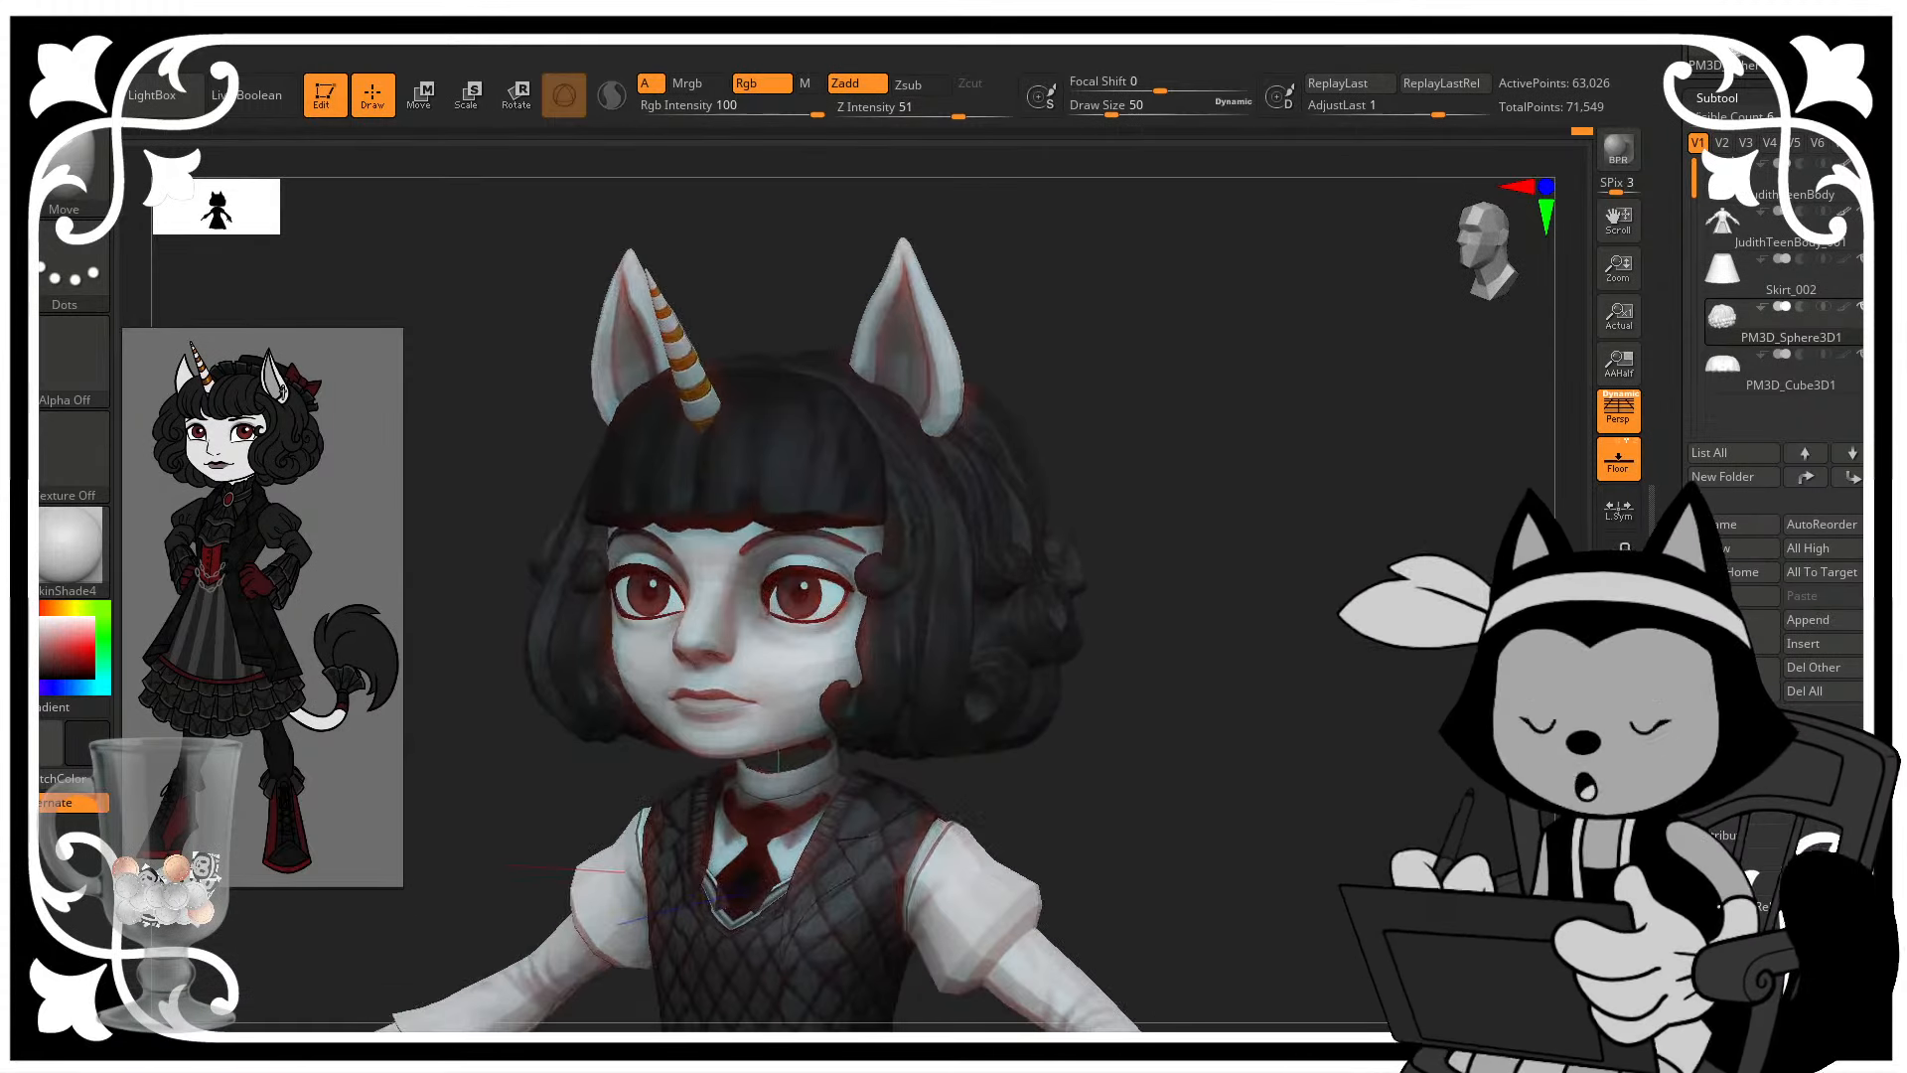
{"action": "left_click_drag", "start_coordinate": [1366, 621], "coordinate": [1392, 656], "text": "alt"}
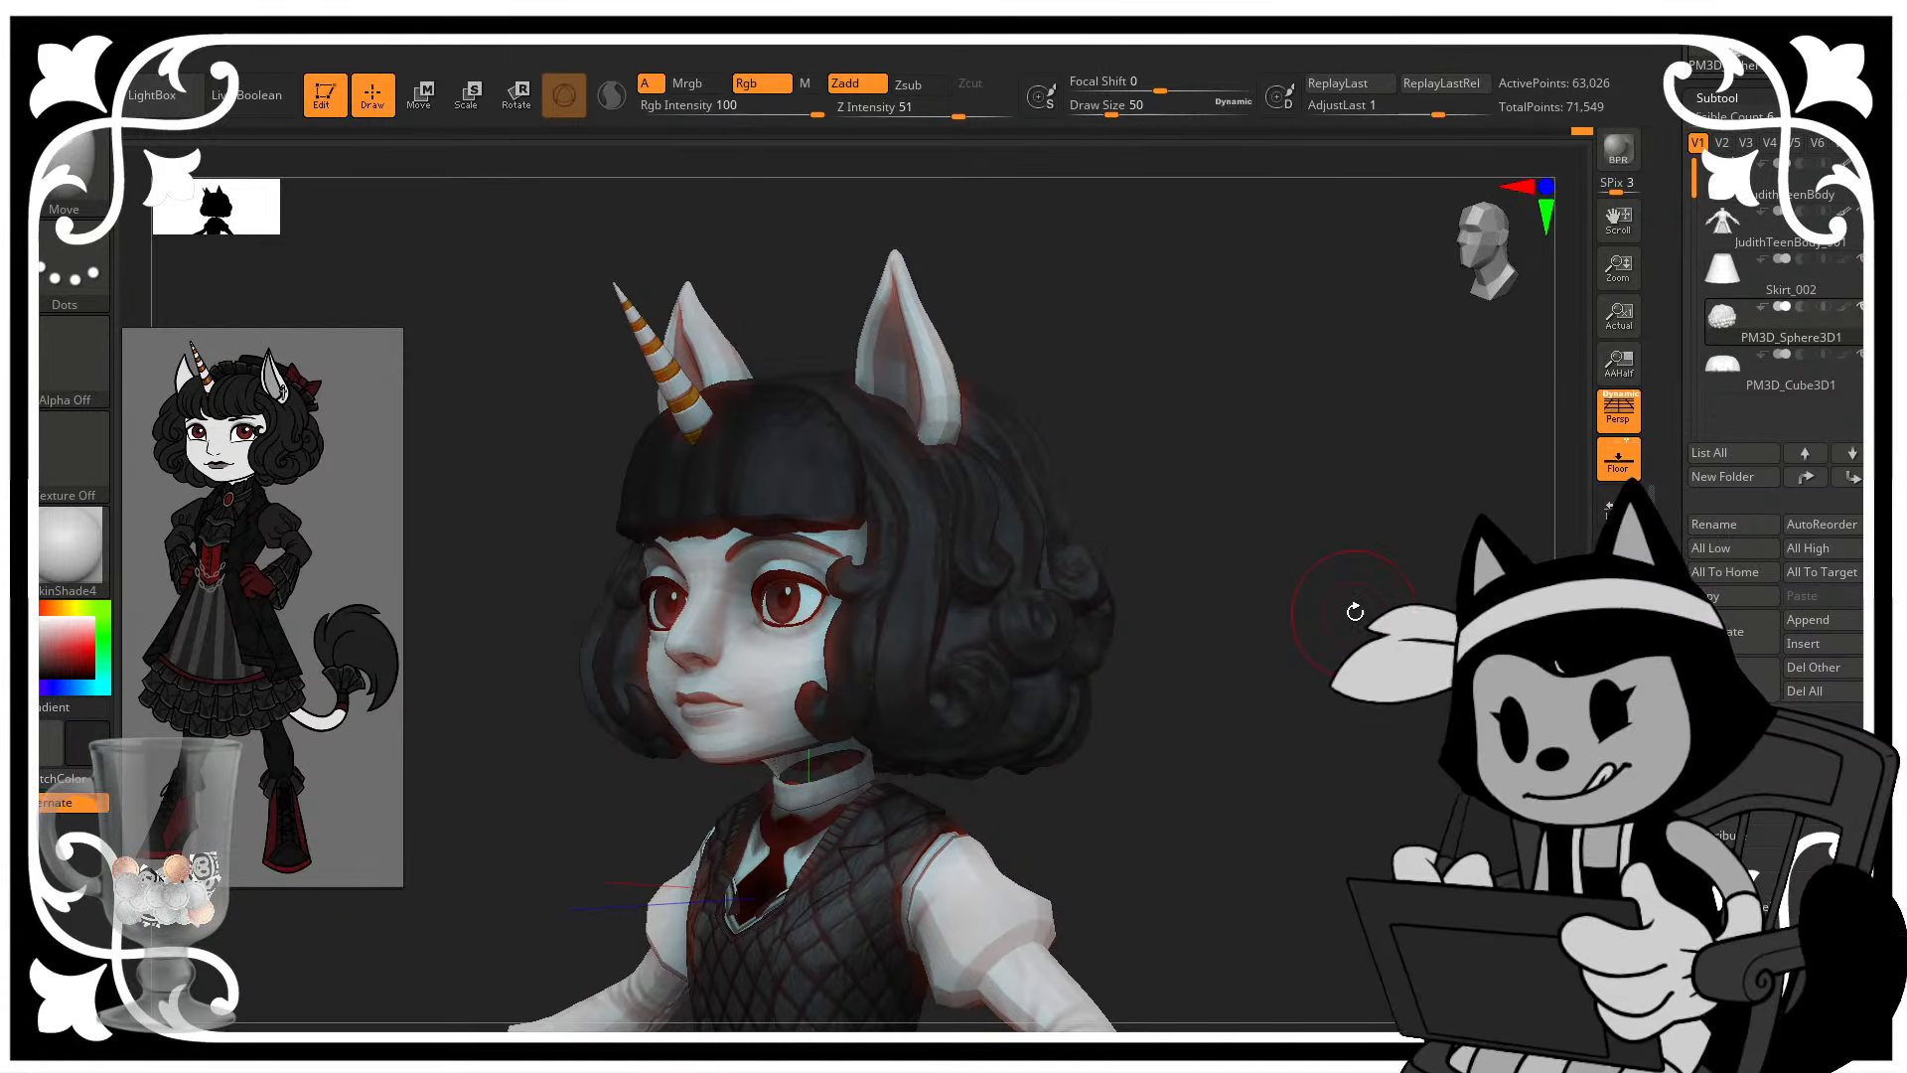
{"action": "left_click_drag", "start_coordinate": [1355, 612], "coordinate": [1126, 592]}
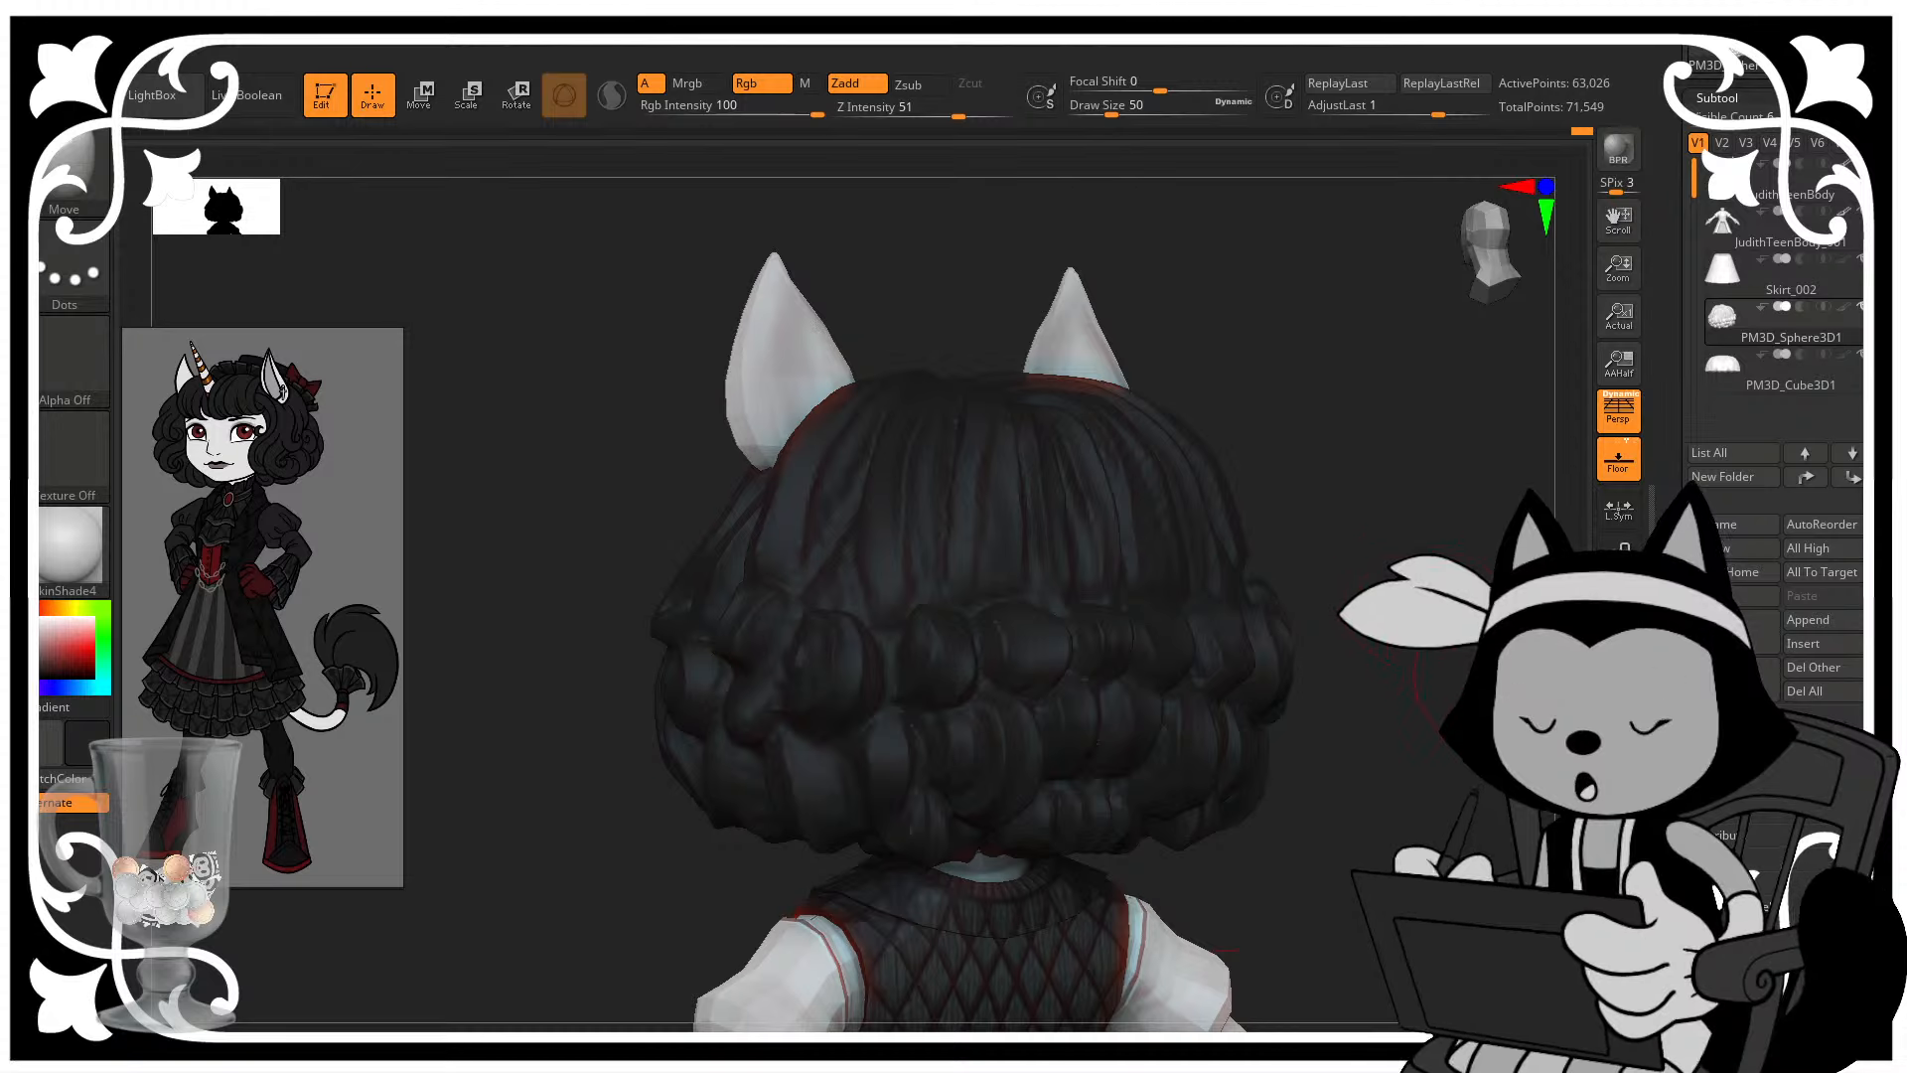
{"action": "left_click_drag", "start_coordinate": [1421, 636], "coordinate": [1417, 666], "text": "alt"}
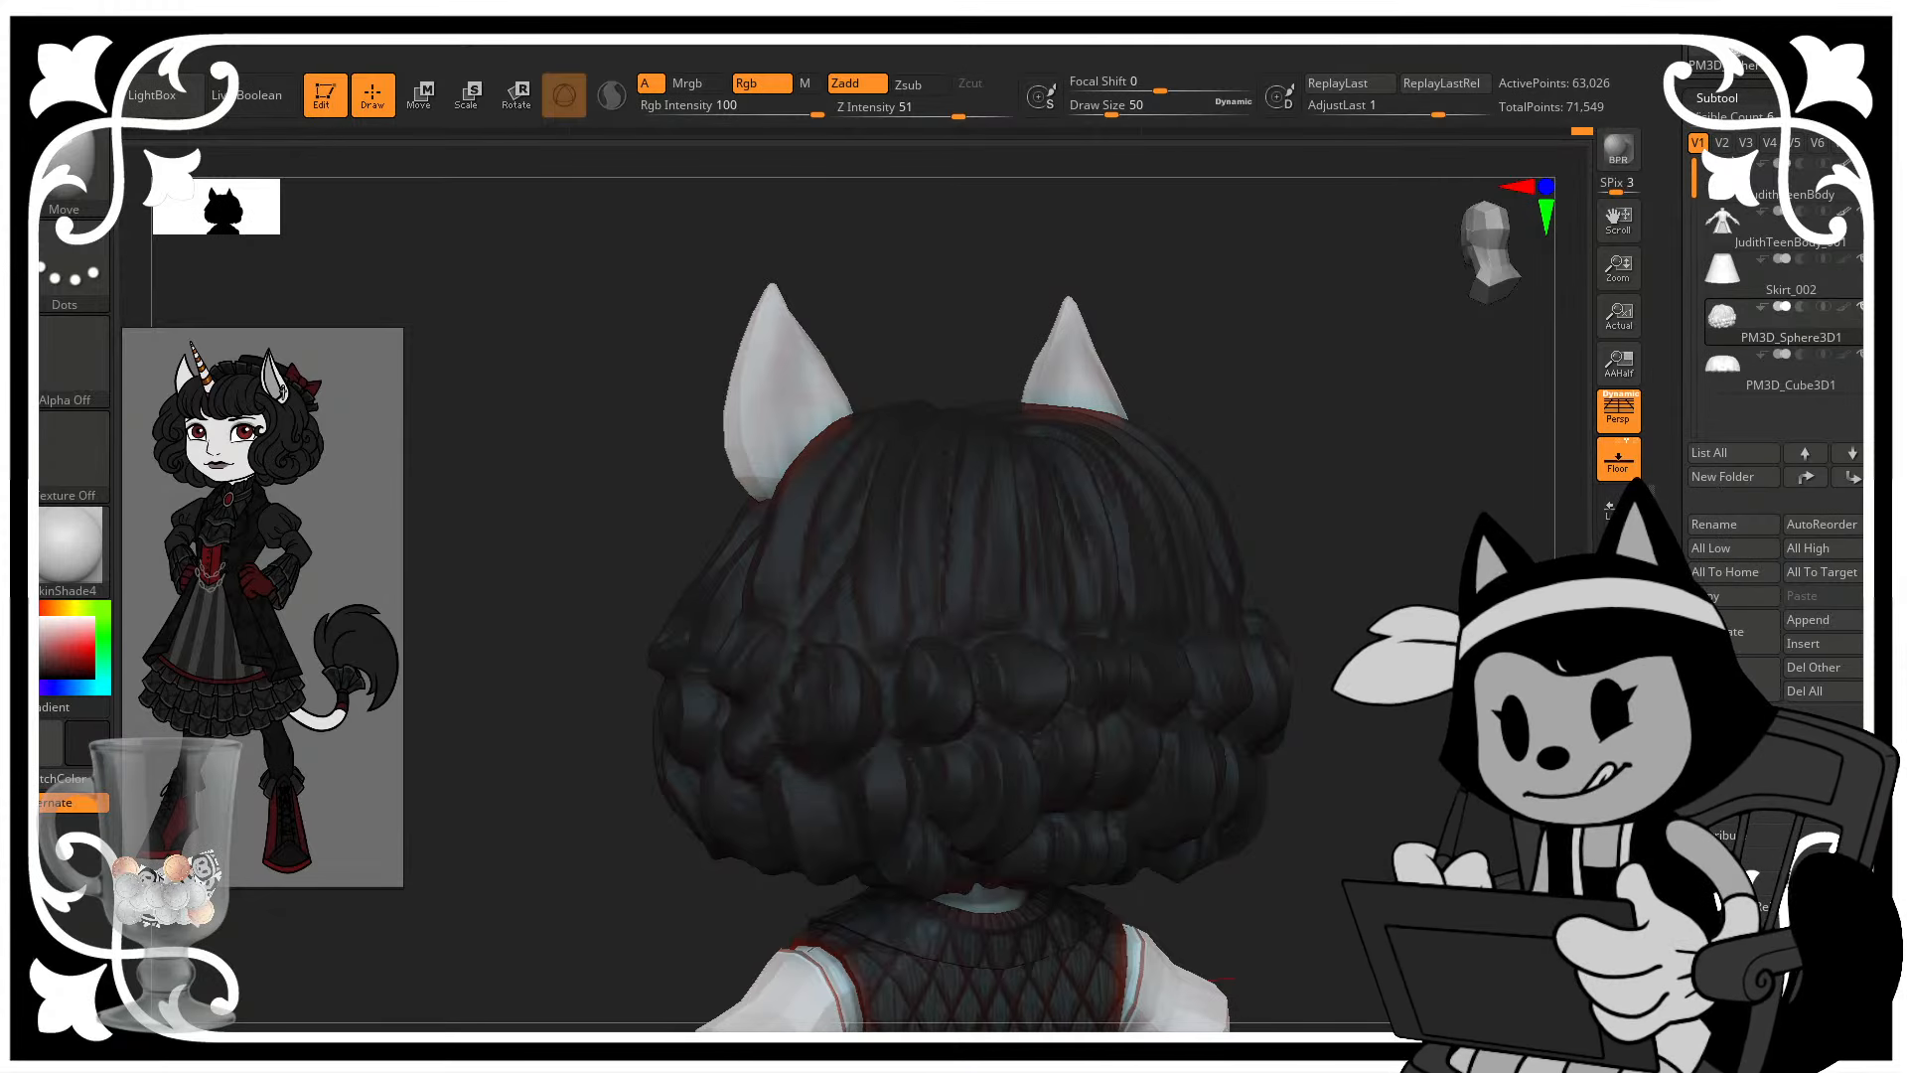
{"action": "left_click_drag", "start_coordinate": [1222, 338], "coordinate": [1480, 343]}
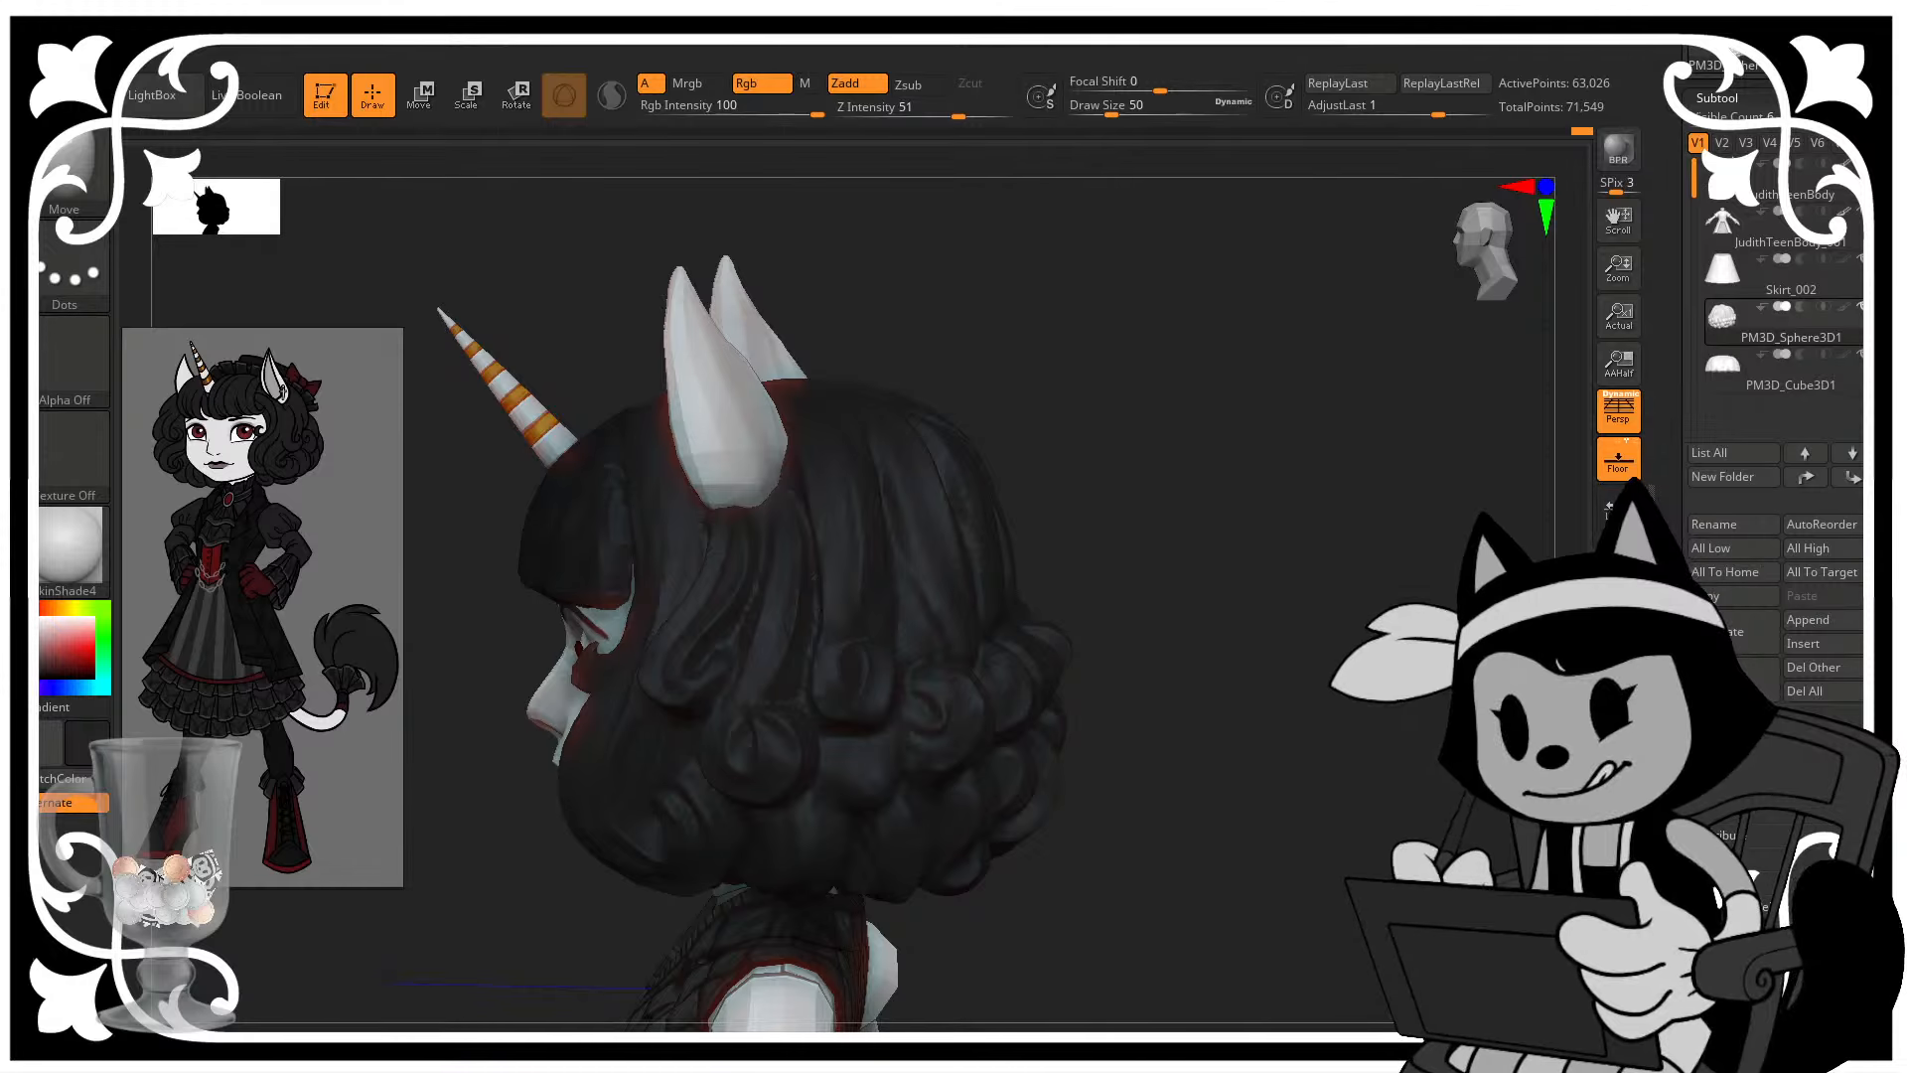
{"action": "left_click_drag", "start_coordinate": [1391, 477], "coordinate": [1391, 357], "text": "alt"}
{"action": "left_click_drag", "start_coordinate": [1281, 556], "coordinate": [1319, 516]}
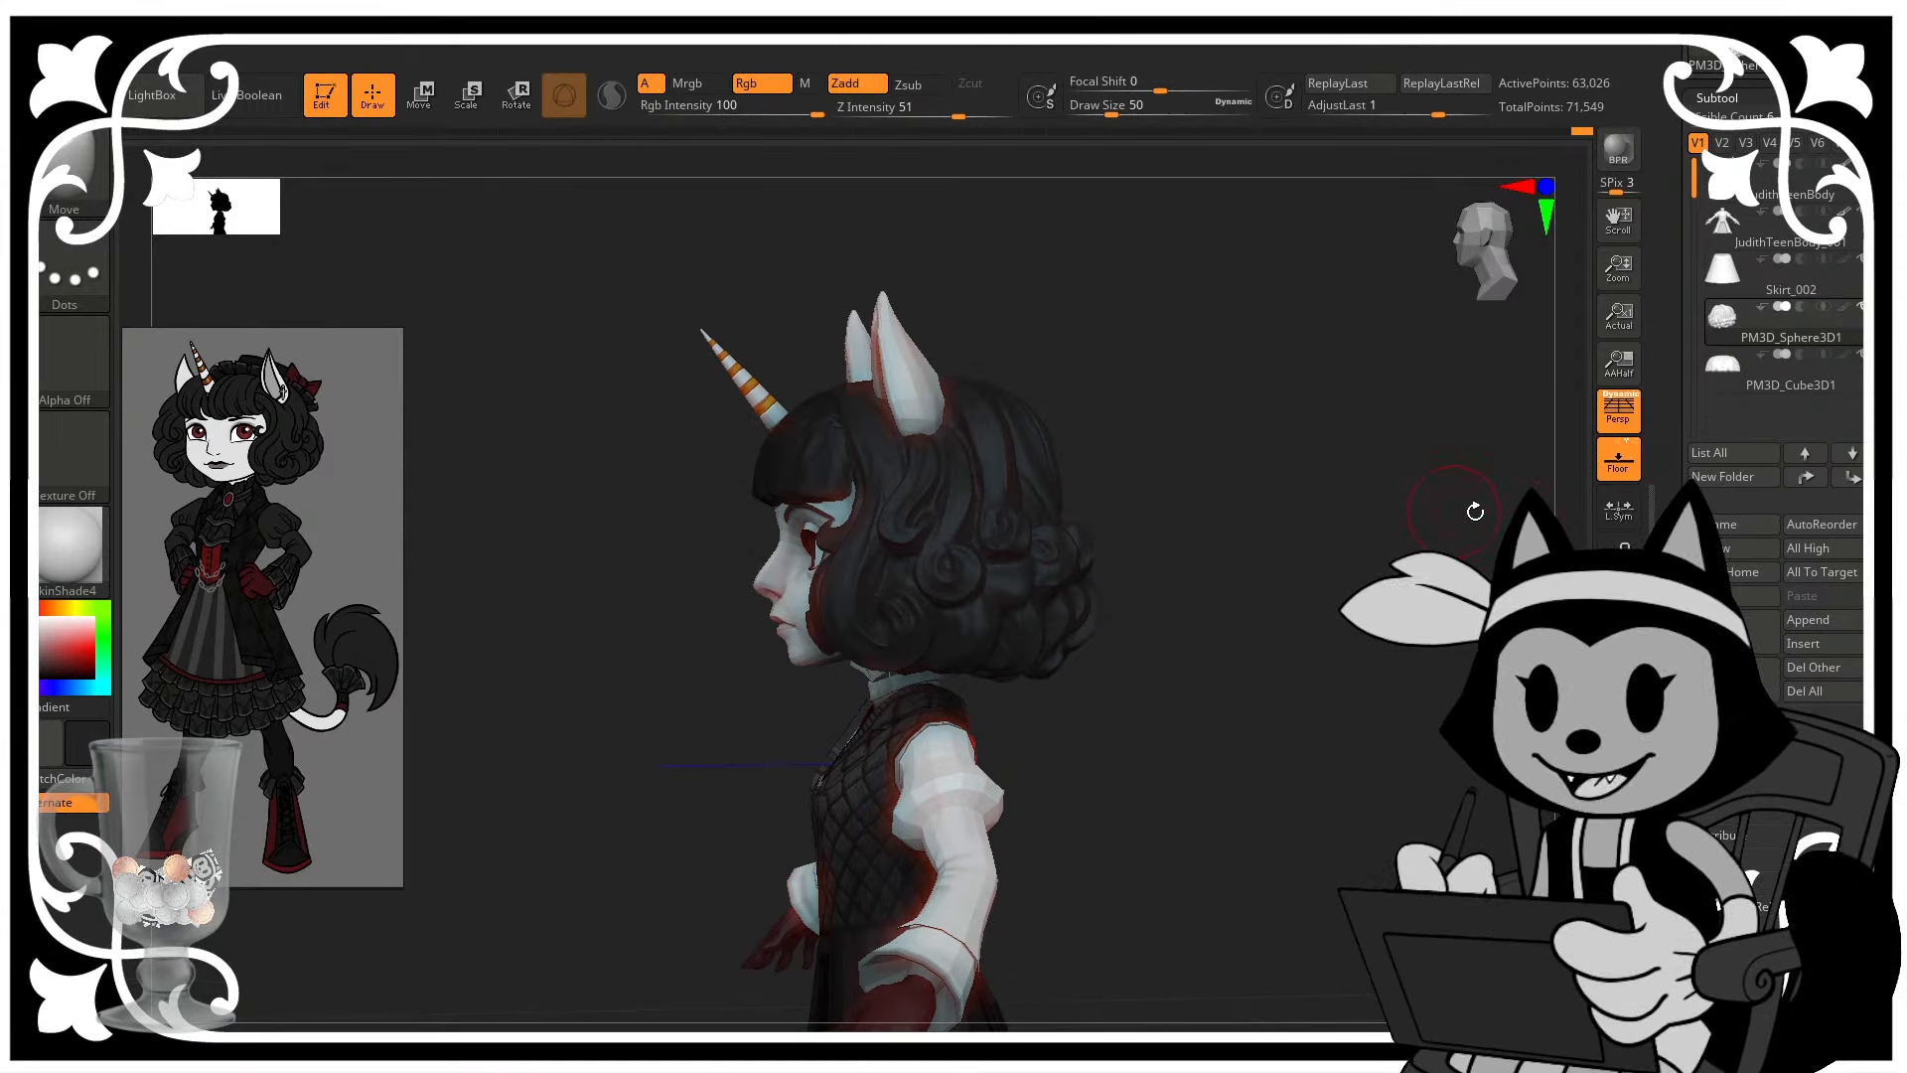
{"action": "left_click_drag", "start_coordinate": [1316, 579], "coordinate": [1440, 608]}
{"action": "left_click_drag", "start_coordinate": [1391, 477], "coordinate": [1480, 554], "text": "alt"}
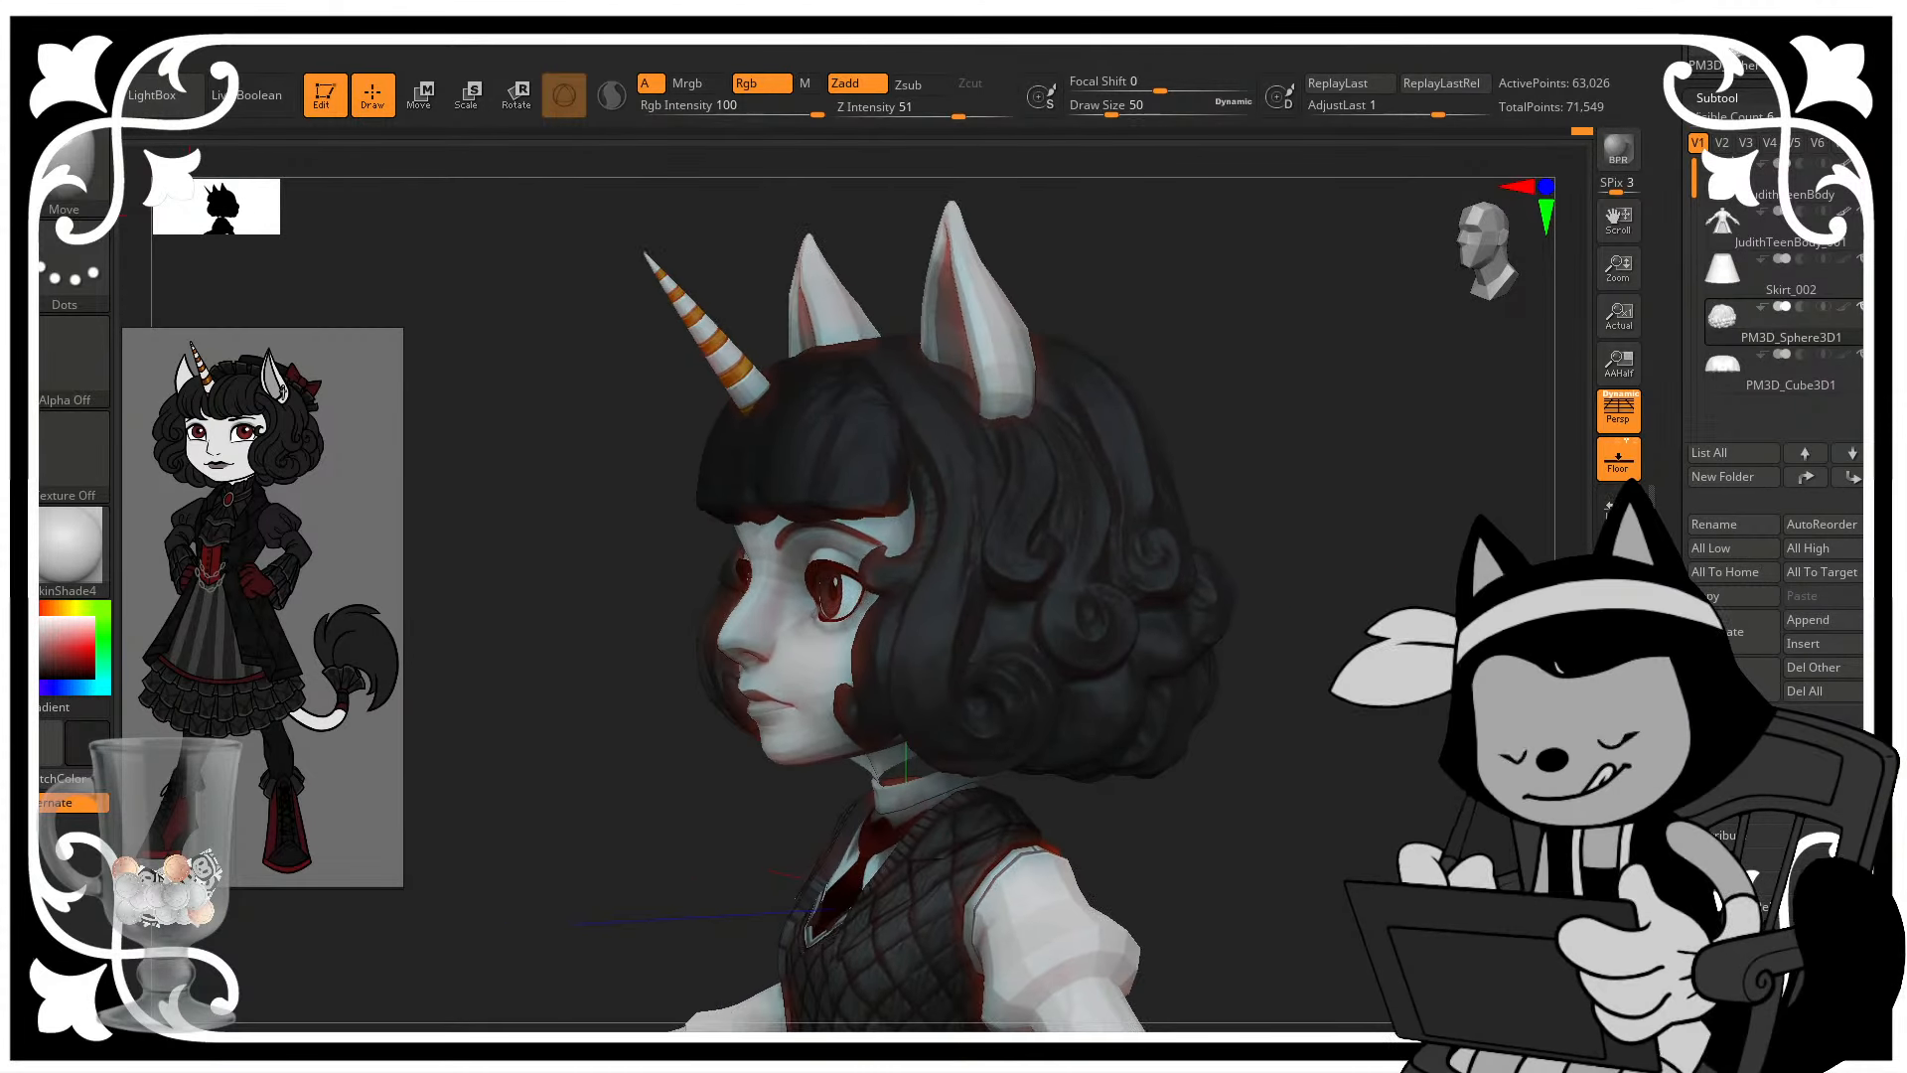
{"action": "left_click_drag", "start_coordinate": [1445, 616], "coordinate": [1371, 636]}
{"action": "left_click_drag", "start_coordinate": [1391, 557], "coordinate": [1291, 639], "text": "alt"}
{"action": "left_click_drag", "start_coordinate": [1204, 405], "coordinate": [1265, 408]}
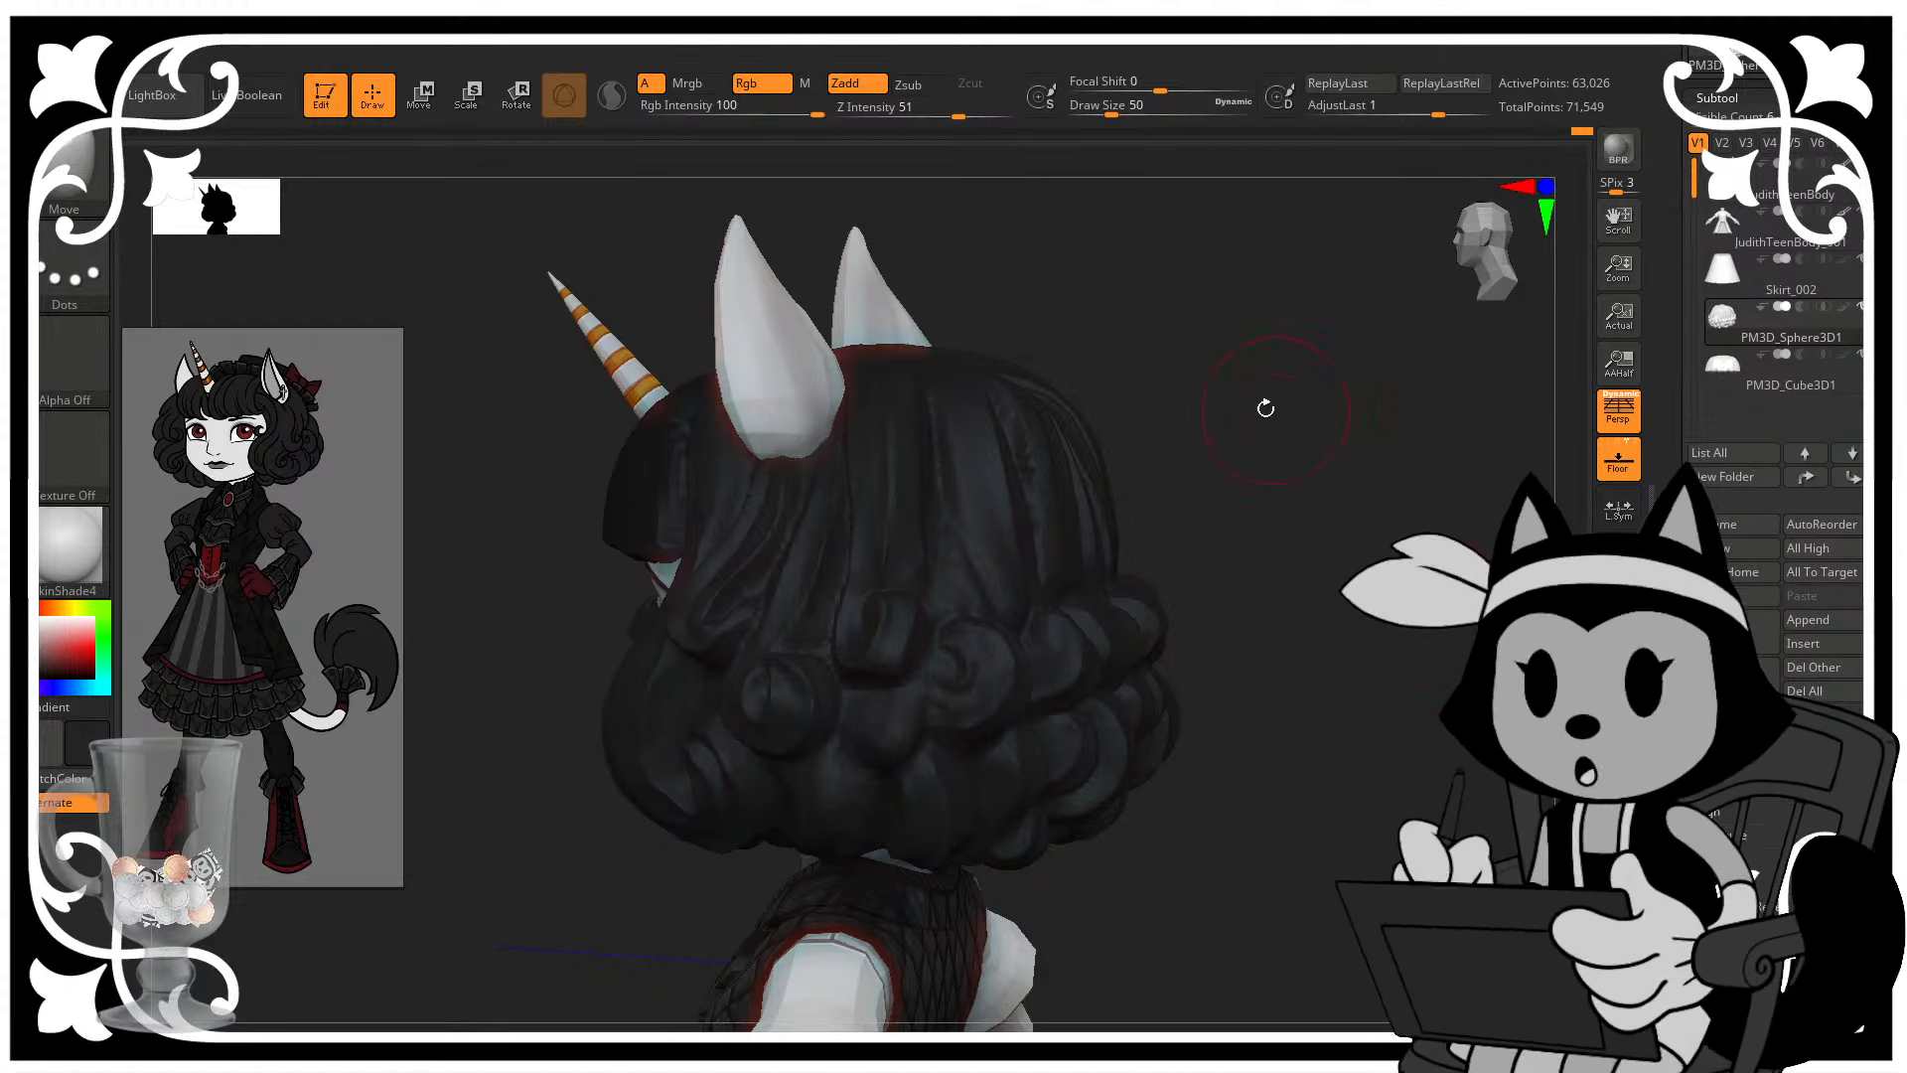
- Adjust the side curls behind the ear and on the underside using the Move brush at draw size 30
{"action": "key", "text": "b"}
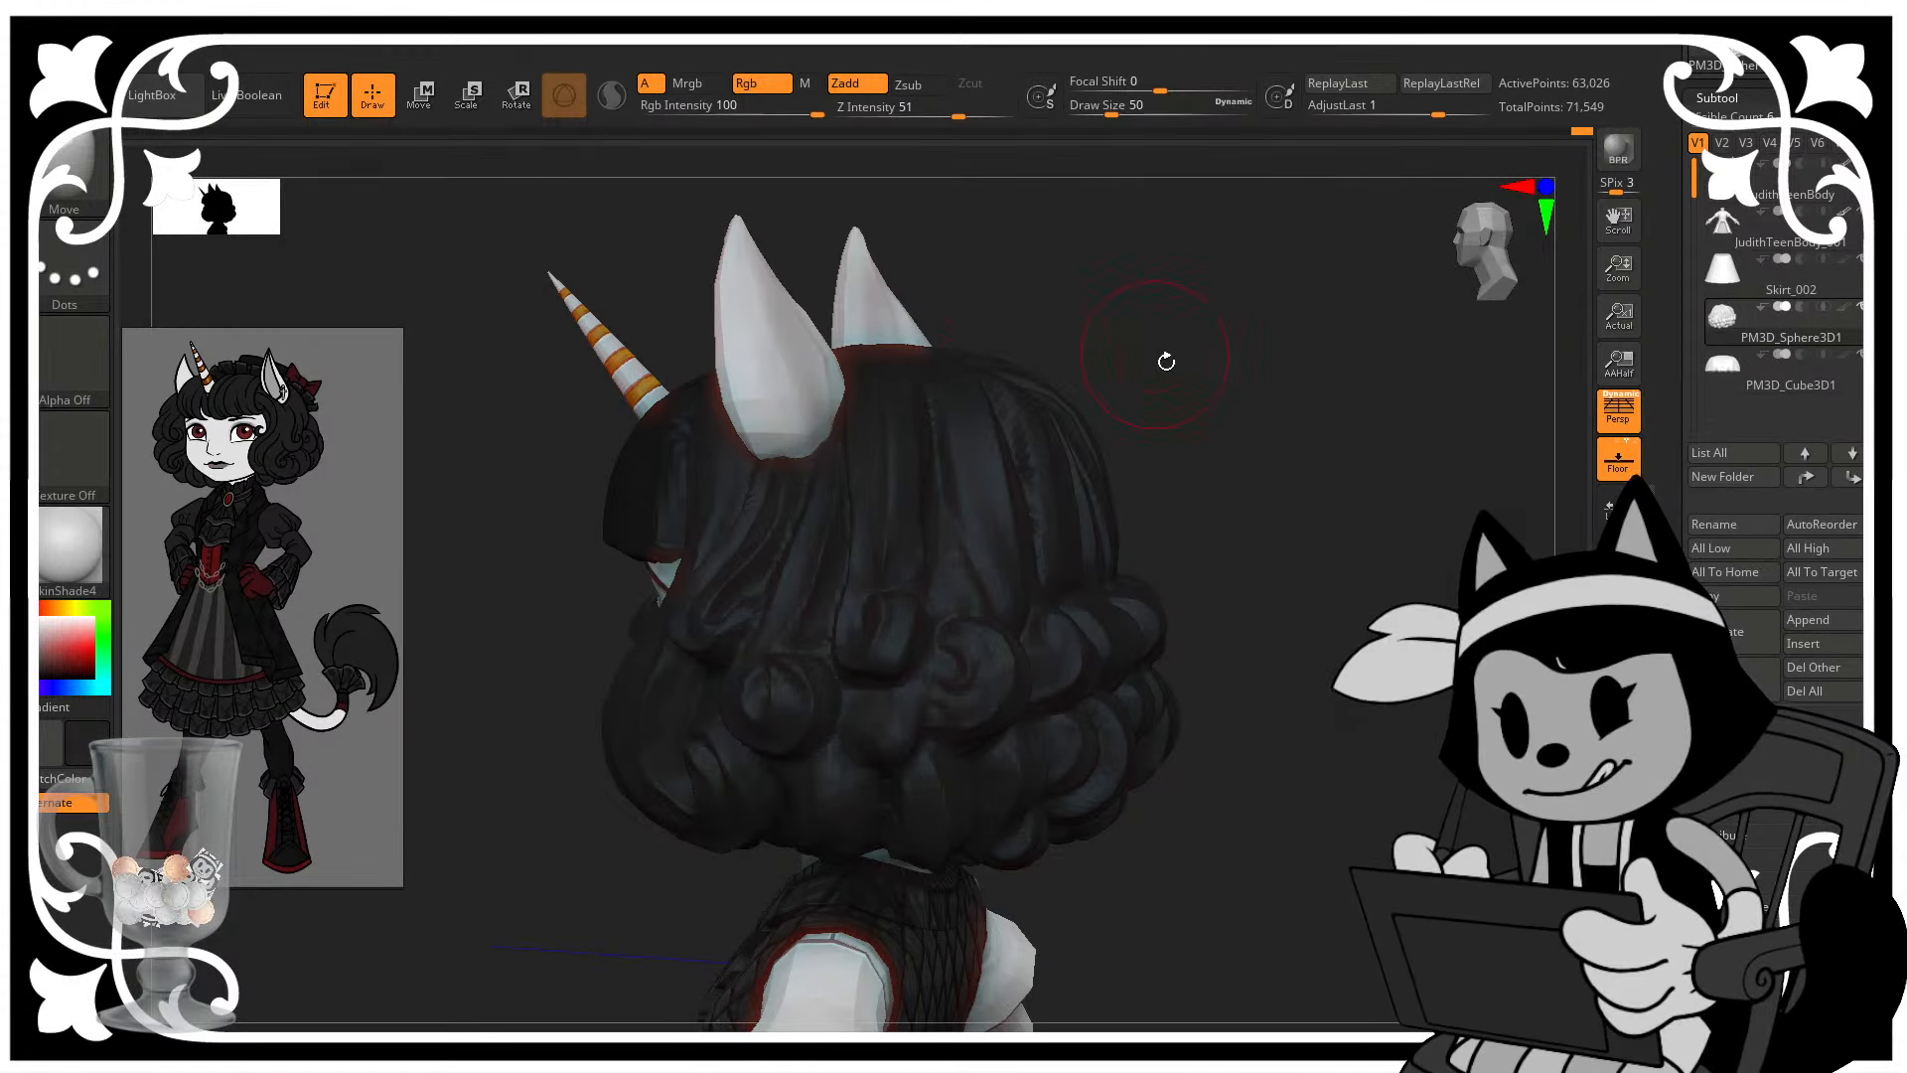
{"action": "key", "text": "b"}
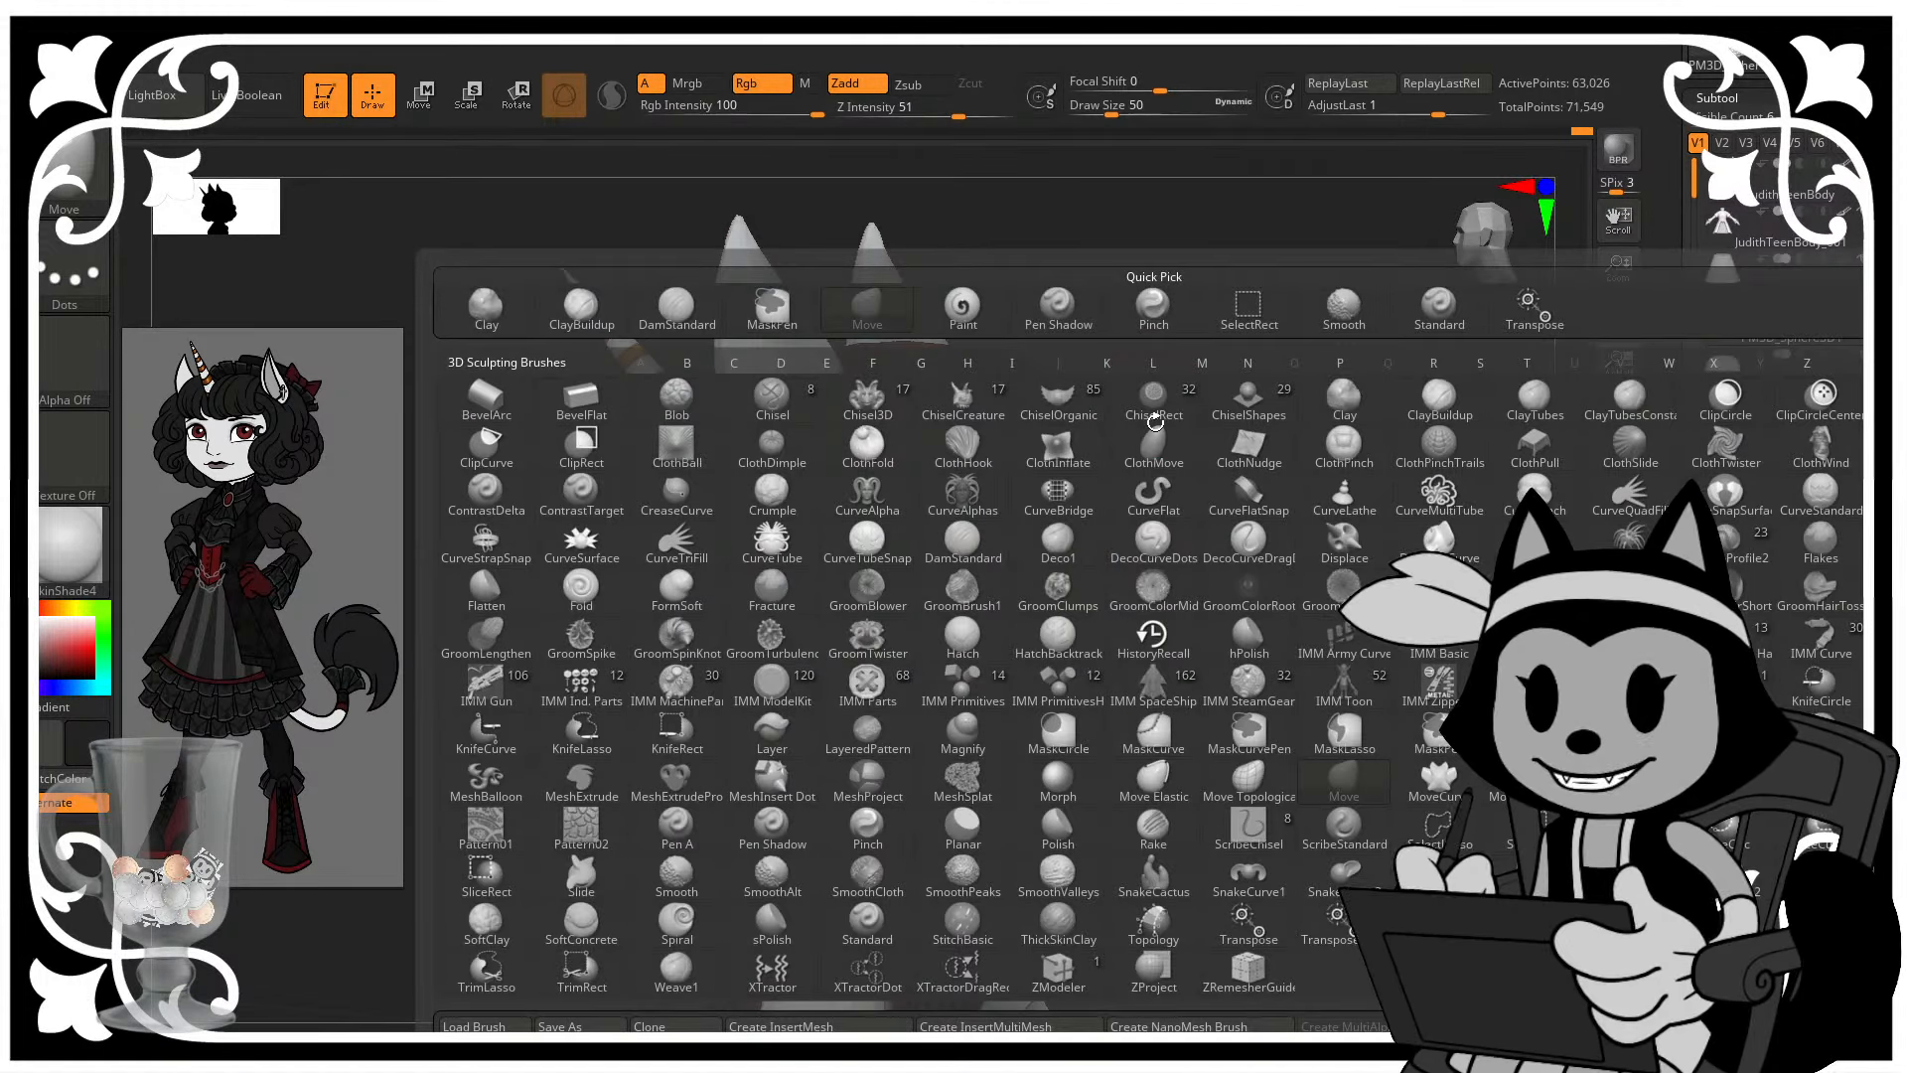
{"action": "left_click", "coordinate": [1155, 421]}
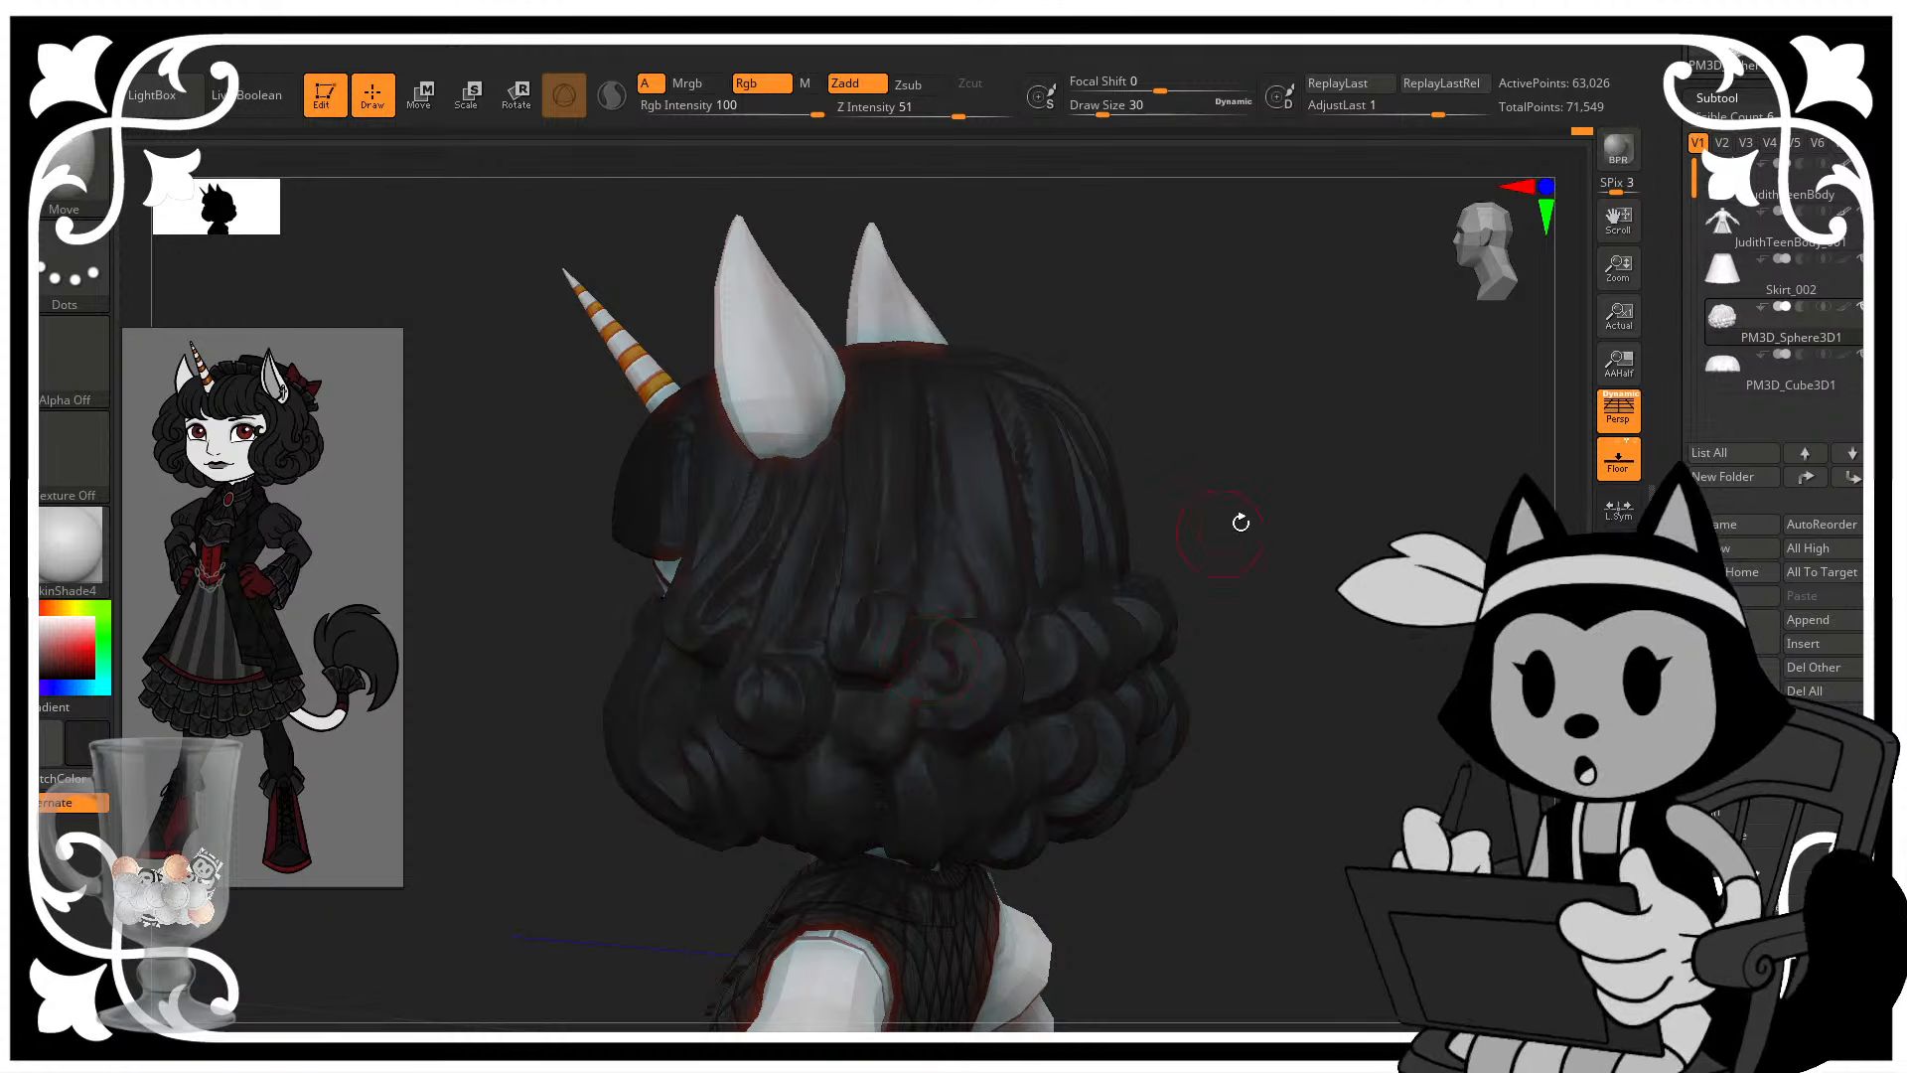
{"action": "left_click_drag", "start_coordinate": [1299, 533], "coordinate": [1275, 435]}
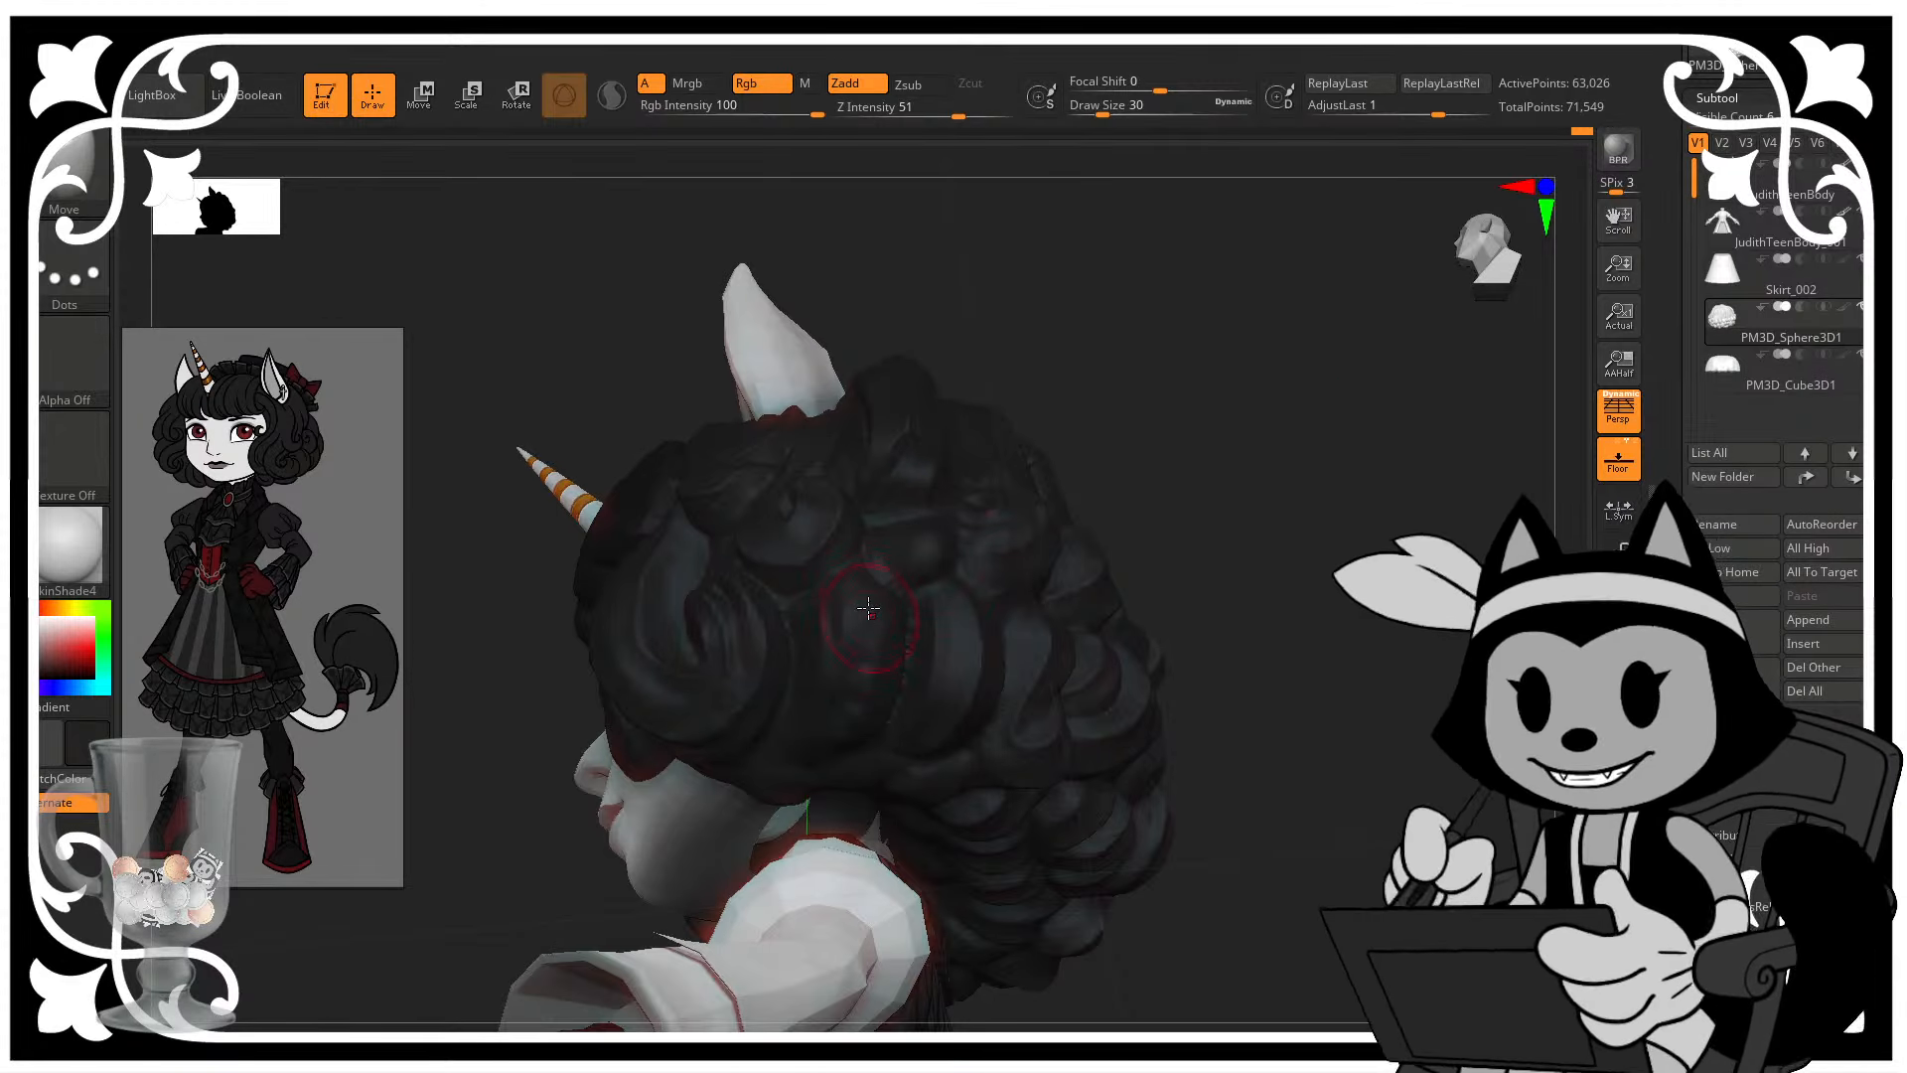
{"action": "left_click_drag", "start_coordinate": [1149, 477], "coordinate": [1222, 483]}
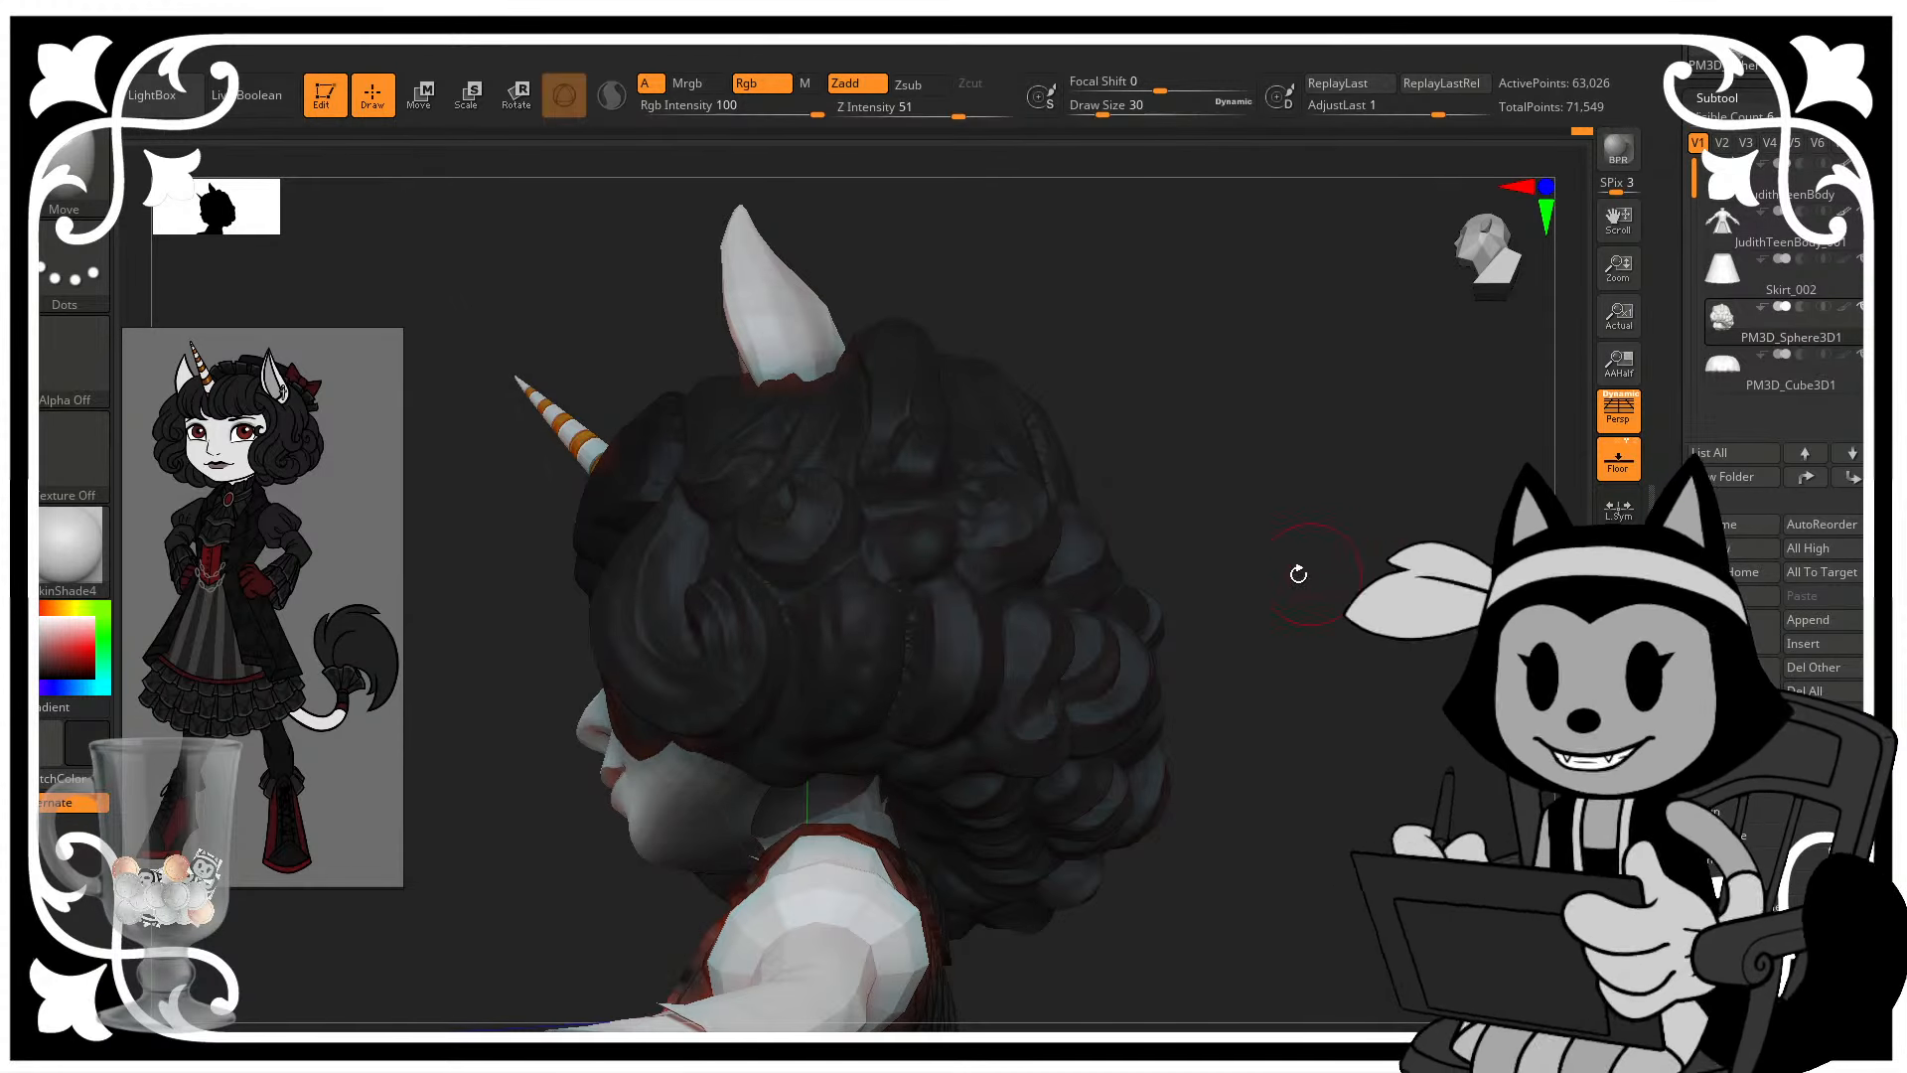
{"action": "left_click_drag", "start_coordinate": [1299, 575], "coordinate": [1294, 605]}
- Carve the grooves between the side strands beneath the ear using the DamStandard brush at draw size 18
{"action": "key", "text": "b"}
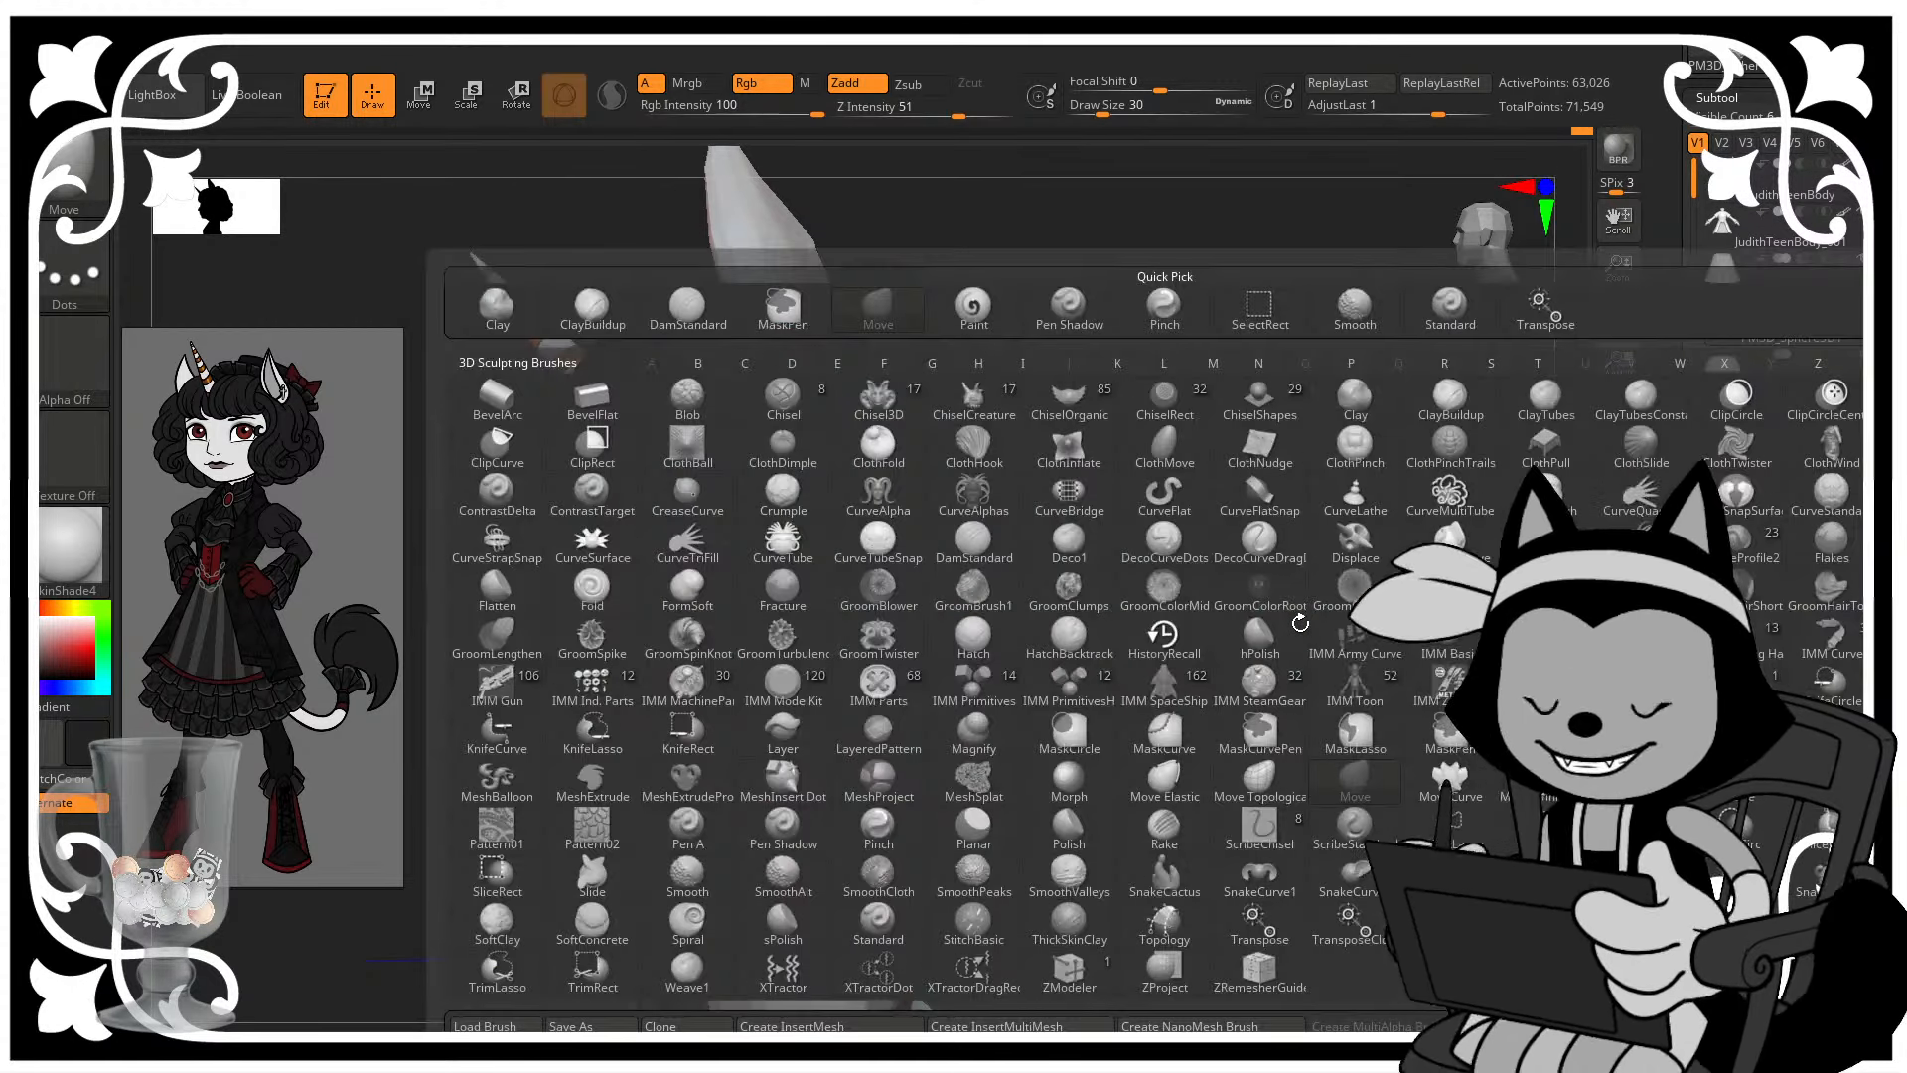
{"action": "key", "text": "d"}
{"action": "key", "text": "s"}
{"action": "left_click_drag", "start_coordinate": [1214, 303], "coordinate": [1206, 422]}
{"action": "left_click_drag", "start_coordinate": [1142, 775], "coordinate": [1163, 600]}
{"action": "left_click_drag", "start_coordinate": [855, 715], "coordinate": [856, 616]}
{"action": "left_click_drag", "start_coordinate": [1136, 517], "coordinate": [1001, 533]}
{"action": "mouse_move", "coordinate": [1154, 567]}
{"action": "left_mouse_down"}
{"action": "mouse_move", "coordinate": [1281, 484]}
{"action": "mouse_move", "coordinate": [1430, 442]}
{"action": "left_mouse_up"}
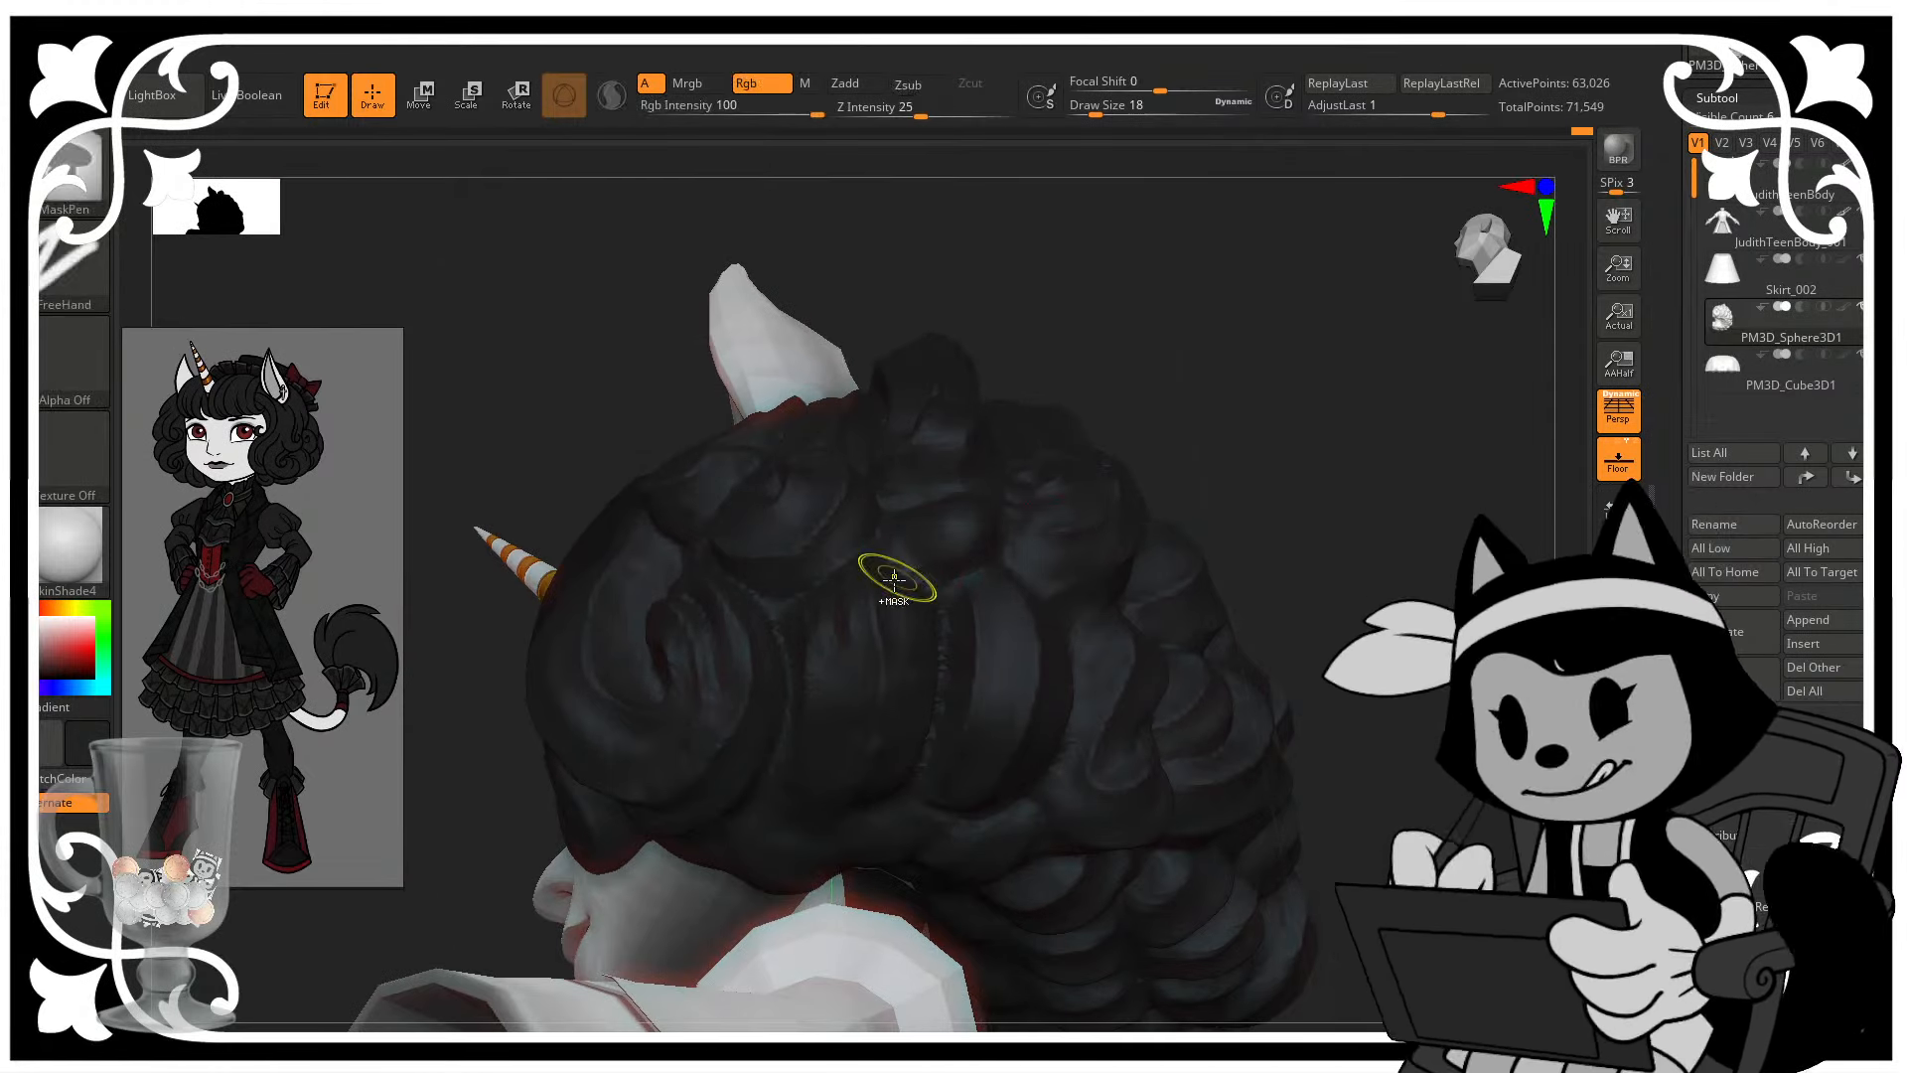
{"action": "mouse_move", "coordinate": [894, 606]}
{"action": "left_mouse_down"}
{"action": "mouse_move", "coordinate": [891, 716]}
{"action": "mouse_move", "coordinate": [858, 801]}
{"action": "left_mouse_up"}
{"action": "left_click_drag", "start_coordinate": [1230, 489], "coordinate": [1034, 529]}
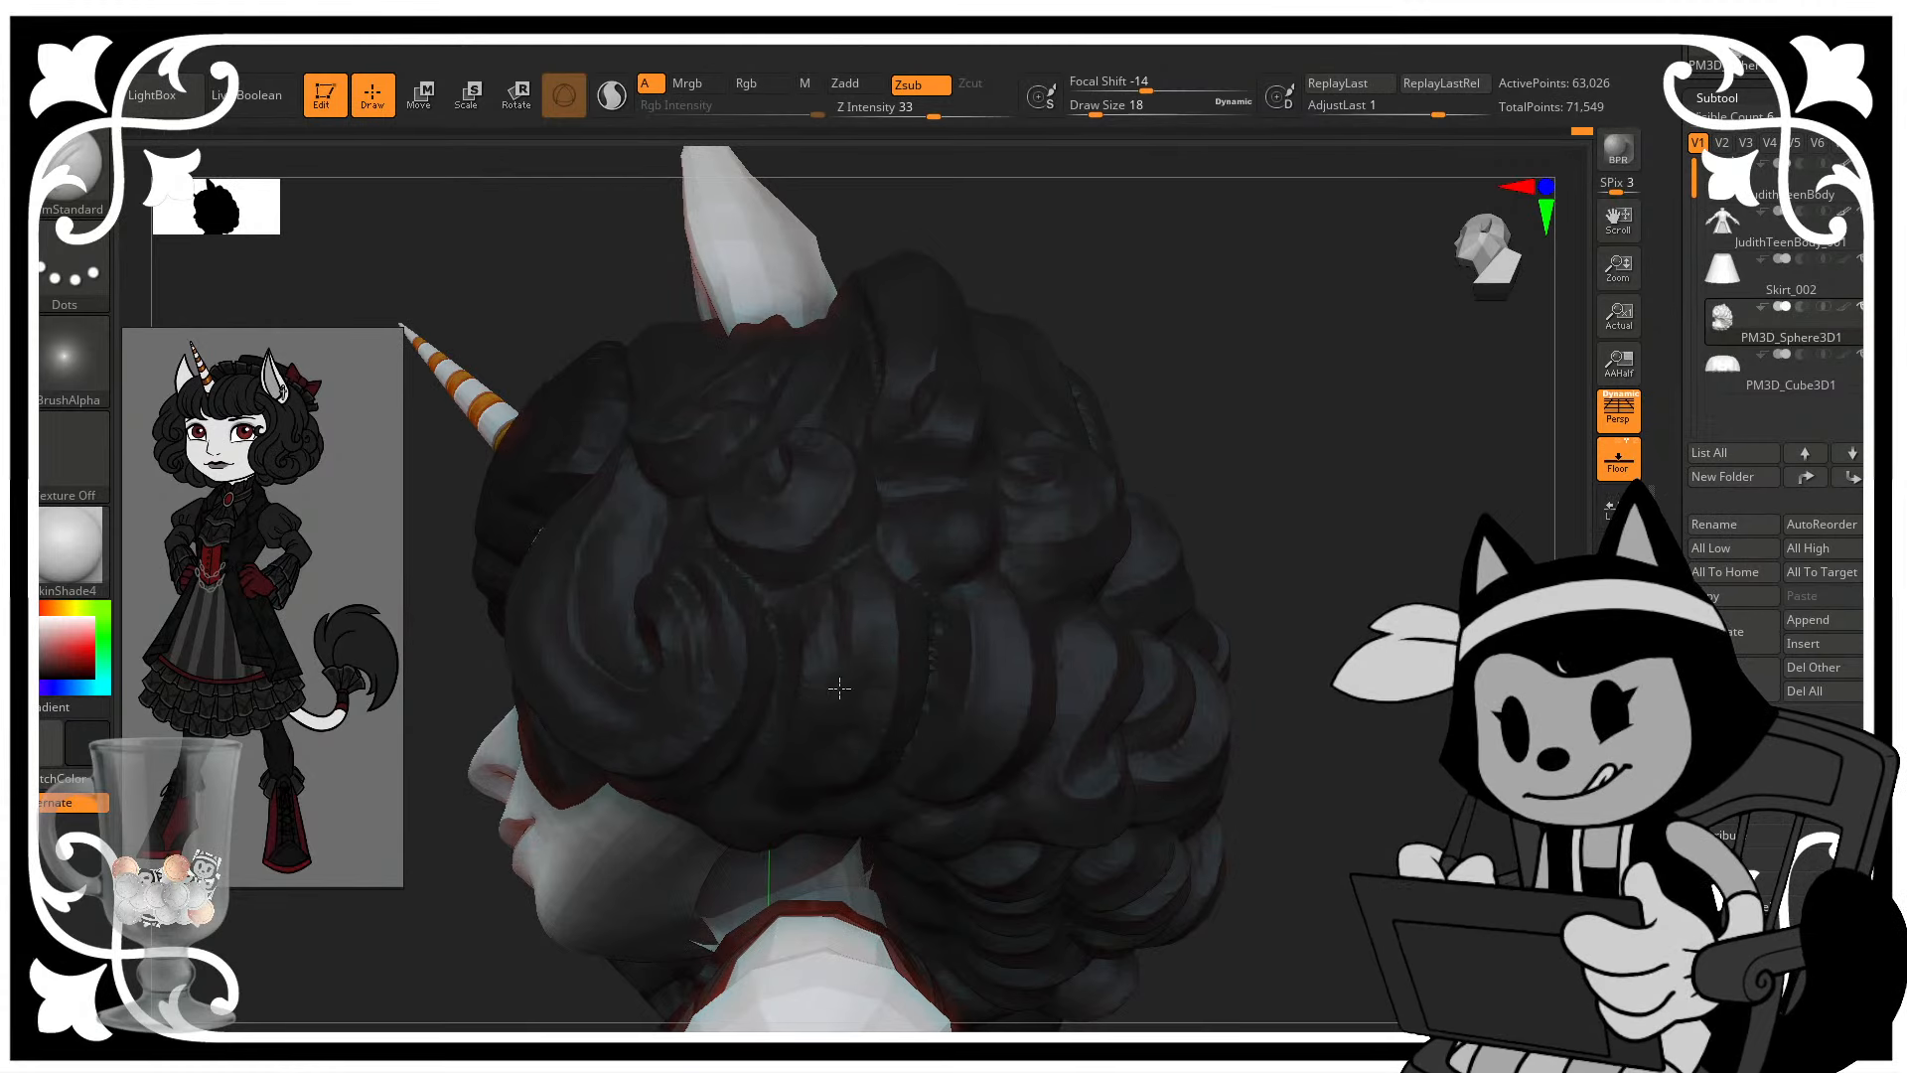
- Deepen the creases between the curls on the underside of the bob using DamStandard at draw size 30
{"action": "mouse_move", "coordinate": [1273, 476]}
{"action": "left_mouse_down"}
{"action": "mouse_move", "coordinate": [1267, 514]}
{"action": "mouse_move", "coordinate": [1106, 490]}
{"action": "mouse_move", "coordinate": [1128, 507]}
{"action": "mouse_move", "coordinate": [682, 697]}
{"action": "left_mouse_up"}
{"action": "left_click_drag", "start_coordinate": [1030, 541], "coordinate": [1183, 406]}
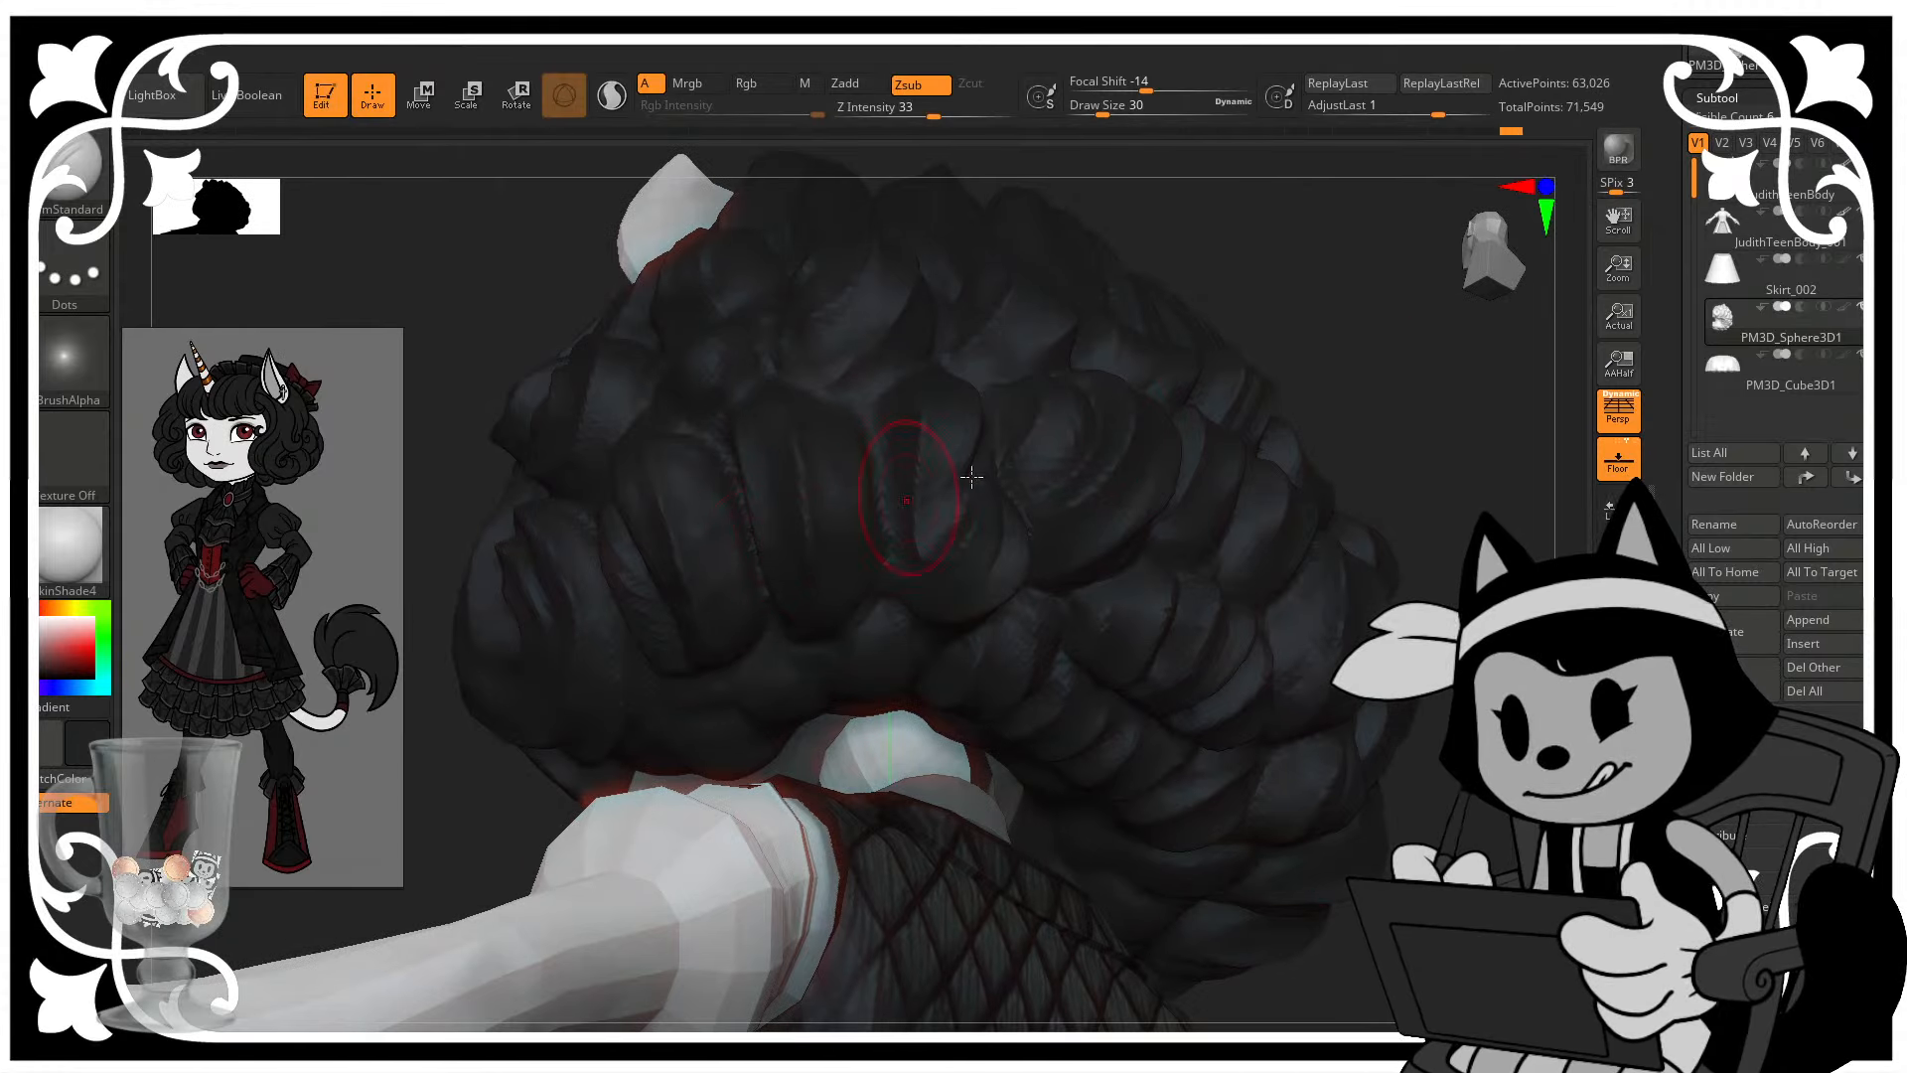
{"action": "left_click_drag", "start_coordinate": [1347, 378], "coordinate": [1467, 413]}
{"action": "mouse_move", "coordinate": [1321, 378]}
{"action": "left_mouse_down"}
{"action": "mouse_move", "coordinate": [1286, 452]}
{"action": "mouse_move", "coordinate": [1289, 566]}
{"action": "left_mouse_up"}
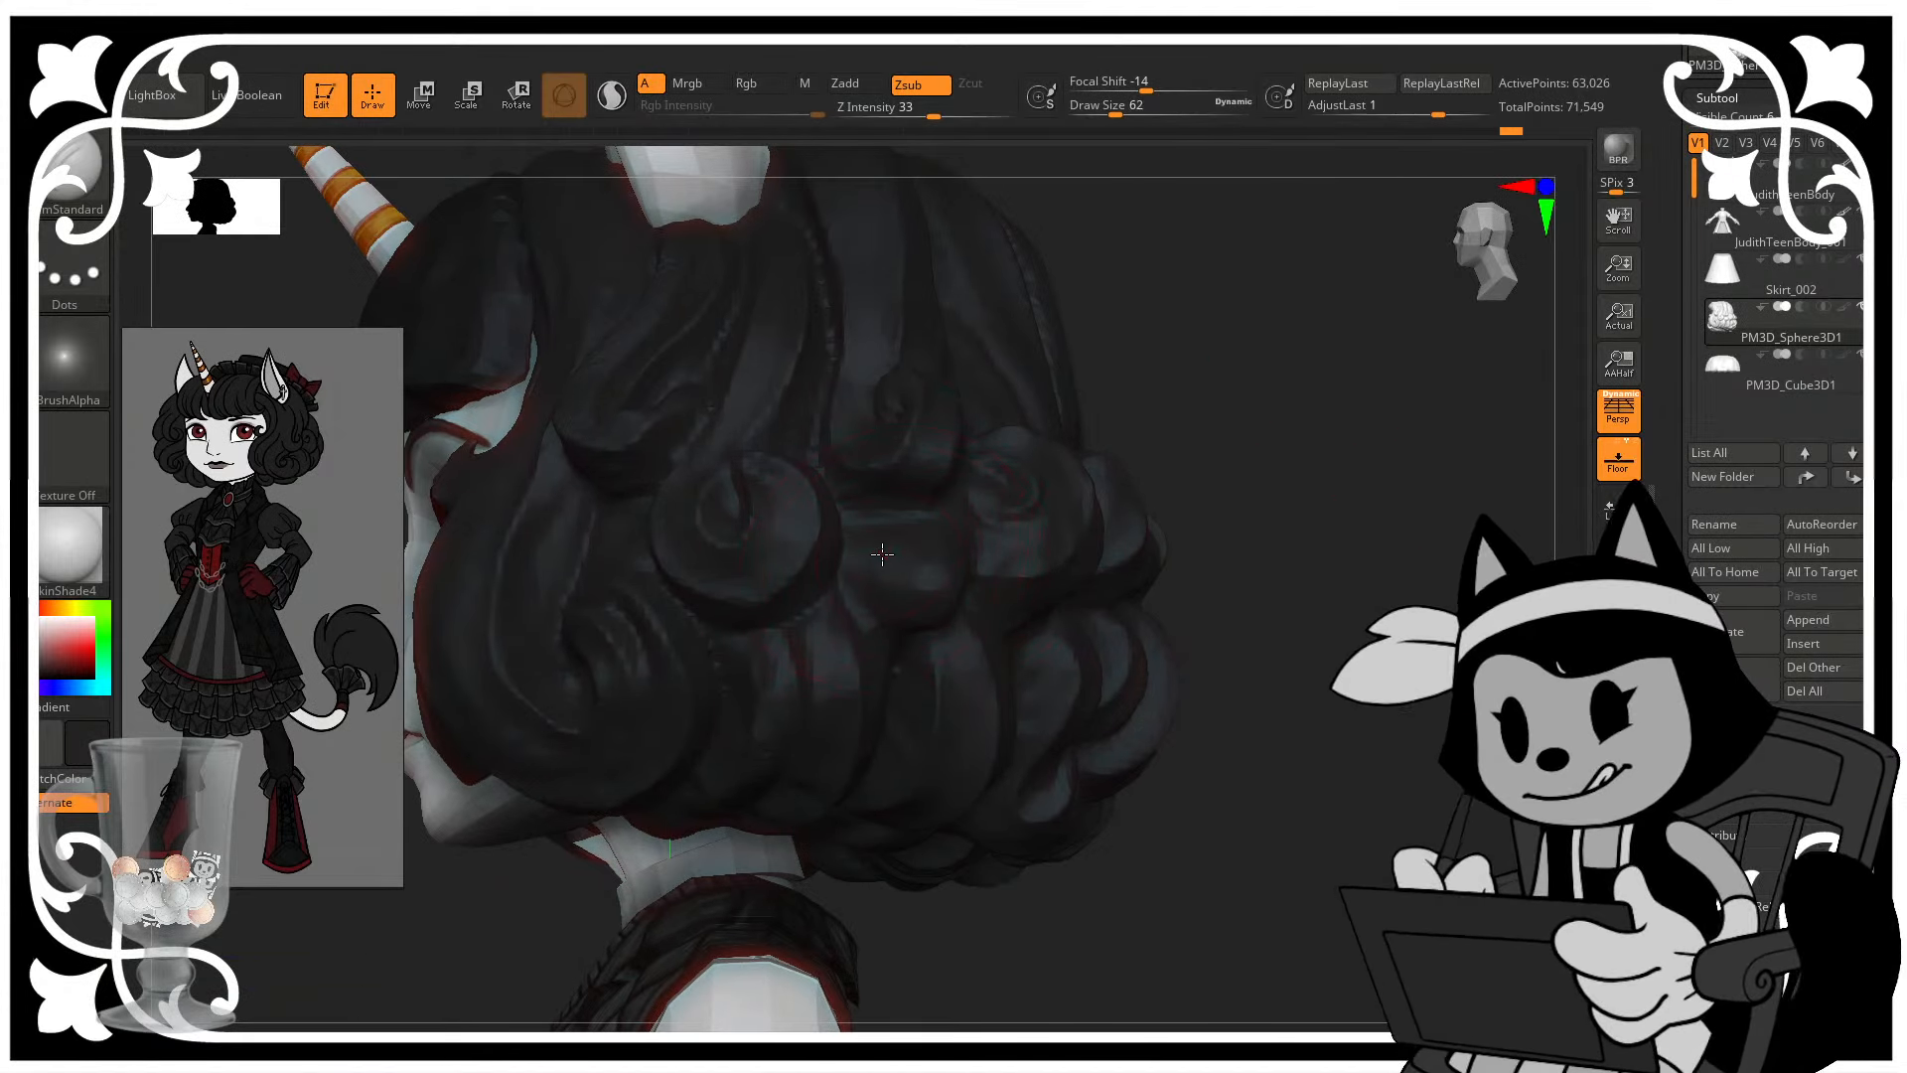
{"action": "key", "text": "bracketright"}
{"action": "key", "text": "bracketright"}
{"action": "key", "text": "bracketright"}
{"action": "key", "text": "bracketleft"}
{"action": "key", "text": "bracketleft"}
{"action": "key", "text": "bracketleft"}
{"action": "key", "text": "bracketleft"}
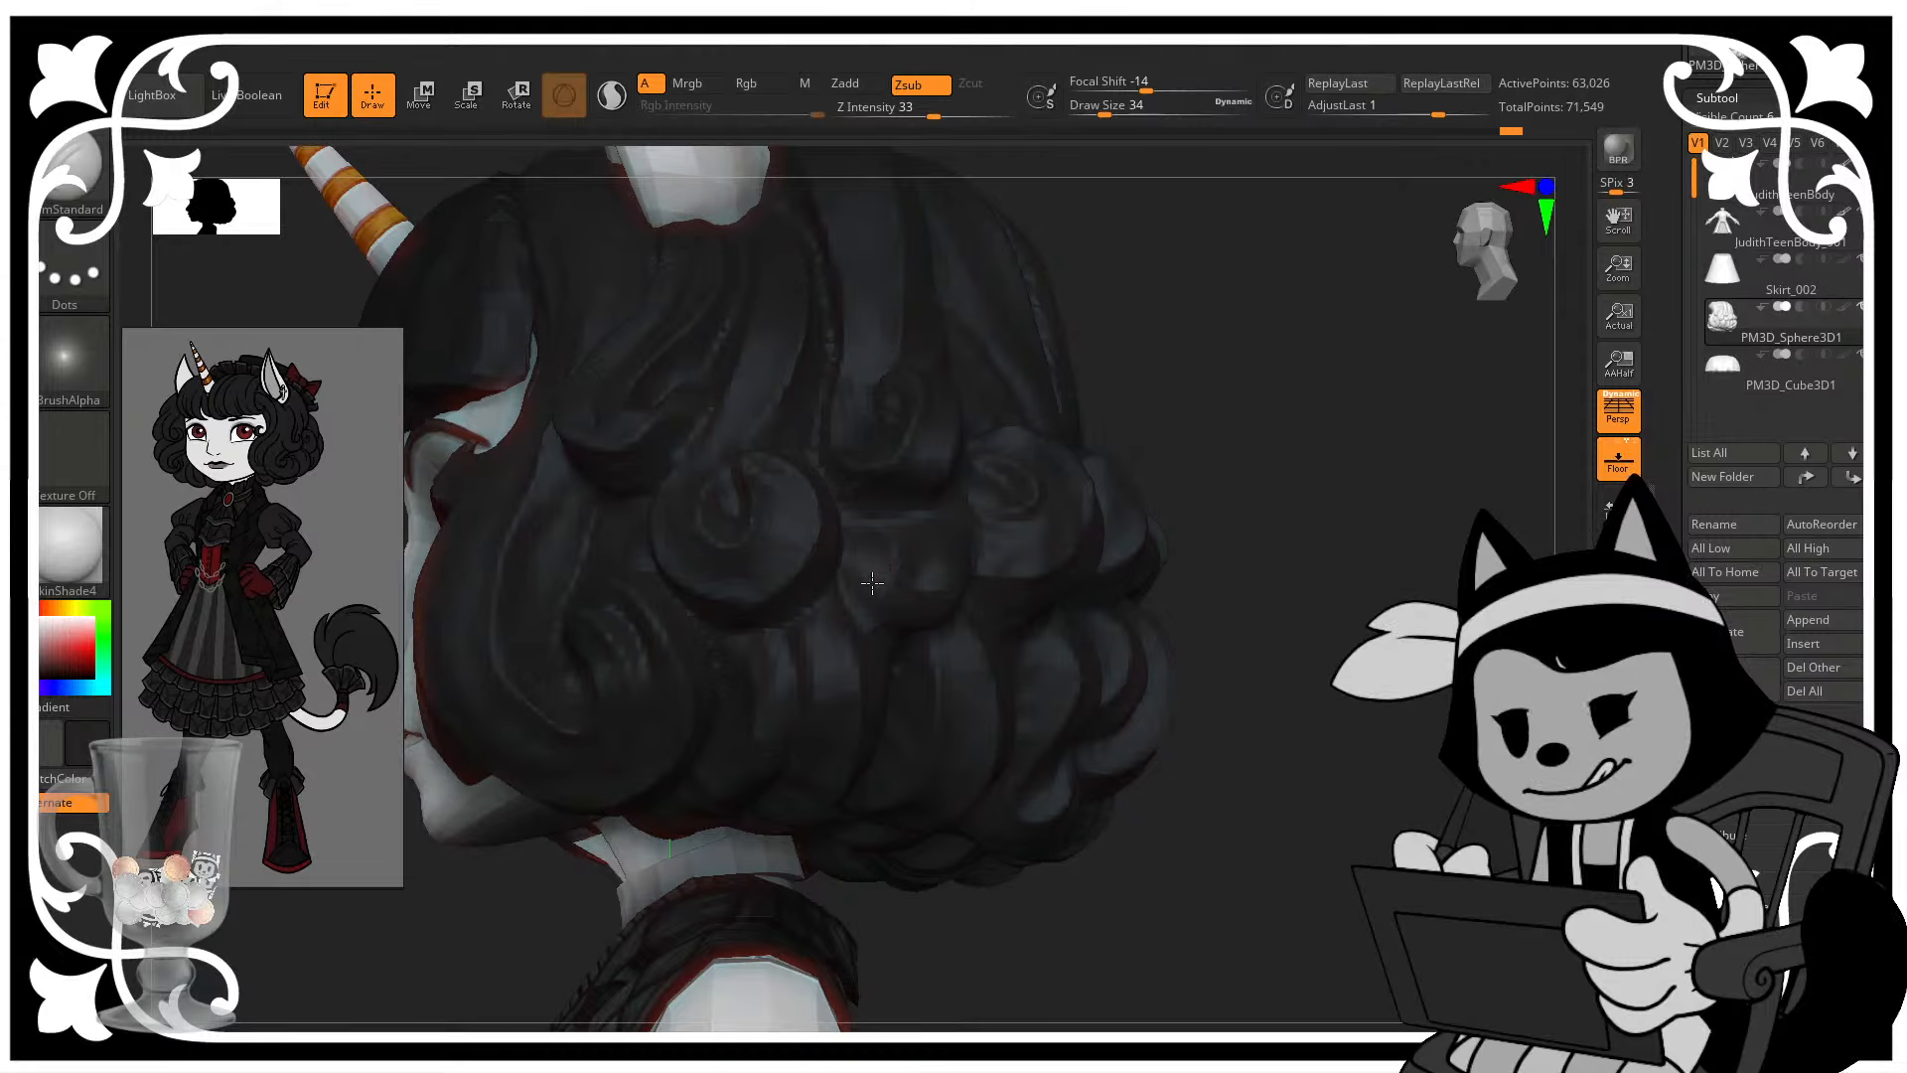
{"action": "mouse_move", "coordinate": [1183, 399]}
{"action": "left_mouse_down"}
{"action": "mouse_move", "coordinate": [1269, 405]}
{"action": "mouse_move", "coordinate": [1075, 417]}
{"action": "left_mouse_up"}
{"action": "key", "text": "ctrl+z"}
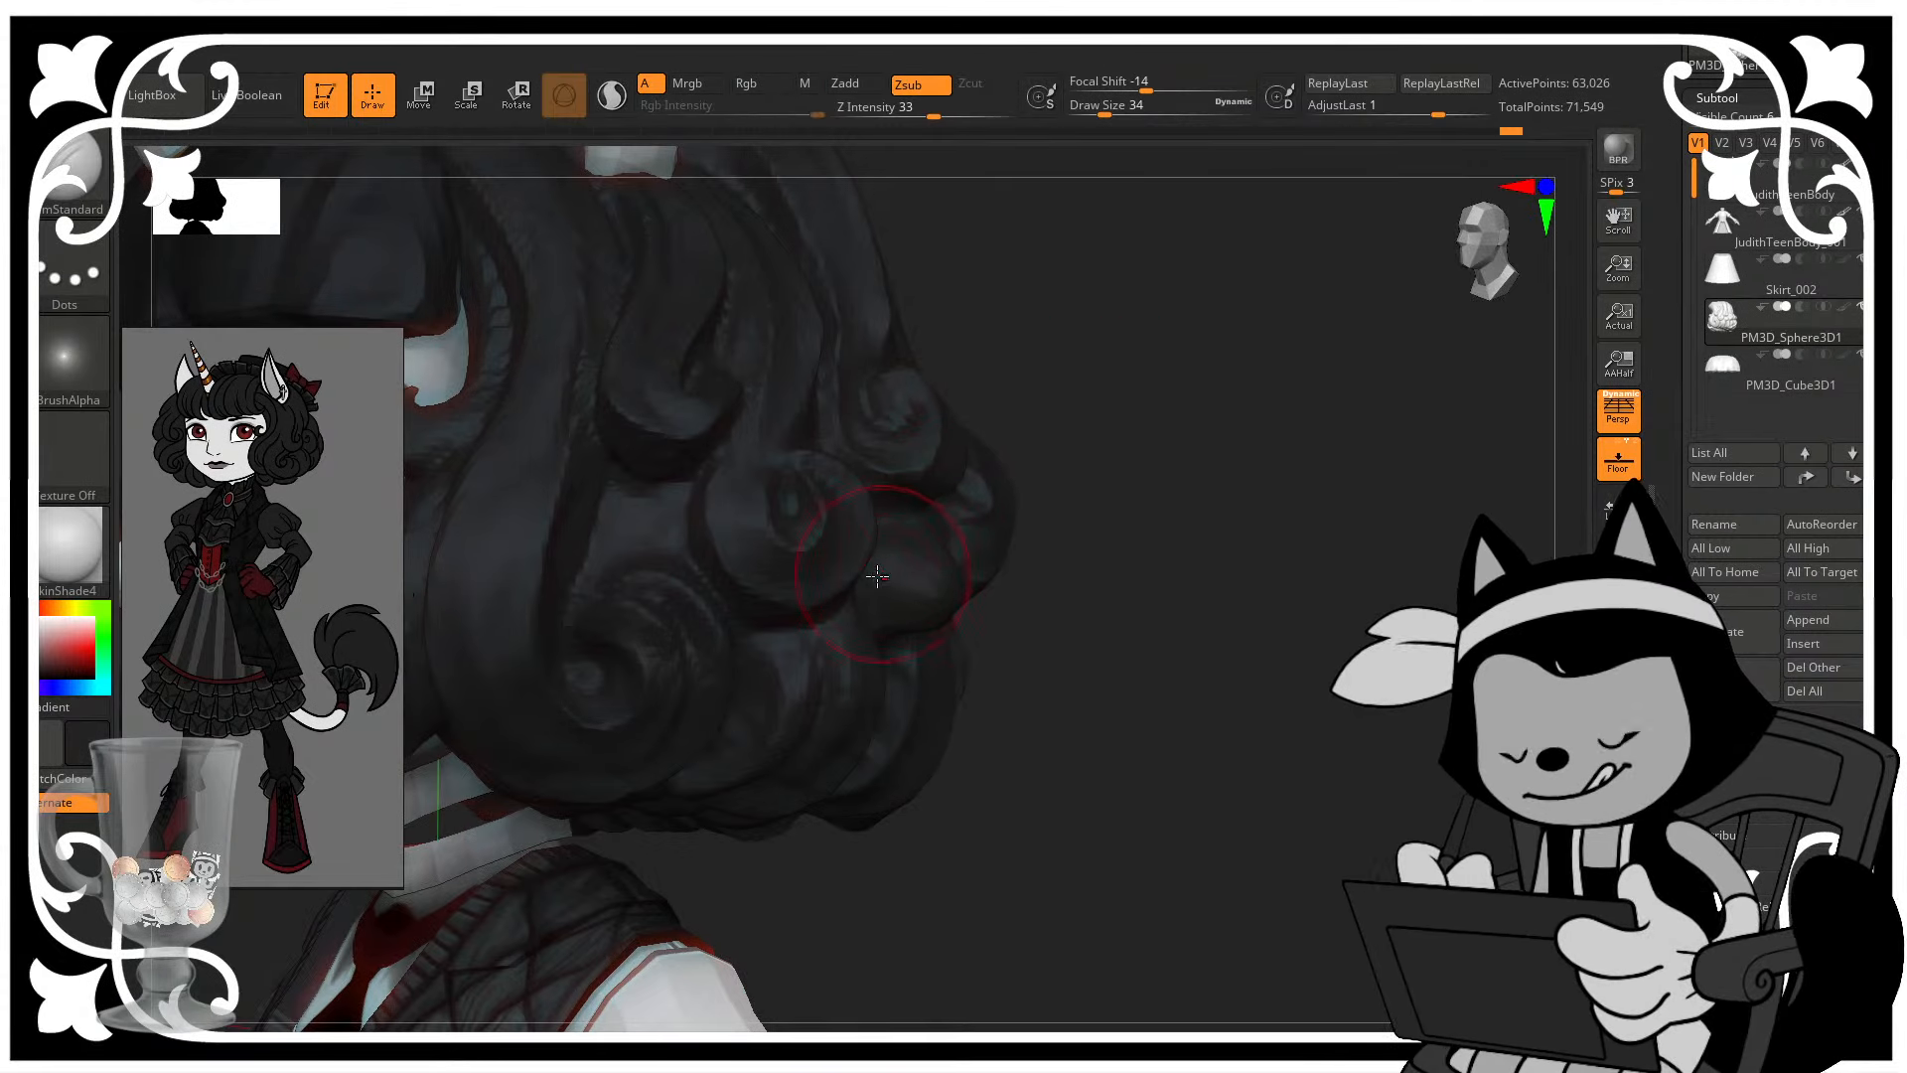
{"action": "left_click_drag", "start_coordinate": [878, 576], "coordinate": [904, 556]}
{"action": "key", "text": "ctrl+z"}
- Carve the crease around the small curl behind the spiral side curl using DamStandard at draw size 18
{"action": "left_click_drag", "start_coordinate": [1177, 406], "coordinate": [1140, 410]}
{"action": "key", "text": "bracketleft"}
{"action": "key", "text": "bracketleft"}
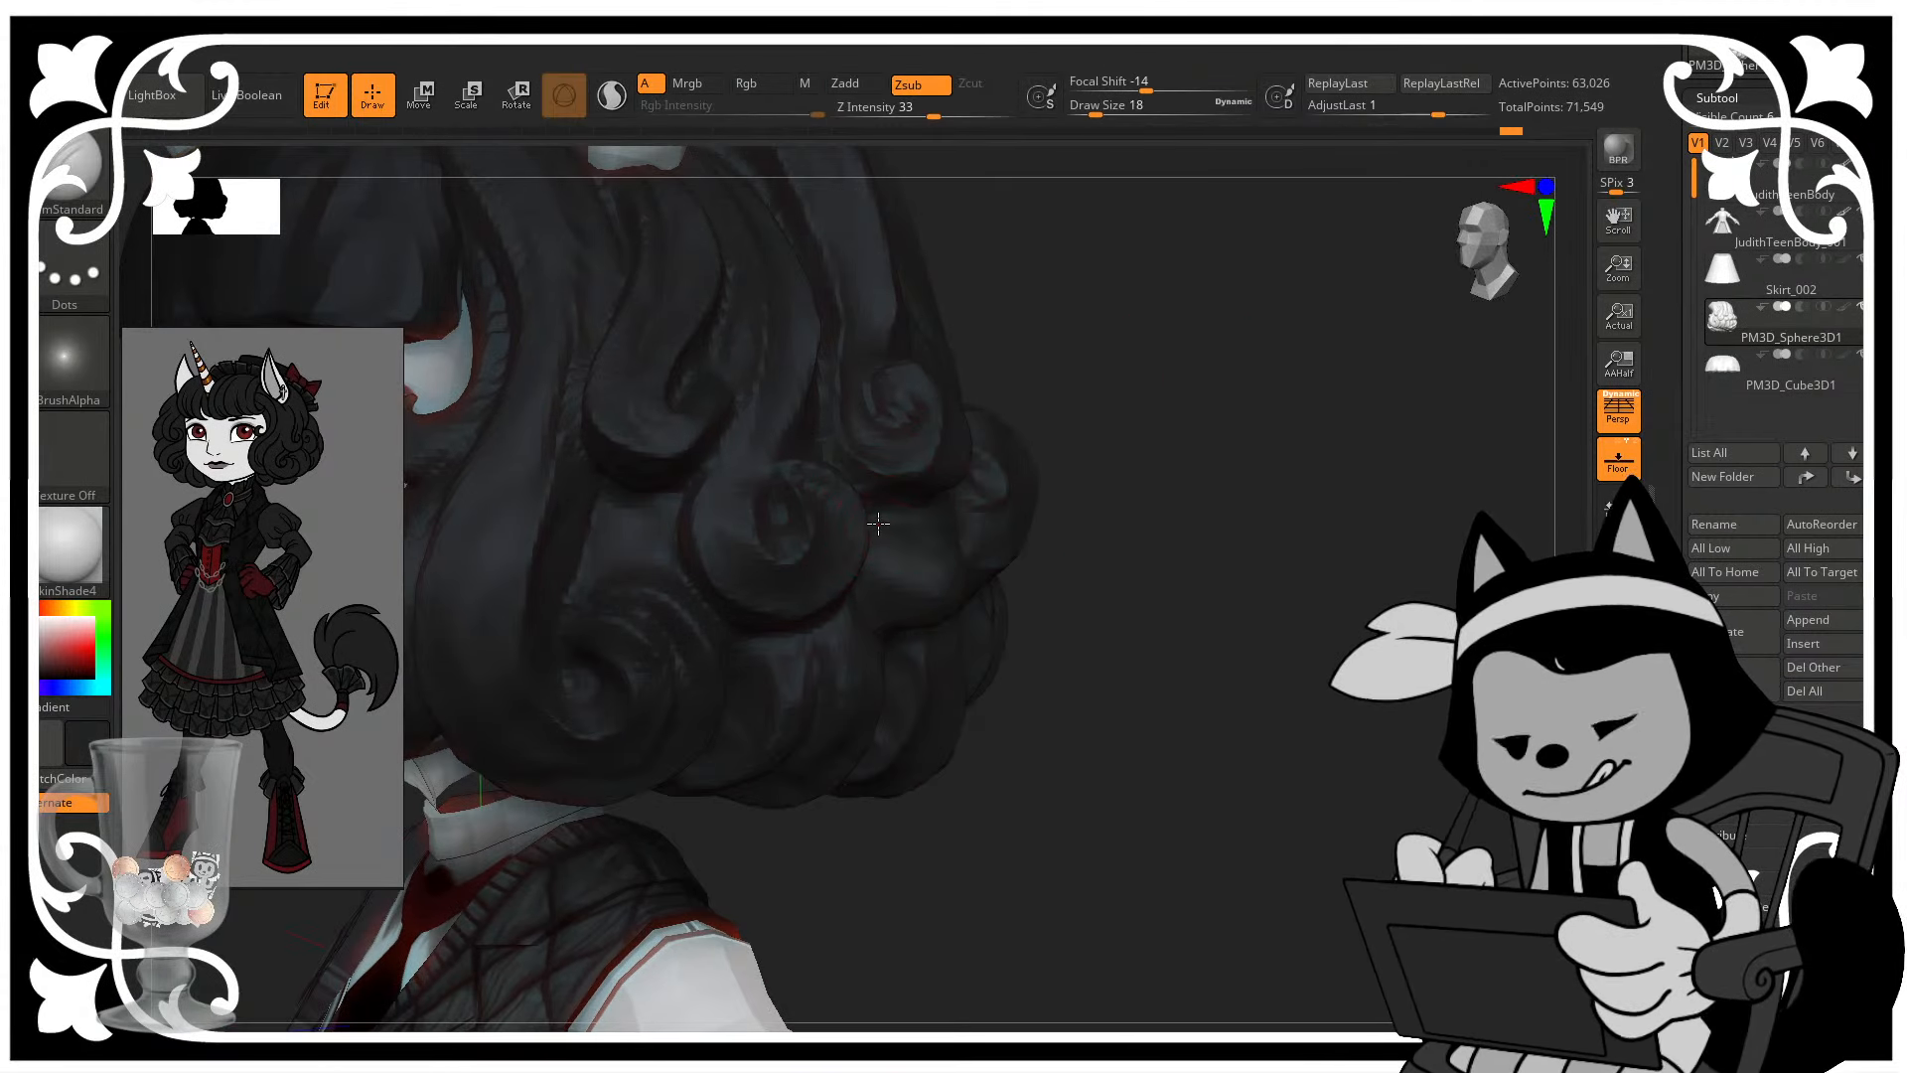
{"action": "left_click_drag", "start_coordinate": [883, 528], "coordinate": [883, 584]}
{"action": "left_click_drag", "start_coordinate": [1204, 422], "coordinate": [1053, 427]}
{"action": "mouse_move", "coordinate": [912, 519]}
{"action": "left_mouse_down"}
{"action": "mouse_move", "coordinate": [983, 513]}
{"action": "mouse_move", "coordinate": [996, 536]}
{"action": "left_mouse_up"}
{"action": "left_click_drag", "start_coordinate": [1435, 386], "coordinate": [1490, 397]}
{"action": "left_click_drag", "start_coordinate": [1001, 573], "coordinate": [1003, 537]}
- Define the lower and rear edges of the small side curl with DamStandard where it meets the surrounding strands
{"action": "left_click_drag", "start_coordinate": [1287, 397], "coordinate": [1227, 412]}
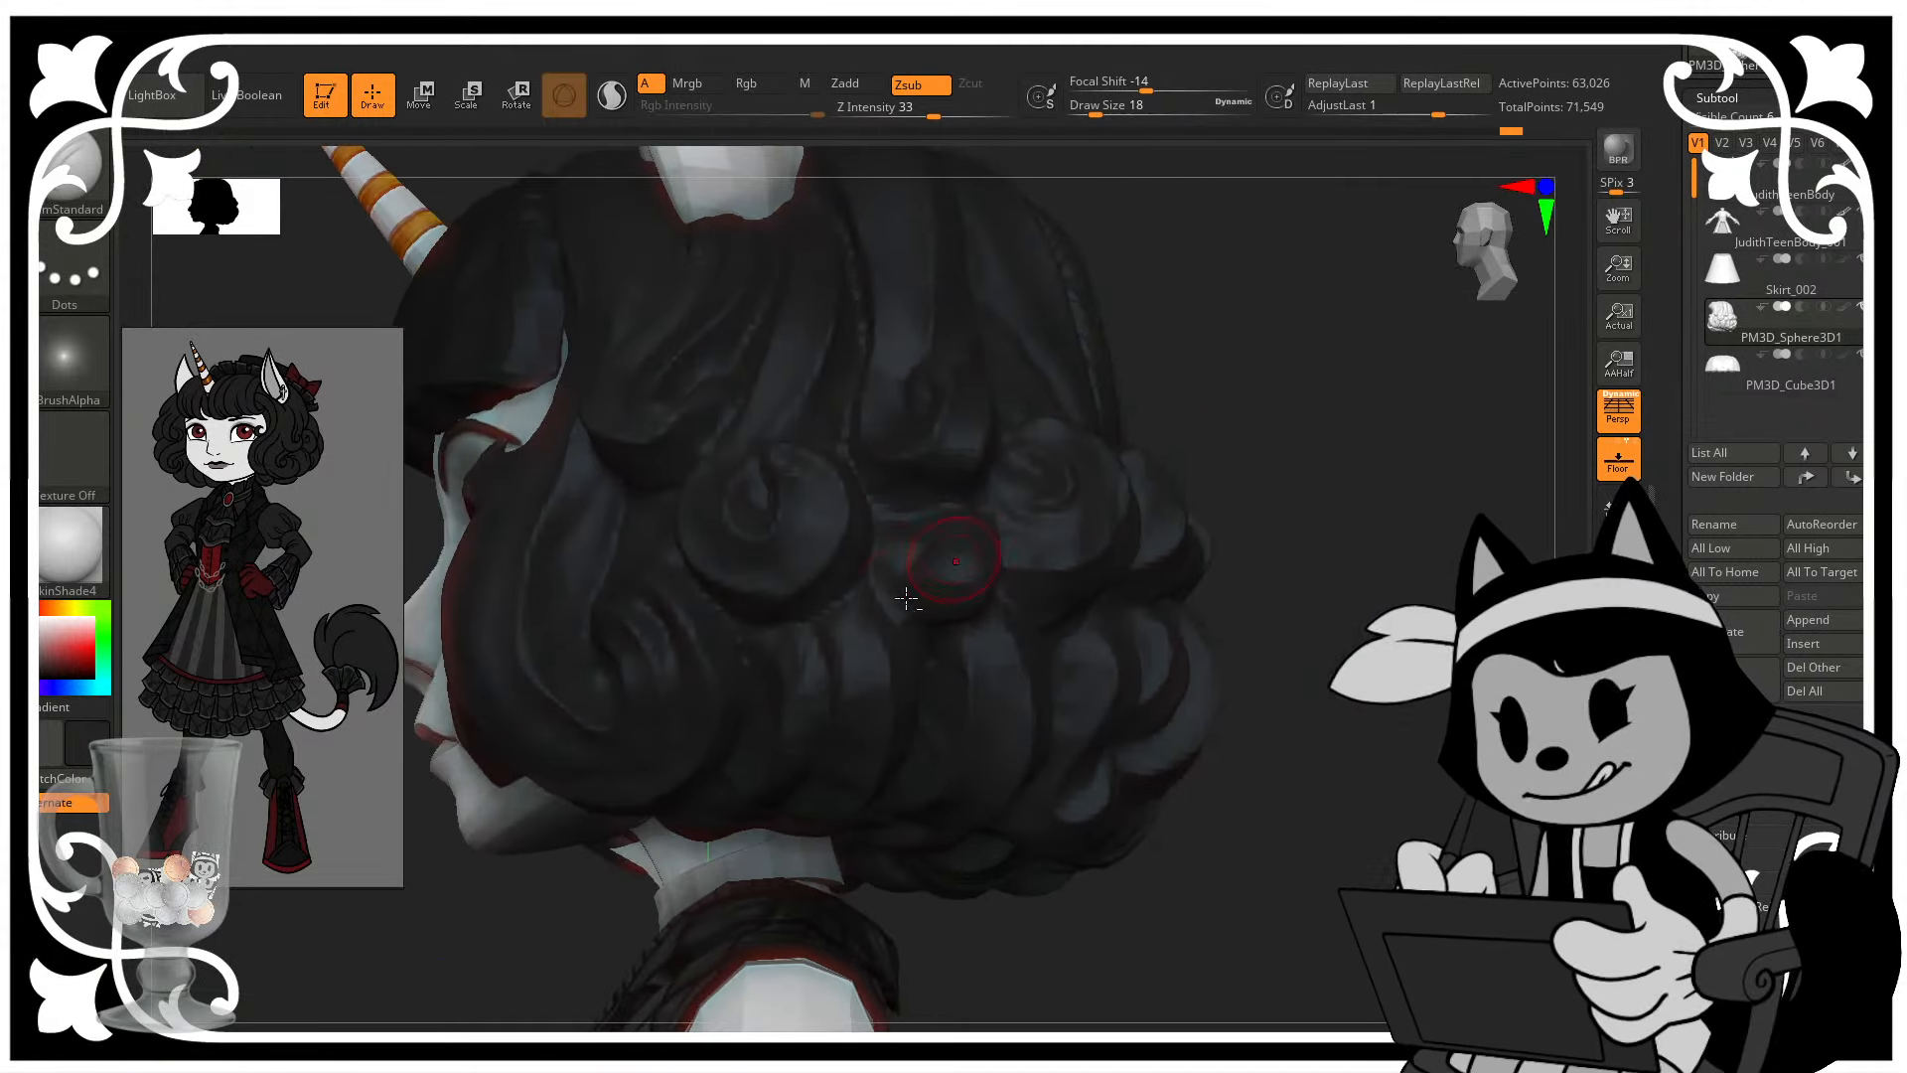
{"action": "left_click_drag", "start_coordinate": [903, 599], "coordinate": [937, 512]}
{"action": "left_click_drag", "start_coordinate": [1163, 408], "coordinate": [1267, 373]}
{"action": "left_click_drag", "start_coordinate": [949, 629], "coordinate": [992, 503]}
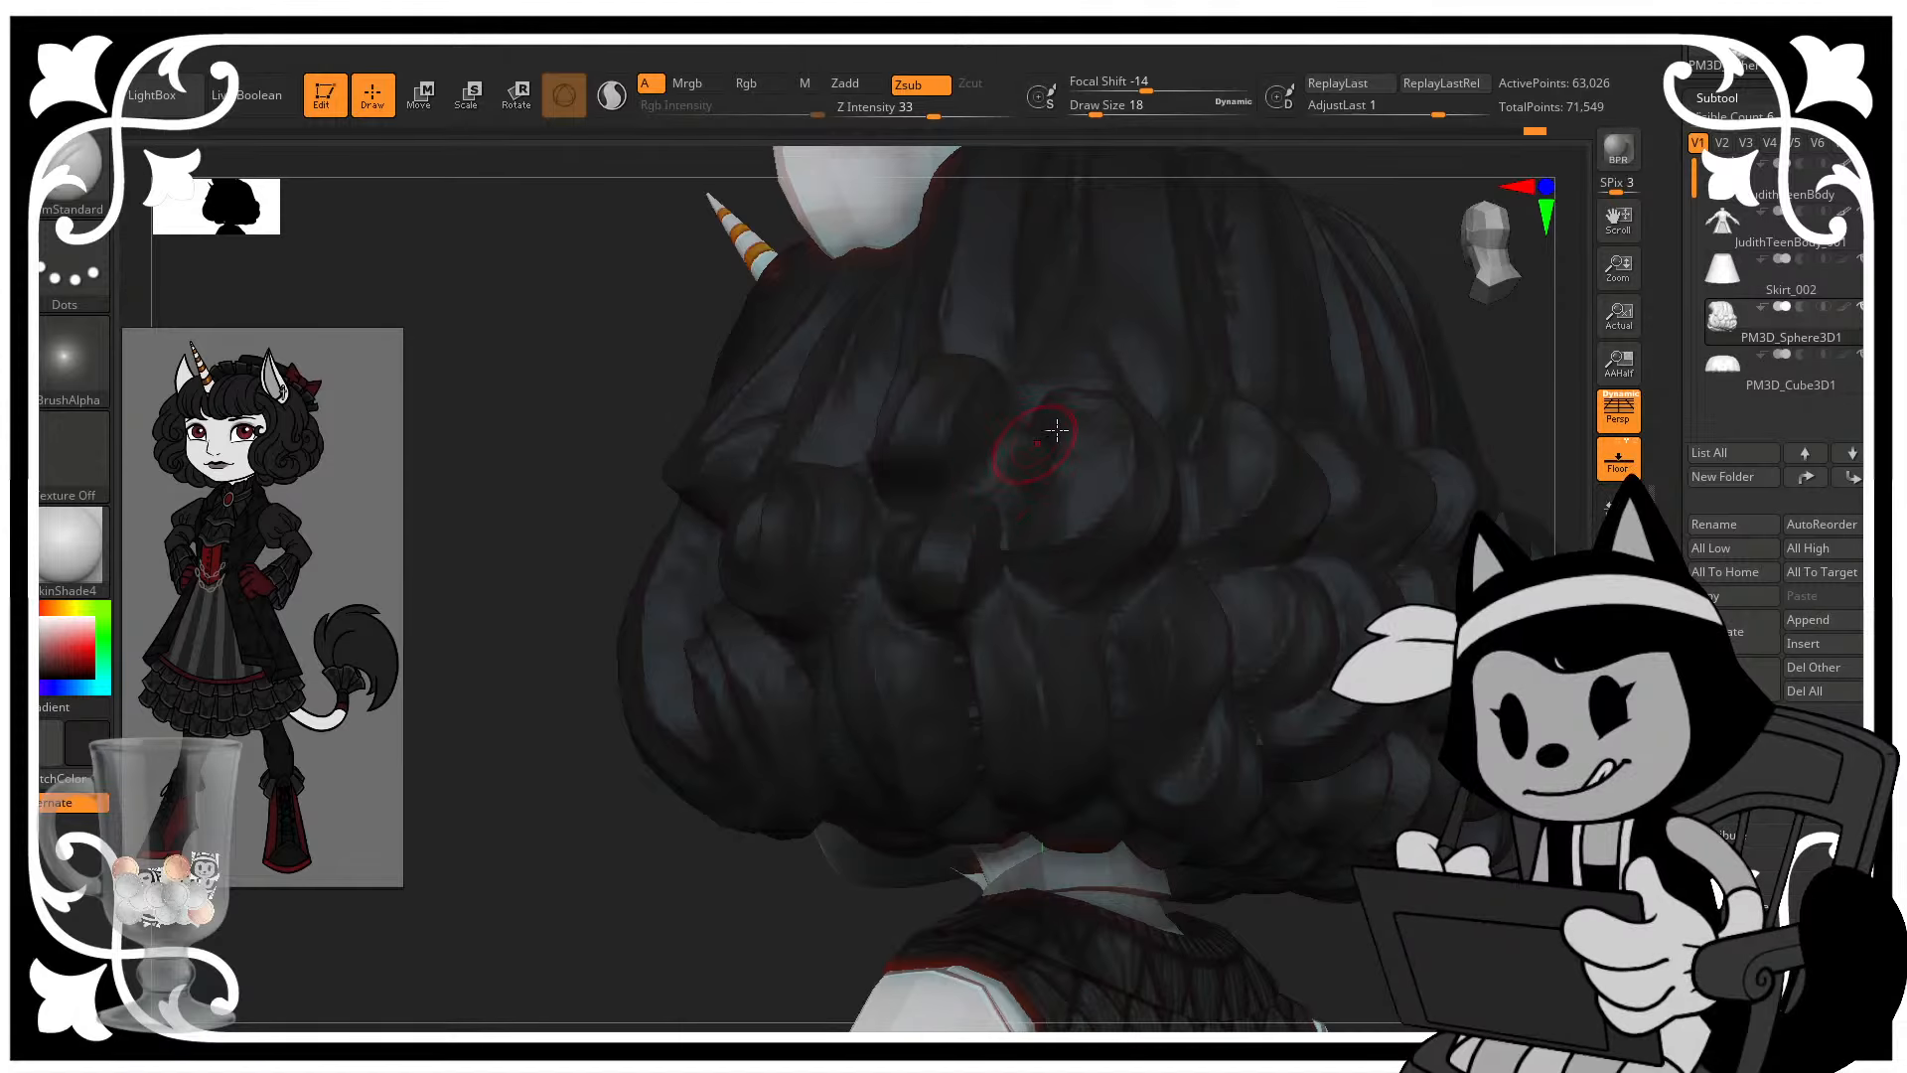
{"action": "left_click_drag", "start_coordinate": [1491, 362], "coordinate": [1503, 436]}
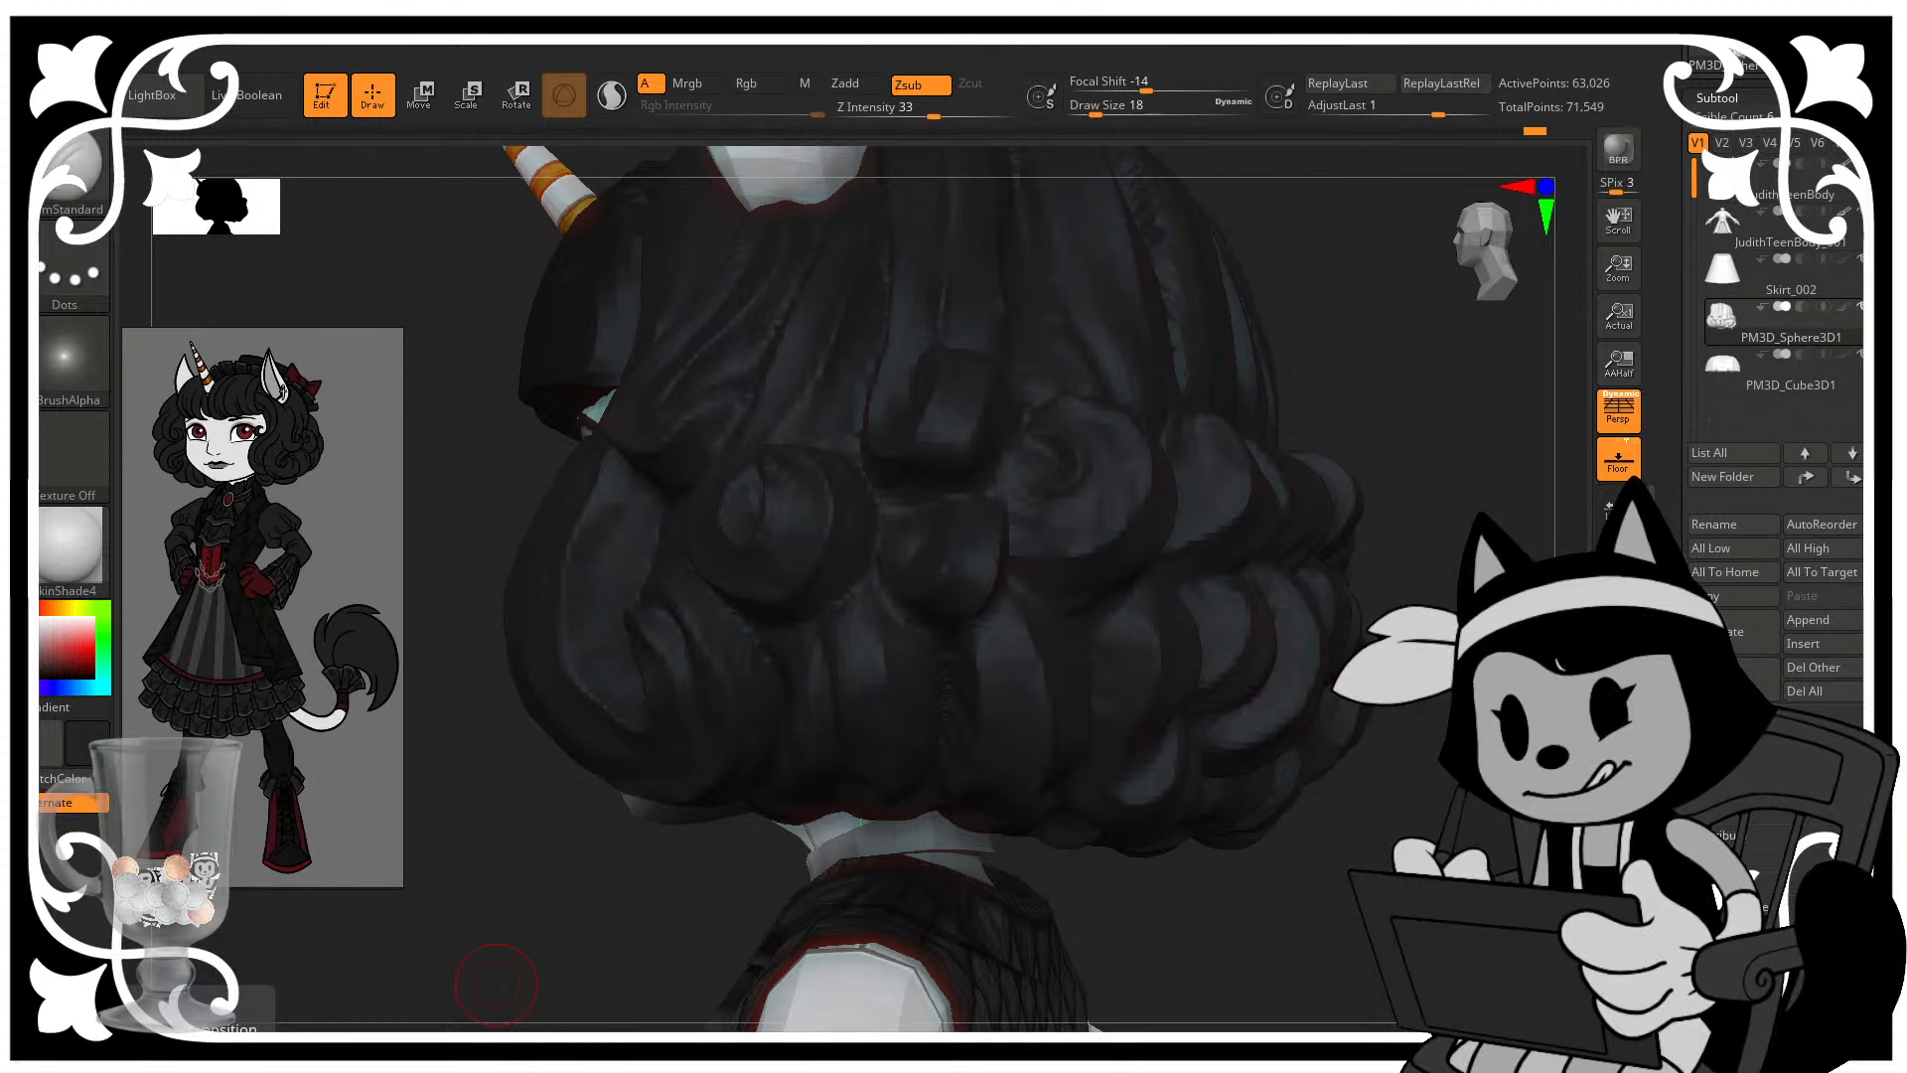
- Bring up the browser window with the pencil sketch of the character, look it over and put it away
{"action": "mouse_move", "coordinate": [0, 149]}
{"action": "left_mouse_down"}
{"action": "mouse_move", "coordinate": [4, 183]}
{"action": "mouse_move", "coordinate": [305, 188]}
{"action": "mouse_move", "coordinate": [890, 151]}
{"action": "mouse_move", "coordinate": [914, 104]}
{"action": "mouse_move", "coordinate": [949, 105]}
{"action": "left_mouse_up"}
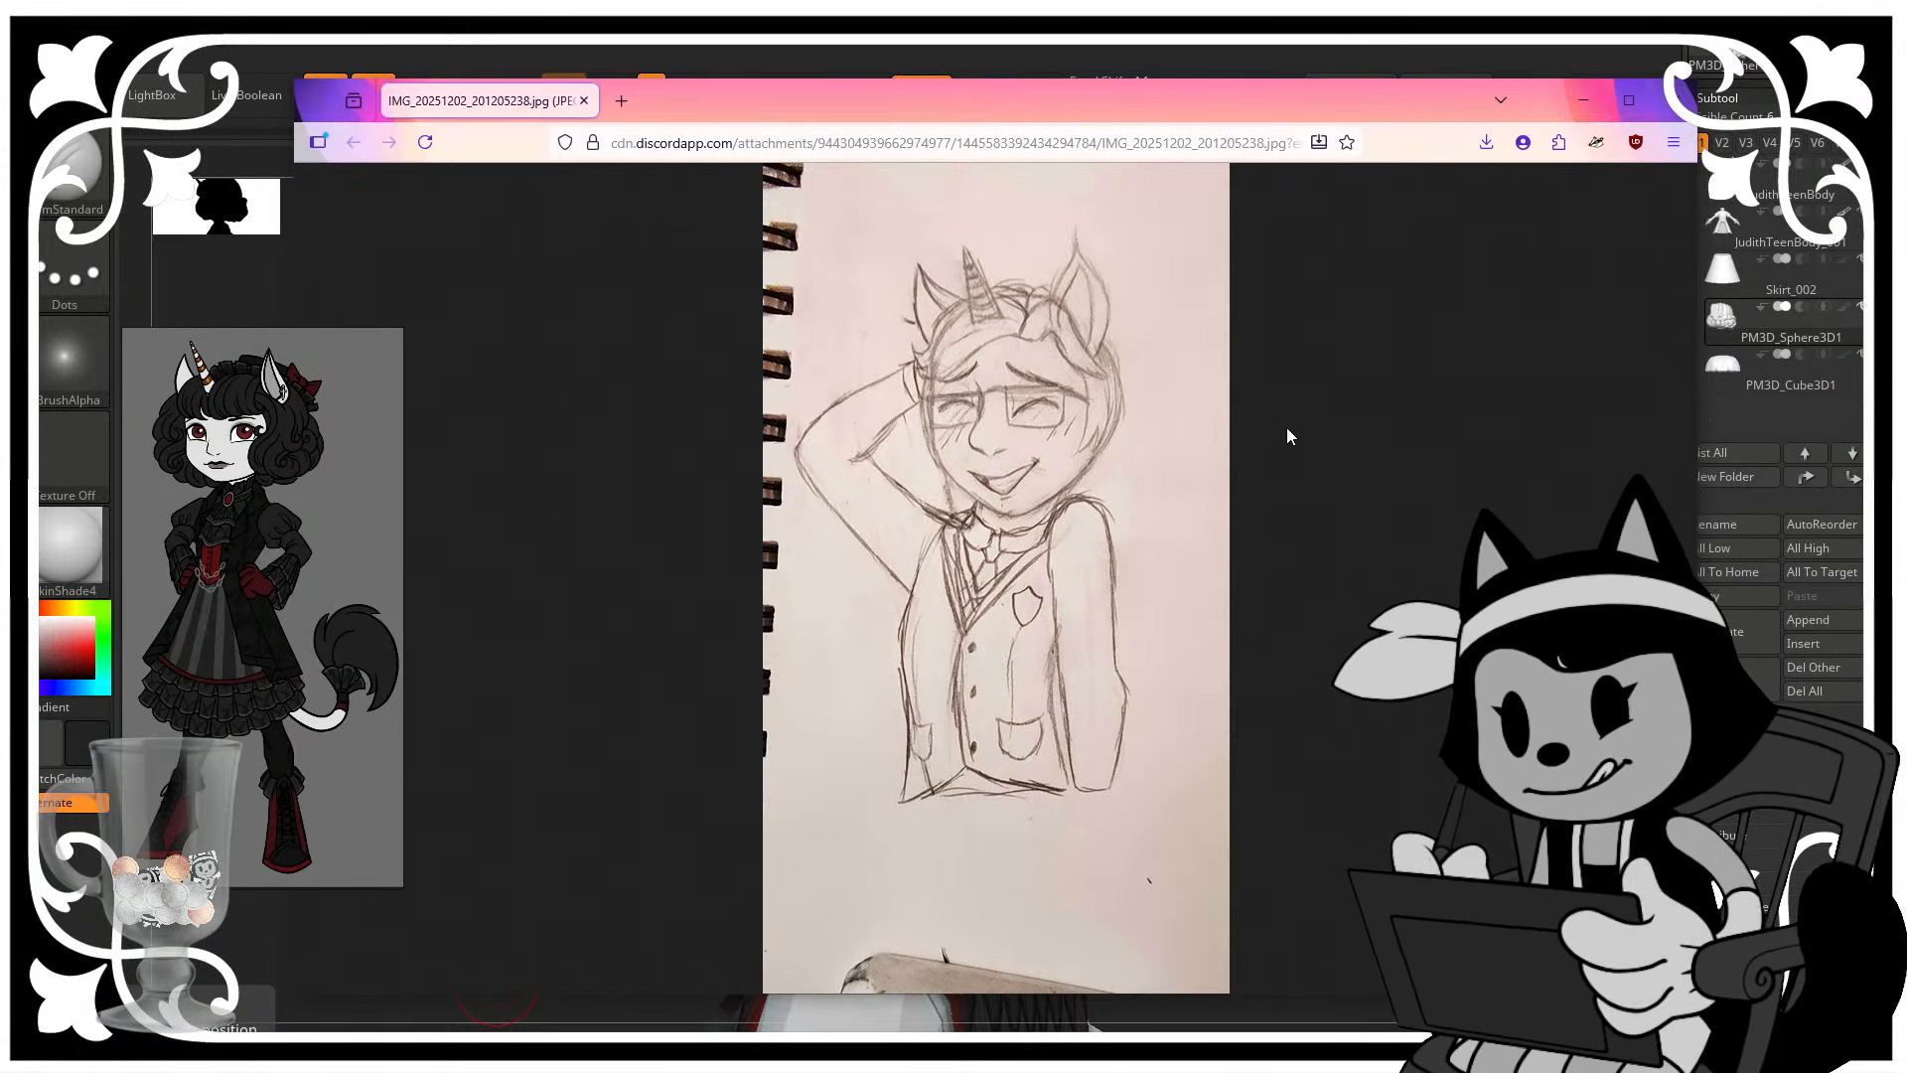
{"action": "left_click_drag", "start_coordinate": [666, 103], "coordinate": [0, 127]}
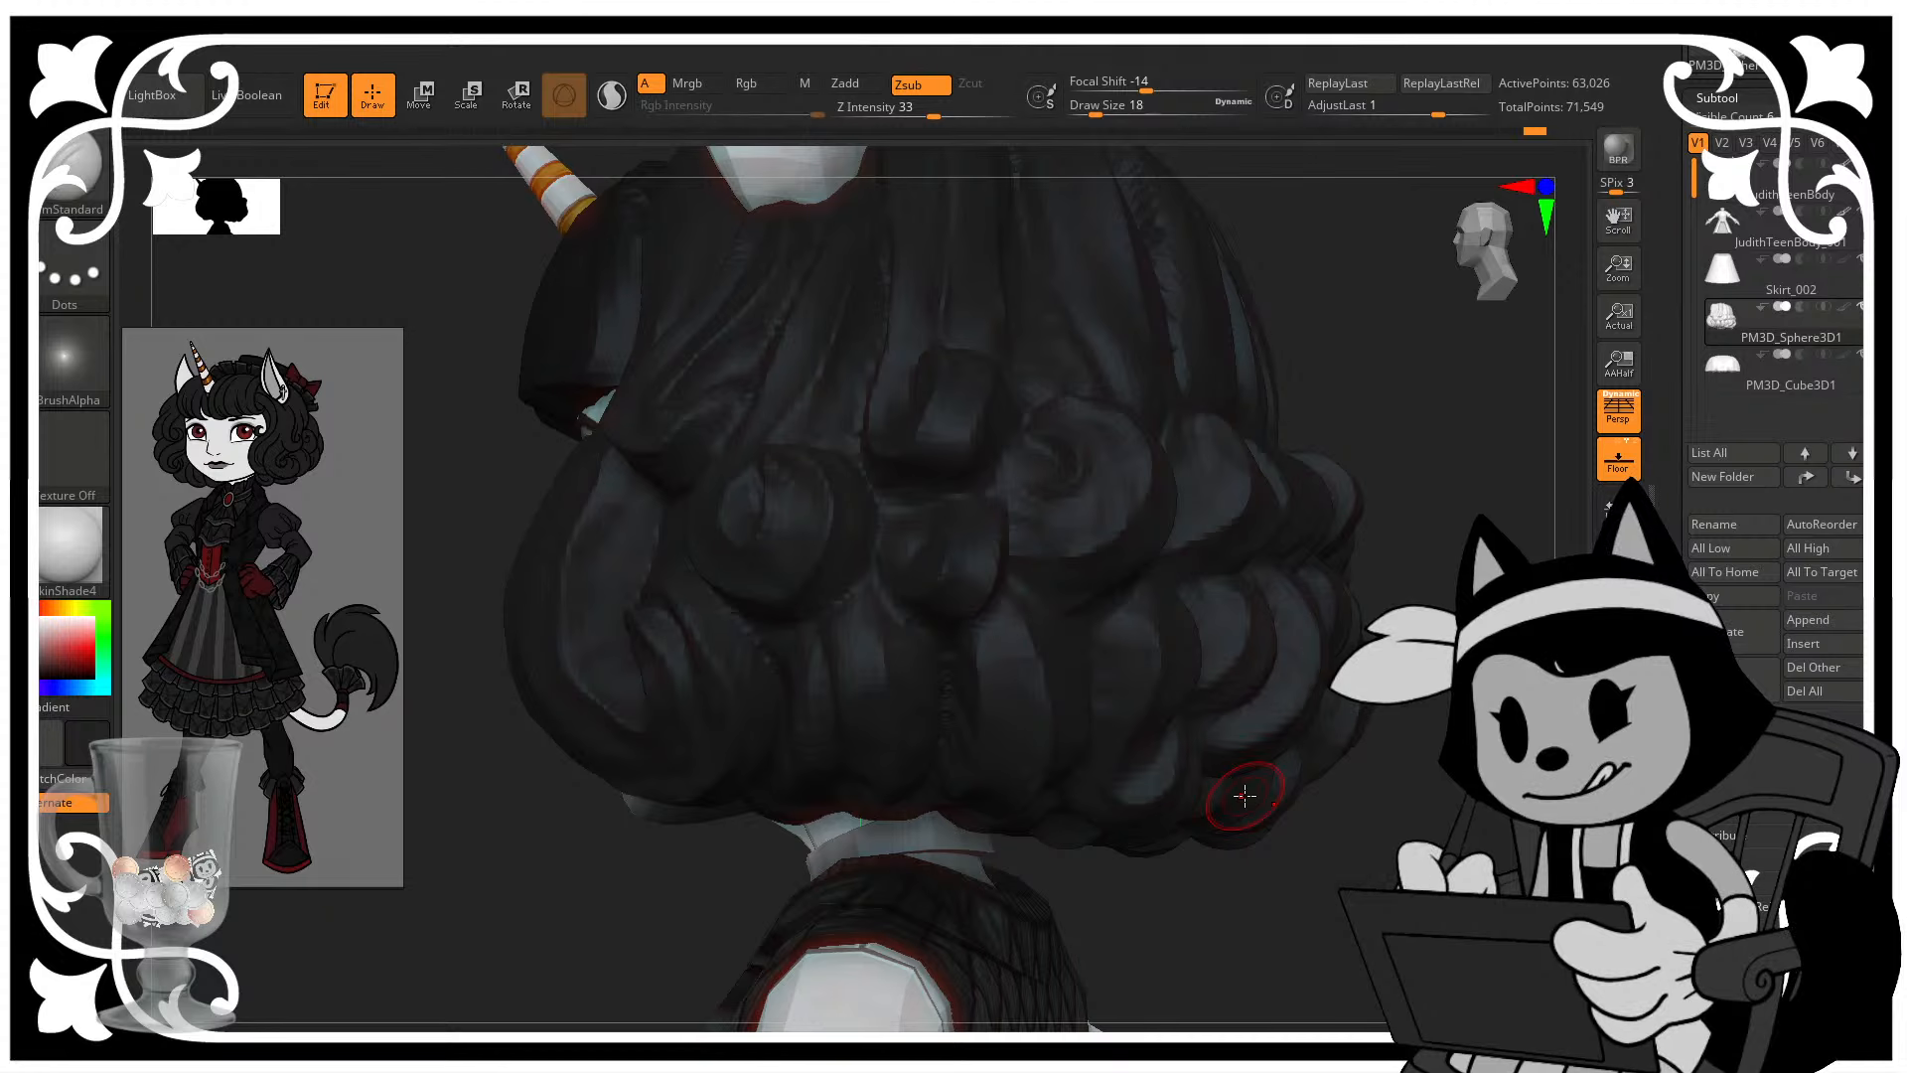
- Nudge the curls along the side and rear outline of the bob using the Move brush at draw size 30
{"action": "mouse_move", "coordinate": [1391, 596]}
{"action": "left_mouse_down", "text": "alt"}
{"action": "mouse_move", "coordinate": [1386, 522]}
{"action": "mouse_move", "coordinate": [1350, 528]}
{"action": "mouse_move", "coordinate": [1320, 600]}
{"action": "mouse_move", "coordinate": [1349, 642]}
{"action": "mouse_move", "coordinate": [1446, 636]}
{"action": "left_mouse_up", "text": "alt"}
{"action": "left_click_drag", "start_coordinate": [1292, 576], "coordinate": [1291, 676], "text": "alt"}
{"action": "key", "text": "b"}
{"action": "key", "text": "m"}
{"action": "key", "text": "v"}
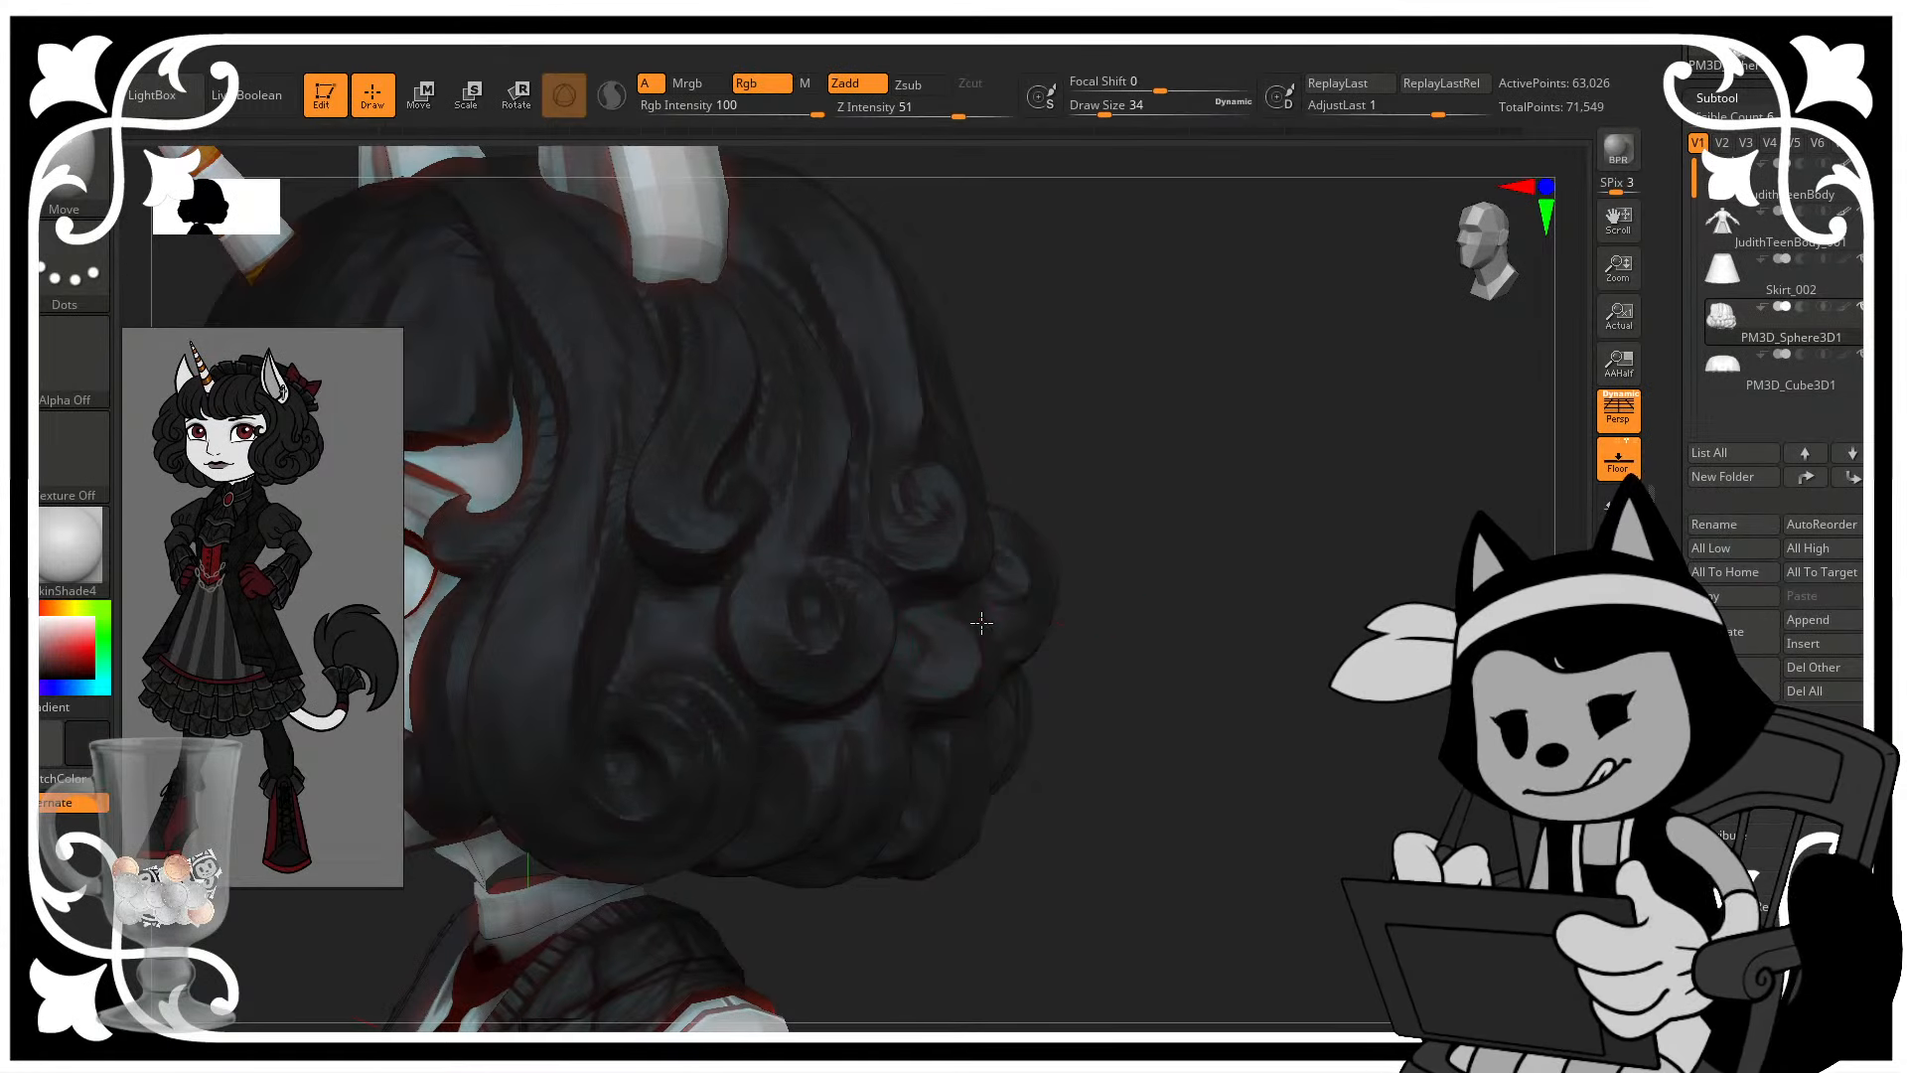
{"action": "left_click_drag", "start_coordinate": [1190, 546], "coordinate": [1191, 533]}
{"action": "mouse_move", "coordinate": [1075, 622]}
{"action": "left_mouse_down"}
{"action": "mouse_move", "coordinate": [1120, 605]}
{"action": "mouse_move", "coordinate": [1089, 603]}
{"action": "left_mouse_up"}
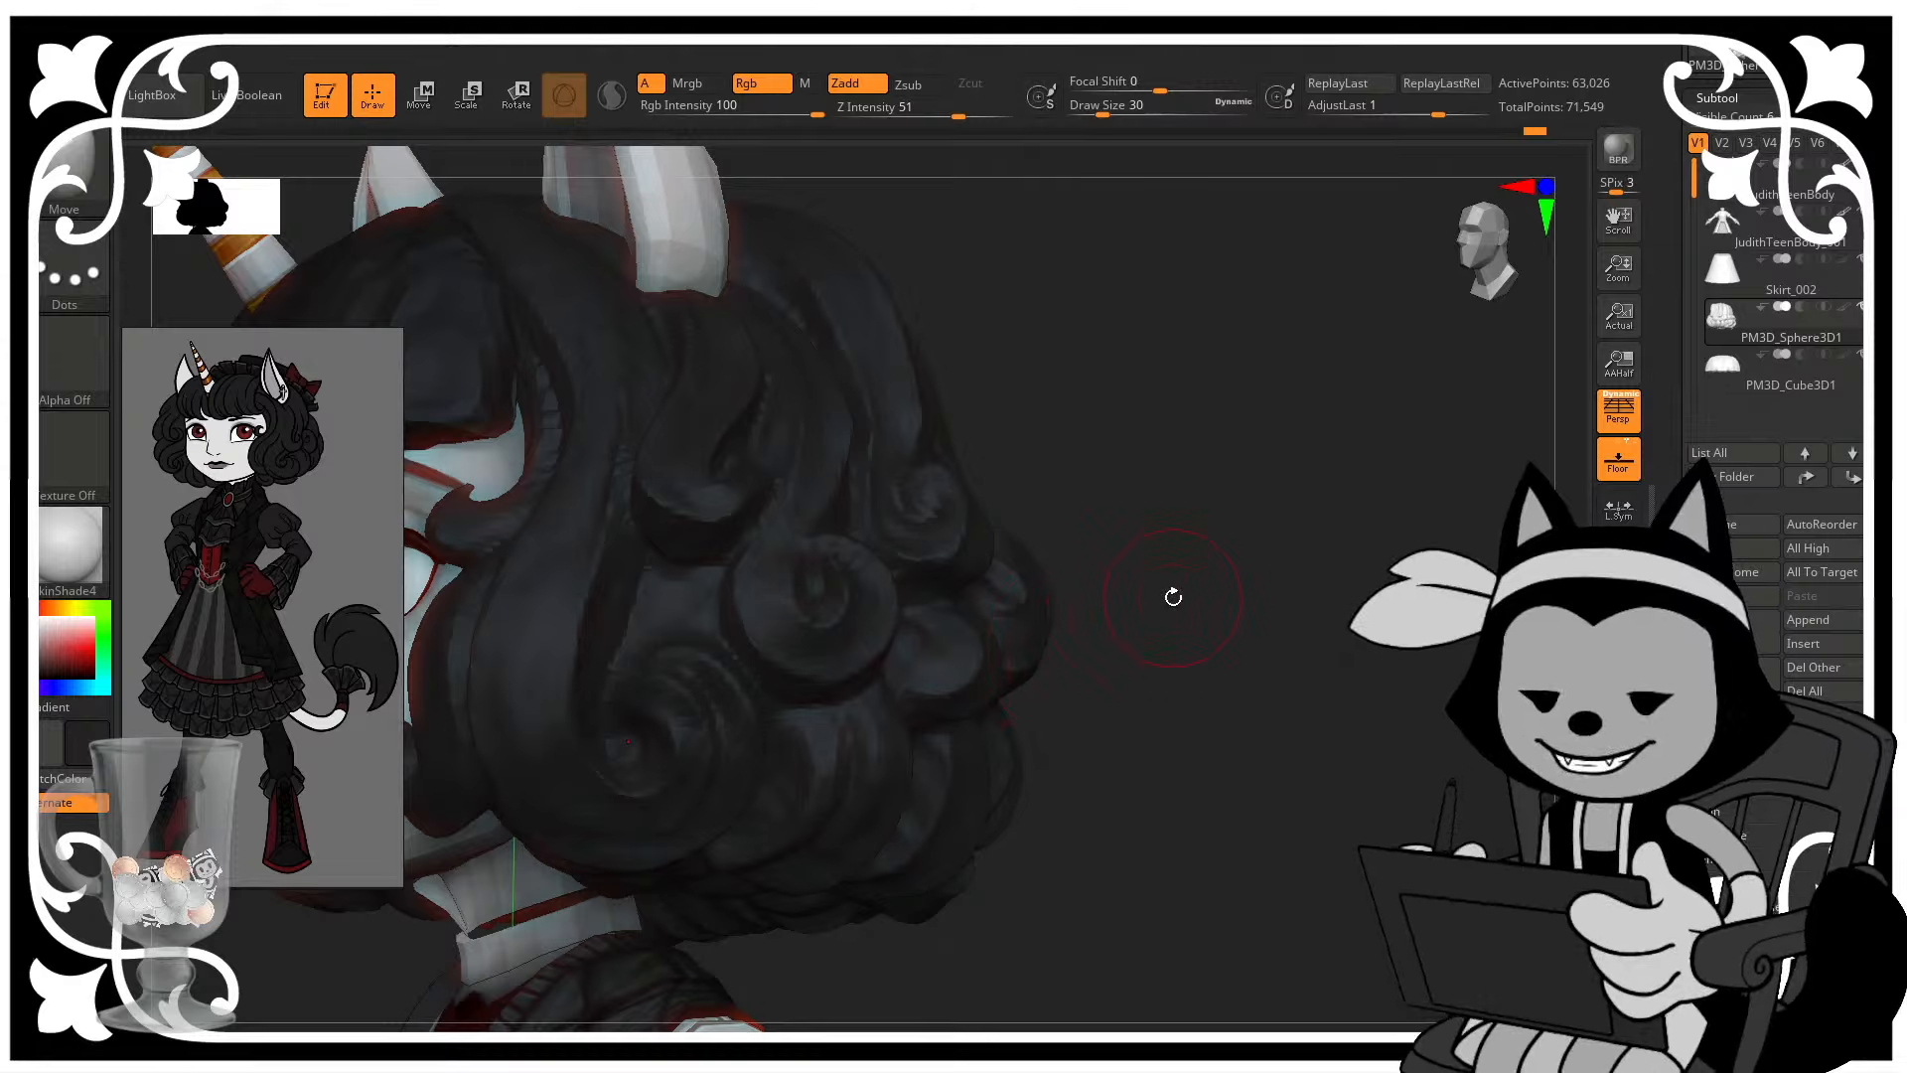
{"action": "left_click_drag", "start_coordinate": [1393, 762], "coordinate": [1329, 812]}
{"action": "left_click_drag", "start_coordinate": [1240, 633], "coordinate": [1327, 598], "text": "alt"}
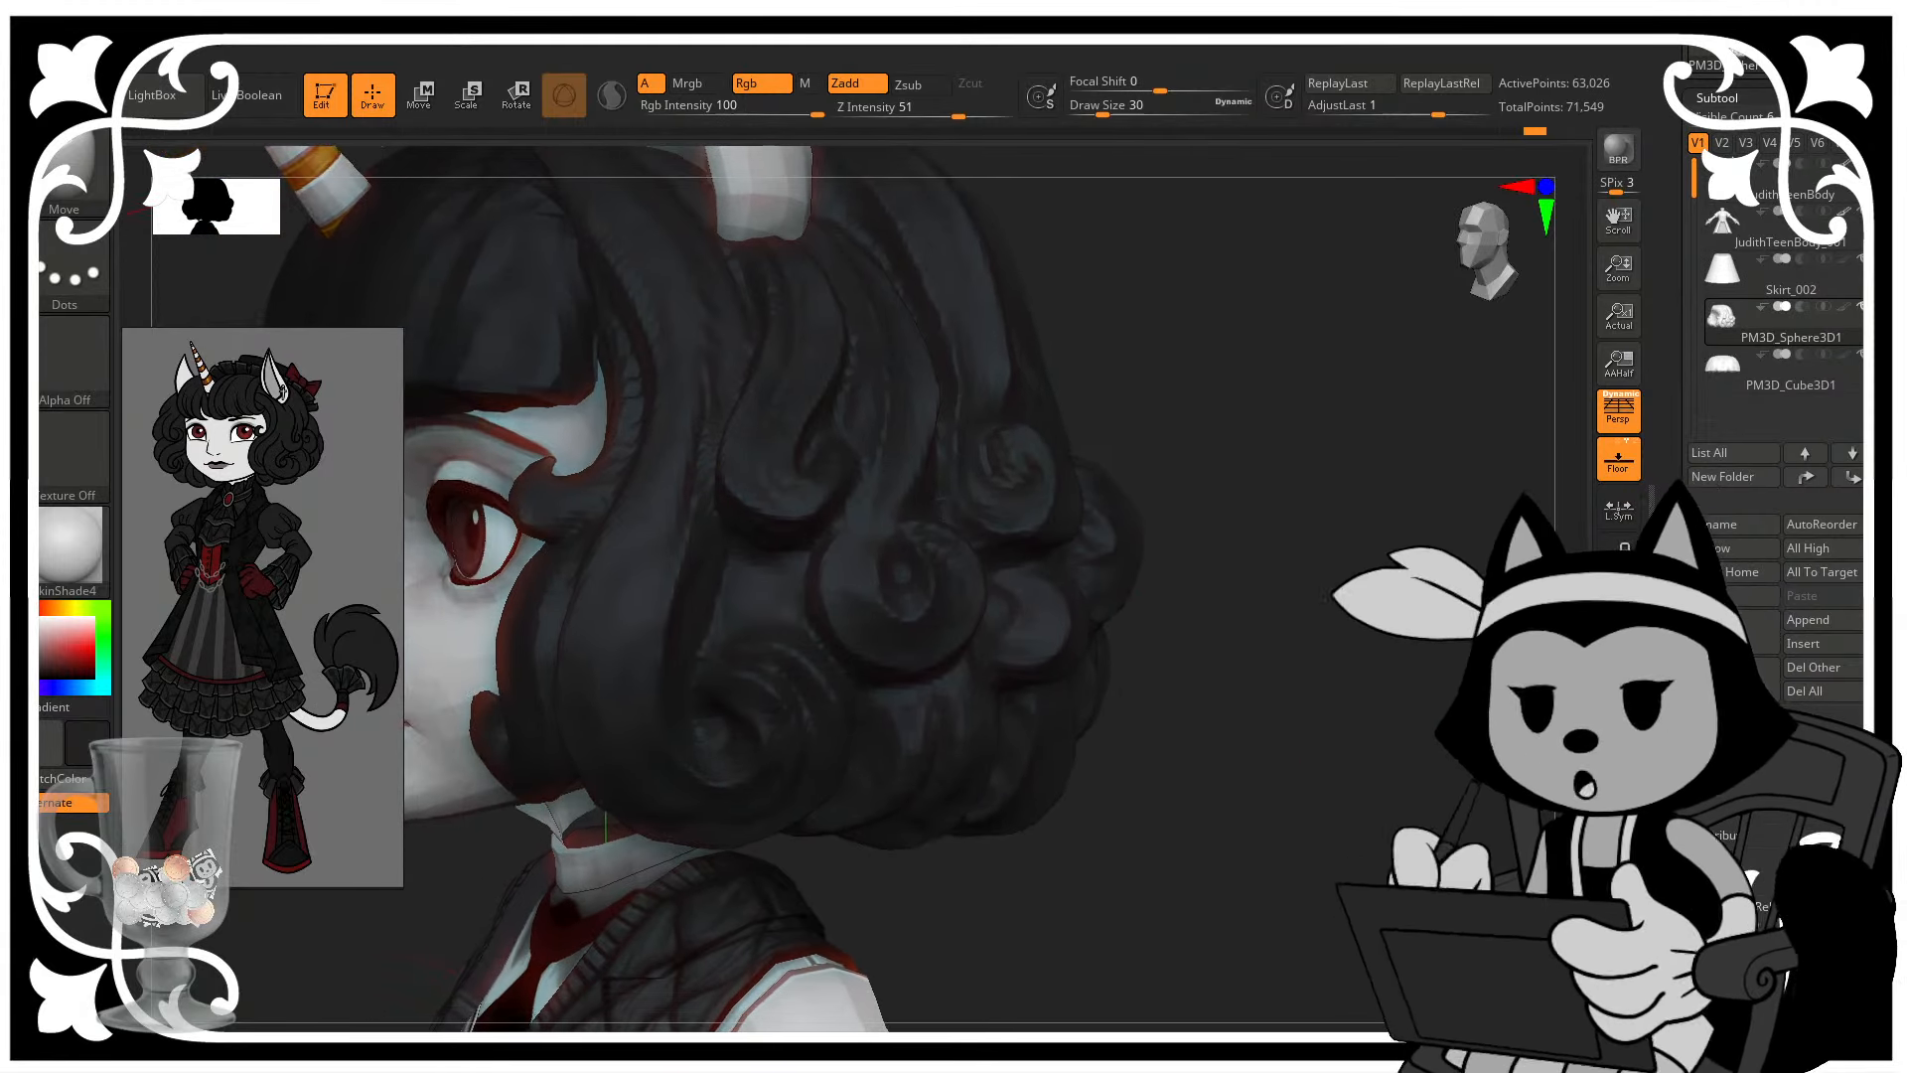
- Puff up the curls on the side of the bob using the Inflat brush at draw size 66
{"action": "key", "text": "b"}
{"action": "key", "text": "i"}
{"action": "key", "text": "n"}
{"action": "left_click_drag", "start_coordinate": [1226, 566], "coordinate": [1230, 546]}
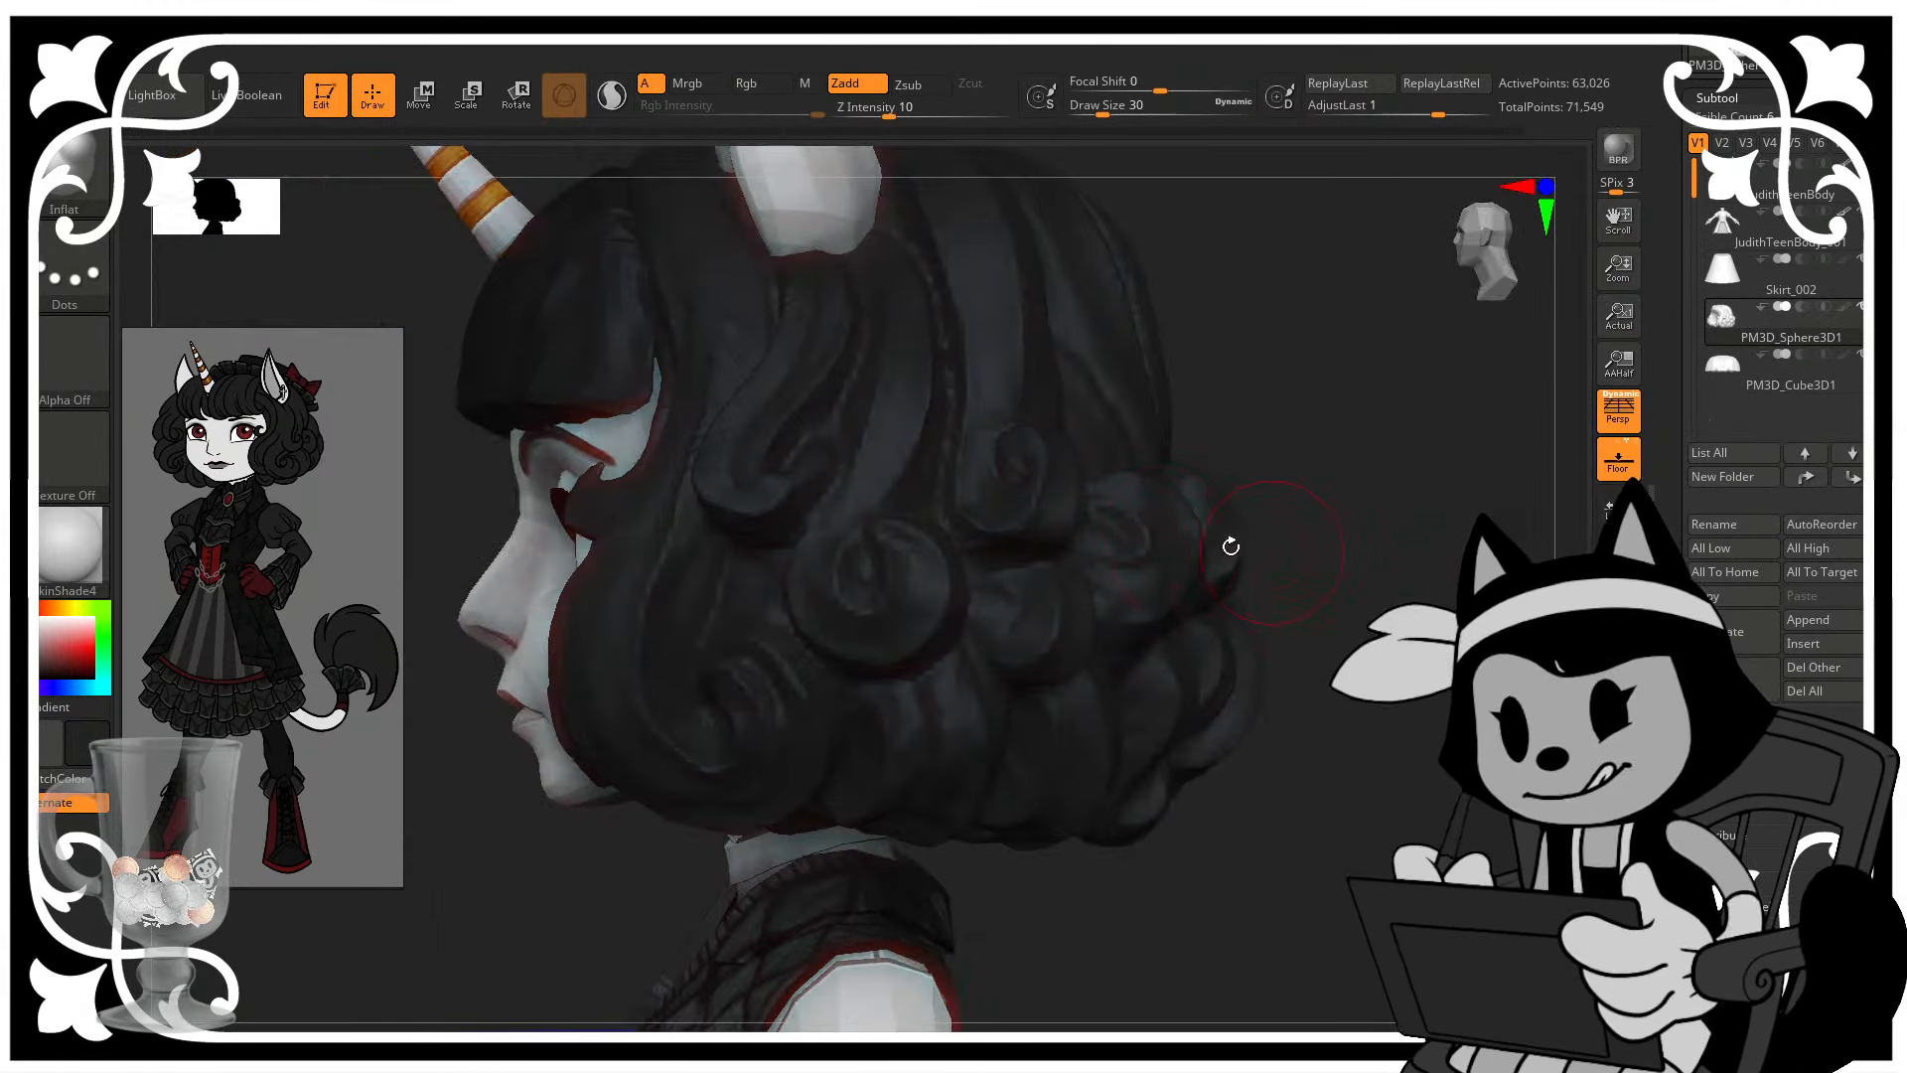
{"action": "mouse_move", "coordinate": [1267, 685]}
{"action": "left_mouse_down", "text": "alt"}
{"action": "mouse_move", "coordinate": [1259, 617]}
{"action": "mouse_move", "coordinate": [1198, 665]}
{"action": "left_mouse_up", "text": "alt"}
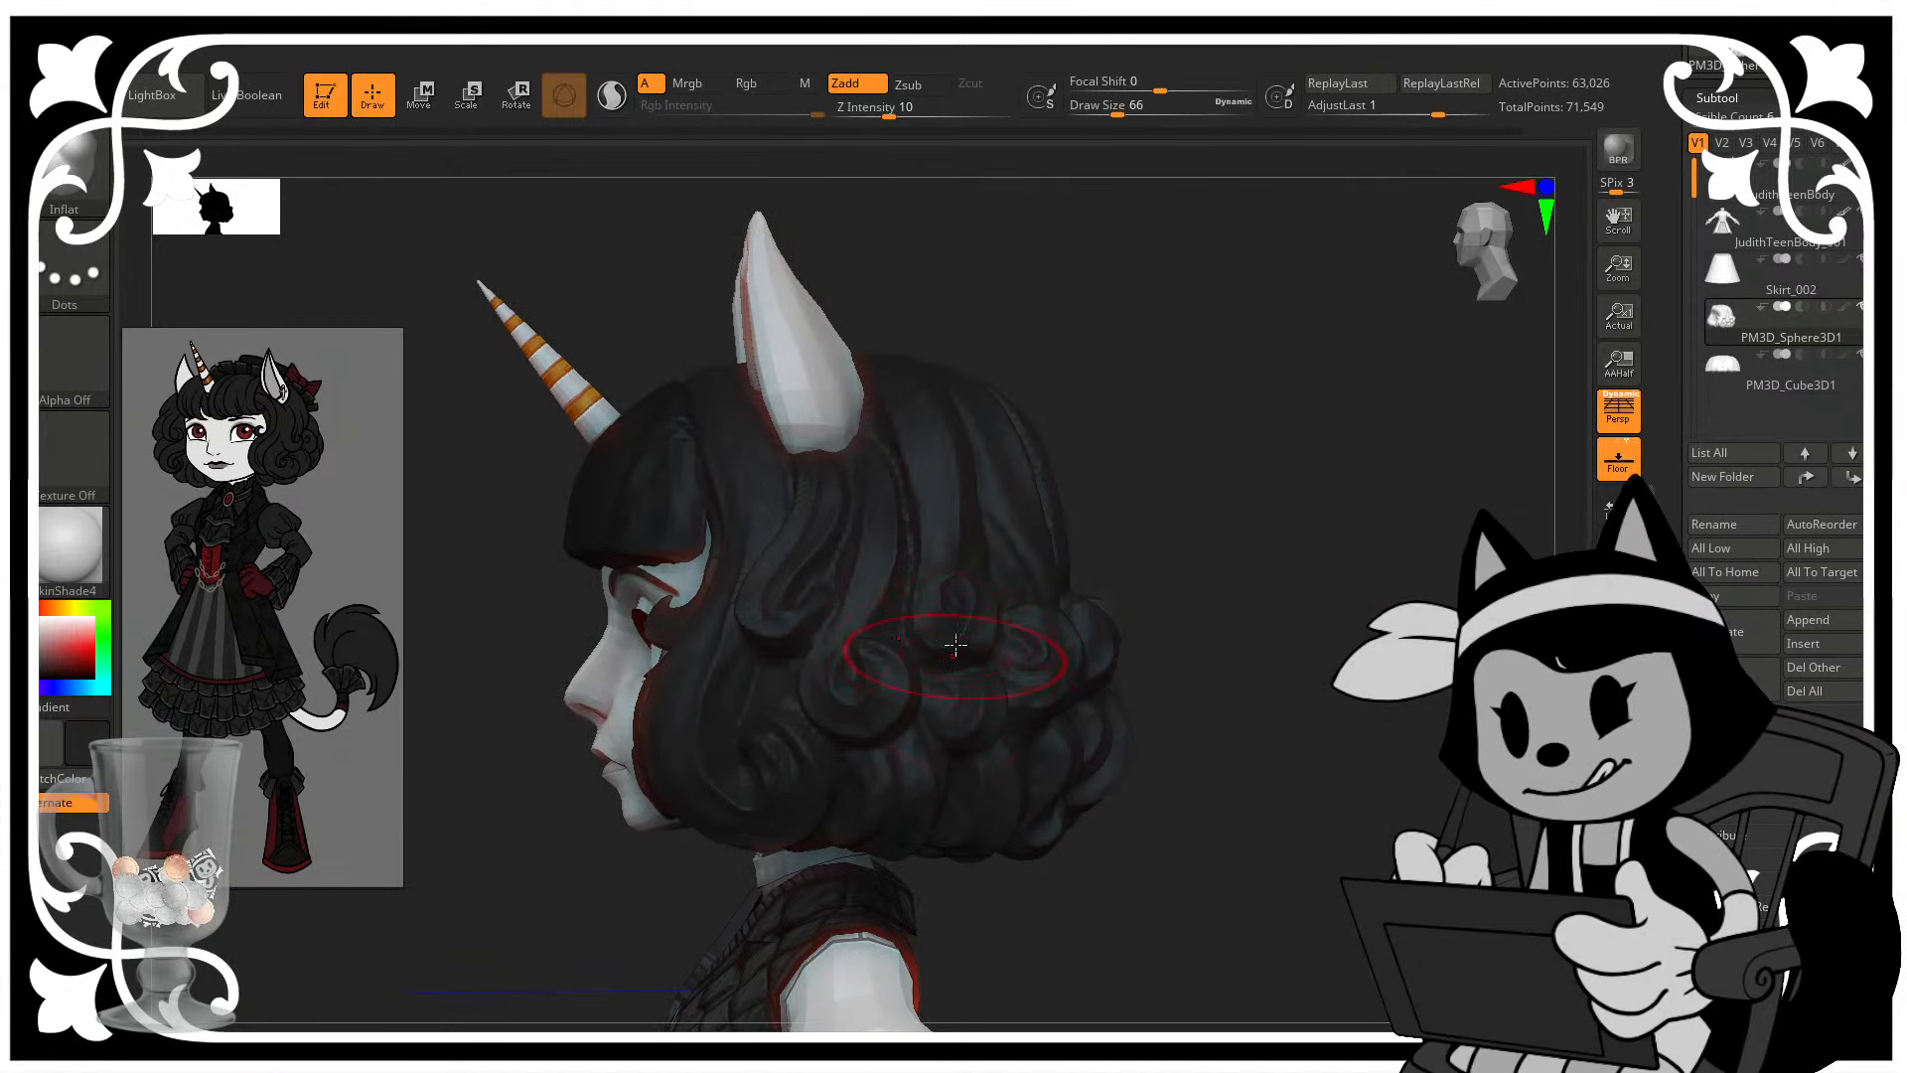
{"action": "left_click_drag", "start_coordinate": [980, 733], "coordinate": [1103, 675]}
- Inflate the curls across the back and underside of the bob with draw size 74, increased to 78 for the underside
{"action": "left_click_drag", "start_coordinate": [1535, 661], "coordinate": [1286, 635], "text": "alt"}
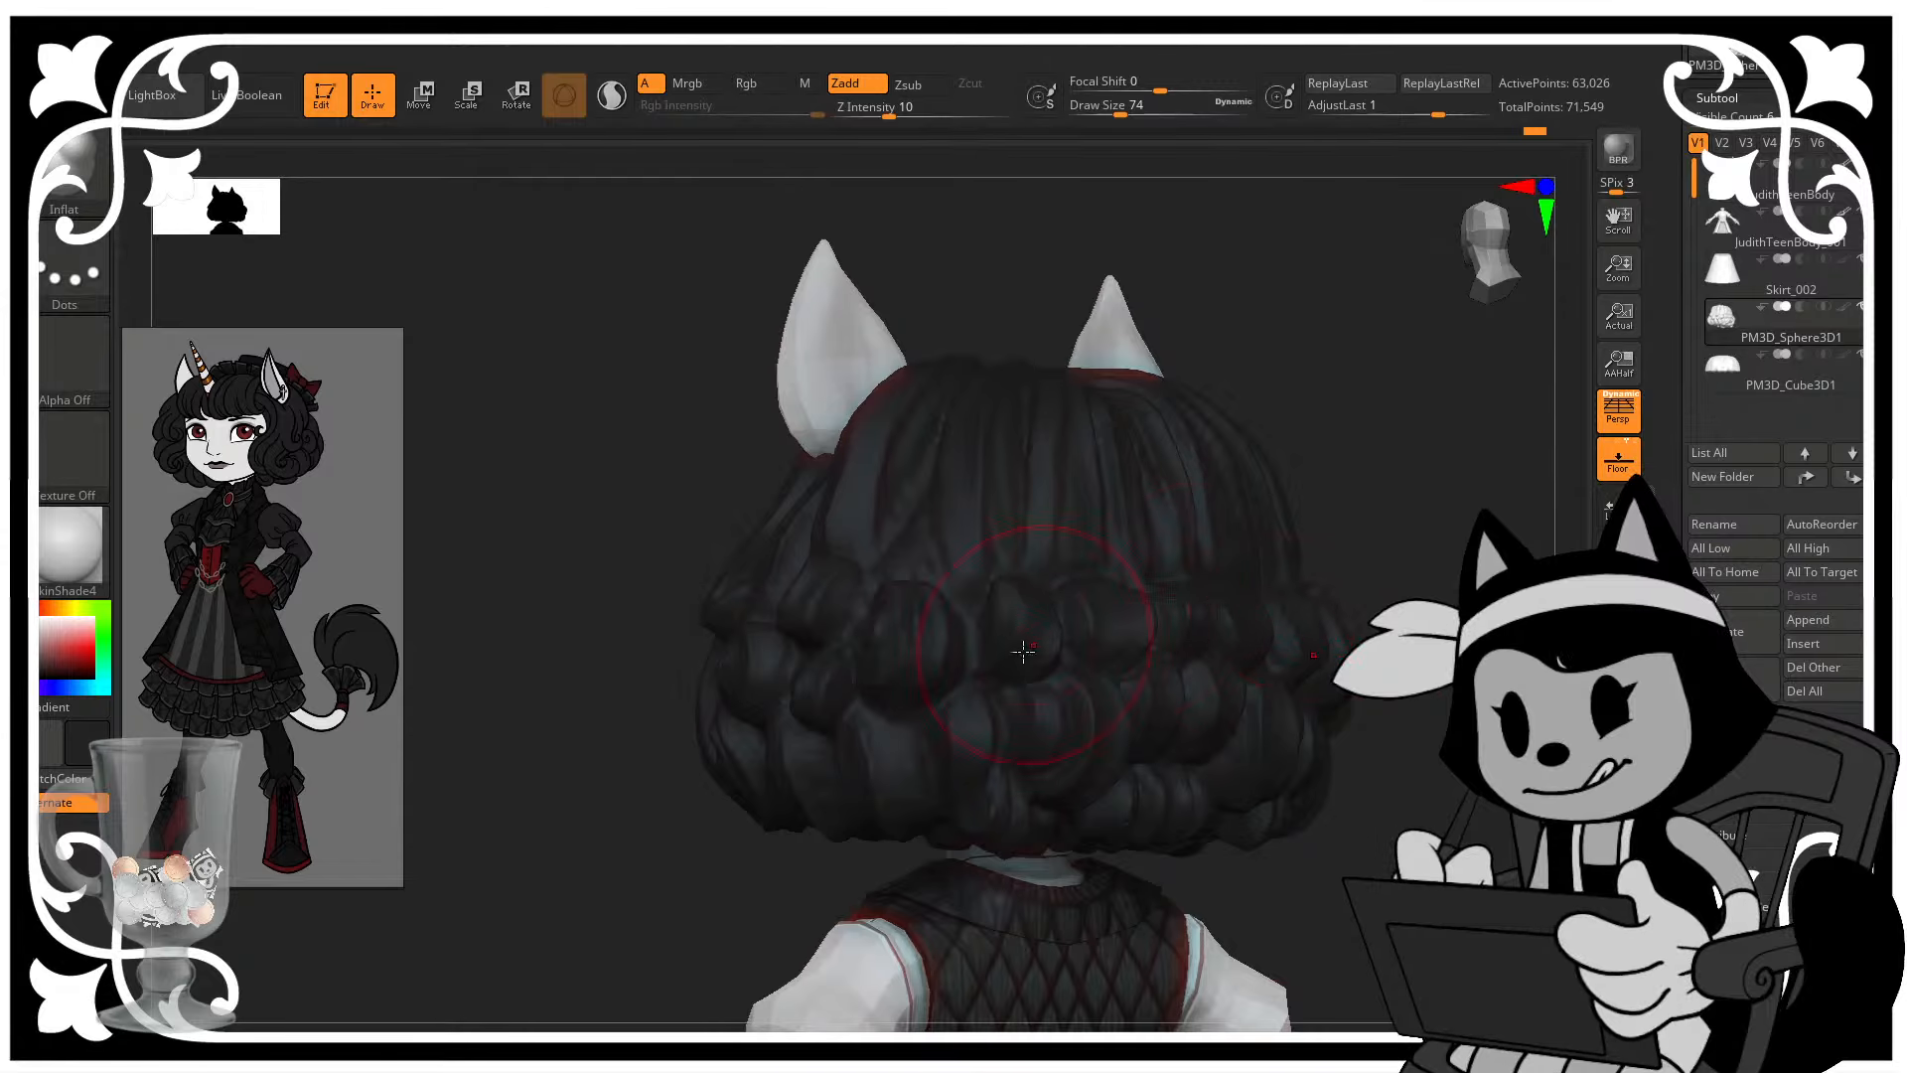
{"action": "left_click_drag", "start_coordinate": [1416, 507], "coordinate": [1418, 453]}
{"action": "left_click_drag", "start_coordinate": [1376, 537], "coordinate": [1286, 519], "text": "shift"}
{"action": "left_click_drag", "start_coordinate": [1212, 579], "coordinate": [1207, 472]}
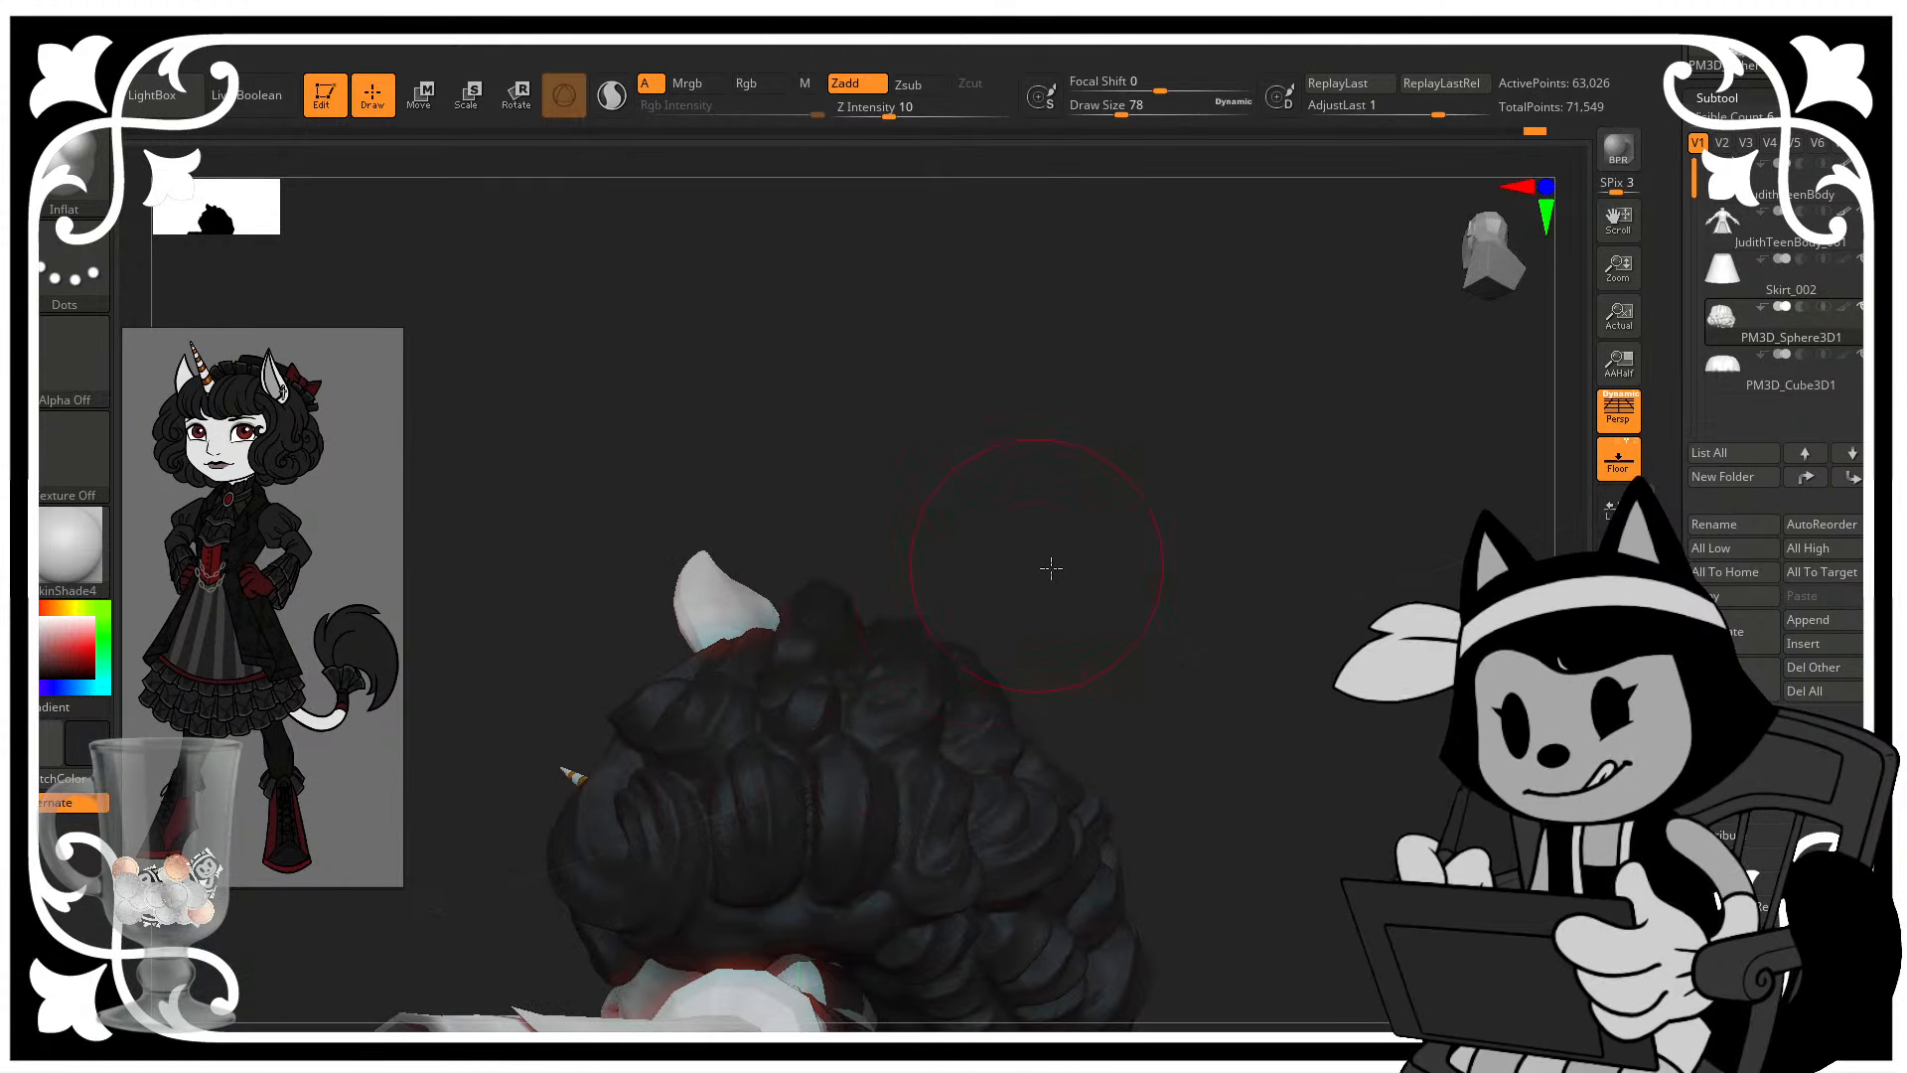
{"action": "left_click_drag", "start_coordinate": [1051, 568], "coordinate": [1004, 602]}
{"action": "left_click_drag", "start_coordinate": [1142, 646], "coordinate": [1201, 587], "text": "alt"}
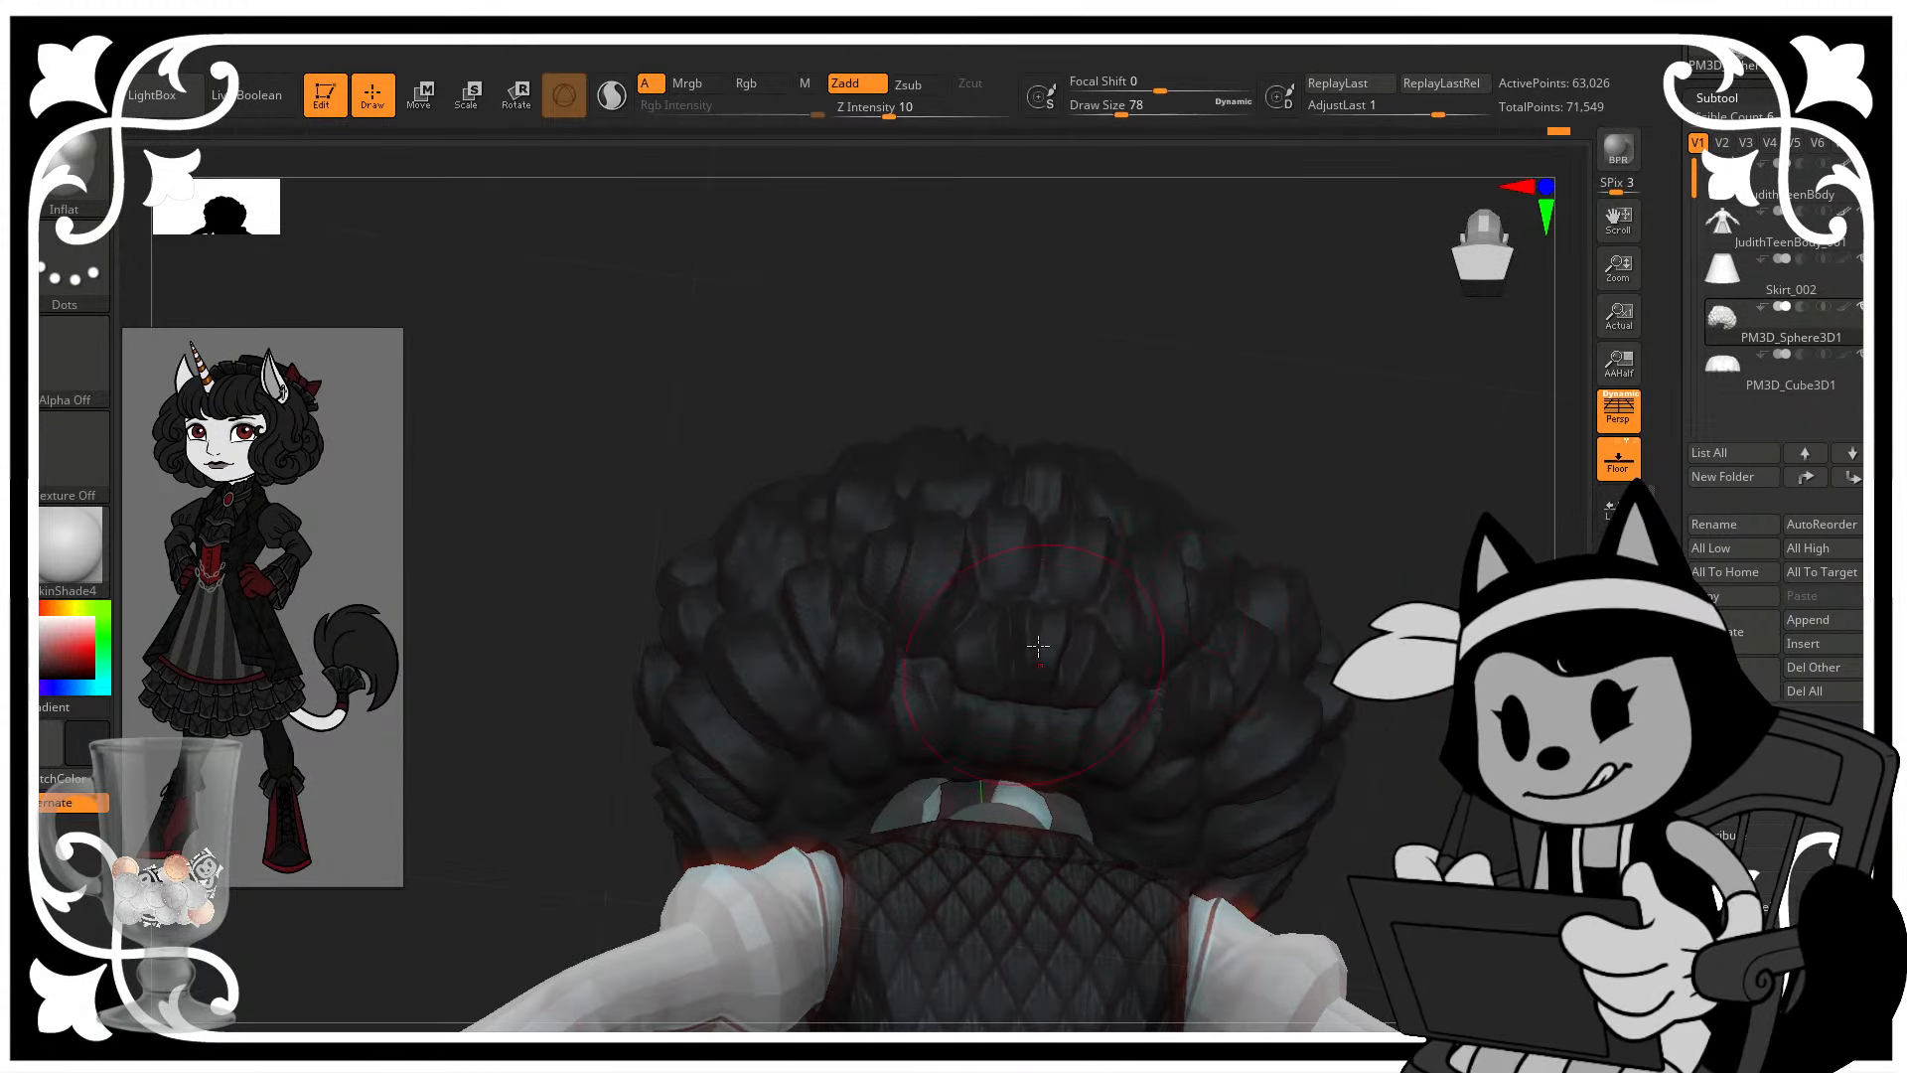
{"action": "left_click_drag", "start_coordinate": [1291, 451], "coordinate": [1219, 454]}
{"action": "left_click_drag", "start_coordinate": [934, 712], "coordinate": [830, 609]}
{"action": "left_click_drag", "start_coordinate": [1282, 636], "coordinate": [1222, 556], "text": "alt"}
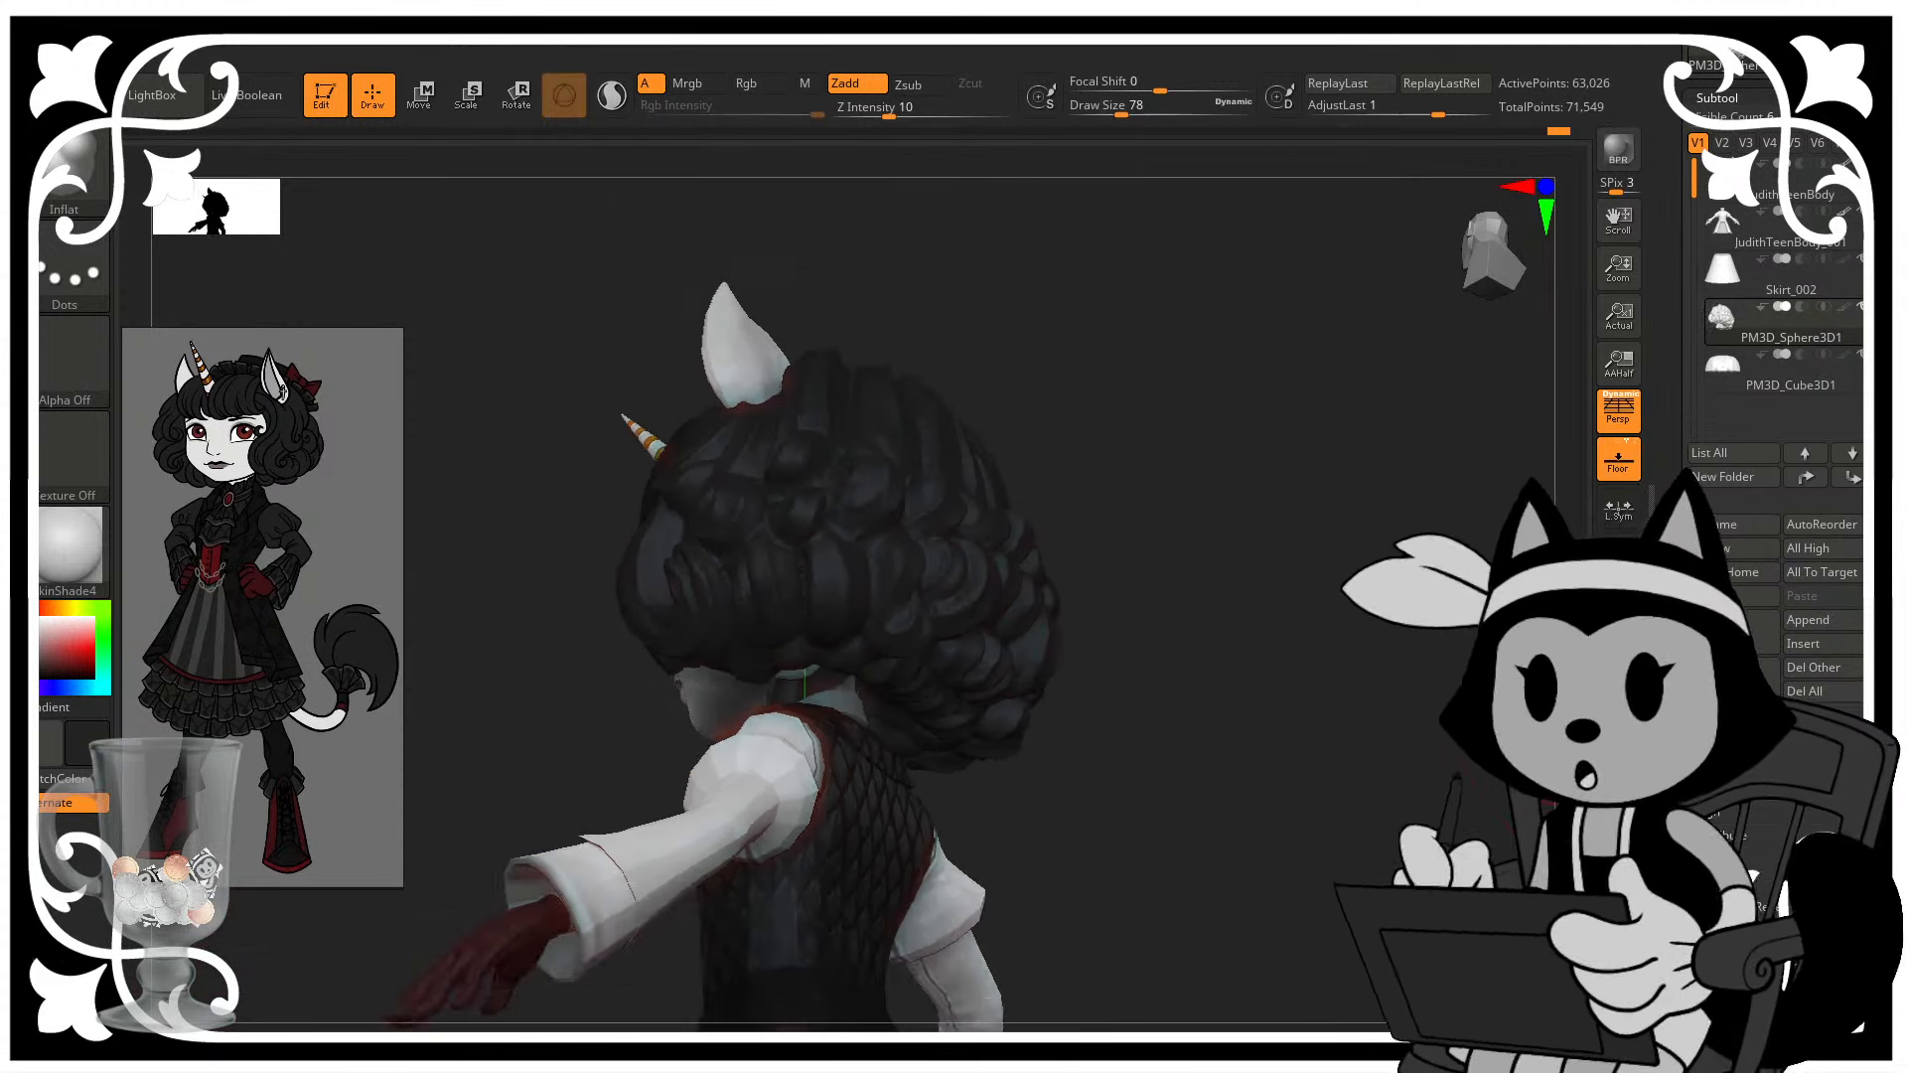
{"action": "left_click_drag", "start_coordinate": [695, 606], "coordinate": [905, 632]}
{"action": "mouse_move", "coordinate": [1178, 522]}
{"action": "left_mouse_down"}
{"action": "mouse_move", "coordinate": [1157, 571]}
{"action": "mouse_move", "coordinate": [1277, 631]}
{"action": "left_mouse_up"}
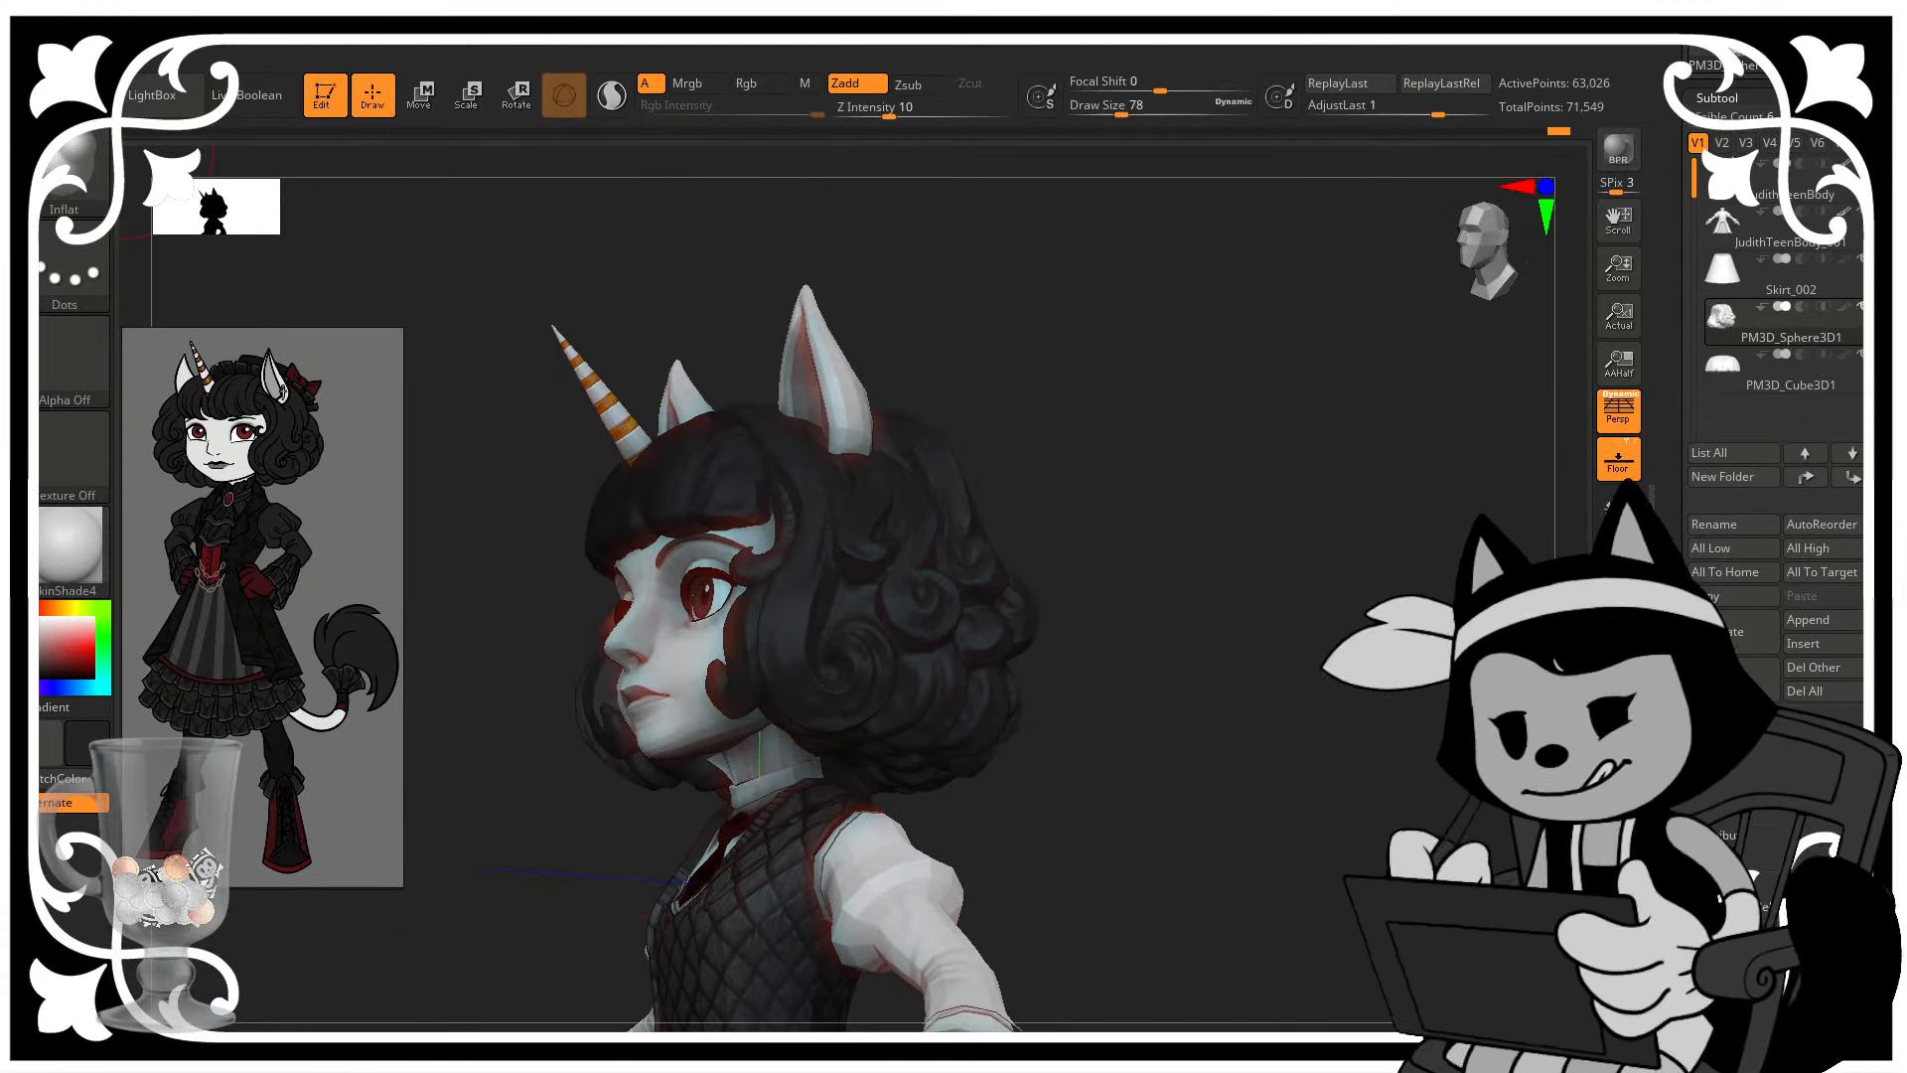
- Flatten the strands behind the large side curl using the TrimDynamic brush at draw size 22
{"action": "left_click_drag", "start_coordinate": [1241, 556], "coordinate": [1242, 685], "text": "alt"}
{"action": "left_click", "coordinate": [74, 169]}
{"action": "key", "text": "t"}
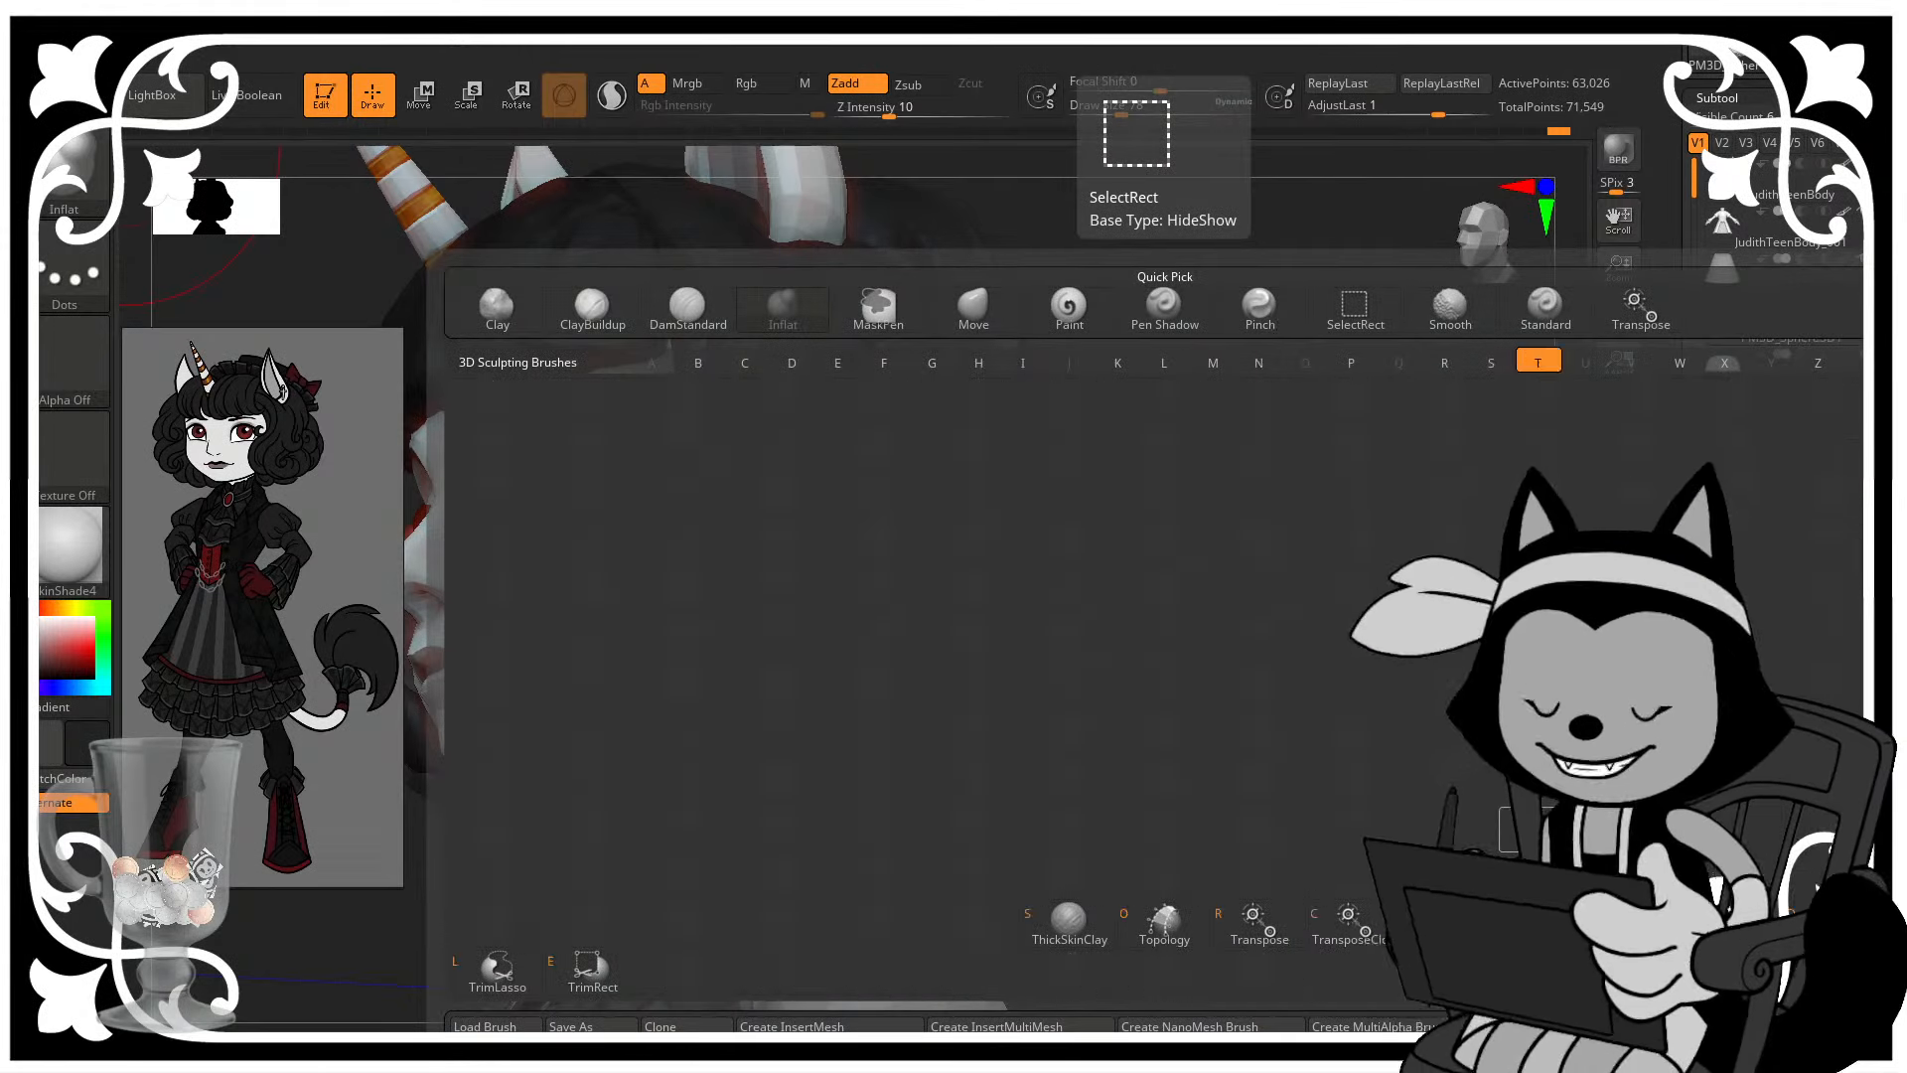
{"action": "key", "text": "d"}
{"action": "left_click_drag", "start_coordinate": [1440, 715], "coordinate": [1153, 616]}
{"action": "key", "text": "bracketleft"}
{"action": "key", "text": "bracketleft"}
{"action": "key", "text": "bracketleft"}
{"action": "key", "text": "bracketleft"}
{"action": "key", "text": "bracketleft"}
{"action": "key", "text": "bracketleft"}
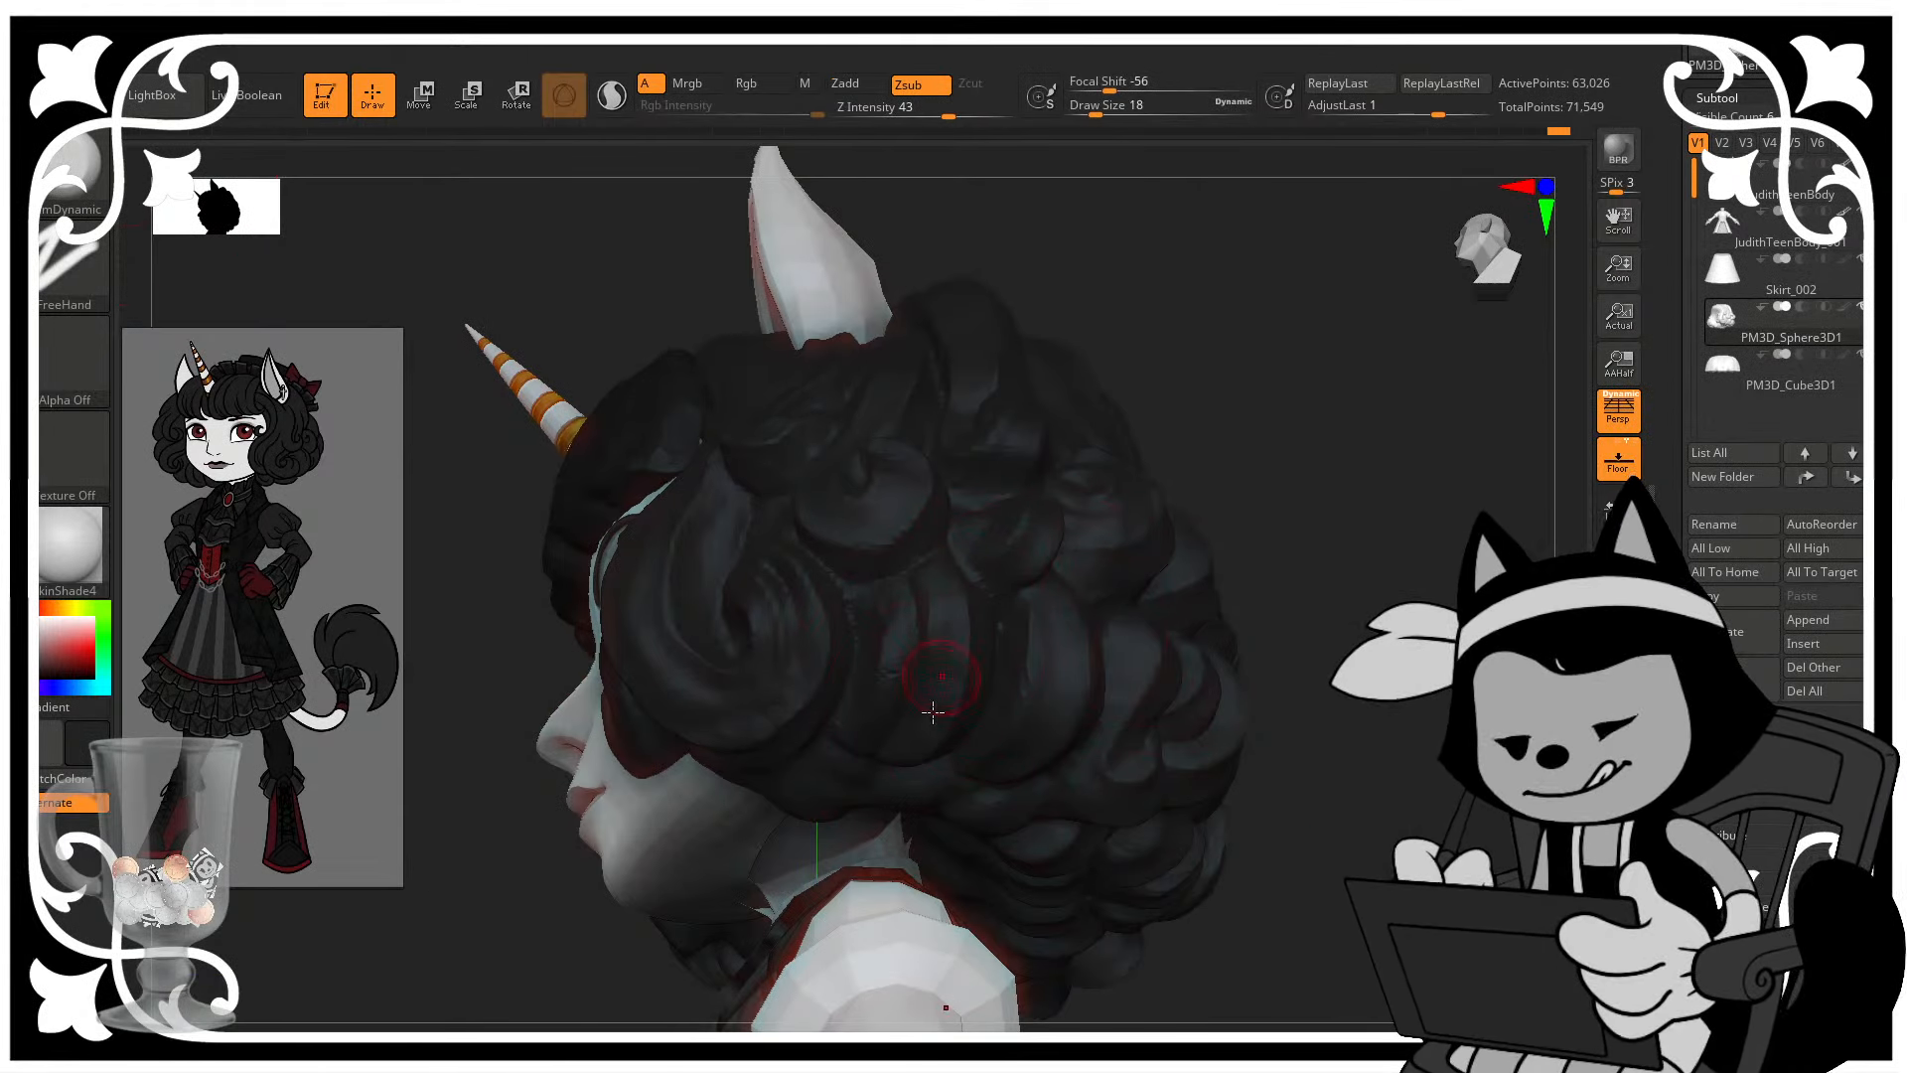
{"action": "left_click_drag", "start_coordinate": [1235, 406], "coordinate": [1182, 437]}
{"action": "key", "text": "bracketright"}
{"action": "left_click_drag", "start_coordinate": [936, 575], "coordinate": [928, 749]}
{"action": "left_click_drag", "start_coordinate": [1112, 417], "coordinate": [1204, 360]}
- Plane the surfaces of the wide strands farther back on the lower side of the bob with TrimDynamic
{"action": "mouse_move", "coordinate": [1103, 427]}
{"action": "left_mouse_down"}
{"action": "mouse_move", "coordinate": [1117, 317]}
{"action": "mouse_move", "coordinate": [1076, 494]}
{"action": "left_mouse_up"}
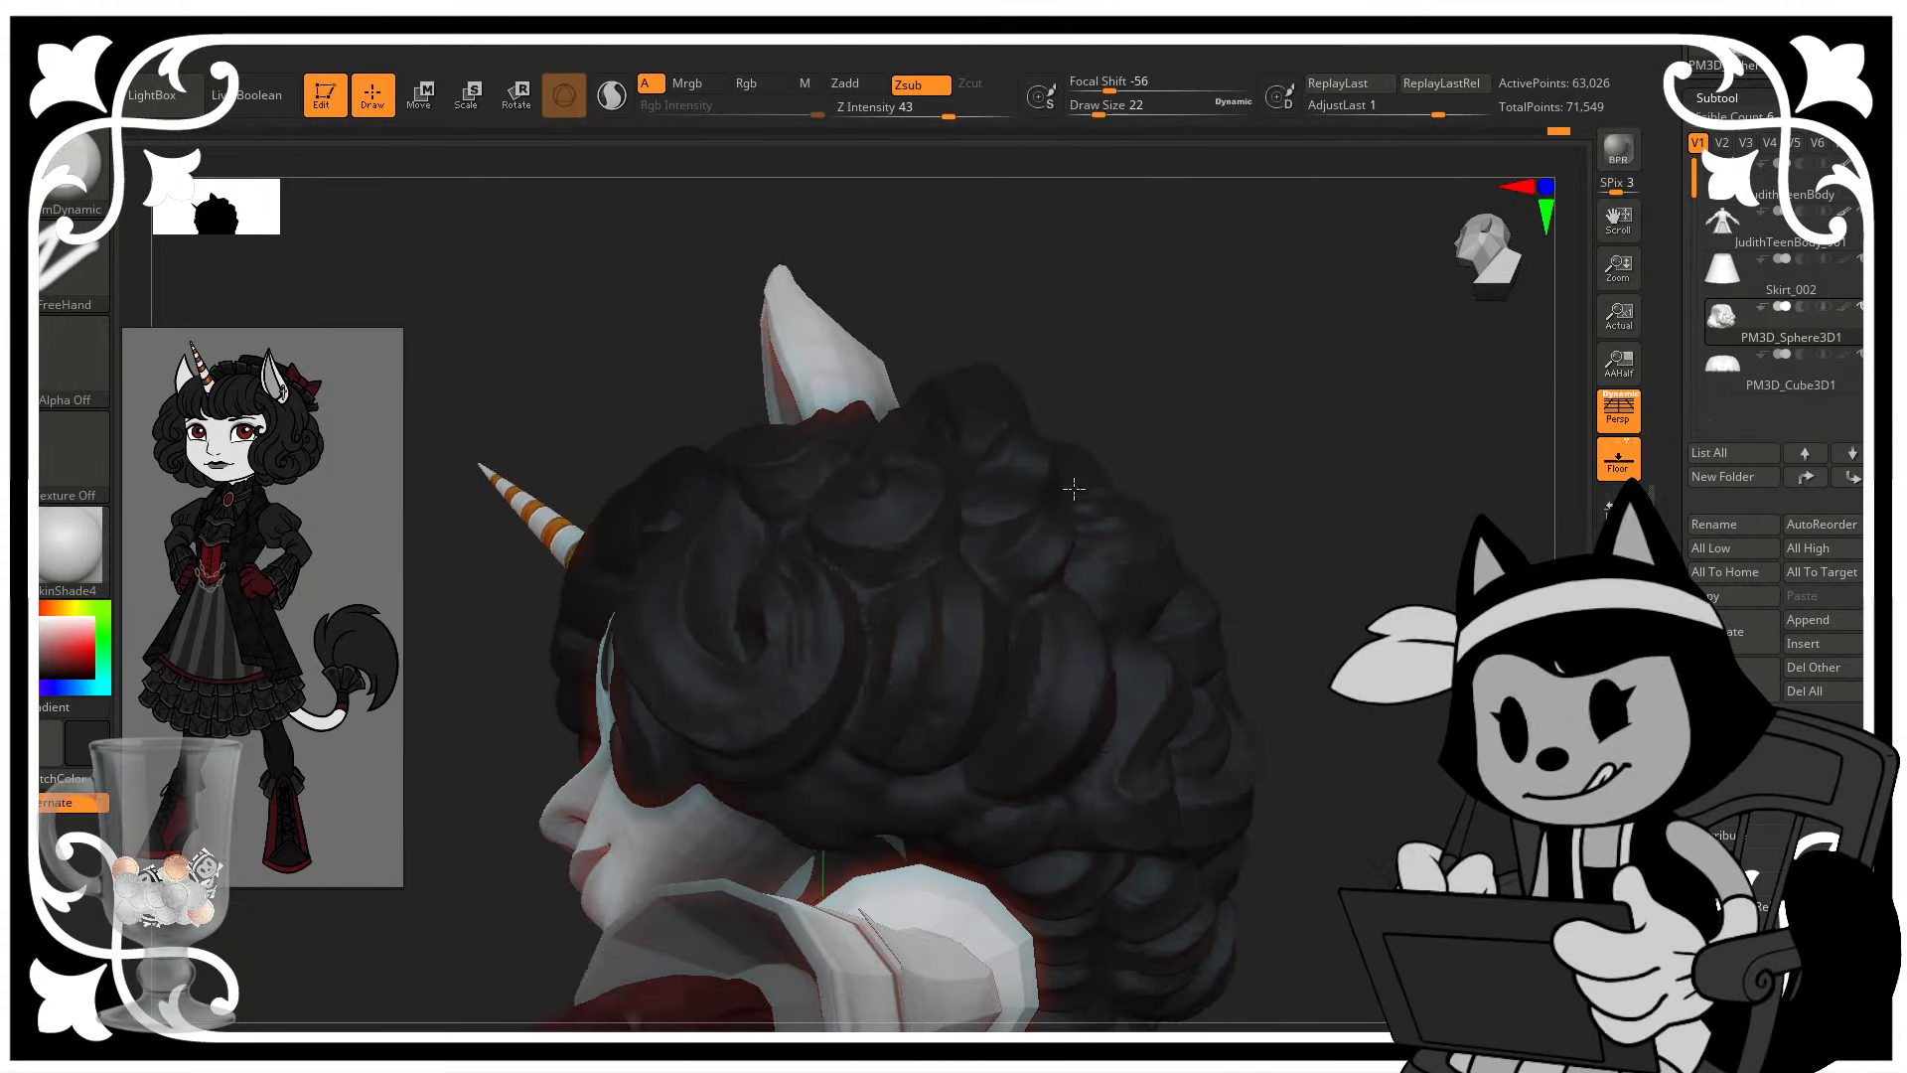
{"action": "left_click_drag", "start_coordinate": [1073, 635], "coordinate": [1044, 764]}
{"action": "mouse_move", "coordinate": [1222, 472]}
{"action": "left_mouse_down"}
{"action": "mouse_move", "coordinate": [1238, 586]}
{"action": "mouse_move", "coordinate": [1264, 455]}
{"action": "left_mouse_up"}
{"action": "left_click_drag", "start_coordinate": [1055, 651], "coordinate": [1038, 753]}
{"action": "left_click_drag", "start_coordinate": [1205, 554], "coordinate": [1311, 562]}
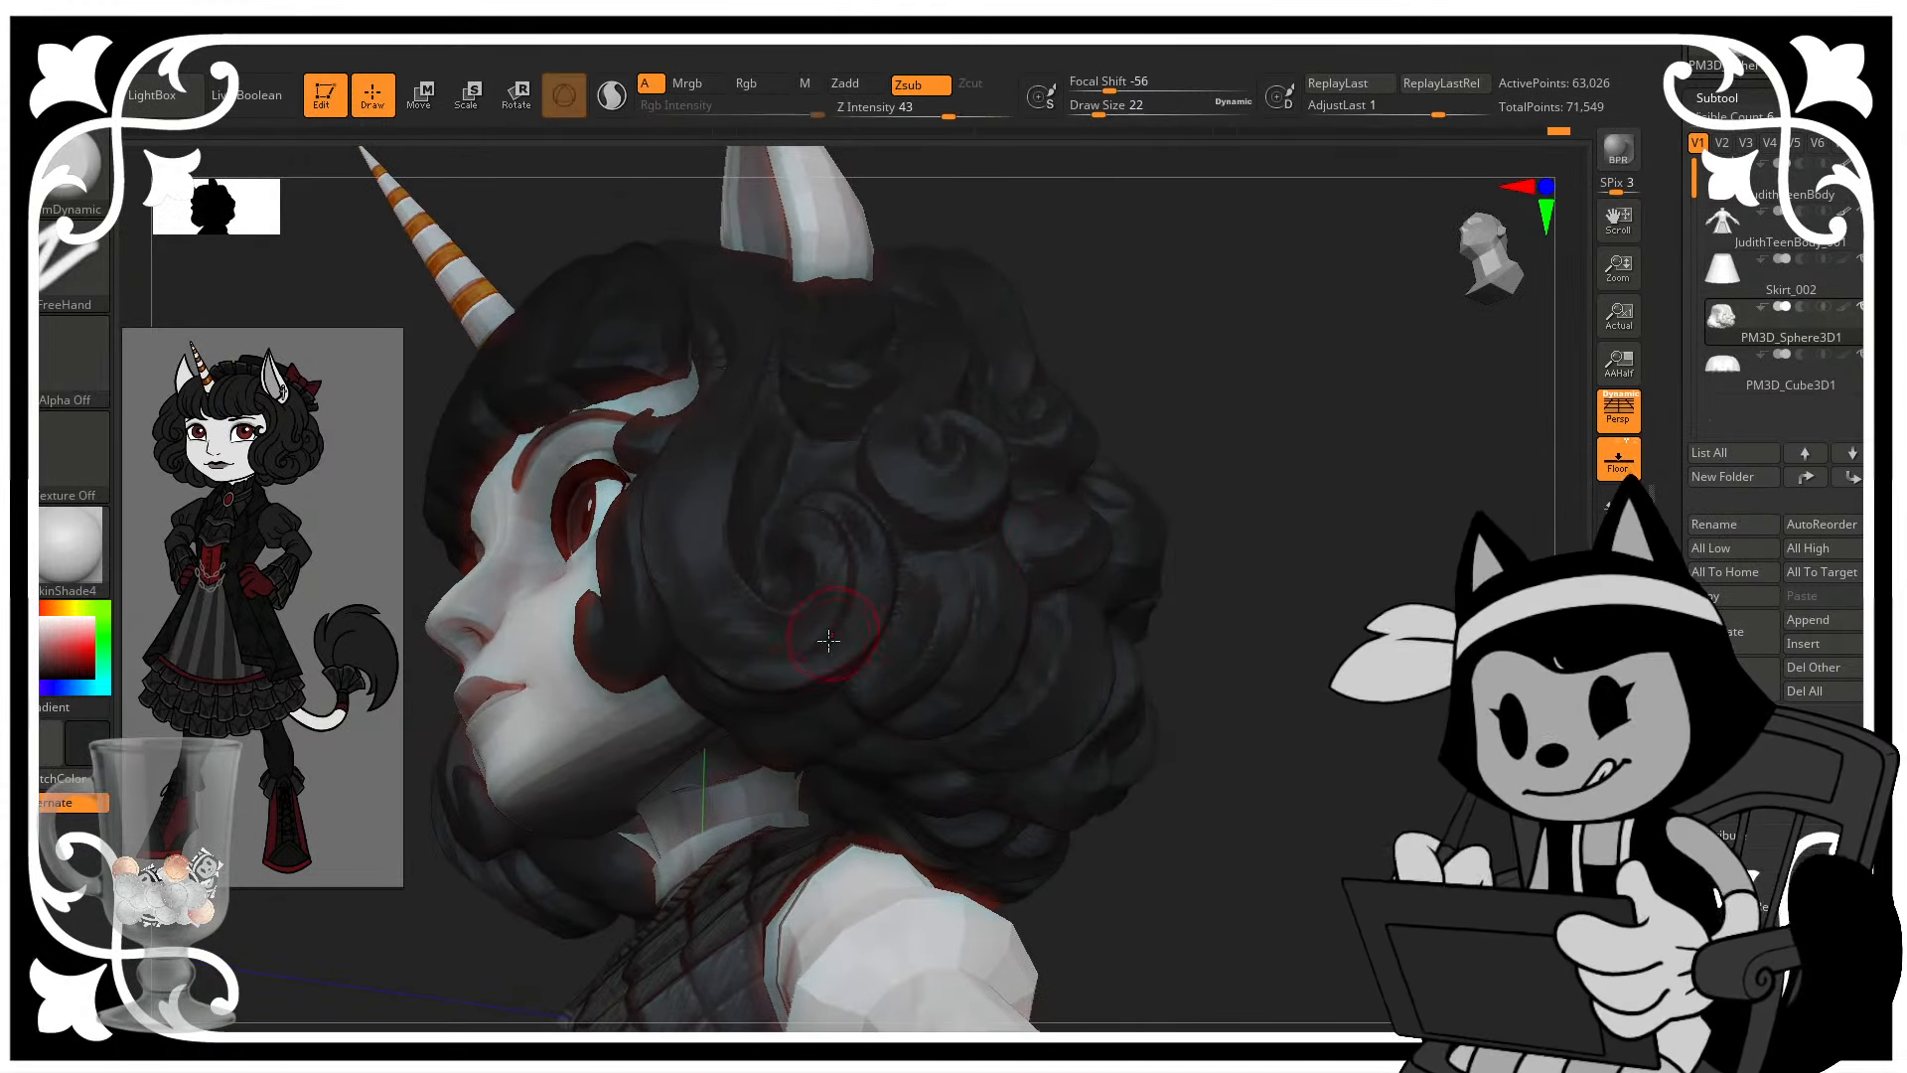
- Trim the inner ridges of the large spiral curl beside the face with TrimDynamic at draw size 22
{"action": "left_click_drag", "start_coordinate": [1162, 321], "coordinate": [1254, 393]}
{"action": "left_click_drag", "start_coordinate": [842, 515], "coordinate": [883, 574]}
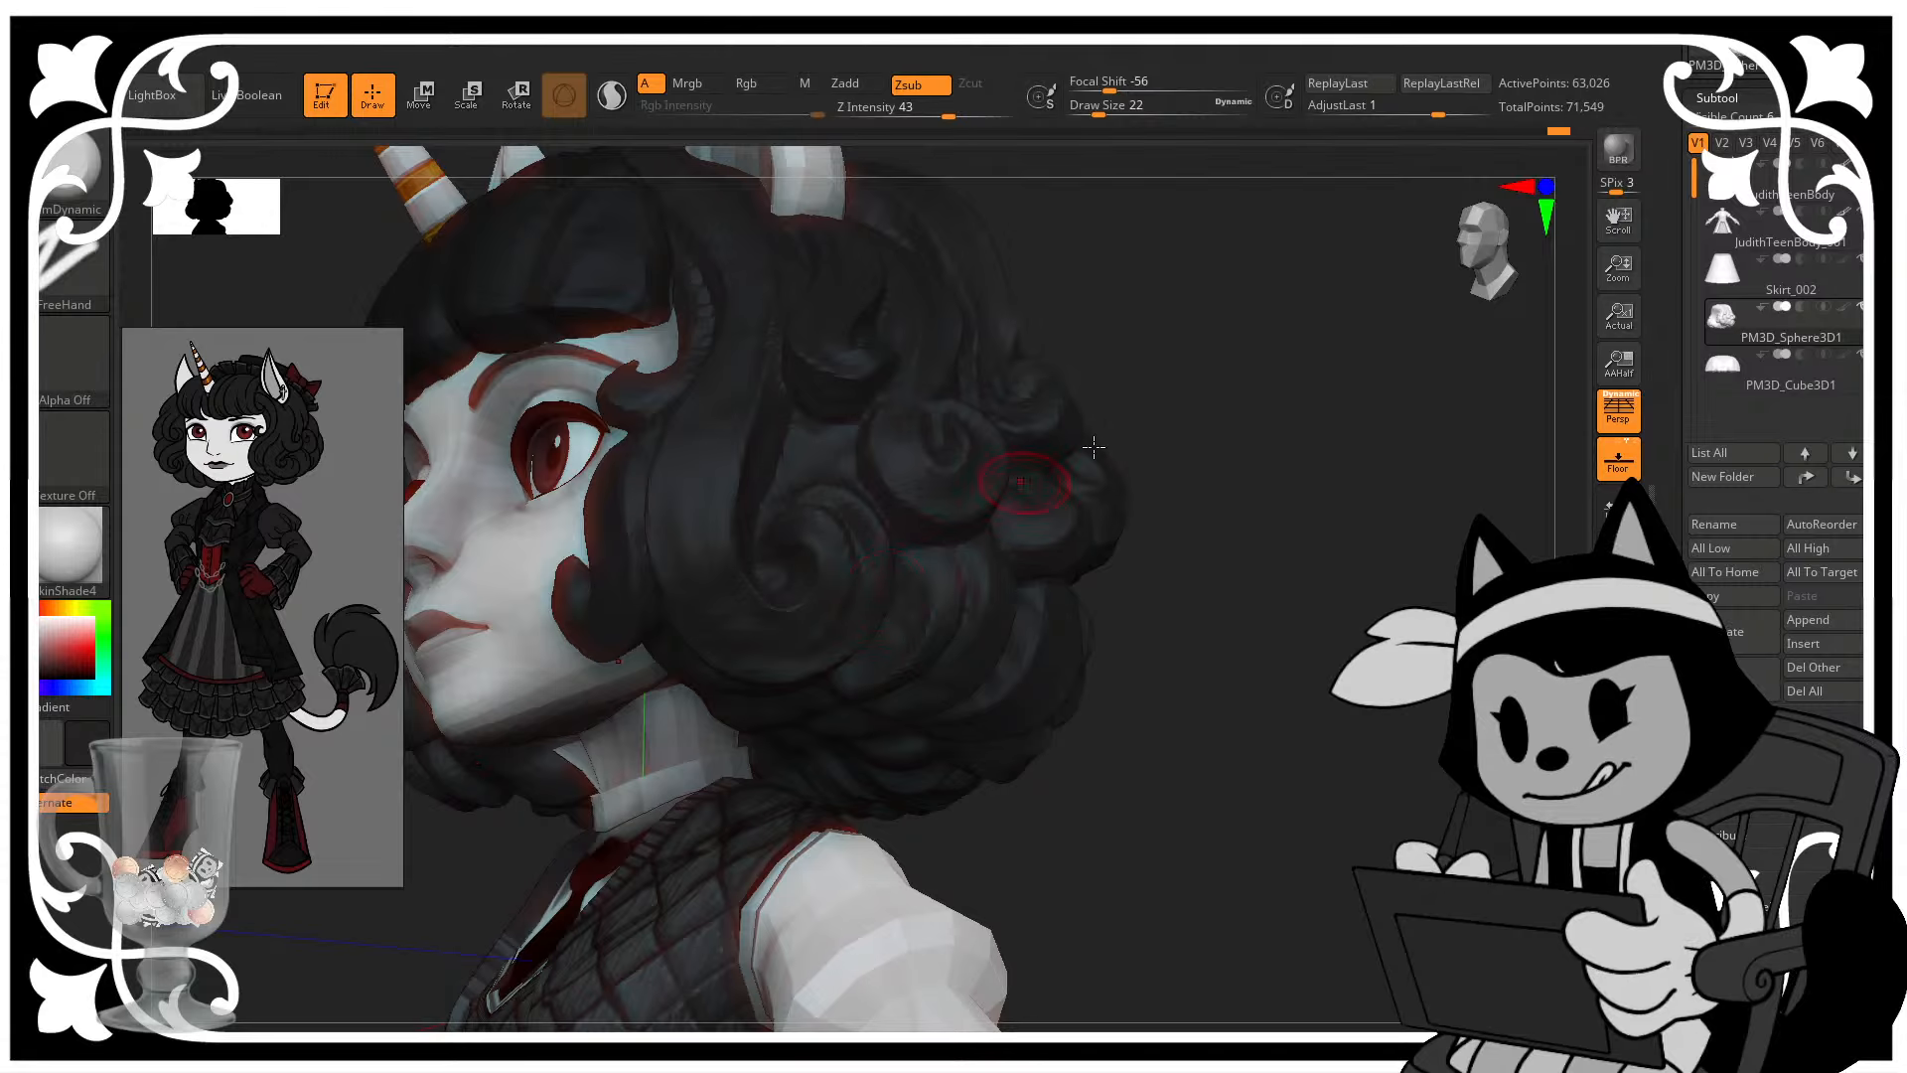
{"action": "left_click_drag", "start_coordinate": [1232, 447], "coordinate": [1142, 393]}
{"action": "left_click_drag", "start_coordinate": [858, 524], "coordinate": [889, 560]}
{"action": "left_click_drag", "start_coordinate": [1217, 475], "coordinate": [1326, 412]}
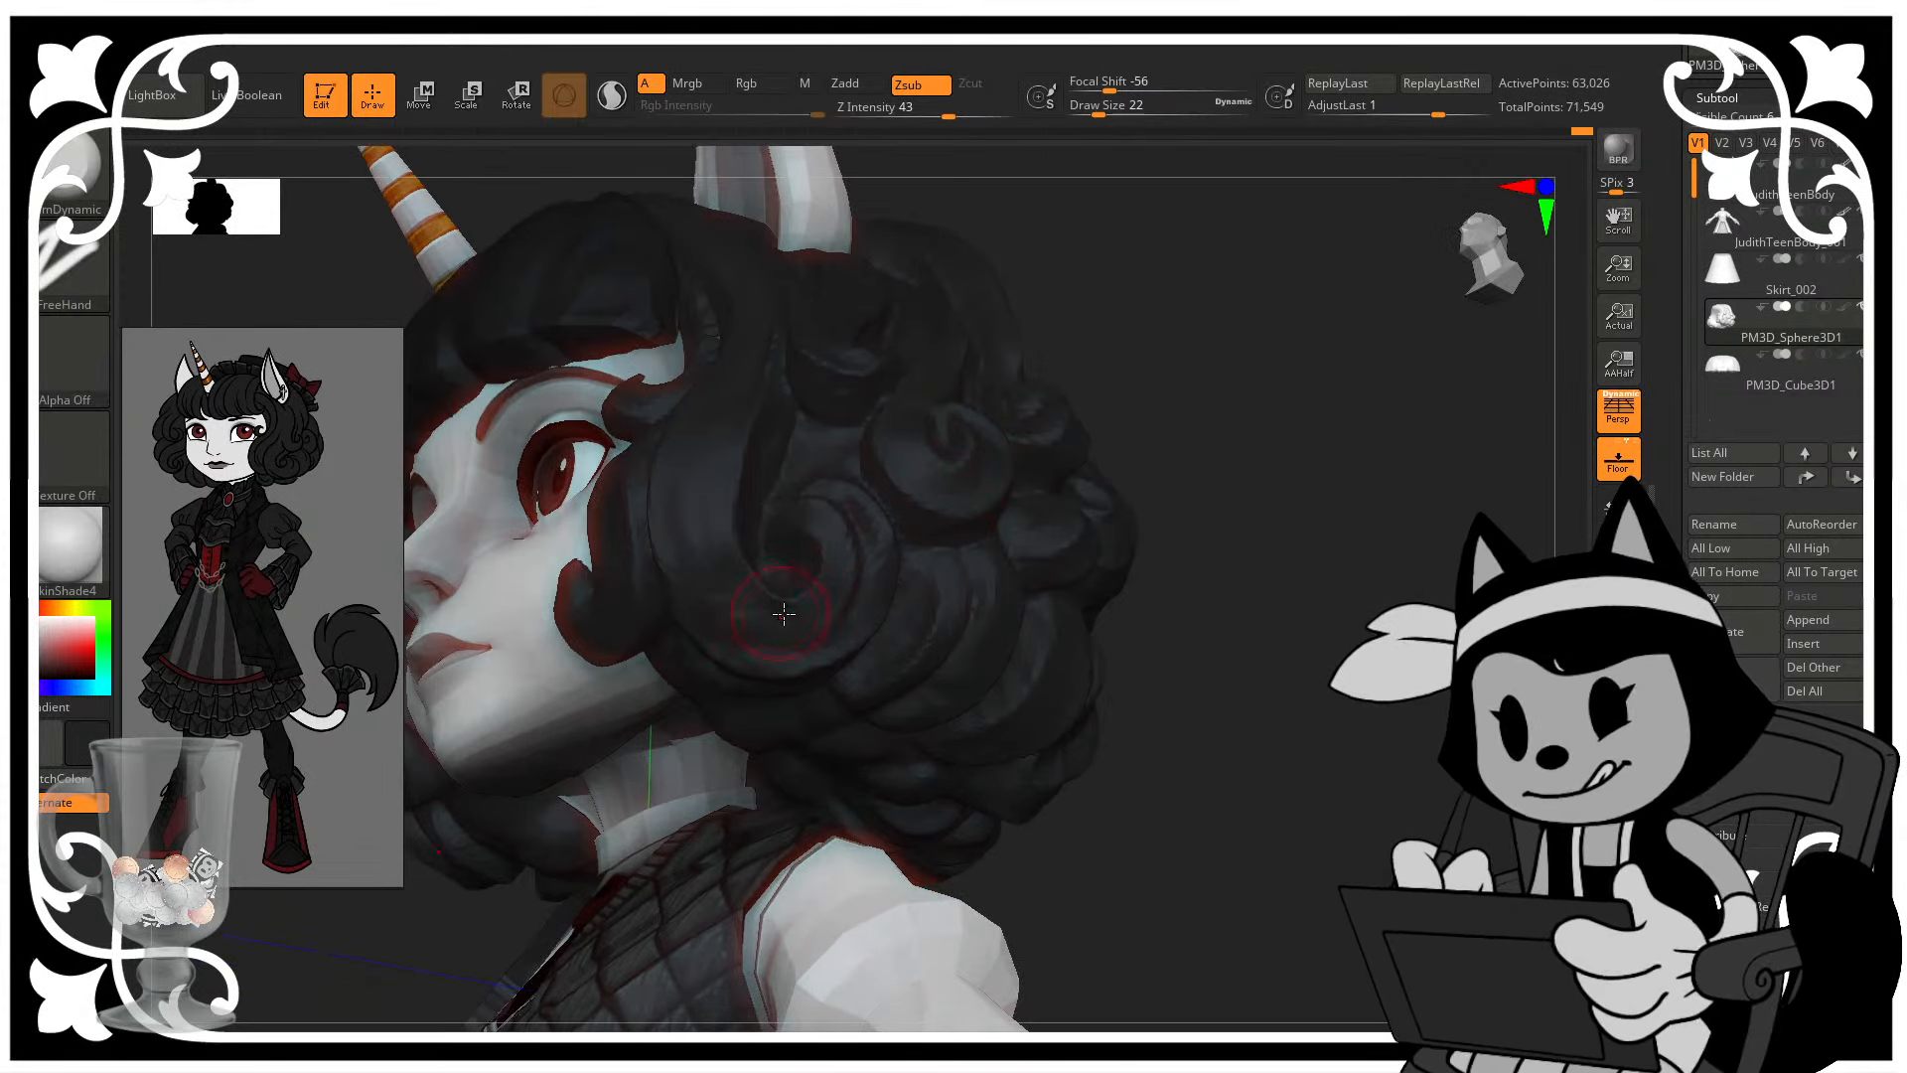
- Flatten the outer face of the large side spiral and the curls above it from below with TrimDynamic
{"action": "left_click_drag", "start_coordinate": [1046, 319], "coordinate": [725, 532]}
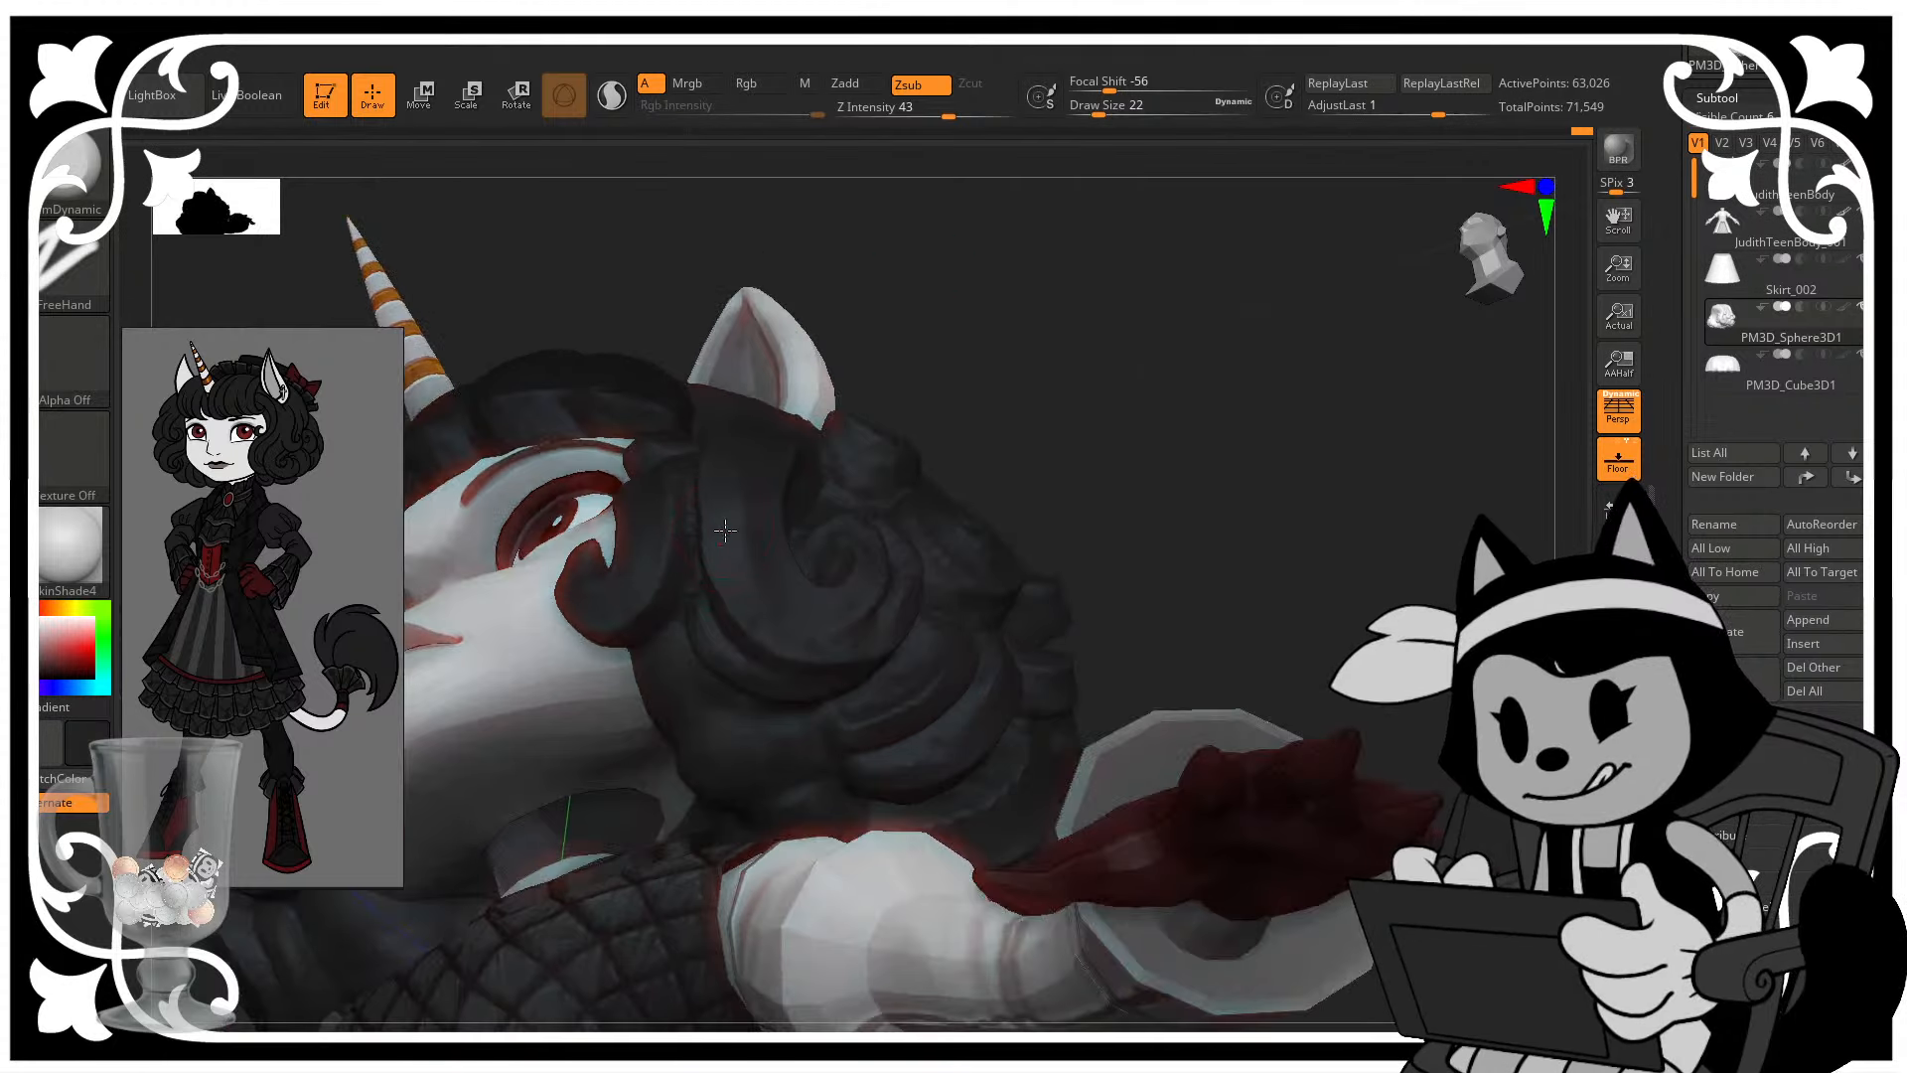
{"action": "left_click_drag", "start_coordinate": [1022, 402], "coordinate": [802, 590]}
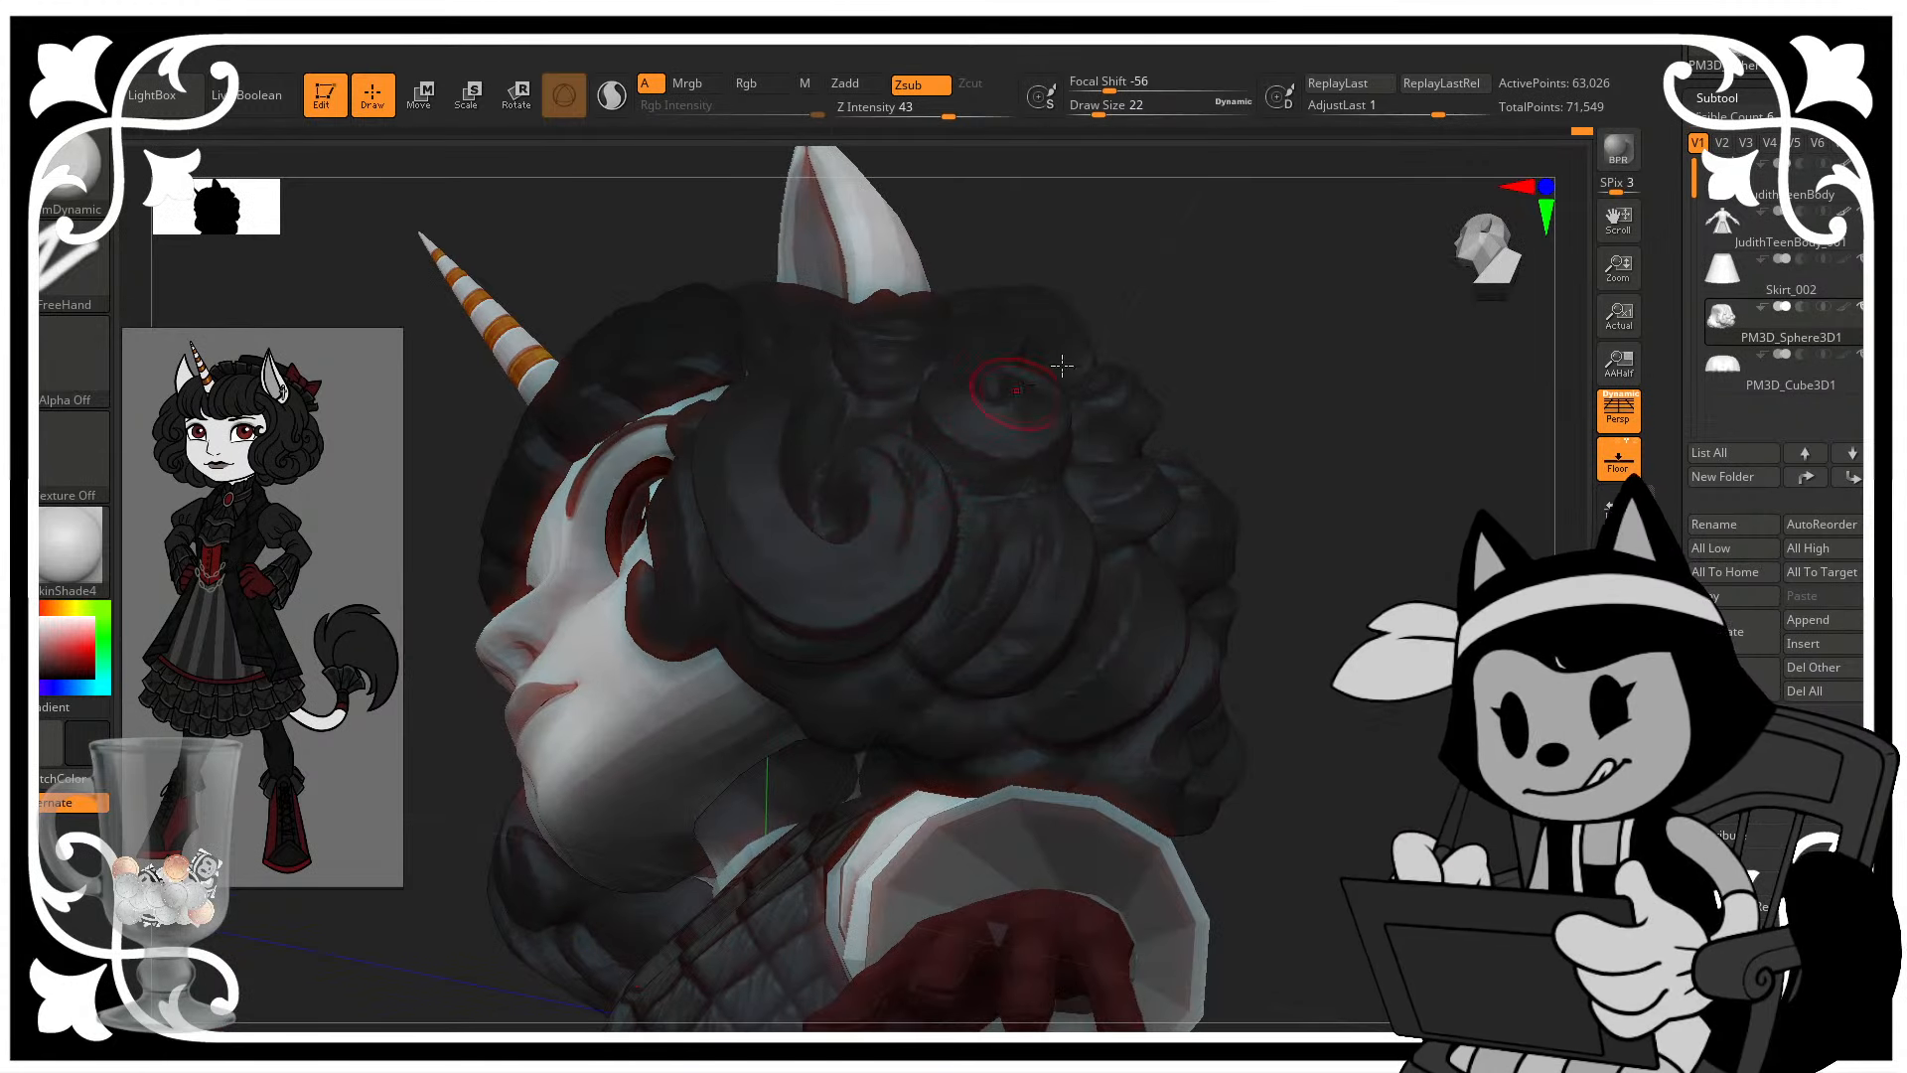
{"action": "left_click_drag", "start_coordinate": [1062, 367], "coordinate": [968, 494]}
{"action": "left_click_drag", "start_coordinate": [1586, 566], "coordinate": [1389, 770], "text": "alt"}
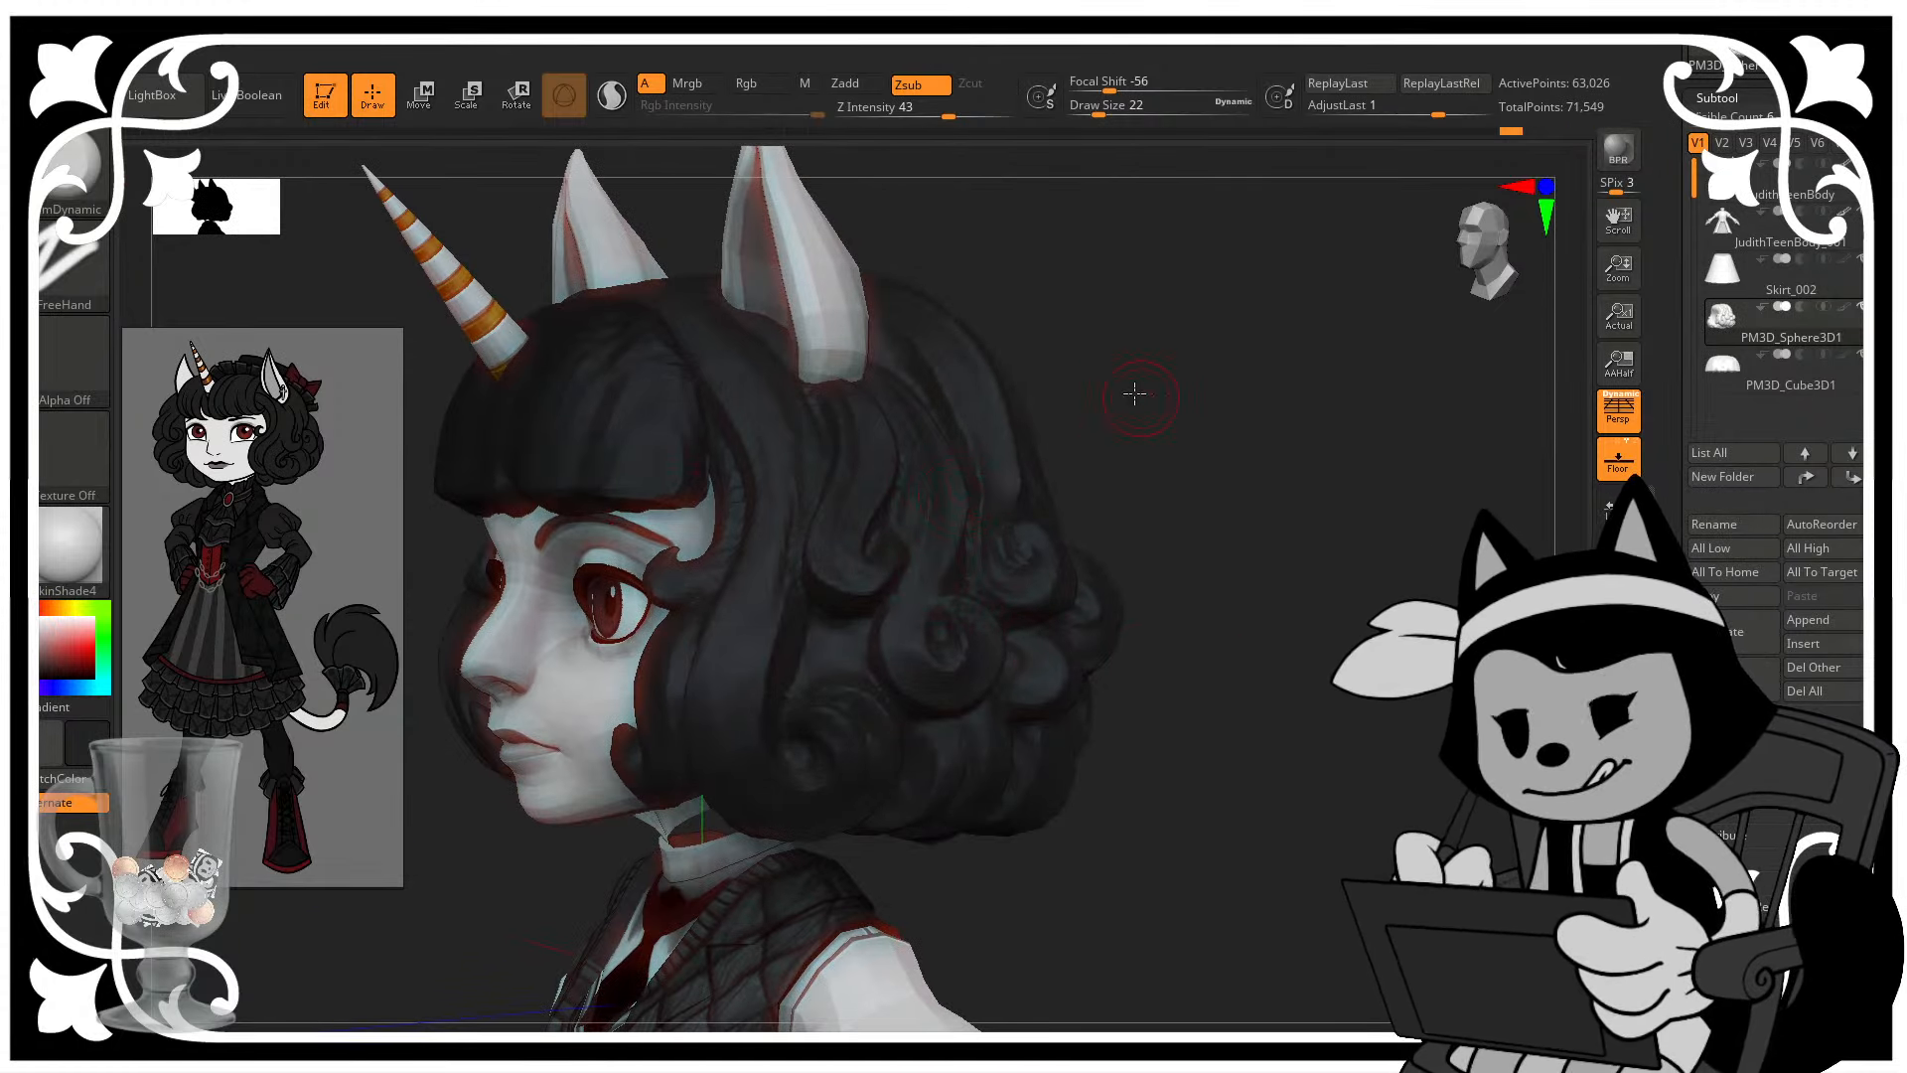
- Refine the small curls at the side and rear of the bob with TrimDynamic at draw size 22
{"action": "left_click_drag", "start_coordinate": [1136, 392], "coordinate": [934, 544]}
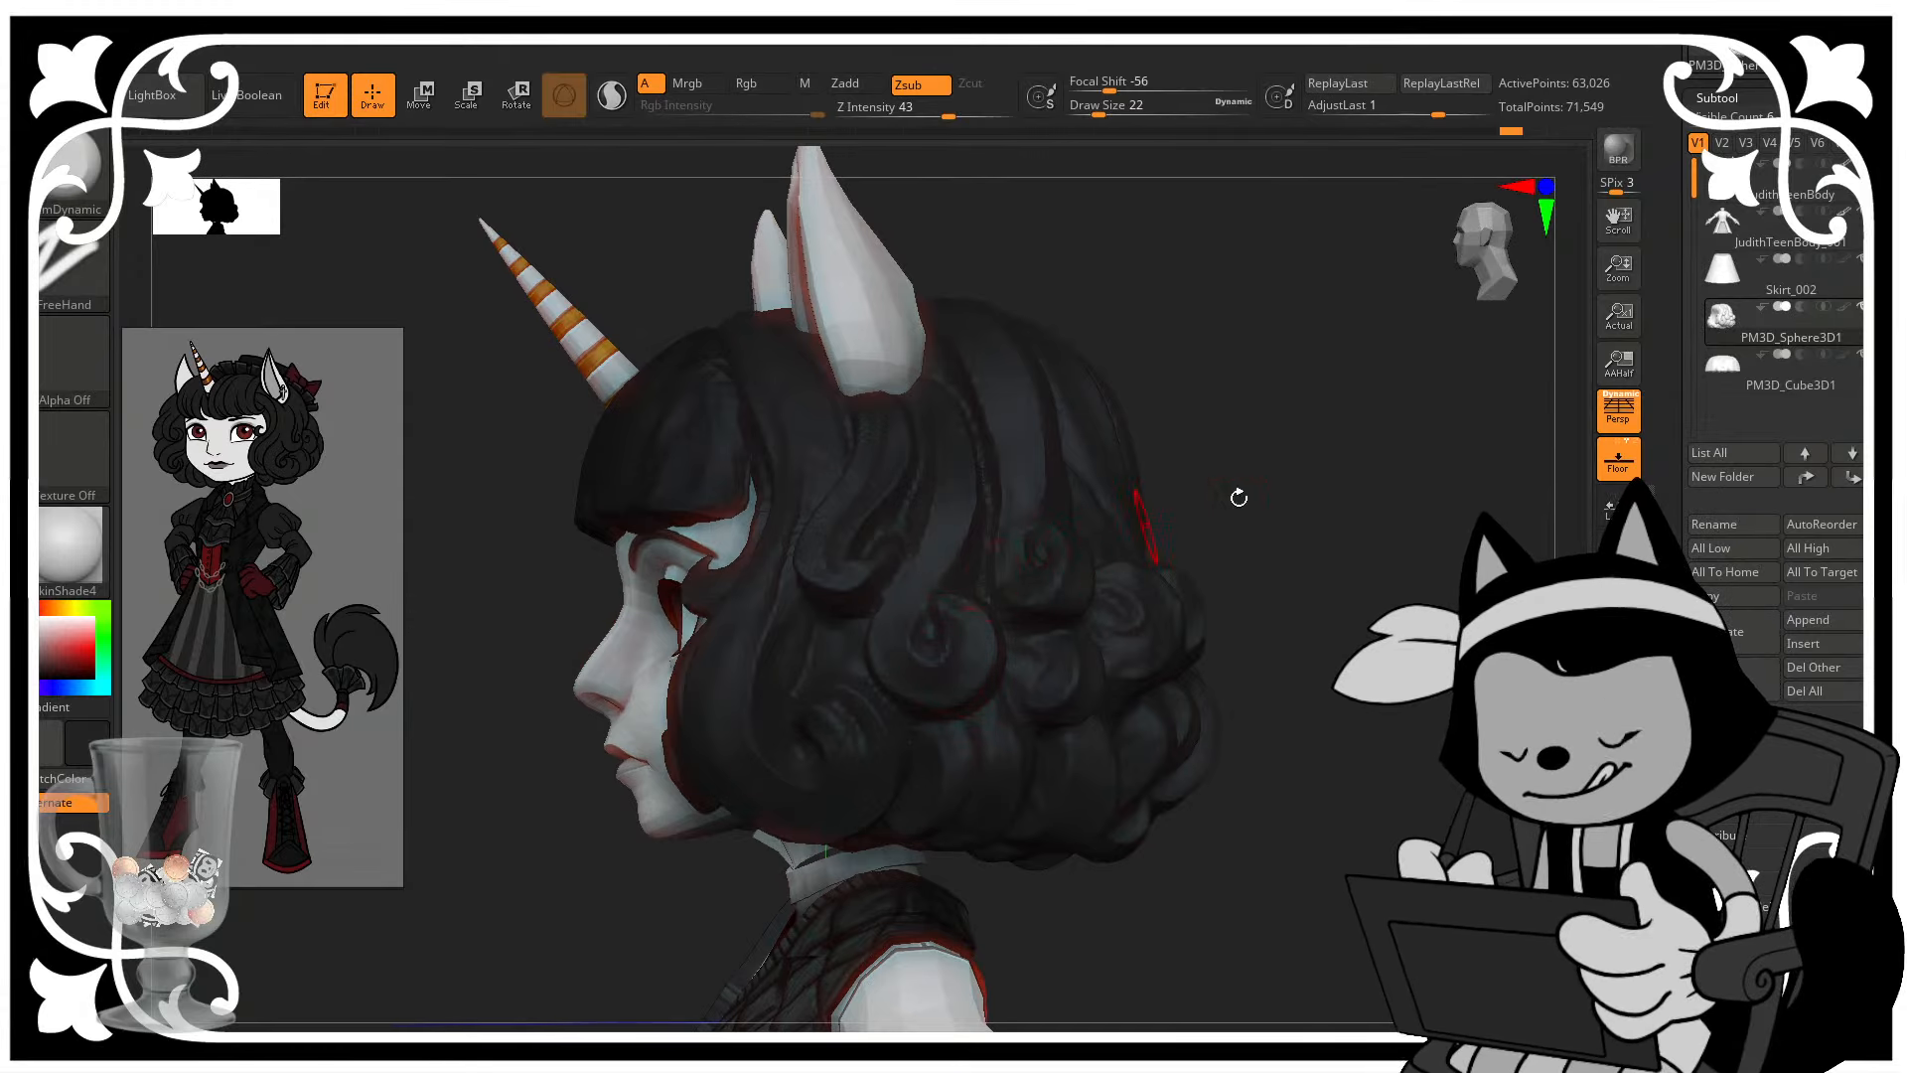
{"action": "left_click_drag", "start_coordinate": [1239, 498], "coordinate": [1425, 561]}
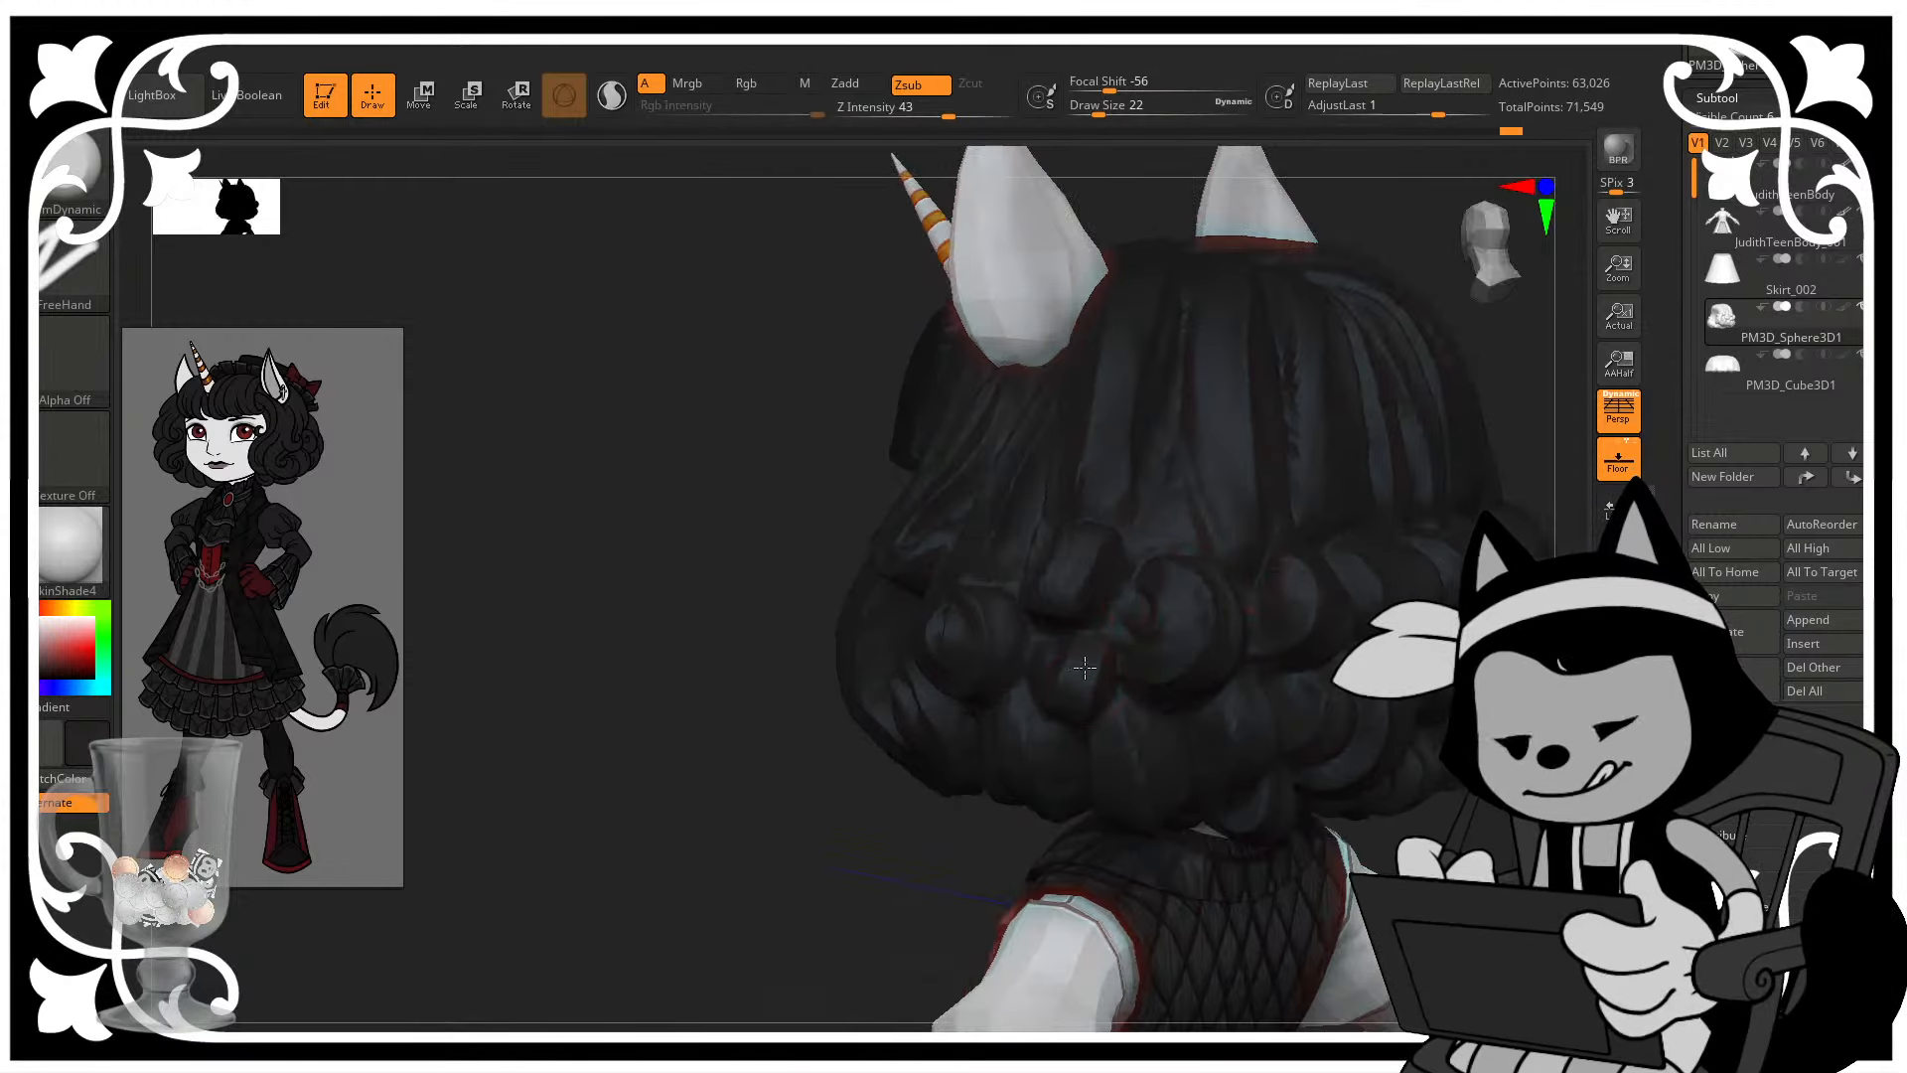
{"action": "left_click_drag", "start_coordinate": [968, 855], "coordinate": [1063, 570]}
{"action": "mouse_move", "coordinate": [1135, 507]}
{"action": "left_mouse_down"}
{"action": "mouse_move", "coordinate": [1477, 538]}
{"action": "mouse_move", "coordinate": [1391, 602]}
{"action": "mouse_move", "coordinate": [1446, 596]}
{"action": "left_mouse_up"}
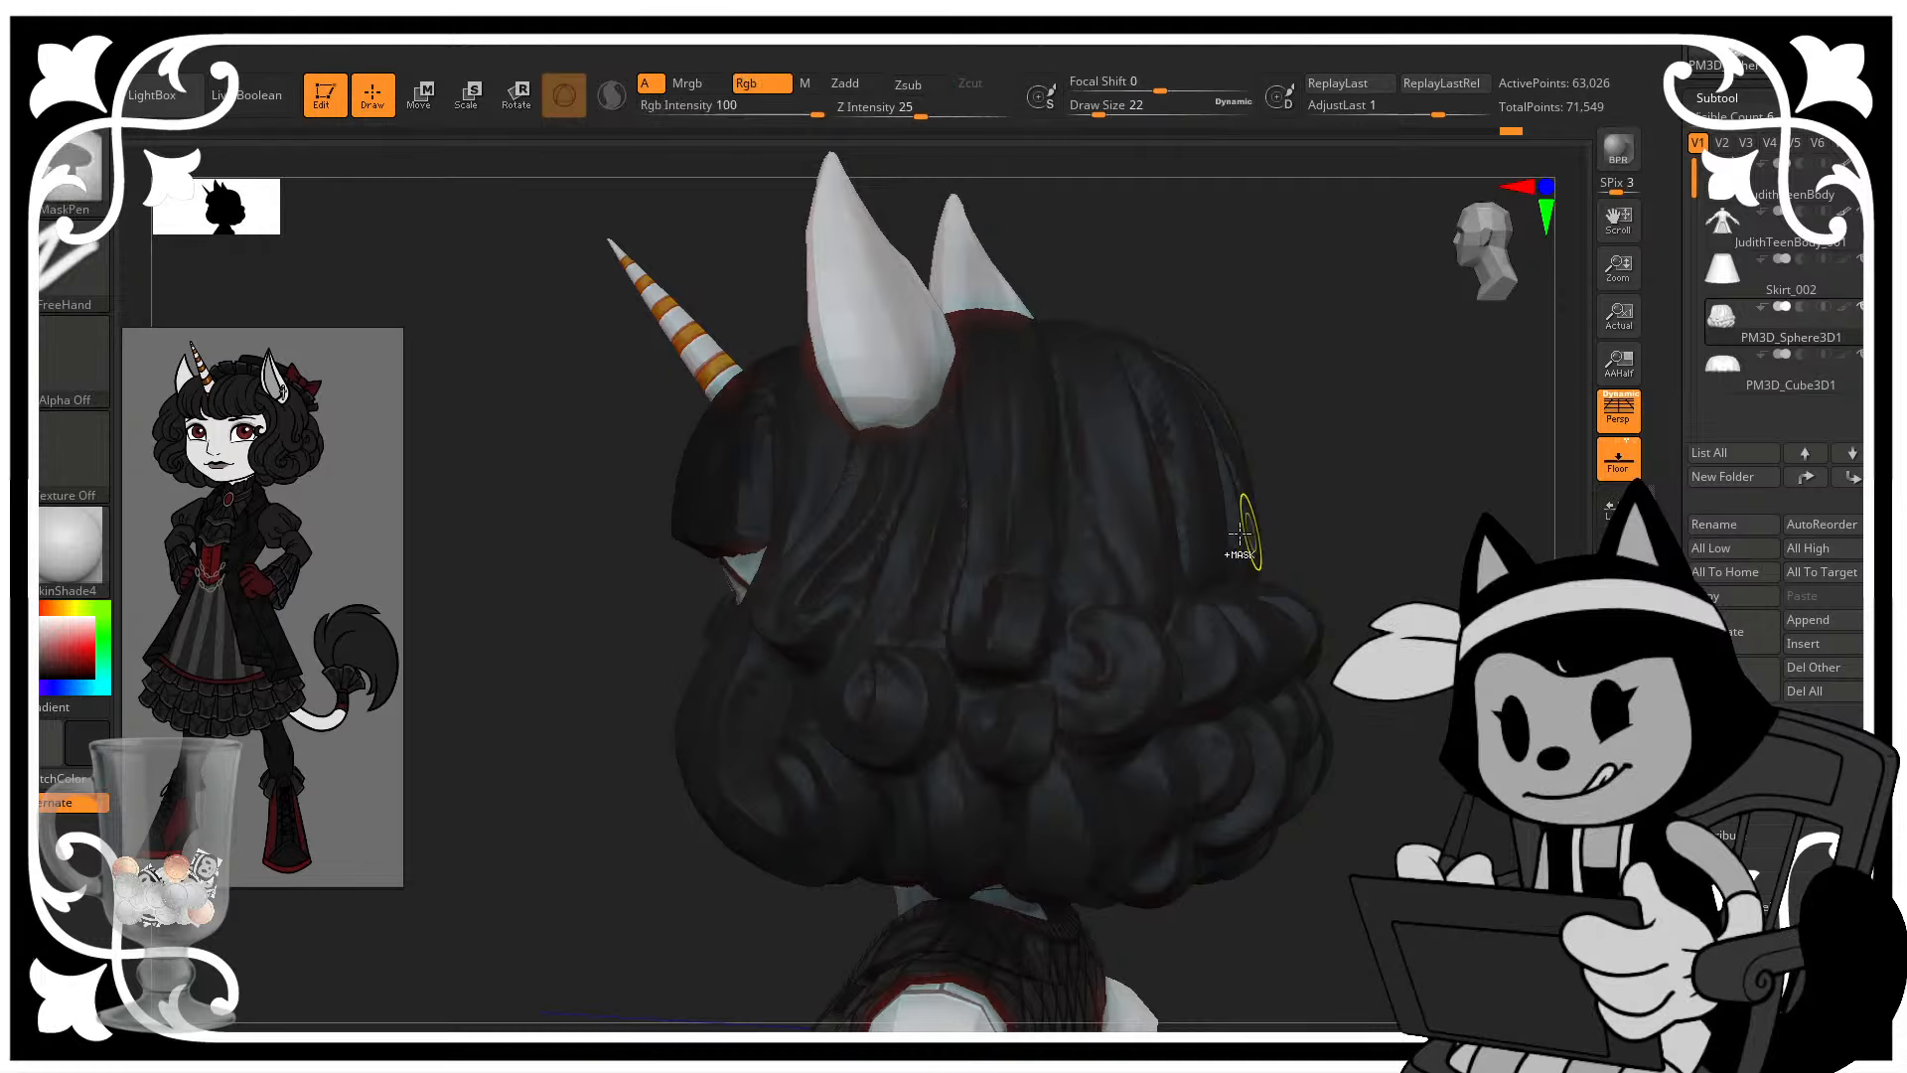
- Refine the rear curls and the straight strands above them at the back of the head with TrimDynamic
{"action": "left_click_drag", "start_coordinate": [1291, 542], "coordinate": [1171, 688]}
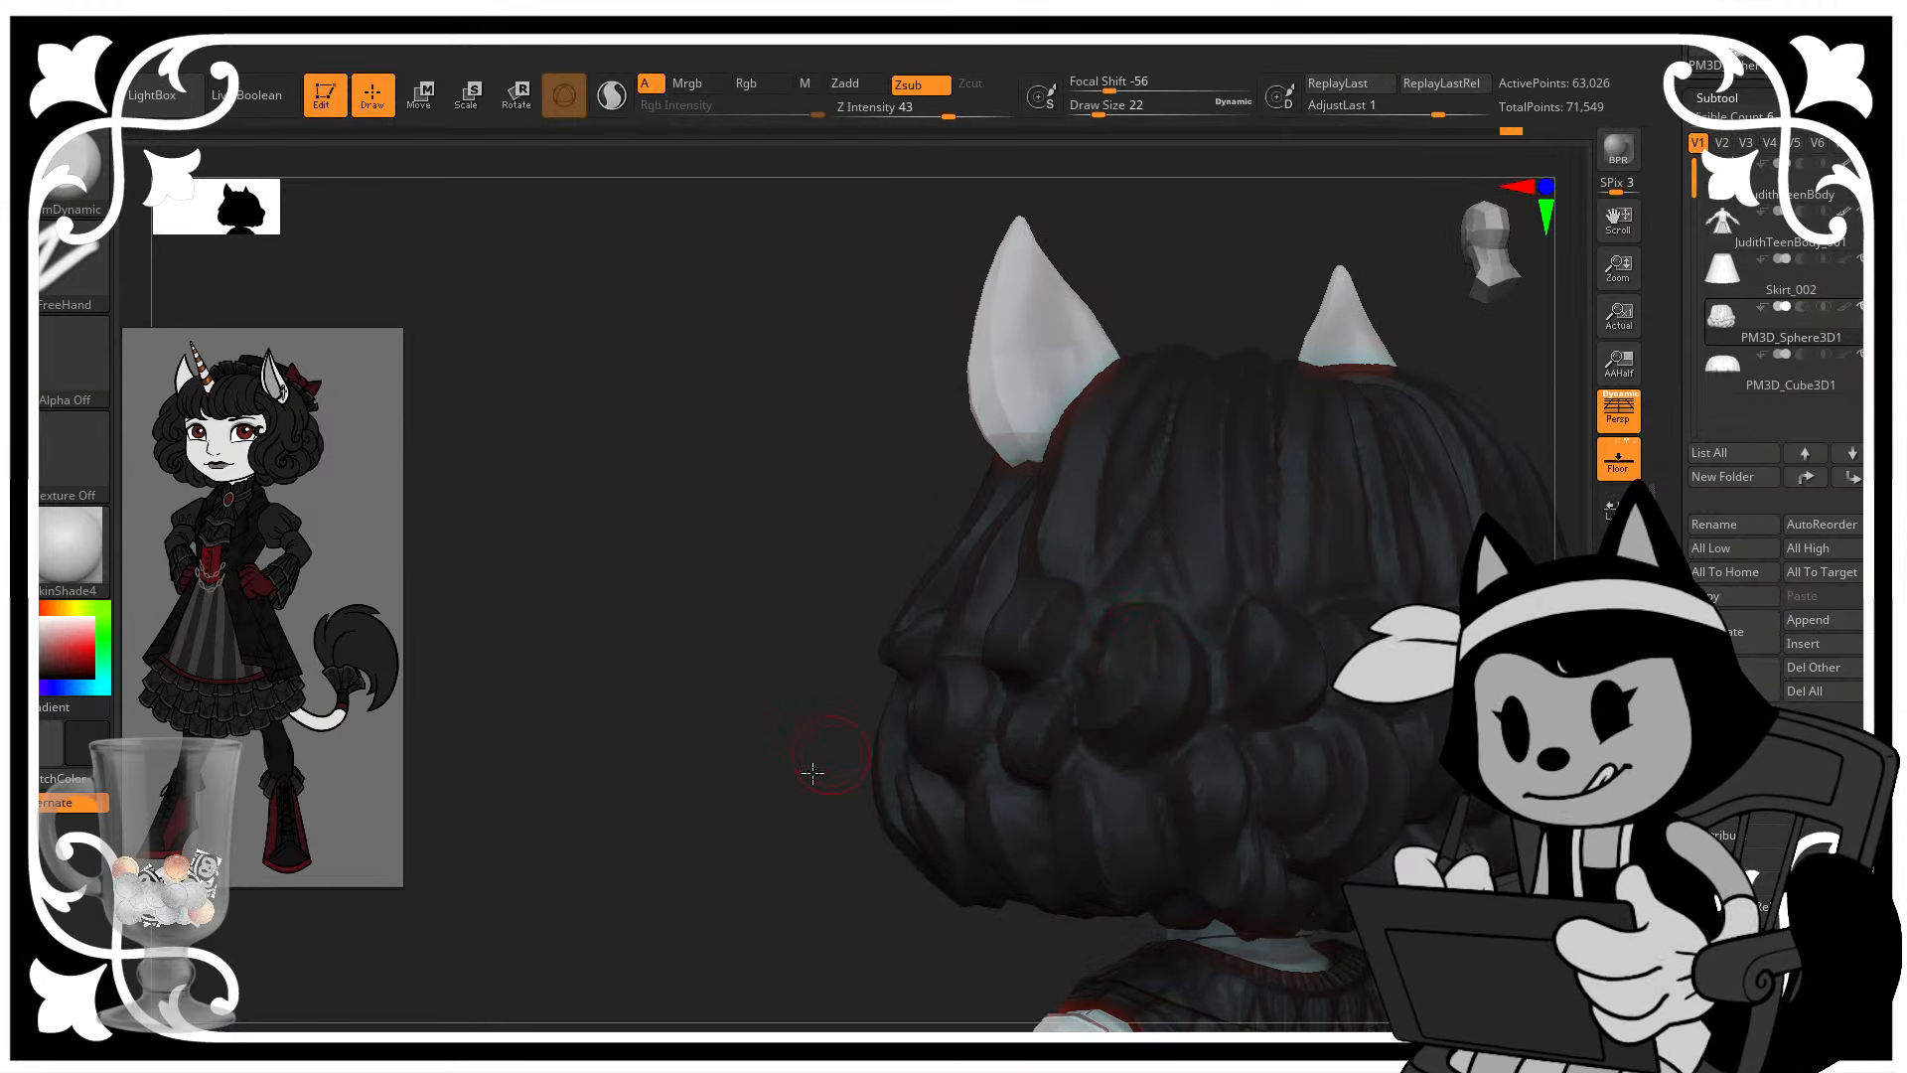
{"action": "left_click_drag", "start_coordinate": [812, 773], "coordinate": [1167, 620]}
{"action": "left_click_drag", "start_coordinate": [1088, 829], "coordinate": [1163, 624]}
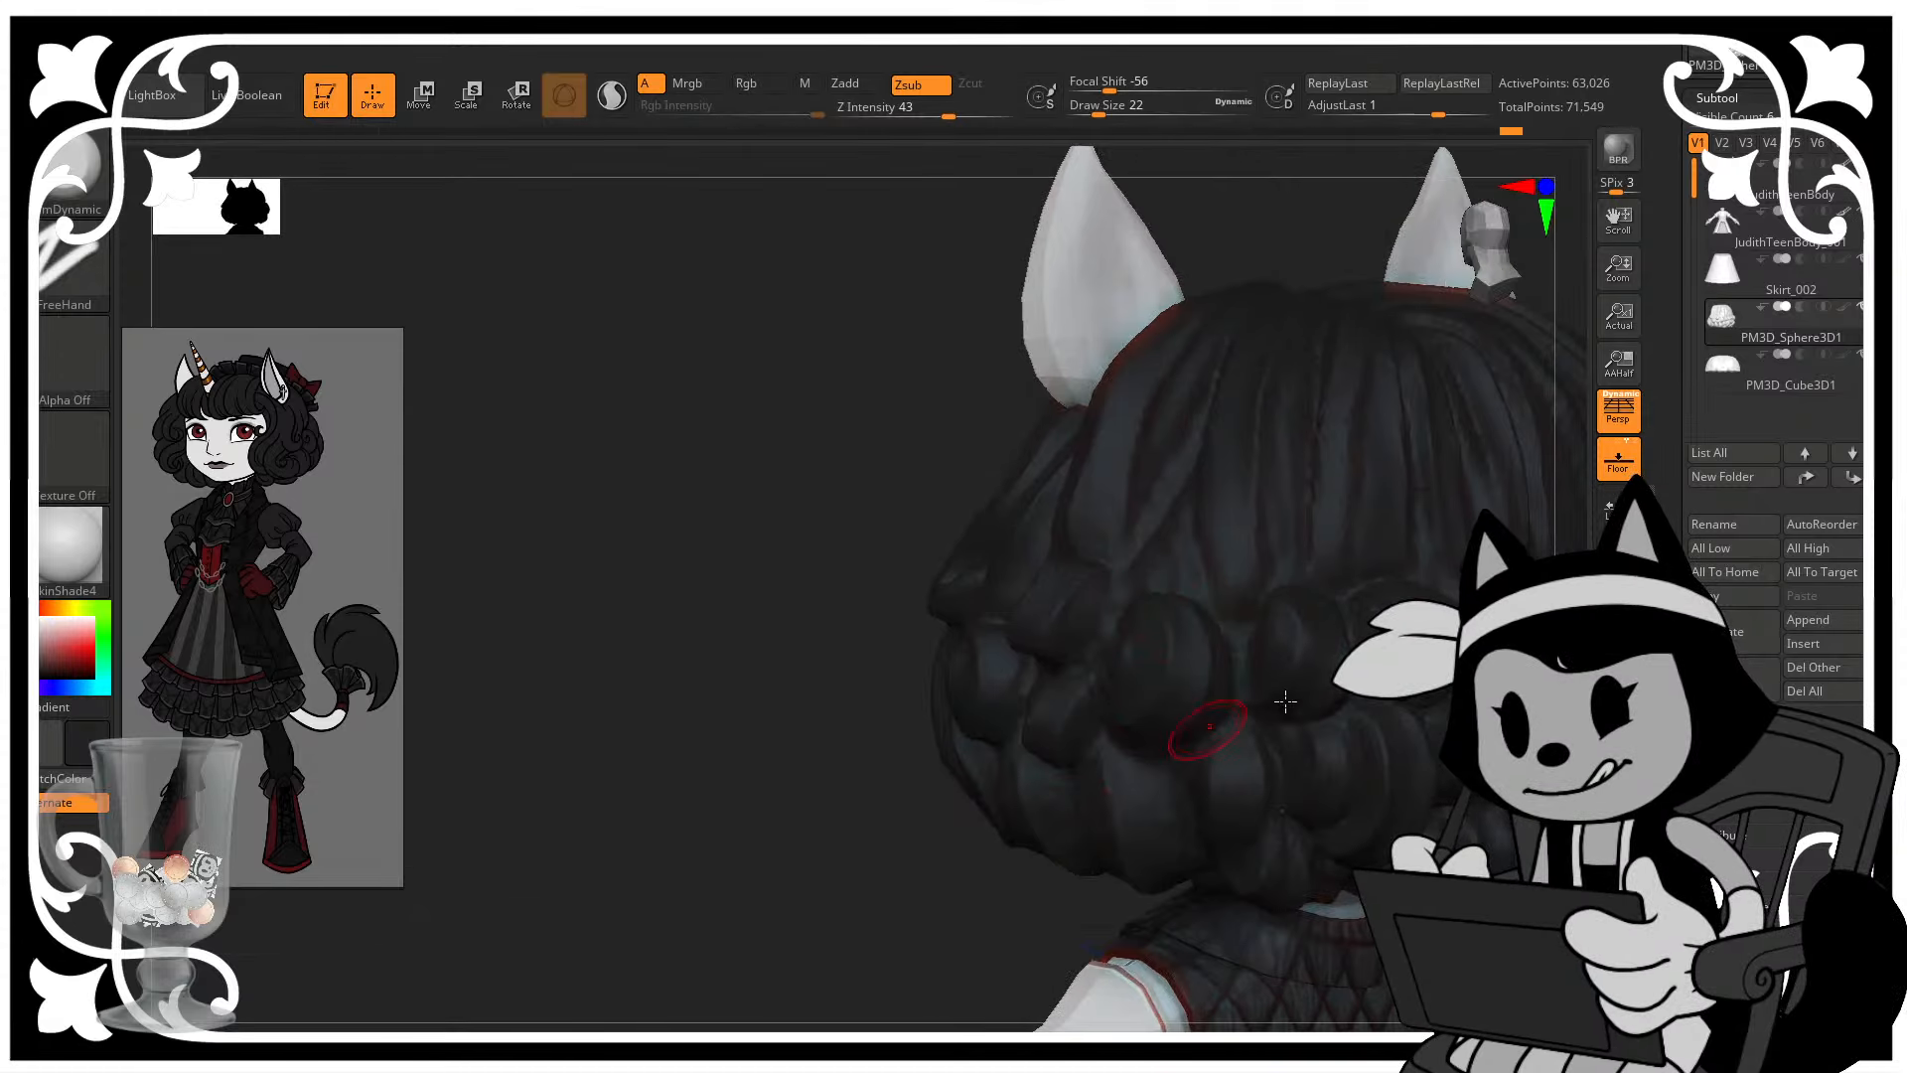
{"action": "left_click_drag", "start_coordinate": [1285, 701], "coordinate": [1300, 530]}
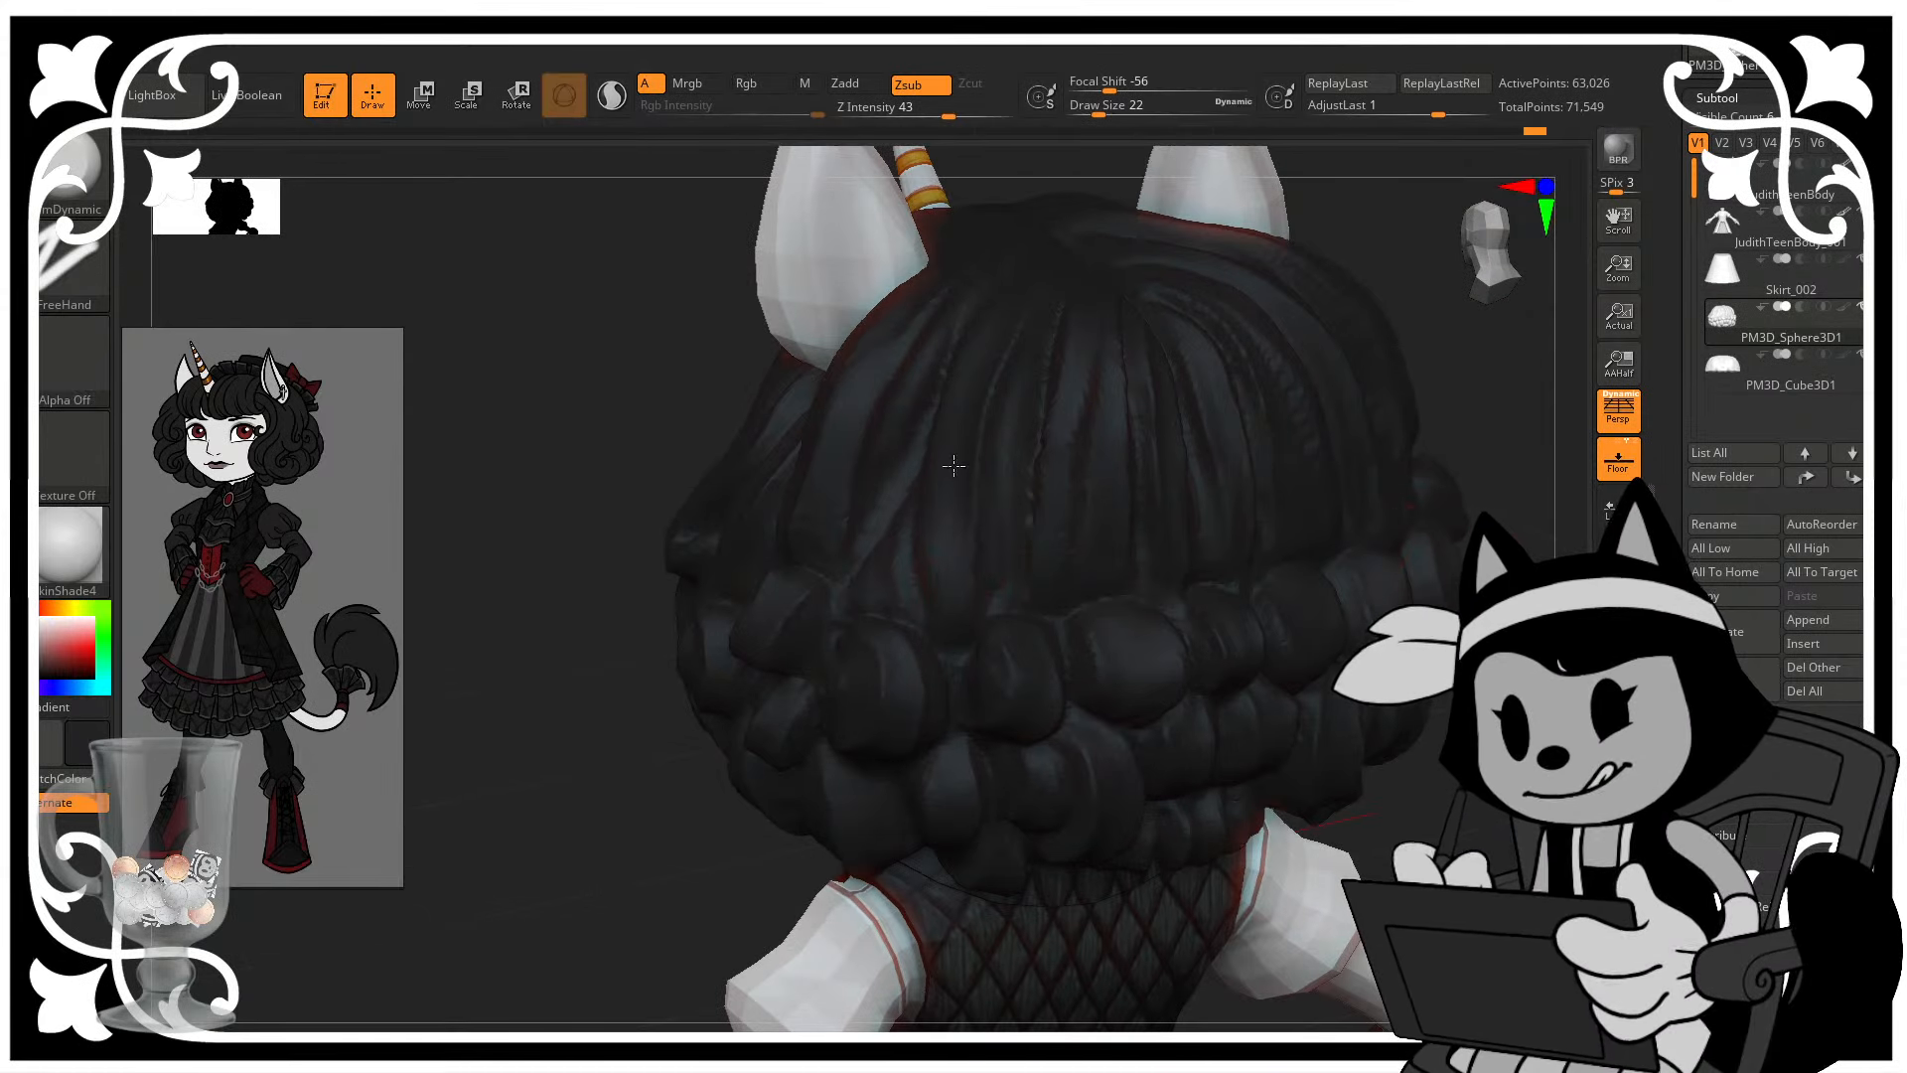
{"action": "left_click_drag", "start_coordinate": [1075, 329], "coordinate": [1052, 533]}
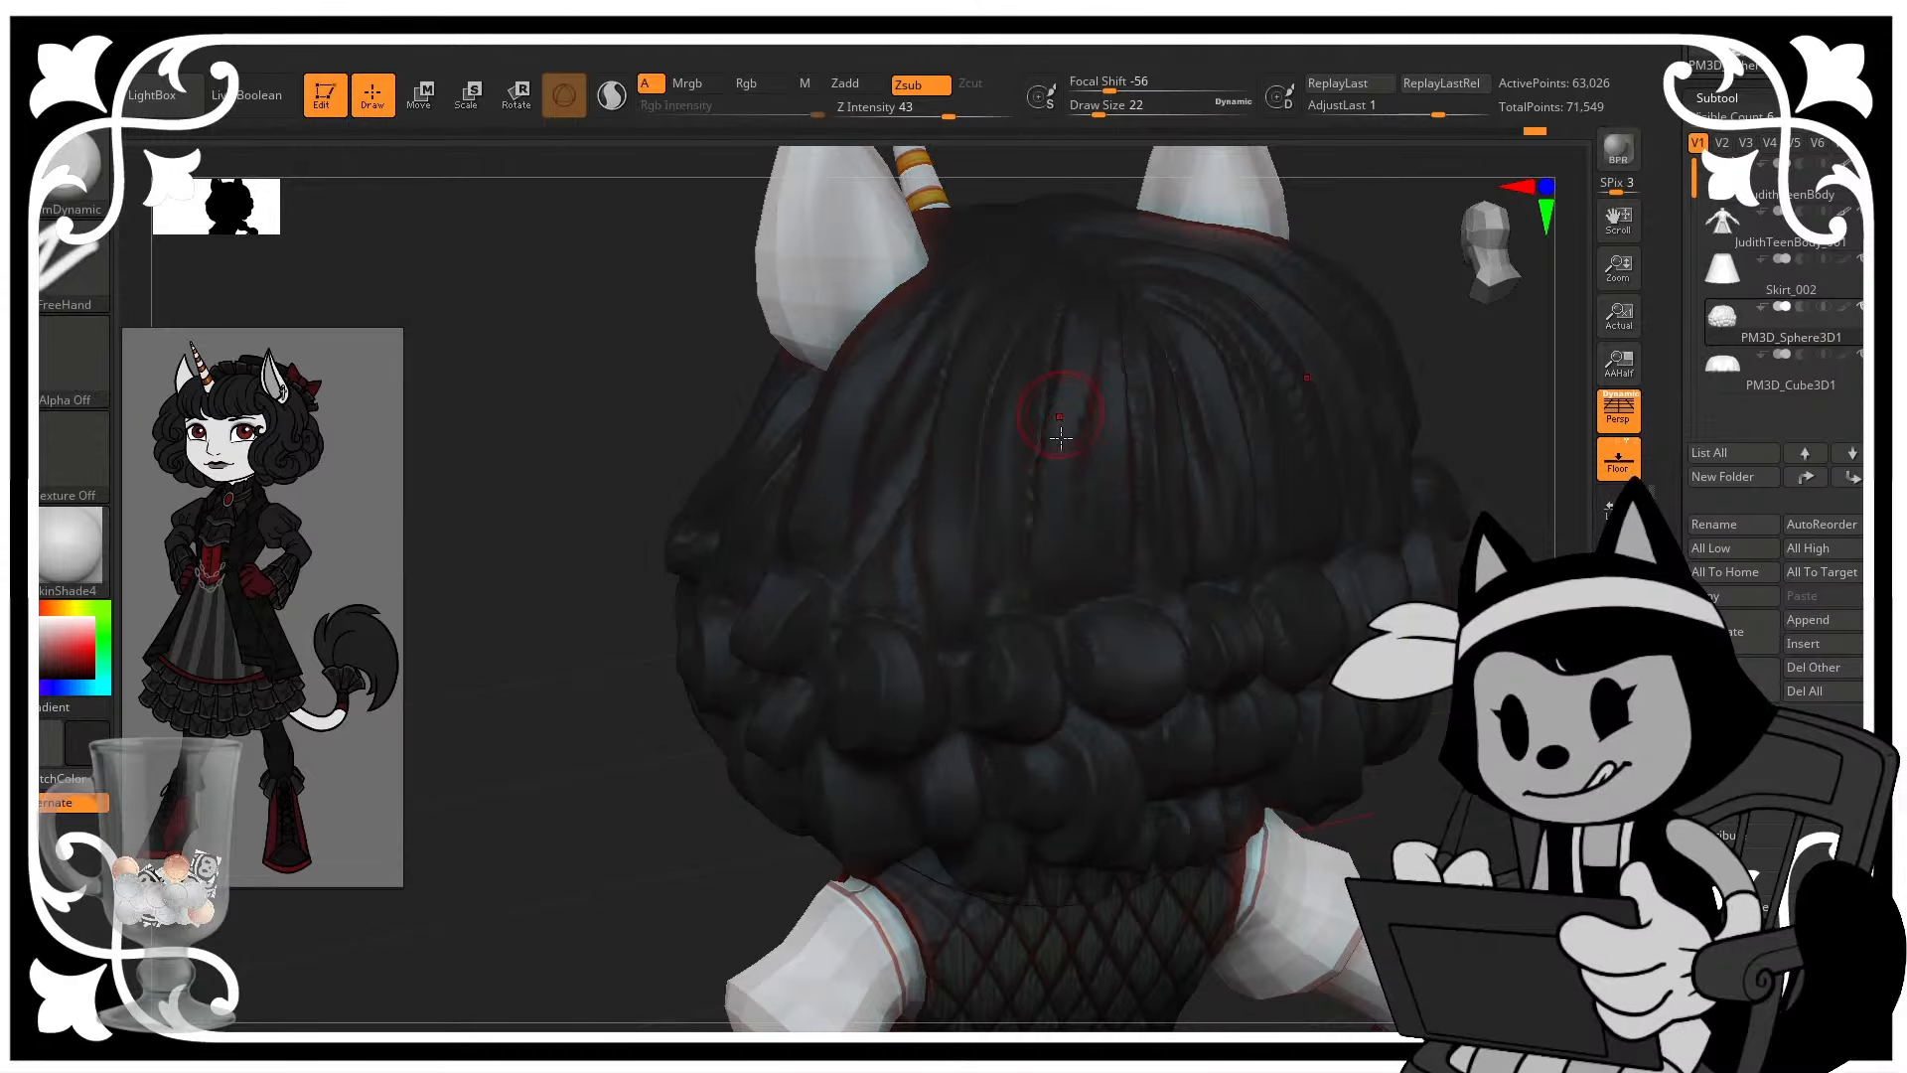
{"action": "left_click_drag", "start_coordinate": [1084, 363], "coordinate": [1053, 511]}
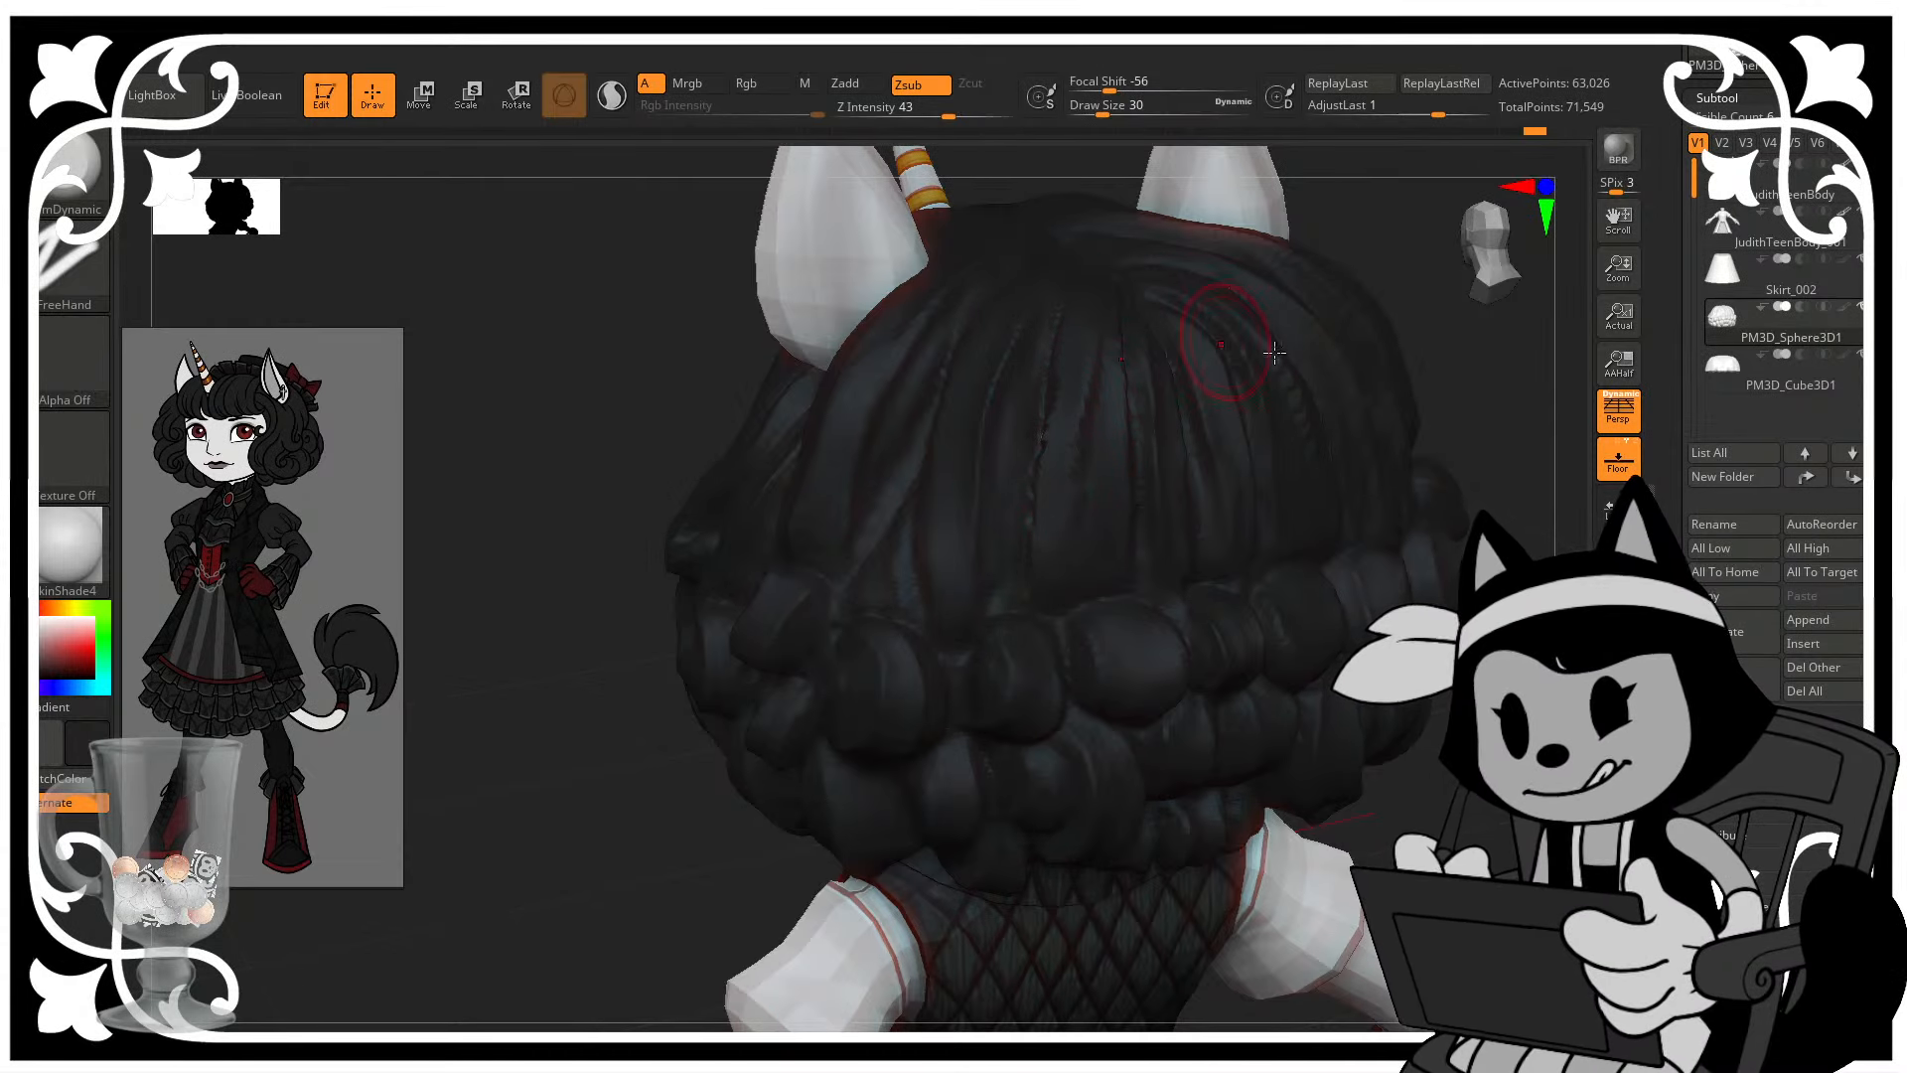
- Plane the long strands behind the ear and over the rear crown with TrimDynamic at draw size 38
{"action": "mouse_move", "coordinate": [1475, 325]}
{"action": "left_mouse_down"}
{"action": "mouse_move", "coordinate": [1371, 343]}
{"action": "mouse_move", "coordinate": [1480, 333]}
{"action": "left_mouse_up"}
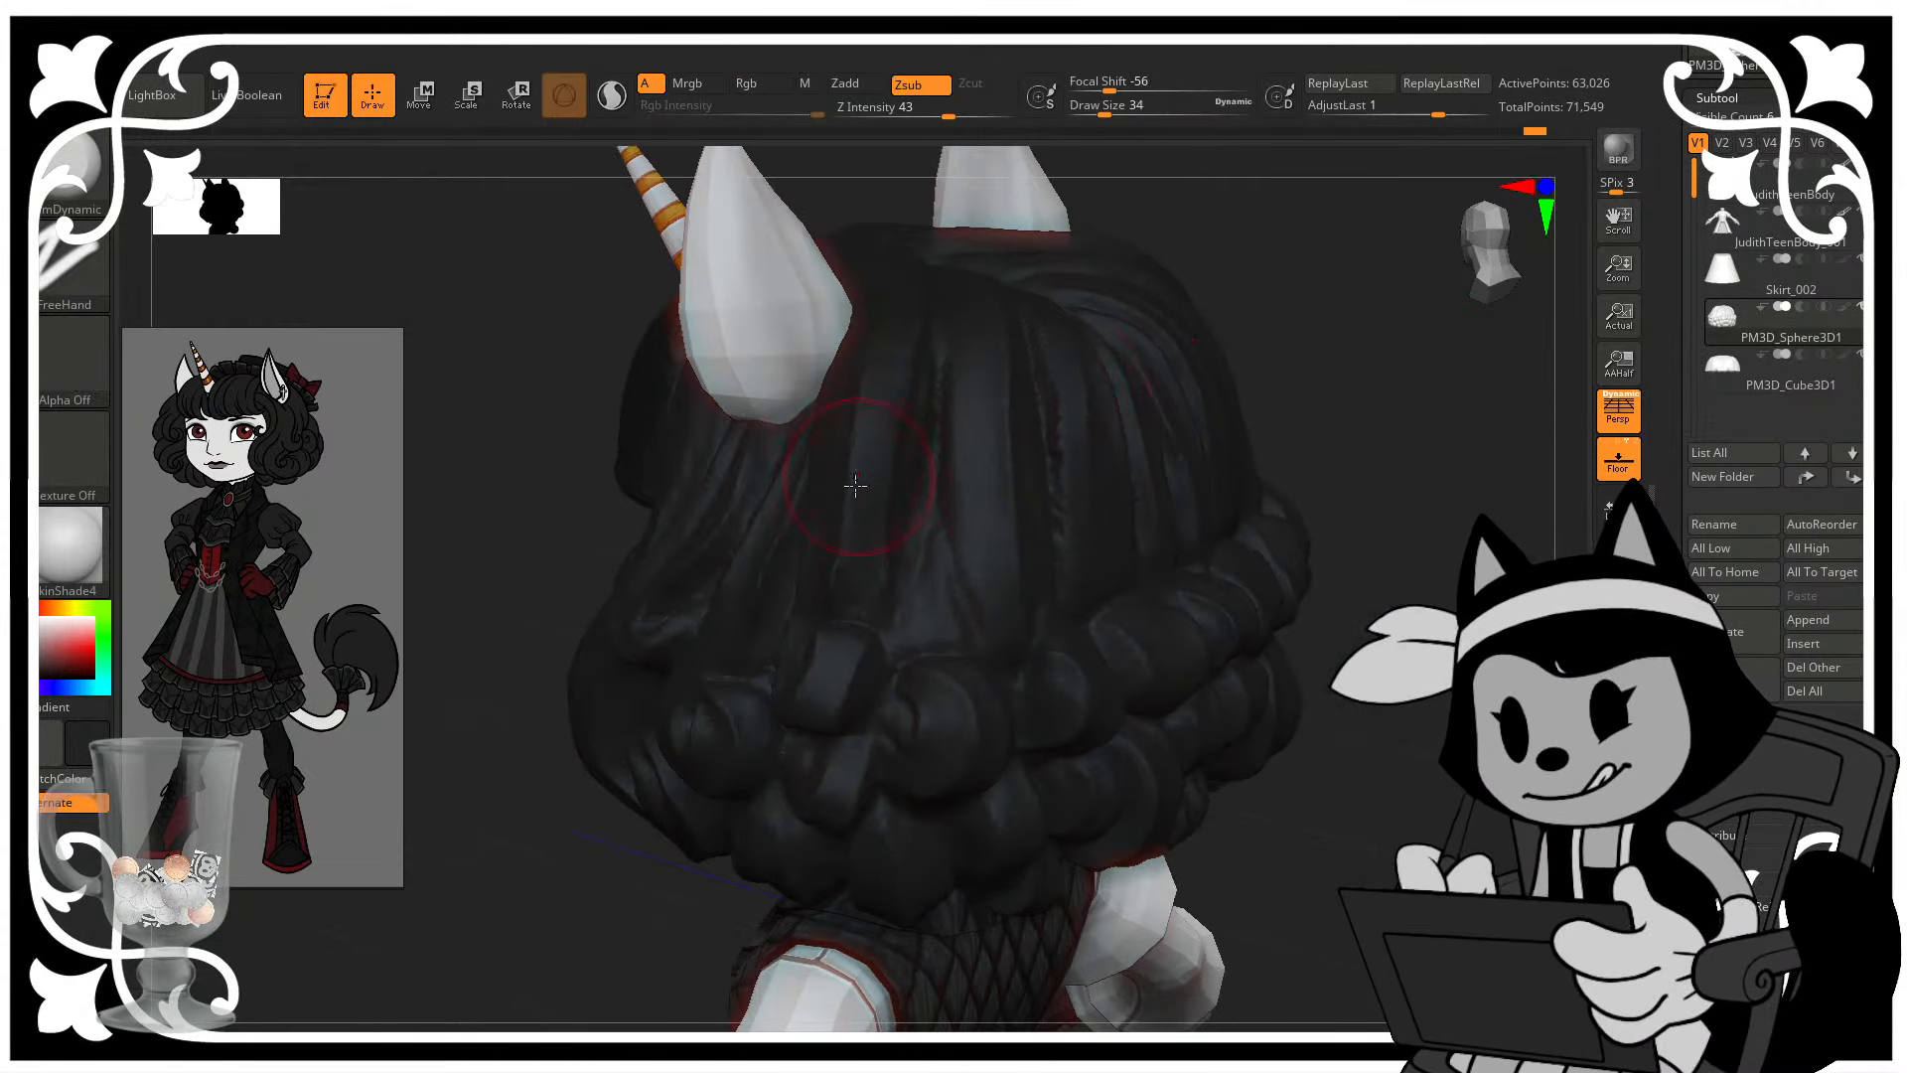
{"action": "left_click_drag", "start_coordinate": [1540, 598], "coordinate": [1477, 804], "text": "alt"}
{"action": "left_click_drag", "start_coordinate": [1431, 447], "coordinate": [1406, 586]}
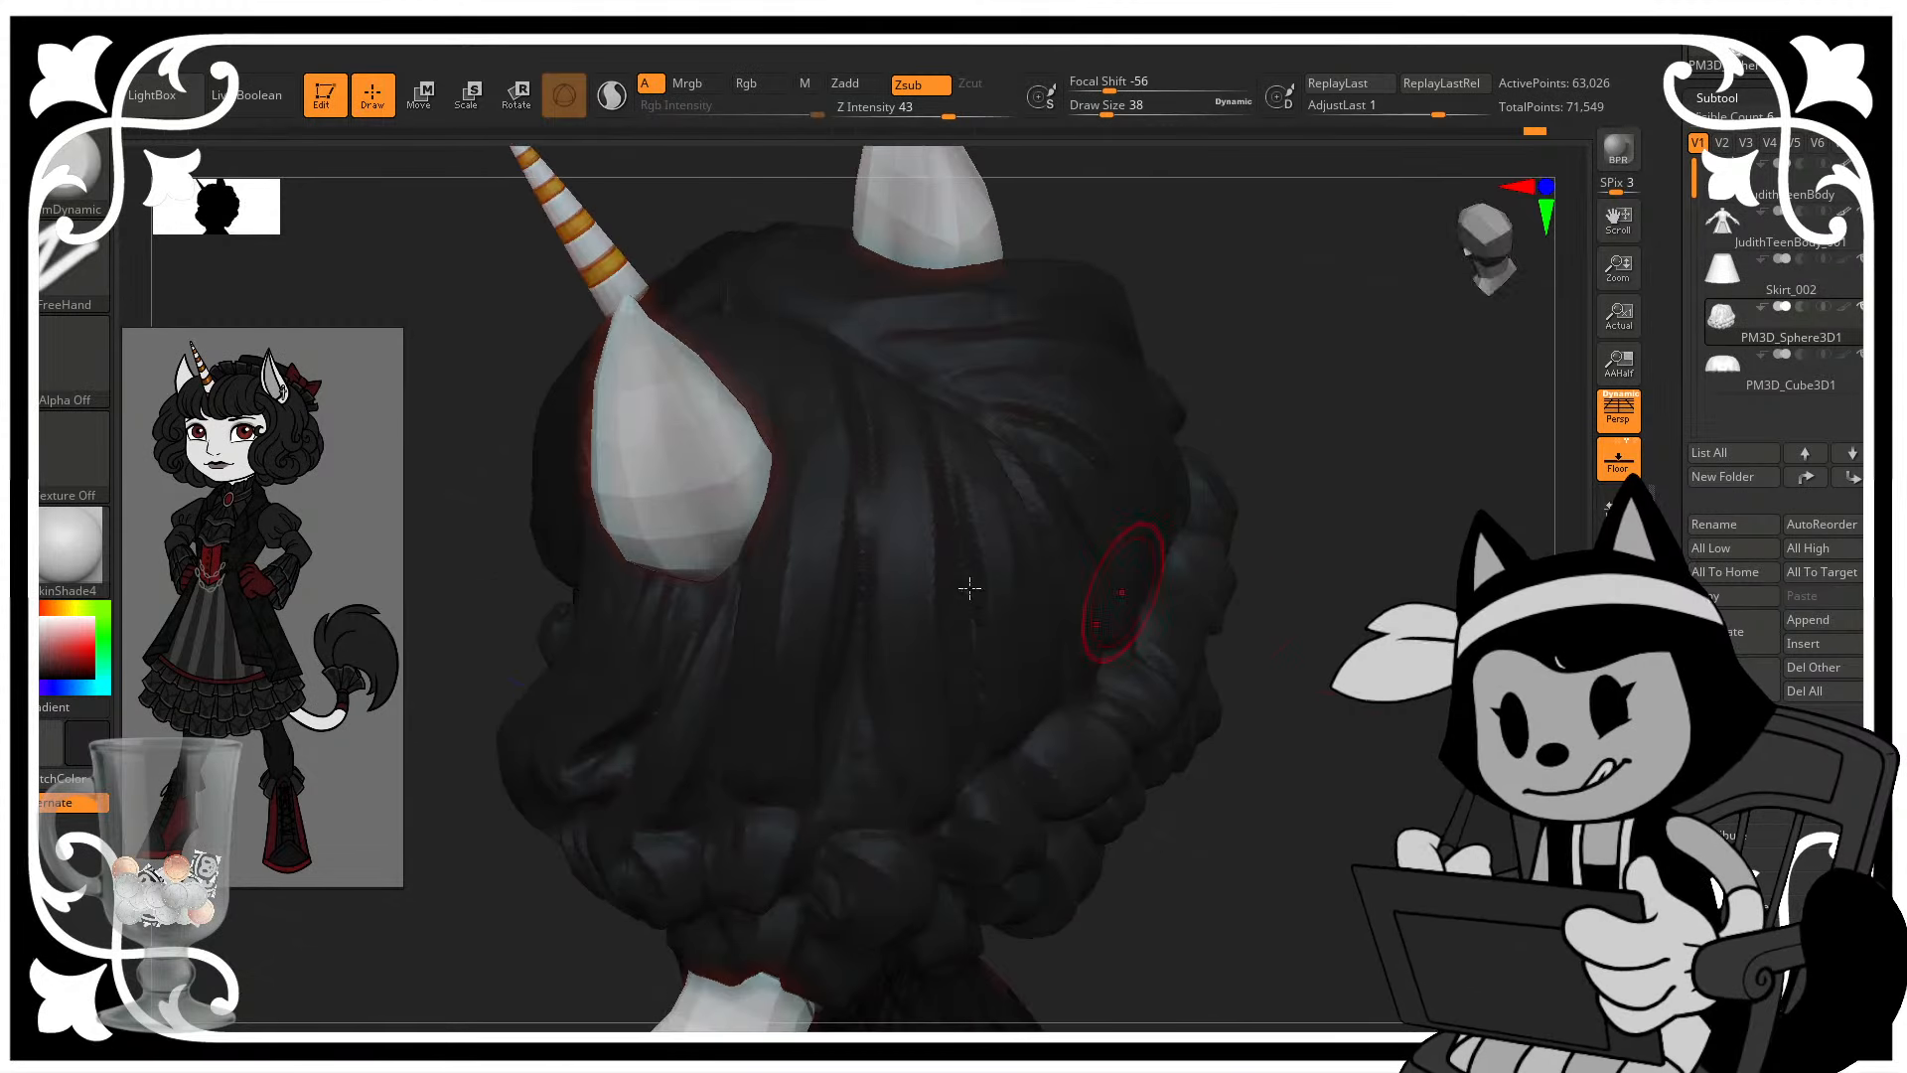
{"action": "left_click_drag", "start_coordinate": [1200, 283], "coordinate": [1251, 408]}
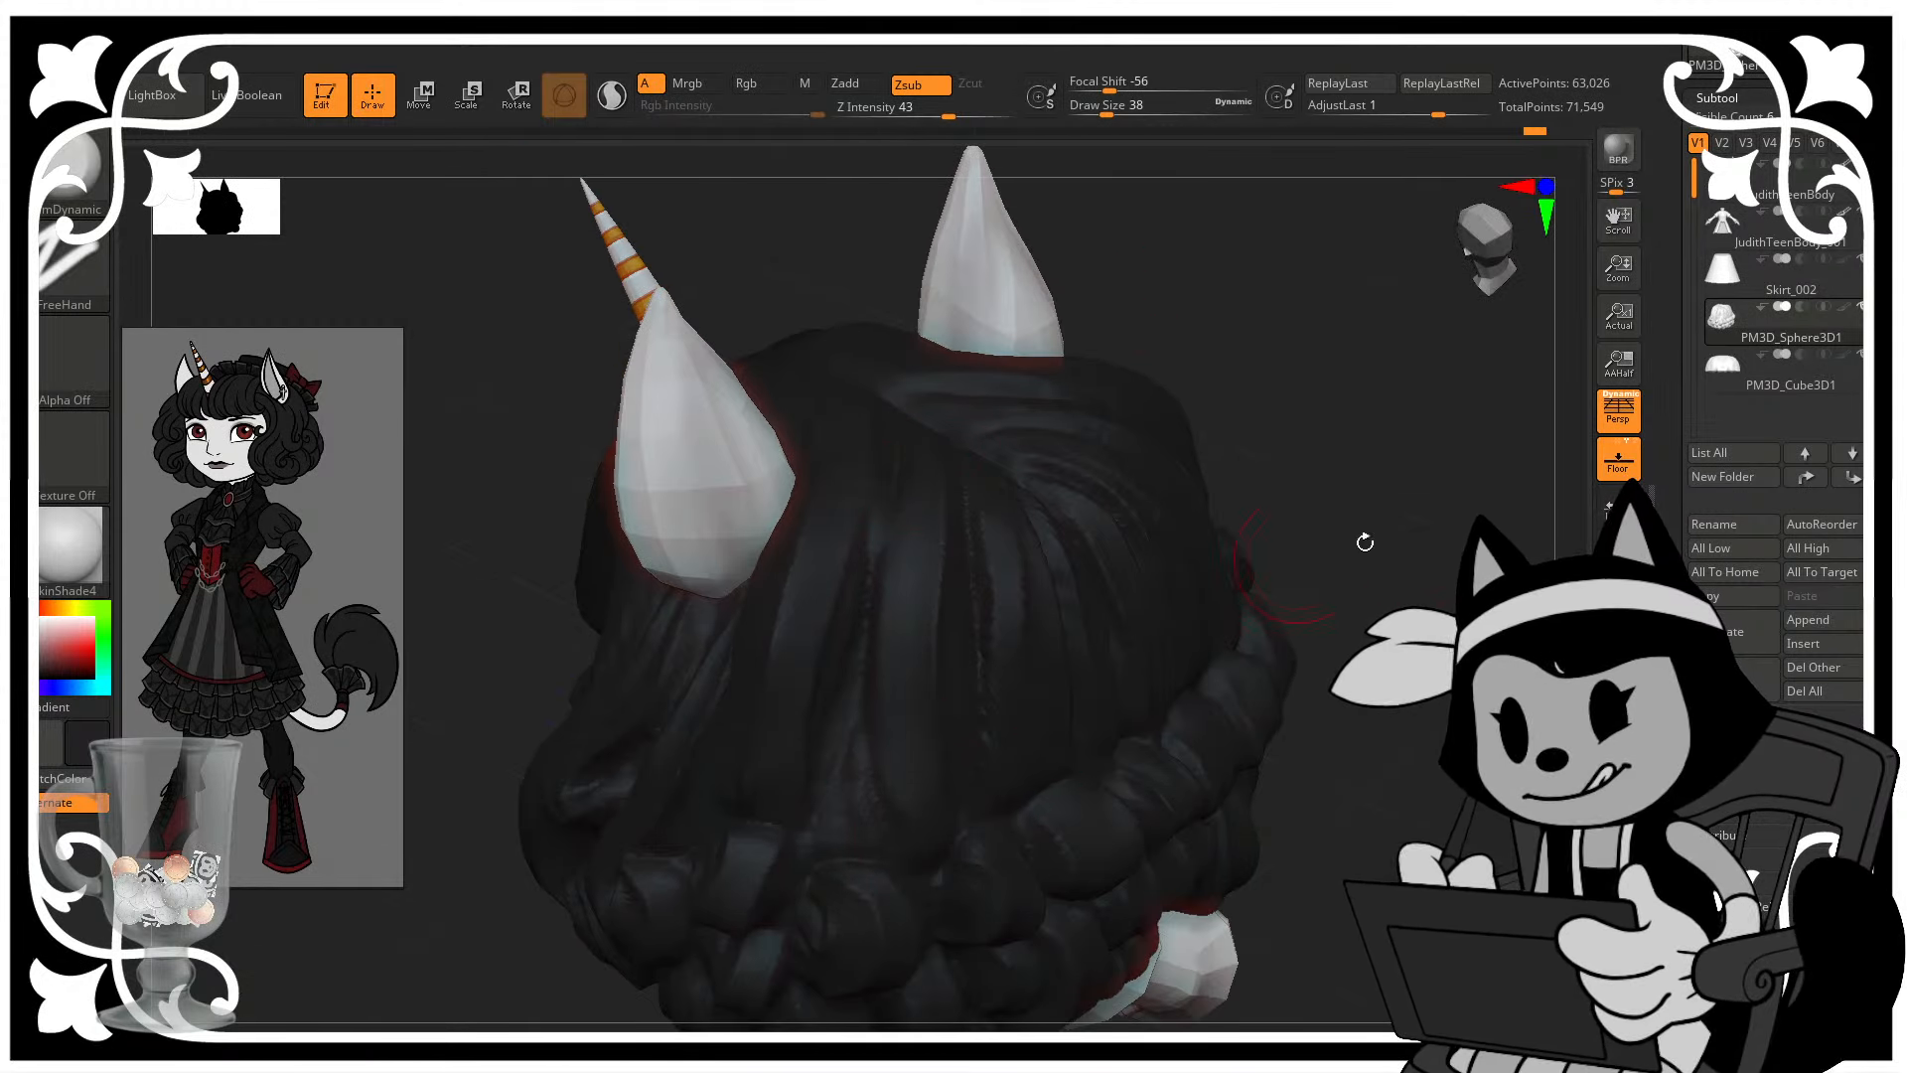
{"action": "left_click_drag", "start_coordinate": [1365, 542], "coordinate": [1093, 680]}
{"action": "left_click_drag", "start_coordinate": [1125, 397], "coordinate": [1053, 596]}
{"action": "left_click_drag", "start_coordinate": [1242, 586], "coordinate": [1257, 417], "text": "alt"}
{"action": "left_click_drag", "start_coordinate": [1277, 517], "coordinate": [1257, 408]}
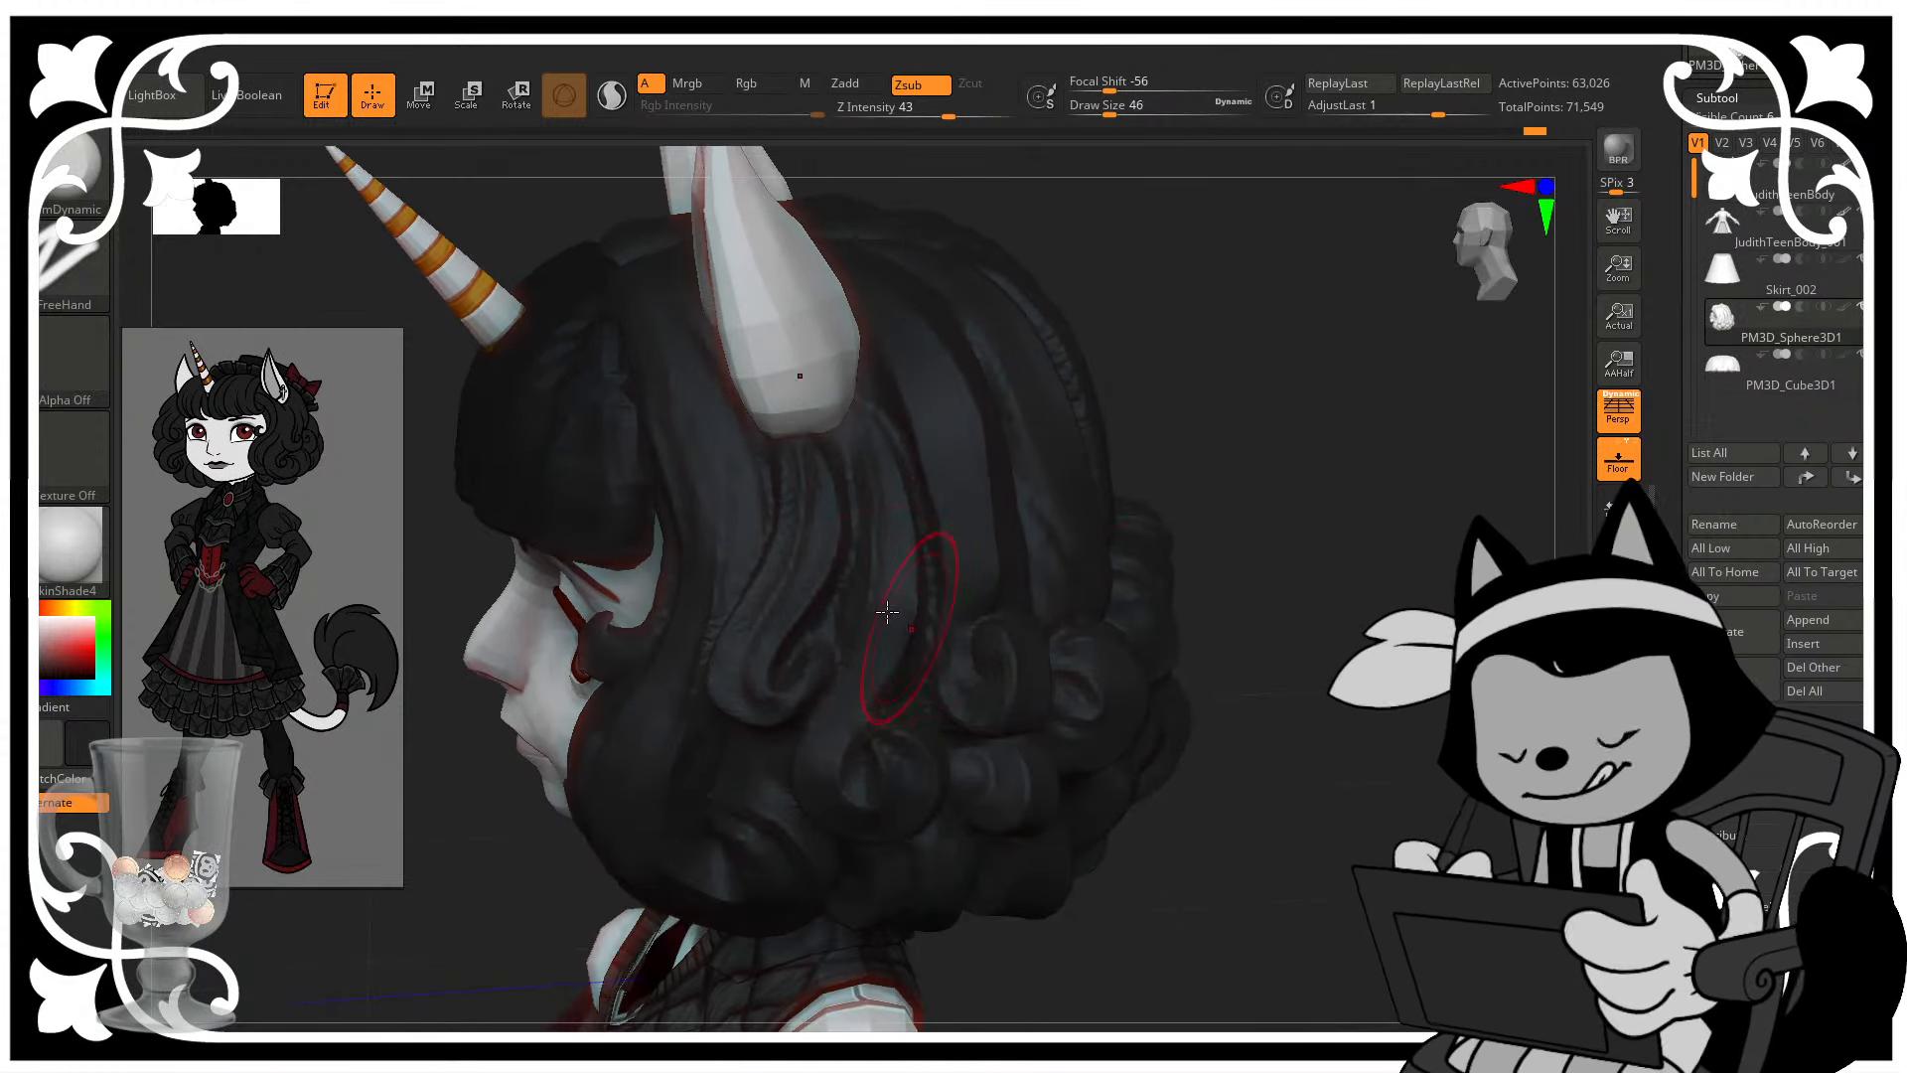
{"action": "key", "text": "]"}
{"action": "left_click_drag", "start_coordinate": [889, 613], "coordinate": [866, 449]}
{"action": "key", "text": "]"}
{"action": "key", "text": "ctrl+z"}
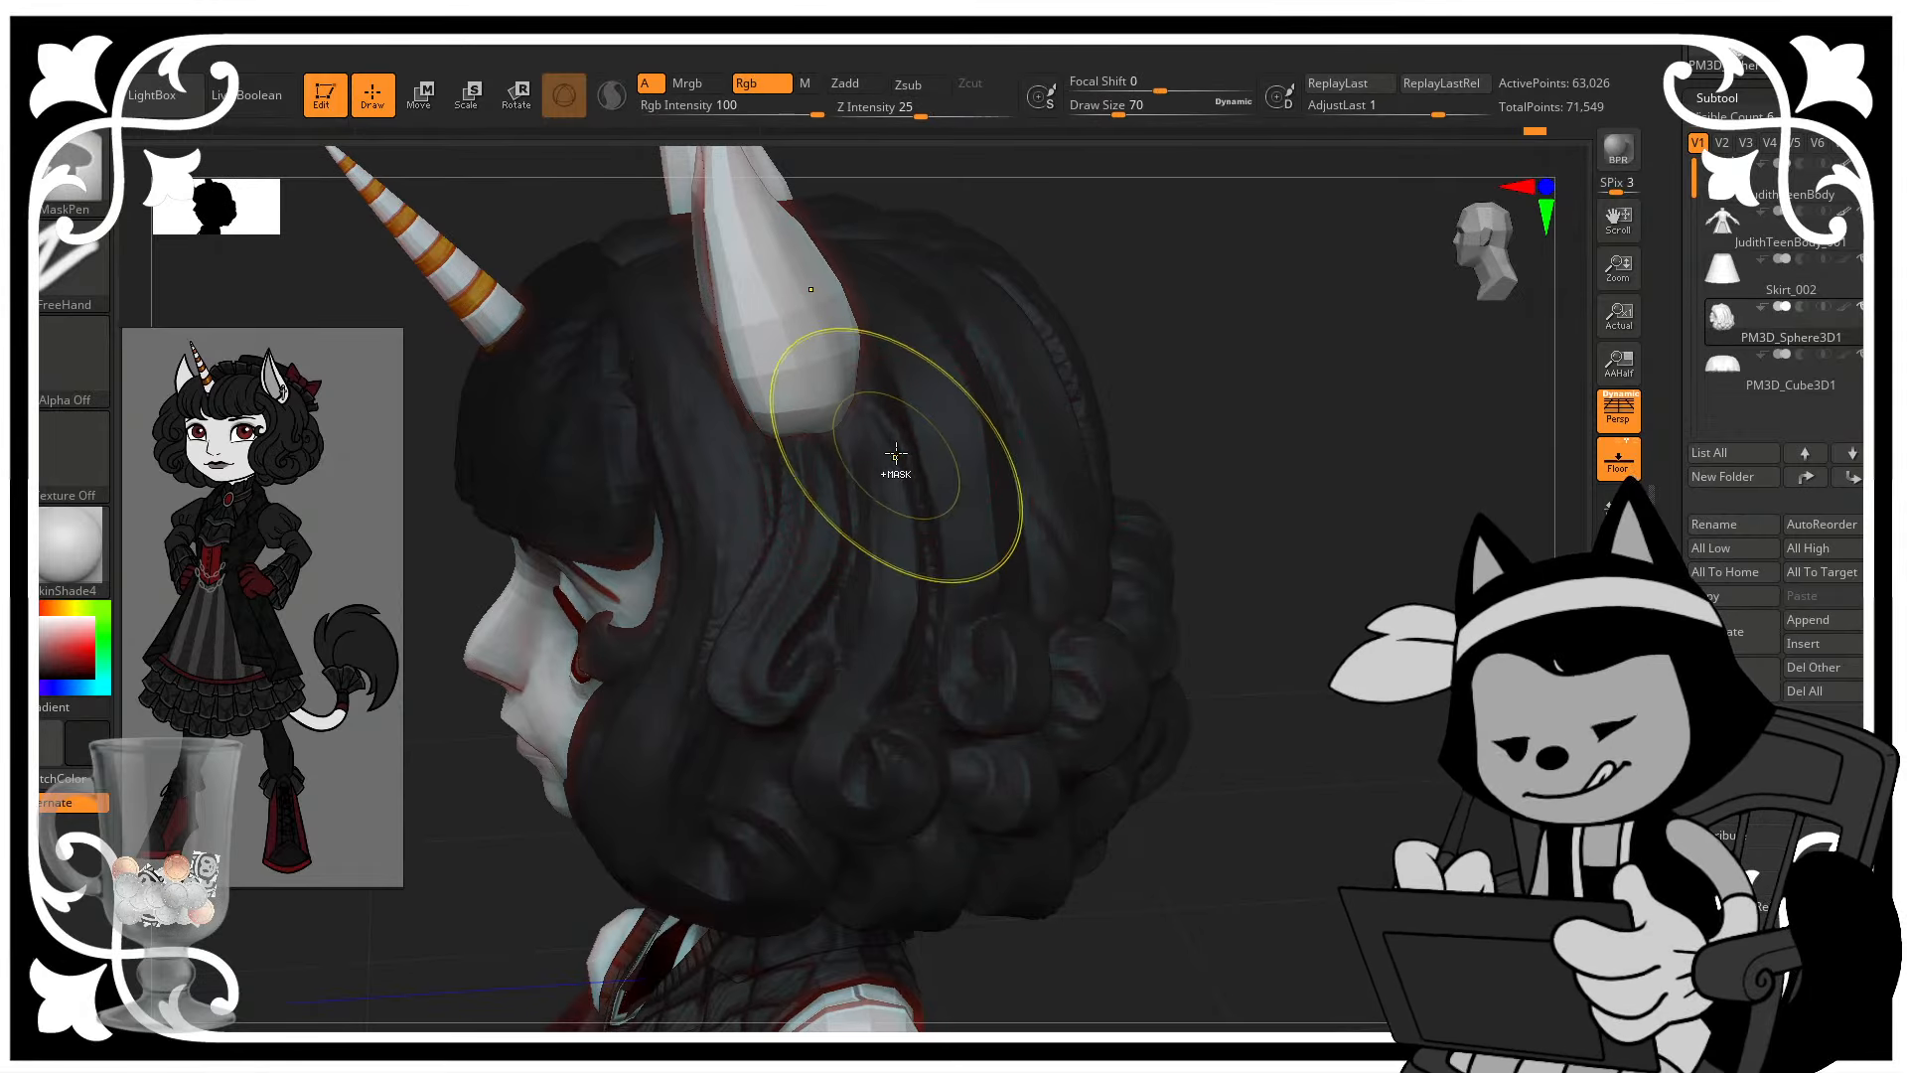
- Flatten the strands below the ear and the side curls with TrimDynamic at draw sizes 30 to 34
{"action": "key", "text": "["}
{"action": "key", "text": "["}
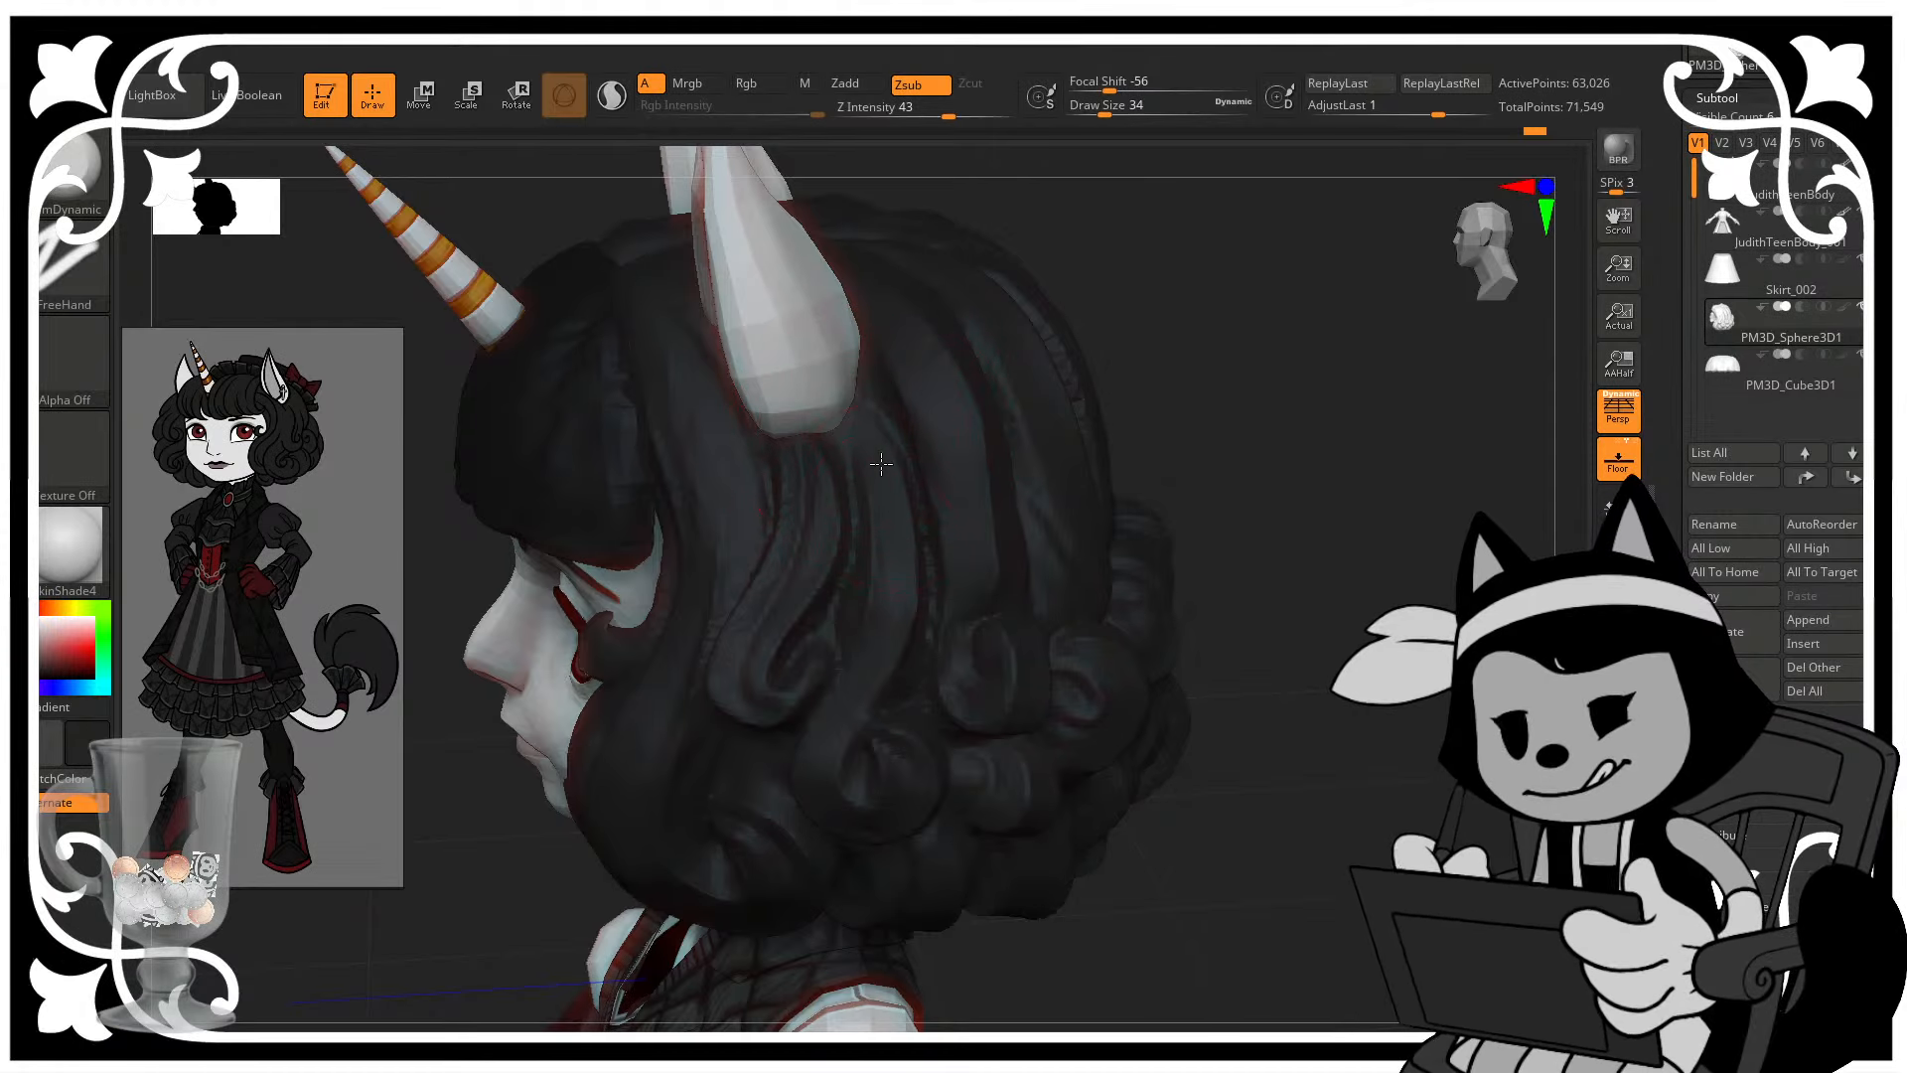
{"action": "left_click_drag", "start_coordinate": [1103, 387], "coordinate": [995, 441]}
{"action": "left_click_drag", "start_coordinate": [993, 588], "coordinate": [869, 674]}
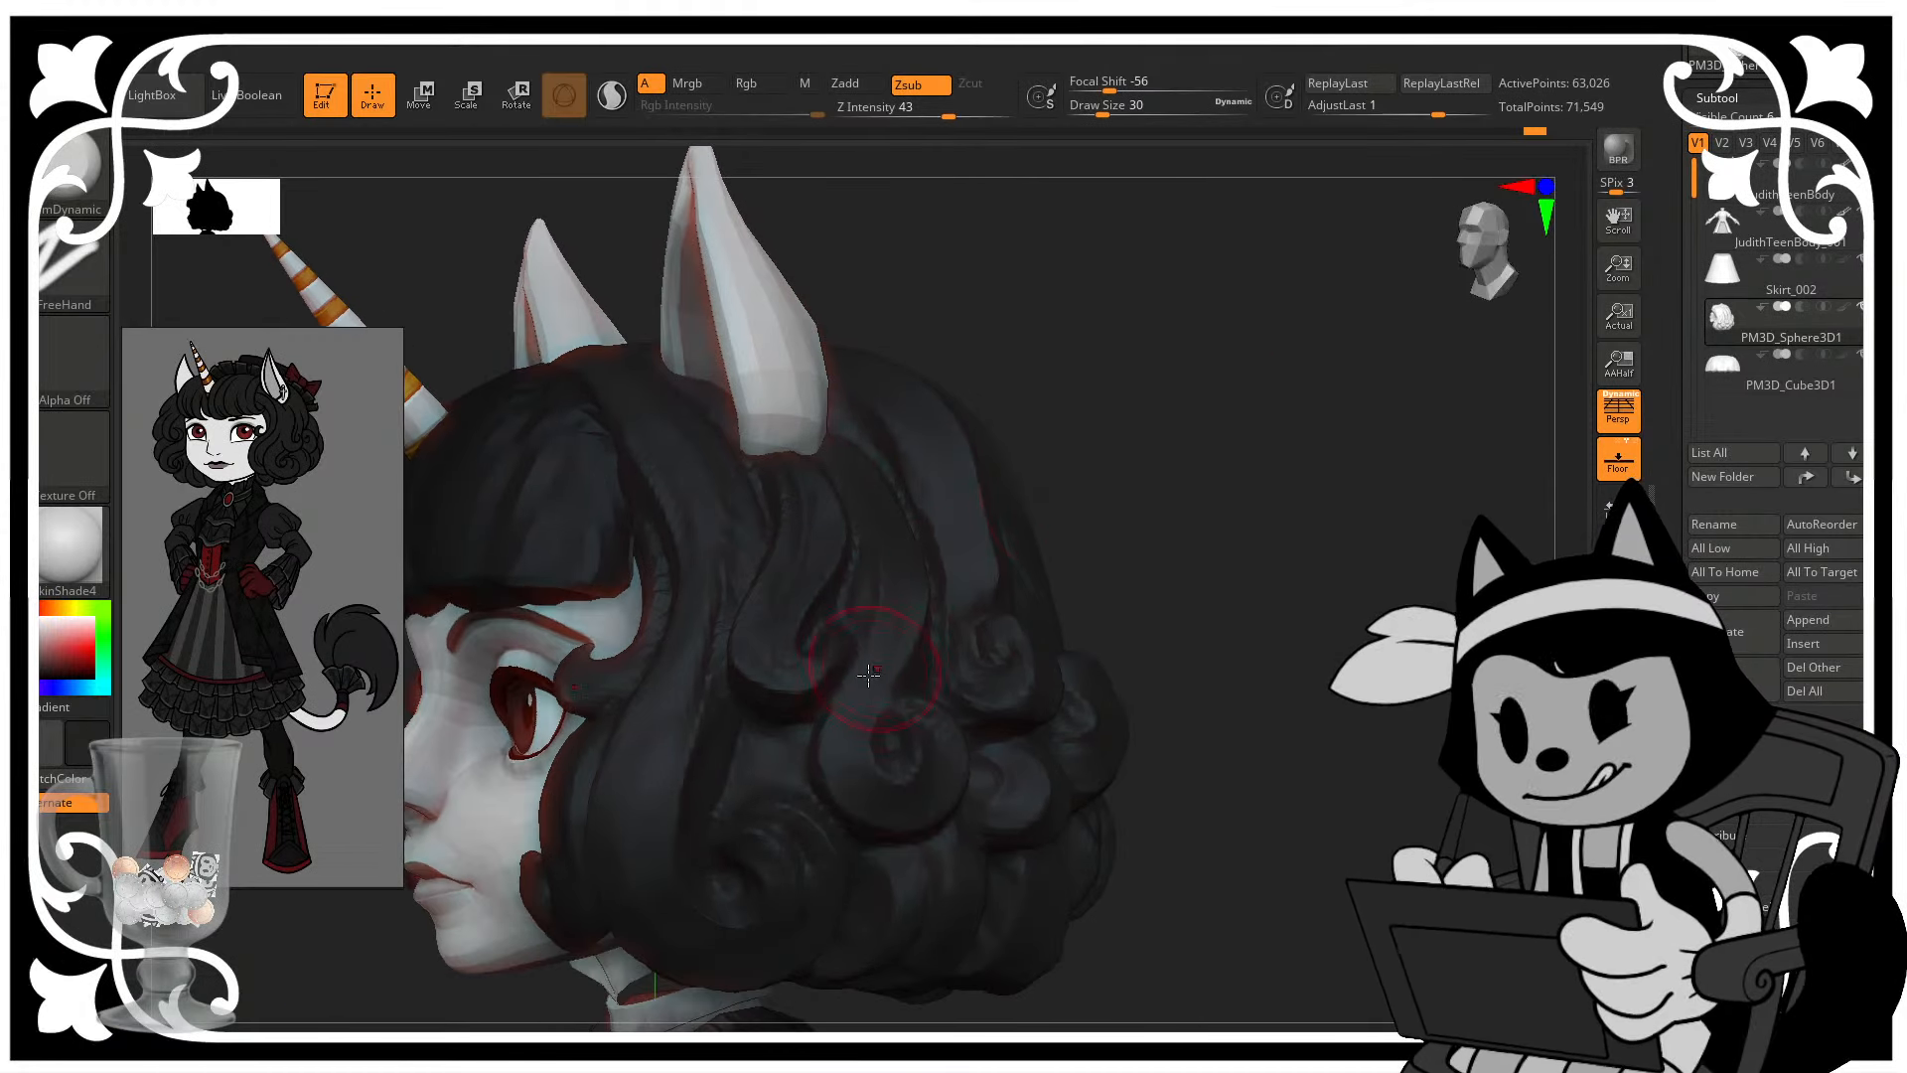
{"action": "left_click_drag", "start_coordinate": [1151, 508], "coordinate": [778, 661]}
{"action": "left_click_drag", "start_coordinate": [972, 361], "coordinate": [828, 407]}
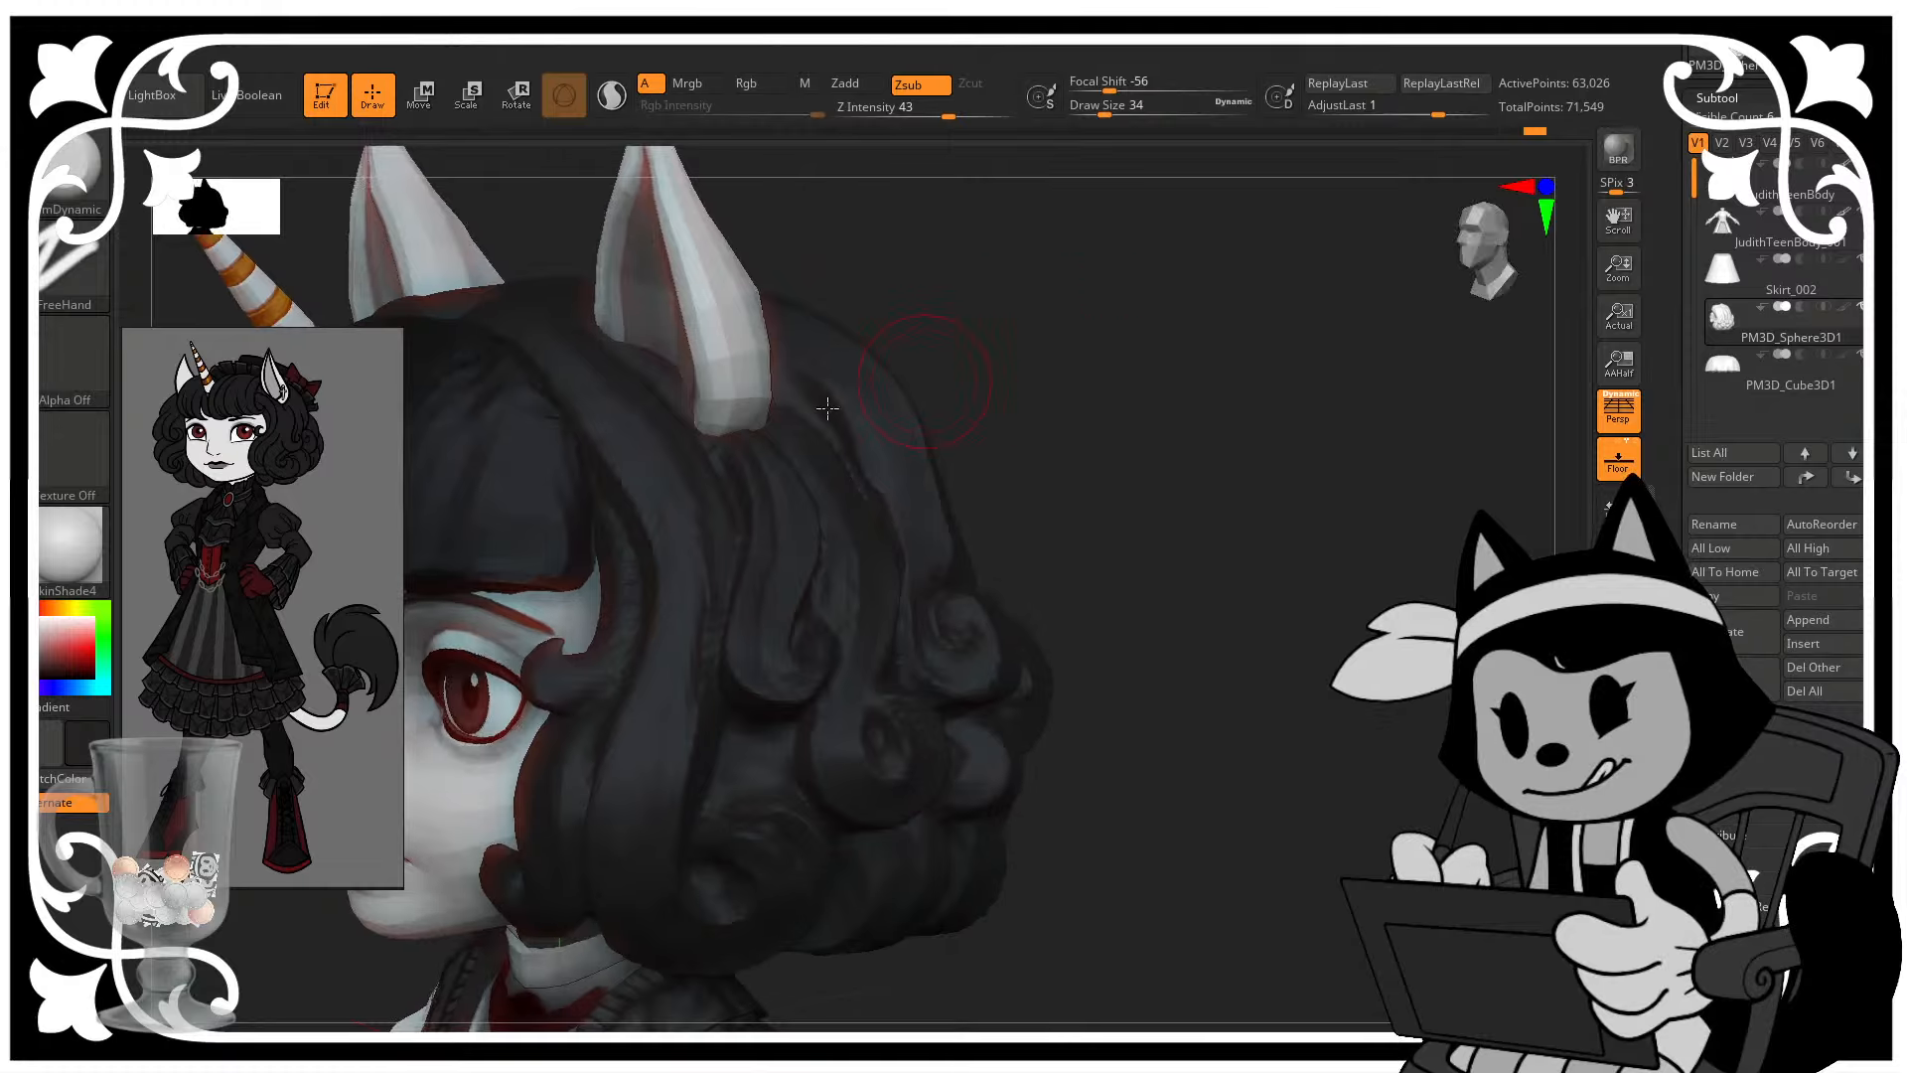
{"action": "left_click_drag", "start_coordinate": [663, 575], "coordinate": [1021, 721]}
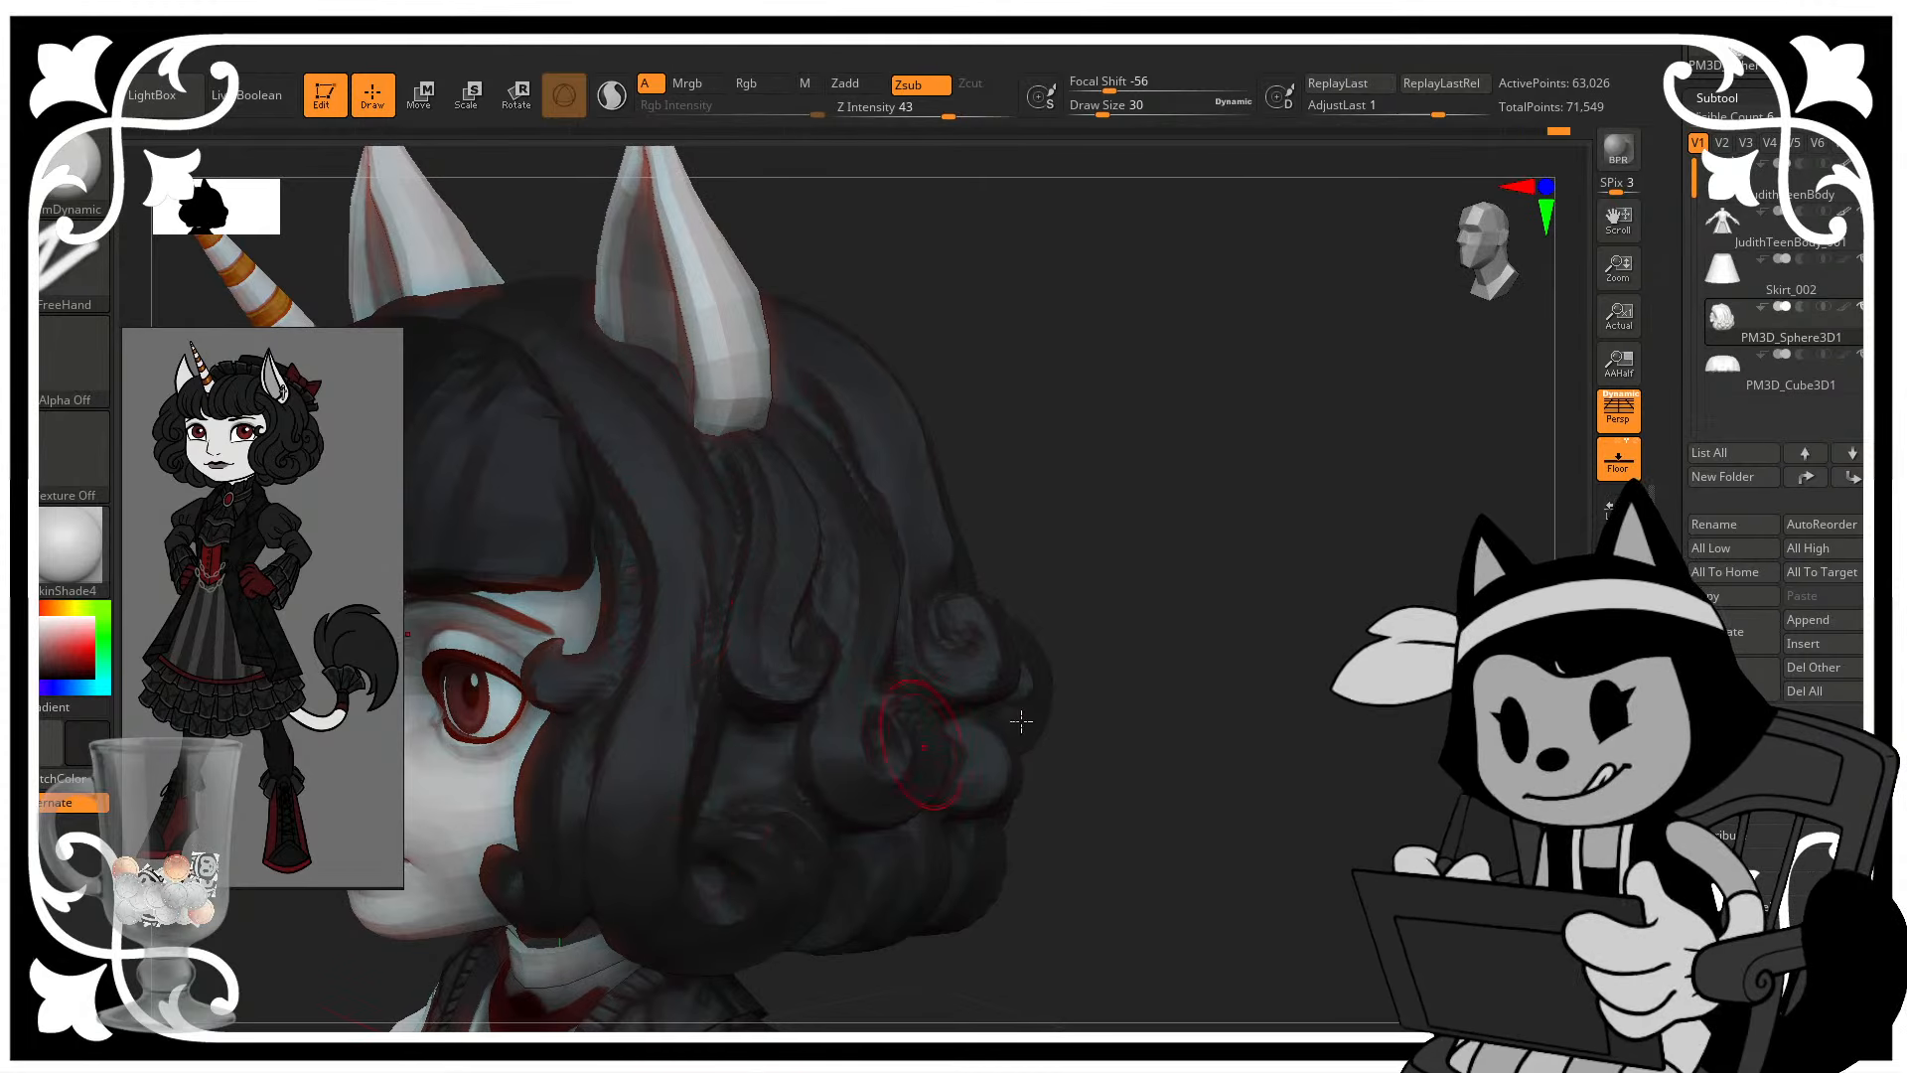
- Save the project with the character's head in front view
{"action": "left_click_drag", "start_coordinate": [1172, 695], "coordinate": [1401, 536], "text": "alt"}
{"action": "left_click_drag", "start_coordinate": [1426, 626], "coordinate": [1396, 693]}
{"action": "key", "text": "ctrl"}
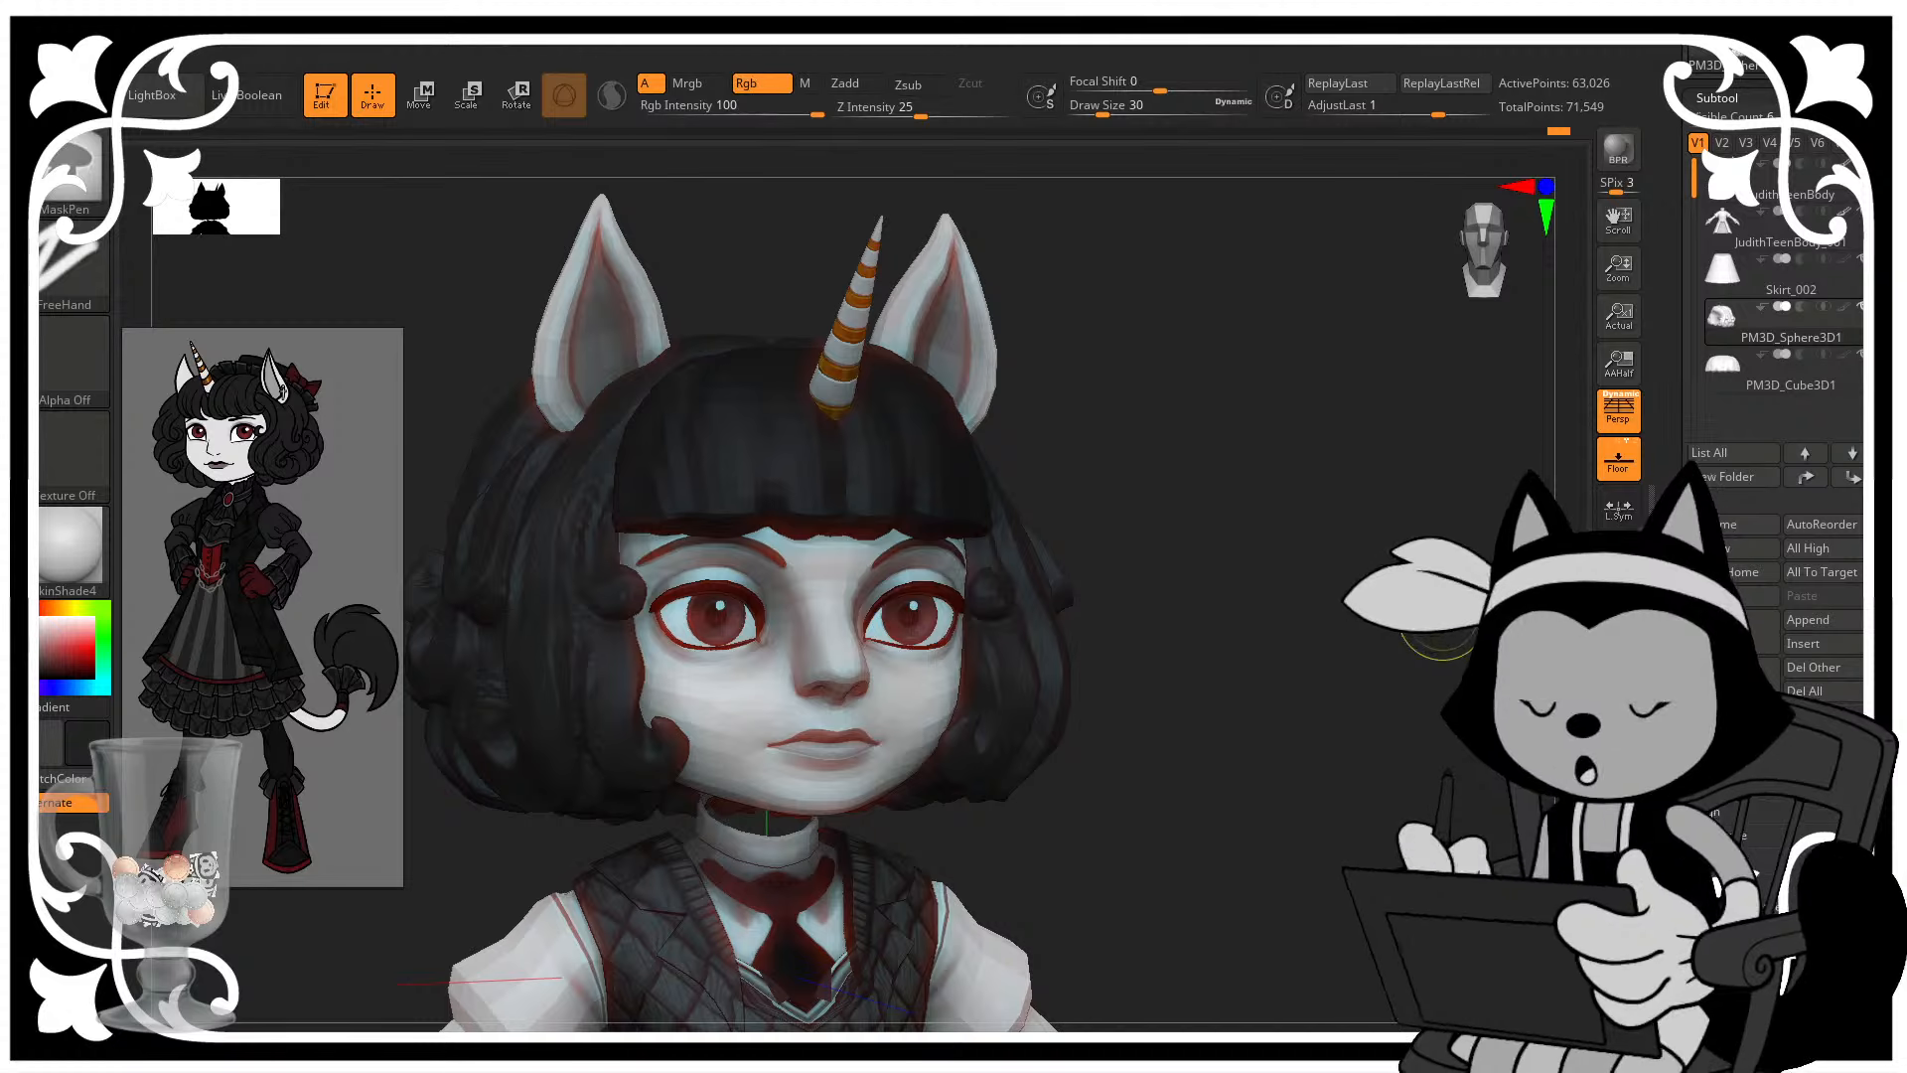
{"action": "key", "text": "ctrl+s"}
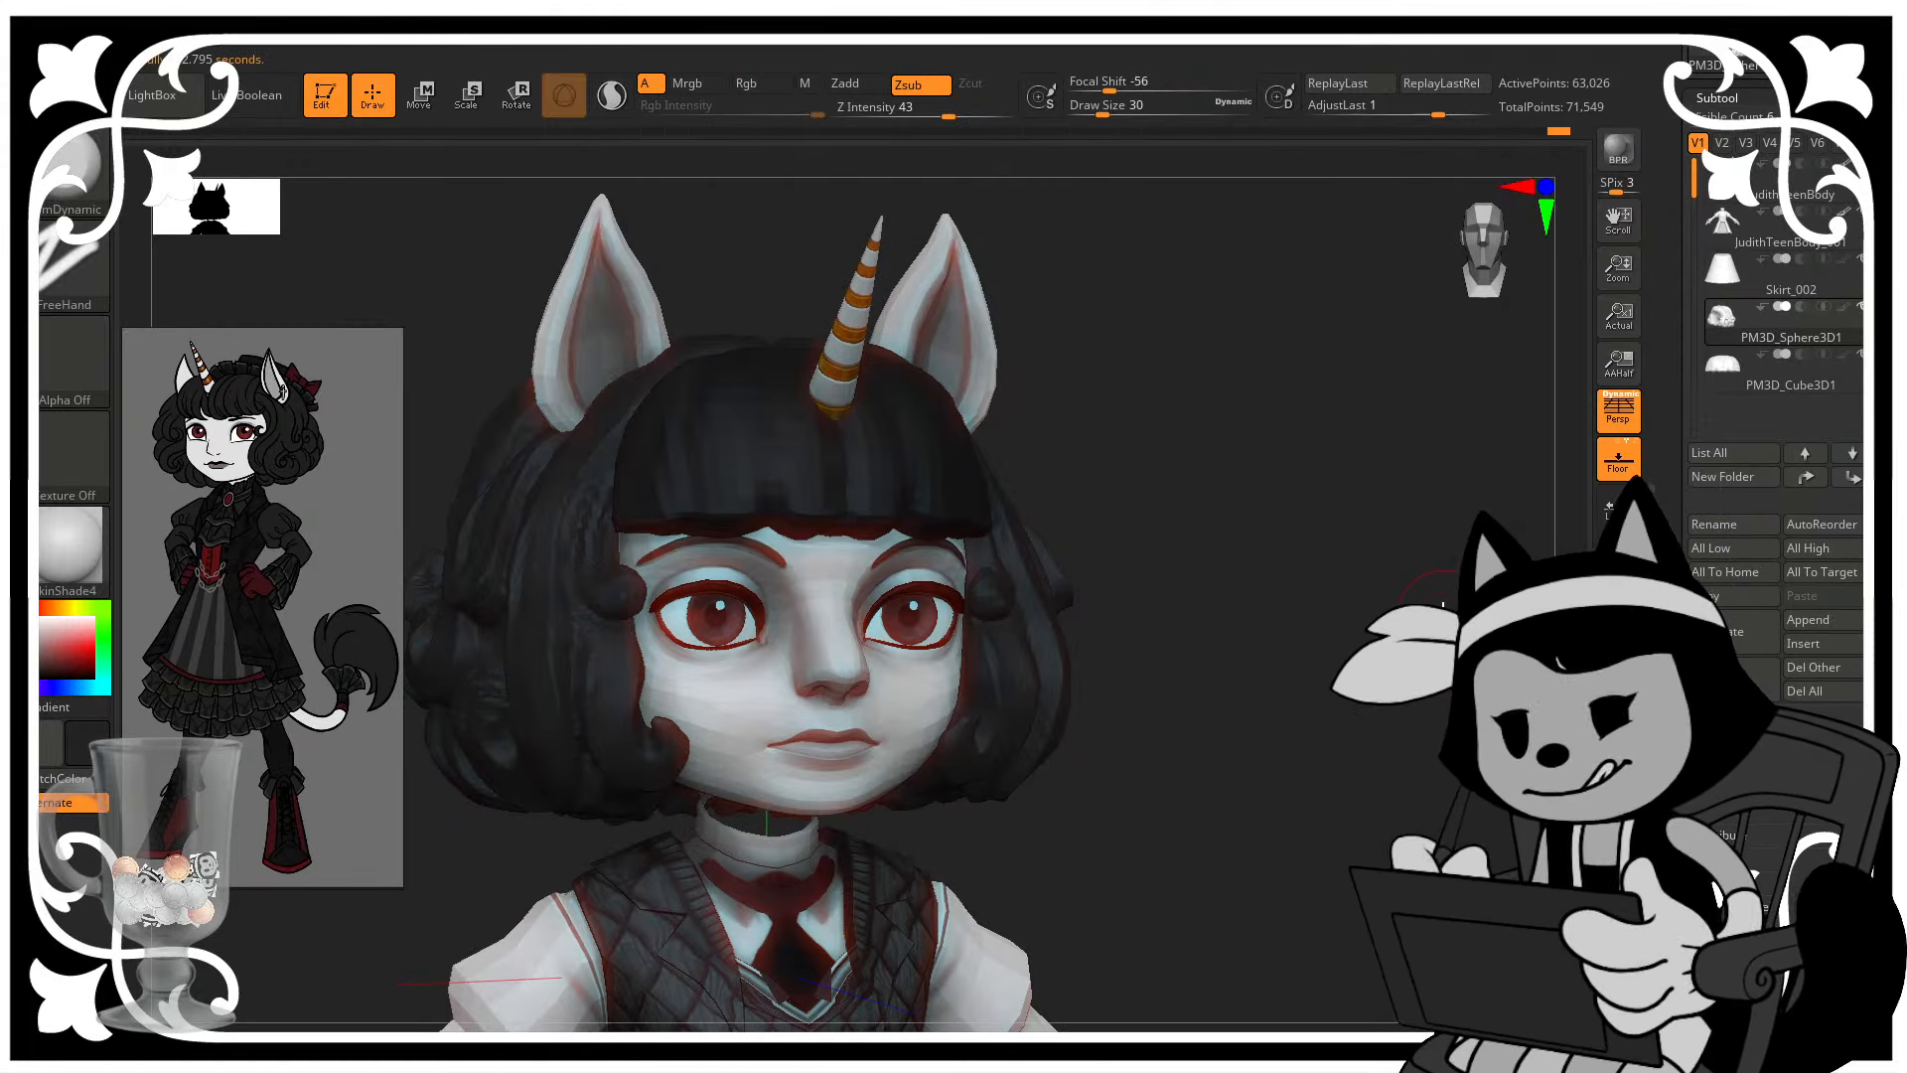
- Reshape the small curl tip beside the eye with the Move brush at draw size 22
{"action": "mouse_move", "coordinate": [1328, 610]}
{"action": "left_mouse_down"}
{"action": "mouse_move", "coordinate": [1277, 659]}
{"action": "mouse_move", "coordinate": [1212, 630]}
{"action": "mouse_move", "coordinate": [1324, 570]}
{"action": "mouse_move", "coordinate": [1469, 843]}
{"action": "left_mouse_up"}
{"action": "key", "text": "b"}
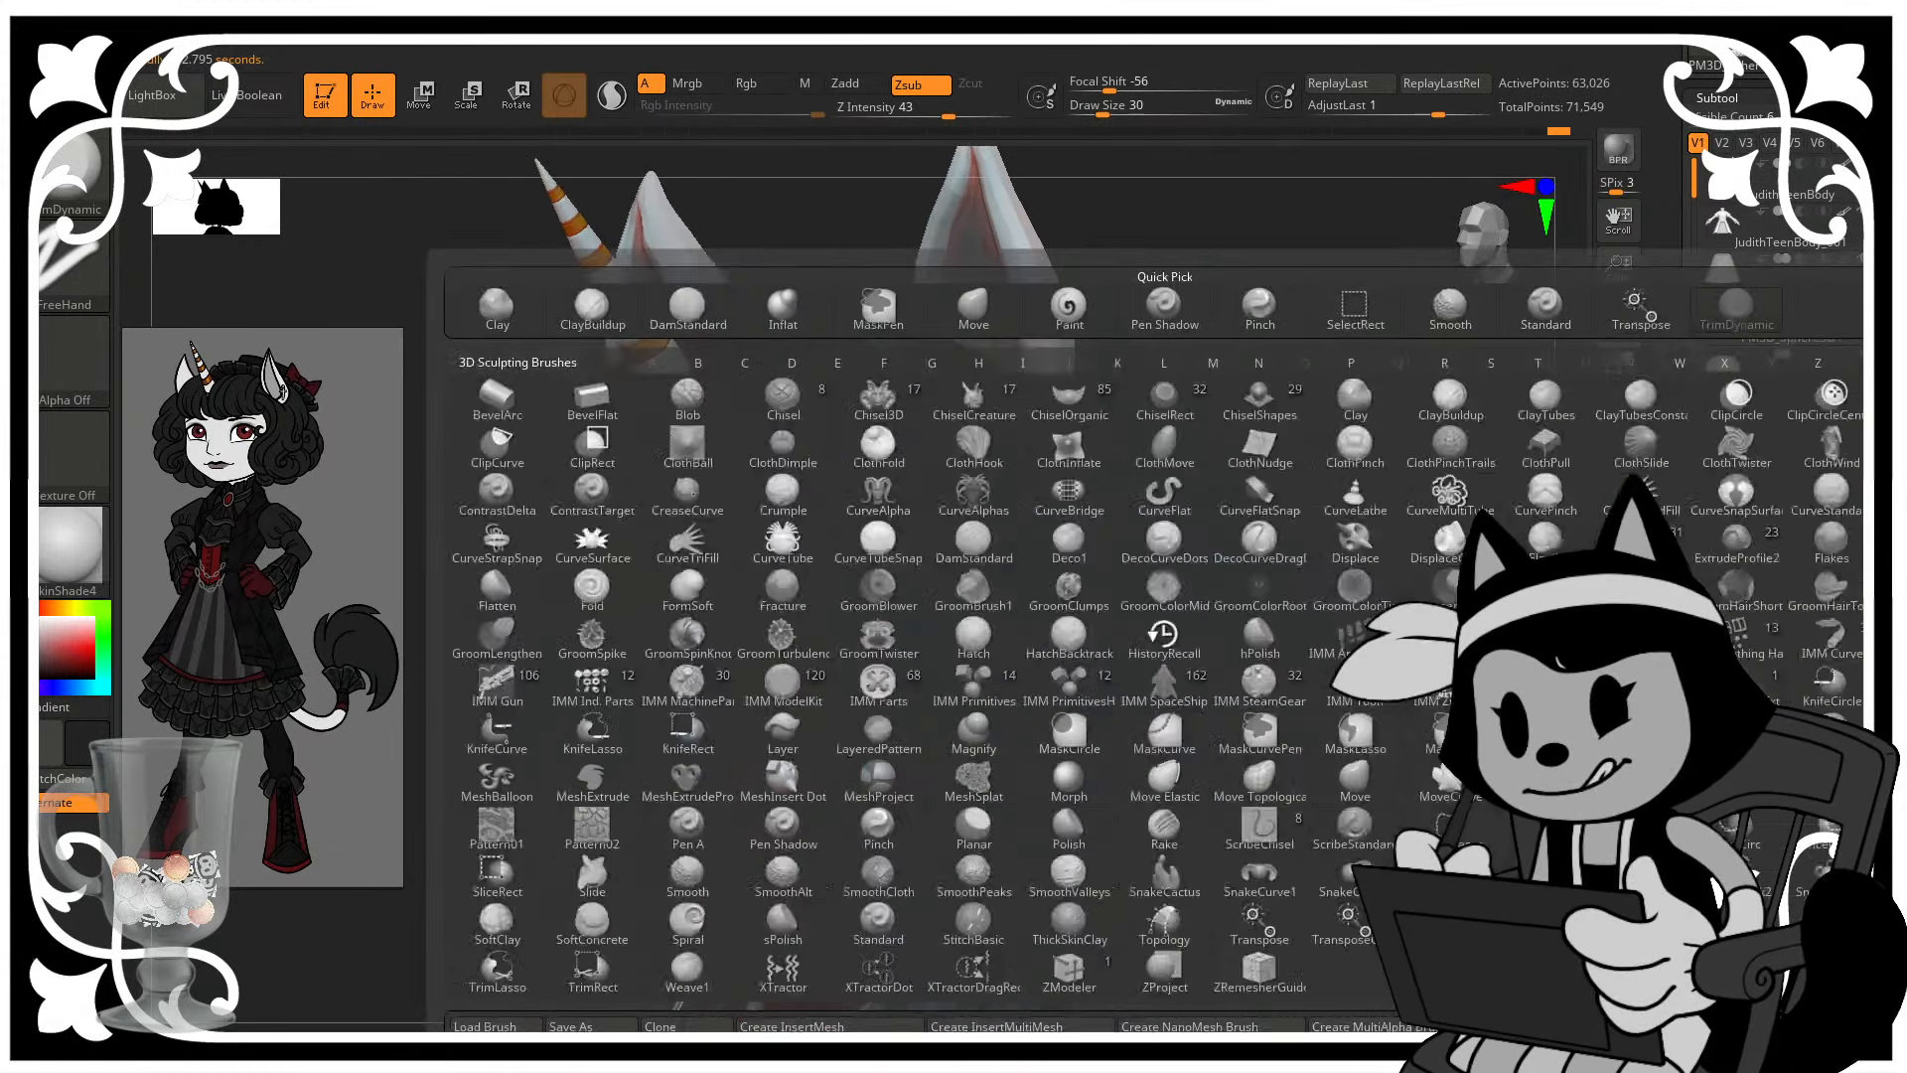
{"action": "key", "text": "m"}
{"action": "key", "text": "v"}
{"action": "key", "text": "bracketleft"}
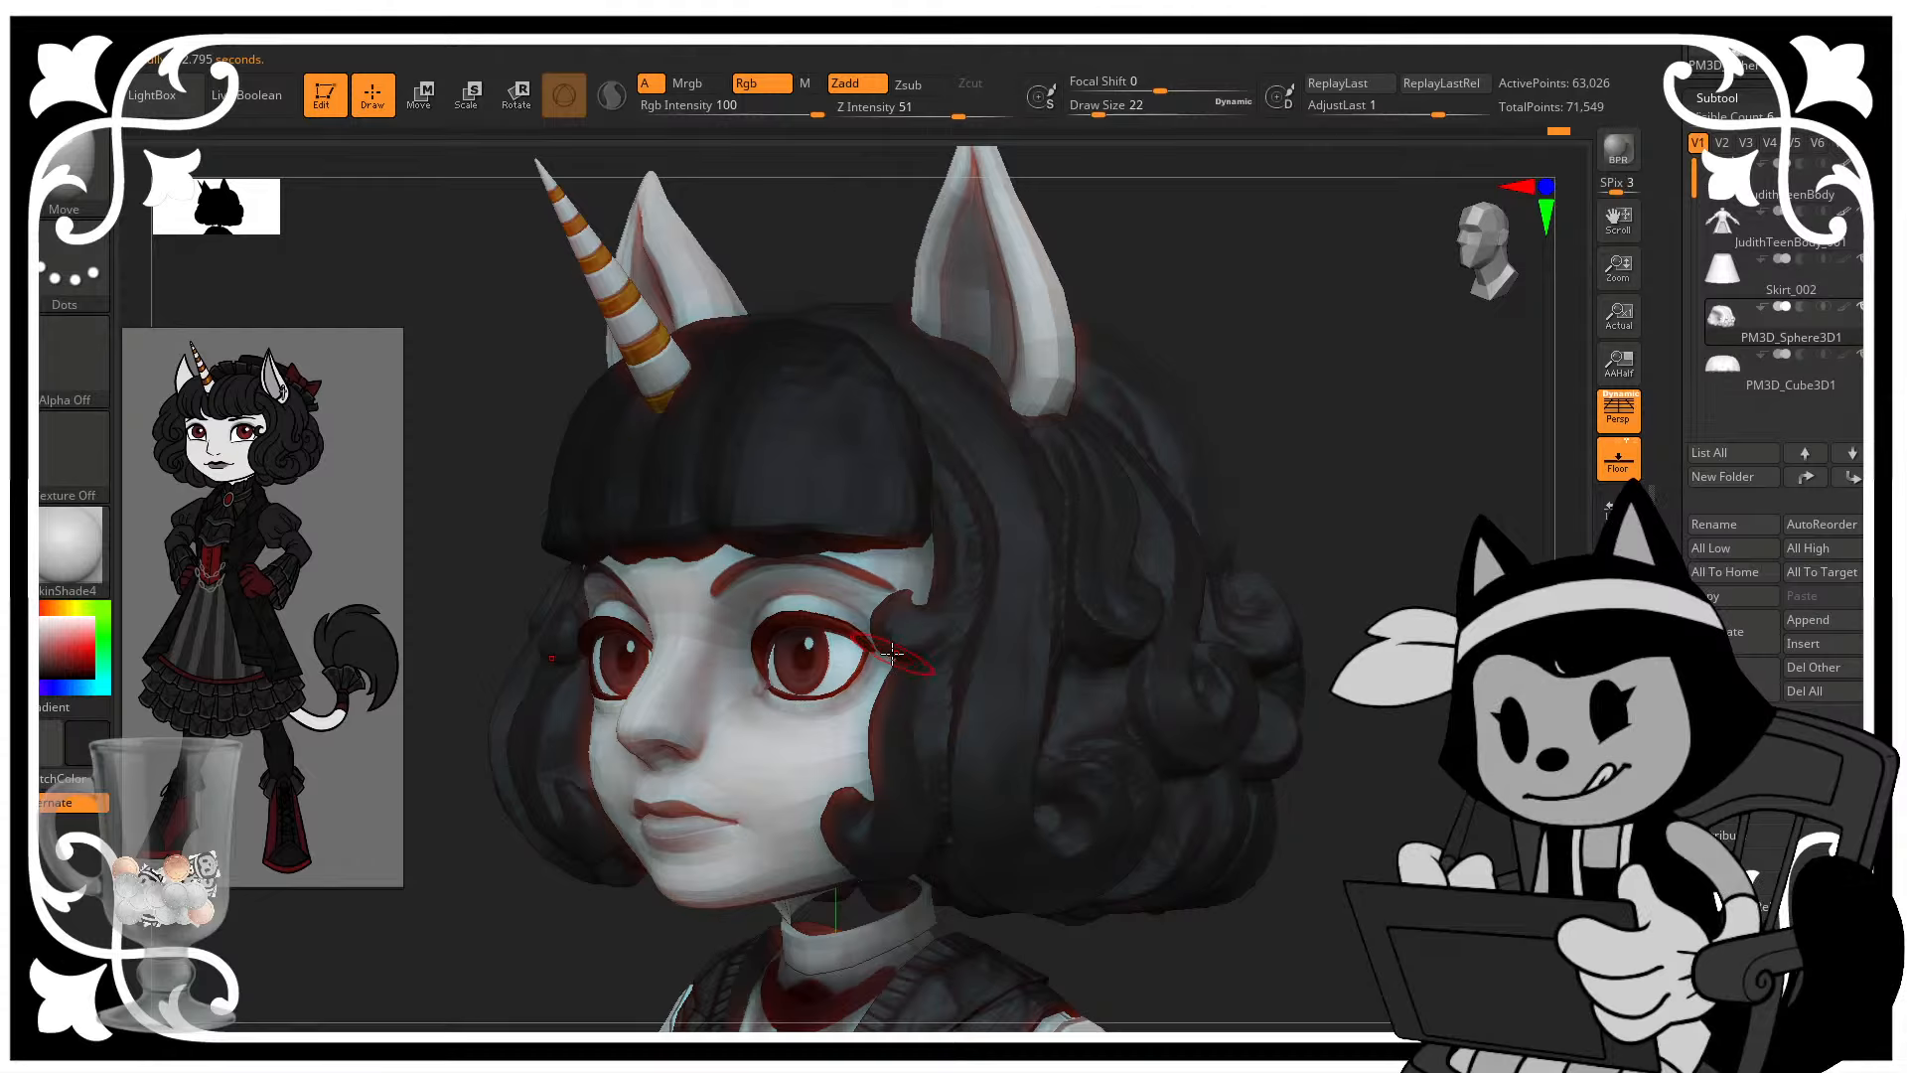
{"action": "mouse_move", "coordinate": [889, 663]}
{"action": "left_mouse_down"}
{"action": "mouse_move", "coordinate": [866, 618]}
{"action": "mouse_move", "coordinate": [896, 575]}
{"action": "left_mouse_up"}
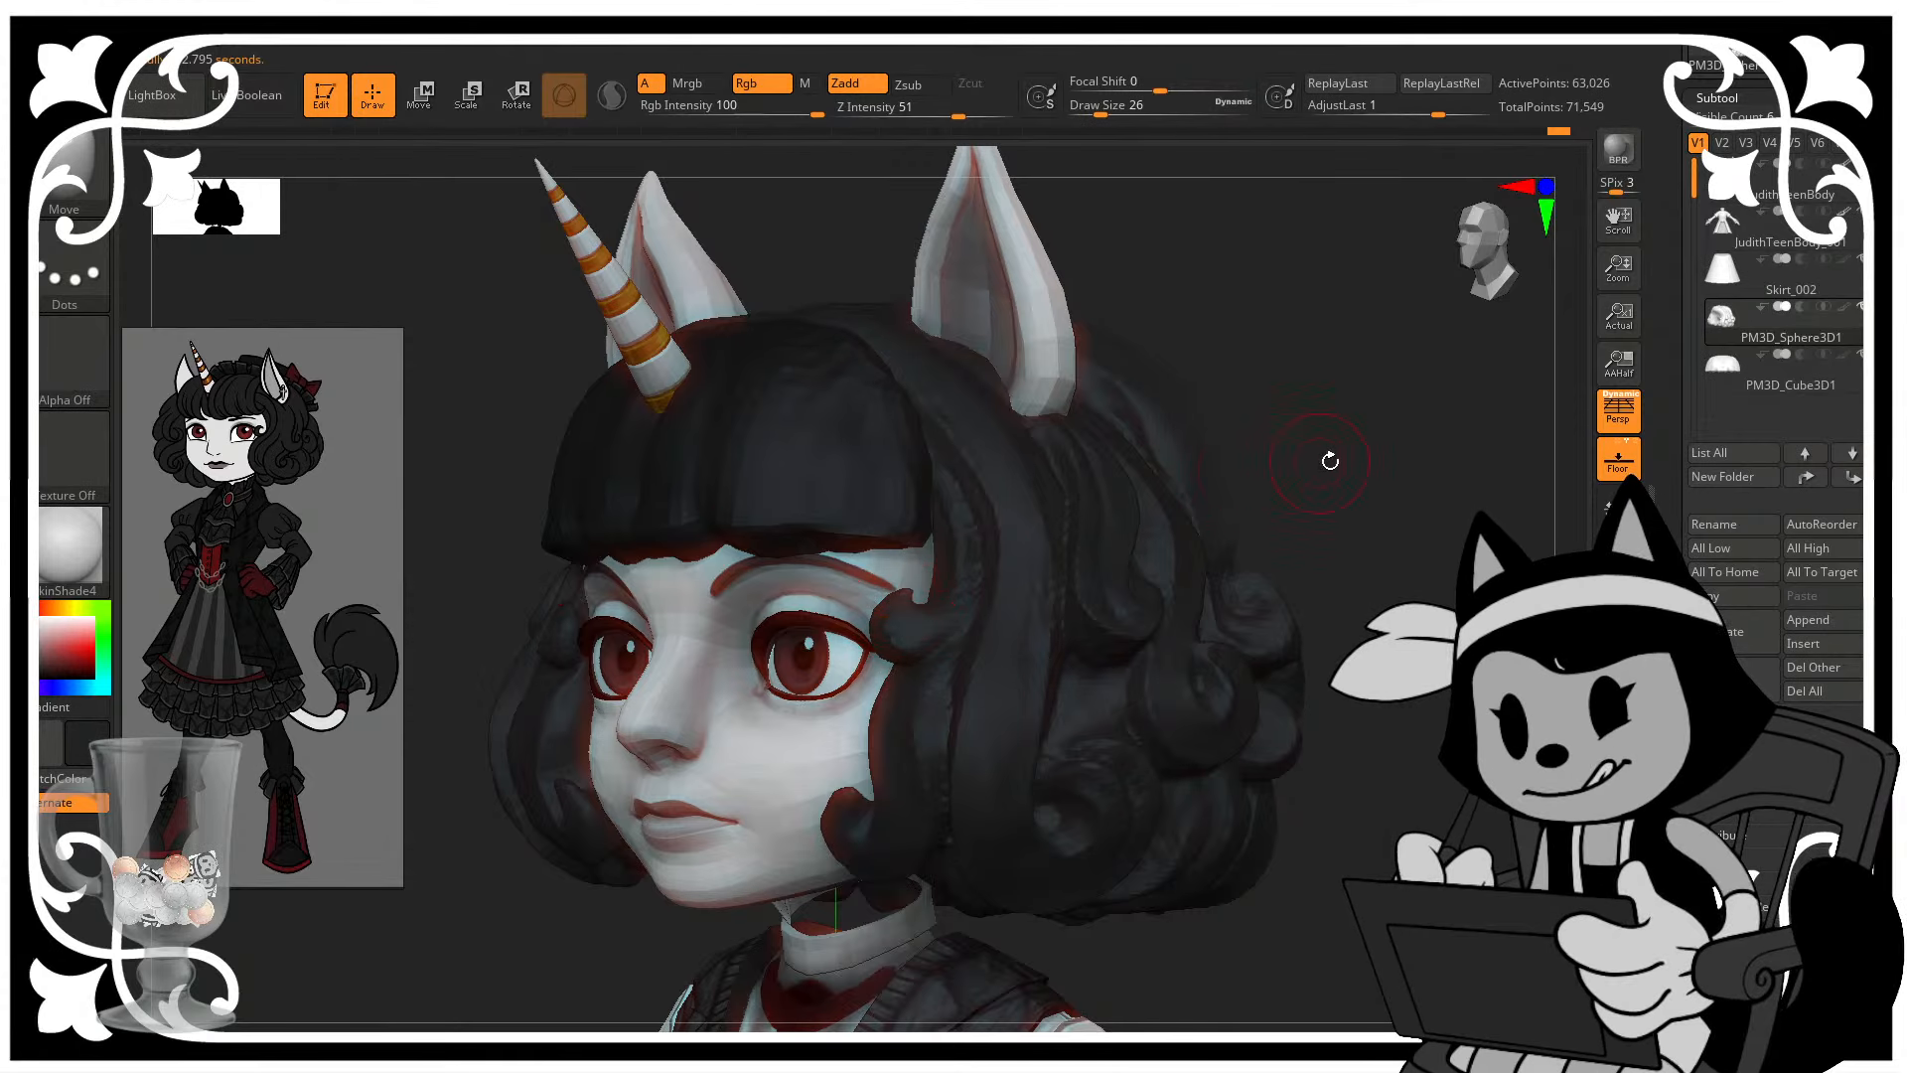
- Carve the inner crease and edge of the curl lying on the cheek with DamStandard at draw sizes 10 to 22
{"action": "left_click_drag", "start_coordinate": [1328, 460], "coordinate": [1362, 454]}
{"action": "key", "text": "b"}
{"action": "key", "text": "d"}
{"action": "key", "text": "s"}
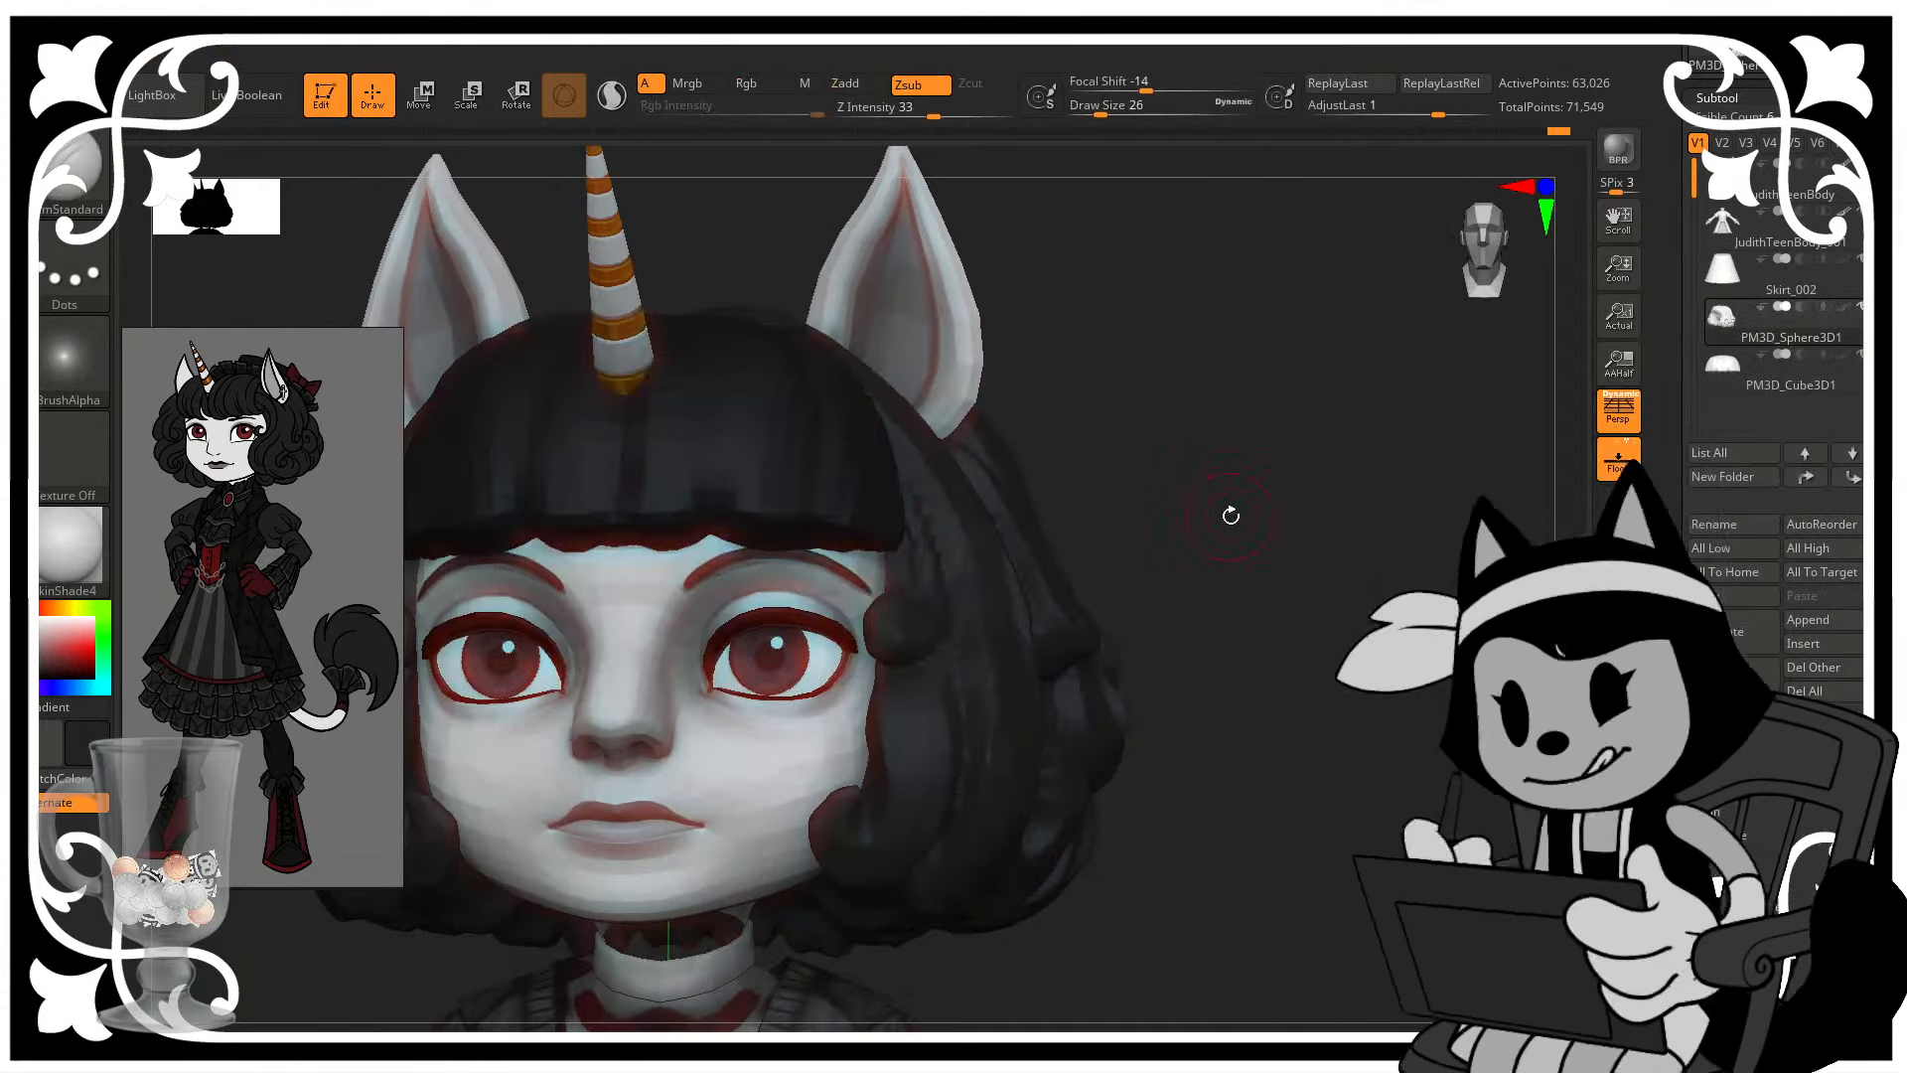
{"action": "right_click_drag", "start_coordinate": [993, 586], "coordinate": [940, 636]}
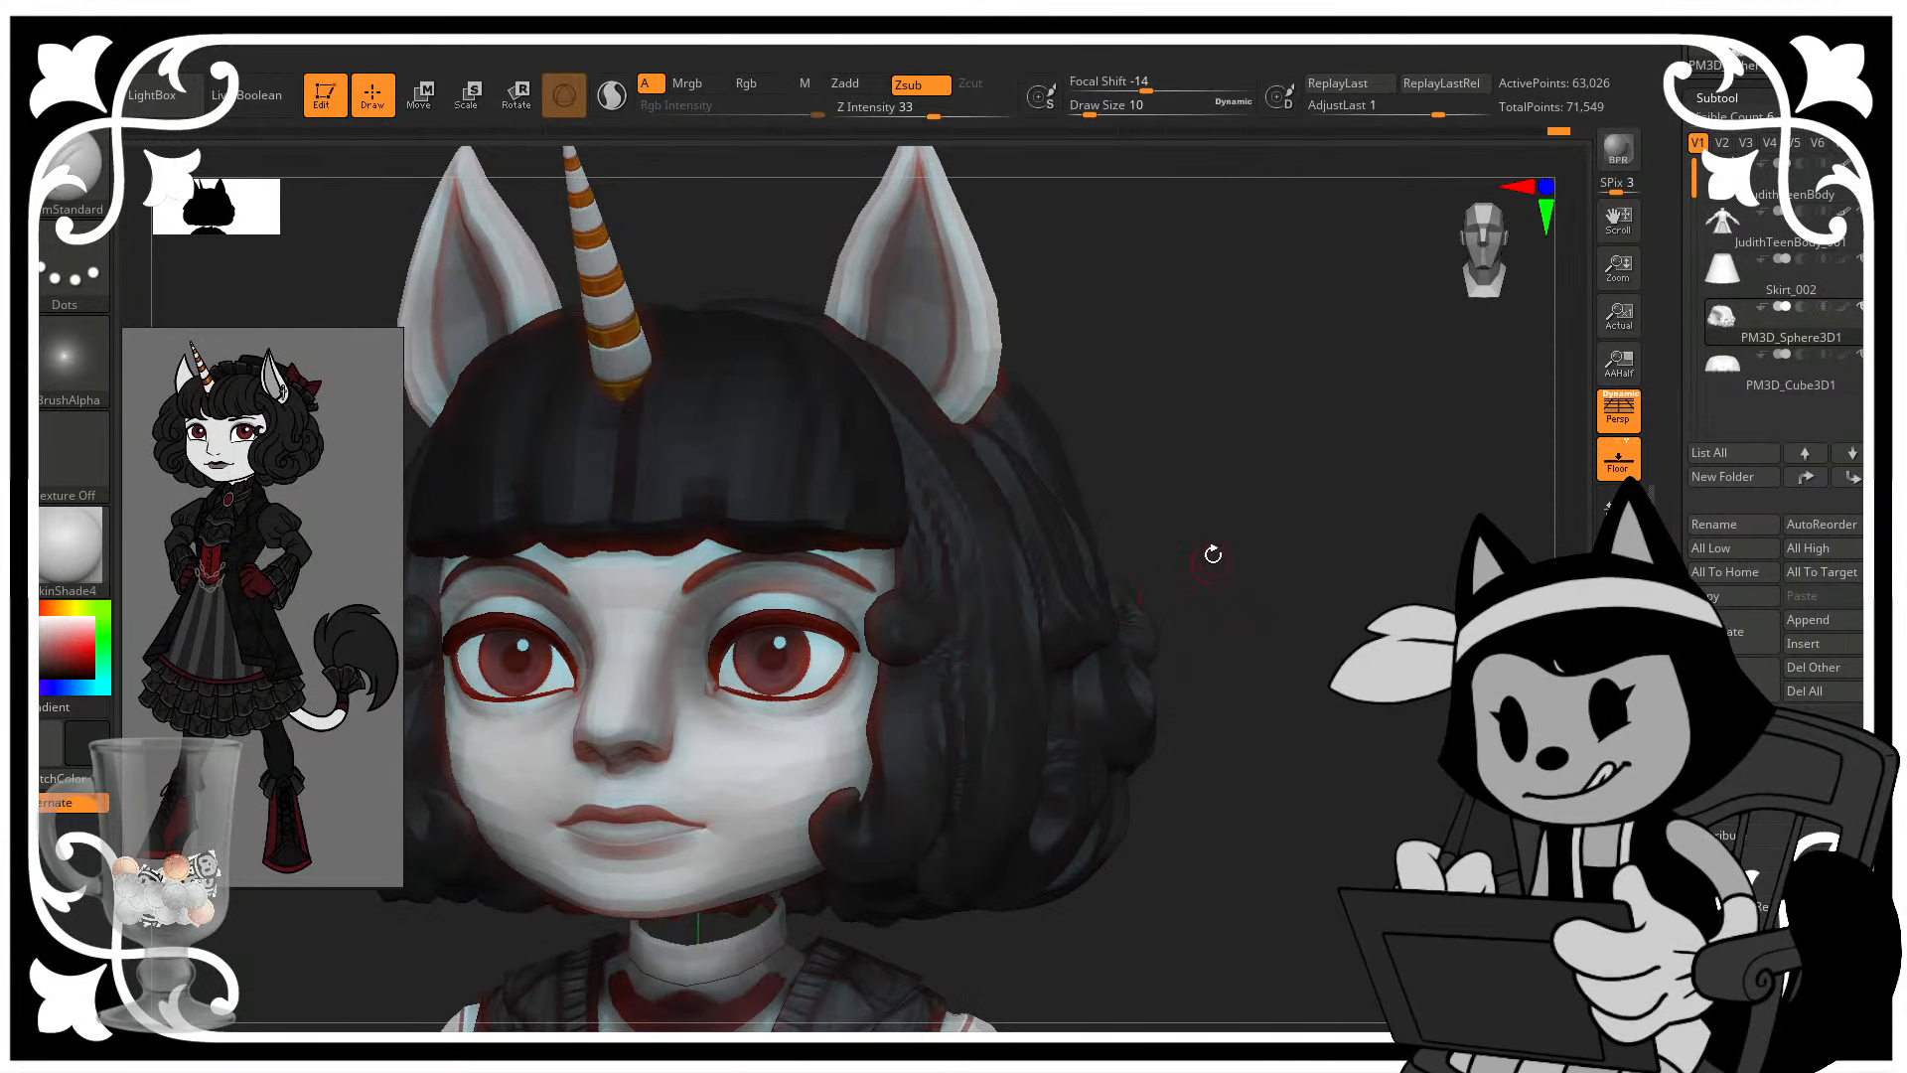
{"action": "right_click_drag", "start_coordinate": [1213, 555], "coordinate": [955, 637]}
{"action": "right_click_drag", "start_coordinate": [907, 882], "coordinate": [1235, 494]}
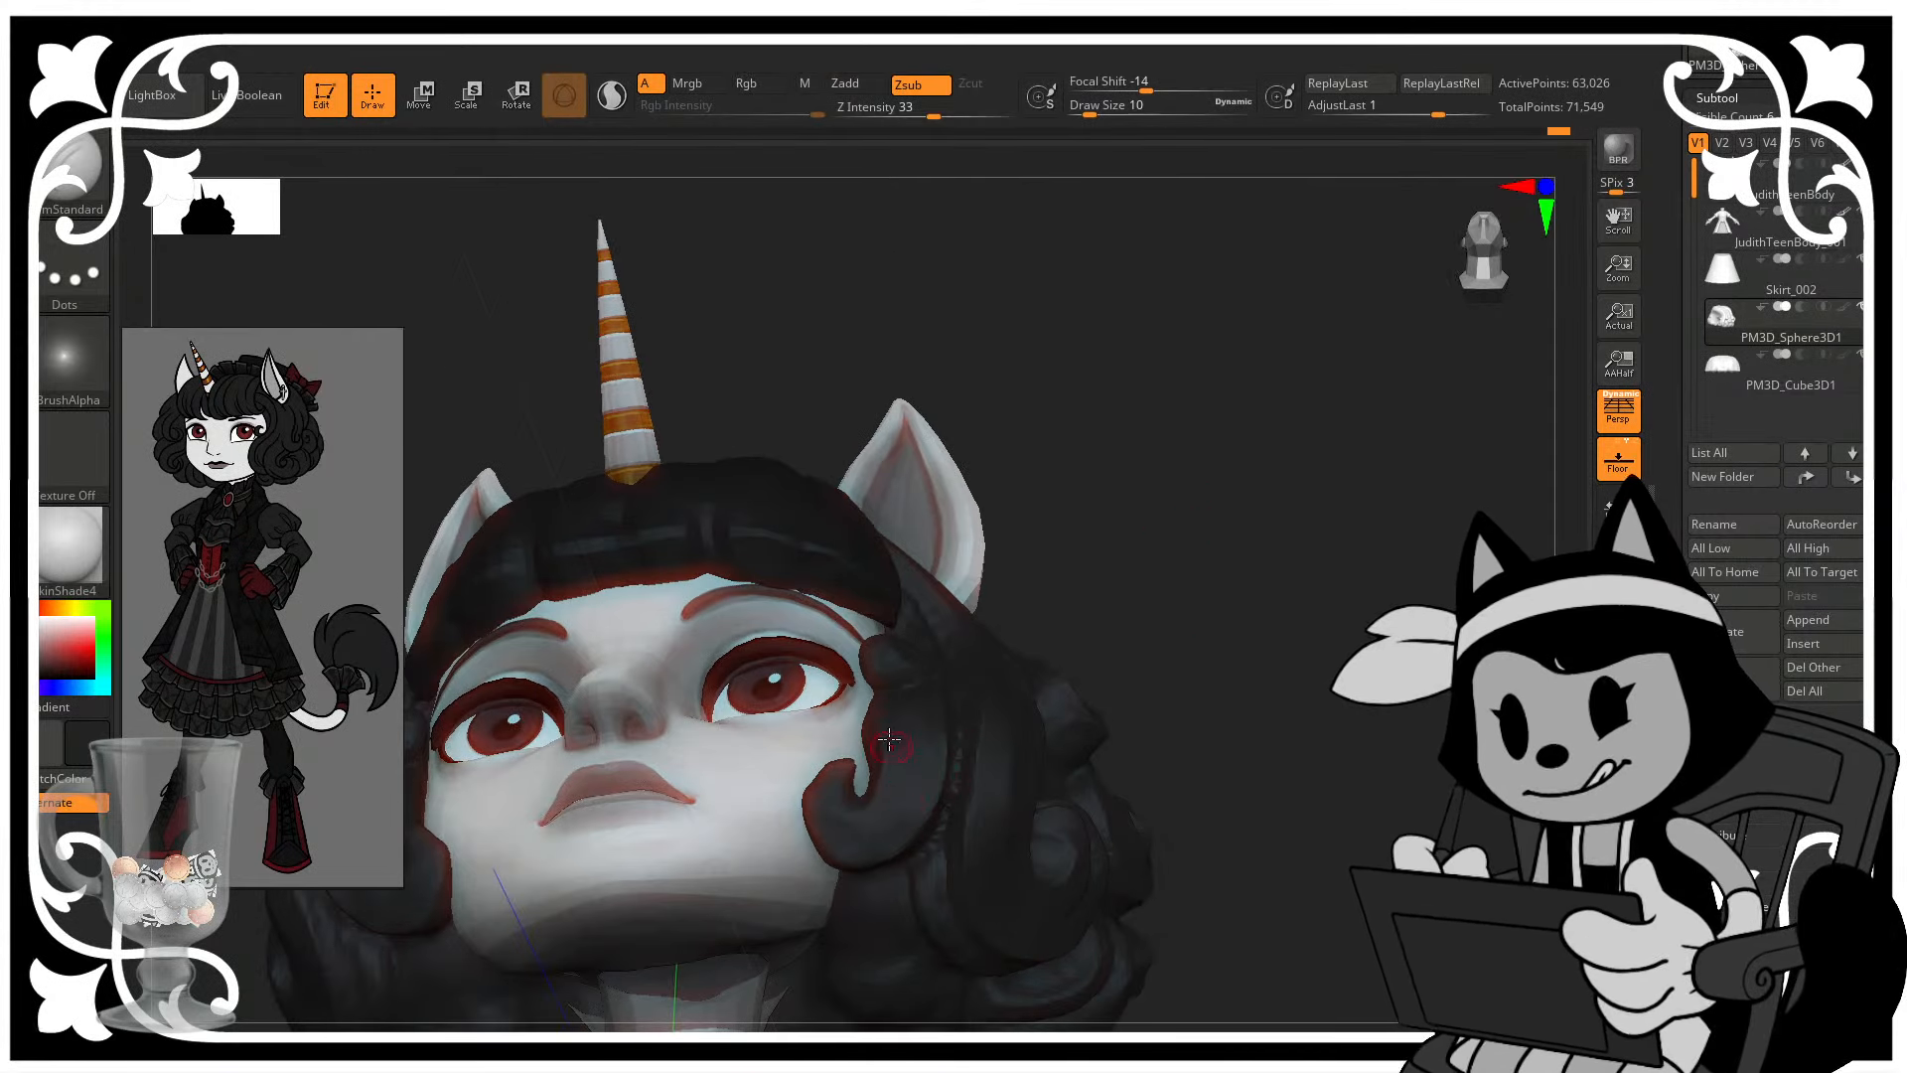
{"action": "left_click_drag", "start_coordinate": [824, 790], "coordinate": [911, 834]}
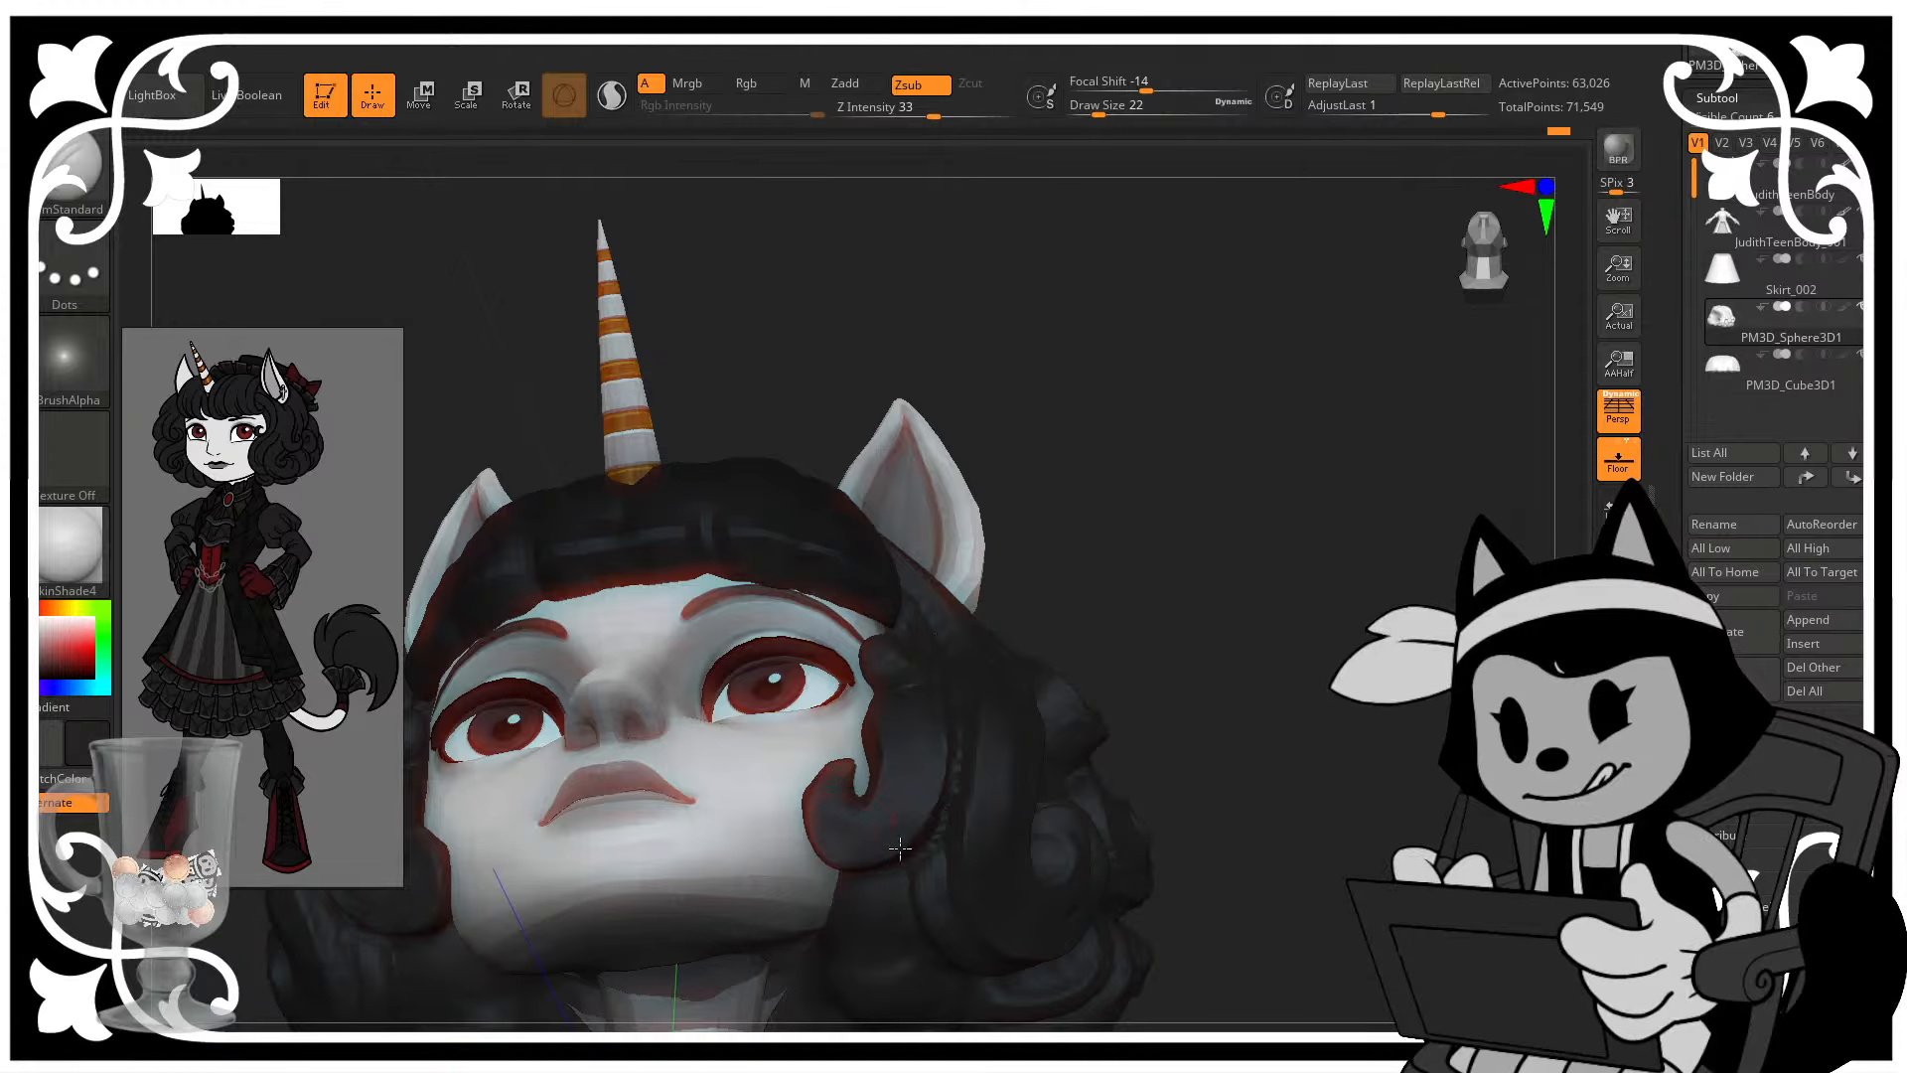
{"action": "right_click_drag", "start_coordinate": [1154, 557], "coordinate": [865, 777]}
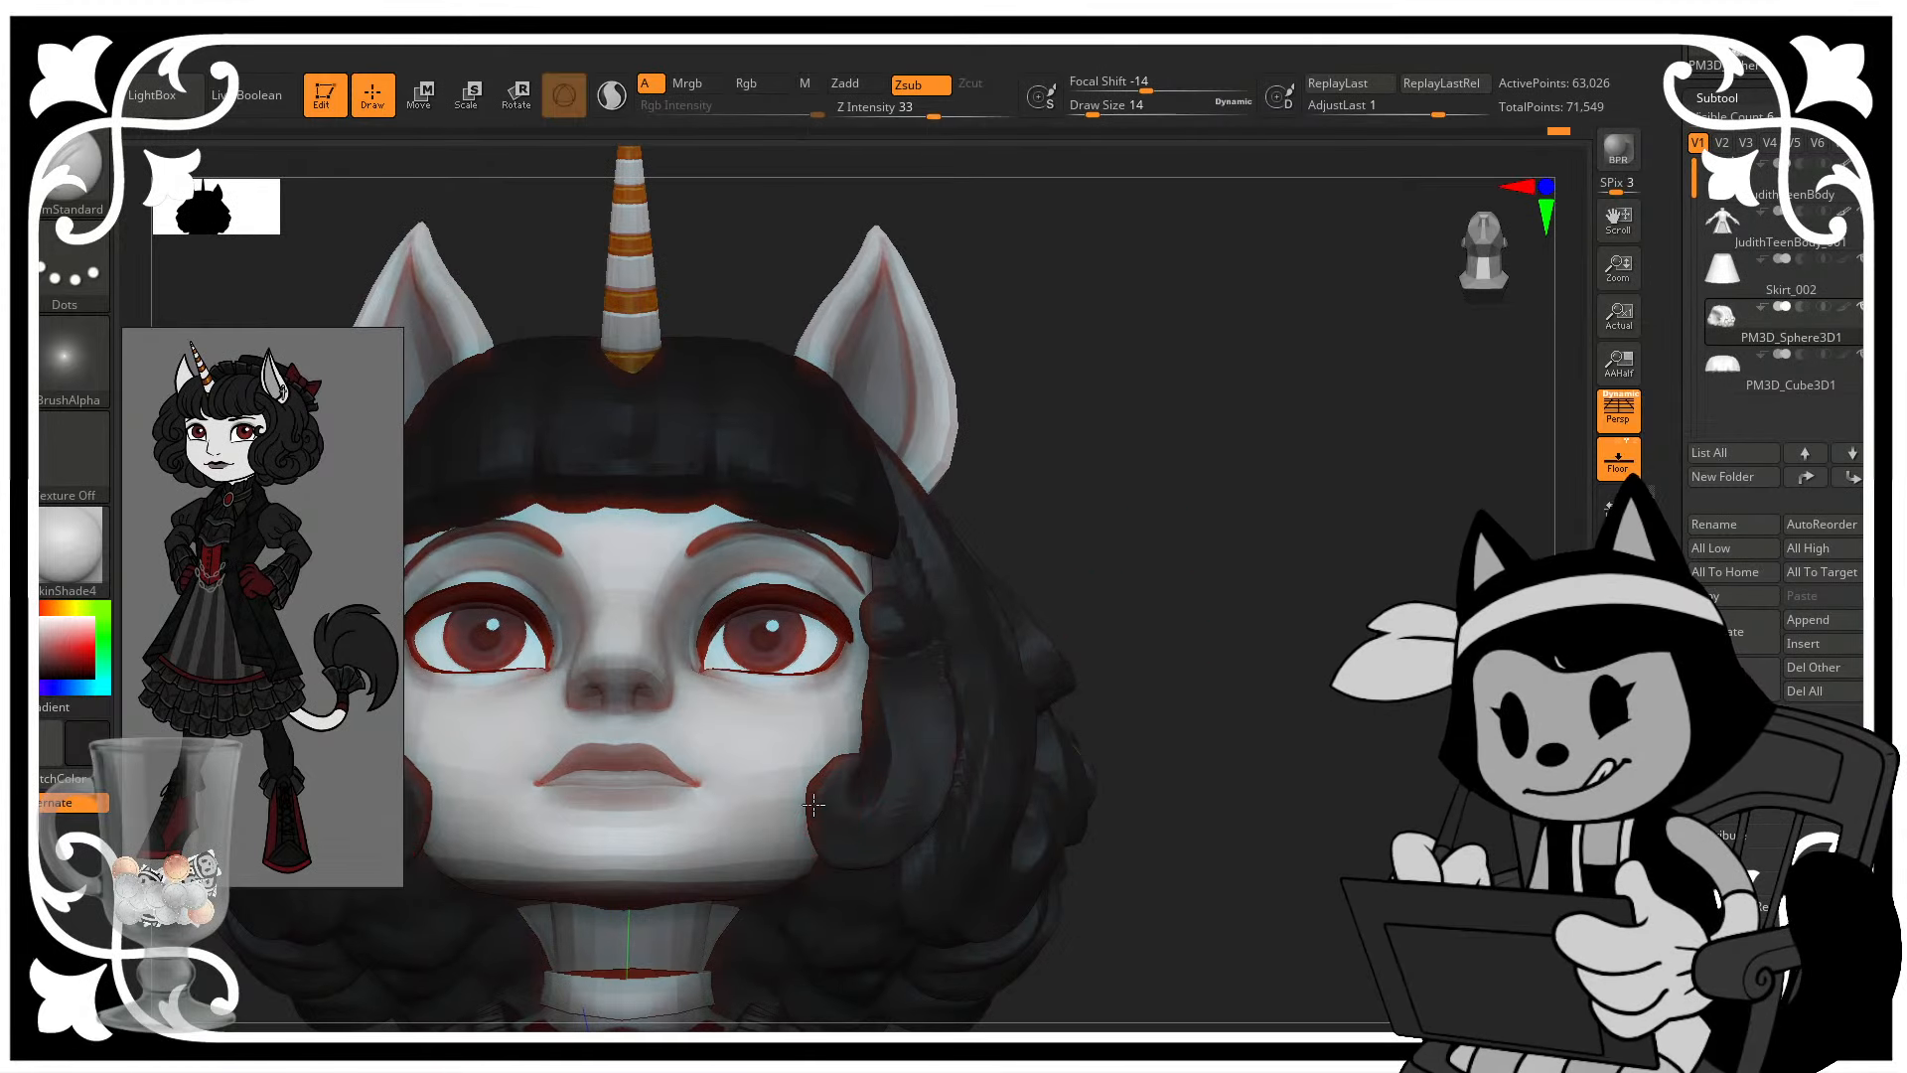
{"action": "right_click_drag", "start_coordinate": [1141, 588], "coordinate": [1143, 600]}
- Pull the tip and lower edge of the cheek curl inward over the face with the Move brush
{"action": "key", "text": "b"}
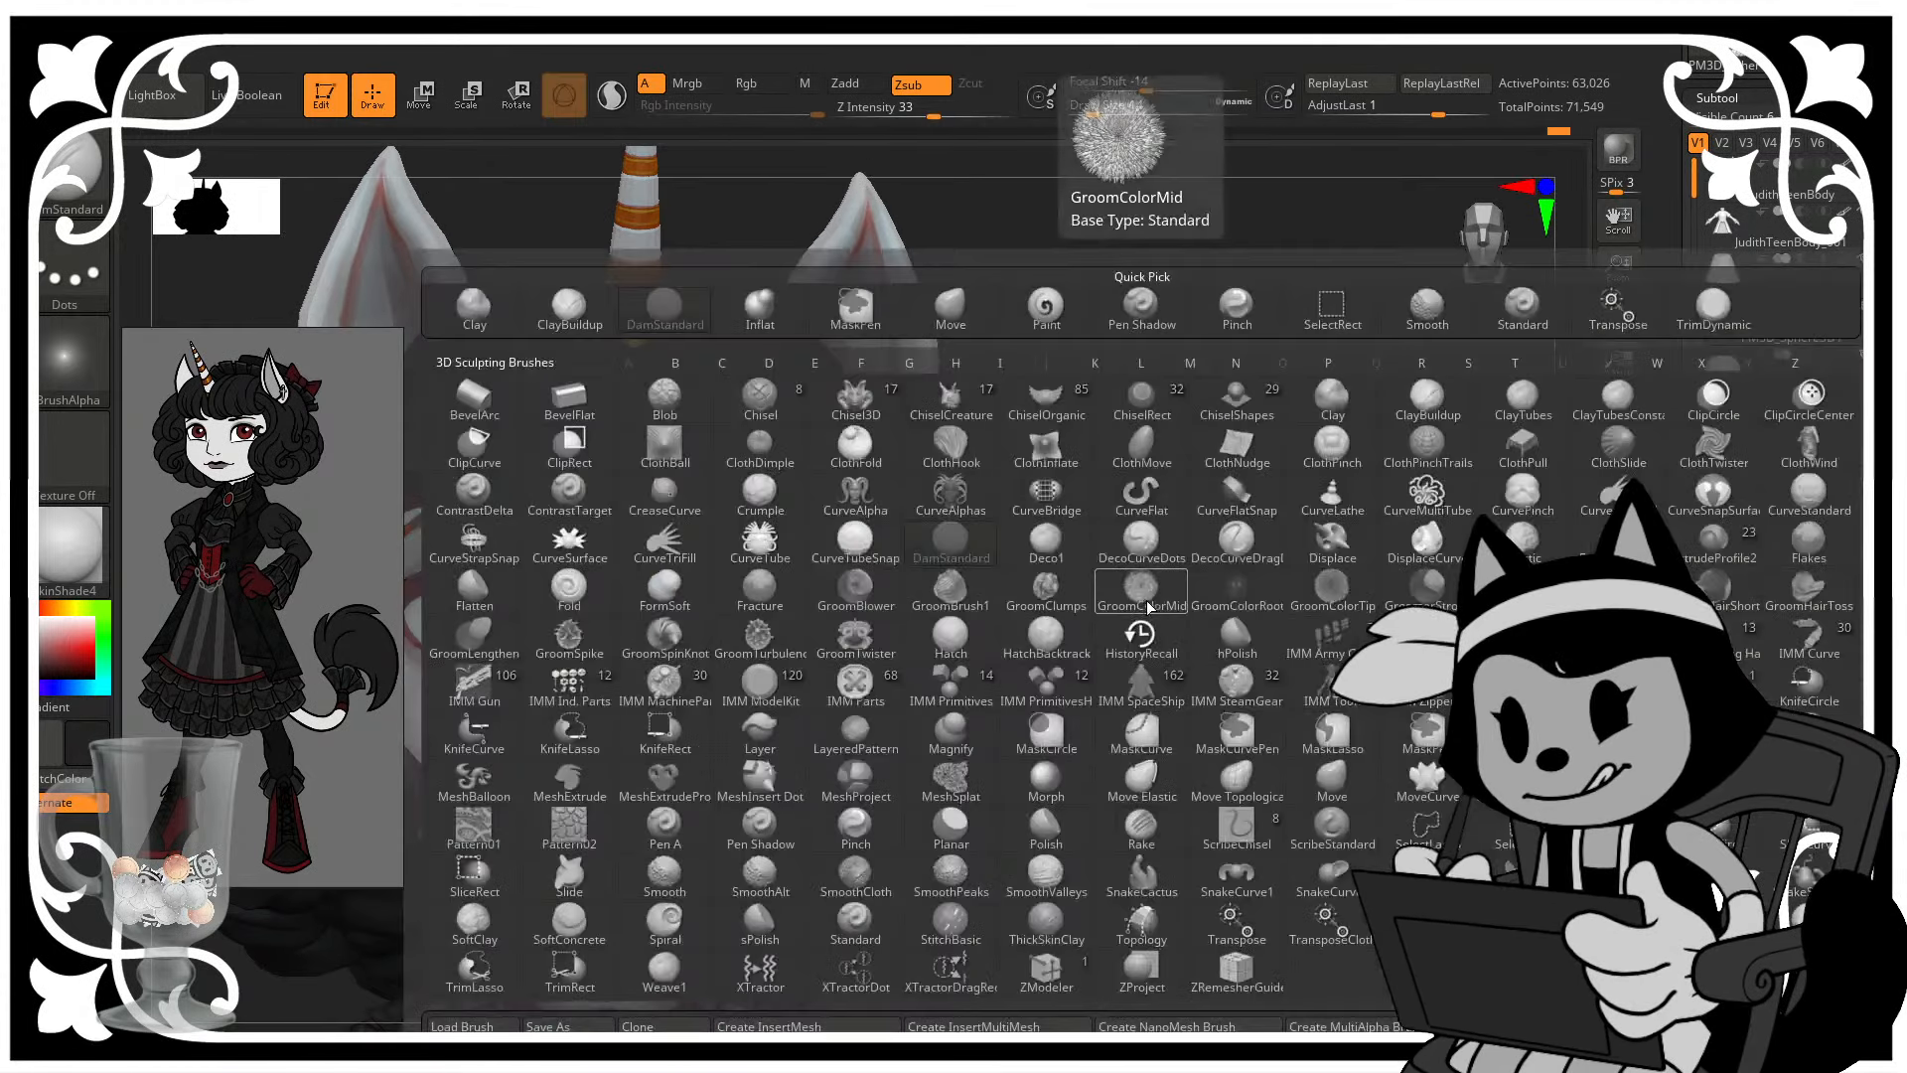
{"action": "key", "text": "m"}
{"action": "key", "text": "v"}
{"action": "left_click_drag", "start_coordinate": [816, 829], "coordinate": [801, 832]}
{"action": "left_click_drag", "start_coordinate": [1087, 593], "coordinate": [1029, 581]}
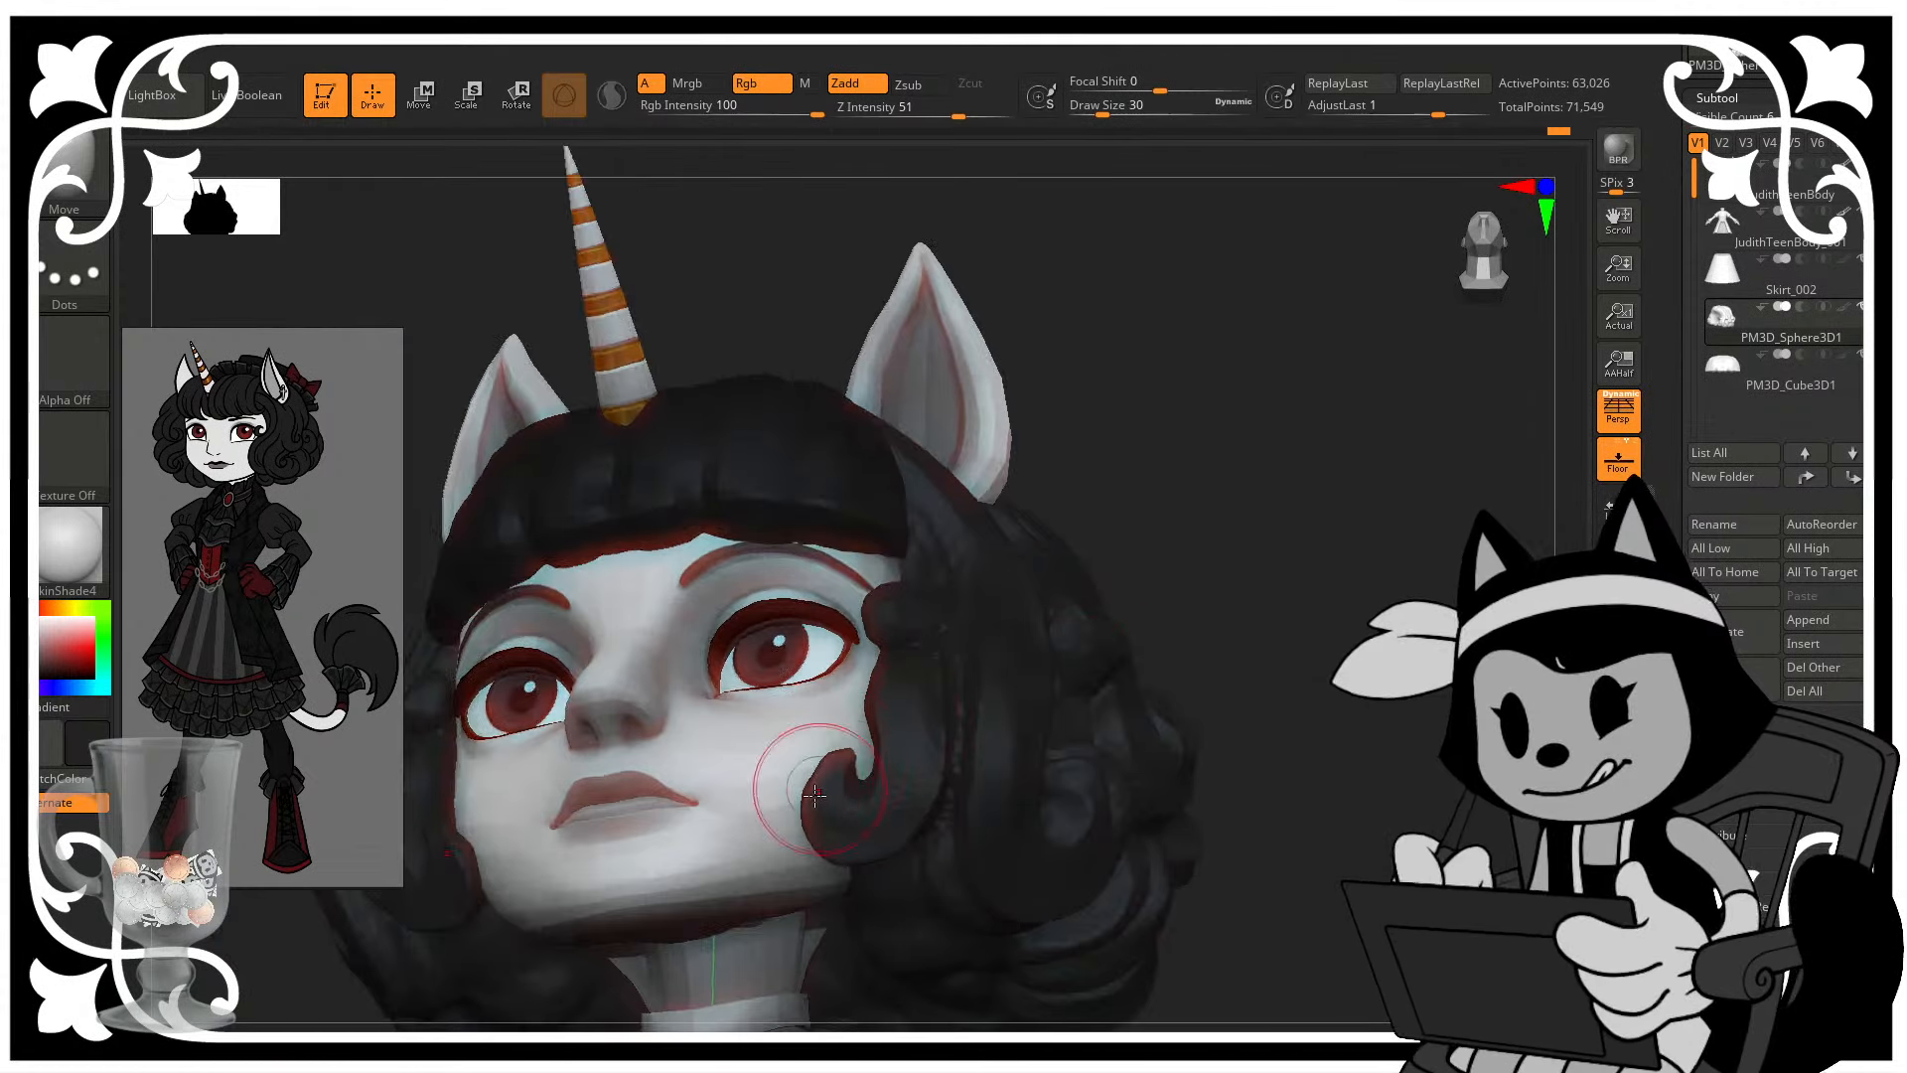
{"action": "left_click_drag", "start_coordinate": [826, 791], "coordinate": [810, 797]}
{"action": "left_click_drag", "start_coordinate": [1088, 605], "coordinate": [1122, 608]}
{"action": "left_click_drag", "start_coordinate": [832, 852], "coordinate": [797, 856]}
- Nudge the hair edge beside the far eye toward the face with the Move brush at draw size 26
{"action": "left_click_drag", "start_coordinate": [1214, 569], "coordinate": [1269, 655]}
{"action": "key", "text": "bracketleft"}
{"action": "key", "text": "bracketright"}
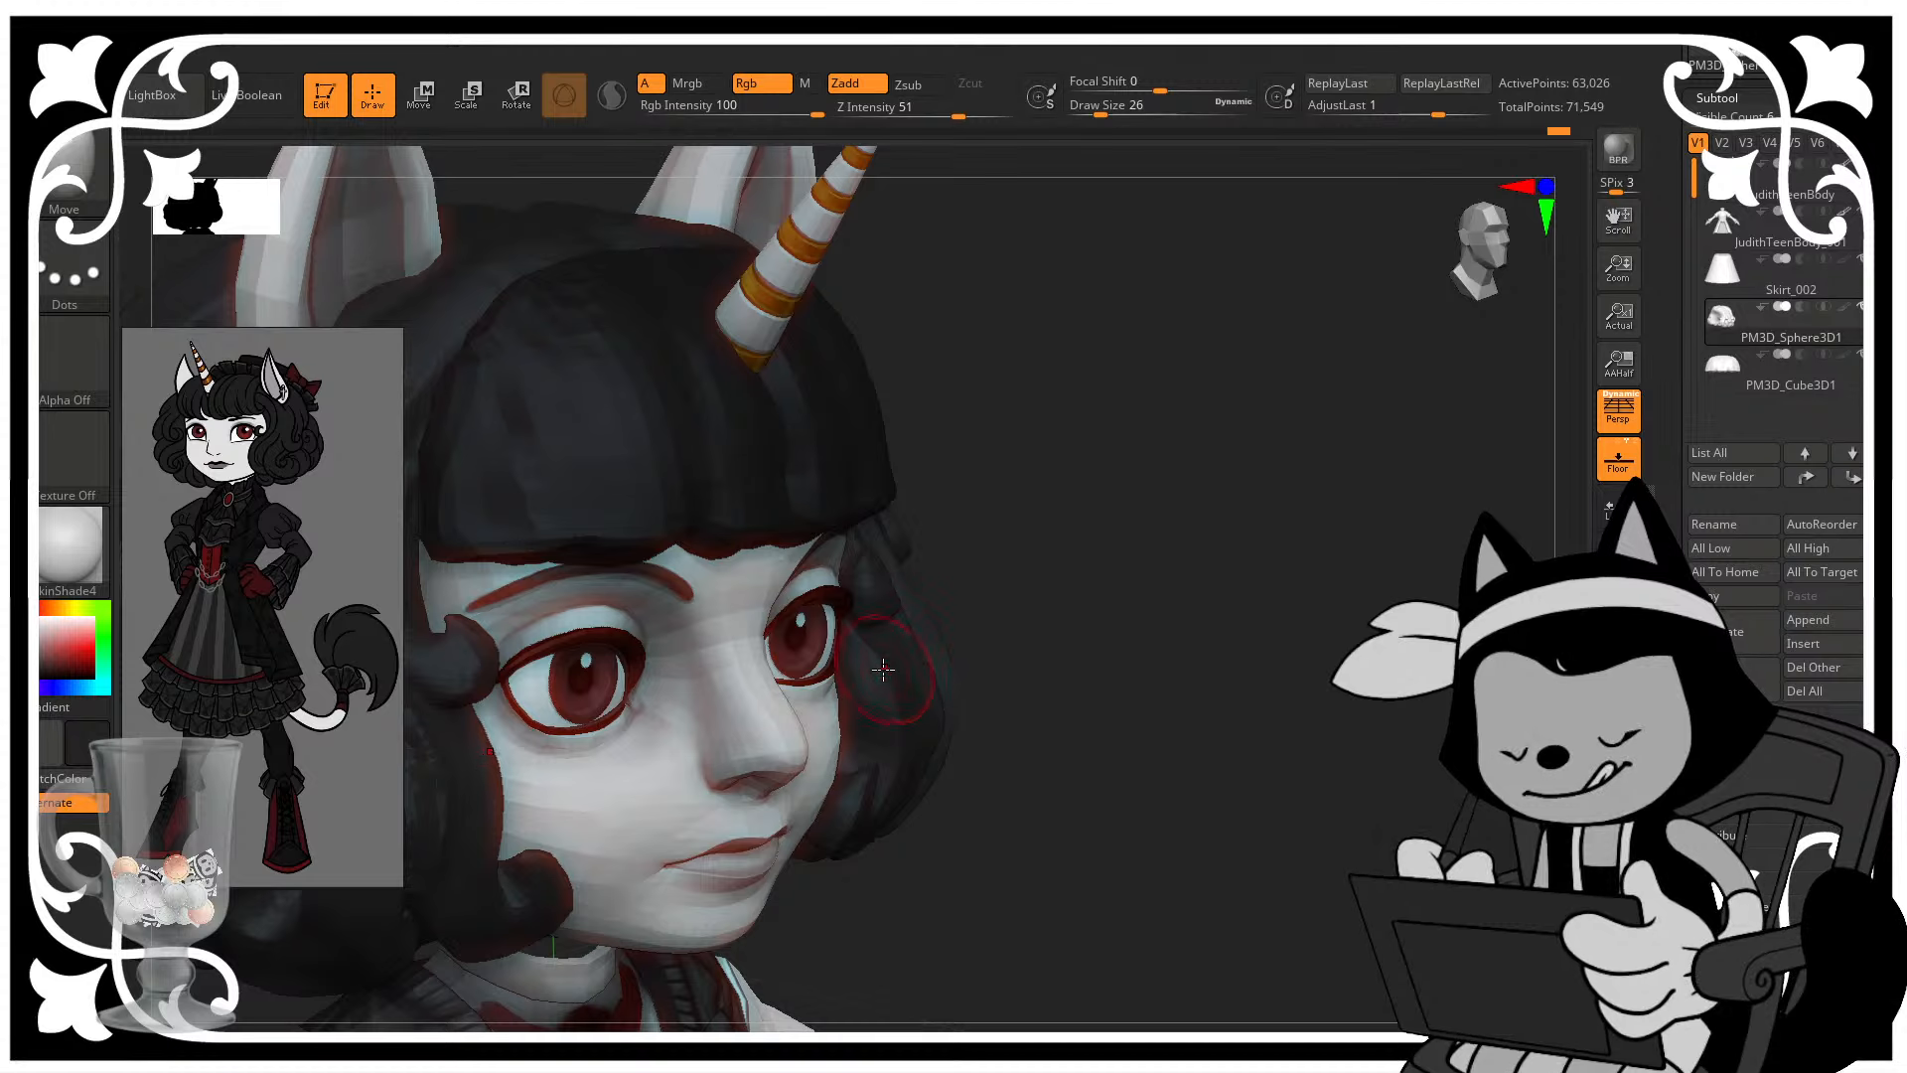
{"action": "left_click_drag", "start_coordinate": [1182, 556], "coordinate": [939, 547]}
{"action": "left_click_drag", "start_coordinate": [890, 672], "coordinate": [876, 674]}
{"action": "left_click_drag", "start_coordinate": [1356, 450], "coordinate": [1337, 421]}
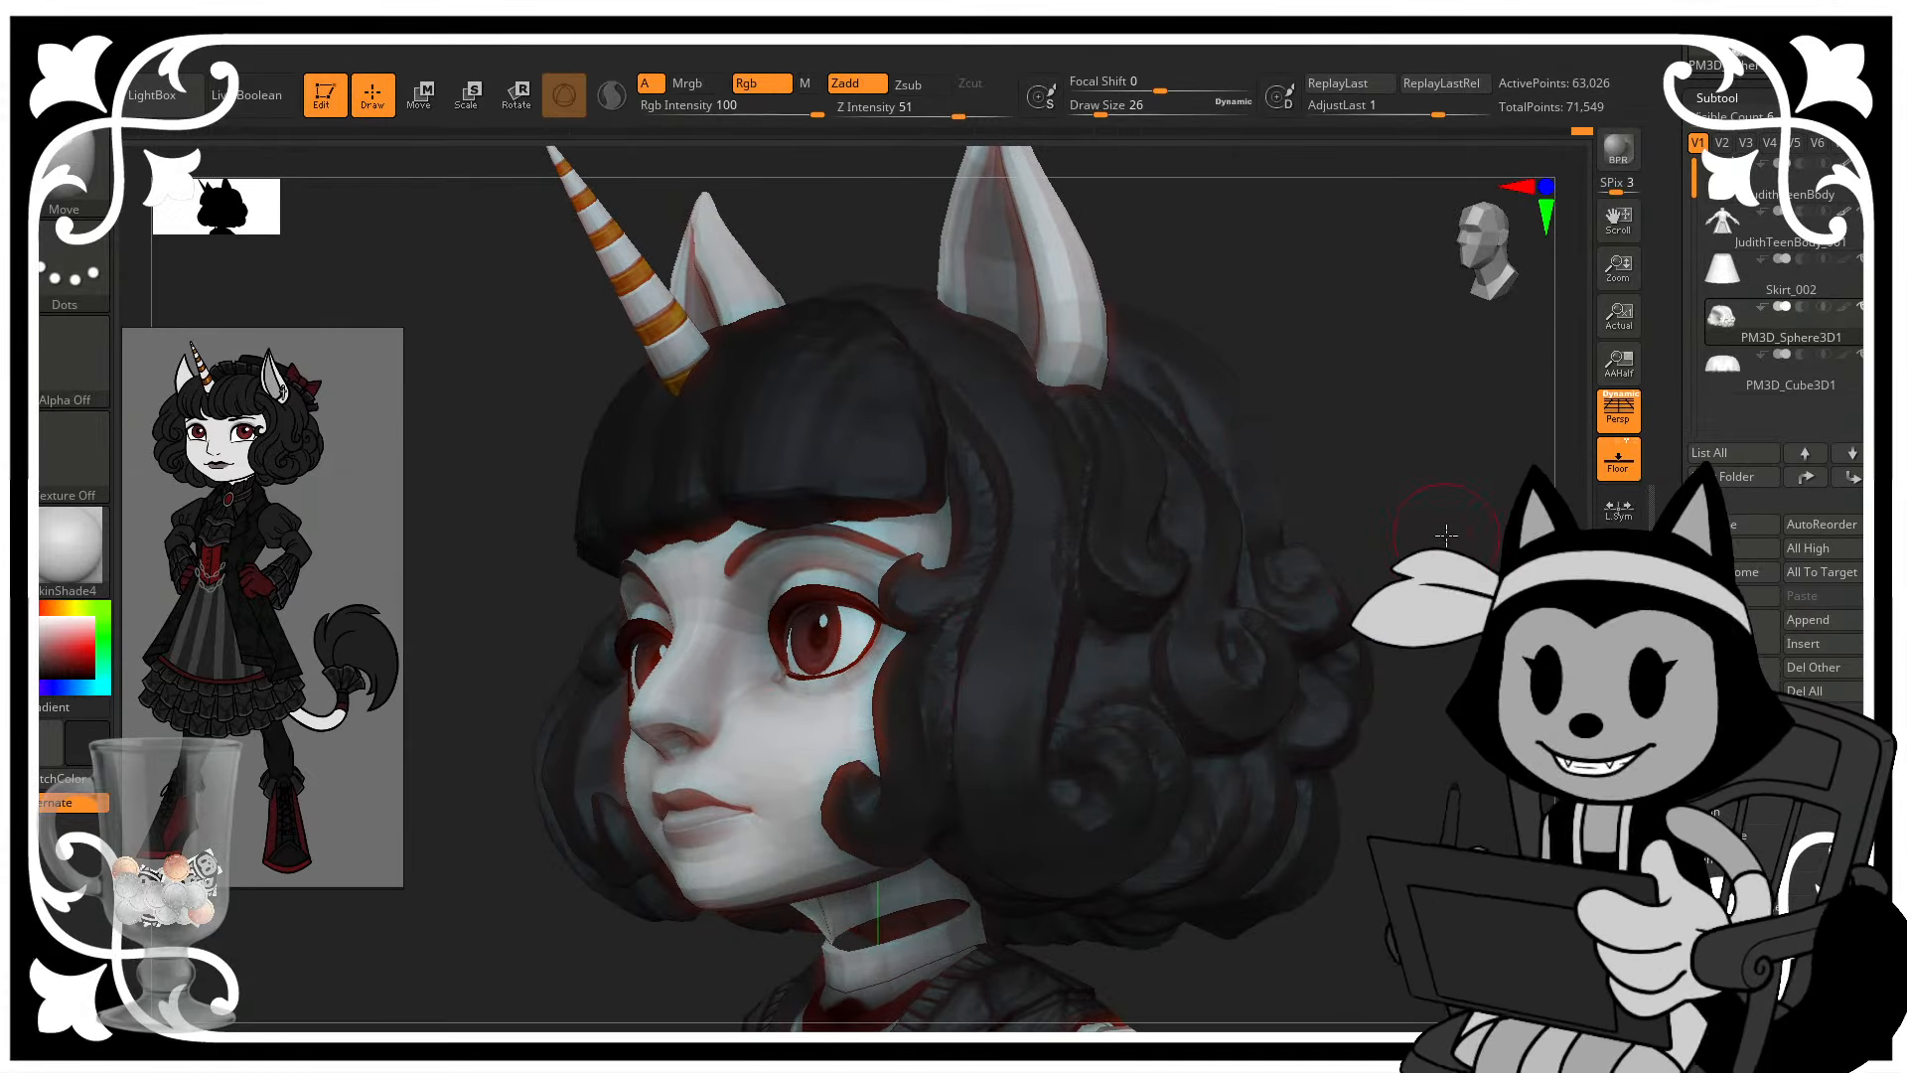
- Save the project with the reshaped face-framing curls
{"action": "left_click_drag", "start_coordinate": [1446, 537], "coordinate": [1416, 583]}
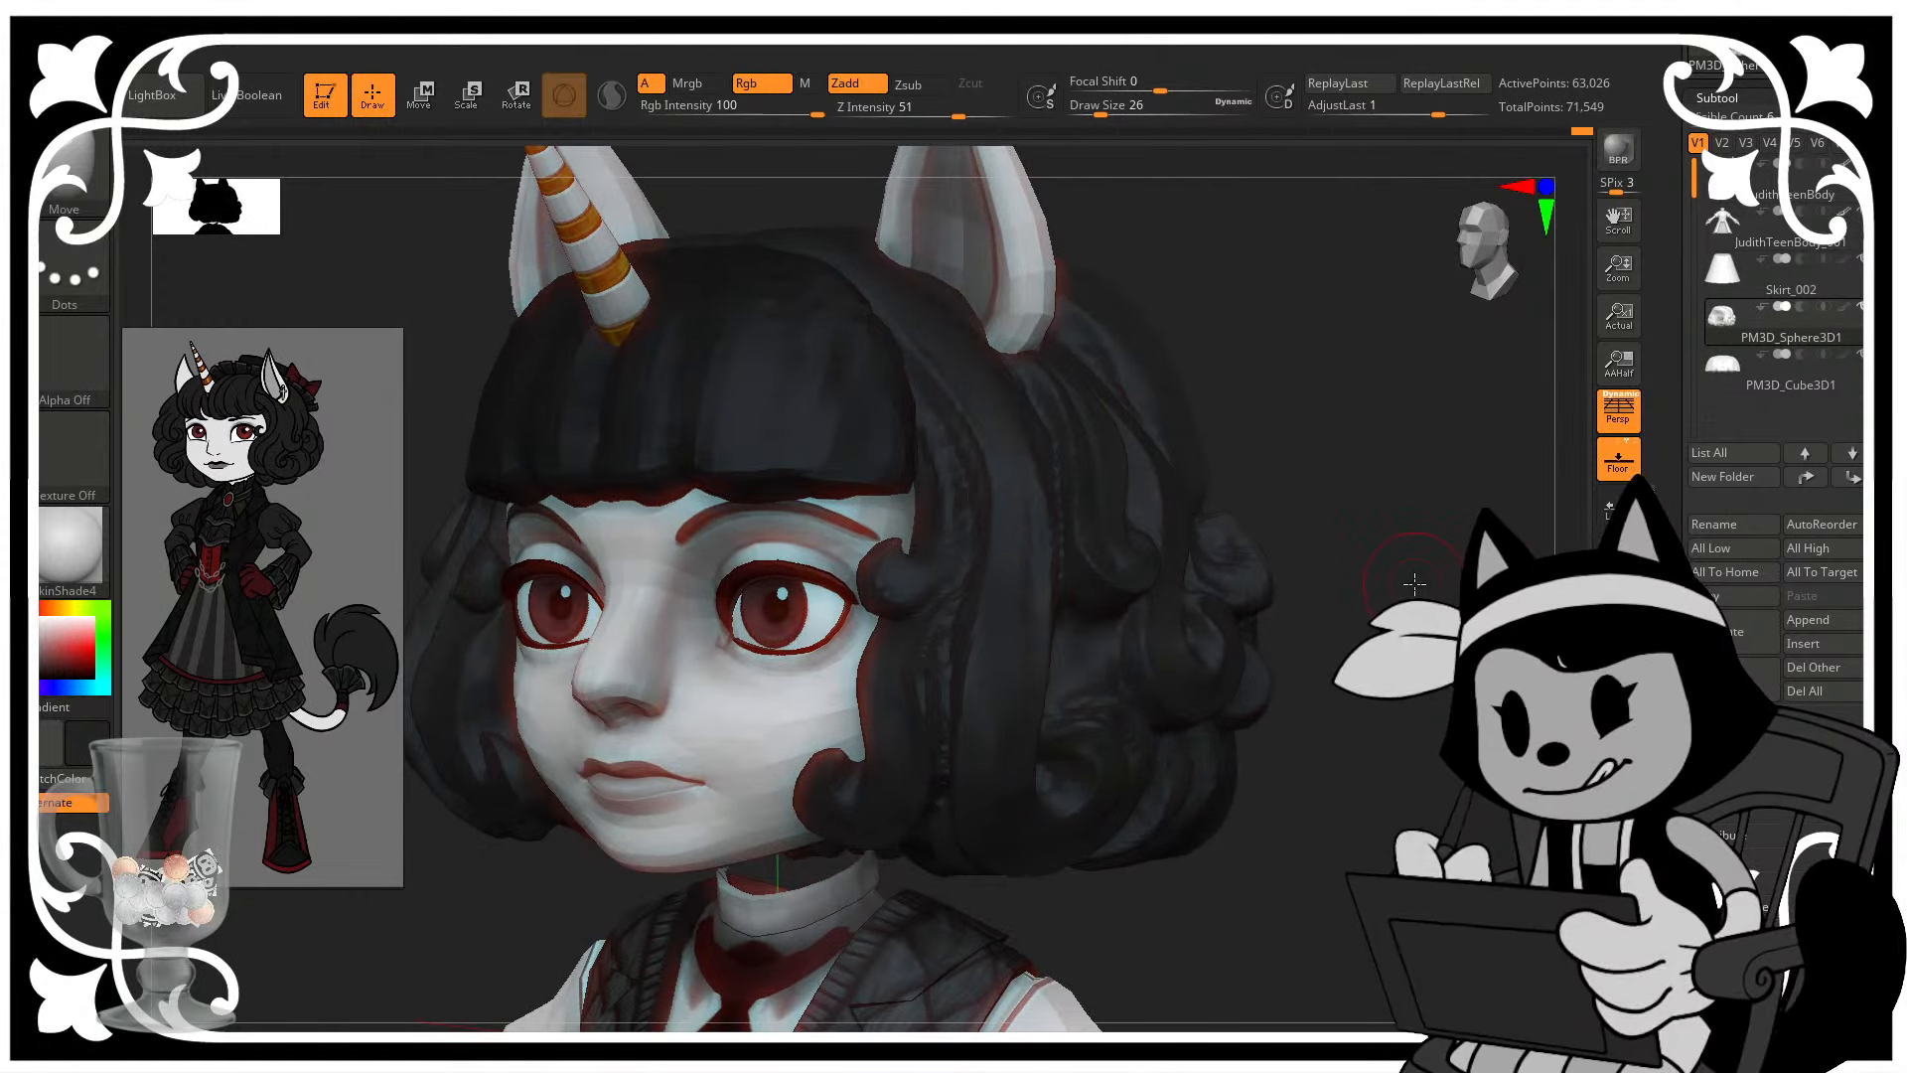
{"action": "key", "text": "ctrl"}
{"action": "key", "text": "ctrl+s"}
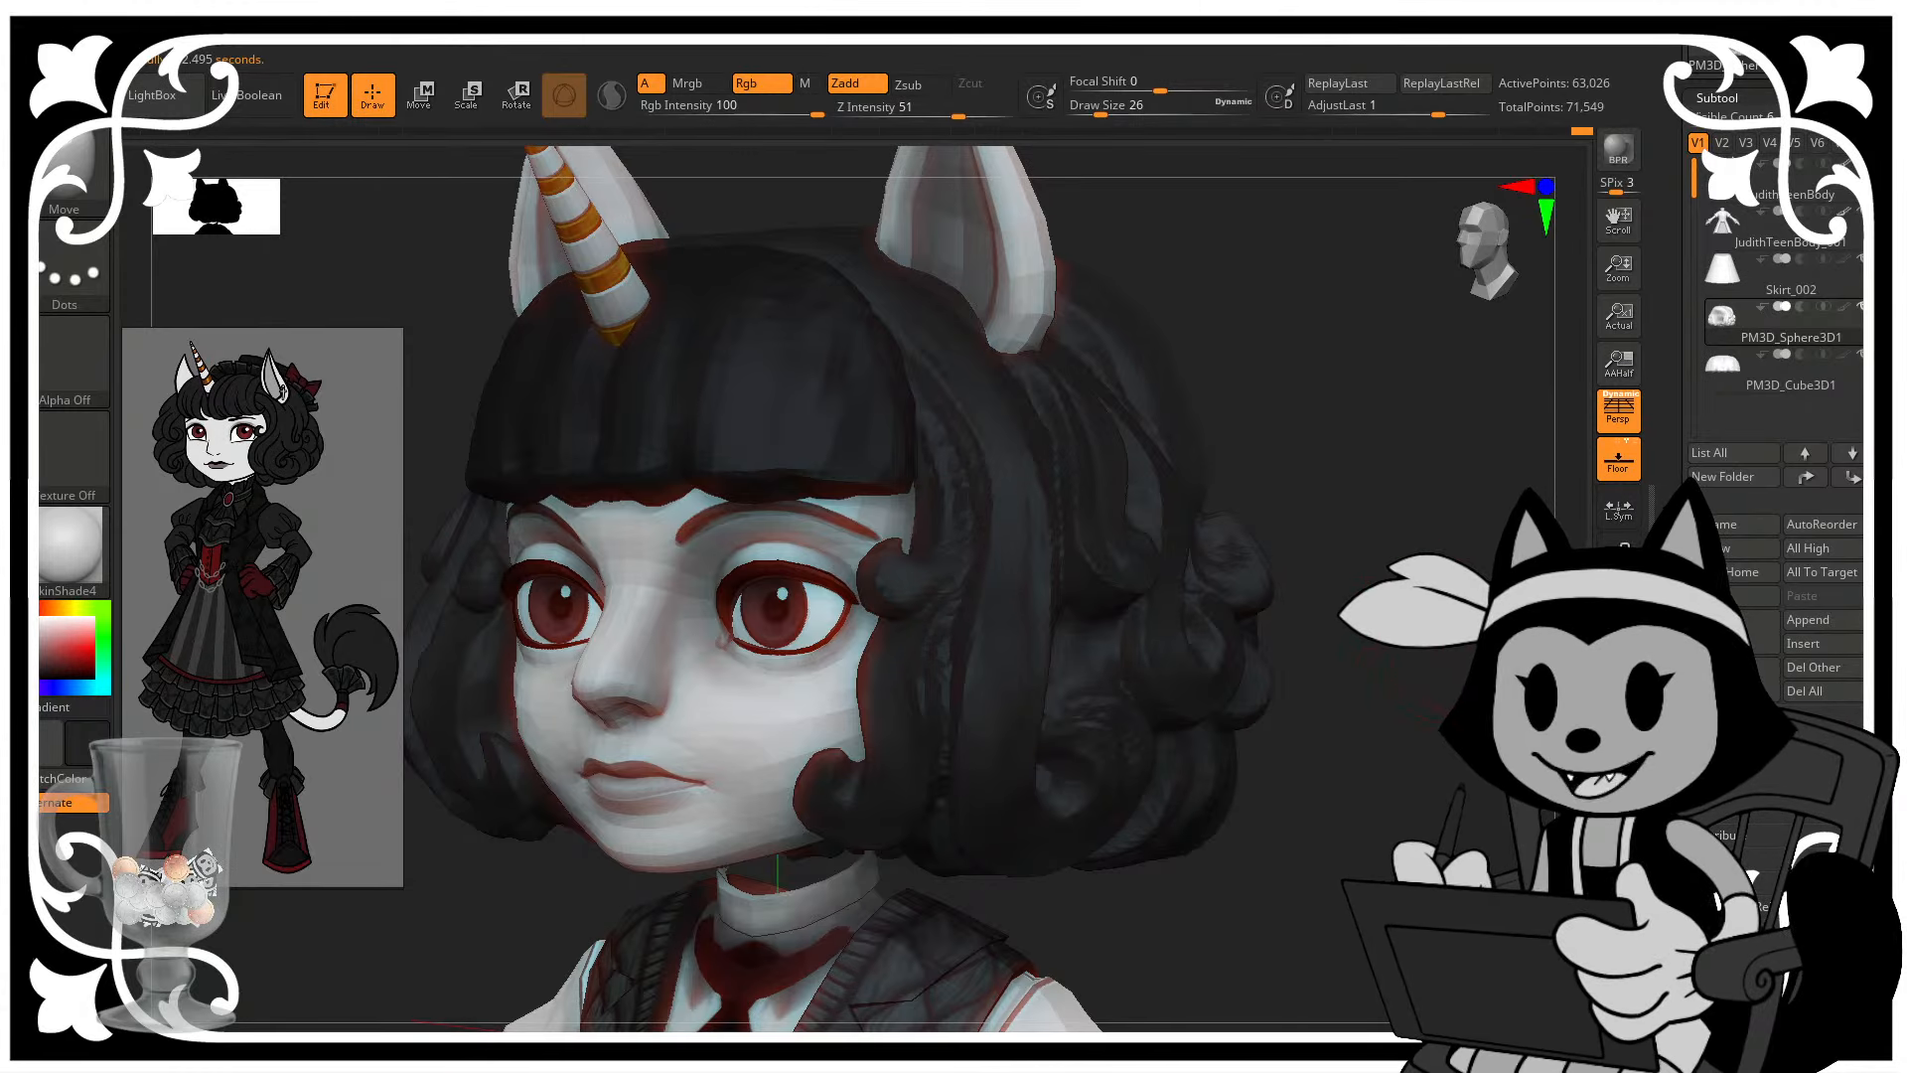
- Adjust the side silhouette of the hair below the ear with the Move brush at about draw size 62
{"action": "left_click_drag", "start_coordinate": [1391, 477], "coordinate": [1183, 423]}
{"action": "mouse_move", "coordinate": [1306, 526]}
{"action": "left_mouse_down"}
{"action": "mouse_move", "coordinate": [1341, 529]}
{"action": "mouse_move", "coordinate": [1418, 456]}
{"action": "mouse_move", "coordinate": [1480, 457]}
{"action": "left_mouse_up"}
{"action": "key", "text": "b"}
{"action": "key", "text": "m"}
{"action": "key", "text": "v"}
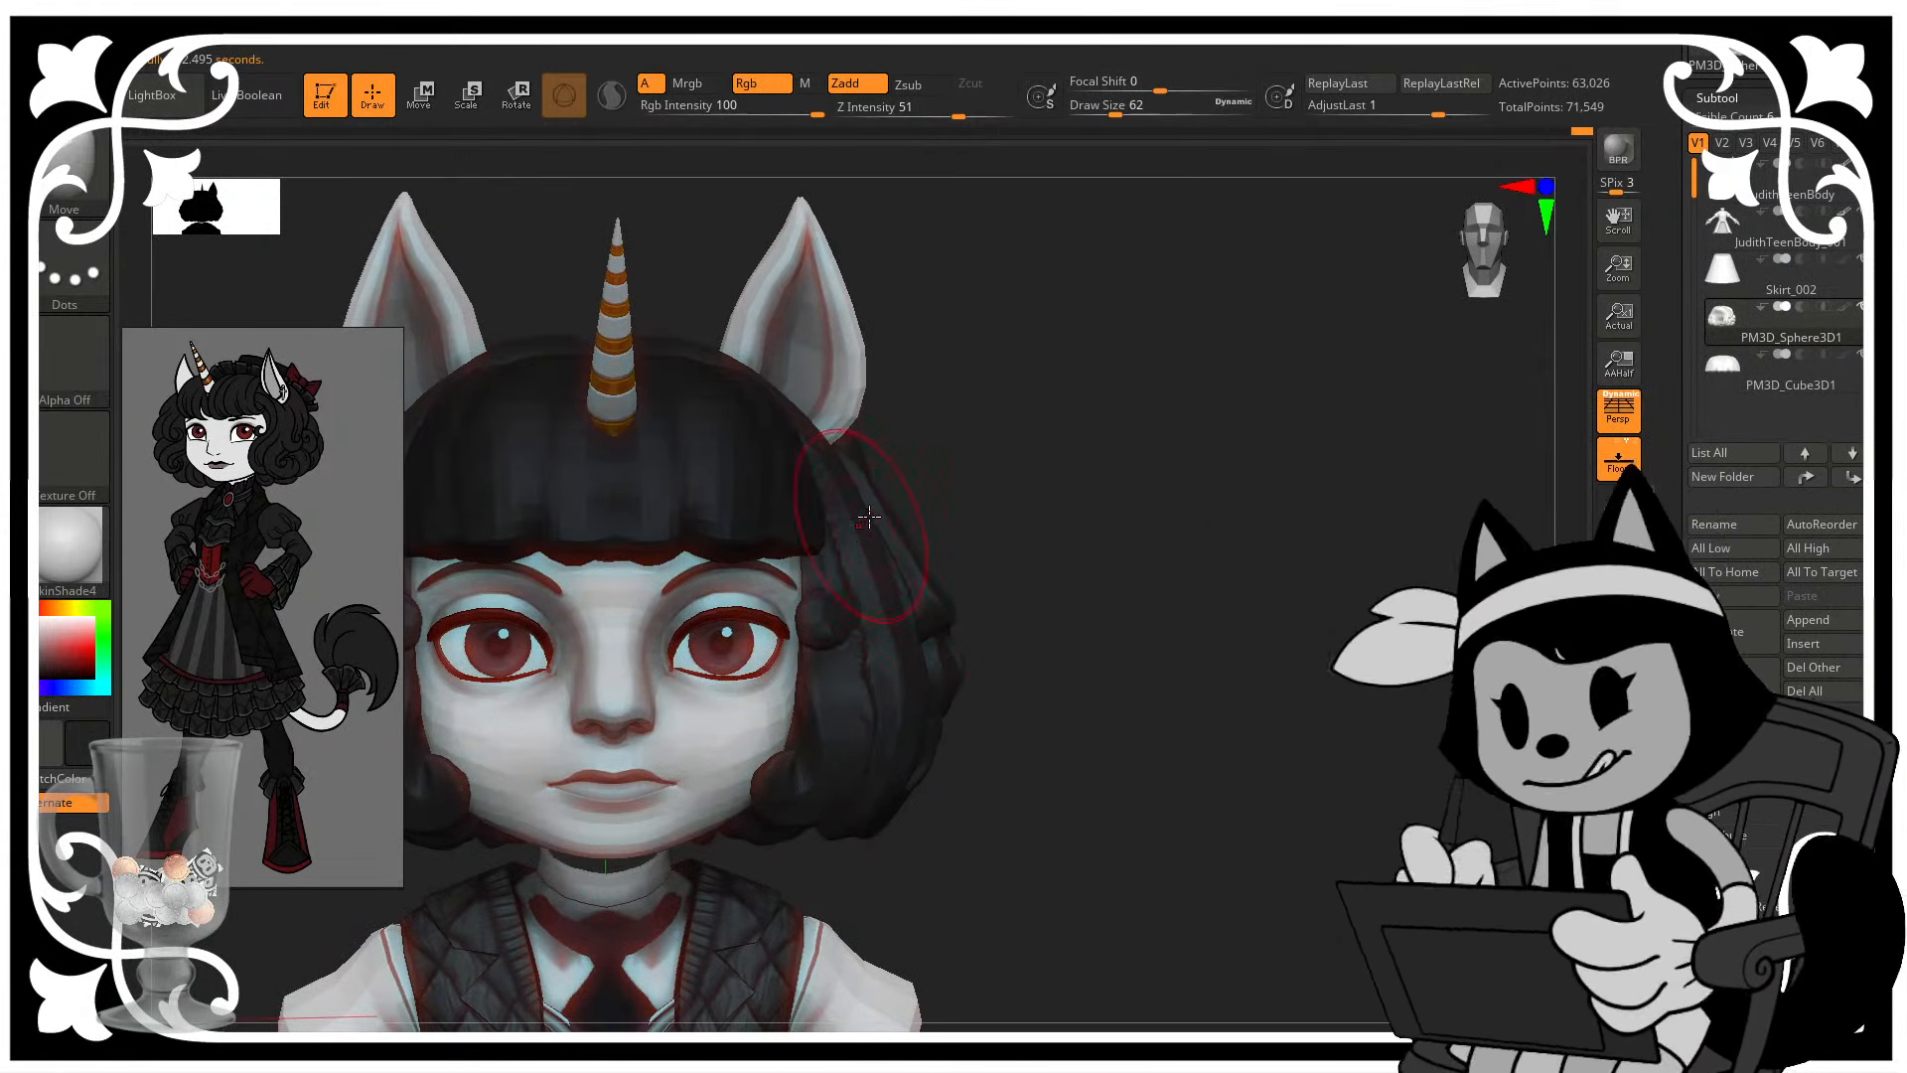
{"action": "left_click_drag", "start_coordinate": [1043, 415], "coordinate": [1010, 426]}
{"action": "left_click_drag", "start_coordinate": [1134, 400], "coordinate": [957, 397]}
{"action": "left_click_drag", "start_coordinate": [1063, 323], "coordinate": [1174, 337]}
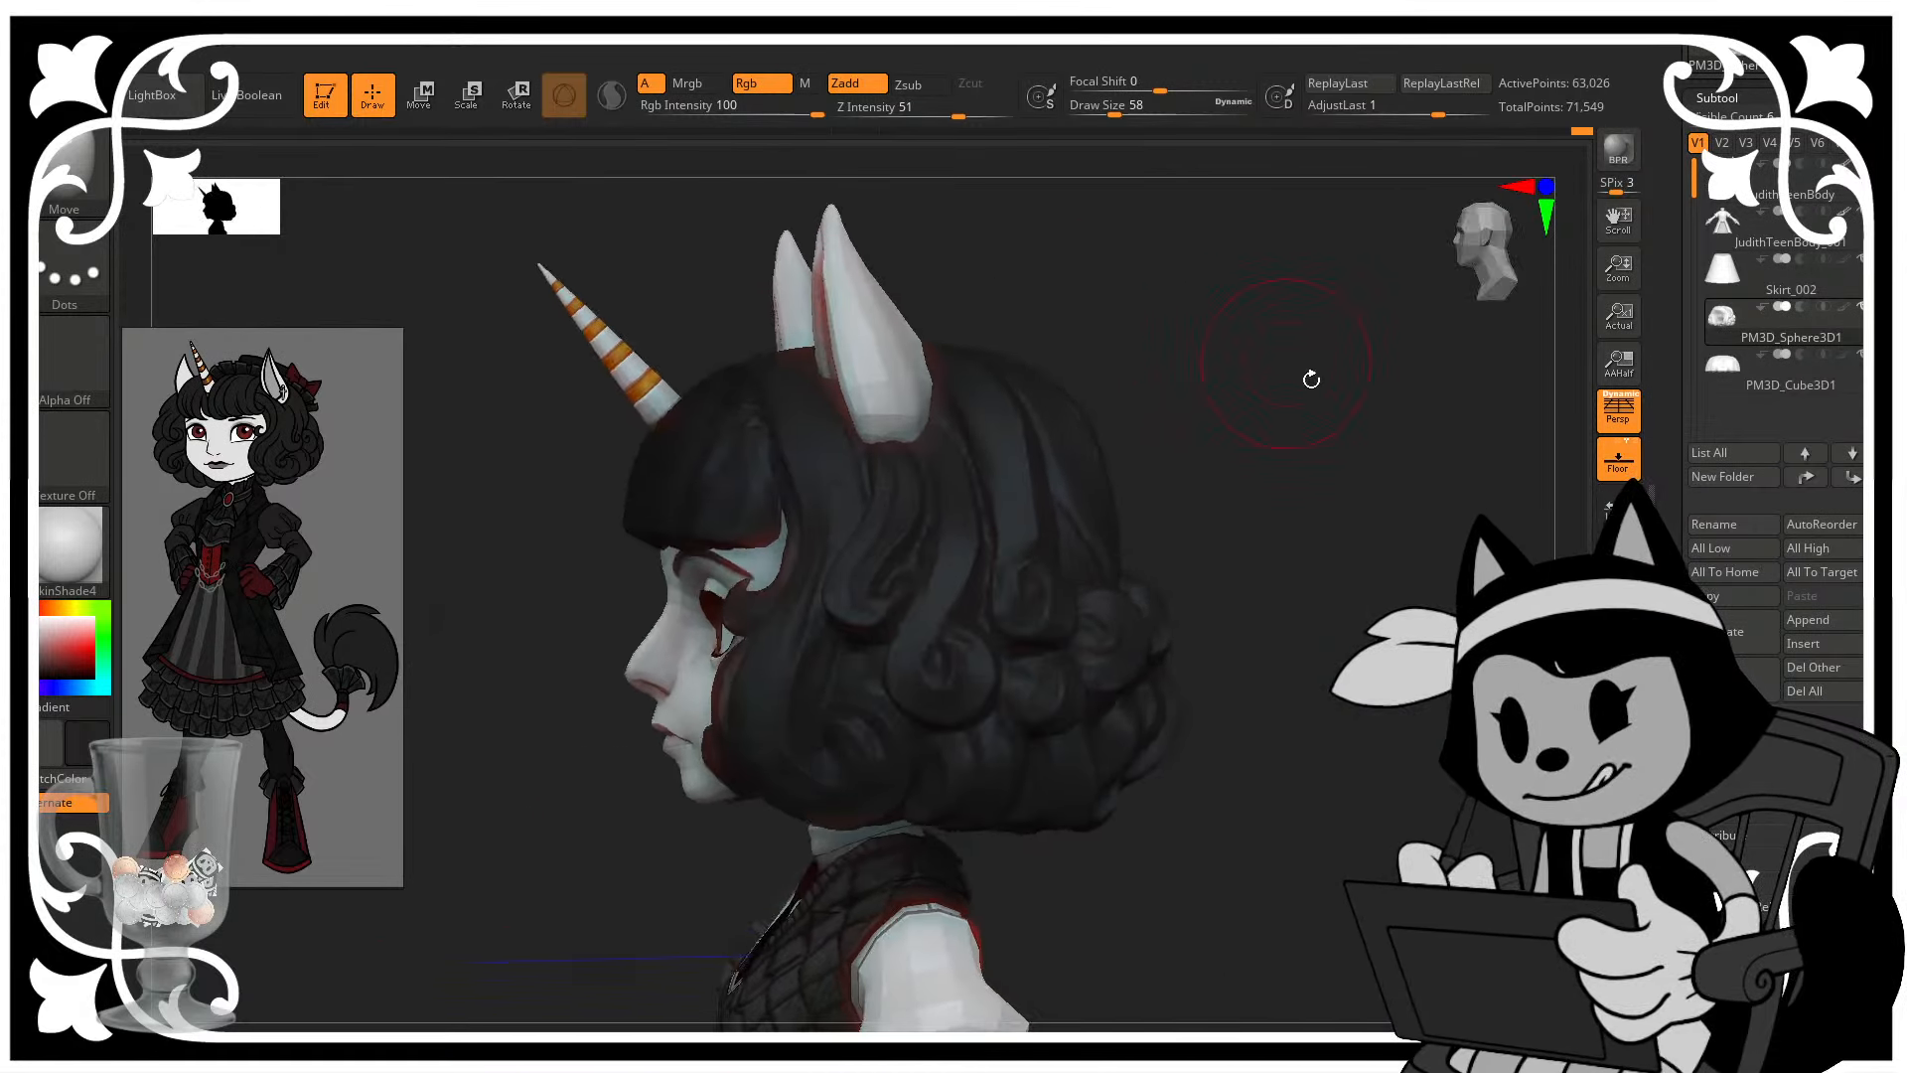
- Adjust the outline of the hair at the back of the head with the Move brush at draw size 70
{"action": "left_click_drag", "start_coordinate": [1312, 379], "coordinate": [1188, 383]}
{"action": "right_click_drag", "start_coordinate": [1188, 383], "coordinate": [1163, 383], "text": "shift"}
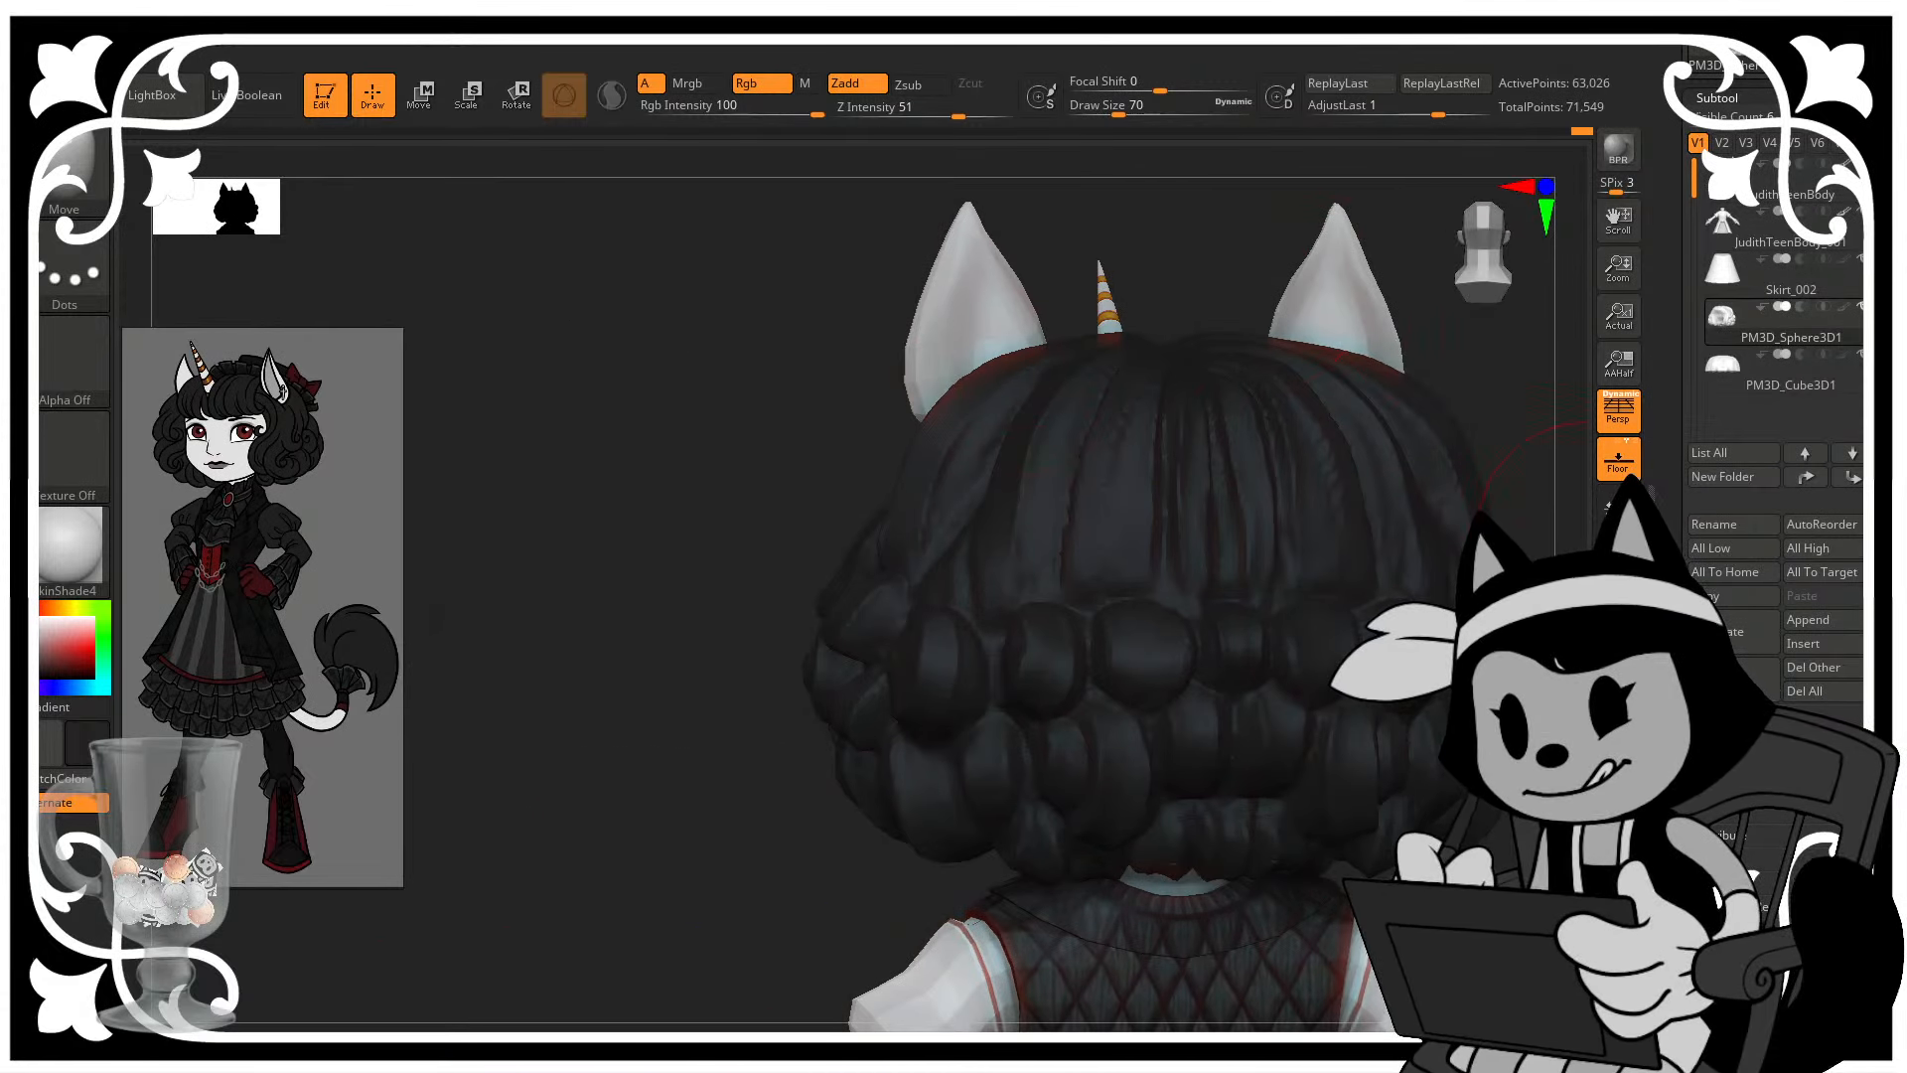
{"action": "right_click_drag", "start_coordinate": [994, 359], "coordinate": [994, 298], "text": "ctrl"}
{"action": "mouse_move", "coordinate": [1381, 387]}
{"action": "left_mouse_down", "text": "alt"}
{"action": "mouse_move", "coordinate": [1316, 447]}
{"action": "mouse_move", "coordinate": [1404, 467]}
{"action": "mouse_move", "coordinate": [1291, 438]}
{"action": "mouse_move", "coordinate": [1422, 611]}
{"action": "left_mouse_up", "text": "alt"}
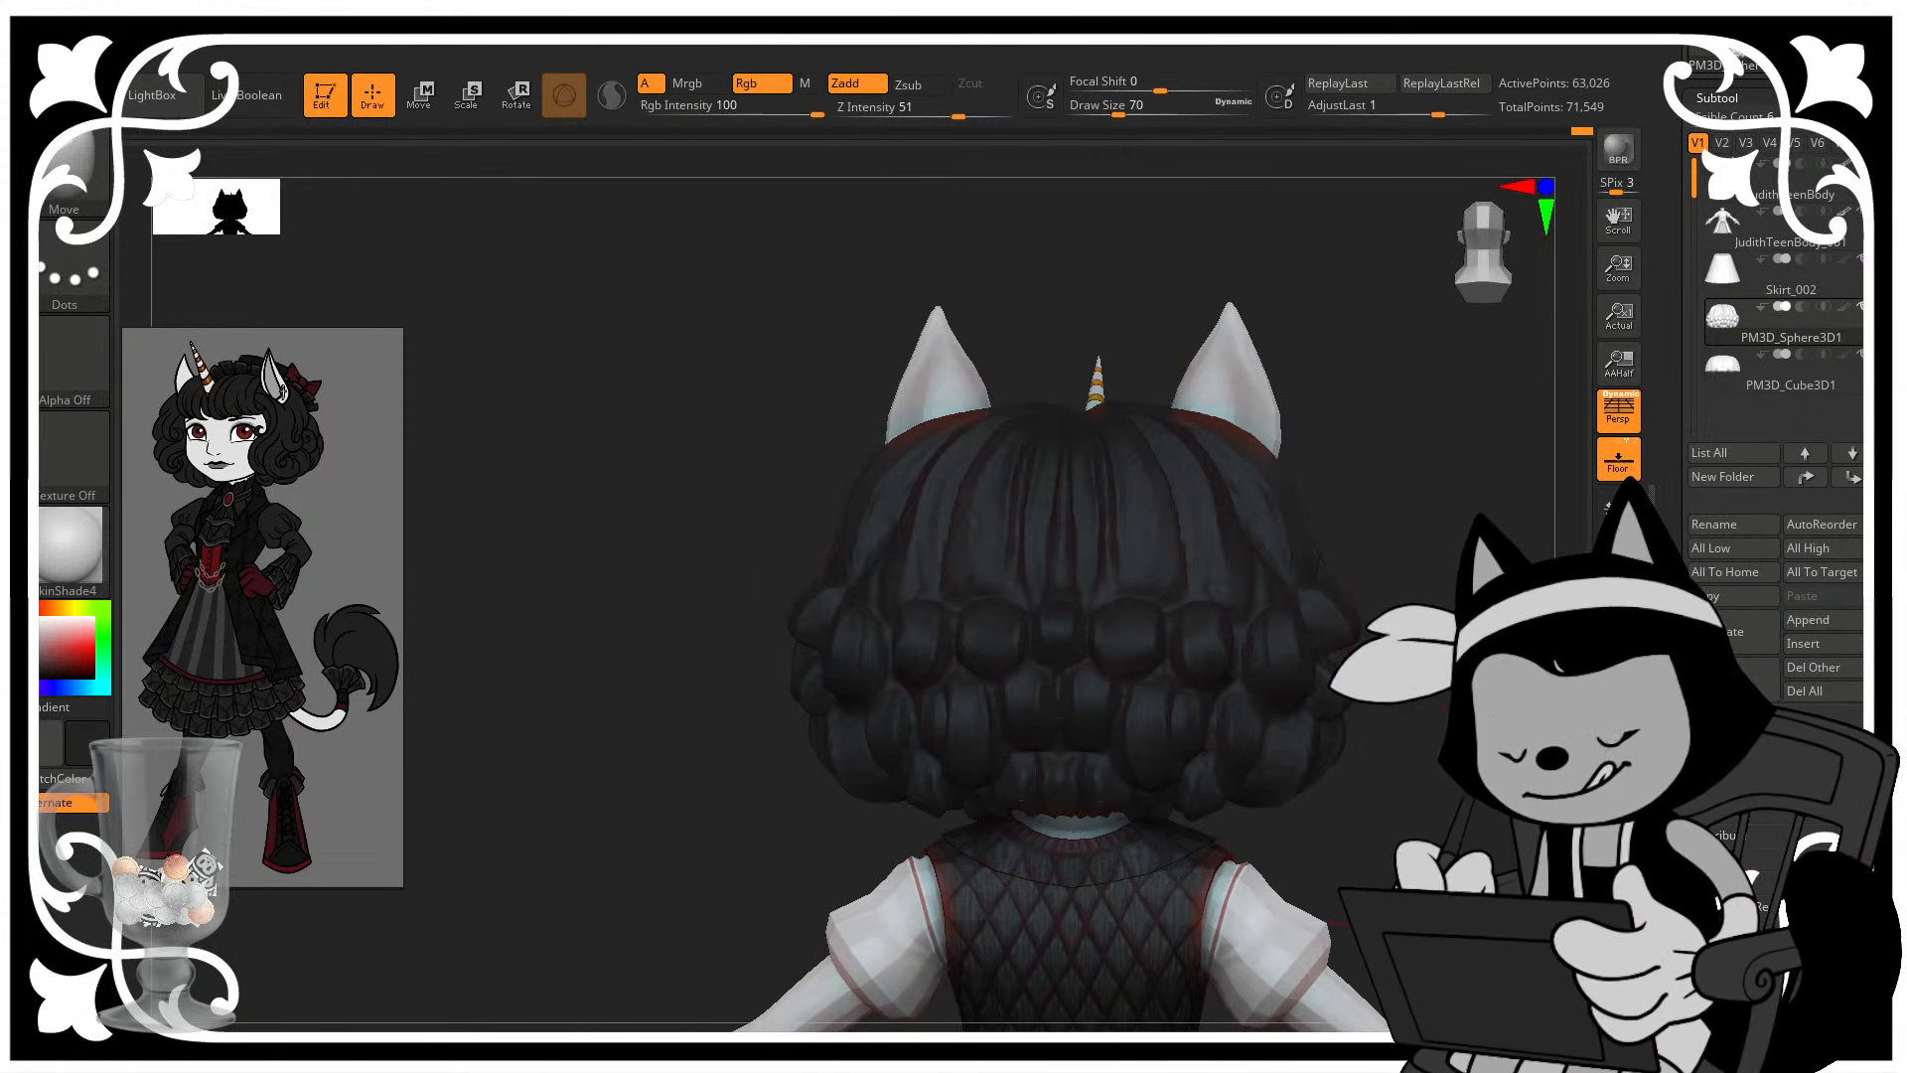
{"action": "right_click_drag", "start_coordinate": [1446, 645], "coordinate": [1460, 708], "text": "ctrl"}
{"action": "mouse_move", "coordinate": [1441, 557]}
{"action": "left_mouse_down"}
{"action": "mouse_move", "coordinate": [1440, 601]}
{"action": "mouse_move", "coordinate": [1490, 646]}
{"action": "mouse_move", "coordinate": [1378, 510]}
{"action": "mouse_move", "coordinate": [1427, 473]}
{"action": "mouse_move", "coordinate": [1452, 480]}
{"action": "left_mouse_up"}
{"action": "left_click_drag", "start_coordinate": [1248, 502], "coordinate": [1391, 586]}
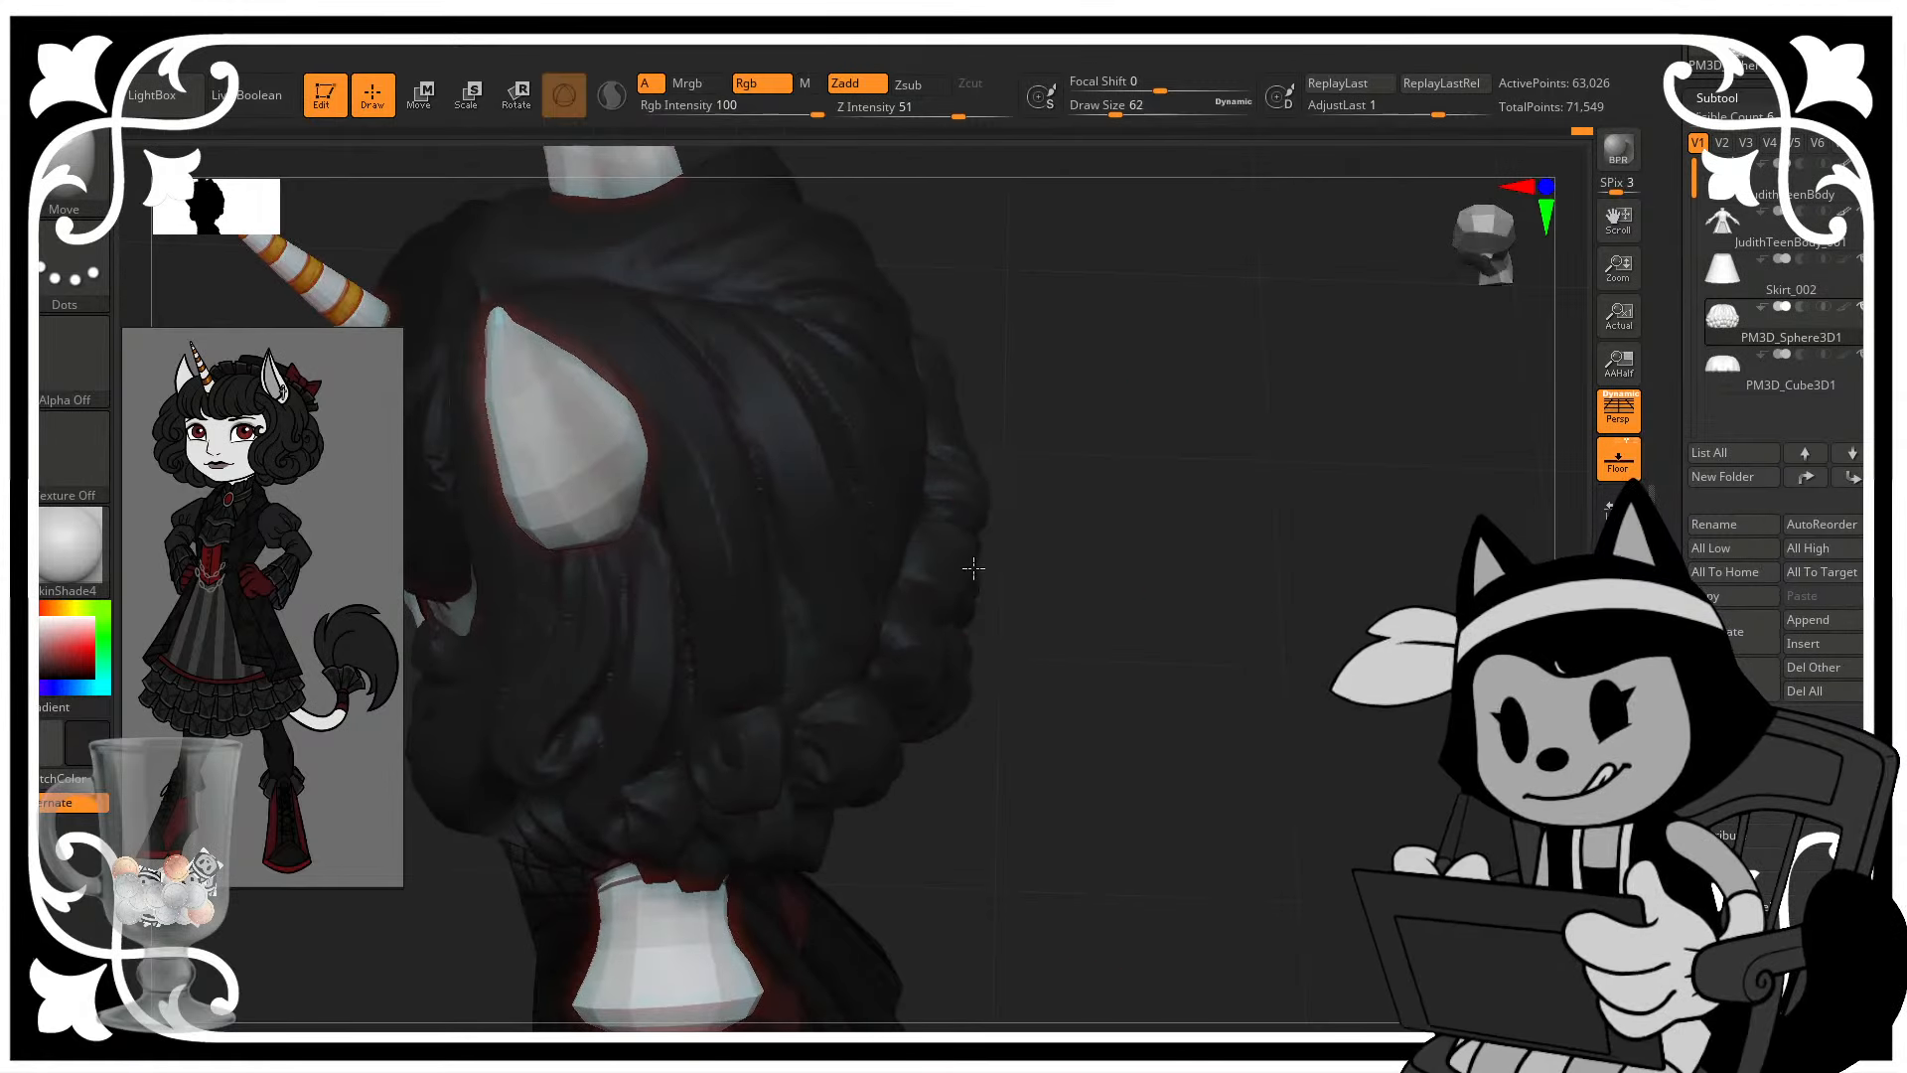
- Reshape the back strands and side curls with the Move brush at draw sizes 50 to 62
{"action": "left_click_drag", "start_coordinate": [1157, 553], "coordinate": [1001, 515]}
{"action": "left_click_drag", "start_coordinate": [742, 785], "coordinate": [1005, 534]}
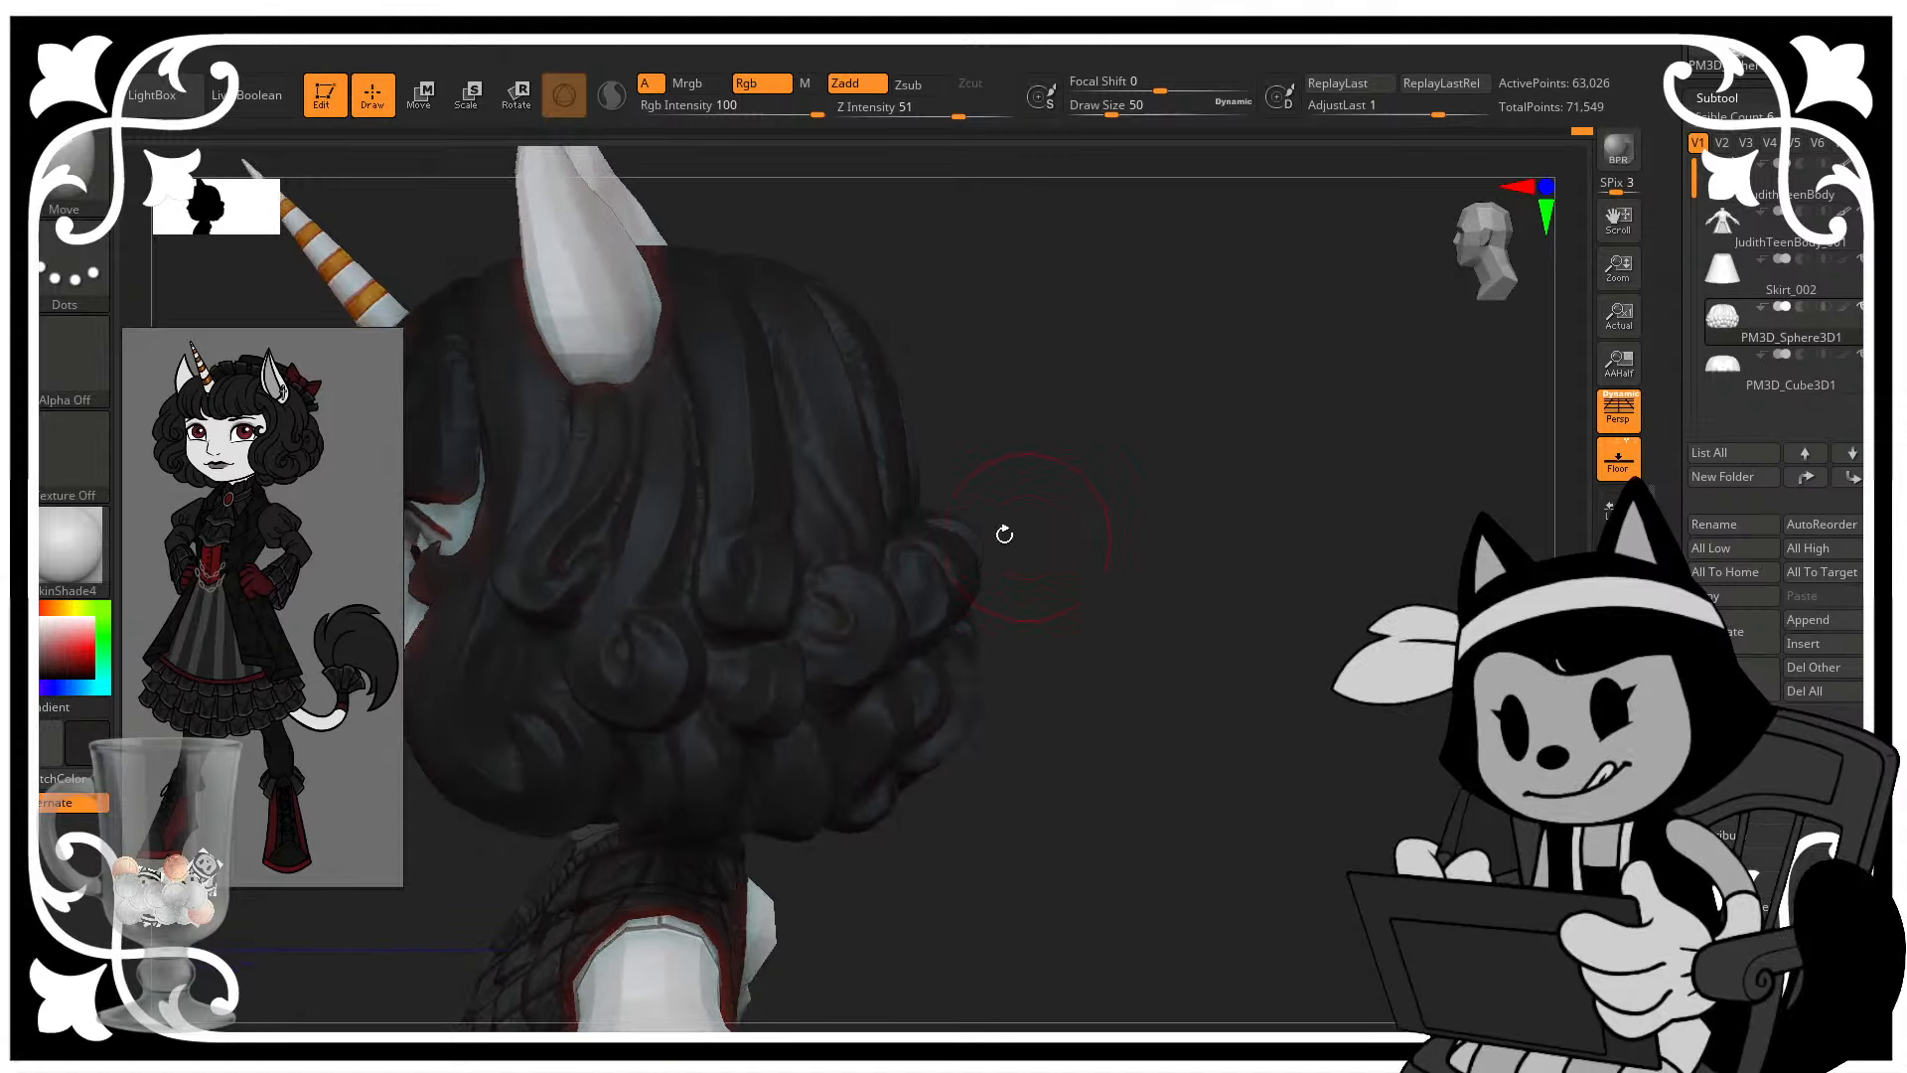
{"action": "left_click_drag", "start_coordinate": [1058, 456], "coordinate": [961, 453]}
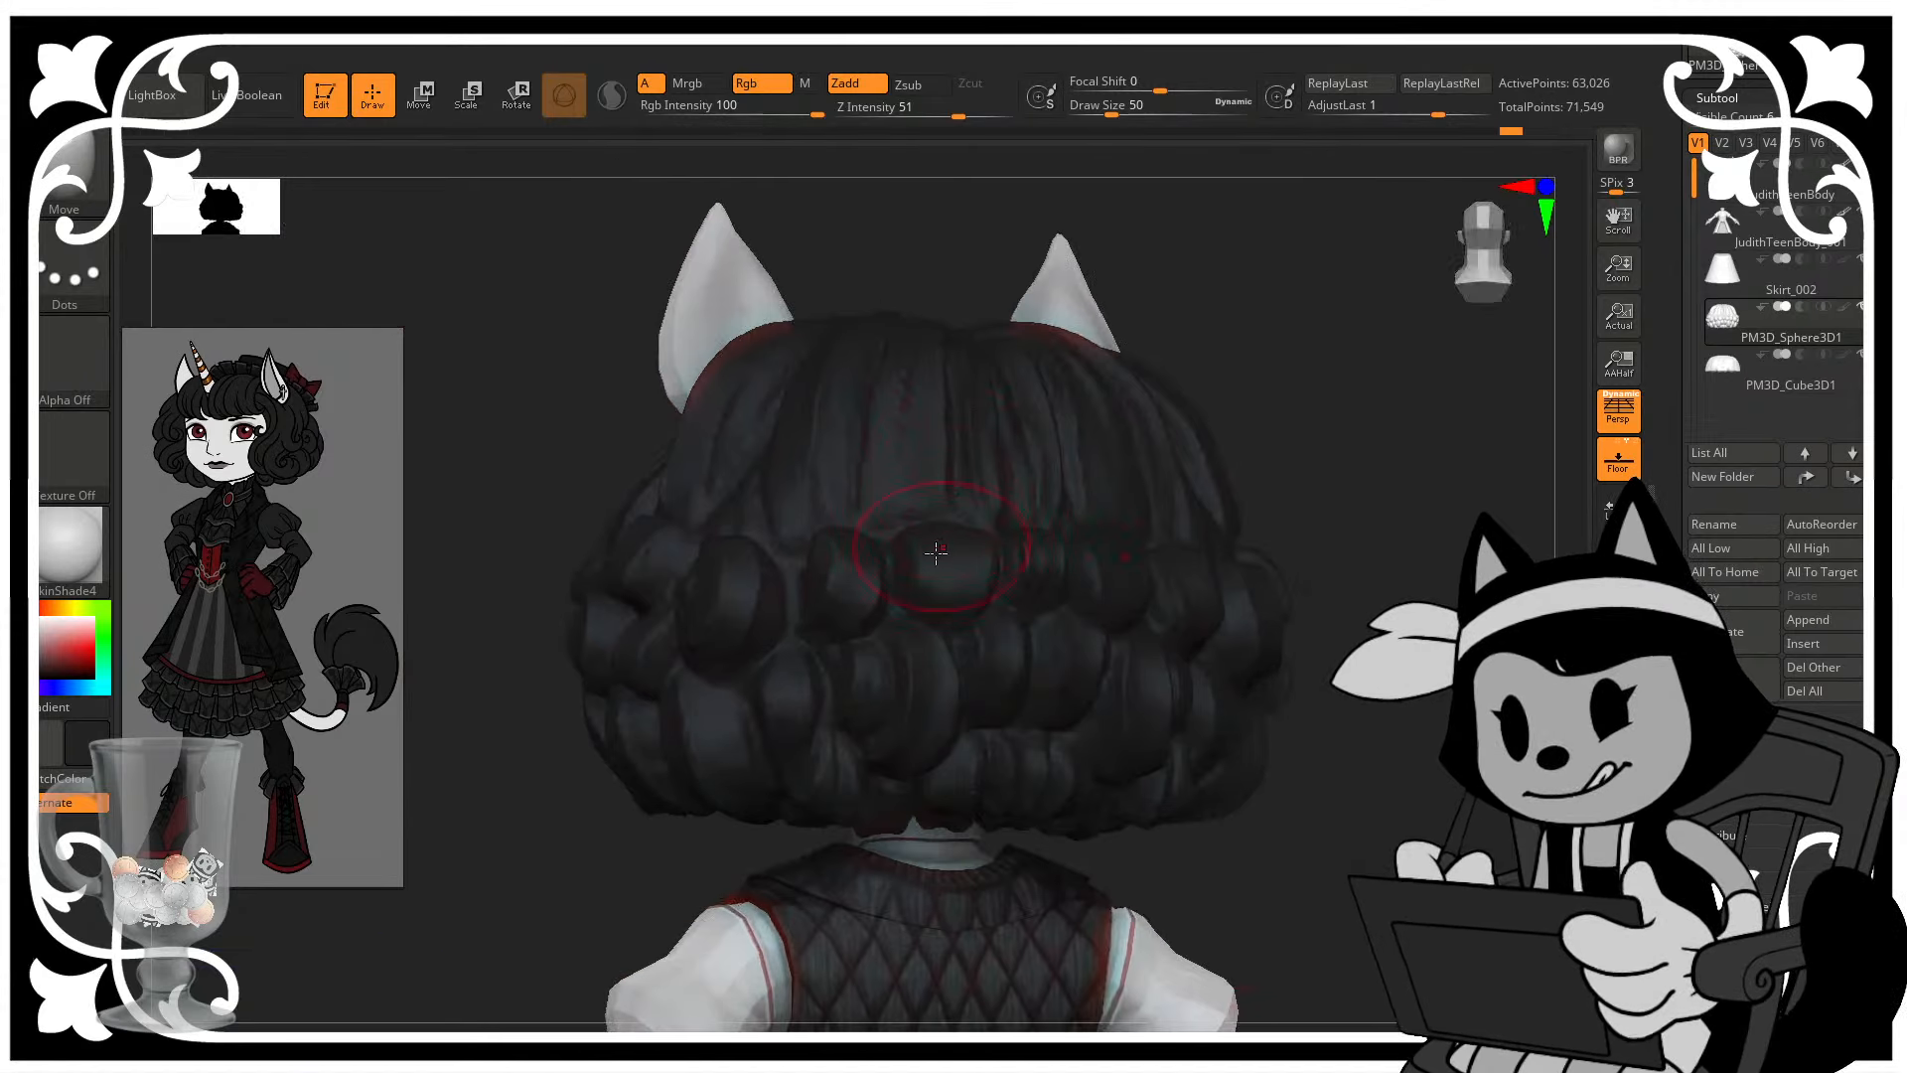
{"action": "left_click_drag", "start_coordinate": [1290, 375], "coordinate": [1087, 429]}
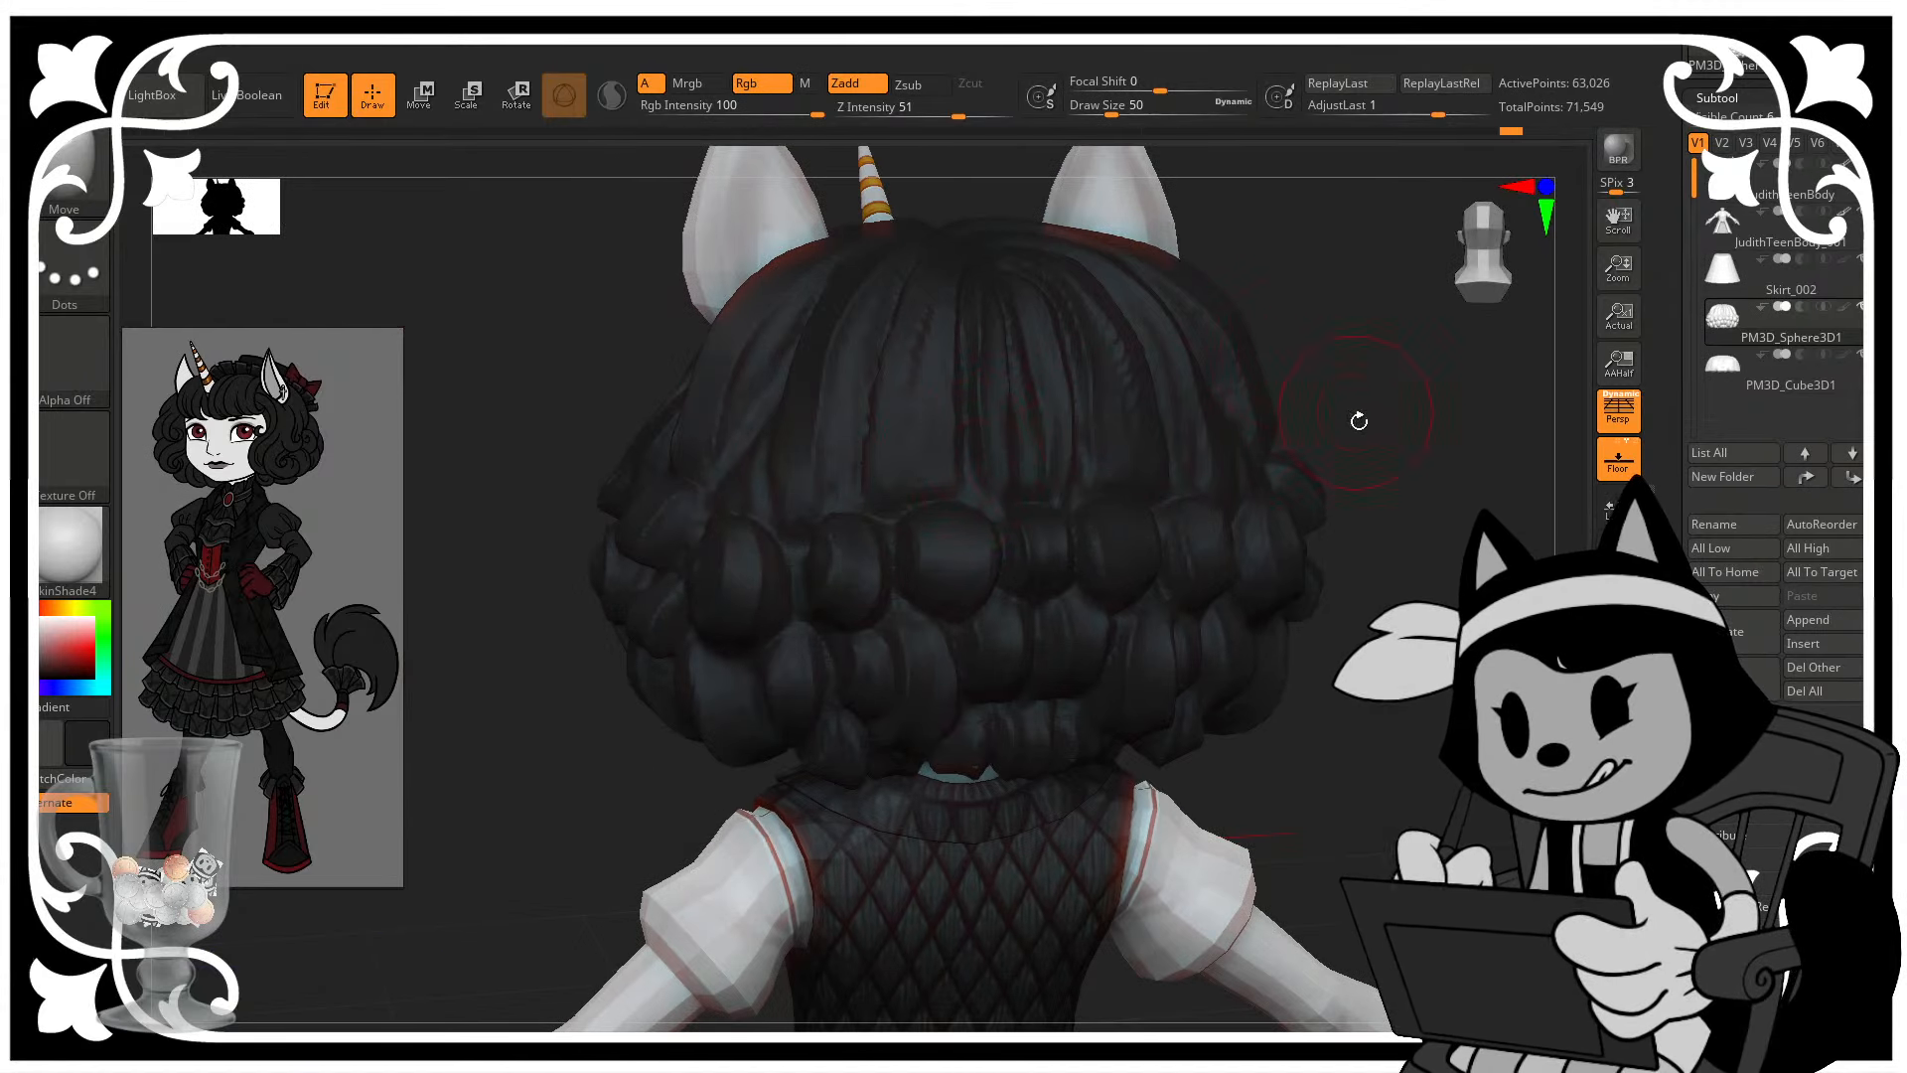
{"action": "left_click_drag", "start_coordinate": [1359, 421], "coordinate": [967, 426]}
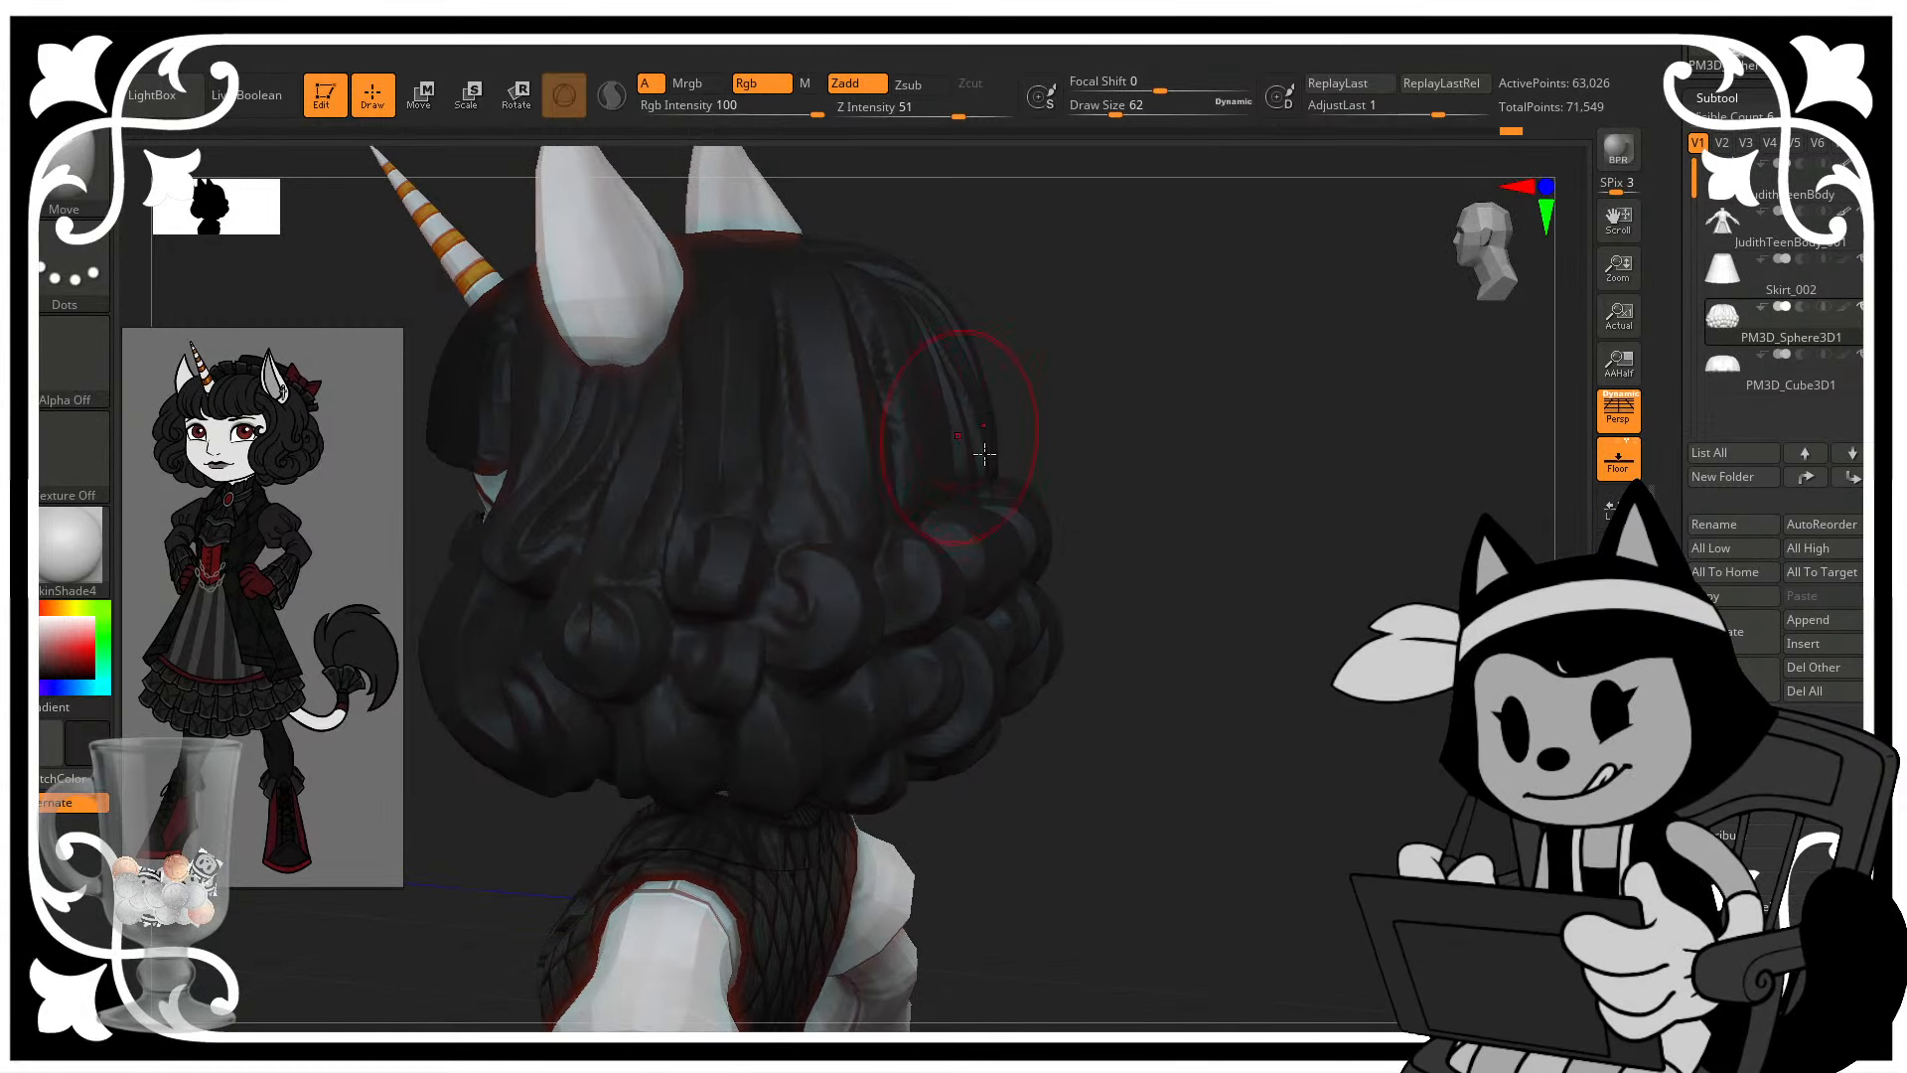
{"action": "mouse_move", "coordinate": [1239, 559]}
{"action": "left_mouse_down", "text": "alt"}
{"action": "mouse_move", "coordinate": [1238, 646]}
{"action": "mouse_move", "coordinate": [1261, 586]}
{"action": "mouse_move", "coordinate": [1277, 625]}
{"action": "left_mouse_up", "text": "alt"}
- Carve the strand groove behind the ear down to the curls with the DamStandard brush at draw size 18
{"action": "left_click", "coordinate": [73, 171]}
{"action": "key", "text": "d"}
{"action": "key", "text": "s"}
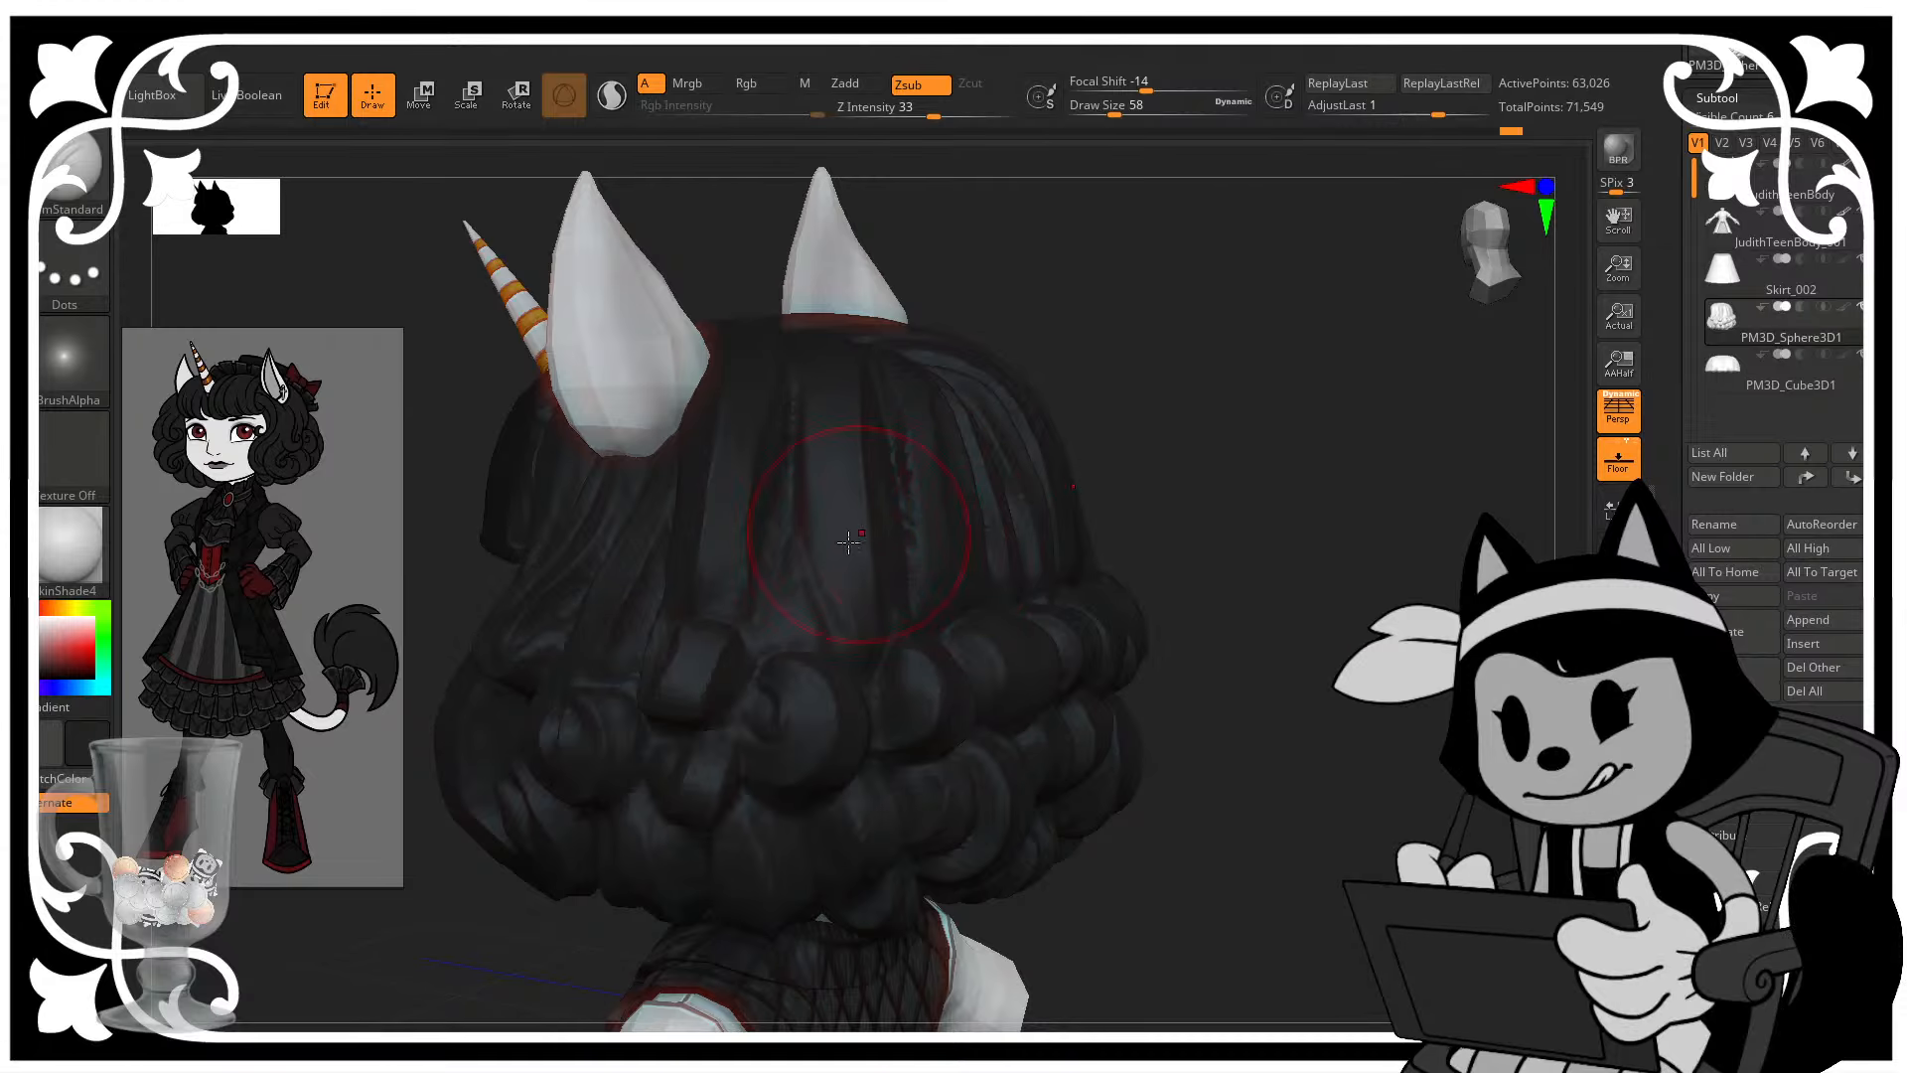
{"action": "key", "text": "bracketleft"}
{"action": "key", "text": "bracketleft"}
{"action": "key", "text": "bracketleft"}
{"action": "key", "text": "bracketleft"}
{"action": "left_click_drag", "start_coordinate": [820, 624], "coordinate": [796, 397]}
{"action": "left_click_drag", "start_coordinate": [1033, 295], "coordinate": [1029, 347]}
{"action": "key", "text": "ctrl+z"}
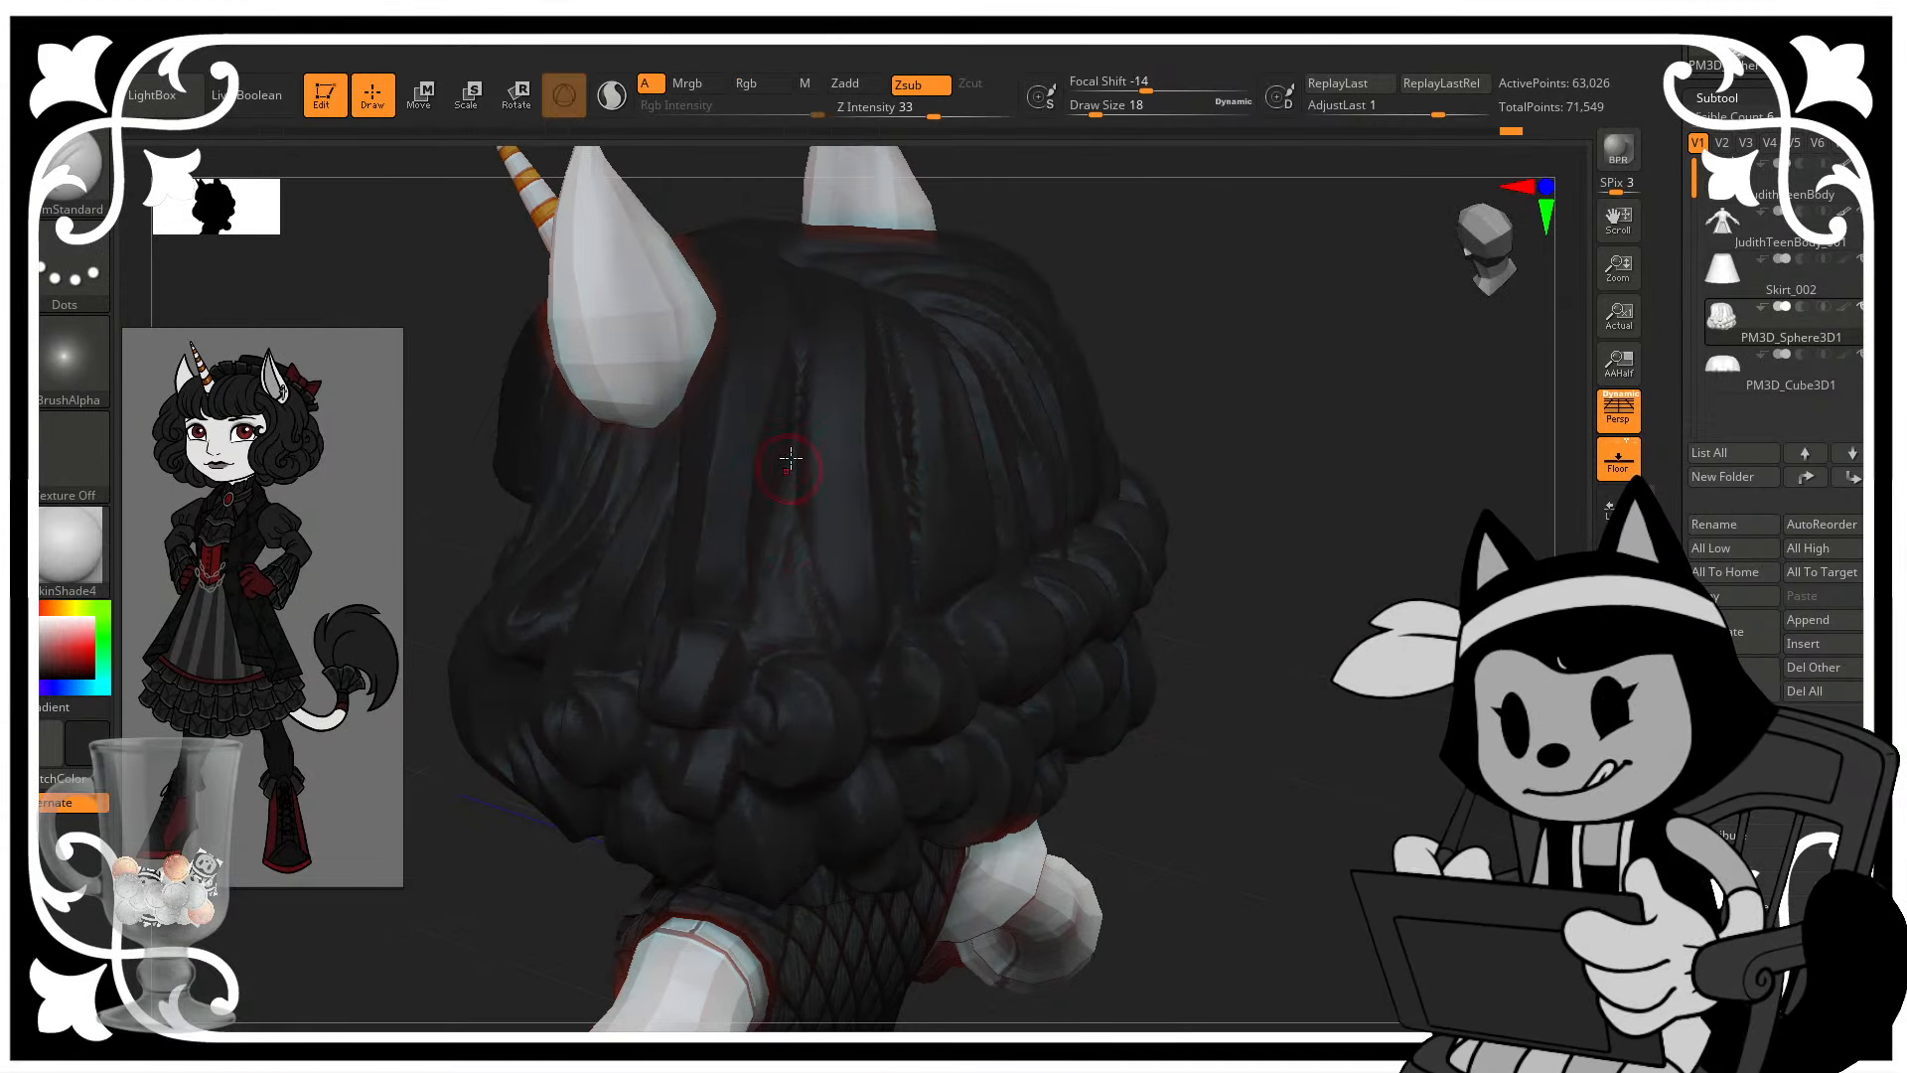
{"action": "left_click_drag", "start_coordinate": [826, 612], "coordinate": [812, 308]}
{"action": "left_click_drag", "start_coordinate": [1071, 246], "coordinate": [1035, 243]}
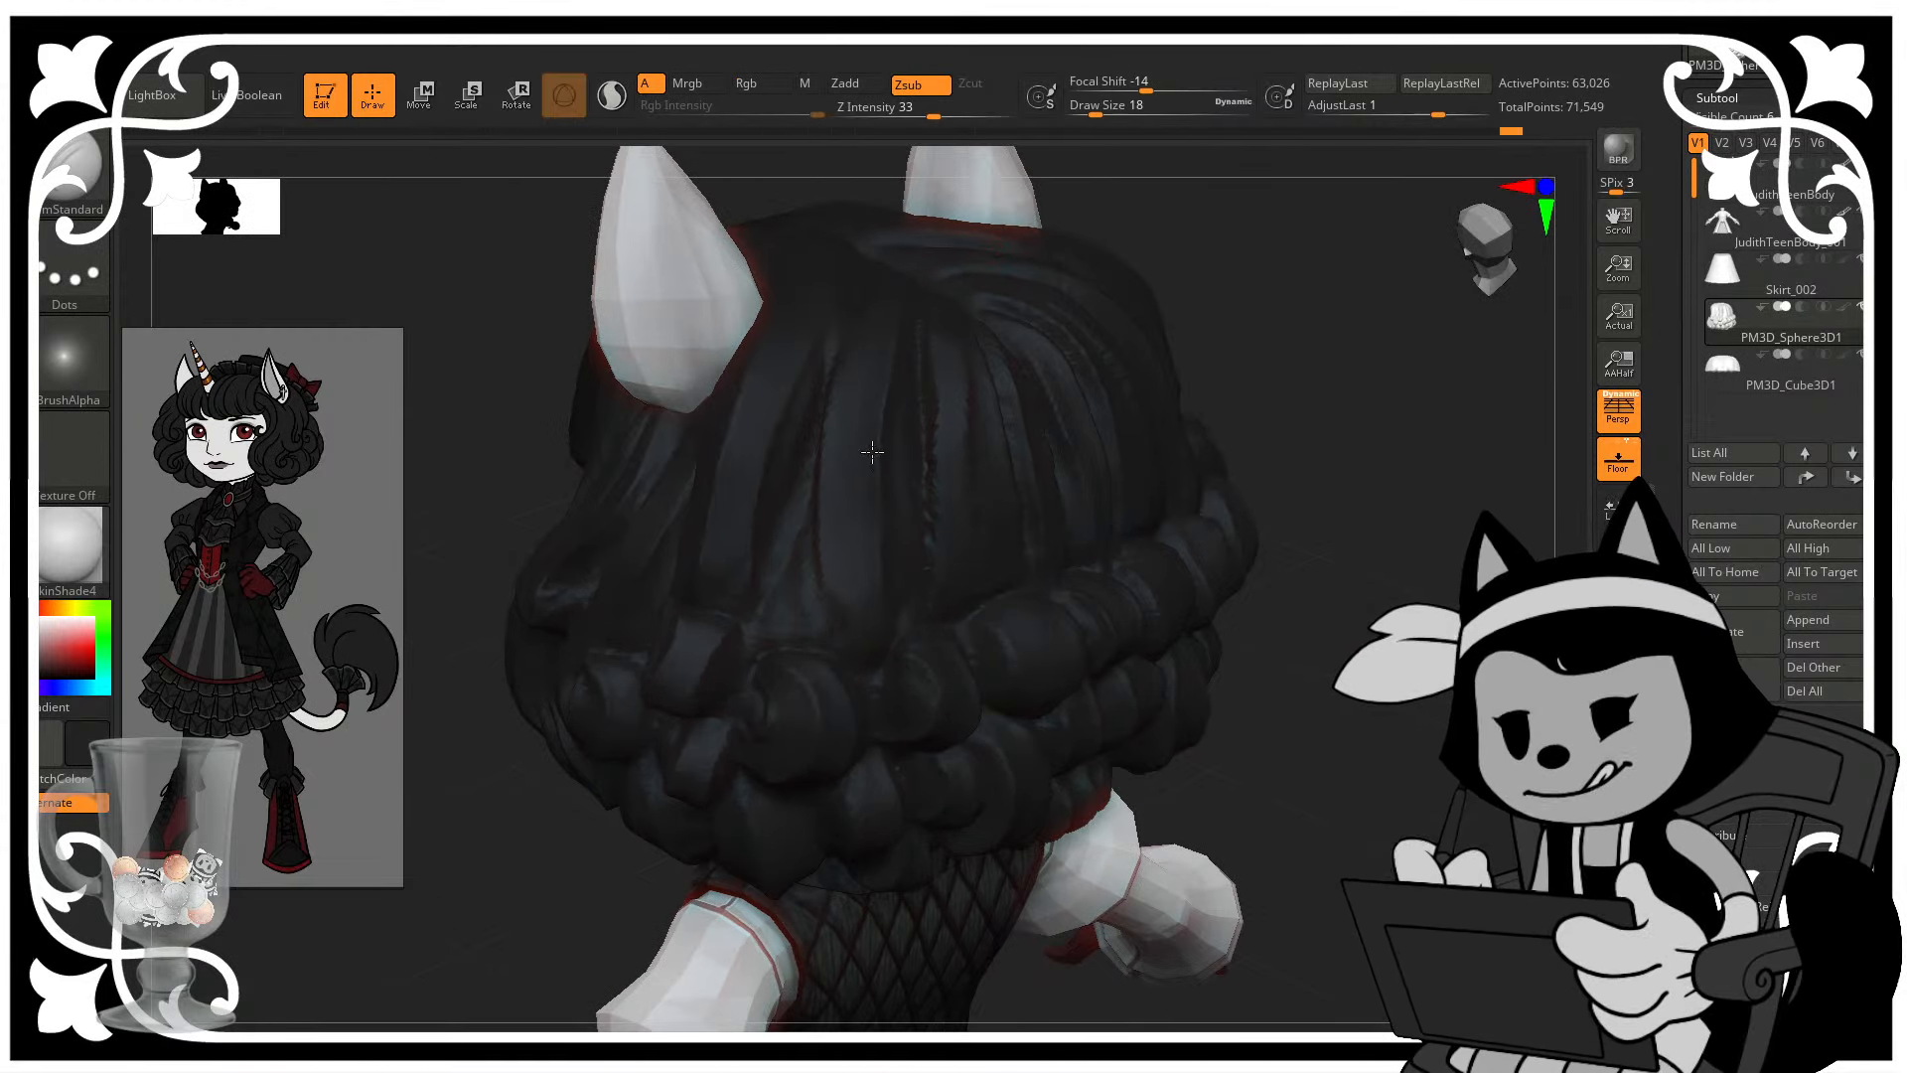
- Carve grooves along the straight back strands and between the curls beneath them with the DamStandard brush
{"action": "left_click_drag", "start_coordinate": [1255, 316], "coordinate": [1143, 323]}
{"action": "left_click_drag", "start_coordinate": [900, 410], "coordinate": [891, 606]}
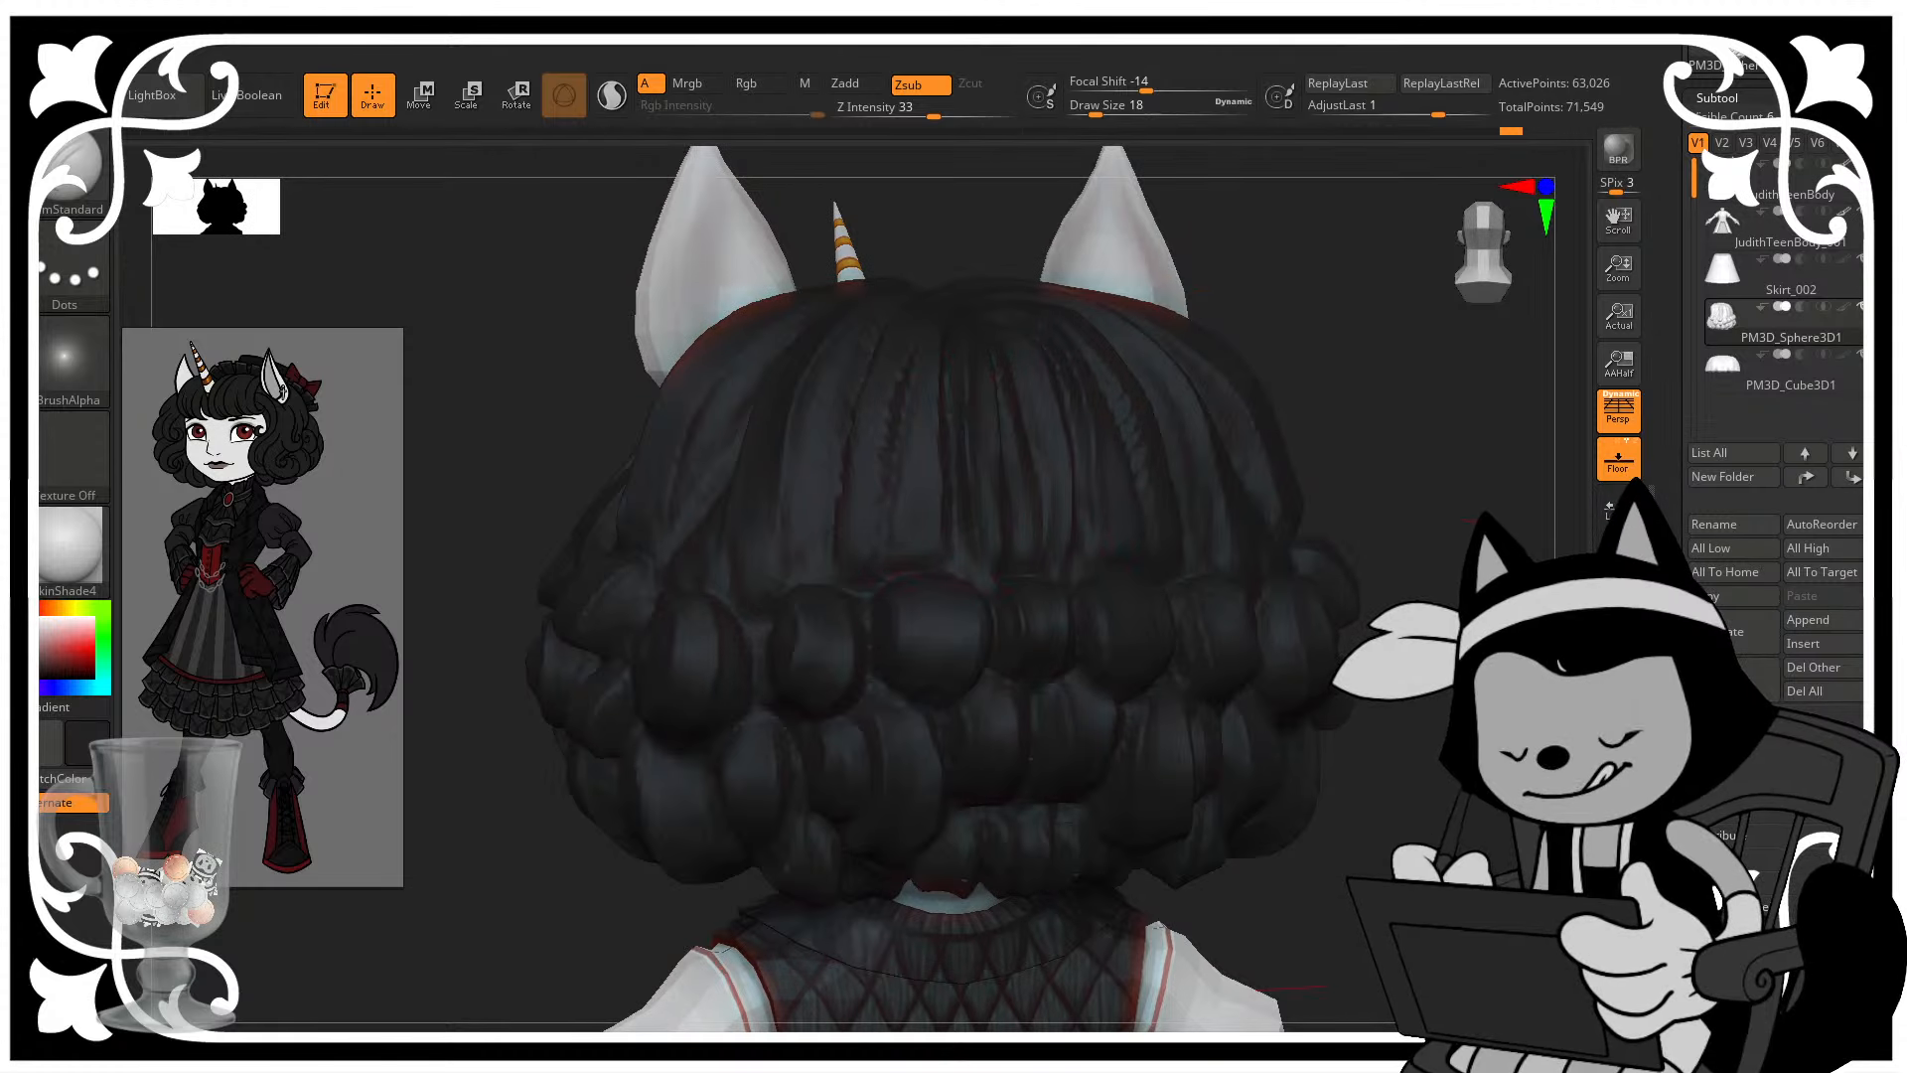
{"action": "mouse_move", "coordinate": [1429, 575]}
{"action": "left_mouse_down"}
{"action": "mouse_move", "coordinate": [1403, 514]}
{"action": "mouse_move", "coordinate": [1391, 591]}
{"action": "left_mouse_up"}
{"action": "left_click_drag", "start_coordinate": [880, 732], "coordinate": [872, 577]}
{"action": "mouse_move", "coordinate": [1257, 338]}
{"action": "left_mouse_down"}
{"action": "mouse_move", "coordinate": [1230, 341]}
{"action": "mouse_move", "coordinate": [1281, 348]}
{"action": "left_mouse_up"}
{"action": "left_click_drag", "start_coordinate": [871, 617], "coordinate": [858, 723]}
{"action": "left_click_drag", "start_coordinate": [1253, 271], "coordinate": [1173, 263]}
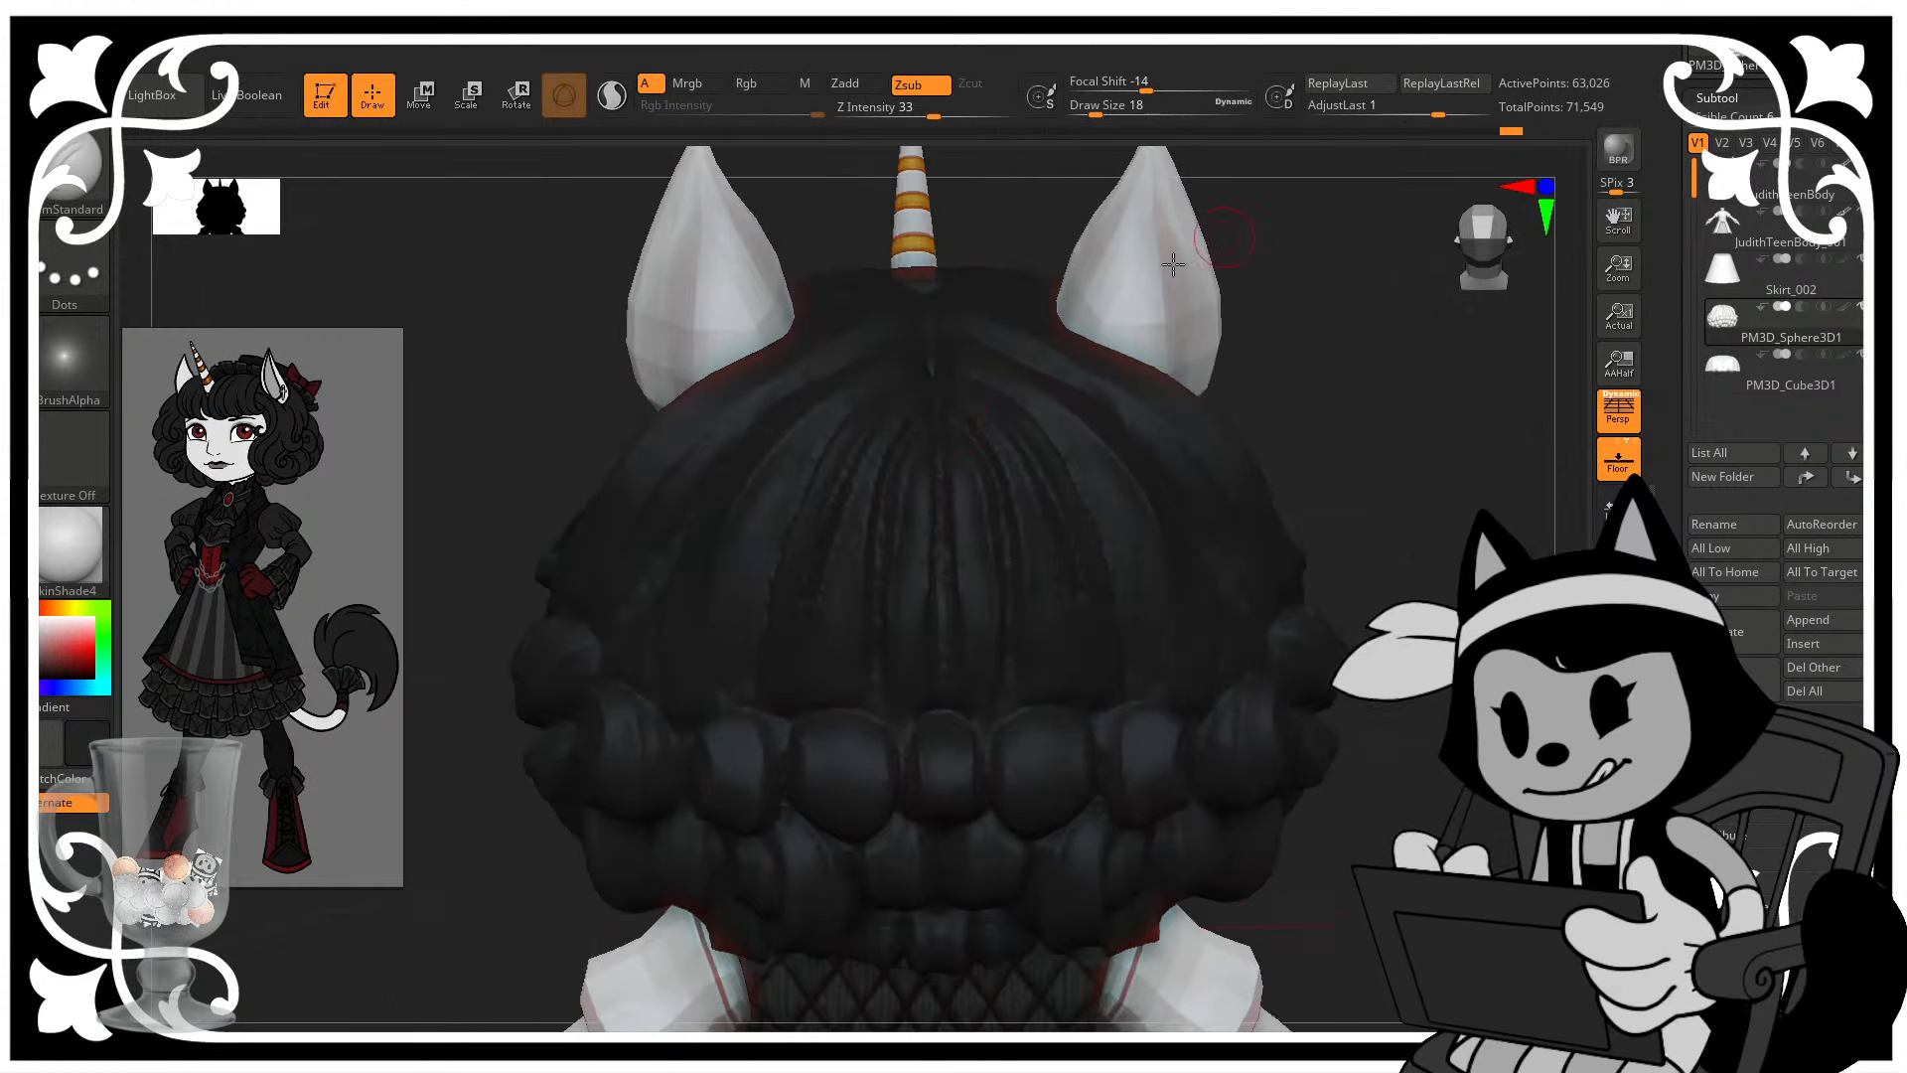
- Deepen the creases around the upper row of curls across the back of the head at draw size 18
{"action": "left_click_drag", "start_coordinate": [1337, 404], "coordinate": [1192, 393]}
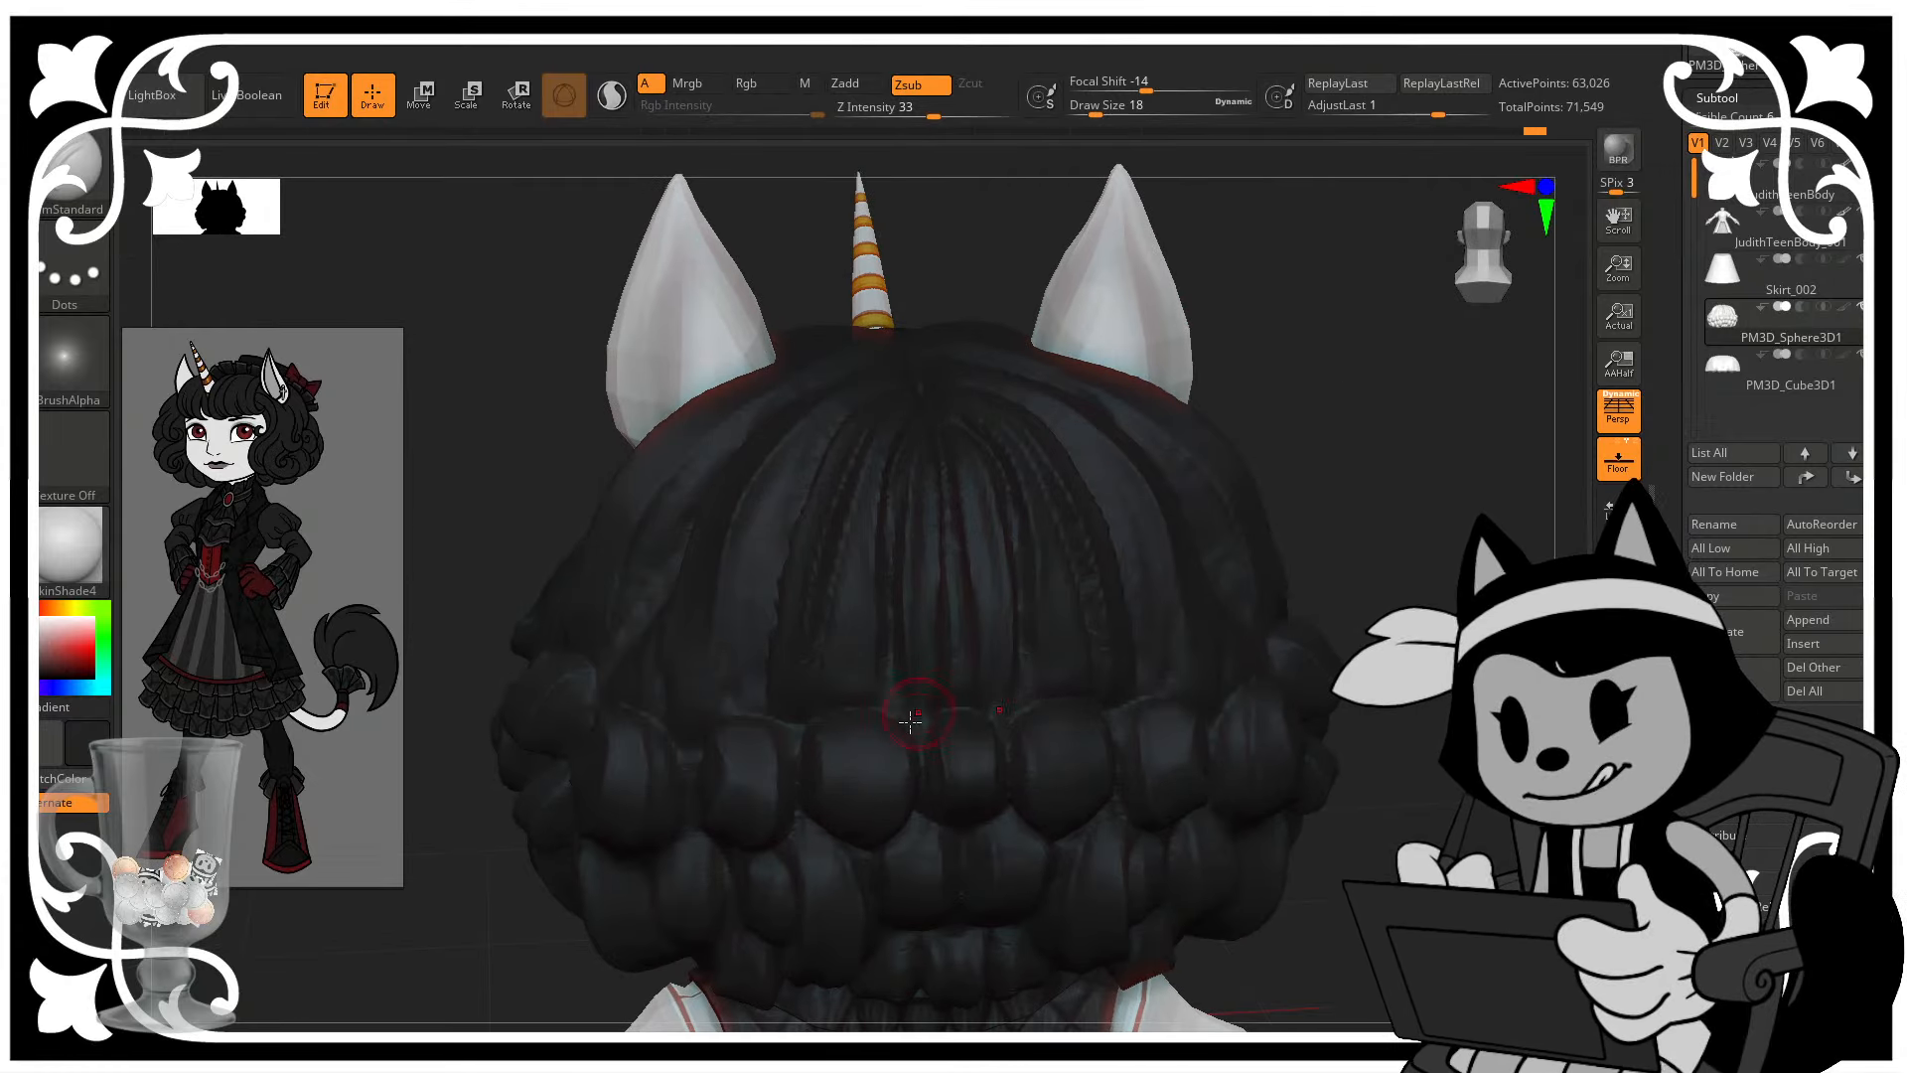
{"action": "left_click_drag", "start_coordinate": [1301, 428], "coordinate": [1391, 422]}
{"action": "left_click_drag", "start_coordinate": [1216, 480], "coordinate": [1292, 475]}
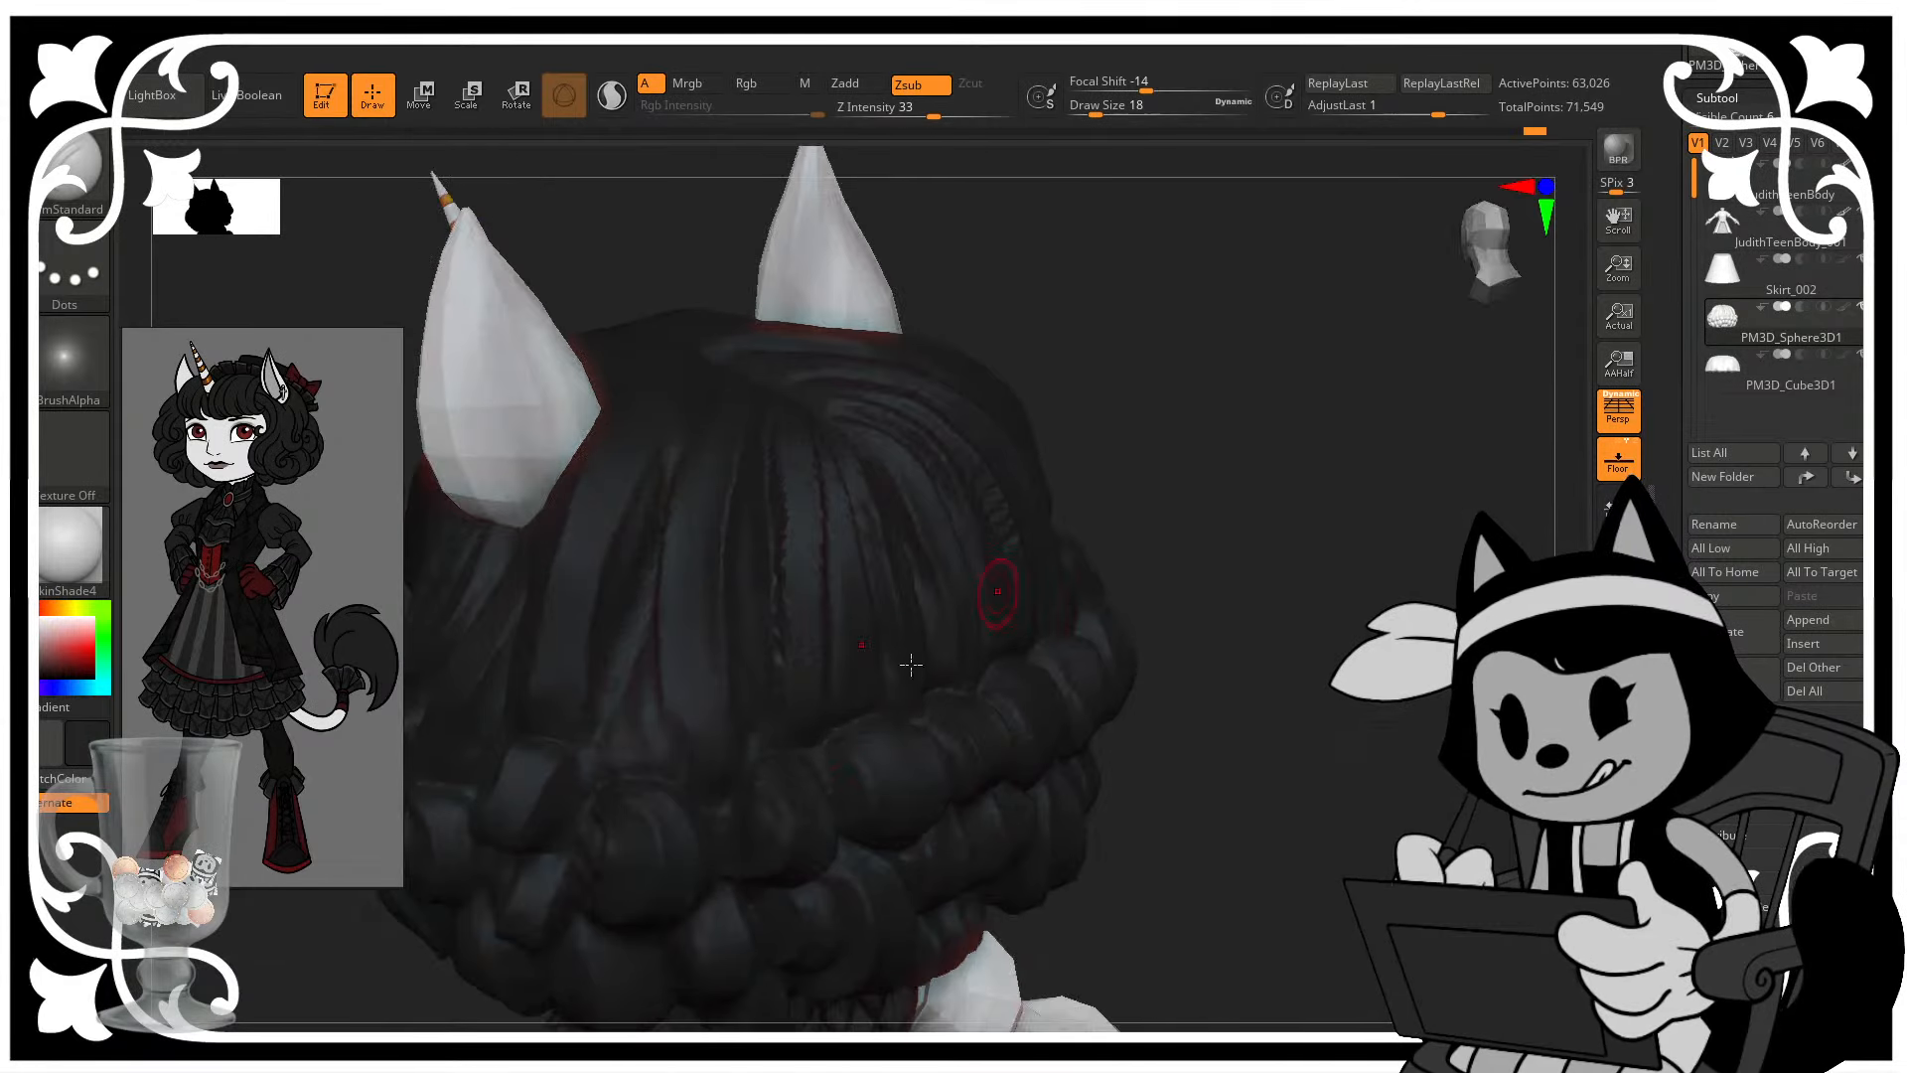
{"action": "left_click_drag", "start_coordinate": [786, 756], "coordinate": [733, 778]}
{"action": "left_click_drag", "start_coordinate": [1160, 526], "coordinate": [1078, 525]}
{"action": "left_click_drag", "start_coordinate": [864, 772], "coordinate": [853, 846]}
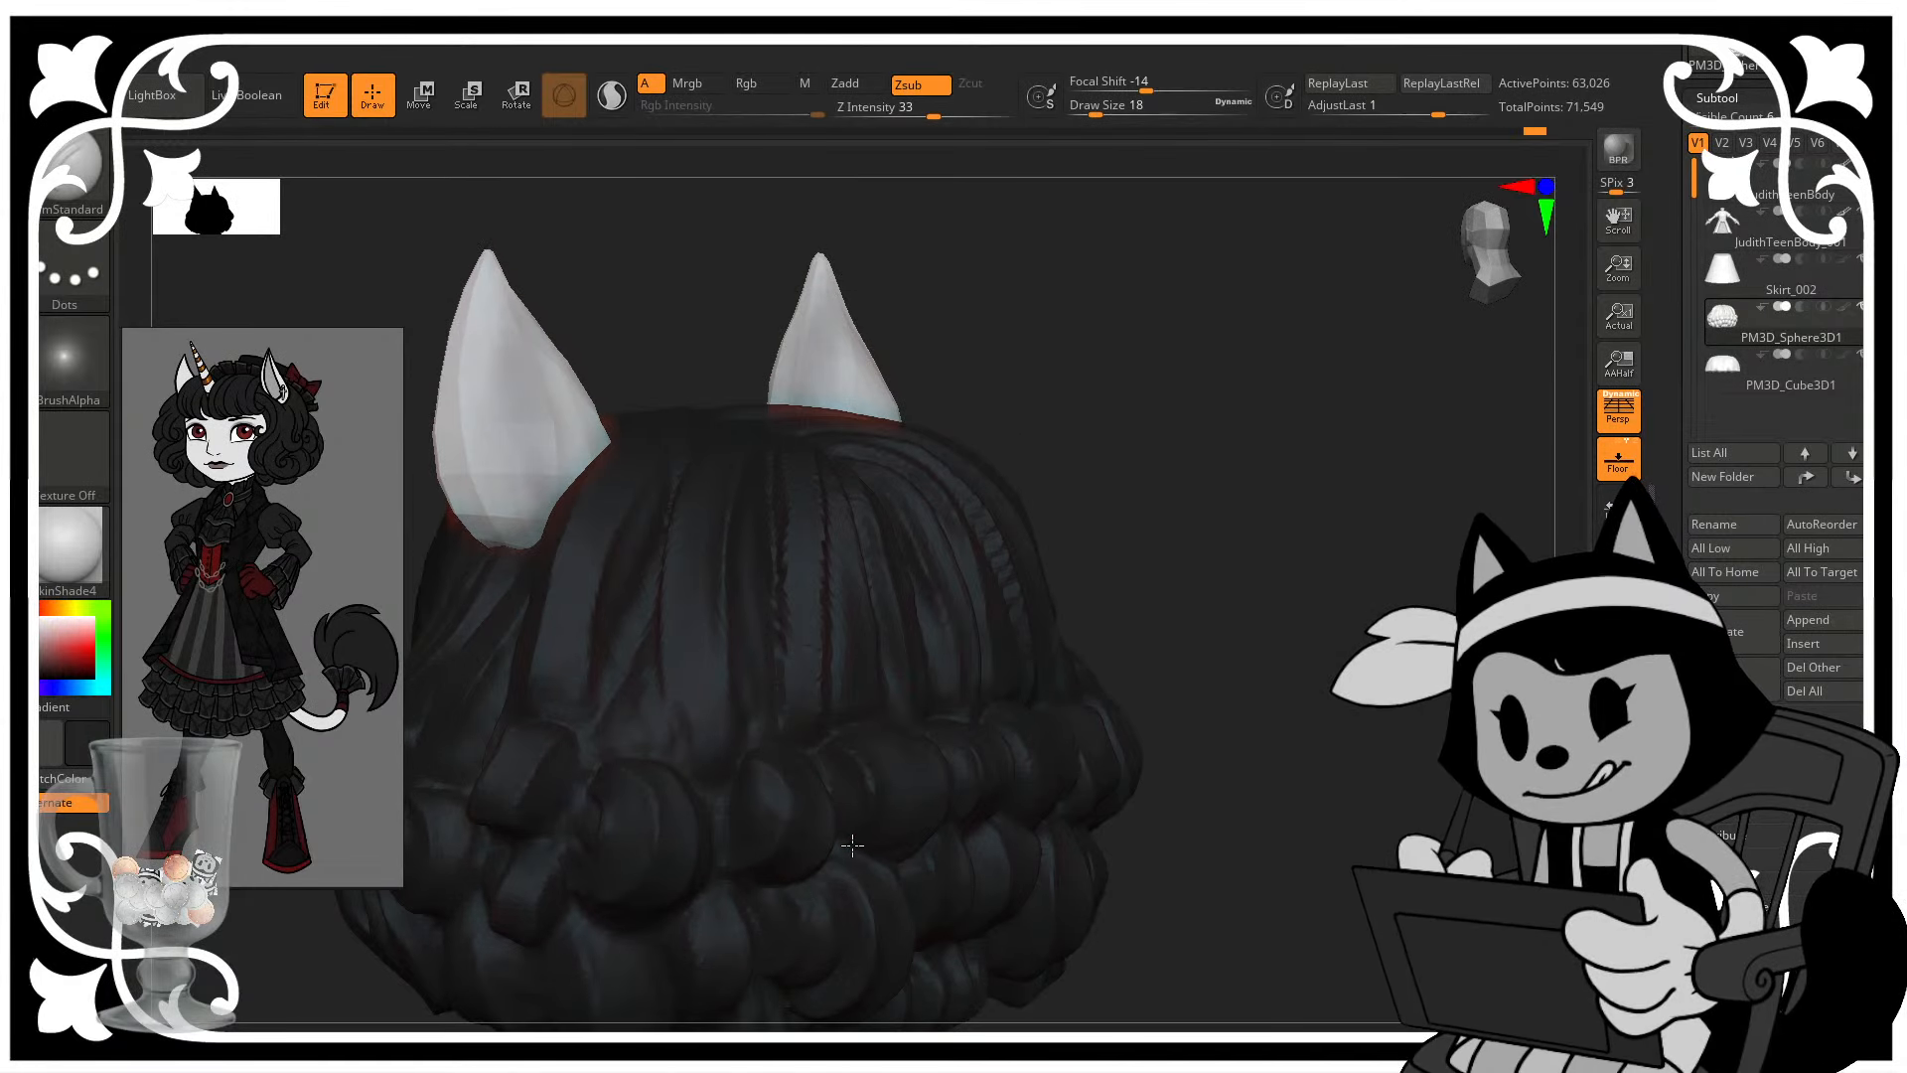
{"action": "left_click_drag", "start_coordinate": [1262, 551], "coordinate": [1152, 541]}
{"action": "left_click_drag", "start_coordinate": [861, 739], "coordinate": [898, 807]}
{"action": "left_click_drag", "start_coordinate": [1305, 566], "coordinate": [1279, 638]}
{"action": "left_click_drag", "start_coordinate": [1407, 472], "coordinate": [1267, 513]}
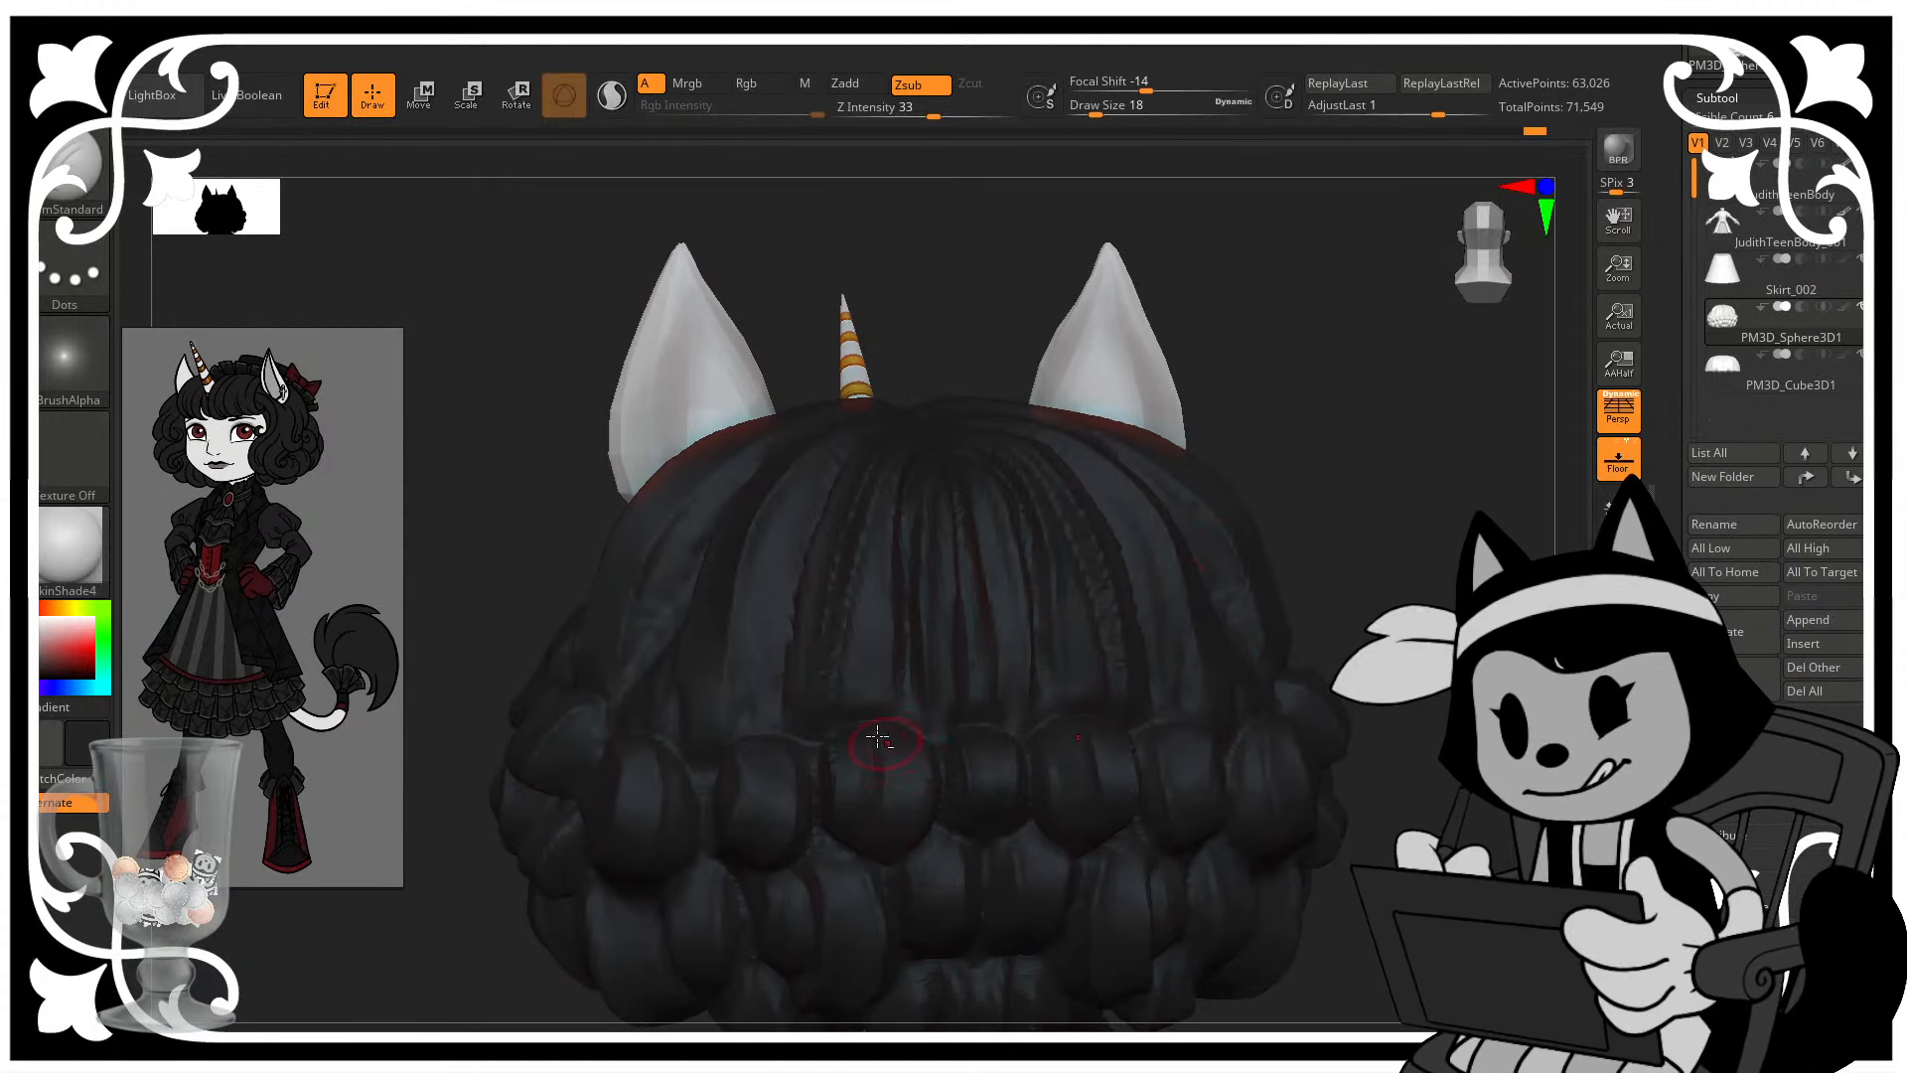
{"action": "left_click_drag", "start_coordinate": [858, 843], "coordinate": [856, 717]}
{"action": "left_click_drag", "start_coordinate": [1436, 475], "coordinate": [1098, 620]}
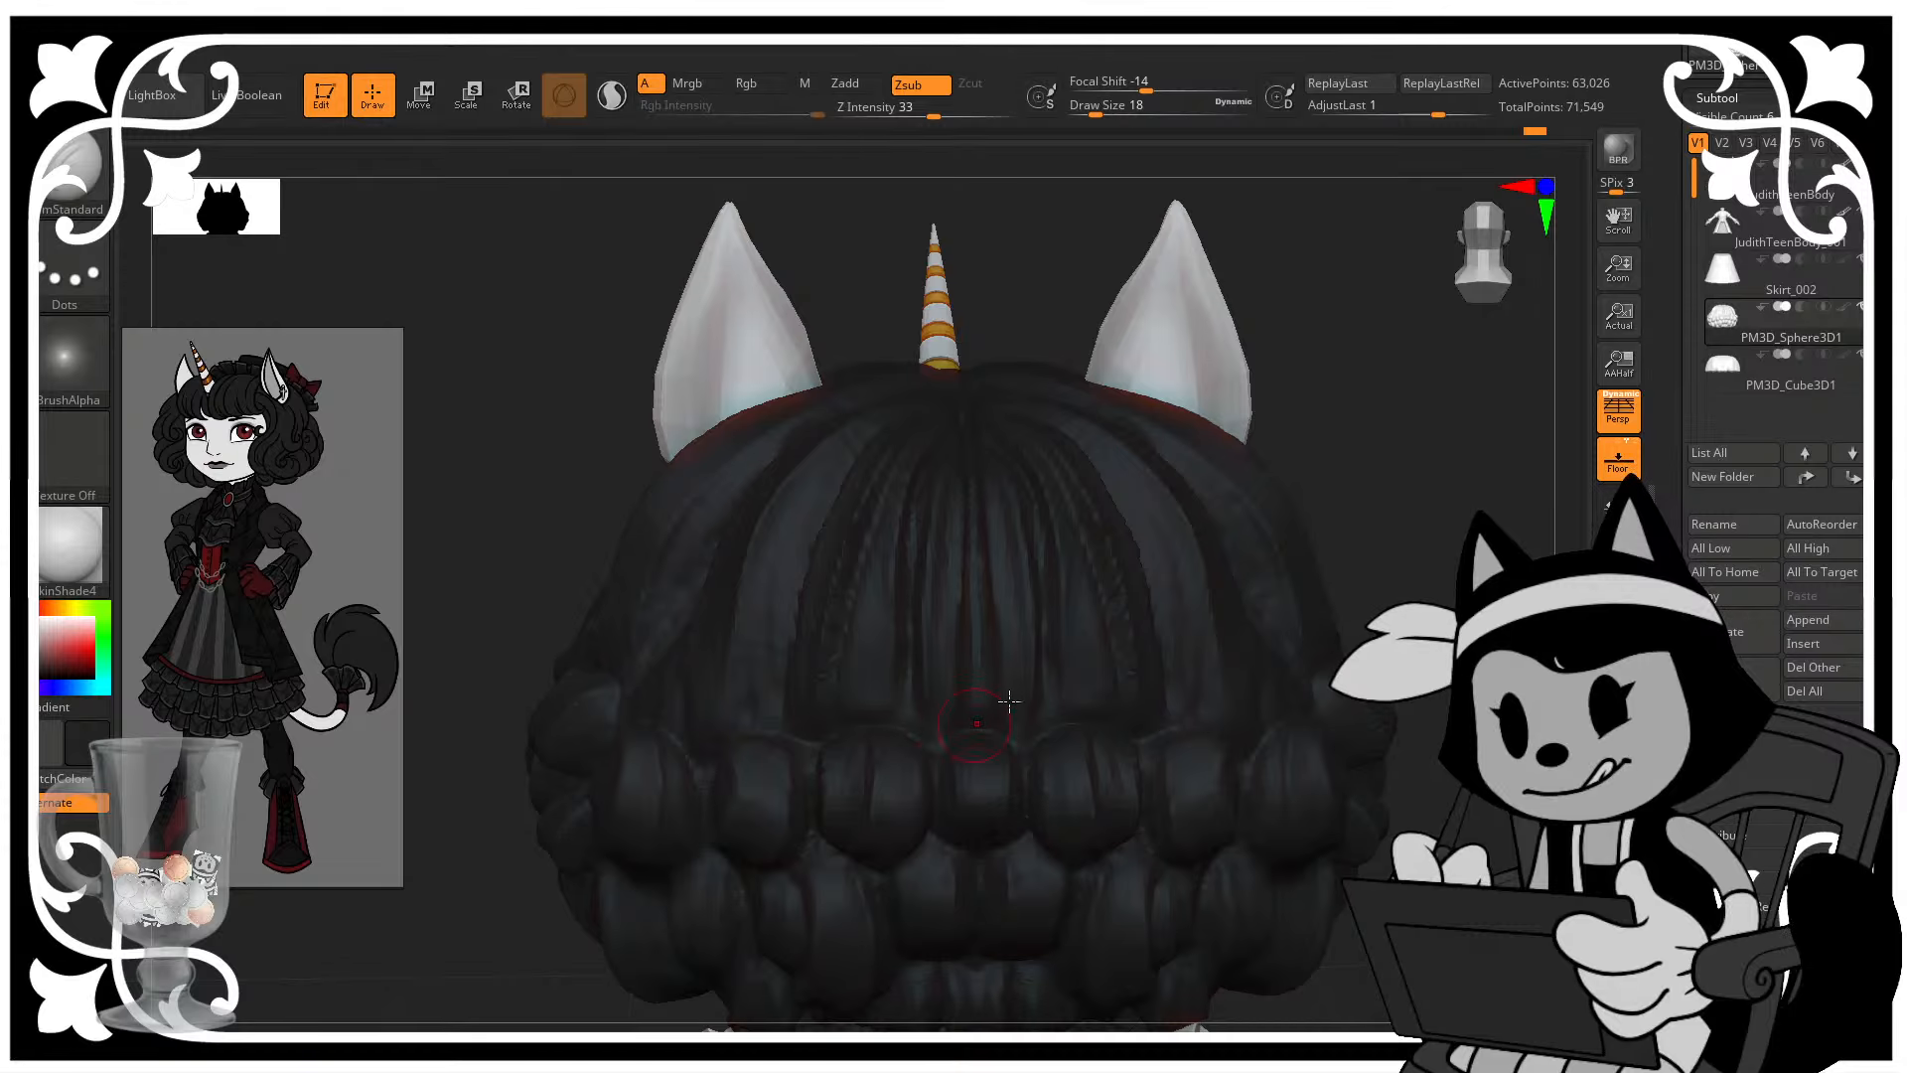
- Define the creases between the lower curls above the nape with the DamStandard brush
{"action": "left_click_drag", "start_coordinate": [1383, 586], "coordinate": [1363, 427], "text": "alt"}
{"action": "left_click_drag", "start_coordinate": [1332, 685], "coordinate": [1316, 547]}
{"action": "mouse_move", "coordinate": [1227, 705]}
{"action": "left_mouse_down"}
{"action": "mouse_move", "coordinate": [1194, 608]}
{"action": "mouse_move", "coordinate": [1206, 627]}
{"action": "mouse_move", "coordinate": [1147, 603]}
{"action": "left_mouse_up"}
{"action": "left_click_drag", "start_coordinate": [907, 835], "coordinate": [928, 795], "text": "shift"}
{"action": "left_click_drag", "start_coordinate": [1116, 629], "coordinate": [1069, 647]}
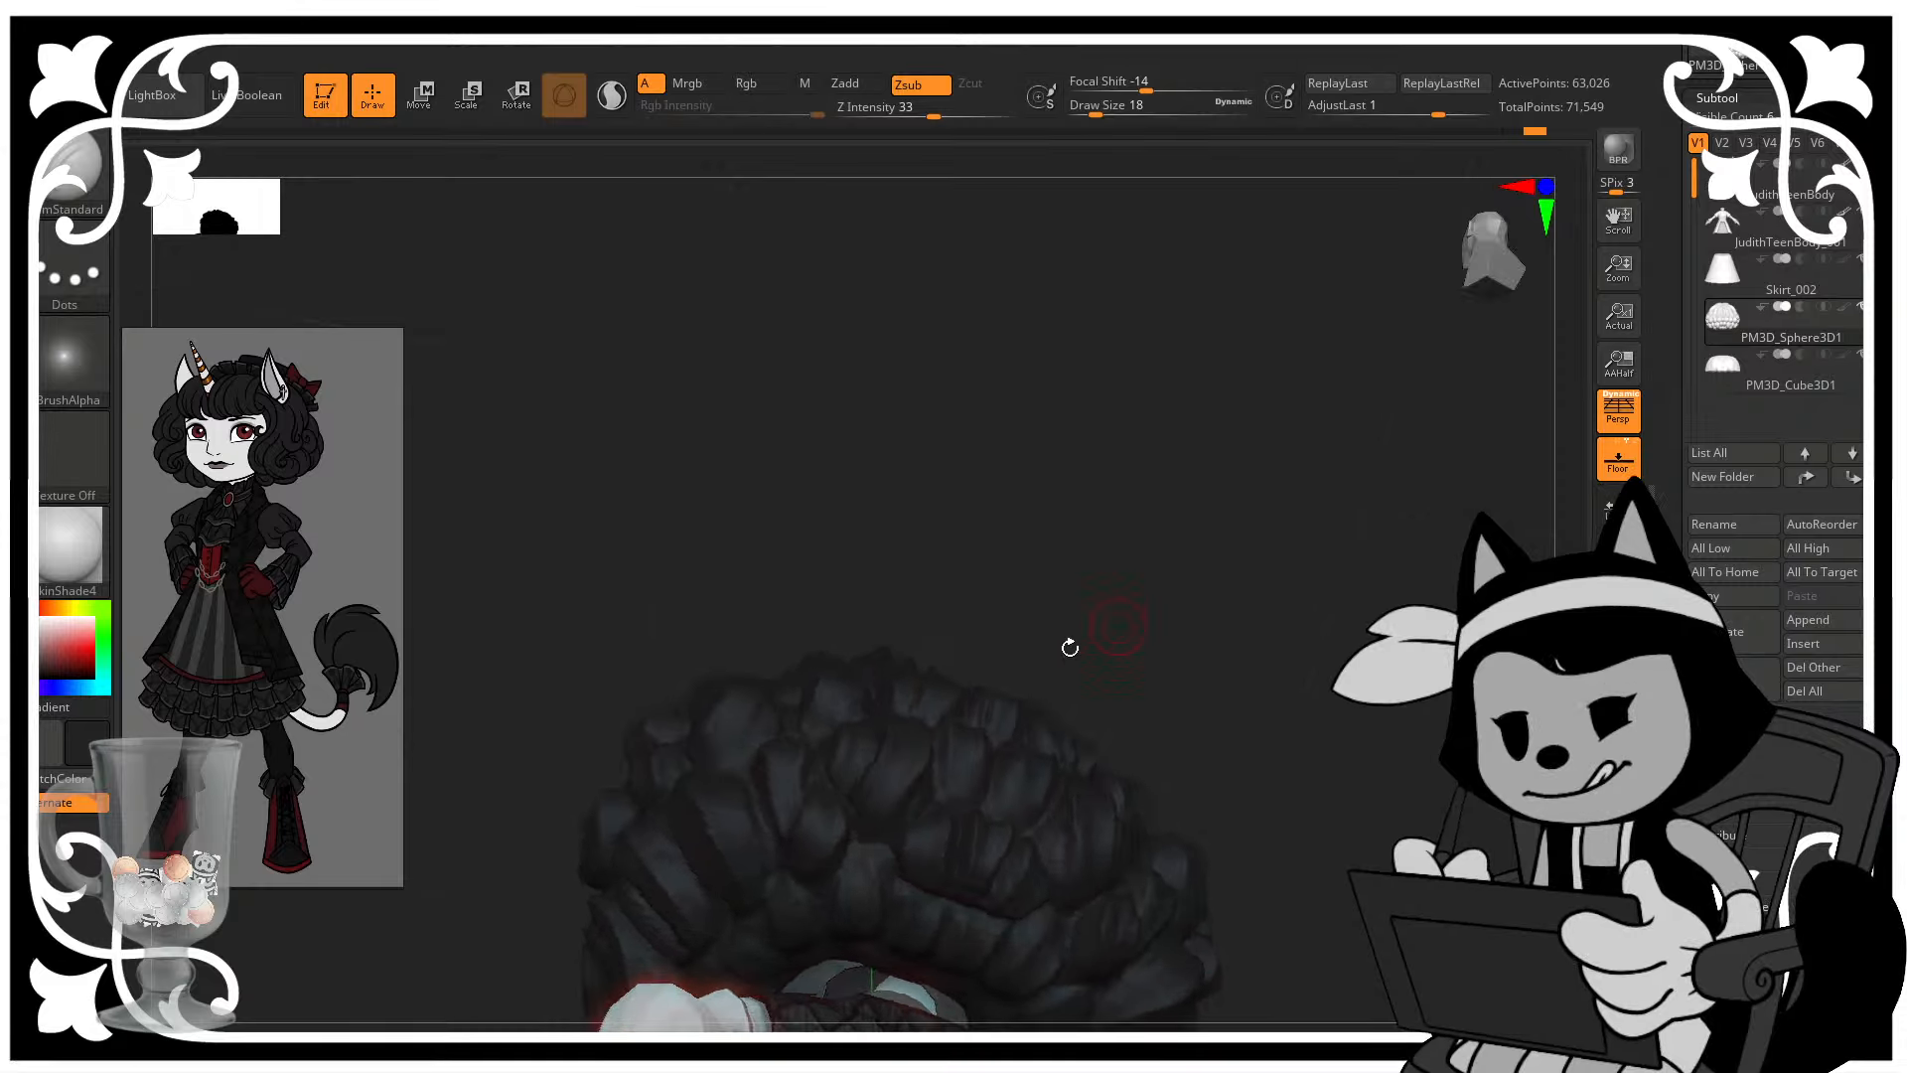
{"action": "left_click_drag", "start_coordinate": [867, 852], "coordinate": [880, 909]}
{"action": "left_click_drag", "start_coordinate": [1129, 659], "coordinate": [1143, 755]}
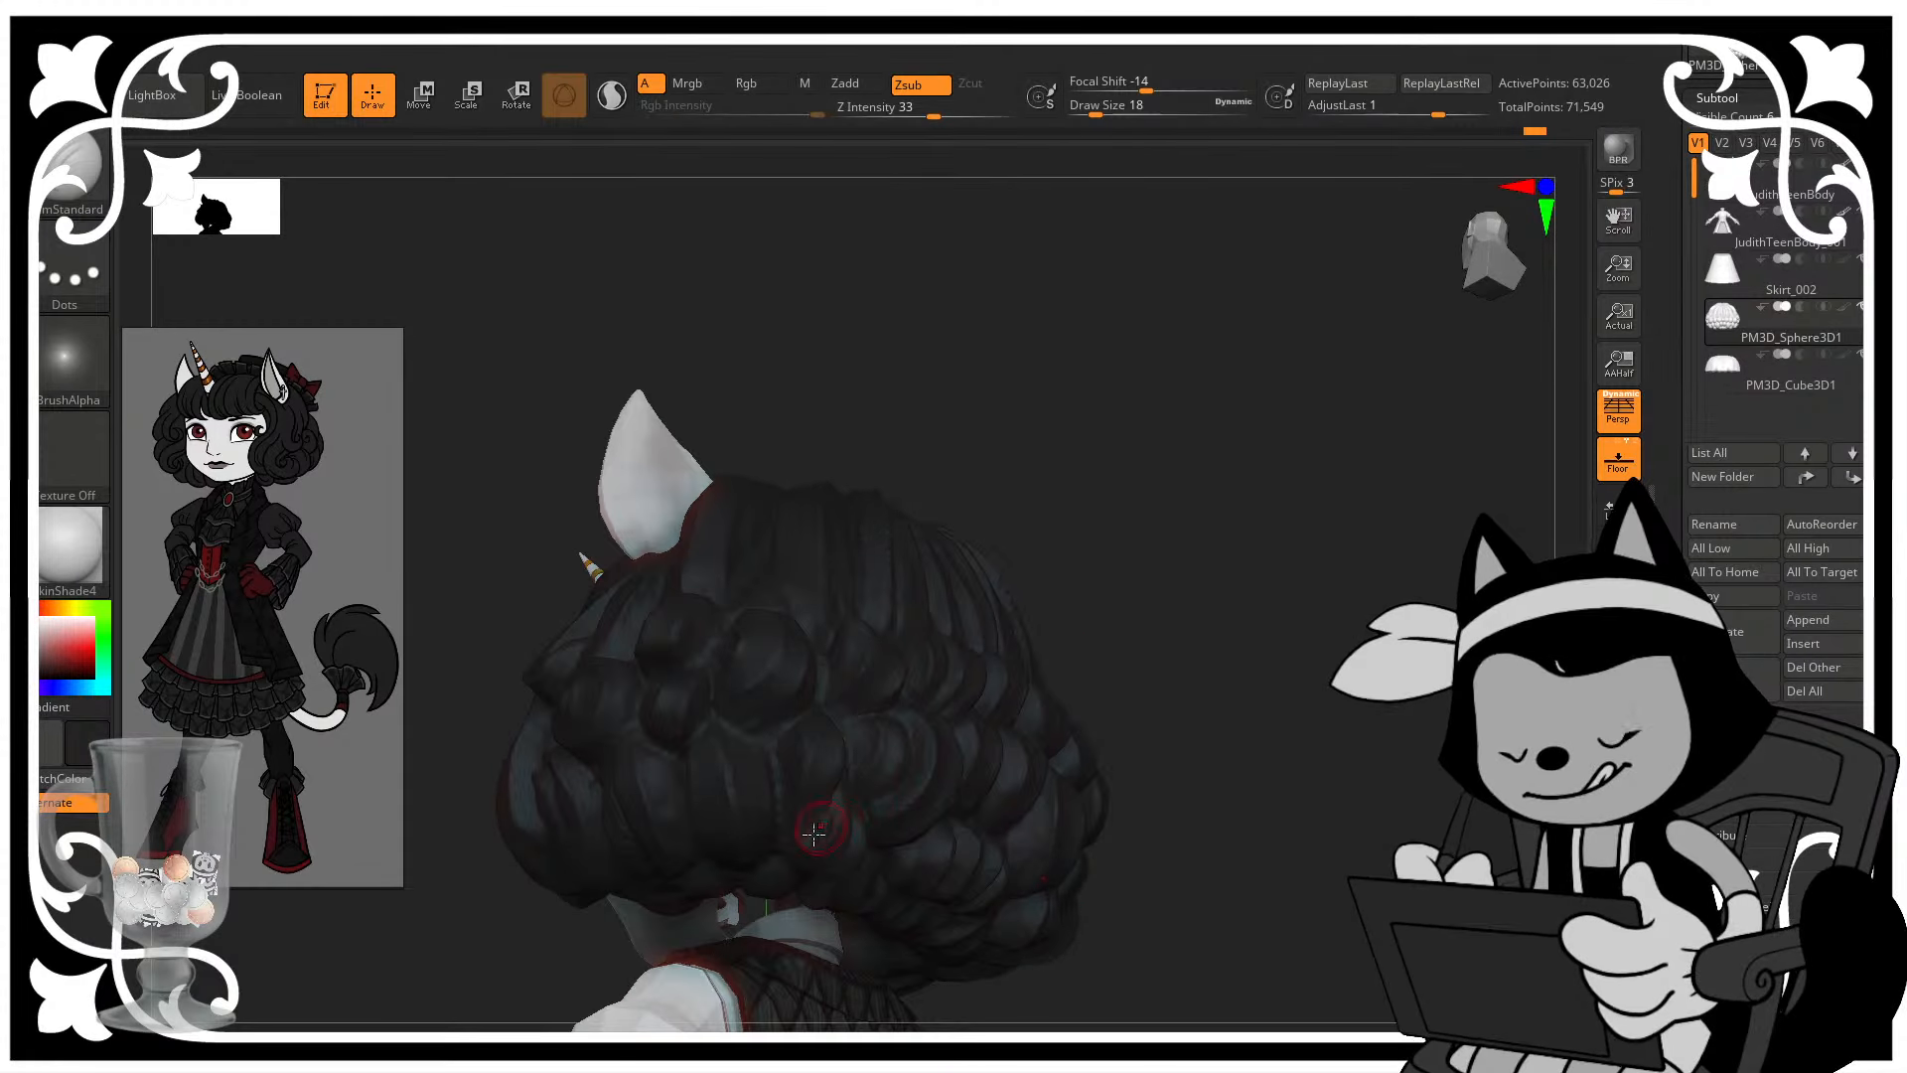
{"action": "left_click_drag", "start_coordinate": [1053, 633], "coordinate": [885, 743]}
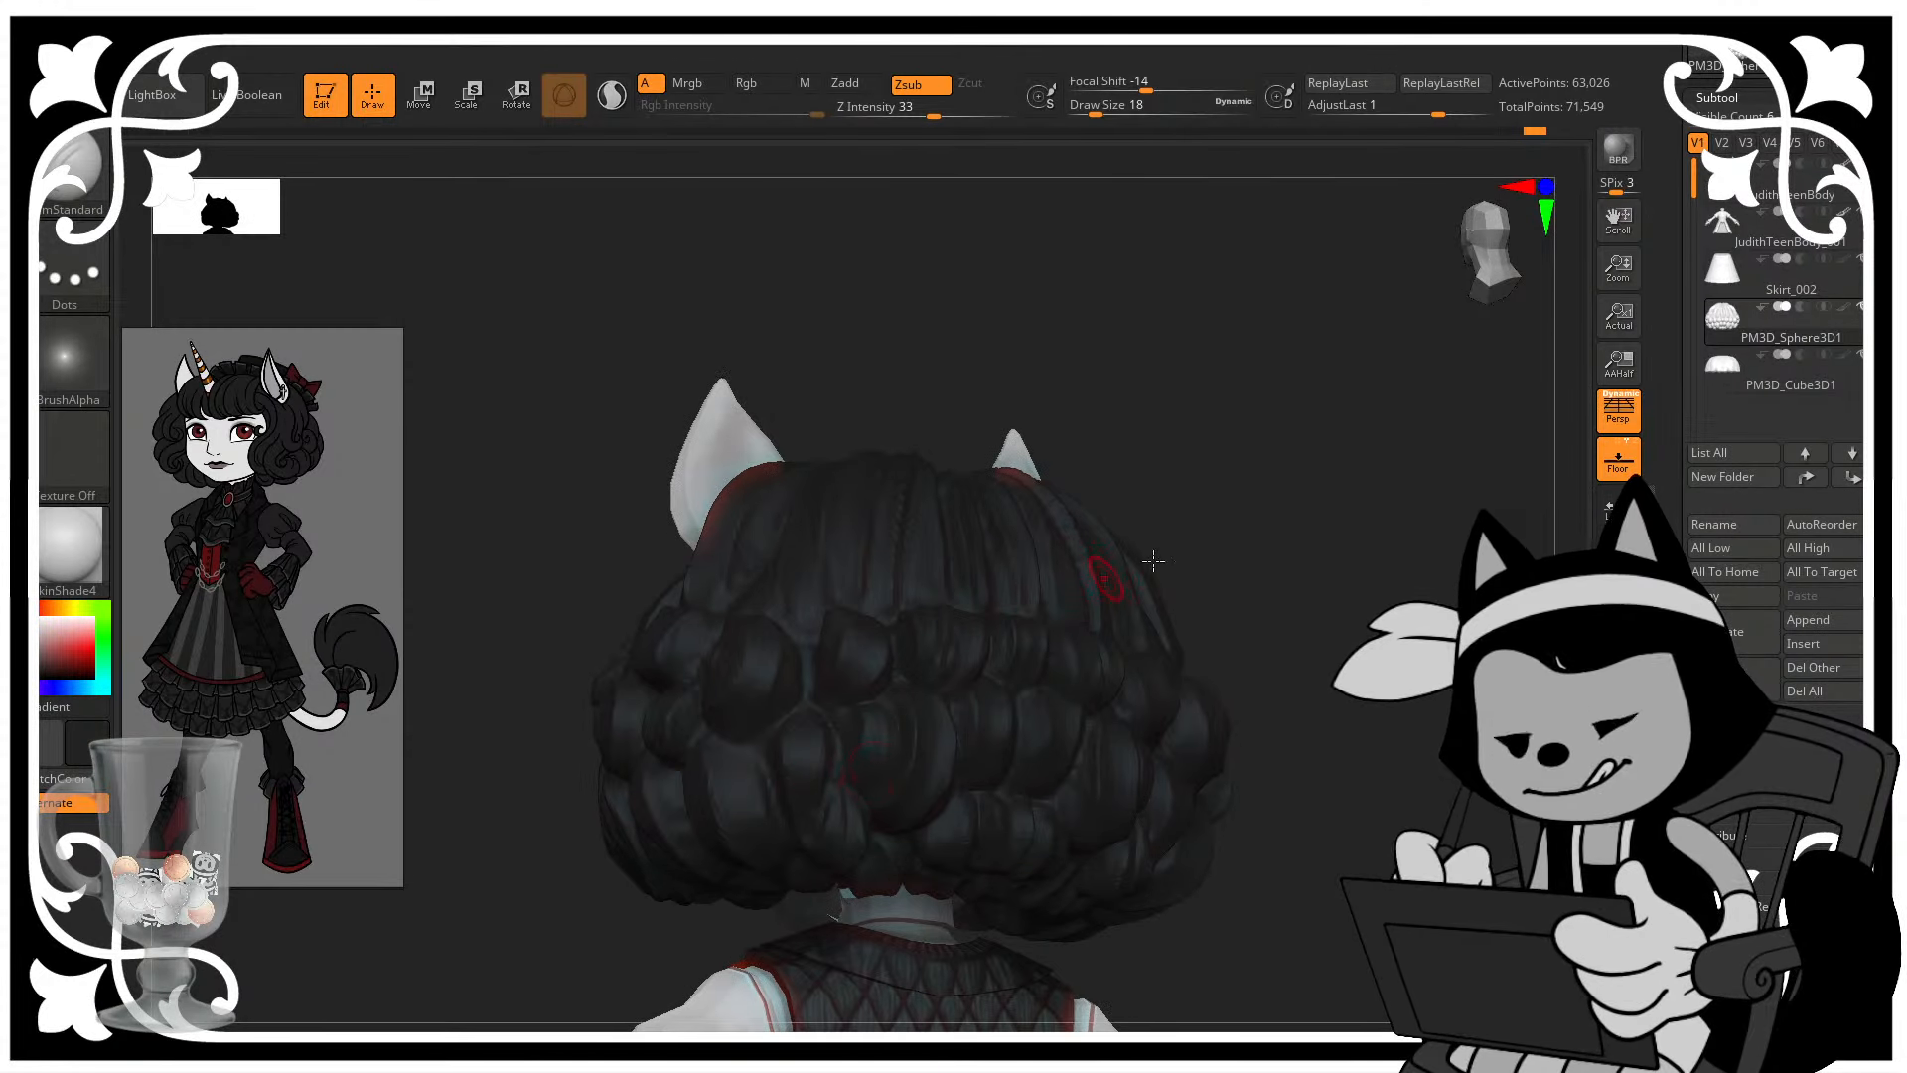
- Adjust the lower back curls in the side silhouette with the Move brush at draw size 66
{"action": "left_click_drag", "start_coordinate": [1154, 560], "coordinate": [1222, 559]}
{"action": "mouse_move", "coordinate": [1142, 631]}
{"action": "left_mouse_down", "text": "alt"}
{"action": "mouse_move", "coordinate": [1147, 681]}
{"action": "mouse_move", "coordinate": [1143, 566]}
{"action": "mouse_move", "coordinate": [1243, 541]}
{"action": "mouse_move", "coordinate": [1171, 507]}
{"action": "mouse_move", "coordinate": [1109, 563]}
{"action": "mouse_move", "coordinate": [1192, 553]}
{"action": "mouse_move", "coordinate": [1201, 571]}
{"action": "mouse_move", "coordinate": [1196, 596]}
{"action": "mouse_move", "coordinate": [1177, 588]}
{"action": "mouse_move", "coordinate": [1190, 717]}
{"action": "left_mouse_up", "text": "alt"}
{"action": "key", "text": "b"}
{"action": "key", "text": "m"}
{"action": "key", "text": "v"}
{"action": "key", "text": "bracketright"}
{"action": "key", "text": "bracketright"}
{"action": "key", "text": "bracketright"}
{"action": "key", "text": "bracketright"}
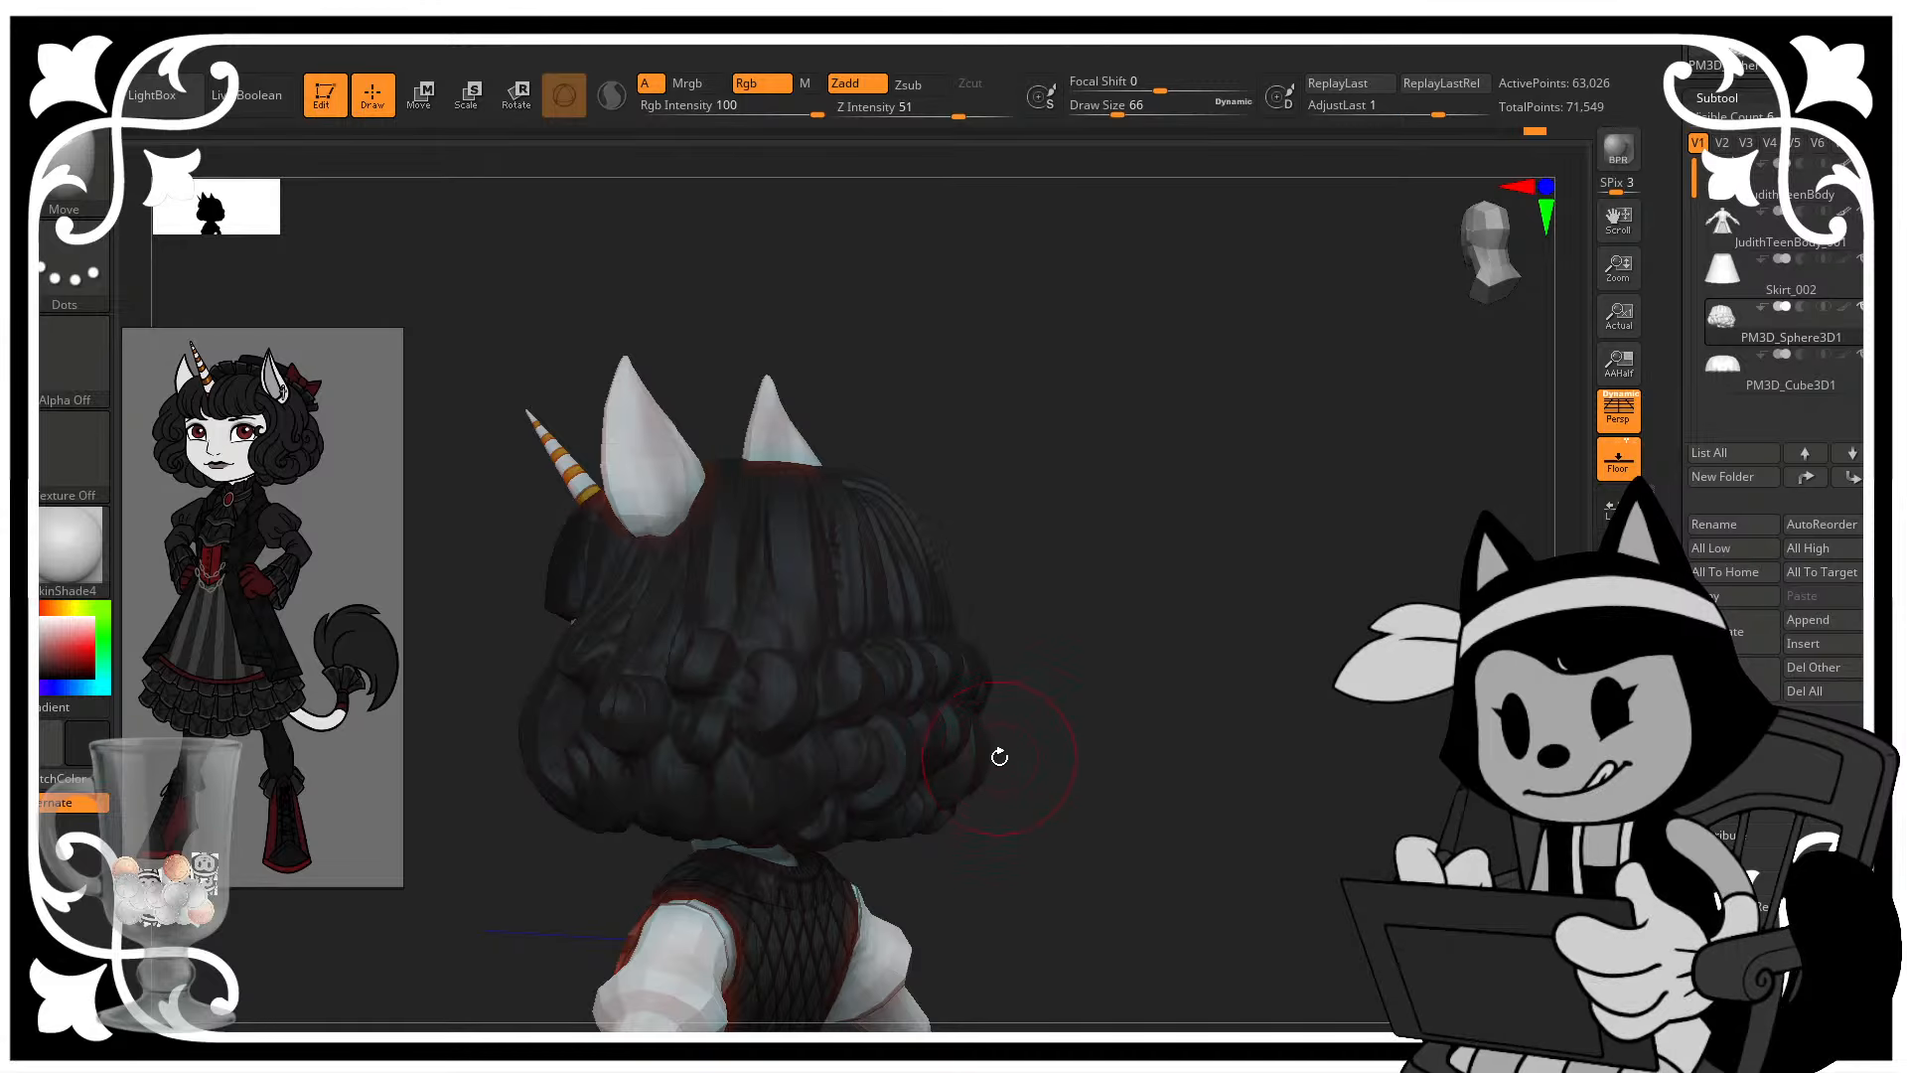
{"action": "left_click_drag", "start_coordinate": [1089, 712], "coordinate": [923, 829]}
- Refine the overall volume of the back curls with the Move brush at draw sizes 106 and 74
{"action": "key", "text": "bracketright"}
{"action": "key", "text": "bracketright"}
{"action": "key", "text": "bracketright"}
{"action": "key", "text": "bracketright"}
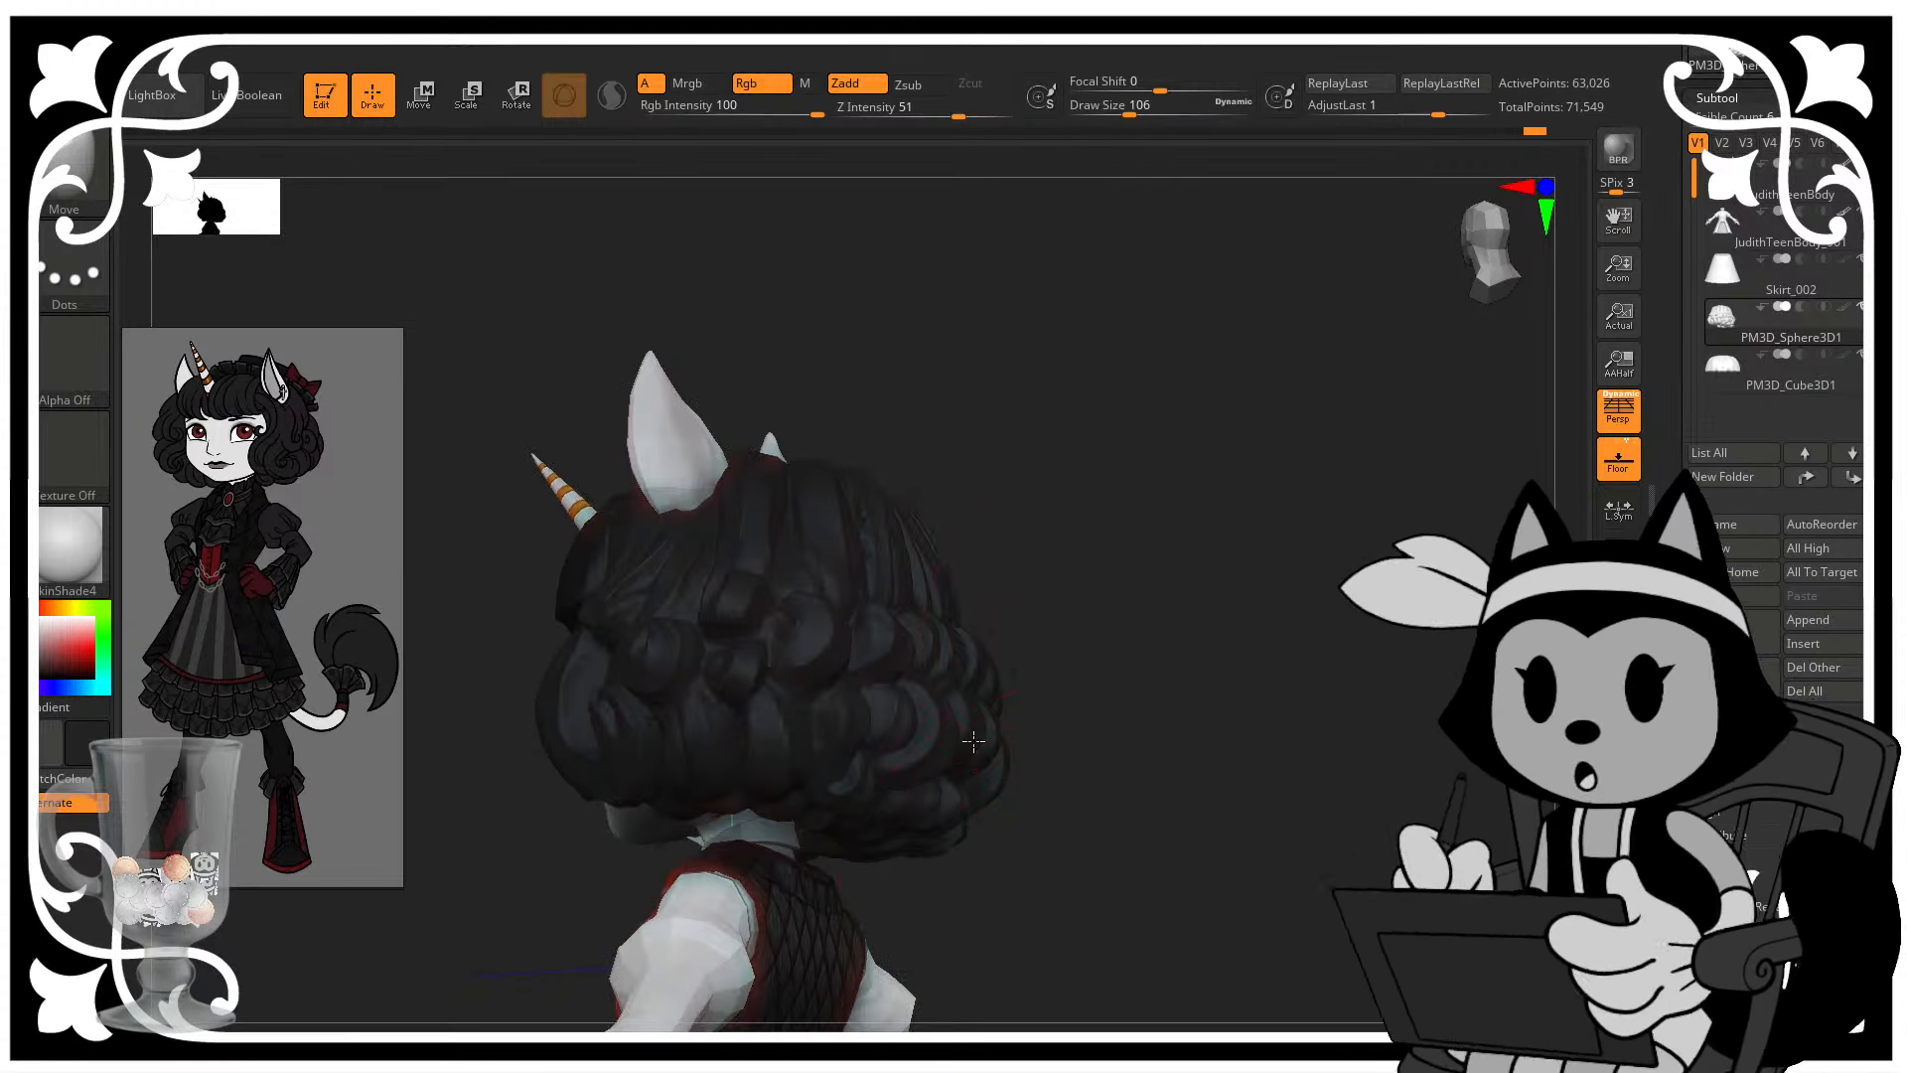
{"action": "key", "text": "bracketleft"}
{"action": "key", "text": "bracketleft"}
{"action": "key", "text": "bracketleft"}
{"action": "mouse_move", "coordinate": [1028, 755]}
{"action": "left_mouse_down"}
{"action": "mouse_move", "coordinate": [1073, 682]}
{"action": "mouse_move", "coordinate": [952, 778]}
{"action": "mouse_move", "coordinate": [1246, 702]}
{"action": "mouse_move", "coordinate": [1236, 517]}
{"action": "mouse_move", "coordinate": [1237, 551]}
{"action": "mouse_move", "coordinate": [1400, 533]}
{"action": "left_mouse_up"}
- Save the project with the refined back of the hair
{"action": "key", "text": "ctrl"}
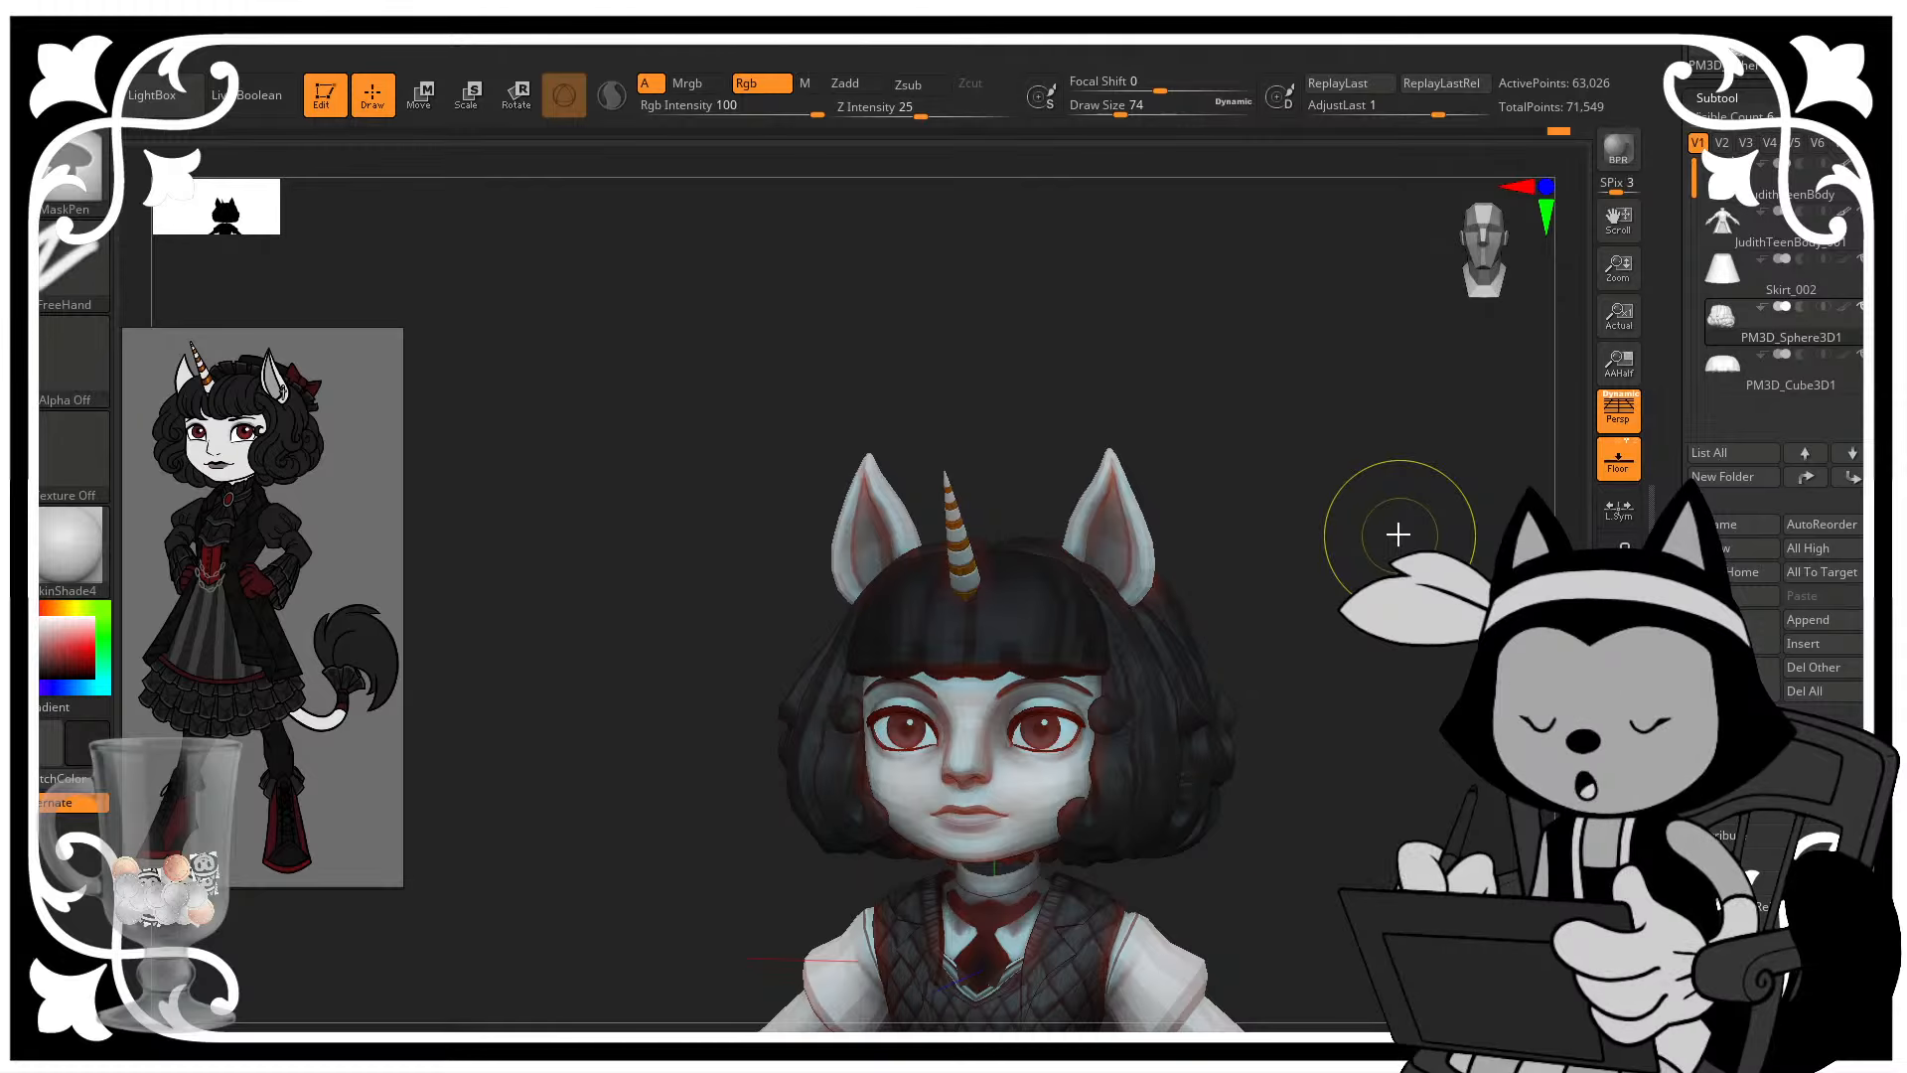
{"action": "key", "text": "ctrl+s"}
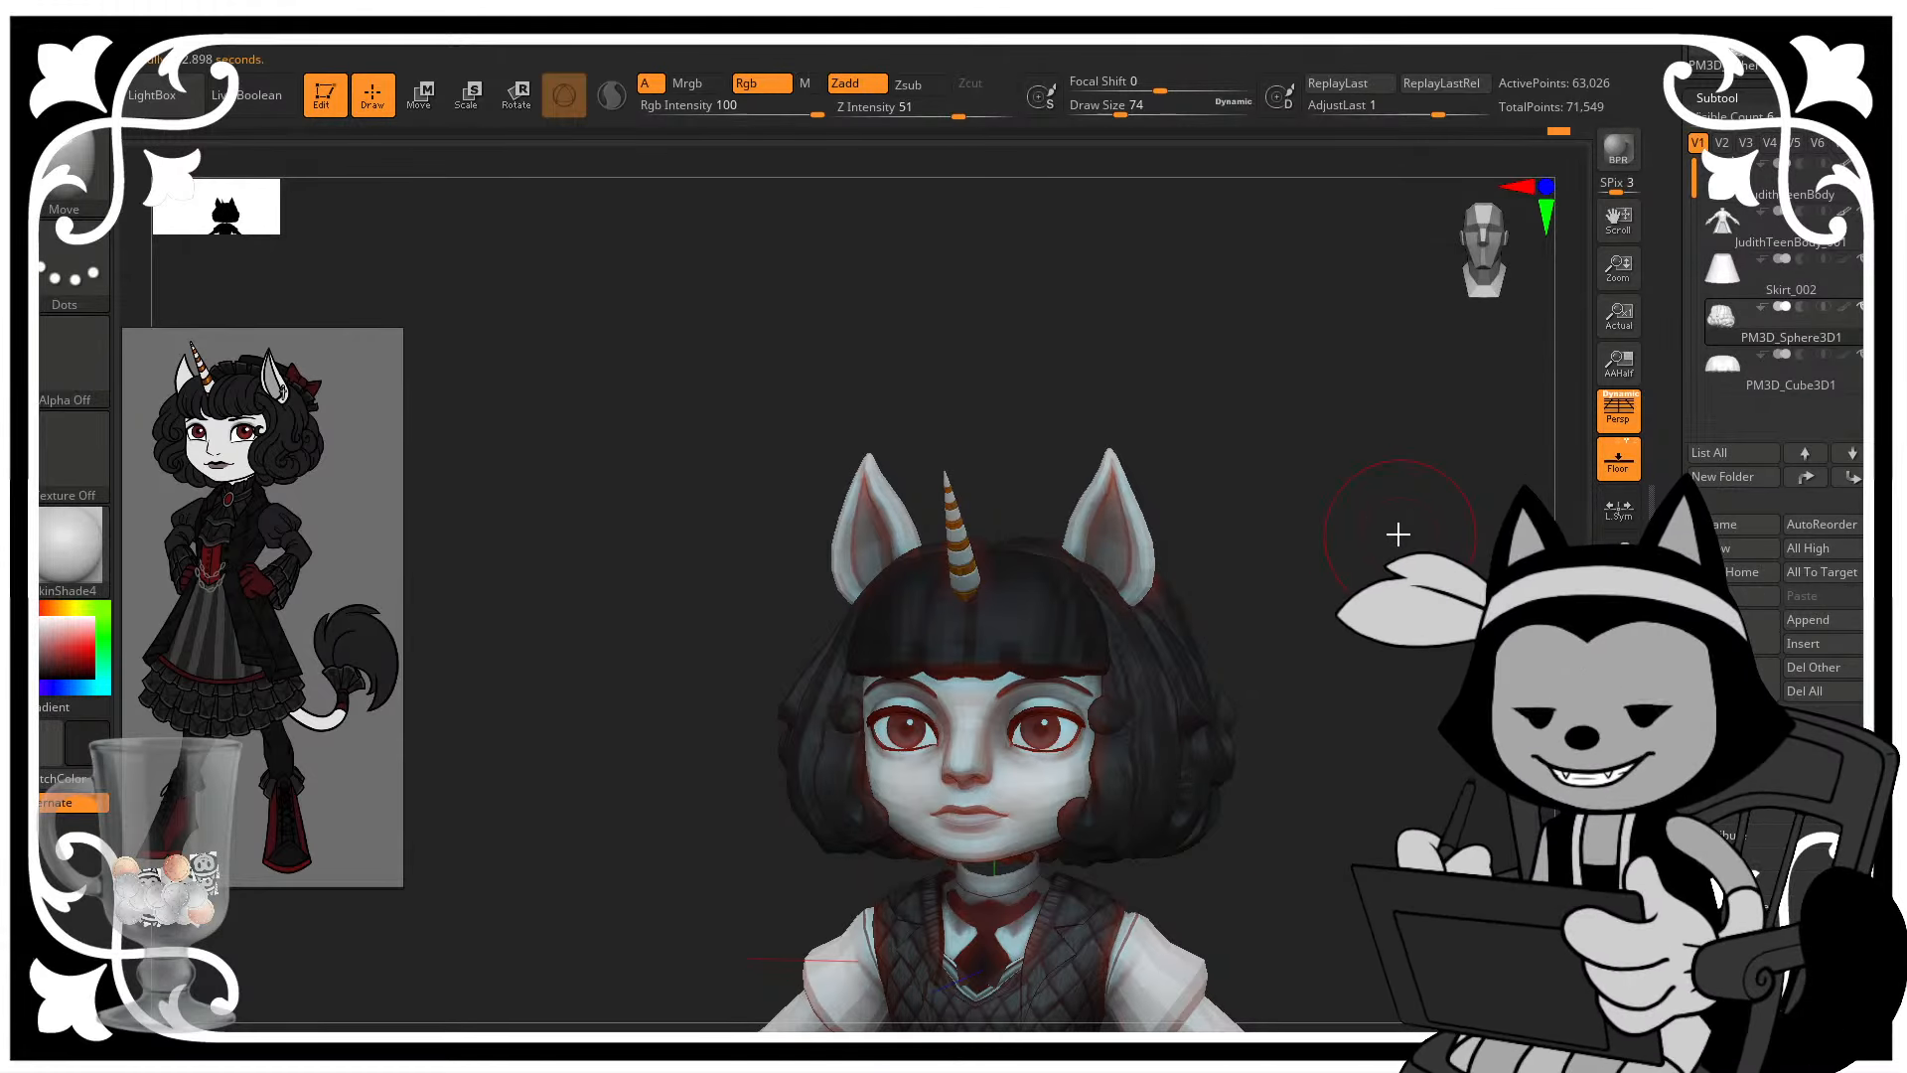
{"action": "mouse_move", "coordinate": [1401, 535]}
{"action": "left_mouse_down", "text": "alt"}
{"action": "mouse_move", "coordinate": [1401, 561]}
{"action": "mouse_move", "coordinate": [1296, 544]}
{"action": "mouse_move", "coordinate": [1462, 649]}
{"action": "left_mouse_up", "text": "alt"}
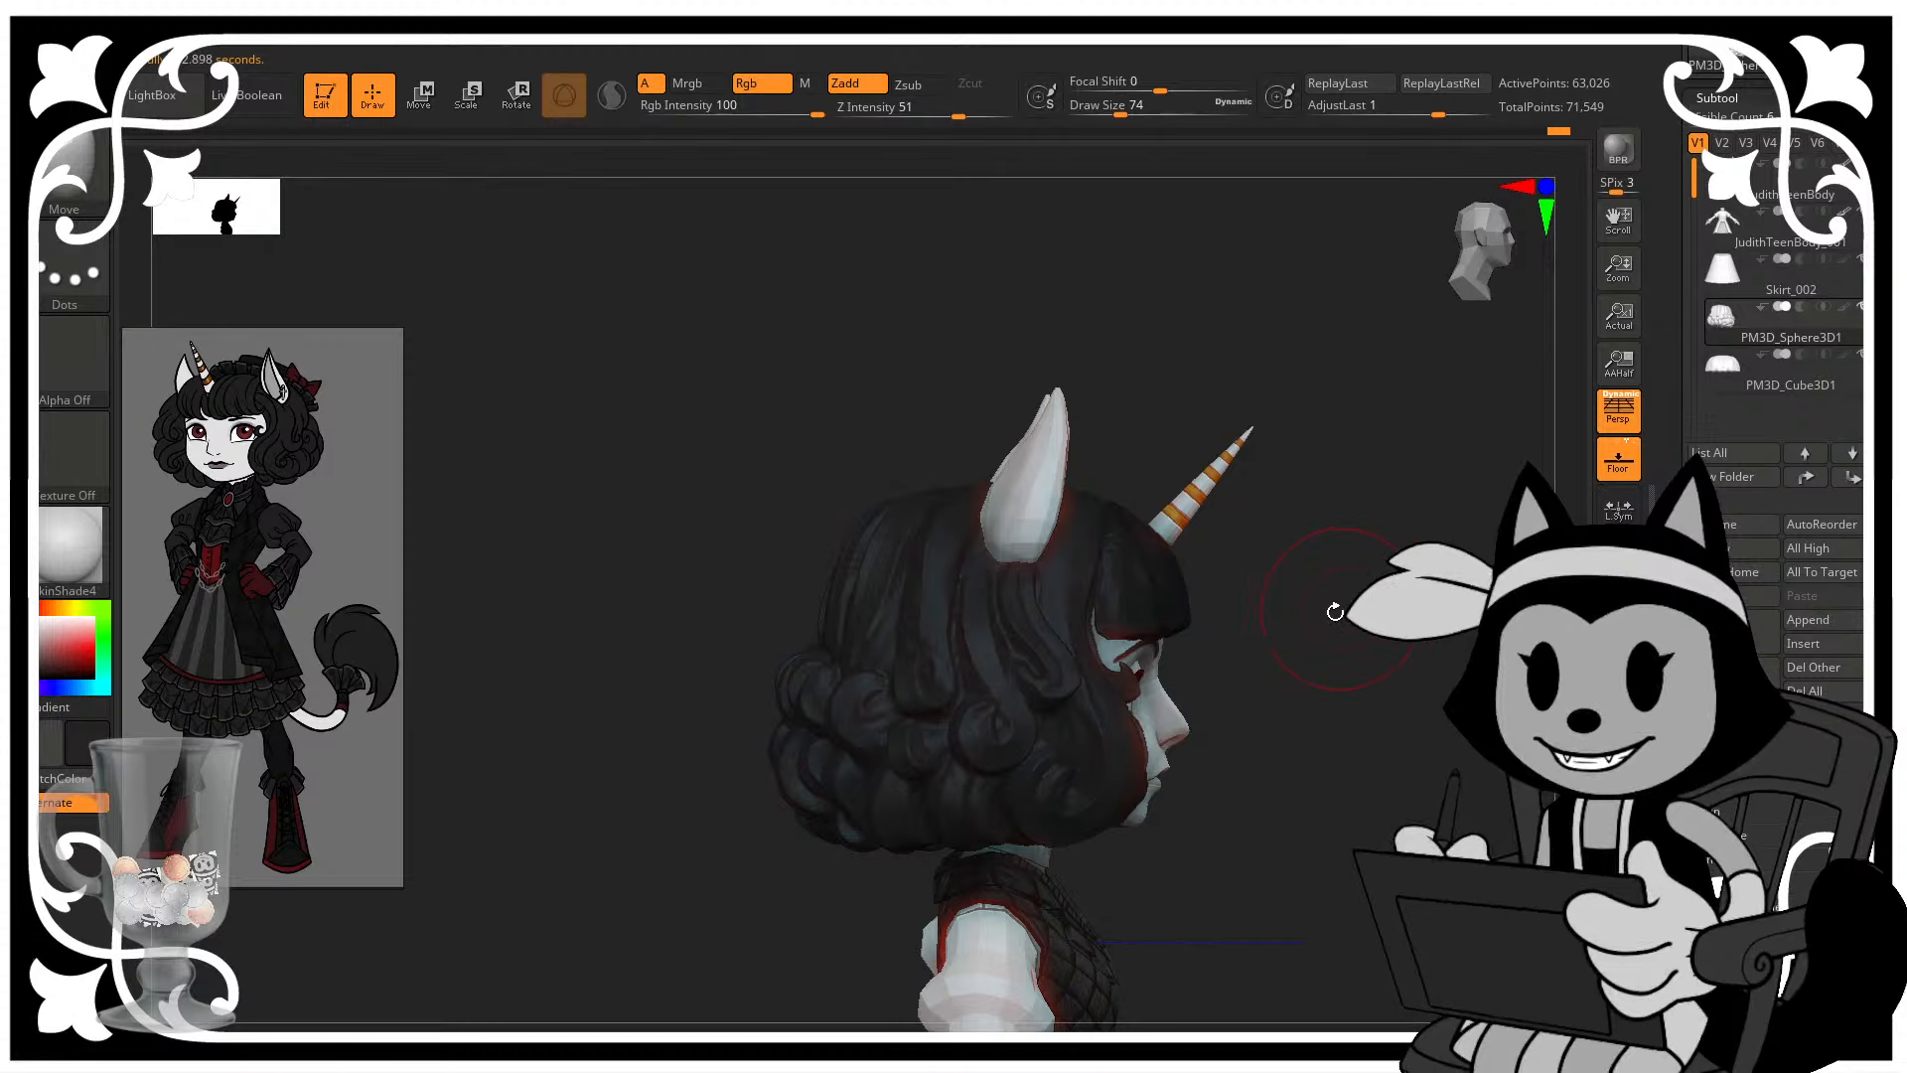
{"action": "left_click_drag", "start_coordinate": [1335, 612], "coordinate": [1273, 516]}
{"action": "mouse_move", "coordinate": [1243, 639]}
{"action": "left_mouse_down"}
{"action": "mouse_move", "coordinate": [1396, 643]}
{"action": "mouse_move", "coordinate": [1402, 584]}
{"action": "mouse_move", "coordinate": [1453, 588]}
{"action": "mouse_move", "coordinate": [1452, 668]}
{"action": "mouse_move", "coordinate": [1492, 703]}
{"action": "mouse_move", "coordinate": [1480, 760]}
{"action": "left_mouse_up"}
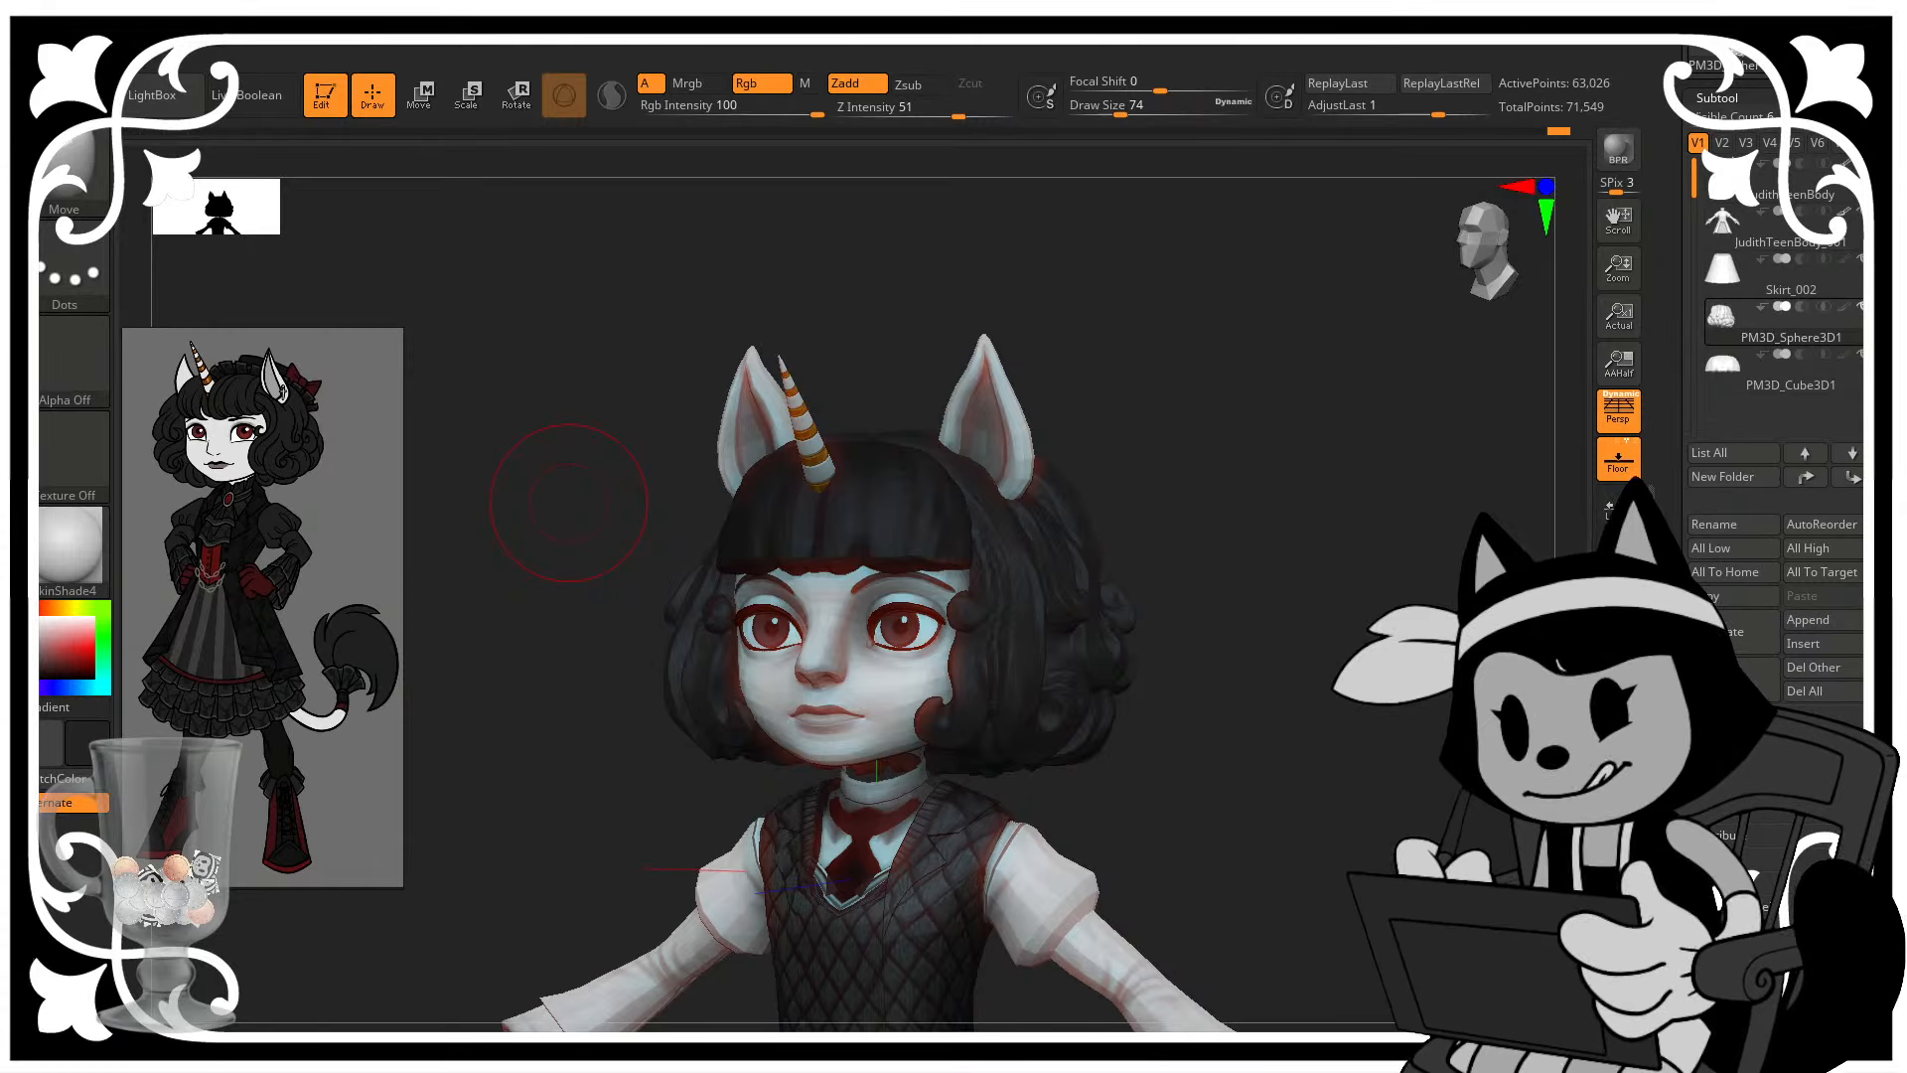
- Nudge the upper side contour of the hair in back view with the Move brush
{"action": "left_click_drag", "start_coordinate": [1305, 593], "coordinate": [1246, 620]}
{"action": "mouse_move", "coordinate": [1405, 566]}
{"action": "left_mouse_down", "text": "alt"}
{"action": "mouse_move", "coordinate": [1455, 641]}
{"action": "mouse_move", "coordinate": [1754, 639]}
{"action": "left_mouse_up", "text": "alt"}
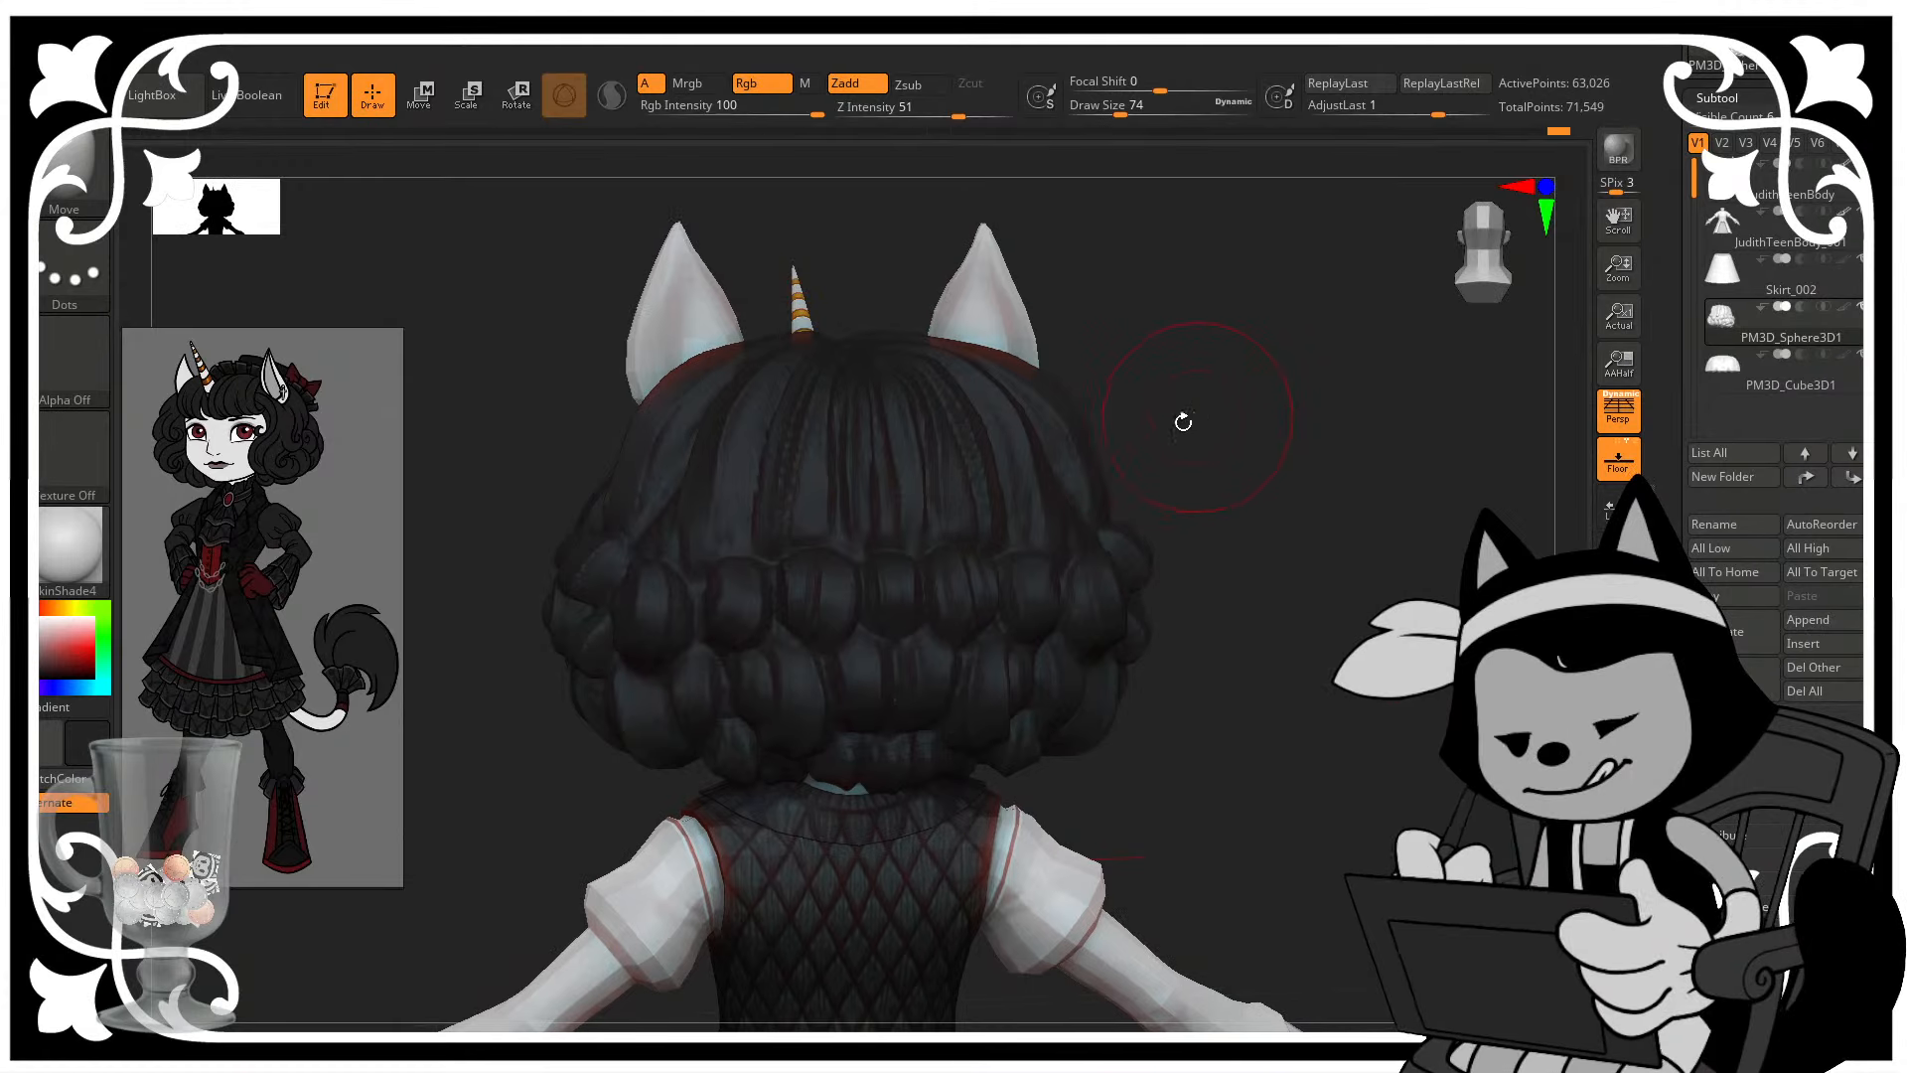
{"action": "mouse_move", "coordinate": [1120, 441]}
{"action": "left_mouse_down"}
{"action": "mouse_move", "coordinate": [1171, 426]}
{"action": "mouse_move", "coordinate": [1083, 475]}
{"action": "mouse_move", "coordinate": [1076, 403]}
{"action": "left_mouse_up"}
{"action": "right_click_drag", "start_coordinate": [1076, 404], "coordinate": [1103, 405]}
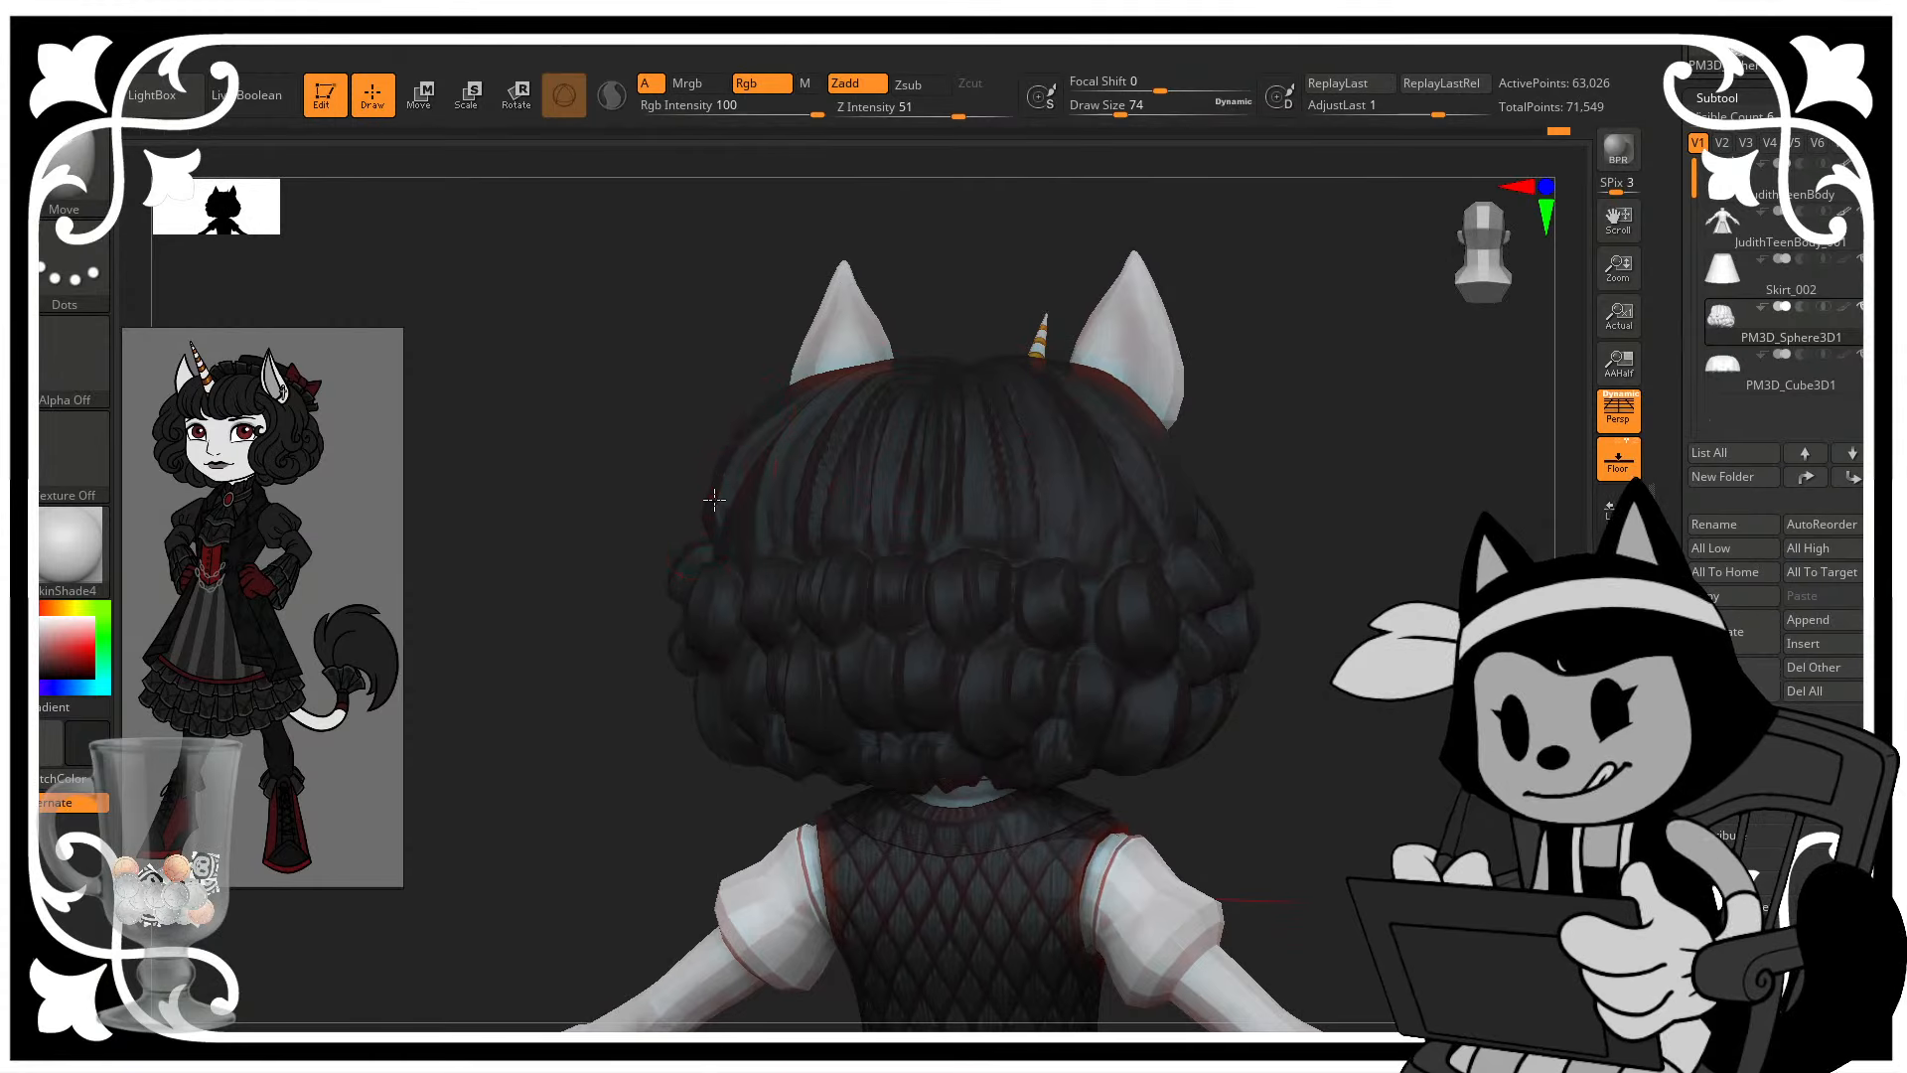
{"action": "key", "text": "["}
{"action": "mouse_move", "coordinate": [732, 417]}
{"action": "left_mouse_down"}
{"action": "mouse_move", "coordinate": [754, 362]}
{"action": "mouse_move", "coordinate": [825, 364]}
{"action": "left_mouse_up"}
{"action": "left_click_drag", "start_coordinate": [1237, 408], "coordinate": [932, 399]}
- Adjust the strands and curls behind the ear with the Move brush at draw sizes 62 to 50
{"action": "key", "text": "["}
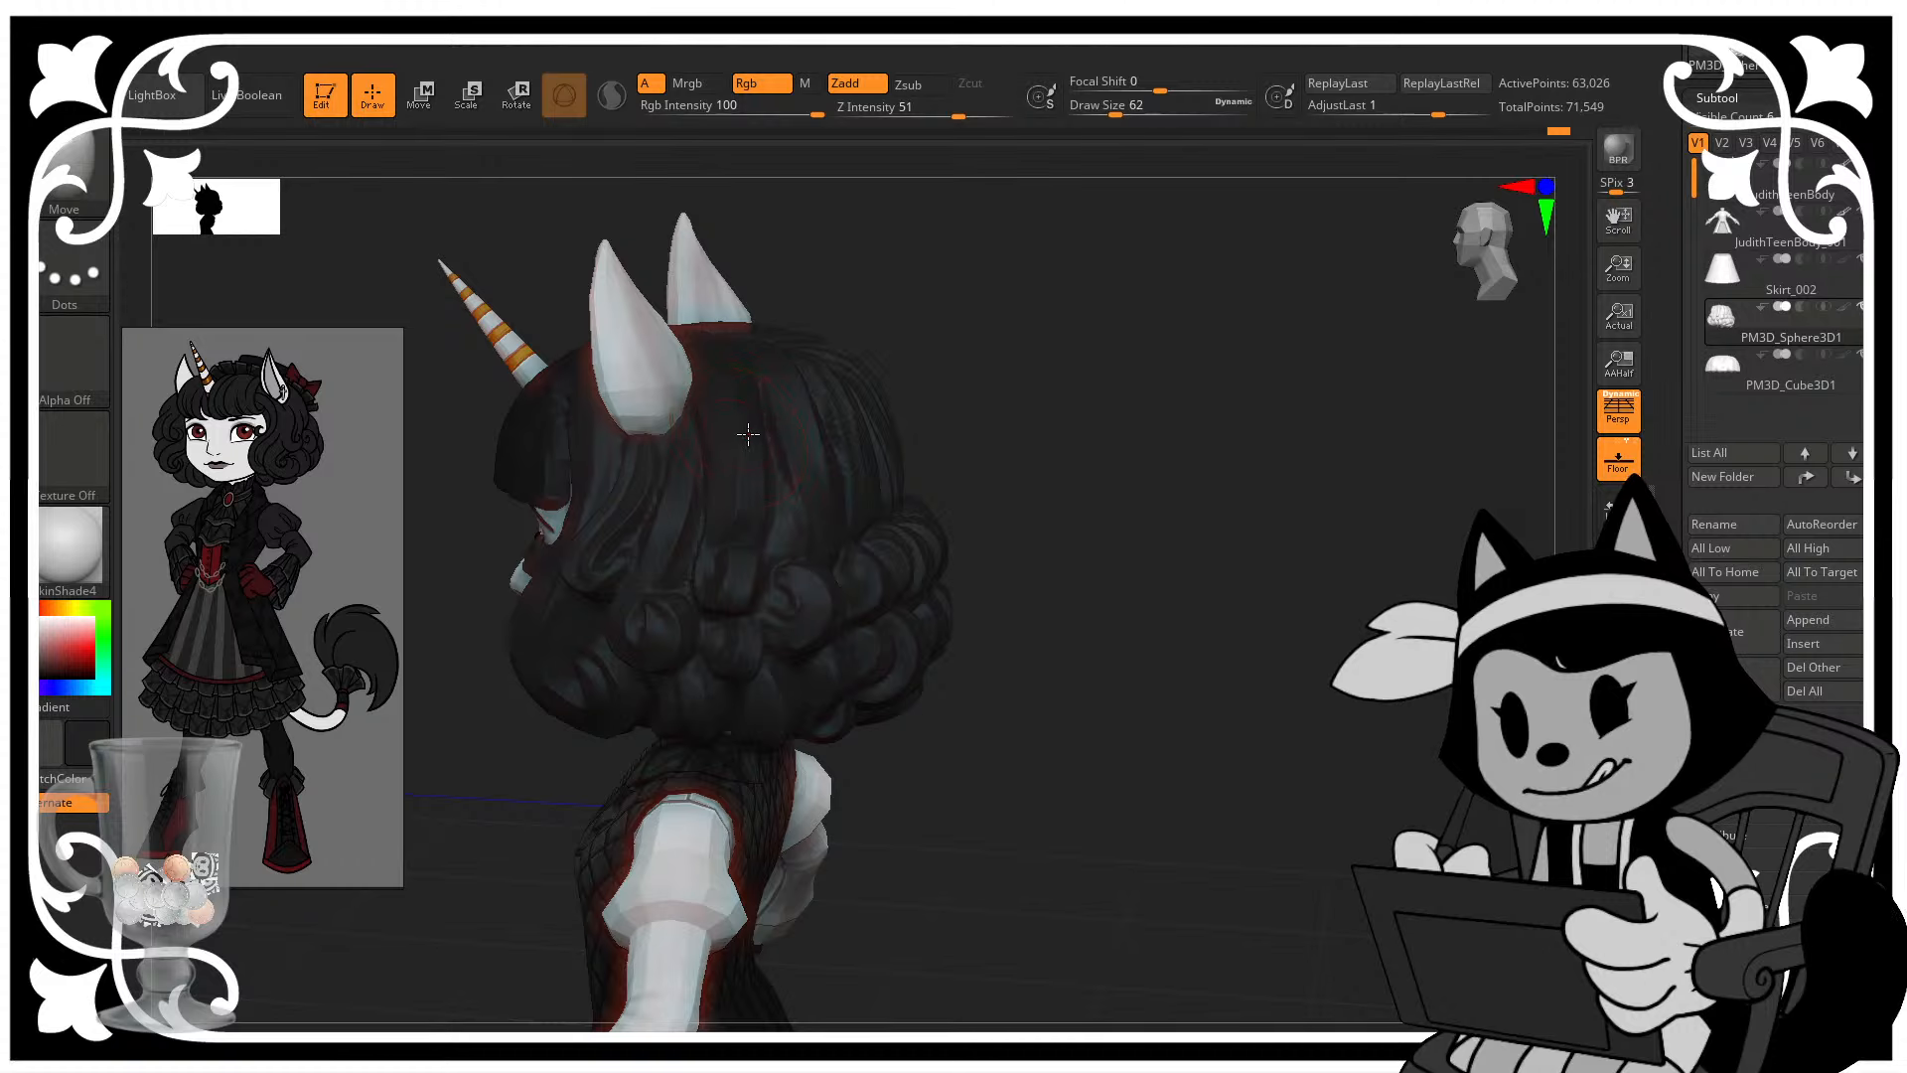
{"action": "key", "text": "["}
{"action": "left_click_drag", "start_coordinate": [1034, 383], "coordinate": [788, 553]}
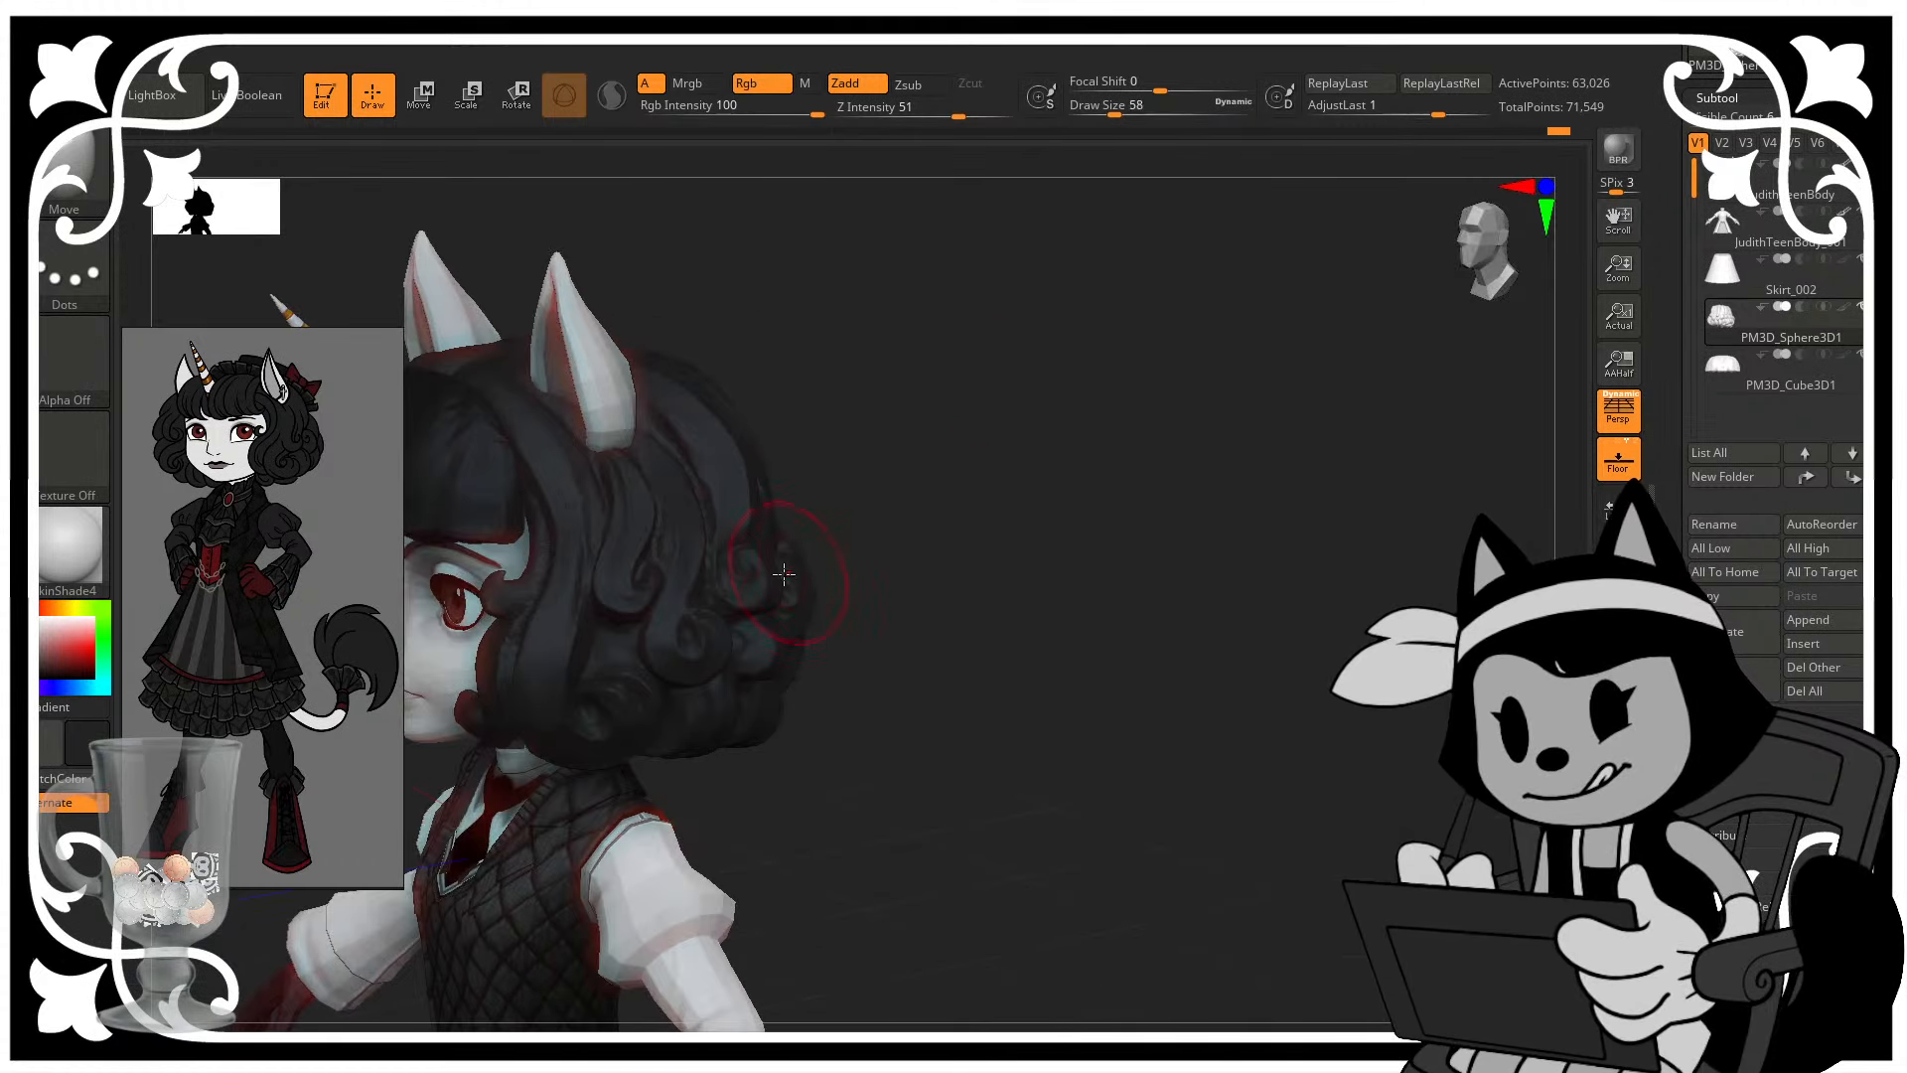
{"action": "left_click_drag", "start_coordinate": [879, 505], "coordinate": [1361, 566]}
{"action": "left_click_drag", "start_coordinate": [1470, 643], "coordinate": [1303, 649]}
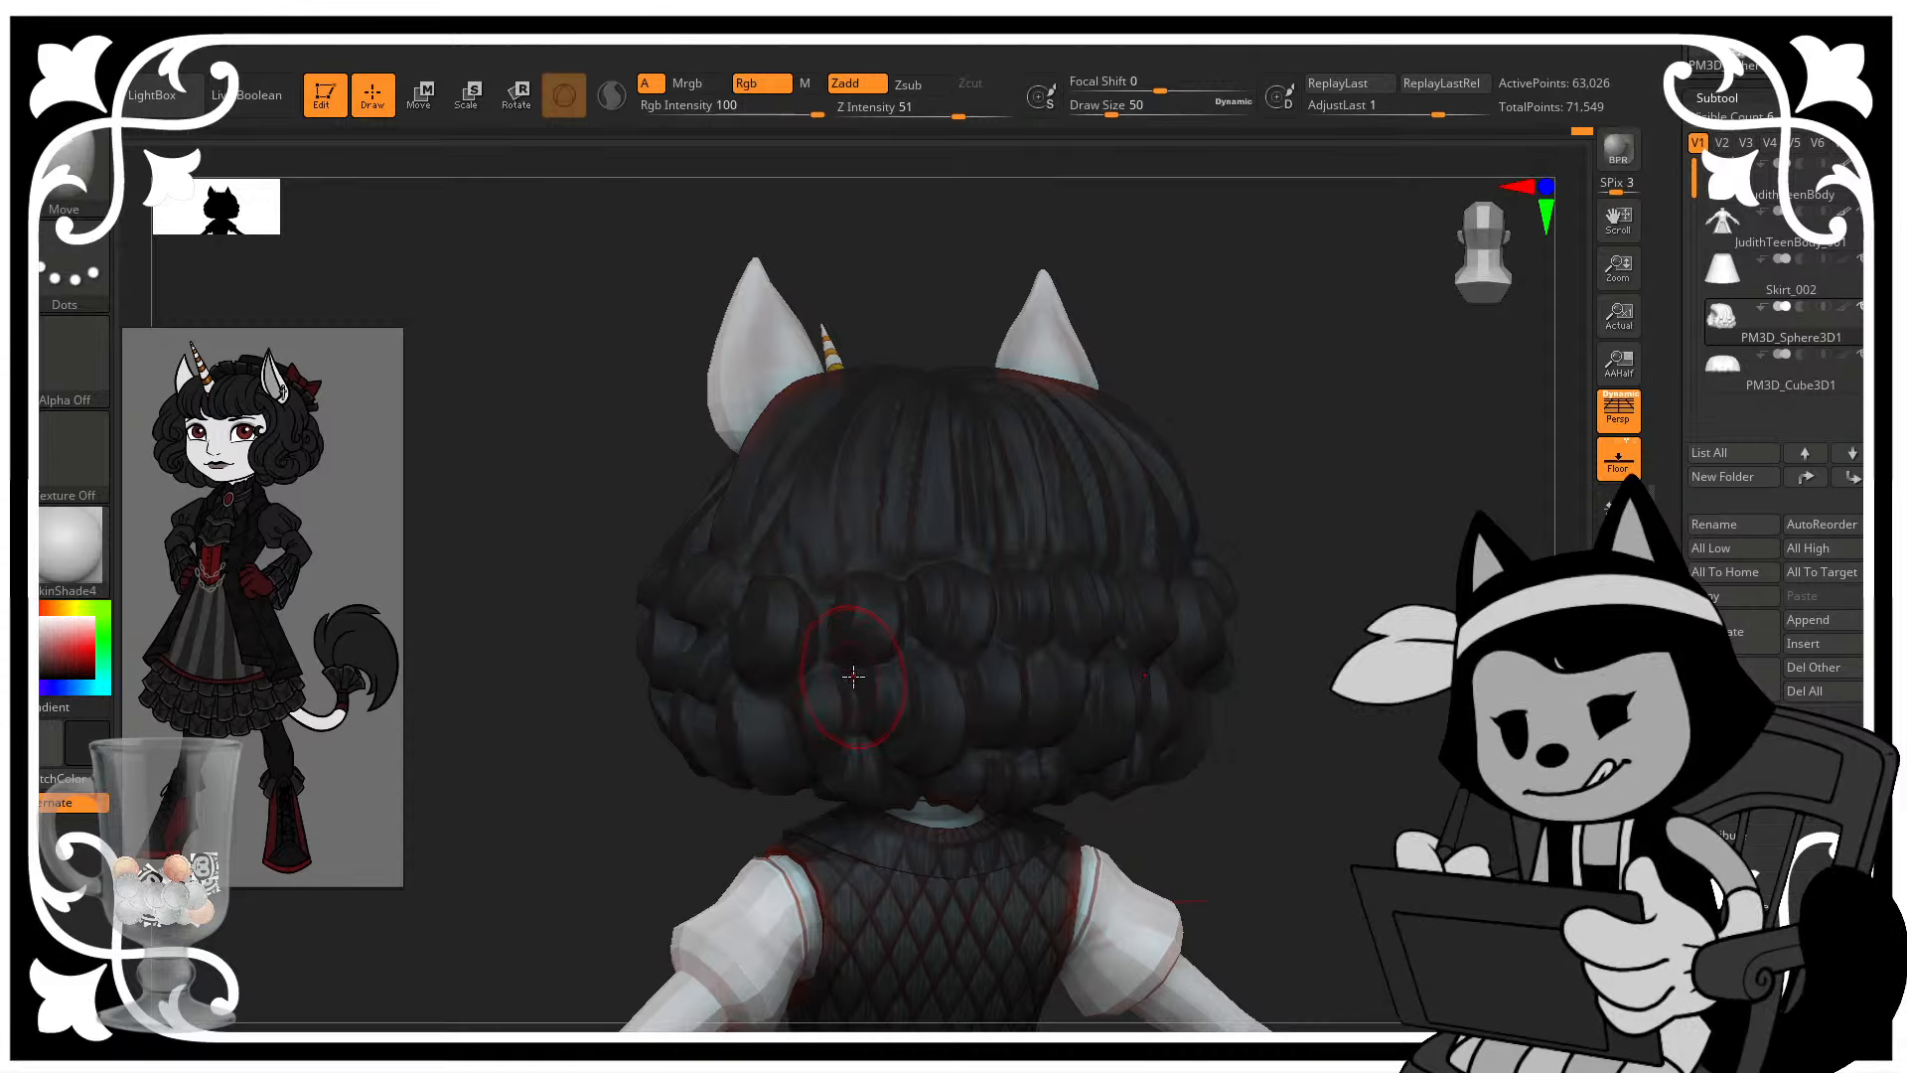
- Build up the gap between the back curls with the ClayBuildup brush at draw sizes 14 and 22
{"action": "key", "text": "b"}
{"action": "key", "text": "c"}
{"action": "key", "text": "b"}
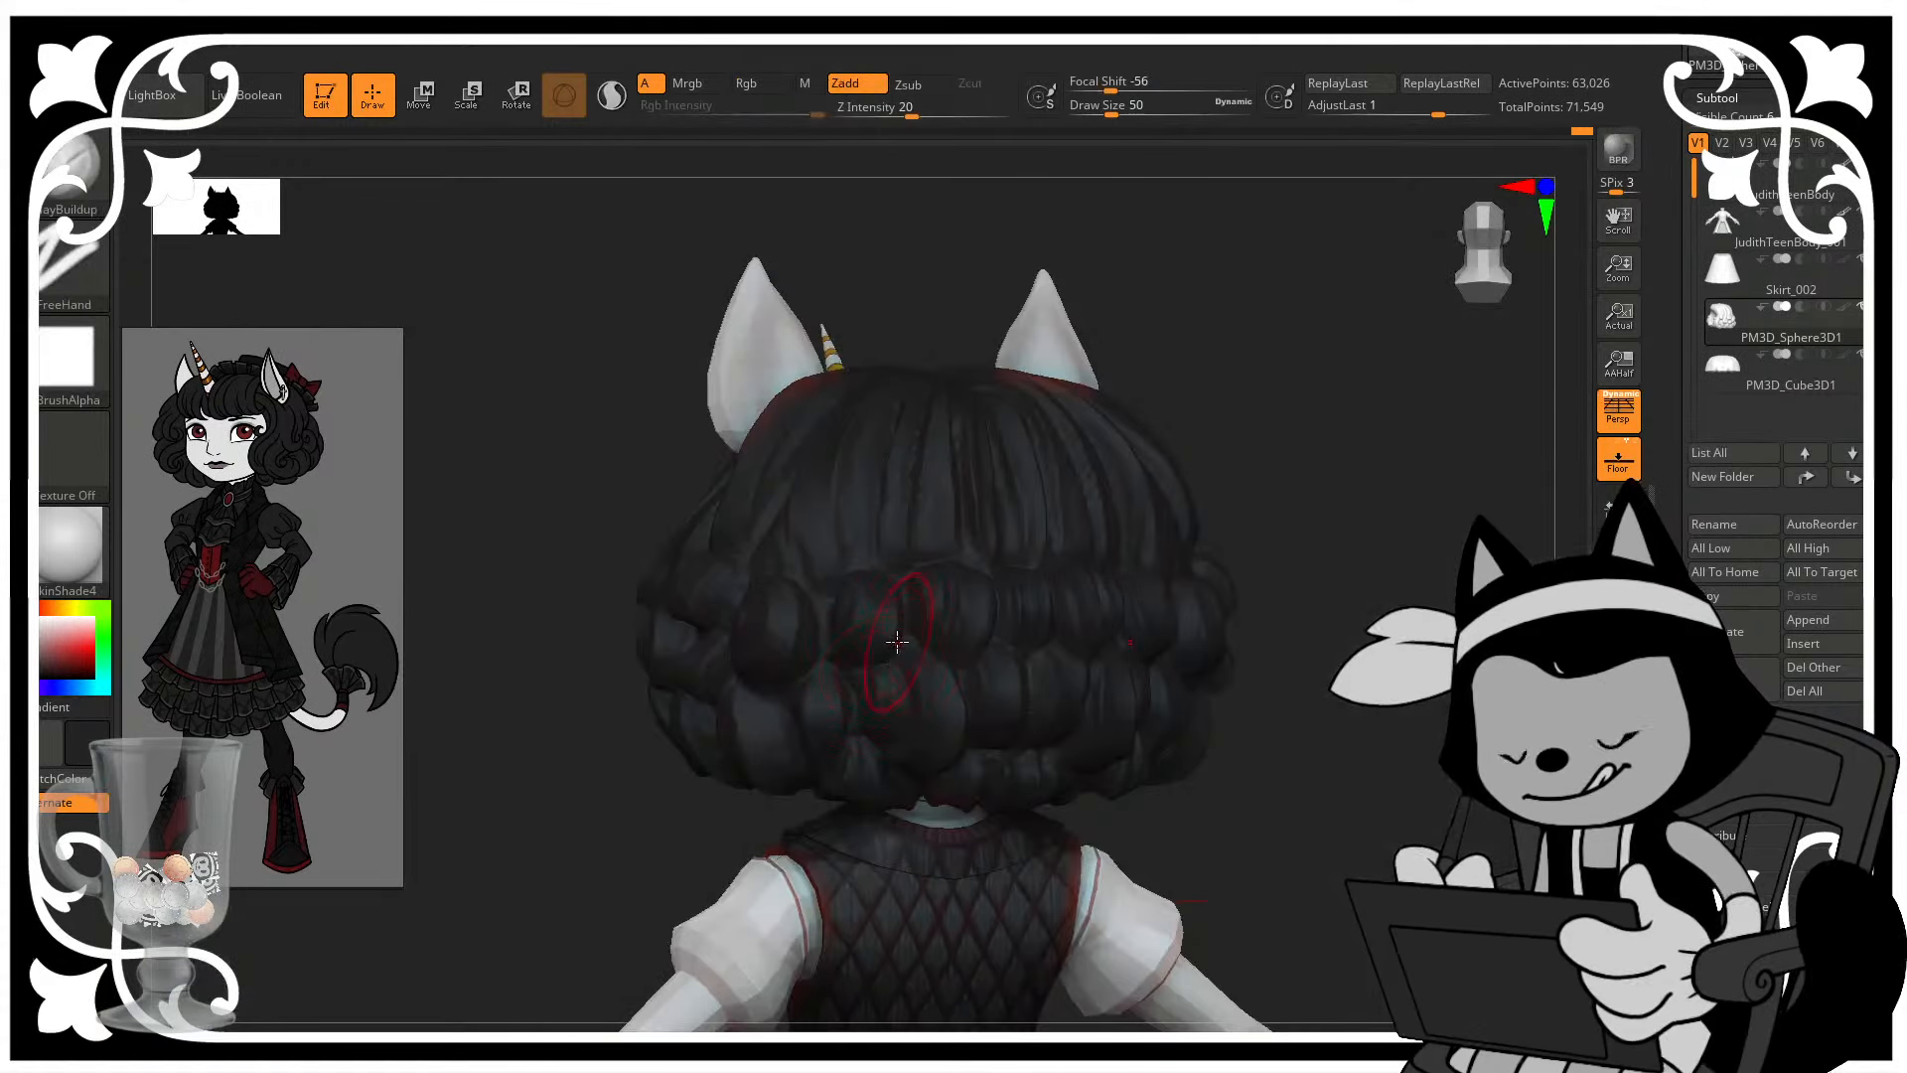
{"action": "key", "text": "bracketleft"}
{"action": "key", "text": "bracketleft"}
{"action": "left_click_drag", "start_coordinate": [820, 578], "coordinate": [831, 623]}
{"action": "left_click_drag", "start_coordinate": [1254, 390], "coordinate": [1301, 382]}
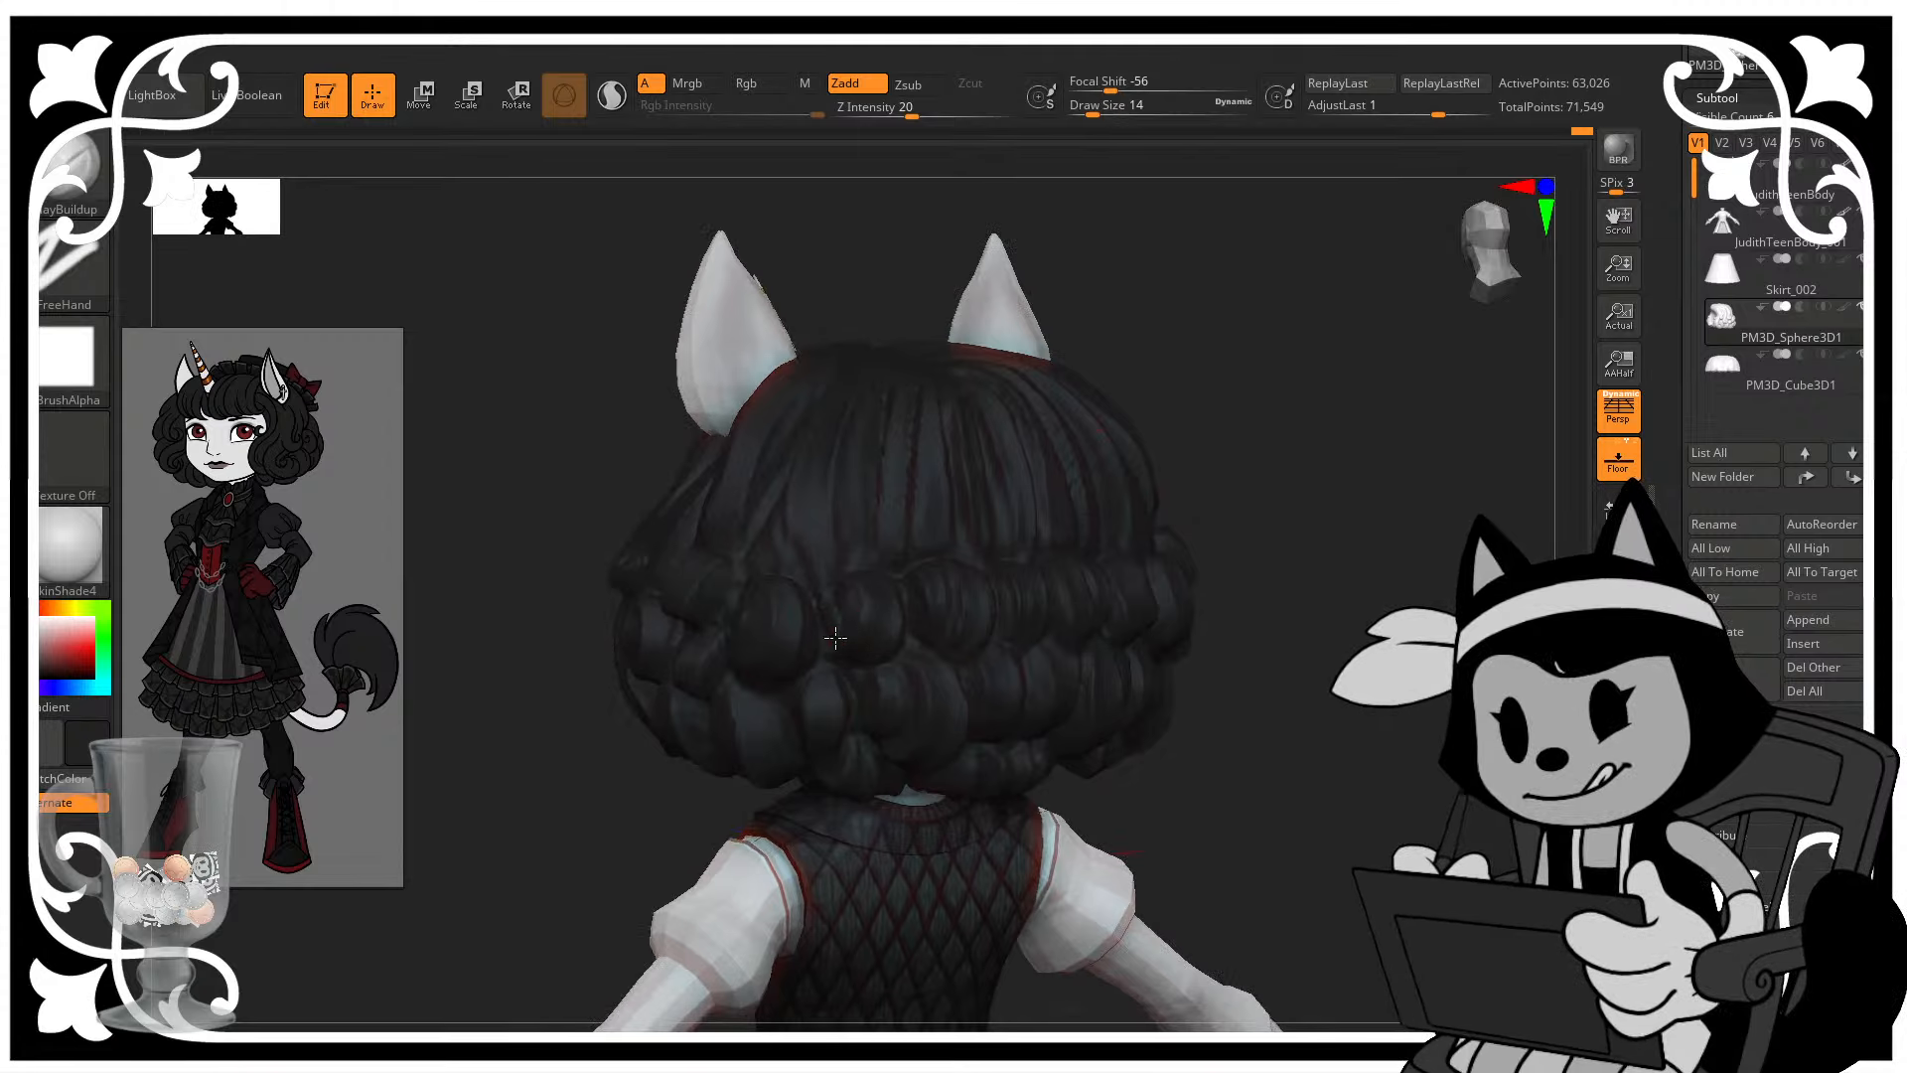
{"action": "key", "text": "bracketright"}
{"action": "key", "text": "bracketright"}
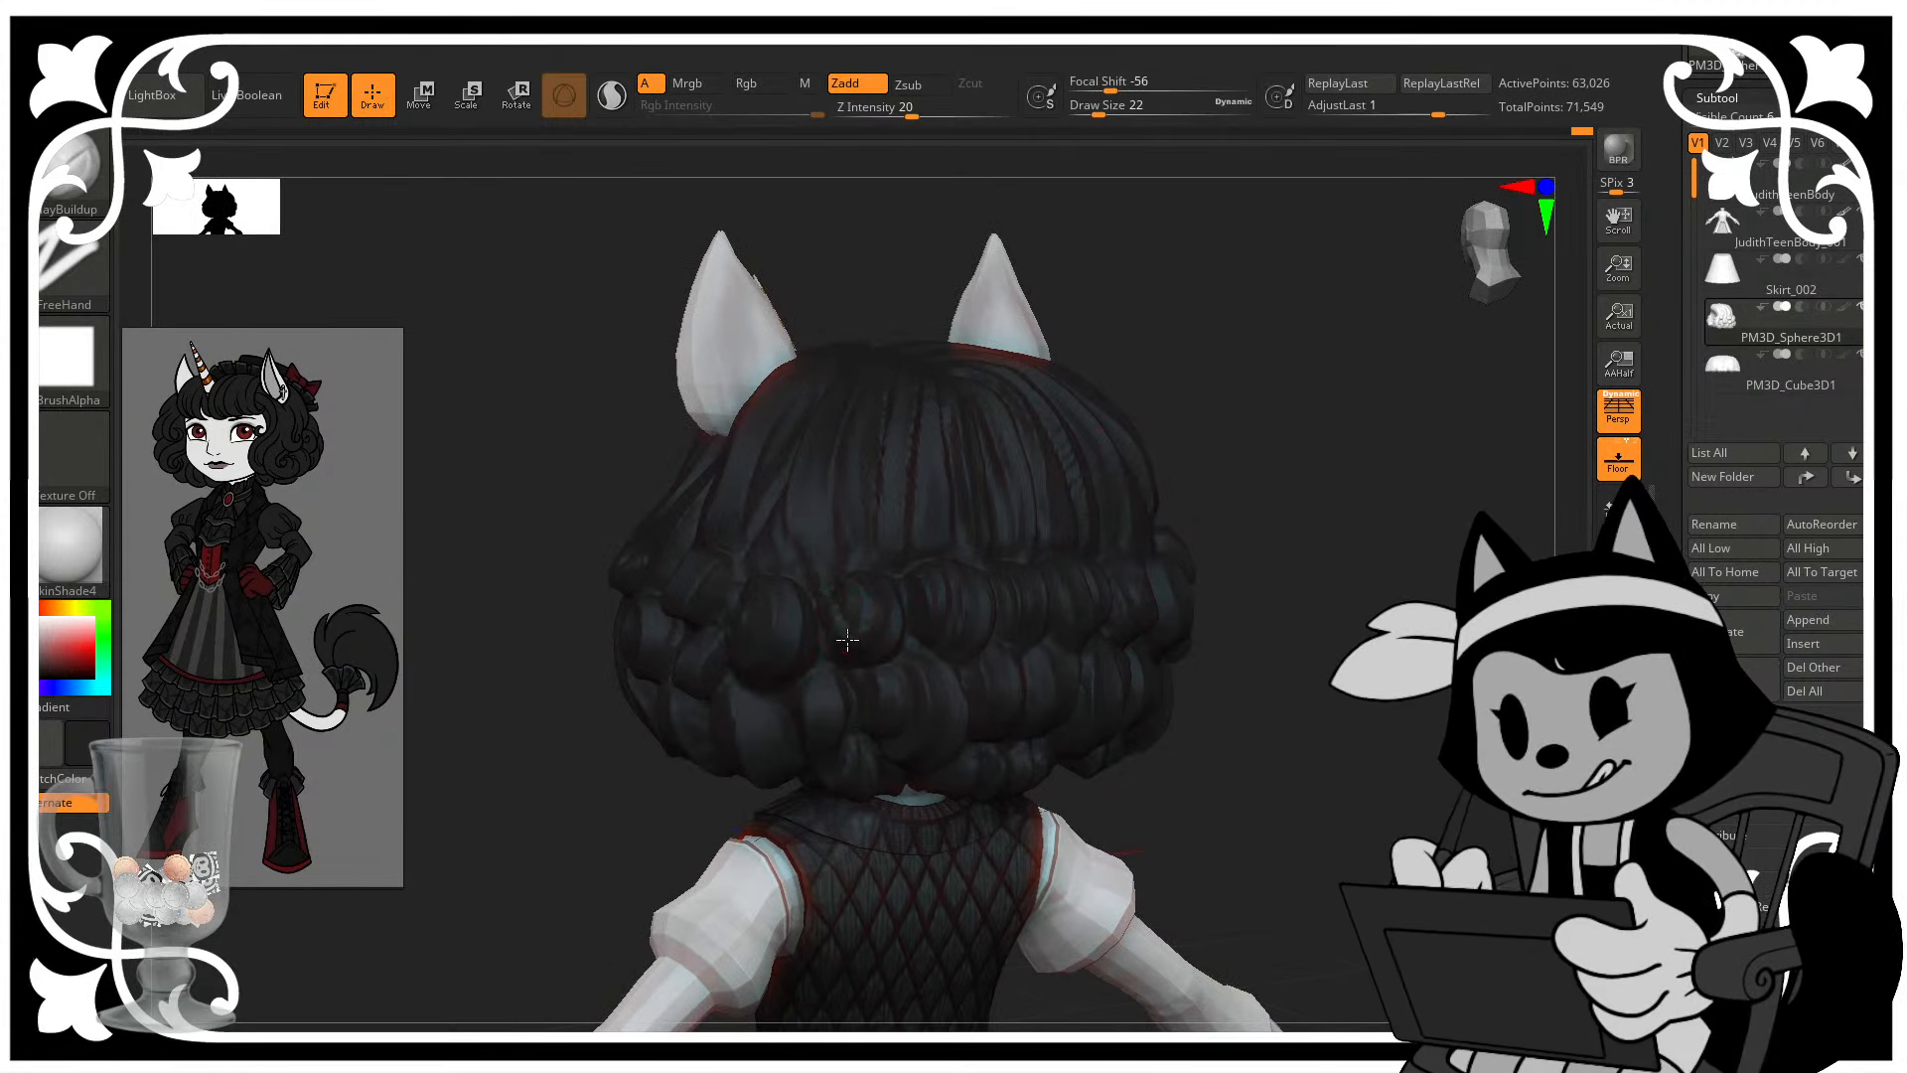
{"action": "left_click_drag", "start_coordinate": [1180, 311], "coordinate": [1142, 318]}
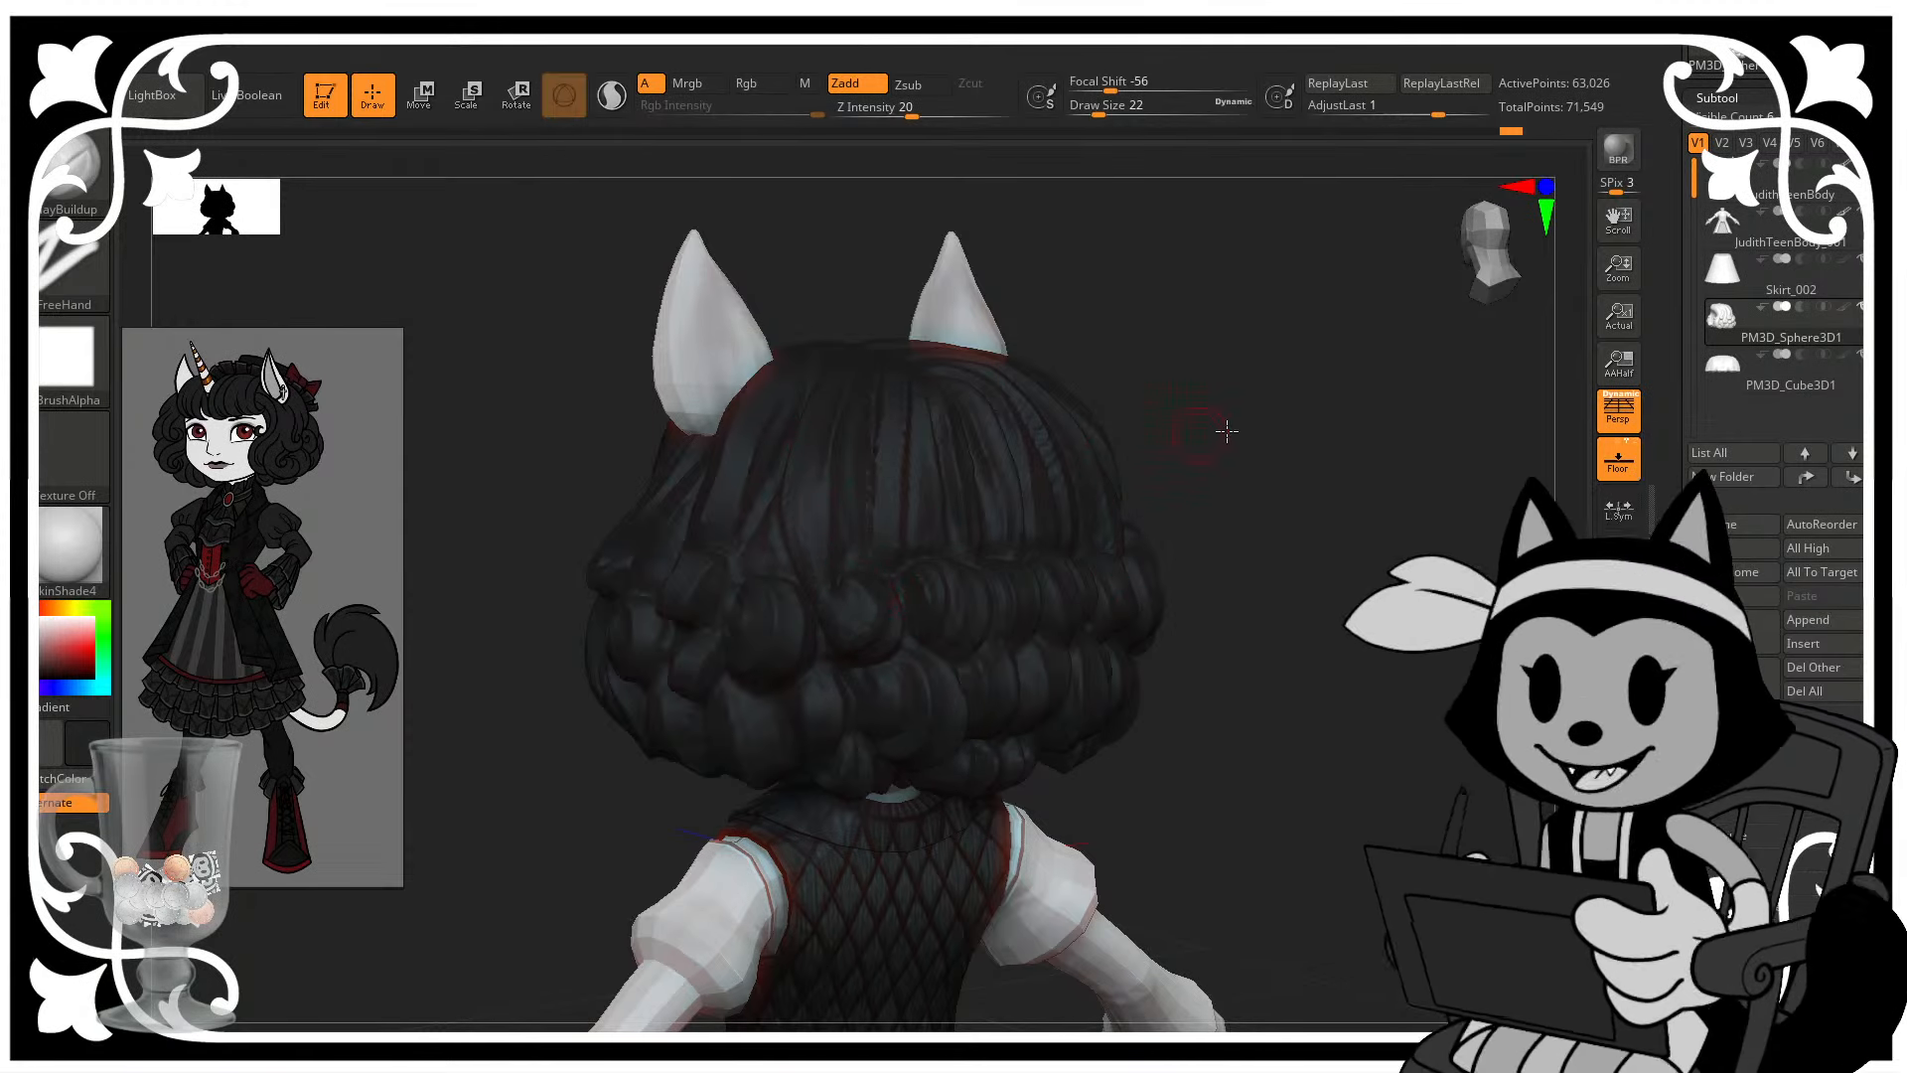
- Build up the curl in the upper row at the back of the hair with the ClayBuildup brush at draw size 18
{"action": "left_click_drag", "start_coordinate": [1213, 425], "coordinate": [1217, 414]}
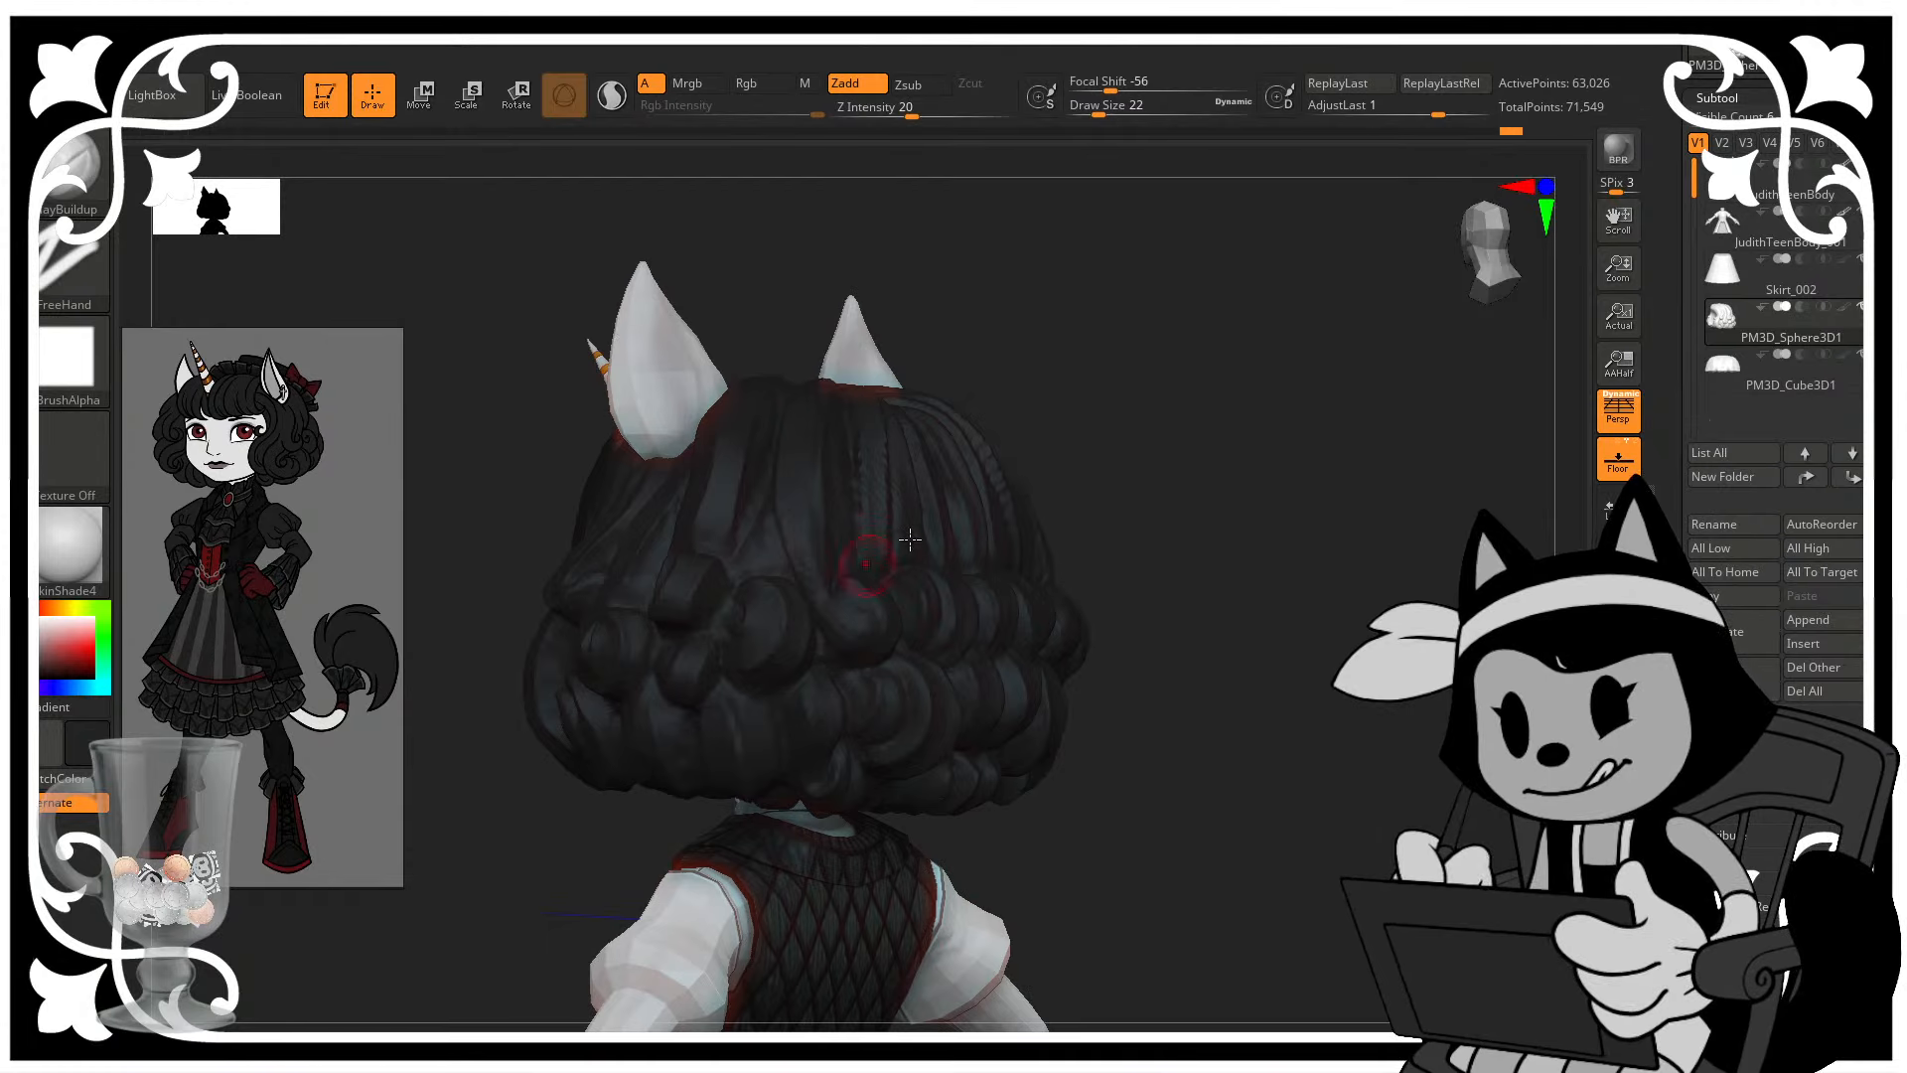
{"action": "left_click_drag", "start_coordinate": [1115, 596], "coordinate": [1105, 680]}
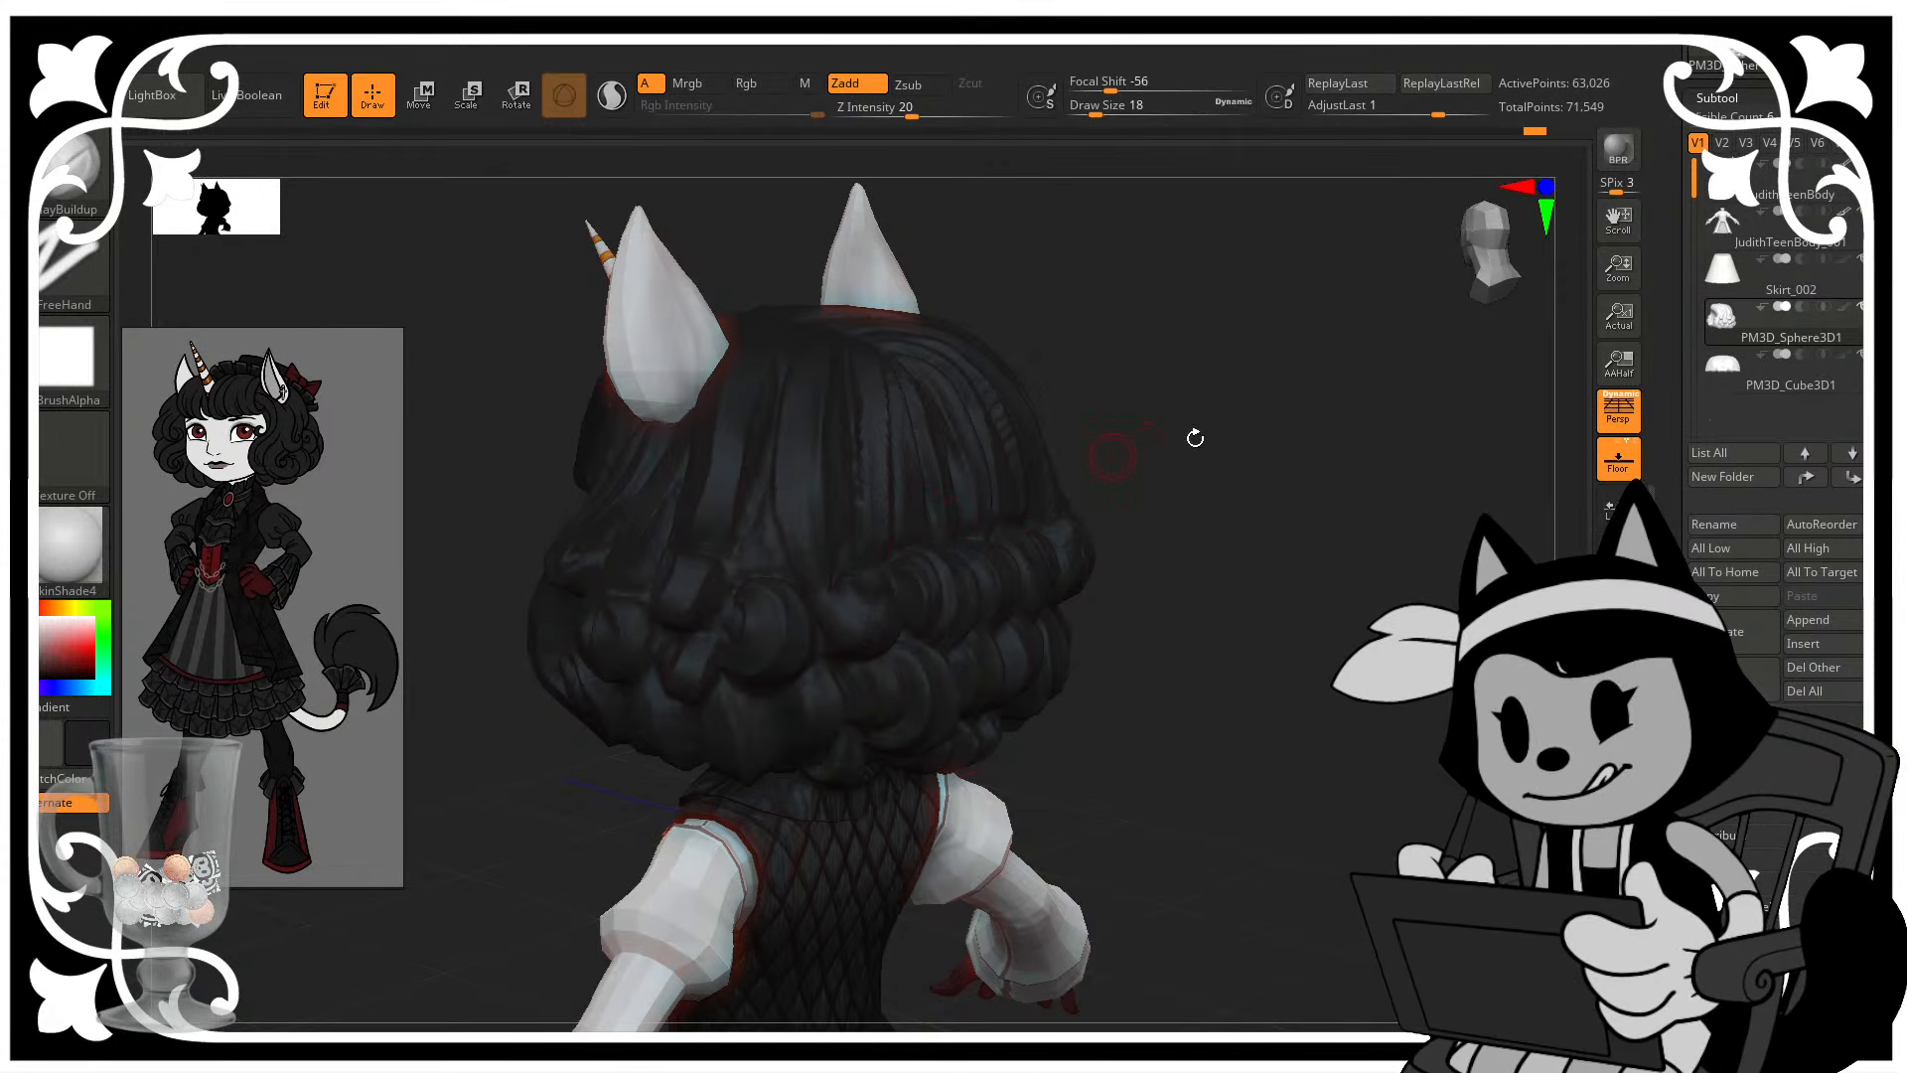
{"action": "left_click_drag", "start_coordinate": [1326, 497], "coordinate": [1341, 560], "text": "alt"}
{"action": "left_click_drag", "start_coordinate": [1149, 438], "coordinate": [1207, 412]}
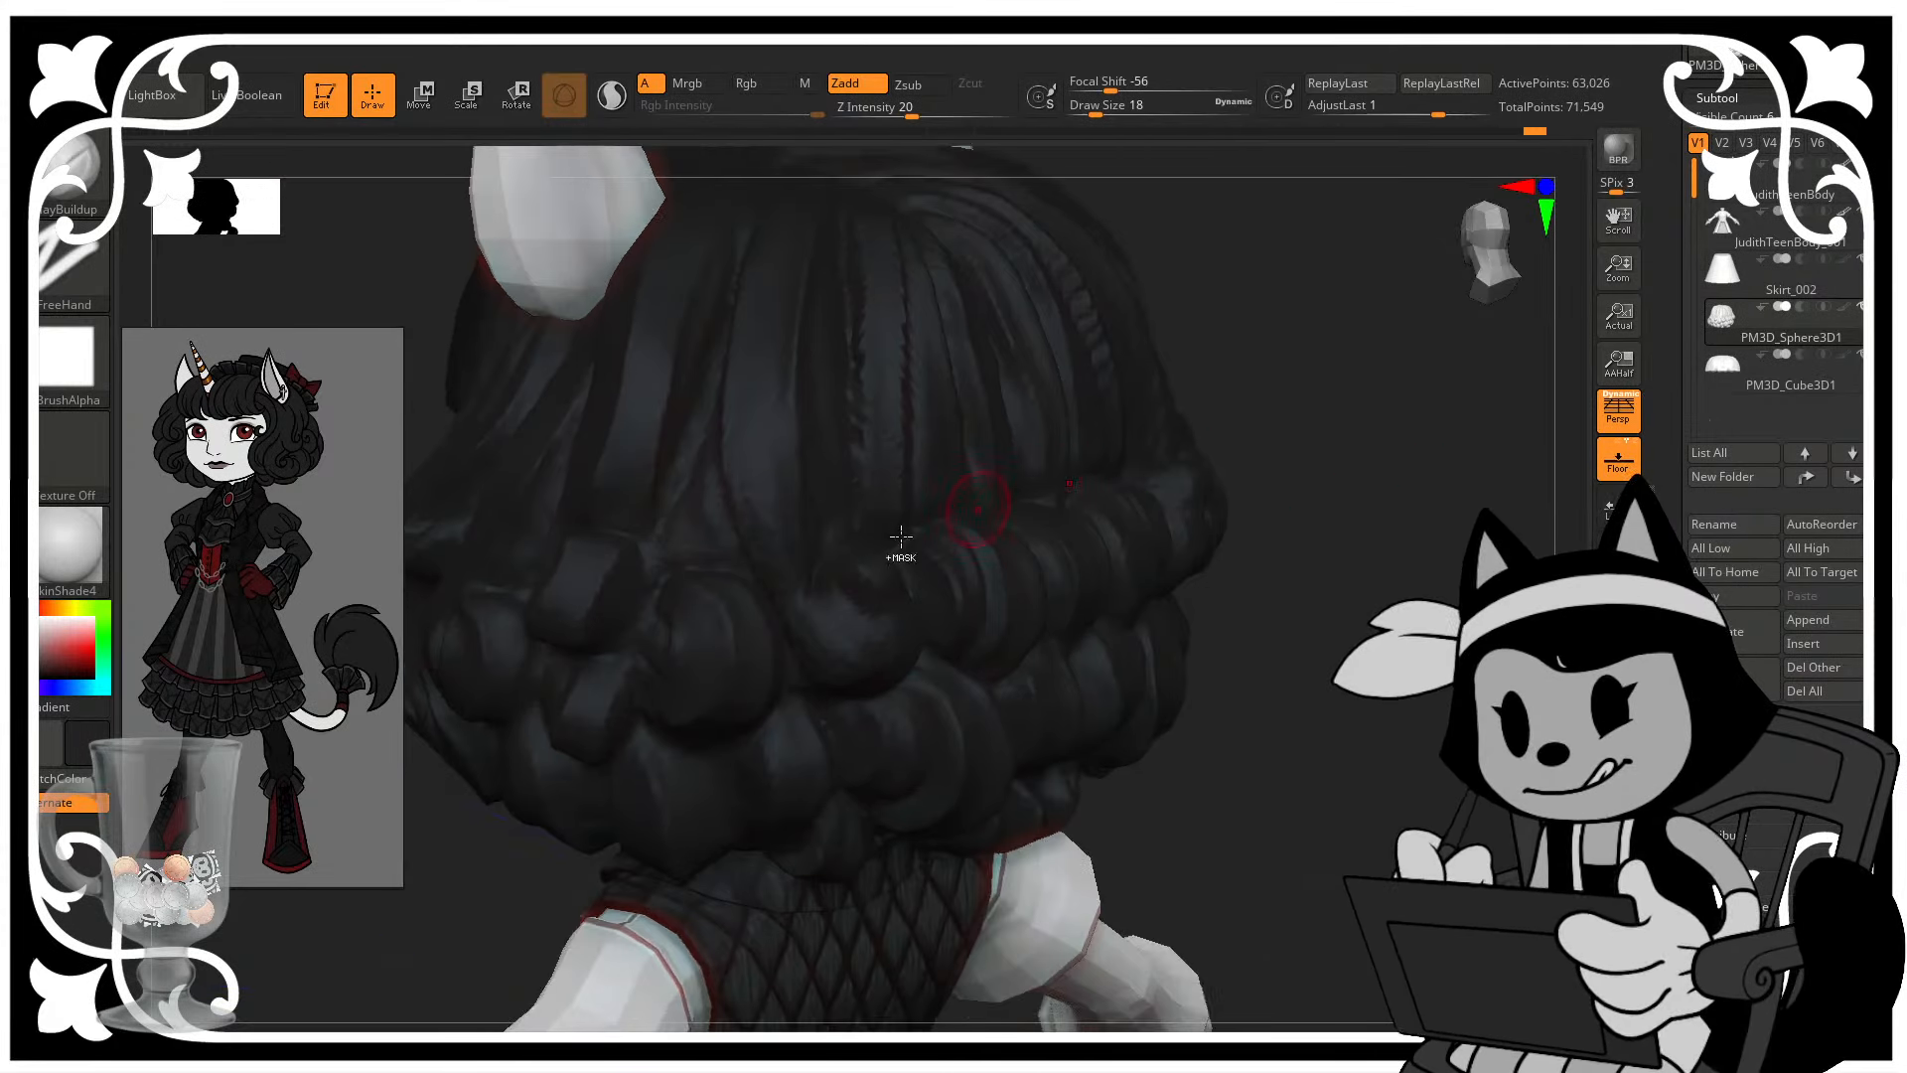
{"action": "left_click_drag", "start_coordinate": [853, 566], "coordinate": [880, 577]}
{"action": "left_click_drag", "start_coordinate": [1202, 373], "coordinate": [1291, 310]}
{"action": "left_click_drag", "start_coordinate": [1068, 283], "coordinate": [1053, 408]}
{"action": "left_click_drag", "start_coordinate": [924, 584], "coordinate": [927, 617]}
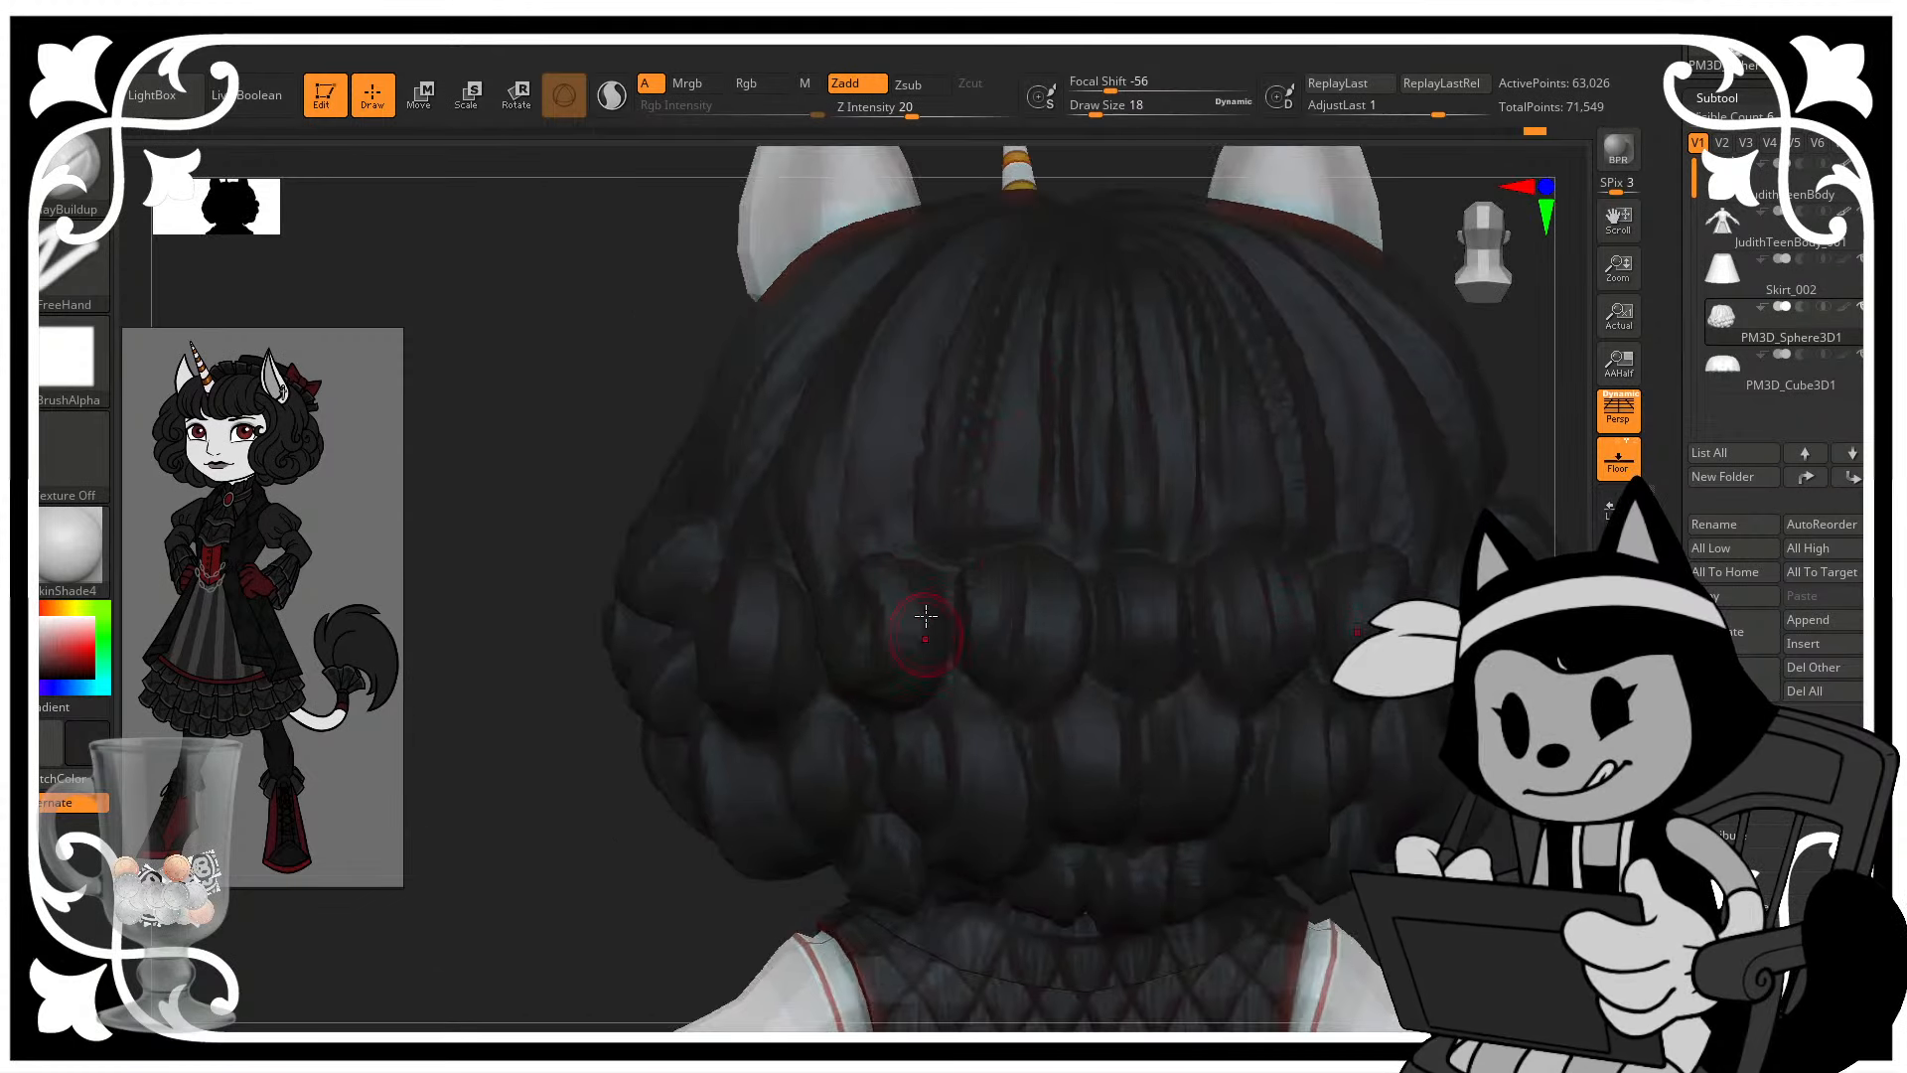
{"action": "left_click_drag", "start_coordinate": [663, 916], "coordinate": [915, 788]}
- Carve the edge between the back curl and the strands above it with the DamStandard brush at draw size 18
{"action": "key", "text": "b"}
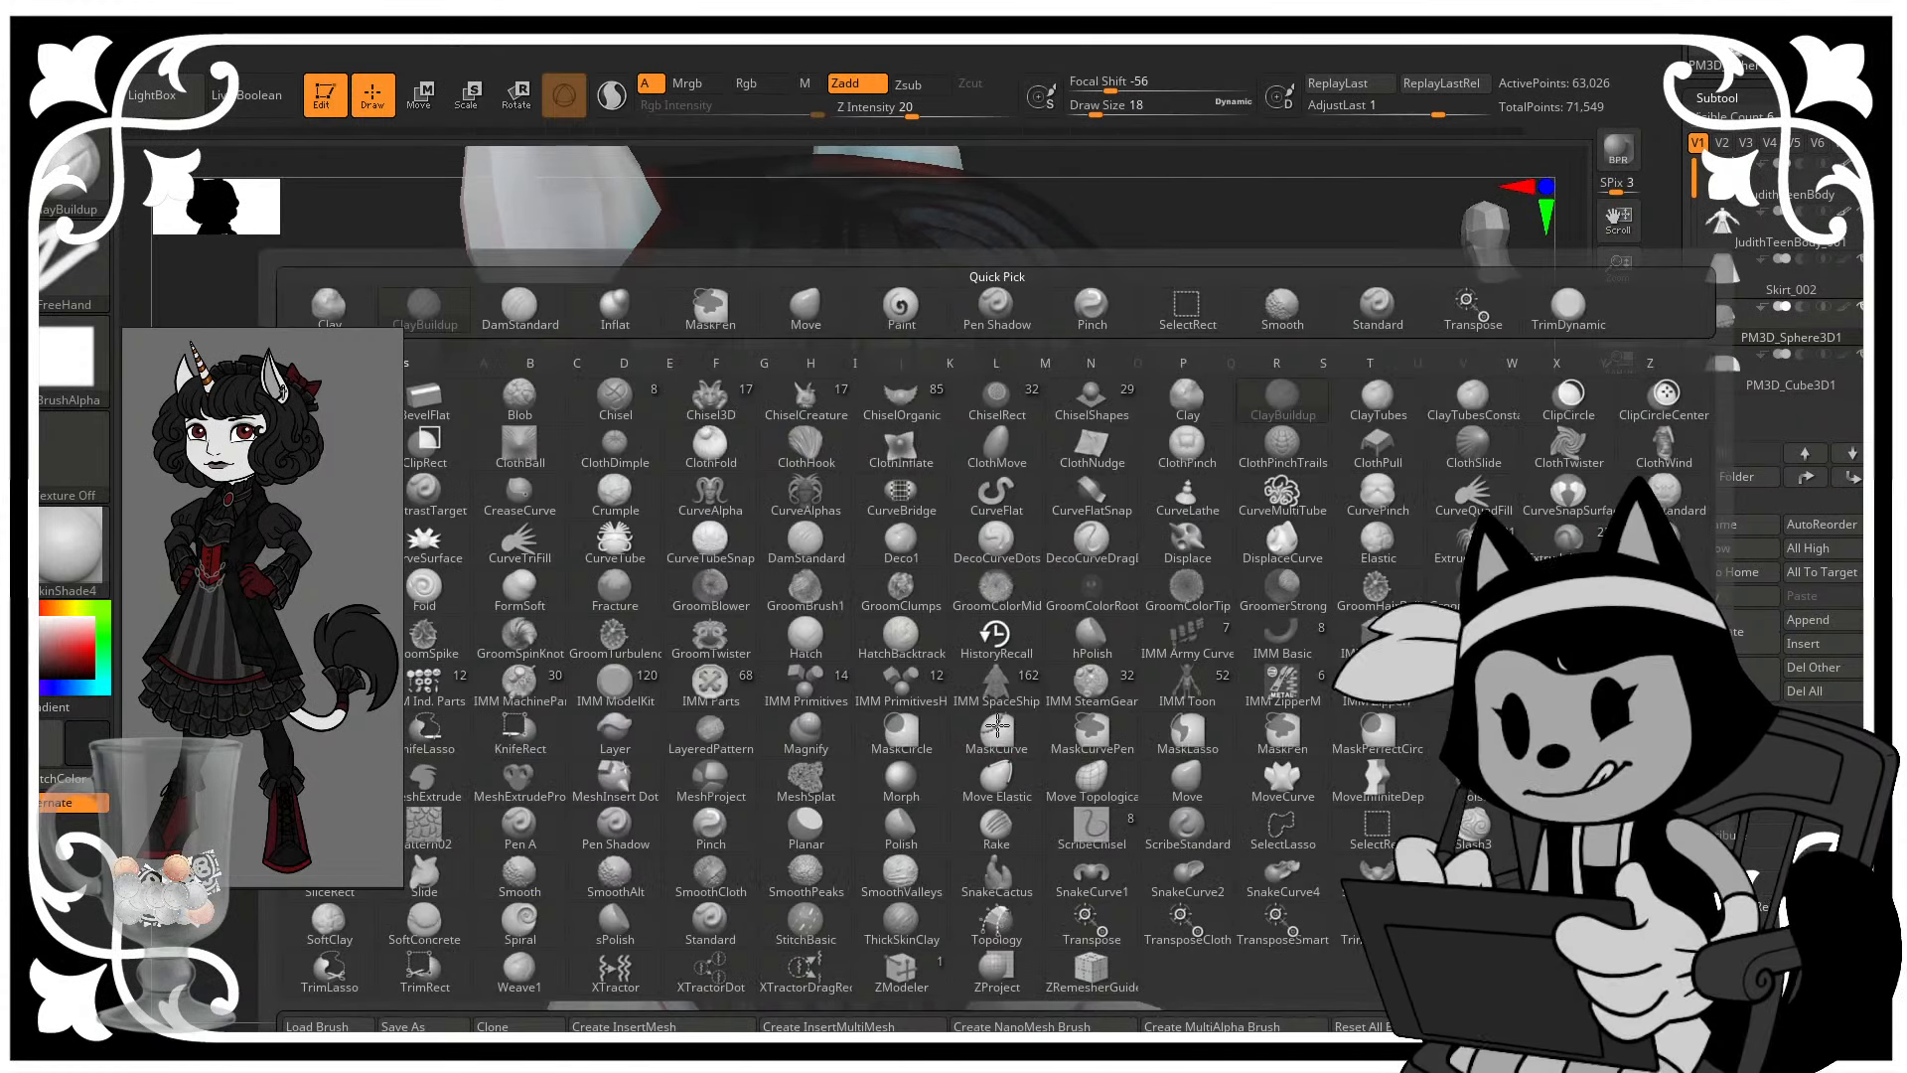
{"action": "key", "text": "d"}
{"action": "key", "text": "s"}
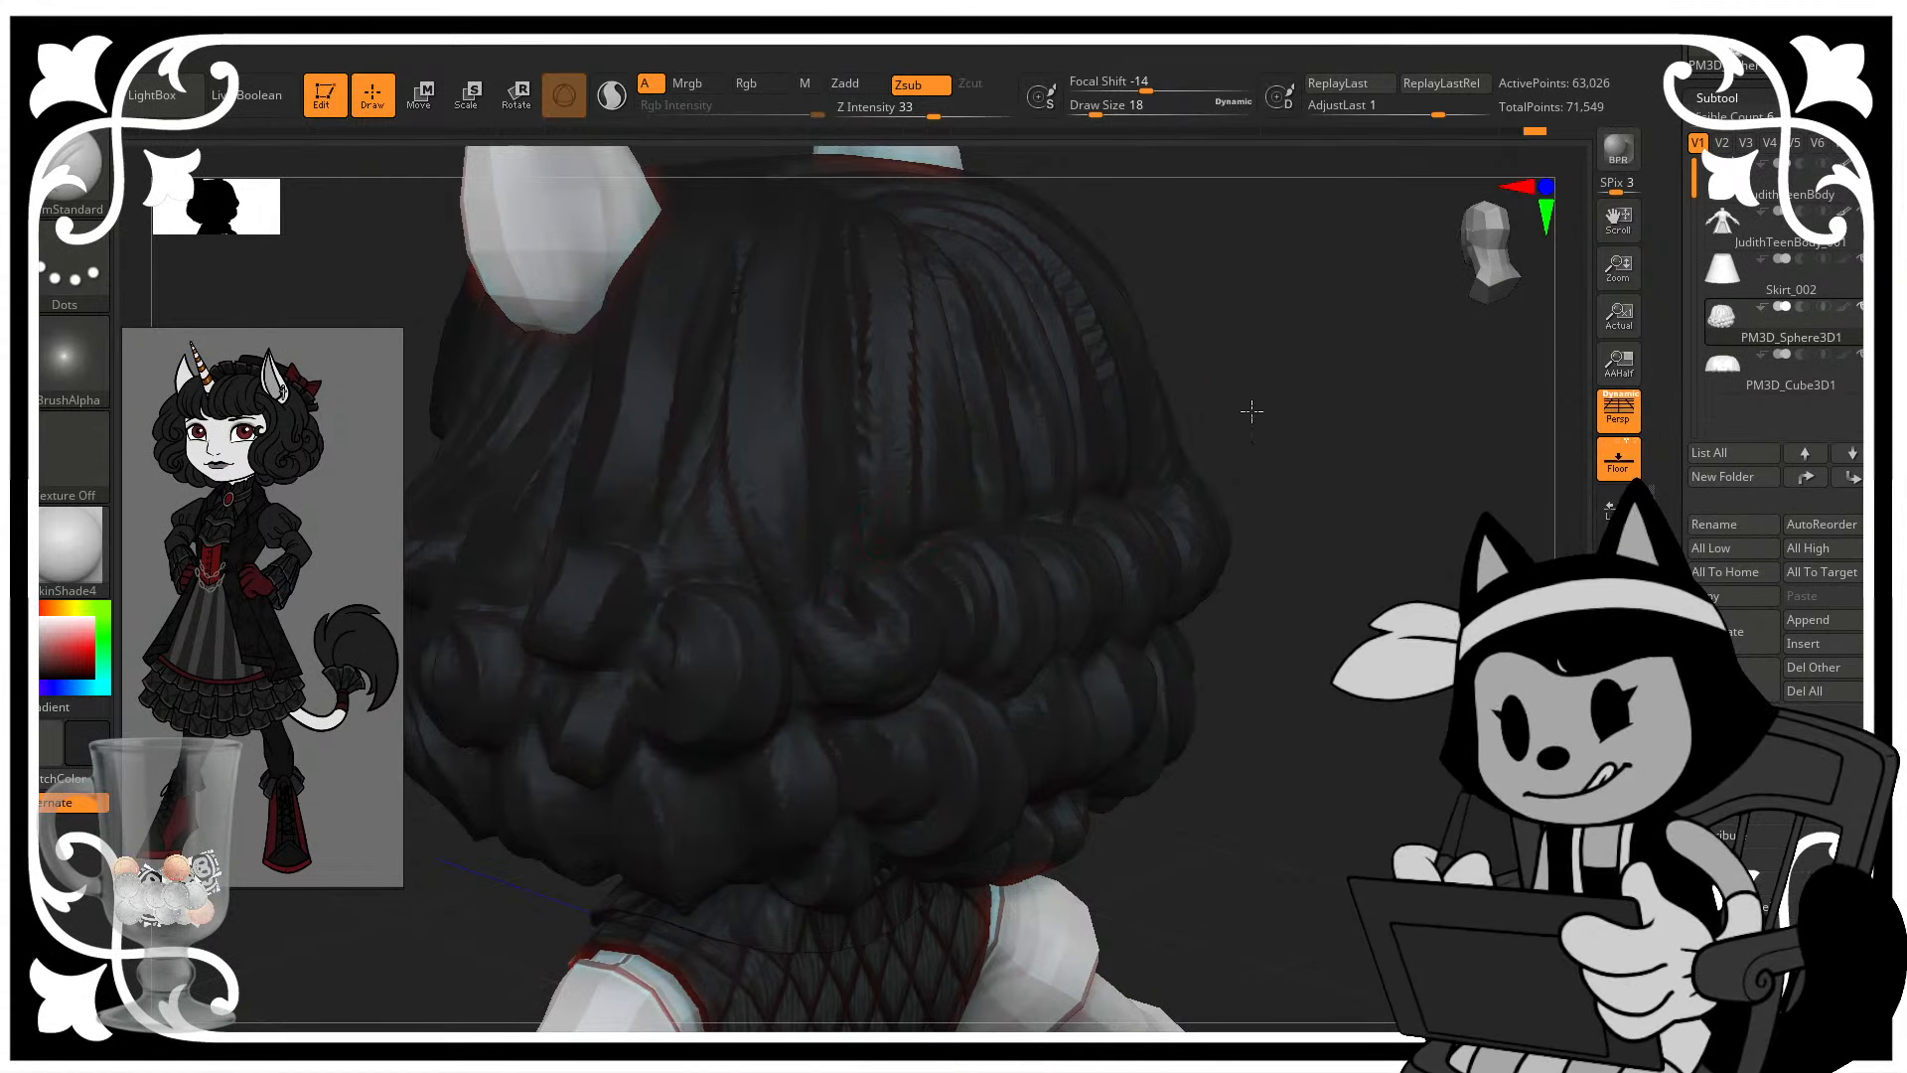
{"action": "left_click_drag", "start_coordinate": [1252, 410], "coordinate": [864, 537]}
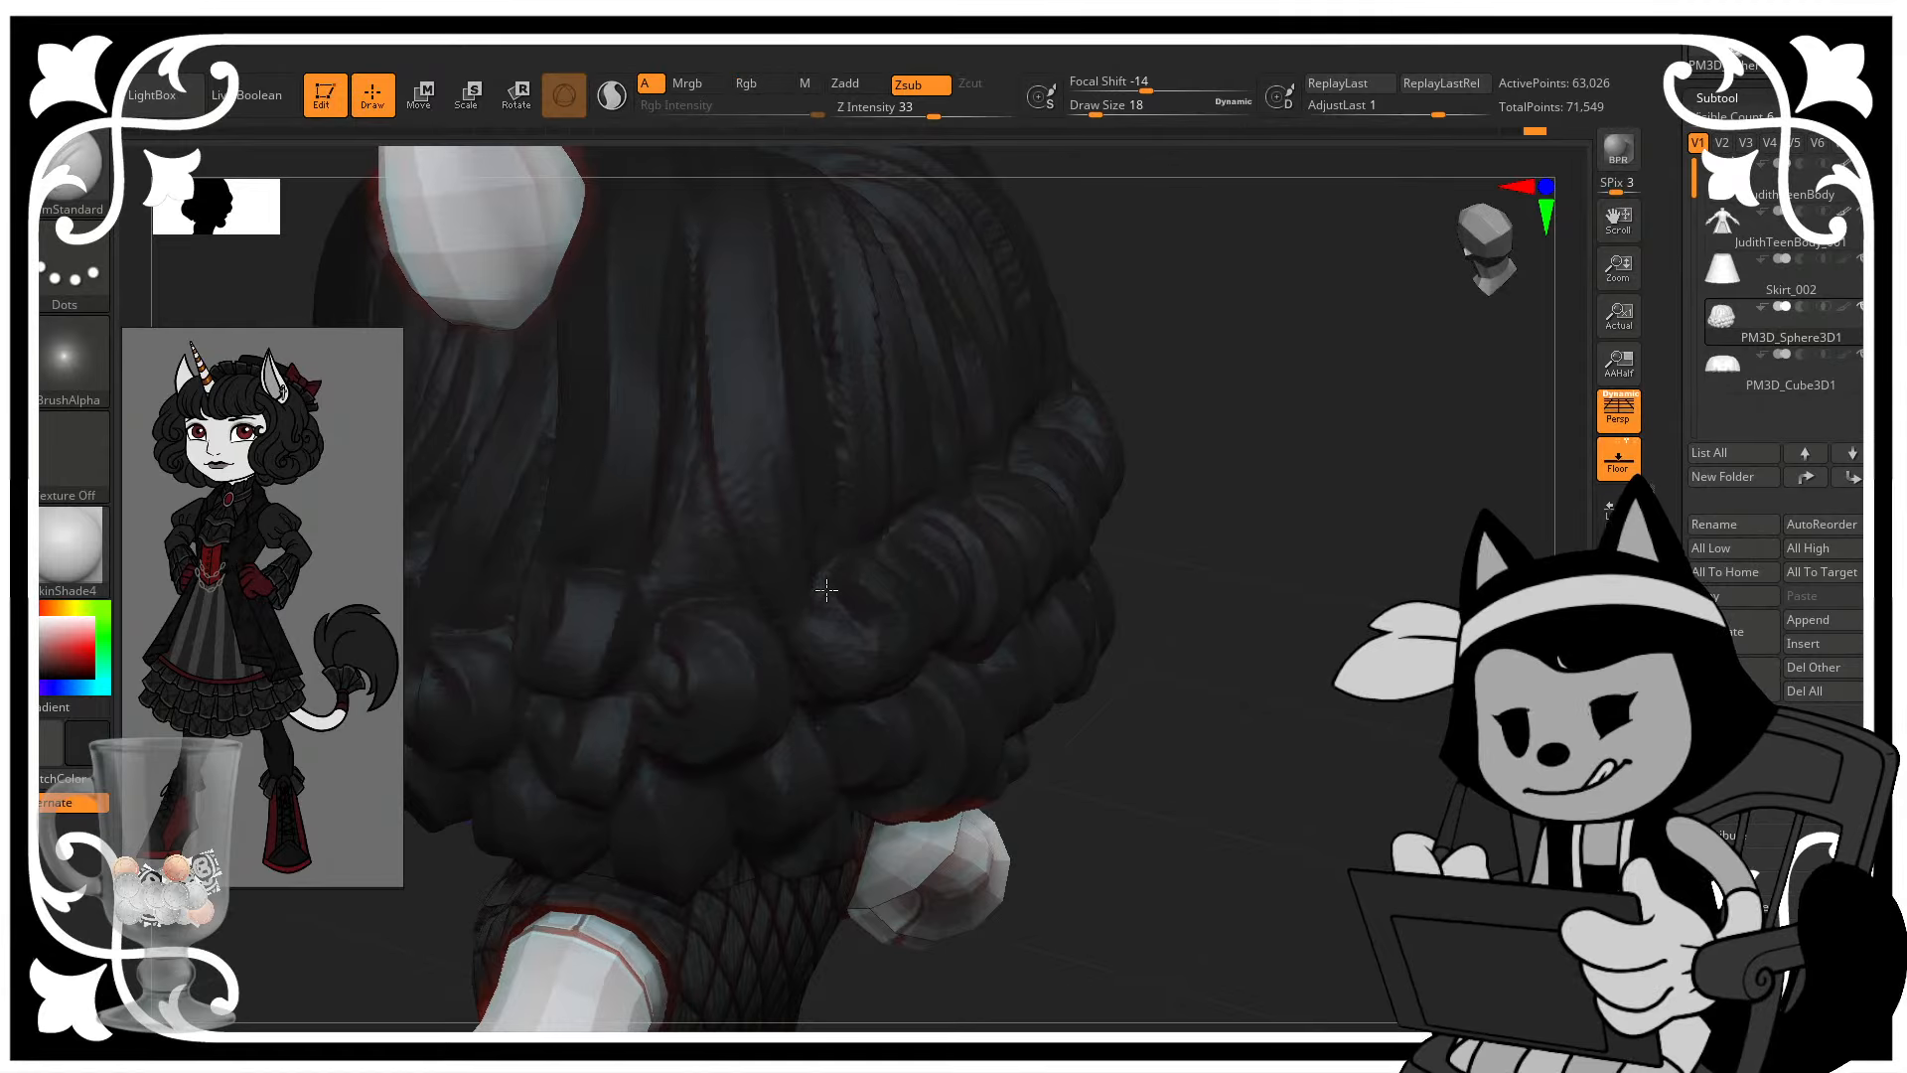
{"action": "mouse_move", "coordinate": [1167, 374]}
{"action": "left_mouse_down"}
{"action": "mouse_move", "coordinate": [1141, 341]}
{"action": "mouse_move", "coordinate": [875, 564]}
{"action": "left_mouse_up"}
- Adjust the shape of the back curl with the Move brush at draw size 30
{"action": "key", "text": "b"}
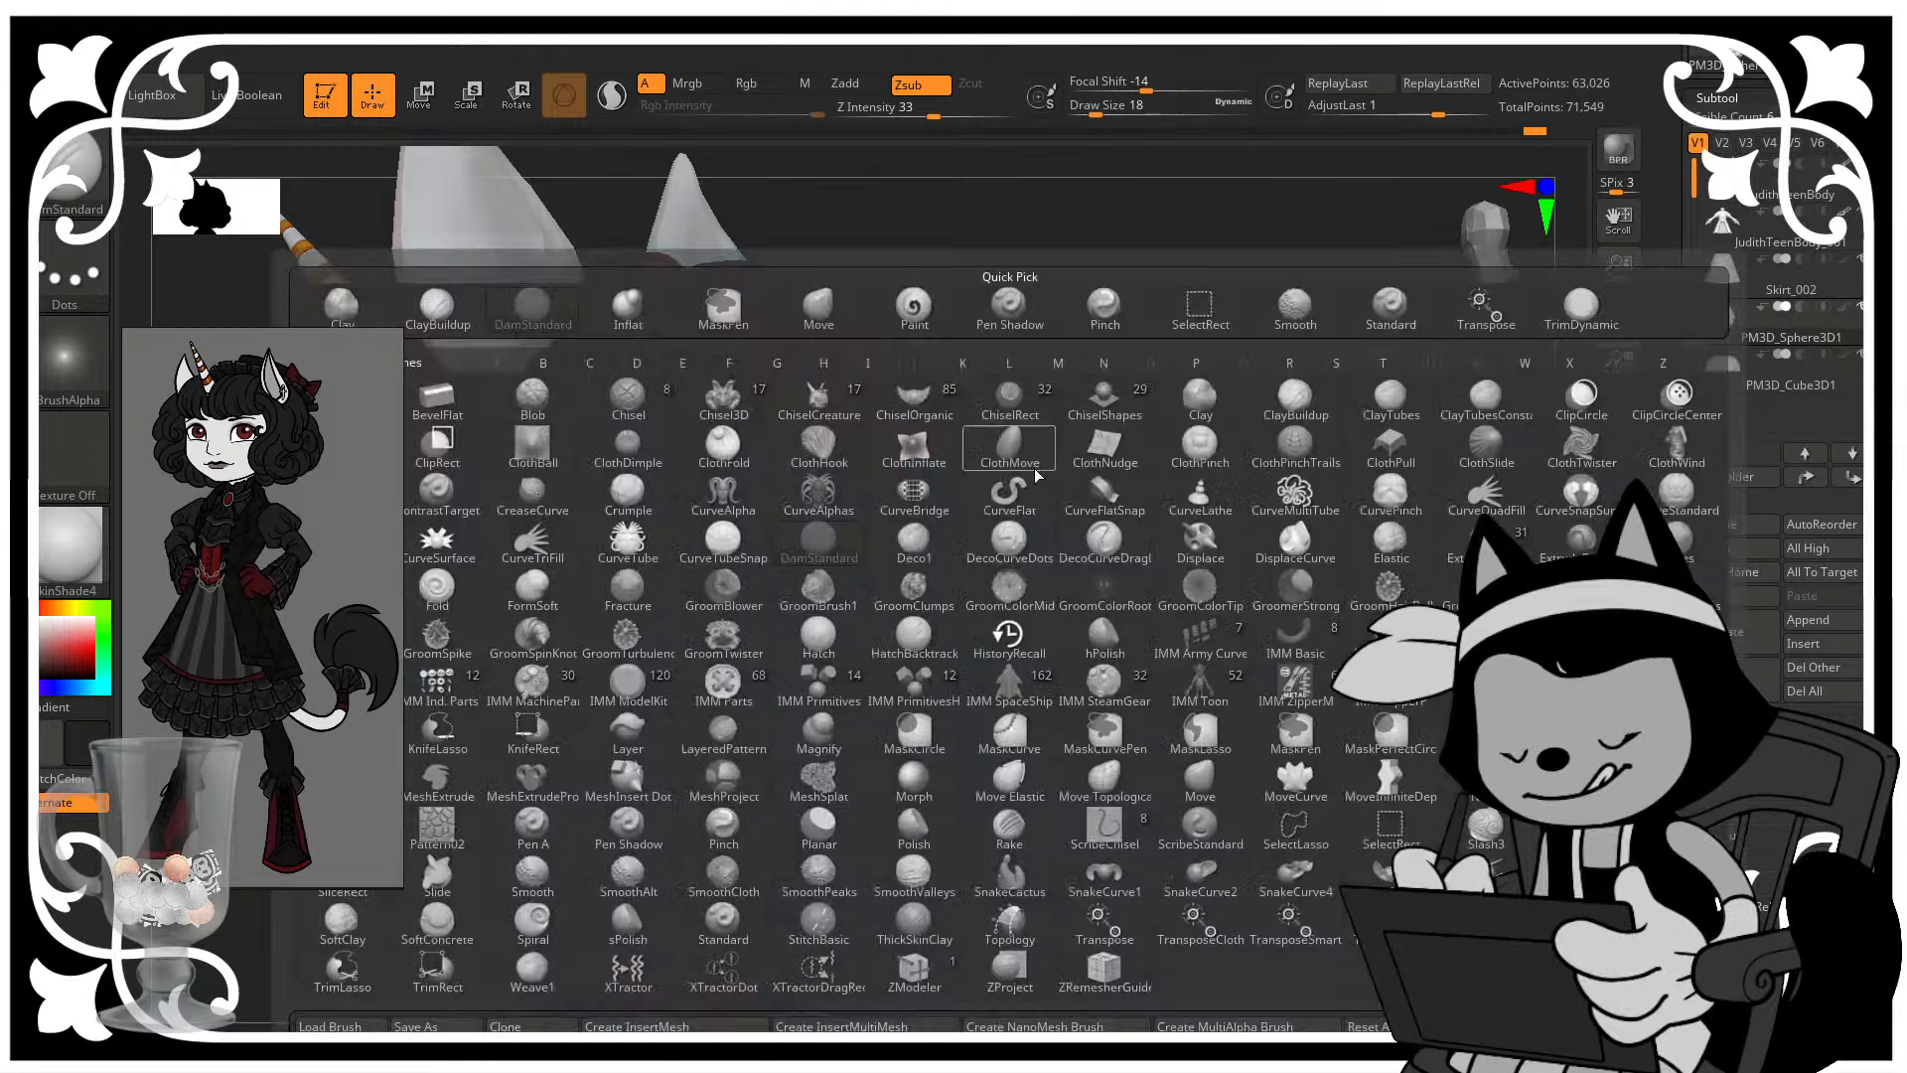
{"action": "key", "text": "m"}
{"action": "key", "text": "v"}
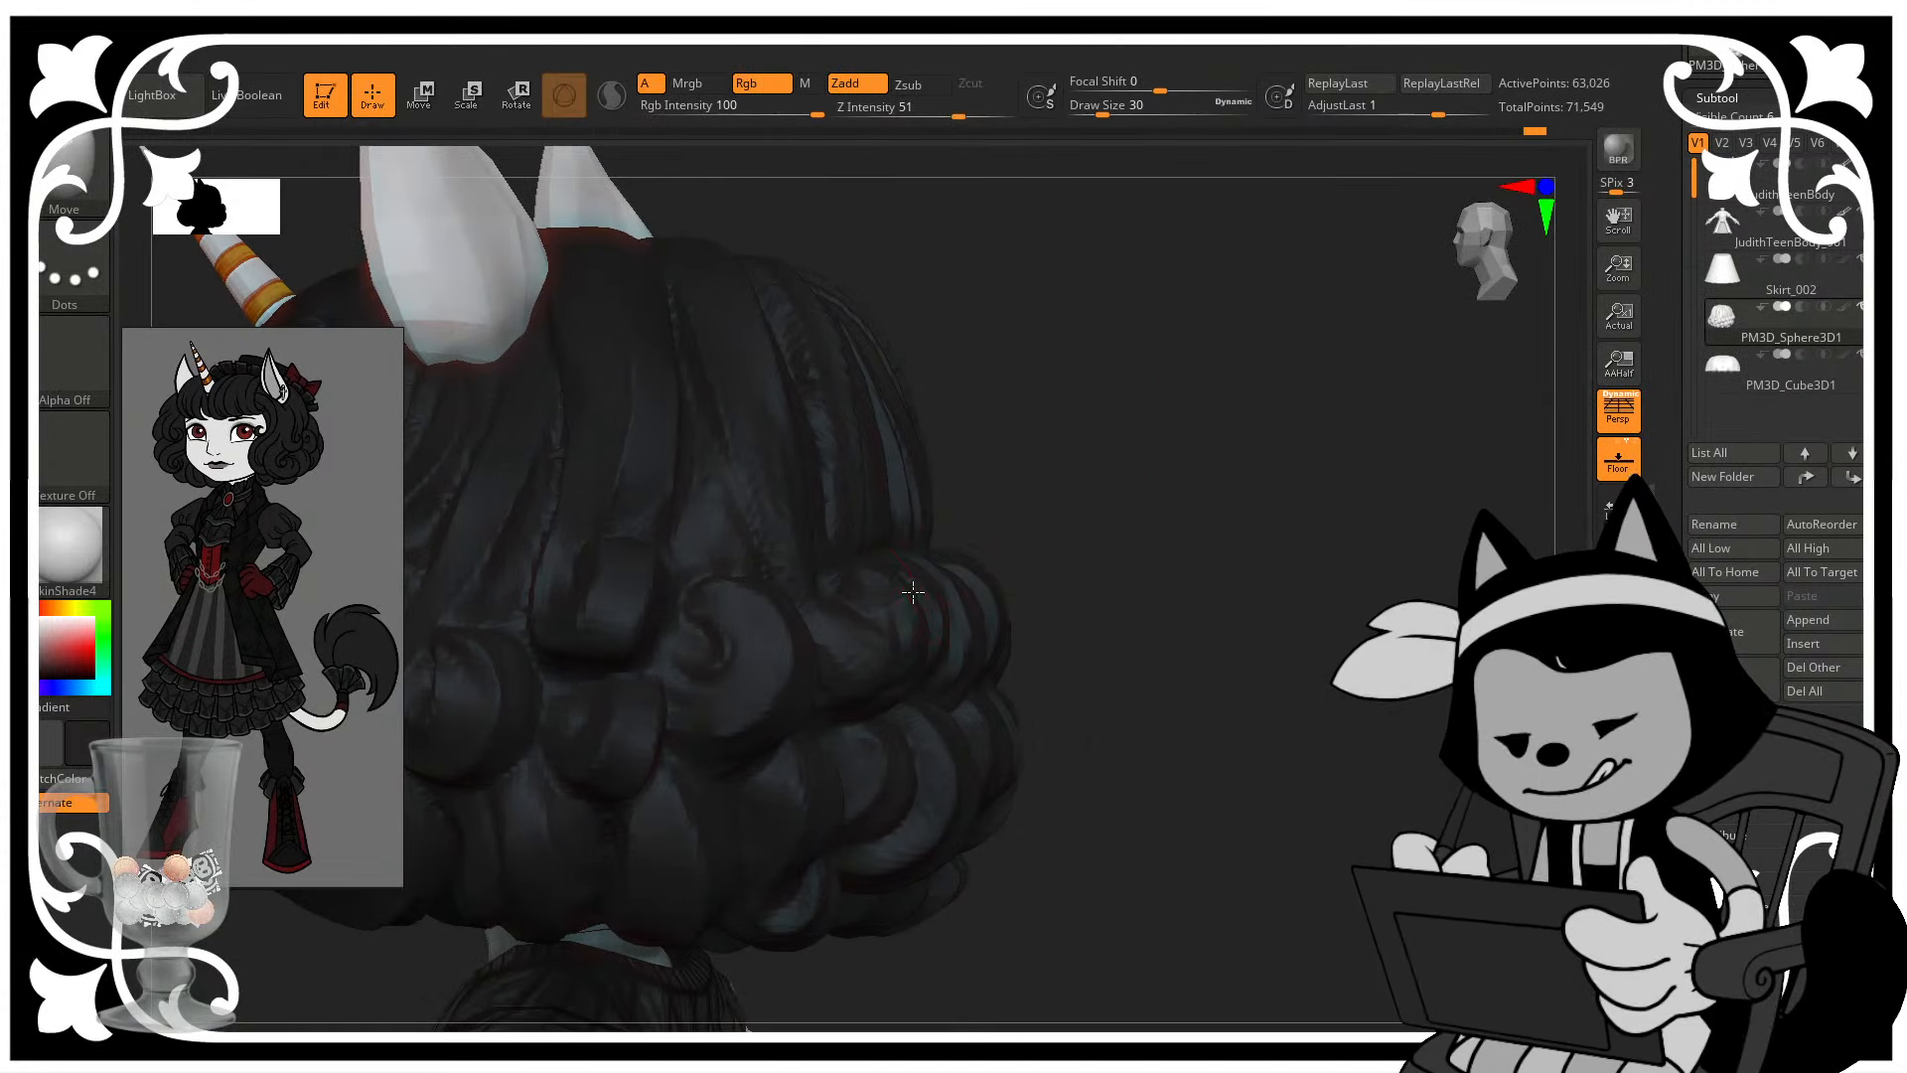
{"action": "left_click_drag", "start_coordinate": [1051, 486], "coordinate": [962, 556]}
- Carve a spiral groove into the end of the back curl with the DamStandard brush at draw size 9
{"action": "key", "text": "b"}
{"action": "key", "text": "d"}
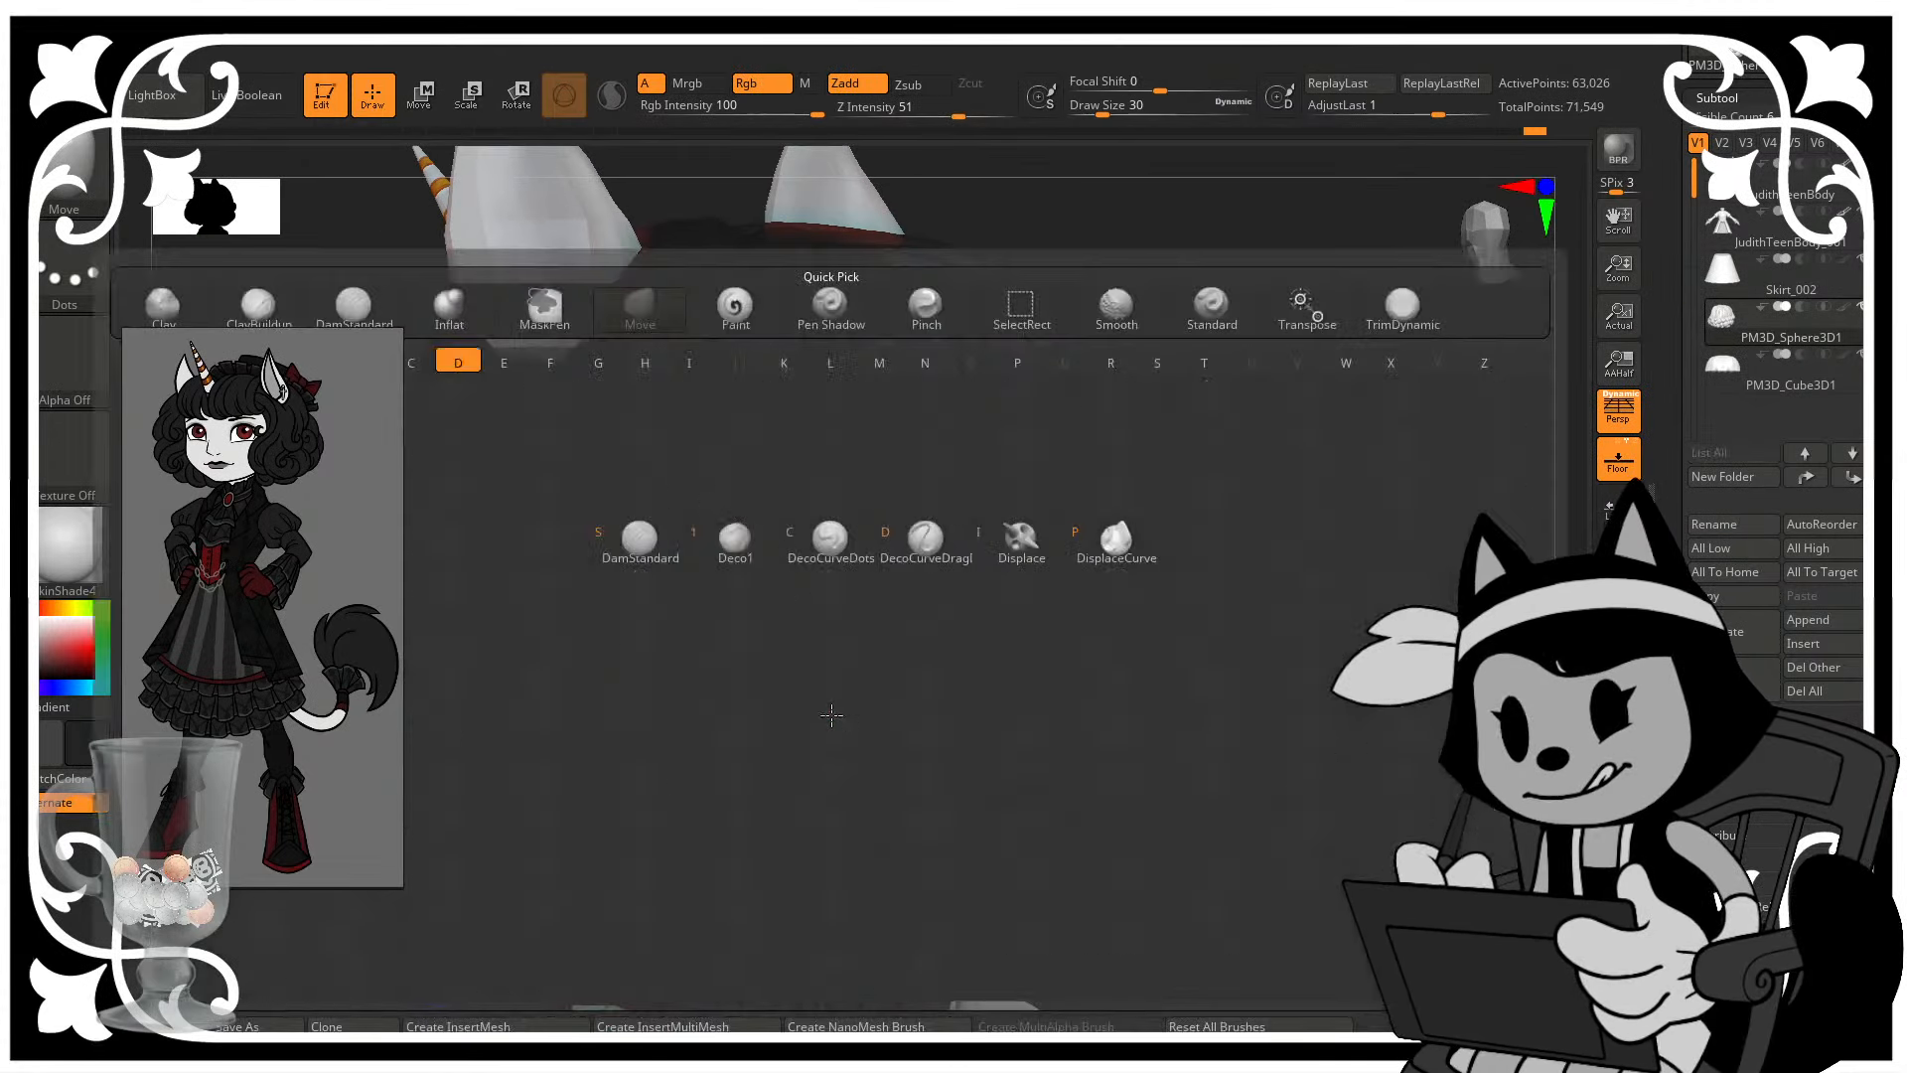
{"action": "key", "text": "s"}
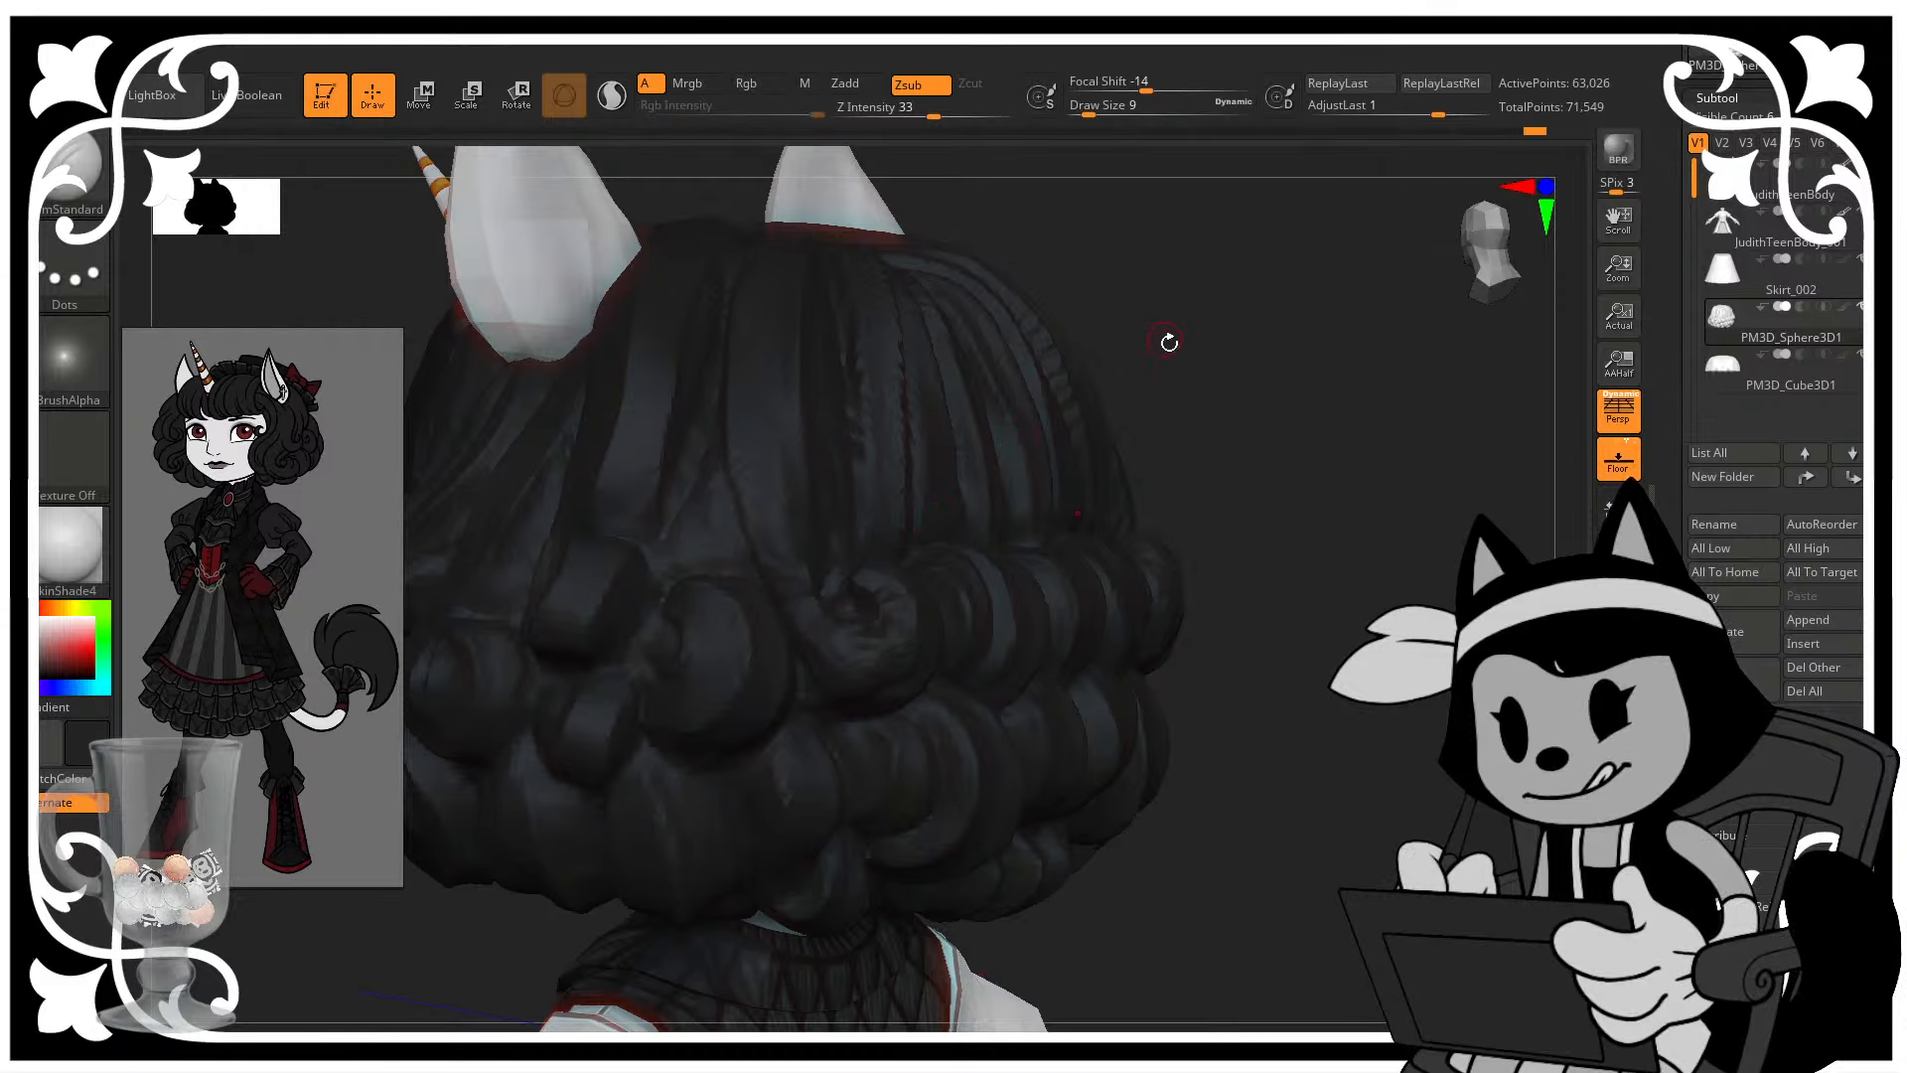
{"action": "mouse_move", "coordinate": [1171, 340]}
{"action": "left_mouse_down"}
{"action": "mouse_move", "coordinate": [865, 584]}
{"action": "mouse_move", "coordinate": [915, 644]}
{"action": "left_mouse_up"}
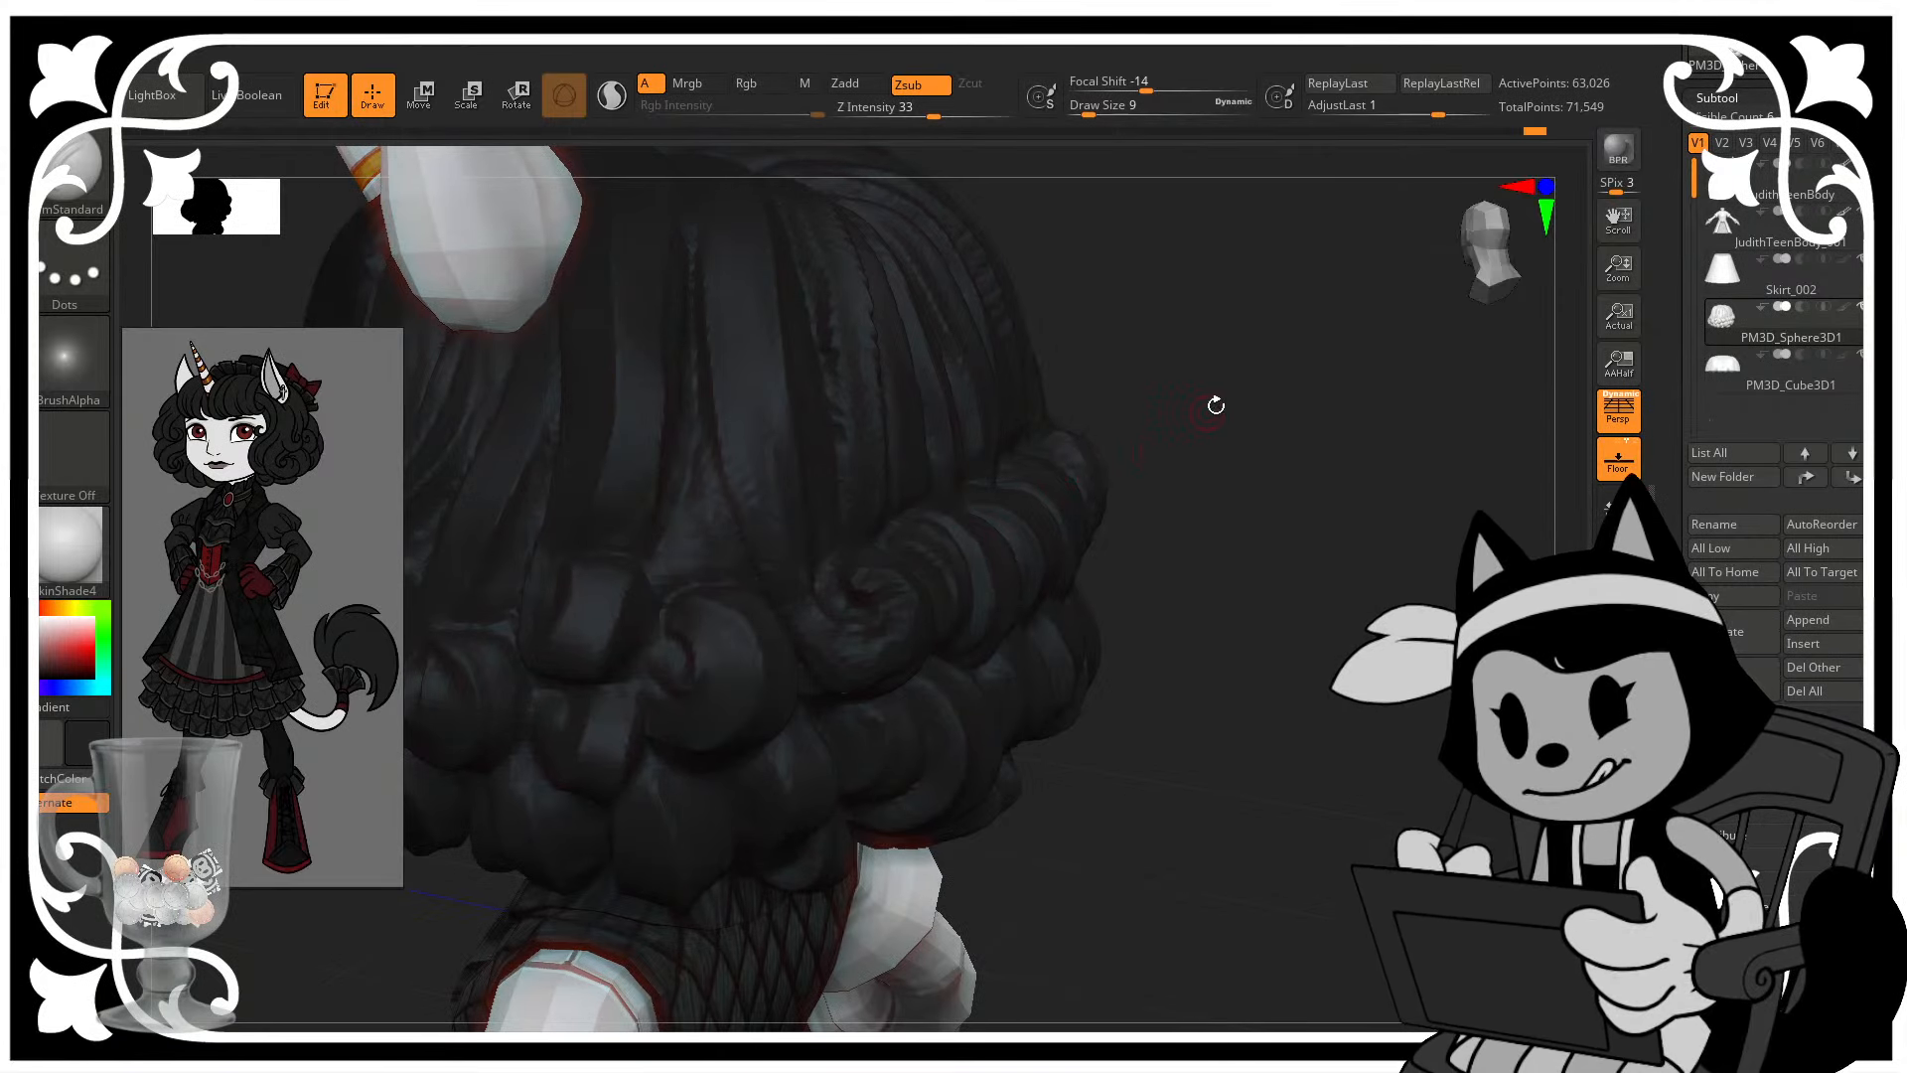
{"action": "left_click_drag", "start_coordinate": [1216, 406], "coordinate": [1043, 422]}
{"action": "left_click_drag", "start_coordinate": [887, 571], "coordinate": [919, 646]}
{"action": "right_click_drag", "start_coordinate": [1159, 498], "coordinate": [1037, 493], "text": "shift"}
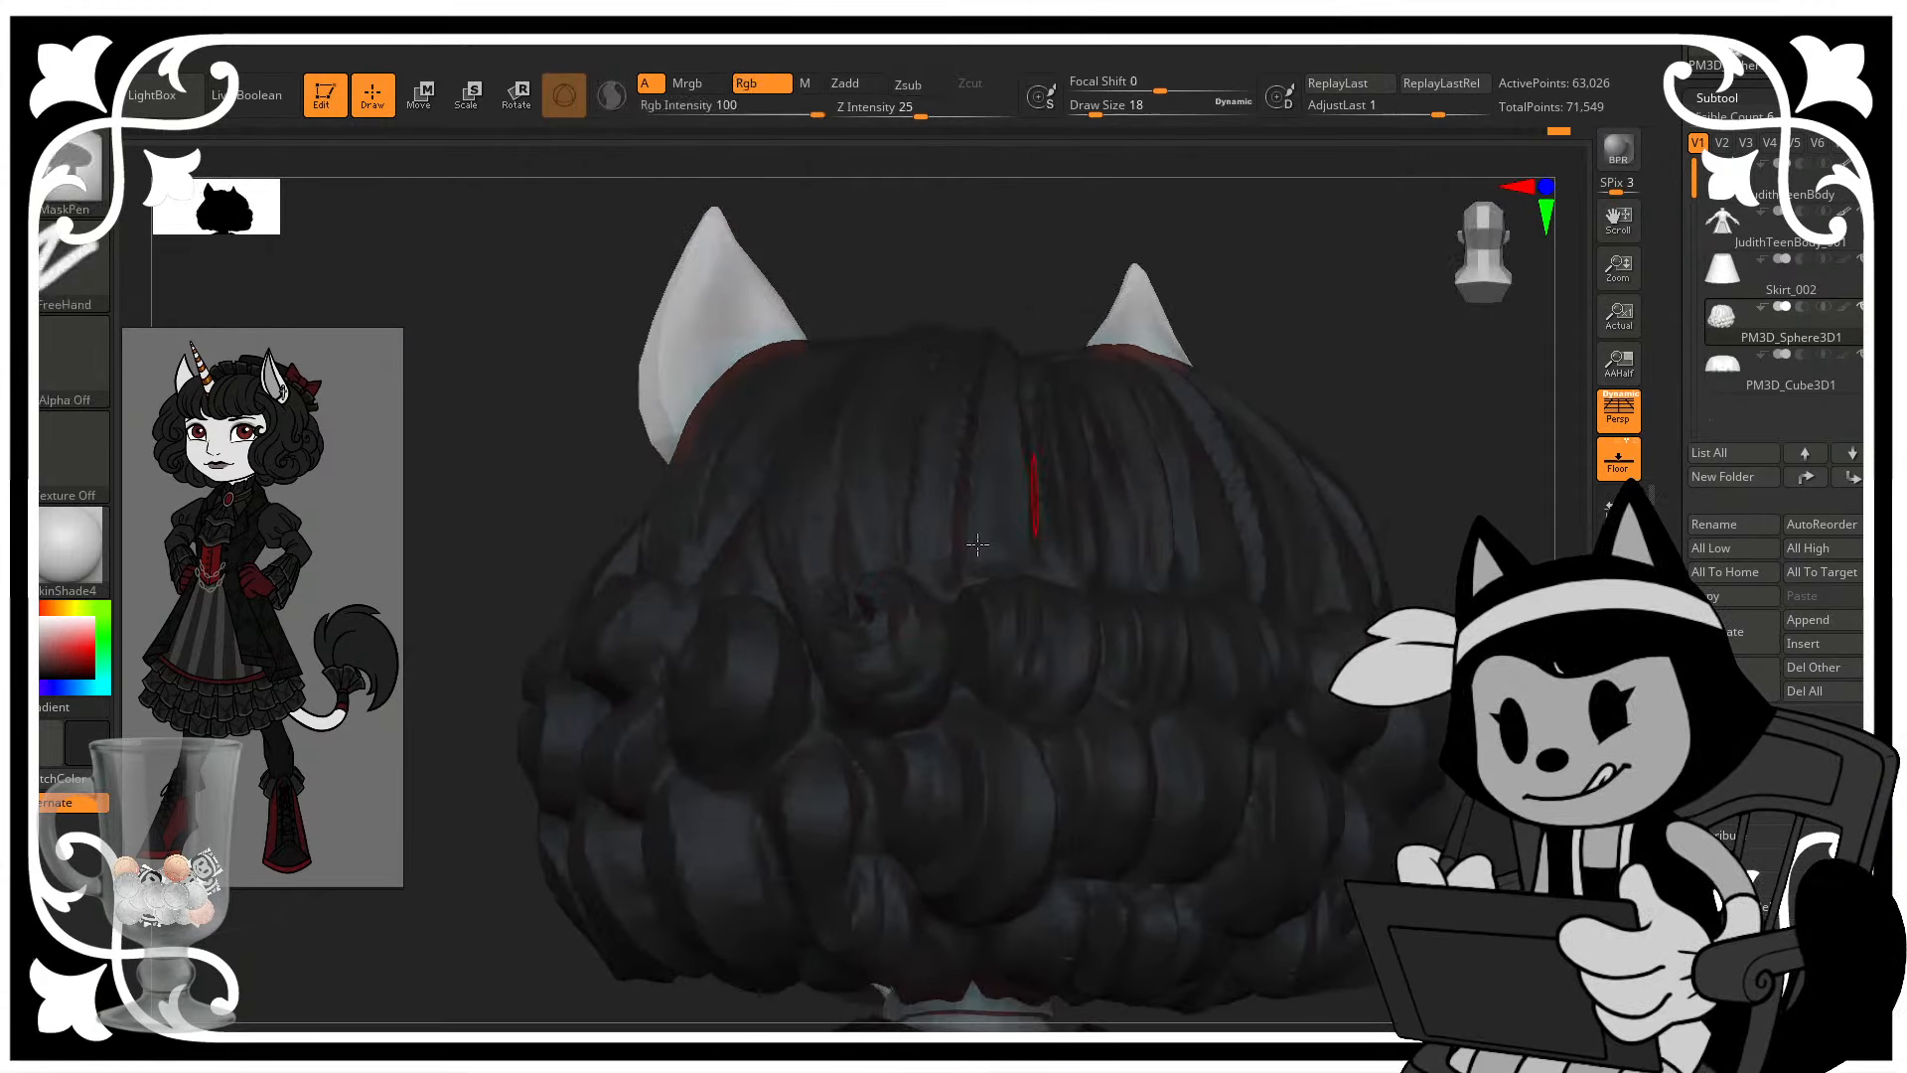
{"action": "left_click_drag", "start_coordinate": [1047, 263], "coordinate": [989, 345]}
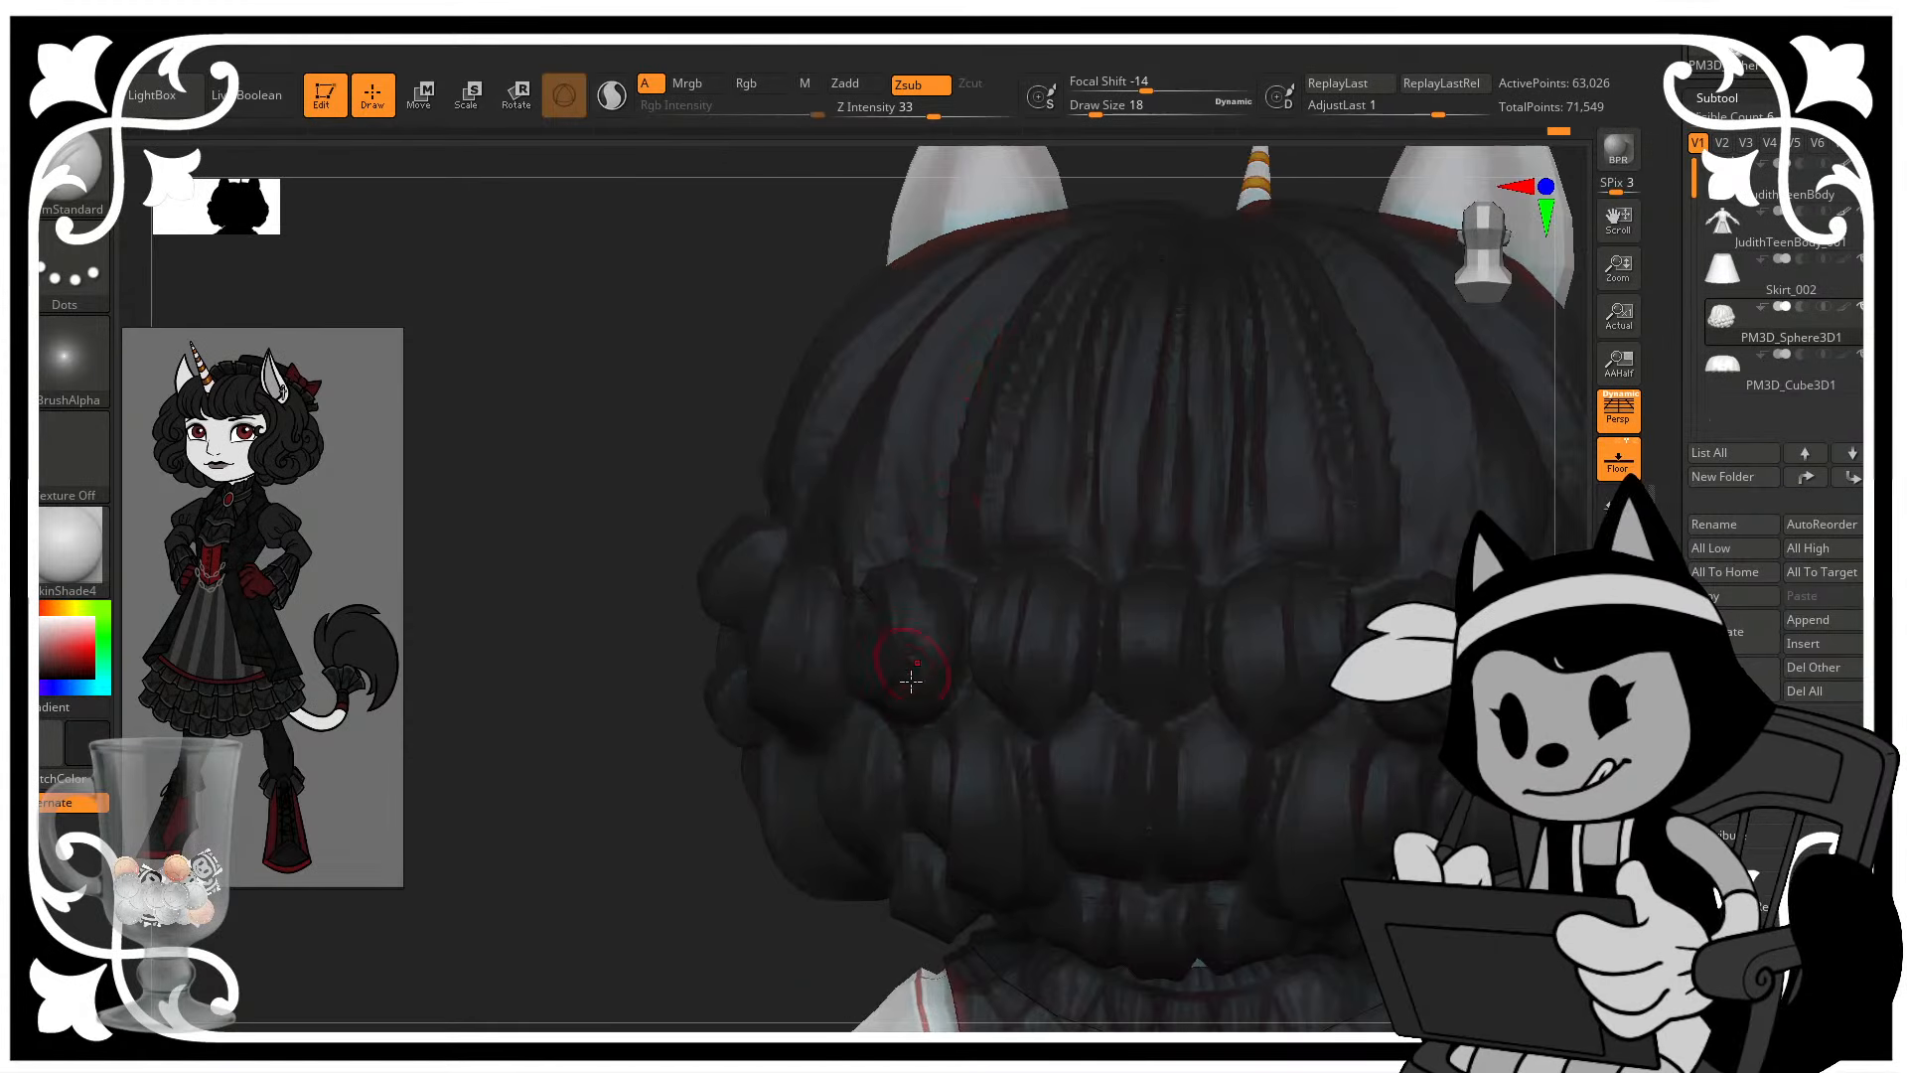
- Deepen and smooth the spiral of the back curl with the DamStandard brush at draw size 18
{"action": "left_click_drag", "start_coordinate": [926, 557], "coordinate": [918, 606]}
{"action": "left_click_drag", "start_coordinate": [760, 899], "coordinate": [800, 878]}
{"action": "left_click_drag", "start_coordinate": [928, 564], "coordinate": [906, 580]}
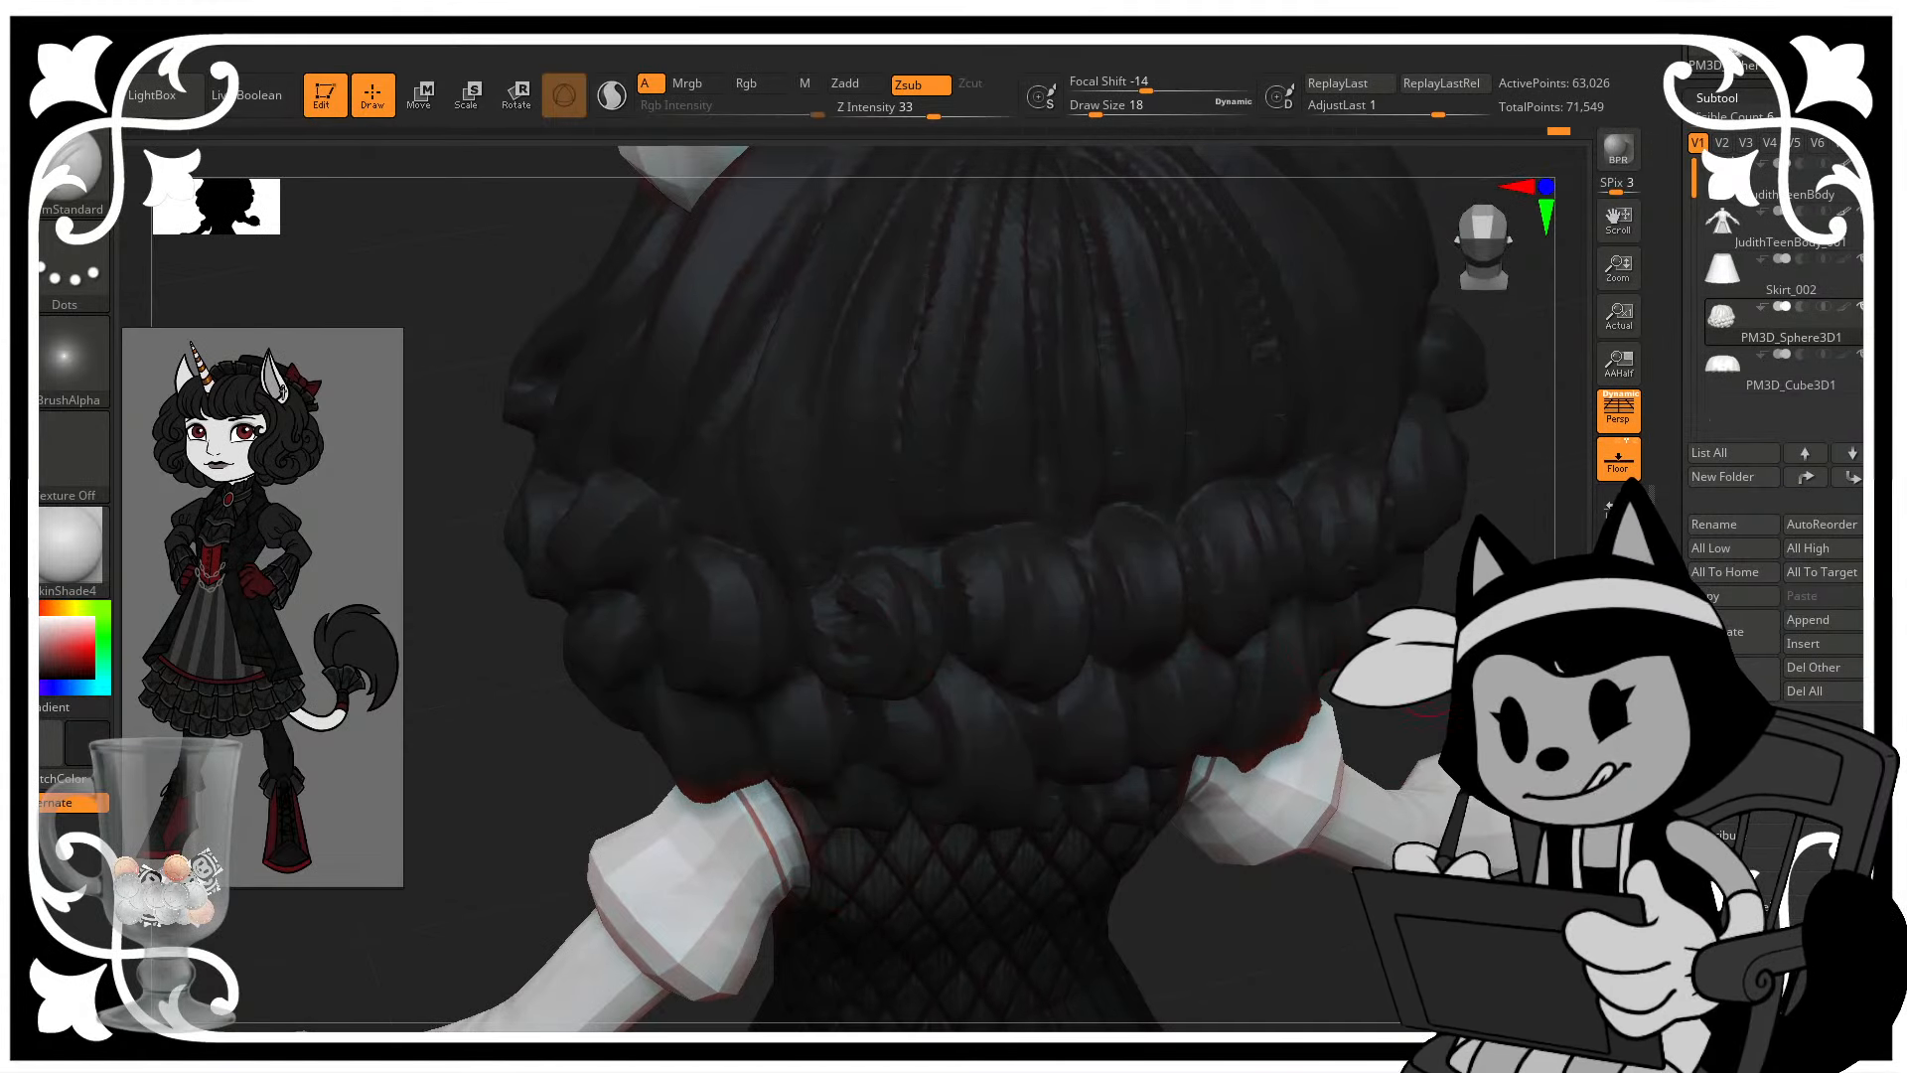
{"action": "mouse_move", "coordinate": [1383, 588]}
{"action": "left_mouse_down"}
{"action": "mouse_move", "coordinate": [1277, 567]}
{"action": "mouse_move", "coordinate": [1232, 630]}
{"action": "left_mouse_up"}
{"action": "left_click_drag", "start_coordinate": [910, 582], "coordinate": [907, 586], "text": "shift"}
{"action": "left_click_drag", "start_coordinate": [1283, 394], "coordinate": [1126, 627]}
{"action": "left_click_drag", "start_coordinate": [882, 614], "coordinate": [870, 604]}
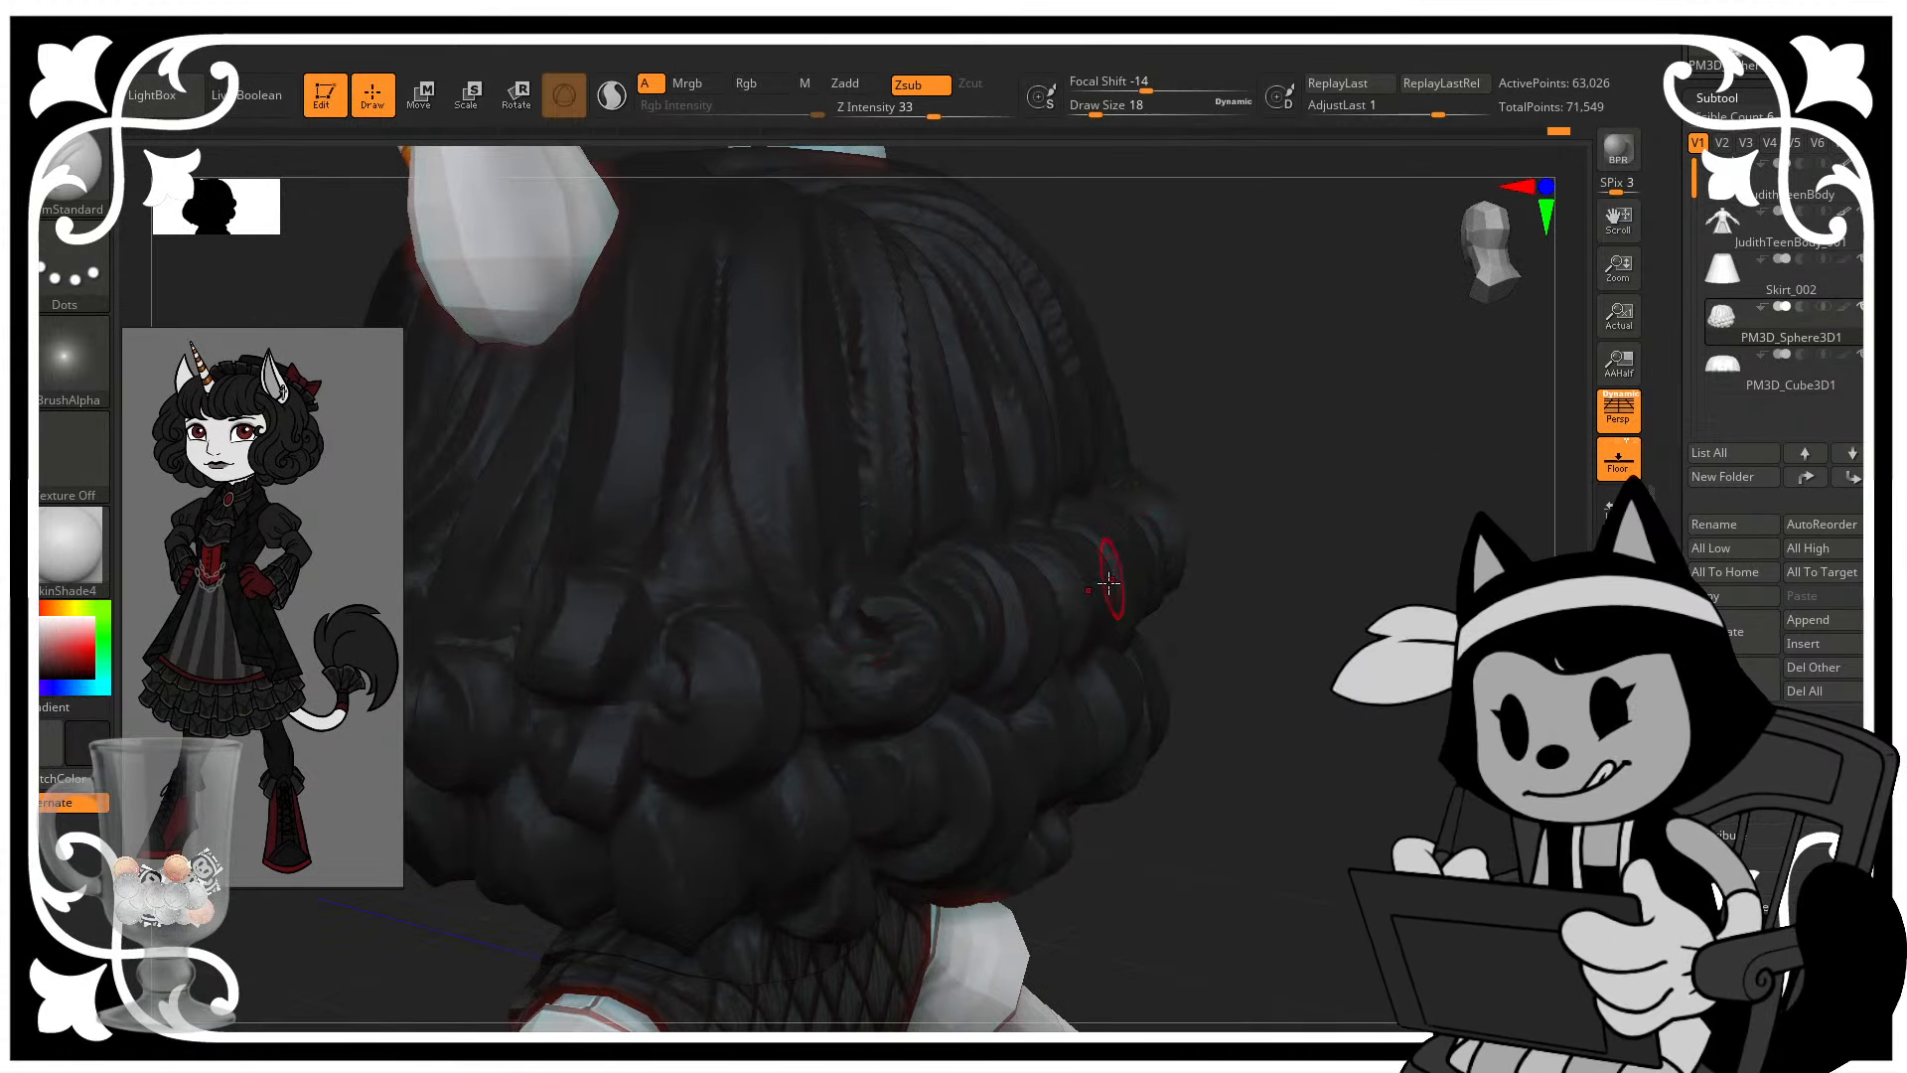
- Sharpen the edges of the curl's spiral with the Pinch brush
{"action": "key", "text": "b"}
{"action": "key", "text": "p"}
{"action": "key", "text": "i"}
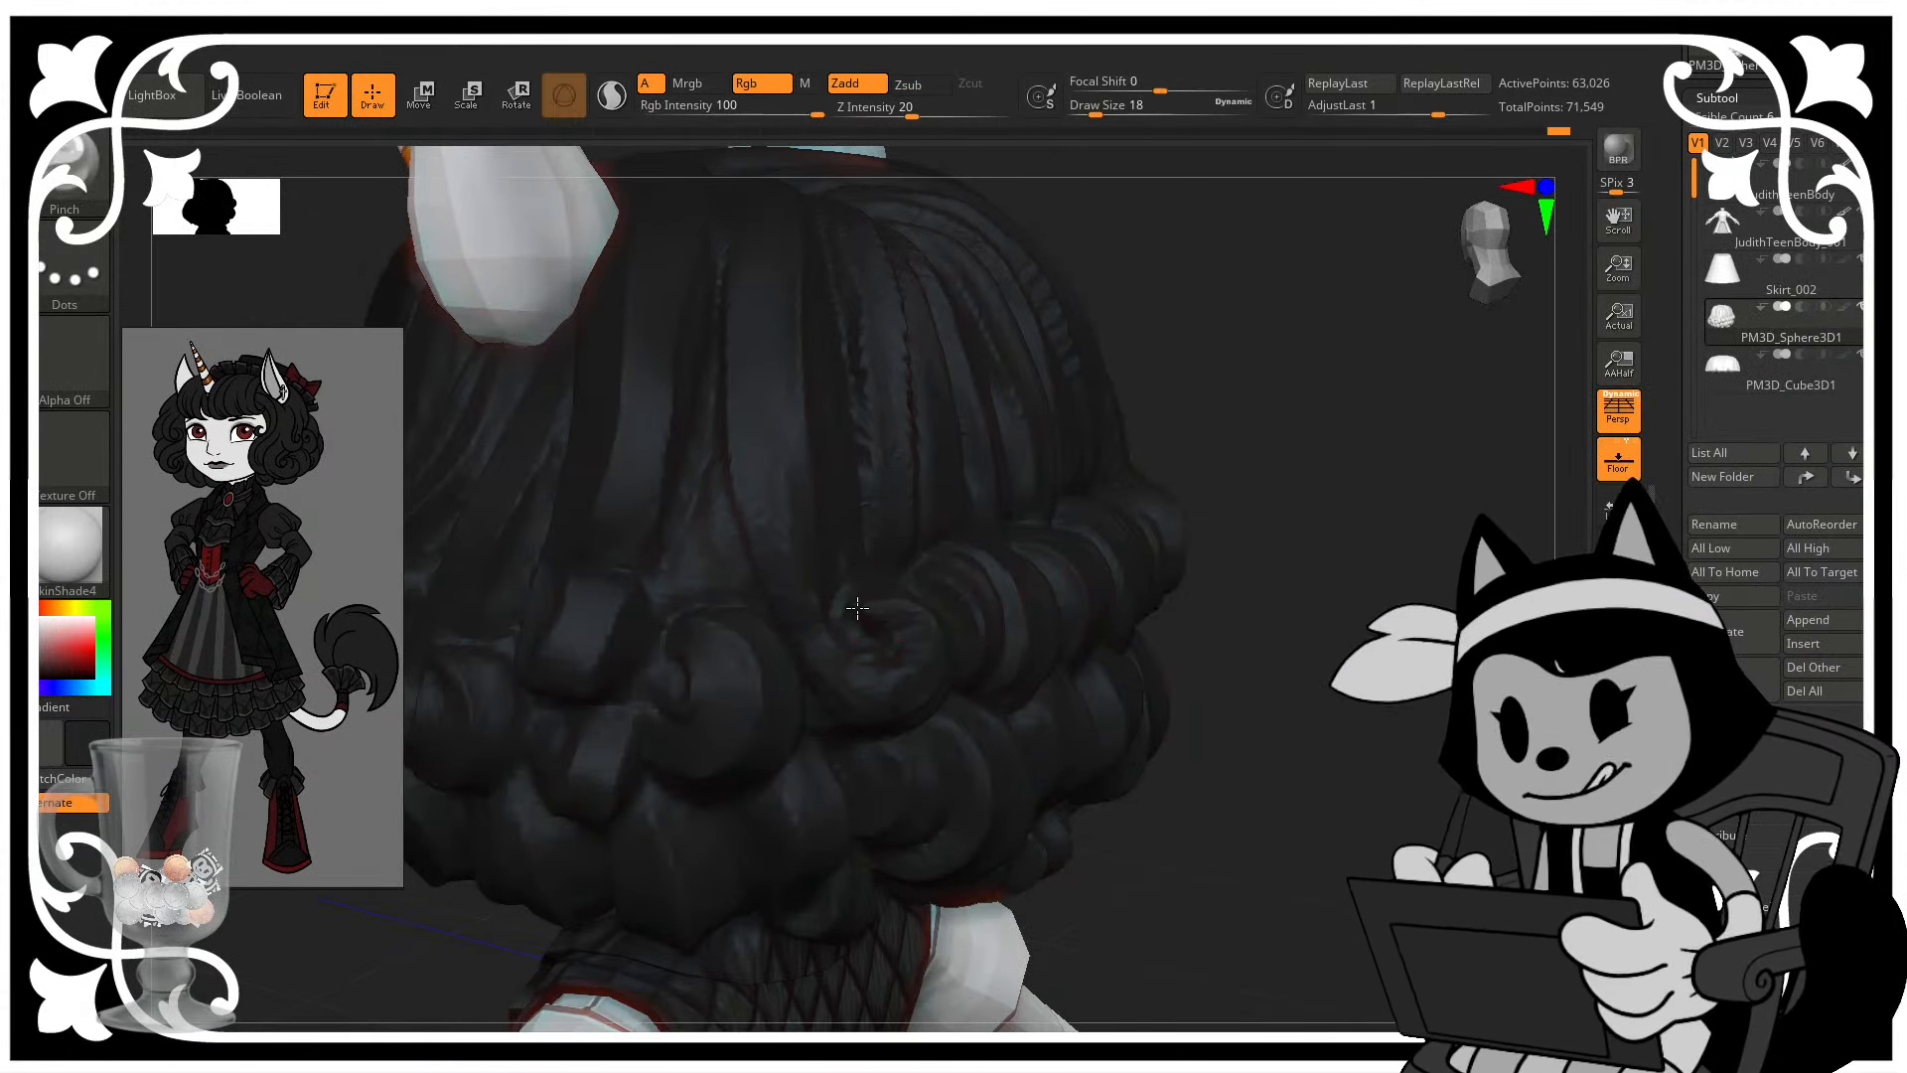
- Reshape the spiral curl with the Move brush at draw size 26 and save the project
{"action": "key", "text": "b"}
{"action": "key", "text": "m"}
{"action": "key", "text": "v"}
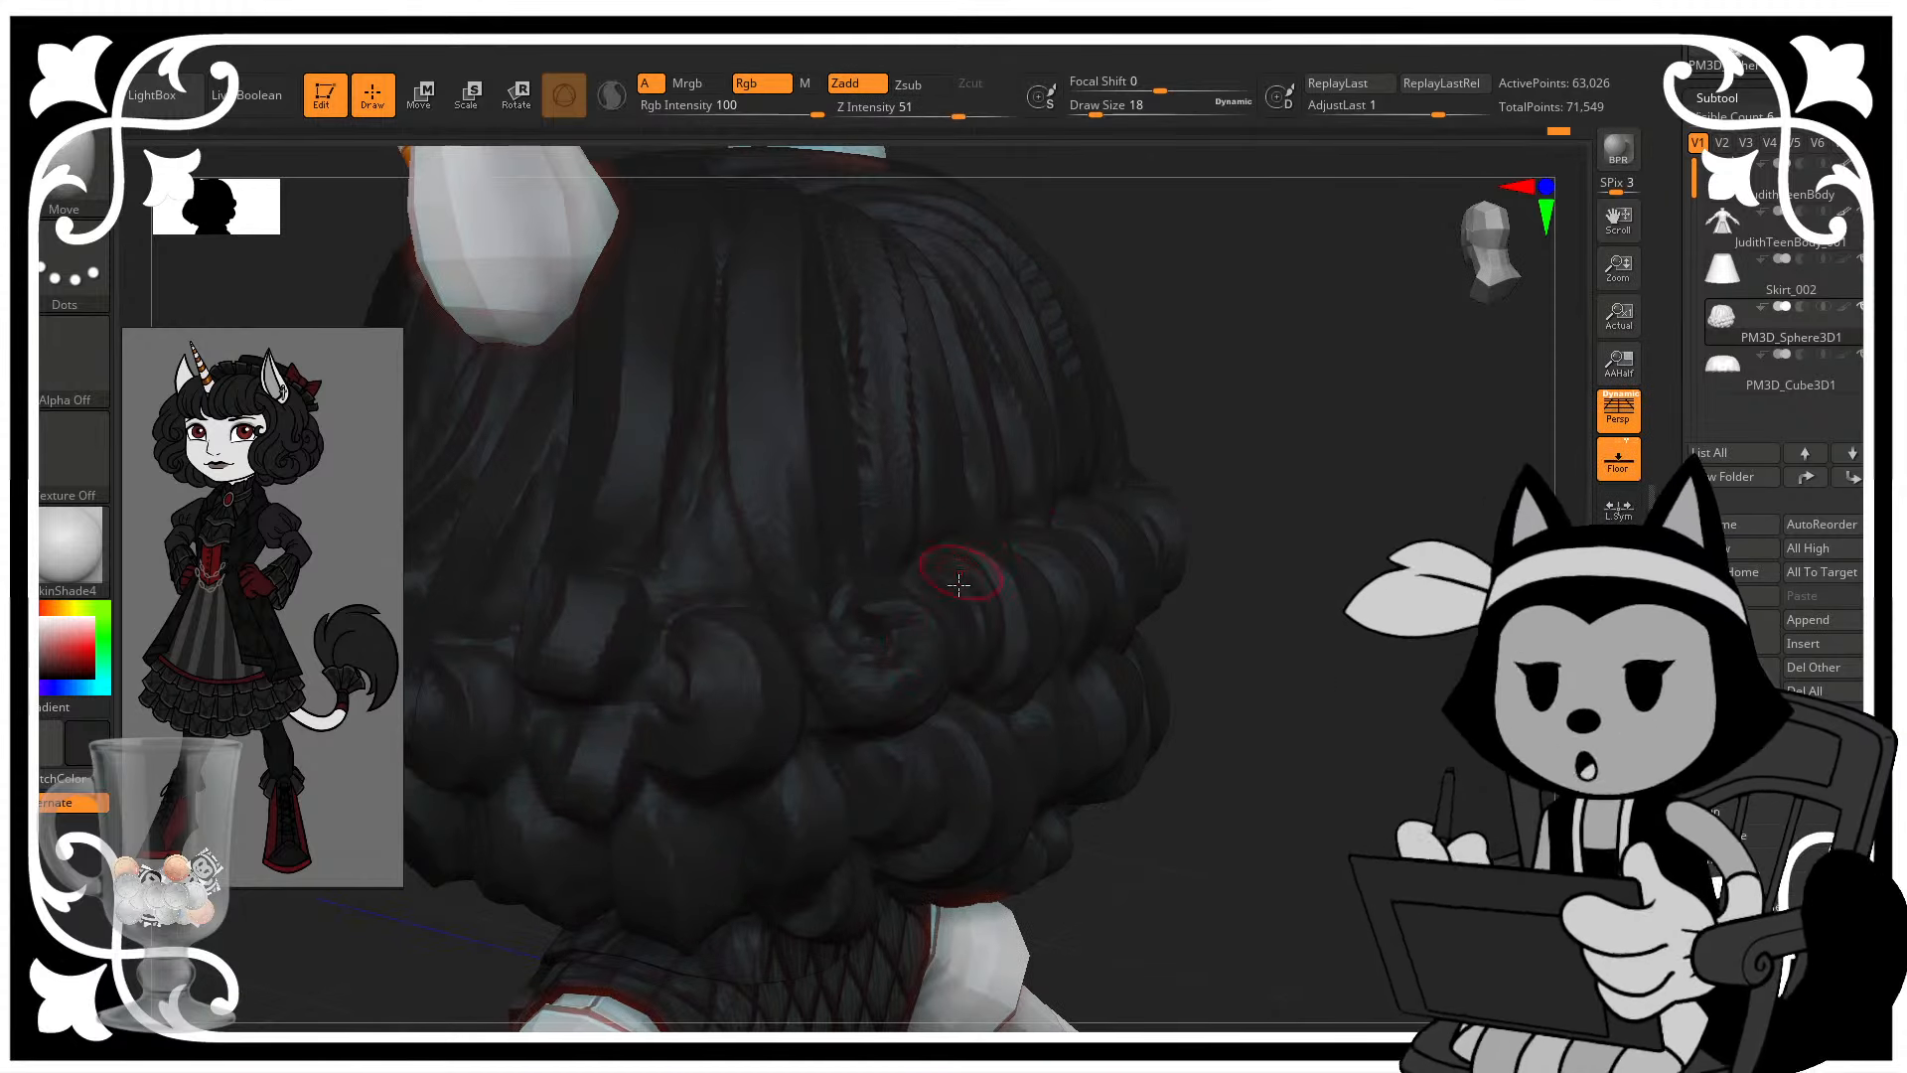
{"action": "left_click_drag", "start_coordinate": [1225, 467], "coordinate": [1245, 421]}
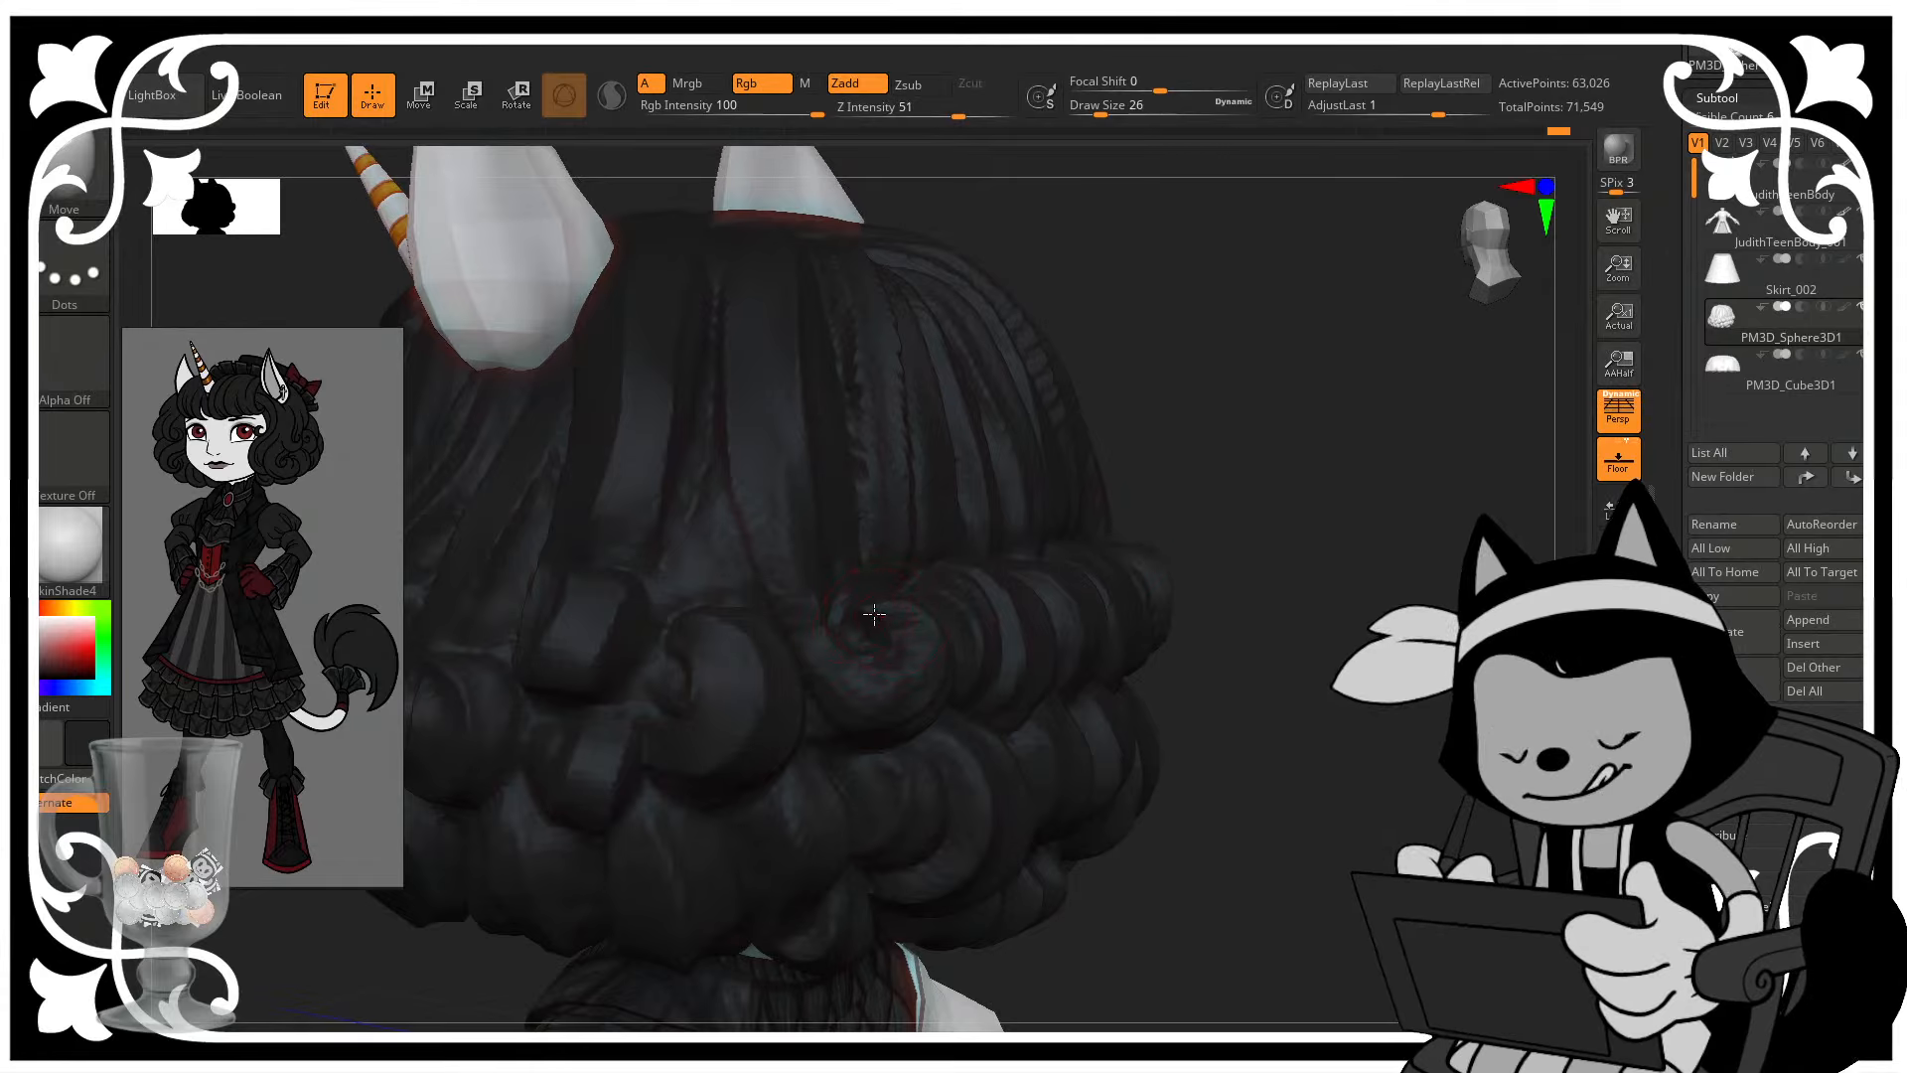
{"action": "key", "text": "ctrl"}
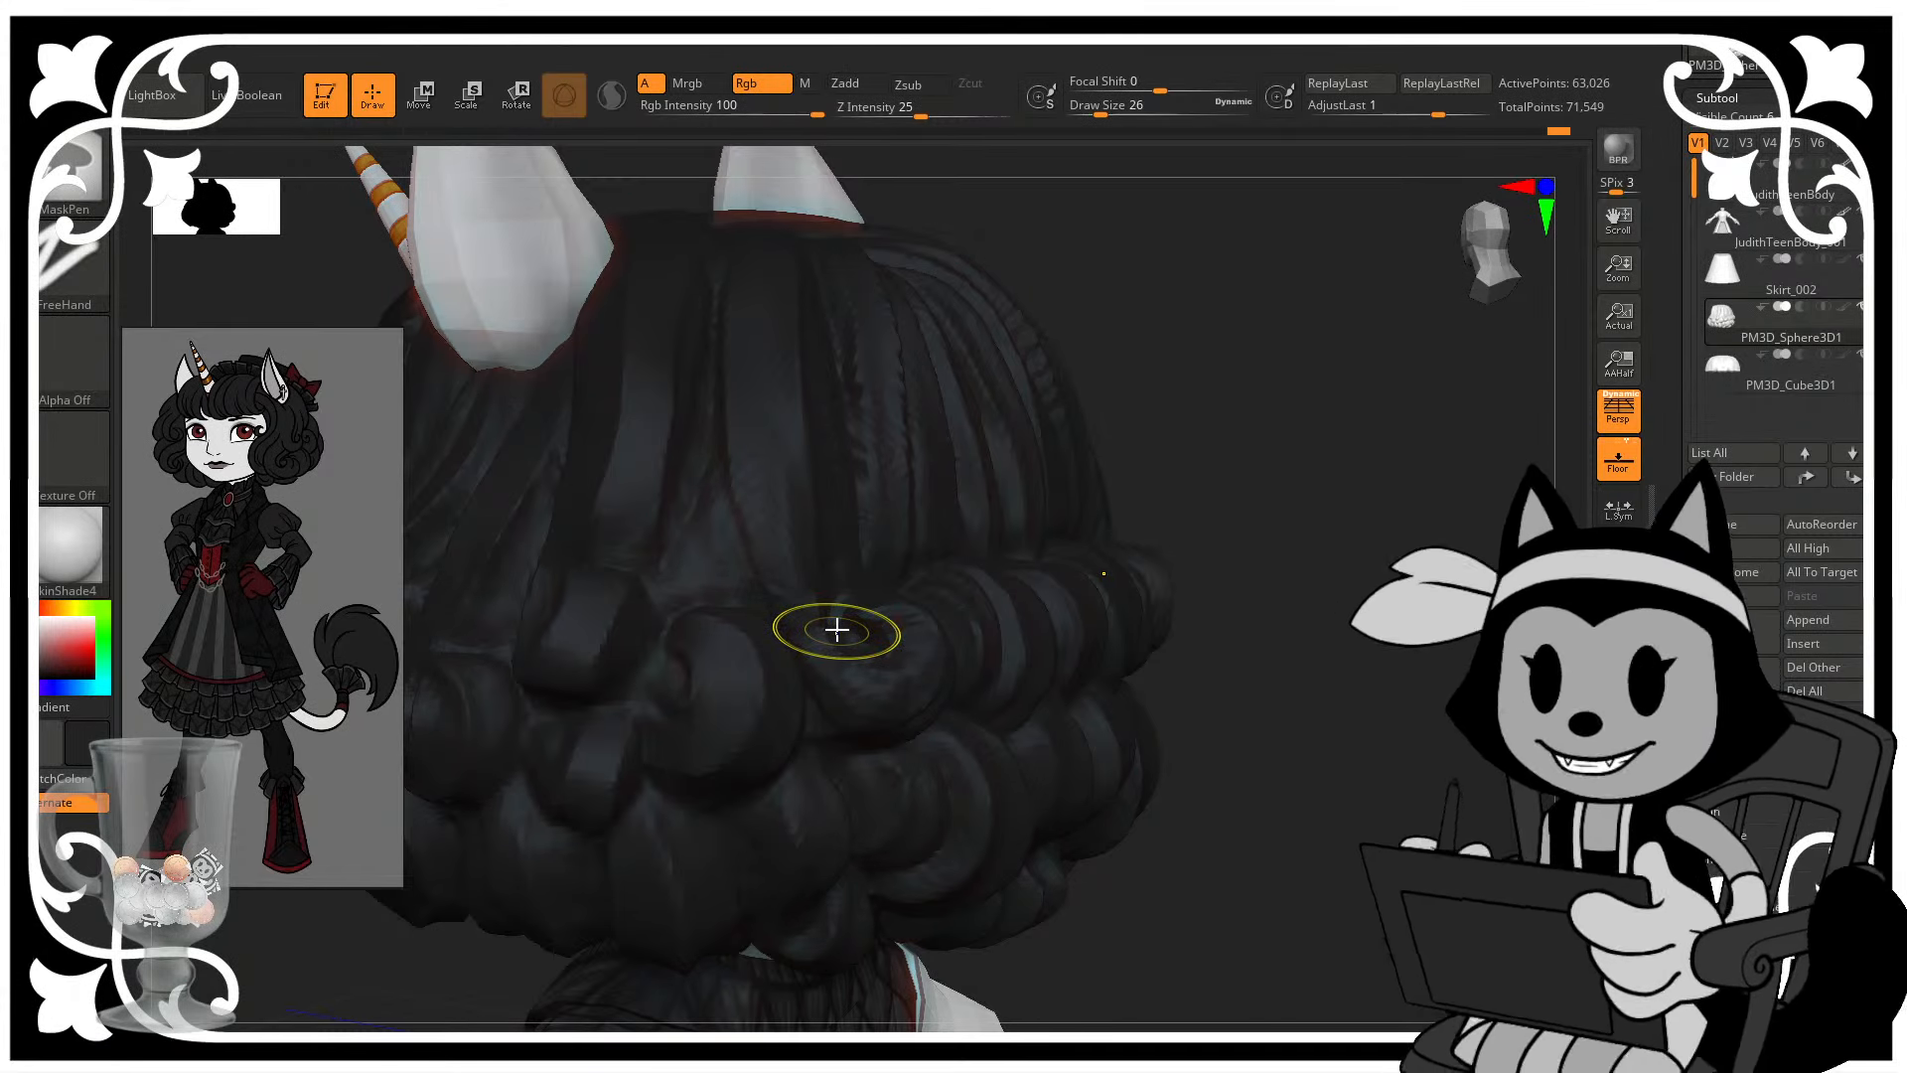
{"action": "key", "text": "ctrl+s"}
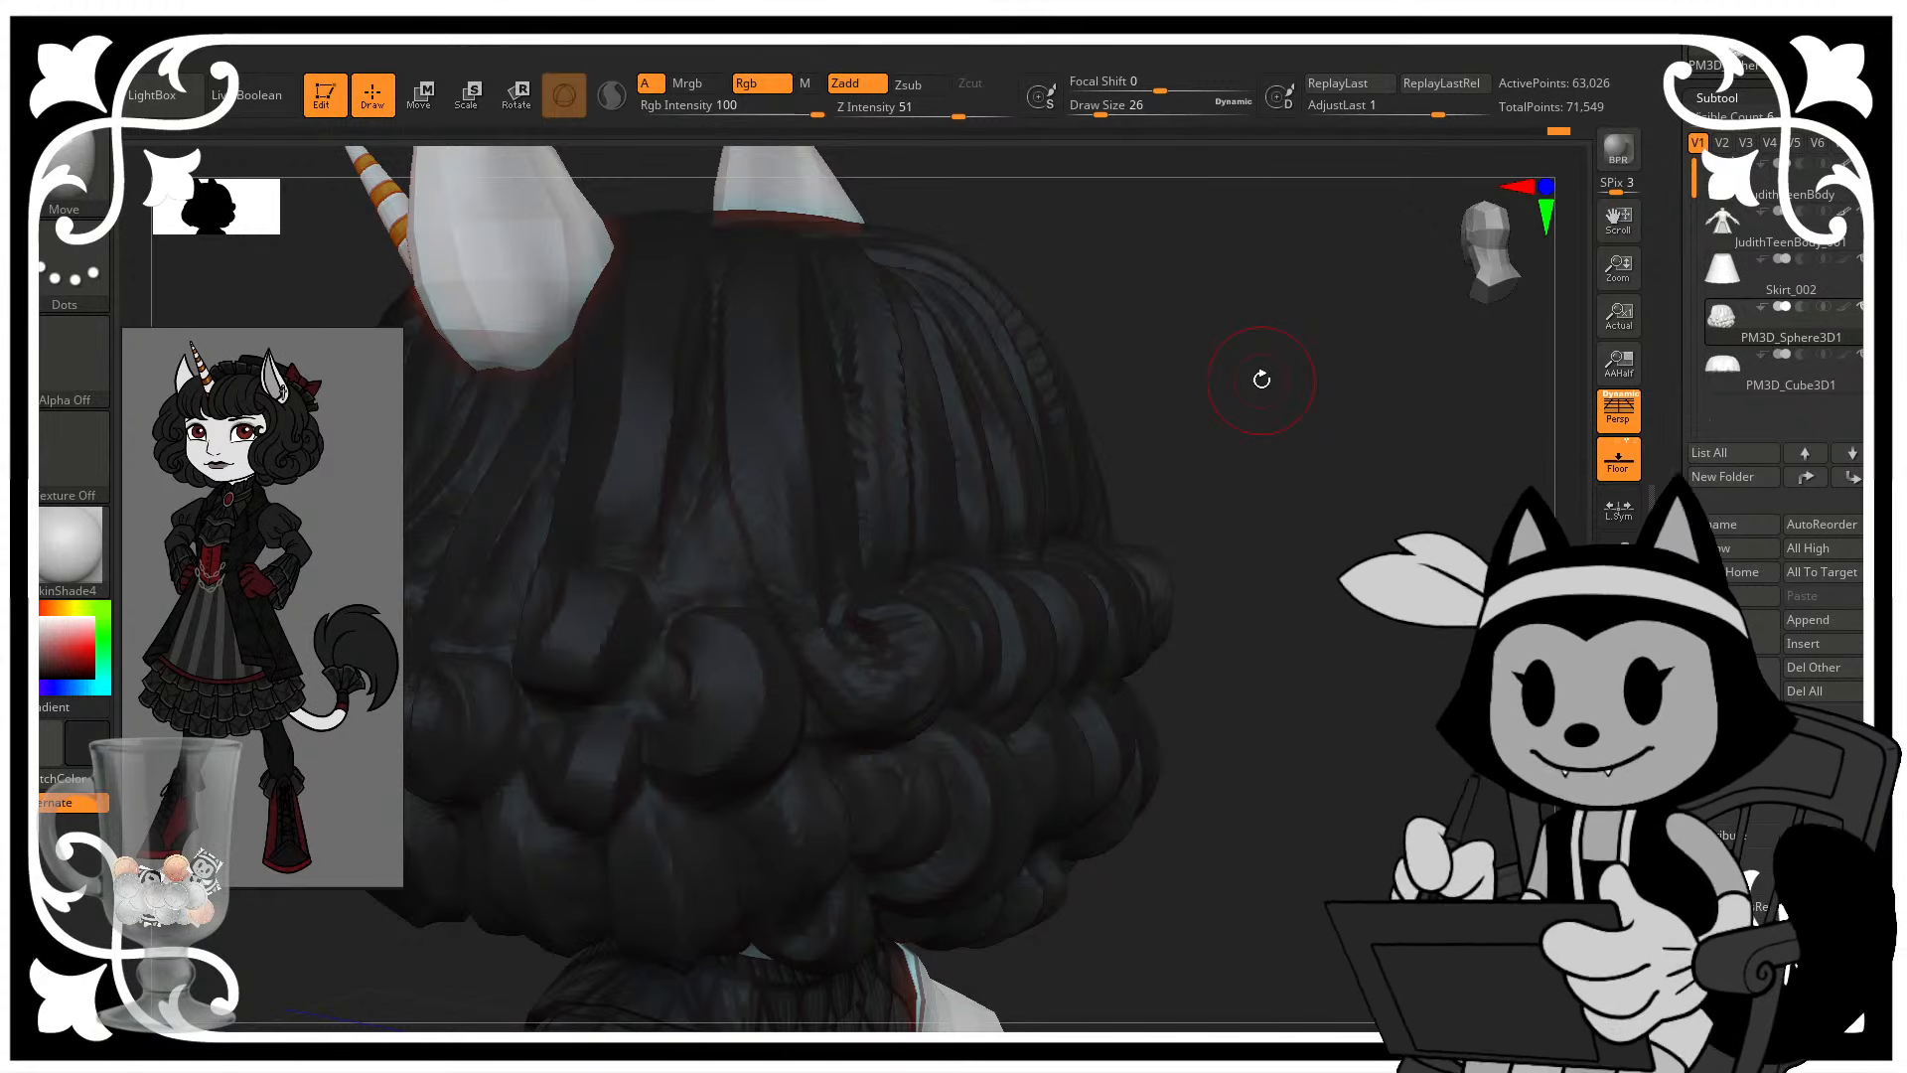
- Flatten the spiral curl and the strand leading into it with the TrimDynamic brush at draw sizes 26 and 22
{"action": "key", "text": "b"}
{"action": "key", "text": "d"}
{"action": "key", "text": "s"}
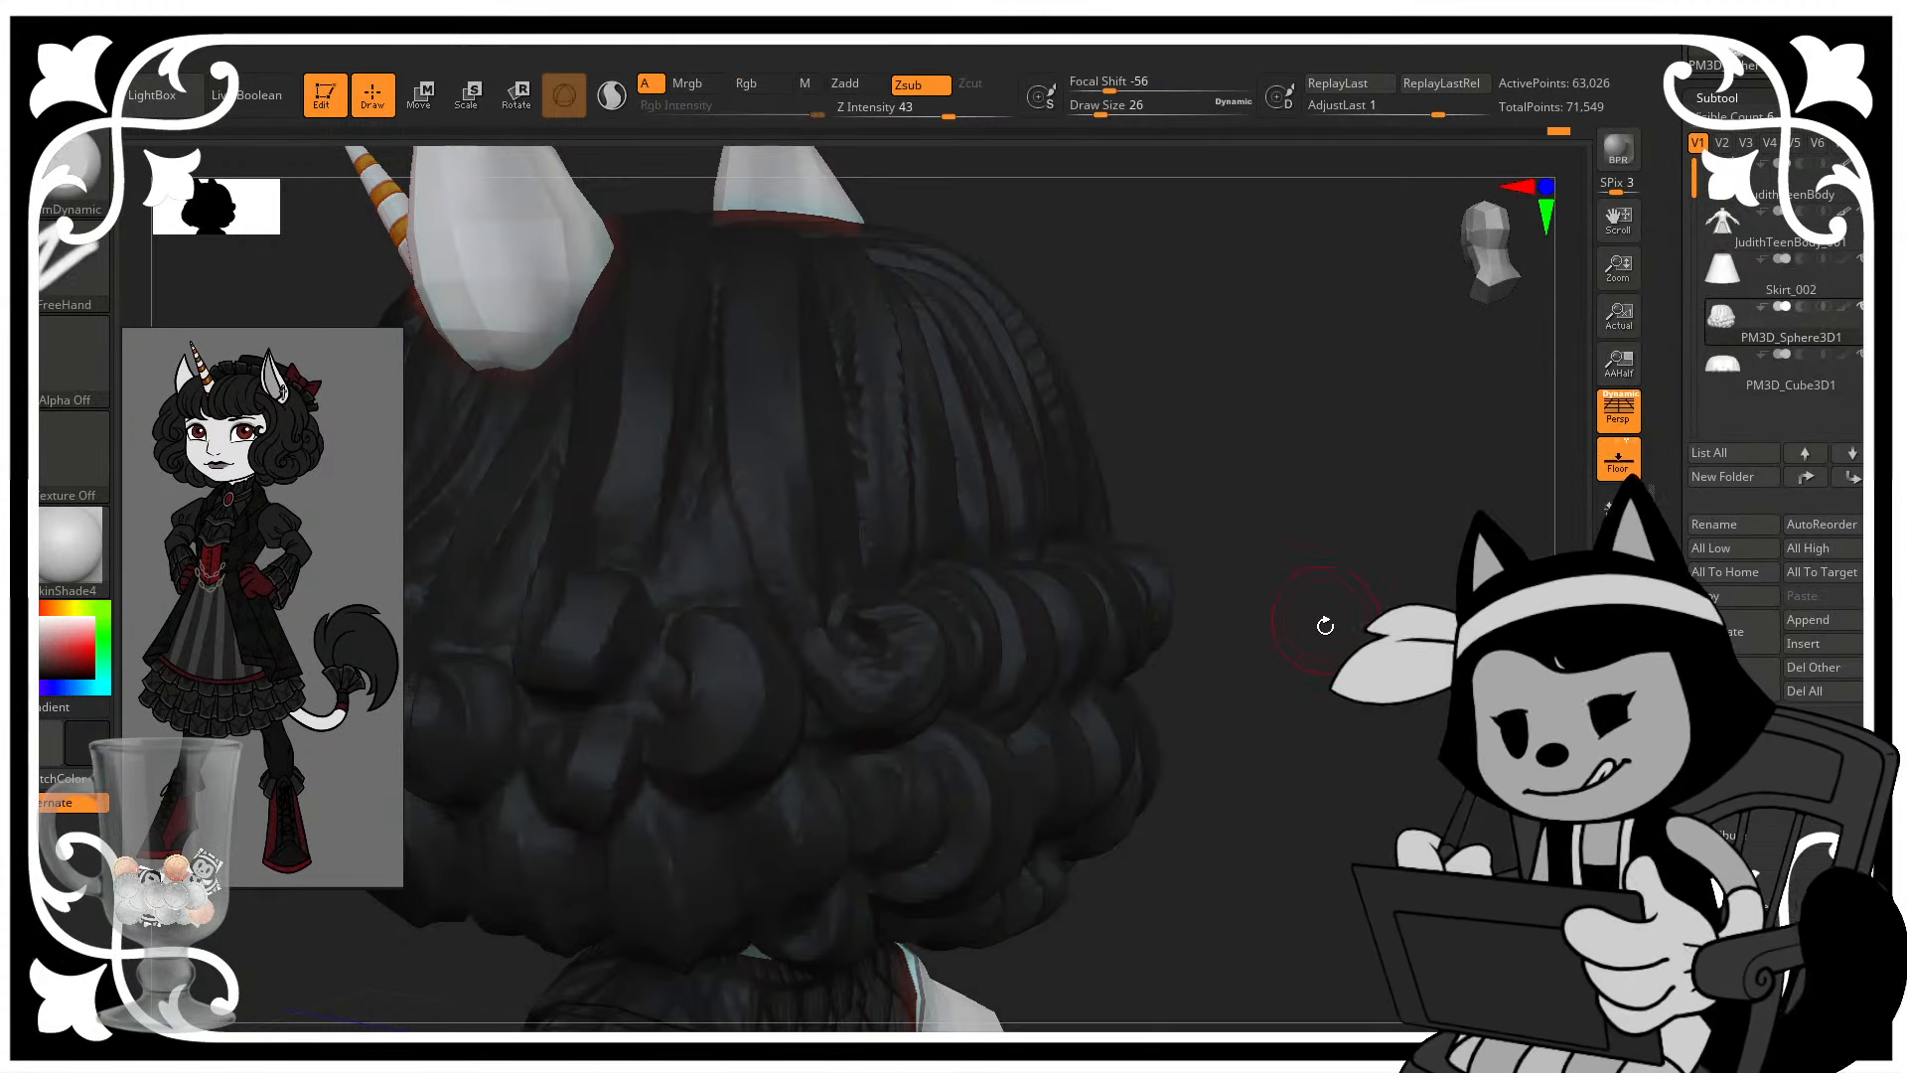
{"action": "left_click_drag", "start_coordinate": [790, 539], "coordinate": [801, 595]}
{"action": "mouse_move", "coordinate": [770, 442]}
{"action": "left_mouse_down"}
{"action": "mouse_move", "coordinate": [816, 641]}
{"action": "mouse_move", "coordinate": [894, 685]}
{"action": "mouse_move", "coordinate": [871, 695]}
{"action": "left_mouse_up"}
{"action": "left_click_drag", "start_coordinate": [1099, 511], "coordinate": [1409, 386]}
{"action": "left_click_drag", "start_coordinate": [1445, 500], "coordinate": [1434, 524]}
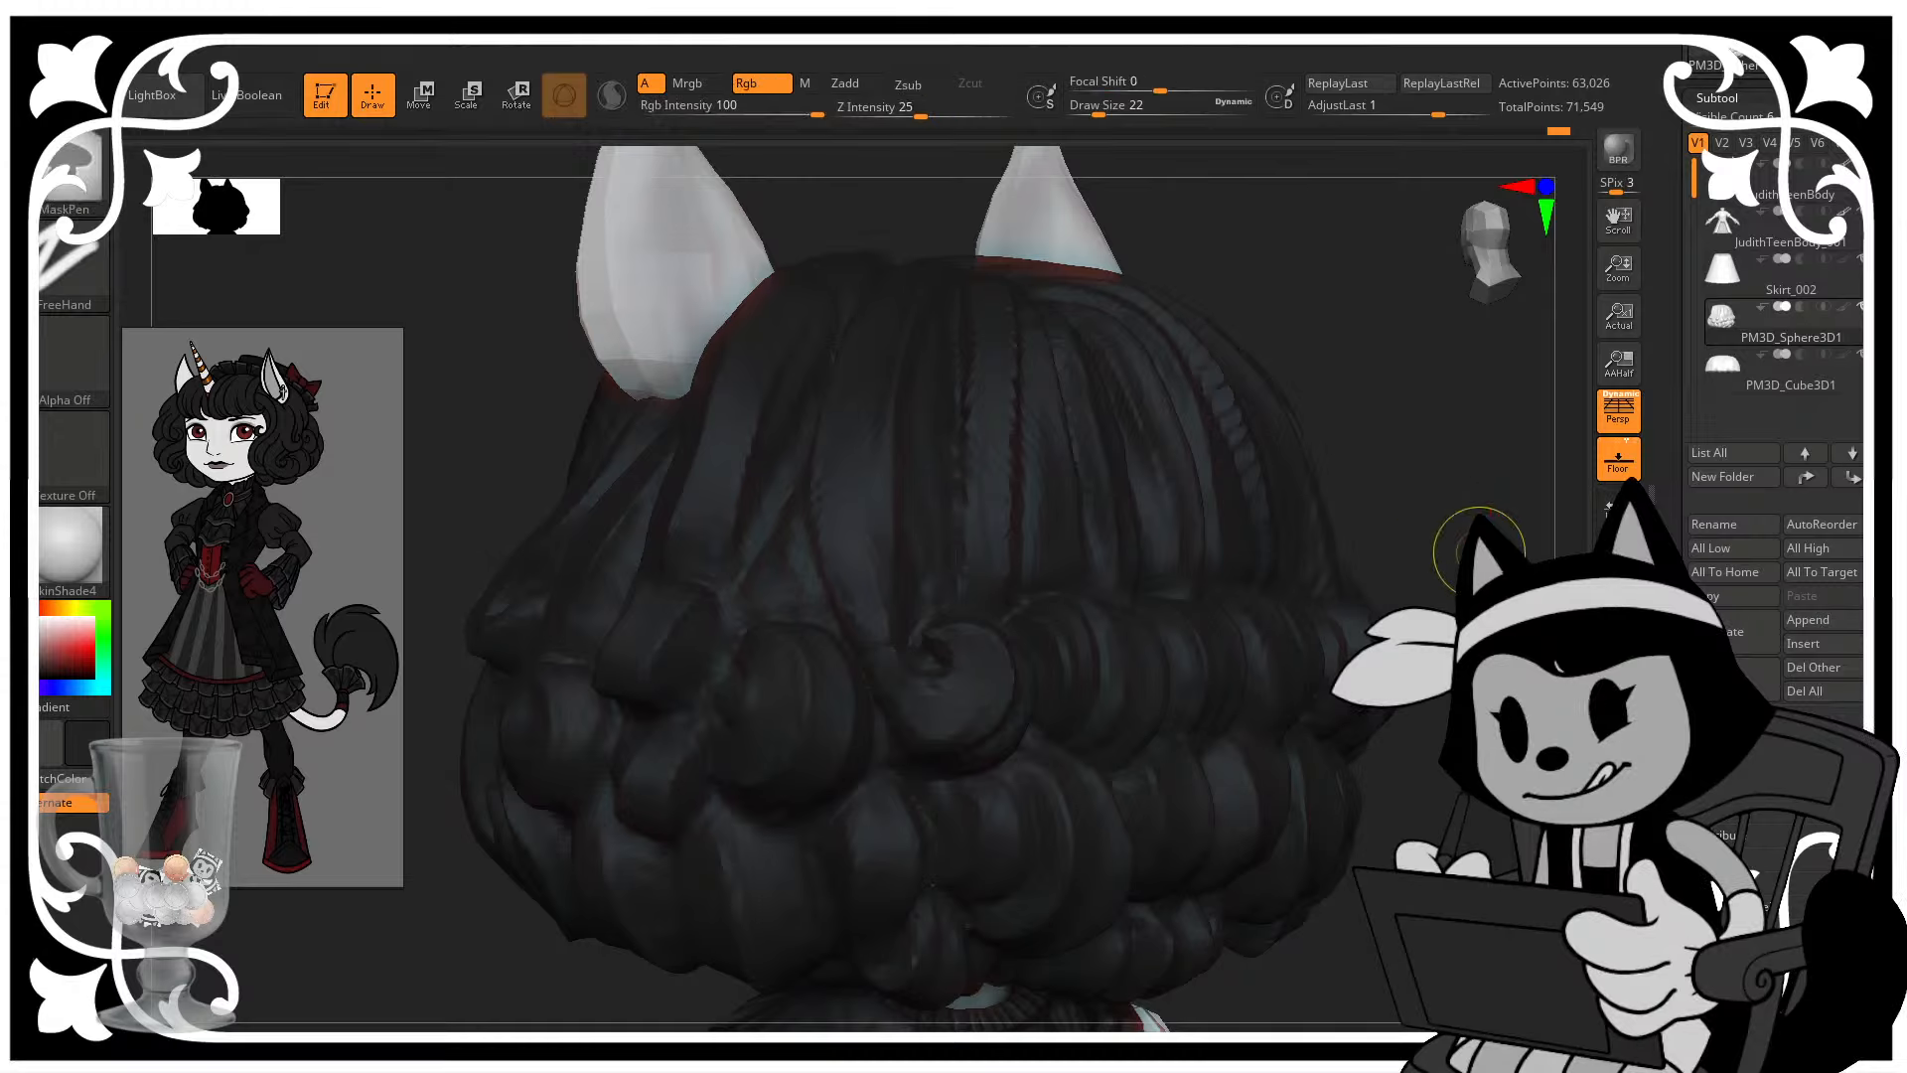
{"action": "left_click_drag", "start_coordinate": [980, 695], "coordinate": [944, 715]}
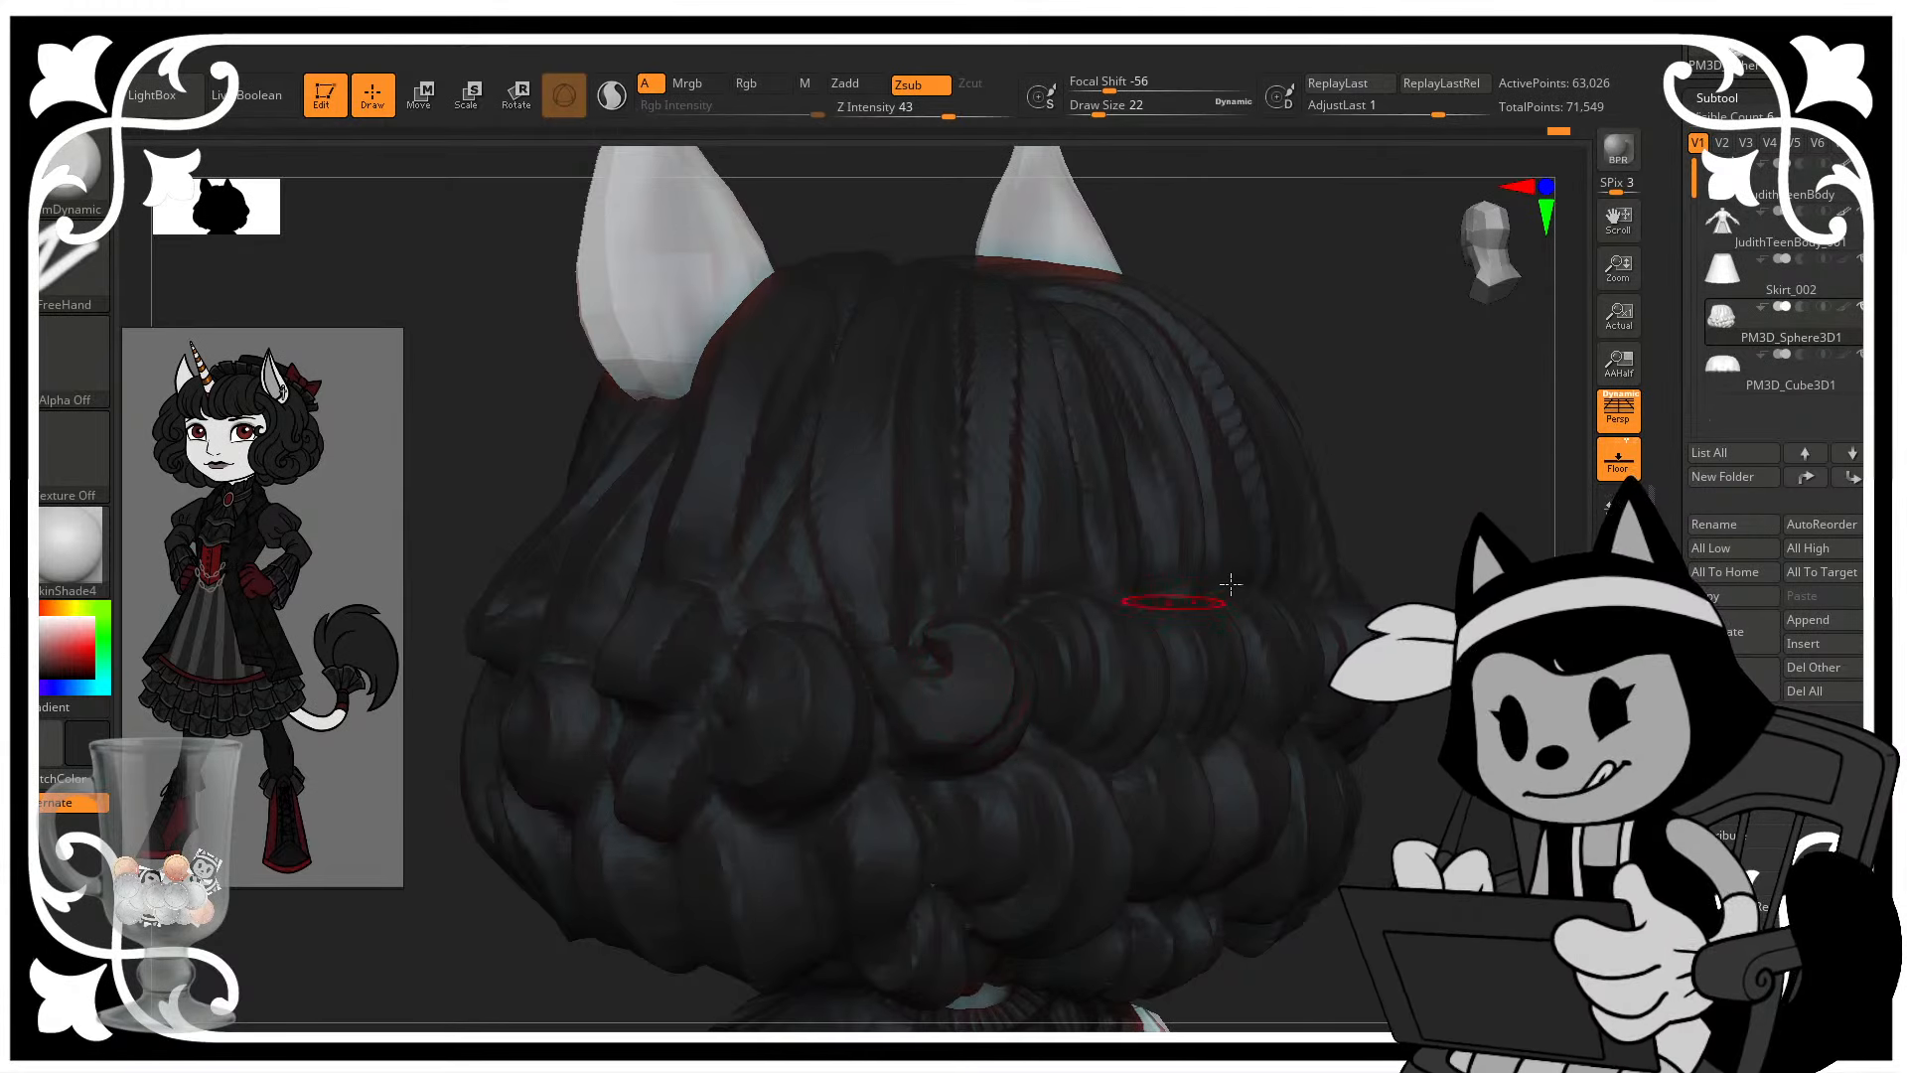
{"action": "mouse_move", "coordinate": [1376, 517]}
{"action": "left_mouse_down"}
{"action": "mouse_move", "coordinate": [1480, 507]}
{"action": "mouse_move", "coordinate": [1366, 497]}
{"action": "left_mouse_up"}
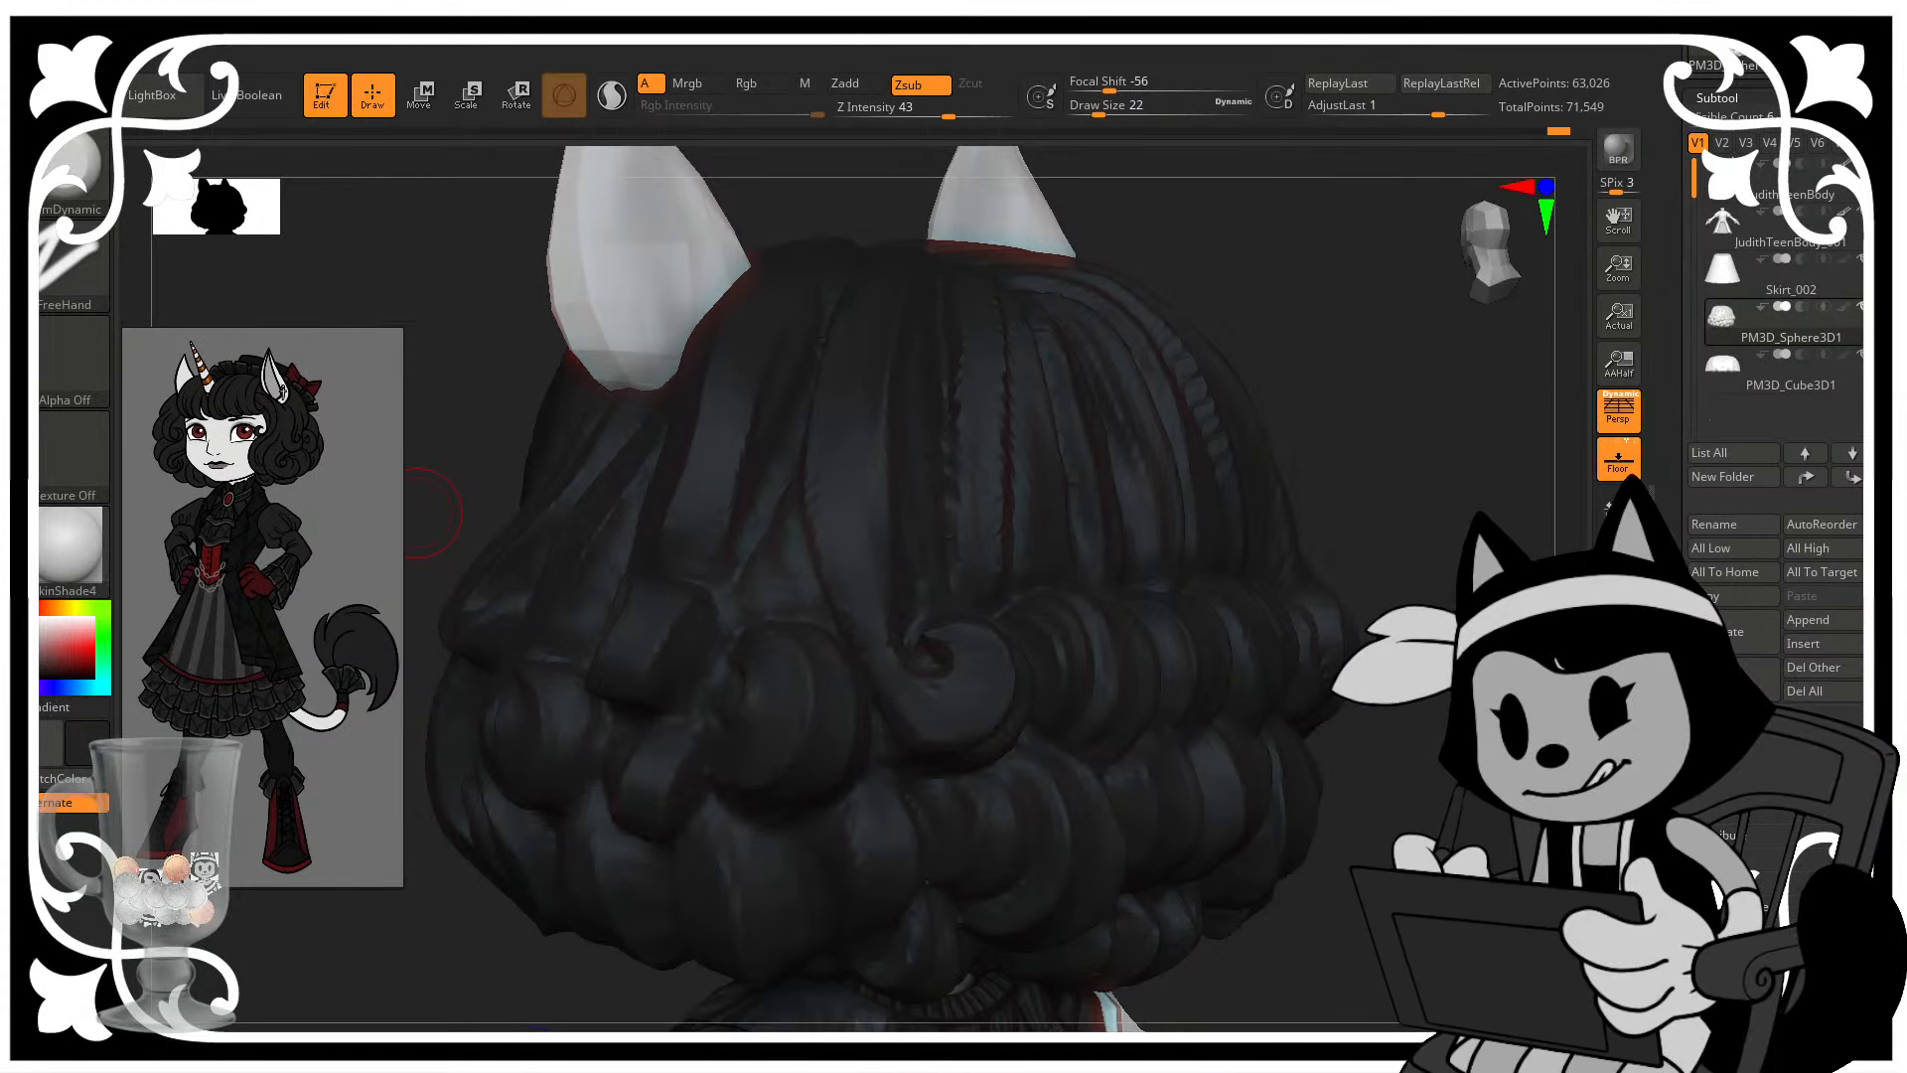
- Switch to the browser, examine the curly hair and hat of the character drawing IMG_3739.jpg at full size, and close the image
{"action": "left_click_drag", "start_coordinate": [0, 129], "coordinate": [1159, 83]}
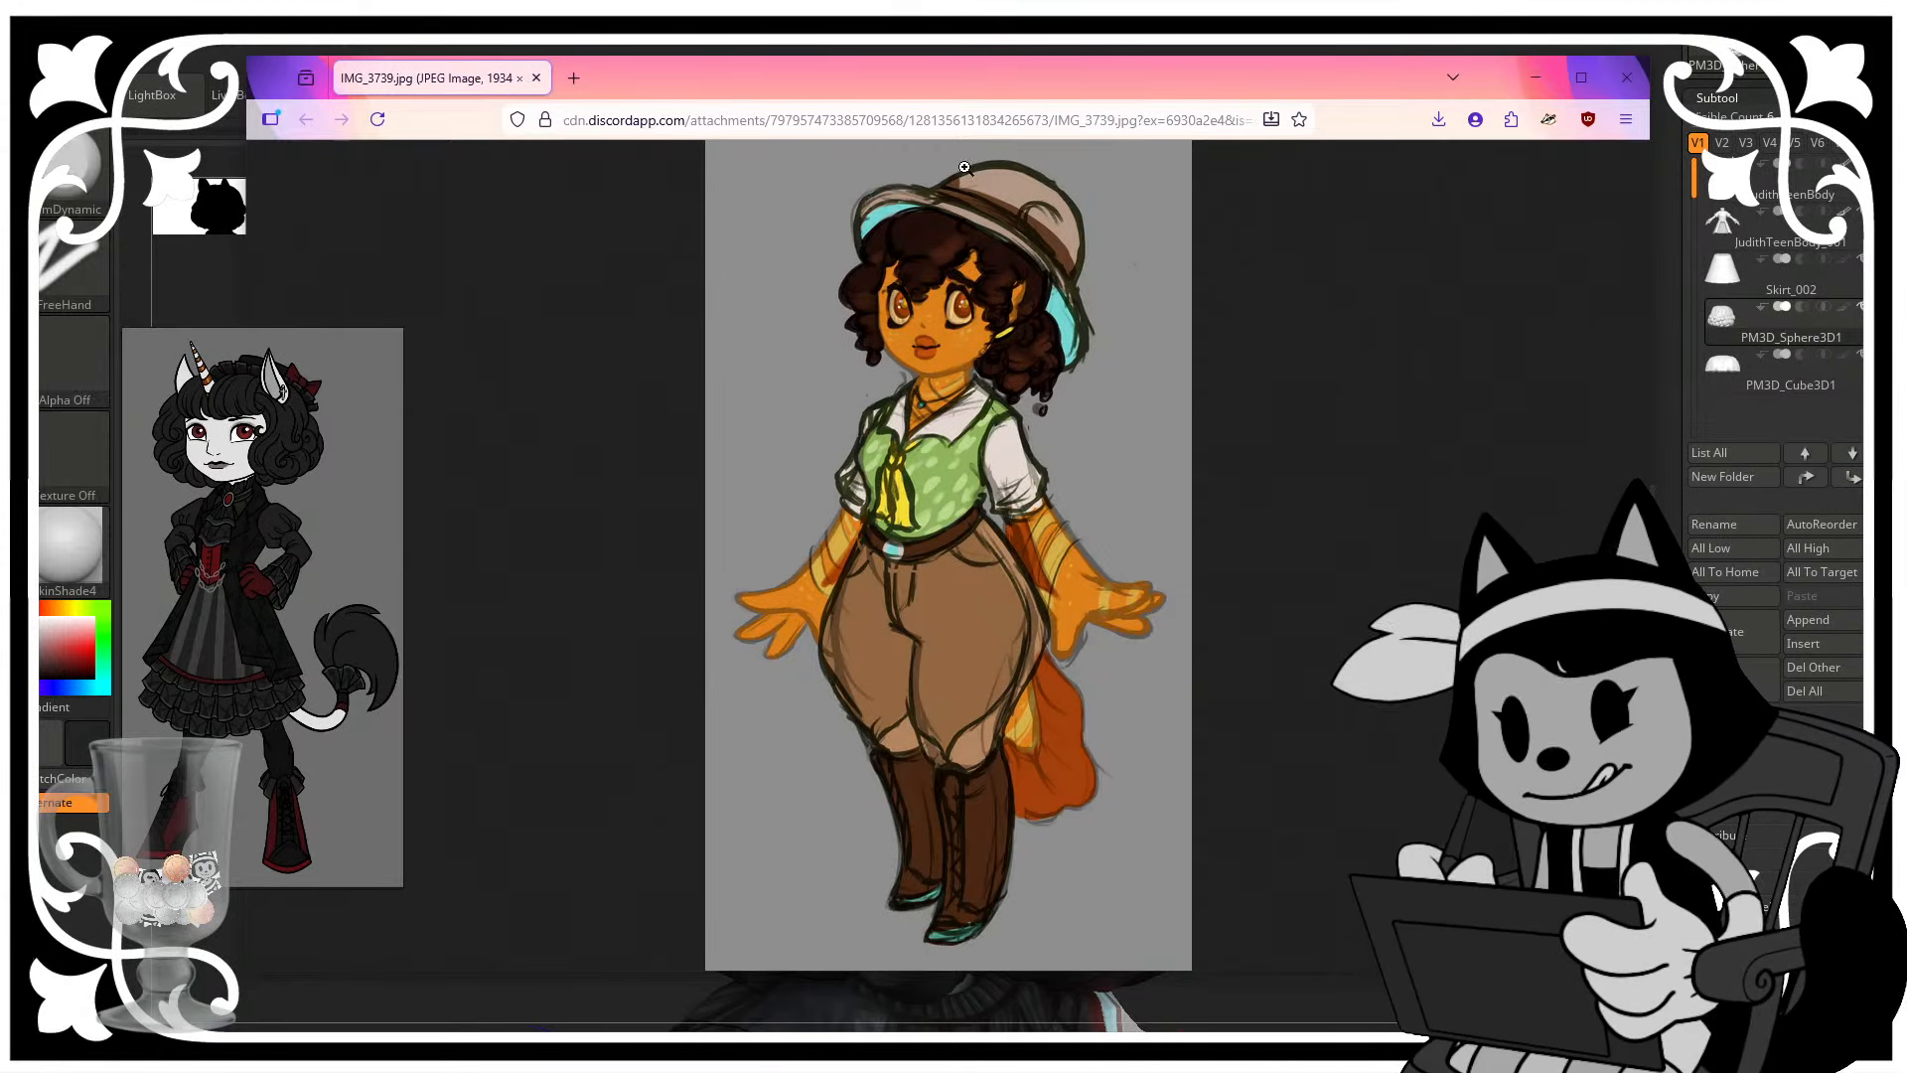
{"action": "left_click", "coordinate": [1011, 188]}
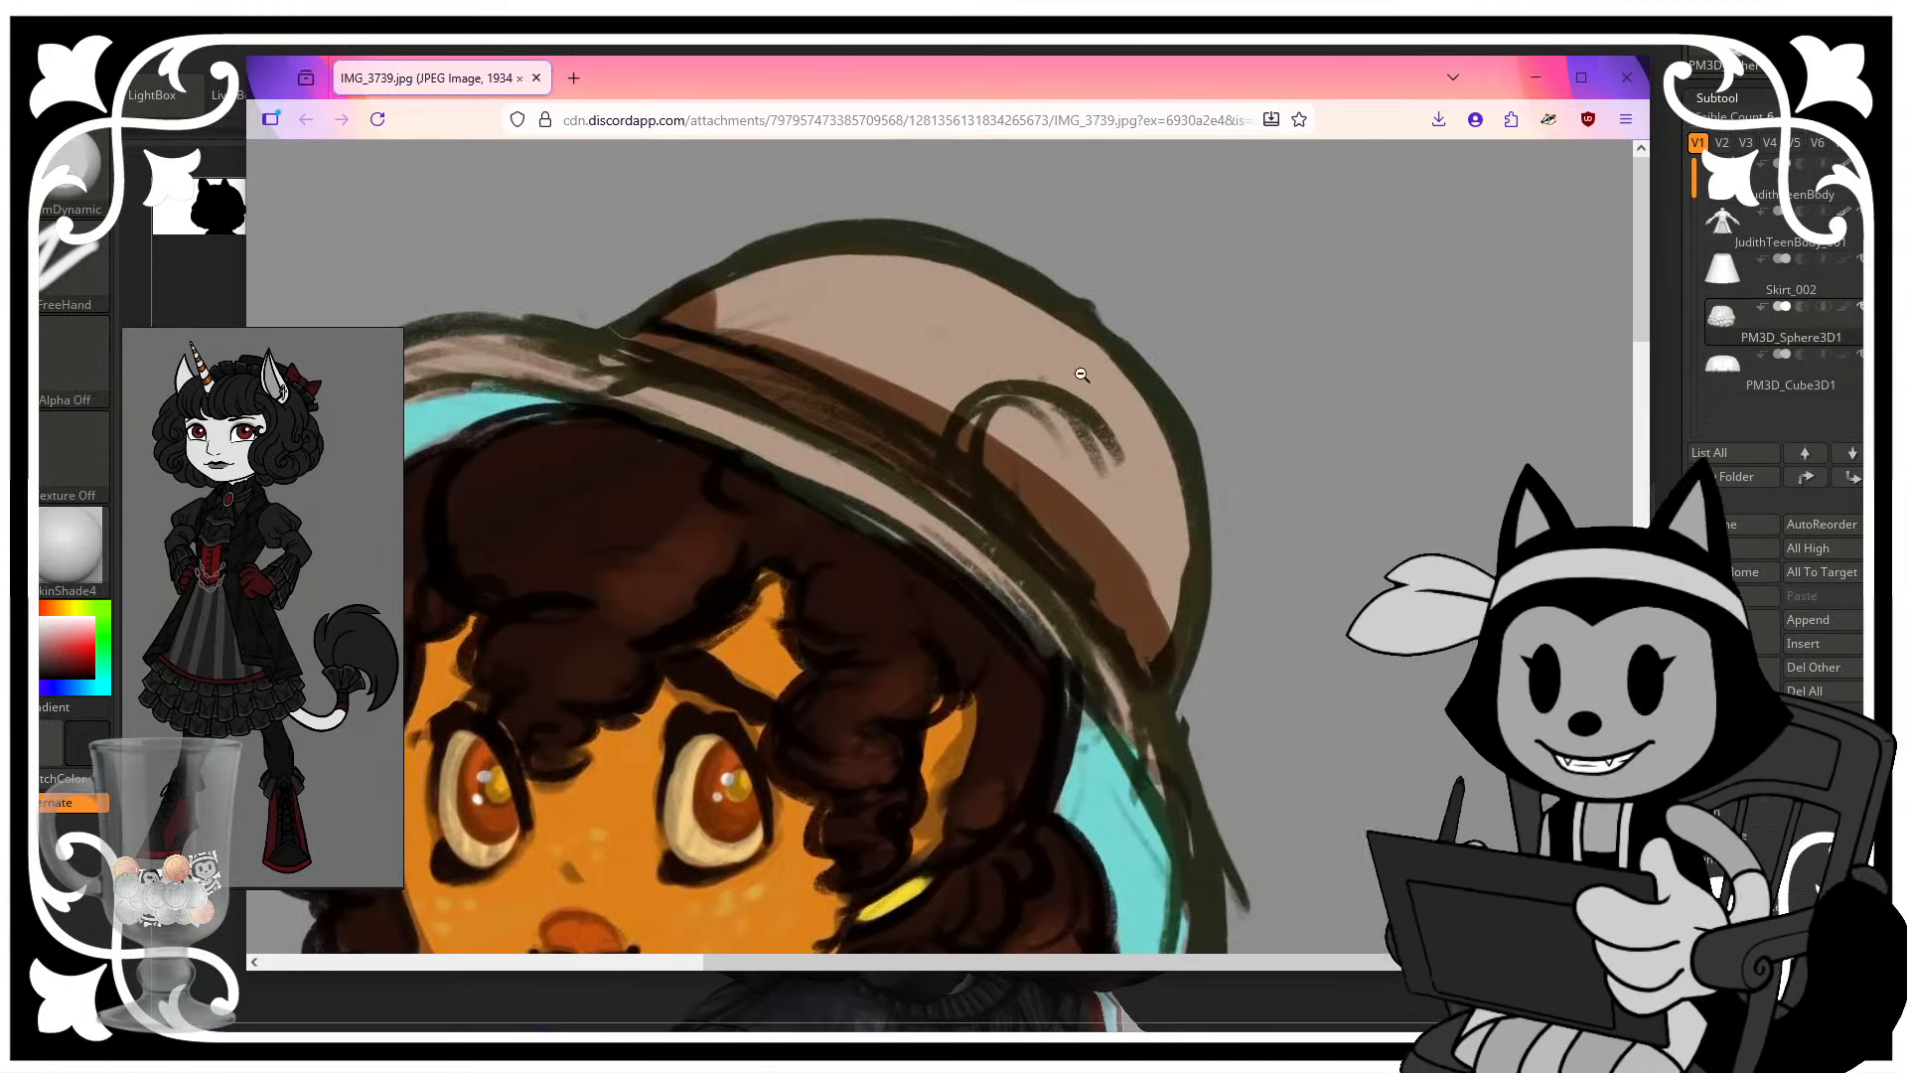
{"action": "left_click", "coordinate": [984, 419]}
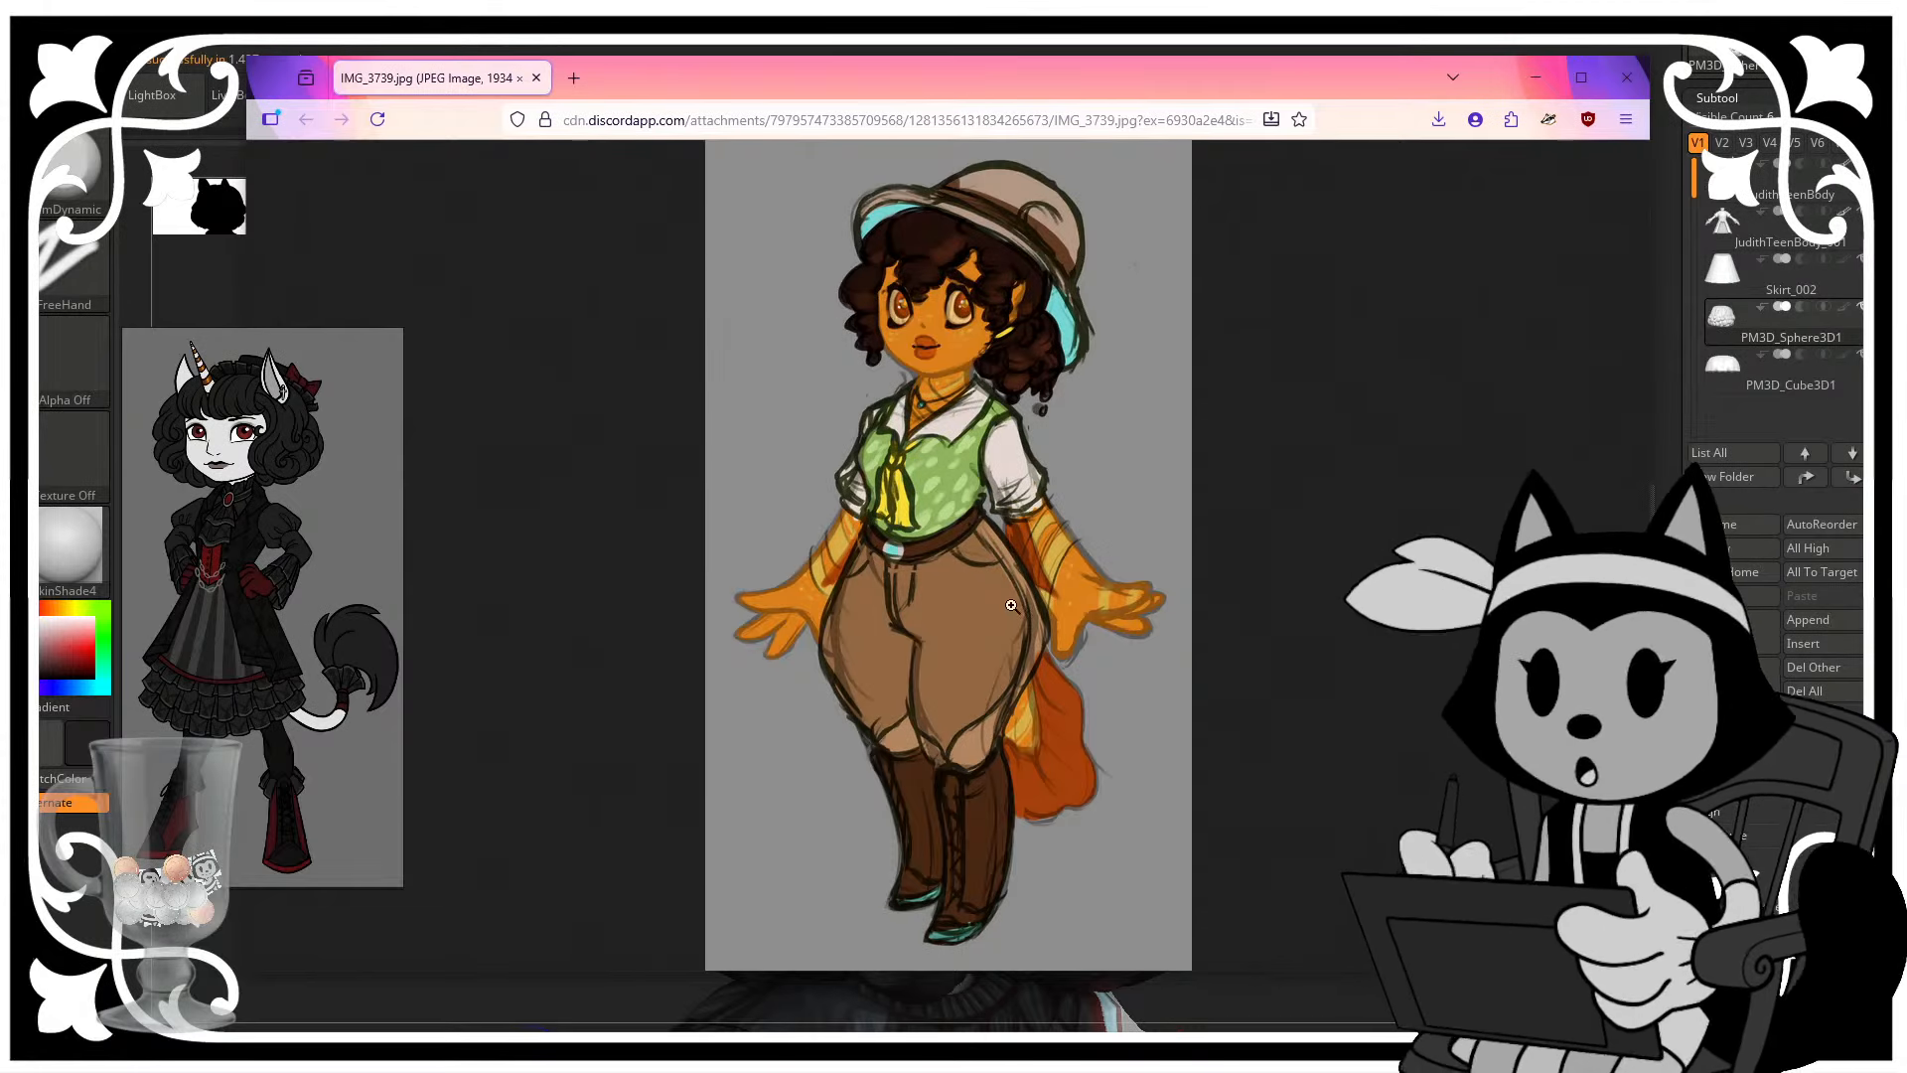
{"action": "left_click", "coordinate": [1014, 315]}
{"action": "left_click", "coordinate": [851, 343]}
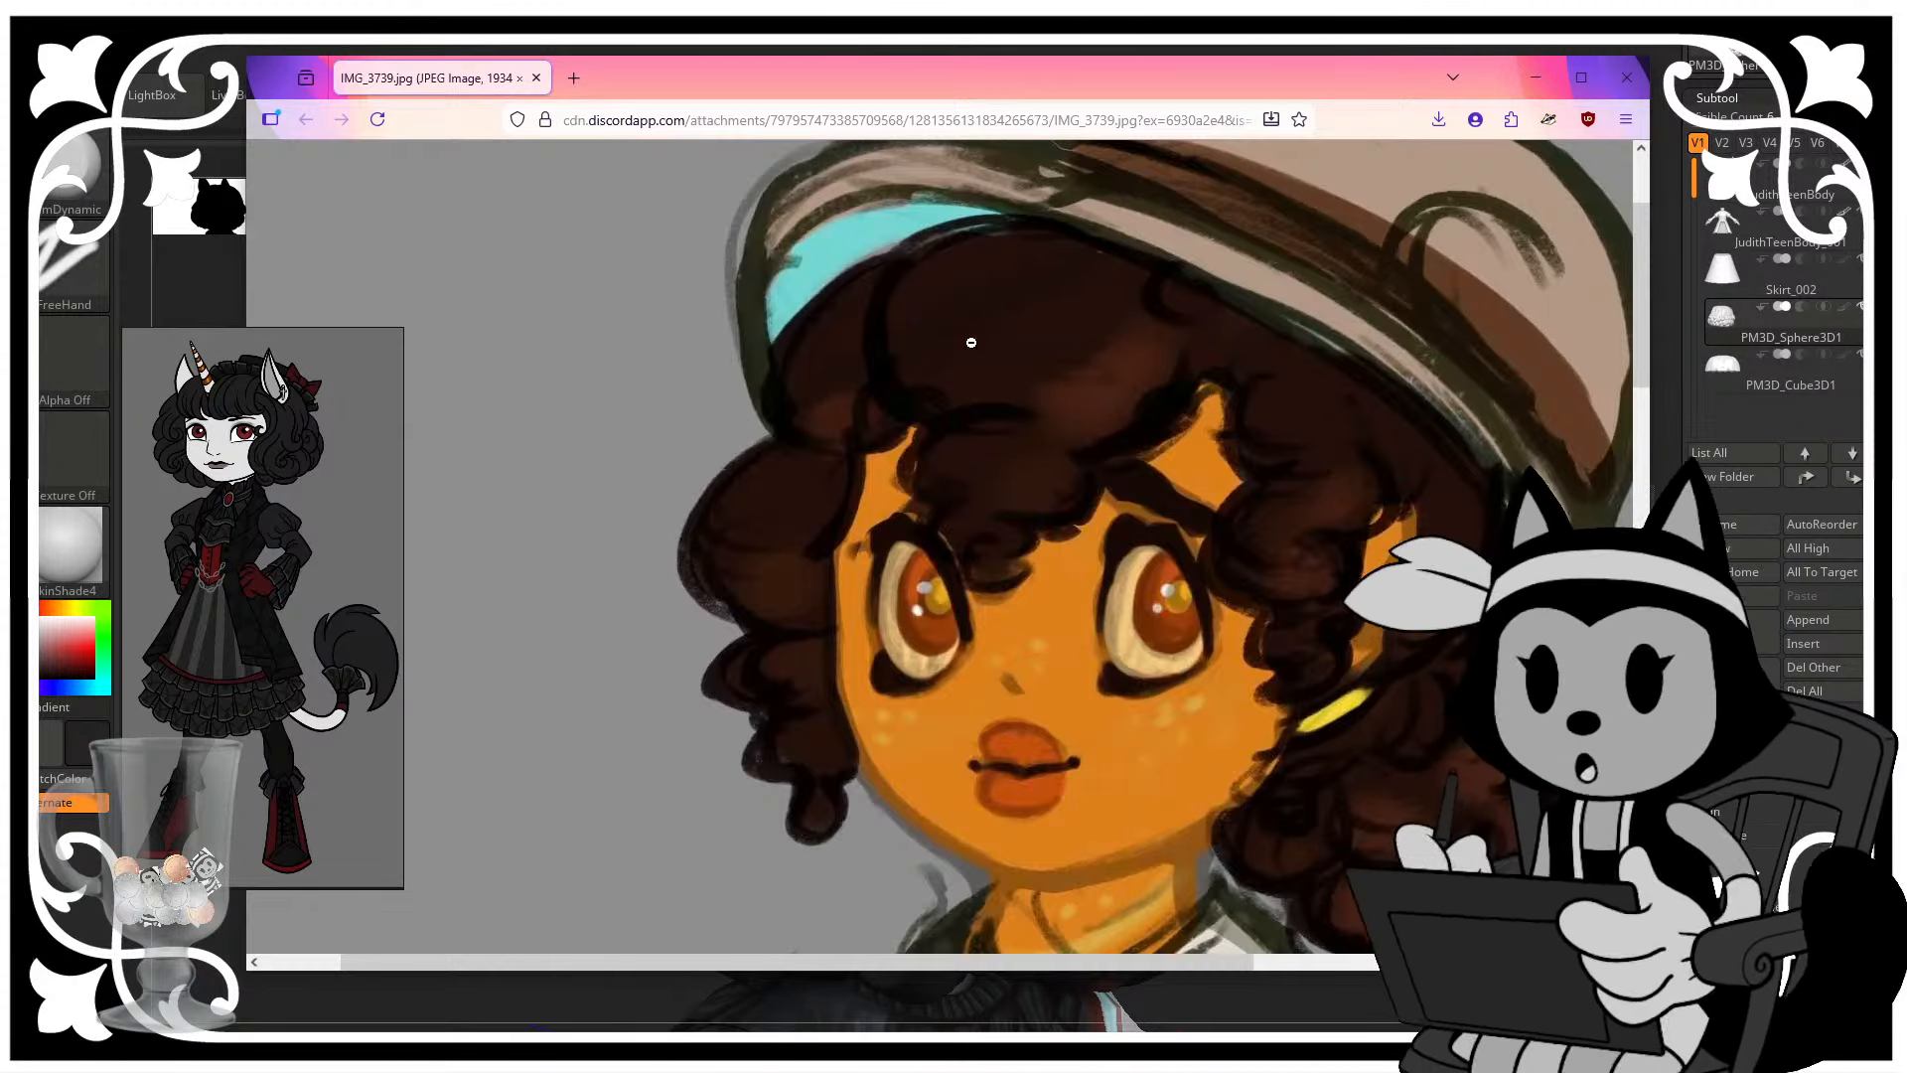
{"action": "left_click", "coordinate": [903, 293]}
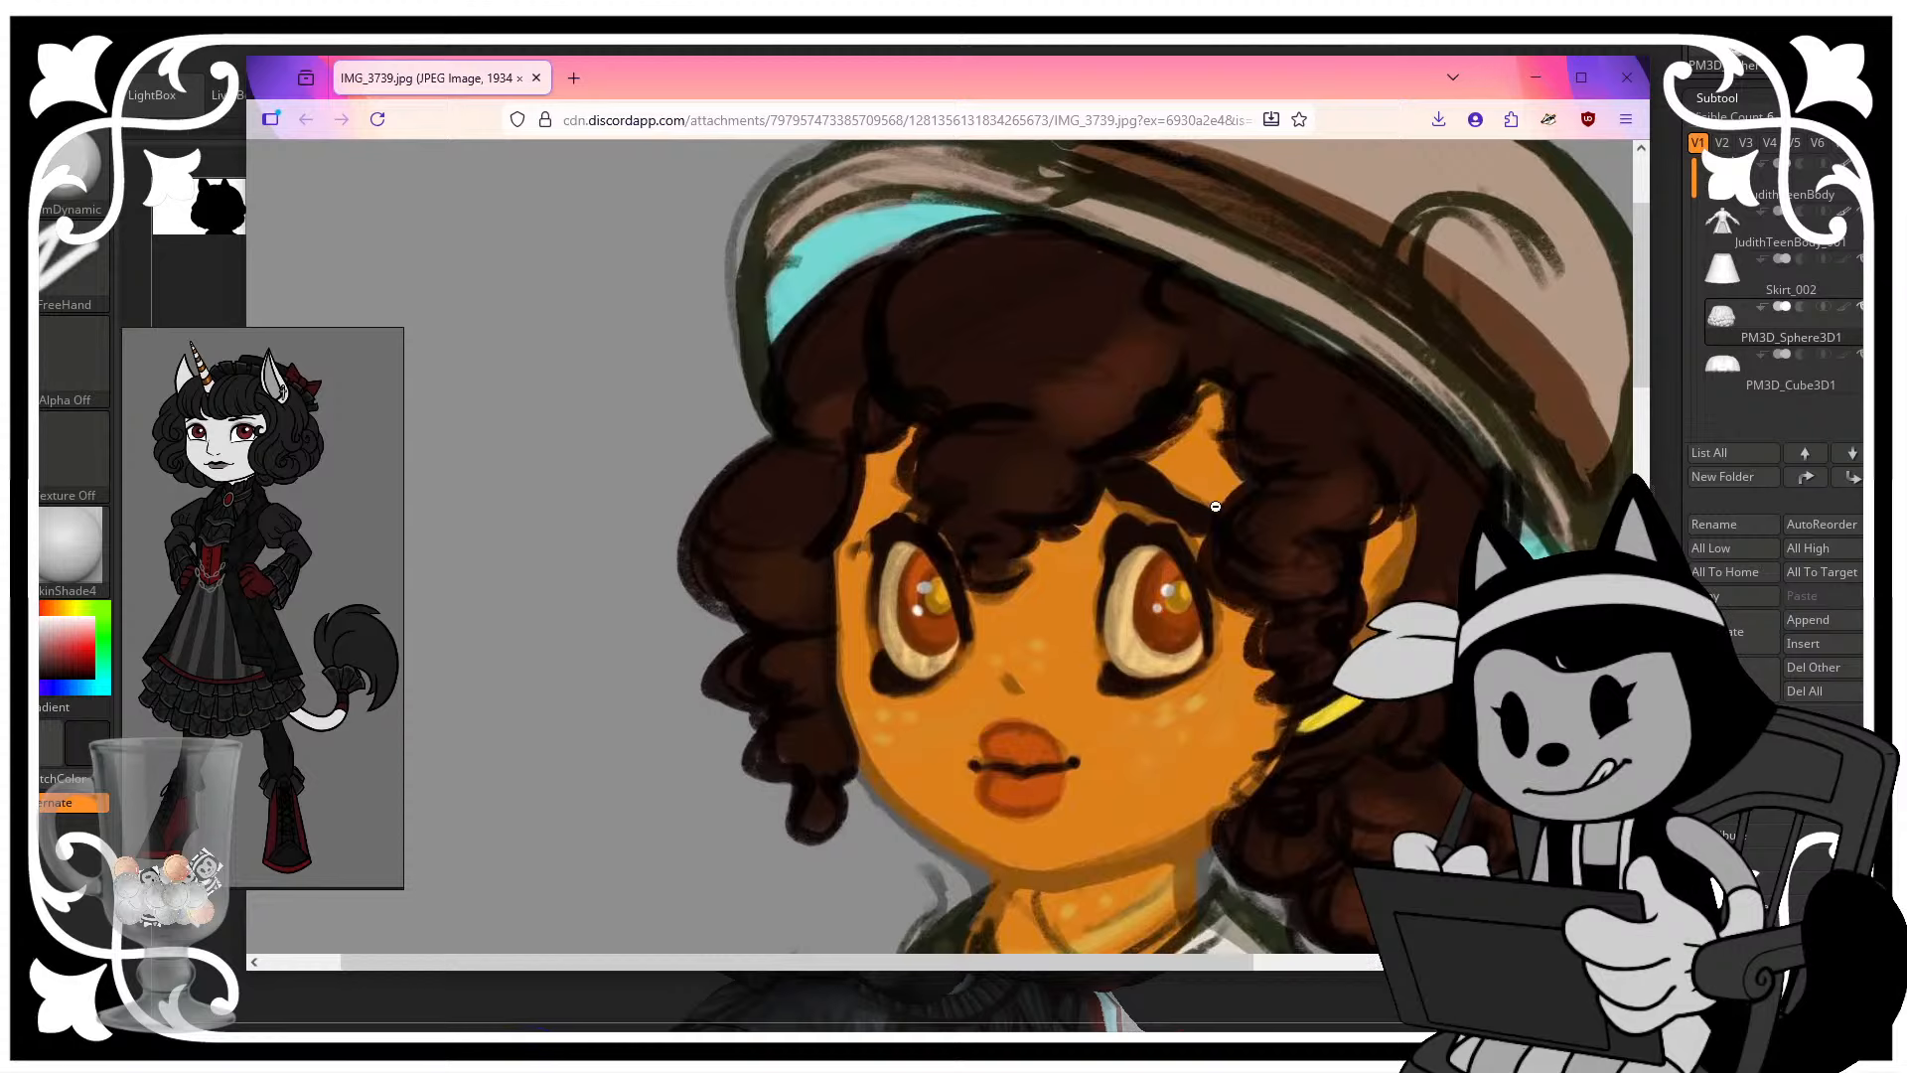
{"action": "left_click", "coordinate": [1030, 356]}
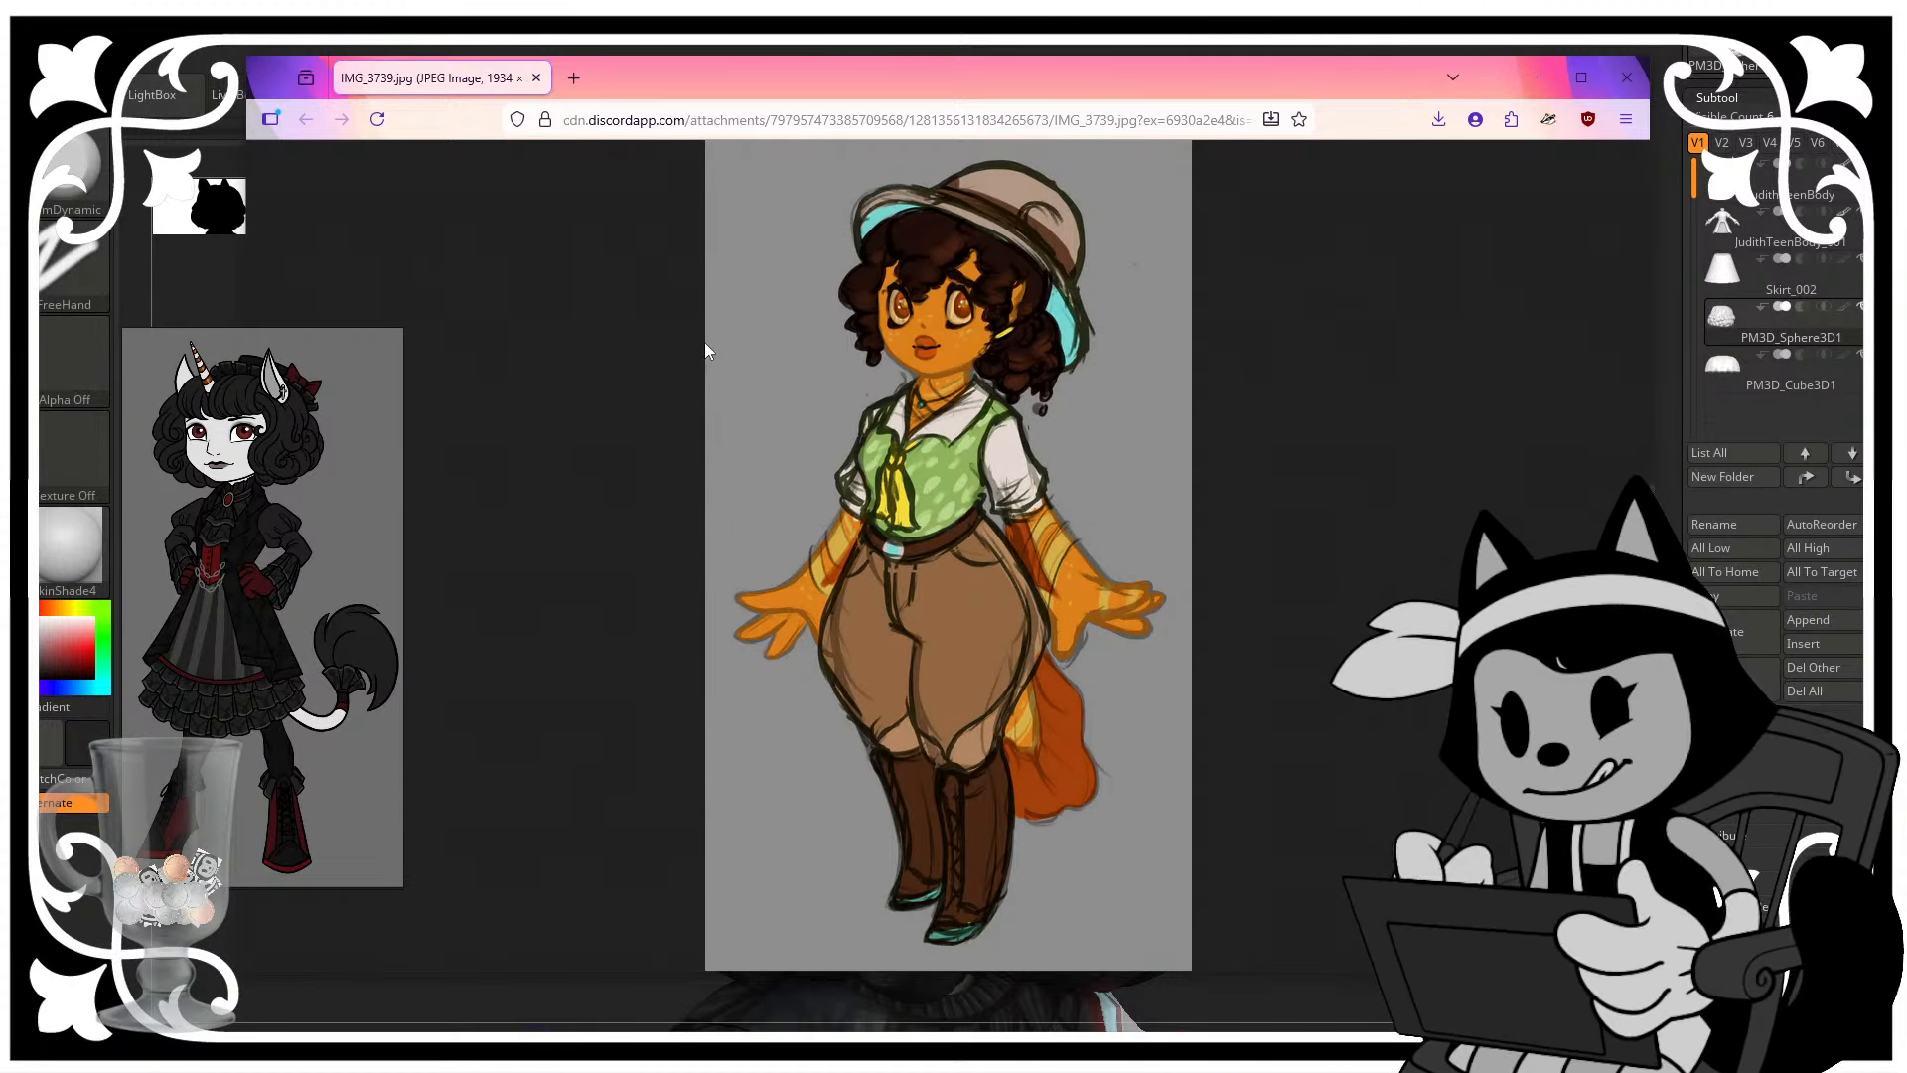
{"action": "left_click", "coordinate": [537, 78]}
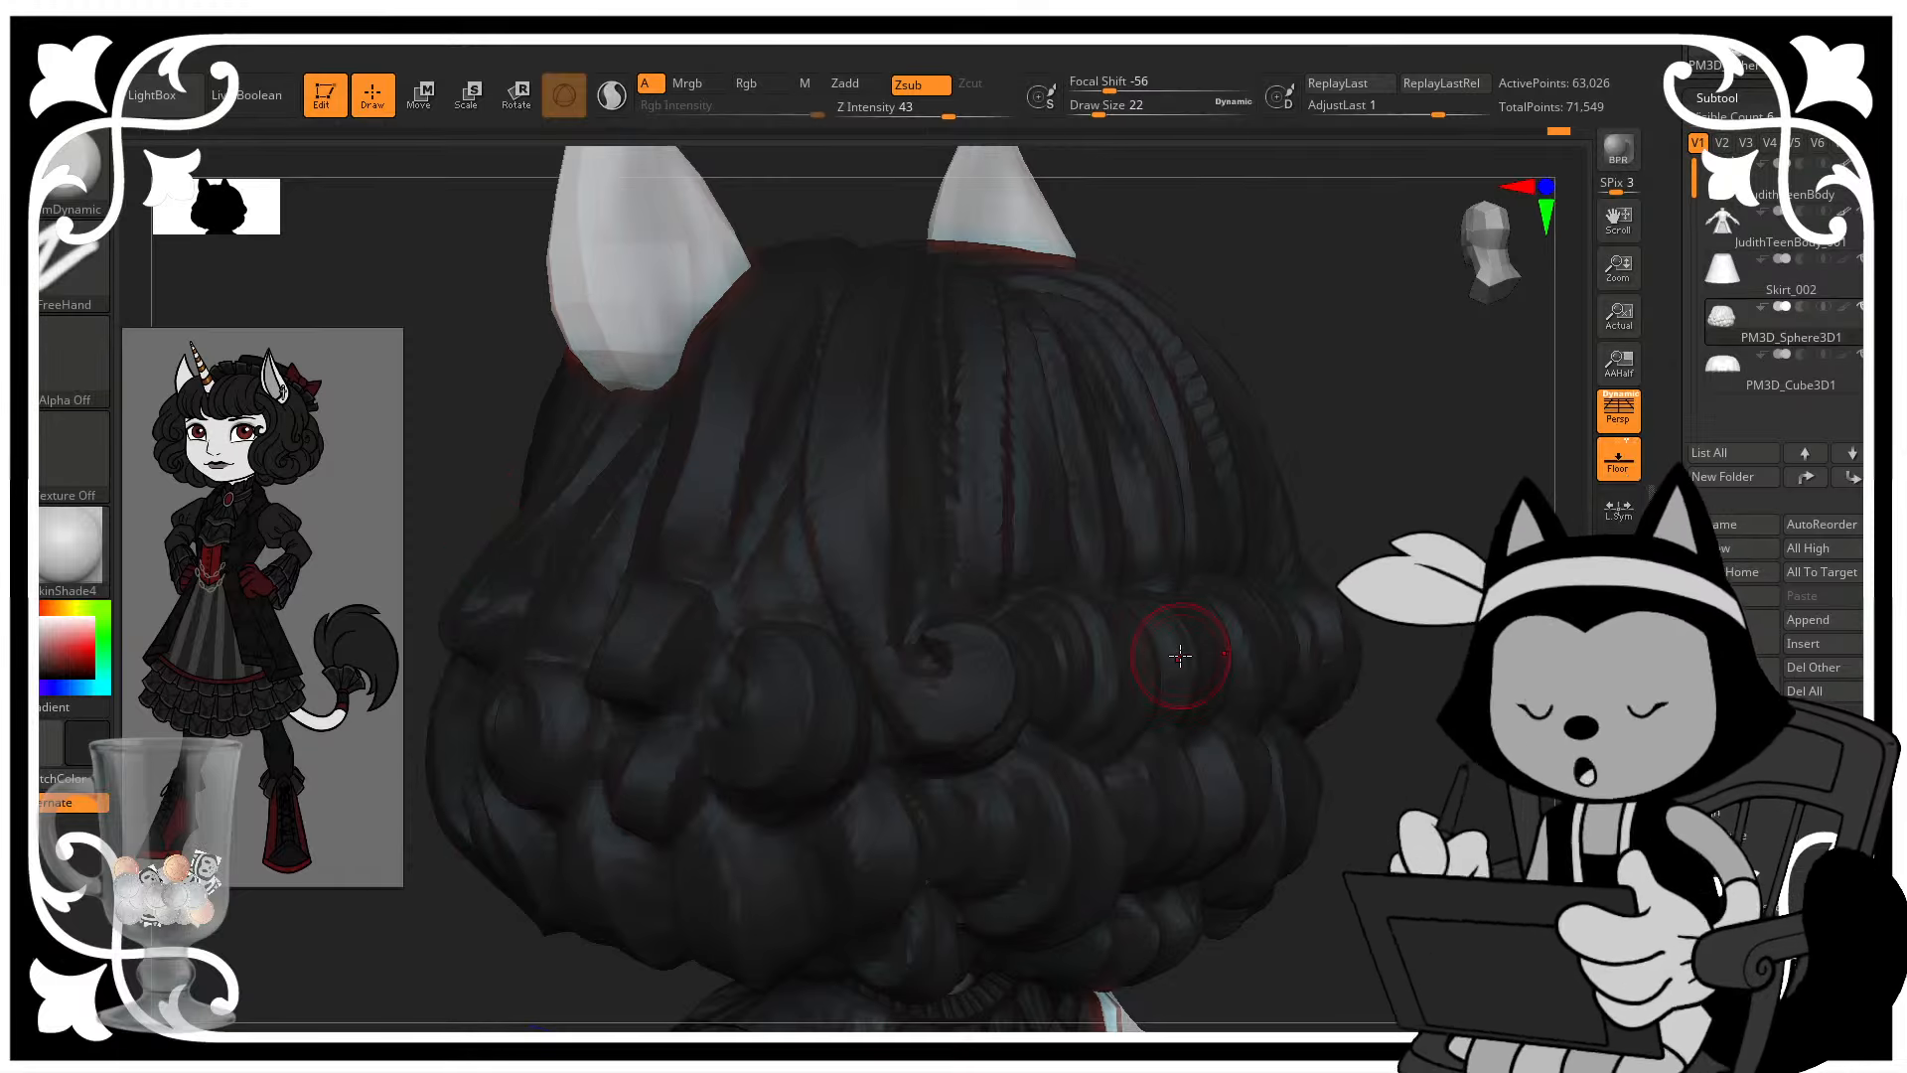
- Adjust the back strands and the hair around the ear with the Move brush at draw sizes 38 and 42
{"action": "right_click_drag", "start_coordinate": [1180, 656], "coordinate": [1192, 621], "text": "ctrl"}
{"action": "key", "text": "b"}
{"action": "left_click", "coordinate": [1085, 492]}
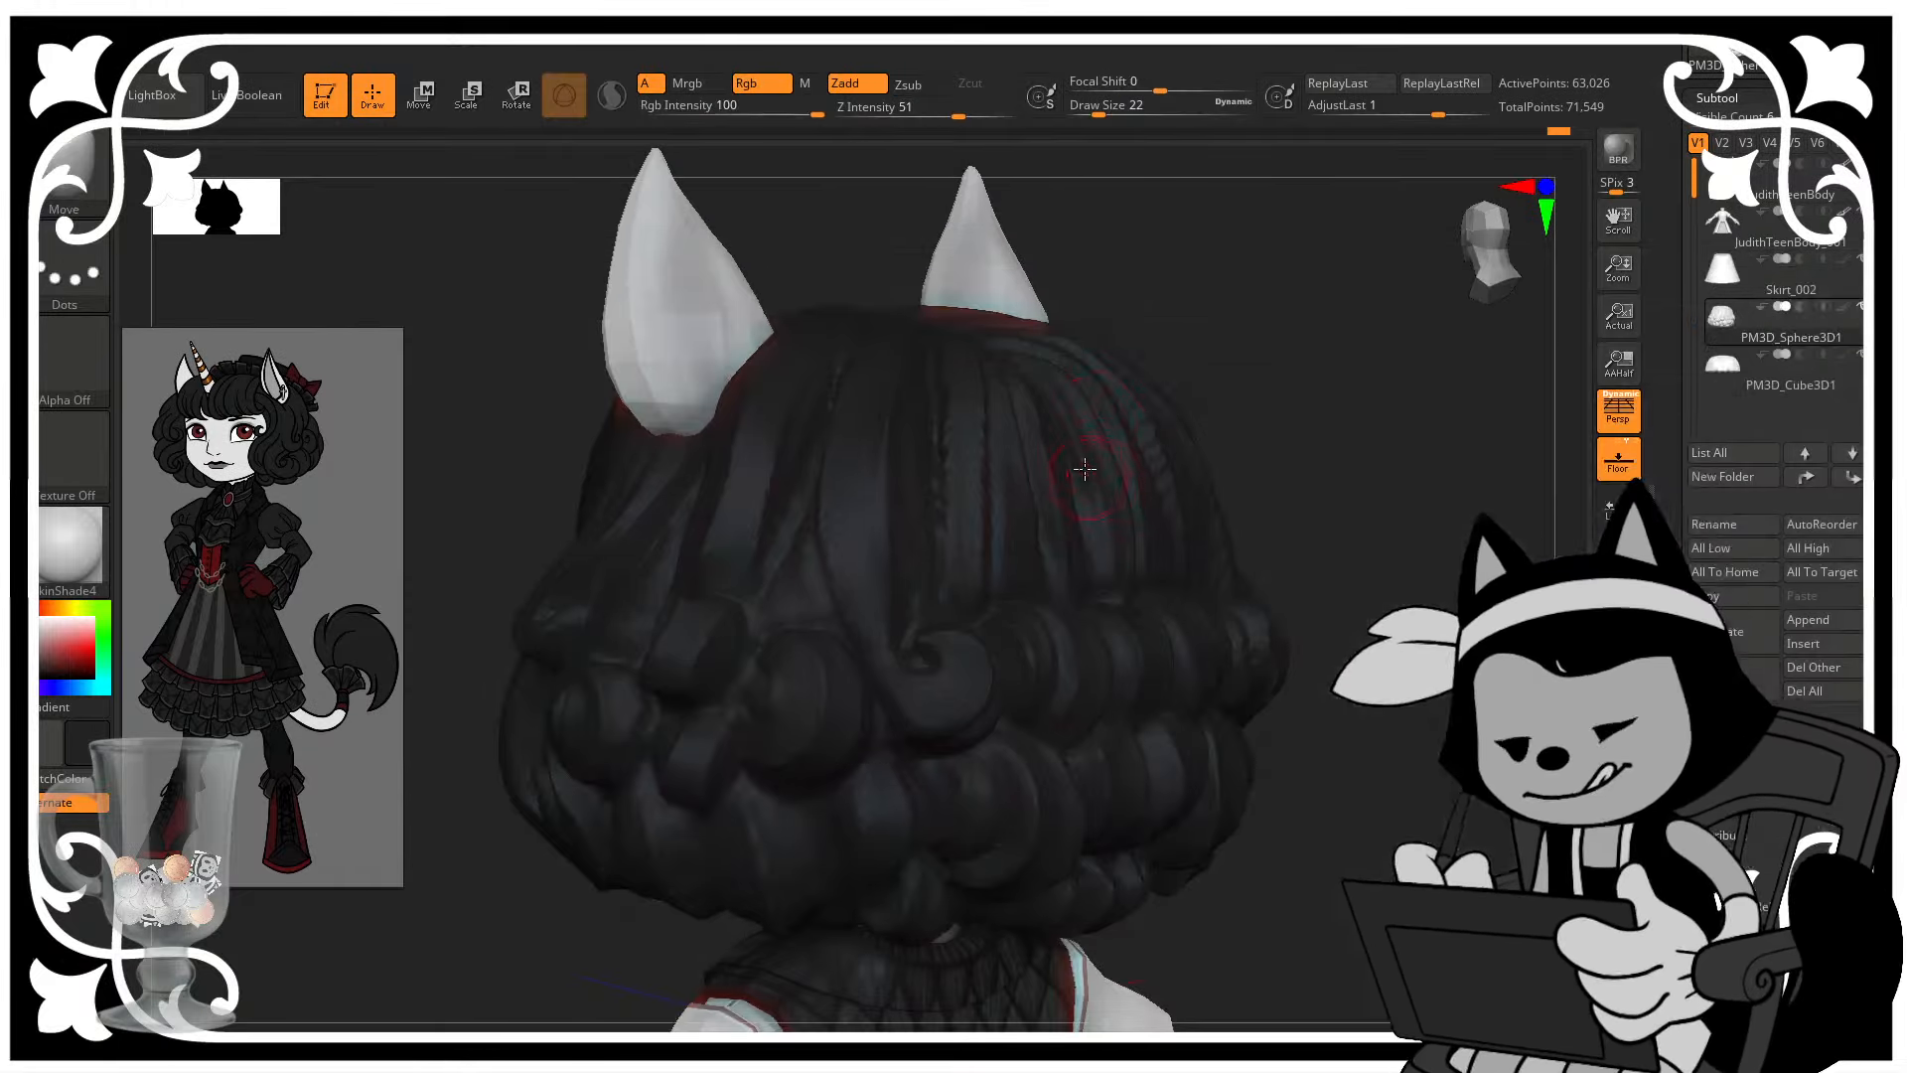
{"action": "left_click_drag", "start_coordinate": [1288, 361], "coordinate": [1183, 352]}
{"action": "key", "text": "bracketright"}
{"action": "key", "text": "bracketright"}
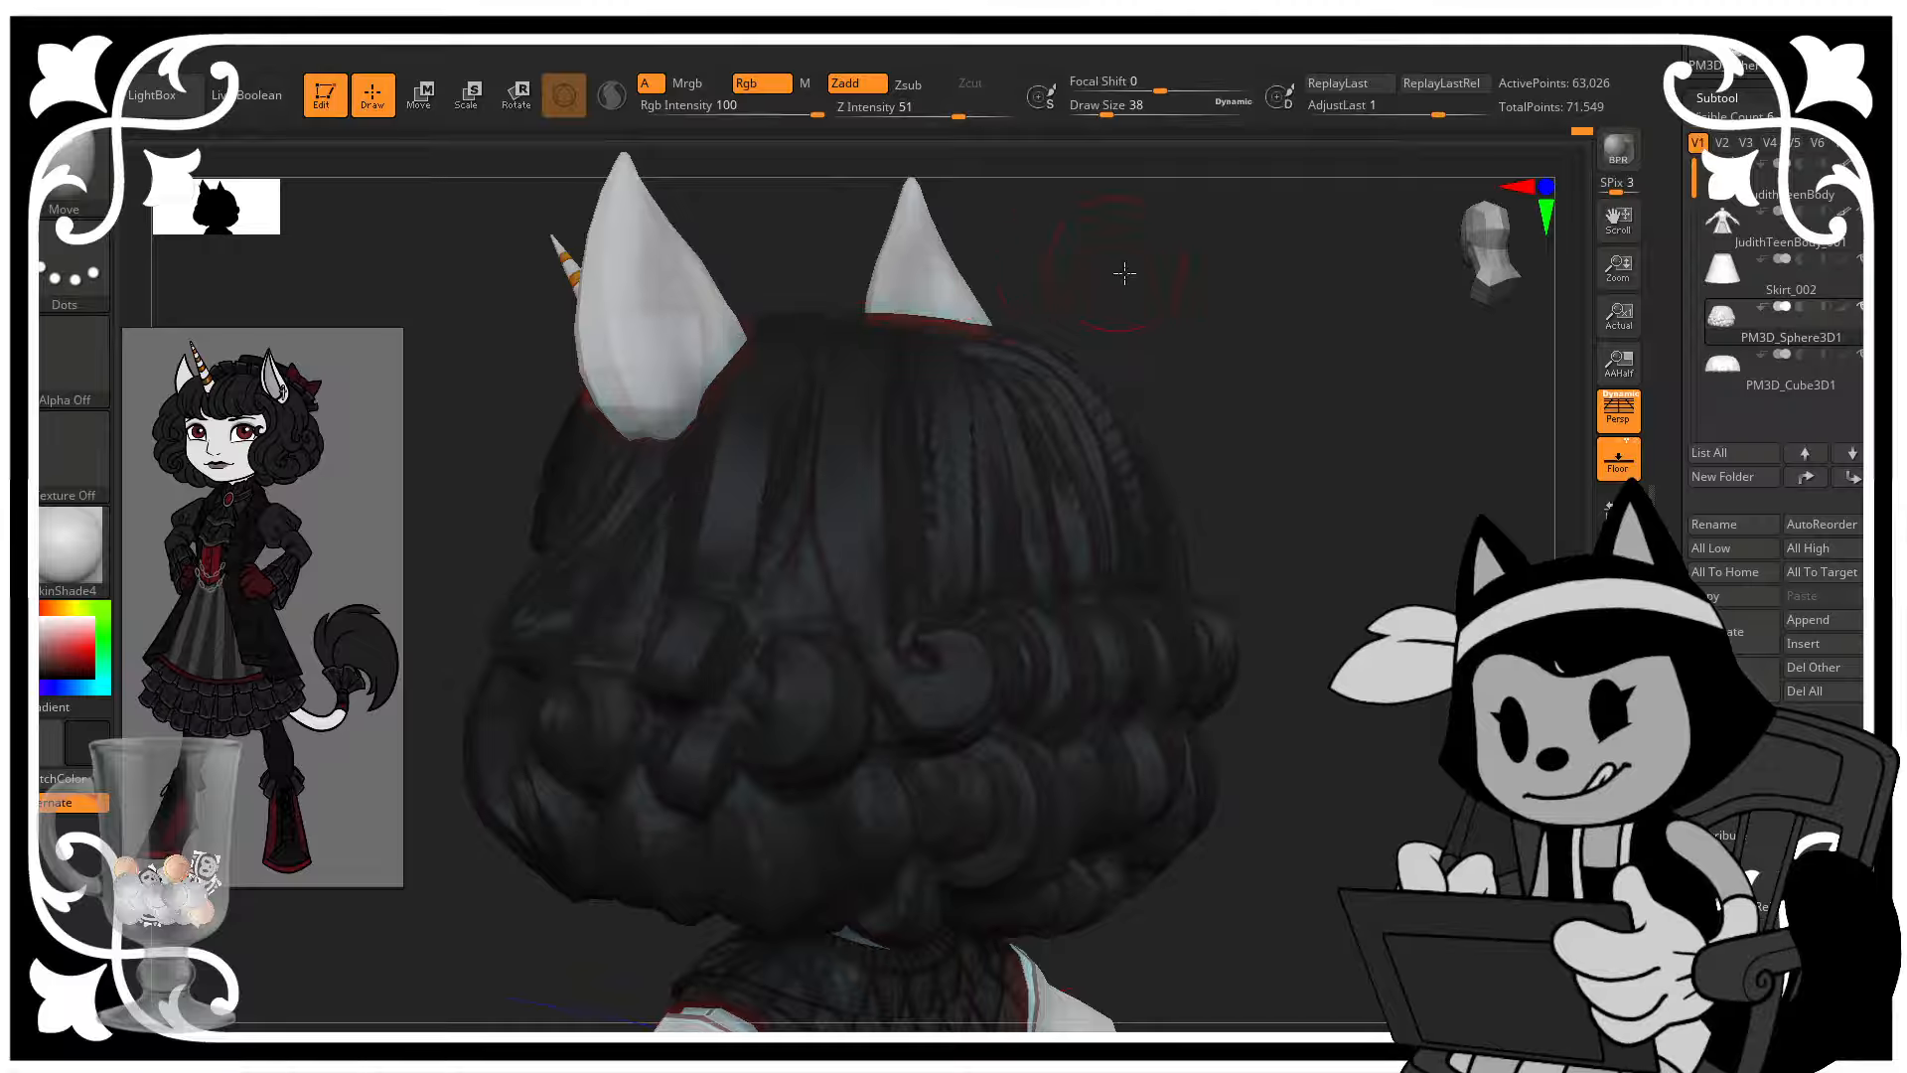
{"action": "left_click_drag", "start_coordinate": [1124, 272], "coordinate": [1131, 310]}
{"action": "left_click_drag", "start_coordinate": [779, 433], "coordinate": [793, 389]}
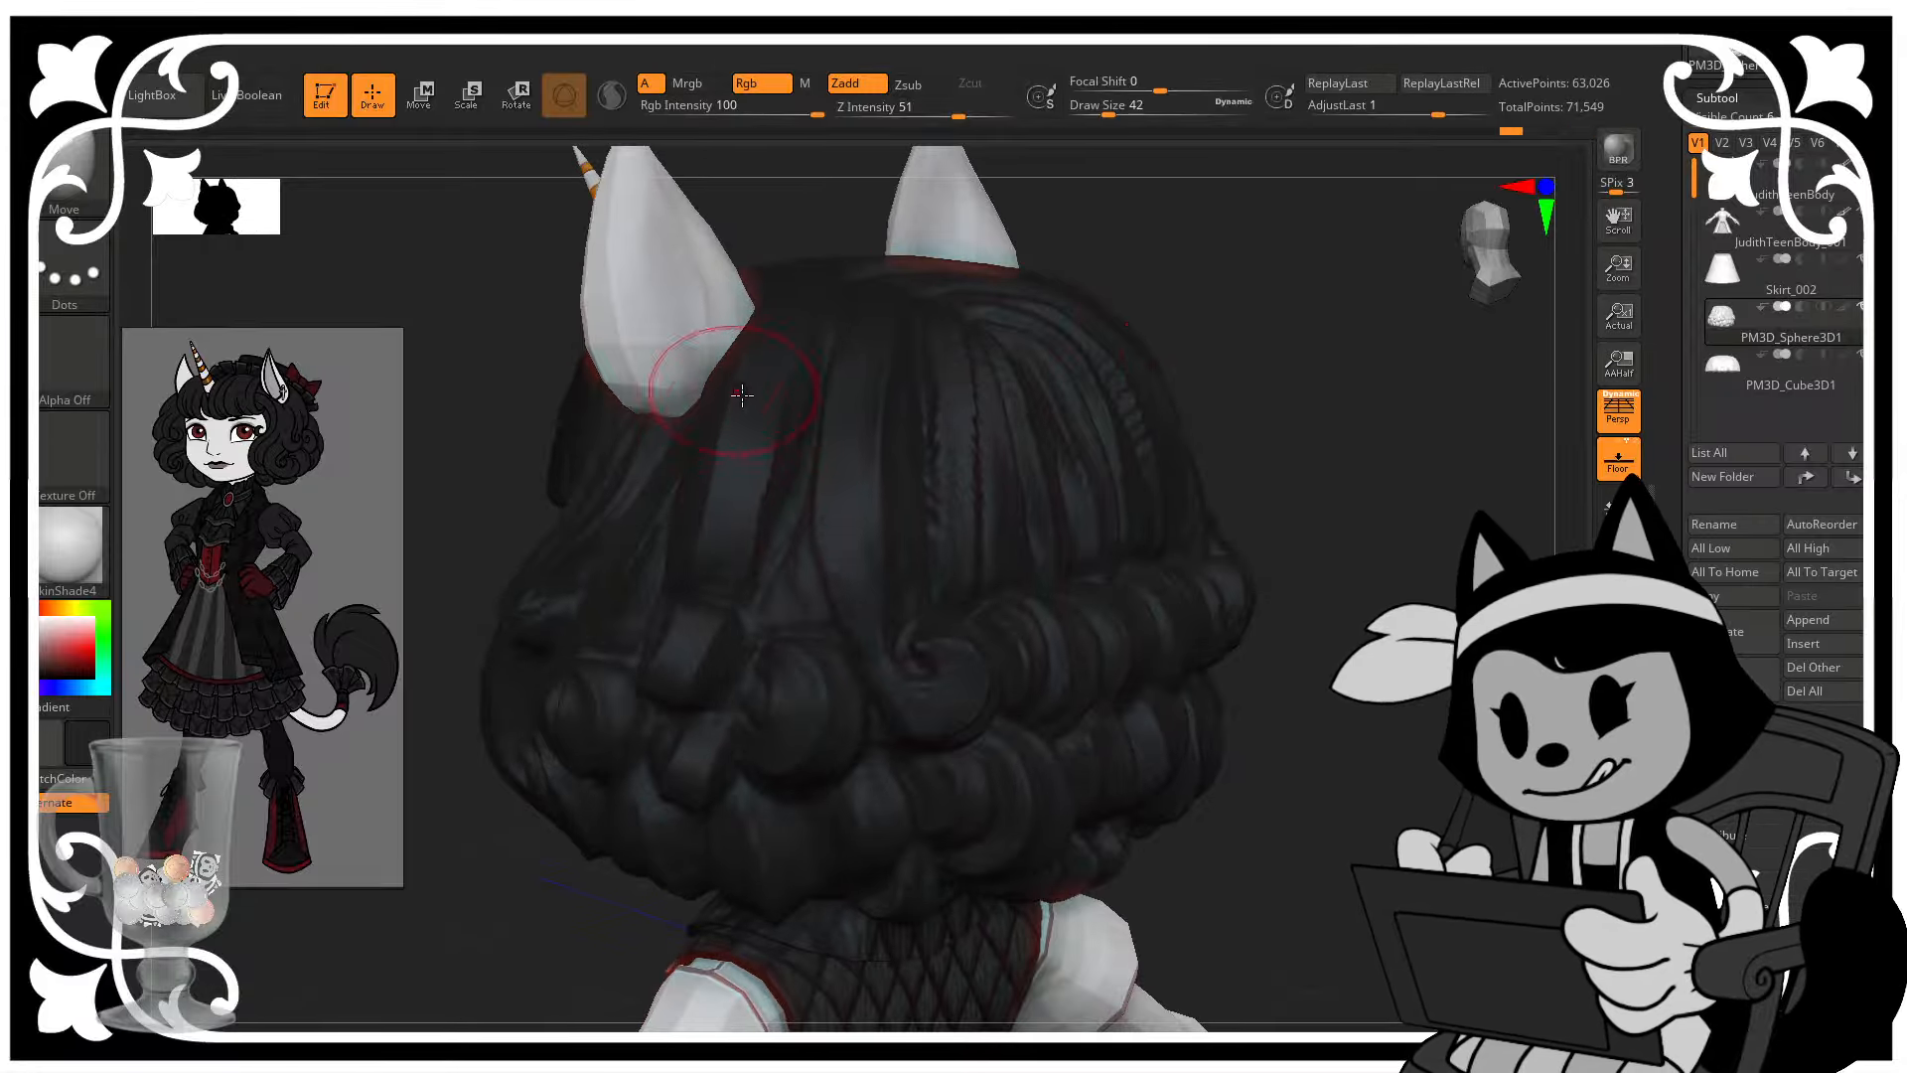
- Carve the crease of the hair strand behind the ear with the DamStandard brush at draw size 10
{"action": "mouse_move", "coordinate": [1182, 291]}
{"action": "left_mouse_down"}
{"action": "mouse_move", "coordinate": [1252, 289]}
{"action": "mouse_move", "coordinate": [1207, 336]}
{"action": "left_mouse_up"}
{"action": "key", "text": "b"}
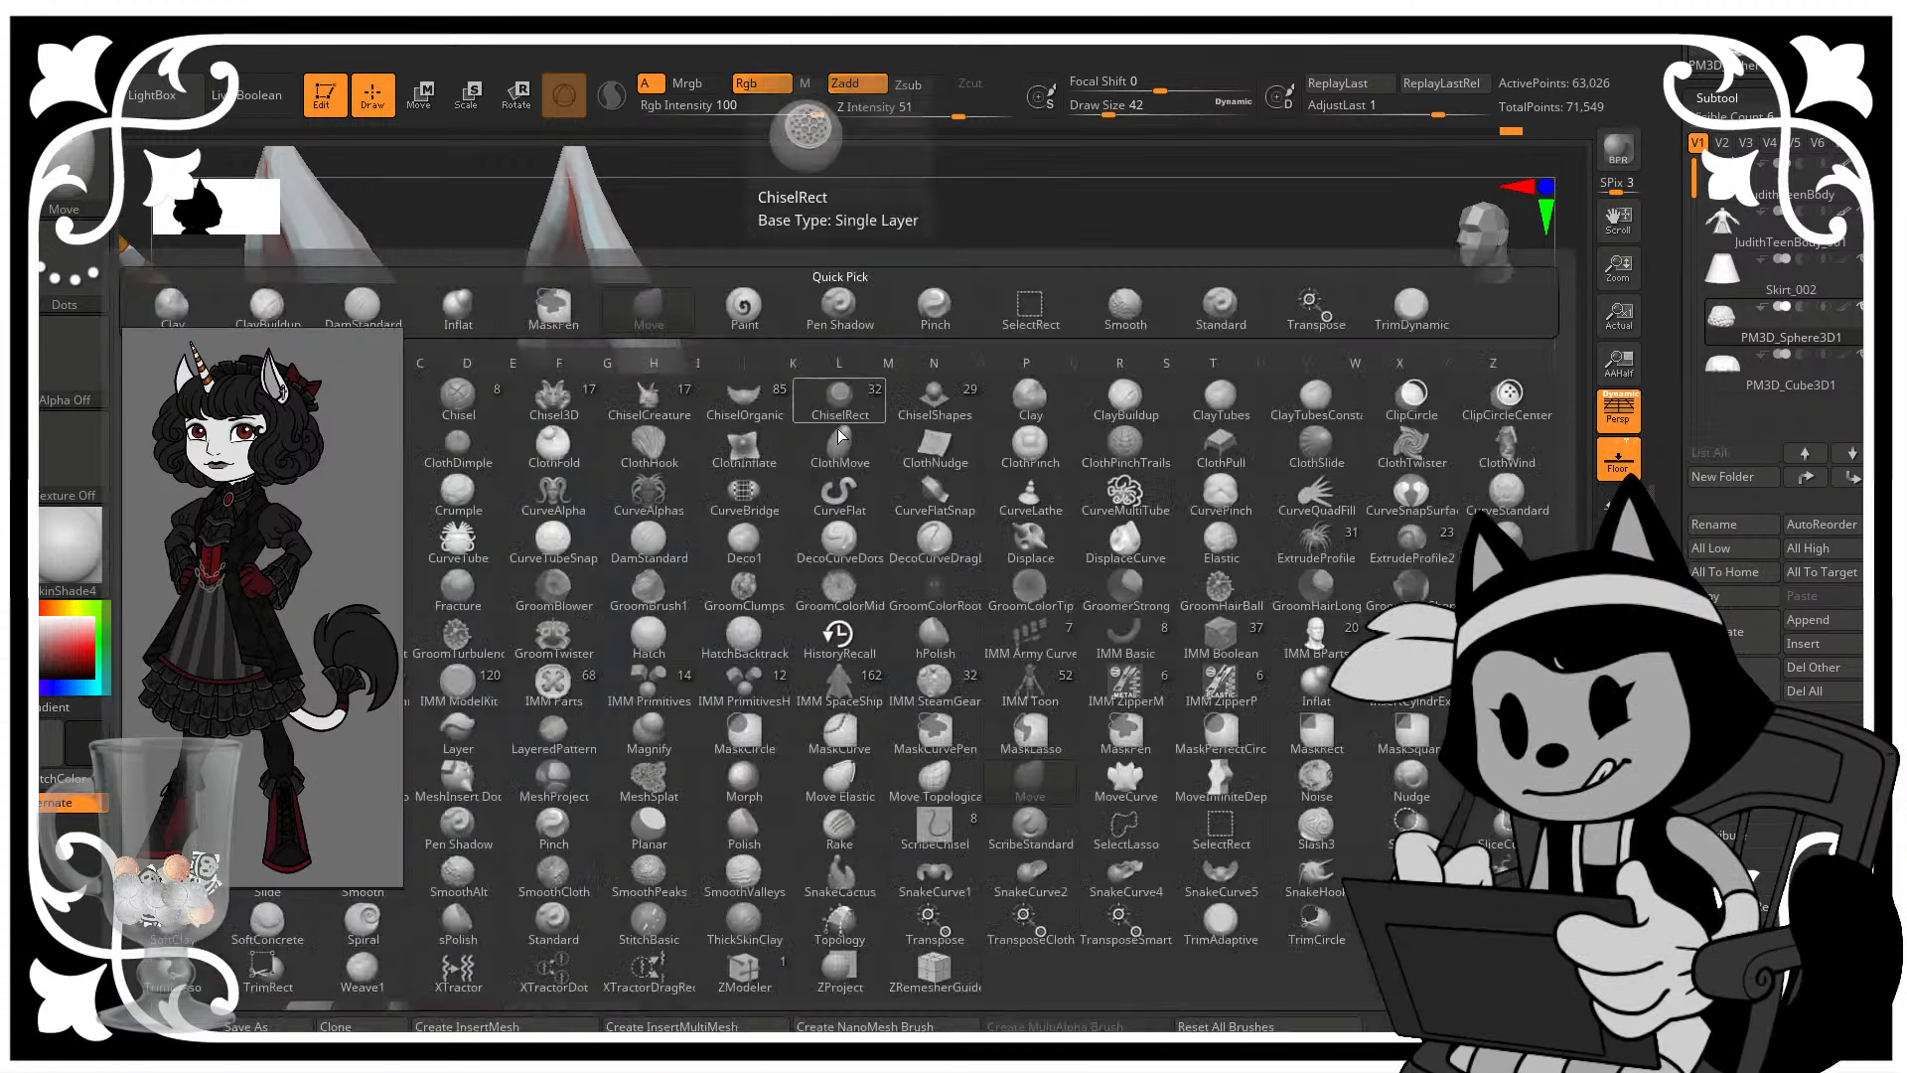
{"action": "key", "text": "d"}
{"action": "key", "text": "s"}
{"action": "key", "text": "bracketleft"}
{"action": "key", "text": "bracketleft"}
{"action": "key", "text": "bracketleft"}
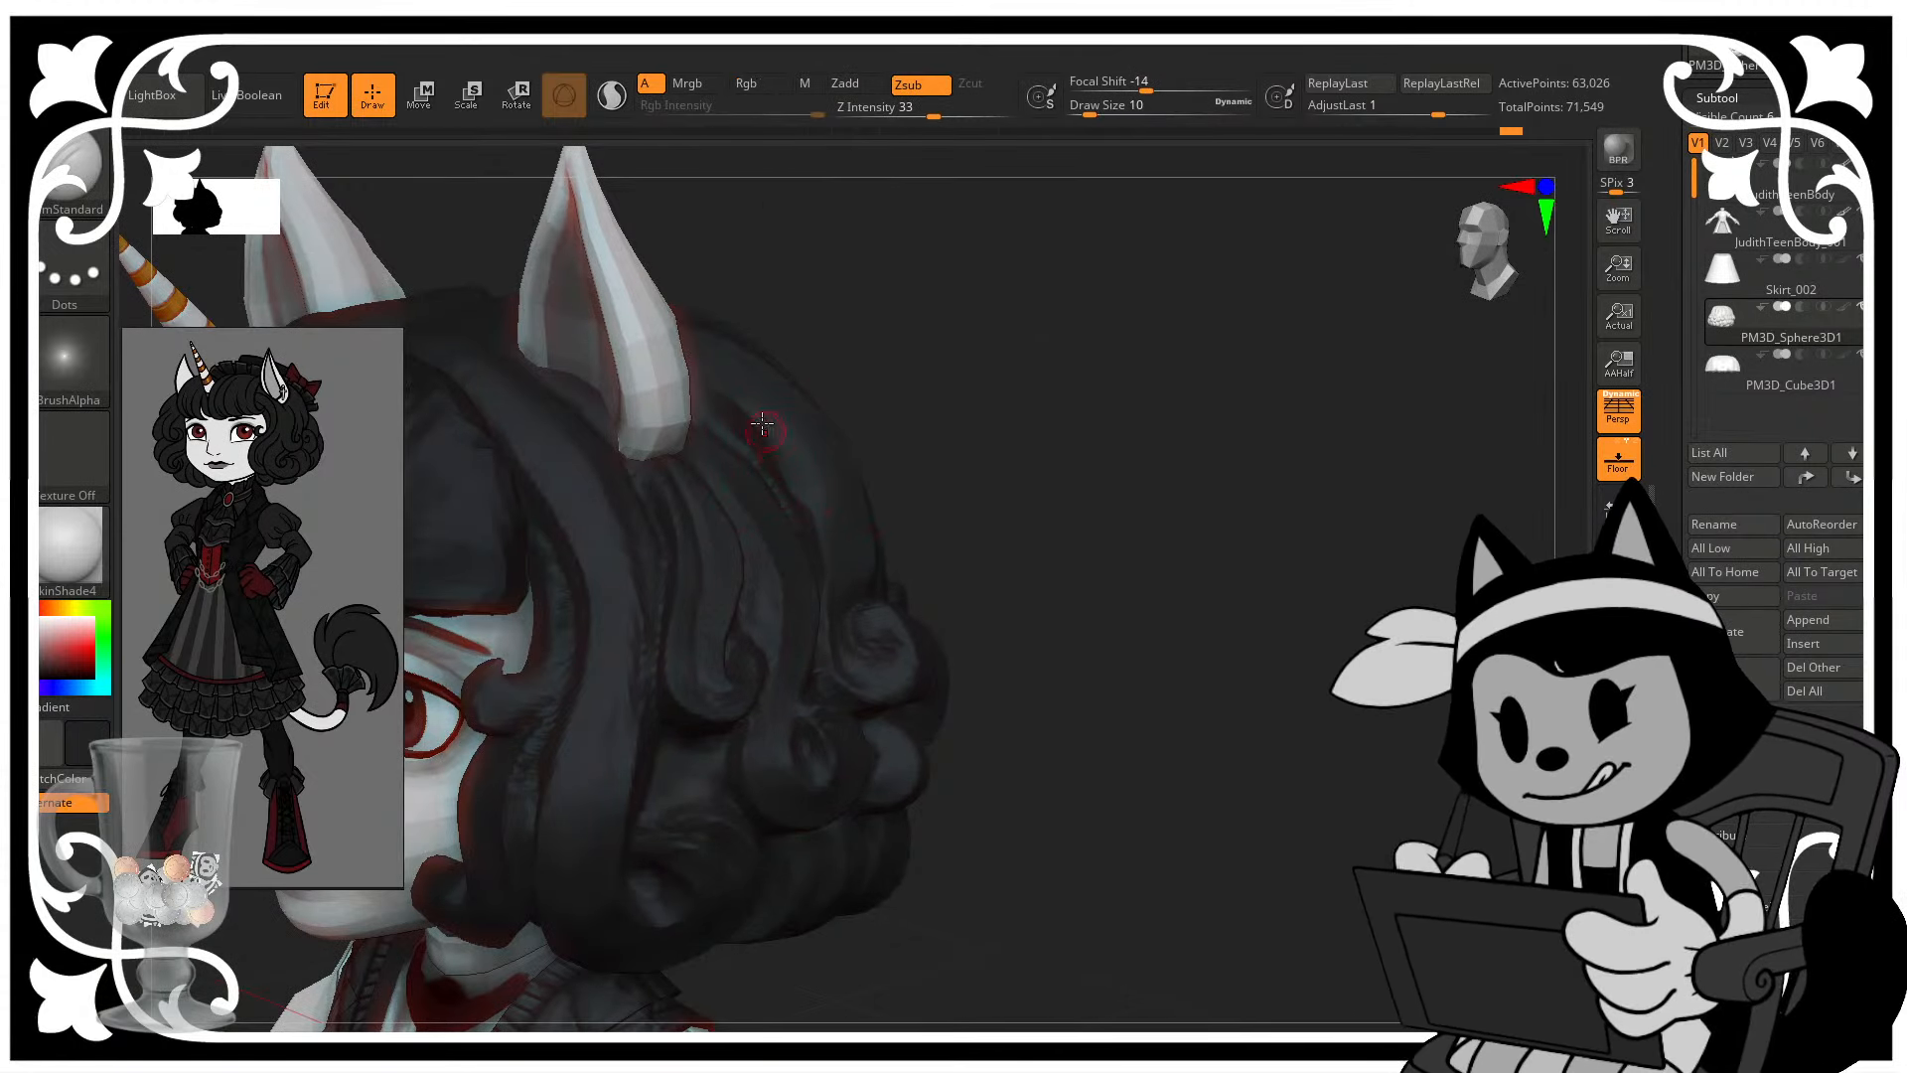
{"action": "left_click_drag", "start_coordinate": [763, 425], "coordinate": [830, 554]}
{"action": "left_click_drag", "start_coordinate": [894, 378], "coordinate": [748, 393]}
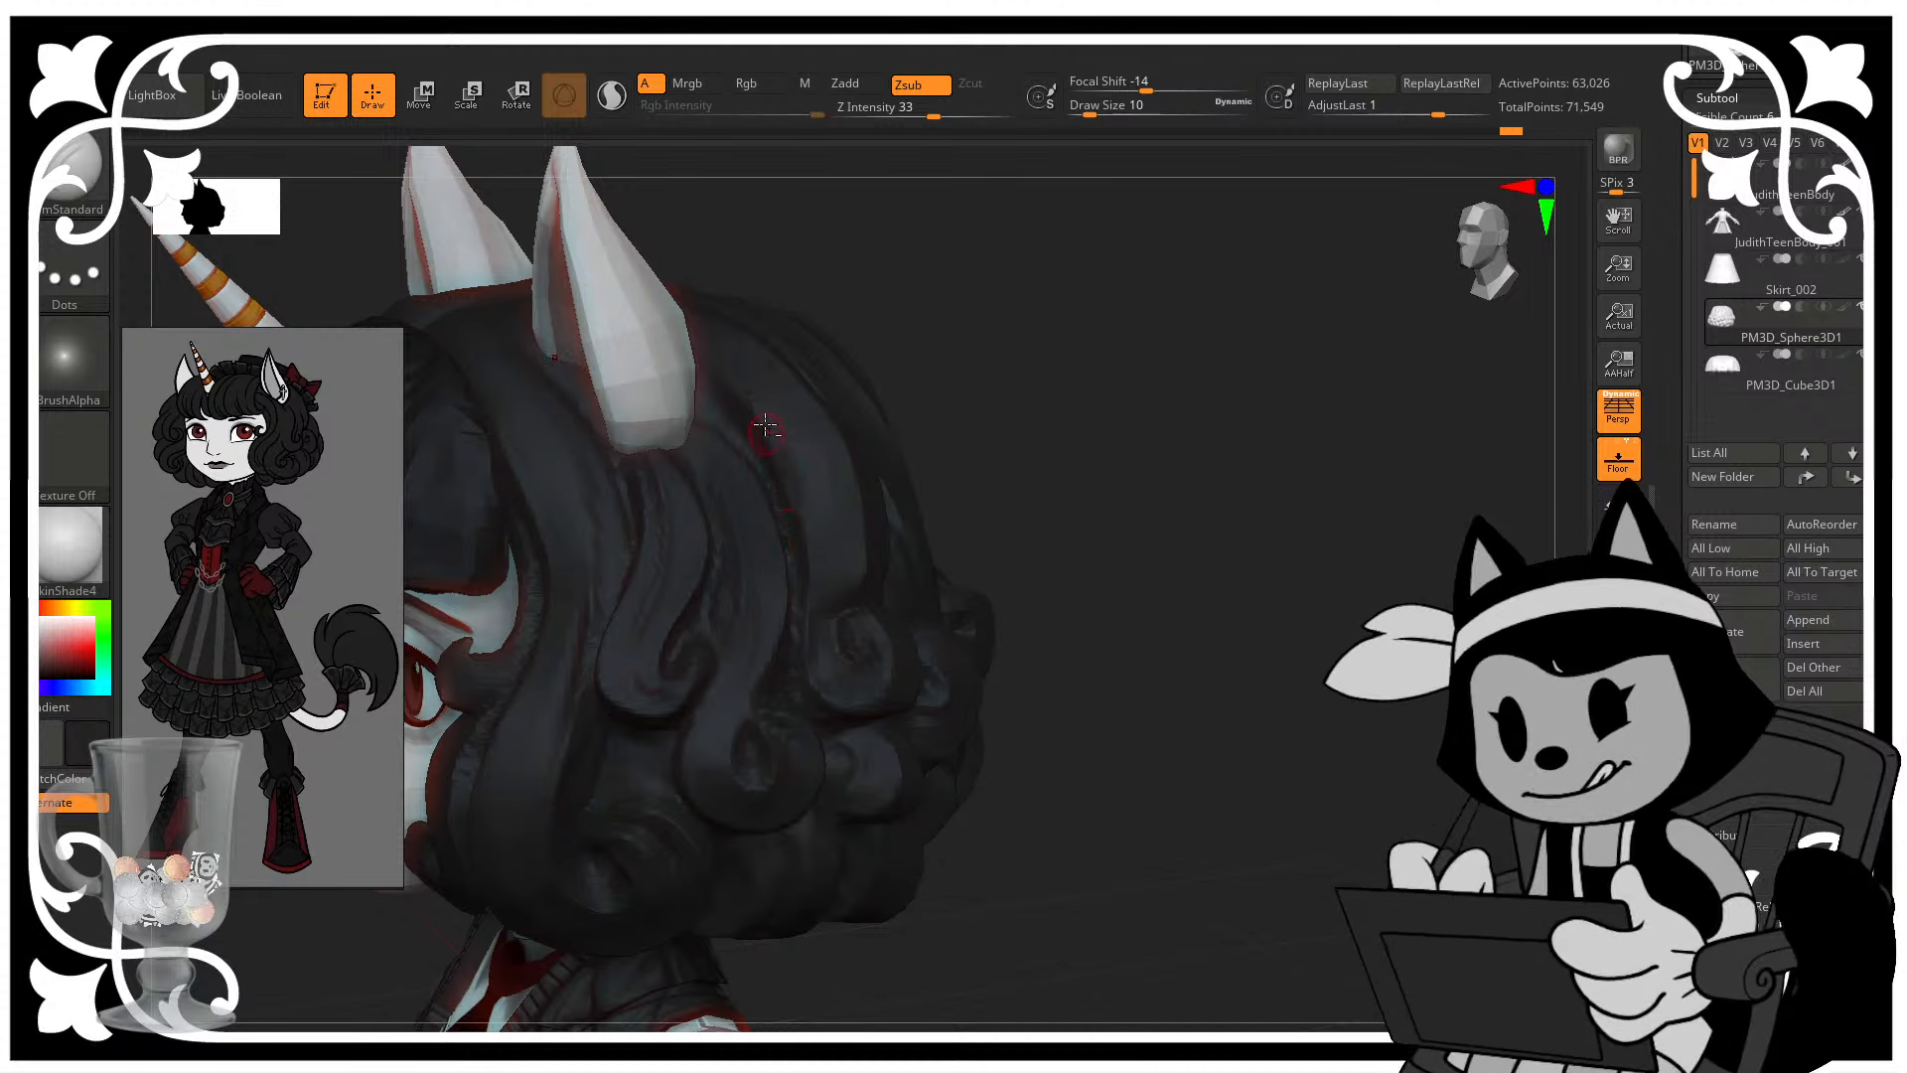
{"action": "left_click_drag", "start_coordinate": [974, 318], "coordinate": [958, 306]}
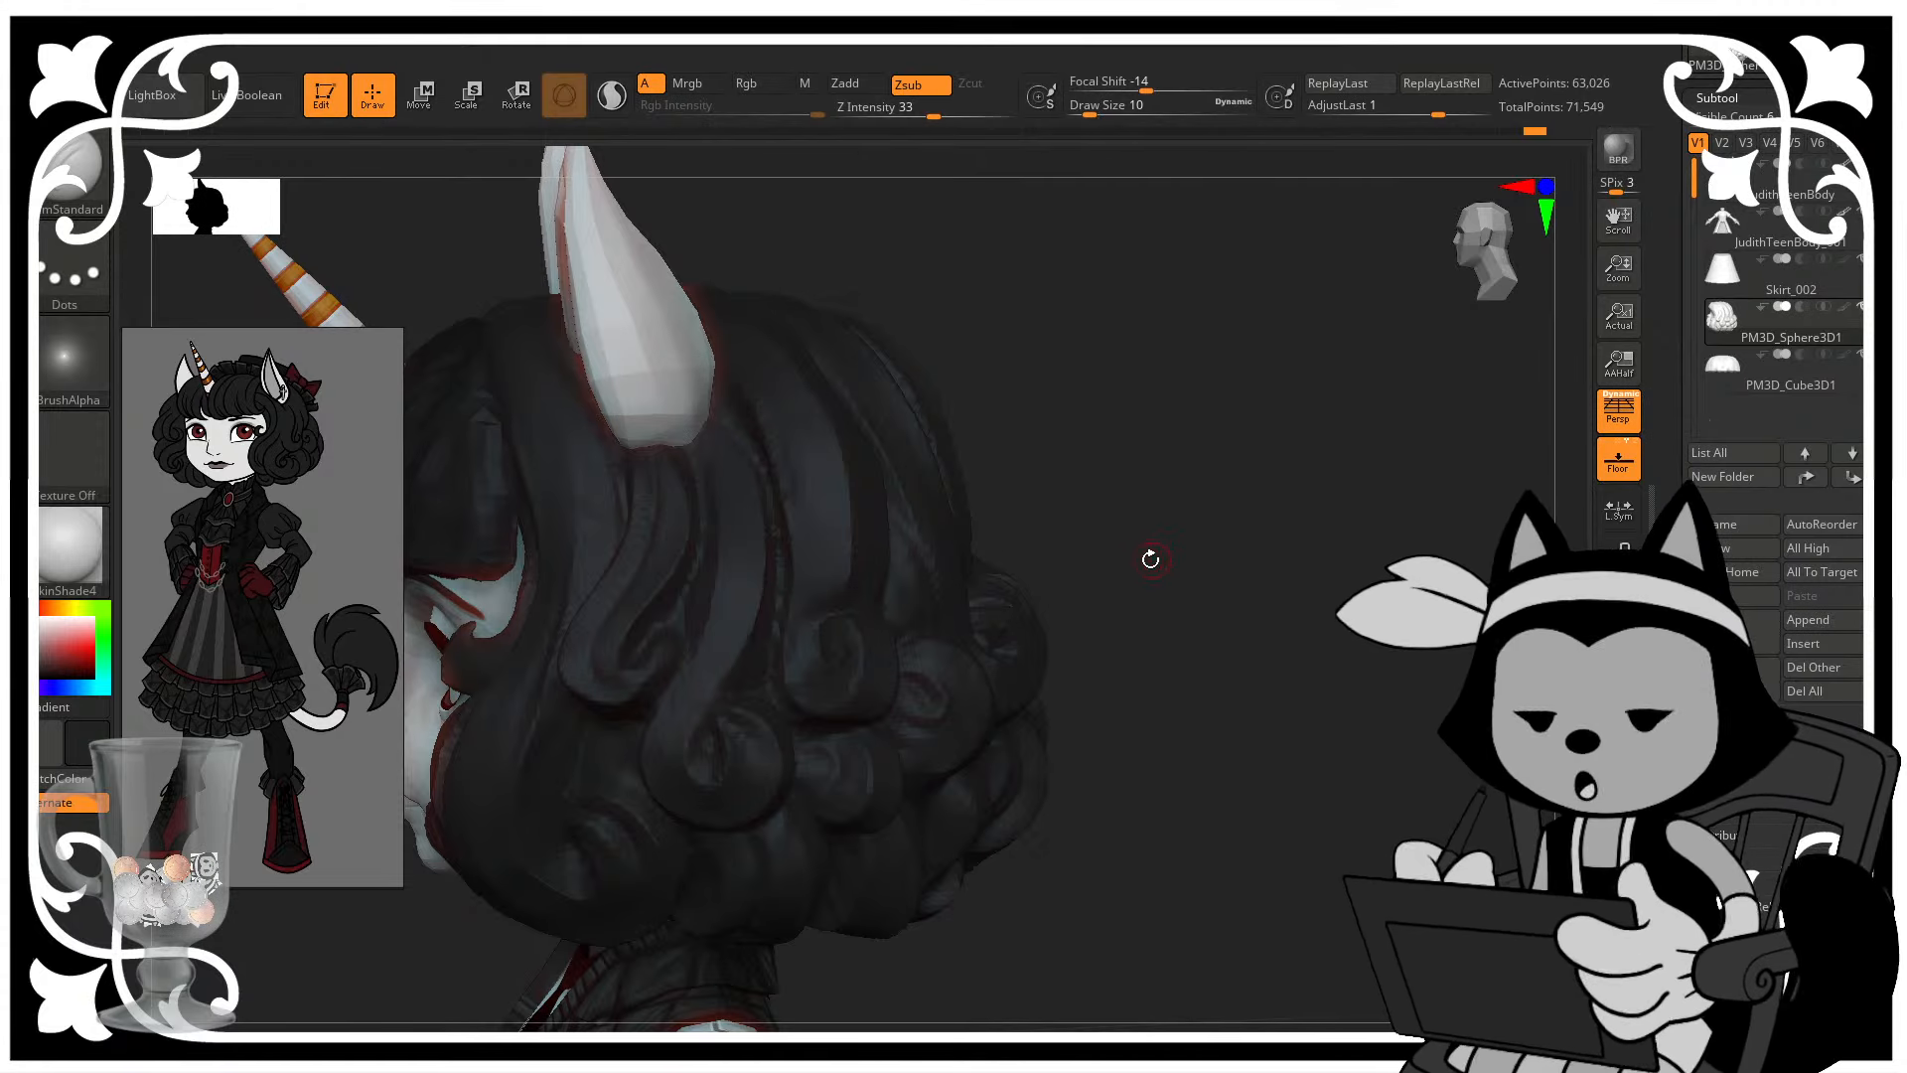
- Deepen the grooves between the side and back strands above the curls with the DamStandard brush at draw size 10
{"action": "mouse_move", "coordinate": [1174, 525]}
{"action": "left_mouse_down", "text": "alt"}
{"action": "mouse_move", "coordinate": [1167, 452]}
{"action": "mouse_move", "coordinate": [1175, 574]}
{"action": "mouse_move", "coordinate": [1230, 560]}
{"action": "mouse_move", "coordinate": [1254, 656]}
{"action": "mouse_move", "coordinate": [1081, 586]}
{"action": "left_mouse_up", "text": "alt"}
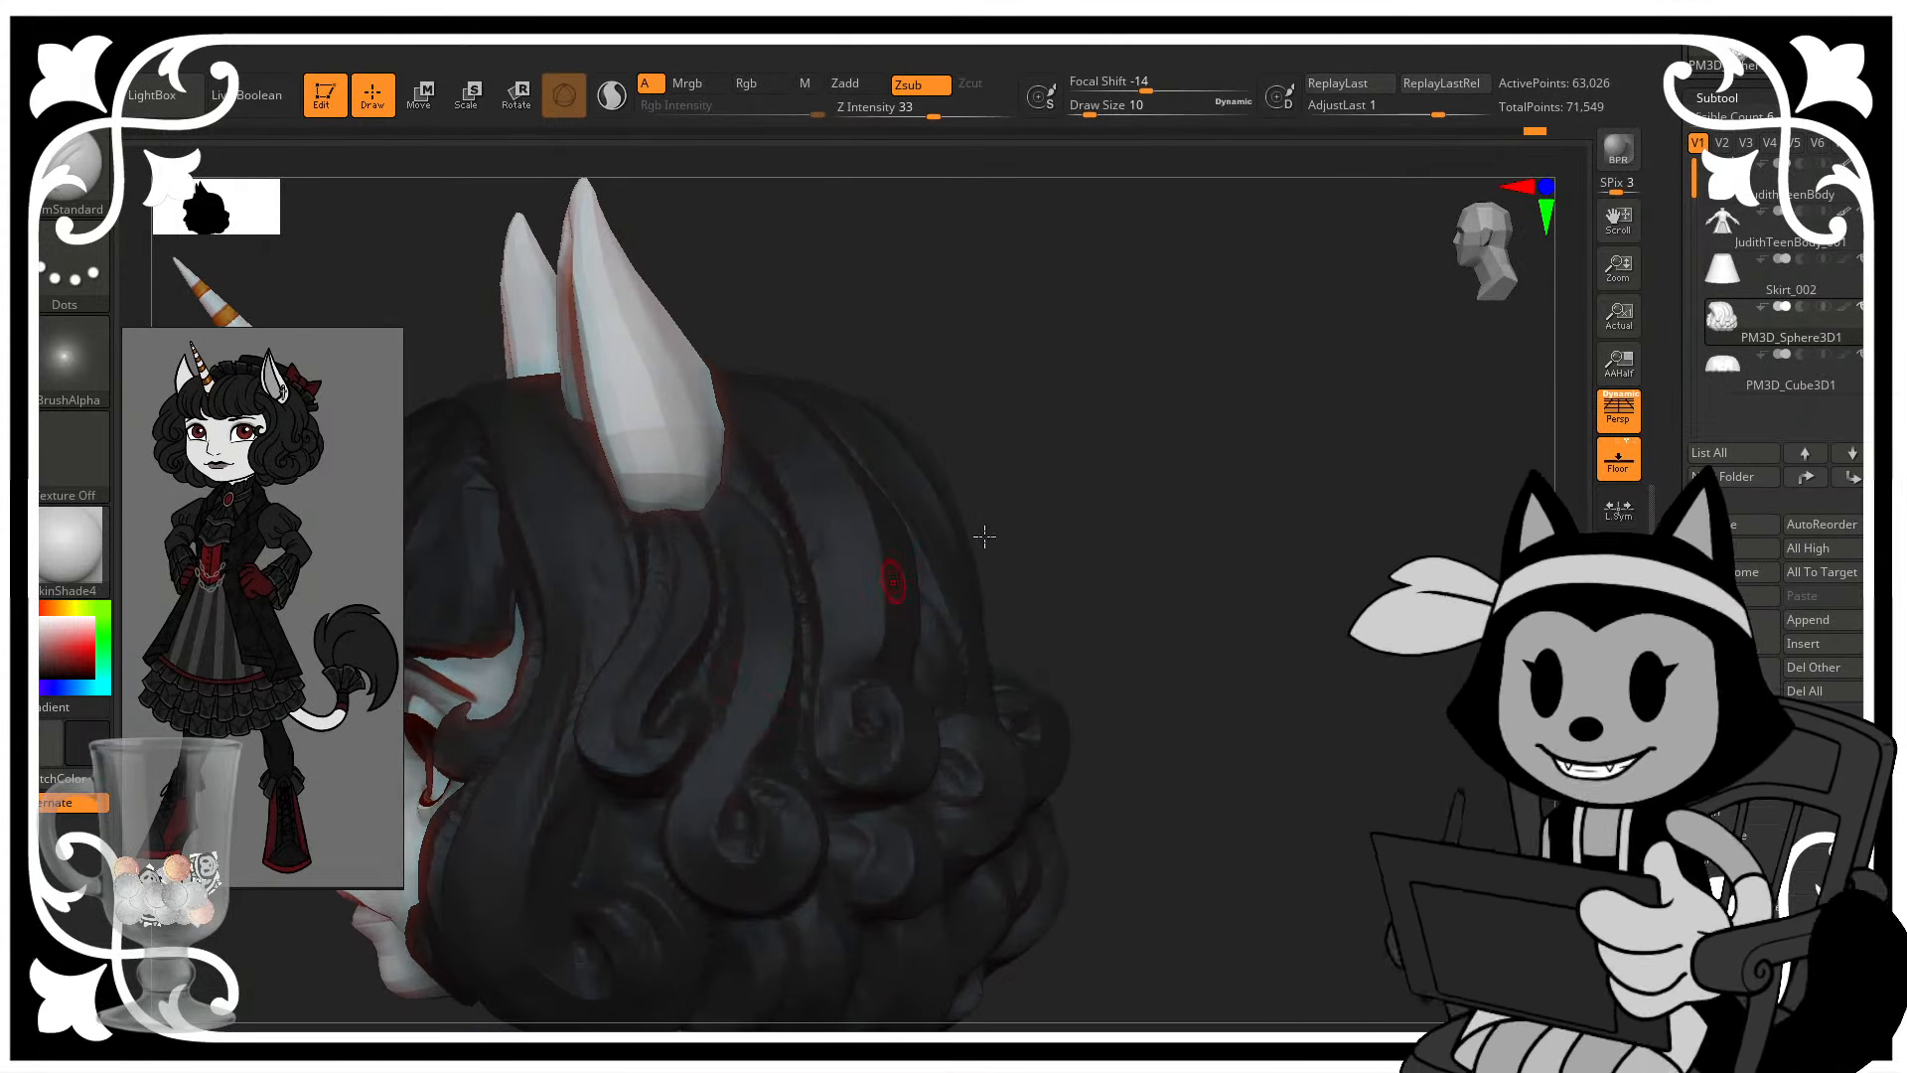
{"action": "mouse_move", "coordinate": [1110, 495]}
{"action": "left_mouse_down"}
{"action": "mouse_move", "coordinate": [1177, 502]}
{"action": "mouse_move", "coordinate": [923, 527]}
{"action": "left_mouse_up"}
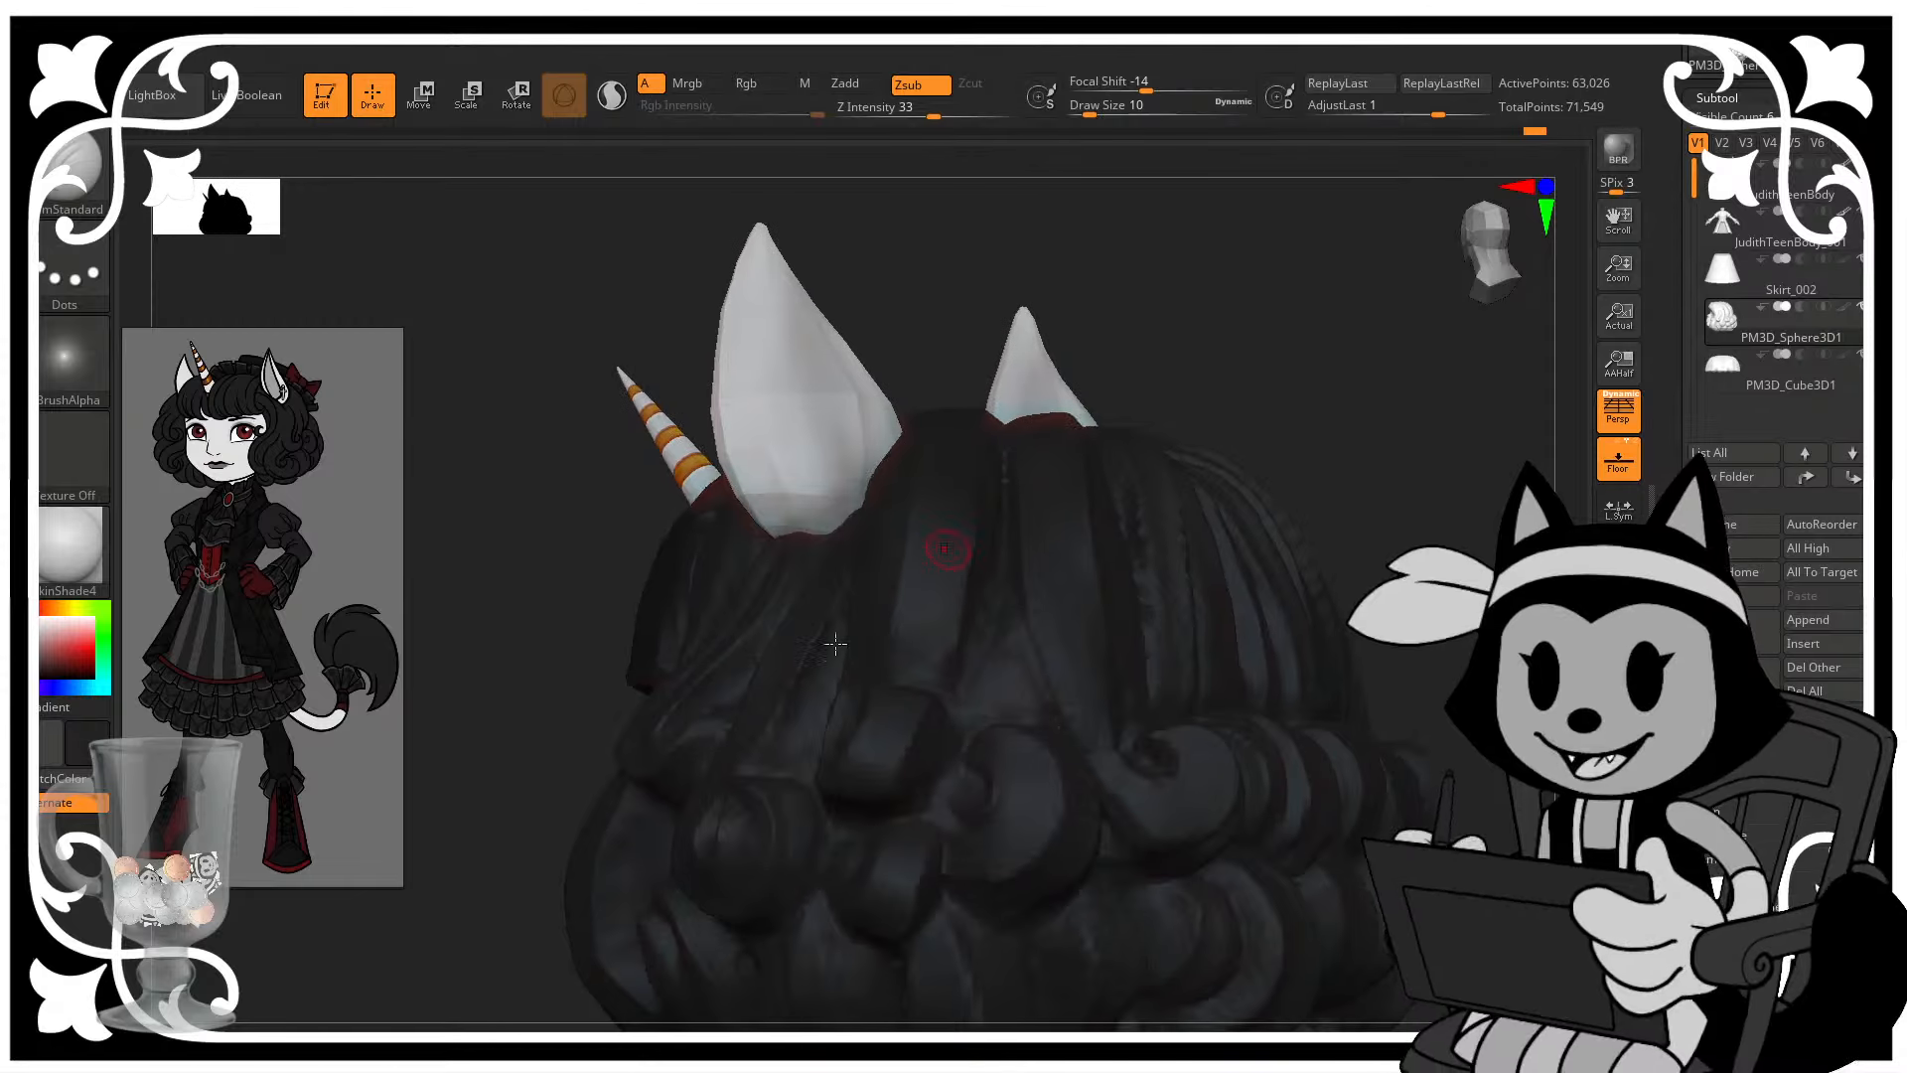
{"action": "mouse_move", "coordinate": [816, 612]}
{"action": "left_mouse_down"}
{"action": "mouse_move", "coordinate": [1072, 556]}
{"action": "mouse_move", "coordinate": [733, 704]}
{"action": "left_mouse_up"}
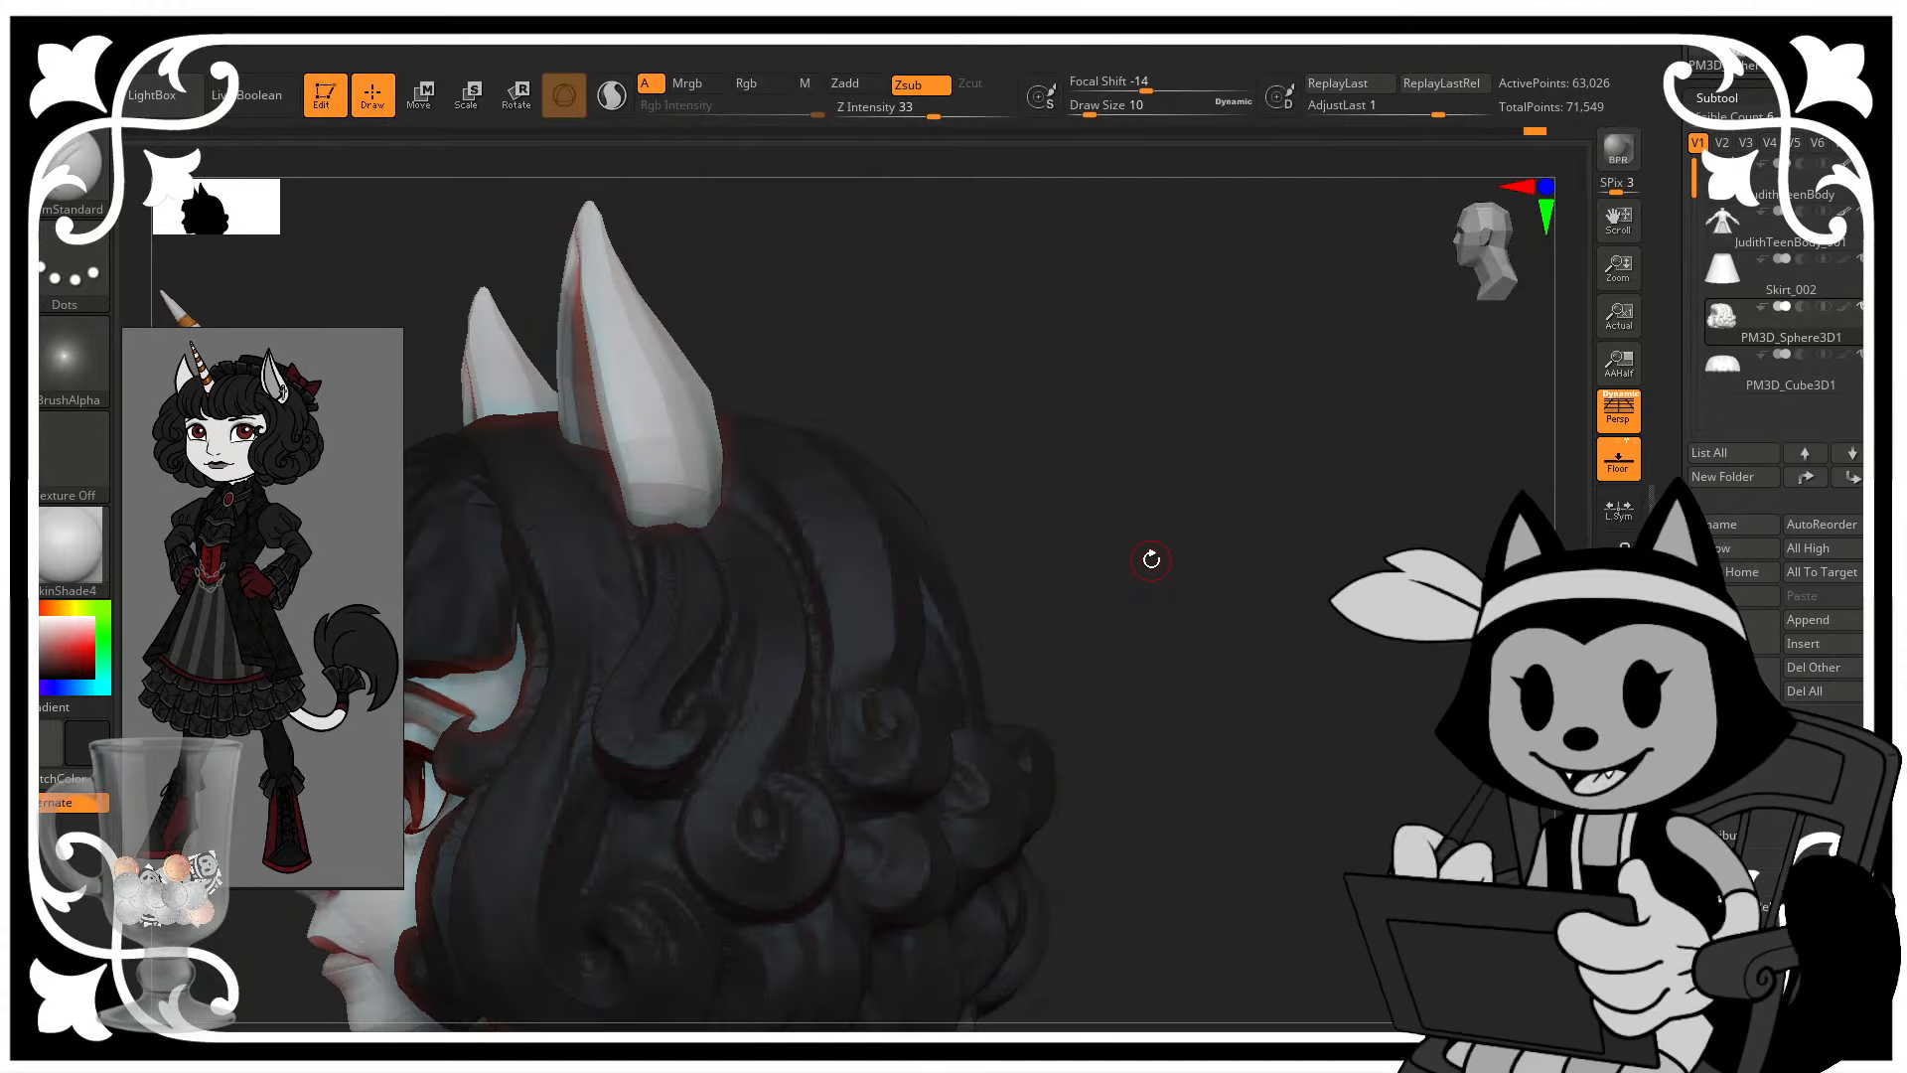
{"action": "mouse_move", "coordinate": [1281, 775]}
{"action": "left_mouse_down", "text": "alt"}
{"action": "mouse_move", "coordinate": [1285, 566]}
{"action": "mouse_move", "coordinate": [1324, 545]}
{"action": "mouse_move", "coordinate": [1259, 545]}
{"action": "mouse_move", "coordinate": [1354, 579]}
{"action": "mouse_move", "coordinate": [1448, 664]}
{"action": "mouse_move", "coordinate": [1448, 710]}
{"action": "mouse_move", "coordinate": [1548, 683]}
{"action": "mouse_move", "coordinate": [1468, 691]}
{"action": "mouse_move", "coordinate": [1460, 753]}
{"action": "left_mouse_up", "text": "alt"}
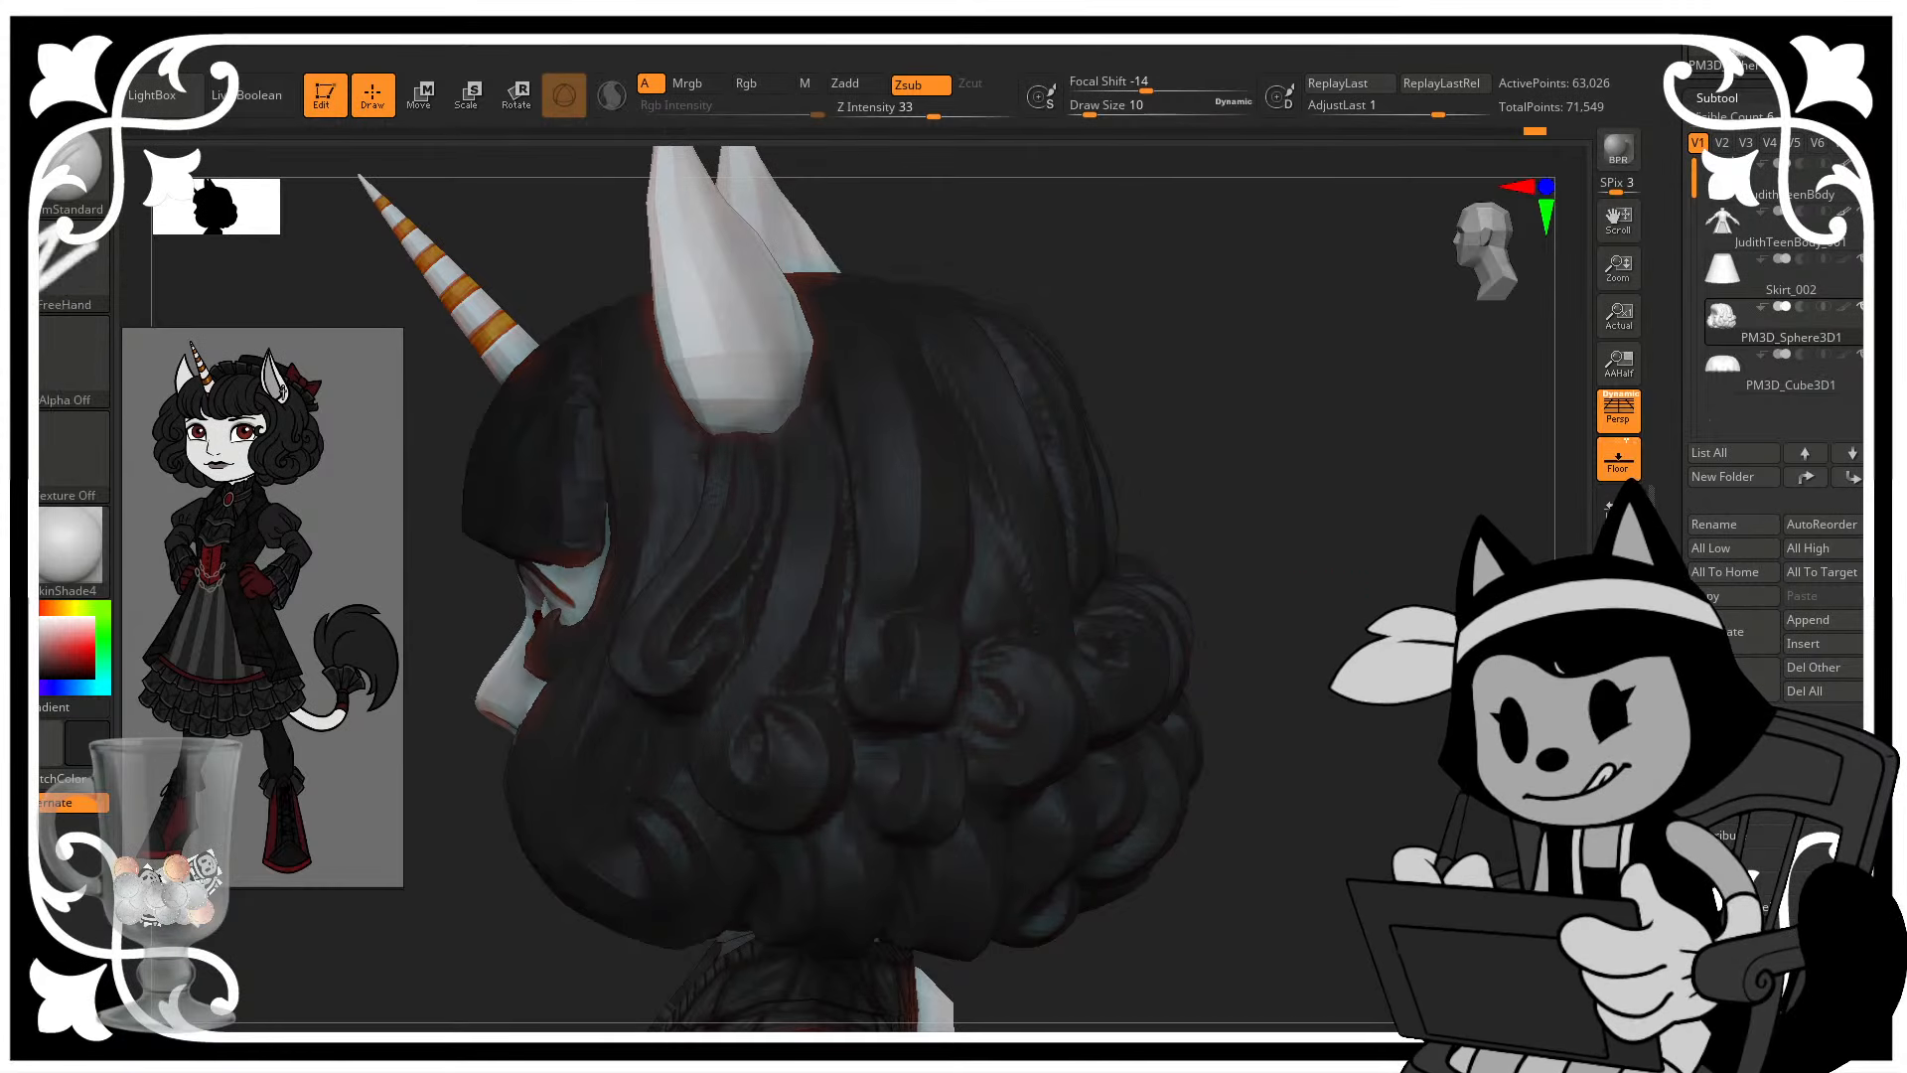
{"action": "mouse_move", "coordinate": [1366, 621]}
{"action": "left_mouse_down"}
{"action": "mouse_move", "coordinate": [1272, 584]}
{"action": "mouse_move", "coordinate": [1319, 618]}
{"action": "left_mouse_up"}
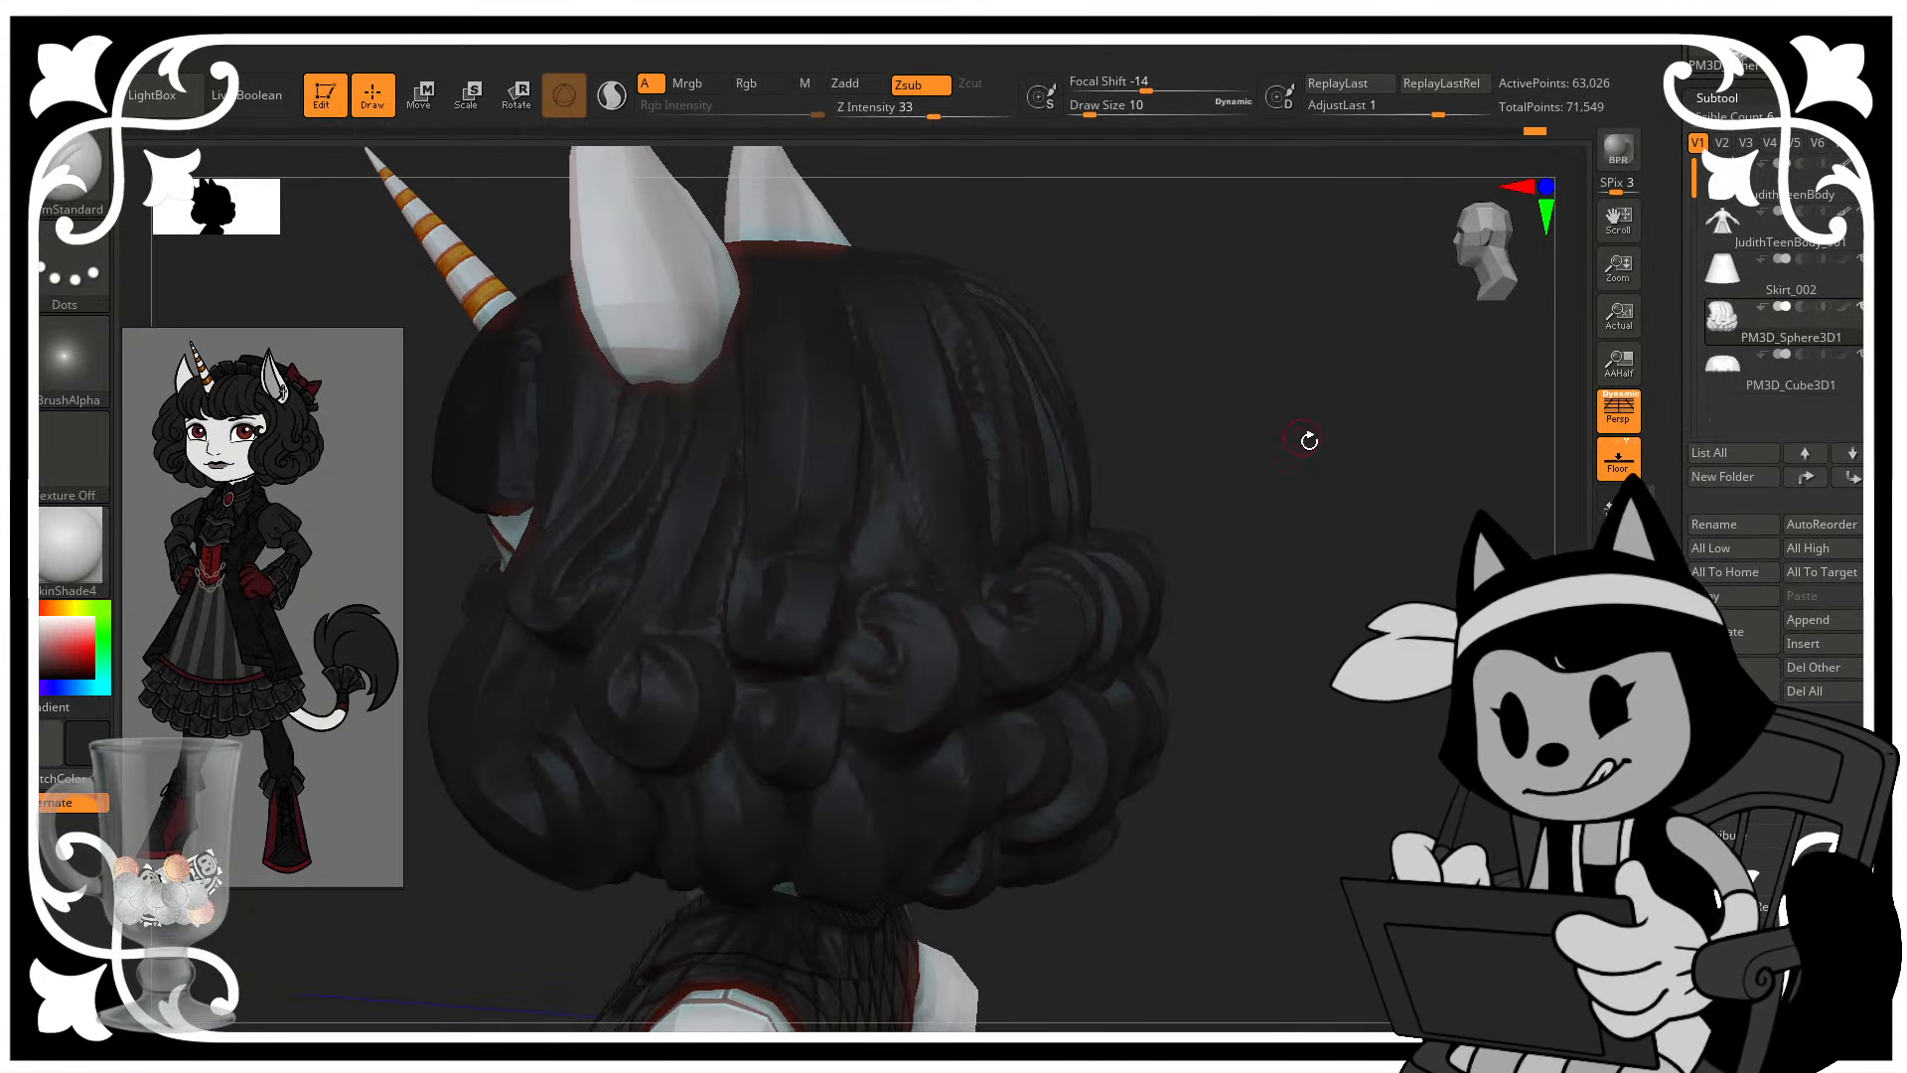
{"action": "left_click_drag", "start_coordinate": [1309, 439], "coordinate": [903, 614]}
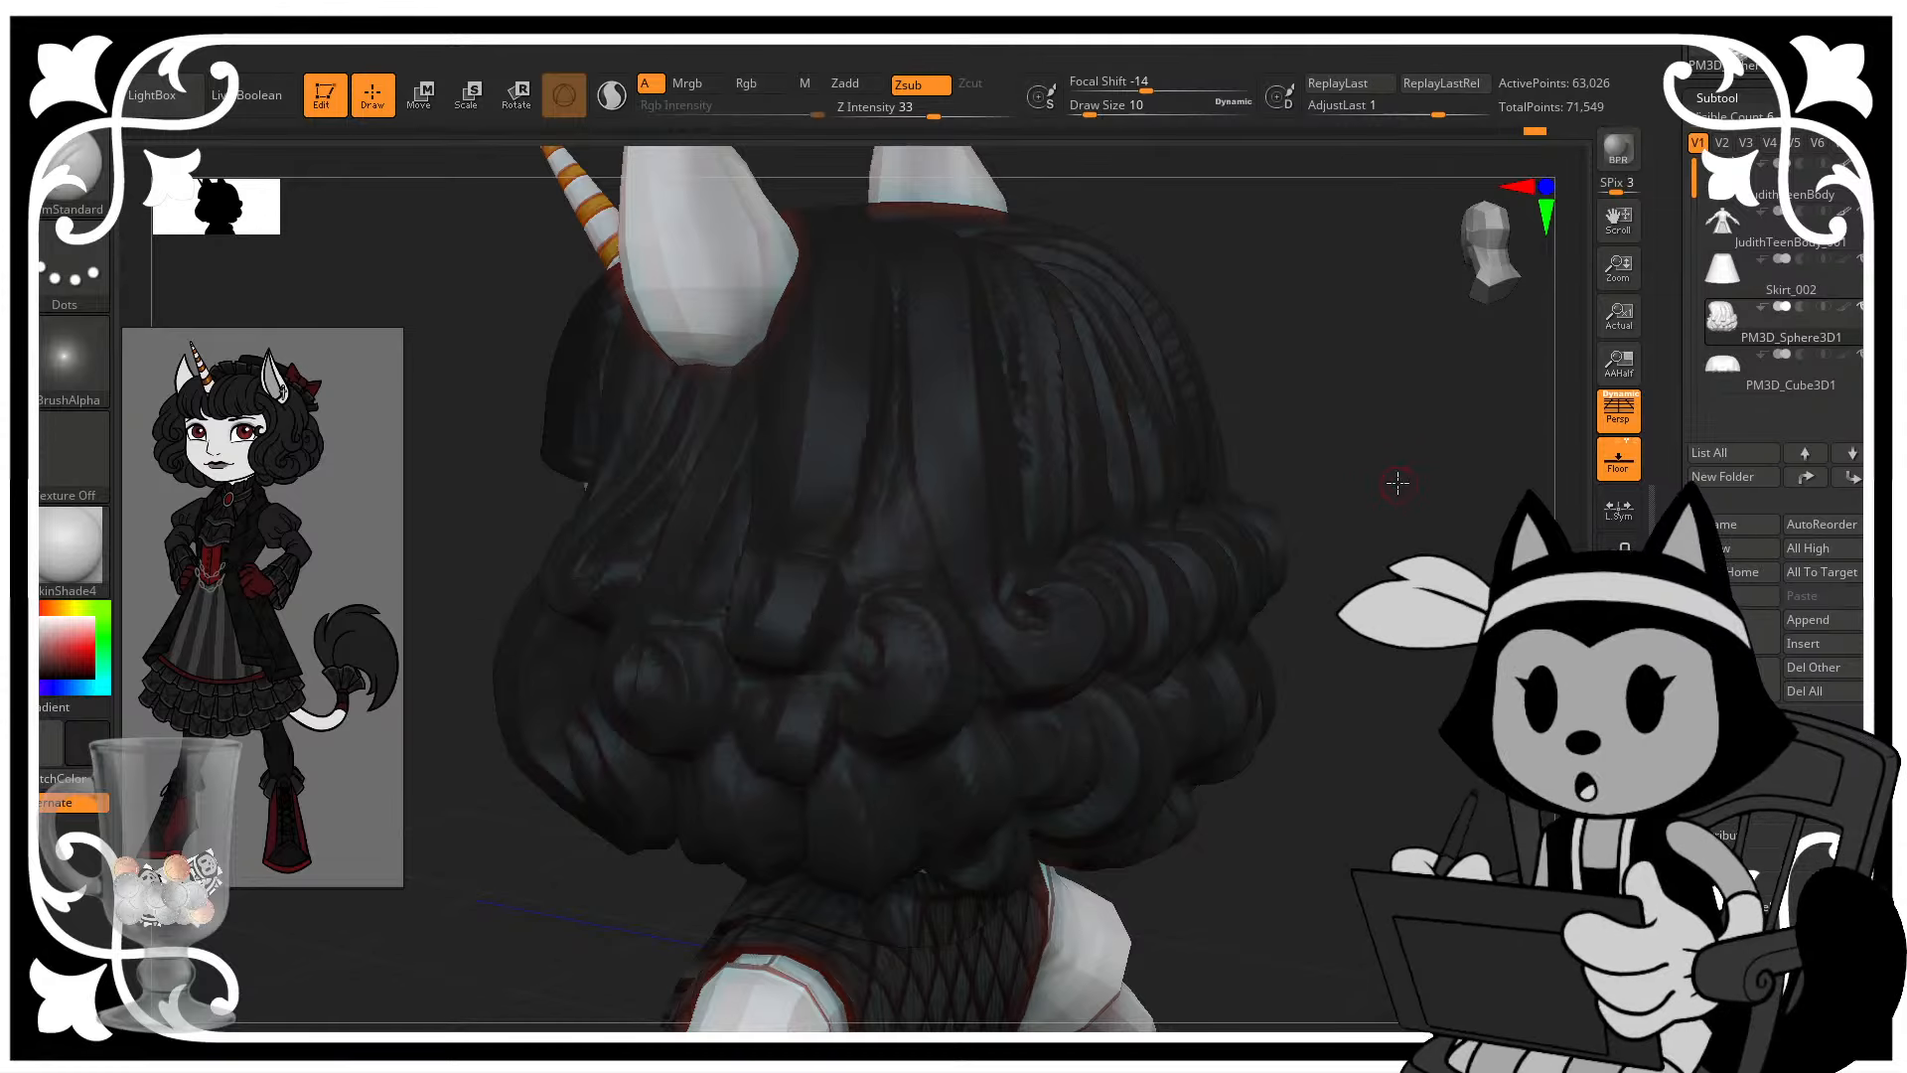
{"action": "left_click_drag", "start_coordinate": [1398, 483], "coordinate": [1402, 536]}
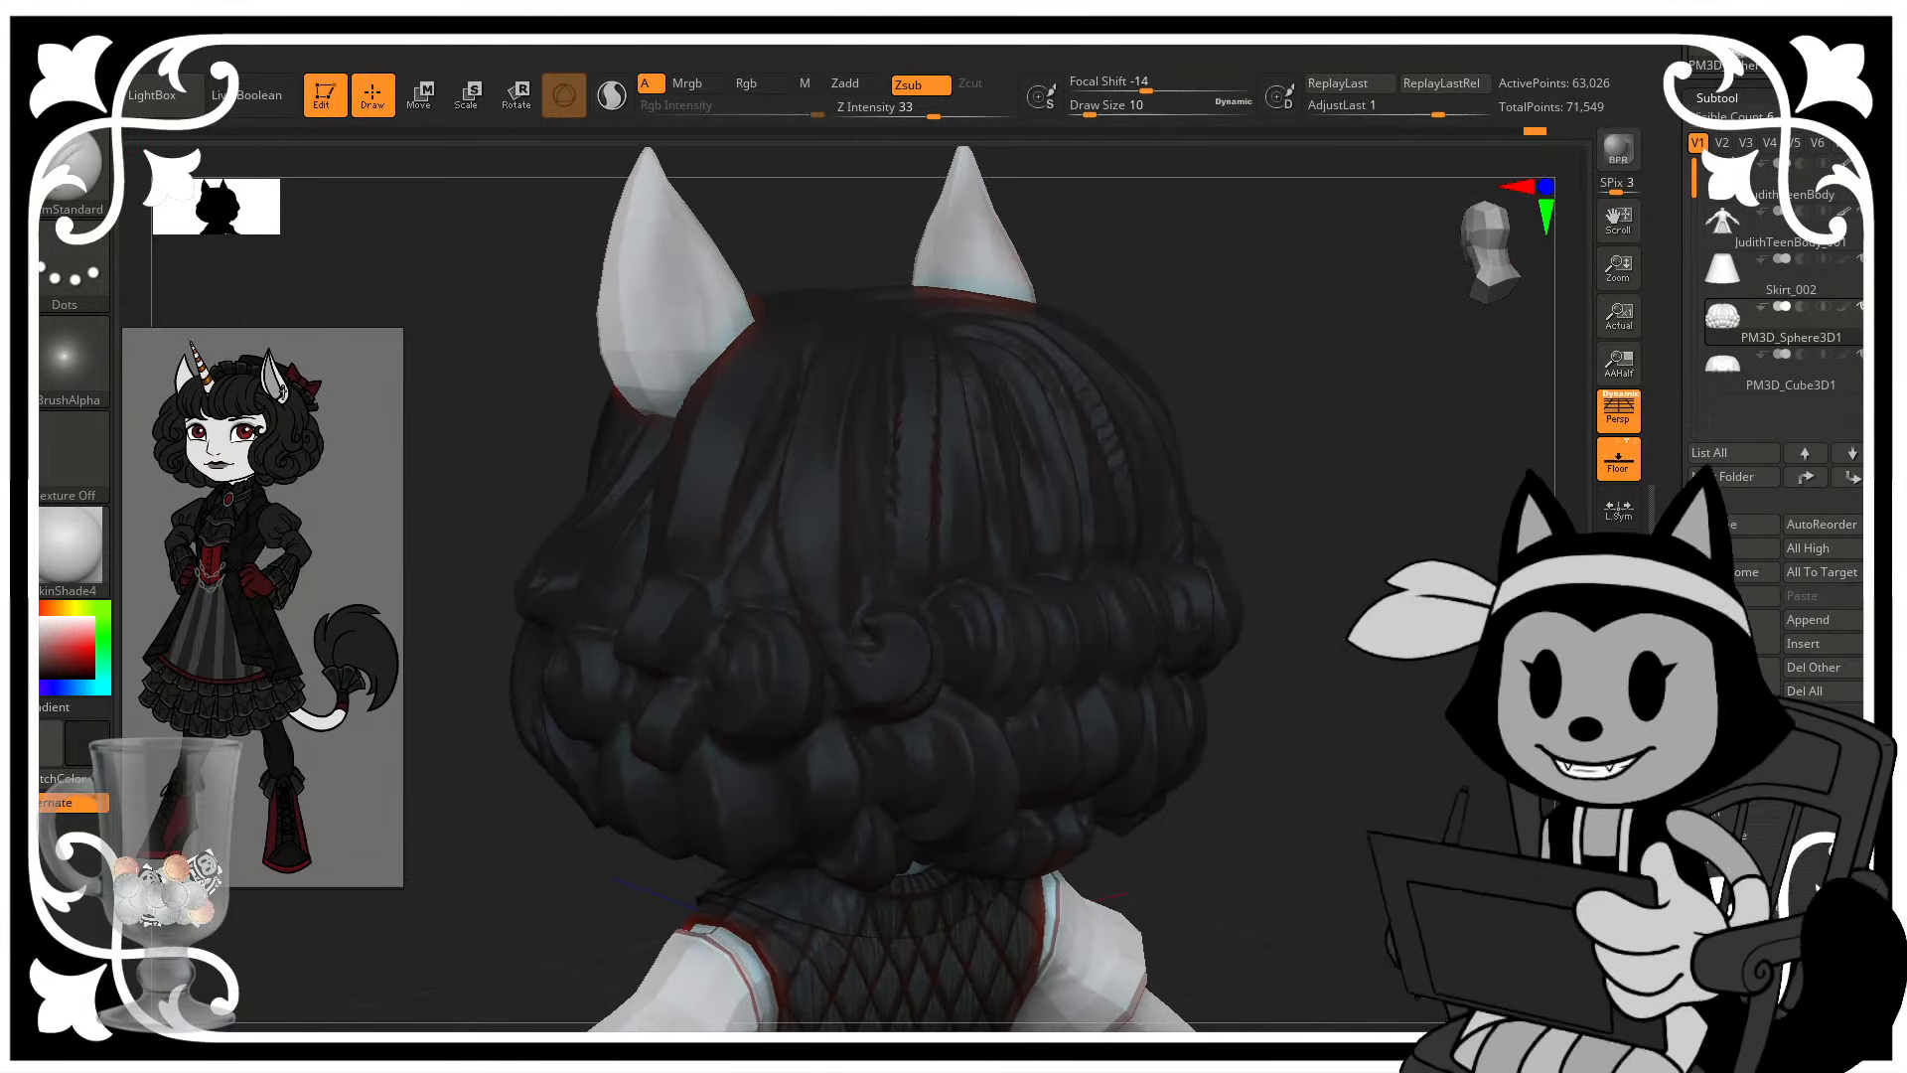
- Reshape the spiral curl at the back of the hair with the Move brush at draw size 26
{"action": "key", "text": "b"}
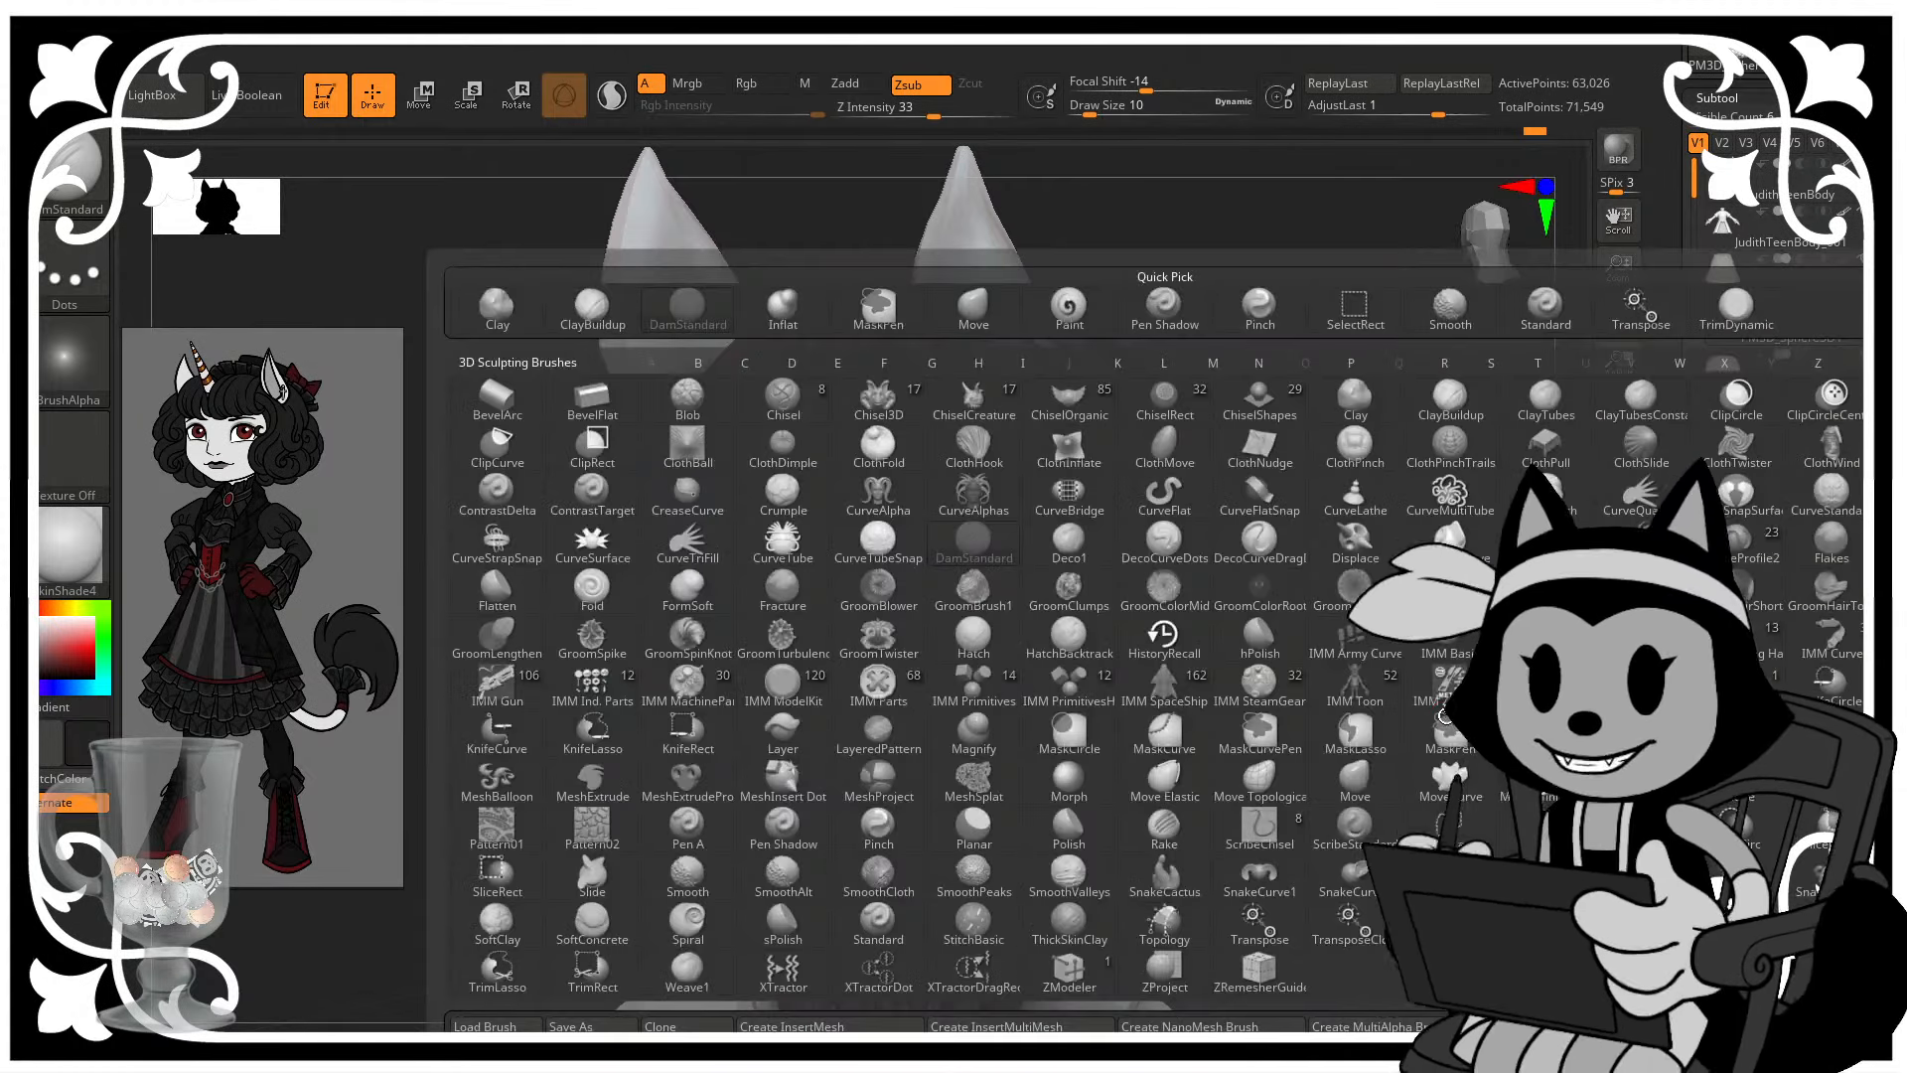
{"action": "key", "text": "m"}
{"action": "key", "text": "v"}
{"action": "left_click_drag", "start_coordinate": [1407, 471], "coordinate": [1401, 435]}
{"action": "key", "text": "]"}
{"action": "left_click_drag", "start_coordinate": [863, 691], "coordinate": [840, 687]}
{"action": "left_click_drag", "start_coordinate": [1043, 536], "coordinate": [975, 573]}
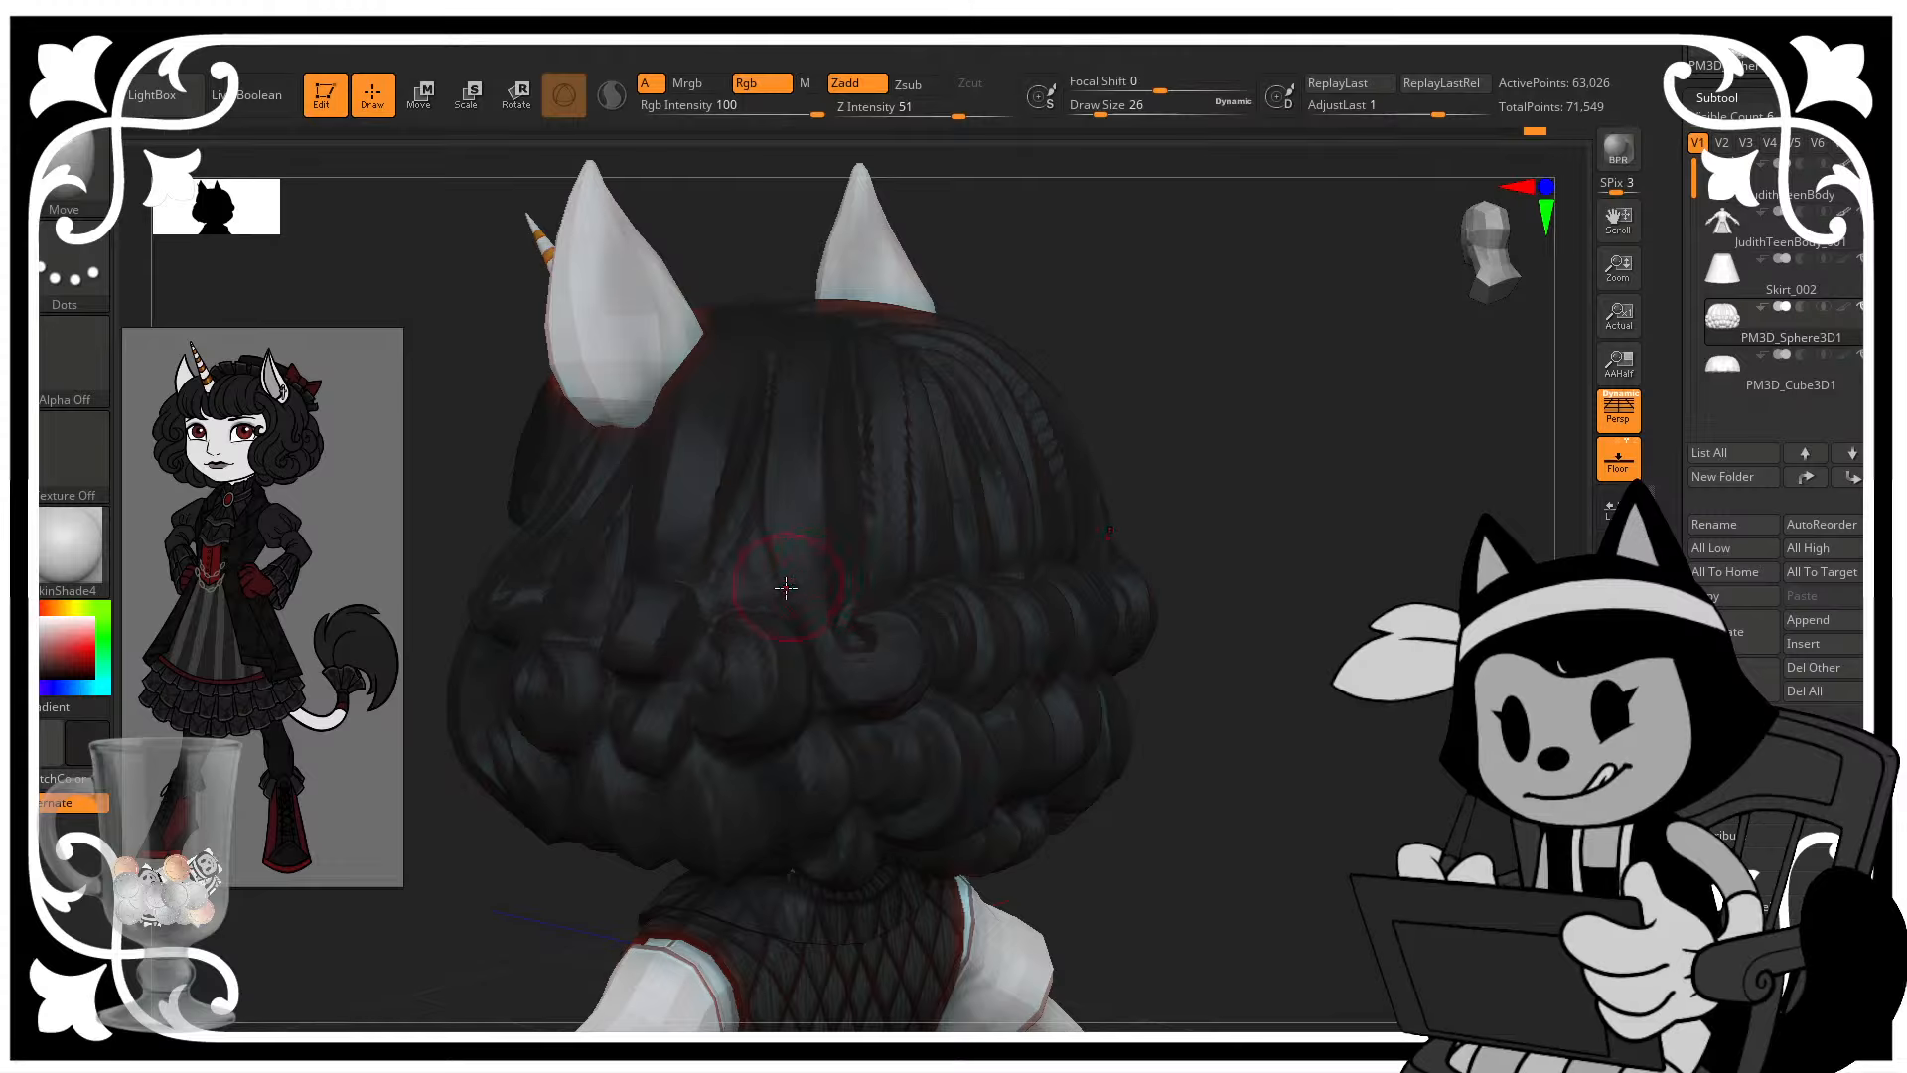
- Push the spiral curl into shape from the side with the Move brush at draw sizes 34 and 30, and smooth it
{"action": "key", "text": "]"}
{"action": "left_click_drag", "start_coordinate": [1207, 341], "coordinate": [1288, 375]}
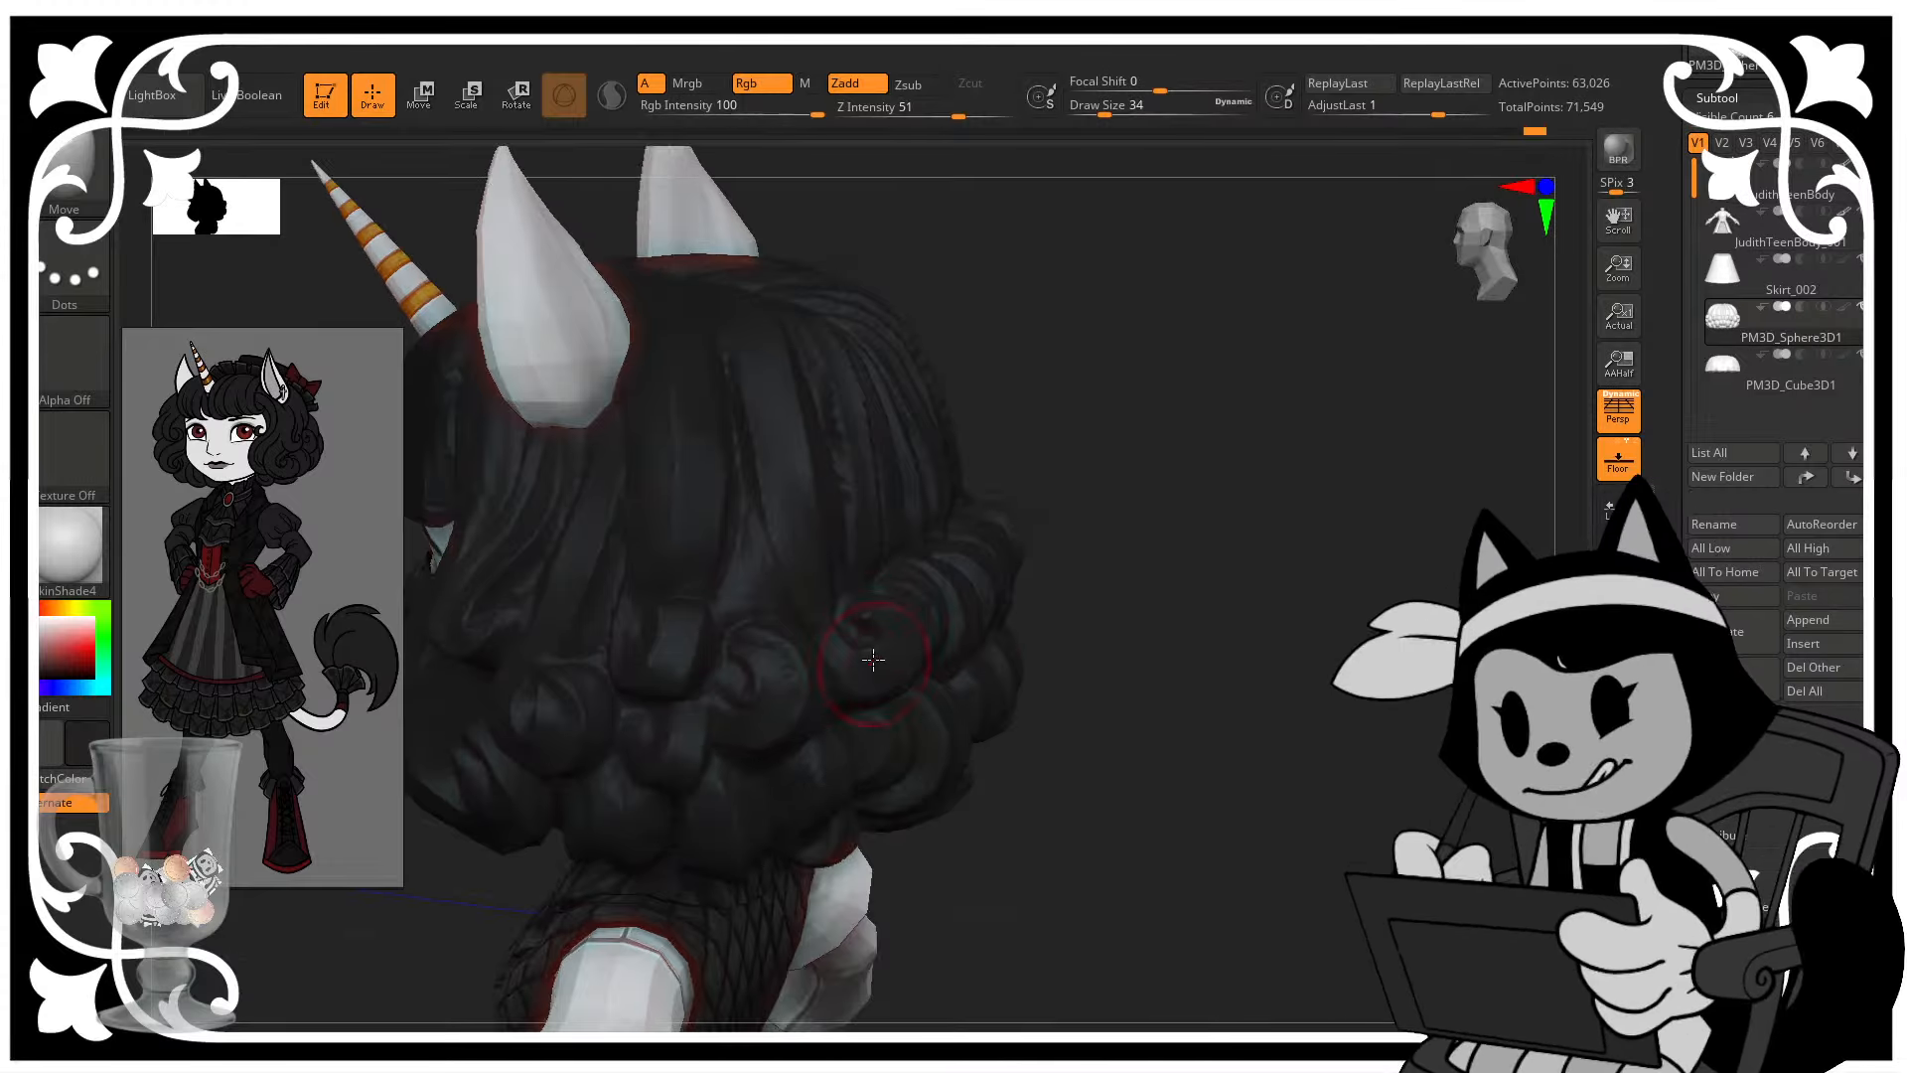
{"action": "left_click_drag", "start_coordinate": [873, 653], "coordinate": [912, 629]}
{"action": "mouse_move", "coordinate": [1231, 461]}
{"action": "left_mouse_down"}
{"action": "mouse_move", "coordinate": [1152, 465]}
{"action": "mouse_move", "coordinate": [1197, 497]}
{"action": "mouse_move", "coordinate": [1173, 462]}
{"action": "left_mouse_up"}
{"action": "mouse_move", "coordinate": [876, 645]}
{"action": "left_mouse_down", "text": "shift"}
{"action": "mouse_move", "coordinate": [902, 610]}
{"action": "mouse_move", "coordinate": [894, 648]}
{"action": "mouse_move", "coordinate": [922, 632]}
{"action": "mouse_move", "coordinate": [907, 610]}
{"action": "left_mouse_up", "text": "shift"}
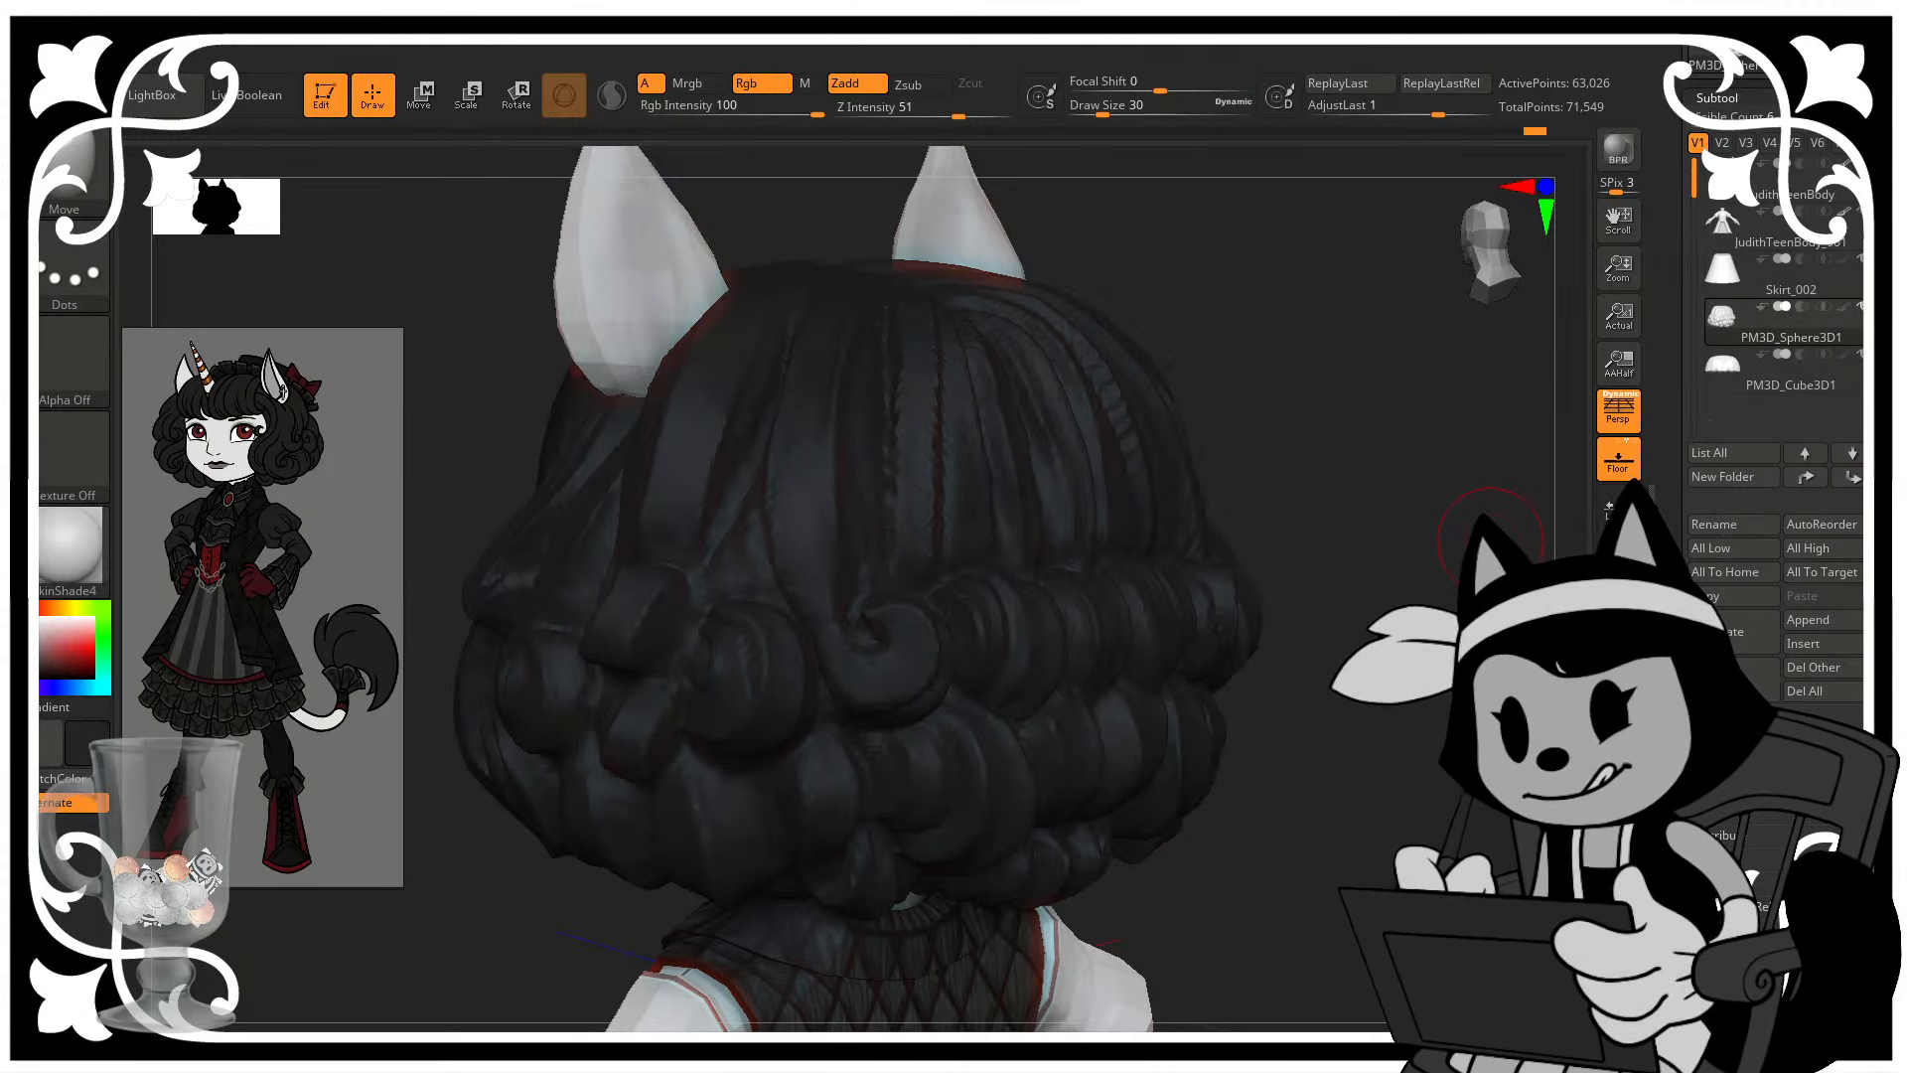
- Carve the back strands above the spiral curl with the DamStandard brush at draw size 18
{"action": "left_click_drag", "start_coordinate": [1363, 544], "coordinate": [1470, 541]}
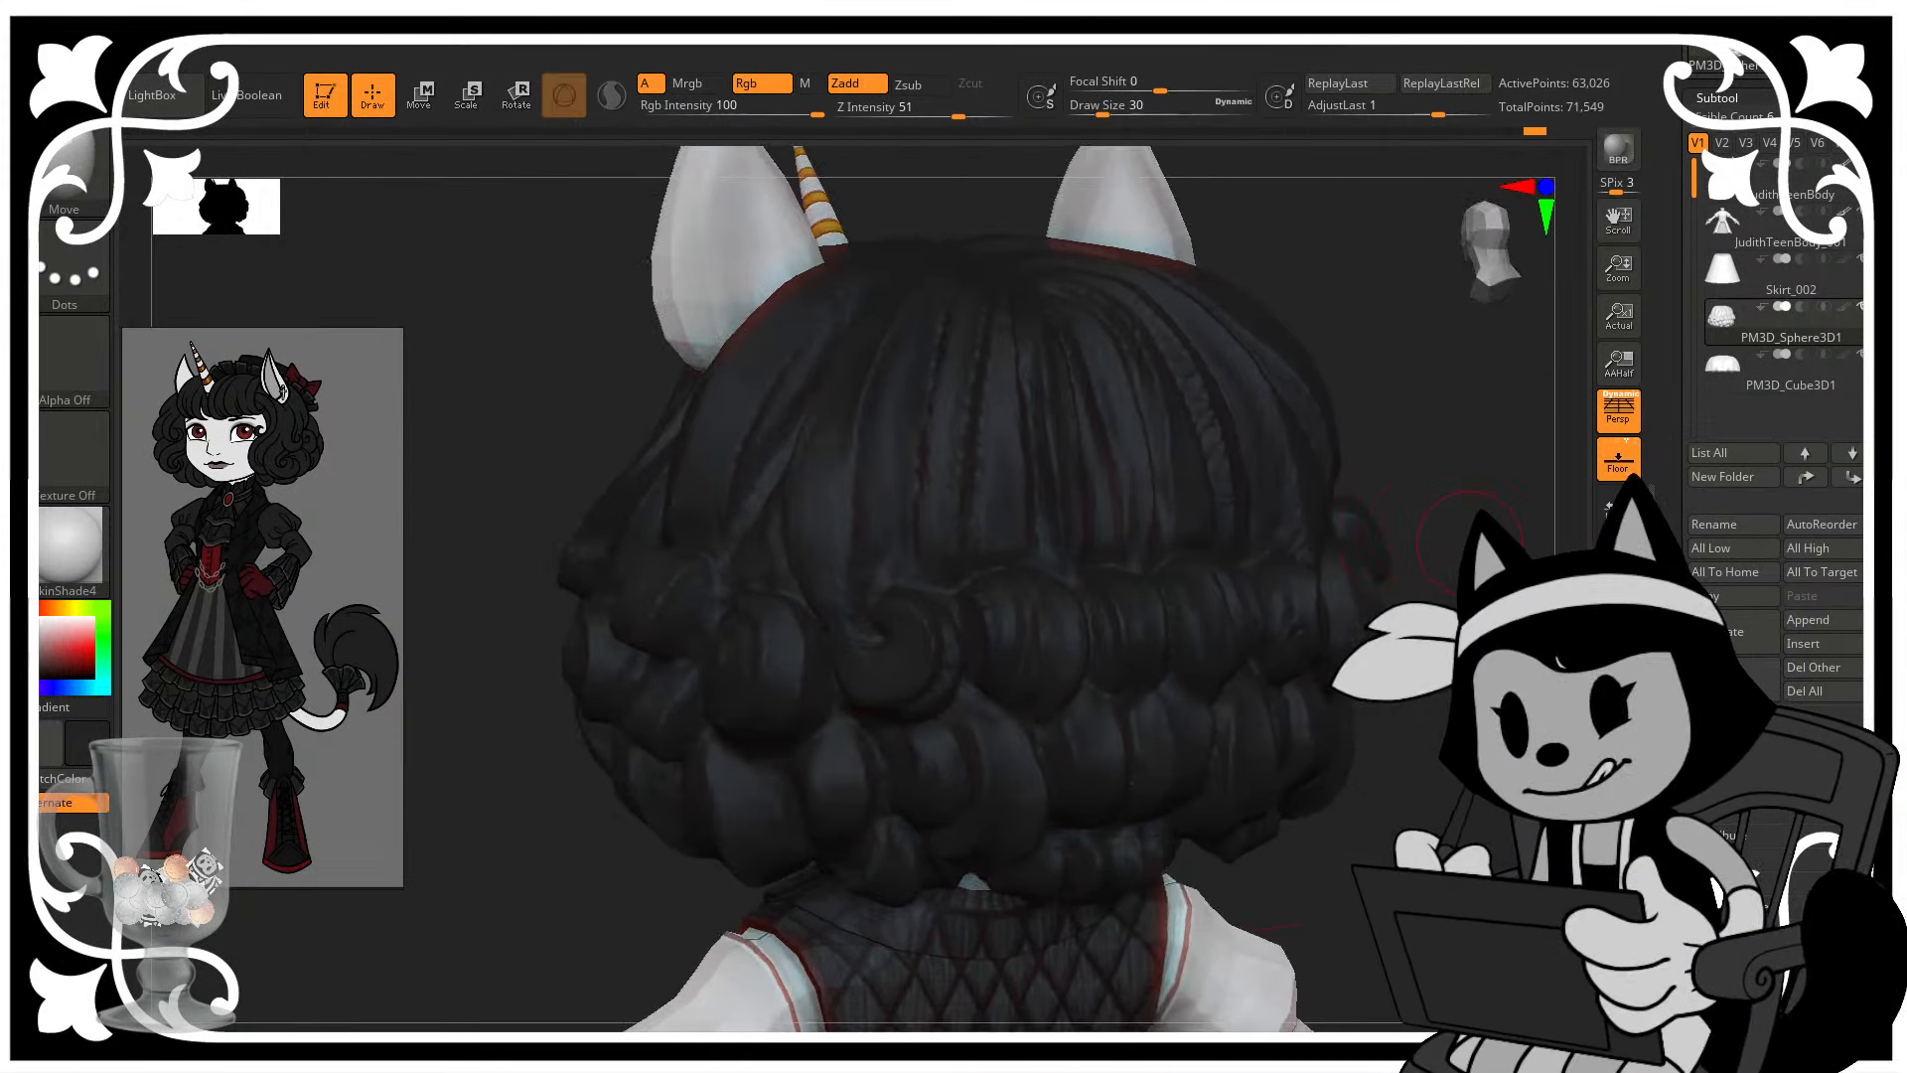
{"action": "left_click_drag", "start_coordinate": [1508, 660], "coordinate": [1454, 716], "text": "alt"}
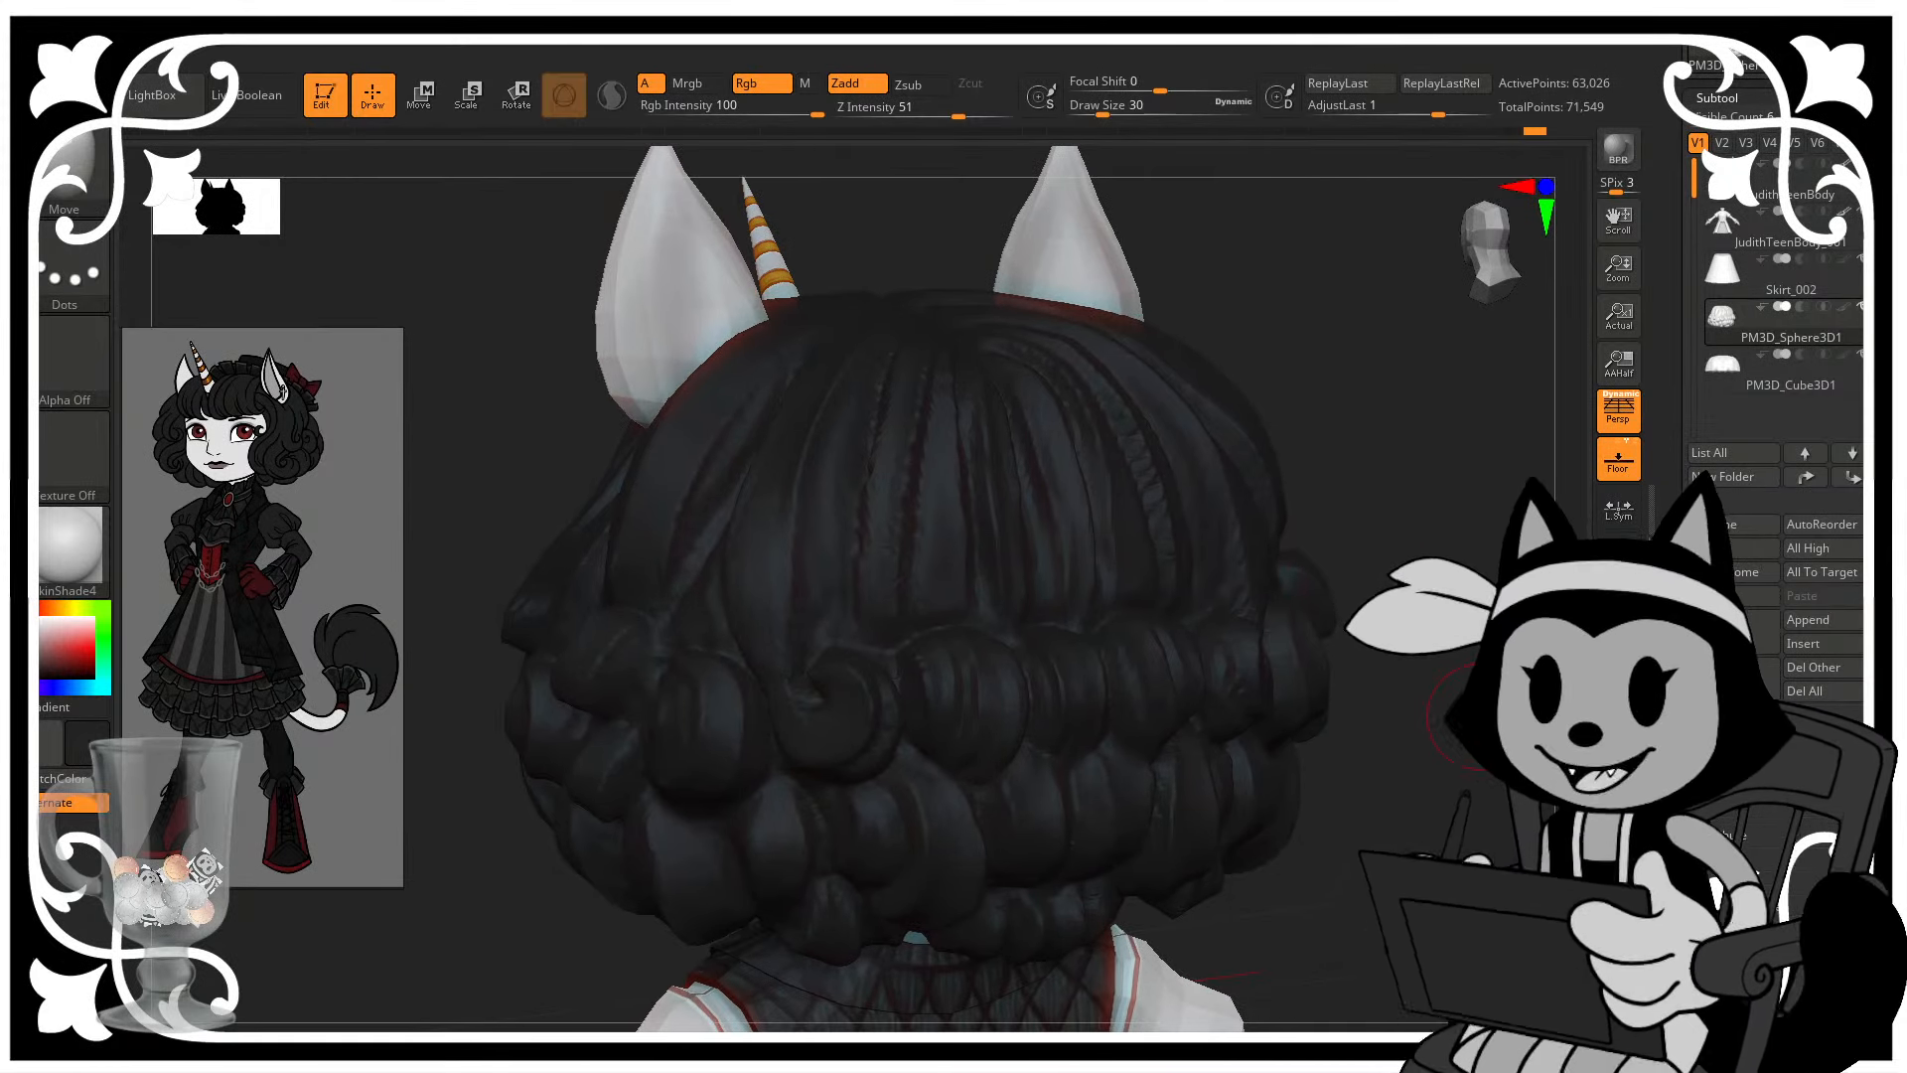
{"action": "key", "text": "b"}
{"action": "key", "text": "d"}
{"action": "key", "text": "s"}
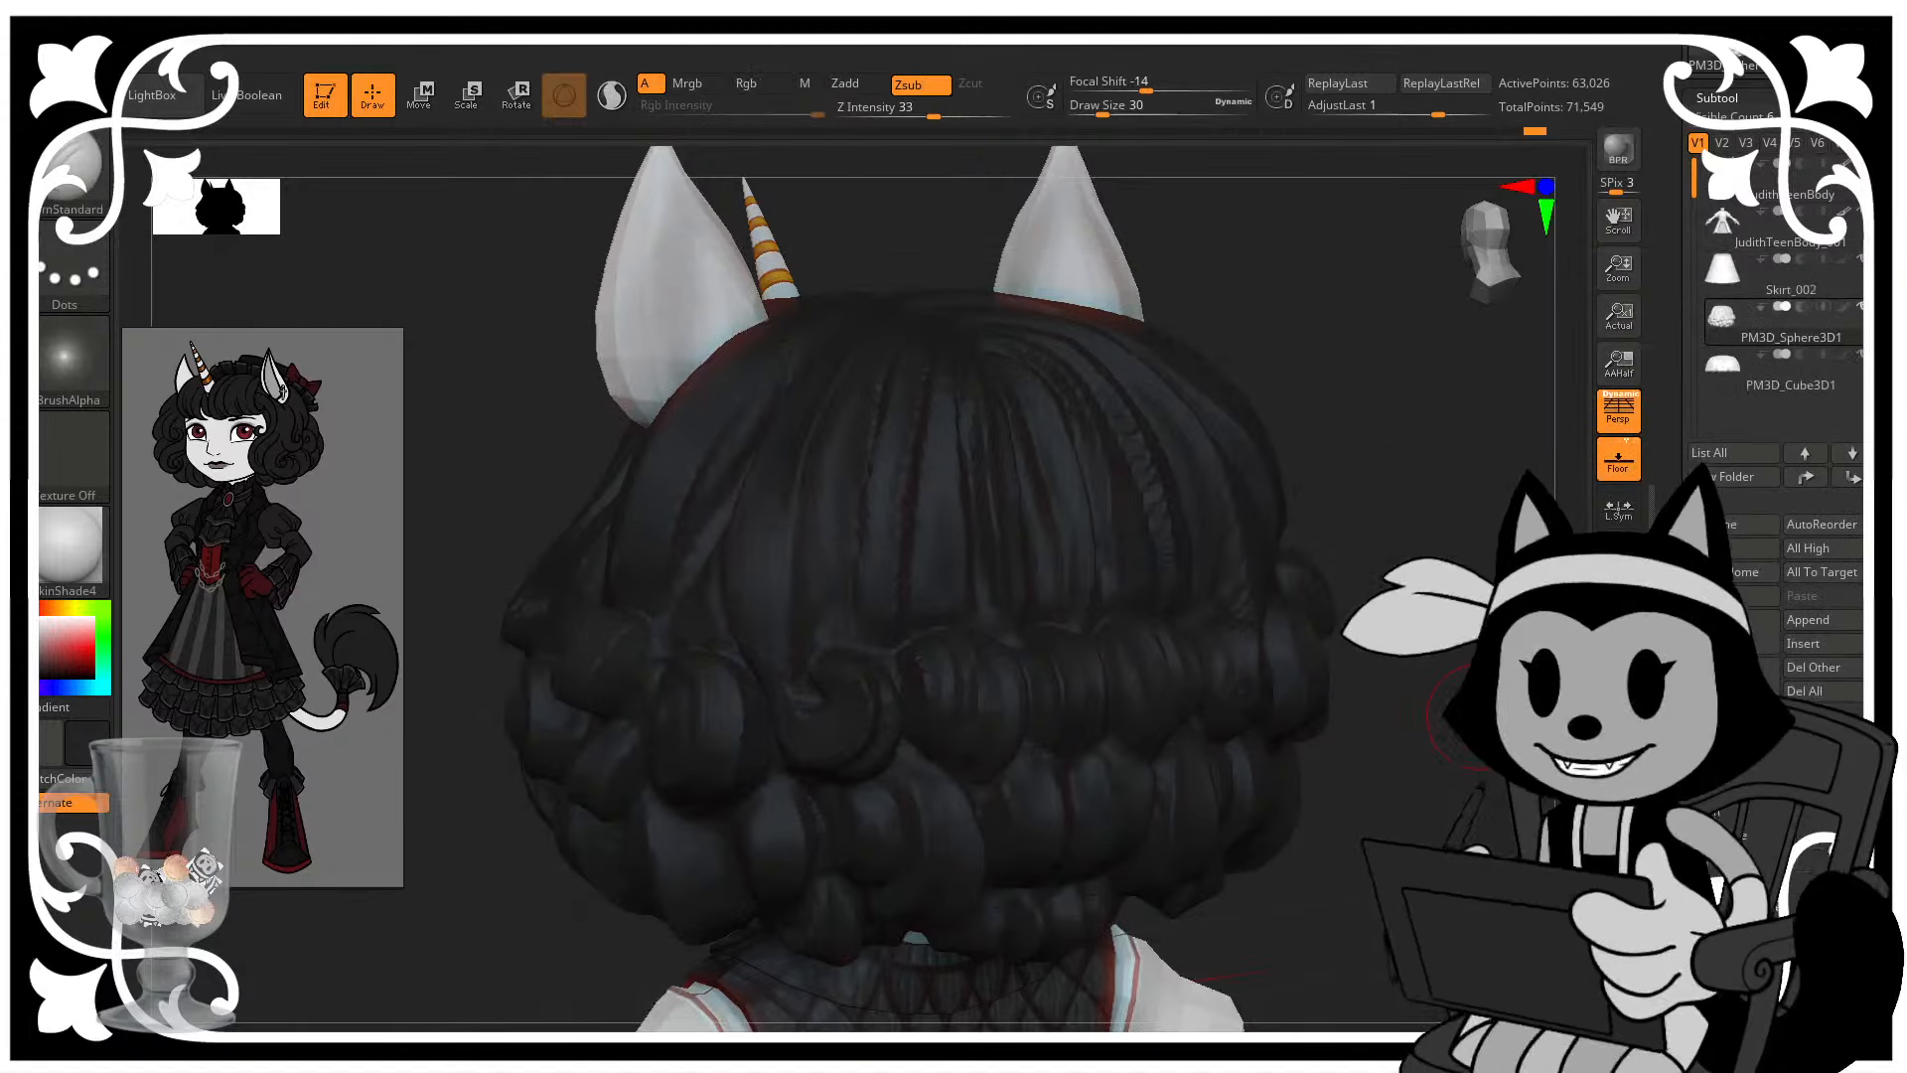
{"action": "key", "text": "bracketleft"}
{"action": "left_click_drag", "start_coordinate": [861, 469], "coordinate": [856, 644]}
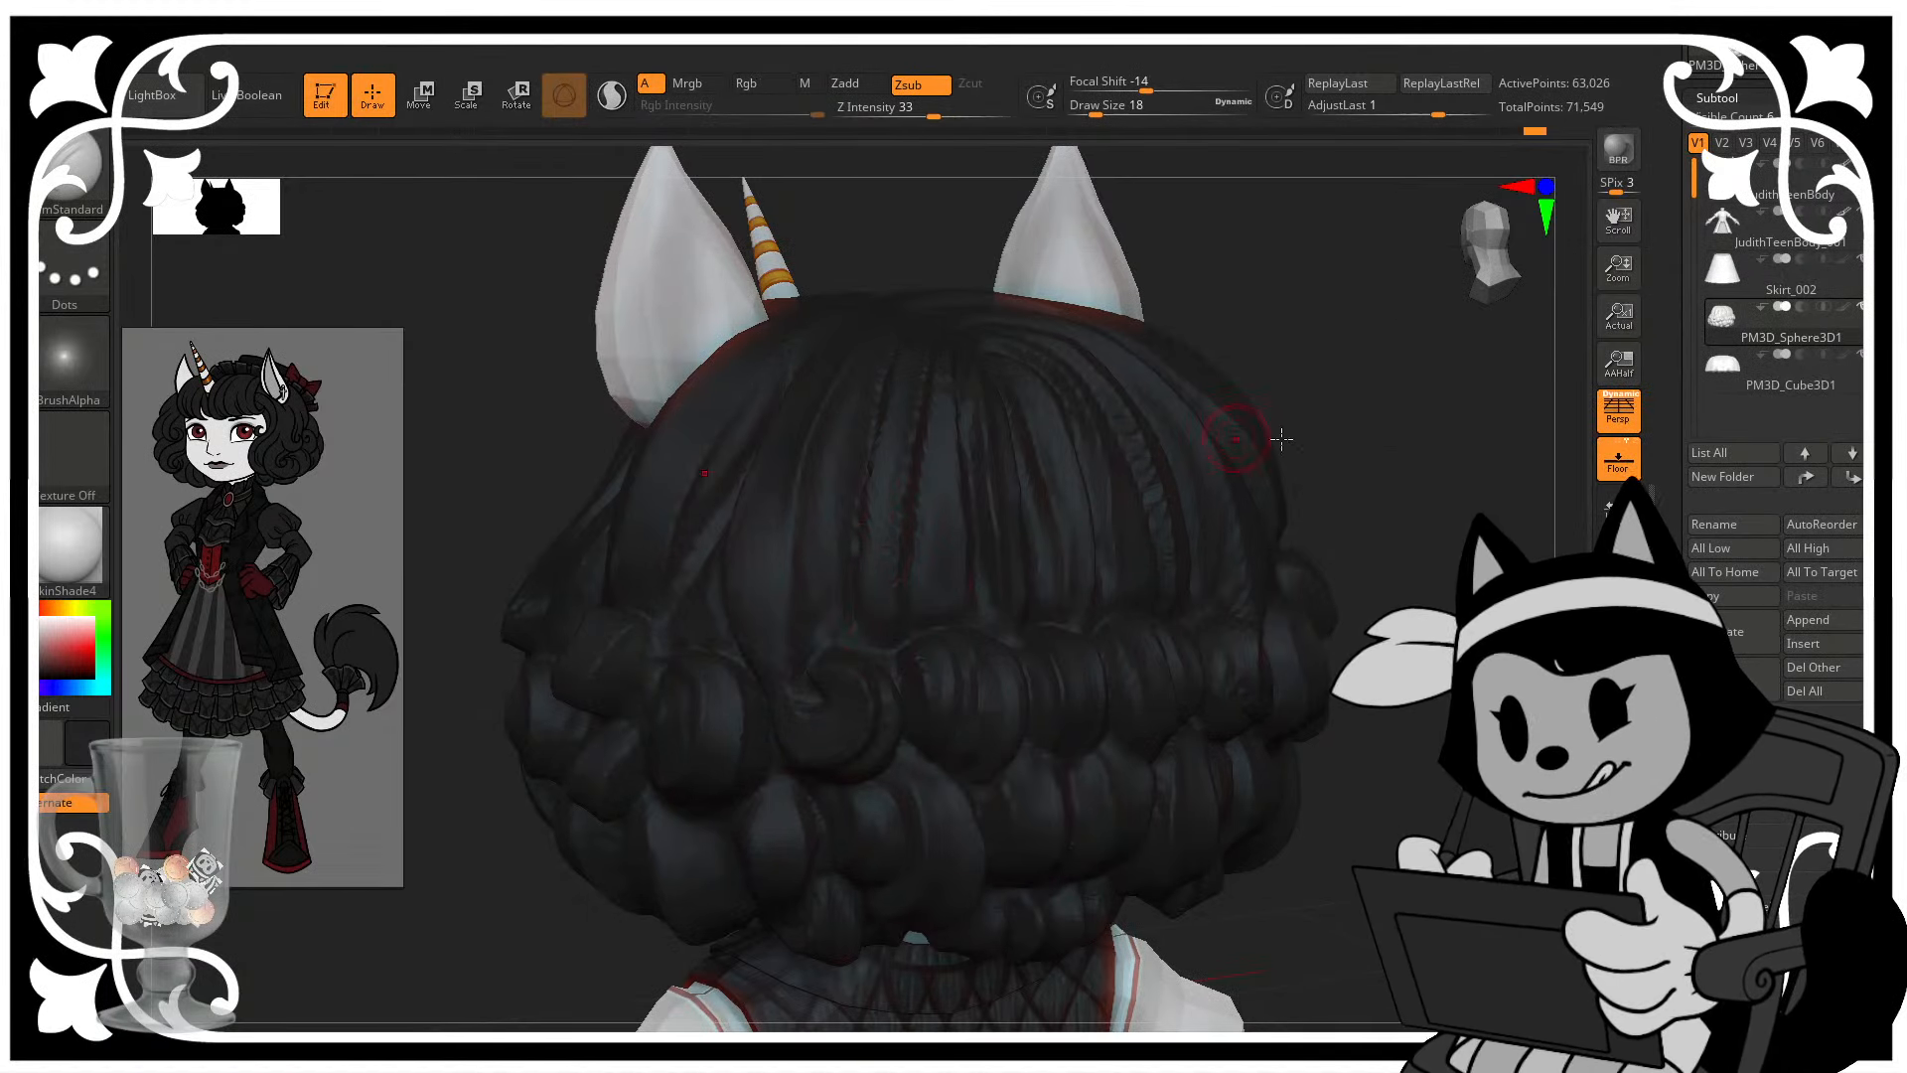
{"action": "mouse_move", "coordinate": [1317, 455]}
{"action": "left_mouse_down"}
{"action": "mouse_move", "coordinate": [1439, 505]}
{"action": "mouse_move", "coordinate": [1251, 541]}
{"action": "mouse_move", "coordinate": [1341, 557]}
{"action": "mouse_move", "coordinate": [1218, 515]}
{"action": "mouse_move", "coordinate": [1260, 503]}
{"action": "left_mouse_up"}
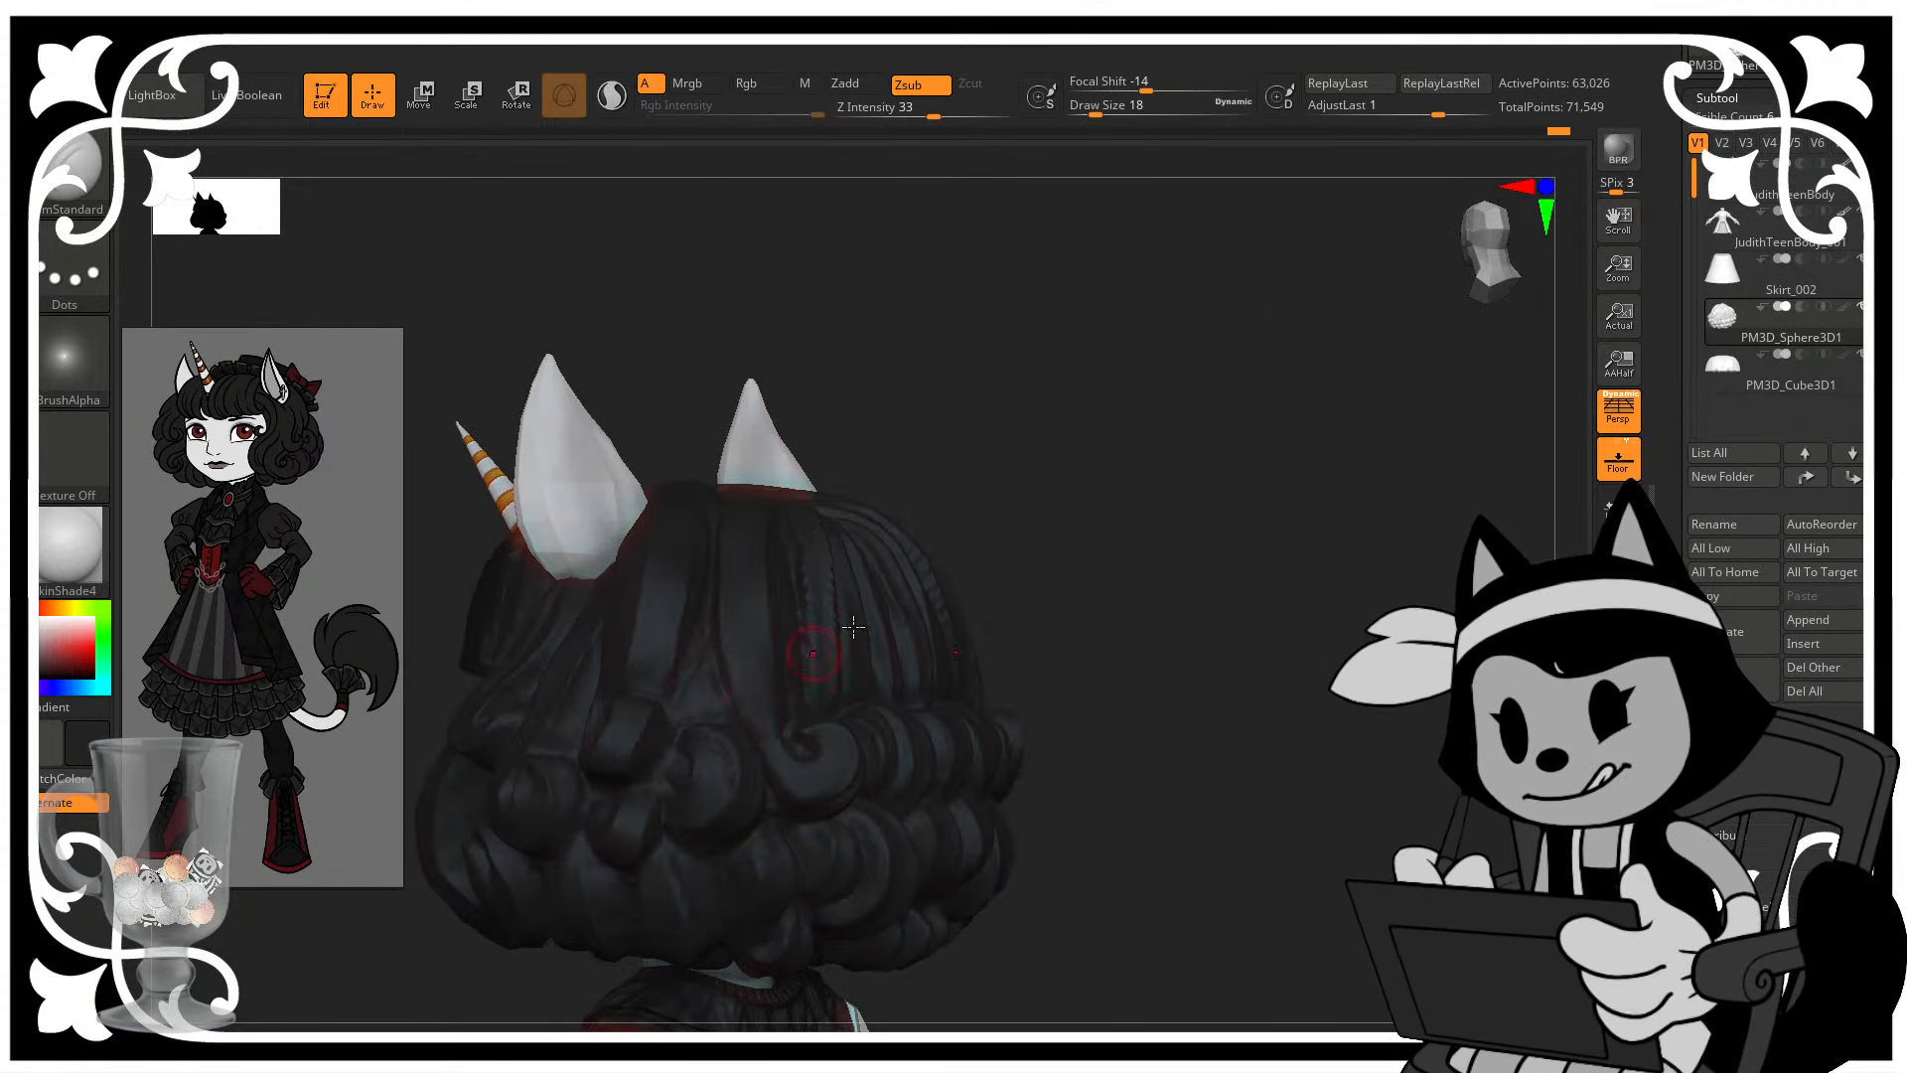
- Recarve the groove running from the spiral curl up along its strand at draw size 18, and smooth it
{"action": "left_click_drag", "start_coordinate": [1143, 556], "coordinate": [1134, 596]}
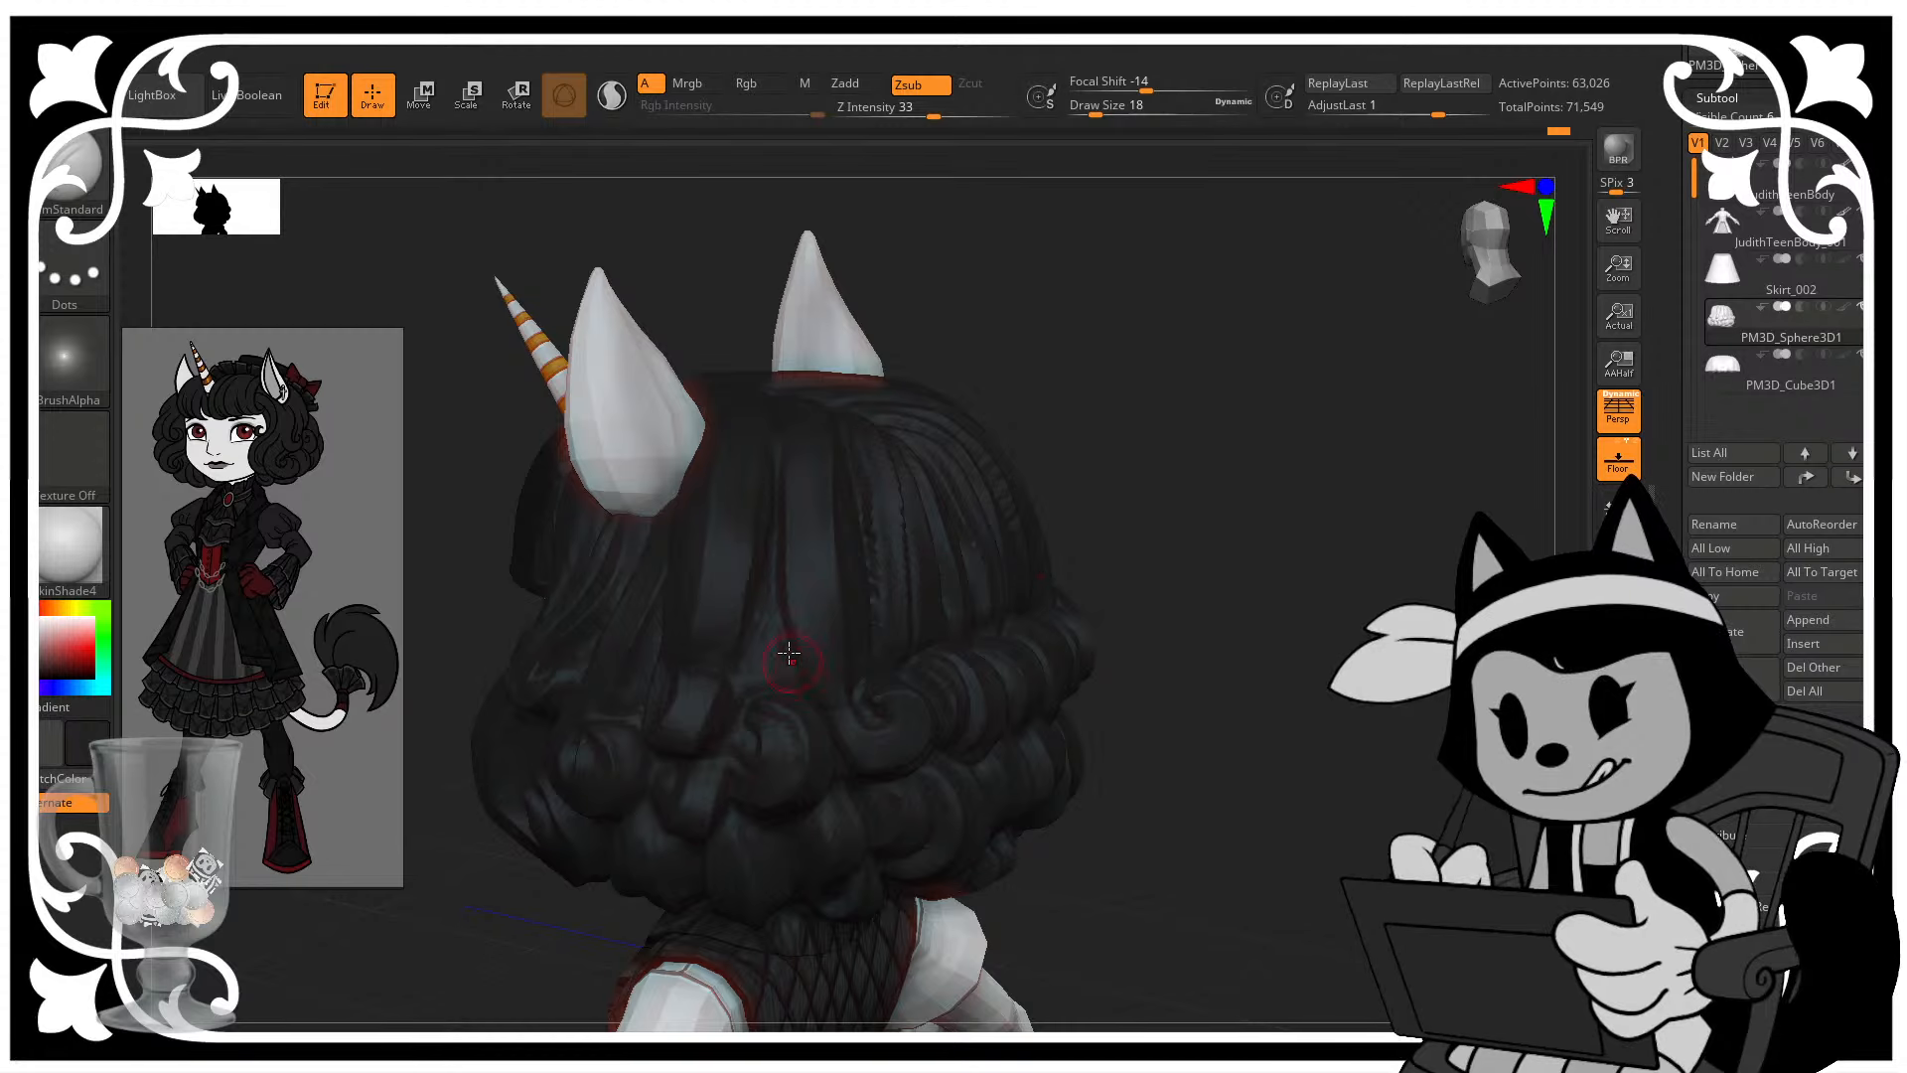
{"action": "left_click_drag", "start_coordinate": [1162, 402], "coordinate": [1177, 586]}
{"action": "left_click_drag", "start_coordinate": [861, 741], "coordinate": [817, 588]}
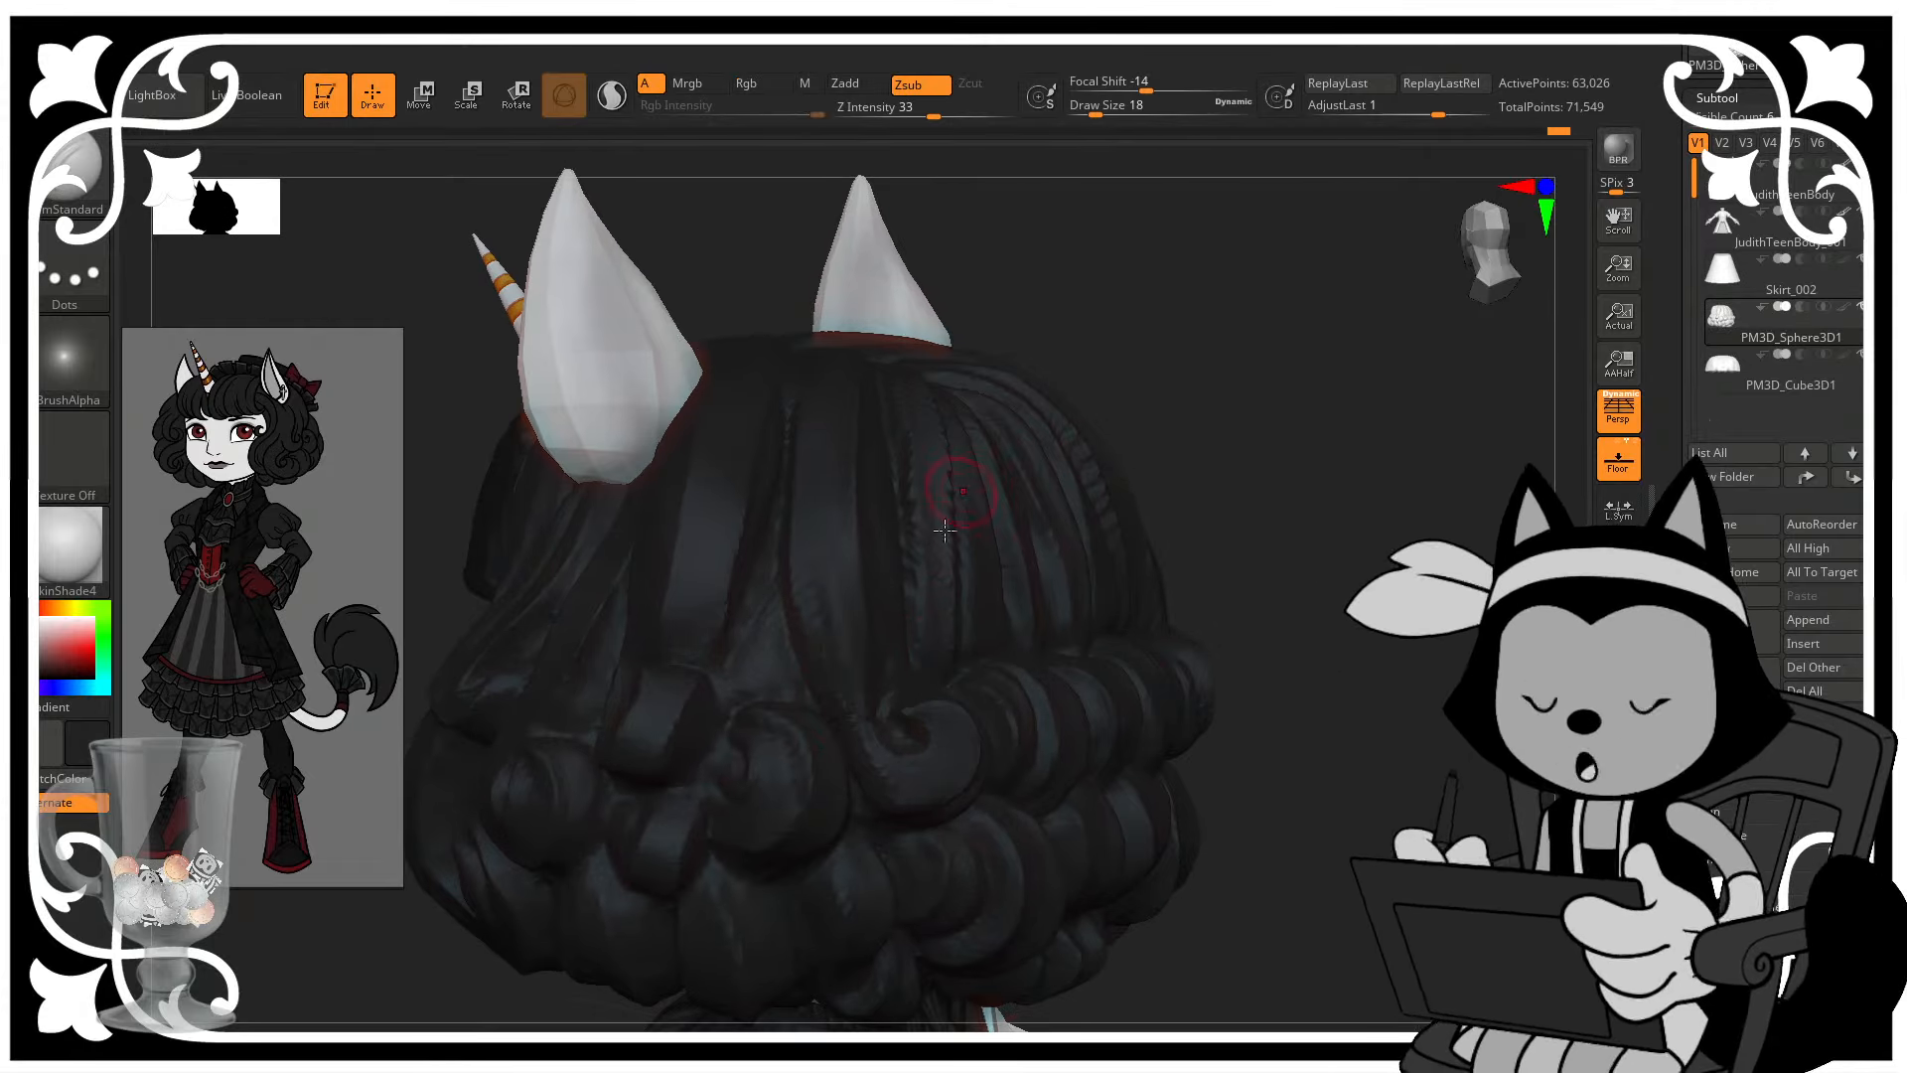
{"action": "key", "text": "ctrl+z"}
{"action": "left_click_drag", "start_coordinate": [863, 750], "coordinate": [797, 556]}
{"action": "mouse_move", "coordinate": [819, 656]}
{"action": "left_mouse_down", "text": "shift"}
{"action": "mouse_move", "coordinate": [839, 599]}
{"action": "mouse_move", "coordinate": [872, 766]}
{"action": "left_mouse_up", "text": "shift"}
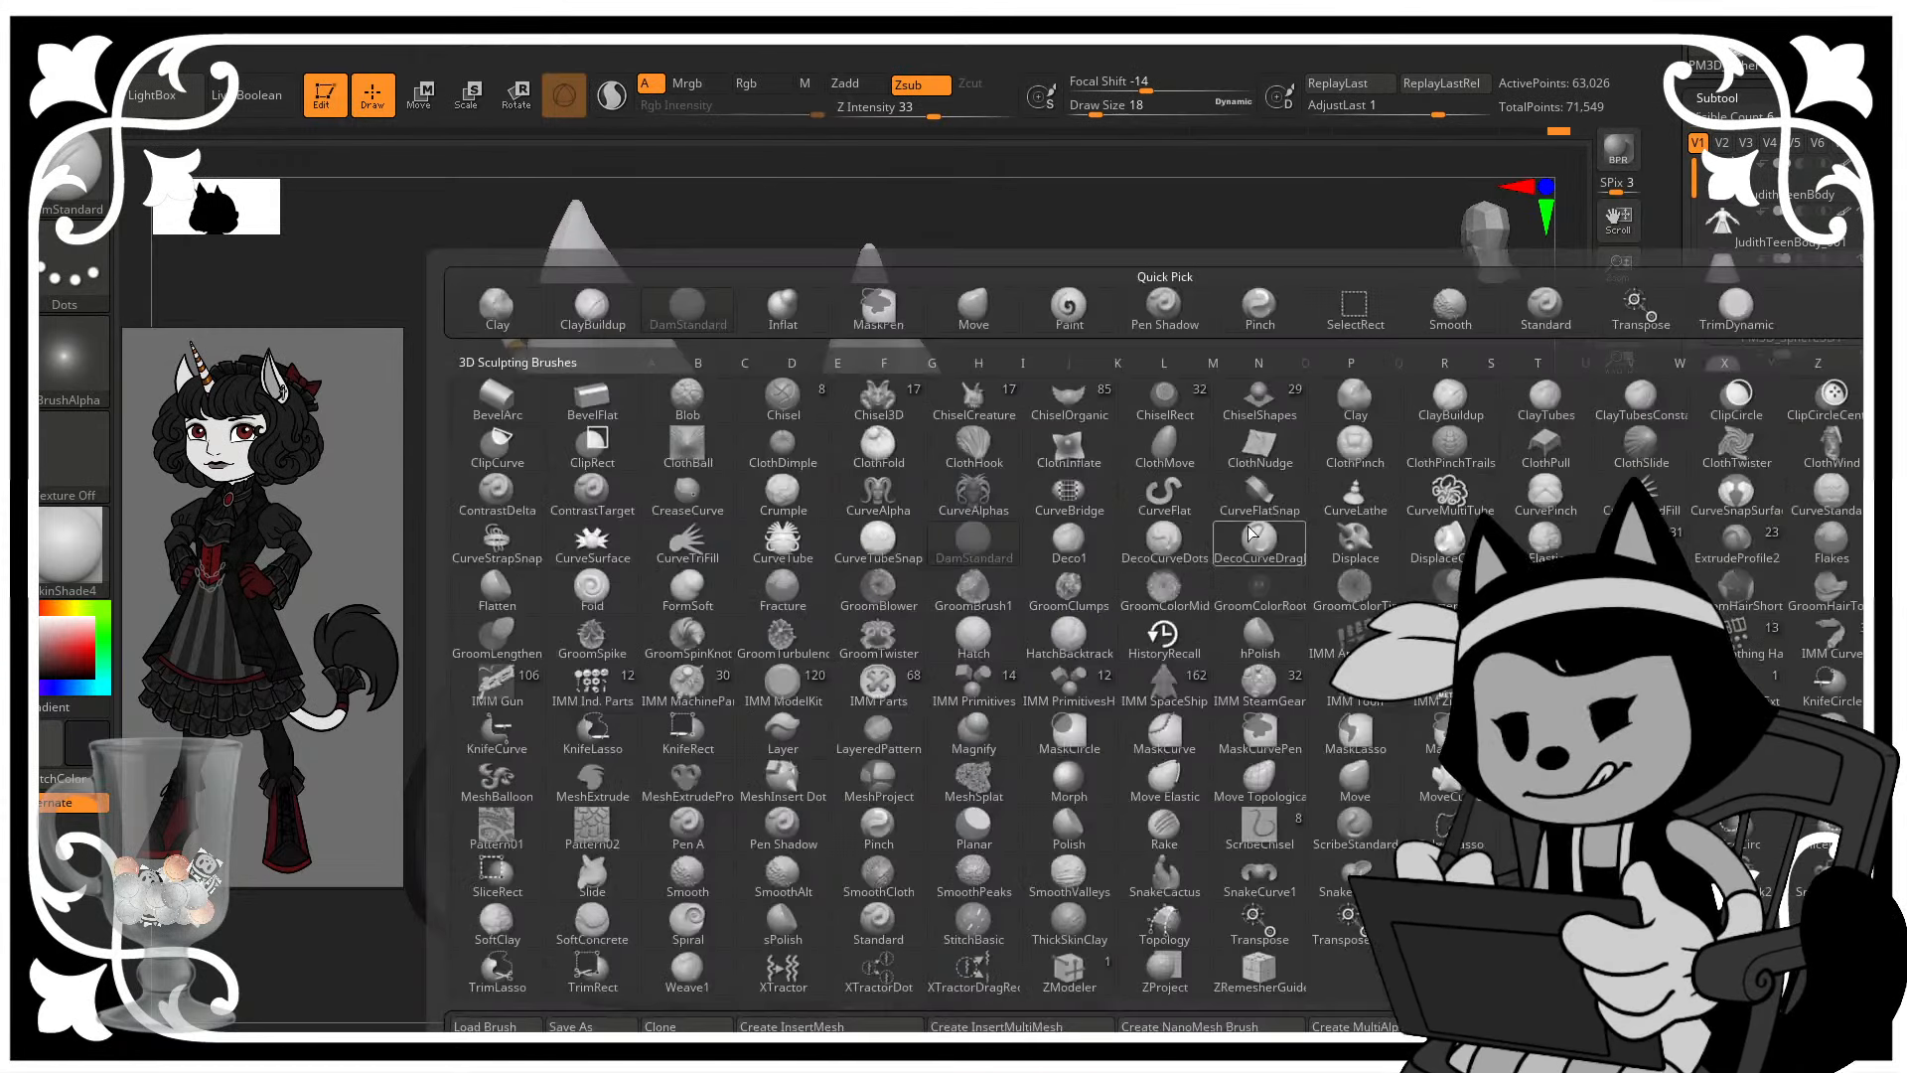
- Adjust the silhouette and strands of the back hair with the Move brush at draw sizes 34, 46 and 38
{"action": "key", "text": "b"}
{"action": "left_click", "coordinate": [1172, 636]}
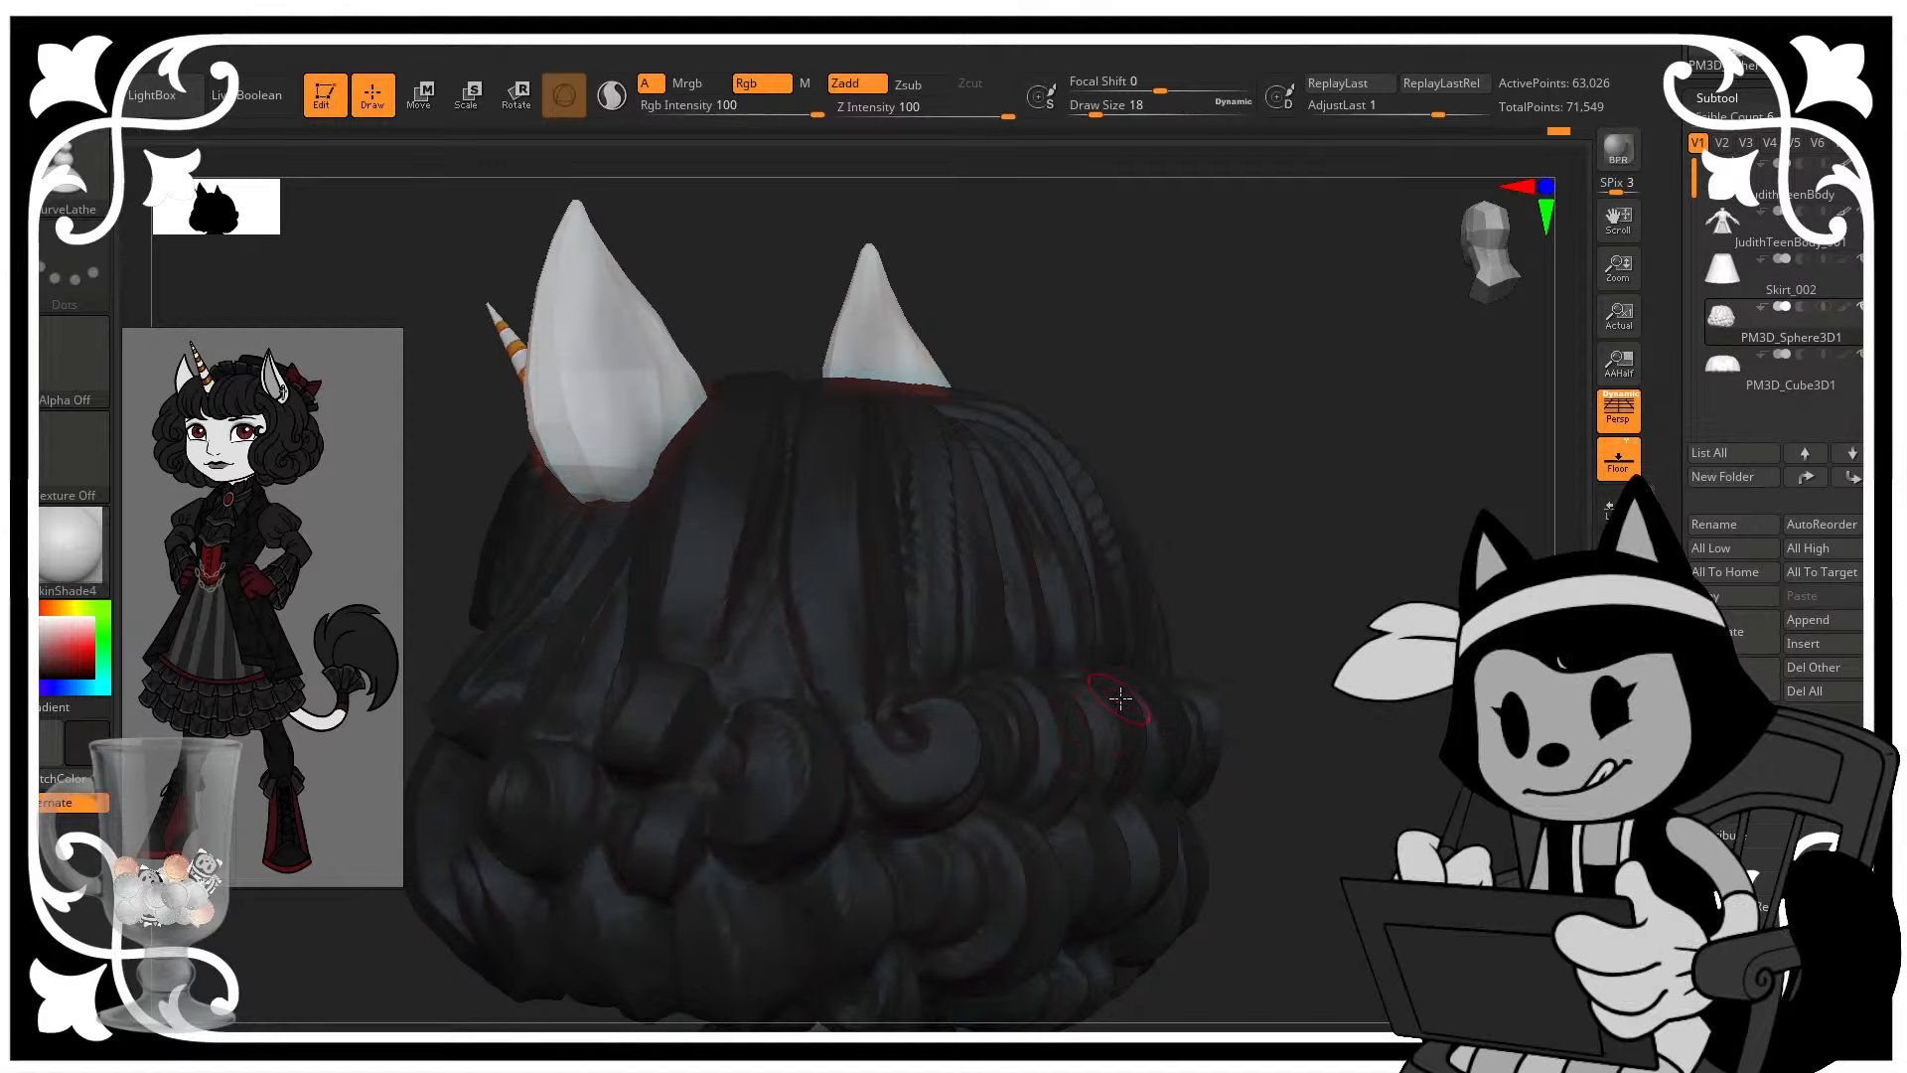
{"action": "key", "text": "b"}
{"action": "key", "text": "m"}
{"action": "key", "text": "v"}
{"action": "left_click_drag", "start_coordinate": [1329, 494], "coordinate": [839, 648]}
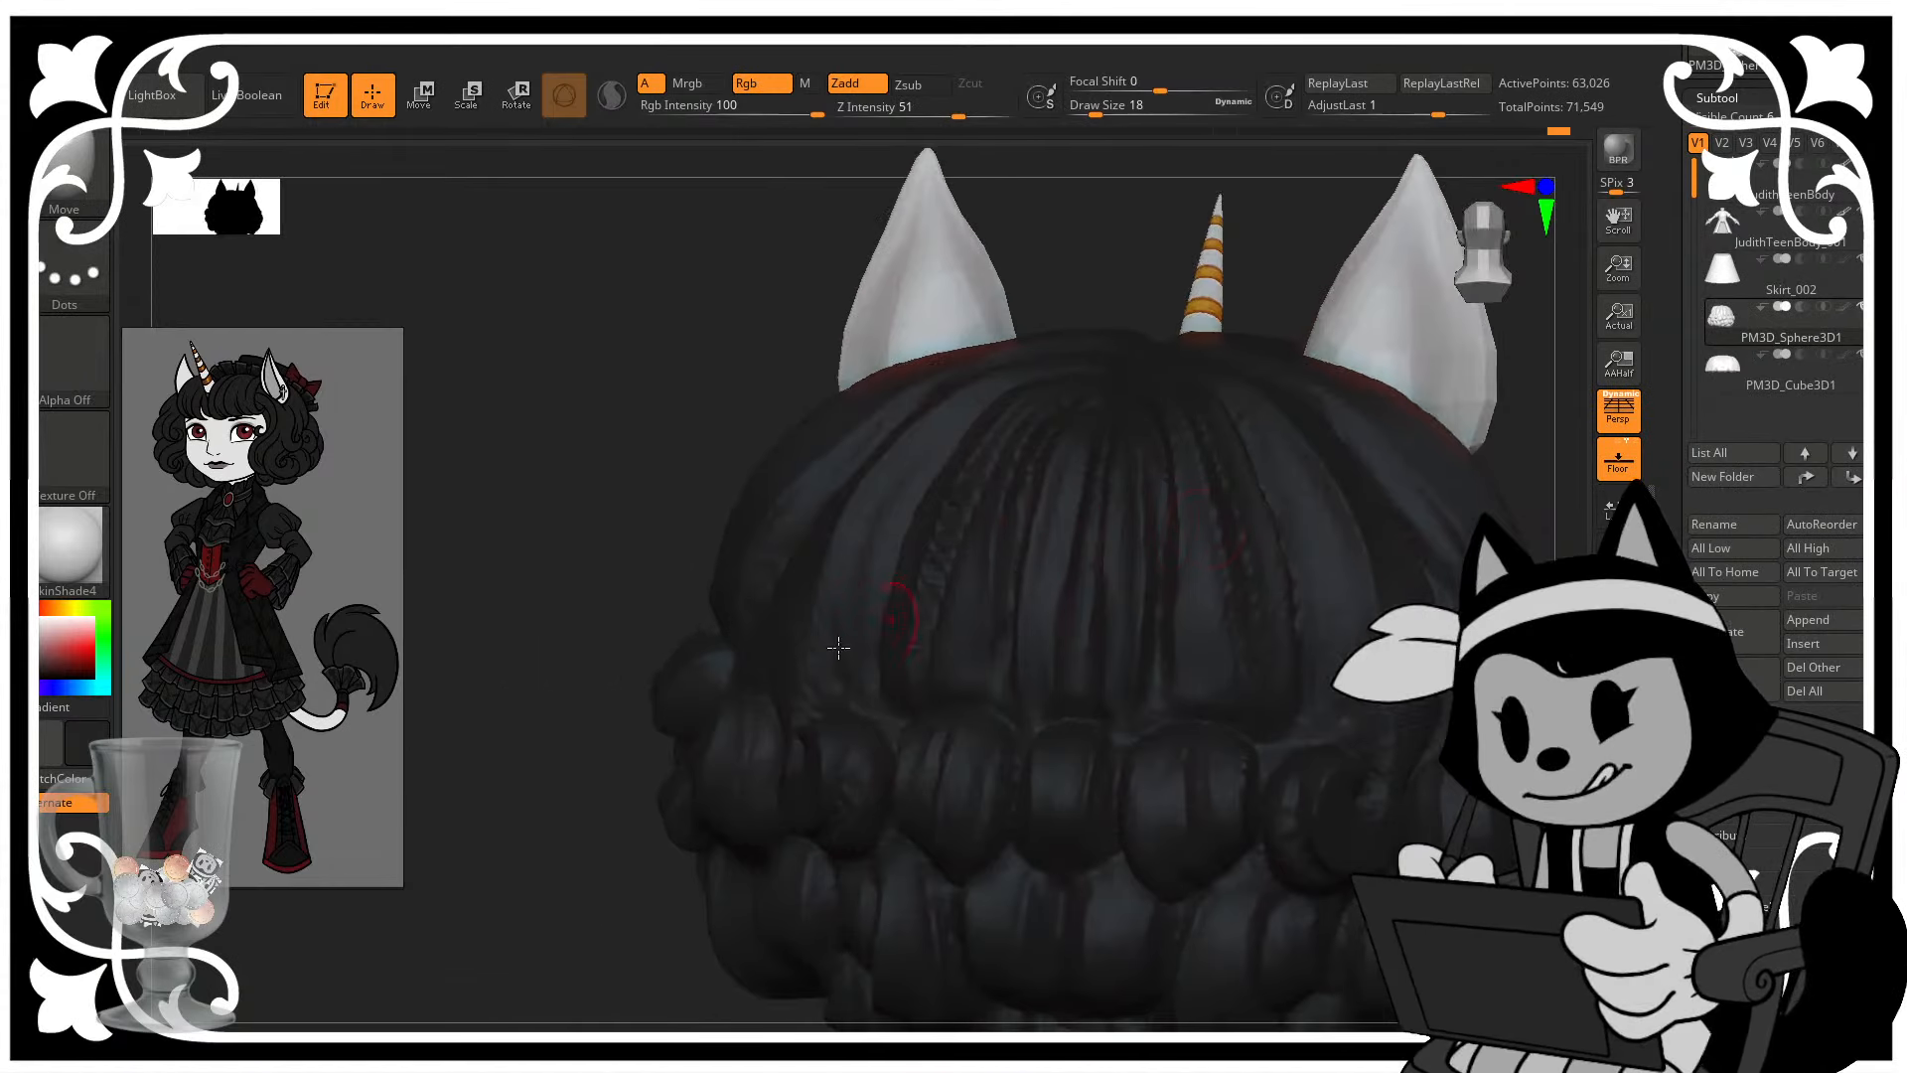
{"action": "mouse_move", "coordinate": [704, 523]}
{"action": "left_mouse_down"}
{"action": "mouse_move", "coordinate": [673, 481]}
{"action": "mouse_move", "coordinate": [745, 480]}
{"action": "left_mouse_up"}
{"action": "key", "text": "bracketright"}
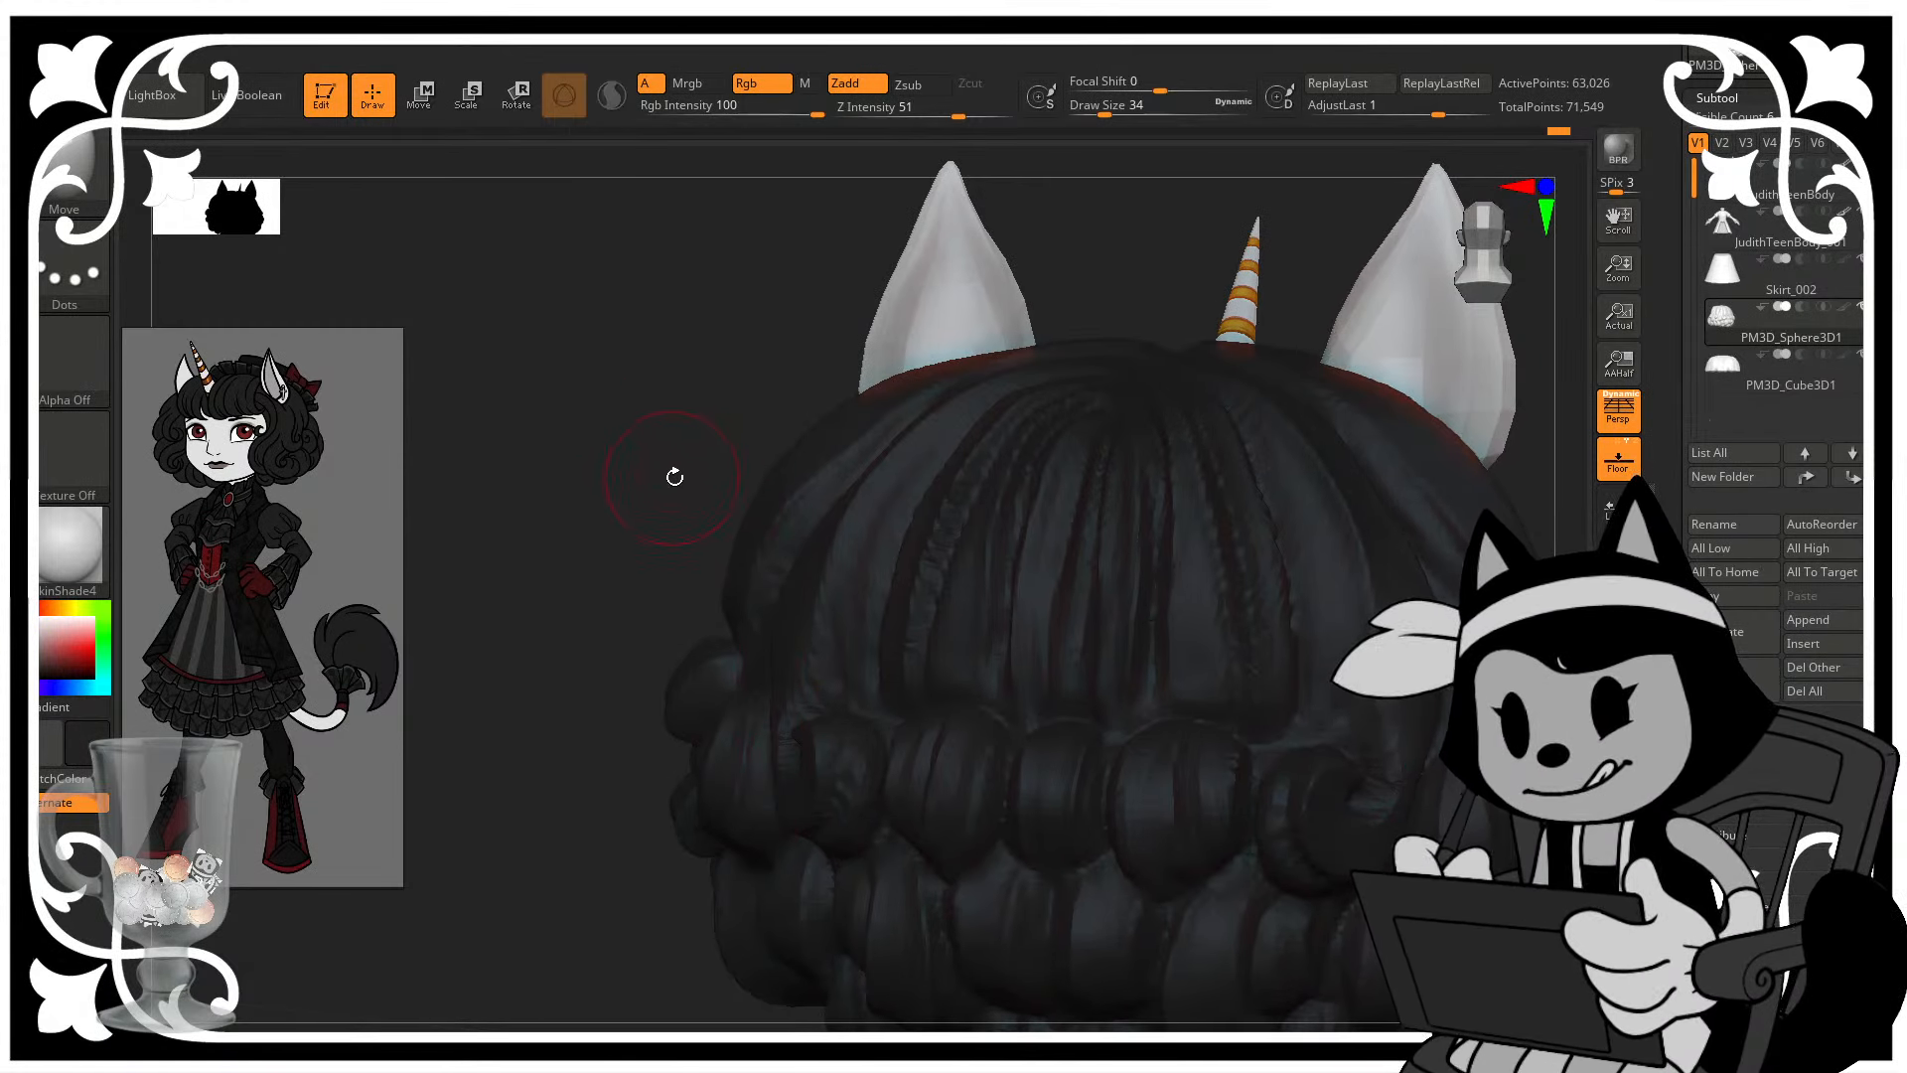
{"action": "mouse_move", "coordinate": [672, 485]}
{"action": "left_mouse_down"}
{"action": "mouse_move", "coordinate": [702, 494]}
{"action": "mouse_move", "coordinate": [648, 501]}
{"action": "mouse_move", "coordinate": [659, 528]}
{"action": "mouse_move", "coordinate": [685, 522]}
{"action": "left_mouse_up"}
{"action": "key", "text": "bracketright"}
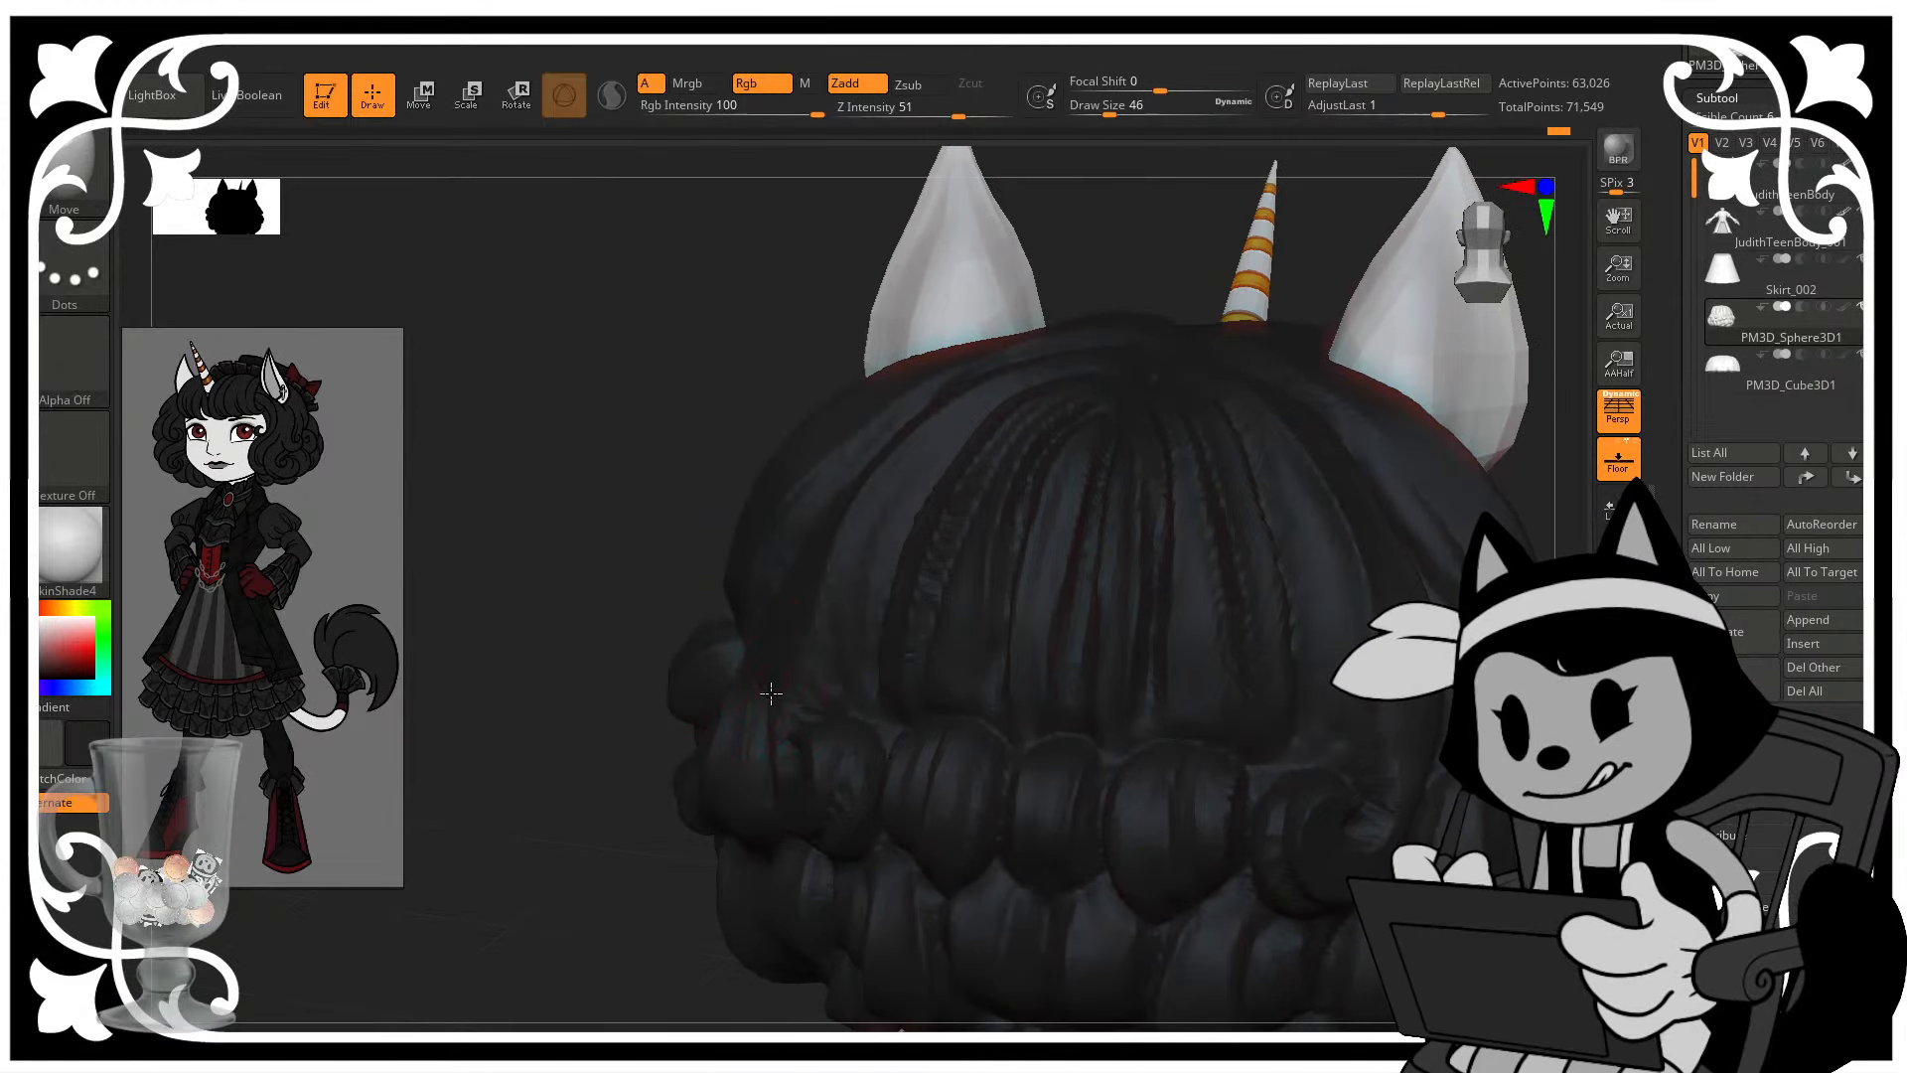
{"action": "key", "text": "bracketright"}
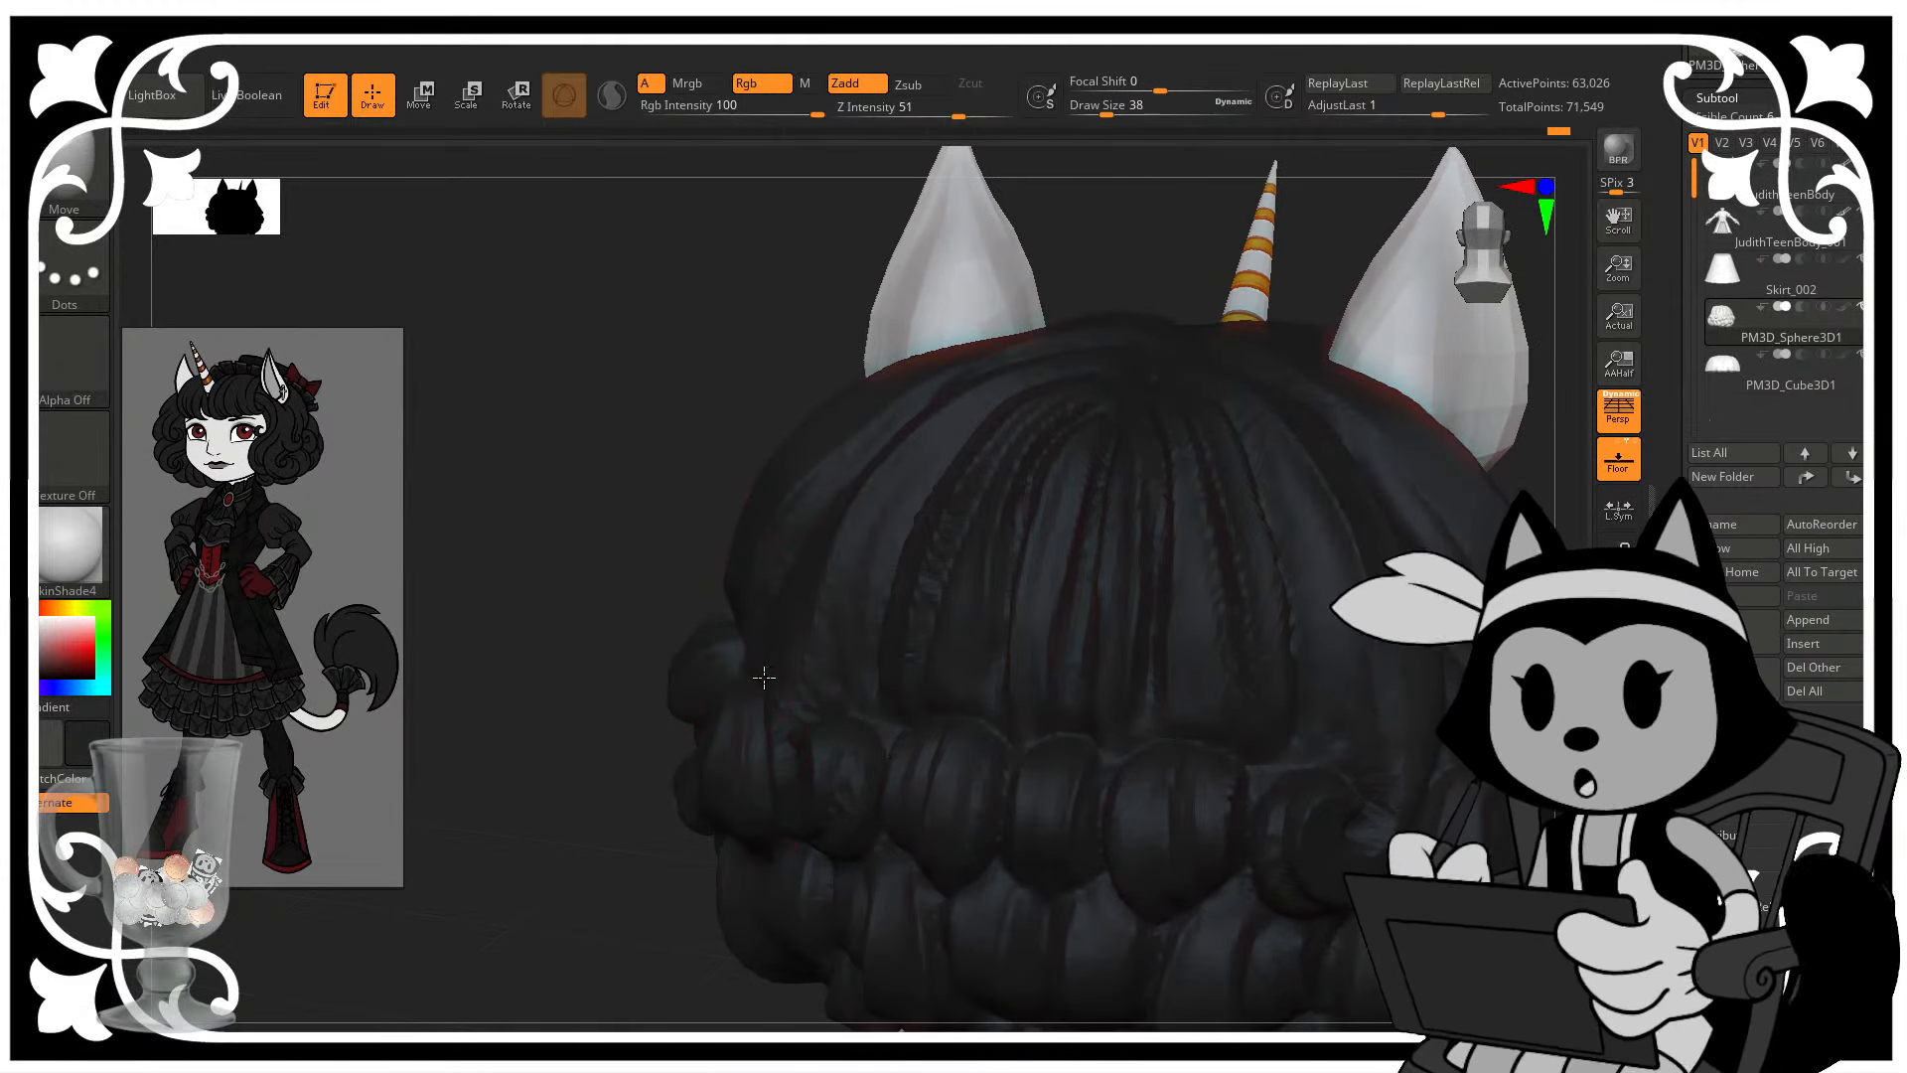
{"action": "mouse_move", "coordinate": [764, 677]}
{"action": "left_mouse_down"}
{"action": "mouse_move", "coordinate": [749, 413]}
{"action": "mouse_move", "coordinate": [1014, 395]}
{"action": "left_mouse_up"}
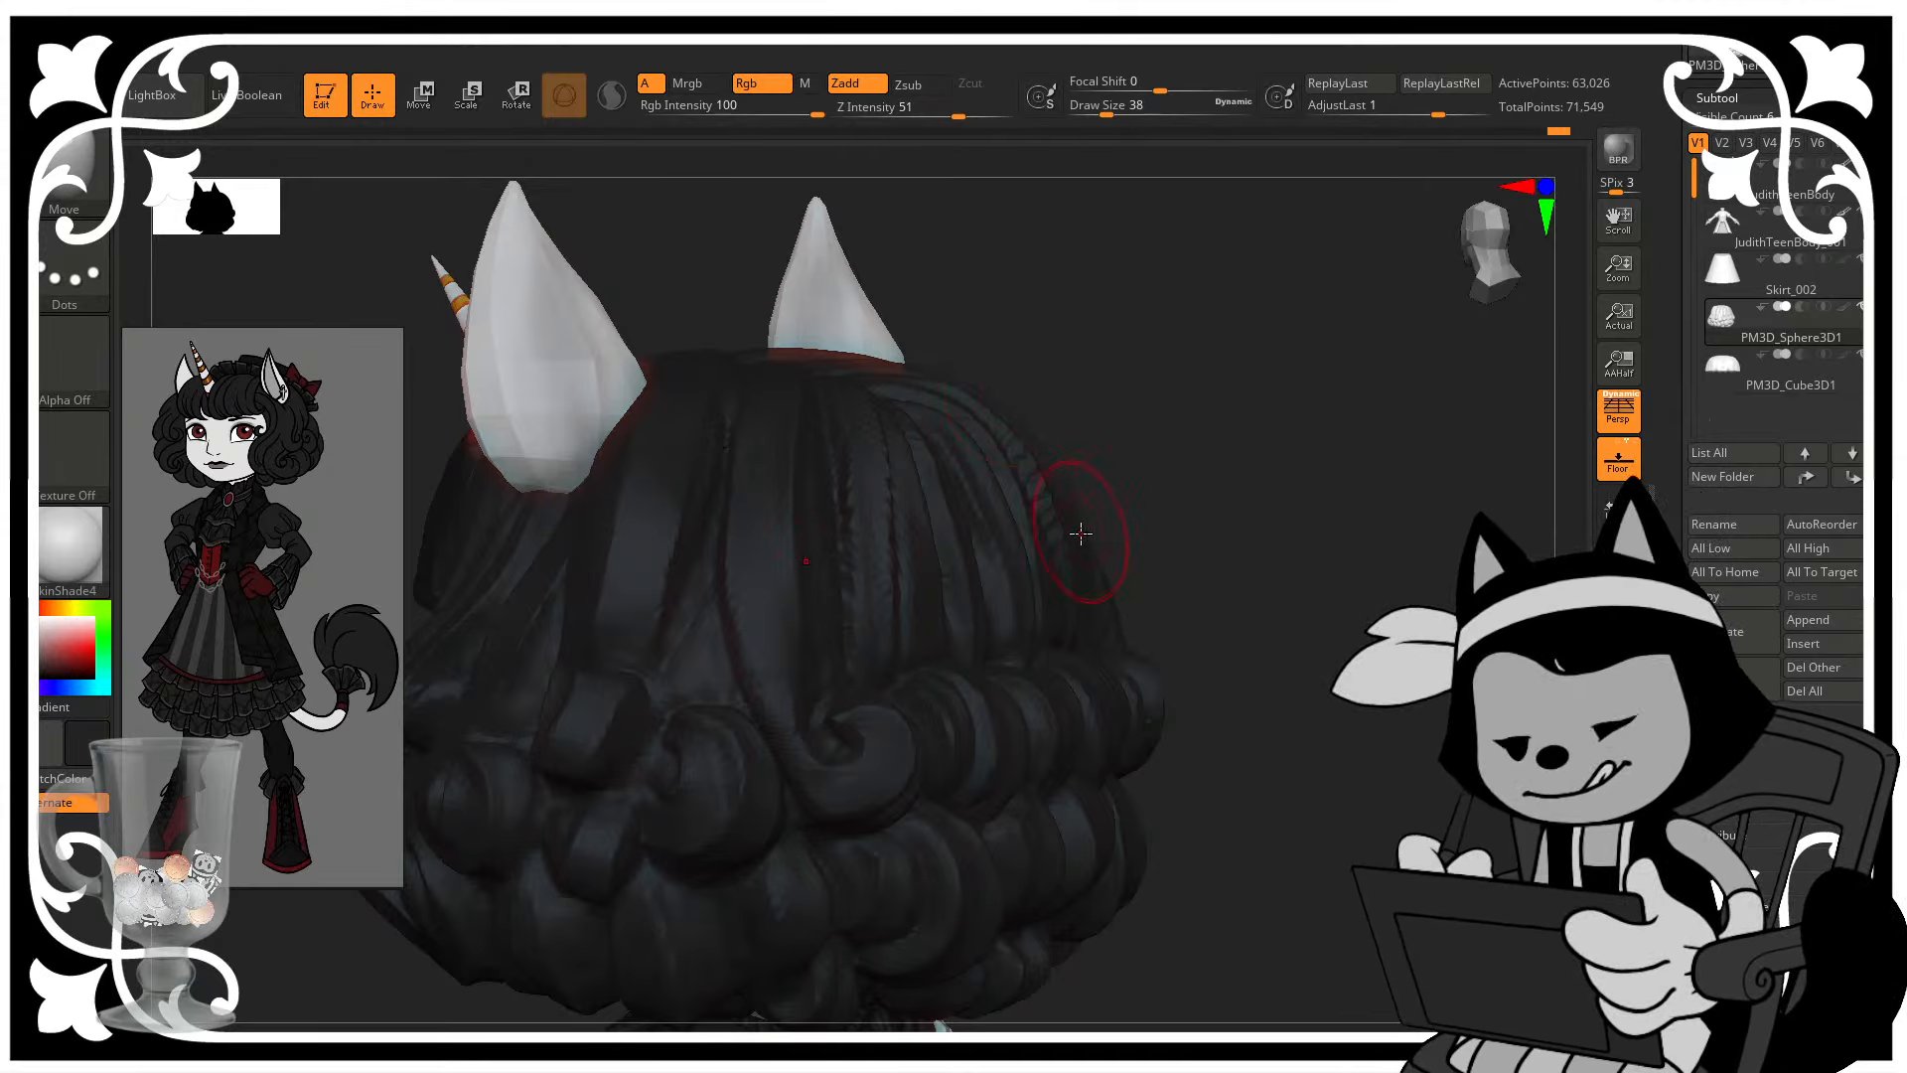
- Sharpen the edges of the strand leading into the spiral curl with the DamStandard brush at draw size 14
{"action": "key", "text": "b"}
{"action": "key", "text": "d"}
{"action": "key", "text": "s"}
{"action": "key", "text": "bracketleft"}
{"action": "key", "text": "bracketleft"}
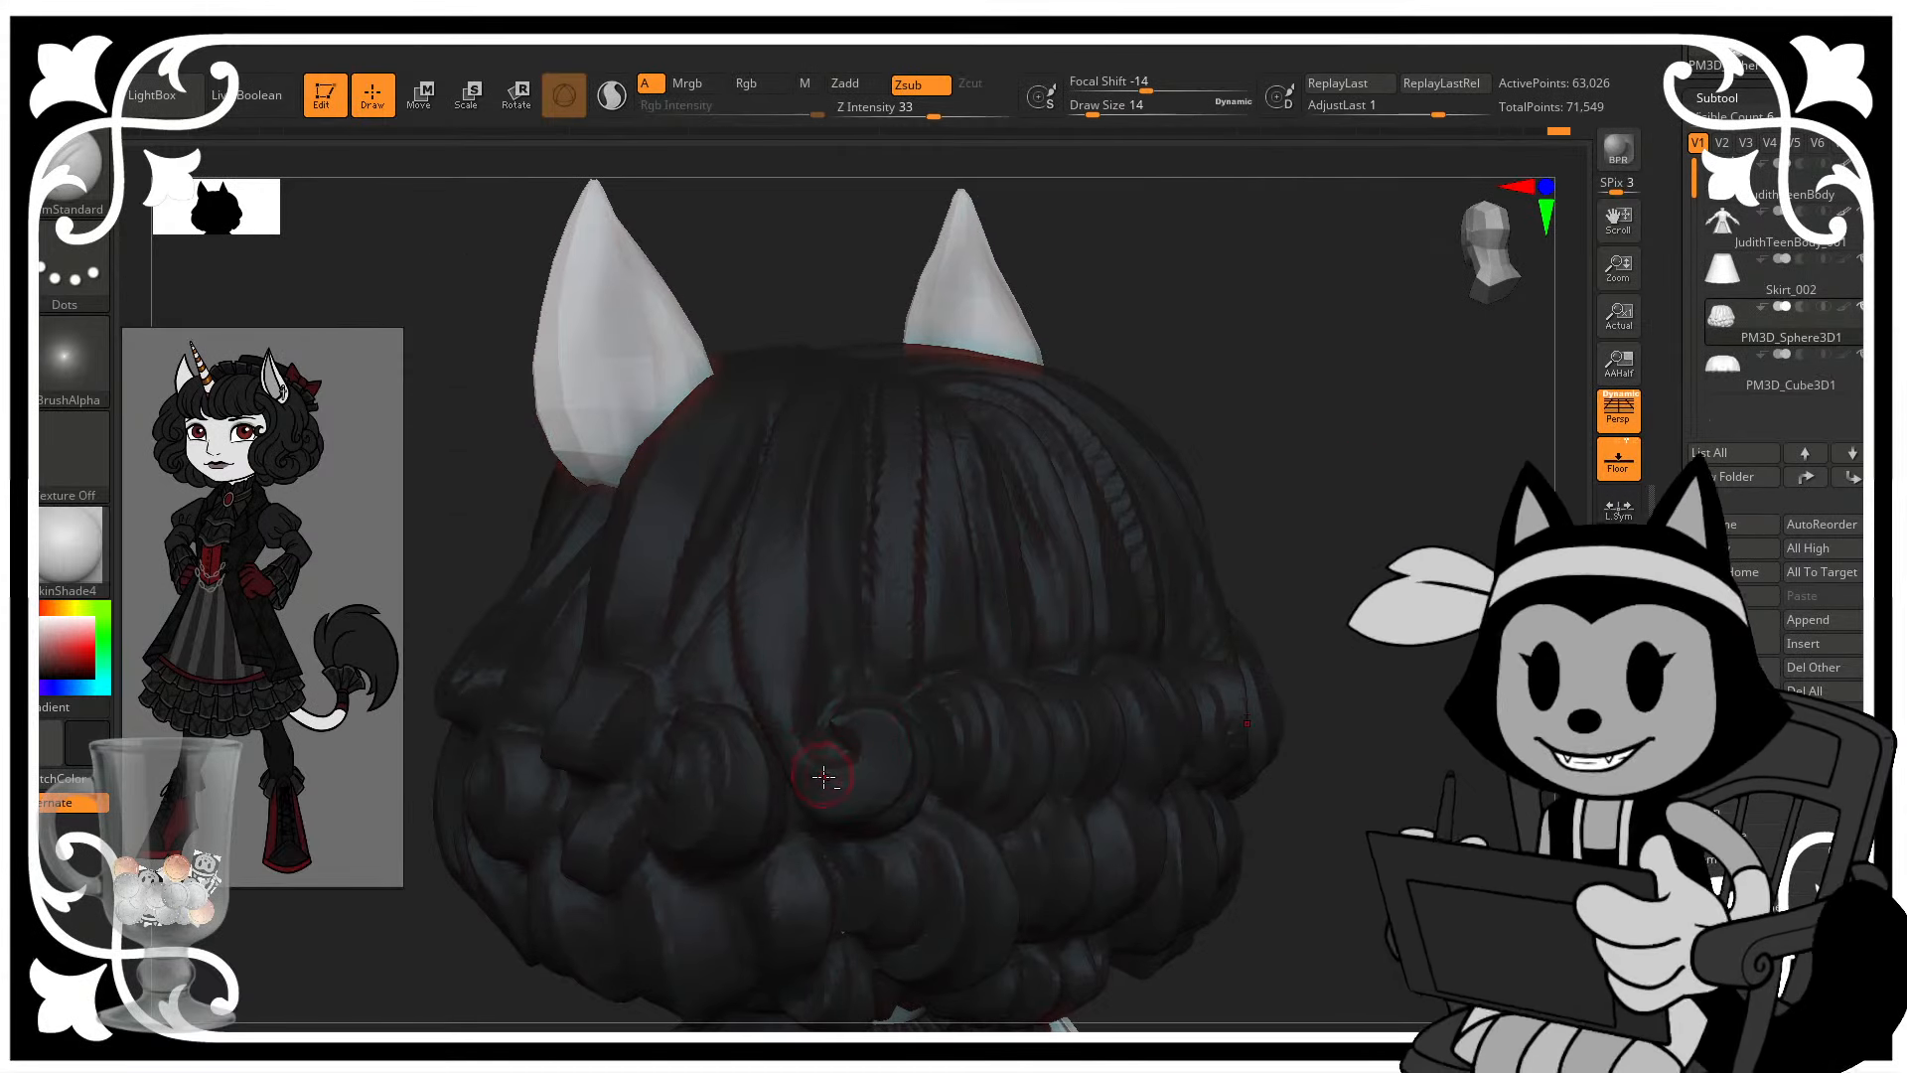
{"action": "left_click_drag", "start_coordinate": [1142, 301], "coordinate": [1060, 349]}
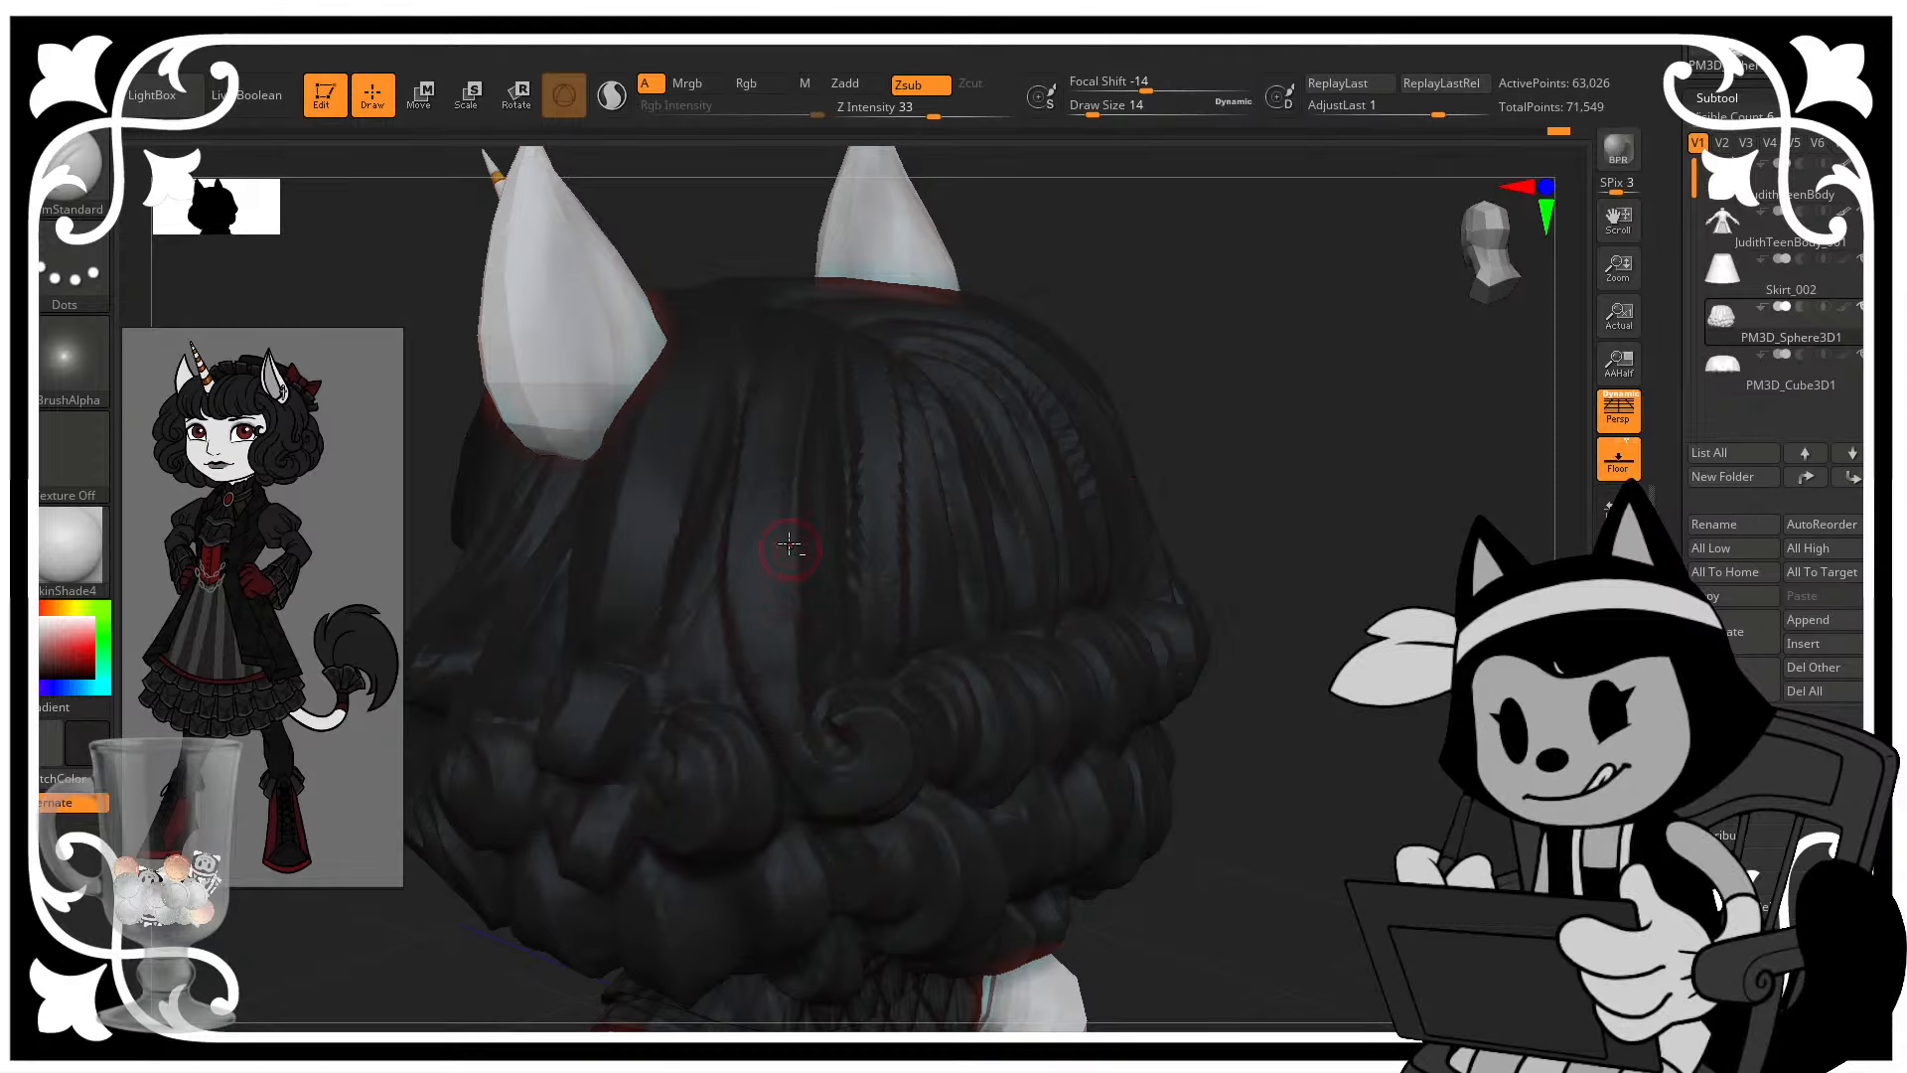
{"action": "left_click_drag", "start_coordinate": [1217, 402], "coordinate": [1235, 336]}
{"action": "left_click_drag", "start_coordinate": [1024, 443], "coordinate": [744, 646]}
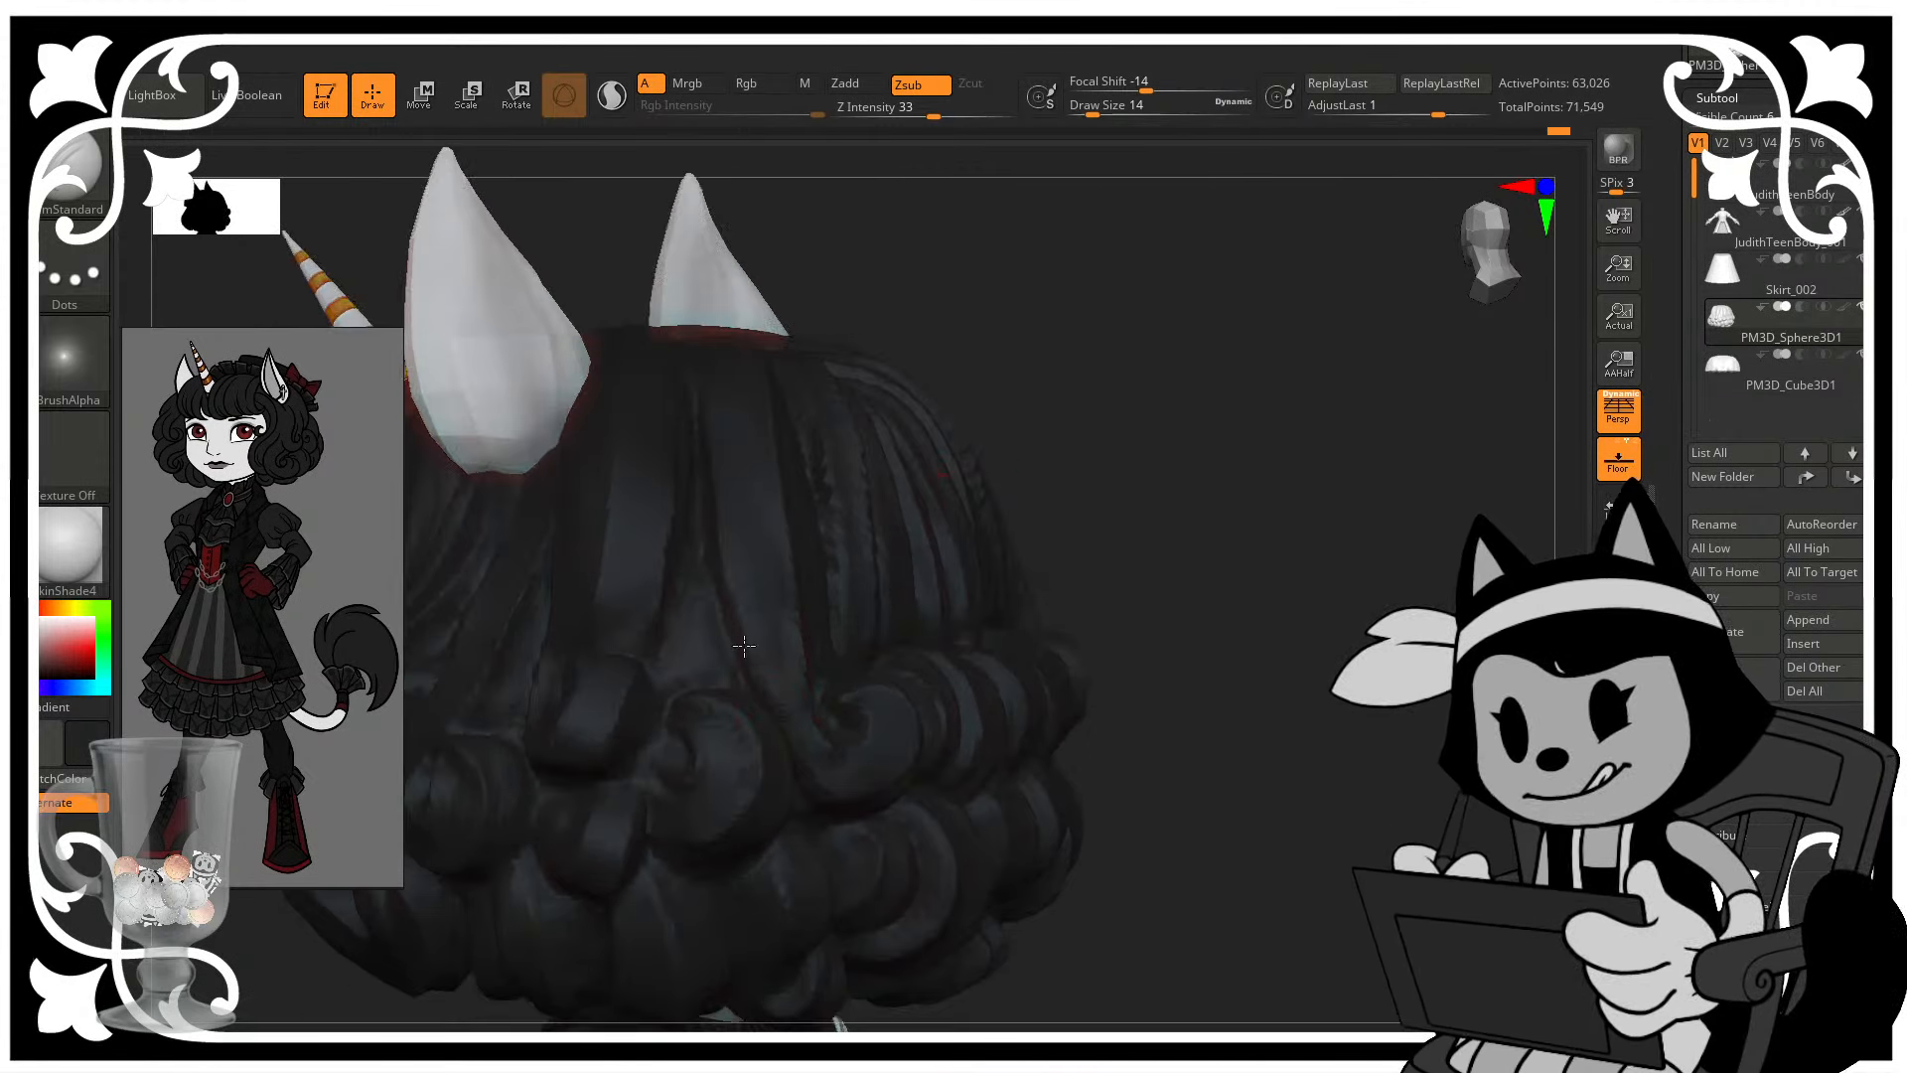
{"action": "left_click_drag", "start_coordinate": [1016, 307], "coordinate": [1053, 417]}
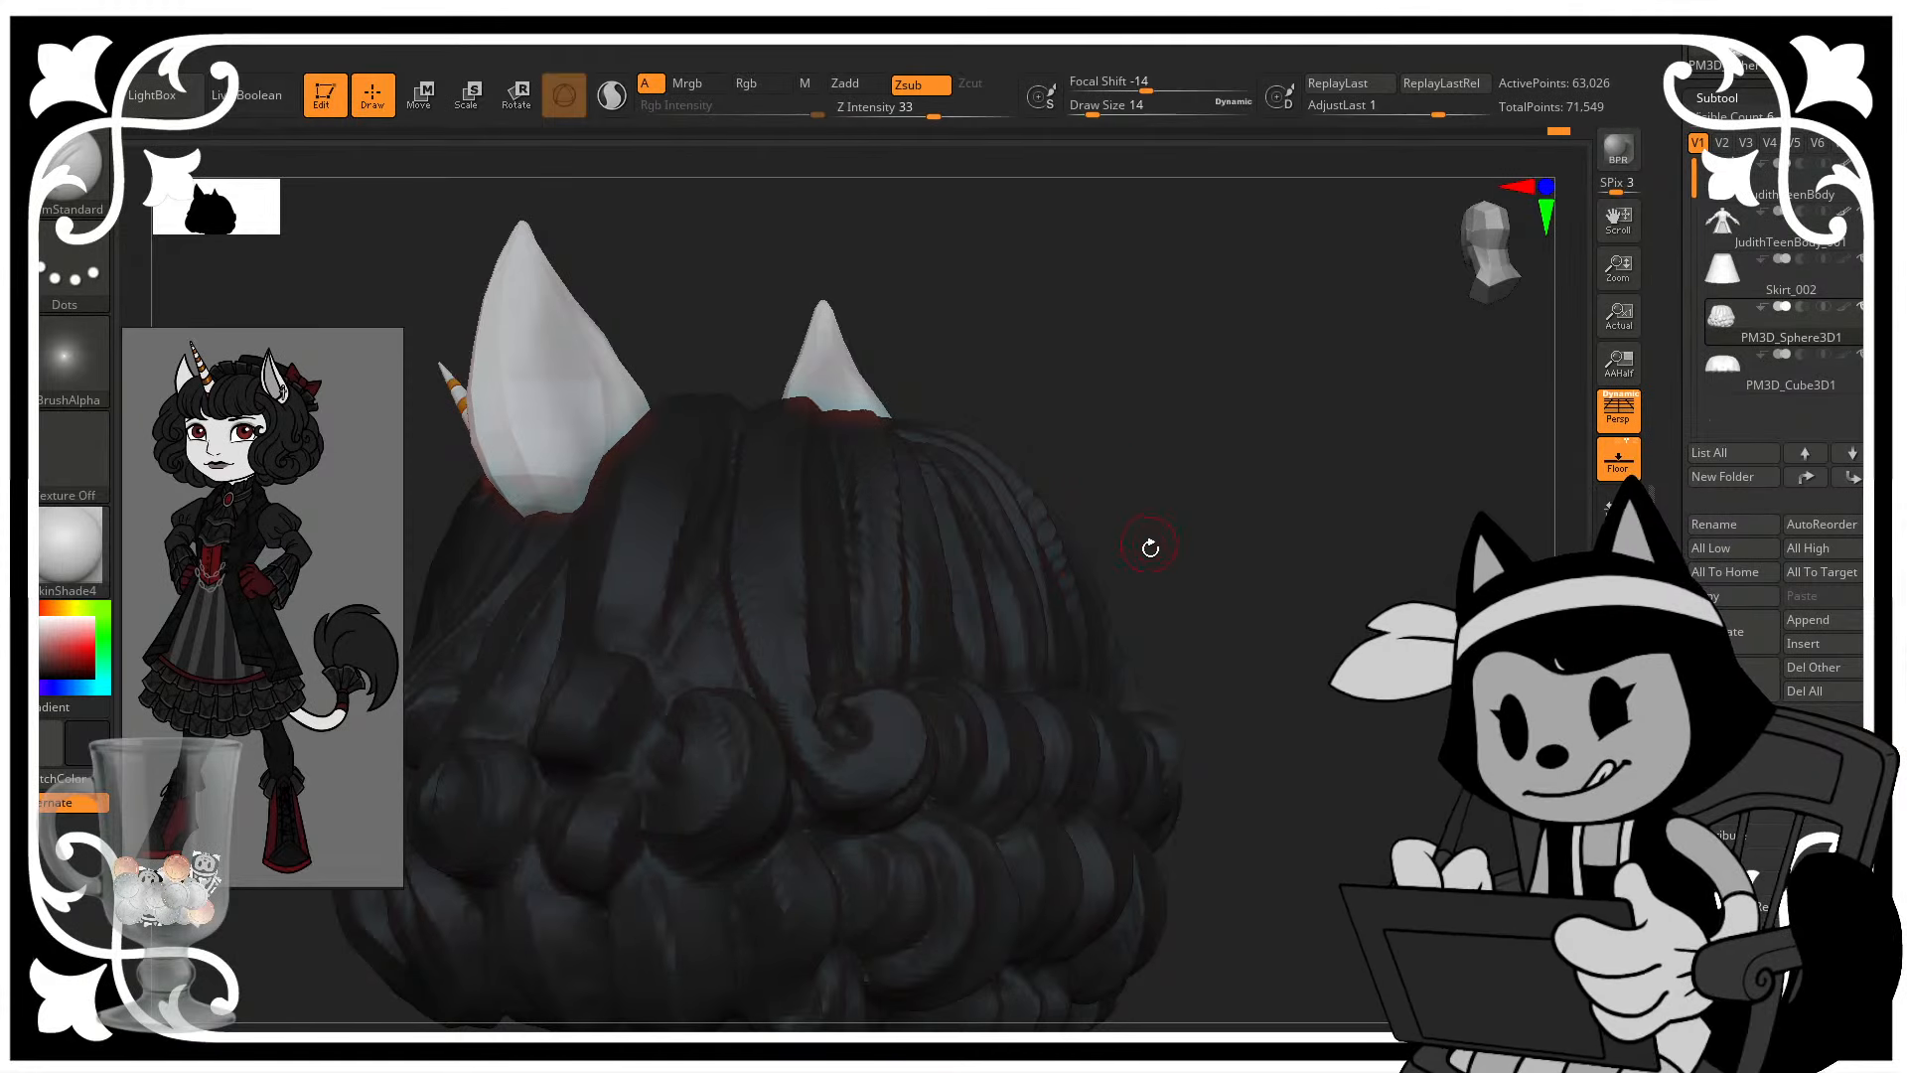
- Refine the lower edge of the spiral curl with the Move brush at draw size 26
{"action": "key", "text": "b"}
{"action": "key", "text": "m"}
{"action": "key", "text": "v"}
{"action": "left_click_drag", "start_coordinate": [1267, 462], "coordinate": [1250, 505]}
{"action": "left_click_drag", "start_coordinate": [832, 804], "coordinate": [839, 781]}
{"action": "mouse_move", "coordinate": [1296, 544]}
{"action": "left_mouse_down"}
{"action": "mouse_move", "coordinate": [1269, 555]}
{"action": "mouse_move", "coordinate": [1264, 618]}
{"action": "left_mouse_up"}
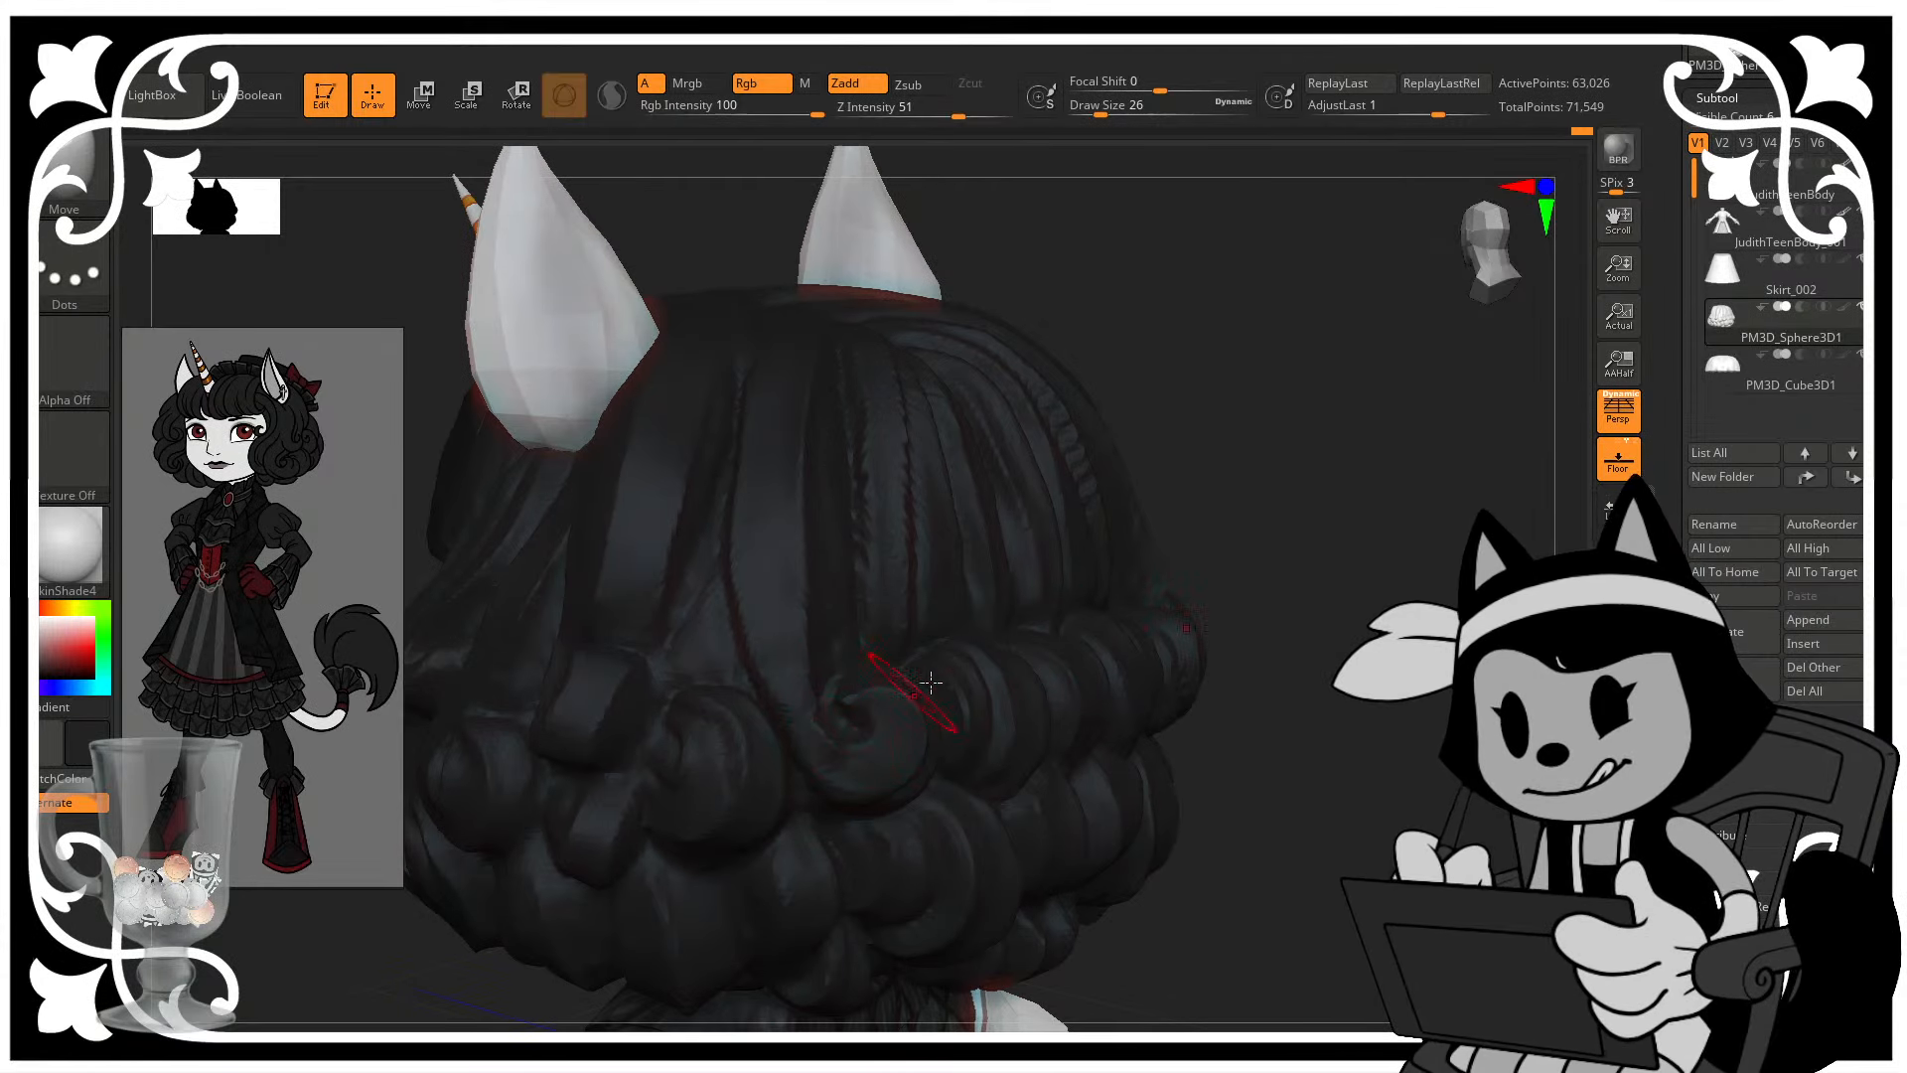
- Flatten the surface of the spiral curl with the TrimDynamic brush at draw size 26
{"action": "key", "text": "b"}
{"action": "key", "text": "t"}
{"action": "key", "text": "d"}
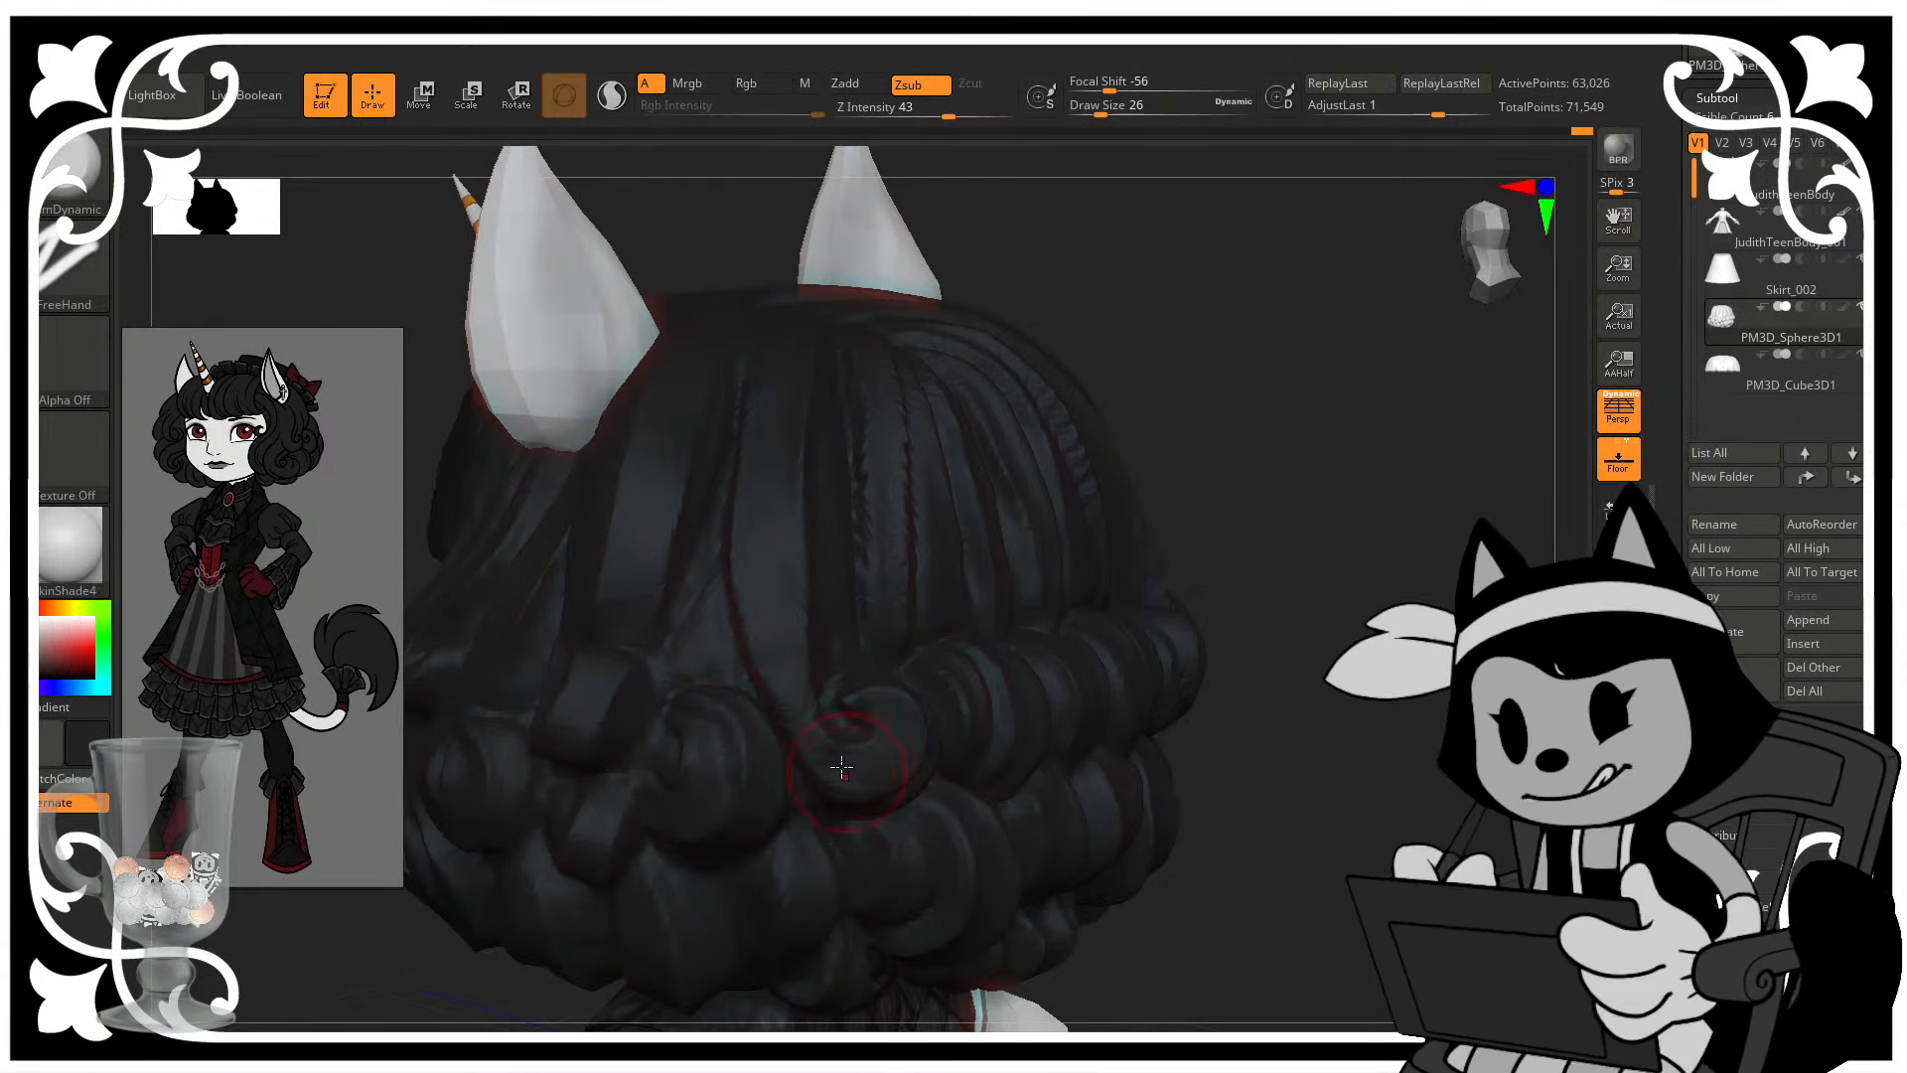
{"action": "left_click_drag", "start_coordinate": [841, 768], "coordinate": [851, 769]}
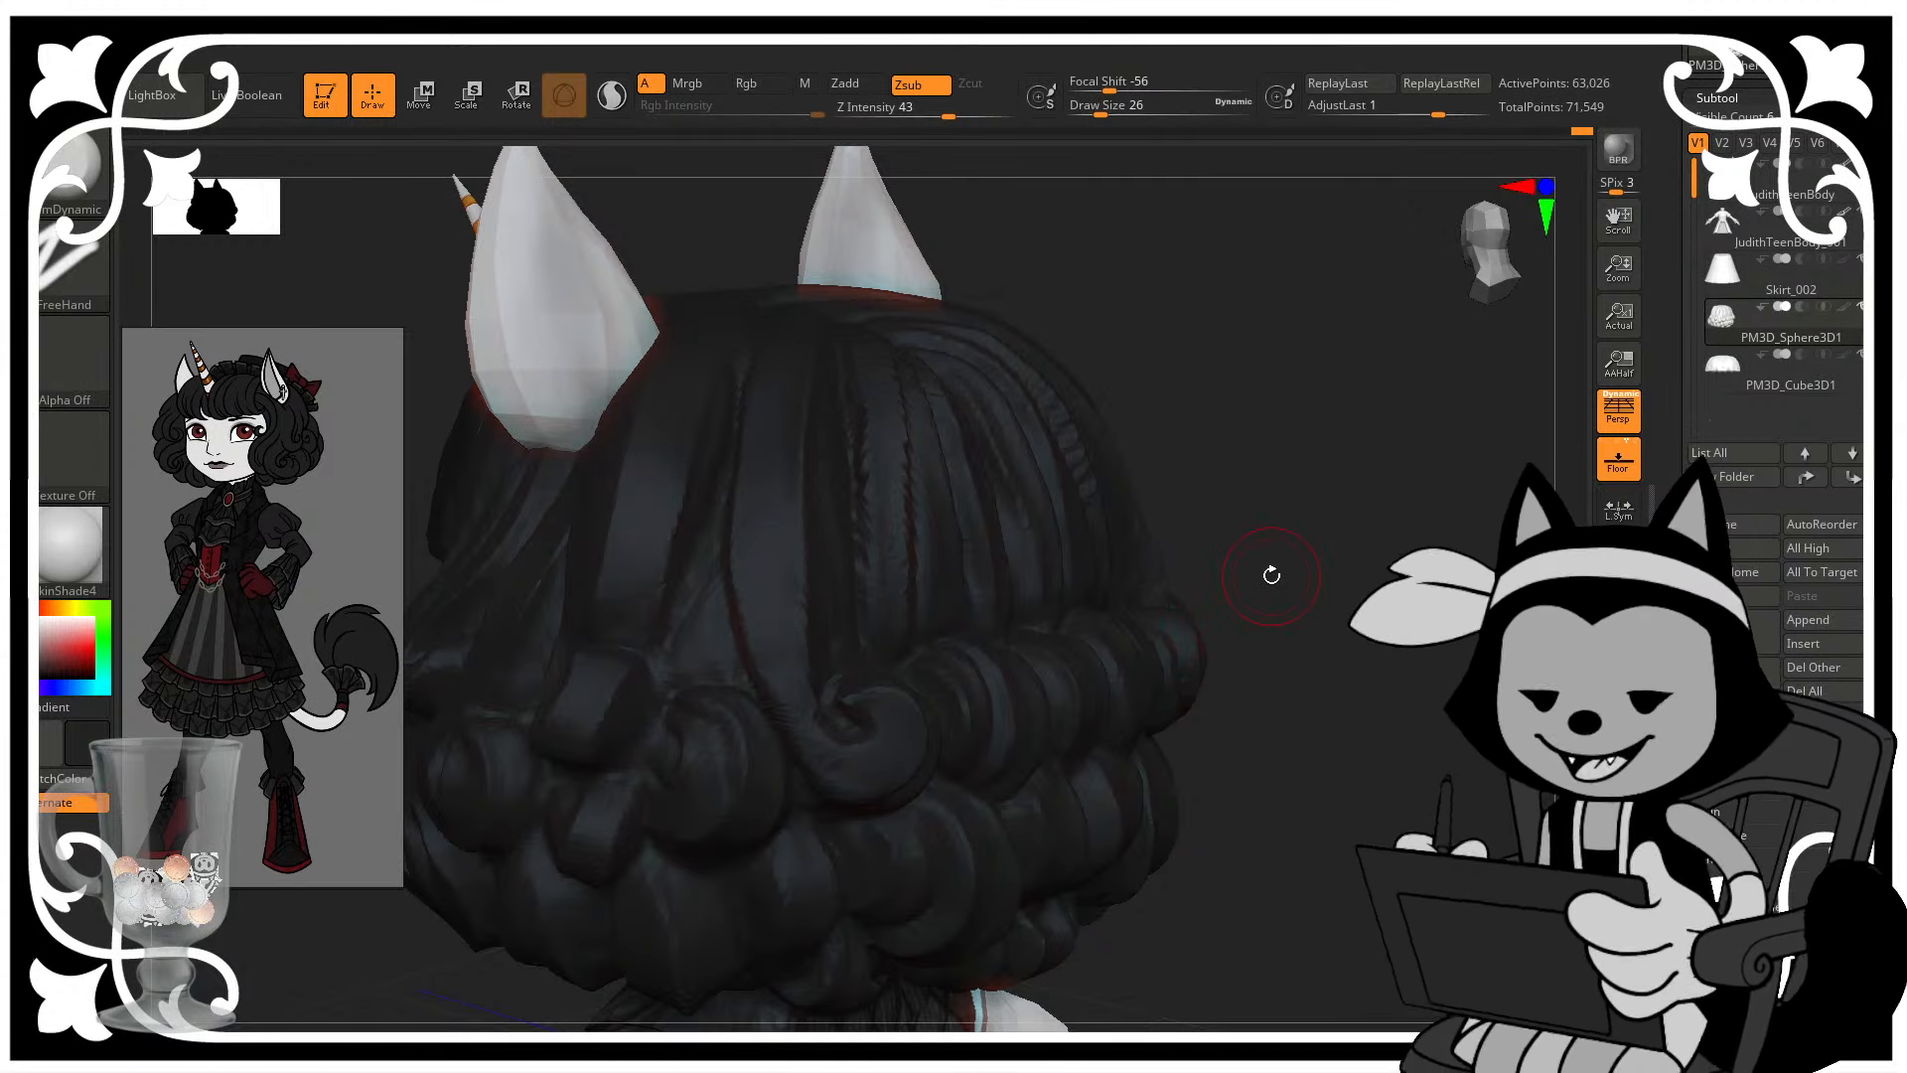
- Reshape the strands above the spiral curl and the back hair's outline with the Move brush, raising its draw size to 34
{"action": "mouse_move", "coordinate": [1470, 636]}
{"action": "left_mouse_down", "text": "alt"}
{"action": "mouse_move", "coordinate": [1450, 556]}
{"action": "mouse_move", "coordinate": [1281, 656]}
{"action": "mouse_move", "coordinate": [1342, 665]}
{"action": "mouse_move", "coordinate": [1401, 635]}
{"action": "mouse_move", "coordinate": [1451, 685]}
{"action": "left_mouse_up", "text": "alt"}
{"action": "key", "text": "b"}
{"action": "key", "text": "m"}
{"action": "key", "text": "v"}
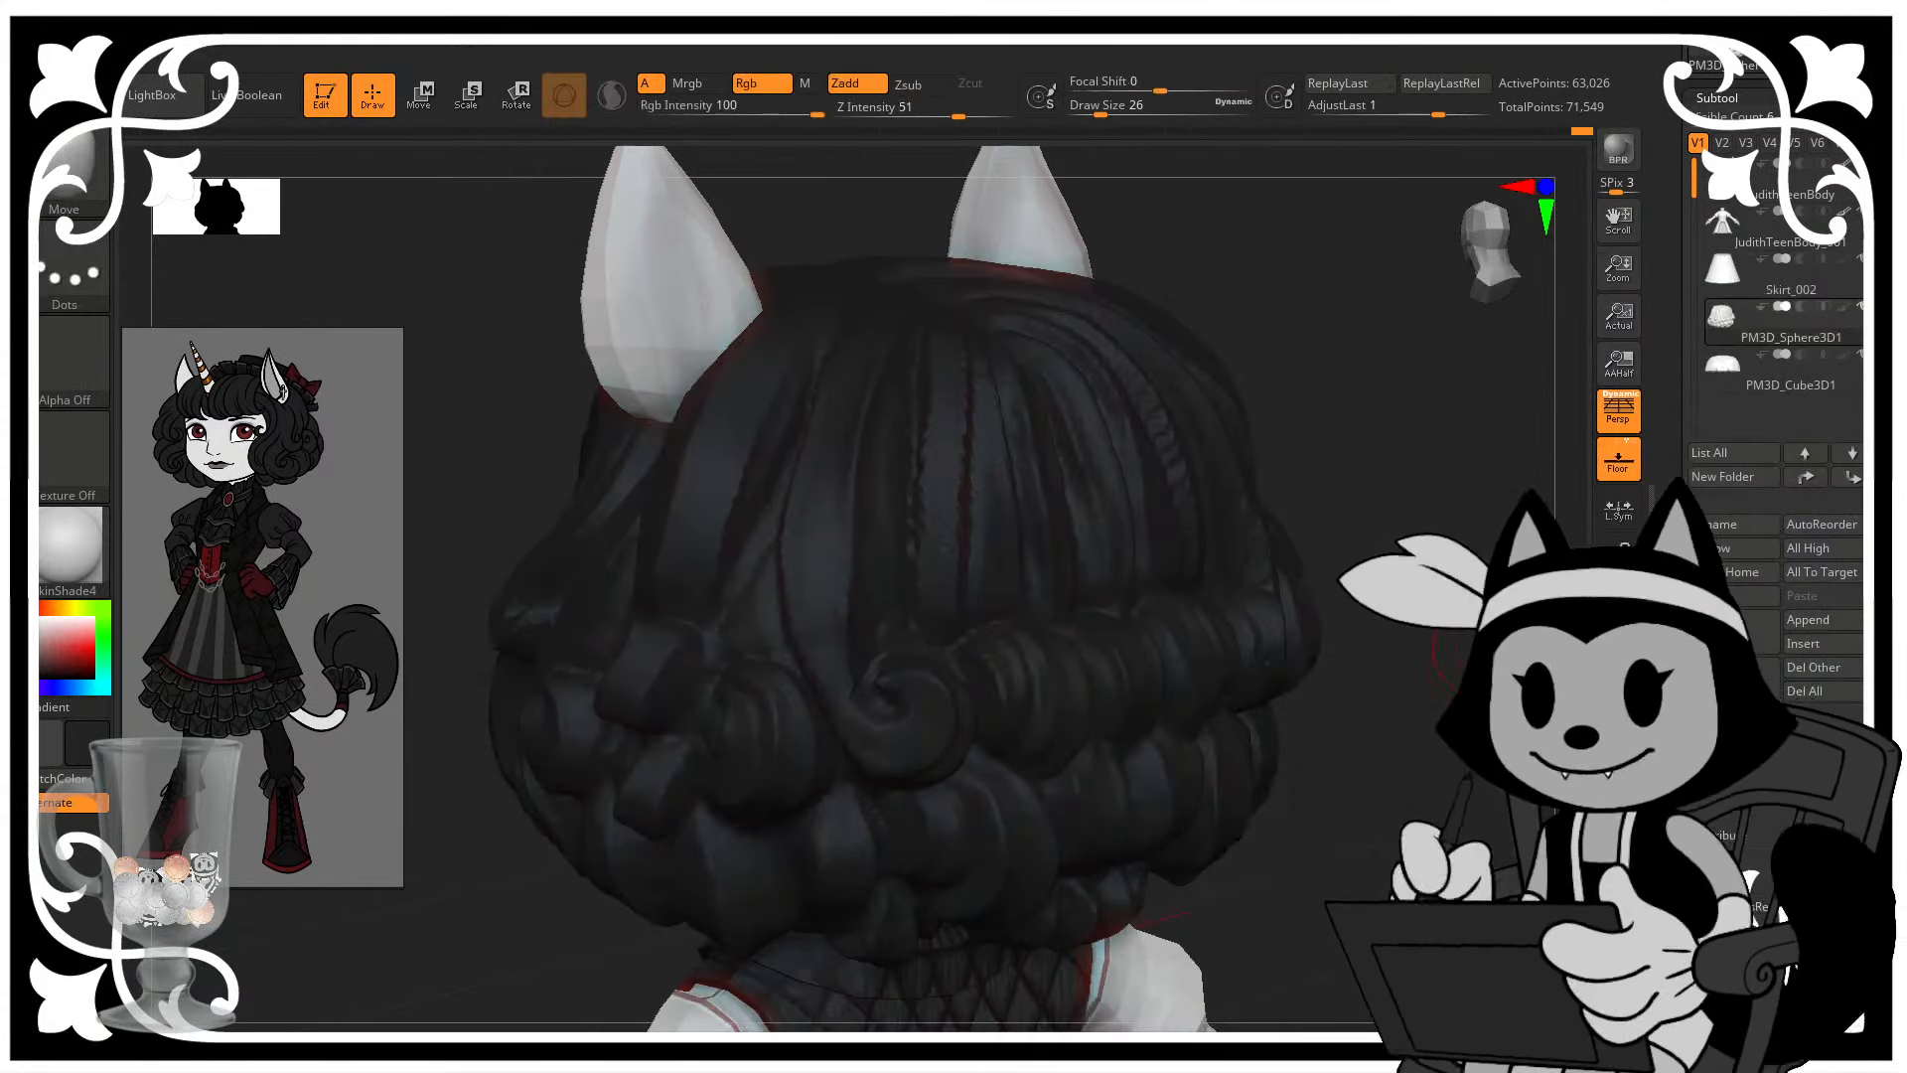
{"action": "left_click_drag", "start_coordinate": [874, 646], "coordinate": [944, 626]}
{"action": "left_click_drag", "start_coordinate": [943, 626], "coordinate": [1308, 578], "text": "alt"}
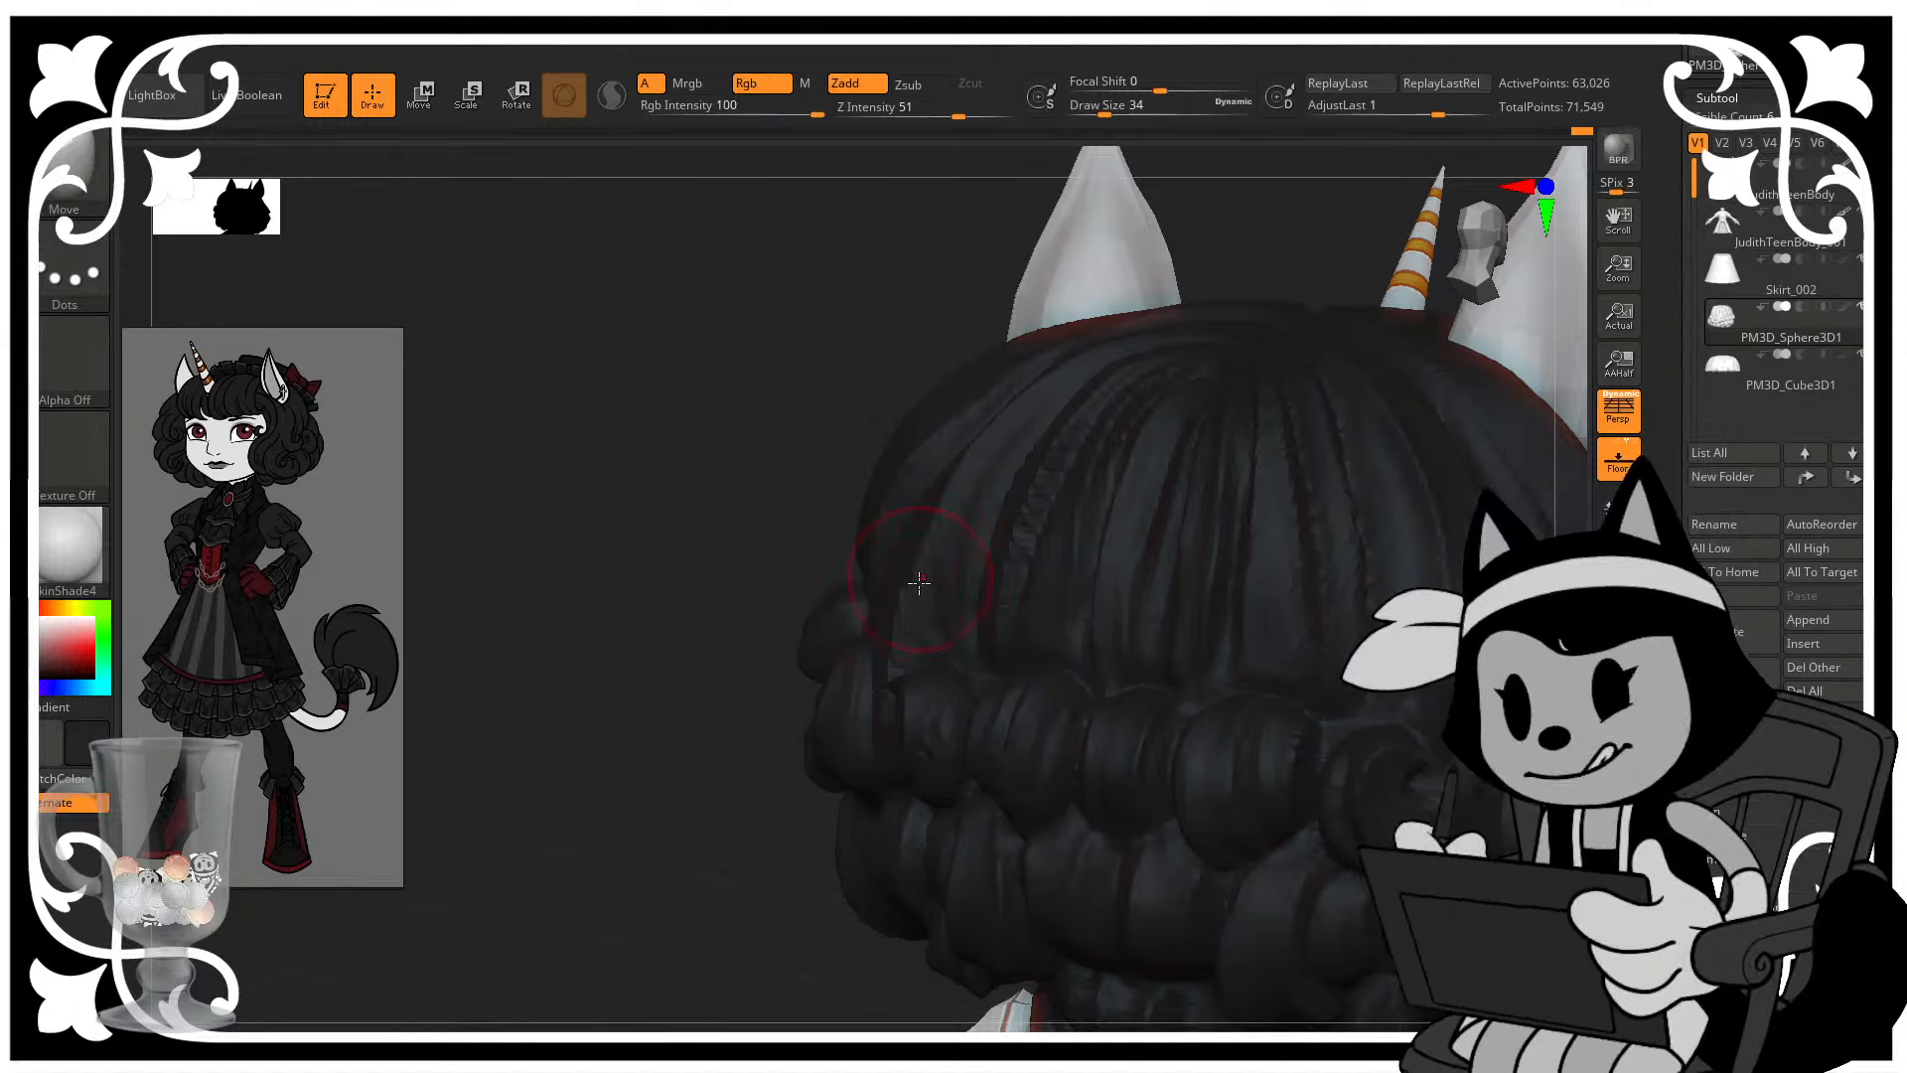
{"action": "left_click_drag", "start_coordinate": [745, 605], "coordinate": [1491, 456]}
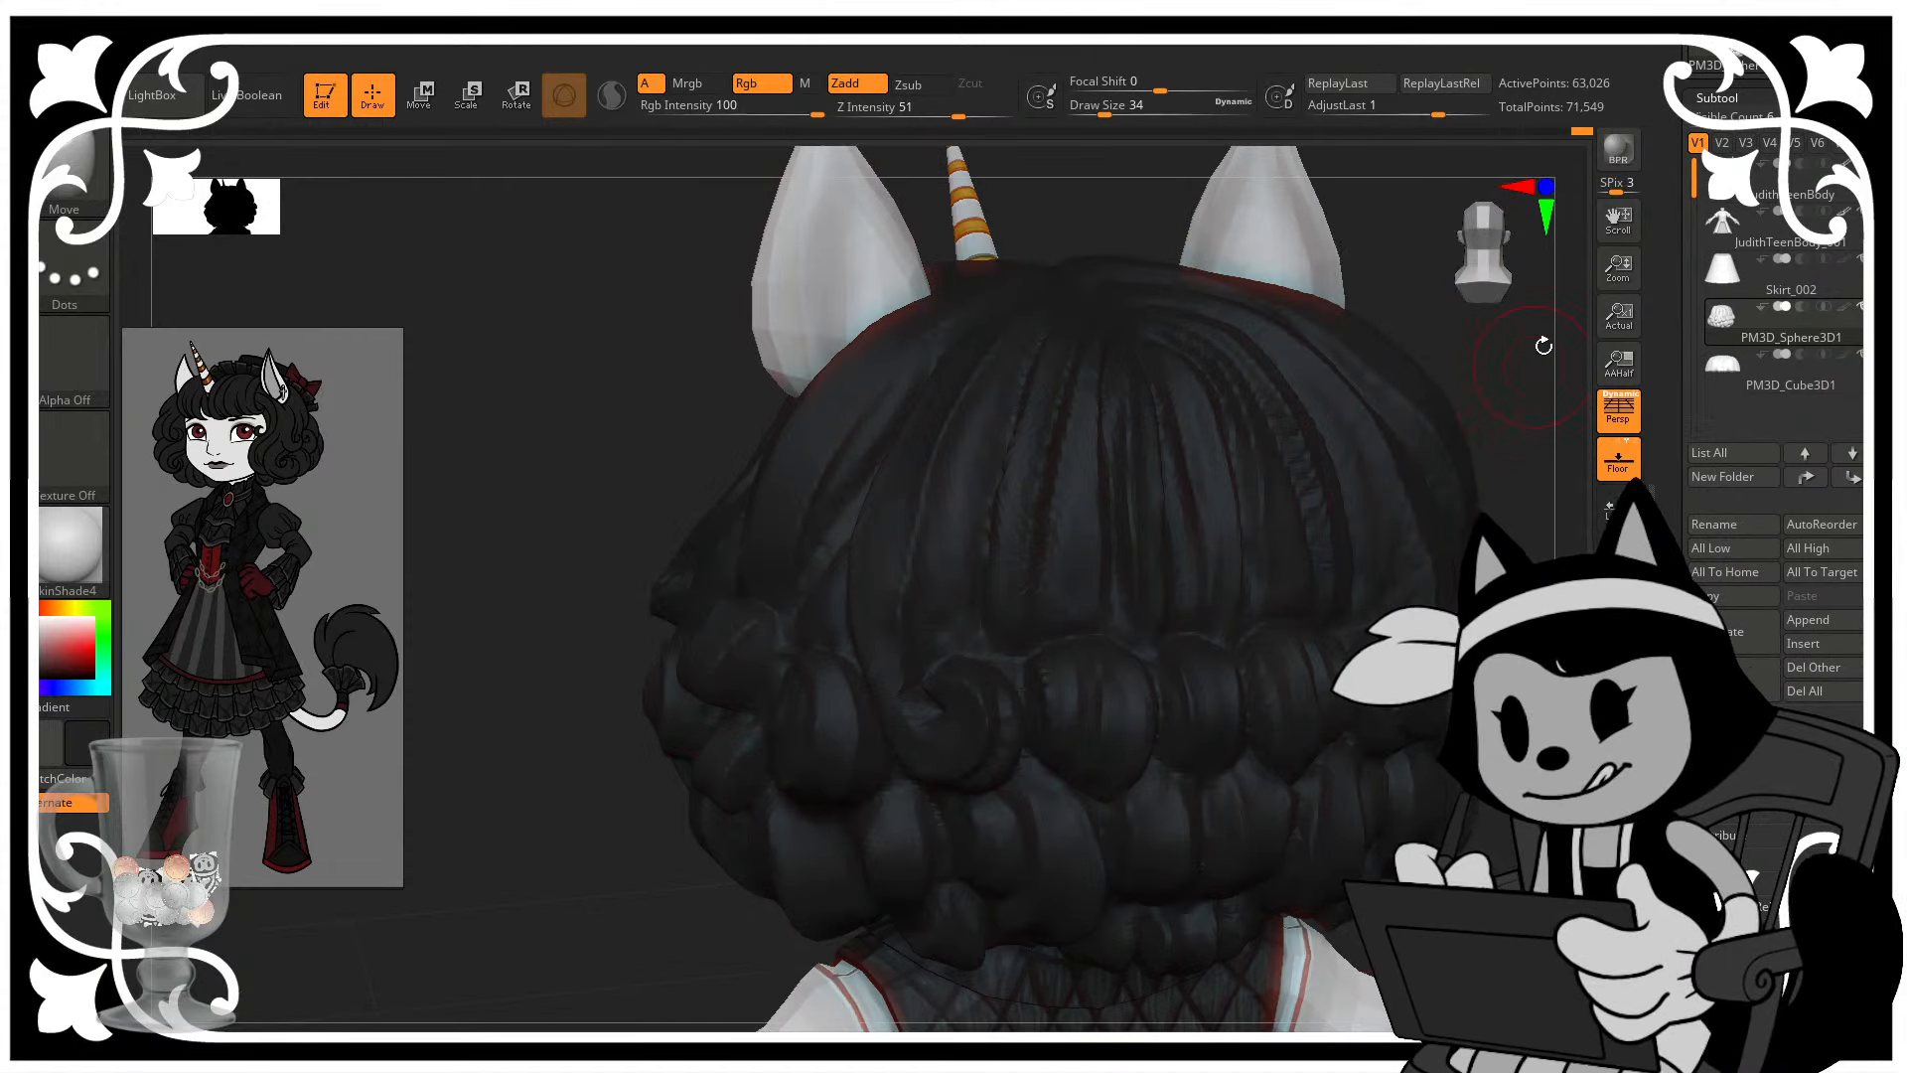
- Carve the groove along the strand running down behind the ear with the DamStandard brush at draw size 14
{"action": "mouse_move", "coordinate": [1521, 370]}
{"action": "left_mouse_down"}
{"action": "mouse_move", "coordinate": [1541, 374]}
{"action": "mouse_move", "coordinate": [1525, 427]}
{"action": "mouse_move", "coordinate": [1471, 497]}
{"action": "mouse_move", "coordinate": [1221, 600]}
{"action": "left_mouse_up"}
{"action": "key", "text": "b"}
{"action": "key", "text": "d"}
{"action": "key", "text": "s"}
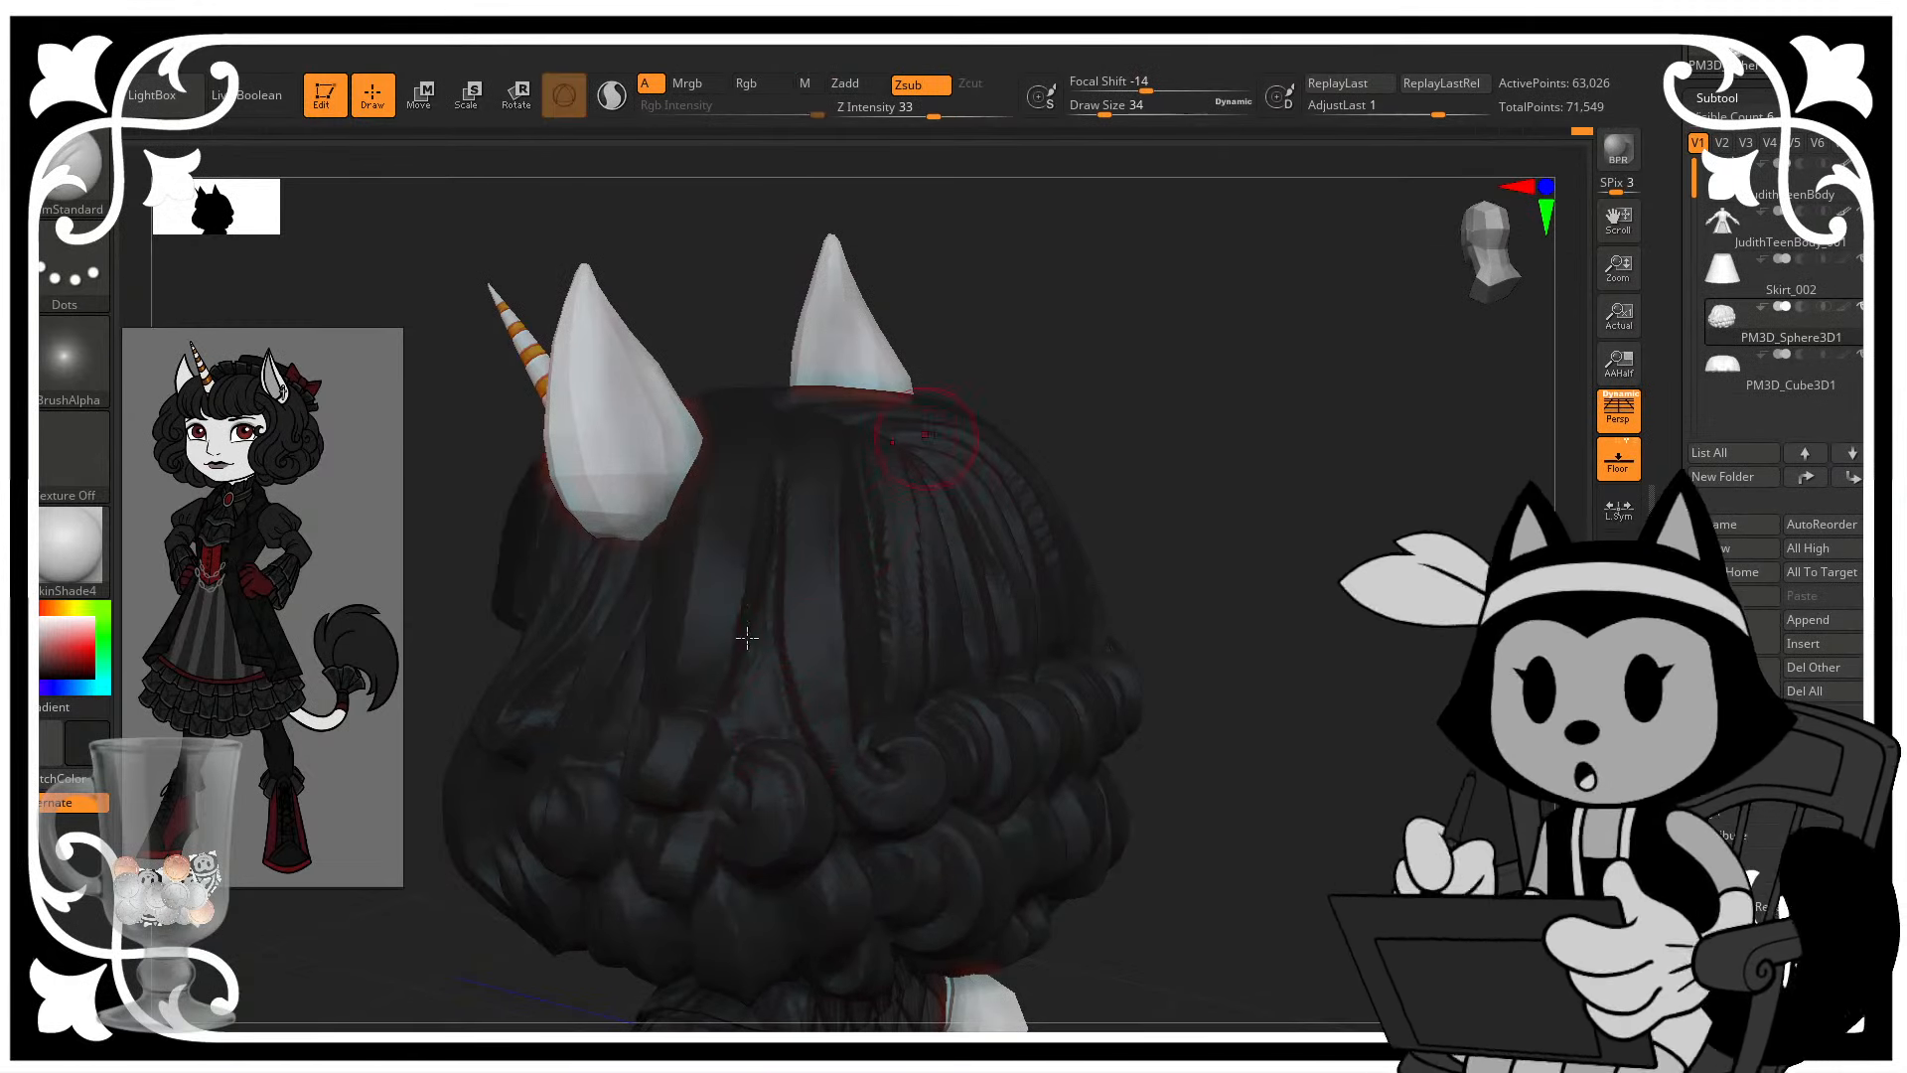
{"action": "key", "text": "bracketleft"}
{"action": "key", "text": "bracketleft"}
{"action": "left_click_drag", "start_coordinate": [762, 602], "coordinate": [728, 734]}
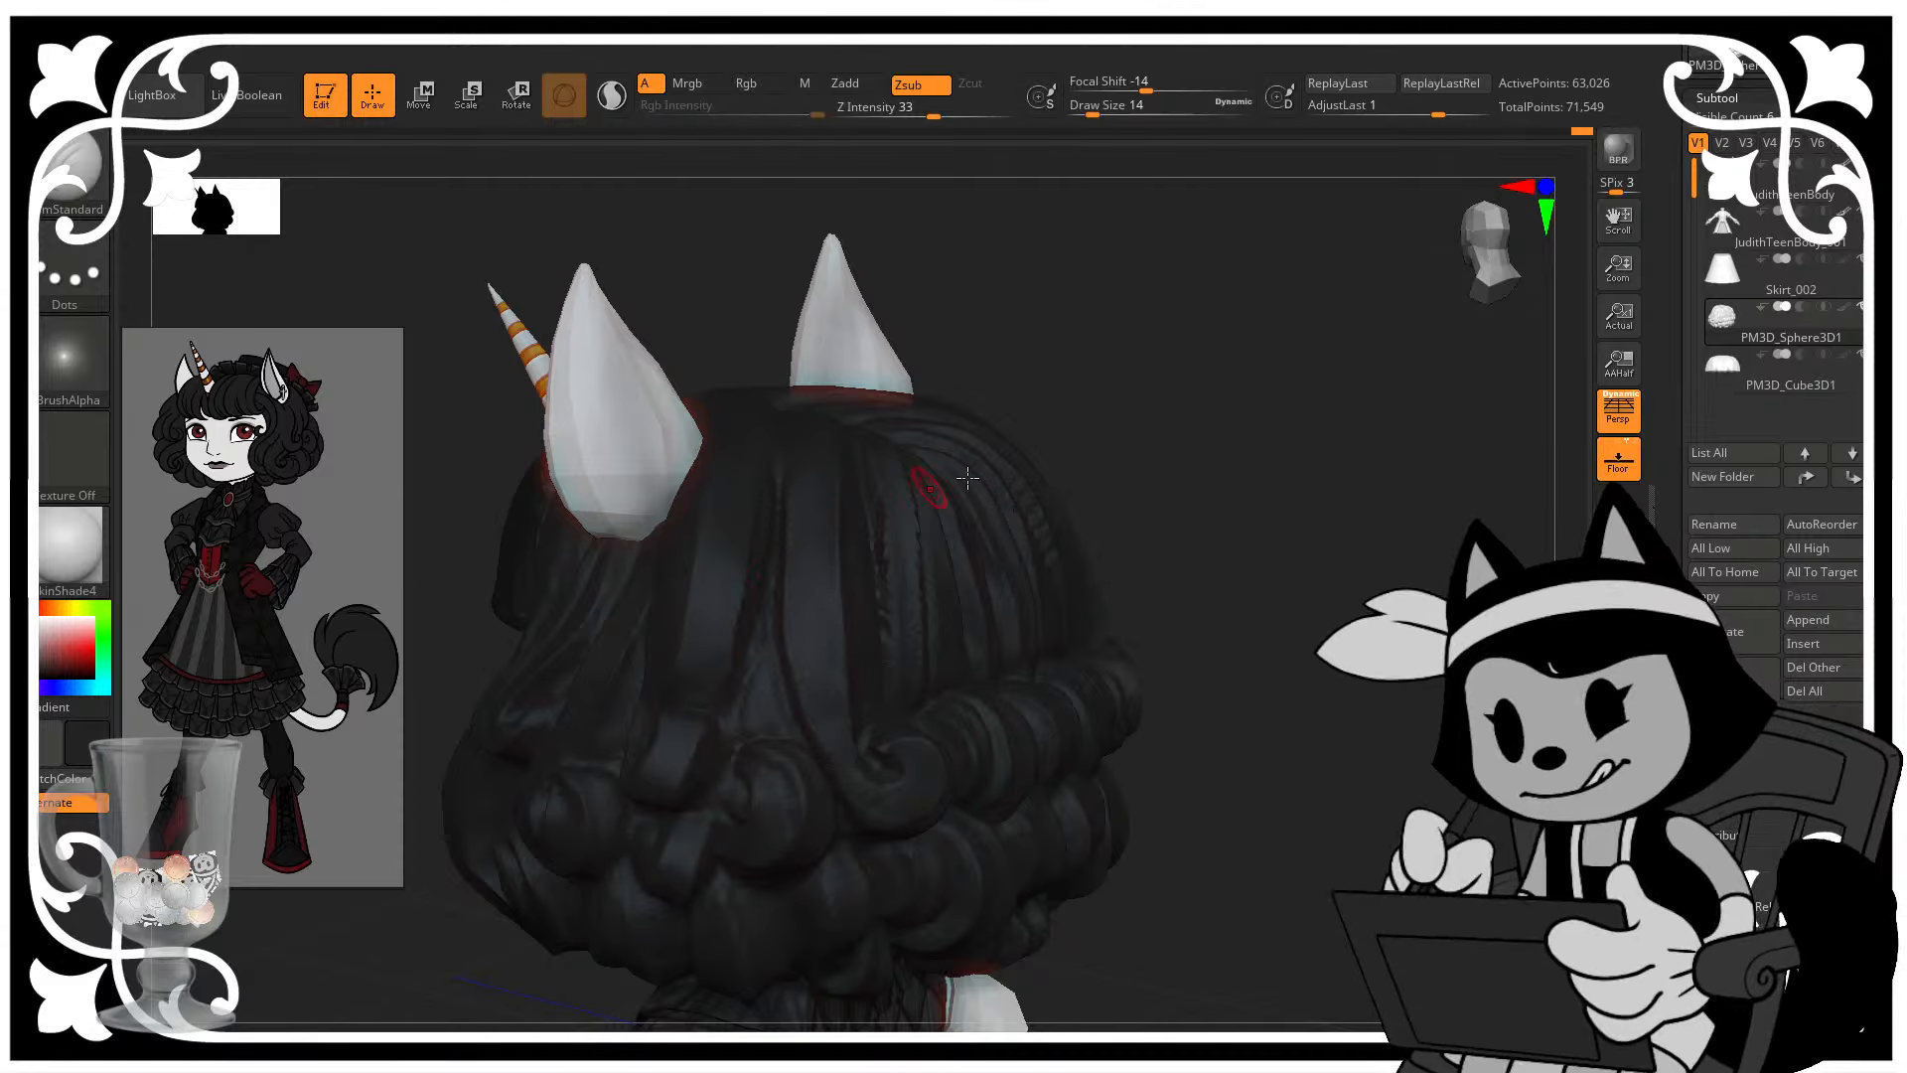
- Adjust the back strand above the spiral curl with the Move brush at draw size 34
{"action": "left_click_drag", "start_coordinate": [1192, 516], "coordinate": [1261, 457], "text": "alt"}
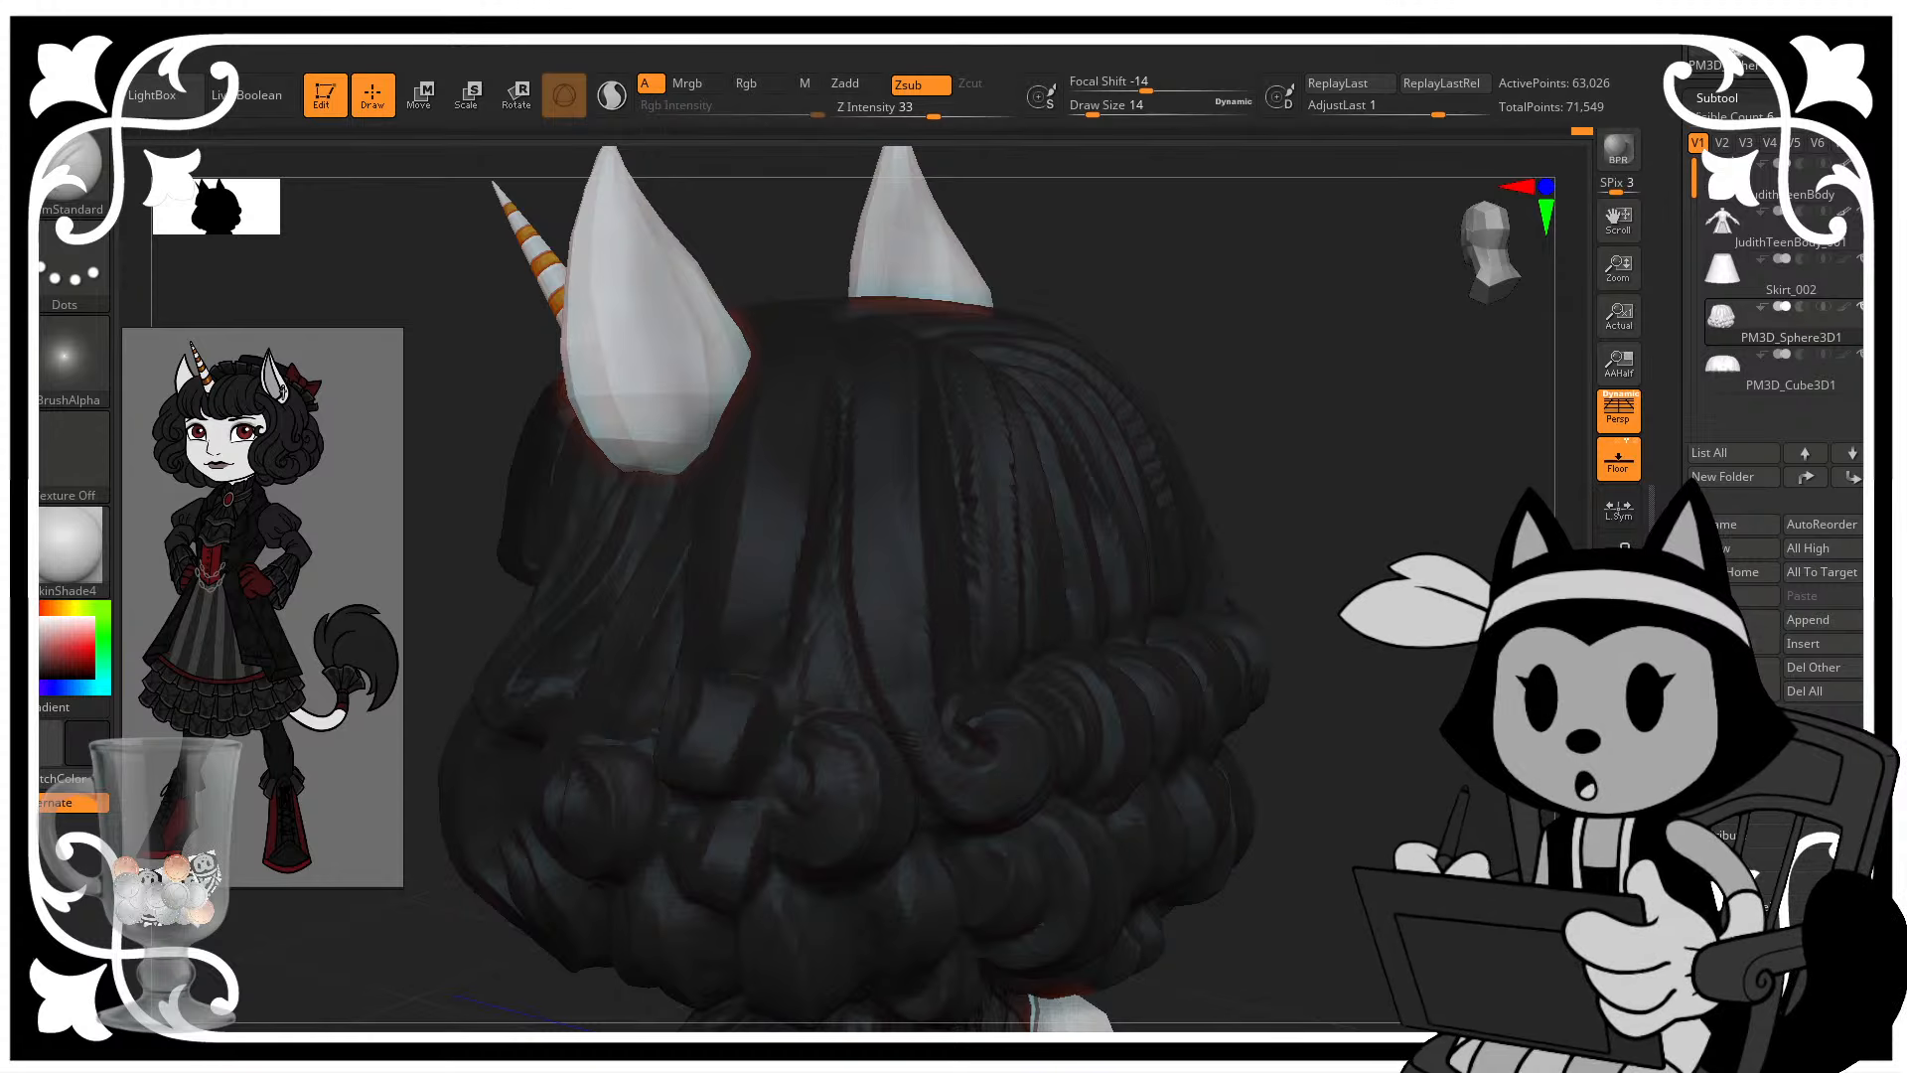
{"action": "left_click_drag", "start_coordinate": [1371, 477], "coordinate": [1416, 527], "text": "alt"}
{"action": "left_click_drag", "start_coordinate": [1241, 537], "coordinate": [1471, 581], "text": "alt"}
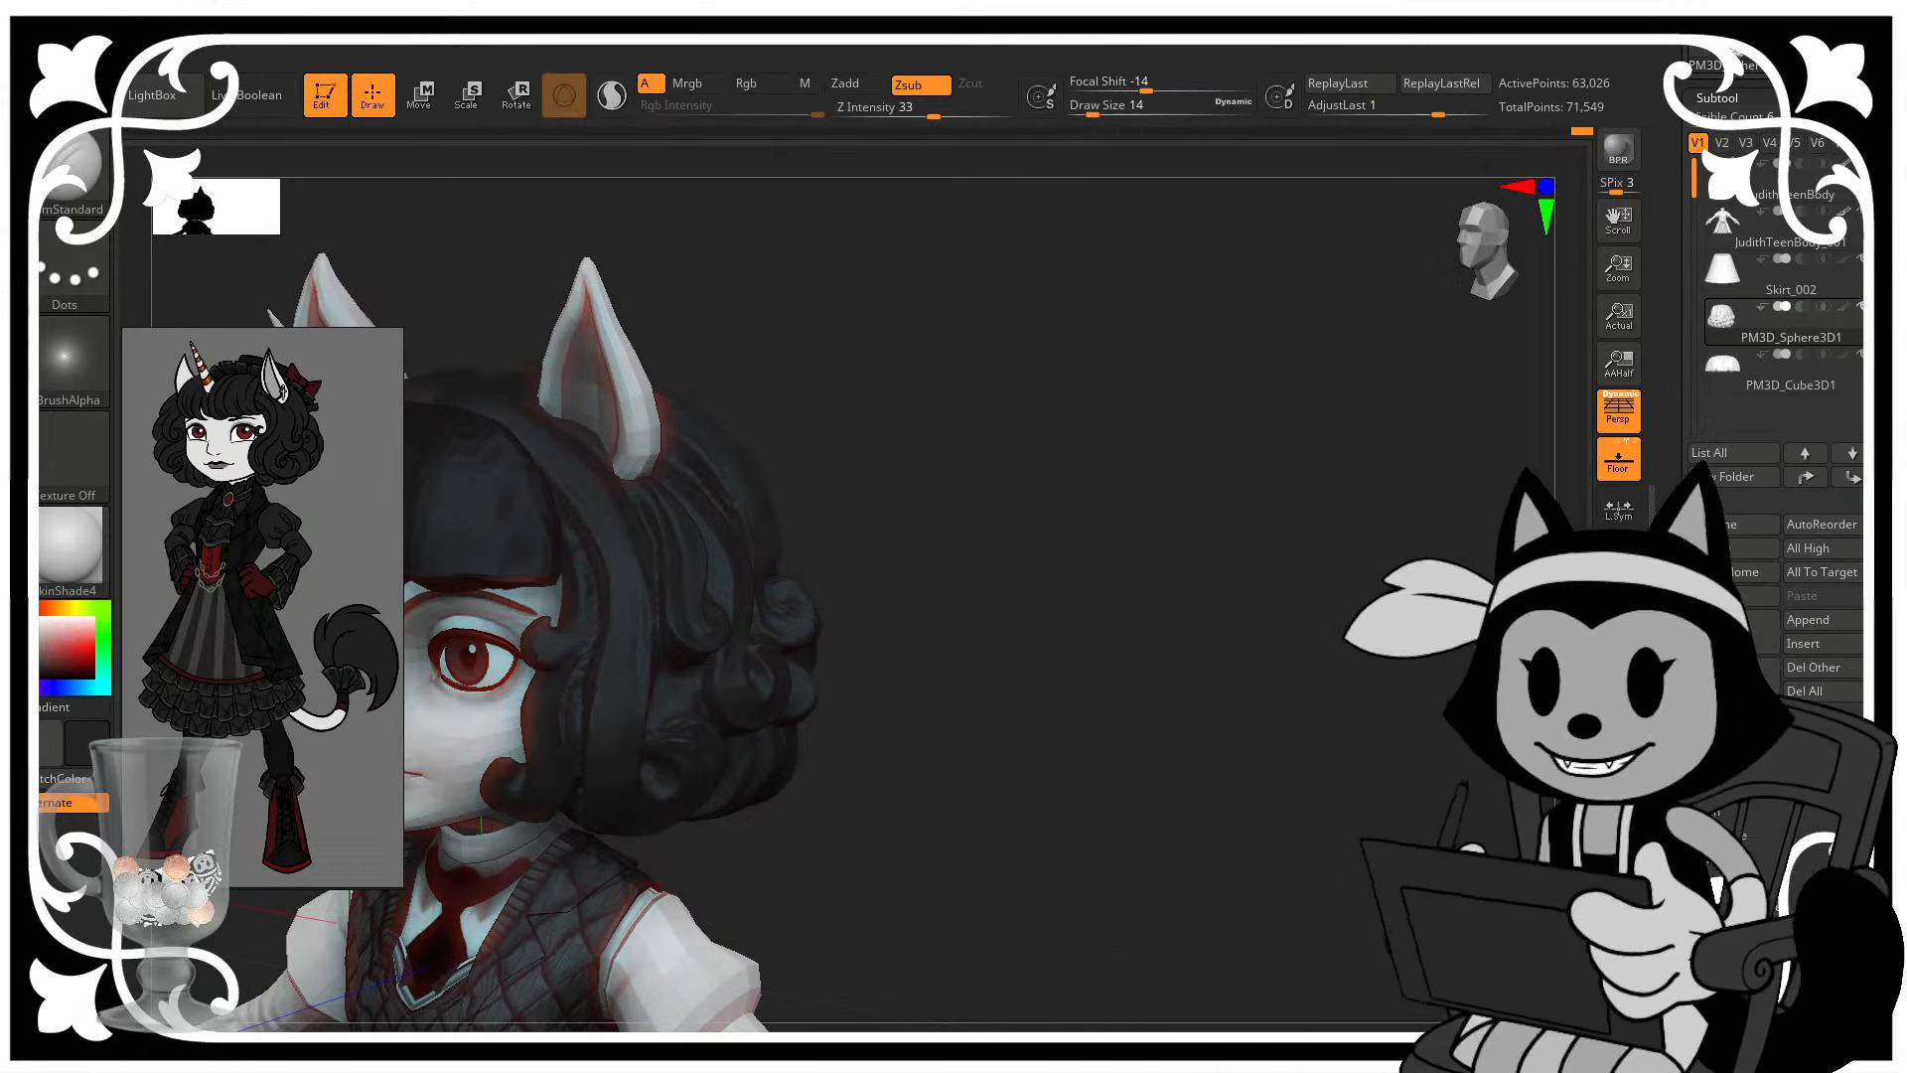
{"action": "left_click_drag", "start_coordinate": [1291, 596], "coordinate": [1440, 556], "text": "alt"}
{"action": "left_click_drag", "start_coordinate": [1520, 636], "coordinate": [1380, 666]}
{"action": "mouse_move", "coordinate": [1390, 596]}
{"action": "left_mouse_down", "text": "alt"}
{"action": "mouse_move", "coordinate": [1251, 644]}
{"action": "mouse_move", "coordinate": [1381, 596]}
{"action": "mouse_move", "coordinate": [1291, 651]}
{"action": "mouse_move", "coordinate": [1310, 709]}
{"action": "left_mouse_up", "text": "alt"}
{"action": "key", "text": "b"}
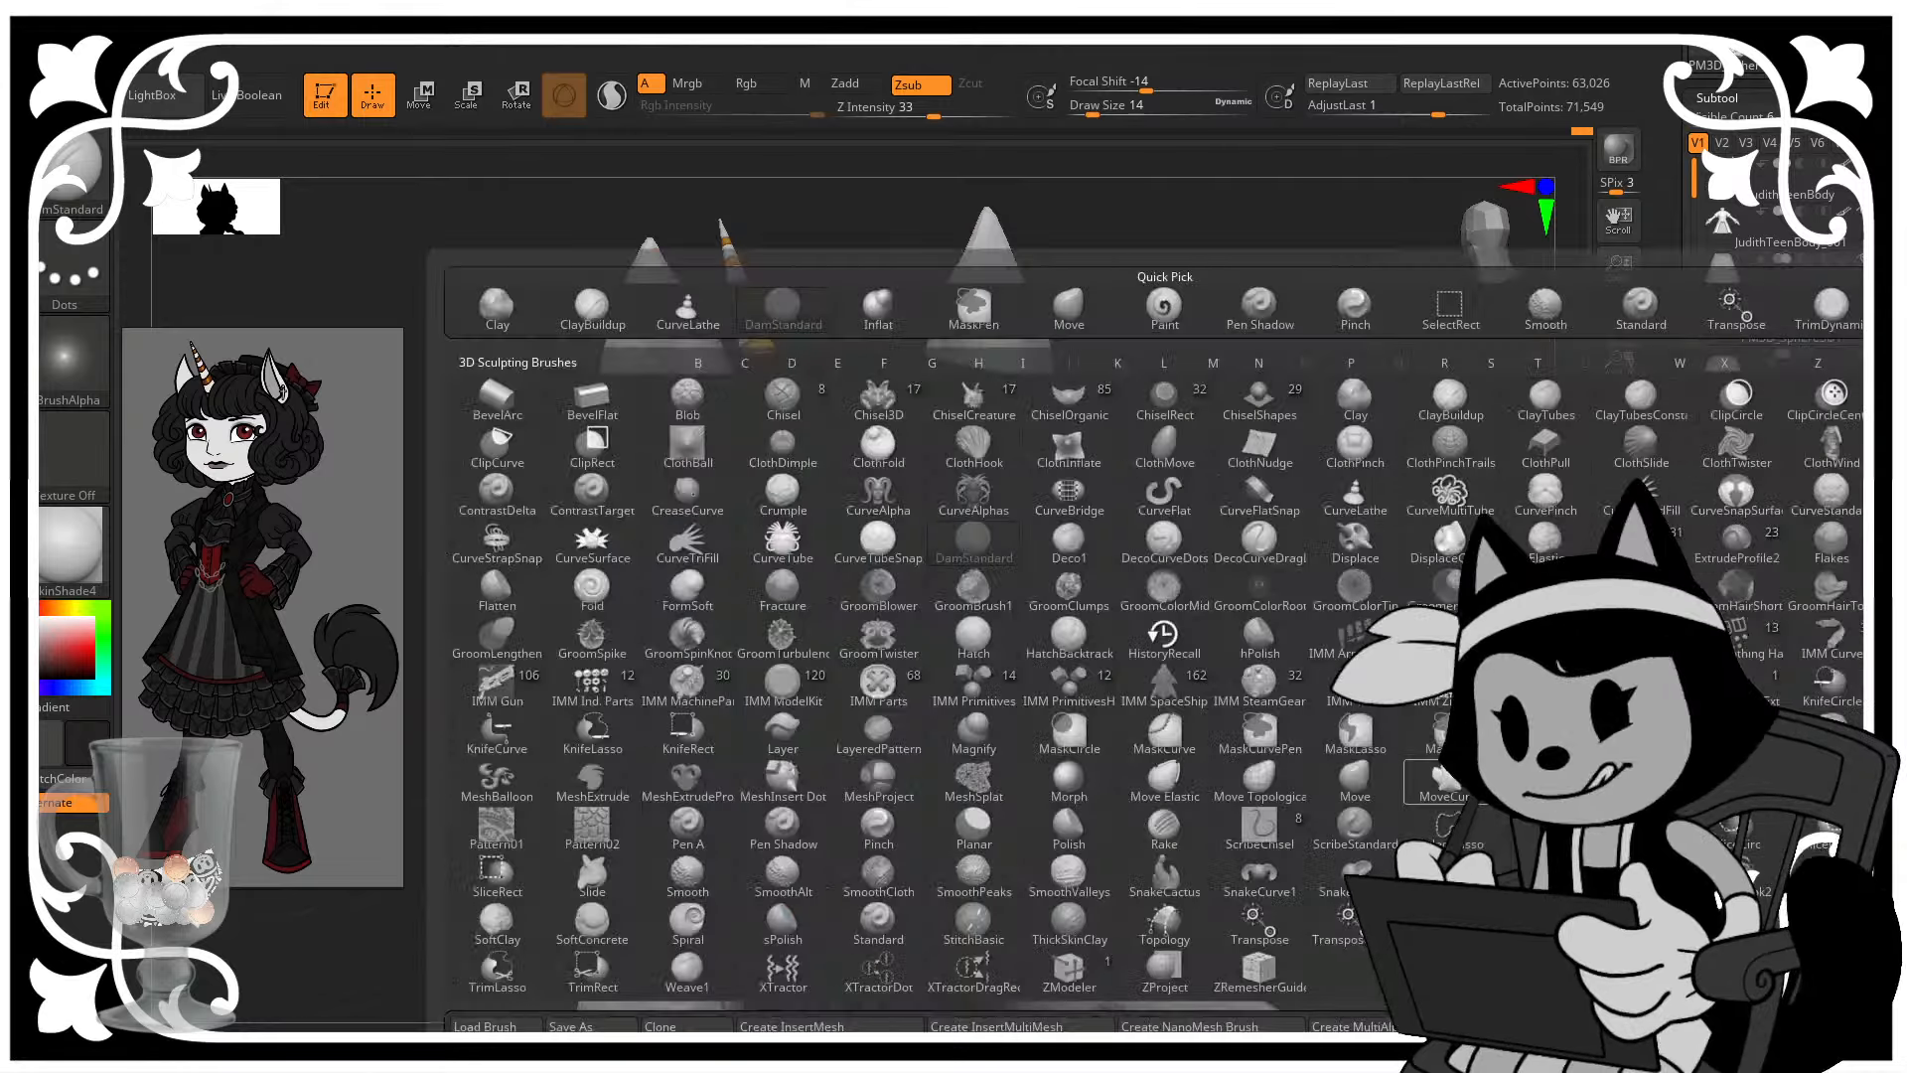
{"action": "key", "text": "m"}
{"action": "key", "text": "v"}
{"action": "left_click_drag", "start_coordinate": [764, 606], "coordinate": [790, 571]}
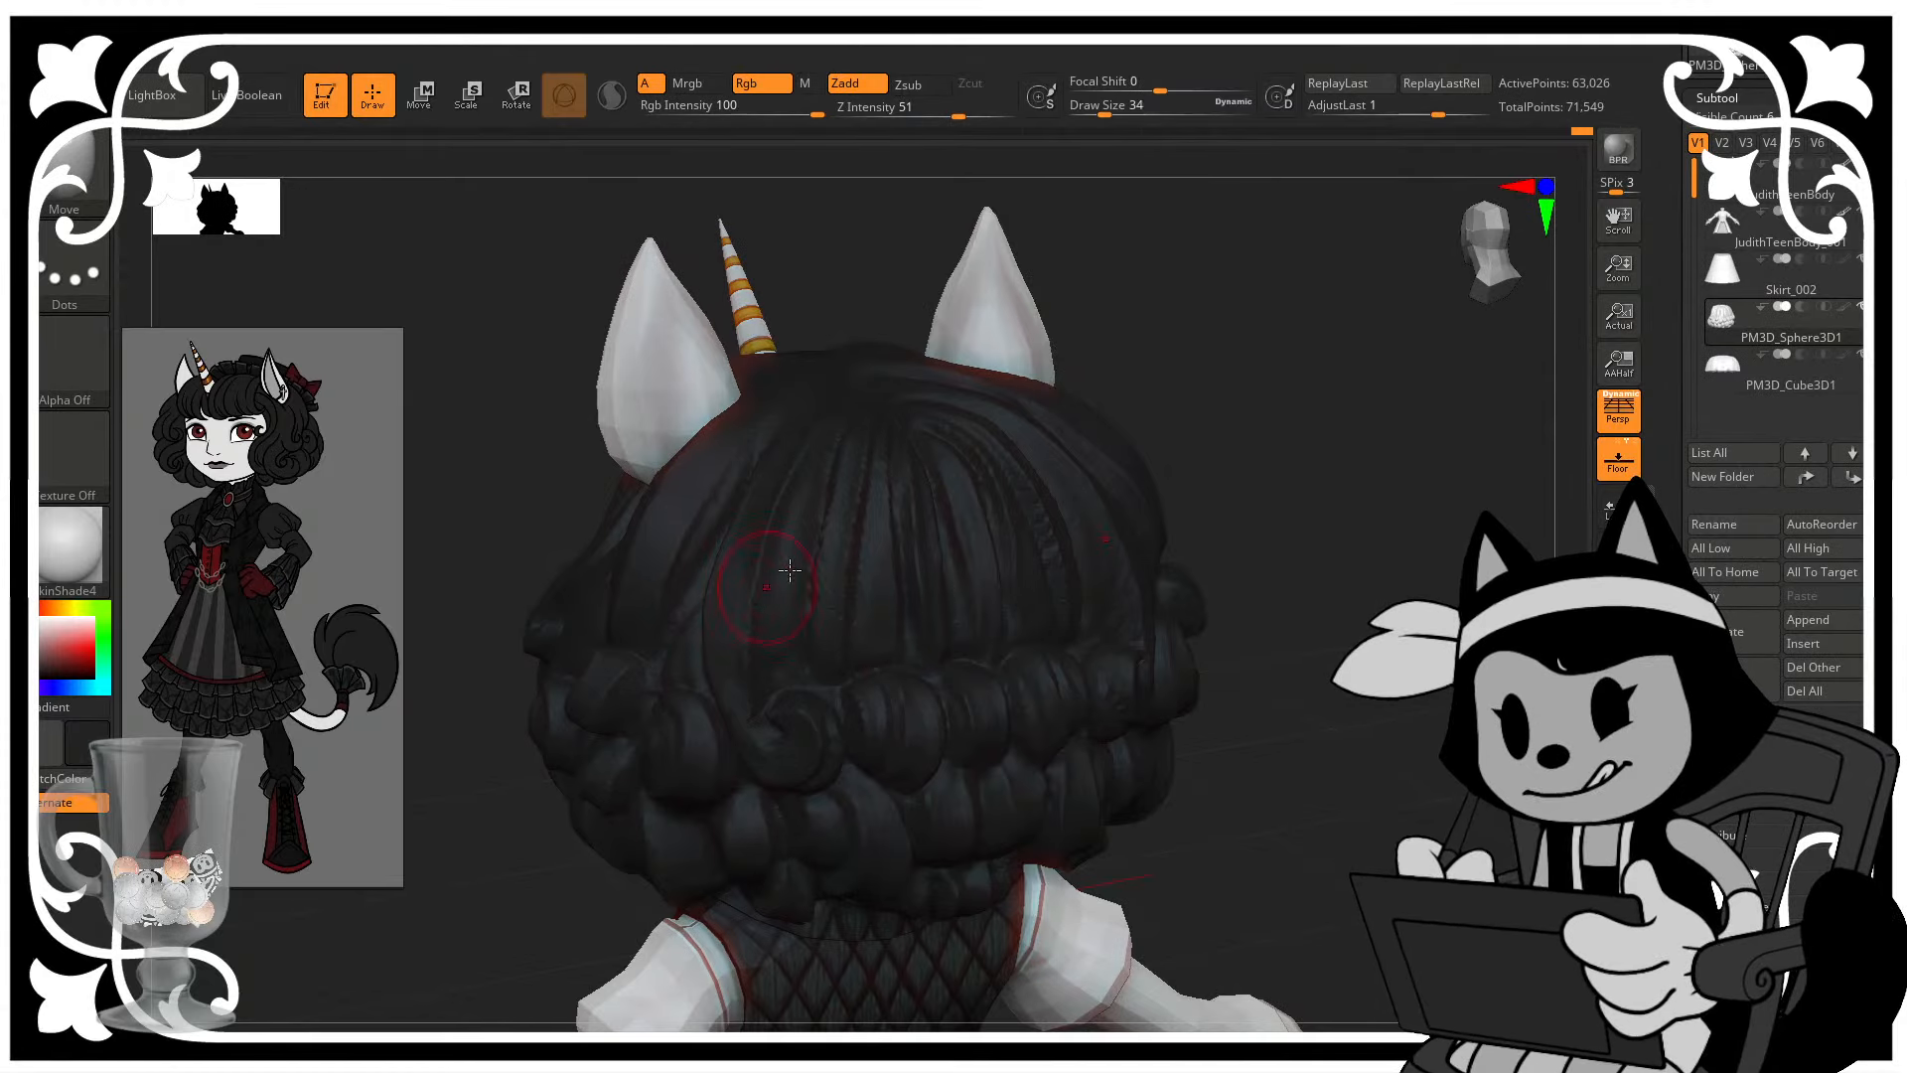
{"action": "mouse_move", "coordinate": [1276, 407]}
{"action": "left_mouse_down"}
{"action": "mouse_move", "coordinate": [1209, 392]}
{"action": "mouse_move", "coordinate": [1230, 320]}
{"action": "left_mouse_up"}
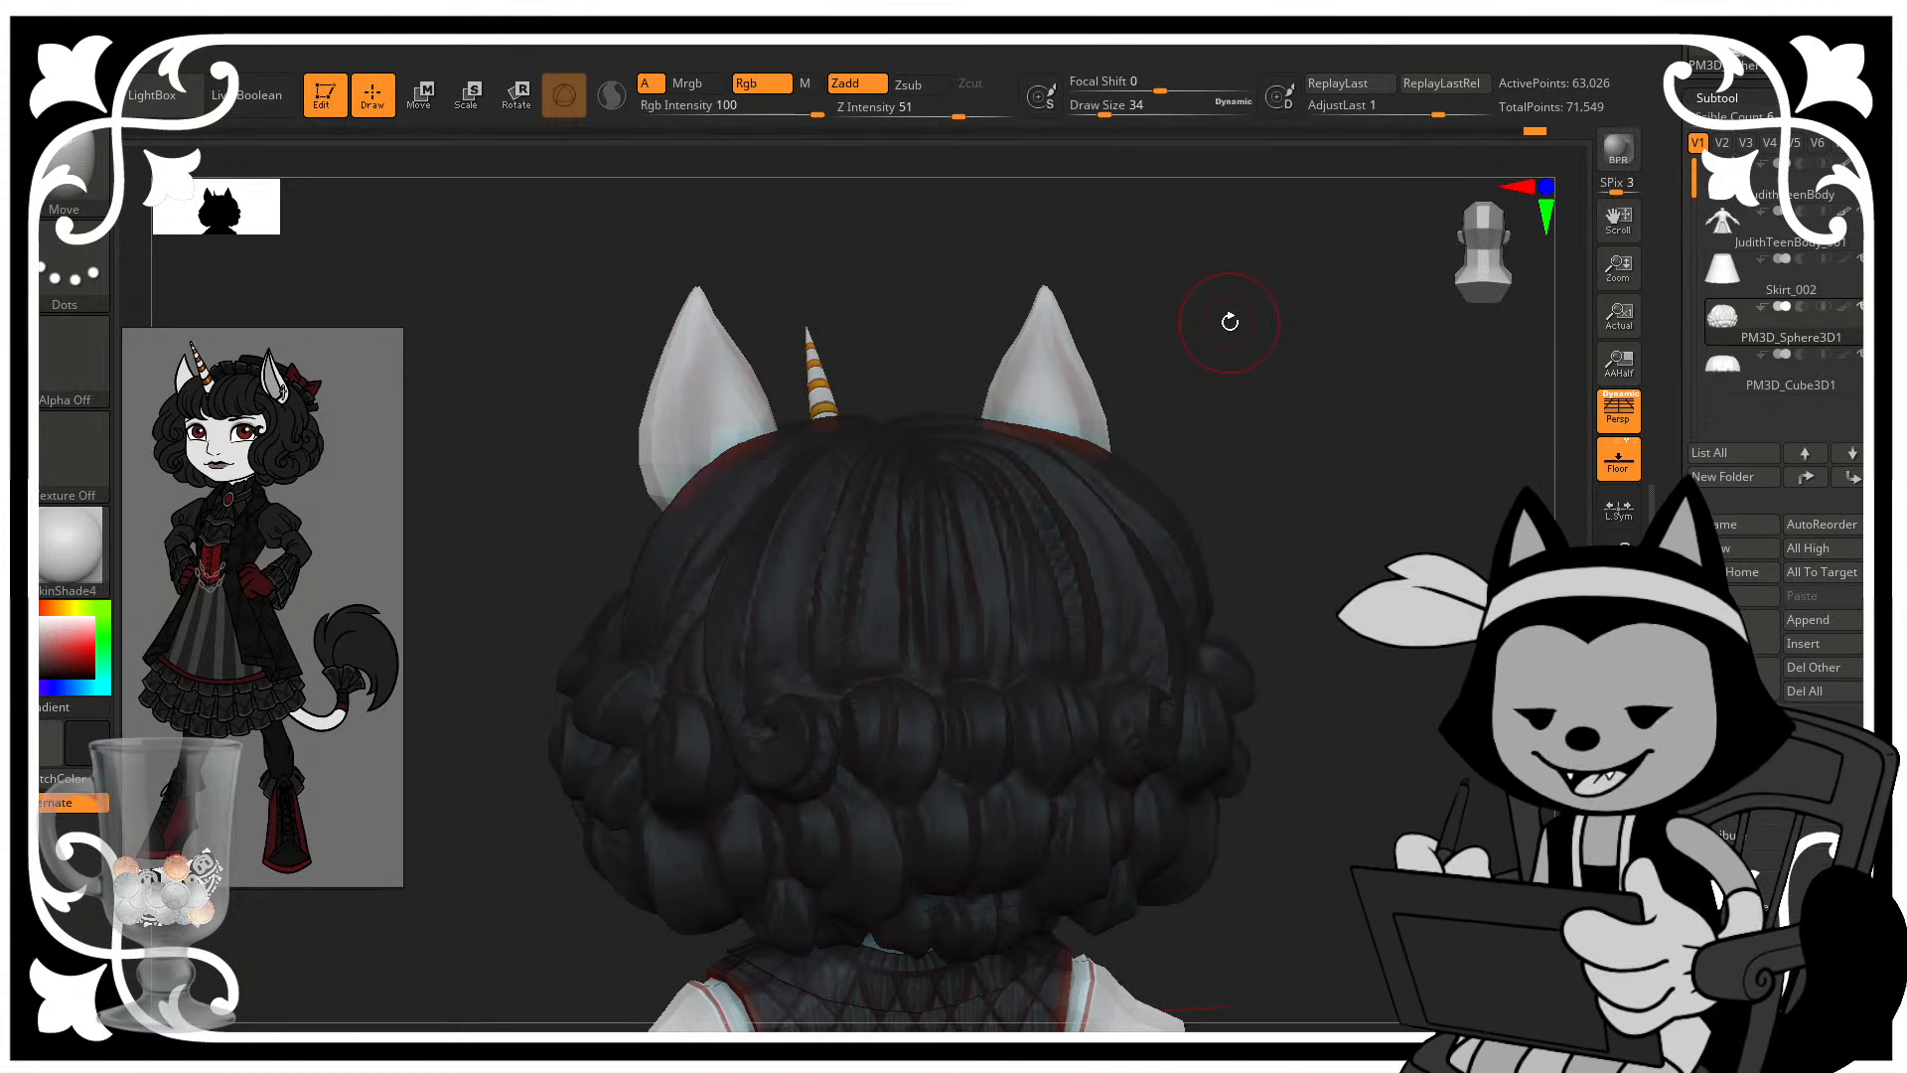
- Define the round curl beside the spiral curl and the strand above it with the DamStandard brush at draw size 18
{"action": "left_click_drag", "start_coordinate": [1230, 322], "coordinate": [1330, 555]}
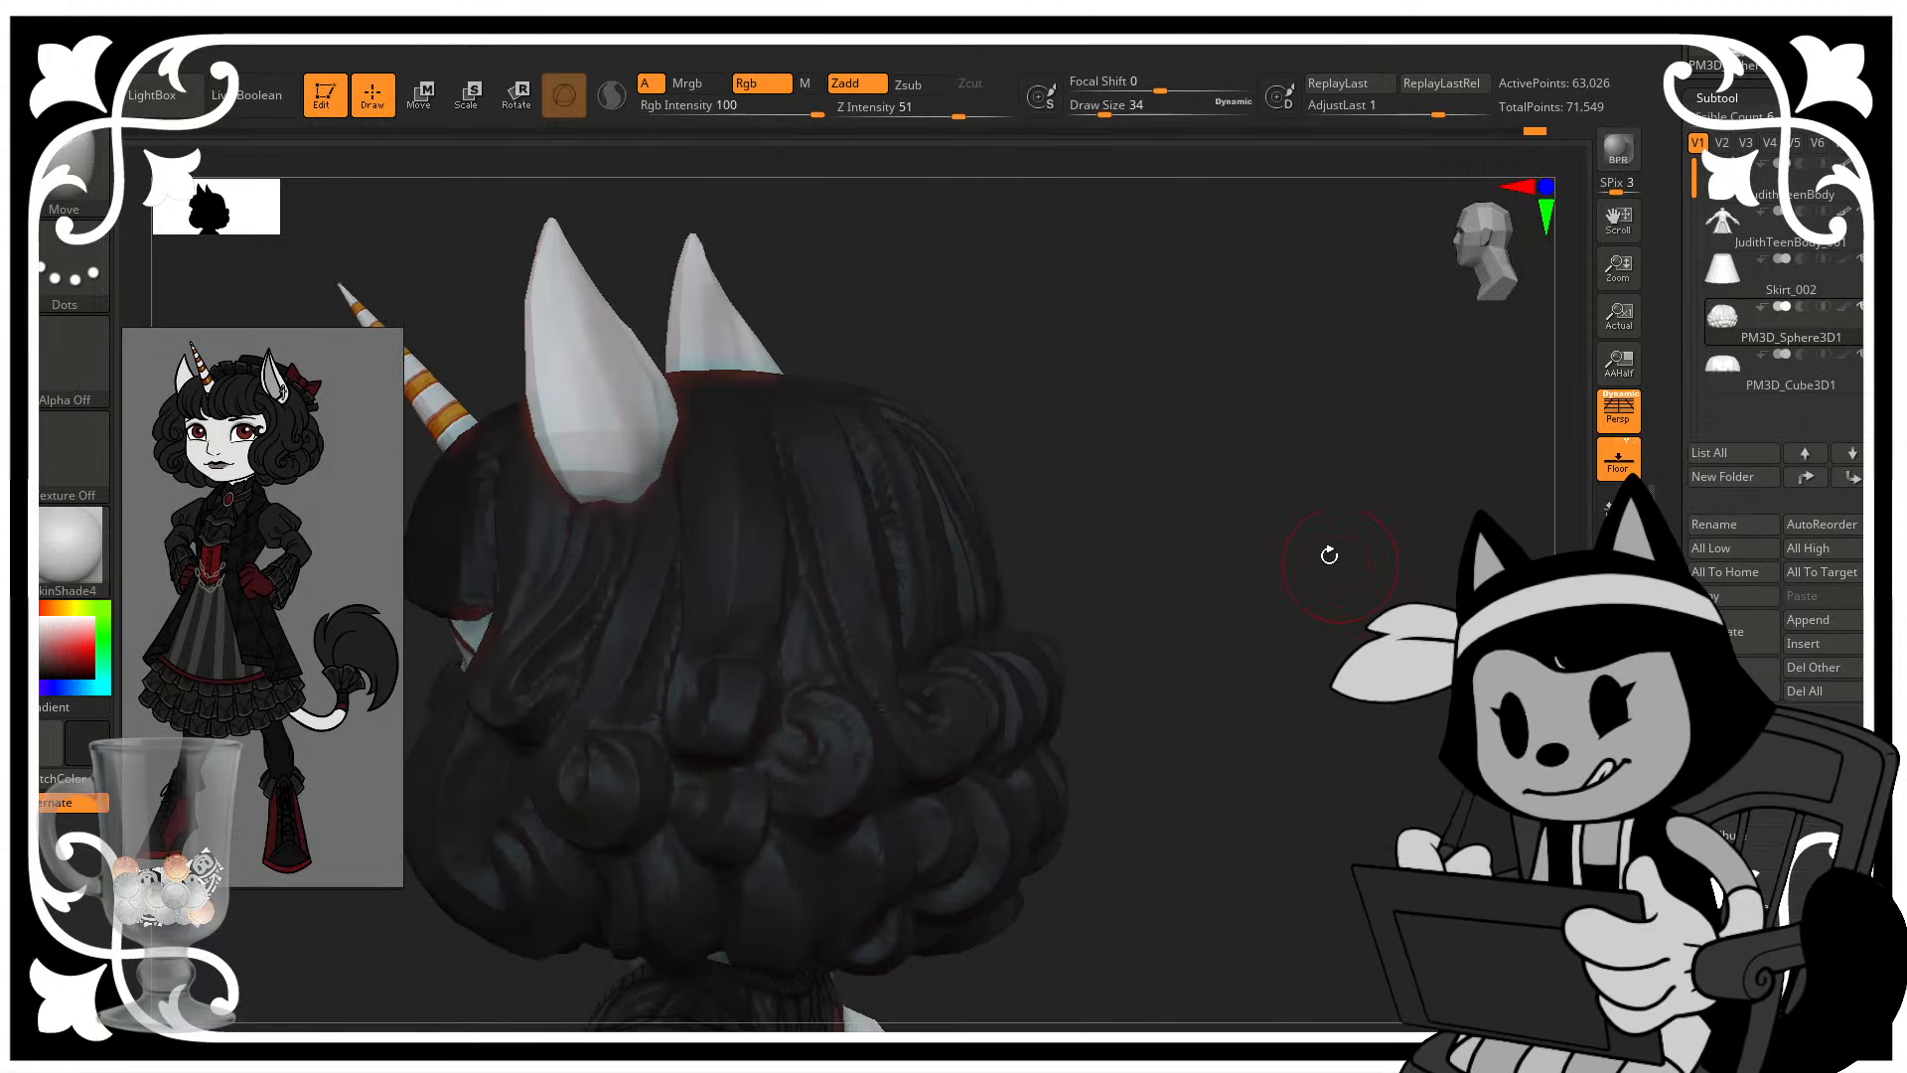
{"action": "key", "text": "b"}
{"action": "key", "text": "Escape"}
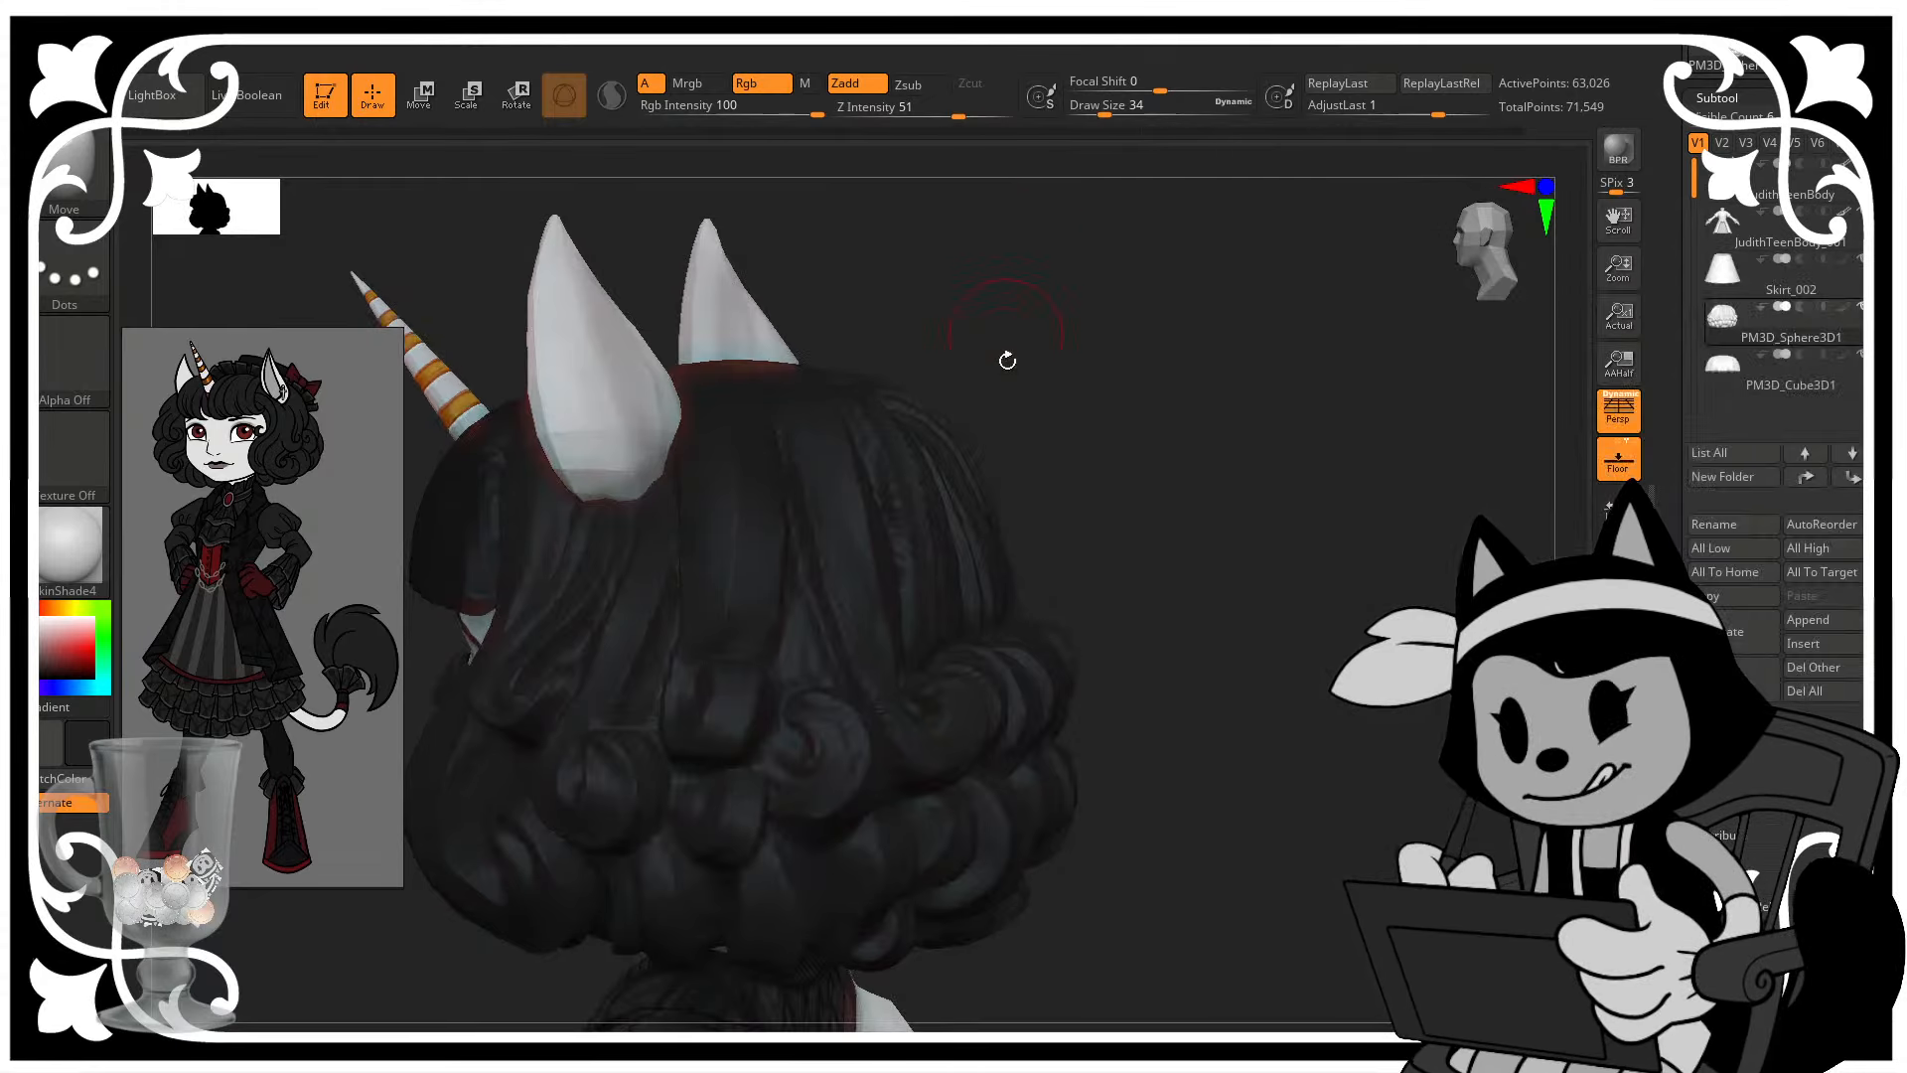
{"action": "key", "text": "b"}
{"action": "key", "text": "d"}
{"action": "key", "text": "s"}
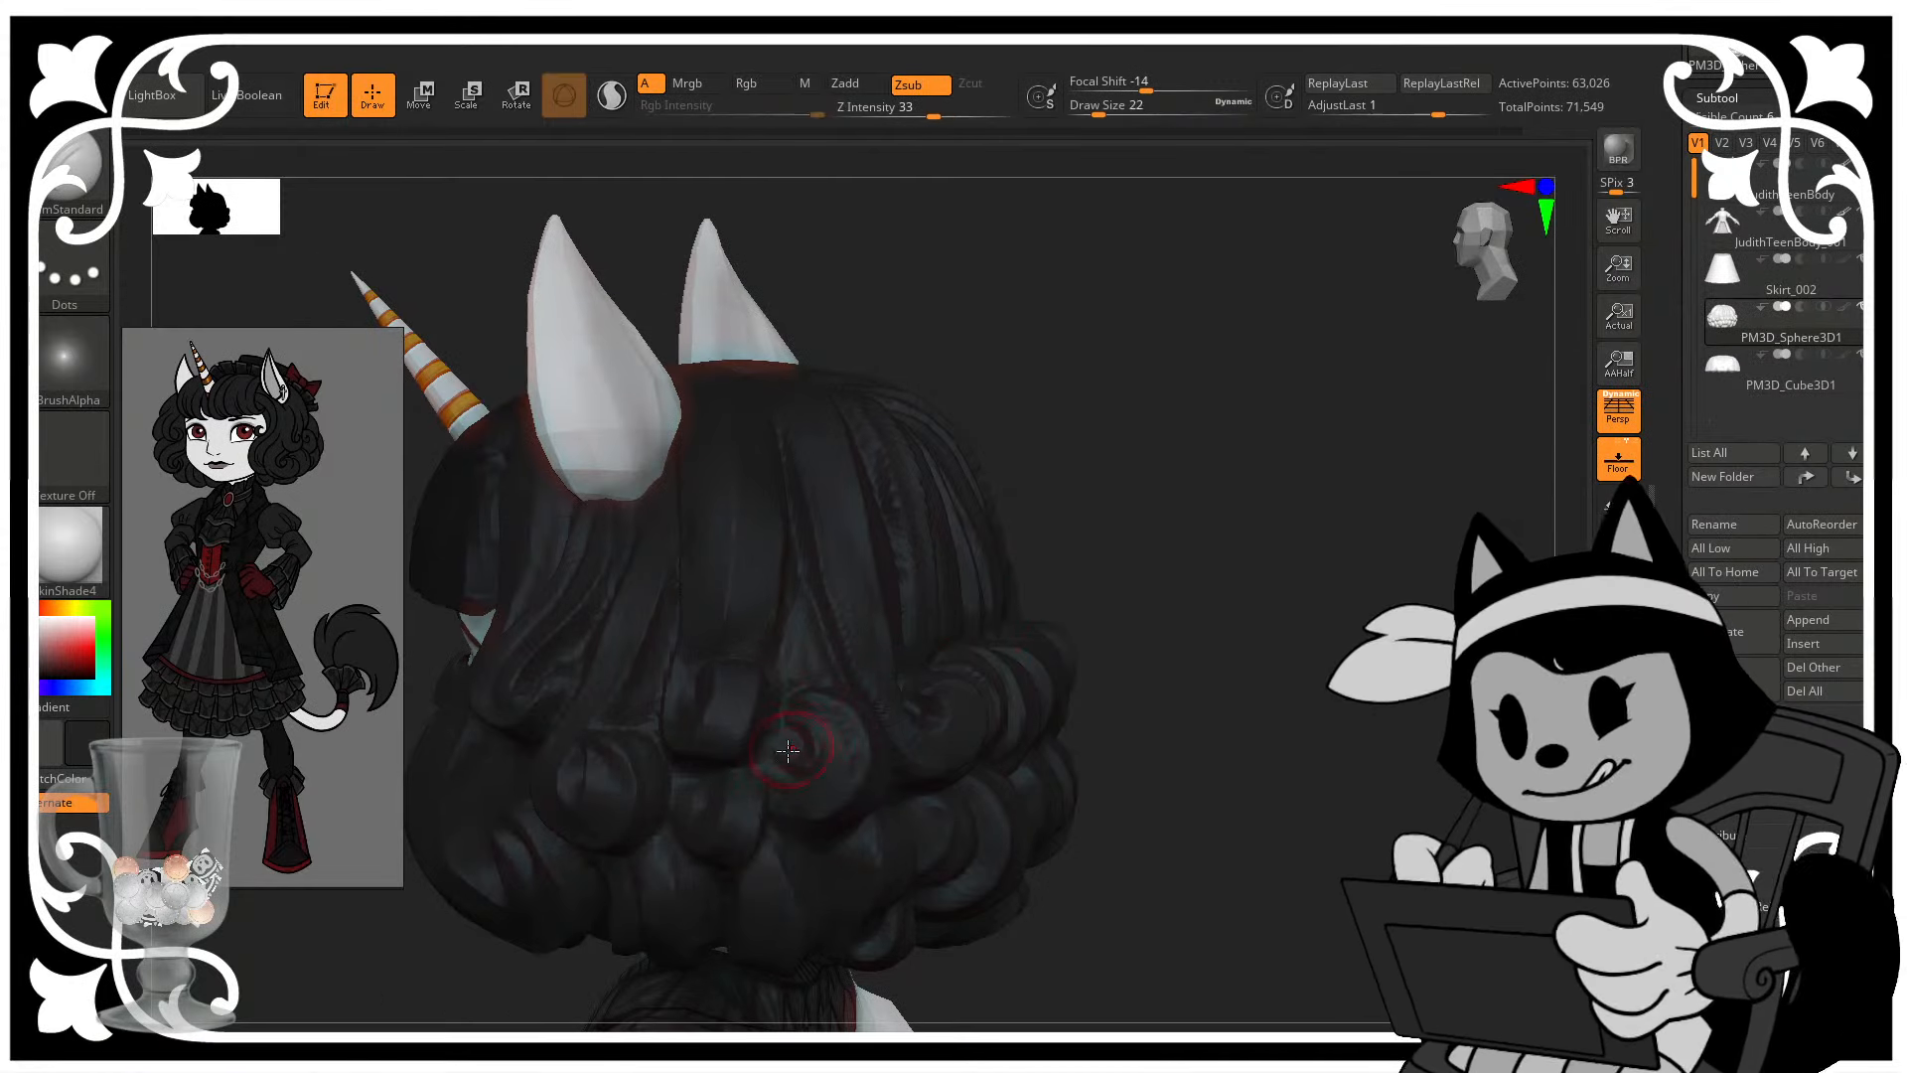
{"action": "key", "text": "bracketleft"}
{"action": "mouse_move", "coordinate": [1151, 549]}
{"action": "left_mouse_down"}
{"action": "mouse_move", "coordinate": [885, 634]}
{"action": "mouse_move", "coordinate": [825, 686]}
{"action": "left_mouse_up"}
{"action": "left_click_drag", "start_coordinate": [1093, 545], "coordinate": [786, 707]}
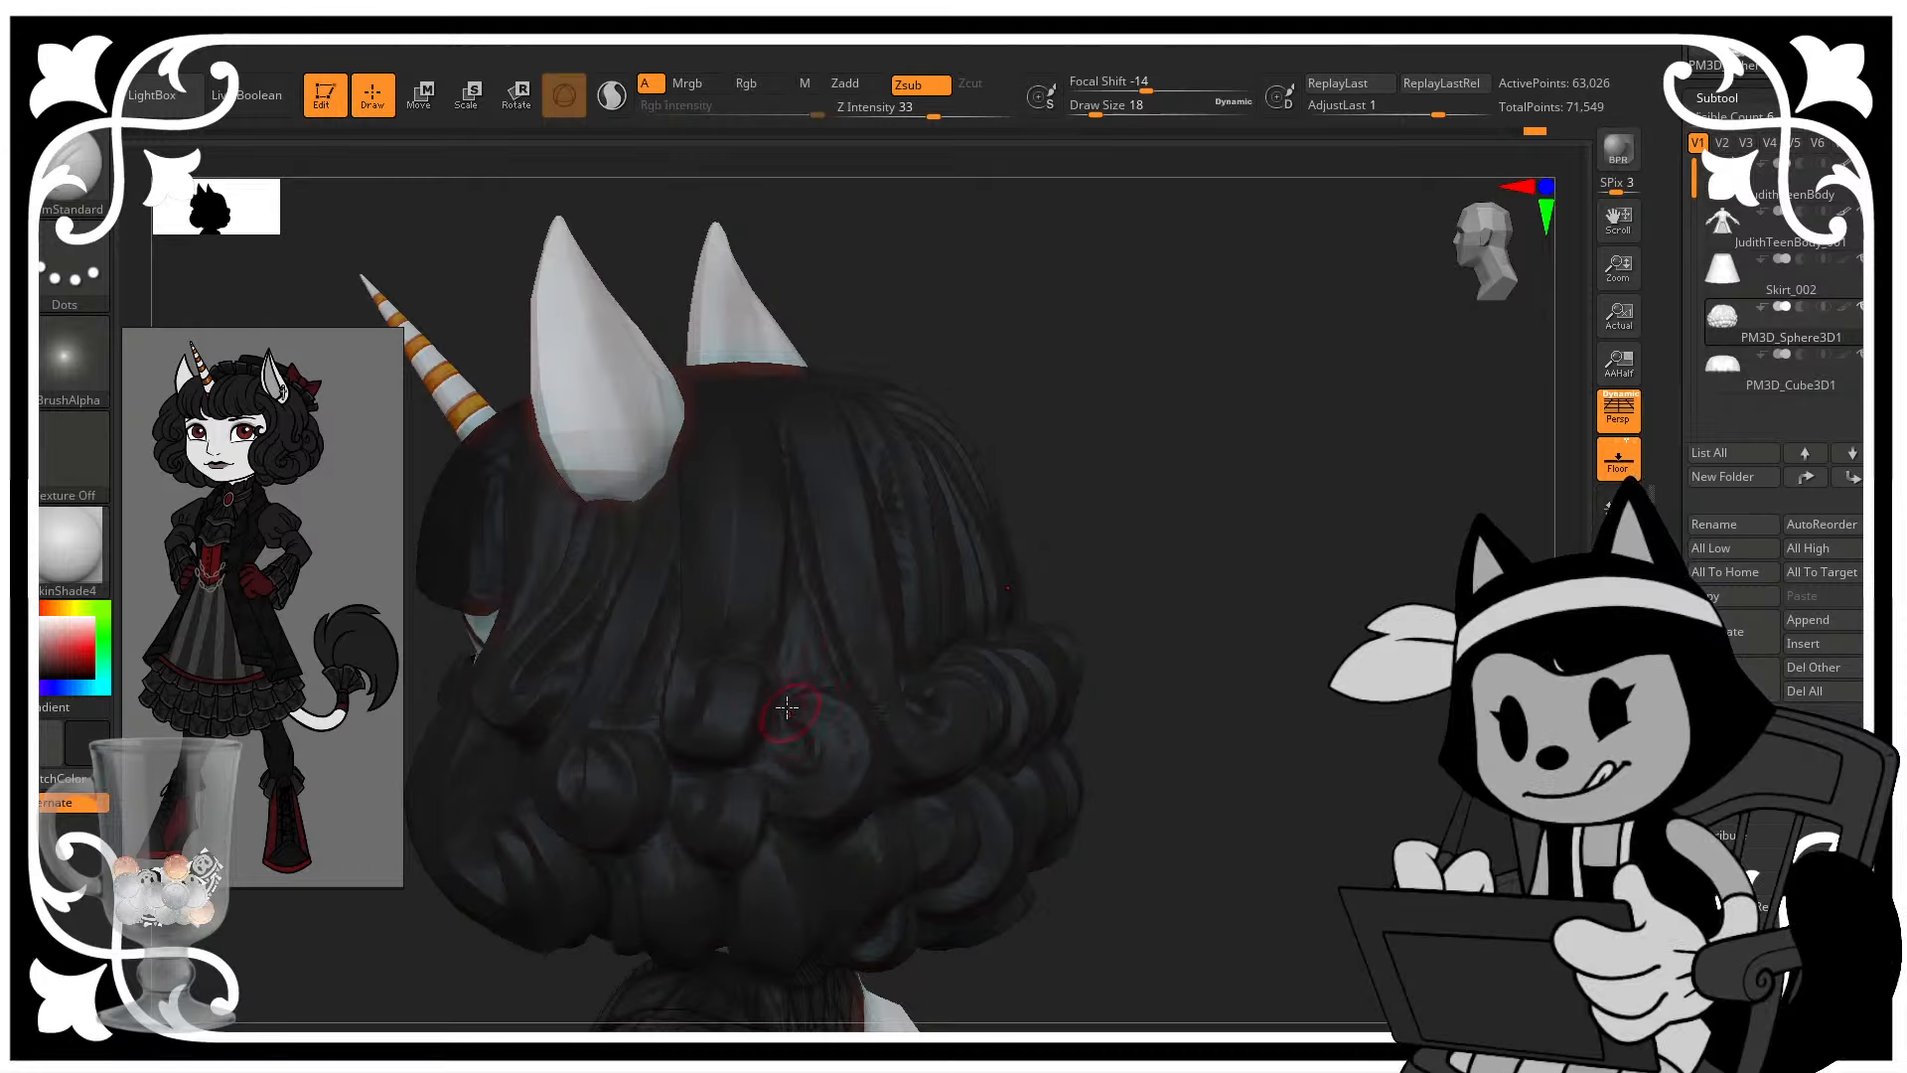
{"action": "left_click_drag", "start_coordinate": [1108, 537], "coordinate": [904, 554]}
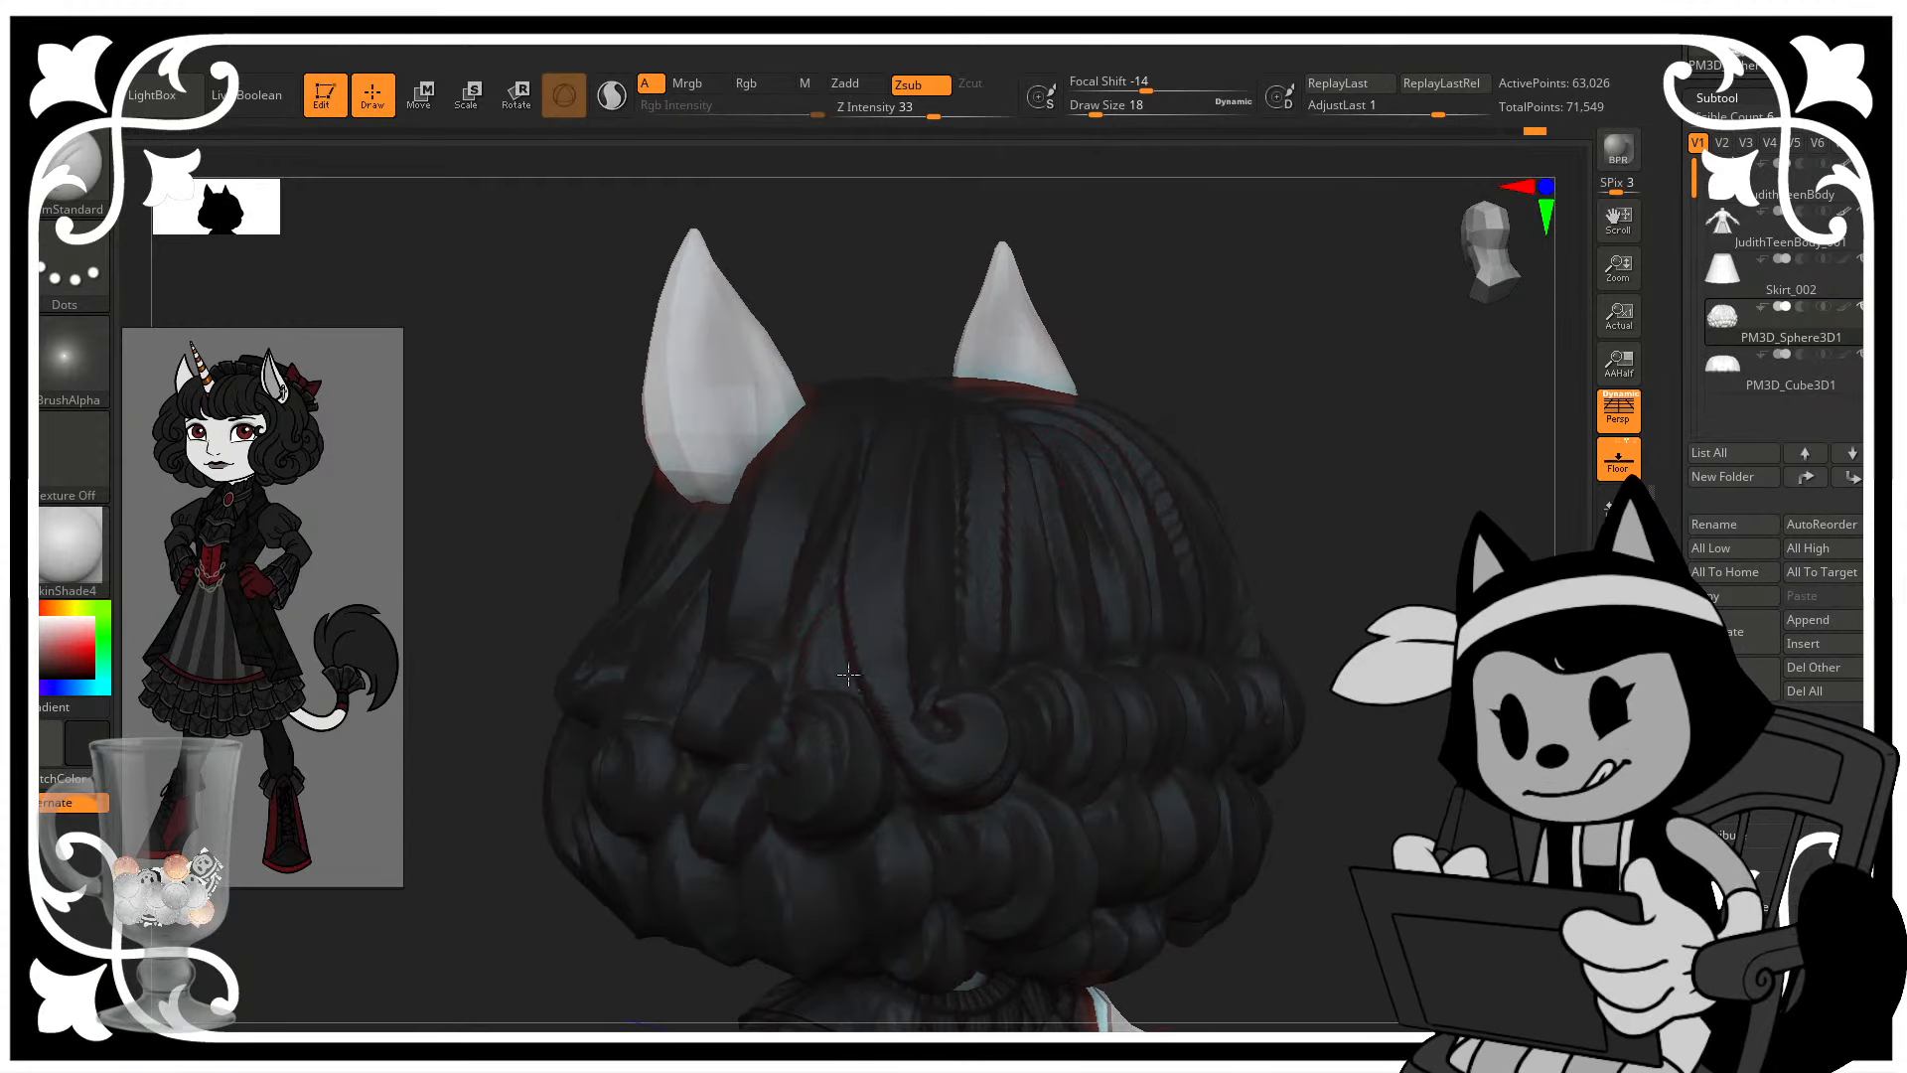
- Deepen the grooves between the strands that run from behind the ear down to the two back curls at draw size 18
{"action": "mouse_move", "coordinate": [1306, 451]}
{"action": "left_mouse_down"}
{"action": "mouse_move", "coordinate": [1337, 378]}
{"action": "mouse_move", "coordinate": [1153, 427]}
{"action": "left_mouse_up"}
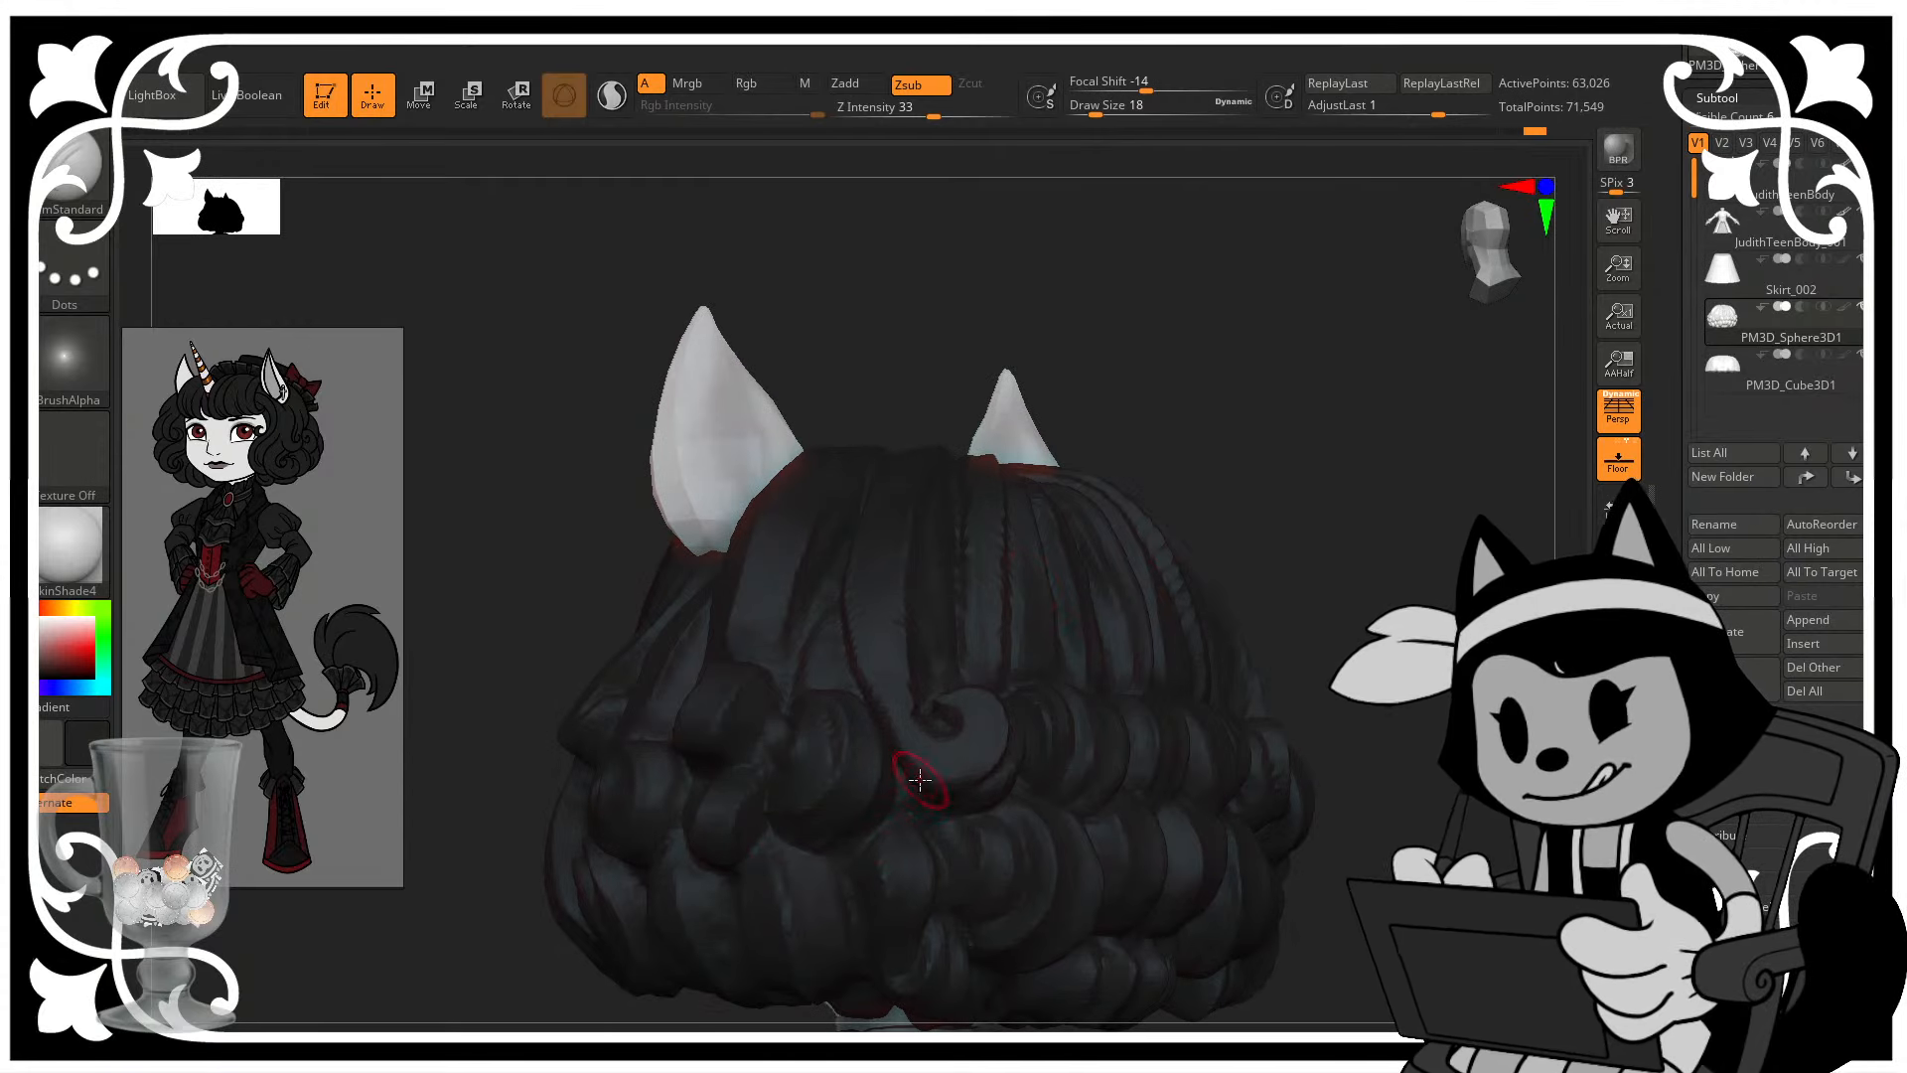
{"action": "left_click_drag", "start_coordinate": [1390, 586], "coordinate": [1276, 472]}
{"action": "left_click_drag", "start_coordinate": [842, 556], "coordinate": [834, 623]}
{"action": "mouse_move", "coordinate": [1001, 293]}
{"action": "left_mouse_down"}
{"action": "mouse_move", "coordinate": [993, 408]}
{"action": "mouse_move", "coordinate": [837, 619]}
{"action": "left_mouse_up"}
{"action": "left_click_drag", "start_coordinate": [1443, 333], "coordinate": [1549, 340]}
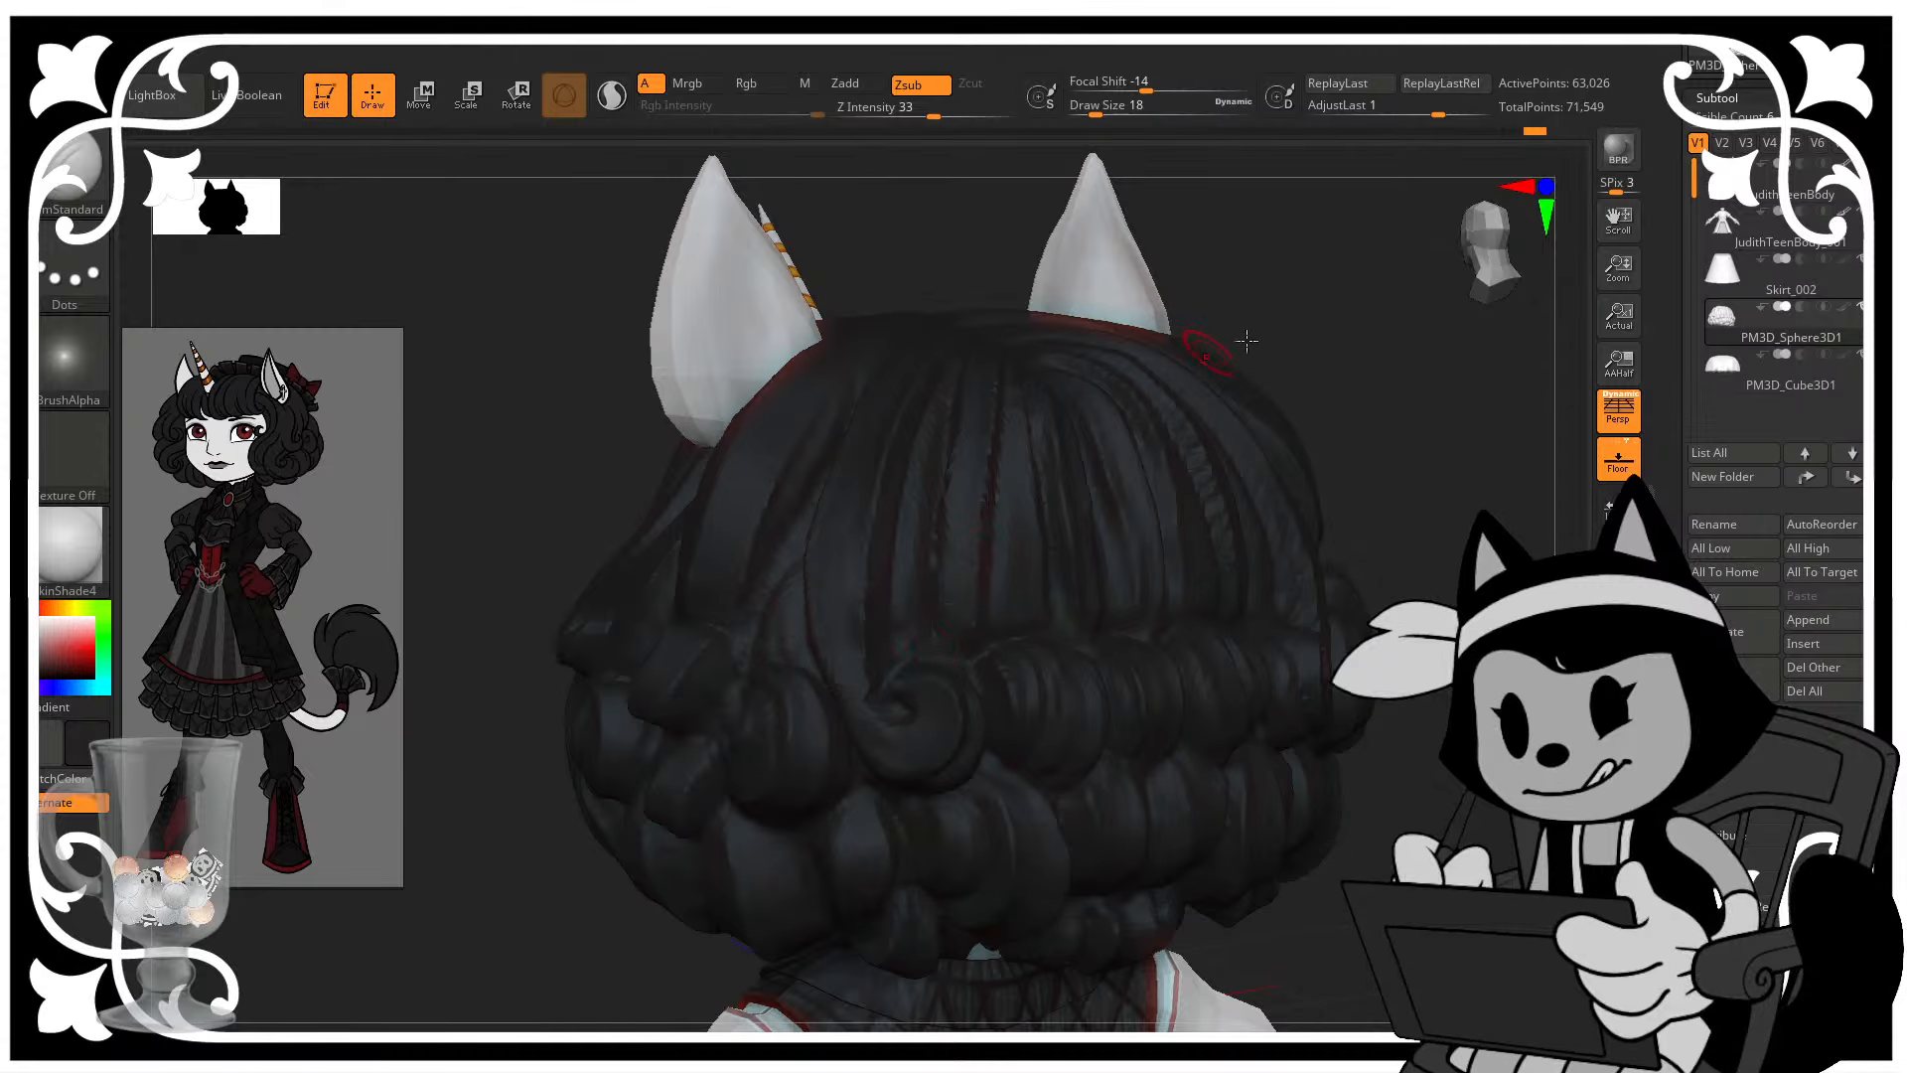
{"action": "left_click_drag", "start_coordinate": [1246, 340], "coordinate": [1421, 340]}
{"action": "left_click_drag", "start_coordinate": [914, 304], "coordinate": [904, 382]}
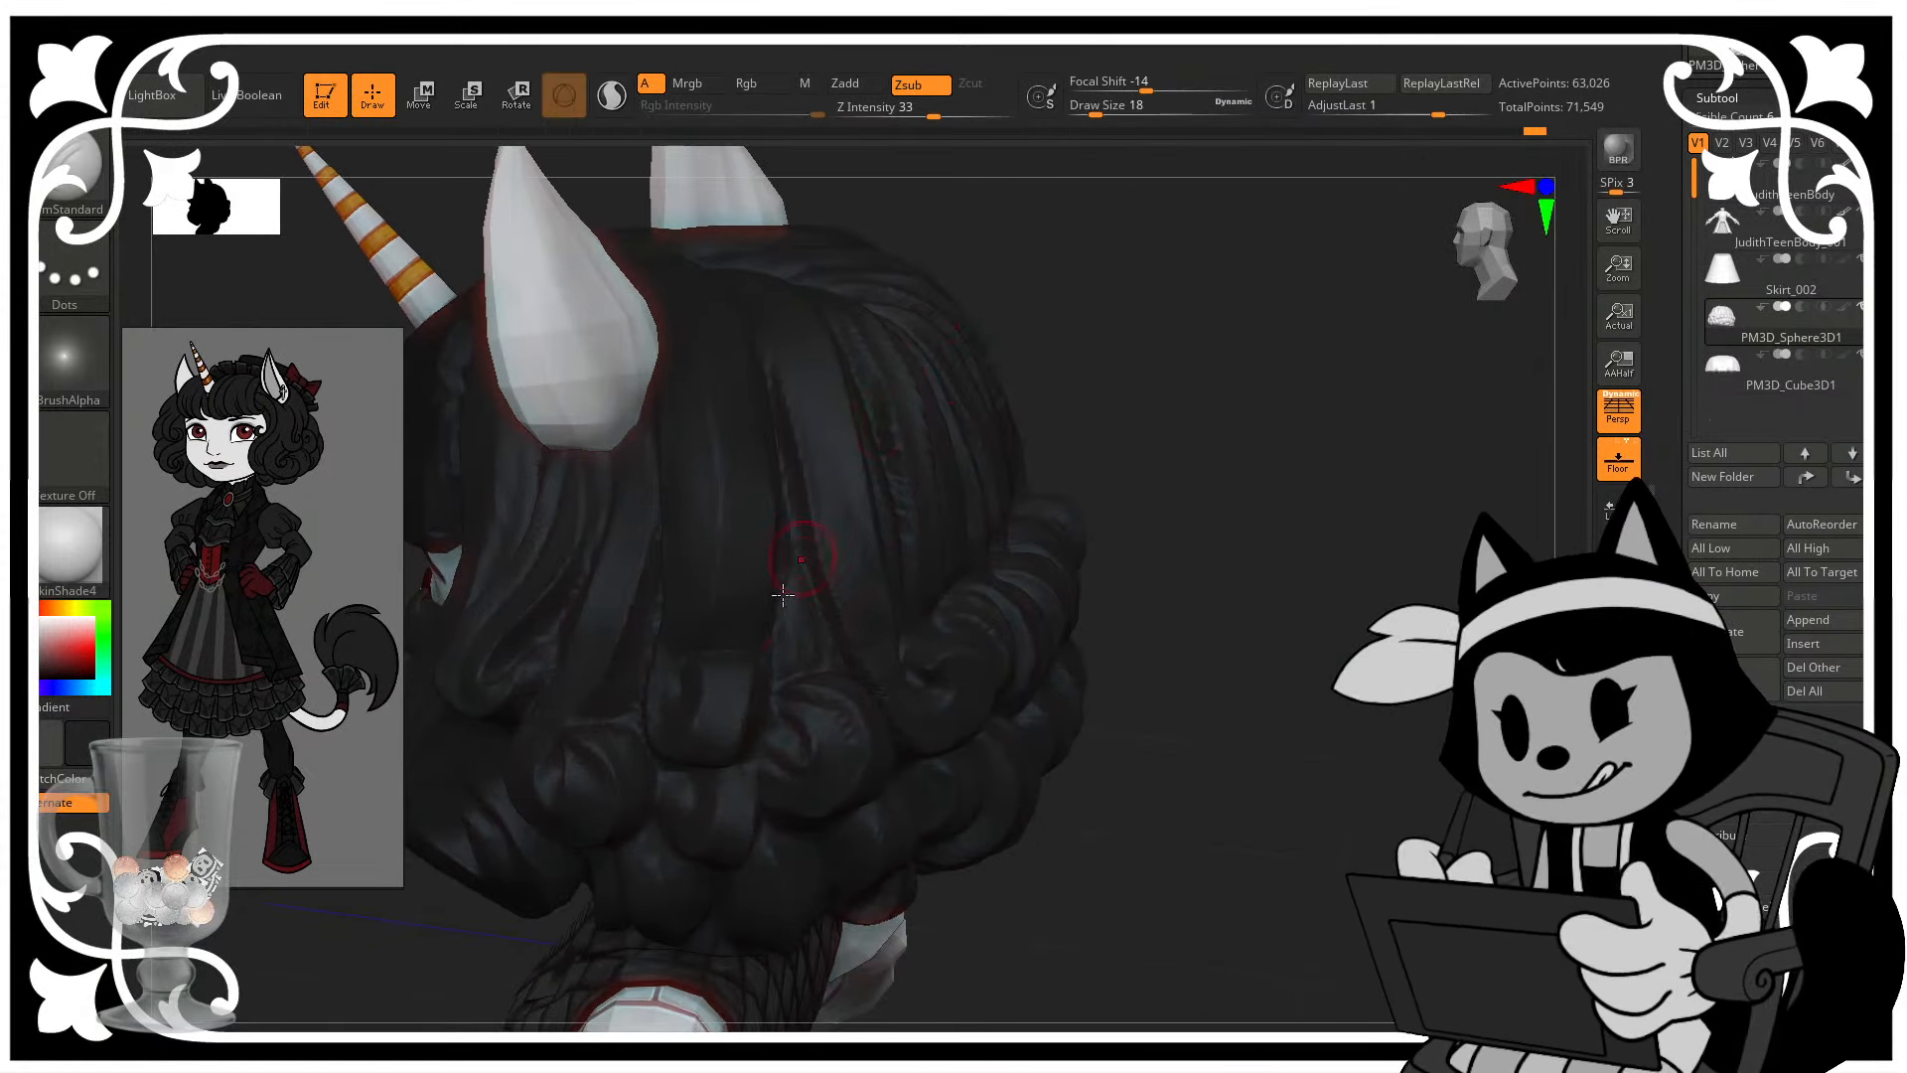
{"action": "left_click_drag", "start_coordinate": [1039, 307], "coordinate": [901, 300]}
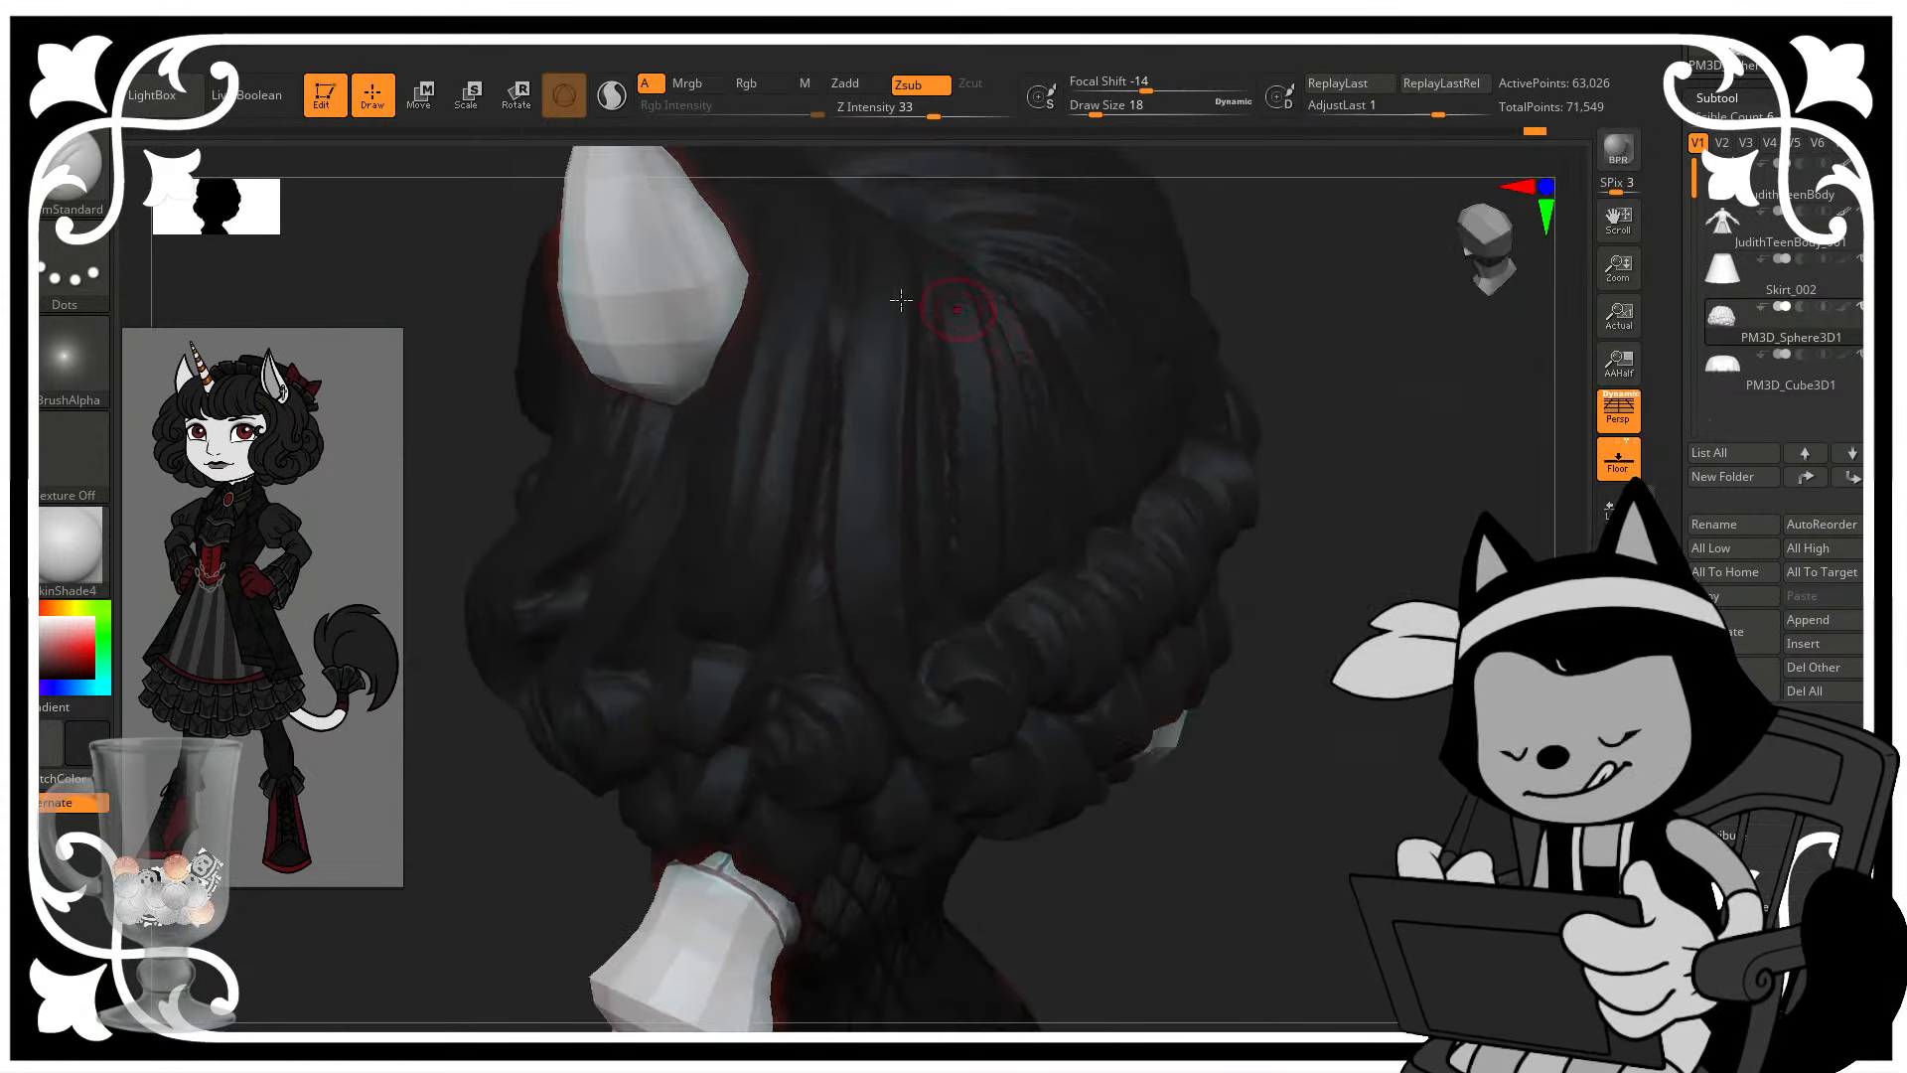
- Refine the creases of the side strands next to the cheek curls with the DamStandard brush at draw size 18
{"action": "left_click_drag", "start_coordinate": [1254, 415], "coordinate": [1389, 343]}
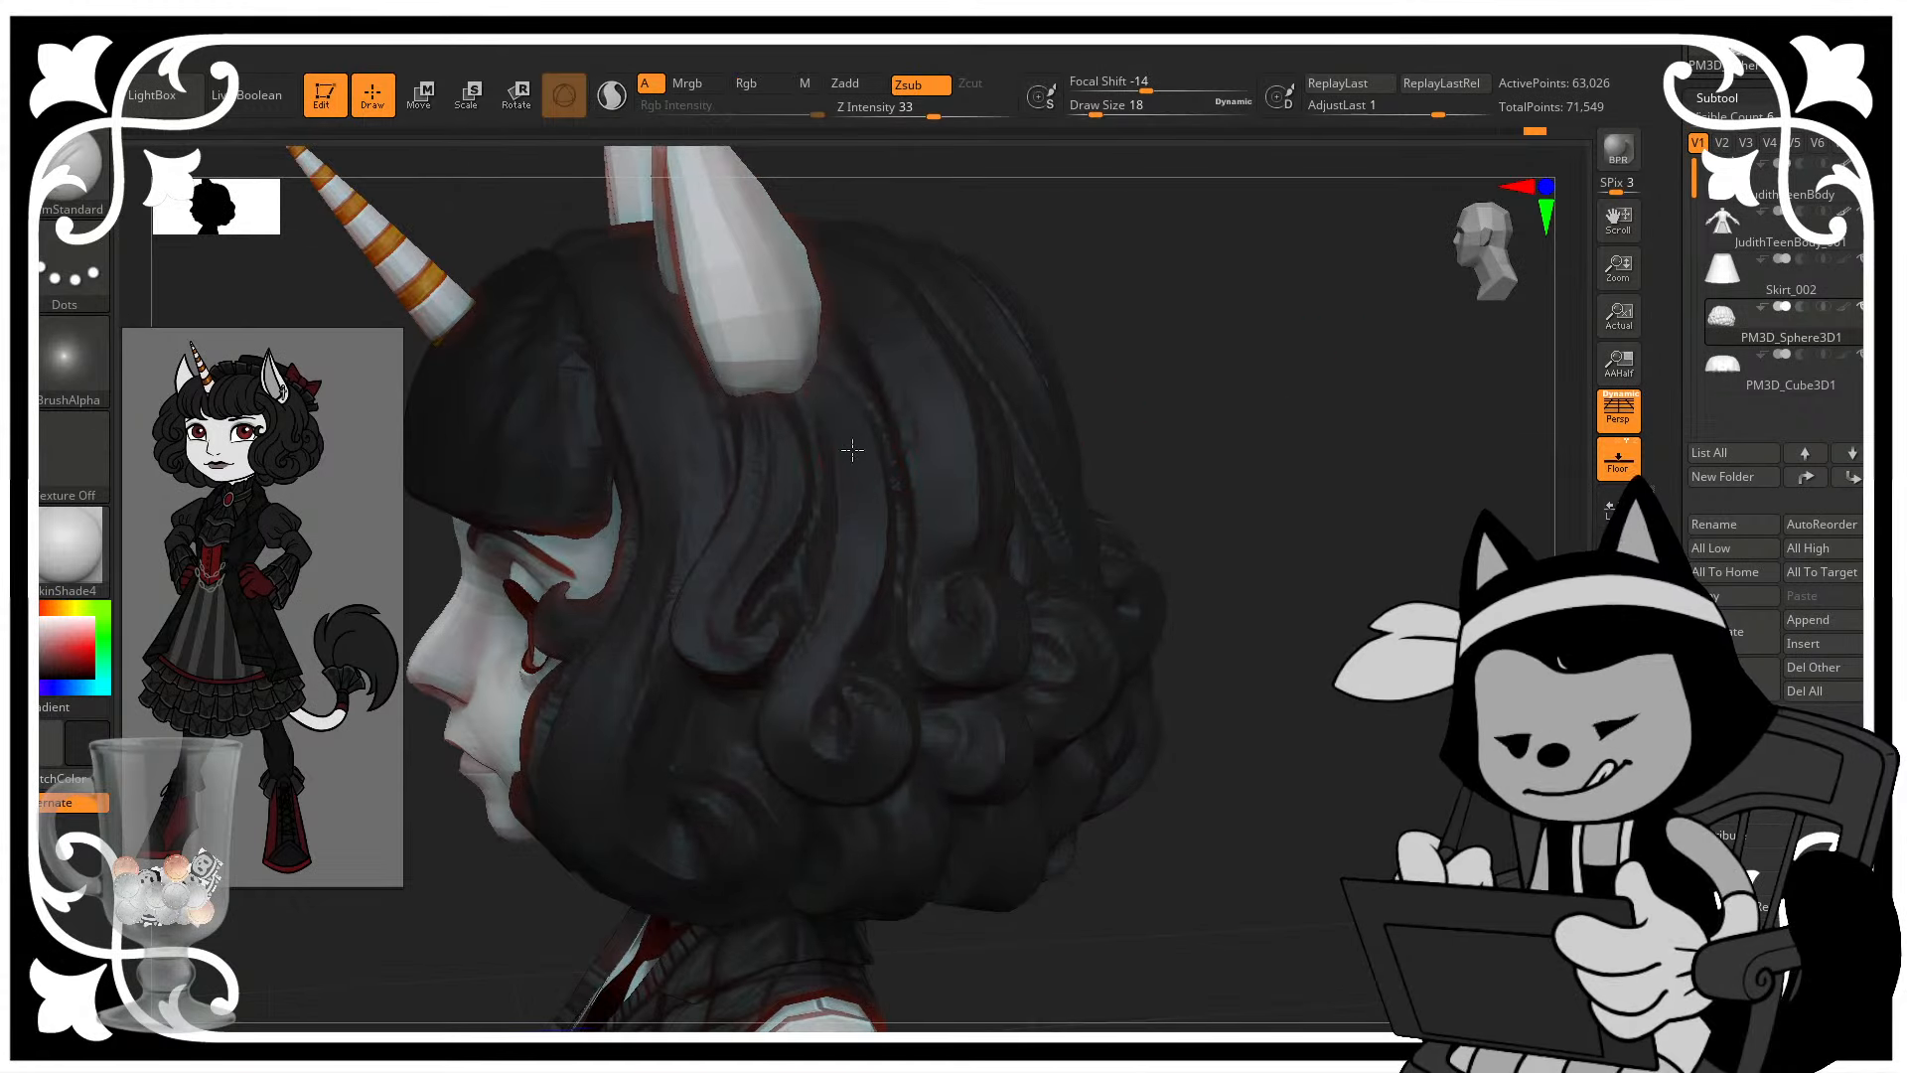
{"action": "left_click_drag", "start_coordinate": [1143, 596], "coordinate": [1132, 527], "text": "alt"}
{"action": "left_click_drag", "start_coordinate": [1093, 526], "coordinate": [1227, 523]}
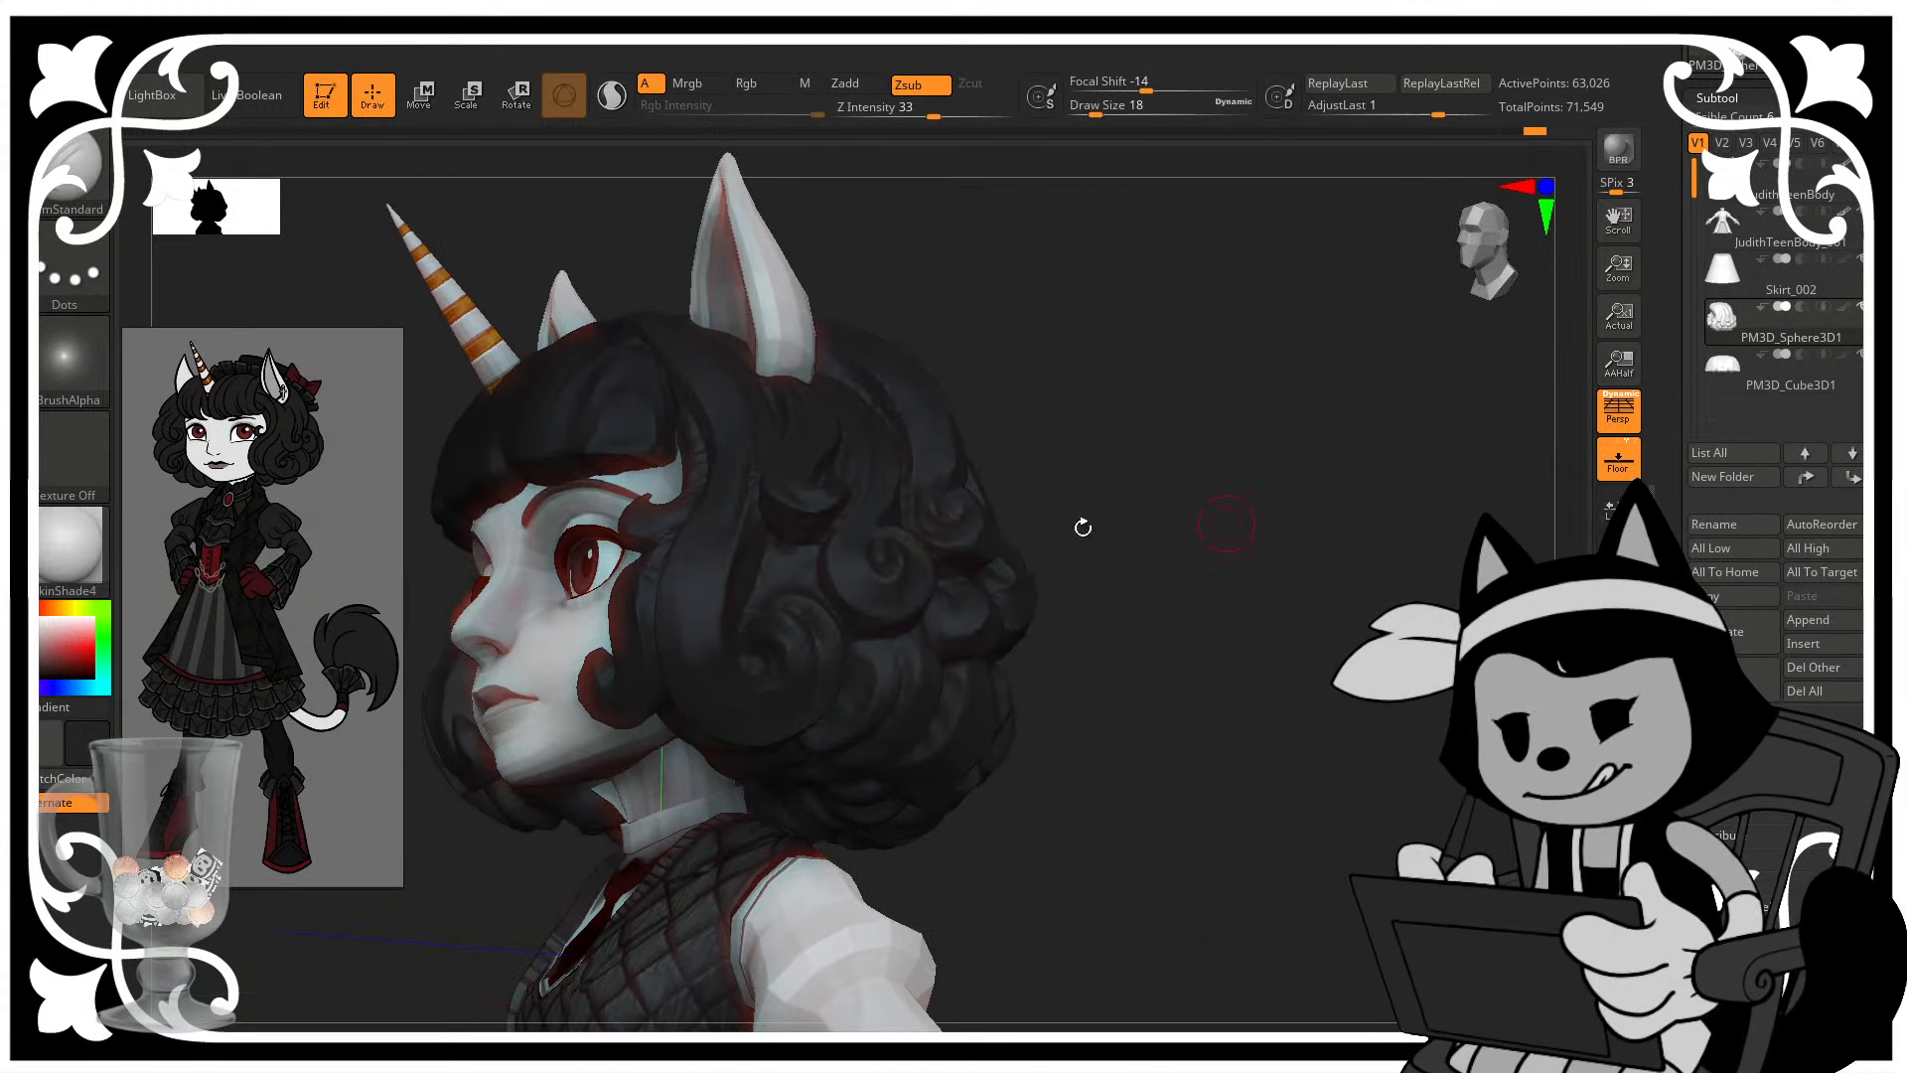
{"action": "left_click_drag", "start_coordinate": [1021, 525], "coordinate": [1064, 519]}
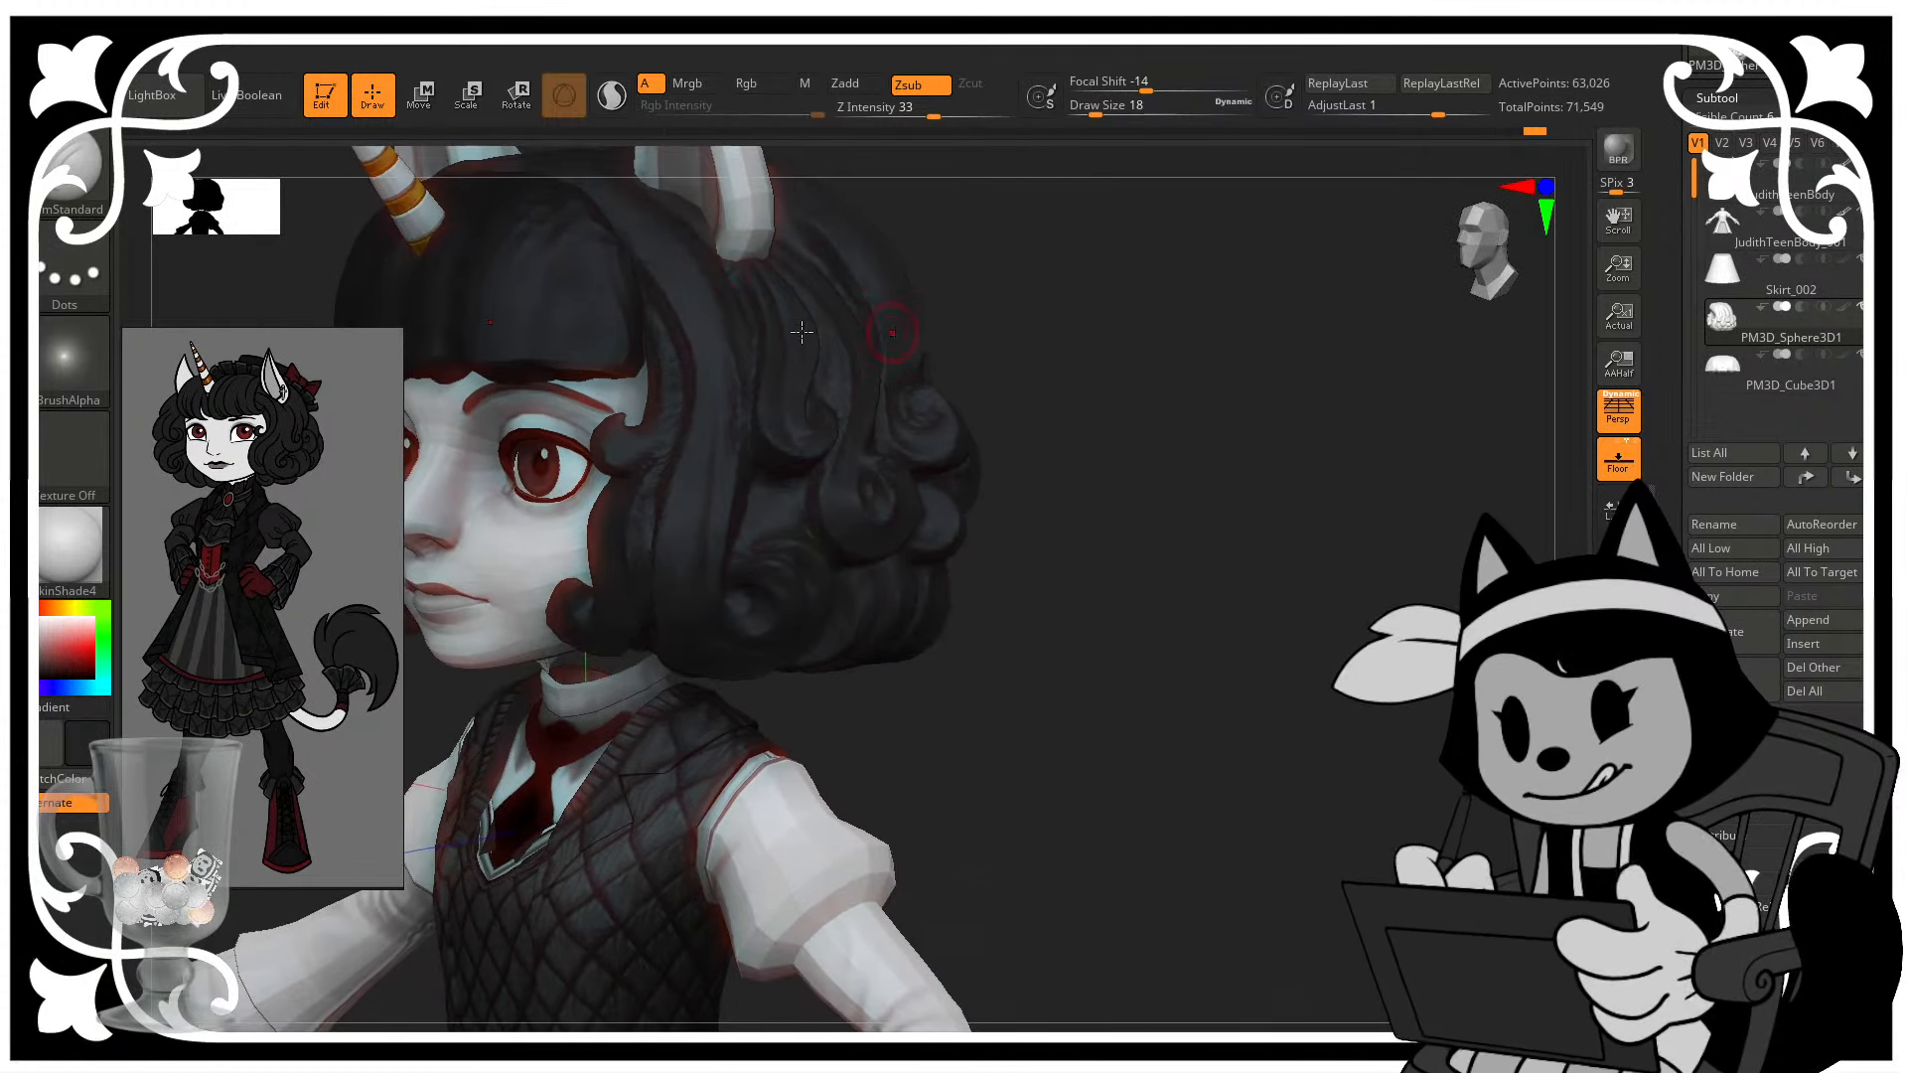
{"action": "left_click_drag", "start_coordinate": [1148, 398], "coordinate": [618, 450]}
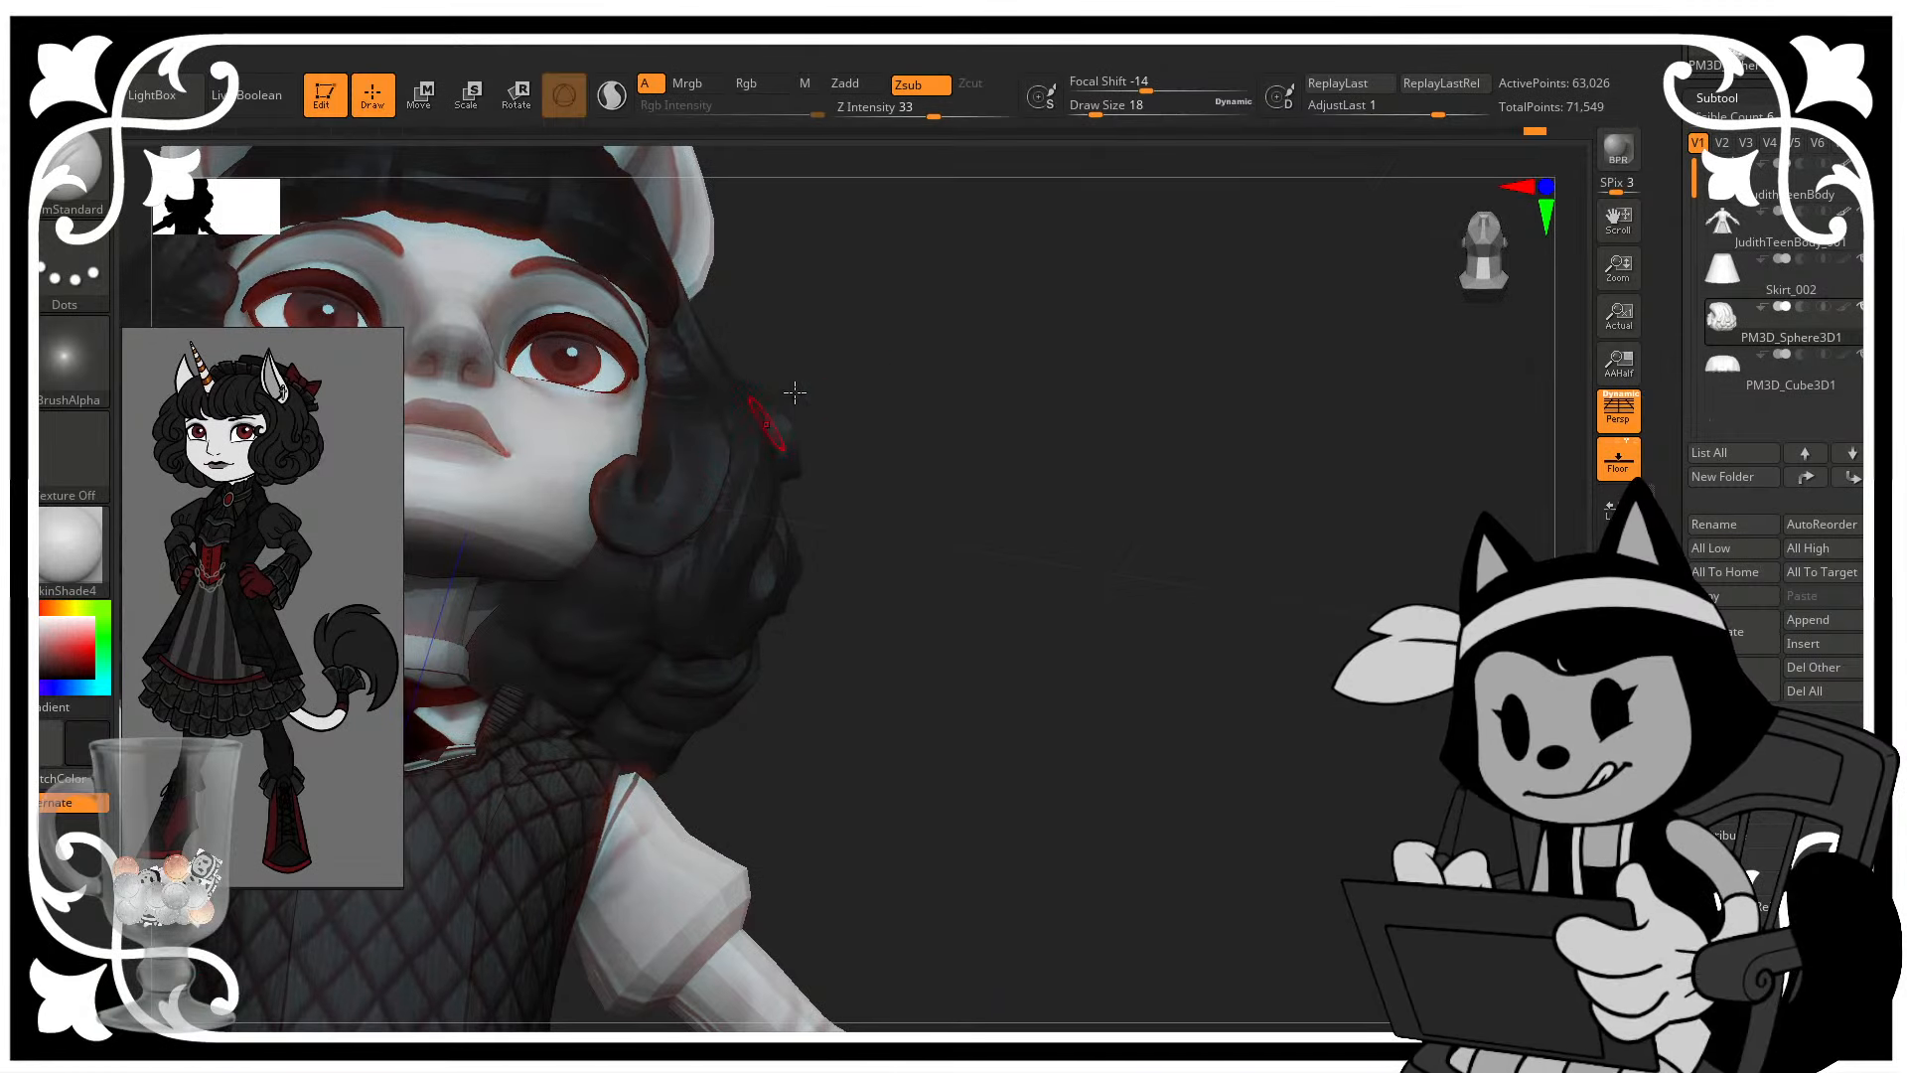
{"action": "left_click_drag", "start_coordinate": [792, 392], "coordinate": [724, 467]}
{"action": "left_click_drag", "start_coordinate": [924, 293], "coordinate": [983, 375]}
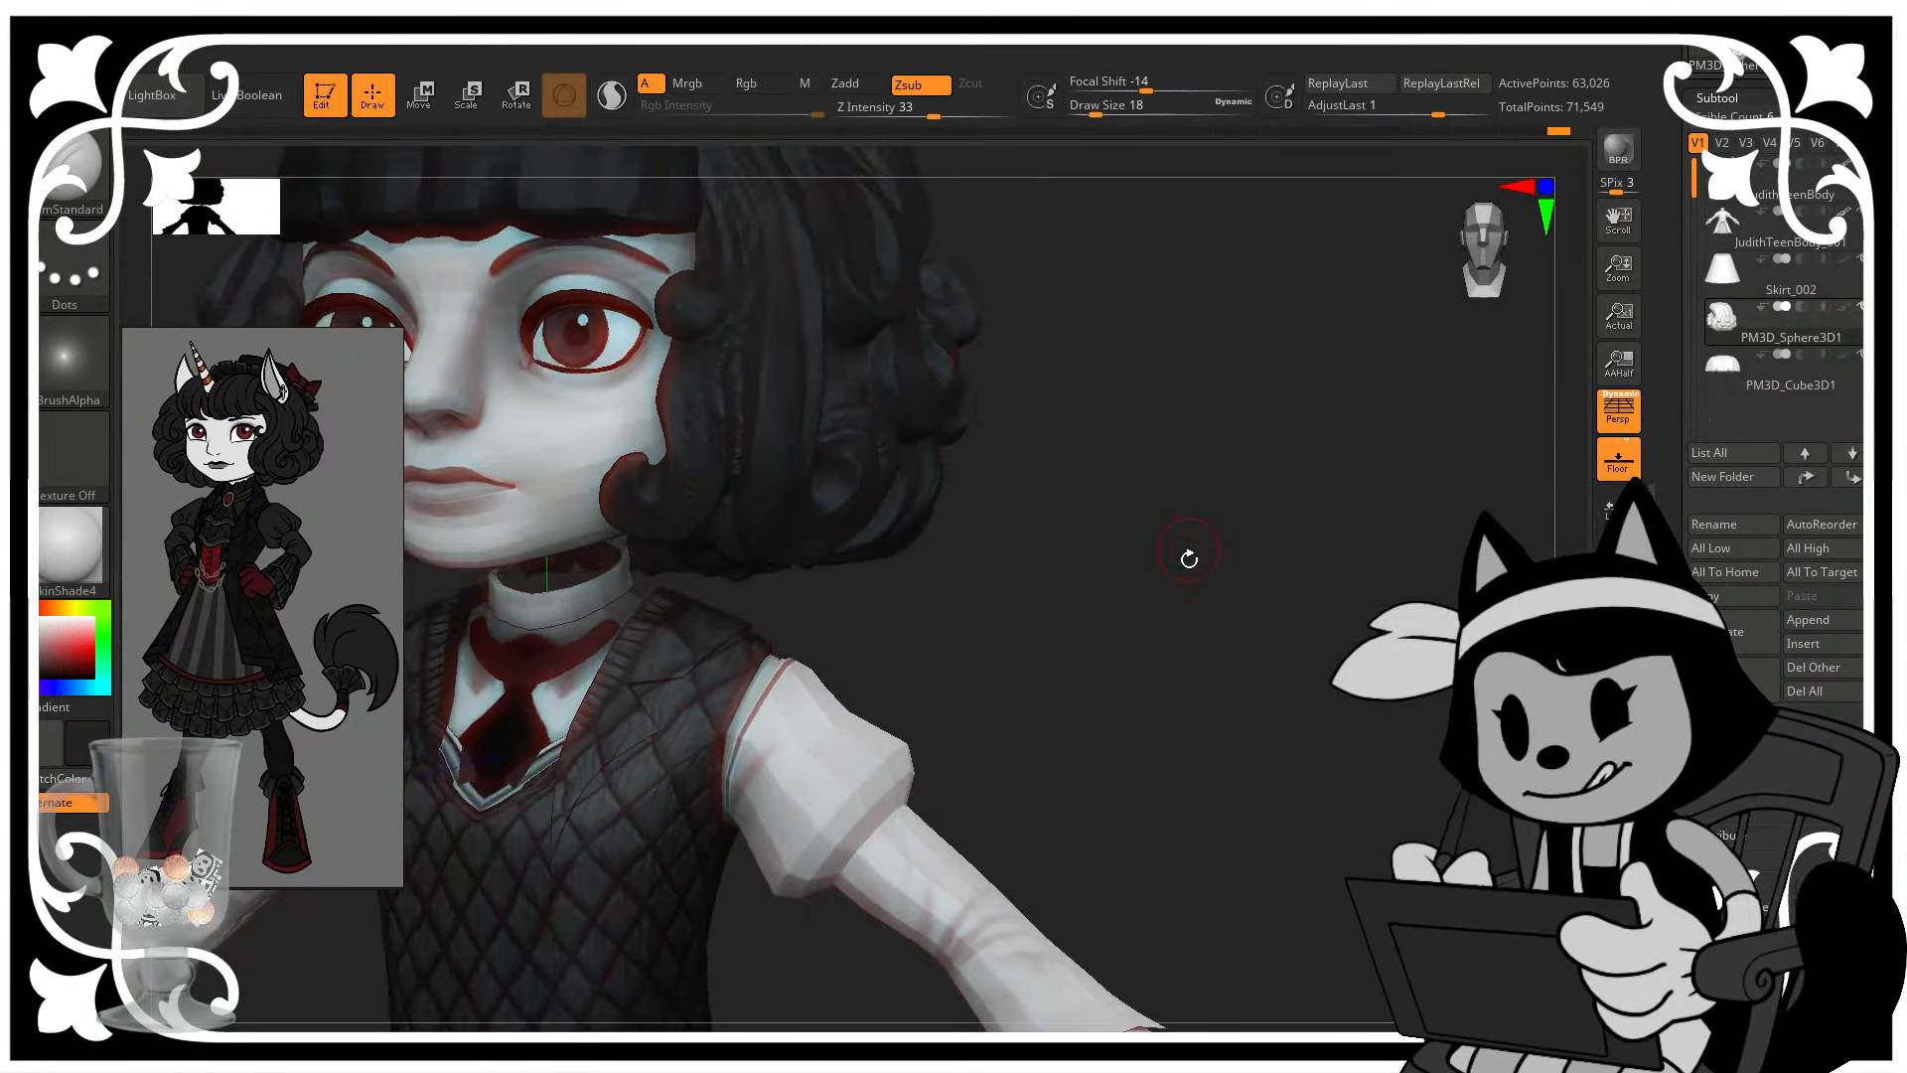
{"action": "left_click_drag", "start_coordinate": [1188, 558], "coordinate": [1034, 456]}
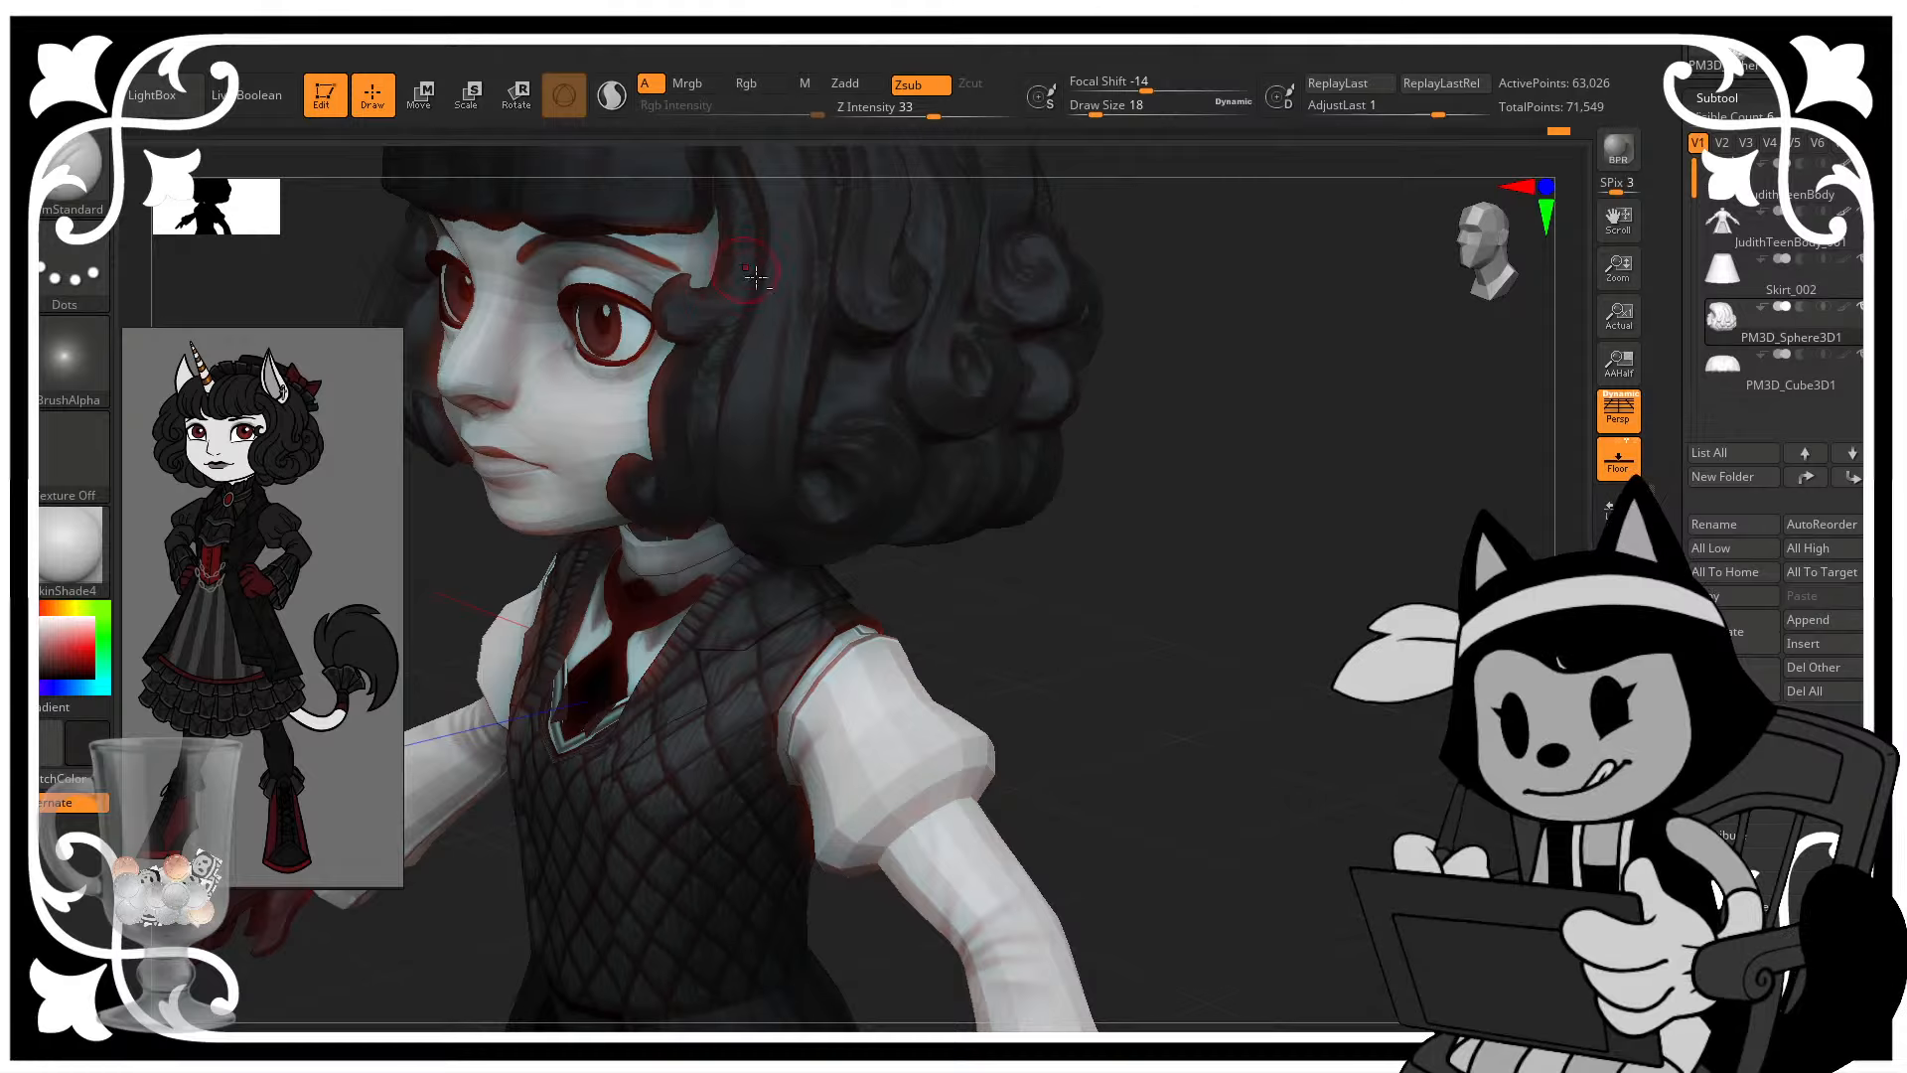
- Carve the separation between the face-framing lock and the side hair, from the fringe down to the lower cheek curl
{"action": "left_click_drag", "start_coordinate": [1573, 497], "coordinate": [1160, 567]}
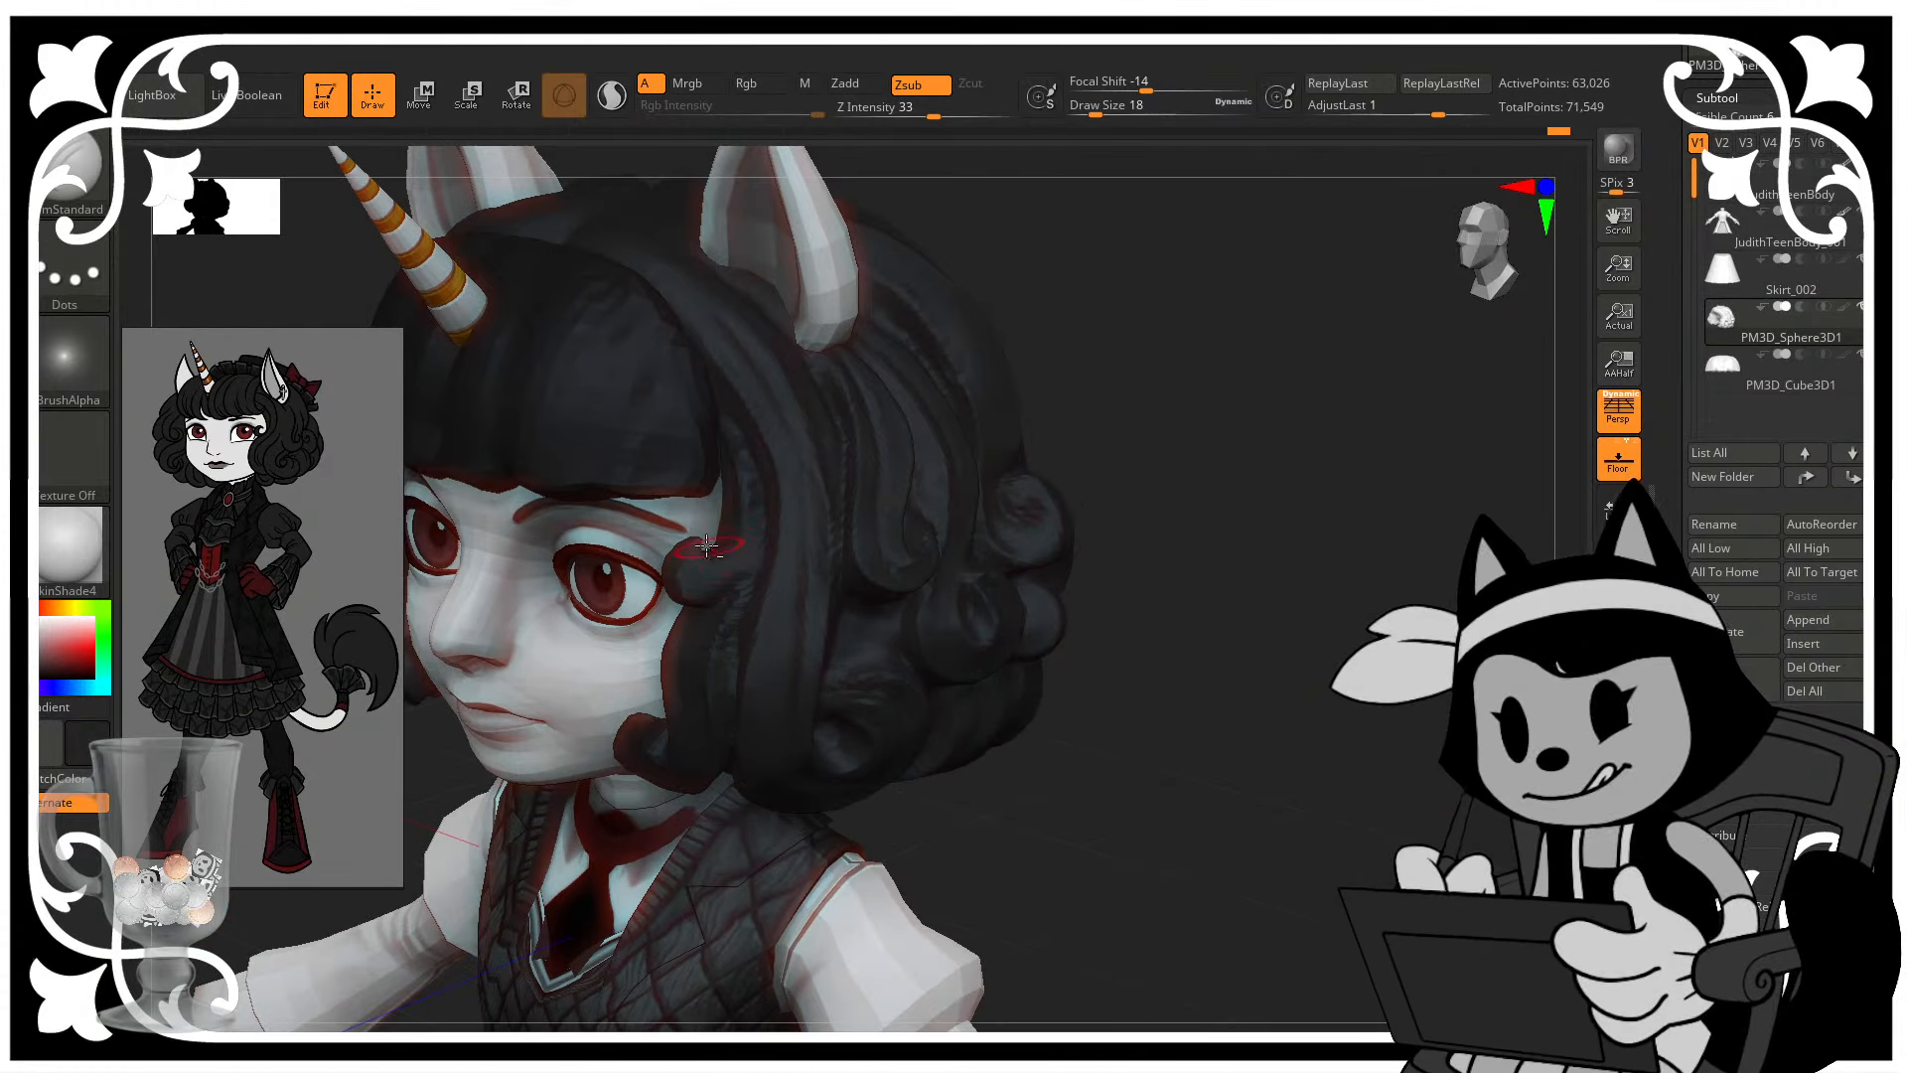
{"action": "left_click_drag", "start_coordinate": [1055, 338], "coordinate": [1143, 407]}
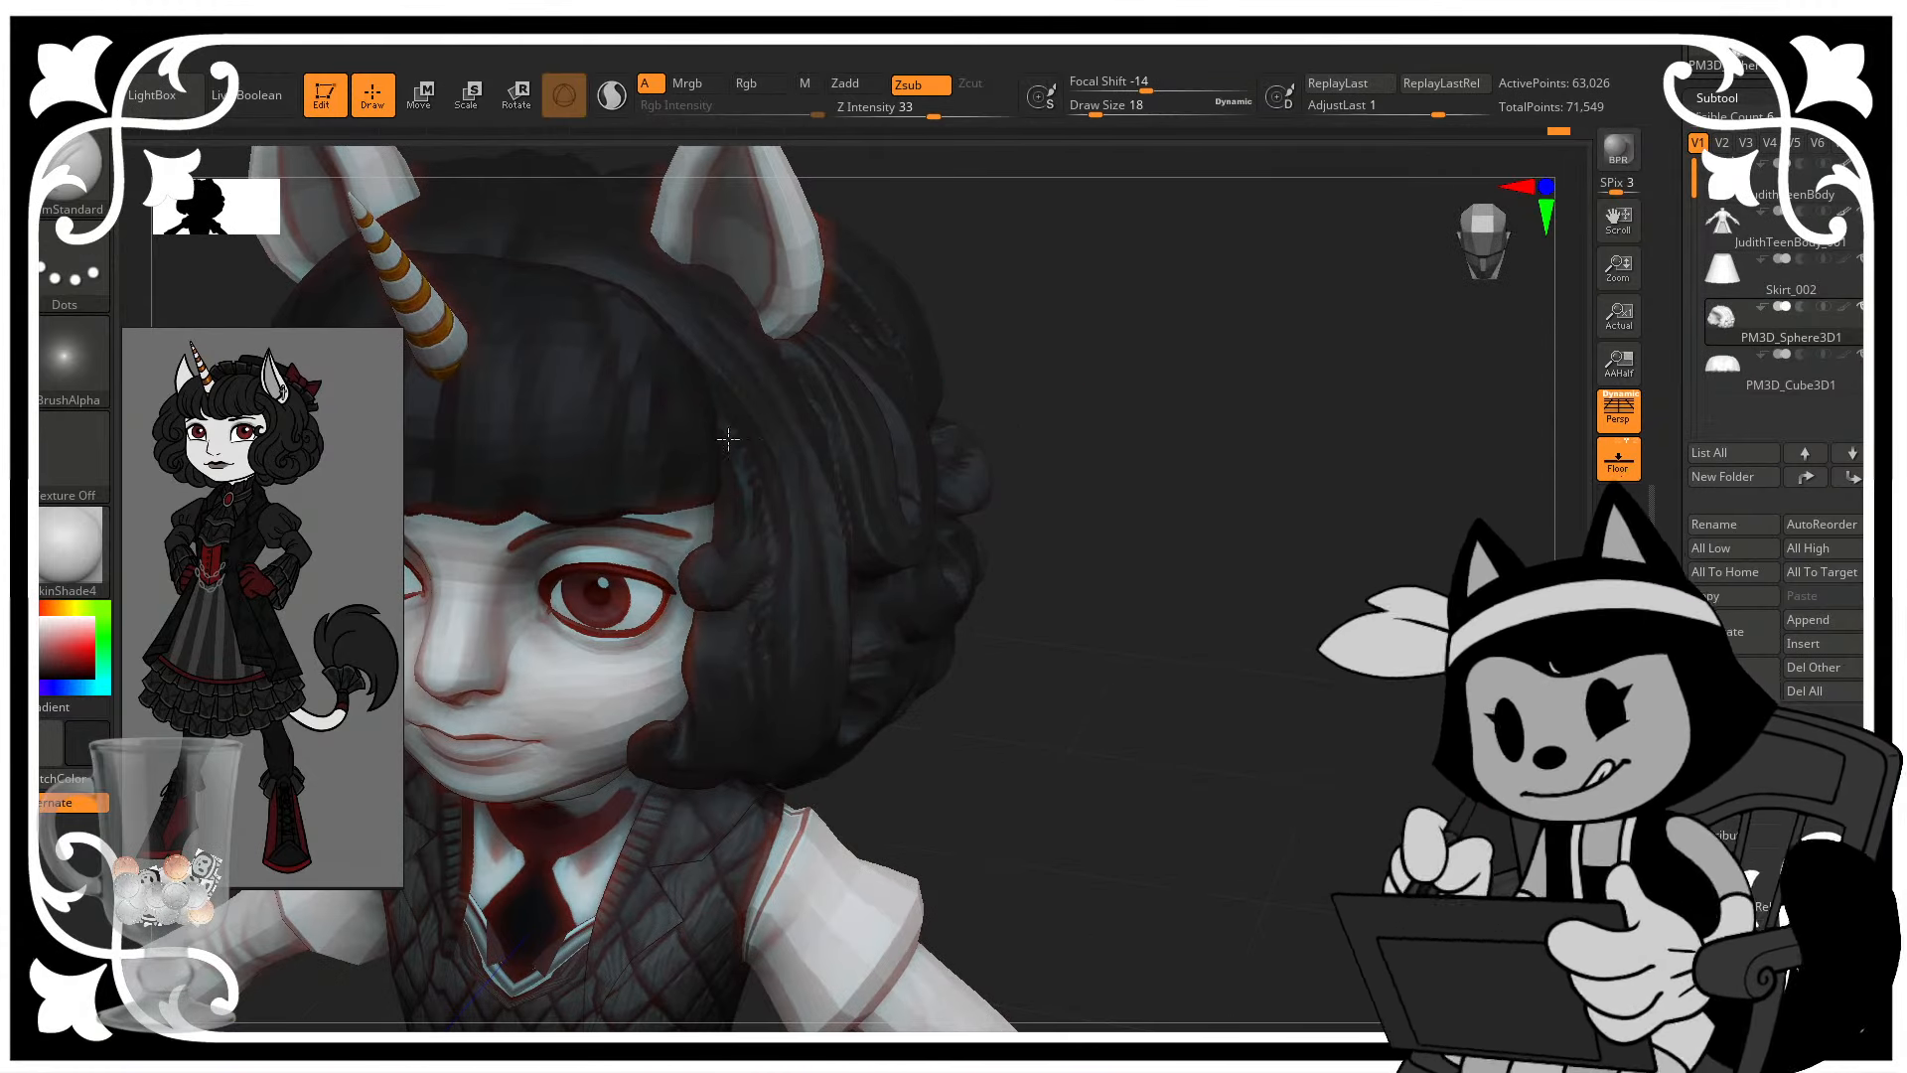
{"action": "left_click_drag", "start_coordinate": [1001, 394], "coordinate": [984, 558]}
{"action": "left_click_drag", "start_coordinate": [649, 784], "coordinate": [697, 689]}
{"action": "left_click_drag", "start_coordinate": [928, 492], "coordinate": [771, 598]}
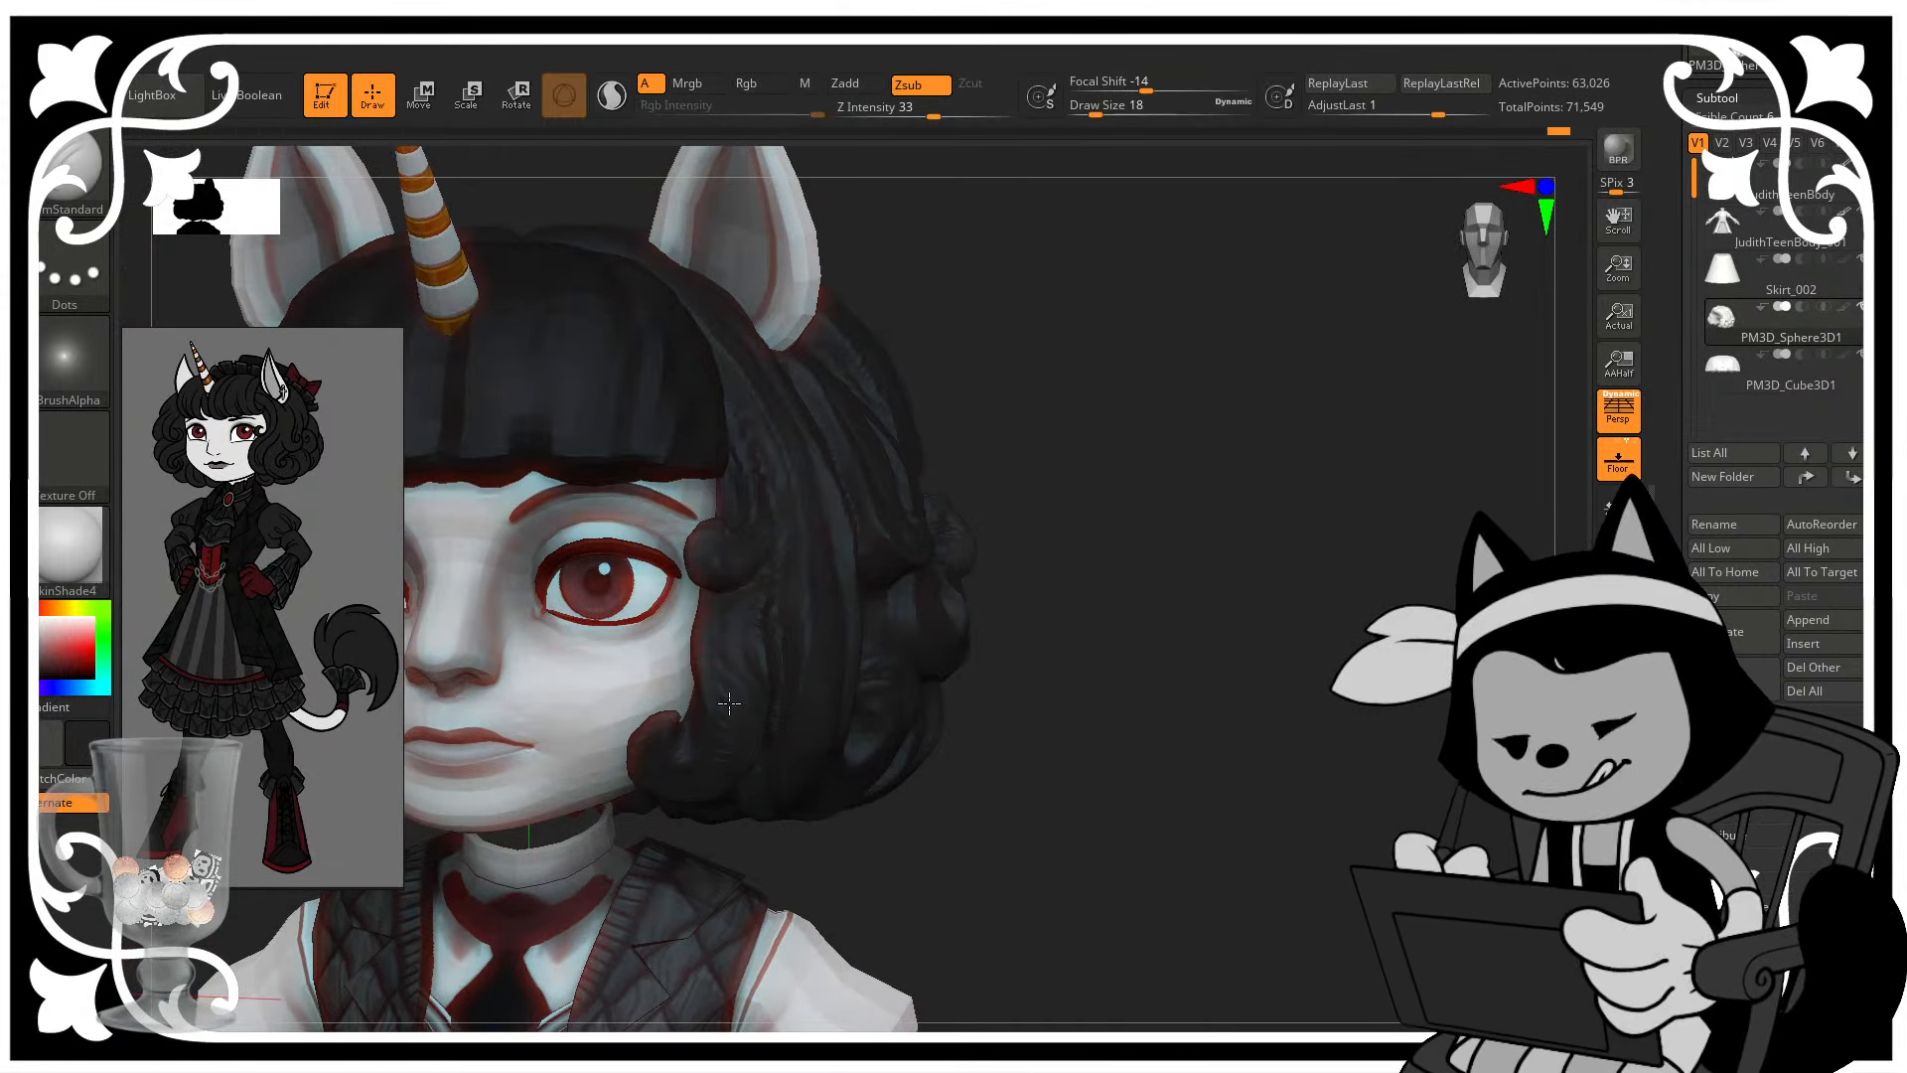
{"action": "left_click_drag", "start_coordinate": [1084, 465], "coordinate": [1077, 326]}
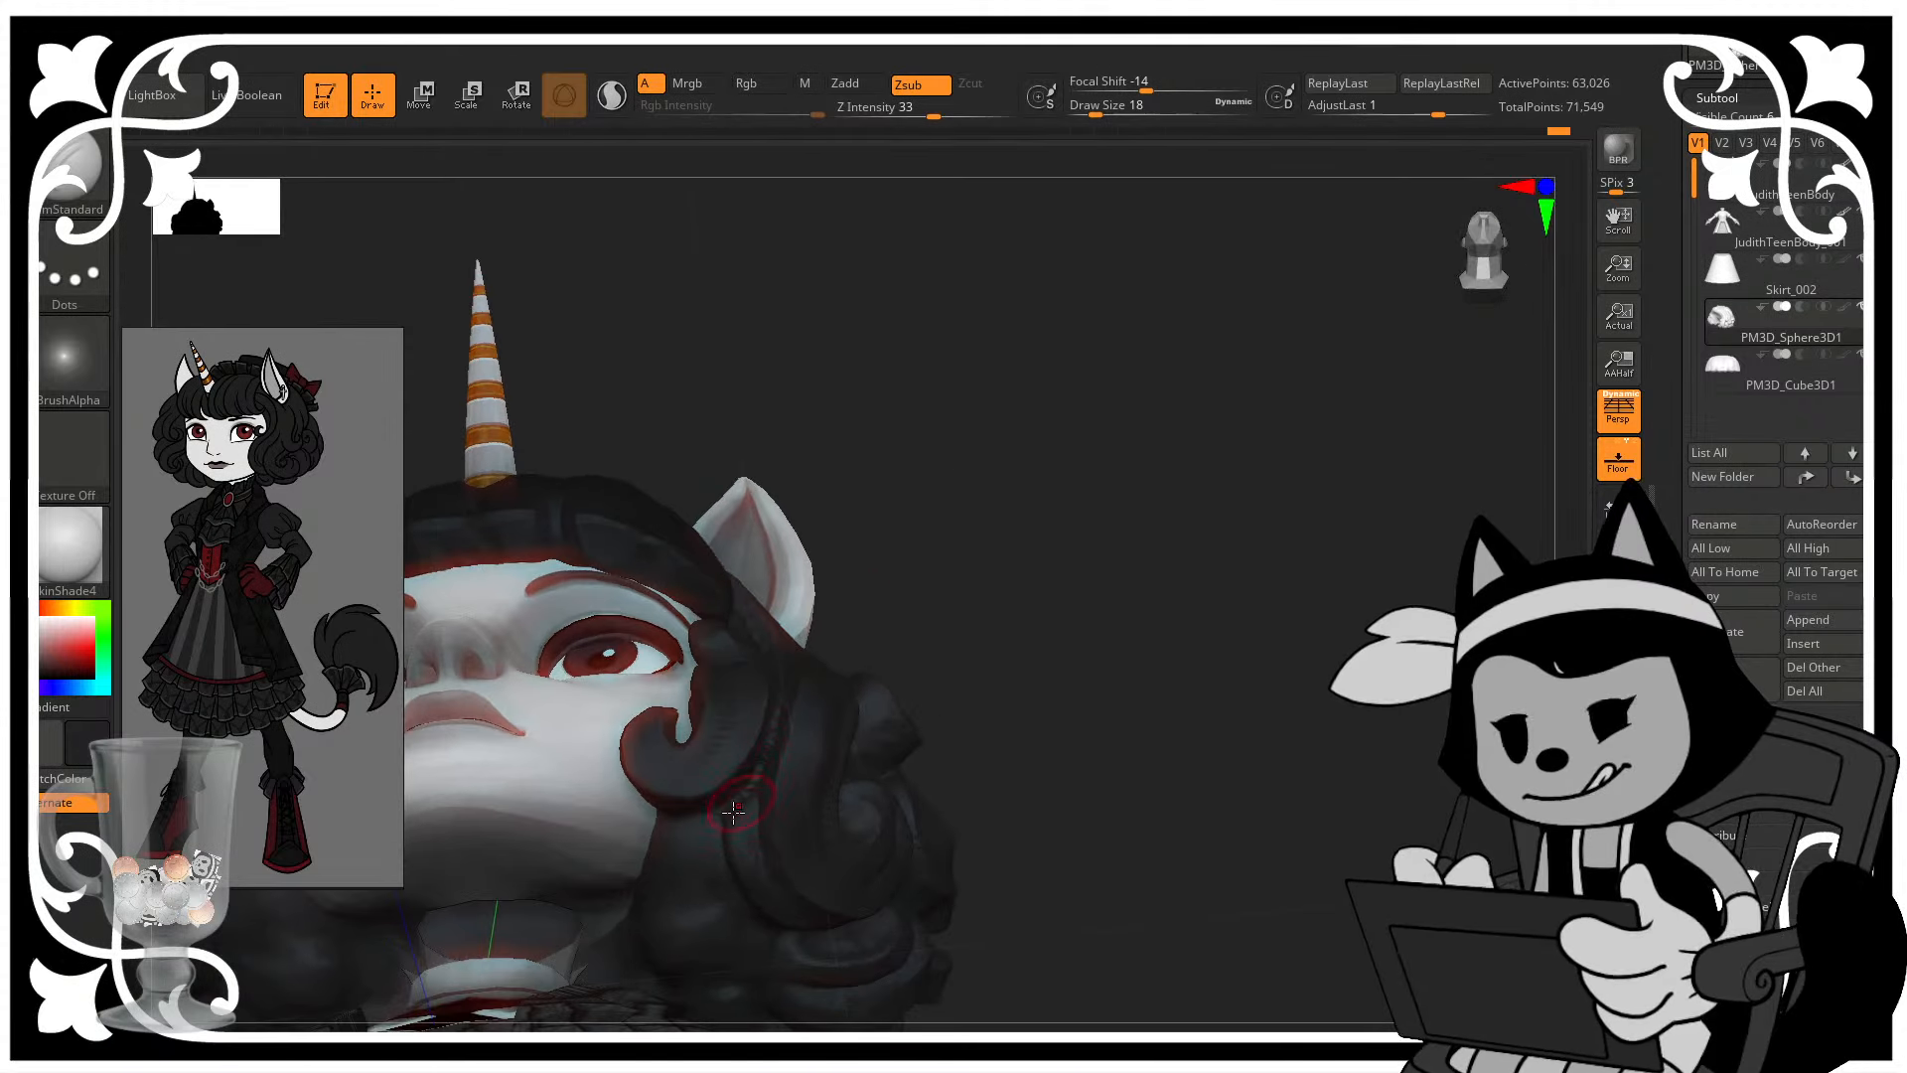
{"action": "mouse_move", "coordinate": [888, 680]}
{"action": "left_mouse_down"}
{"action": "mouse_move", "coordinate": [806, 757]}
{"action": "mouse_move", "coordinate": [1022, 672]}
{"action": "mouse_move", "coordinate": [883, 701]}
{"action": "mouse_move", "coordinate": [1120, 557]}
{"action": "mouse_move", "coordinate": [1251, 671]}
{"action": "mouse_move", "coordinate": [971, 620]}
{"action": "mouse_move", "coordinate": [1063, 629]}
{"action": "mouse_move", "coordinate": [1056, 702]}
{"action": "mouse_move", "coordinate": [943, 718]}
{"action": "mouse_move", "coordinate": [958, 695]}
{"action": "left_mouse_up"}
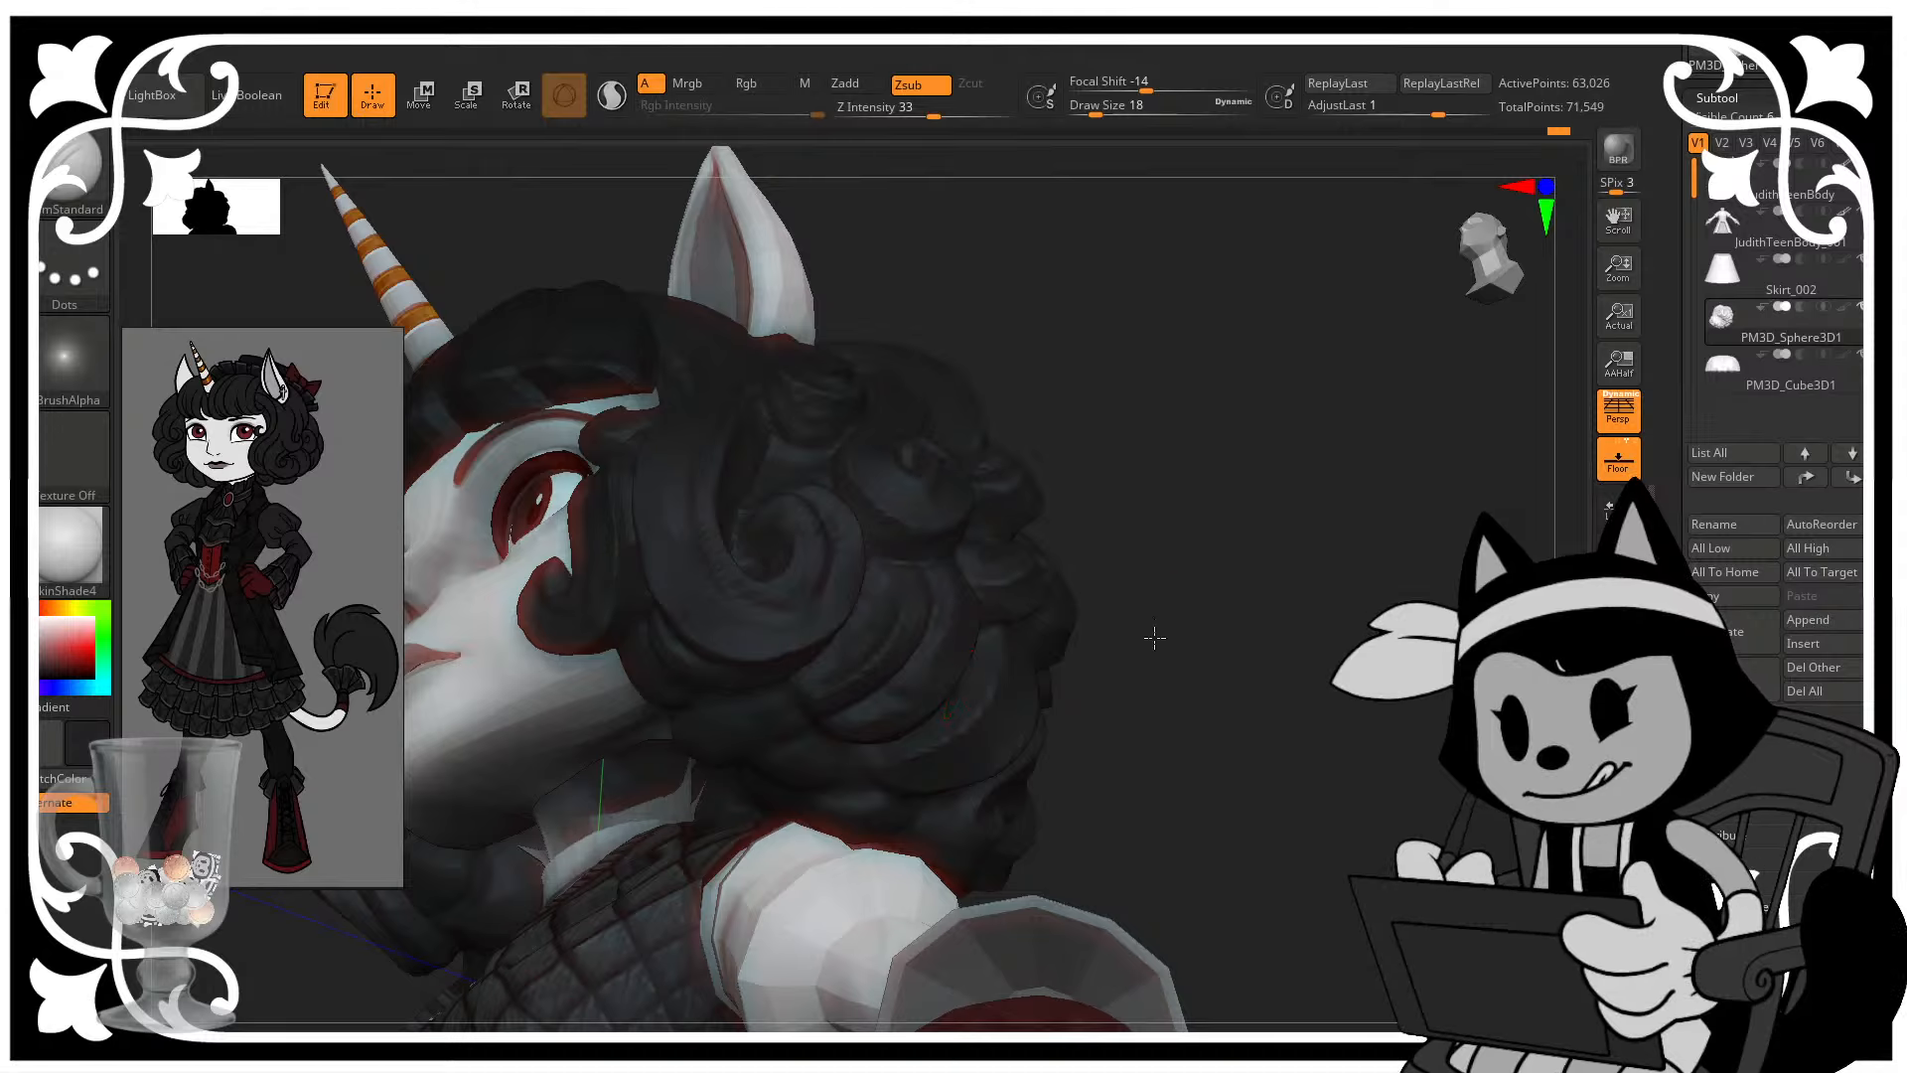
- Carve the grooves between the underside curls at the middle of the nape with the DamStandard brush at draw size 26
{"action": "left_click_drag", "start_coordinate": [1155, 638], "coordinate": [1050, 590]}
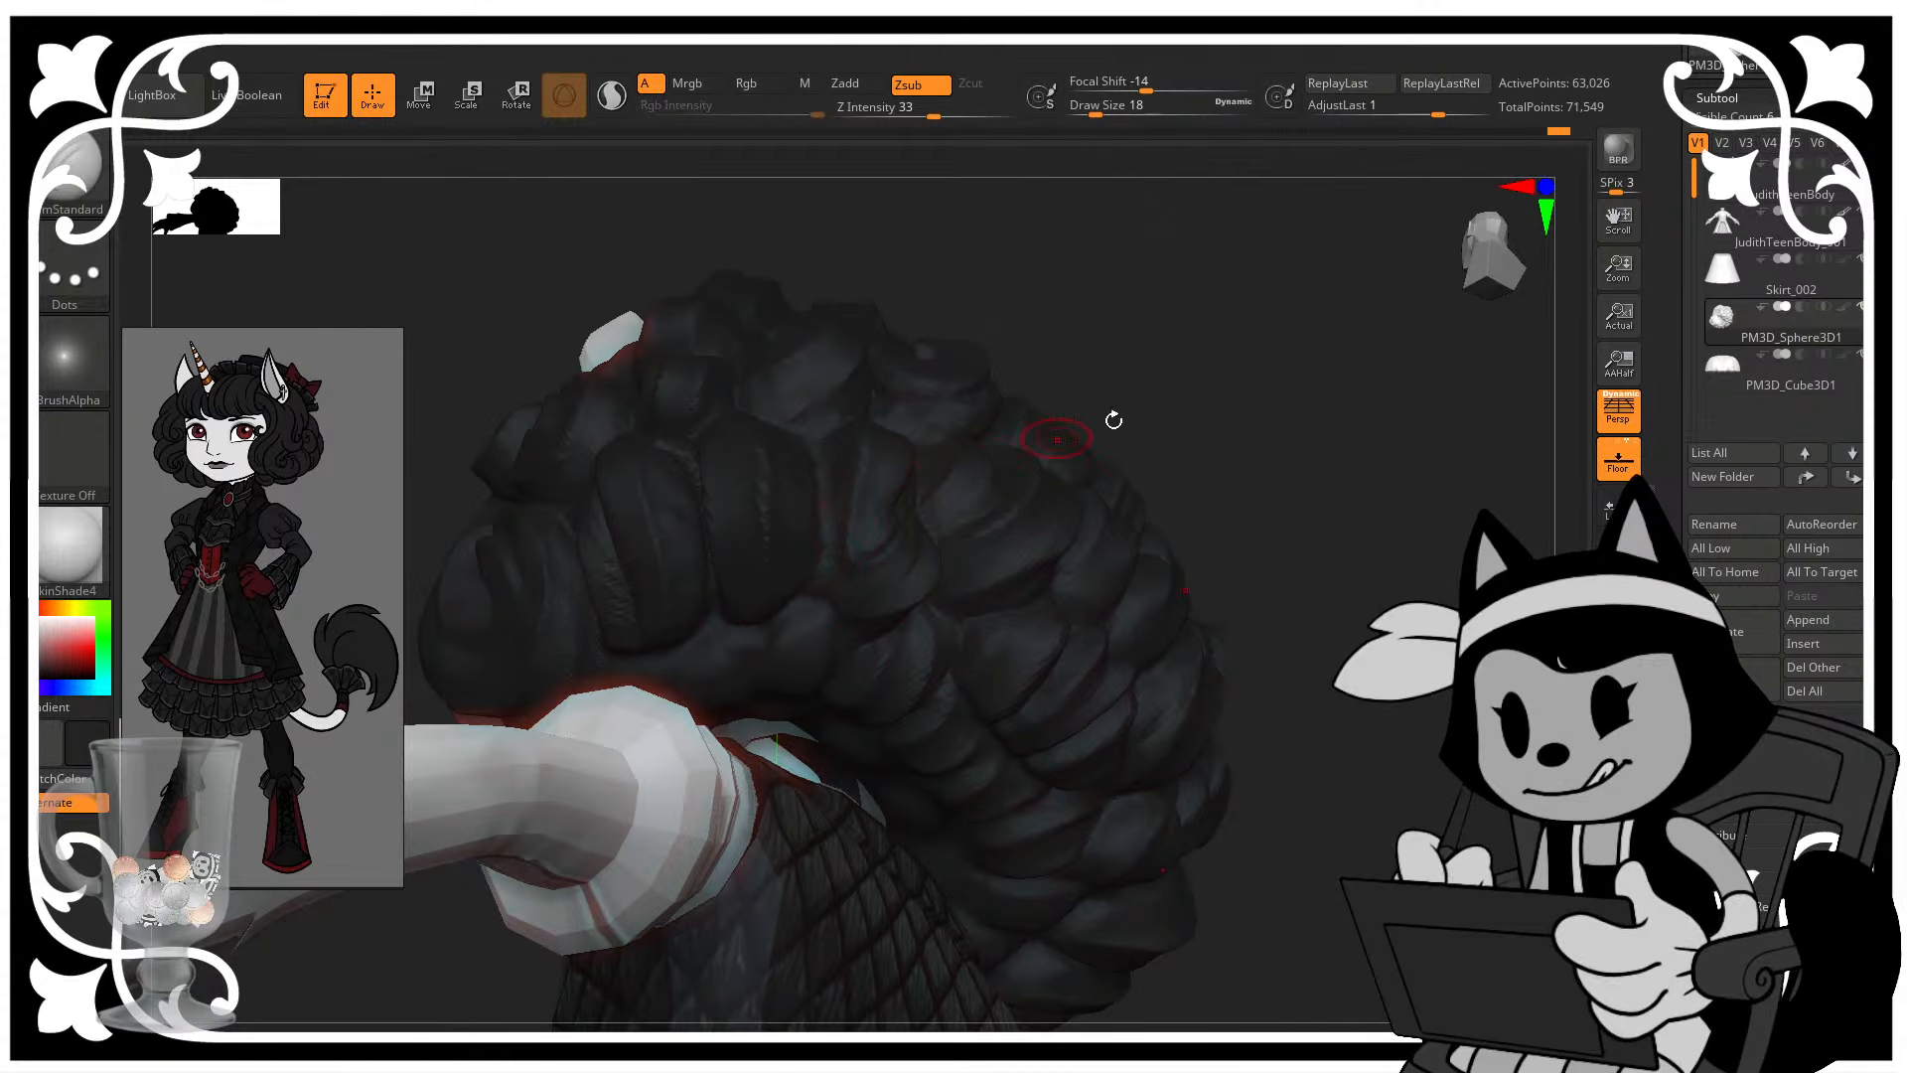
{"action": "left_click_drag", "start_coordinate": [1197, 381], "coordinate": [960, 460]}
{"action": "mouse_move", "coordinate": [1131, 441]}
{"action": "left_mouse_down"}
{"action": "mouse_move", "coordinate": [1130, 338]}
{"action": "mouse_move", "coordinate": [1066, 473]}
{"action": "mouse_move", "coordinate": [951, 569]}
{"action": "left_mouse_up"}
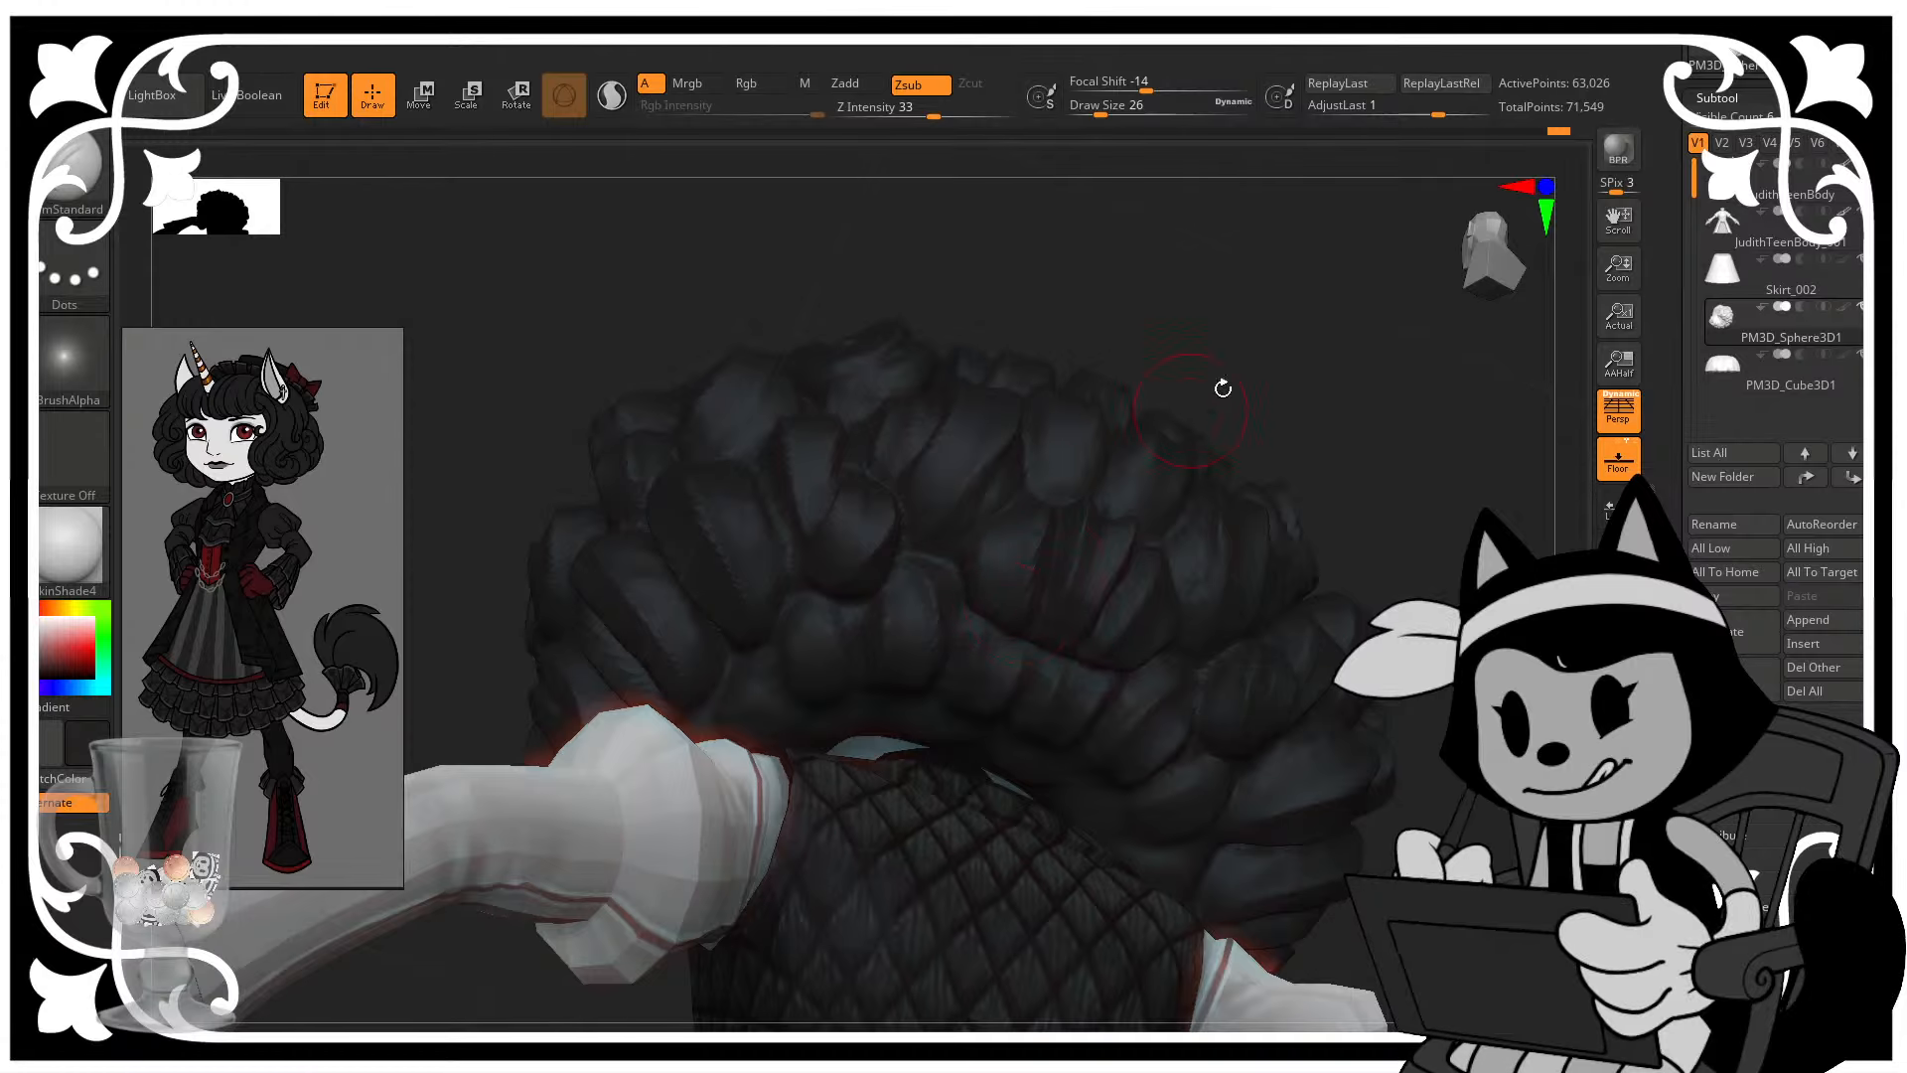
{"action": "left_click_drag", "start_coordinate": [1222, 388], "coordinate": [1052, 600]}
{"action": "left_click_drag", "start_coordinate": [1239, 360], "coordinate": [1240, 356]}
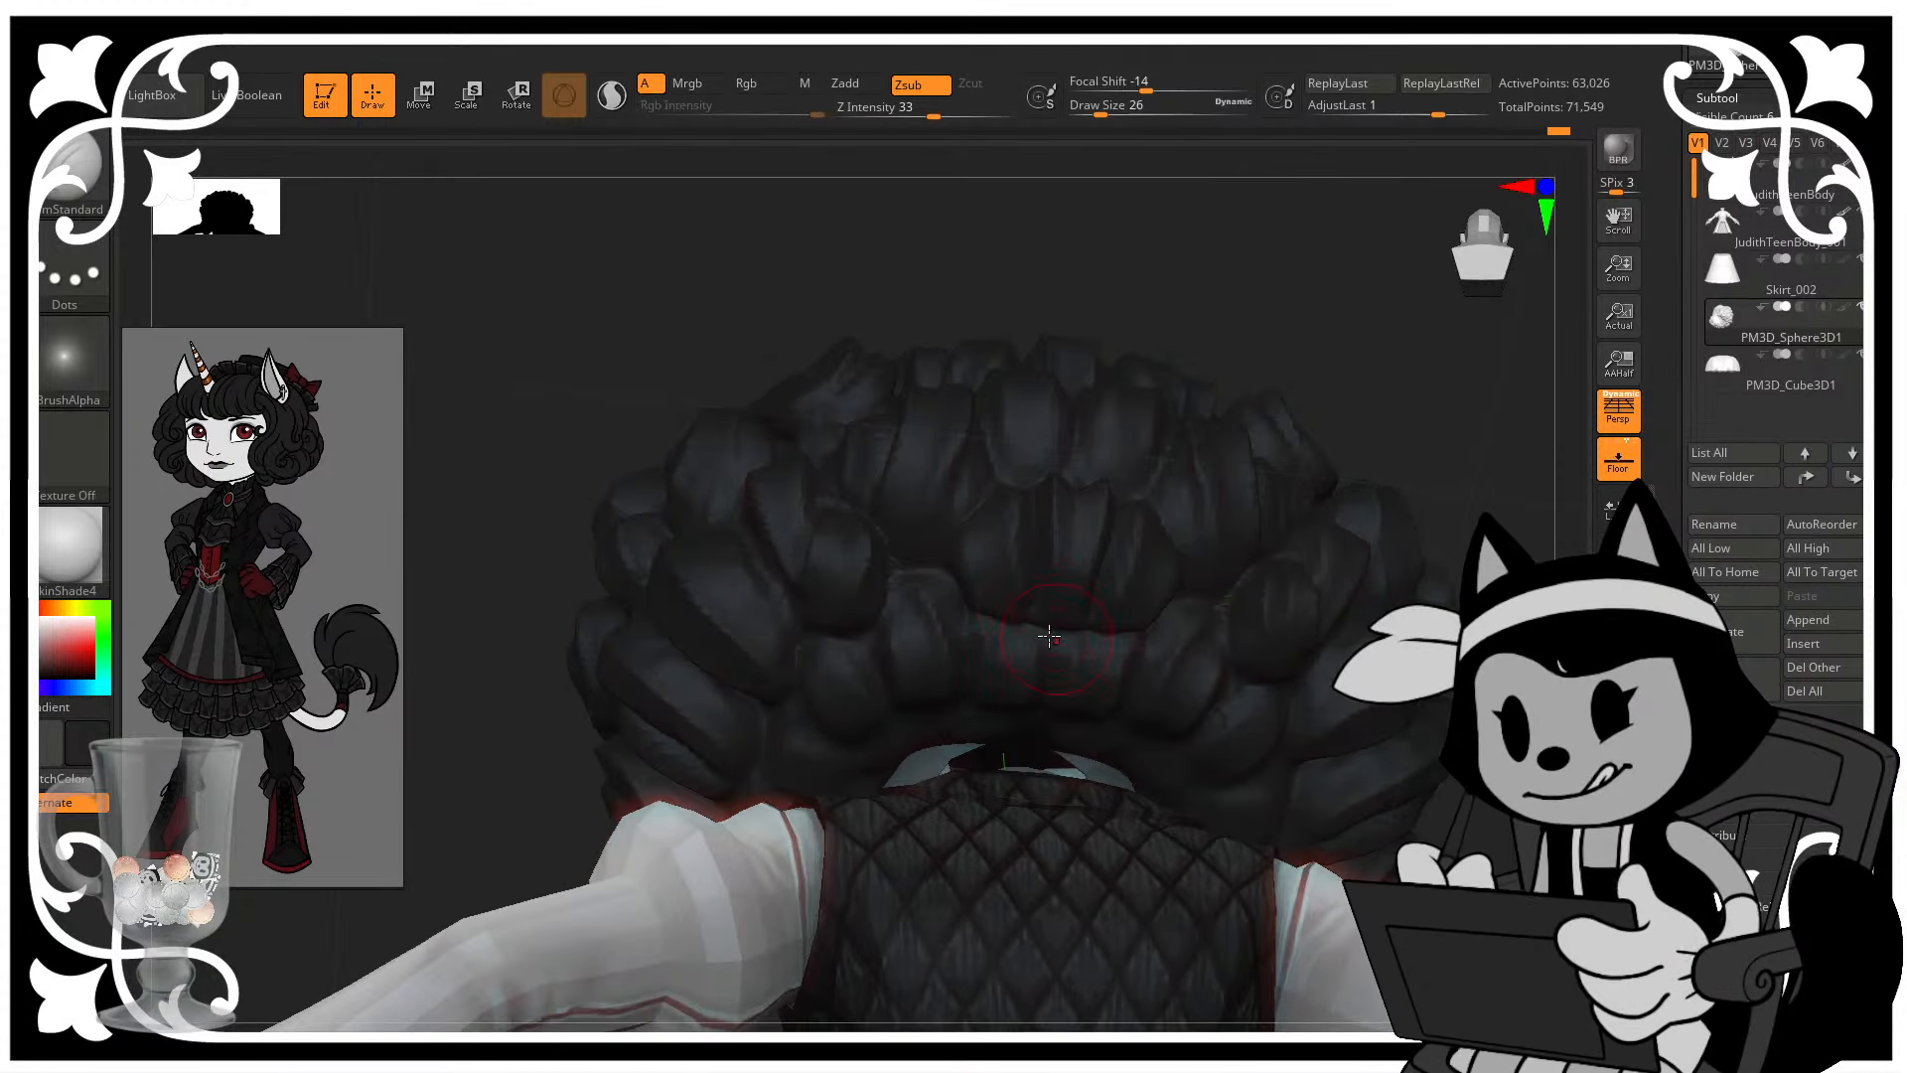
{"action": "left_click_drag", "start_coordinate": [1049, 635], "coordinate": [1056, 666]}
- Deepen the creases along the lowest row of curls, where the hair's underside meets the neck, at draw size 26
{"action": "mouse_move", "coordinate": [1323, 397]}
{"action": "left_mouse_down"}
{"action": "mouse_move", "coordinate": [1323, 371]}
{"action": "mouse_move", "coordinate": [1008, 652]}
{"action": "left_mouse_up"}
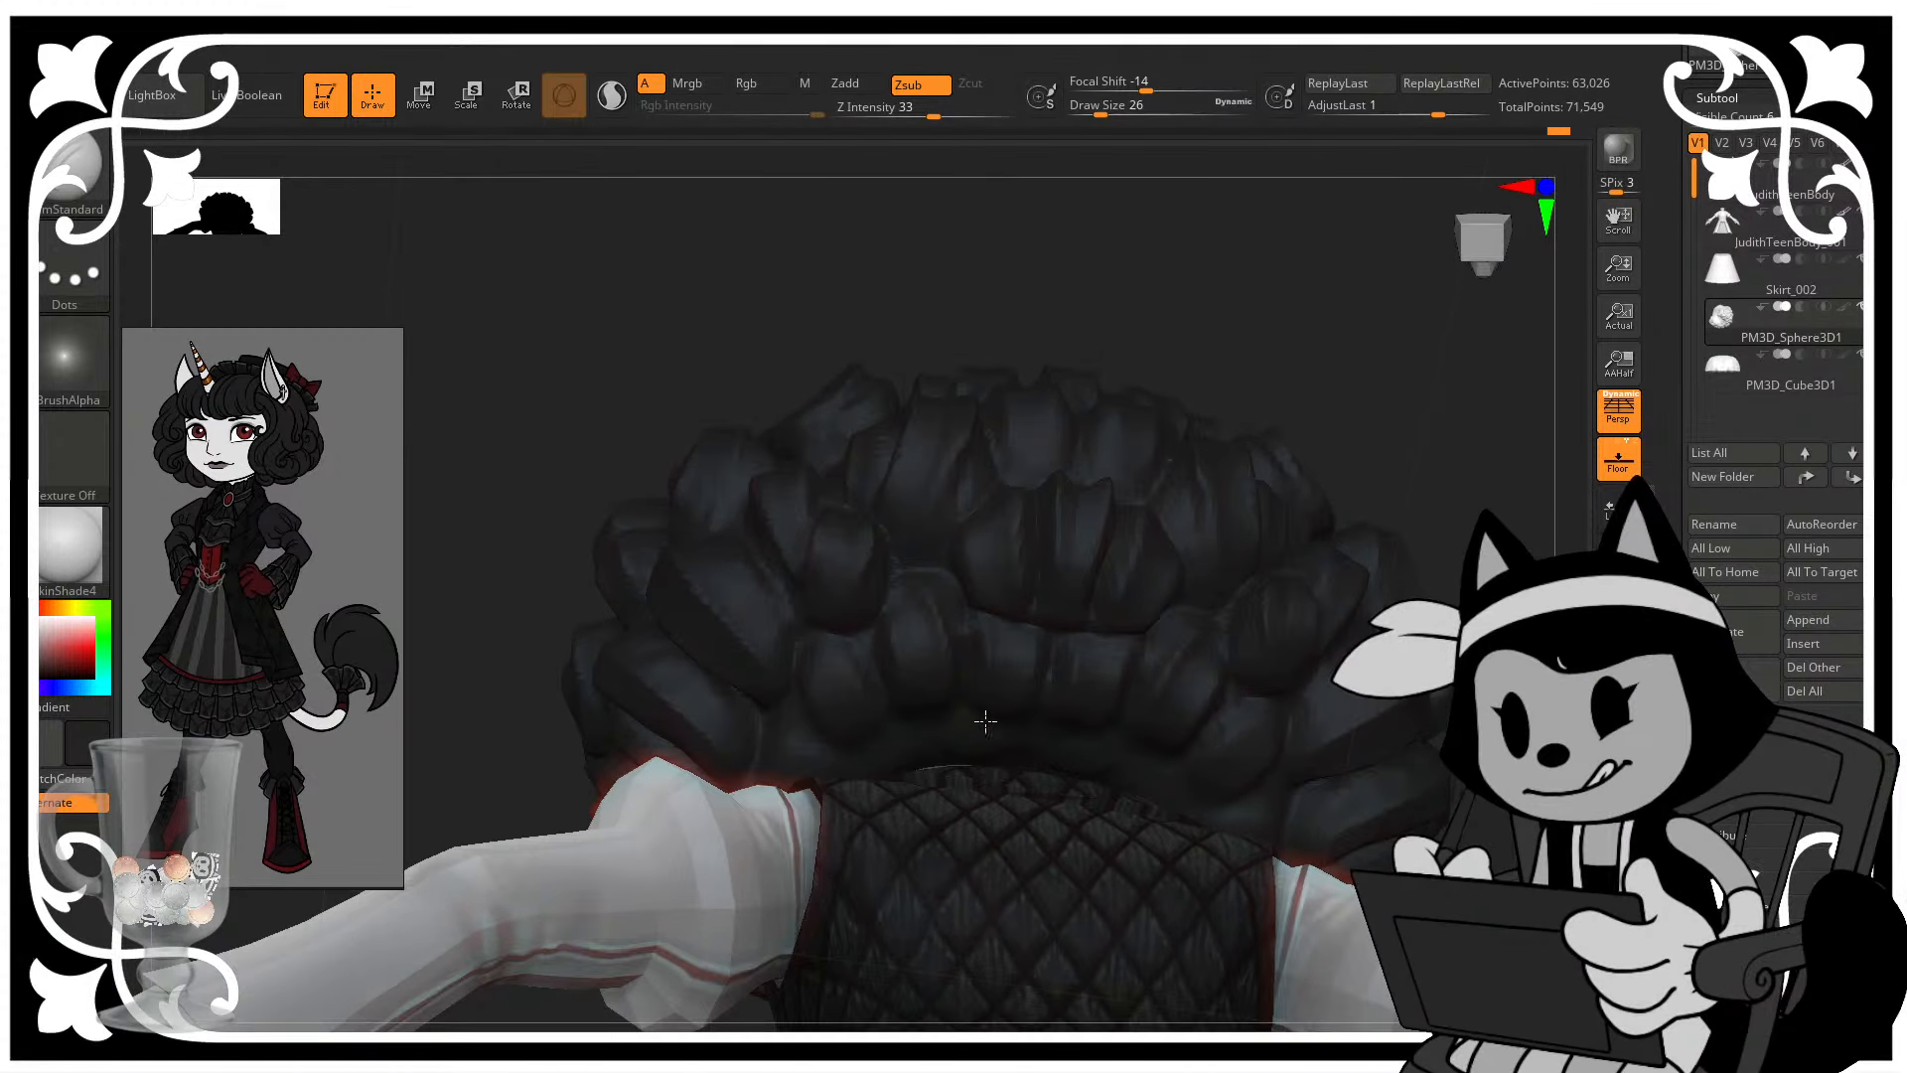
{"action": "mouse_move", "coordinate": [1218, 370]}
{"action": "left_mouse_down"}
{"action": "mouse_move", "coordinate": [1230, 348]}
{"action": "mouse_move", "coordinate": [862, 739]}
{"action": "left_mouse_up"}
{"action": "mouse_move", "coordinate": [1139, 391]}
{"action": "left_mouse_down"}
{"action": "mouse_move", "coordinate": [1172, 404]}
{"action": "mouse_move", "coordinate": [1108, 414]}
{"action": "left_mouse_up"}
{"action": "left_click_drag", "start_coordinate": [916, 745], "coordinate": [903, 772]}
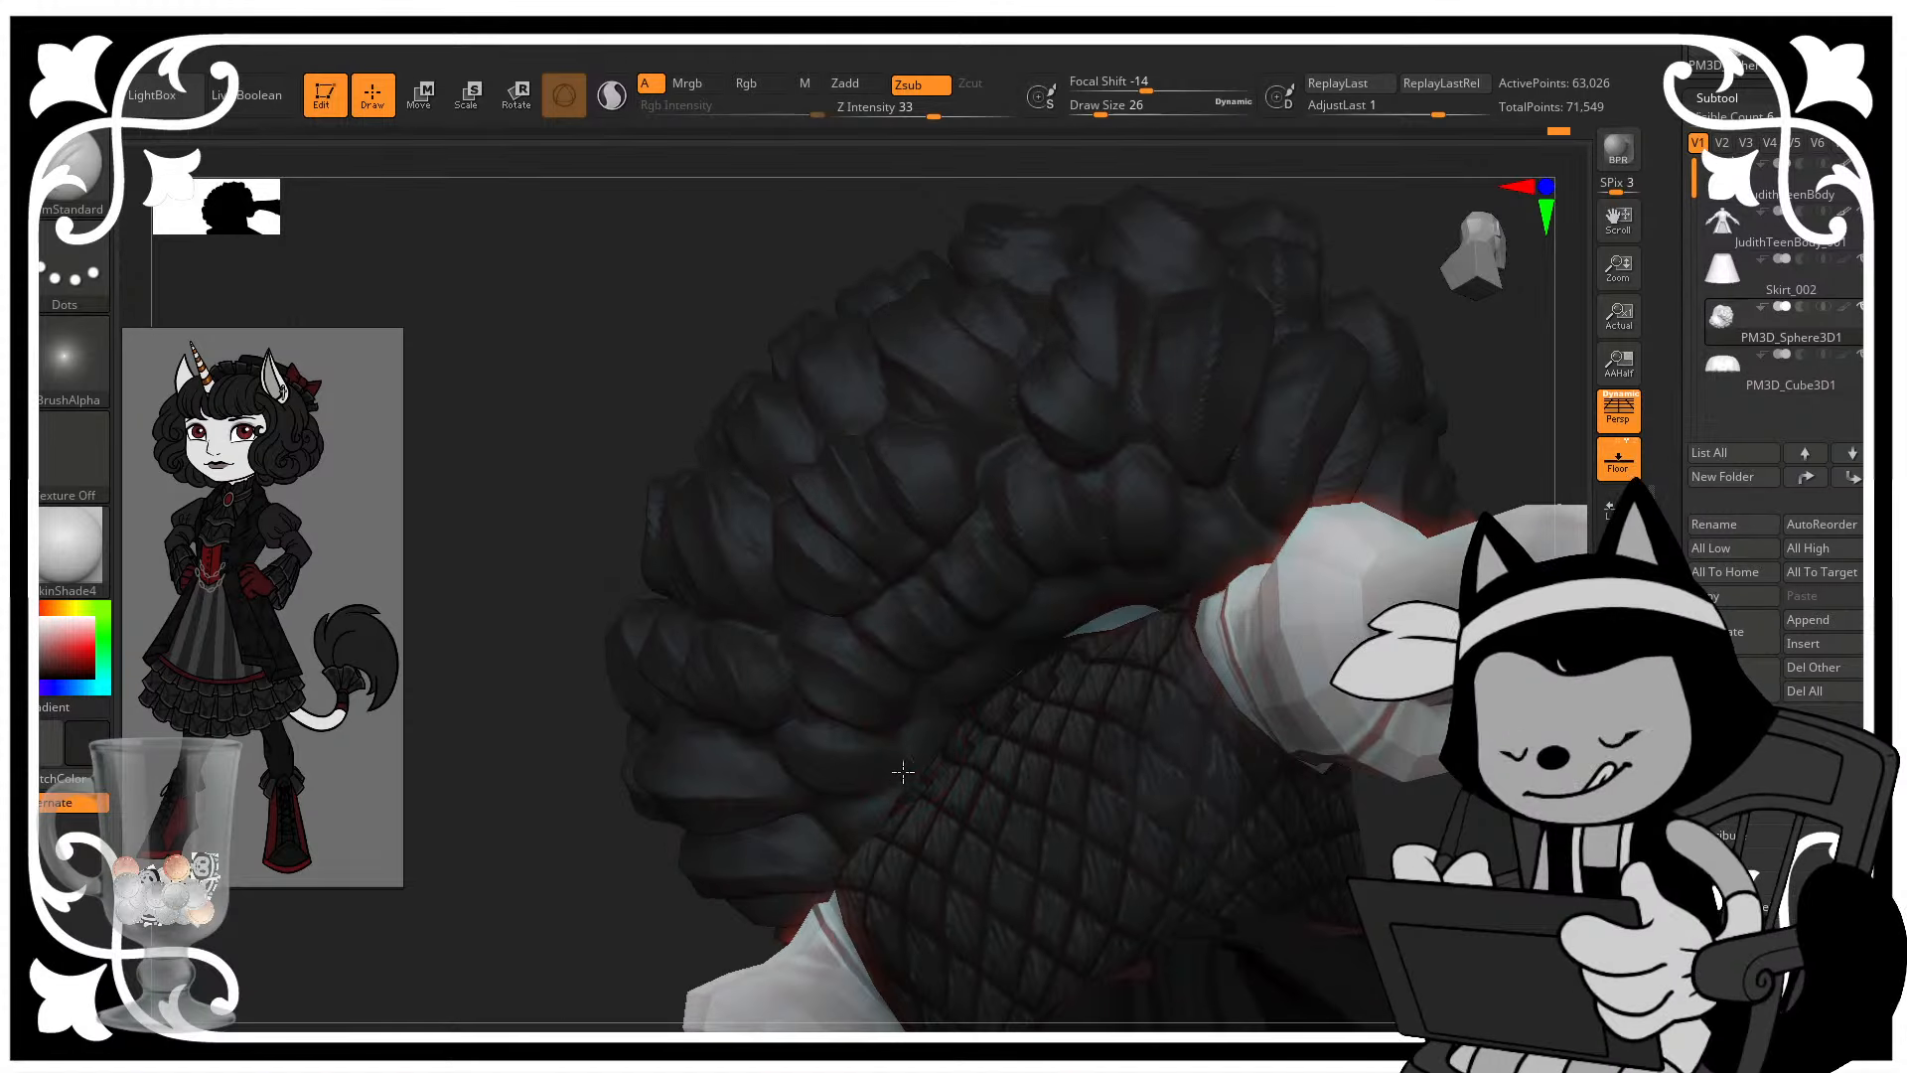
{"action": "left_click_drag", "start_coordinate": [600, 896], "coordinate": [755, 912]}
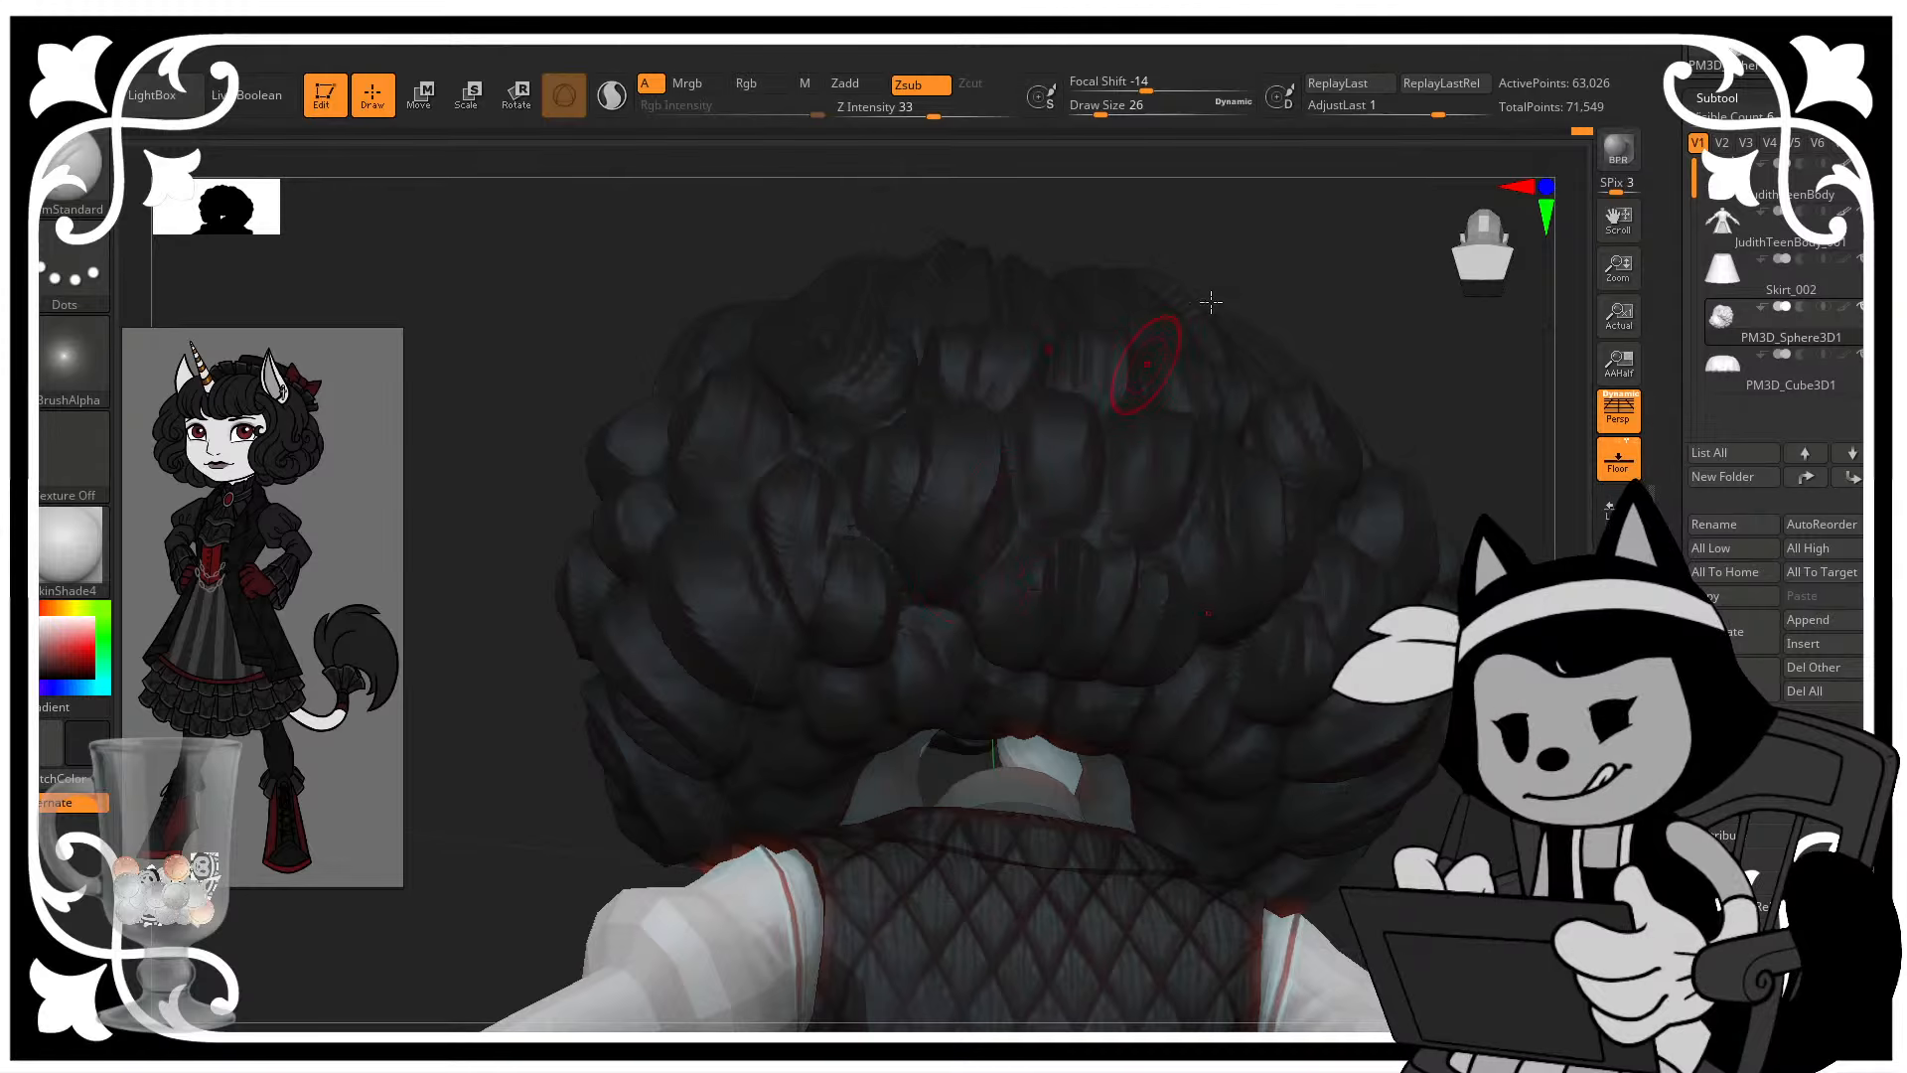
- Reshape the long strands at the back of the head, above the curls, with the Move brush
{"action": "left_click_drag", "start_coordinate": [1248, 261], "coordinate": [1314, 238]}
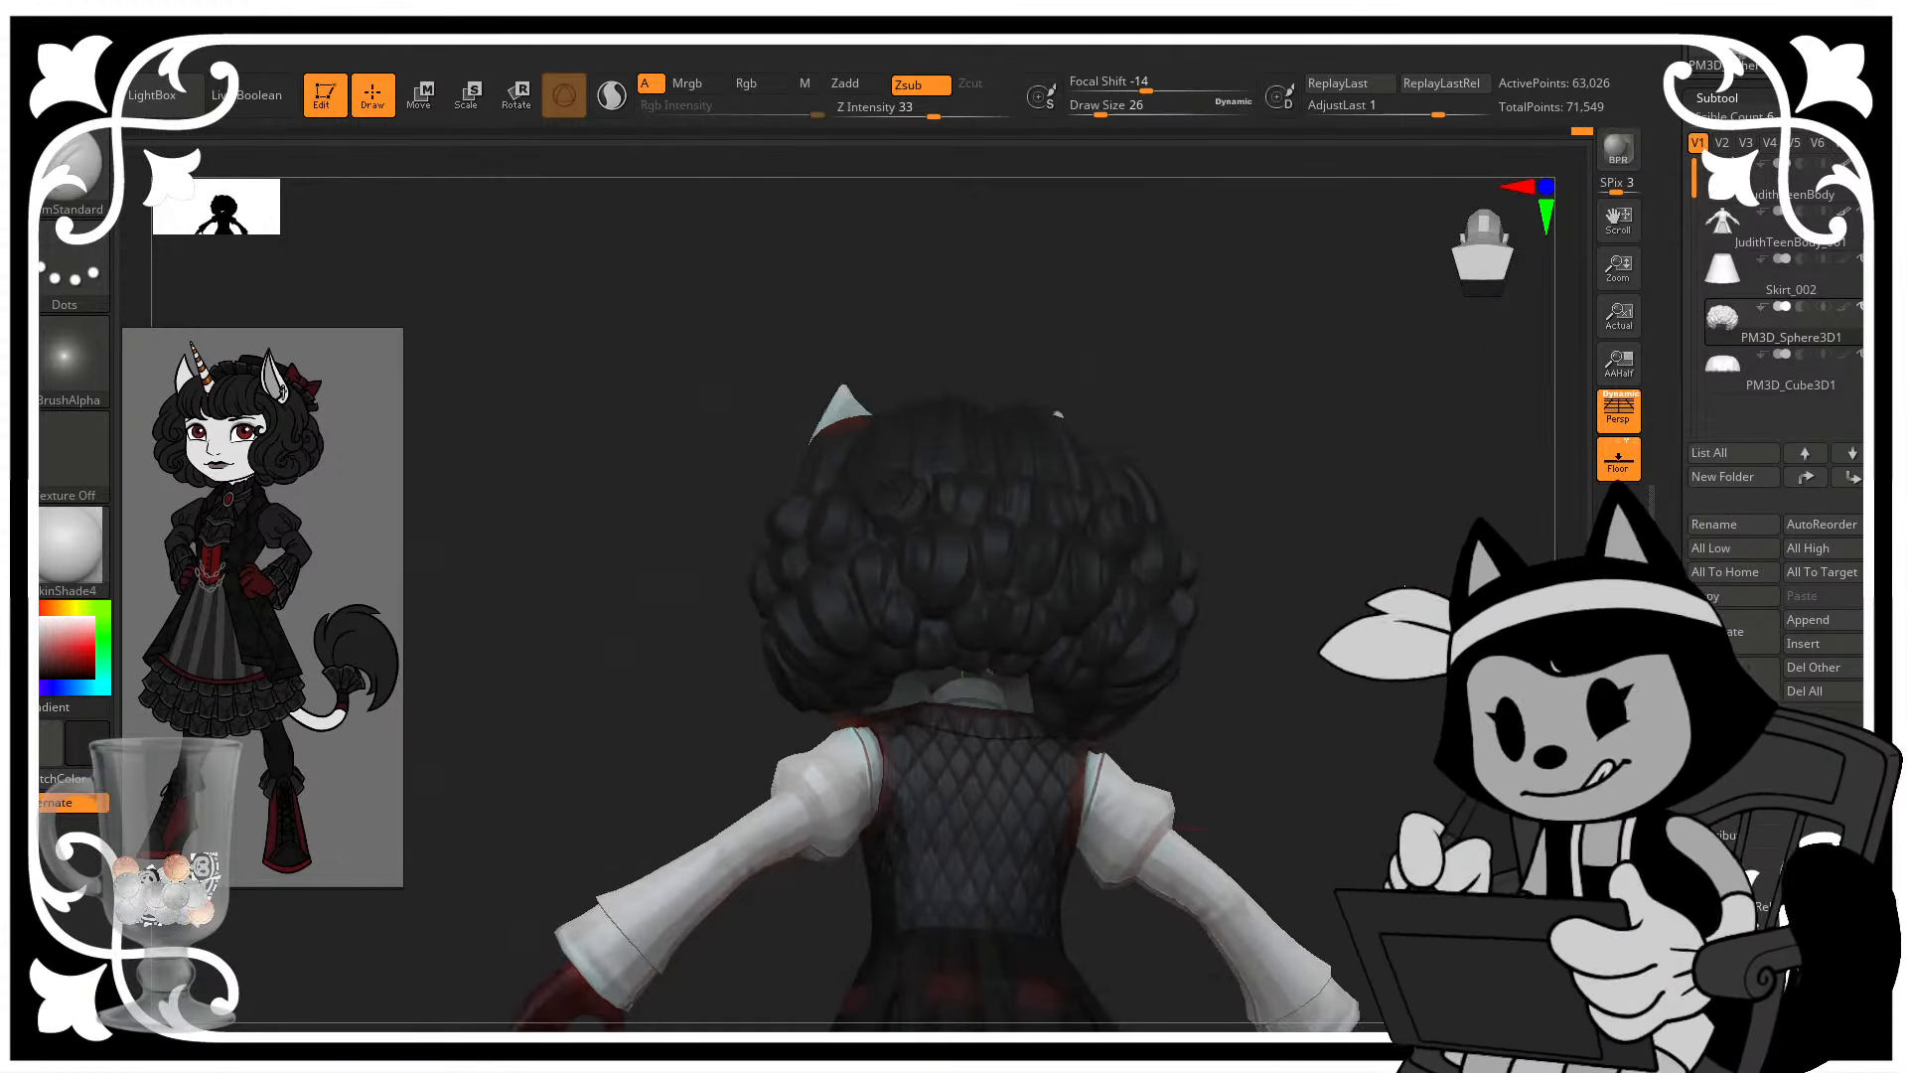
{"action": "left_click_drag", "start_coordinate": [1291, 418], "coordinate": [1288, 497]}
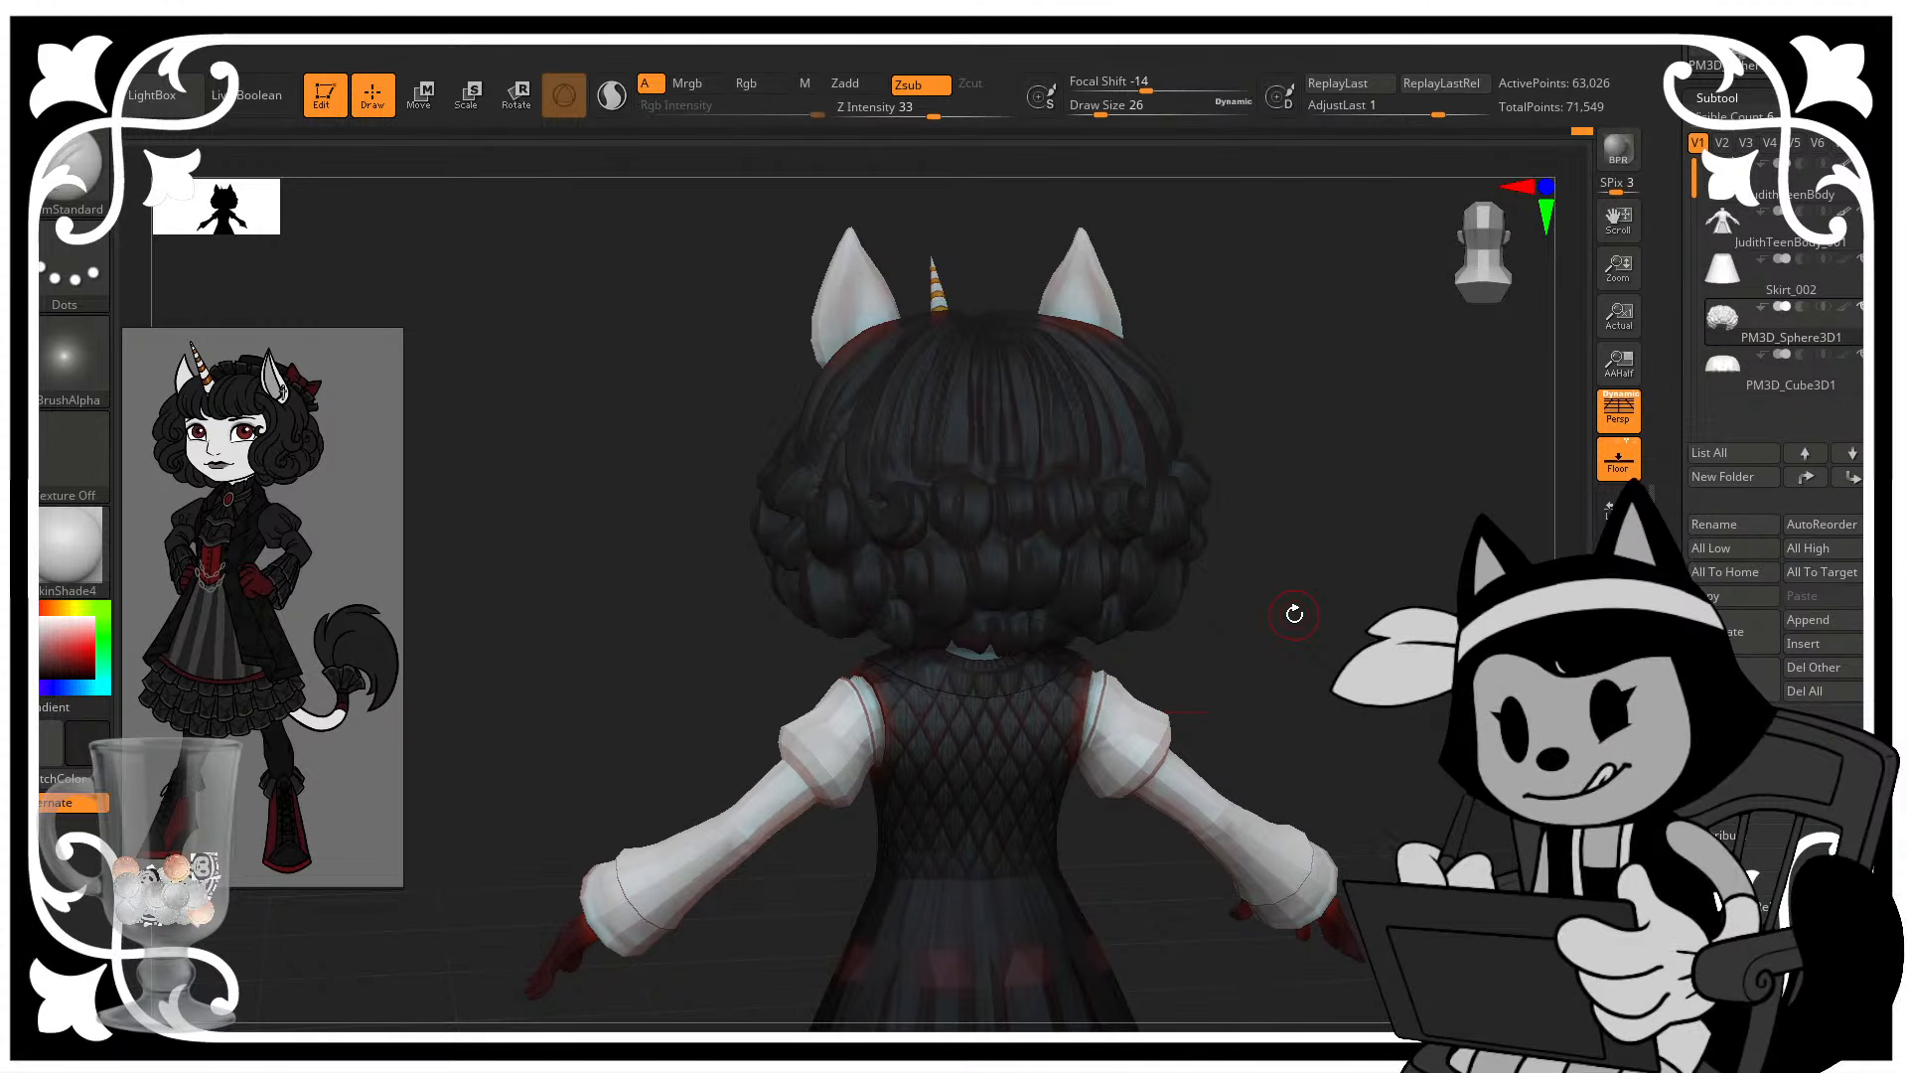
{"action": "mouse_move", "coordinate": [1480, 268]}
{"action": "left_mouse_down", "text": "alt"}
{"action": "mouse_move", "coordinate": [1500, 357]}
{"action": "mouse_move", "coordinate": [1414, 587]}
{"action": "mouse_move", "coordinate": [1431, 596]}
{"action": "mouse_move", "coordinate": [1288, 557]}
{"action": "left_mouse_up", "text": "alt"}
{"action": "key", "text": "b"}
{"action": "key", "text": "m"}
{"action": "key", "text": "v"}
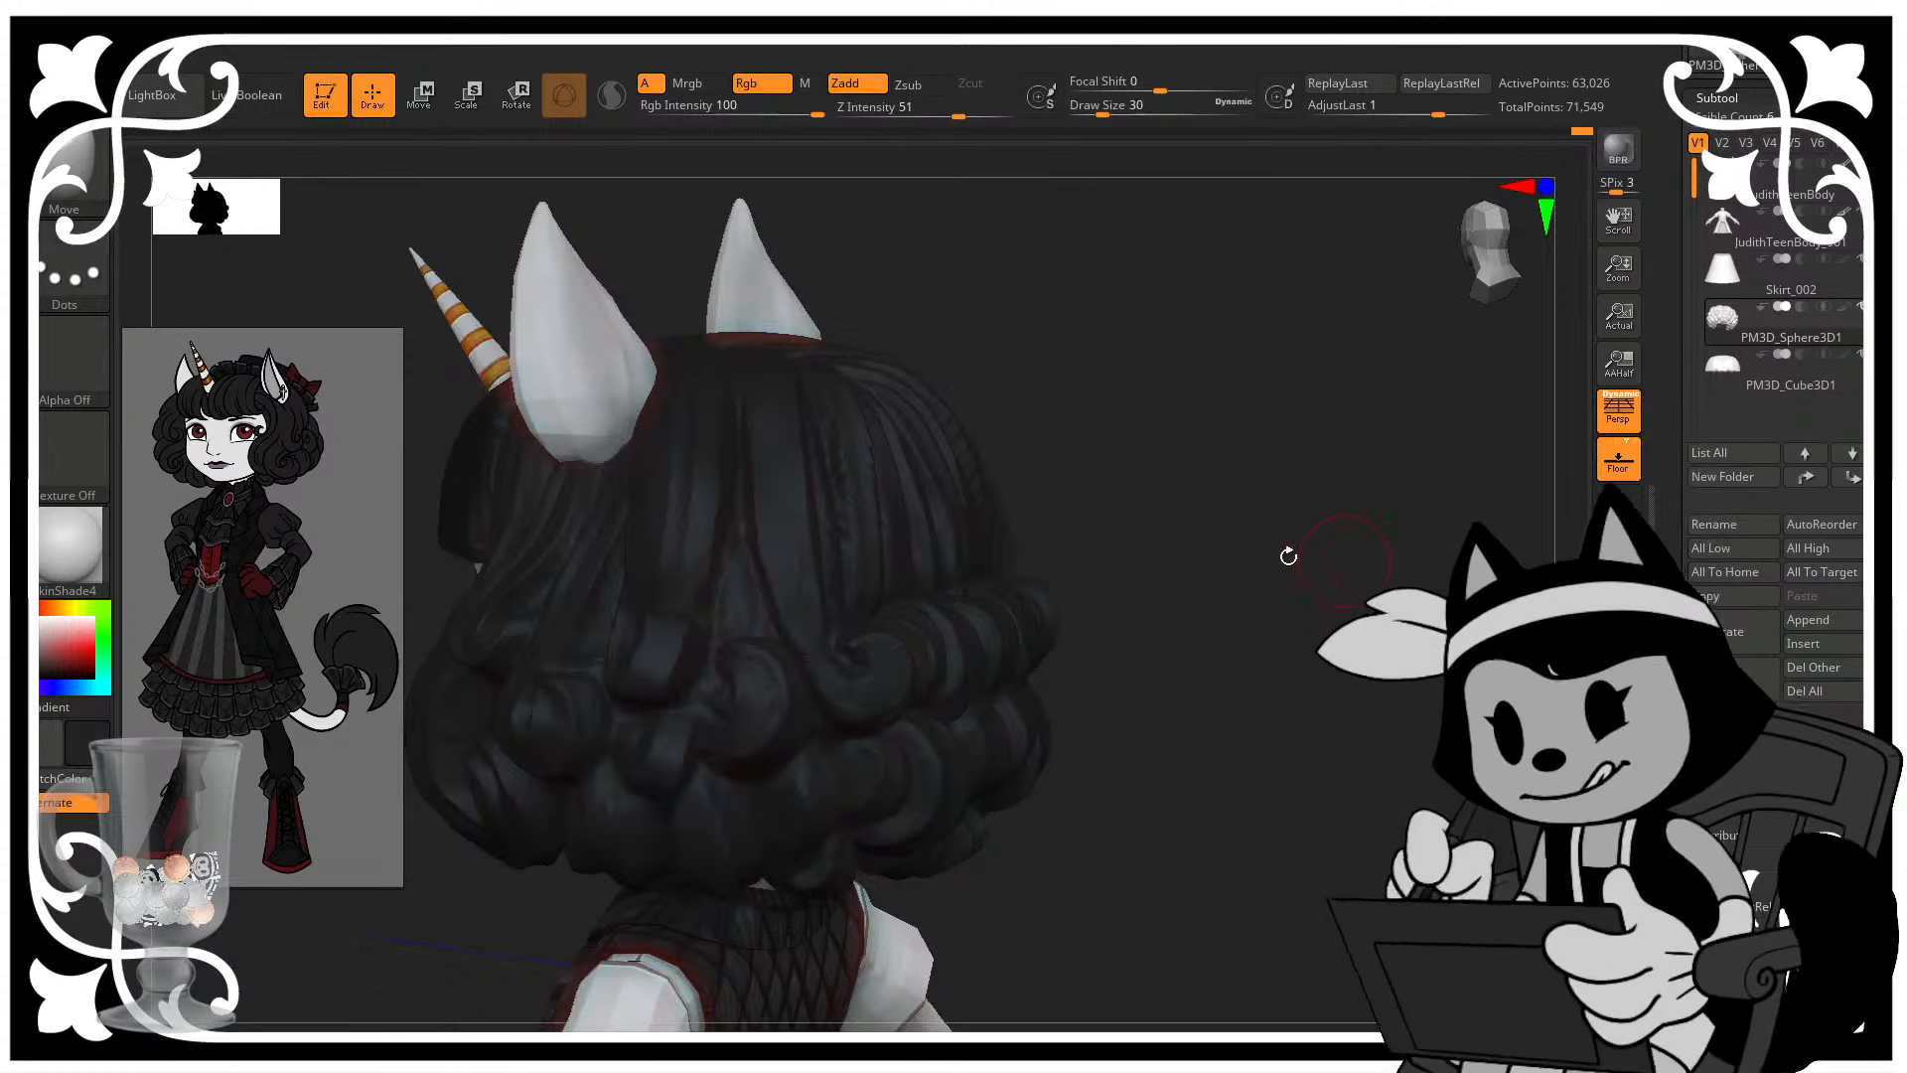
{"action": "left_click_drag", "start_coordinate": [910, 524], "coordinate": [918, 511]}
{"action": "left_click_drag", "start_coordinate": [991, 452], "coordinate": [1040, 442]}
{"action": "left_click_drag", "start_coordinate": [944, 495], "coordinate": [933, 503]}
{"action": "mouse_move", "coordinate": [981, 430]}
{"action": "left_mouse_down"}
{"action": "mouse_move", "coordinate": [1008, 433]}
{"action": "mouse_move", "coordinate": [918, 489]}
{"action": "mouse_move", "coordinate": [946, 460]}
{"action": "left_mouse_up"}
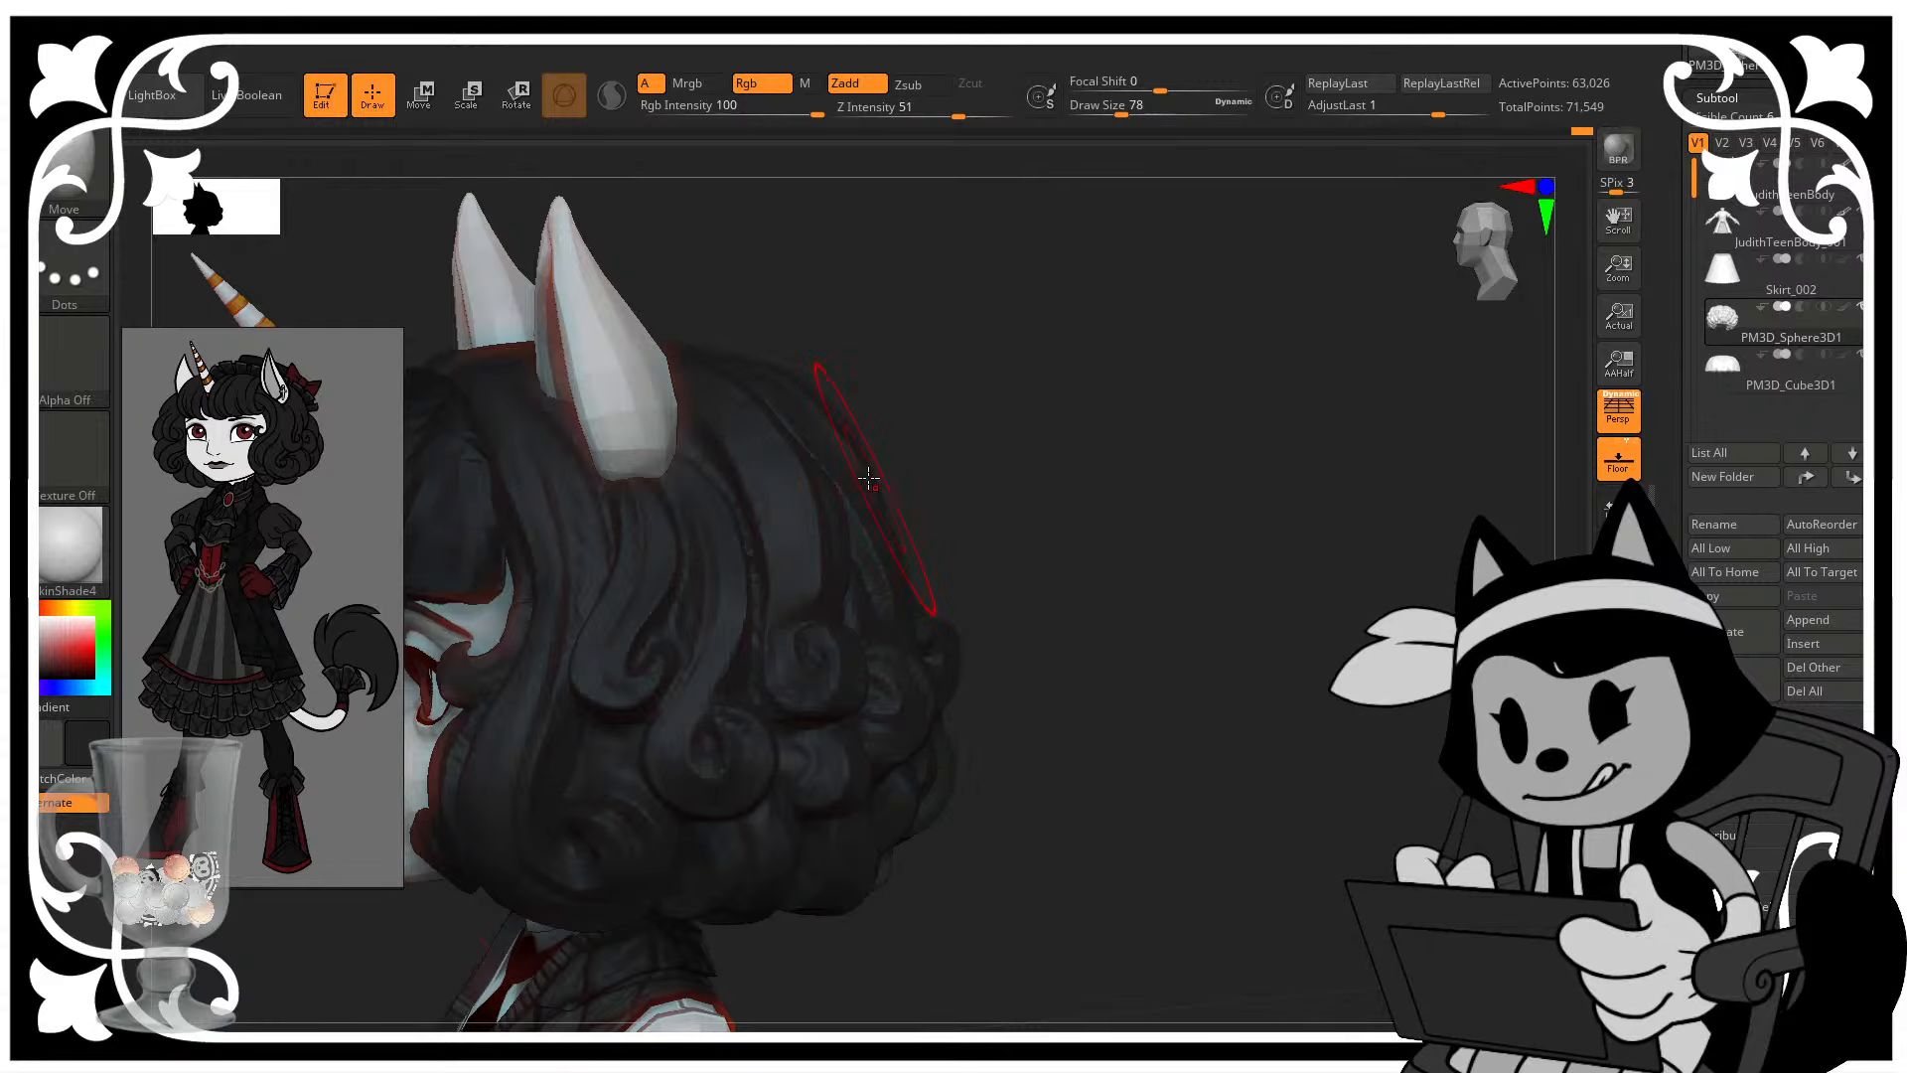
- Adjust the hair's outline at the back of the crown with the Move brush at draw size 66
{"action": "key", "text": "bracketleft"}
{"action": "left_click_drag", "start_coordinate": [870, 382], "coordinate": [922, 390]}
{"action": "left_click_drag", "start_coordinate": [1067, 415], "coordinate": [862, 394]}
{"action": "left_click_drag", "start_coordinate": [765, 482], "coordinate": [1542, 571]}
{"action": "left_click_drag", "start_coordinate": [1581, 636], "coordinate": [1550, 477], "text": "alt"}
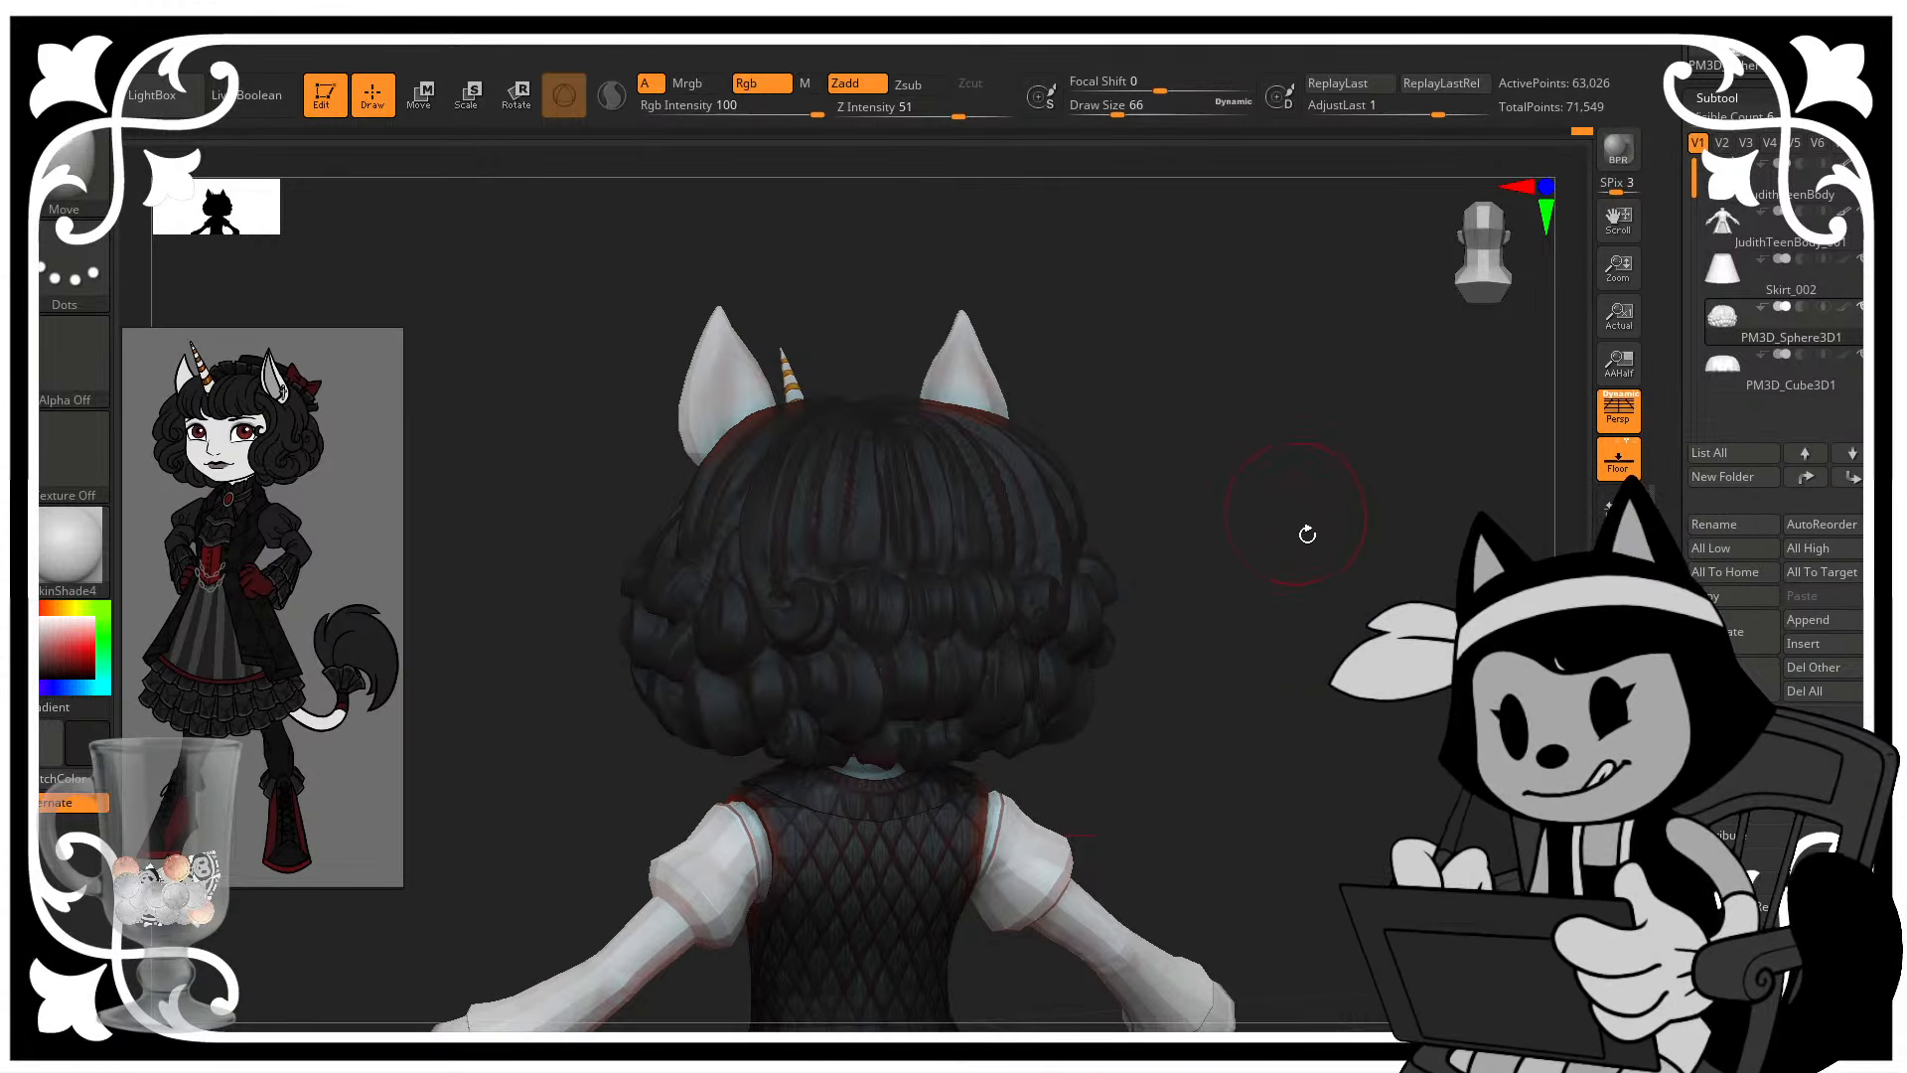
- Save the project with the reshaped back hair
{"action": "left_click_drag", "start_coordinate": [1307, 534], "coordinate": [1286, 596]}
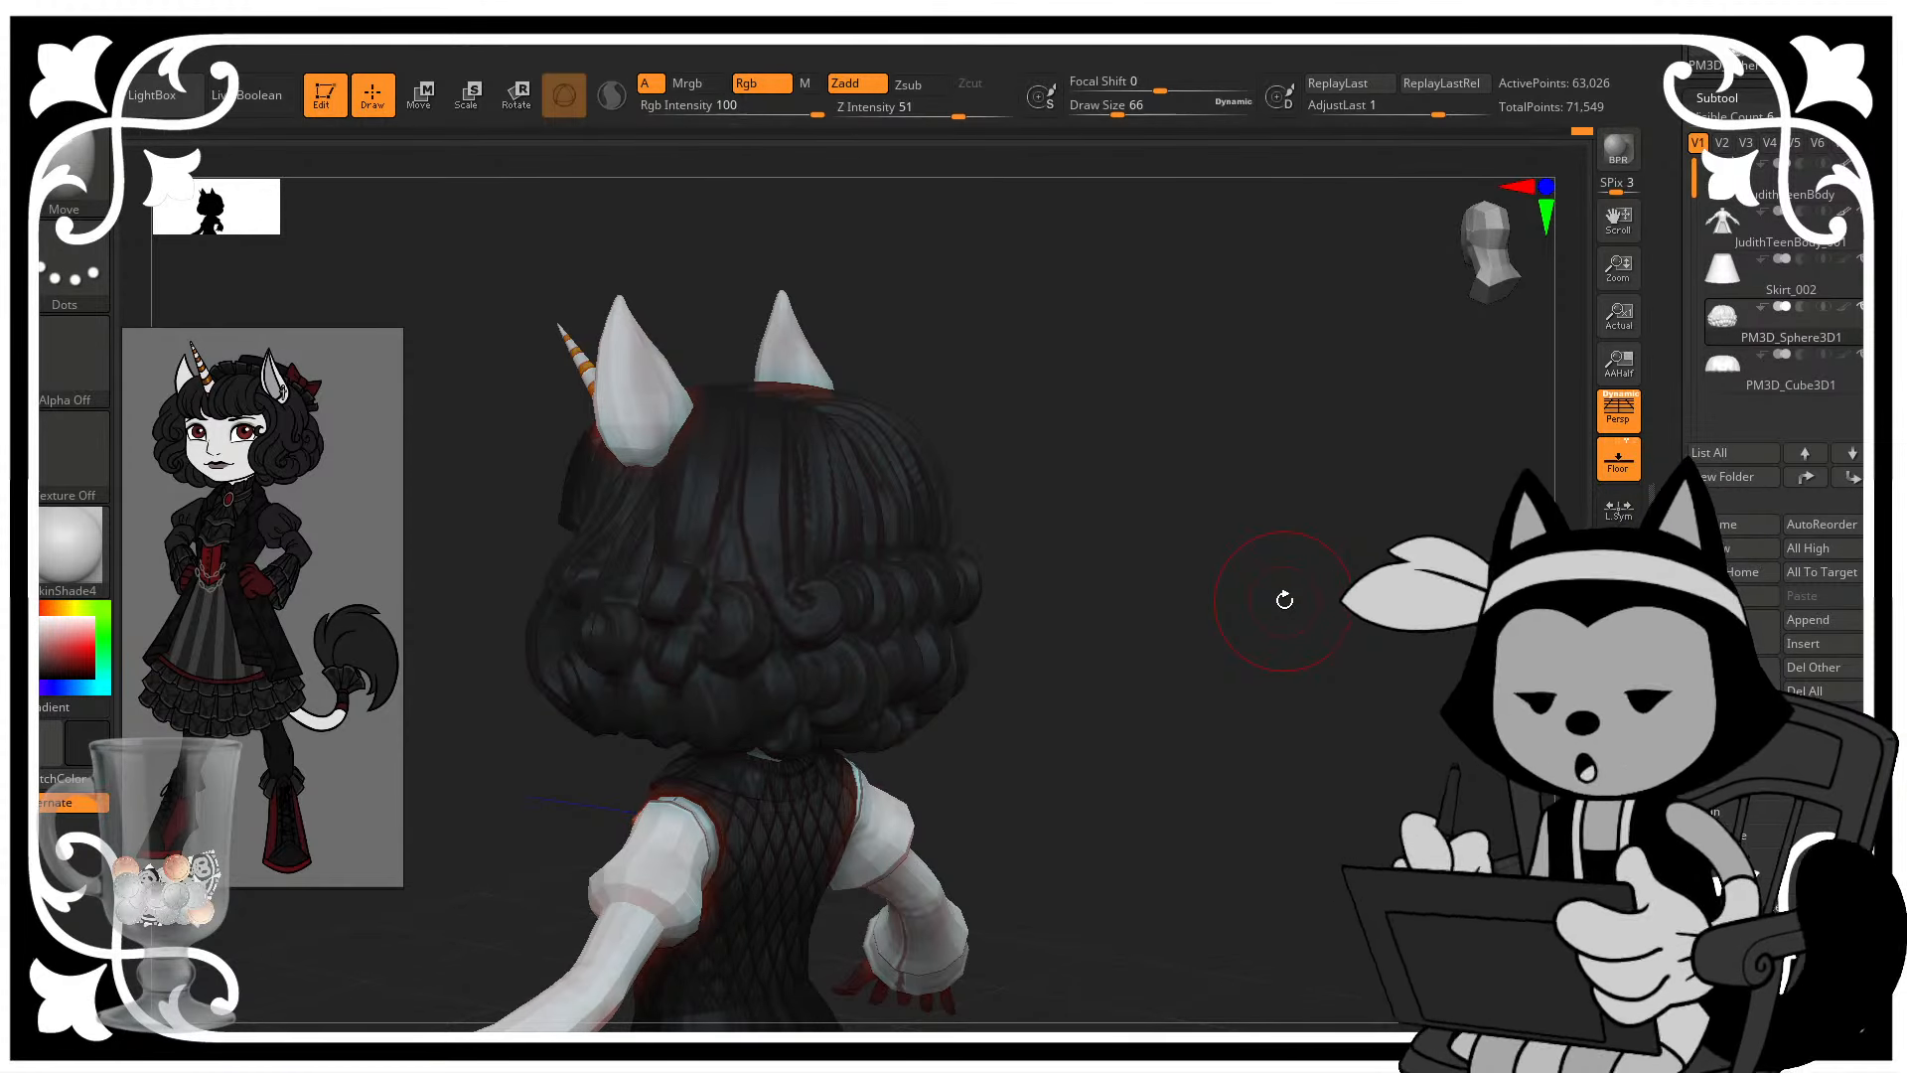
{"action": "key", "text": "ctrl"}
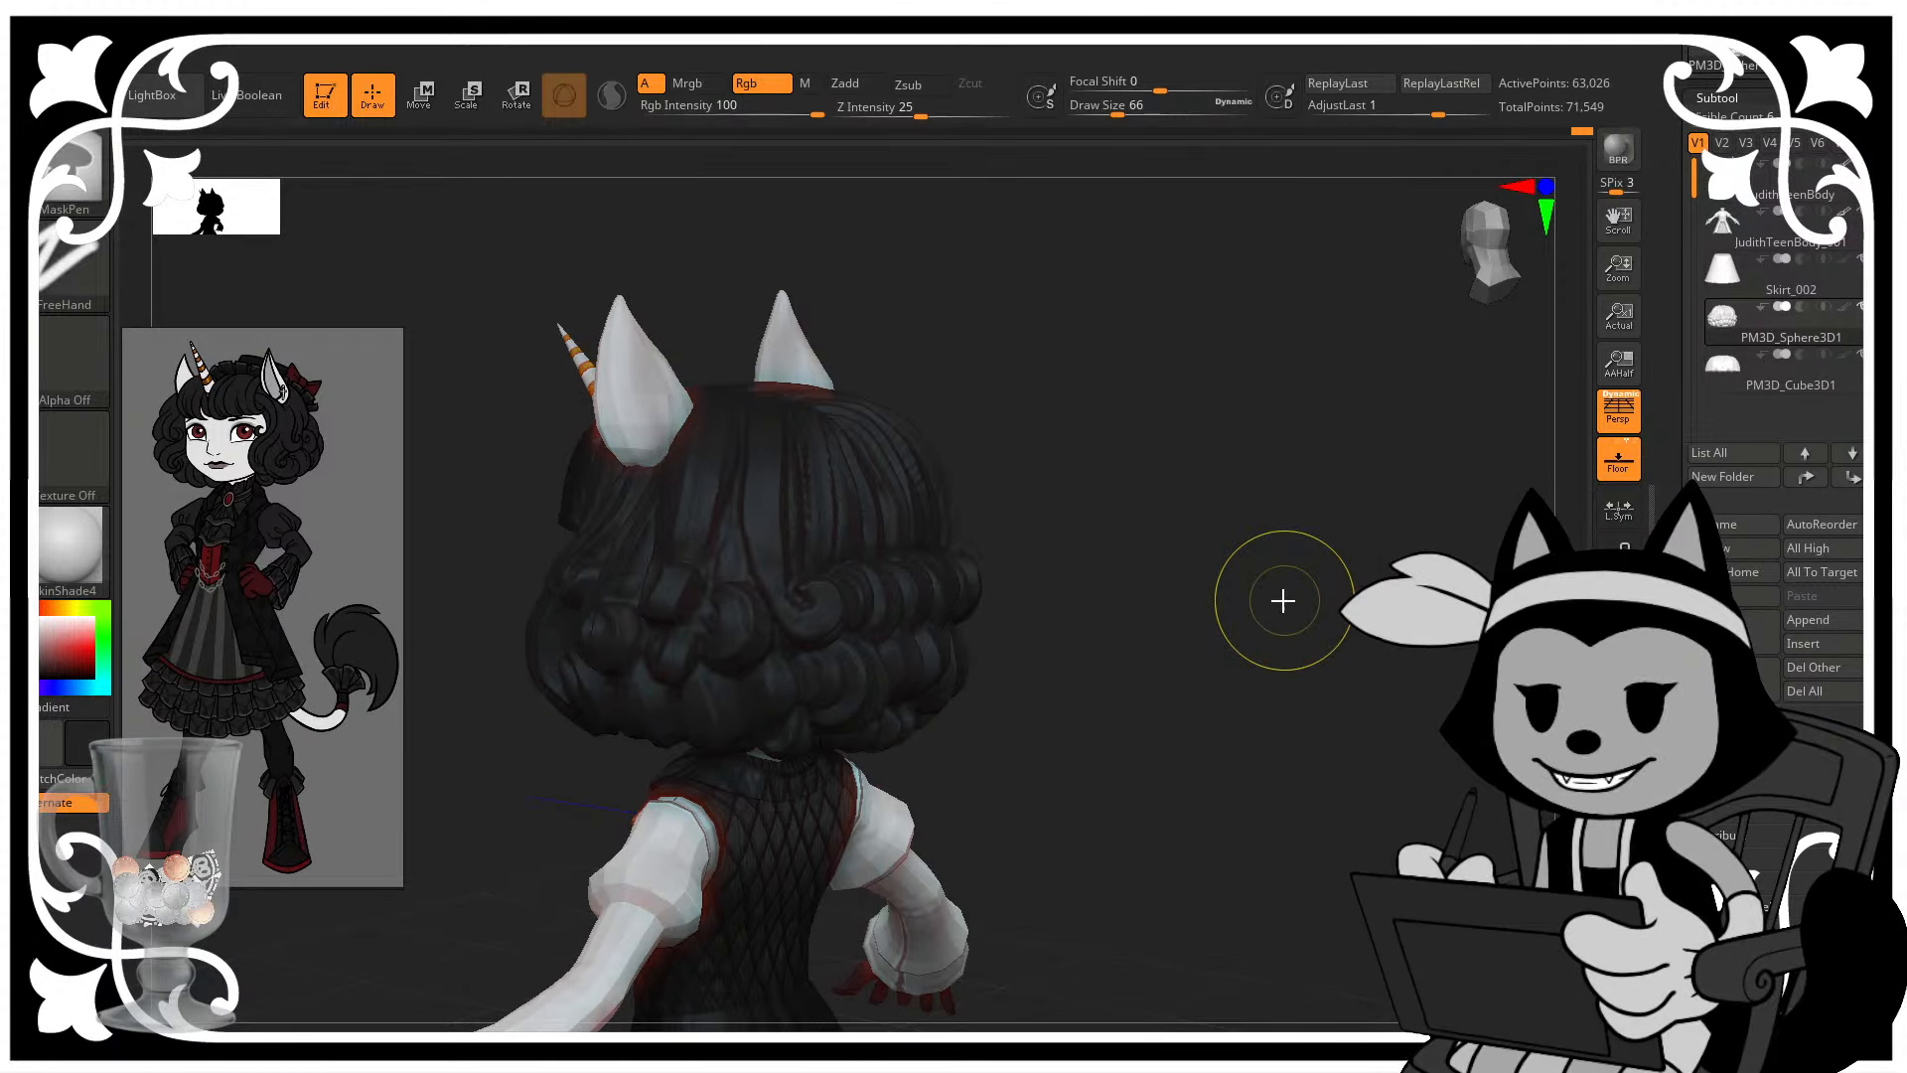
{"action": "key", "text": "ctrl+s"}
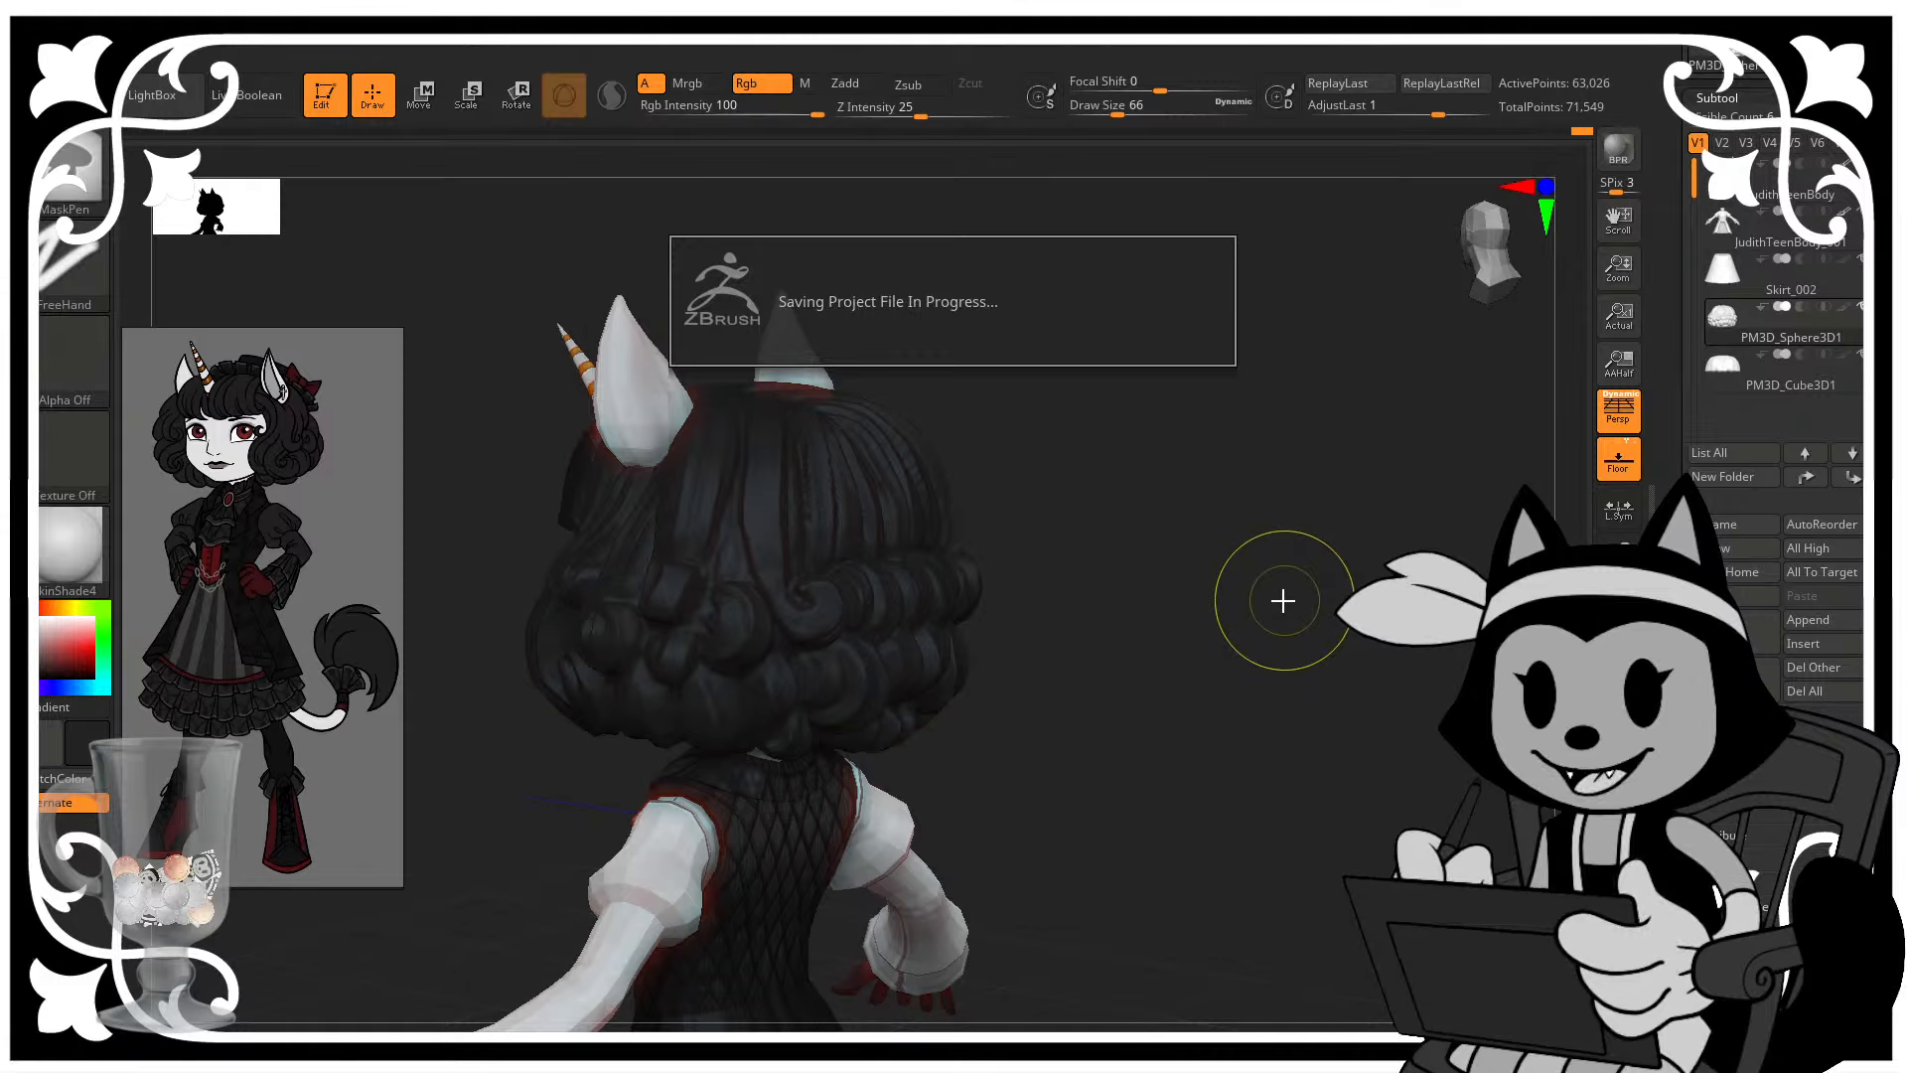
- Carve the round curl at the back, behind the ear, with the DamStandard brush at draw size 30
{"action": "mouse_move", "coordinate": [1282, 601]}
{"action": "left_mouse_down"}
{"action": "mouse_move", "coordinate": [1290, 545]}
{"action": "mouse_move", "coordinate": [1233, 517]}
{"action": "mouse_move", "coordinate": [1261, 481]}
{"action": "mouse_move", "coordinate": [1222, 480]}
{"action": "mouse_move", "coordinate": [1196, 583]}
{"action": "mouse_move", "coordinate": [1422, 549]}
{"action": "mouse_move", "coordinate": [1341, 636]}
{"action": "mouse_move", "coordinate": [1391, 611]}
{"action": "left_mouse_up"}
{"action": "key", "text": "b"}
{"action": "key", "text": "d"}
{"action": "key", "text": "s"}
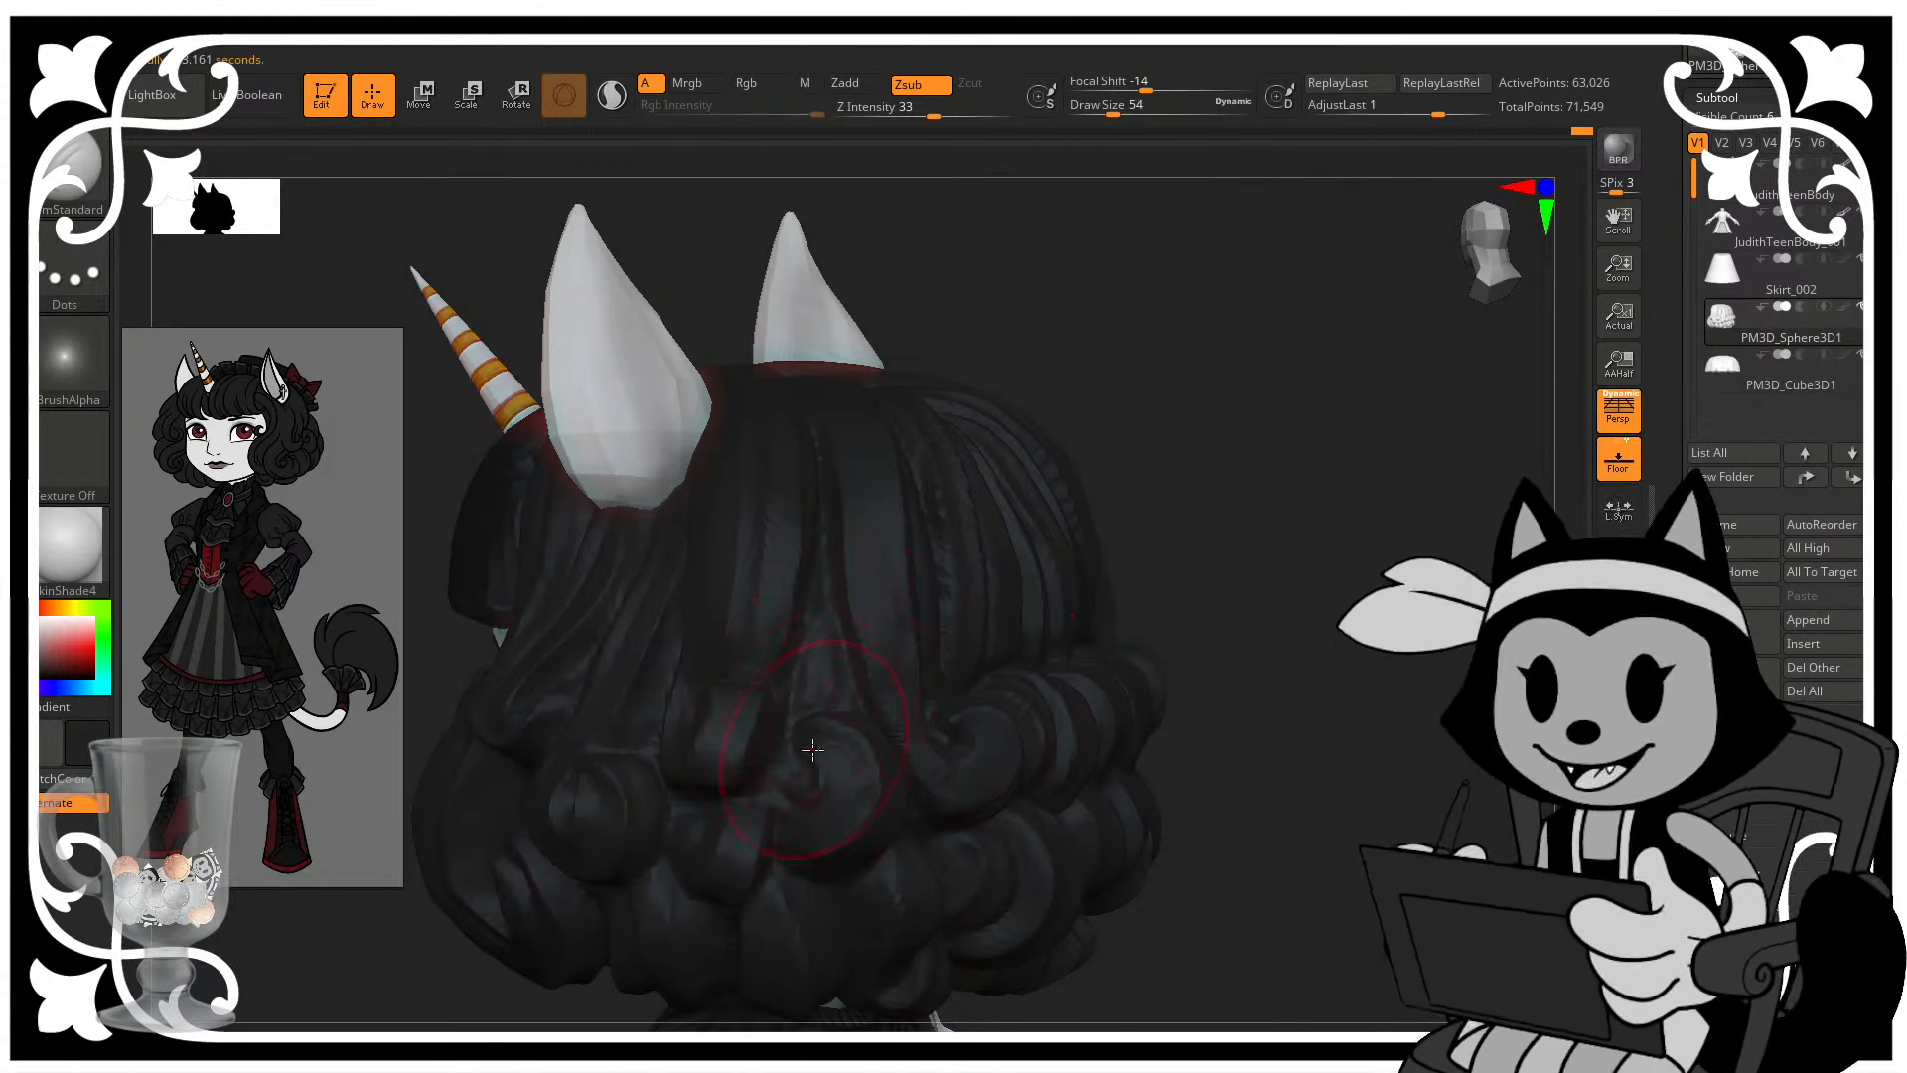
{"action": "key", "text": "bracketleft"}
{"action": "key", "text": "bracketleft"}
{"action": "key", "text": "bracketleft"}
{"action": "key", "text": "bracketleft"}
{"action": "key", "text": "bracketleft"}
{"action": "left_click_drag", "start_coordinate": [1243, 538], "coordinate": [1122, 569]}
{"action": "mouse_move", "coordinate": [808, 763]}
{"action": "left_mouse_down"}
{"action": "mouse_move", "coordinate": [798, 778]}
{"action": "mouse_move", "coordinate": [832, 712]}
{"action": "left_mouse_up"}
- Deepen the grooves where the long strands run into the top of the round back curl
{"action": "left_click_drag", "start_coordinate": [1086, 505], "coordinate": [1022, 578]}
{"action": "left_click_drag", "start_coordinate": [807, 755], "coordinate": [781, 737]}
{"action": "left_click_drag", "start_coordinate": [1080, 565], "coordinate": [874, 703]}
{"action": "mouse_move", "coordinate": [1288, 433]}
{"action": "left_mouse_down"}
{"action": "mouse_move", "coordinate": [1538, 430]}
{"action": "mouse_move", "coordinate": [830, 665]}
{"action": "left_mouse_up"}
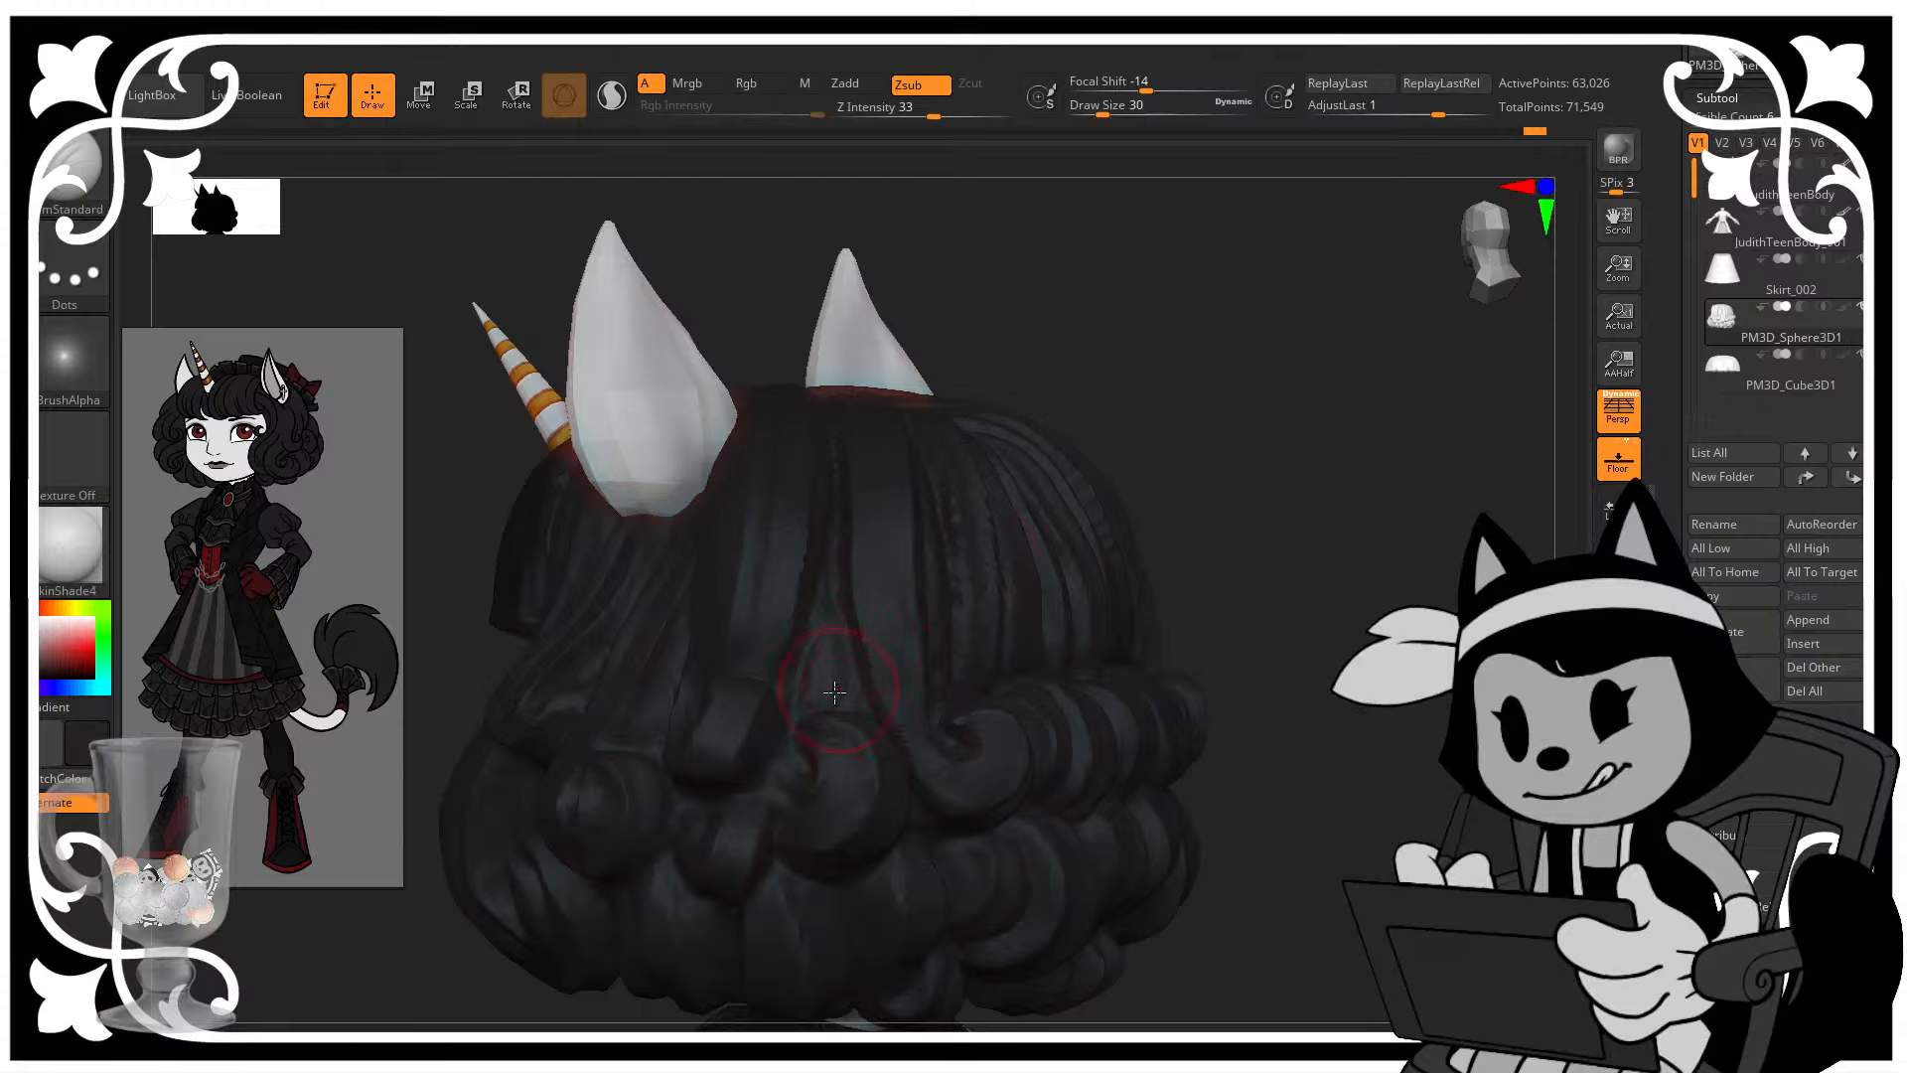
{"action": "key", "text": "bracketleft"}
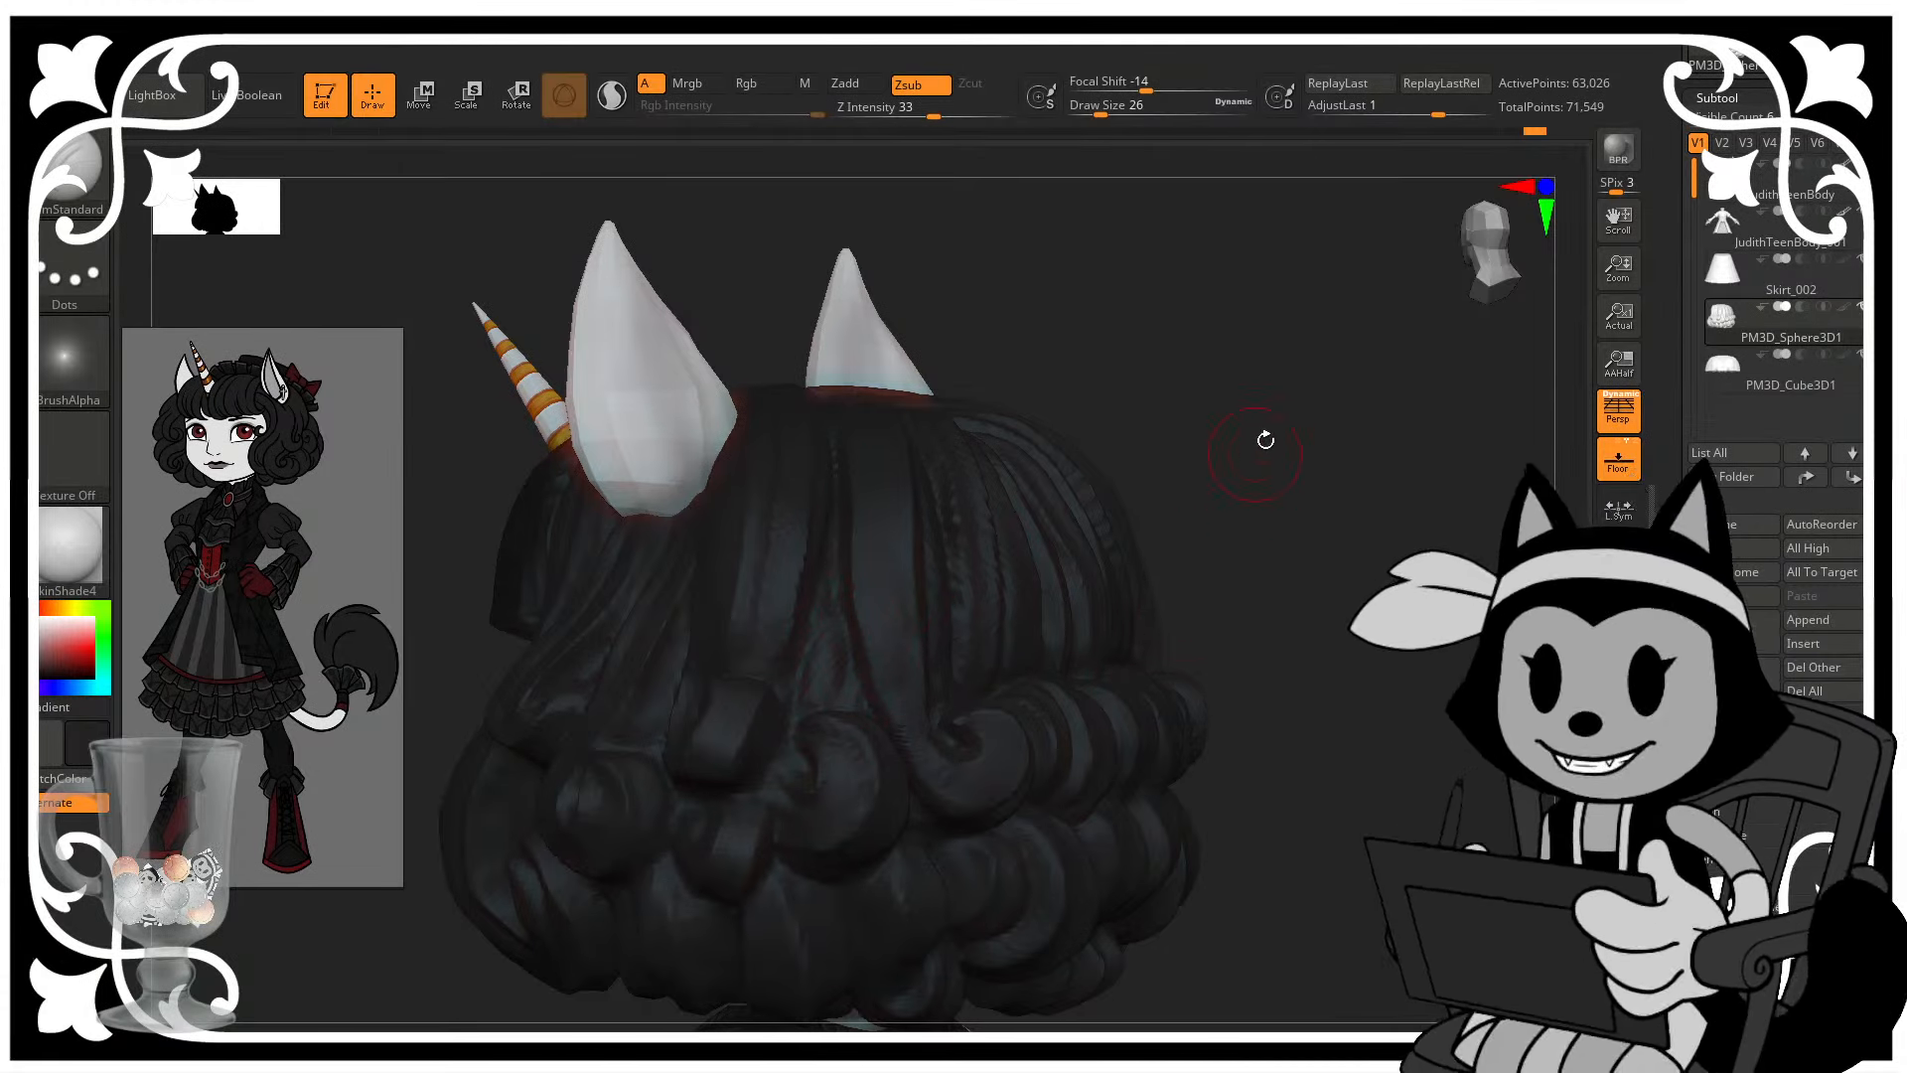
- Review the whole bob from the side and the front, and save the project
{"action": "left_click_drag", "start_coordinate": [1265, 549], "coordinate": [1333, 559]}
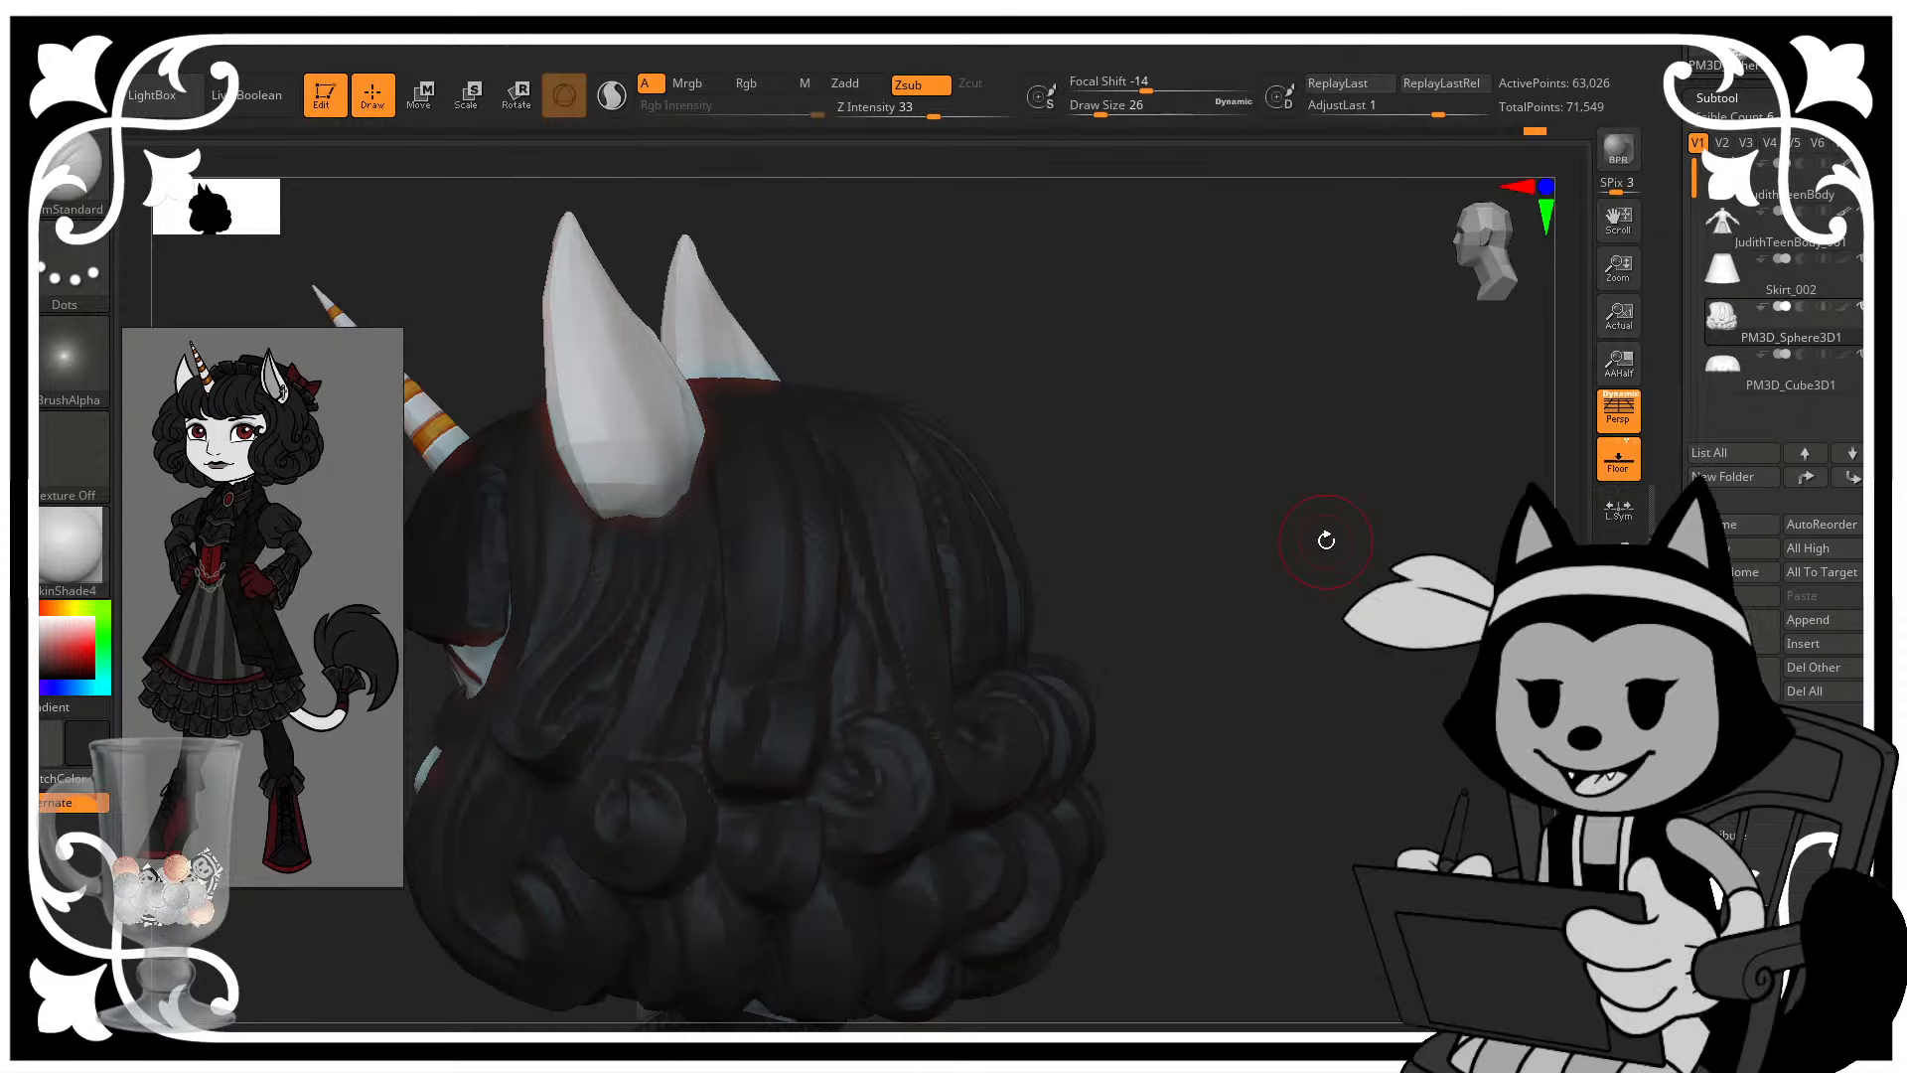
{"action": "left_click_drag", "start_coordinate": [1391, 715], "coordinate": [1447, 567], "text": "alt"}
{"action": "left_click_drag", "start_coordinate": [1307, 524], "coordinate": [1550, 438]}
{"action": "left_click_drag", "start_coordinate": [1291, 447], "coordinate": [1401, 447]}
{"action": "mouse_move", "coordinate": [1554, 626]}
{"action": "left_mouse_down"}
{"action": "mouse_move", "coordinate": [1169, 628]}
{"action": "mouse_move", "coordinate": [1549, 627]}
{"action": "left_mouse_up"}
{"action": "left_click_drag", "start_coordinate": [1377, 586], "coordinate": [1395, 691], "text": "alt"}
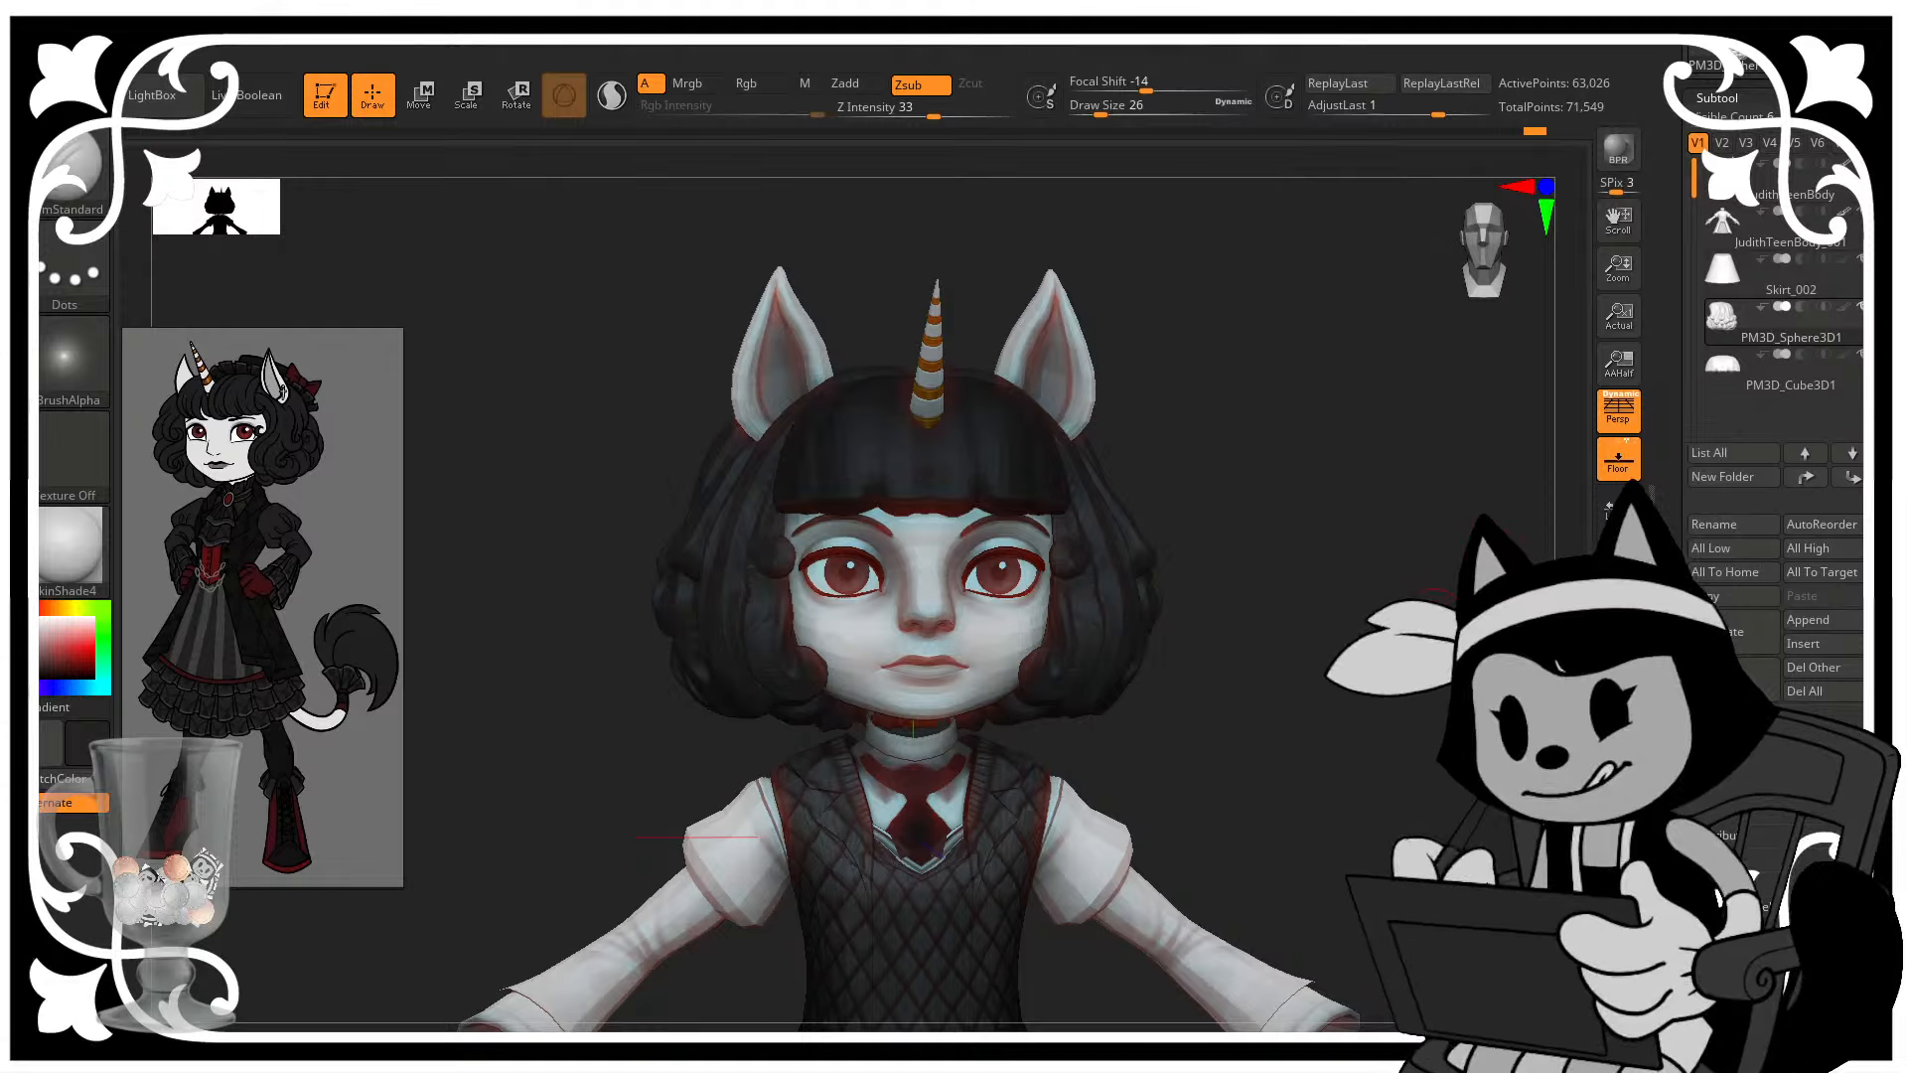
{"action": "mouse_move", "coordinate": [1436, 608]}
{"action": "left_mouse_down"}
{"action": "mouse_move", "coordinate": [1600, 616]}
{"action": "mouse_move", "coordinate": [1574, 630]}
{"action": "mouse_move", "coordinate": [1431, 608]}
{"action": "mouse_move", "coordinate": [1425, 537]}
{"action": "mouse_move", "coordinate": [1423, 601]}
{"action": "left_mouse_up"}
{"action": "key", "text": "ctrl"}
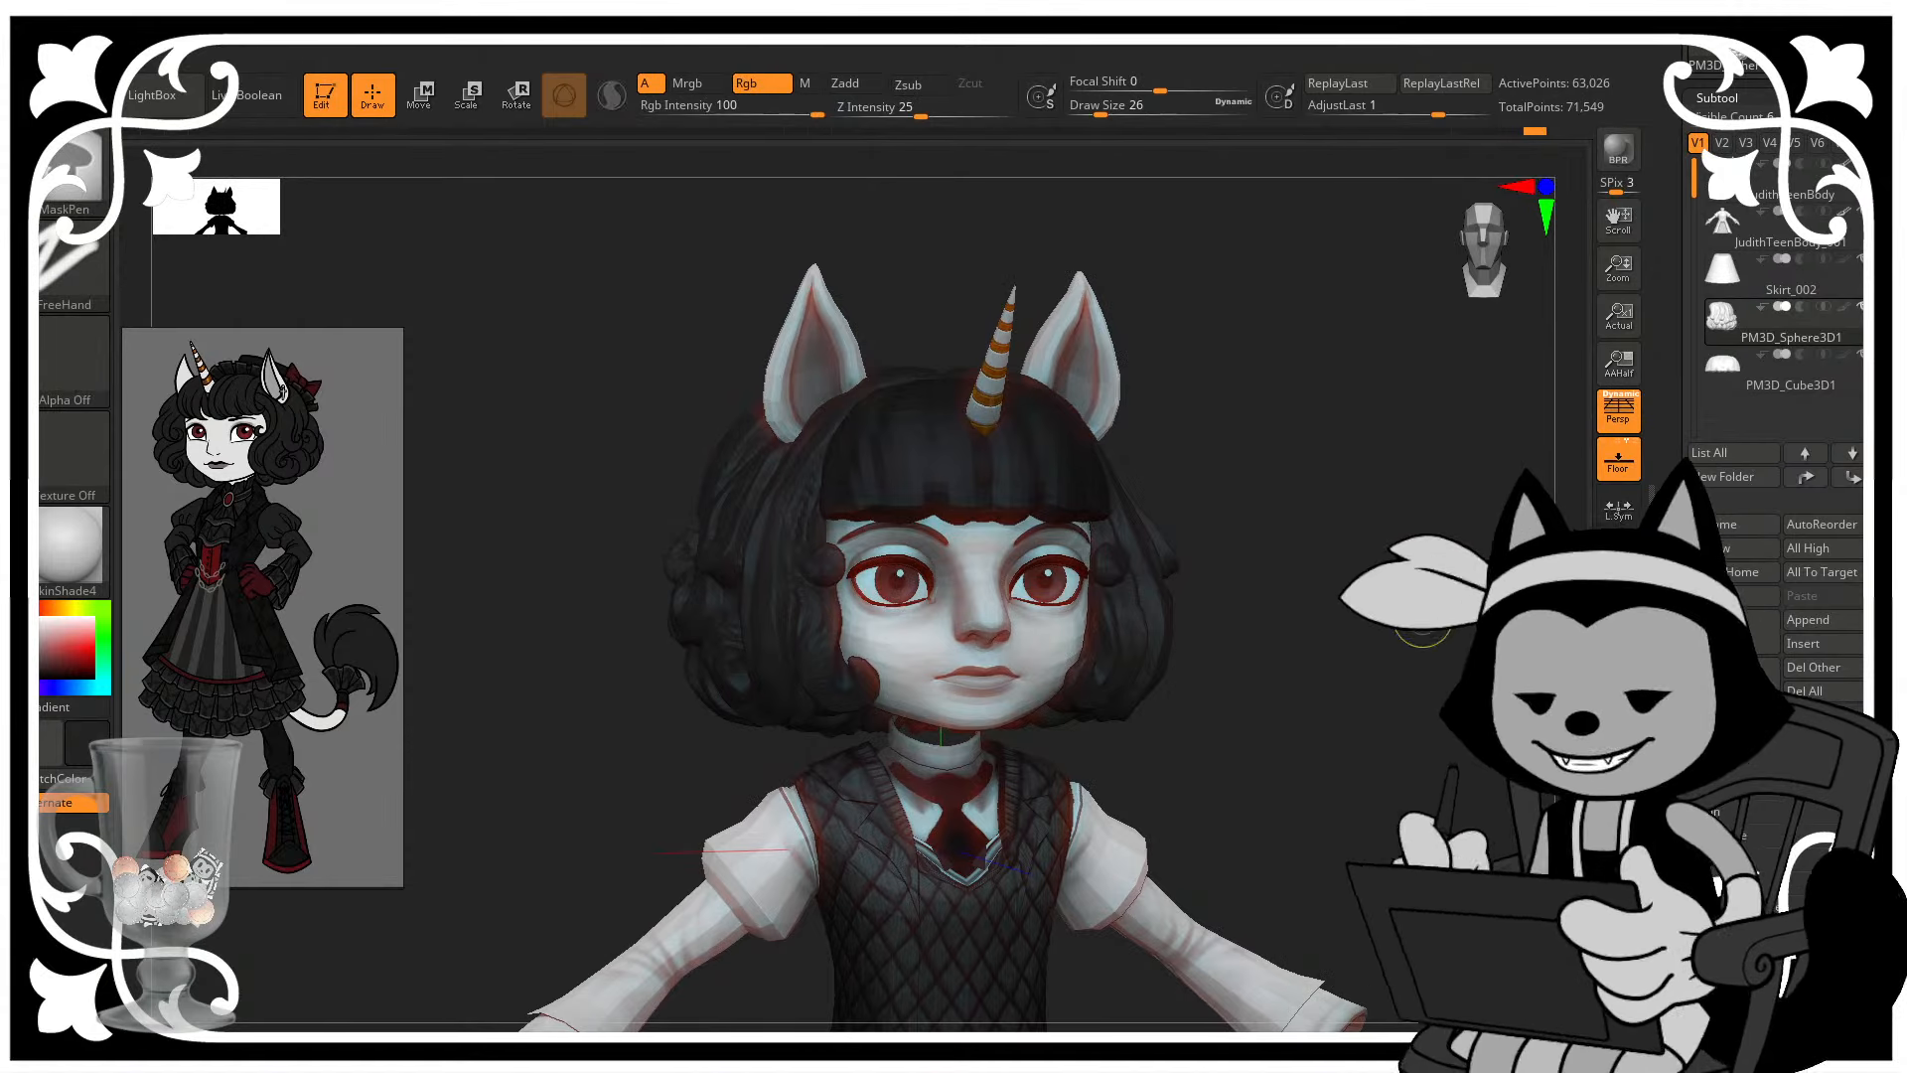
{"action": "key", "text": "ctrl+s"}
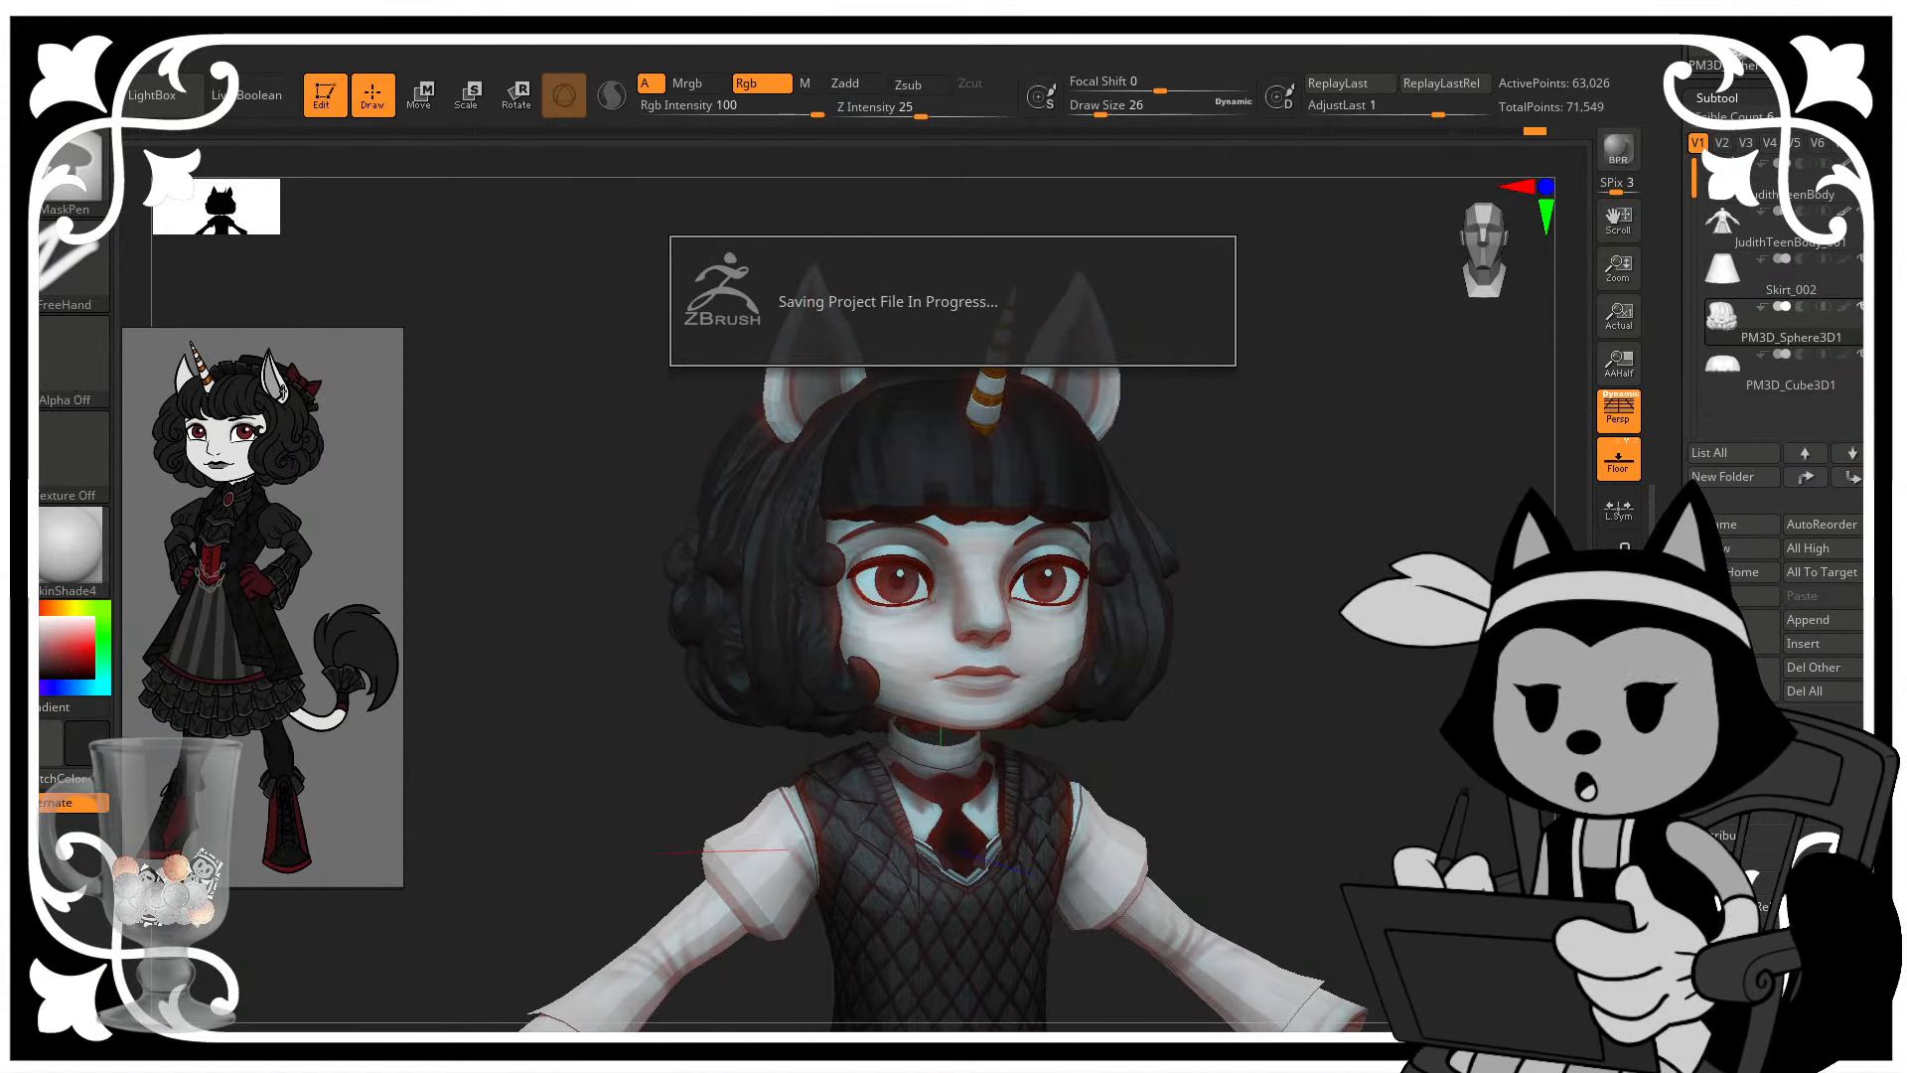